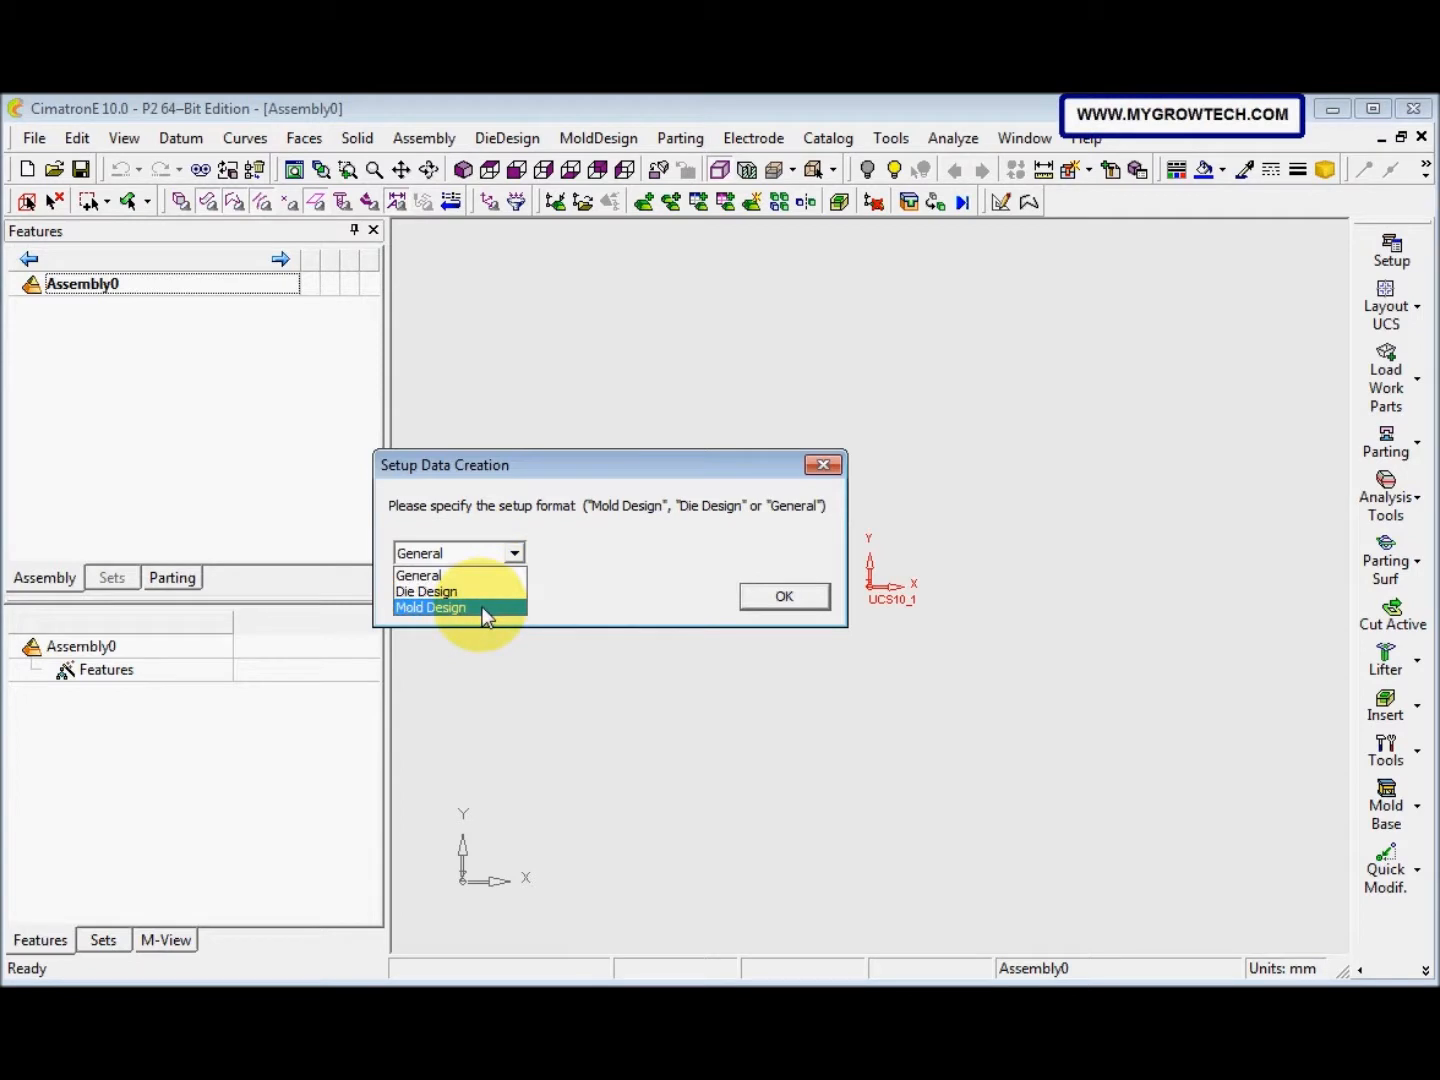
Create the setup data in the Mold Design format and enable the advanced editing options for the mold setup
{"action": "left_click", "coordinate": [801, 599]}
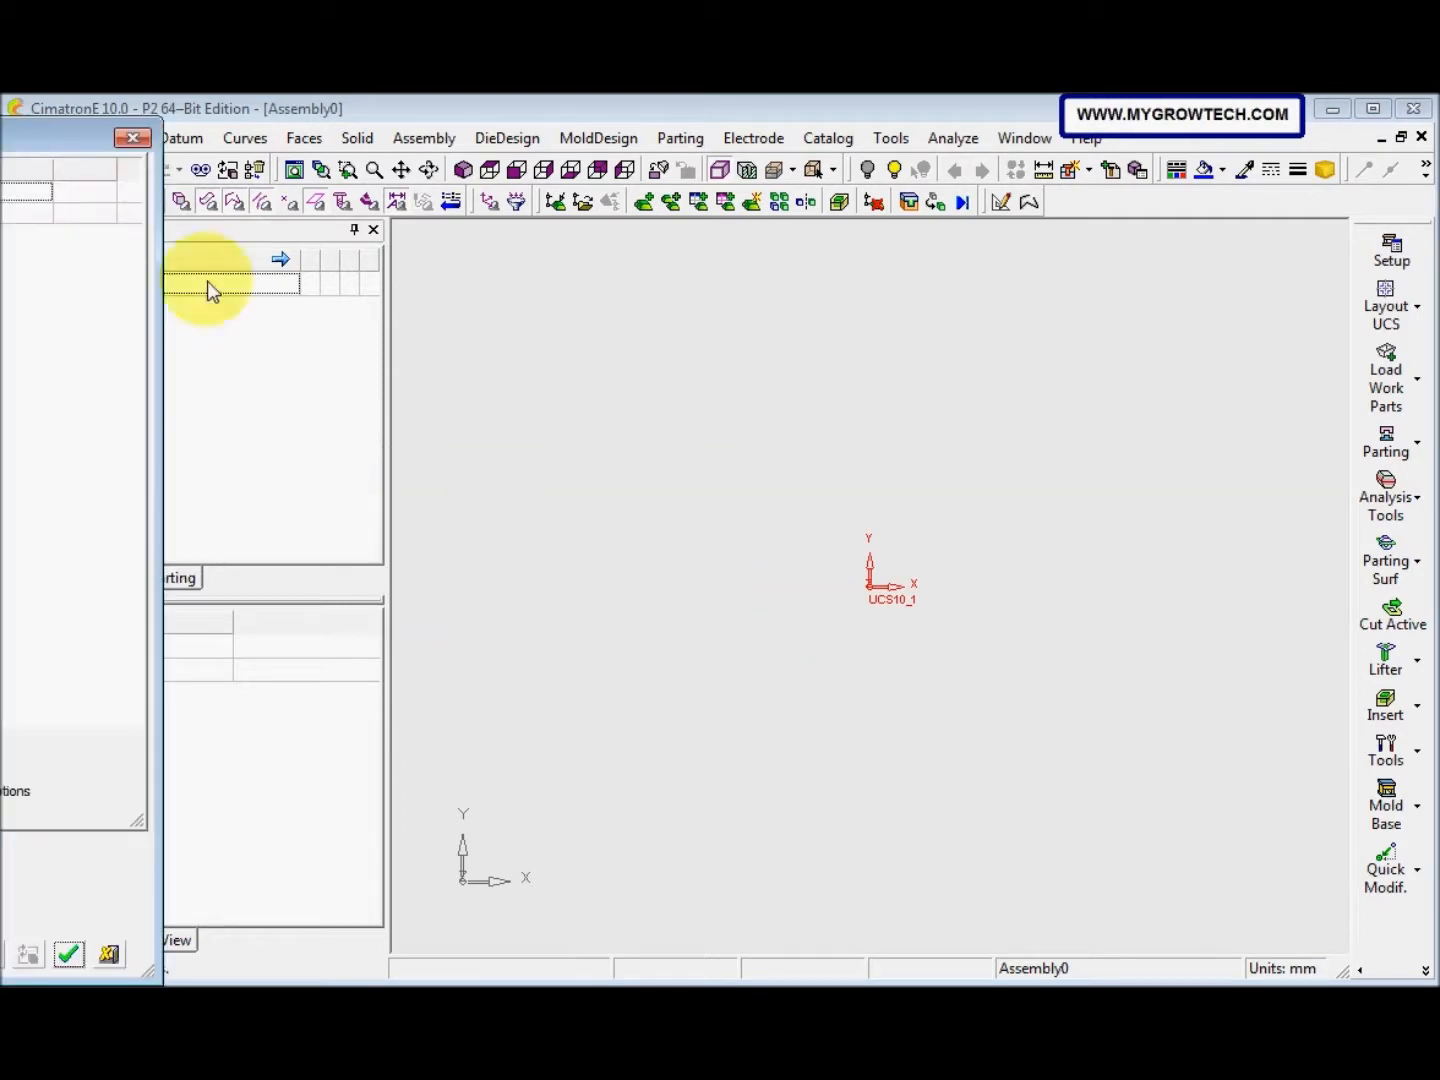
{"action": "left_click_drag", "start_coordinate": [72, 152], "coordinate": [684, 127]}
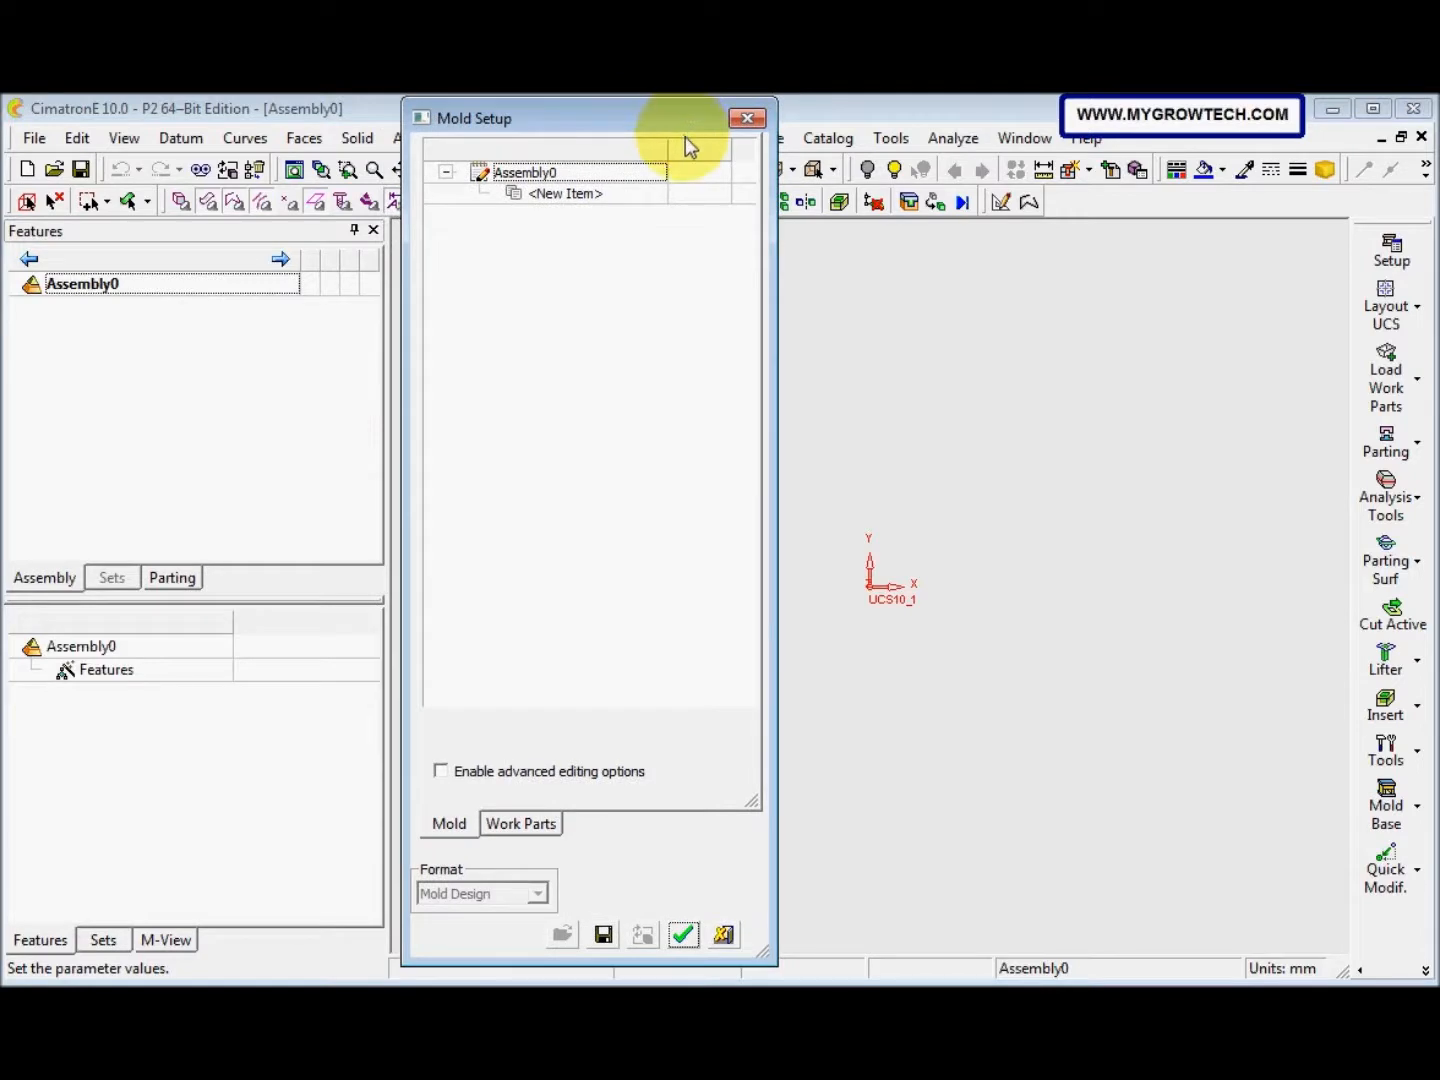
{"action": "left_click", "coordinate": [461, 774]}
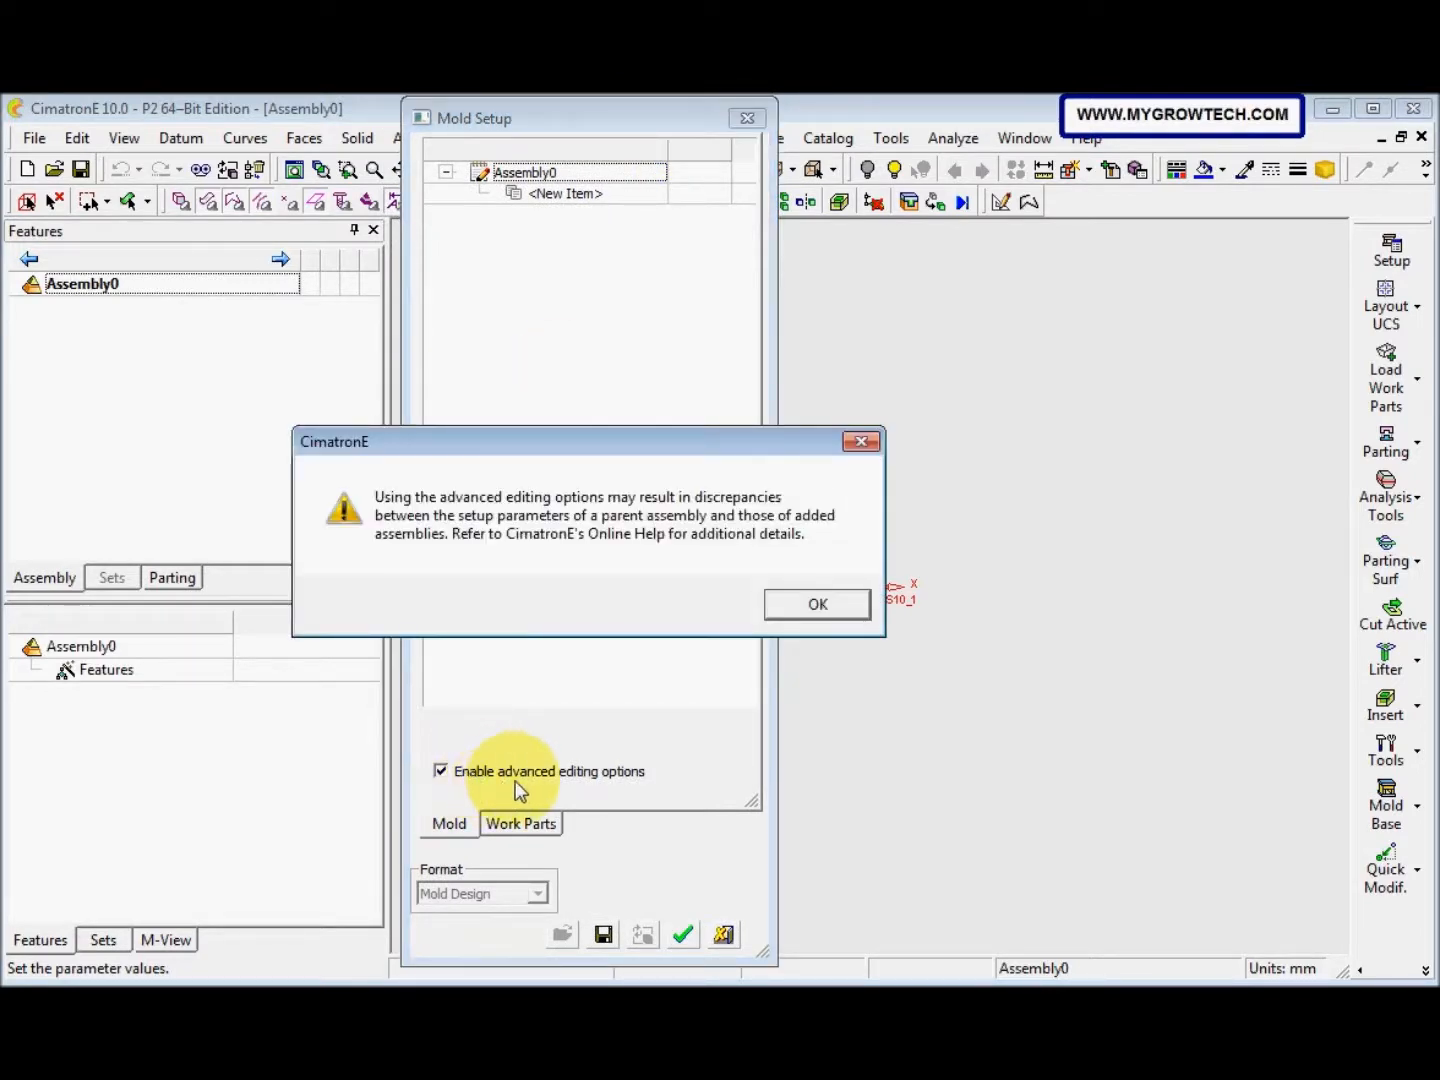
{"action": "left_click", "coordinate": [816, 607]}
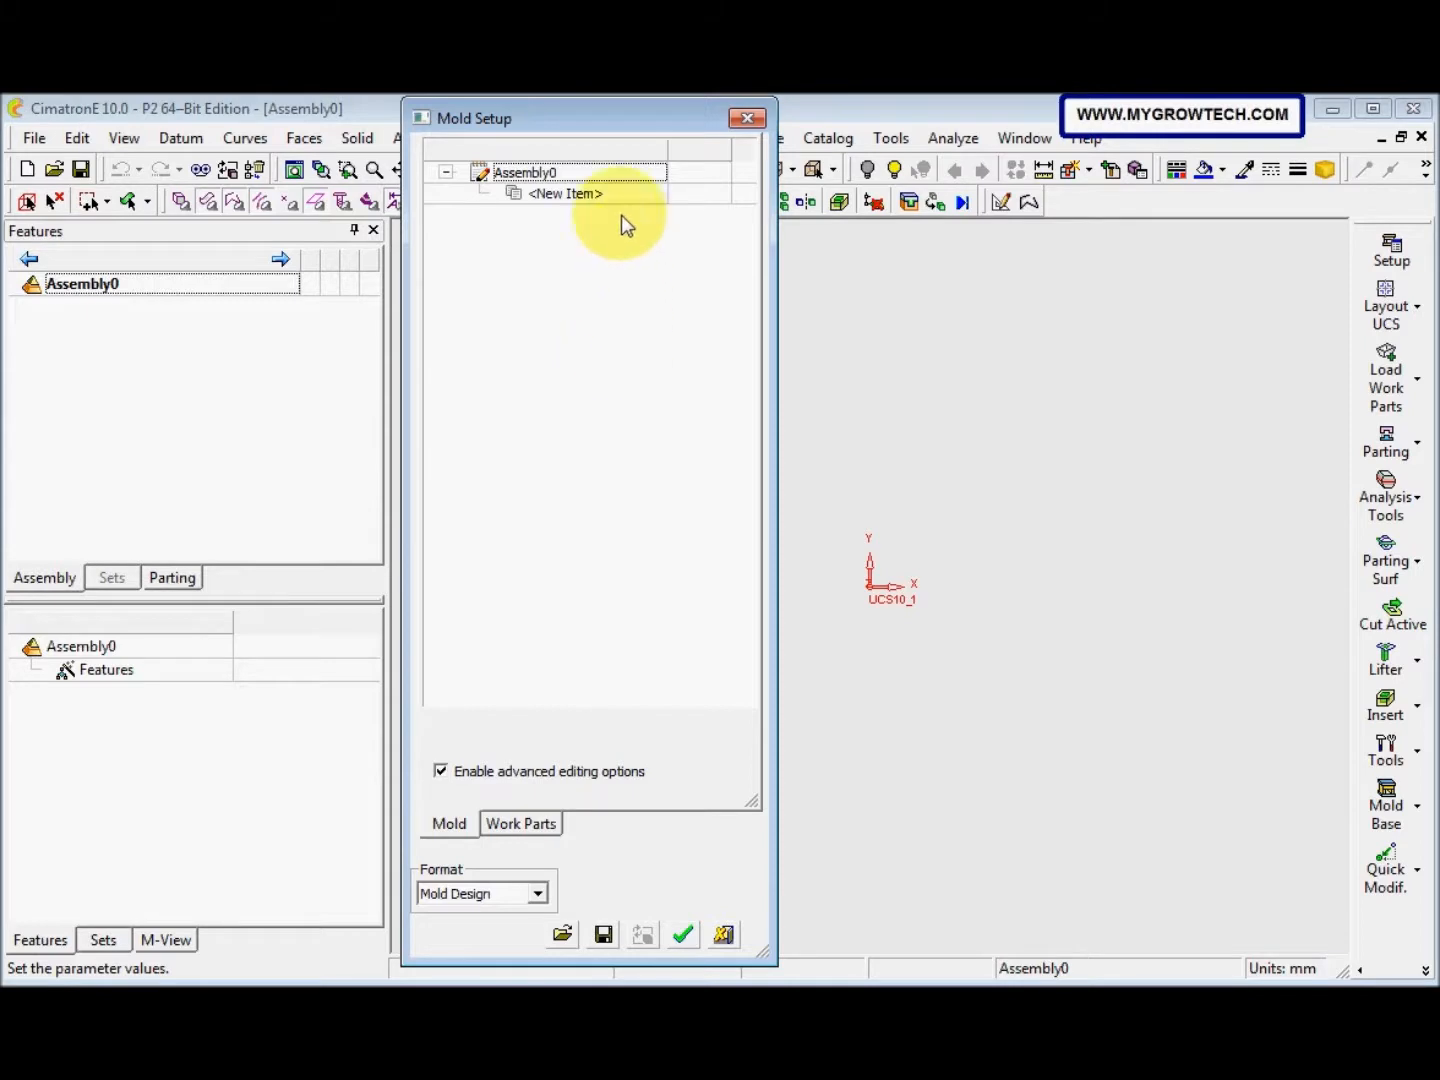
Add a first item named "---Fixed-Side---" under Assembly0 in the mold setup
{"action": "left_click", "coordinate": [603, 193]}
{"action": "key", "text": "BackSpace"}
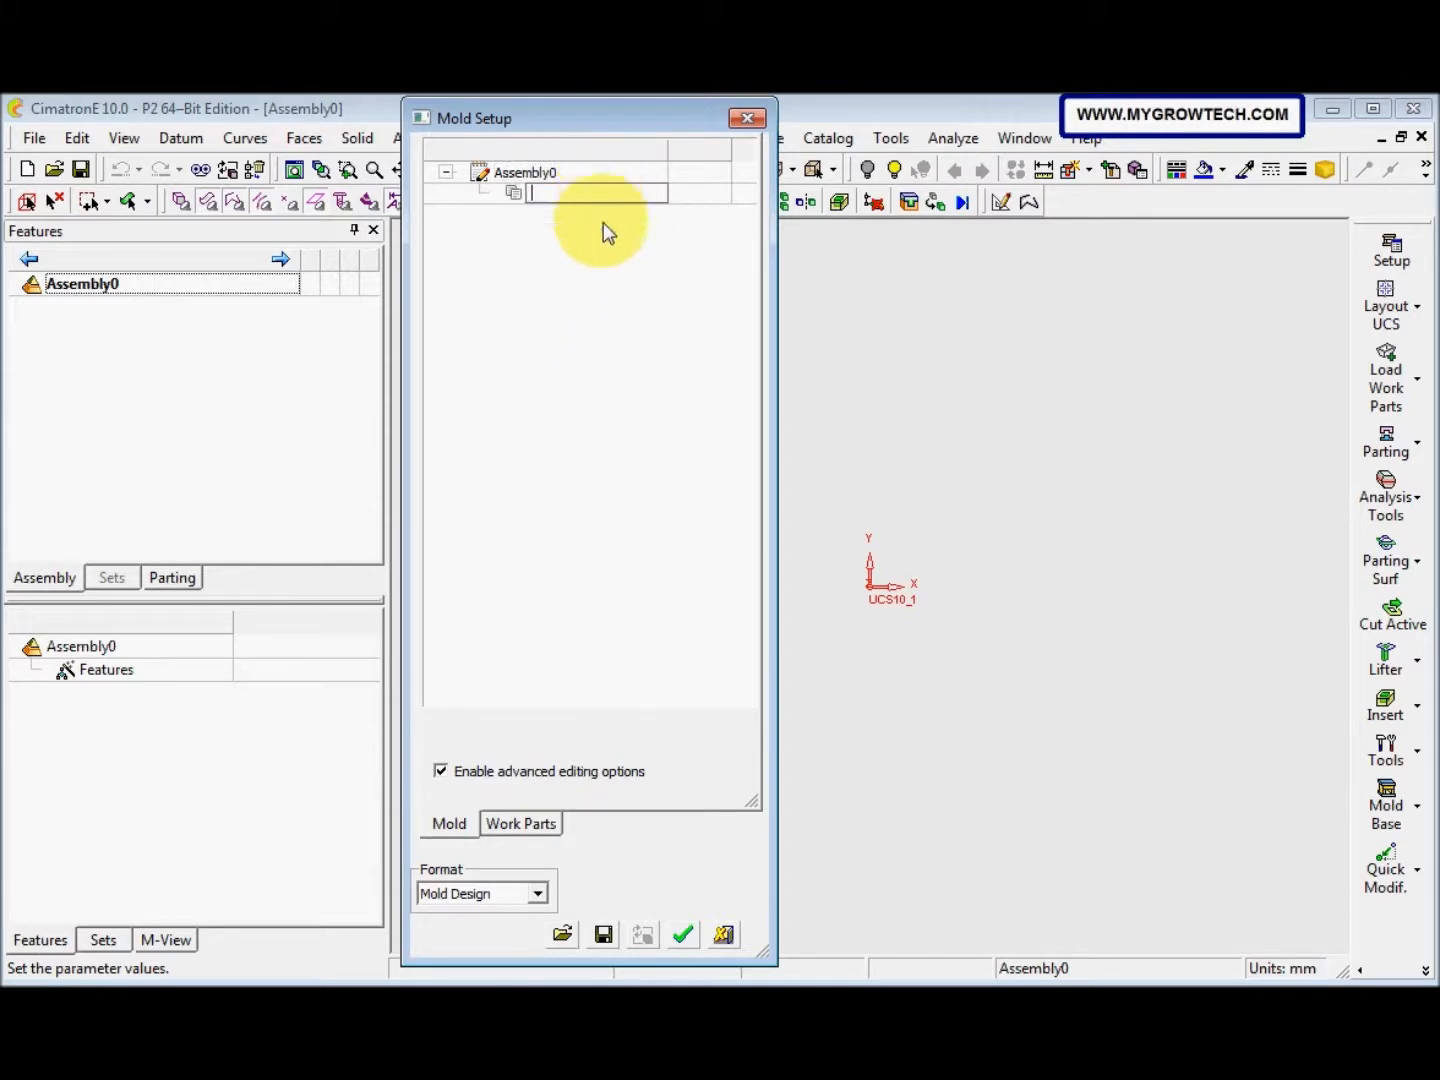
{"action": "left_click", "coordinate": [604, 226]}
{"action": "left_click", "coordinate": [603, 196]}
{"action": "key", "text": "BackSpace"}
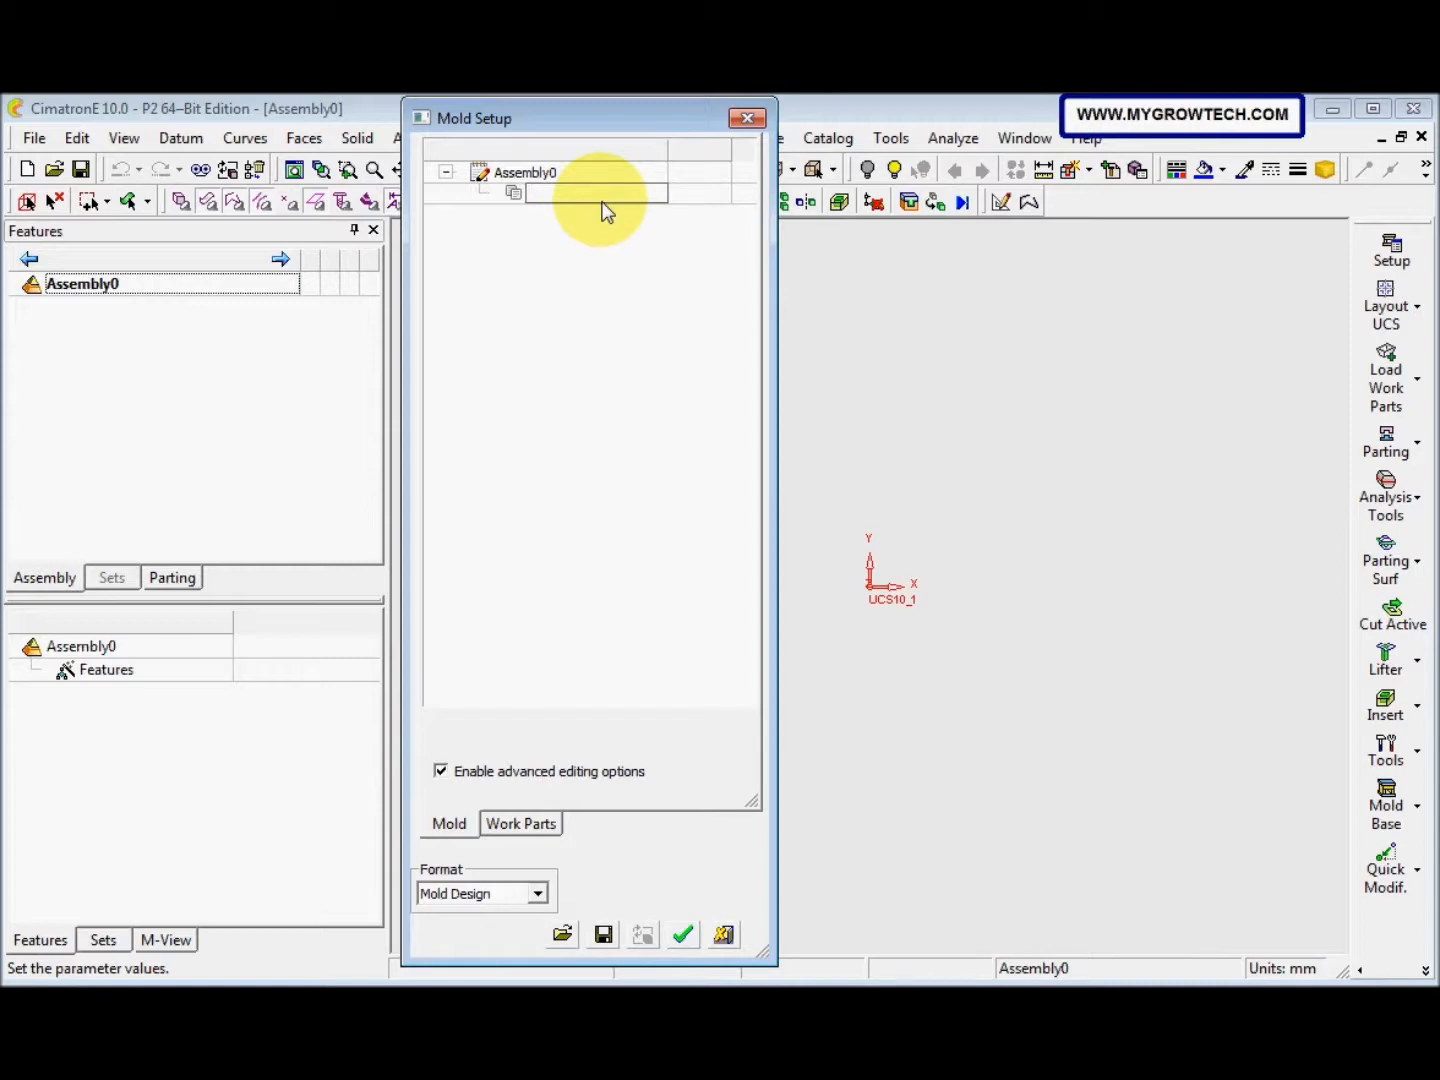
{"action": "type", "text": "--Fi"}
{"action": "type", "text": "xed-Side--="}
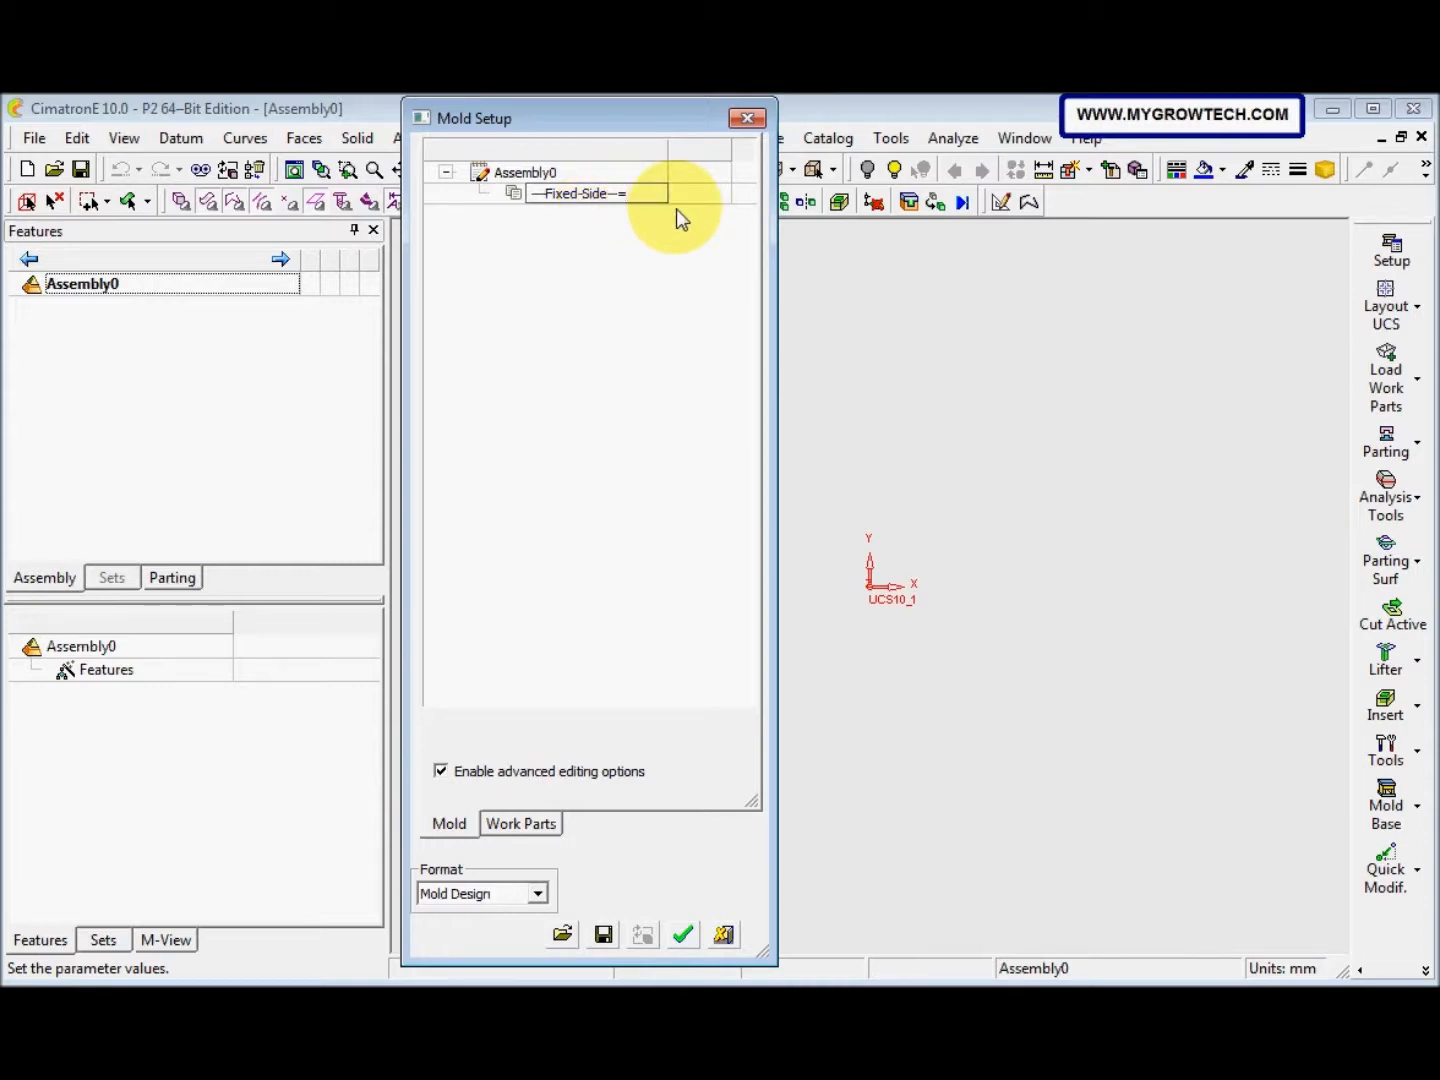
{"action": "key", "text": "BackSpace"}
{"action": "type", "text": "-"}
{"action": "key", "text": "Return"}
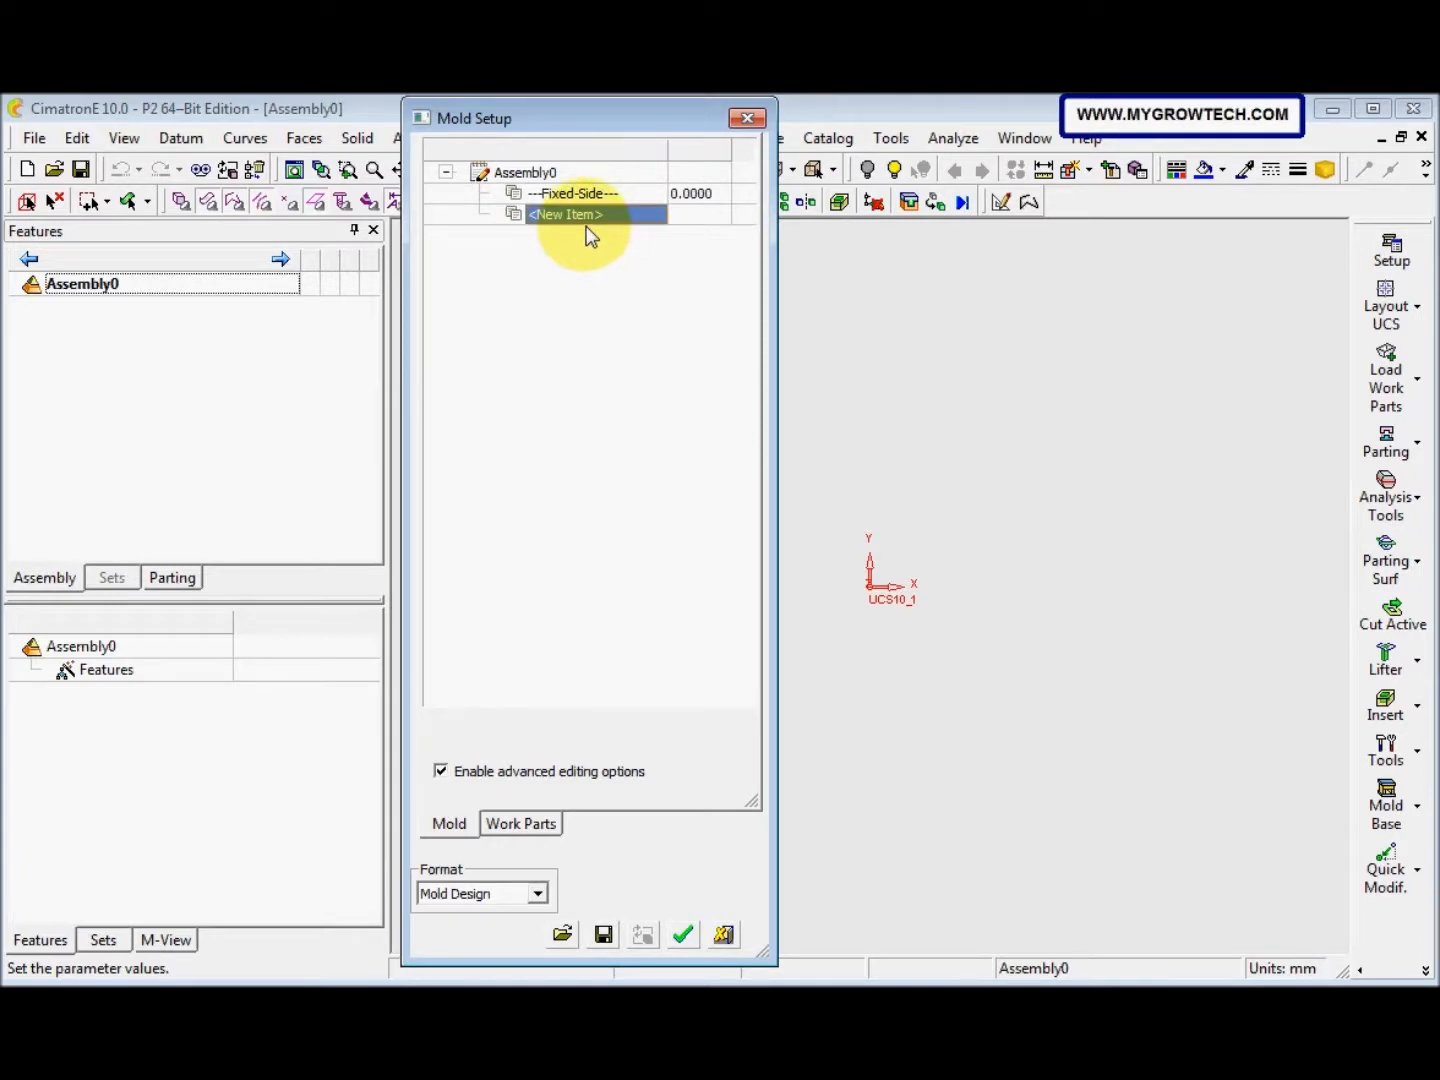
Add the fixed-side items F-space with a value of 1 and FP1H with a value of 400
{"action": "left_click", "coordinate": [590, 221]}
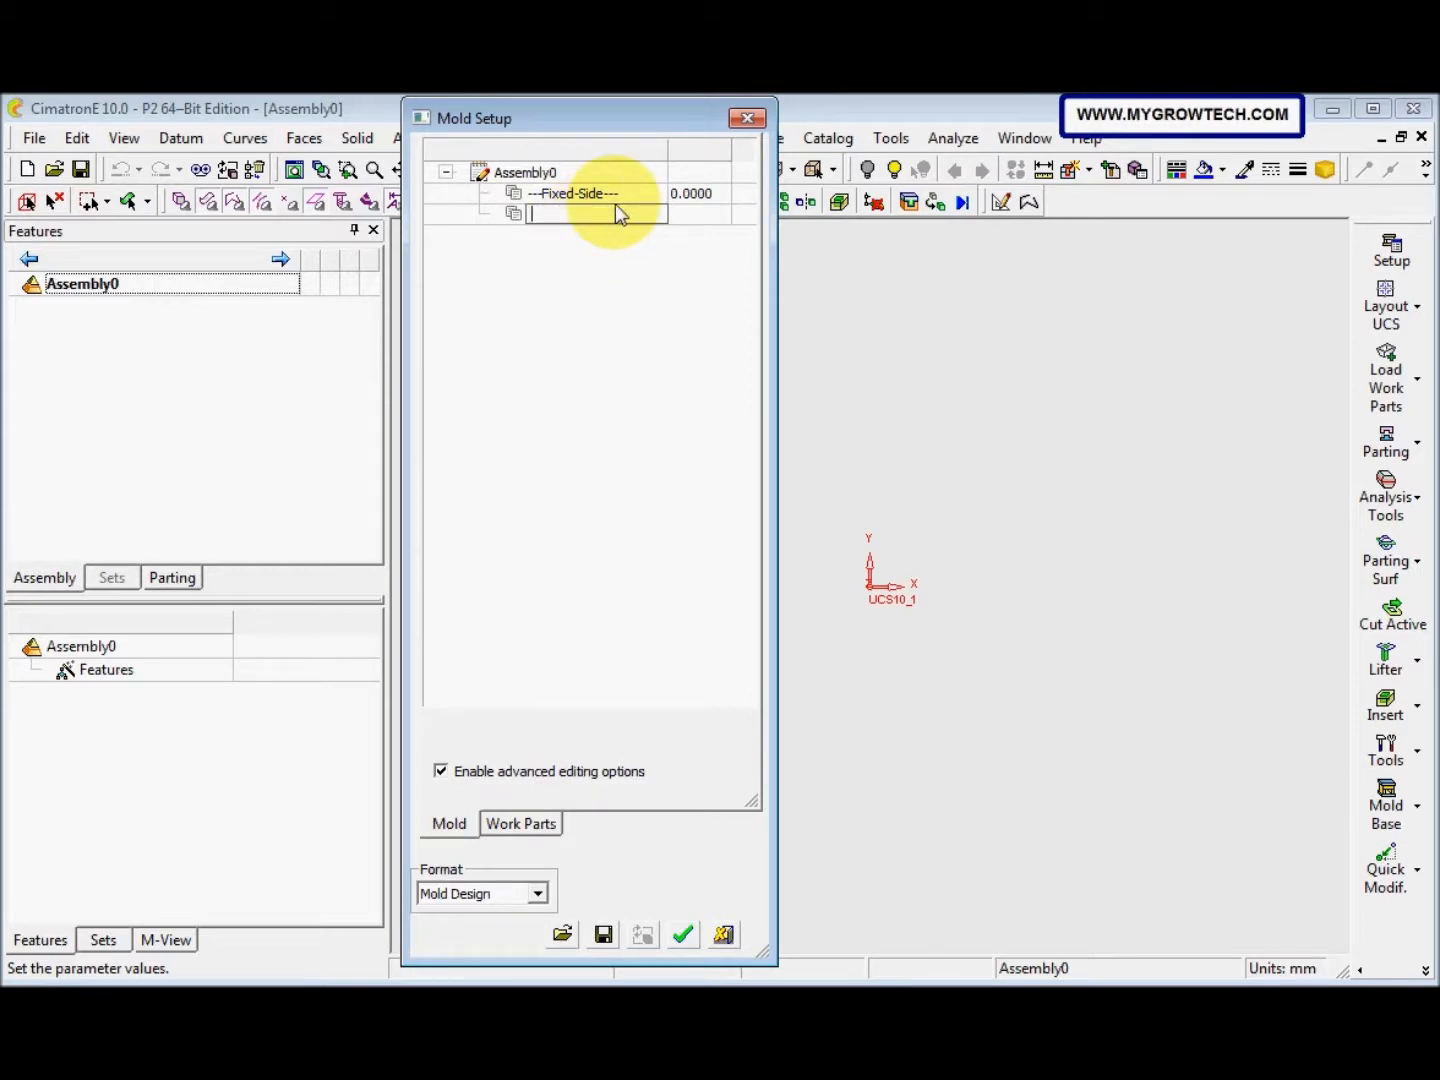
{"action": "type", "text": "F-space"}
{"action": "left_click", "coordinate": [714, 214]}
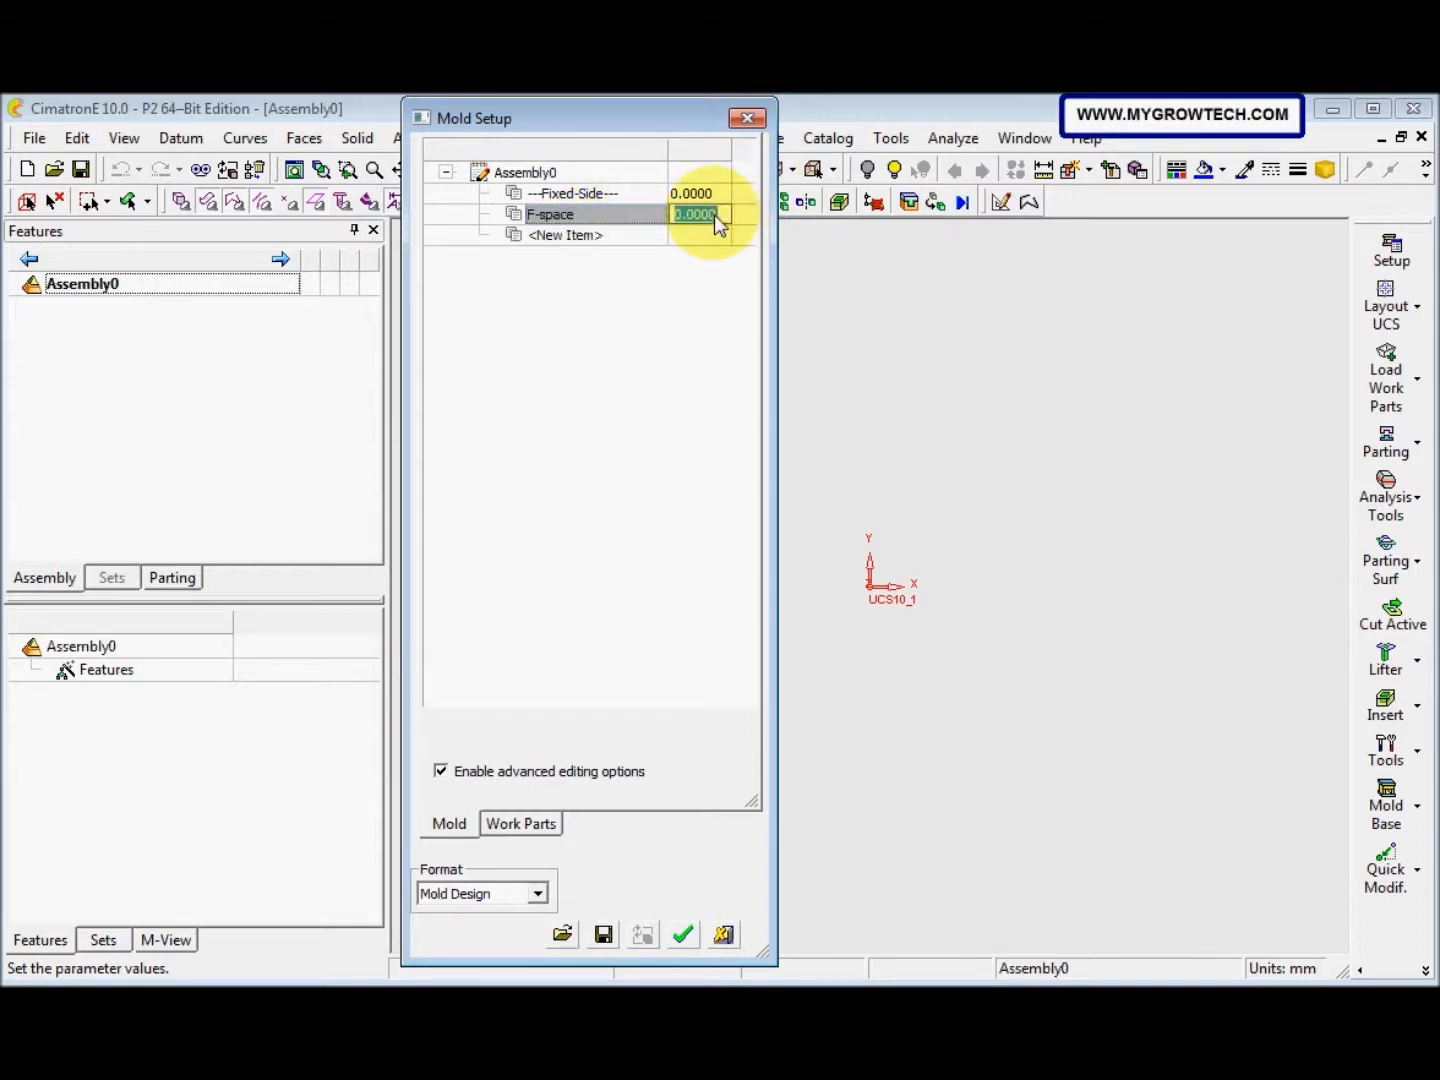
{"action": "type", "text": "1"}
{"action": "left_click", "coordinate": [614, 240]}
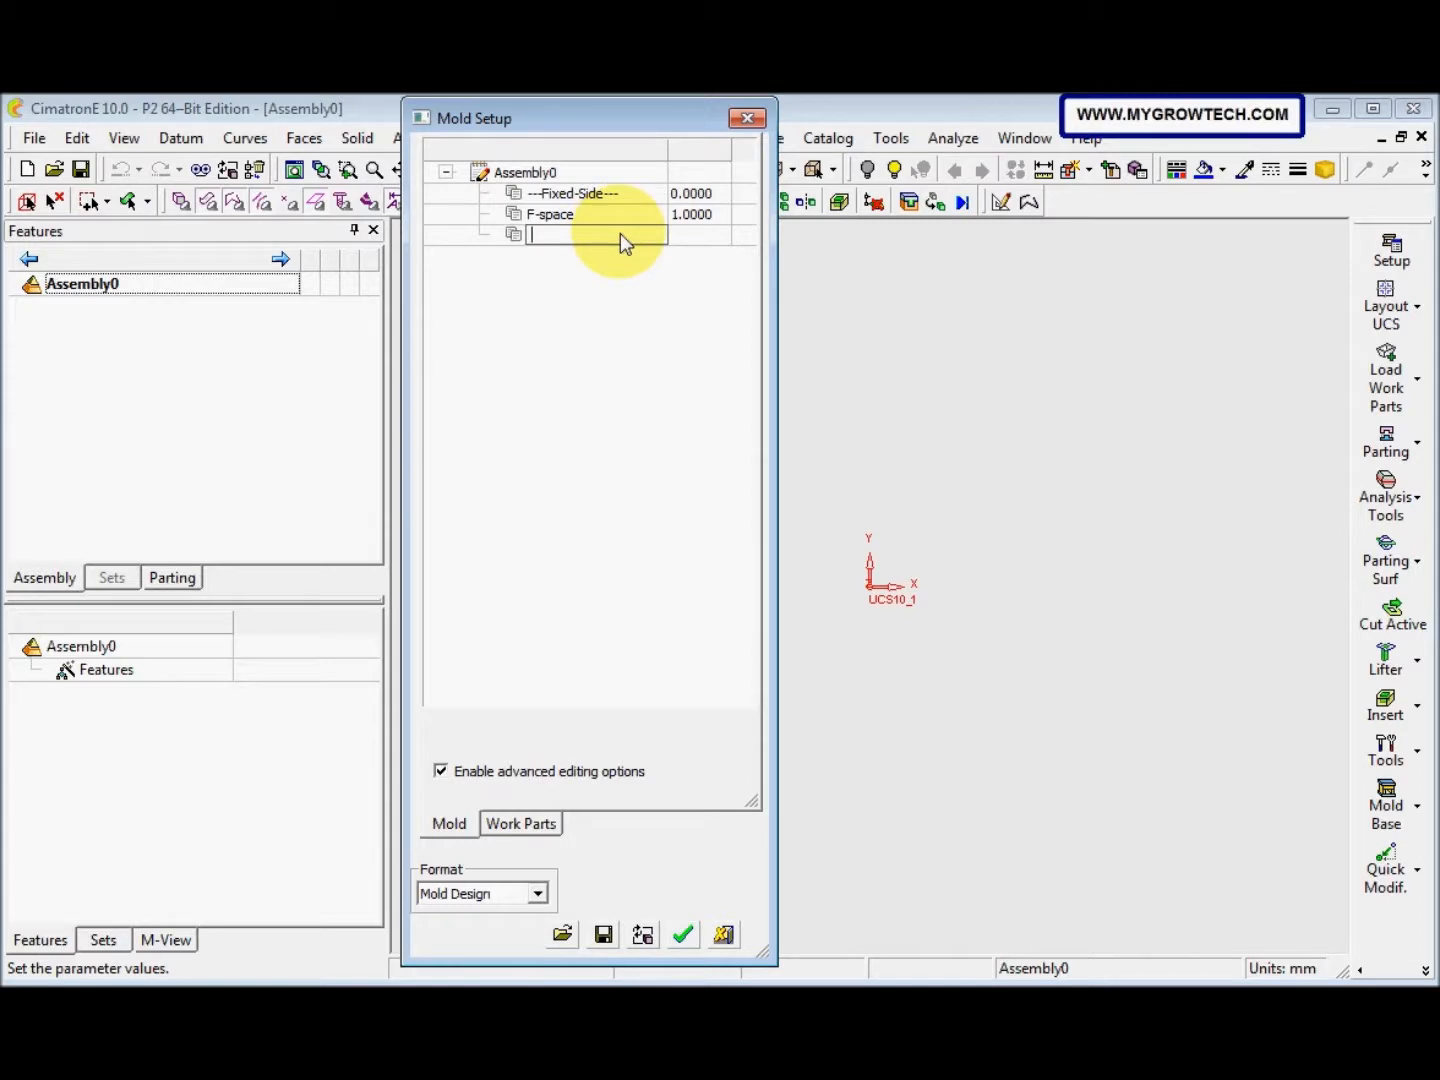
{"action": "type", "text": "FP1H"}
{"action": "left_click", "coordinate": [718, 232]}
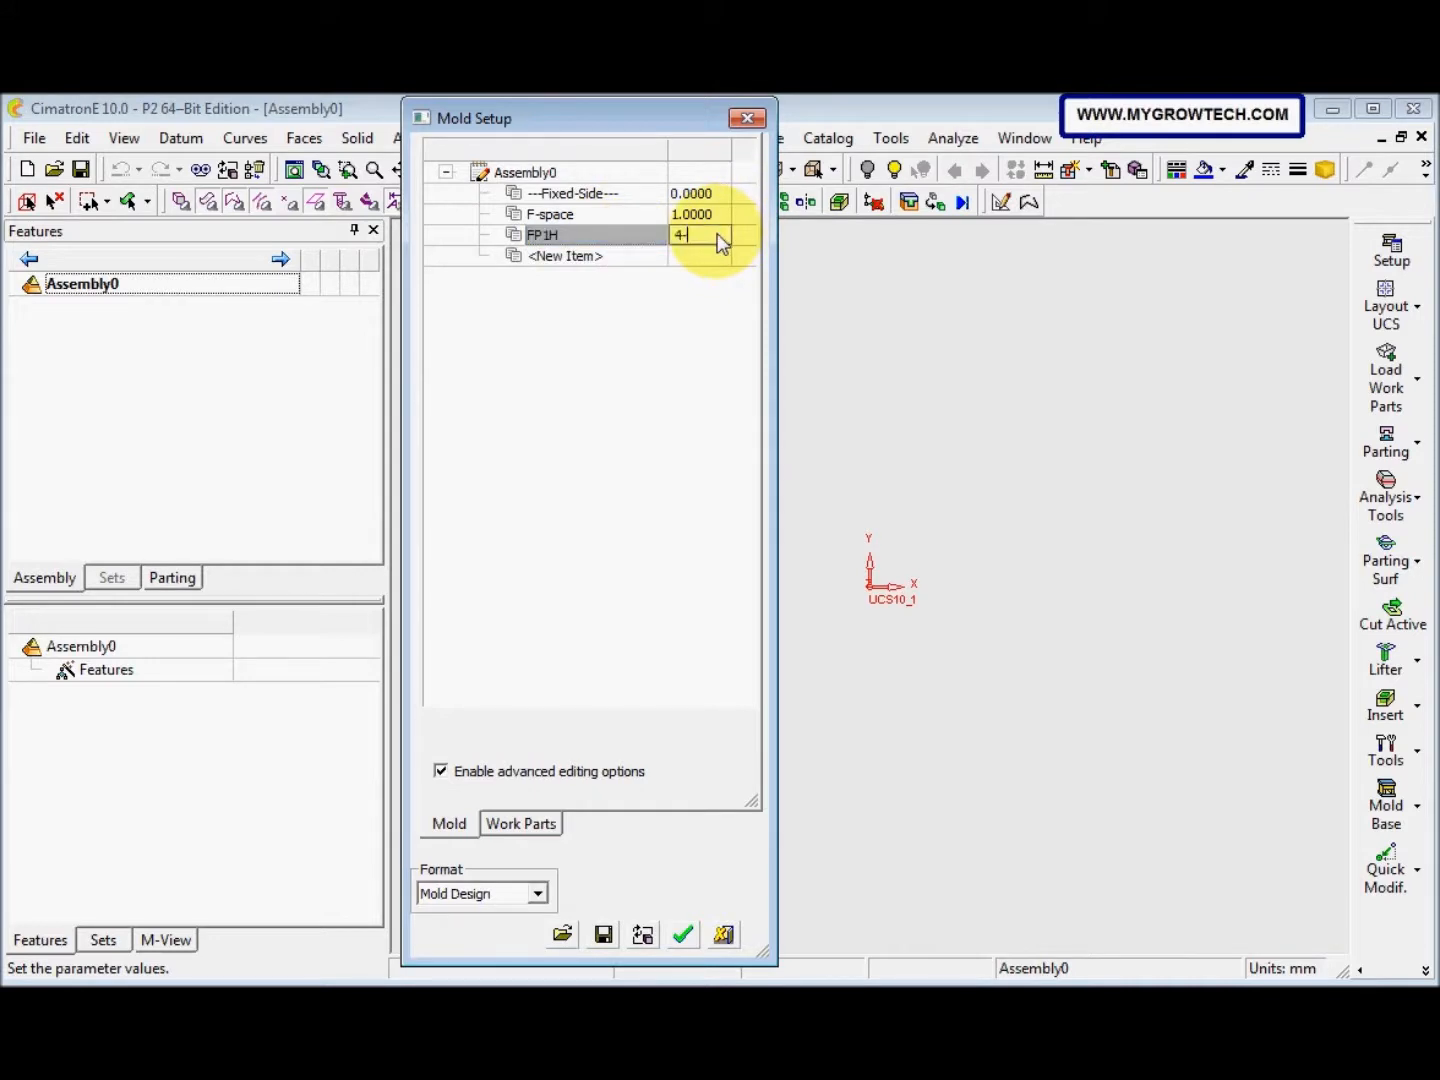
Add the fixed-side item FP2H with a value of 15
{"action": "left_click", "coordinate": [582, 256]}
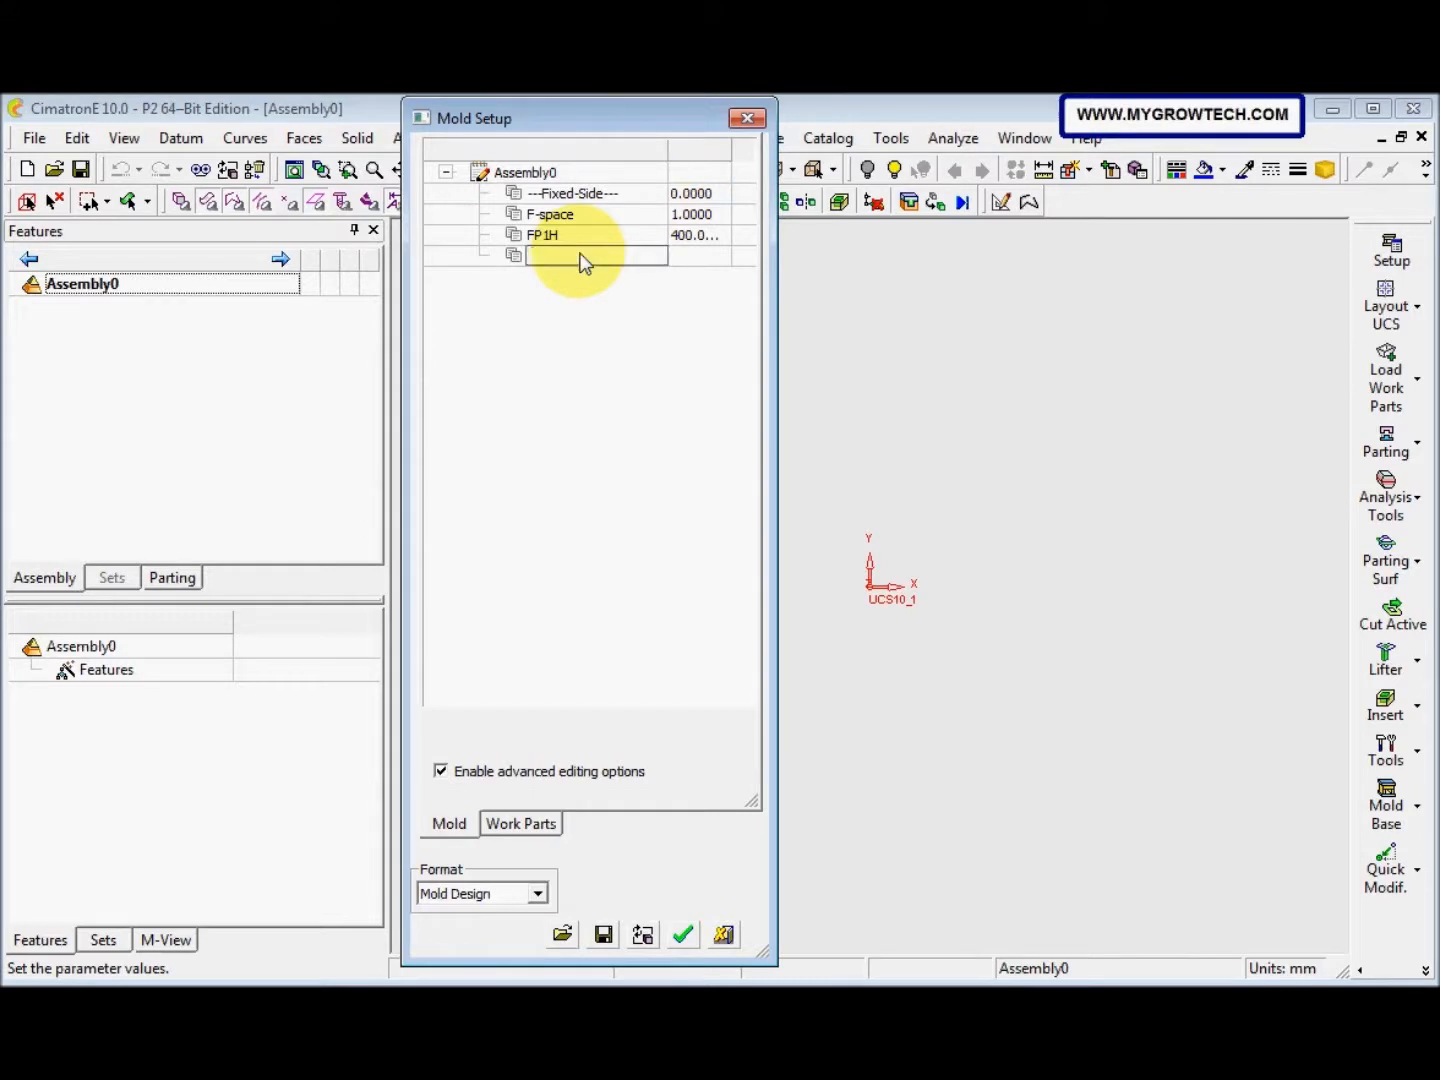
{"action": "key", "text": "Caps_Lock"}
{"action": "type", "text": "F"}
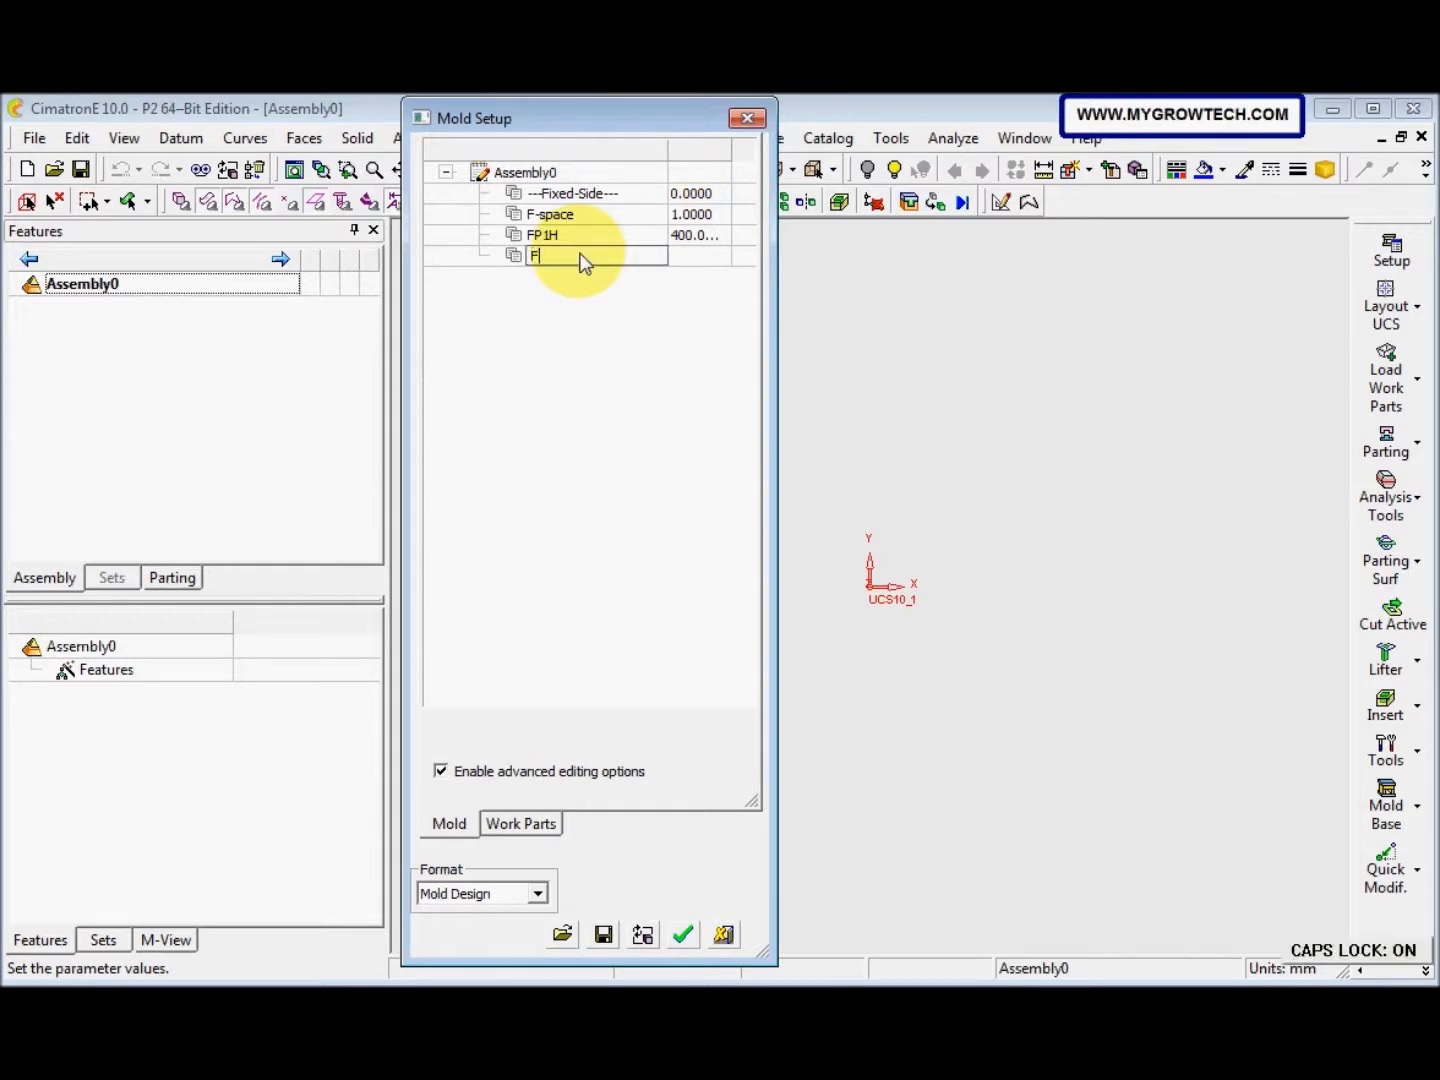
{"action": "type", "text": "P2H"}
{"action": "left_click", "coordinate": [684, 258]}
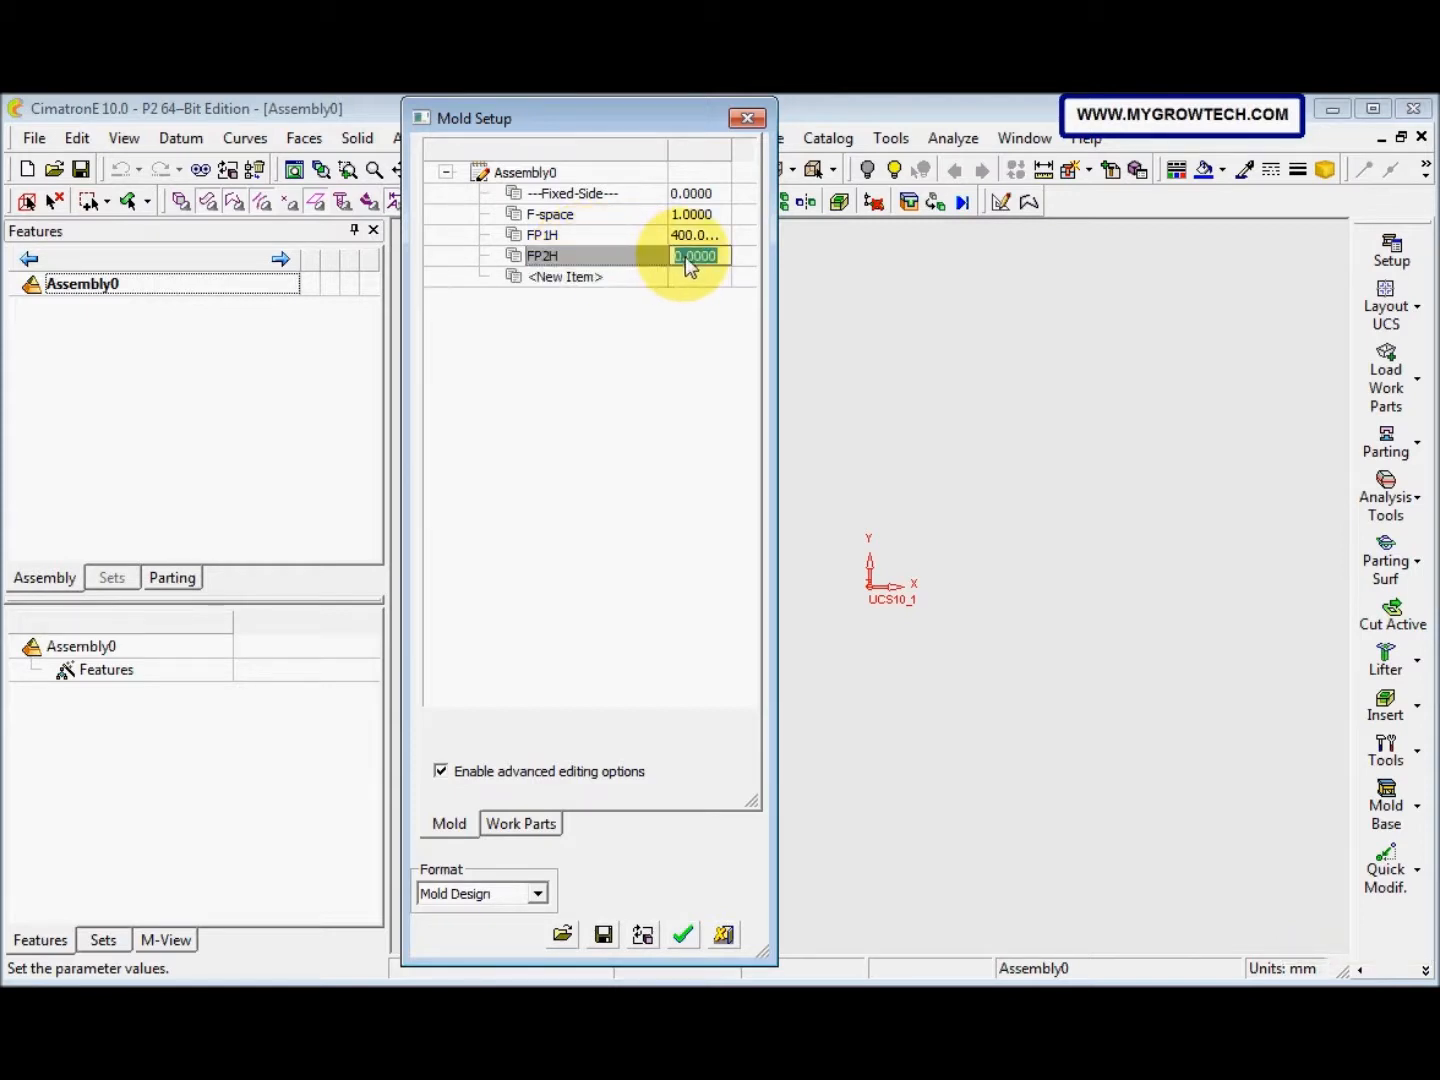
{"action": "type", "text": "15"}
Add the fixed-side item FP3H with a value of 15
{"action": "left_click", "coordinate": [577, 277]}
{"action": "type", "text": "F"}
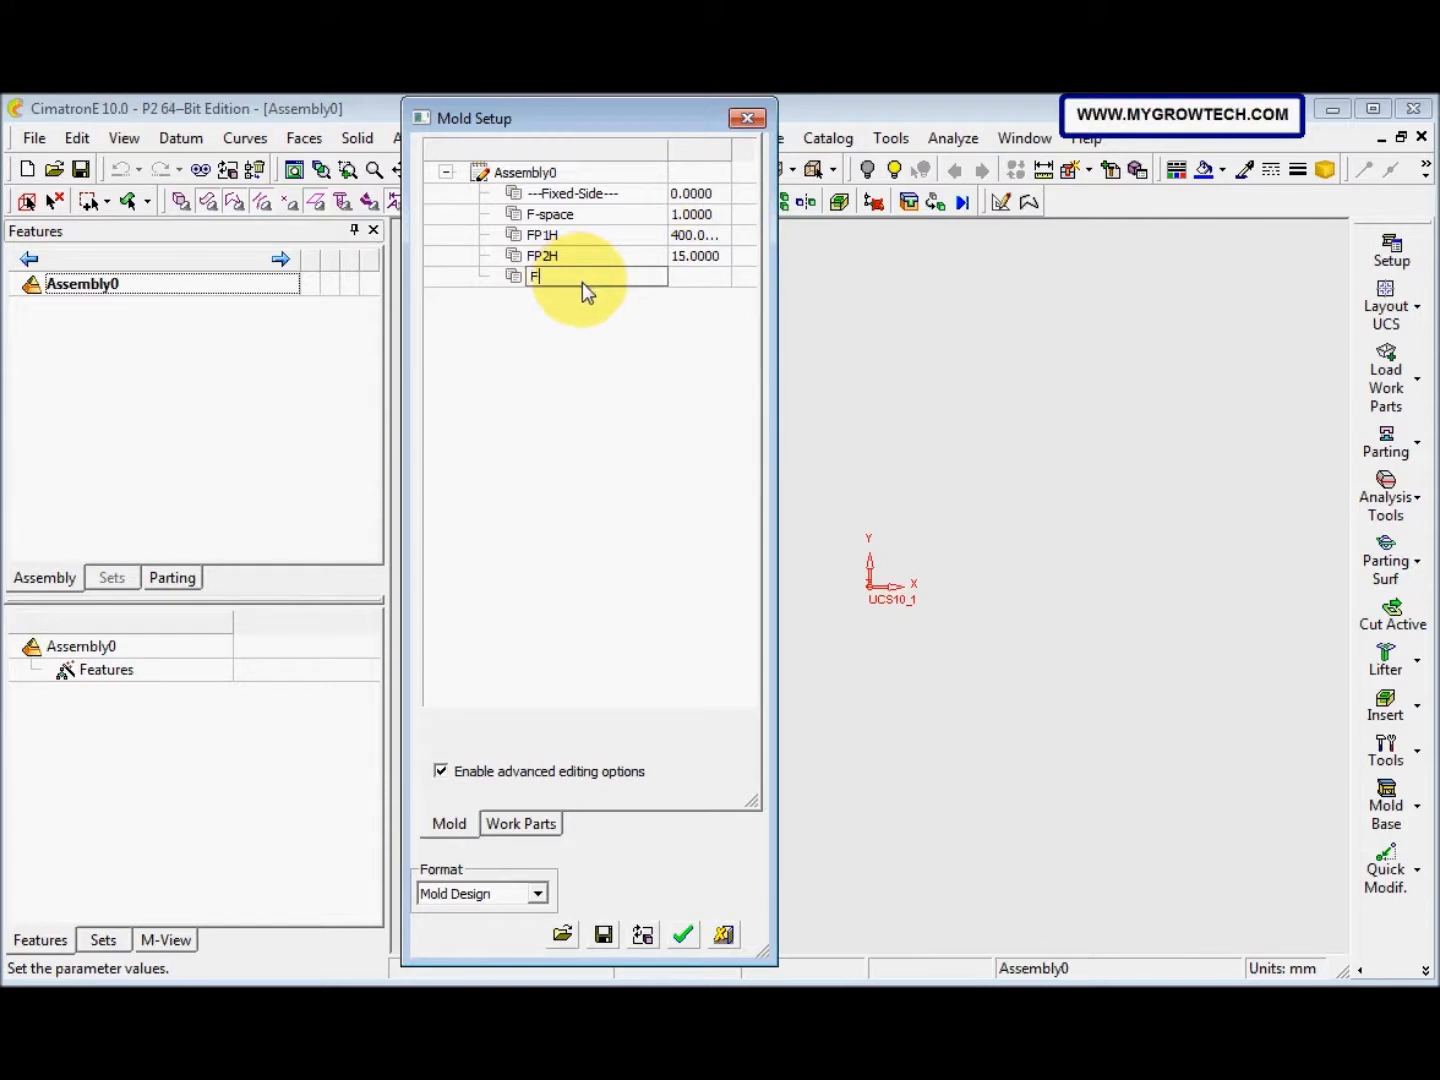
{"action": "type", "text": "P3H"}
{"action": "left_click", "coordinate": [690, 279]}
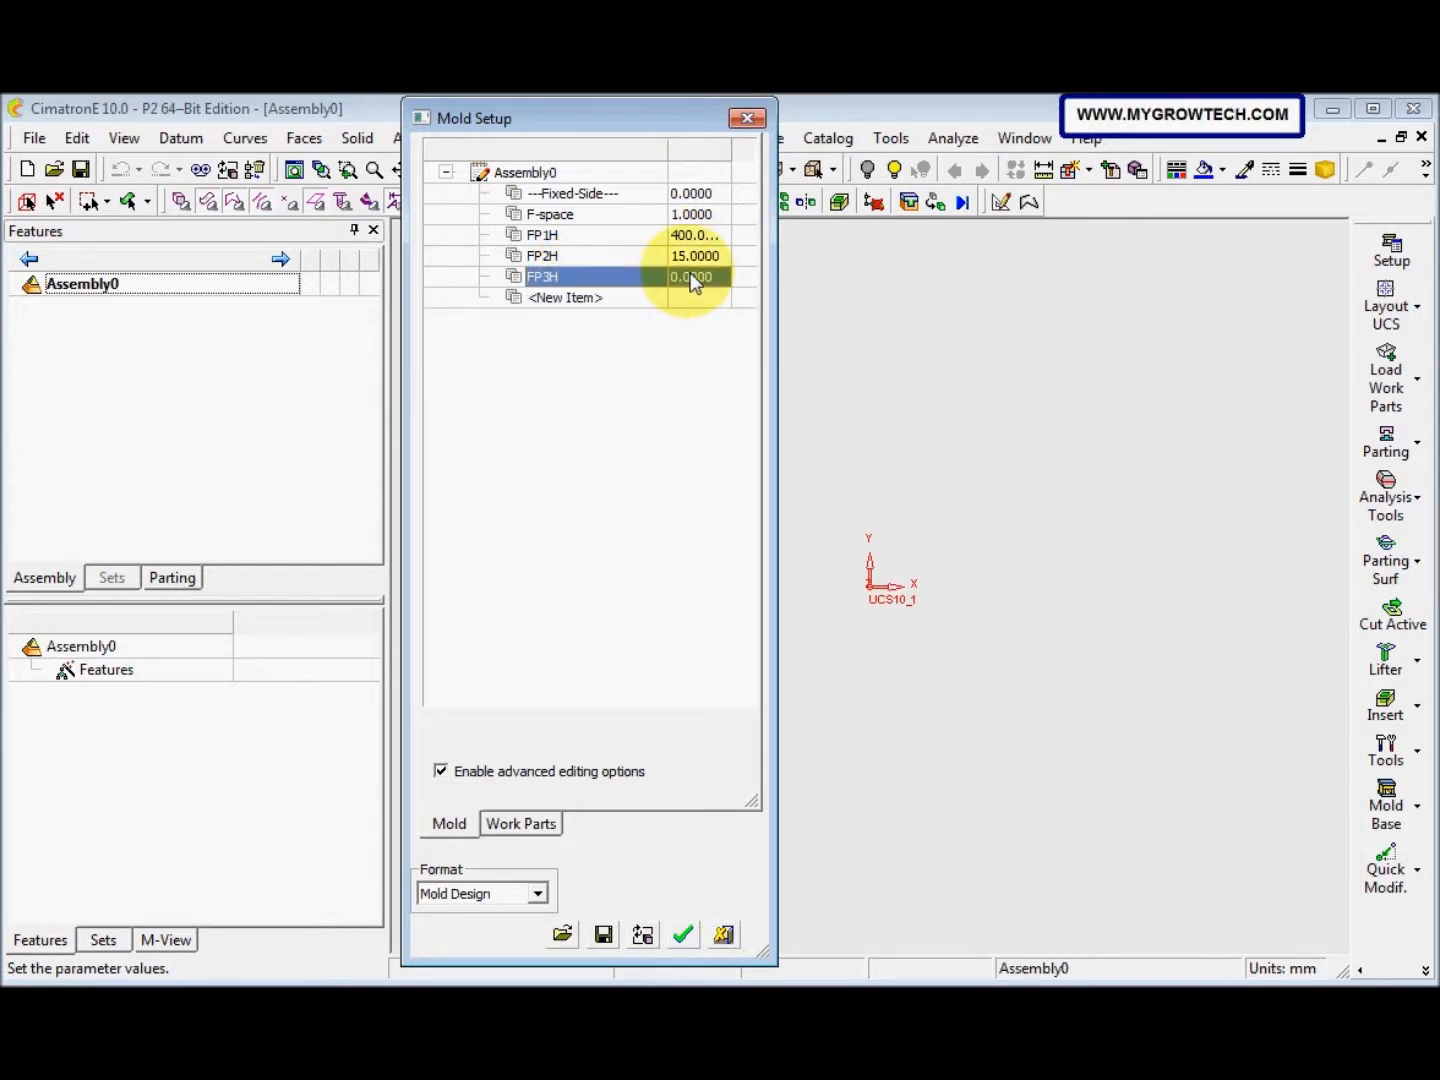
{"action": "type", "text": "1"}
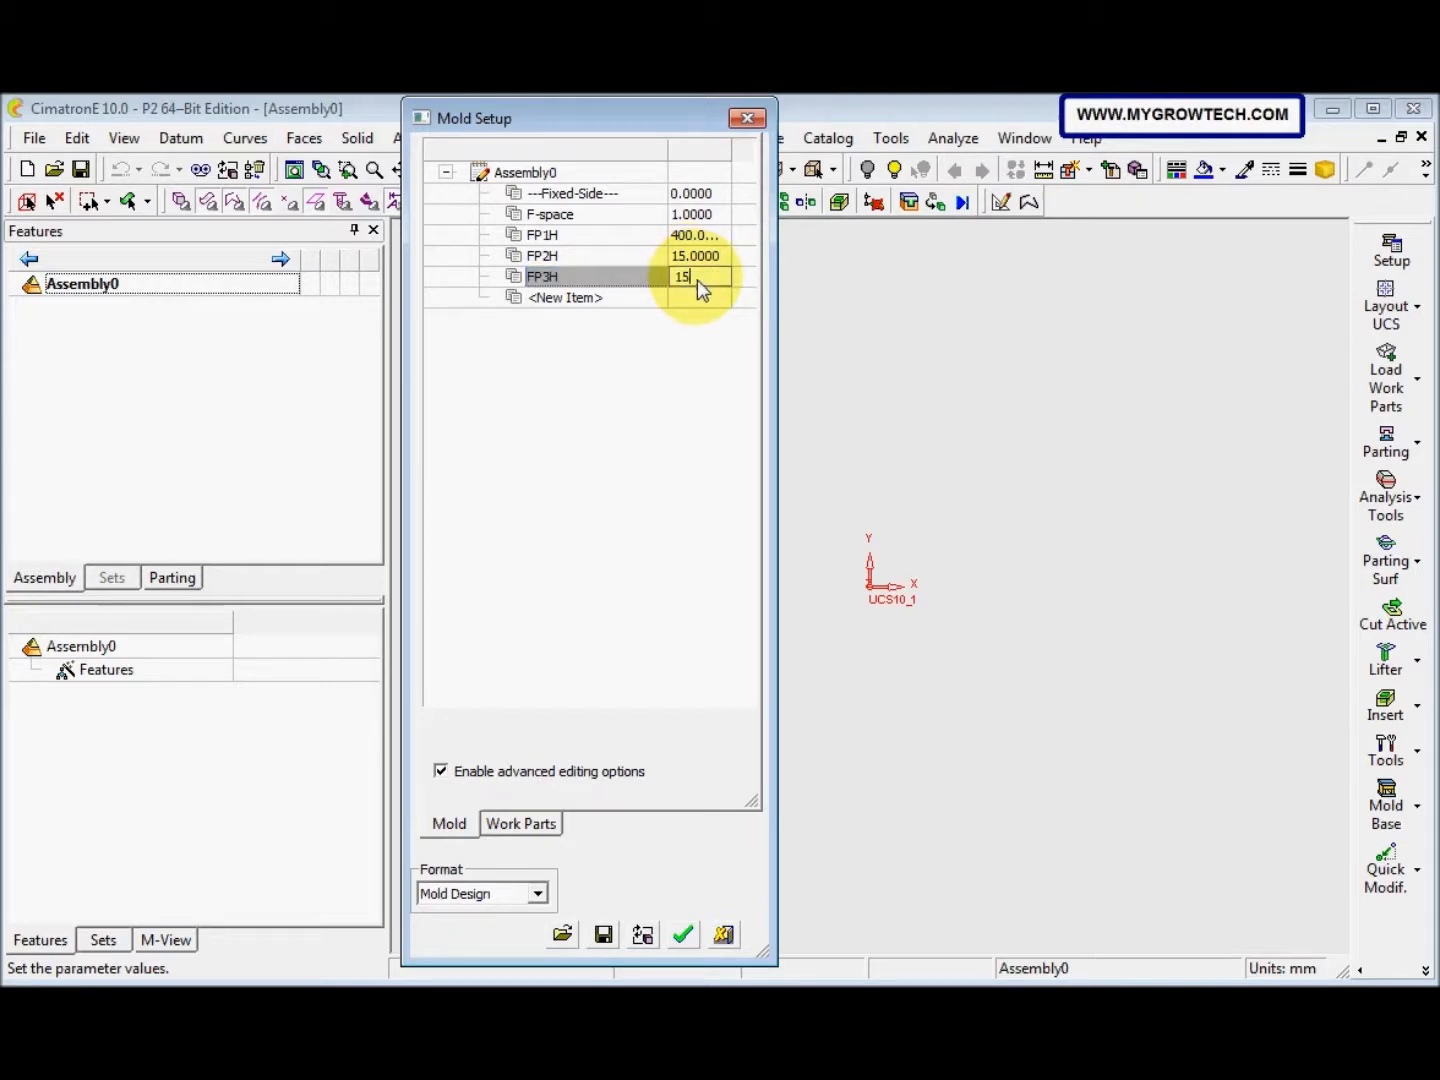
{"action": "type", "text": "5"}
Add the item FCPH with a value of 80, and begin the next item's name with "---"
{"action": "left_click", "coordinate": [616, 301]}
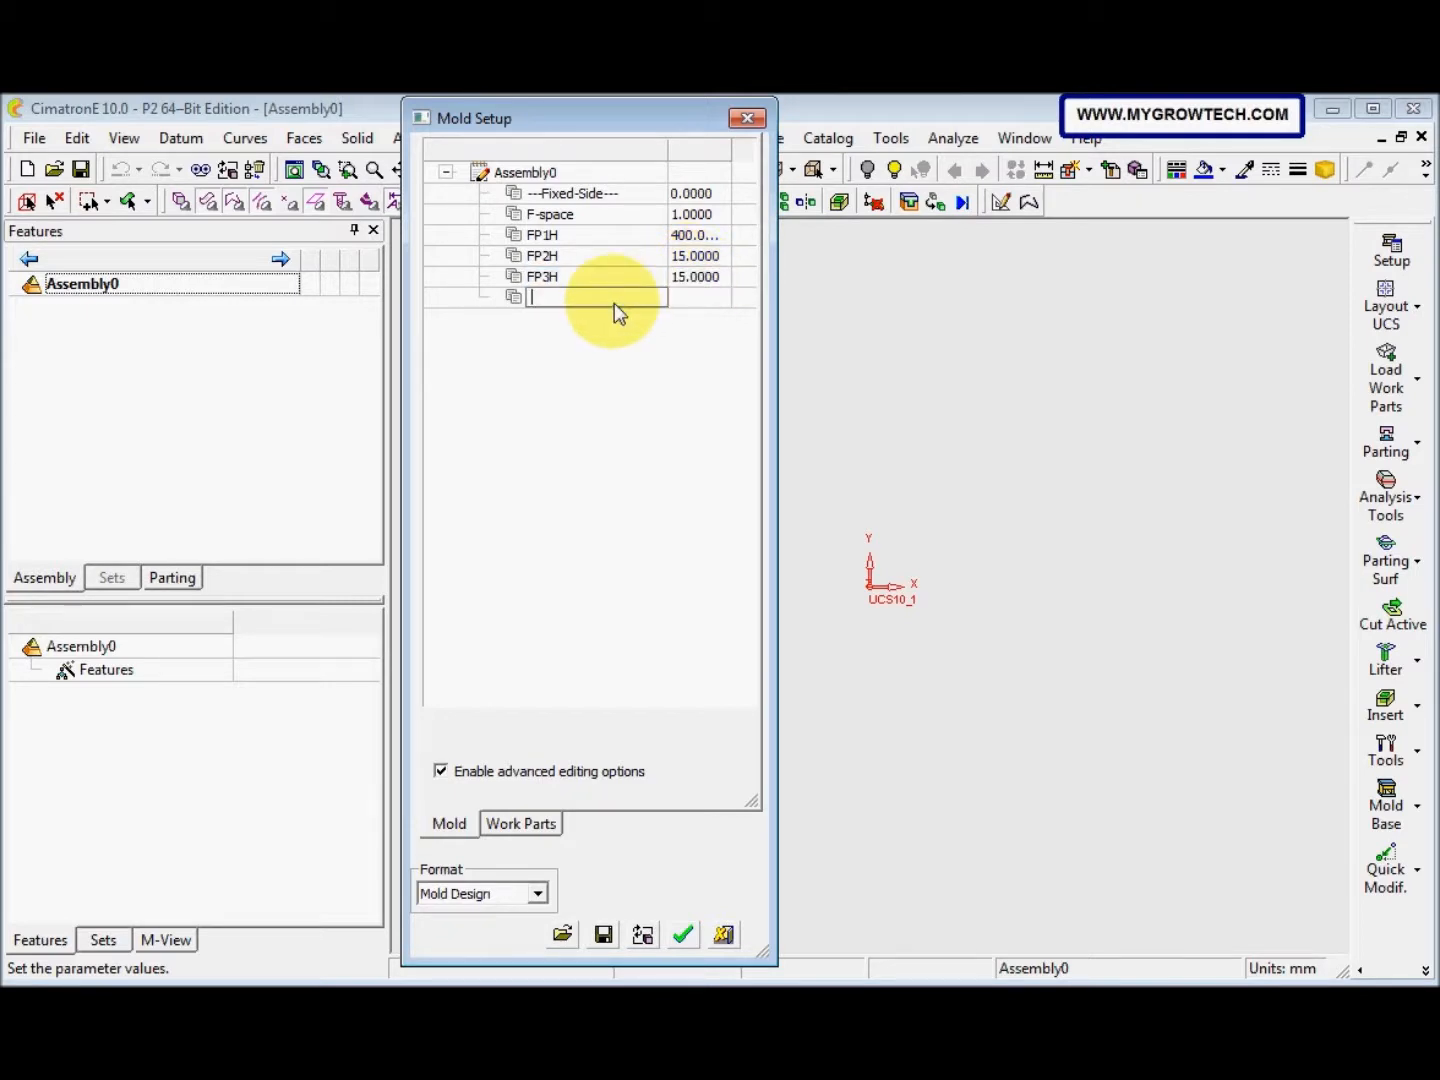
{"action": "type", "text": "FCPH"}
{"action": "left_click", "coordinate": [703, 297]}
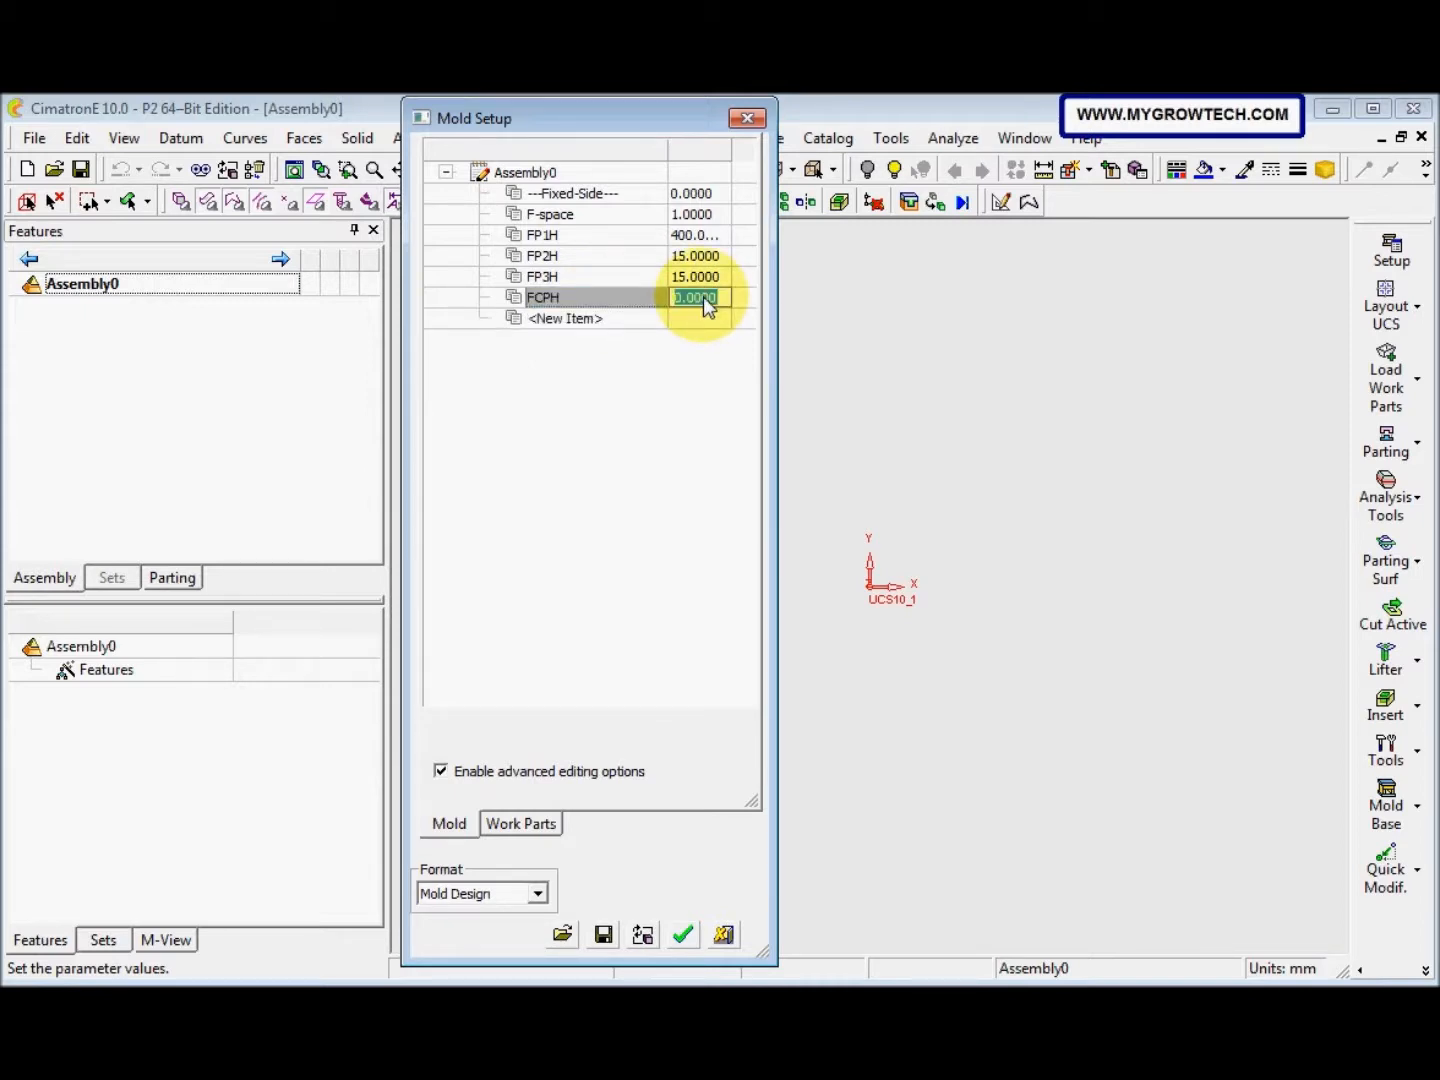
{"action": "type", "text": "80"}
{"action": "left_click", "coordinate": [632, 319]}
{"action": "type", "text": "---"}
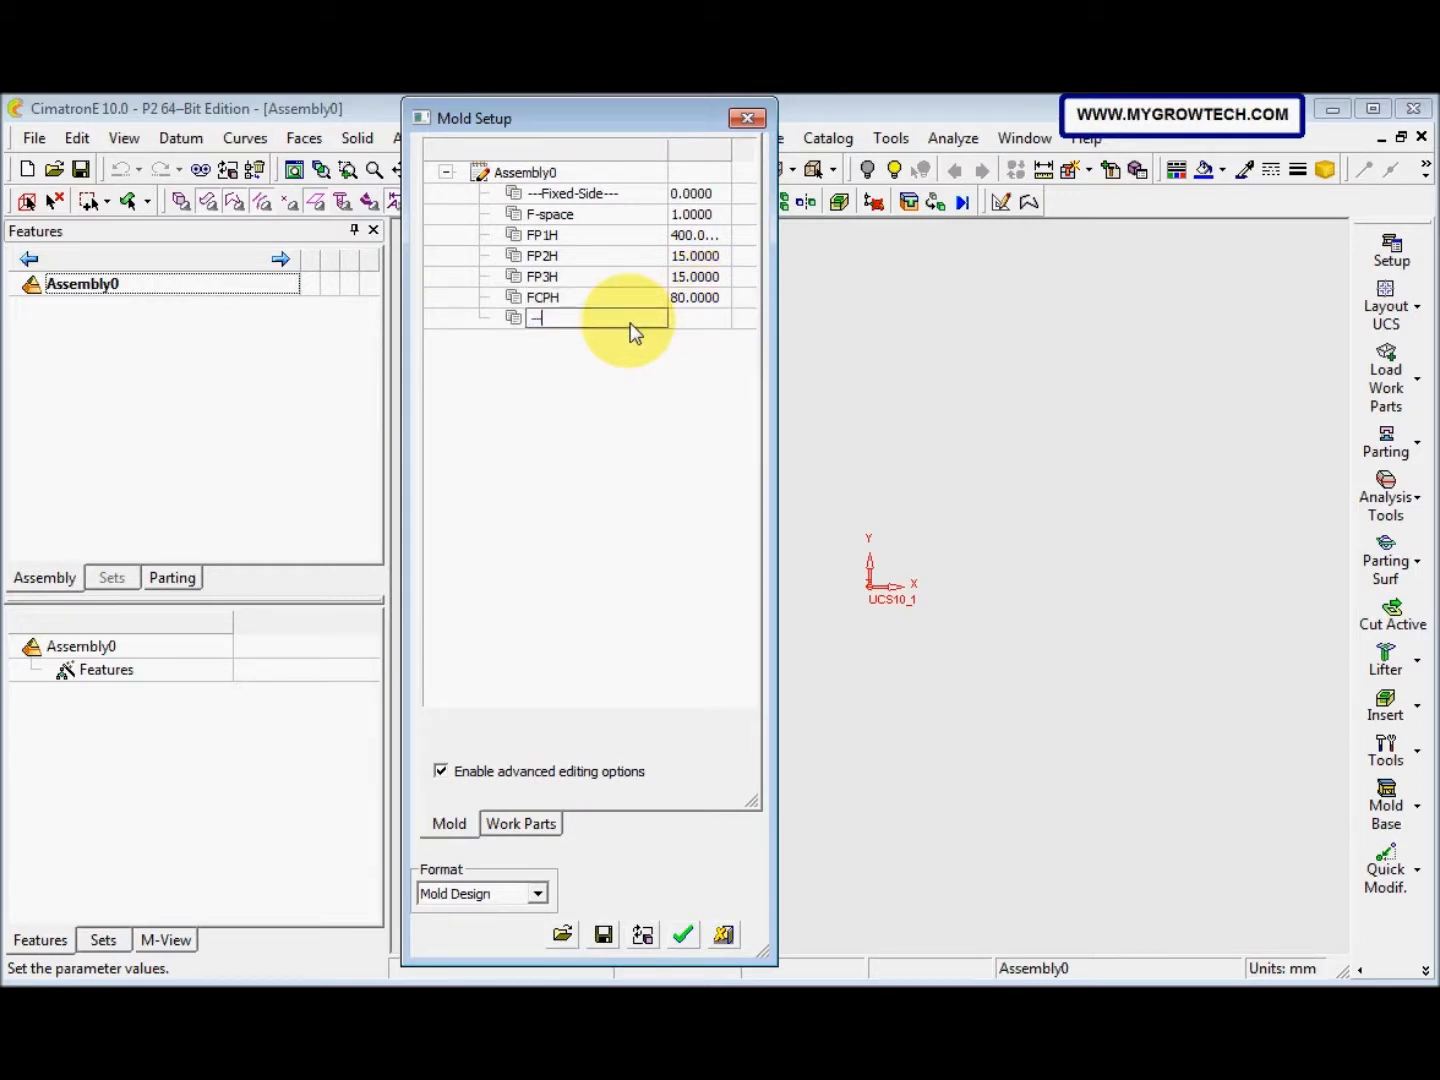
{"action": "type", "text": "mOVABLE-sIDE"}
{"action": "key", "text": "BackSpace"}
{"action": "key", "text": "BackSpace"}
{"action": "key", "text": "BackSpace"}
{"action": "key", "text": "BackSpace"}
{"action": "key", "text": "BackSpace"}
{"action": "key", "text": "BackSpace"}
{"action": "key", "text": "BackSpace"}
{"action": "key", "text": "BackSpace"}
{"action": "key", "text": "BackSpace"}
{"action": "key", "text": "BackSpace"}
{"action": "key", "text": "BackSpace"}
{"action": "key", "text": "BackSpace"}
Complete the new item's name as "---Movable-Side---"
{"action": "key", "text": "Caps_Lock"}
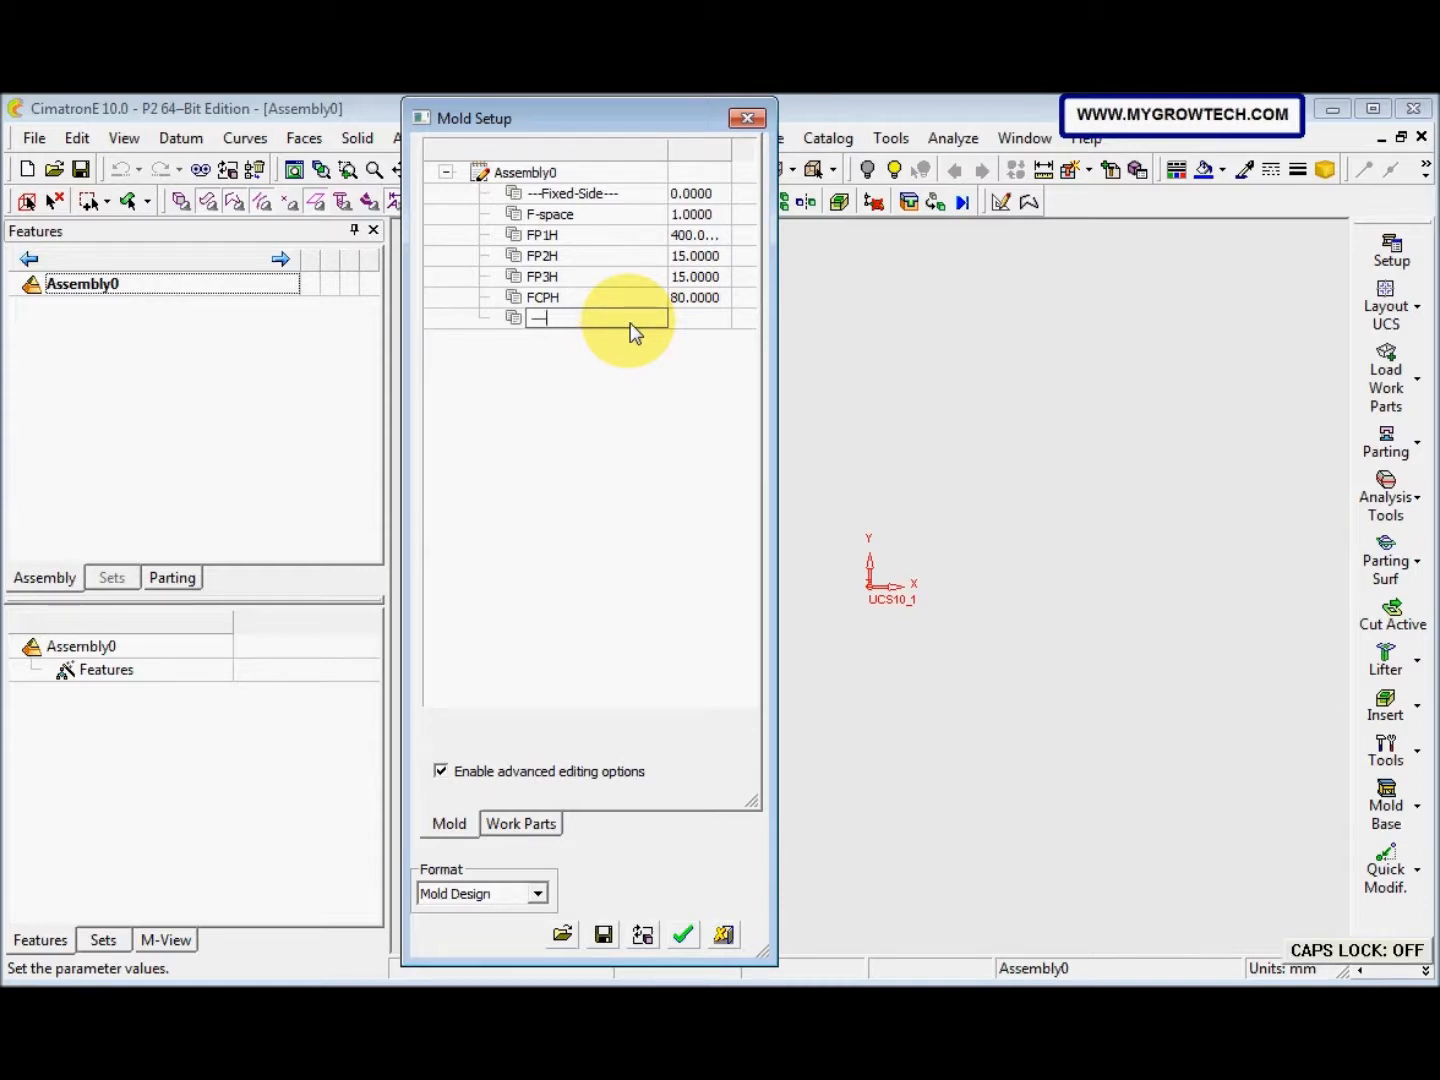
{"action": "type", "text": "Movabl"}
{"action": "type", "text": "e"}
{"action": "type", "text": "-"}
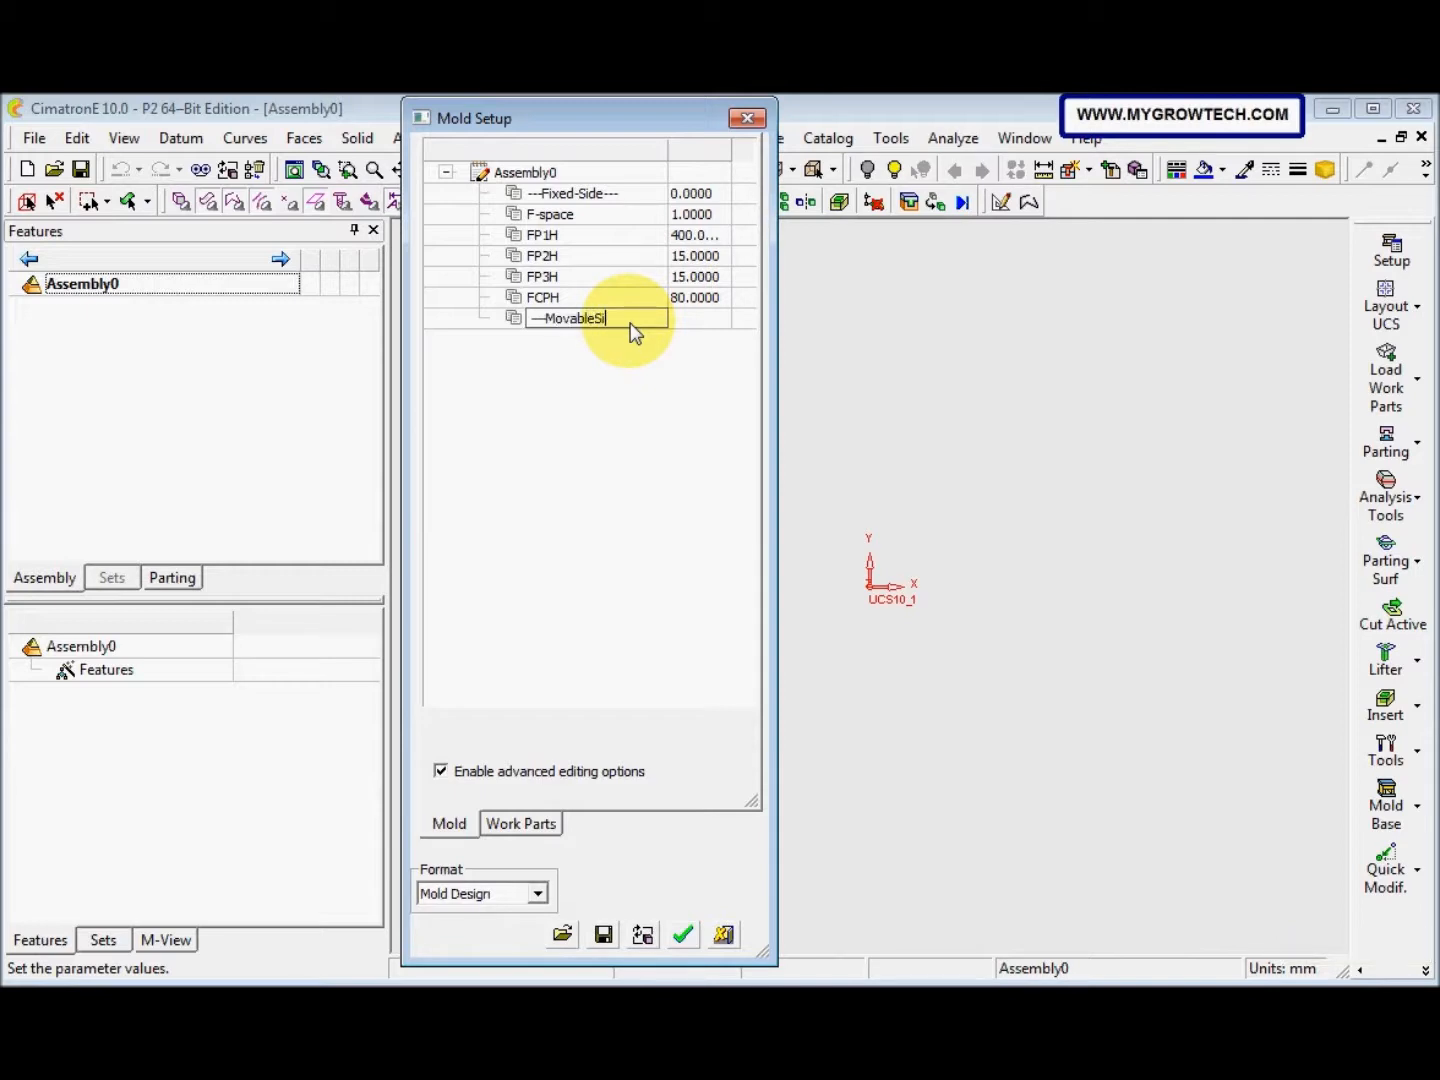
{"action": "type", "text": "Side---"}
{"action": "key", "text": "Return"}
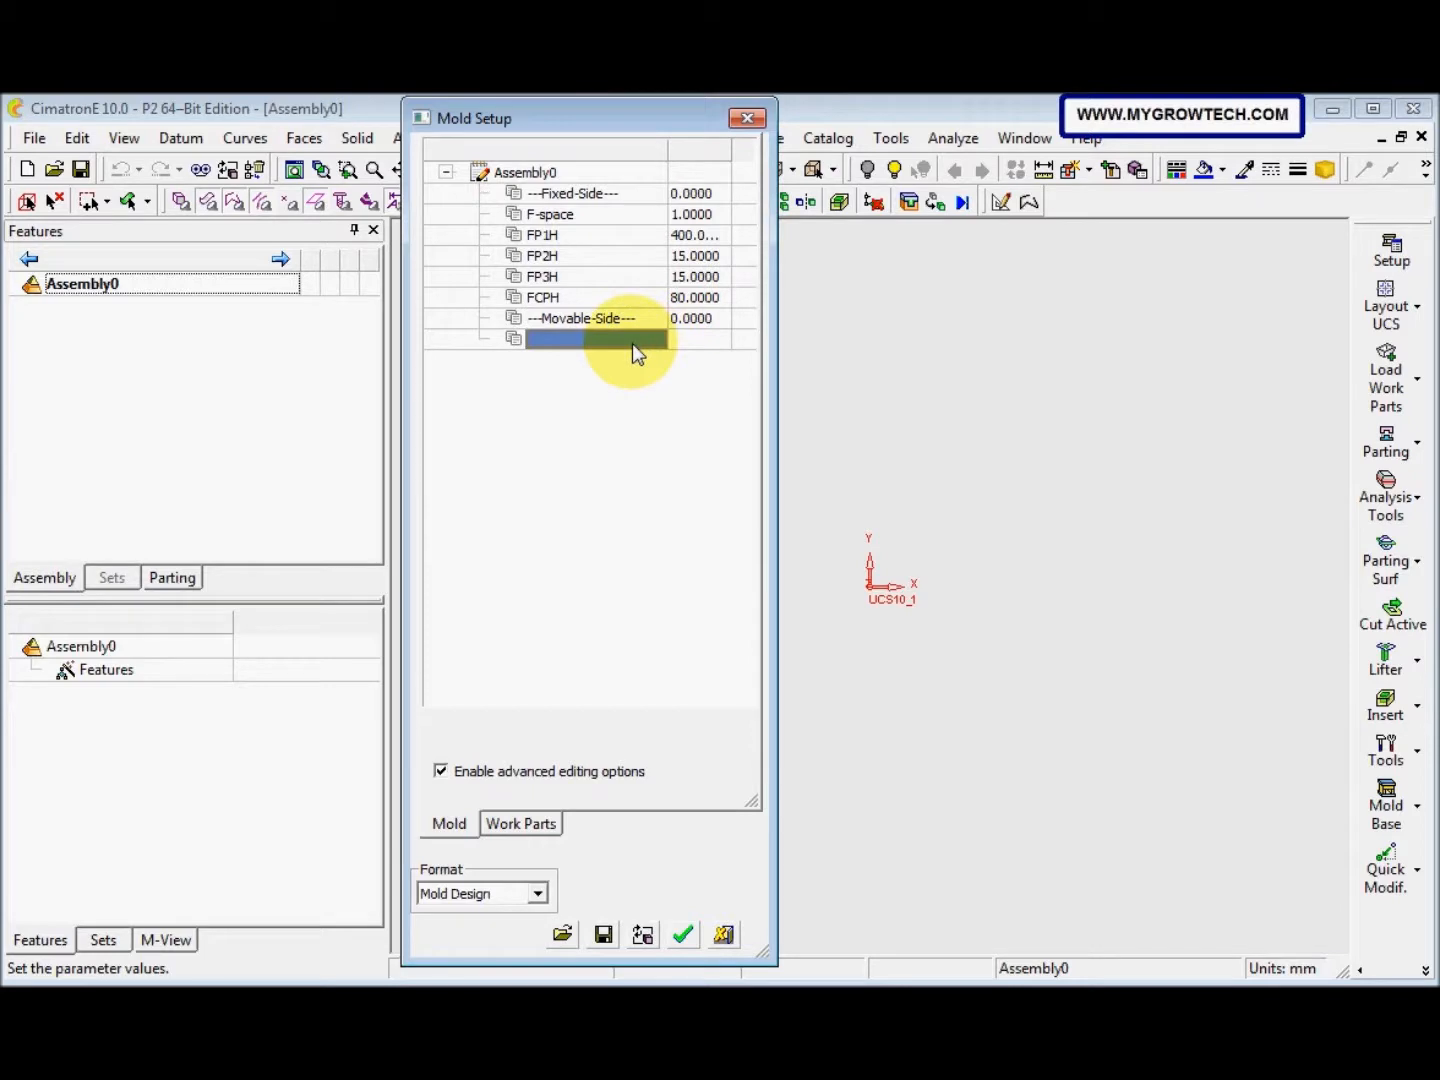
Add the movable-side items M-space with a value of 5 and MP1H with a value of 300
{"action": "key", "text": "Caps_Lock"}
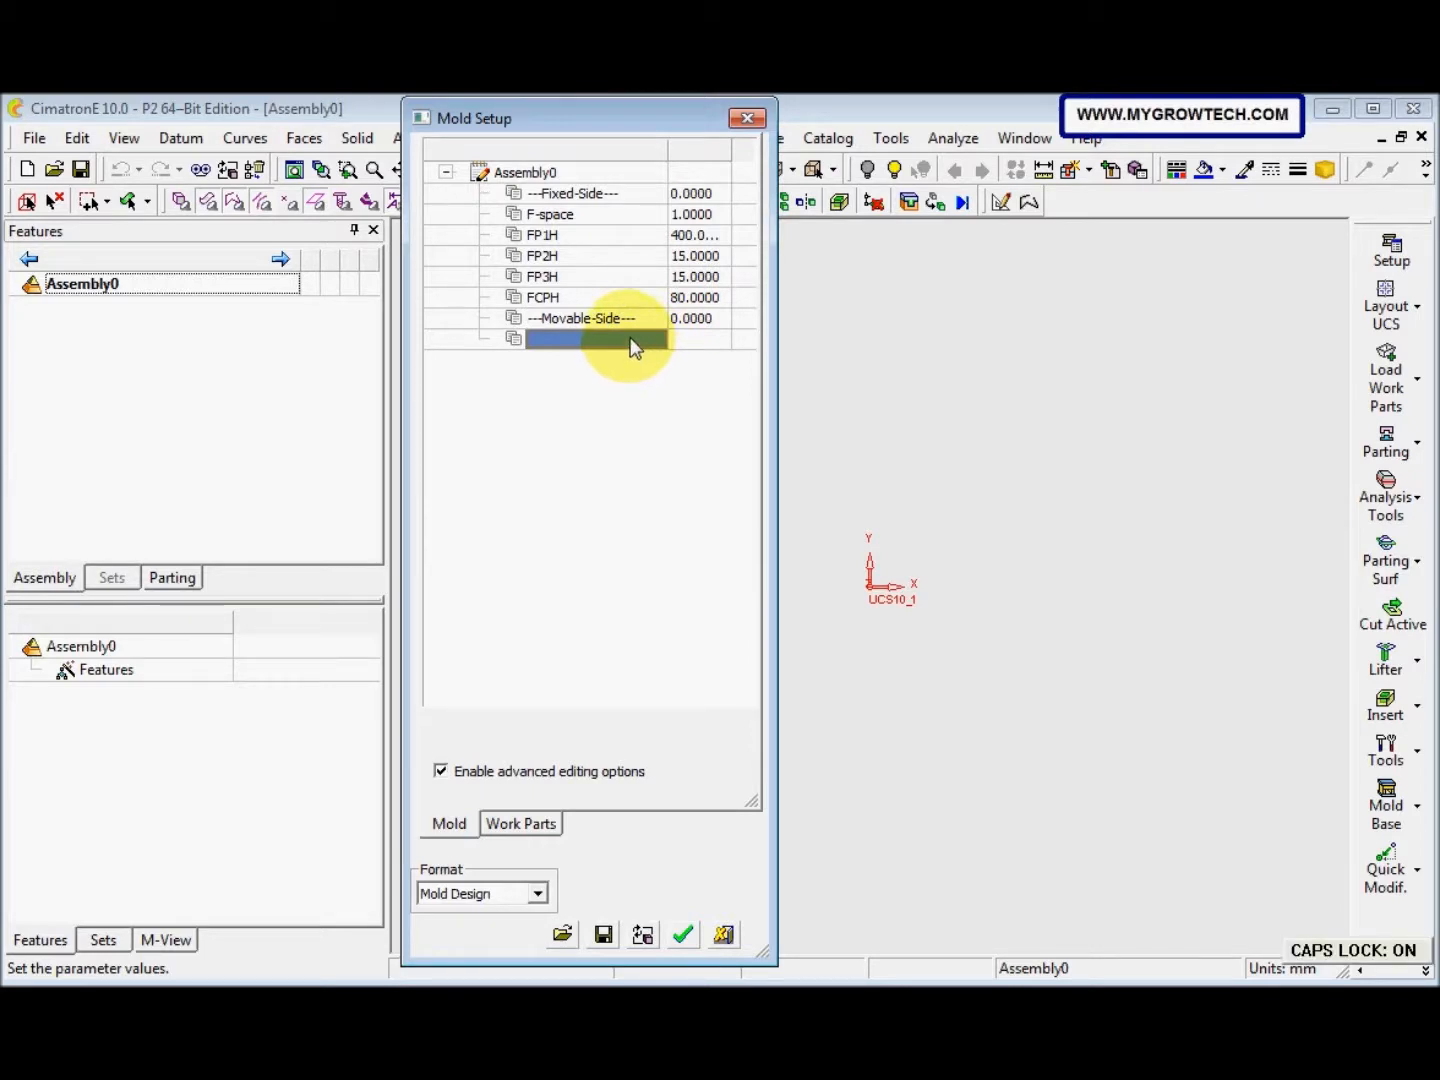
{"action": "left_click", "coordinate": [630, 337]}
{"action": "type", "text": "M"}
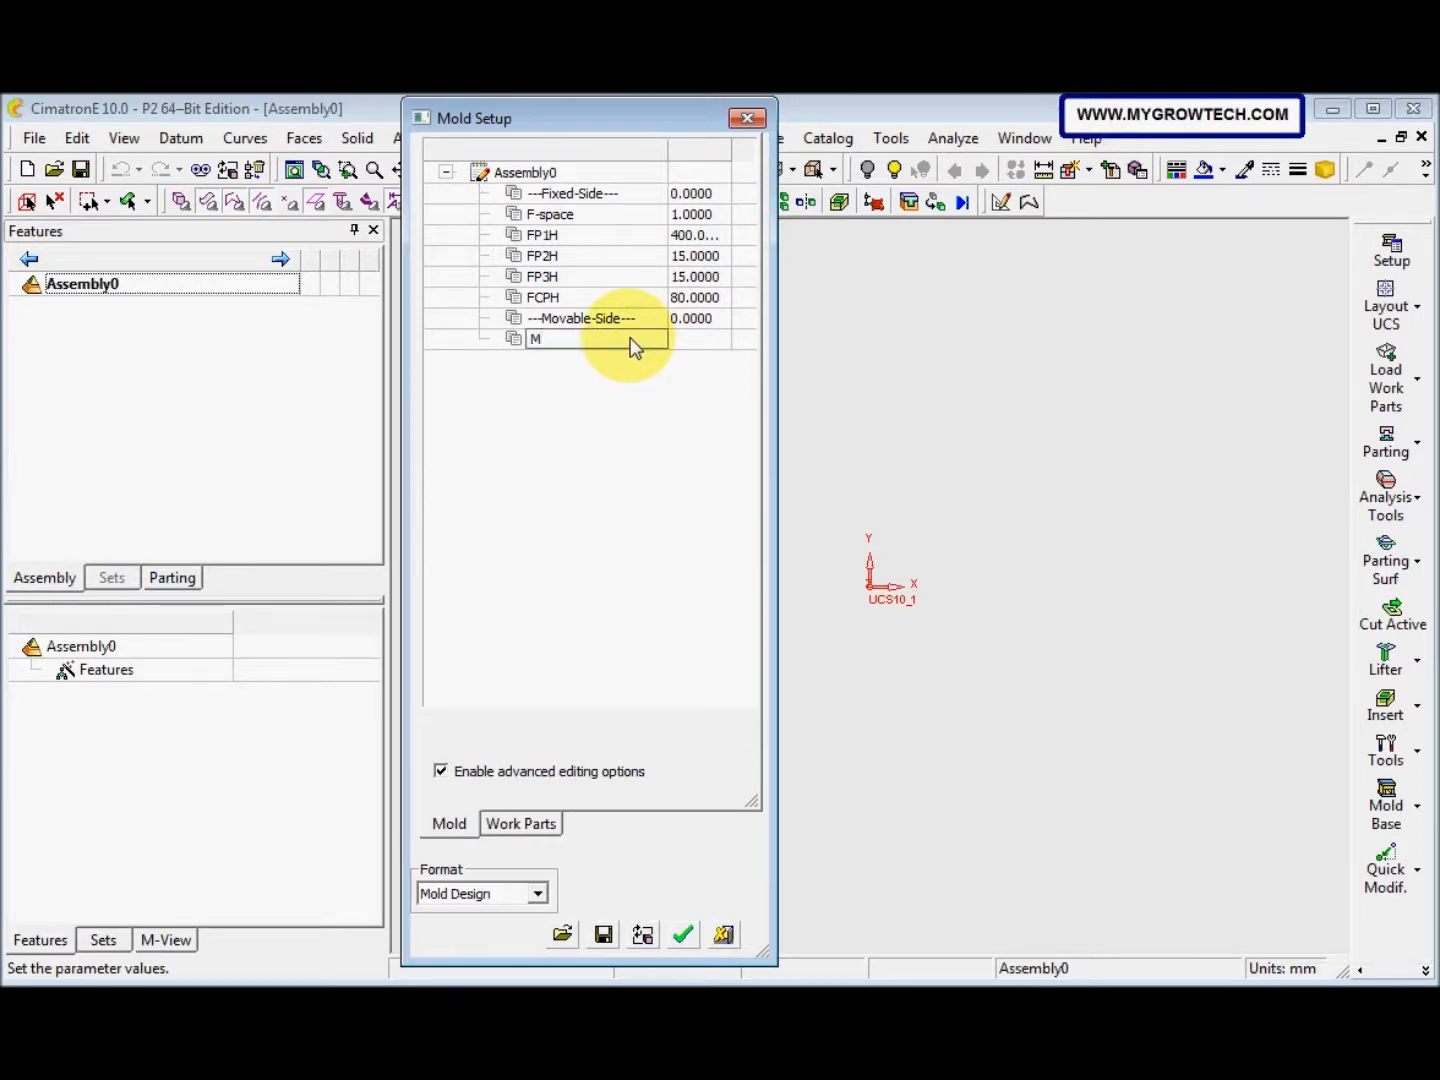
{"action": "type", "text": "-space"}
{"action": "left_click", "coordinate": [710, 339]}
{"action": "type", "text": "5"}
{"action": "left_click", "coordinate": [634, 362]}
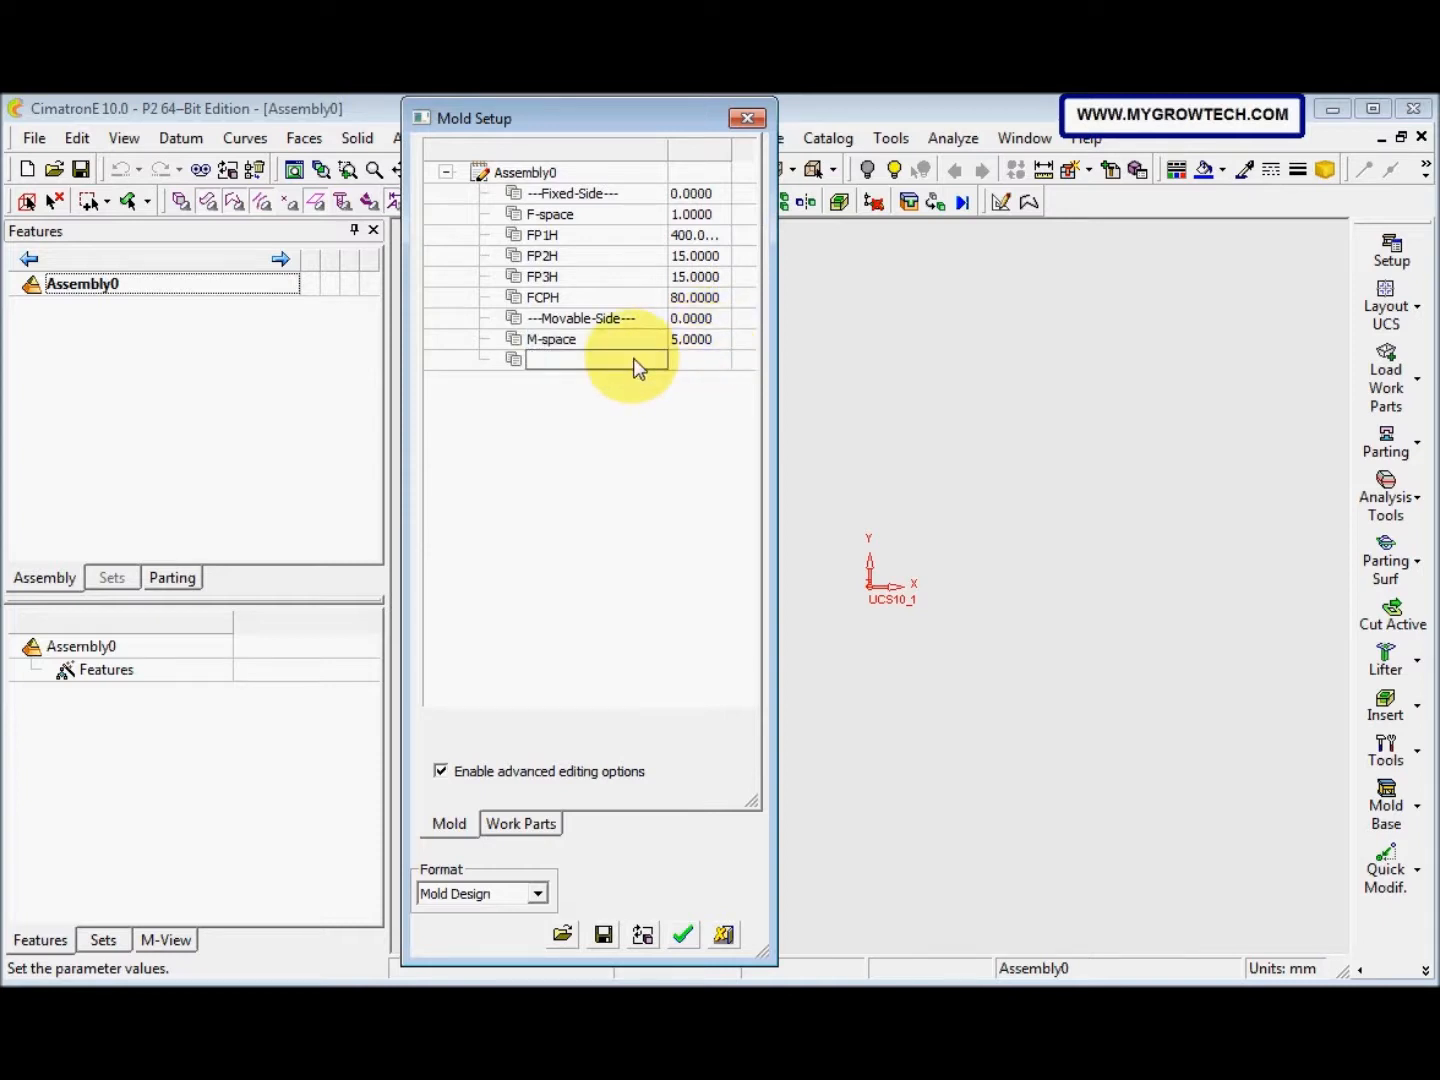
{"action": "type", "text": "MP1H"}
{"action": "left_click", "coordinate": [703, 360]}
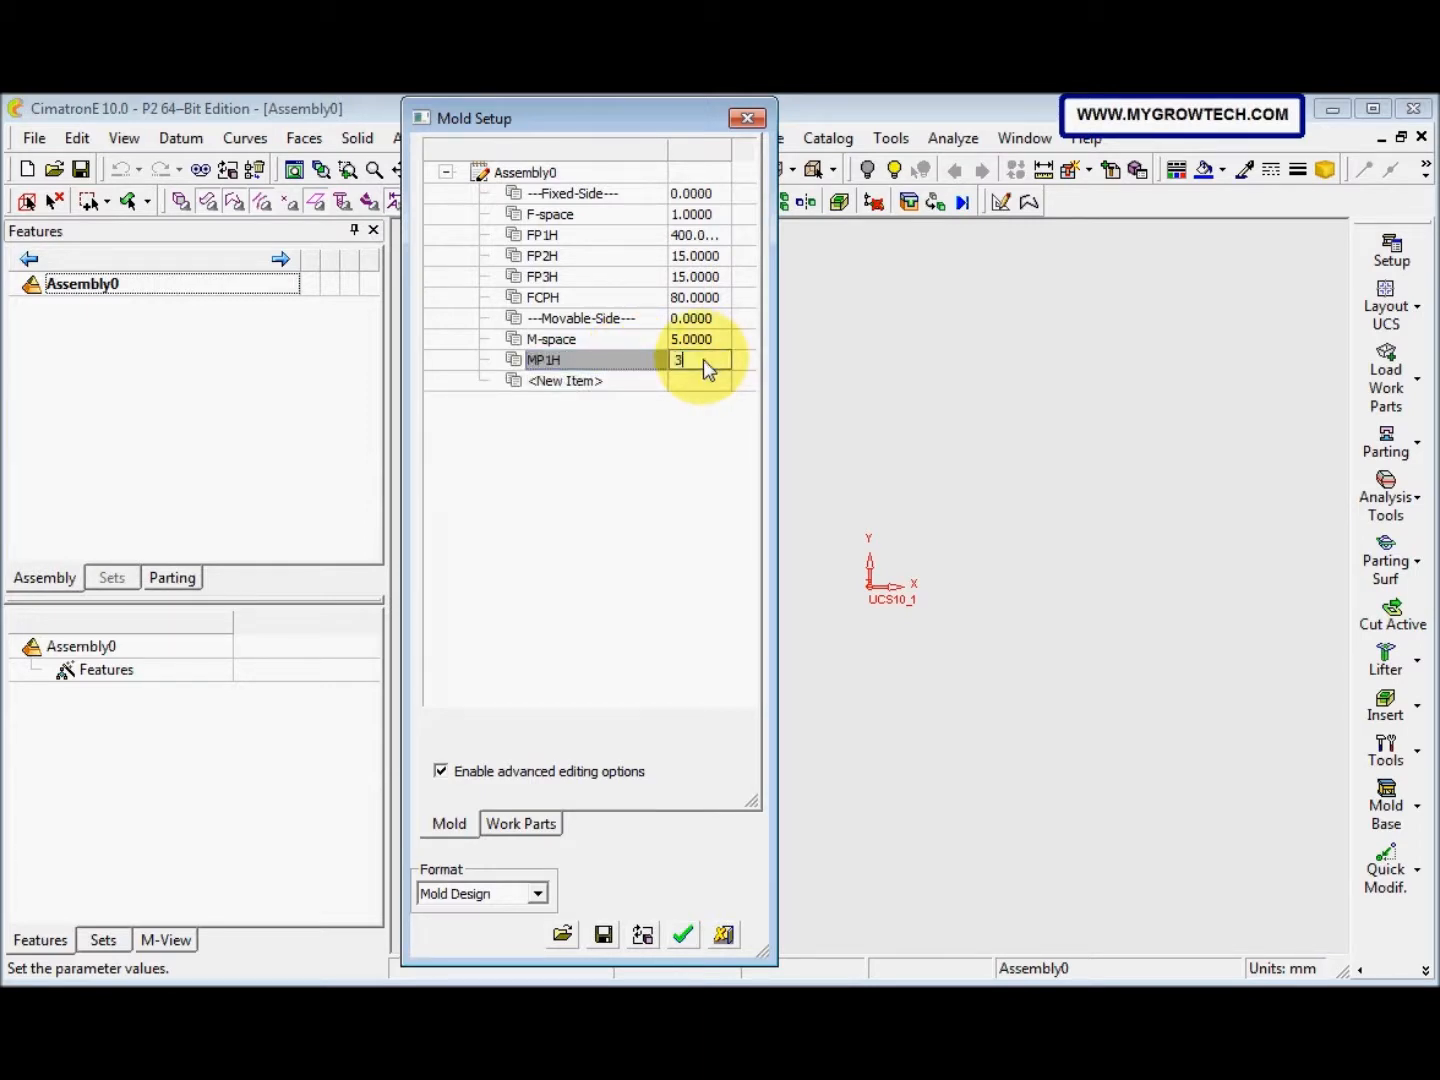
Add the movable-side items MP2H with a value of 40 and MP3H with a value of 45
{"action": "left_click", "coordinate": [636, 386]}
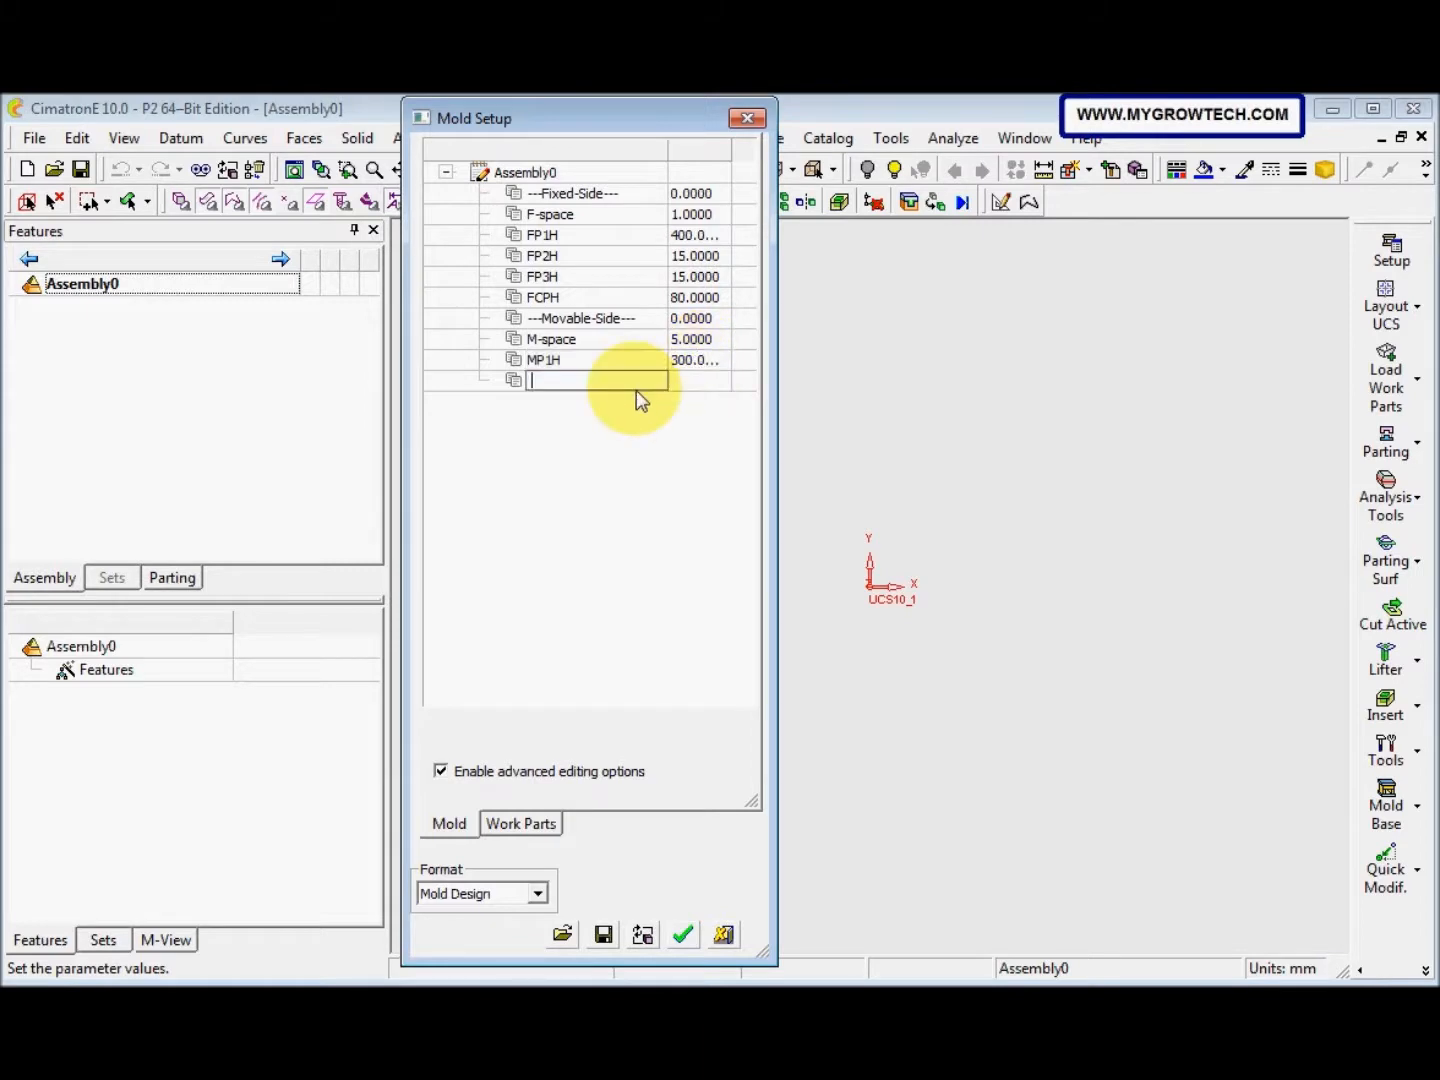
{"action": "type", "text": "MP2H"}
{"action": "left_click", "coordinate": [692, 382]}
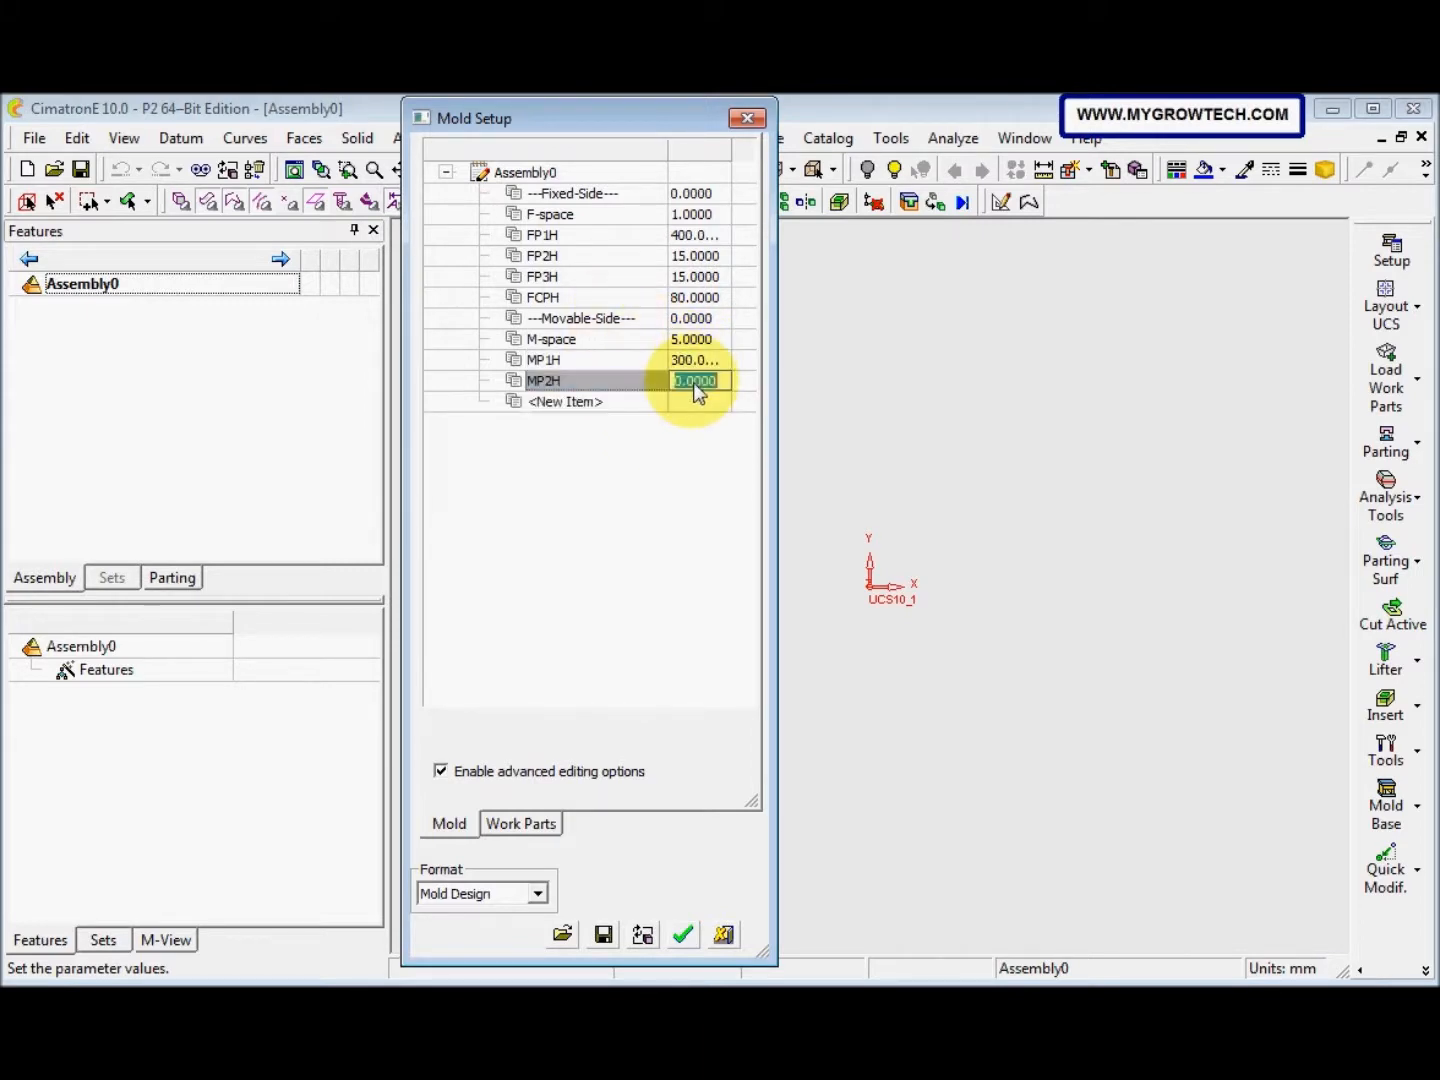
{"action": "type", "text": "40"}
{"action": "key", "text": "Return"}
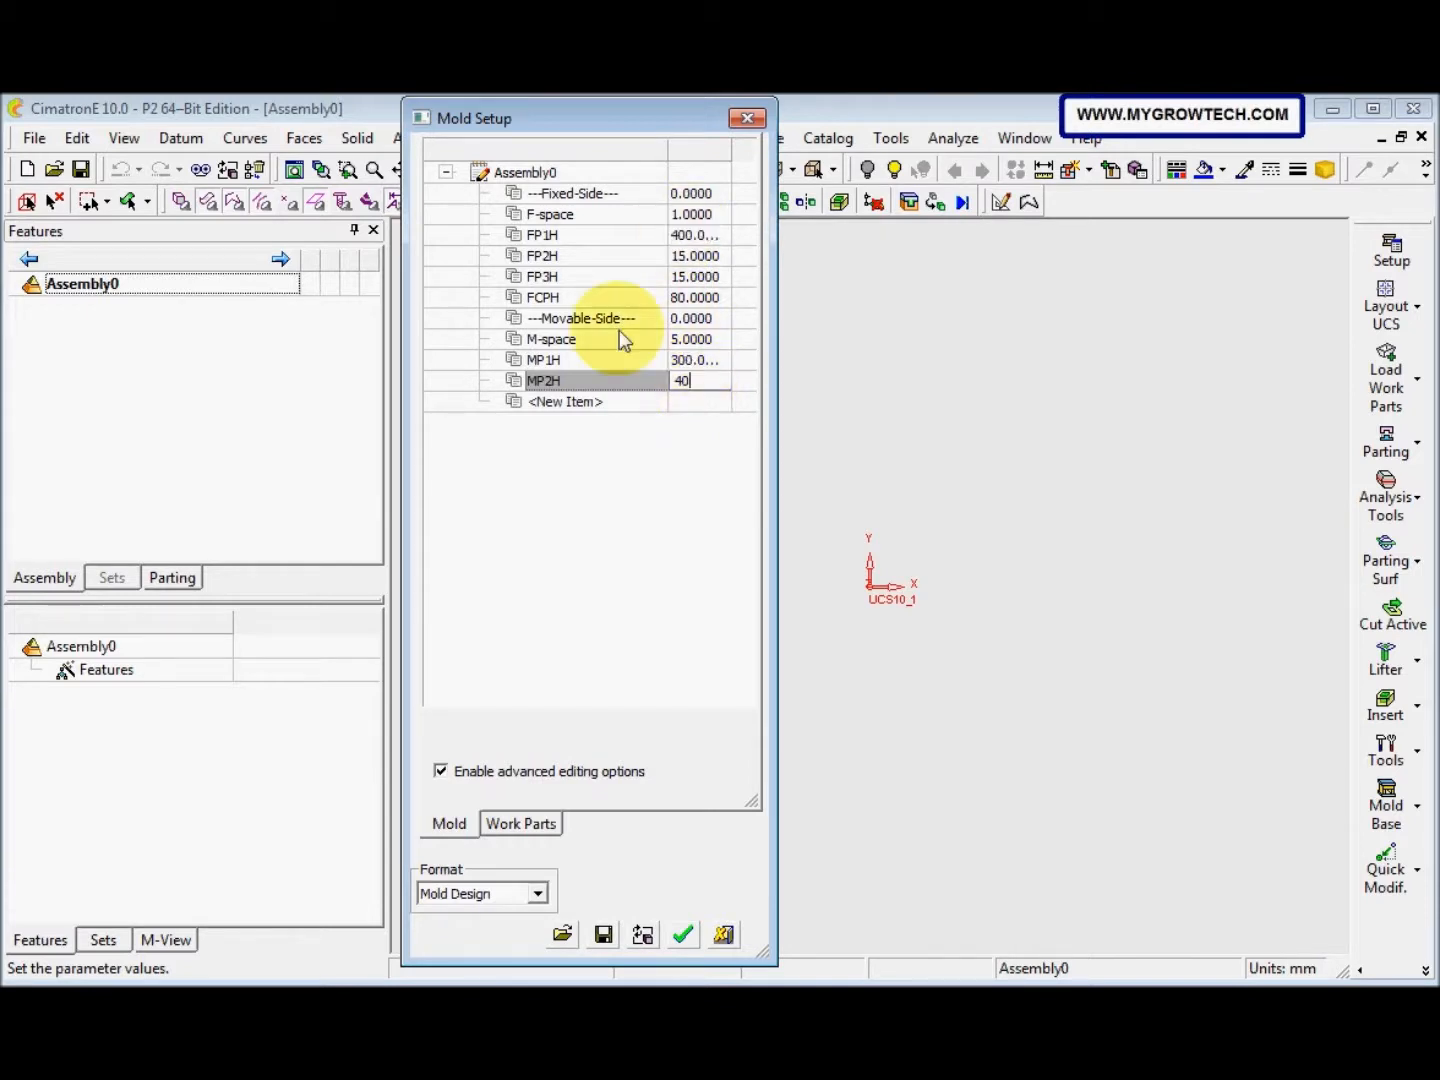
{"action": "left_click", "coordinate": [598, 408]}
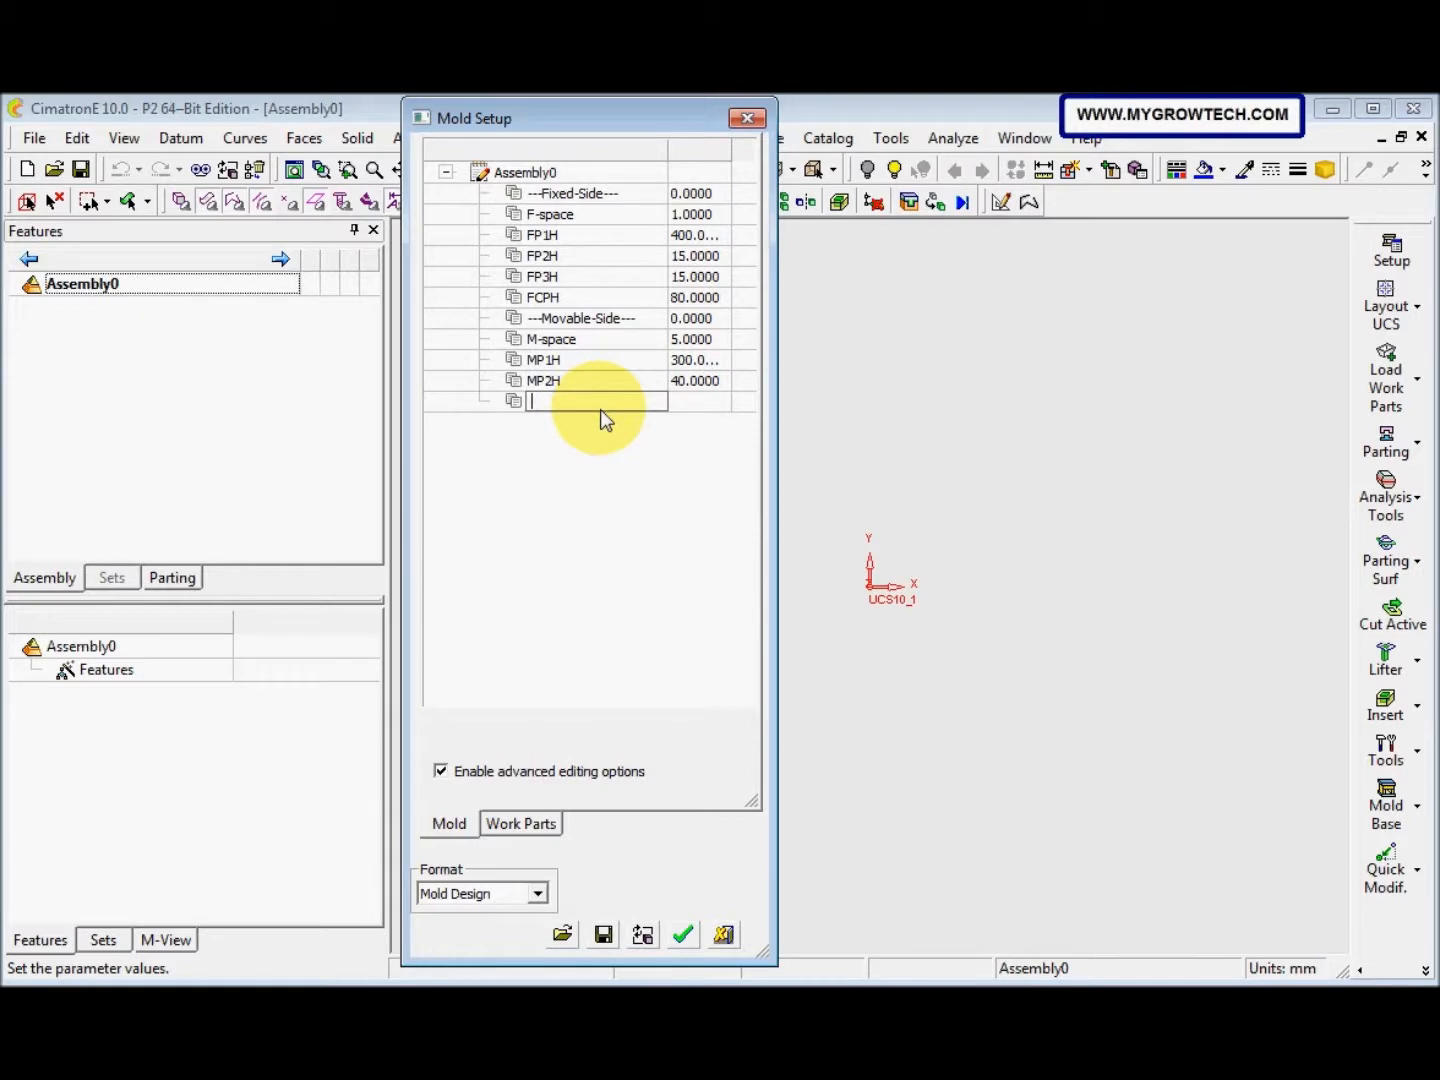
{"action": "type", "text": "MP3H"}
{"action": "left_click", "coordinate": [690, 409]}
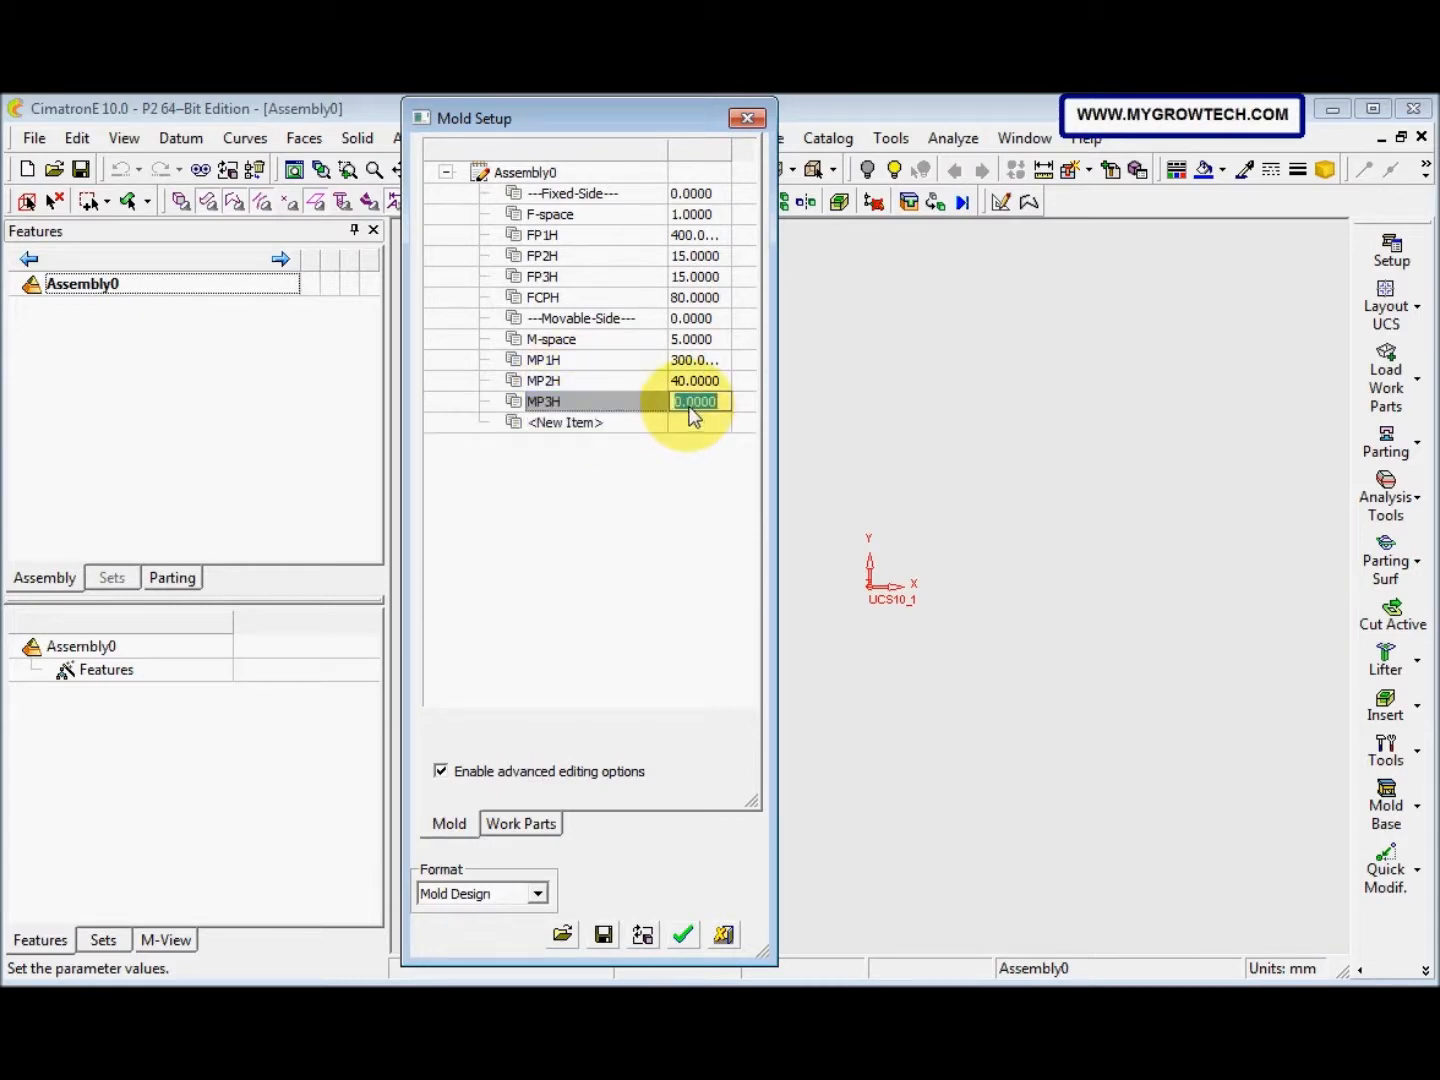
{"action": "type", "text": "45"}
Add the movable-side item RailsH with a value of 150
{"action": "left_click", "coordinate": [589, 424]}
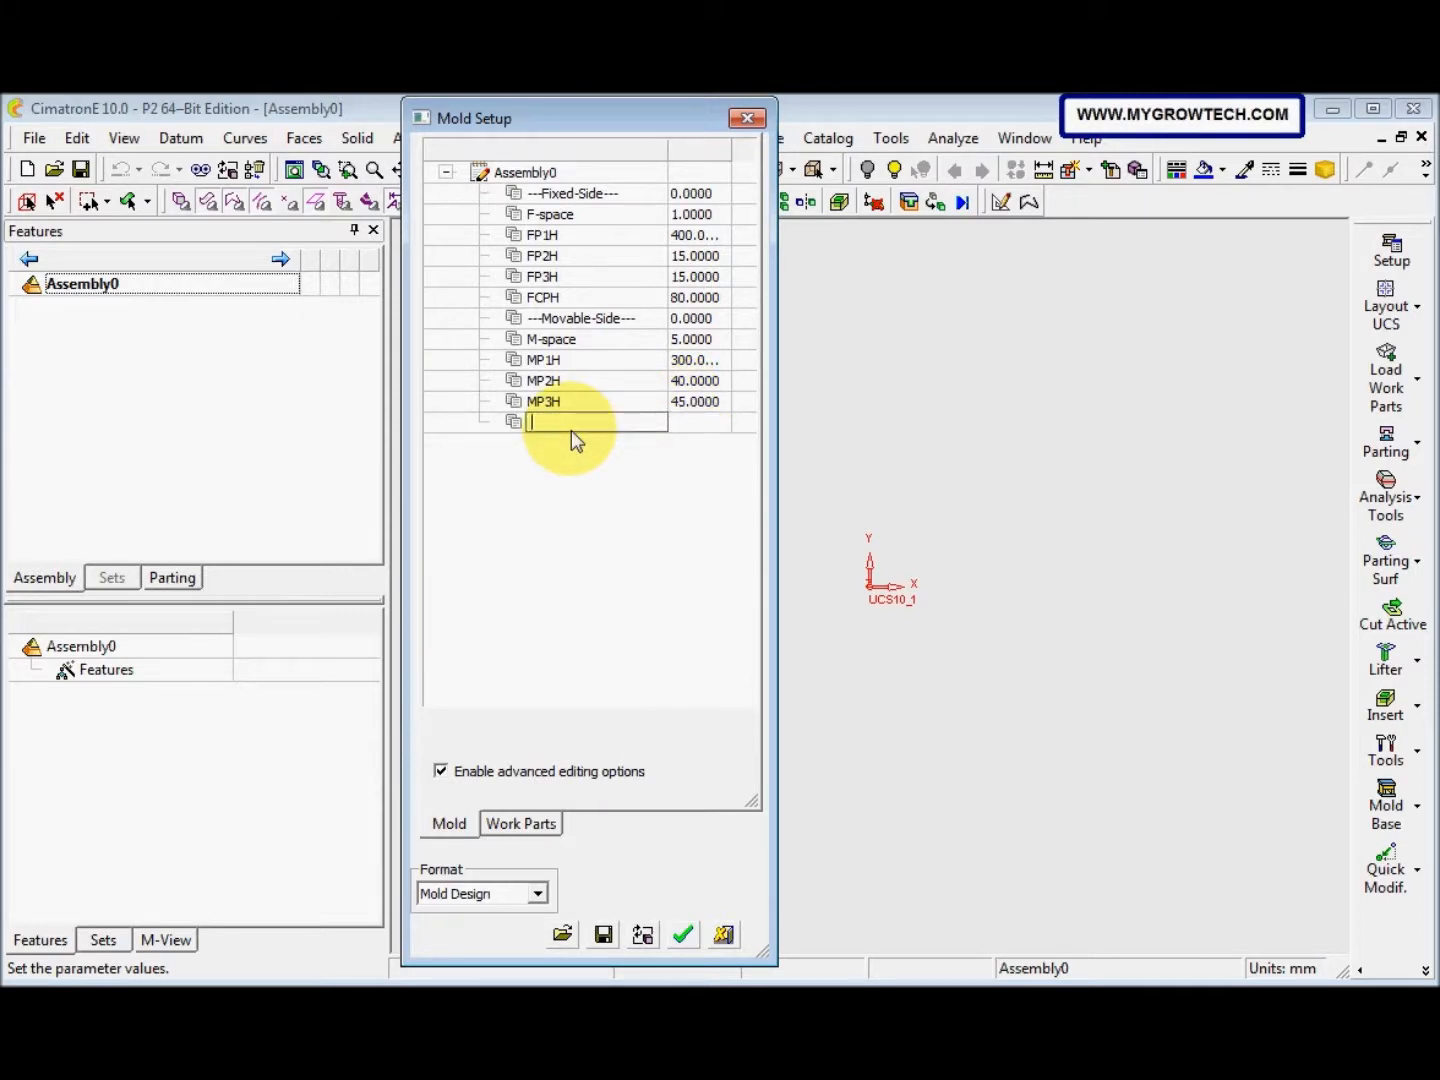
{"action": "key", "text": "Caps_Lock"}
{"action": "type", "text": "H"}
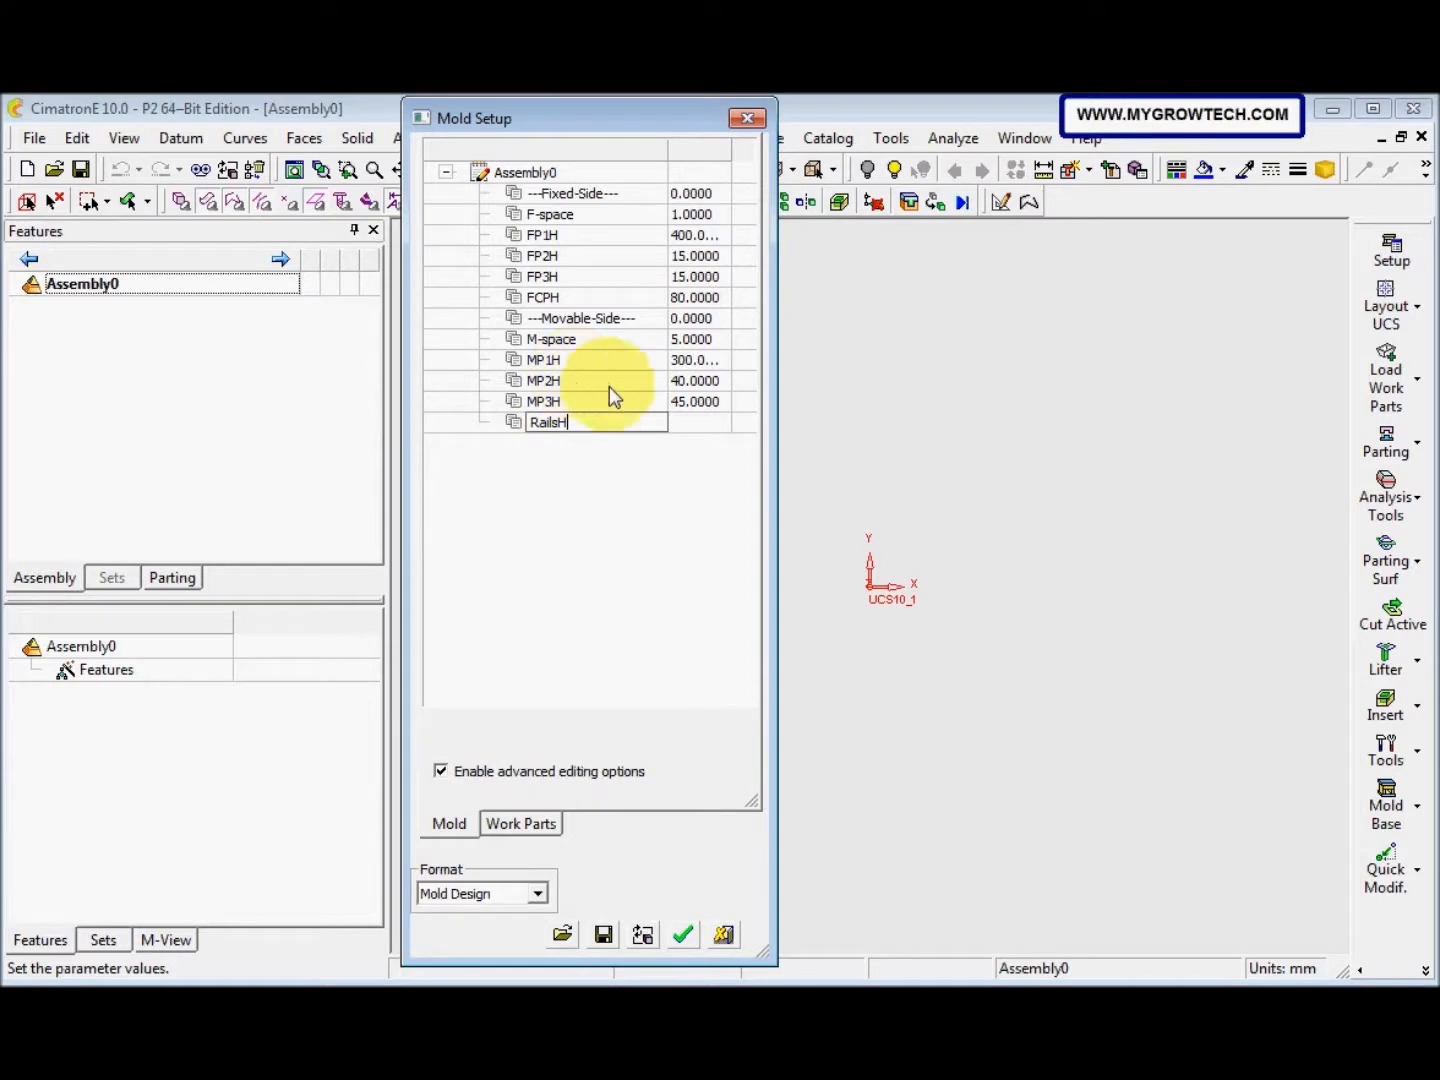
{"action": "left_click", "coordinate": [680, 422]}
{"action": "left_click", "coordinate": [679, 420]}
{"action": "type", "text": "150"}
Add the movable-side item MCPH with a value of 32
{"action": "left_click", "coordinate": [534, 428]}
{"action": "left_click", "coordinate": [543, 441]}
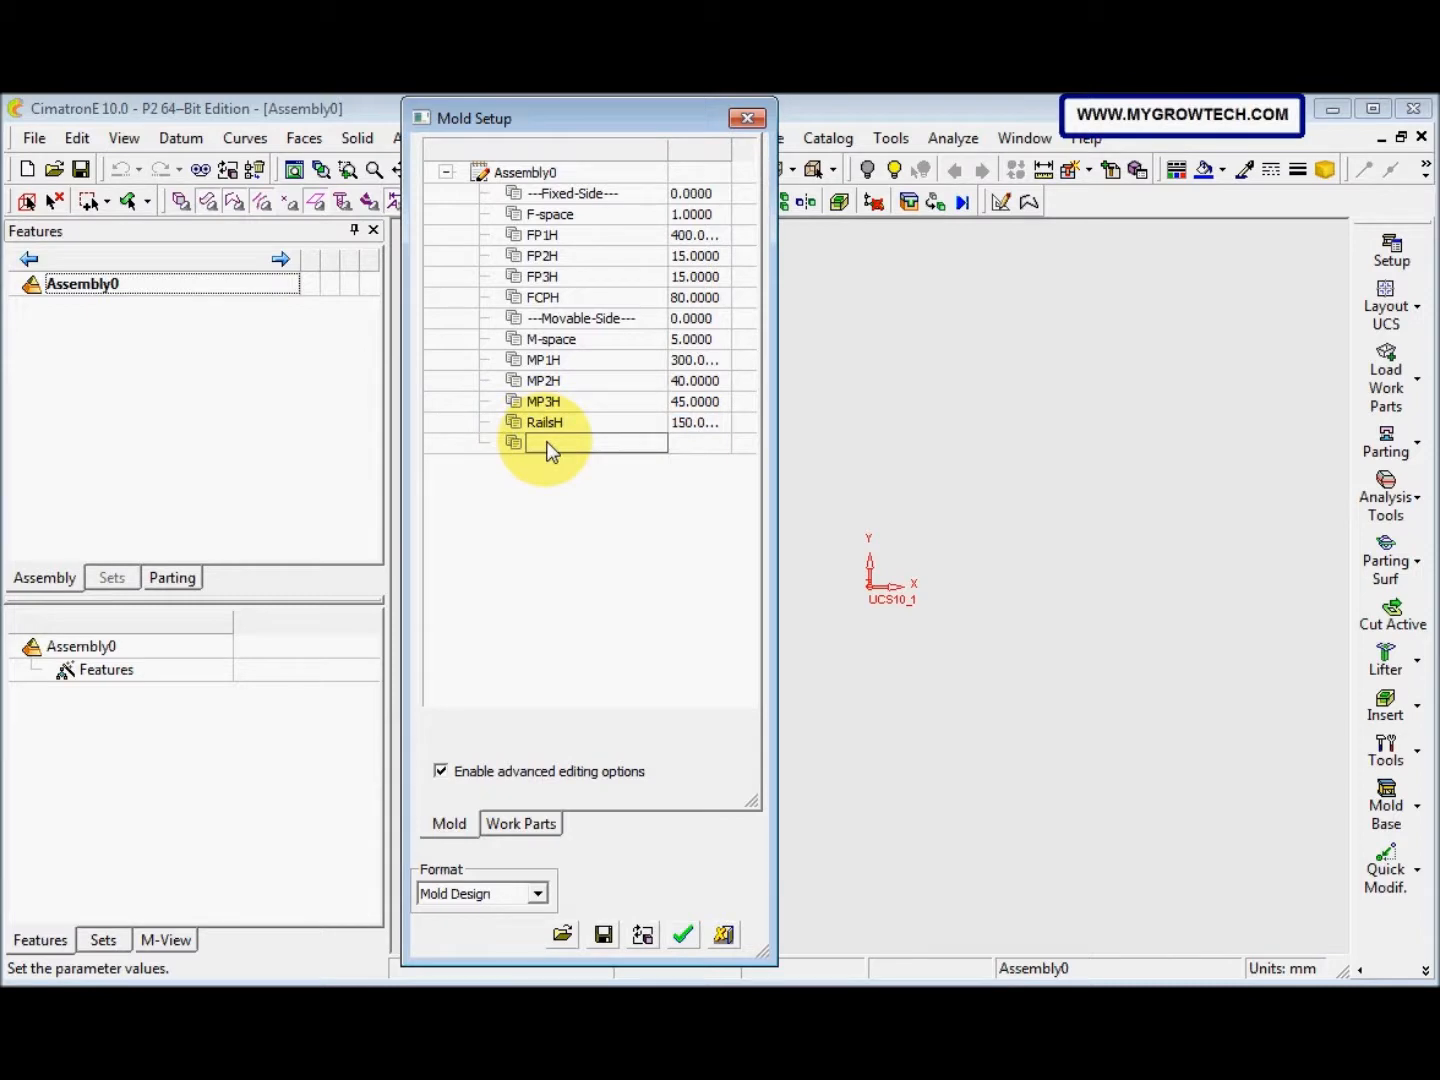
{"action": "type", "text": "CPH"}
{"action": "key", "text": "Return"}
{"action": "left_click", "coordinate": [690, 445]}
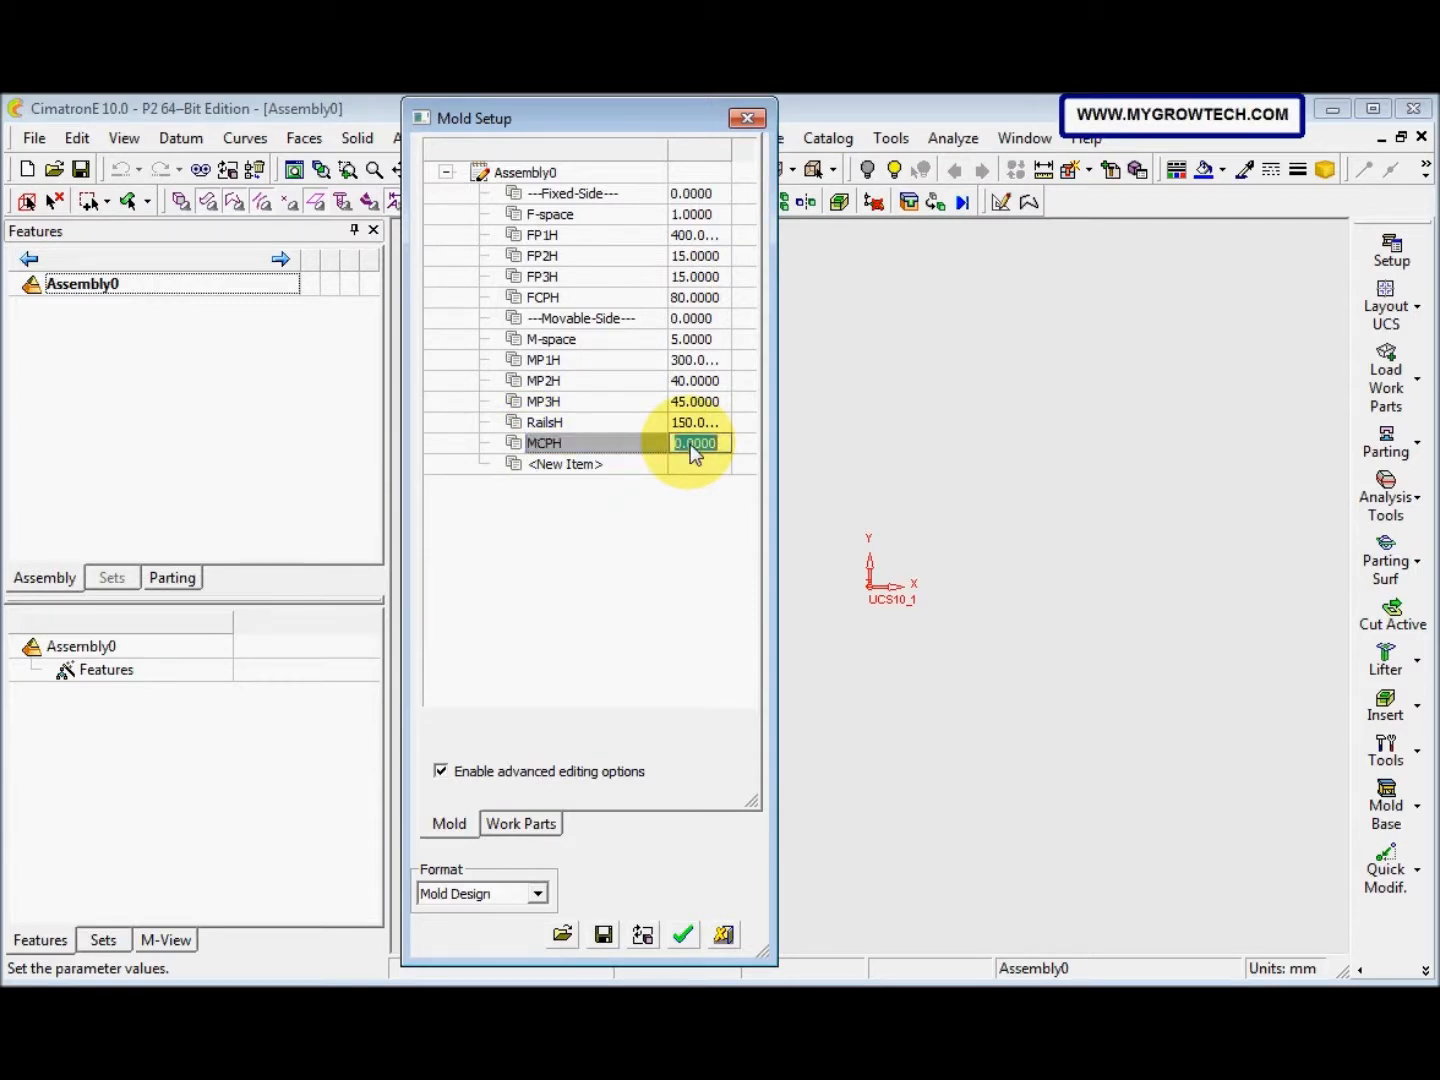
{"action": "type", "text": "32"}
Add the item H-RailsWidth with a value of 300 below MCPH
{"action": "left_click", "coordinate": [579, 464]}
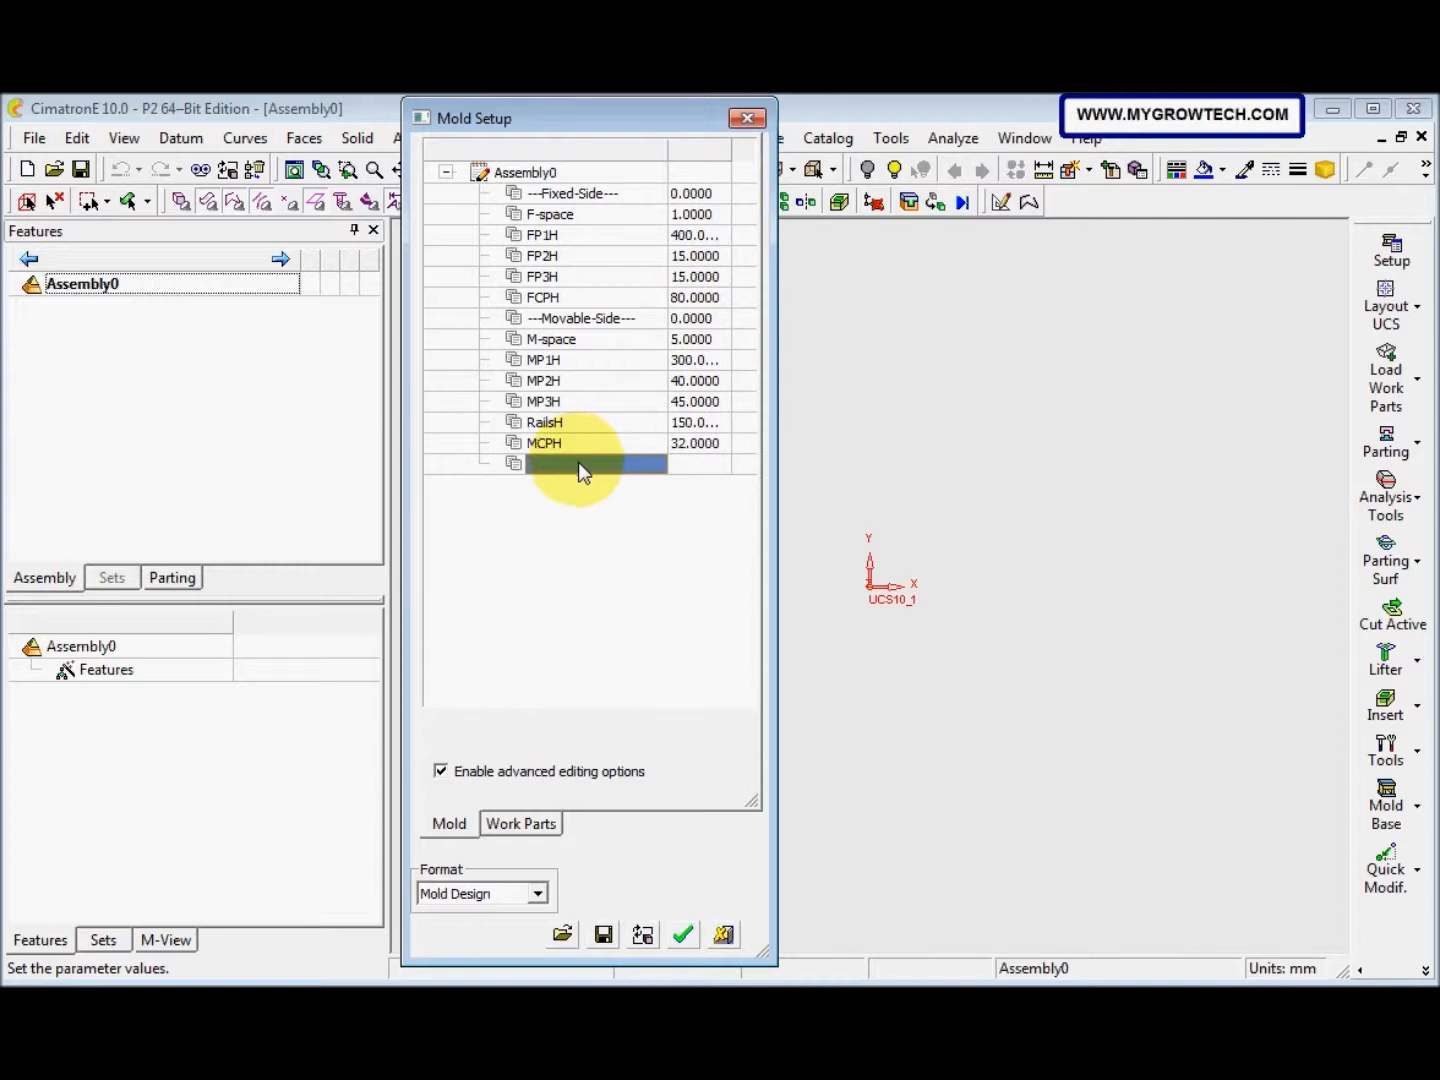
{"action": "left_click", "coordinate": [579, 463]}
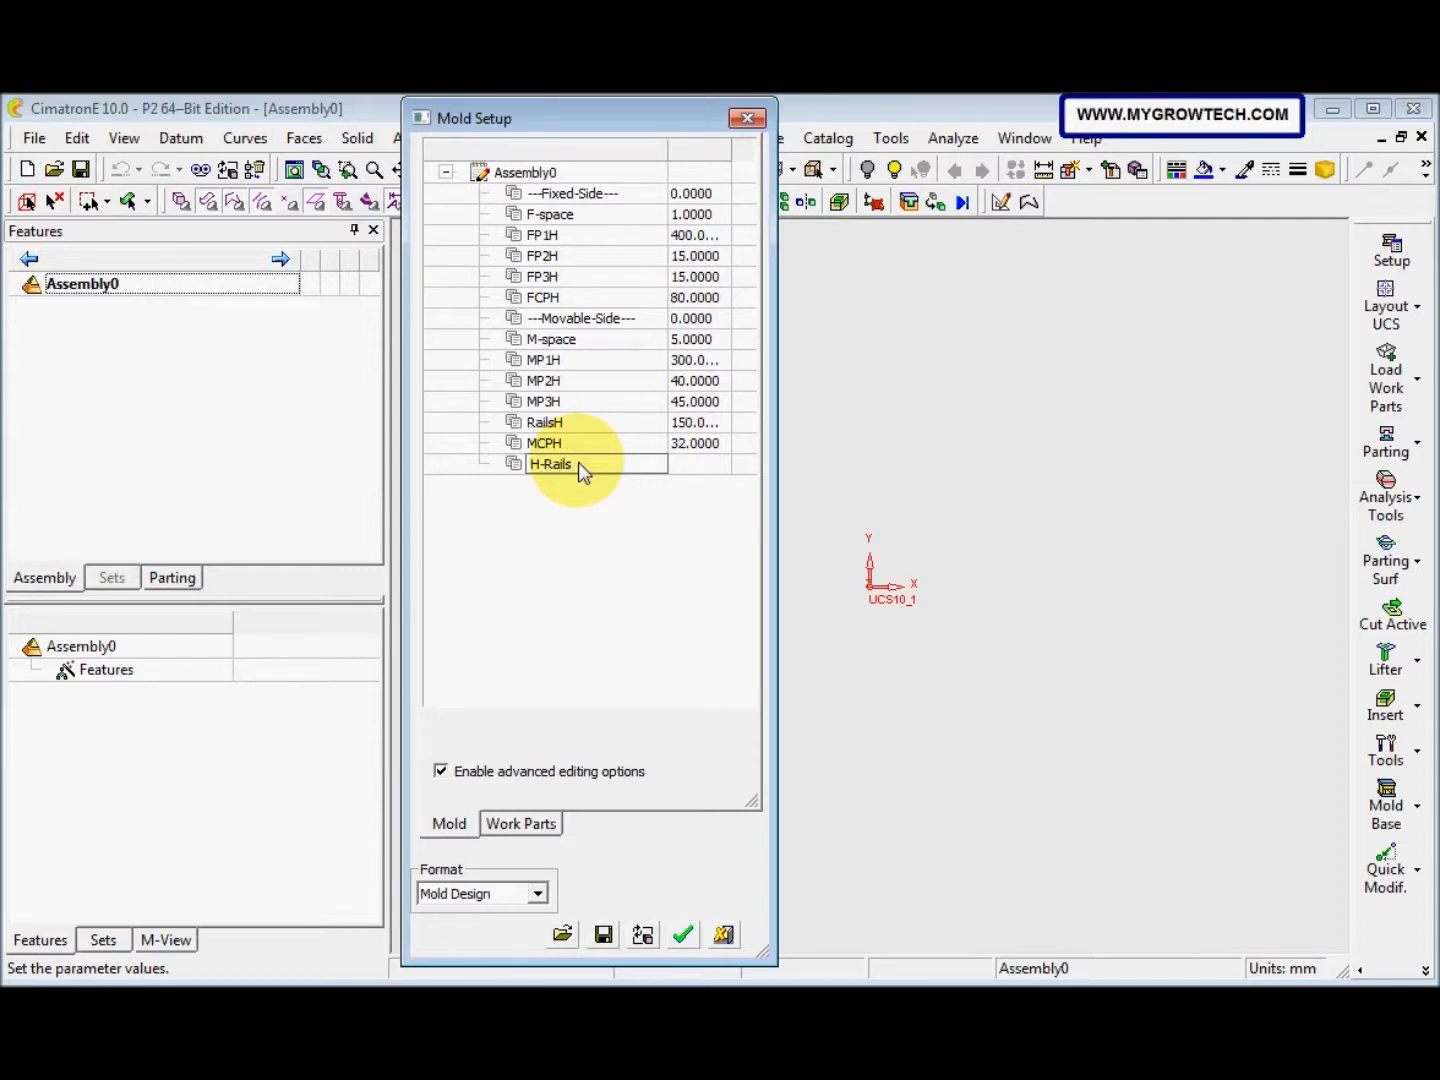
{"action": "type", "text": "H-RailsWidth"}
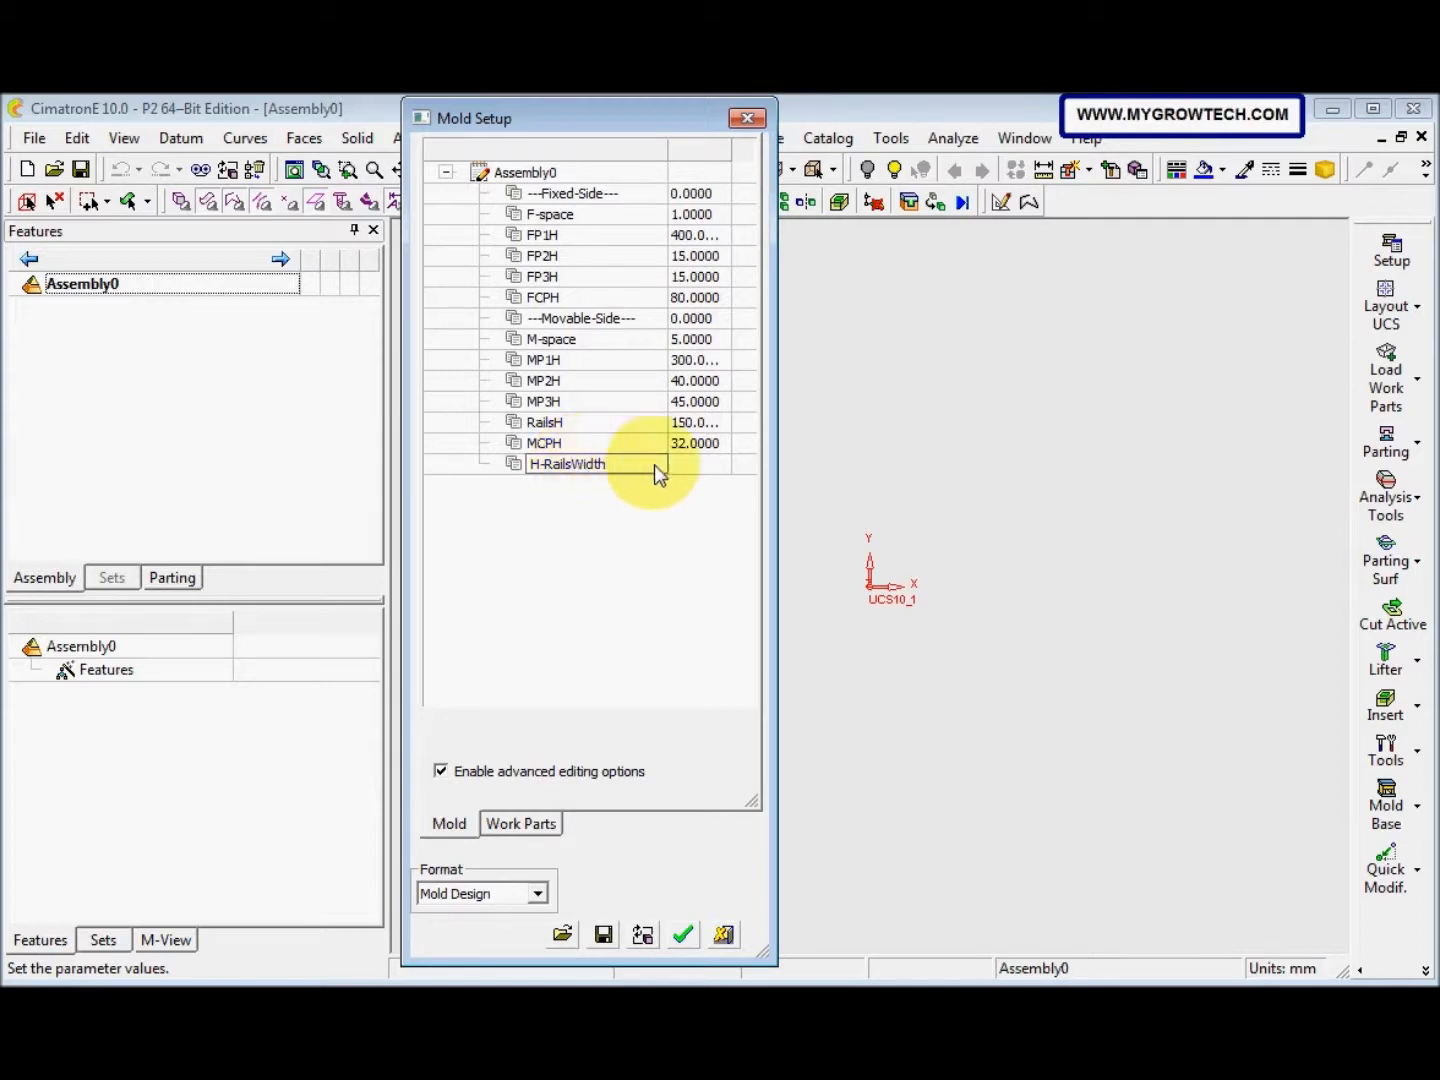
{"action": "left_click", "coordinate": [692, 463]}
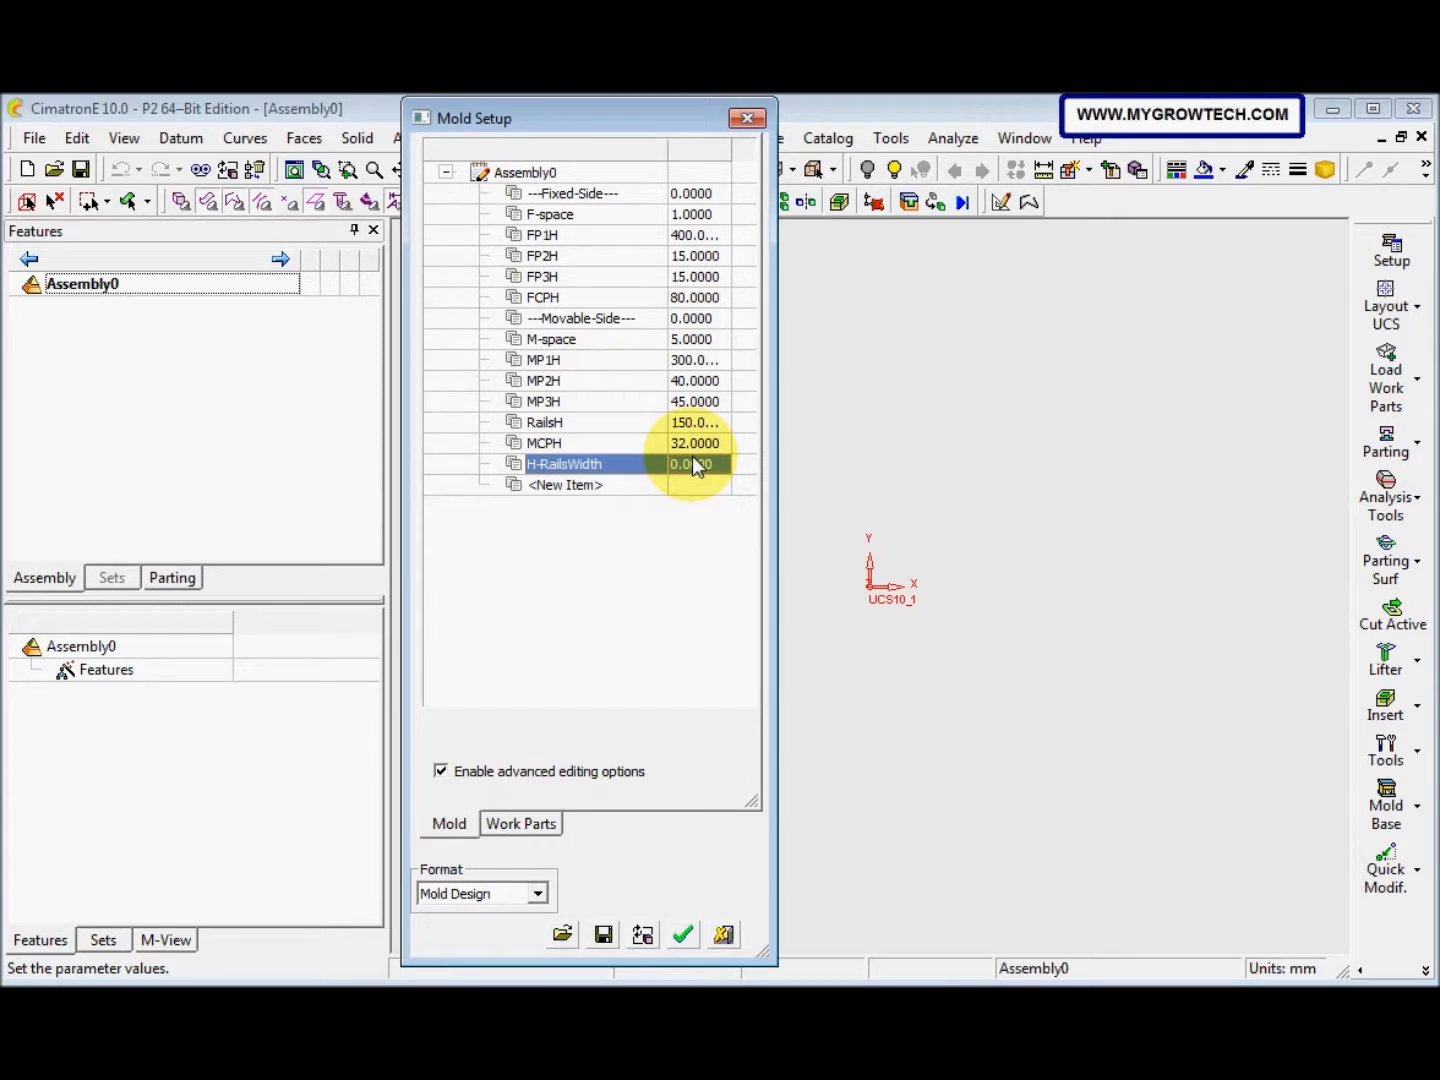
{"action": "left_click", "coordinate": [693, 464]}
{"action": "type", "text": "300"}
Add the item H-RailsLength with a value of 600 below H-RailsWidth
{"action": "left_click", "coordinate": [626, 486]}
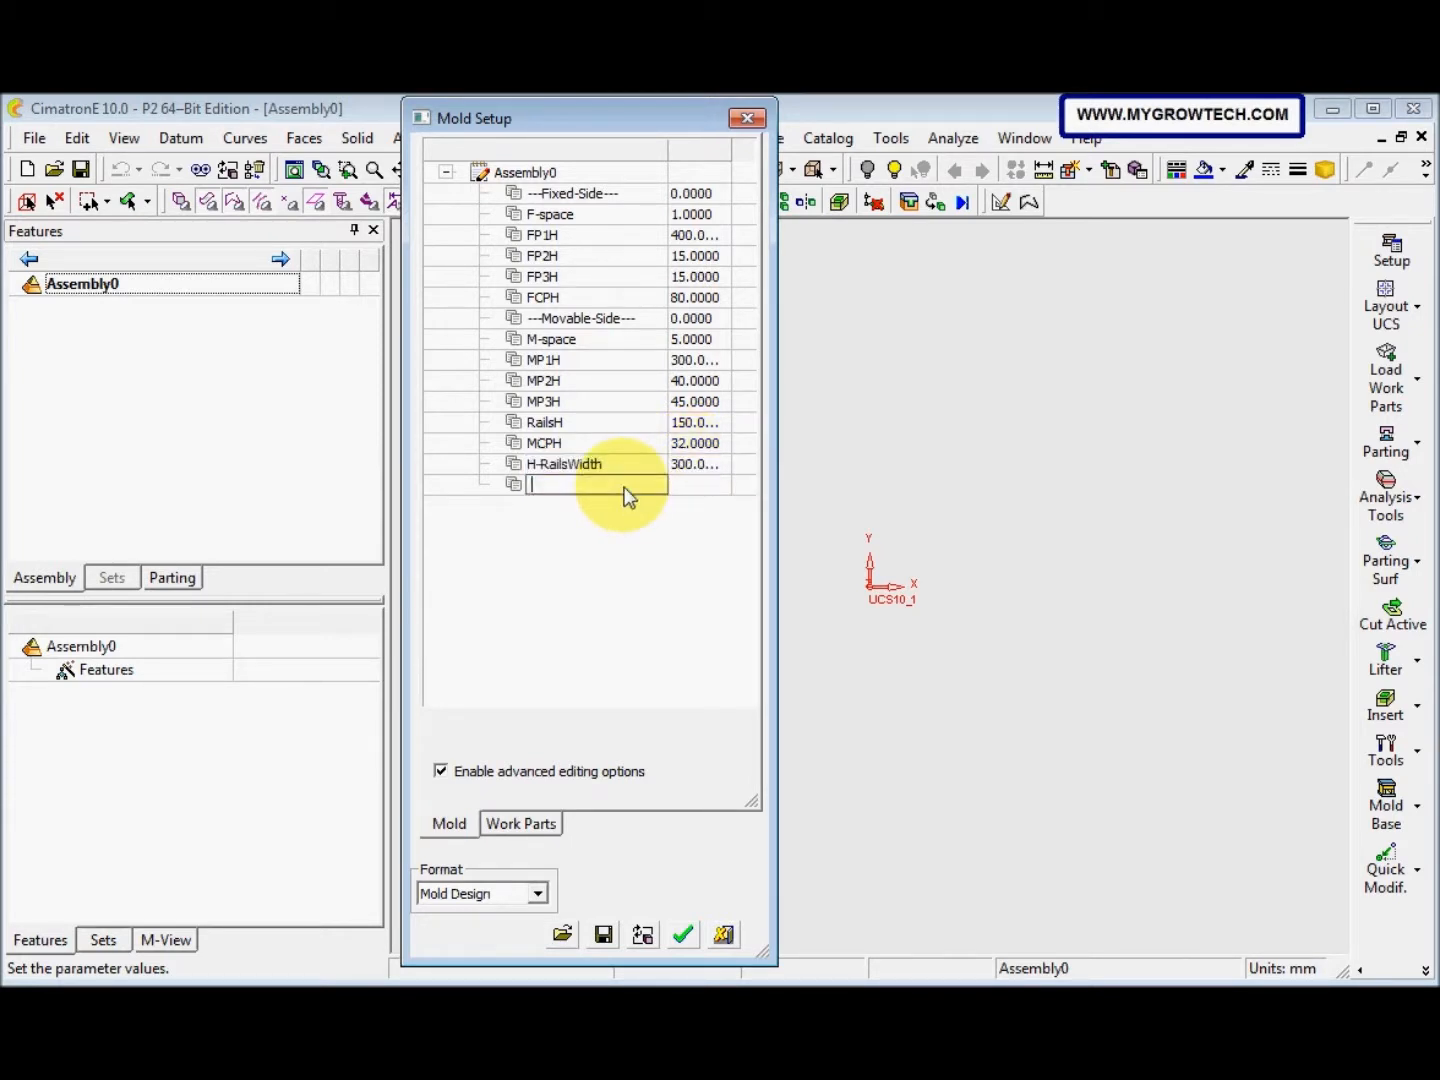
{"action": "type", "text": "H-RailsLength"}
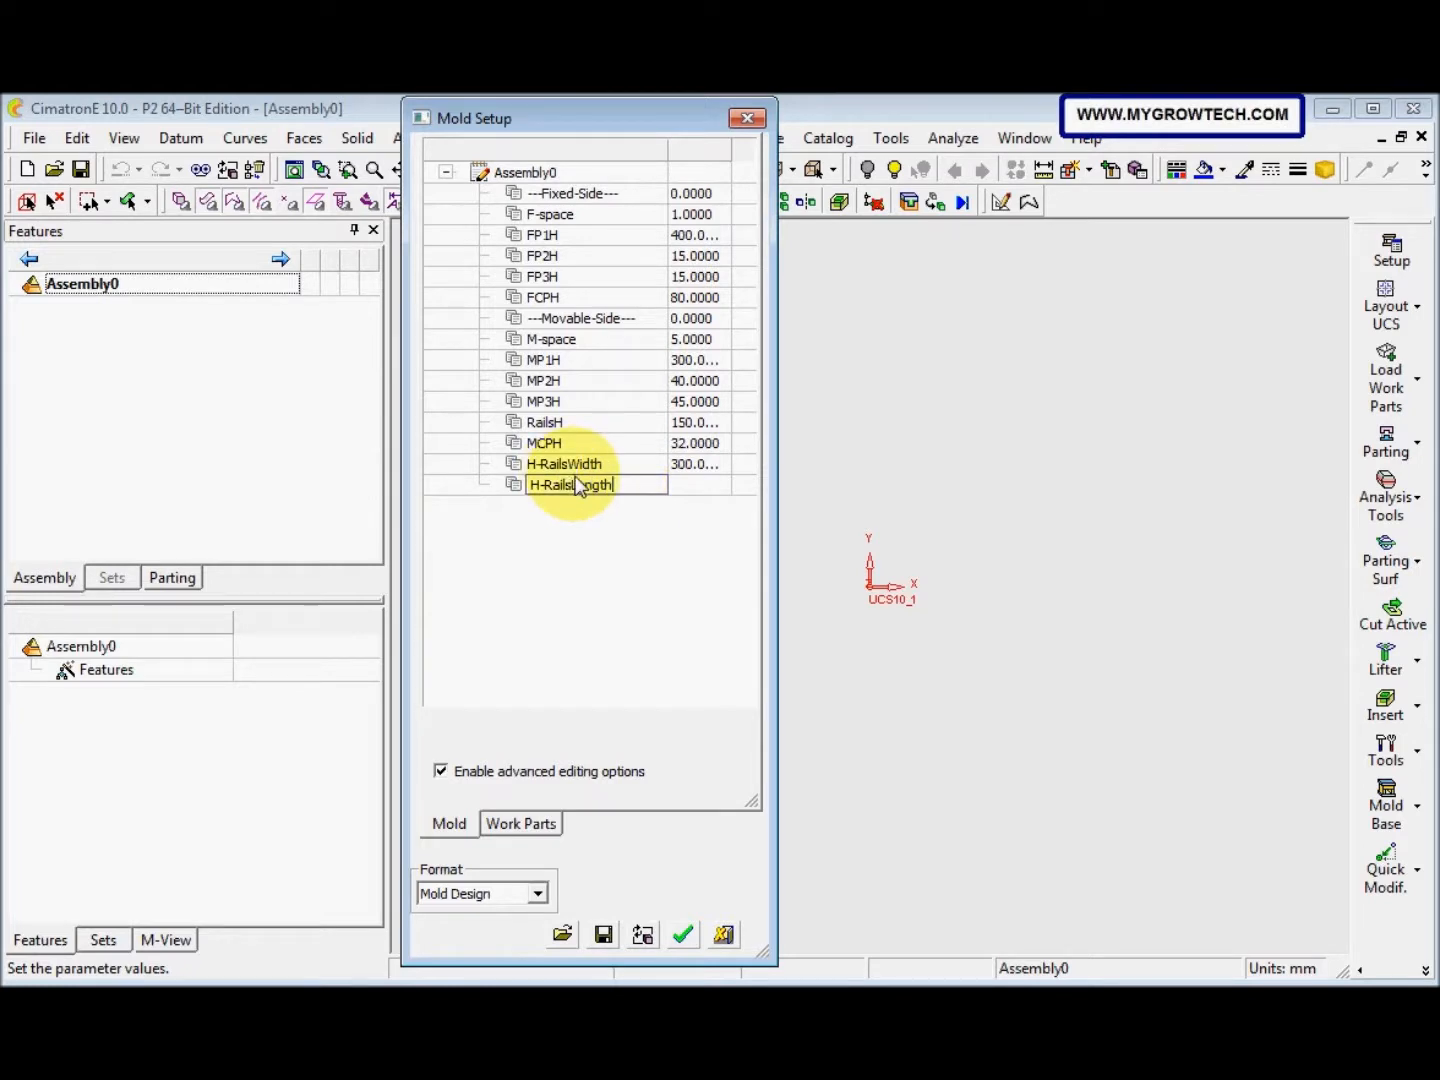
{"action": "left_click", "coordinate": [686, 483]}
{"action": "type", "text": "600"}
{"action": "key", "text": "Return"}
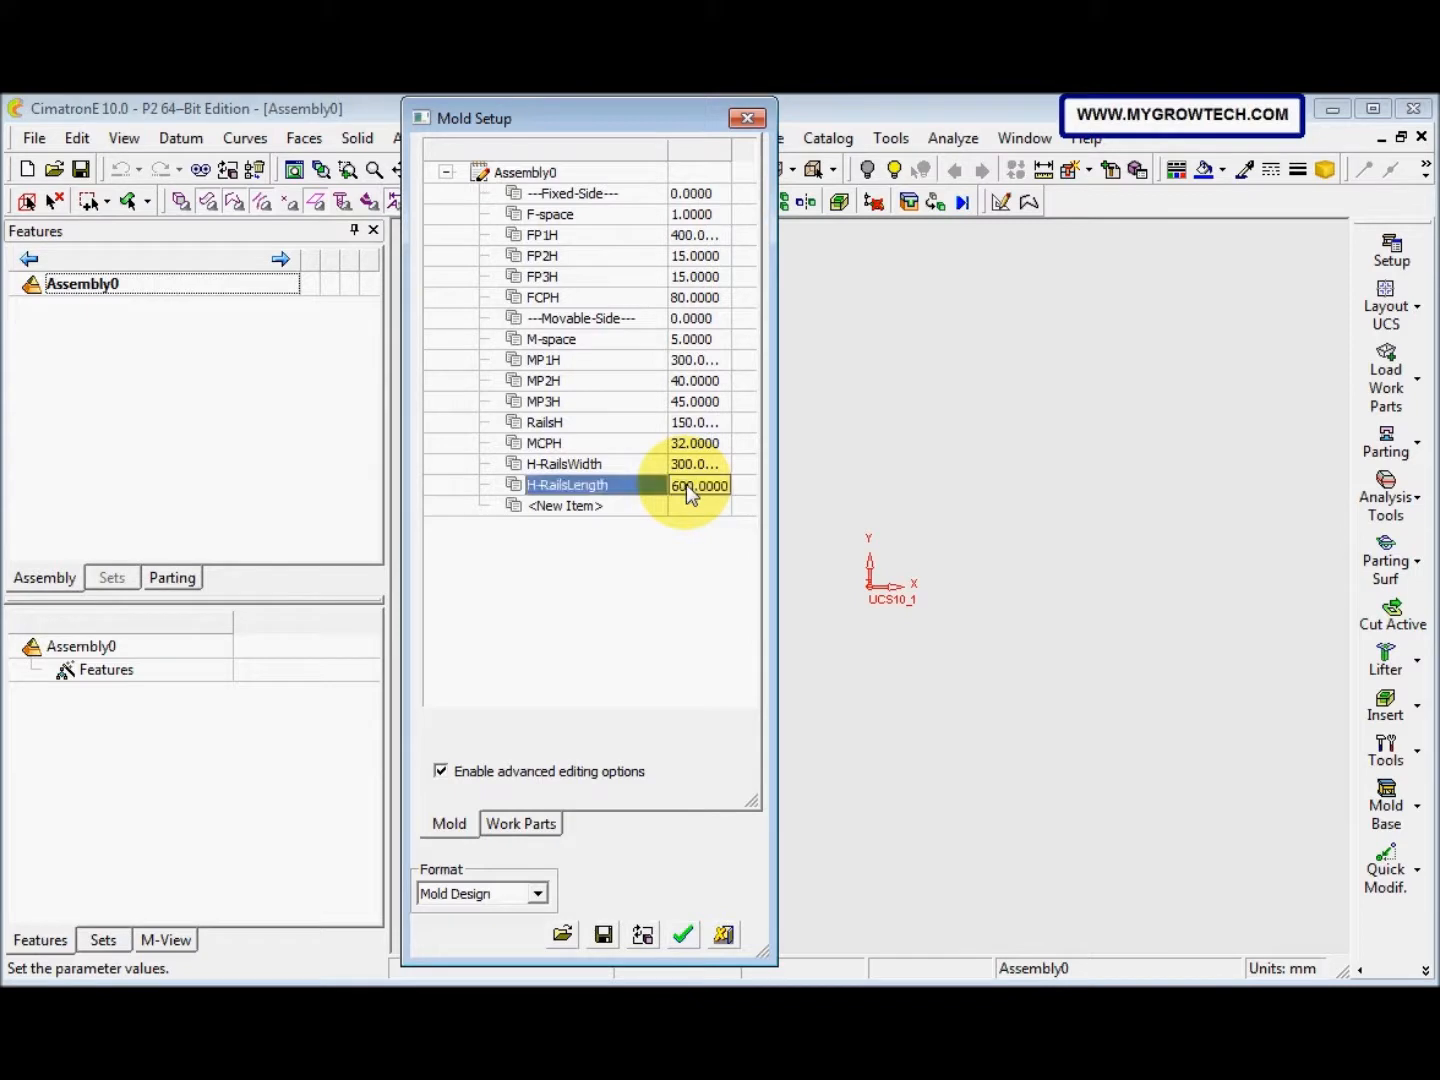
Add the item V-RailsWidth with a value of 150 below H-RailsLength
{"action": "left_click", "coordinate": [550, 506]}
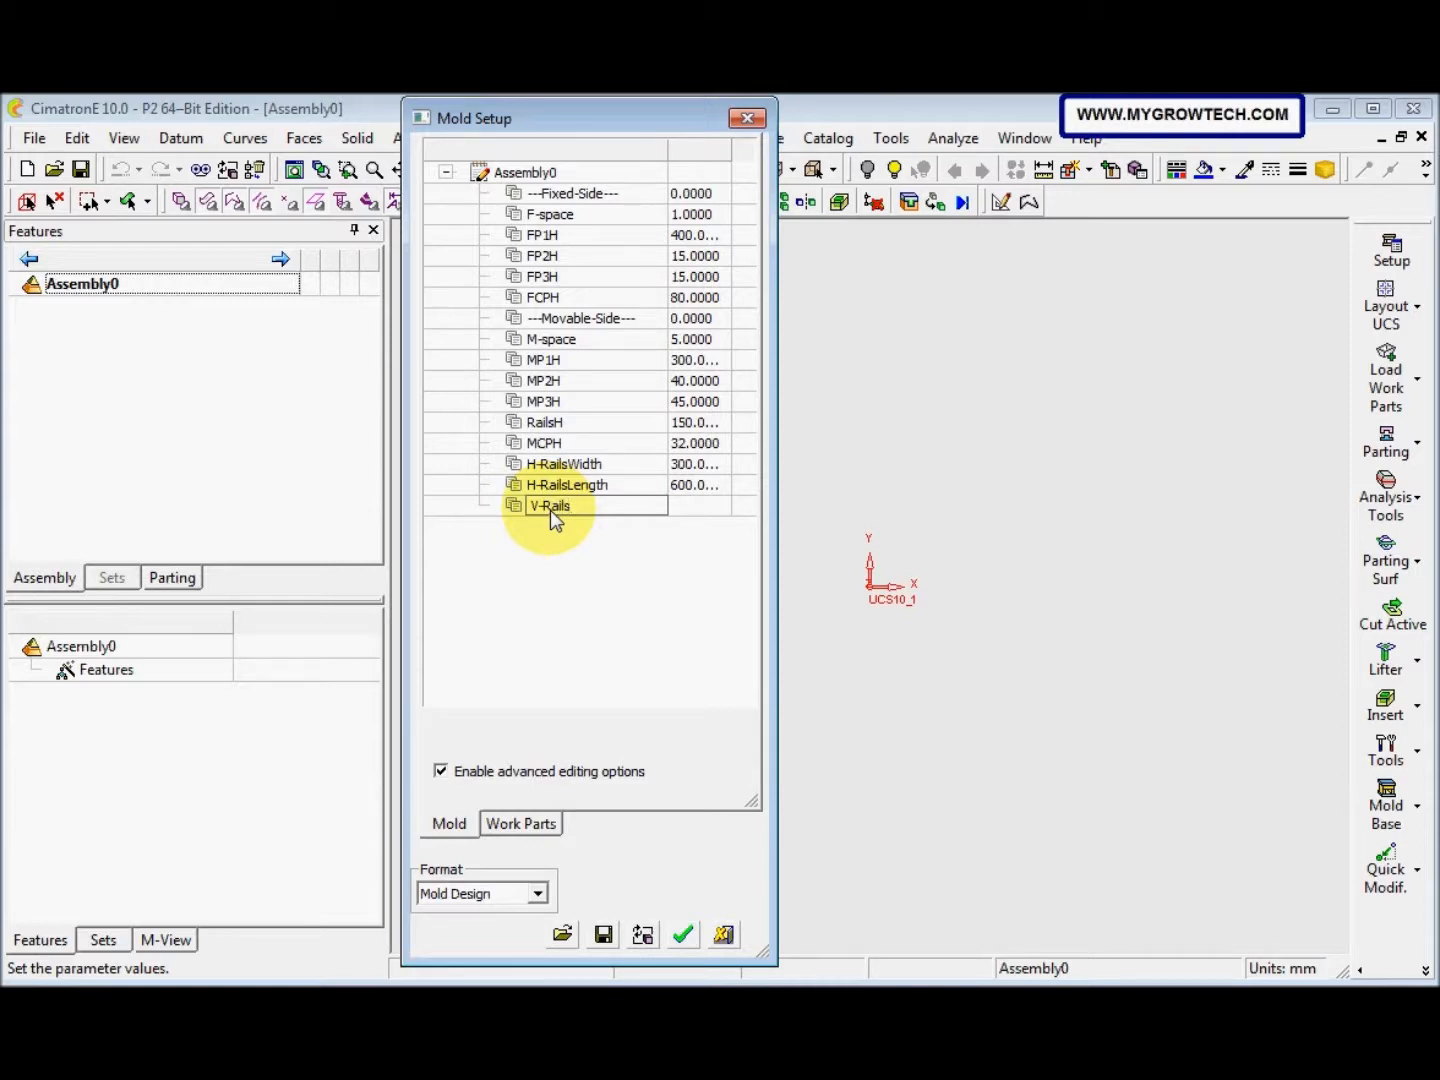
{"action": "type", "text": "Width"}
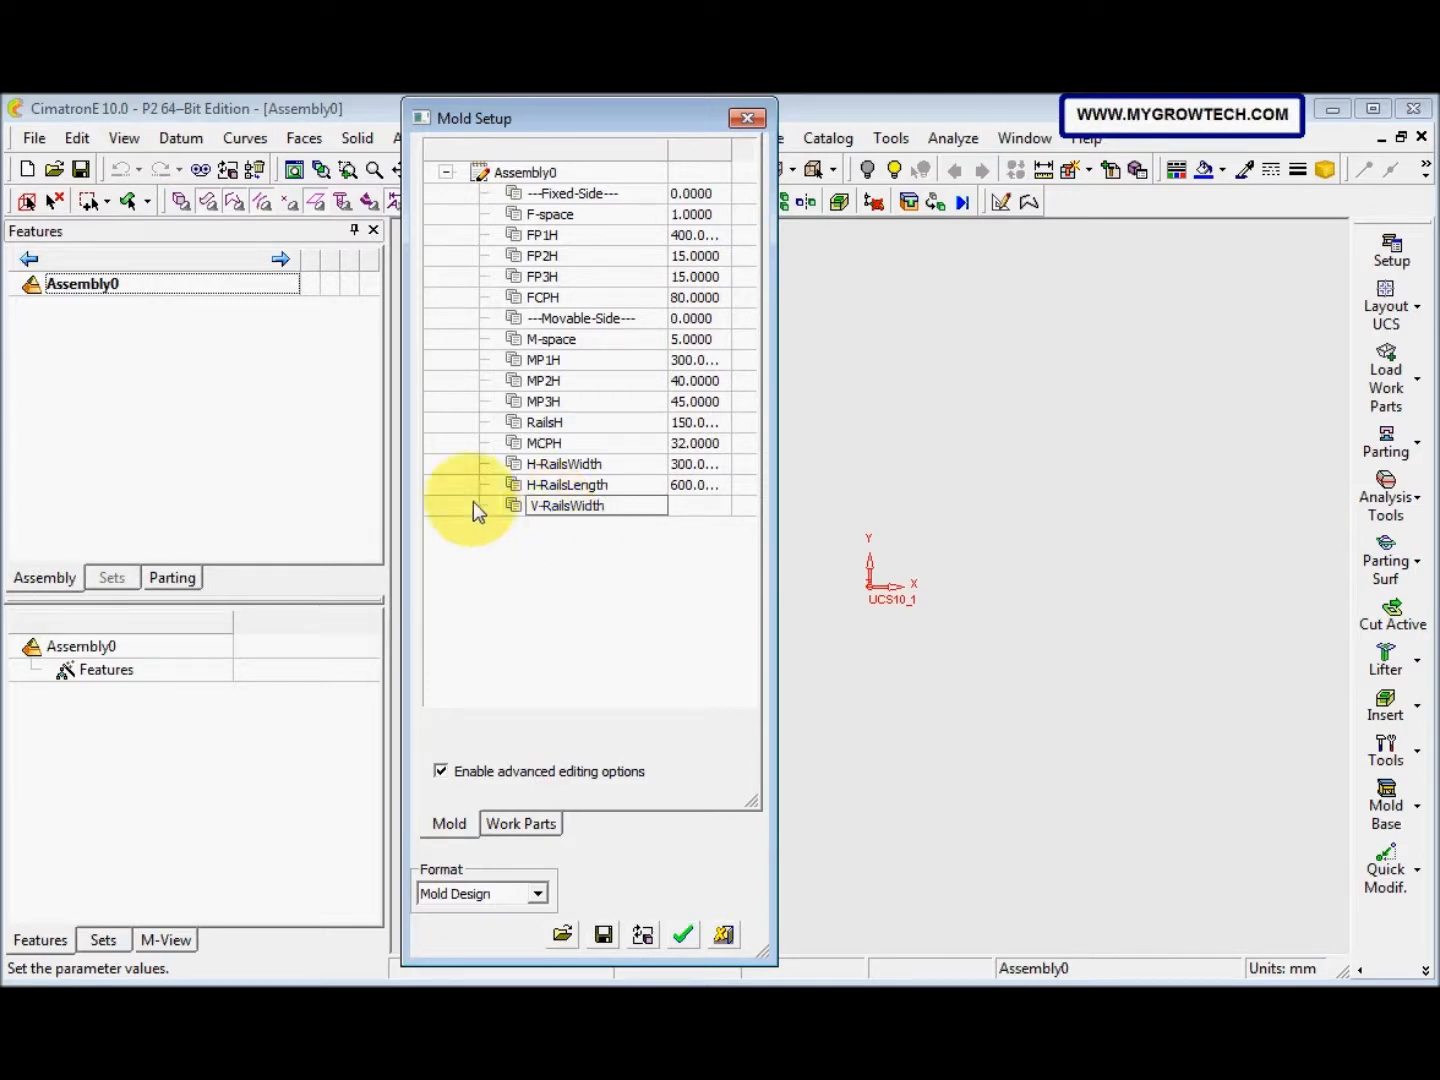
{"action": "left_click", "coordinate": [690, 505]}
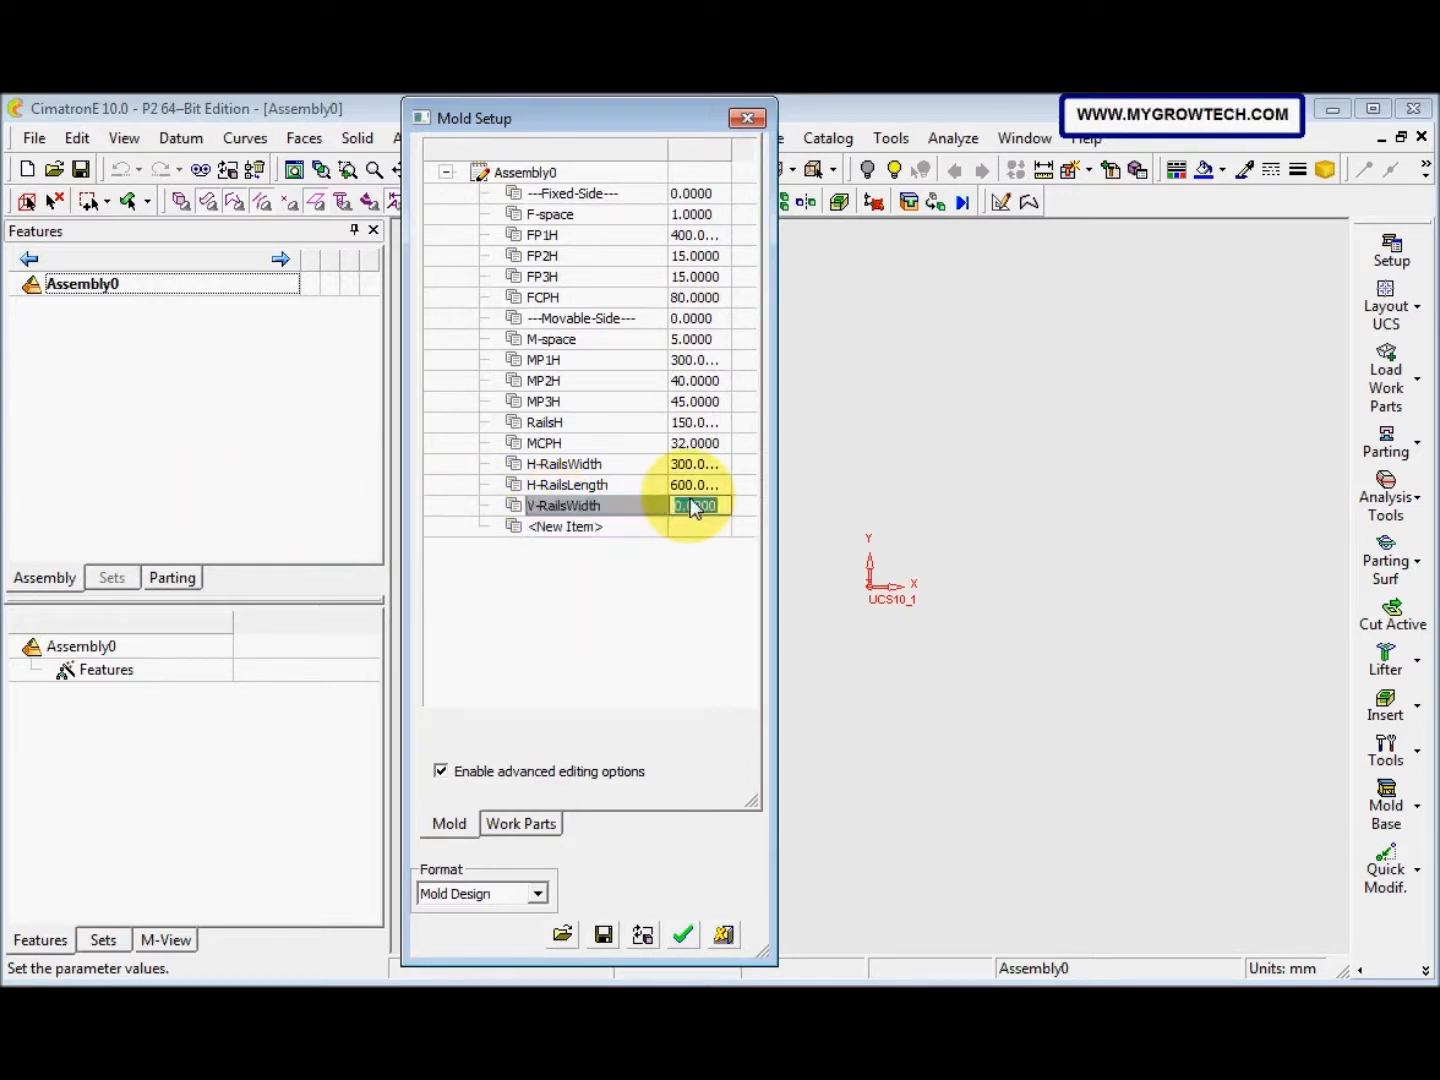
{"action": "type", "text": "150"}
Add a section heading item named "---Ejection---" below V-RailsWidth
{"action": "left_click", "coordinate": [612, 528]}
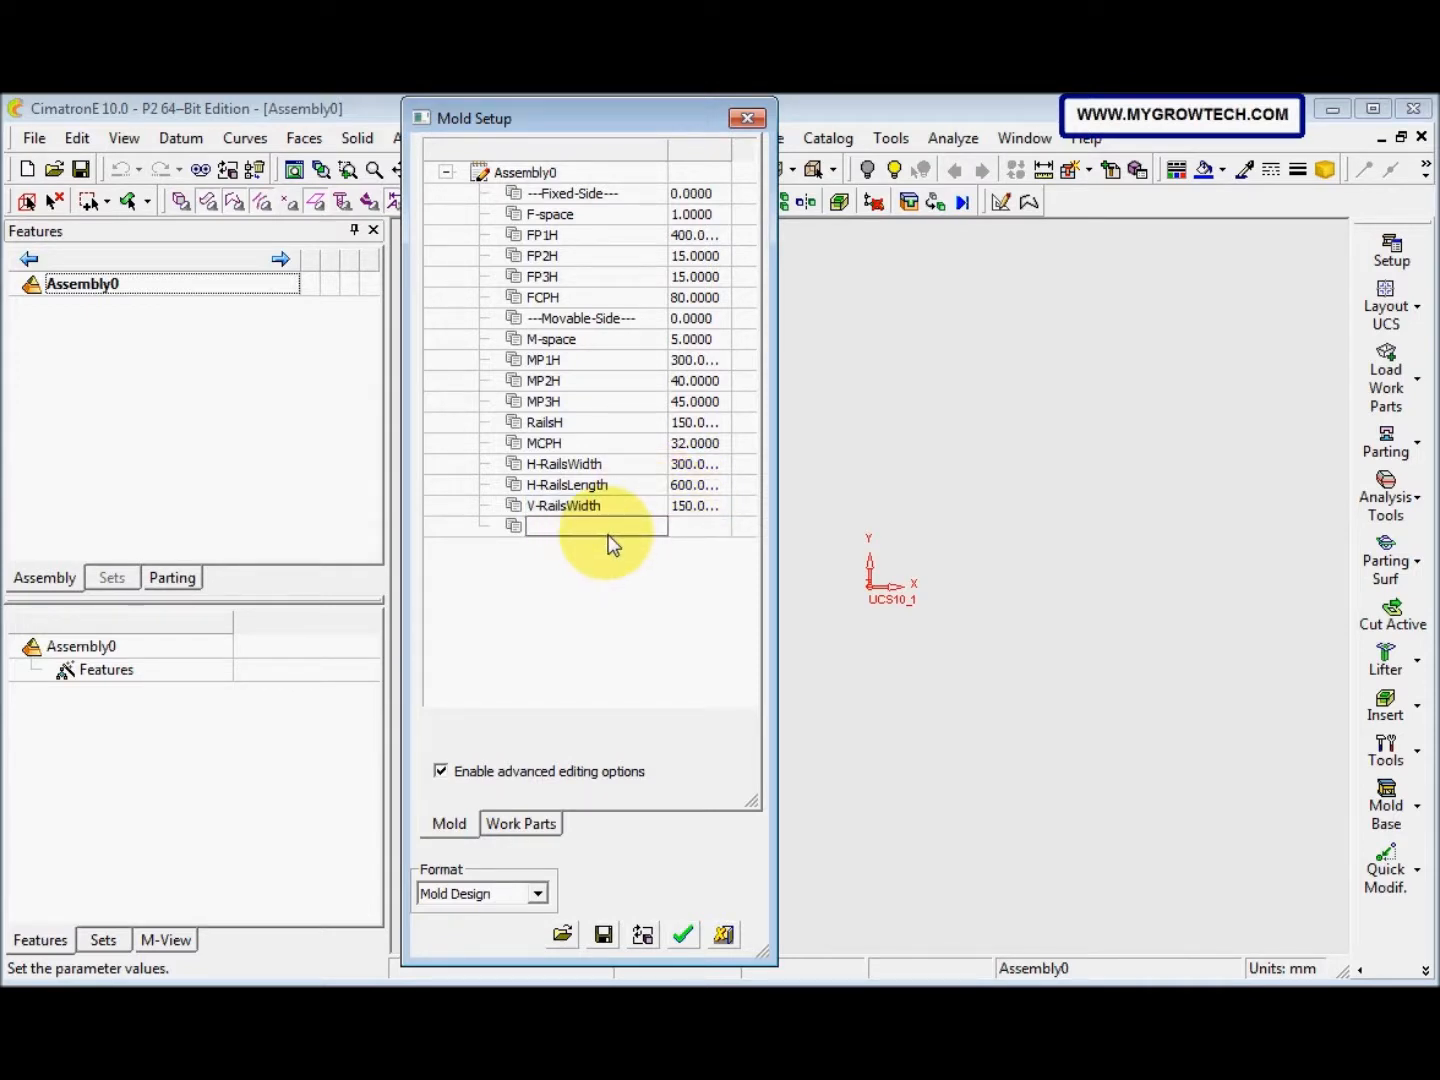
{"action": "type", "text": "---Ejection---"}
{"action": "key", "text": "Return"}
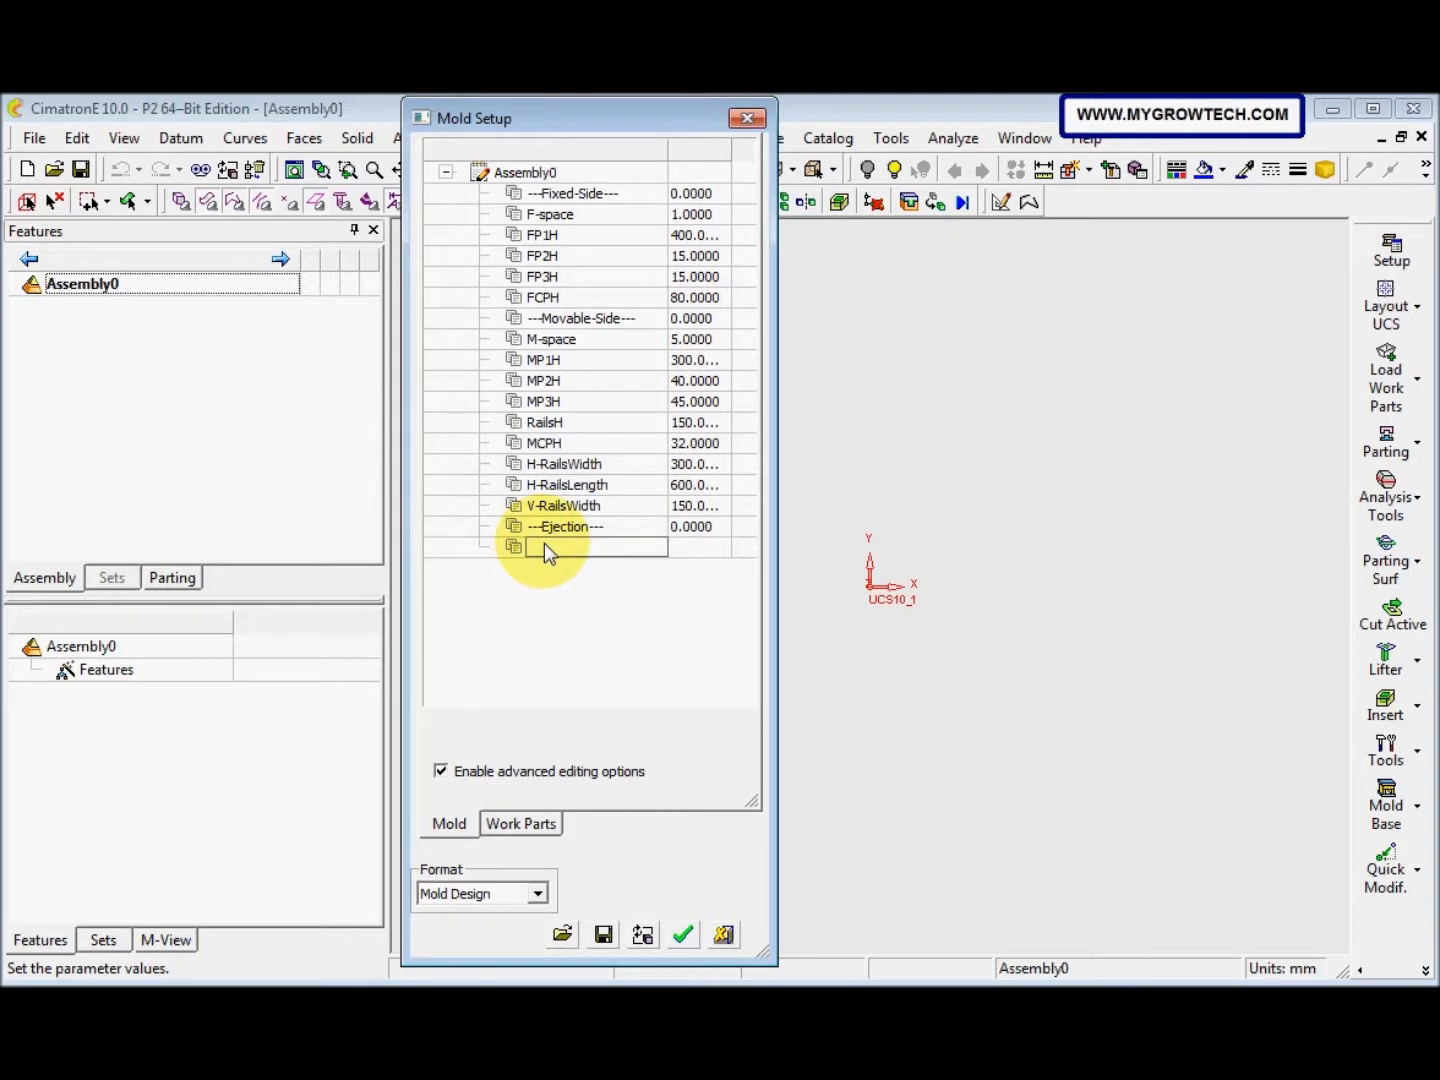
Add the ejection items EP1H with a value of 22 and EP2H without entering a value
{"action": "key", "text": "Caps_Lock"}
{"action": "type", "text": "E"}
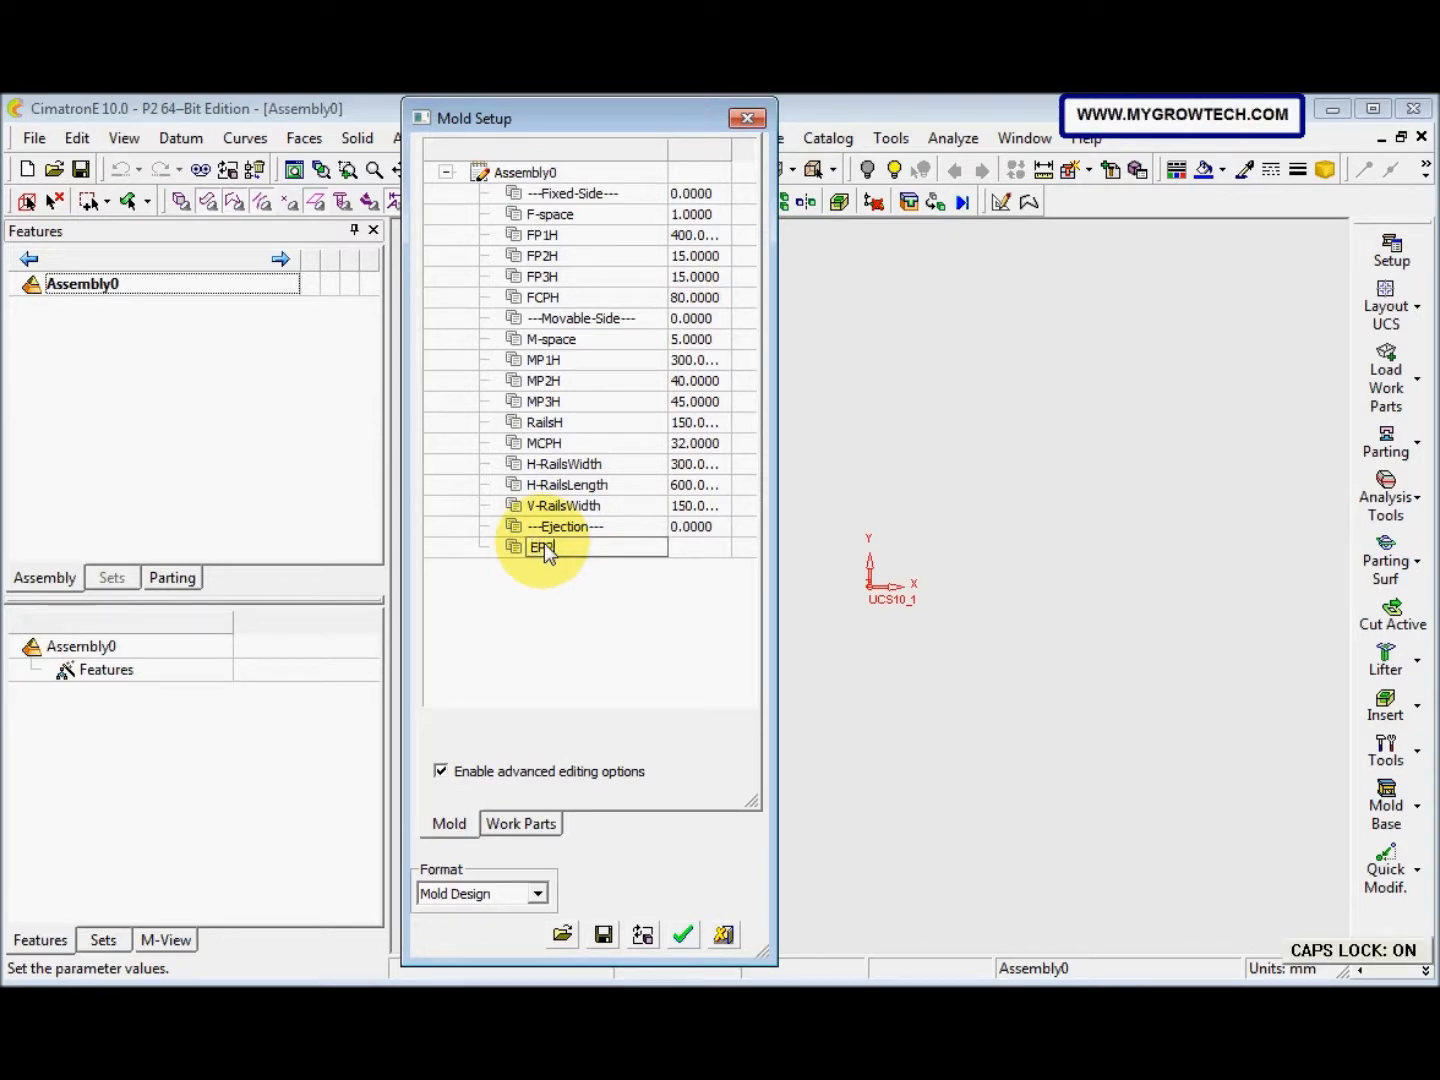
{"action": "type", "text": "P1H"}
{"action": "key", "text": "Caps_Lock"}
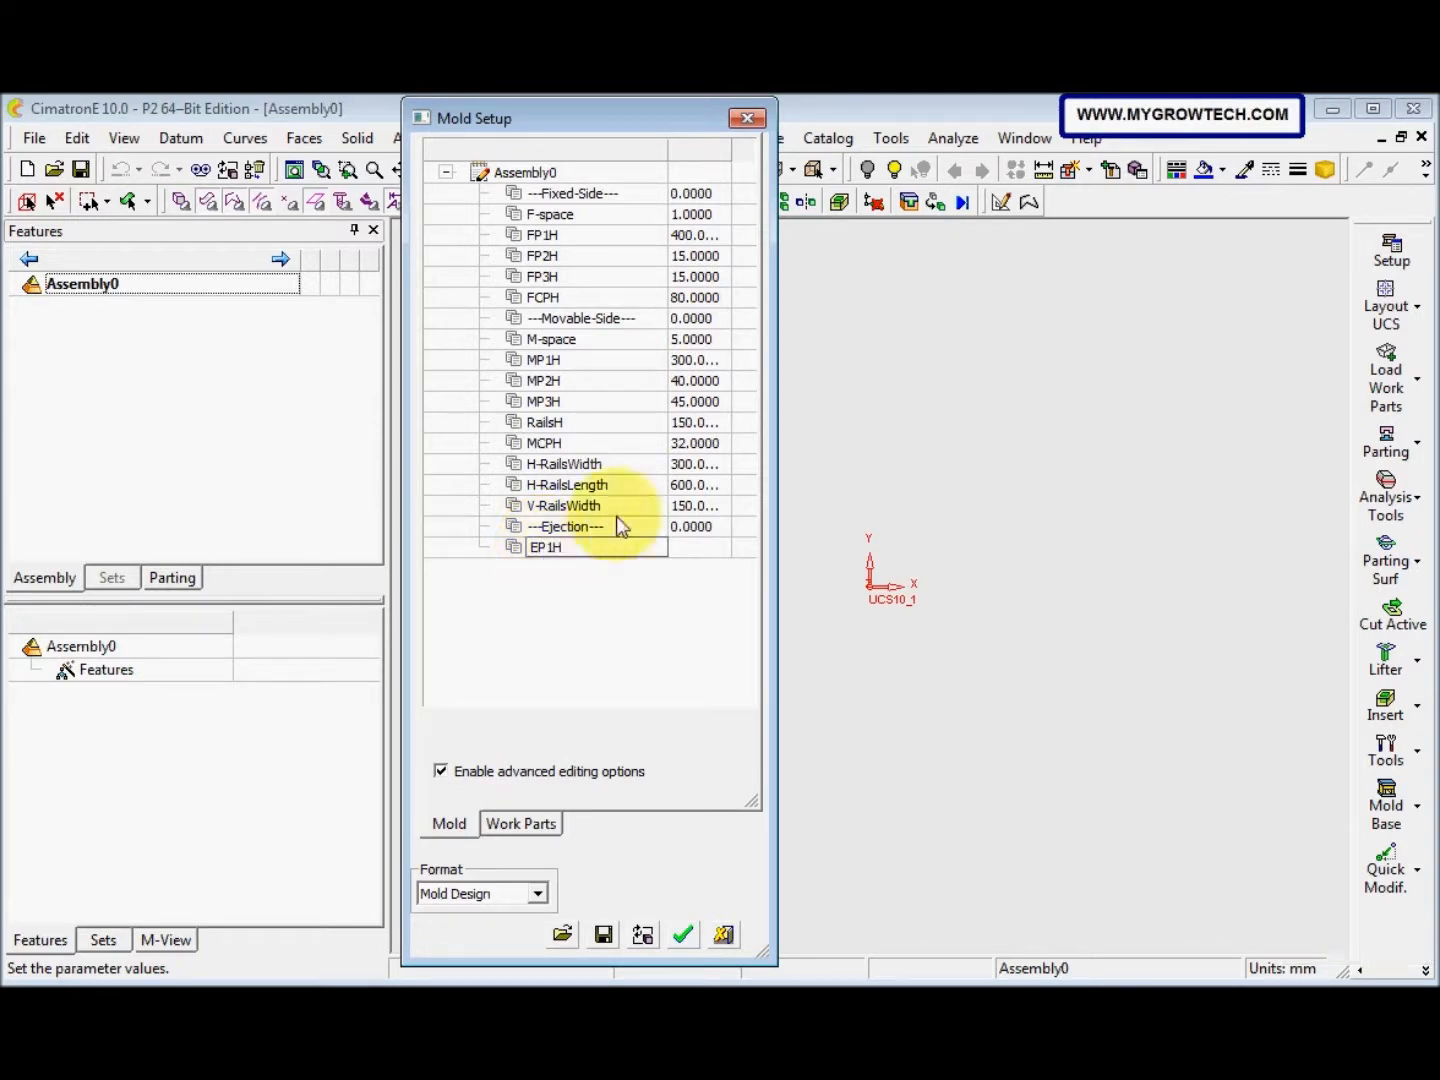
{"action": "left_click", "coordinate": [693, 551]}
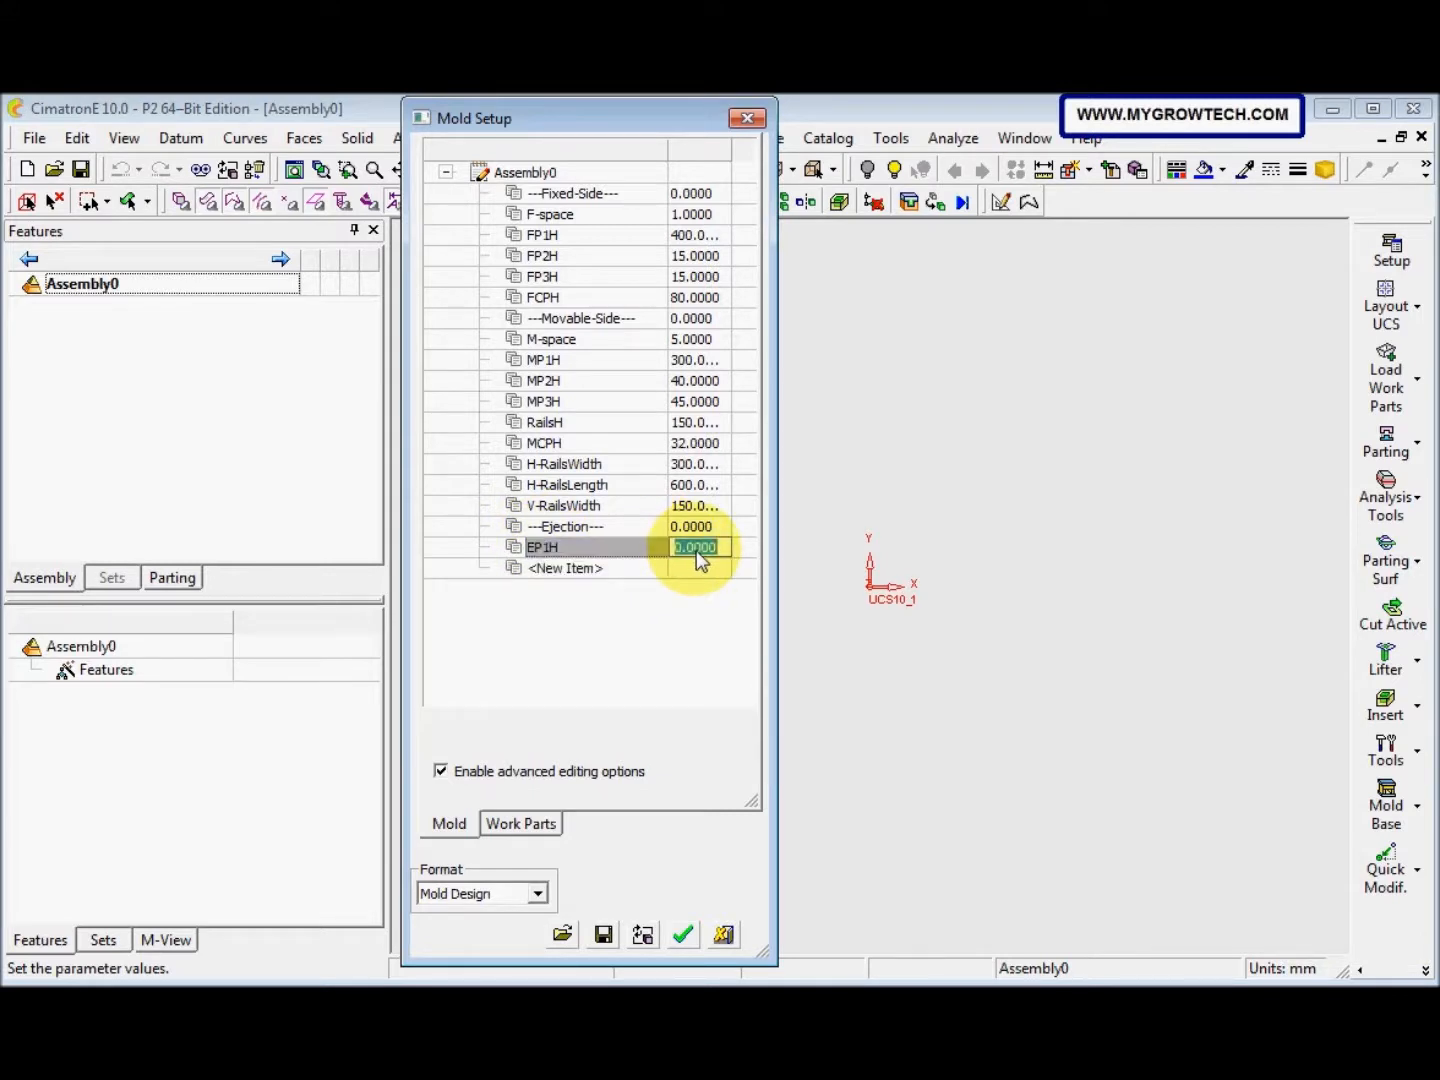
{"action": "type", "text": "22"}
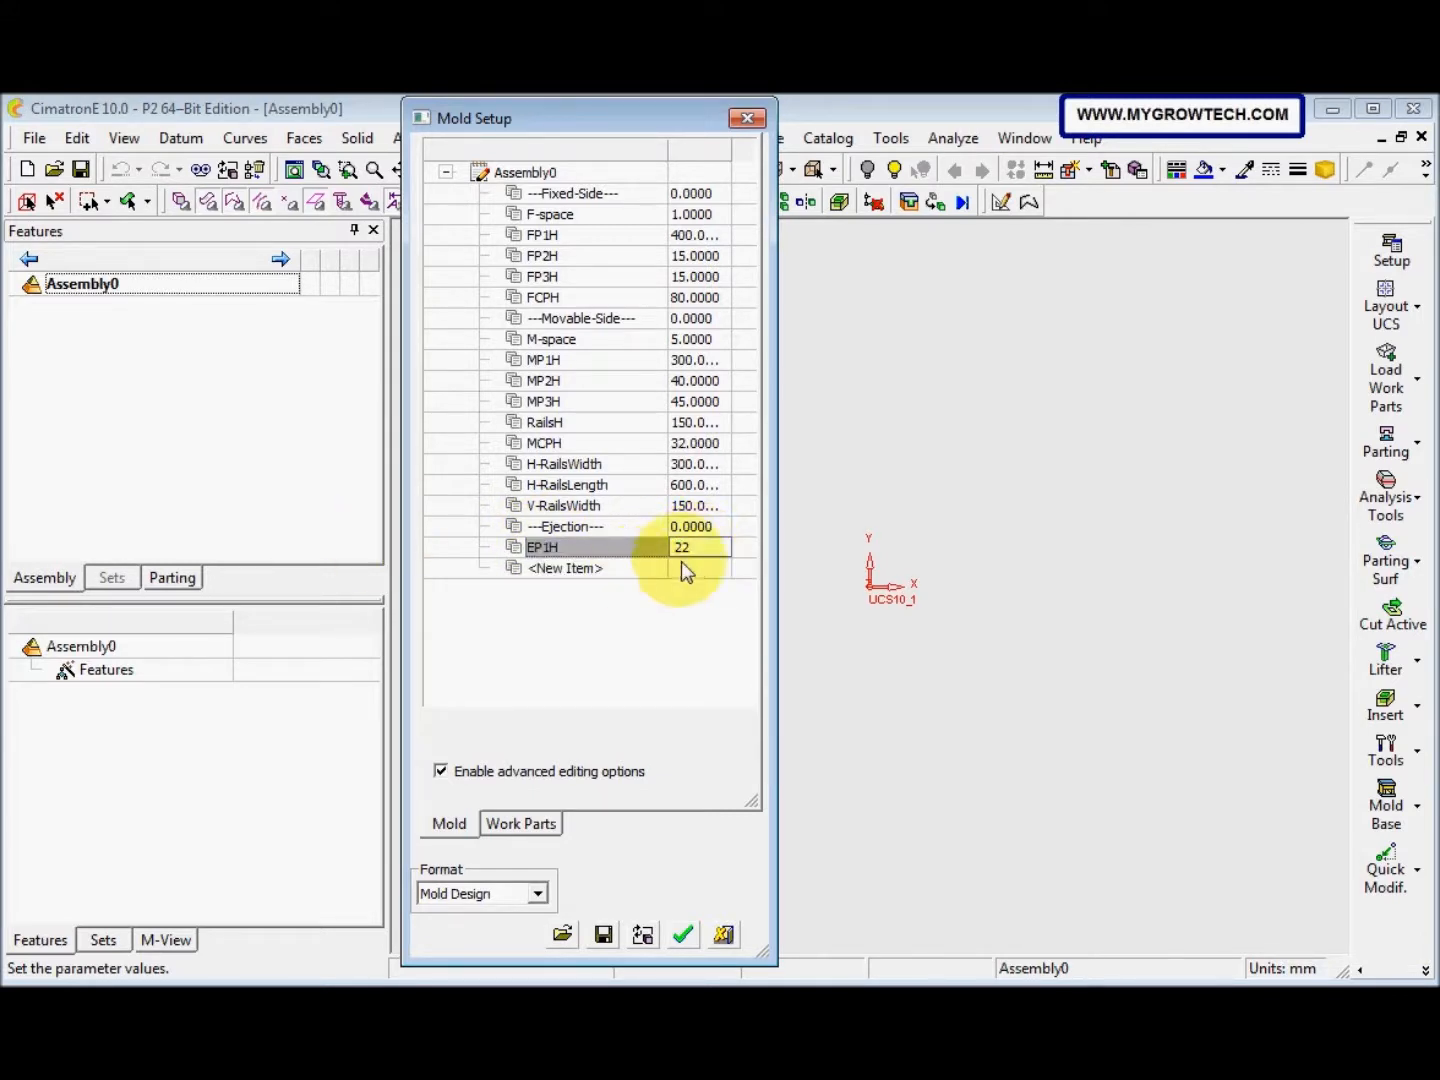
{"action": "left_click", "coordinate": [594, 567]}
{"action": "type", "text": "EP2H"}
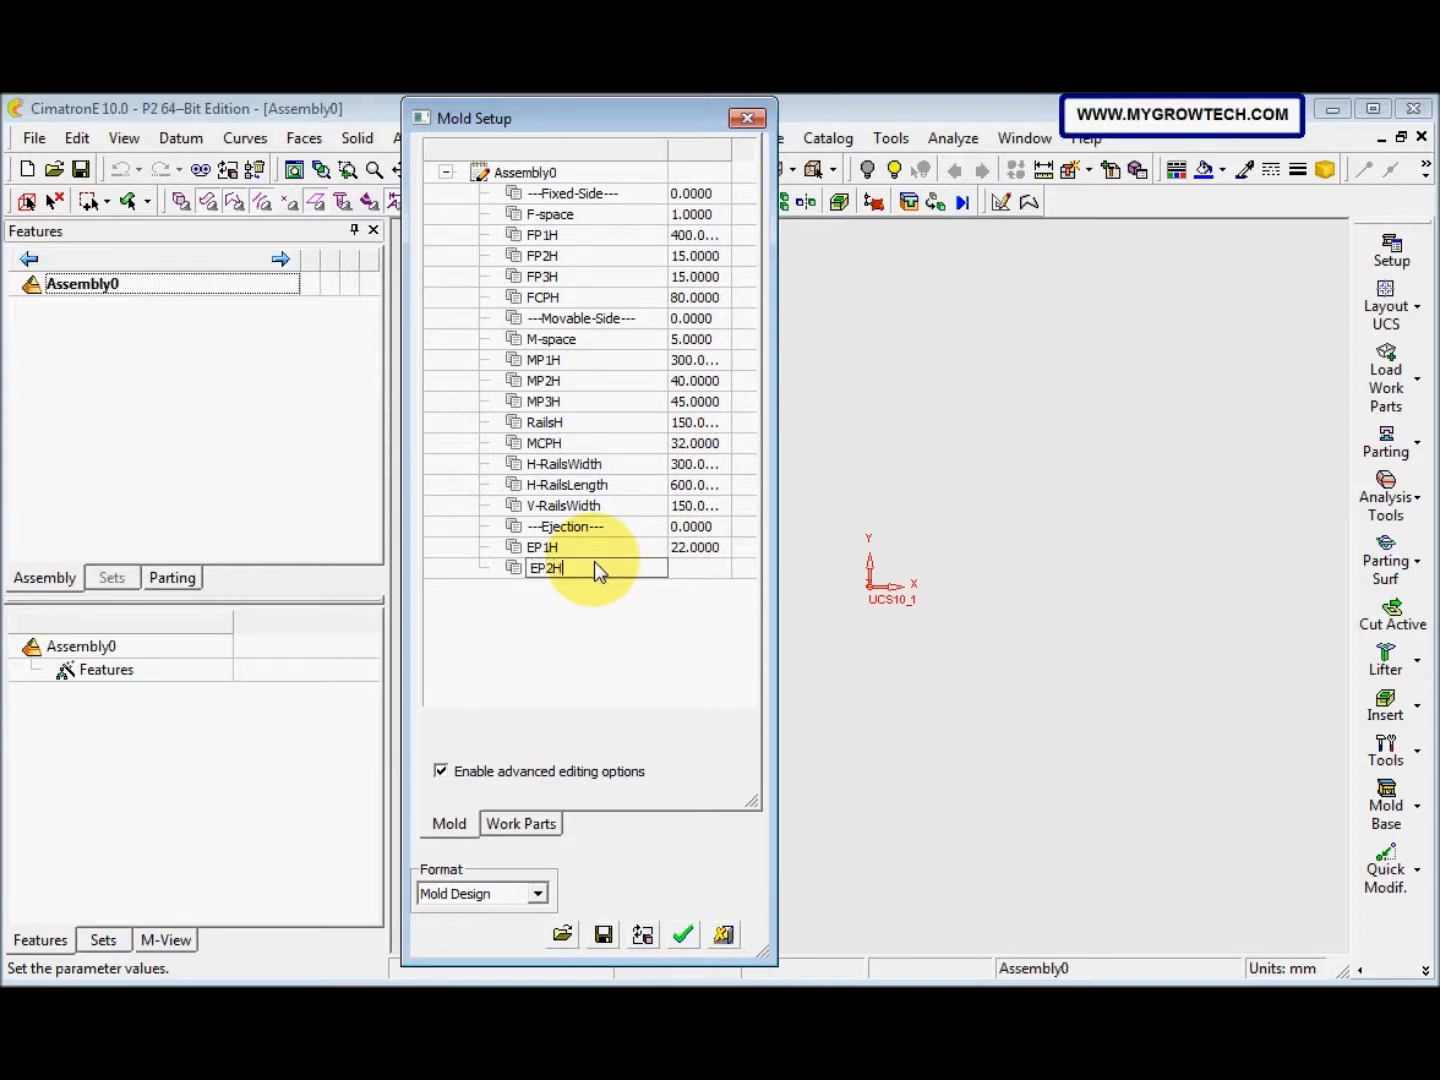
{"action": "key", "text": "Return"}
Add a section heading item named "---Global---" below EP2H
{"action": "left_click", "coordinate": [599, 588]}
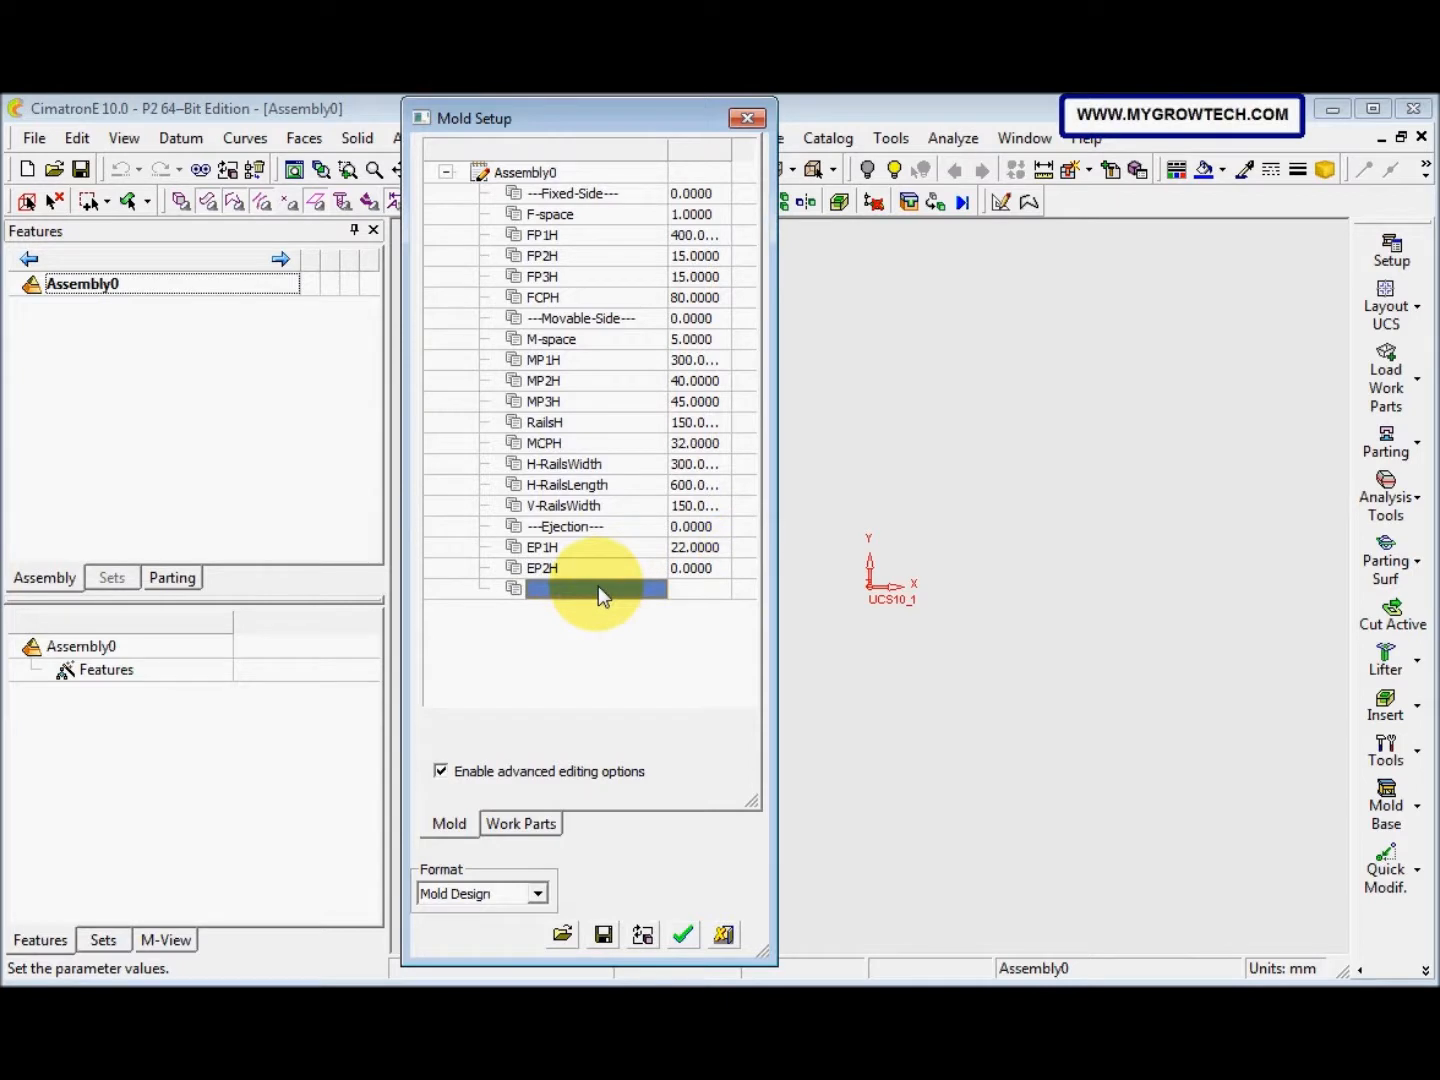
{"action": "type", "text": "-"}
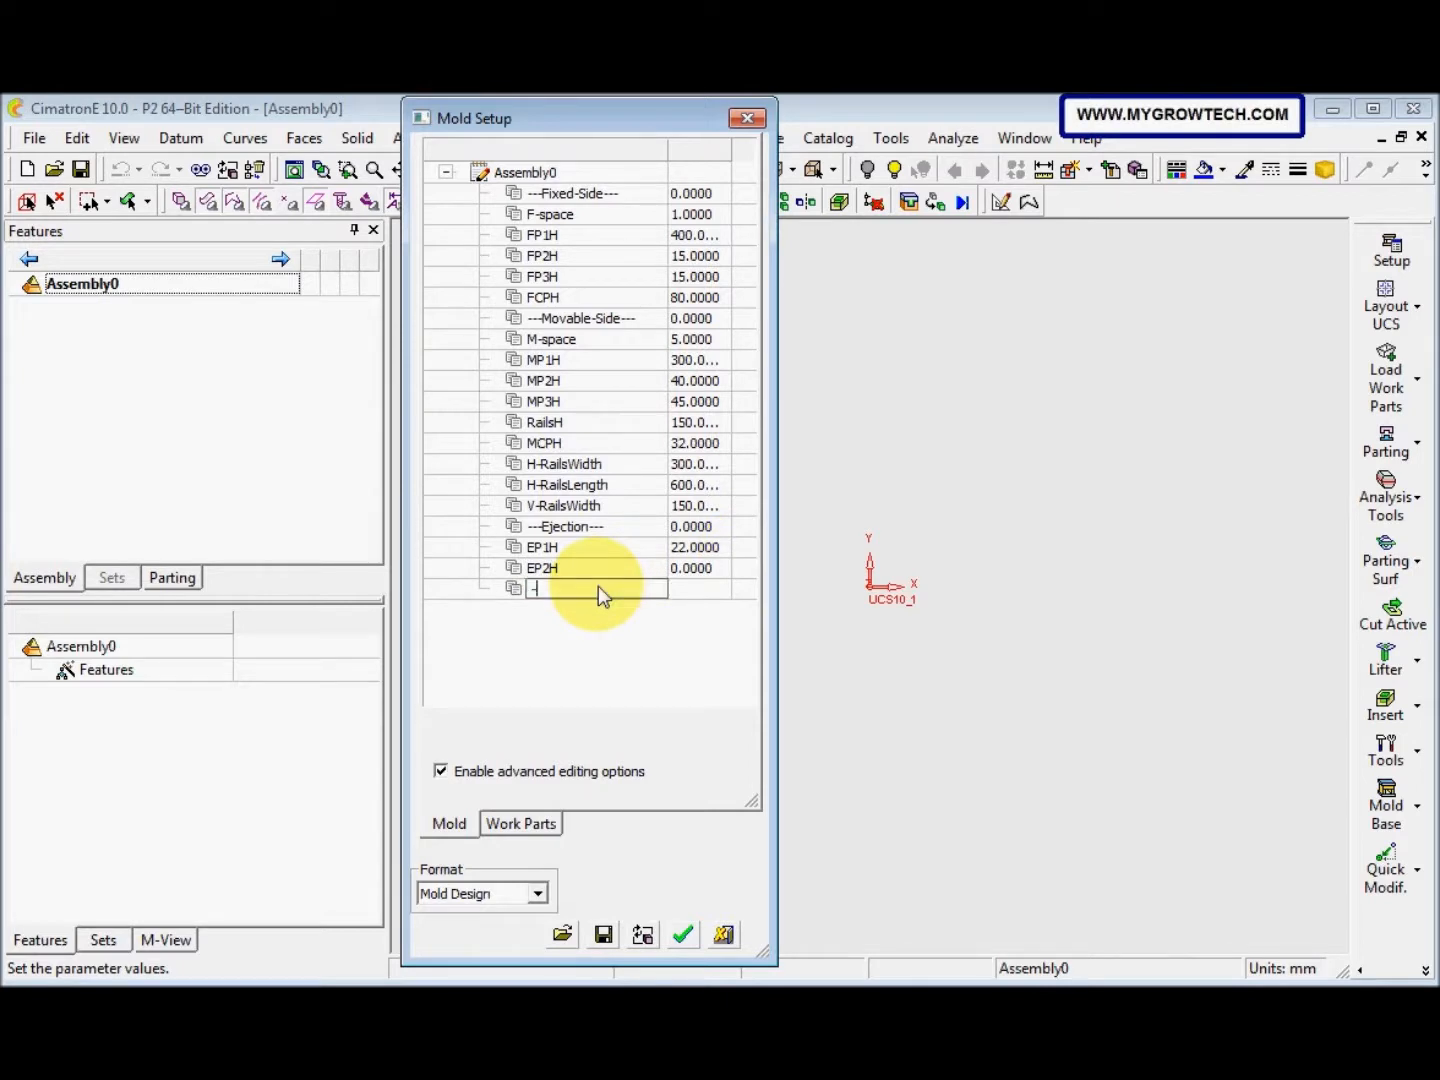
{"action": "type", "text": "--g"}
{"action": "key", "text": "BackSpace"}
{"action": "key", "text": "Caps_Lock"}
{"action": "type", "text": "Global---"}
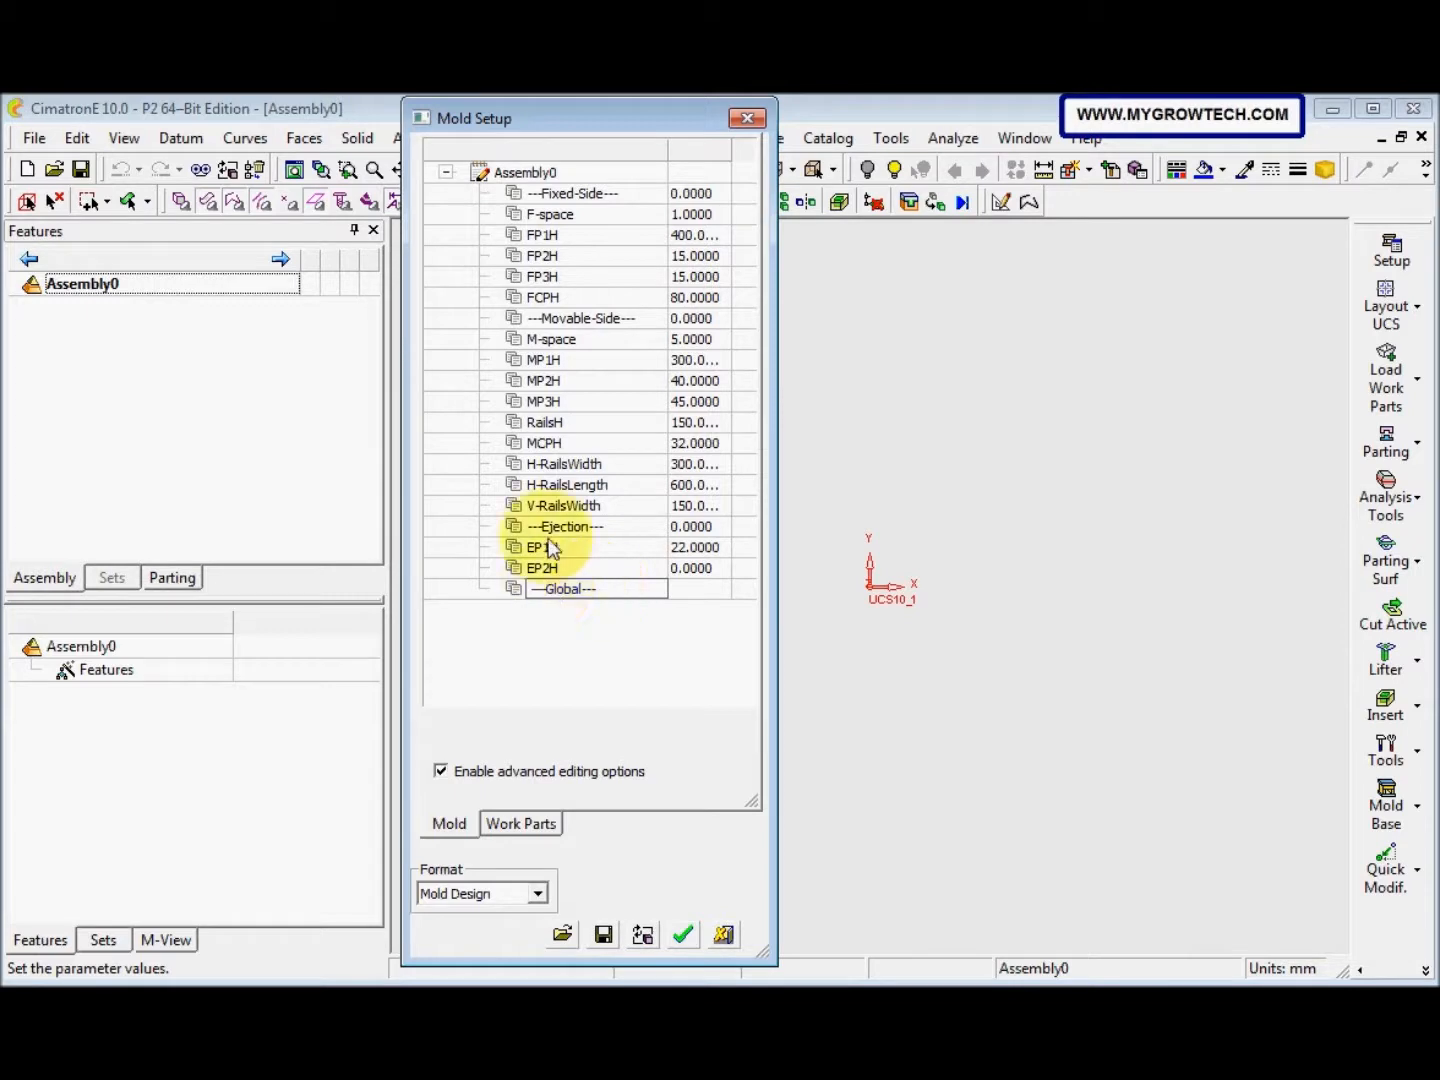
{"action": "key", "text": "Return"}
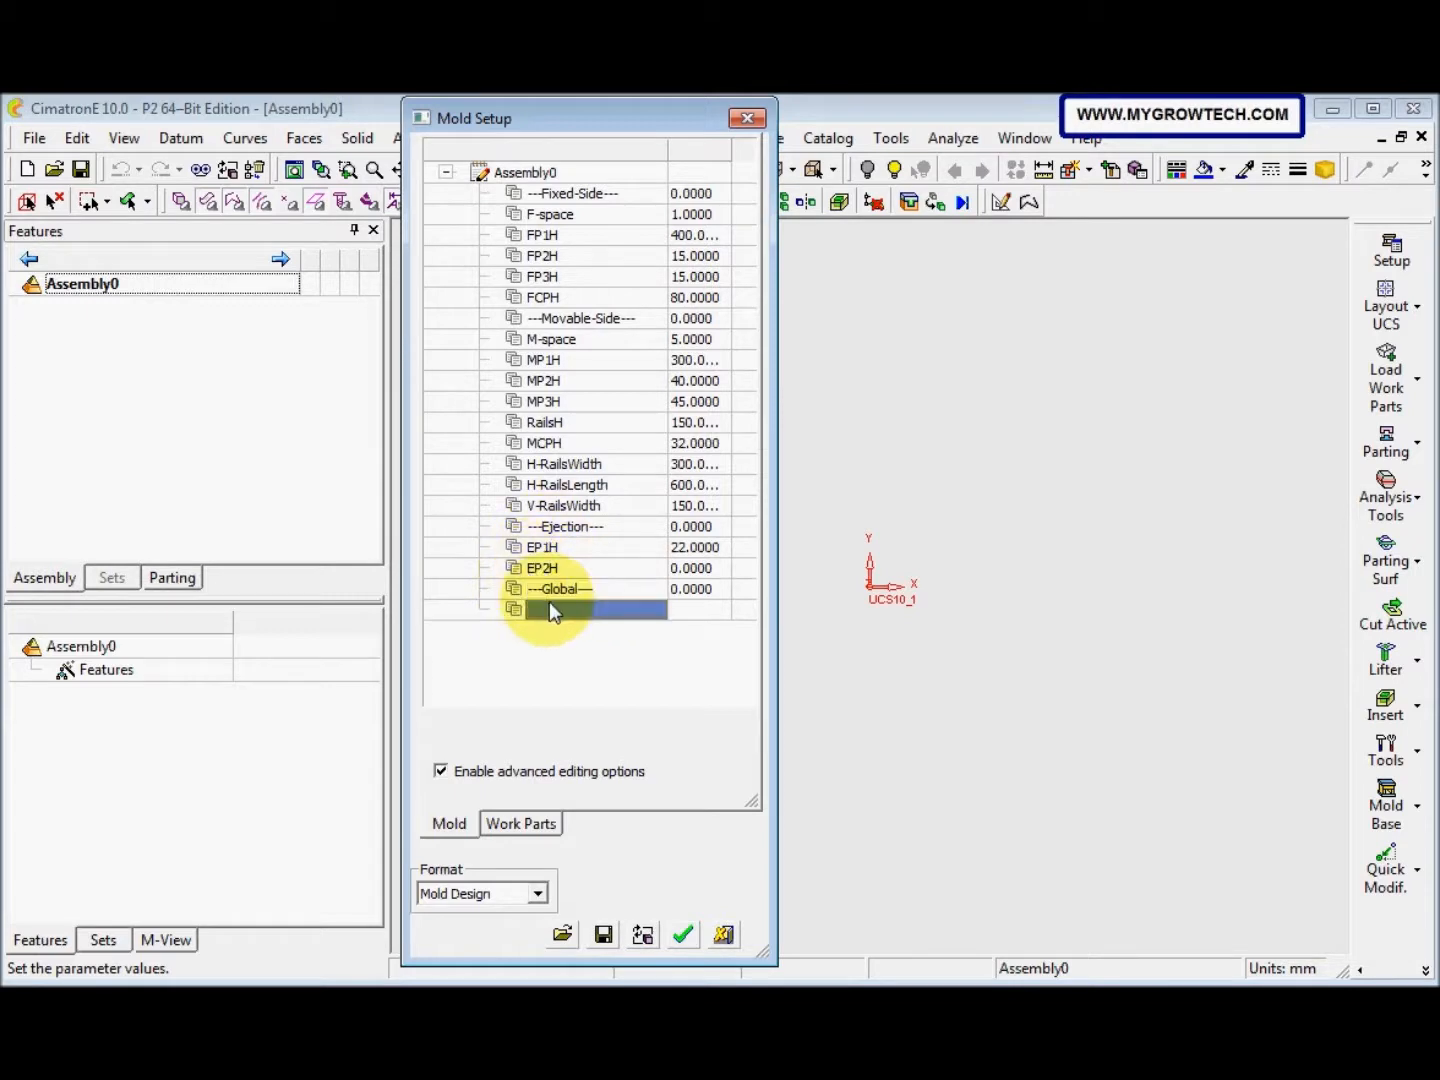
Add the global items M-Length with a value of 1850 and M-Width with a value of 1000
{"action": "type", "text": "M-"}
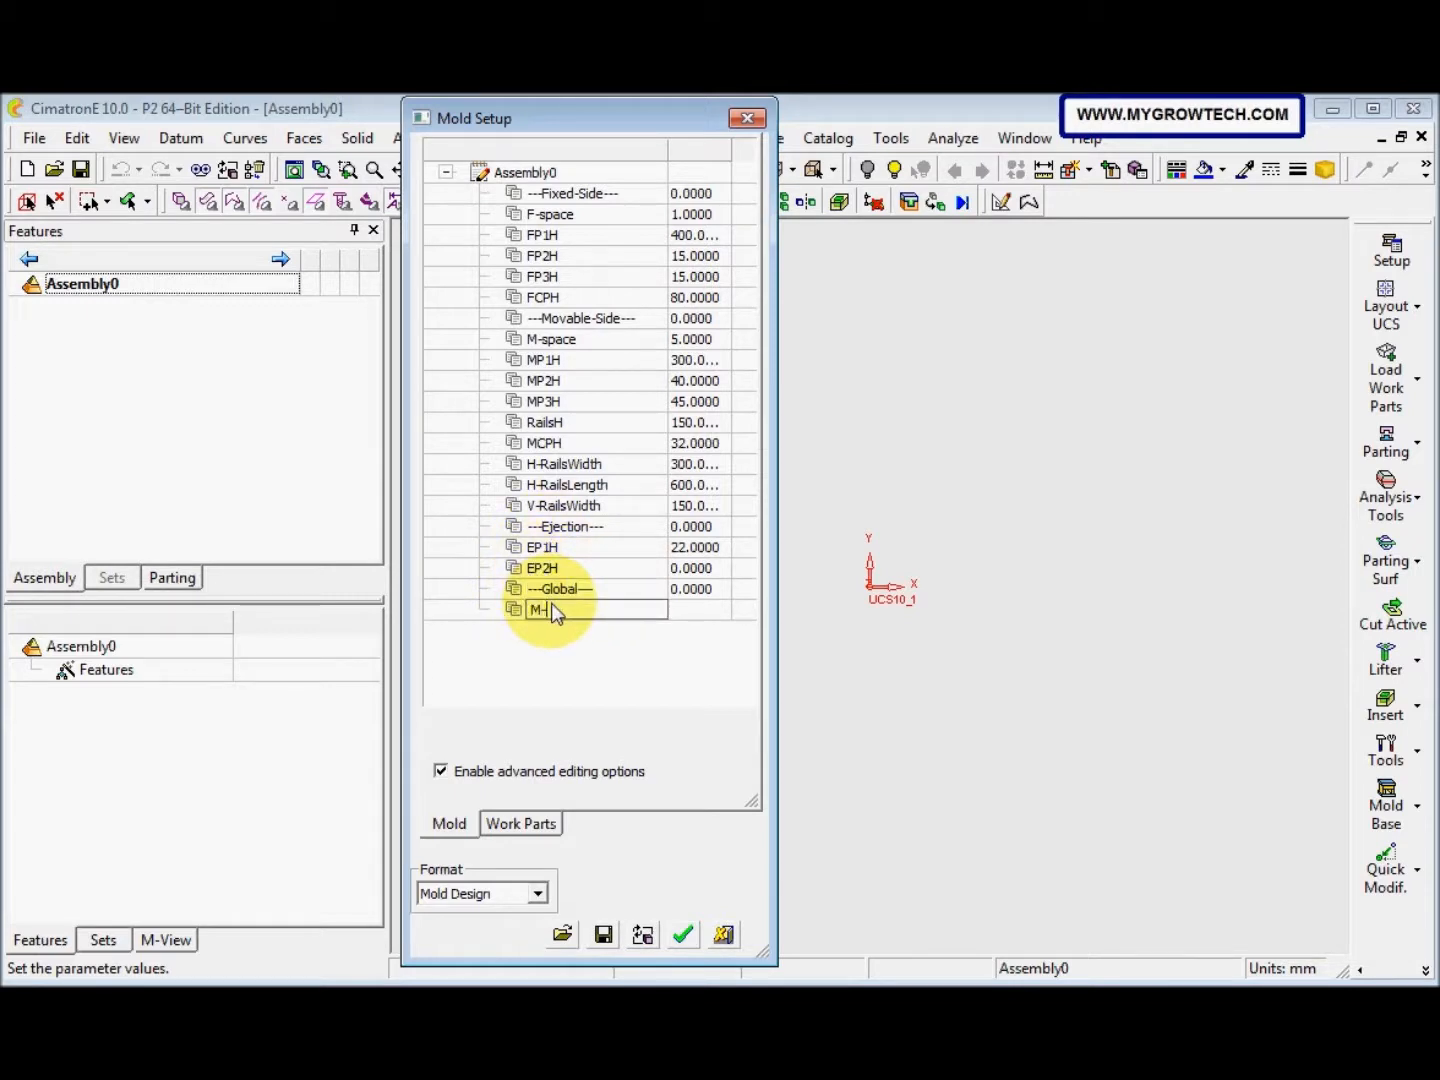
{"action": "type", "text": "Length"}
{"action": "left_click", "coordinate": [699, 612]}
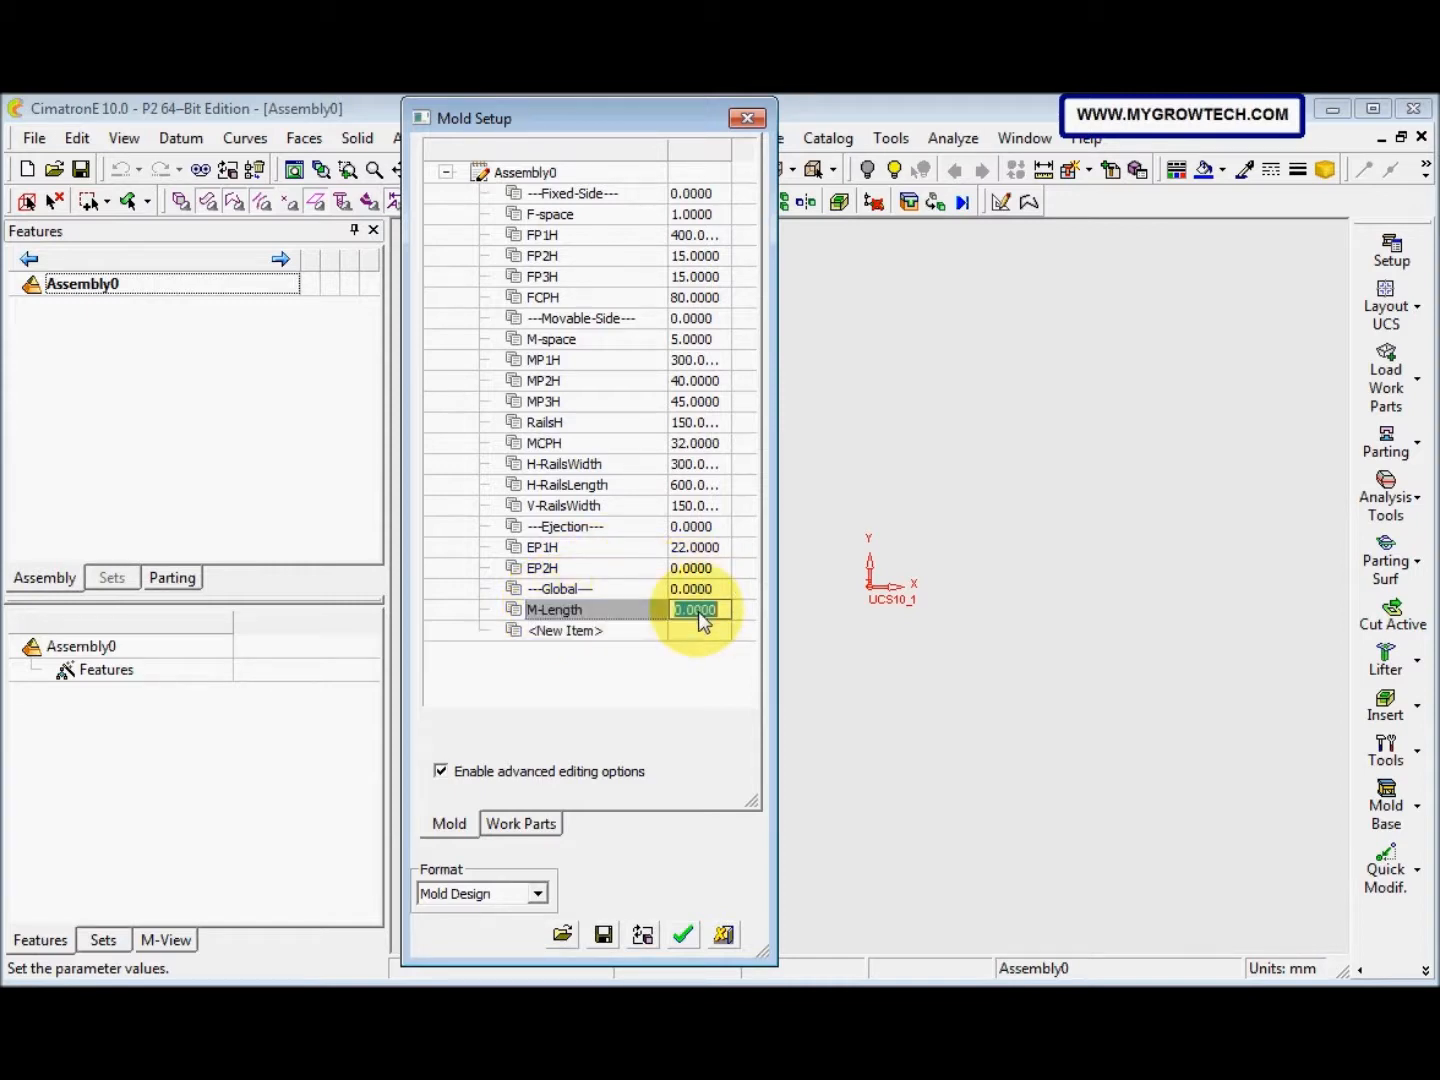
{"action": "type", "text": "1850"}
{"action": "left_click", "coordinate": [577, 639]}
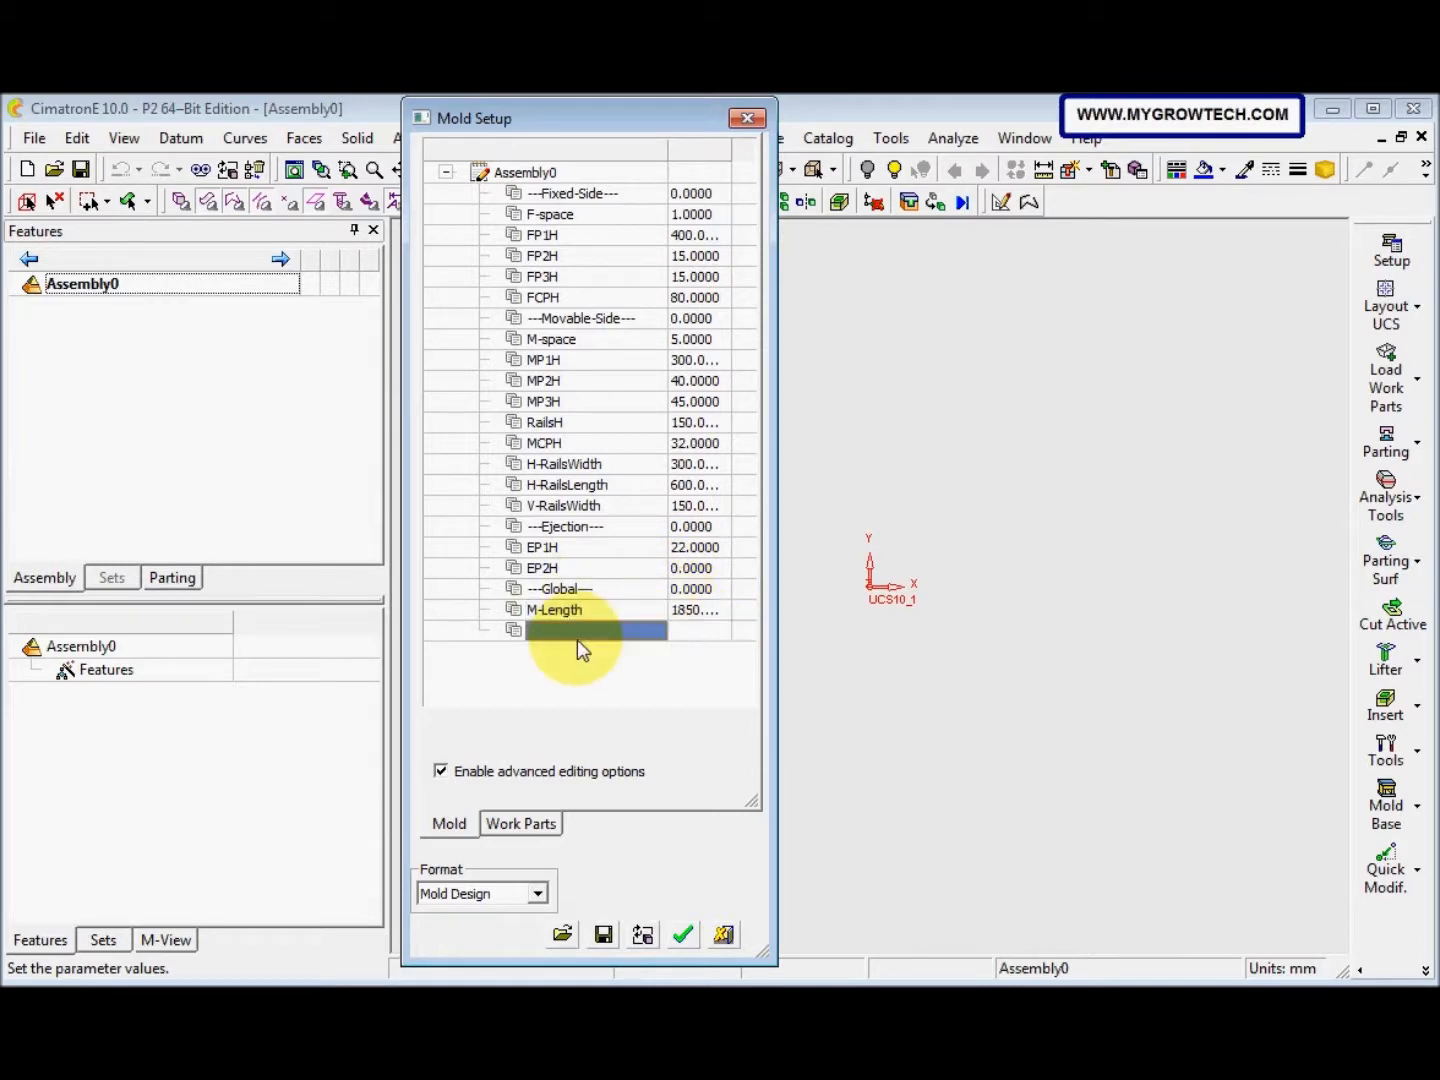
{"action": "type", "text": "M-Width"}
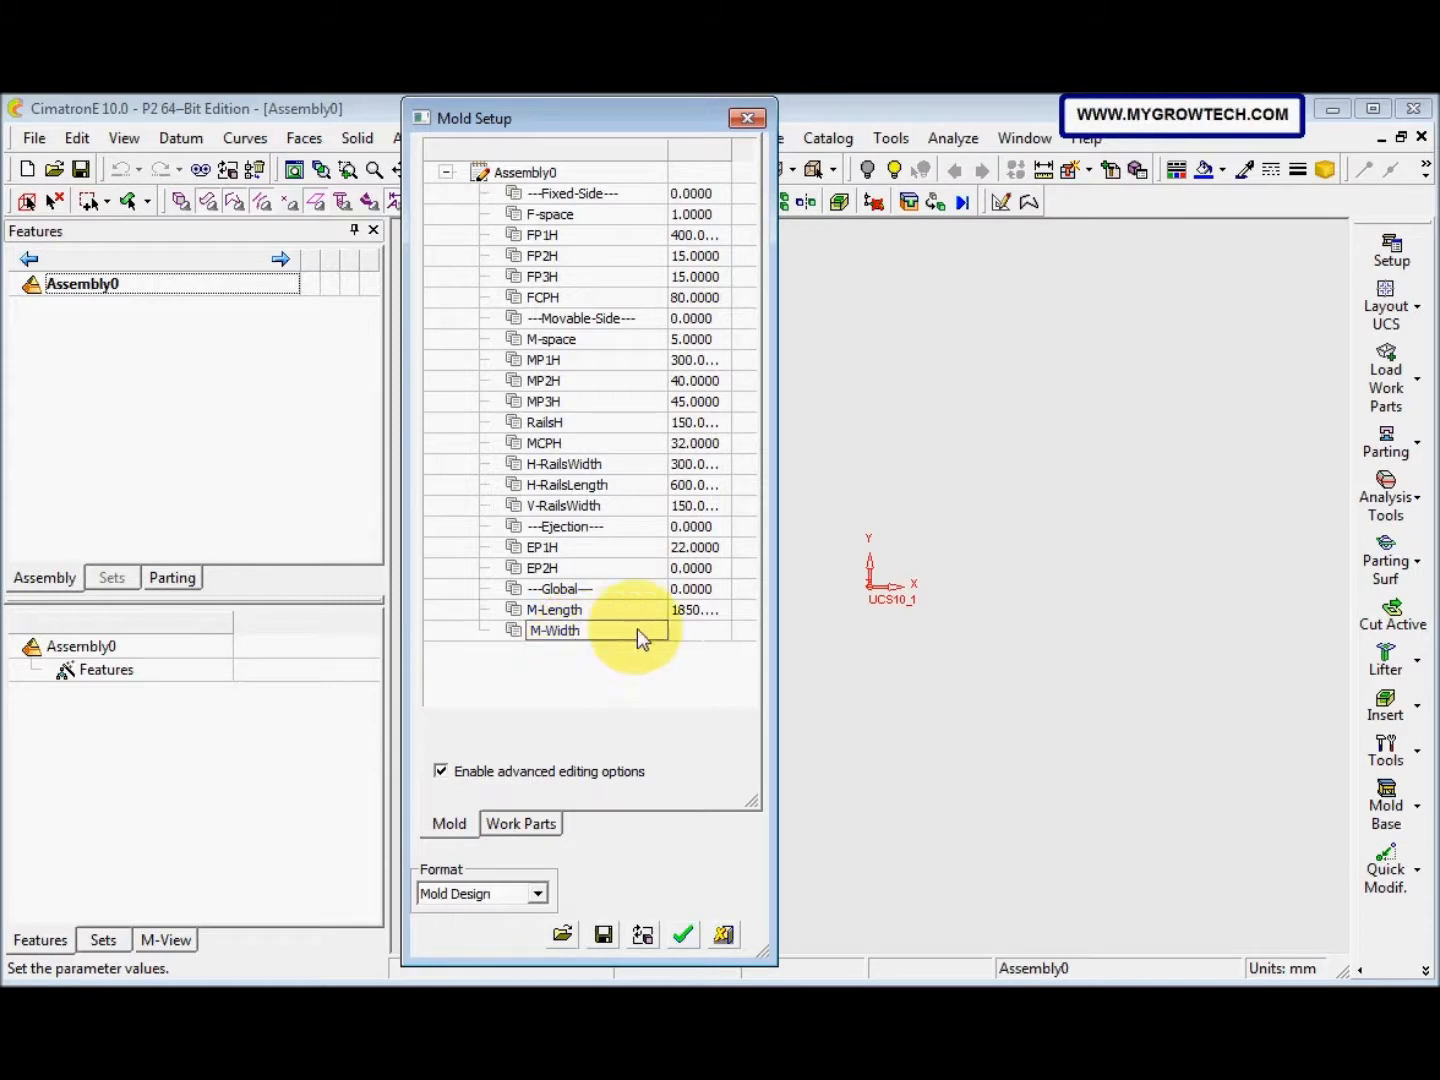
{"action": "left_click", "coordinate": [692, 632]}
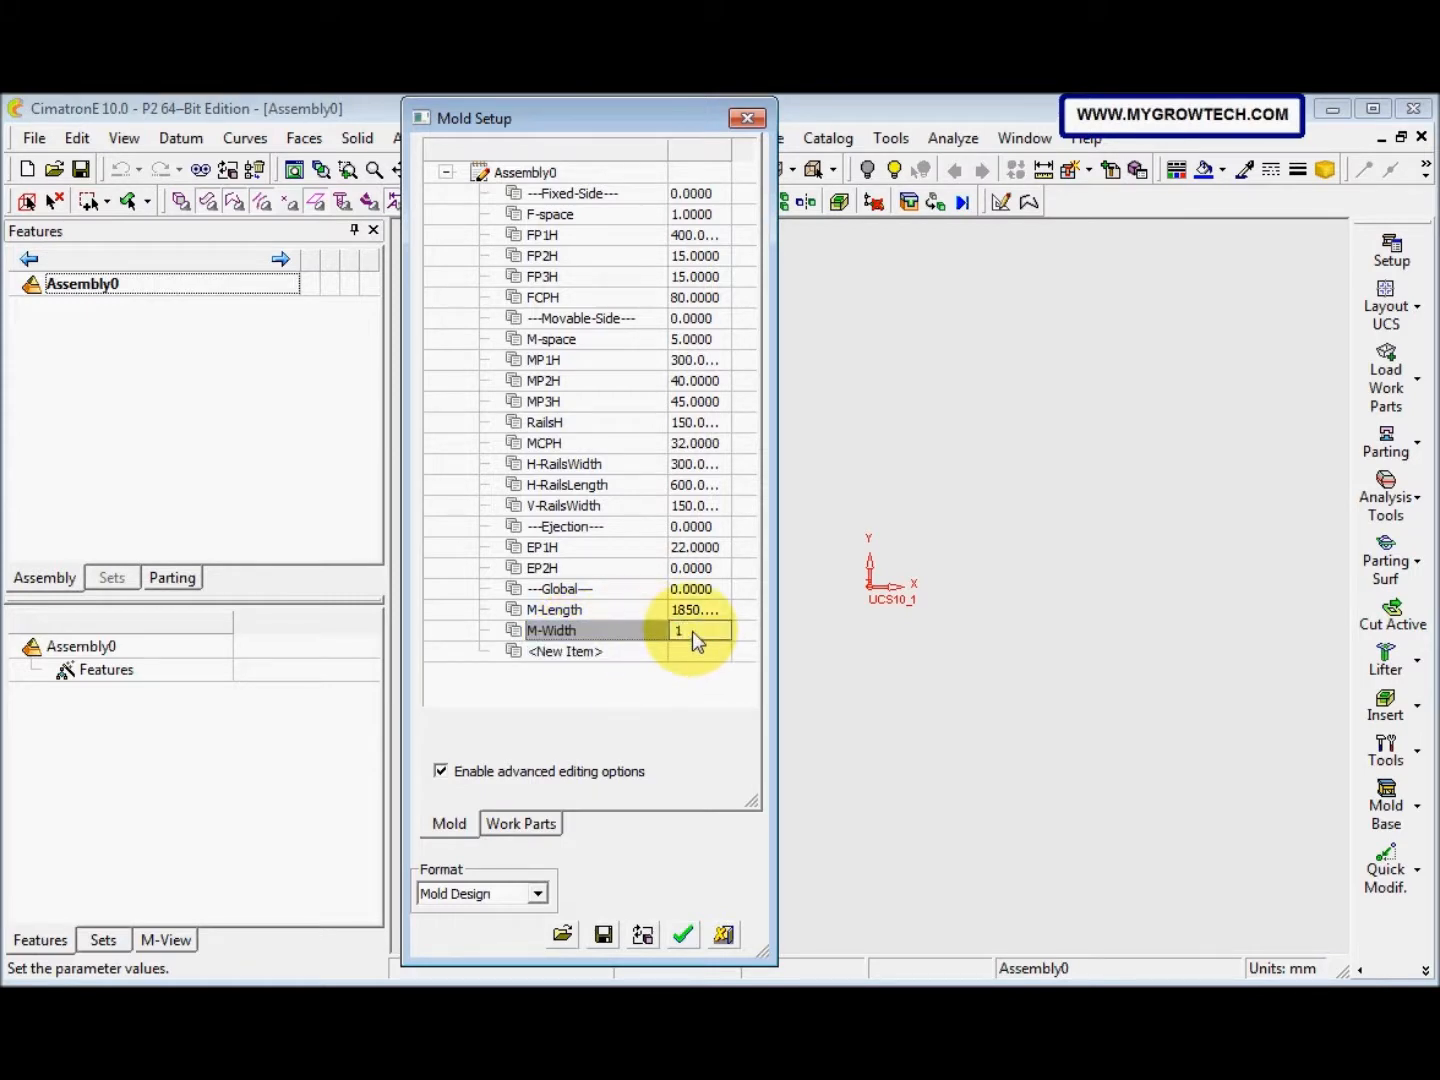
{"action": "type", "text": "1000"}
Add the global item LeadPin-Dia with a value of 60
{"action": "left_click", "coordinate": [598, 651]}
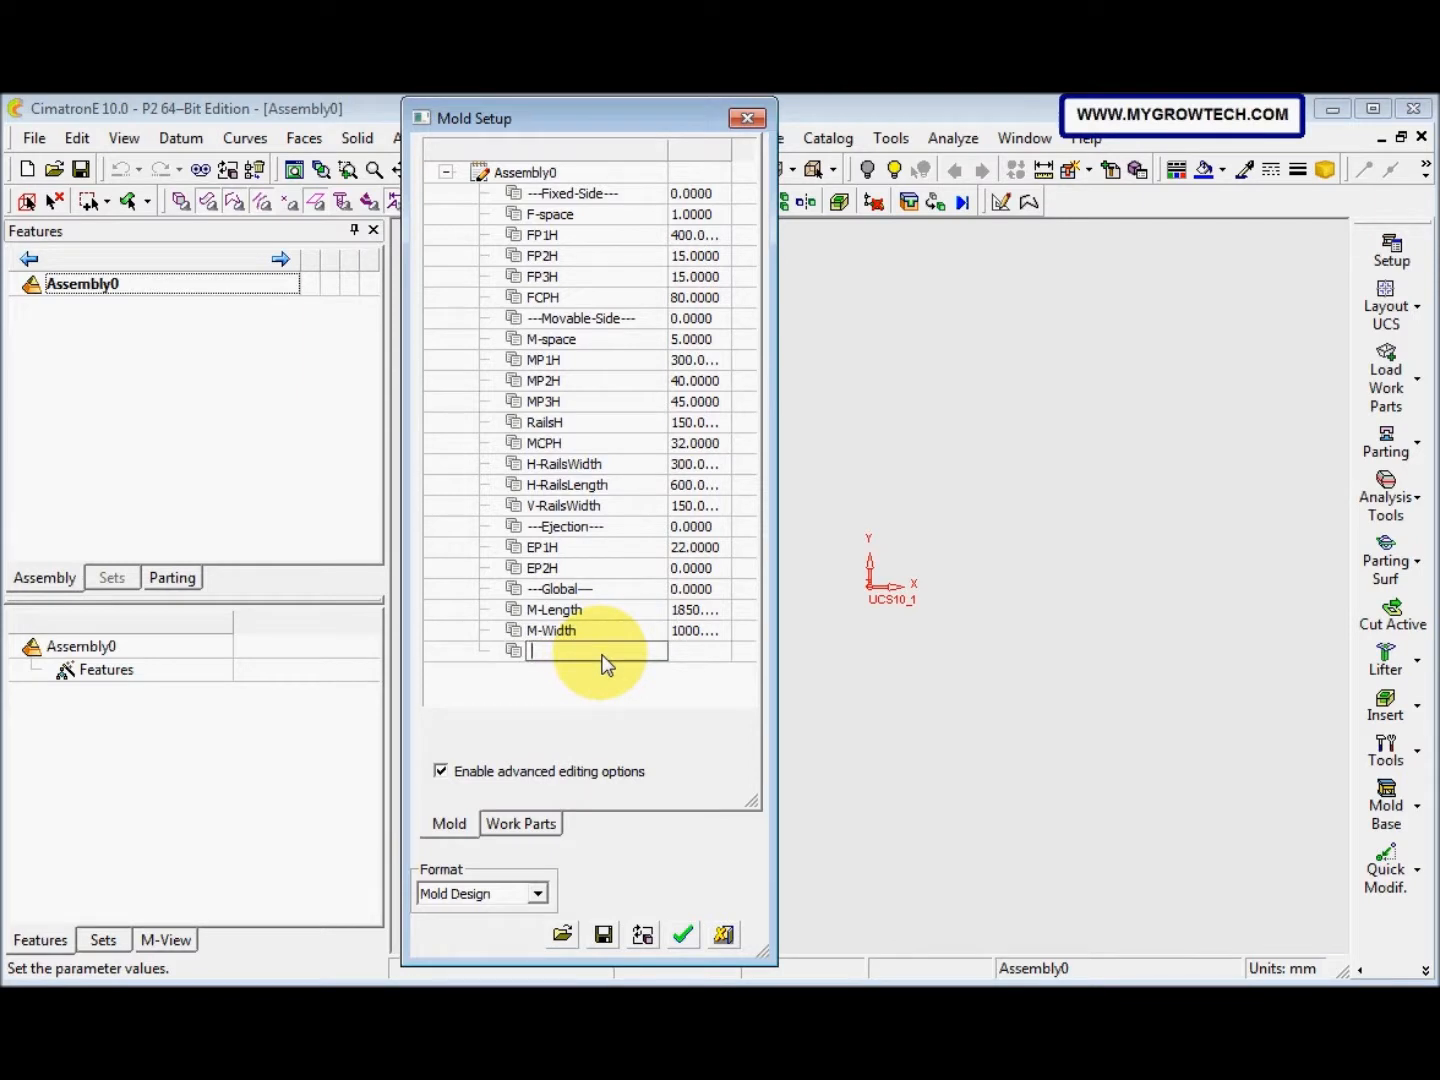
{"action": "type", "text": "LeadPin-Dia"}
{"action": "left_click", "coordinate": [686, 654]}
{"action": "left_click", "coordinate": [689, 652]}
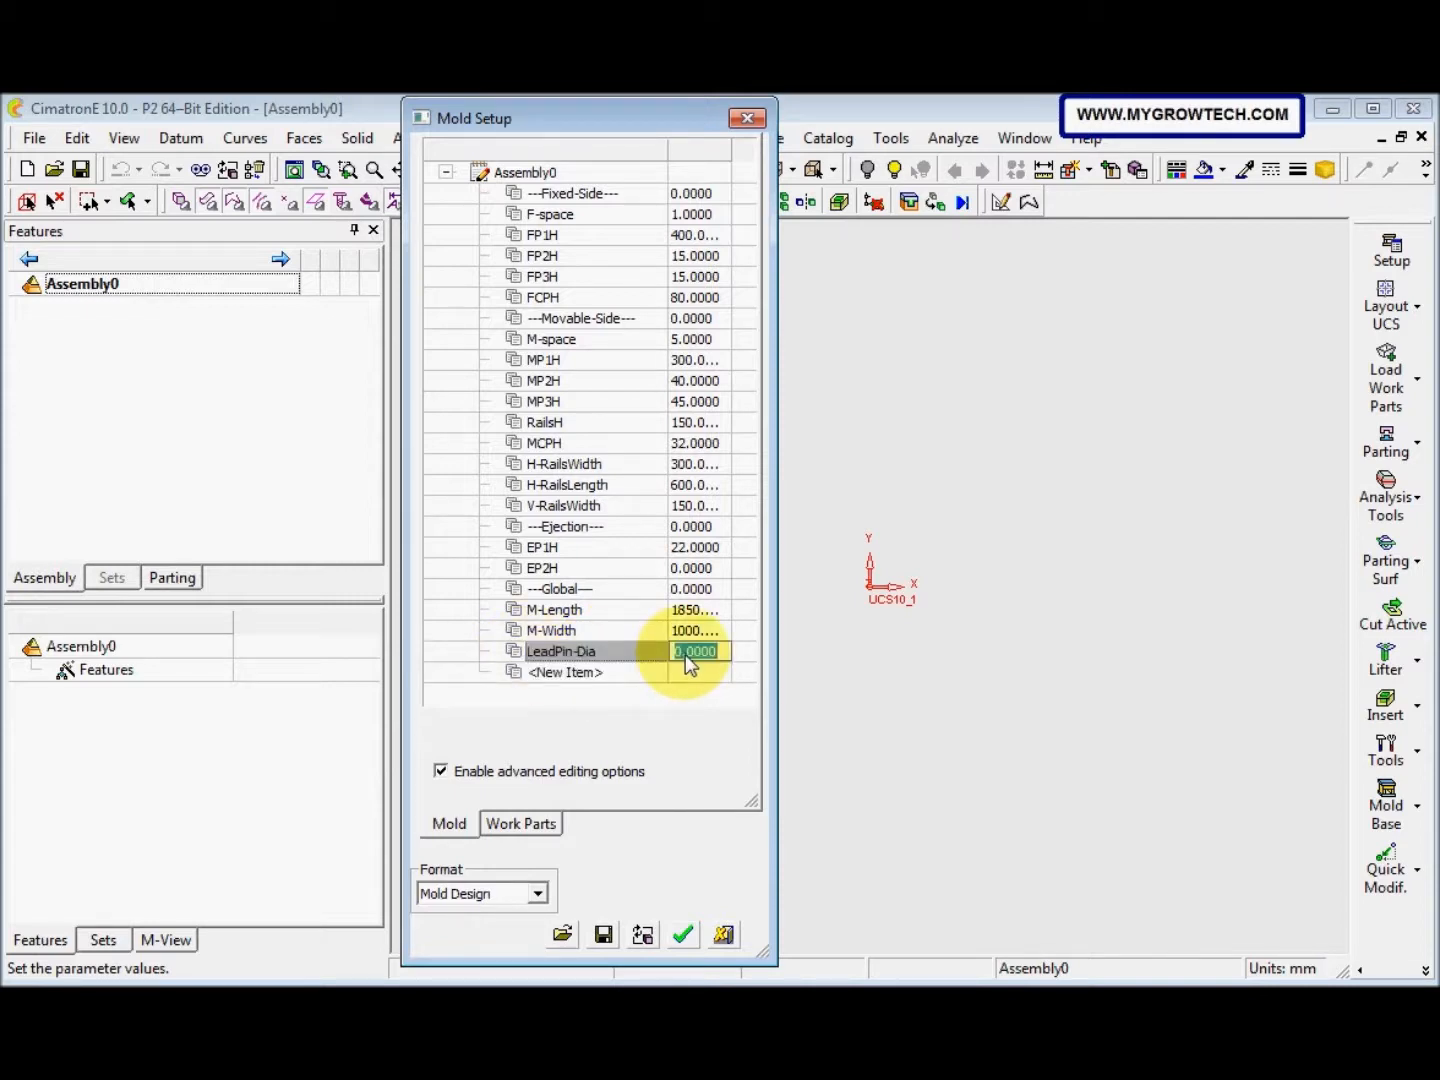
{"action": "type", "text": "60"}
Add the global item LeadPin-H with a value of 150, and start another new item below it
{"action": "left_click", "coordinate": [642, 674]}
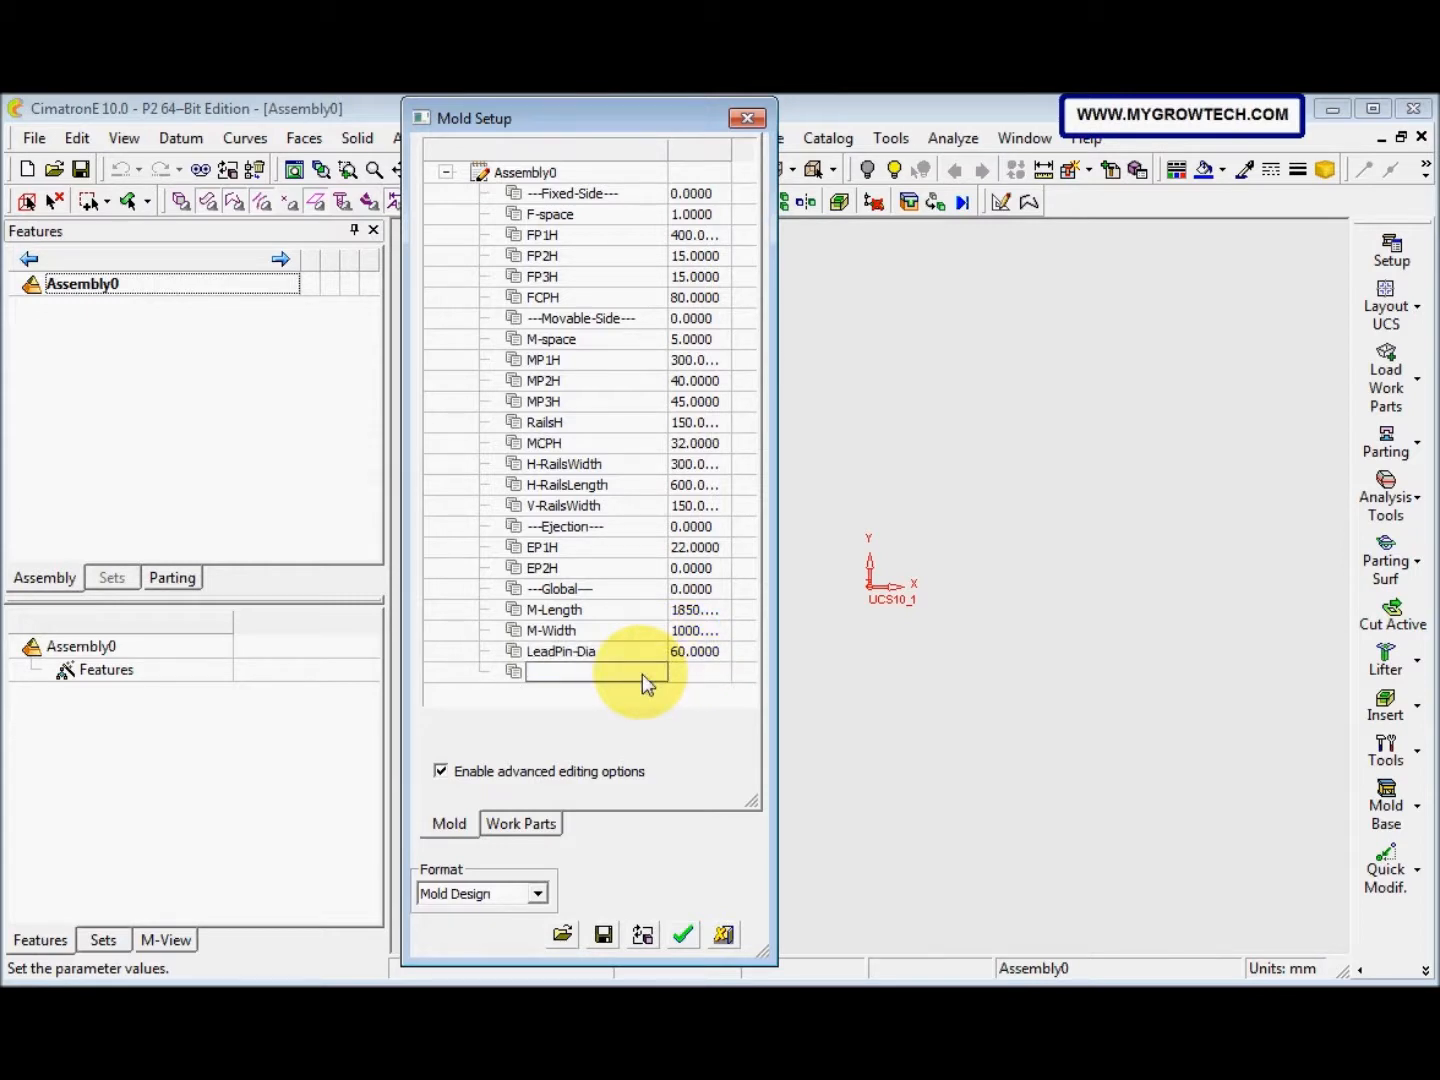
{"action": "type", "text": "LeadPin-H"}
{"action": "left_click", "coordinate": [686, 674]}
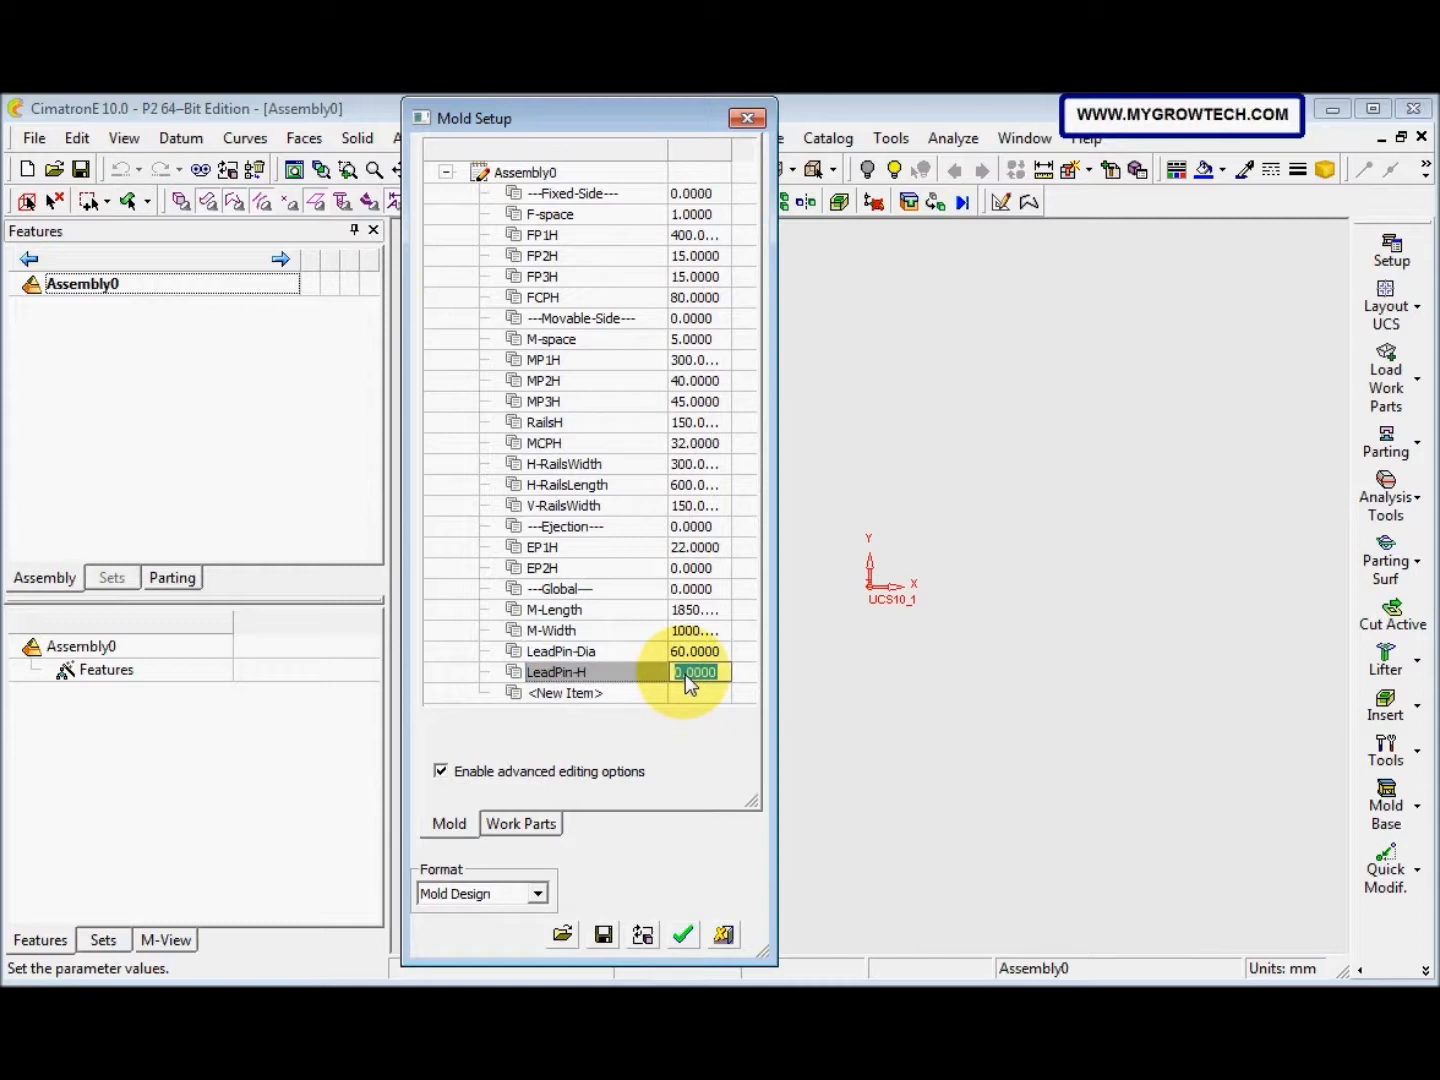
{"action": "type", "text": "150"}
{"action": "left_click", "coordinate": [619, 681]}
{"action": "left_click", "coordinate": [619, 689]}
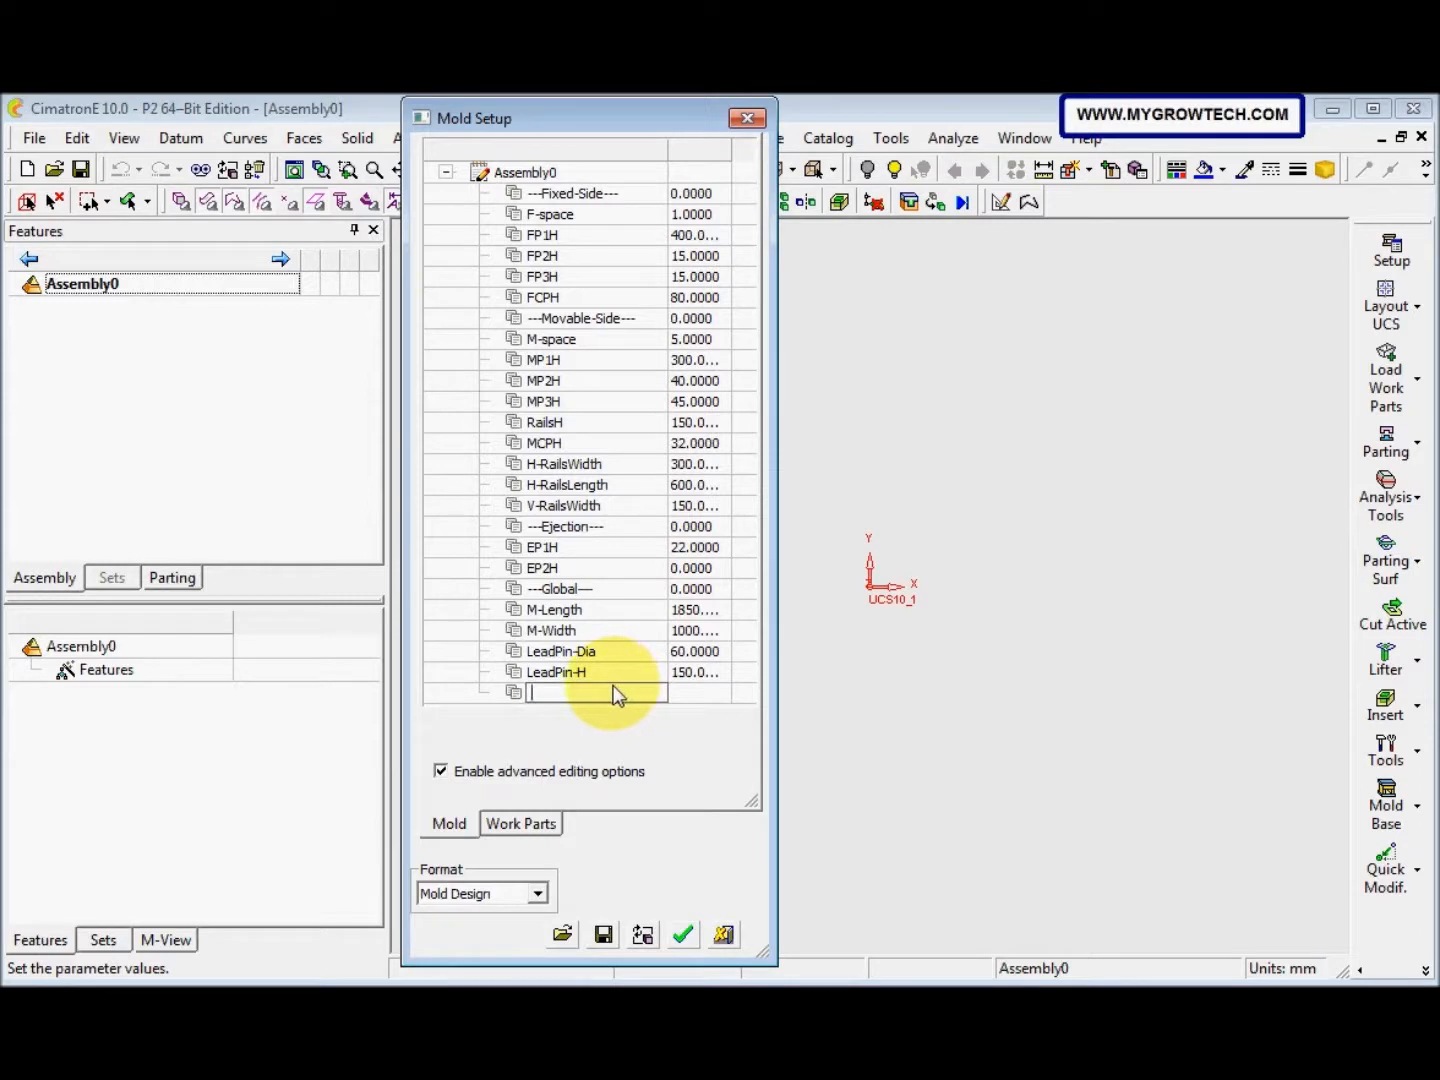
Add the global item LeadPin-V with a value of 74 below LeadPin-H
{"action": "type", "text": "LeadPin-V"}
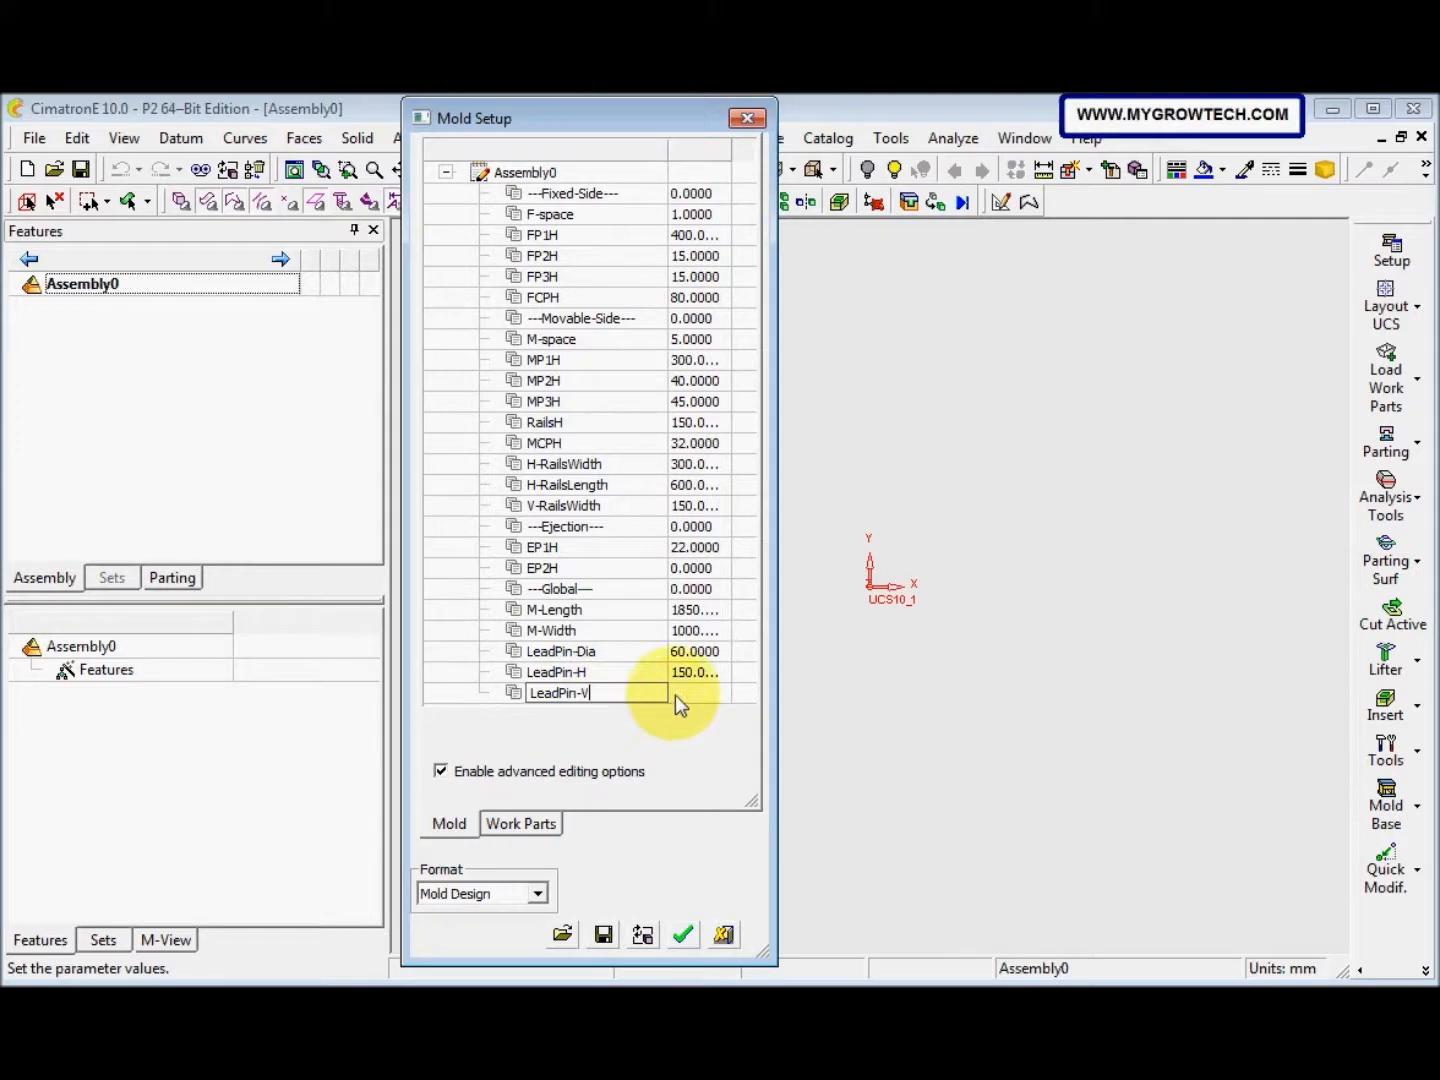
{"action": "key", "text": "Return"}
{"action": "left_click", "coordinate": [676, 693]}
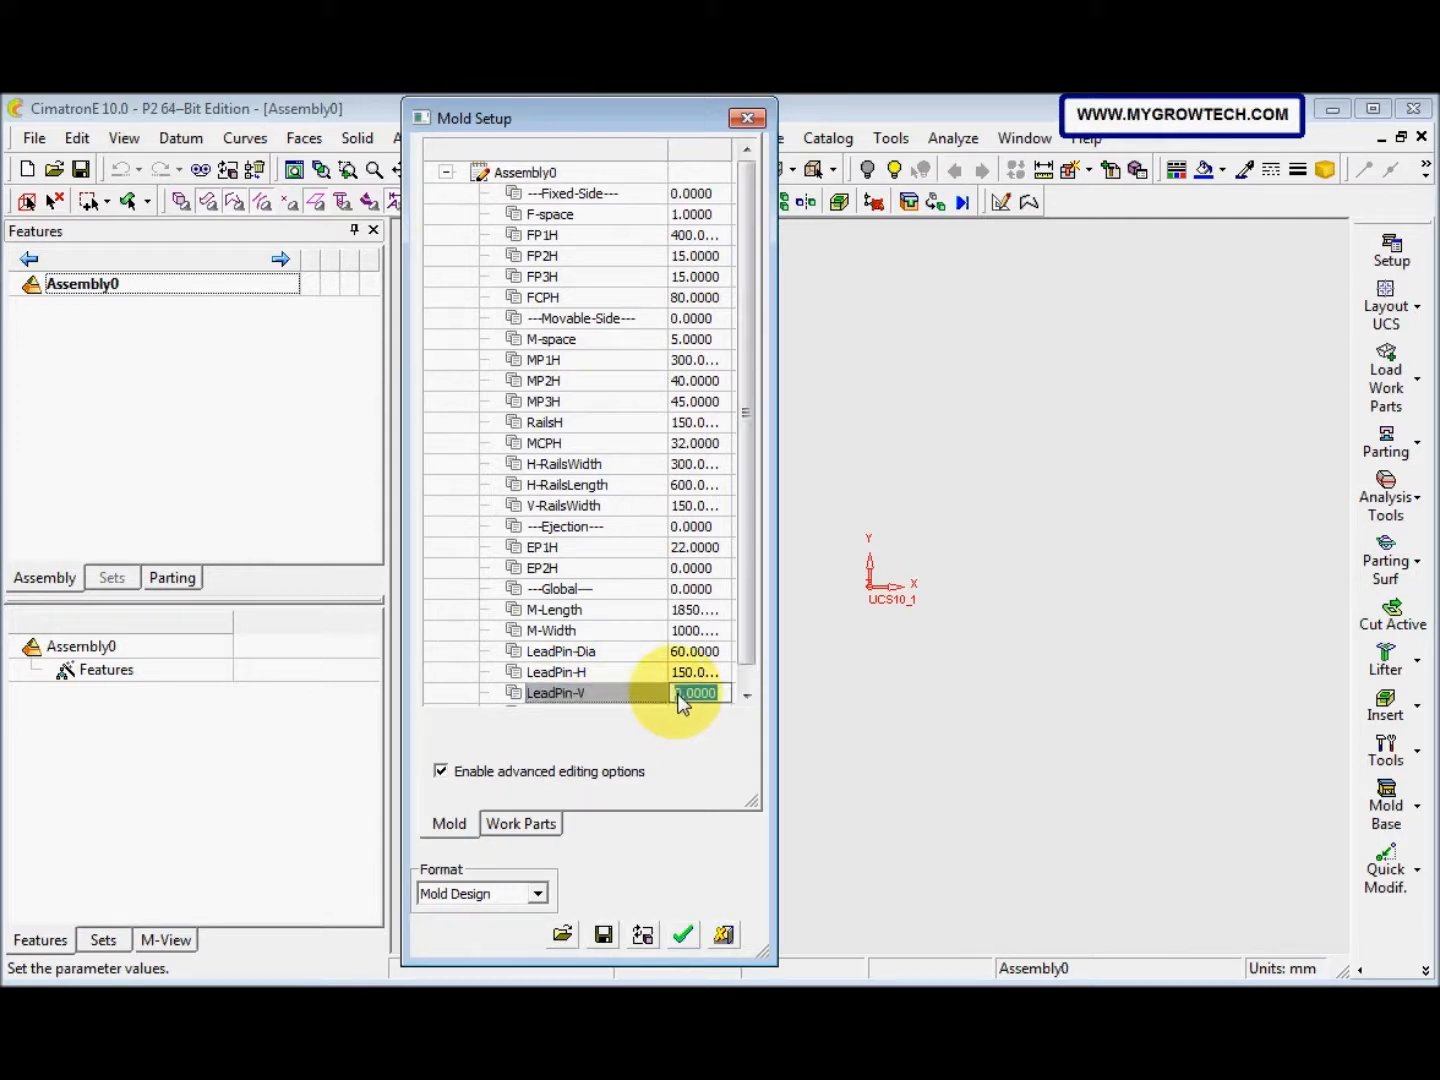
{"action": "type", "text": "74"}
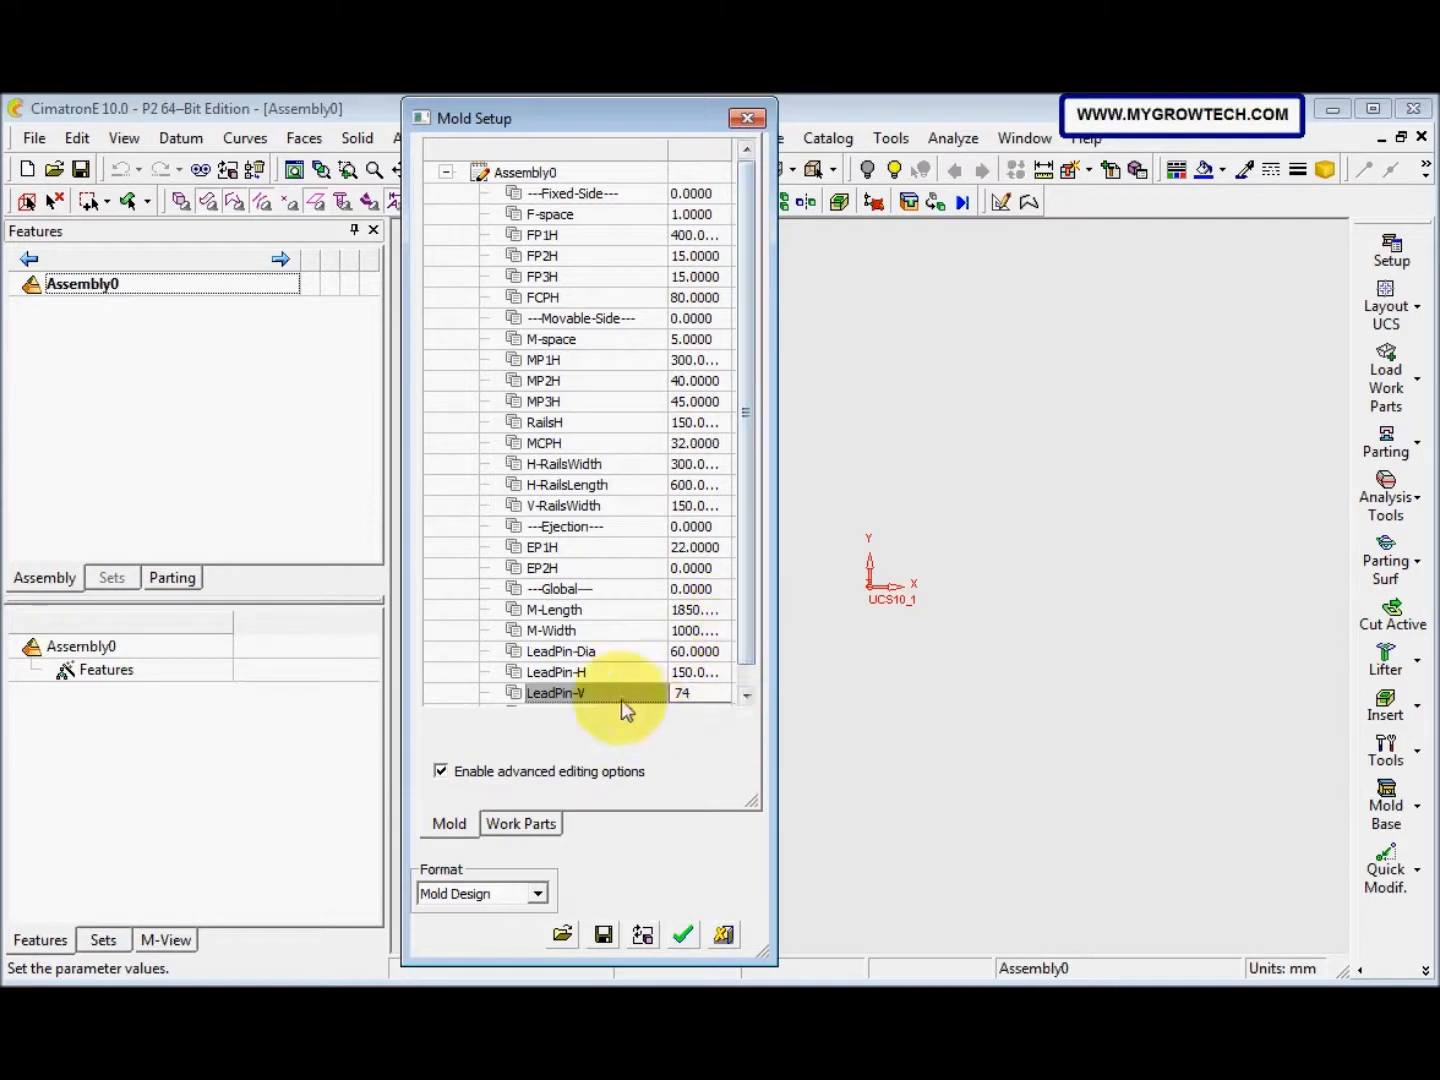
{"action": "key", "text": "Return"}
Add the global item CP-Delta with a value of 180 below LeadPin-V
{"action": "left_click_drag", "start_coordinate": [744, 638], "coordinate": [755, 681]}
{"action": "left_click", "coordinate": [593, 689]}
{"action": "left_click", "coordinate": [592, 690]}
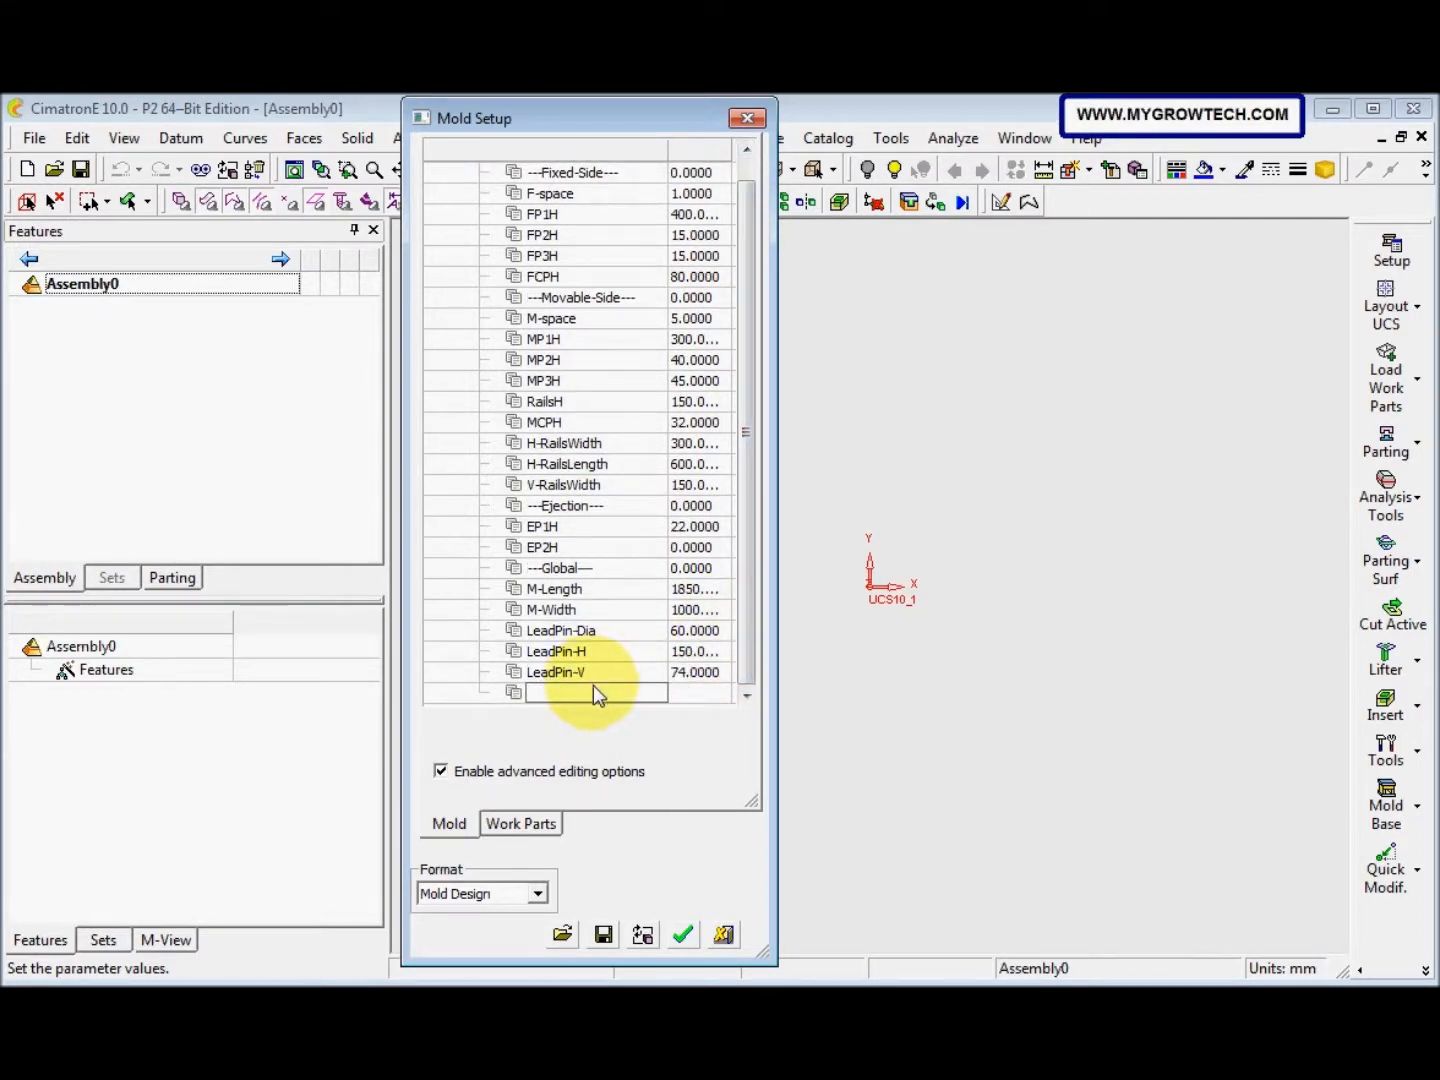
{"action": "type", "text": "CP-Delta"}
{"action": "left_click", "coordinate": [688, 691]}
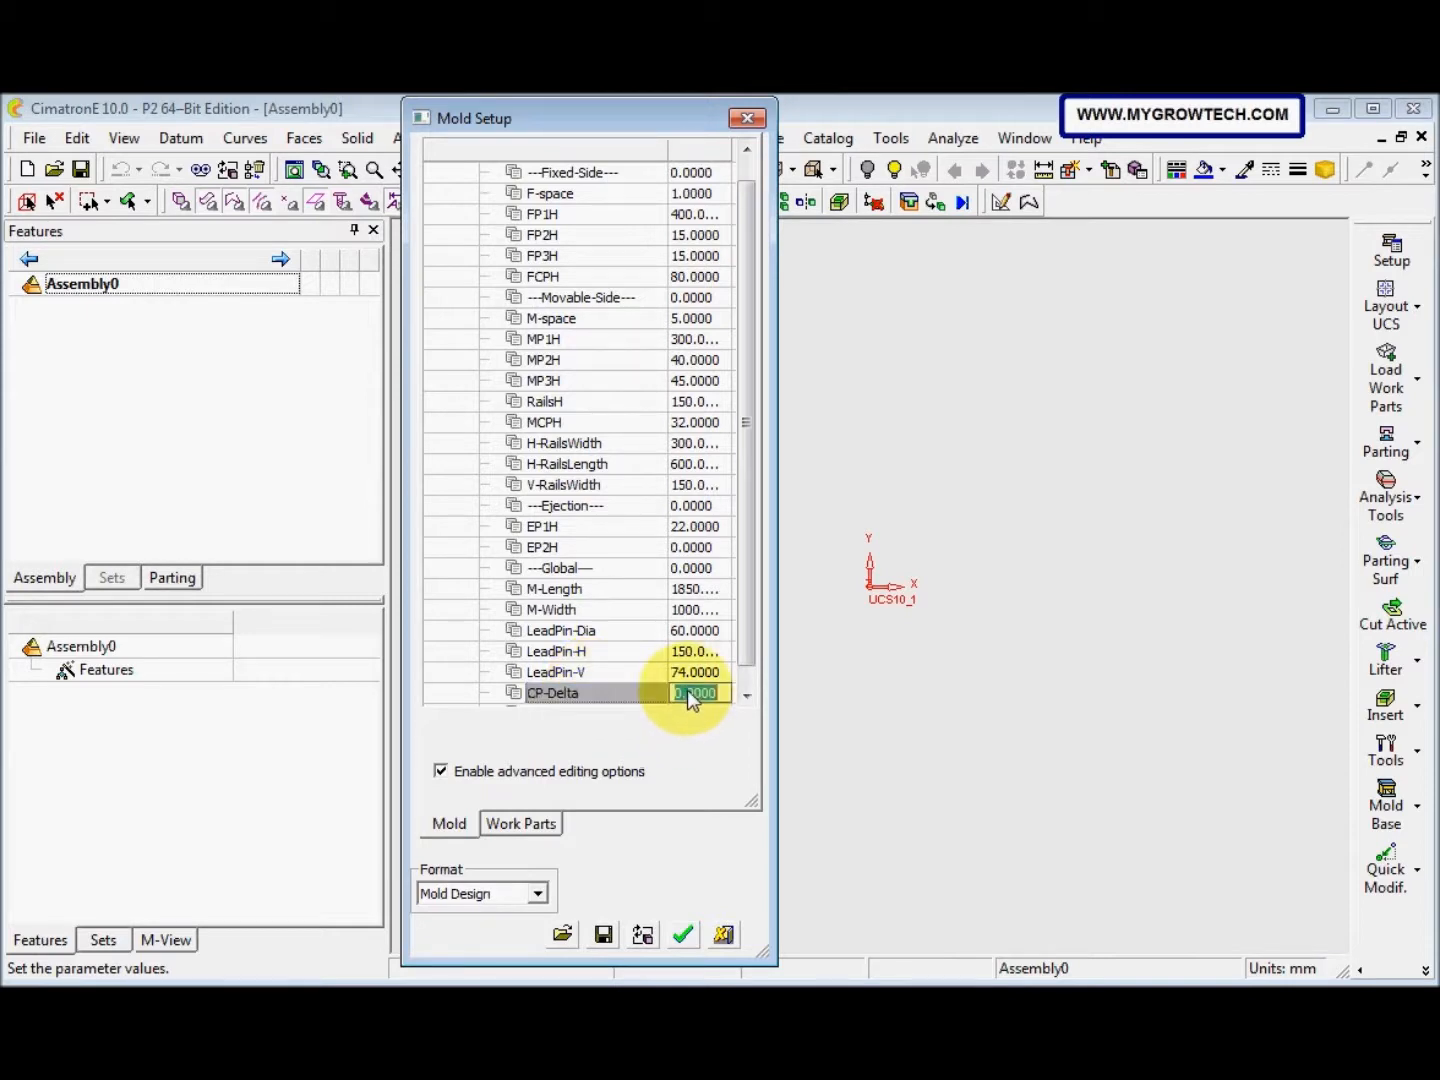
{"action": "type", "text": "18"}
{"action": "key", "text": "Return"}
{"action": "scroll", "coordinate": [751, 668], "scroll_direction": "down", "scroll_amount": 1}
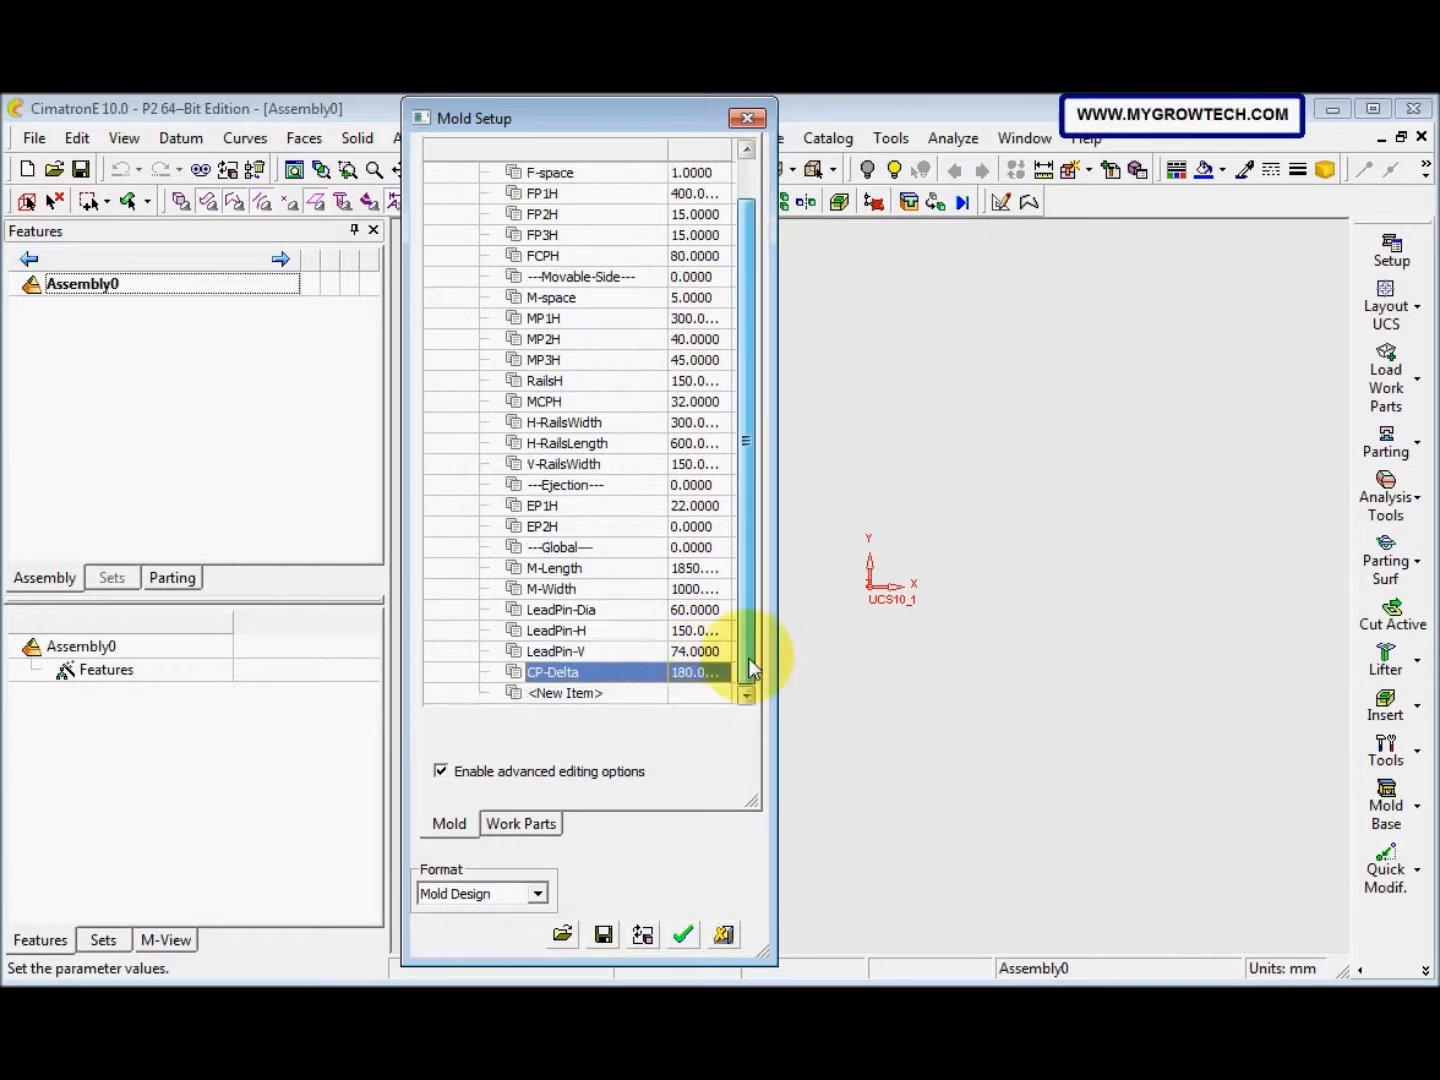
{"action": "scroll", "coordinate": [620, 689], "scroll_direction": "up", "scroll_amount": 1}
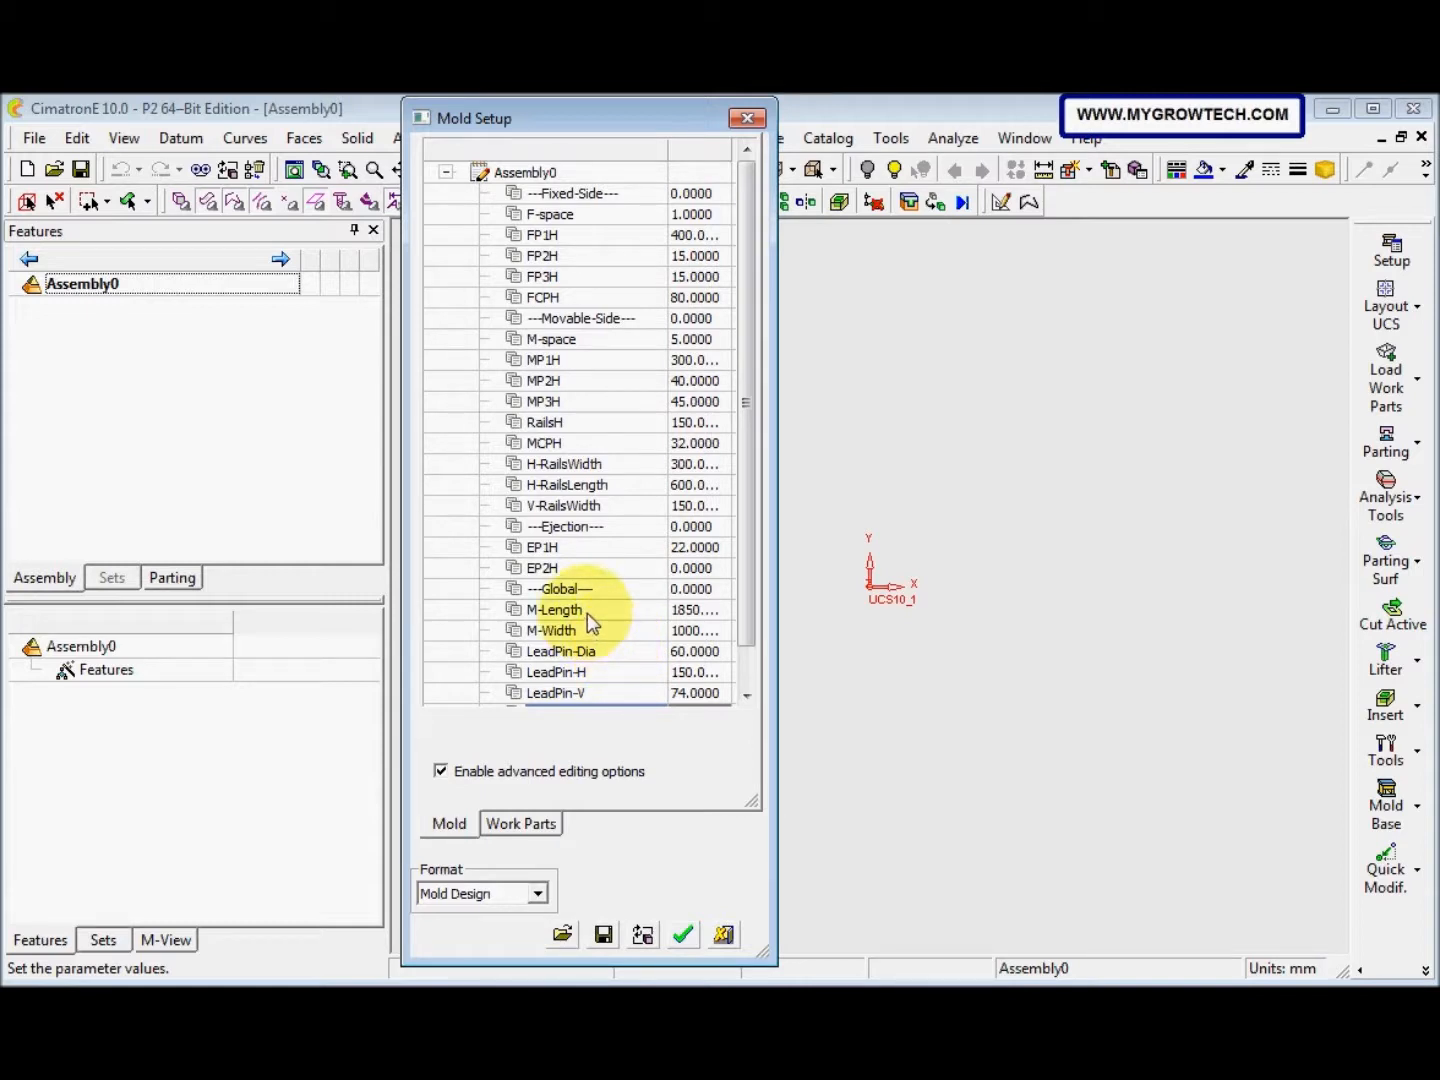
Place the mold setup table beside the Mold Set Principles document in Word and read the explanations of the parameter names
{"action": "left_click_drag", "start_coordinate": [622, 126], "coordinate": [640, 123]}
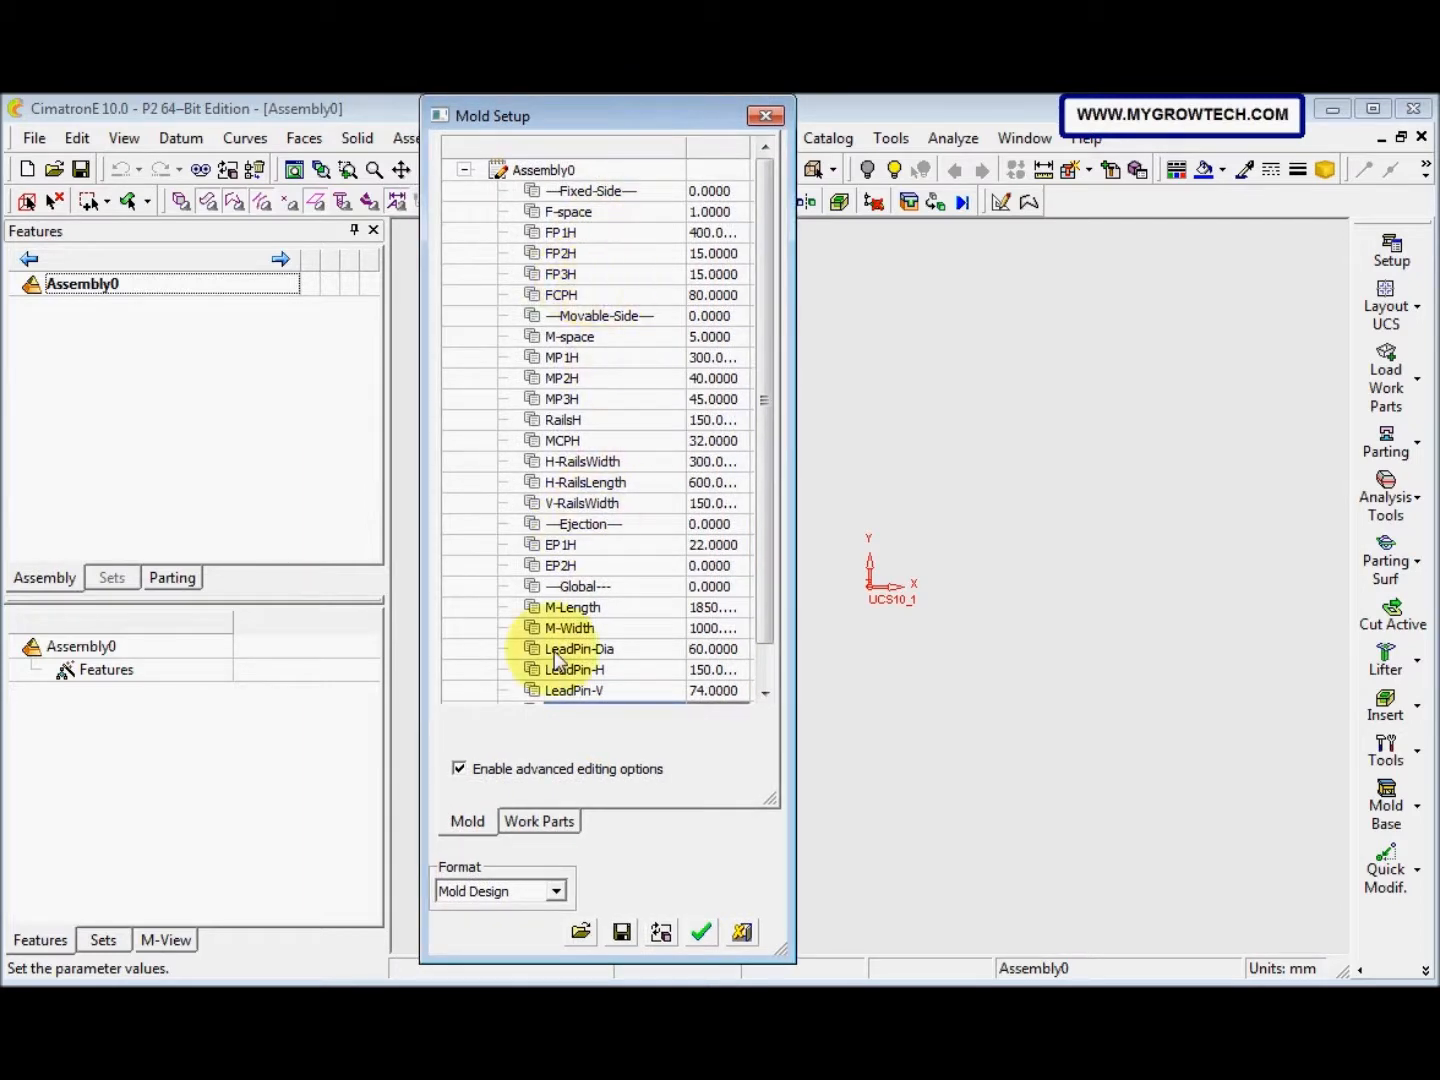
{"action": "left_click", "coordinate": [346, 978]}
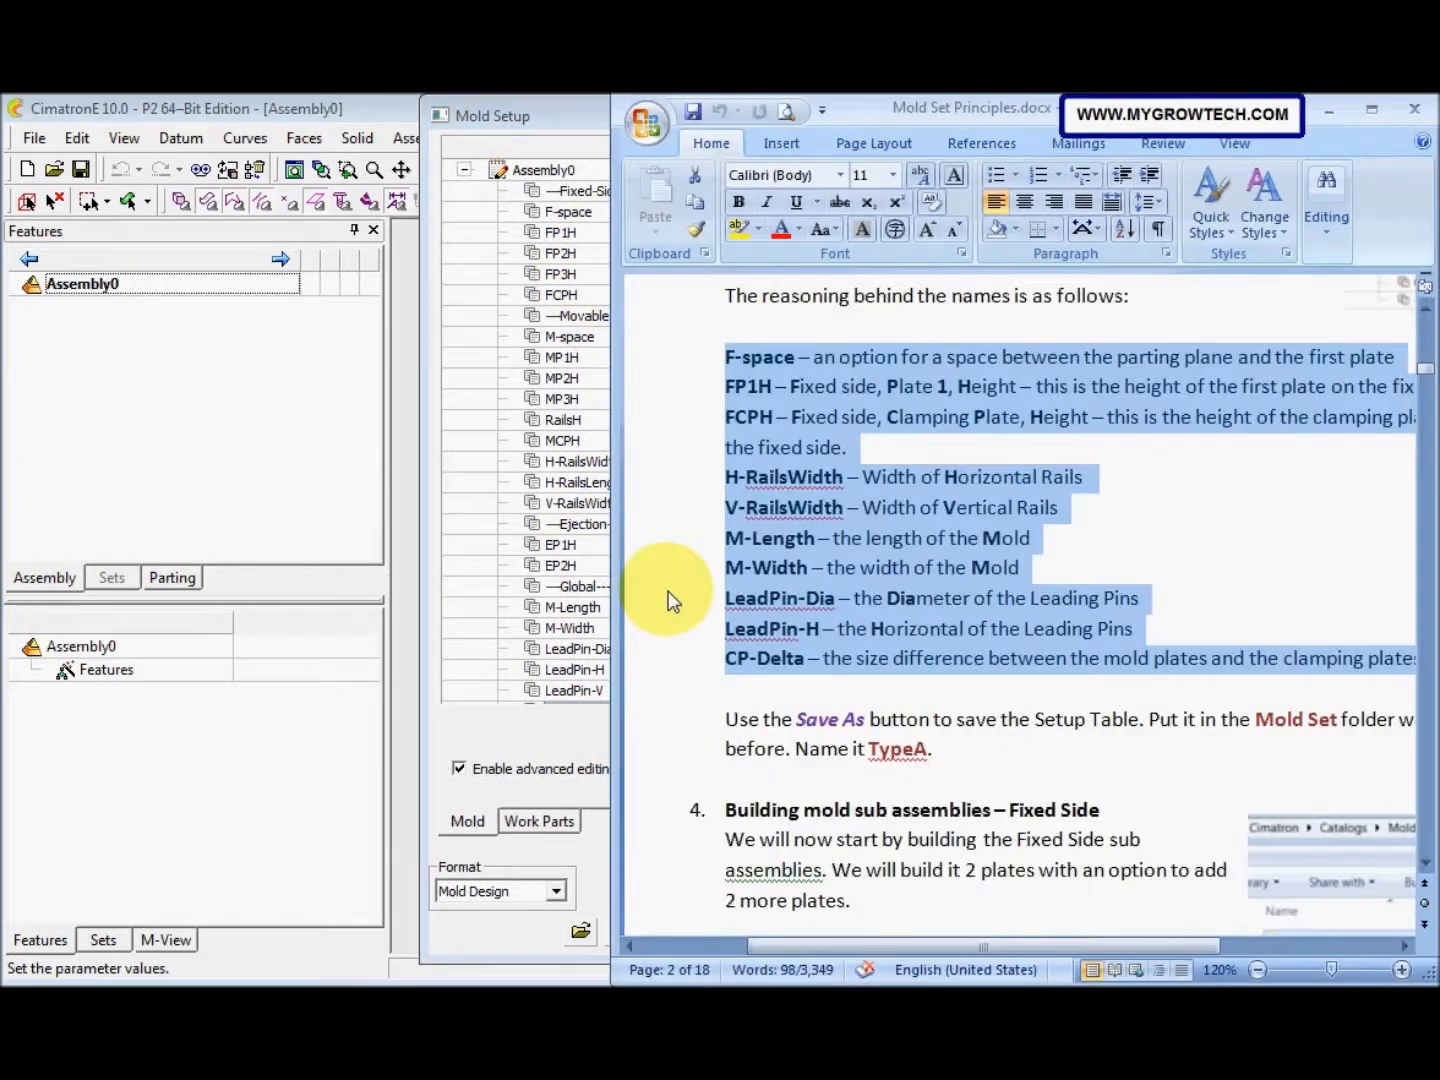
{"action": "left_click_drag", "start_coordinate": [518, 120], "coordinate": [301, 120]}
{"action": "left_click", "coordinate": [345, 978]}
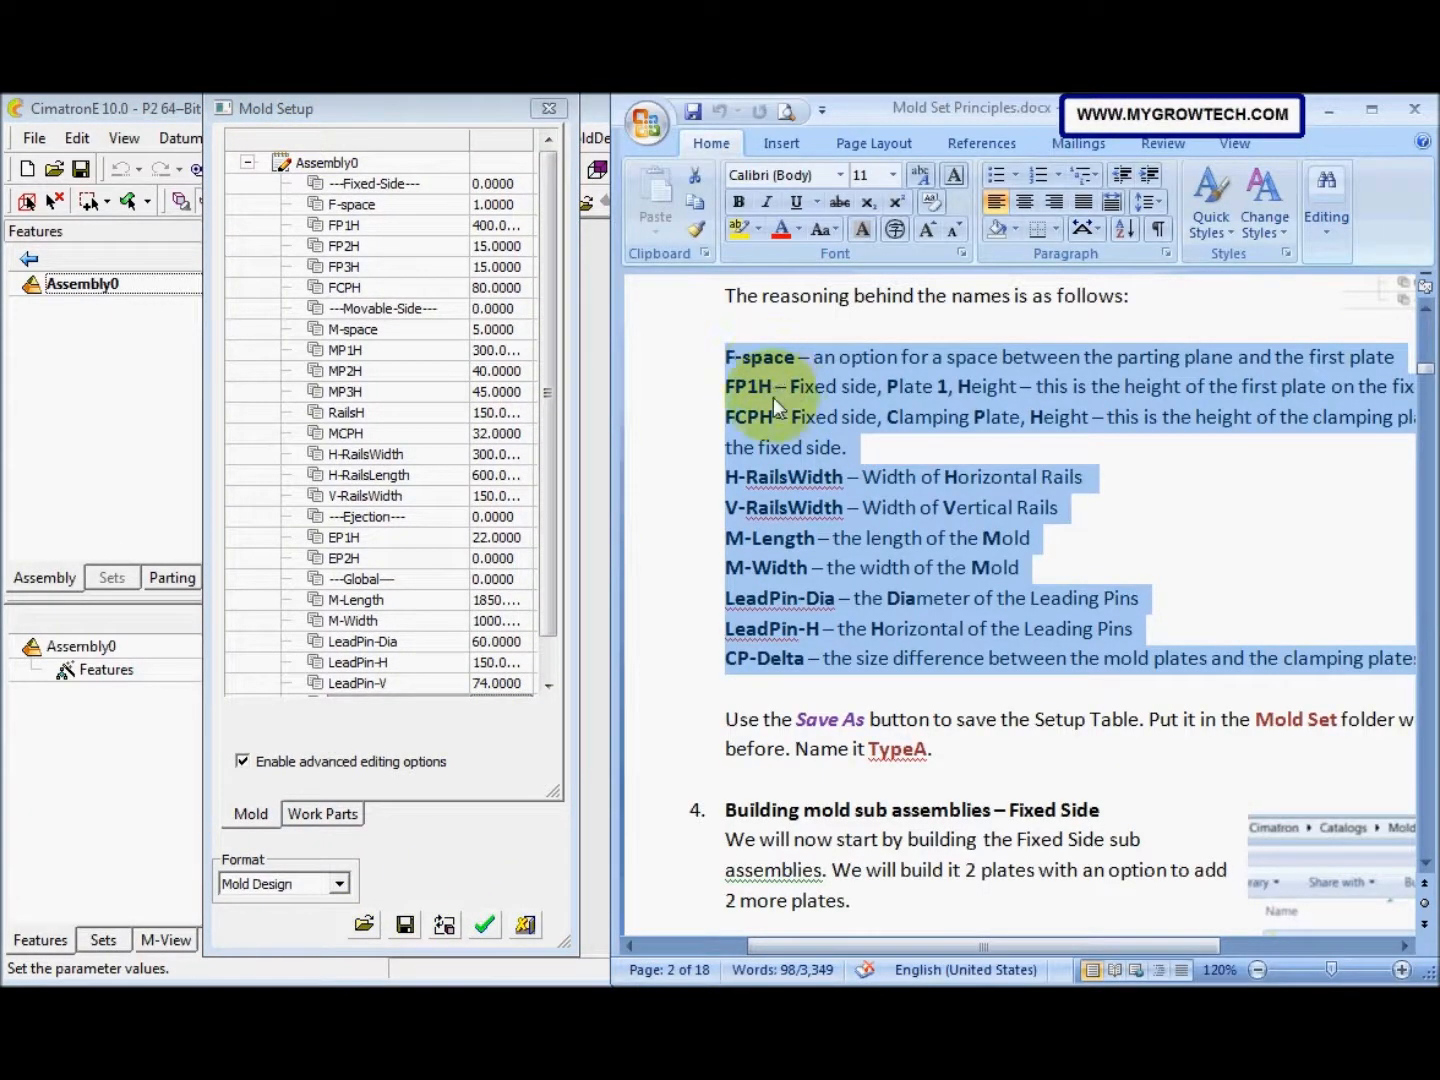
{"action": "left_click_drag", "start_coordinate": [787, 954], "coordinate": [832, 953]}
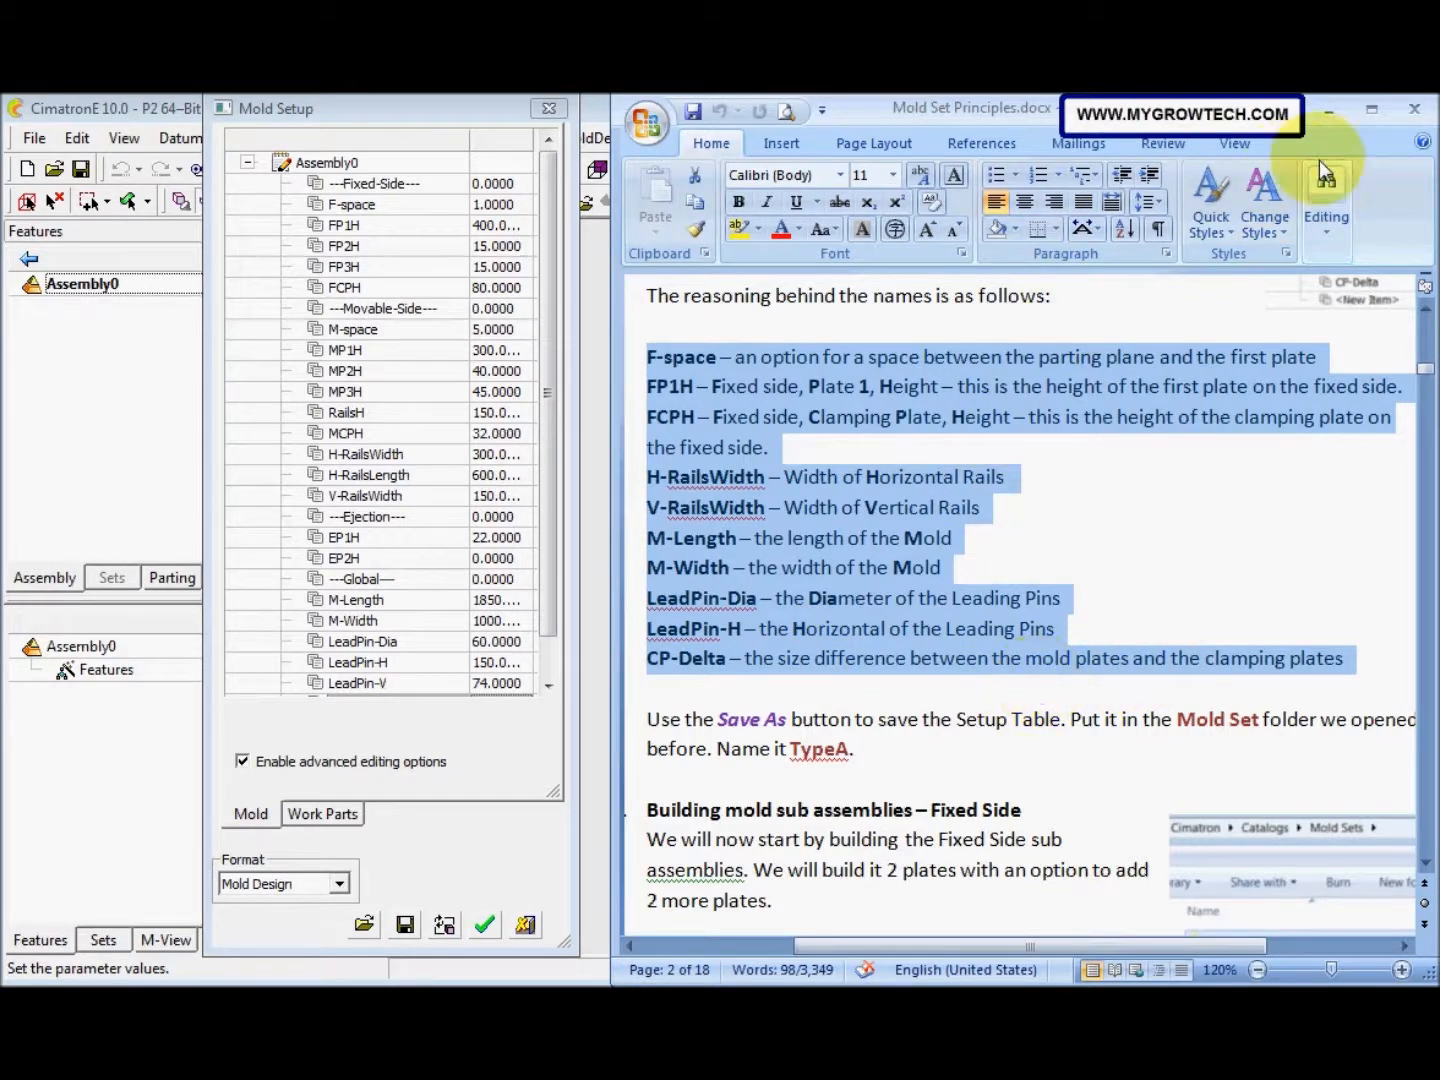
{"action": "left_click", "coordinate": [1330, 117]}
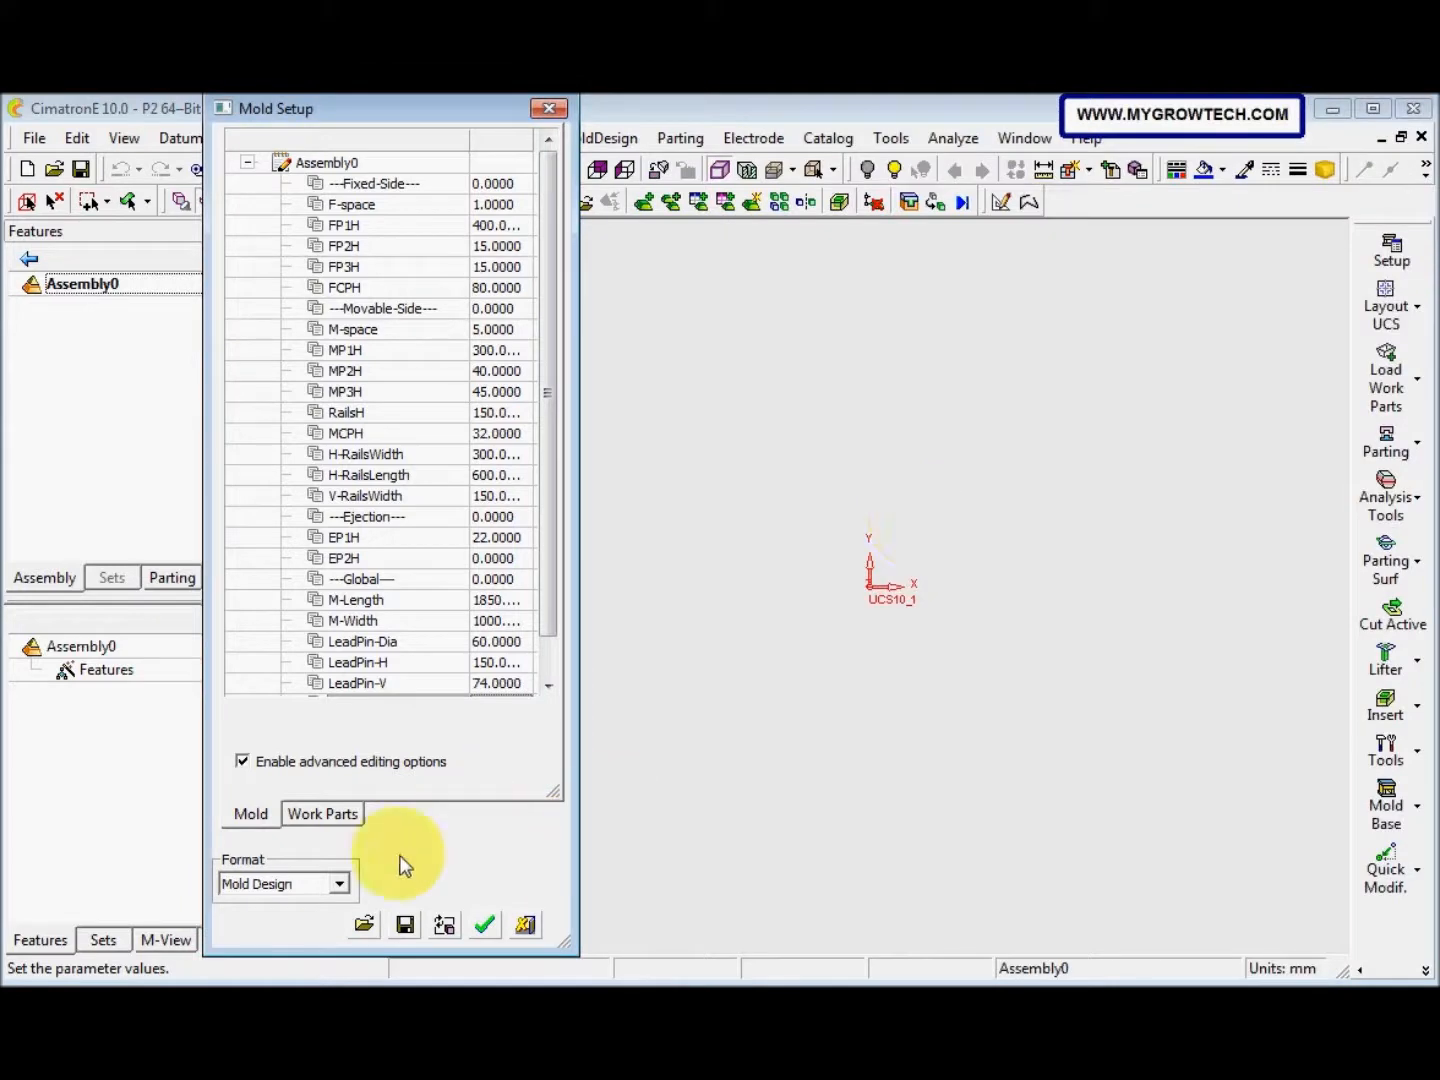
Start saving the setup table to a file, with the C: drive folder Catalogs\Catalog_E10\Mold_Sets as its location
{"action": "left_click", "coordinate": [405, 935]}
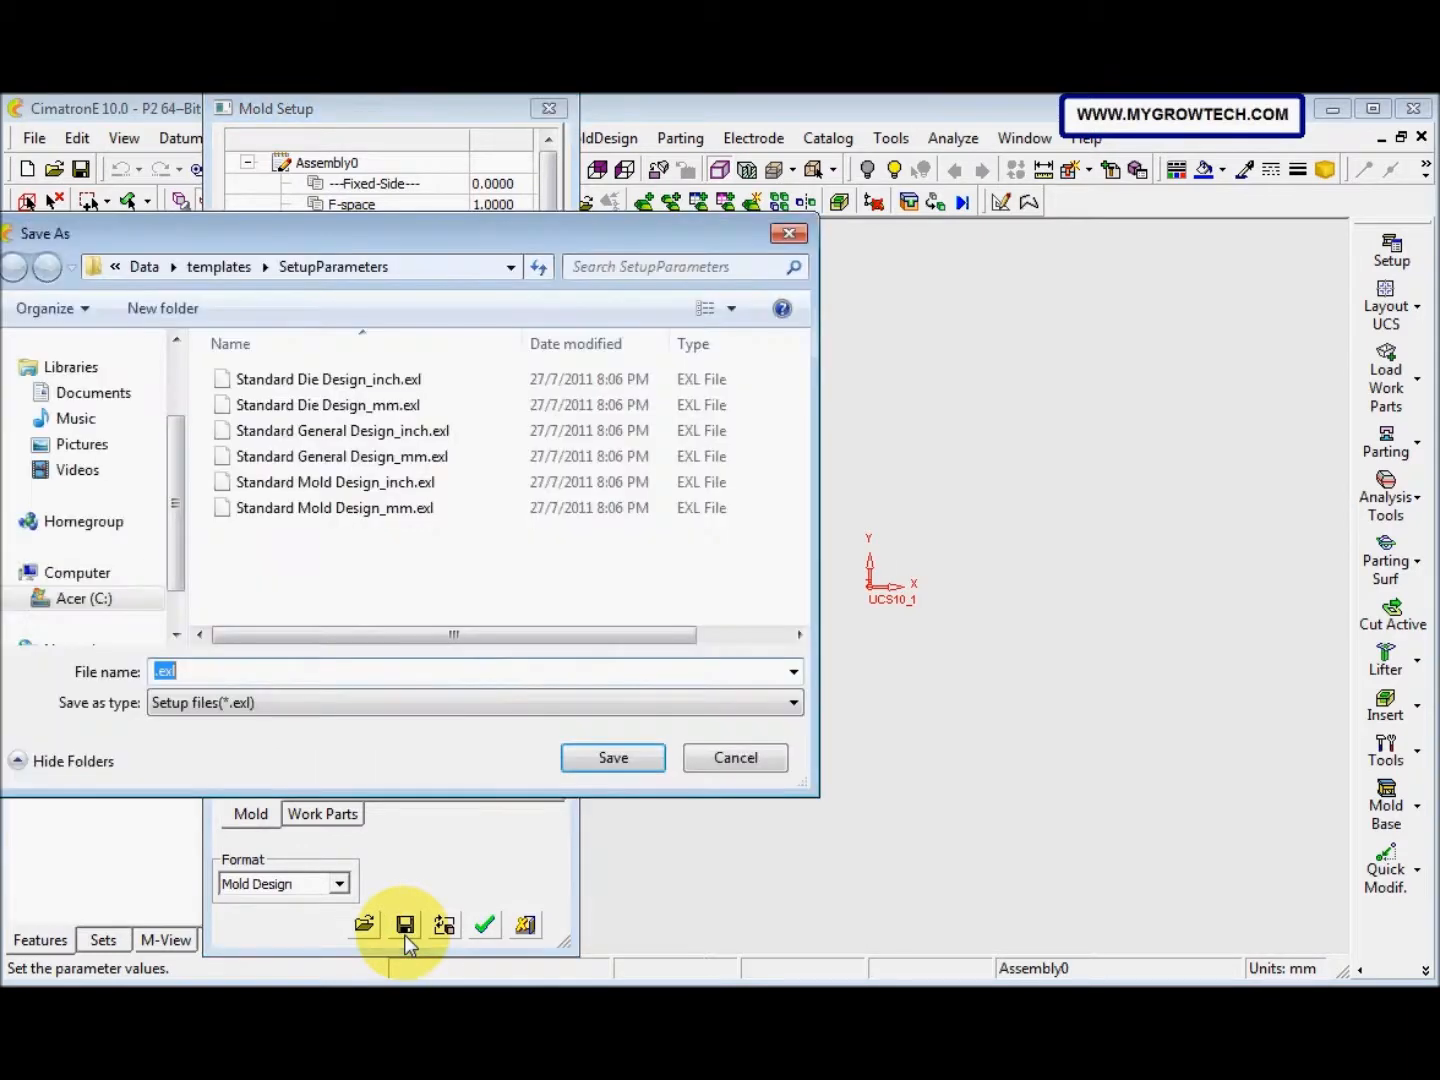
{"action": "left_click_drag", "start_coordinate": [491, 239], "coordinate": [865, 235]}
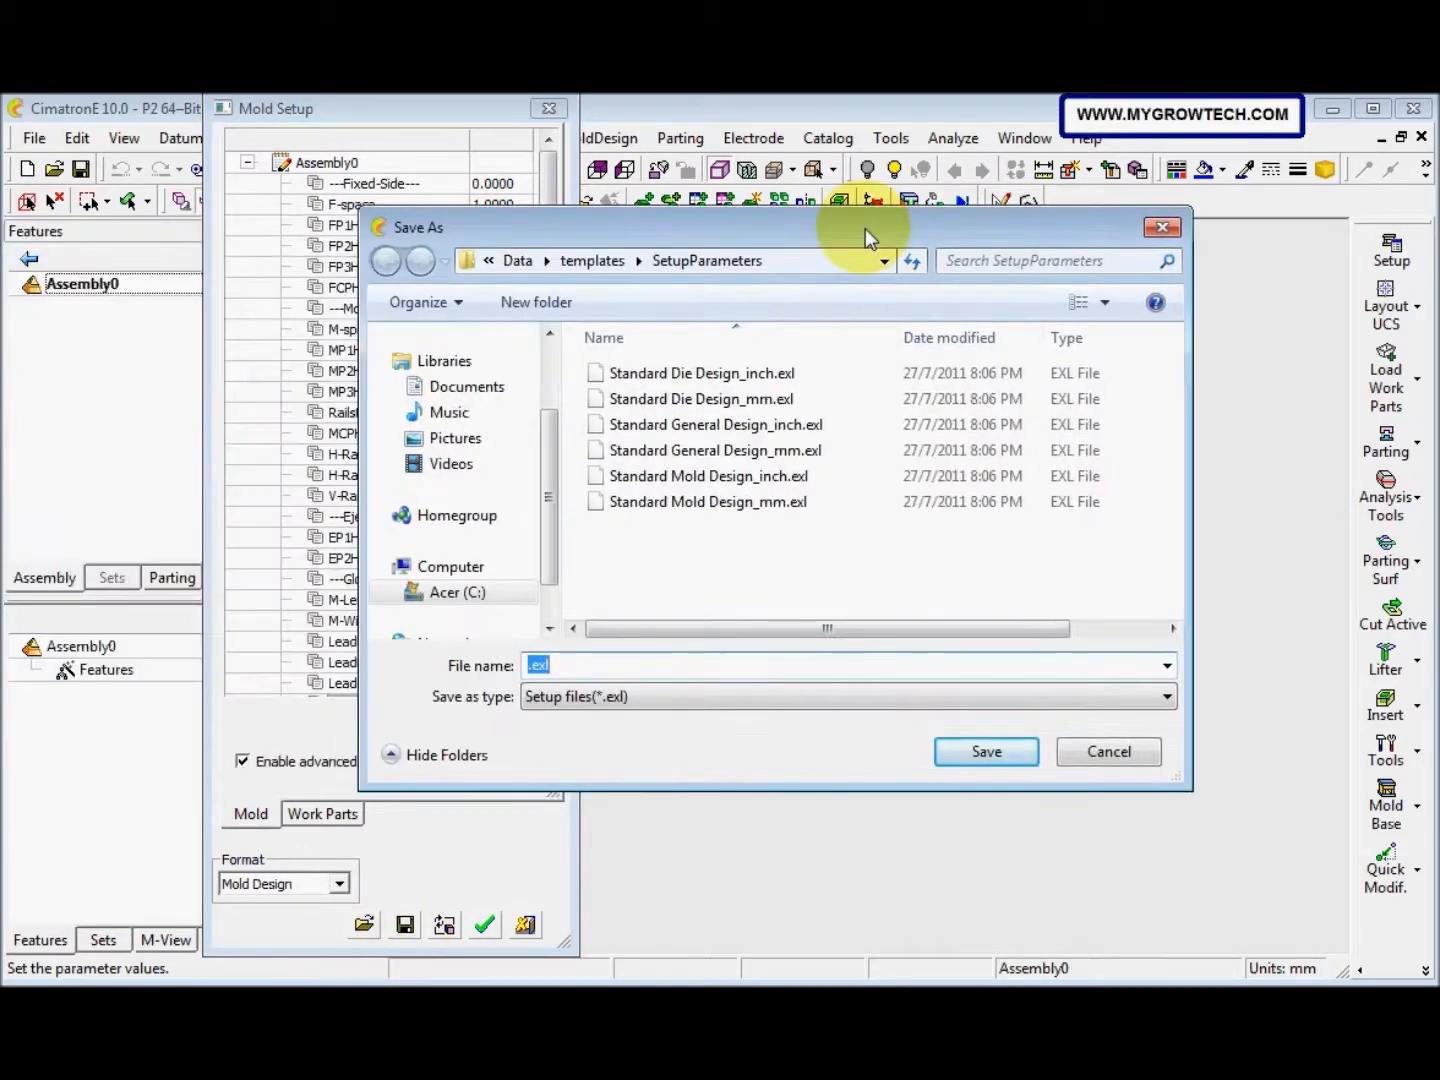
{"action": "left_click", "coordinate": [462, 599]}
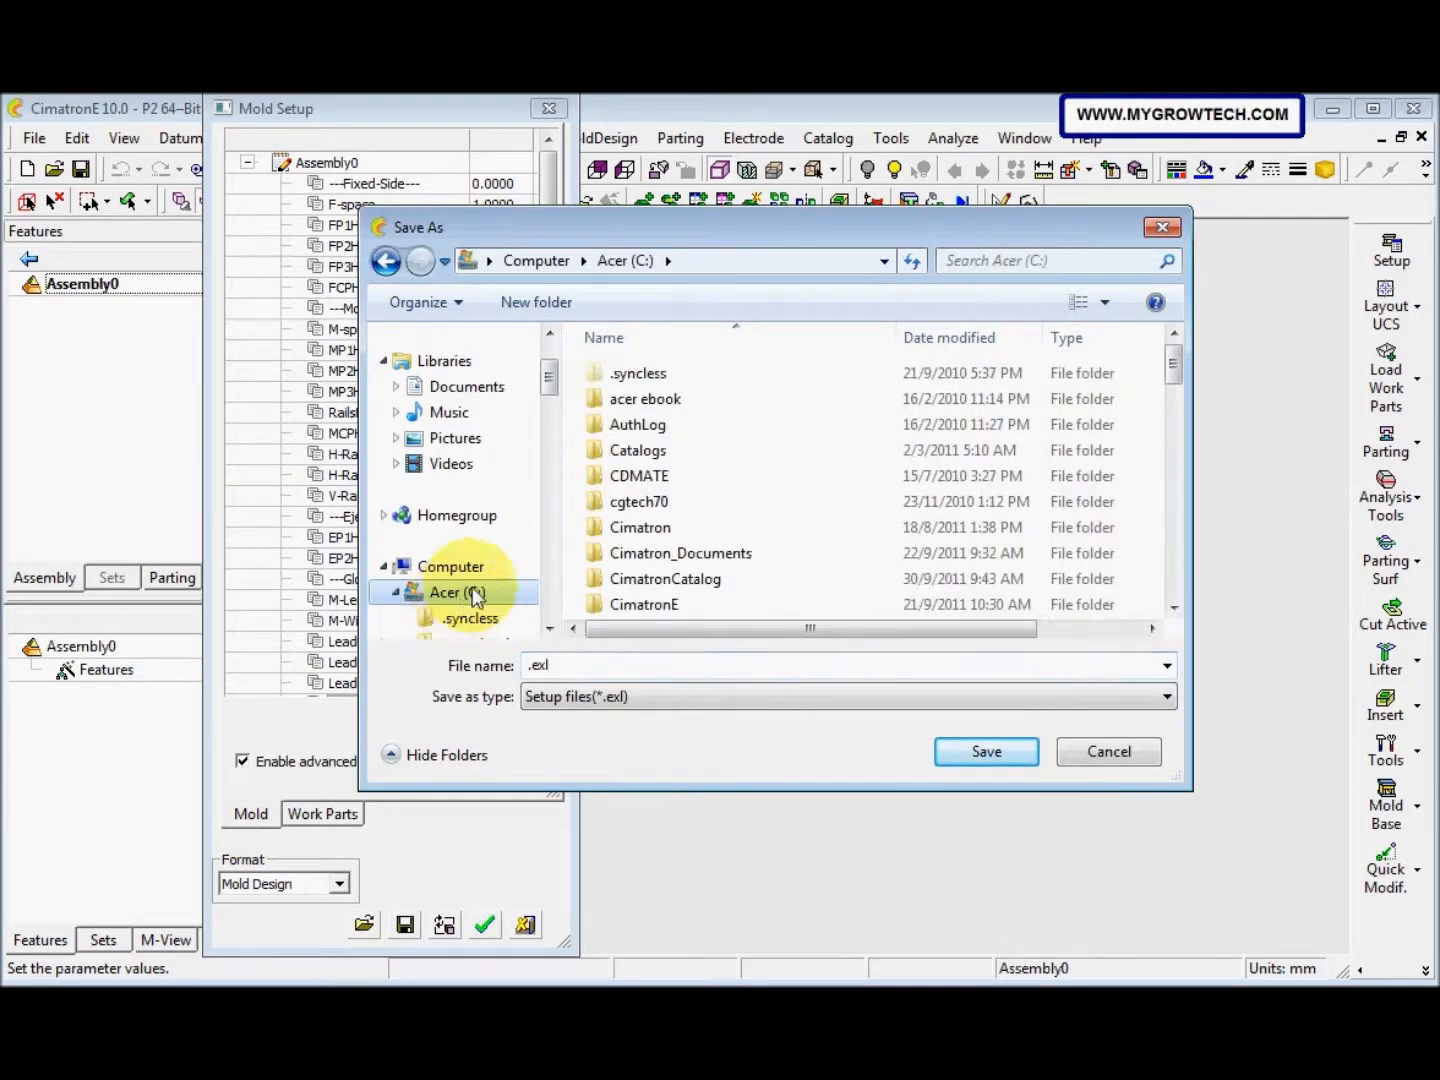
{"action": "left_click", "coordinate": [694, 450]}
{"action": "double_click", "coordinate": [693, 450]}
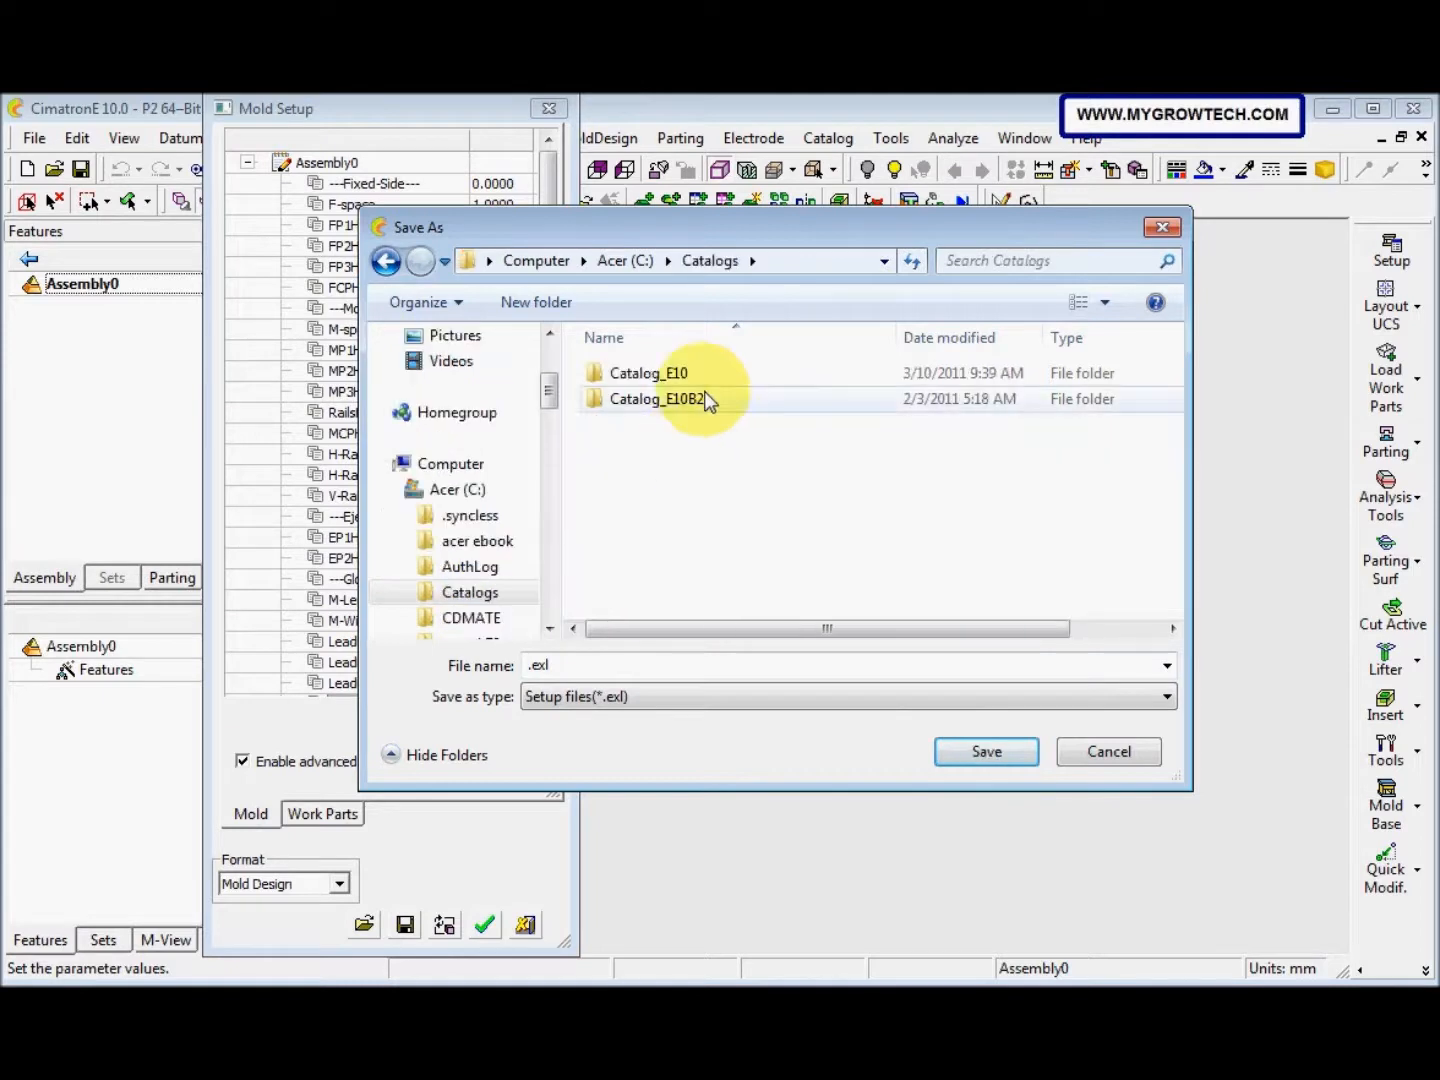
{"action": "double_click", "coordinate": [706, 374]}
{"action": "scroll", "coordinate": [701, 490], "scroll_direction": "down", "scroll_amount": 4}
{"action": "scroll", "coordinate": [703, 537], "scroll_direction": "down", "scroll_amount": 2}
{"action": "double_click", "coordinate": [703, 537]}
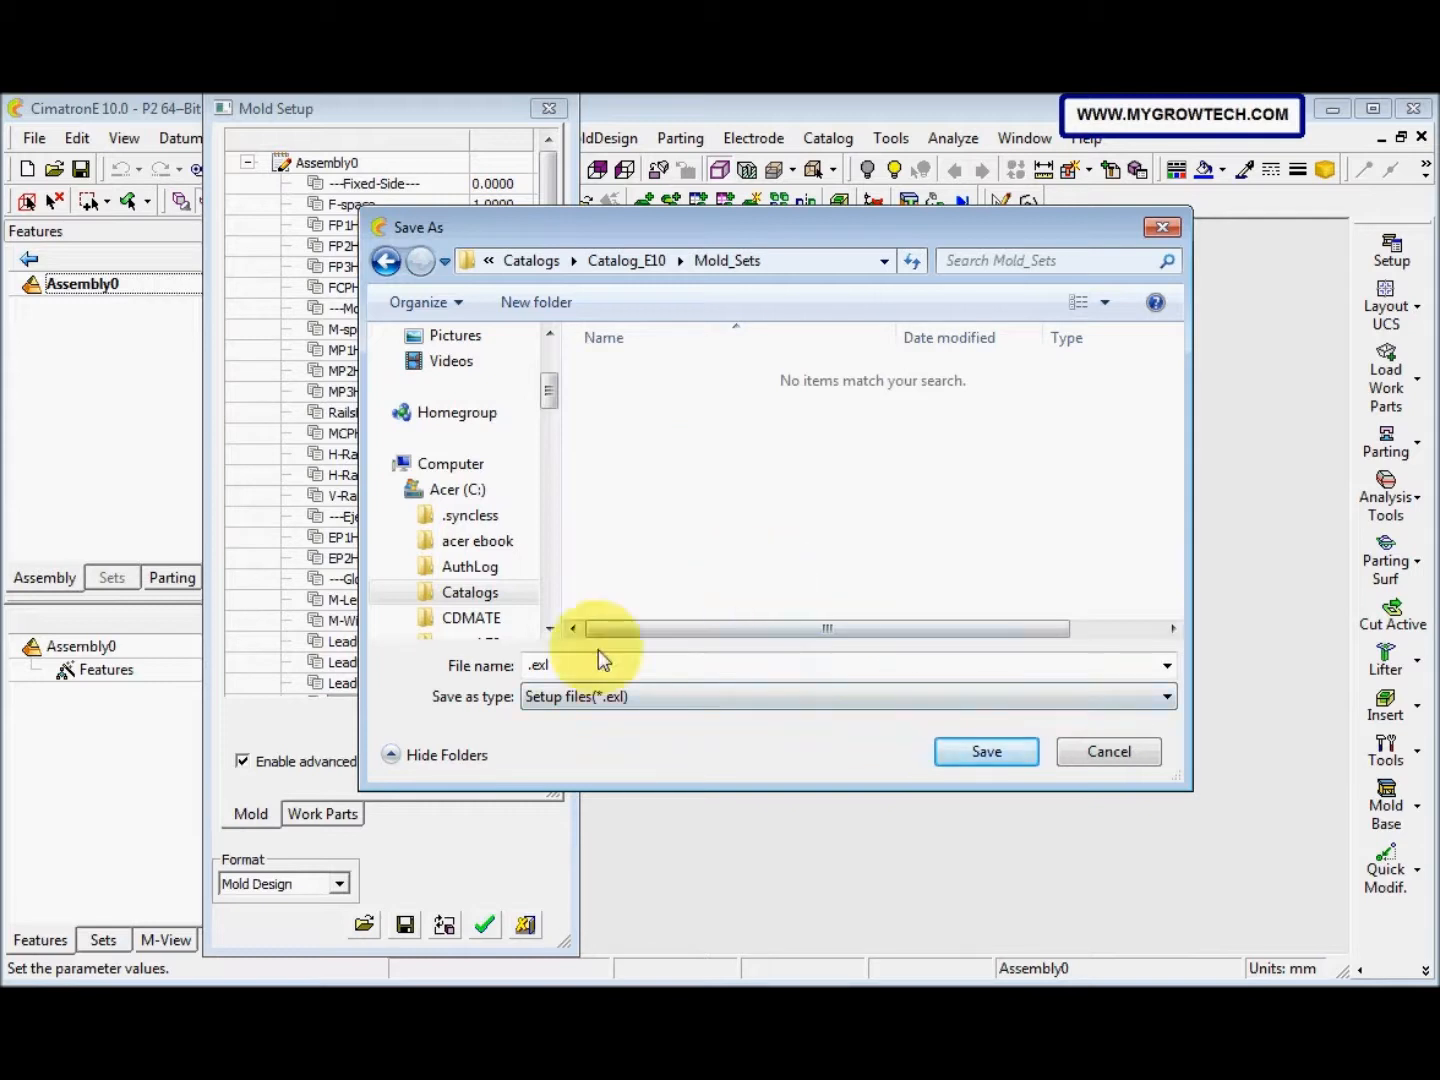
Name the setup file TypeA.exl and save it
{"action": "double_click", "coordinate": [536, 664]}
{"action": "left_click", "coordinate": [565, 672]}
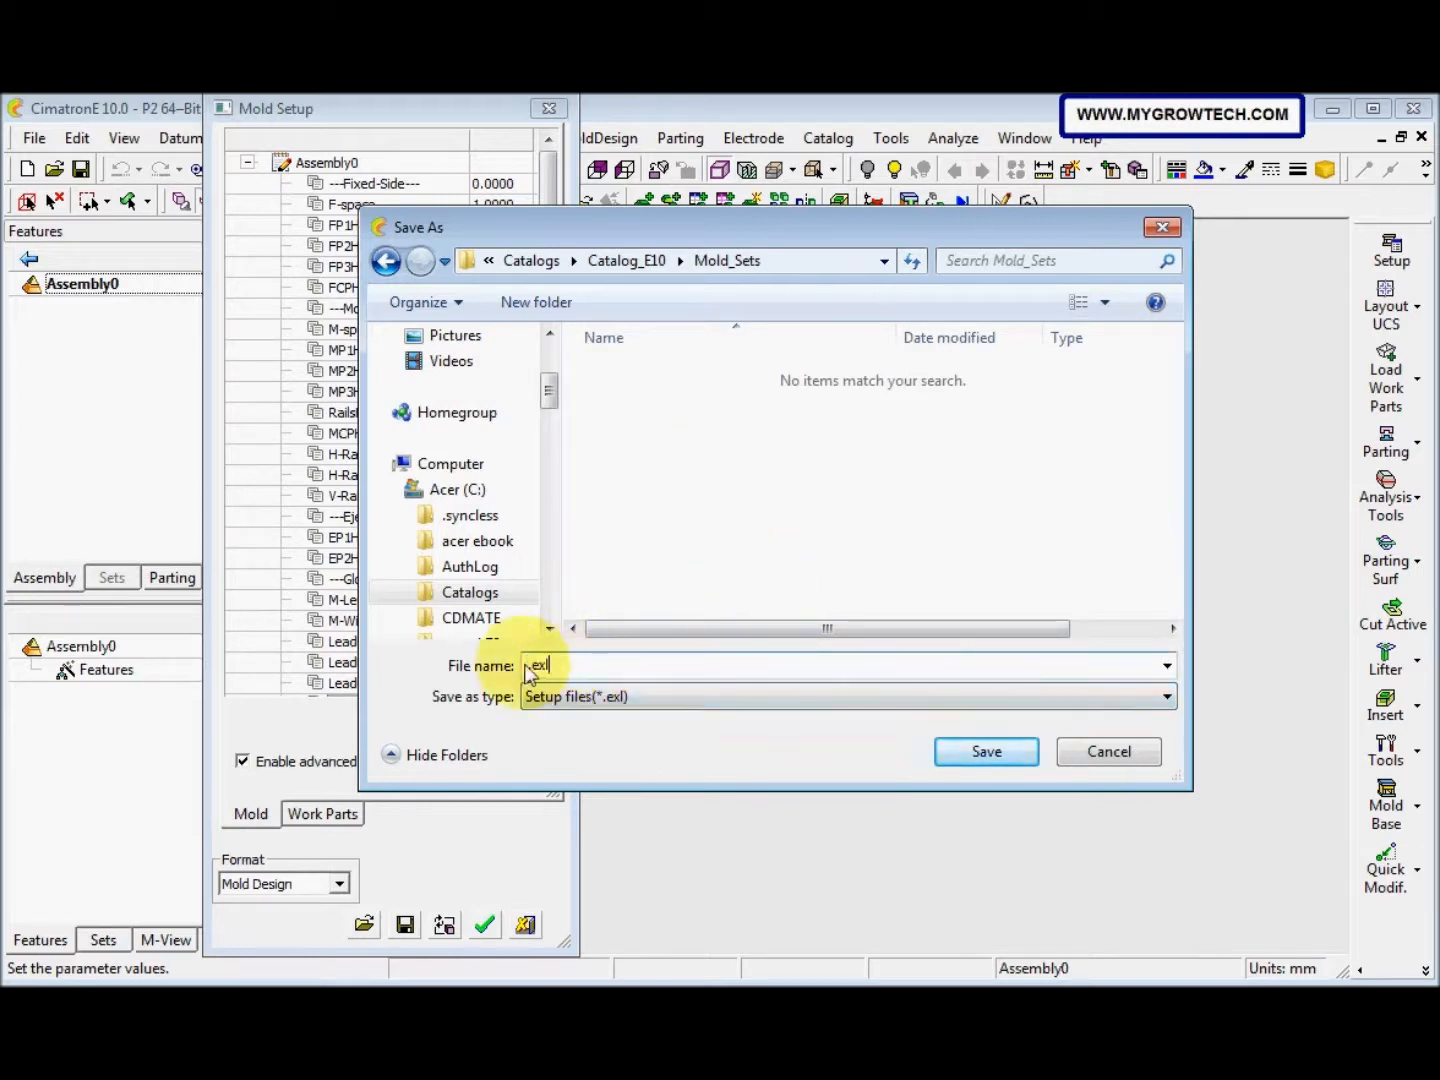
{"action": "type", "text": "Ty"}
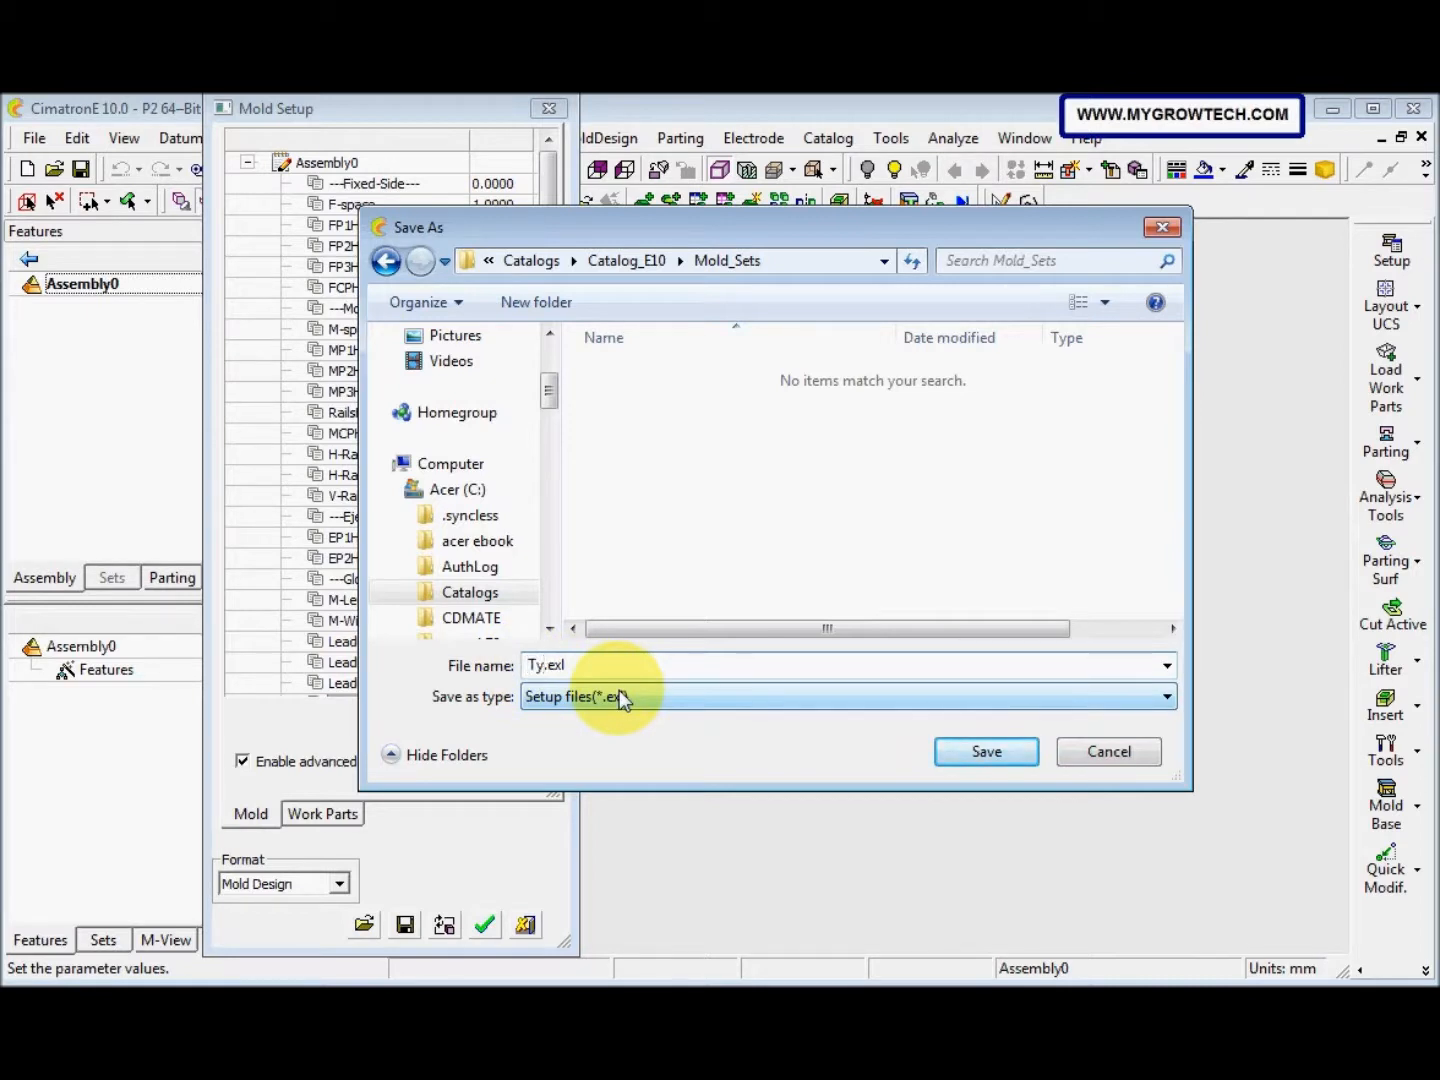
{"action": "type", "text": "peA"}
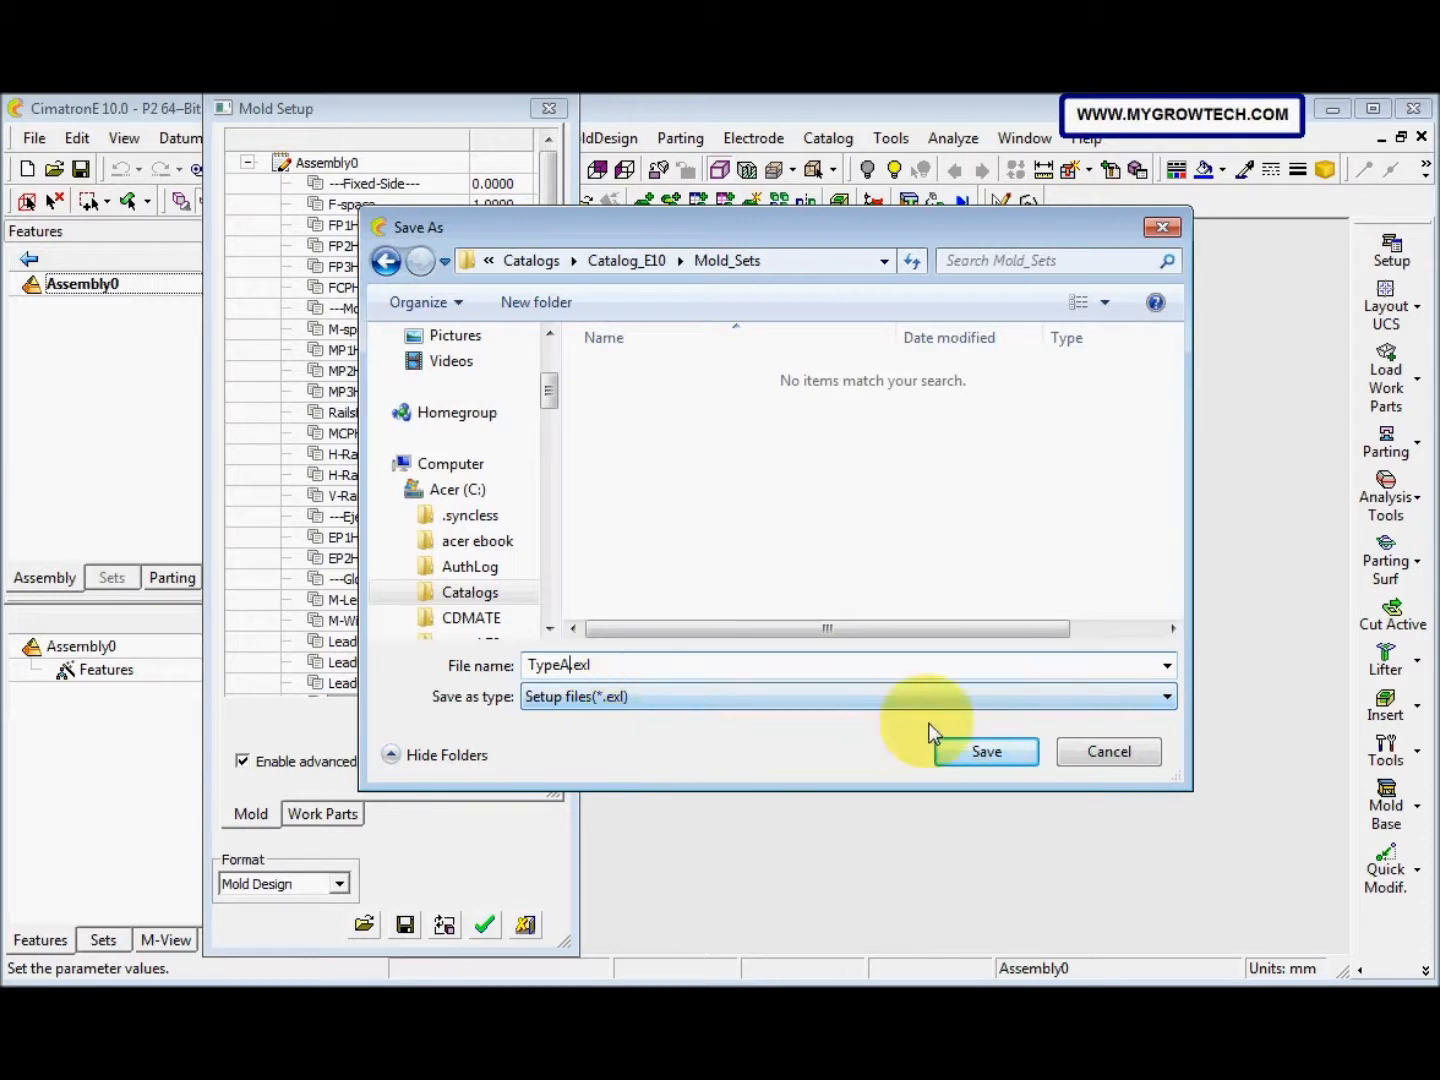
{"action": "left_click", "coordinate": [985, 757]}
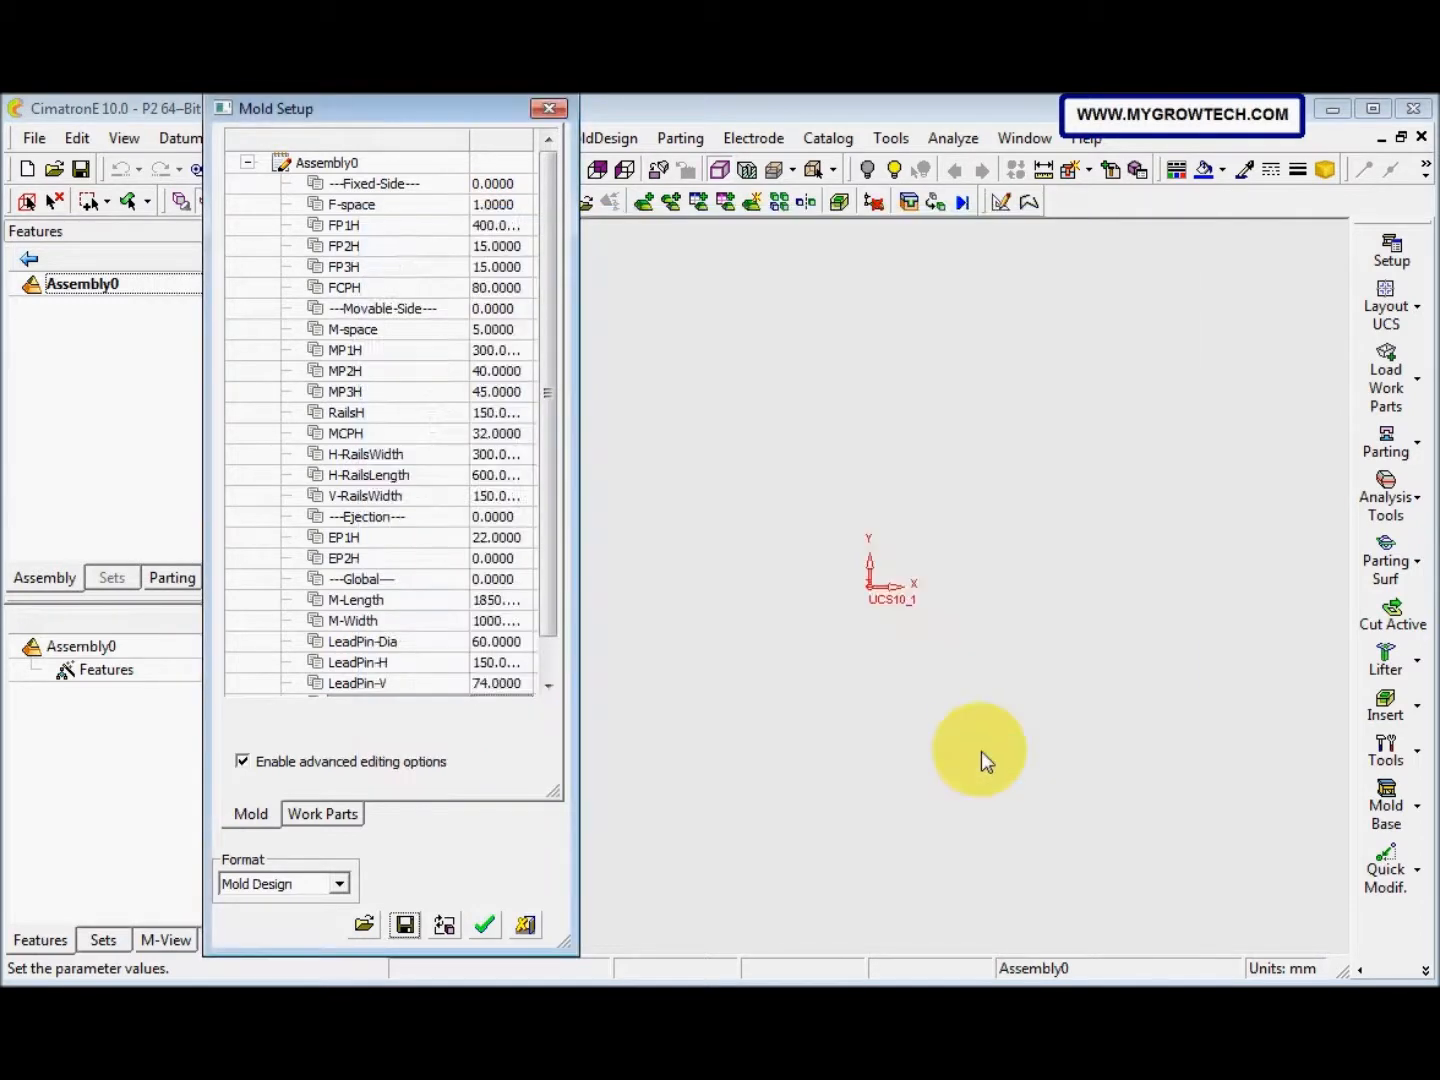
Accept the mold setup and close the assembly without saving its changes
{"action": "left_click_drag", "start_coordinate": [462, 107], "coordinate": [544, 107]}
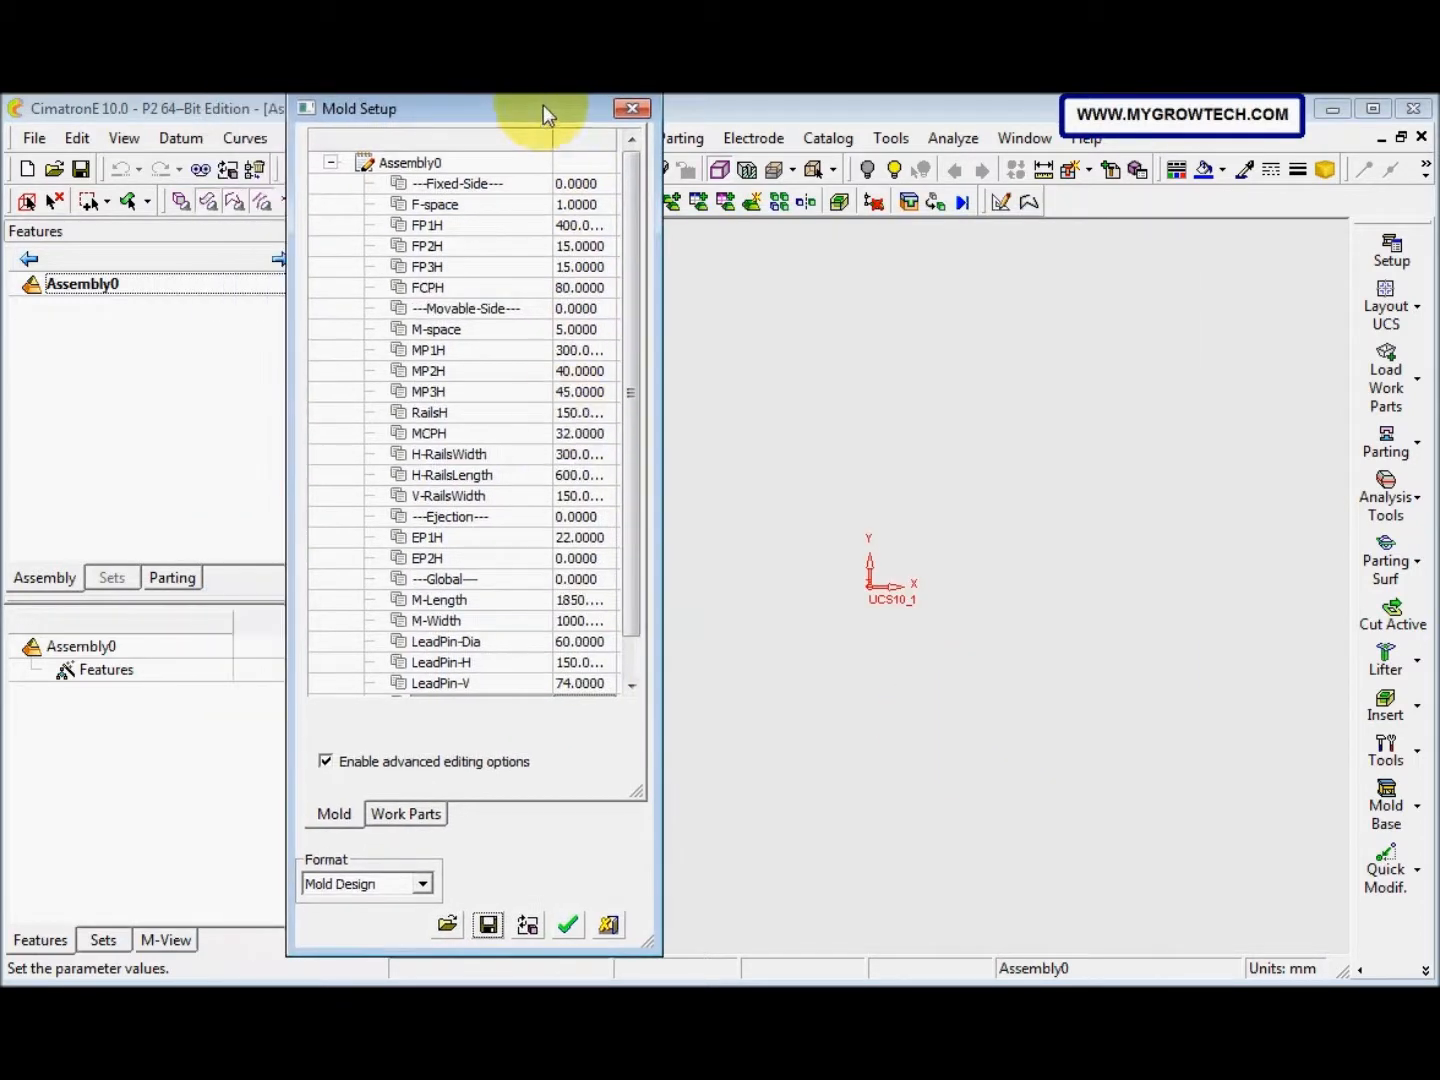
{"action": "left_click", "coordinate": [579, 925]}
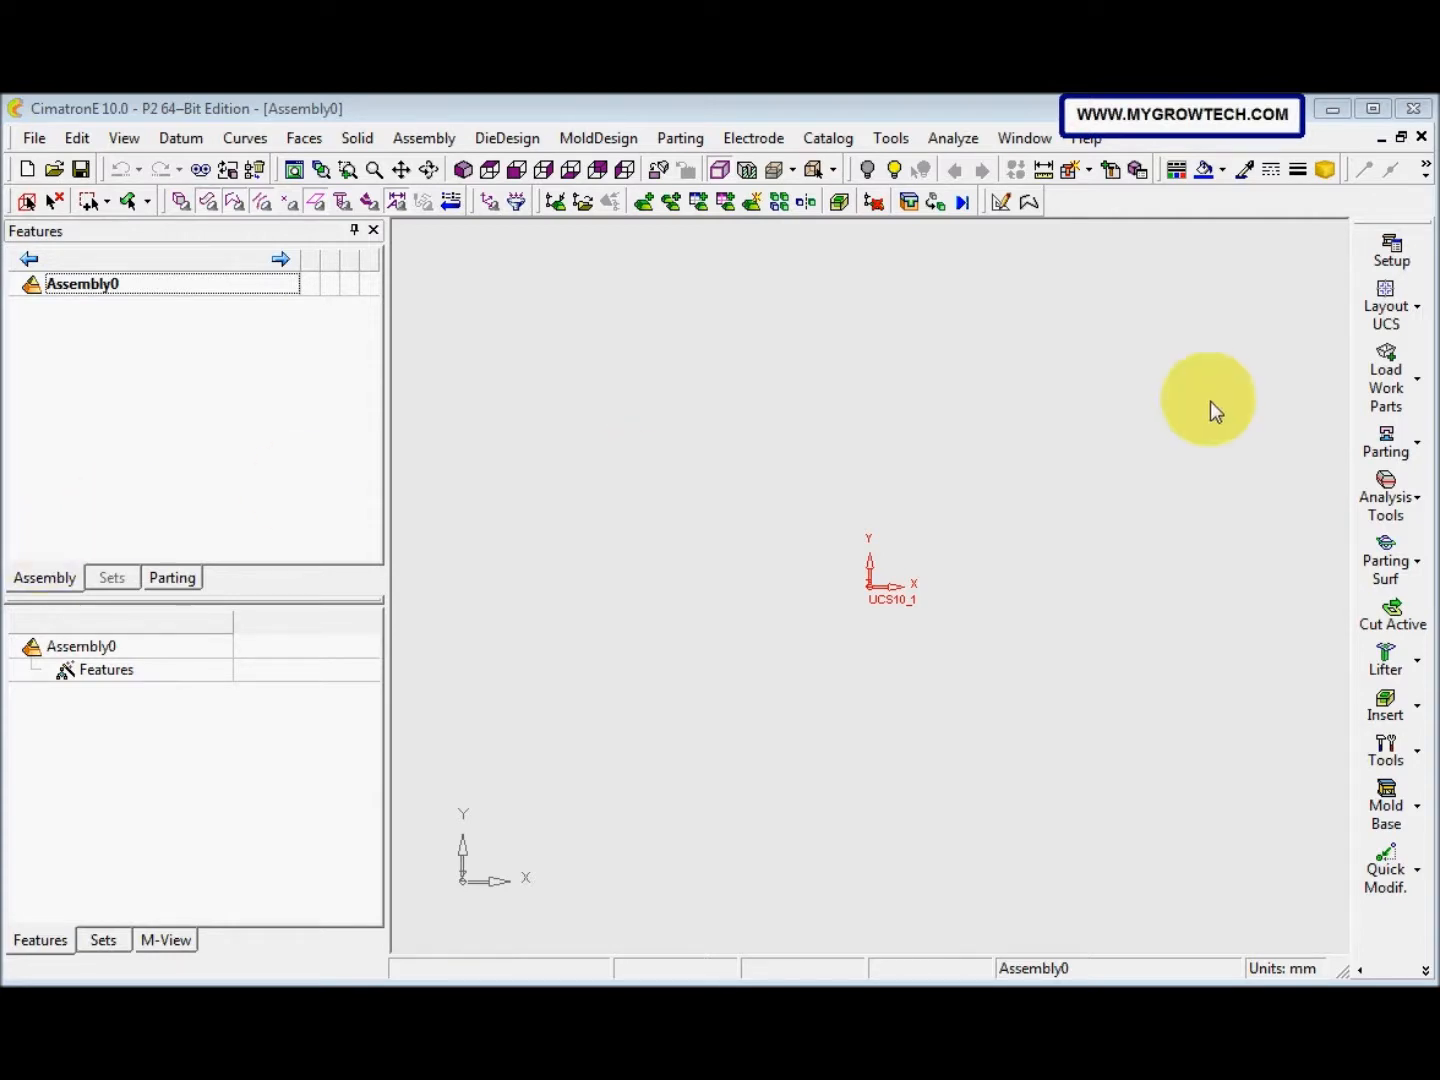
{"action": "left_click", "coordinate": [1421, 137]}
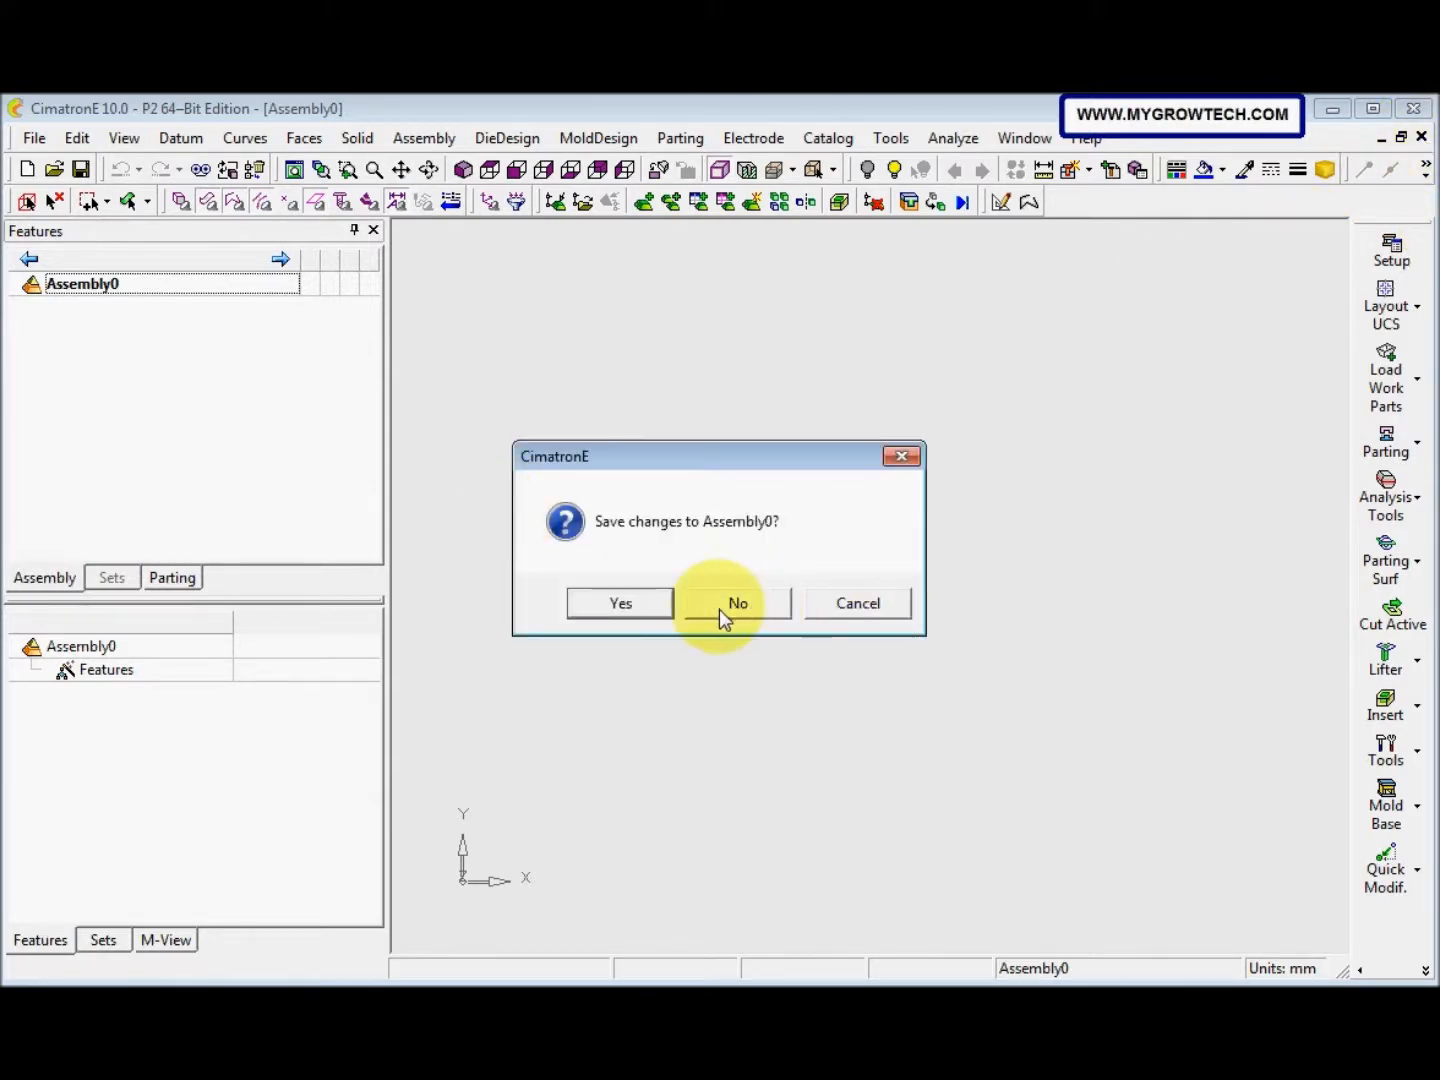
{"action": "left_click", "coordinate": [720, 607]}
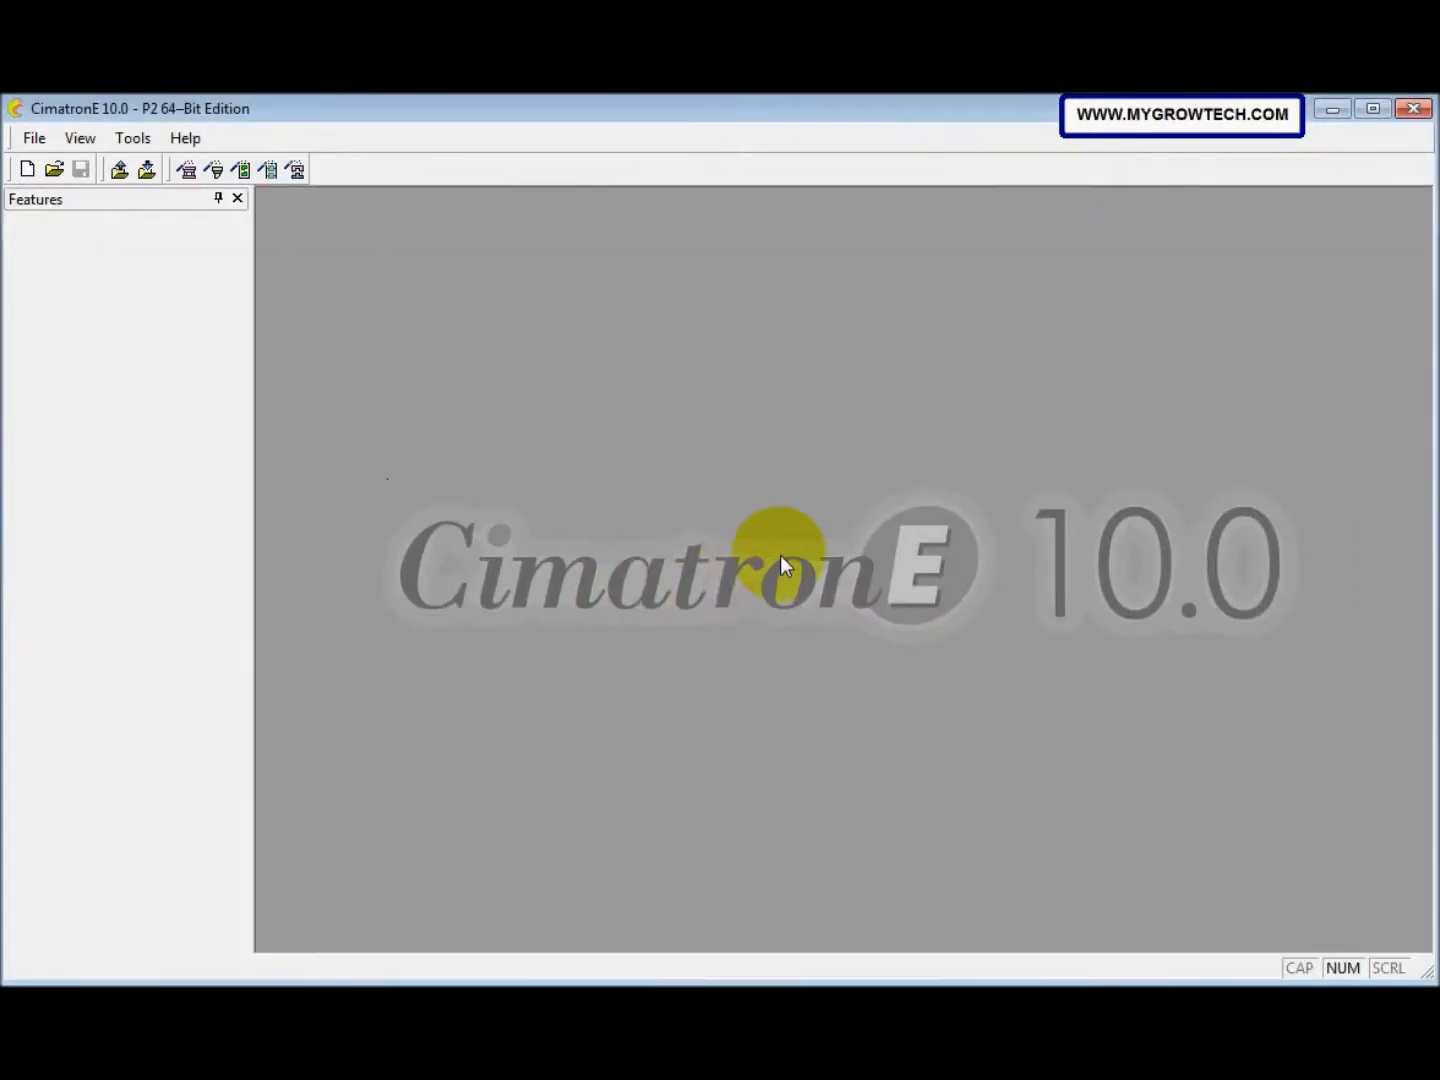
Switch to Windows Explorer and create a folder named FixedSide_2Plates inside Catalogs\Catalog_E10\Mold_Sets
{"action": "left_click", "coordinate": [20, 986]}
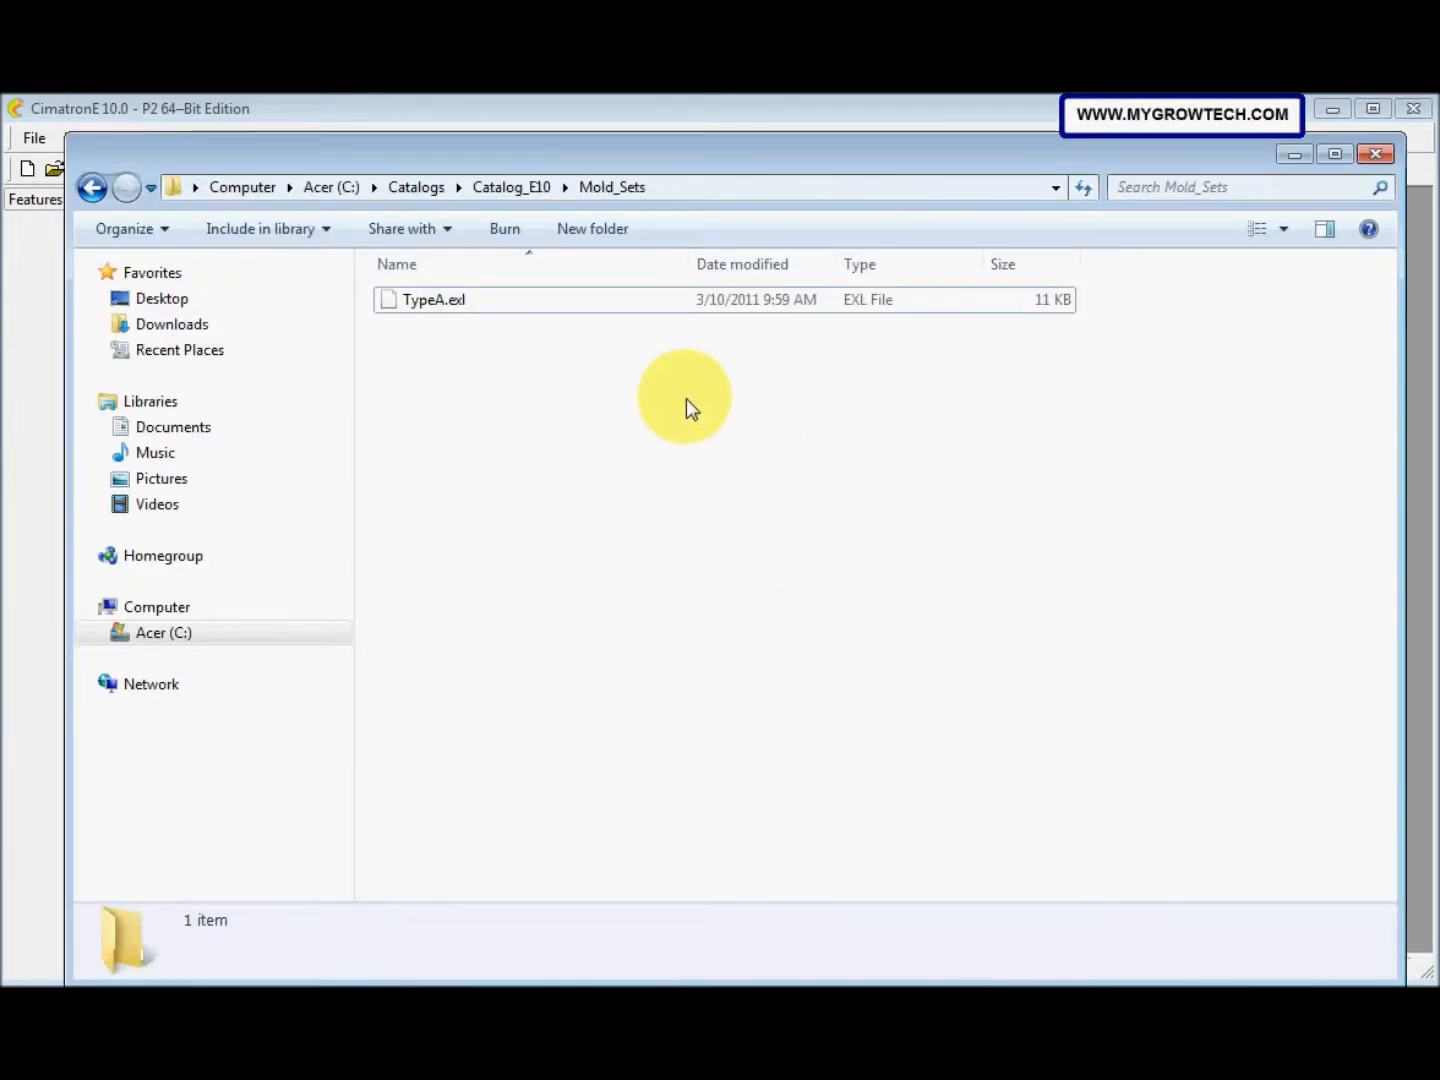
{"action": "left_click", "coordinate": [506, 188]}
{"action": "scroll", "coordinate": [492, 751], "scroll_direction": "down", "scroll_amount": 2}
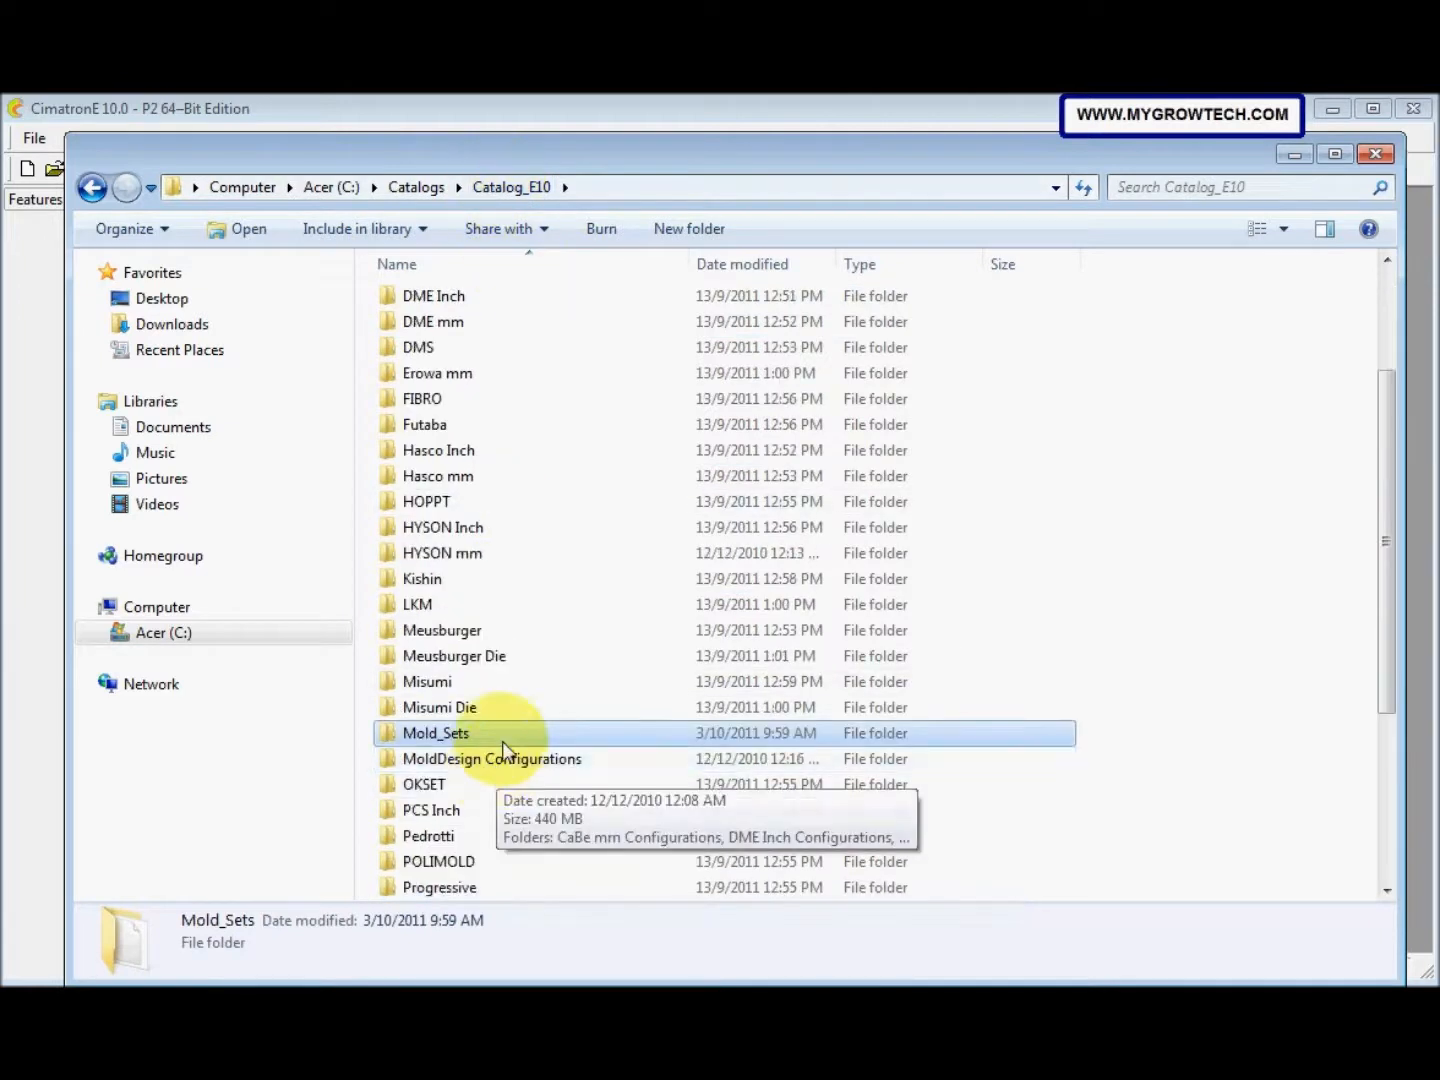
{"action": "double_click", "coordinate": [500, 737]}
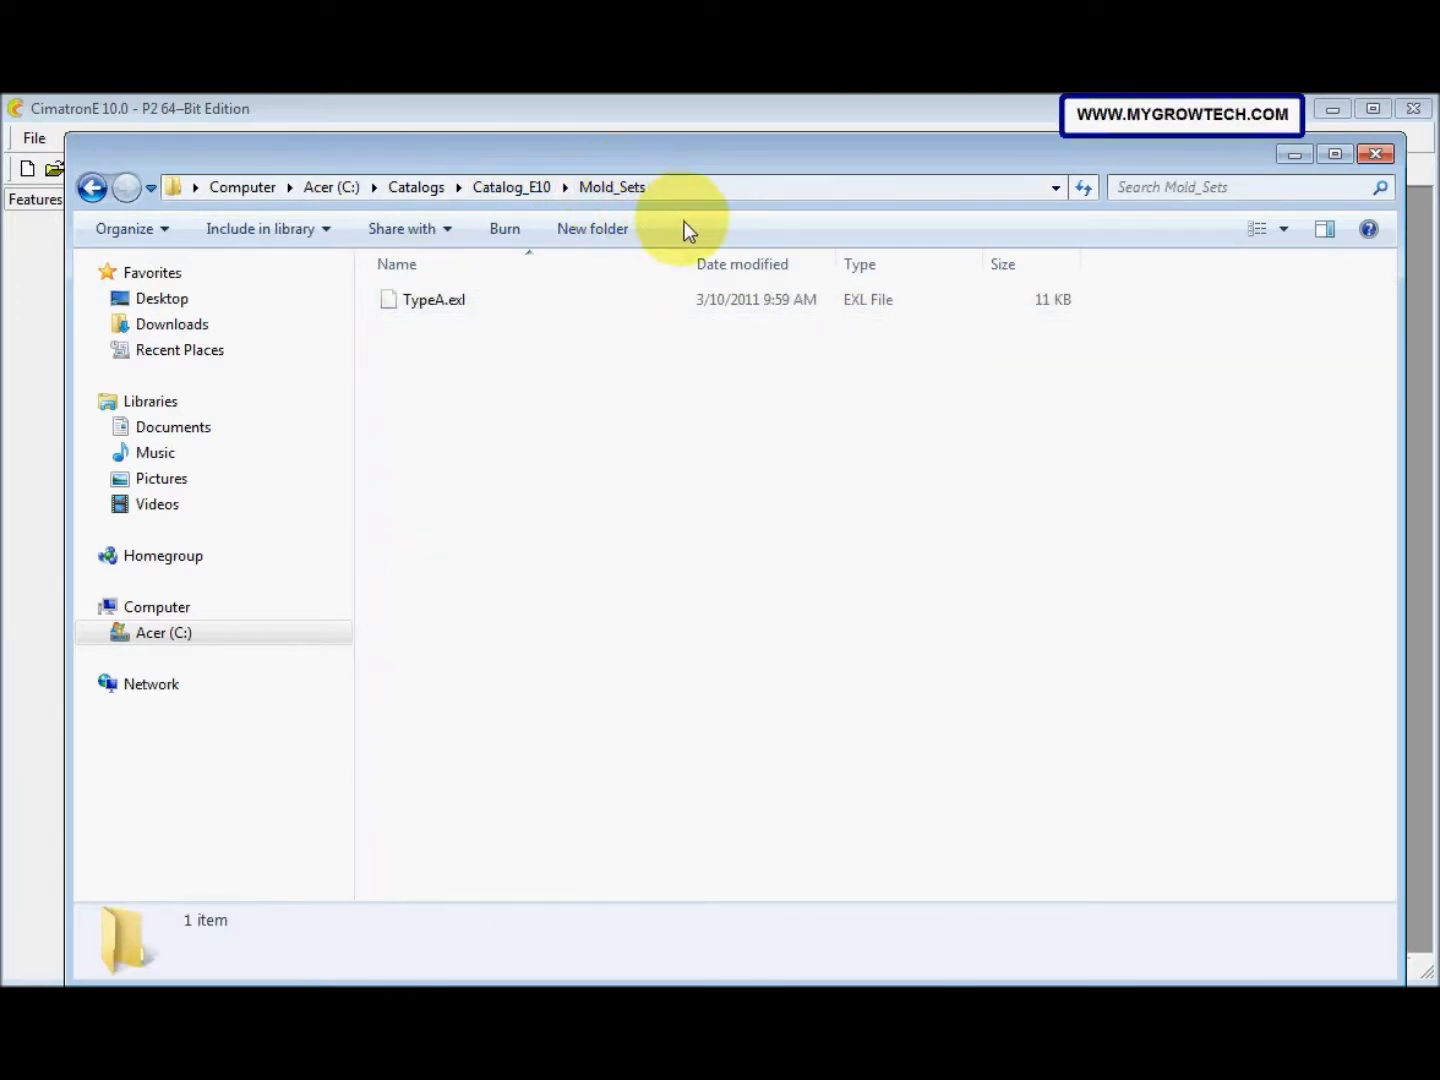
{"action": "left_click", "coordinate": [581, 230]}
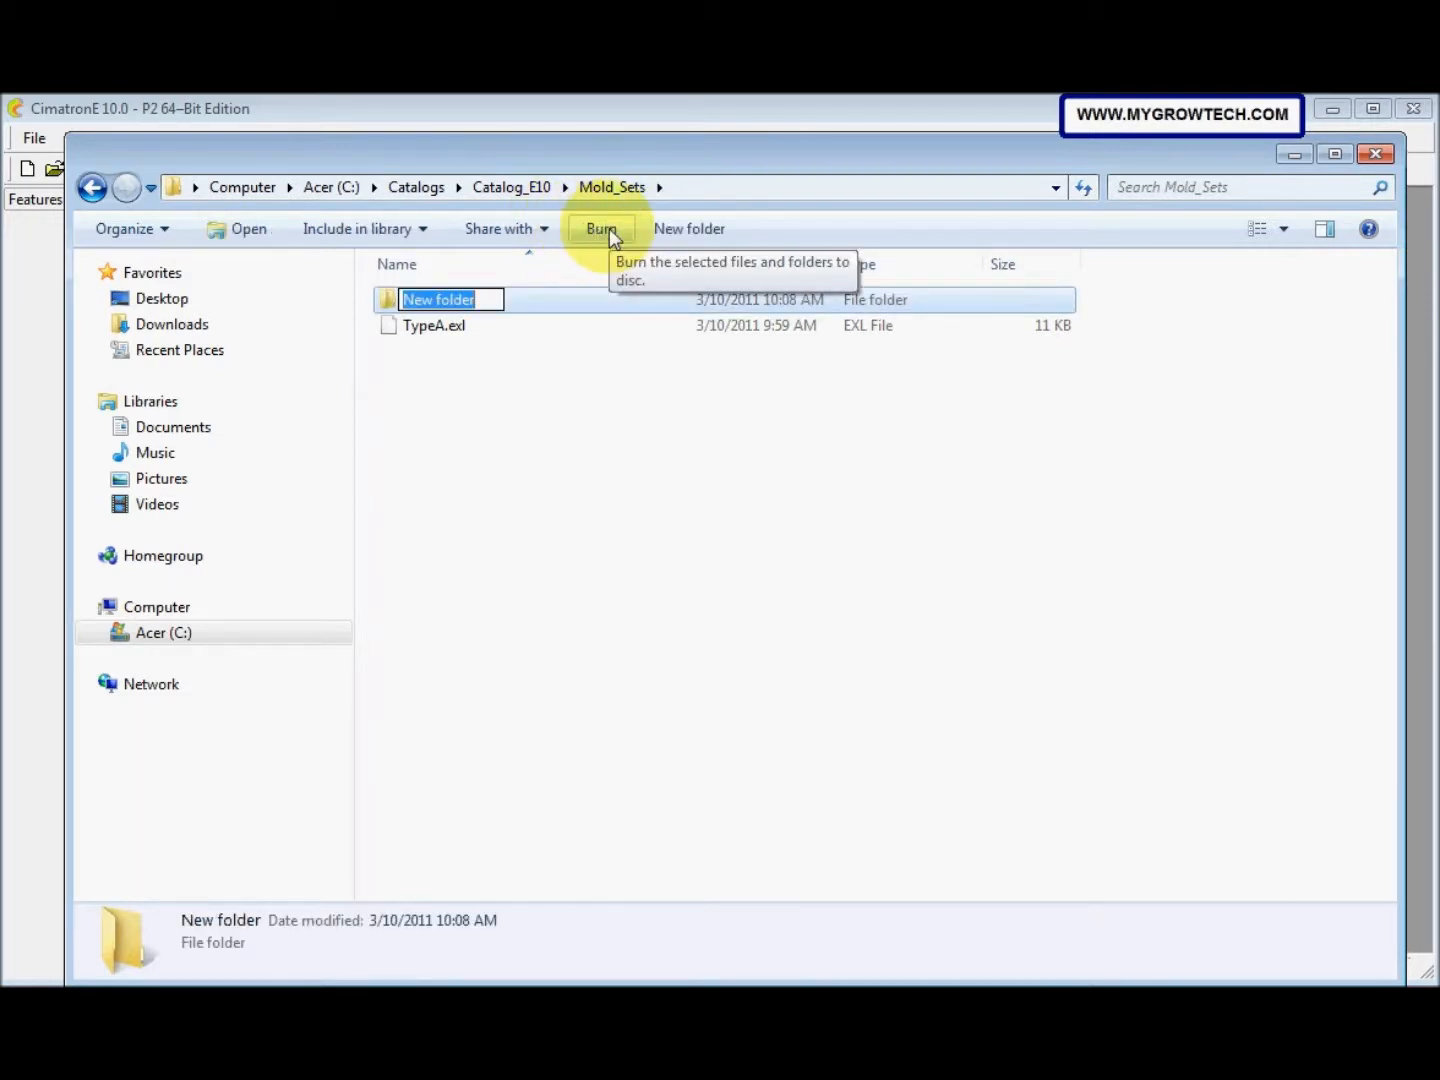
{"action": "type", "text": "F"}
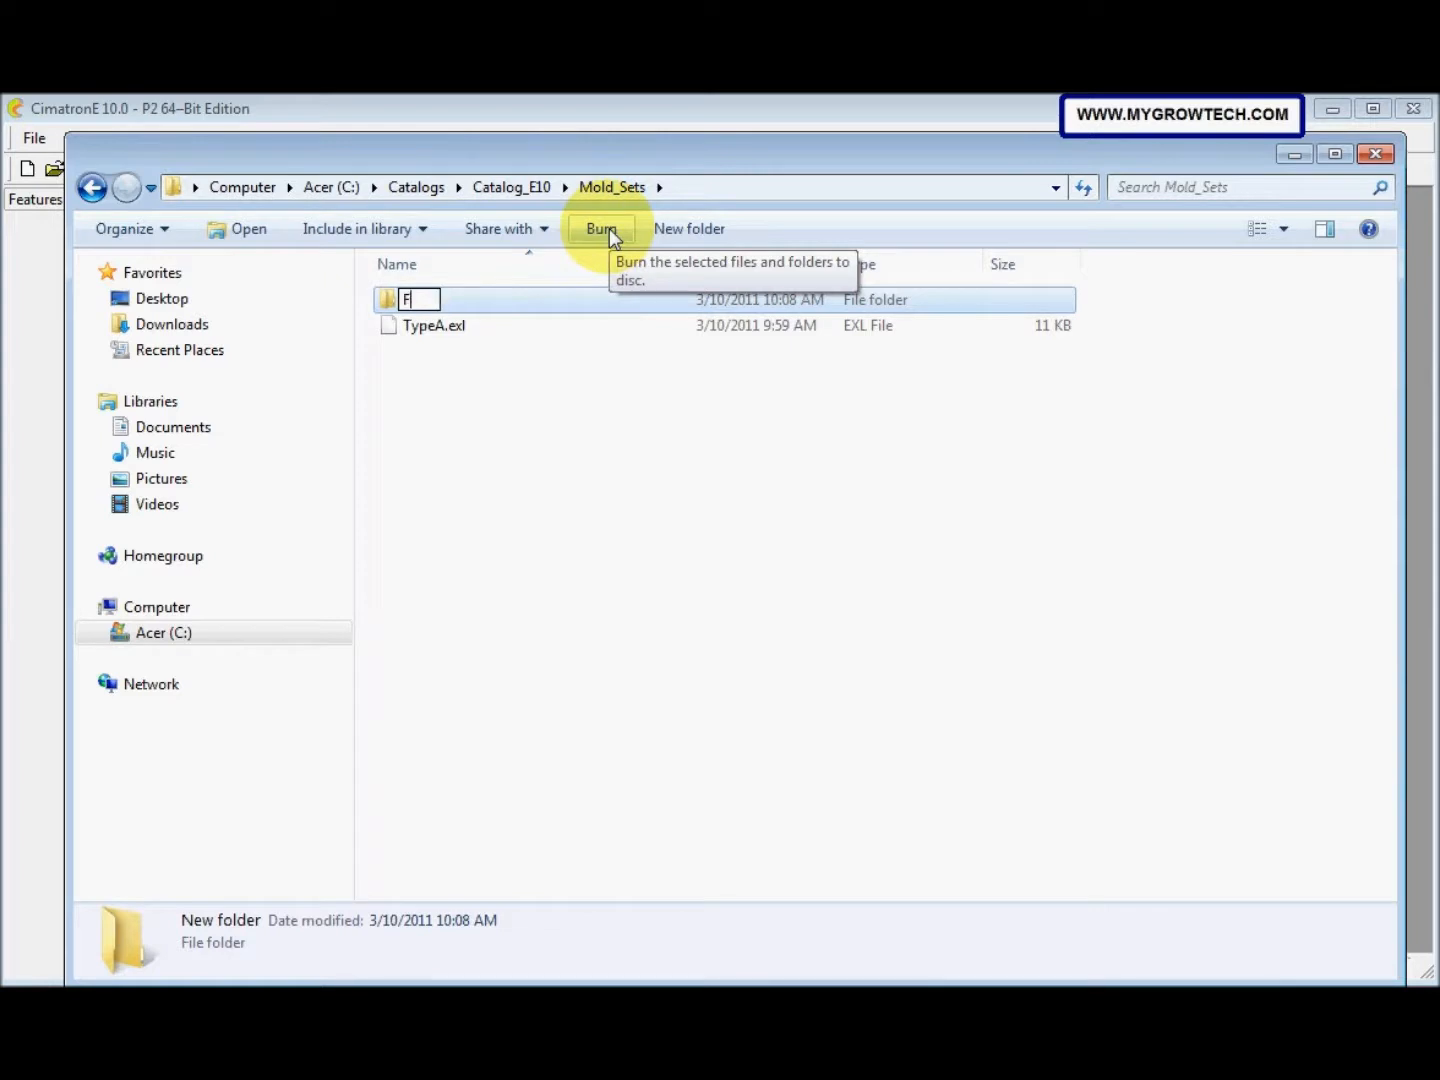
{"action": "type", "text": "ixed"}
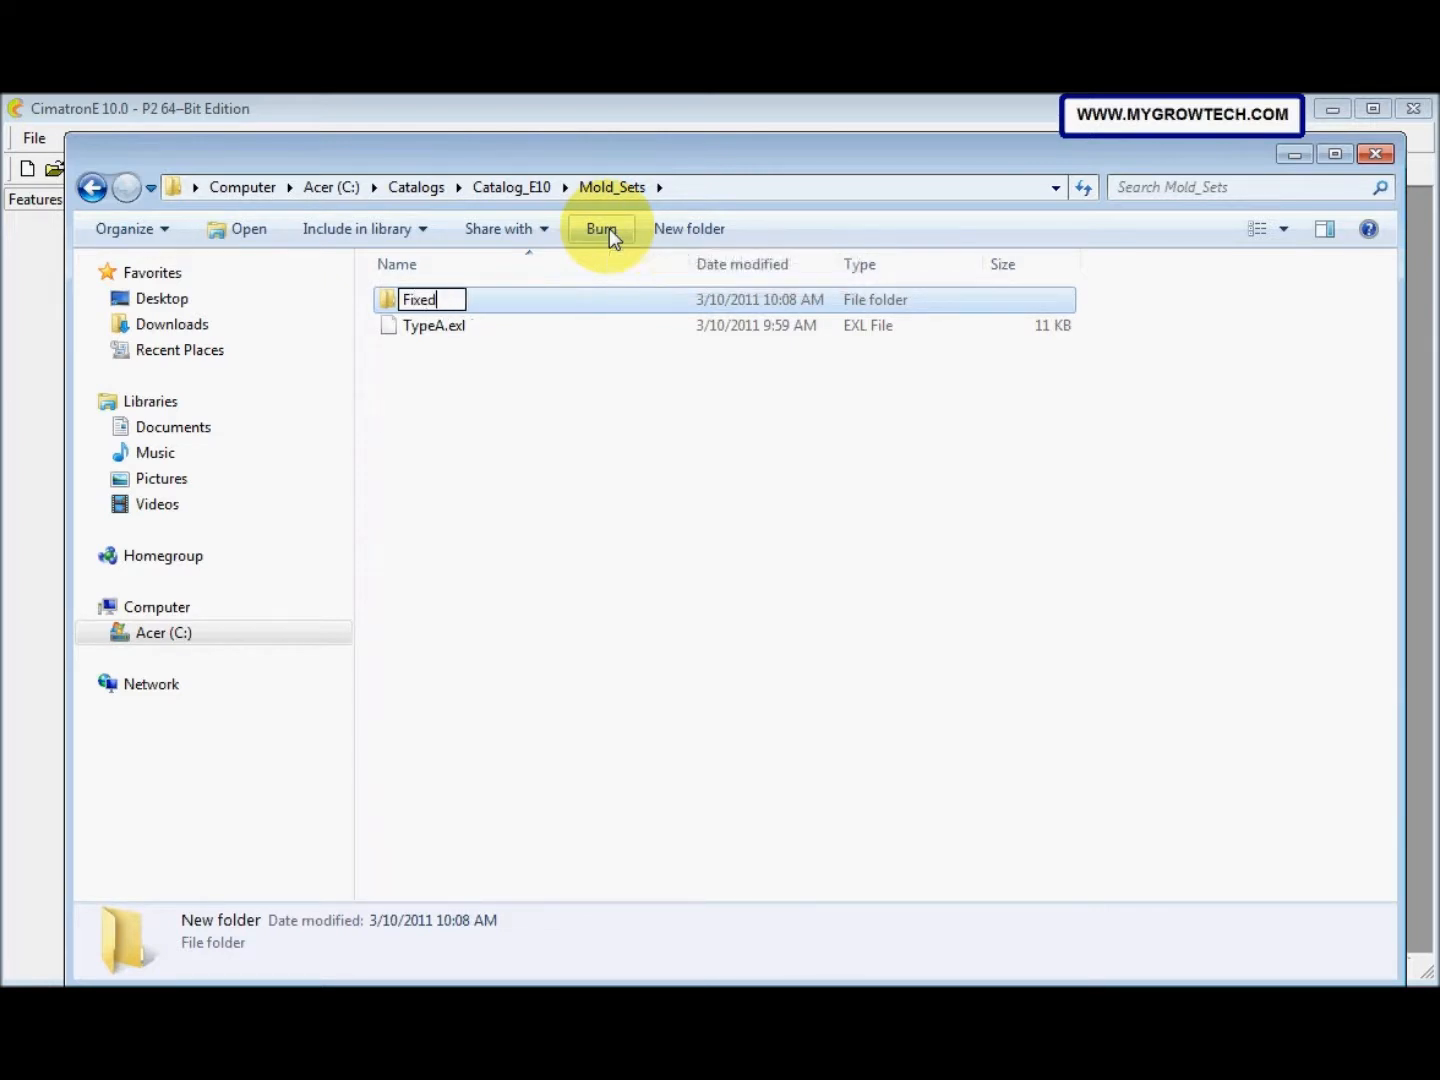
{"action": "type", "text": "Side_2Pla"}
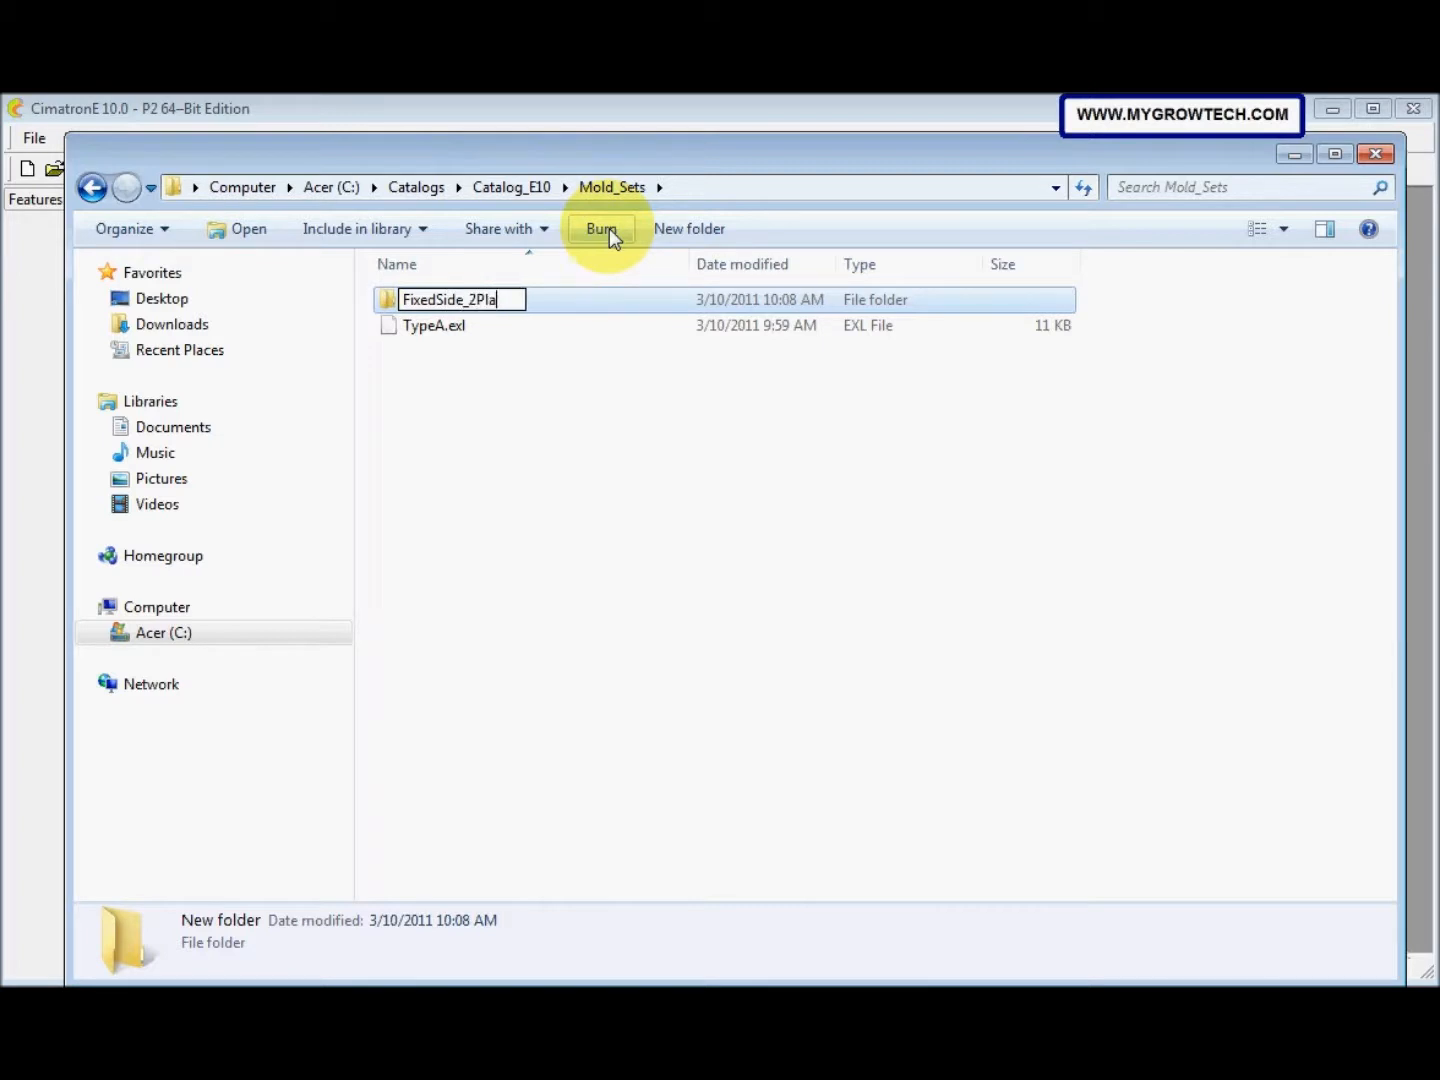
{"action": "type", "text": "tes"}
{"action": "left_click", "coordinate": [759, 390]}
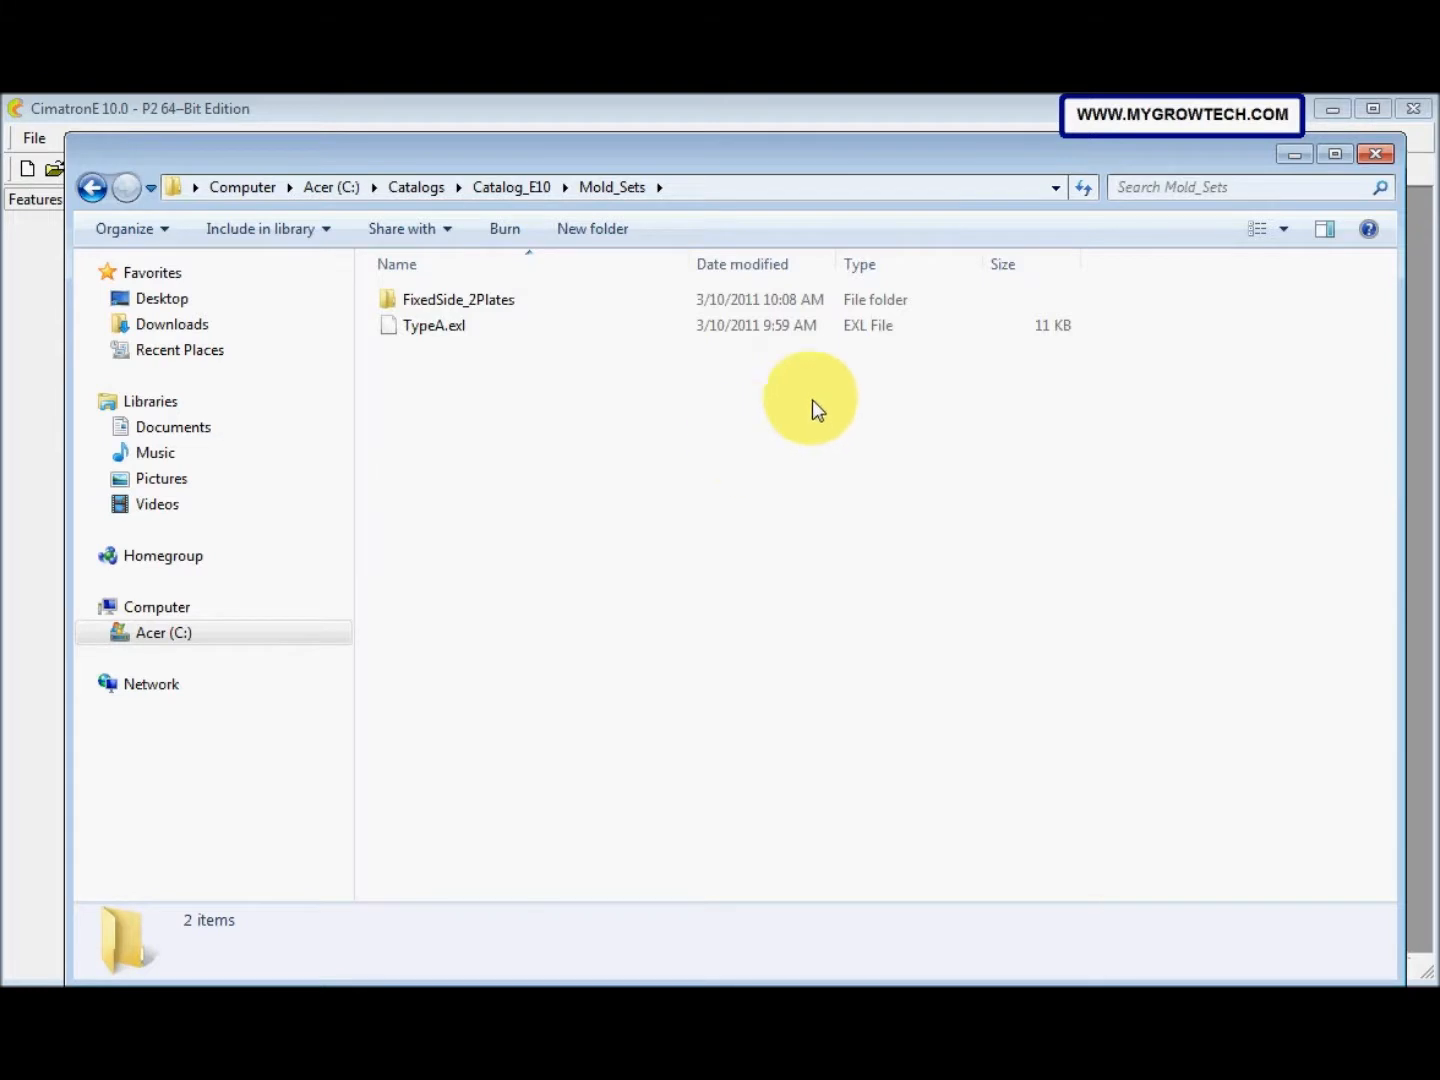
Switch back to CimatronE and create a new assembly file in mm
{"action": "left_click", "coordinate": [1293, 156]}
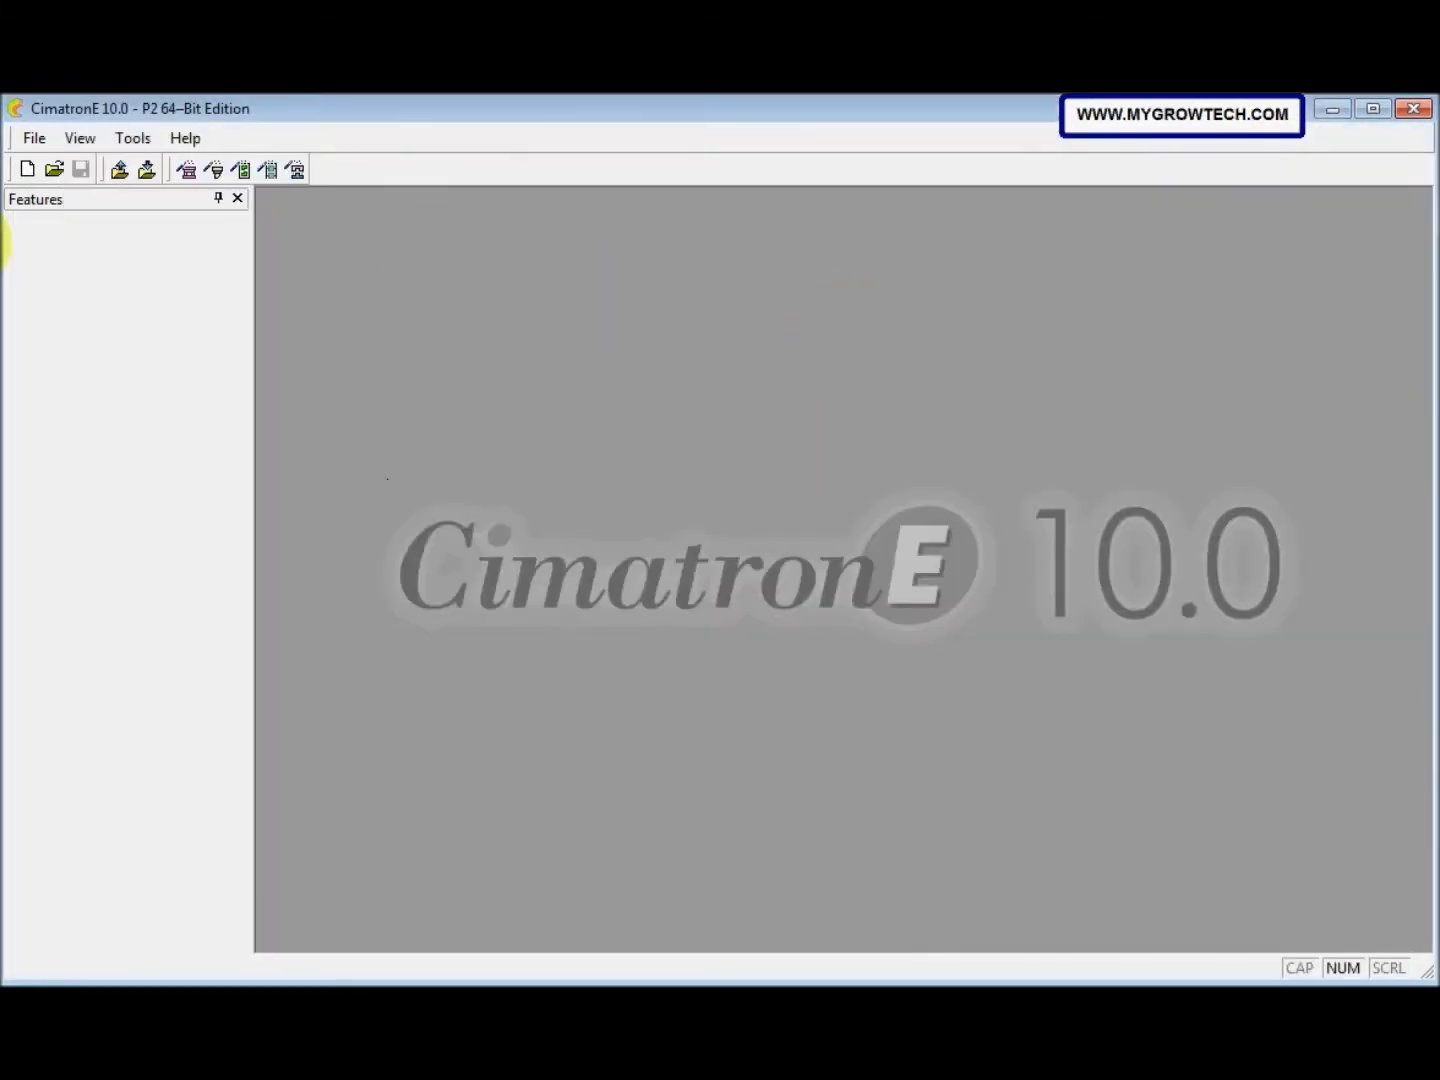
{"action": "left_click", "coordinate": [26, 169]}
{"action": "left_click", "coordinate": [603, 435]}
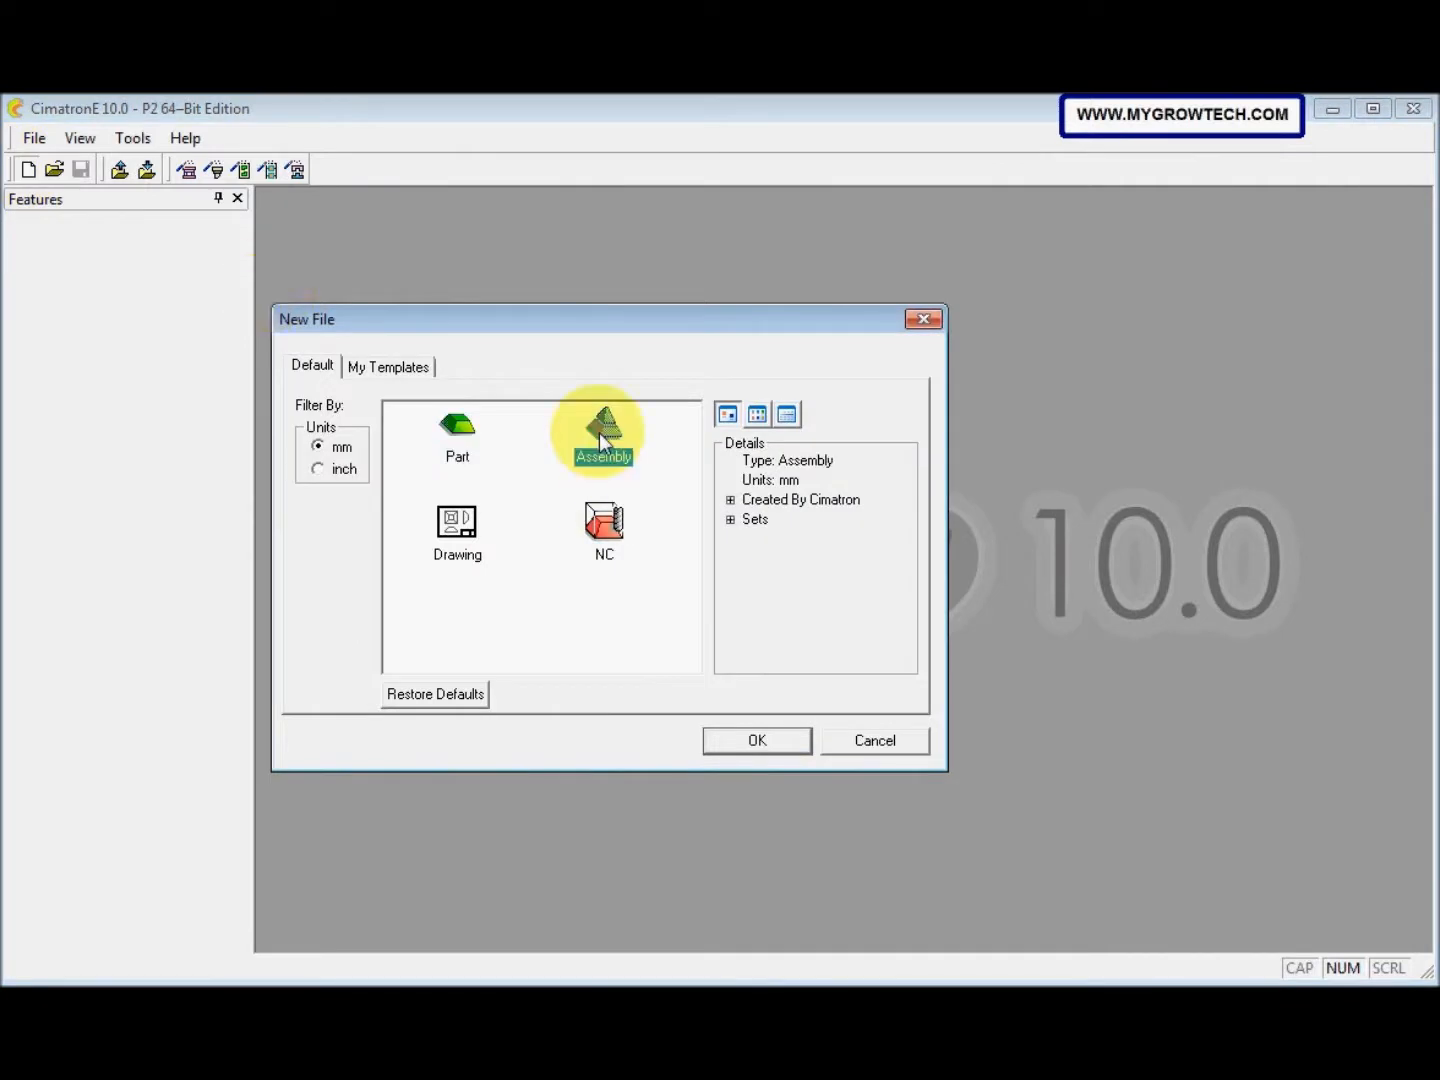
{"action": "left_click", "coordinate": [742, 738]}
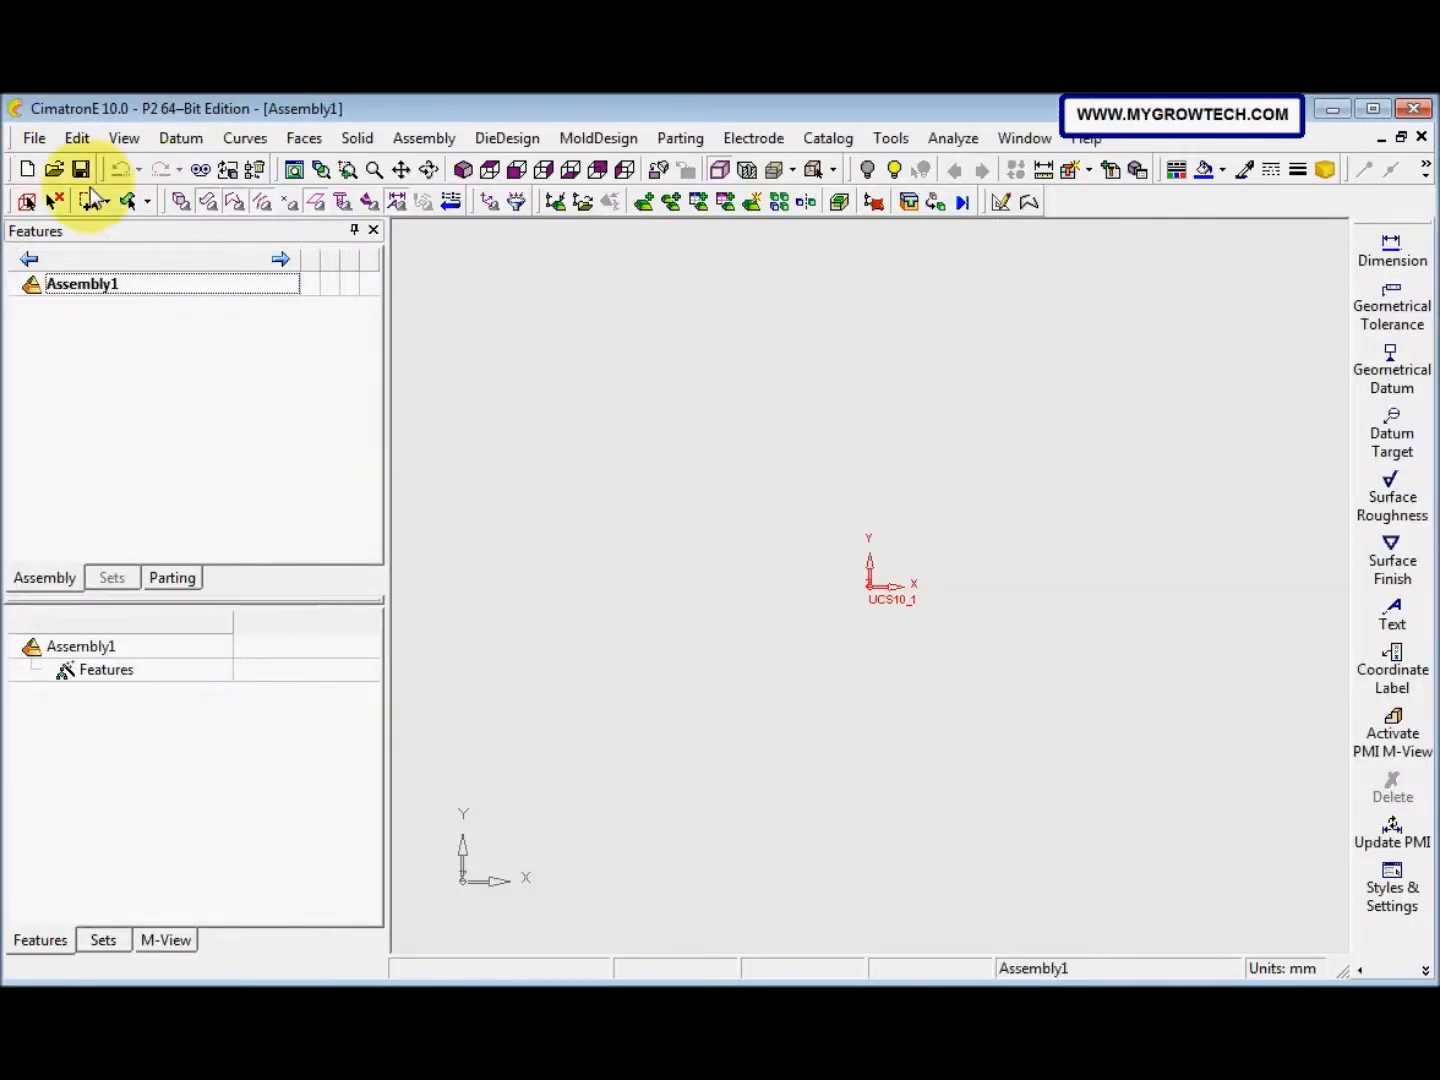
Start saving the new assembly and name it FixedSide_2Plates
{"action": "left_click", "coordinate": [86, 176]}
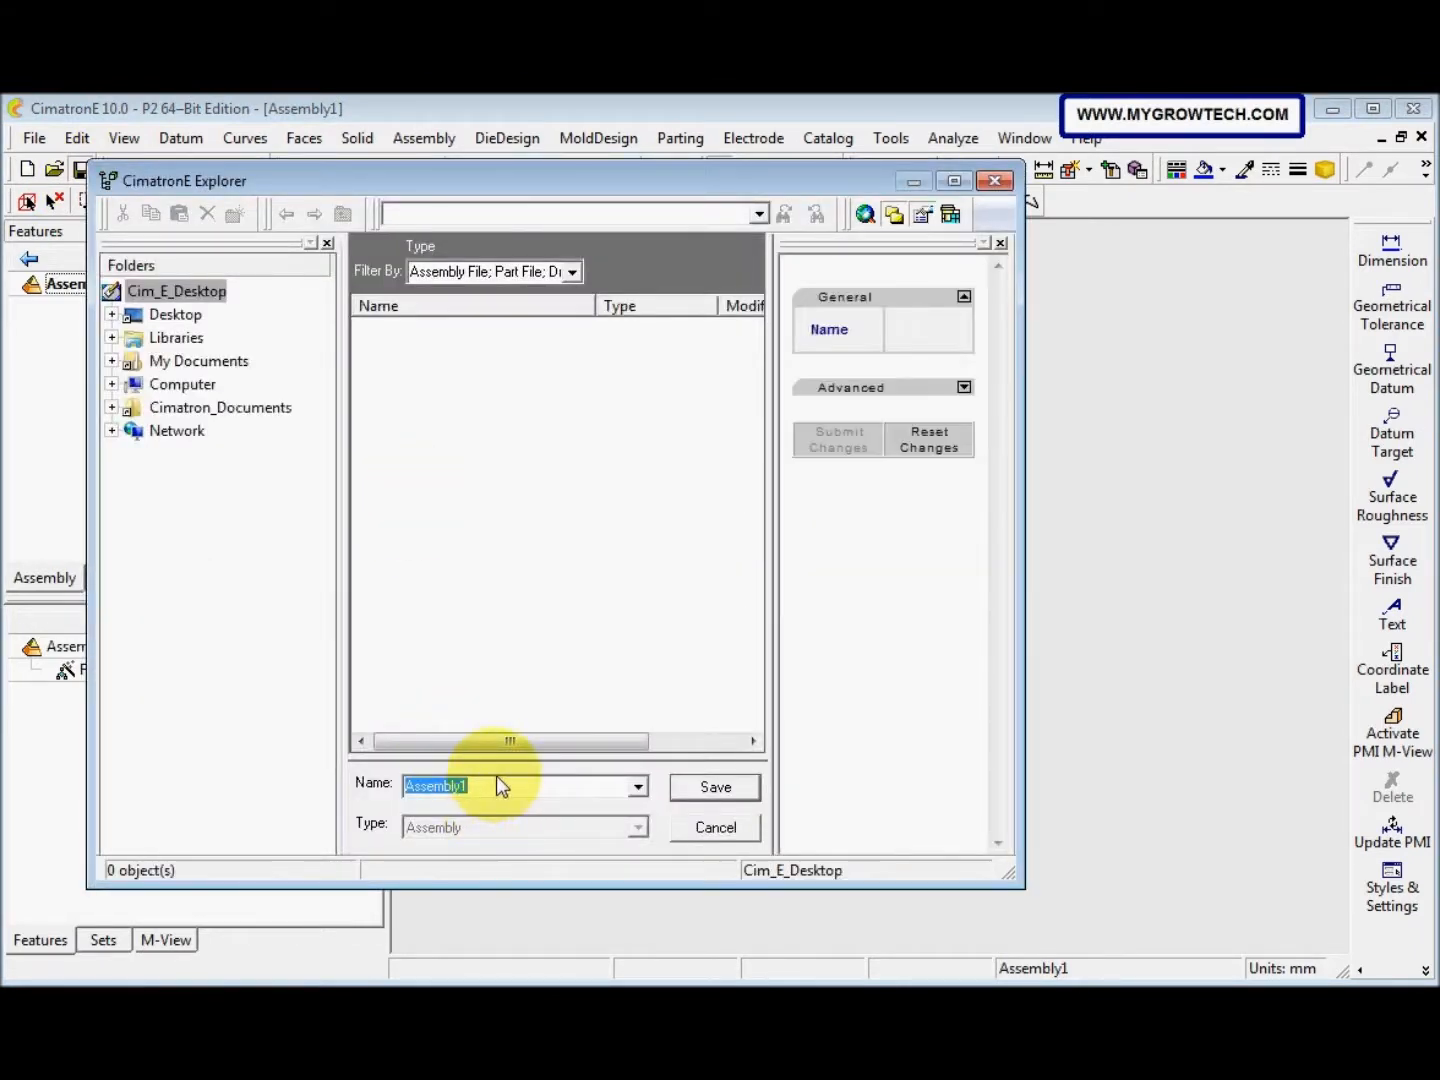
{"action": "type", "text": "F"}
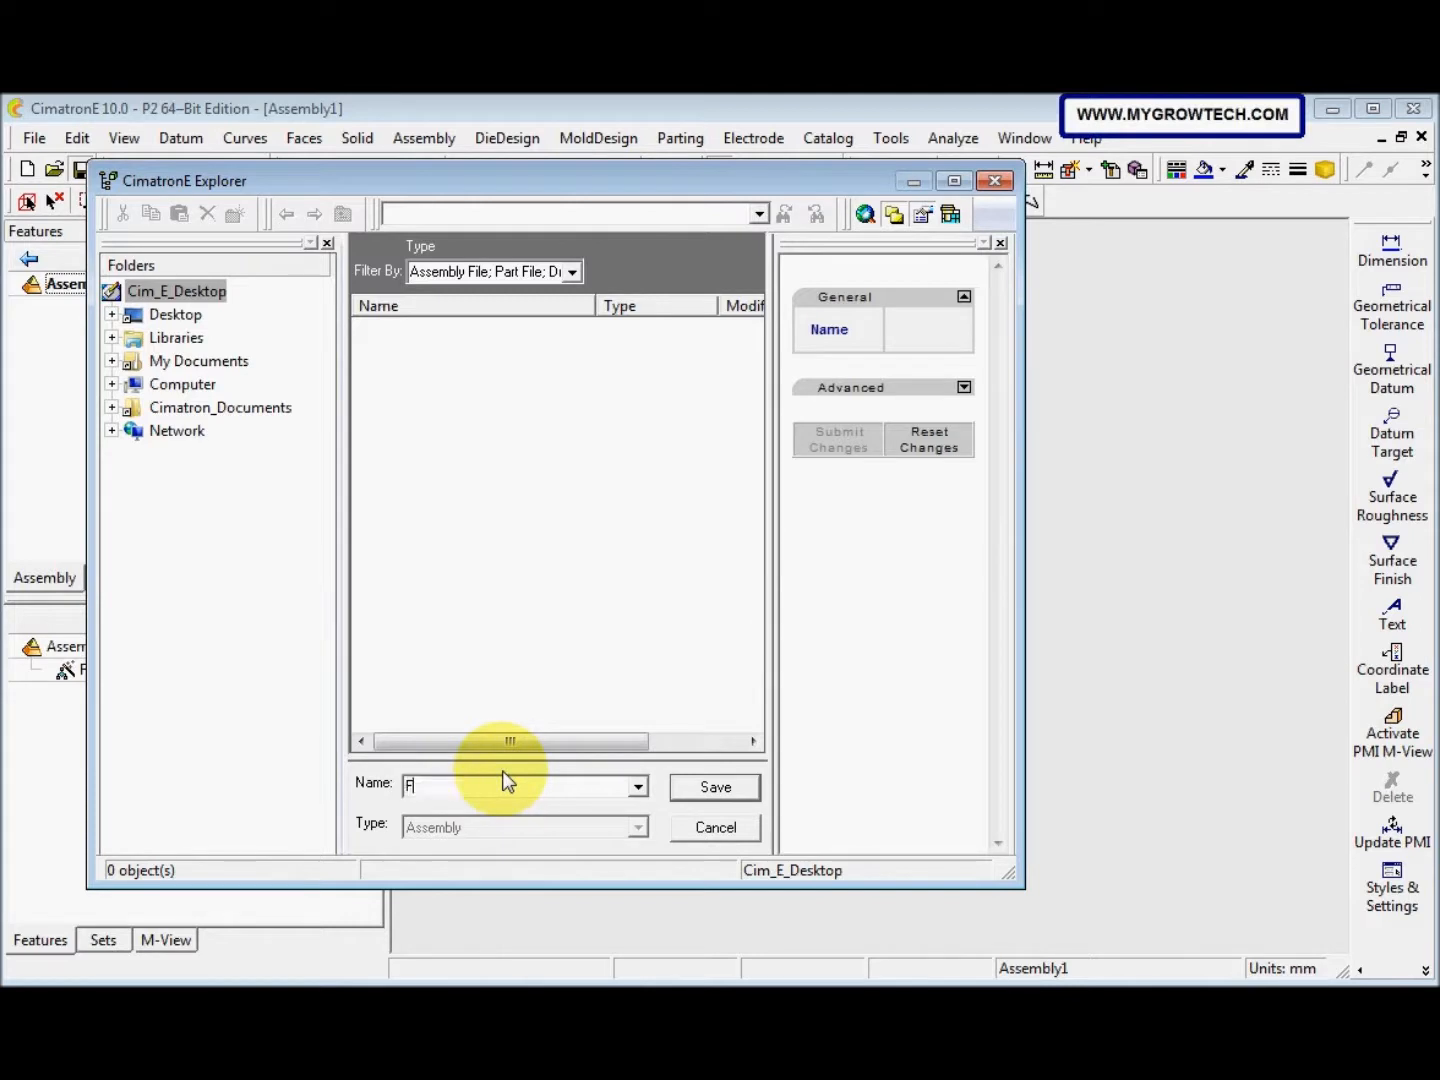
{"action": "type", "text": "ixedSide_2Plates"}
Save the assembly in the C: drive folder Catalogs\Catalog_E10\Mold_Sets\FixedSide_2Plates
{"action": "left_click", "coordinate": [190, 386]}
{"action": "double_click", "coordinate": [411, 330]}
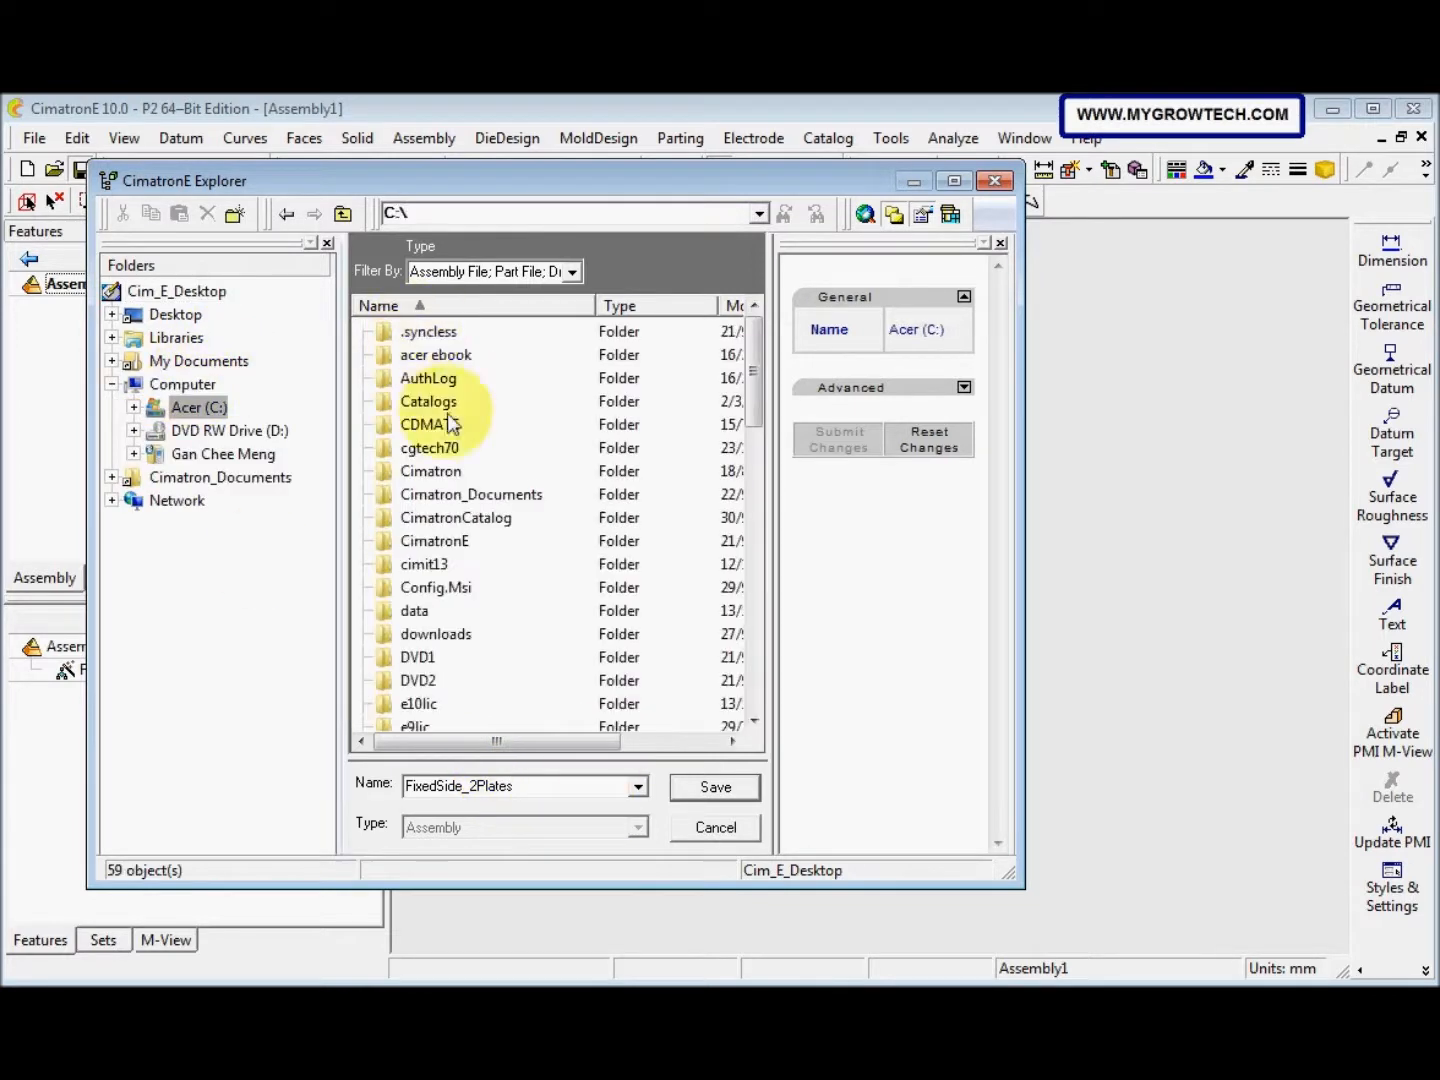
{"action": "scroll", "coordinate": [495, 499], "scroll_direction": "up", "scroll_amount": 3}
{"action": "scroll", "coordinate": [436, 381], "scroll_direction": "up", "scroll_amount": 1}
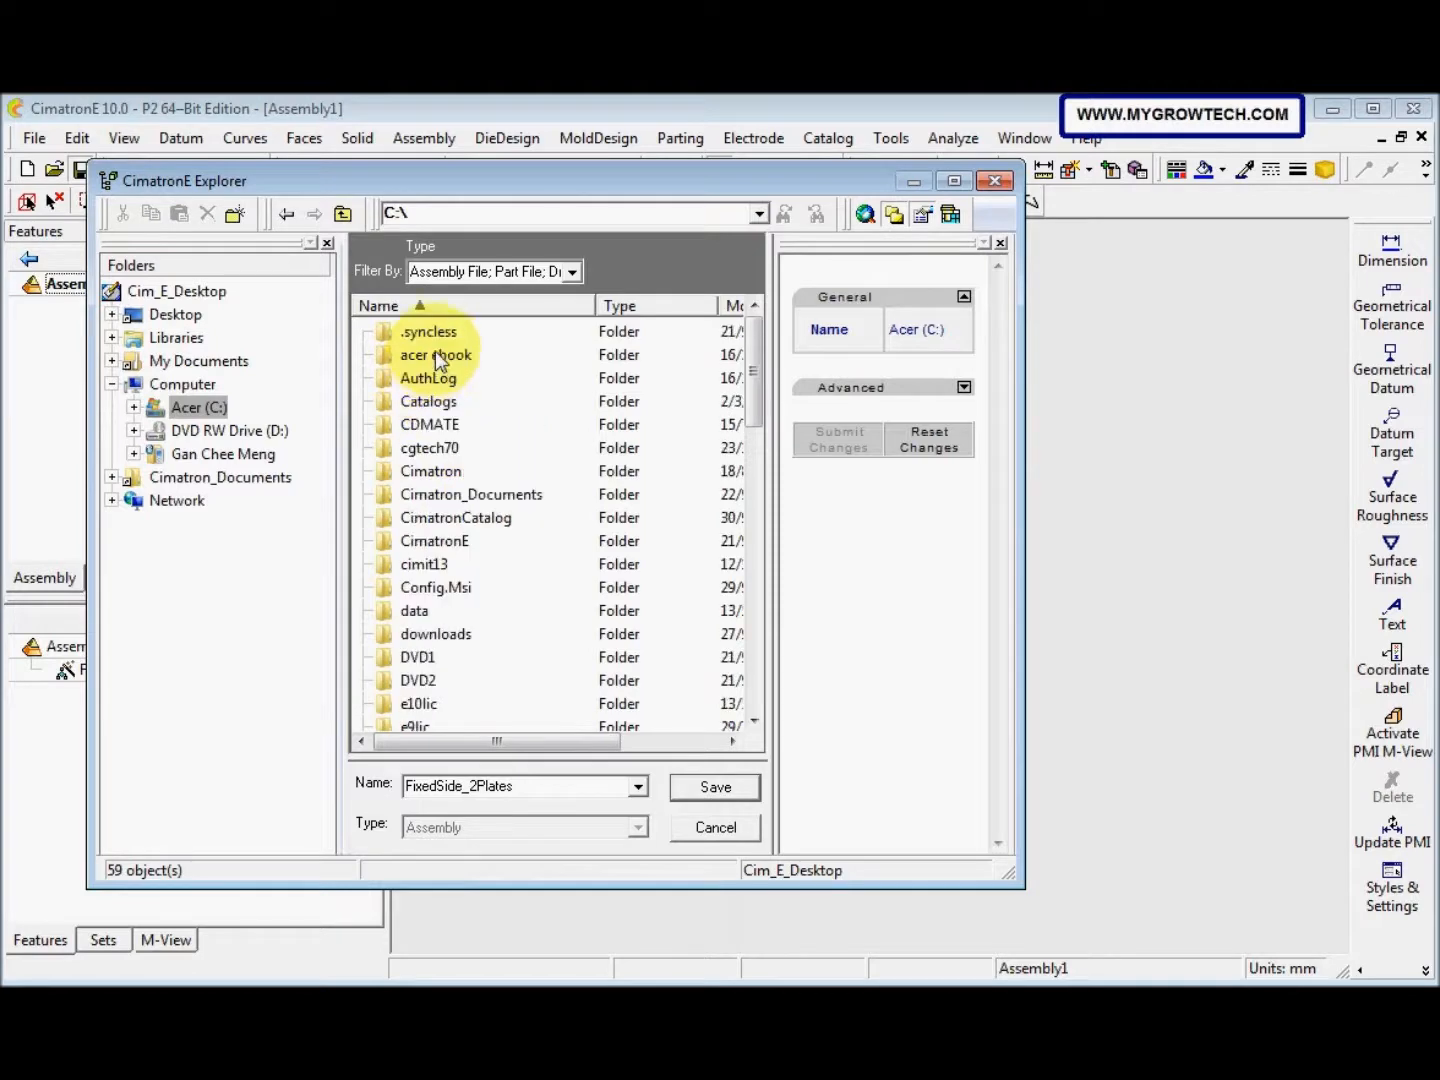
{"action": "double_click", "coordinate": [437, 405]}
{"action": "double_click", "coordinate": [440, 332]}
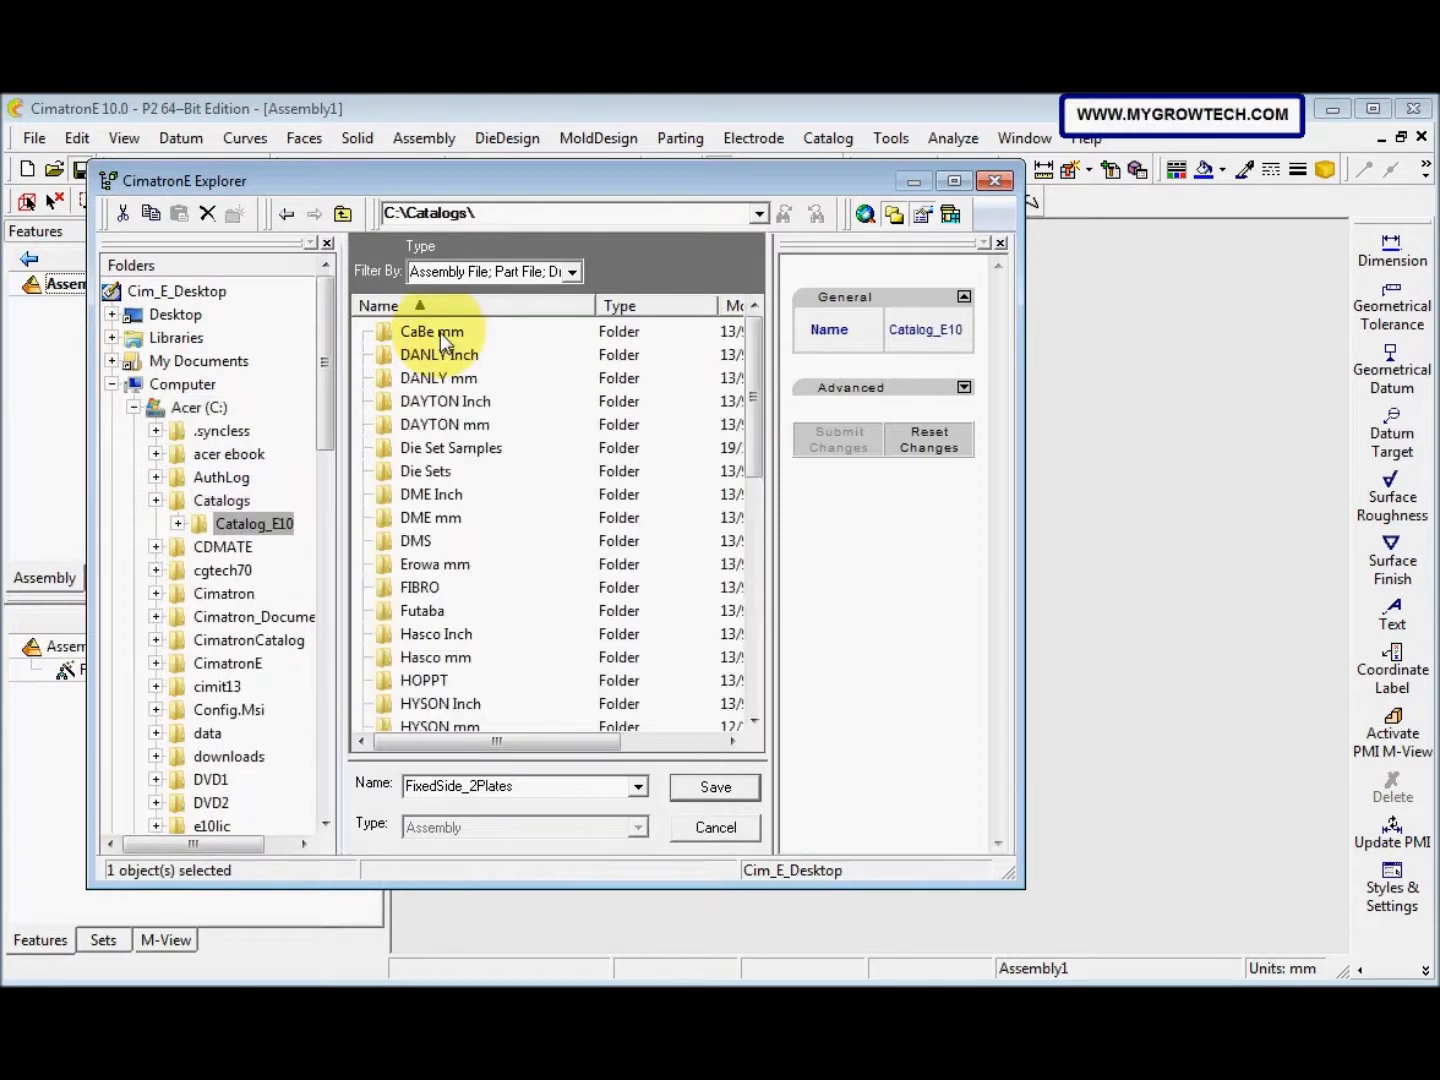
{"action": "scroll", "coordinate": [480, 518], "scroll_direction": "down", "scroll_amount": 5}
{"action": "scroll", "coordinate": [479, 518], "scroll_direction": "down", "scroll_amount": 3}
{"action": "scroll", "coordinate": [440, 461], "scroll_direction": "up", "scroll_amount": 2}
{"action": "double_click", "coordinate": [440, 474]}
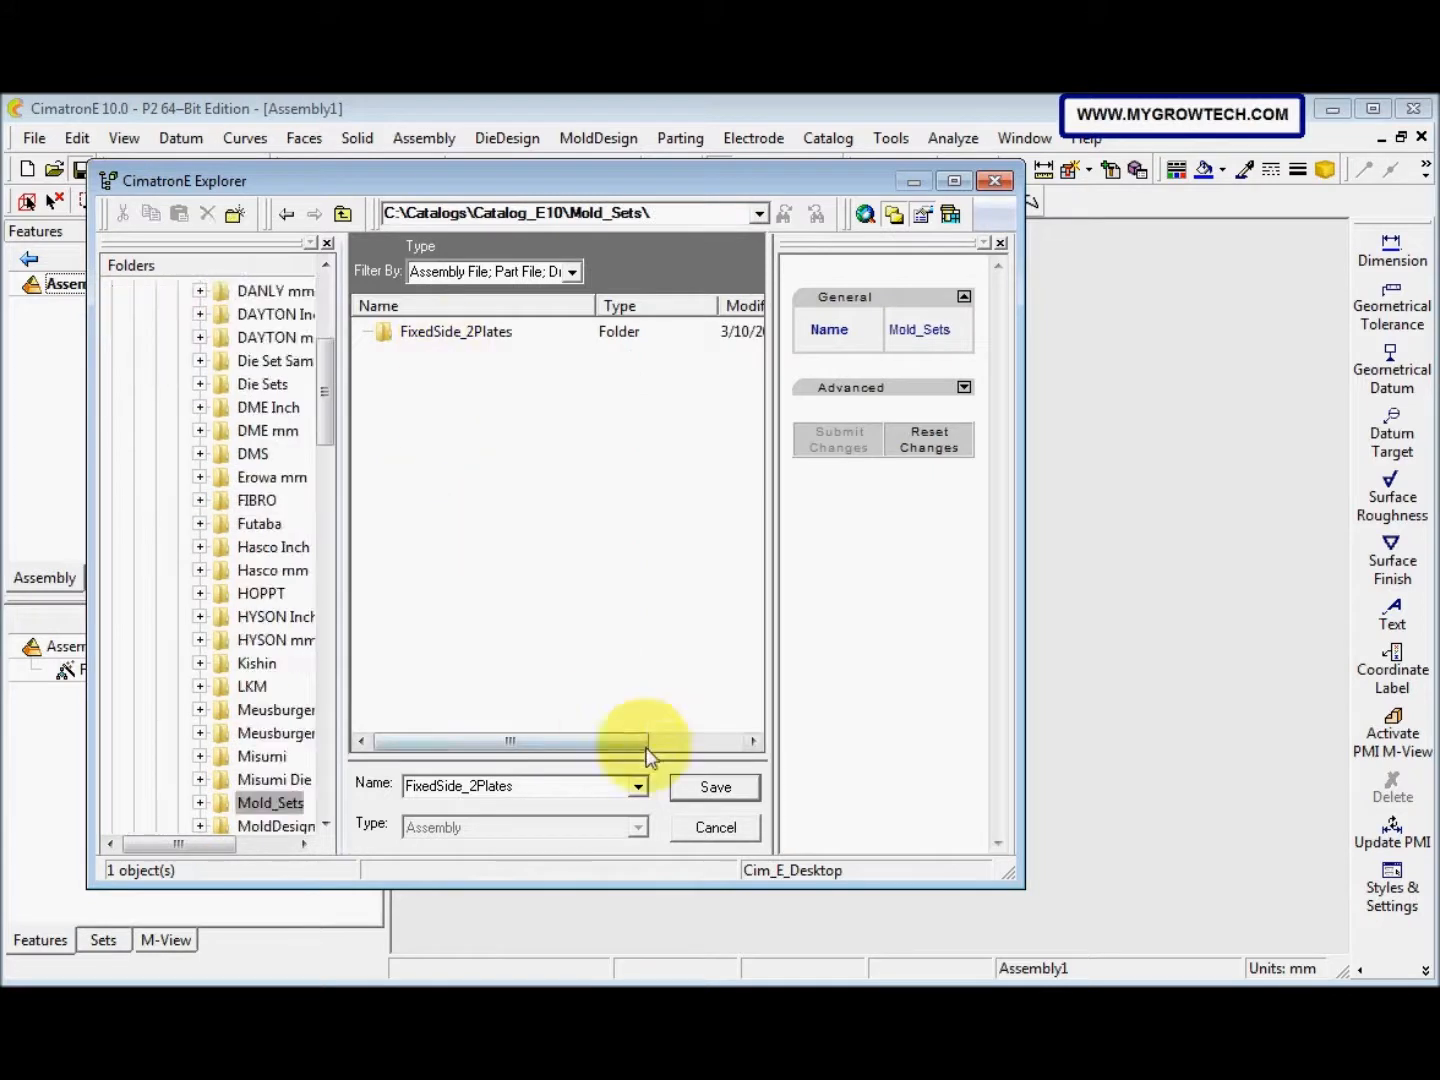
{"action": "double_click", "coordinate": [465, 332]}
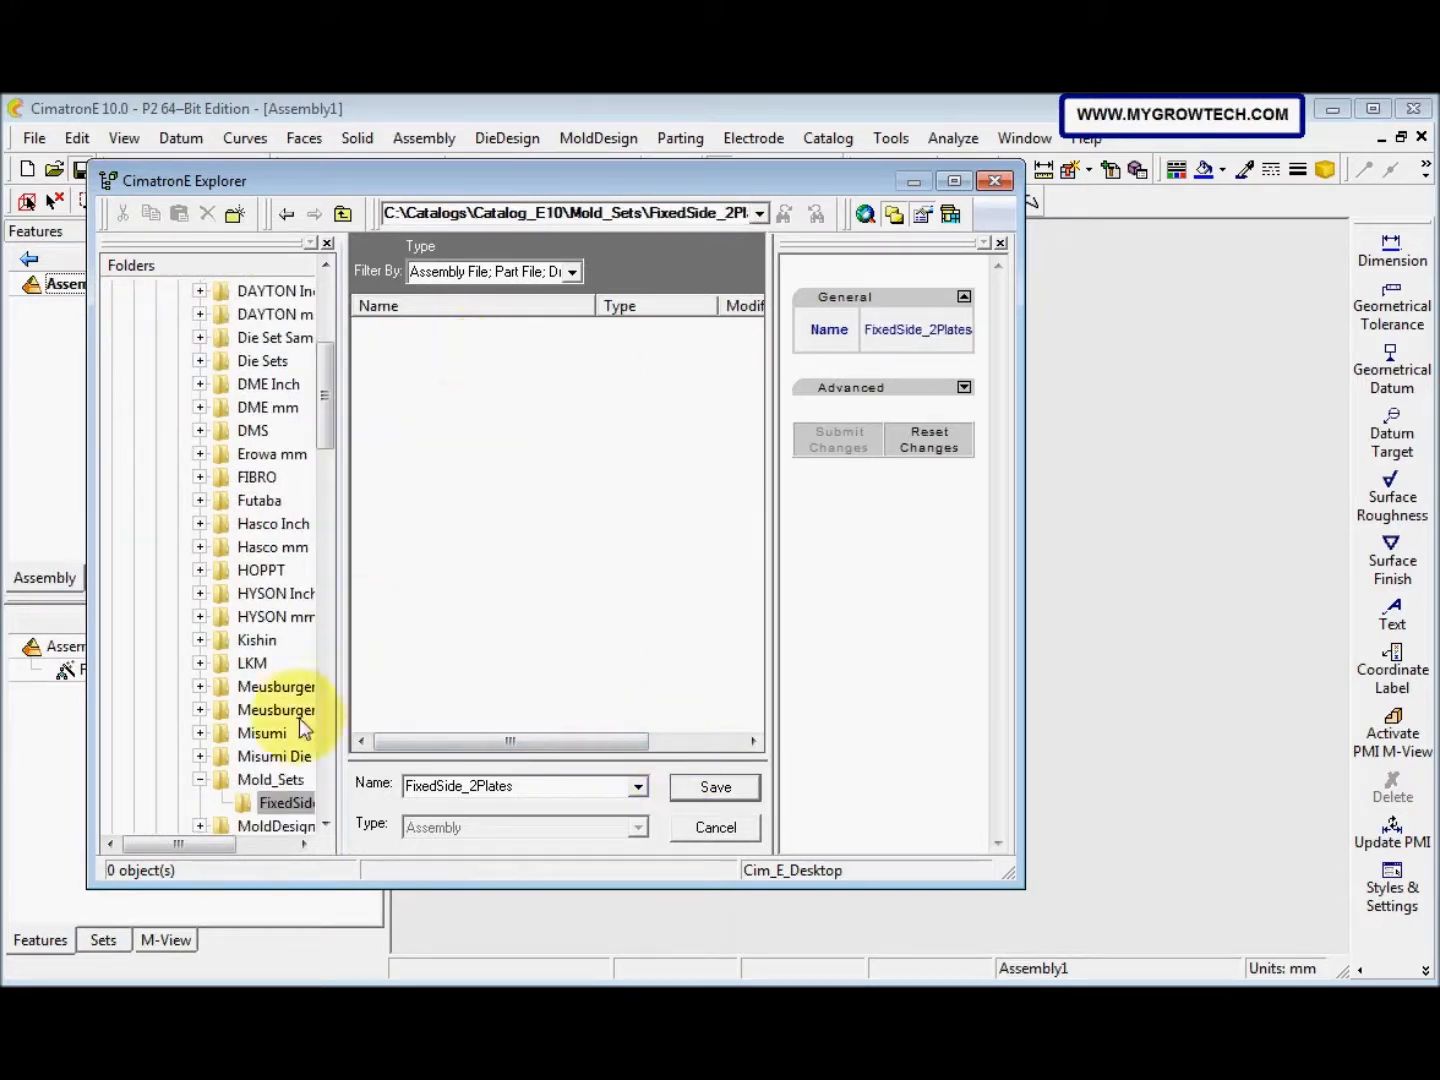
{"action": "left_click_drag", "start_coordinate": [201, 843], "coordinate": [233, 842]}
{"action": "left_click", "coordinate": [258, 805]}
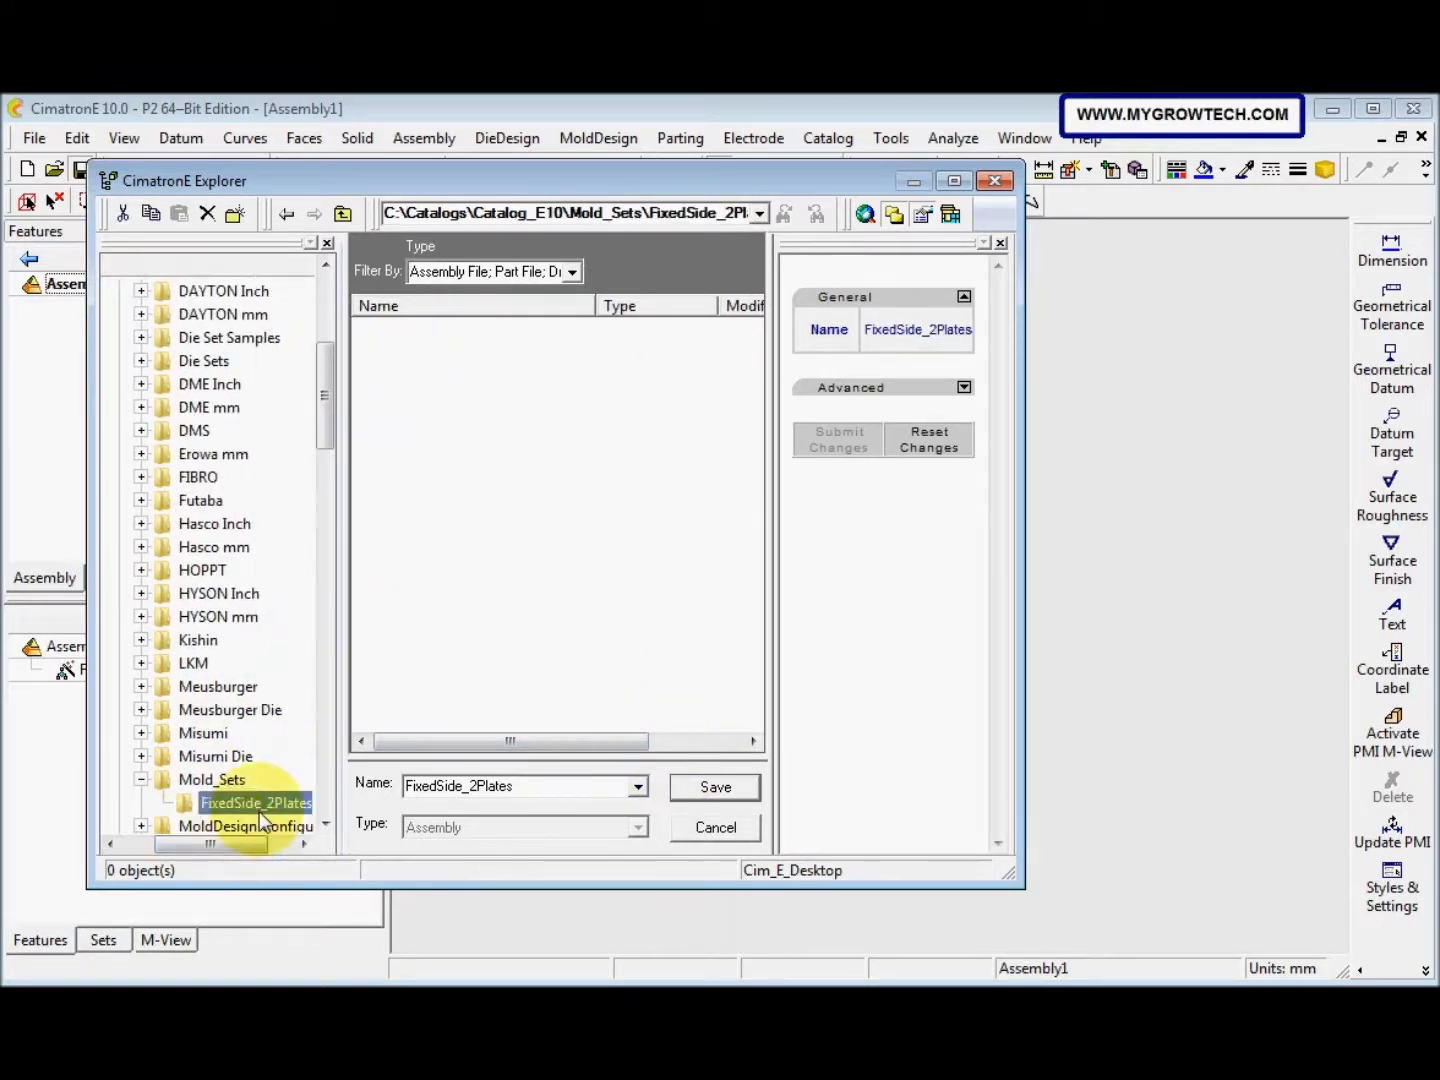
{"action": "left_click", "coordinate": [689, 788]}
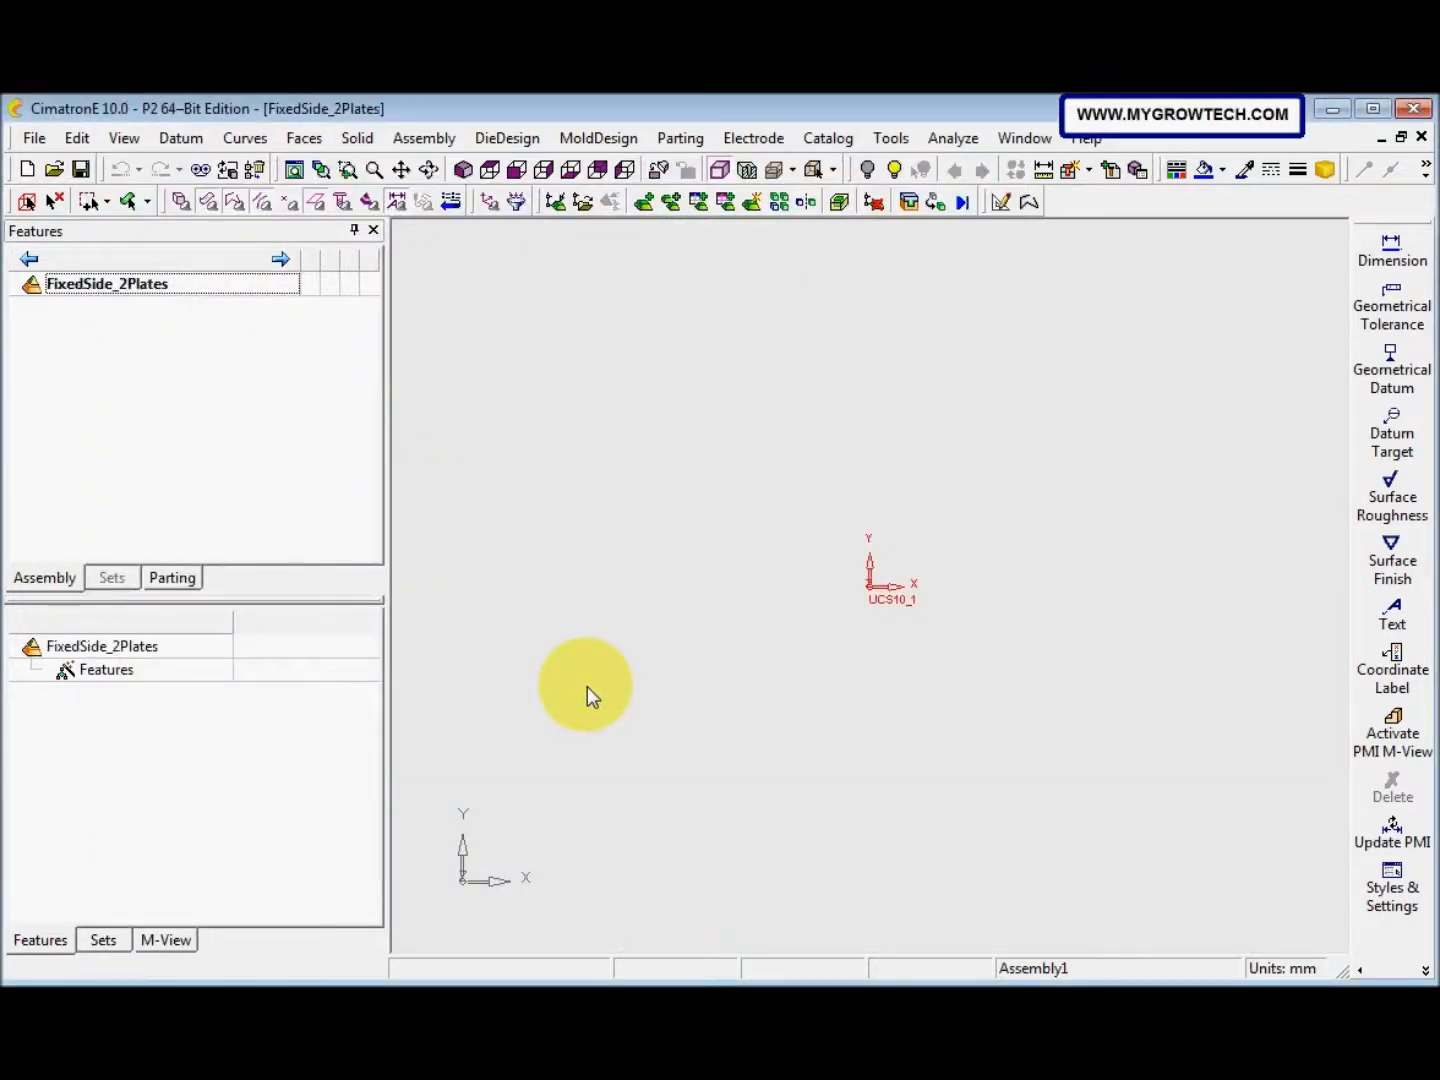
Hide the PMI guide and display the Xelerate MoldDesign Guide instead
{"action": "left_click", "coordinate": [888, 138]}
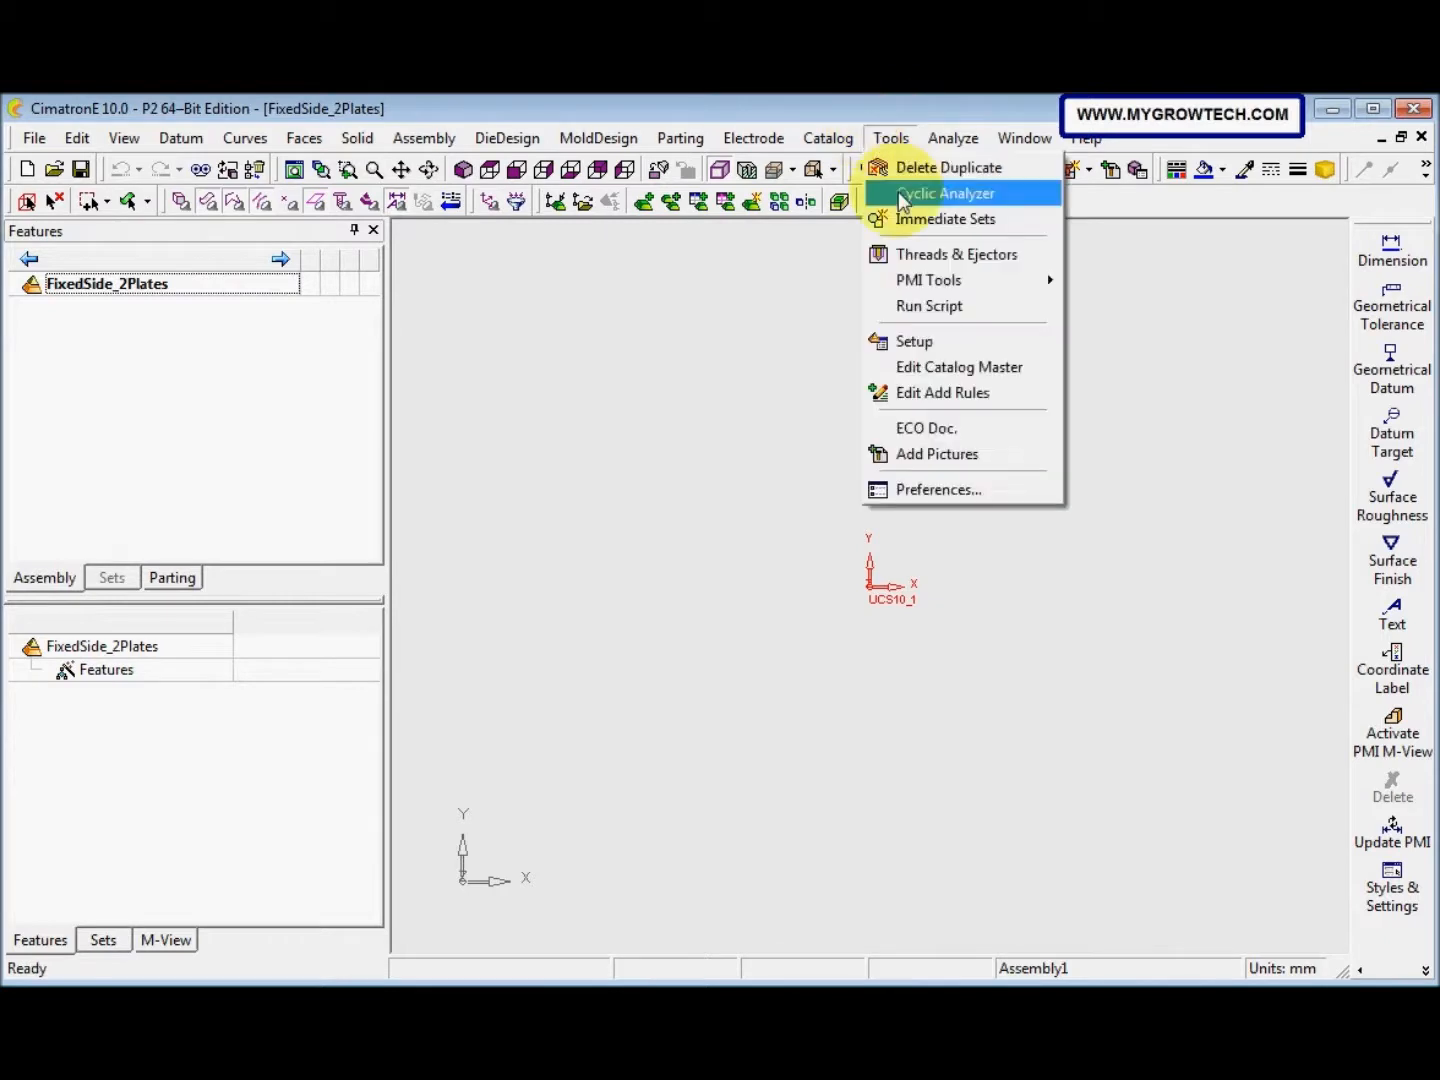
{"action": "mouse_move", "coordinate": [926, 282]}
{"action": "left_click", "coordinate": [1123, 284]}
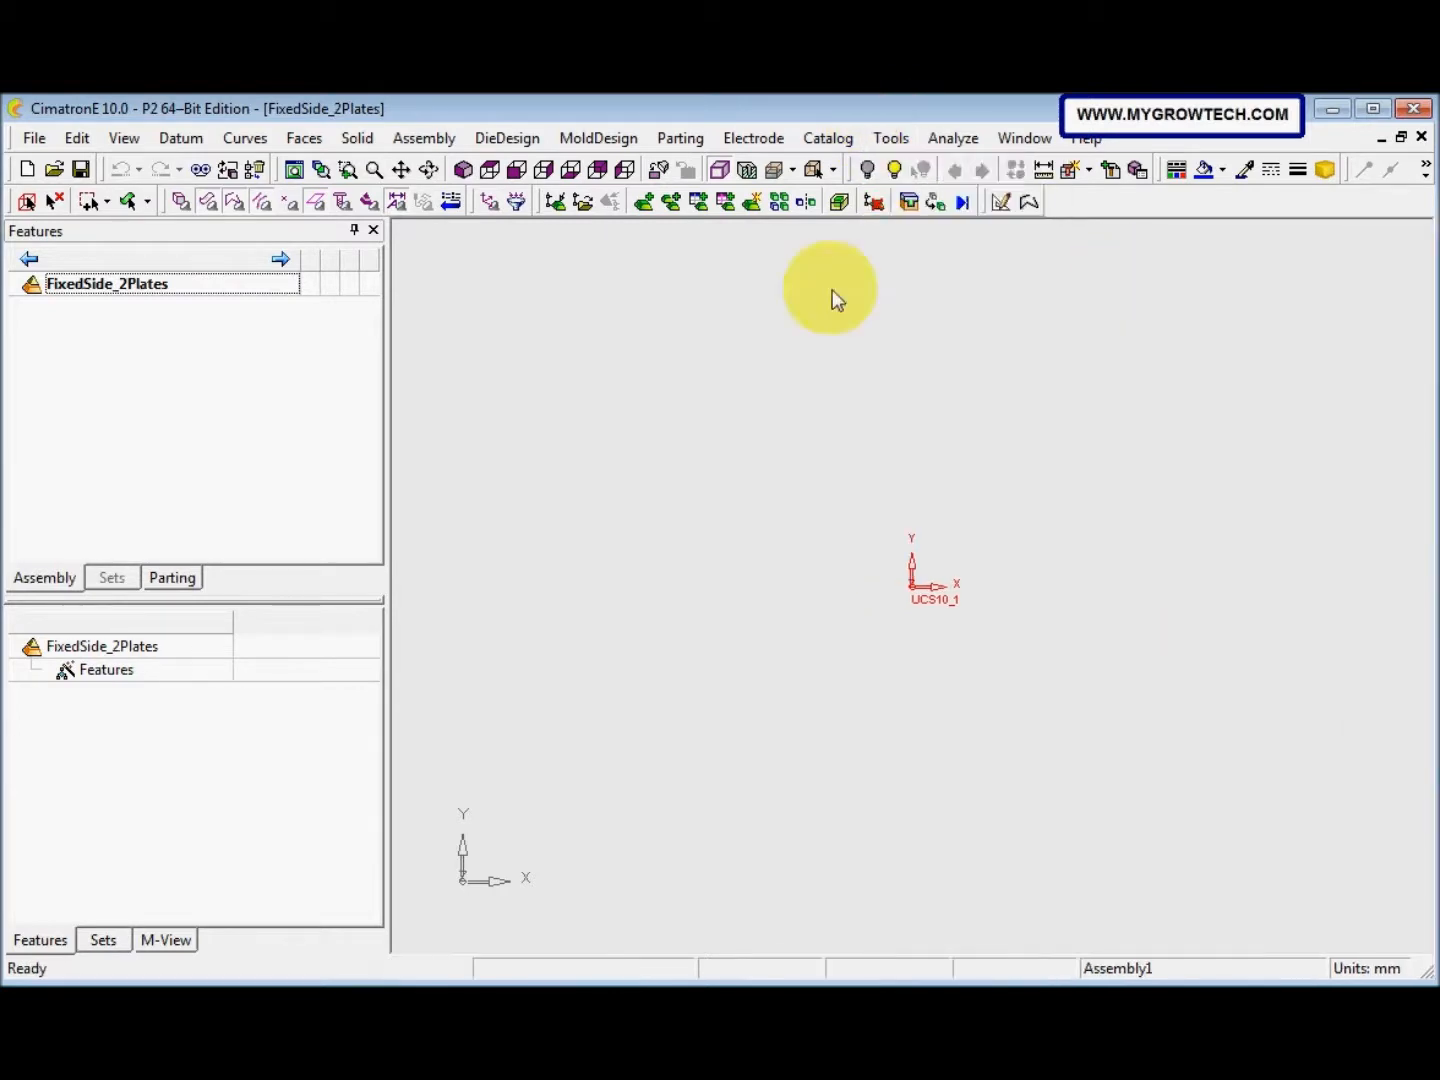
{"action": "left_click", "coordinate": [123, 140]}
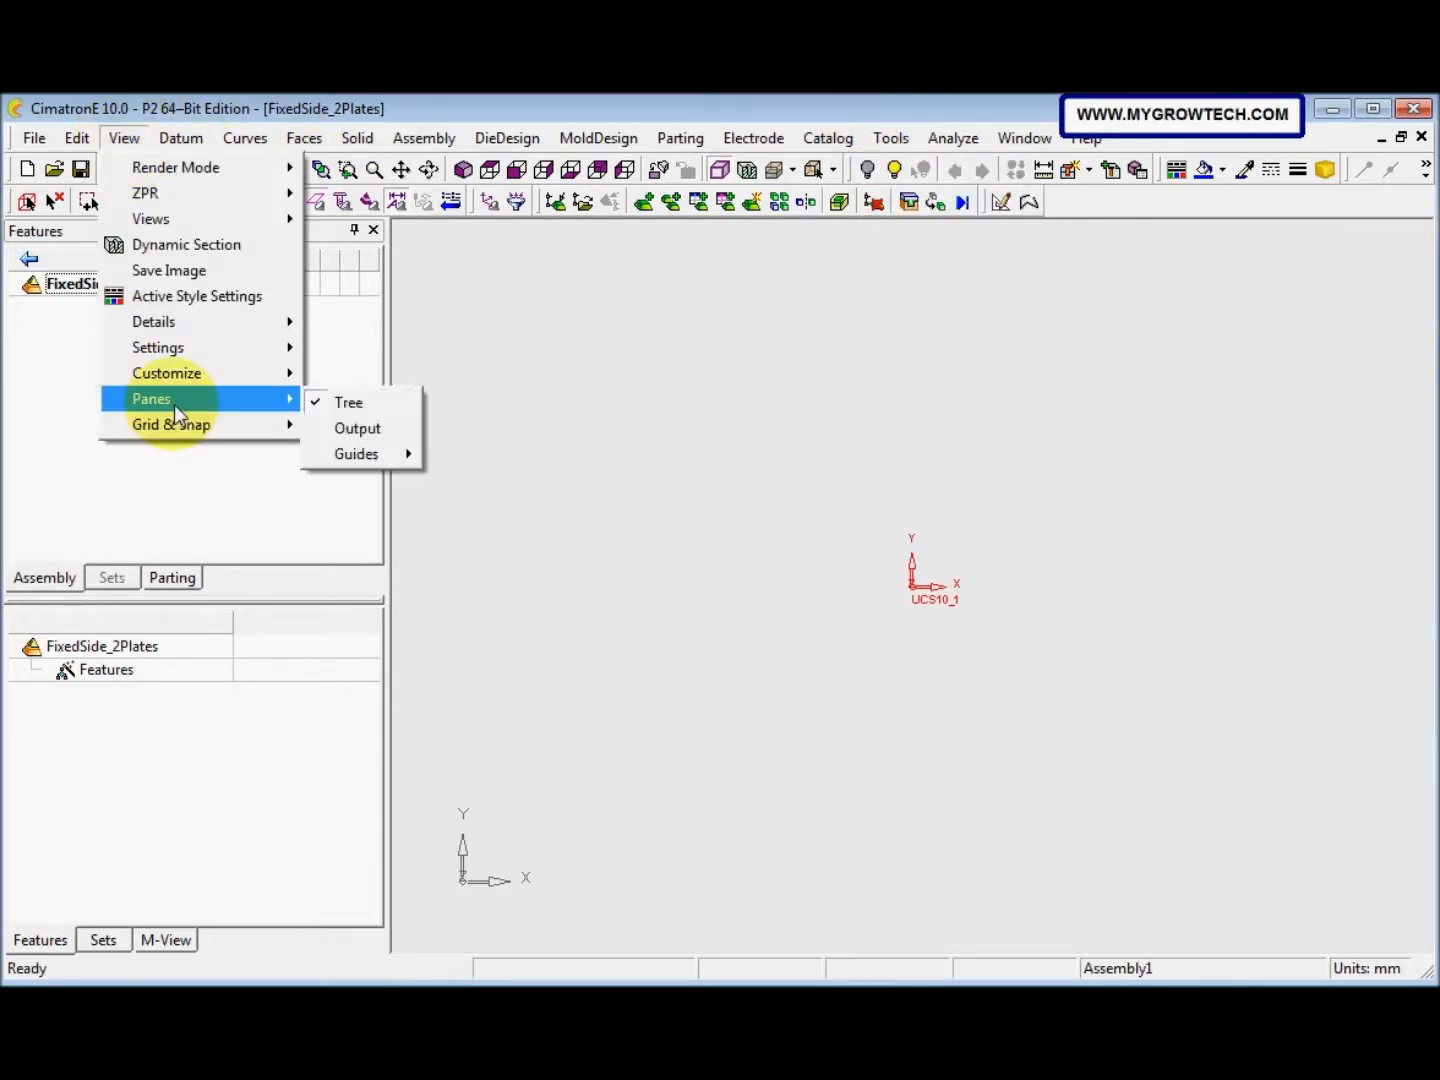
{"action": "mouse_move", "coordinate": [200, 405]}
{"action": "mouse_move", "coordinate": [350, 454]}
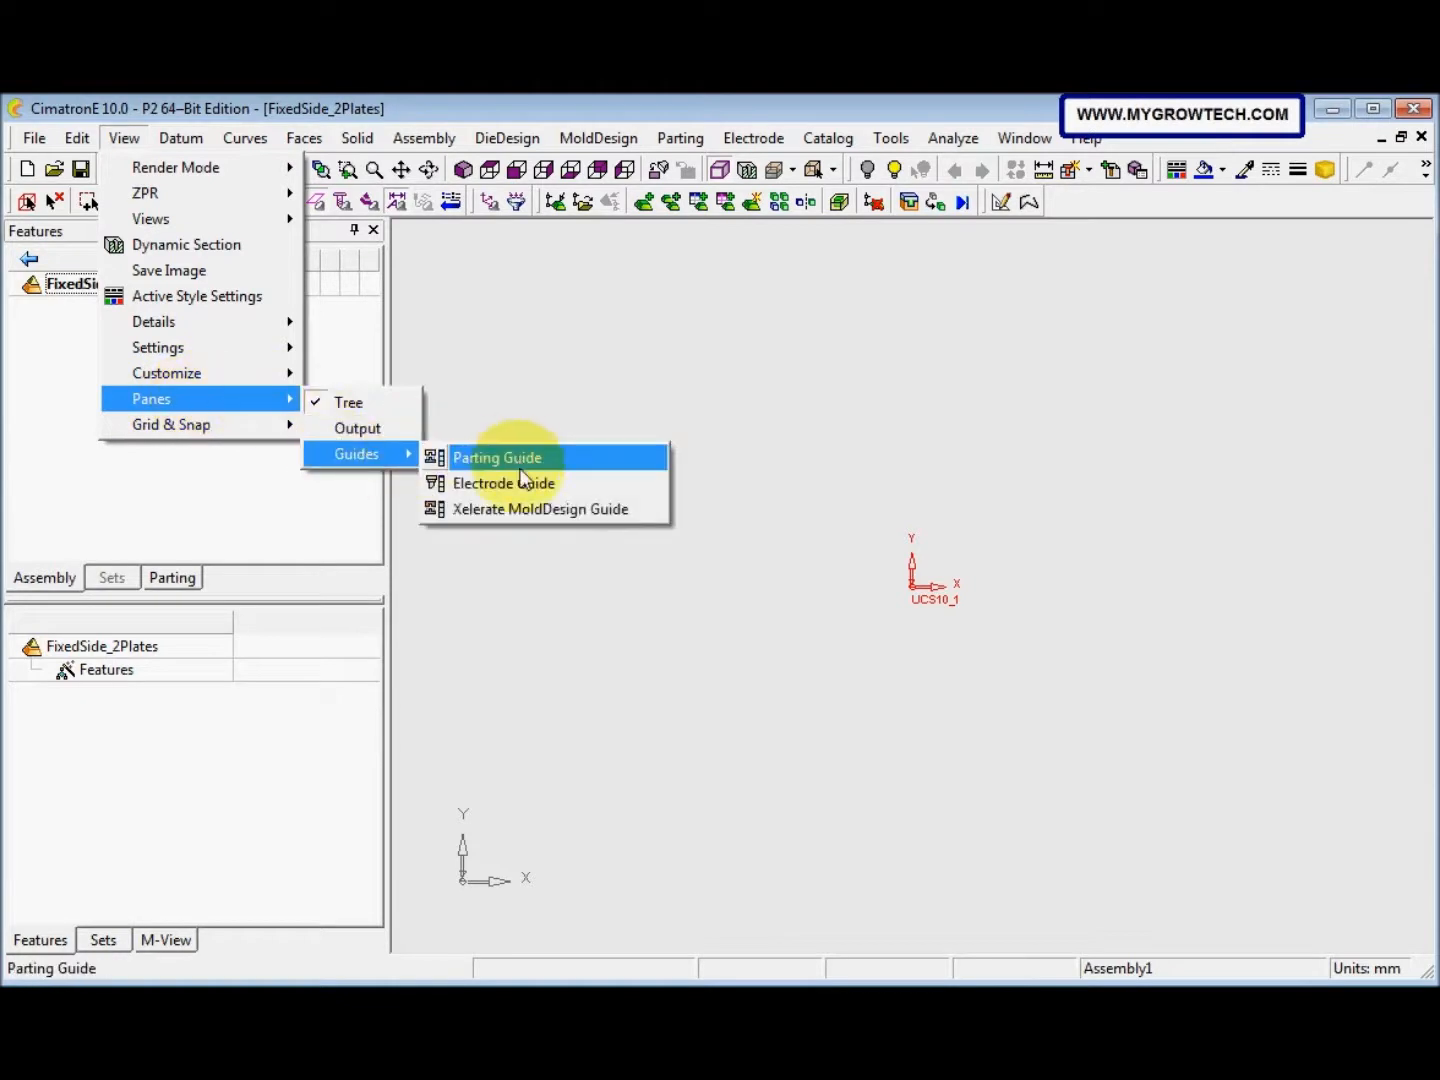
{"action": "left_click", "coordinate": [522, 508]}
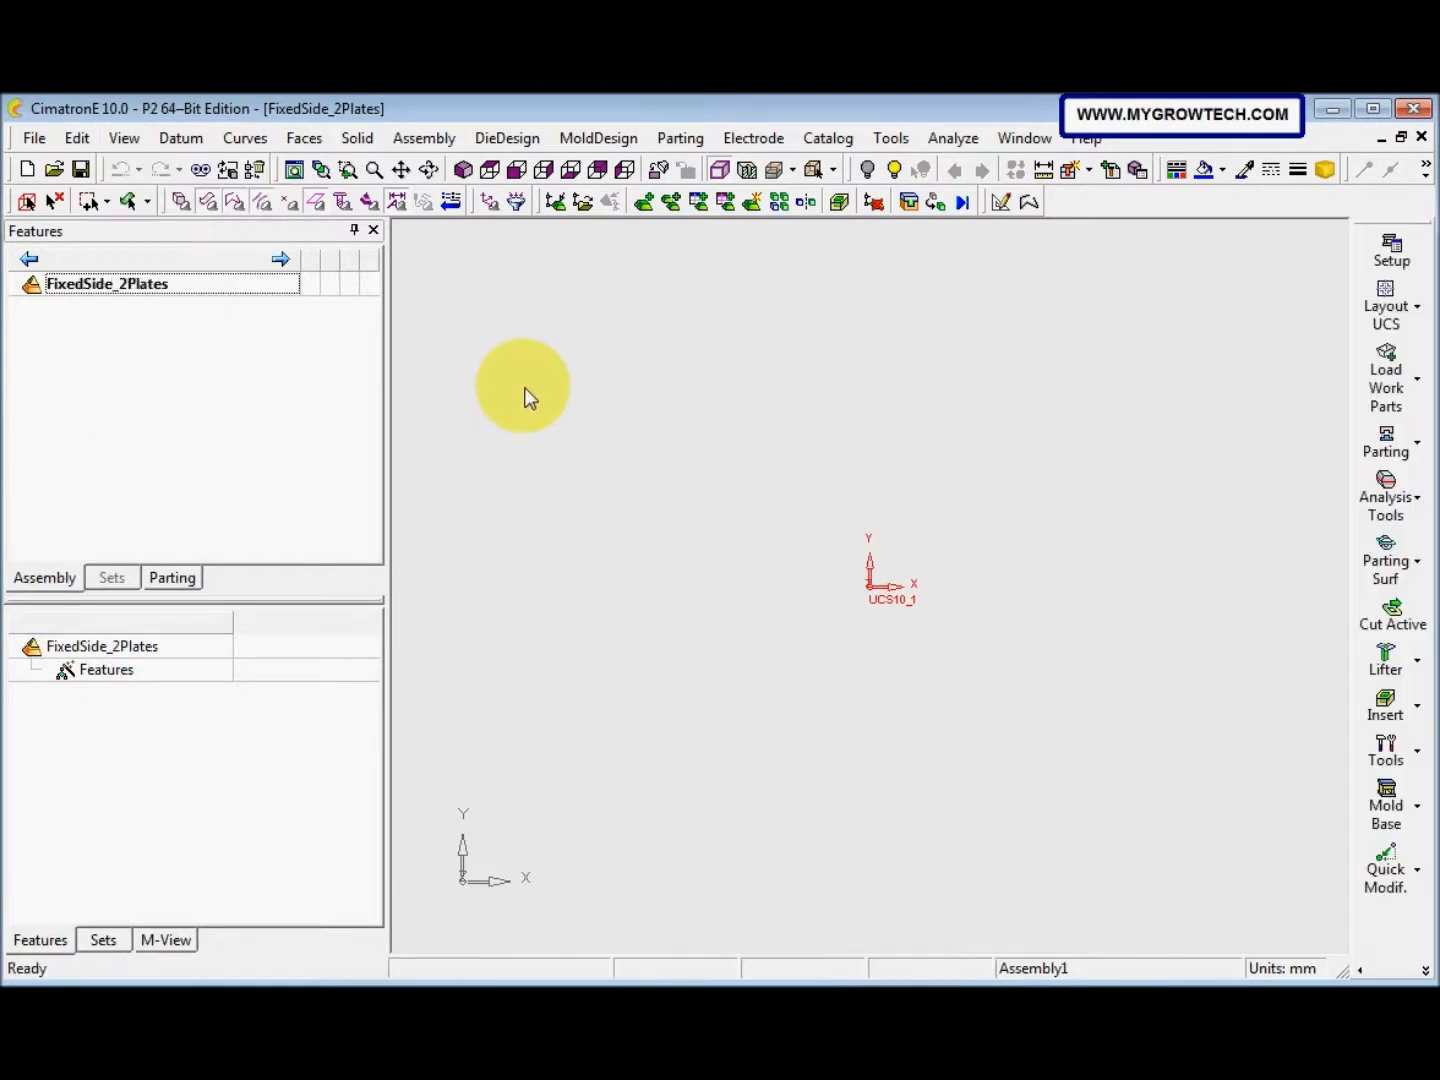
Start the mold setup for the FixedSide_2Plates assembly using the Mold Design format
{"action": "left_click", "coordinate": [595, 139]}
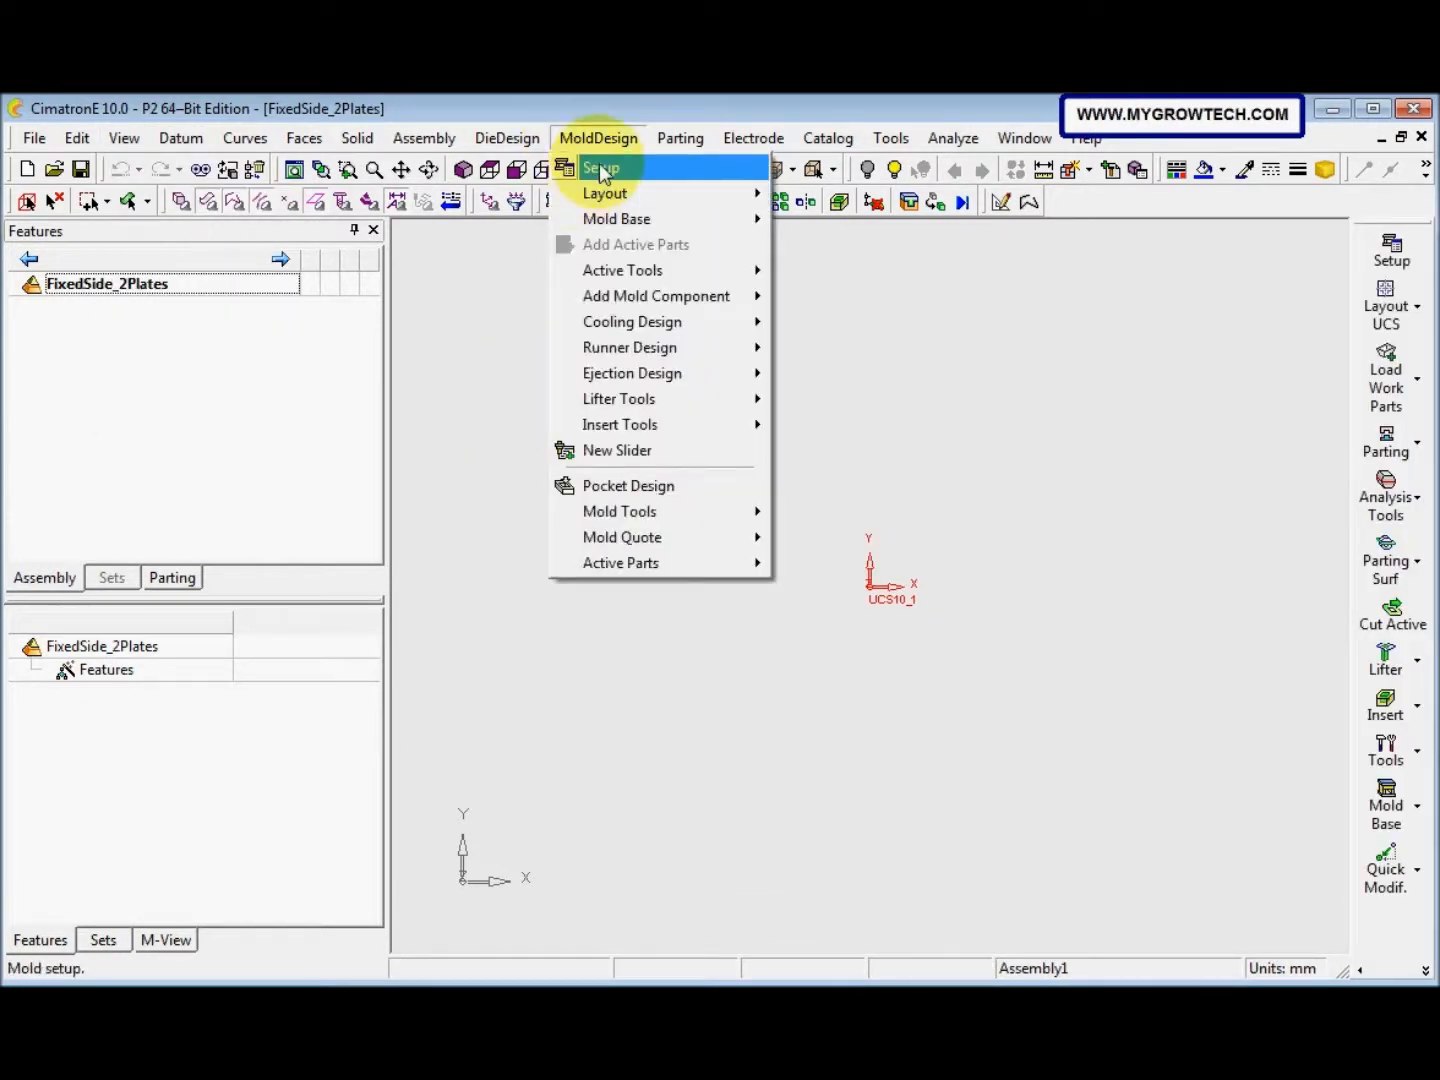
{"action": "left_click", "coordinate": [1023, 454]}
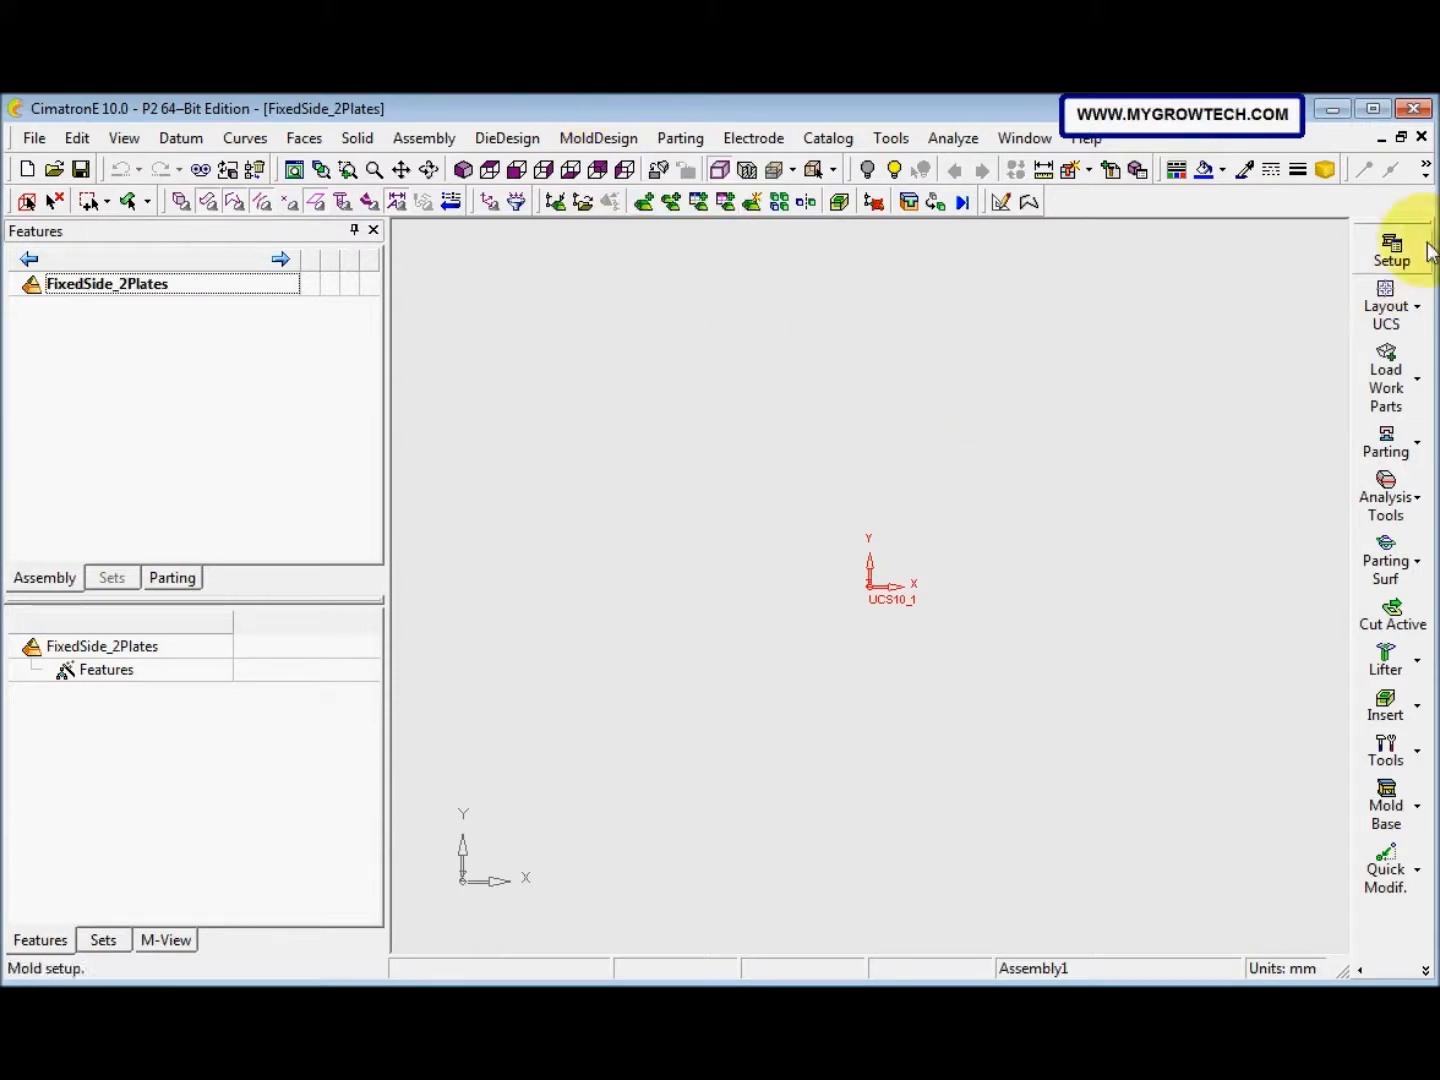
{"action": "left_click", "coordinate": [1391, 256]}
{"action": "left_click", "coordinate": [515, 556]}
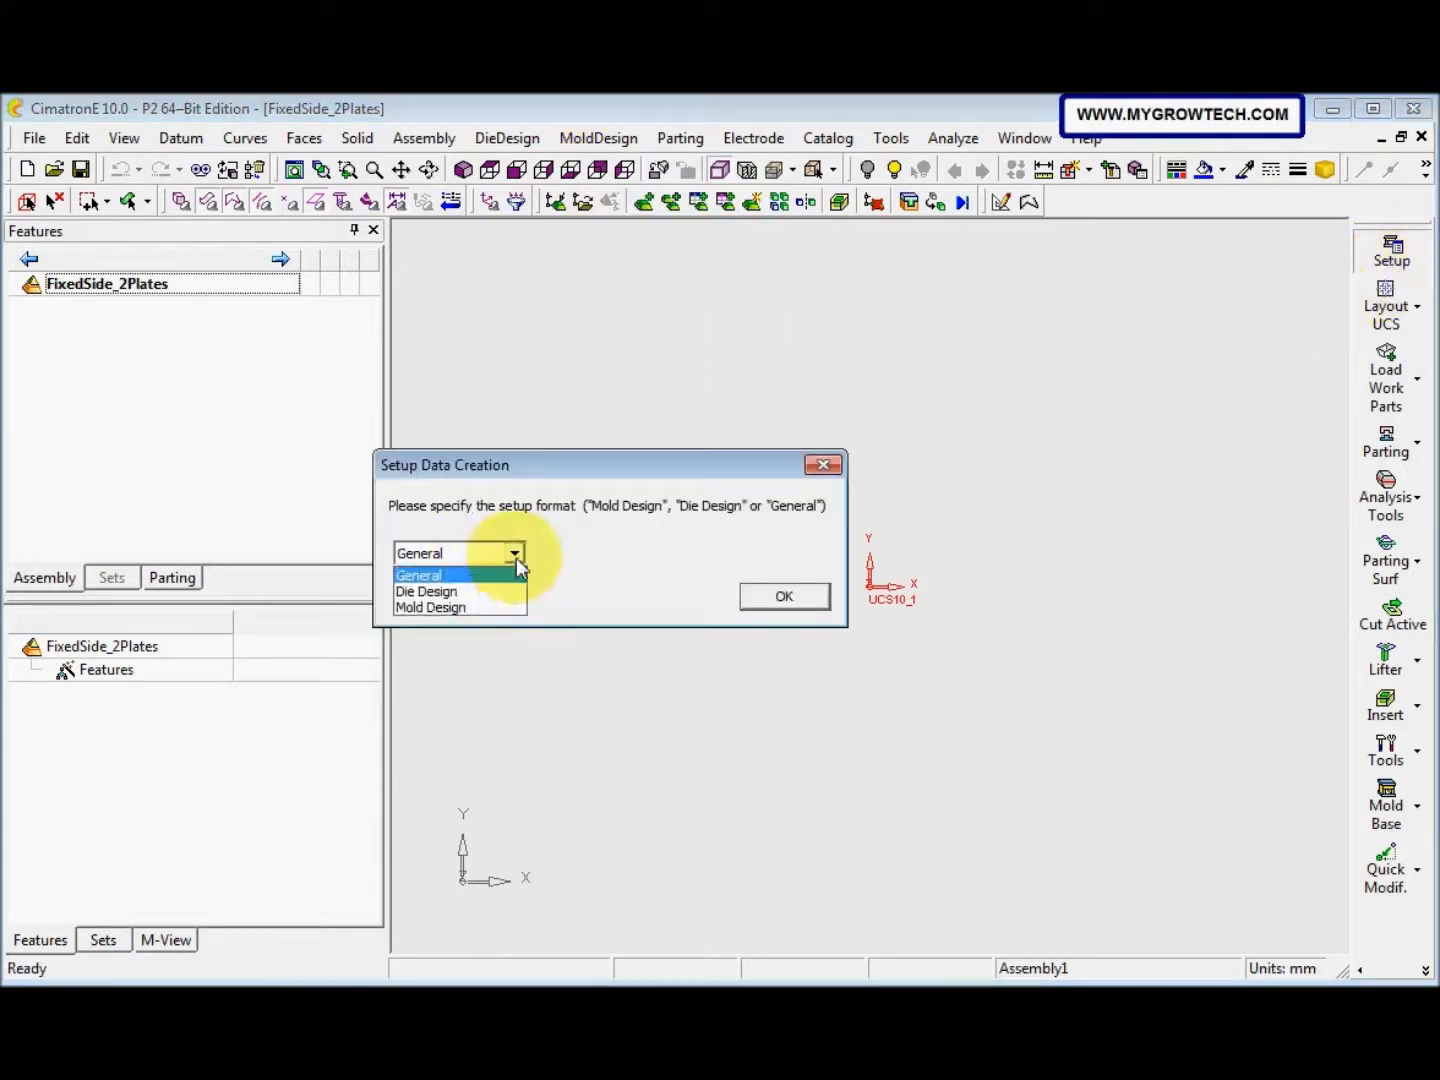
{"action": "left_click", "coordinate": [495, 607]}
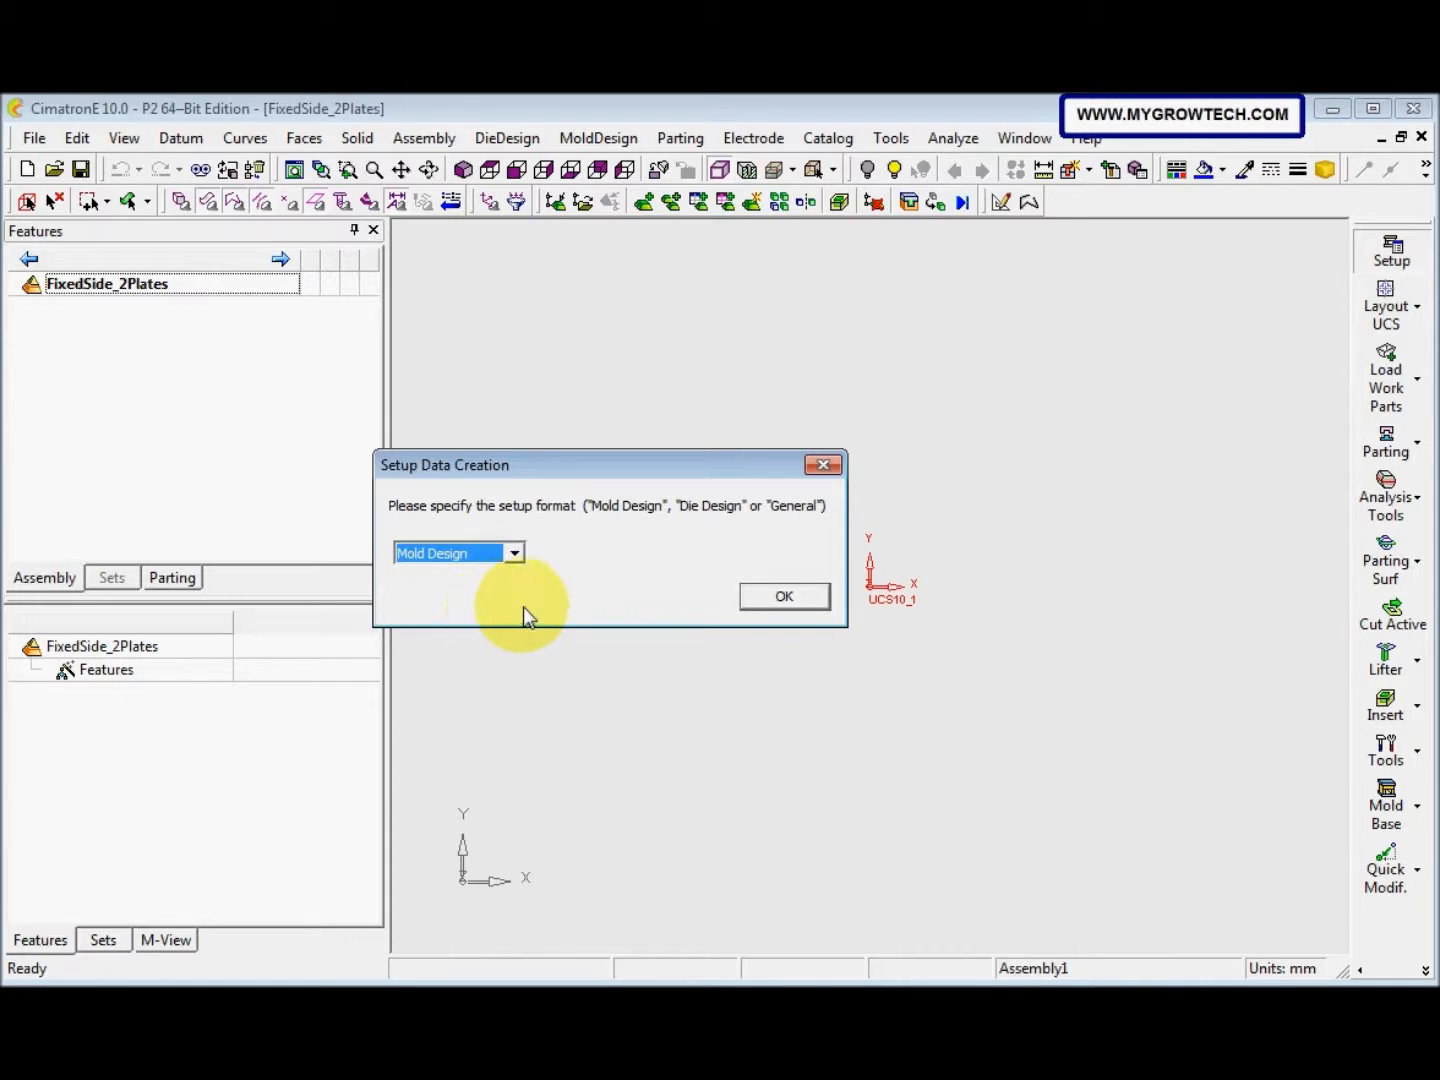
{"action": "left_click", "coordinate": [770, 600]}
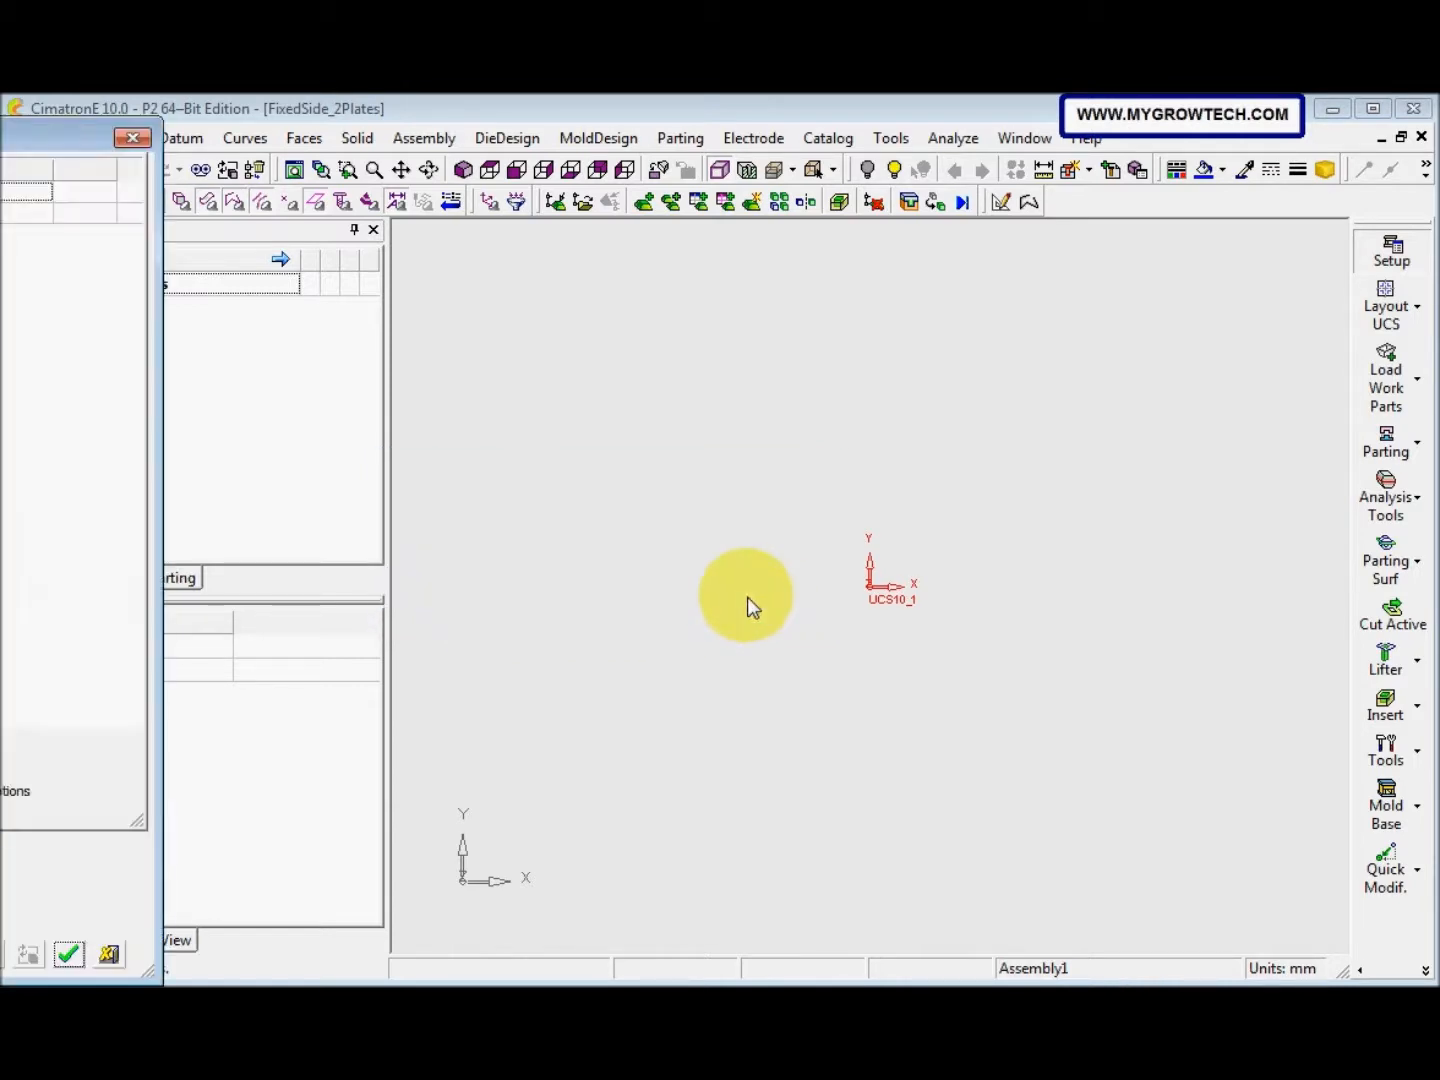
Enable the advanced editing options in the mold setup and acknowledge the warning
{"action": "left_click_drag", "start_coordinate": [0, 143], "coordinate": [396, 125]}
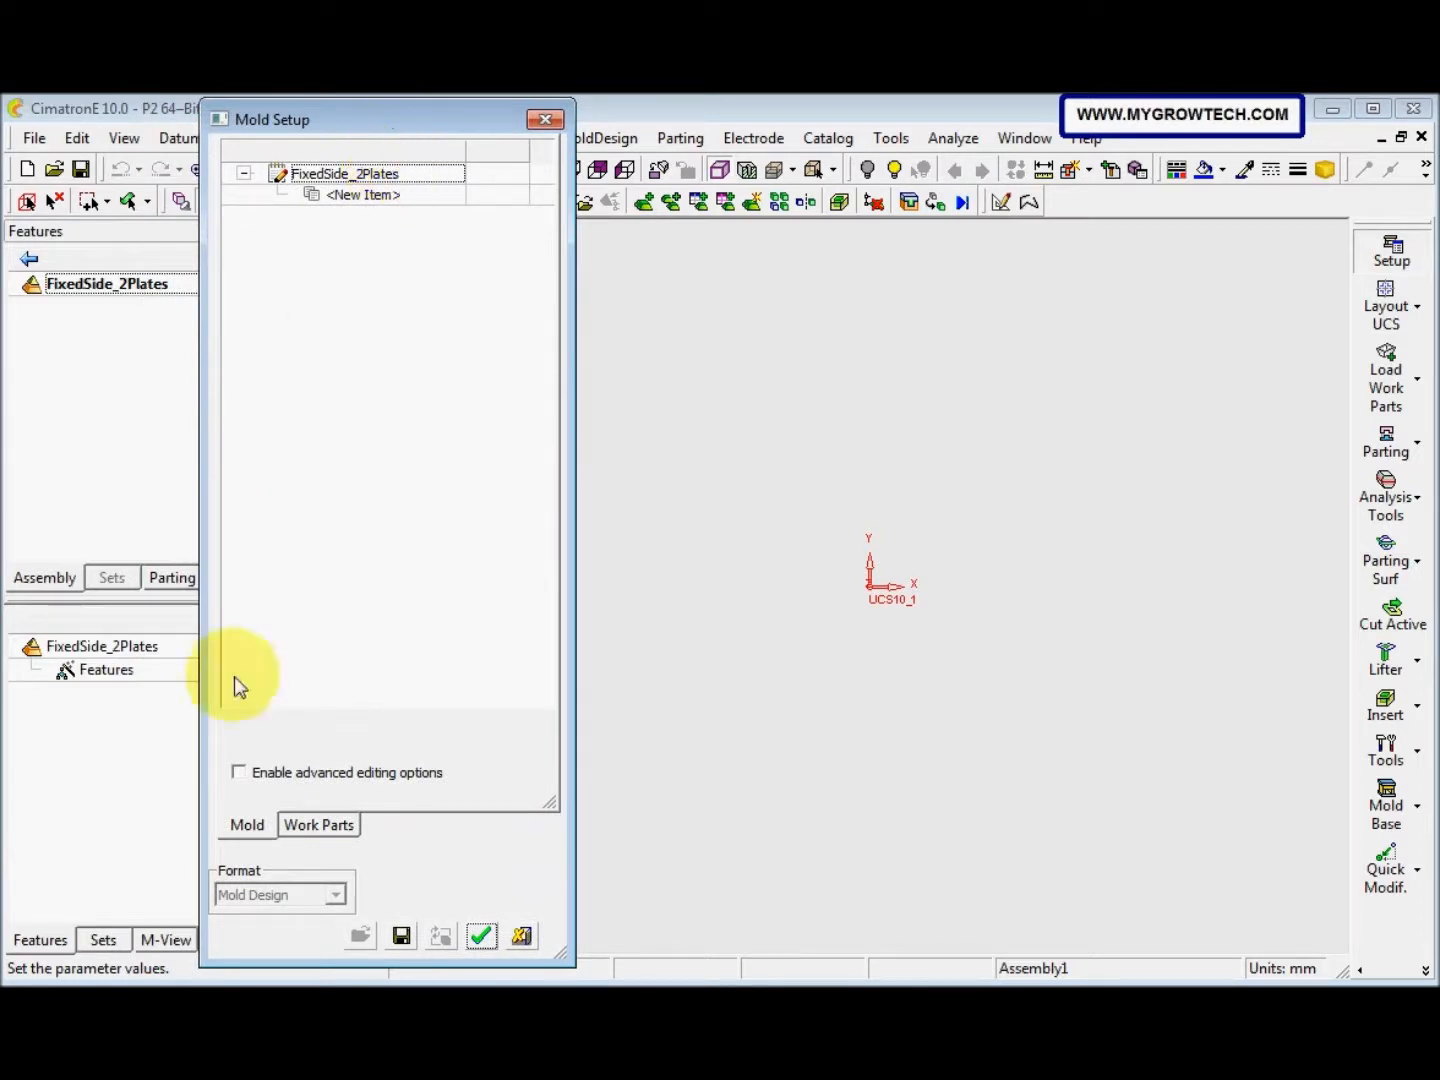
{"action": "left_click", "coordinate": [250, 777]}
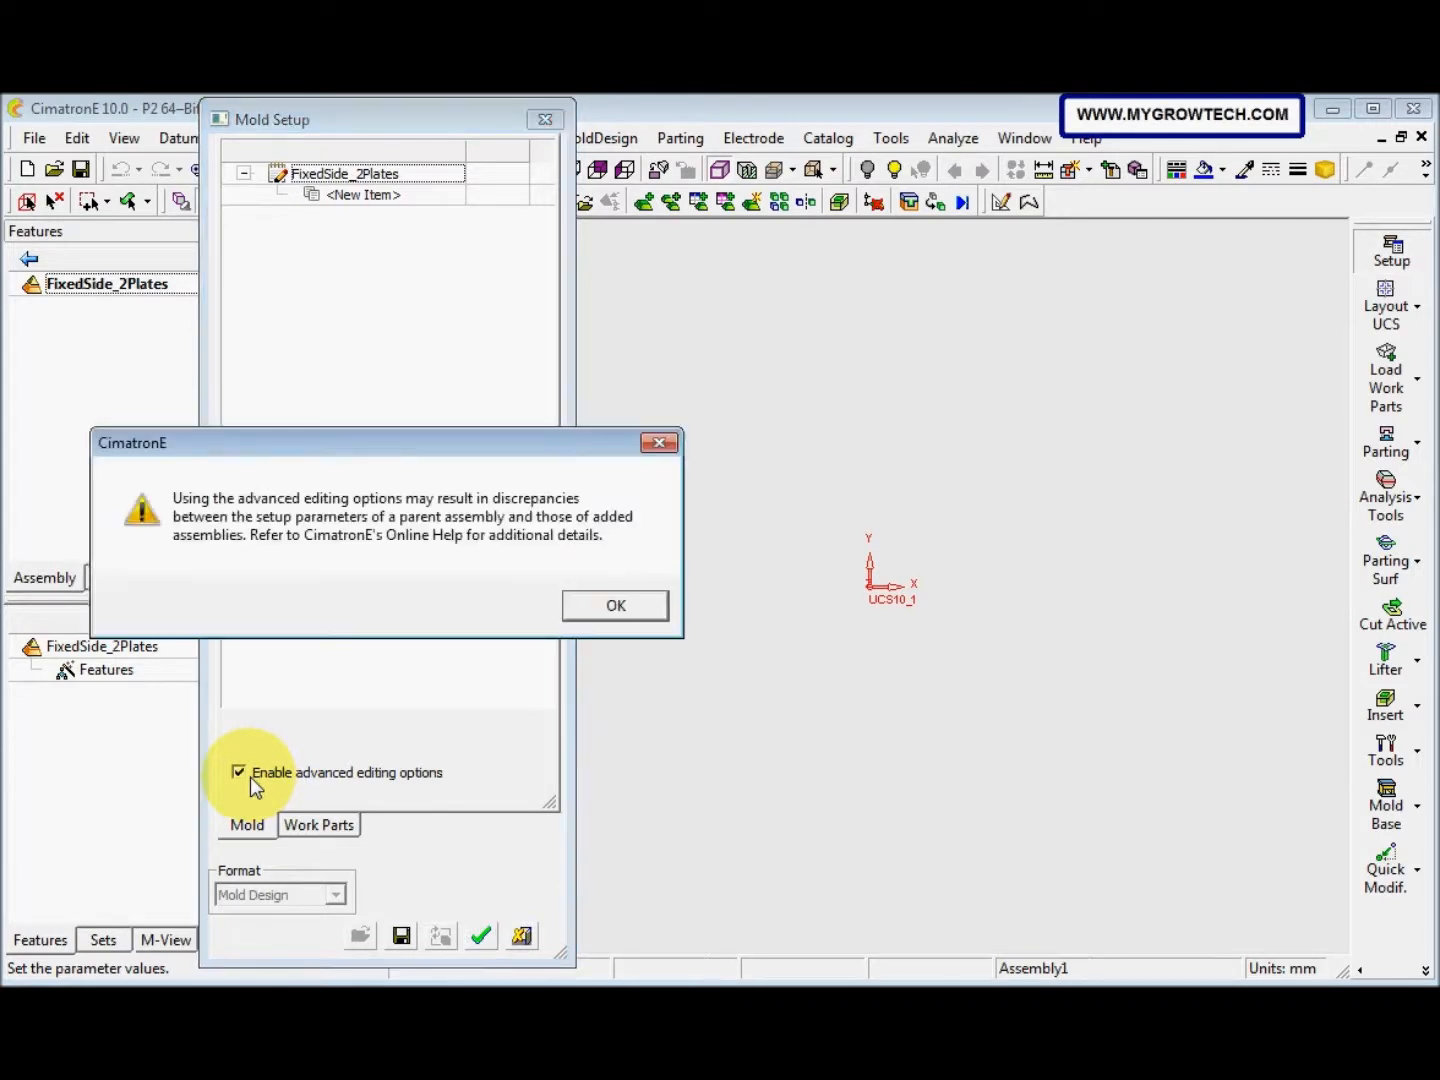
{"action": "left_click", "coordinate": [643, 620]}
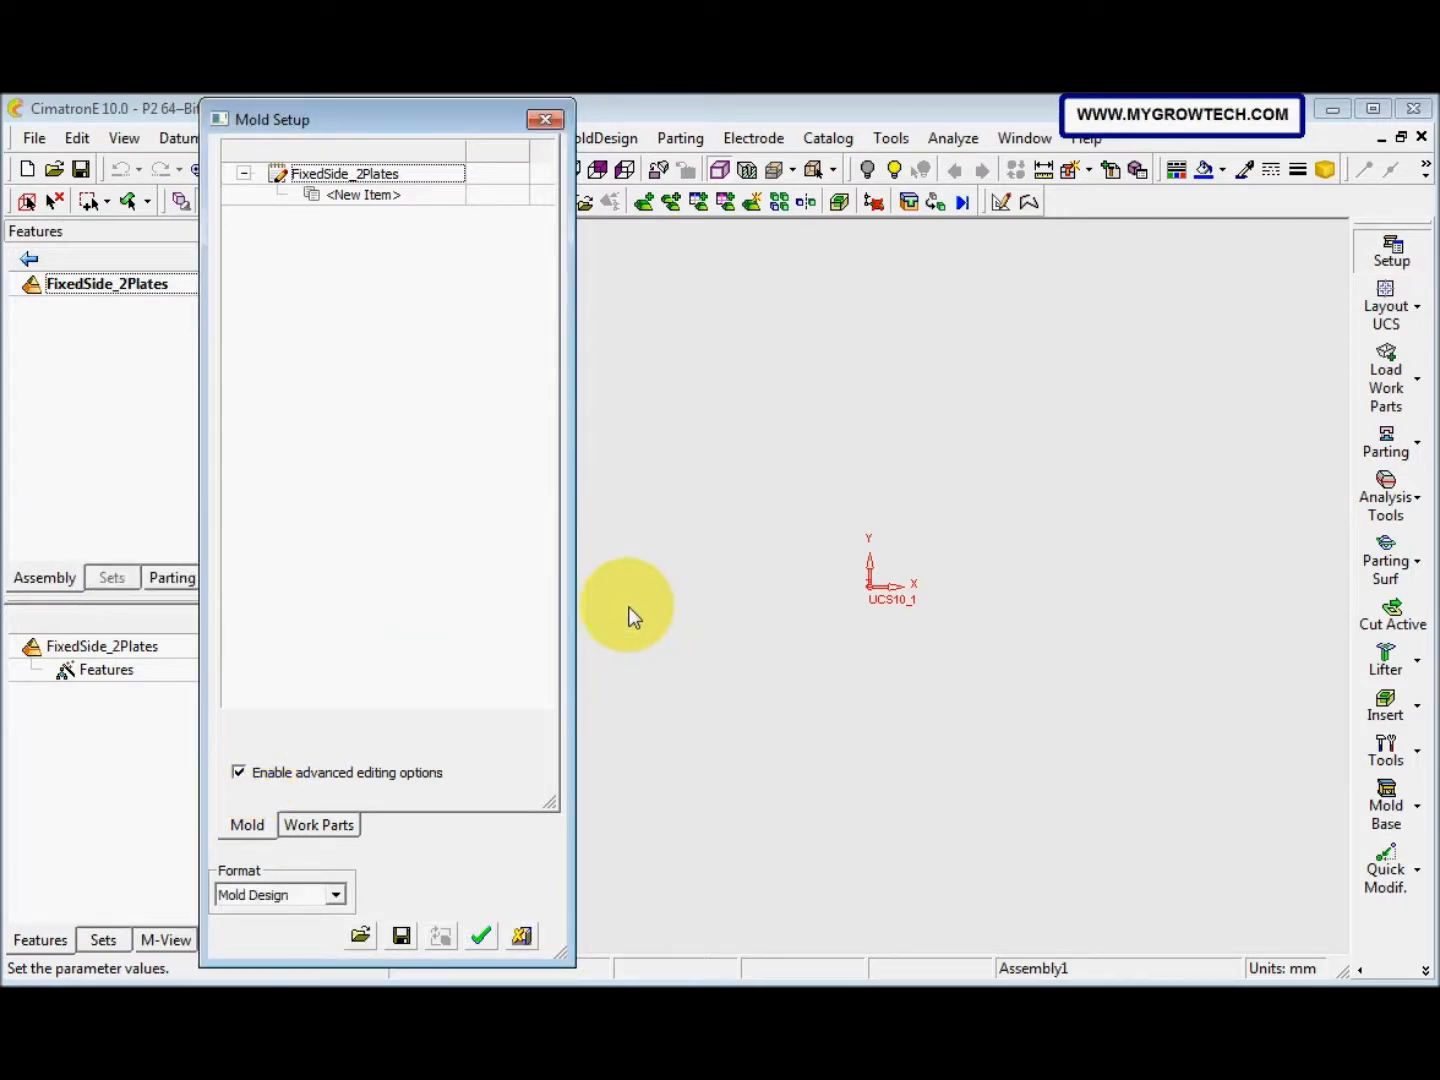
{"action": "left_click_drag", "start_coordinate": [480, 129], "coordinate": [526, 129]}
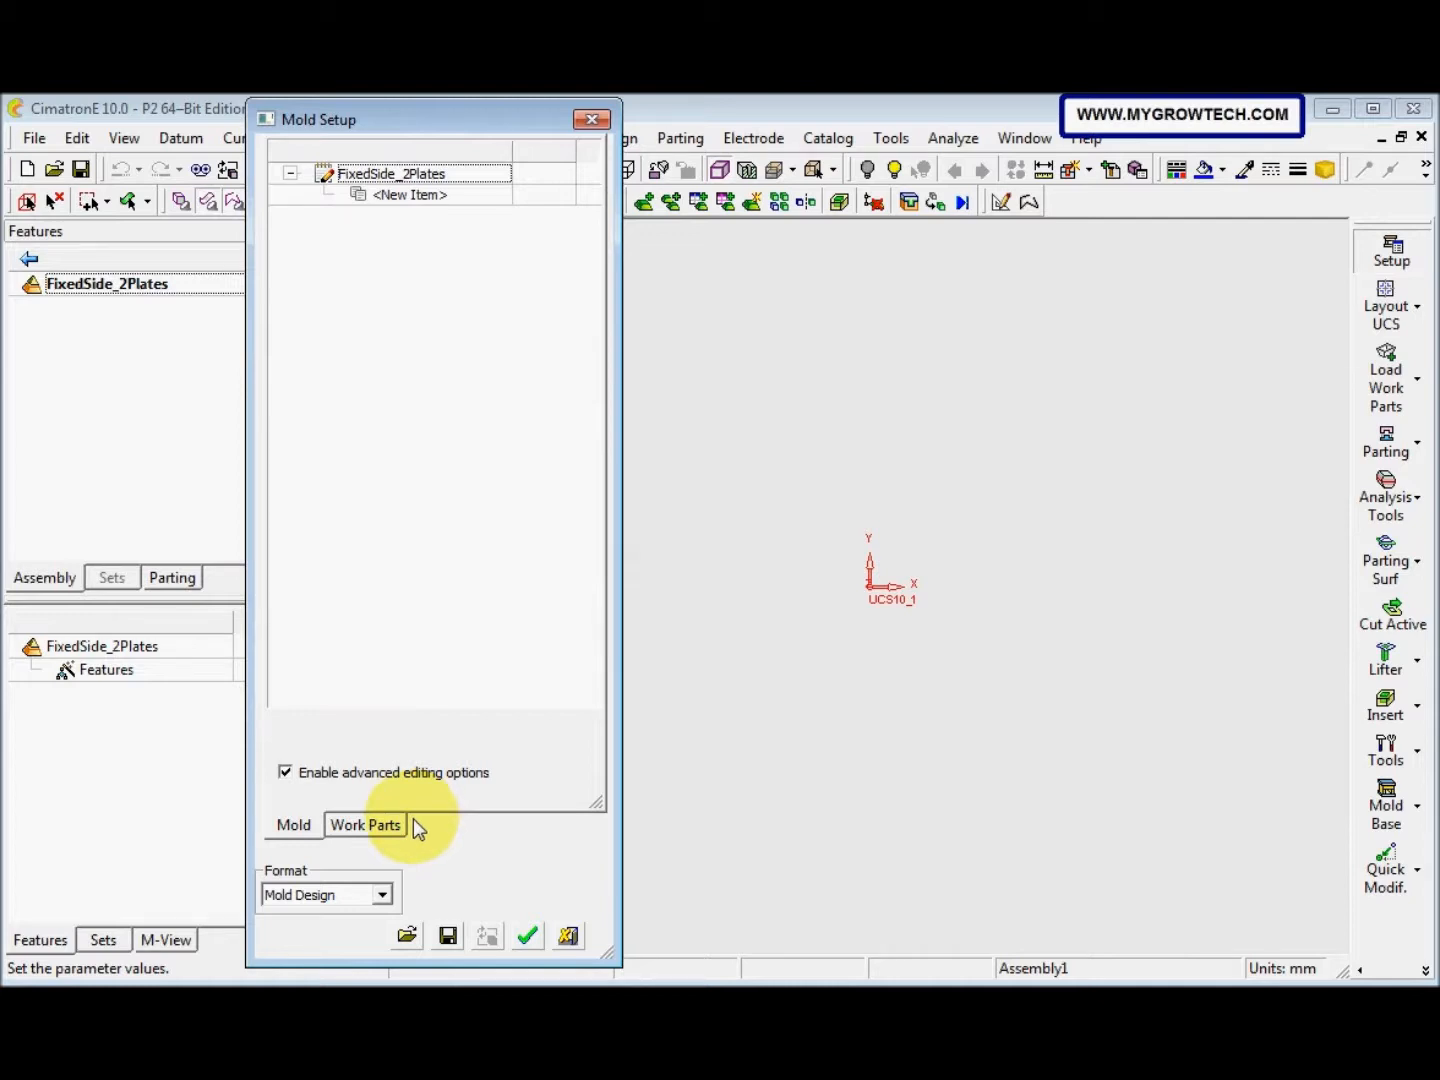
Start loading a setup file and browse to the C: drive folder Catalogs\Catalog_E10\Mold_Sets
{"action": "left_click", "coordinate": [408, 936]}
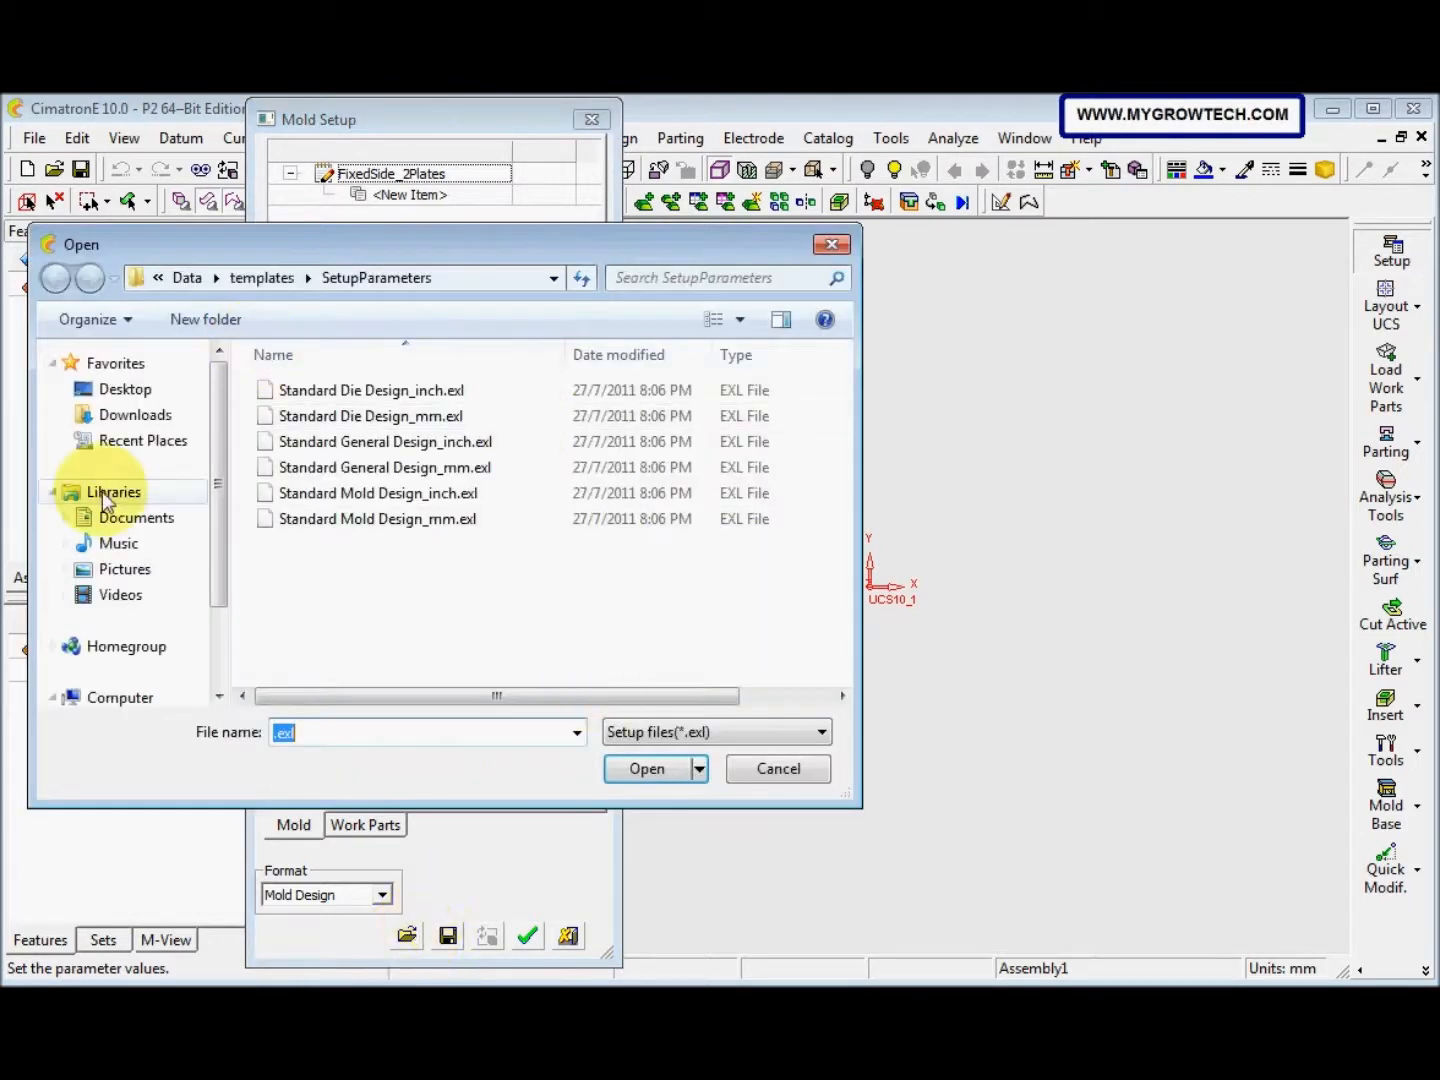
{"action": "left_click_drag", "start_coordinate": [220, 572], "coordinate": [210, 638]}
{"action": "left_click", "coordinate": [143, 655]}
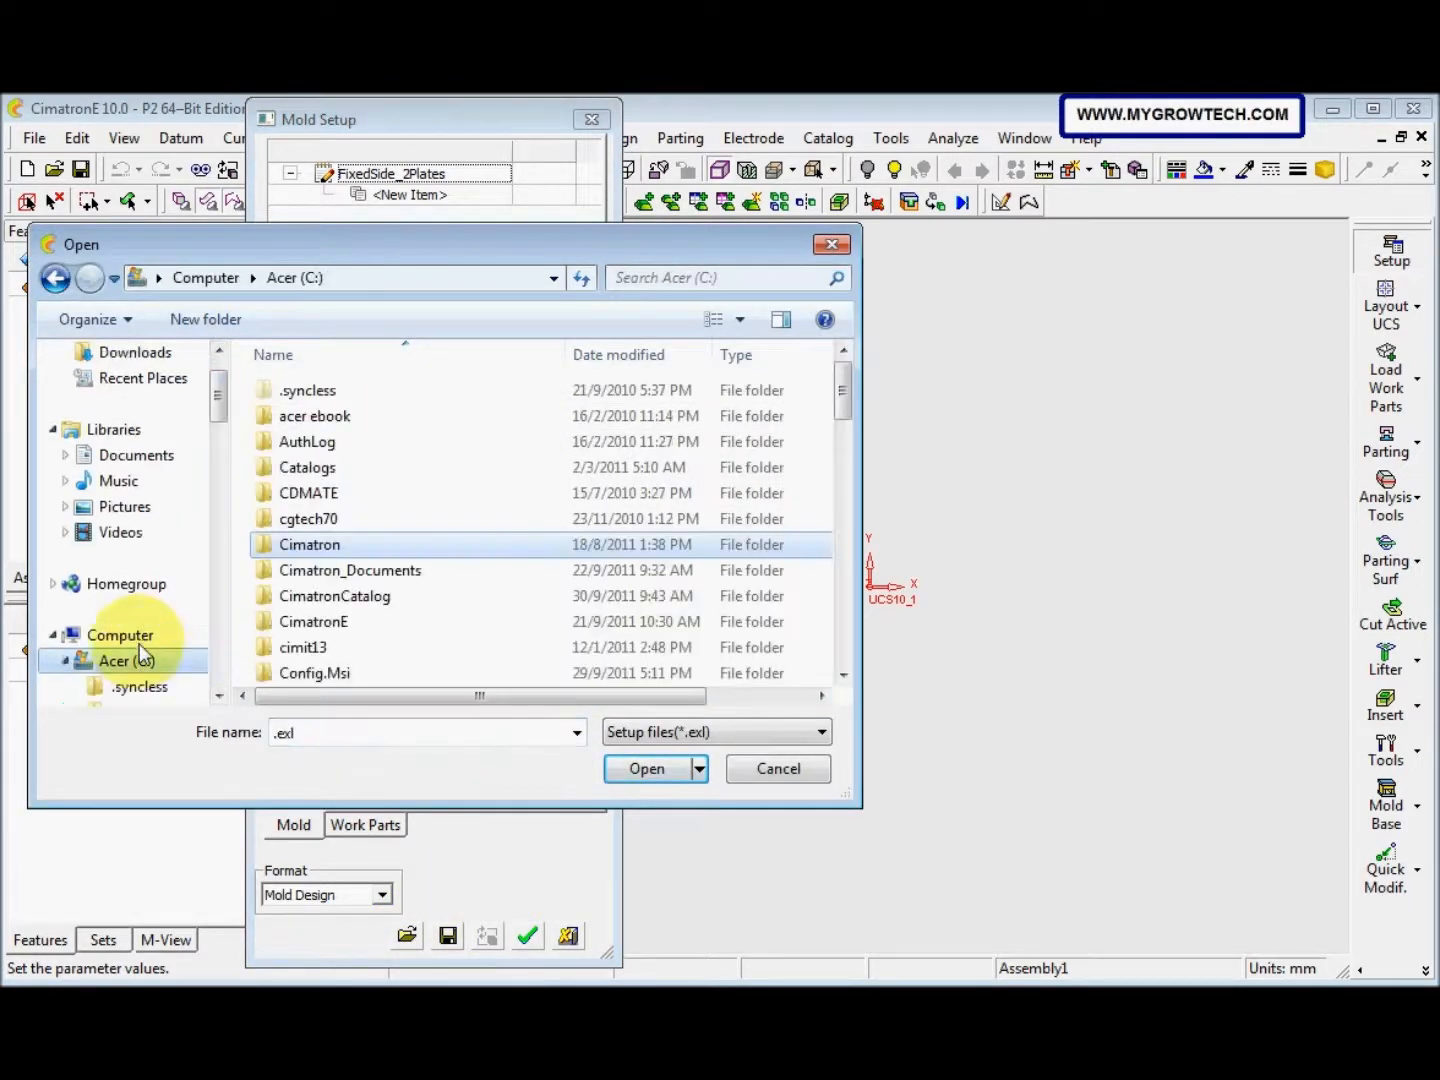
{"action": "double_click", "coordinate": [341, 466]}
{"action": "double_click", "coordinate": [352, 392]}
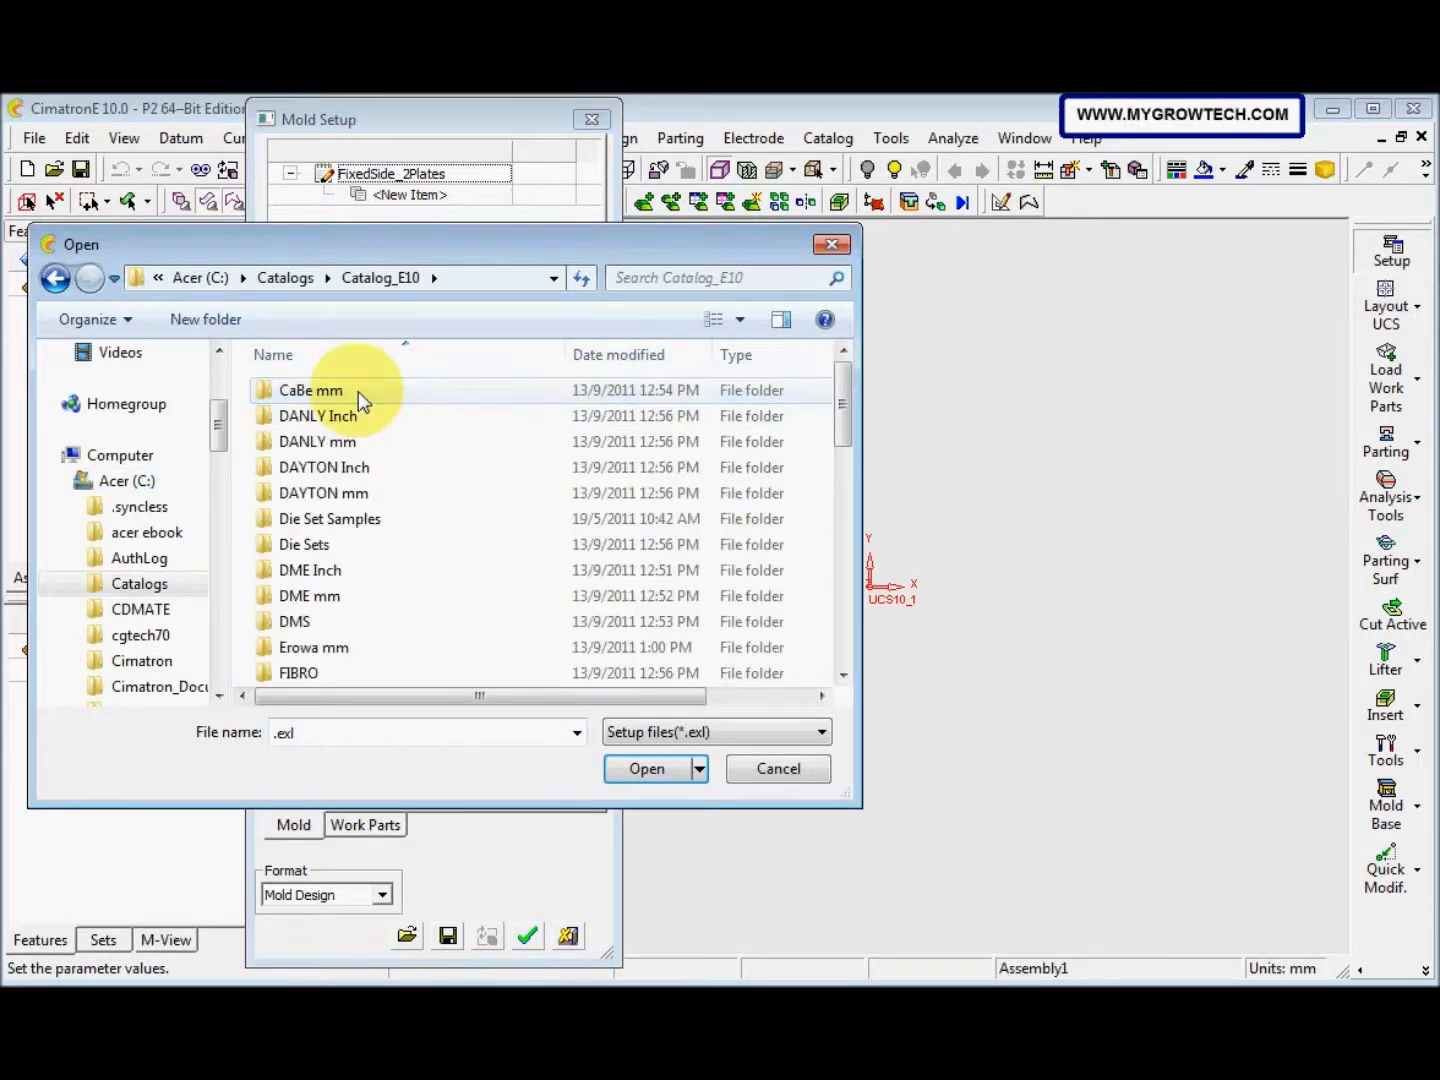
{"action": "scroll", "coordinate": [358, 392], "scroll_direction": "down", "scroll_amount": 7}
{"action": "left_click", "coordinate": [352, 492]}
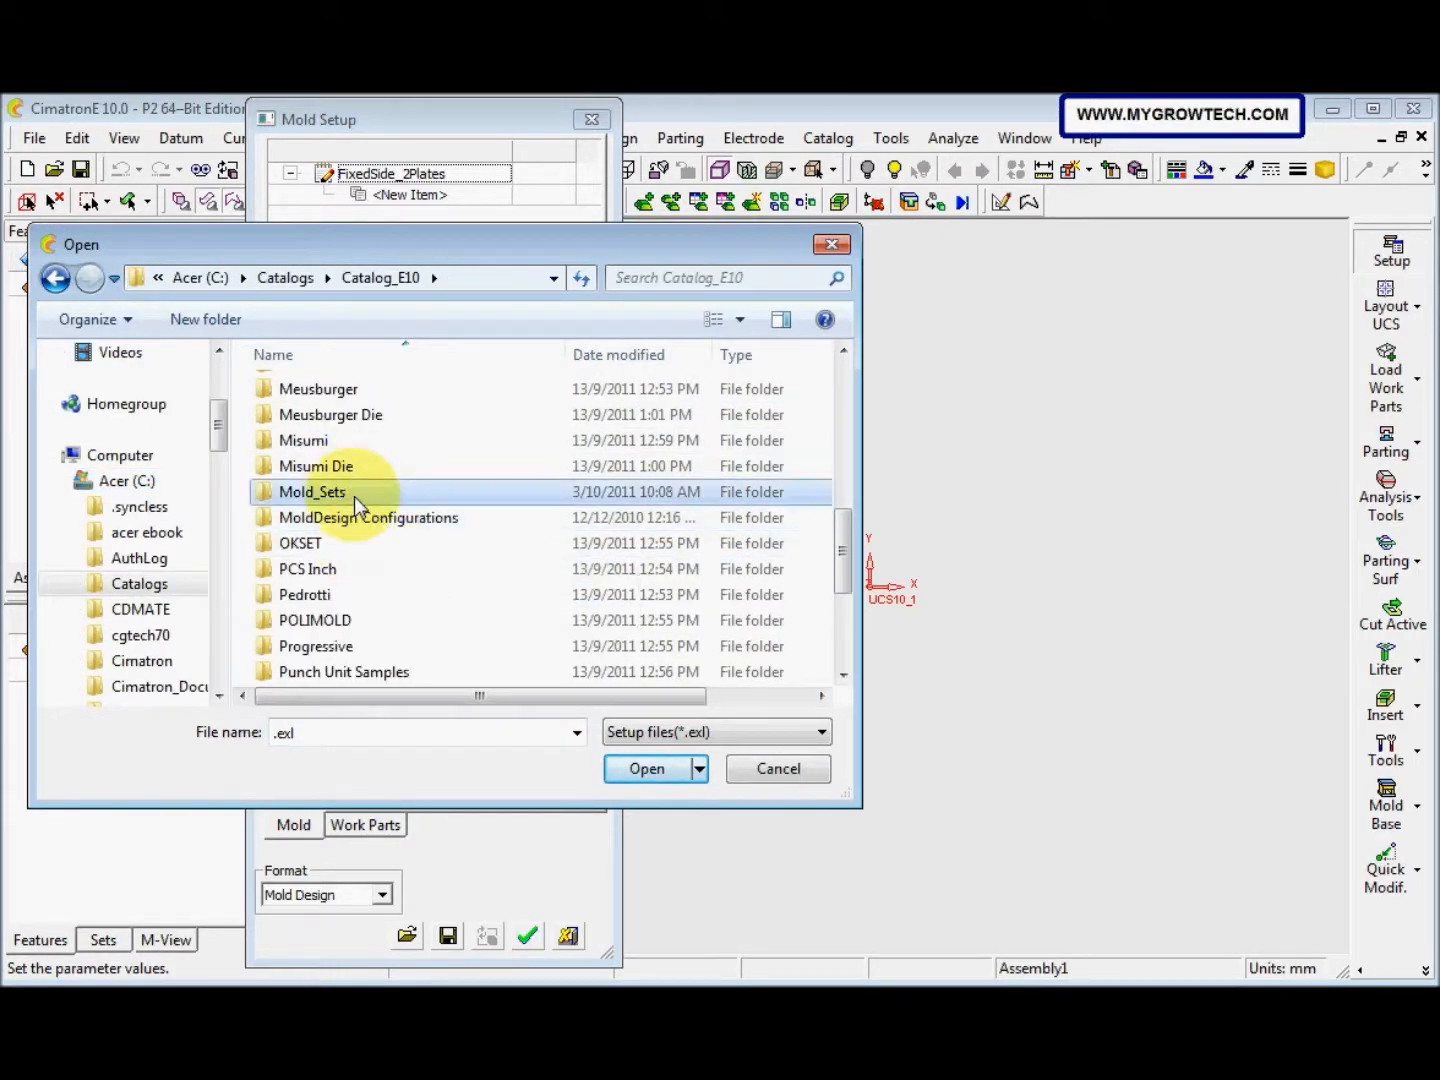
{"action": "double_click", "coordinate": [354, 497]}
Load the parameters from TypeA.exl and accept the mold setup
{"action": "left_click", "coordinate": [368, 424]}
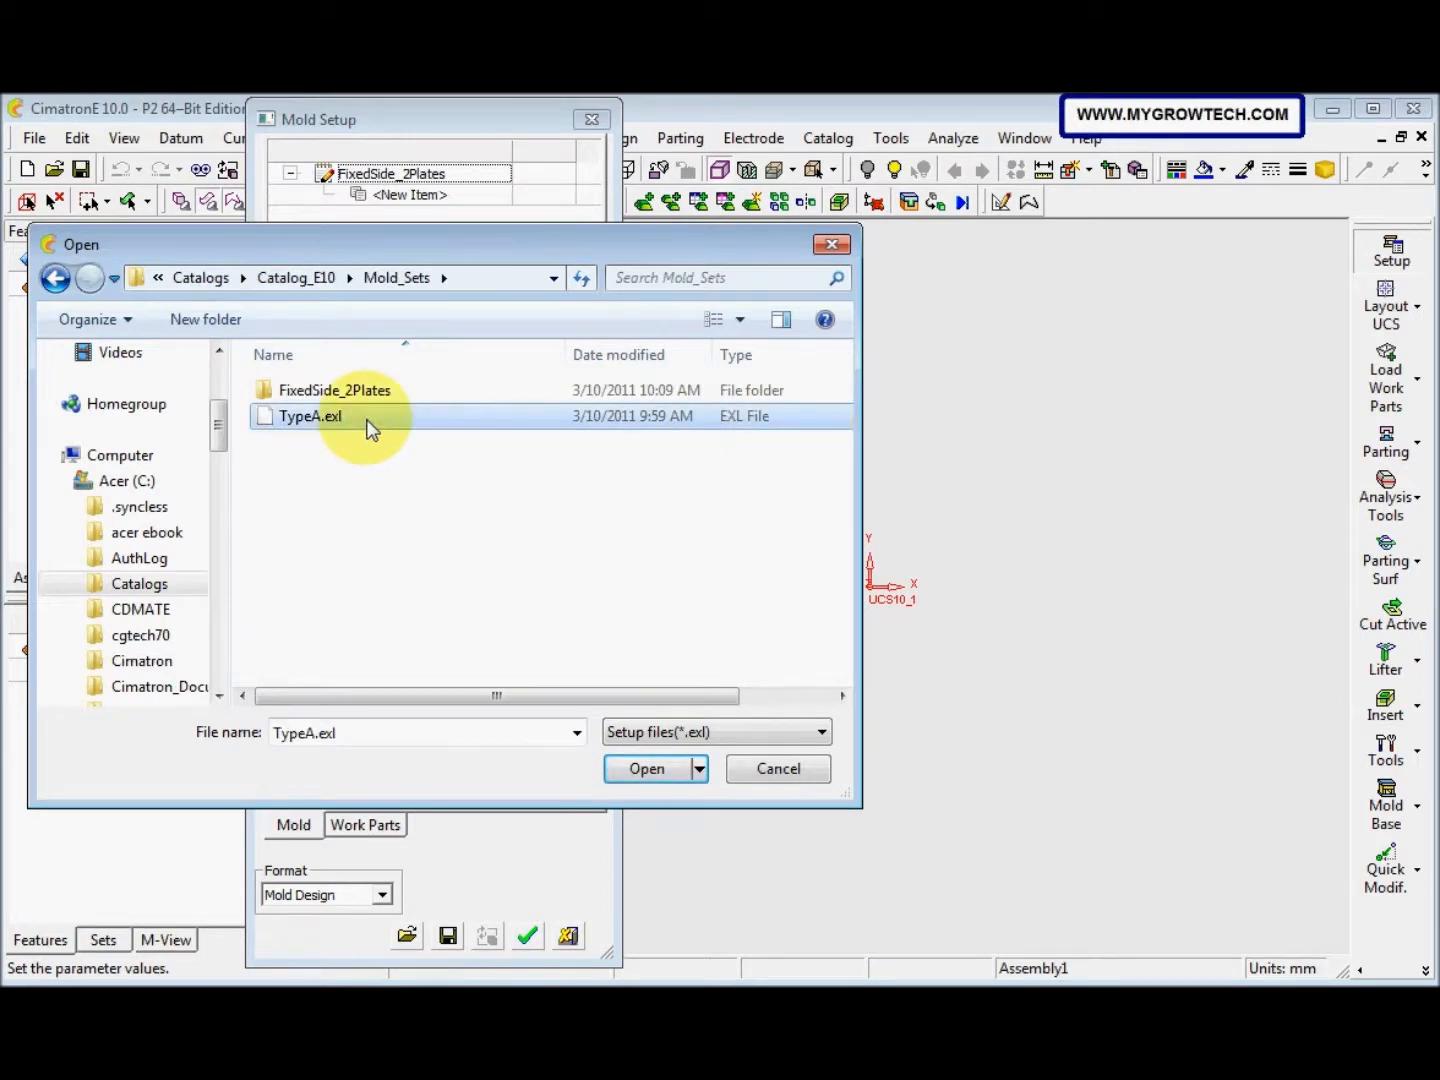
{"action": "left_click", "coordinate": [621, 770]}
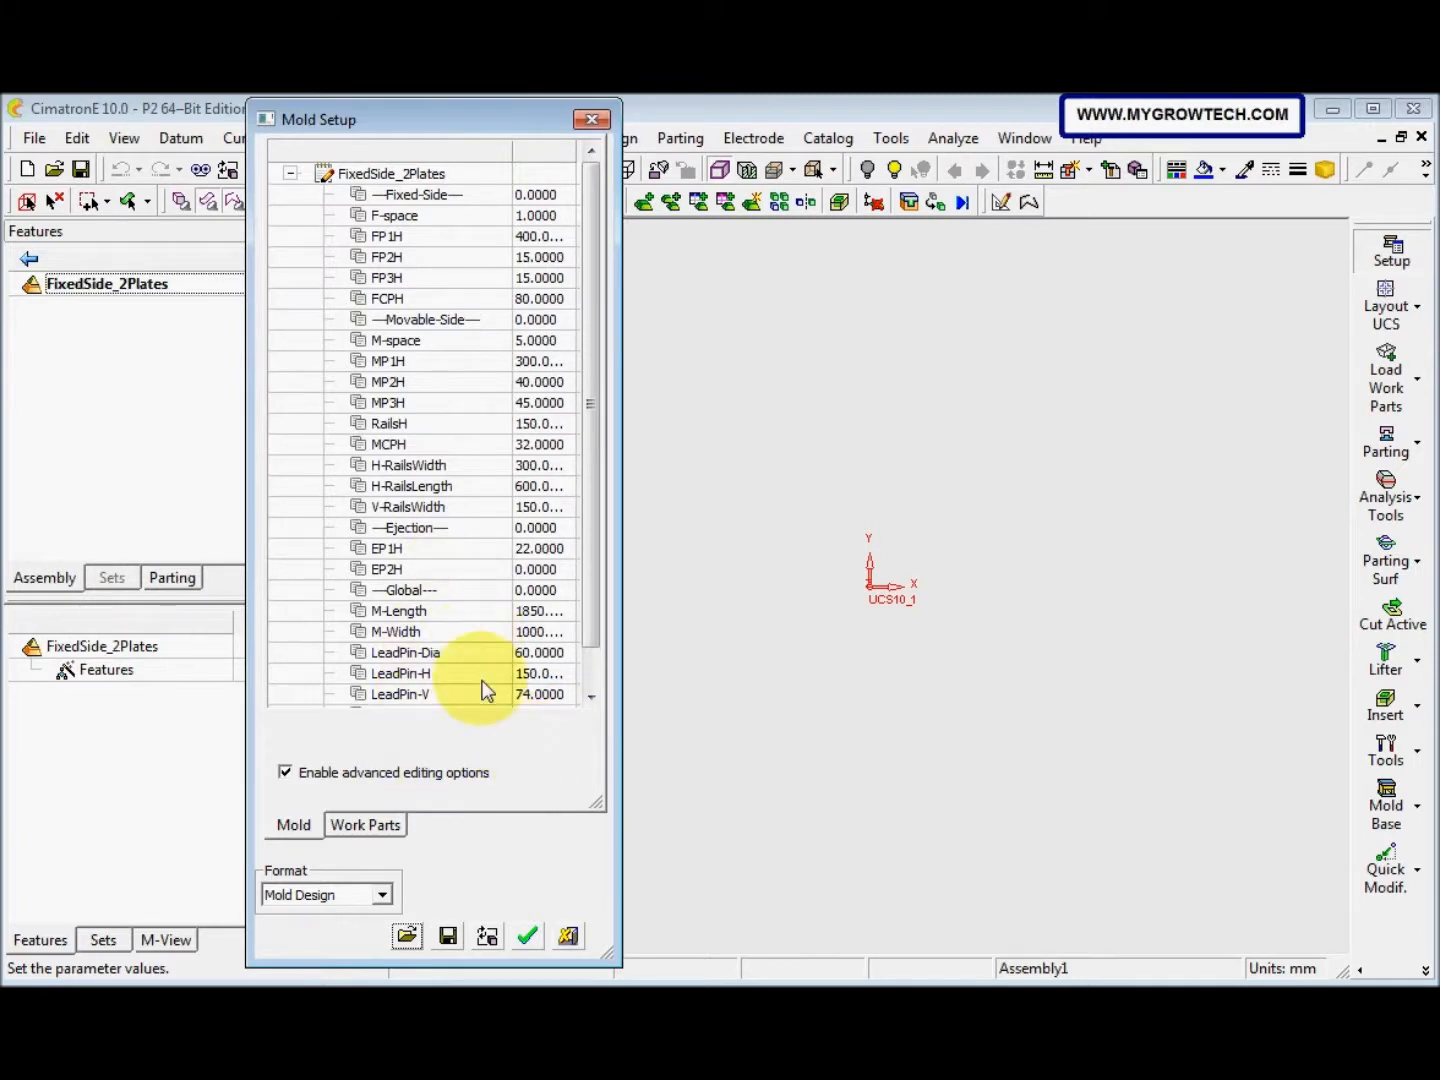
{"action": "left_click", "coordinate": [537, 611]}
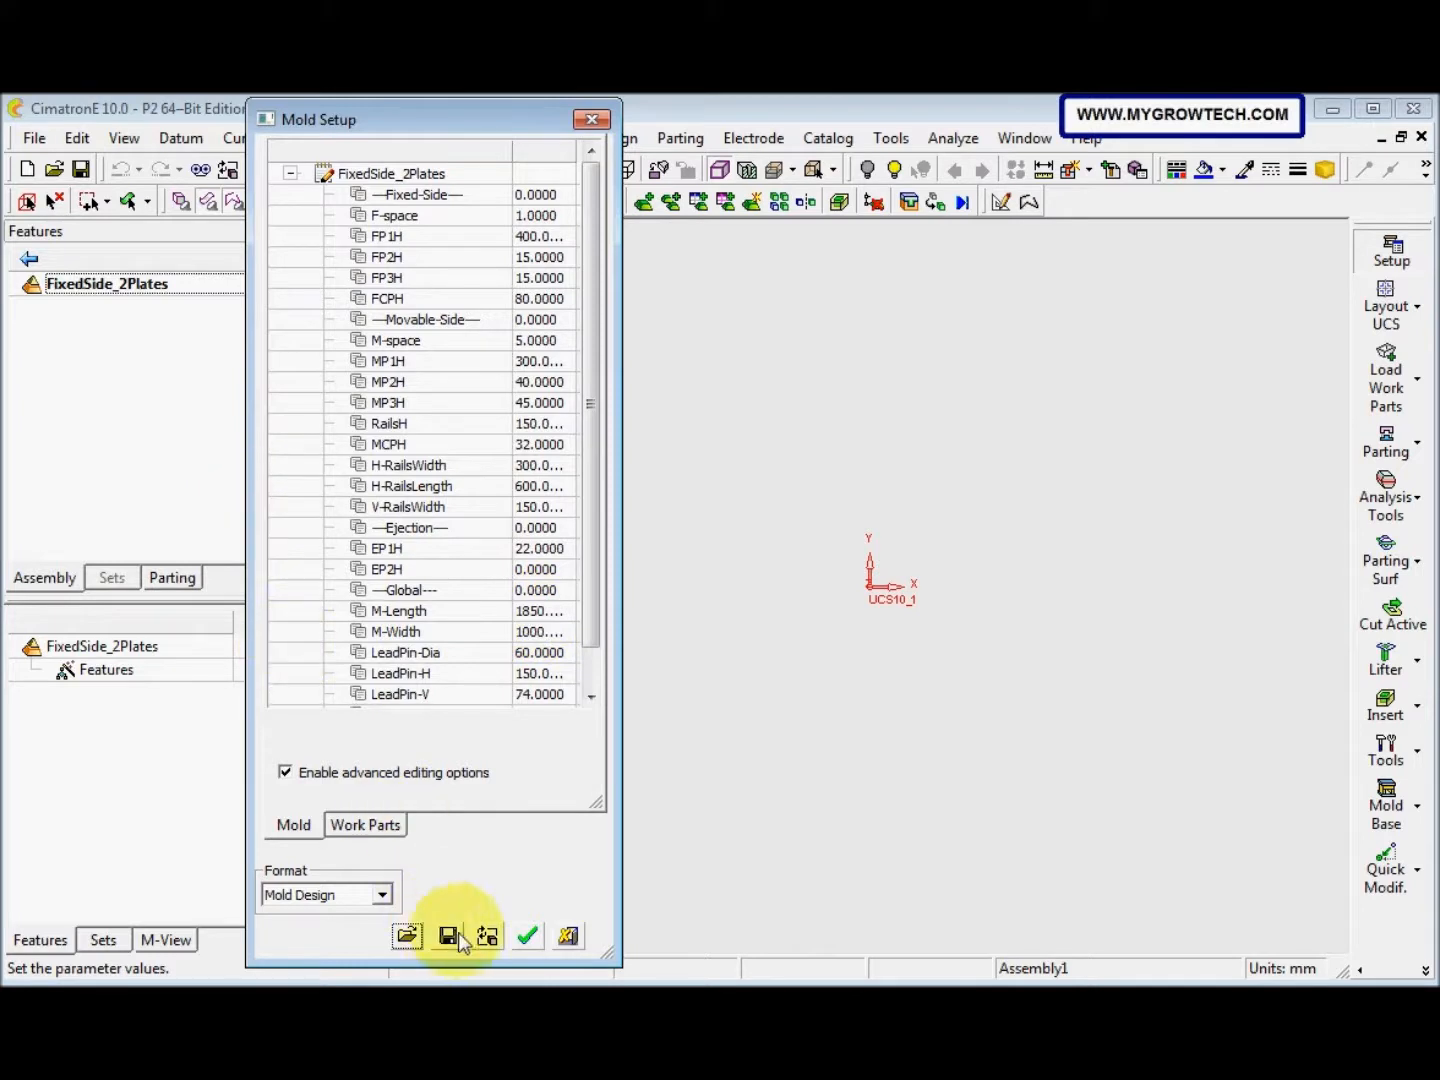
{"action": "left_click", "coordinate": [526, 938]}
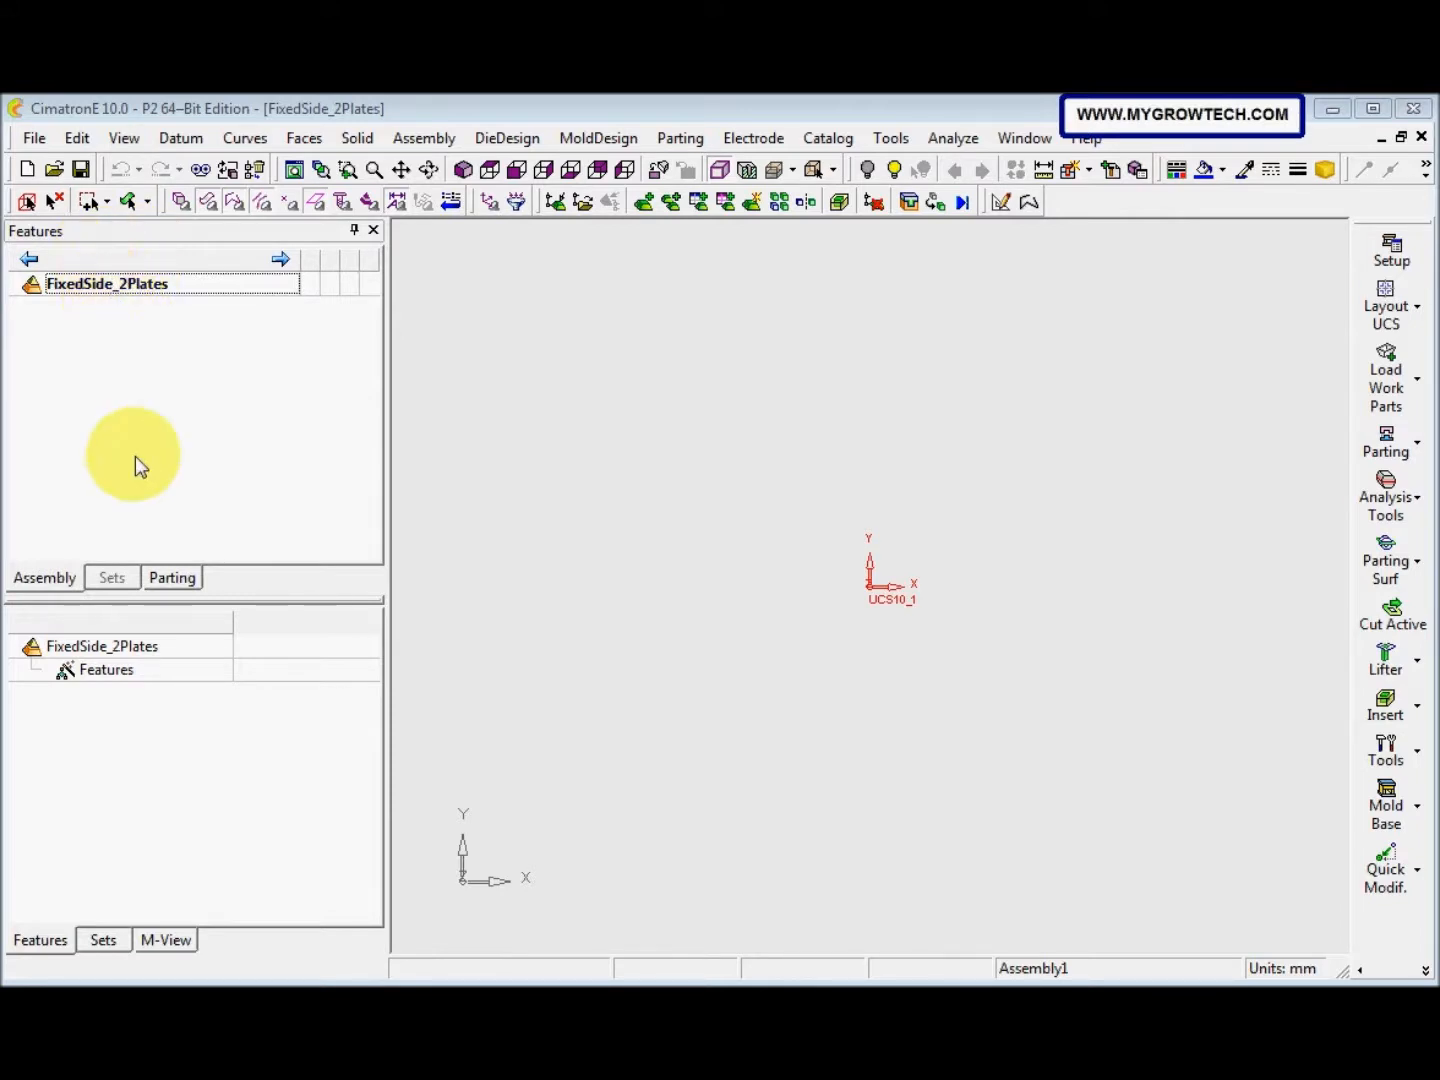
Create a new component part in millimetres and save it as FixedSetup in the FixedSide_2Plates folder
{"action": "left_click", "coordinate": [752, 203]}
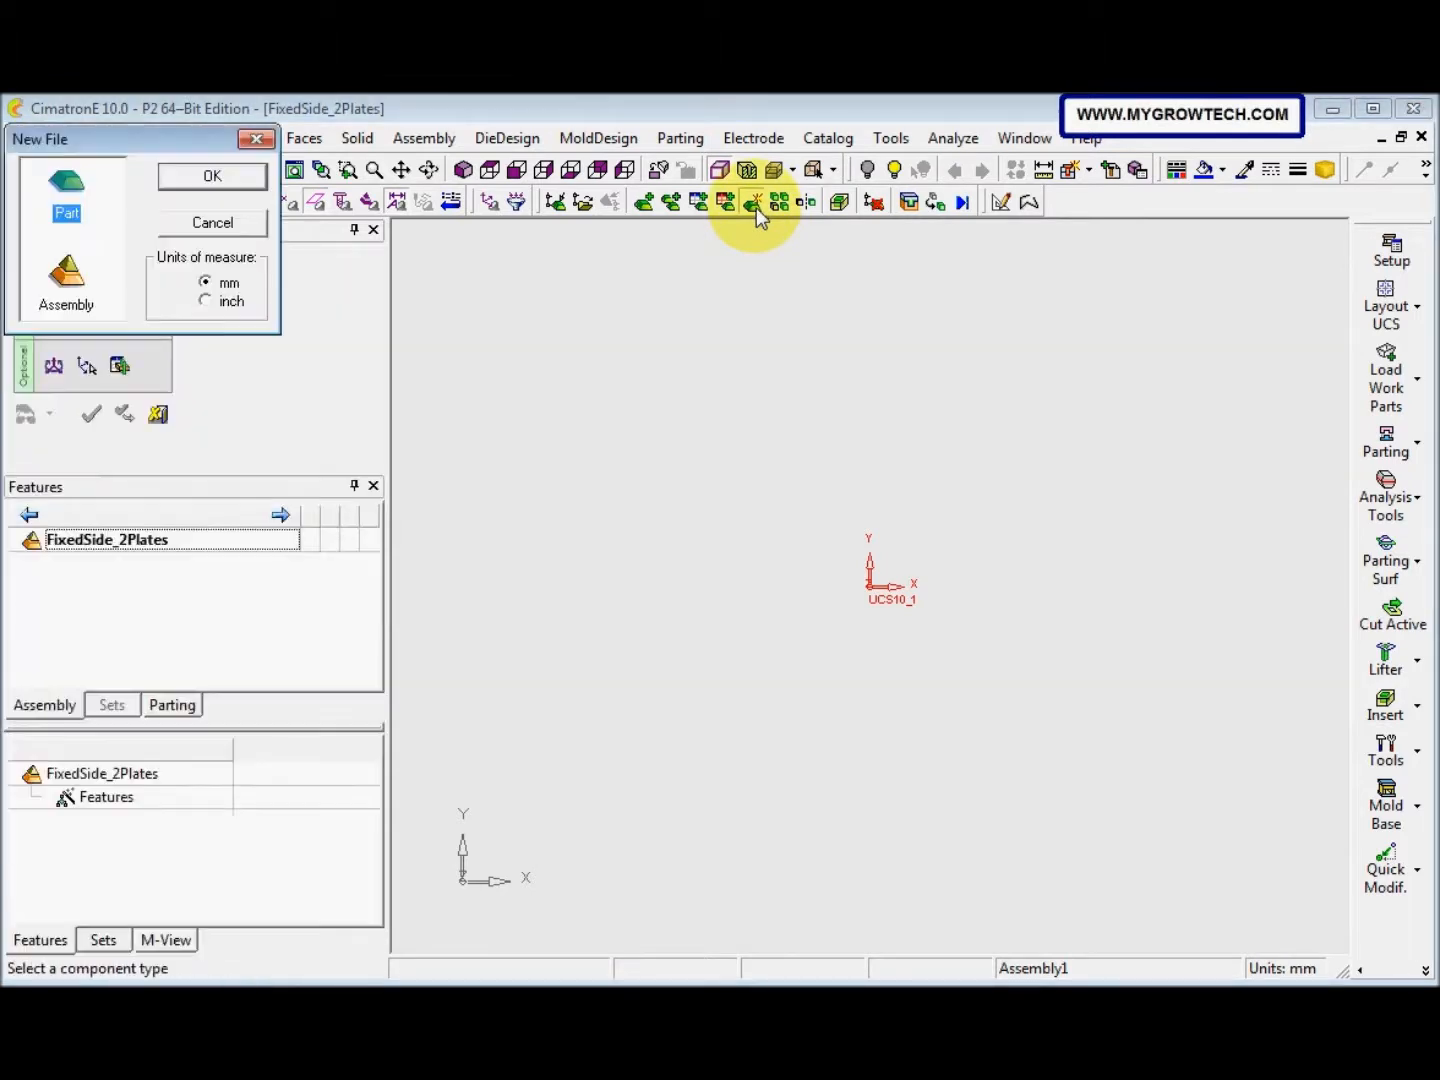
{"action": "left_click_drag", "start_coordinate": [188, 150], "coordinate": [367, 217]}
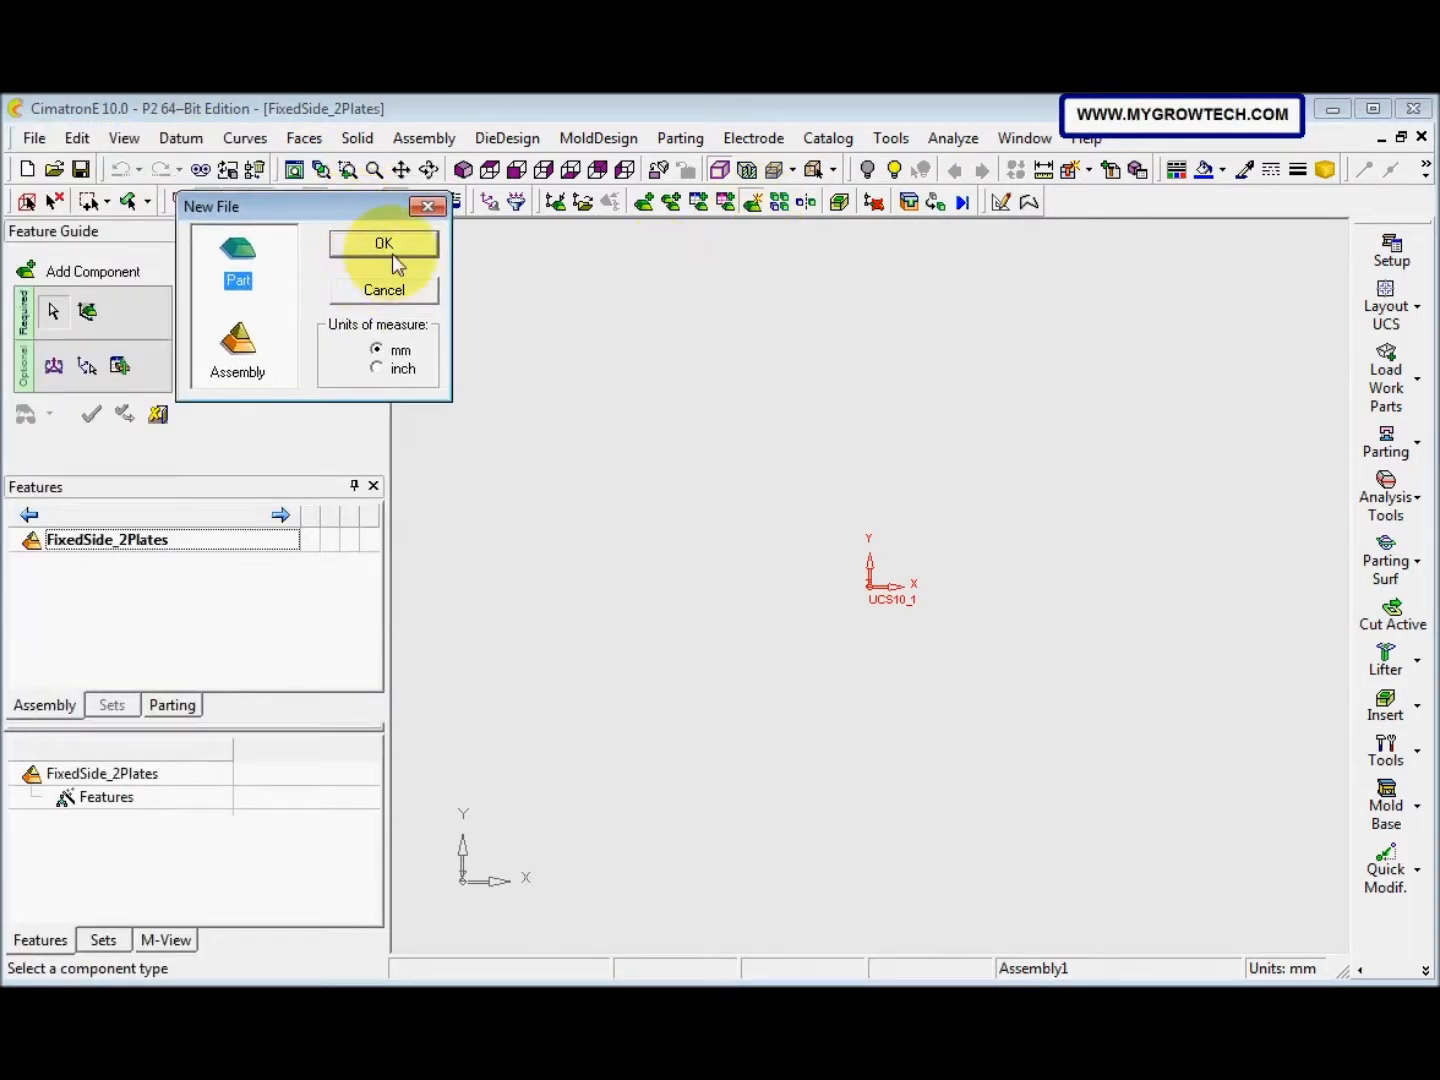
{"action": "left_click", "coordinate": [392, 250]}
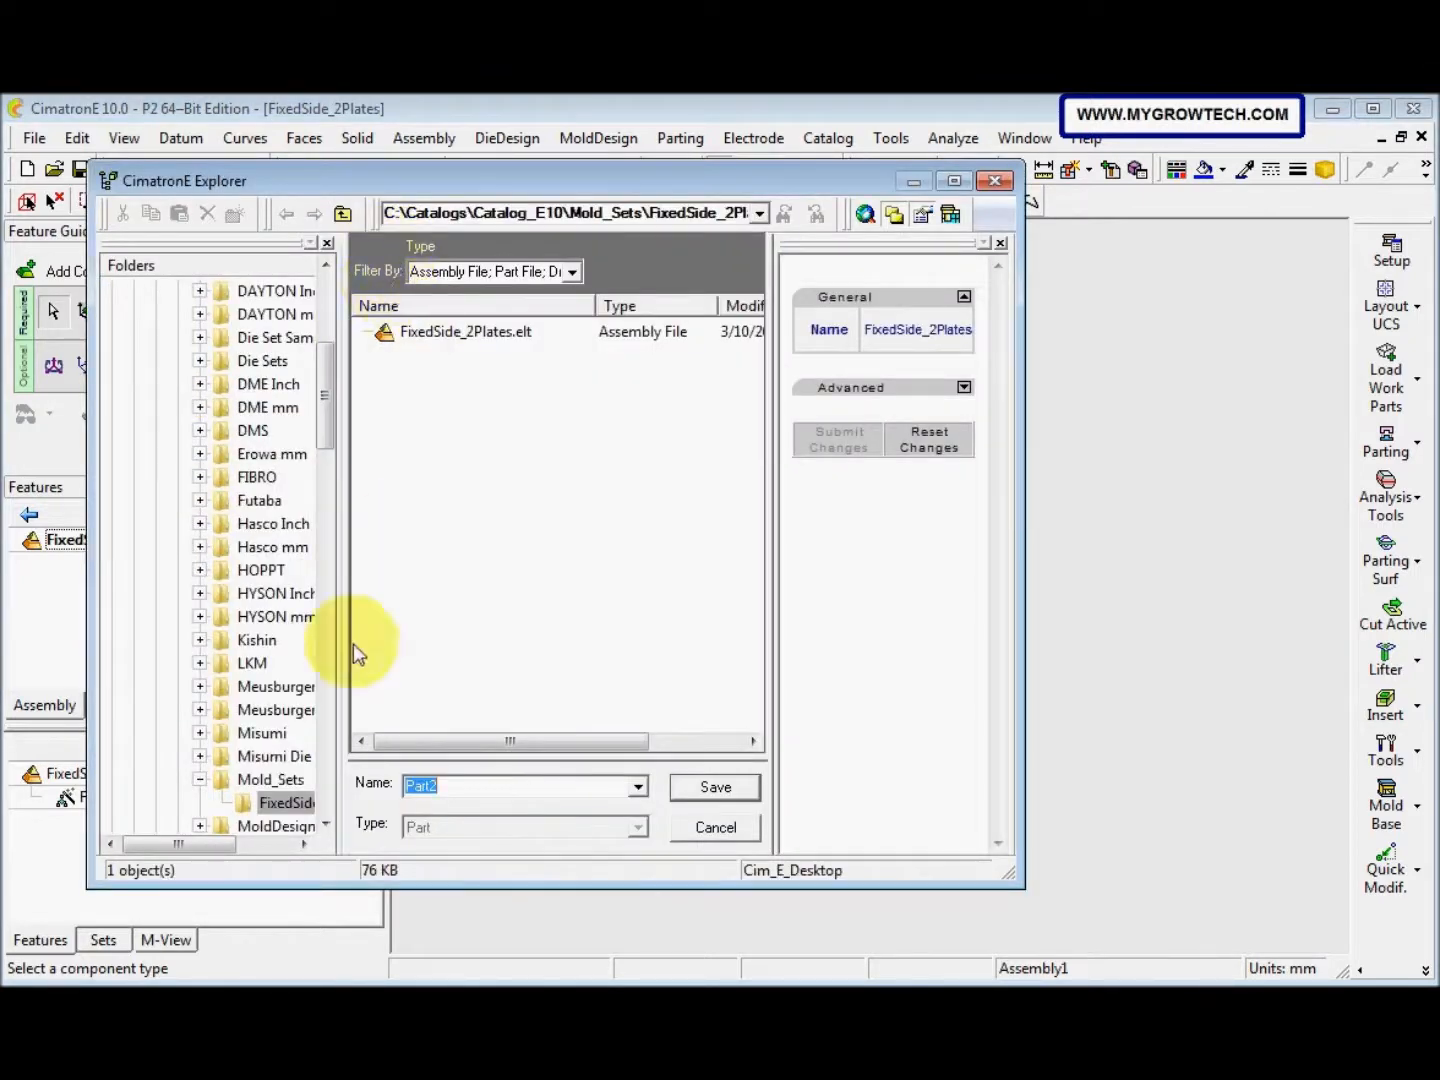
{"action": "left_click_drag", "start_coordinate": [203, 841], "coordinate": [229, 842]}
{"action": "scroll", "coordinate": [207, 786], "scroll_direction": "down", "scroll_amount": 1}
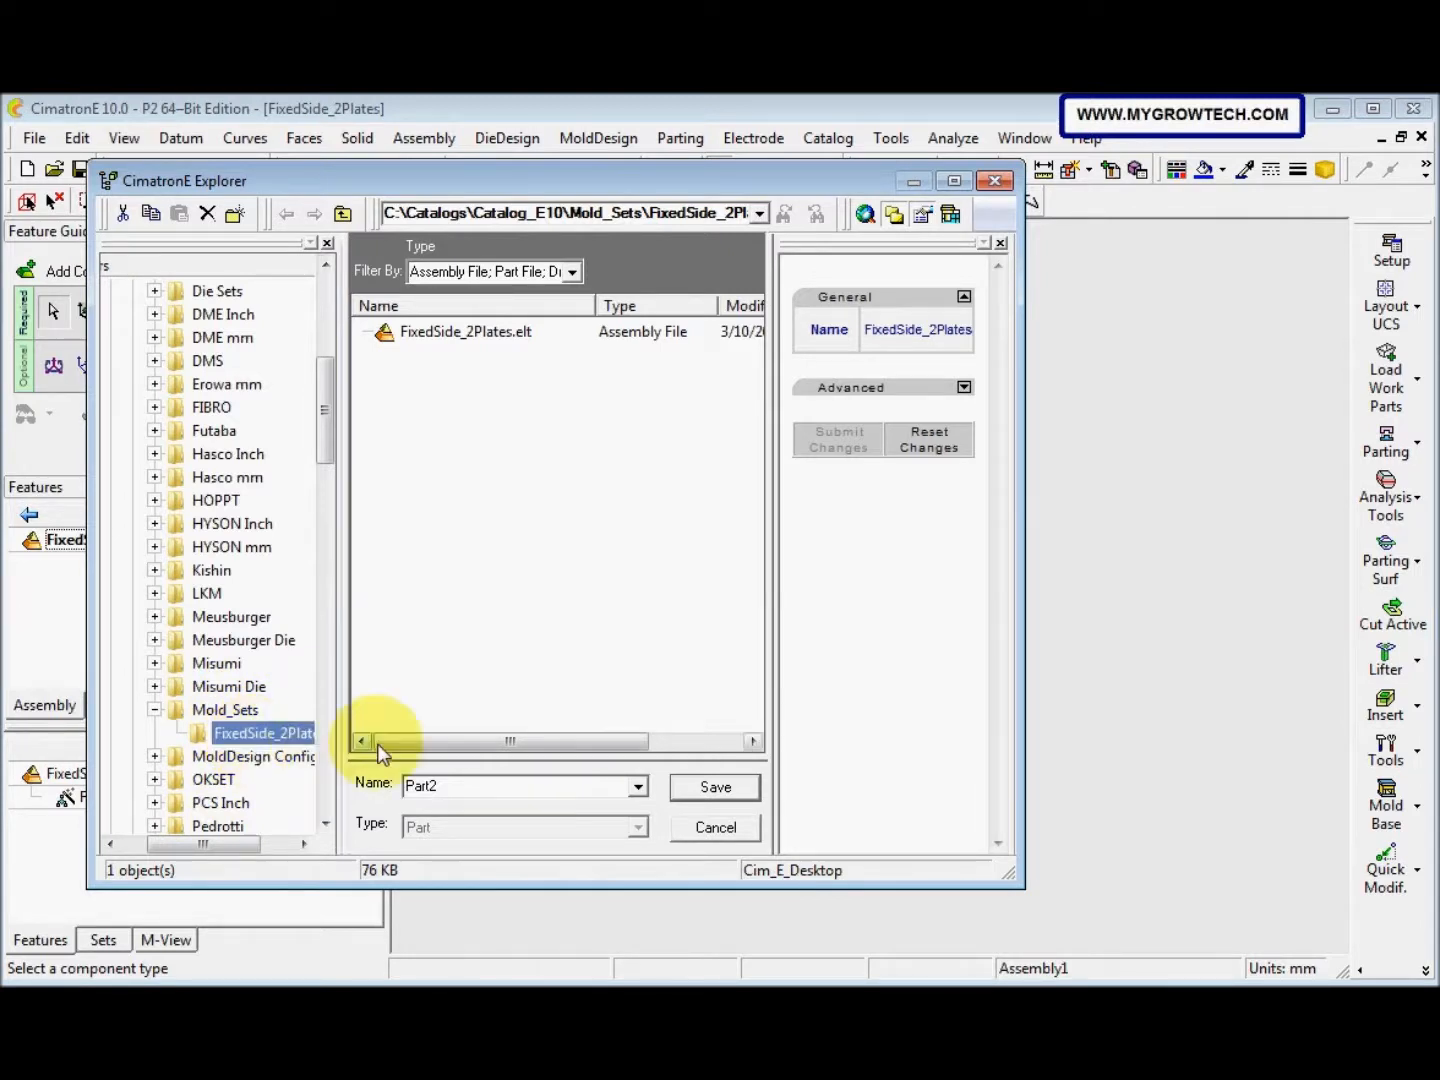
{"action": "double_click", "coordinate": [455, 786]}
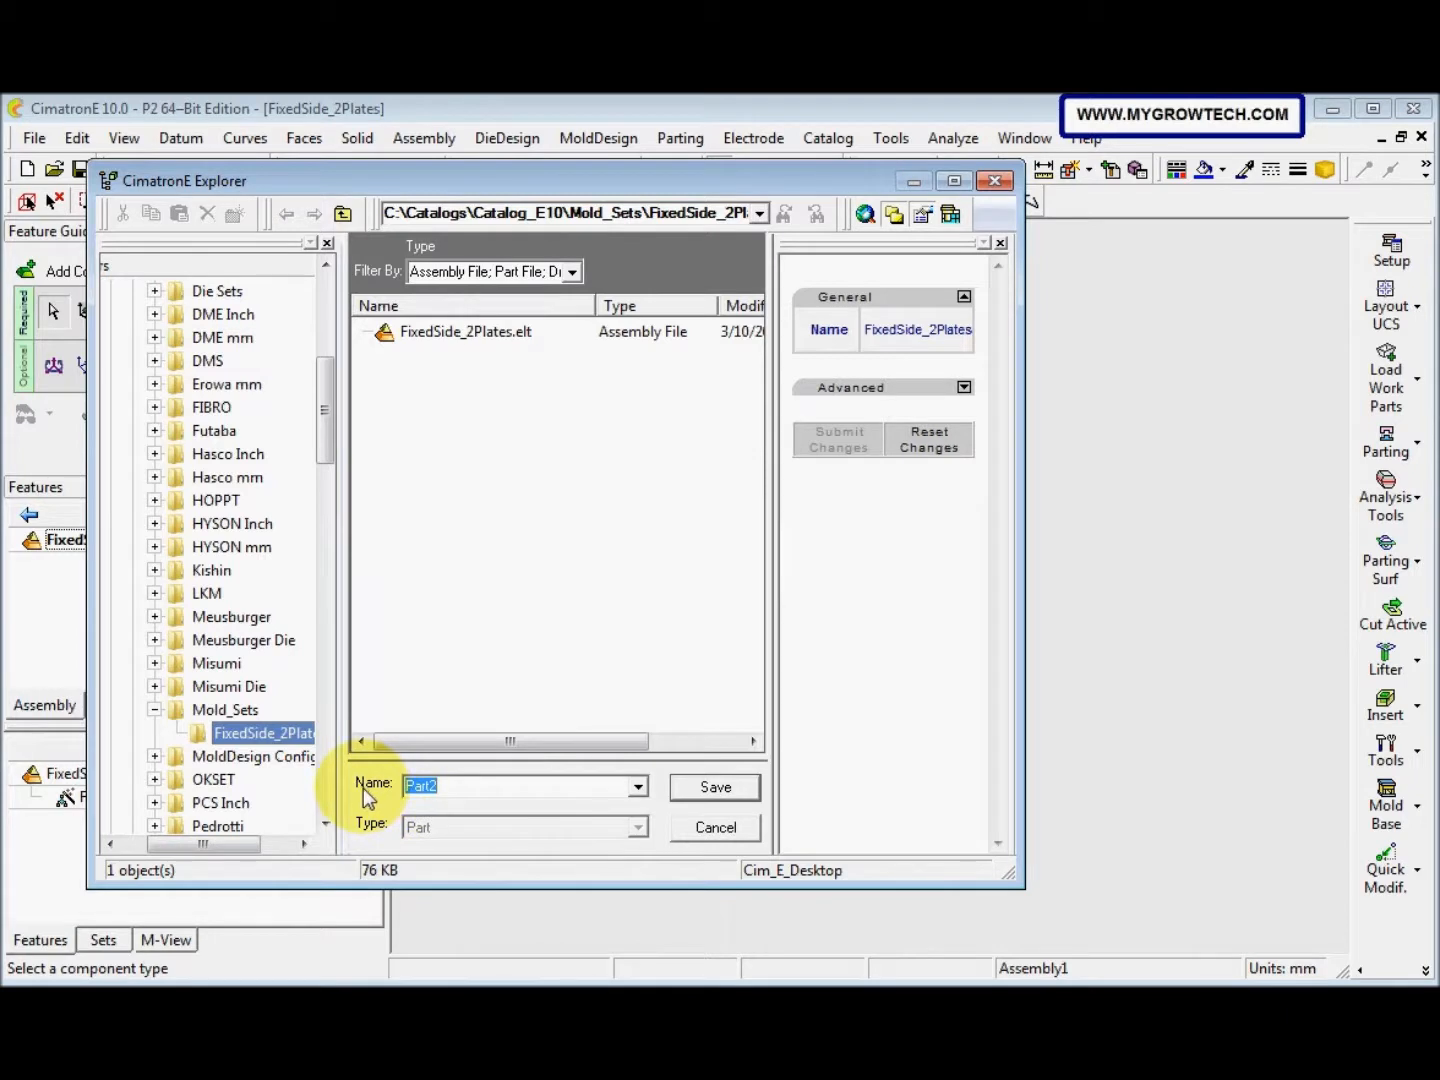
{"action": "type", "text": "FixedSetup"}
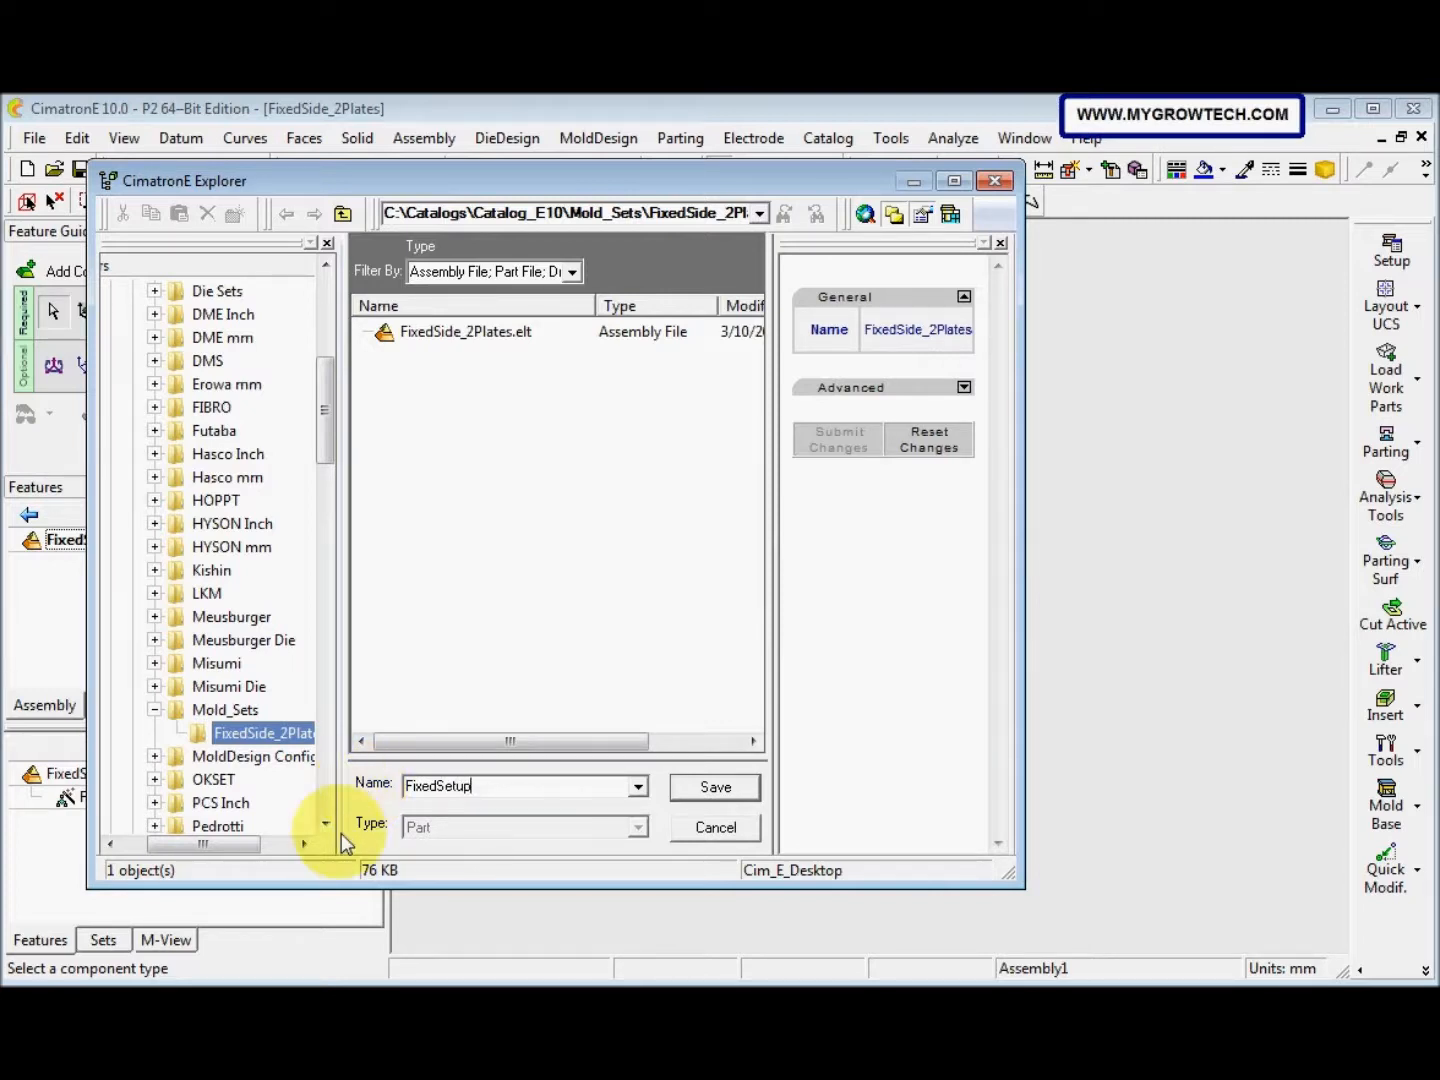
{"action": "left_click", "coordinate": [742, 790]}
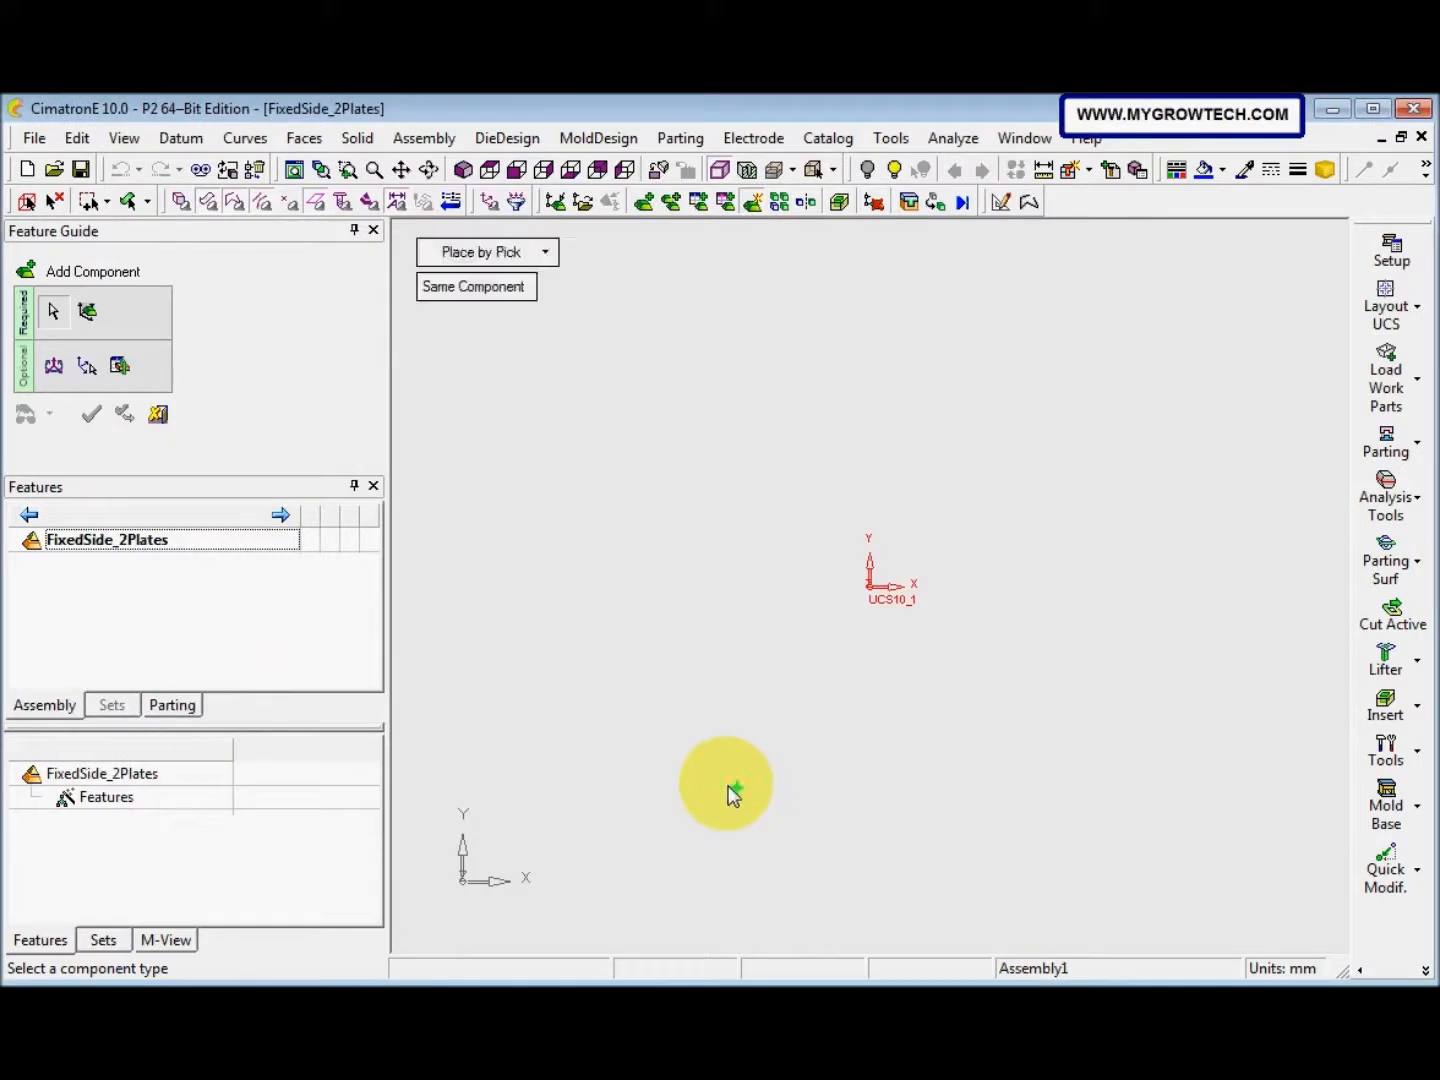
Place the FixedSetup component on the assembly UCS
{"action": "left_click", "coordinate": [546, 253]}
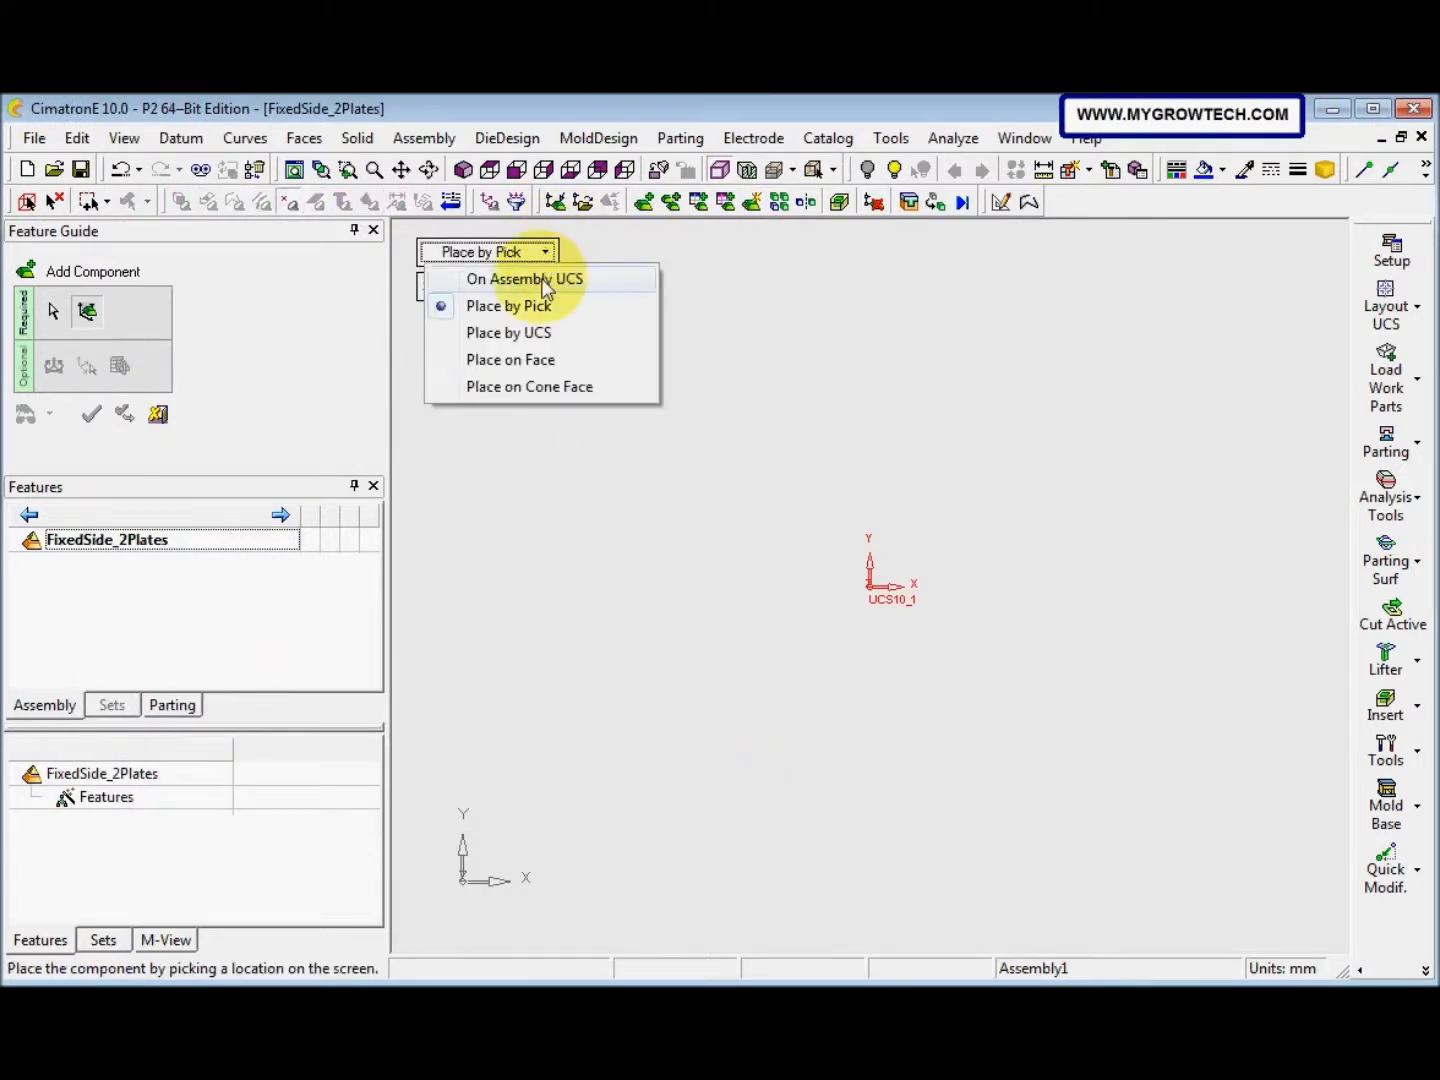
{"action": "left_click", "coordinate": [546, 283]}
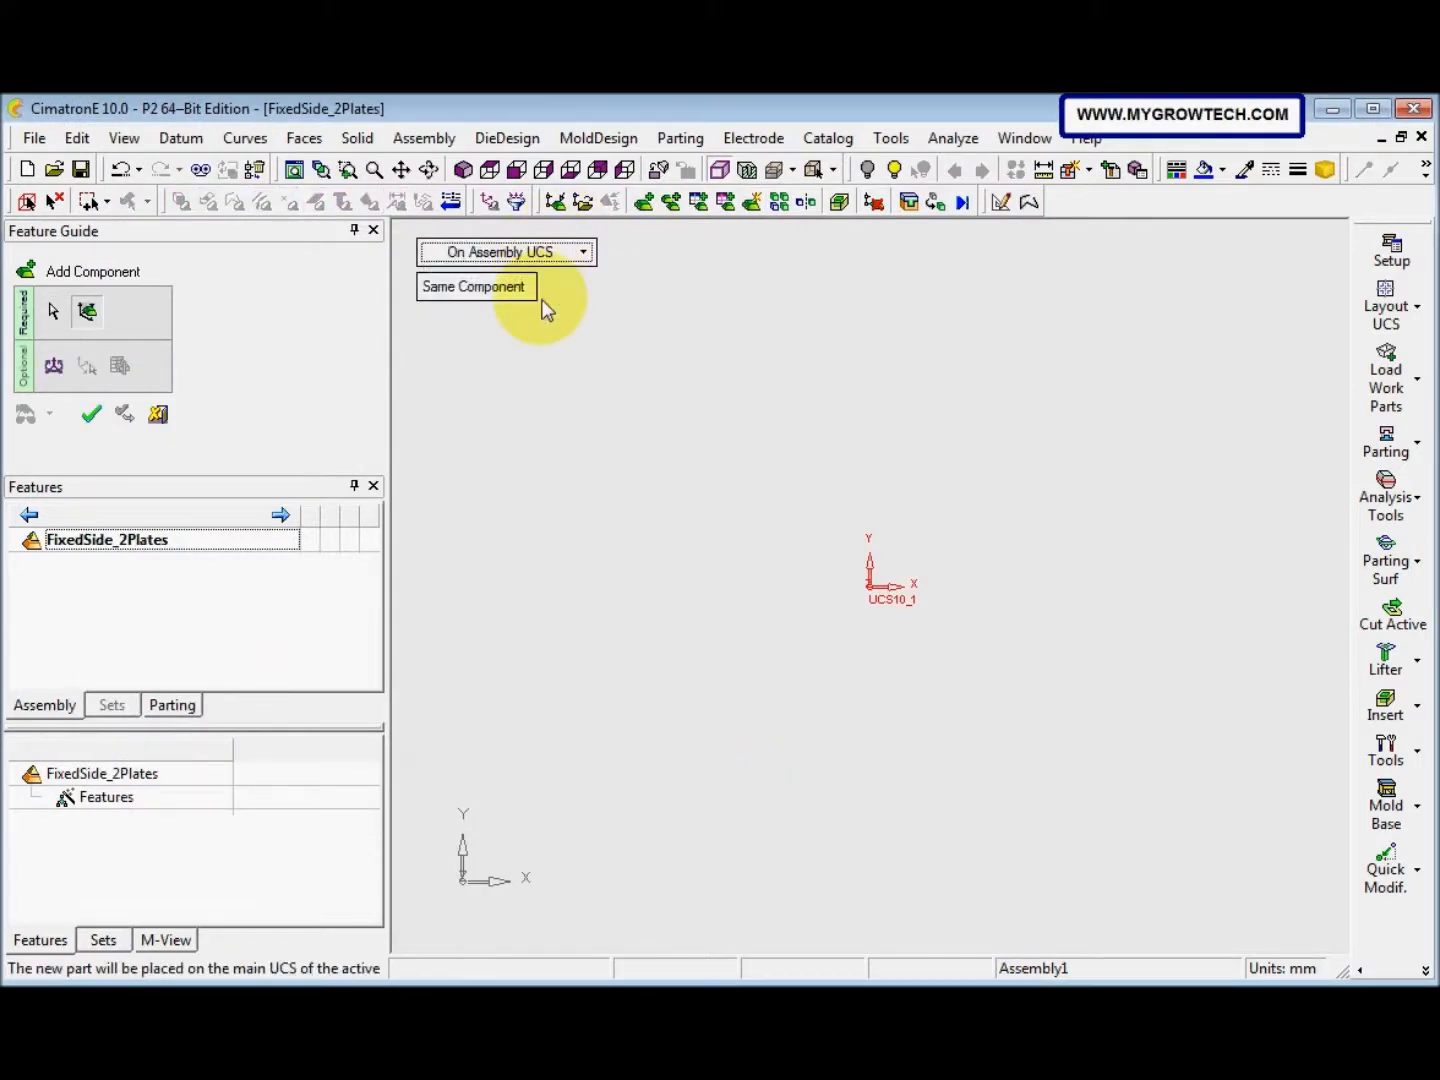
{"action": "right_click", "coordinate": [582, 403]}
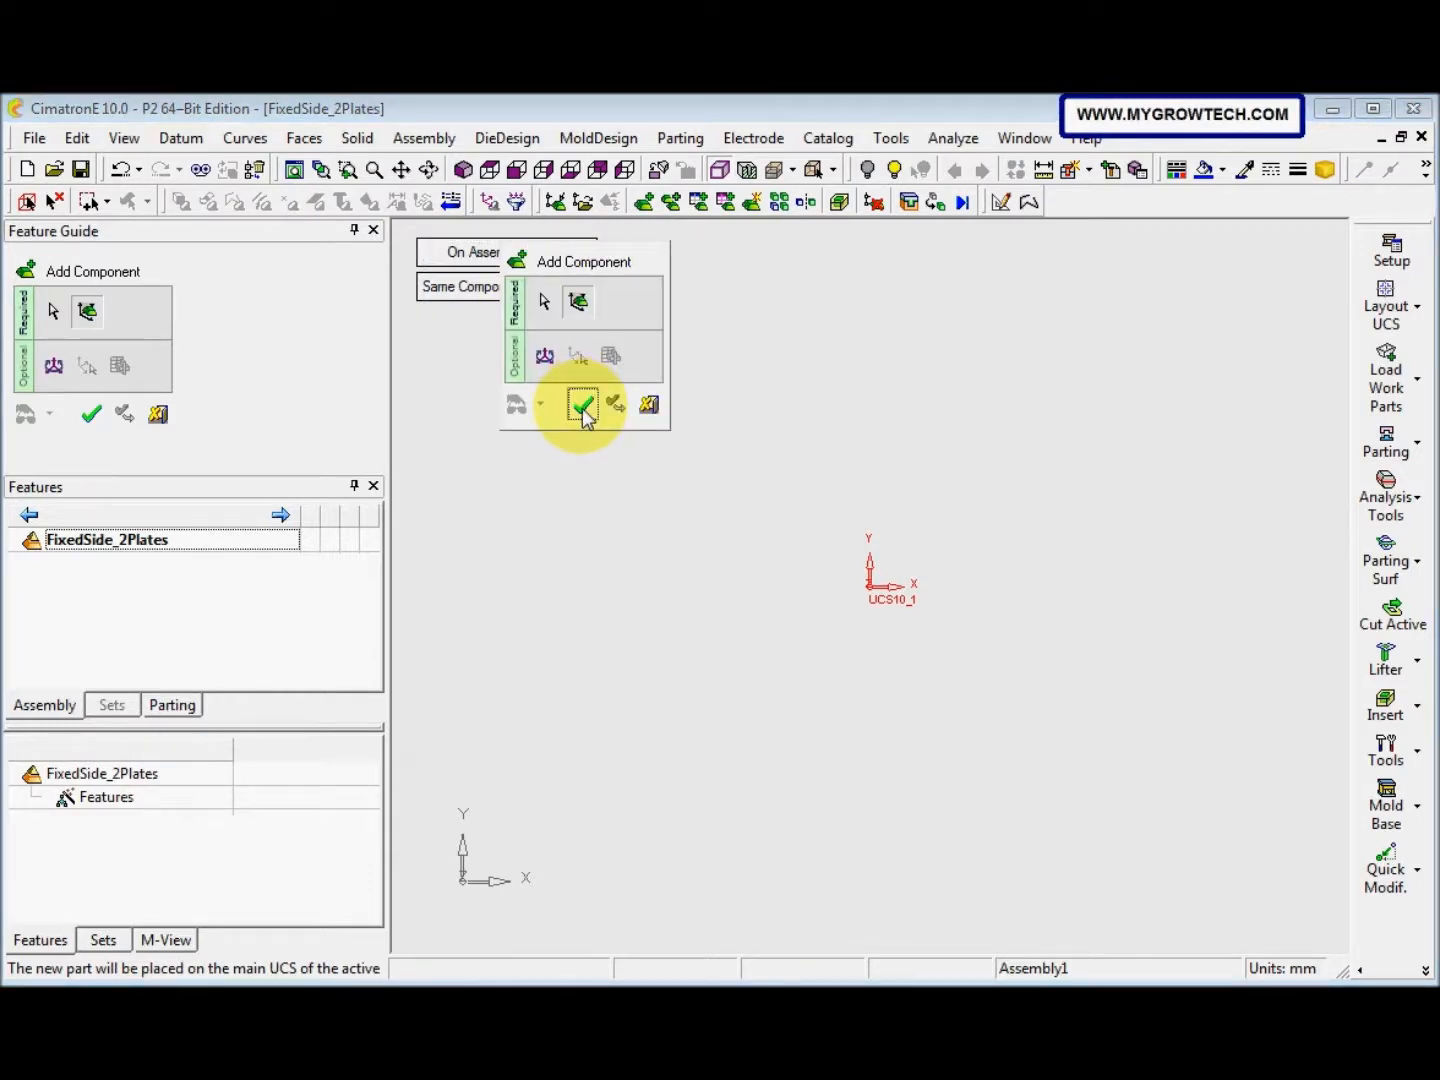
{"action": "left_click", "coordinate": [582, 407]}
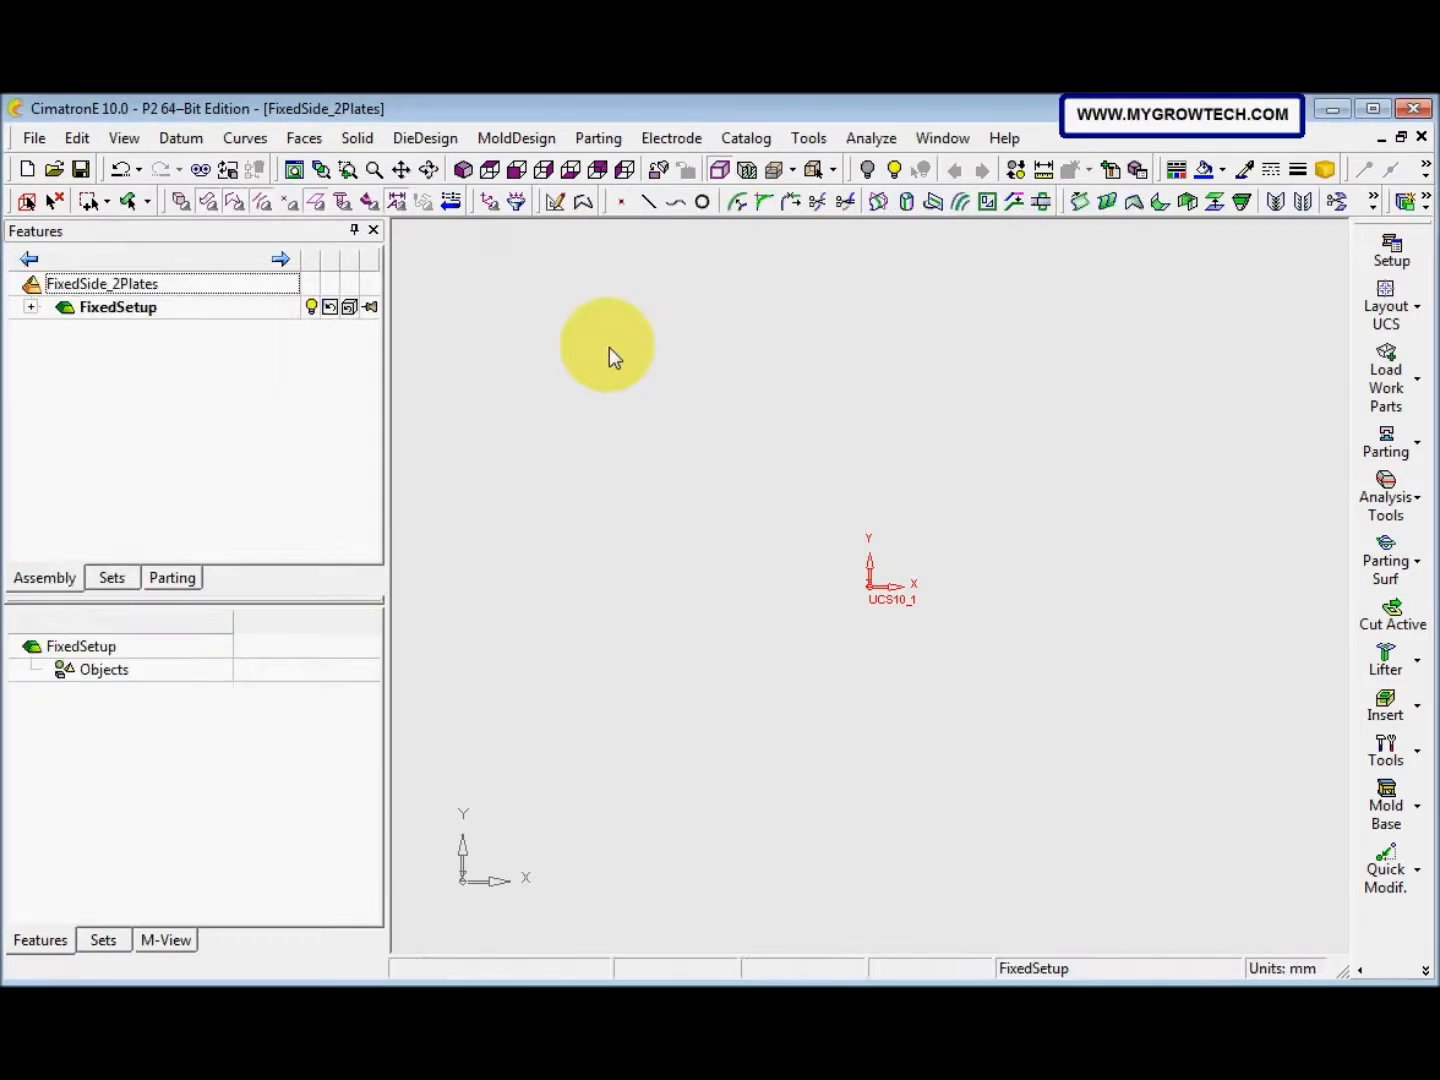
Sketch a dimensioned rectangle 100 mm wide and 50 mm high, centred on the UCS origin in the default plane of FixedSetup
{"action": "right_click", "coordinate": [595, 365]}
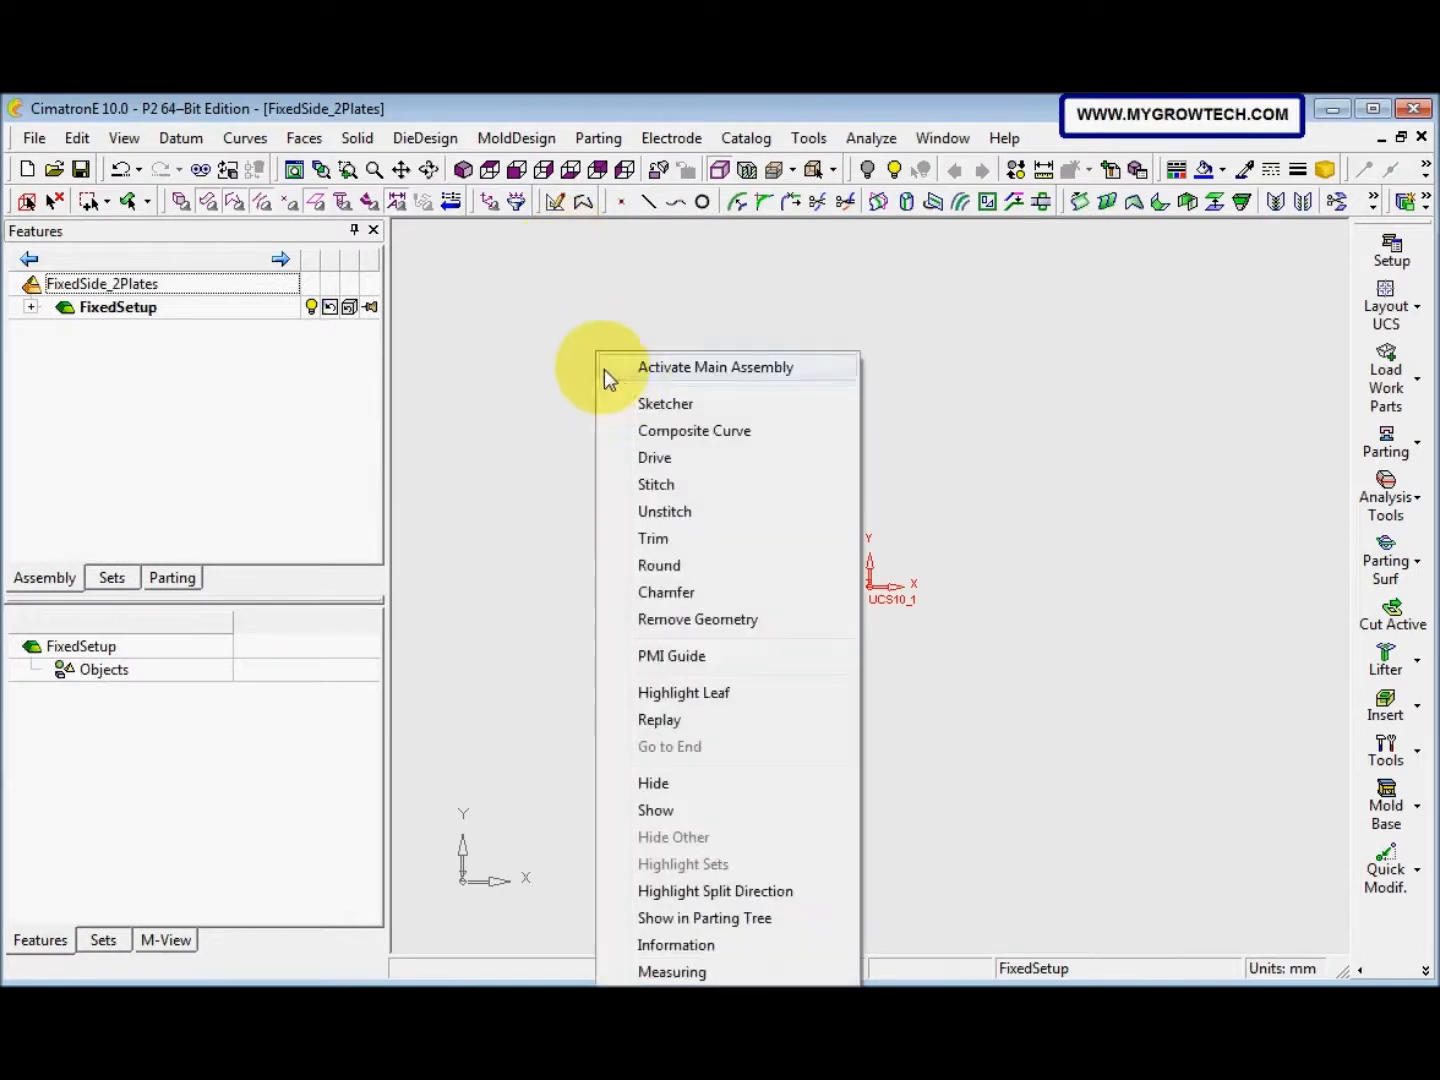
{"action": "left_click", "coordinate": [657, 405]}
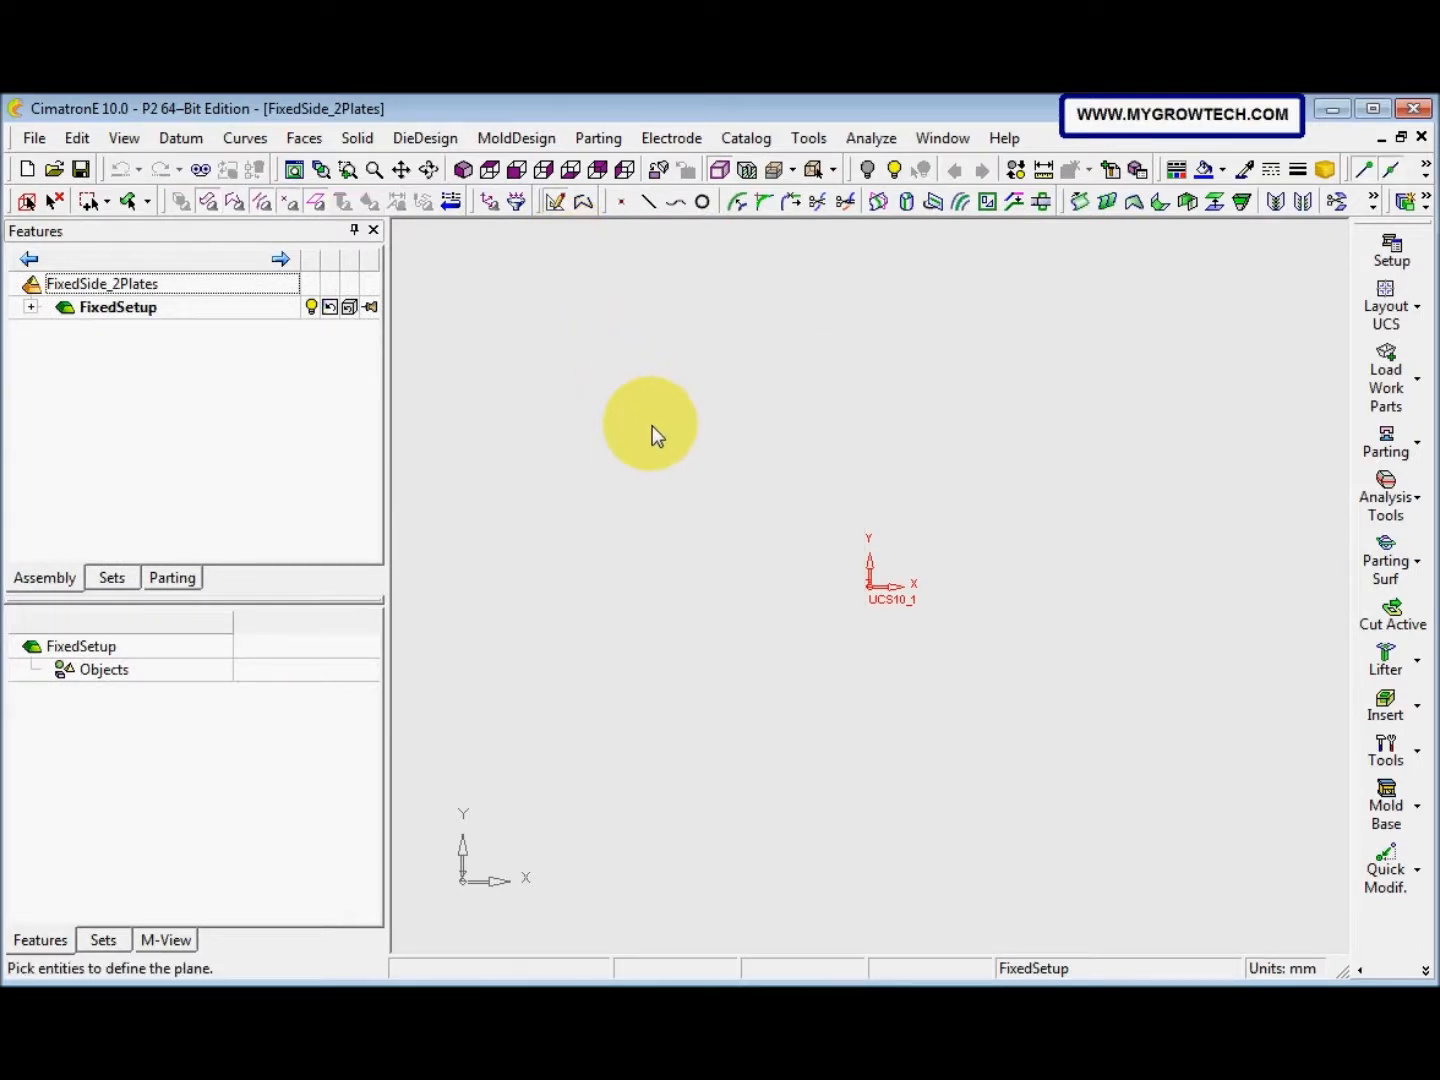
{"action": "middle_click", "coordinate": [653, 425]}
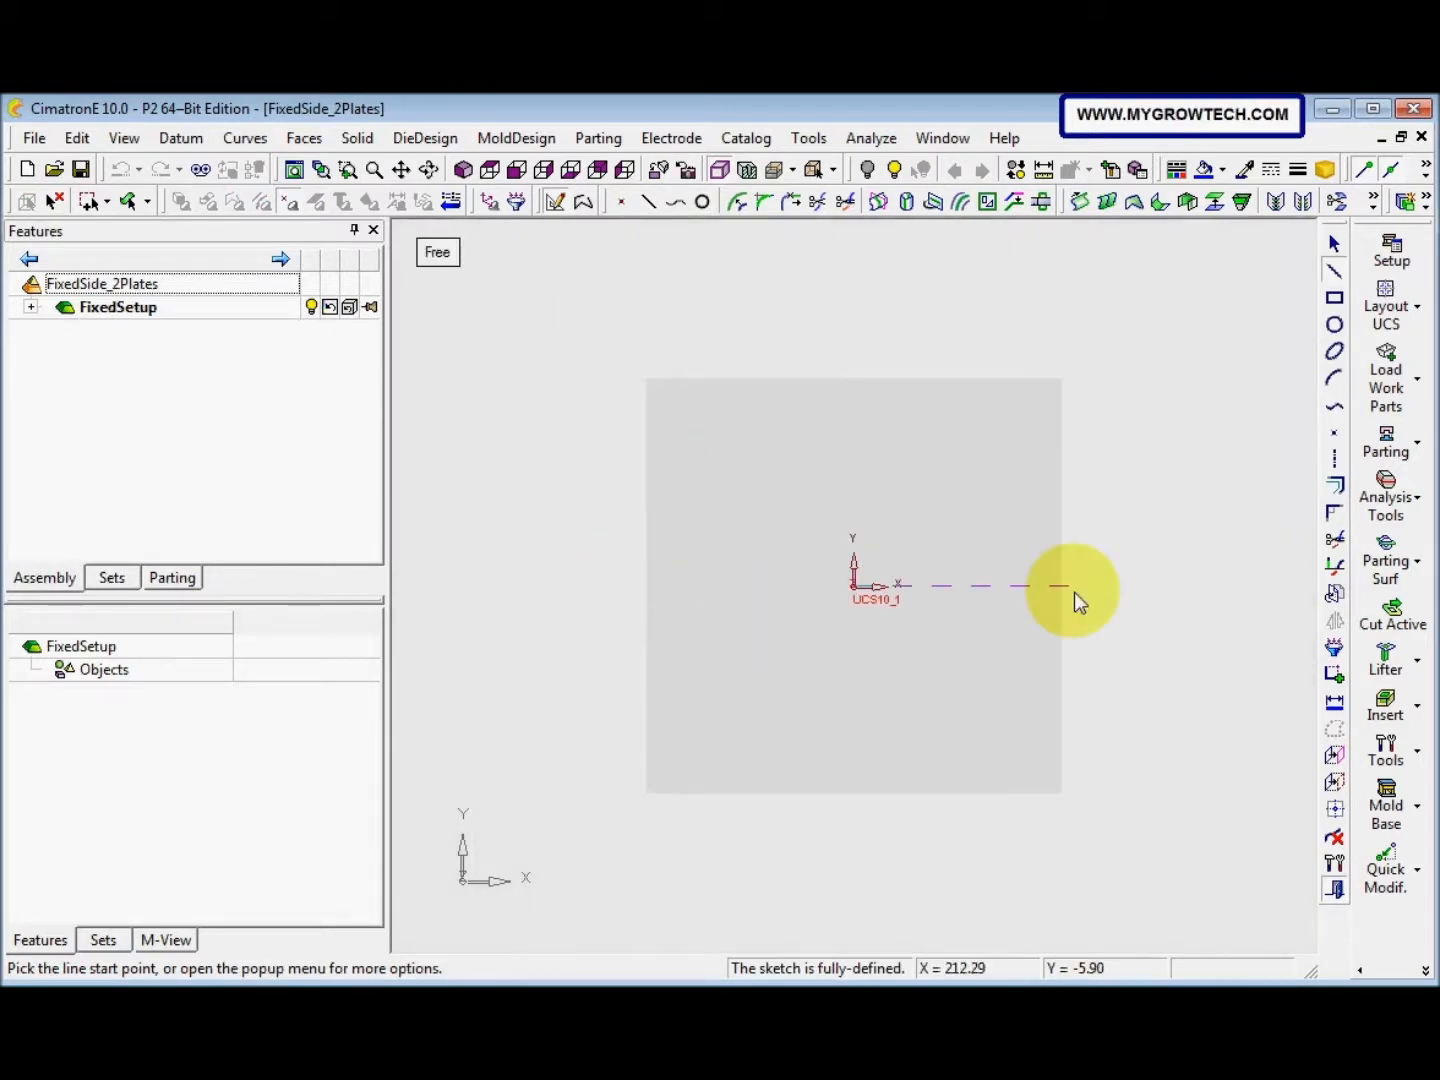
{"action": "left_click", "coordinate": [1334, 298]}
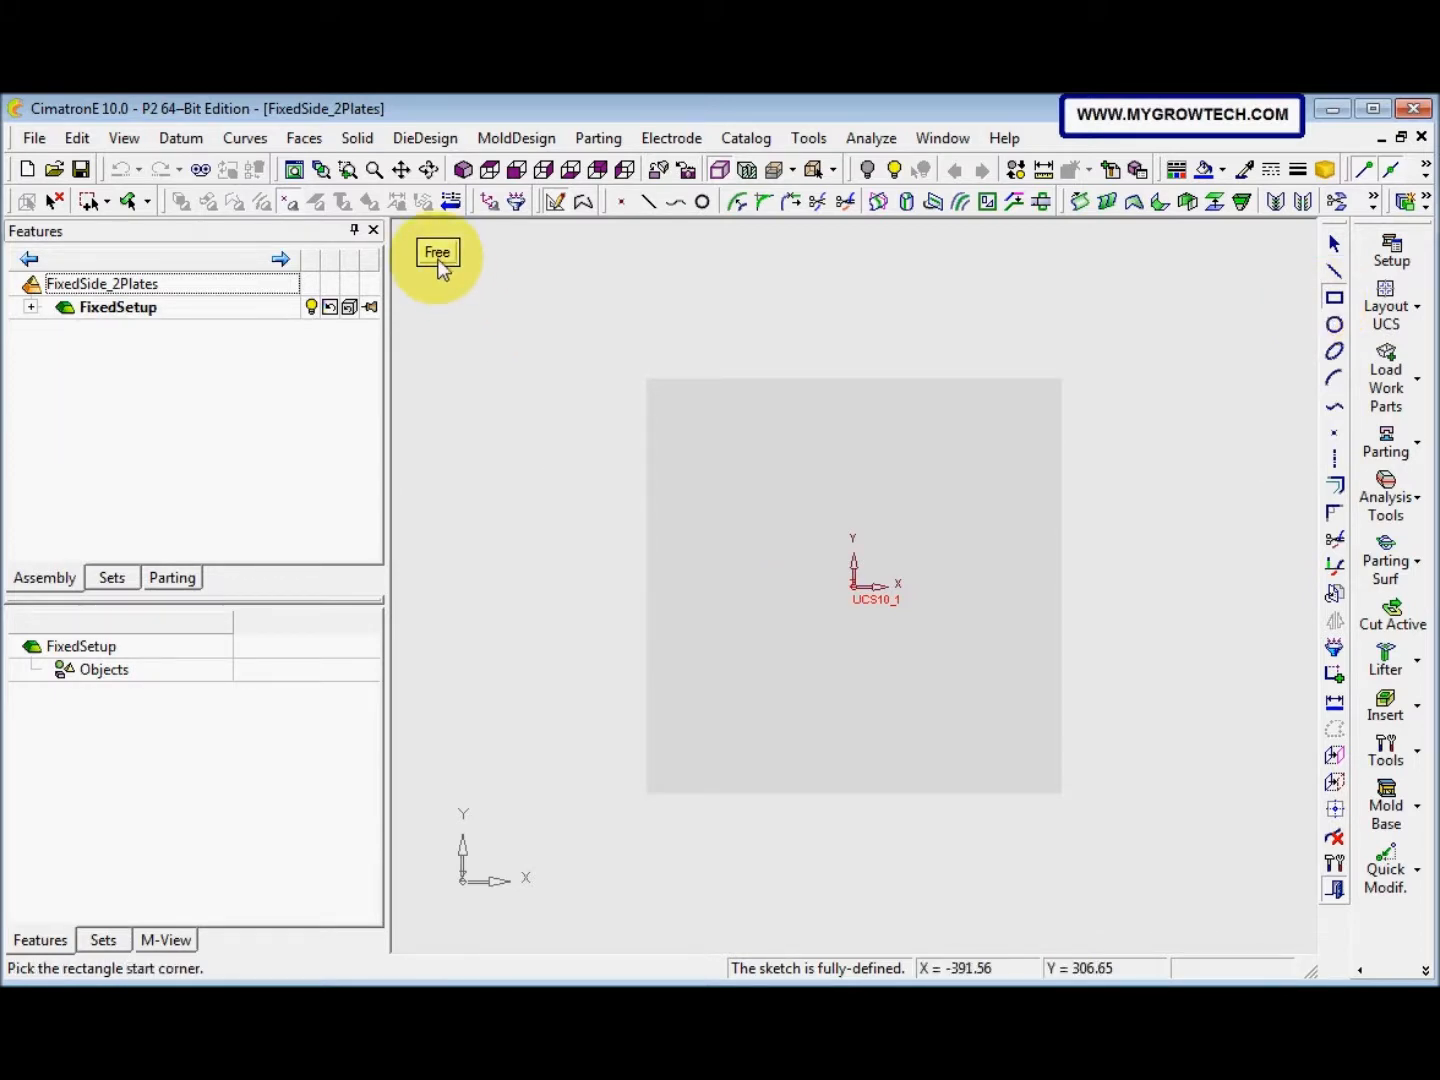
{"action": "left_click", "coordinate": [442, 271]}
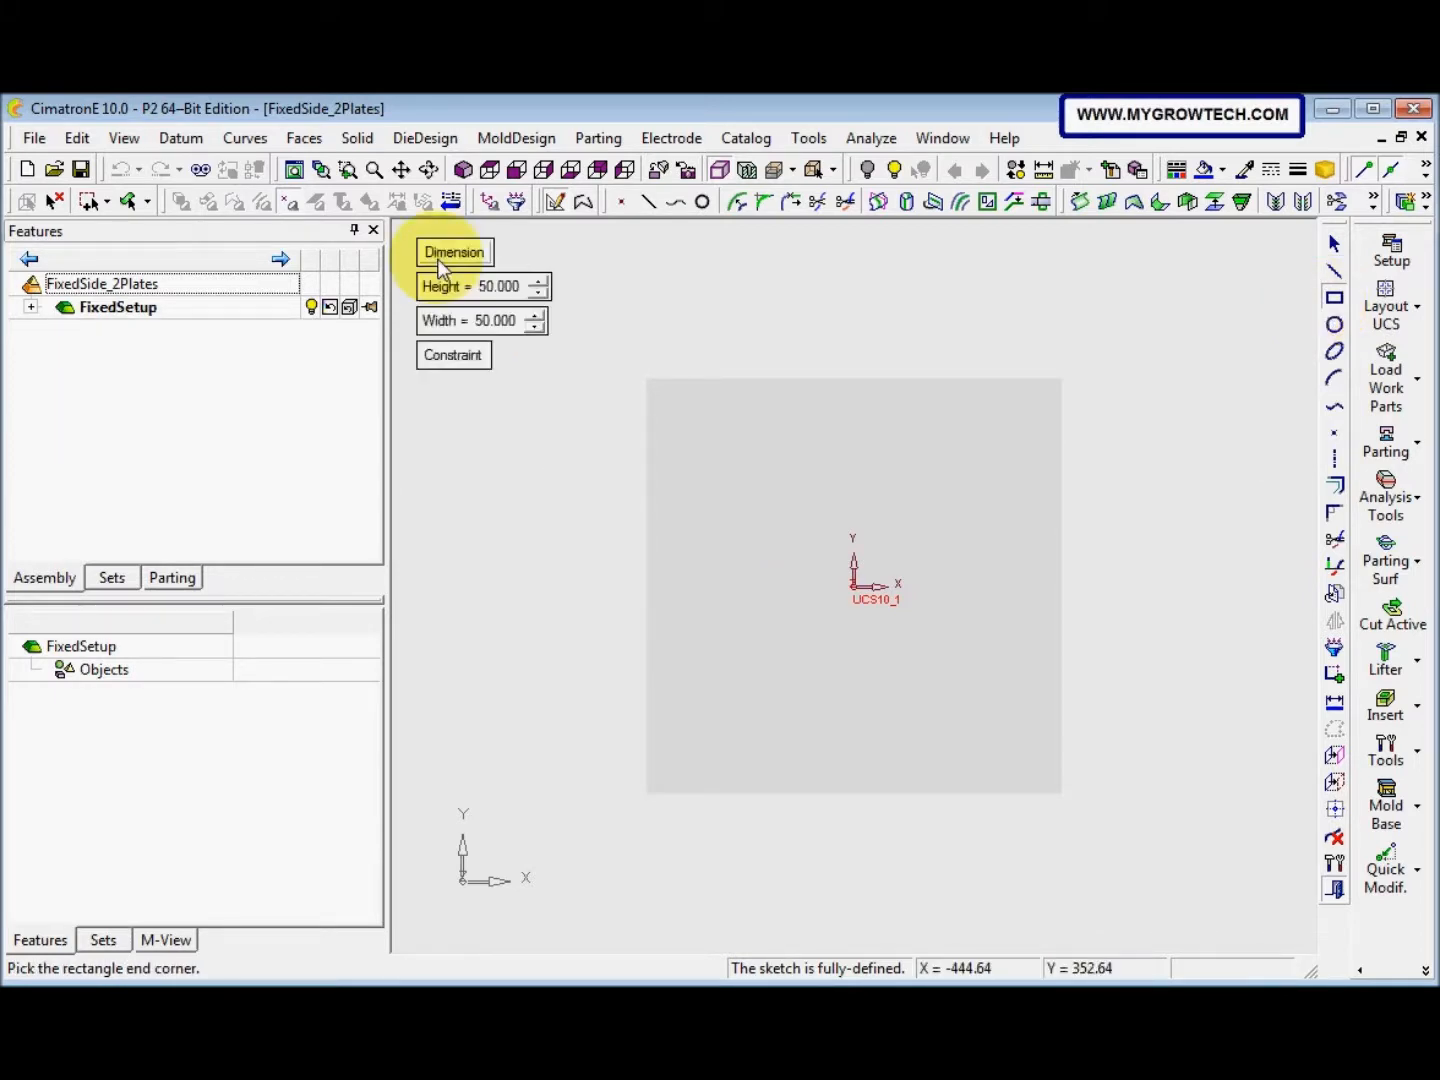
{"action": "left_click", "coordinate": [480, 322]}
{"action": "type", "text": "100"}
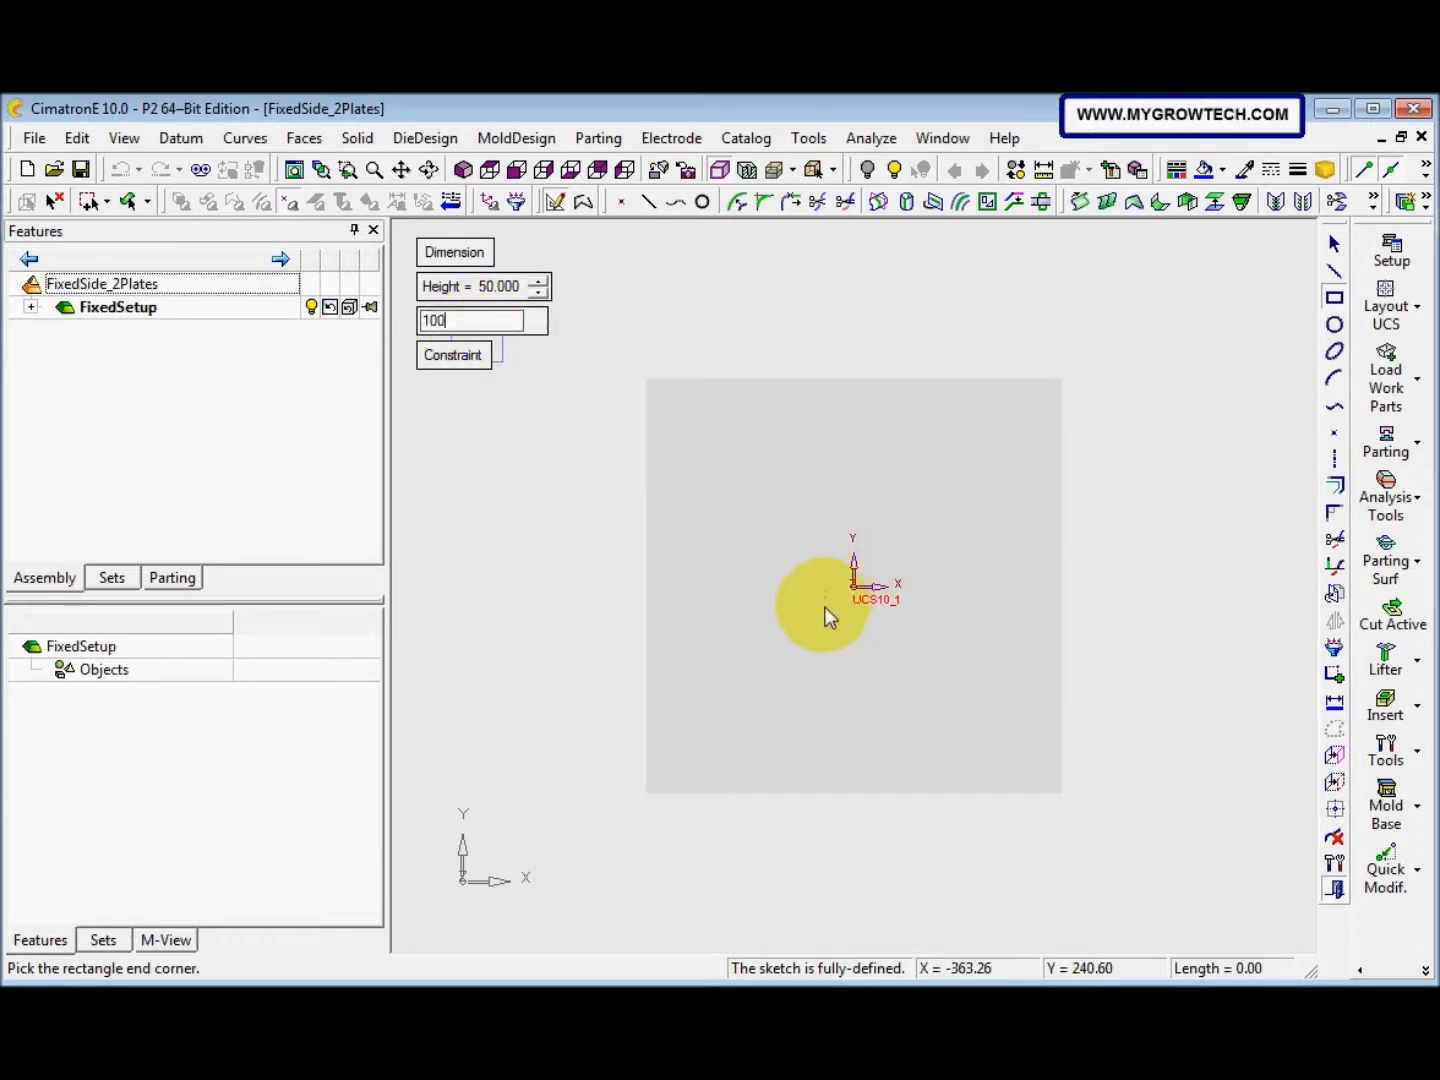
{"action": "key", "text": "Return"}
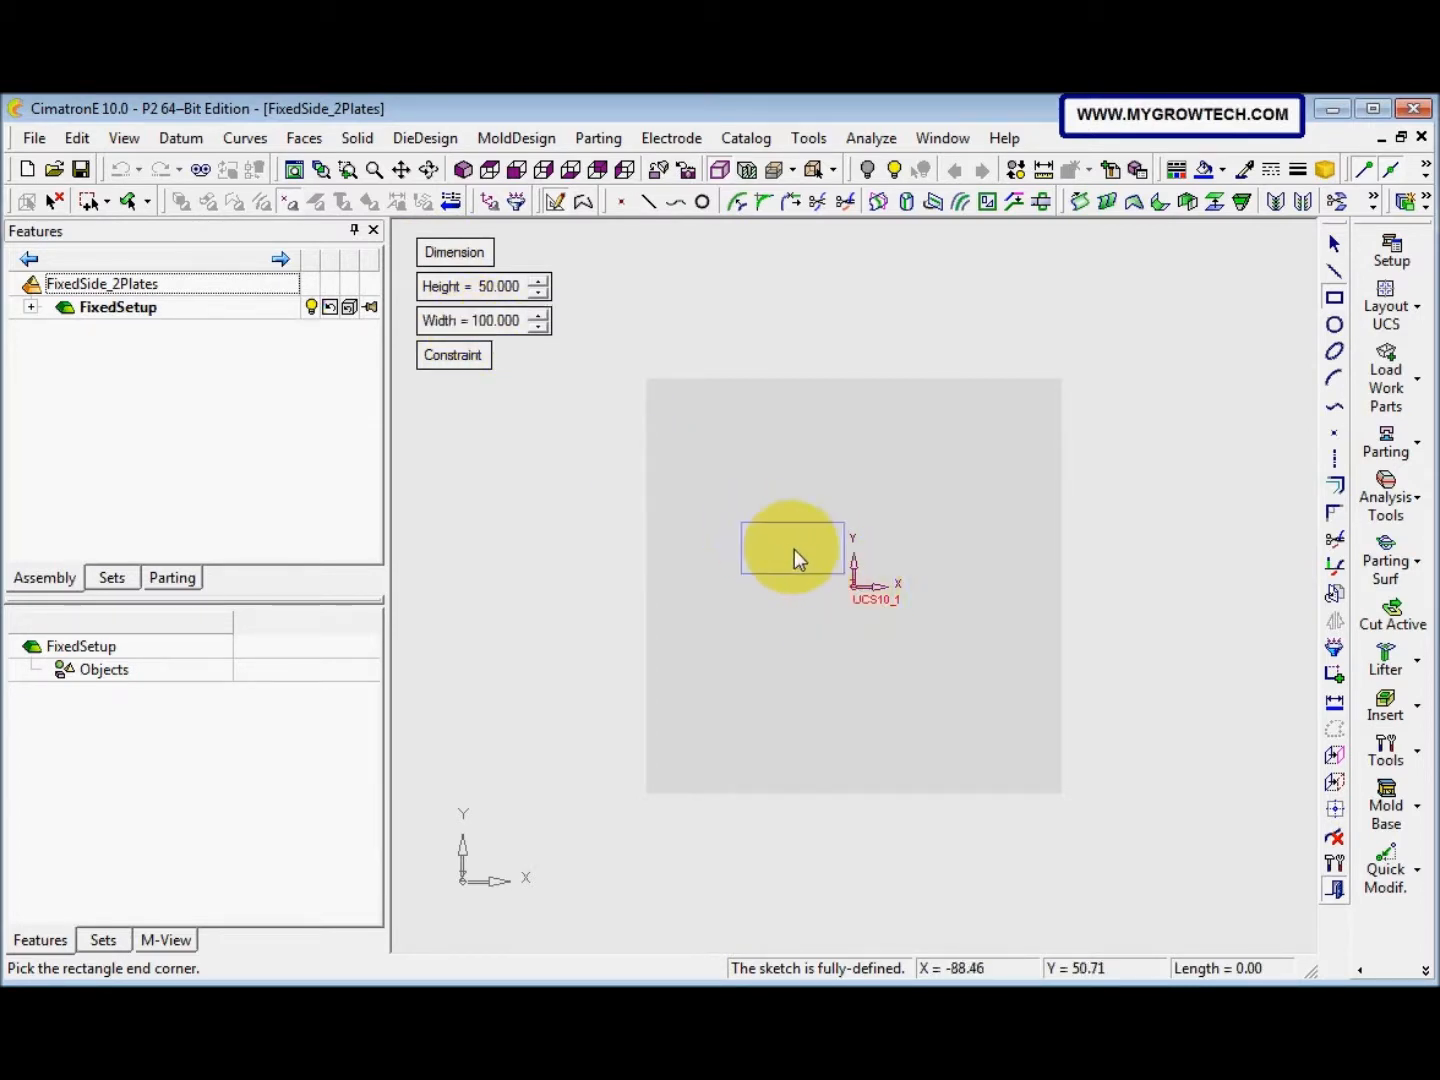
{"action": "left_click", "coordinate": [854, 588]}
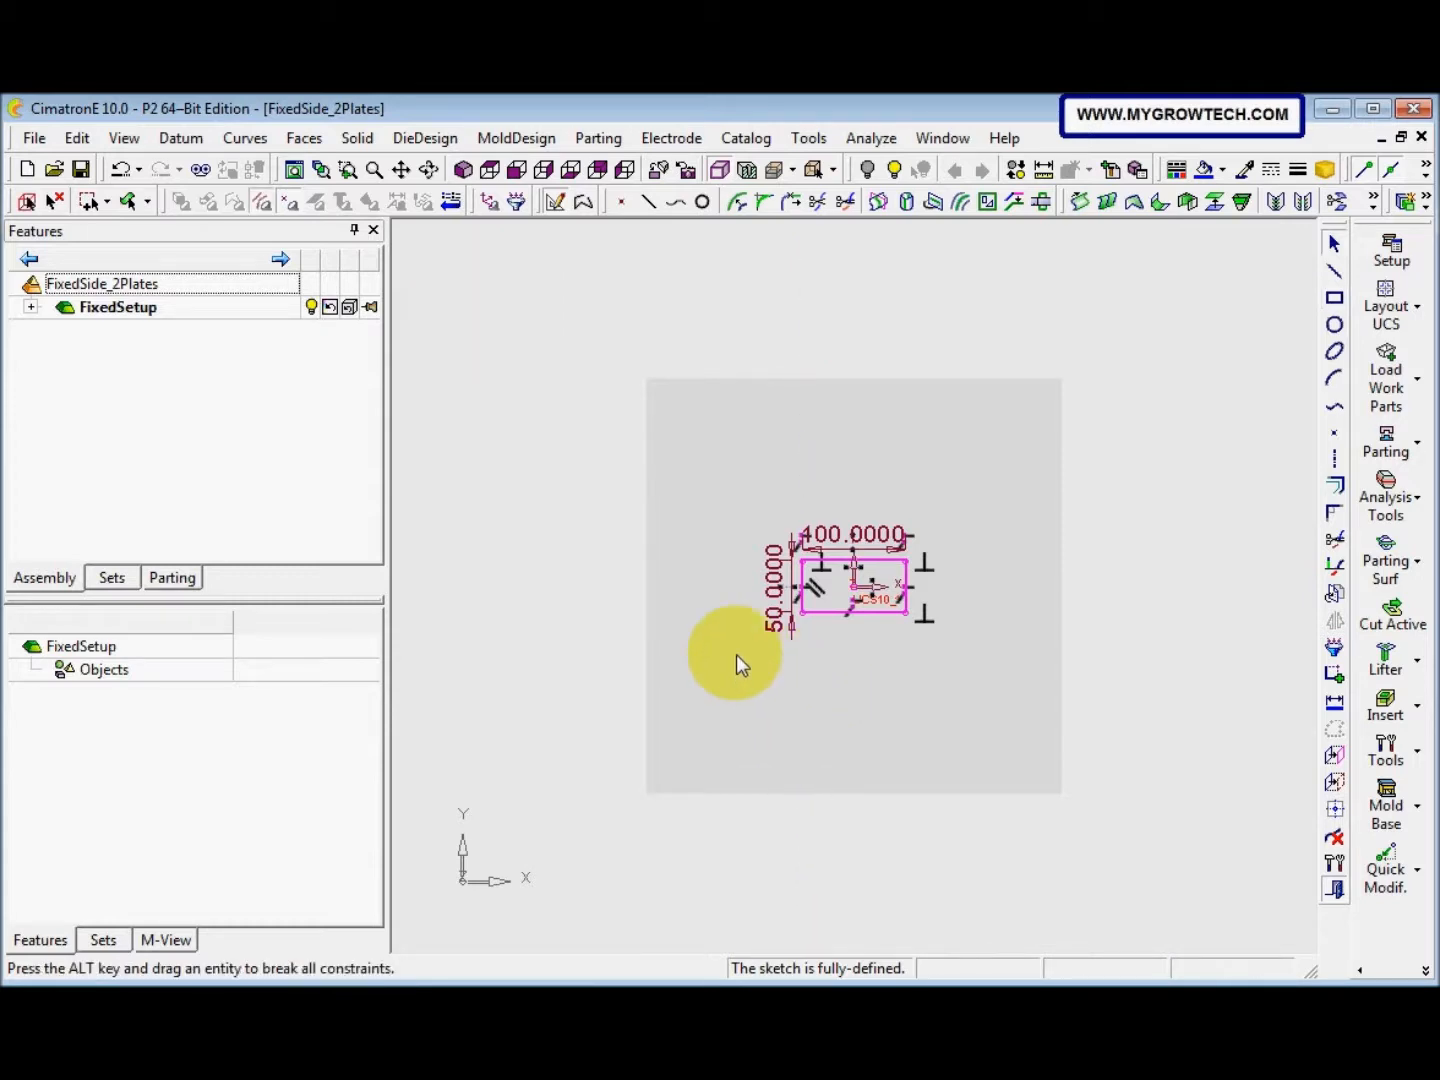
{"action": "right_click", "coordinate": [564, 616]}
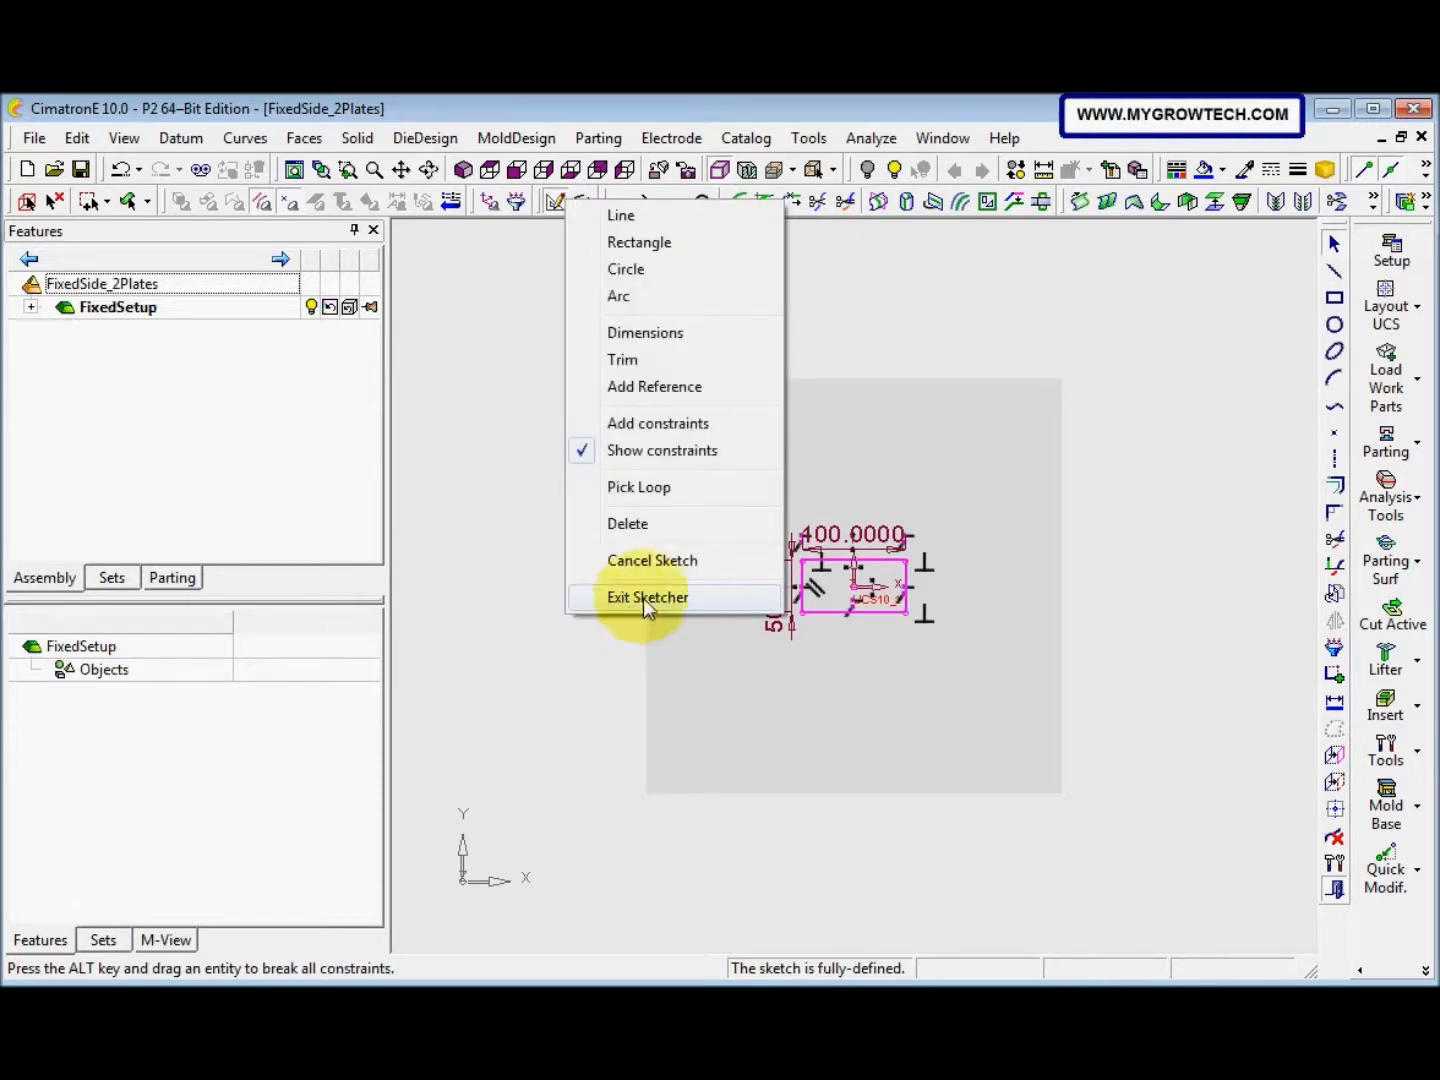
{"action": "left_click", "coordinate": [643, 598]}
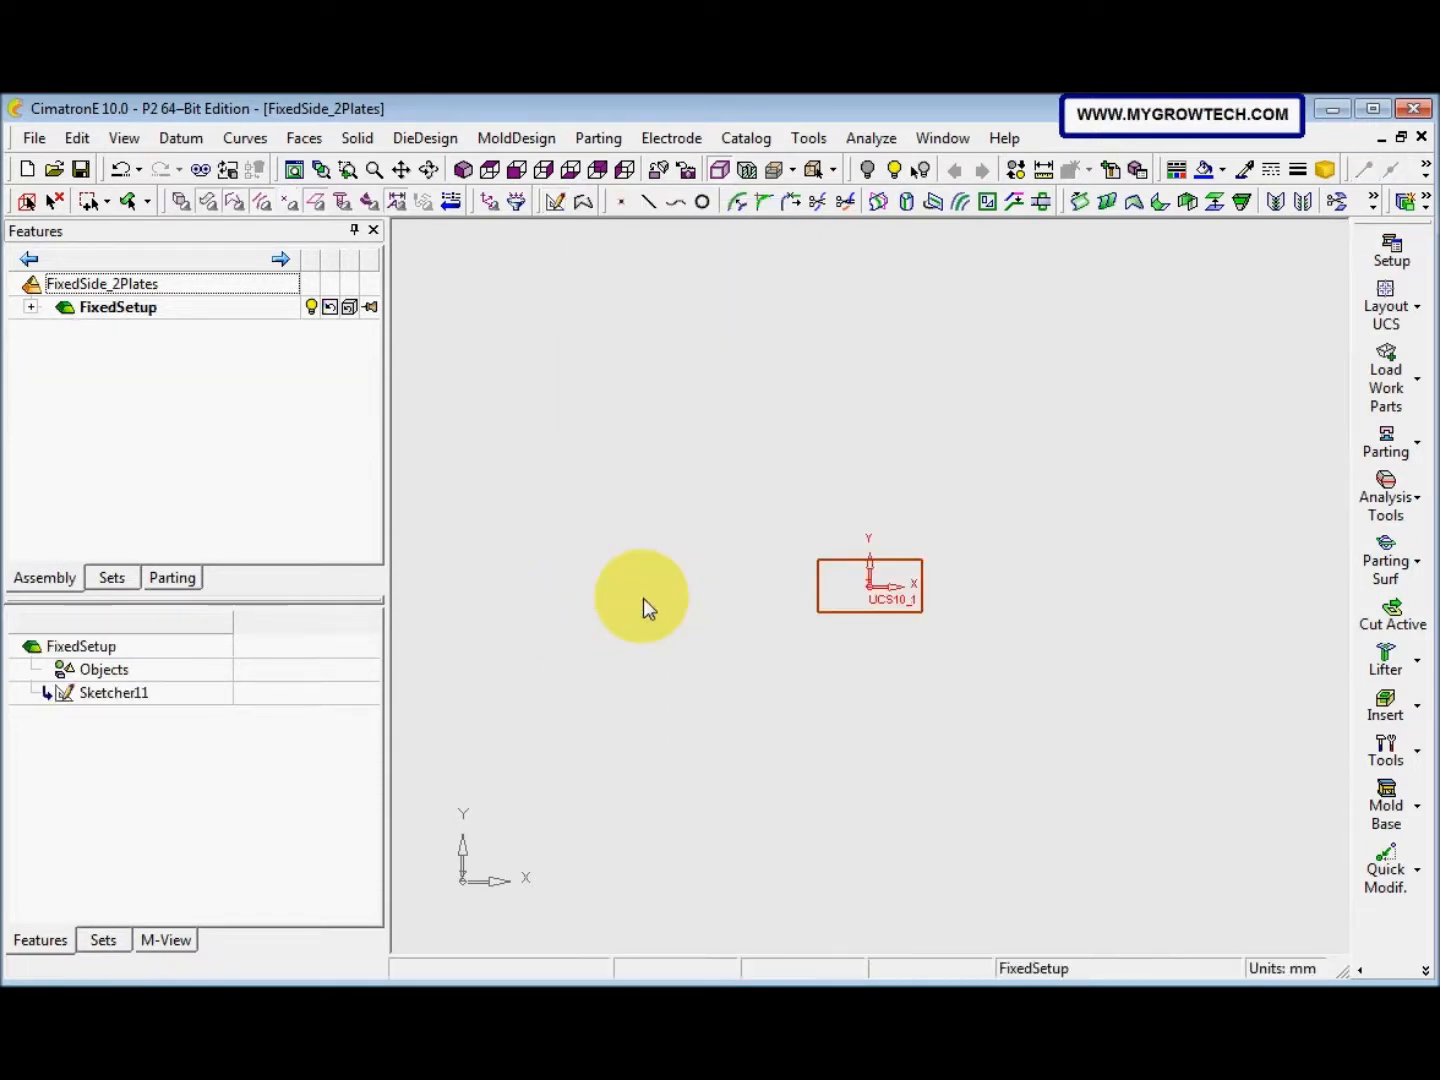
Rename the rectangle's sketch feature as FP1-L-W
{"action": "left_click", "coordinate": [123, 693]}
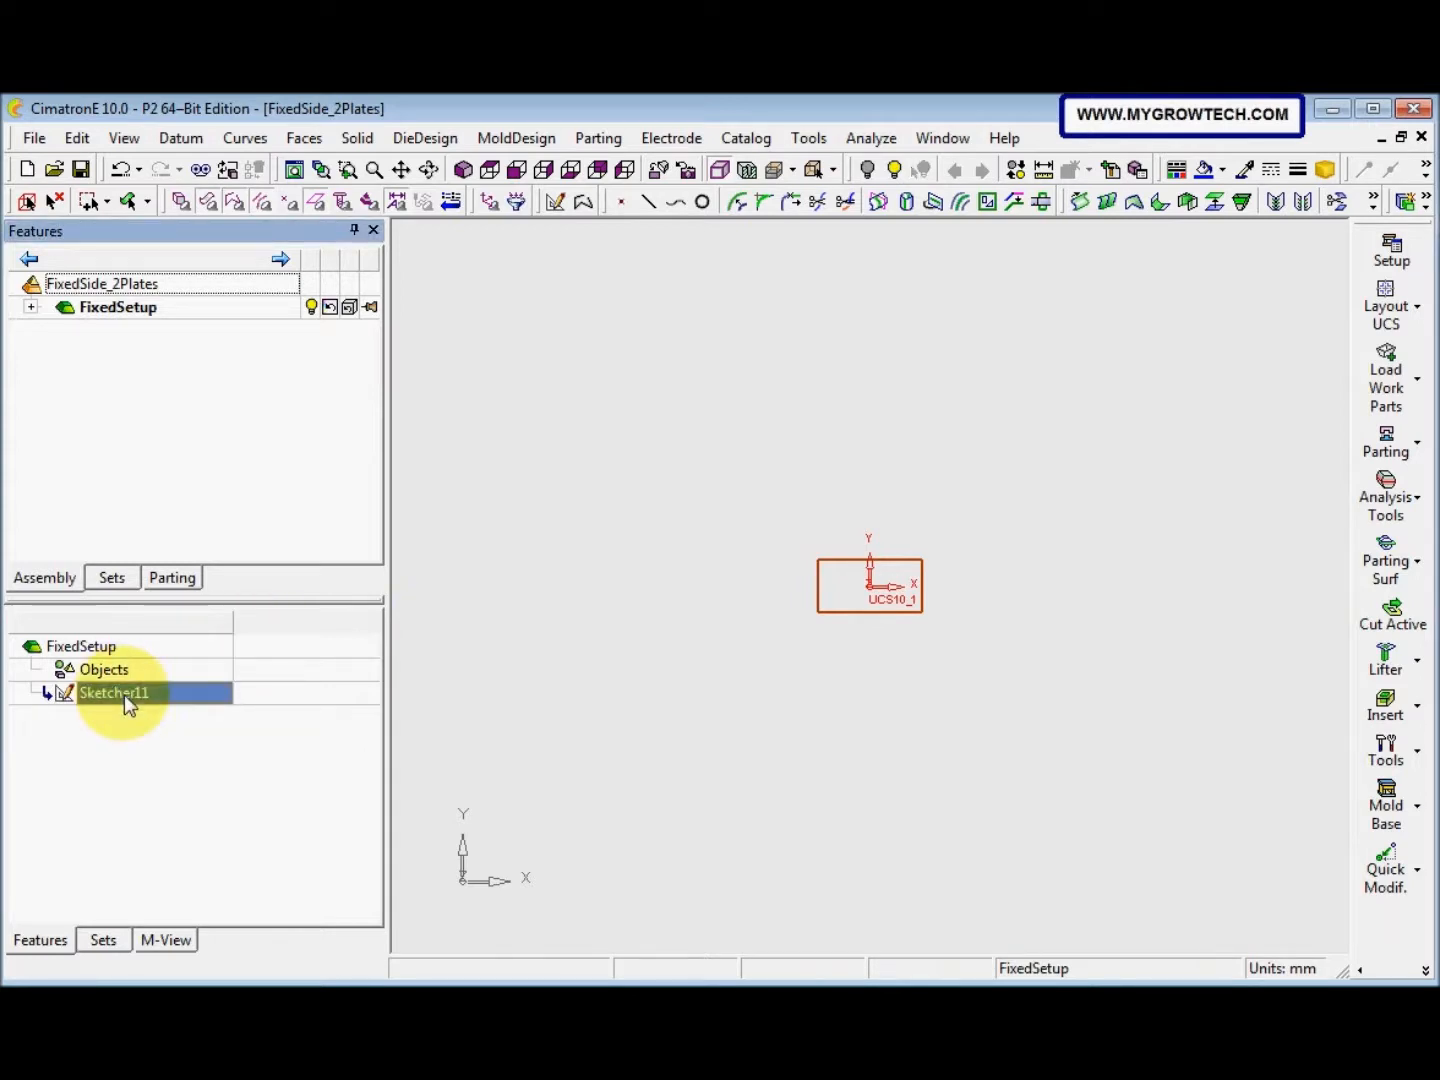
{"action": "left_click", "coordinate": [124, 695]}
{"action": "right_click", "coordinate": [150, 693]}
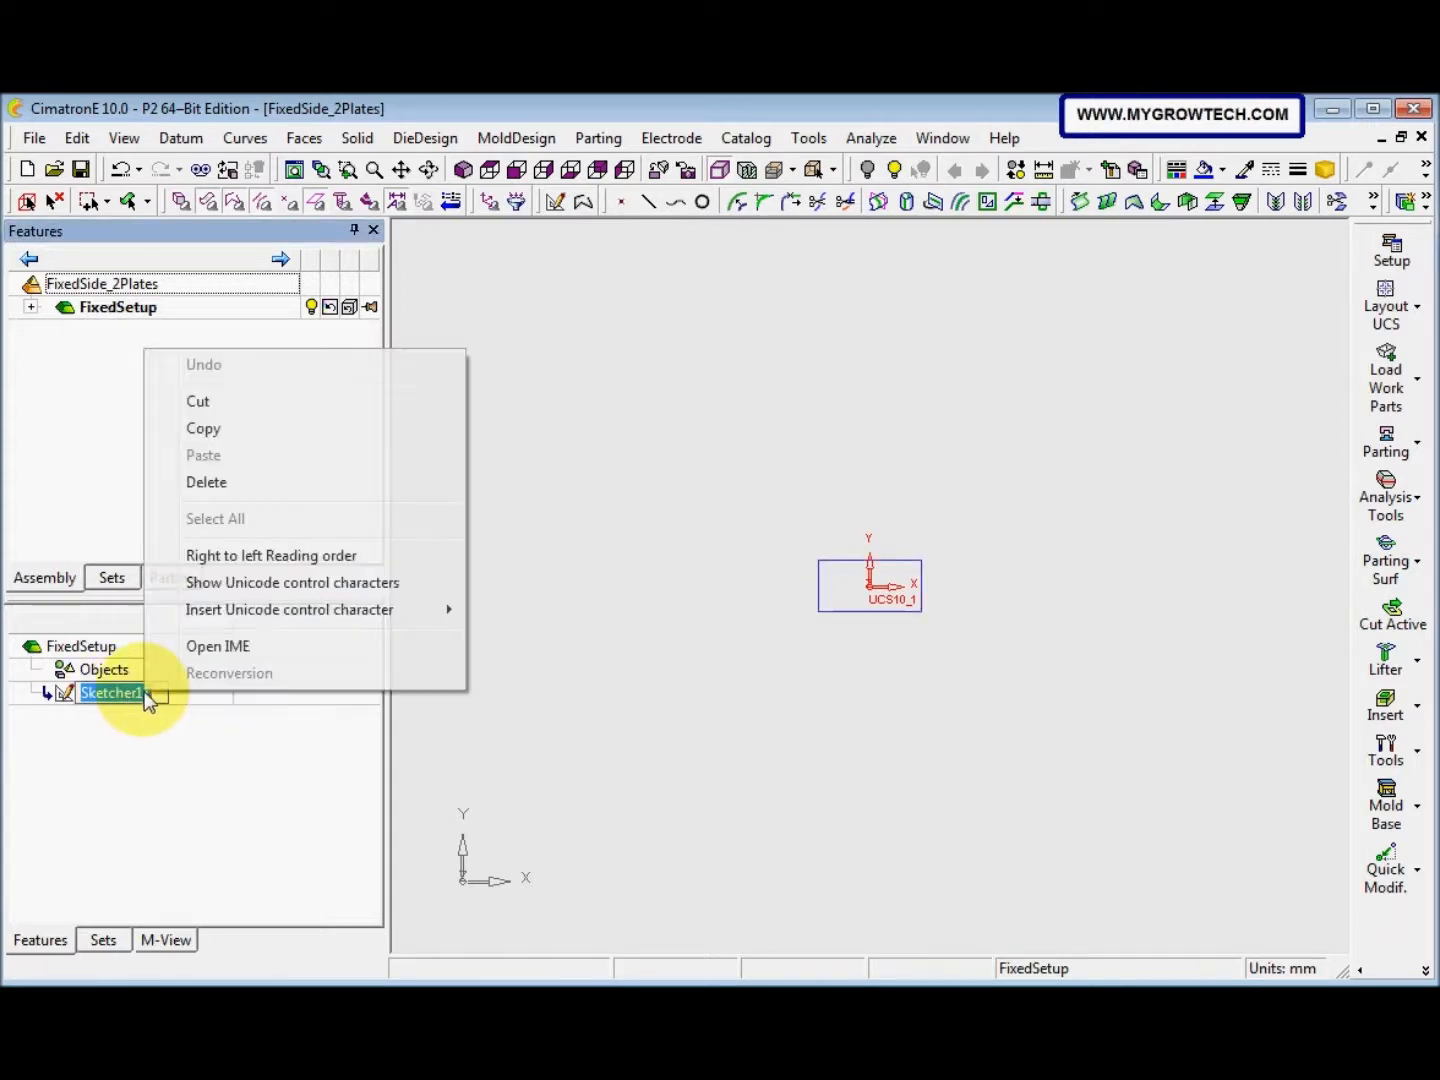
{"action": "left_click", "coordinate": [139, 714]}
{"action": "right_click", "coordinate": [147, 693]}
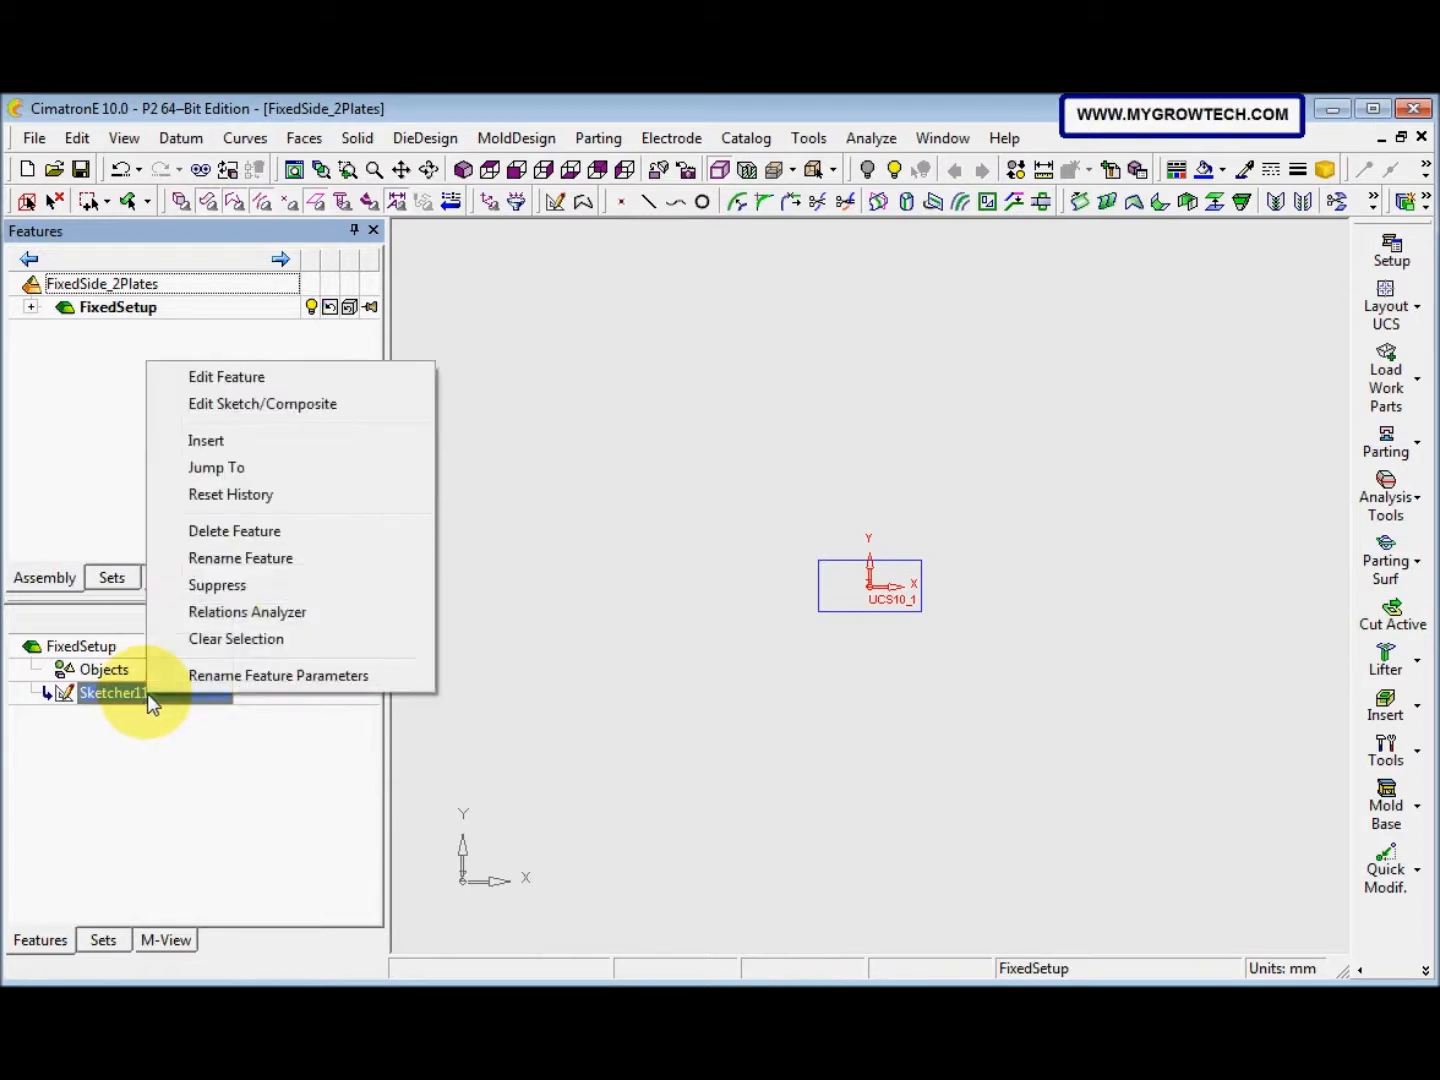
{"action": "left_click", "coordinate": [277, 563]}
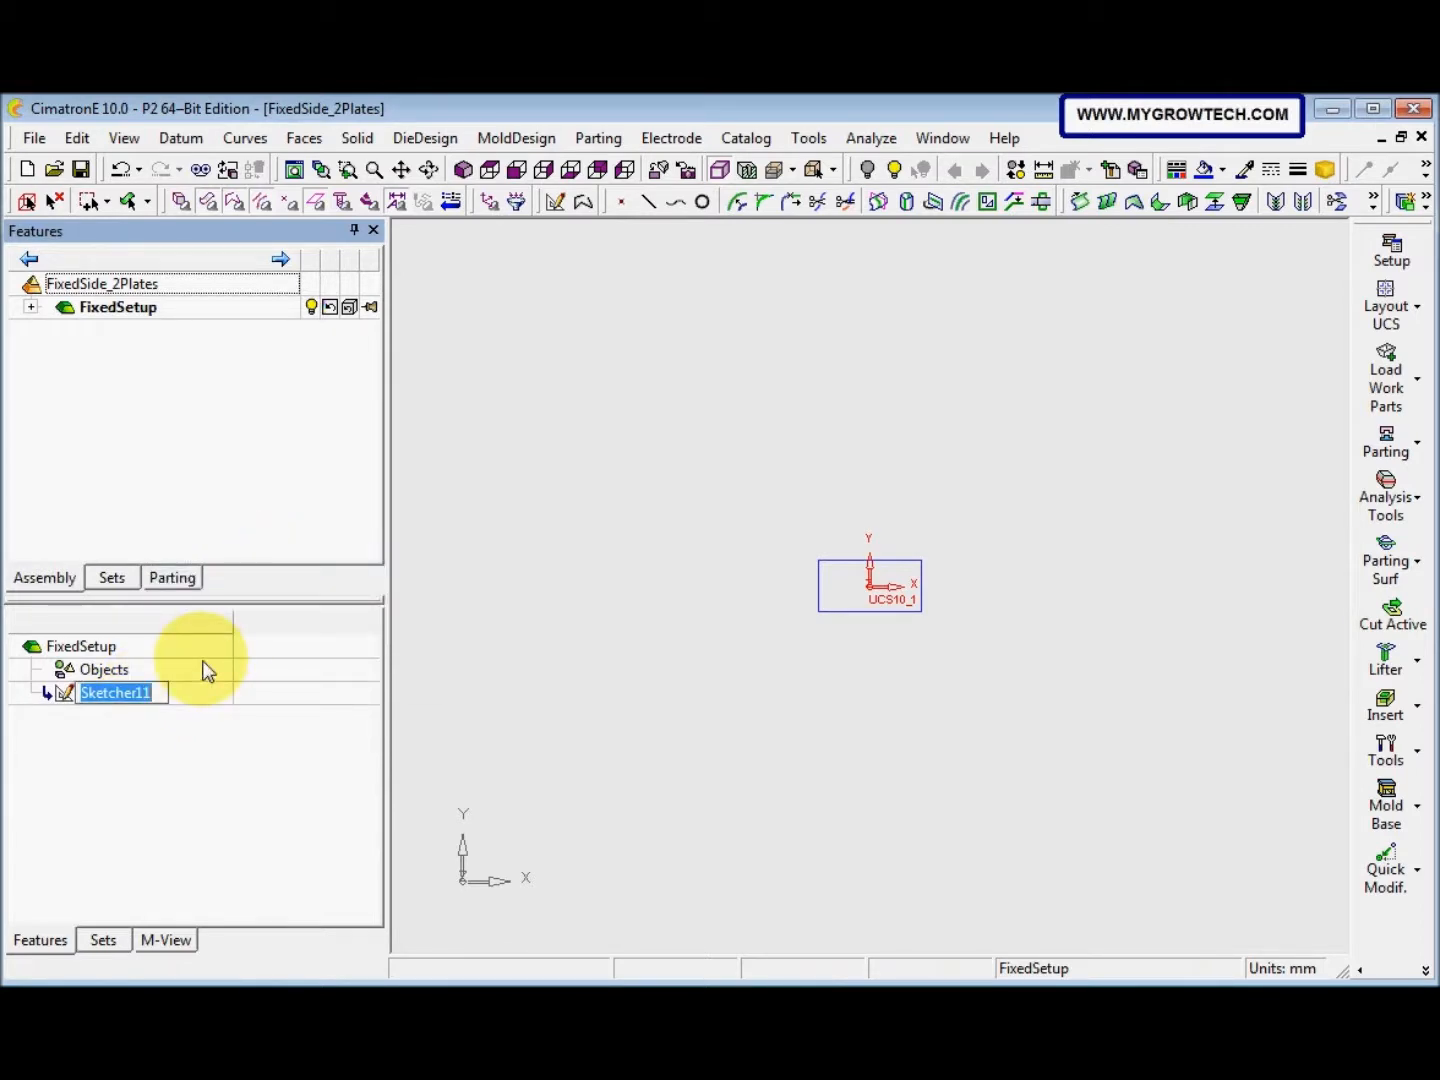
{"action": "type", "text": "F"}
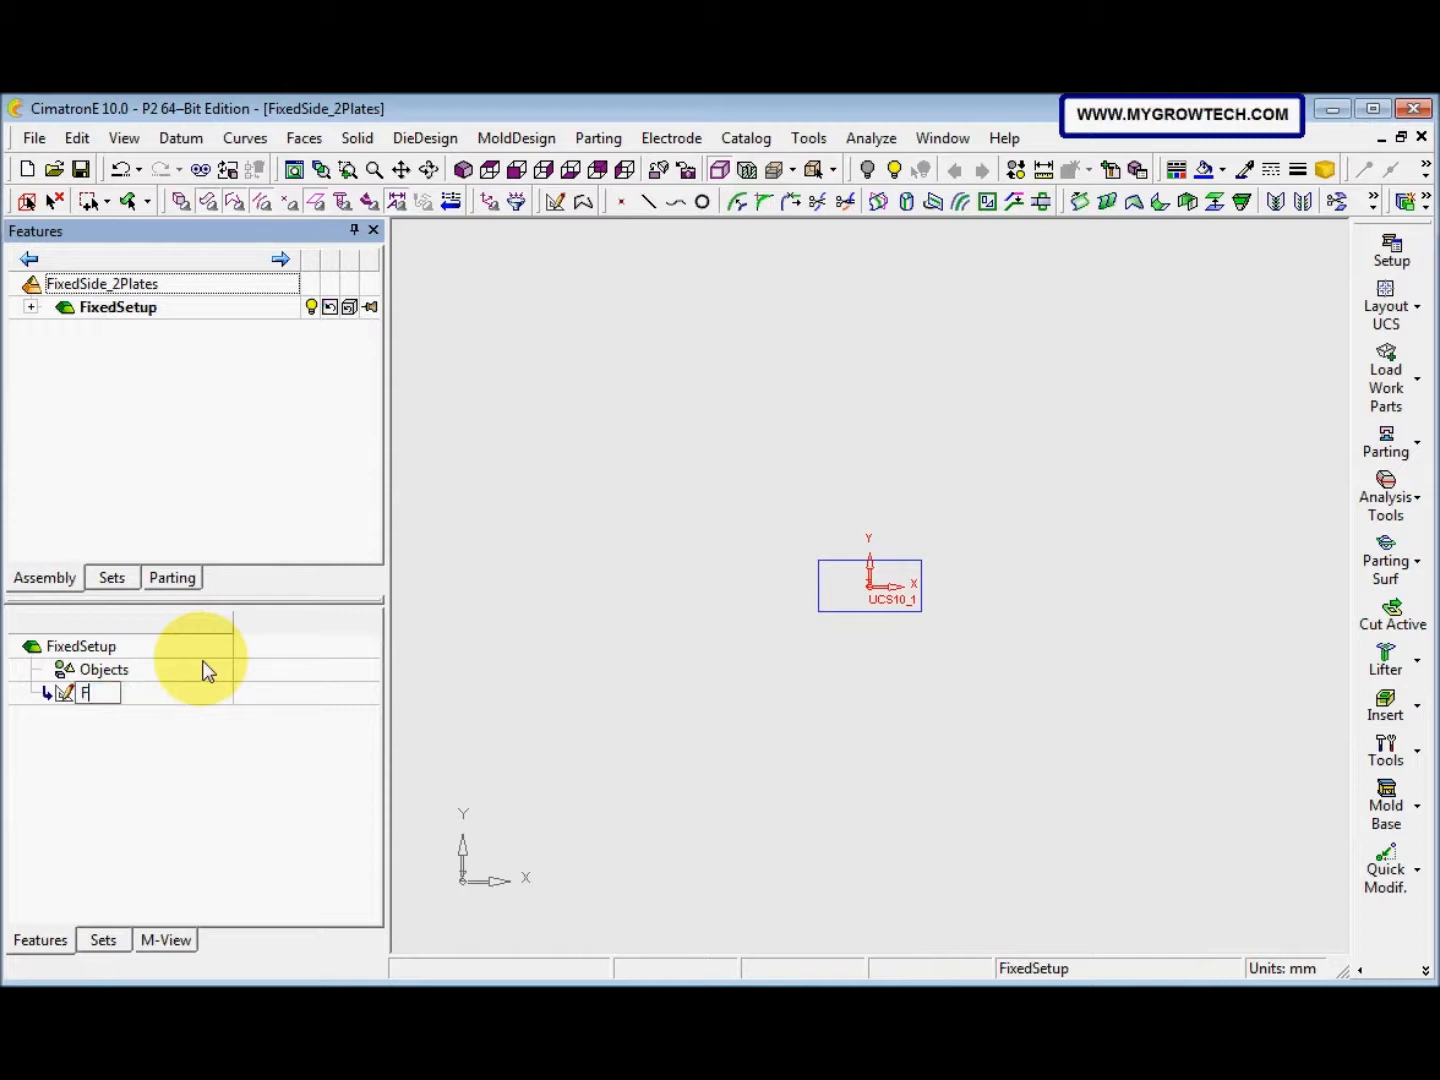
{"action": "type", "text": "p1"}
{"action": "key", "text": "BackSpace"}
{"action": "key", "text": "BackSpace"}
{"action": "type", "text": "P"}
{"action": "type", "text": "-"}
{"action": "type", "text": "1"}
{"action": "key", "text": "BackSpace"}
{"action": "key", "text": "BackSpace"}
{"action": "type", "text": "1-I-"}
{"action": "key", "text": "BackSpace"}
{"action": "key", "text": "BackSpace"}
{"action": "type", "text": "L-W"}
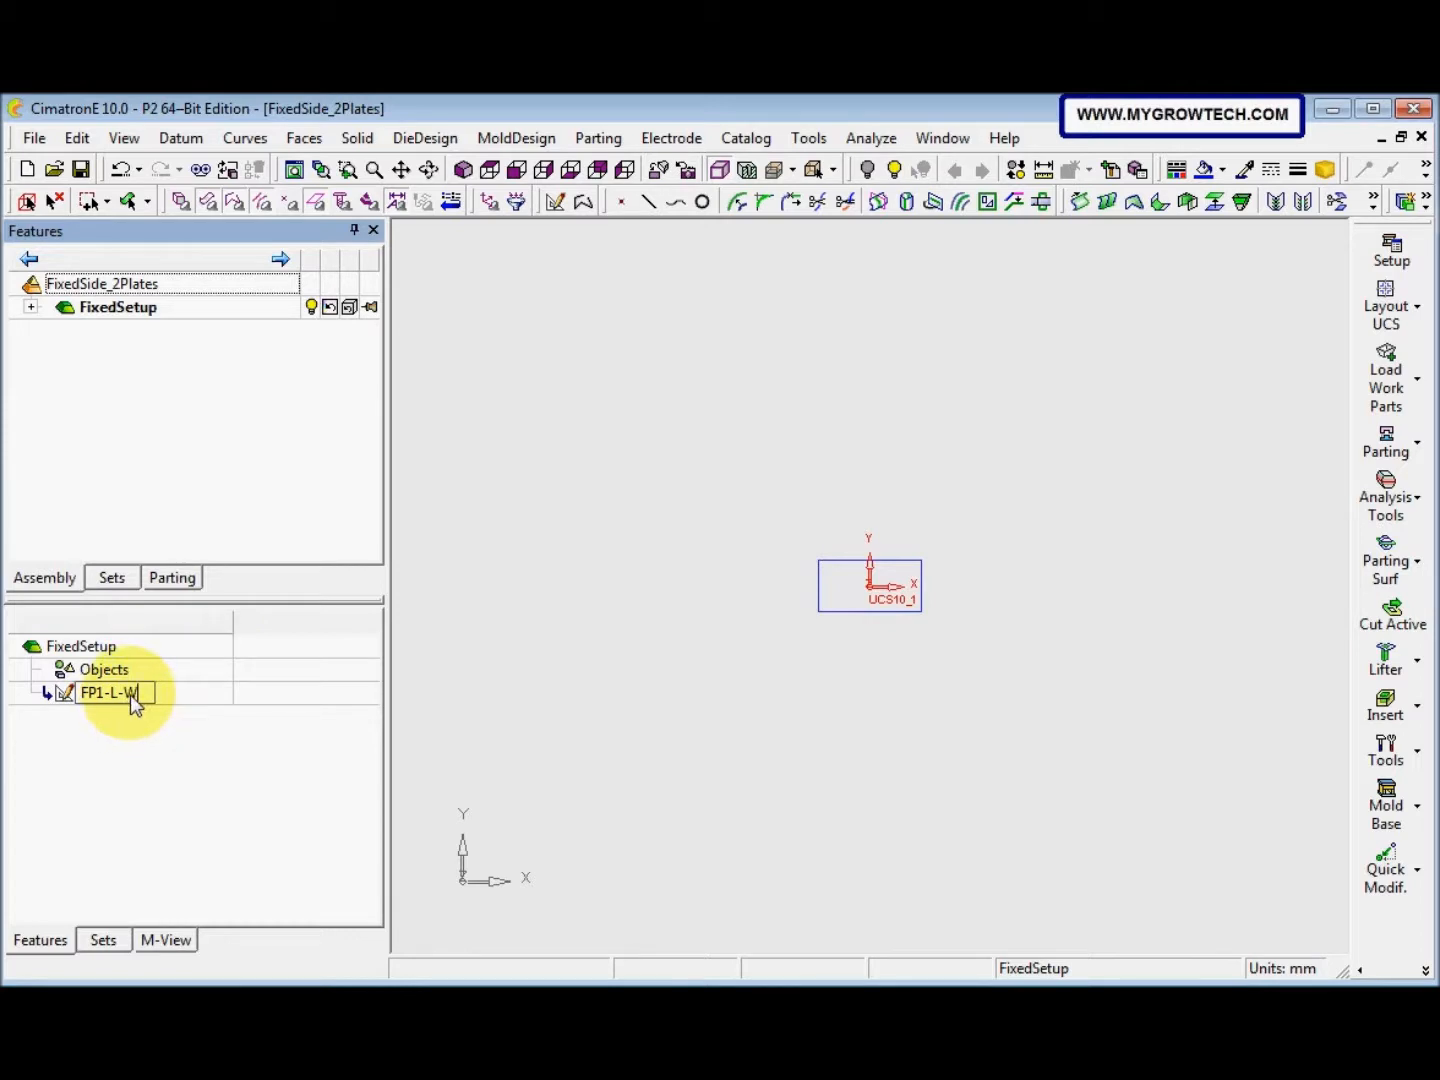
{"action": "left_click", "coordinate": [434, 740]}
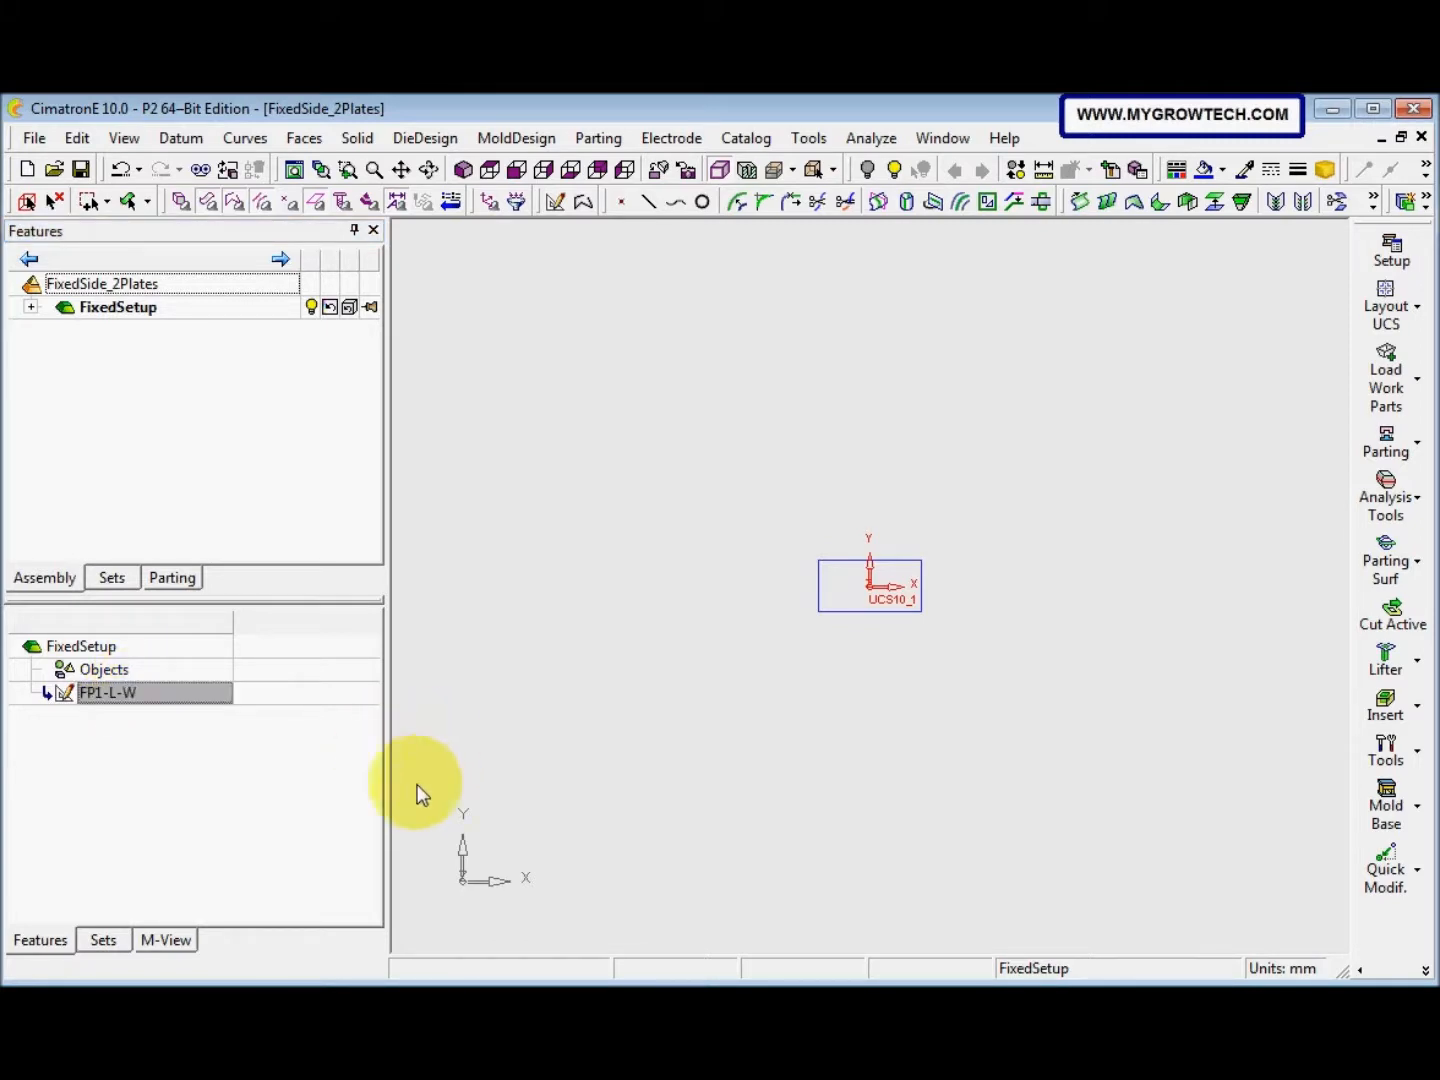
Link the vertical dimension L1 of the FP1-L-W rectangle to the M-Width setup parameter
{"action": "left_click", "coordinate": [822, 585]}
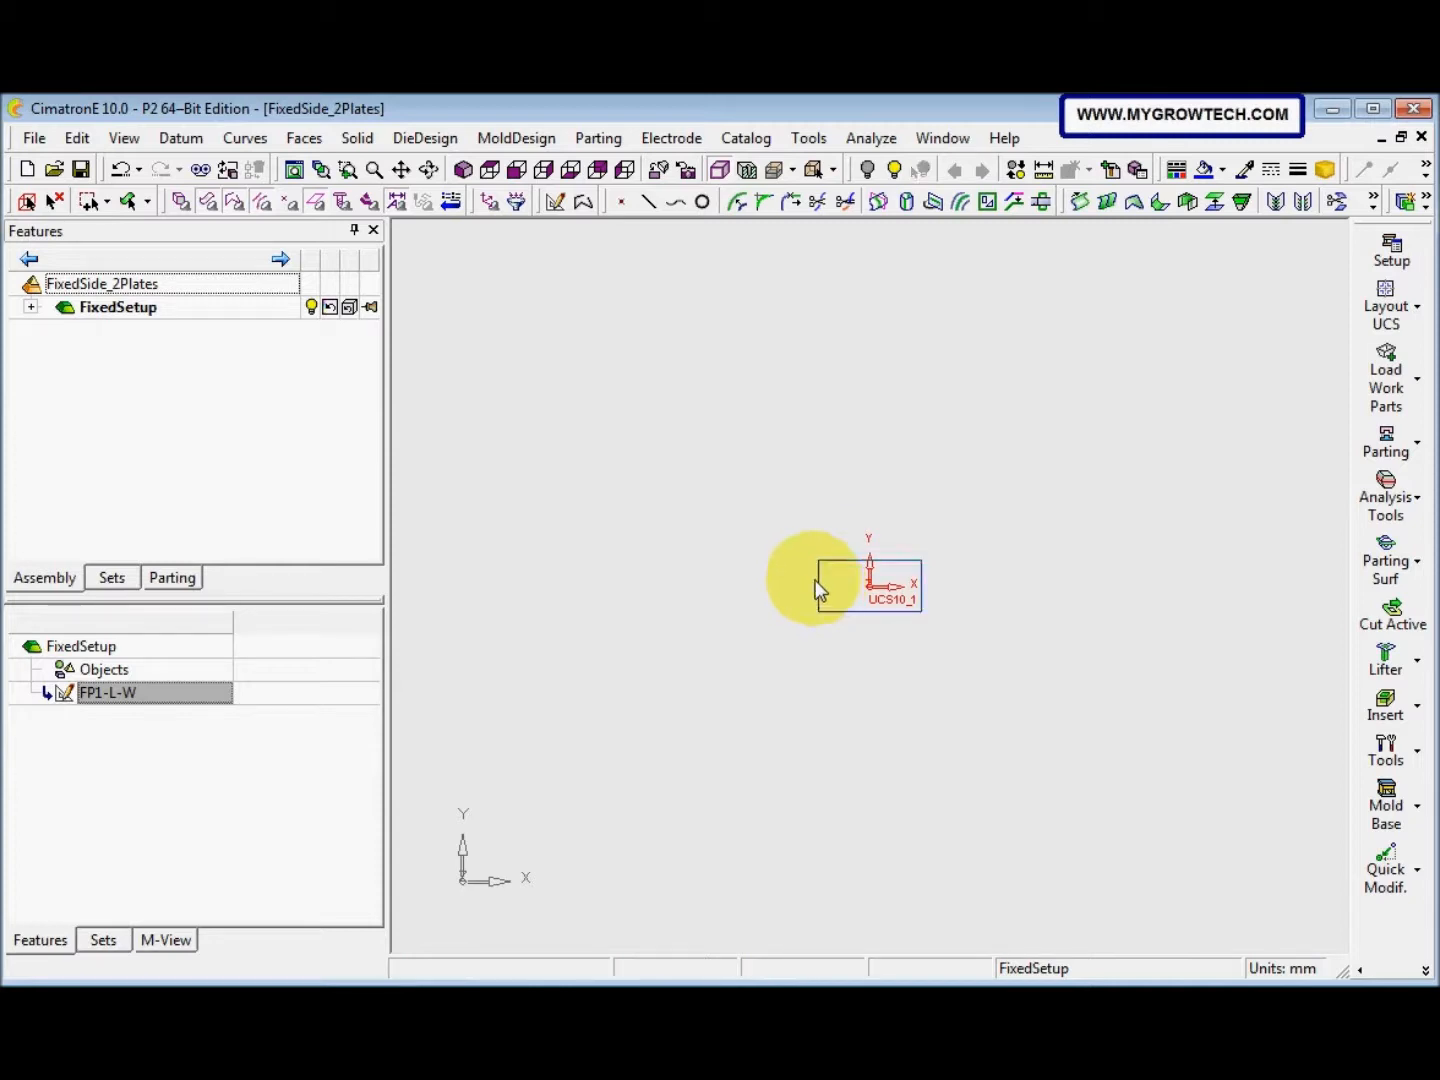
{"action": "left_click", "coordinate": [816, 581]}
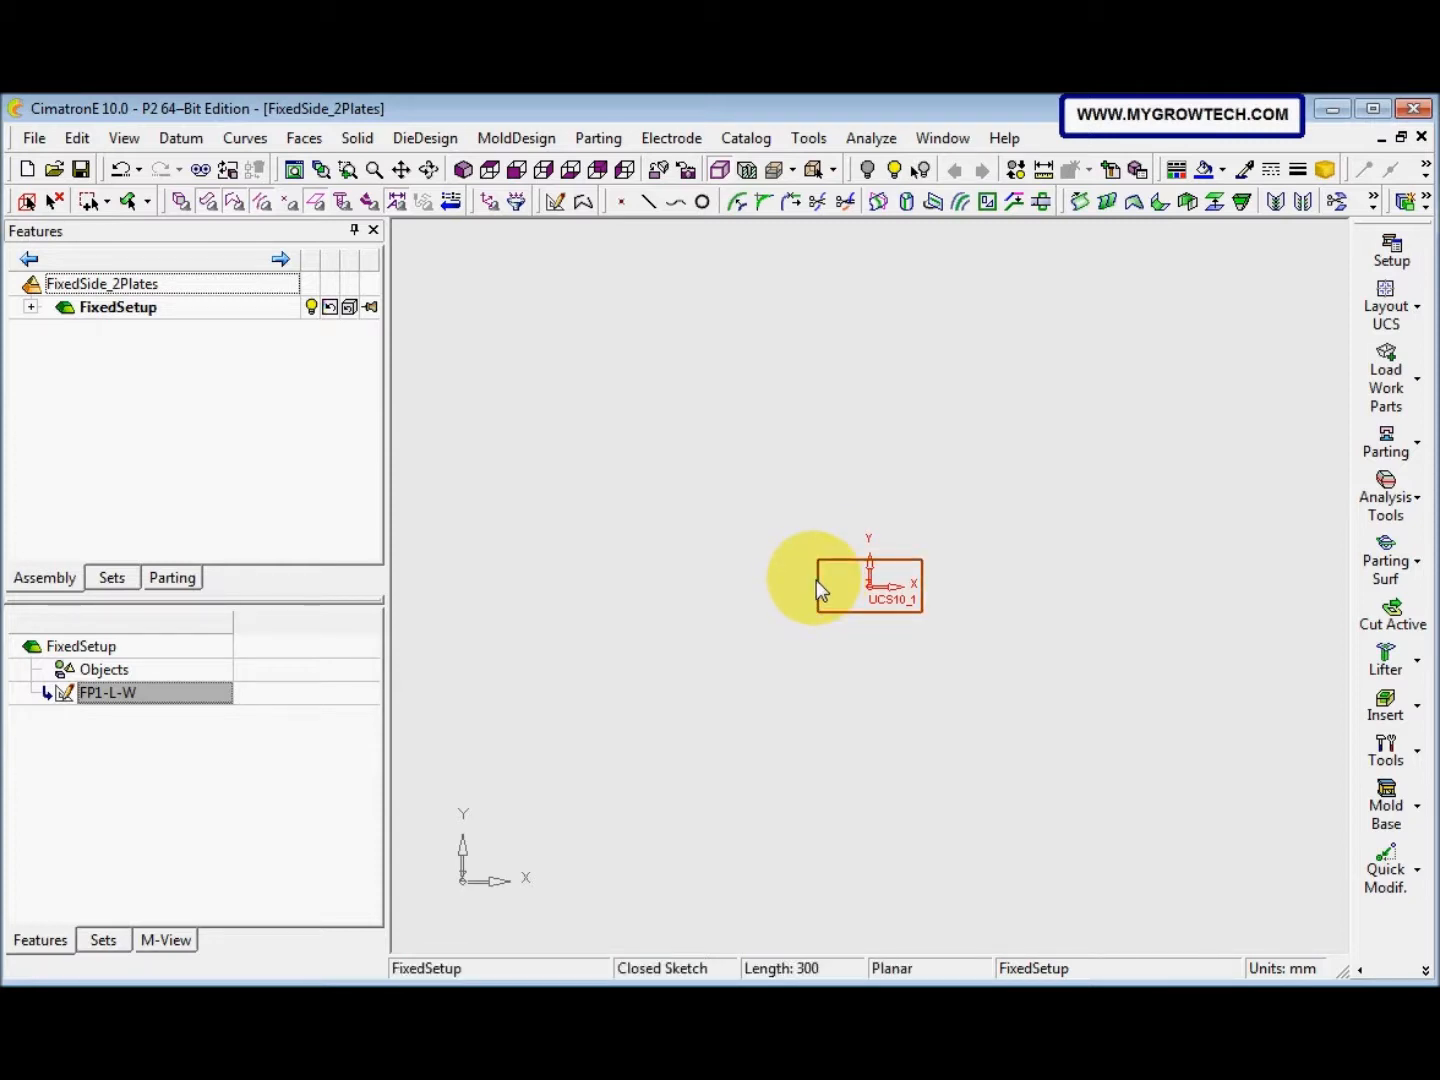
{"action": "double_click", "coordinate": [818, 580]}
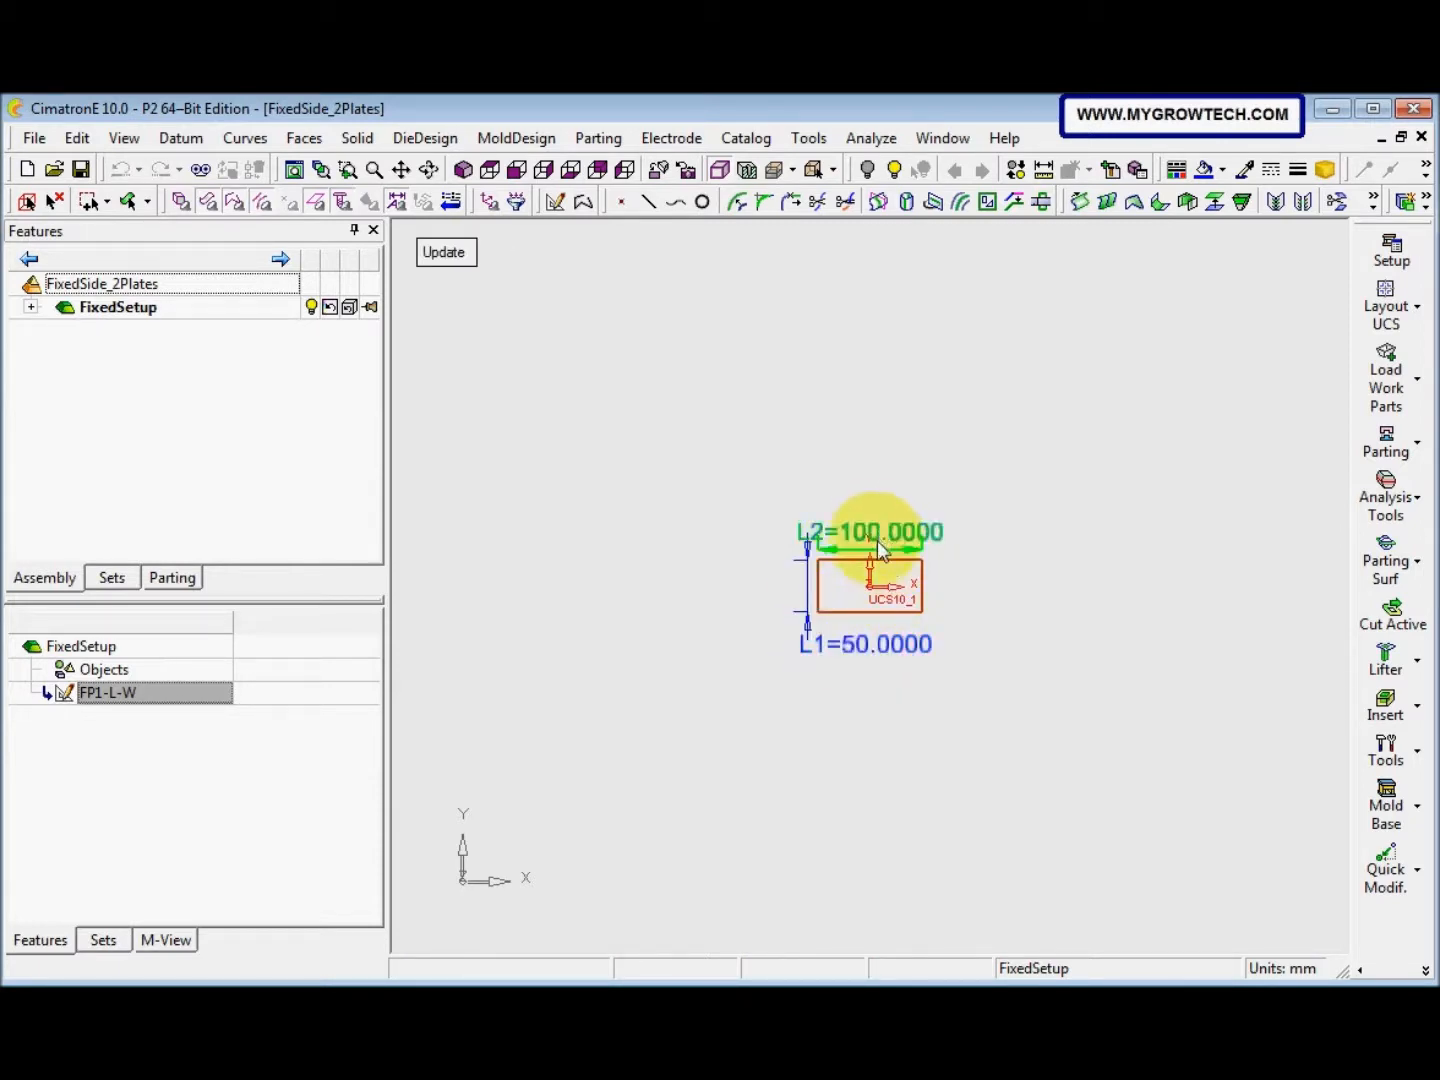
{"action": "double_click", "coordinate": [865, 648]}
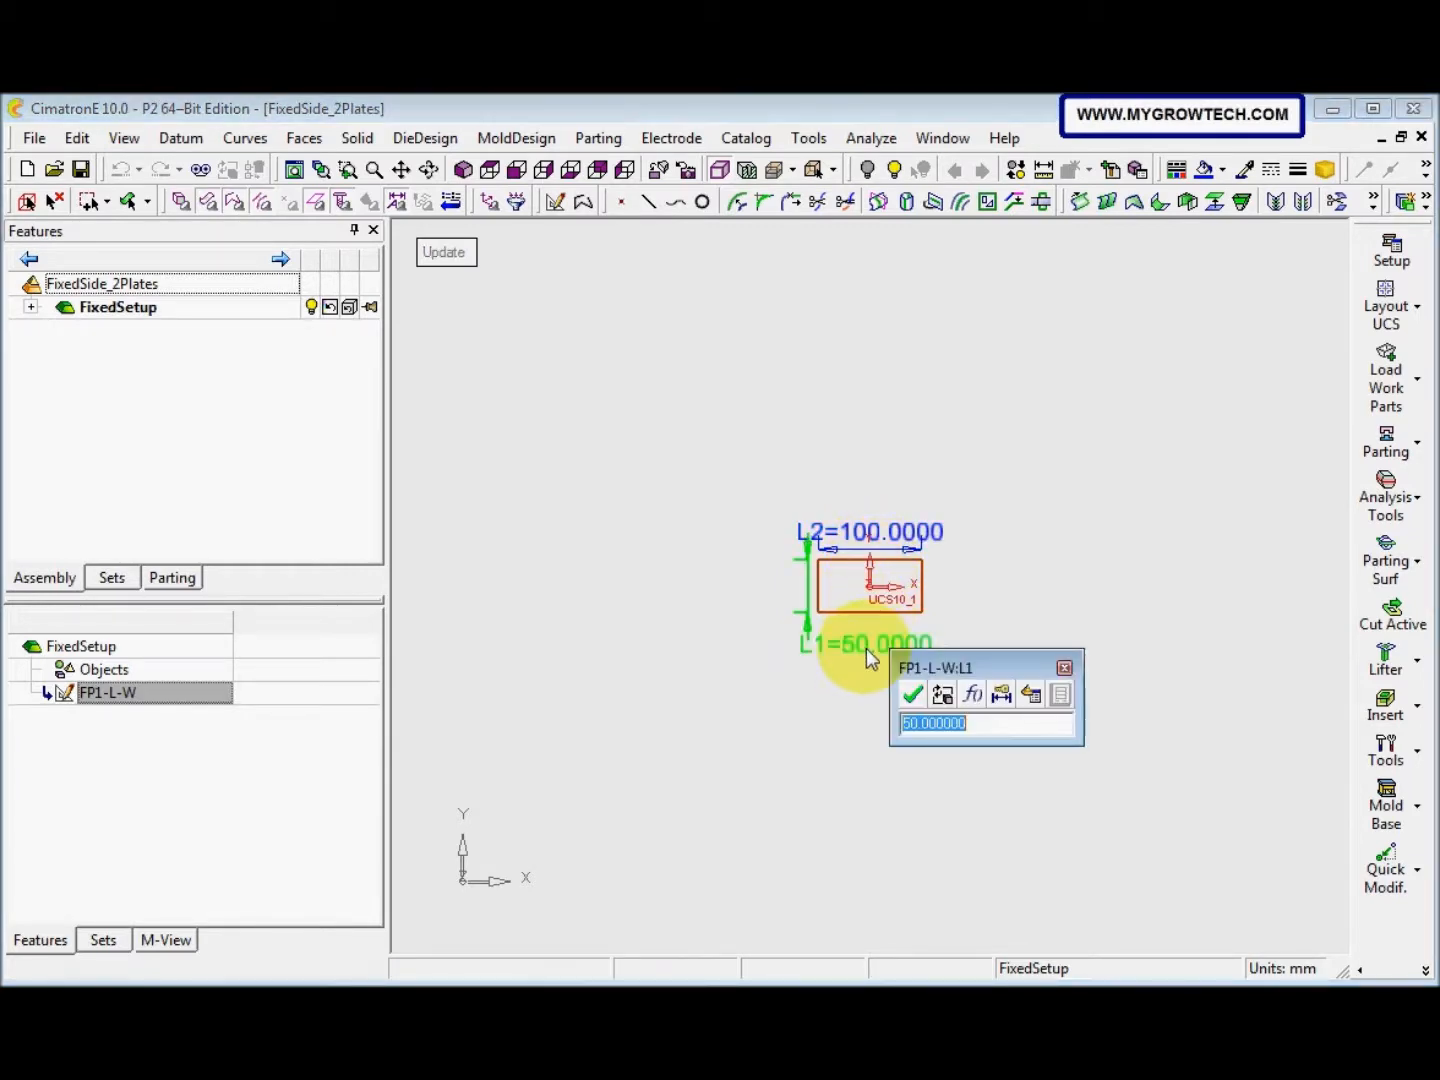
{"action": "mouse_move", "coordinate": [983, 671]}
{"action": "left_mouse_down"}
{"action": "mouse_move", "coordinate": [814, 473]}
{"action": "mouse_move", "coordinate": [818, 428]}
{"action": "left_mouse_up"}
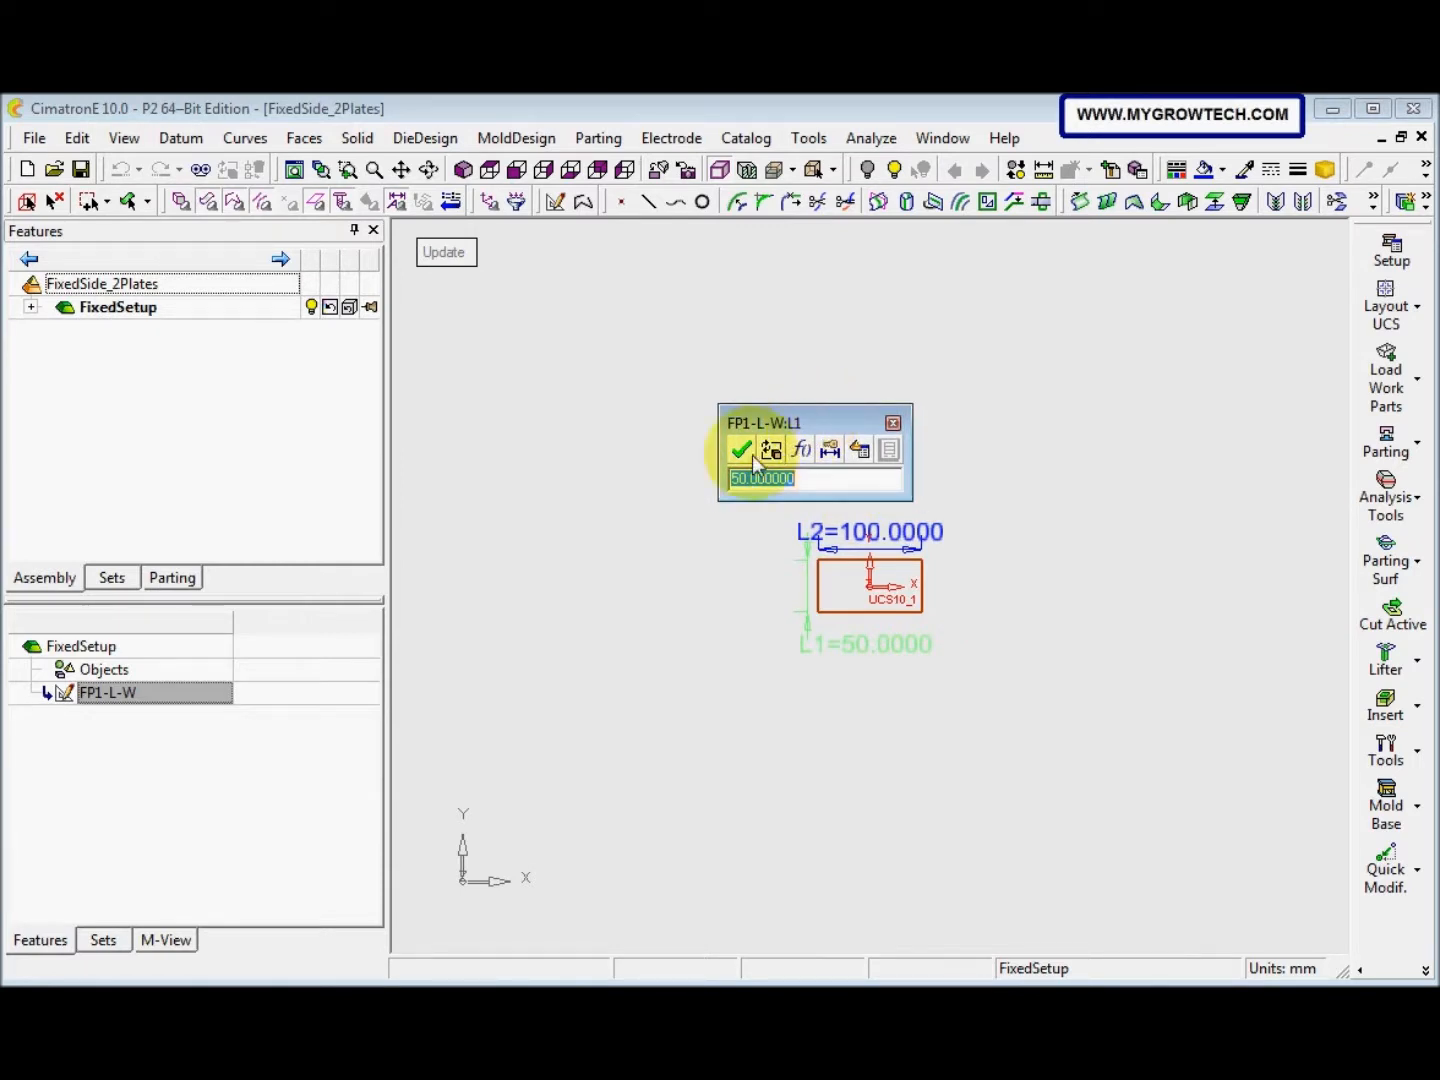
{"action": "left_click", "coordinate": [862, 450]}
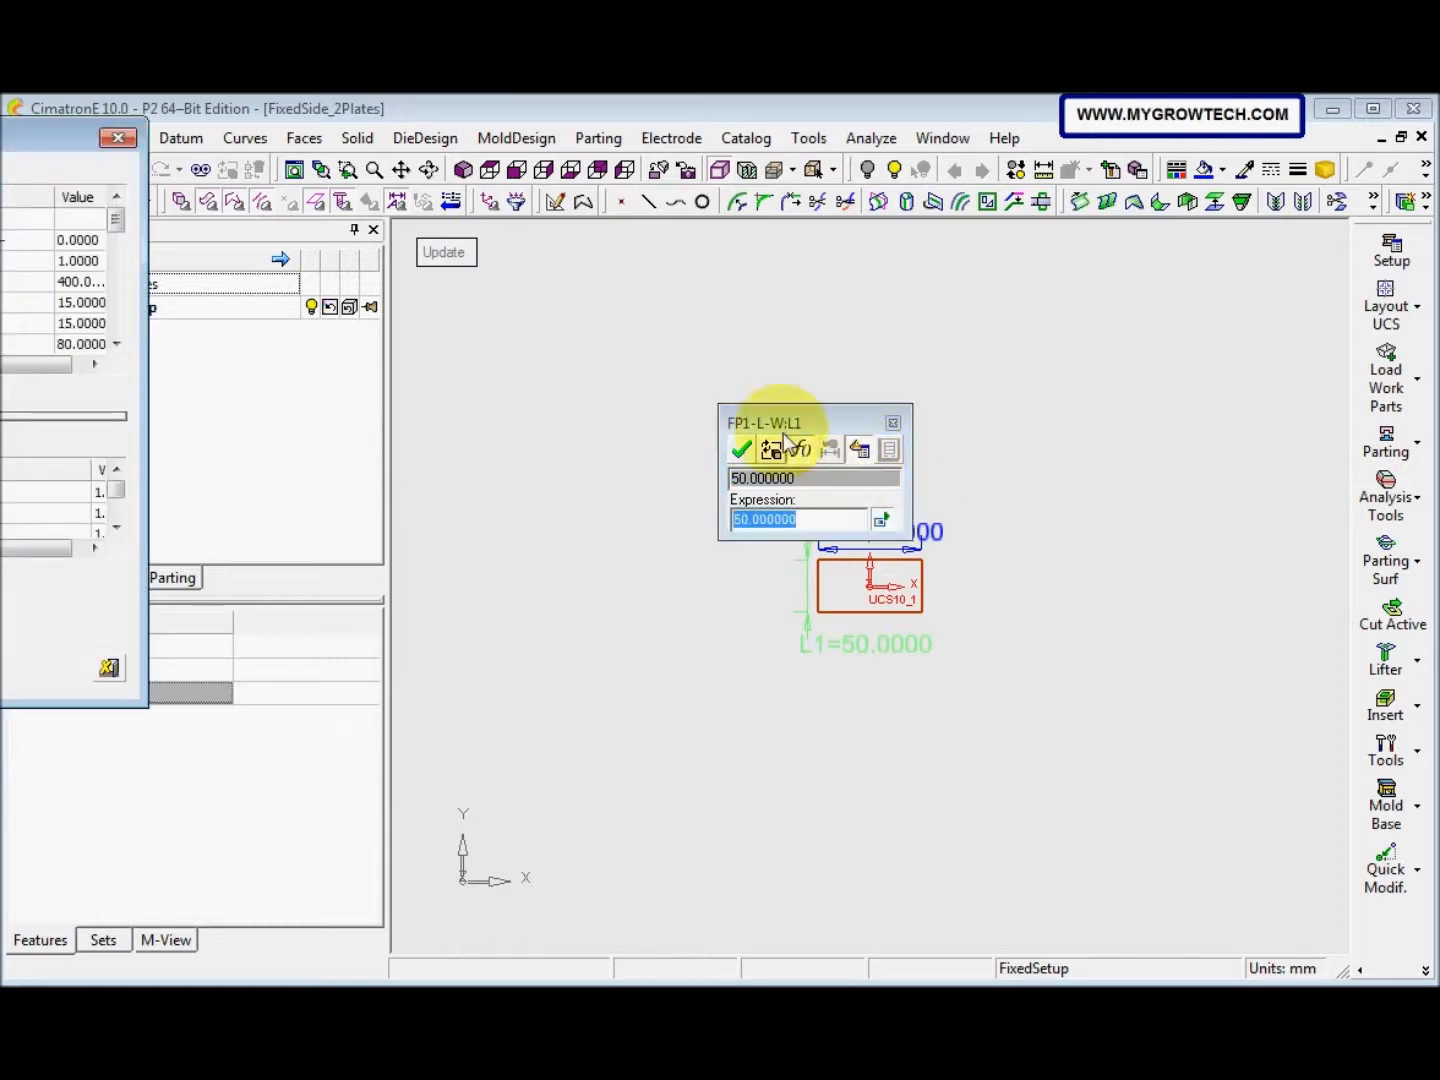
{"action": "left_click_drag", "start_coordinate": [29, 137], "coordinate": [441, 156]}
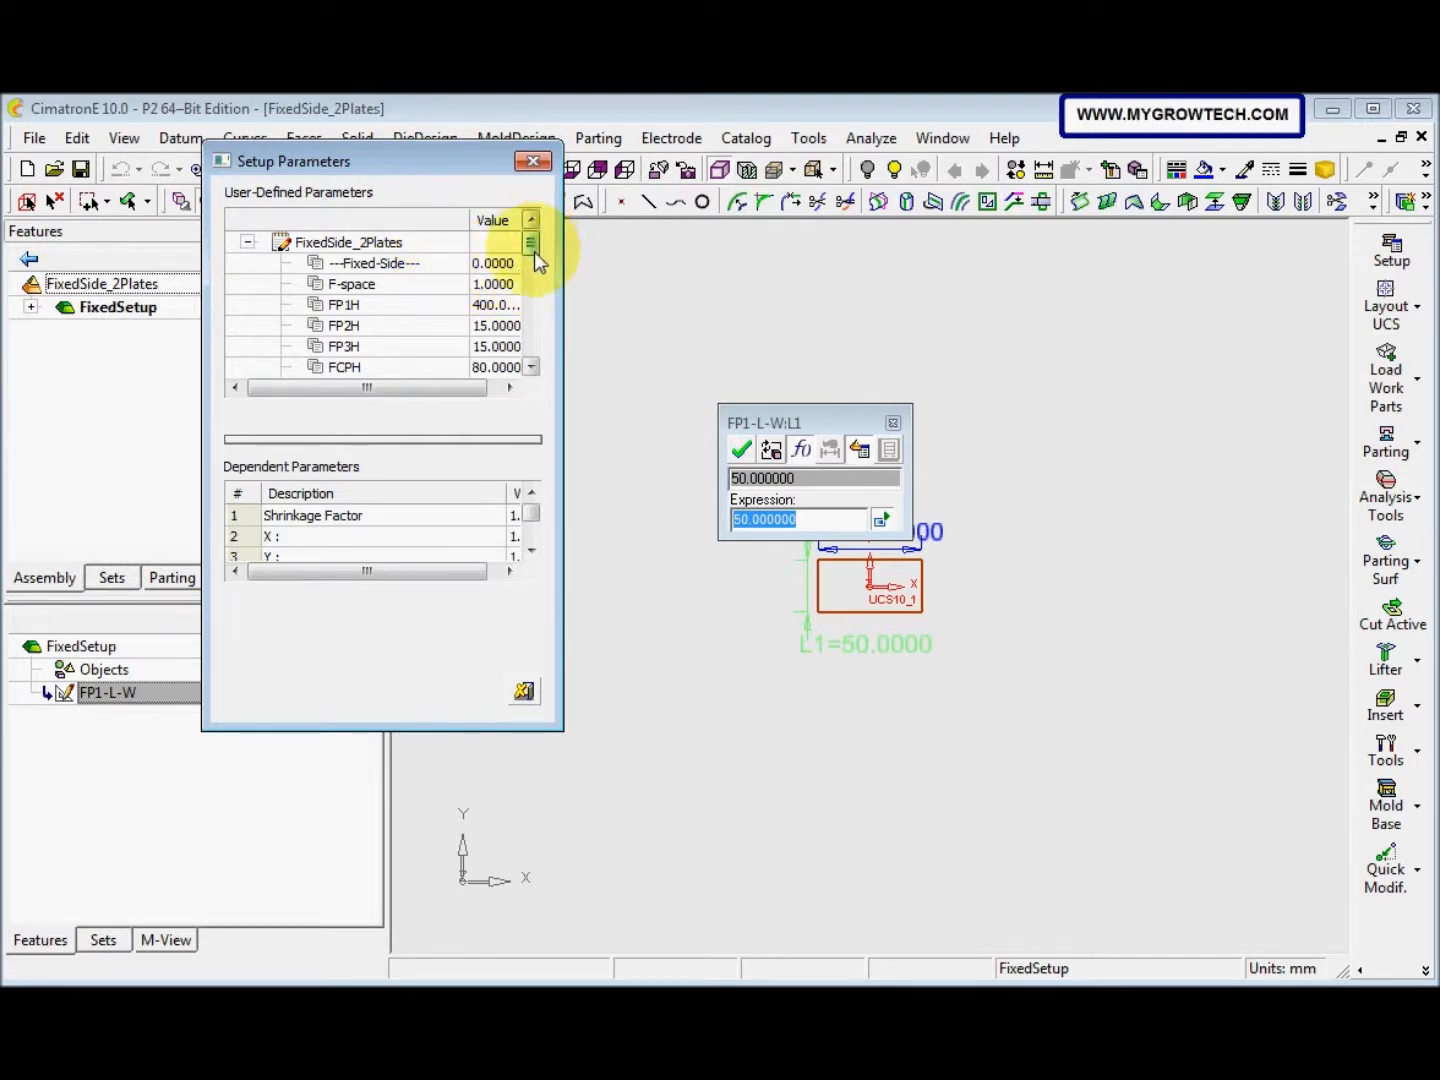
{"action": "left_click_drag", "start_coordinate": [530, 243], "coordinate": [530, 344]}
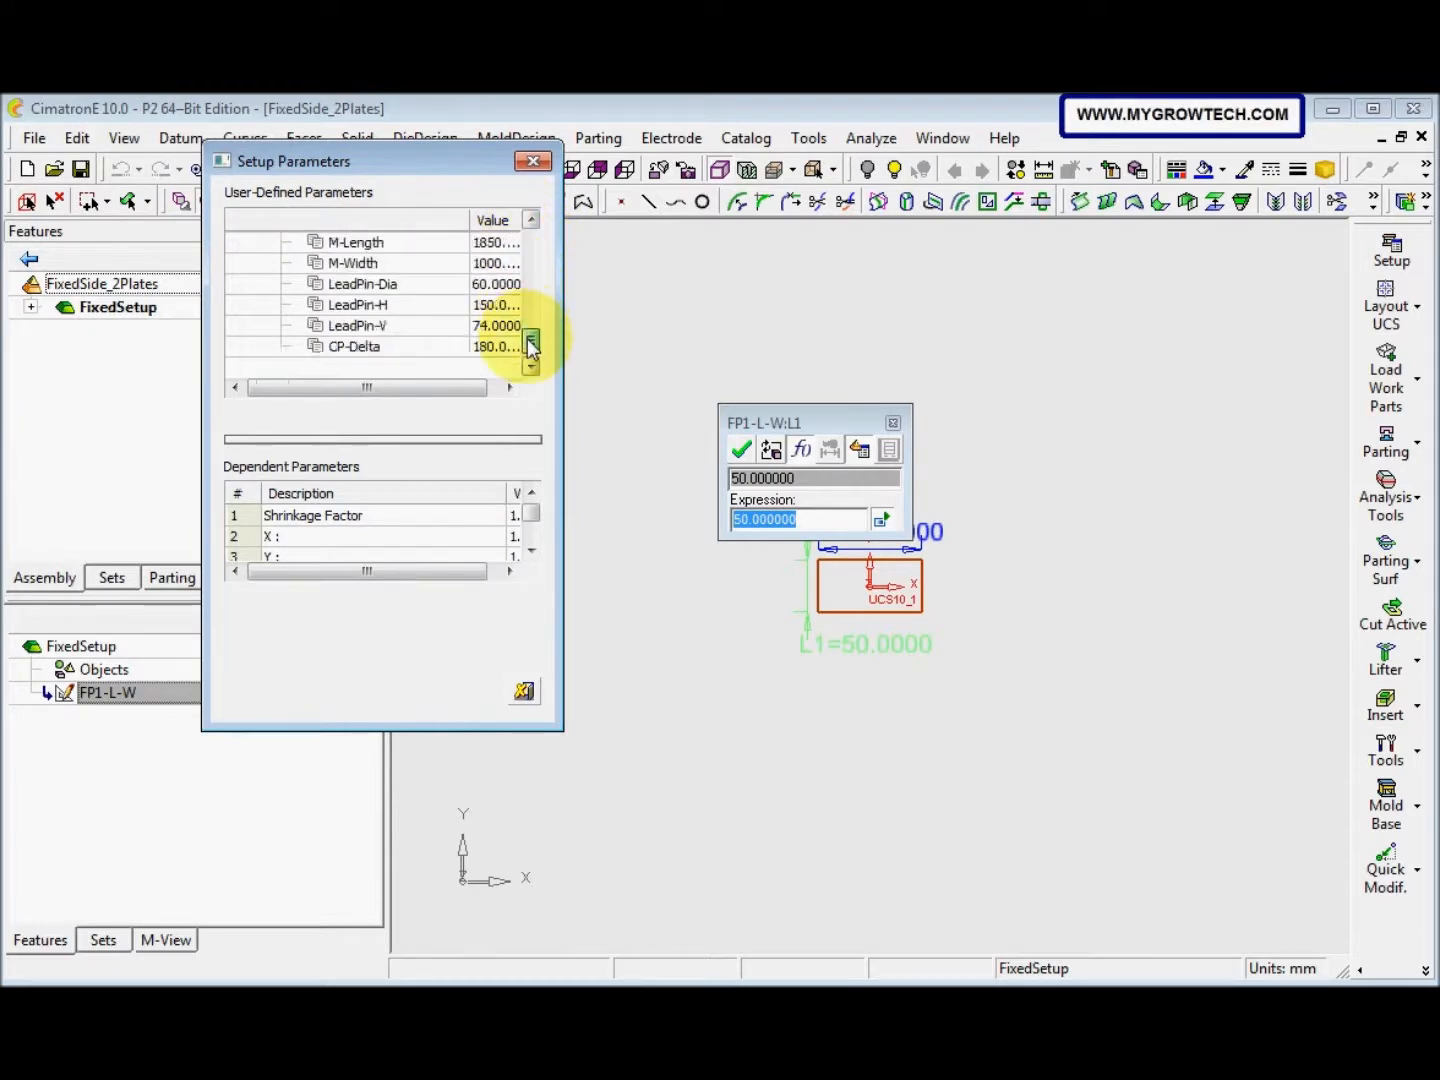
{"action": "left_click", "coordinate": [382, 262]}
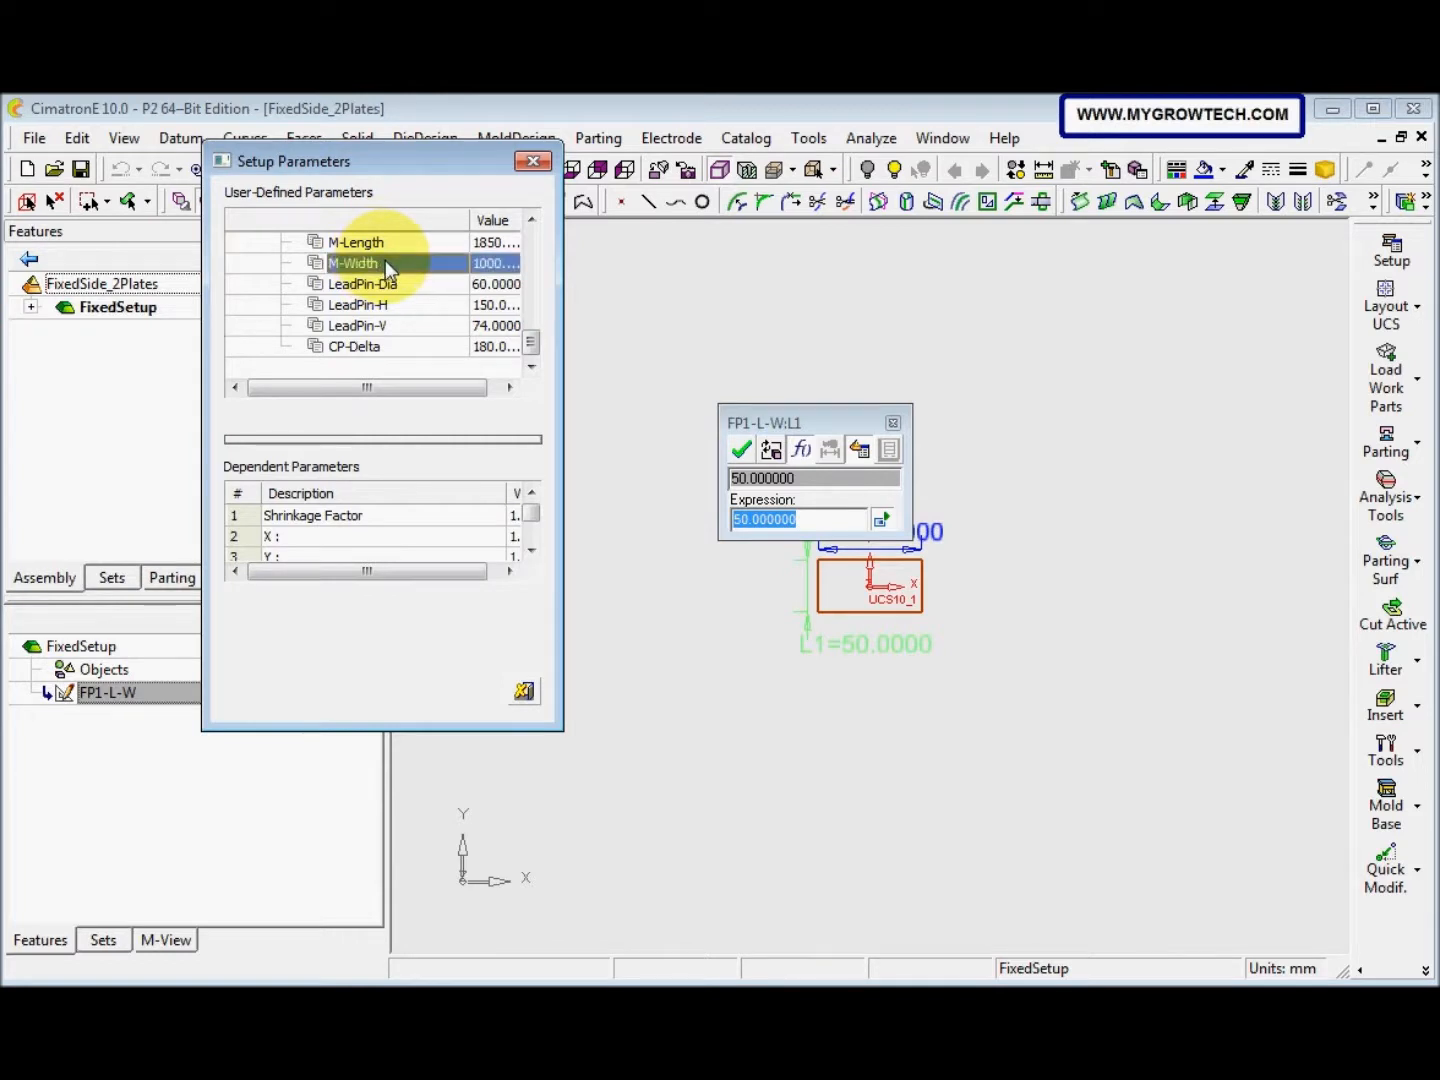
{"action": "double_click", "coordinate": [384, 259]}
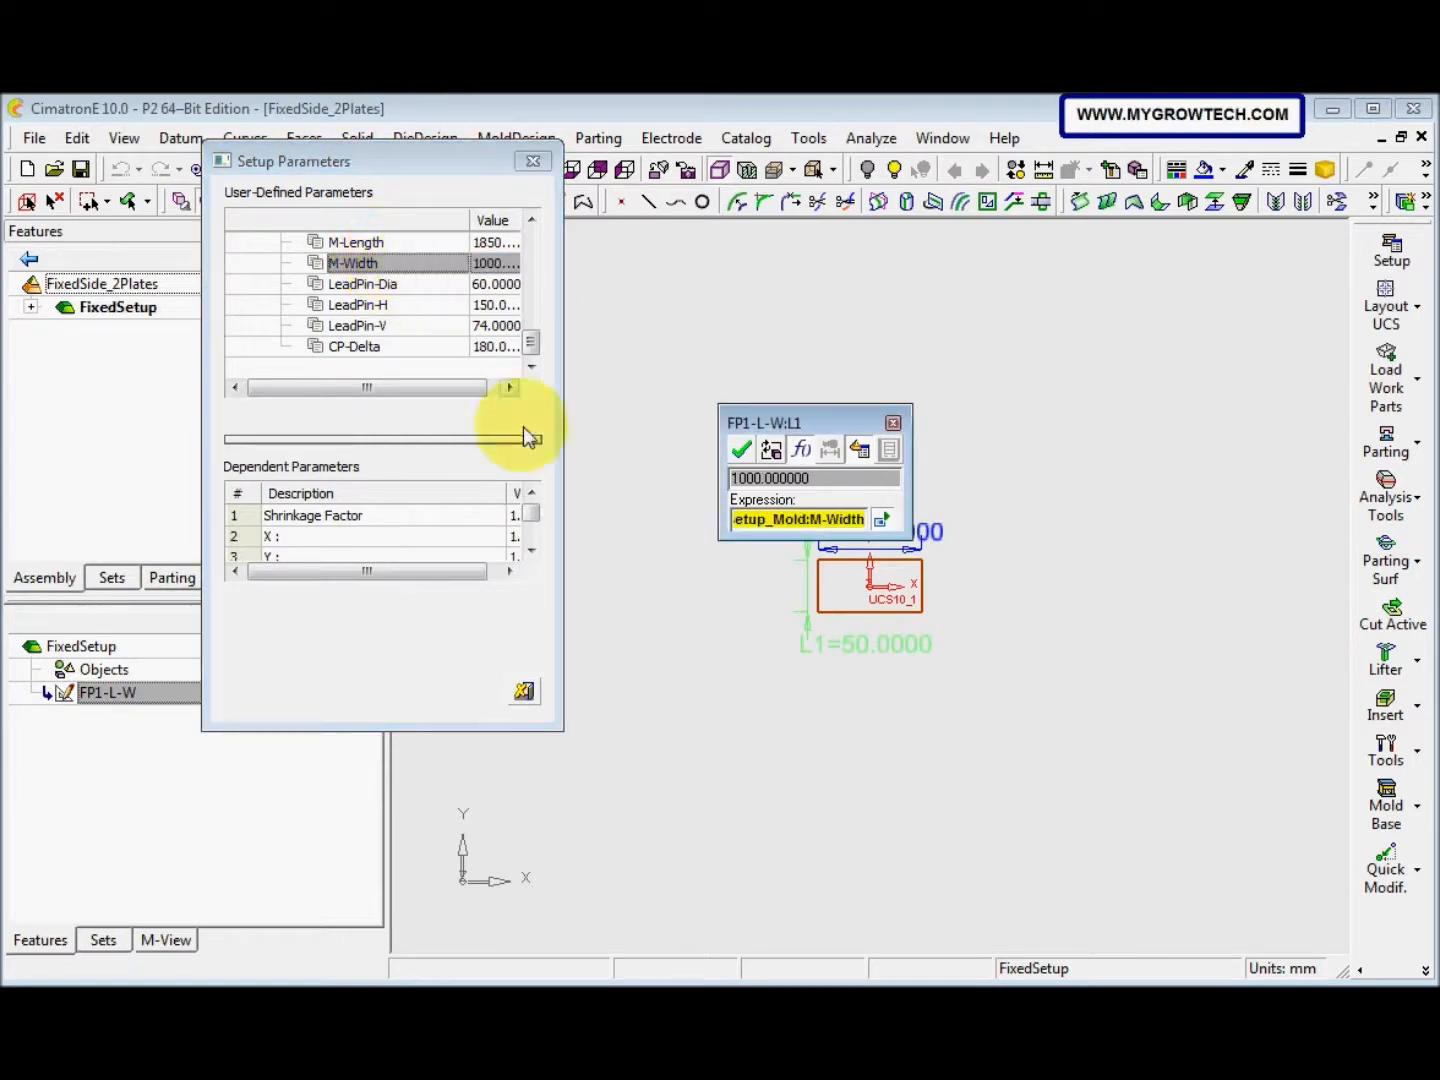
{"action": "left_click", "coordinate": [739, 452]}
Link the horizontal dimension L2 of the FP1-L-W rectangle to the M-Length setup parameter and finish editing the sketch feature
{"action": "scroll", "coordinate": [905, 565], "scroll_direction": "down", "scroll_amount": 3}
{"action": "scroll", "coordinate": [770, 724], "scroll_direction": "down", "scroll_amount": 2}
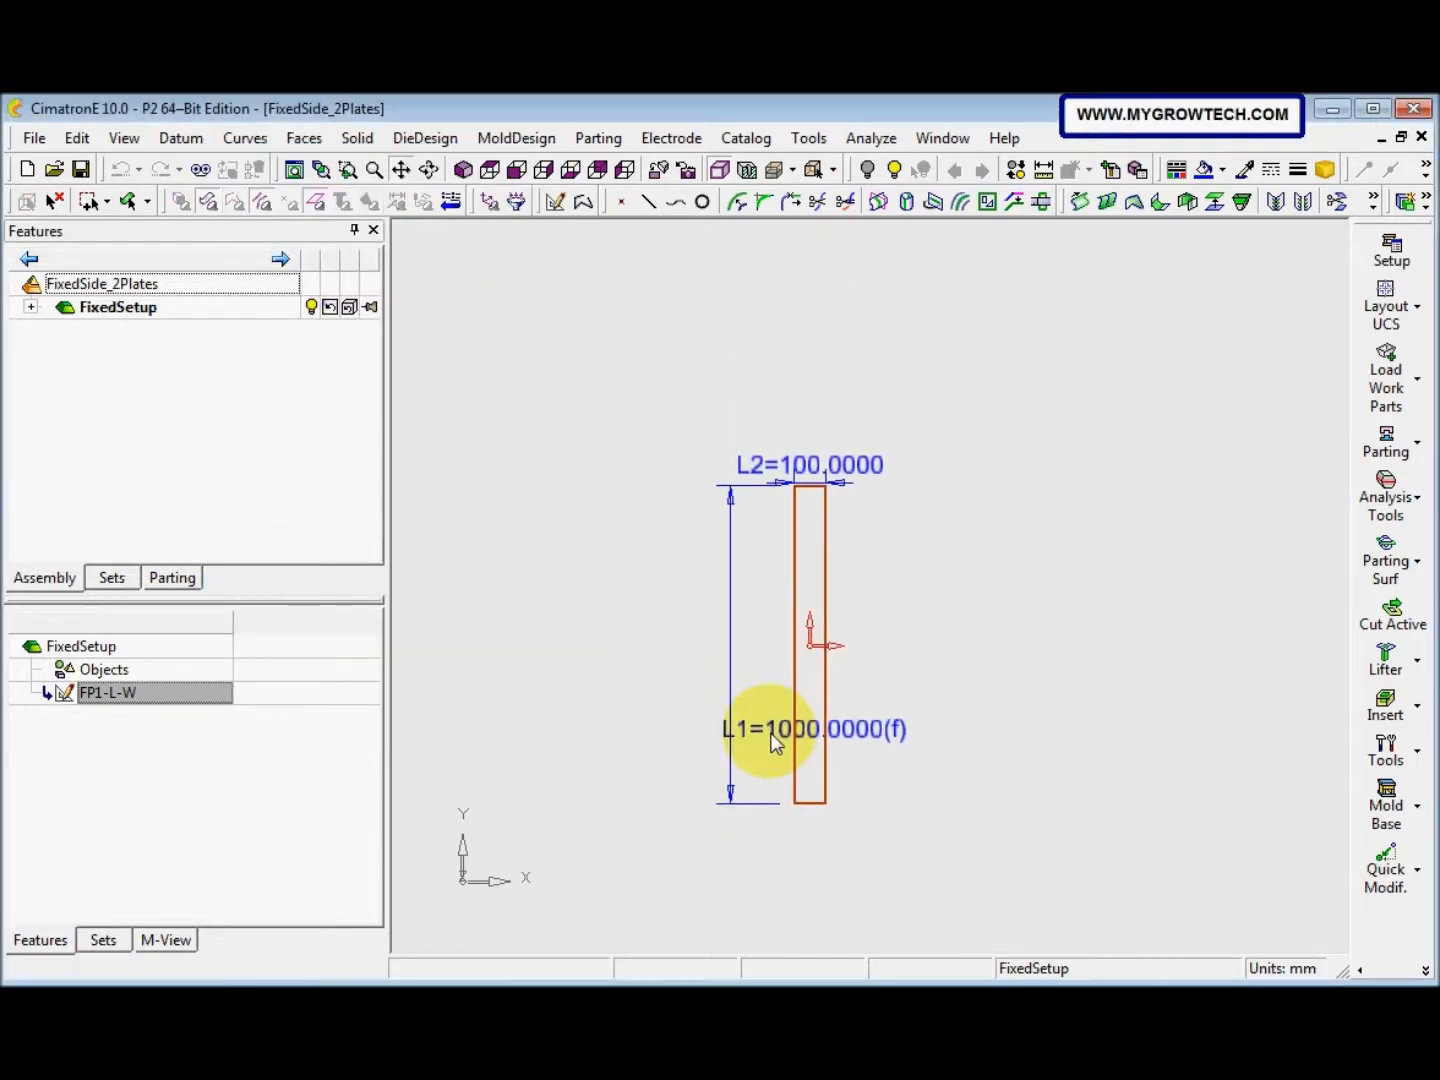
{"action": "double_click", "coordinate": [820, 463]}
{"action": "left_click", "coordinate": [826, 472]}
{"action": "double_click", "coordinate": [843, 468]}
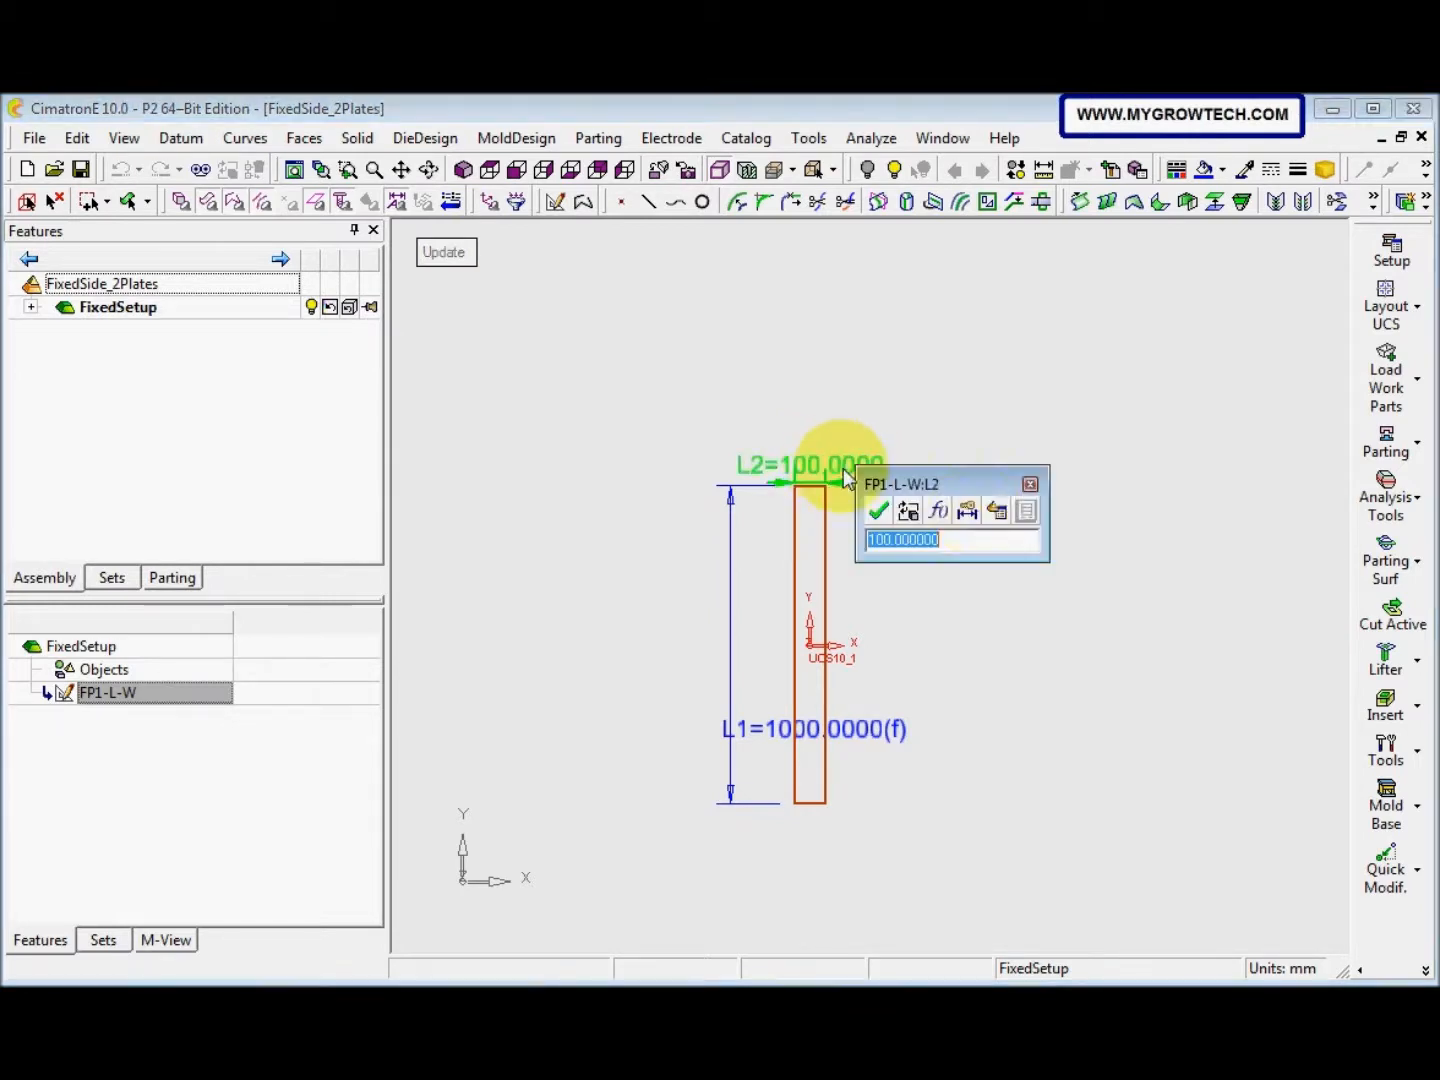
{"action": "left_click", "coordinate": [997, 511]}
{"action": "left_click_drag", "start_coordinate": [465, 163], "coordinate": [568, 160]}
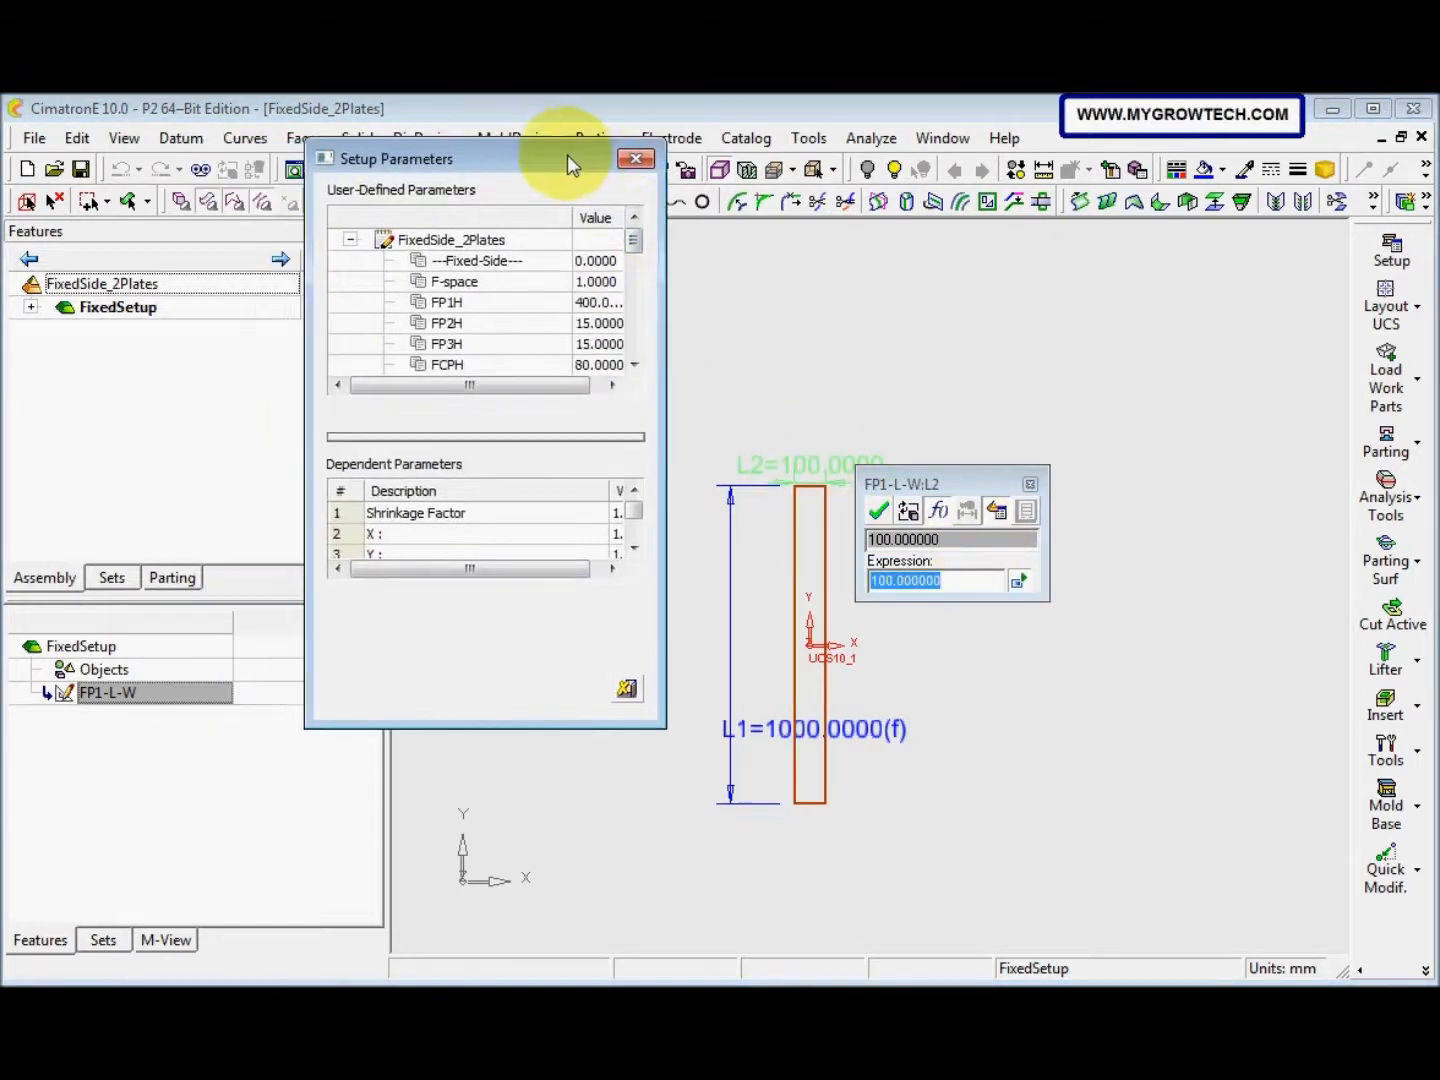
{"action": "left_click_drag", "start_coordinate": [635, 241], "coordinate": [630, 349]}
{"action": "double_click", "coordinate": [485, 241]}
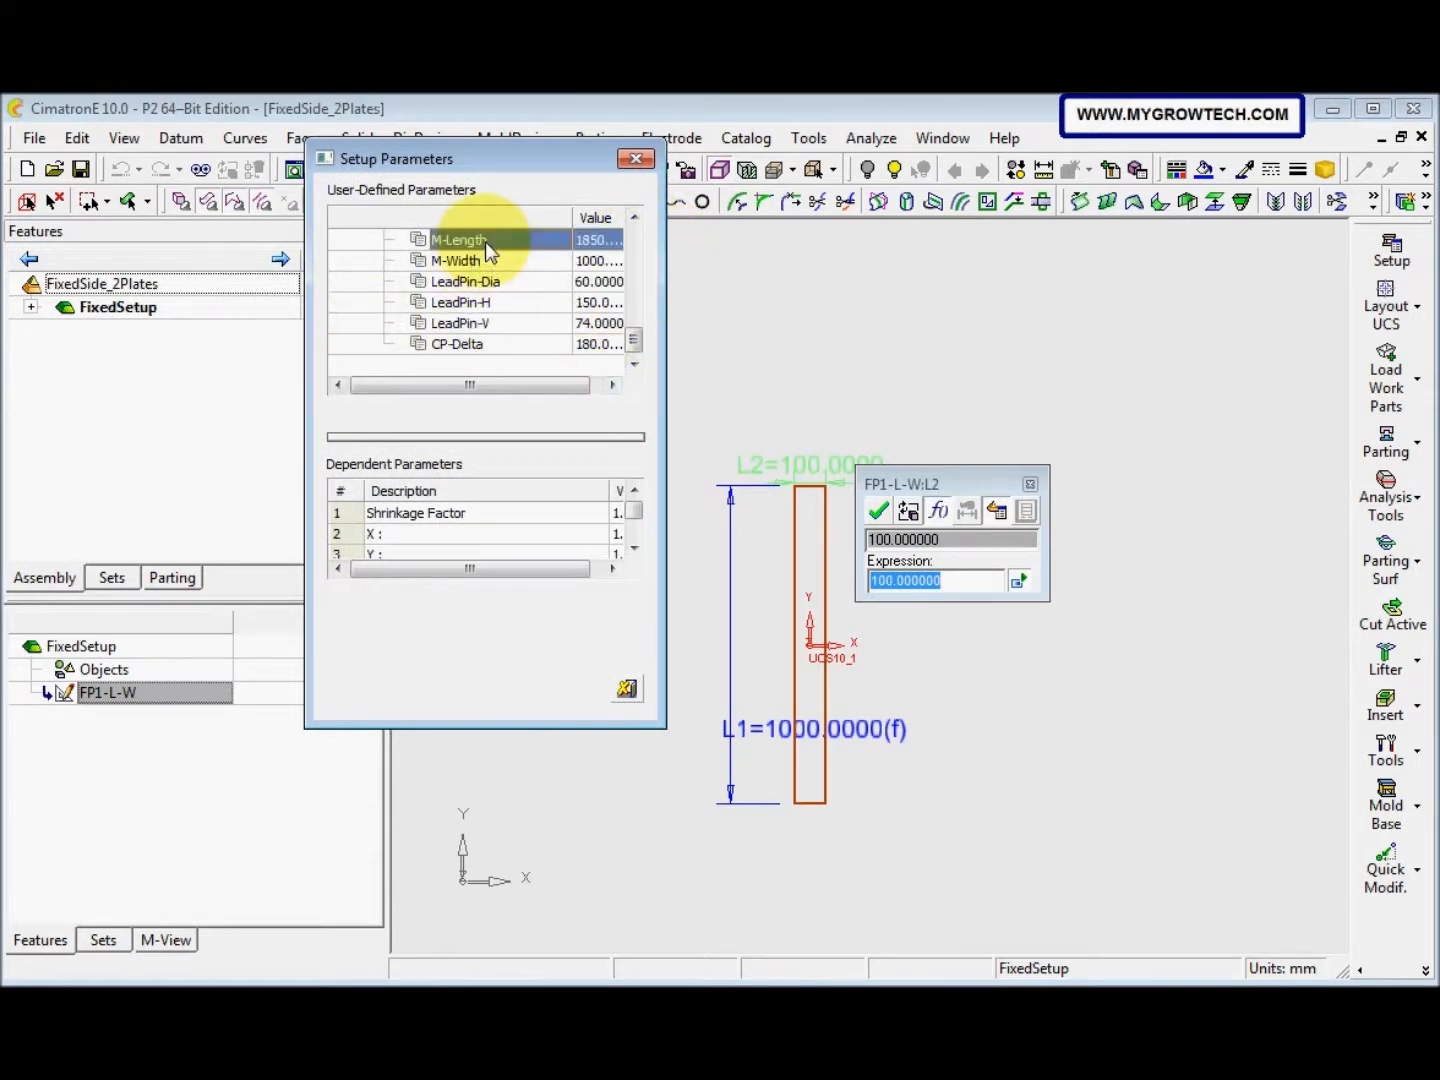
{"action": "left_click", "coordinate": [877, 511]}
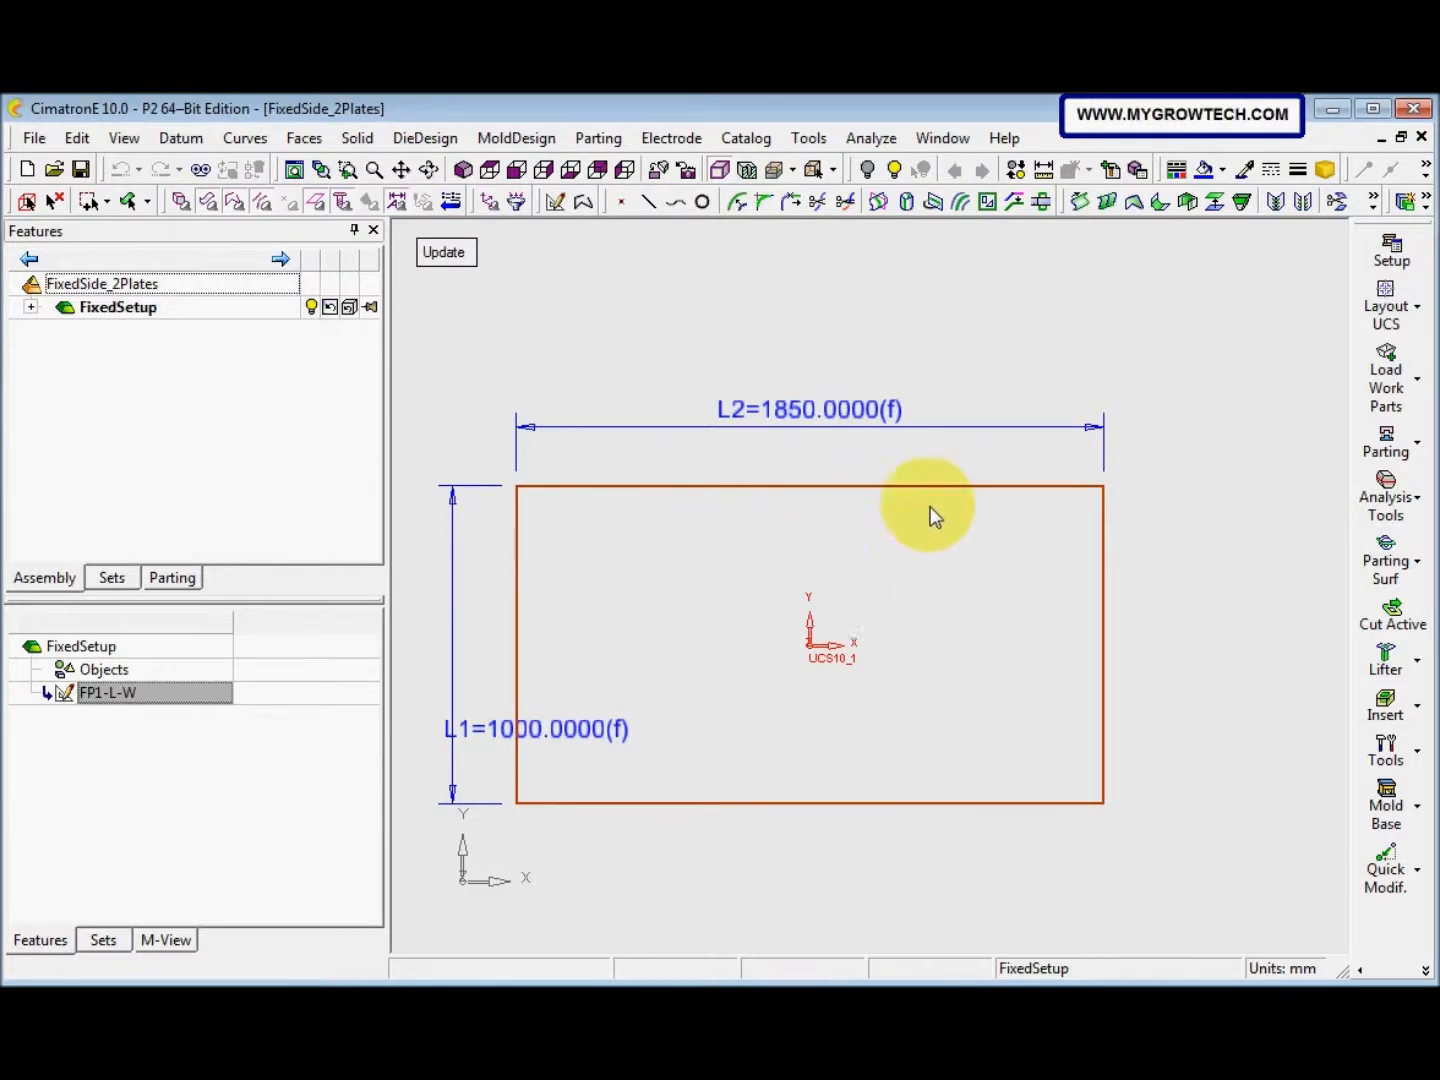
{"action": "scroll", "coordinate": [869, 580], "scroll_direction": "down", "scroll_amount": 2}
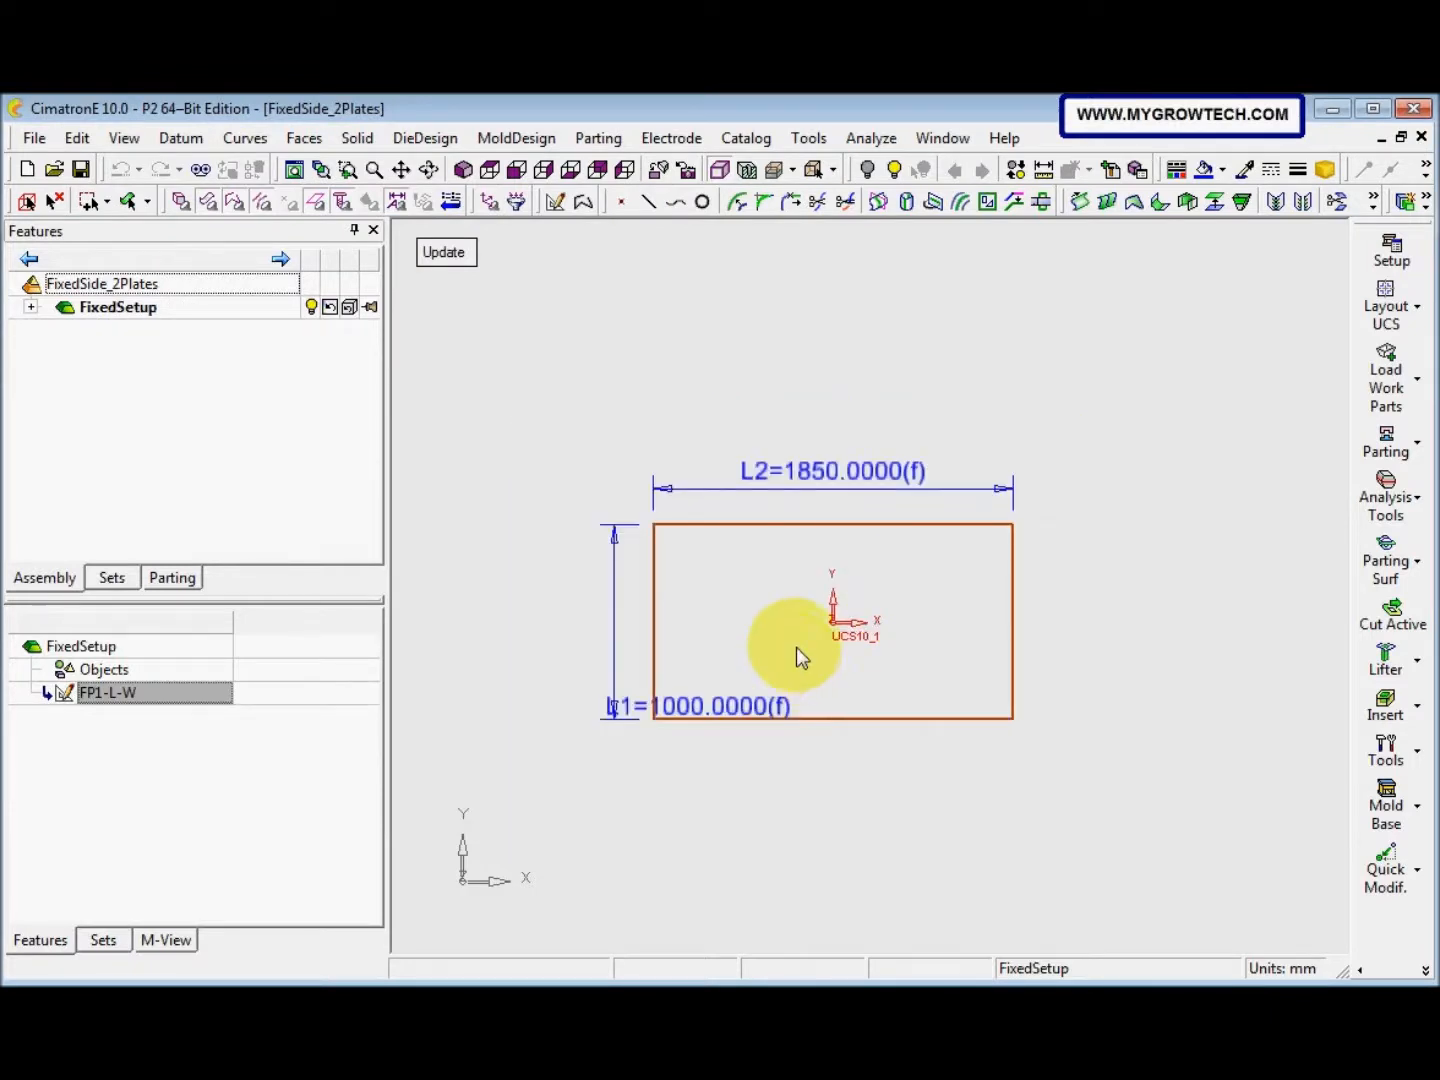
{"action": "middle_click", "coordinate": [676, 402]}
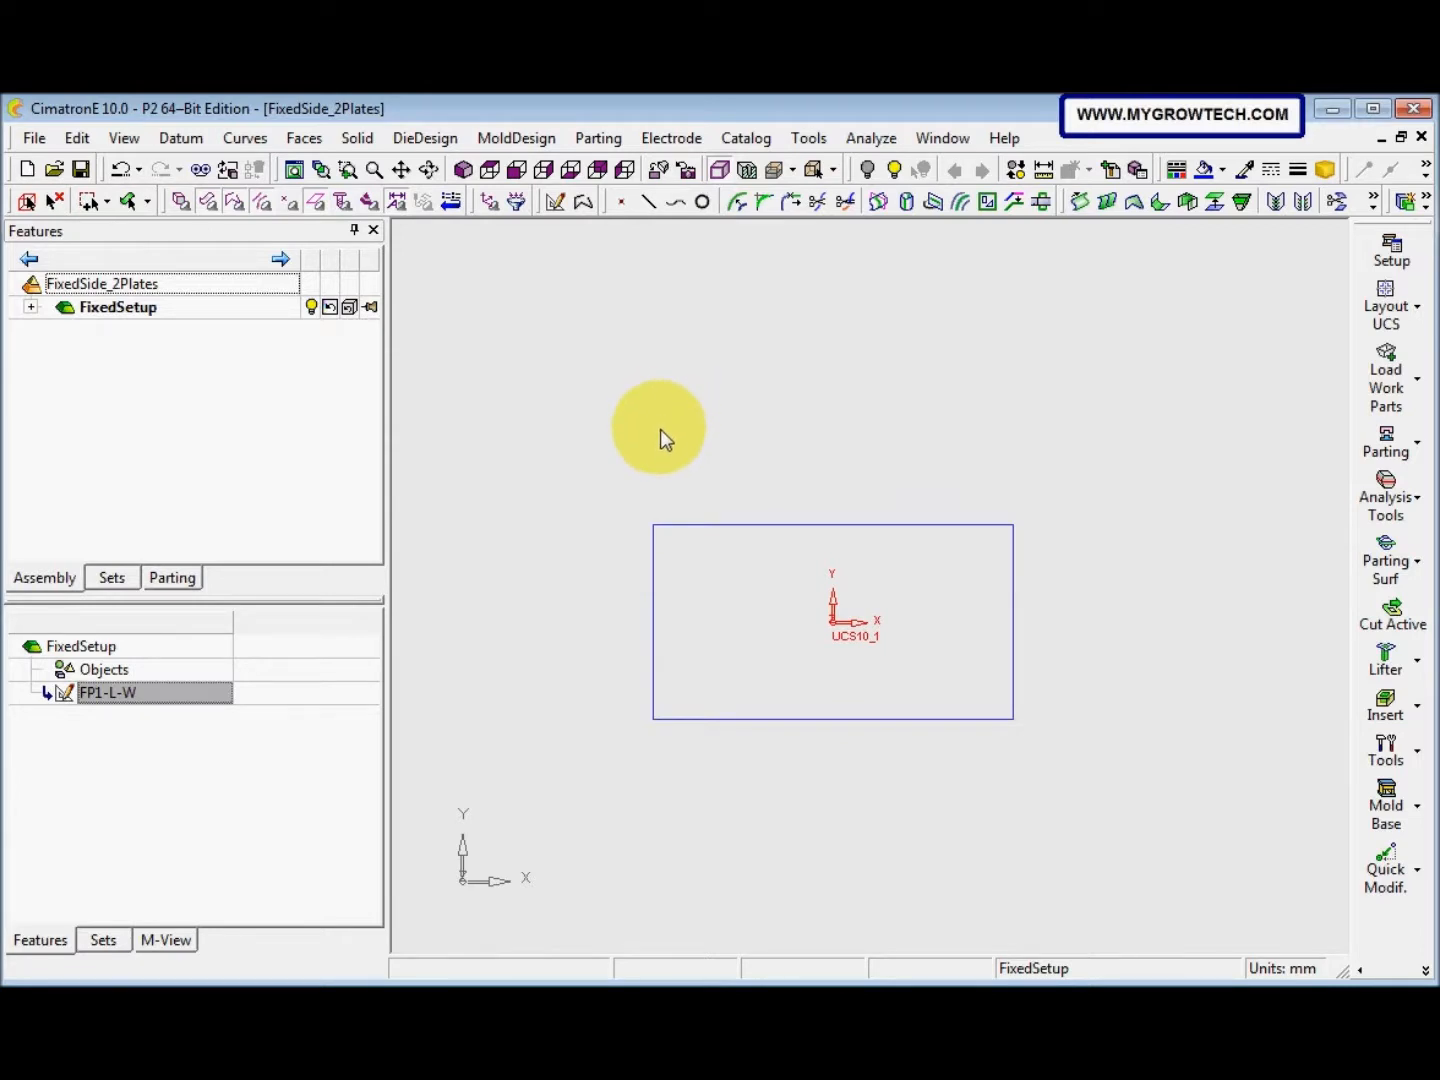
Start a new sketch on the default plane and draw a free, undimensioned rectangle enclosing the FP1-L-W rectangle
{"action": "right_click_drag", "start_coordinate": [681, 426], "coordinate": [671, 495], "text": "ctrl"}
{"action": "middle_click_drag", "start_coordinate": [650, 536], "coordinate": [636, 570], "text": "ctrl"}
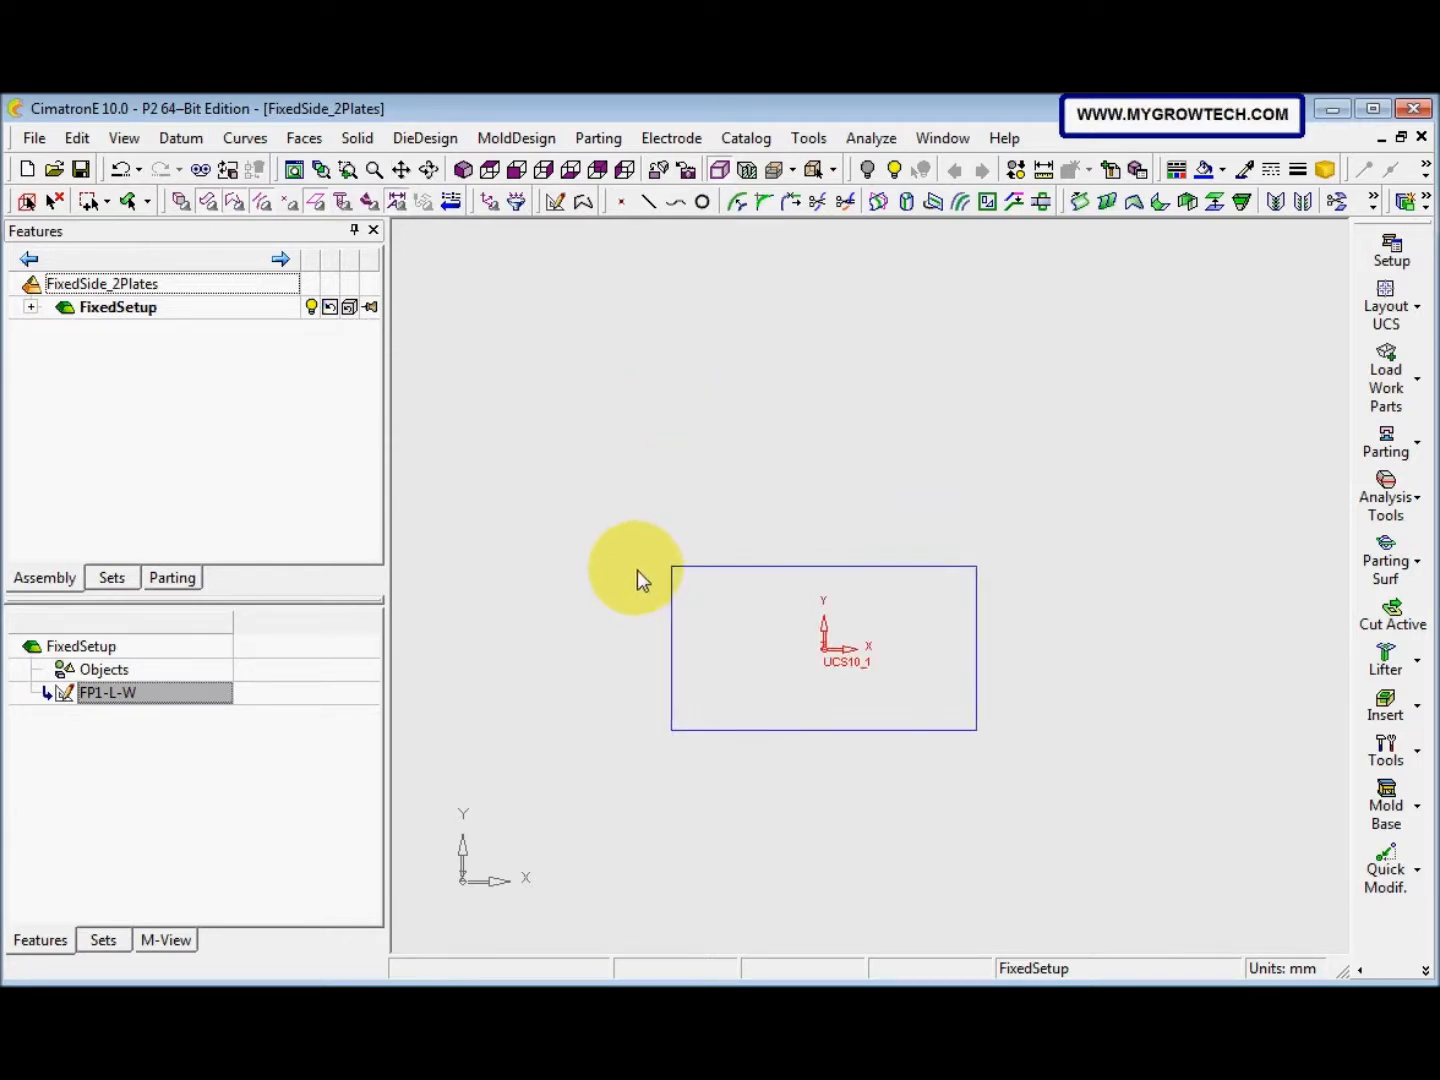
{"action": "right_click", "coordinate": [746, 487]}
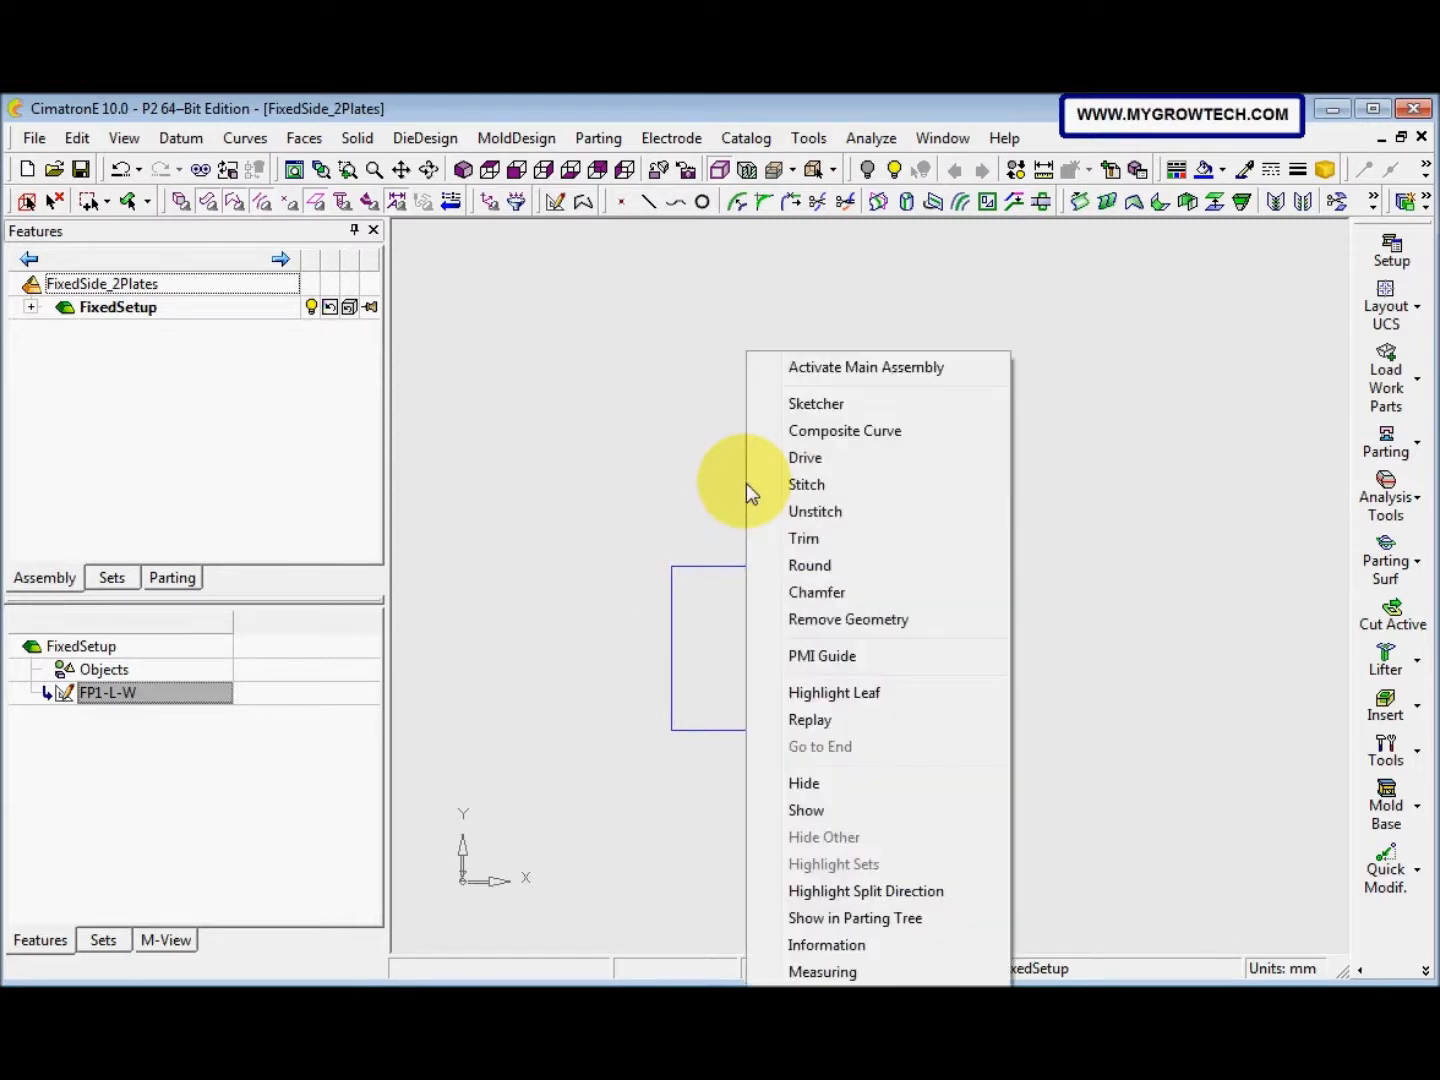
{"action": "left_click", "coordinate": [801, 405]}
{"action": "right_click", "coordinate": [794, 432]}
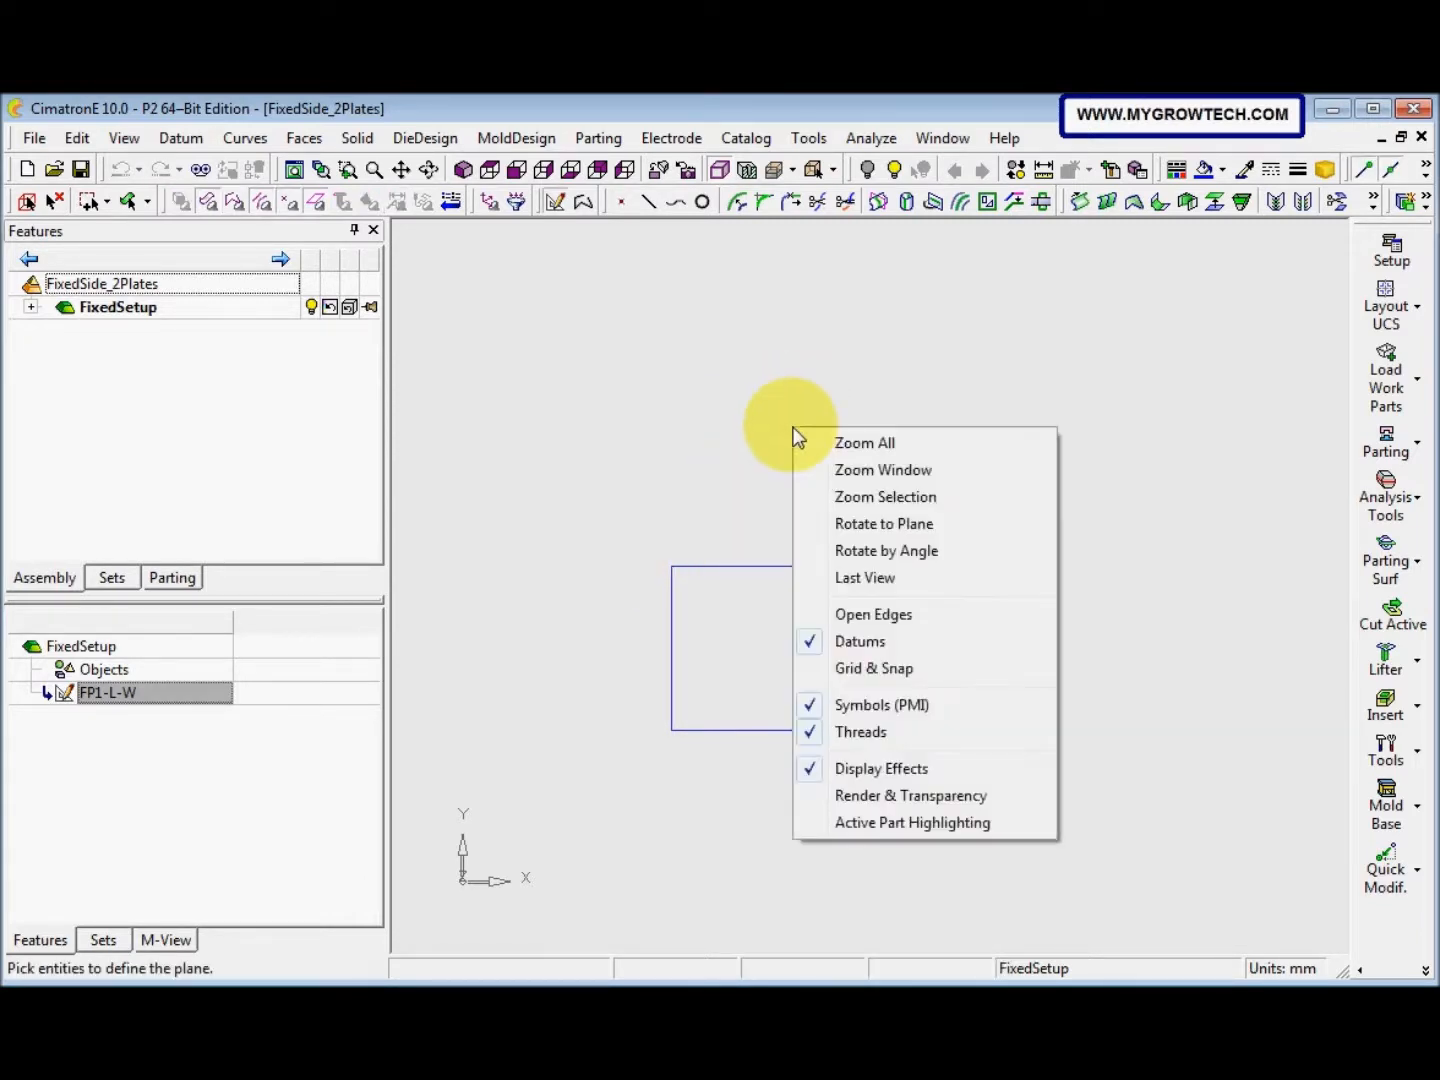
{"action": "left_click", "coordinate": [754, 416]}
{"action": "middle_click", "coordinate": [749, 405]}
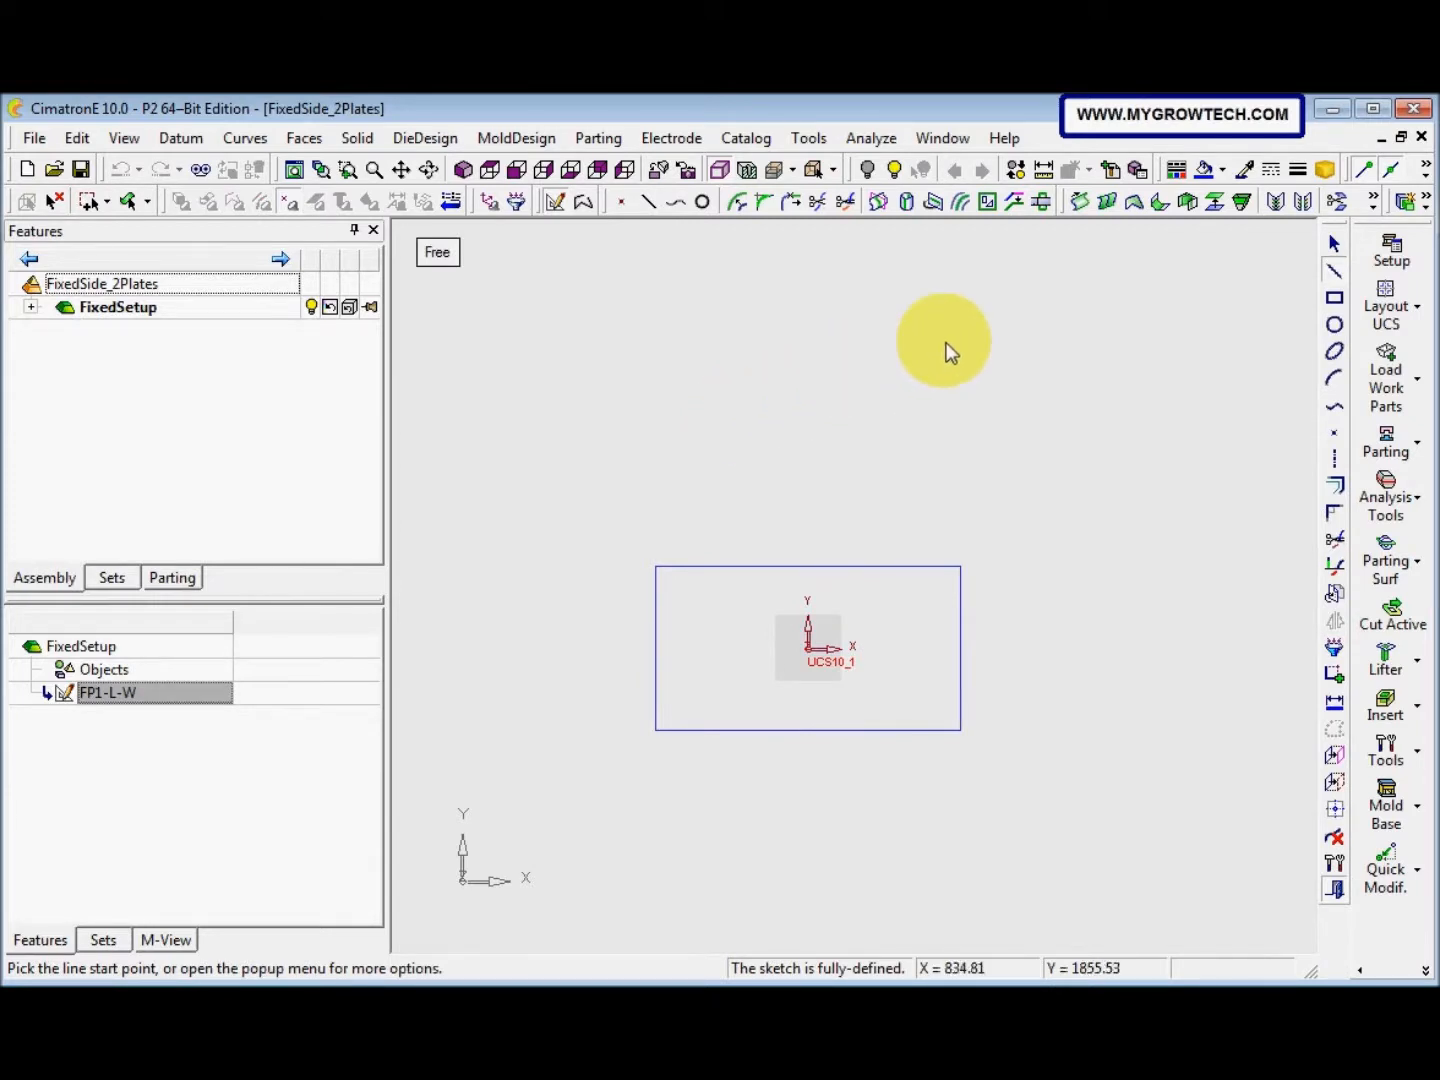
{"action": "left_click", "coordinate": [1334, 297]}
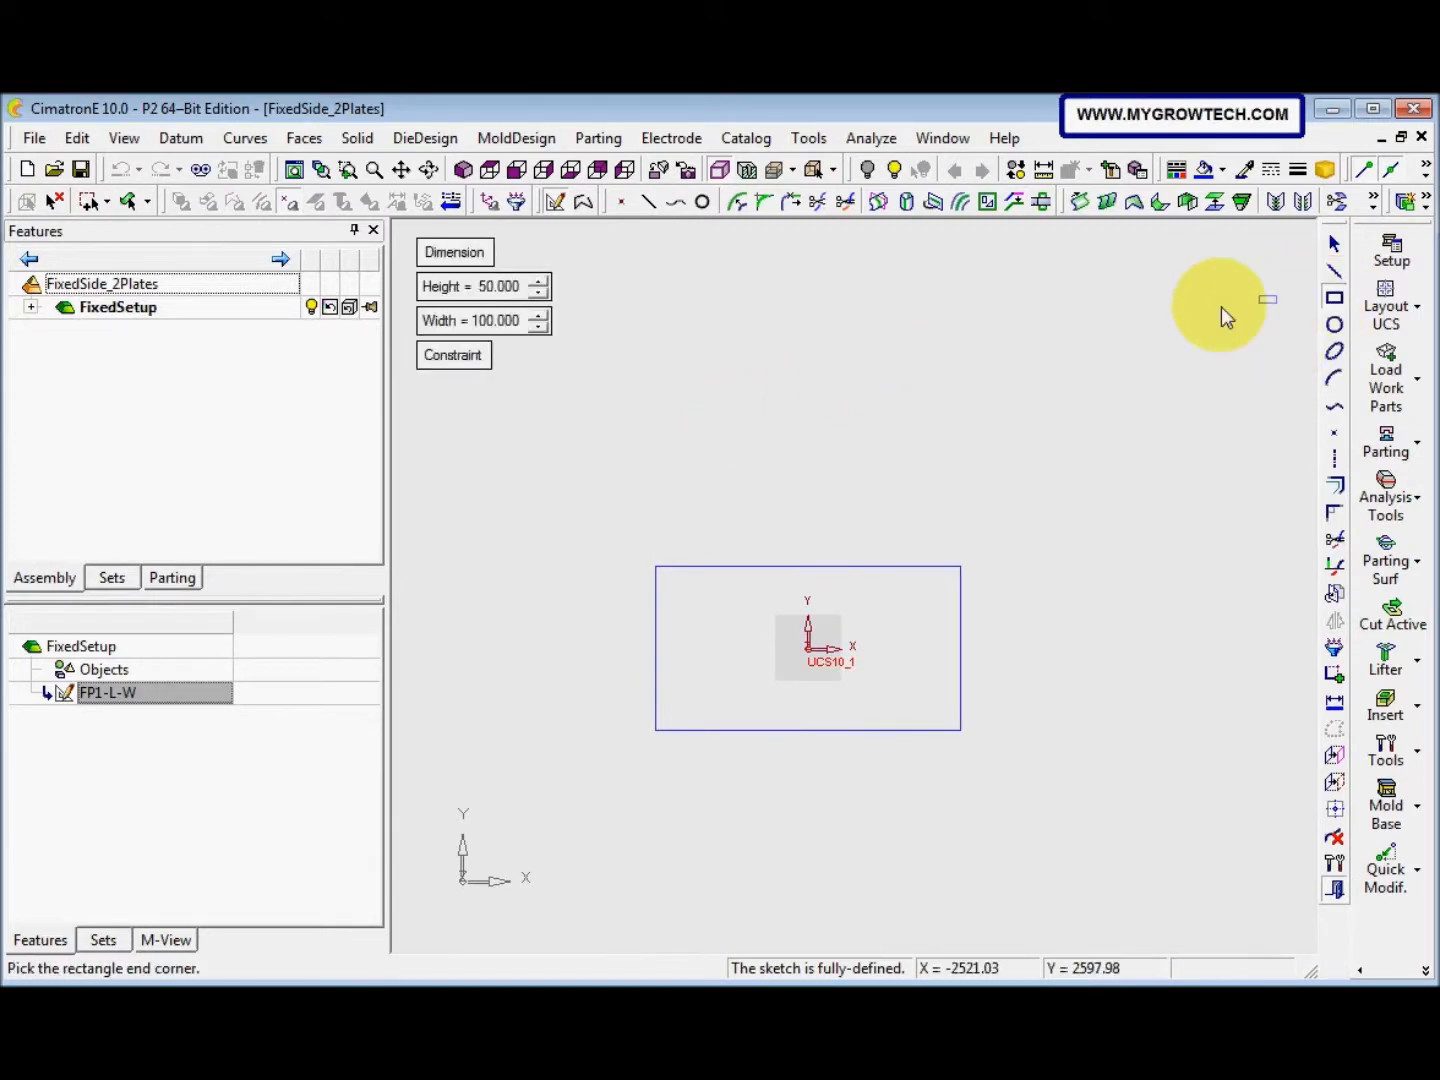
{"action": "left_click", "coordinate": [450, 257]}
{"action": "left_click_drag", "start_coordinate": [526, 415], "coordinate": [1121, 887]}
{"action": "middle_click", "coordinate": [1131, 694]}
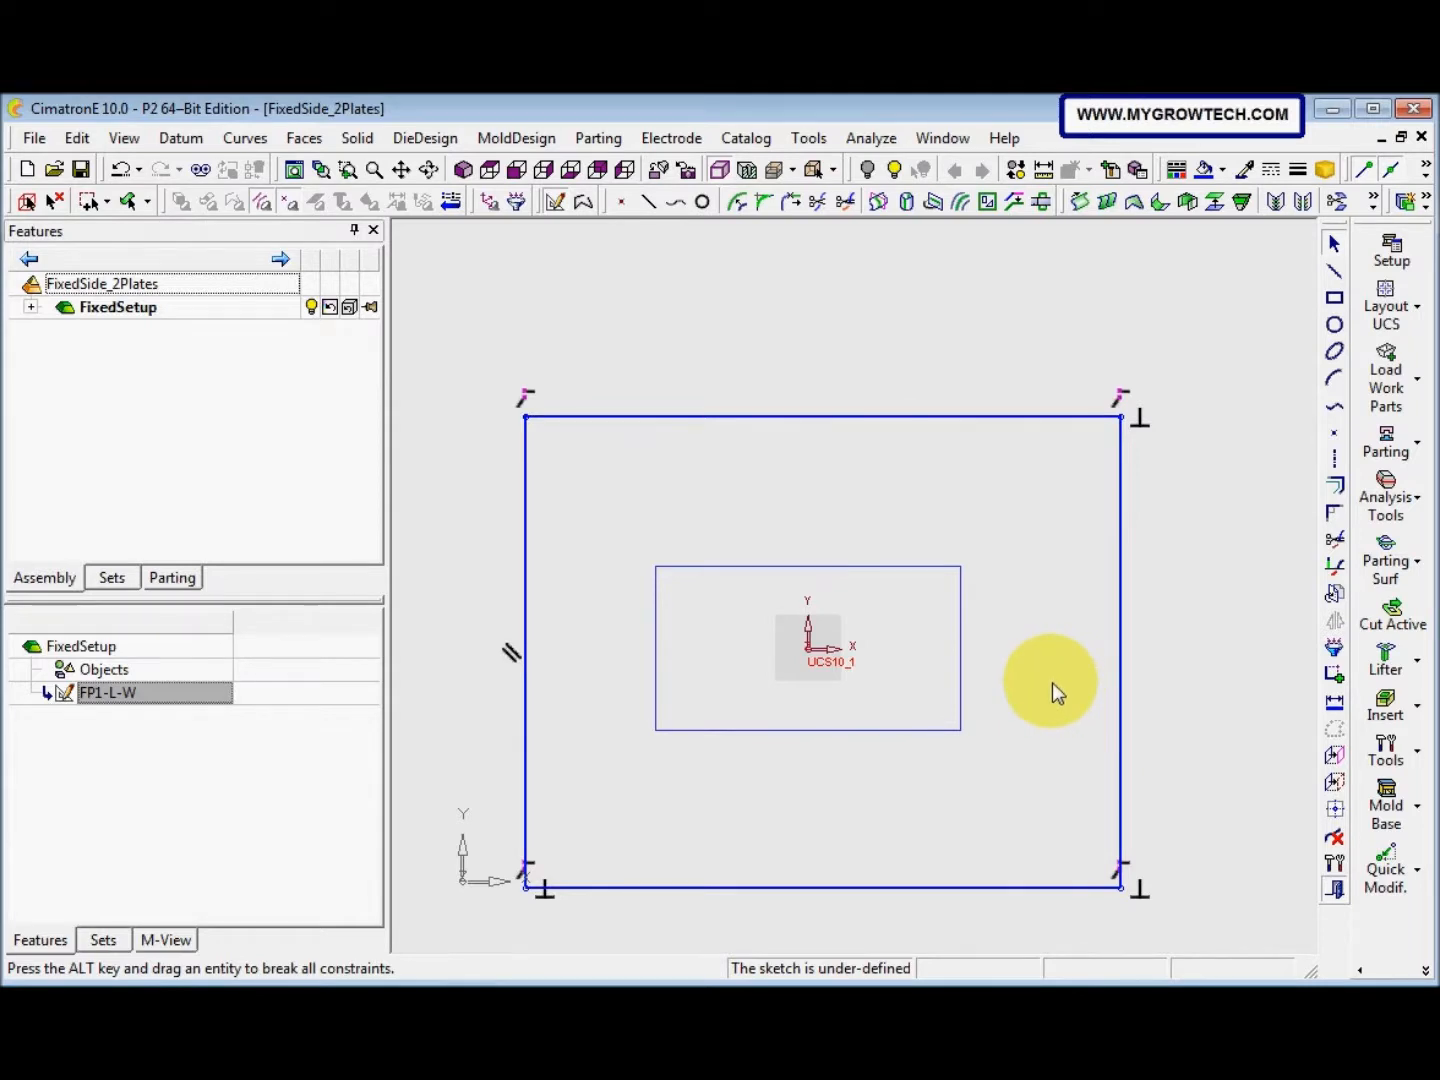
Add the upper edge of the FP1-L-W rectangle as a reference in the new sketch
{"action": "left_click", "coordinate": [1335, 781]}
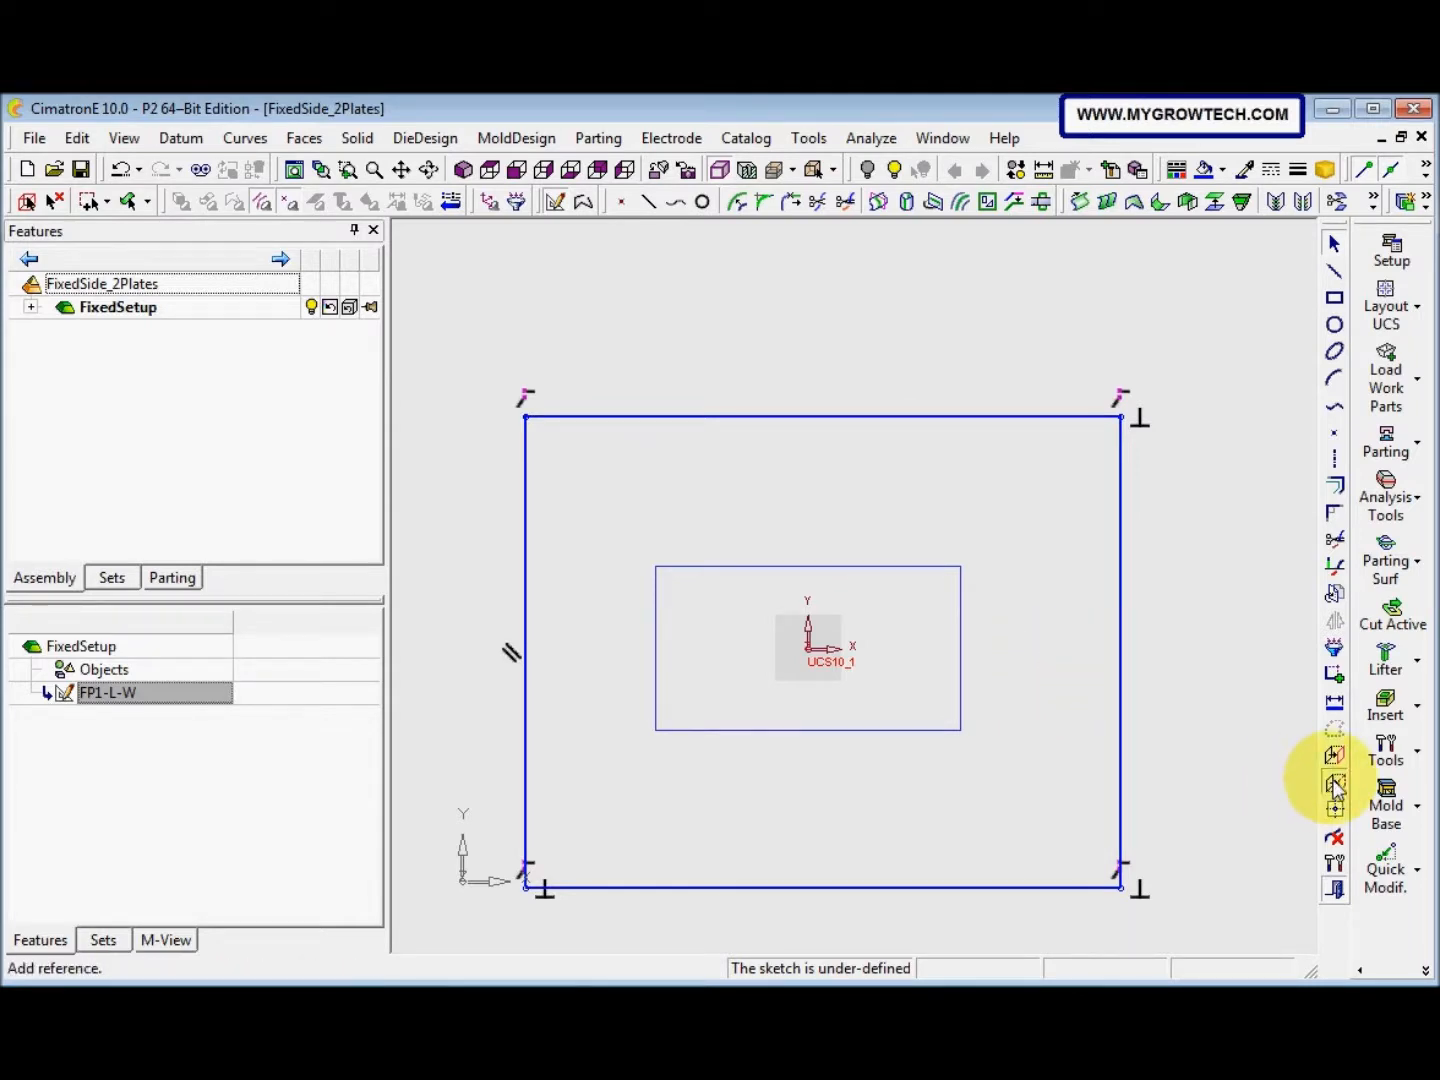
{"action": "left_click", "coordinate": [755, 567]}
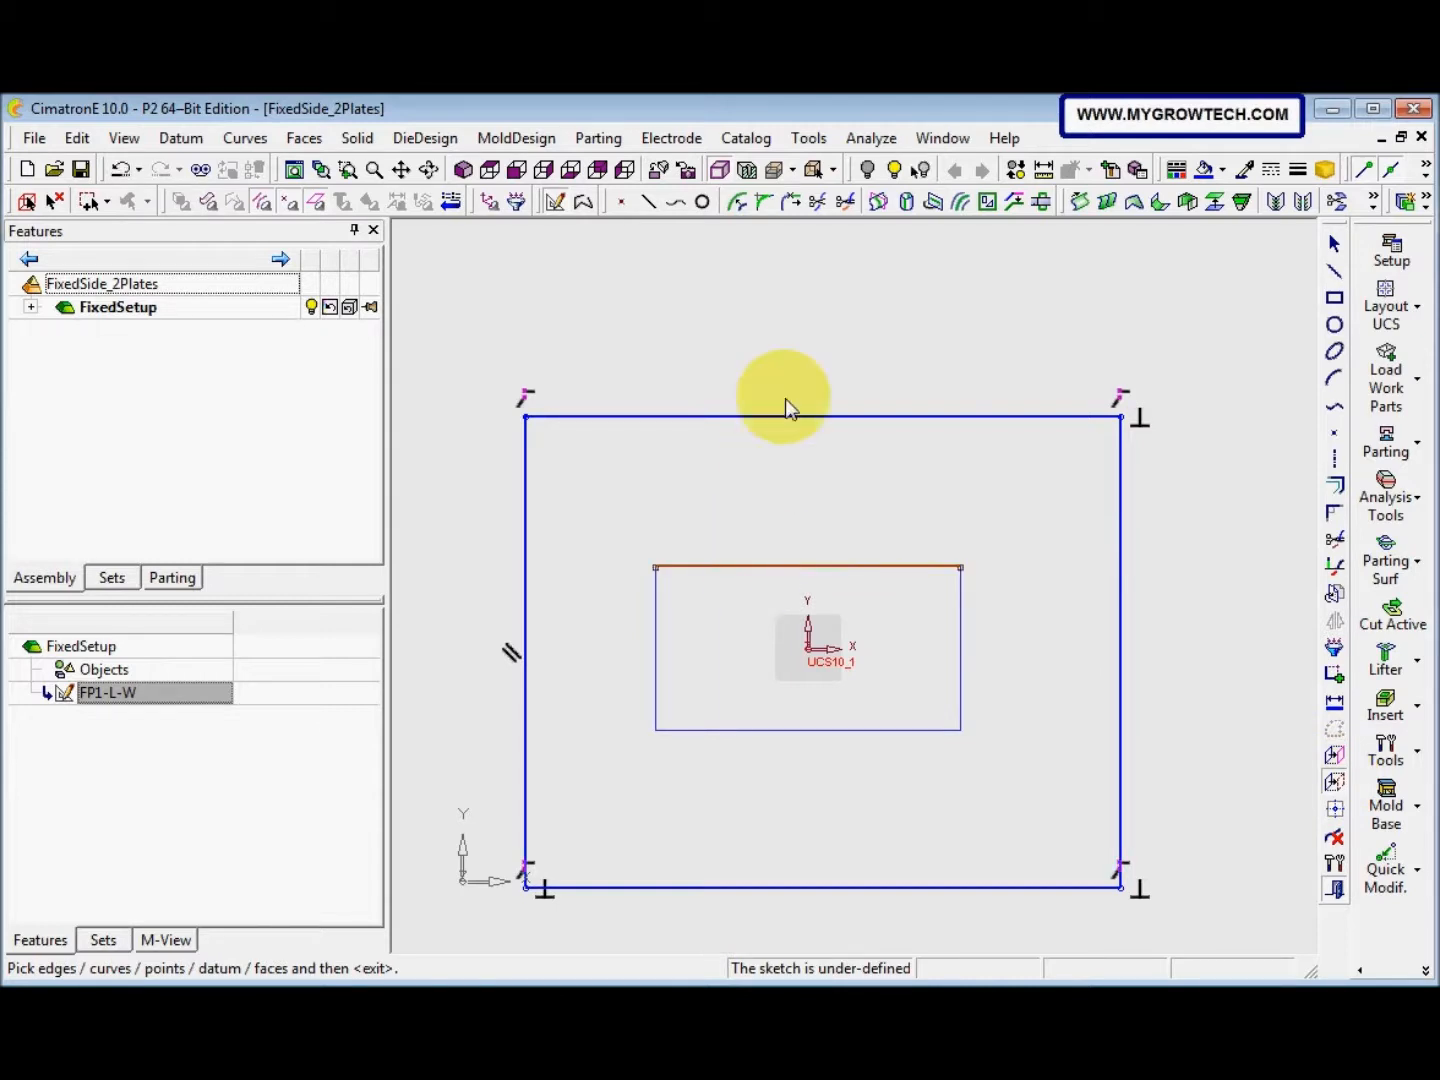
{"action": "middle_click", "coordinate": [788, 396]}
Centre the outer rectangle on the UCS origin by aligning its upper edge midpoint vertically and its right edge midpoint horizontally with it
{"action": "left_click", "coordinate": [1334, 673]}
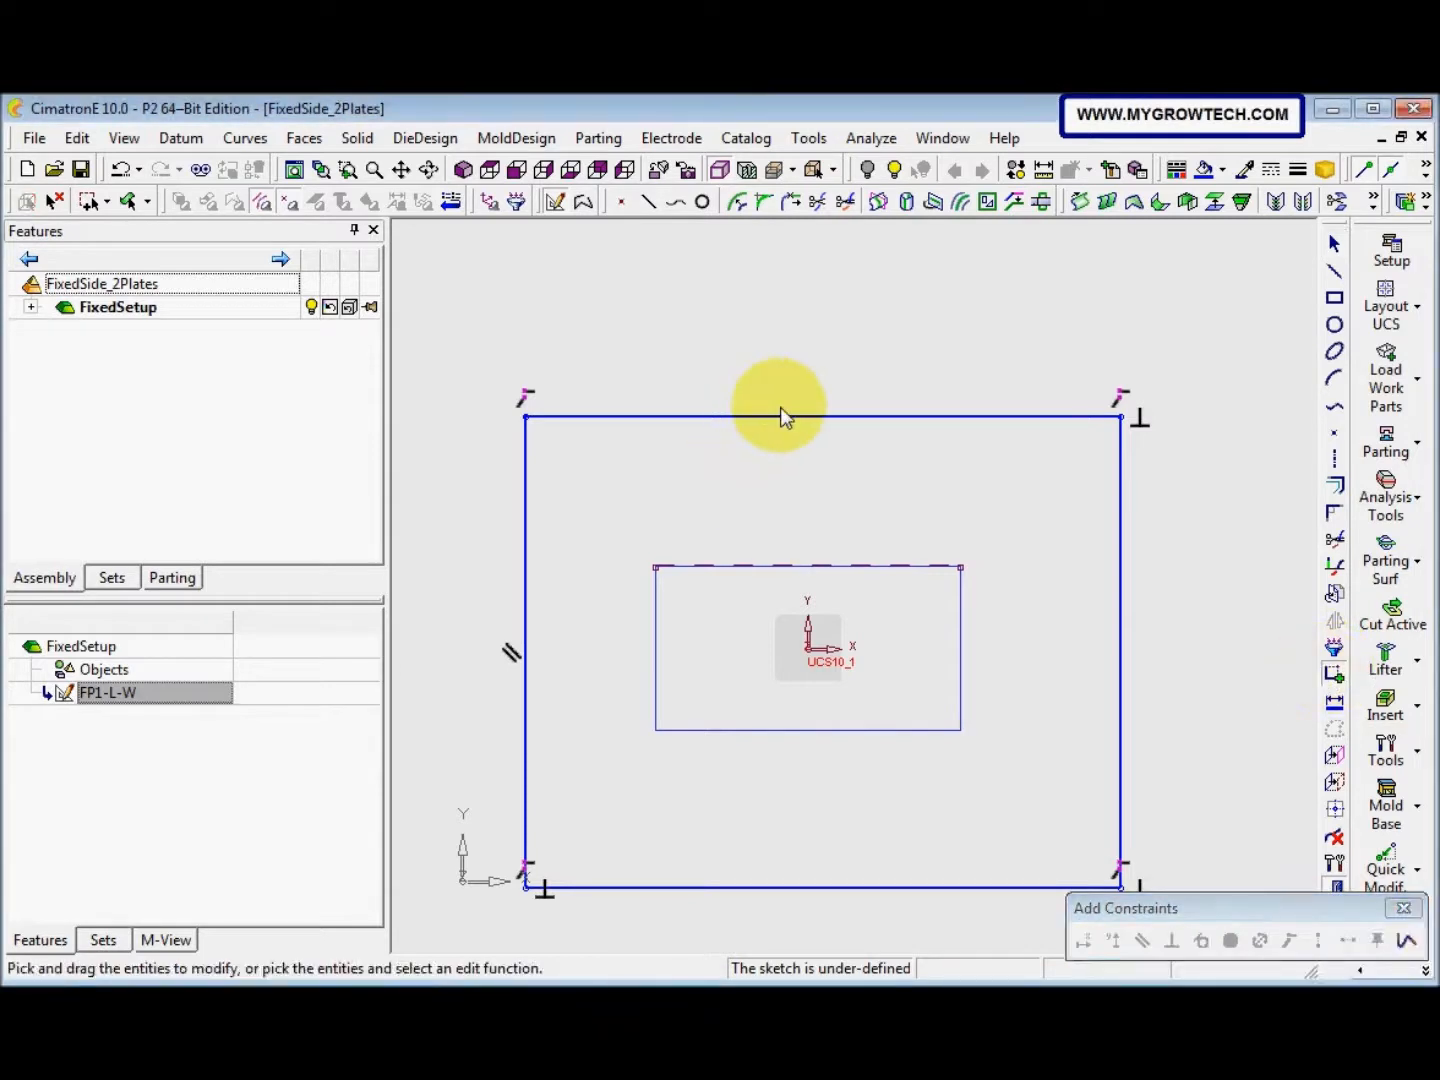
{"action": "left_click", "coordinate": [824, 417]}
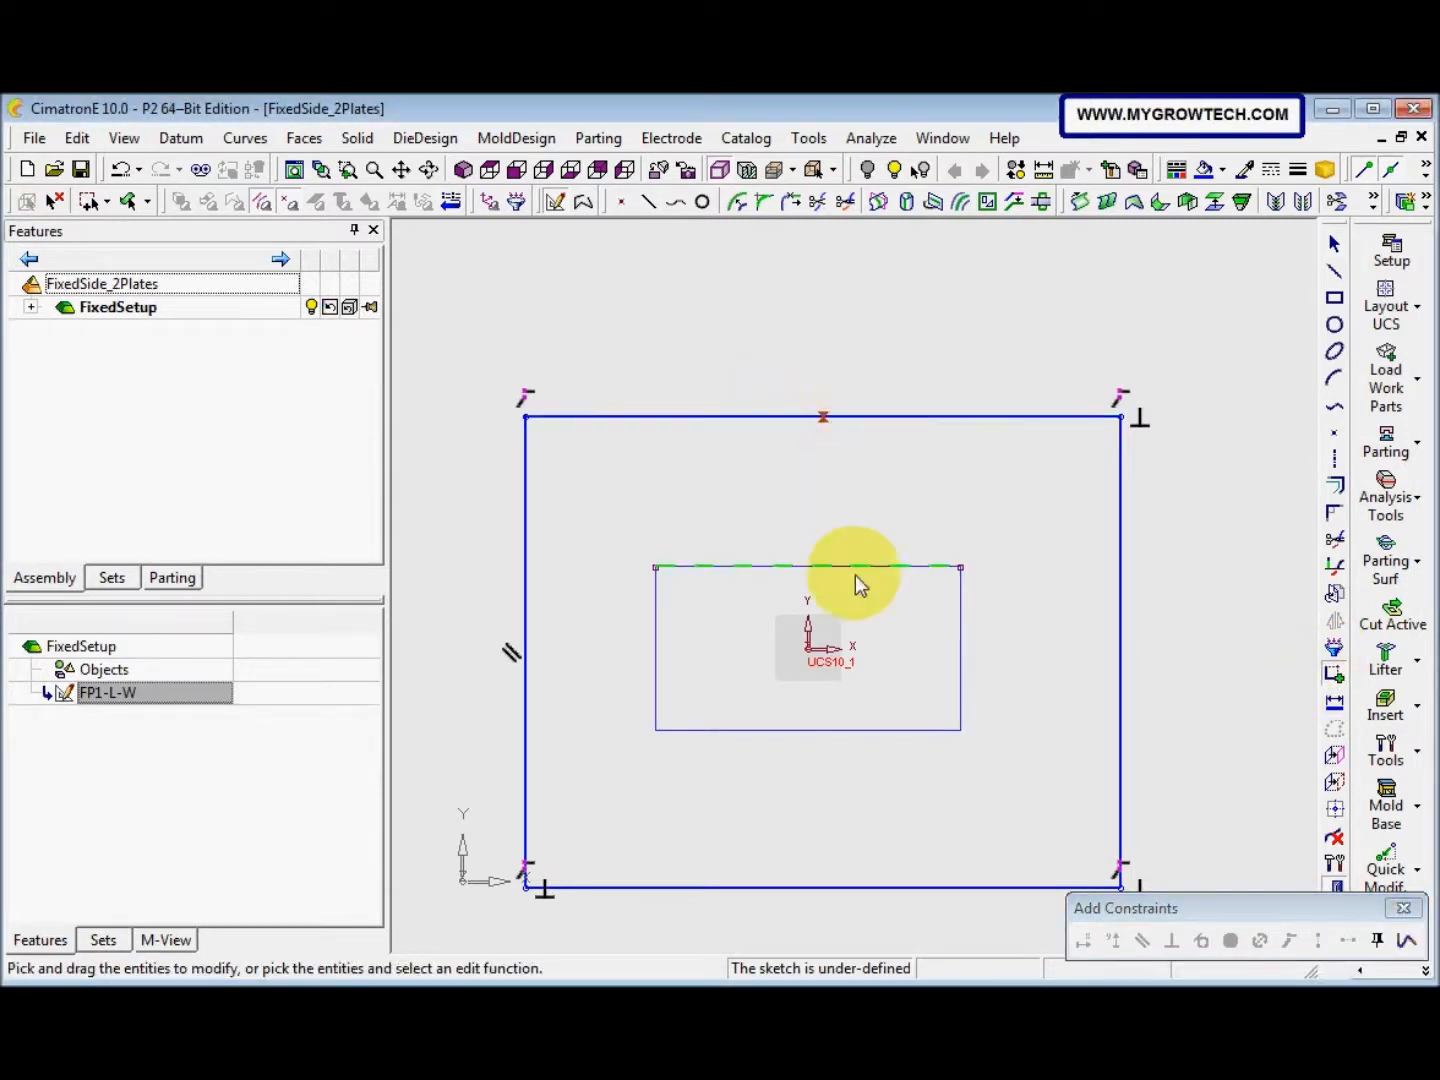
{"action": "left_click", "coordinate": [808, 650]}
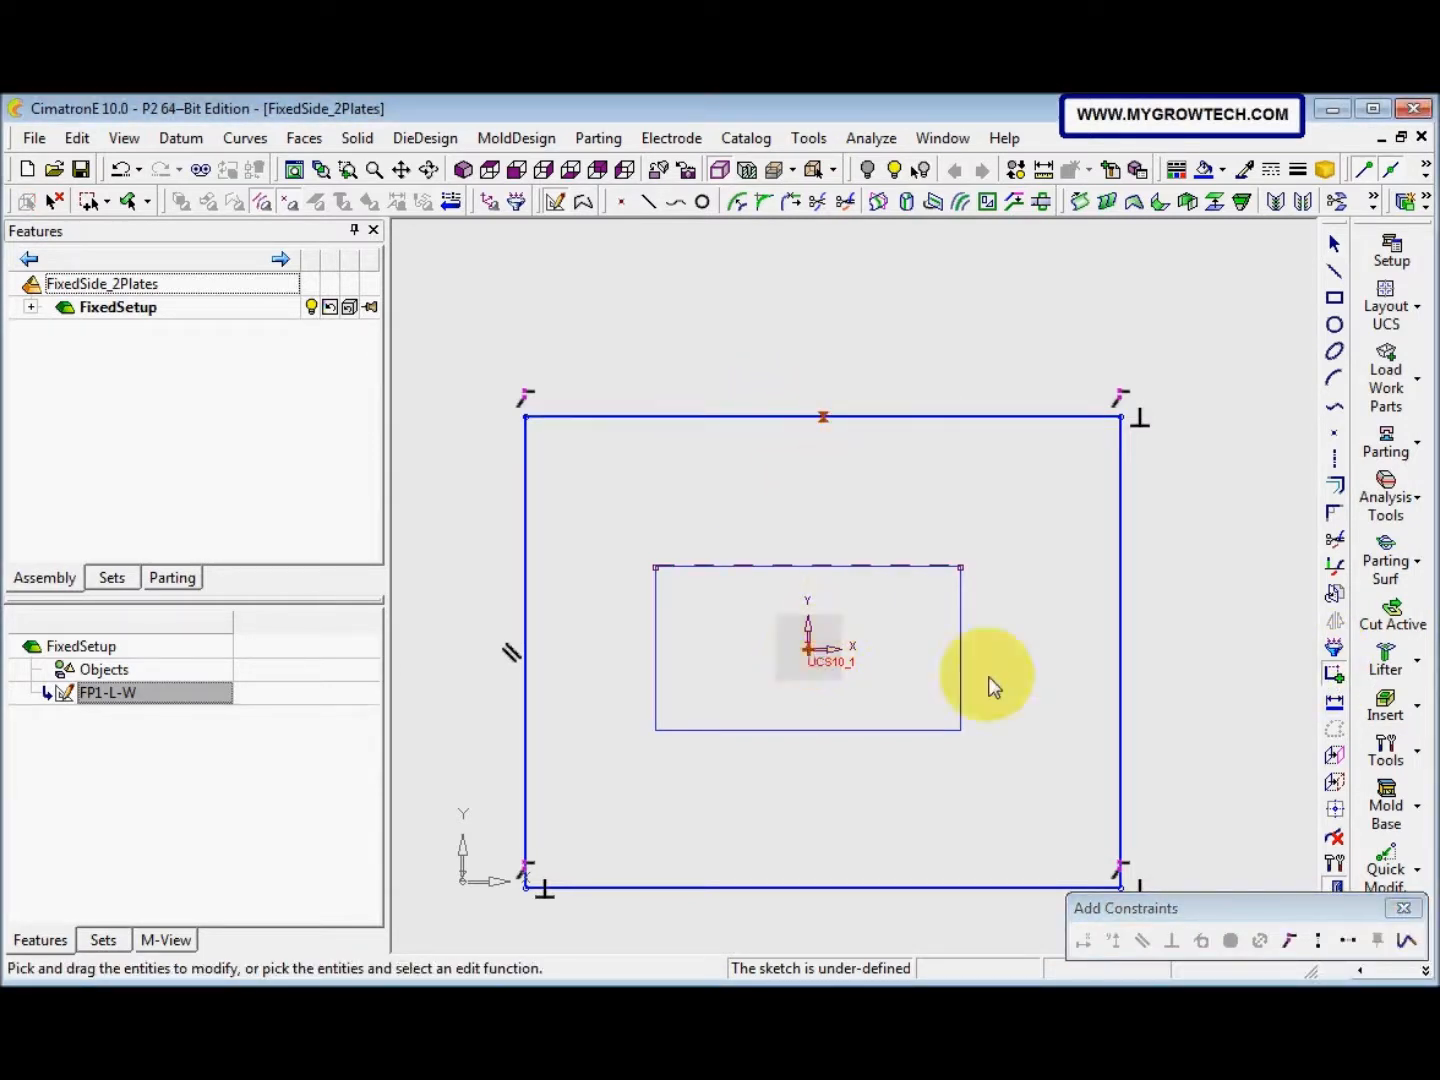
{"action": "left_click_drag", "start_coordinate": [1288, 908], "coordinate": [1176, 776]}
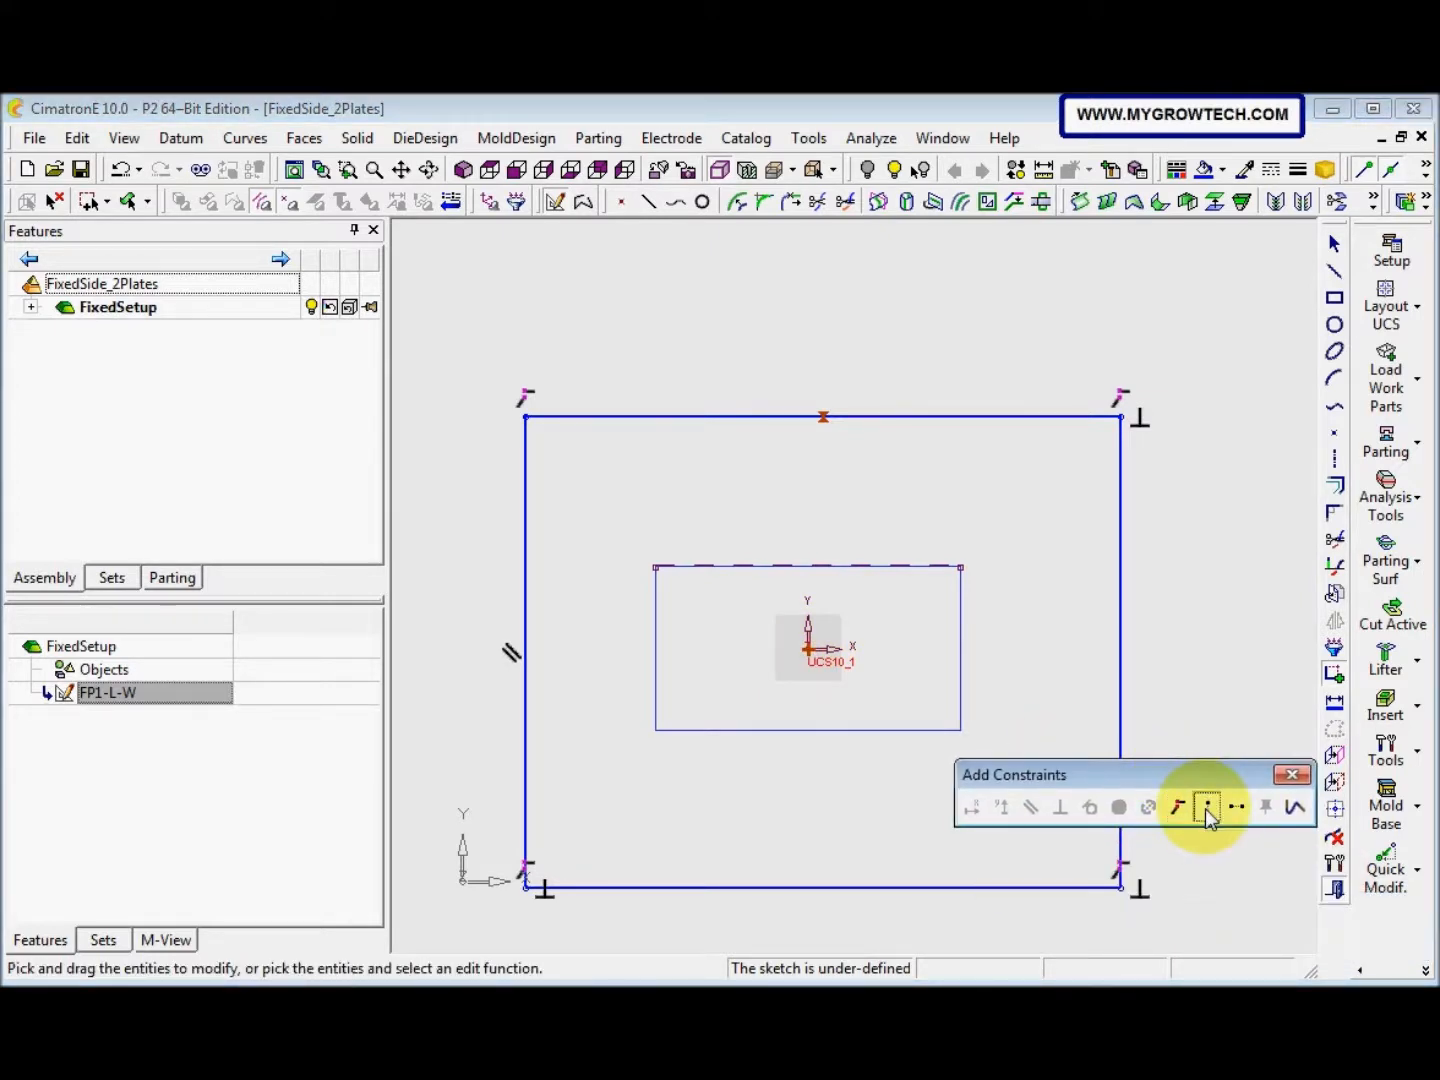
{"action": "left_click", "coordinate": [1207, 808]}
{"action": "left_click", "coordinate": [808, 653]}
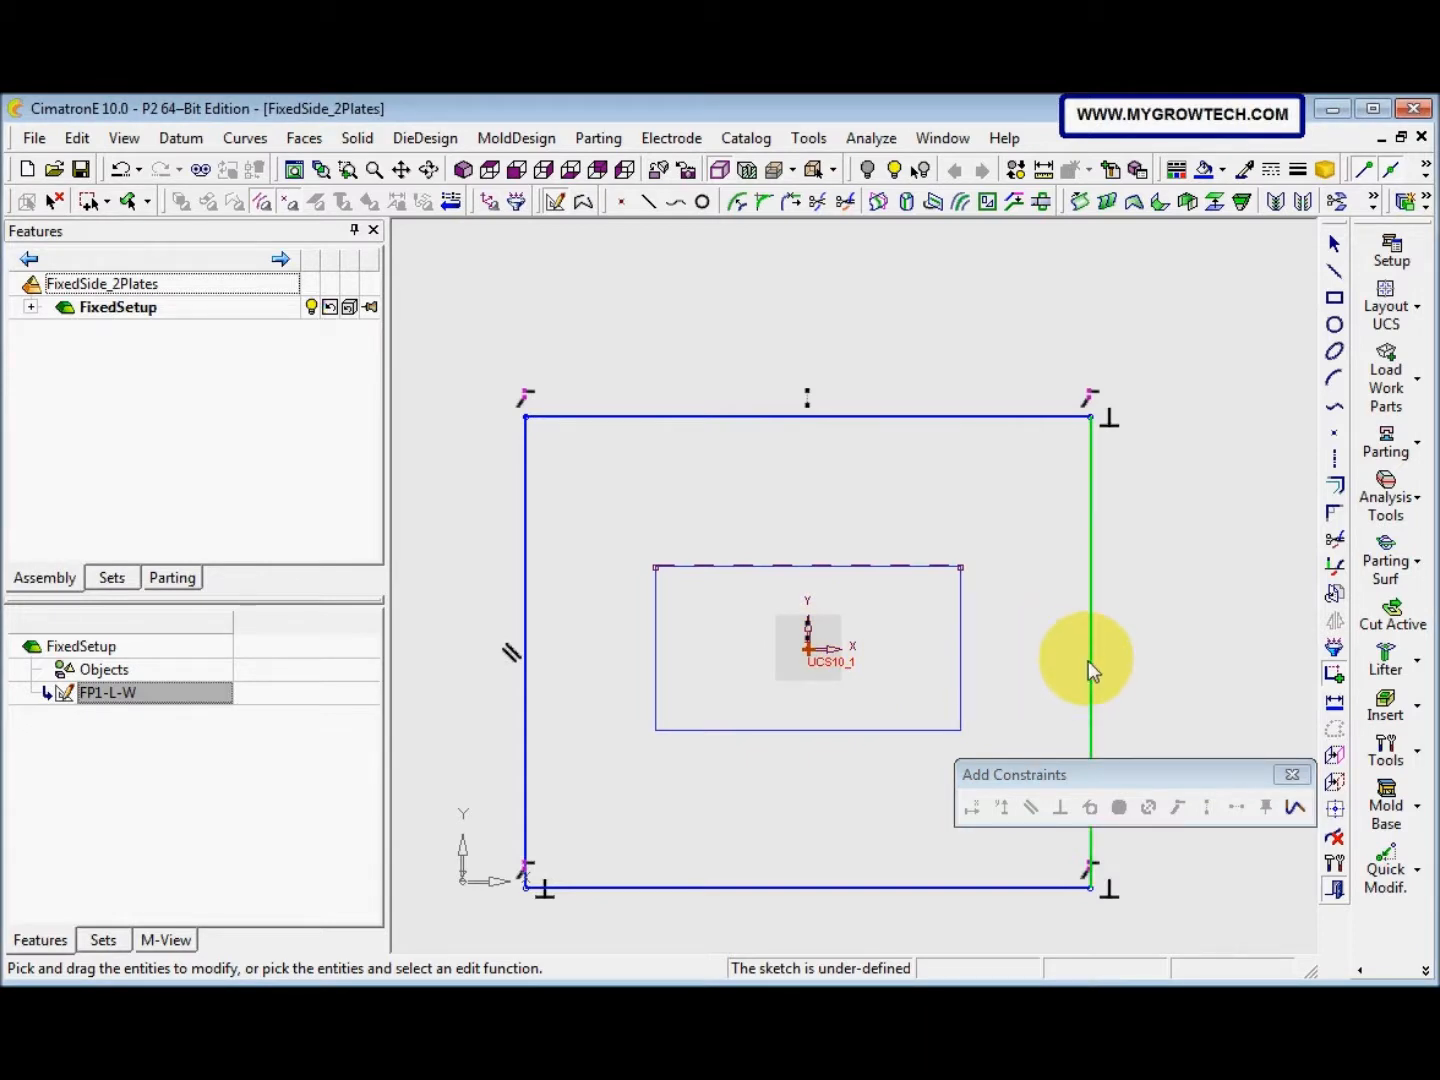
{"action": "left_click", "coordinate": [1091, 648]}
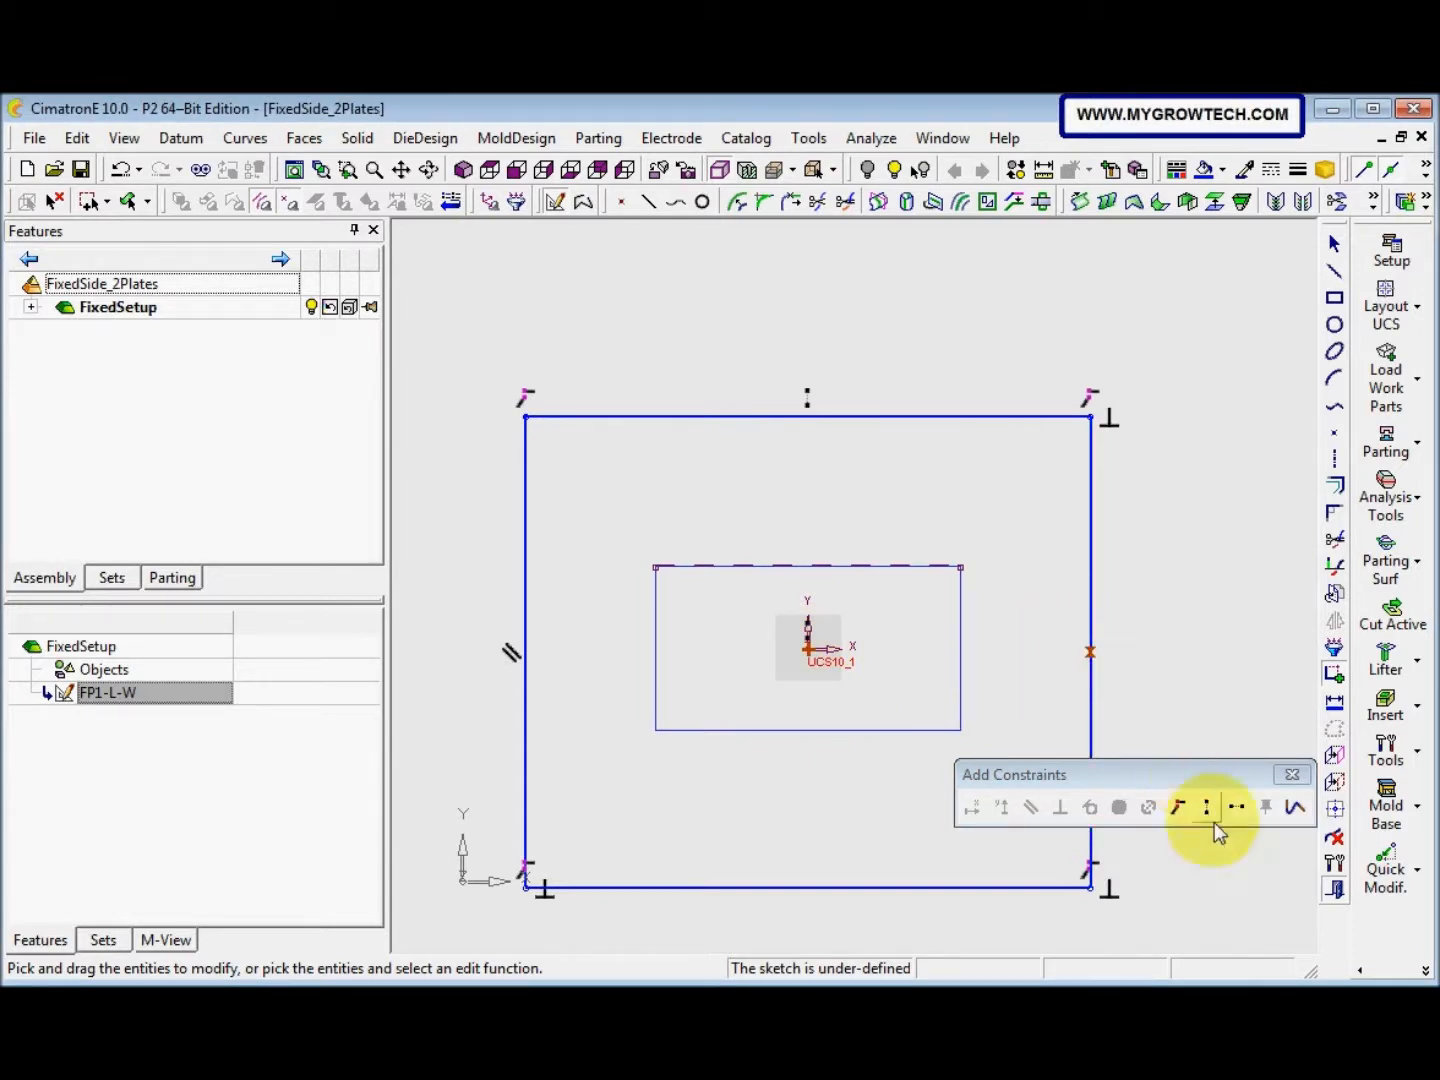
{"action": "left_click", "coordinate": [1238, 811]}
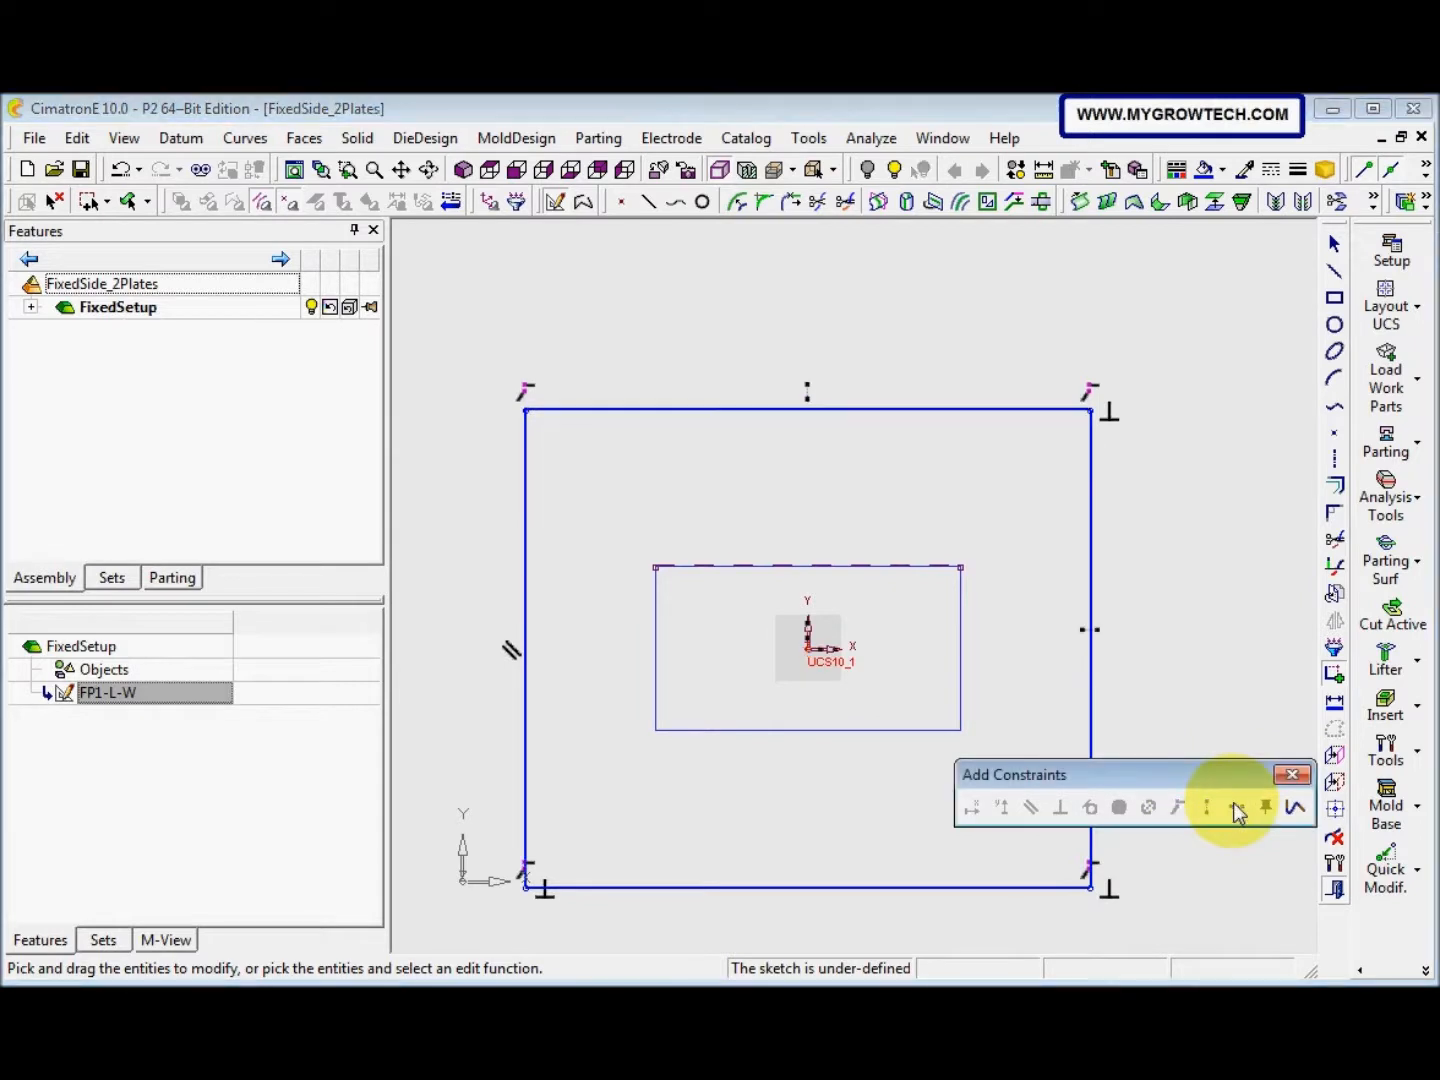
{"action": "middle_click", "coordinate": [1203, 663]}
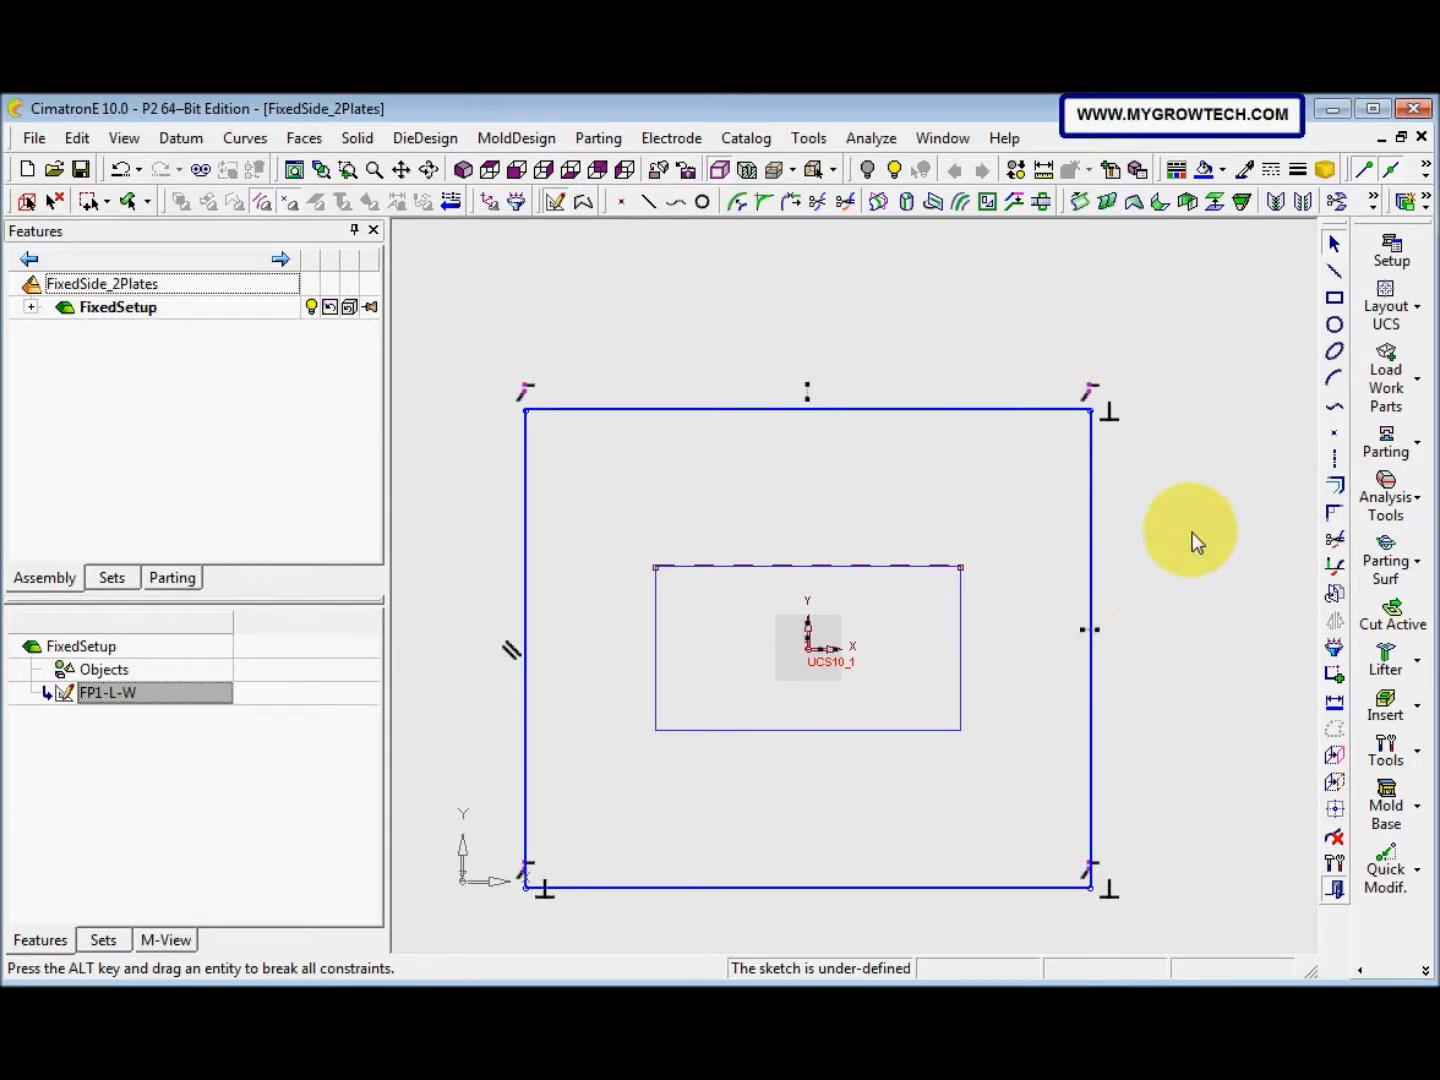
Dimension the vertical gap between the outer rectangle's upper edge and the FP1-L-W upper edge as 180 mm
{"action": "left_click", "coordinate": [1335, 700]}
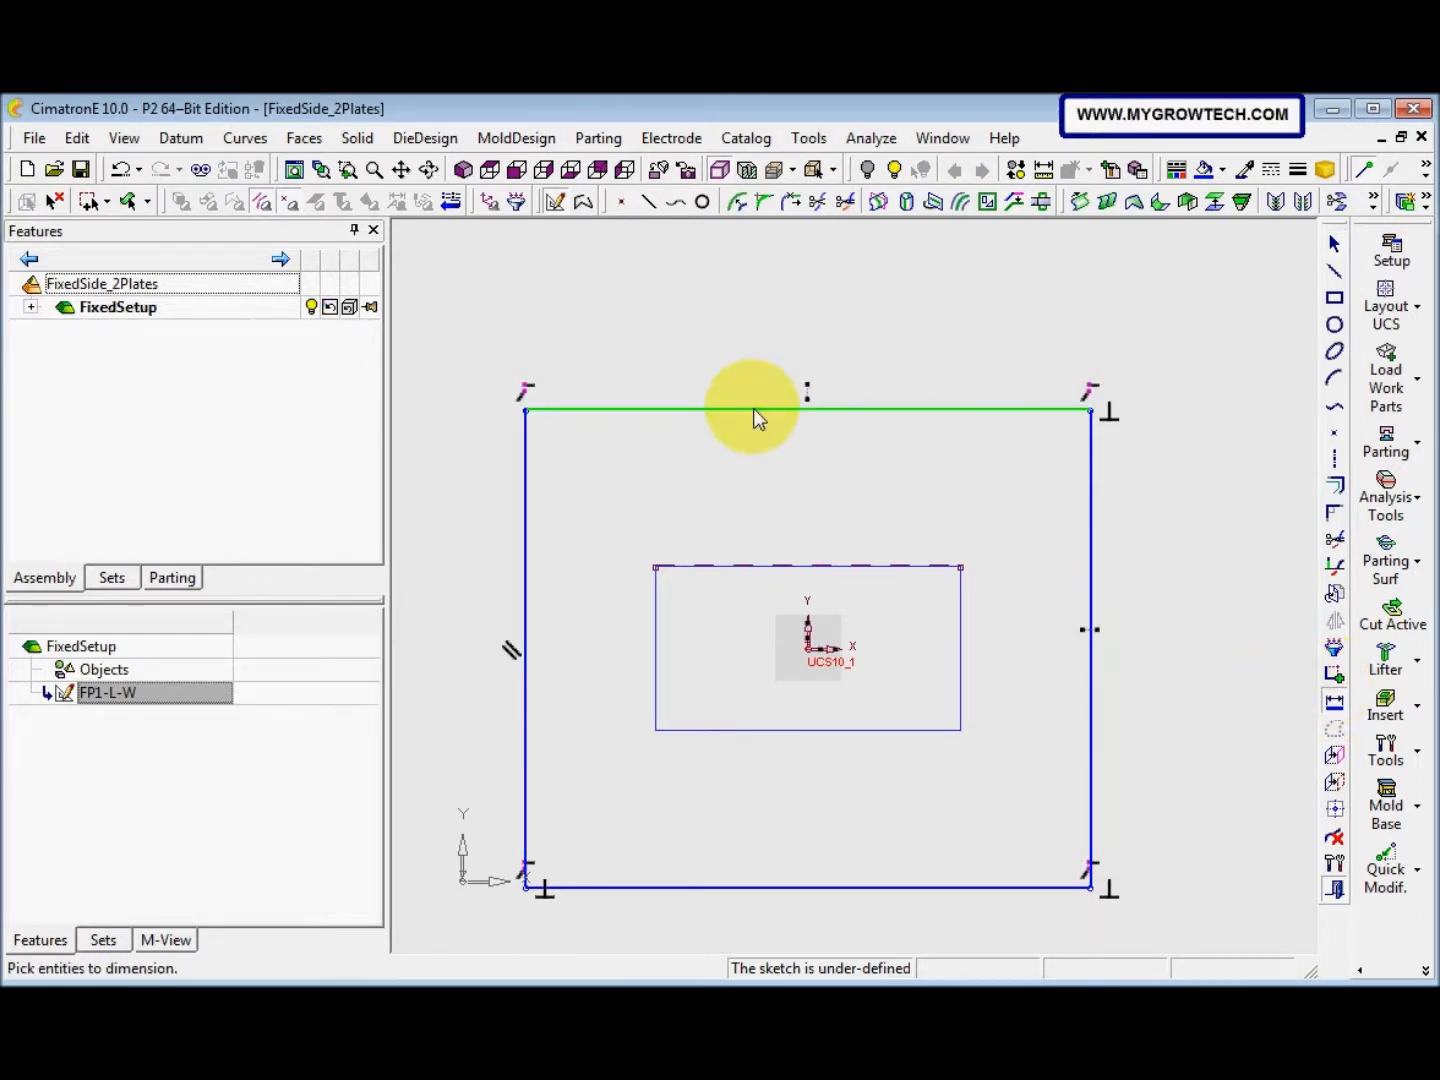
{"action": "left_click", "coordinate": [753, 408]}
{"action": "left_click", "coordinate": [749, 567]}
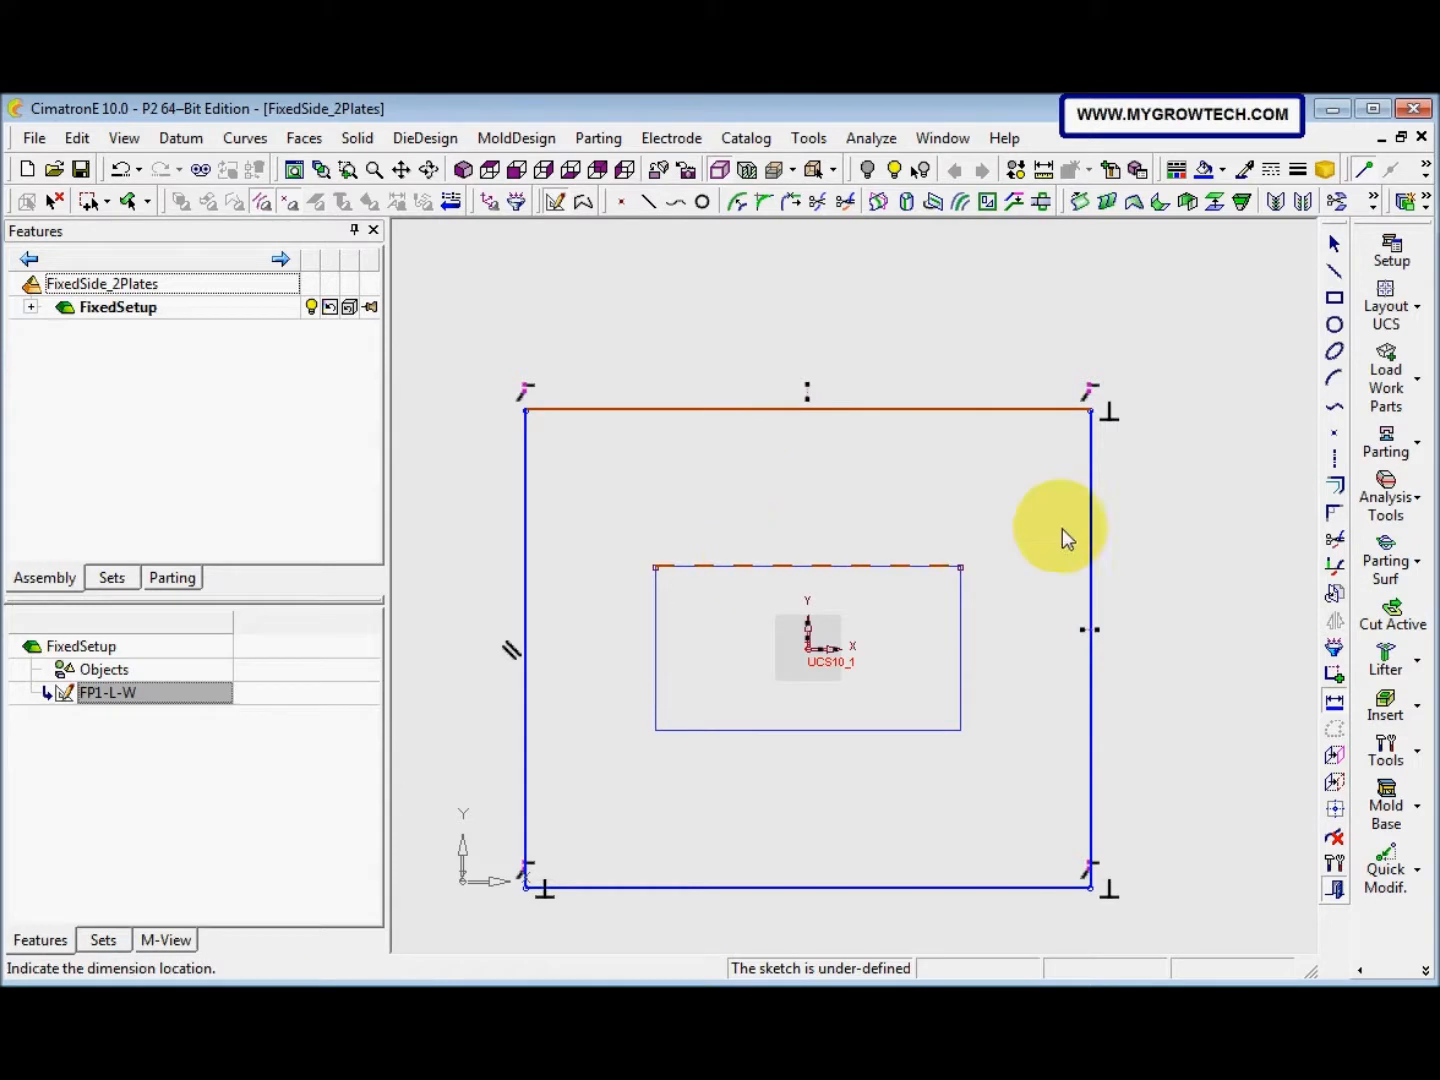
{"action": "left_click", "coordinate": [1160, 545]}
{"action": "type", "text": "180"}
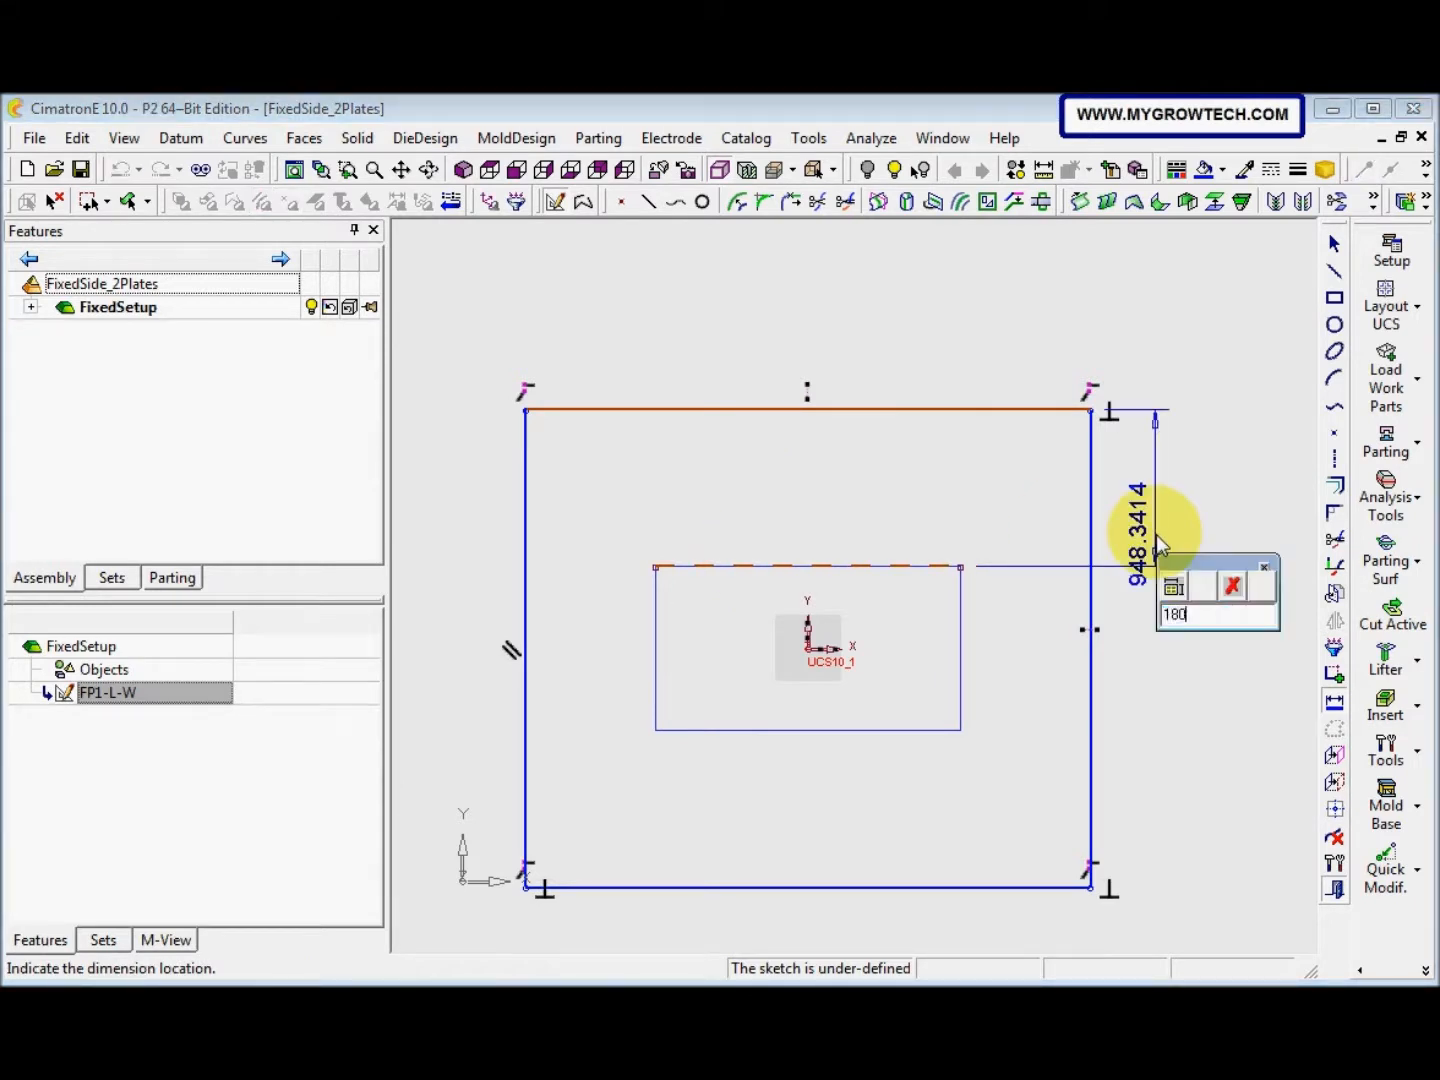
{"action": "key", "text": "Return"}
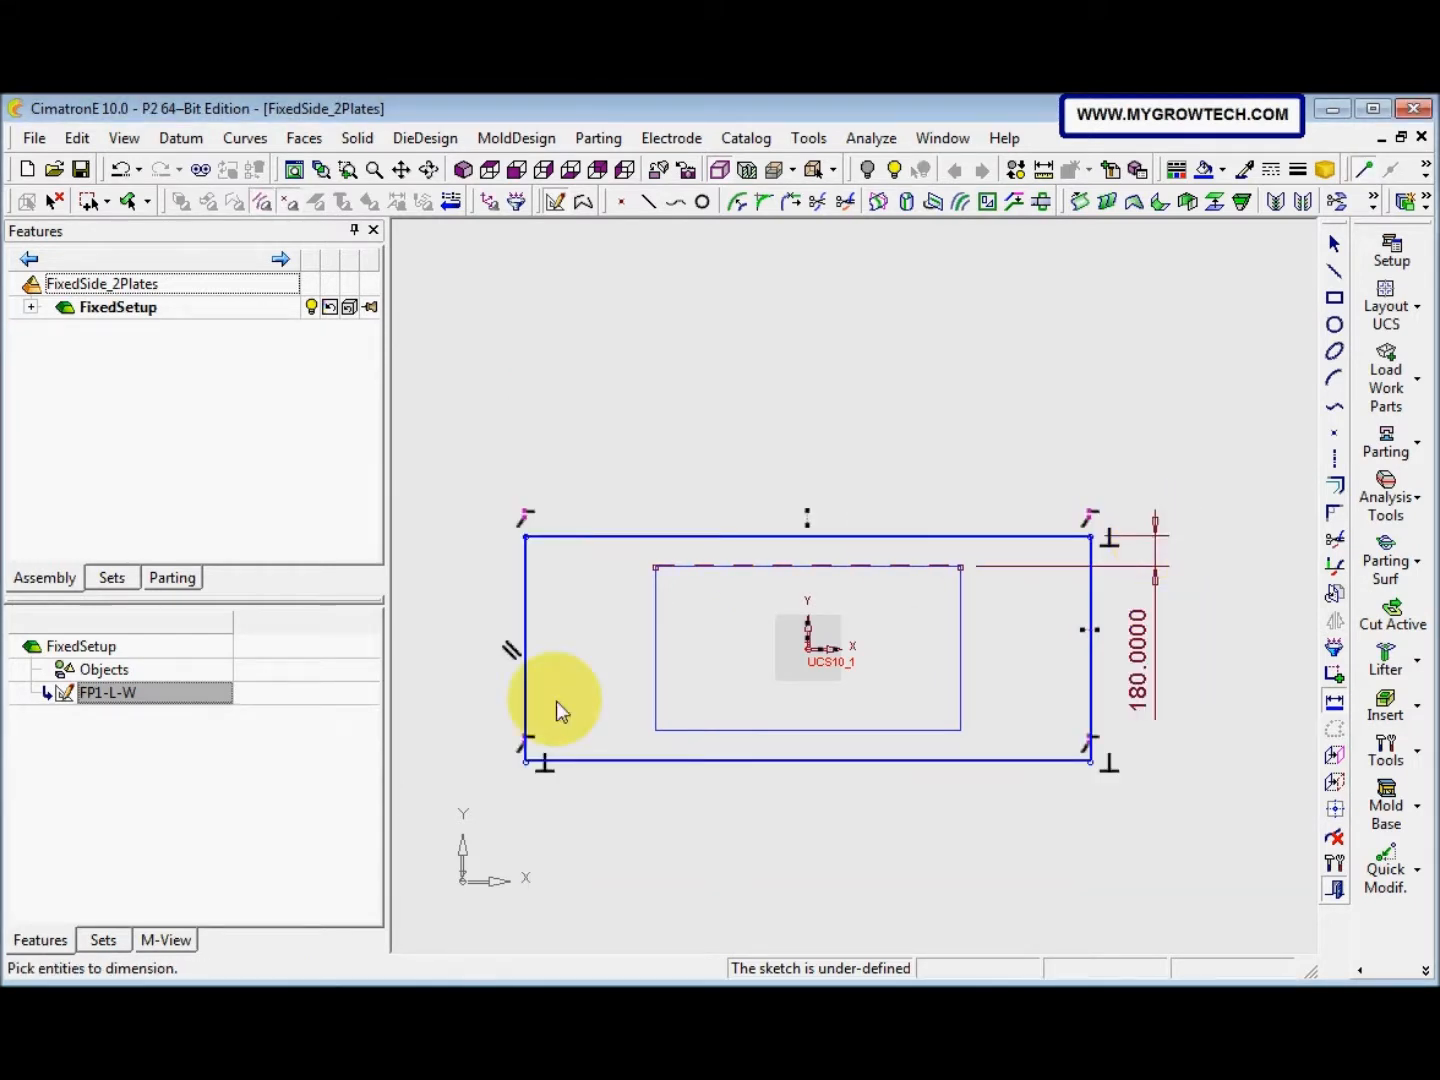
Dimension the horizontal gap between the left sides of the two rectangles as 180 mm and finish the sketch
{"action": "left_click", "coordinate": [526, 713]}
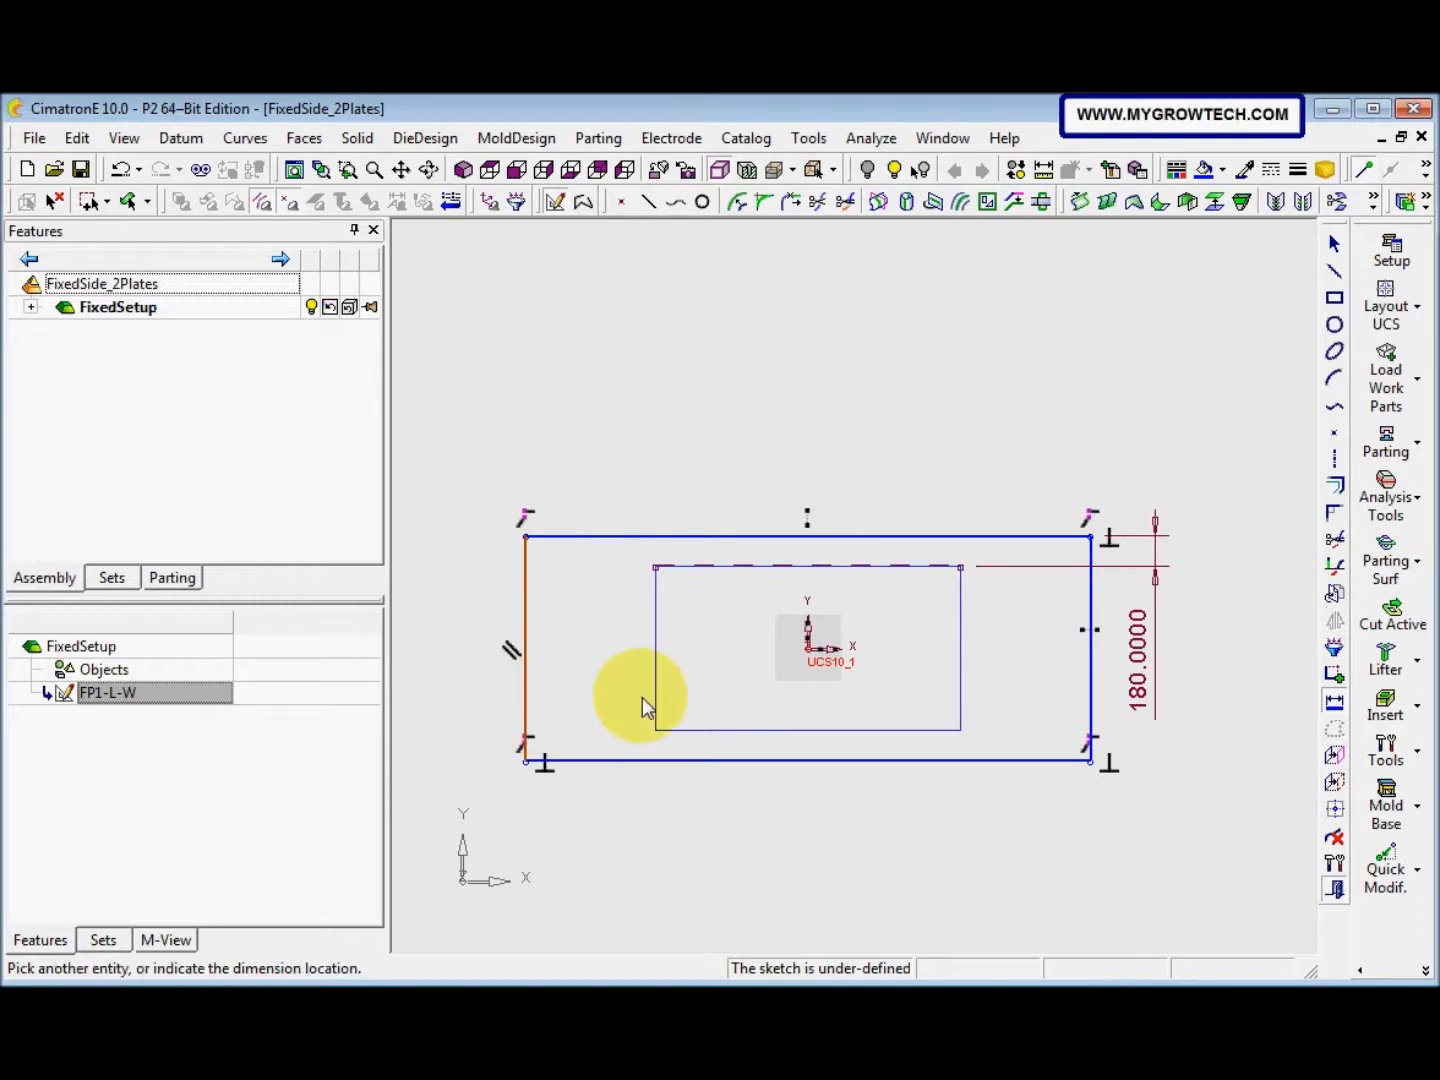
{"action": "left_click", "coordinate": [656, 575]}
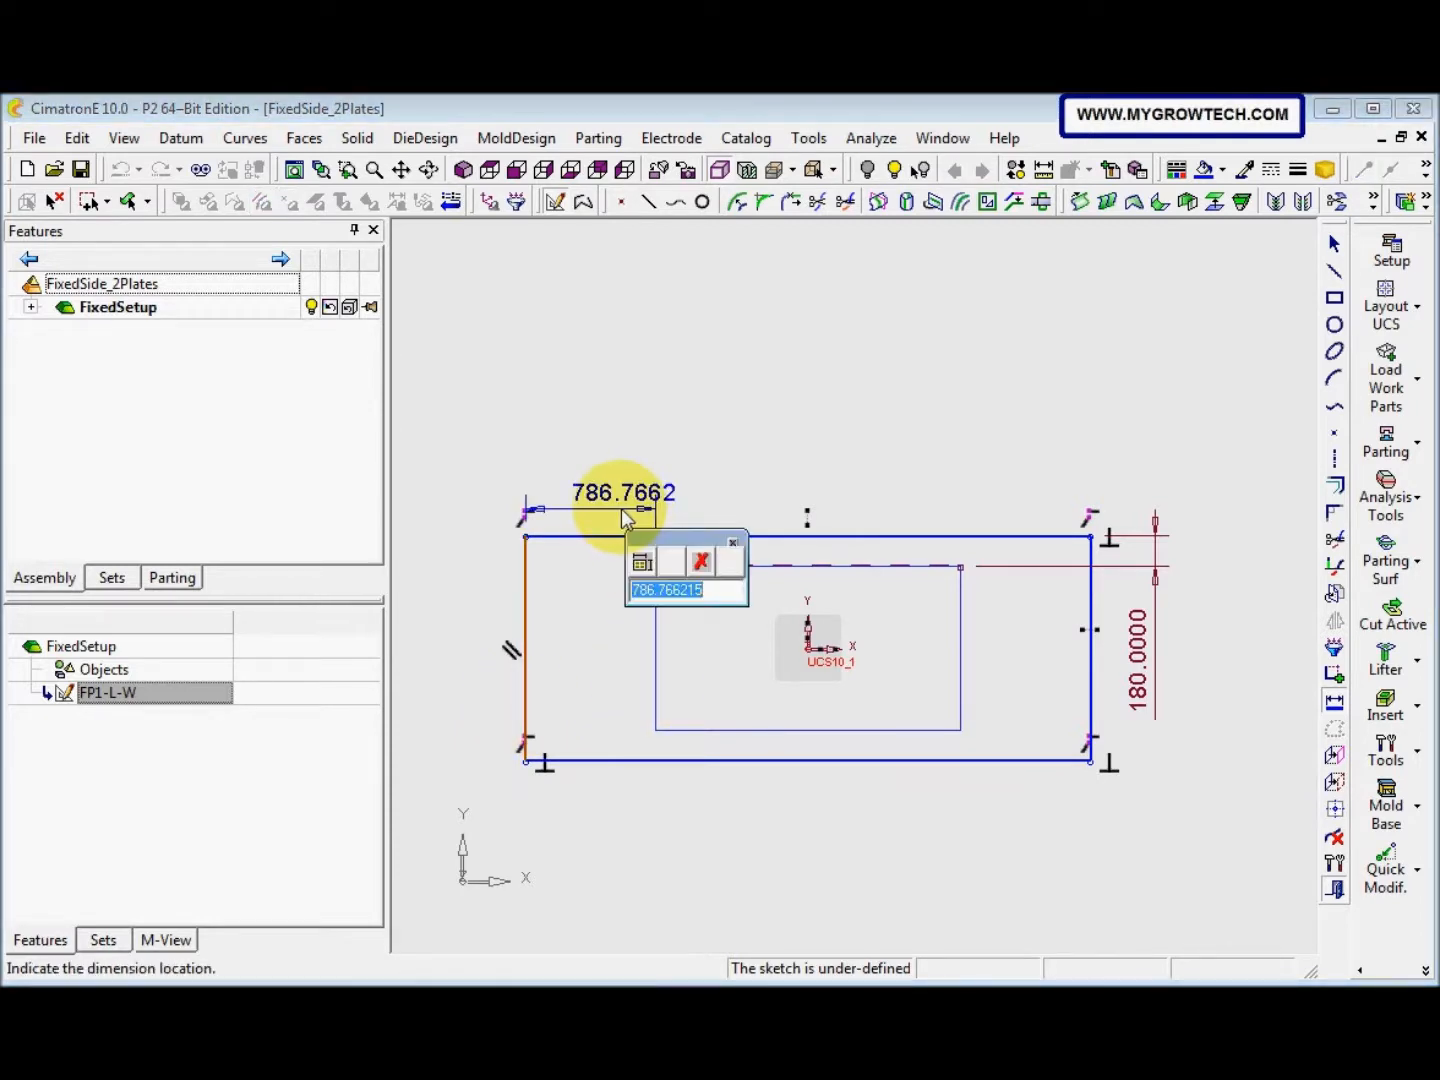
{"action": "type", "text": "180"}
{"action": "key", "text": "Return"}
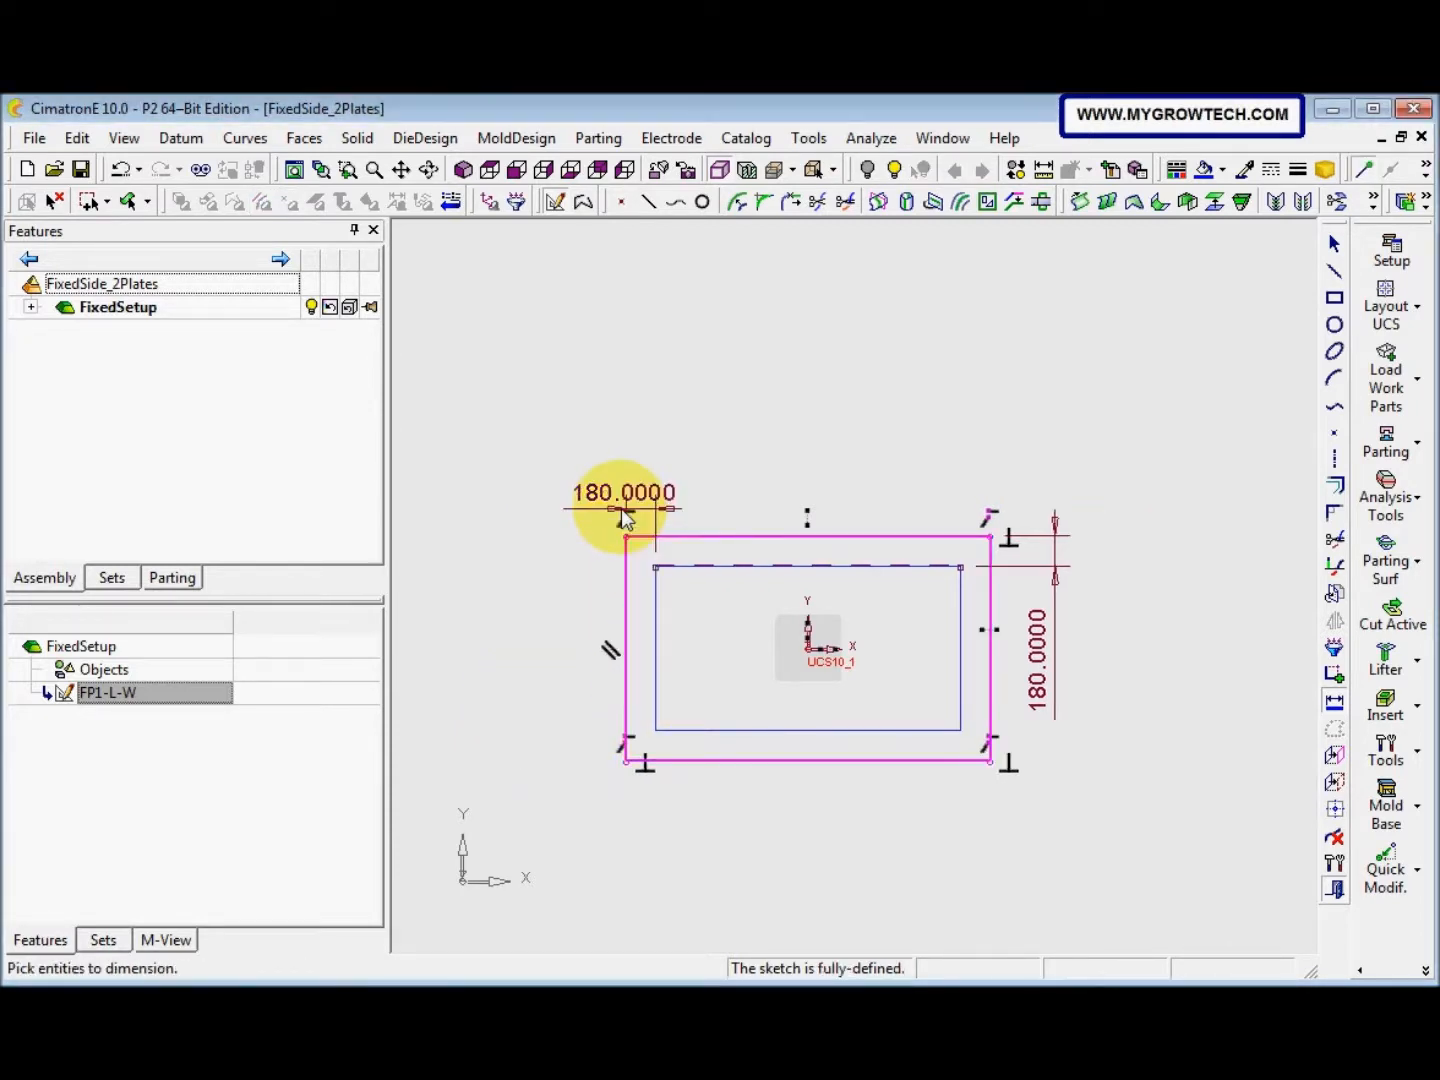
{"action": "right_click", "coordinate": [740, 471]}
{"action": "left_click", "coordinate": [814, 867]}
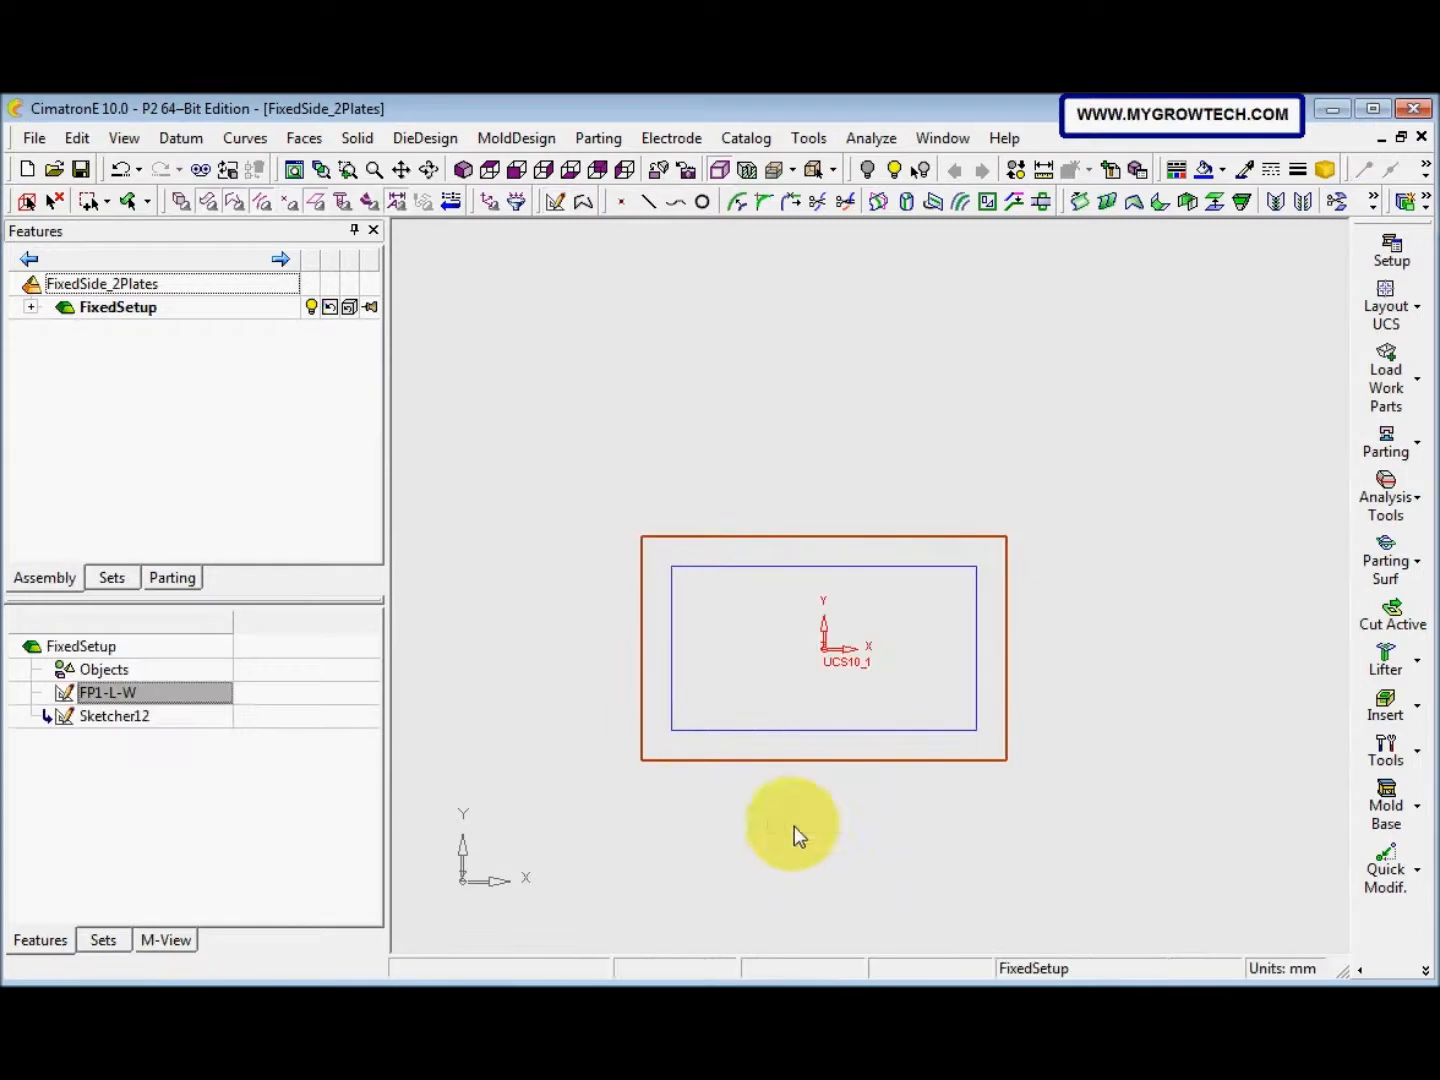
Rename the new outer rectangle sketch feature as FCP-L-W
{"action": "left_click", "coordinate": [167, 725]}
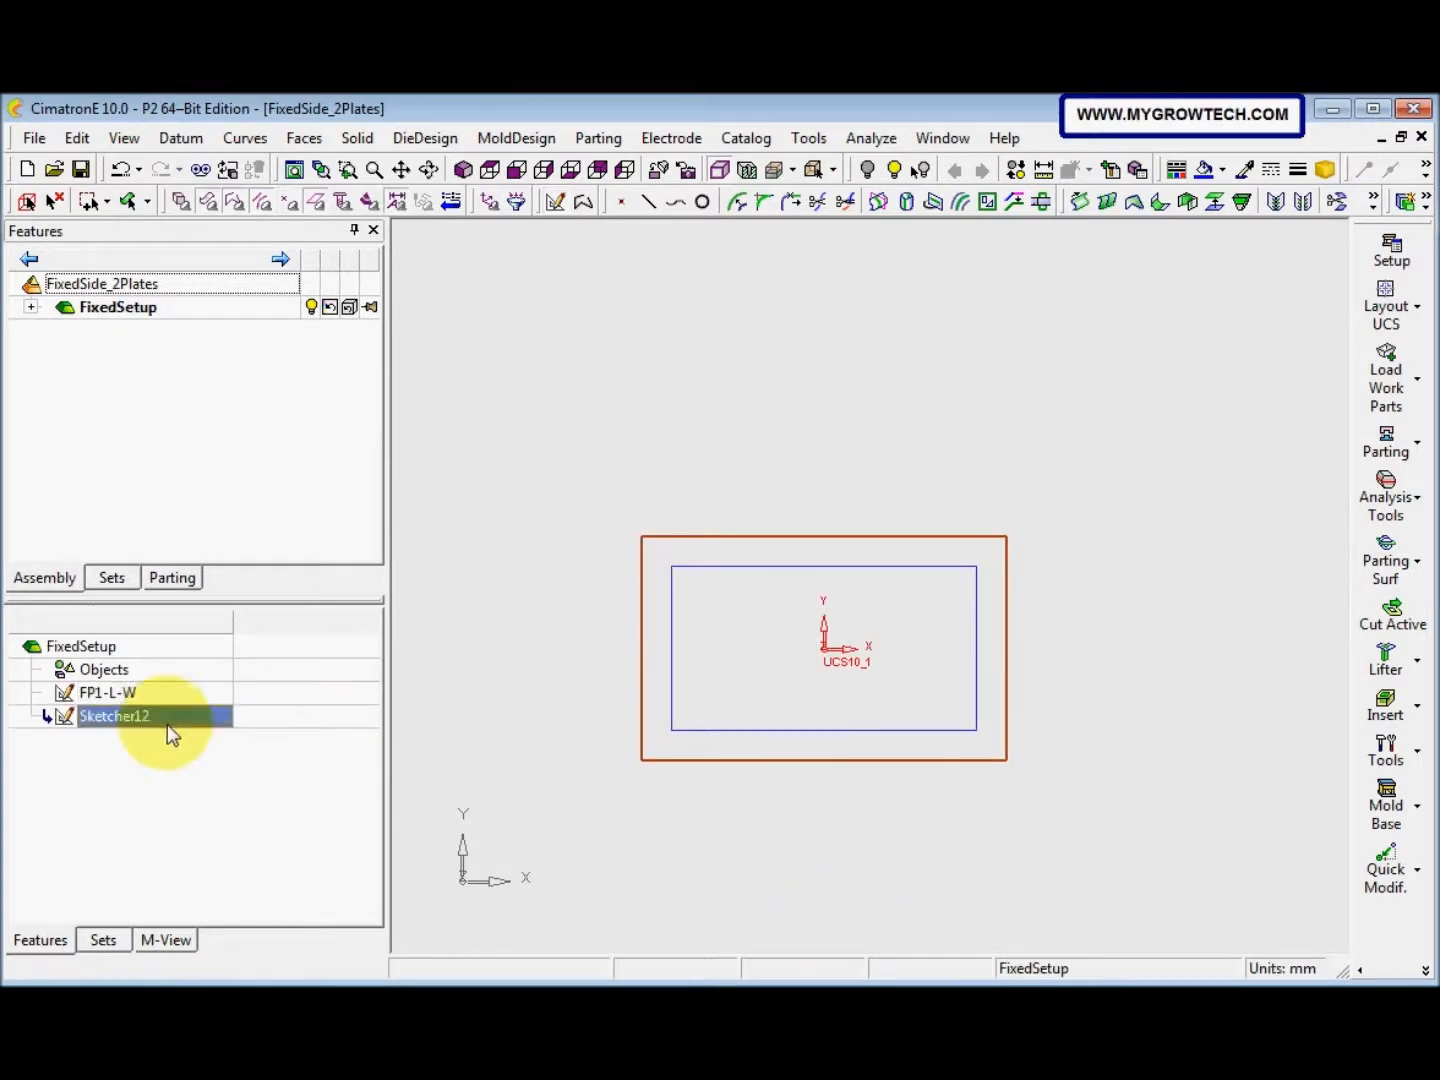
{"action": "right_click", "coordinate": [167, 725]}
{"action": "left_click", "coordinate": [256, 590]}
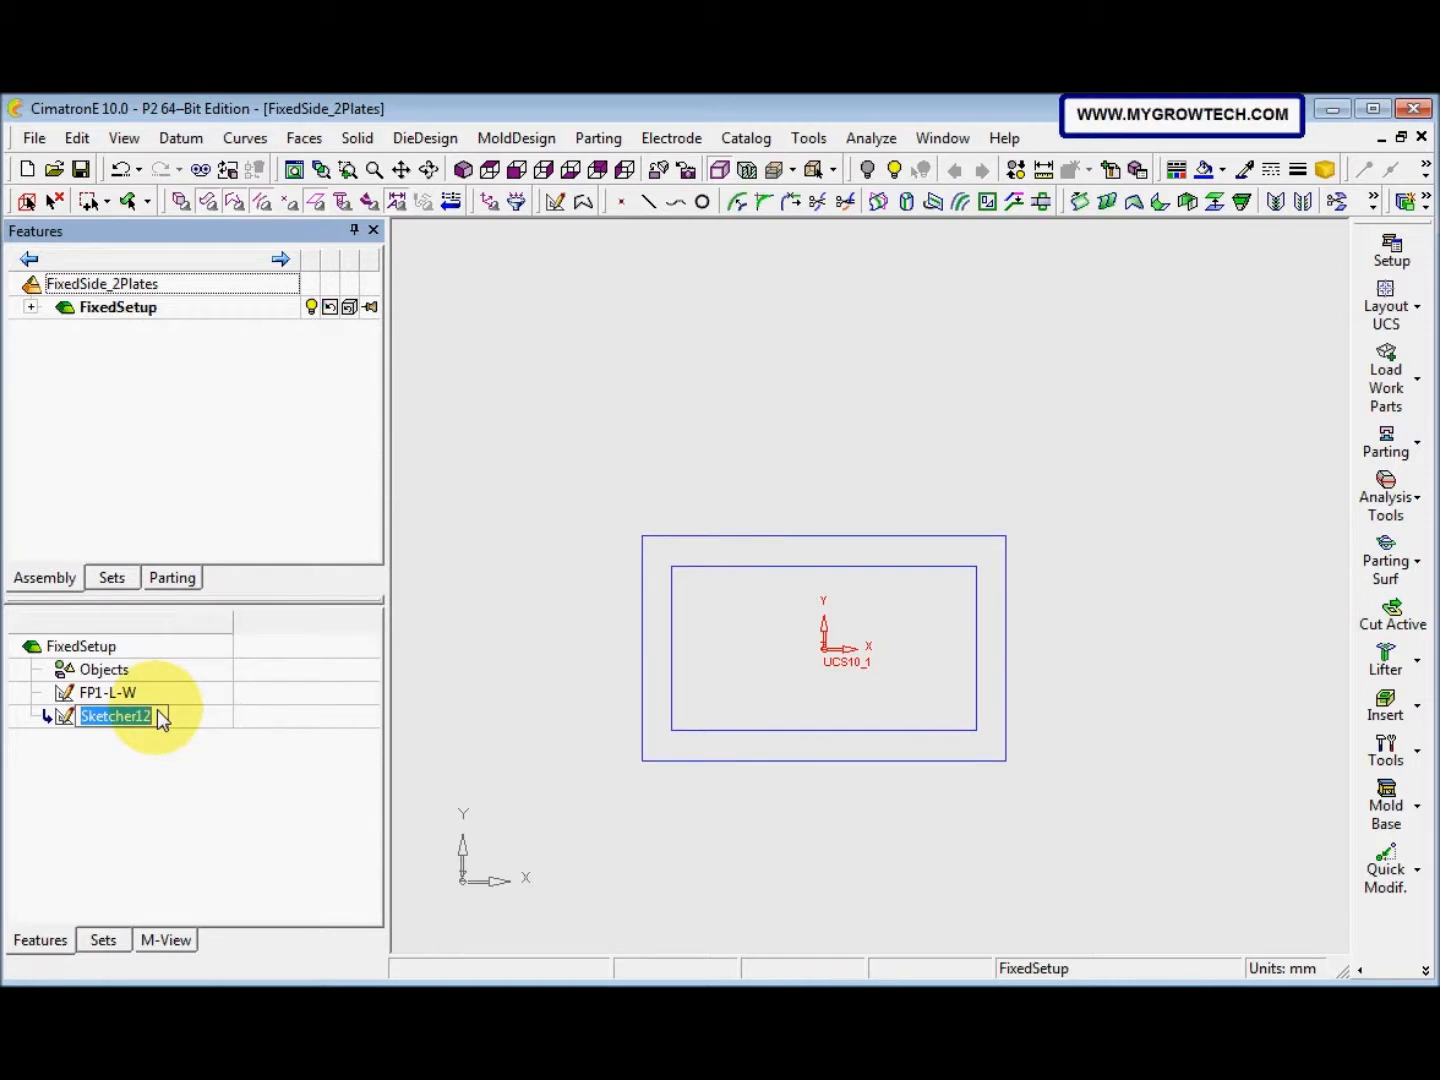
{"action": "type", "text": "FCP-L-W"}
{"action": "left_click", "coordinate": [514, 736]}
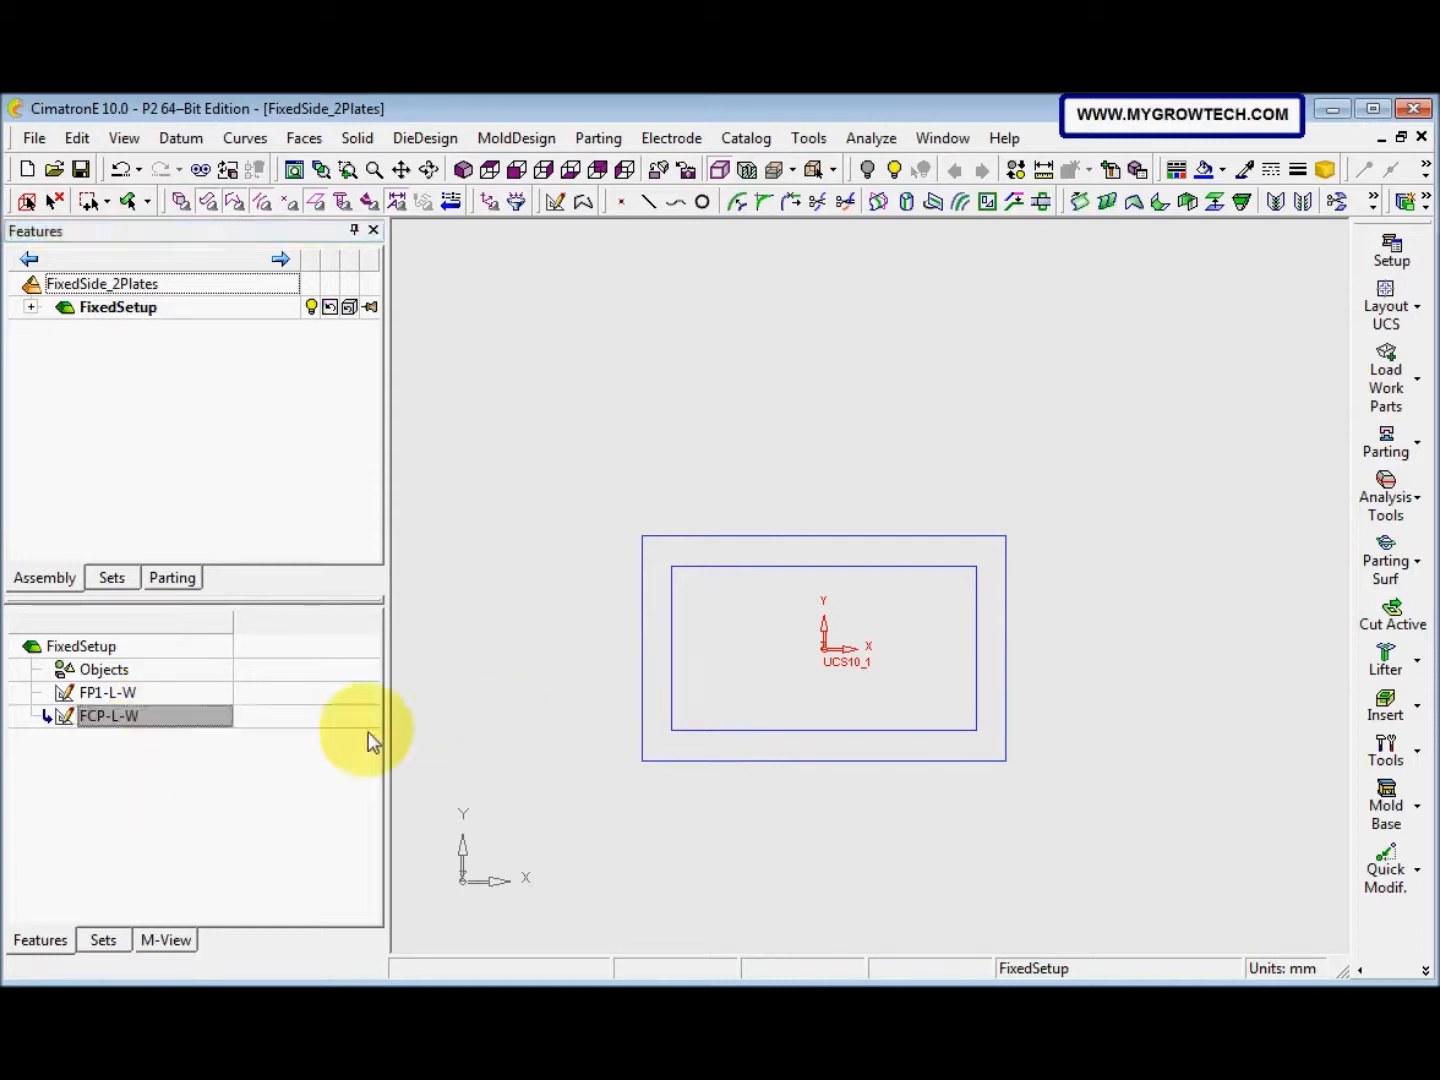
Link the horizontal offset dimension L4 of the FCP-L-W sketch to the CP-Delta setup parameter
{"action": "left_click", "coordinate": [642, 706]}
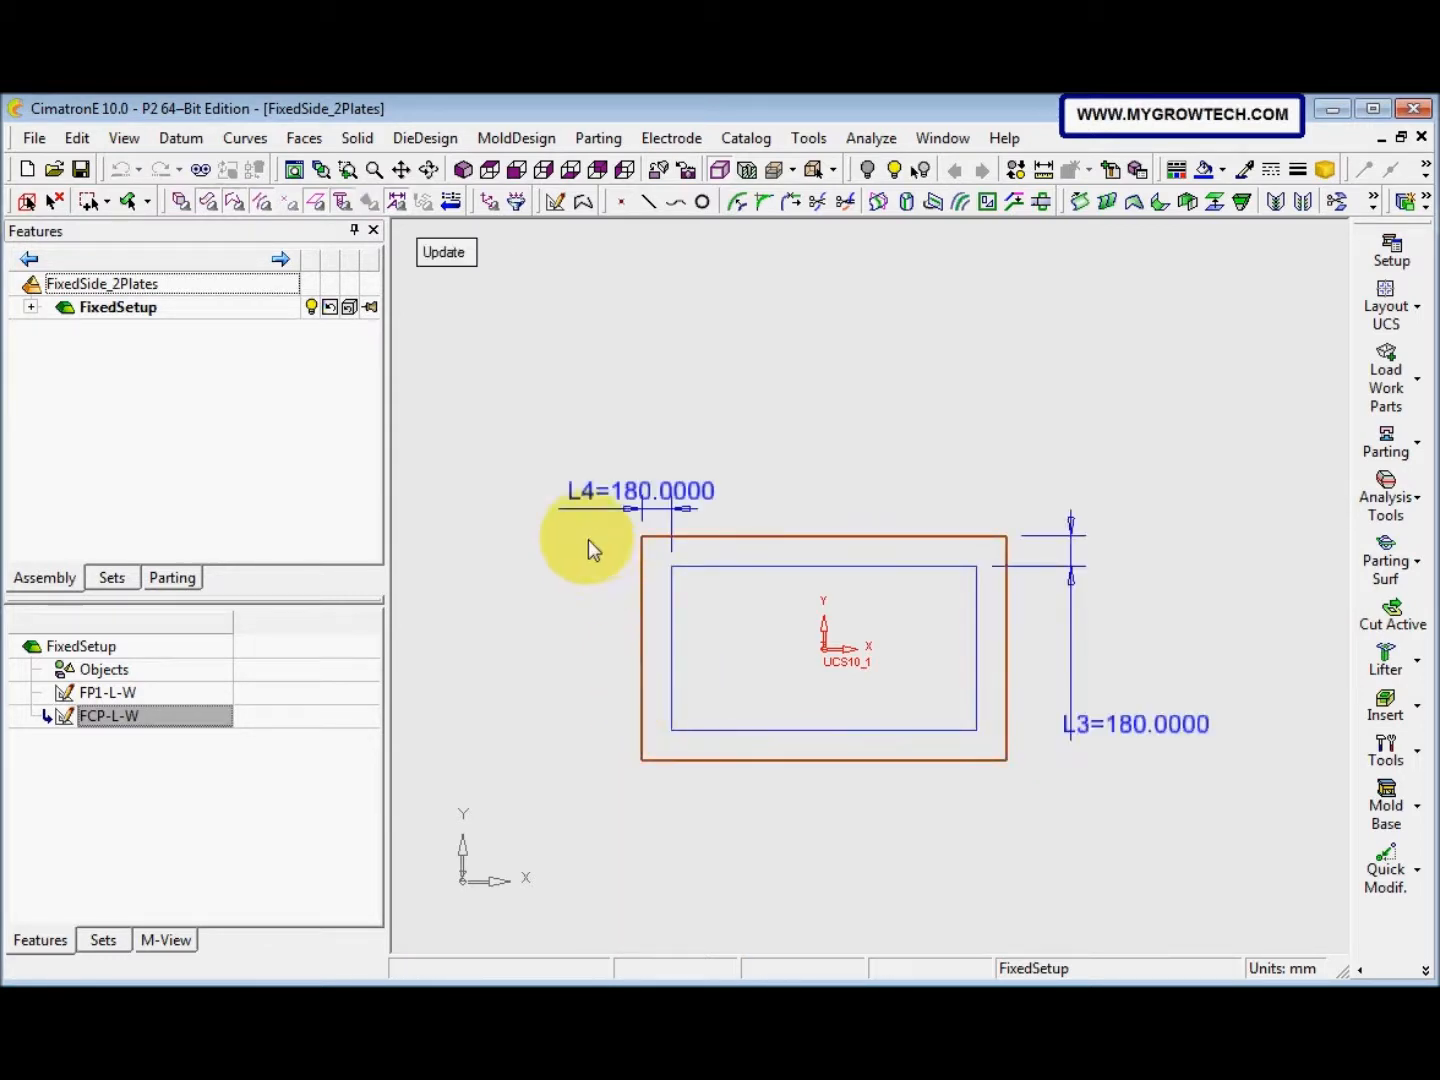
{"action": "double_click", "coordinate": [643, 490]}
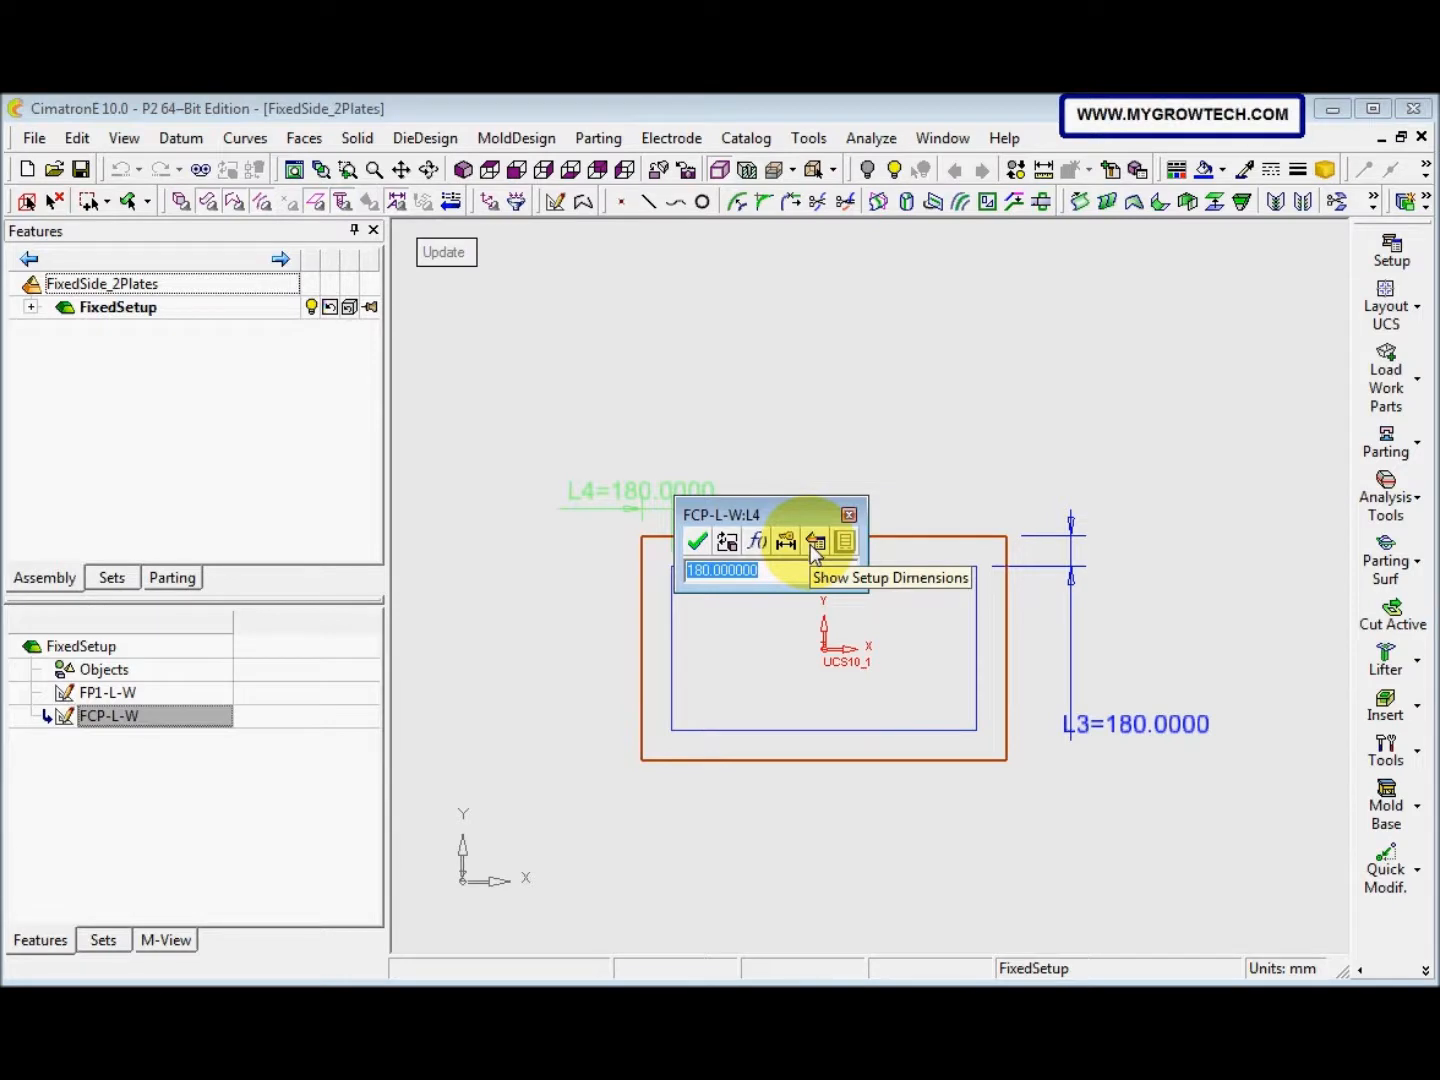
{"action": "left_click", "coordinate": [816, 543]}
{"action": "scroll", "coordinate": [634, 265], "scroll_direction": "down", "scroll_amount": 1}
{"action": "left_click_drag", "start_coordinate": [634, 266], "coordinate": [634, 354]}
{"action": "left_click", "coordinate": [520, 358]}
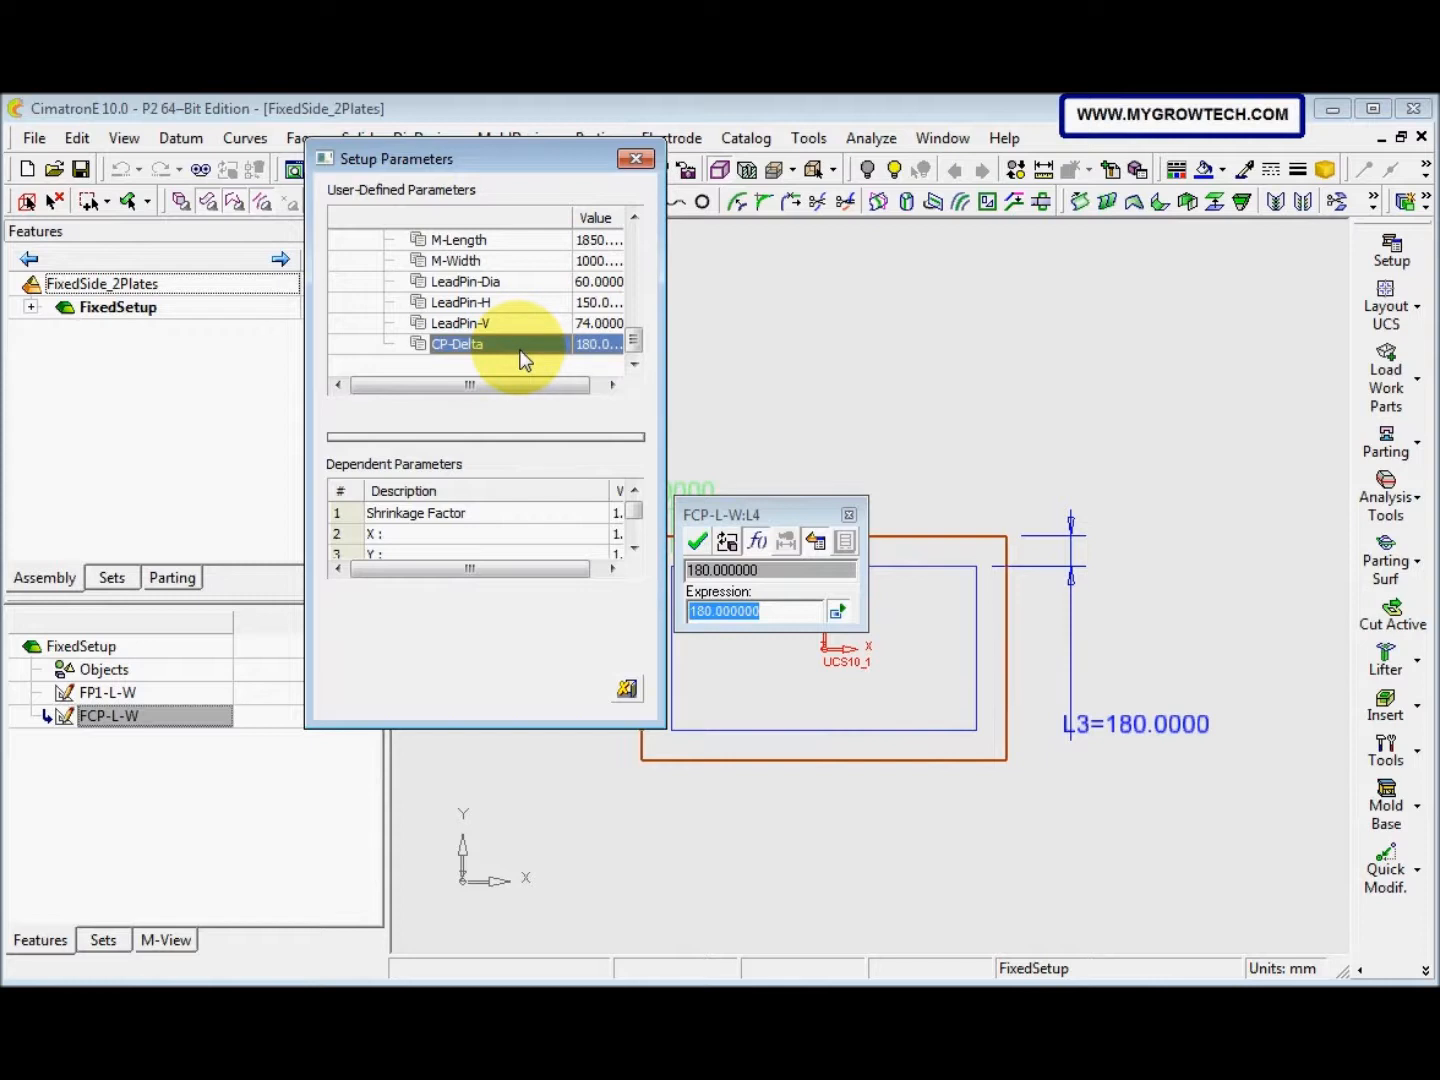
{"action": "double_click", "coordinate": [521, 358]}
{"action": "left_click", "coordinate": [697, 541]}
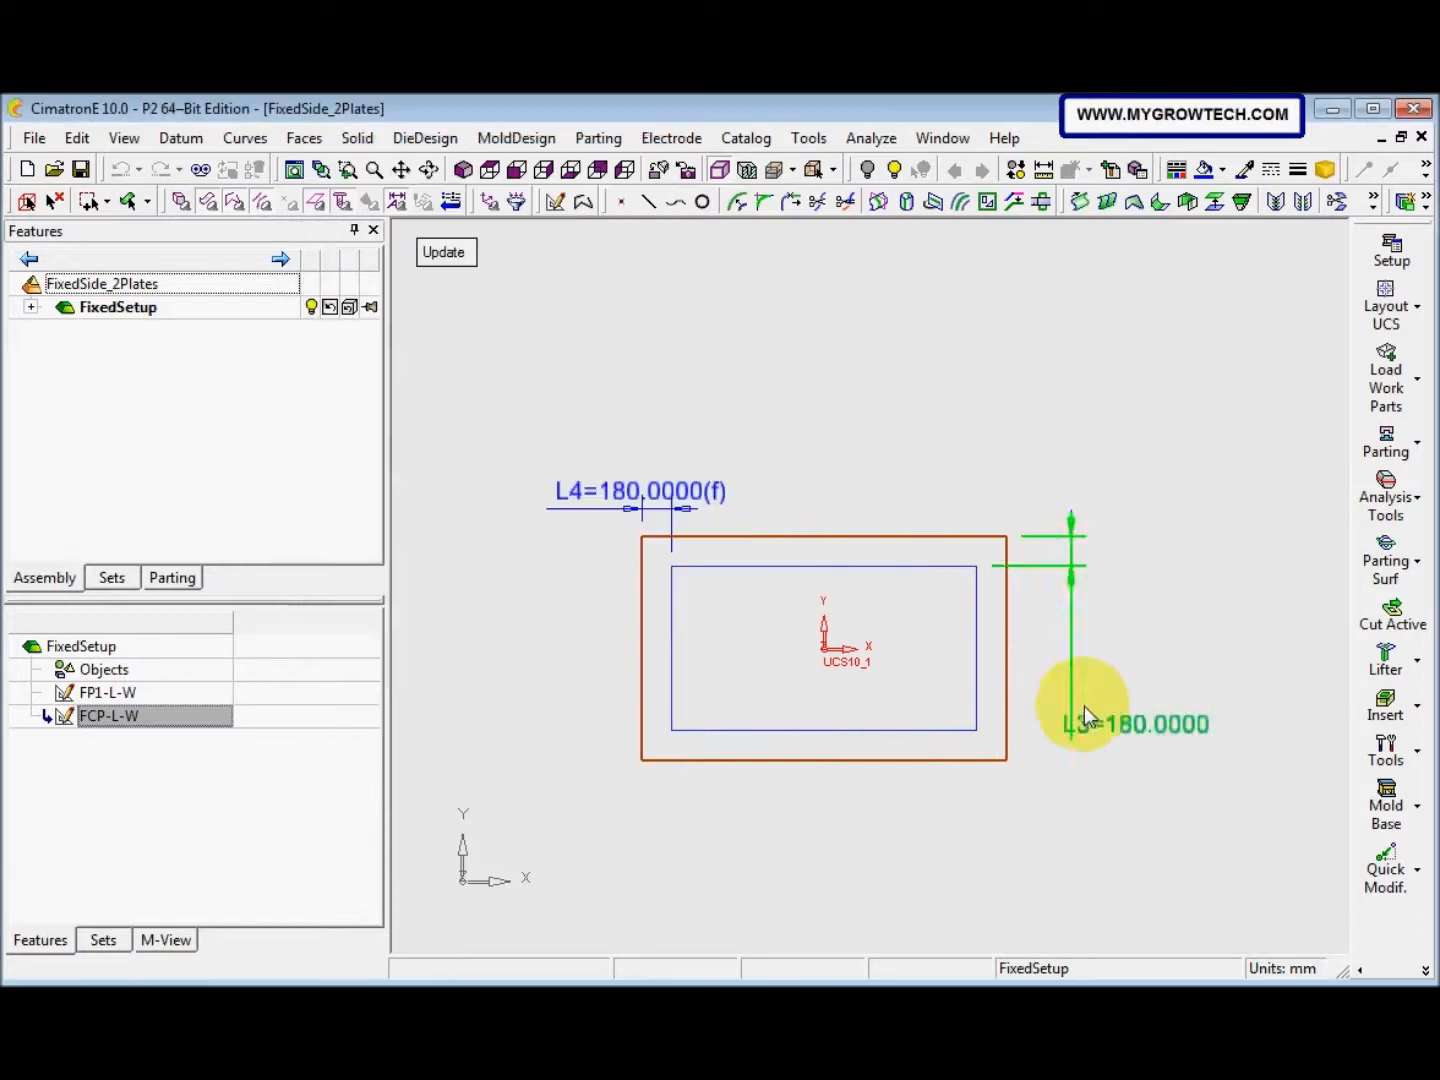
Try to link the vertical offset dimension L3 of FCP-L-W to the CP-Delta setup parameter and close the feature edit
{"action": "left_click", "coordinate": [1116, 727]}
{"action": "left_click", "coordinate": [1282, 773]}
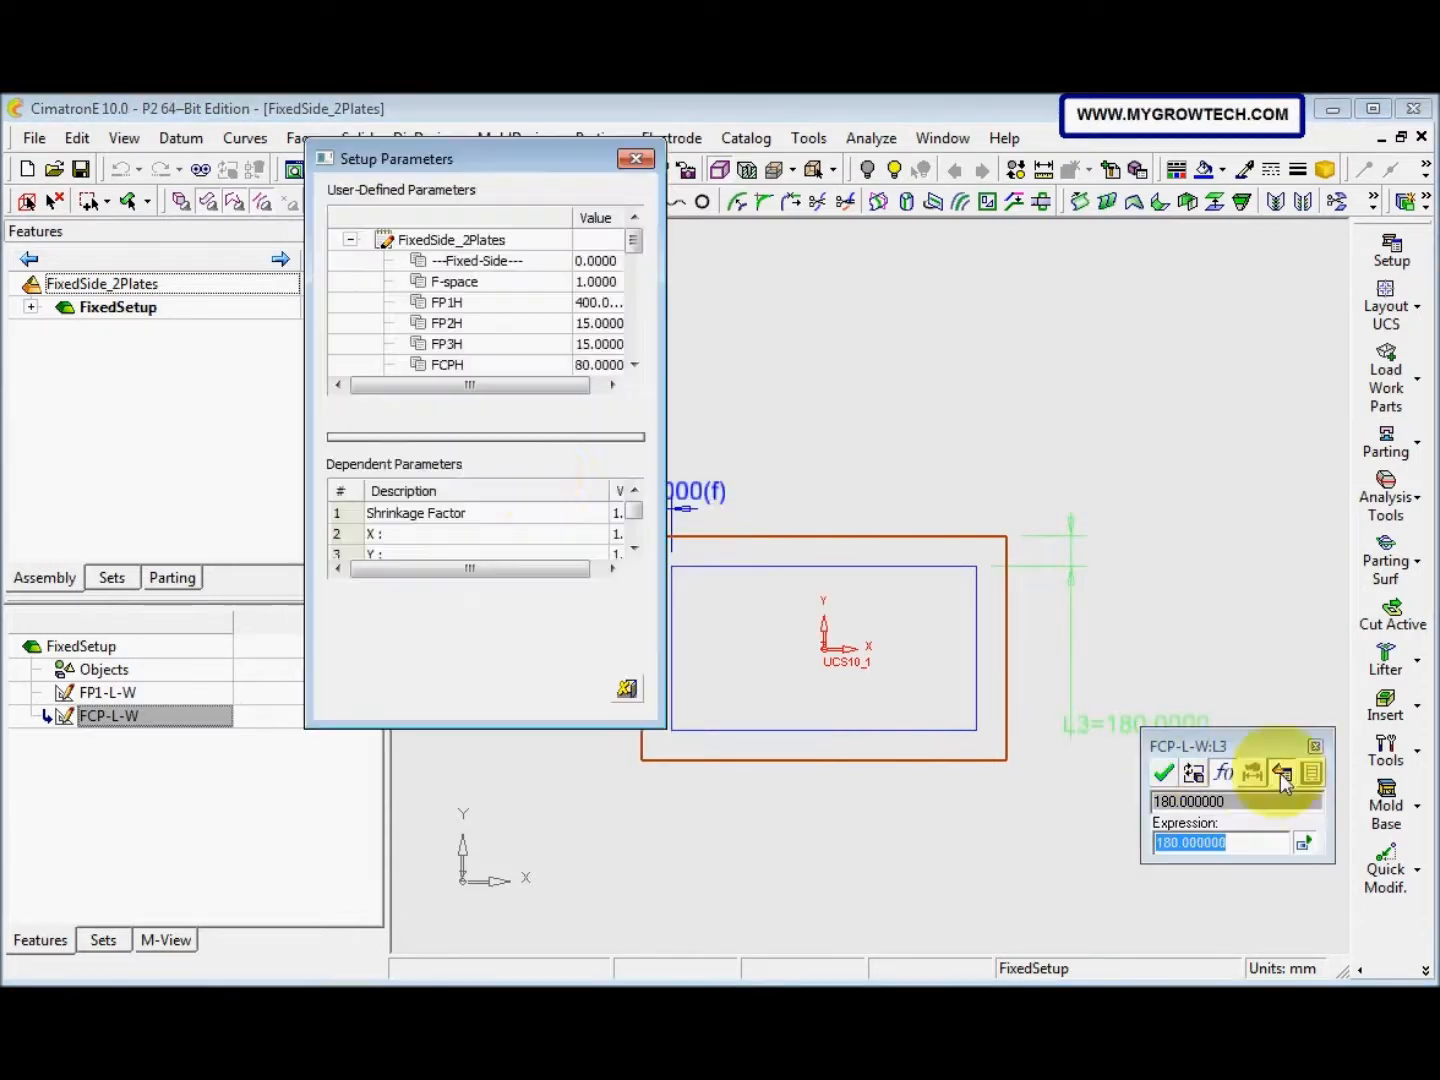
{"action": "left_click_drag", "start_coordinate": [634, 235], "coordinate": [547, 378]}
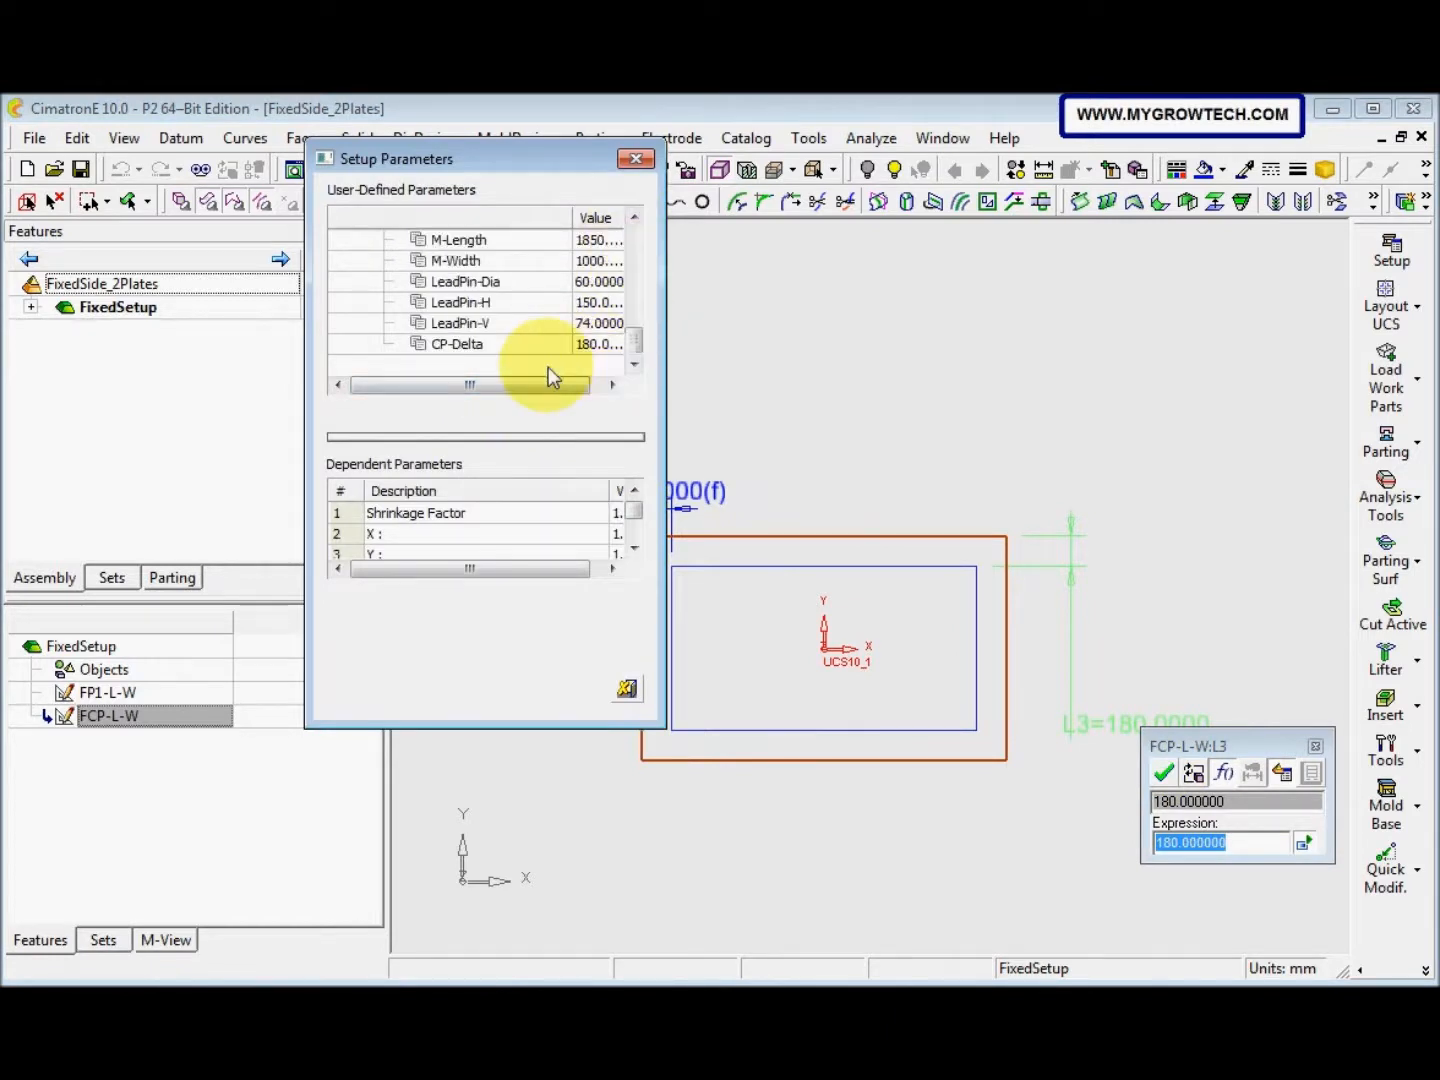
{"action": "double_click", "coordinate": [505, 345]}
{"action": "left_click", "coordinate": [1163, 773]}
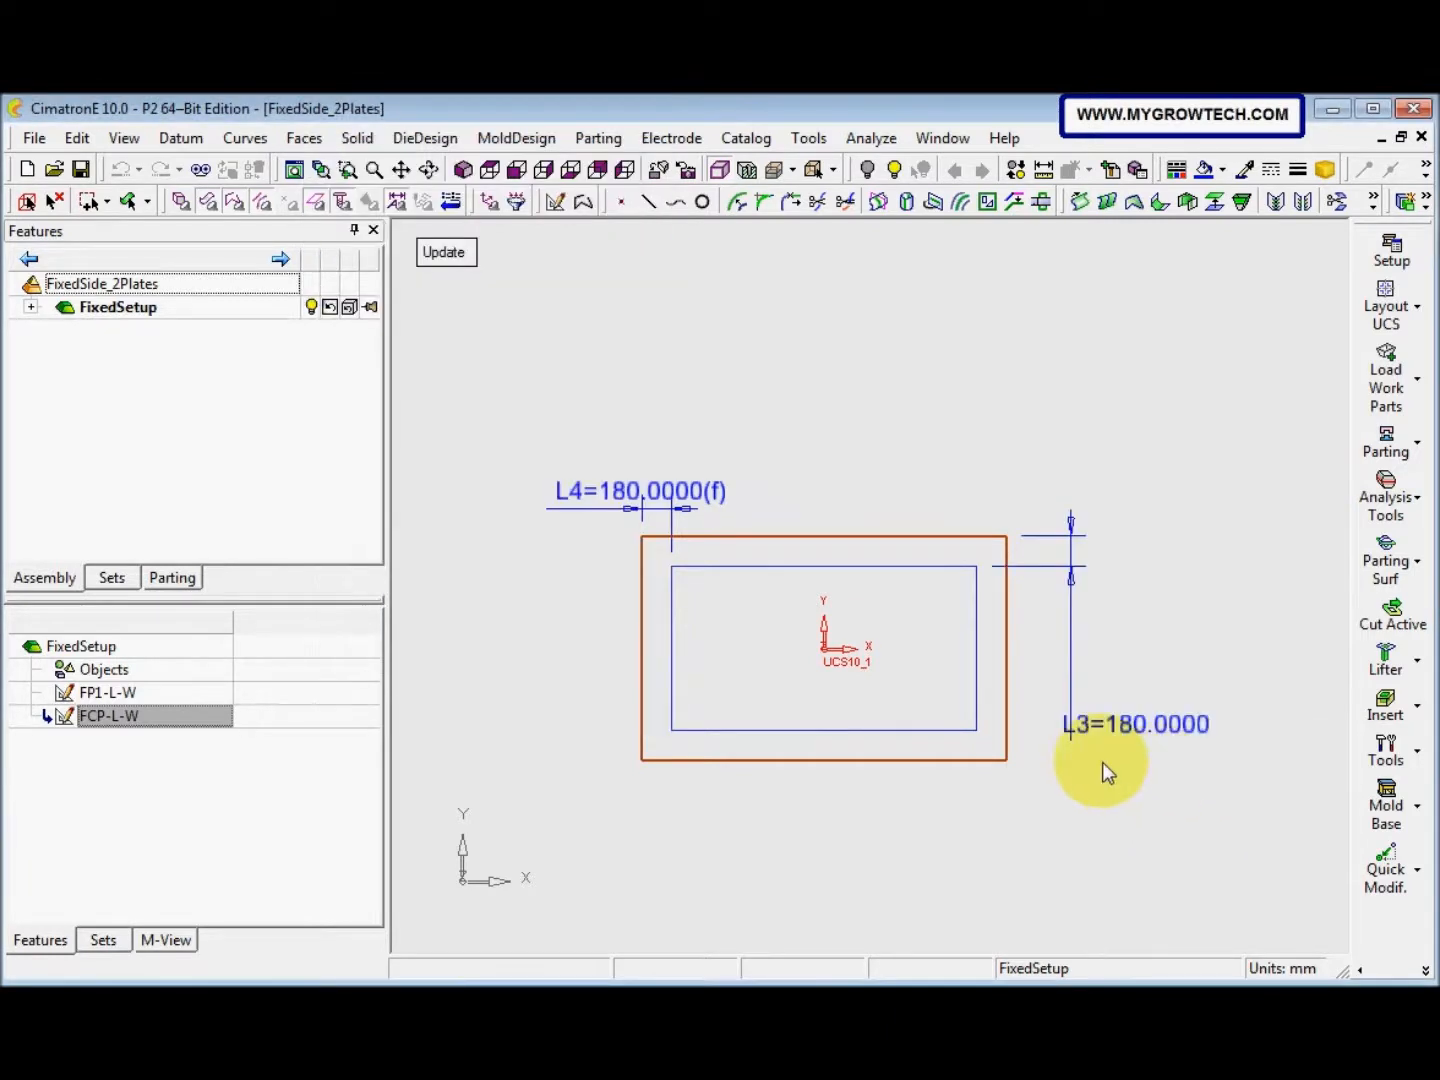
{"action": "middle_click", "coordinate": [875, 505]}
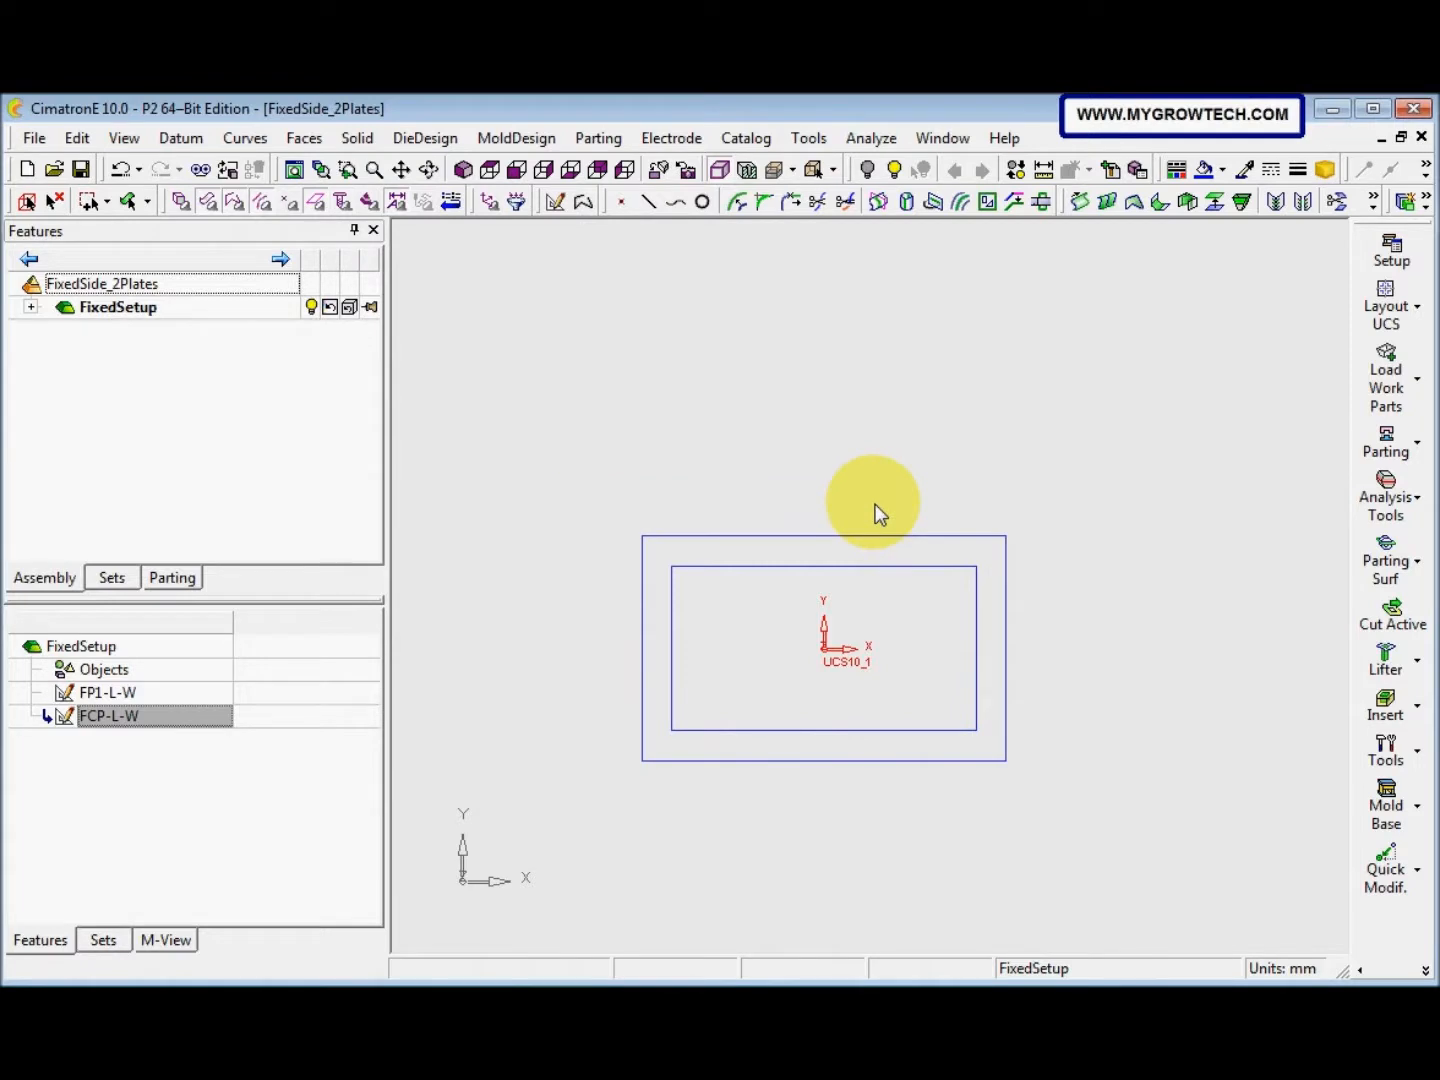
Reopen the FCP-L-W dimensions, link the vertical offset L3 to the CP-Delta setup parameter, and finish editing the feature
{"action": "double_click", "coordinate": [641, 679]}
{"action": "double_click", "coordinate": [1173, 733]}
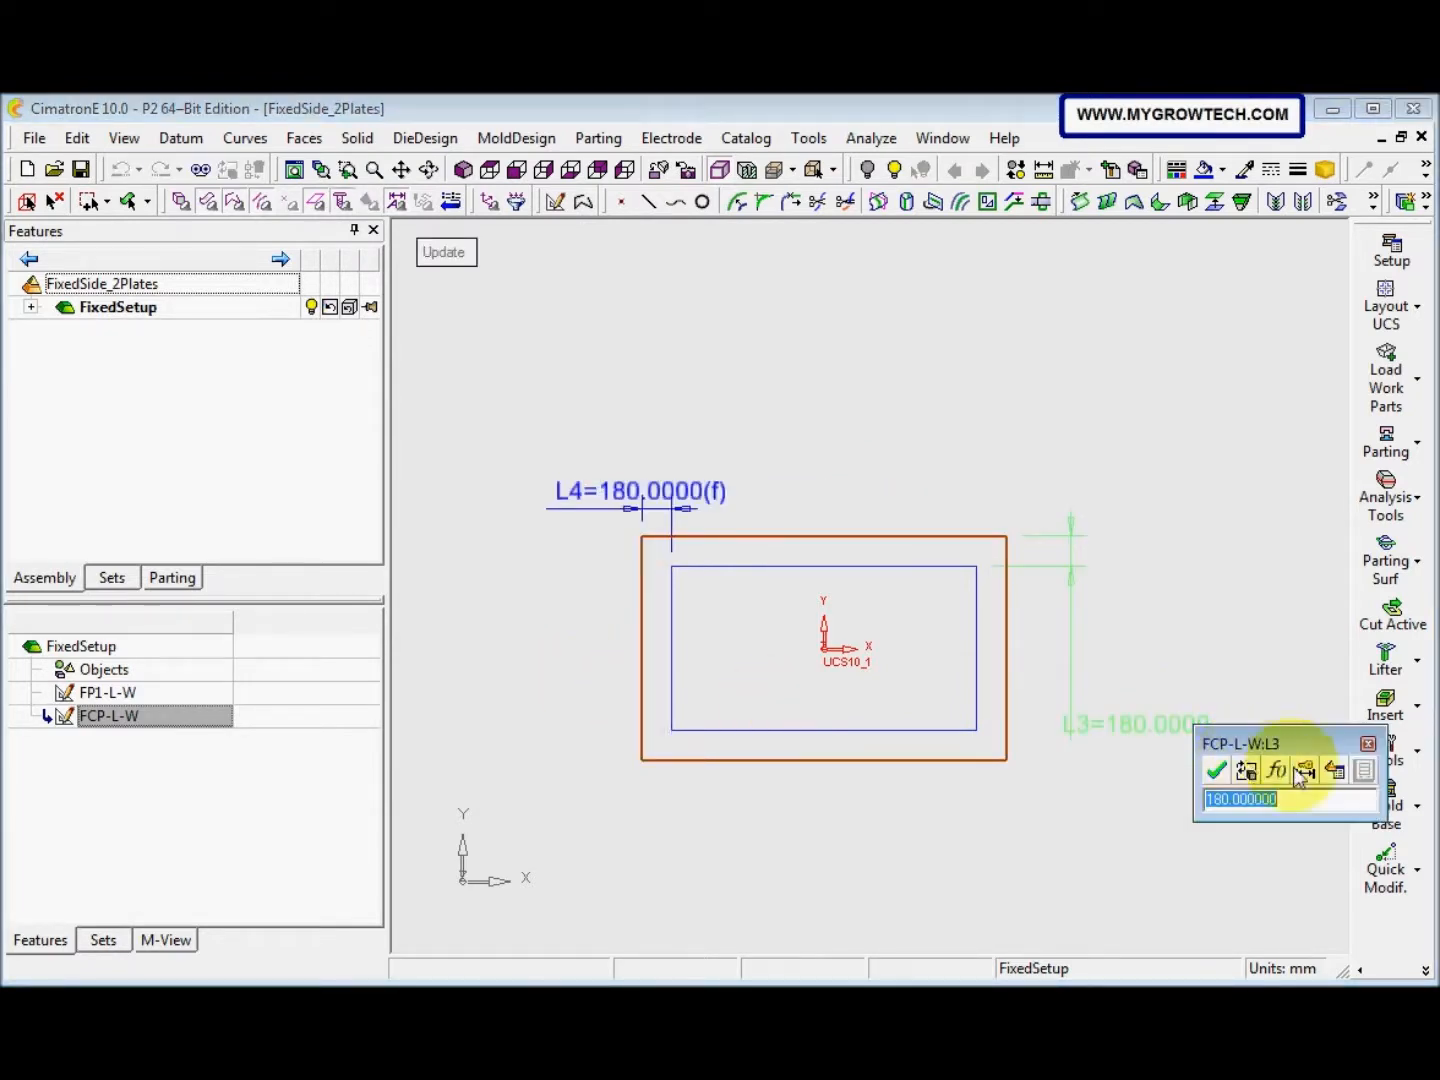
{"action": "left_click", "coordinate": [1335, 770]}
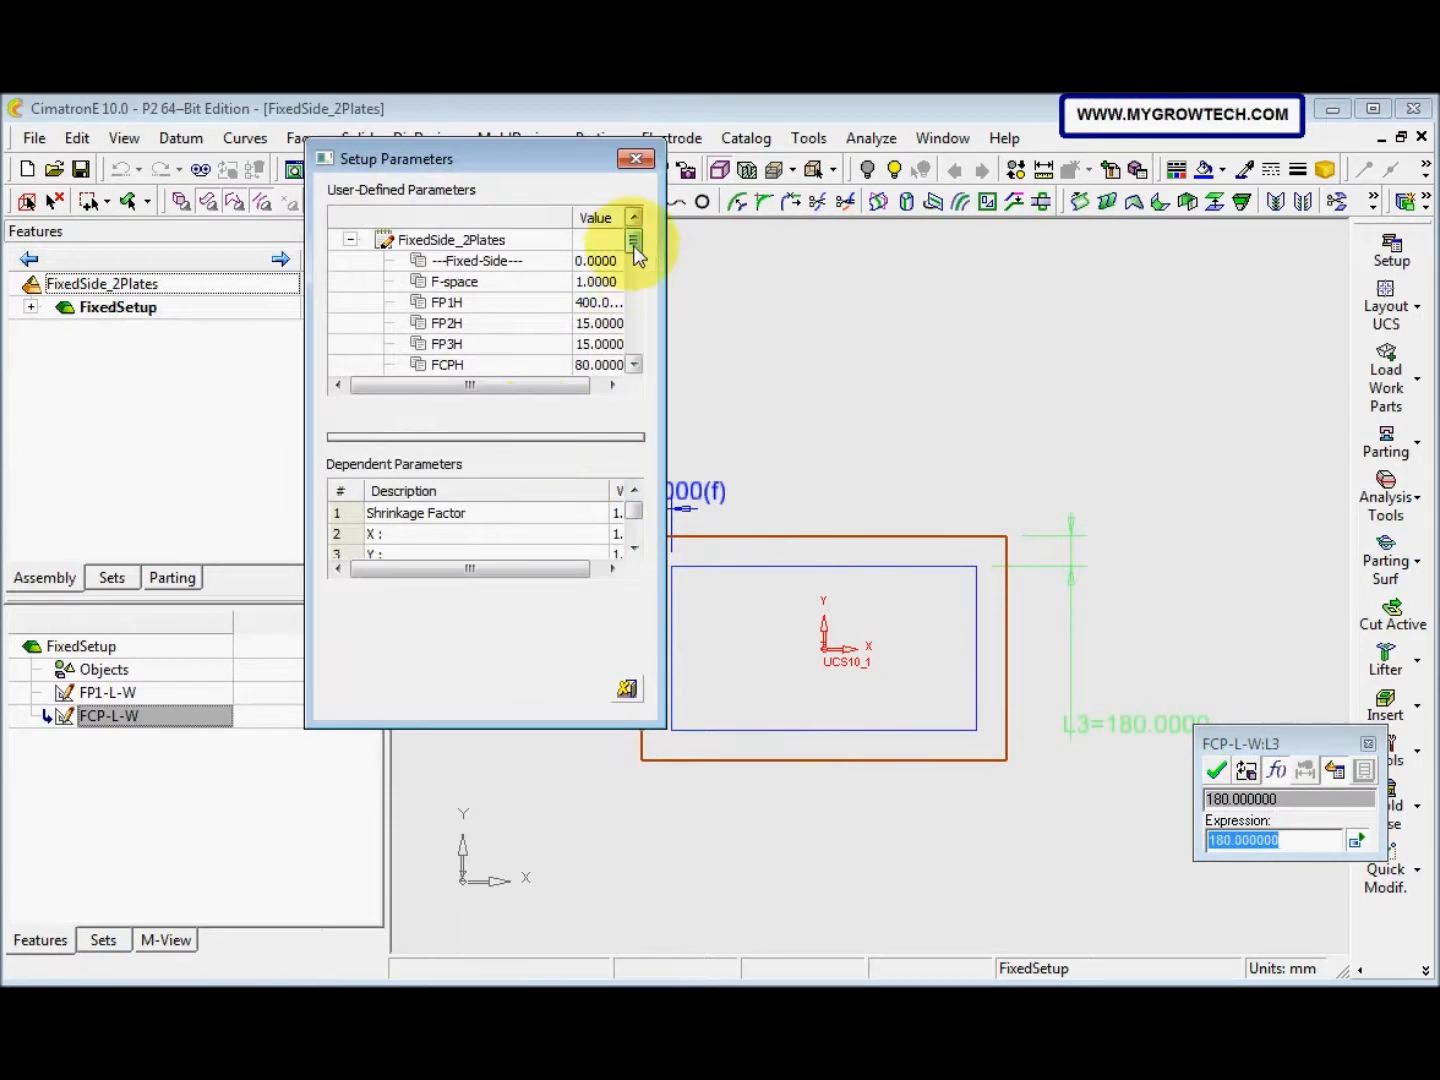
{"action": "left_click_drag", "start_coordinate": [634, 239], "coordinate": [489, 352]}
{"action": "double_click", "coordinate": [482, 345]}
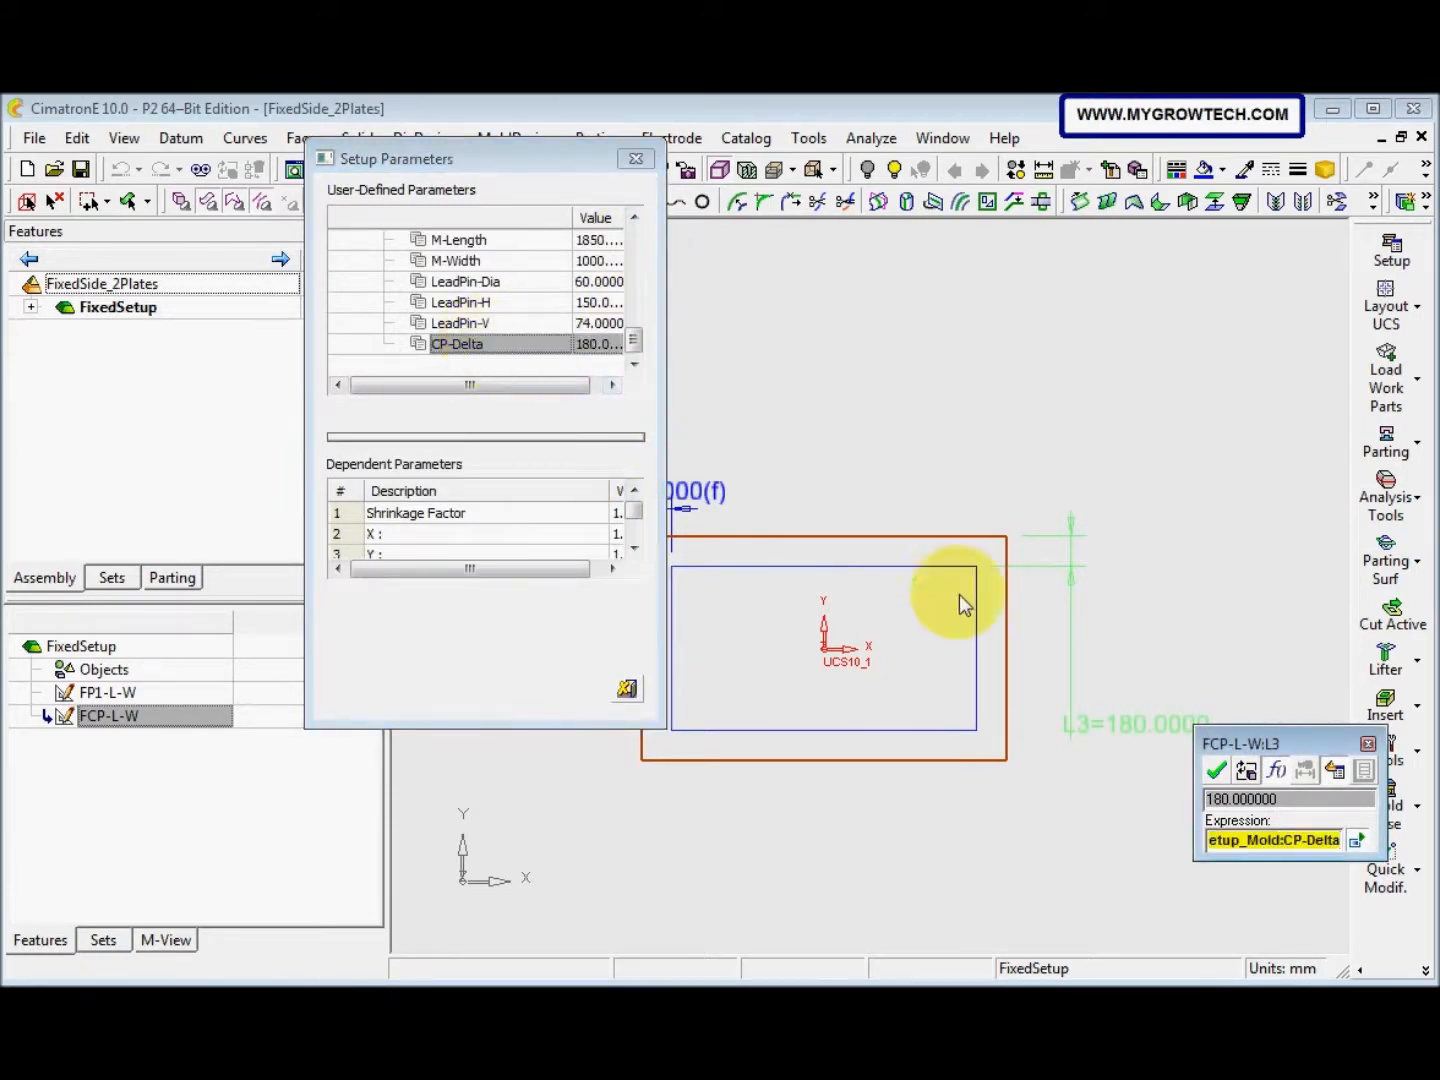
{"action": "left_click", "coordinate": [1217, 769]}
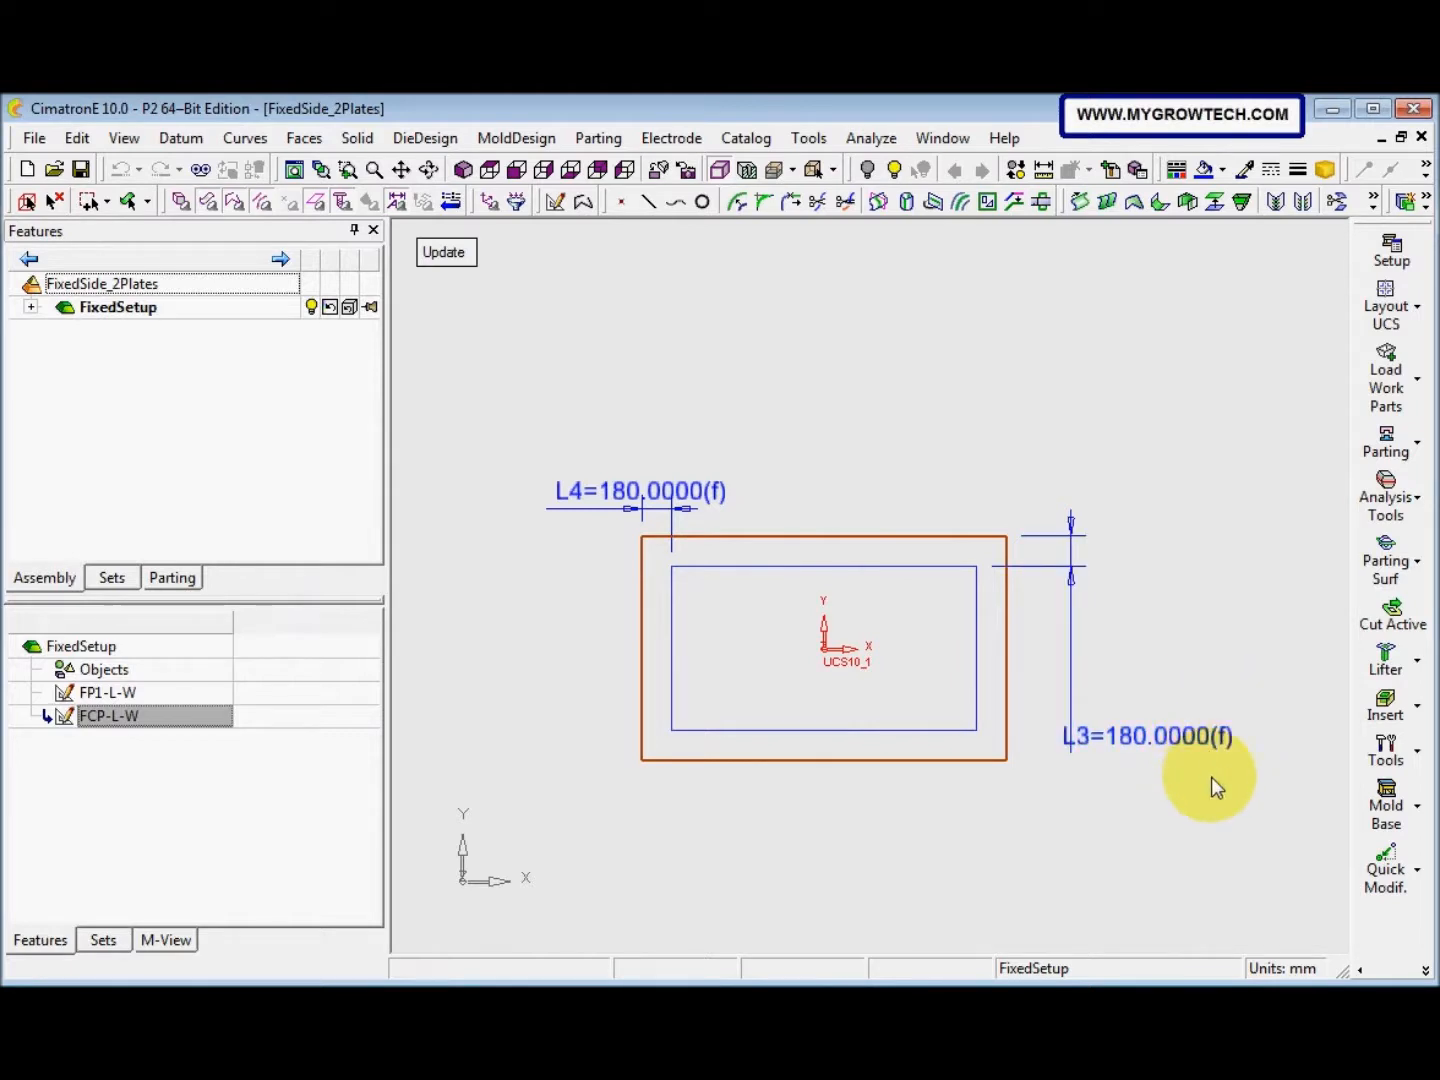
{"action": "middle_click", "coordinate": [944, 487]}
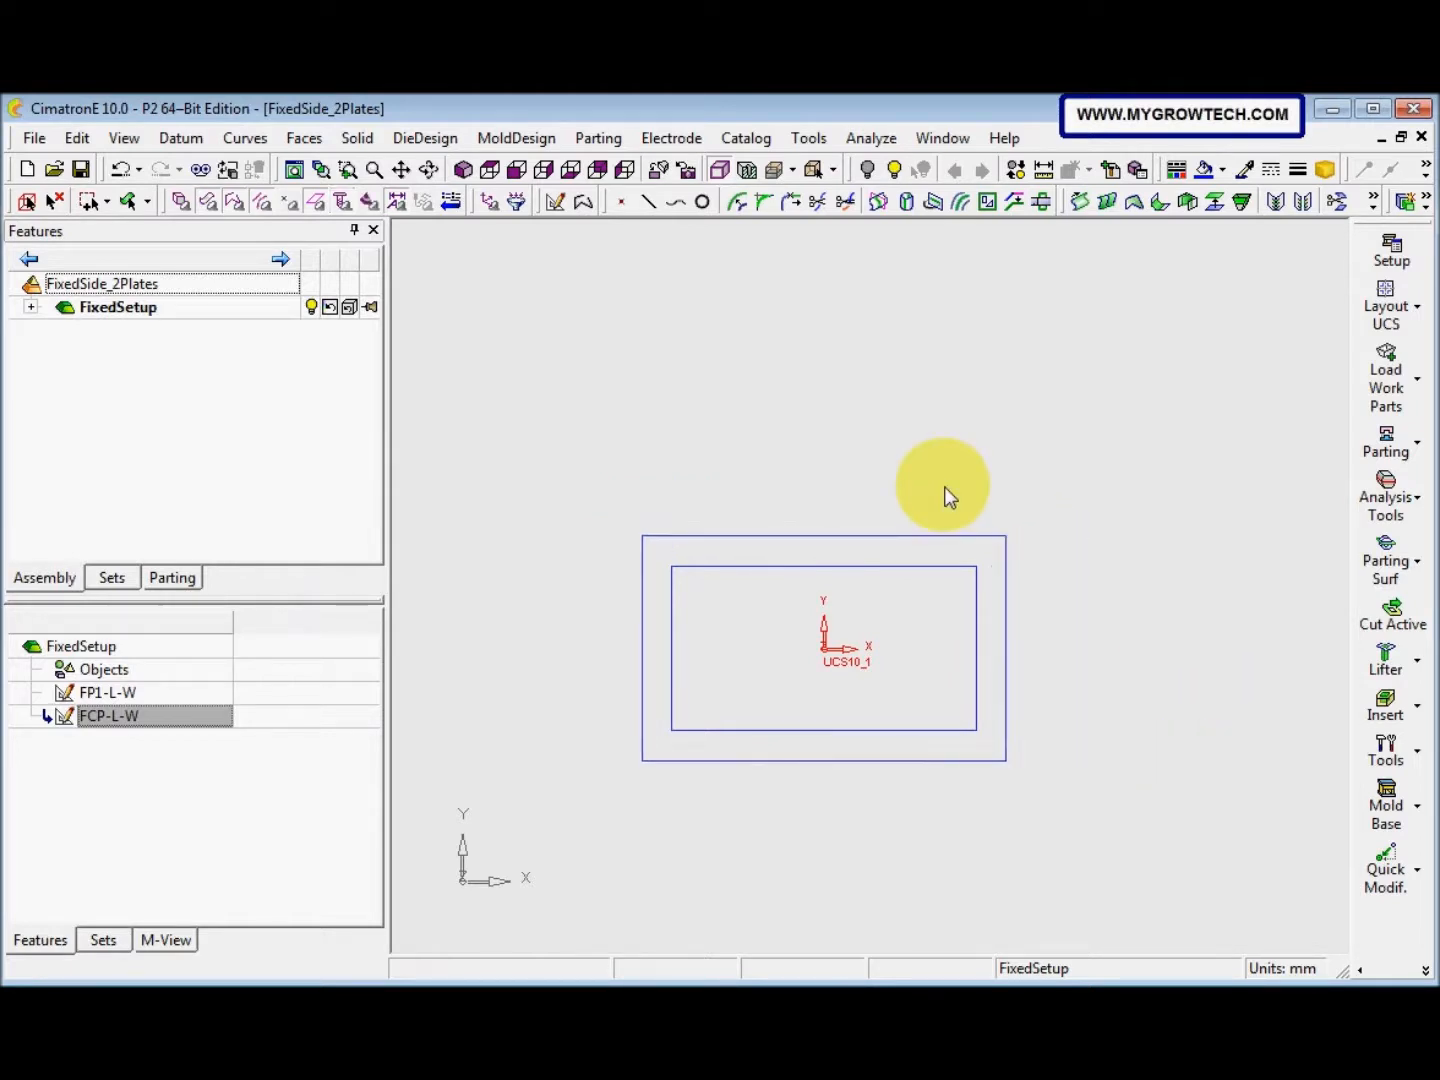
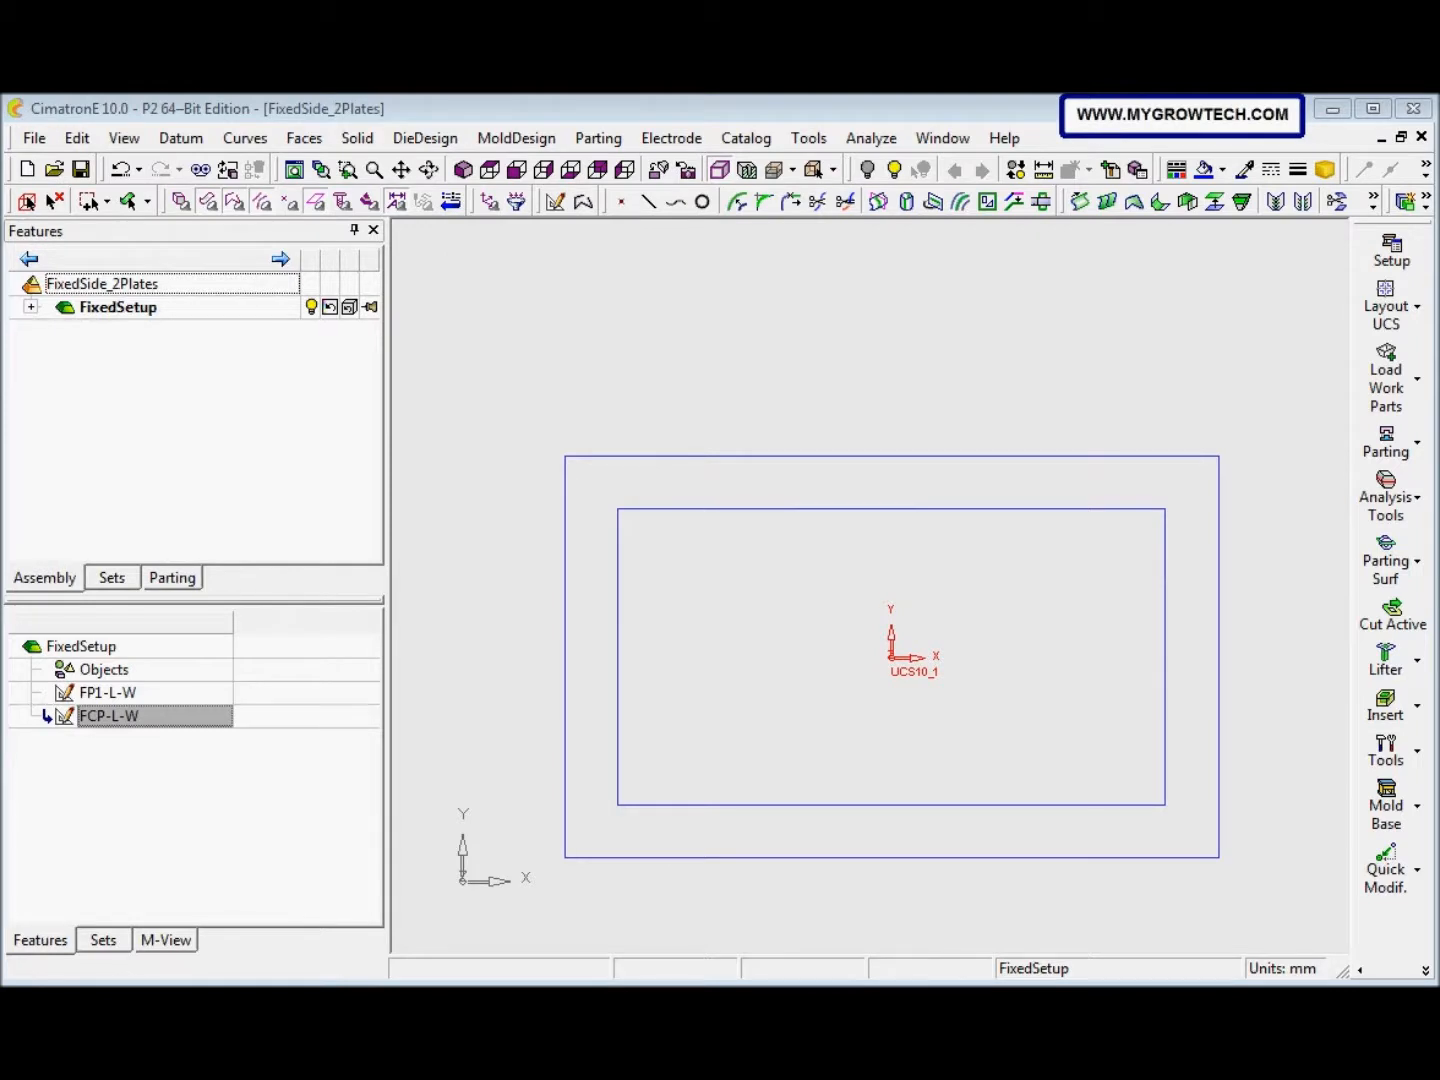
In a new sketch, draw a vertical line about 730 mm long inside FP1-L-W and horizontal lines from both ends to the UCS origin's X
{"action": "right_click", "coordinate": [560, 463]}
{"action": "left_click", "coordinate": [636, 405]}
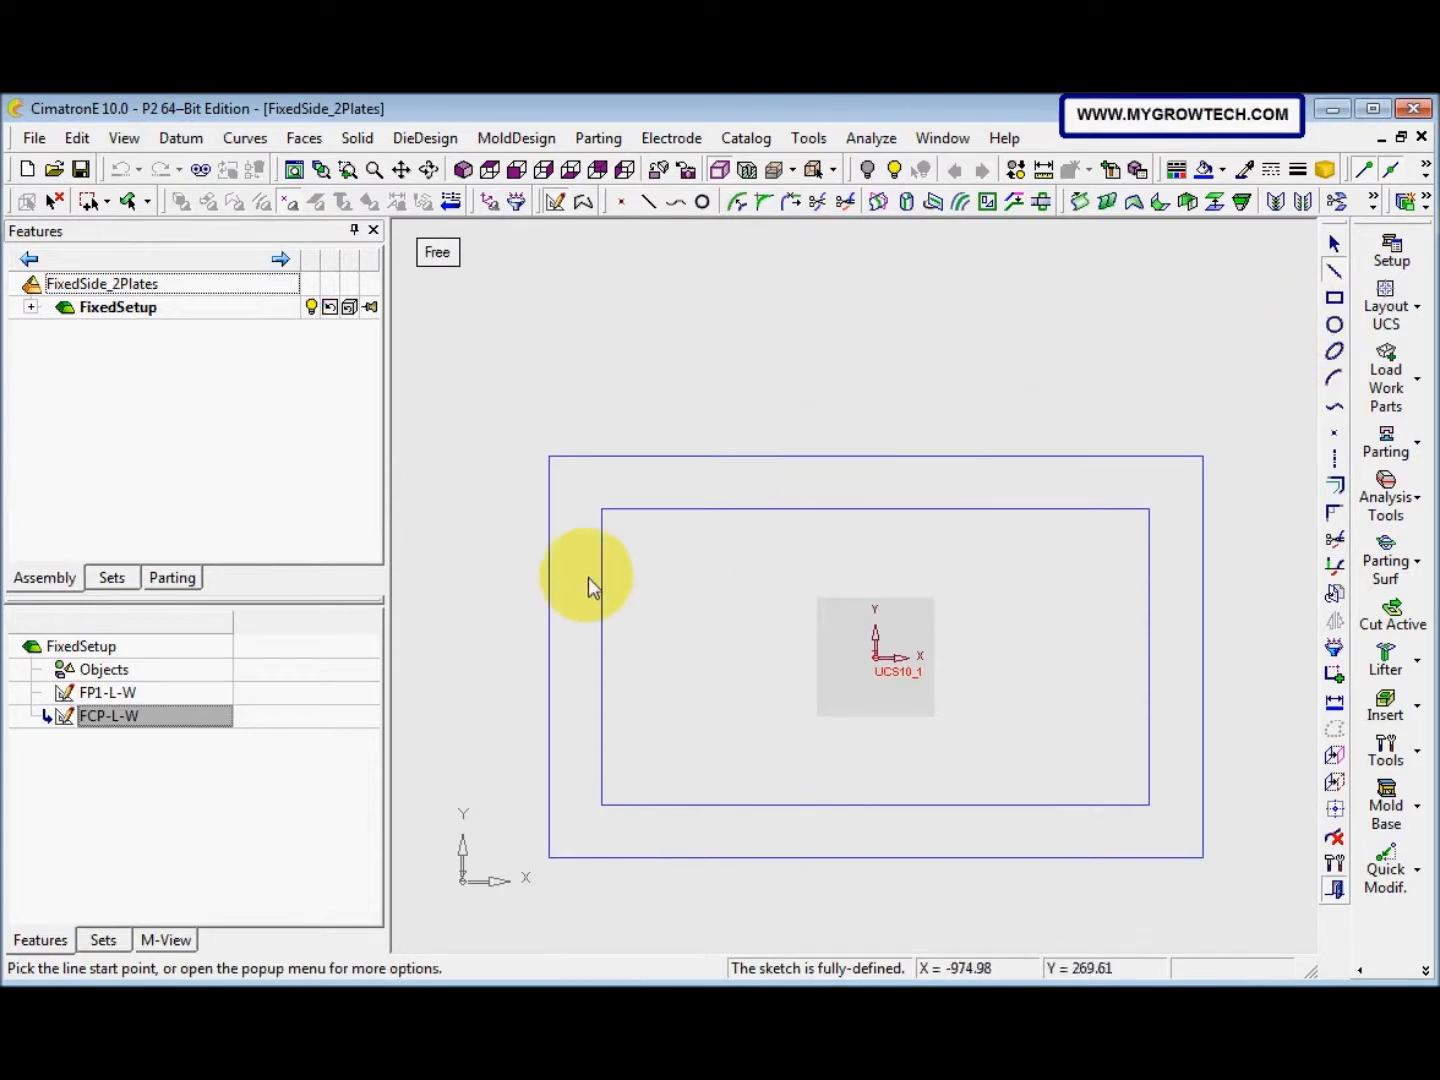
{"action": "left_click", "coordinate": [640, 558]}
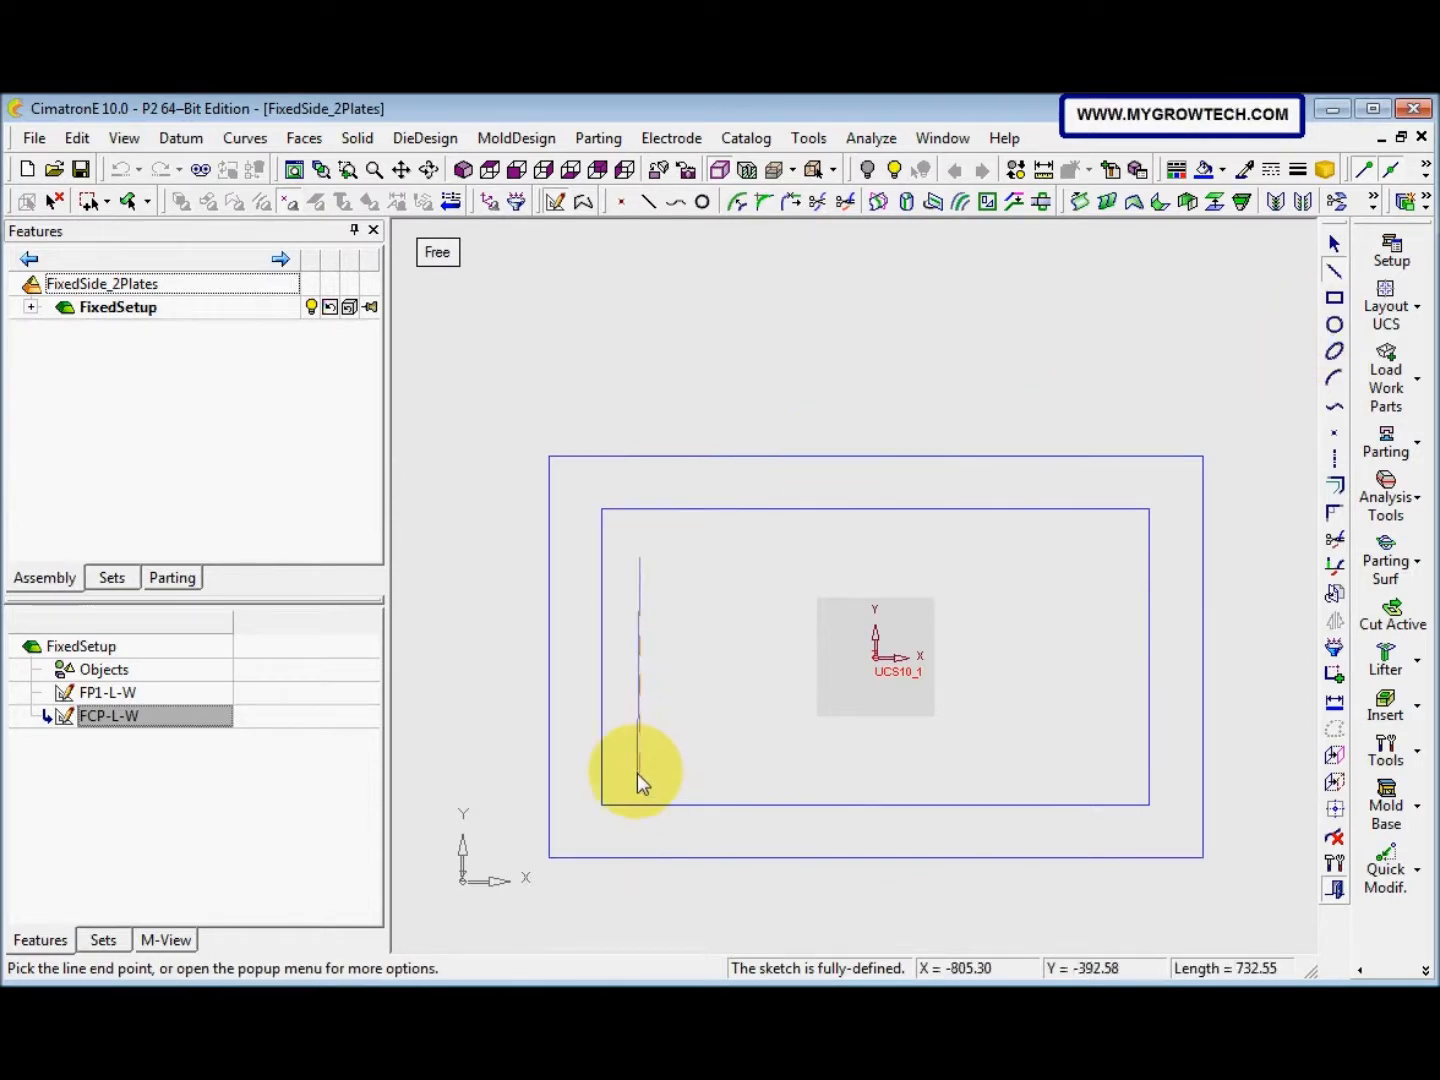
{"action": "left_click", "coordinate": [640, 771]}
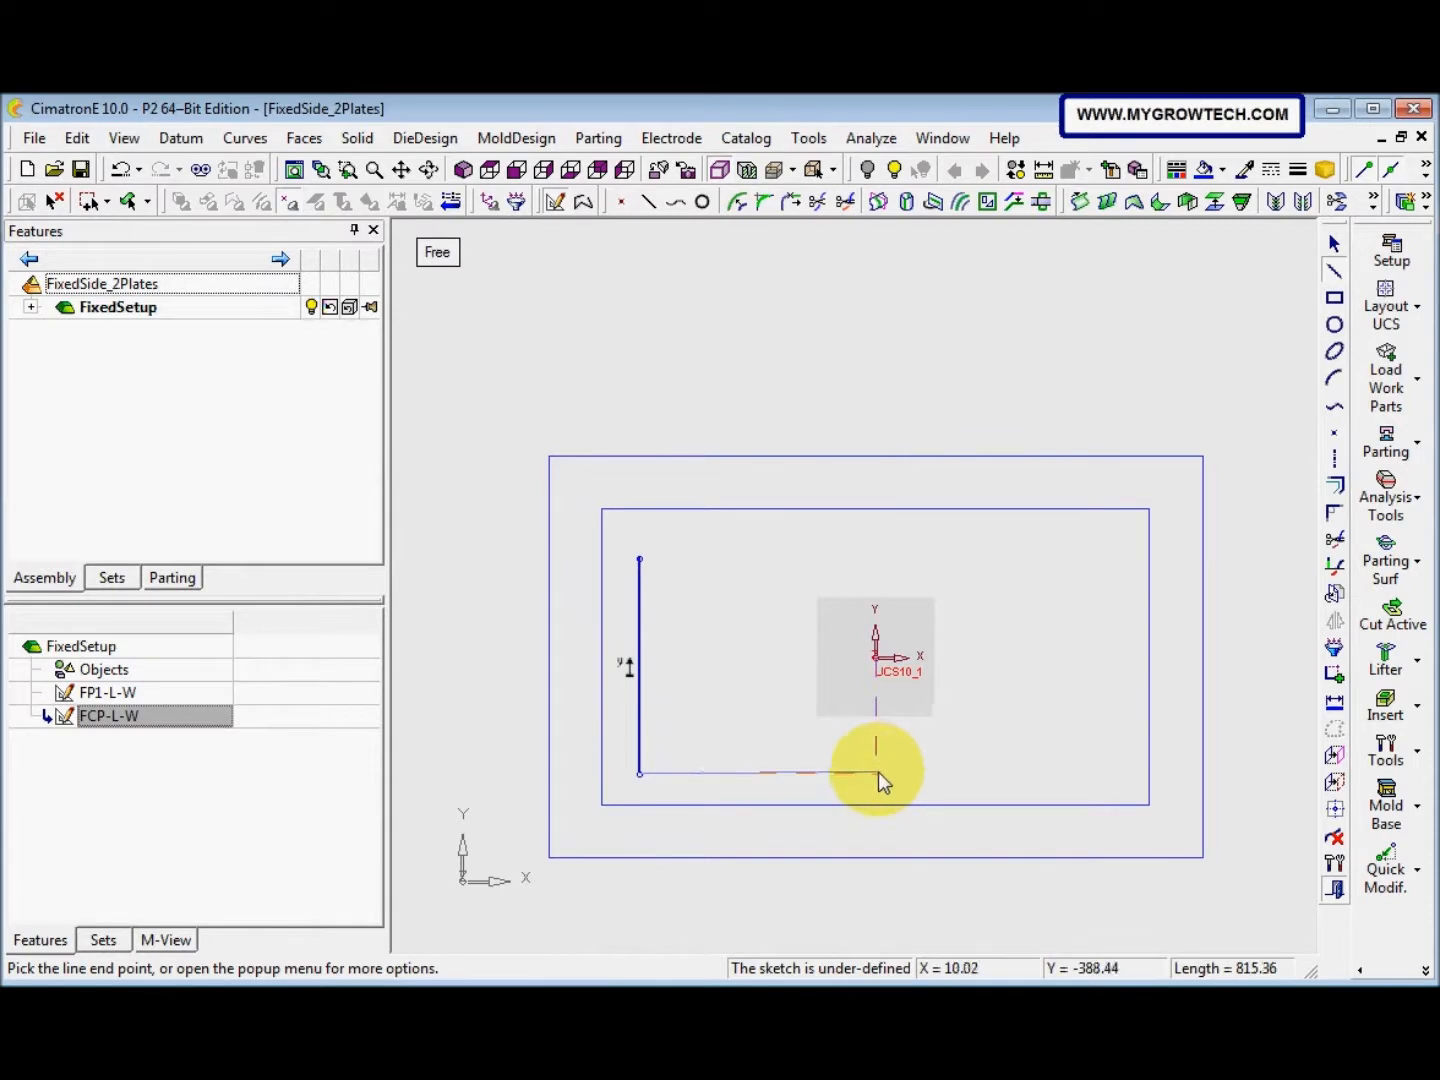
{"action": "left_click", "coordinate": [877, 772]}
{"action": "left_click", "coordinate": [640, 558]}
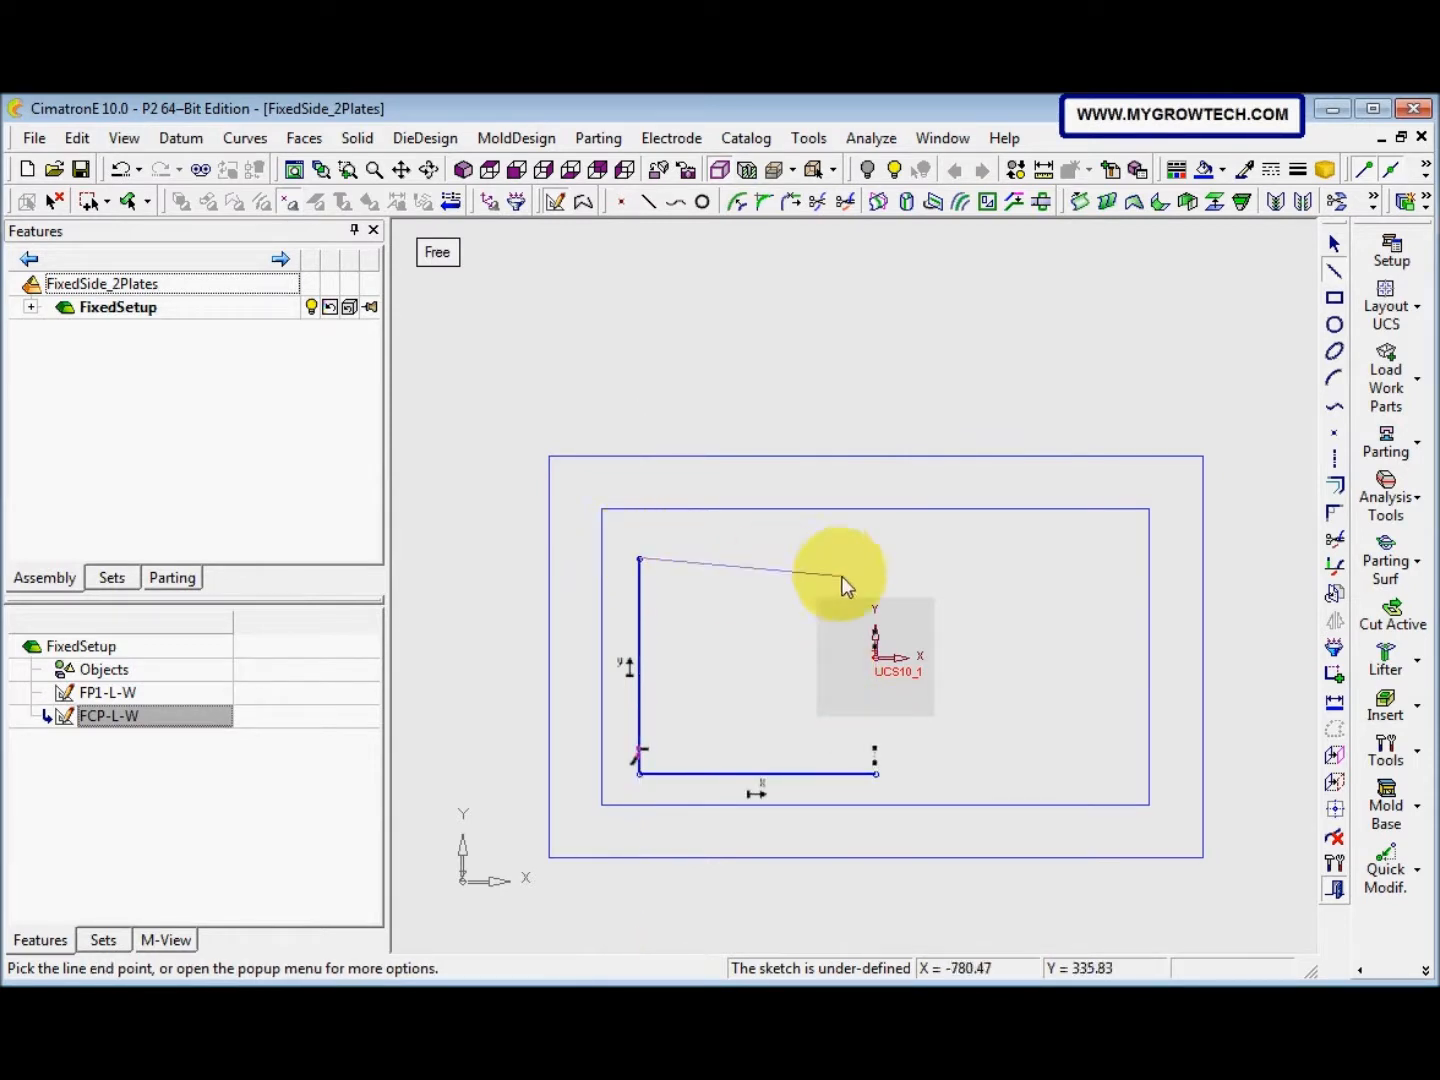
{"action": "left_click", "coordinate": [876, 558]}
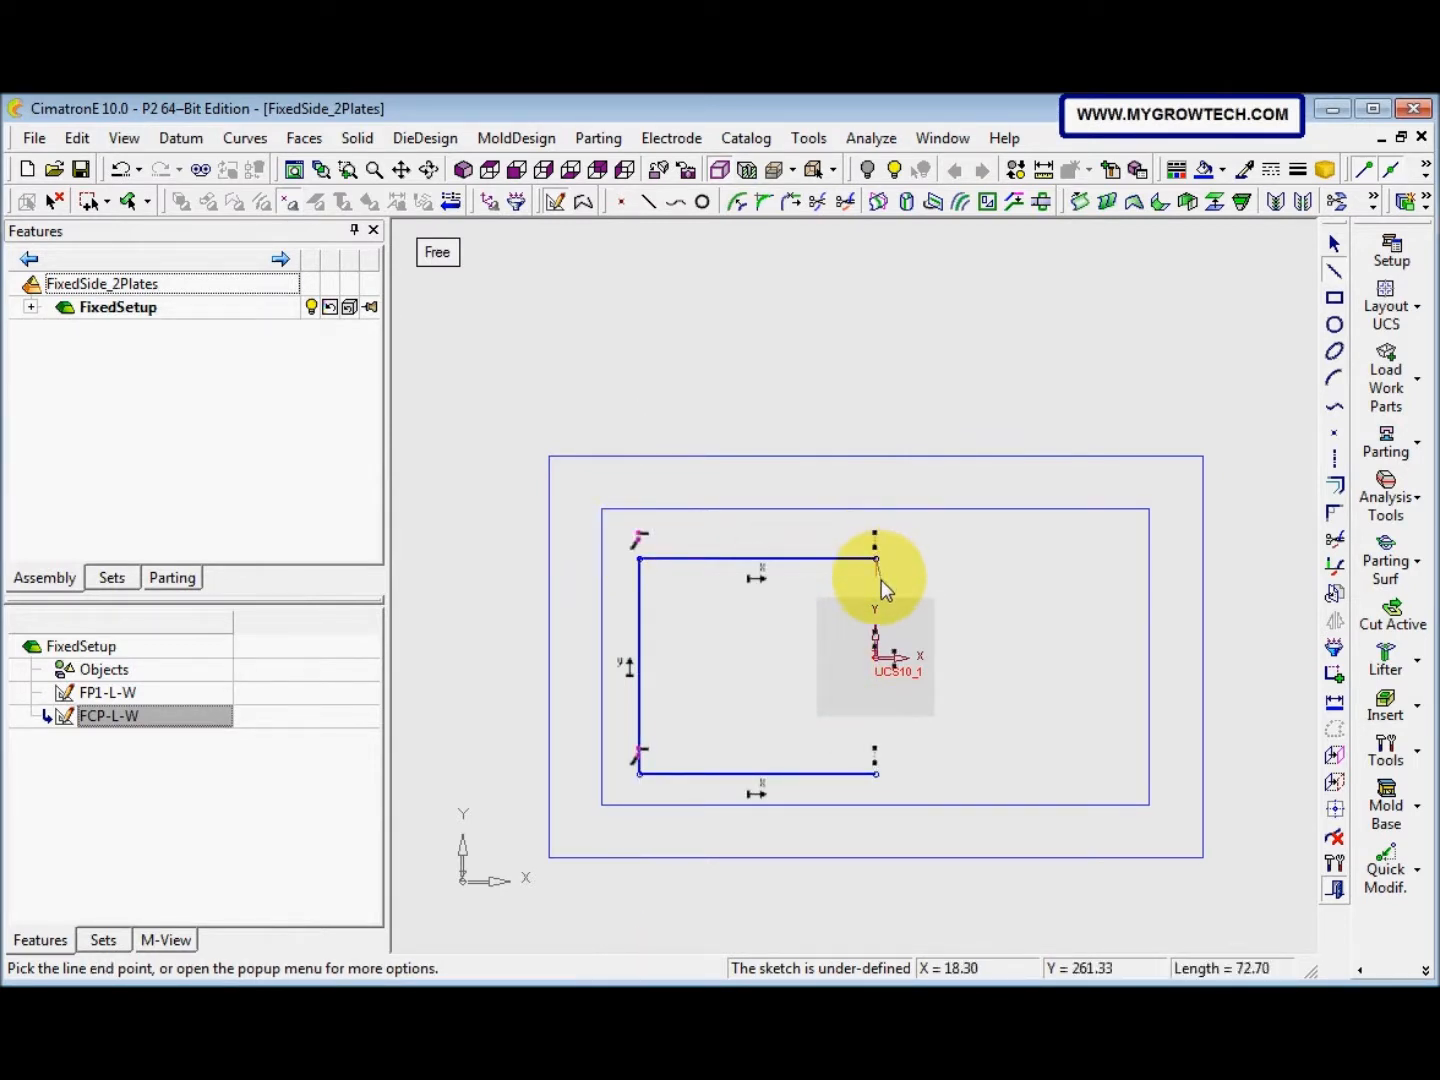
{"action": "middle_click", "coordinate": [882, 580]}
Draw a vertical line joining the midpoints of the upper and lower horizontal lines
{"action": "left_click", "coordinate": [758, 560]}
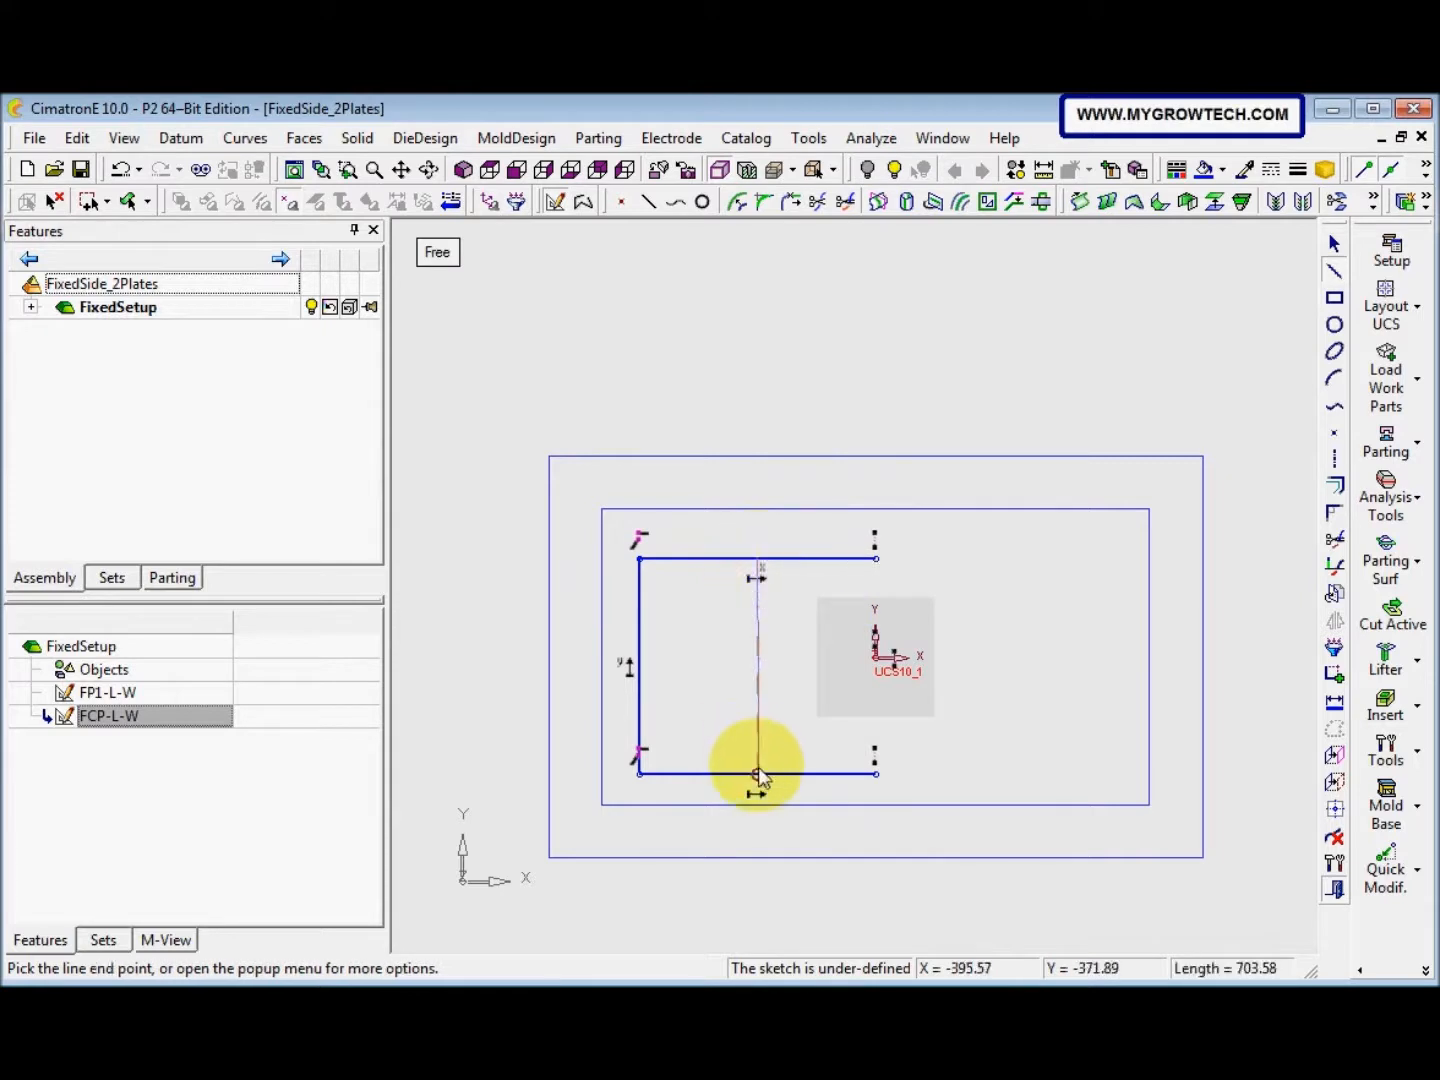
{"action": "left_click", "coordinate": [758, 773]}
{"action": "middle_click", "coordinate": [900, 724]}
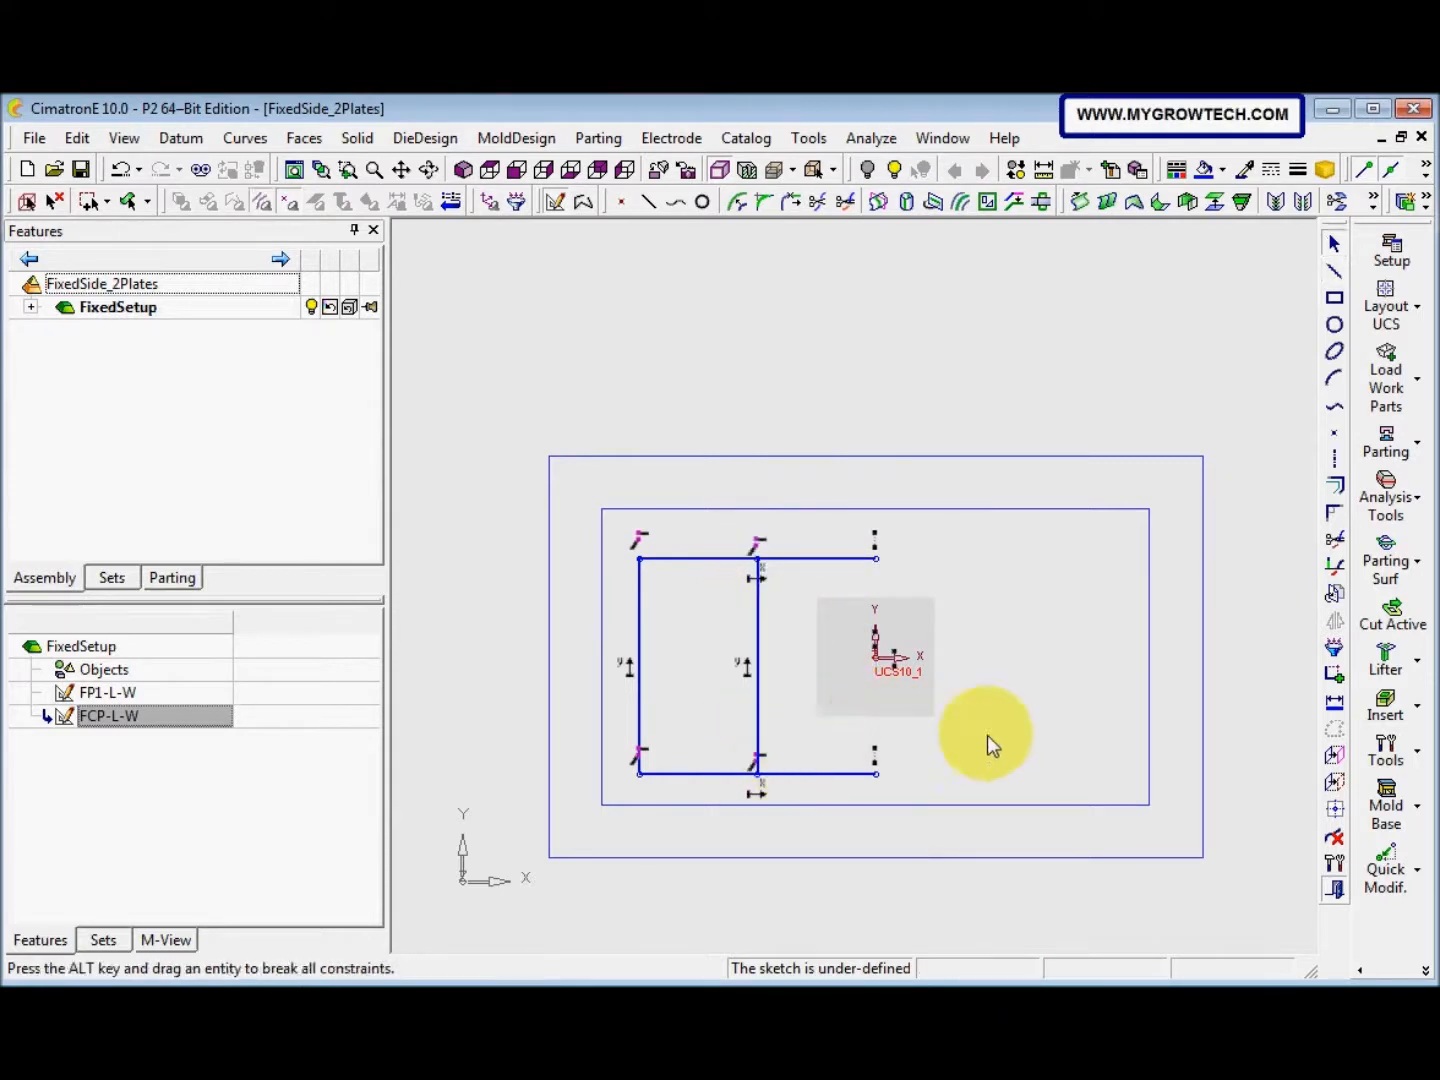
Constrain the middle vertical line's midpoint to the same Y as the UCS origin
{"action": "left_click", "coordinate": [1334, 674]}
{"action": "left_click", "coordinate": [758, 666]}
{"action": "left_click", "coordinate": [876, 659]}
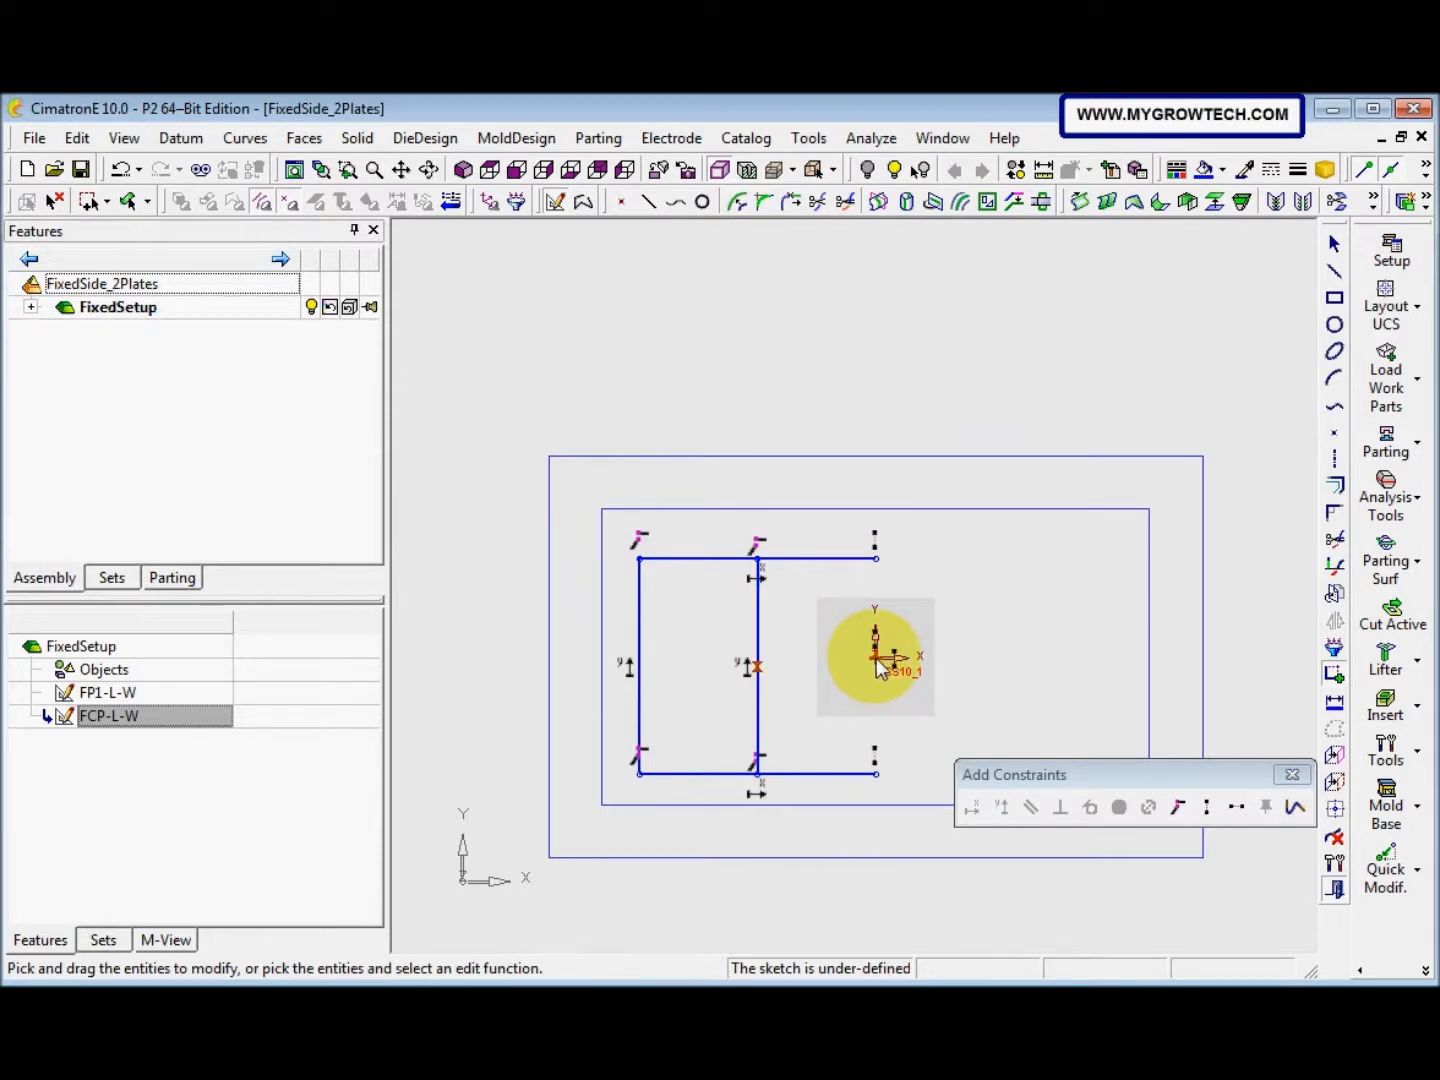
{"action": "left_click", "coordinate": [1242, 810]}
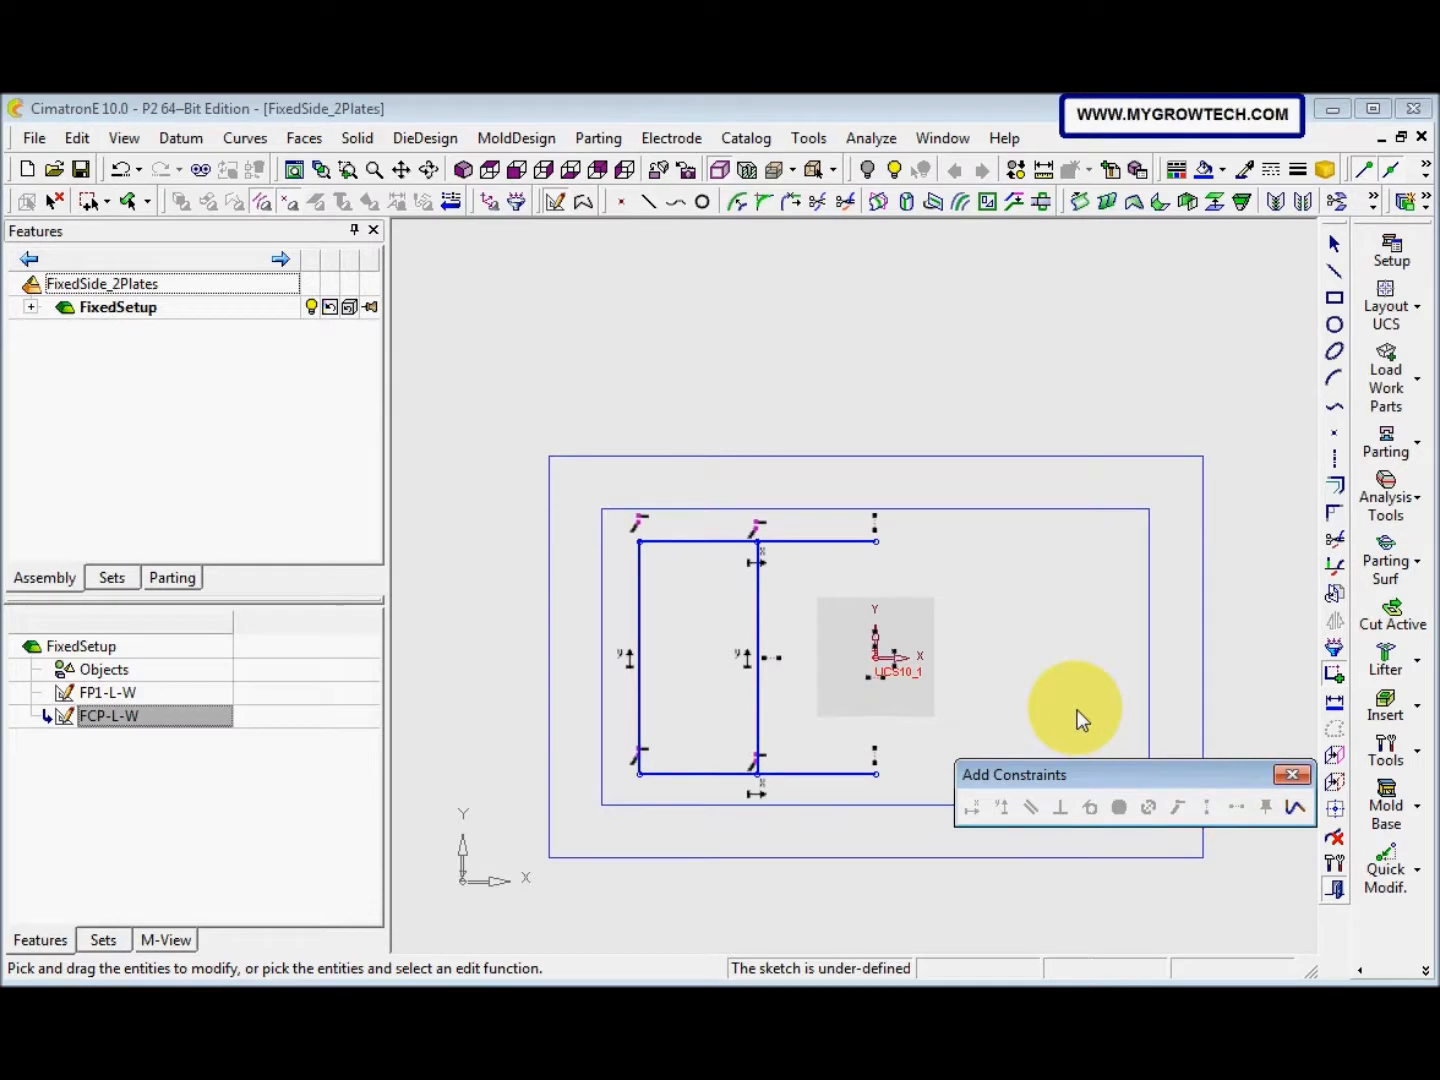
Constrain the upper and lower endpoints of the middle vertical line to the same X
{"action": "left_click", "coordinate": [756, 779]}
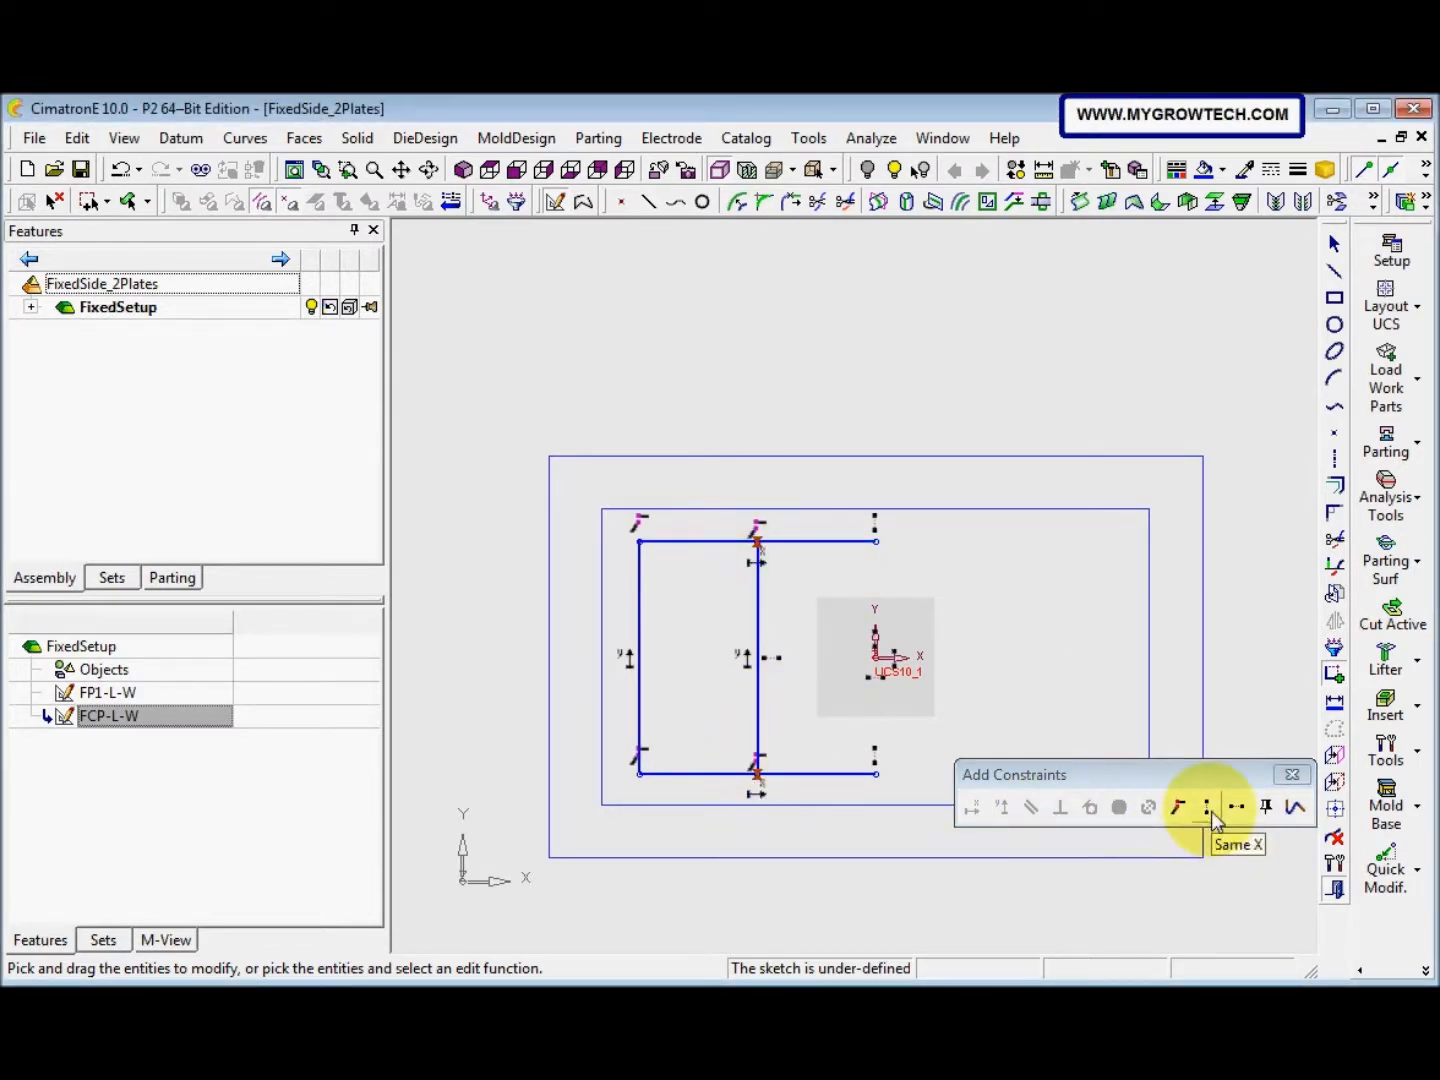
{"action": "left_click", "coordinate": [1209, 808]}
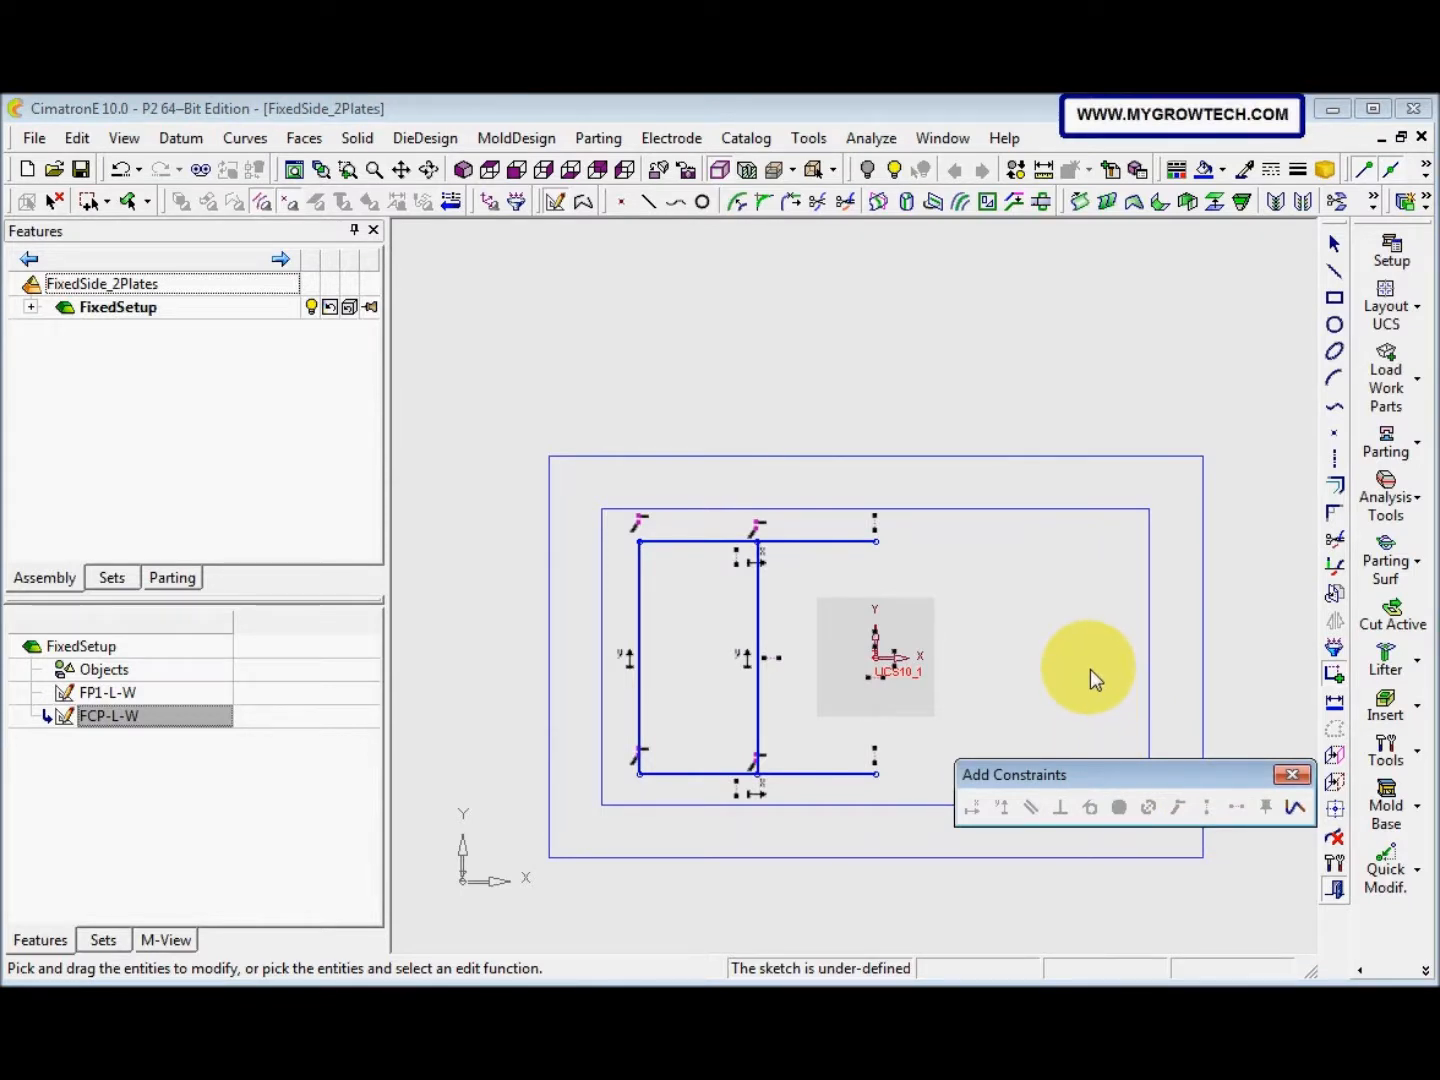
{"action": "middle_click", "coordinate": [959, 574]}
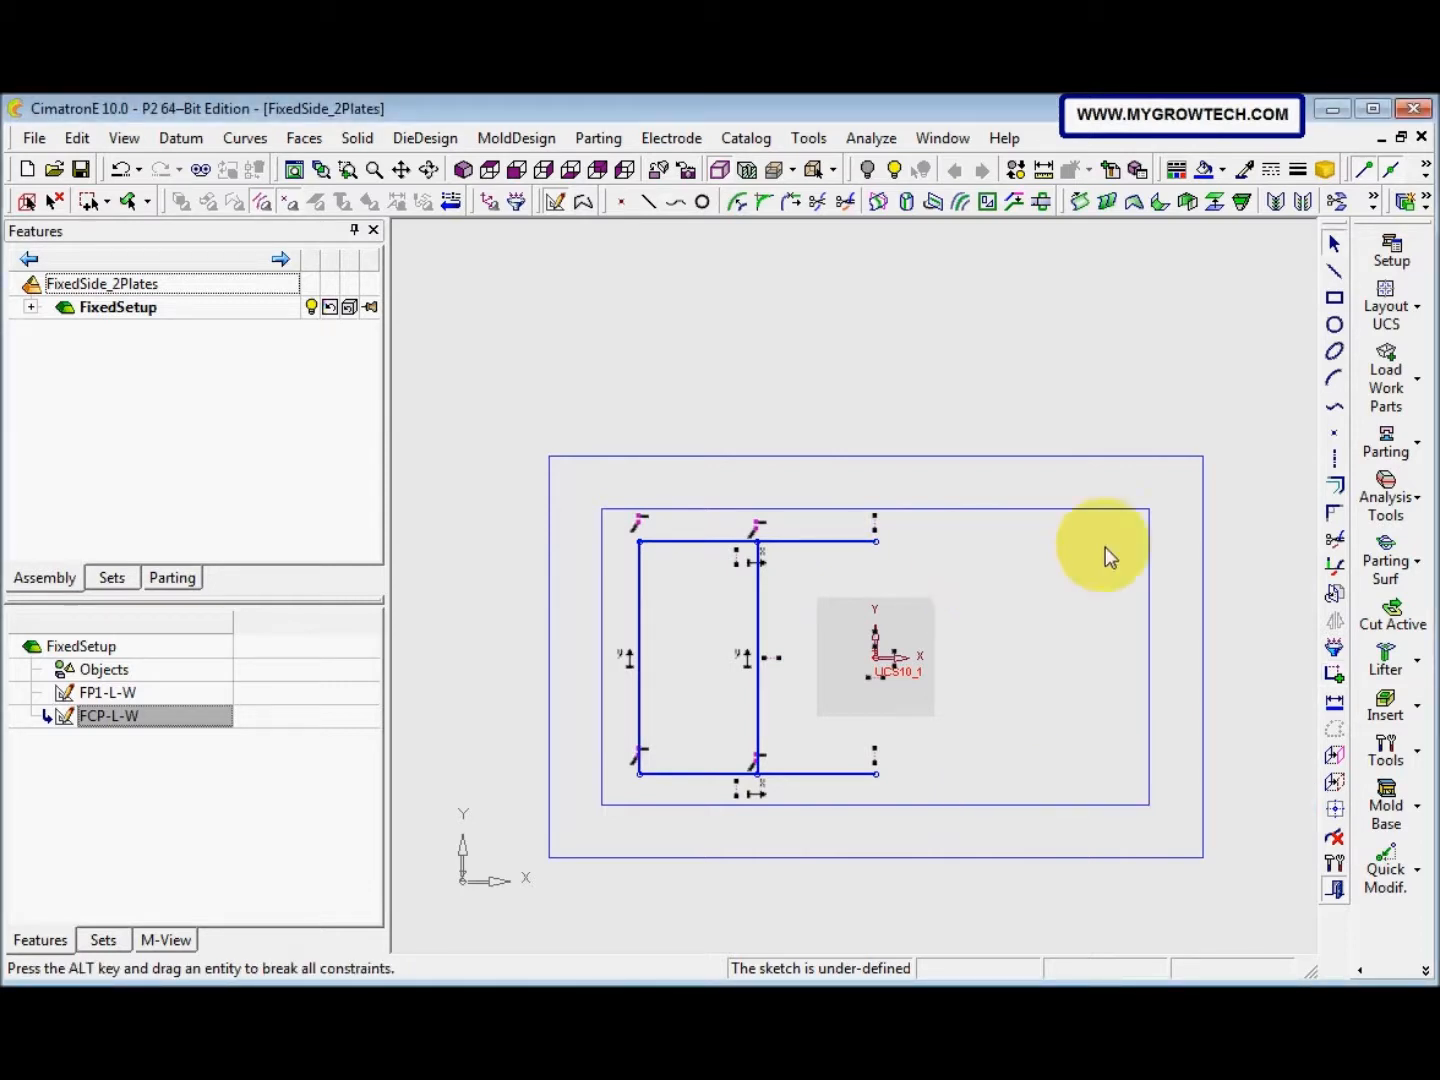
Add the left edge of the inner FP1-L-W rectangle as a sketch reference
{"action": "left_click", "coordinate": [1334, 781]}
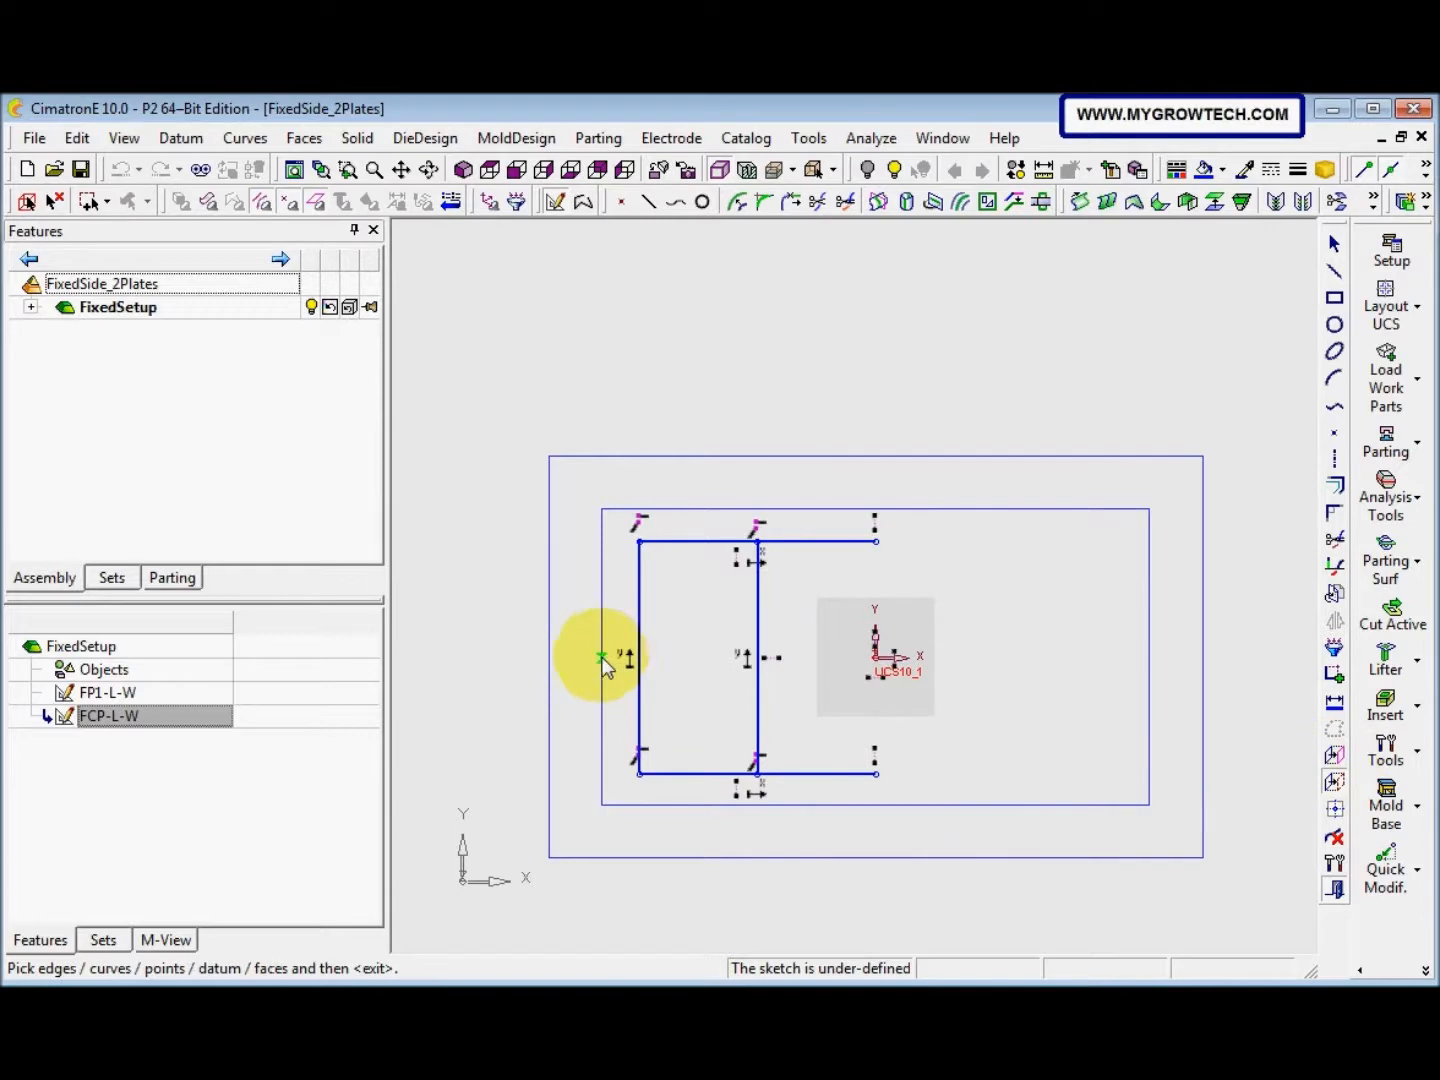
{"action": "left_click", "coordinate": [604, 661]}
{"action": "middle_click", "coordinate": [646, 618]}
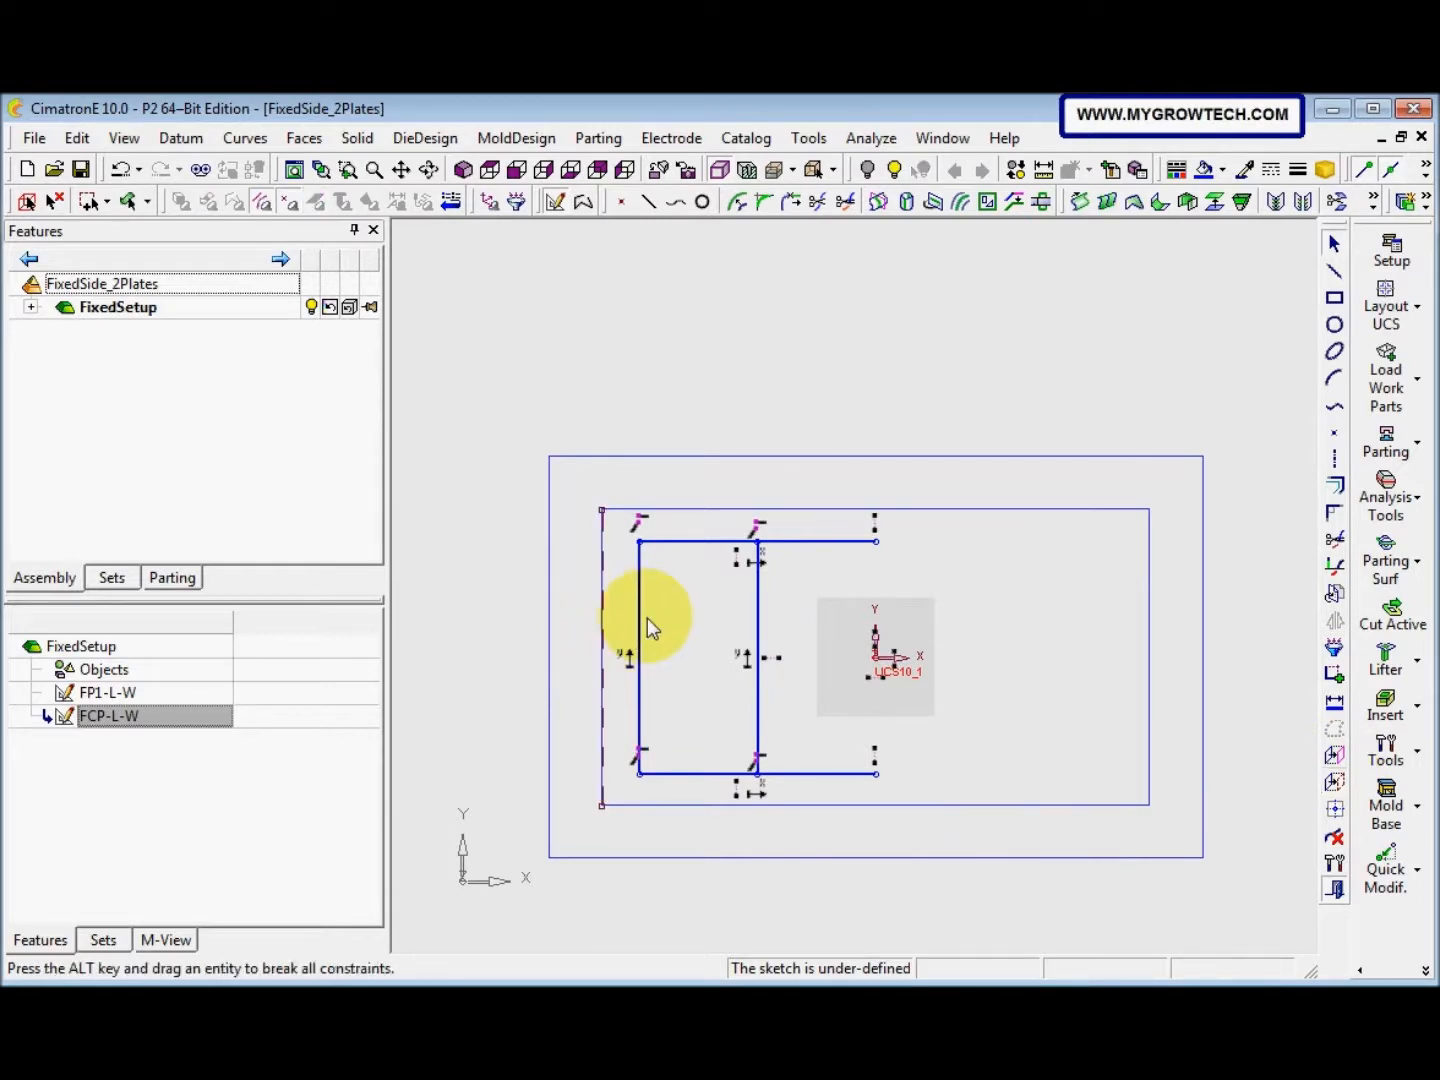
Draw a single-axis vertical symmetry line through the UCS origin, from above to below the inner FP1-L-W rectangle
{"action": "left_click", "coordinate": [1336, 462]}
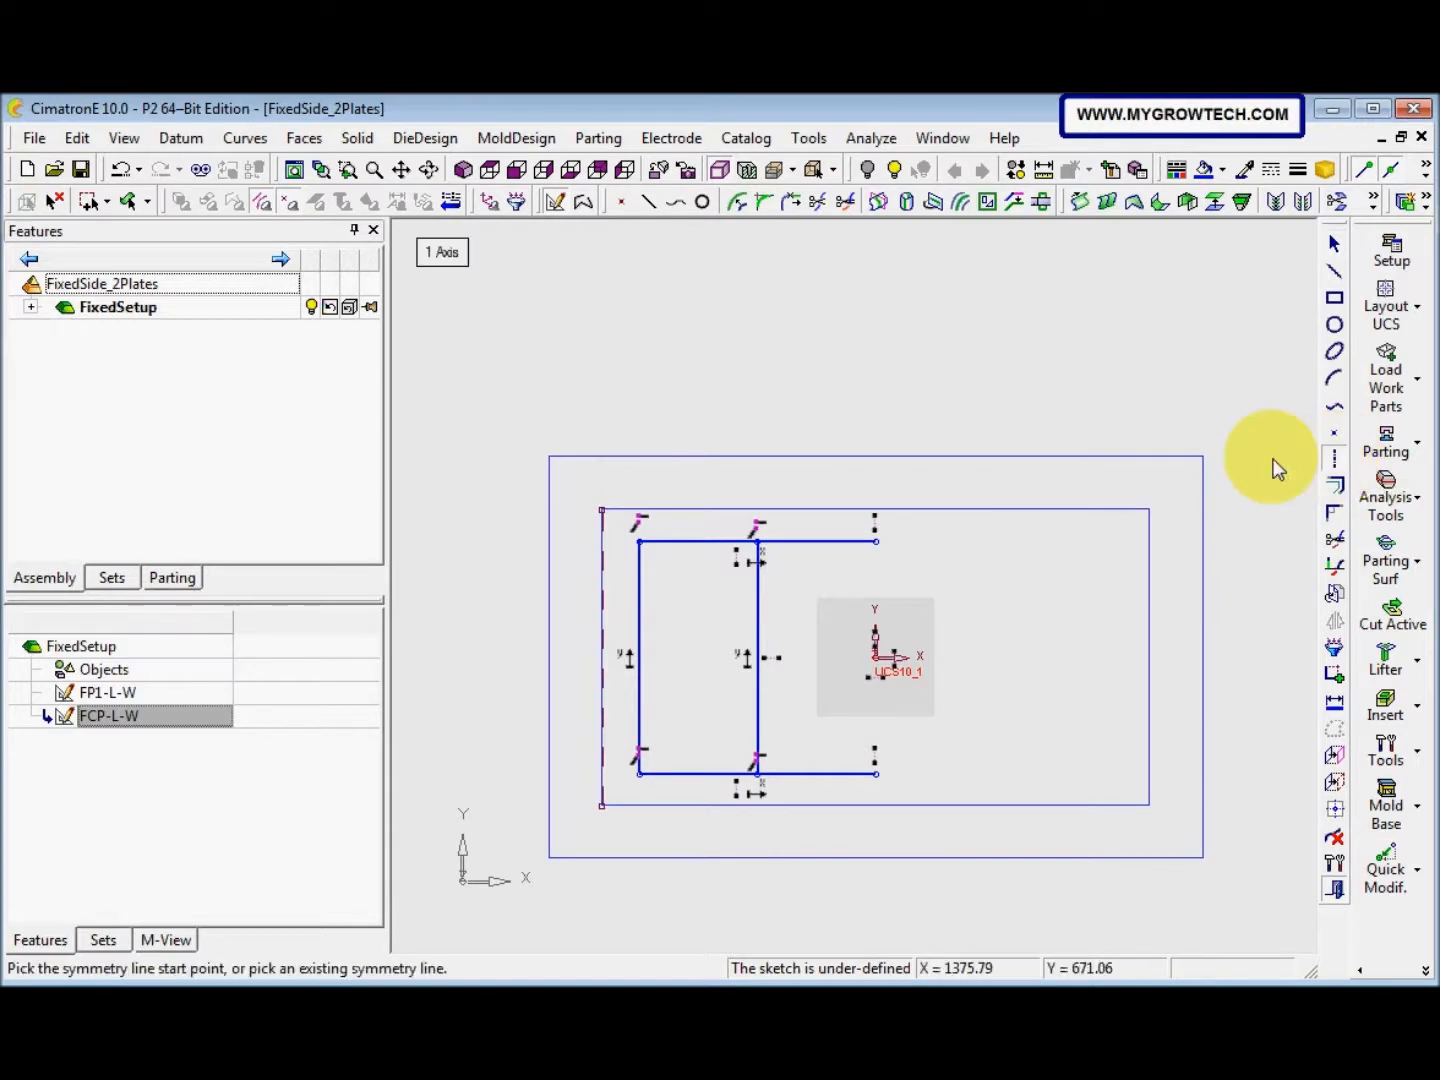
{"action": "left_click", "coordinate": [1335, 326]}
{"action": "left_click", "coordinate": [1337, 454]}
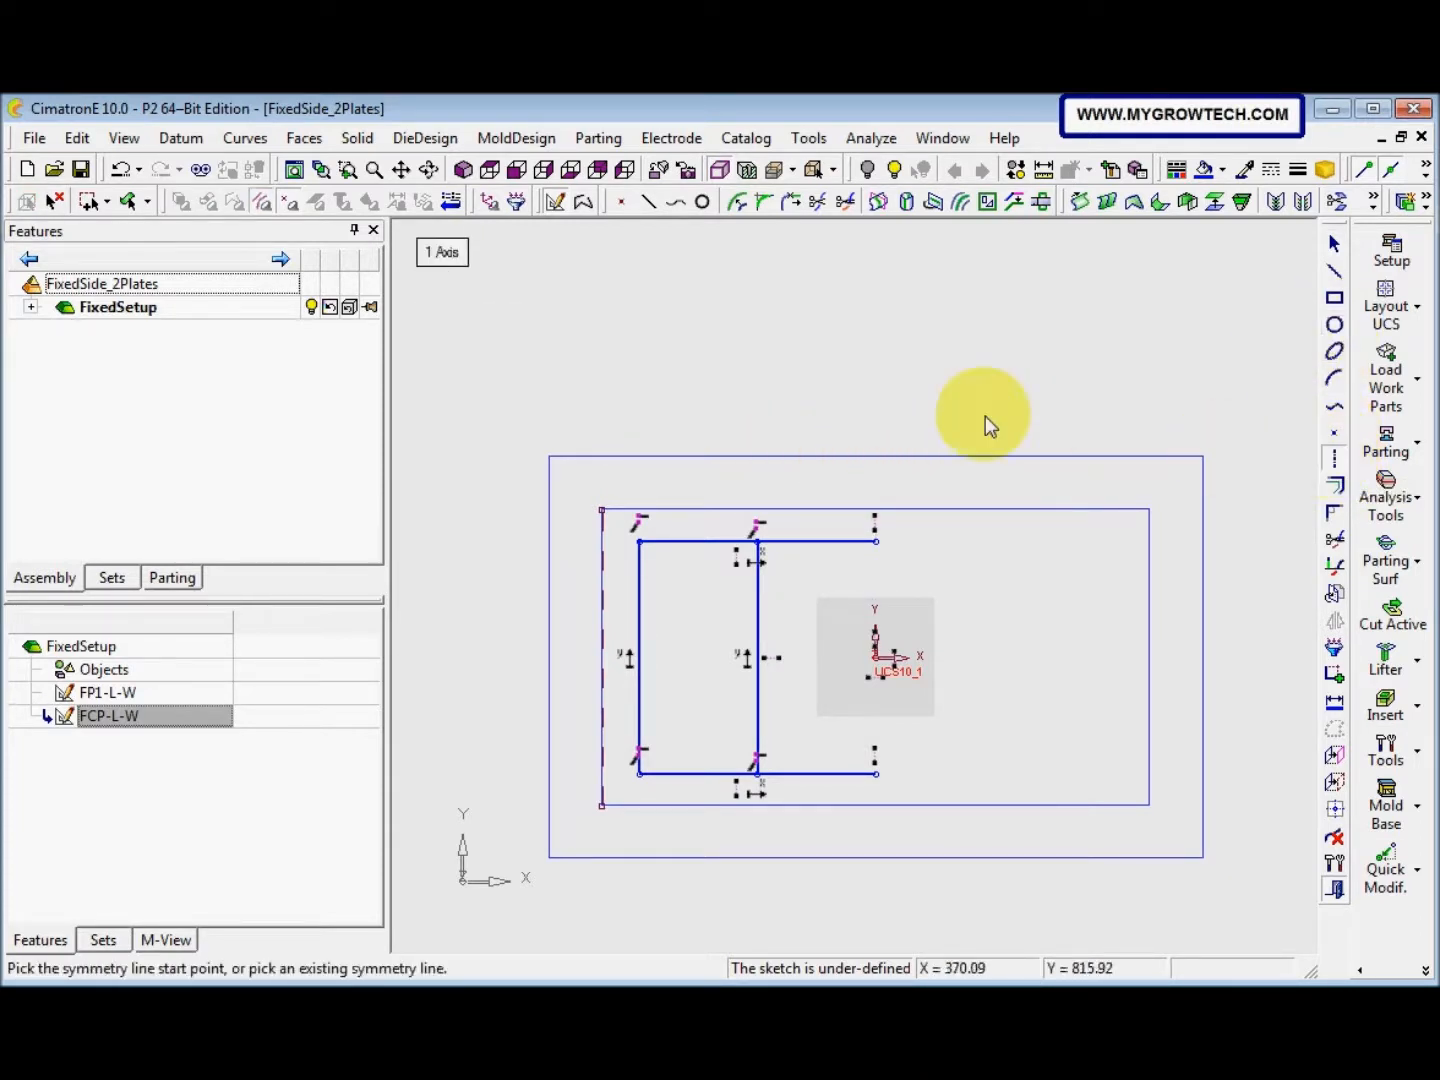
{"action": "left_click", "coordinate": [873, 415]}
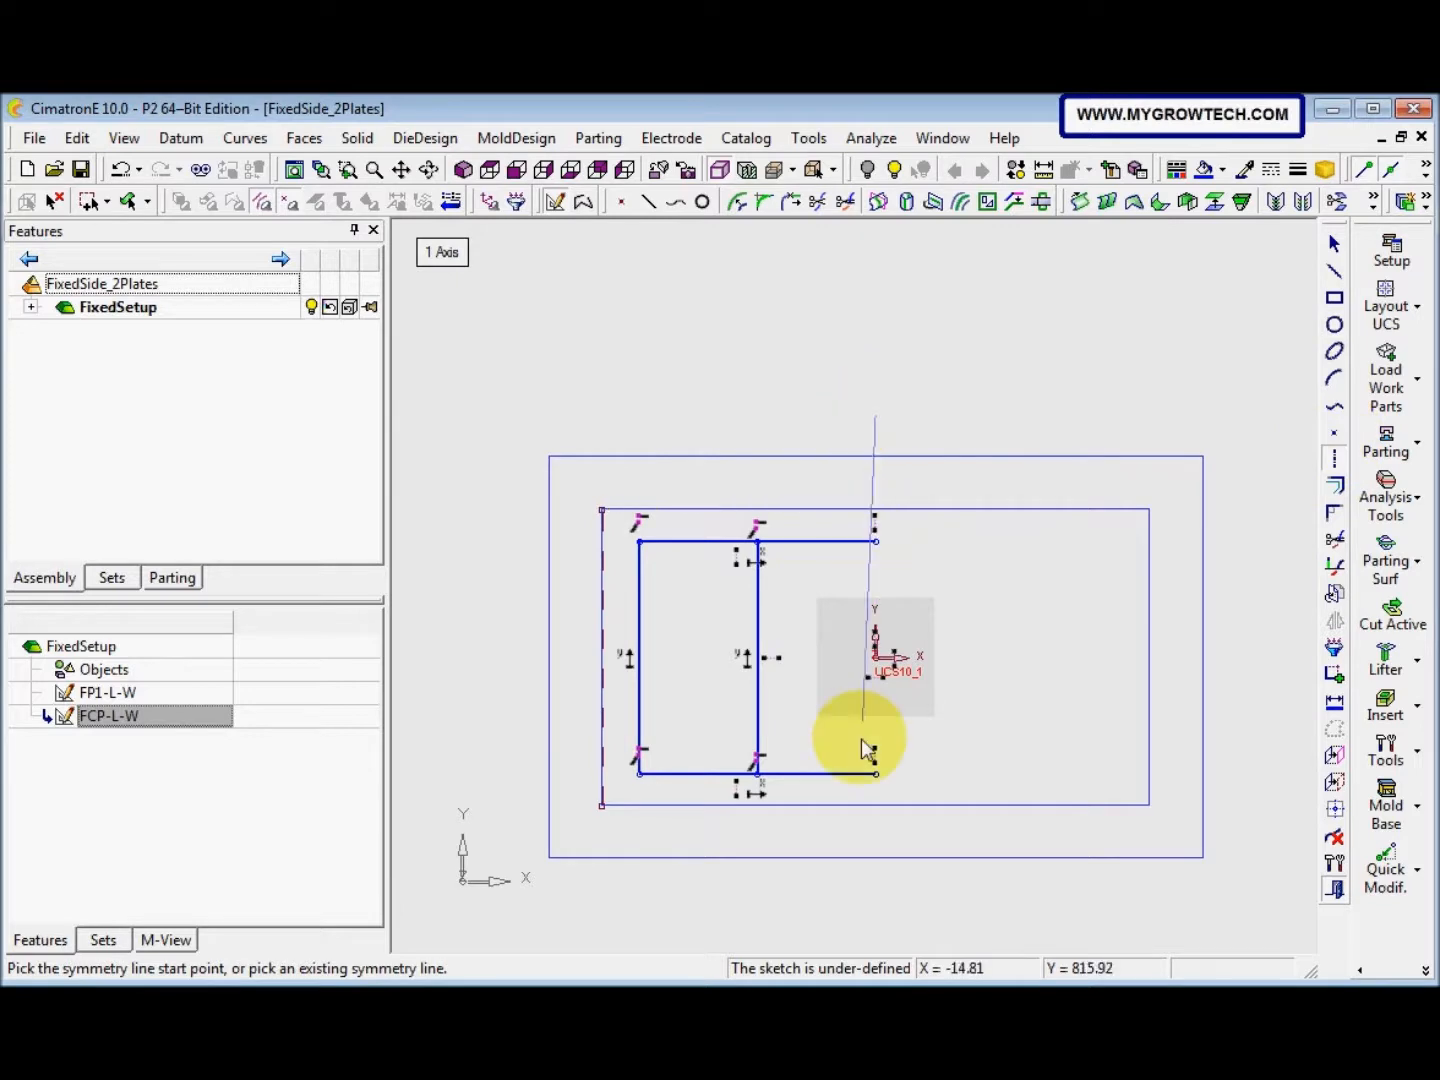
{"action": "left_click", "coordinate": [876, 838]}
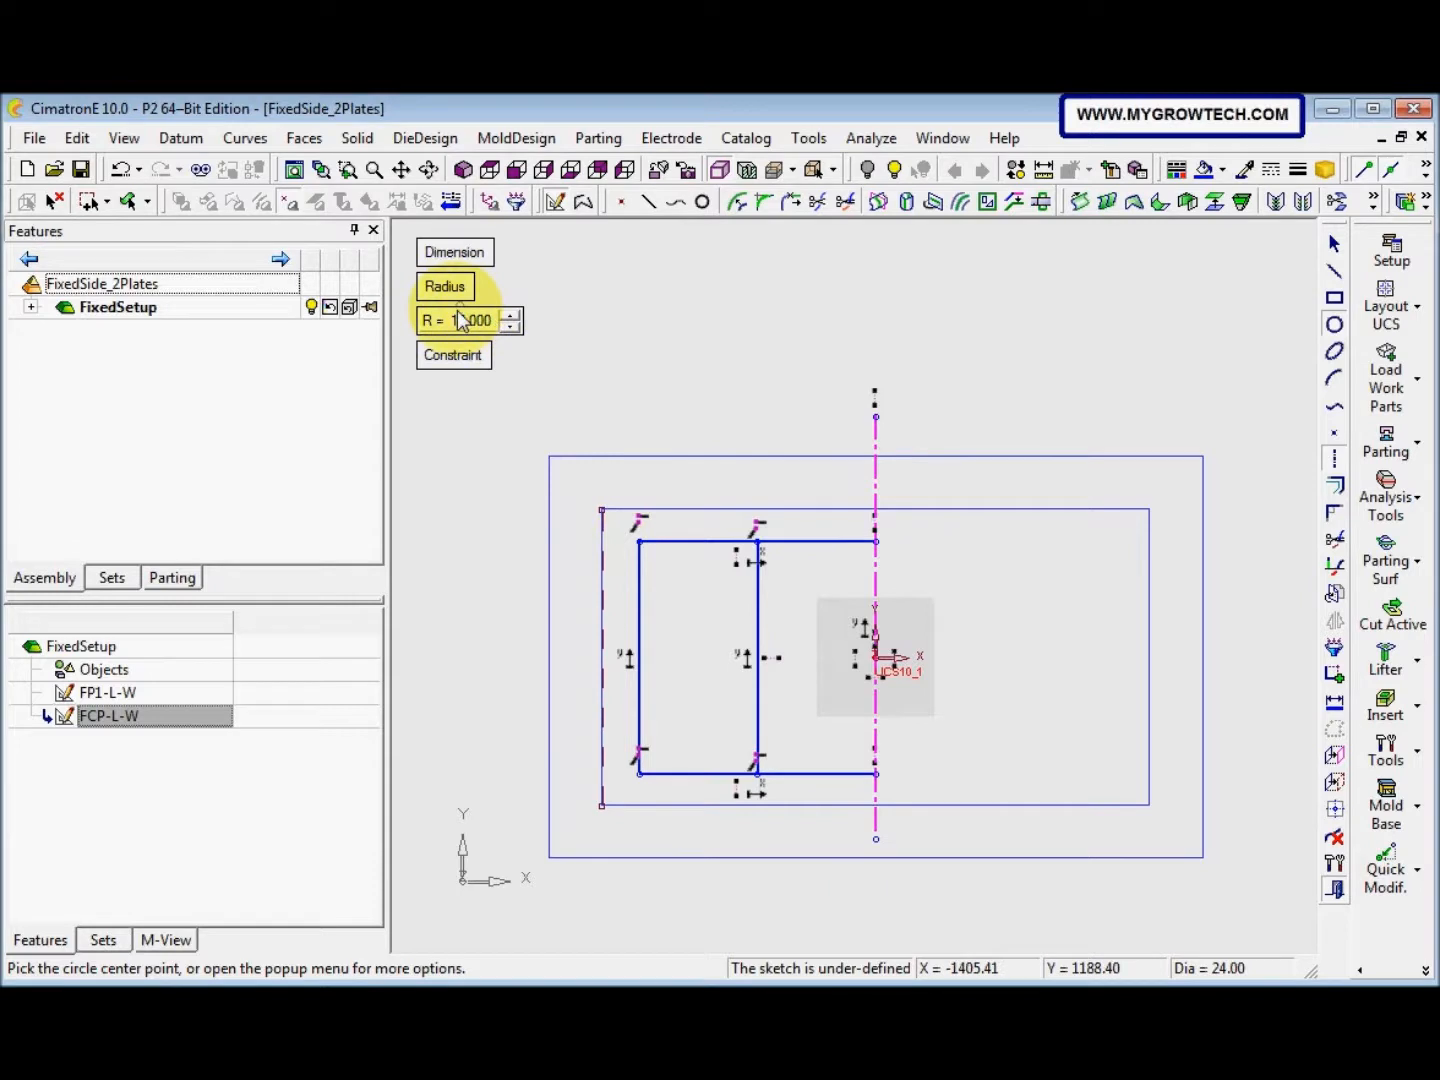
Place dimensioned circles of radius 12 where the left and middle vertical lines meet the horizontal lines, mirrored across the symmetry line
{"action": "left_click", "coordinate": [462, 262]}
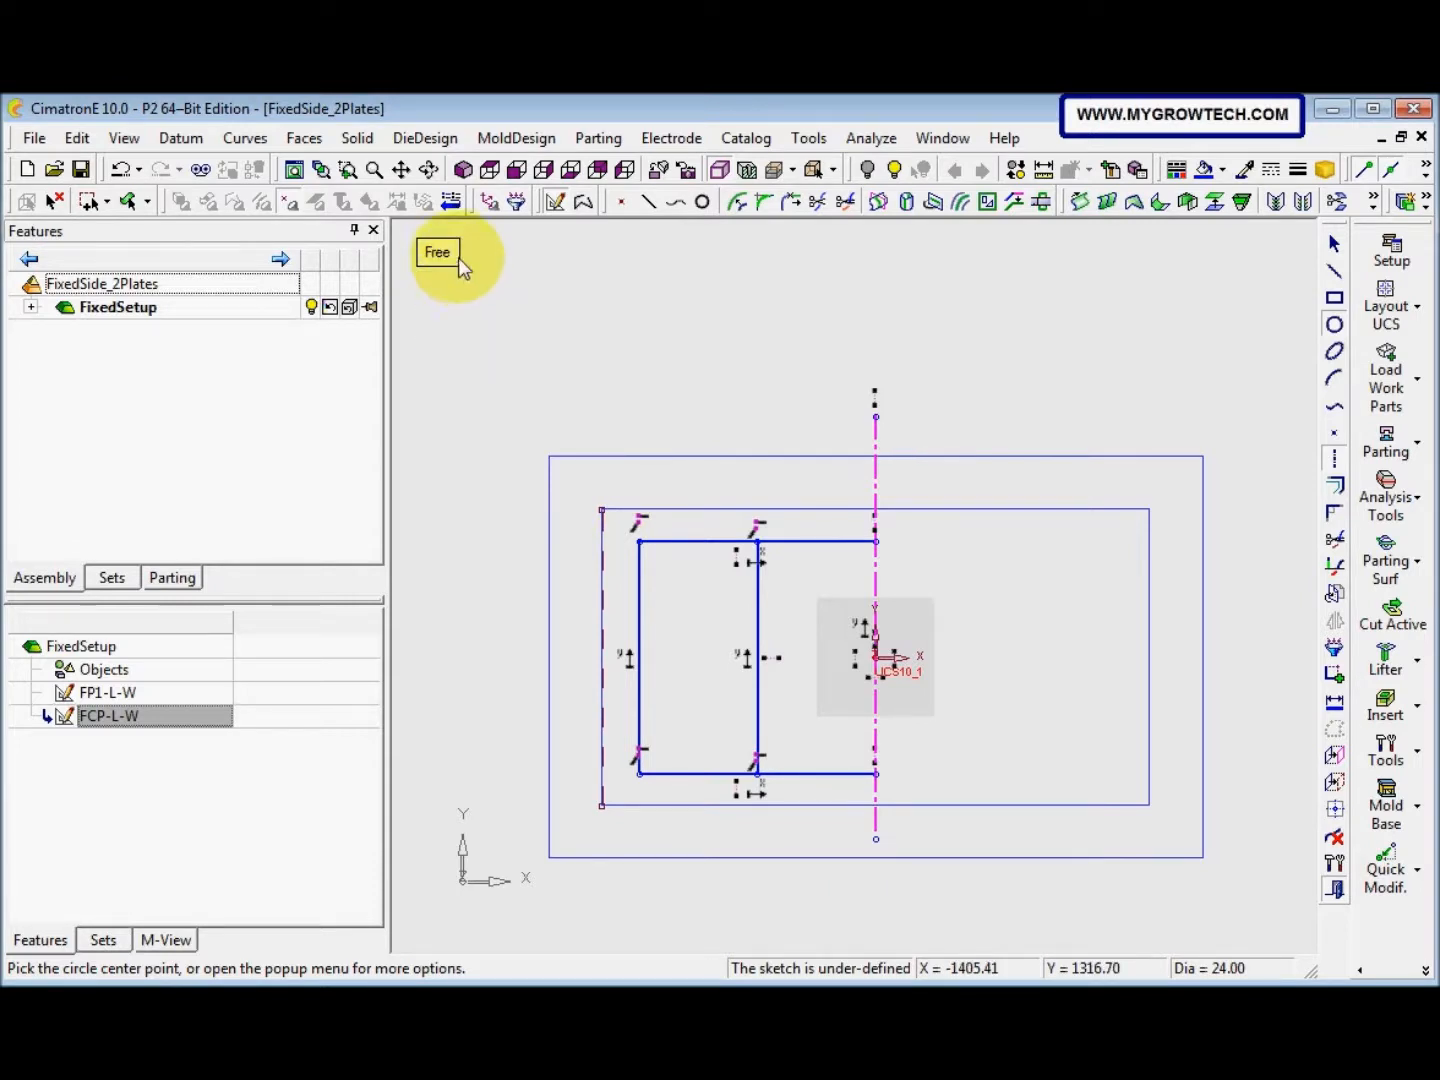
{"action": "left_click", "coordinate": [458, 258]}
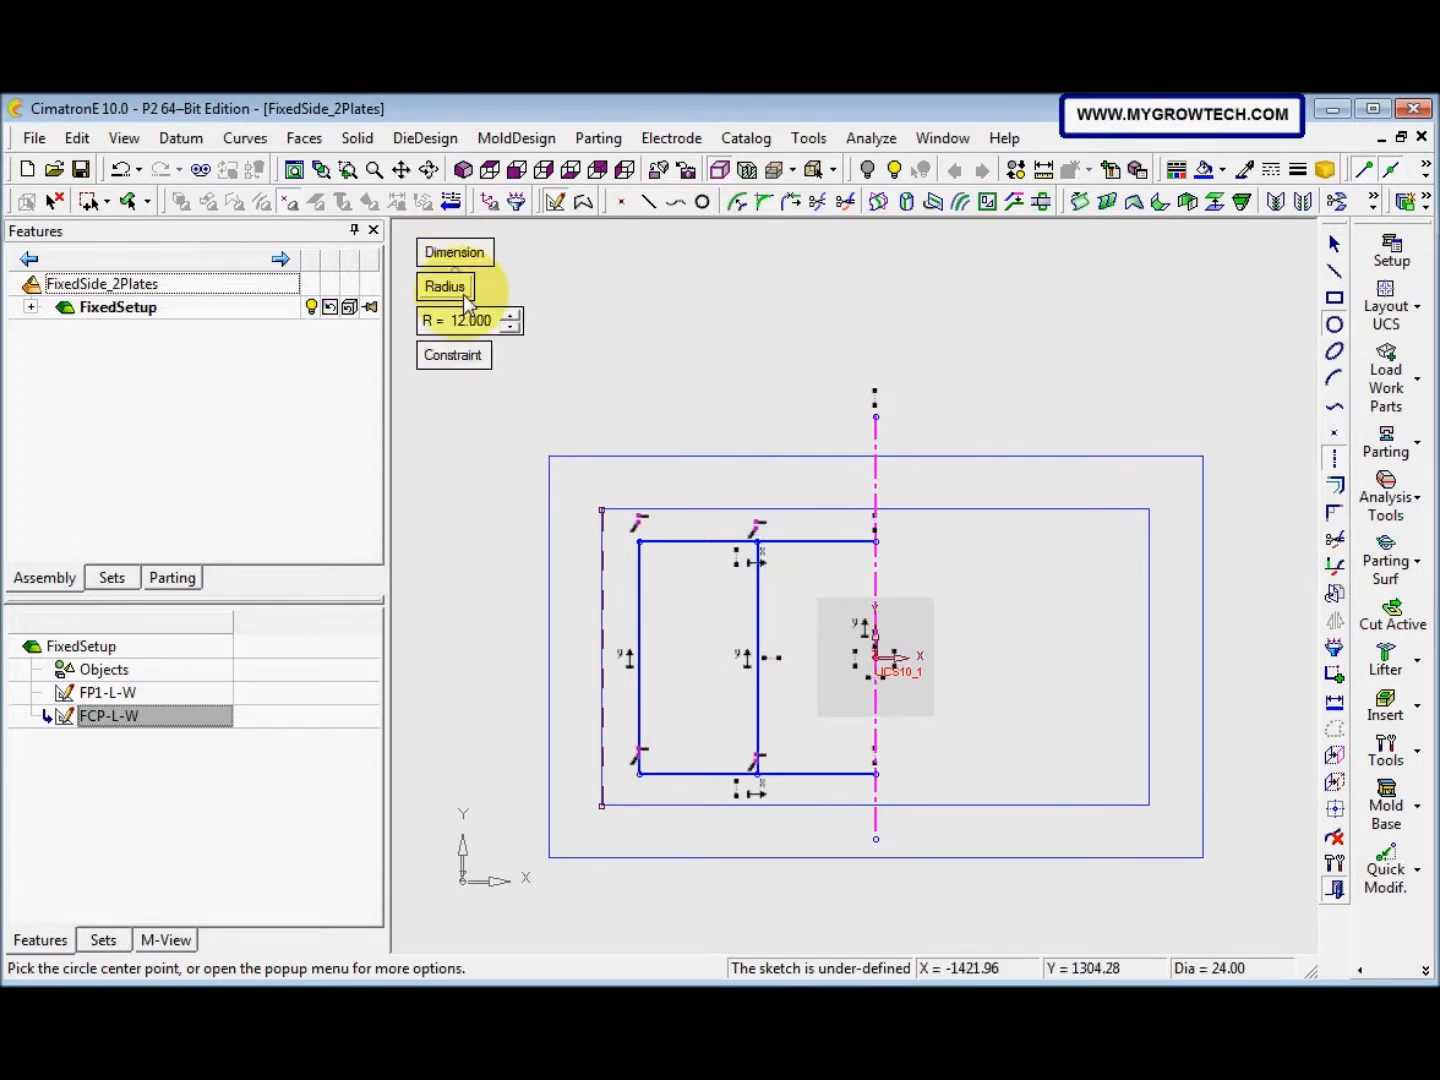
{"action": "left_click", "coordinate": [757, 543]}
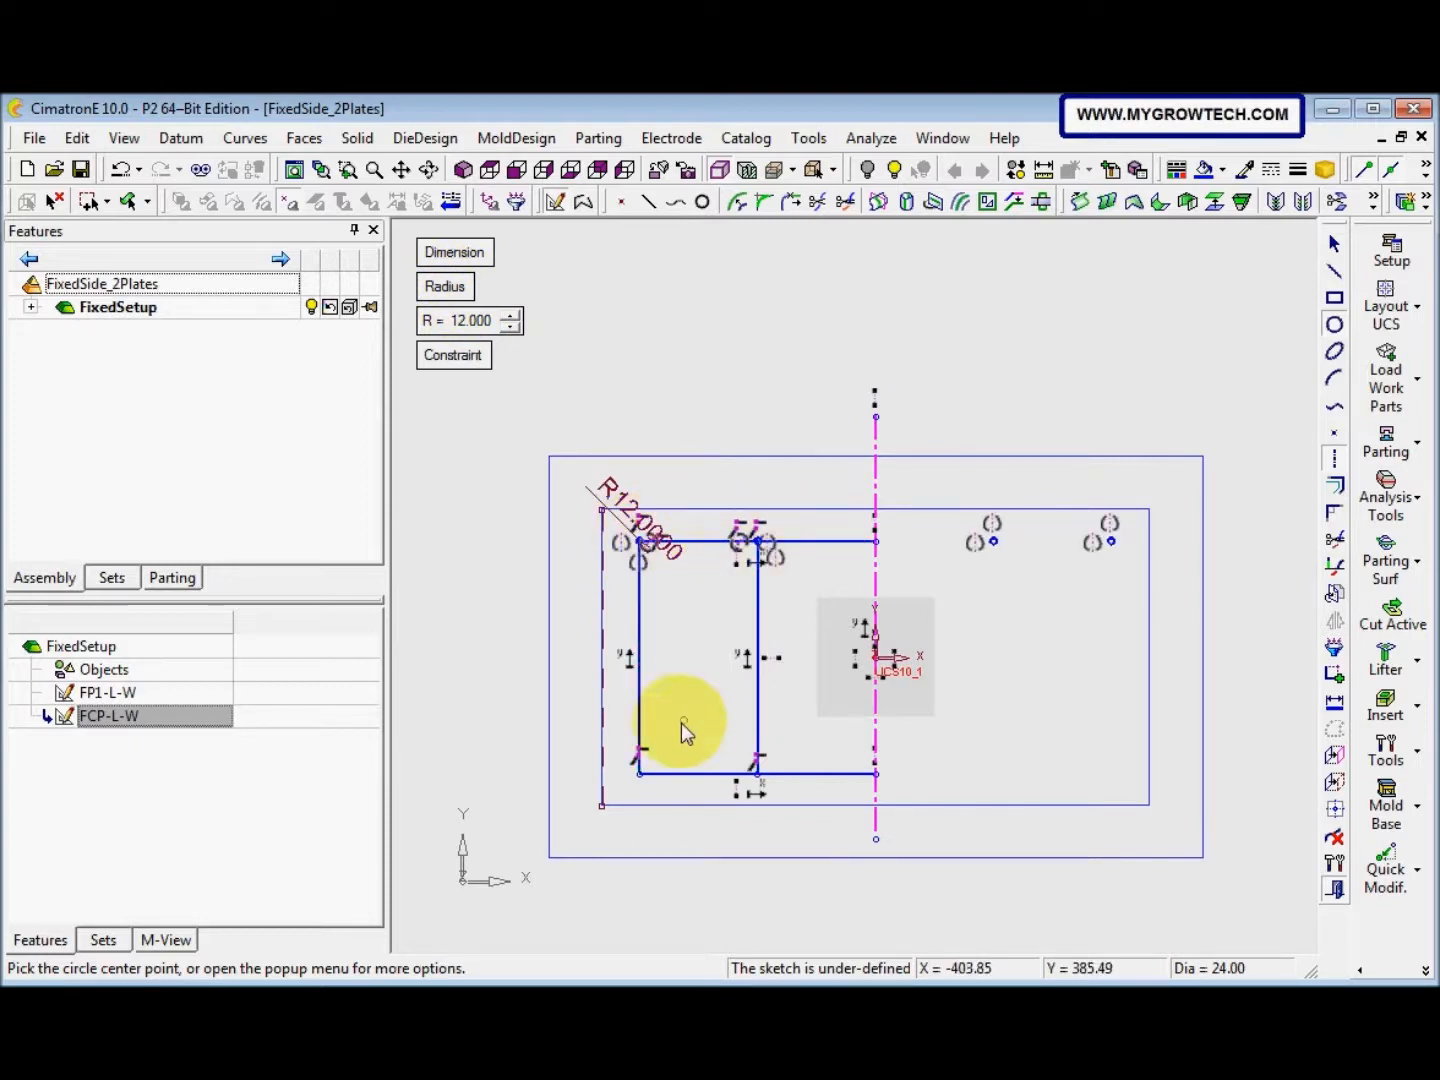
{"action": "left_click", "coordinate": [639, 774]}
{"action": "left_click", "coordinate": [758, 773]}
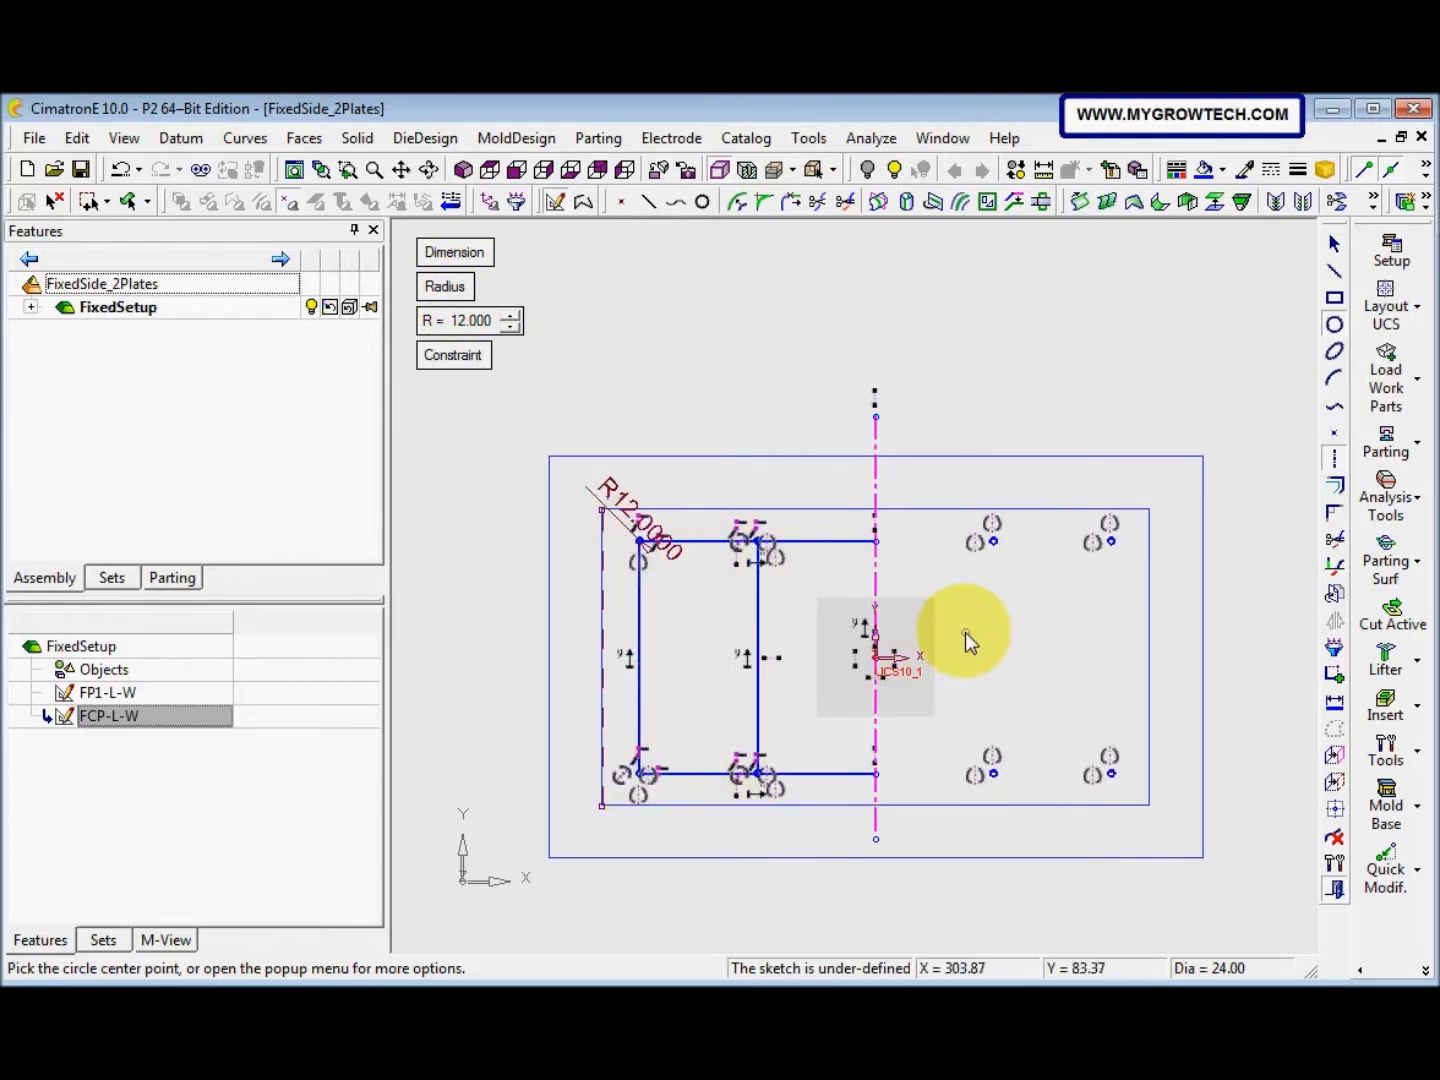
{"action": "key", "text": "Escape"}
Add circles of radius 12 at the horizontal lines' ends on the symmetry line
{"action": "left_click", "coordinate": [1334, 324]}
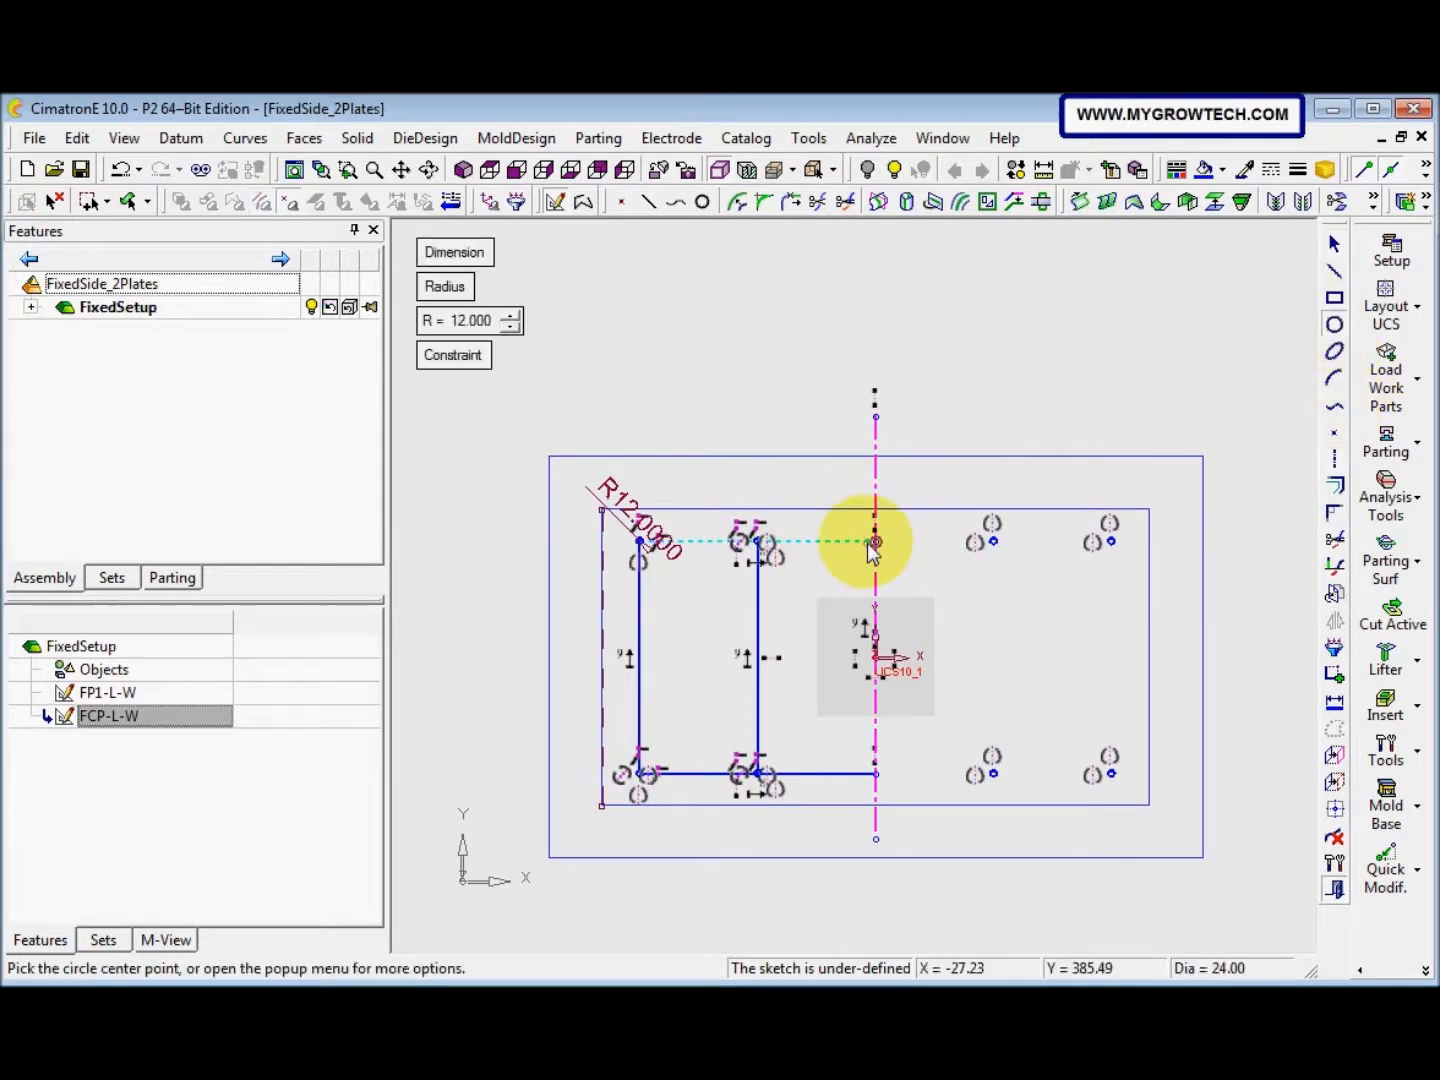
{"action": "left_click", "coordinate": [875, 543]}
{"action": "left_click", "coordinate": [875, 774]}
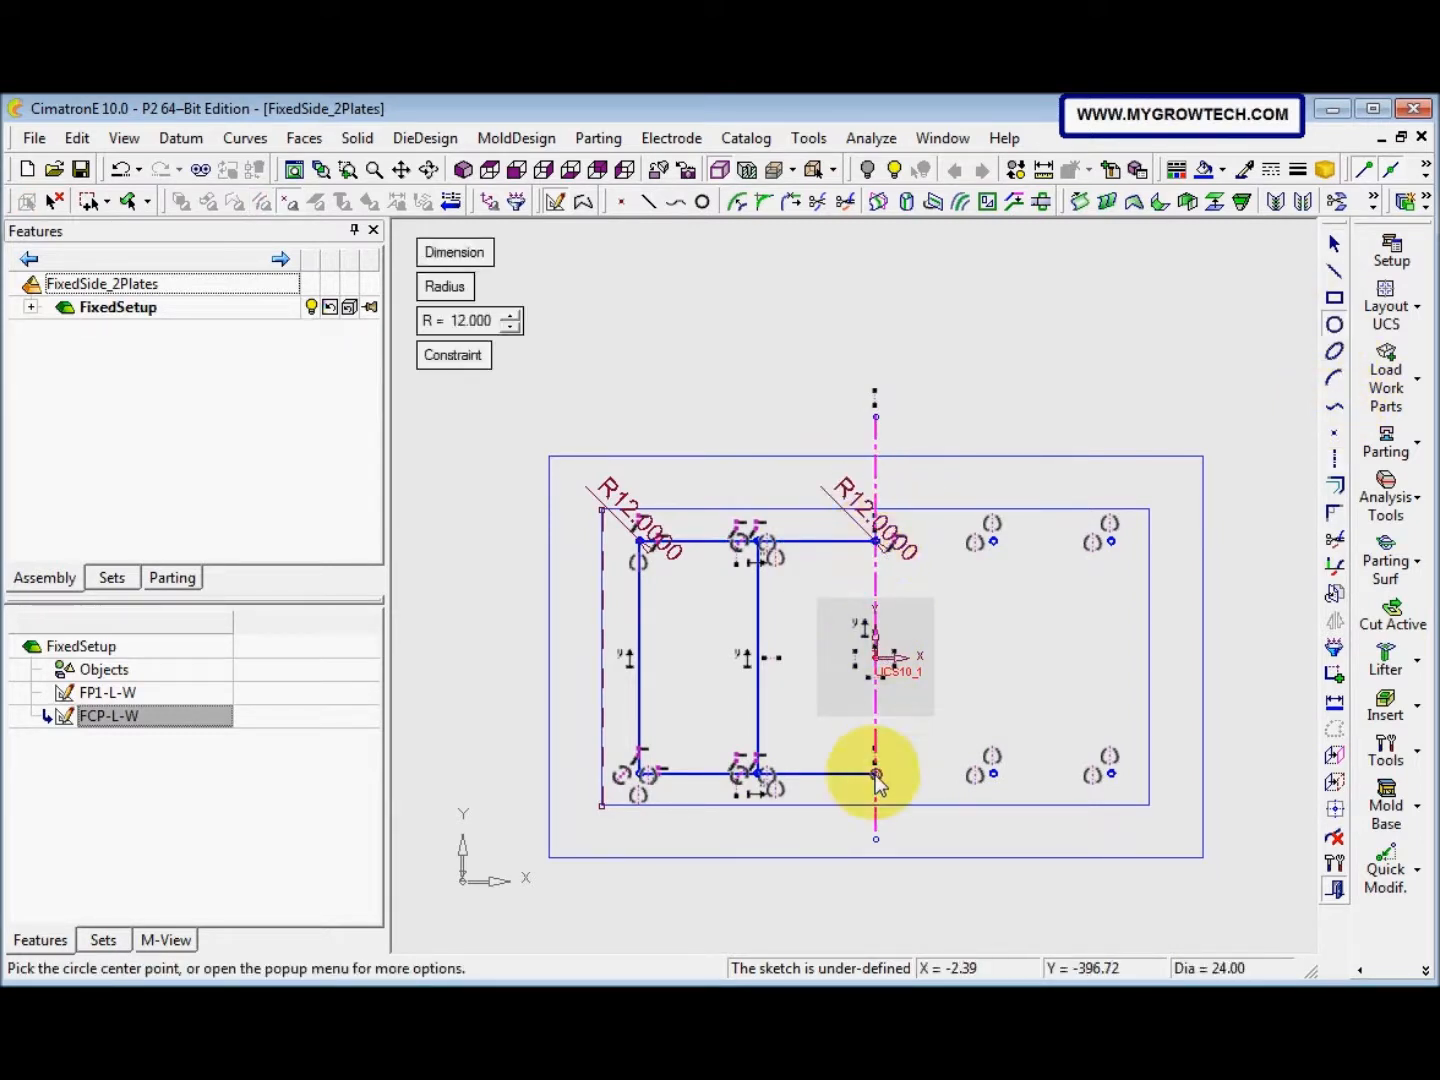
{"action": "key", "text": "Escape"}
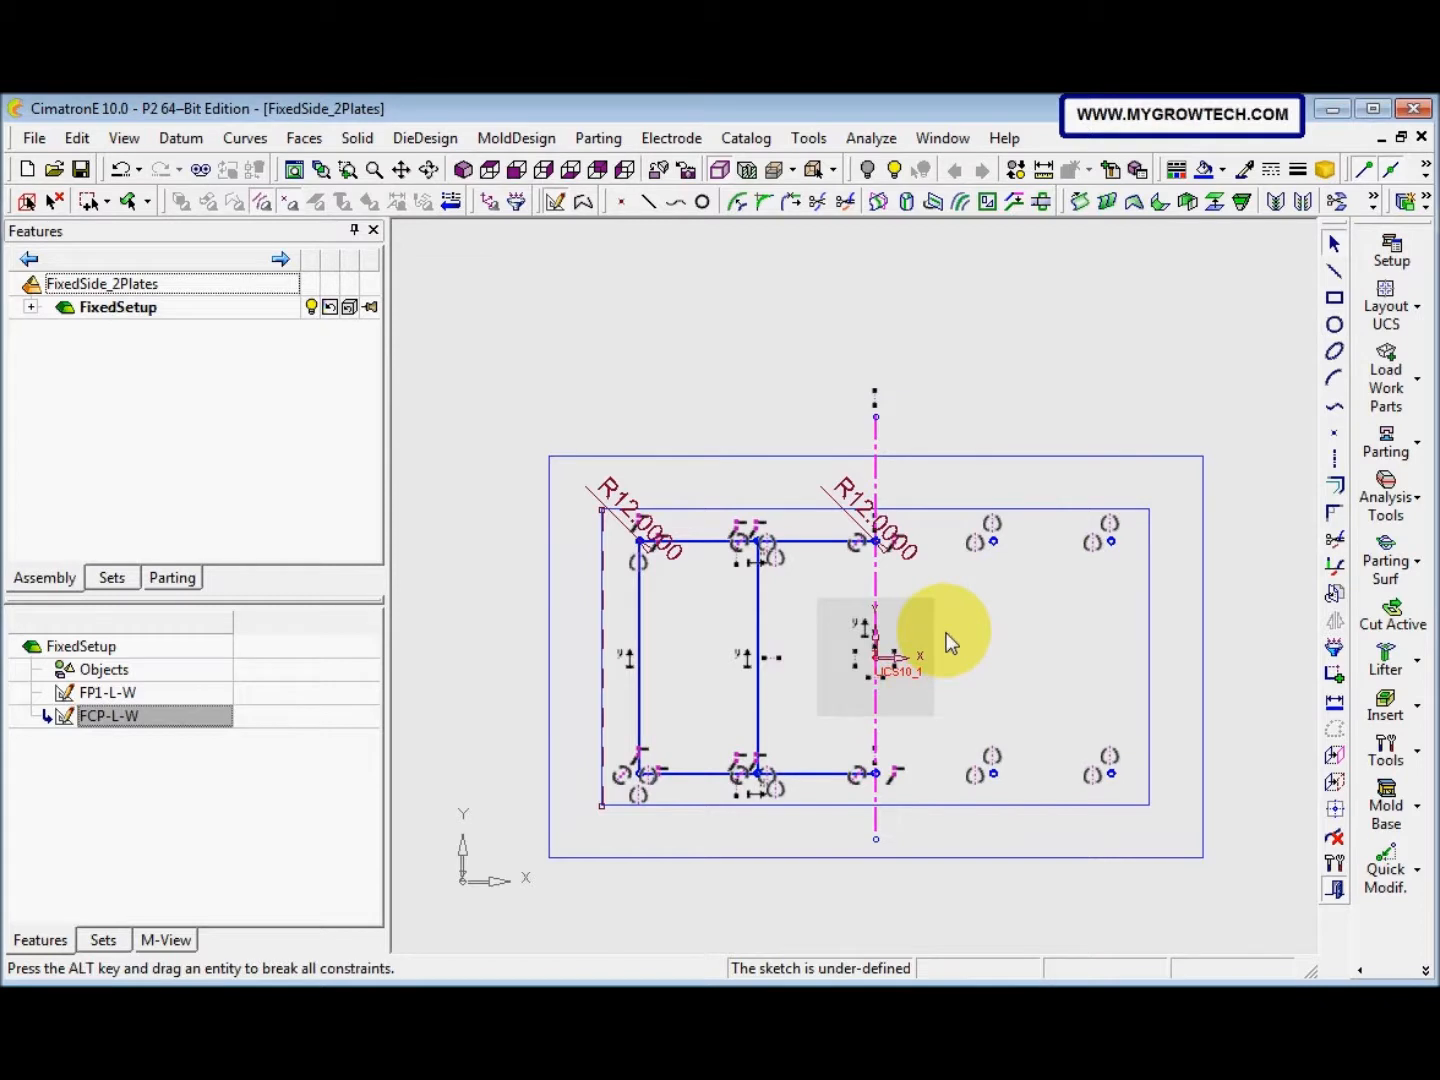
Dimension the horizontal distance from the referenced edge's upper corner to the upper-left circle center and set it to 100 mm
{"action": "left_click", "coordinate": [1334, 702]}
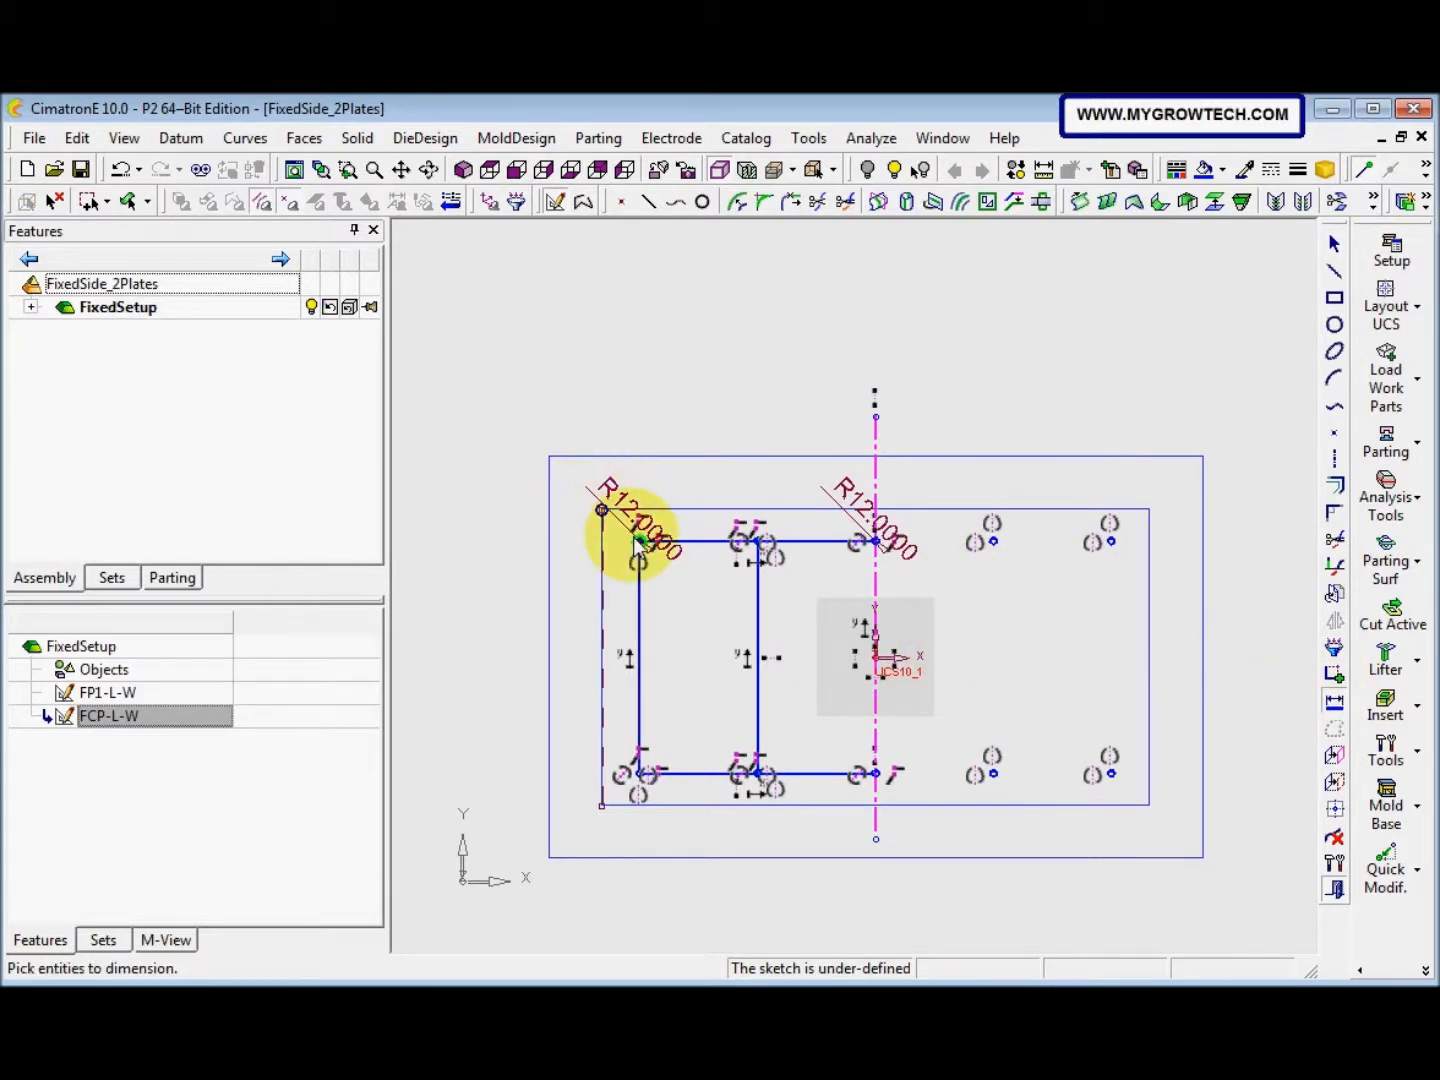
{"action": "left_click", "coordinate": [602, 512]}
{"action": "left_click", "coordinate": [617, 437]}
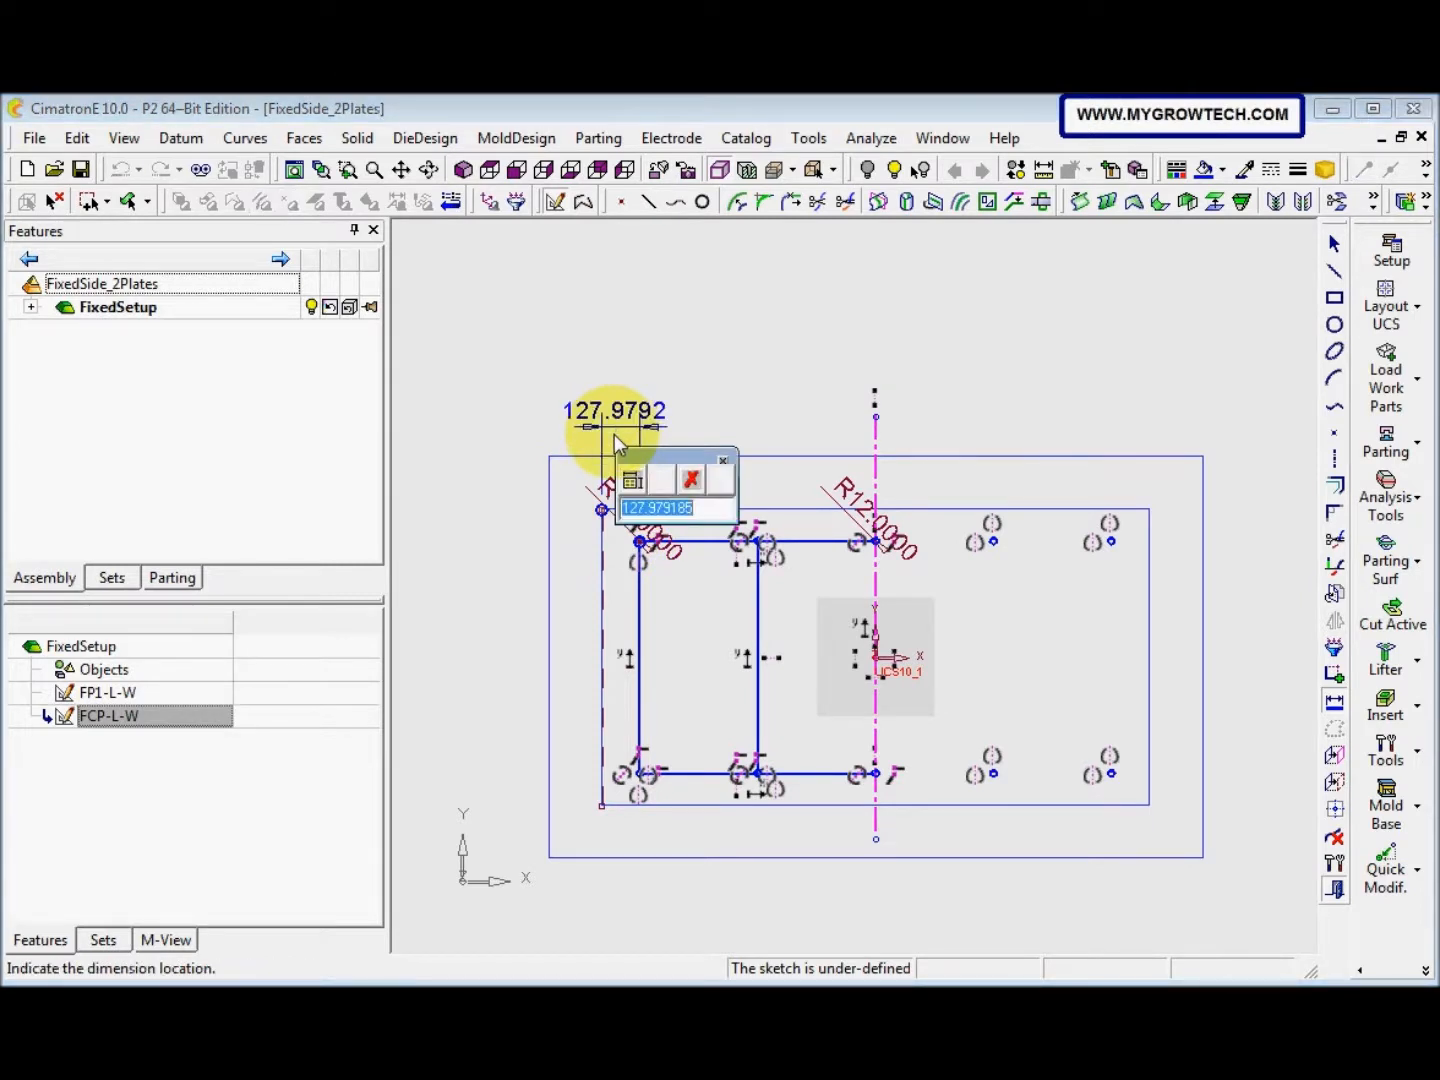
{"action": "type", "text": "100"}
{"action": "key", "text": "Return"}
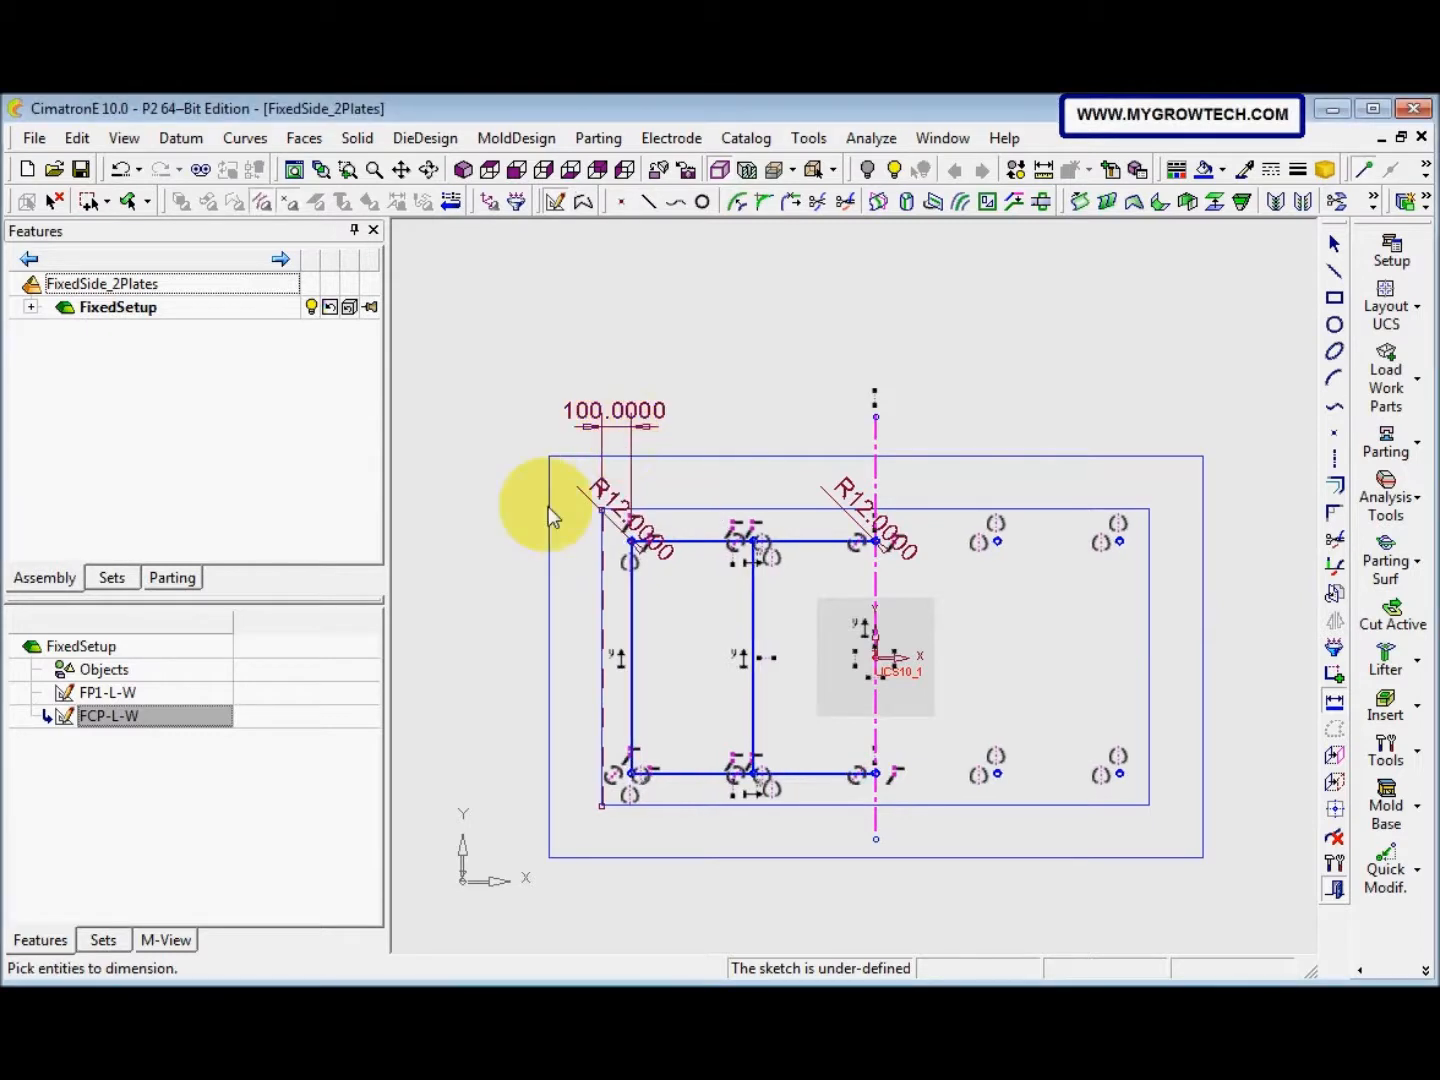
Dimension the vertical distance from the same corner to the upper-left circle center and set it to 150 mm
{"action": "left_click", "coordinate": [603, 509]}
{"action": "left_click", "coordinate": [585, 548]}
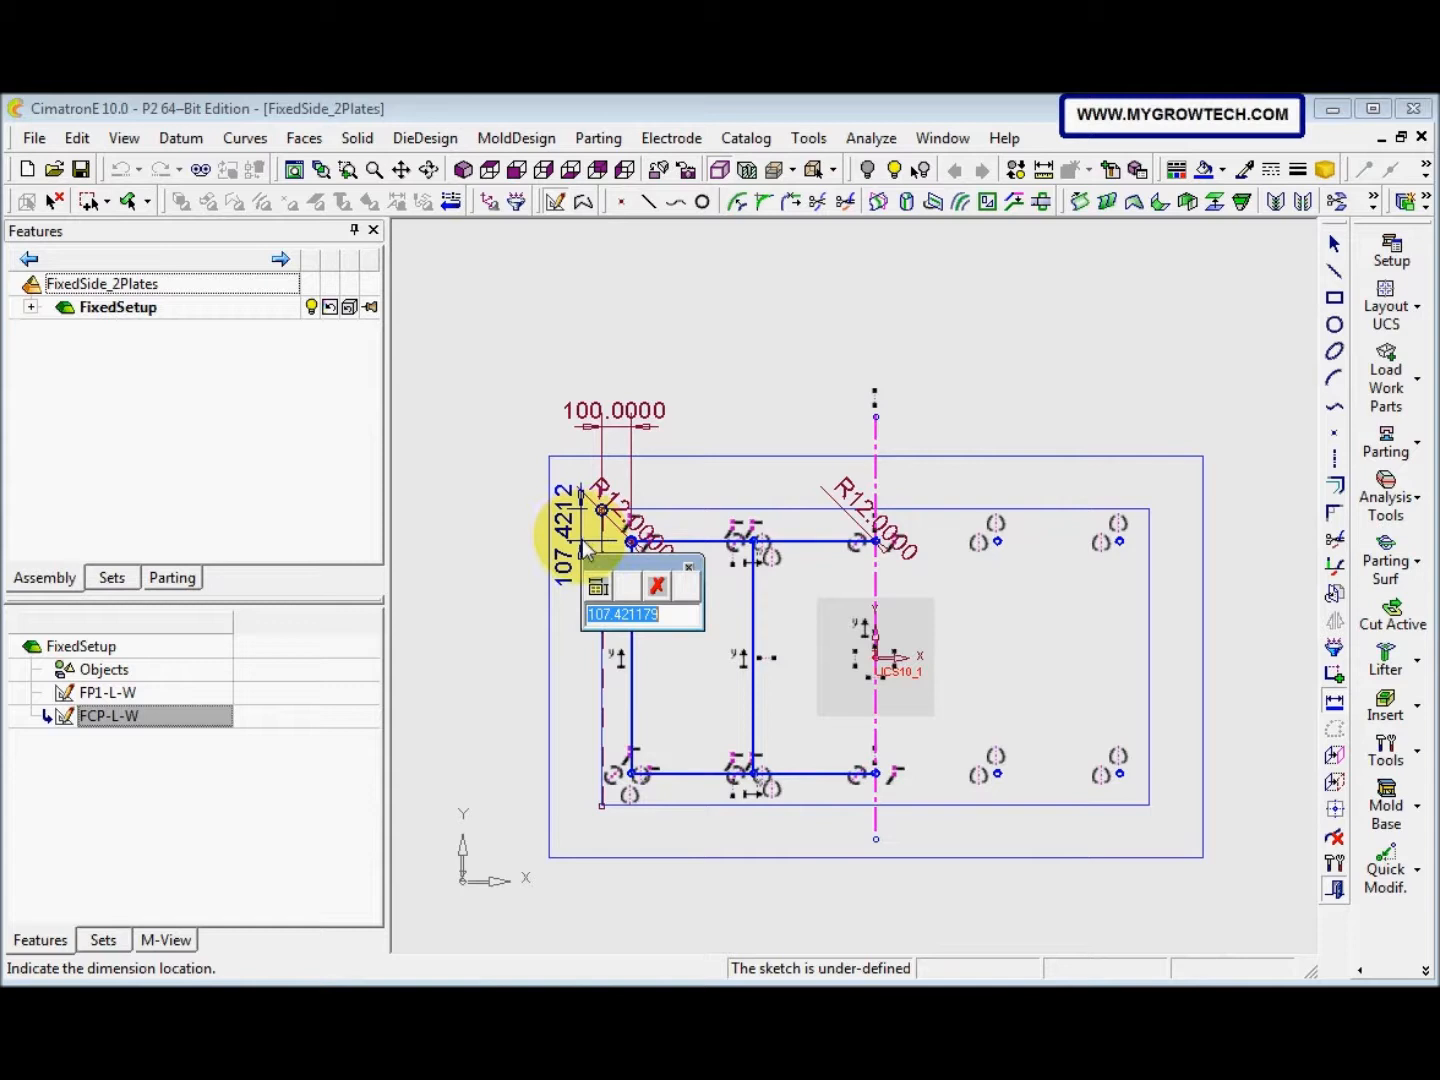
{"action": "type", "text": "150"}
{"action": "key", "text": "Return"}
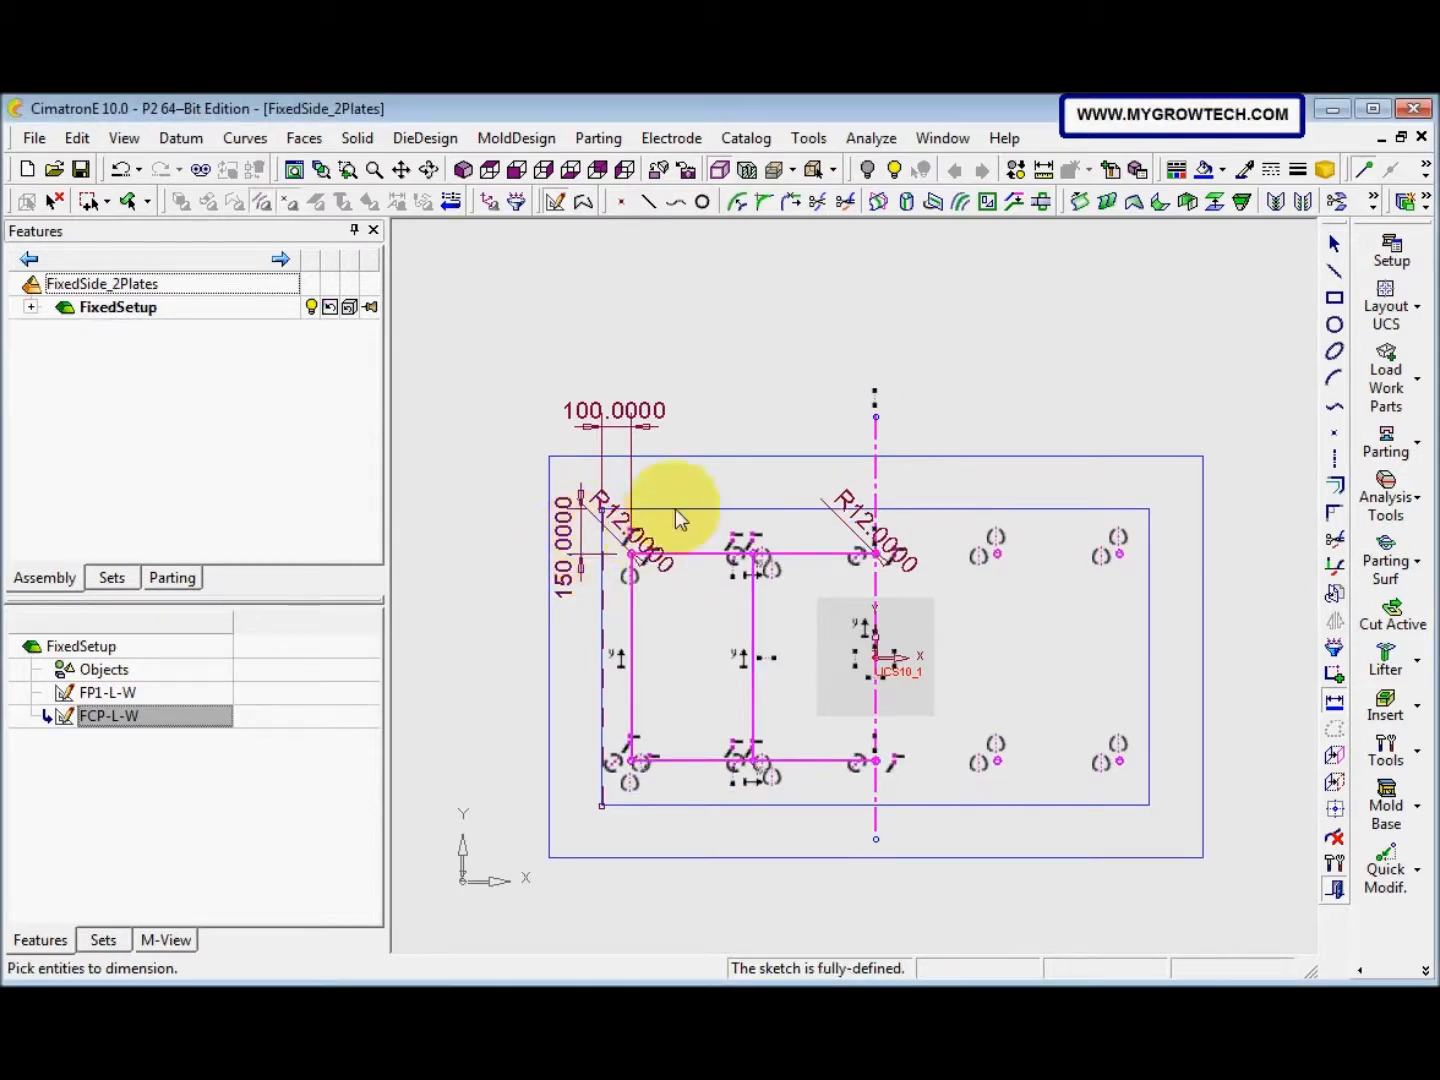
Convert the two horizontal and two vertical layout lines to dashed construction geometry and exit the sketch
{"action": "left_click", "coordinate": [826, 556]}
{"action": "left_click", "coordinate": [632, 616]}
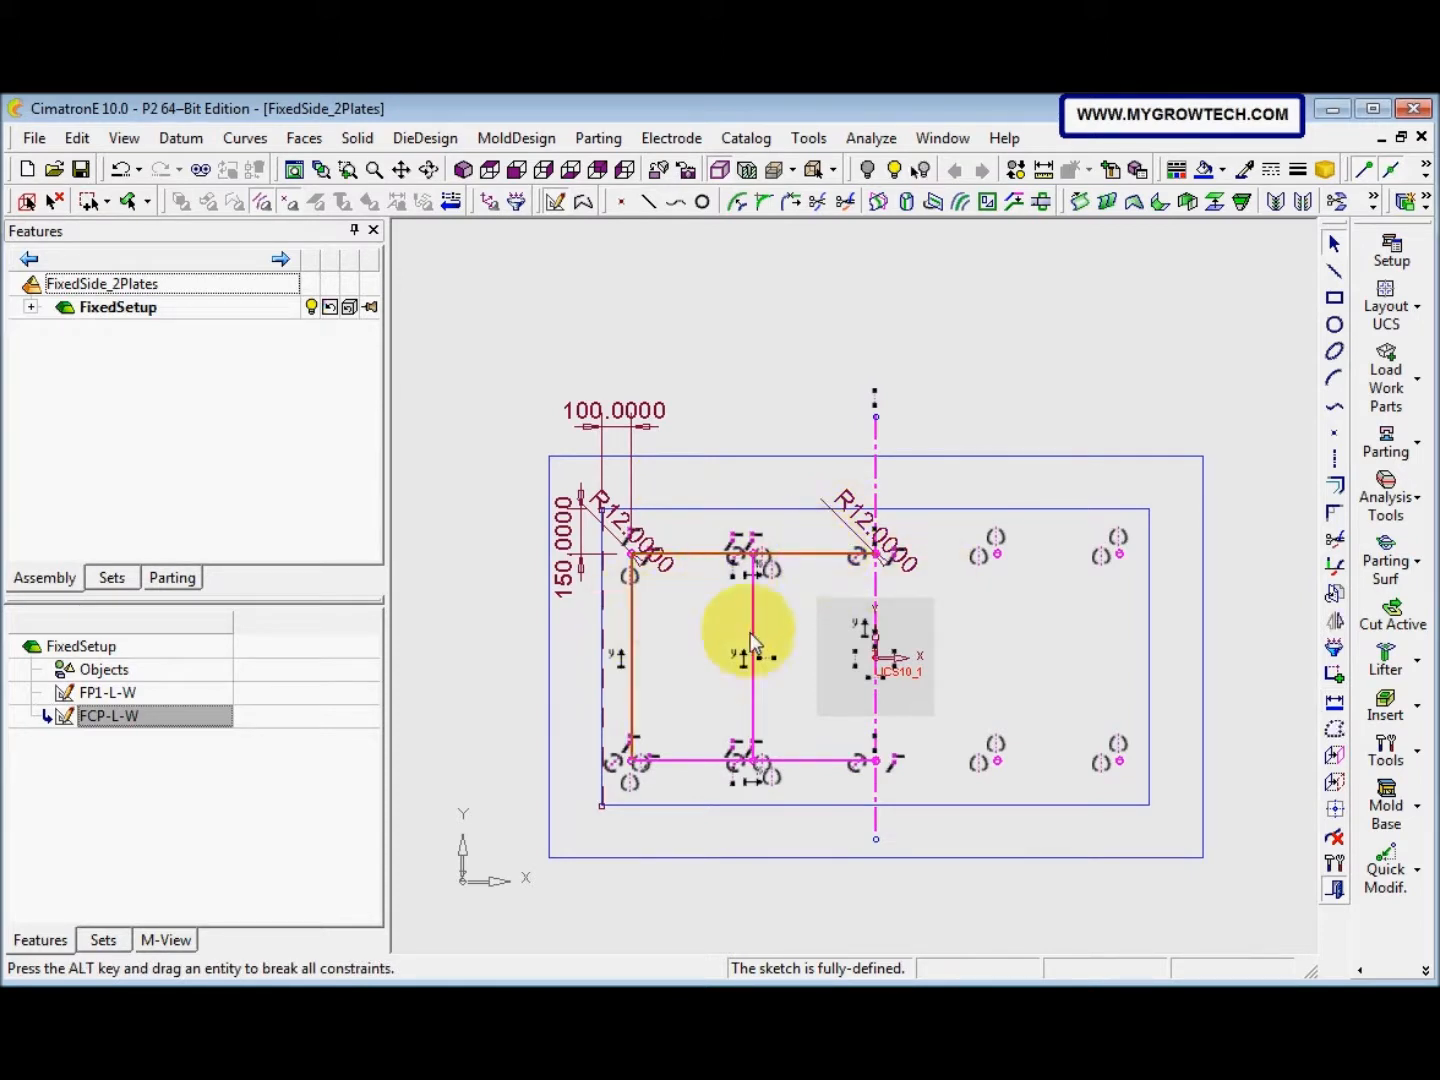
{"action": "left_click", "coordinate": [757, 643]}
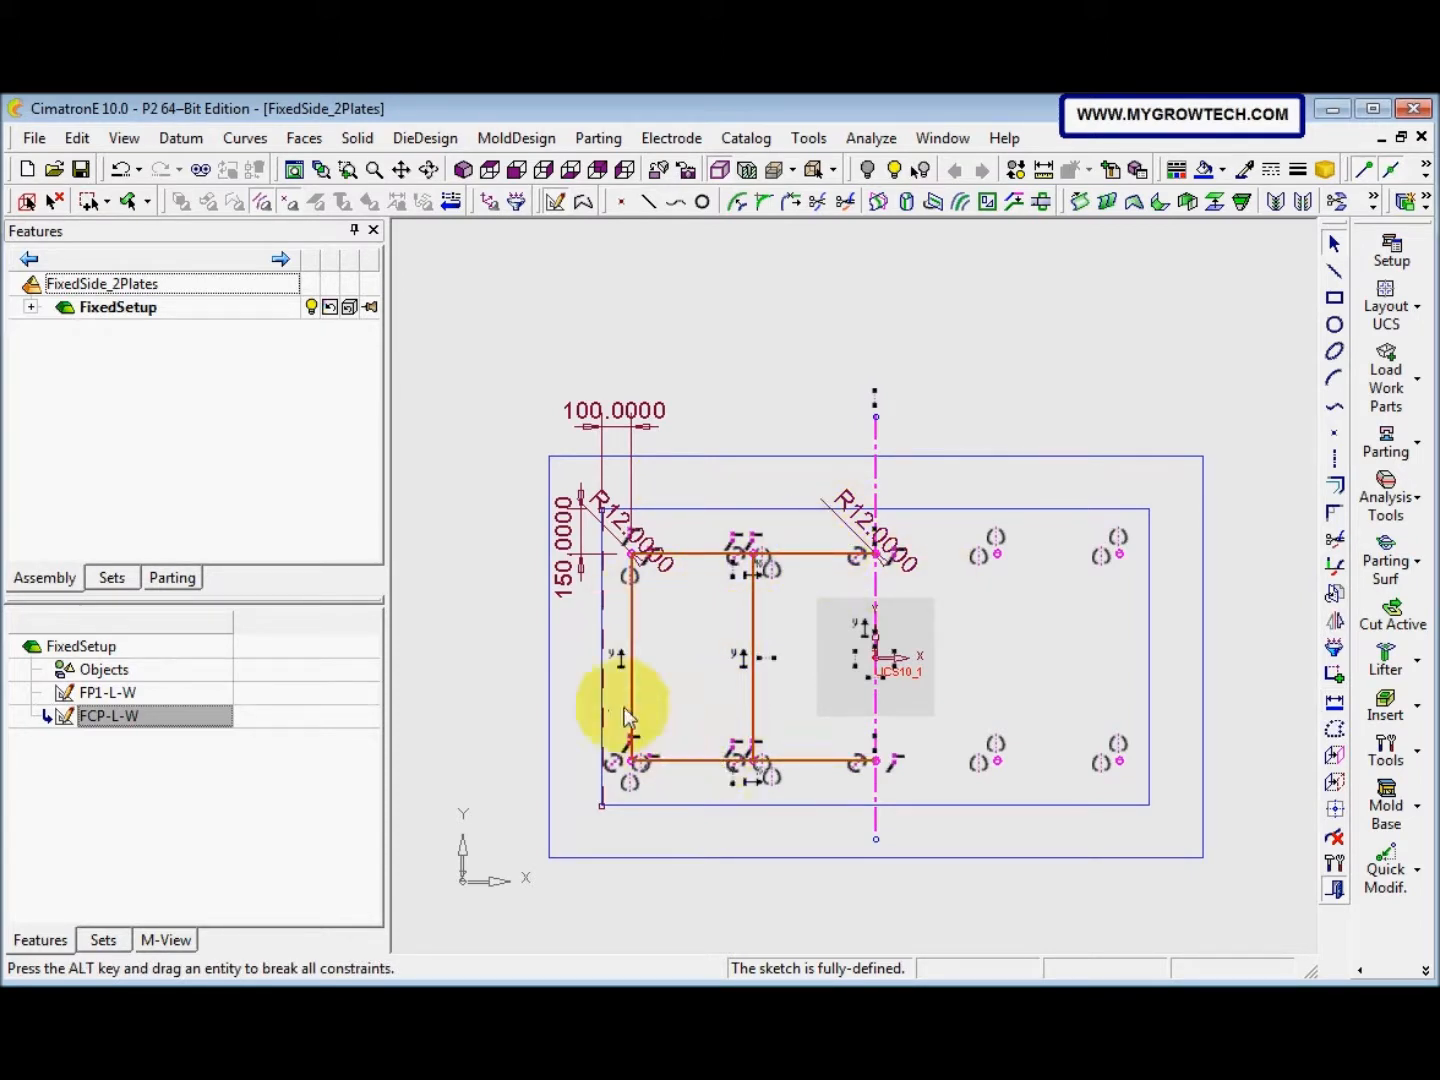
{"action": "left_click", "coordinate": [1337, 731]}
{"action": "right_click", "coordinate": [810, 400]}
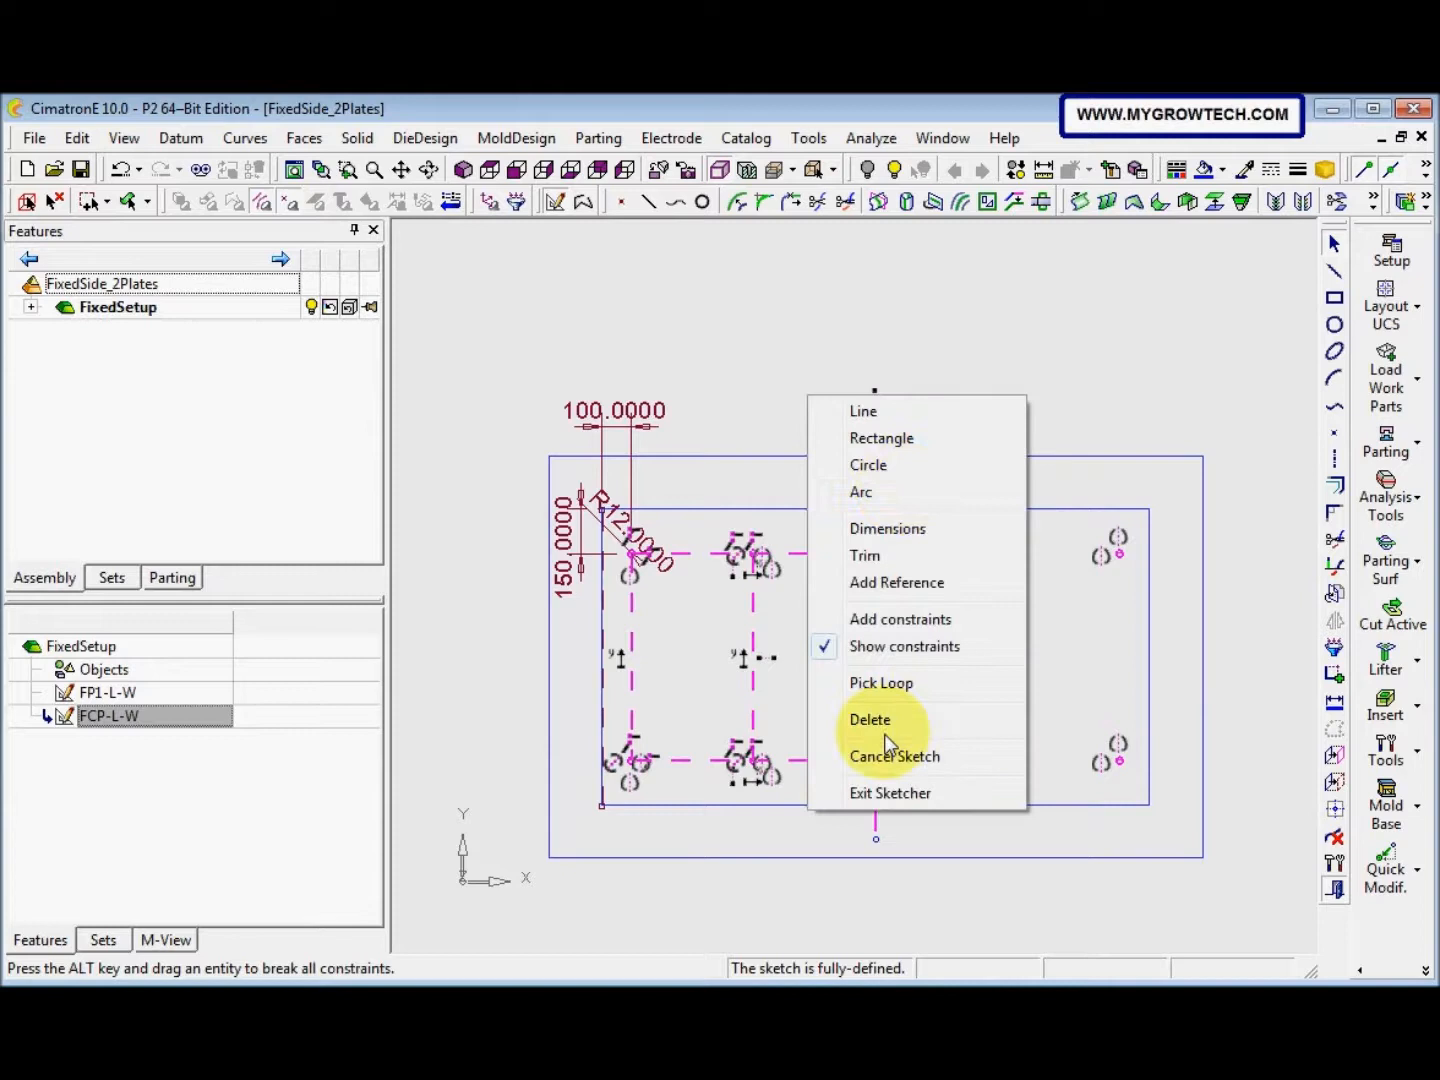
{"action": "left_click", "coordinate": [872, 796]}
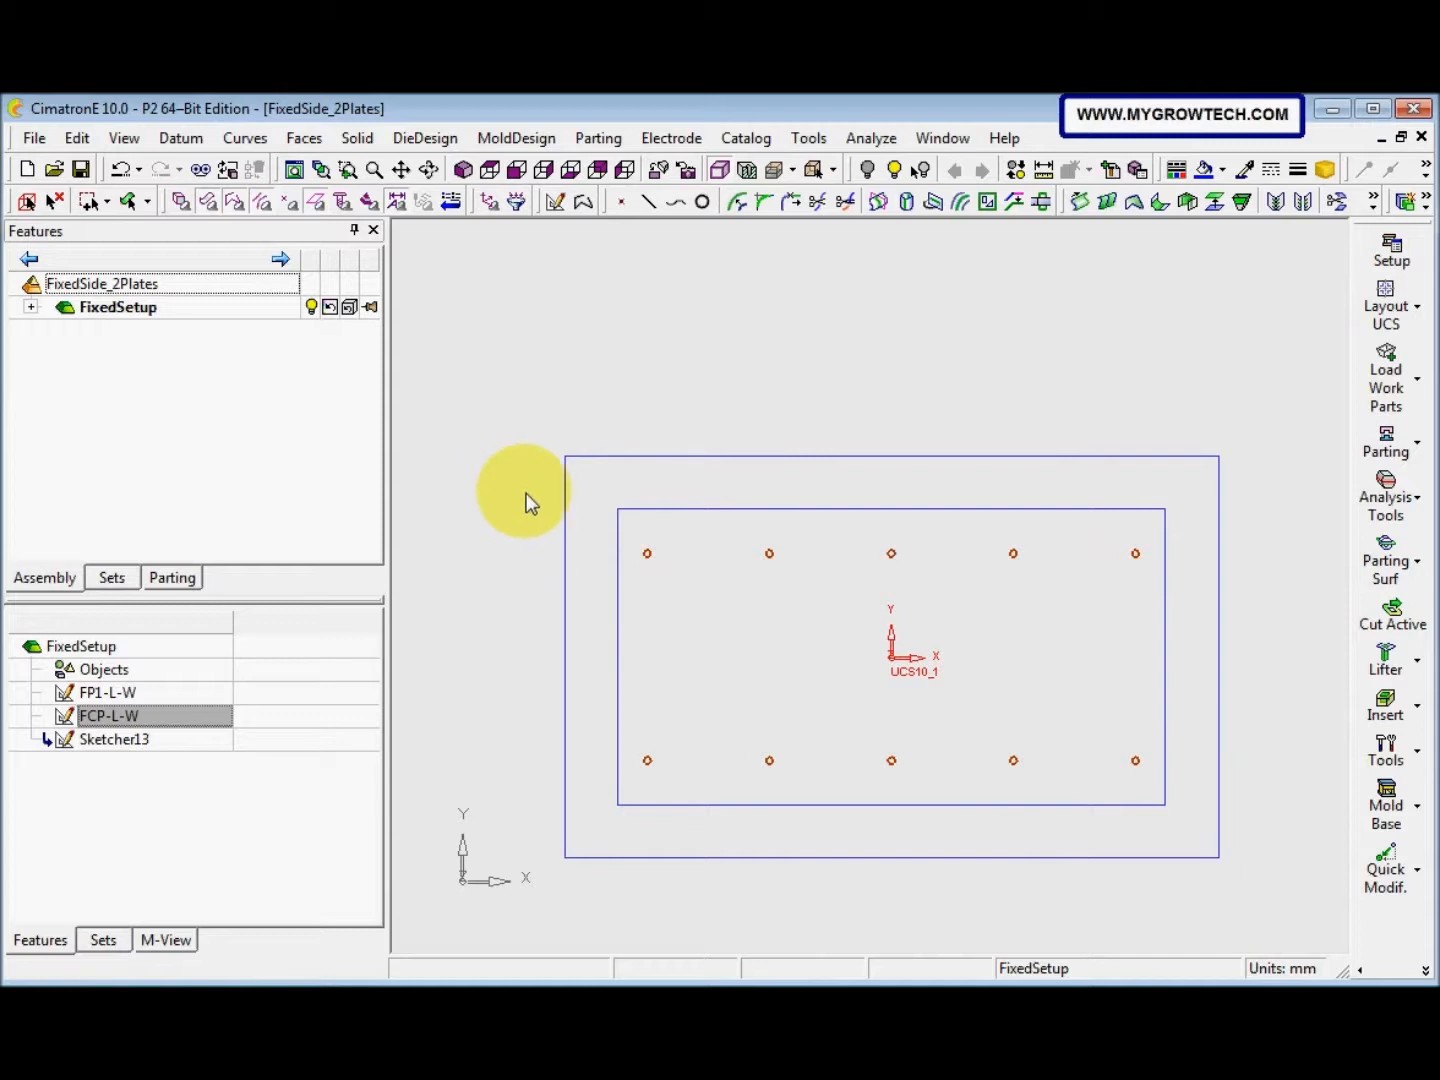
Rename the new circle layout sketch as M24Screws
{"action": "left_click", "coordinate": [205, 740]}
{"action": "left_click", "coordinate": [141, 740]}
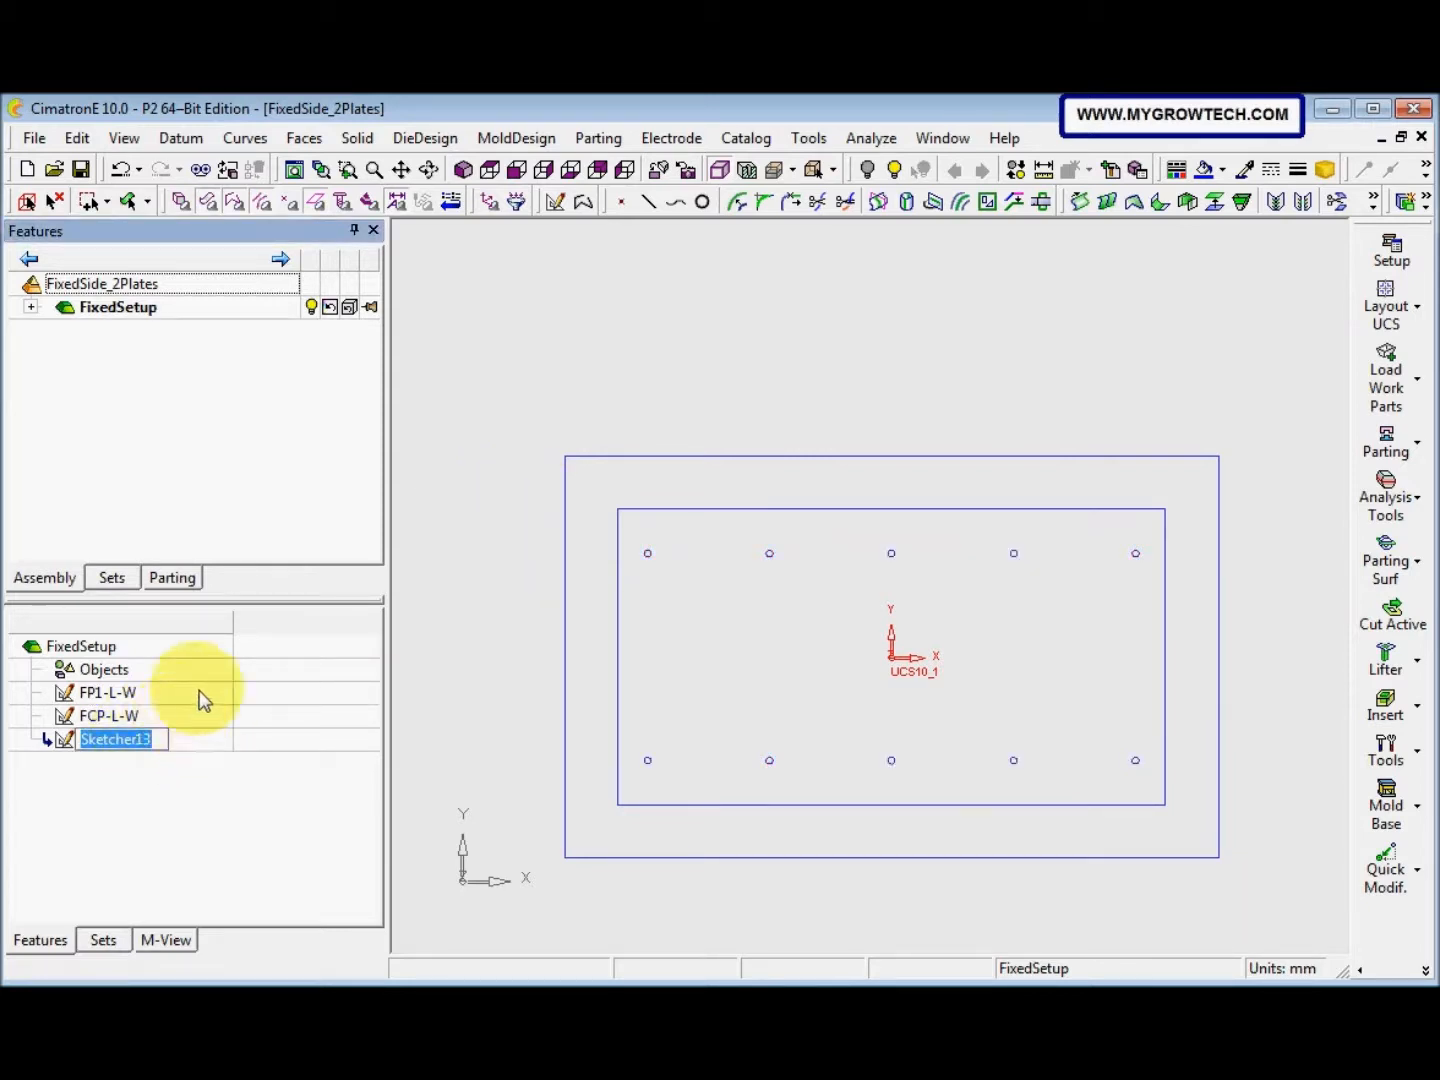
{"action": "type", "text": "M"}
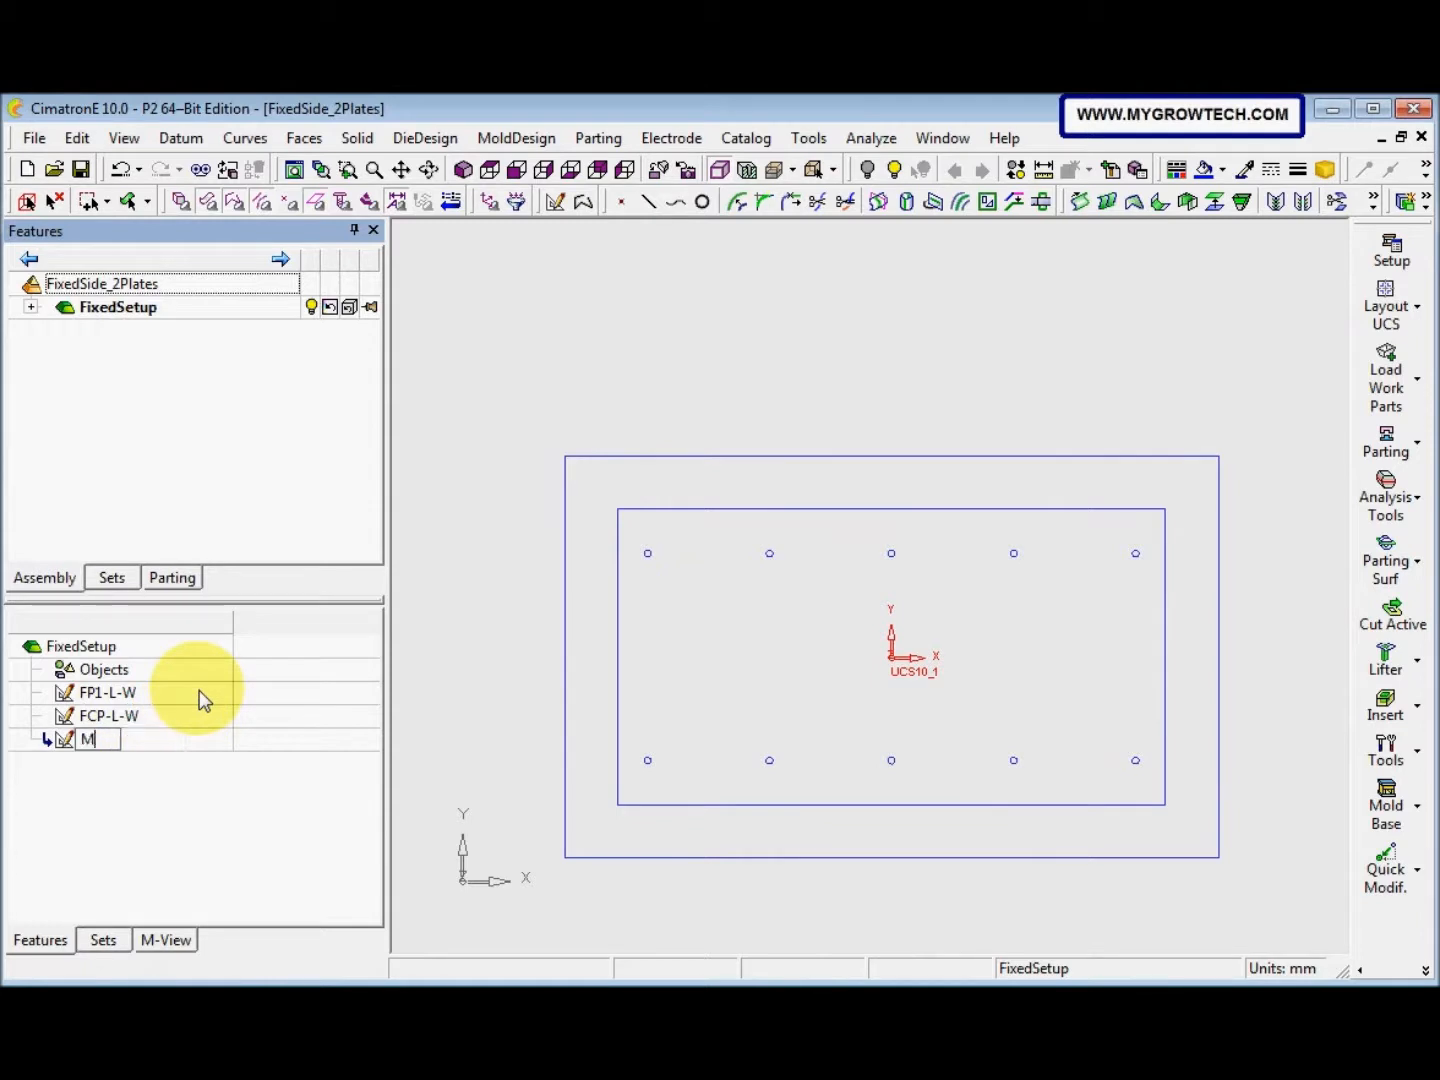
{"action": "type", "text": "24Screws"}
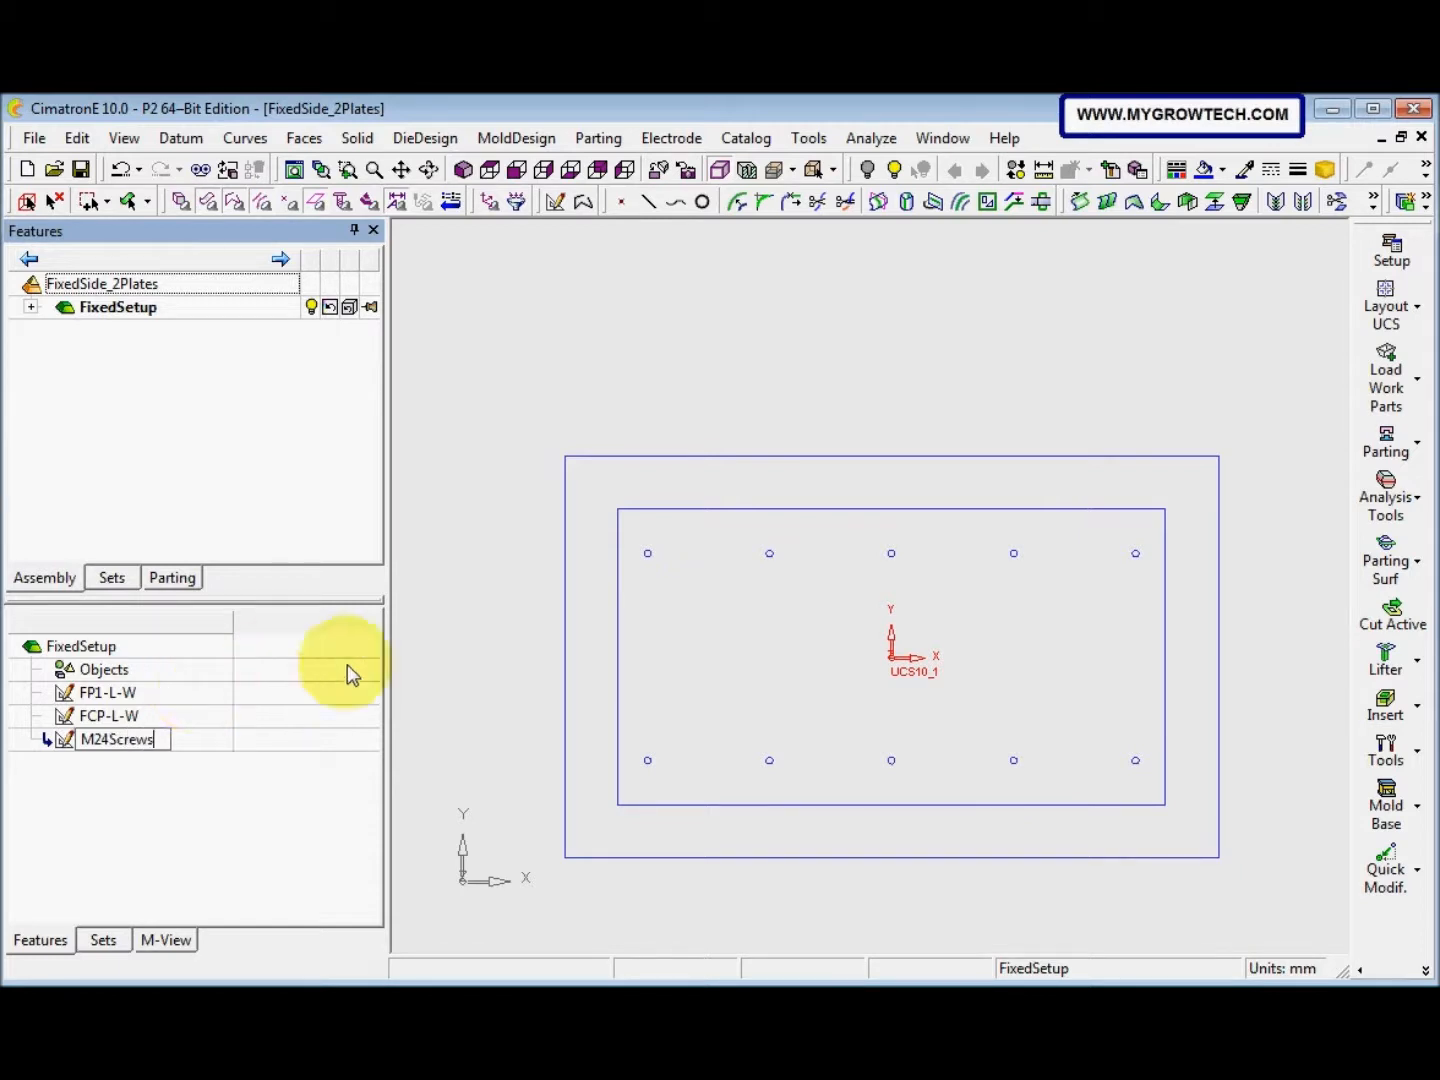
{"action": "key", "text": "Return"}
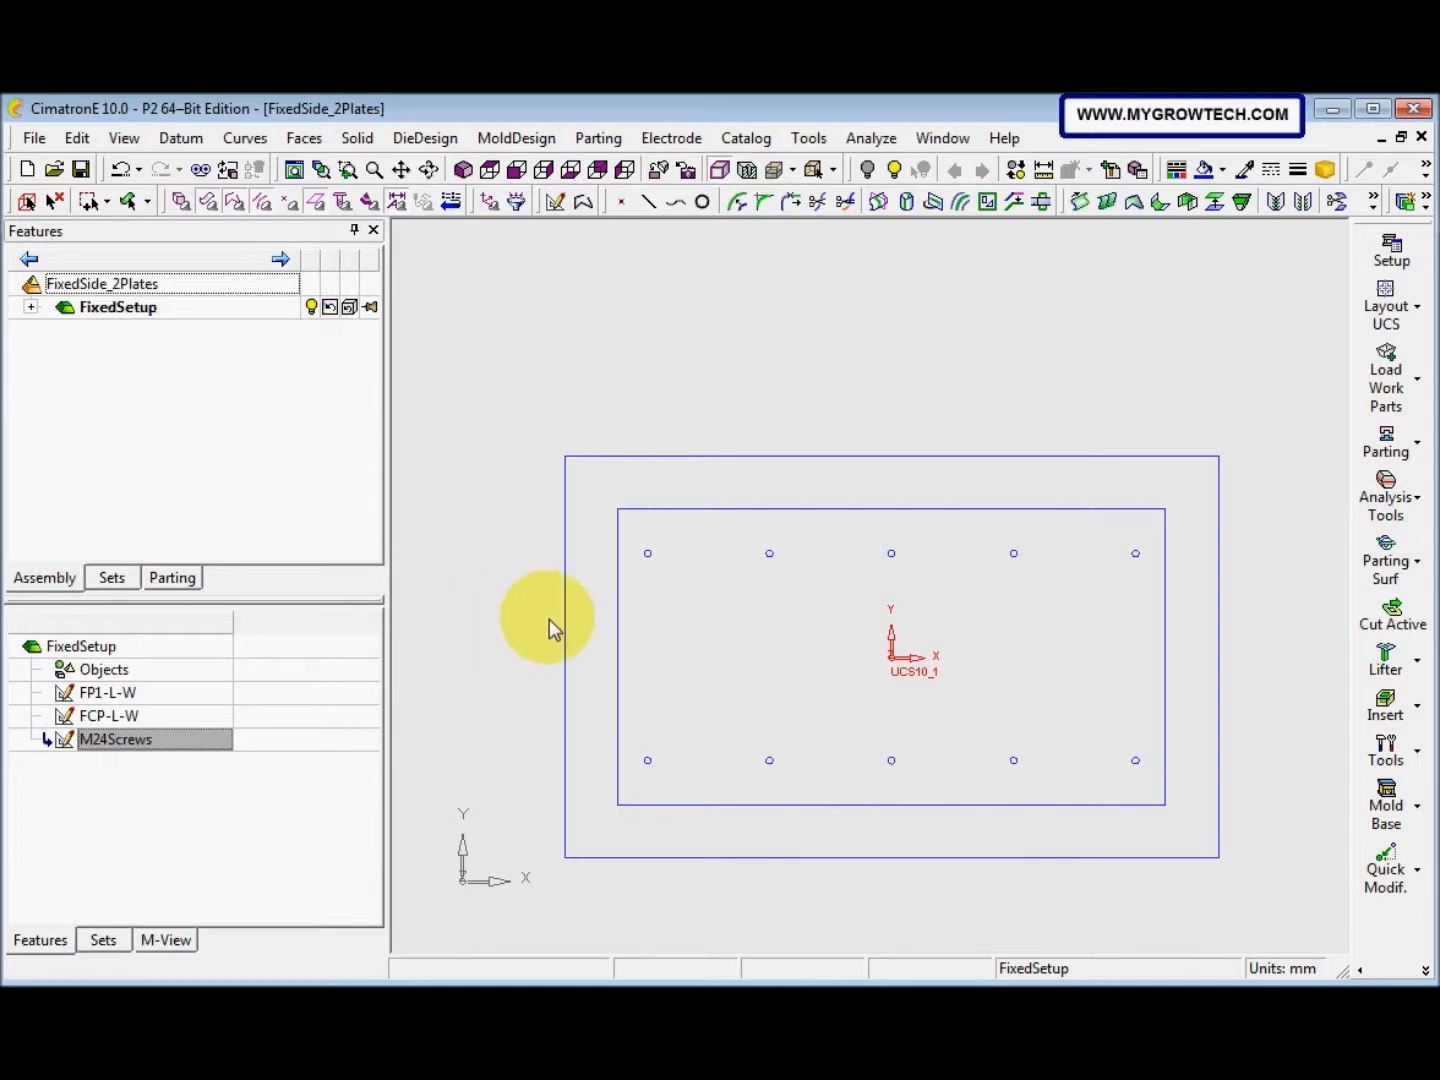
Start another sketch on the default plane and add the upper edge of the inner FP1-L-W rectangle as a reference
{"action": "right_click", "coordinate": [685, 397]}
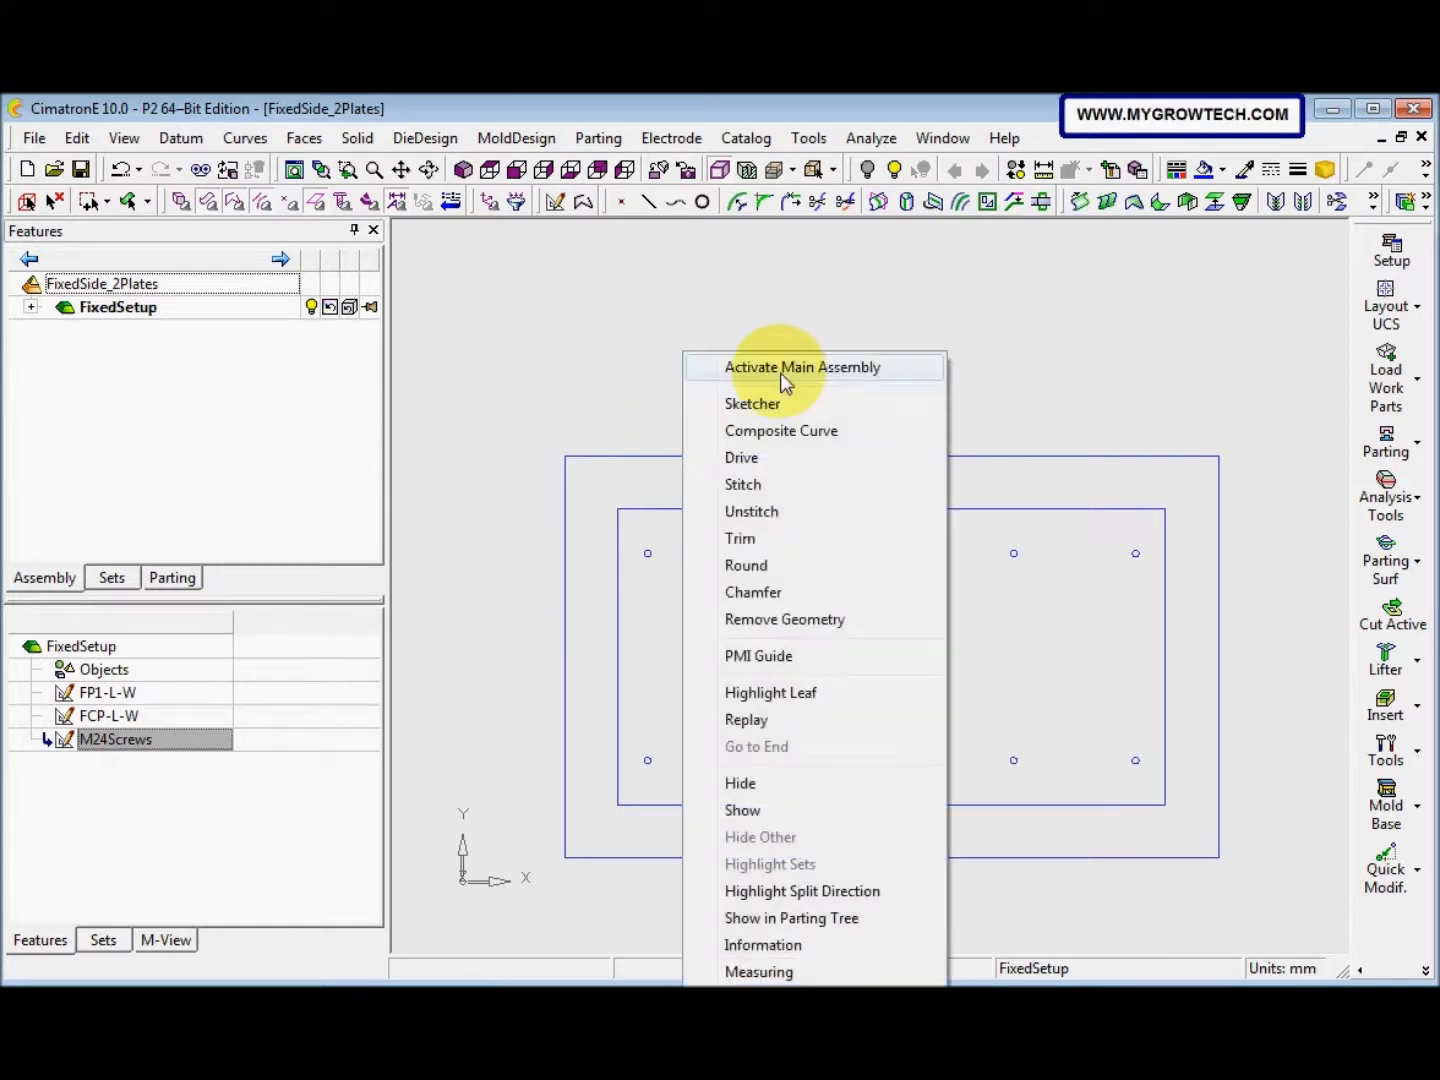
{"action": "left_click", "coordinate": [782, 402]}
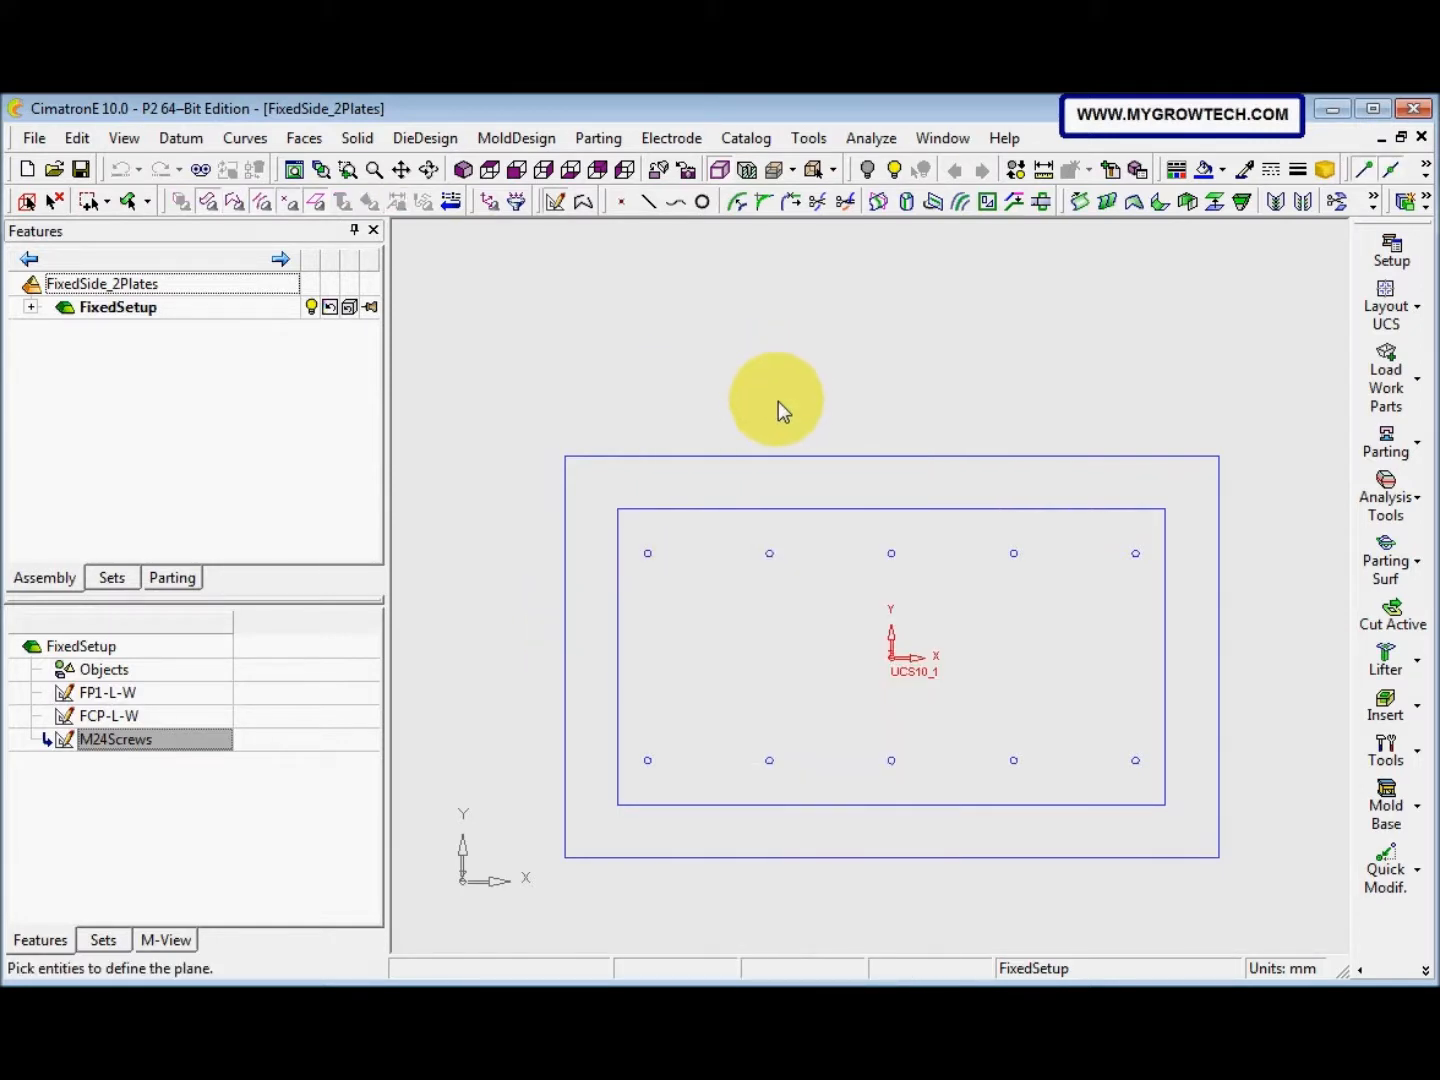
{"action": "middle_click", "coordinate": [779, 400]}
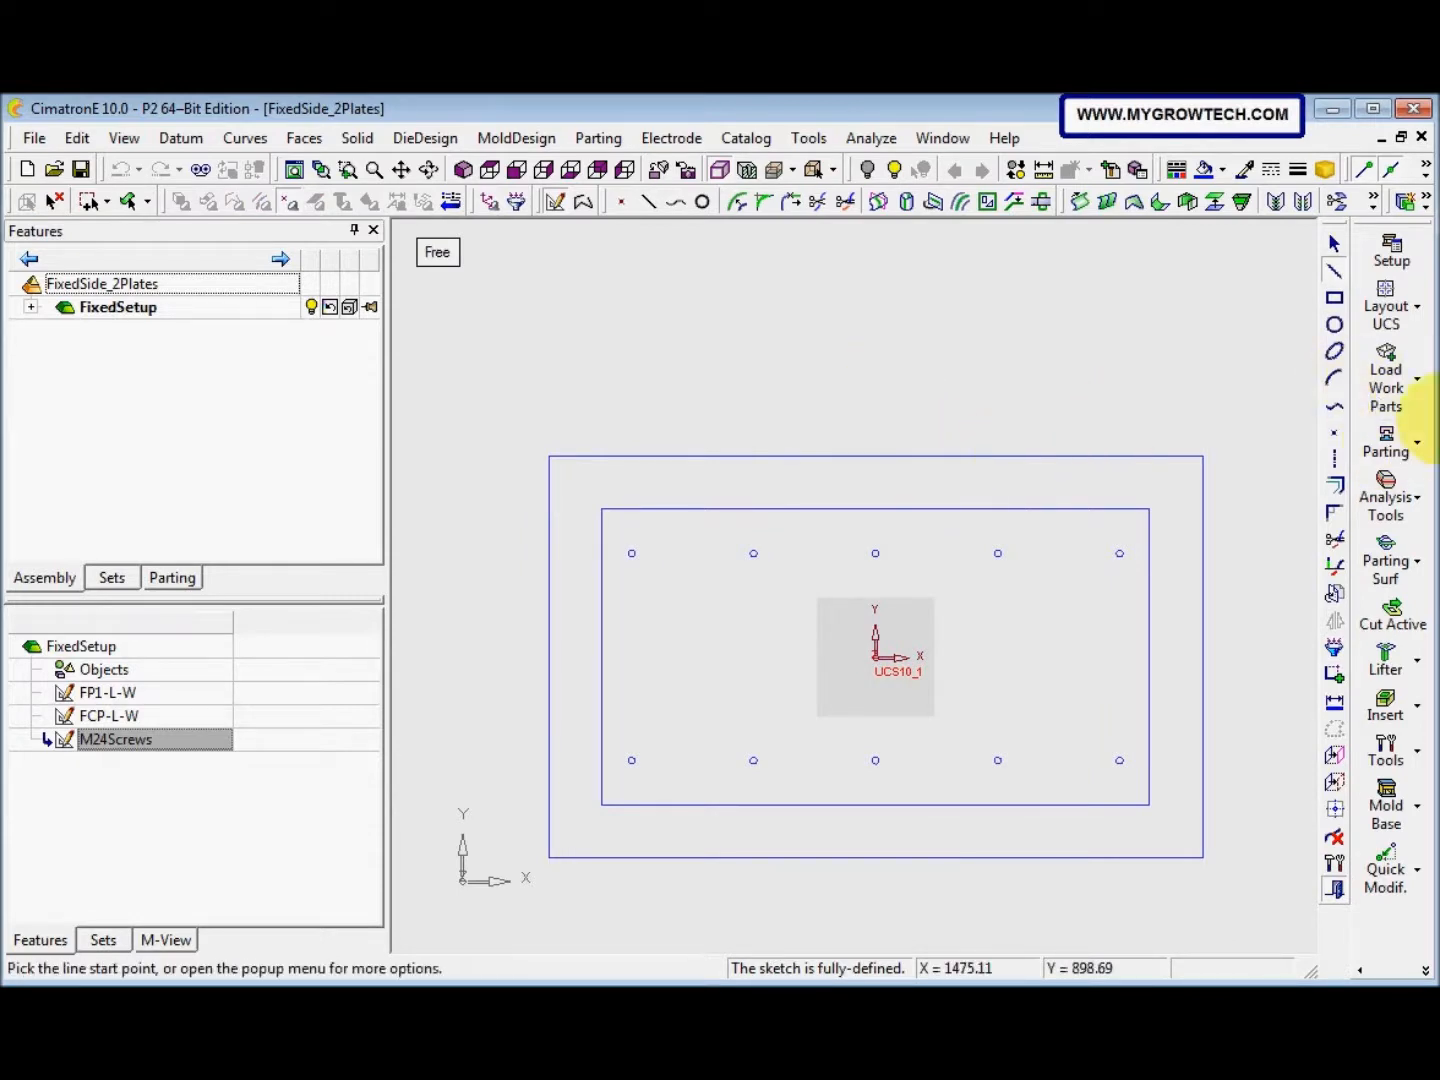
{"action": "left_click", "coordinate": [1336, 782]}
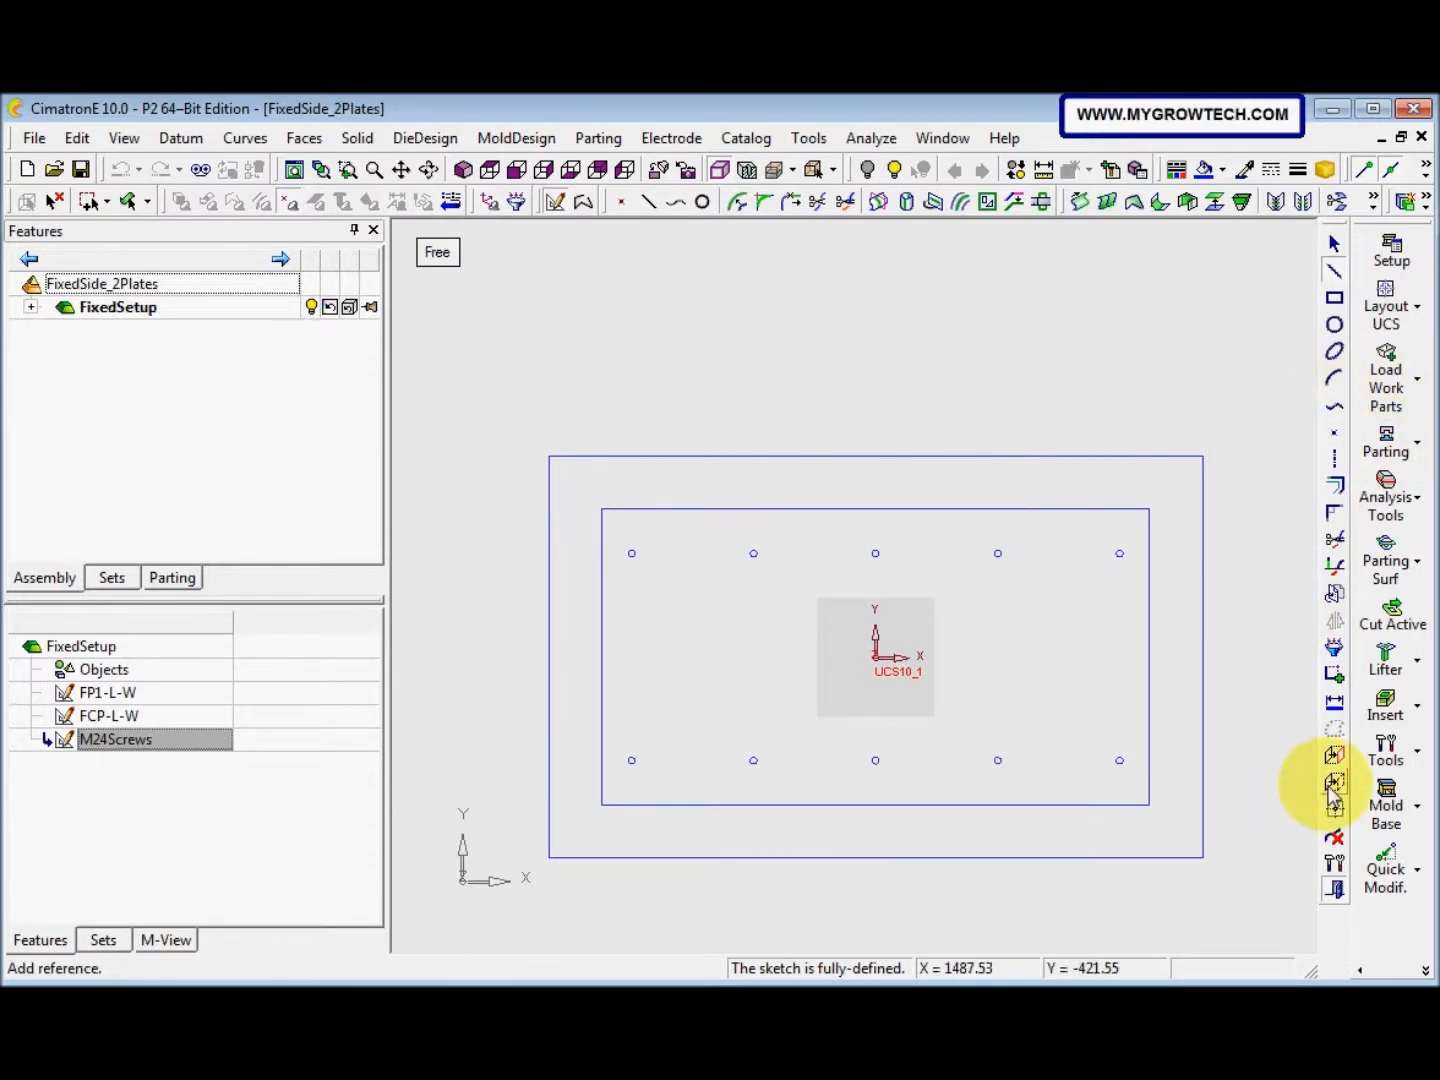
{"action": "left_click", "coordinate": [830, 520]}
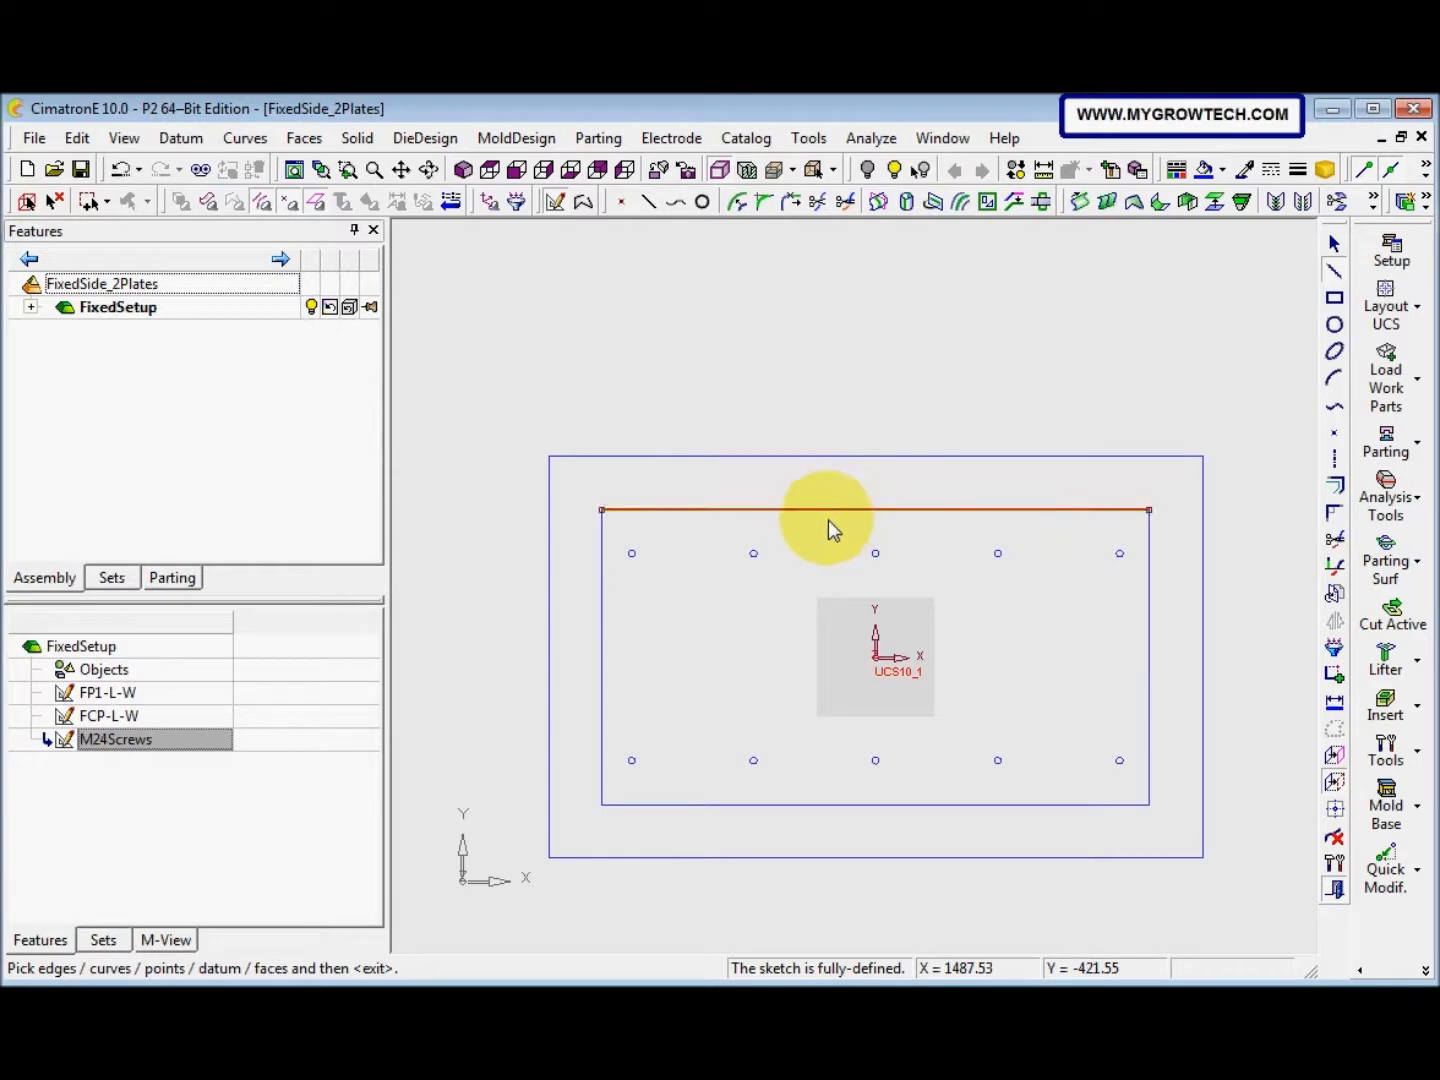
{"action": "middle_click", "coordinate": [828, 520]}
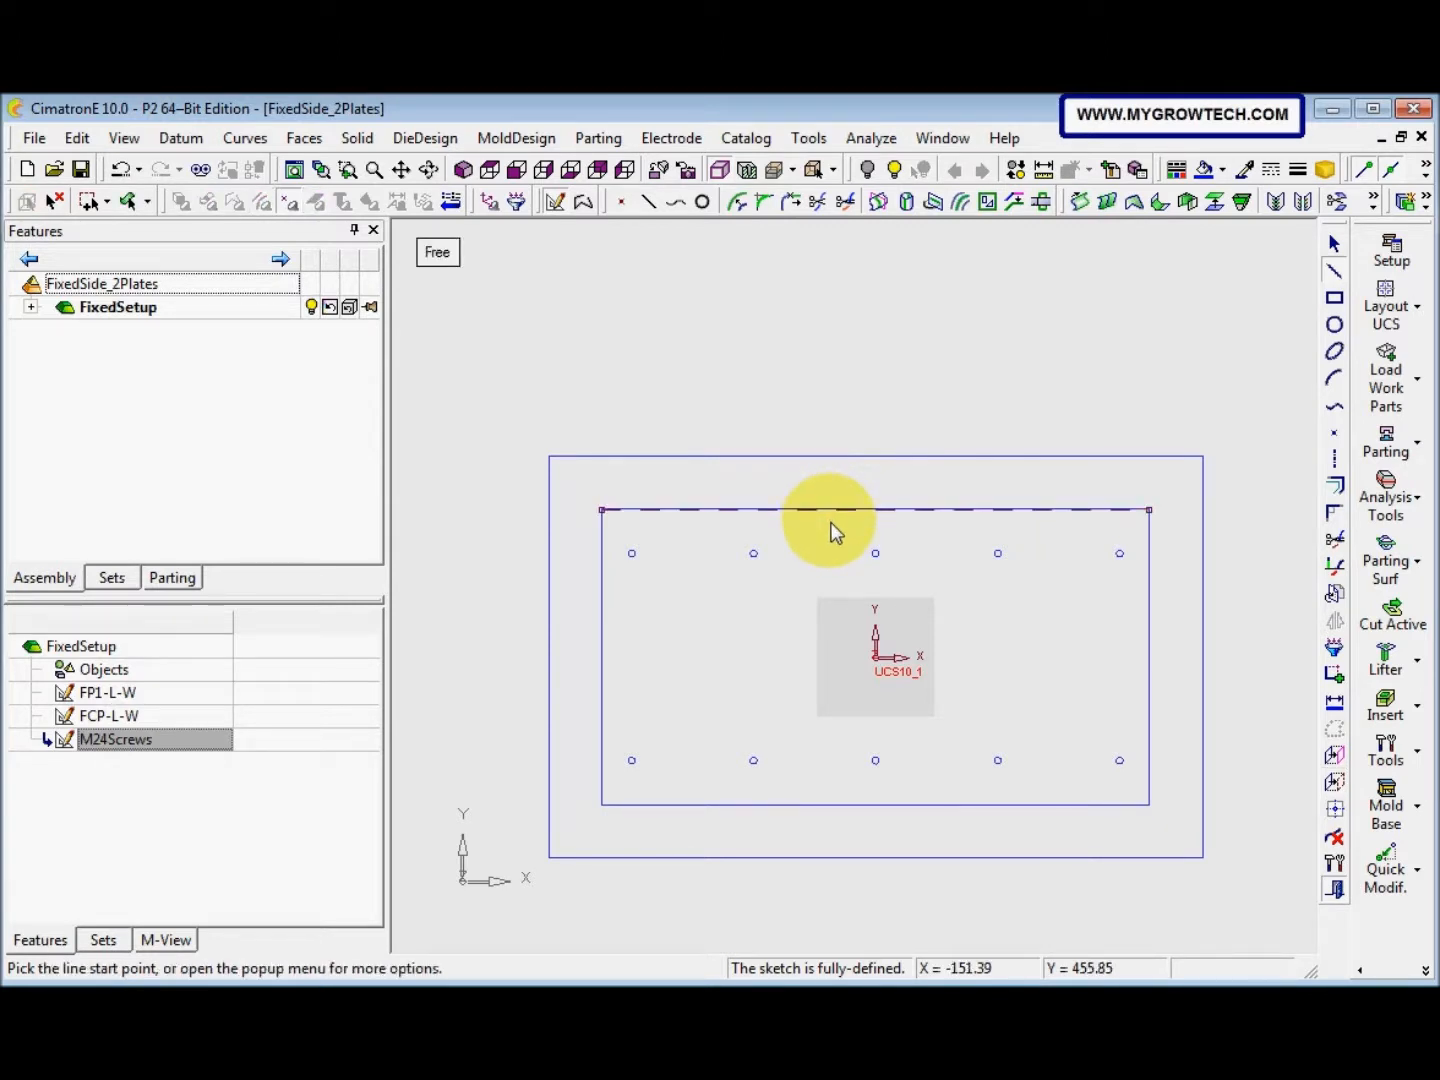
Sketch a rectangle just inside the inner FP1-L-W plate outline, with its corners near the outermost screw circles
{"action": "left_click", "coordinate": [1337, 300]}
{"action": "left_click", "coordinate": [626, 527]}
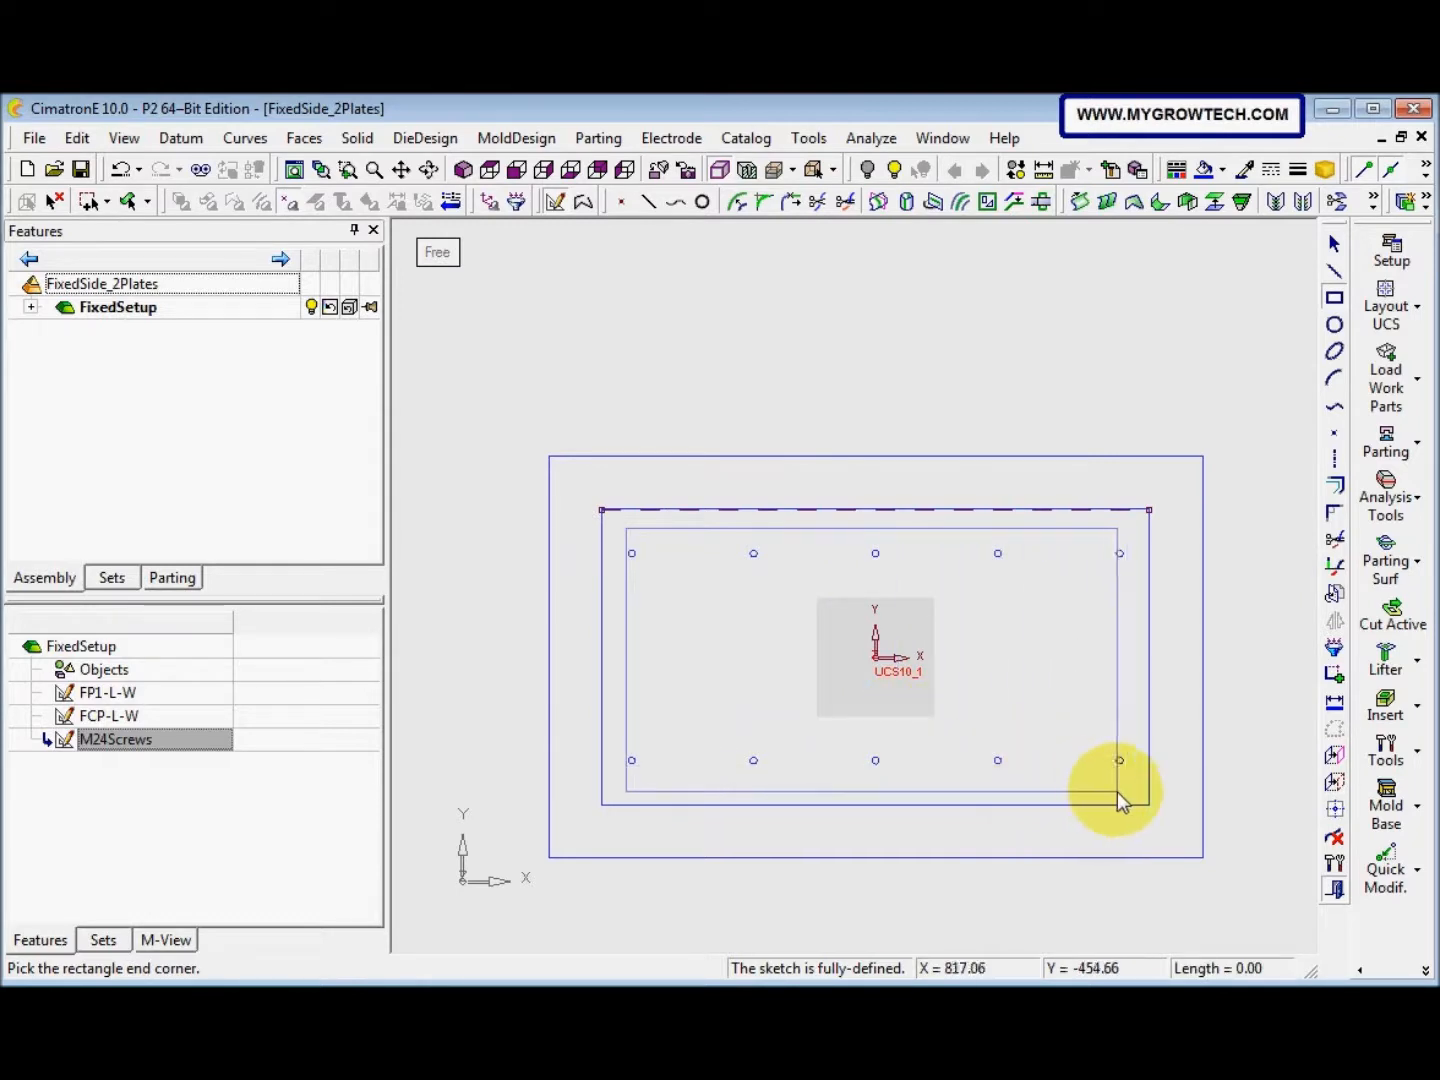
{"action": "left_click", "coordinate": [1119, 790]}
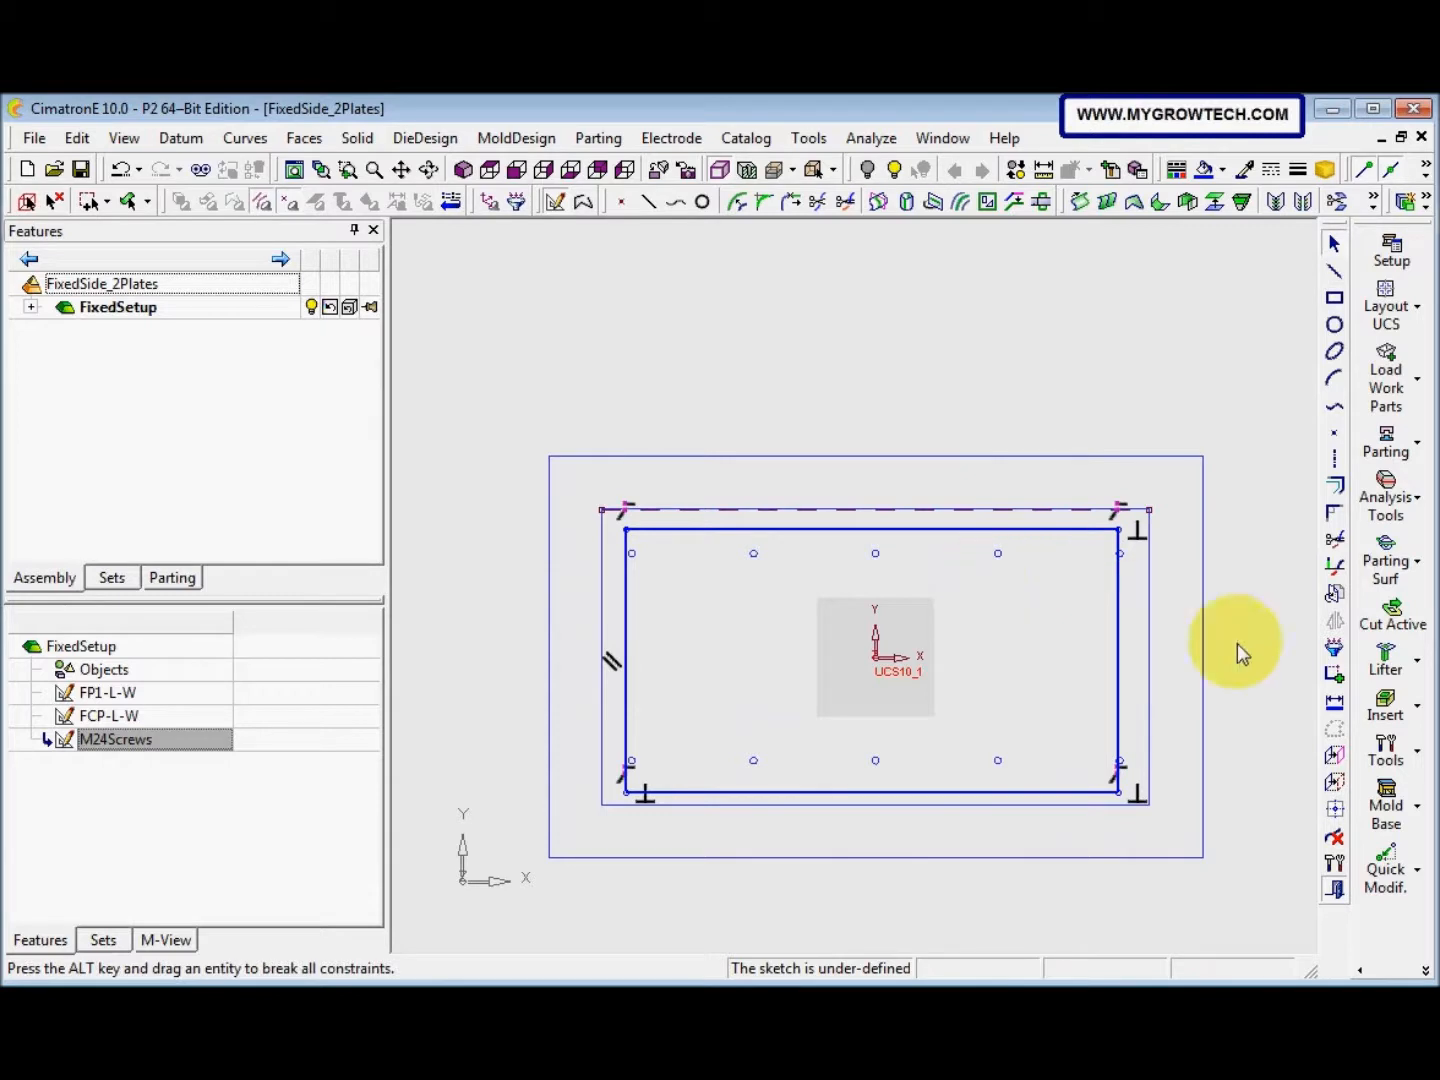
Center the rectangle on the UCS origin by aligning its upper edge's midpoint vertically and its right edge's midpoint horizontally with the origin
{"action": "left_click", "coordinate": [1335, 679]}
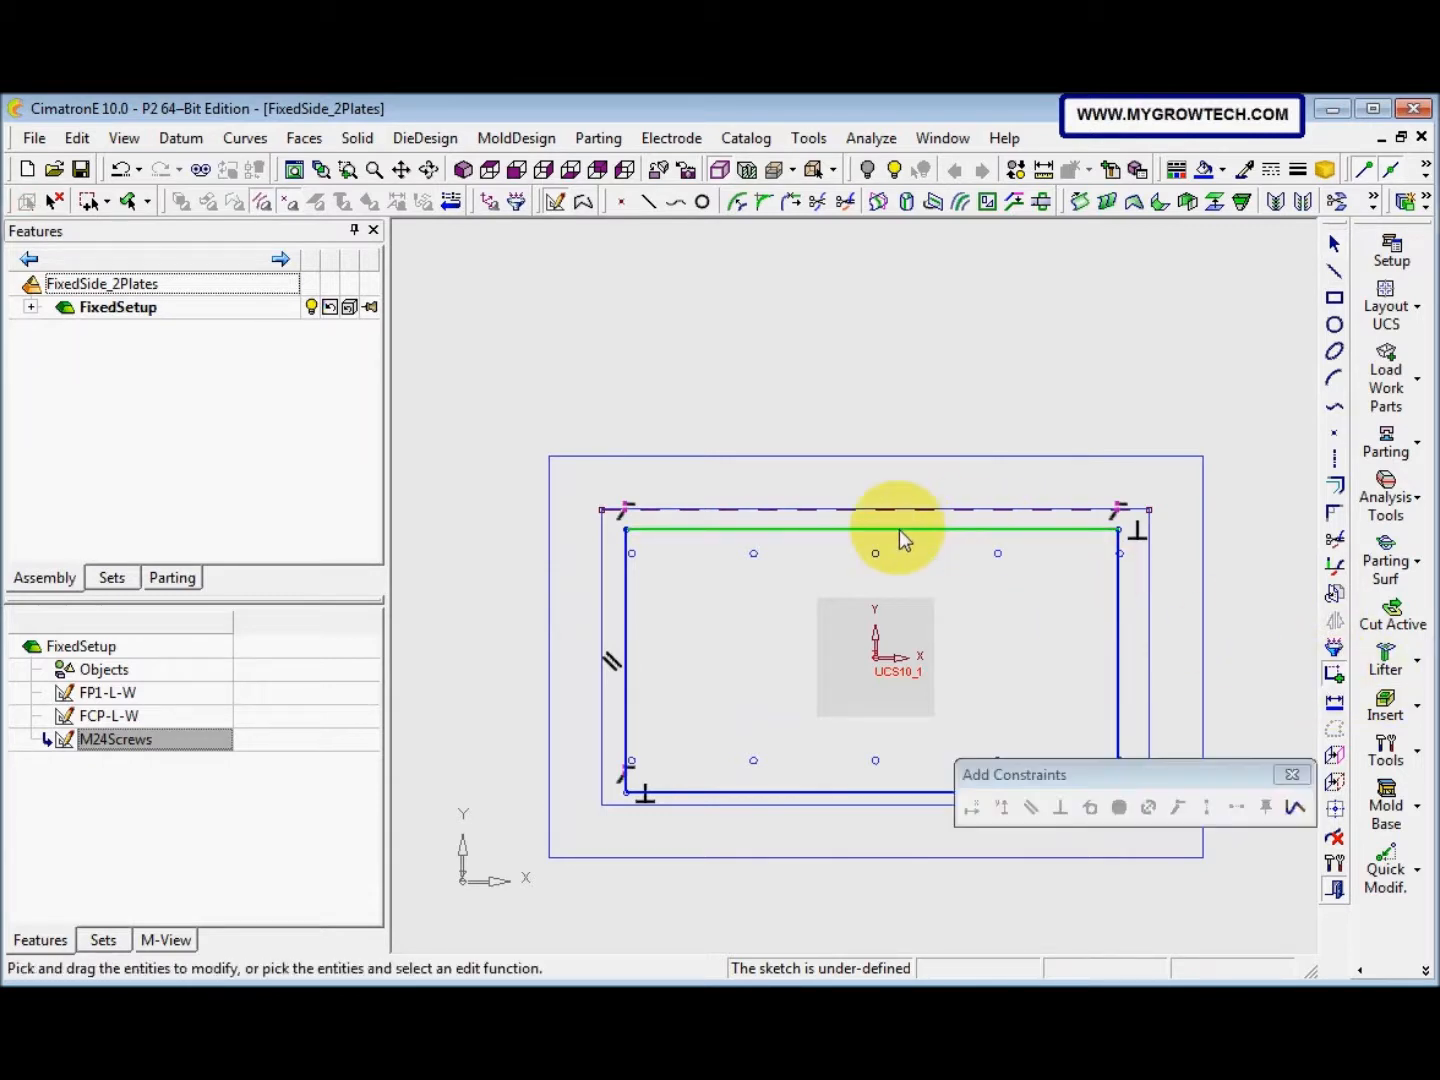
{"action": "left_click", "coordinate": [875, 657]}
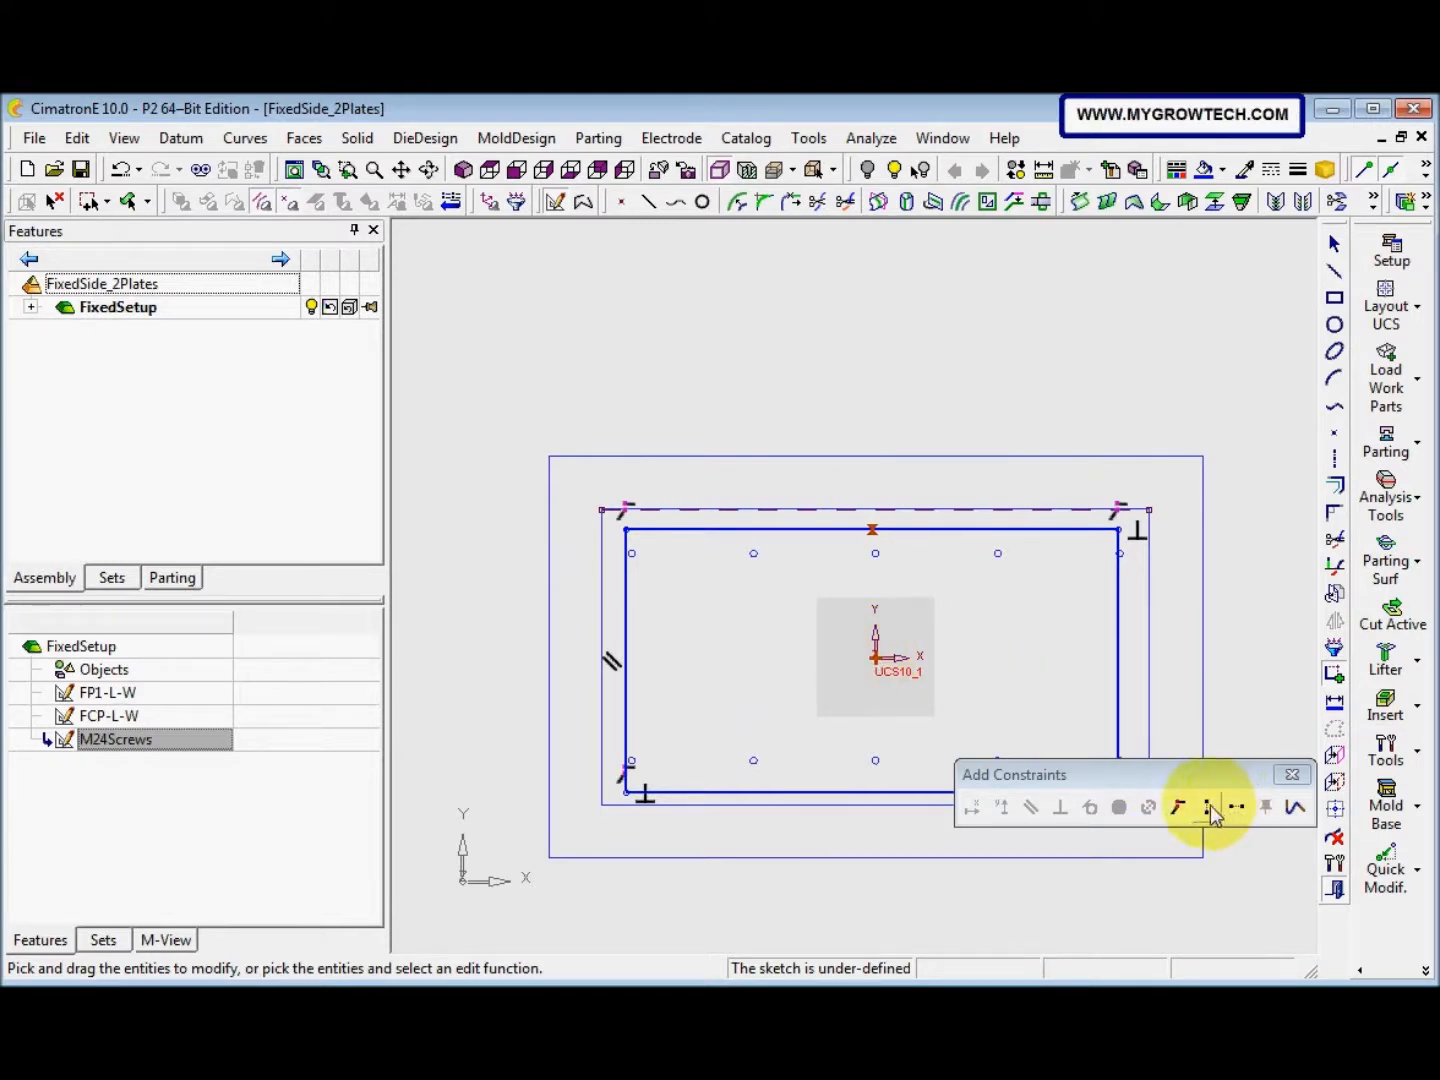
{"action": "left_click", "coordinate": [1207, 807]}
{"action": "left_click", "coordinate": [875, 657]}
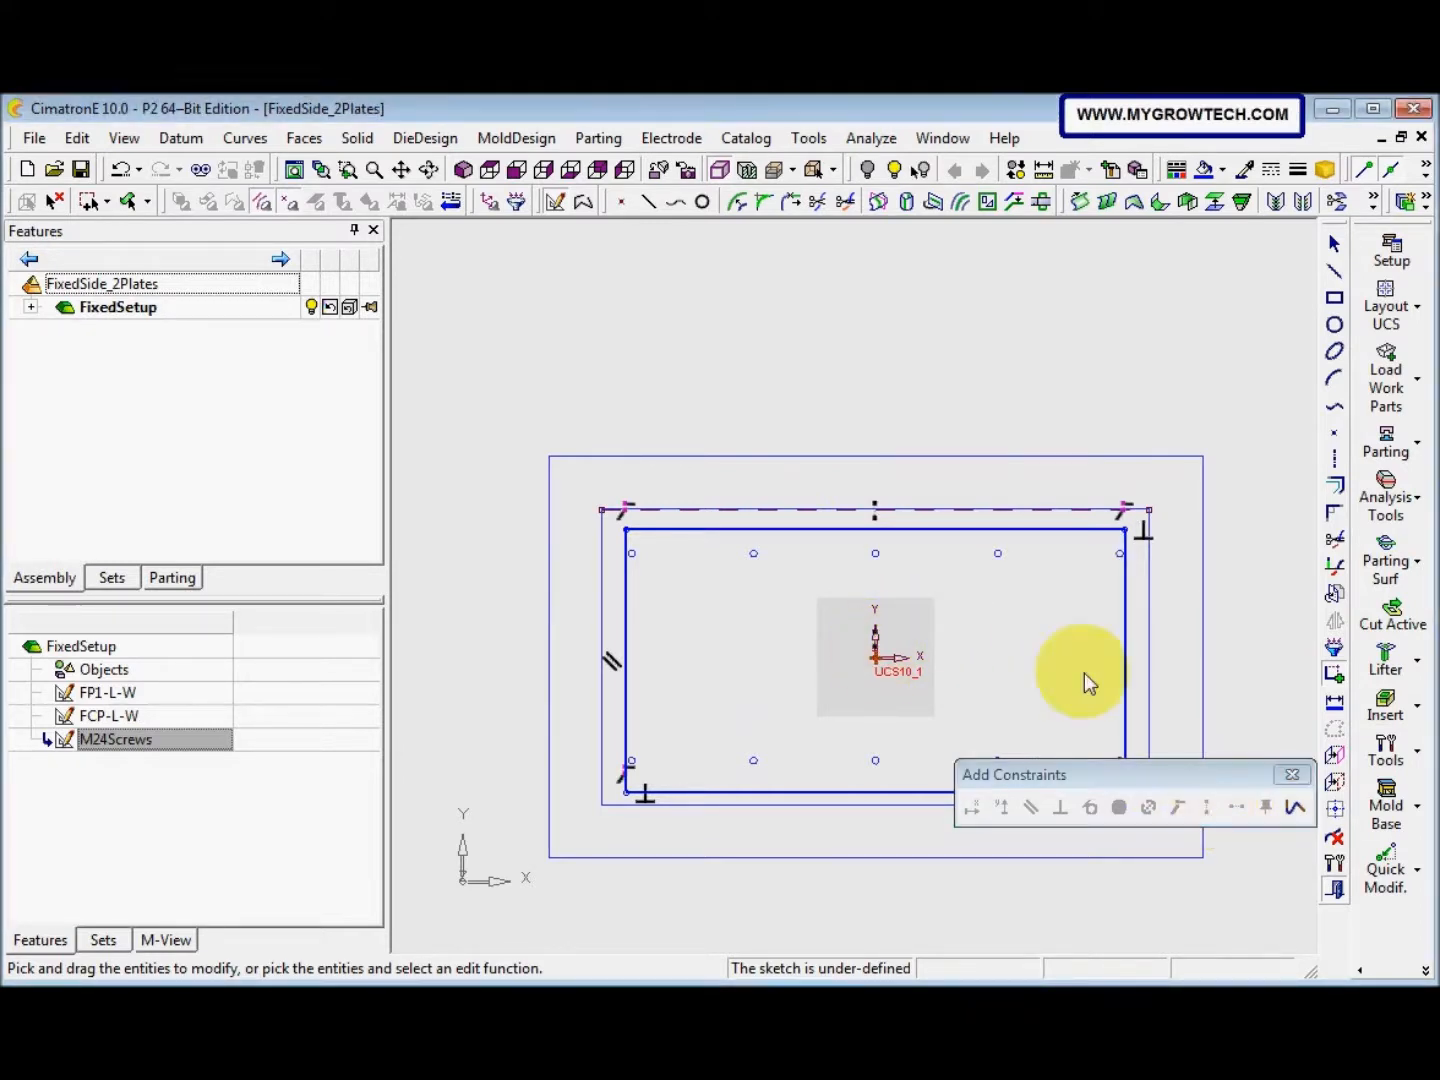
{"action": "left_click", "coordinate": [1126, 660]}
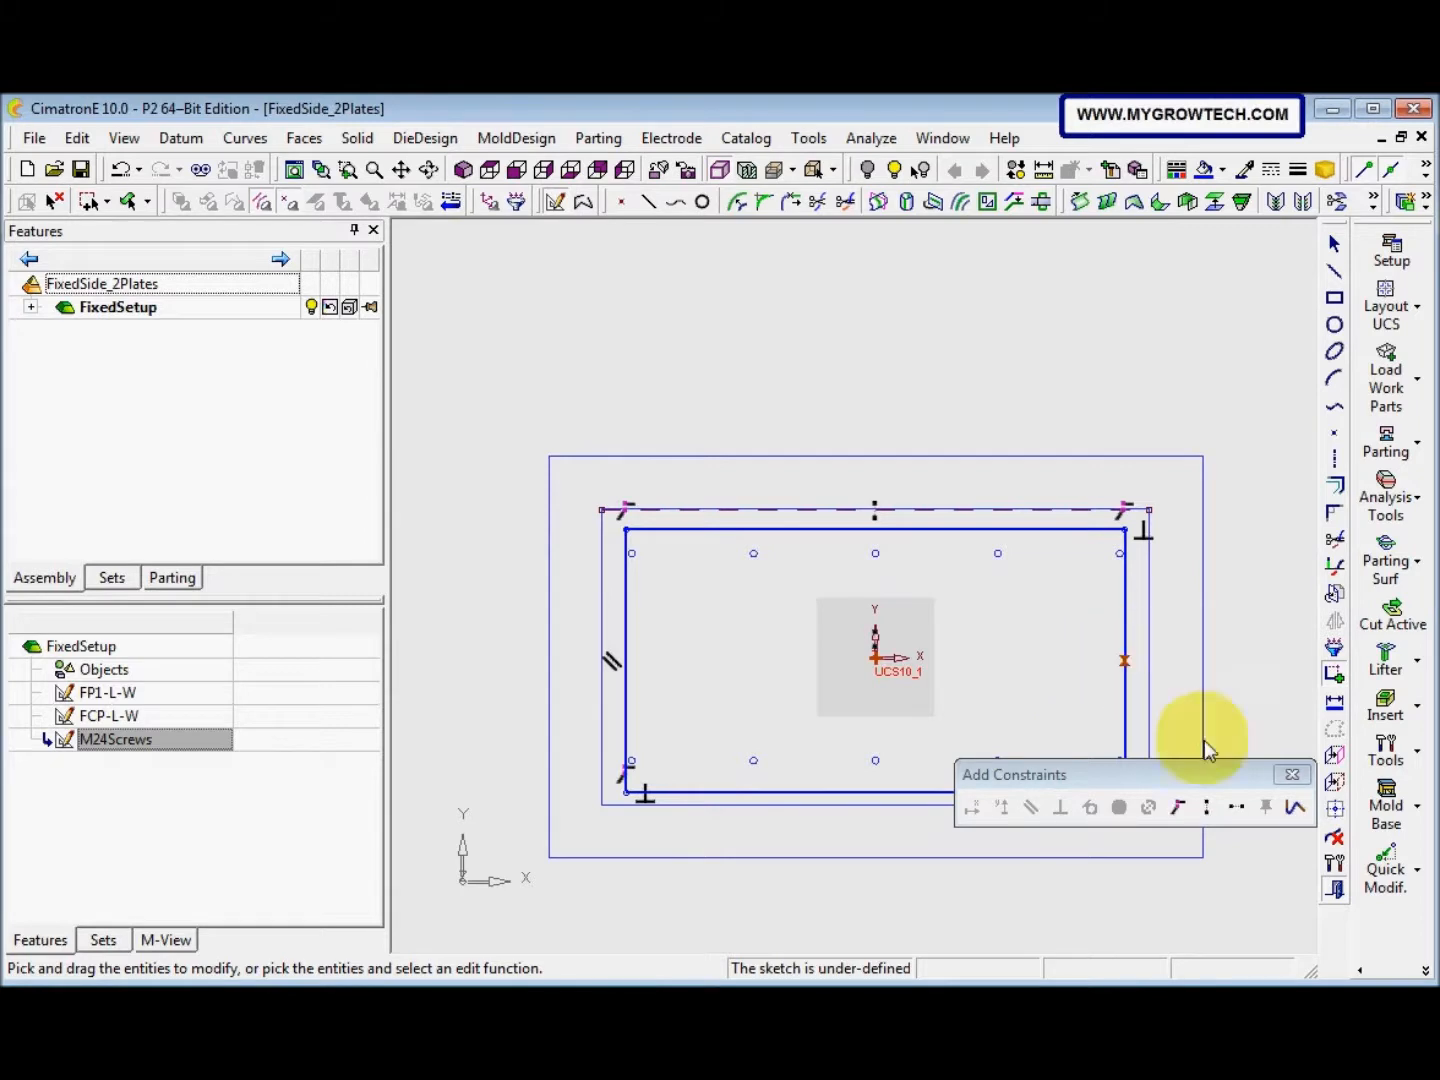
{"action": "left_click", "coordinate": [1237, 807]}
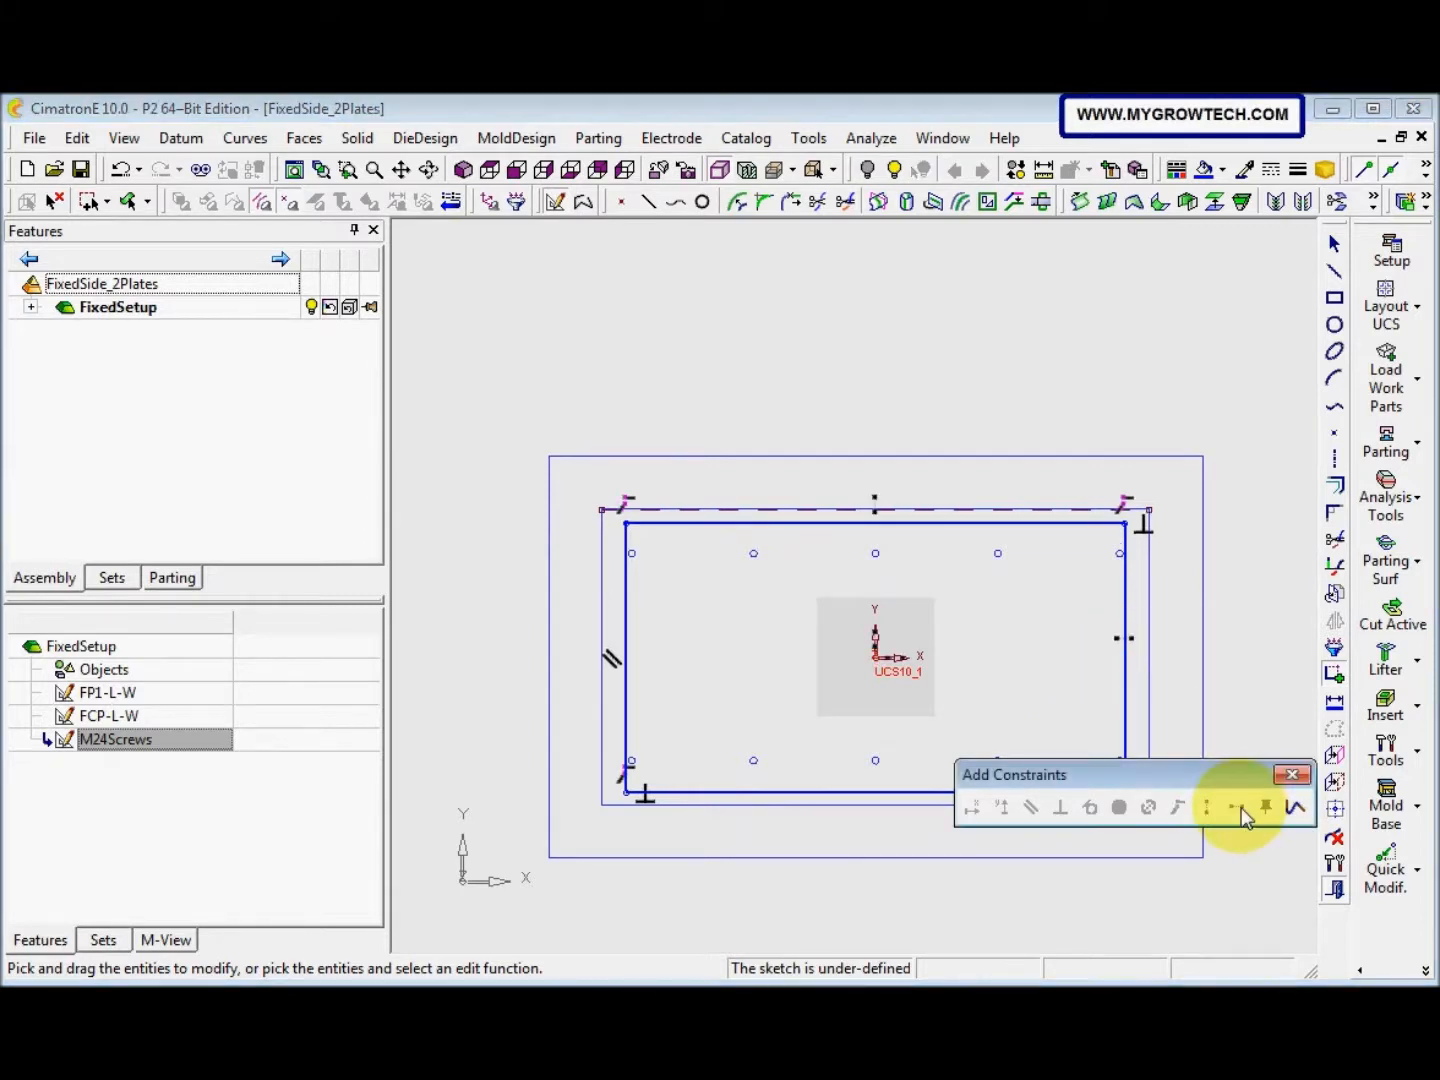
Convert all four sides of the new rectangle to dashed construction geometry
{"action": "left_click", "coordinate": [1165, 578]}
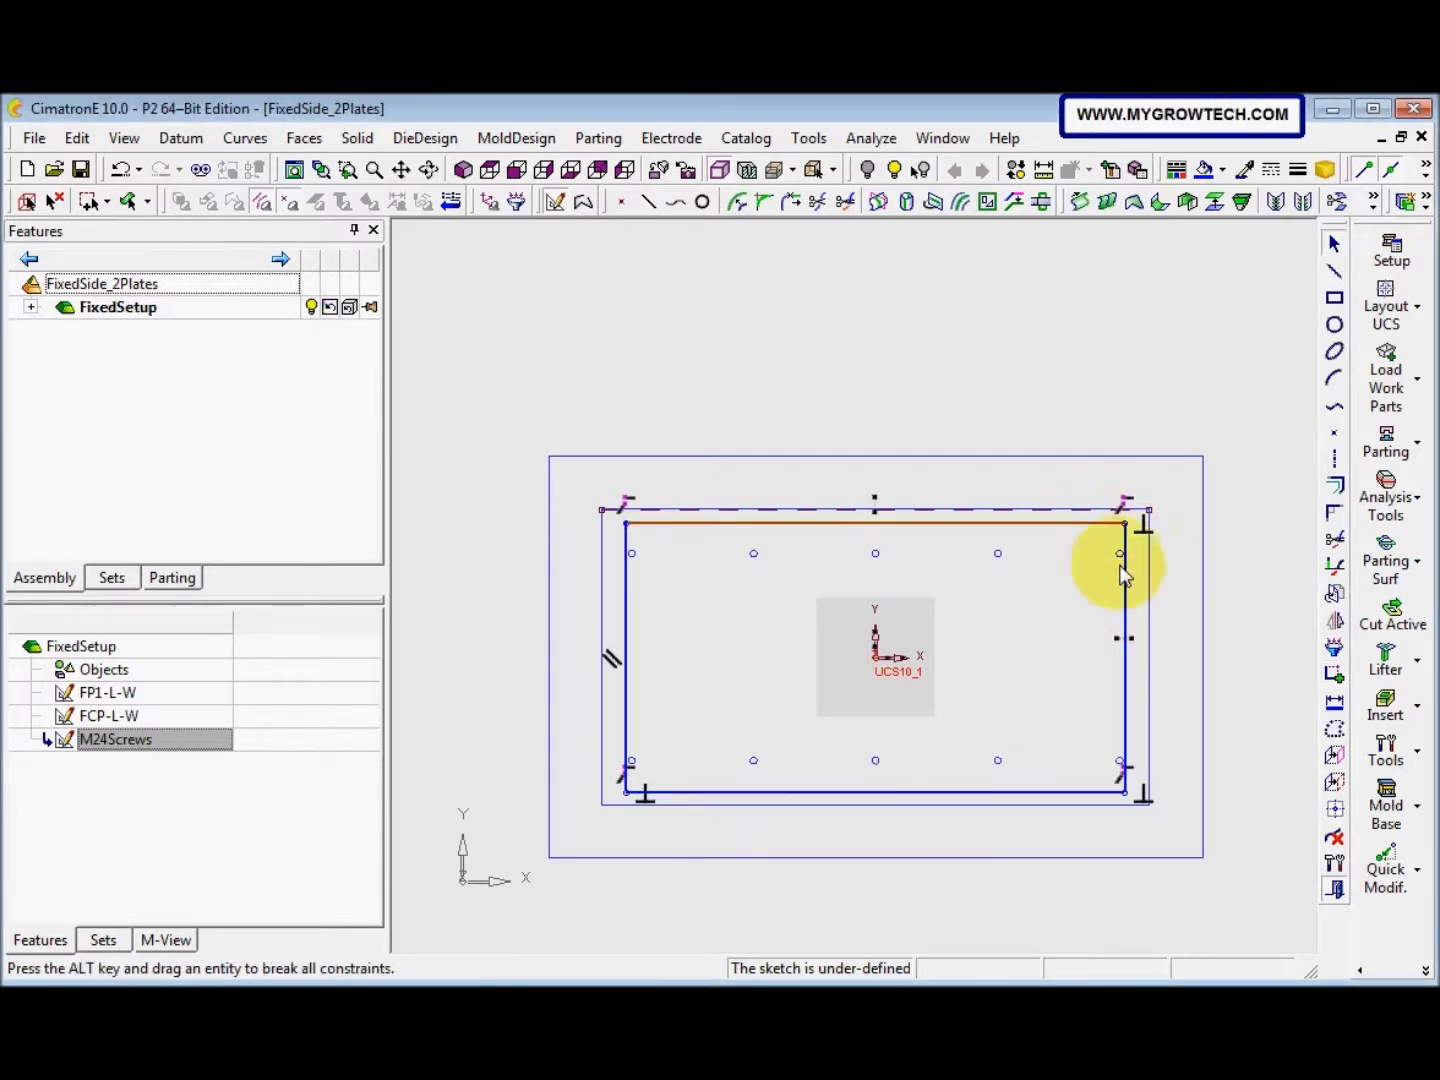
{"action": "left_click", "coordinate": [1125, 600]}
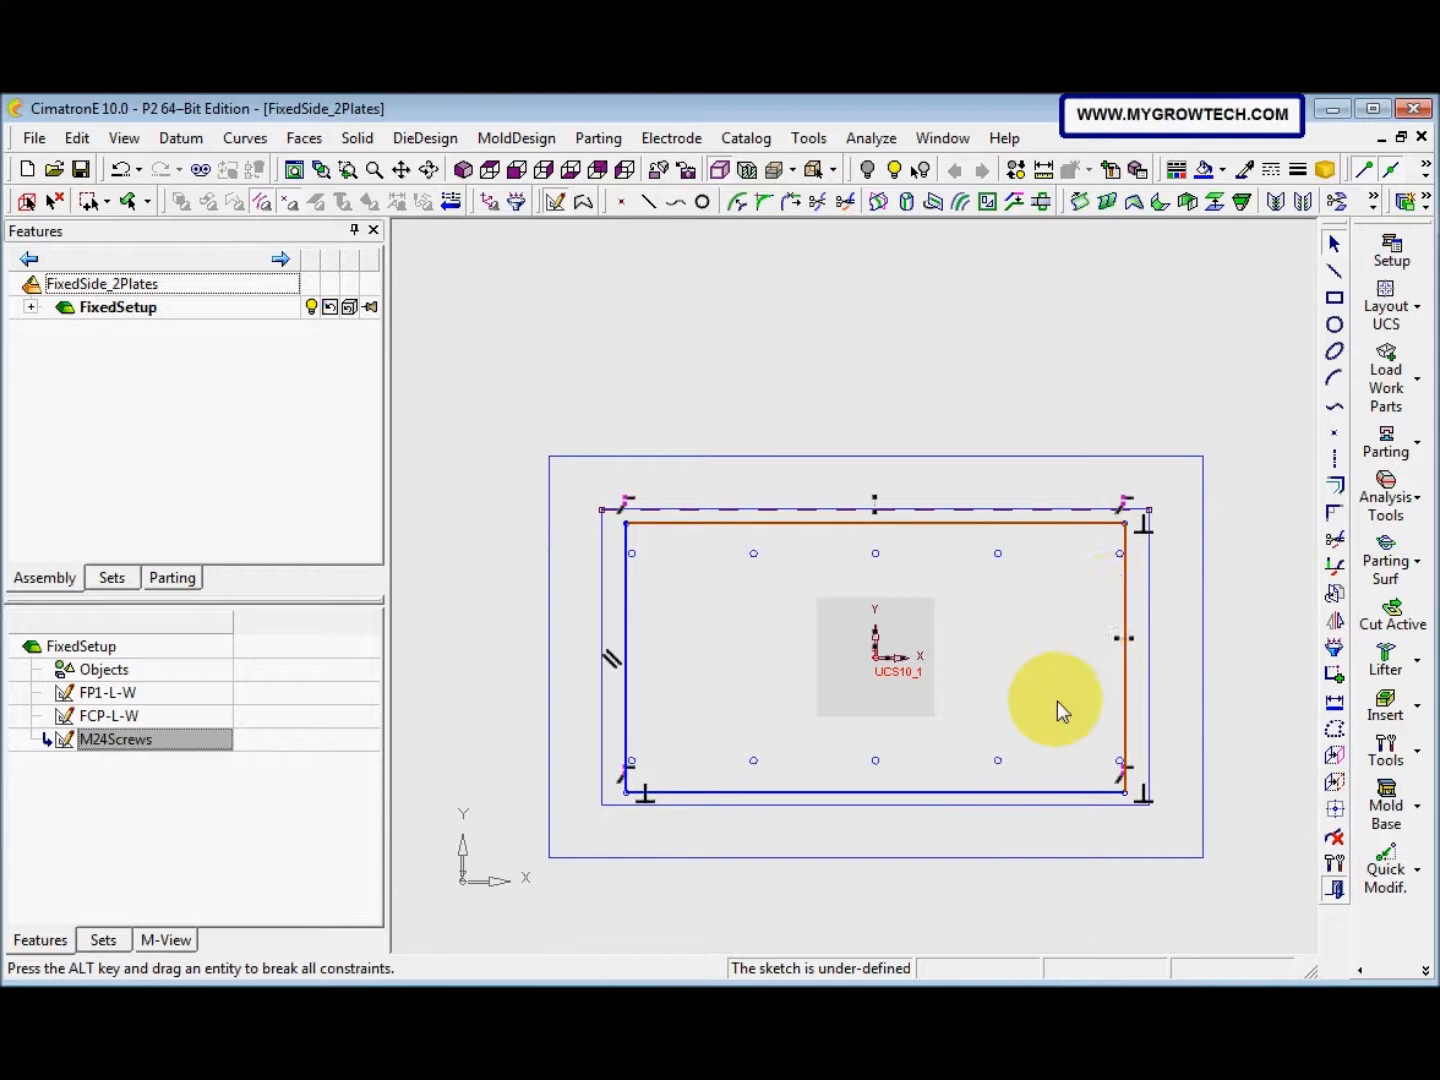
{"action": "left_click", "coordinate": [1008, 793]}
{"action": "left_click", "coordinate": [626, 712]}
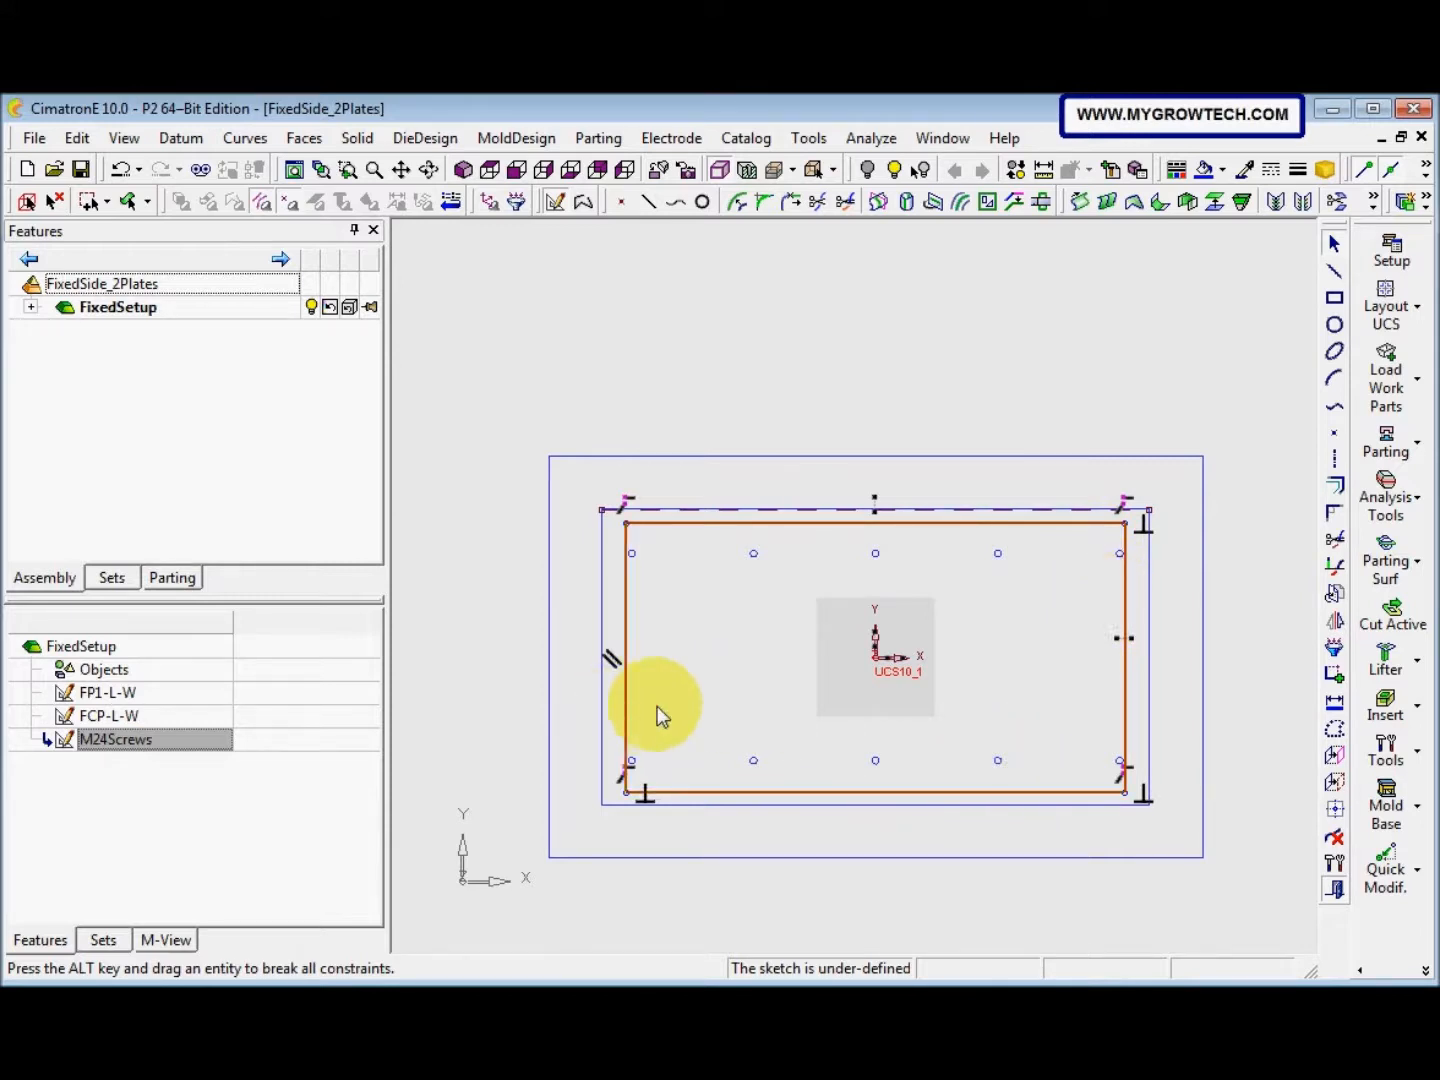
{"action": "left_click", "coordinate": [1335, 734]}
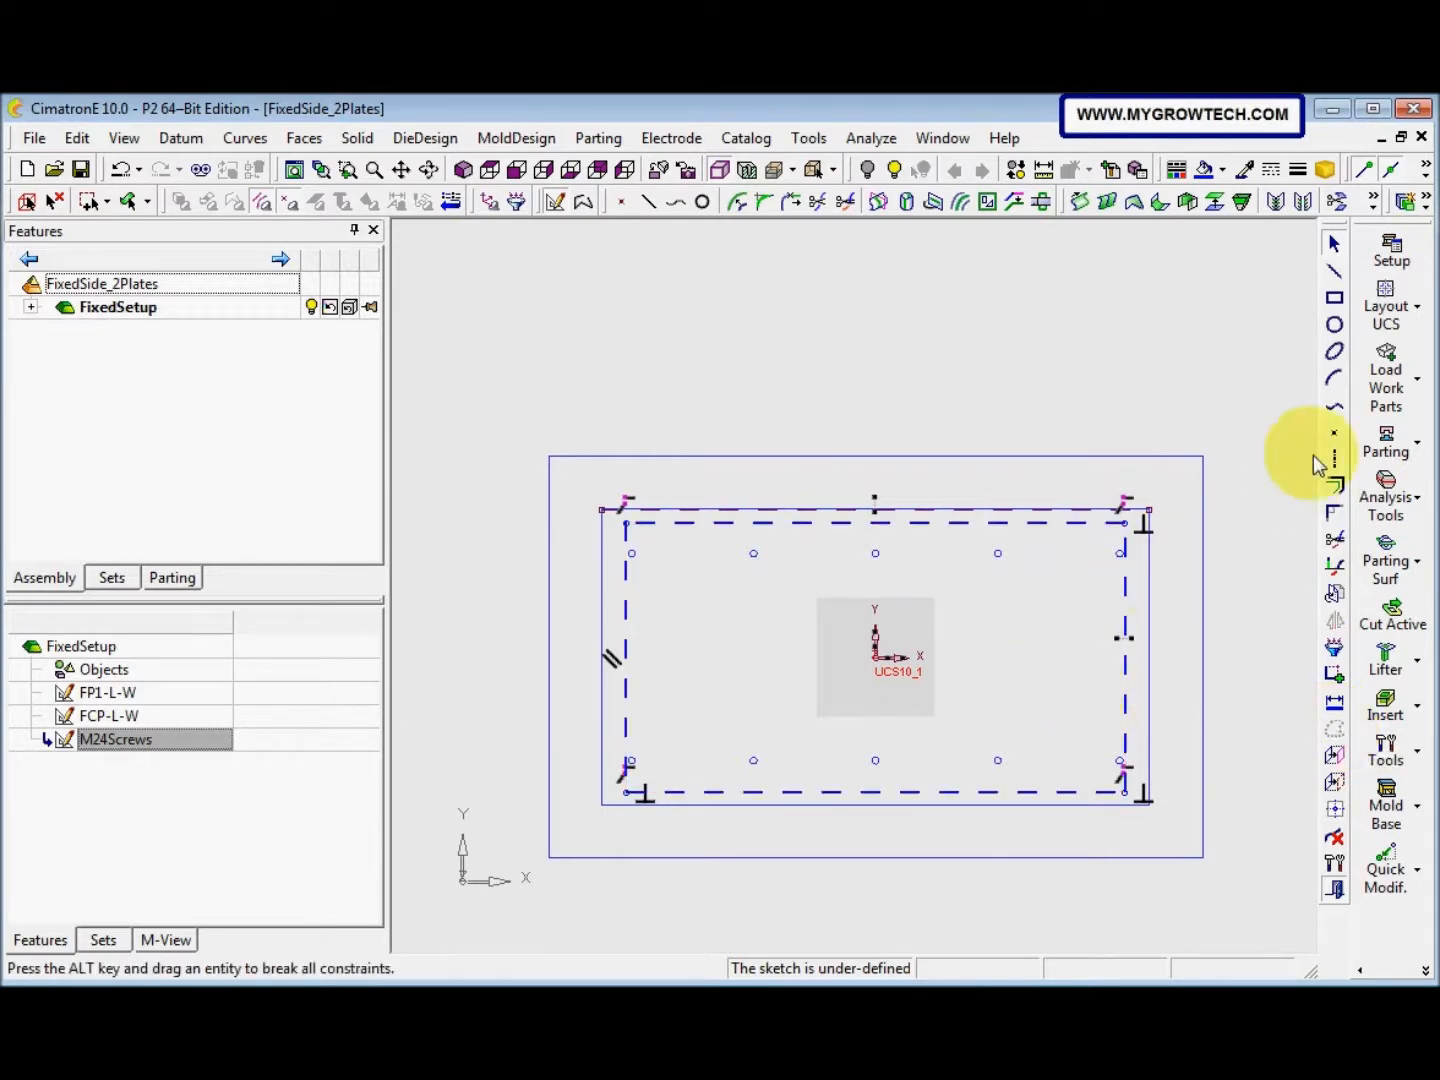
Add a 60 mm diameter circle centered on each of the four corners of the construction rectangle
{"action": "left_click", "coordinate": [1335, 324]}
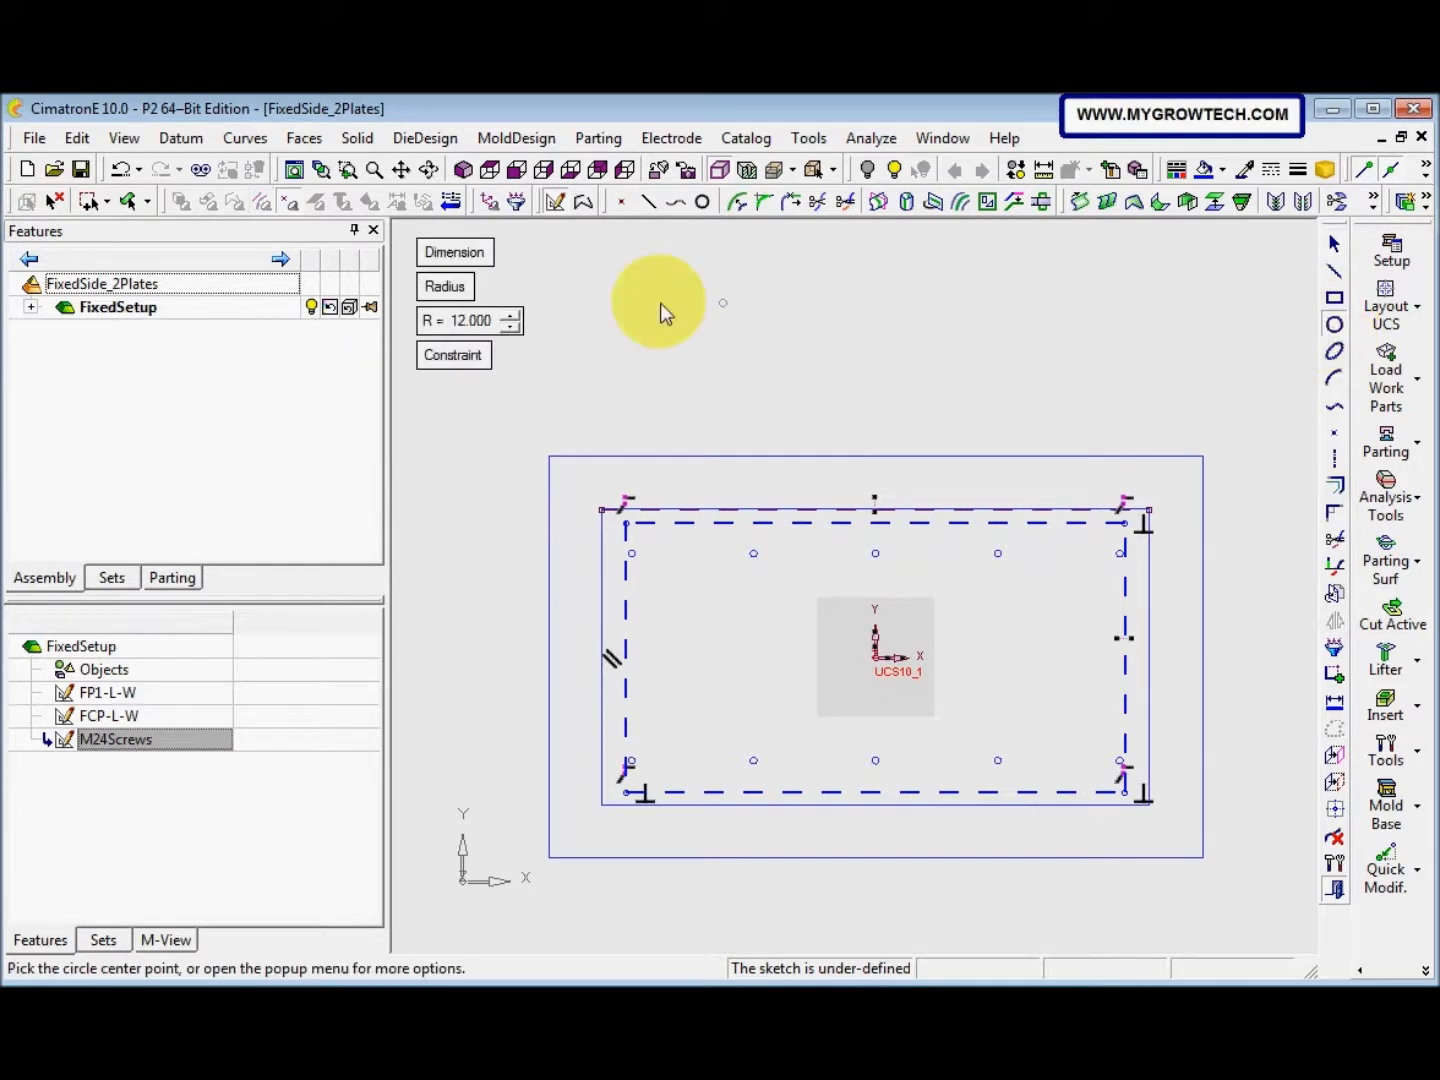
{"action": "left_click", "coordinate": [467, 299]}
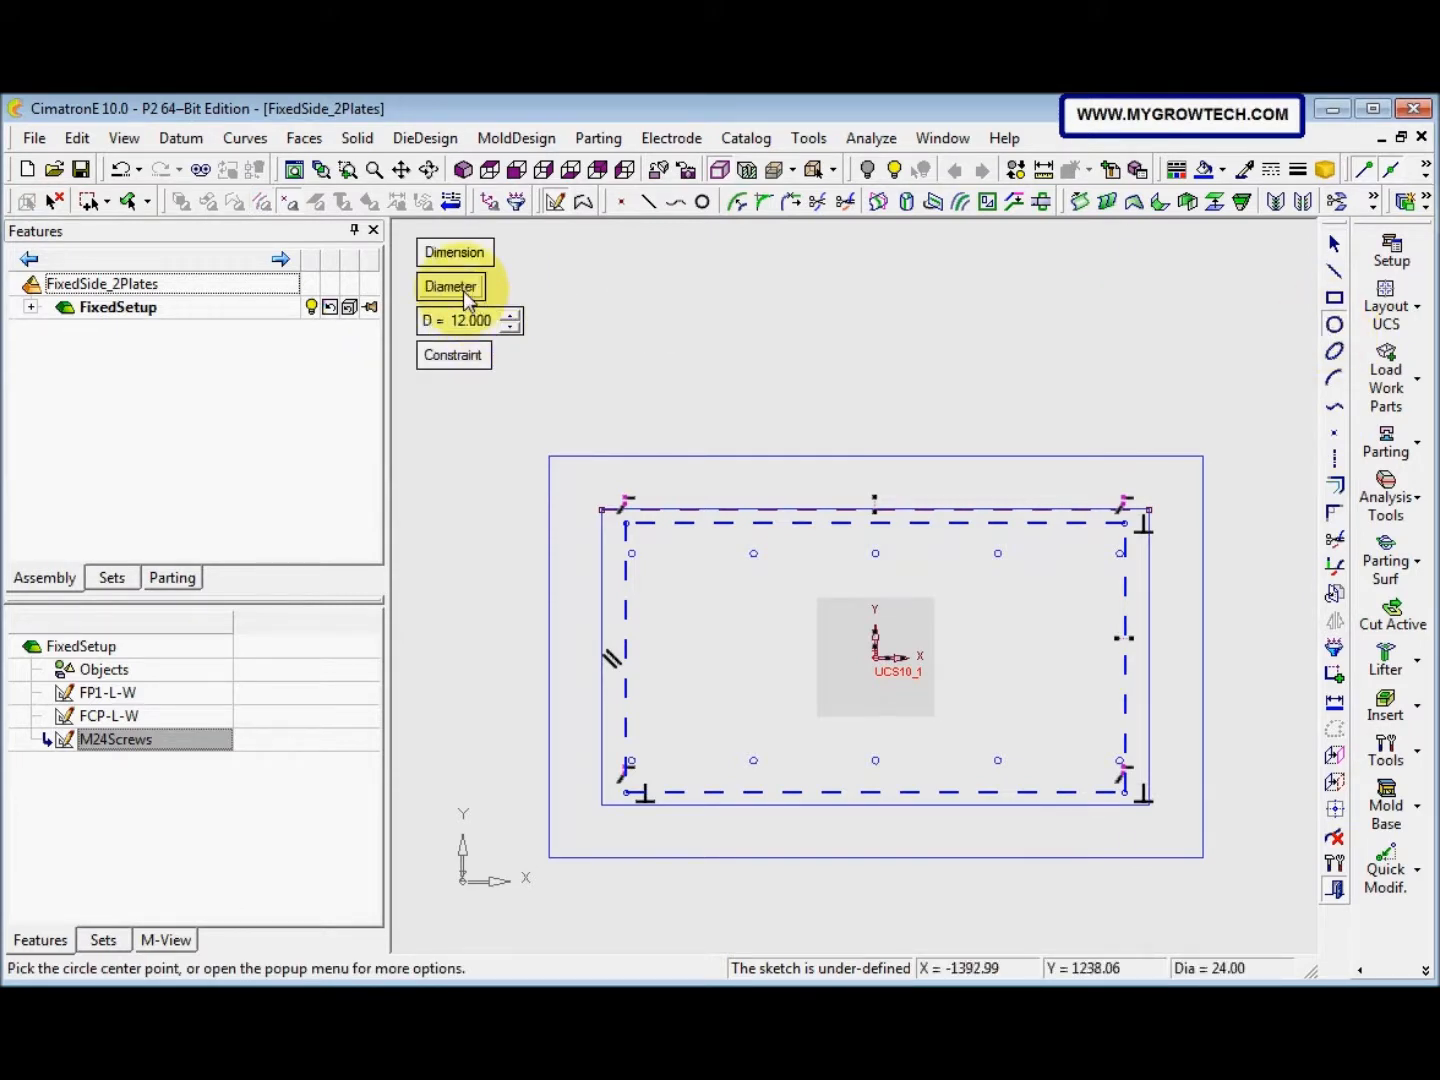
{"action": "left_click", "coordinate": [482, 329]}
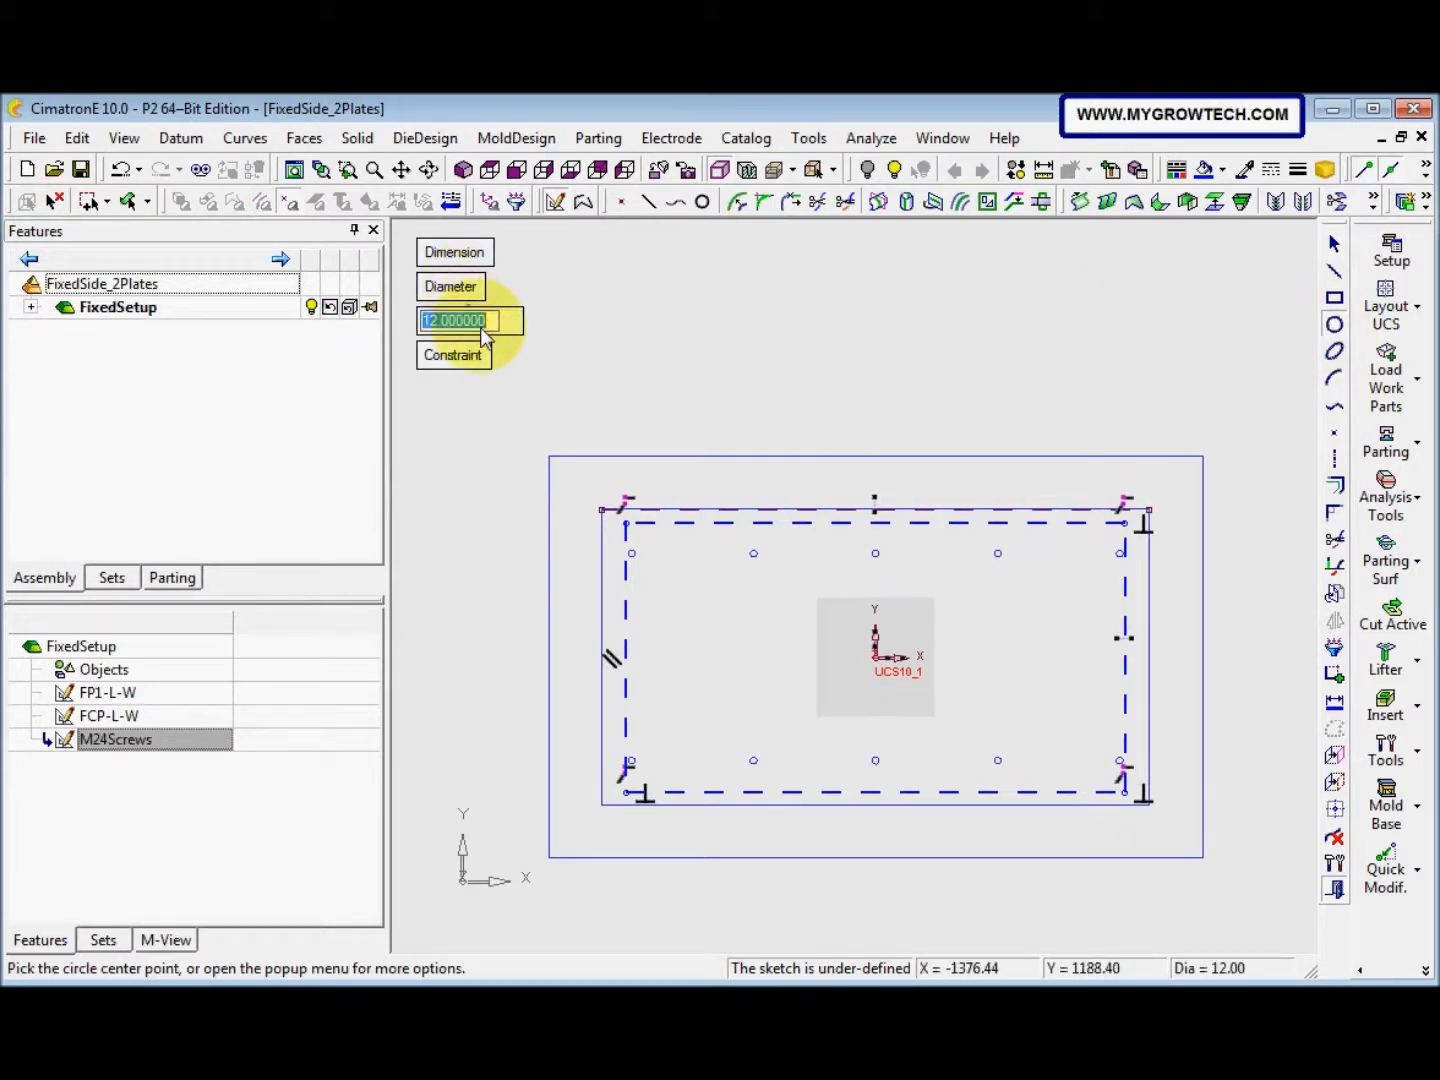
{"action": "type", "text": "60"}
{"action": "key", "text": "Return"}
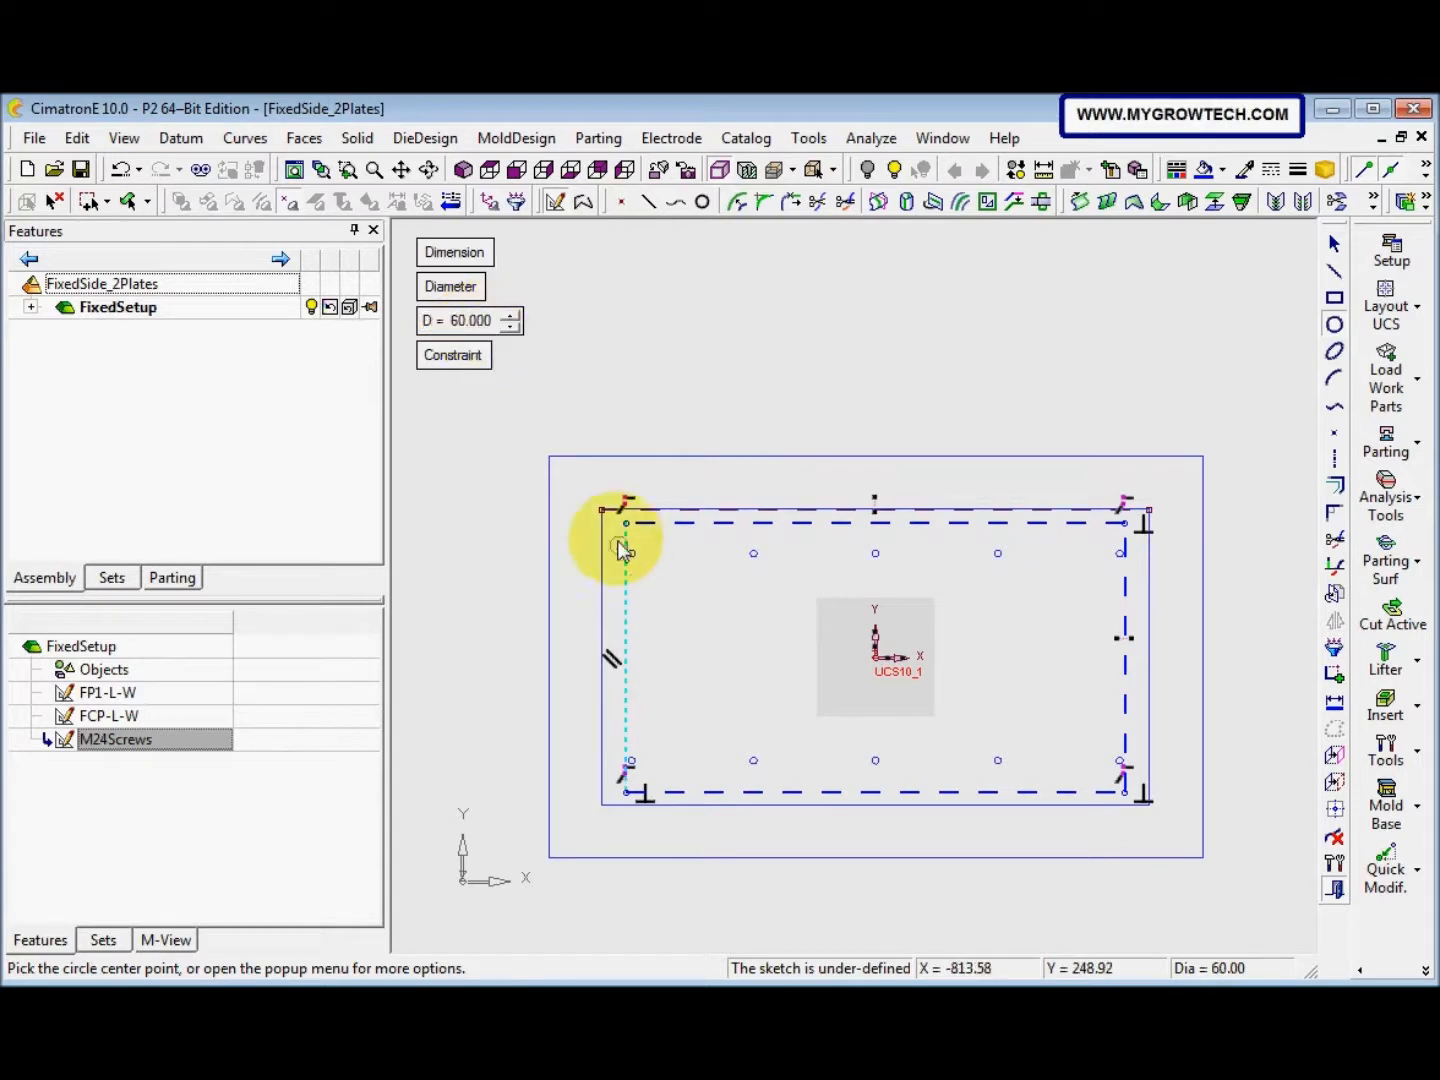
{"action": "left_click", "coordinate": [625, 523]}
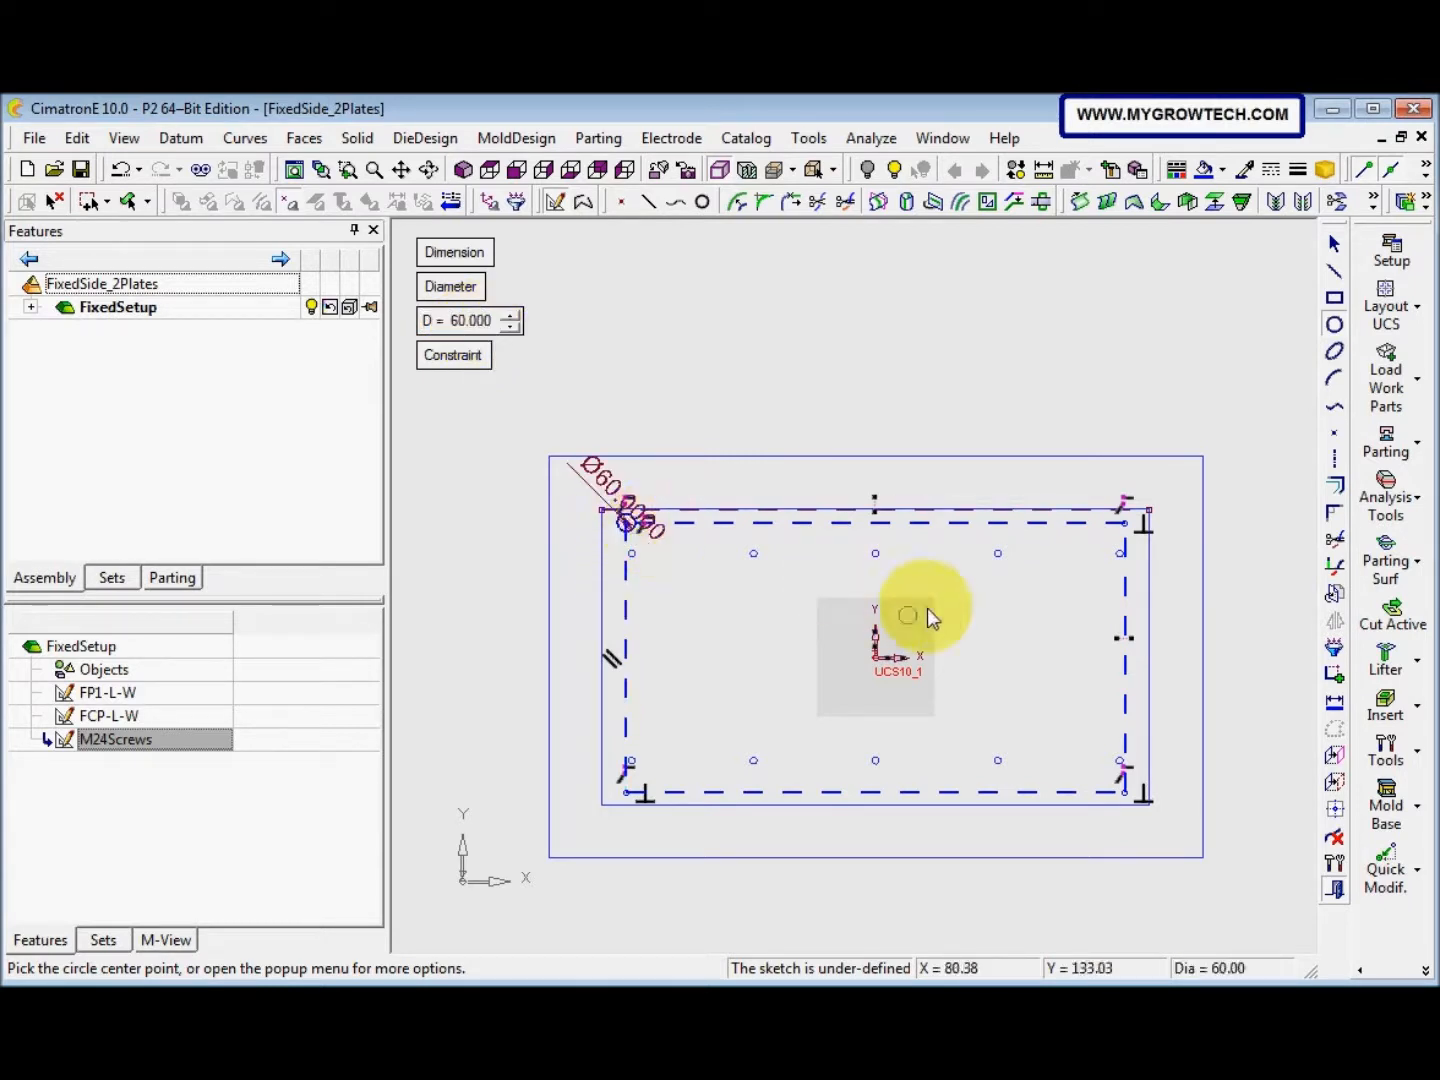
{"action": "left_click", "coordinate": [1125, 523]}
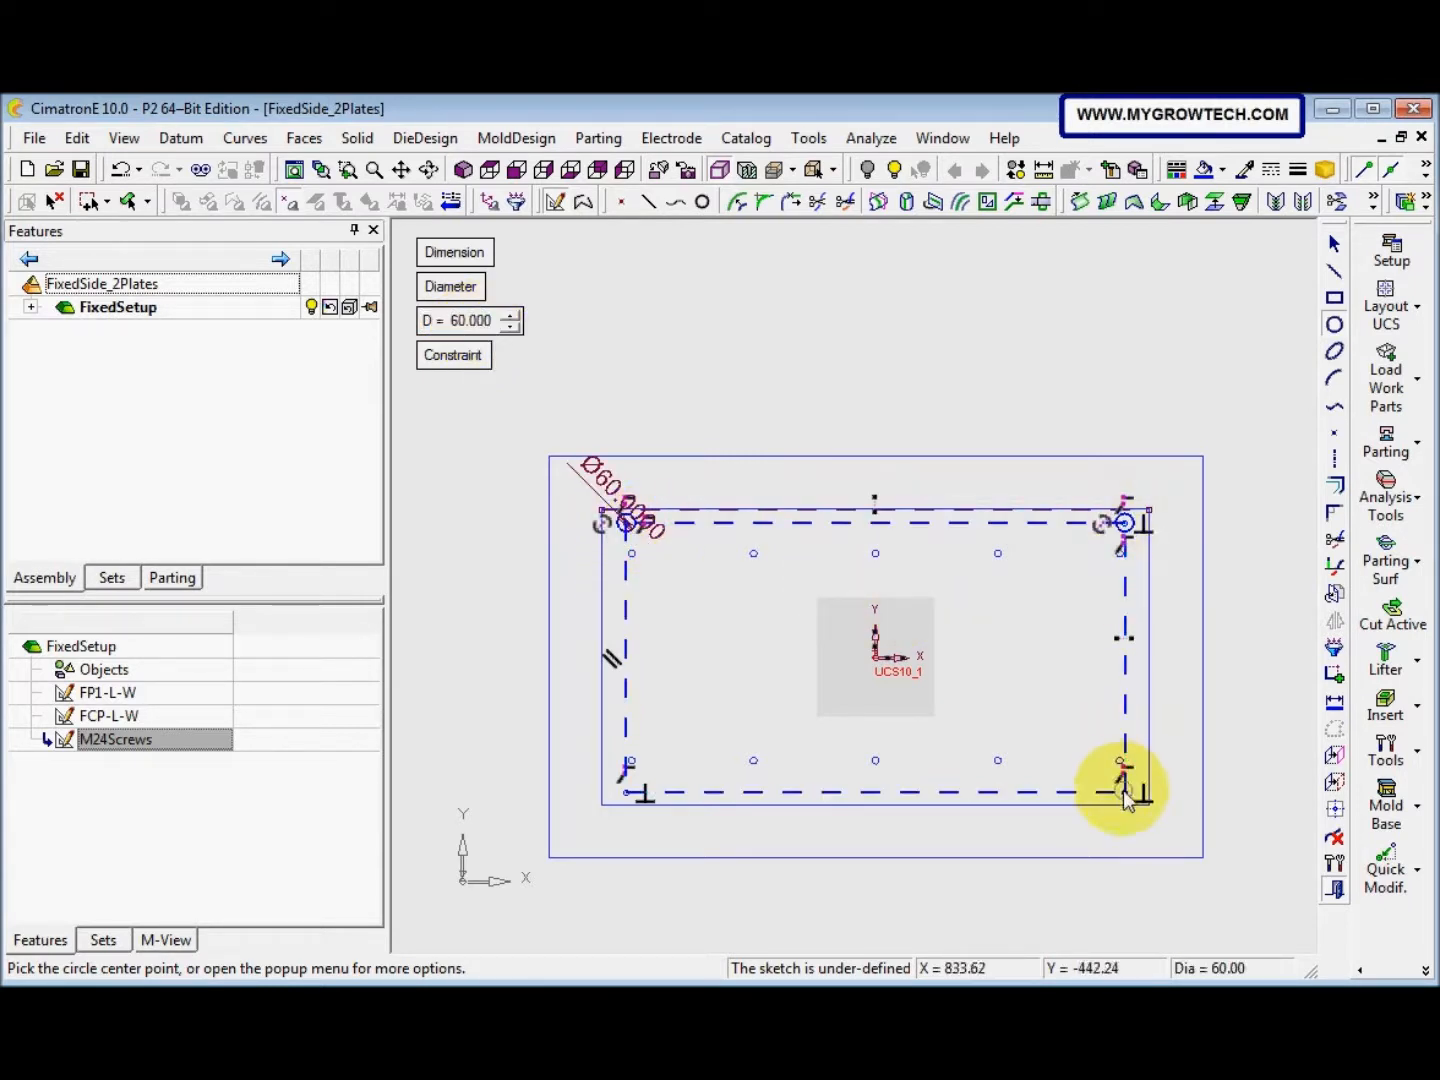
{"action": "left_click", "coordinate": [1126, 792]}
{"action": "left_click", "coordinate": [626, 790]}
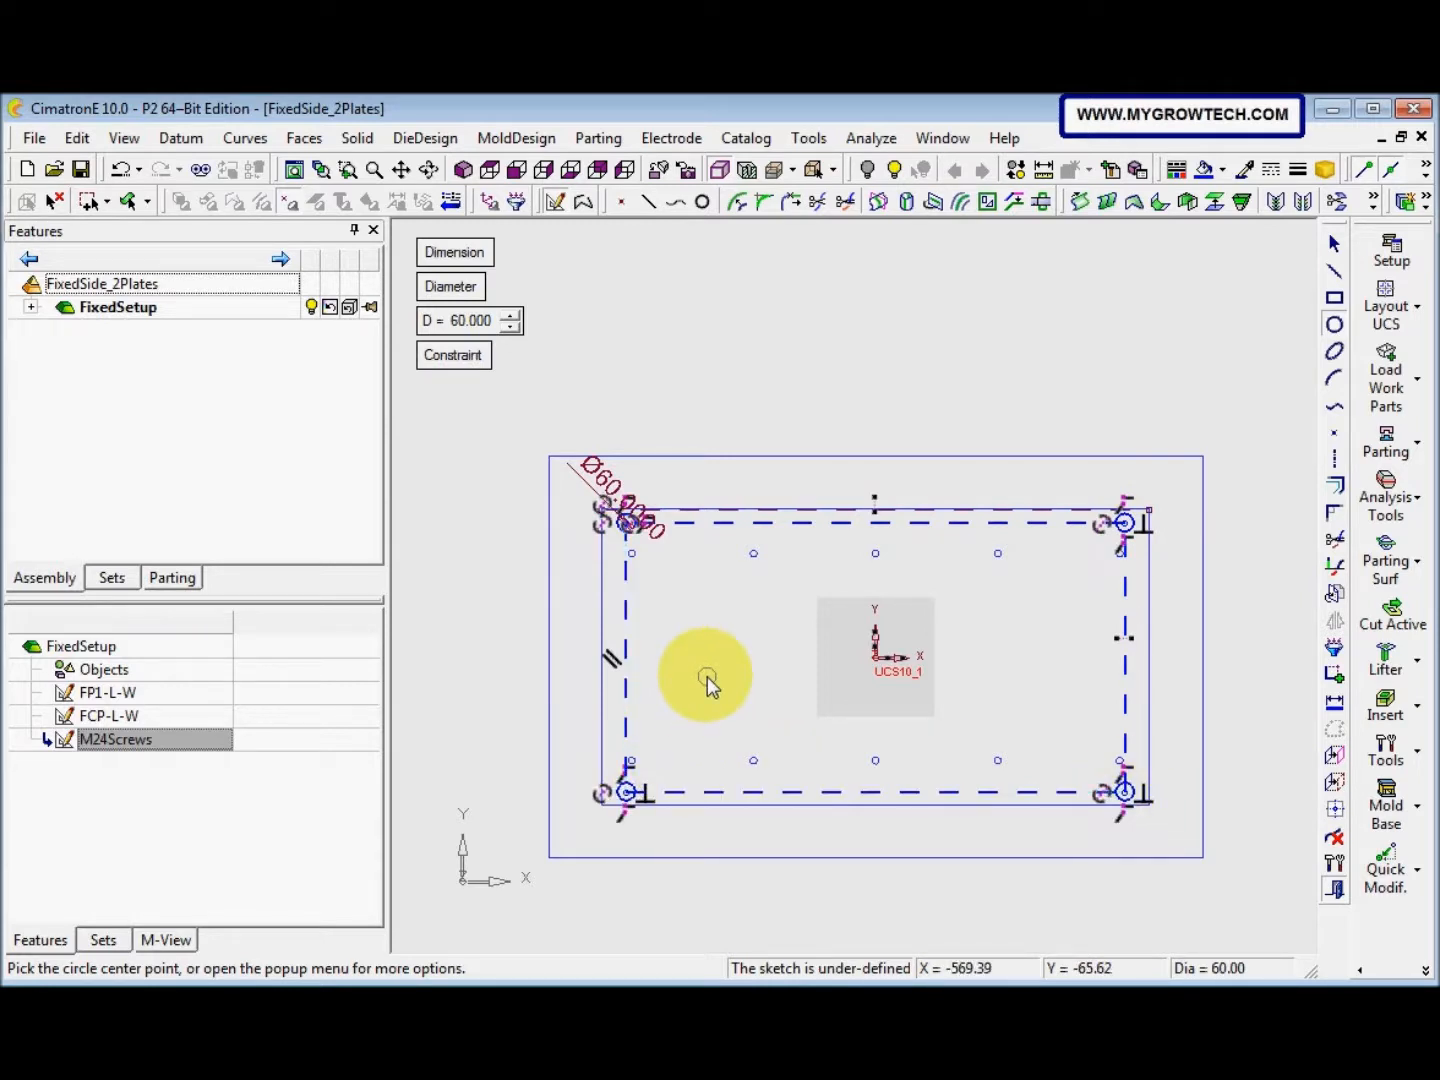
{"action": "key", "text": "Escape"}
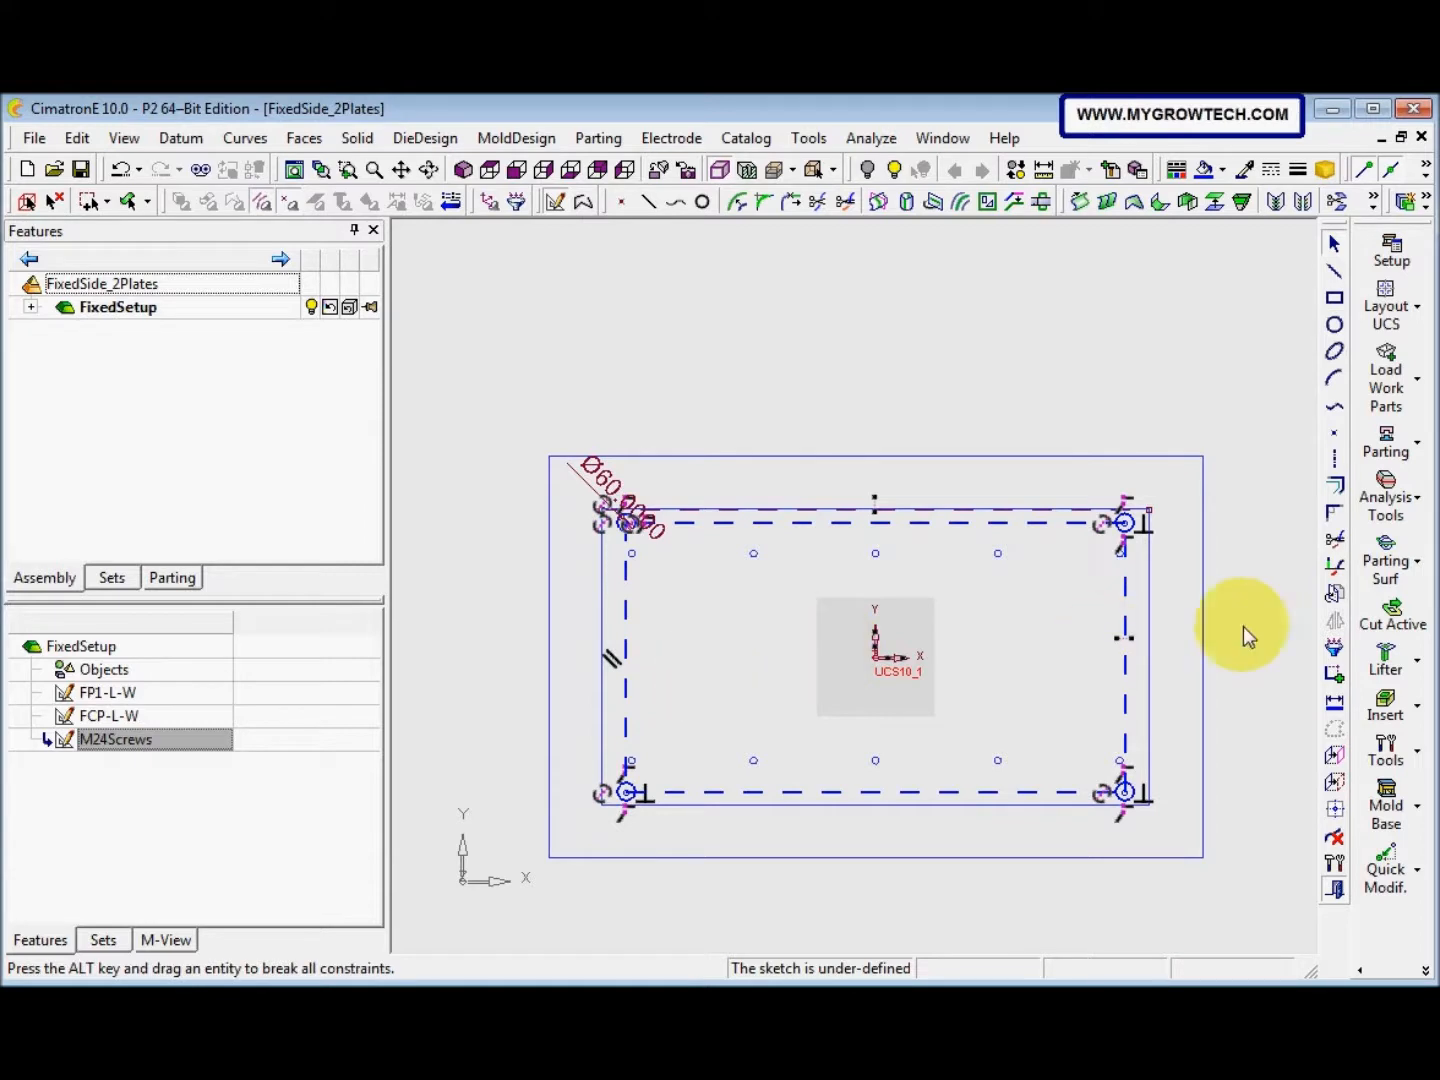
Dimension the vertical distance from the plate outline's upper-left corner to the upper-left circle center and set it to 74 mm
{"action": "left_click", "coordinate": [1334, 703]}
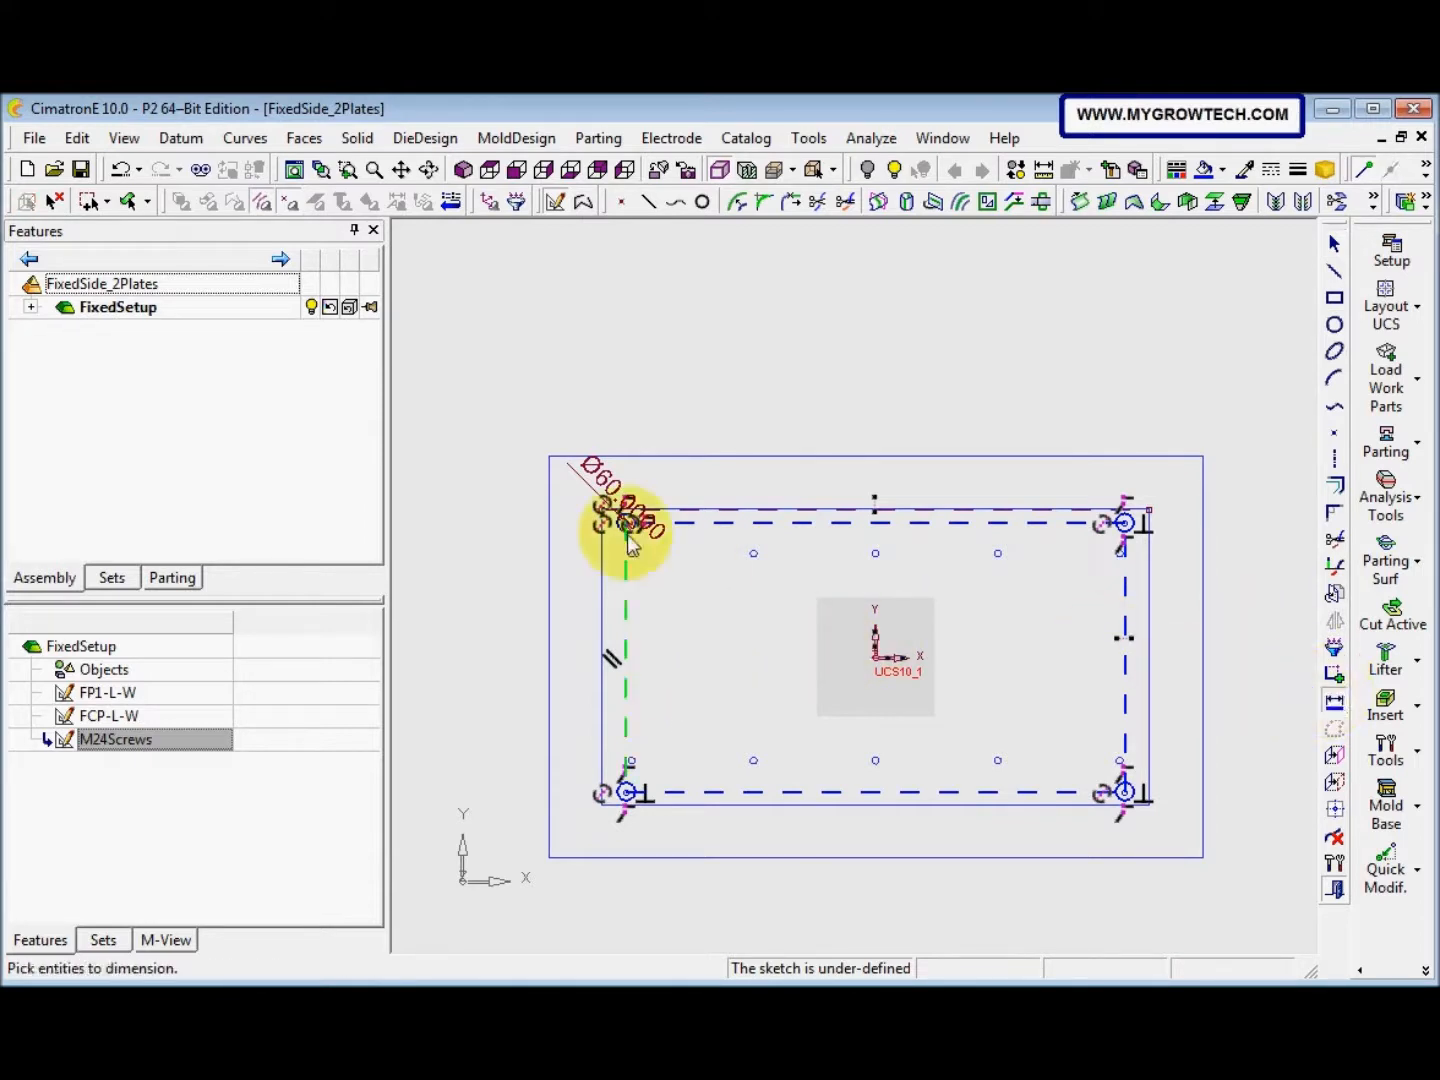
{"action": "left_click", "coordinate": [605, 517]}
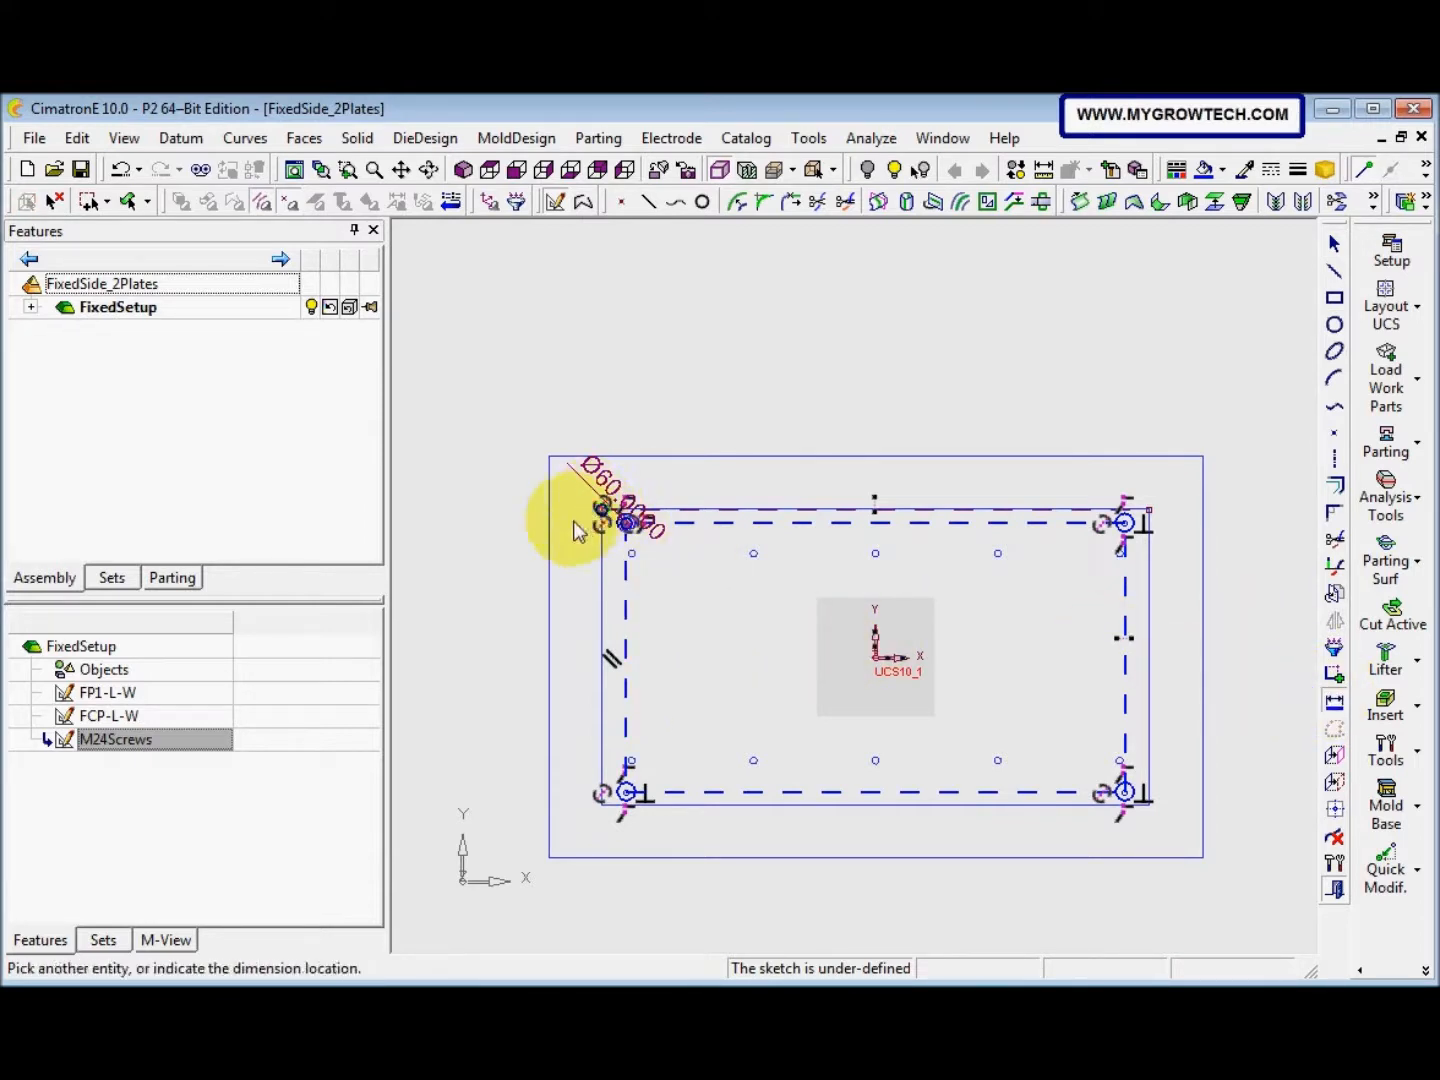
{"action": "left_click", "coordinate": [506, 526]}
{"action": "type", "text": "7"}
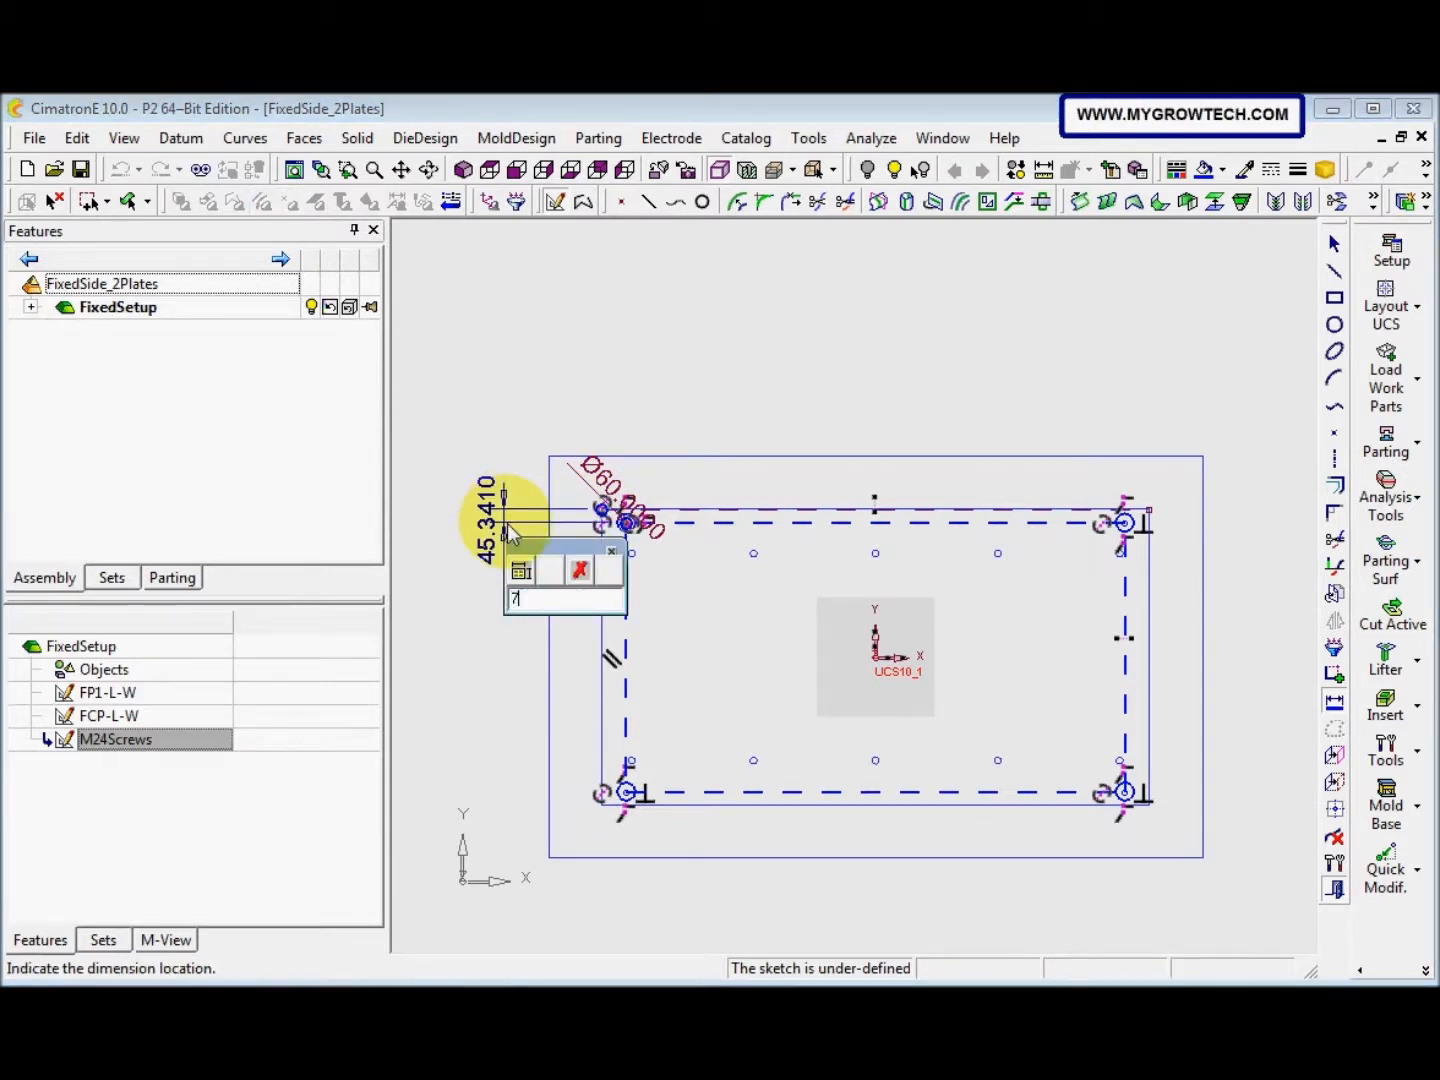
{"action": "type", "text": "4"}
{"action": "key", "text": "Return"}
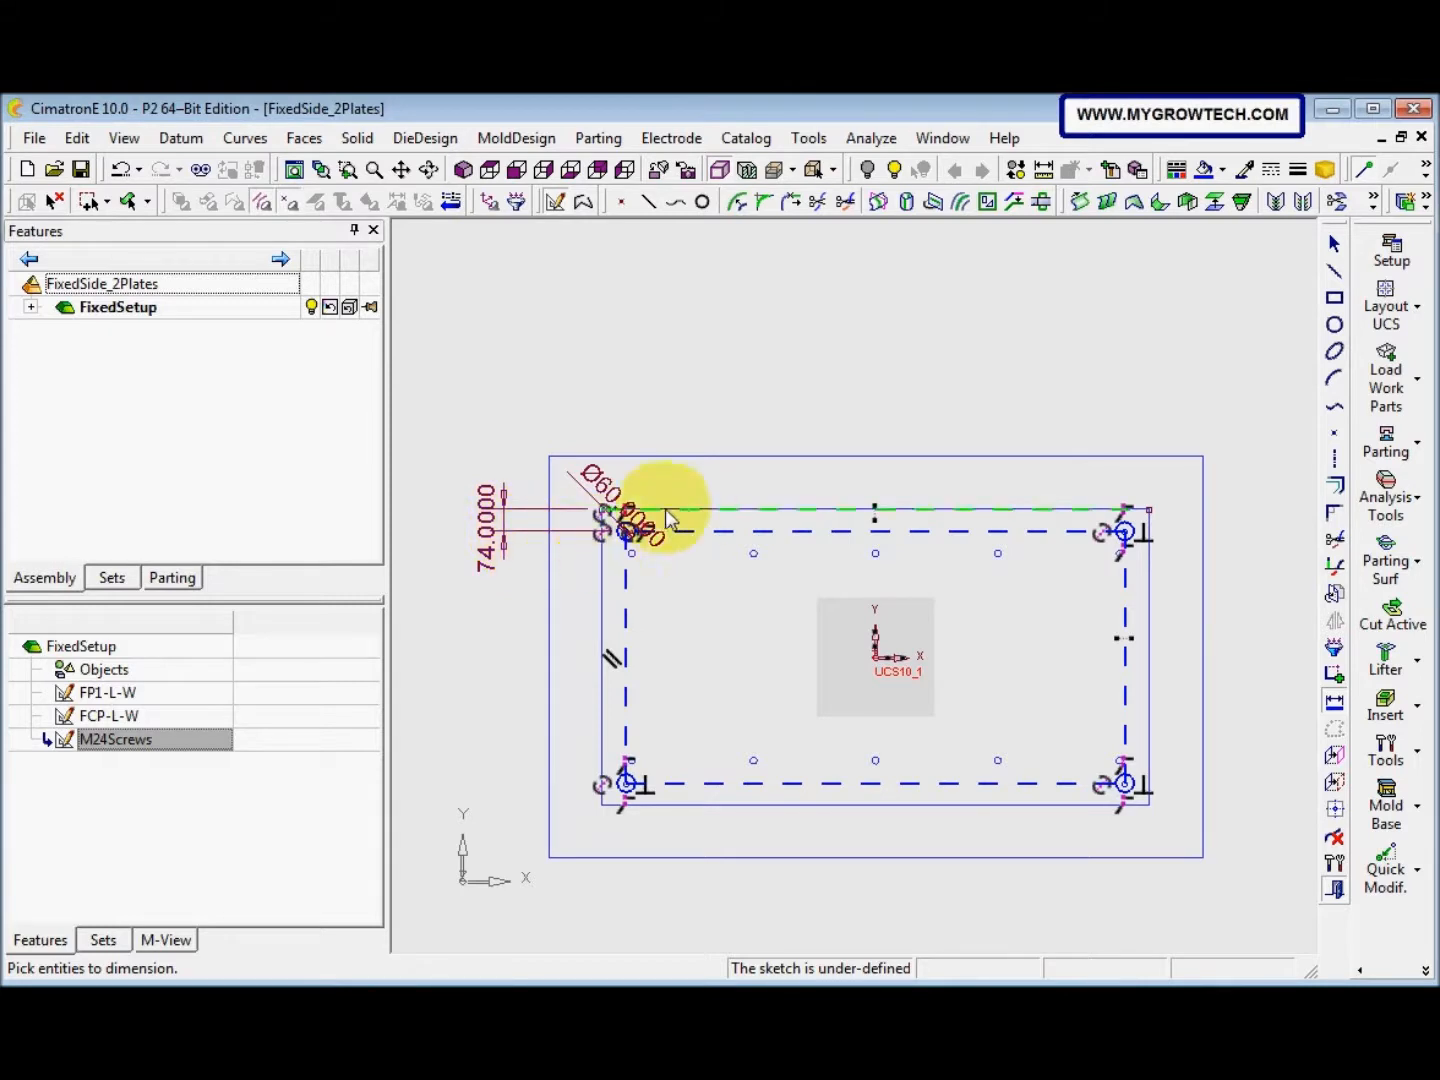
Dimension the horizontal distance from the same plate corner to the upper-left circle center as 150 mm and exit the sketch
{"action": "left_click", "coordinate": [614, 510]}
{"action": "left_click", "coordinate": [623, 412]}
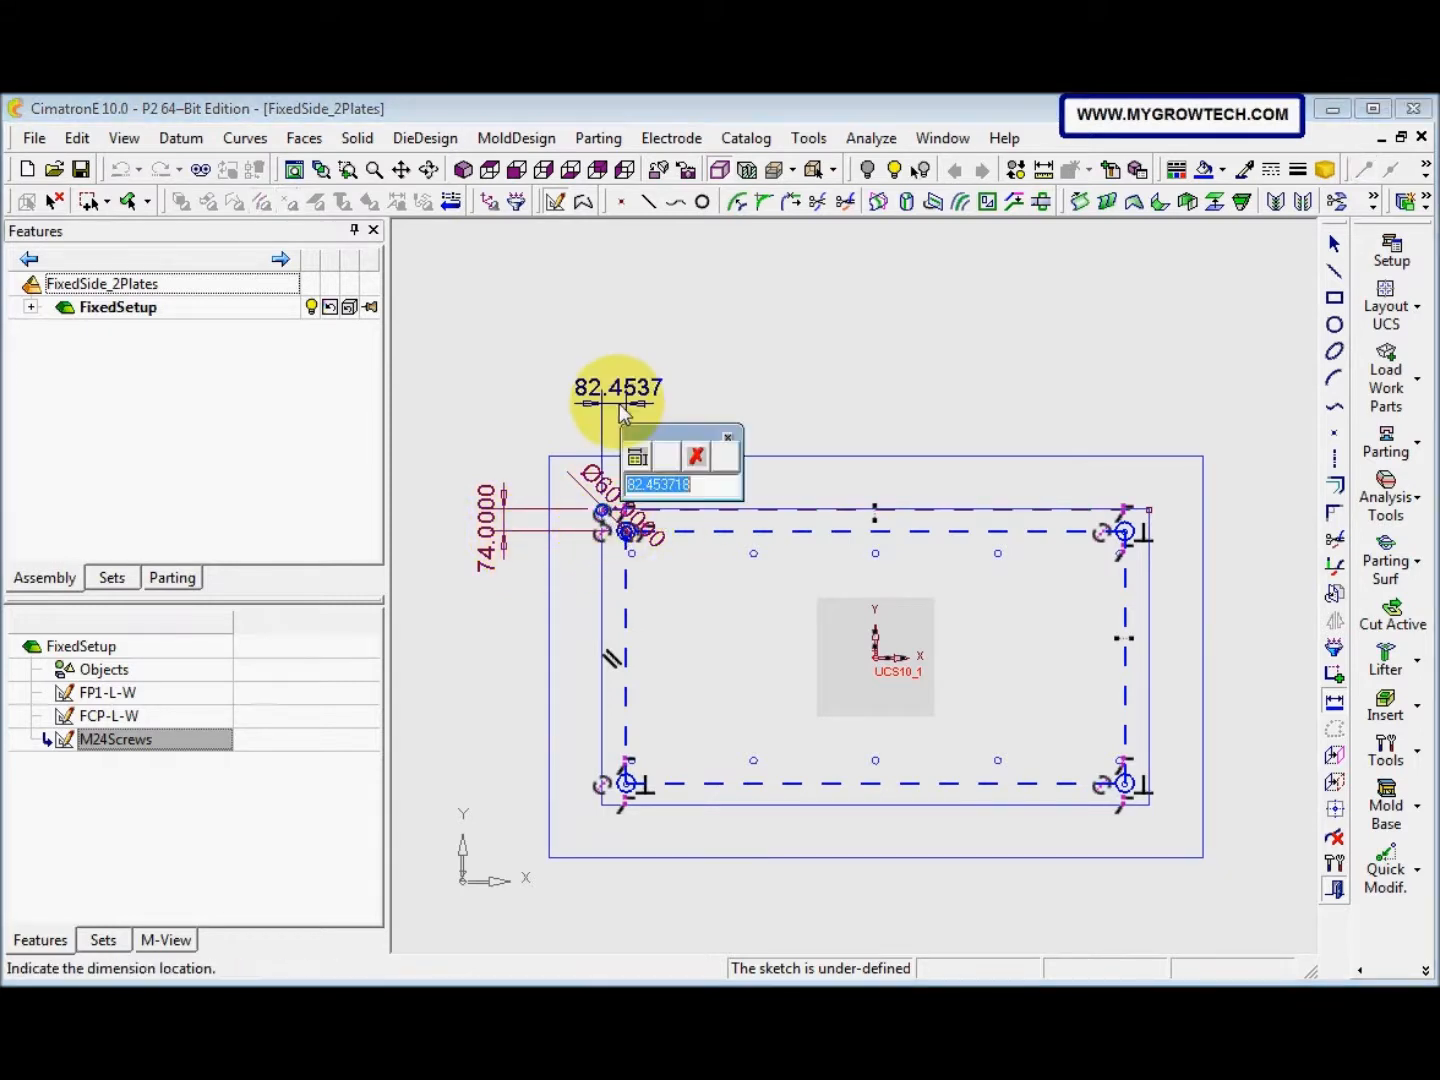
{"action": "type", "text": "150"}
{"action": "key", "text": "Return"}
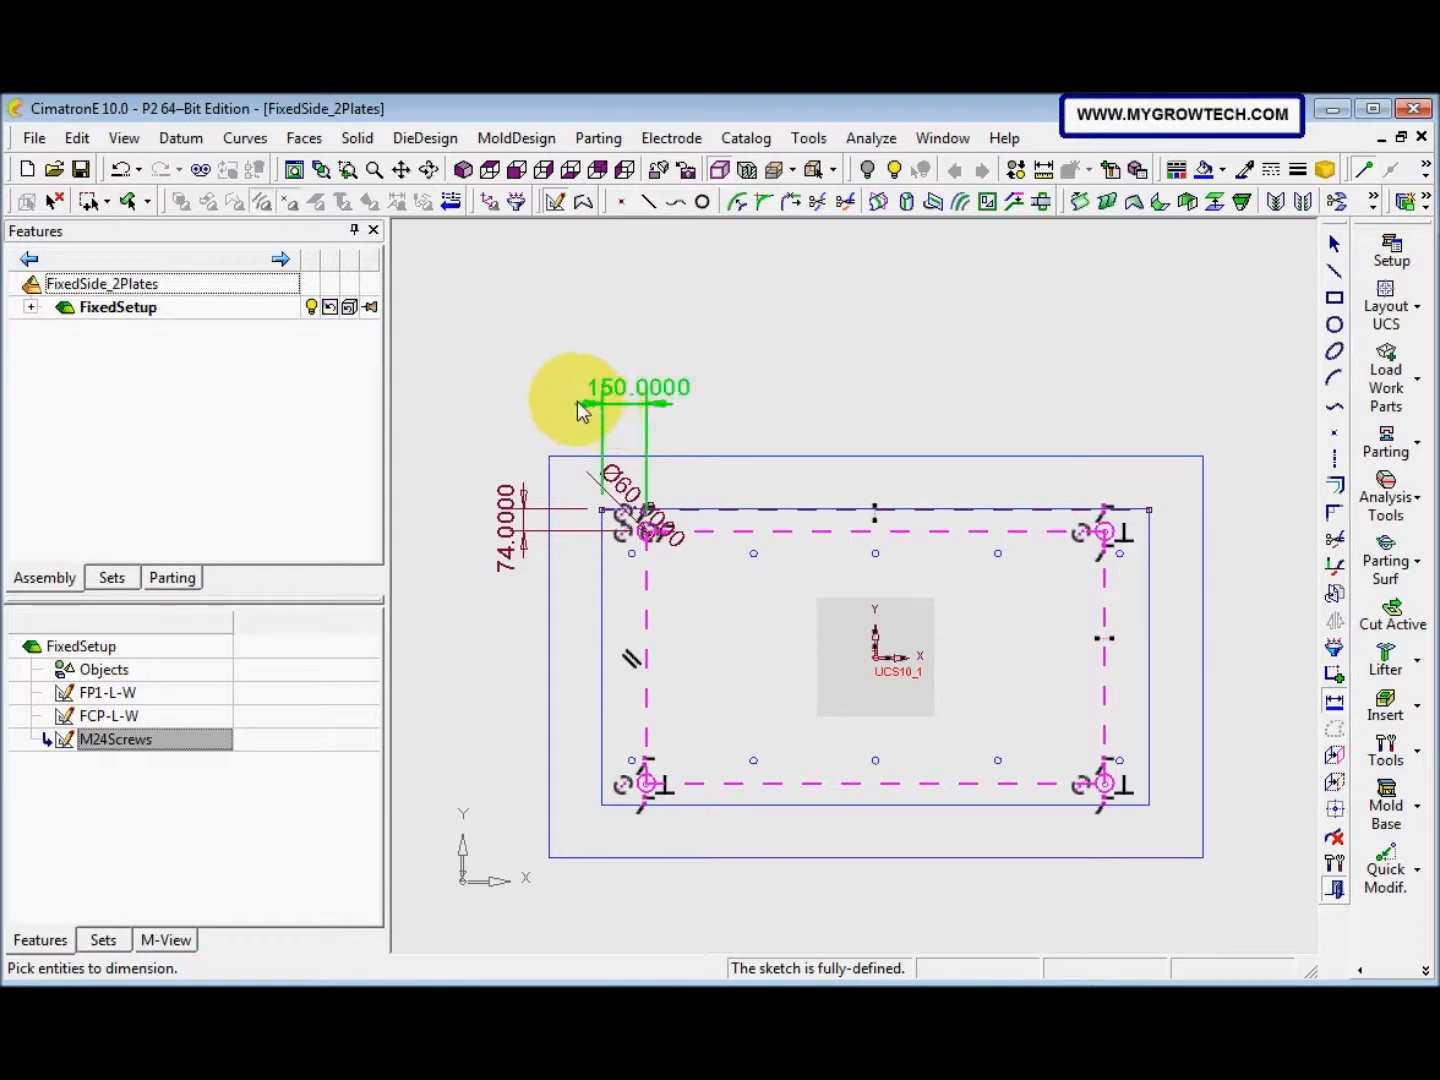
{"action": "right_click", "coordinate": [526, 386]}
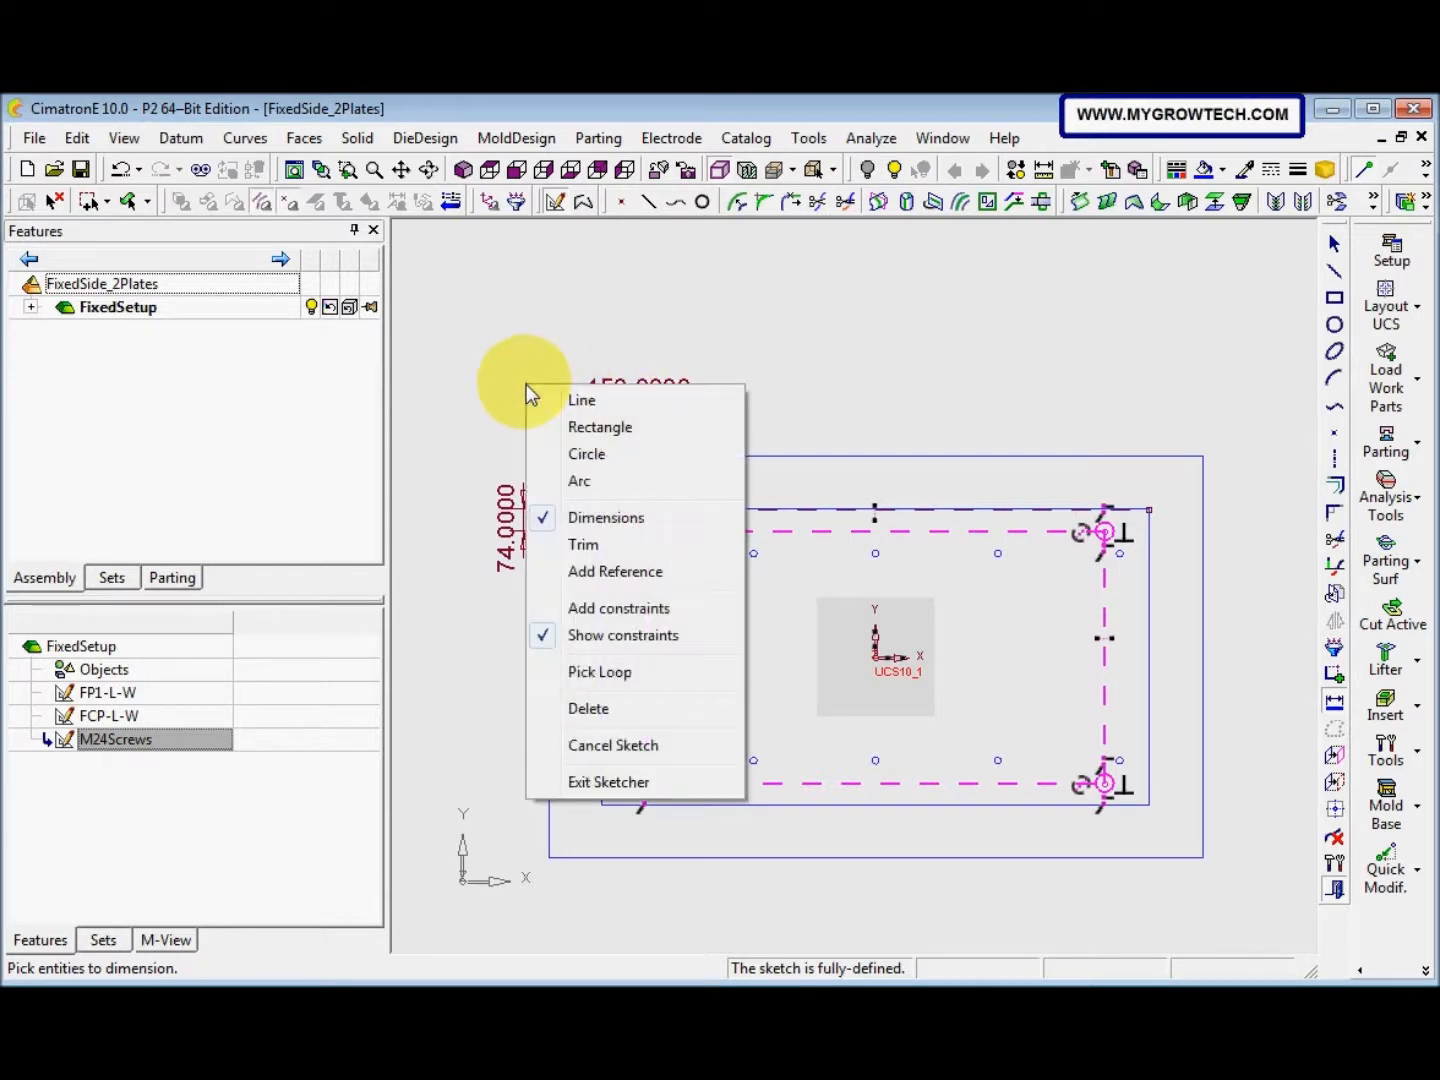
{"action": "left_click", "coordinate": [604, 784]}
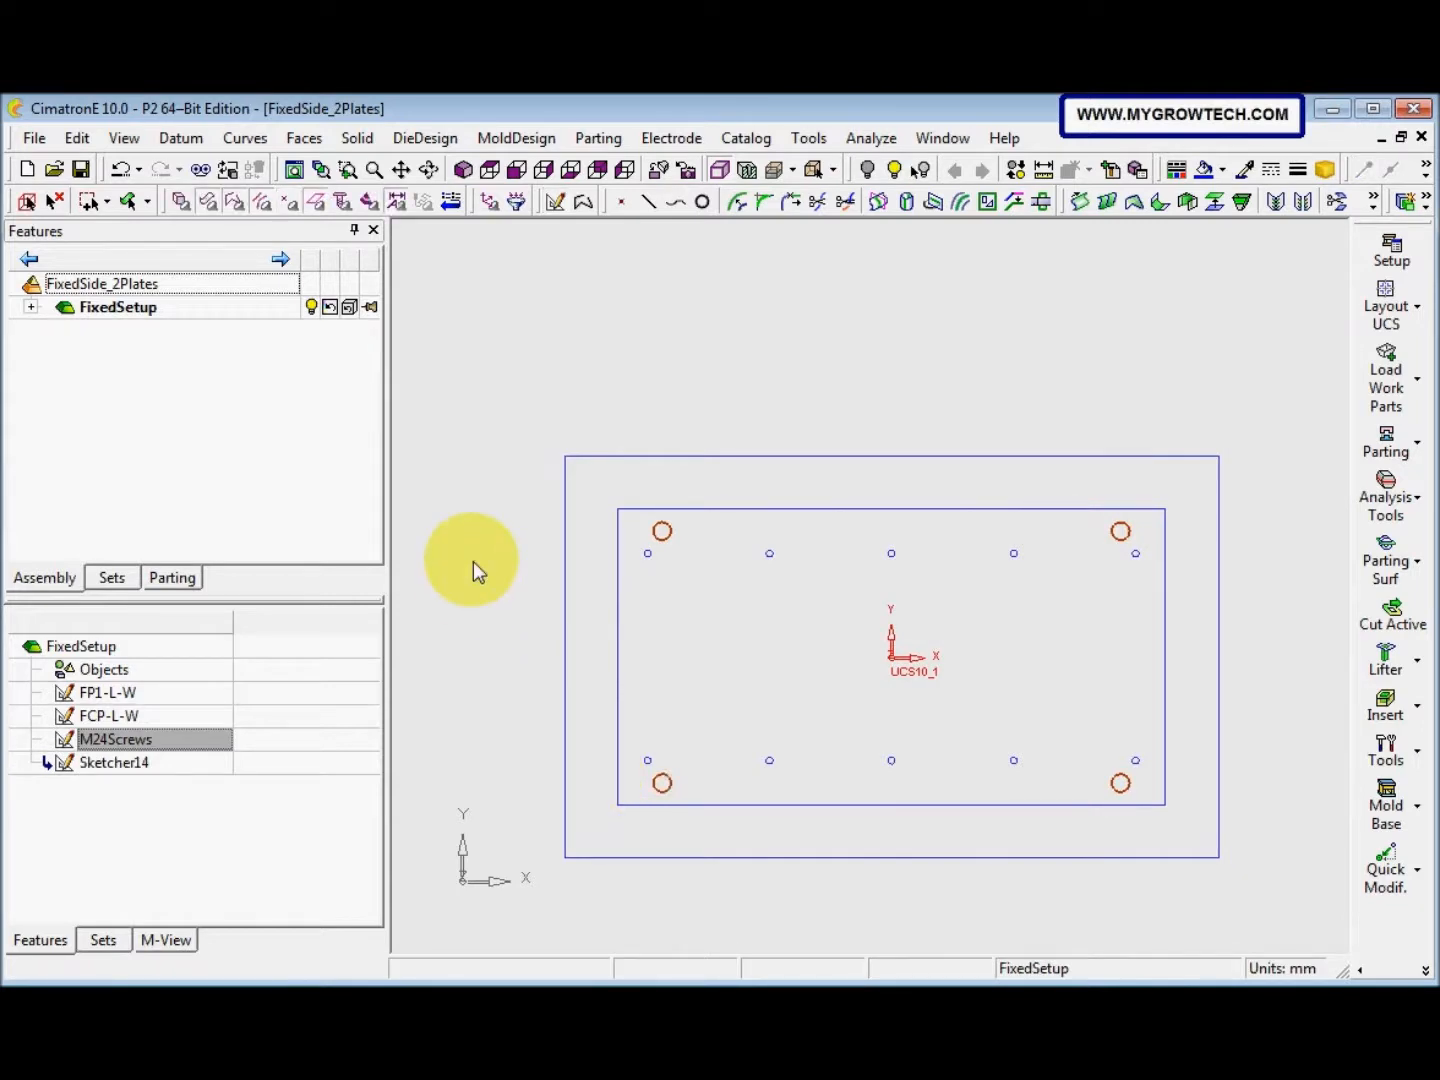
{"action": "double_click", "coordinate": [140, 768]}
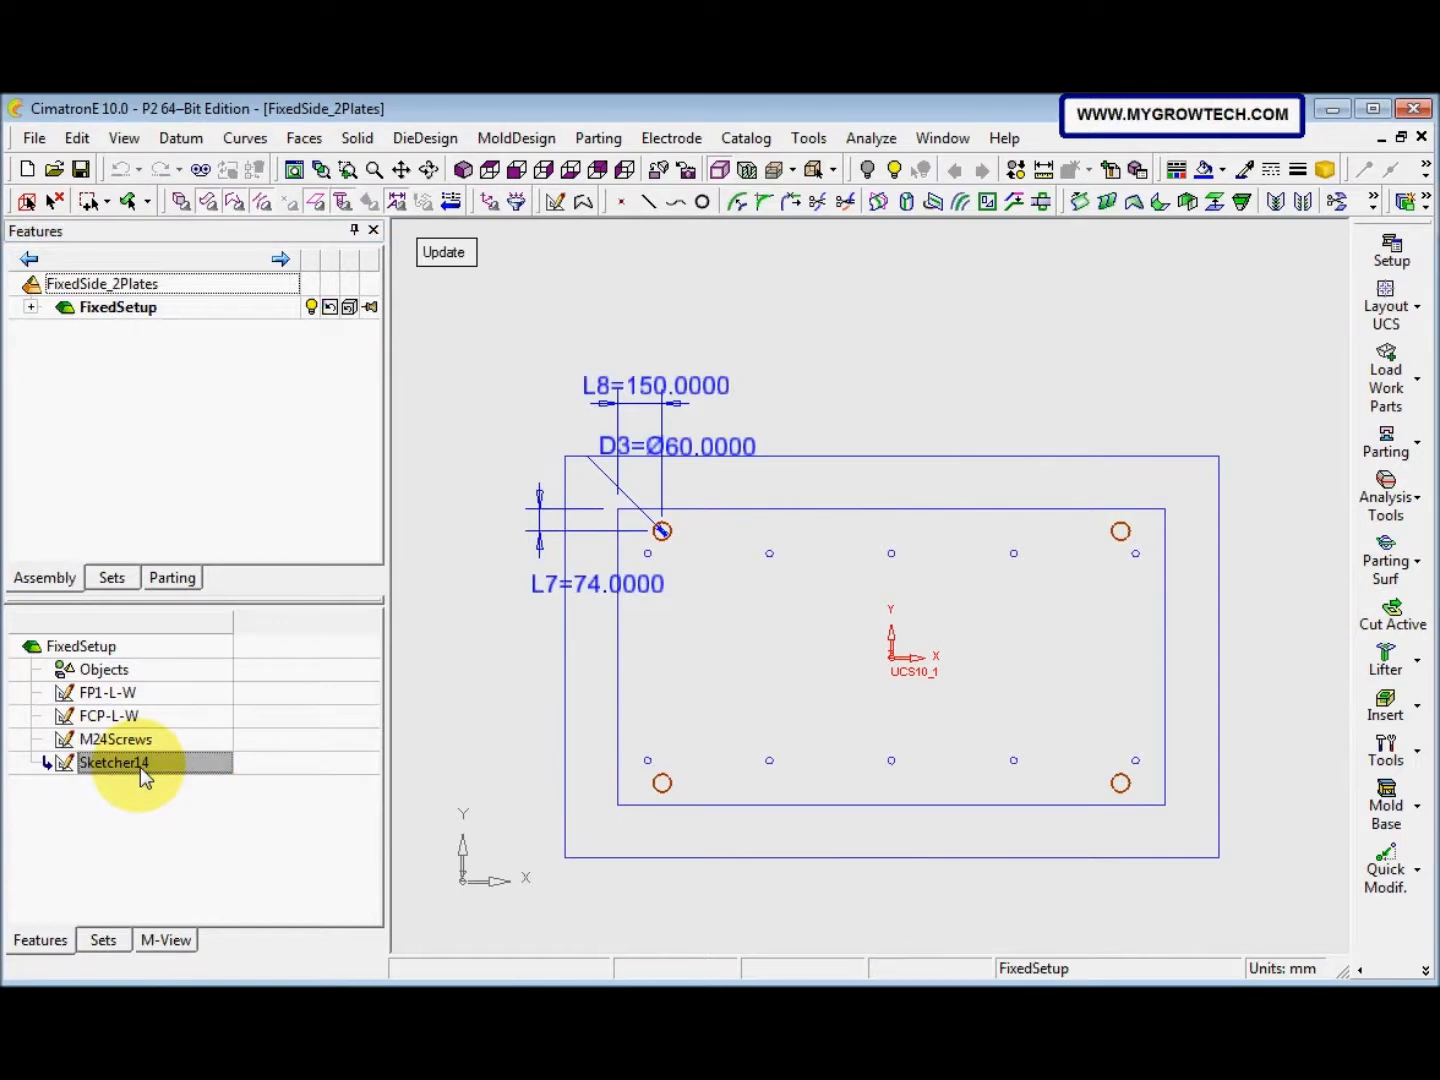
{"action": "left_click", "coordinate": [214, 801]}
{"action": "middle_click", "coordinate": [518, 822]}
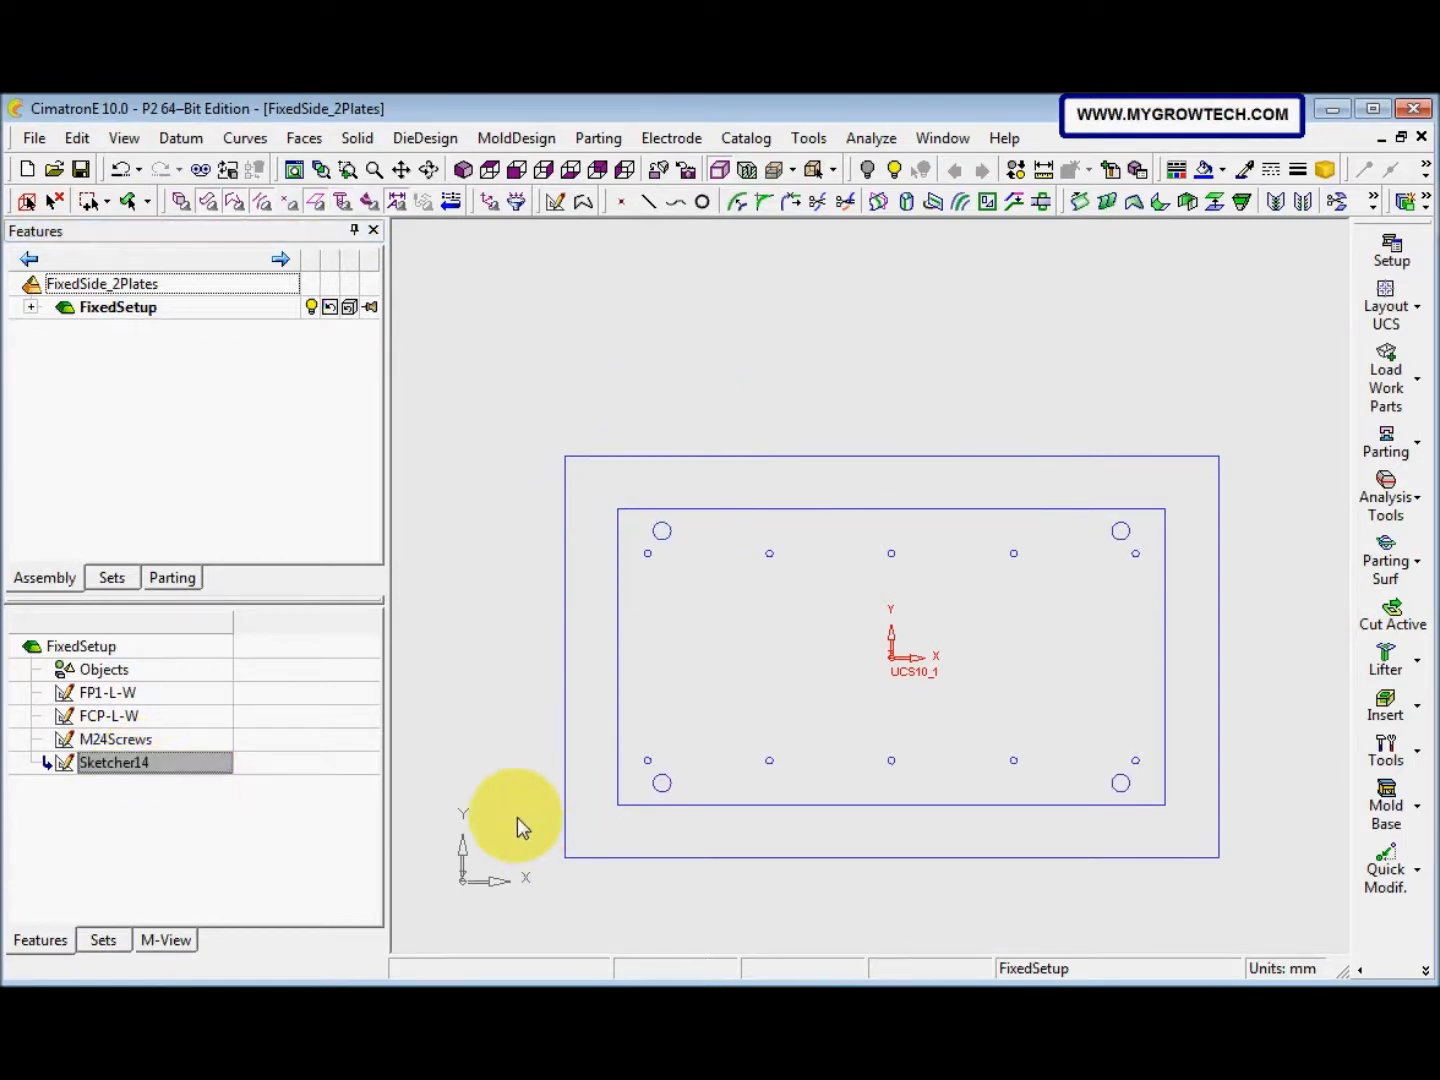
Rename the new four-circle sketch as LeadingPin
{"action": "left_click", "coordinate": [158, 768]}
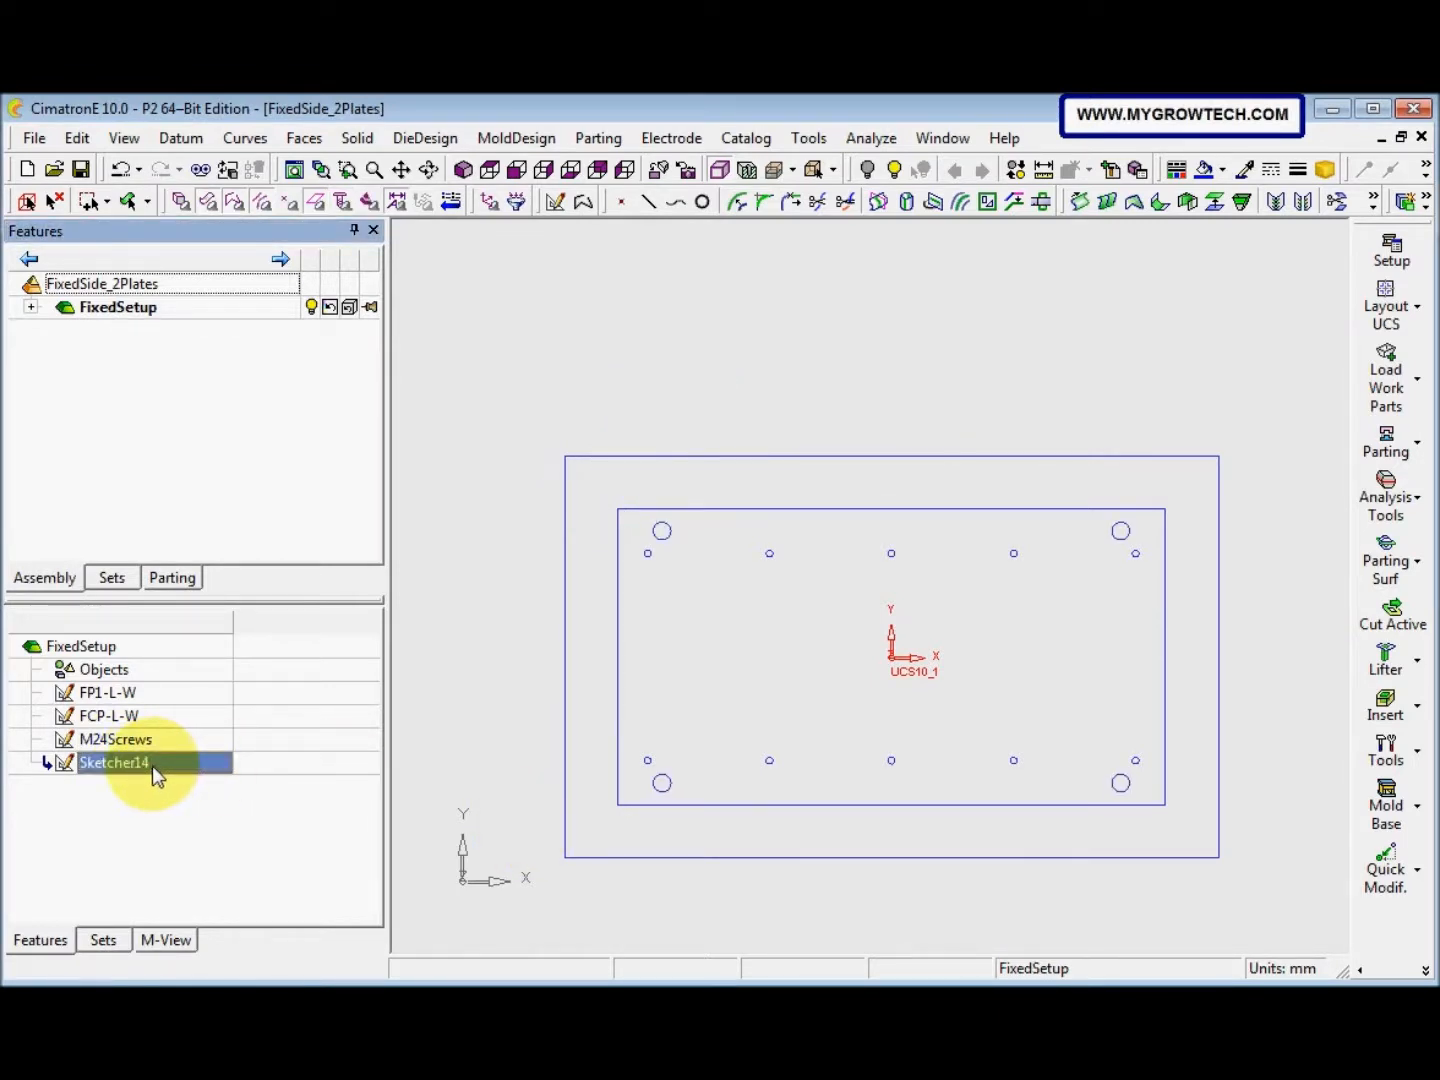
{"action": "left_click", "coordinate": [152, 765]}
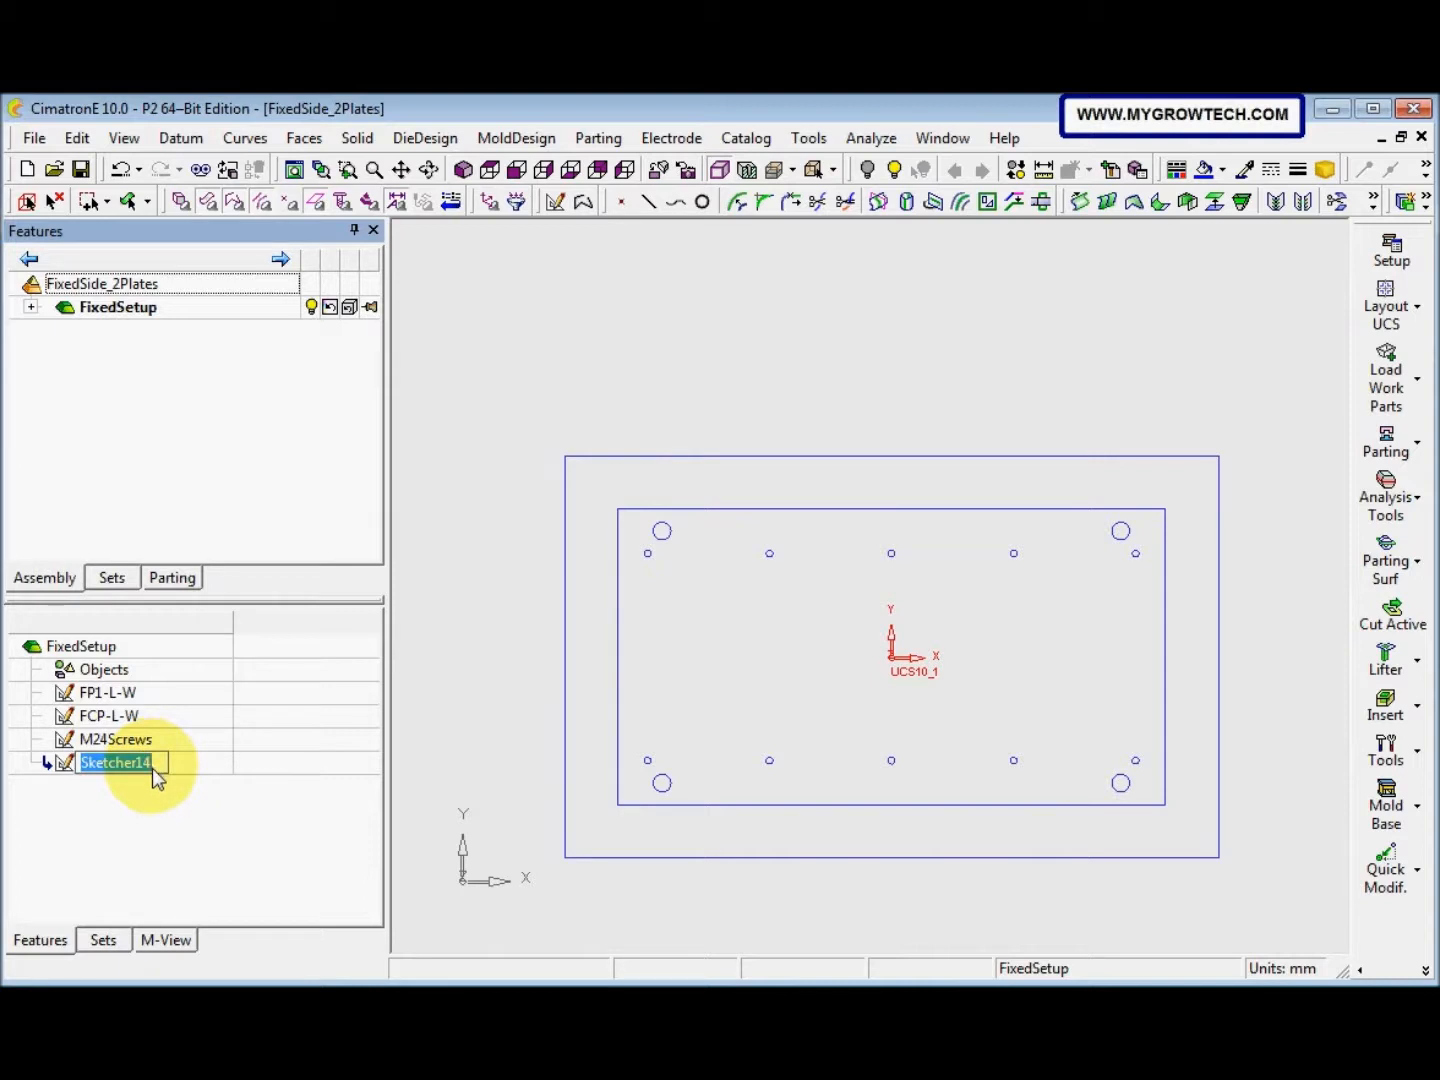
{"action": "type", "text": "LeadingPin"}
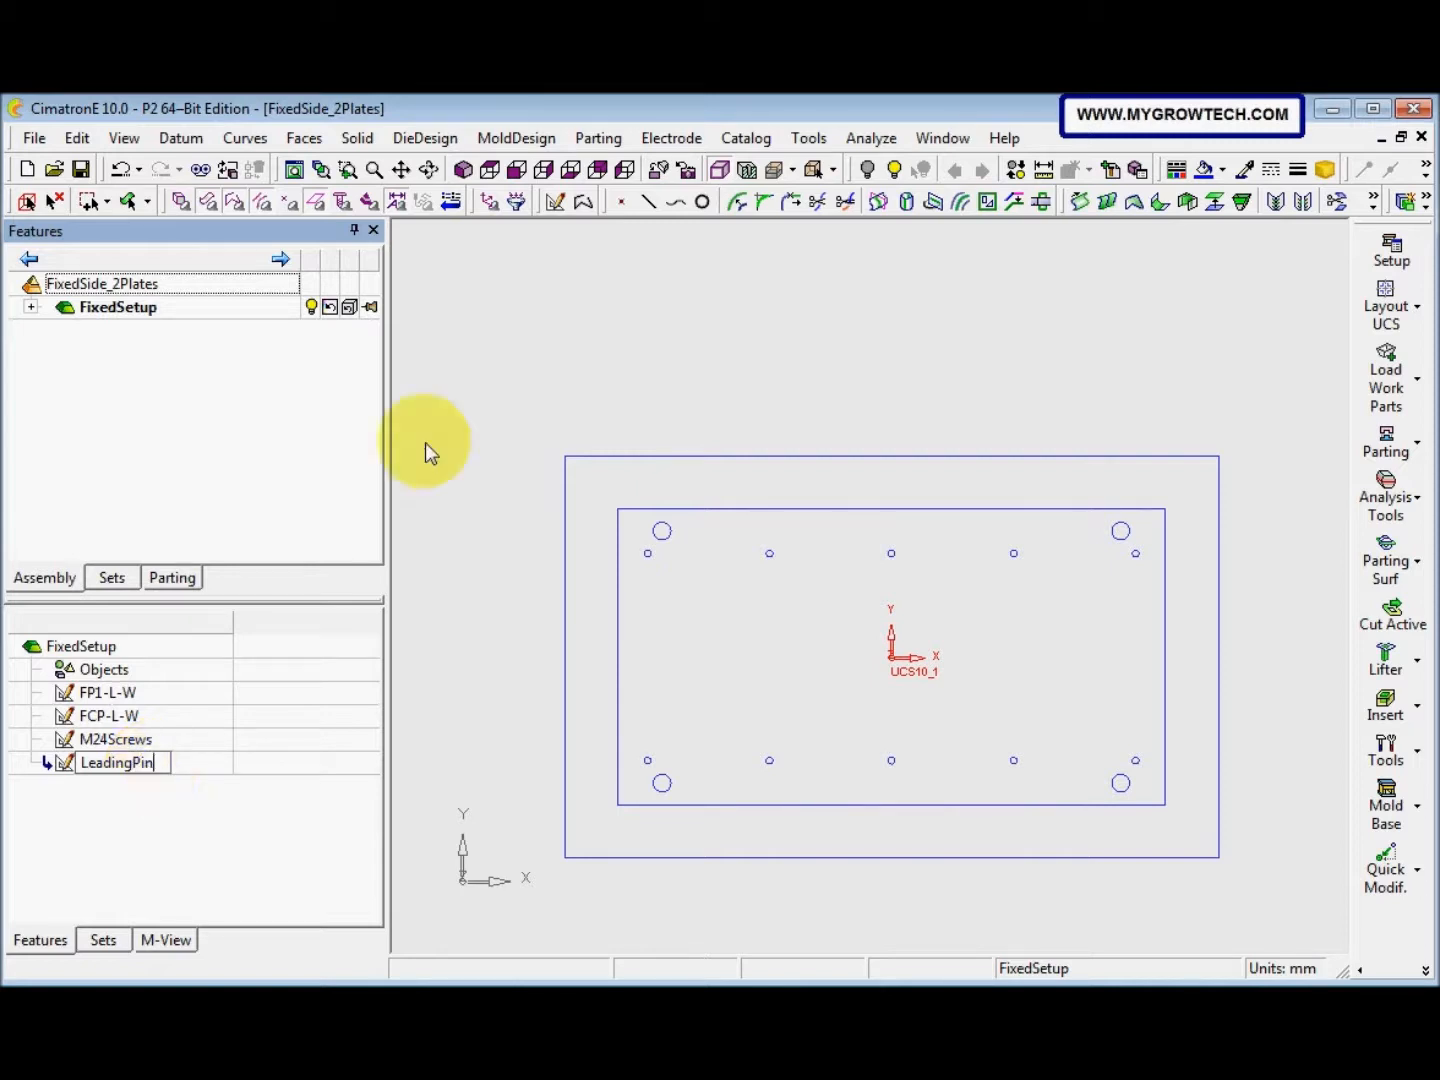
{"action": "left_click", "coordinate": [471, 723]}
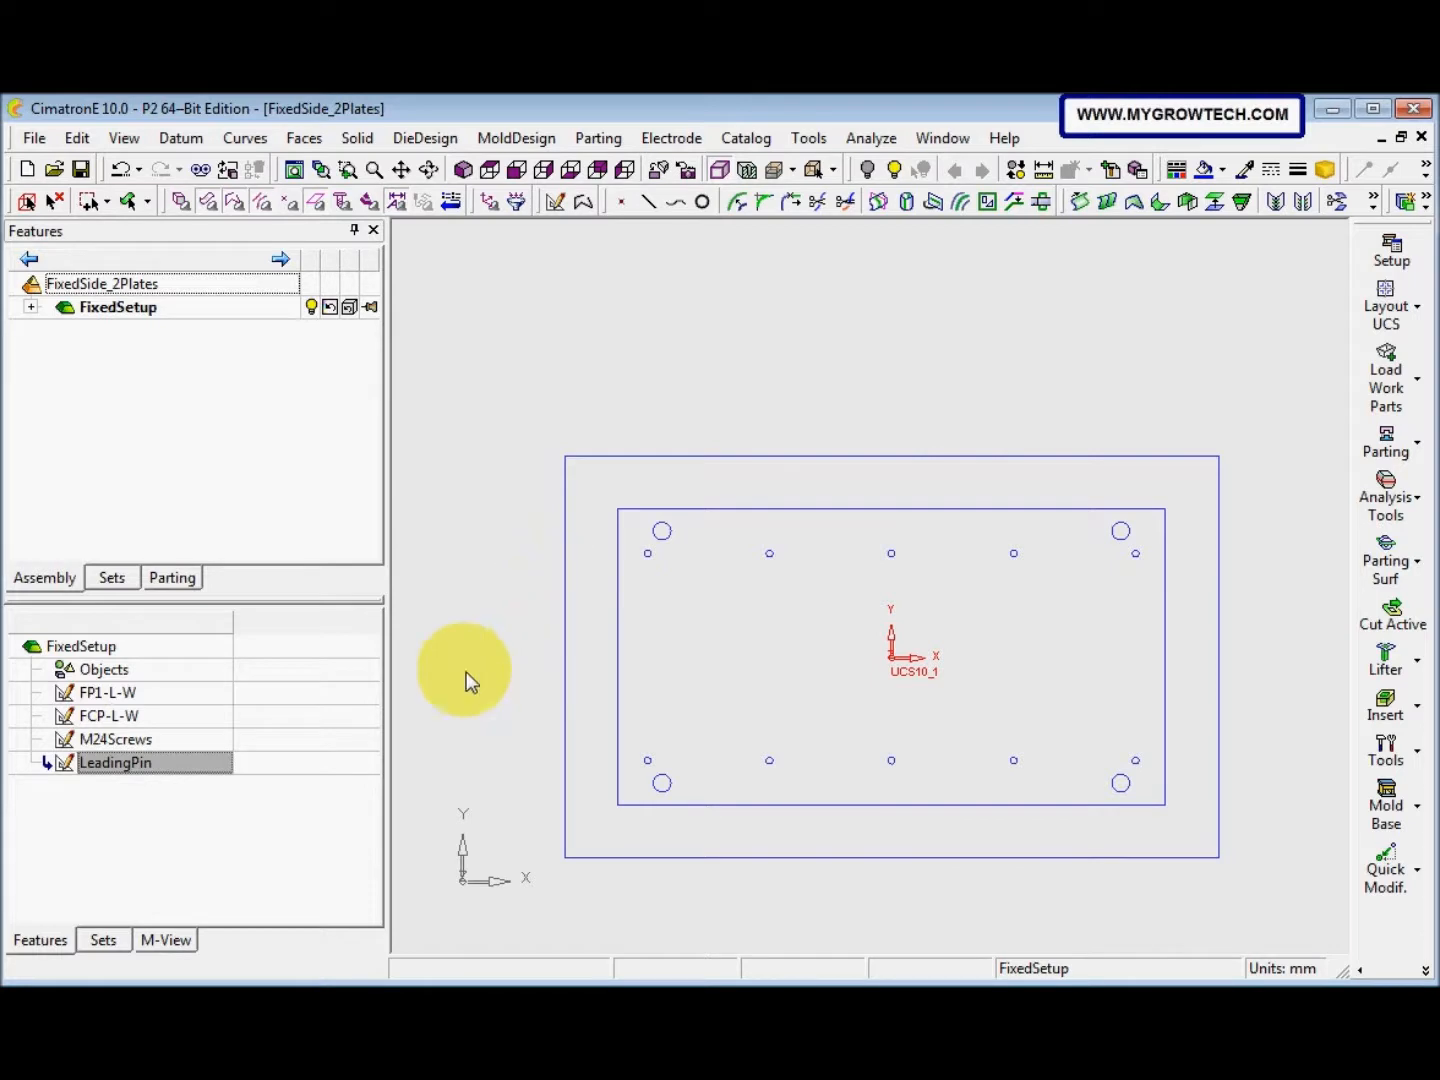
Link the diameter of the circles in the LeadingPin sketch to the LeadPin-Dia setup parameter
{"action": "double_click", "coordinate": [199, 769]}
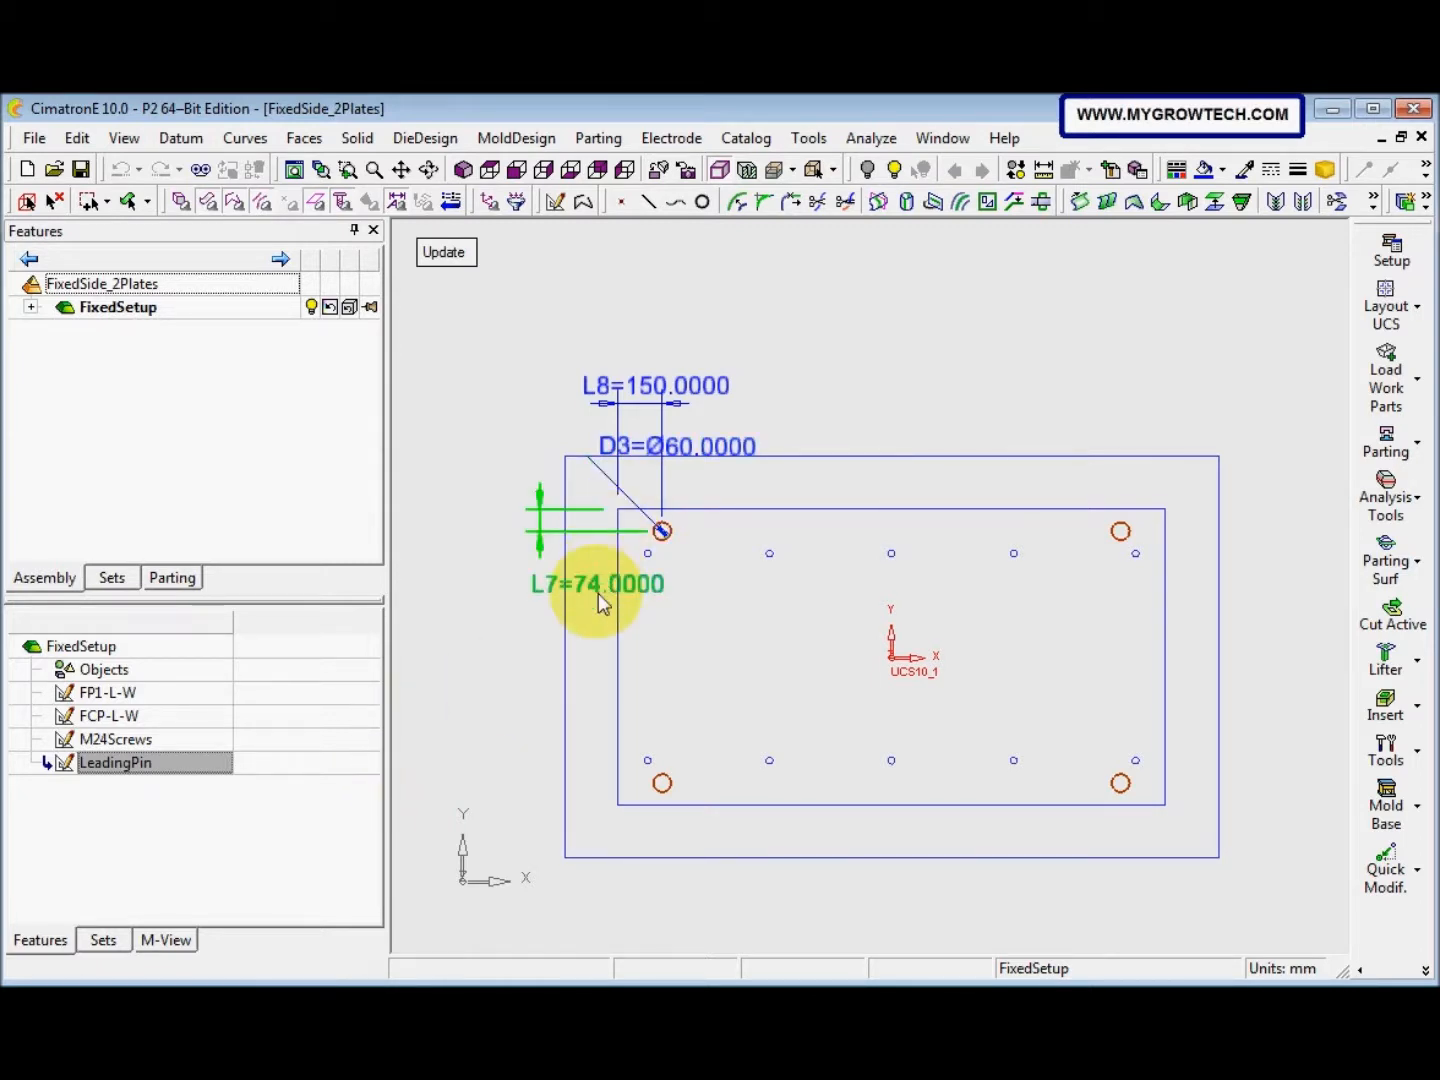
{"action": "double_click", "coordinate": [694, 450]}
{"action": "left_click", "coordinate": [859, 493]}
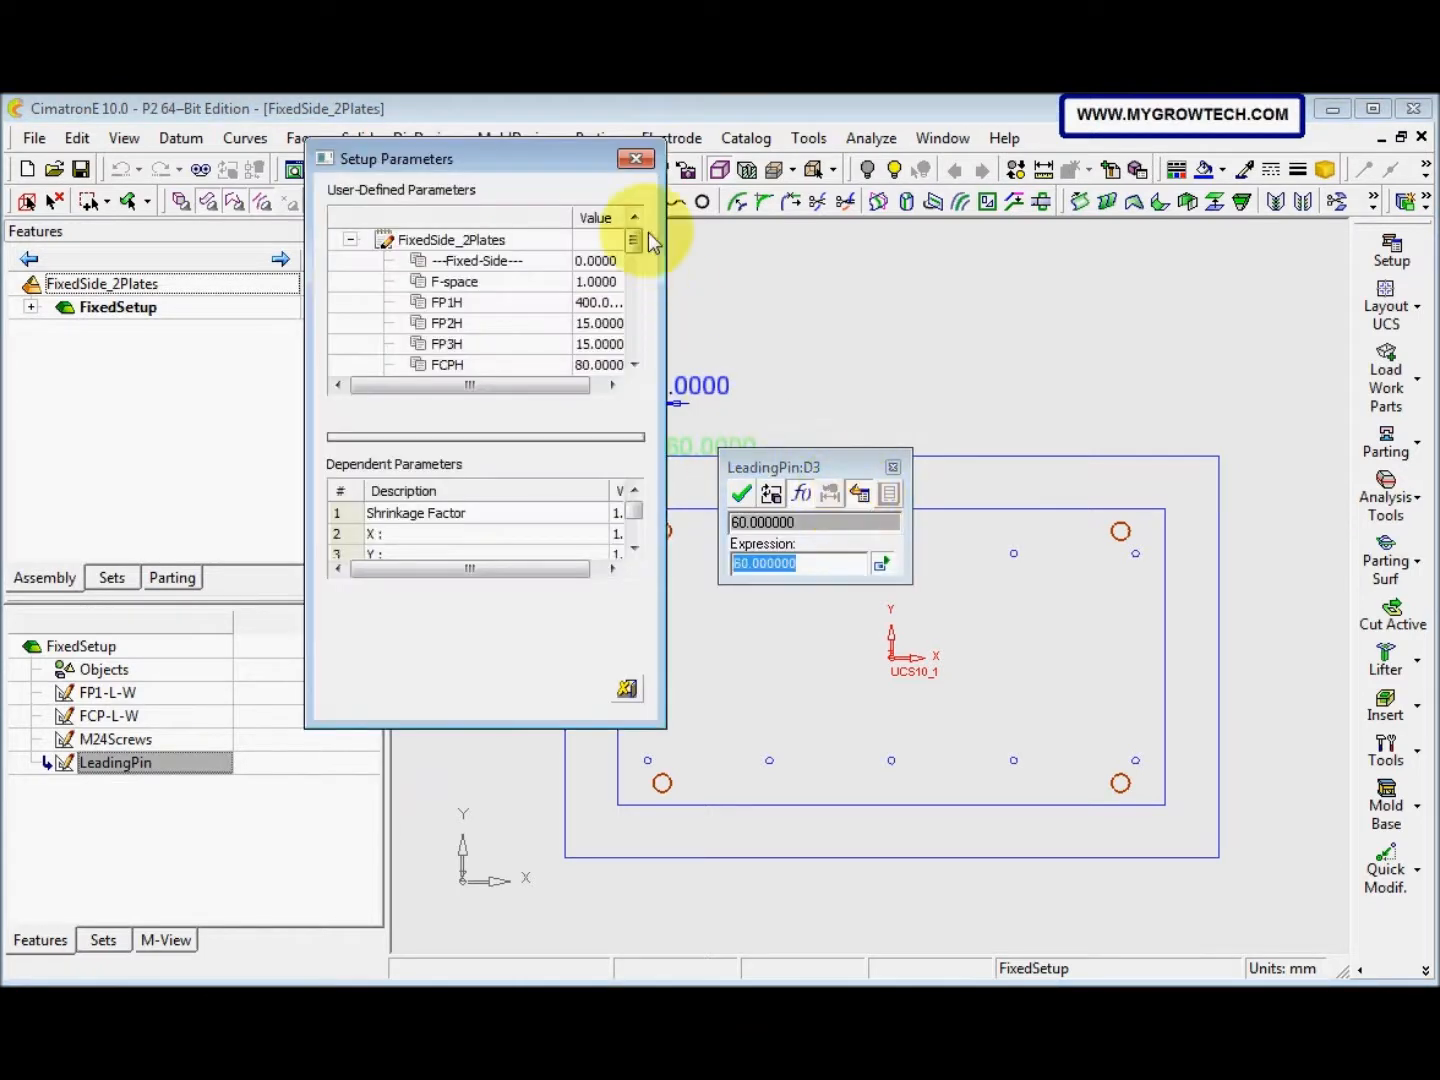
{"action": "left_click_drag", "start_coordinate": [625, 247], "coordinate": [634, 329]}
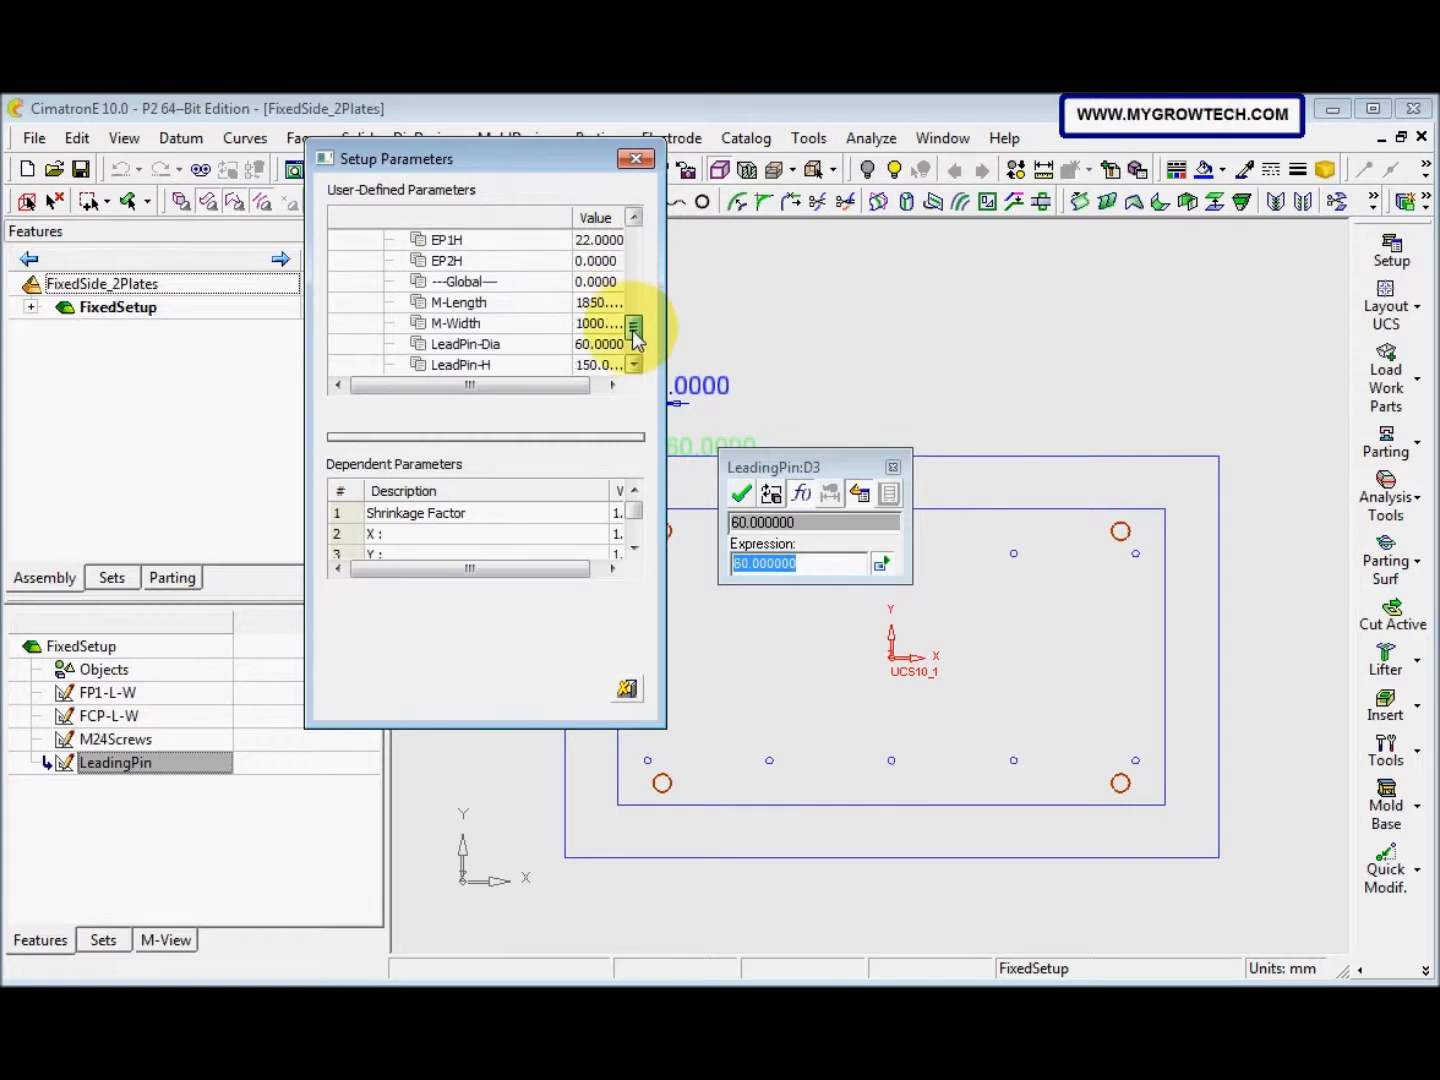
{"action": "double_click", "coordinate": [563, 347]}
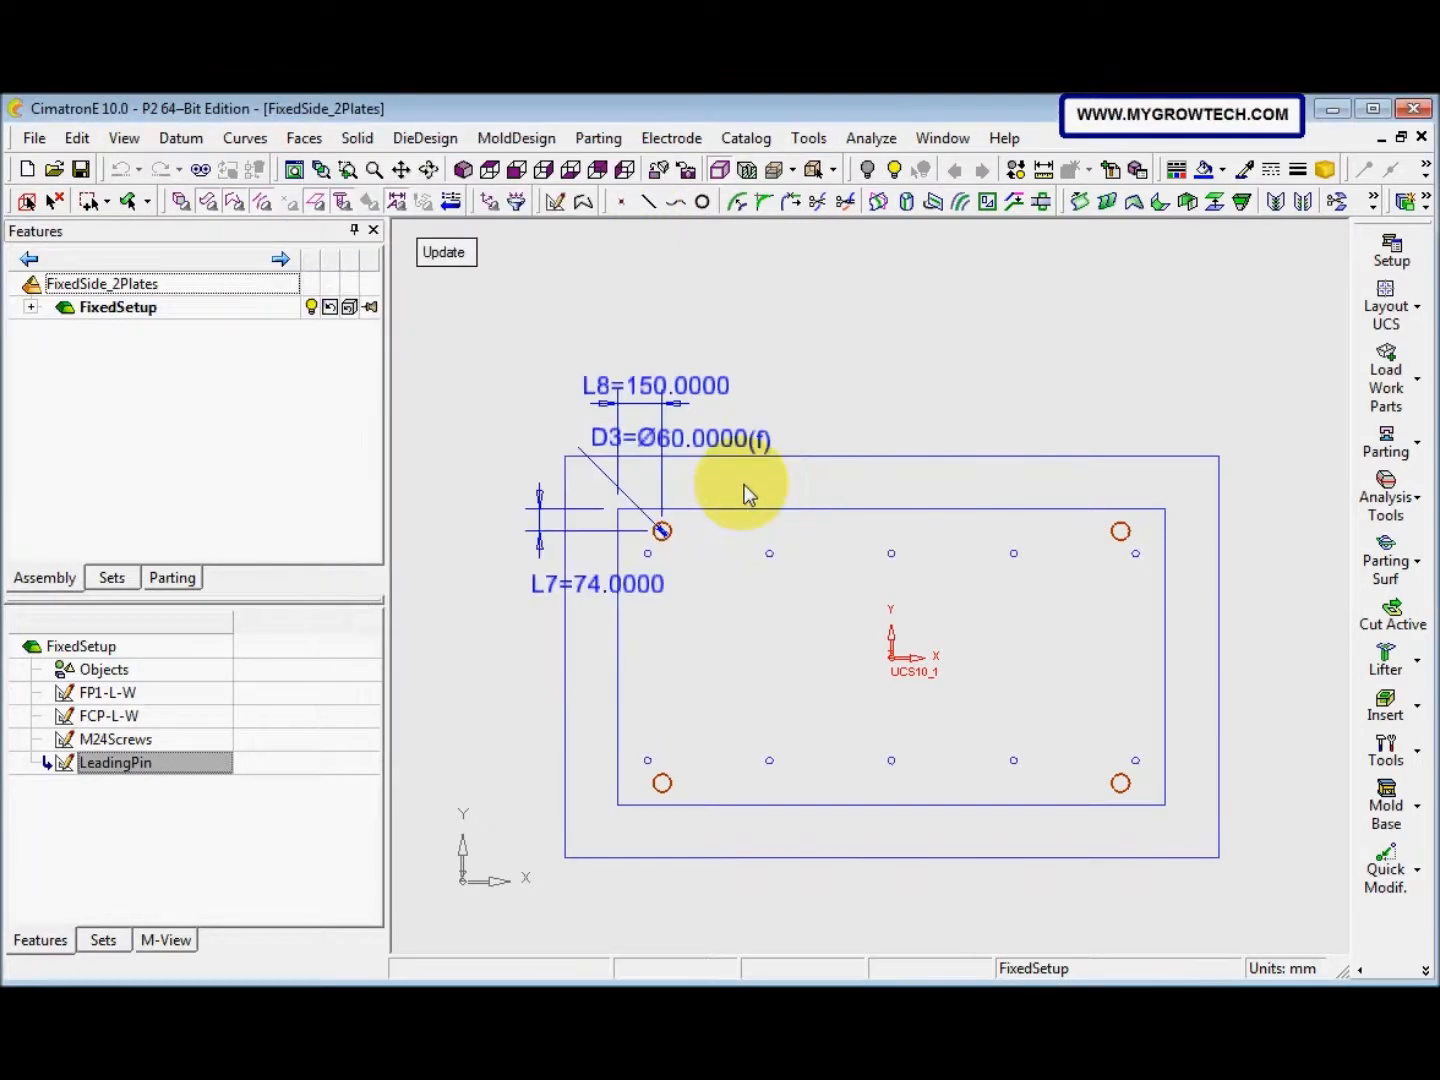
{"action": "left_click", "coordinate": [741, 493]}
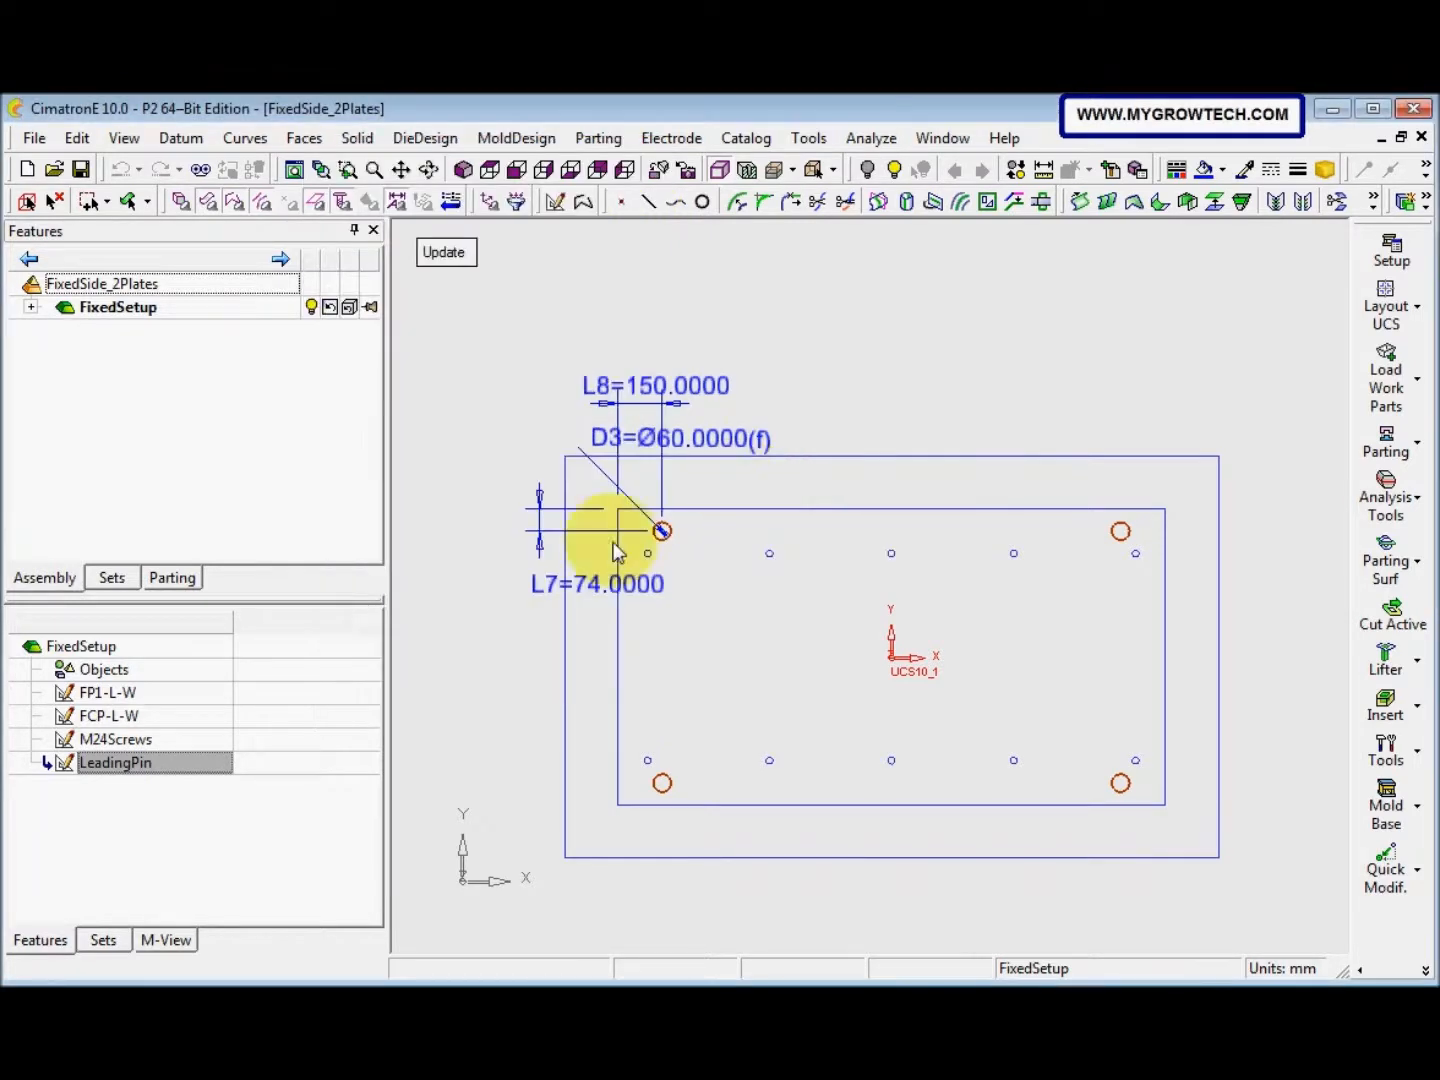
Link the horizontal distance of the LeadingPin sketch's upper-left circle to the LeadPin-H setup parameter
{"action": "double_click", "coordinate": [650, 387]}
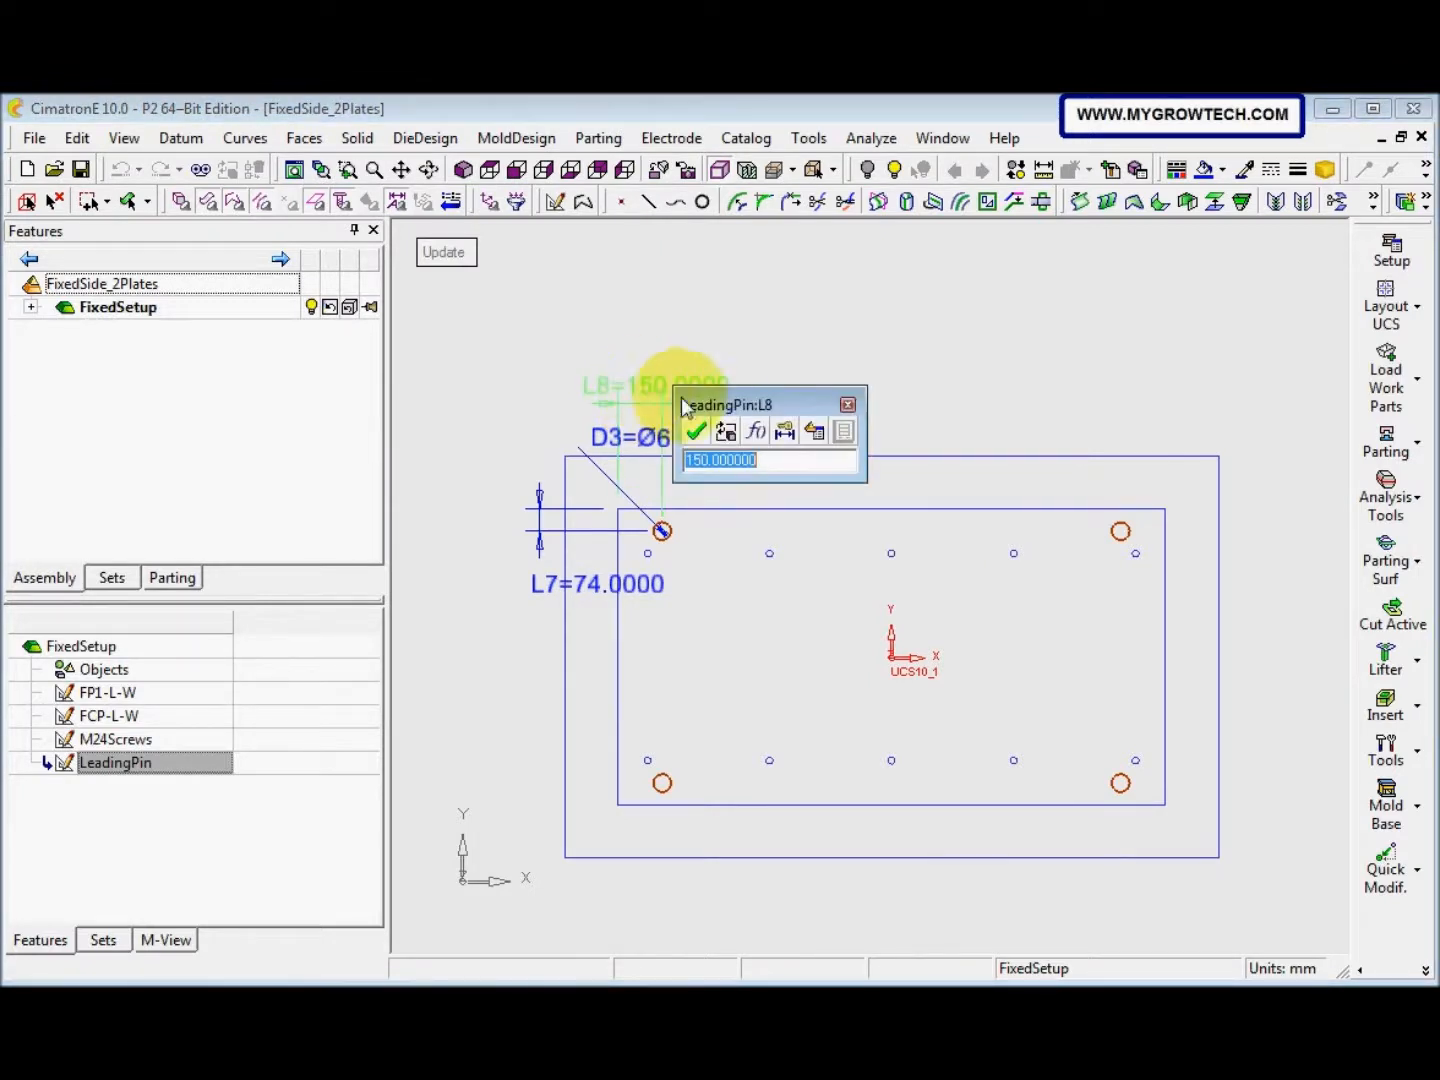
{"action": "left_click", "coordinate": [816, 431]}
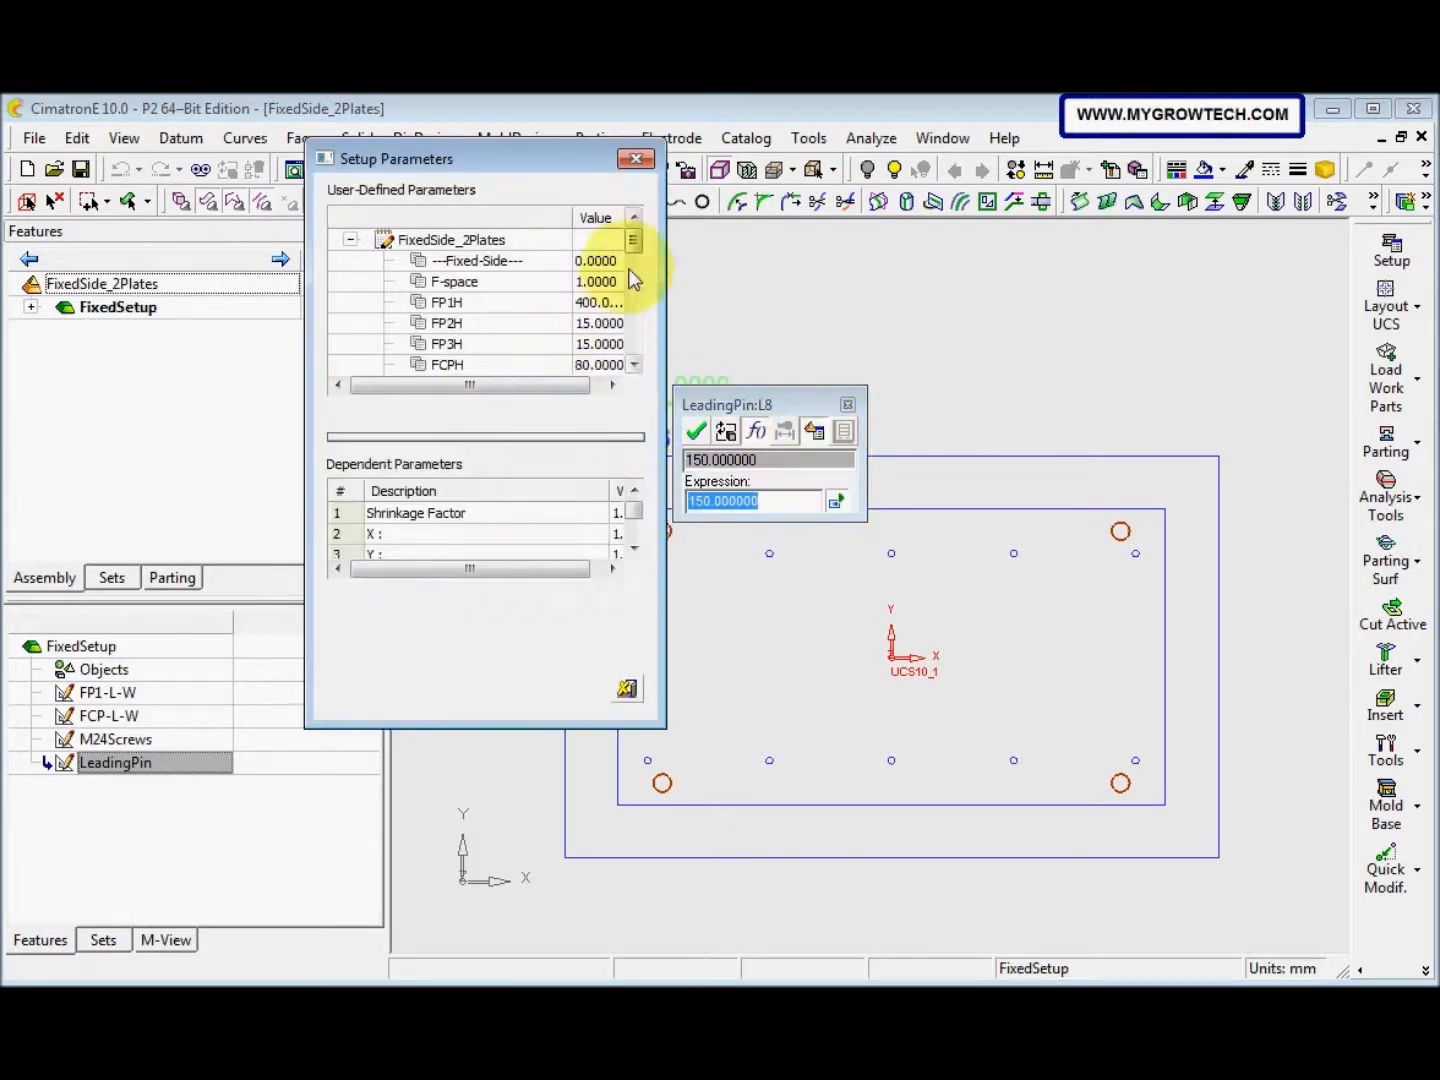
{"action": "left_click_drag", "start_coordinate": [633, 239], "coordinate": [498, 340]}
{"action": "double_click", "coordinate": [498, 322]}
{"action": "left_click", "coordinate": [704, 430]}
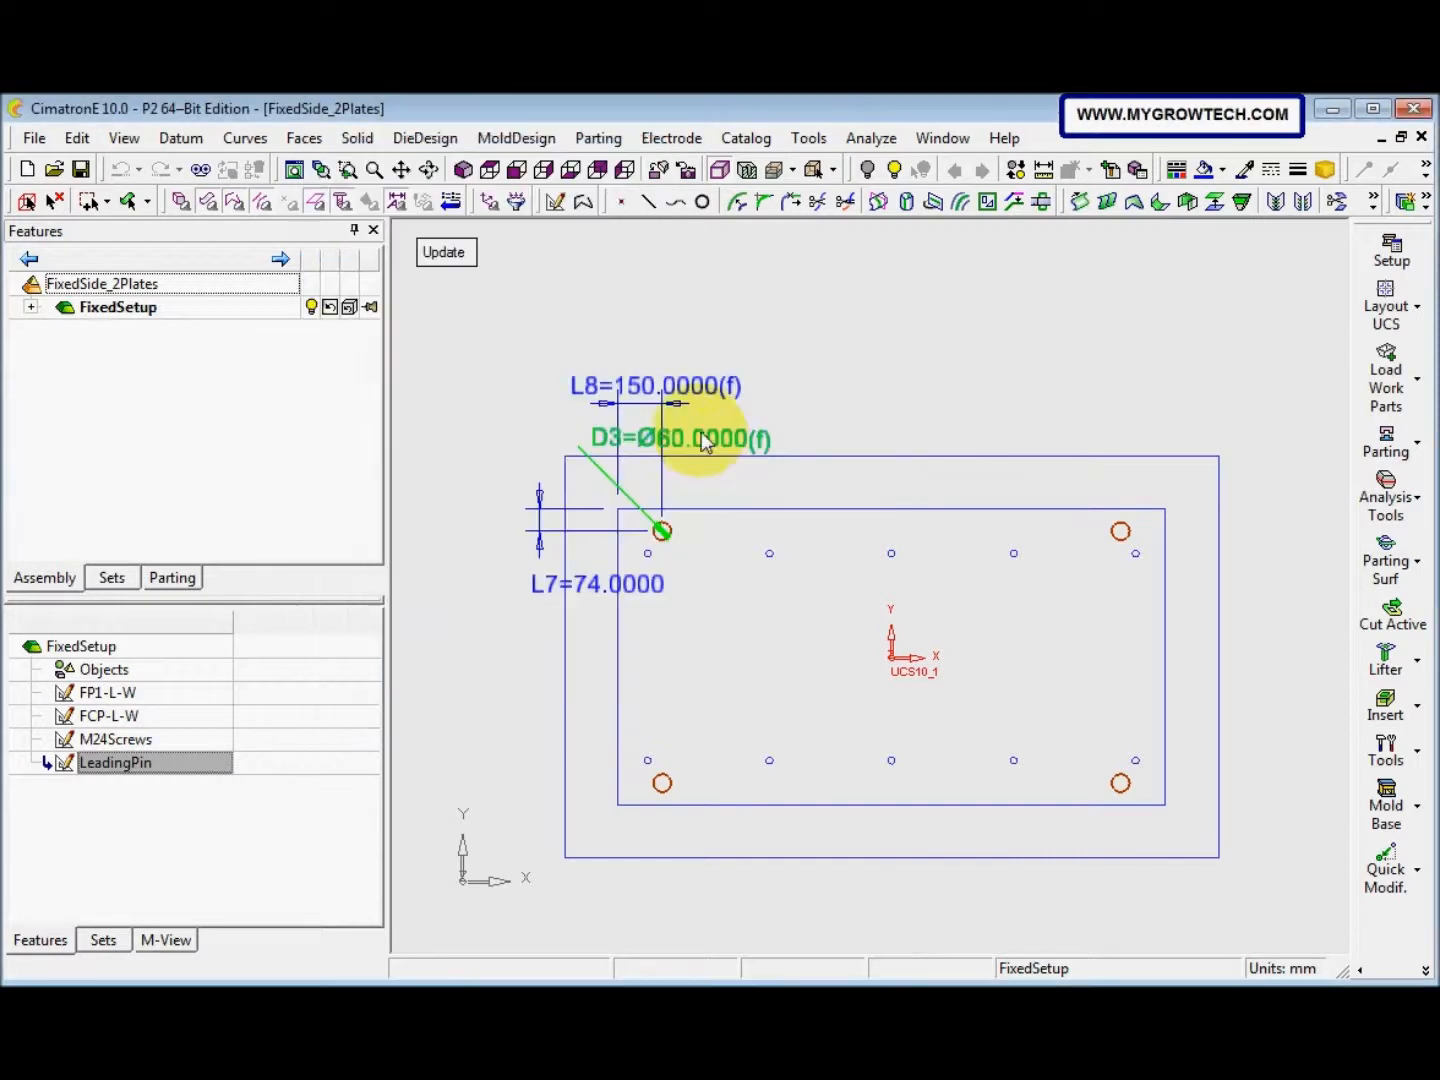
Link the vertical distance of the upper-left leading-pin circle to the LeadPin-V setup parameter and finish editing the sketch's dimensions
{"action": "left_click", "coordinate": [613, 593]}
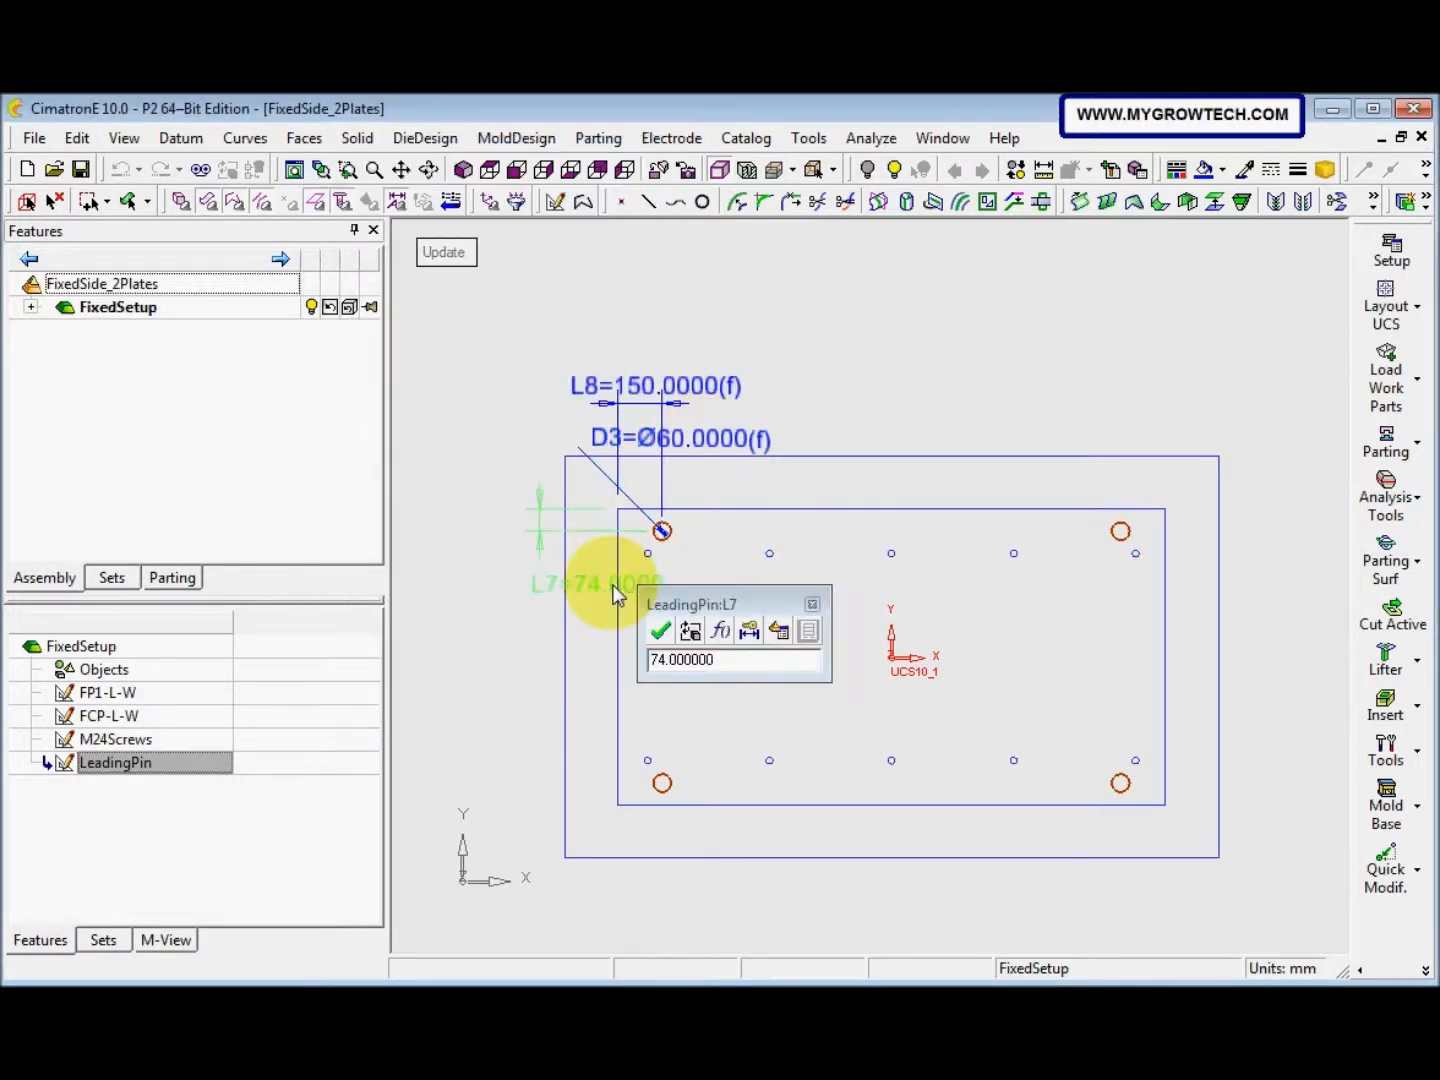
{"action": "left_click", "coordinate": [749, 631]}
{"action": "left_click_drag", "start_coordinate": [634, 241], "coordinate": [634, 345]}
{"action": "left_click", "coordinate": [508, 346]}
{"action": "double_click", "coordinate": [505, 322]}
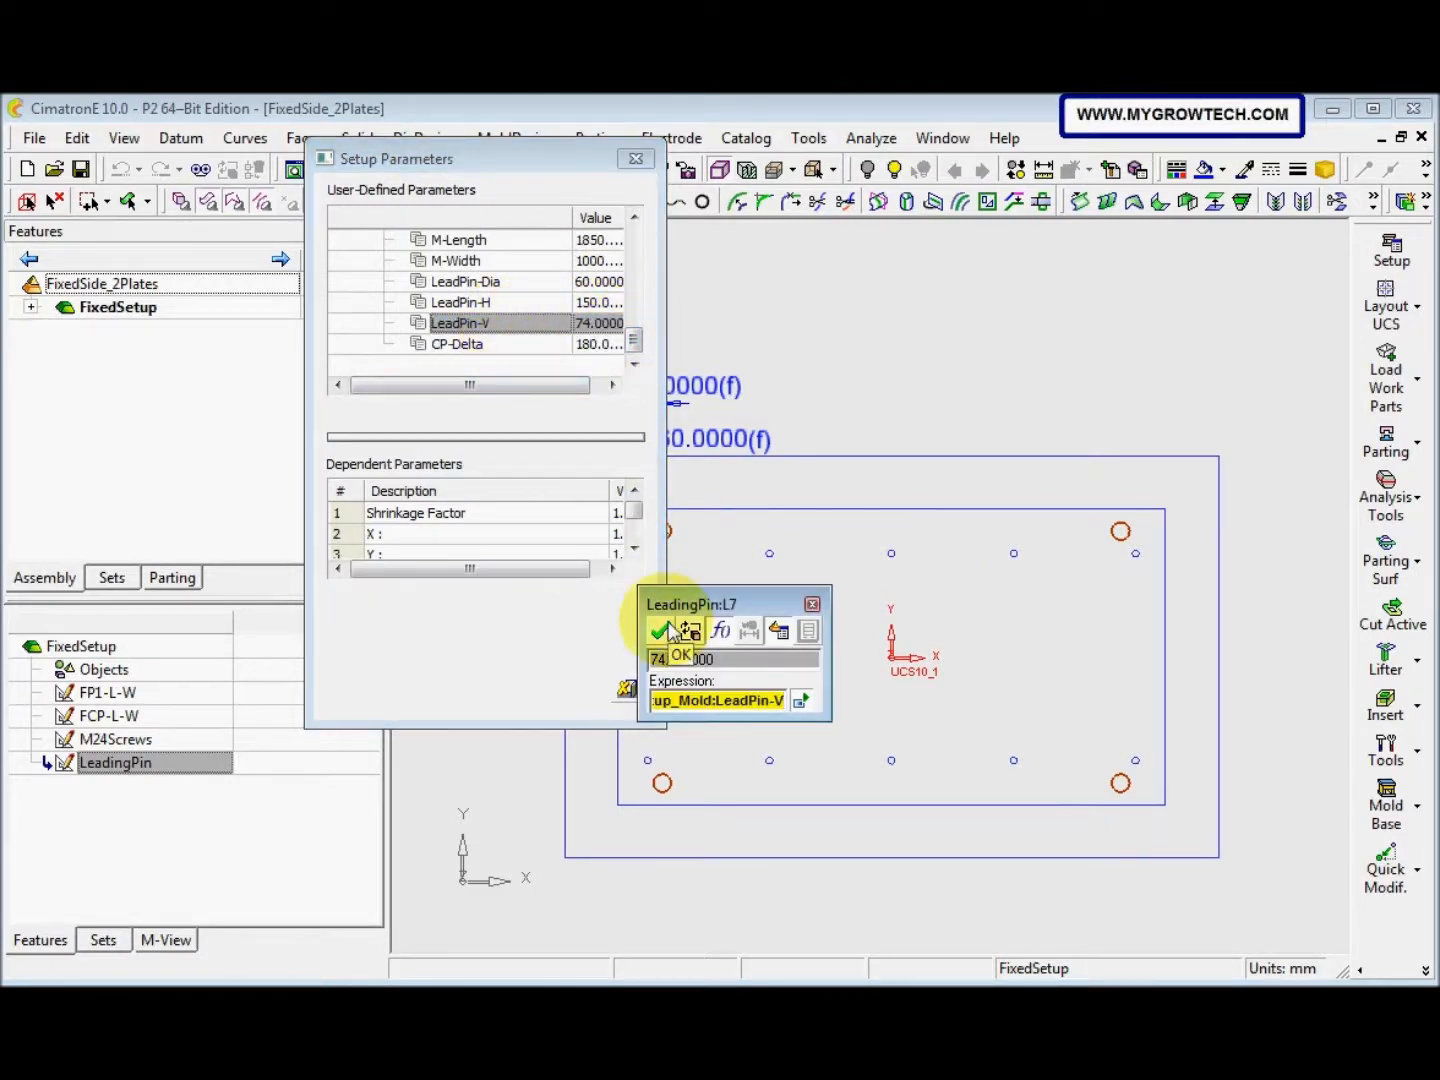
{"action": "left_click", "coordinate": [666, 630]}
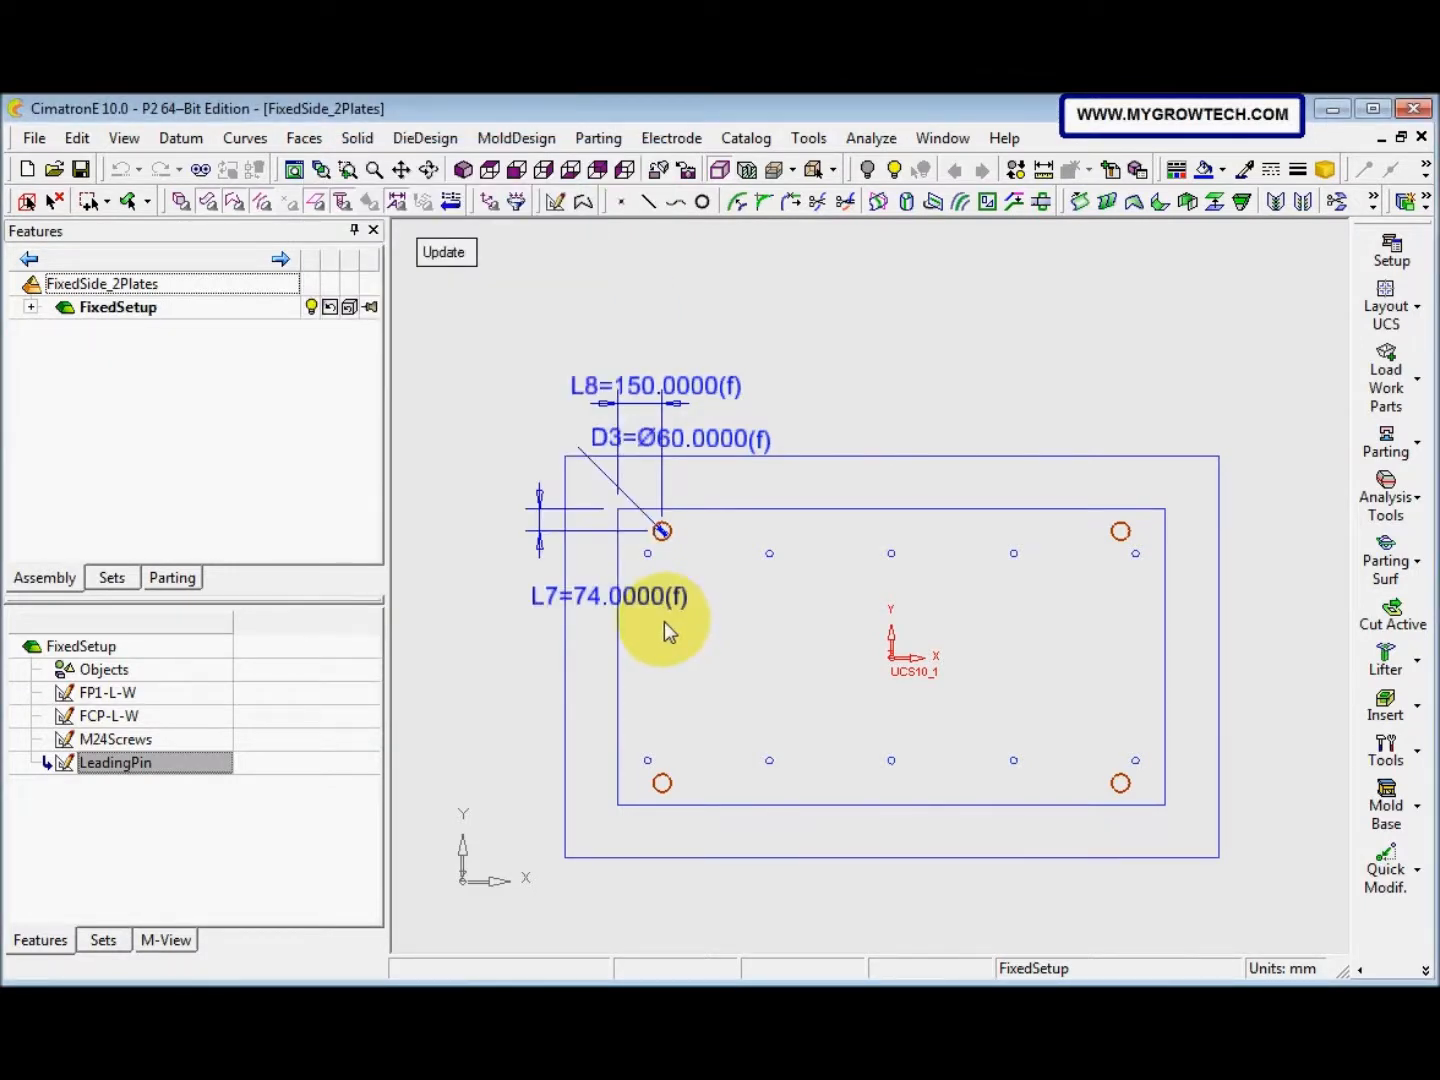
{"action": "middle_click", "coordinate": [771, 550]}
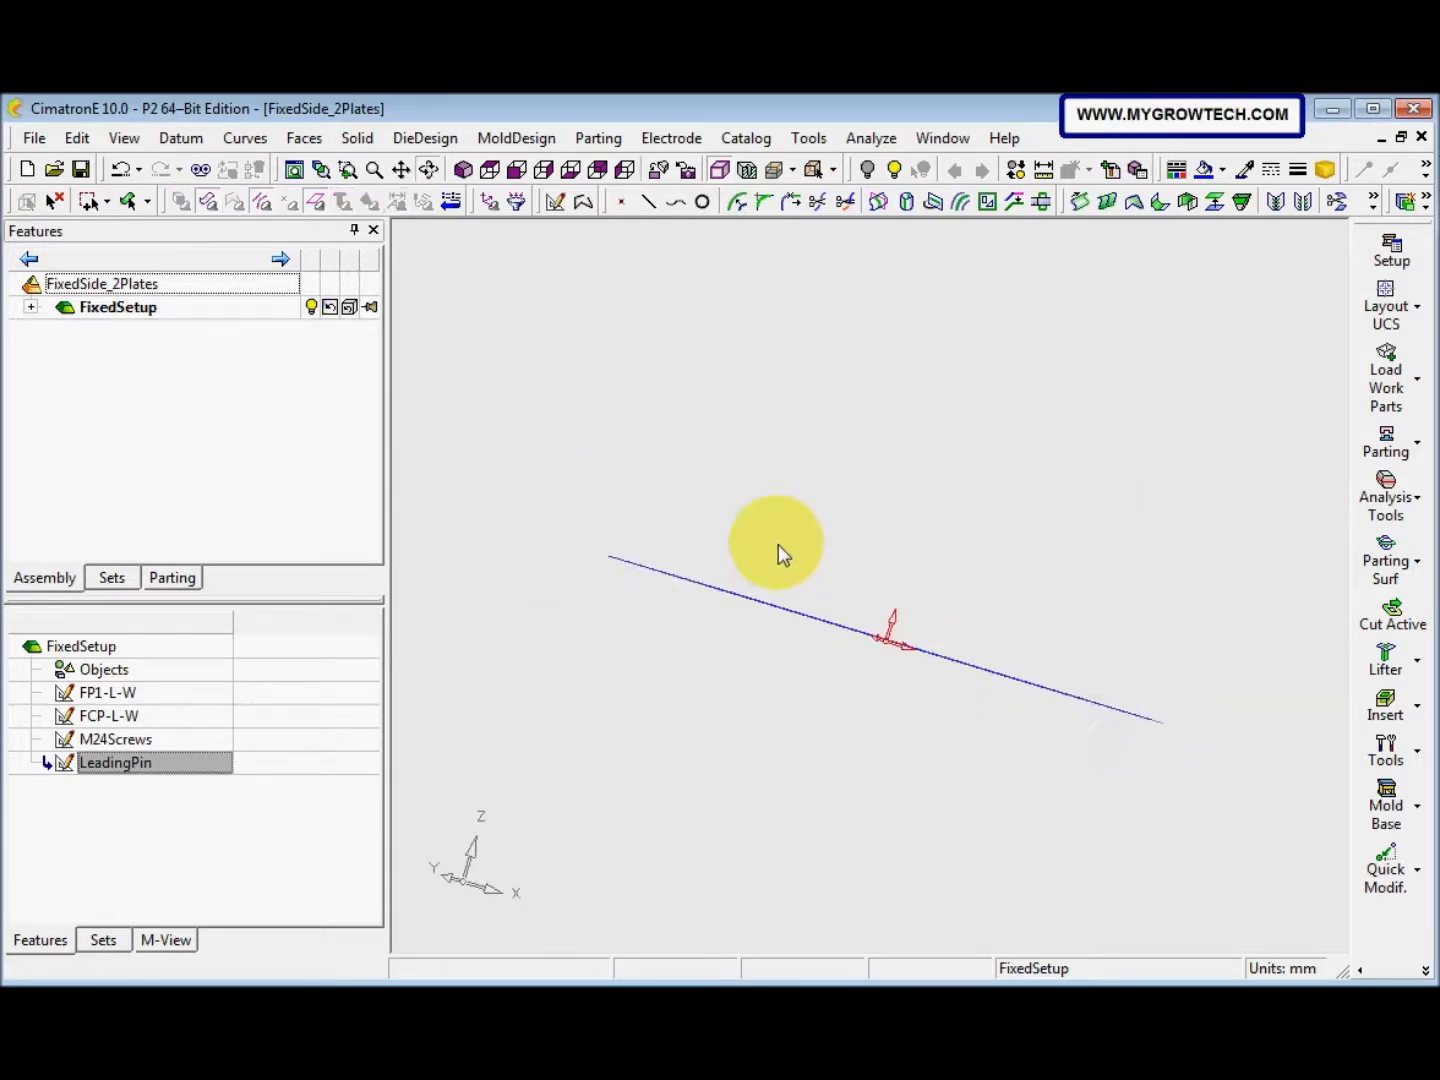
{"action": "right_click", "coordinate": [604, 536]}
{"action": "left_click", "coordinate": [583, 575]}
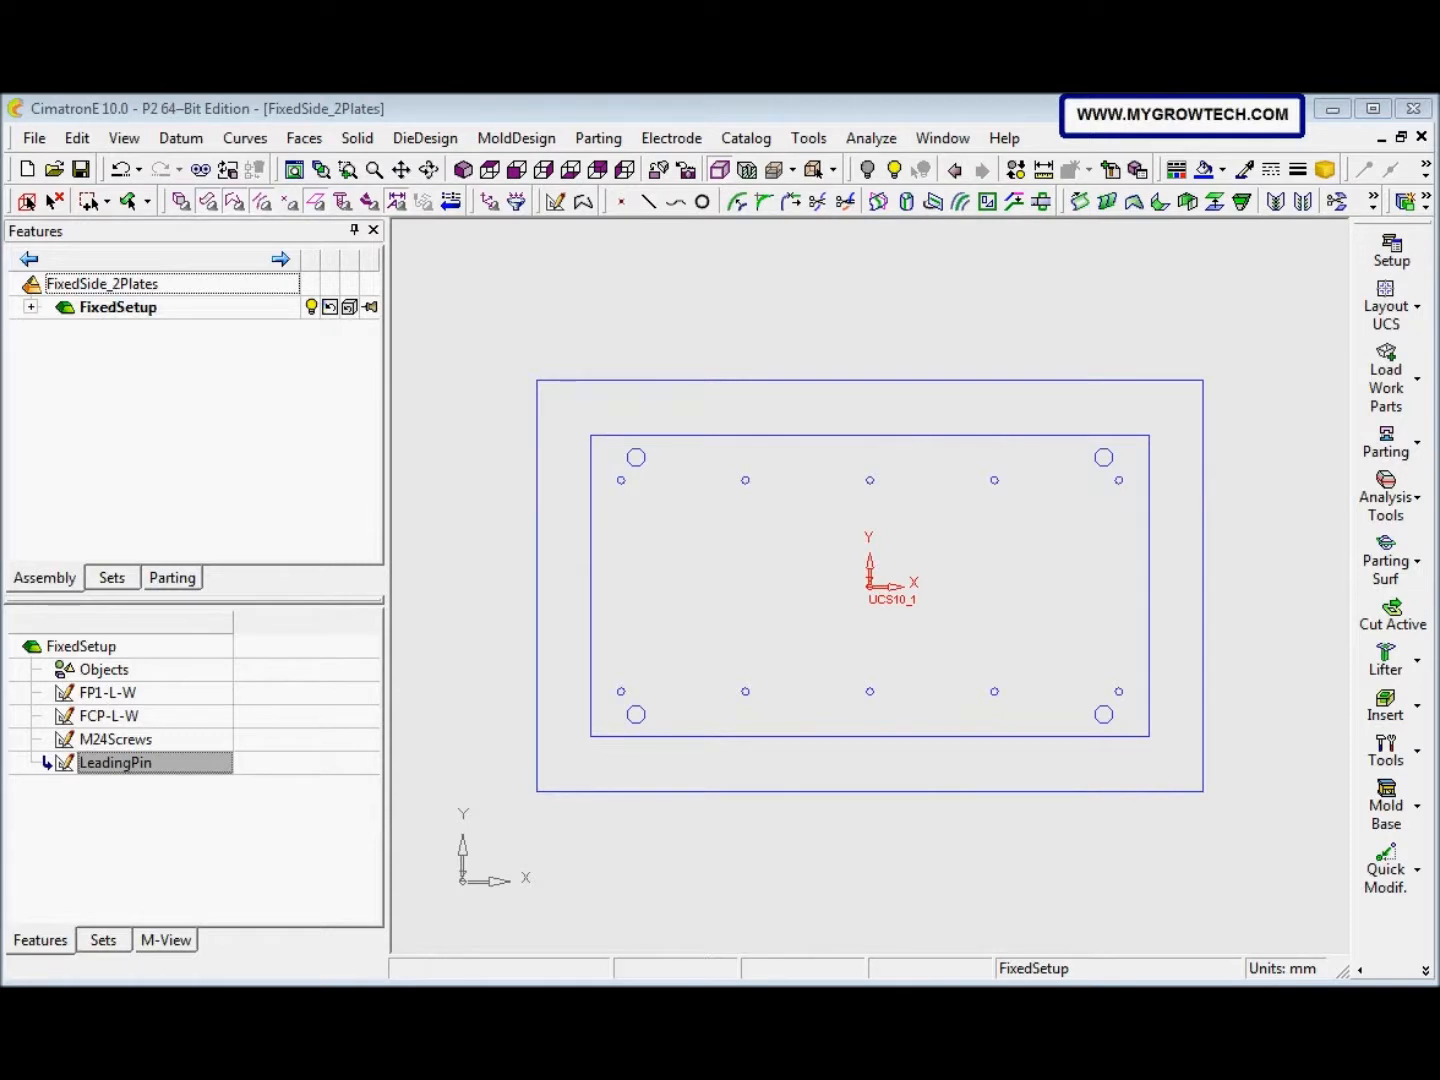
Show the Archive set of FixedSetup so its base plane at the UCS can be picked
{"action": "left_click", "coordinate": [103, 941]}
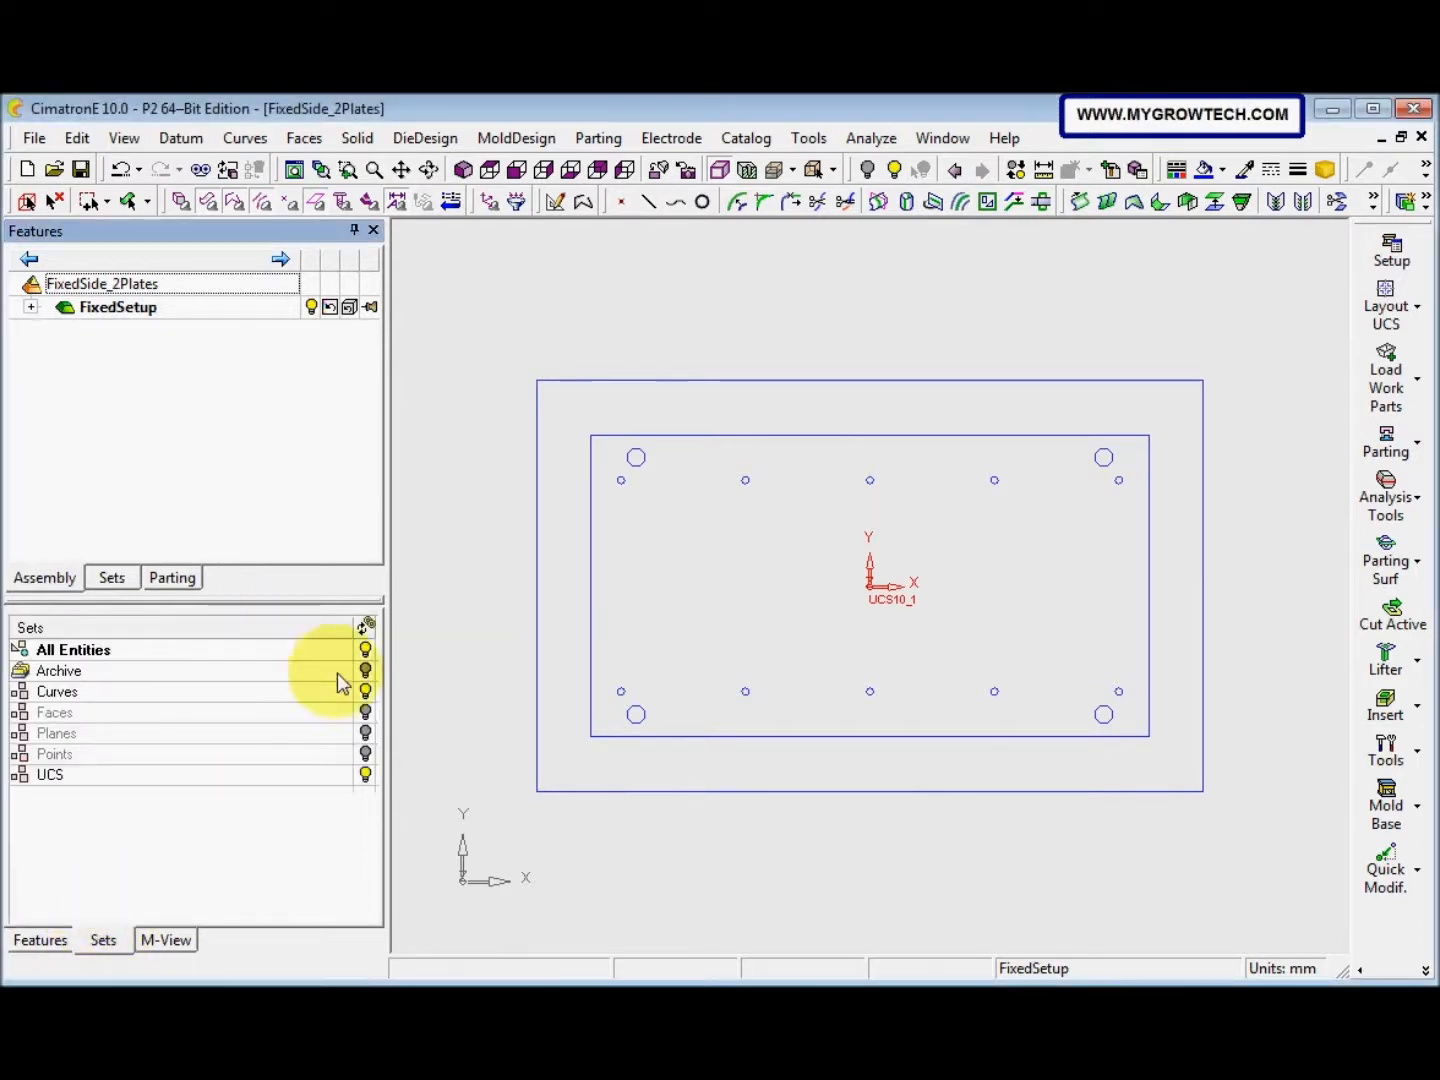
{"action": "left_click", "coordinate": [368, 672]}
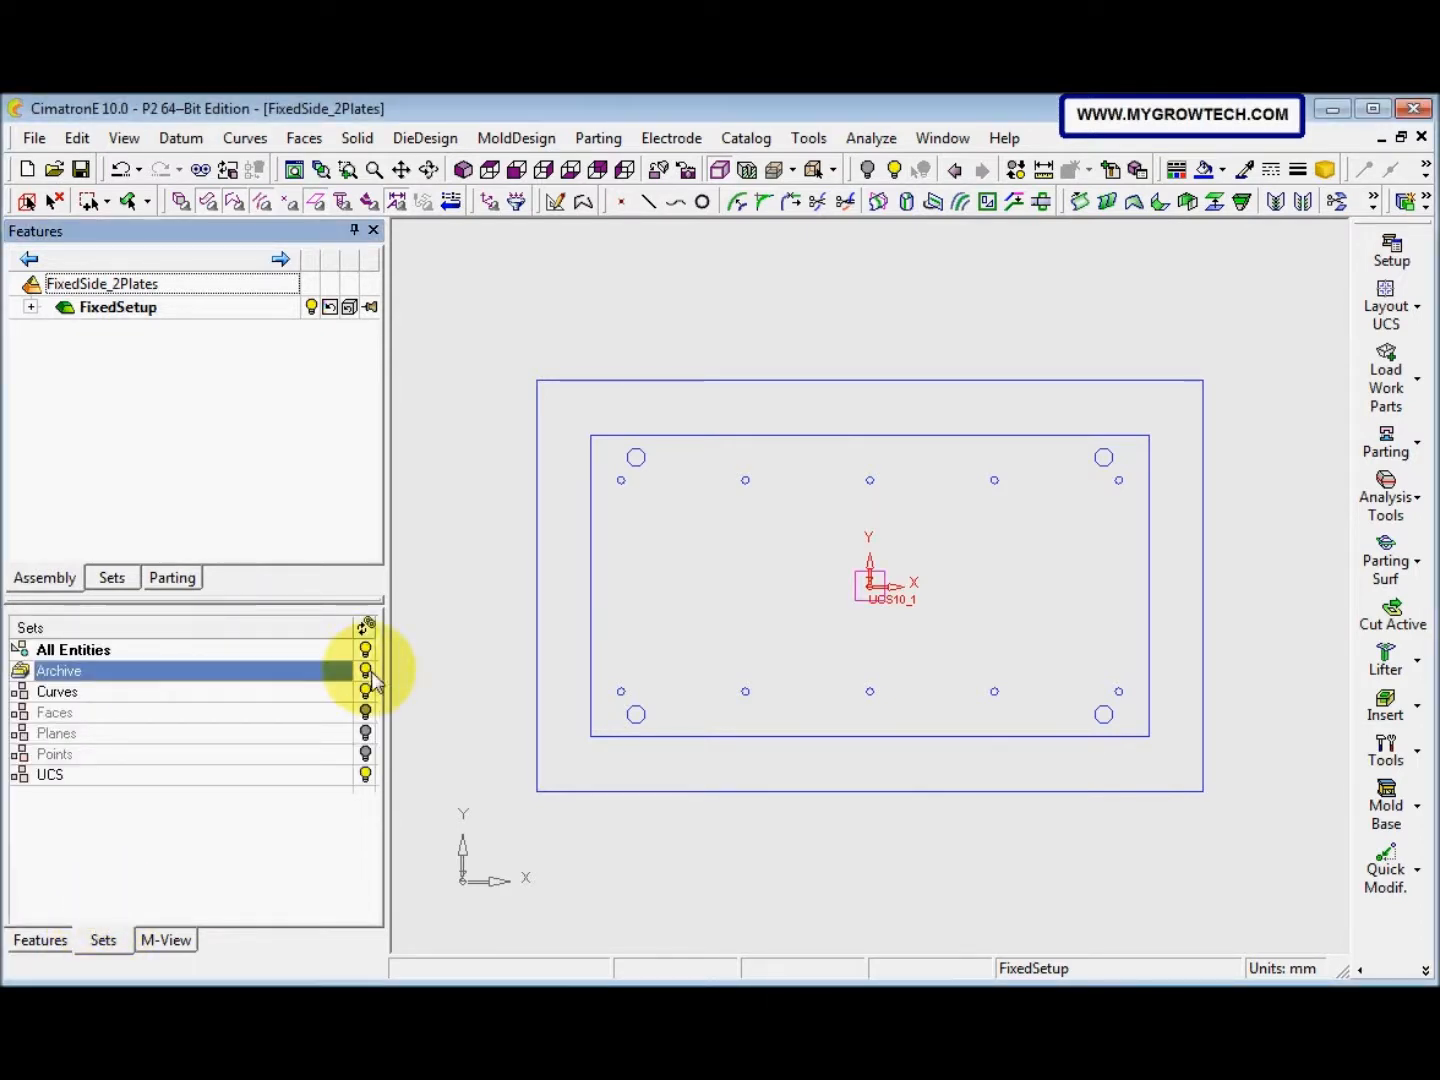
{"action": "left_click_drag", "start_coordinate": [678, 800], "coordinate": [756, 652], "text": "ctrl"}
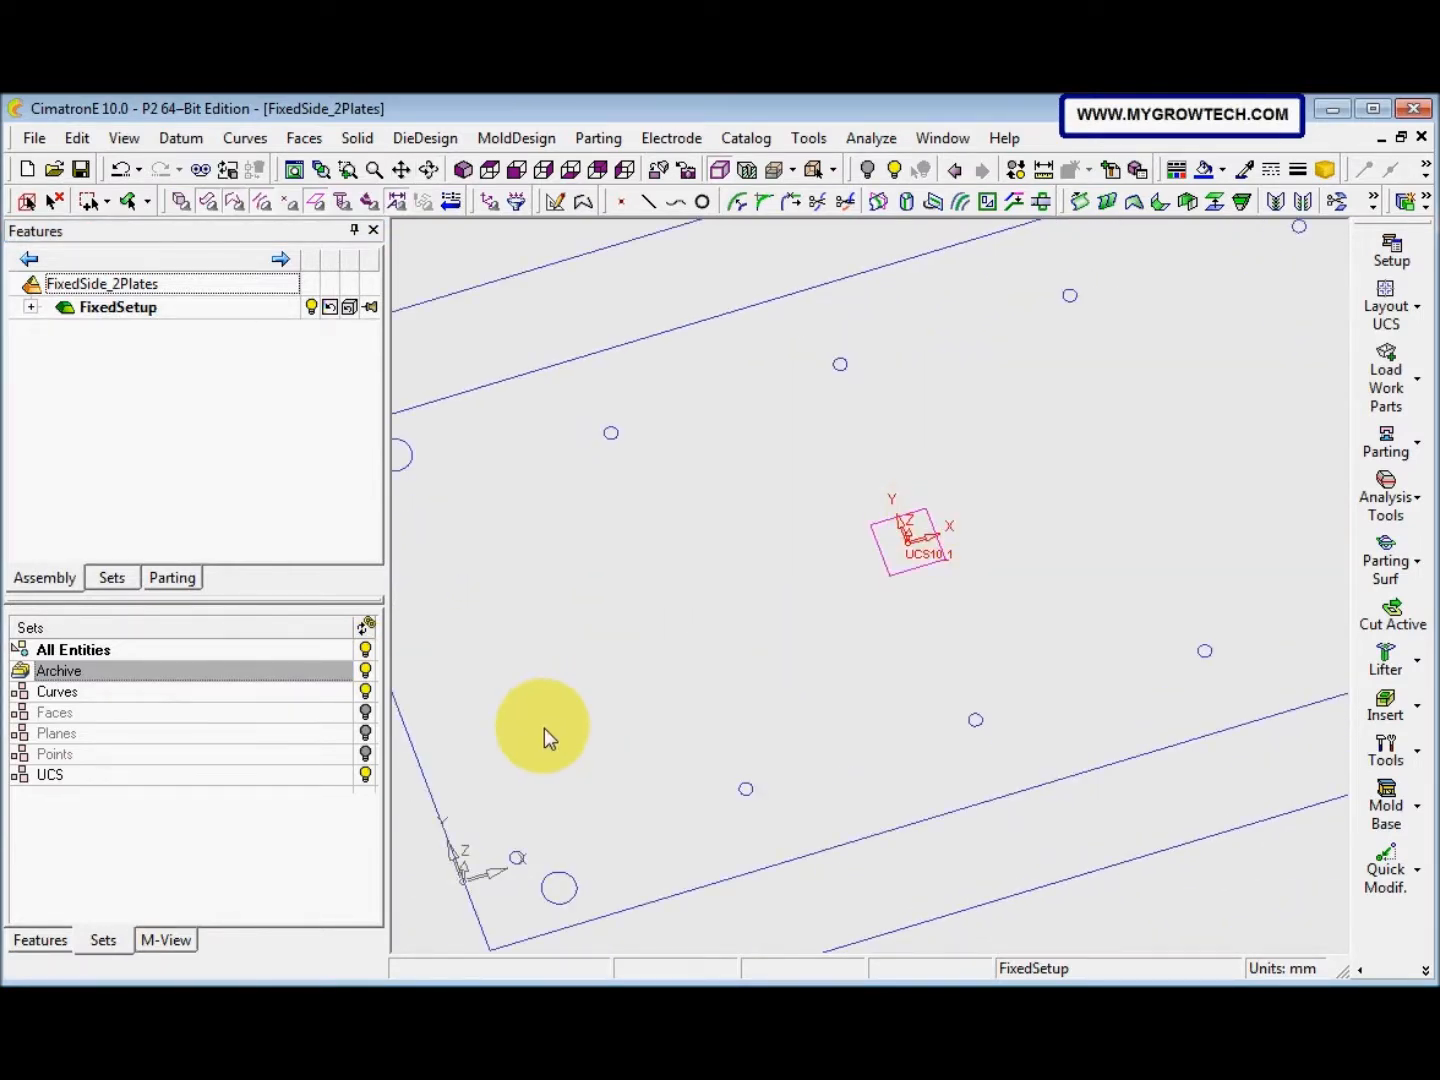
Create a parallel plane offset 1 mm in the positive Z direction from the base plane at the UCS
{"action": "left_click", "coordinate": [182, 138]}
{"action": "mouse_move", "coordinate": [201, 168]}
{"action": "left_click", "coordinate": [300, 171]}
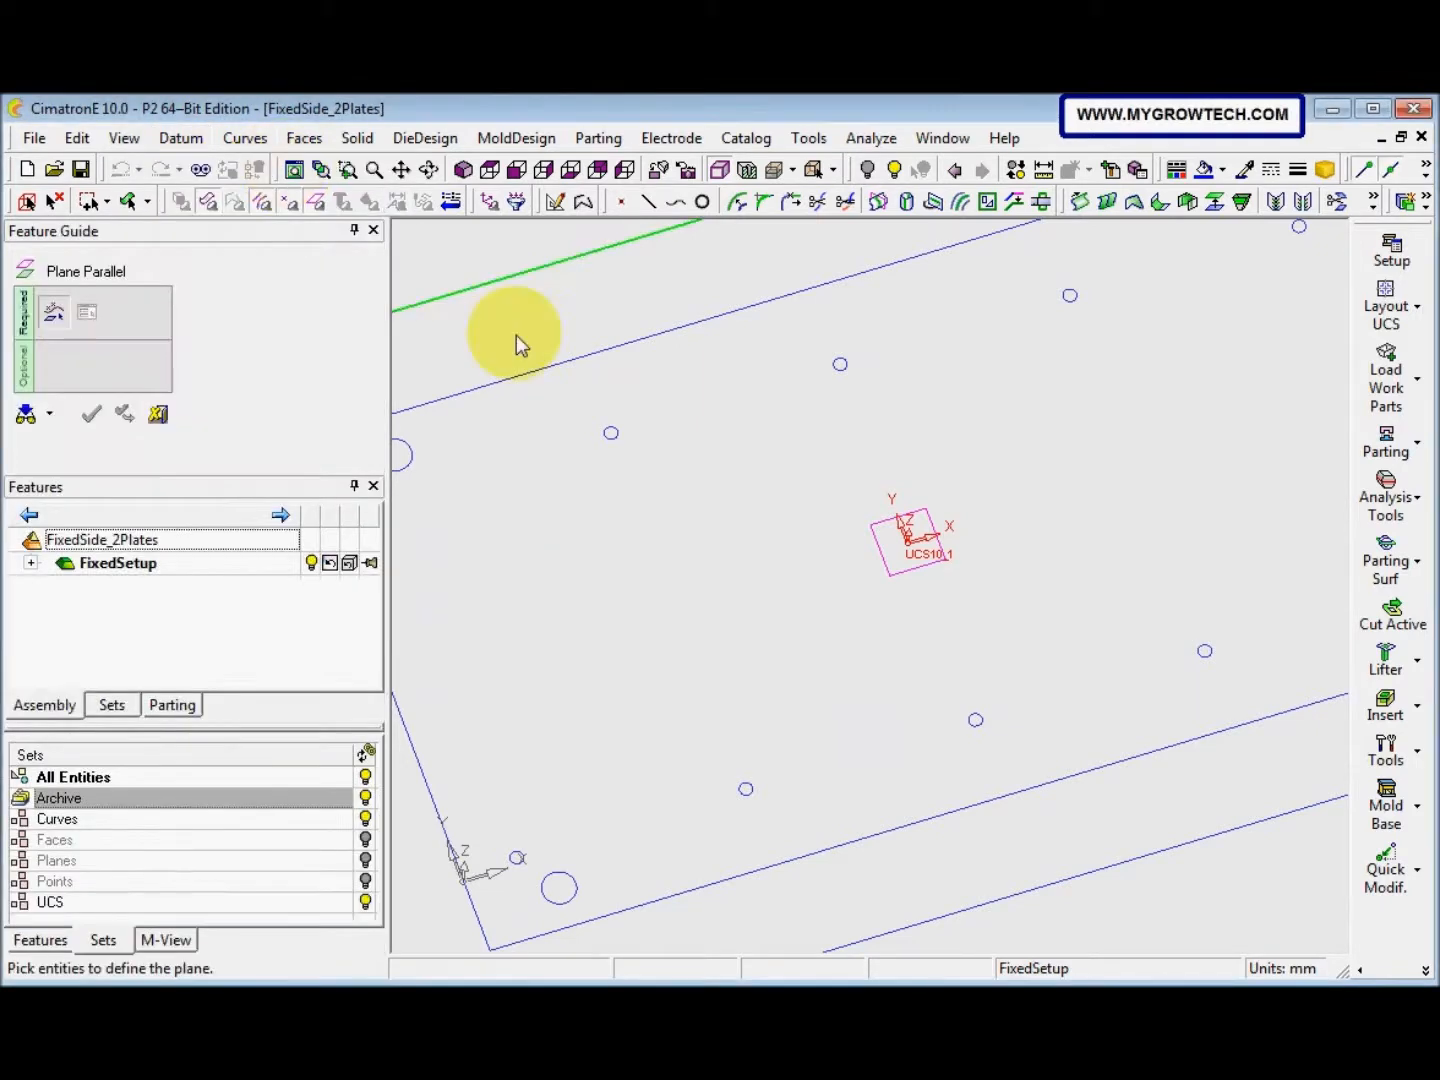
{"action": "left_click", "coordinate": [894, 581]}
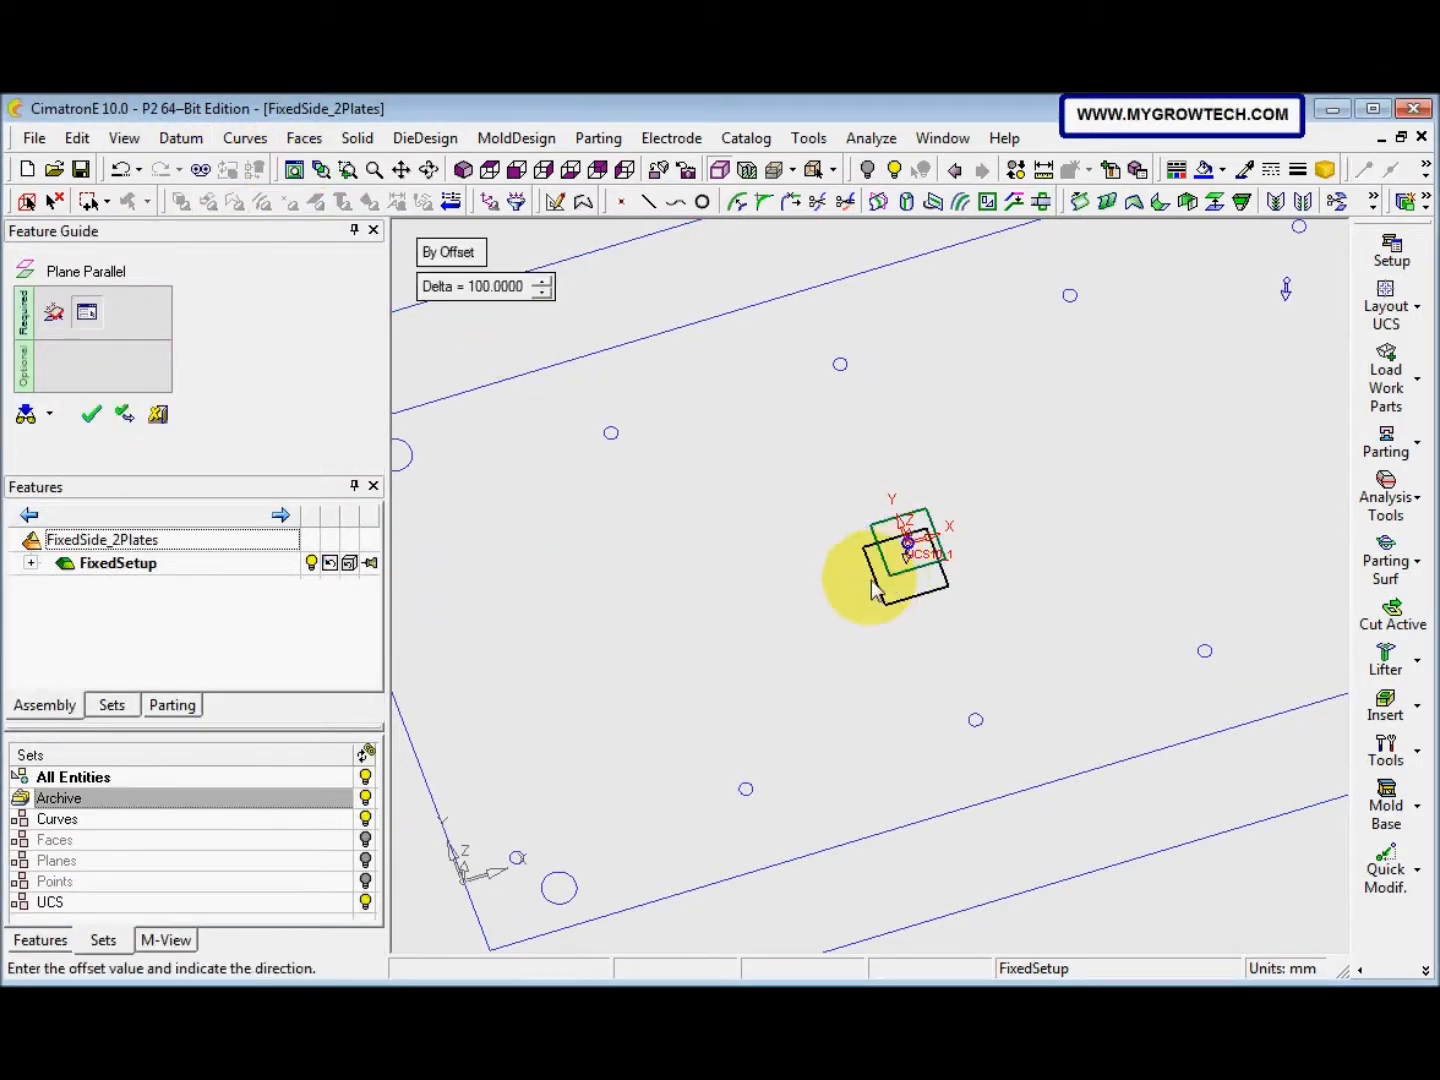
{"action": "middle_click_drag", "start_coordinate": [741, 648], "coordinate": [753, 580]}
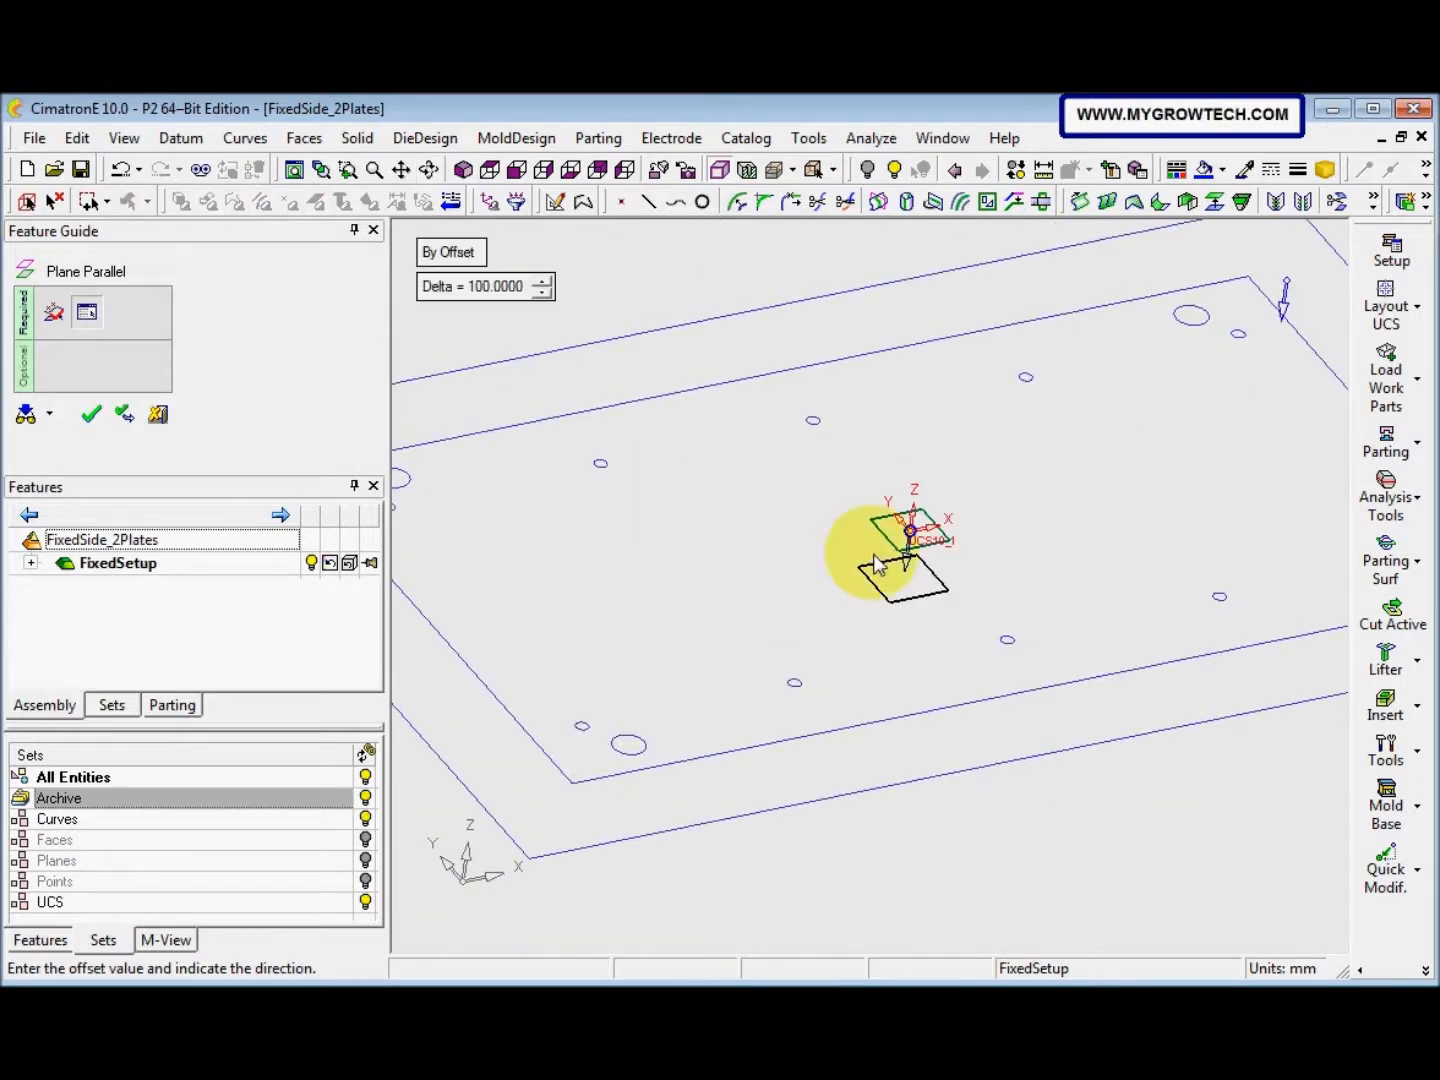
{"action": "left_click", "coordinate": [906, 567]}
{"action": "middle_click_drag", "start_coordinate": [851, 579], "coordinate": [776, 616]}
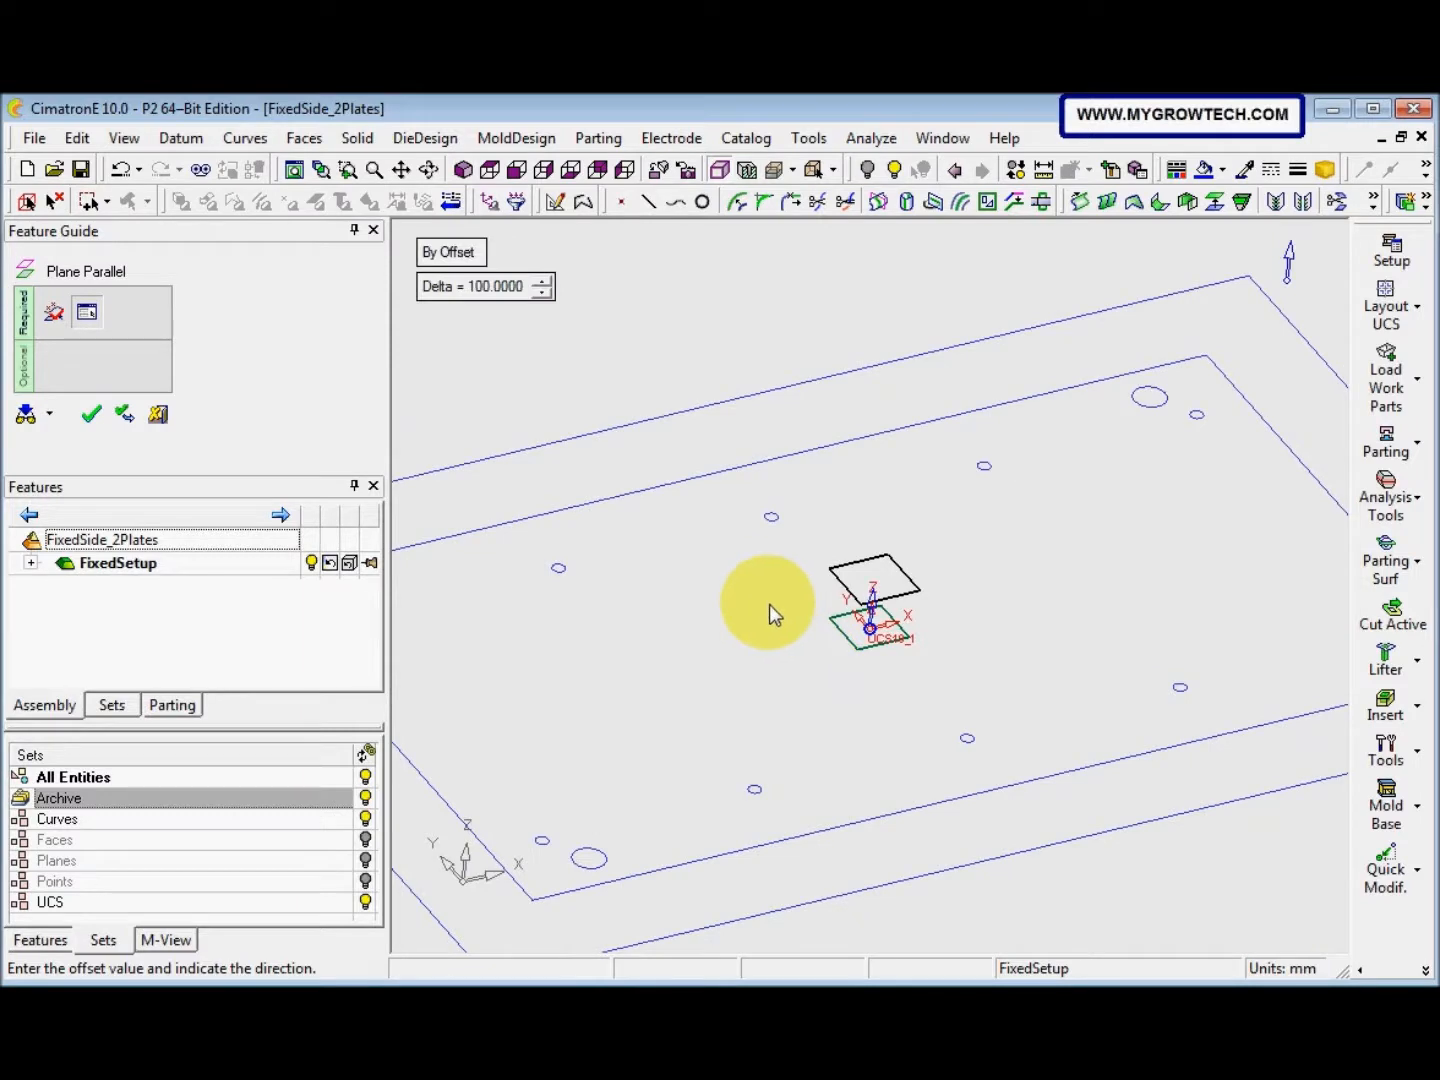
{"action": "left_click", "coordinate": [505, 292]}
{"action": "type", "text": "1"}
{"action": "key", "text": "Return"}
{"action": "middle_click", "coordinate": [654, 630]}
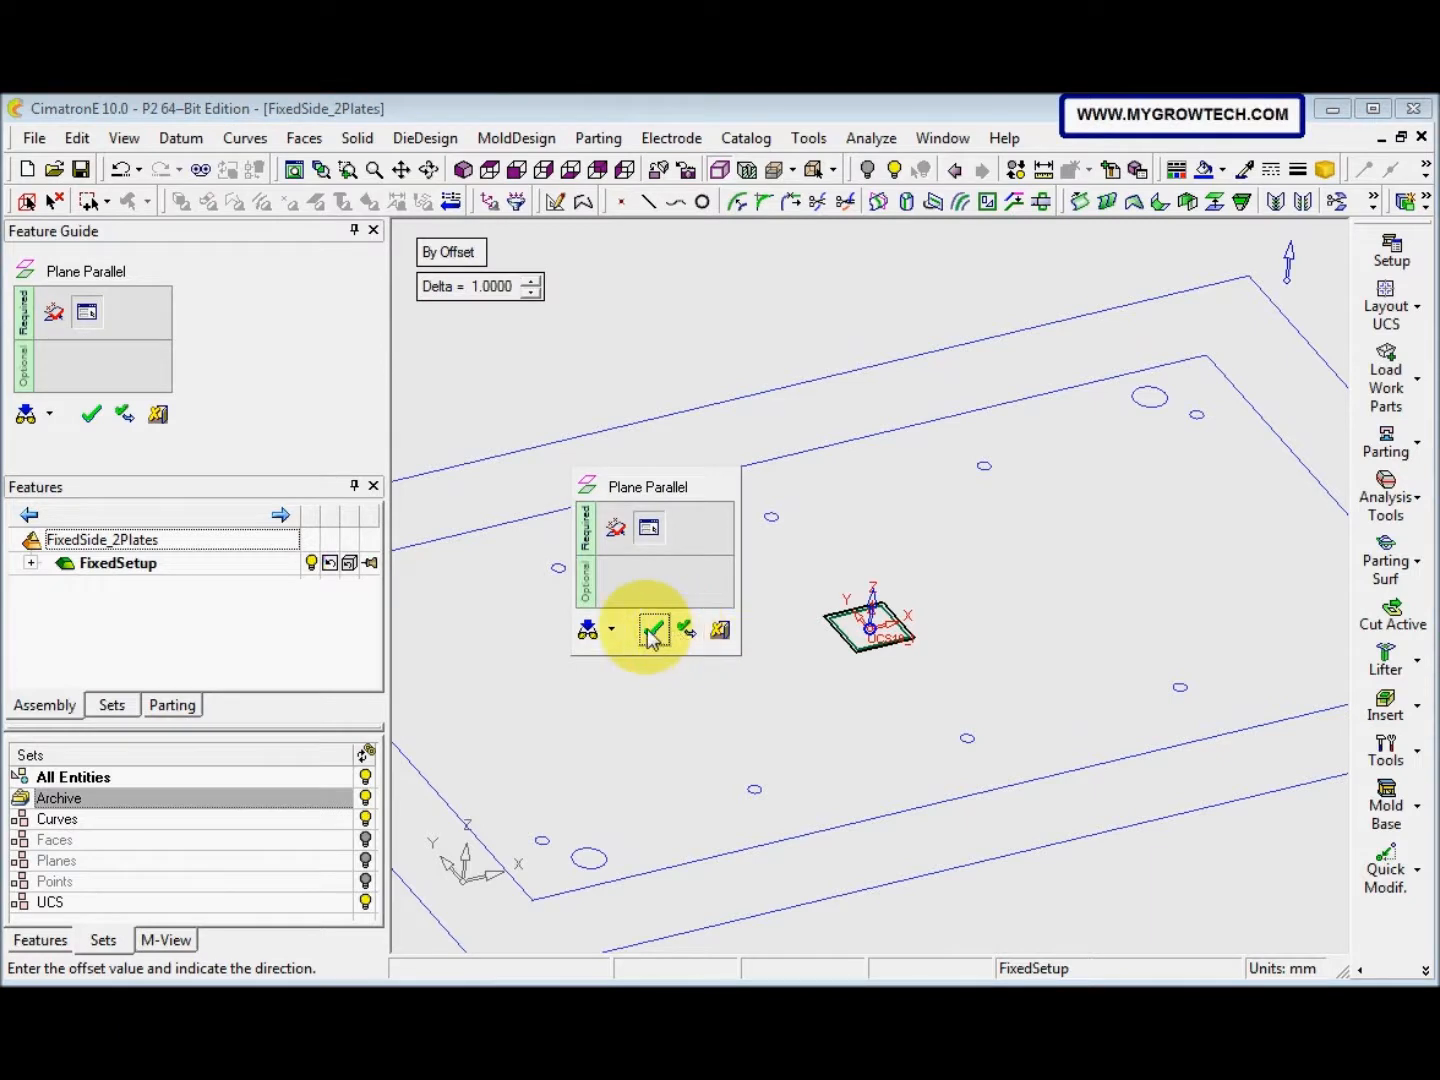
{"action": "left_click", "coordinate": [653, 630]}
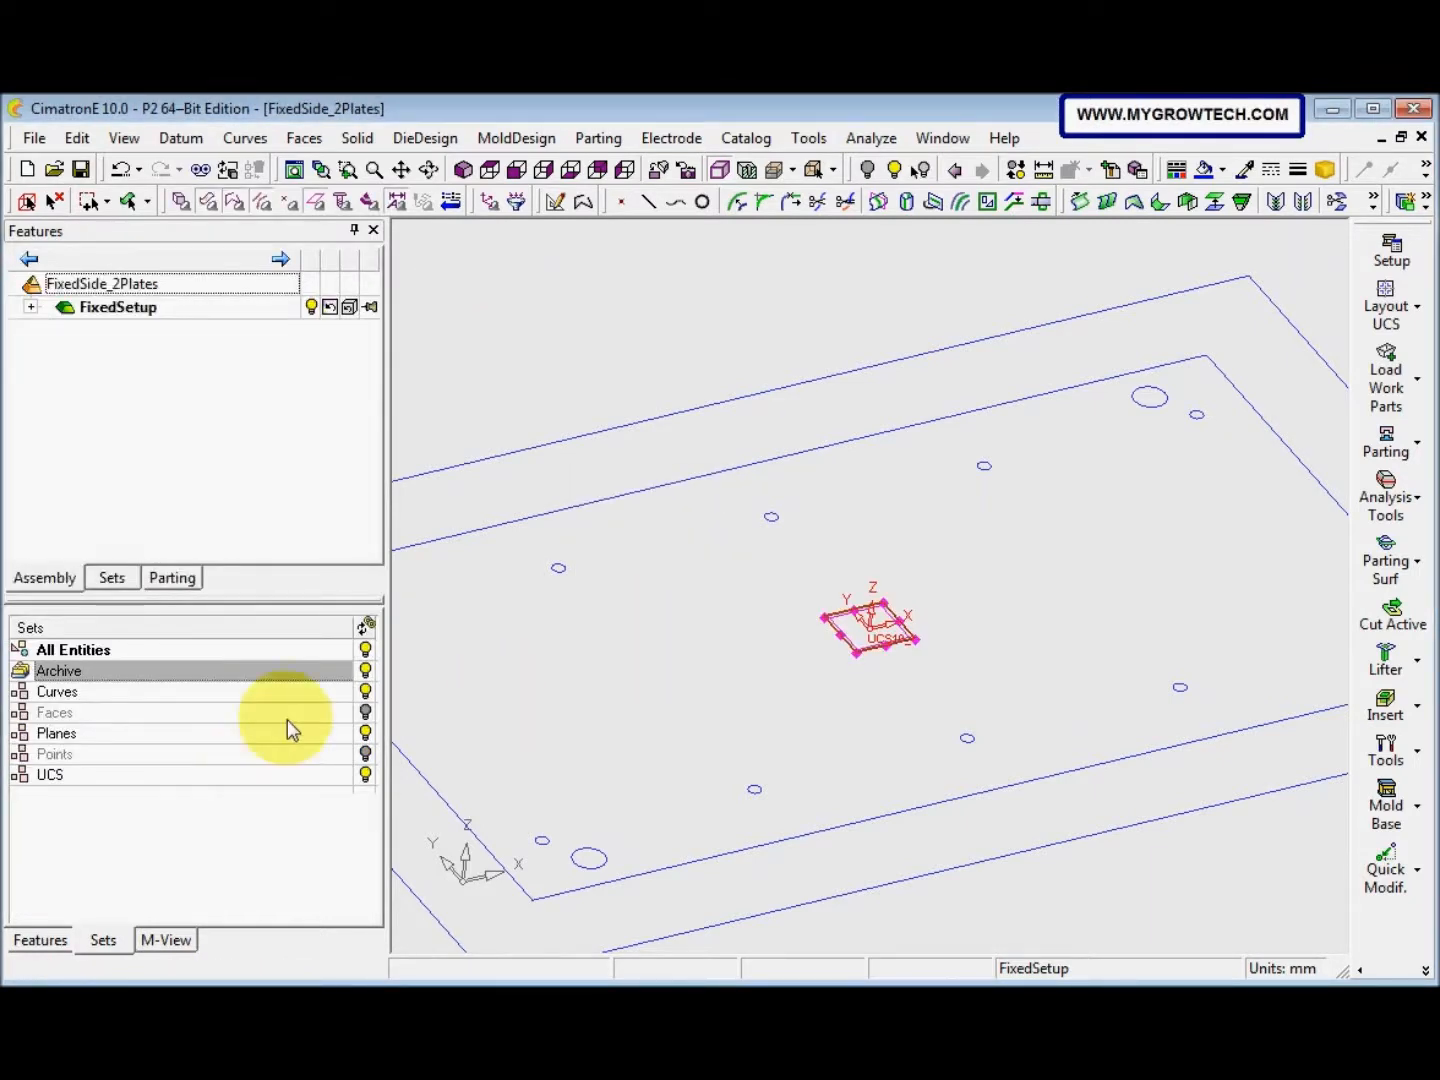
Hide the Archive set and rename the new parallel plane feature as F-Space
{"action": "left_click", "coordinate": [366, 671]}
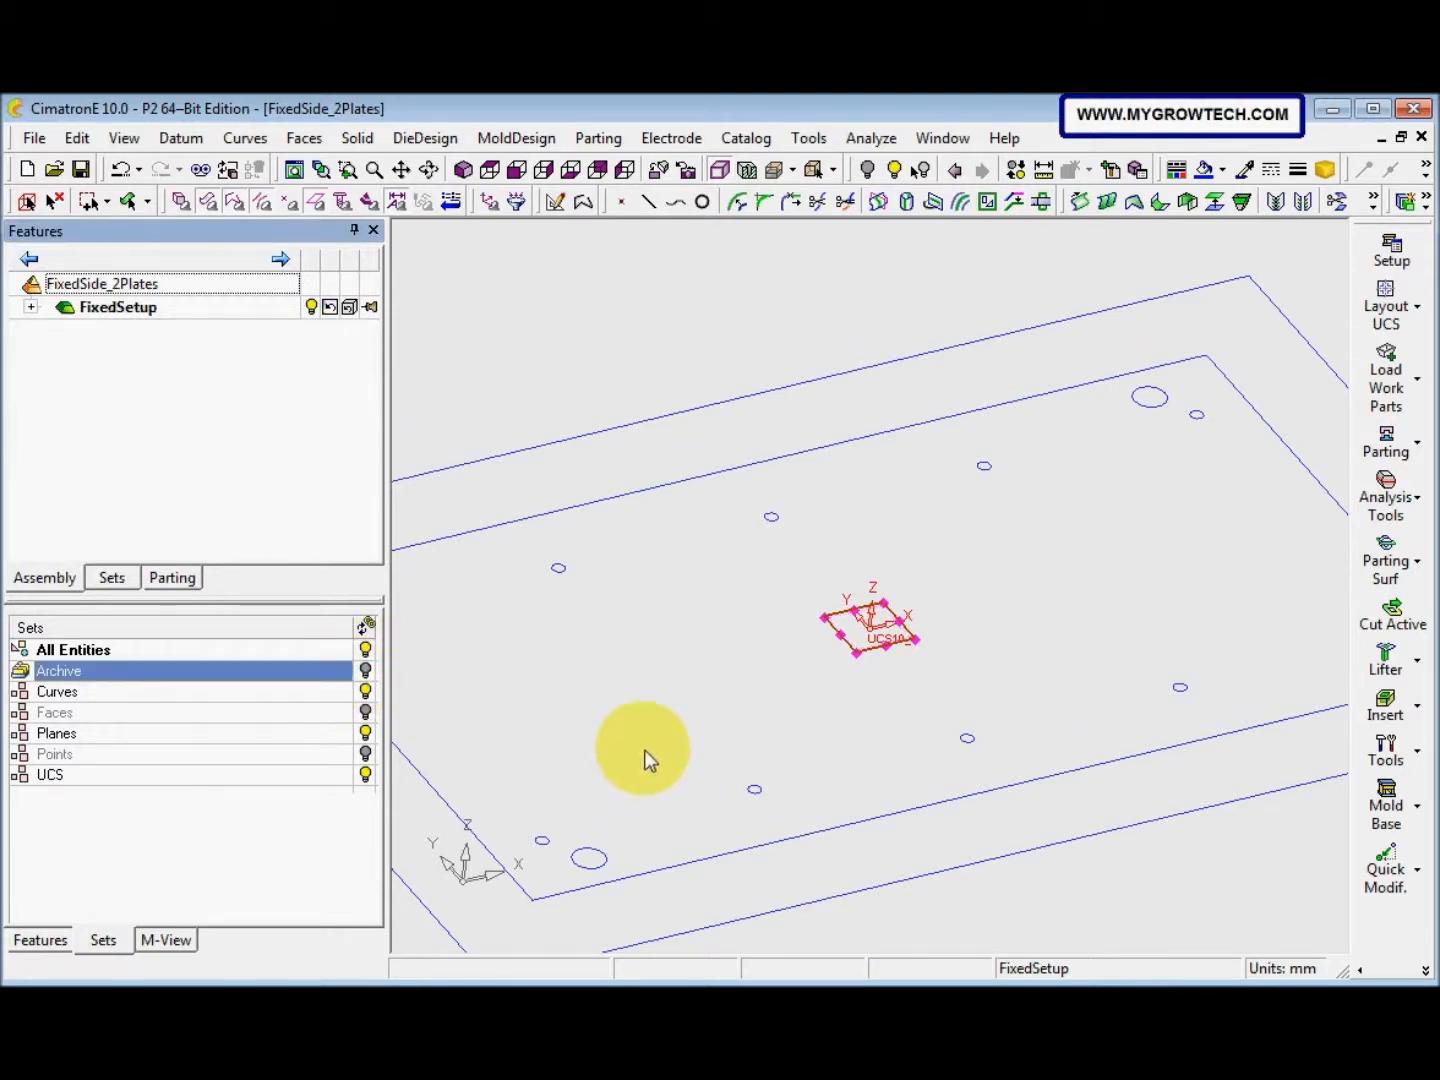
{"action": "left_click", "coordinate": [41, 941]}
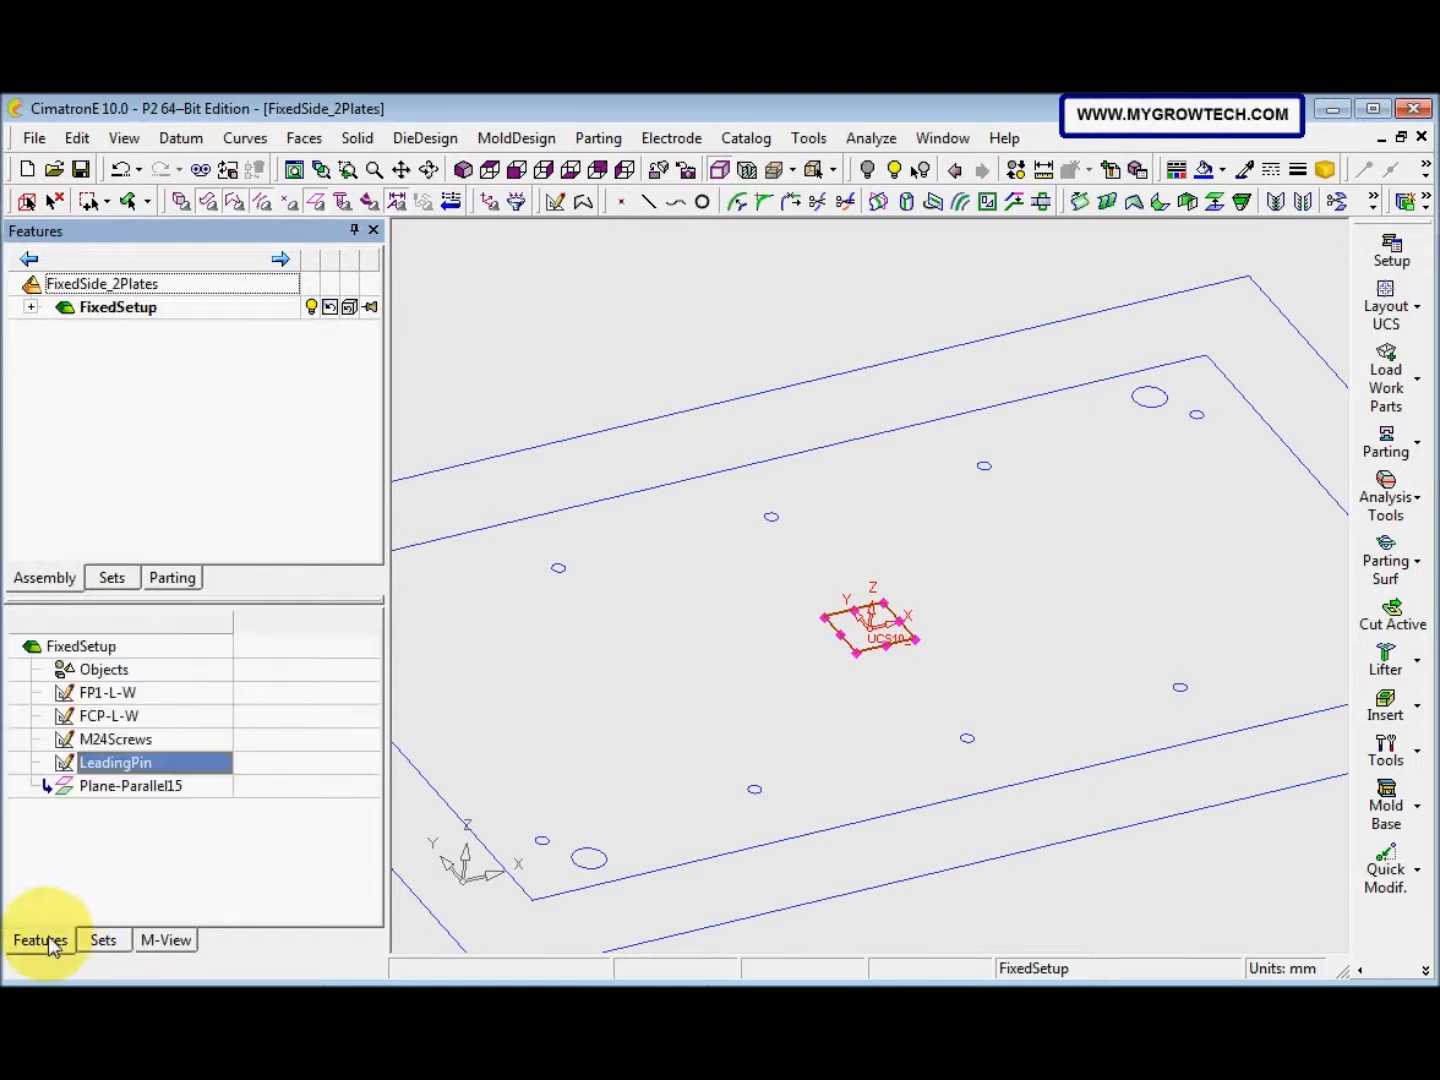
{"action": "right_click", "coordinate": [173, 797]}
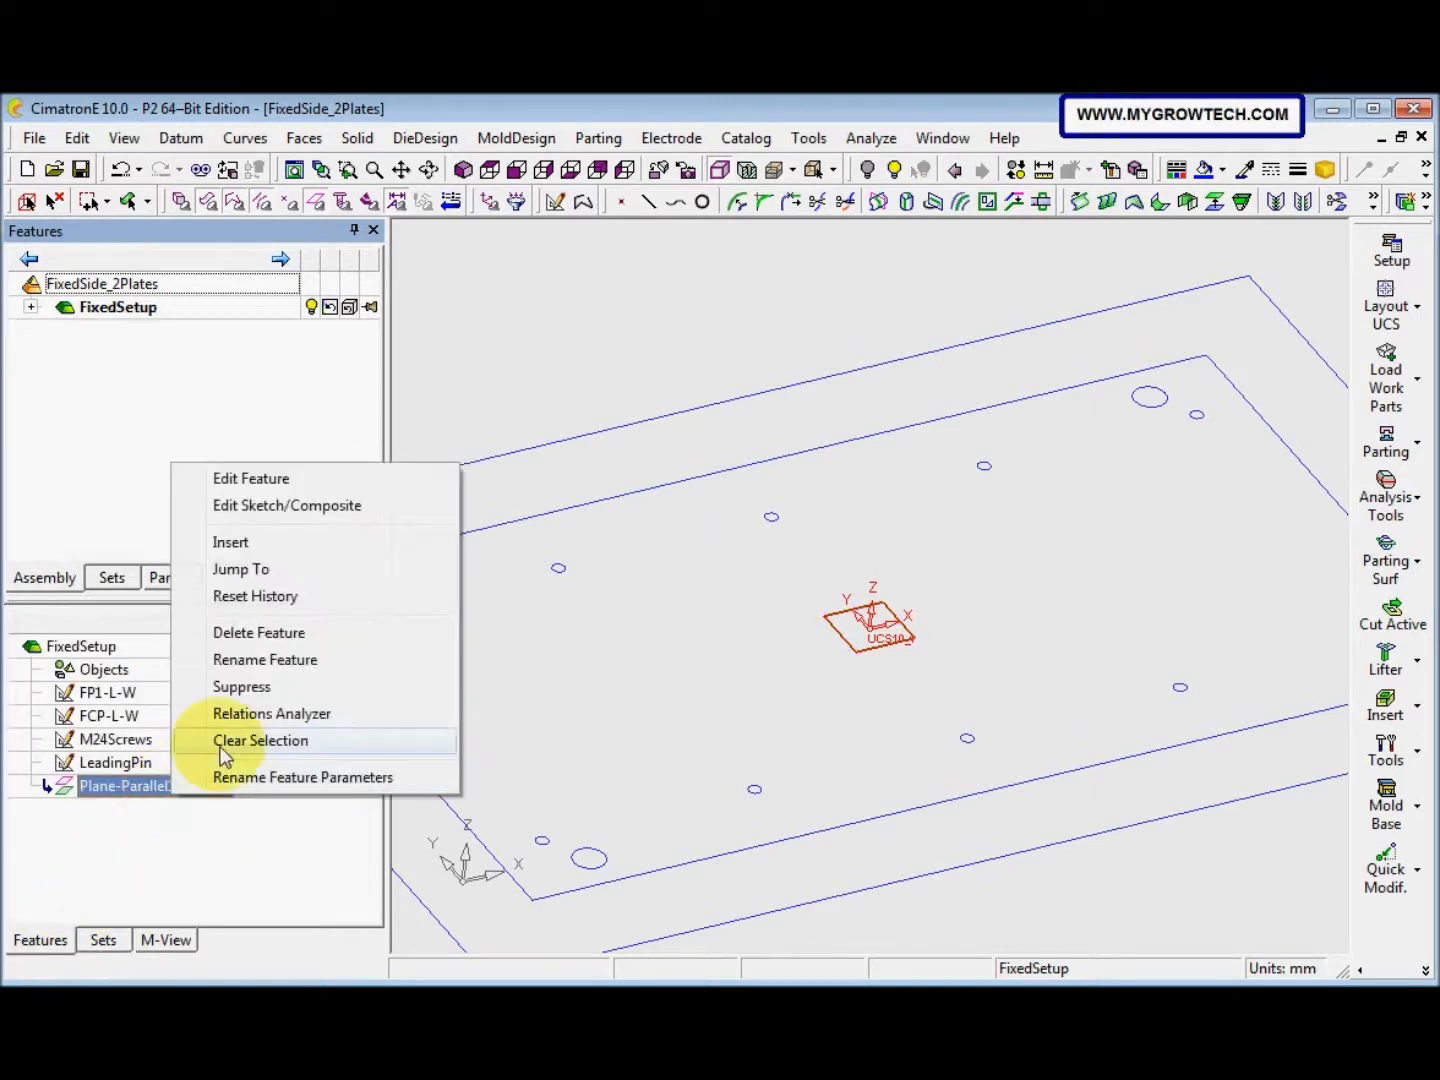
{"action": "left_click", "coordinate": [284, 665]}
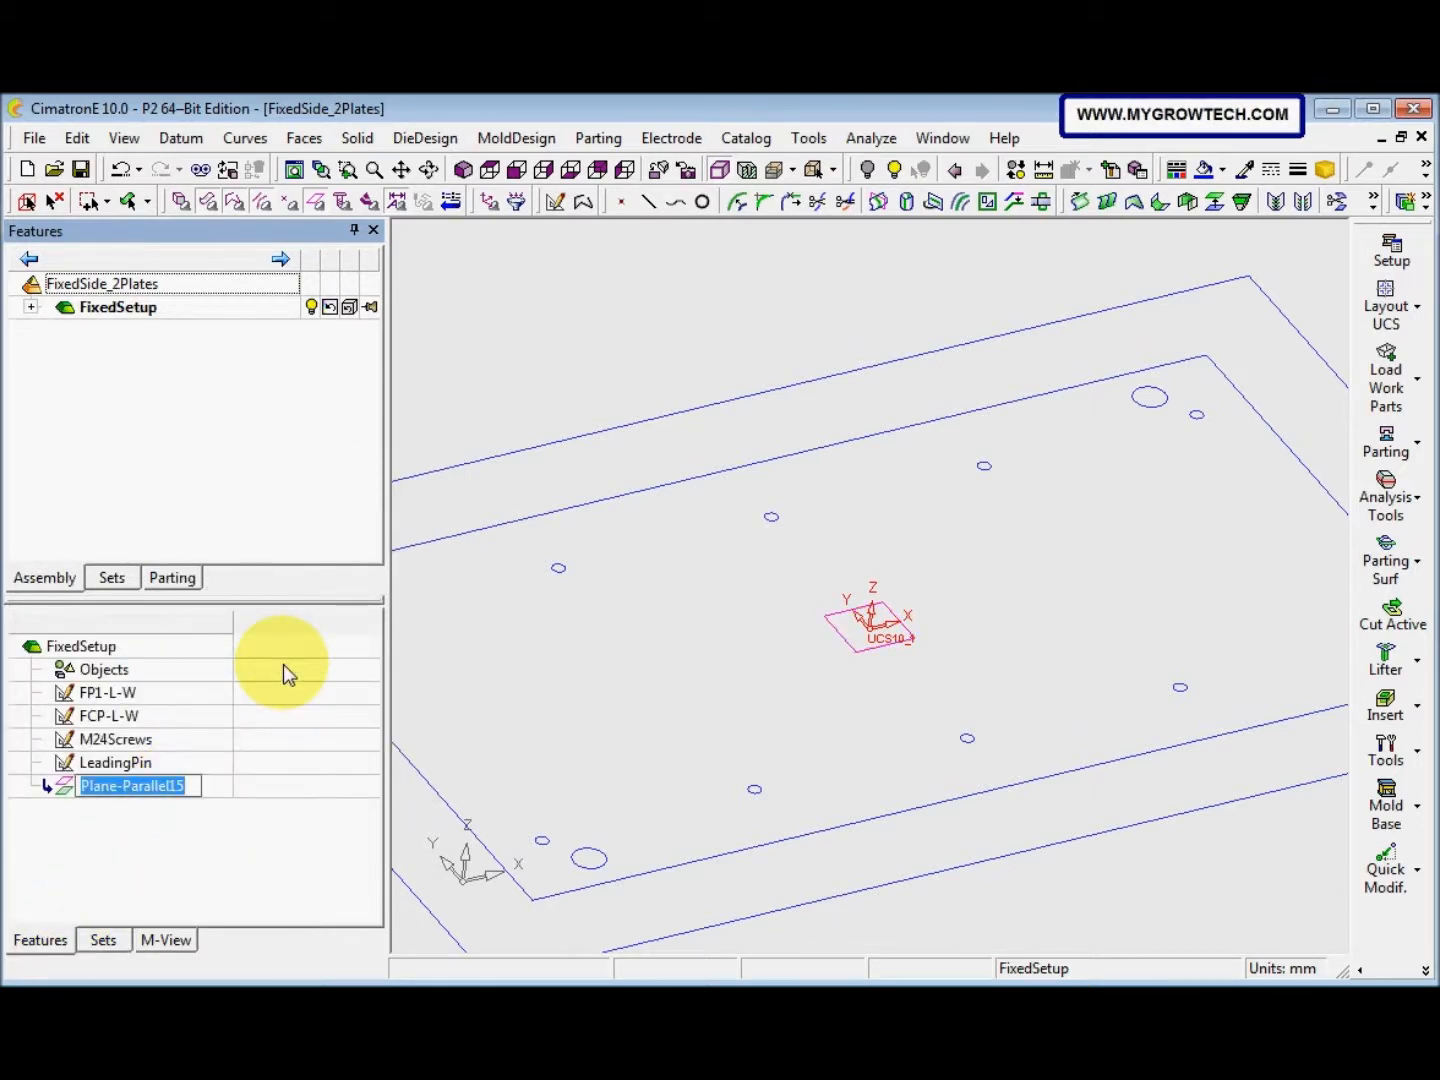
{"action": "type", "text": "F-Space"}
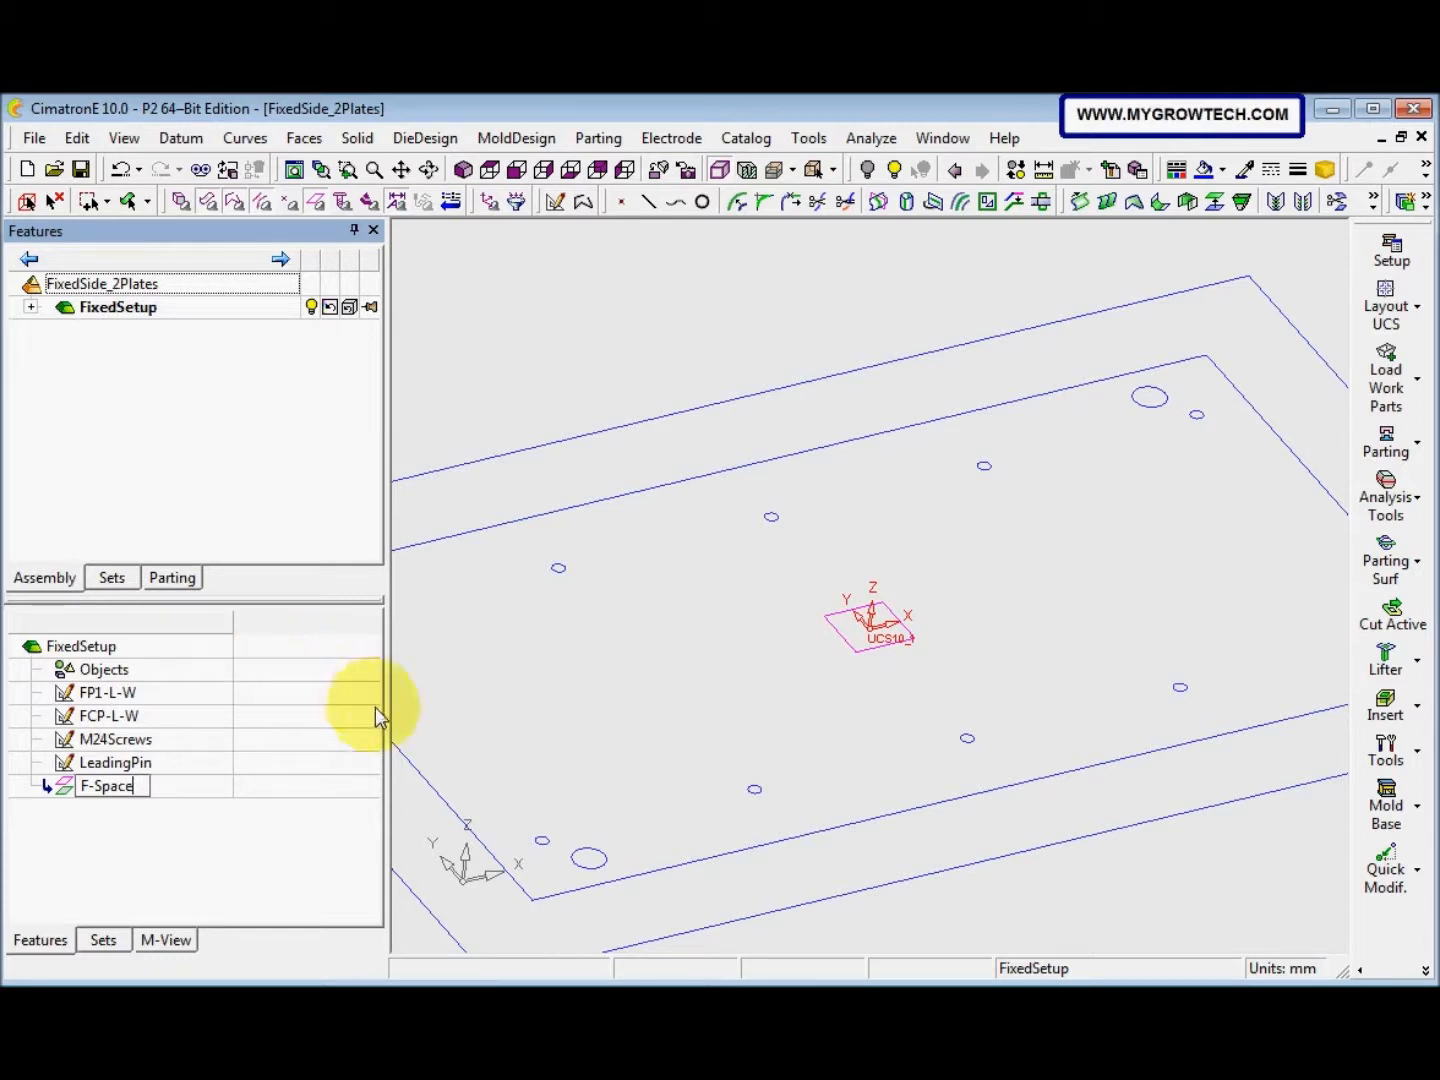
{"action": "left_click", "coordinate": [446, 713]}
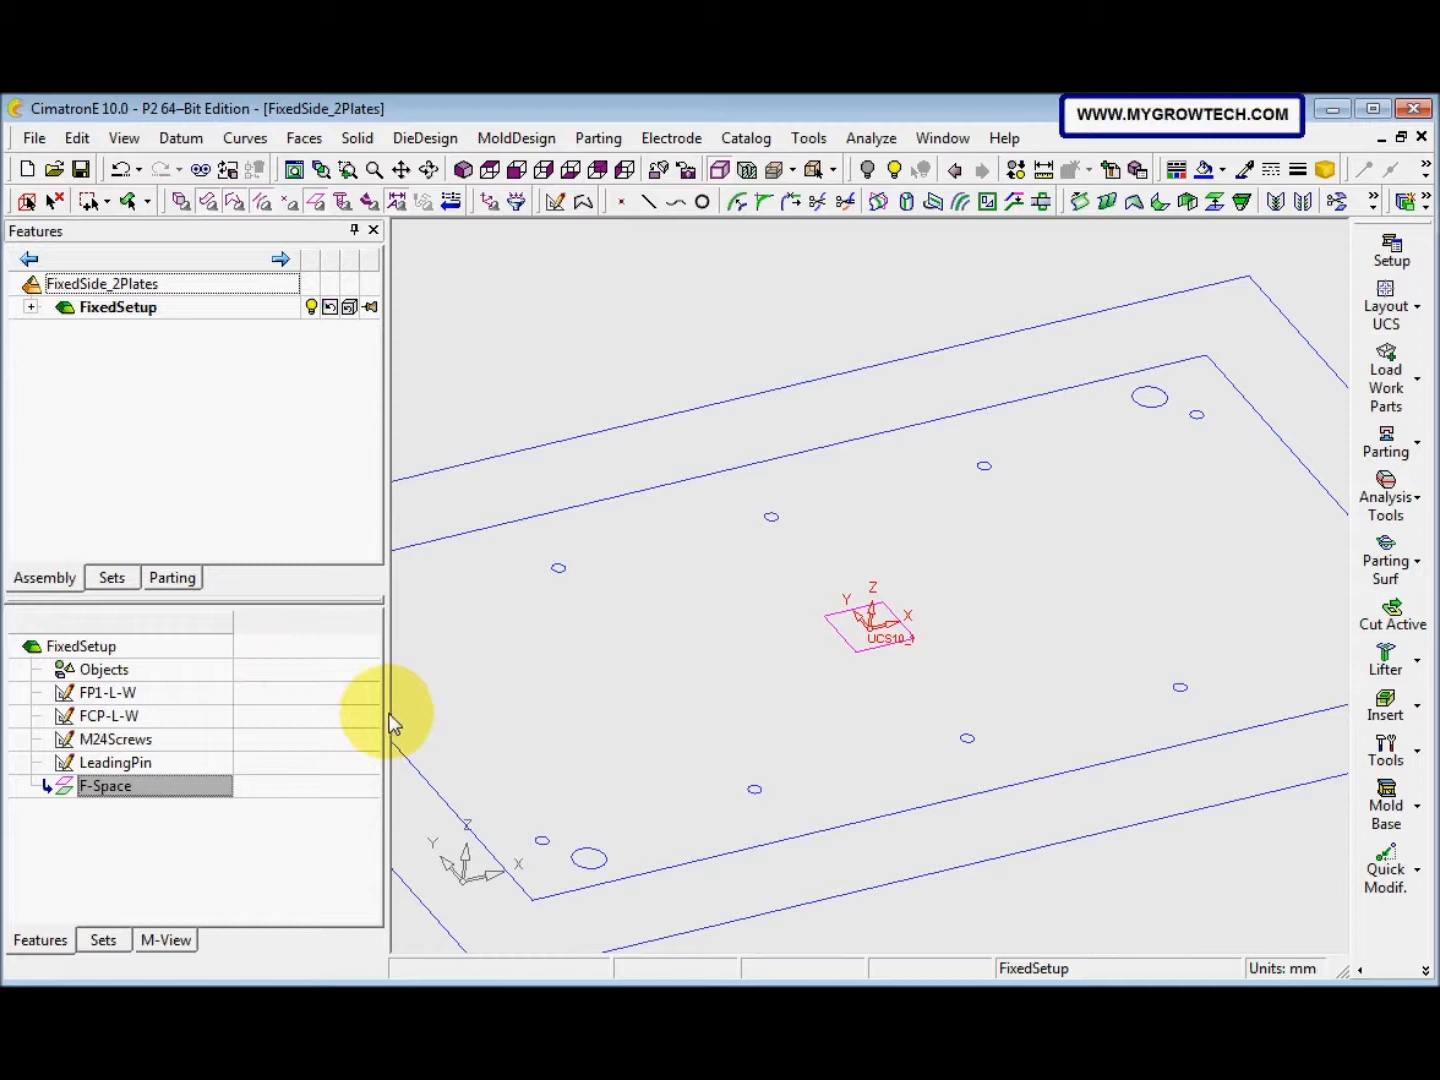
Create a parallel plane offset 400 mm in the positive Z direction from the F-Space plane
{"action": "middle_click_drag", "start_coordinate": [735, 787], "coordinate": [675, 718]}
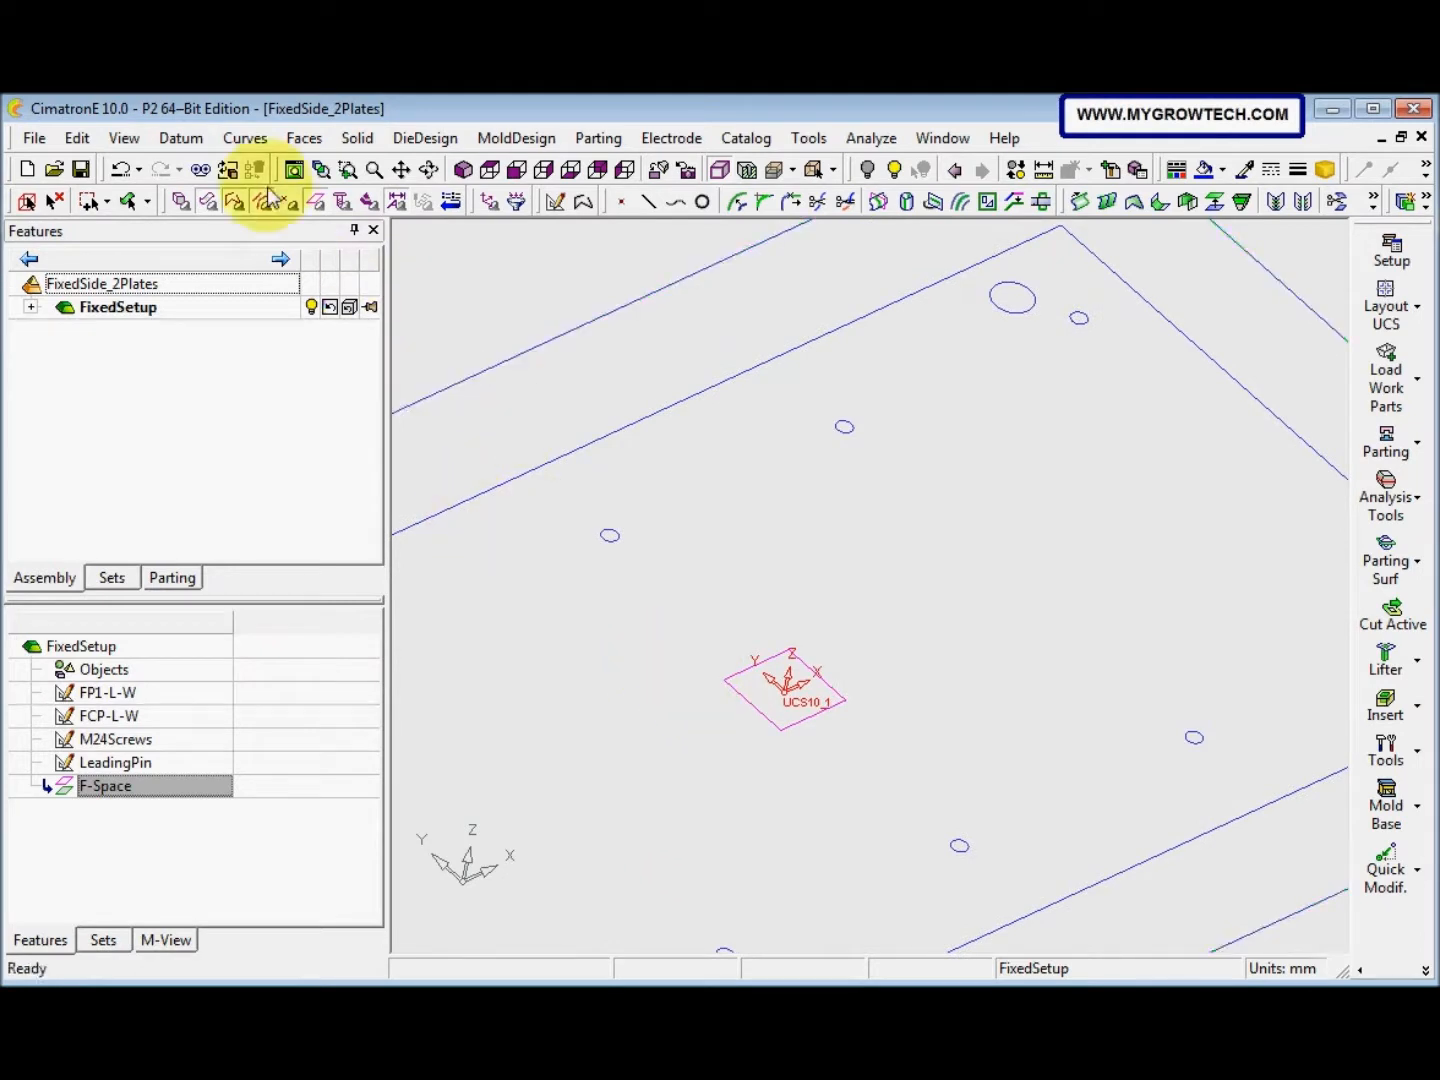
{"action": "left_click", "coordinate": [182, 139]}
{"action": "mouse_move", "coordinate": [204, 167]}
{"action": "left_click", "coordinate": [301, 172]}
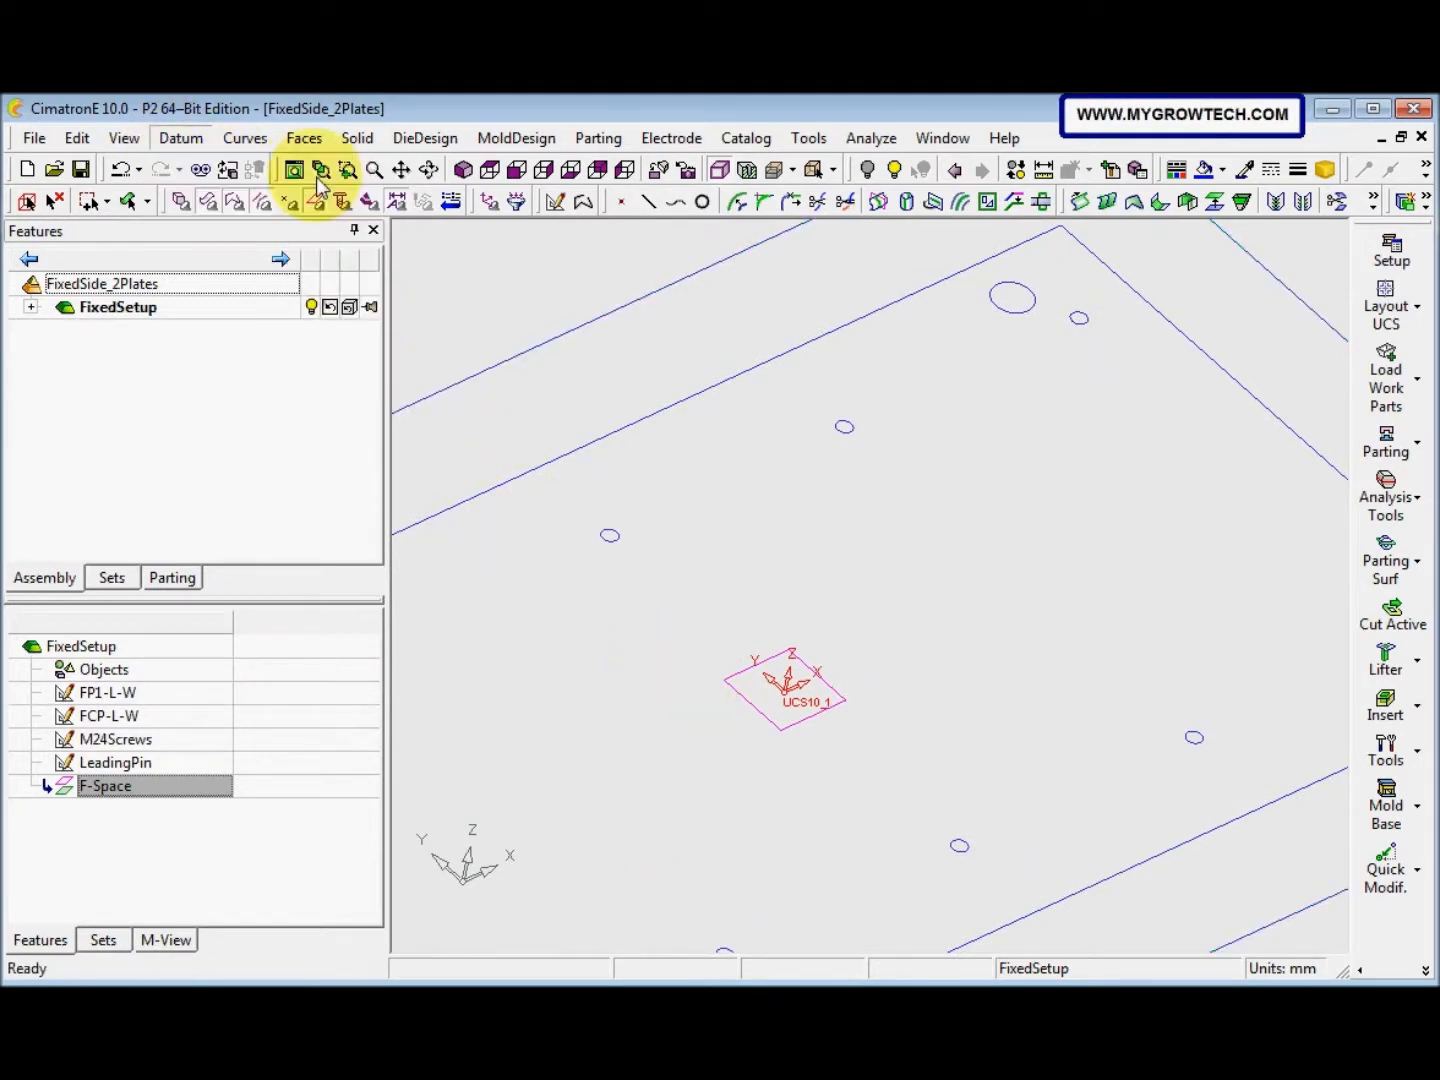
{"action": "left_click", "coordinate": [745, 700]}
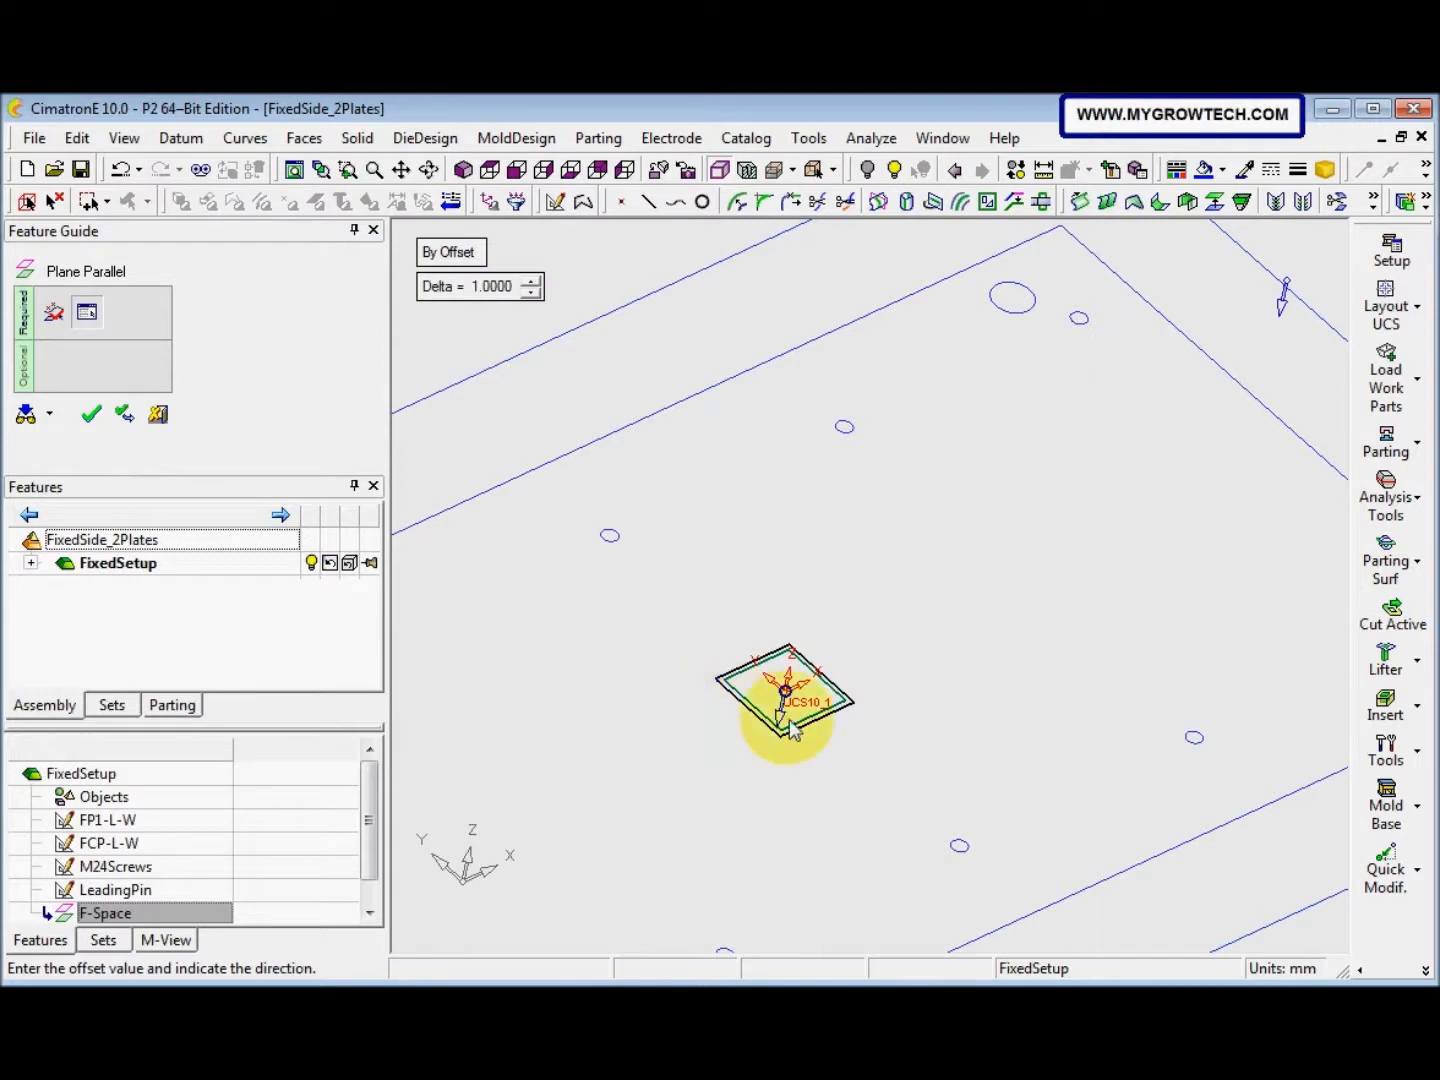
{"action": "middle_click_drag", "start_coordinate": [746, 746], "coordinate": [714, 742]}
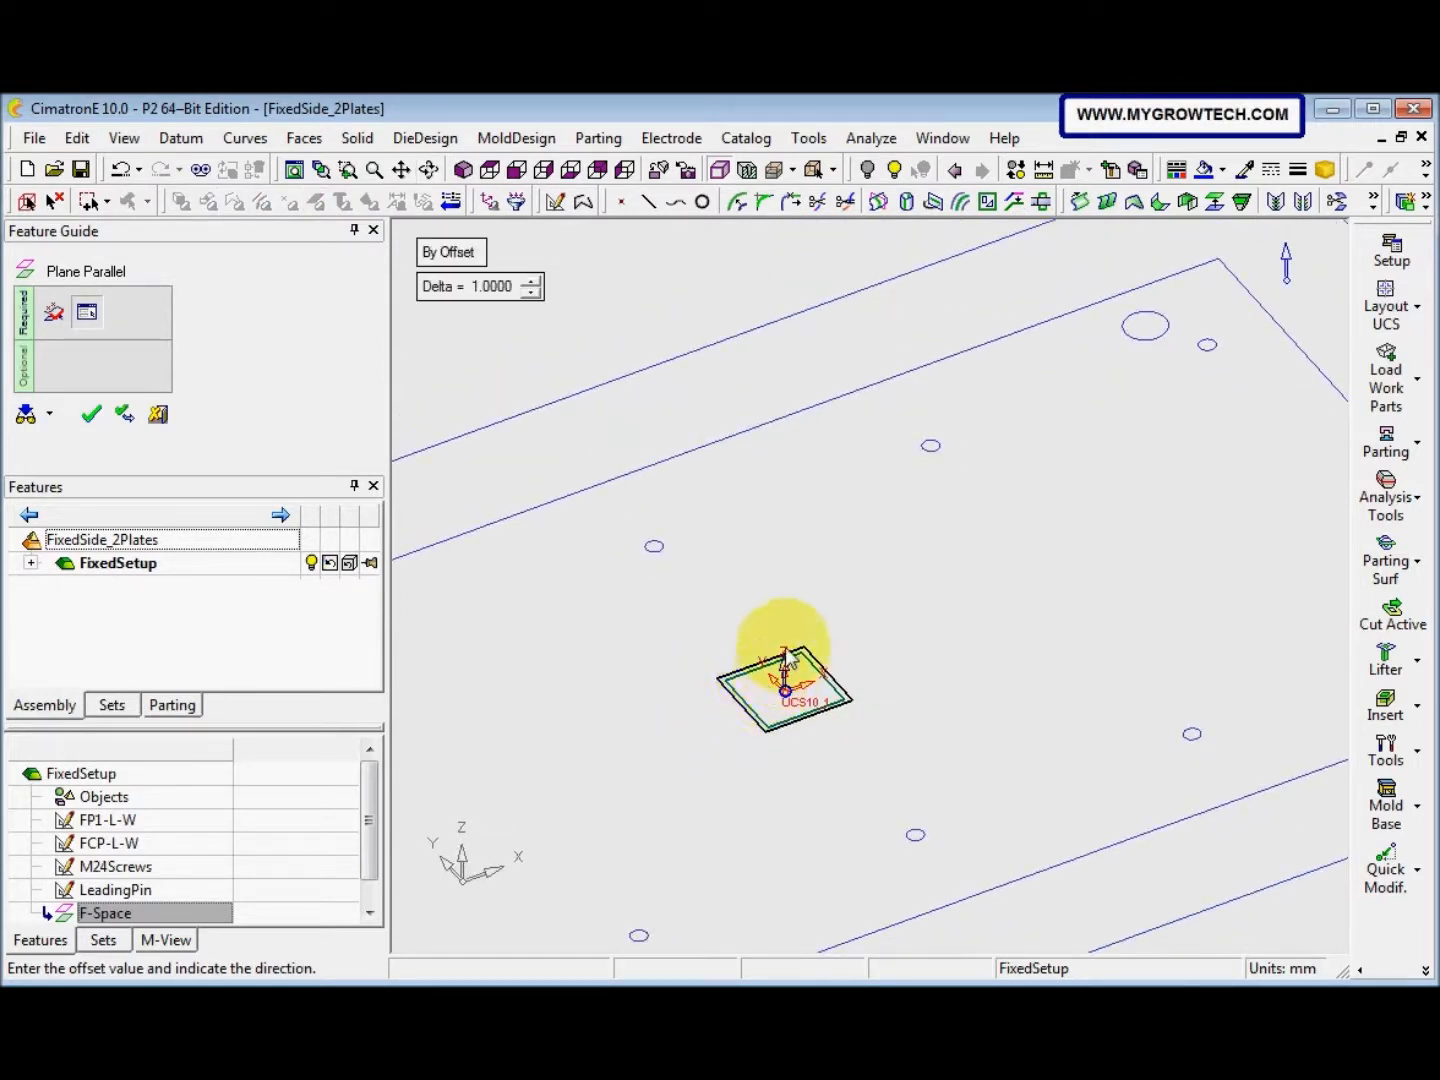
{"action": "left_click", "coordinate": [489, 287]}
{"action": "type", "text": "400"}
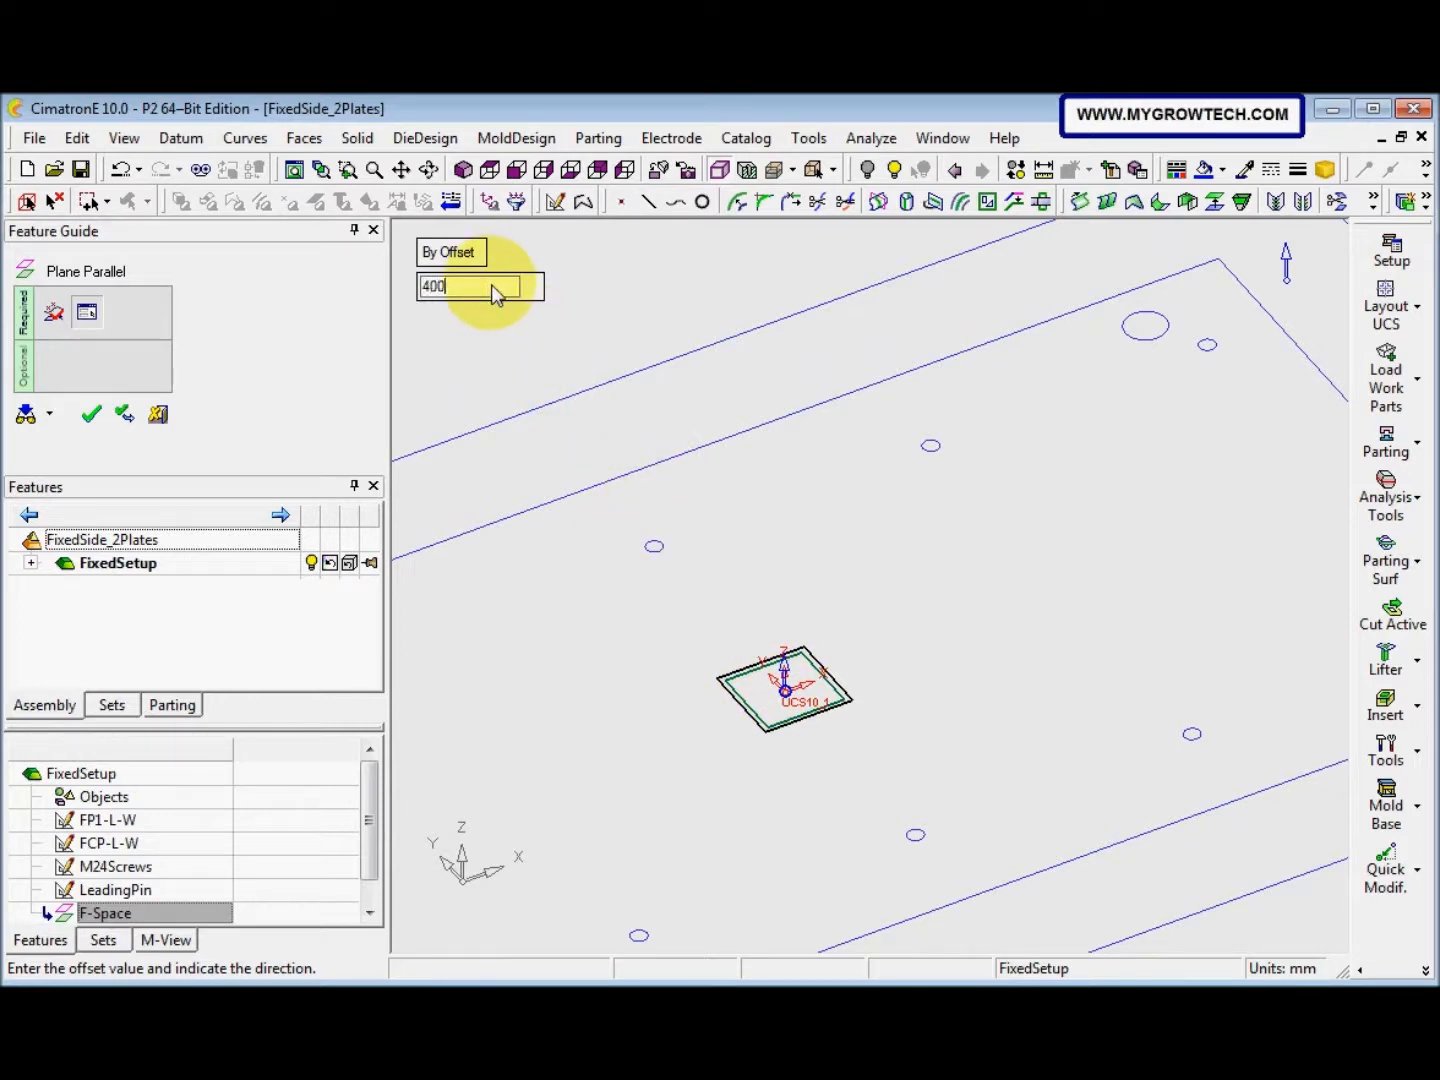
{"action": "key", "text": "Return"}
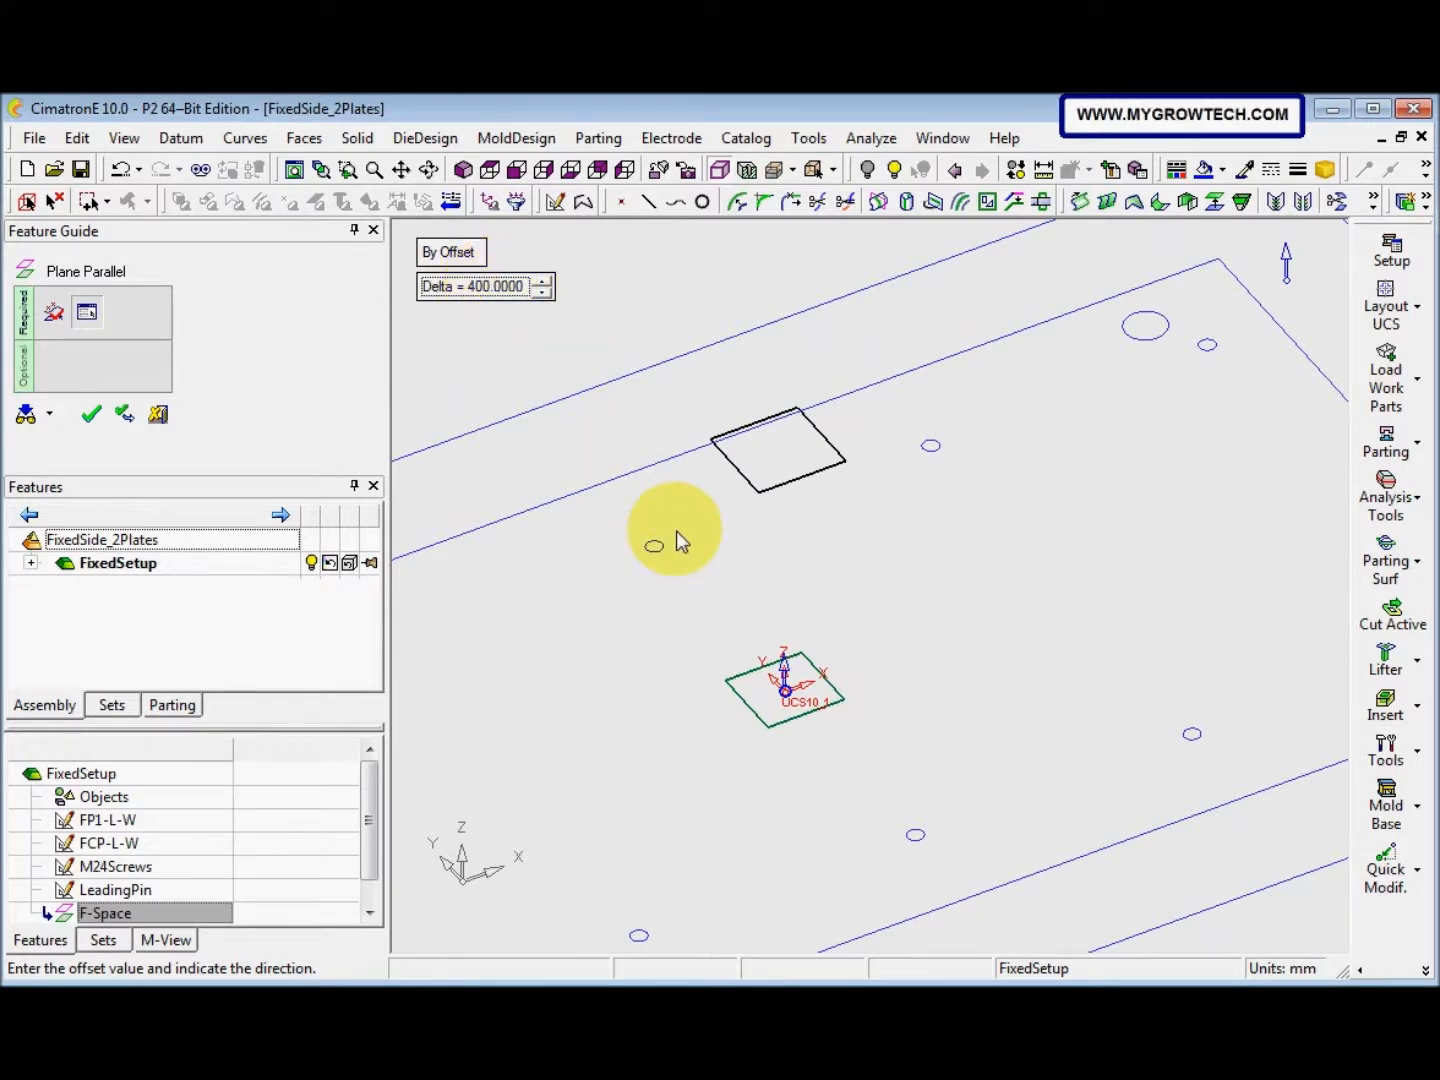
{"action": "right_click_drag", "start_coordinate": [706, 521], "coordinate": [636, 644], "text": "ctrl"}
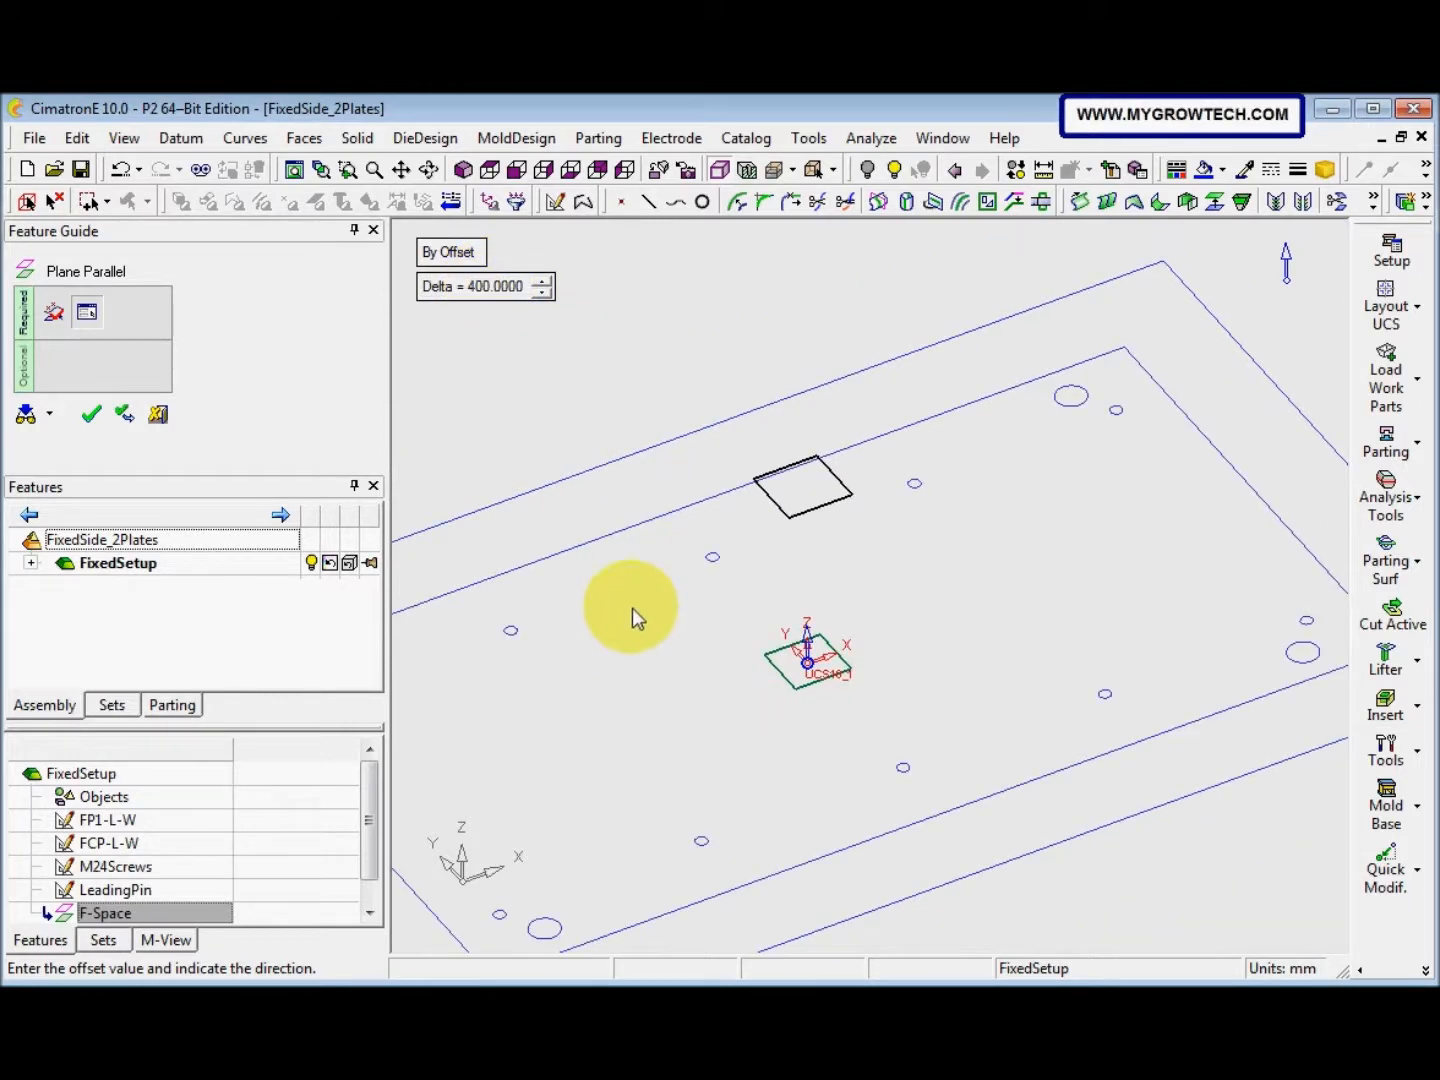
{"action": "right_click", "coordinate": [633, 600]}
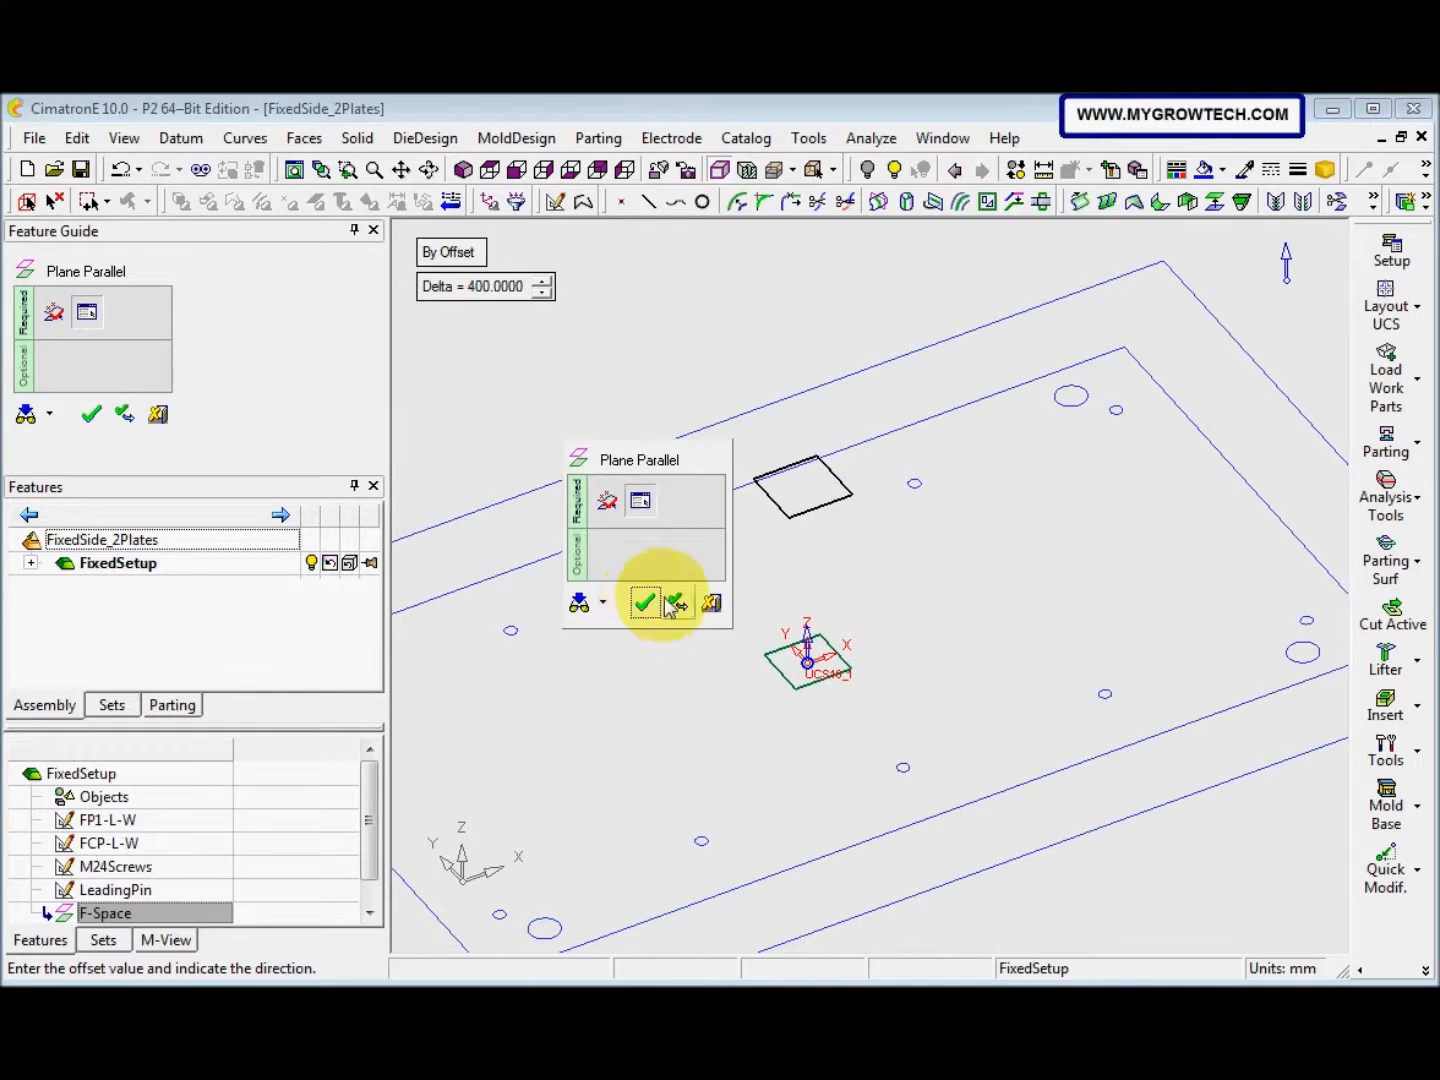
{"action": "left_click", "coordinate": [644, 602]}
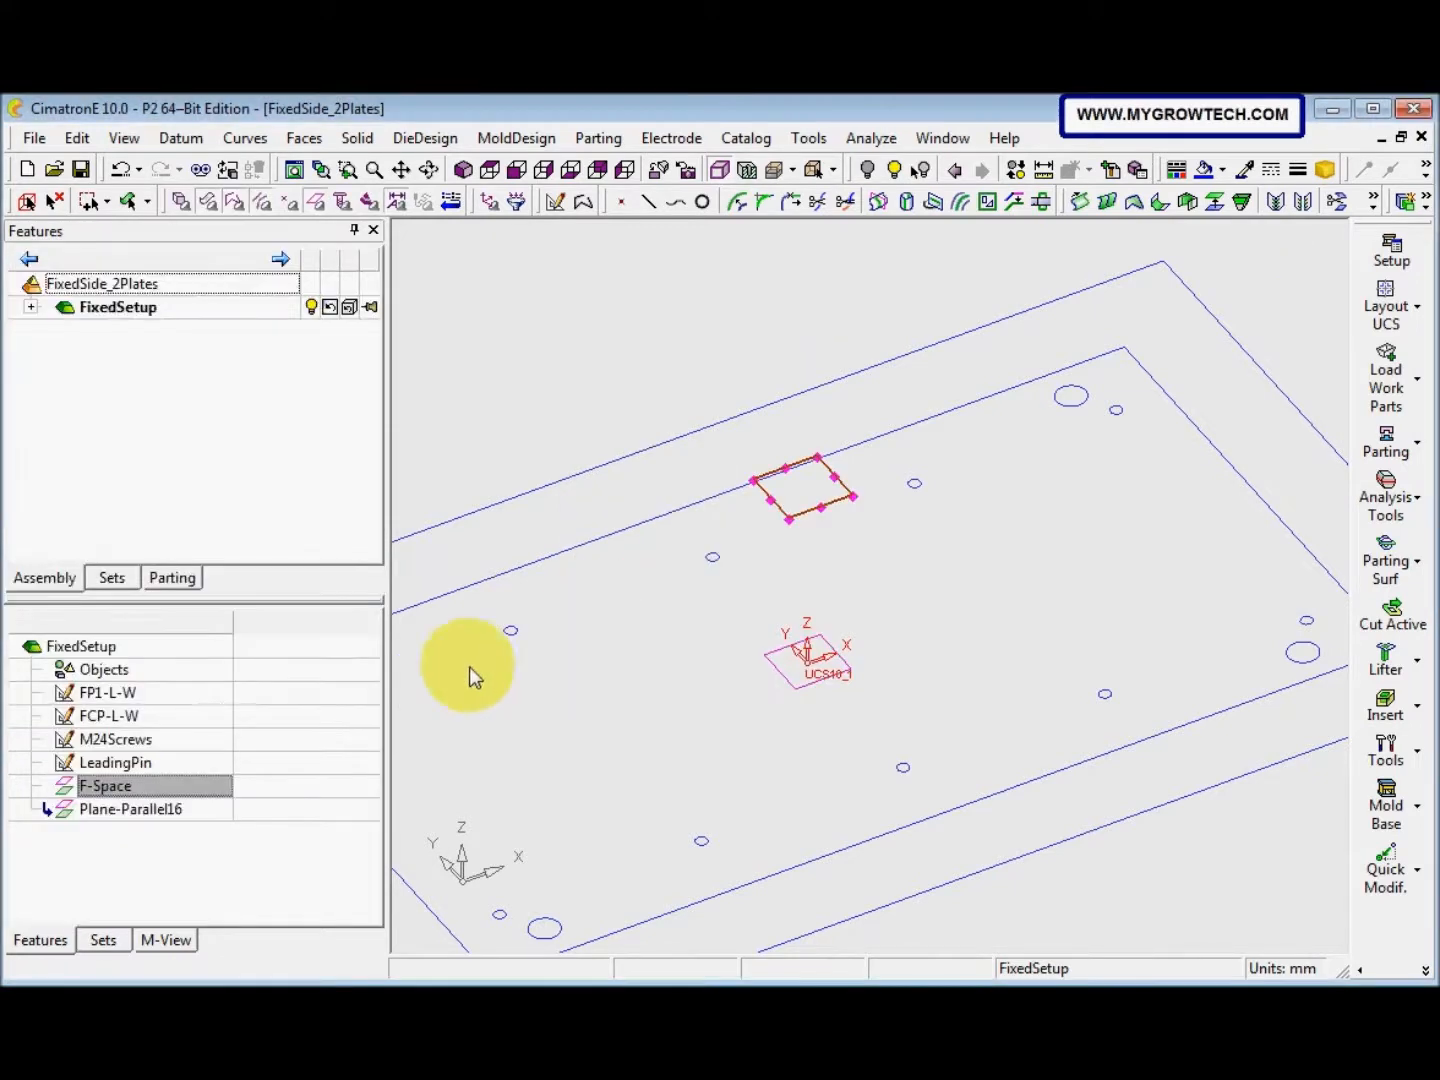
Rename the new 400 mm offset plane feature as FP1-H
{"action": "left_click", "coordinate": [170, 813]}
{"action": "right_click", "coordinate": [170, 813]}
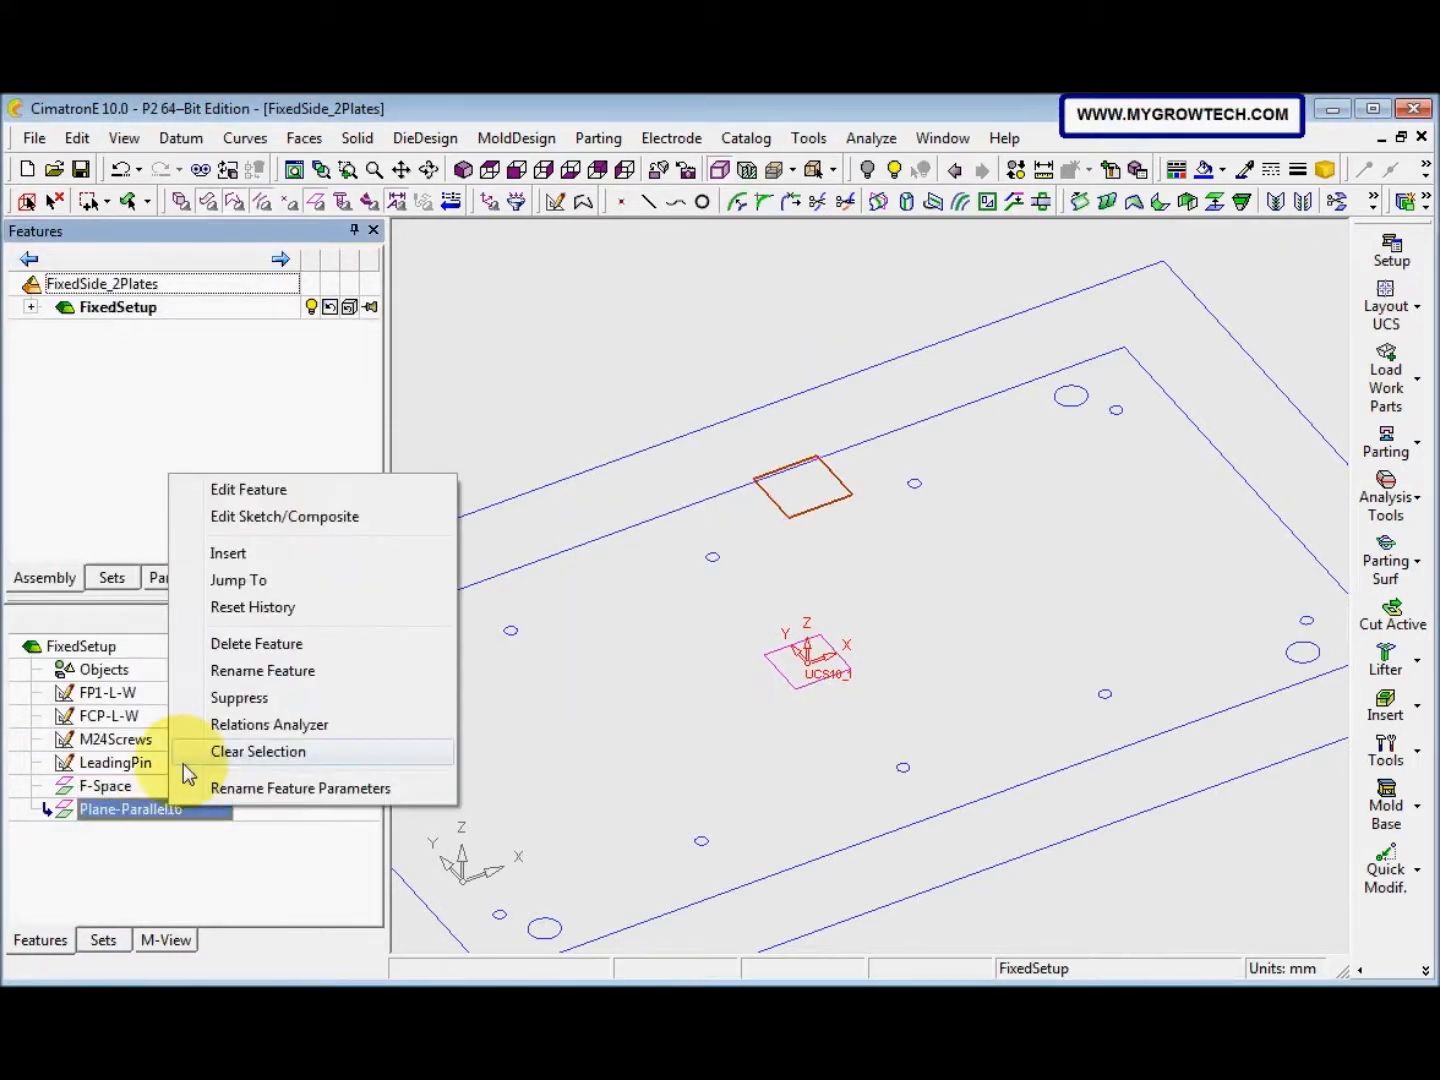
{"action": "left_click", "coordinate": [271, 678]}
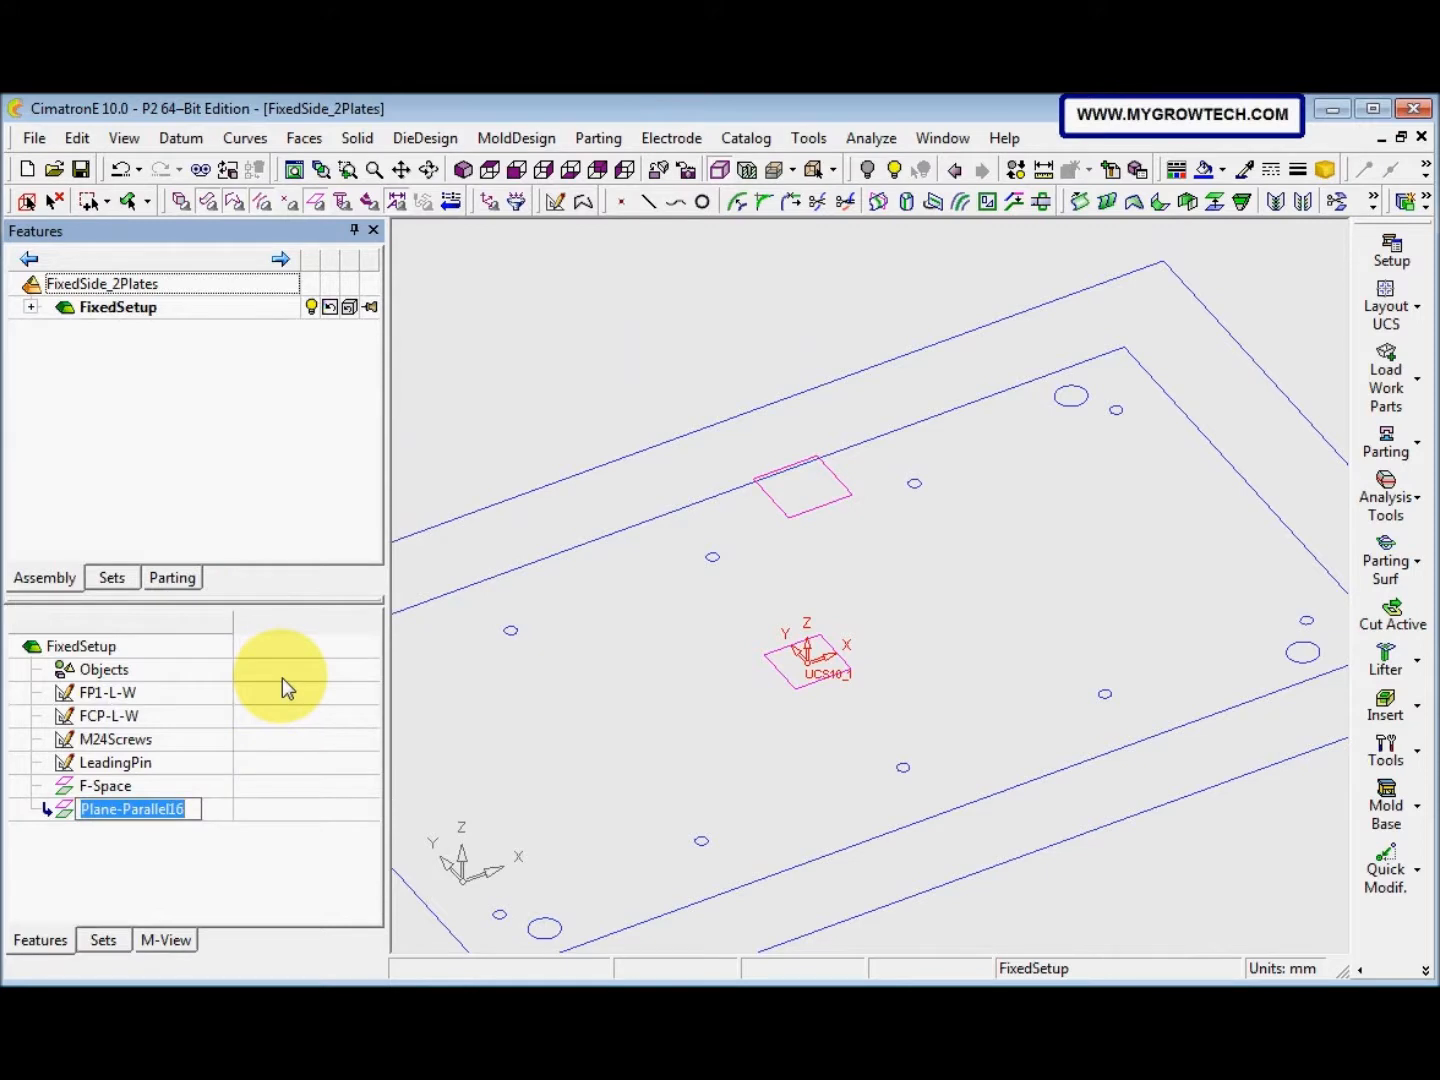
{"action": "type", "text": "FP"}
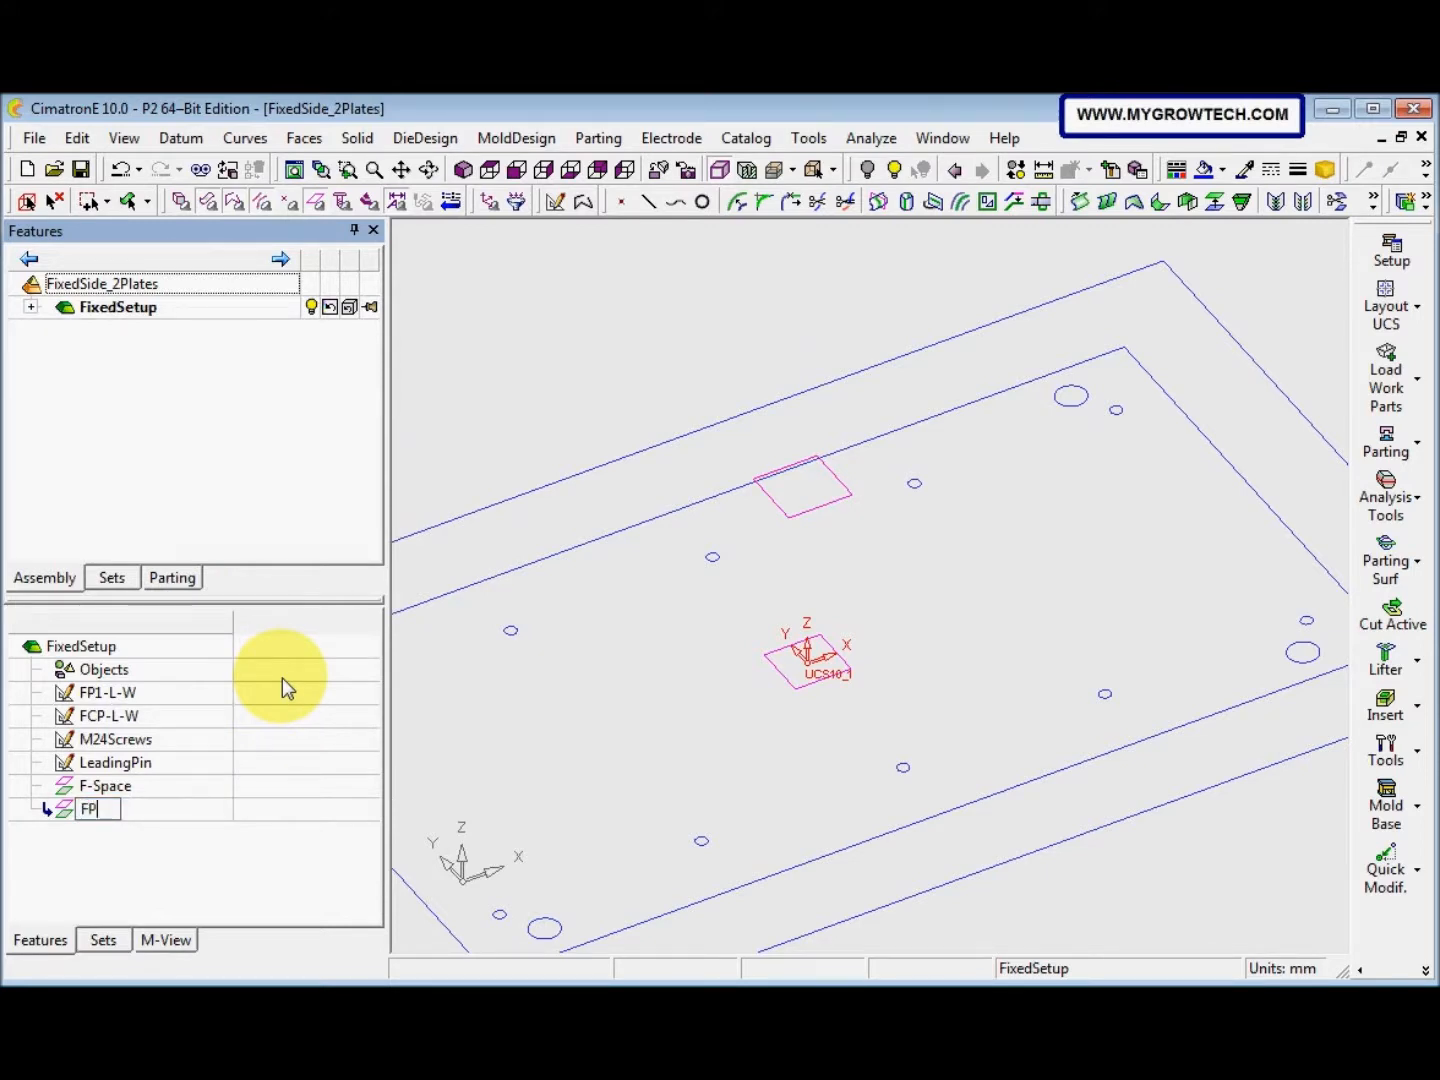
{"action": "type", "text": "1-H"}
{"action": "right_click", "coordinate": [571, 632]}
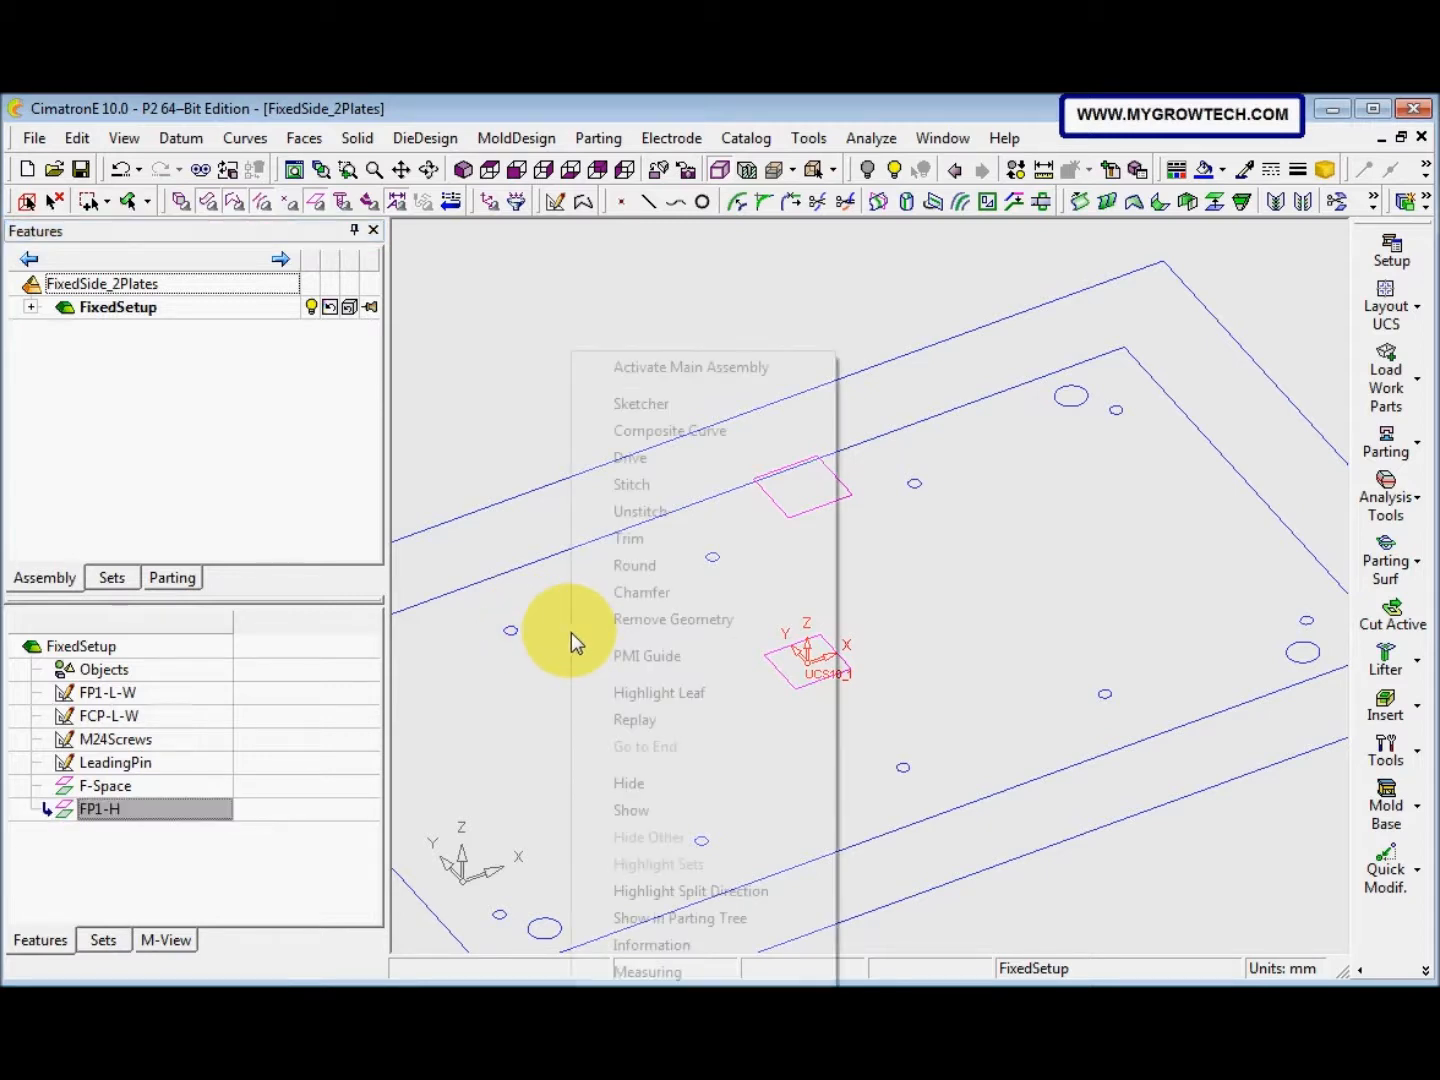
{"action": "left_click", "coordinate": [521, 637]}
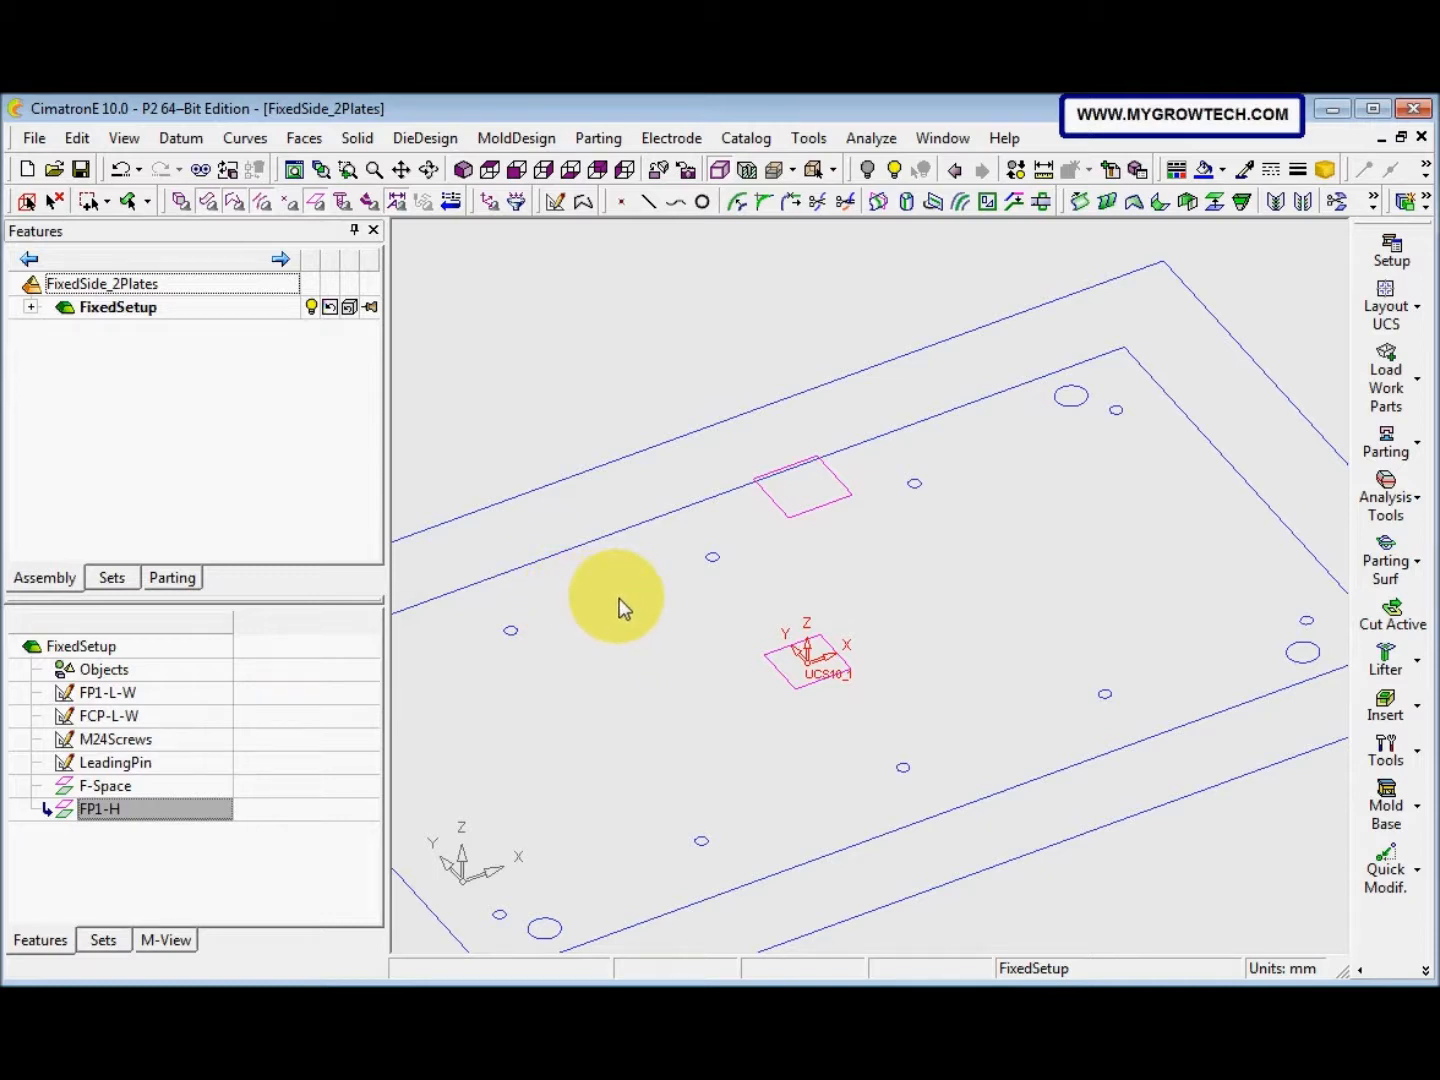
Create a parallel plane offset 15 mm in the positive Z direction from the FP1-H plane
{"action": "middle_click_drag", "start_coordinate": [744, 572], "coordinate": [715, 583]}
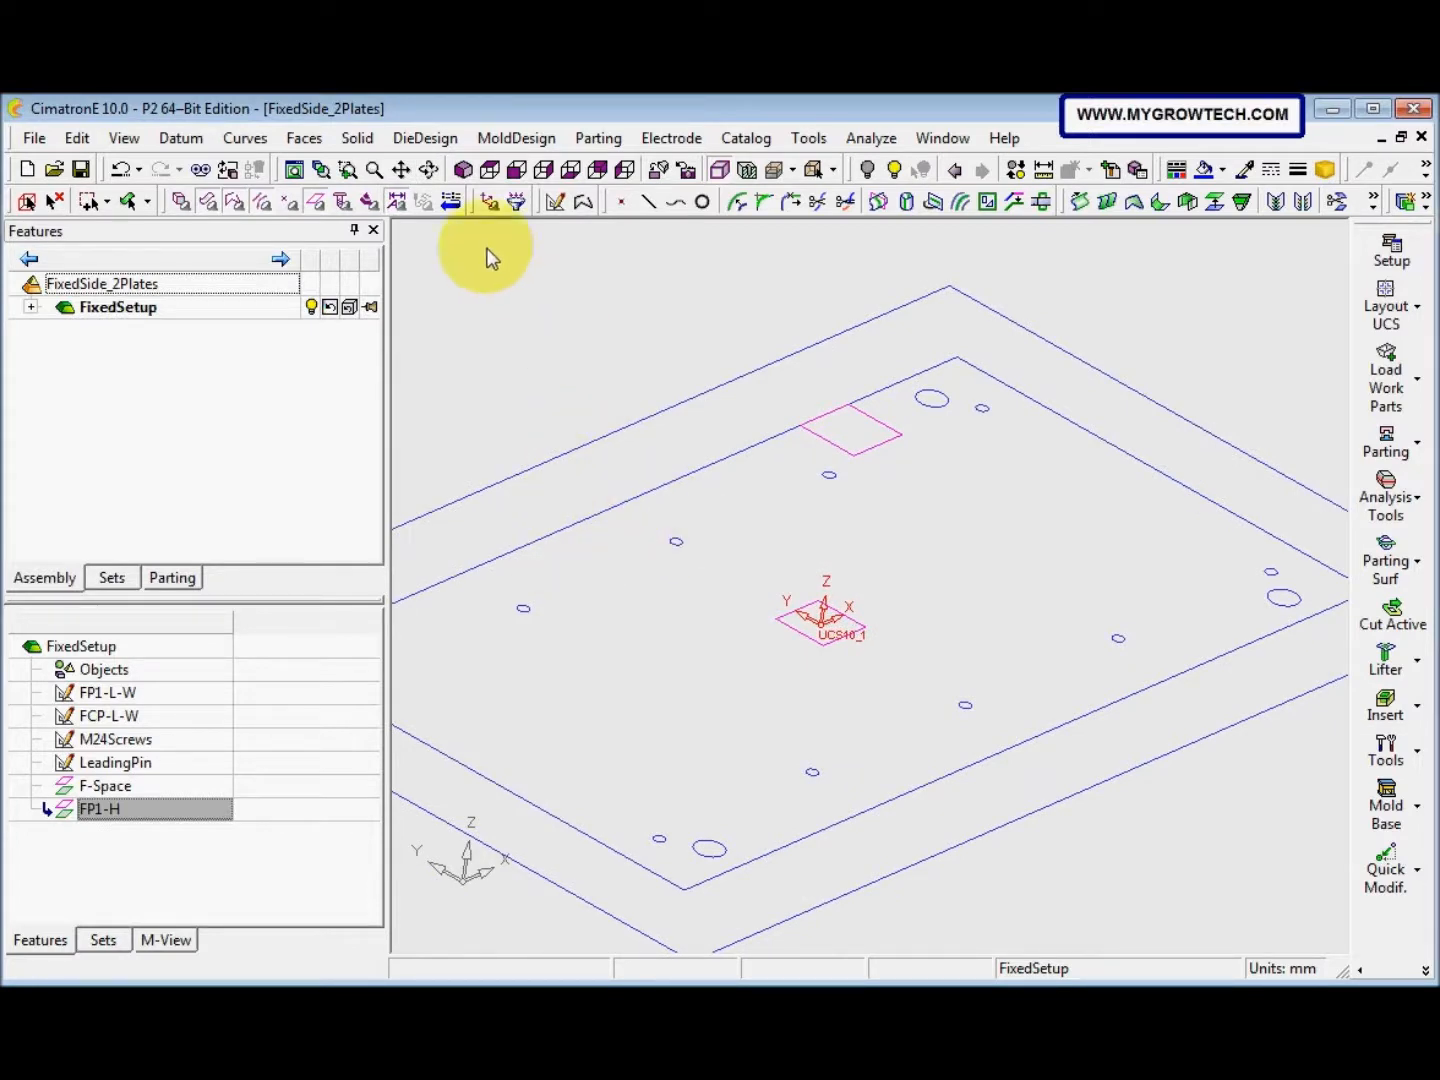
{"action": "left_click", "coordinate": [191, 139]}
{"action": "mouse_move", "coordinate": [210, 168]}
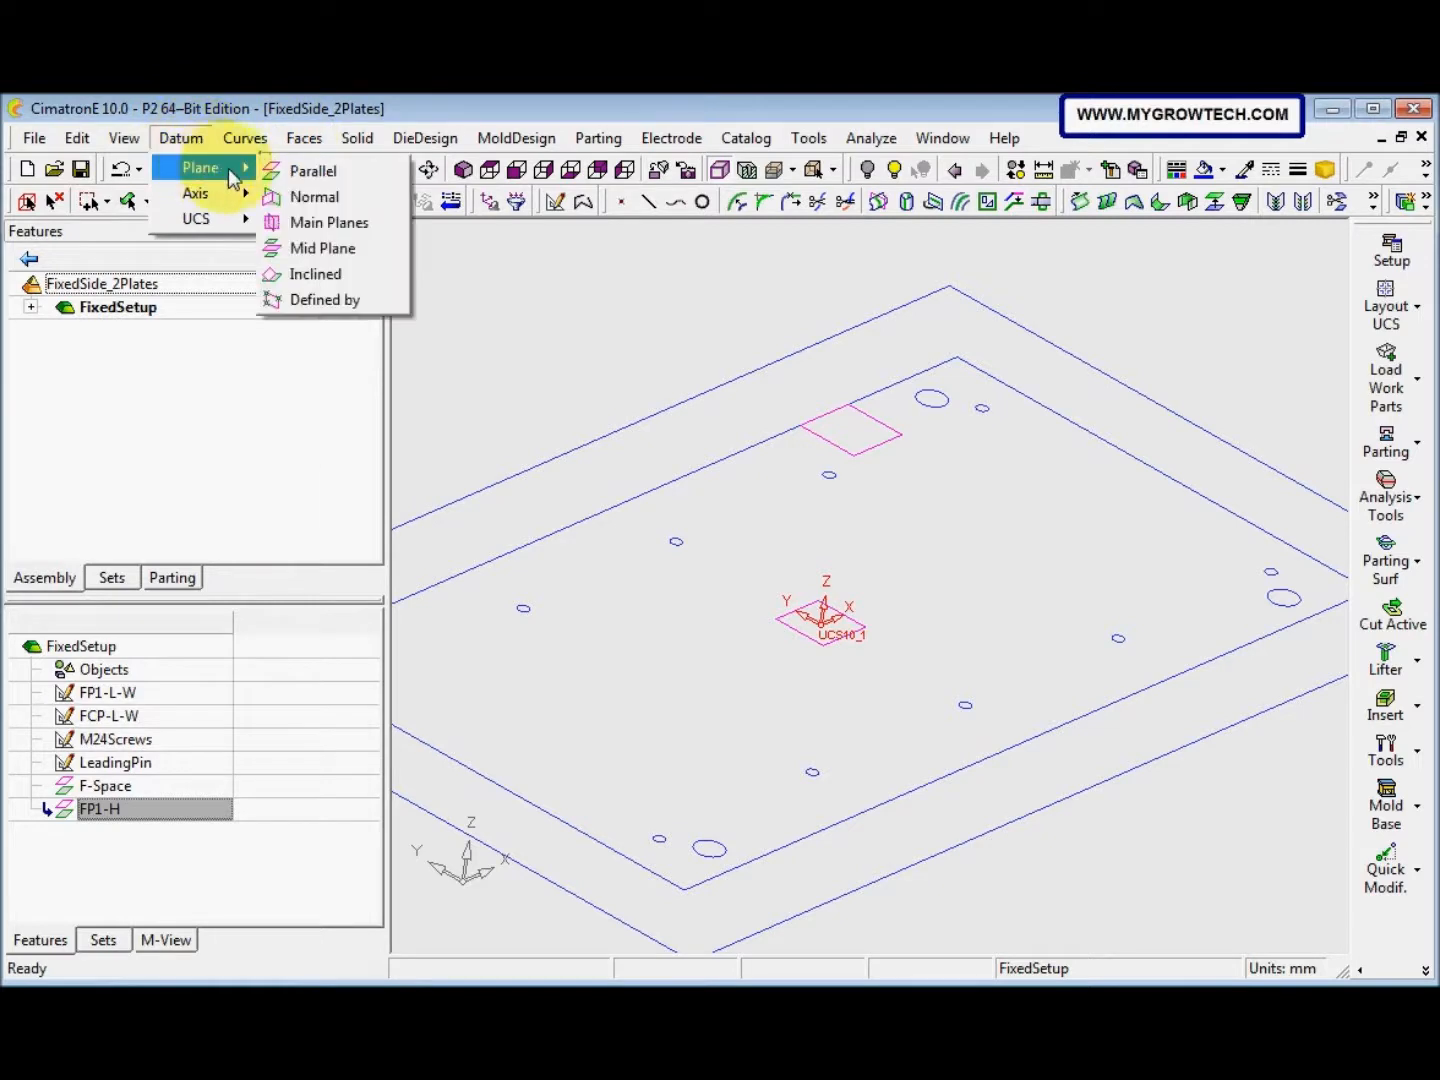
{"action": "left_click", "coordinate": [292, 172]}
{"action": "left_click", "coordinate": [826, 436]}
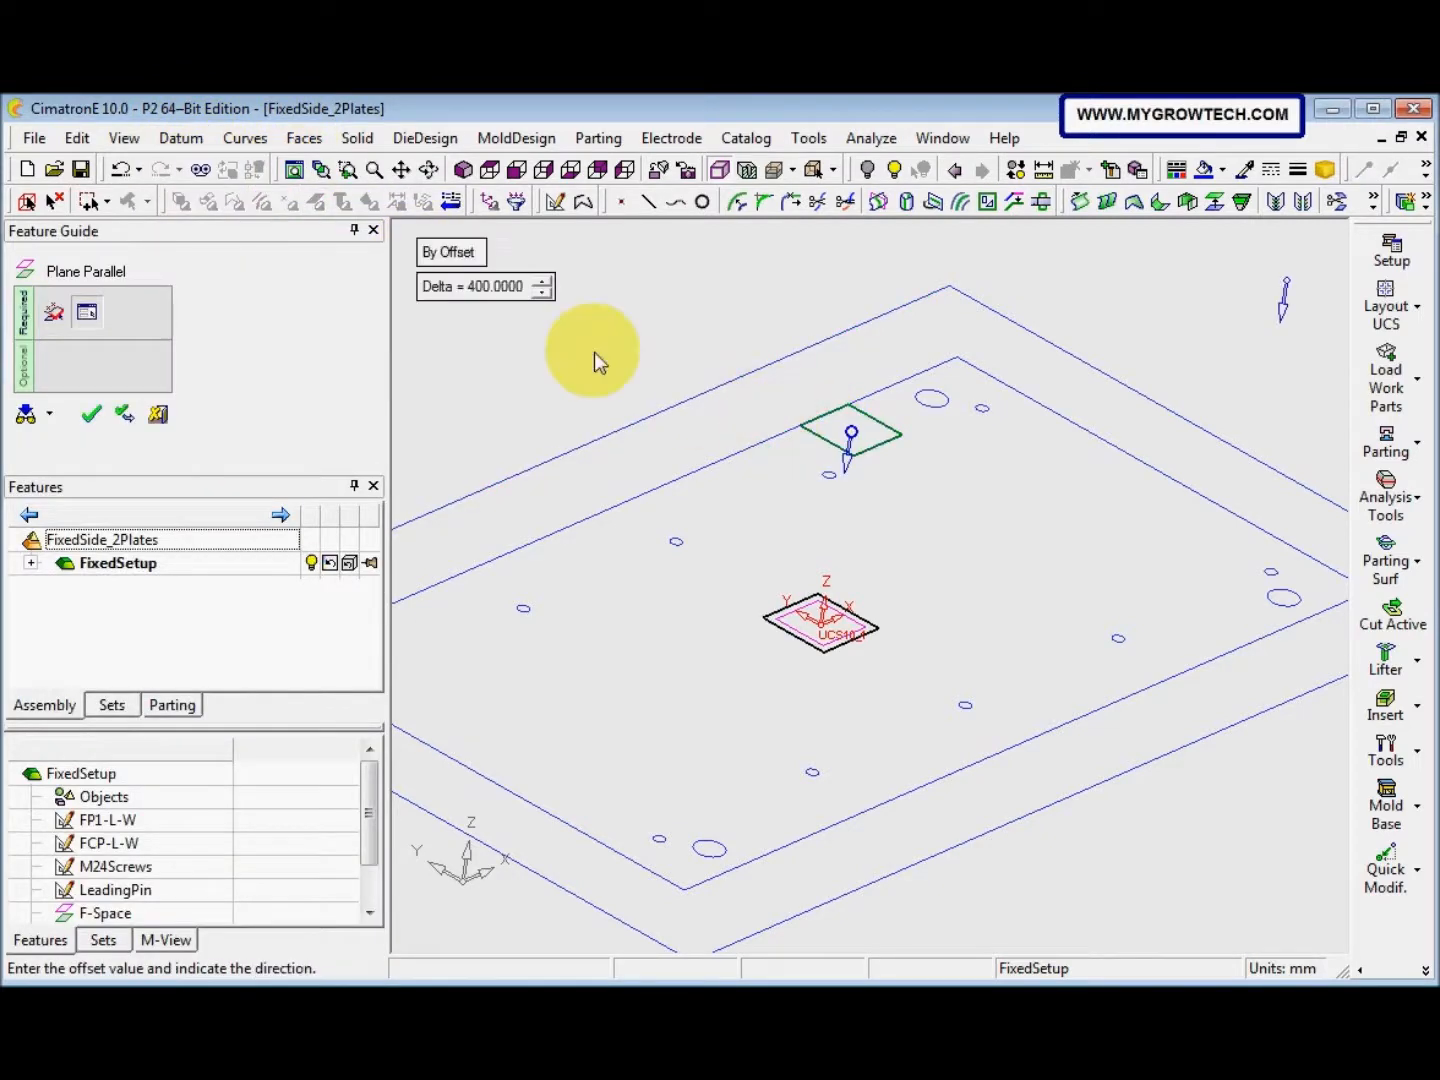
{"action": "double_click", "coordinate": [518, 285]}
{"action": "type", "text": "15"}
{"action": "key", "text": "Return"}
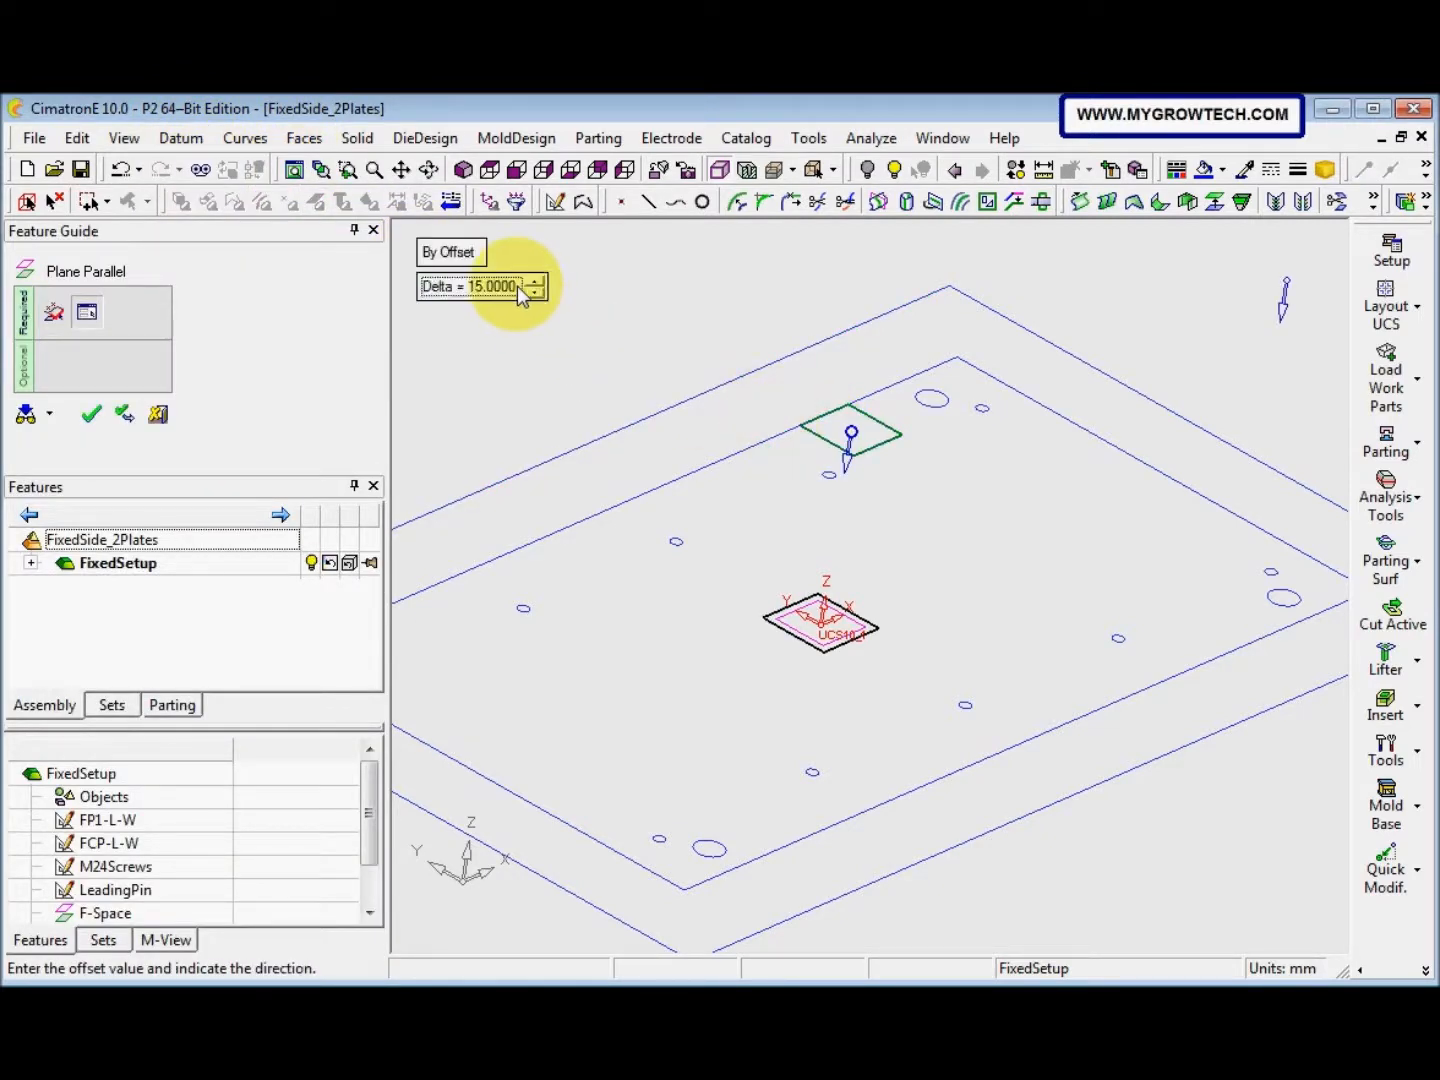
{"action": "left_click", "coordinate": [843, 460]}
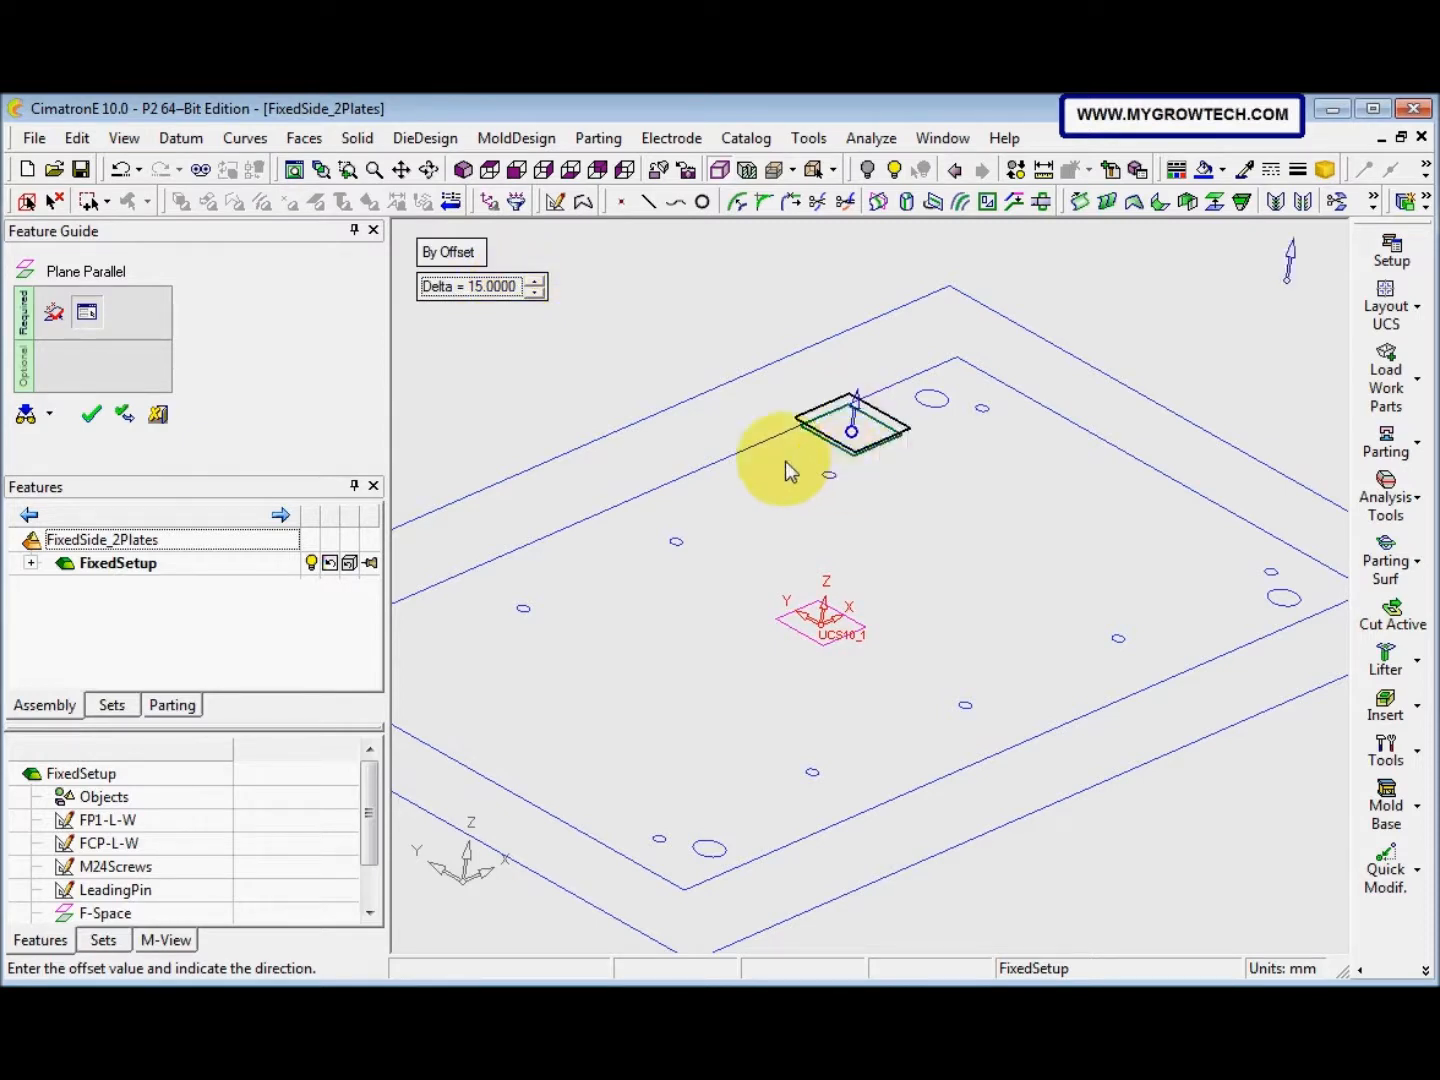
{"action": "right_click", "coordinate": [669, 528]}
{"action": "left_click", "coordinate": [671, 534]}
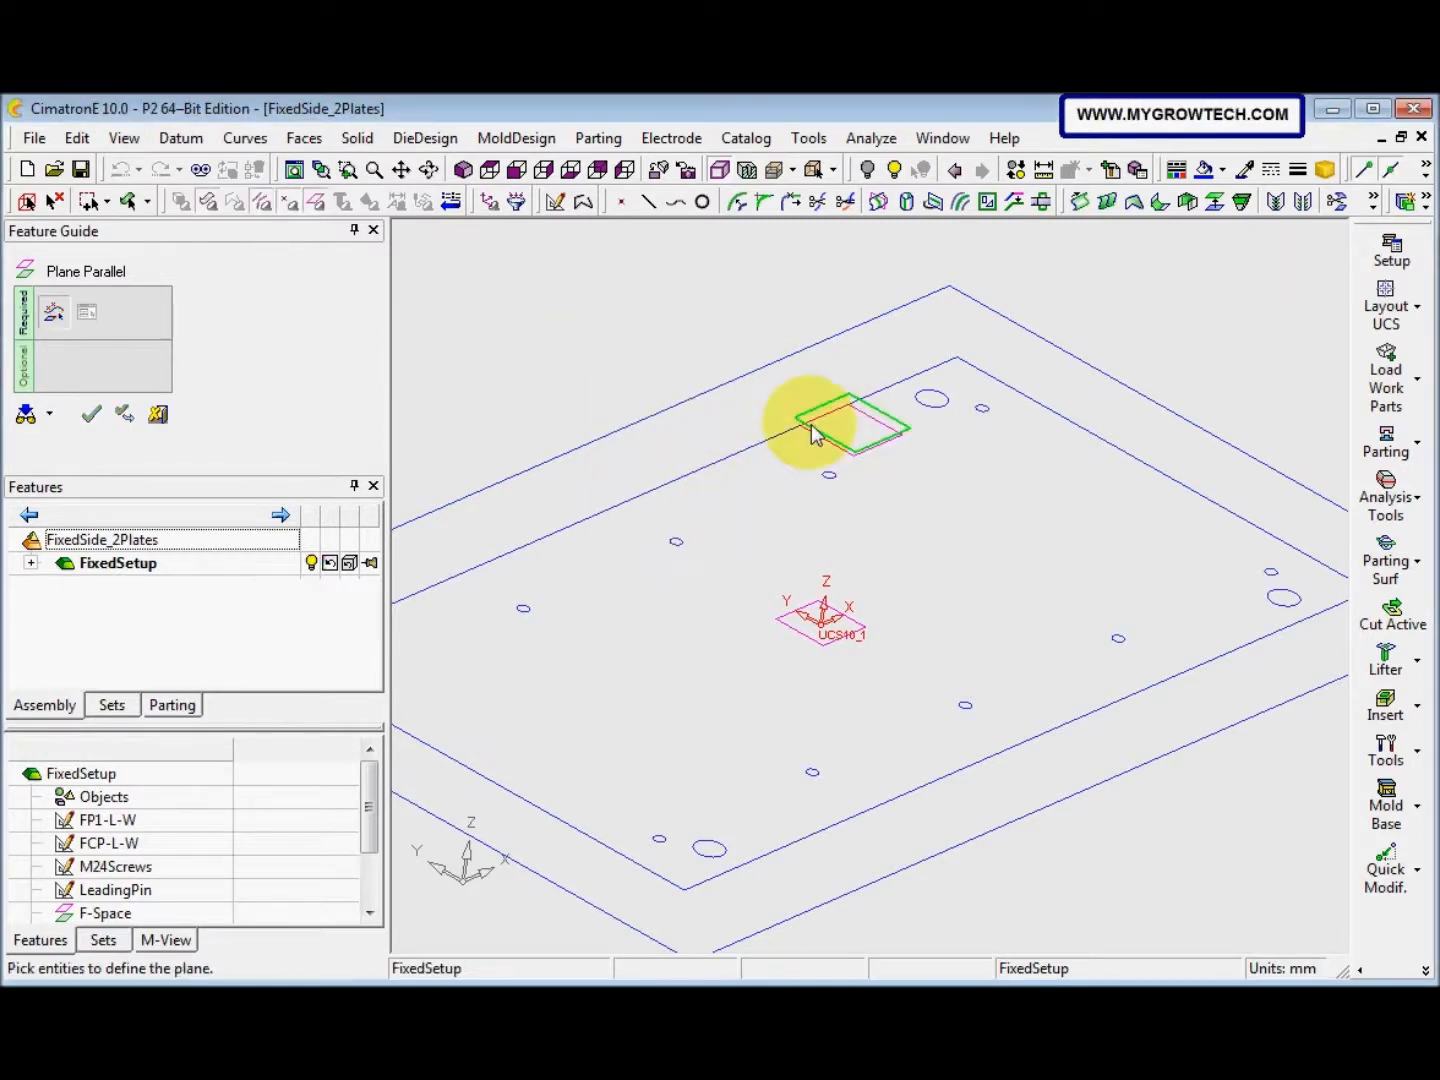
Create another parallel plane 15 mm above the plane just made over FP1-H
{"action": "left_click", "coordinate": [818, 418]}
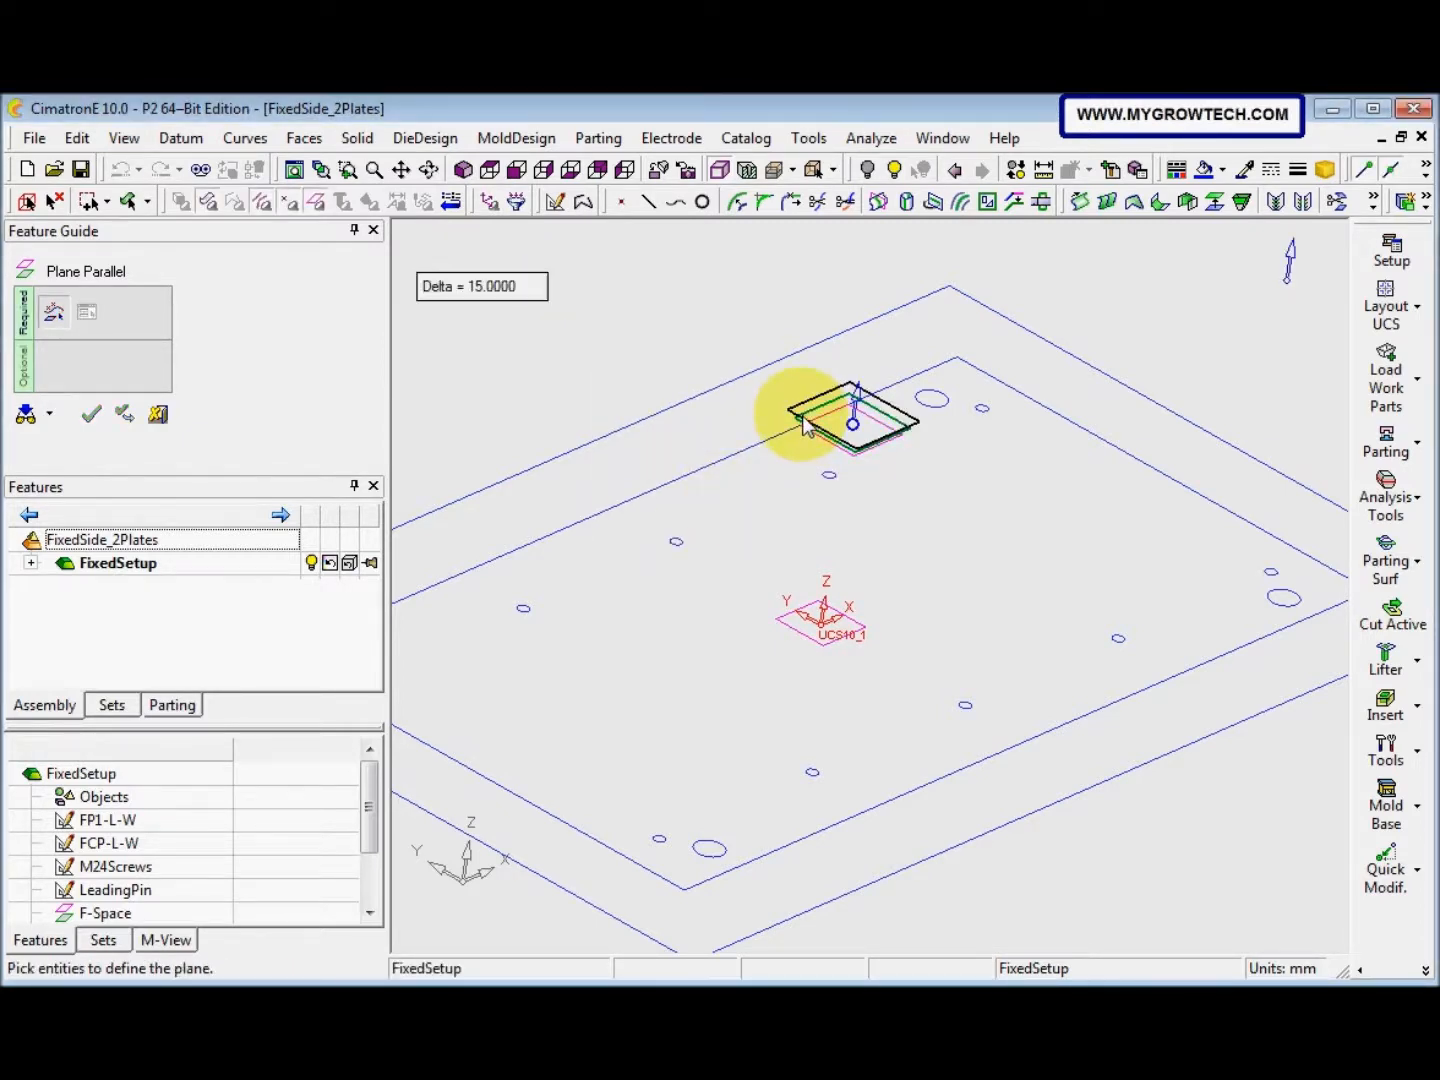
{"action": "right_click", "coordinate": [732, 390]}
{"action": "left_click", "coordinate": [731, 390]}
Rename the first plane above FP1-H as FP2-H and the one above it as FP3-H
{"action": "left_click", "coordinate": [196, 830]}
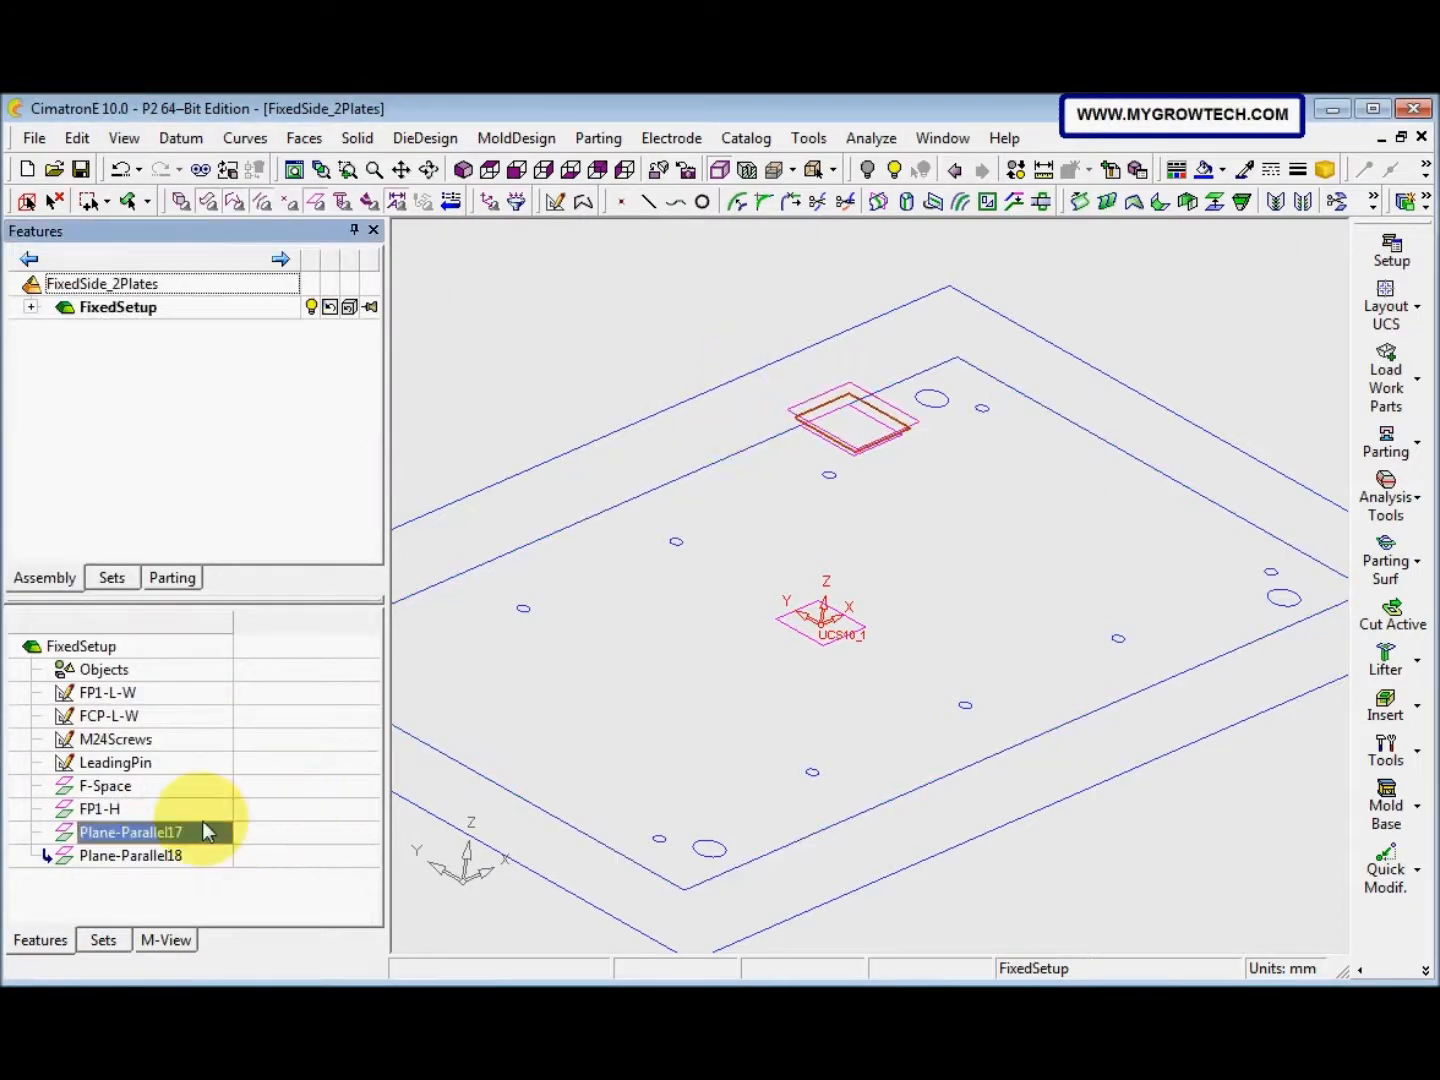
{"action": "right_click", "coordinate": [198, 830]}
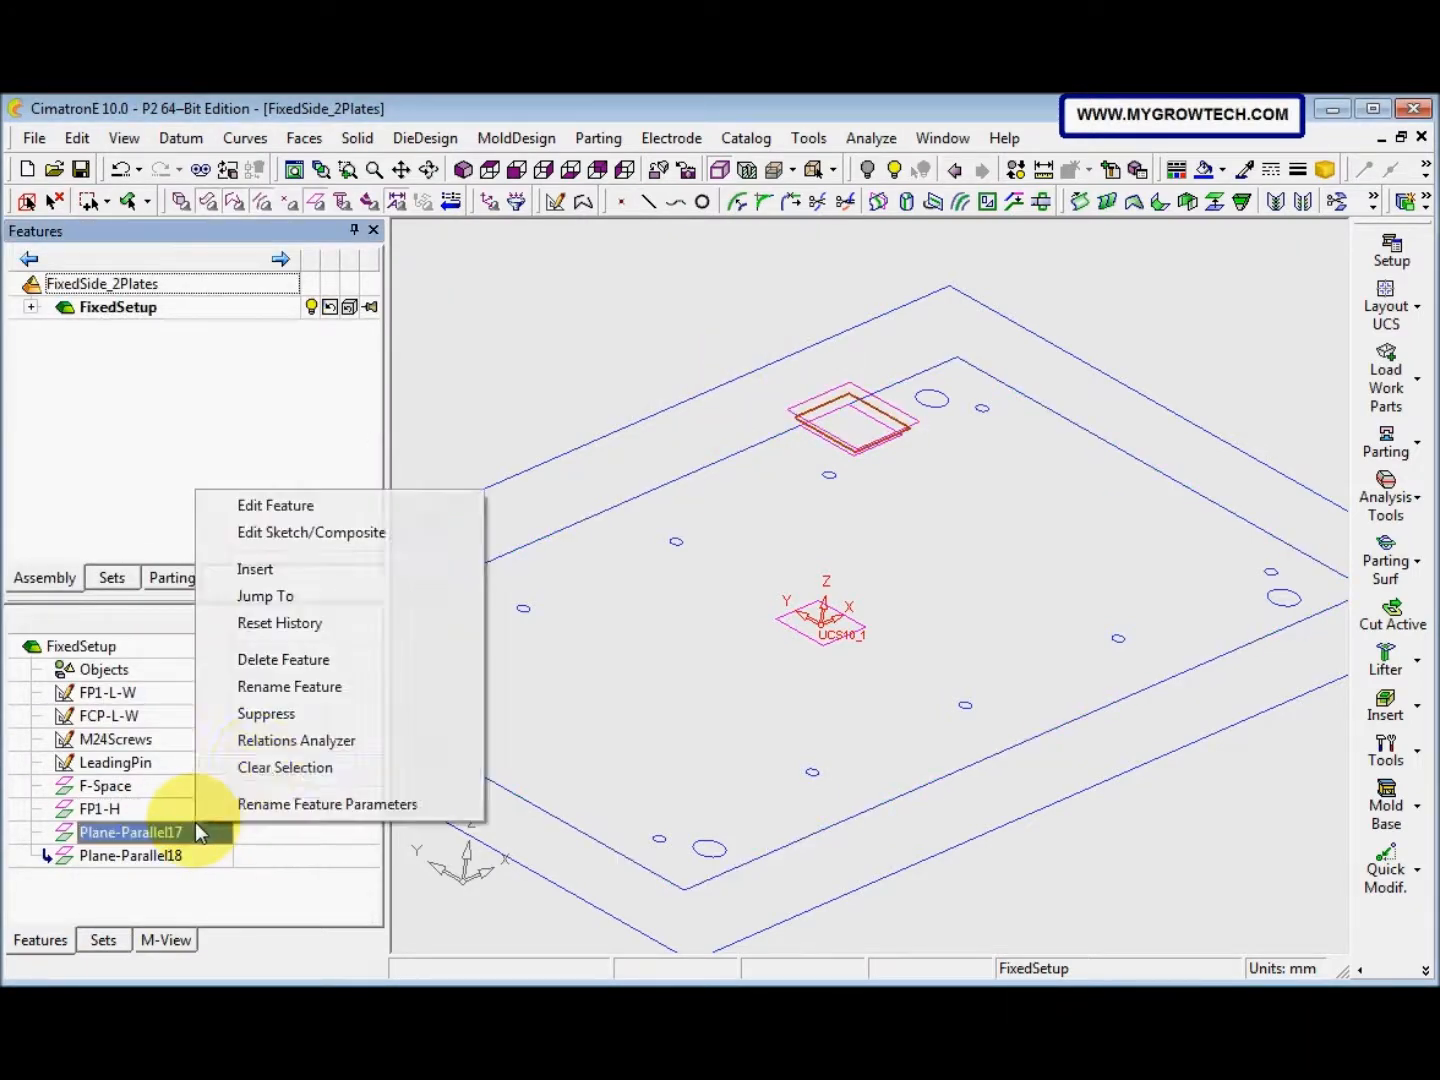
{"action": "left_click", "coordinate": [315, 688]}
{"action": "type", "text": "FP2-H"}
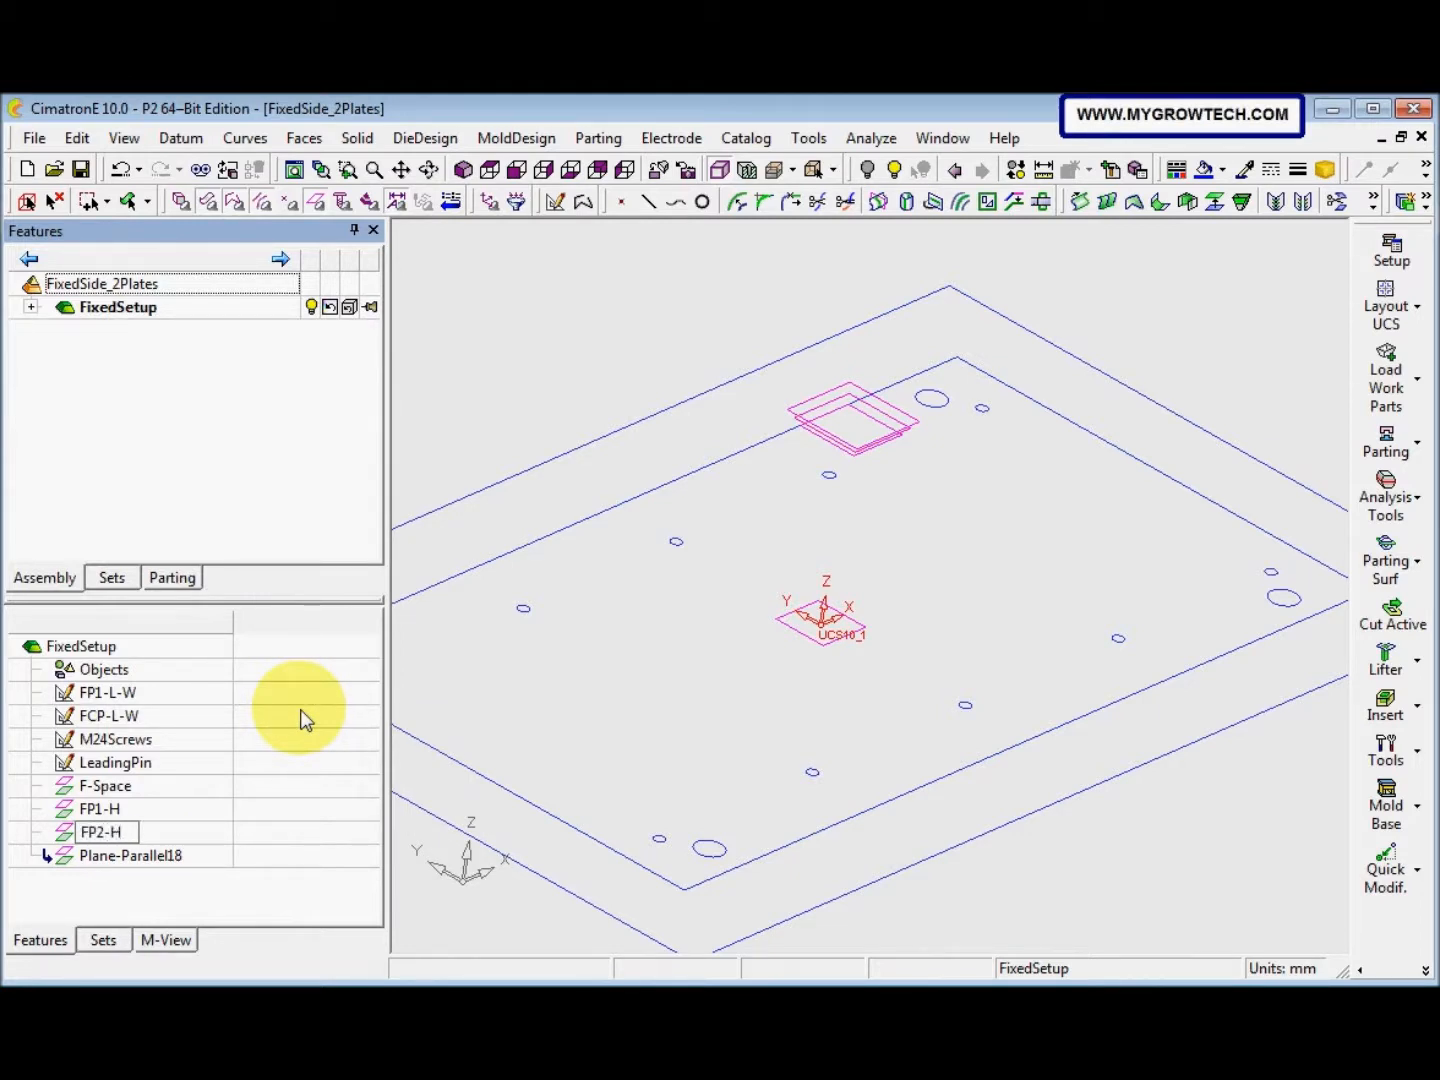
{"action": "left_click", "coordinate": [149, 860]}
{"action": "left_click", "coordinate": [148, 861]}
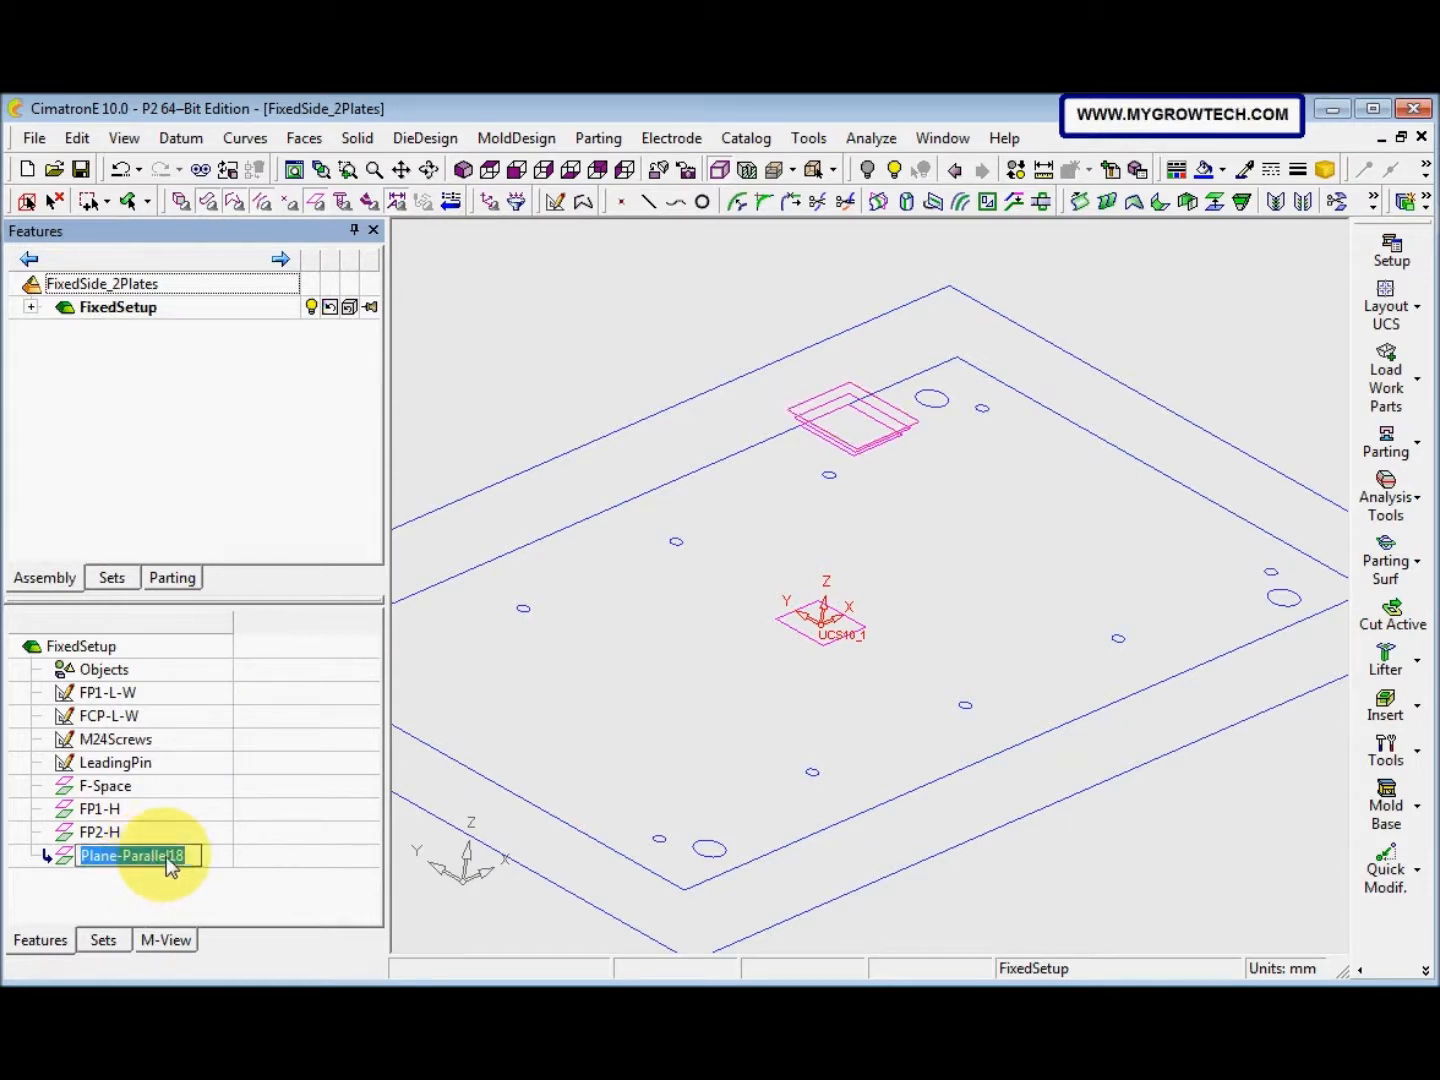
{"action": "type", "text": "FP3-H"}
{"action": "left_click", "coordinate": [589, 745]}
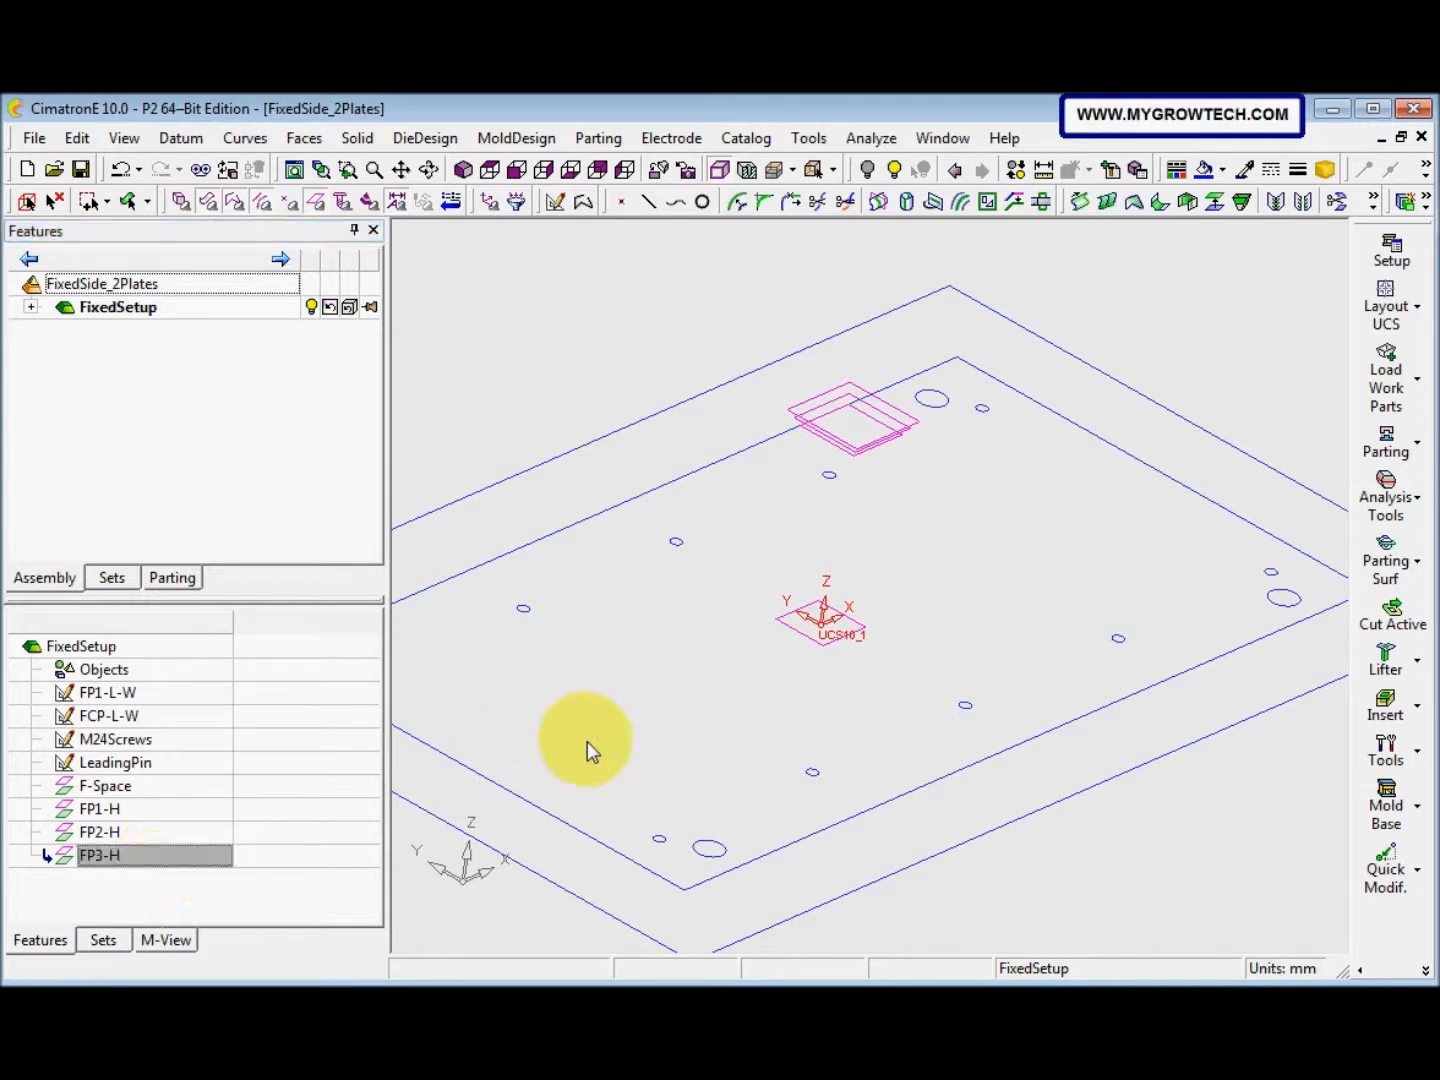
Start another parallel plane in FixedSetup for the stack of plate-height planes
{"action": "right_click_drag", "start_coordinate": [790, 759], "coordinate": [738, 807], "text": "ctrl"}
{"action": "middle_click_drag", "start_coordinate": [738, 807], "coordinate": [734, 782], "text": "ctrl"}
{"action": "left_click_drag", "start_coordinate": [734, 790], "coordinate": [704, 760], "text": "ctrl"}
{"action": "middle_click_drag", "start_coordinate": [704, 760], "coordinate": [656, 816], "text": "ctrl"}
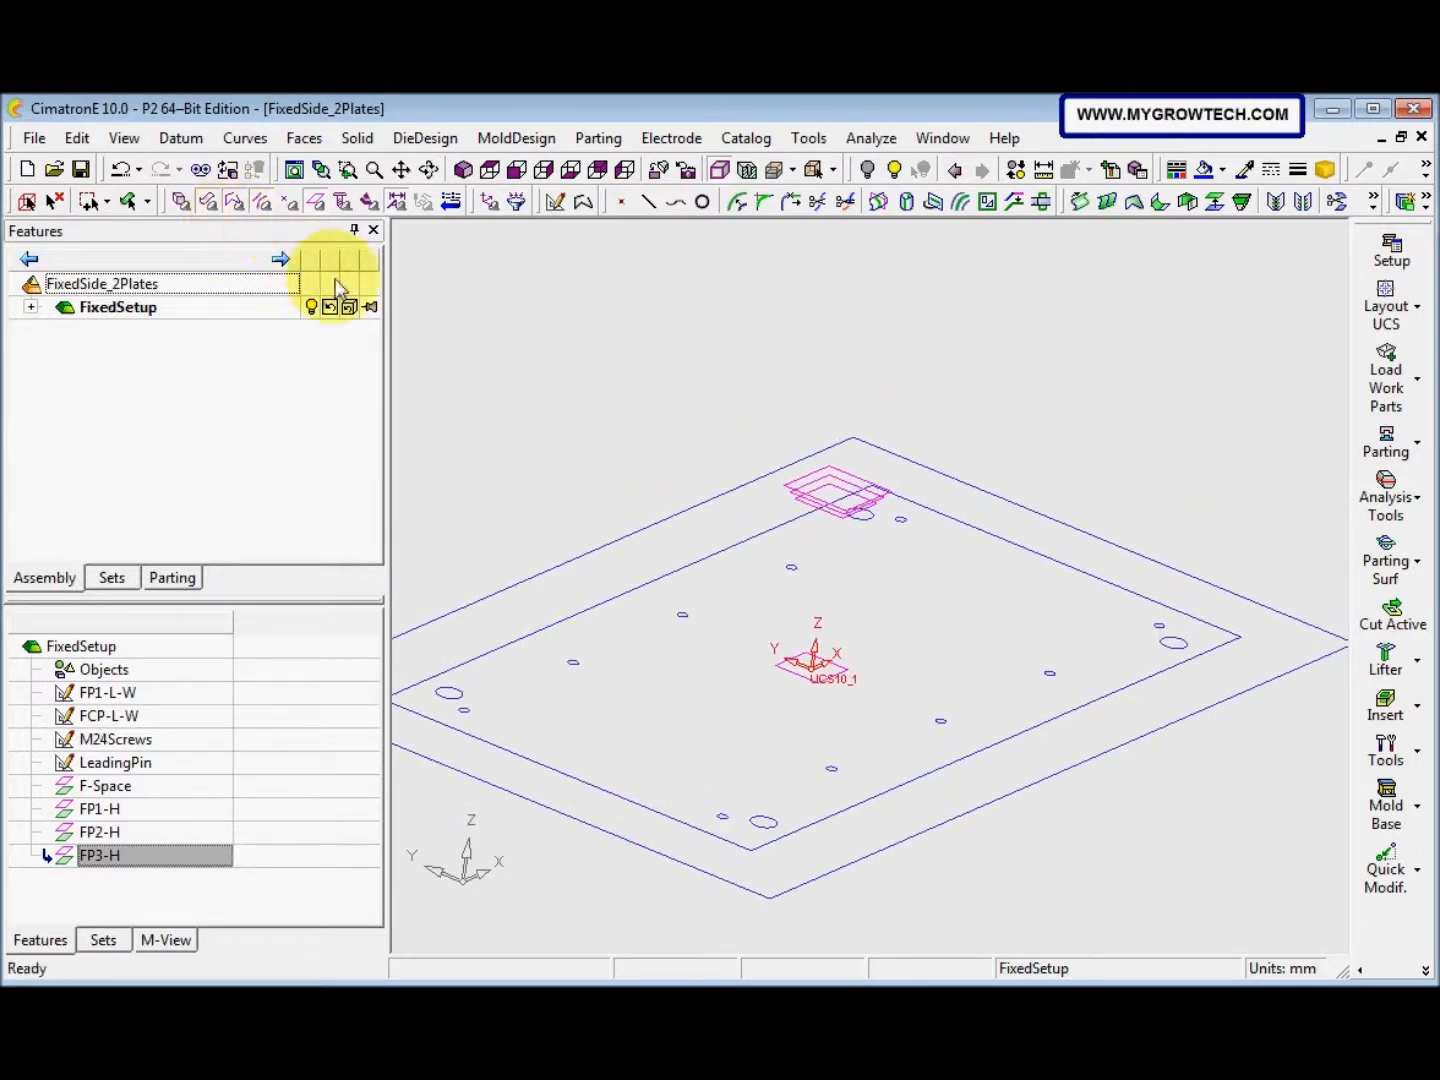
{"action": "left_click", "coordinate": [205, 149]}
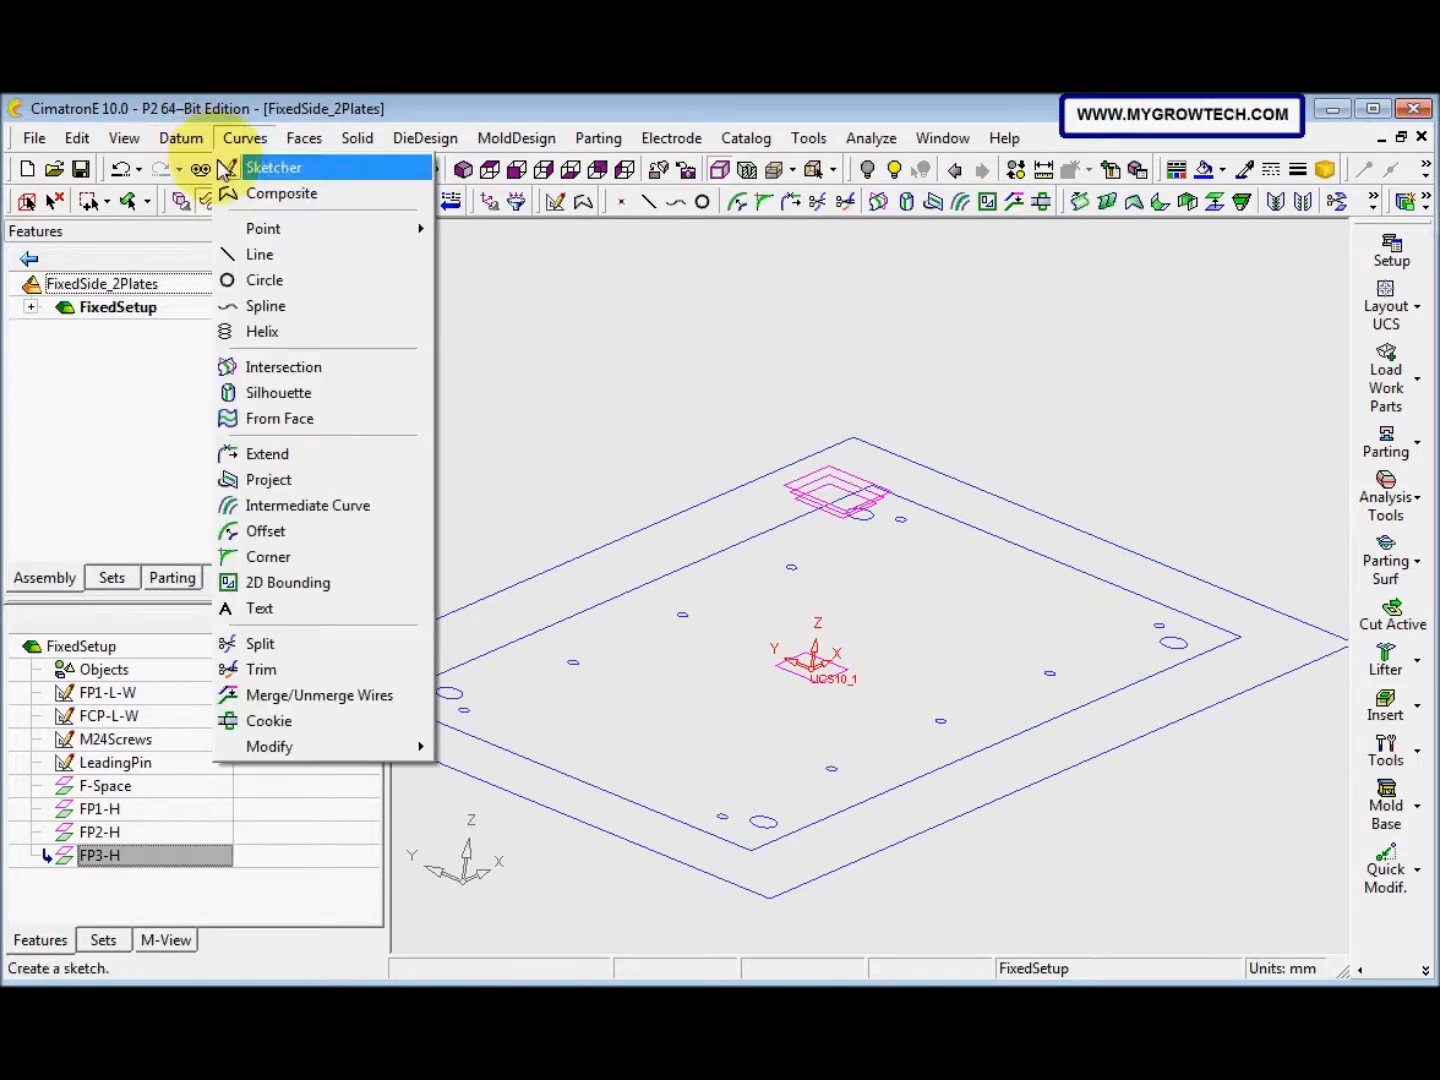
{"action": "mouse_move", "coordinate": [221, 172]}
{"action": "left_click", "coordinate": [312, 171]}
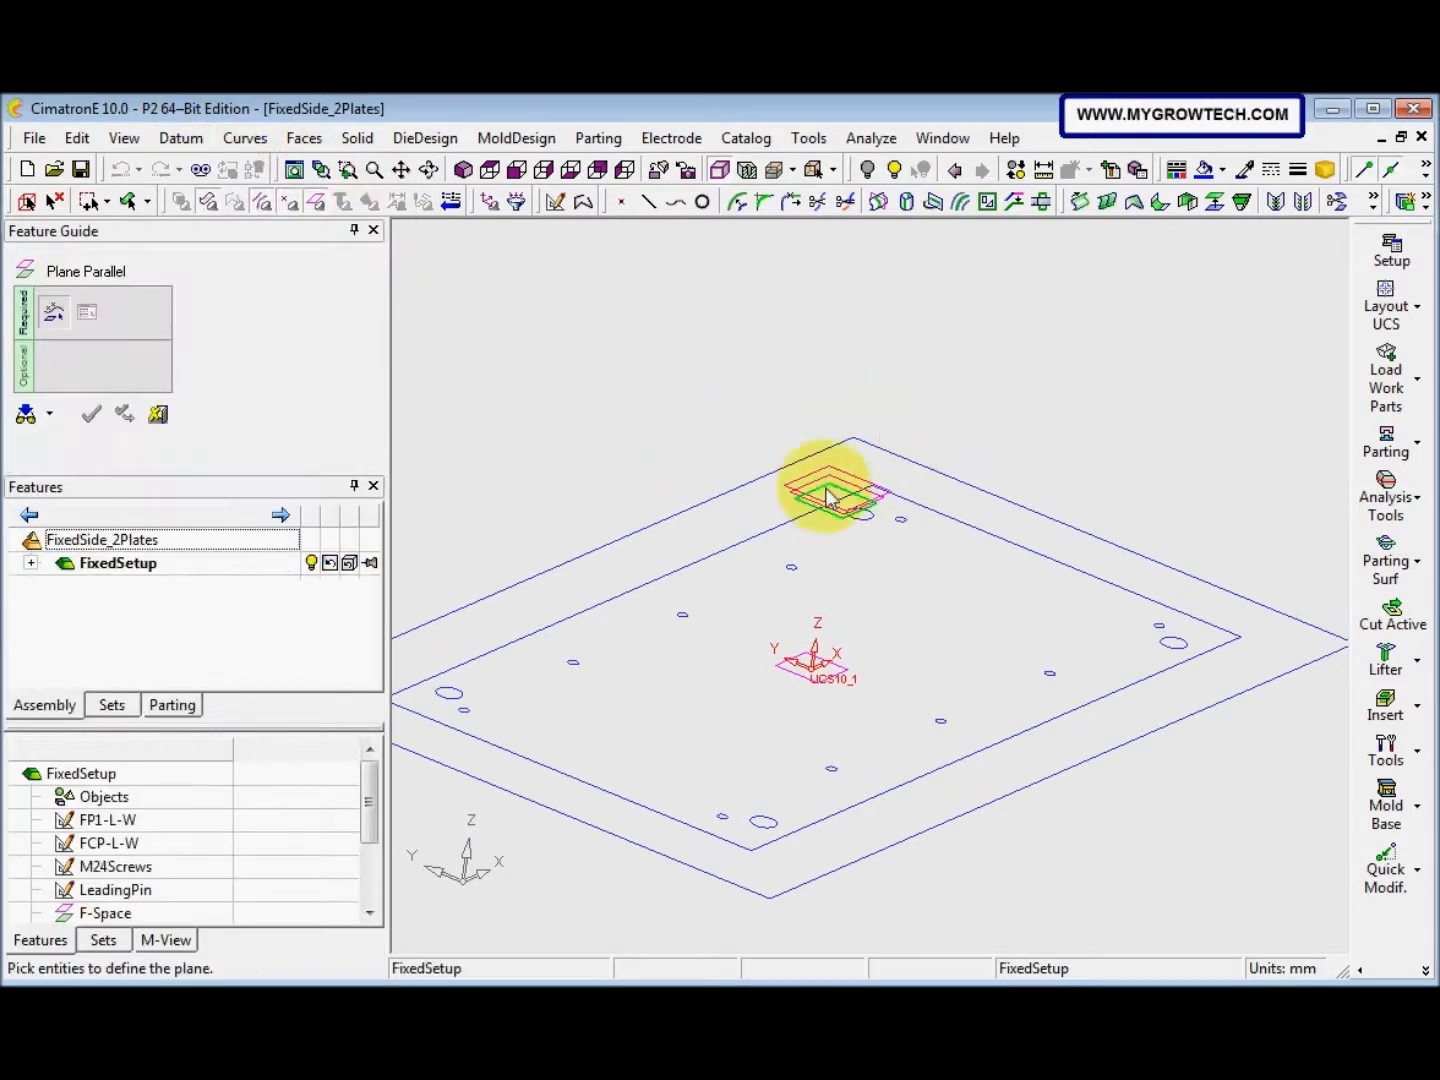
Create a parallel plane offset 80 mm upward from the topmost plane of the stack, FP3-H
{"action": "middle_click_drag", "start_coordinate": [771, 528], "coordinate": [855, 551]}
{"action": "left_click", "coordinate": [852, 560]}
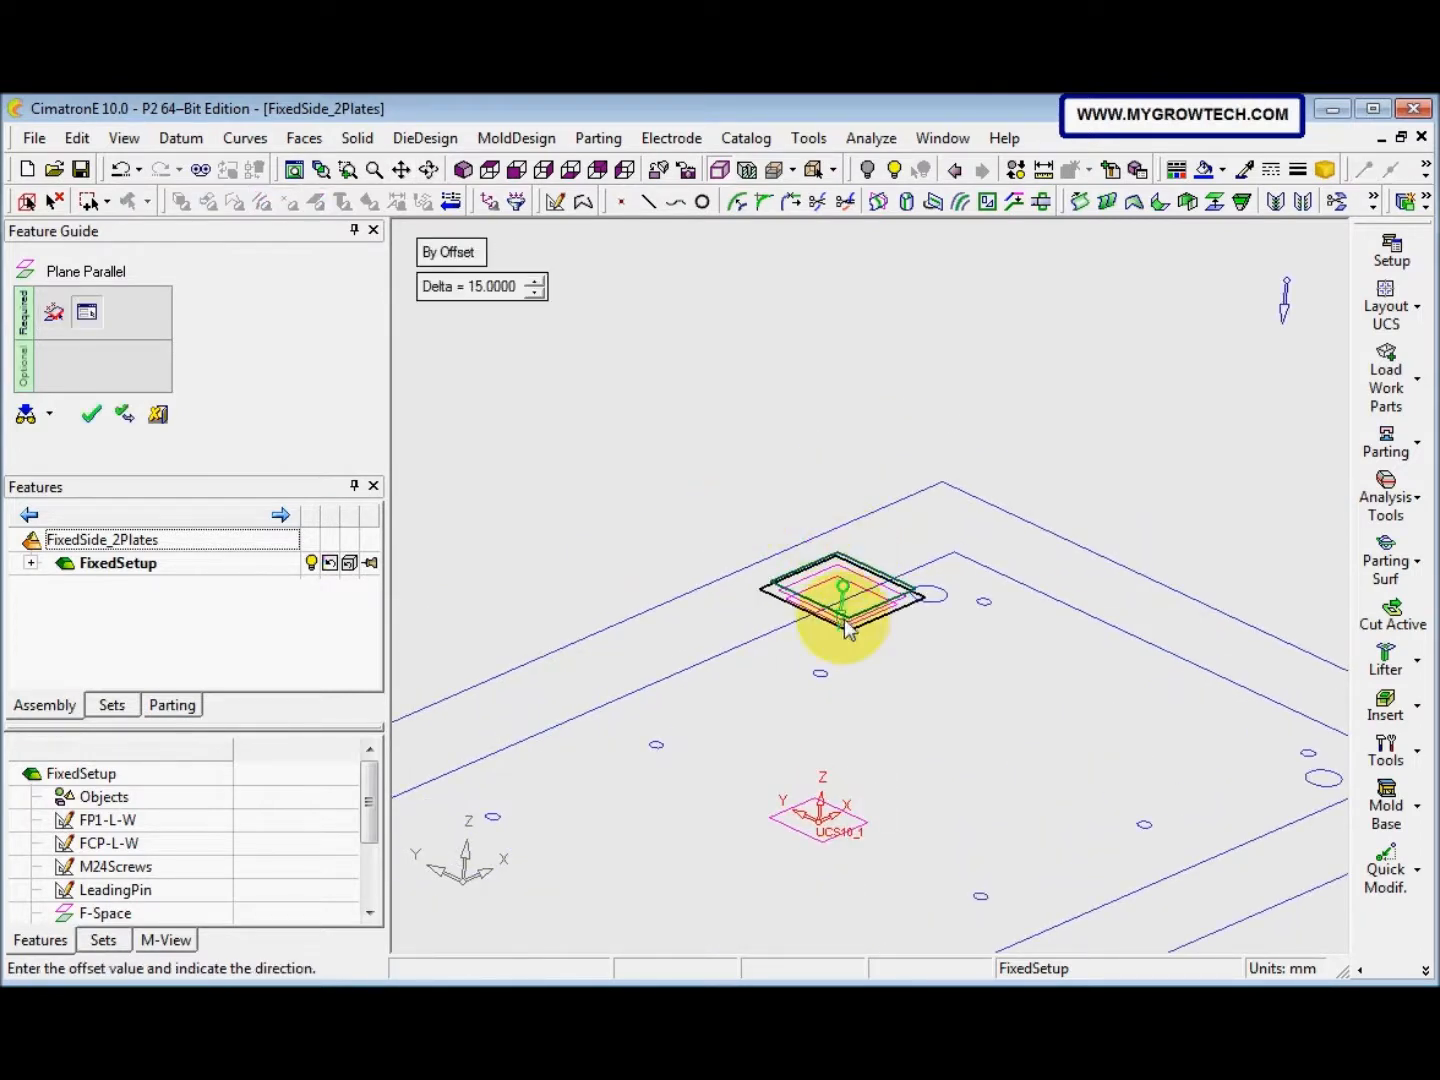
{"action": "left_click", "coordinate": [505, 284]}
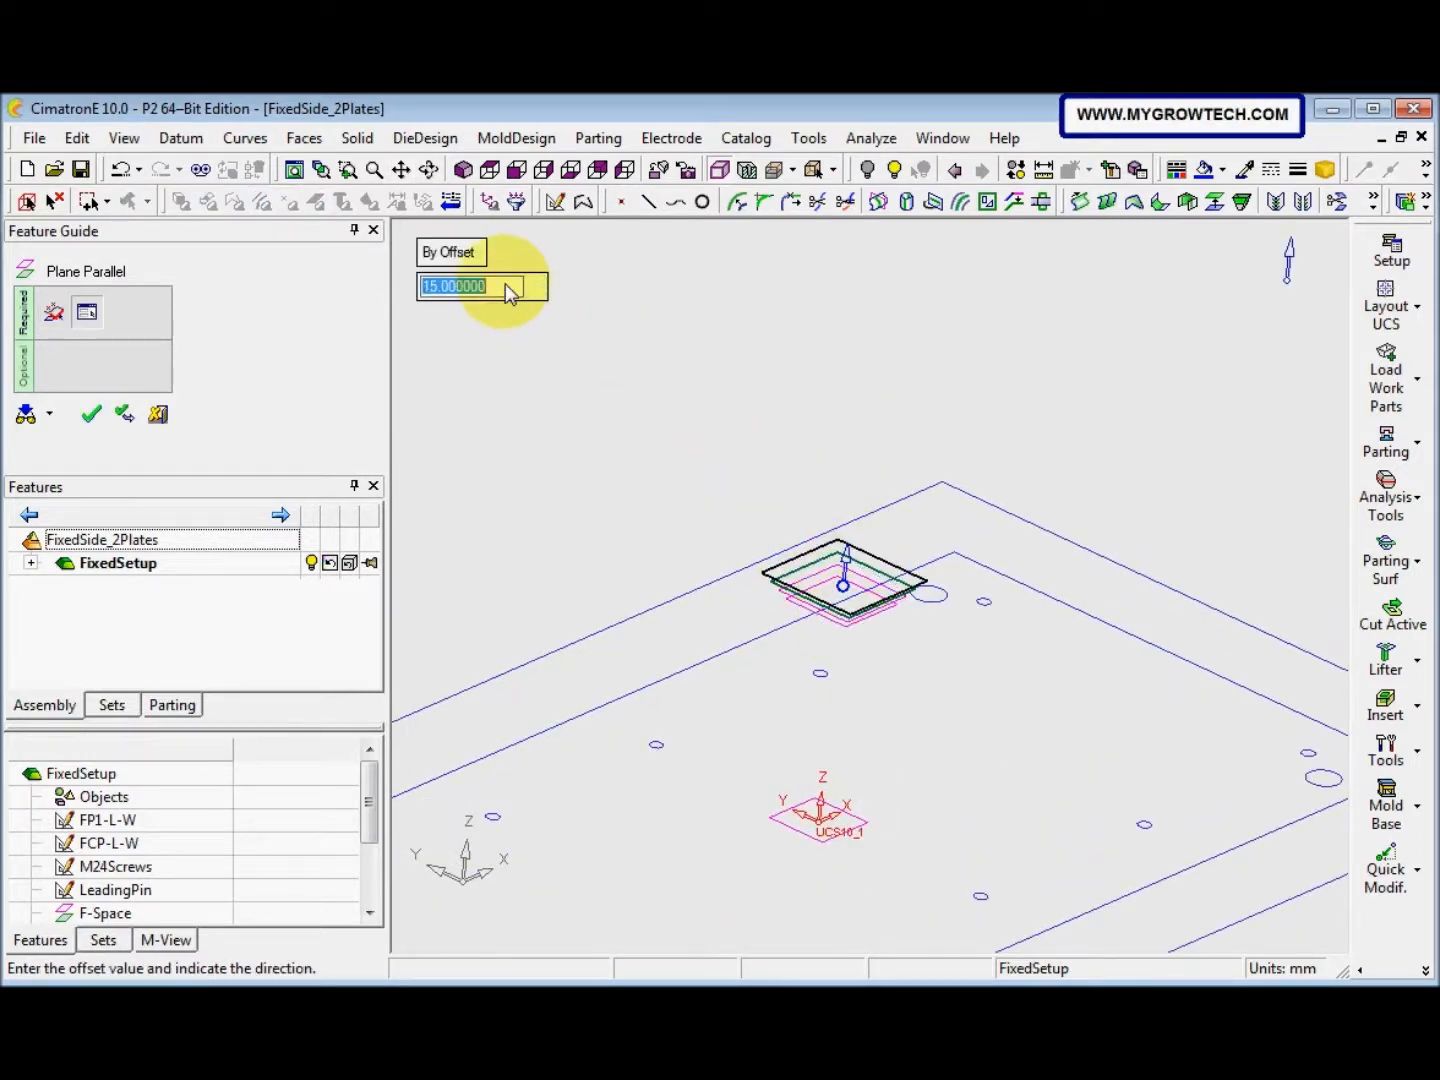
{"action": "type", "text": "80"}
{"action": "key", "text": "Return"}
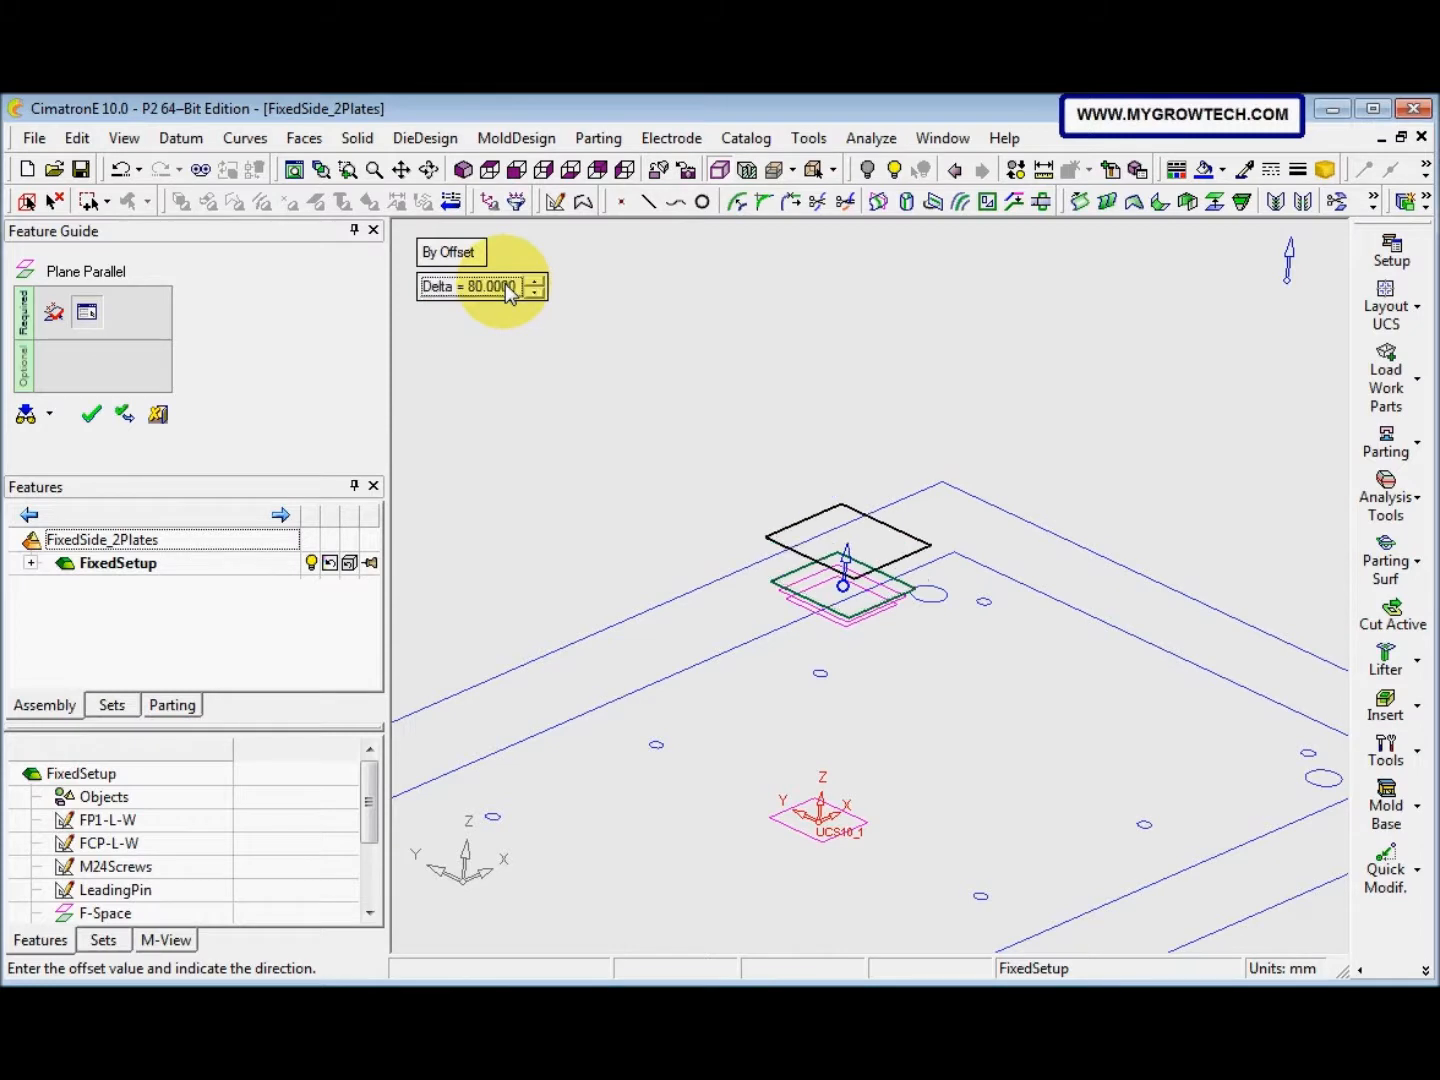
{"action": "left_click", "coordinate": [599, 491]}
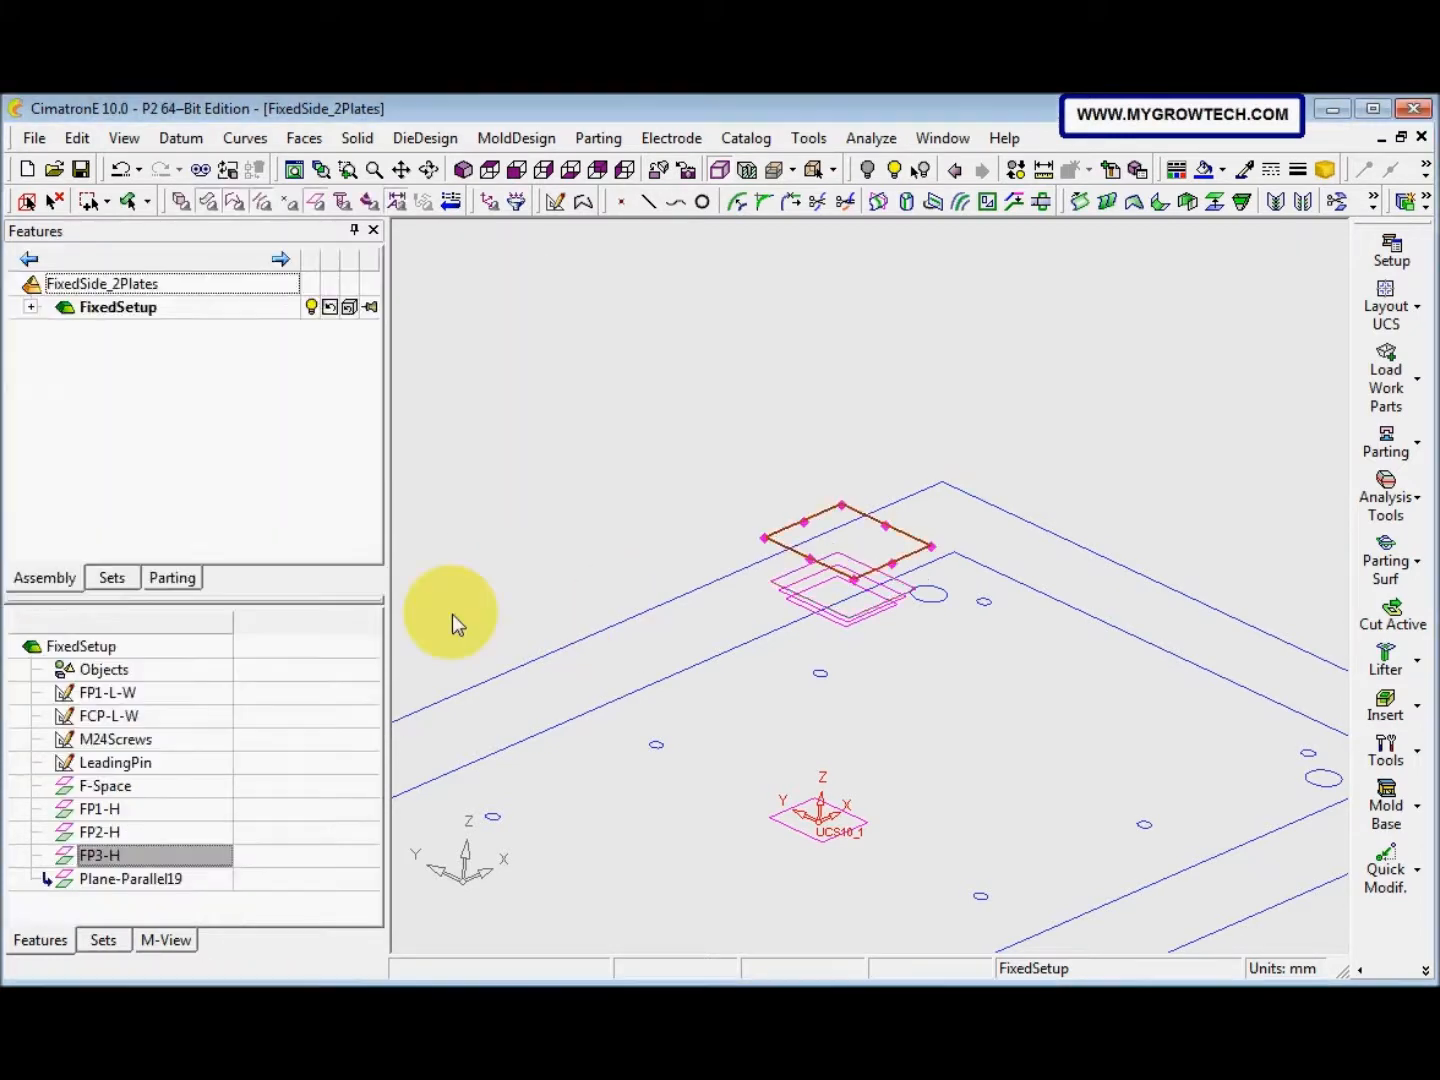
Rename the new topmost parallel plane as FCP-H
{"action": "left_click", "coordinate": [158, 876]}
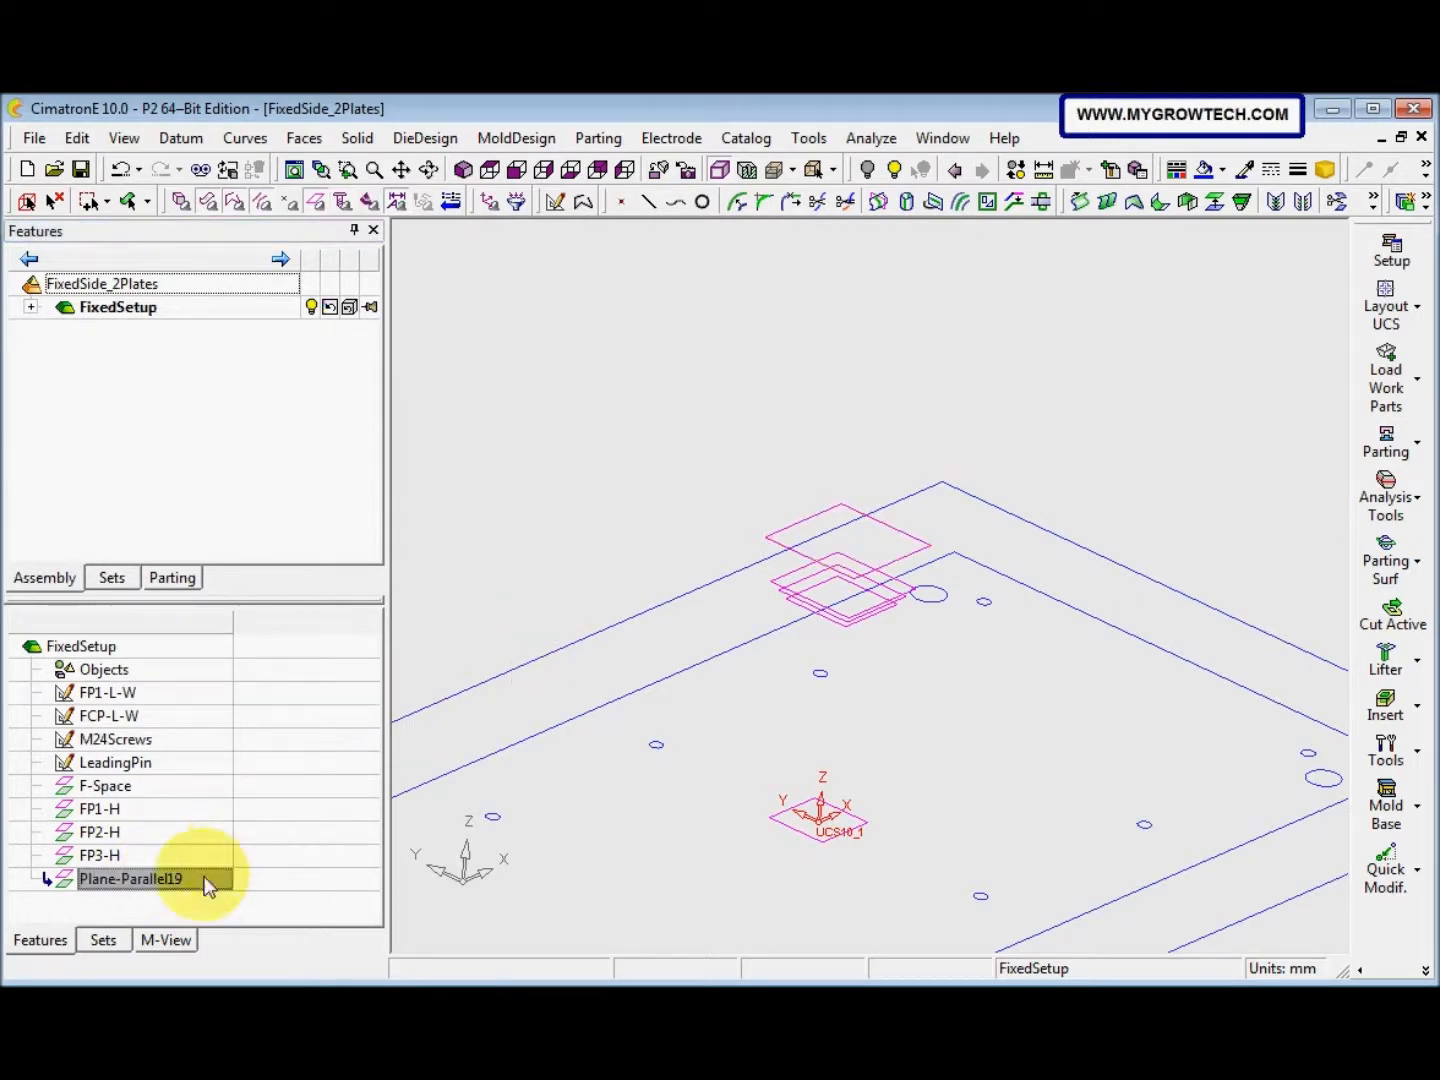
{"action": "right_click", "coordinate": [201, 876]}
{"action": "left_click", "coordinate": [267, 738]}
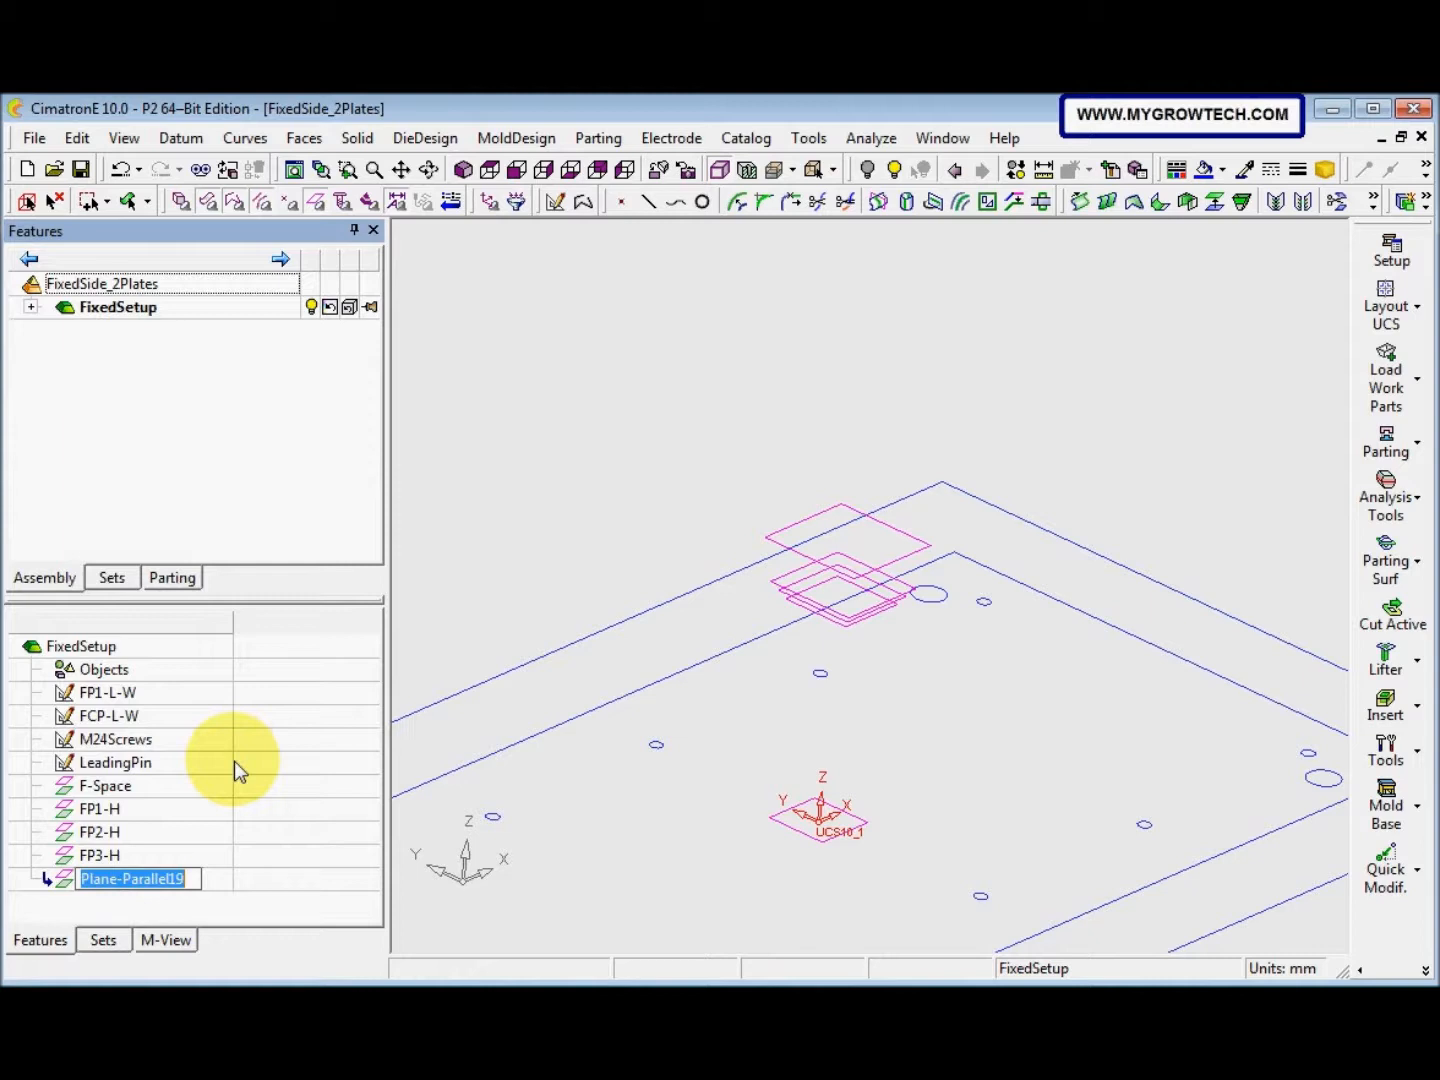
{"action": "type", "text": "FCP"}
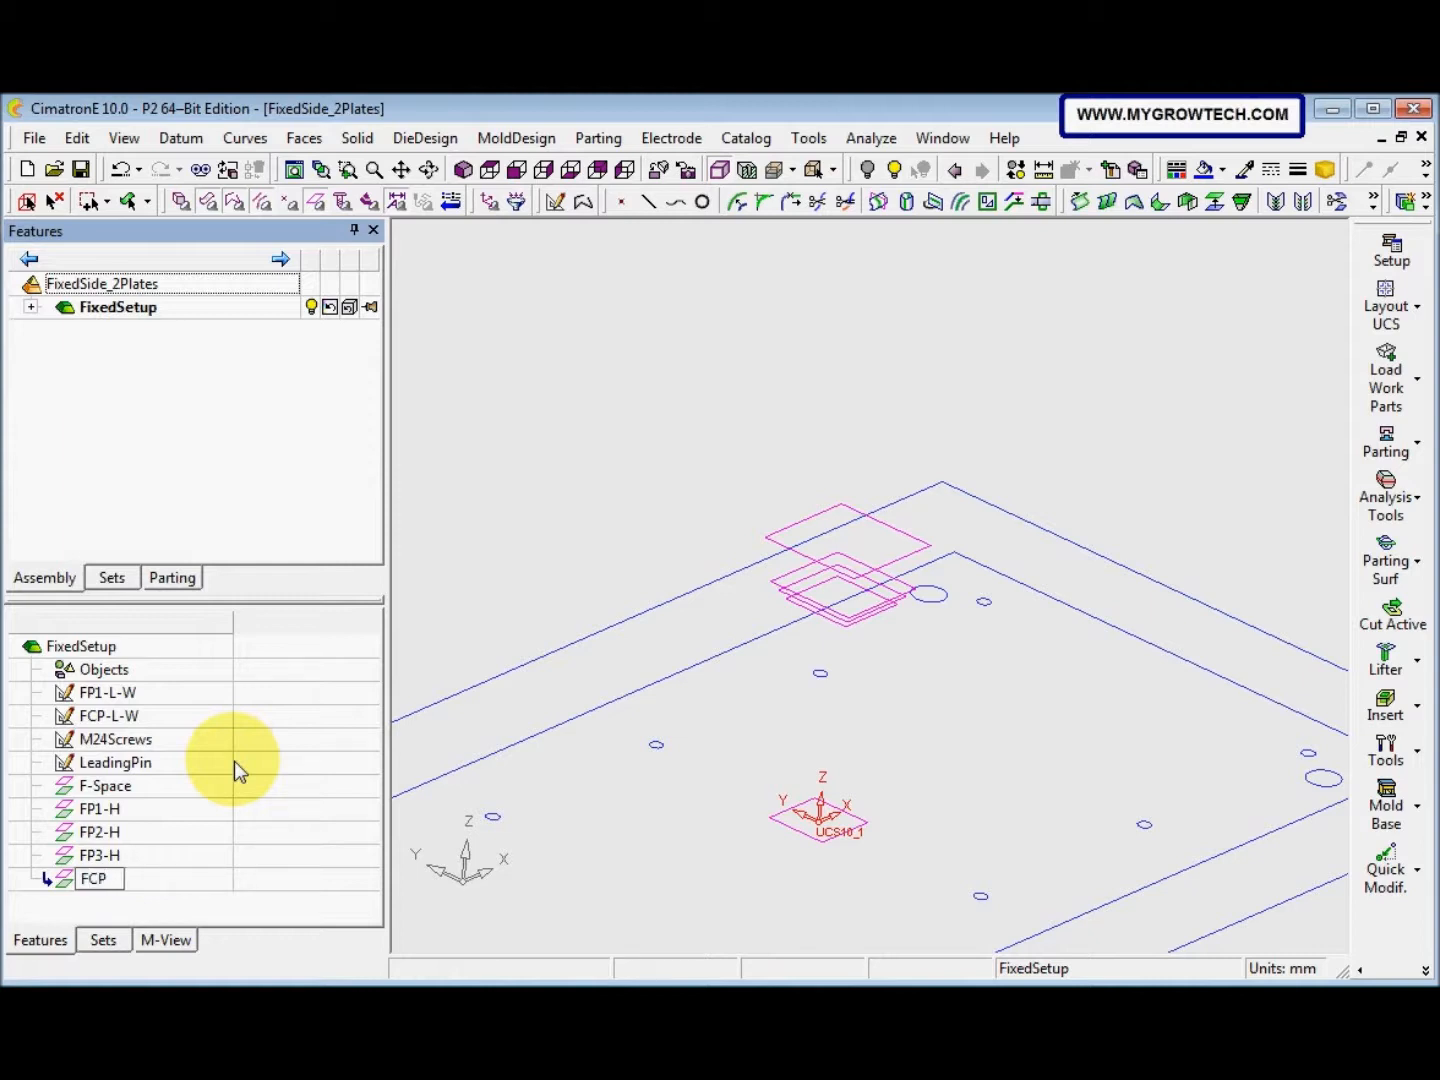
{"action": "type", "text": "-H"}
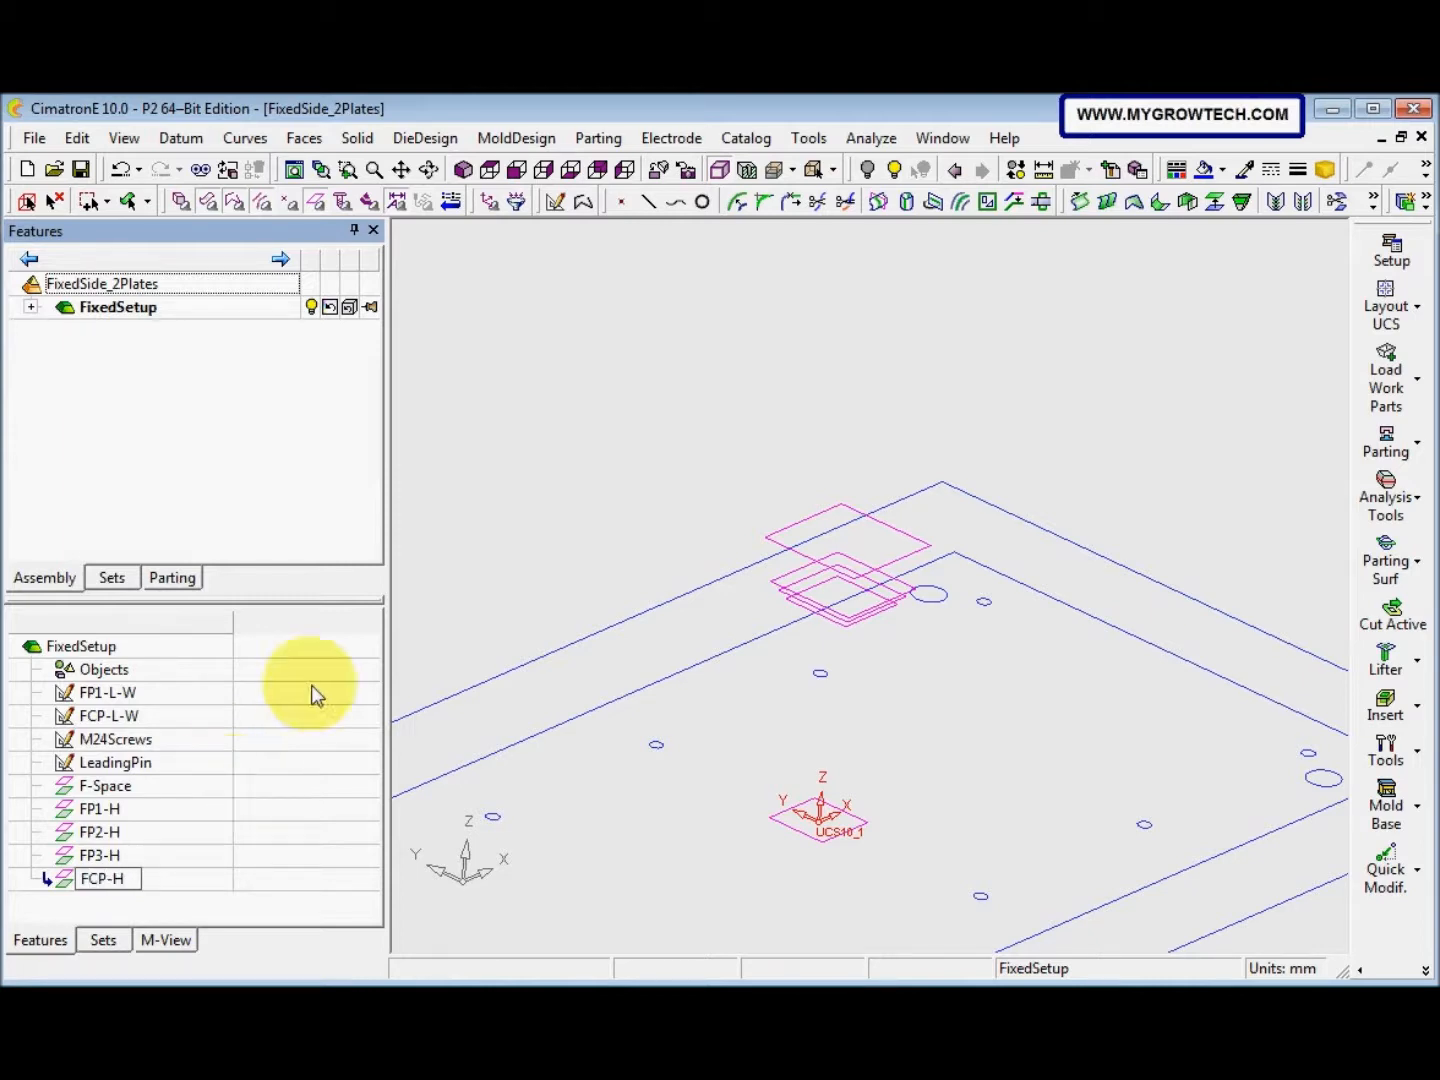
{"action": "left_click", "coordinate": [513, 677]}
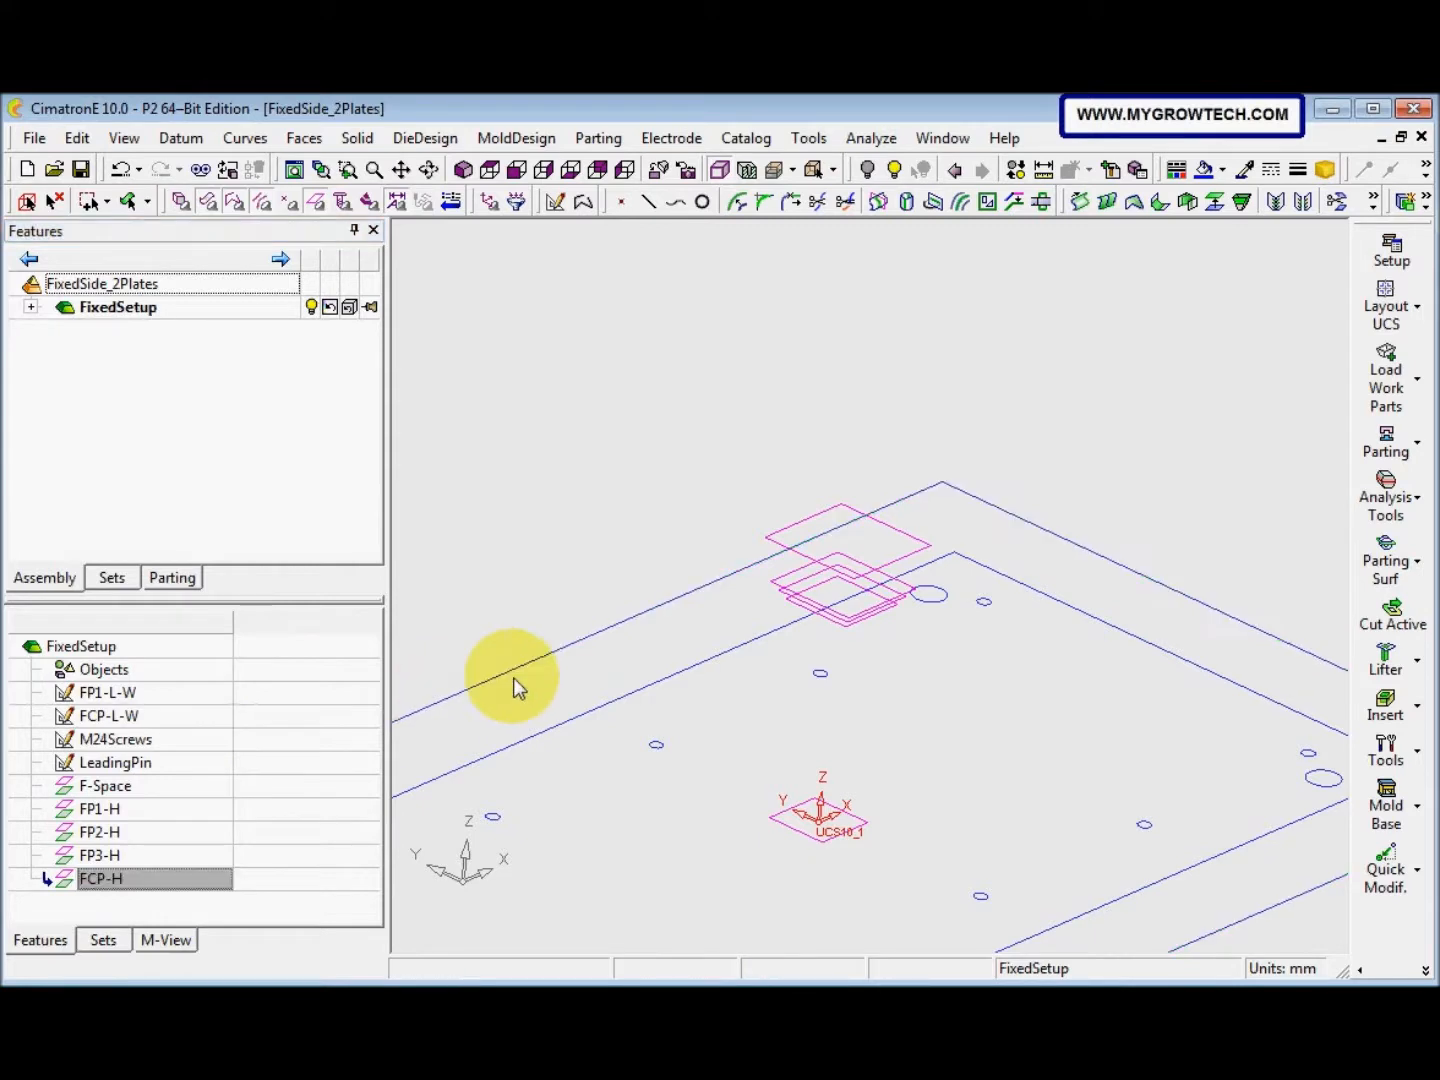
Link the FCP-H plane's offset dimension to the user-defined setup parameter FCPH
{"action": "right_click_drag", "start_coordinate": [736, 611], "coordinate": [614, 765], "text": "ctrl"}
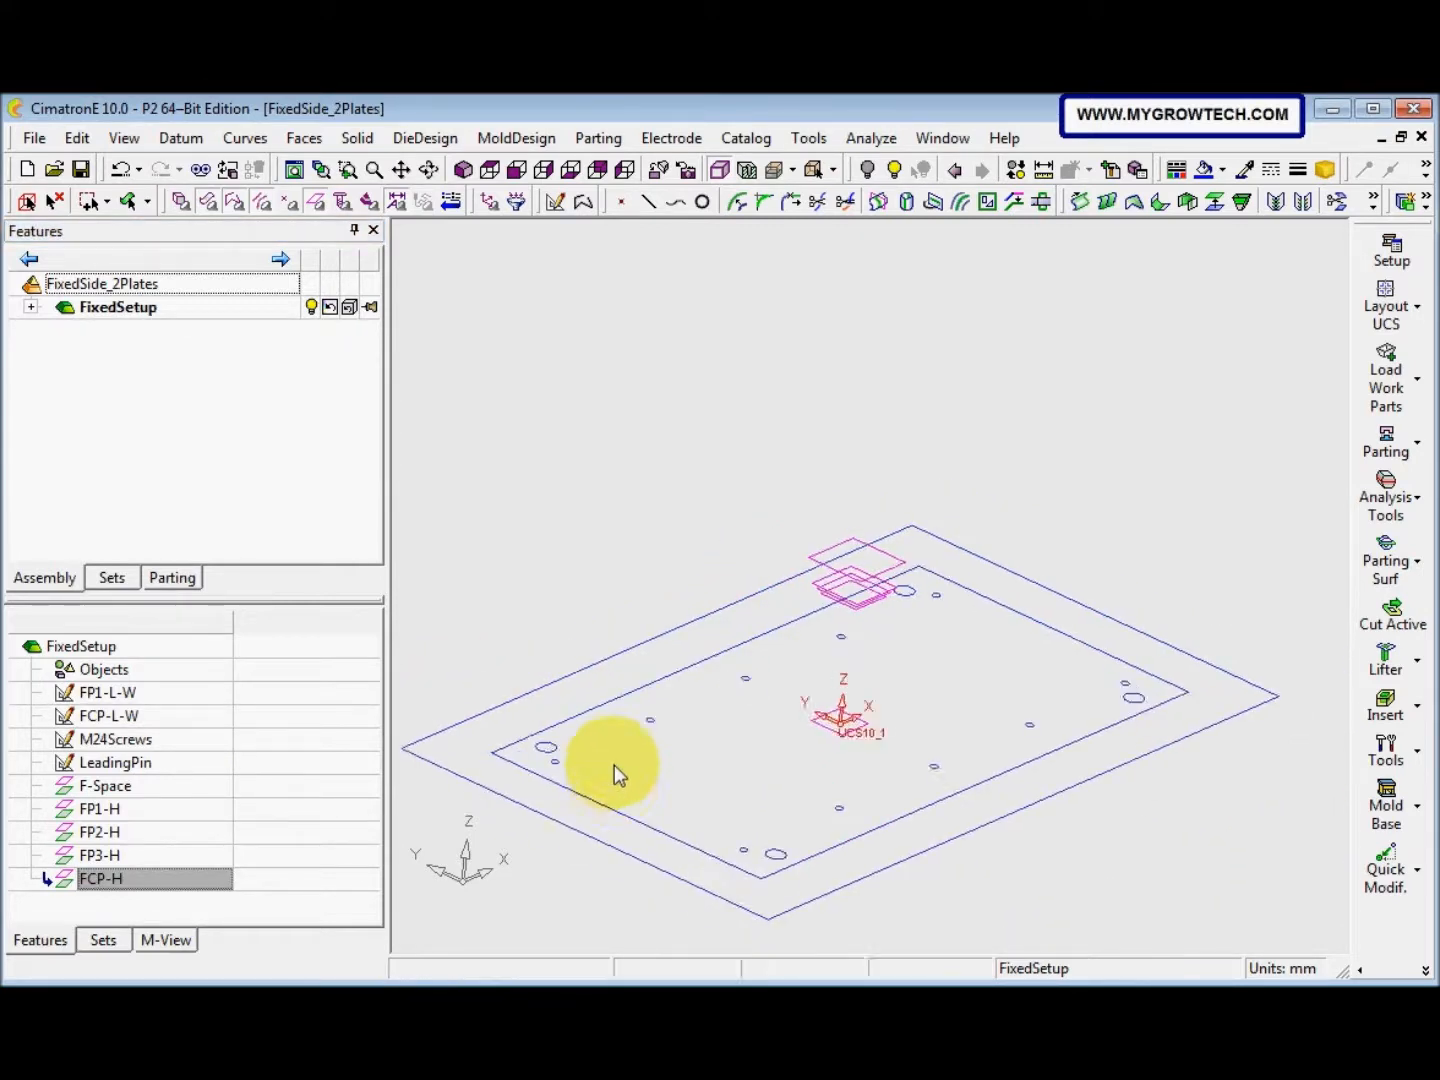
{"action": "middle_click_drag", "start_coordinate": [615, 766], "coordinate": [614, 670], "text": "ctrl"}
{"action": "left_click_drag", "start_coordinate": [614, 668], "coordinate": [537, 640], "text": "ctrl"}
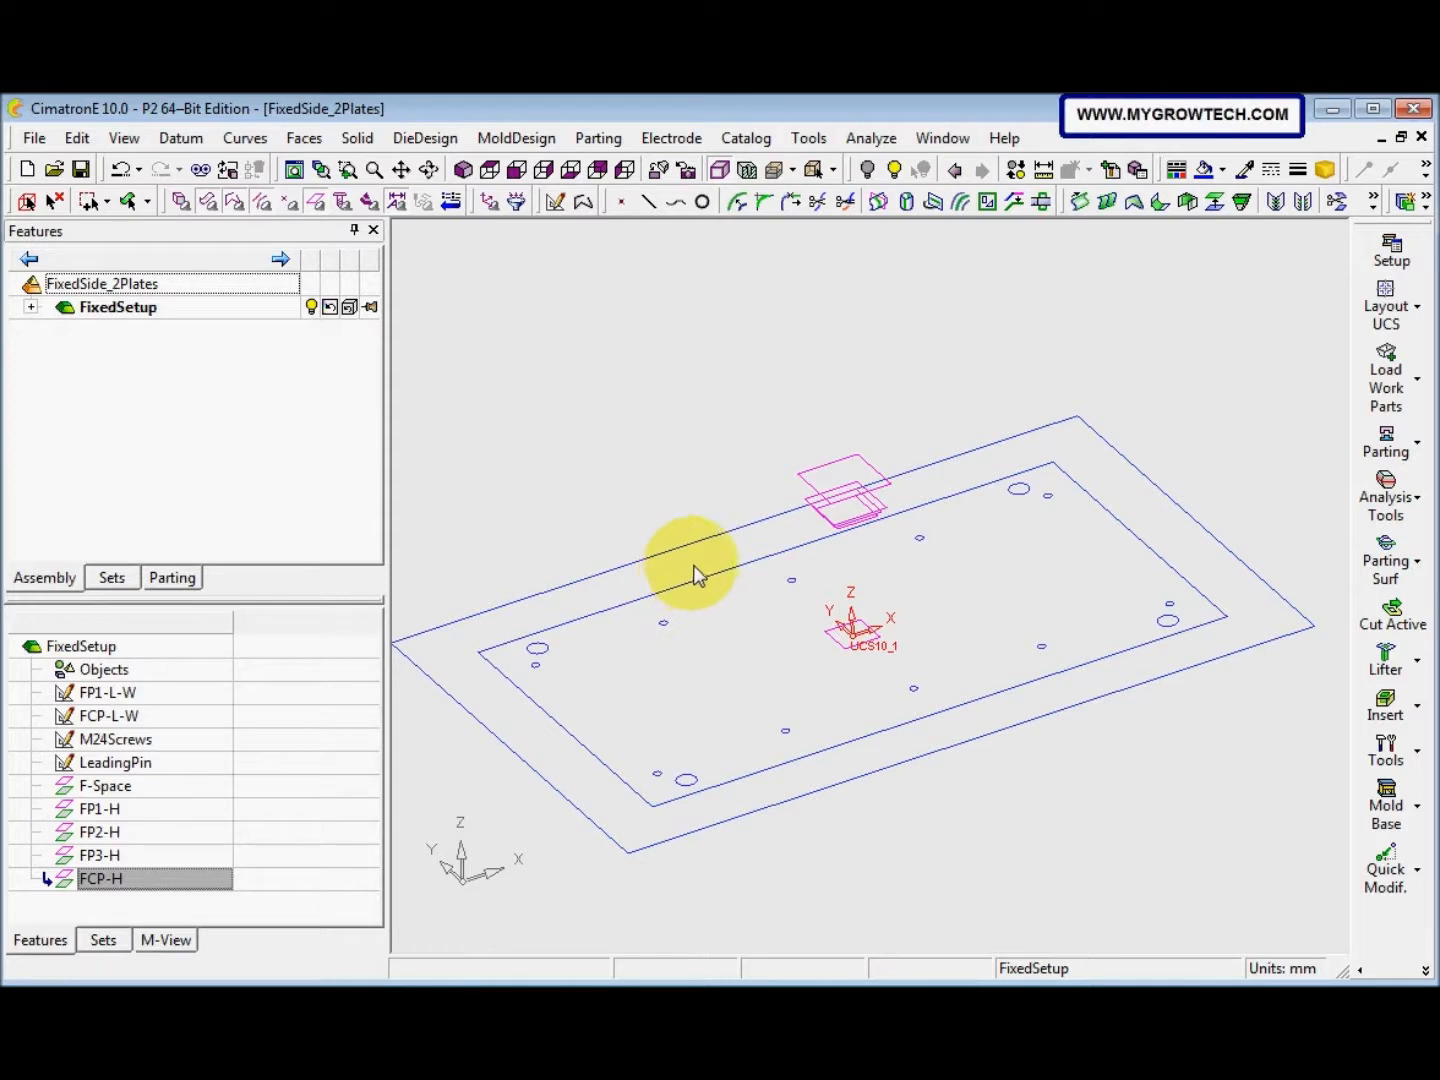
{"action": "double_click", "coordinate": [840, 471]}
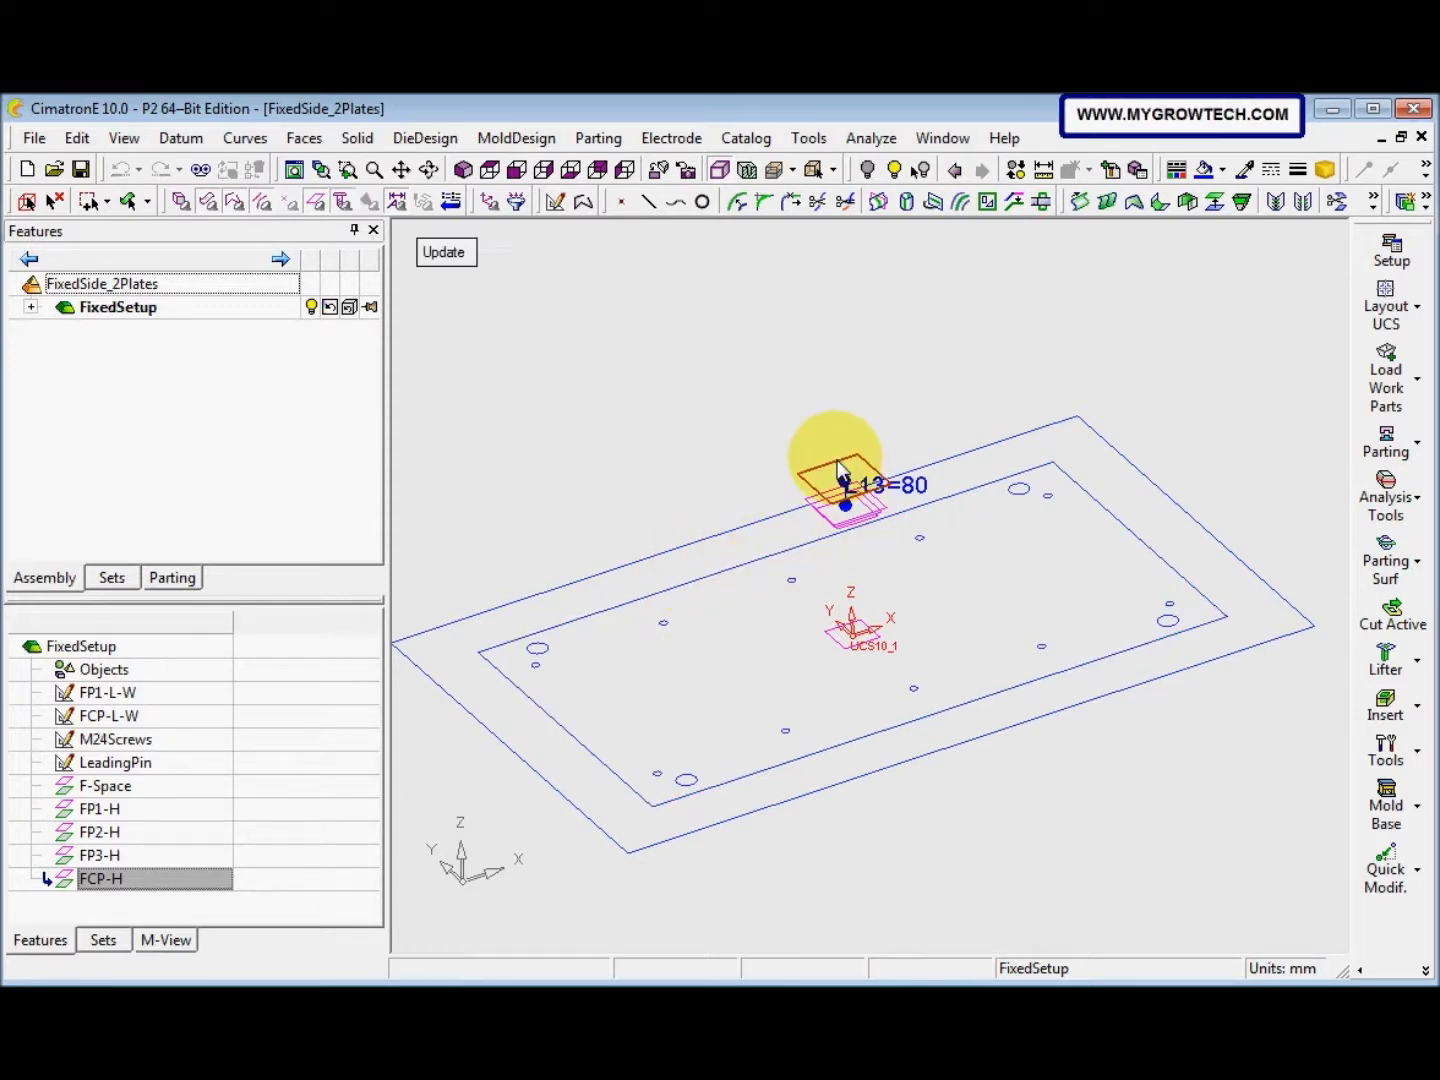
{"action": "double_click", "coordinate": [905, 490]}
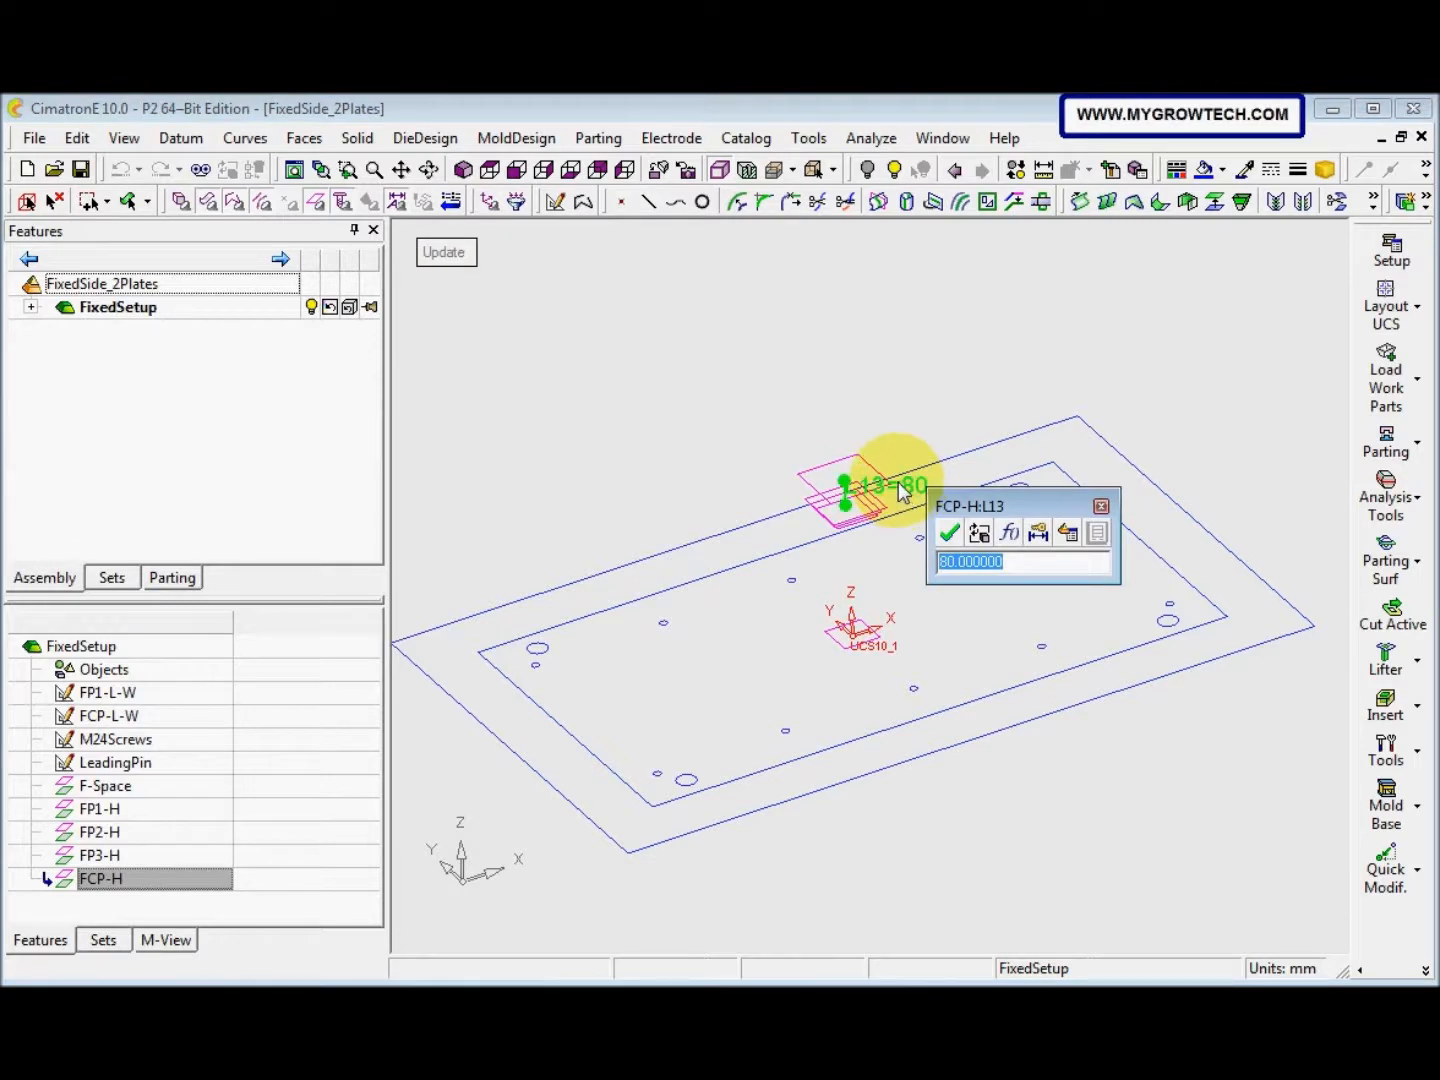
{"action": "left_click", "coordinate": [1068, 533]}
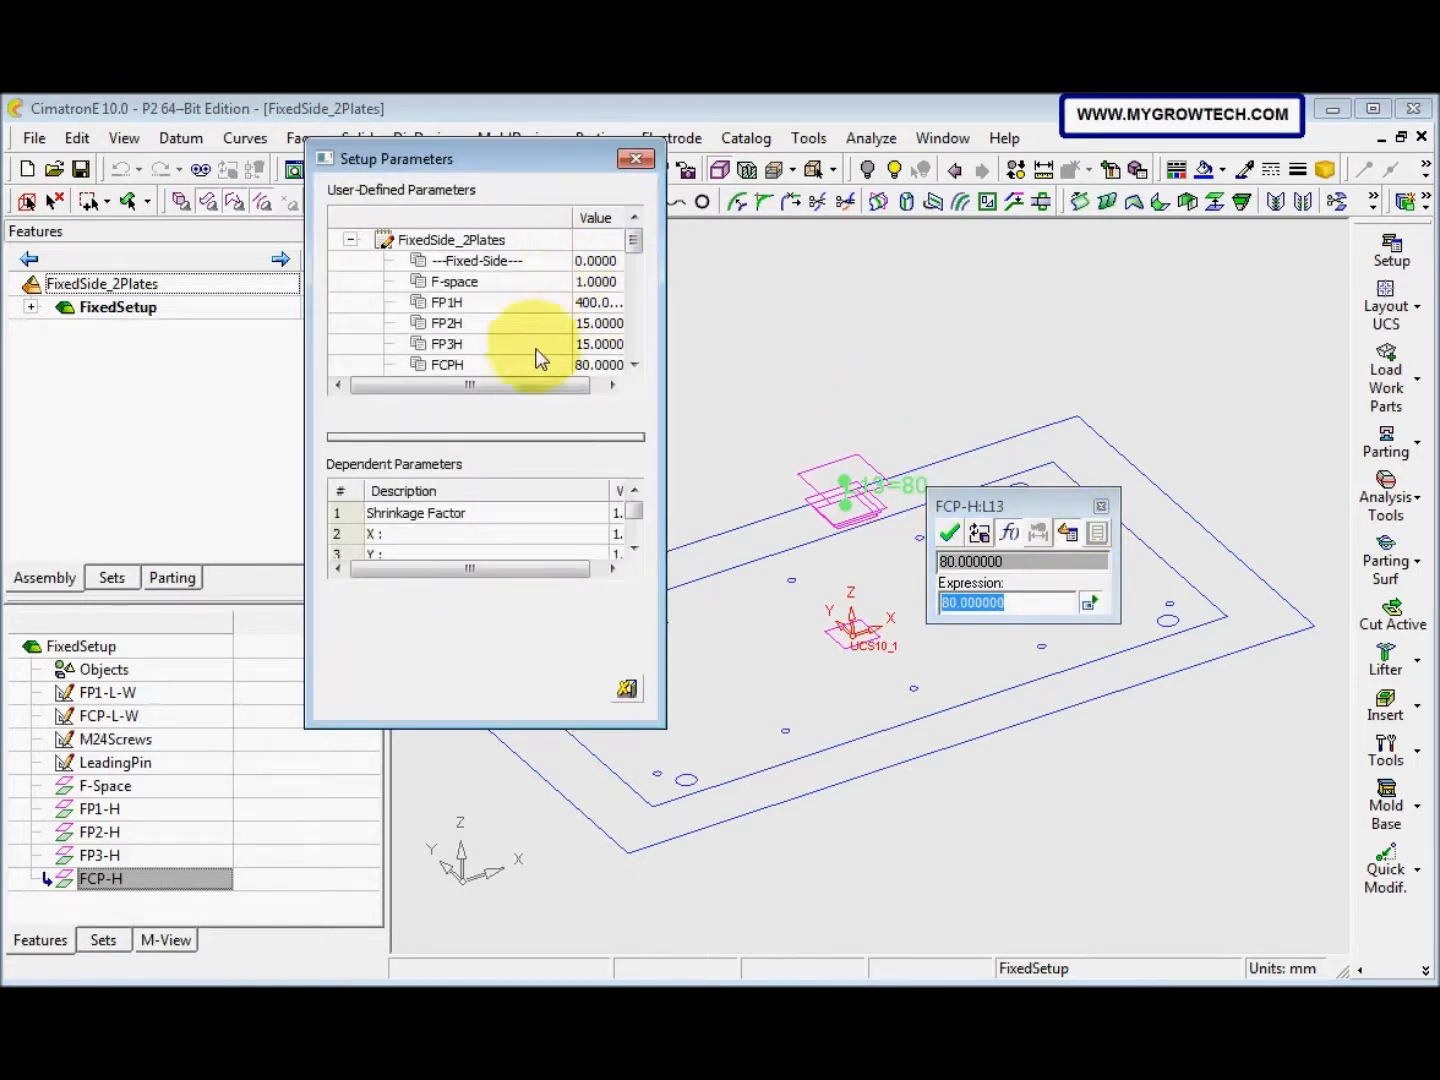
{"action": "left_click", "coordinate": [520, 364]}
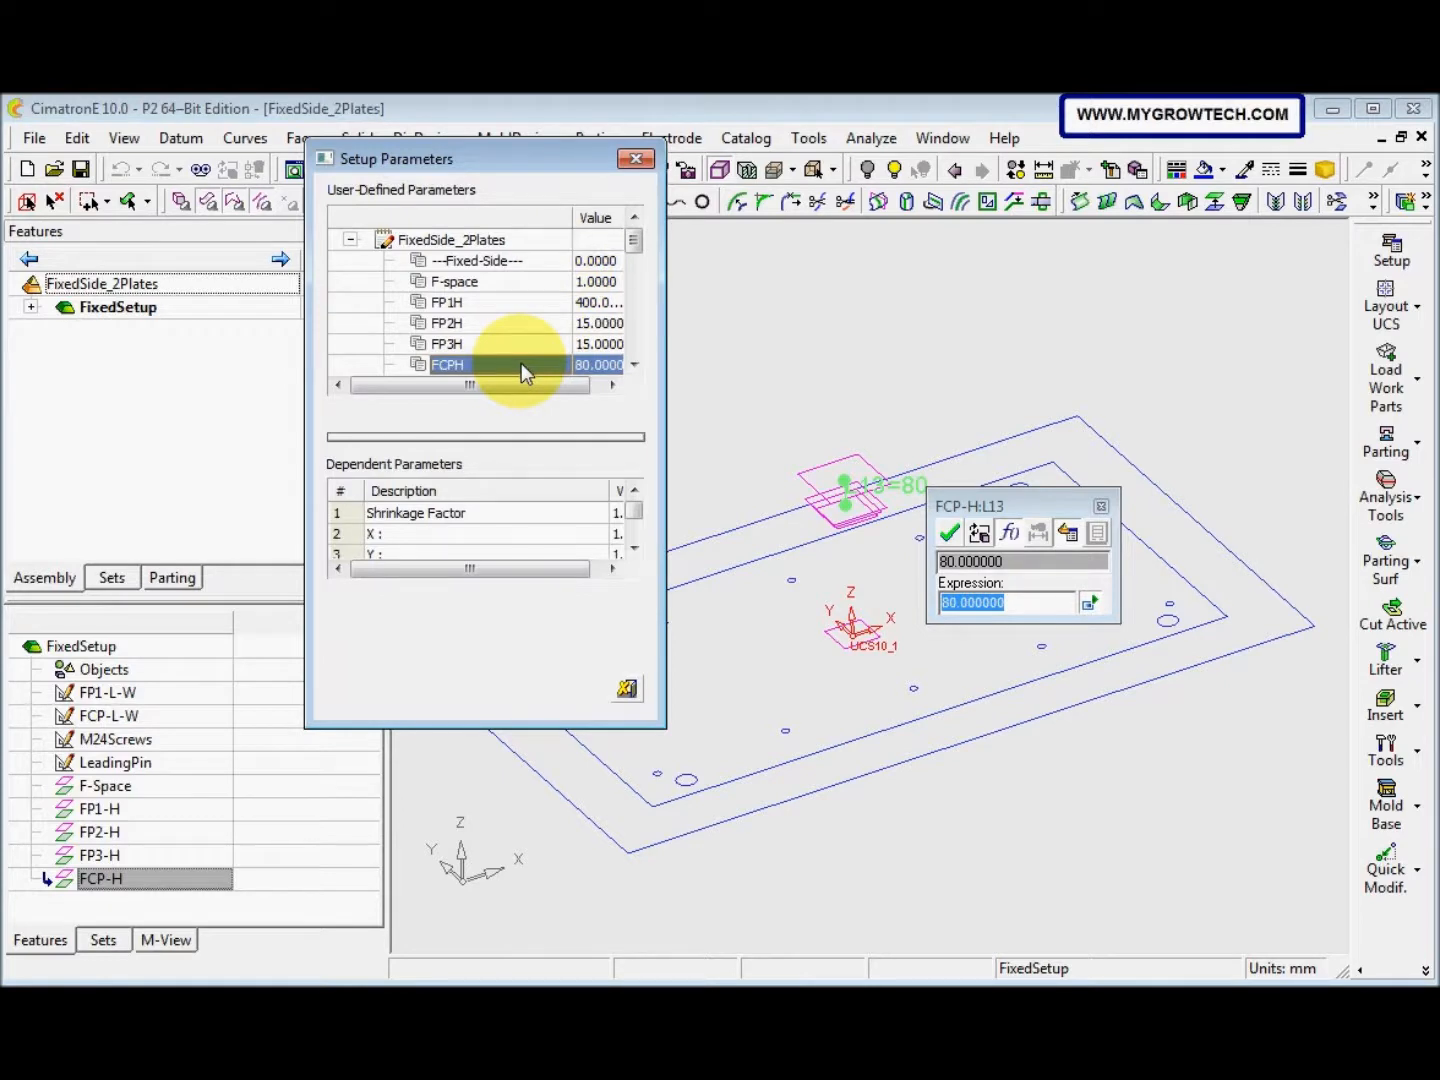
{"action": "double_click", "coordinate": [521, 363]}
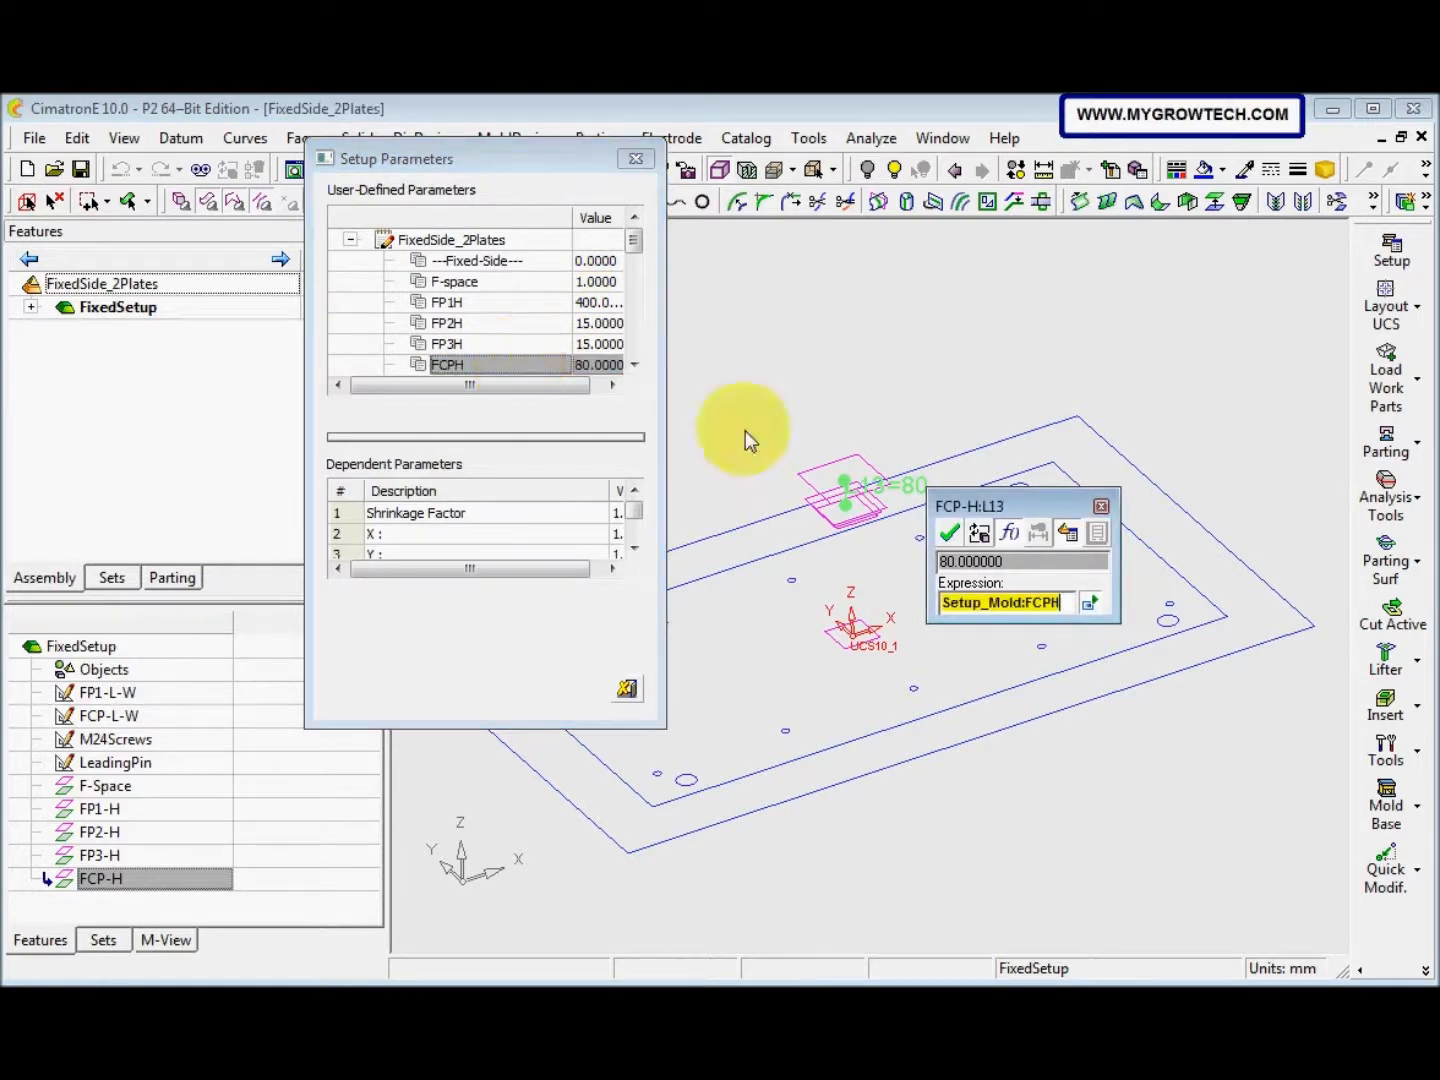
{"action": "left_click", "coordinate": [948, 533]}
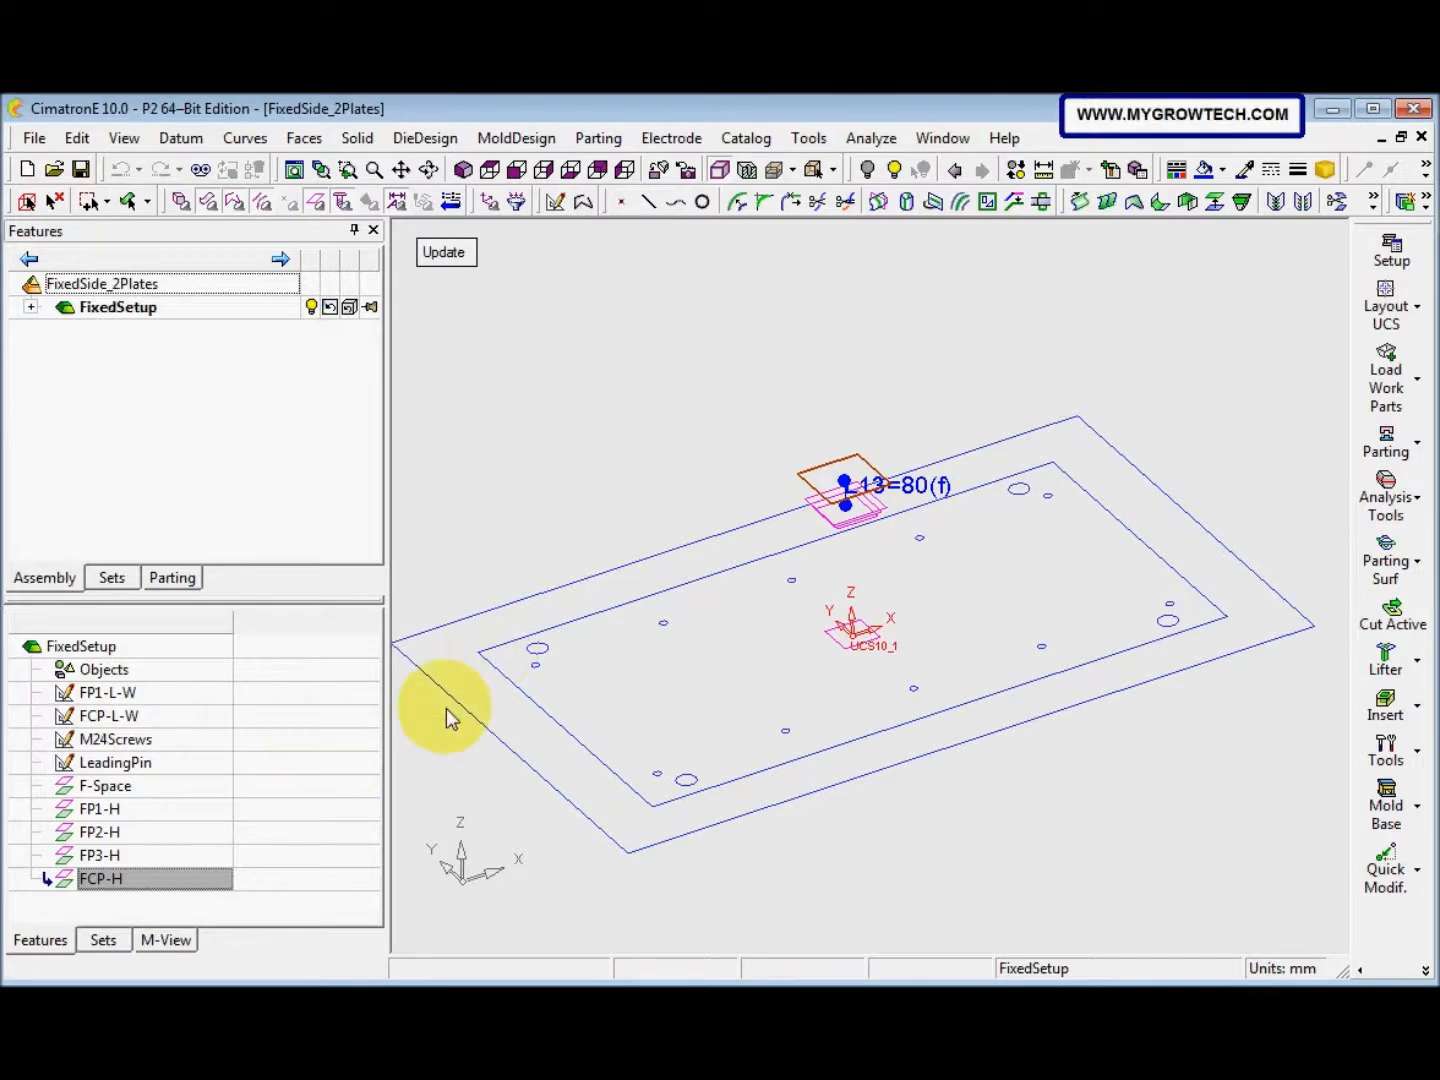
Link the FP3-H plane's offset dimension to the setup parameter FP3H and finish editing the dimensions
{"action": "scroll", "coordinate": [914, 375], "scroll_direction": "up", "scroll_amount": 5}
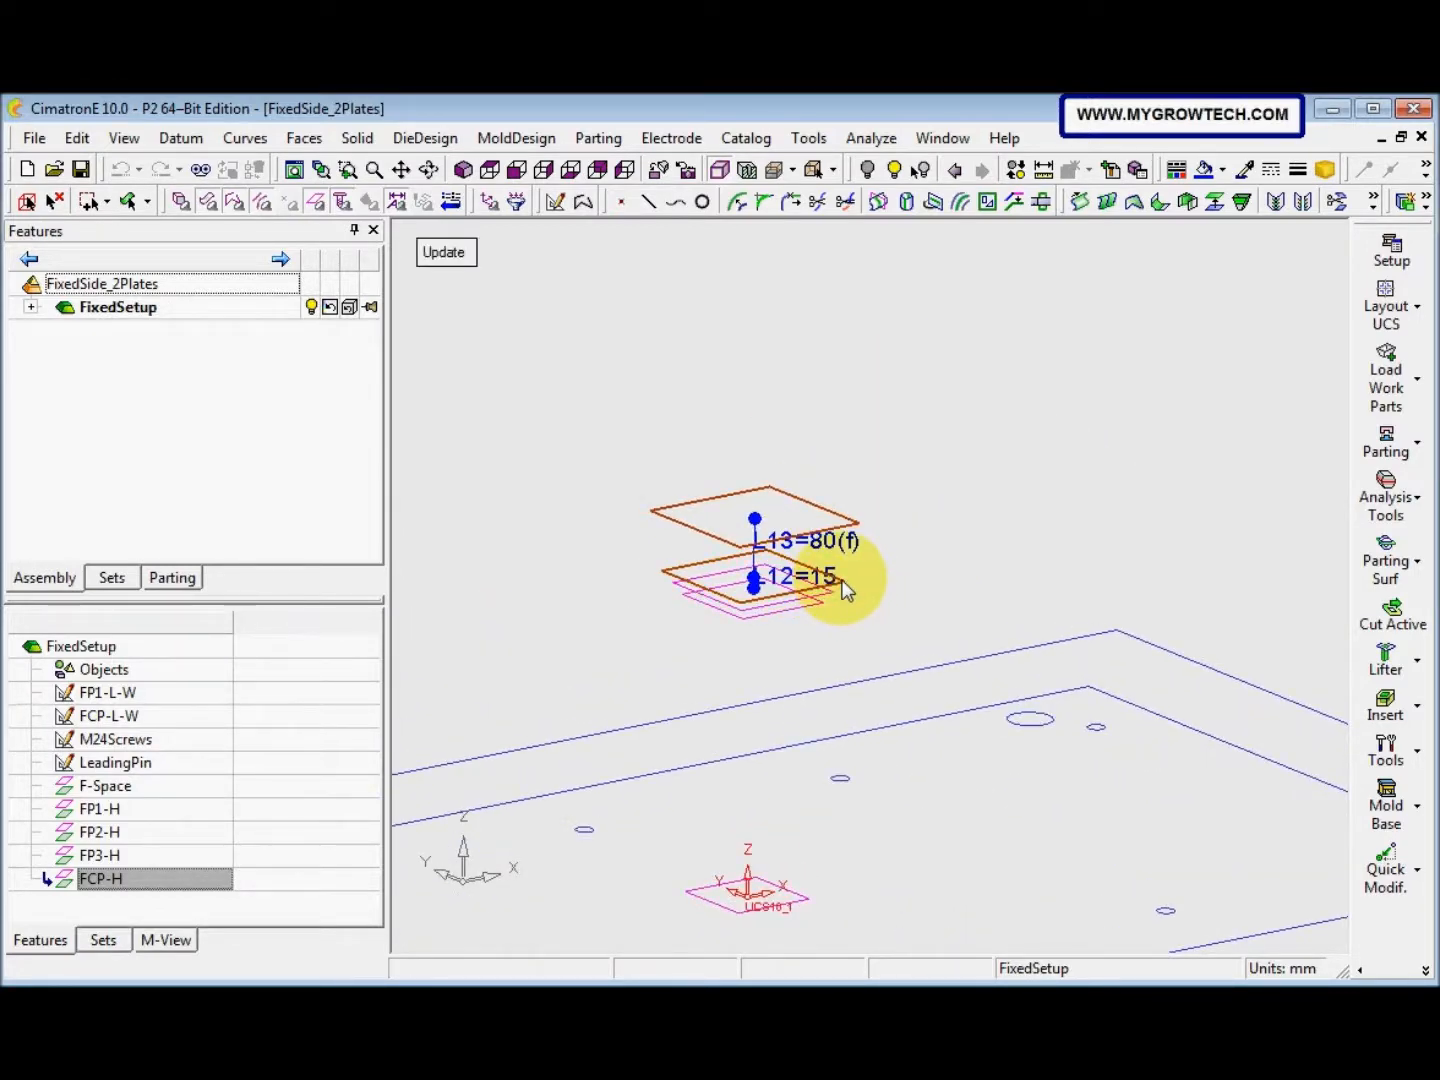
{"action": "left_click", "coordinate": [823, 584]}
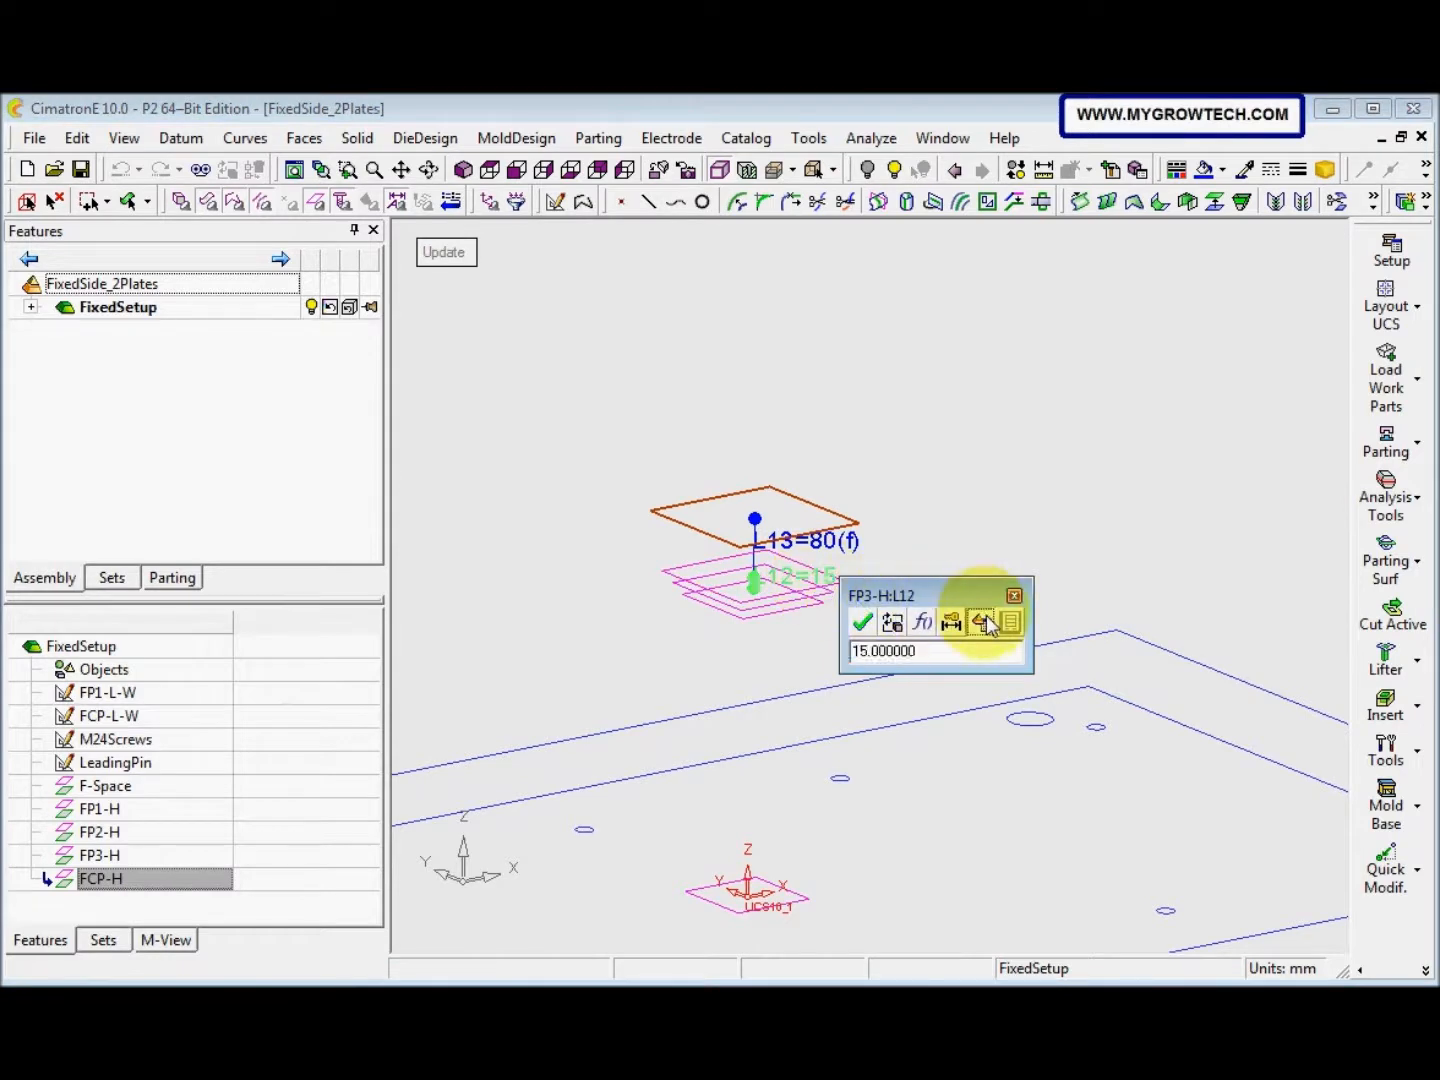
{"action": "left_click", "coordinate": [979, 622]}
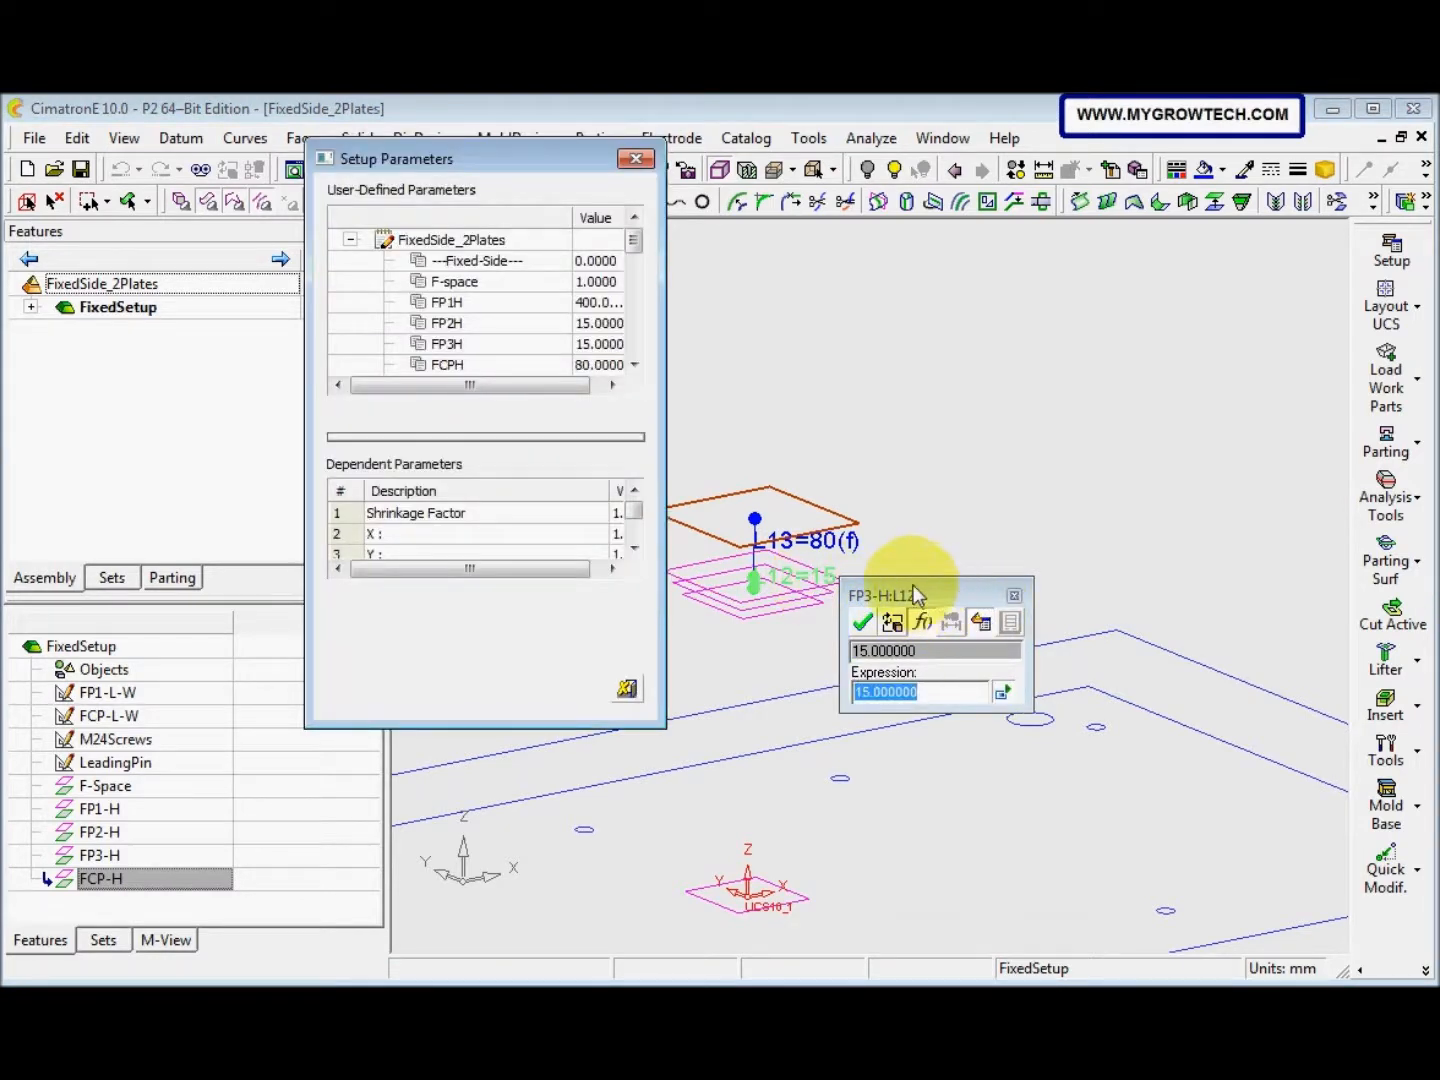
{"action": "left_click", "coordinate": [547, 345]}
{"action": "double_click", "coordinate": [546, 341]}
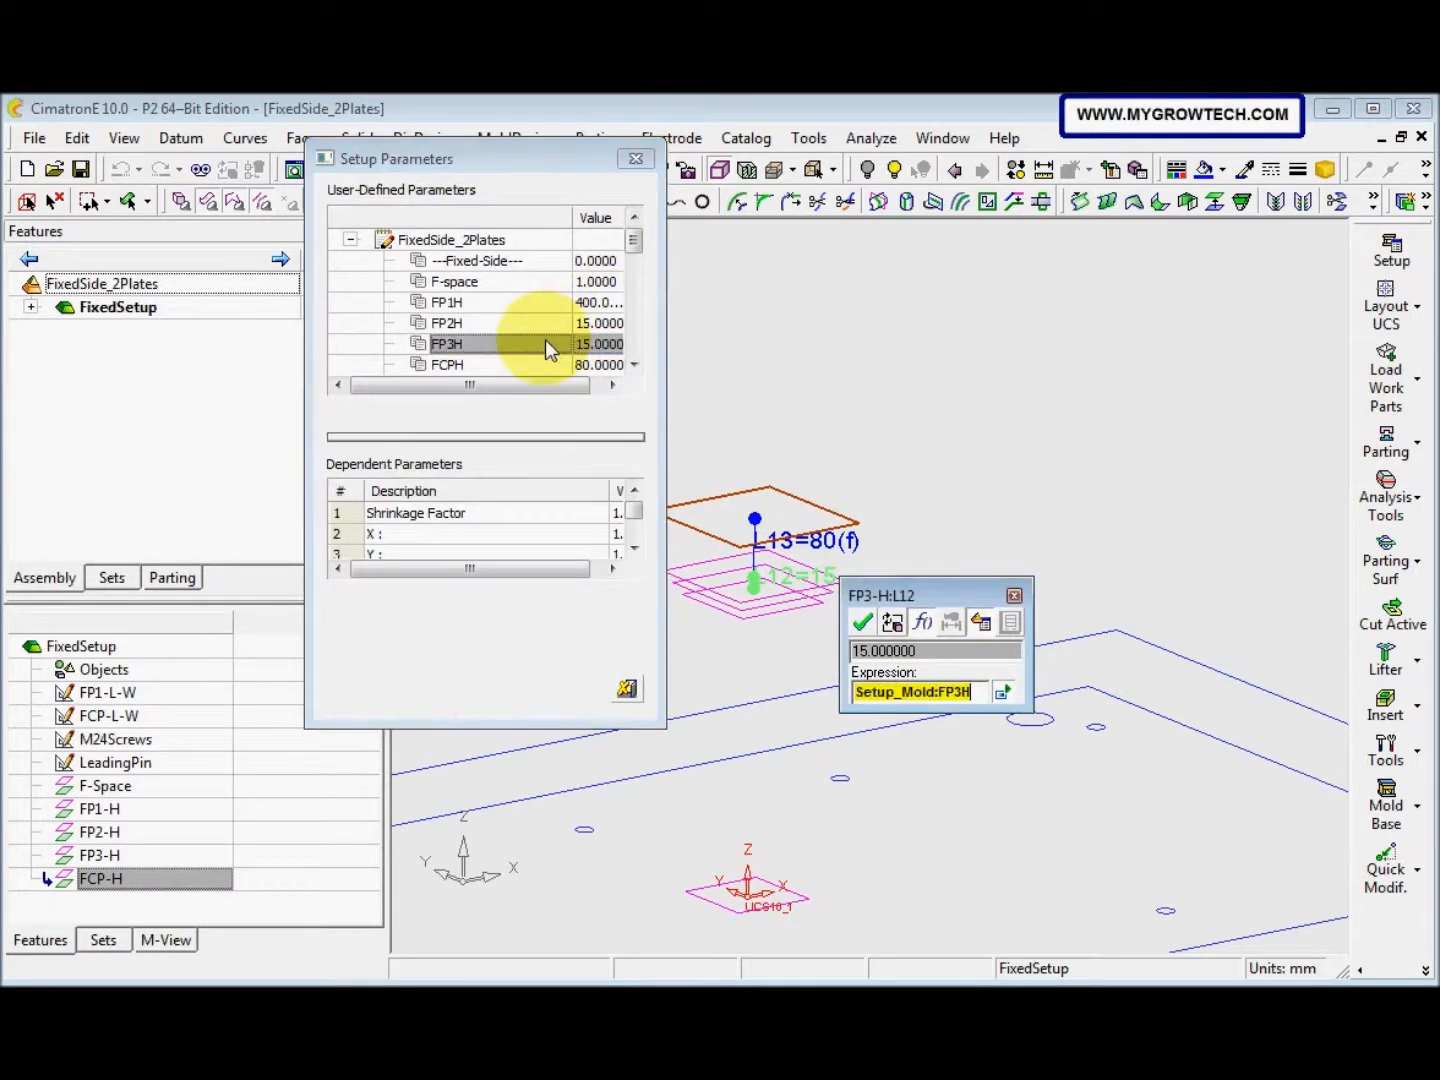
{"action": "left_click", "coordinate": [863, 624]}
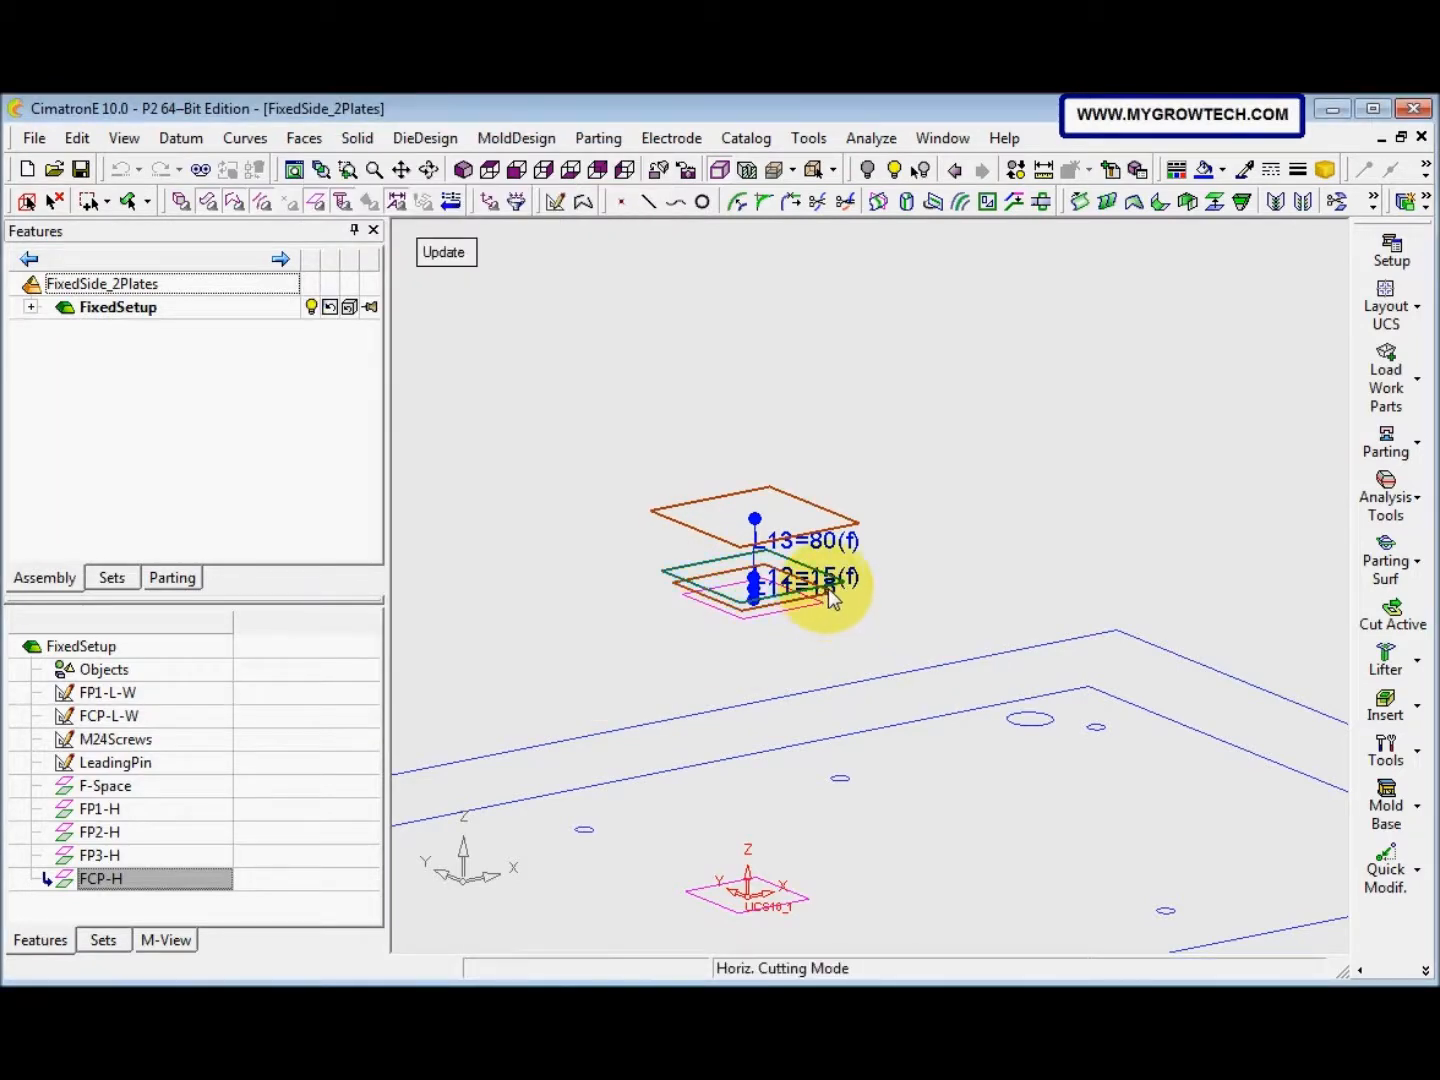
{"action": "middle_click_drag", "start_coordinate": [766, 636], "coordinate": [744, 613], "text": "ctrl"}
{"action": "middle_click", "coordinate": [802, 634]}
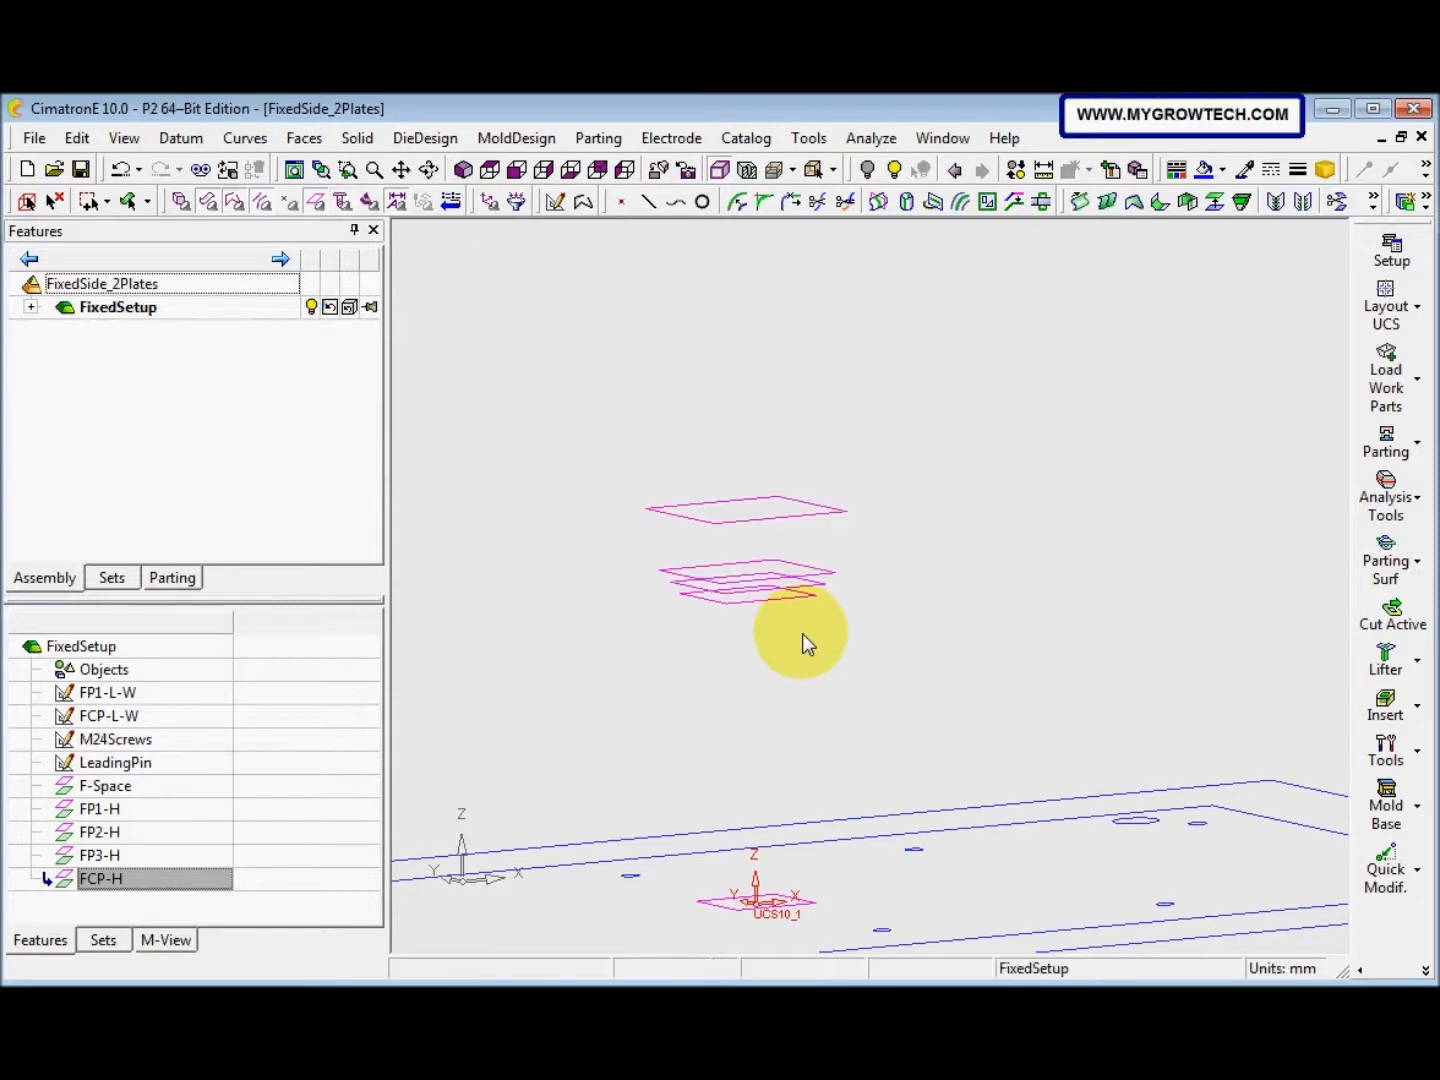
Link the FP2-H plane's offset dimension to the user-defined setup parameter FP2H
{"action": "left_click", "coordinate": [826, 581]}
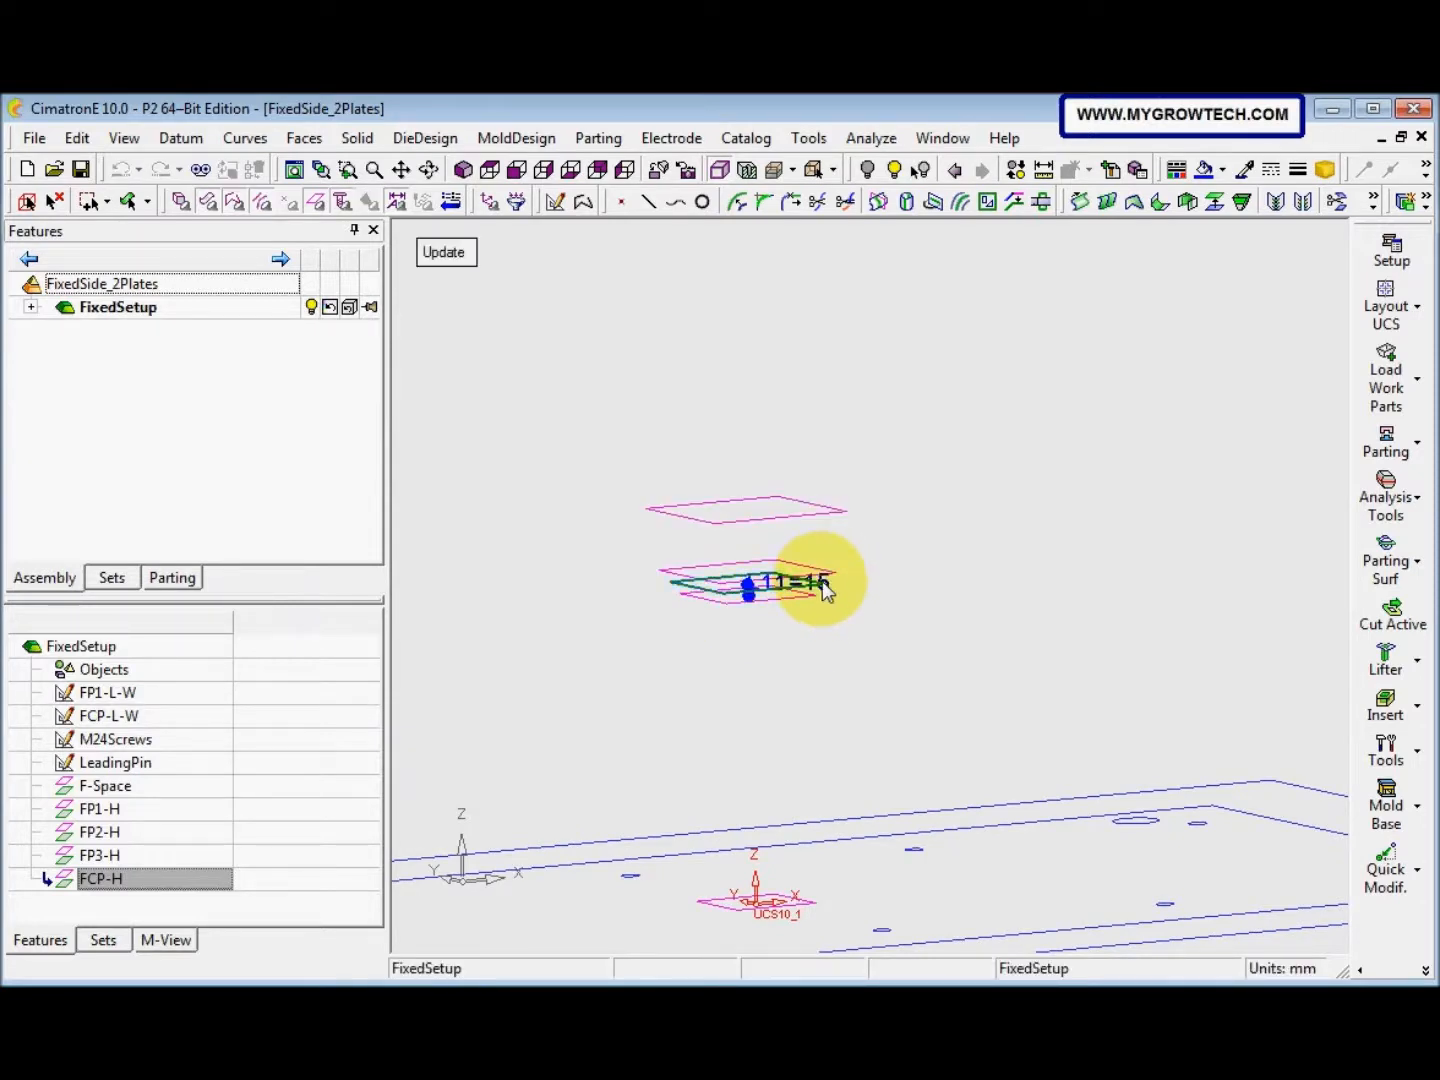
{"action": "left_click", "coordinate": [826, 580]}
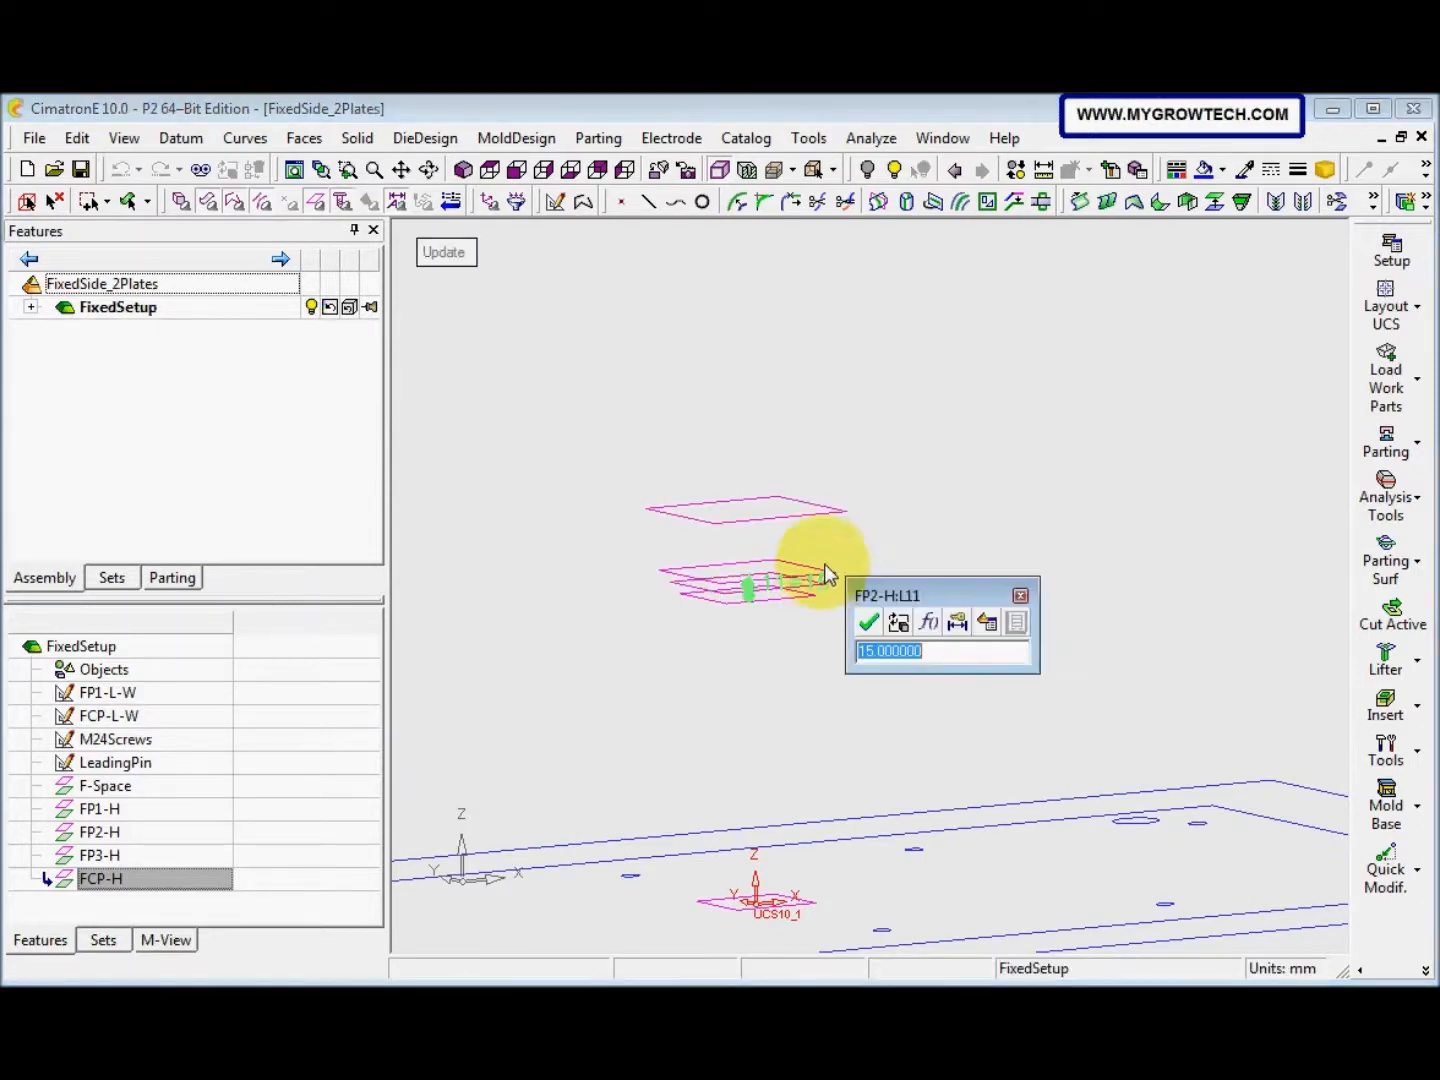
{"action": "left_click", "coordinate": [986, 622]}
{"action": "double_click", "coordinate": [560, 345]}
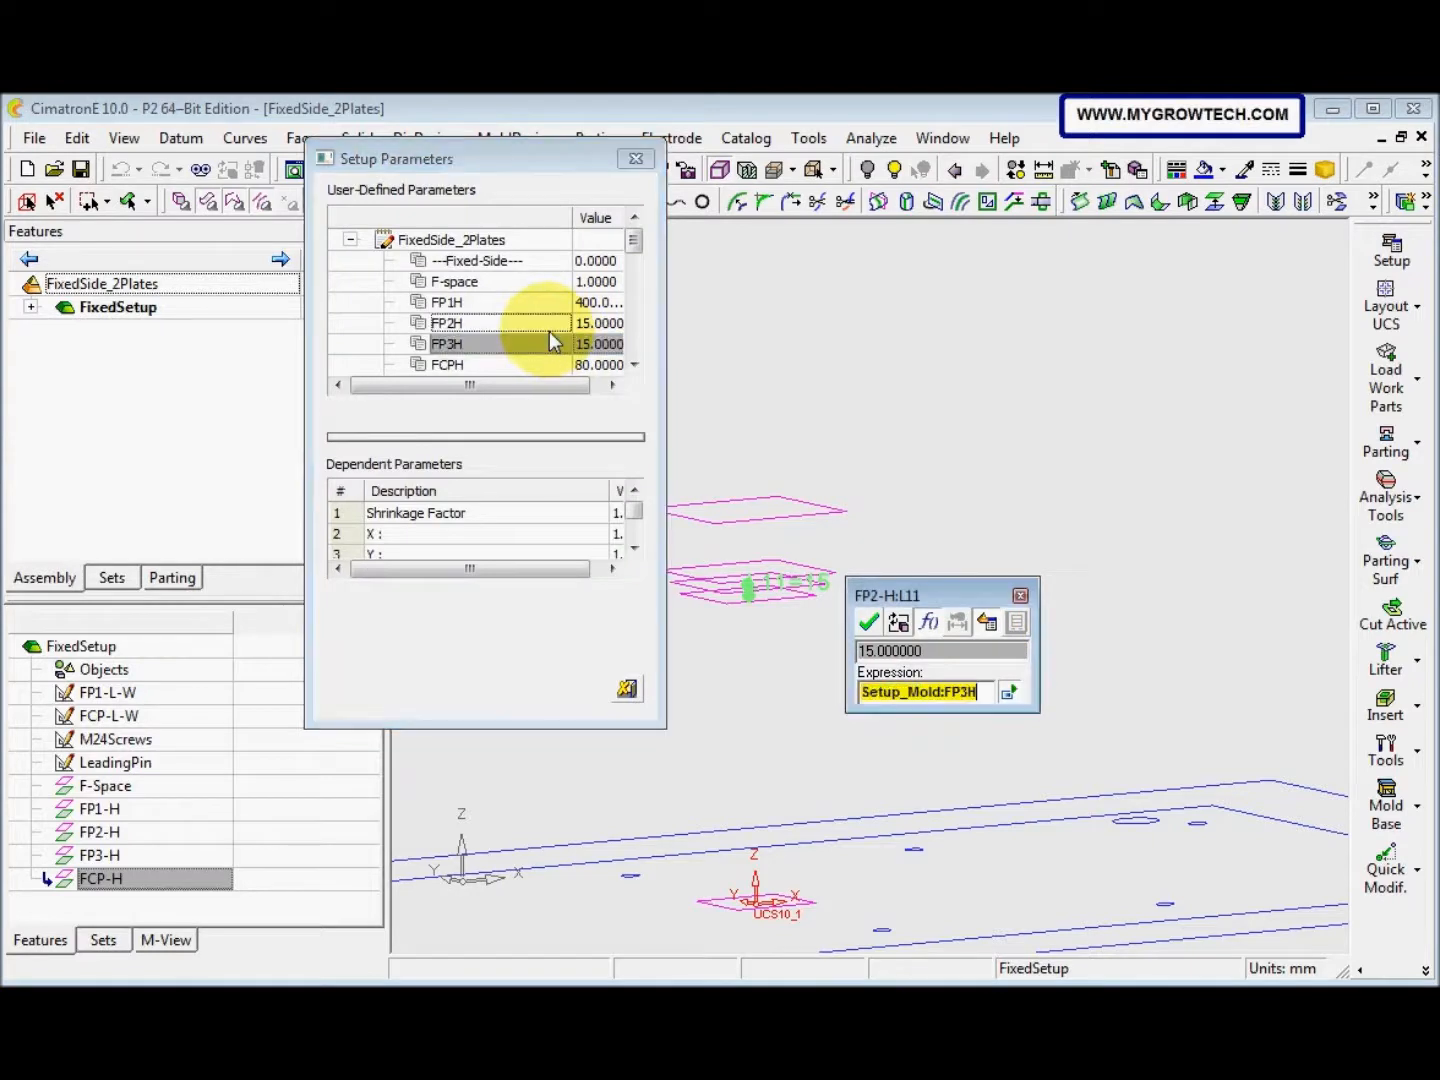
{"action": "left_click", "coordinate": [552, 326]}
{"action": "left_click", "coordinate": [923, 691]}
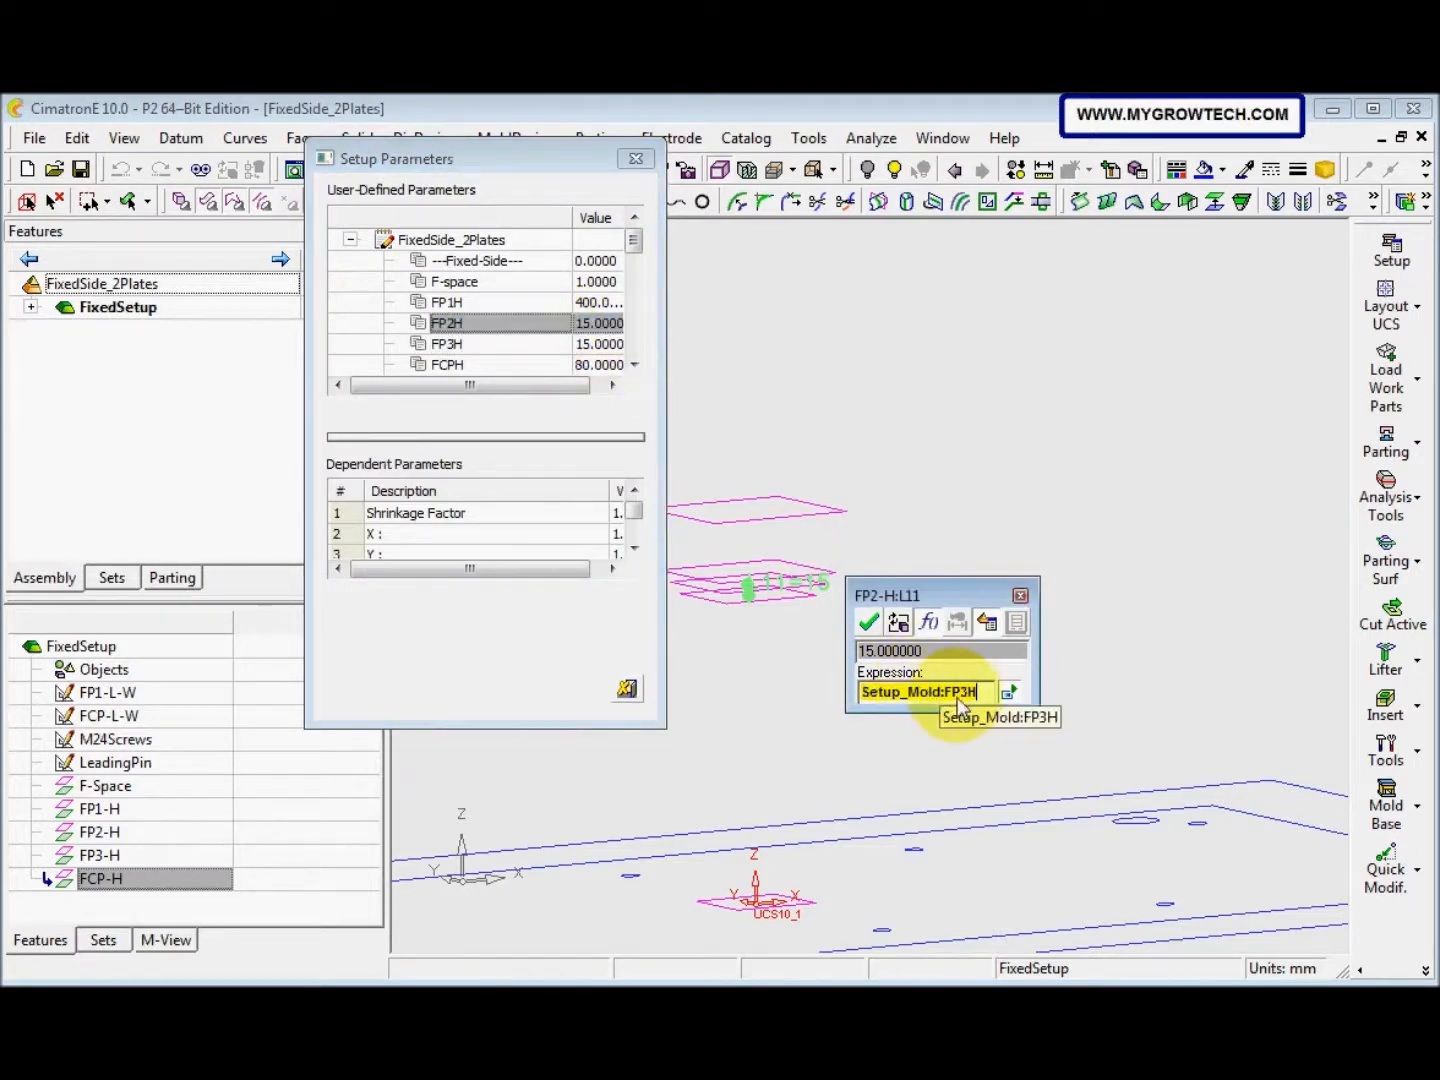
{"action": "left_click_drag", "start_coordinate": [976, 692], "coordinate": [869, 690]}
{"action": "key", "text": "Delete"}
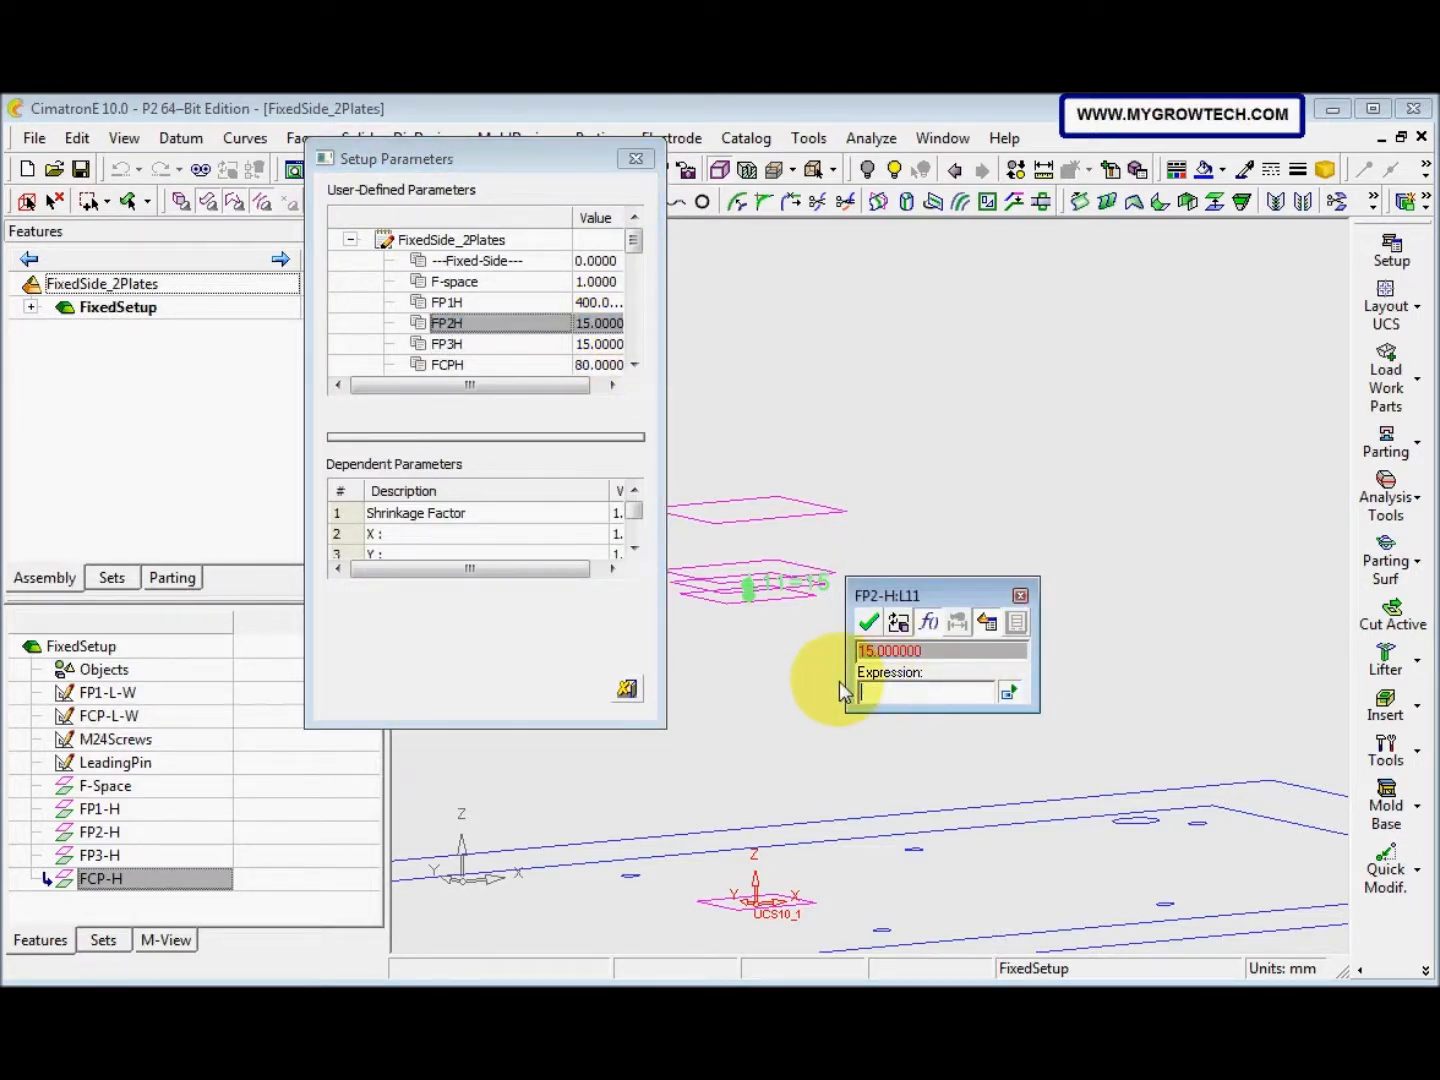
{"action": "double_click", "coordinate": [529, 323]}
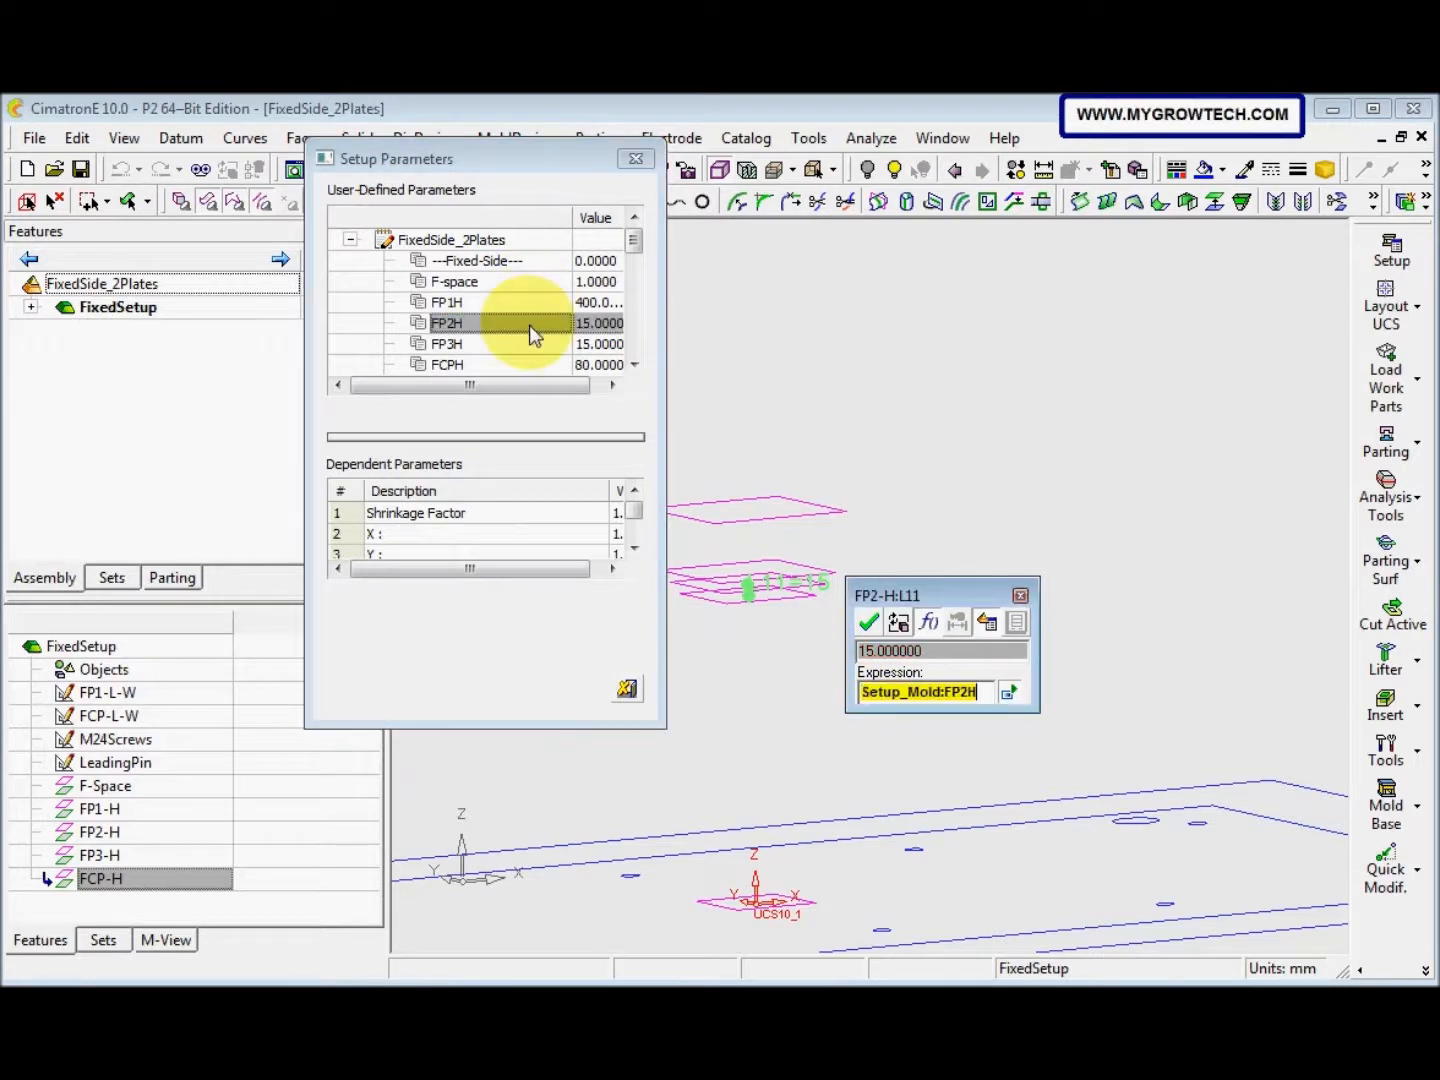
{"action": "left_click", "coordinate": [869, 623]}
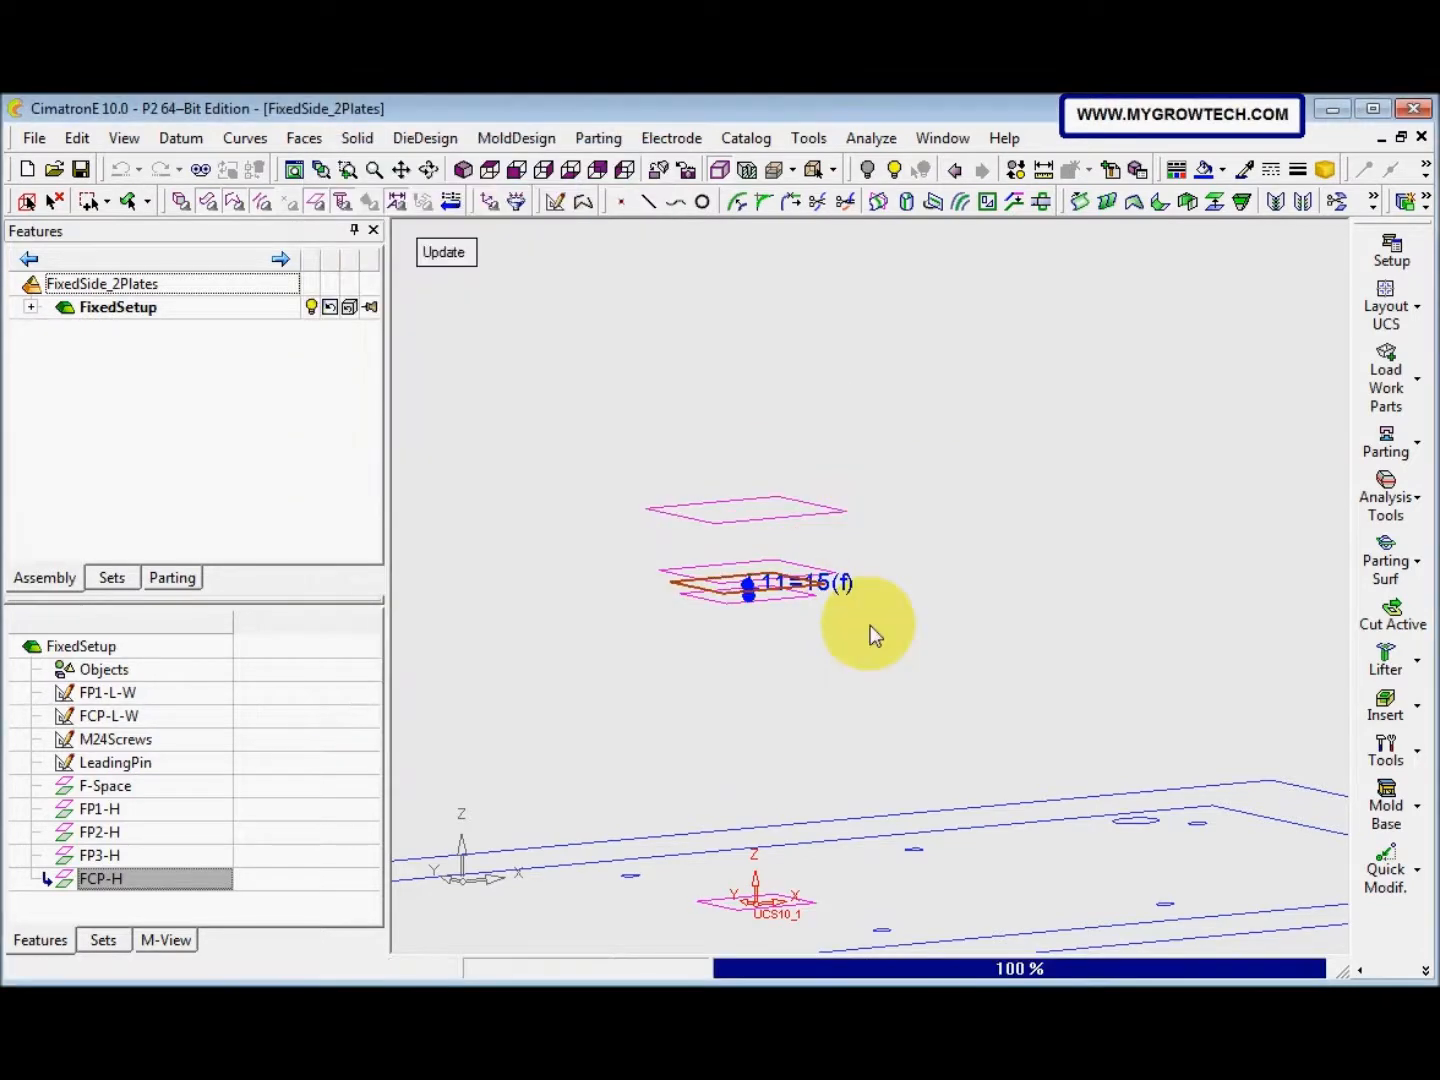
Link the FP1-H plane's offset dimension from the base plane to the setup parameter FP1H
{"action": "left_click", "coordinate": [805, 602]}
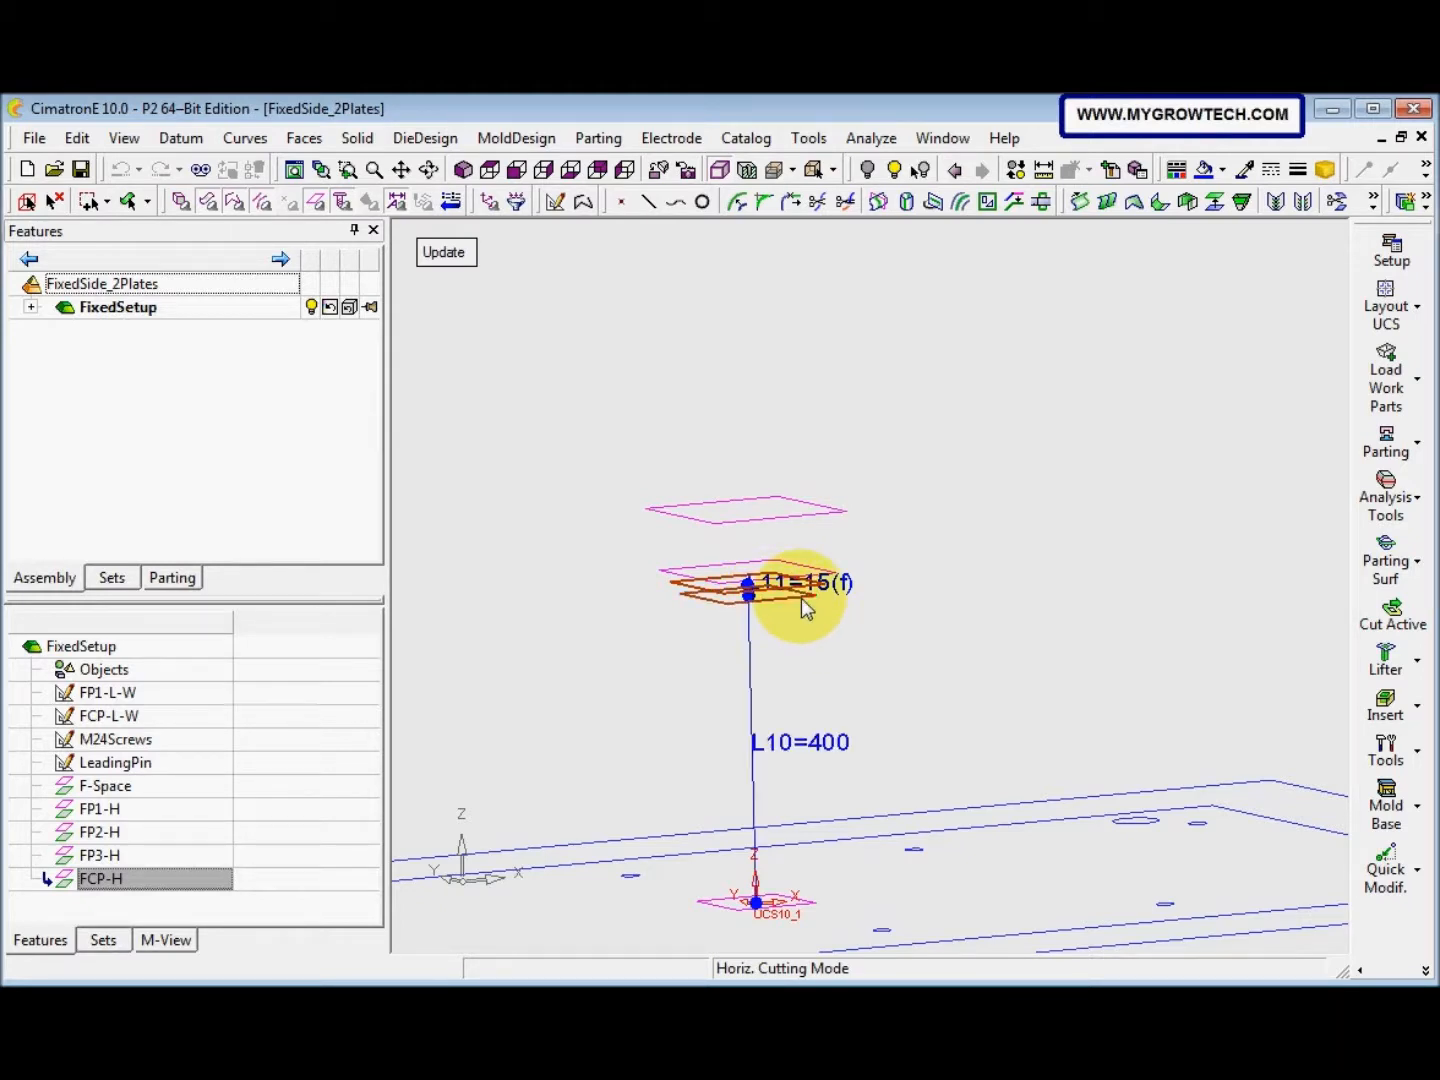
{"action": "double_click", "coordinate": [836, 754]}
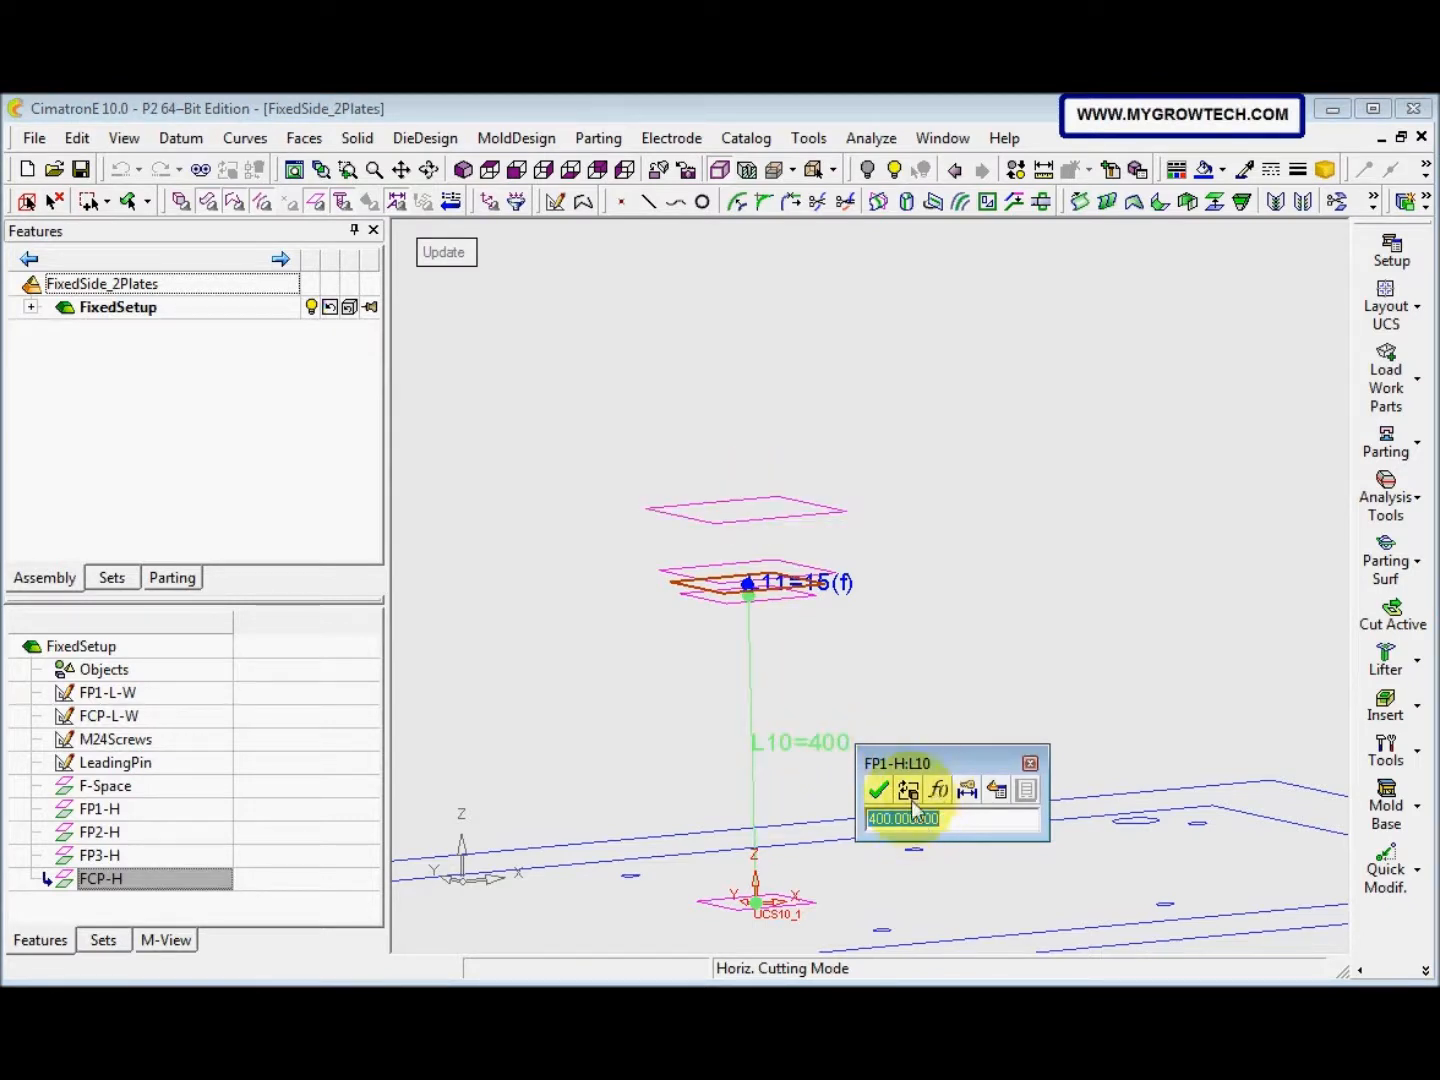
{"action": "left_click", "coordinate": [997, 790]}
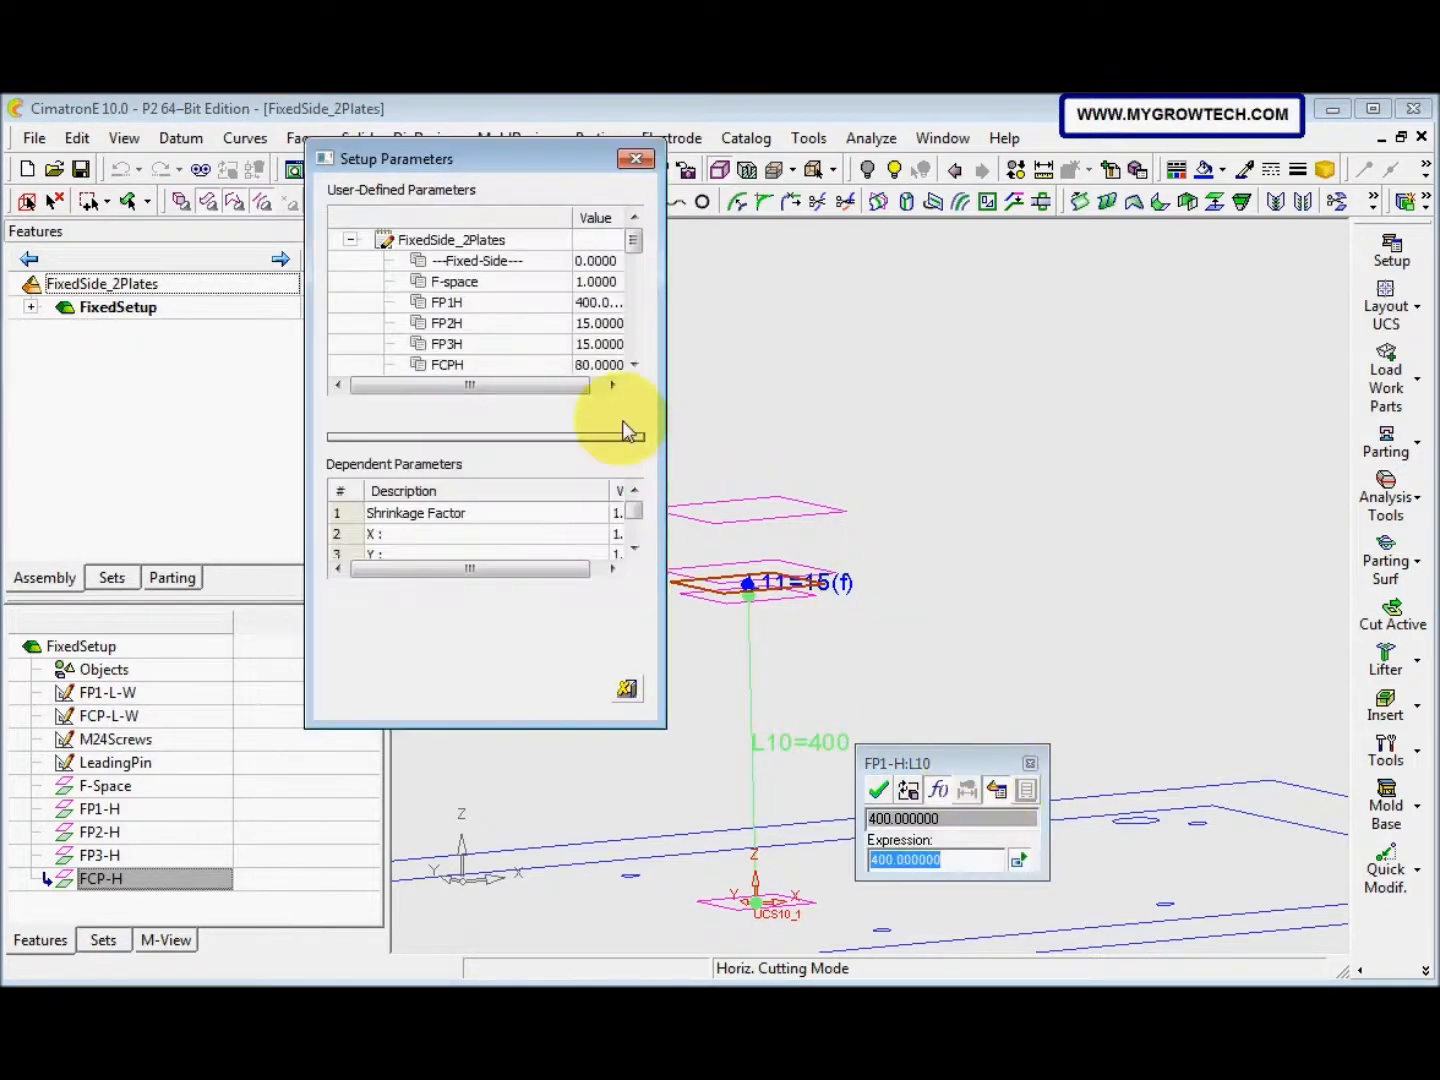
{"action": "double_click", "coordinate": [542, 303]}
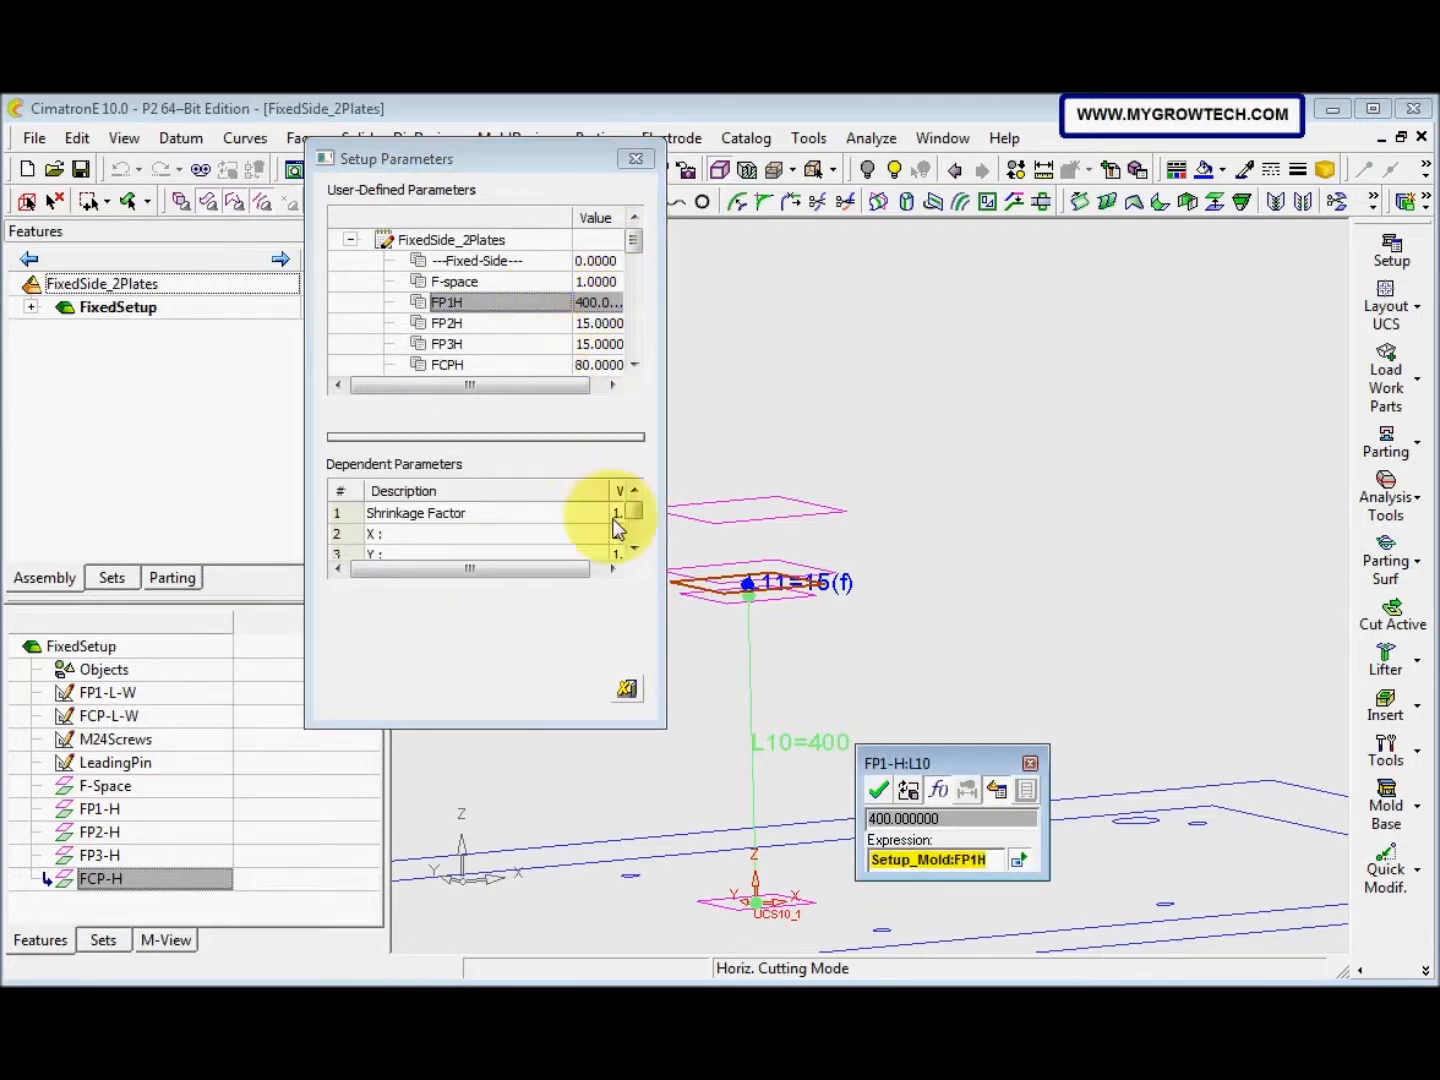
{"action": "left_click", "coordinate": [878, 790]}
Link the F-Space plane's offset dimension to the user-defined setup parameter F-space and finish editing the dimensions
{"action": "middle_click_drag", "start_coordinate": [806, 892], "coordinate": [814, 554]}
{"action": "left_click", "coordinate": [813, 554]}
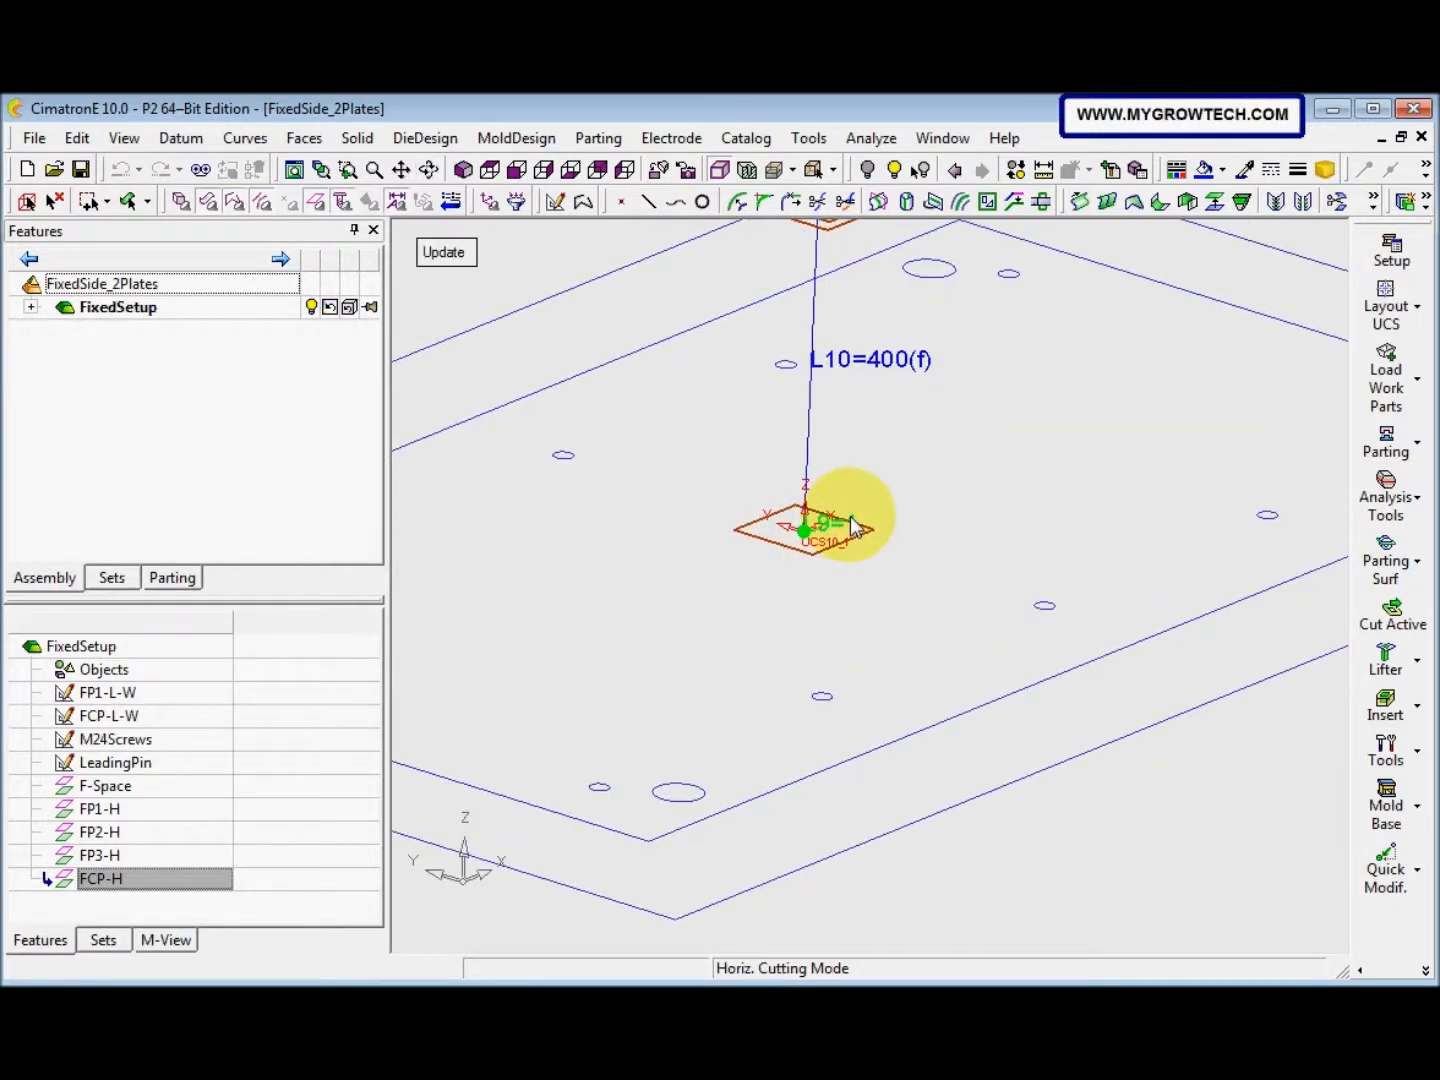
{"action": "left_click", "coordinate": [848, 528]}
{"action": "left_click", "coordinate": [1016, 563]}
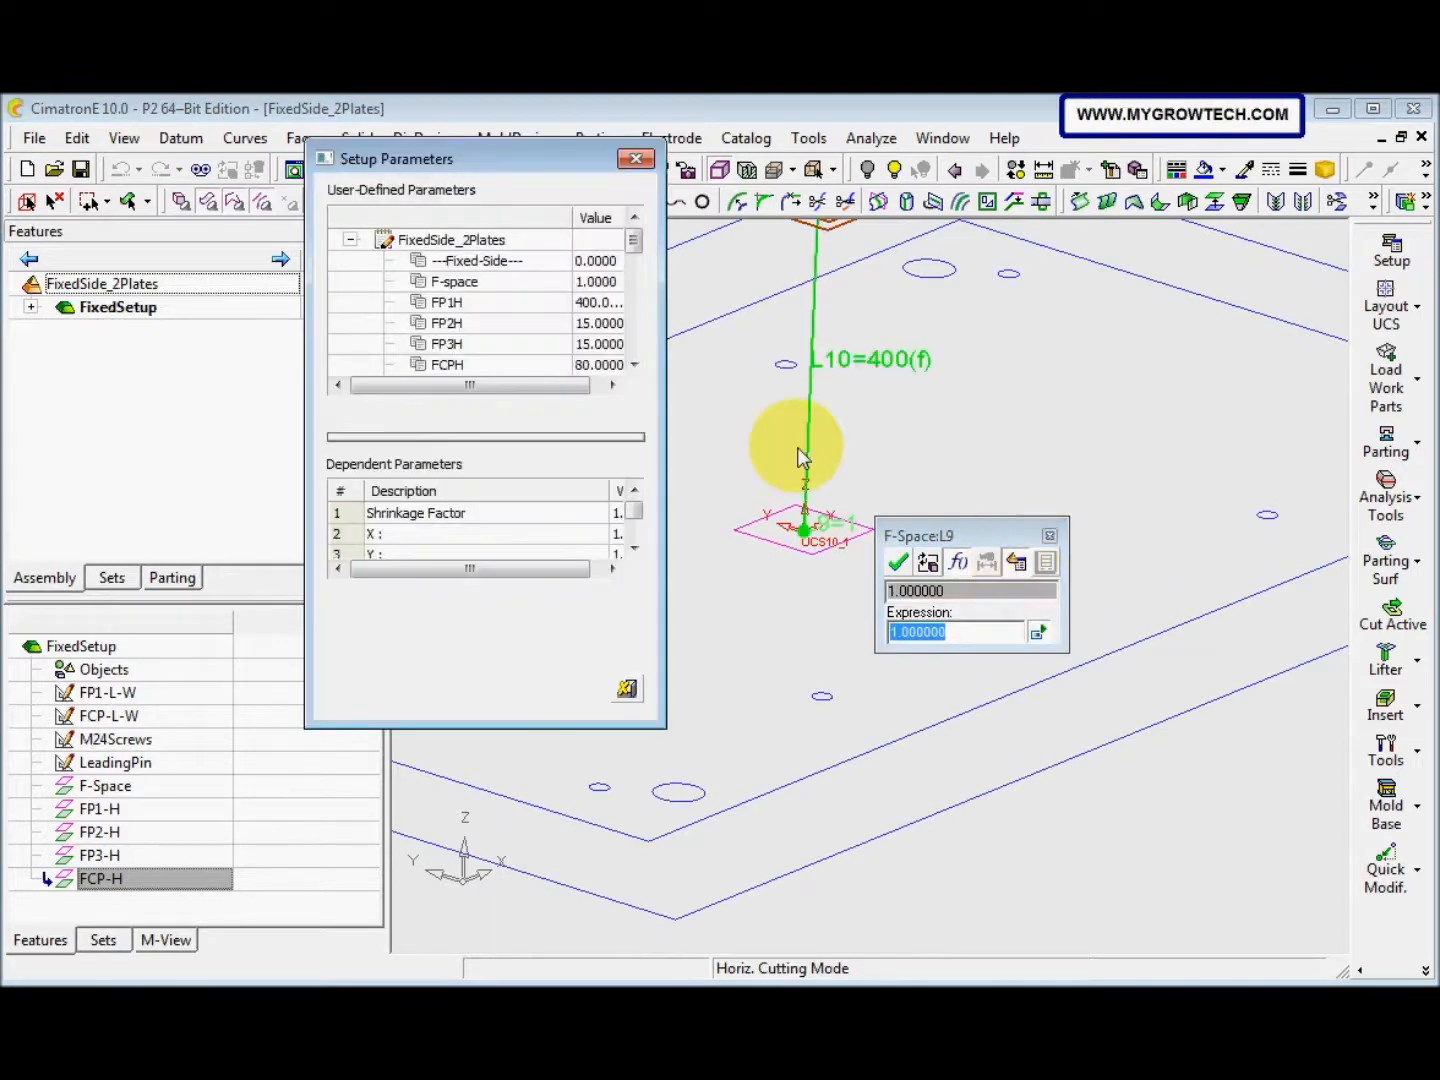
{"action": "left_click", "coordinate": [556, 284]}
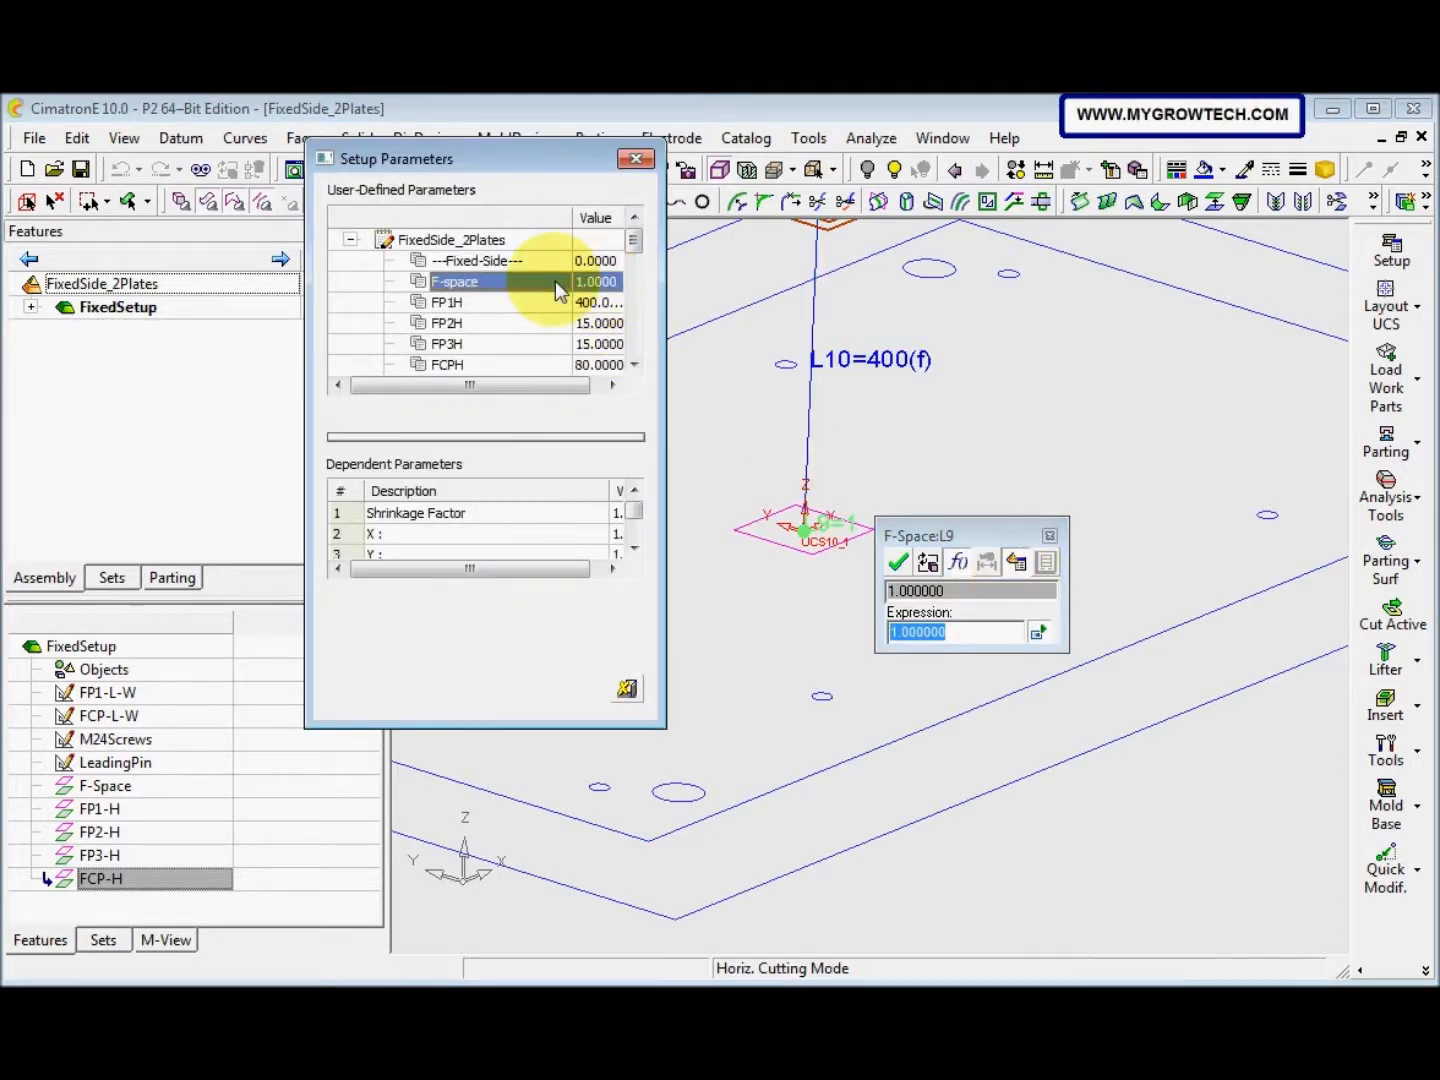
{"action": "left_click", "coordinate": [897, 563]}
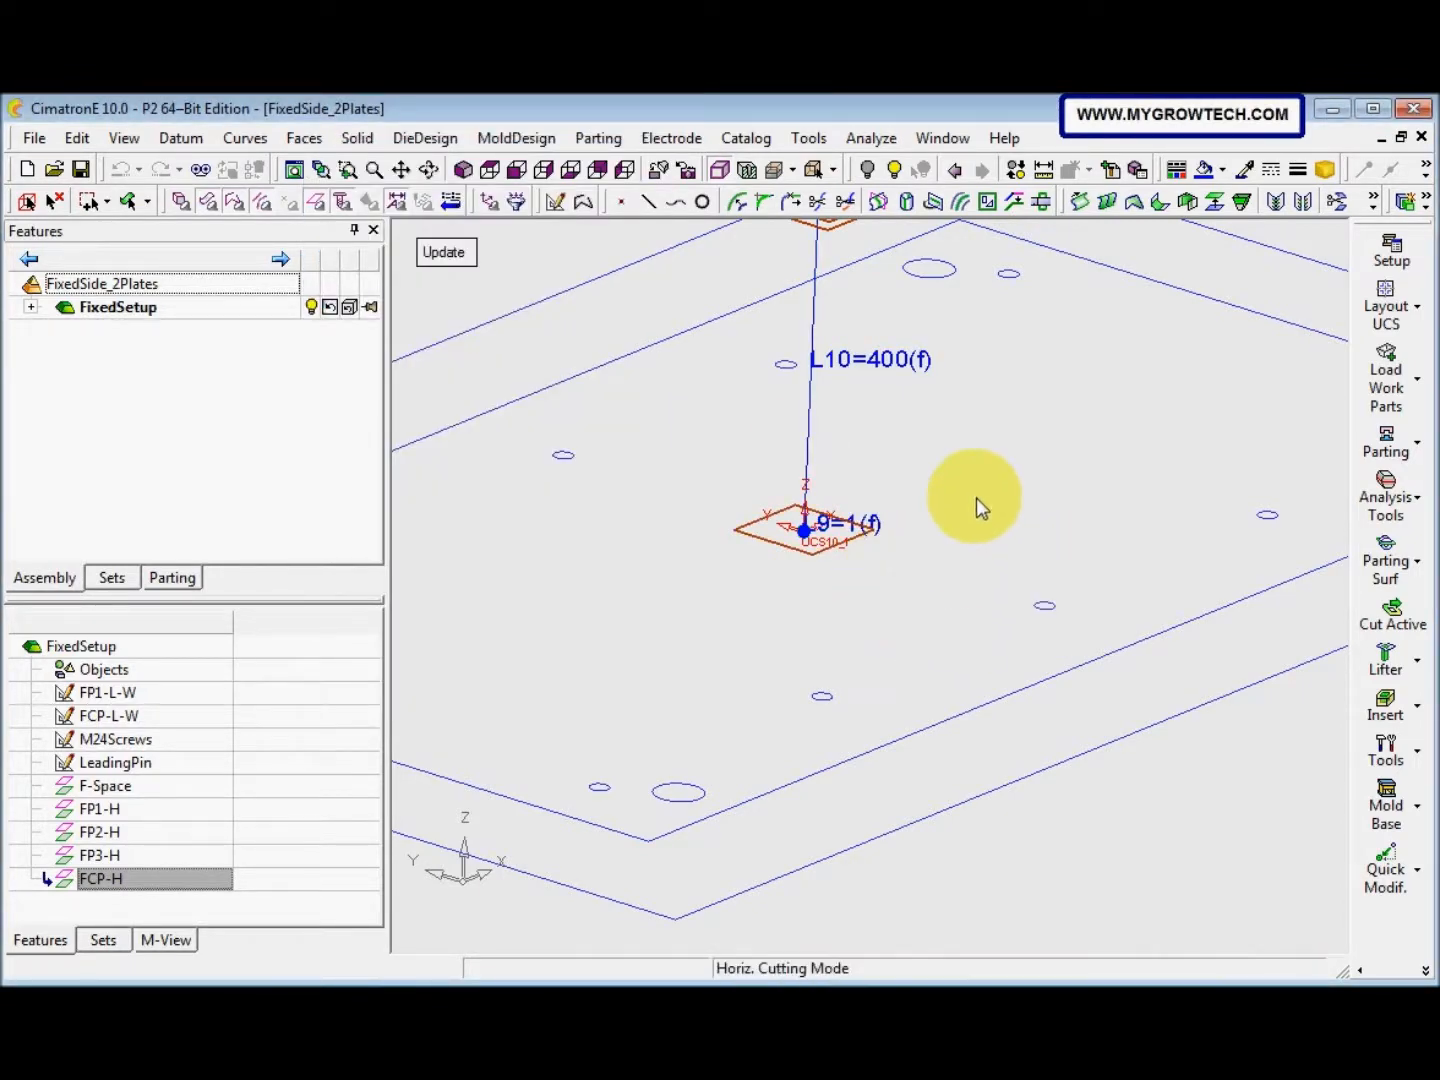
{"action": "scroll", "coordinate": [771, 698], "scroll_direction": "down", "scroll_amount": 2}
{"action": "left_click_drag", "start_coordinate": [771, 697], "coordinate": [720, 758], "text": "ctrl"}
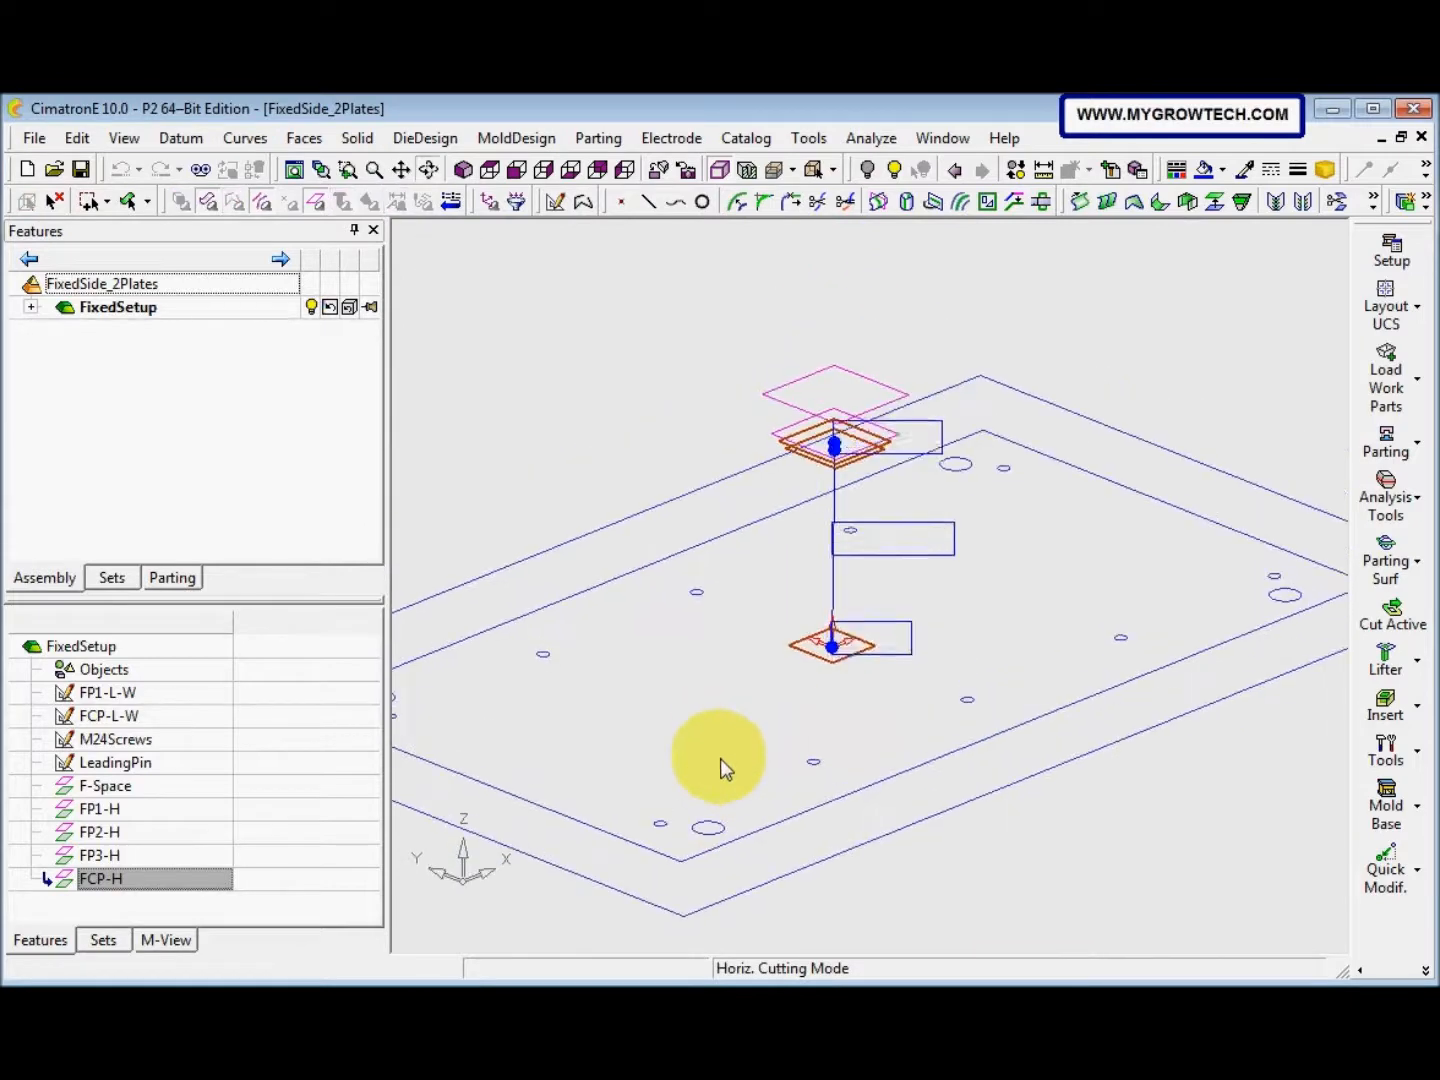
{"action": "middle_click", "coordinate": [697, 652]}
{"action": "left_click_drag", "start_coordinate": [702, 684], "coordinate": [663, 693], "text": "ctrl"}
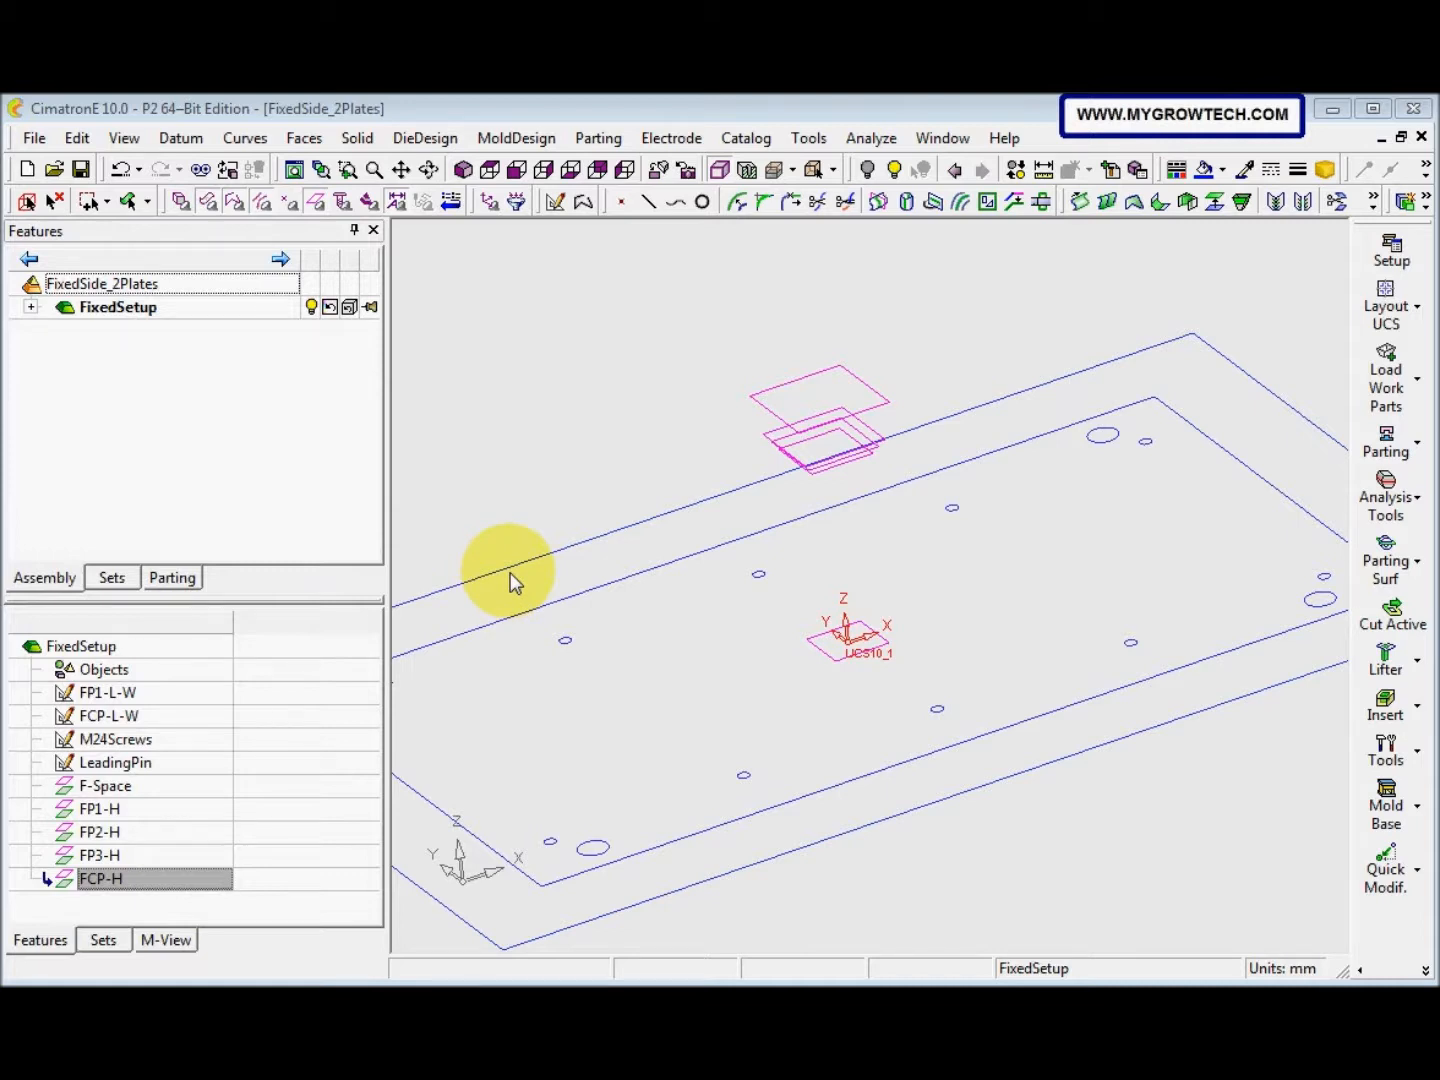
Activate the FixedSide_2Plates assembly and create a new part component in mm named FP1
{"action": "double_click", "coordinate": [108, 283]}
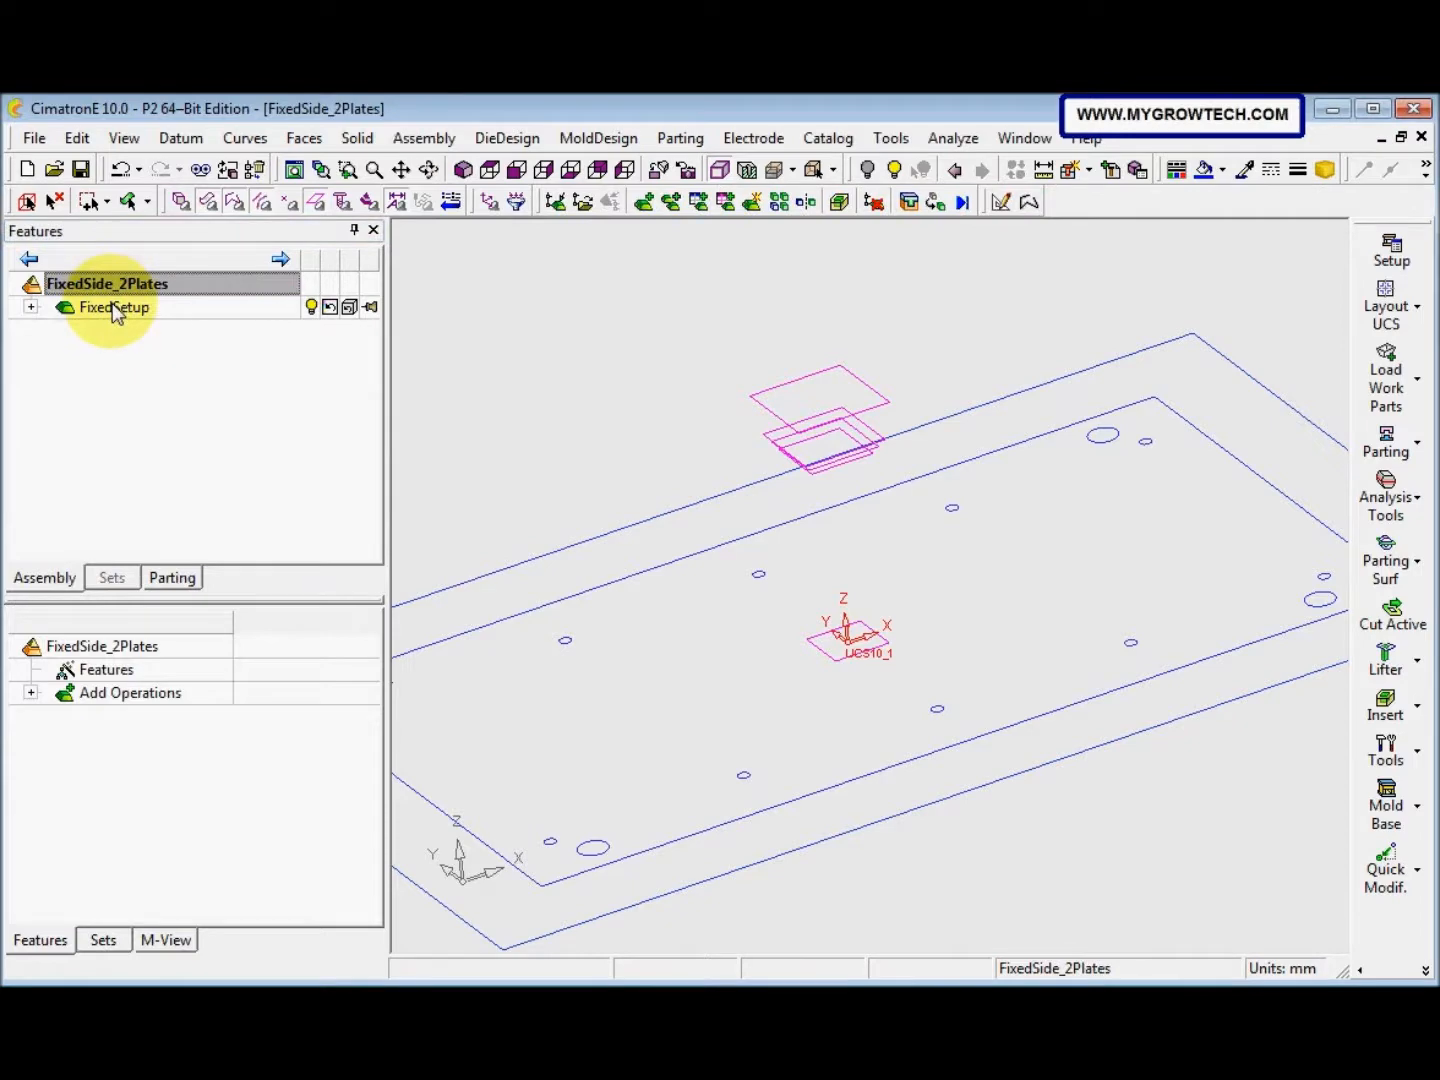
{"action": "left_click", "coordinate": [752, 202]}
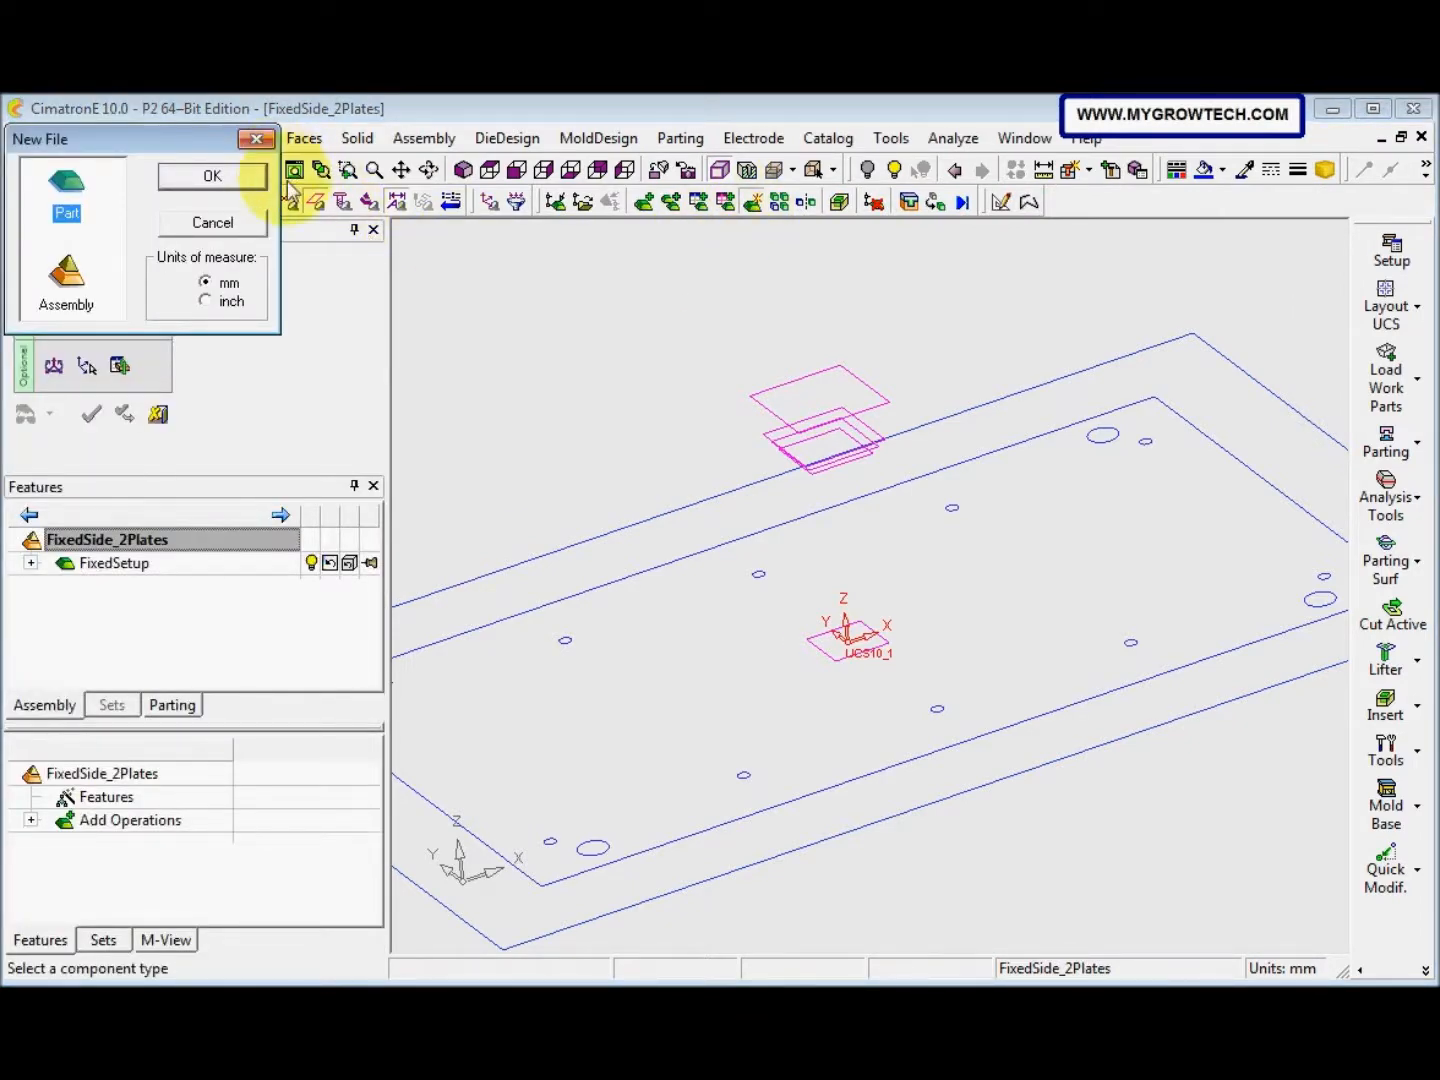
{"action": "left_click", "coordinate": [195, 182]}
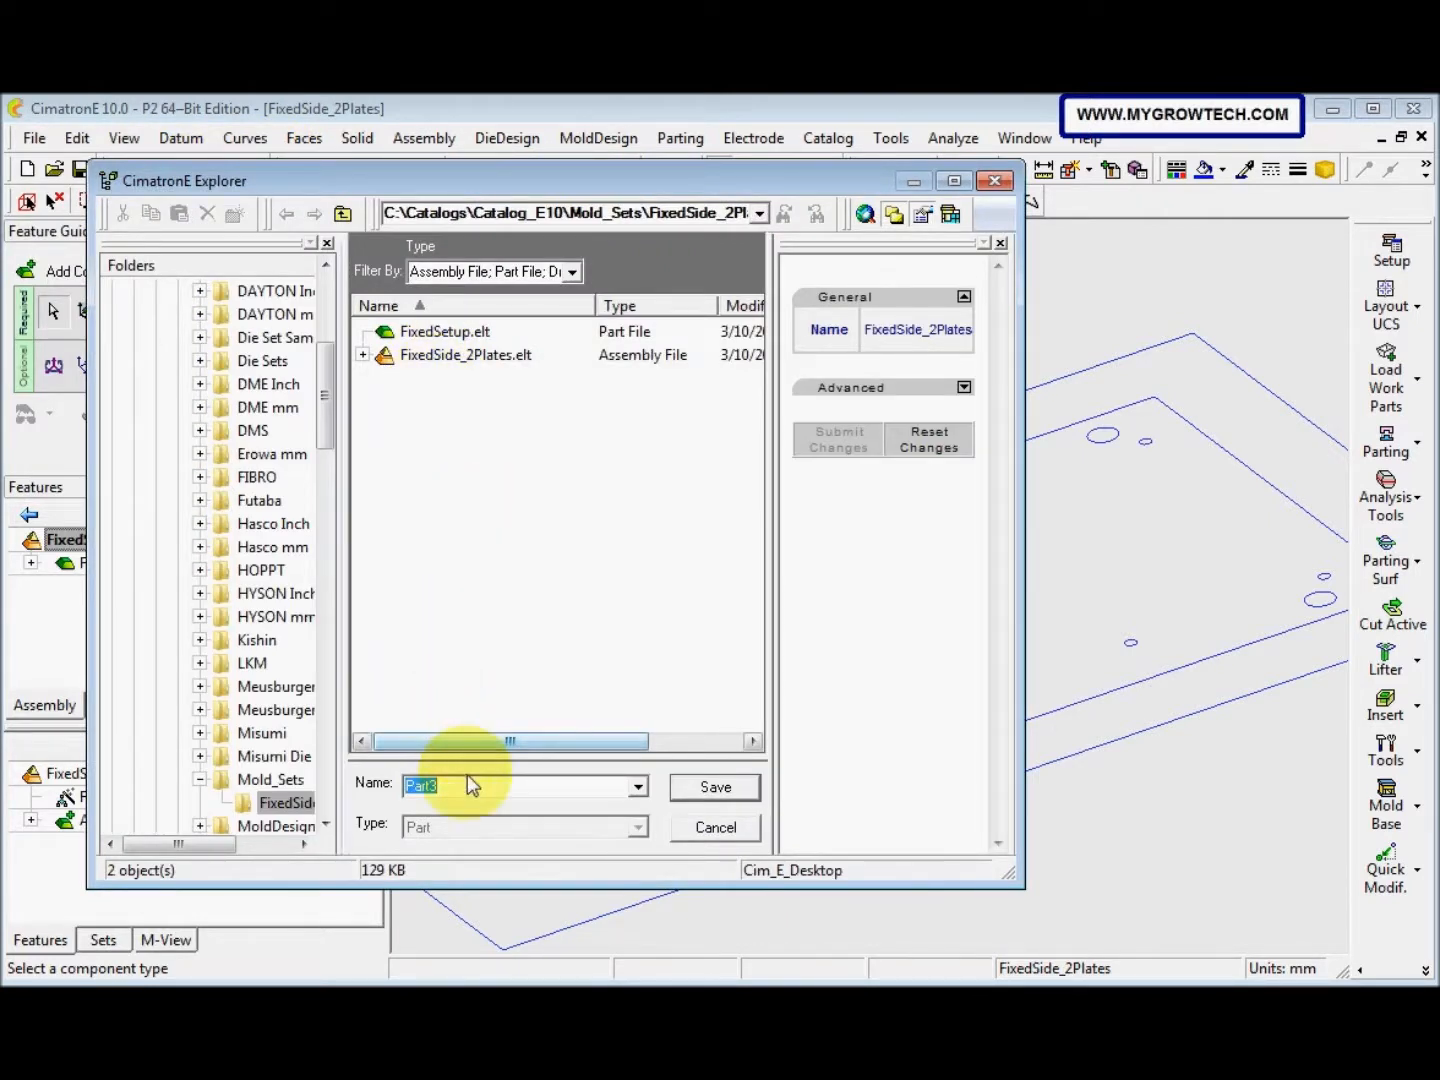
{"action": "type", "text": "FP1"}
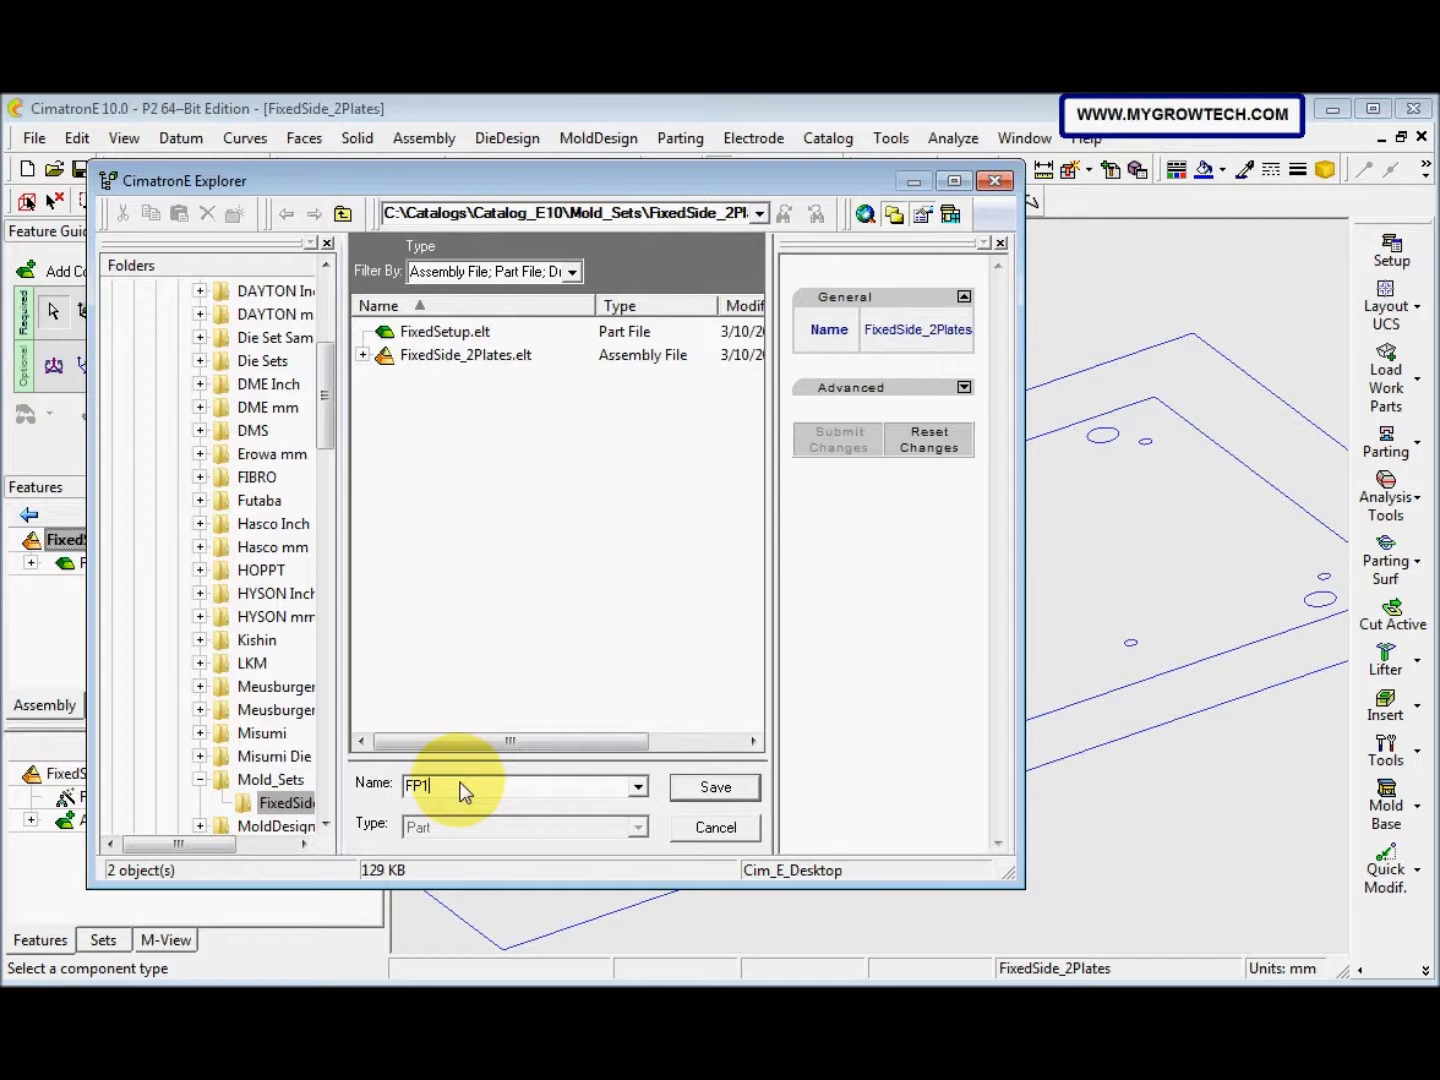
{"action": "left_click", "coordinate": [716, 788]}
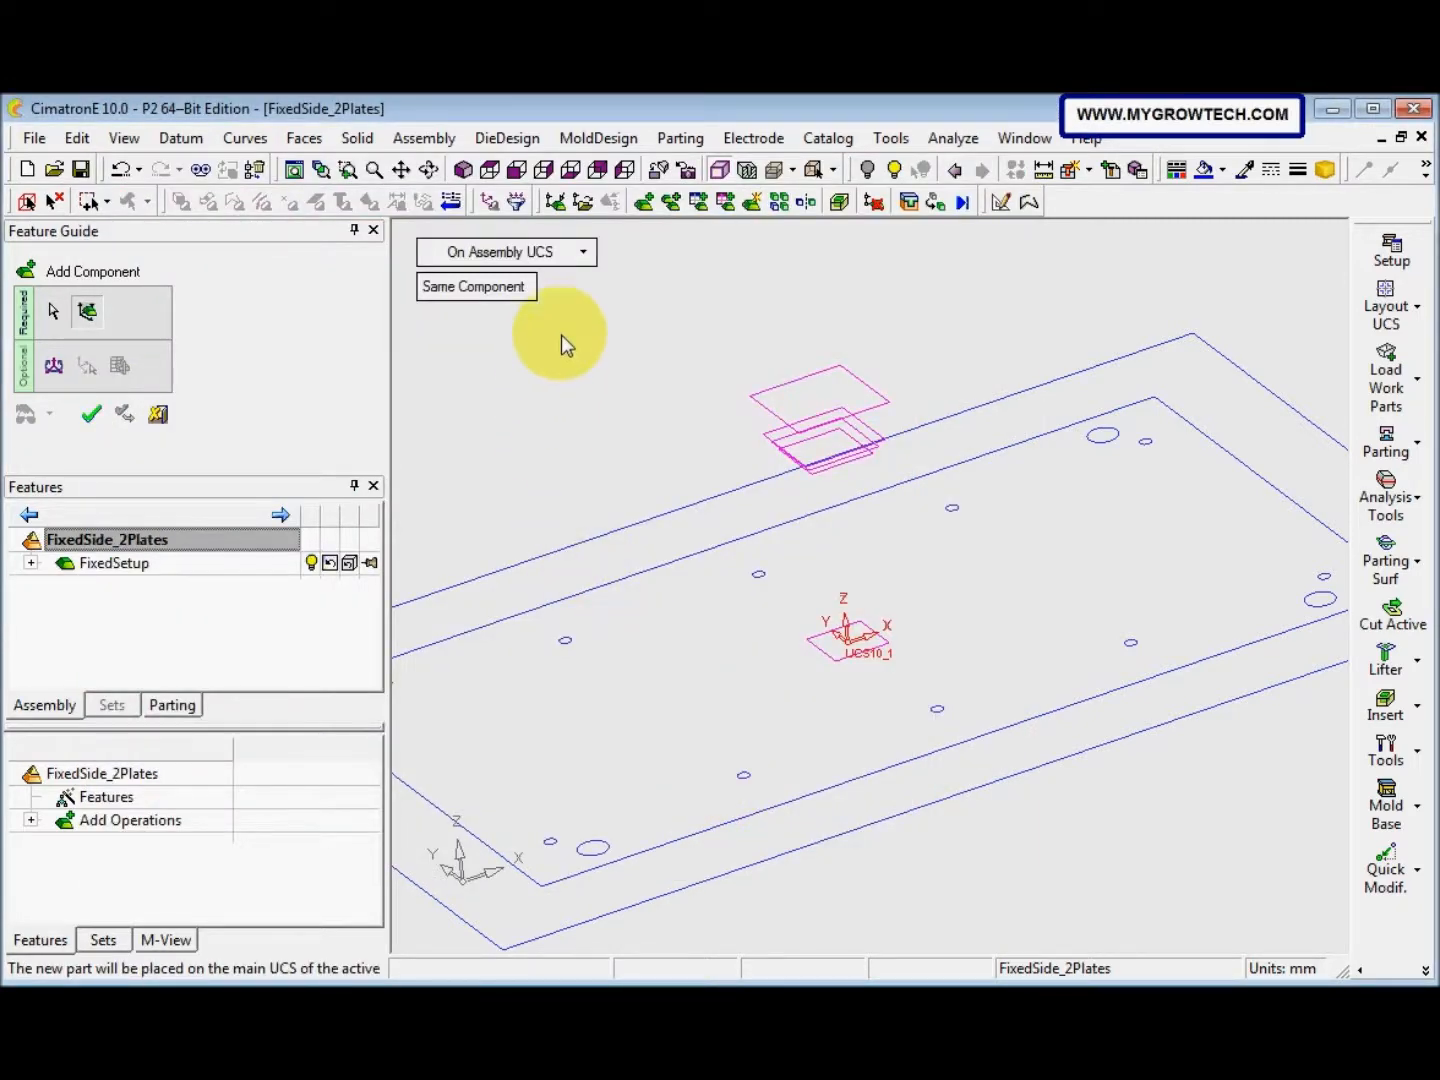
Place the FP1 part with Place on Face on the lowest plane of the upper stack, at its origin, and confirm
{"action": "left_click", "coordinate": [575, 257]}
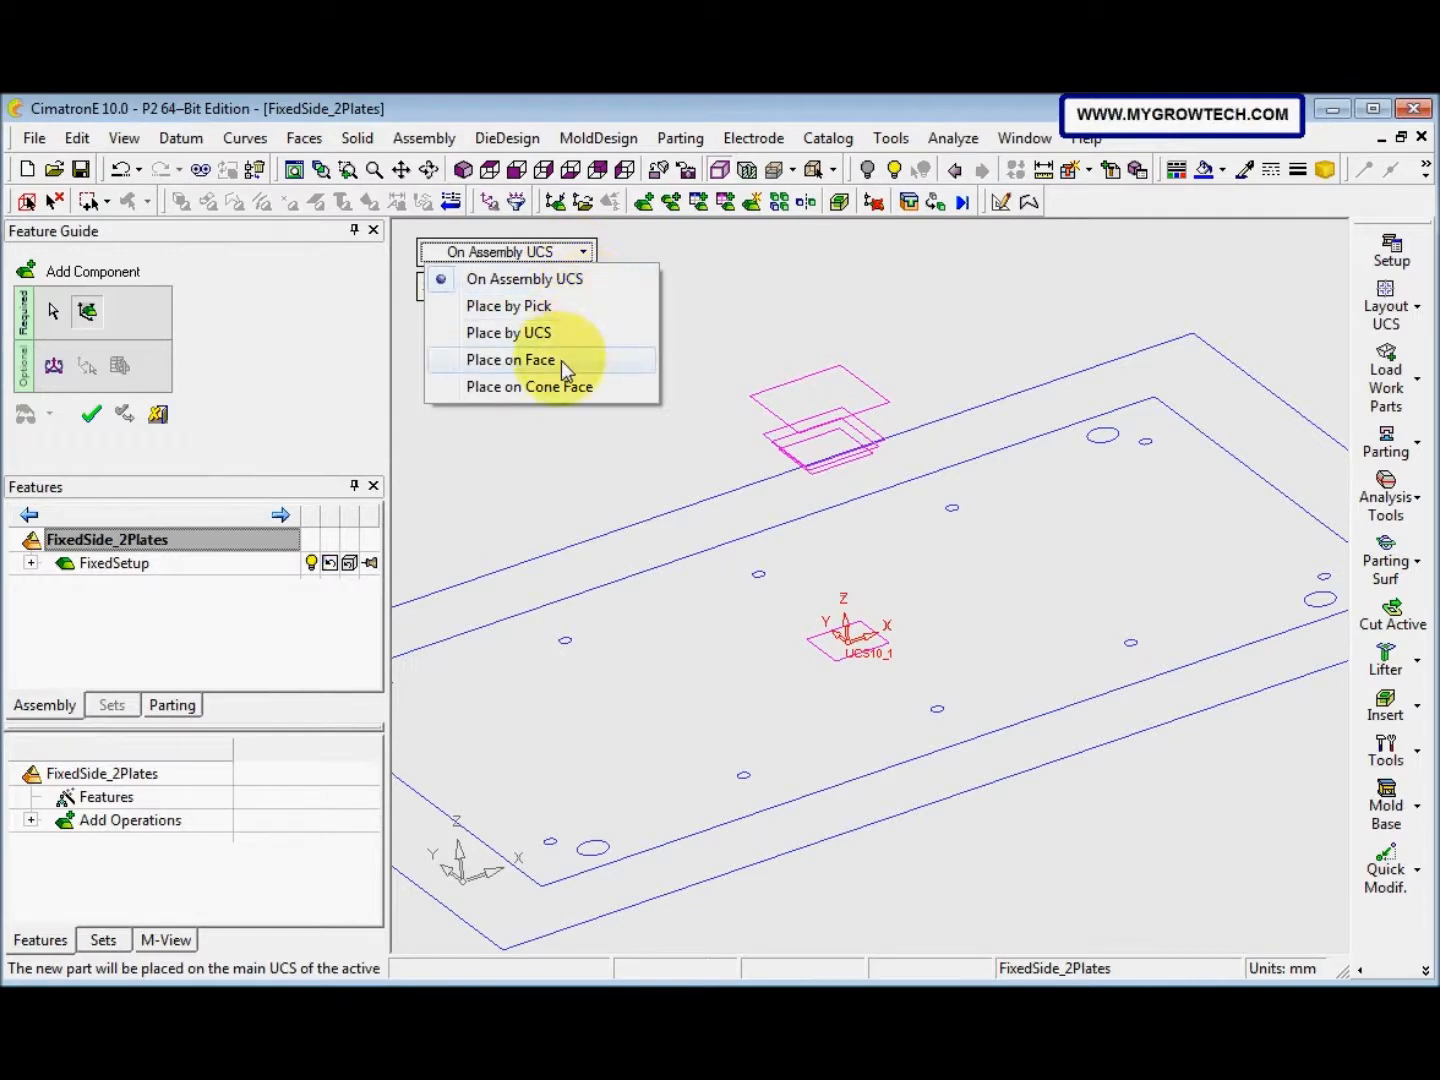
{"action": "left_click", "coordinate": [561, 361]}
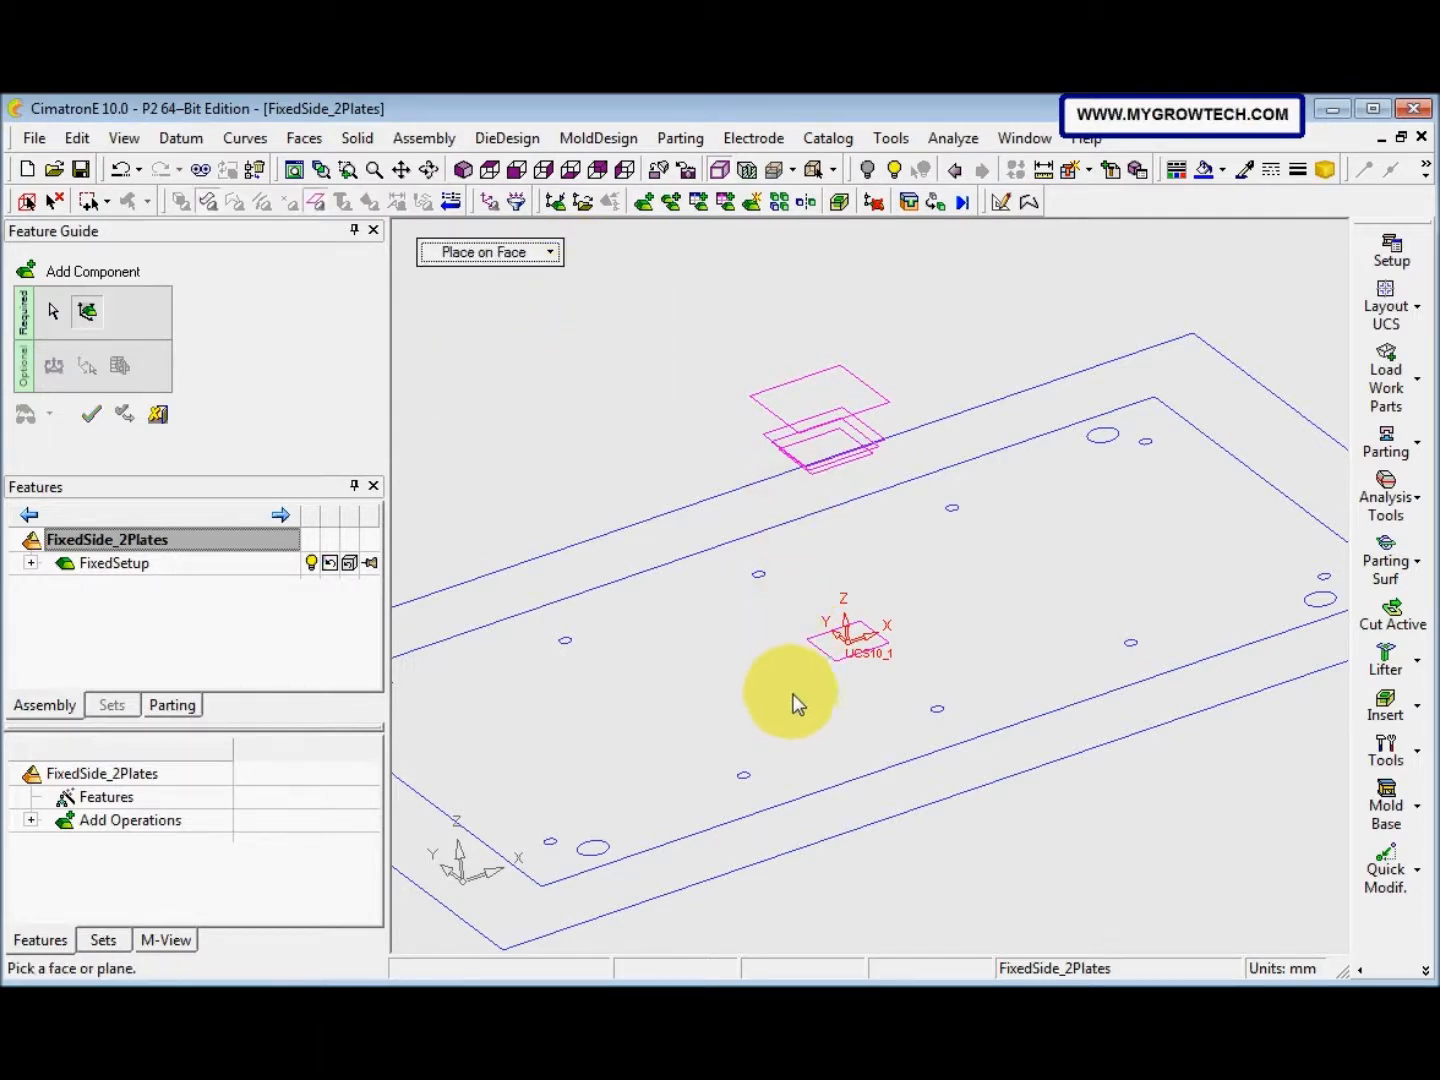
{"action": "left_click", "coordinate": [715, 780]}
{"action": "left_click_drag", "start_coordinate": [715, 780], "coordinate": [765, 814], "text": "ctrl"}
{"action": "right_click_drag", "start_coordinate": [765, 814], "coordinate": [777, 716], "text": "ctrl"}
{"action": "middle_click_drag", "start_coordinate": [727, 714], "coordinate": [697, 767], "text": "ctrl"}
{"action": "left_click_drag", "start_coordinate": [698, 768], "coordinate": [687, 744], "text": "ctrl"}
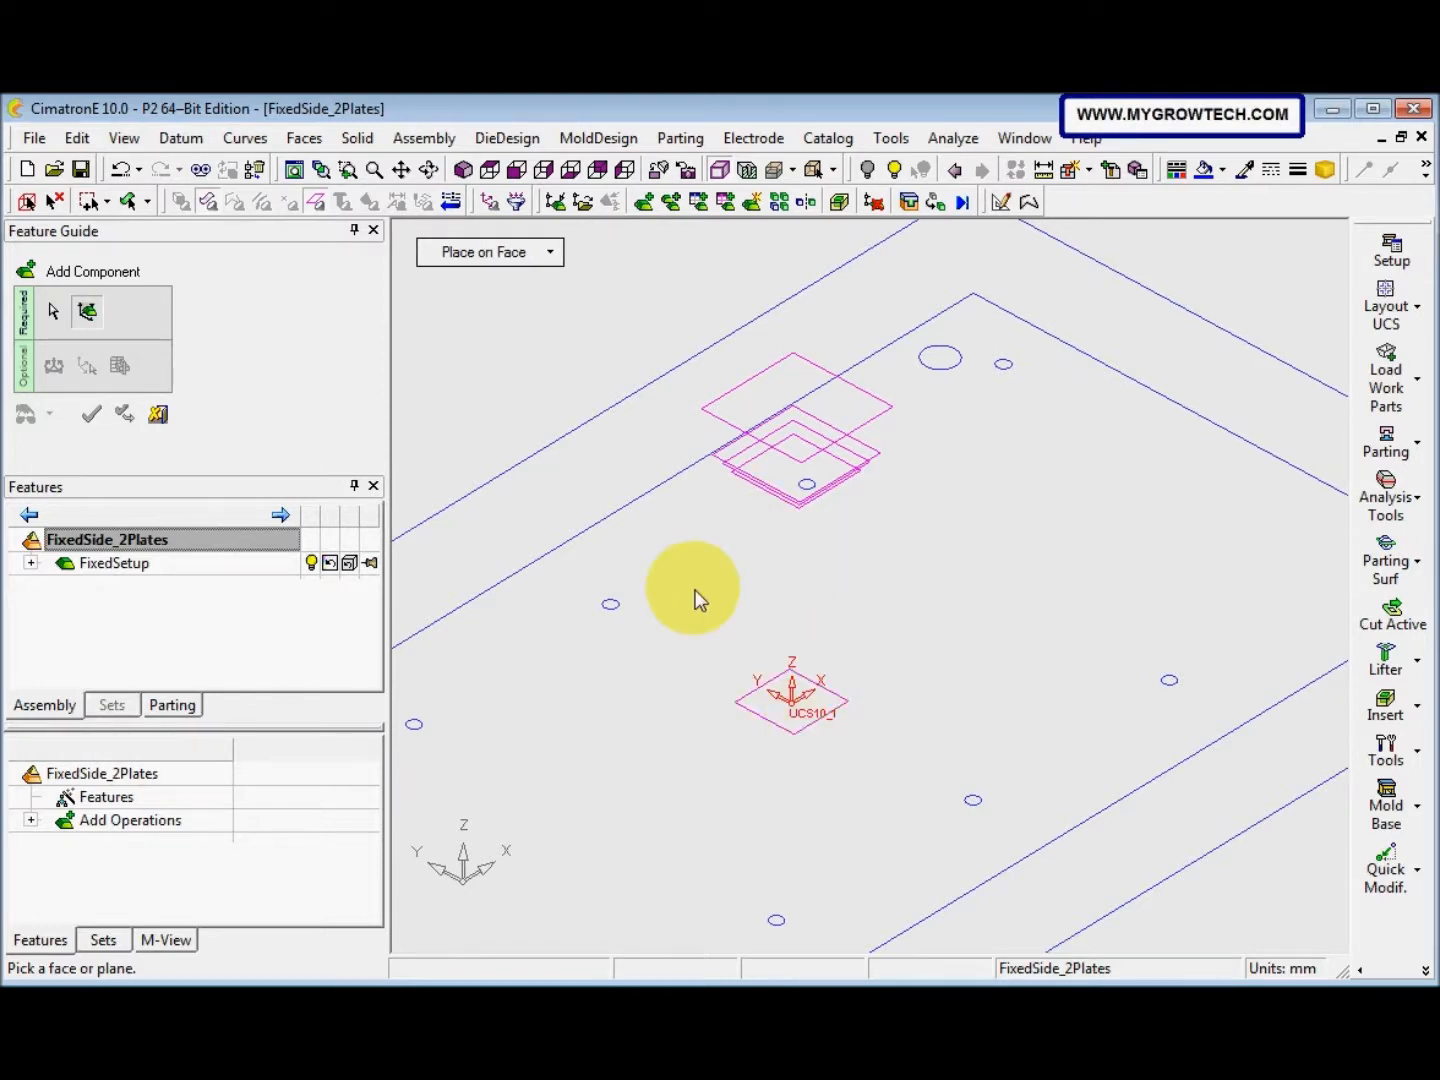
{"action": "left_click_drag", "start_coordinate": [697, 638], "coordinate": [803, 578], "text": "ctrl"}
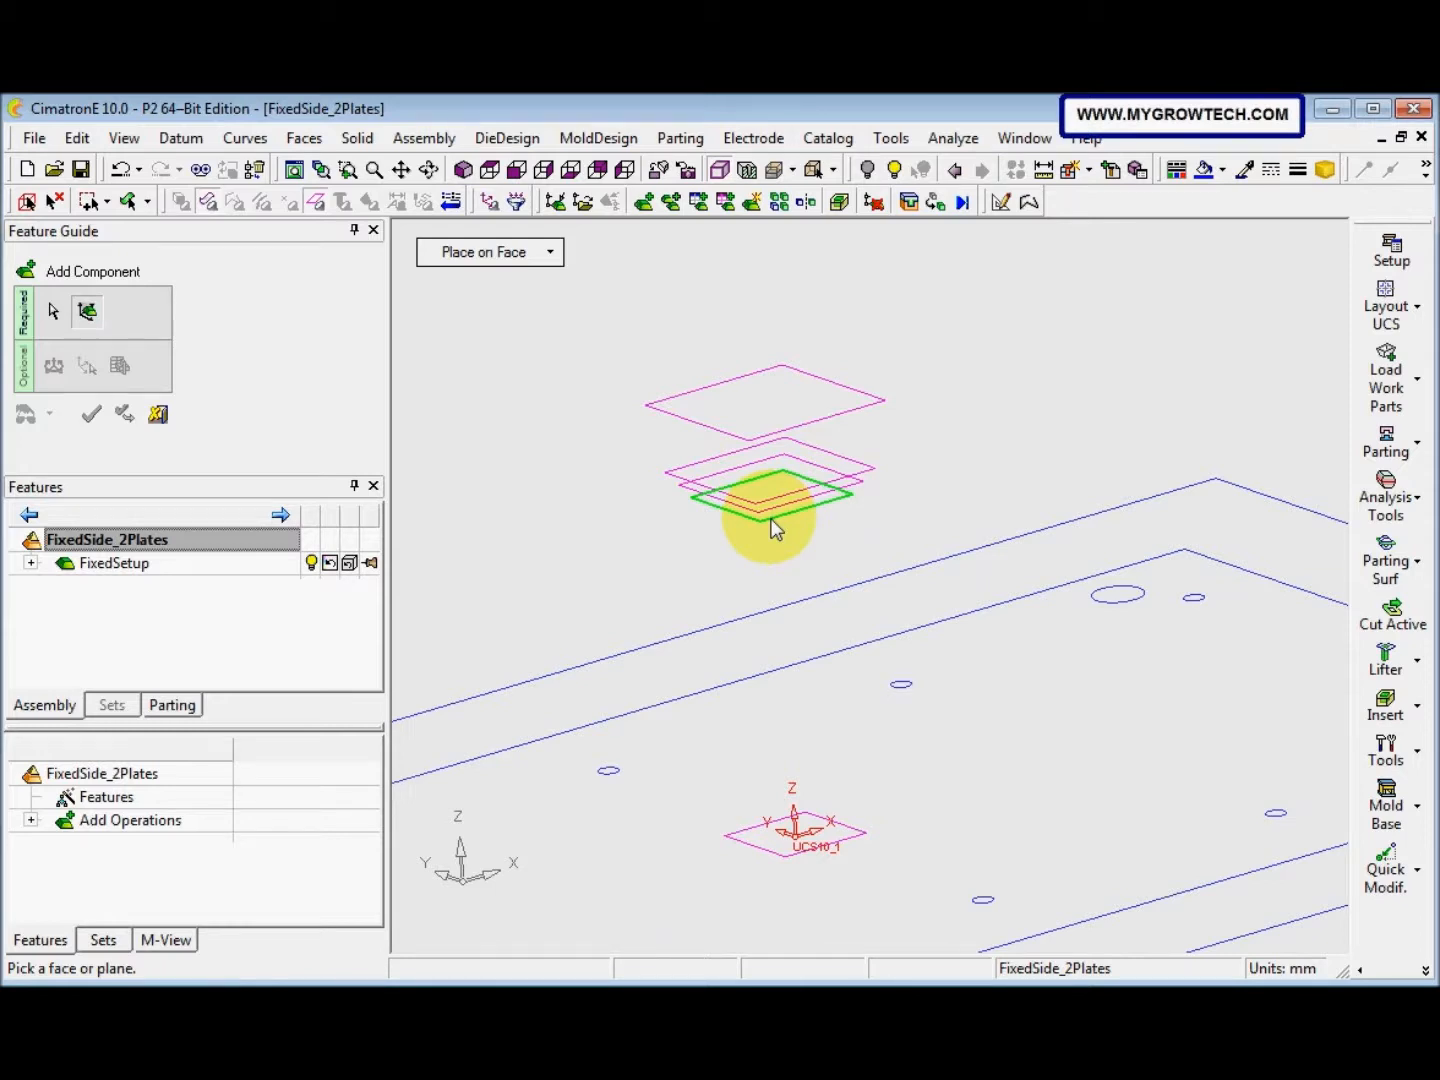
{"action": "left_click", "coordinate": [776, 530]}
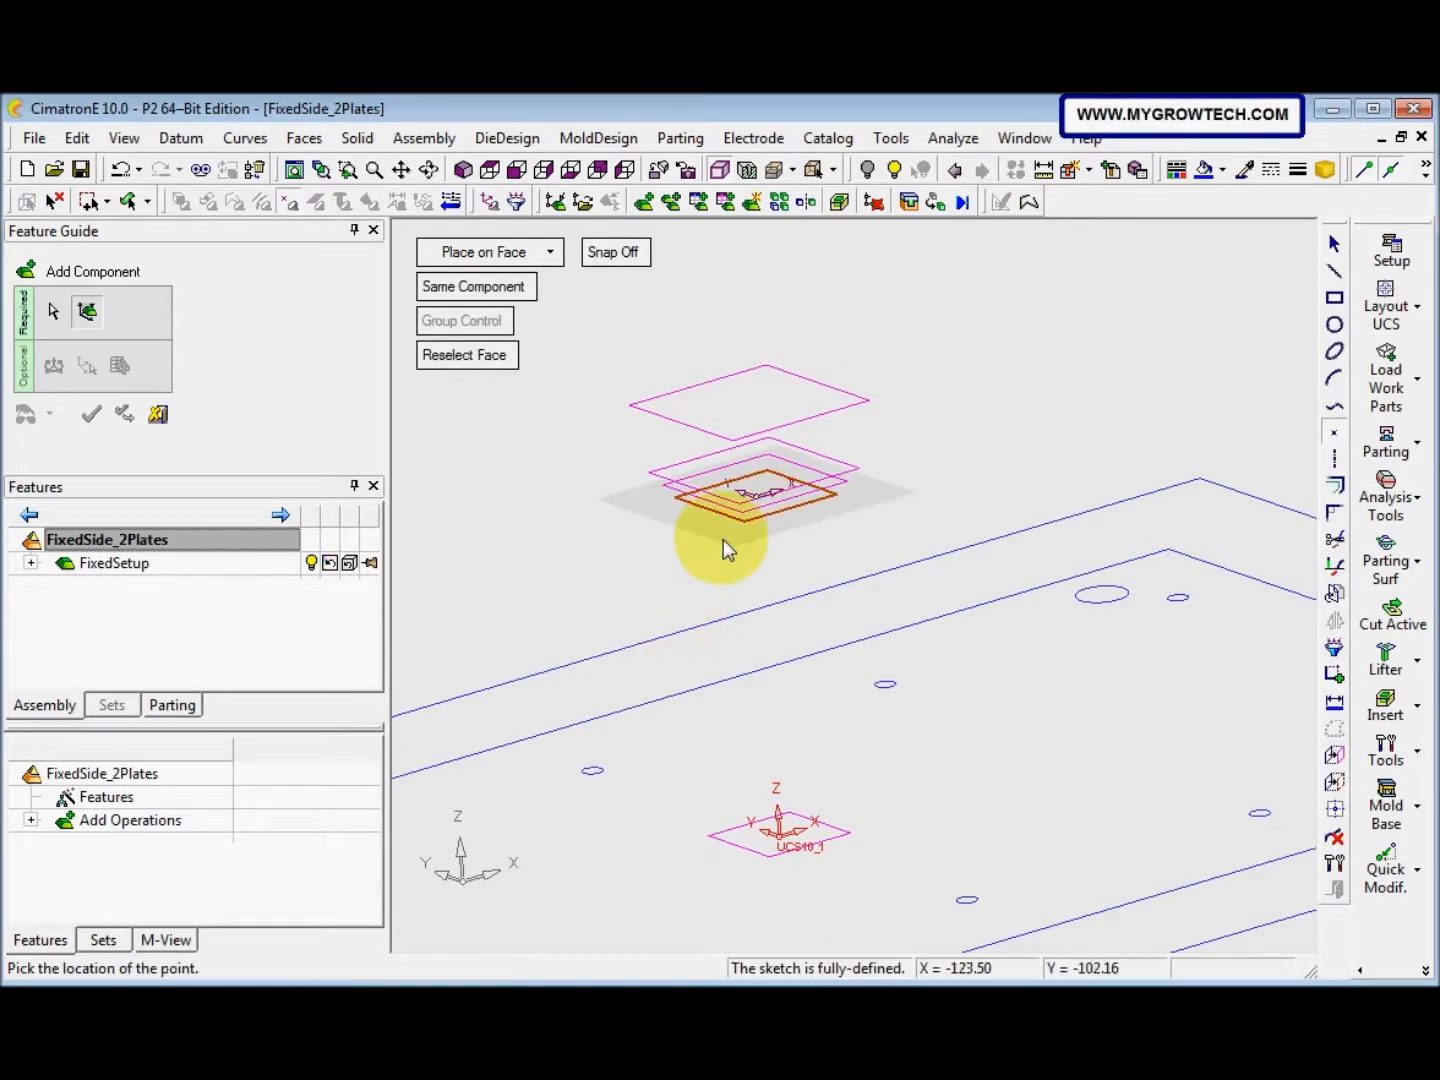
{"action": "left_click", "coordinate": [752, 496]}
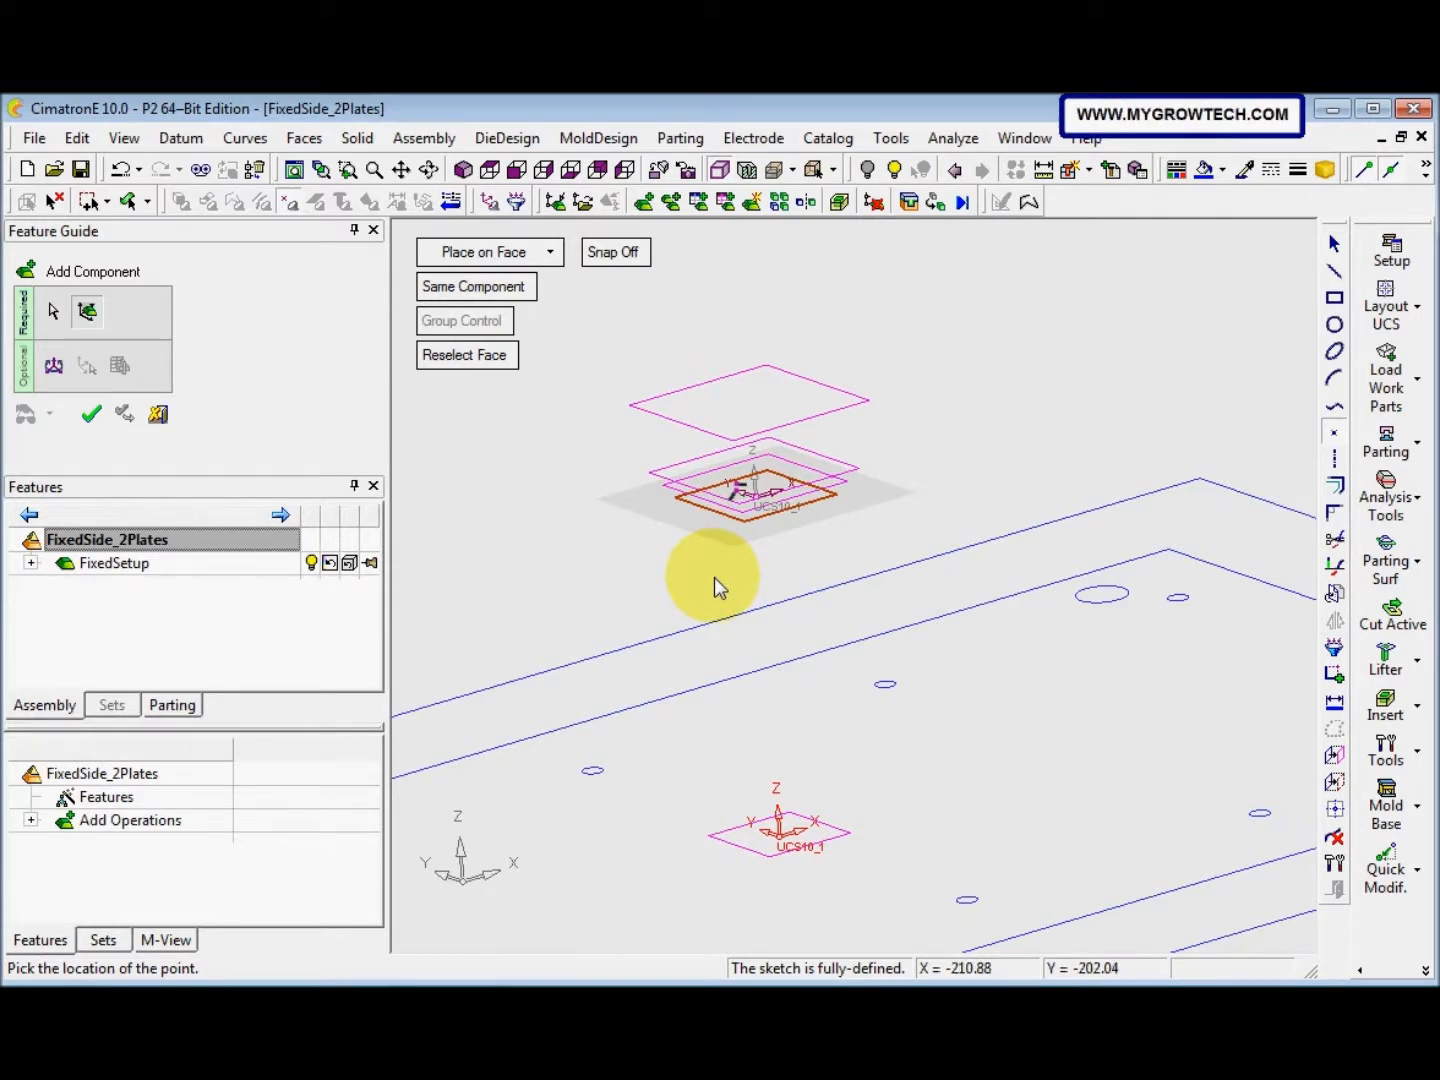
{"action": "right_click", "coordinate": [714, 577]}
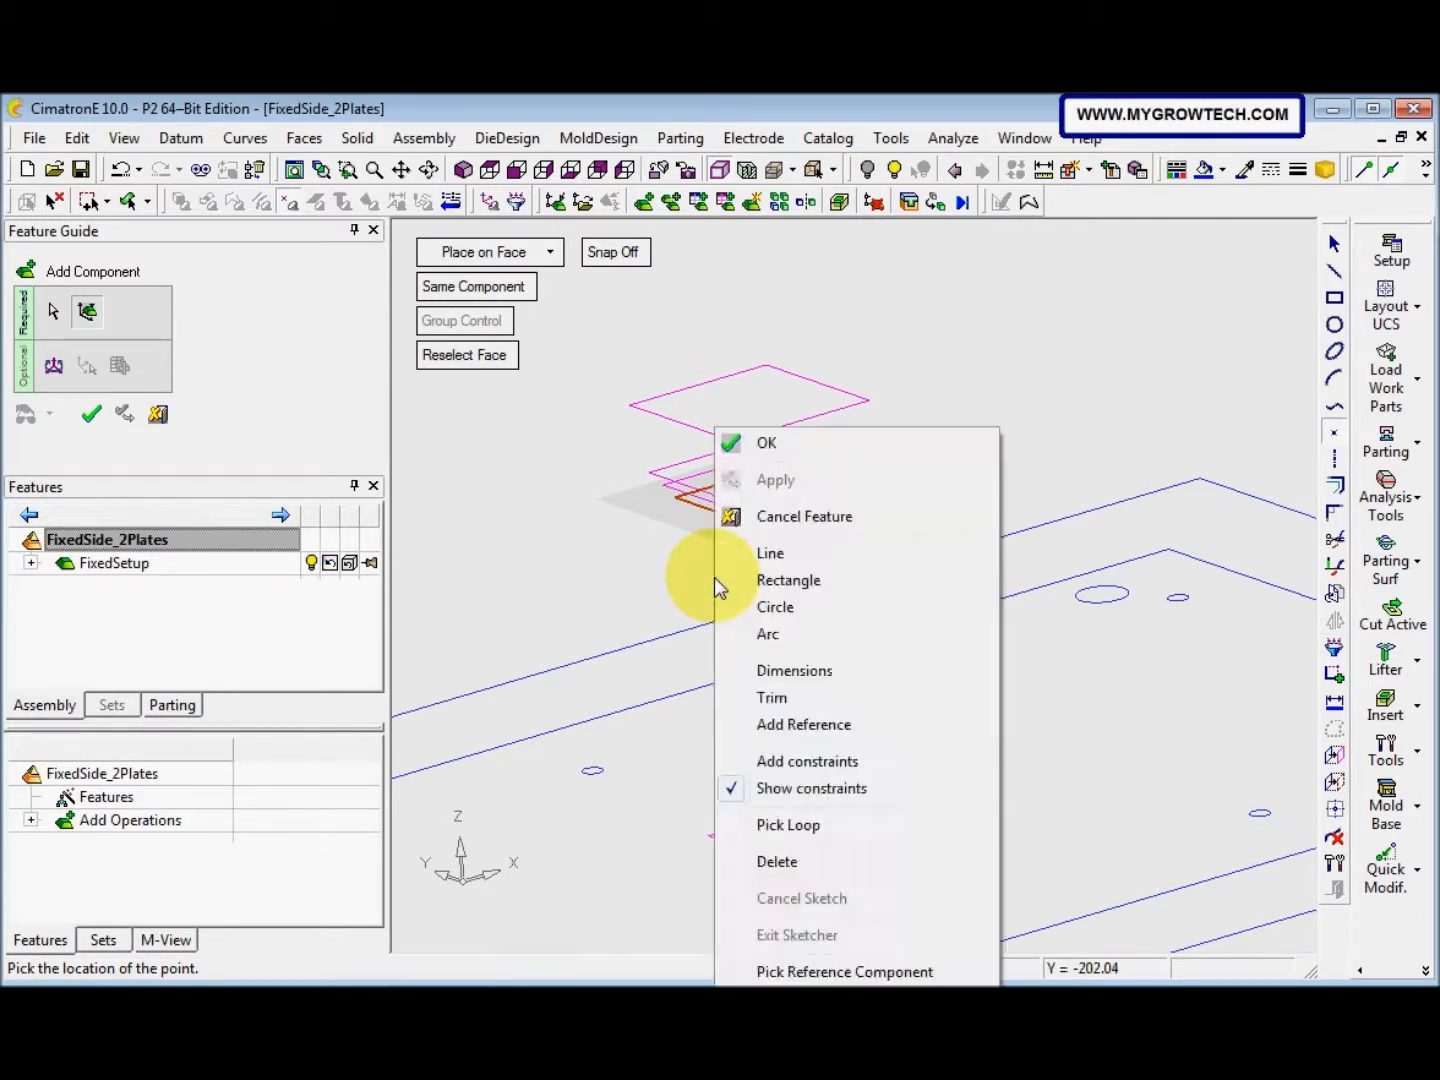
{"action": "left_click", "coordinate": [800, 457]}
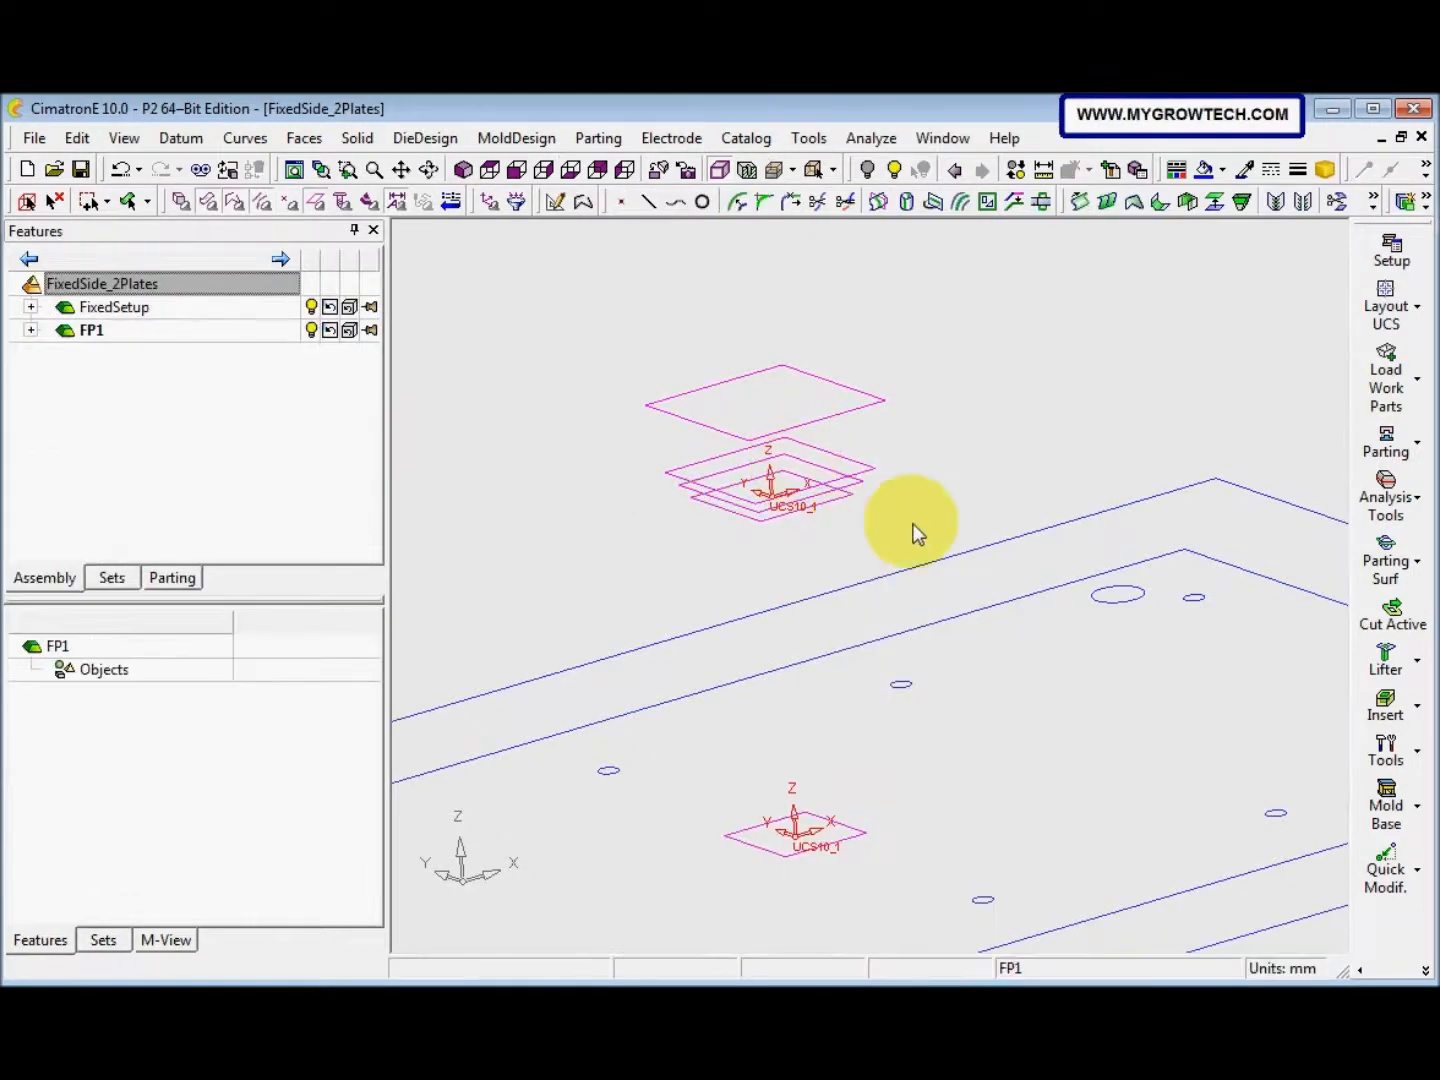
Sketch on FP1's default plane by projecting the inner rectangular plate outline onto it, and exit the sketcher
{"action": "right_click", "coordinate": [919, 494]}
{"action": "left_click", "coordinate": [968, 405]}
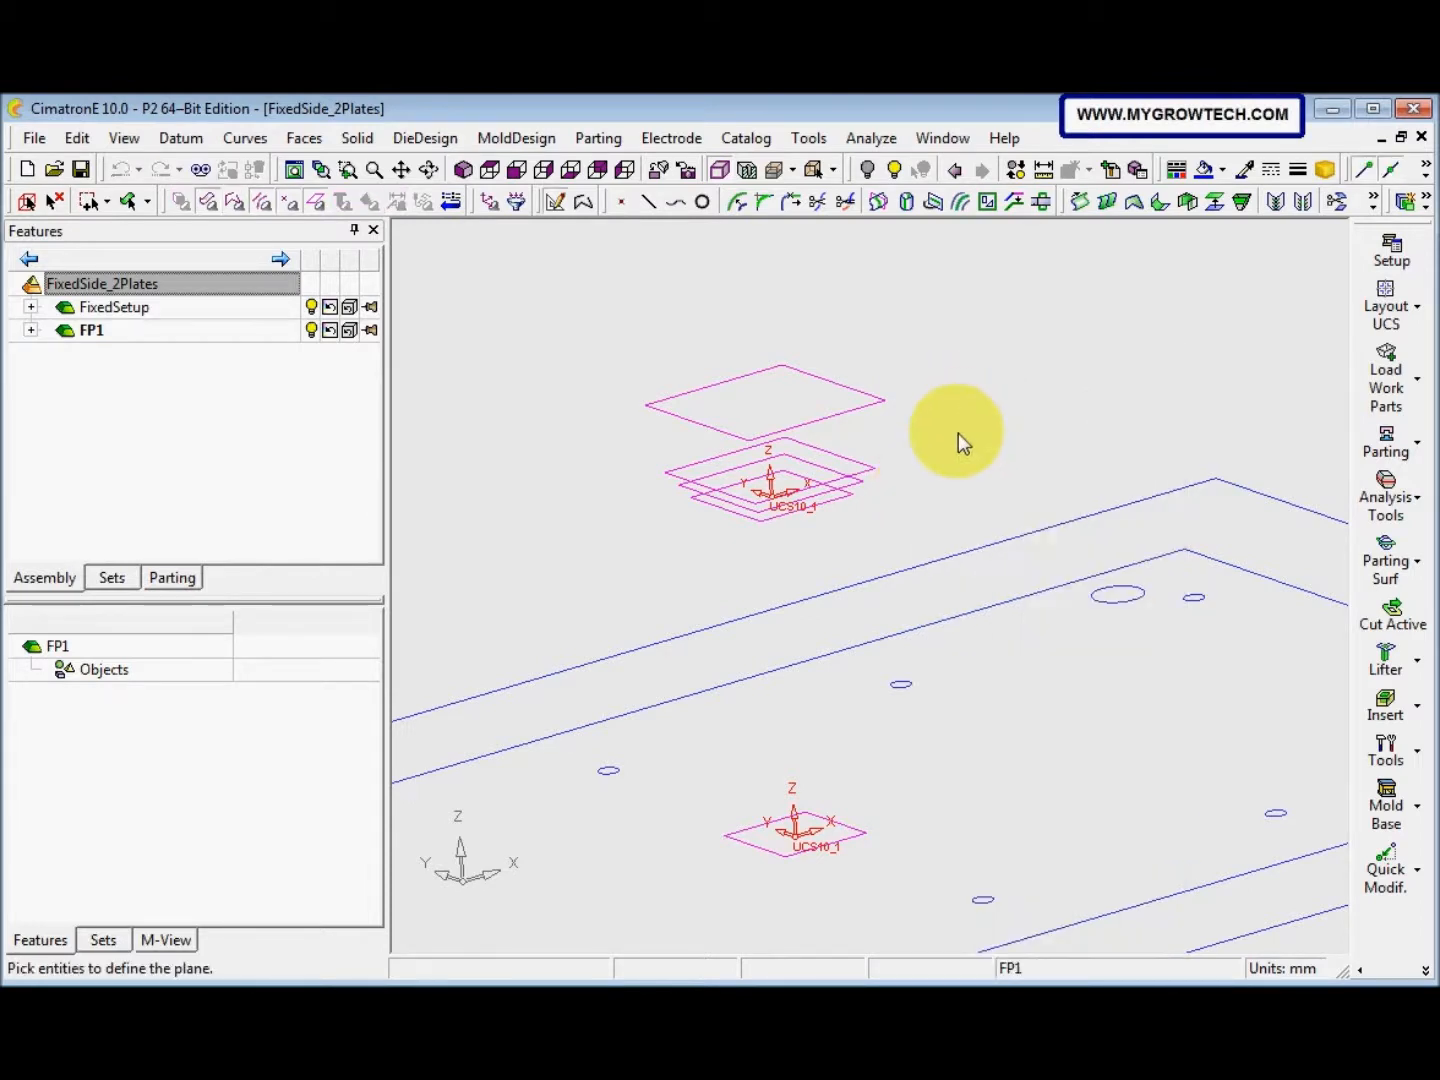
{"action": "middle_click", "coordinate": [958, 433]}
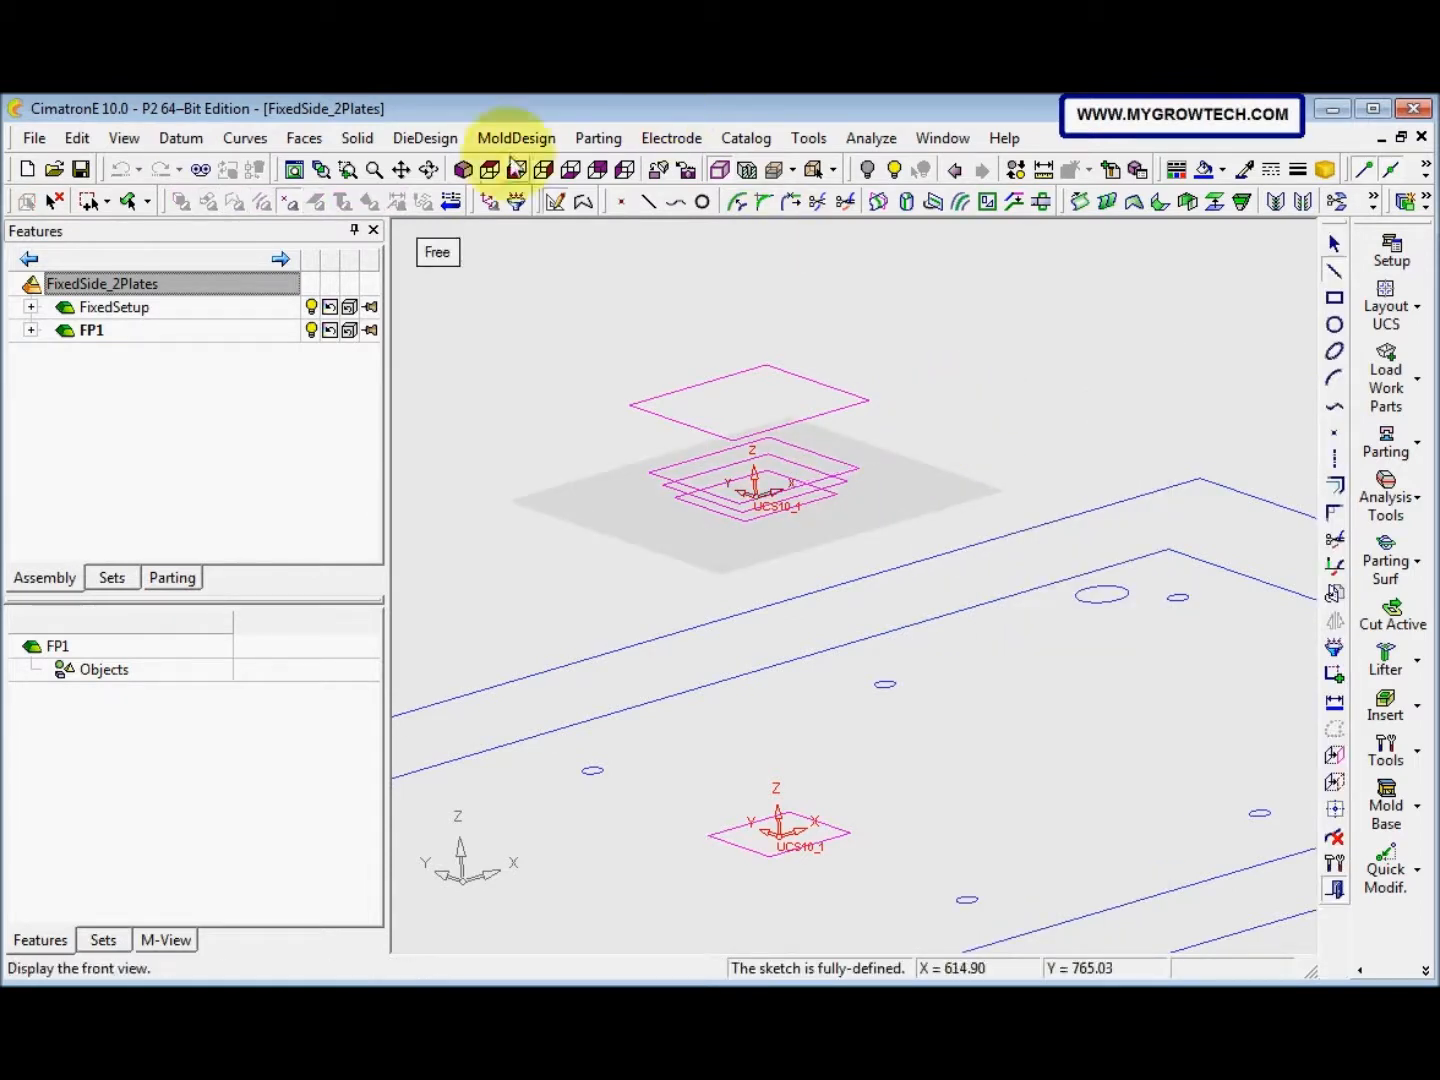
{"action": "left_click", "coordinate": [491, 169]}
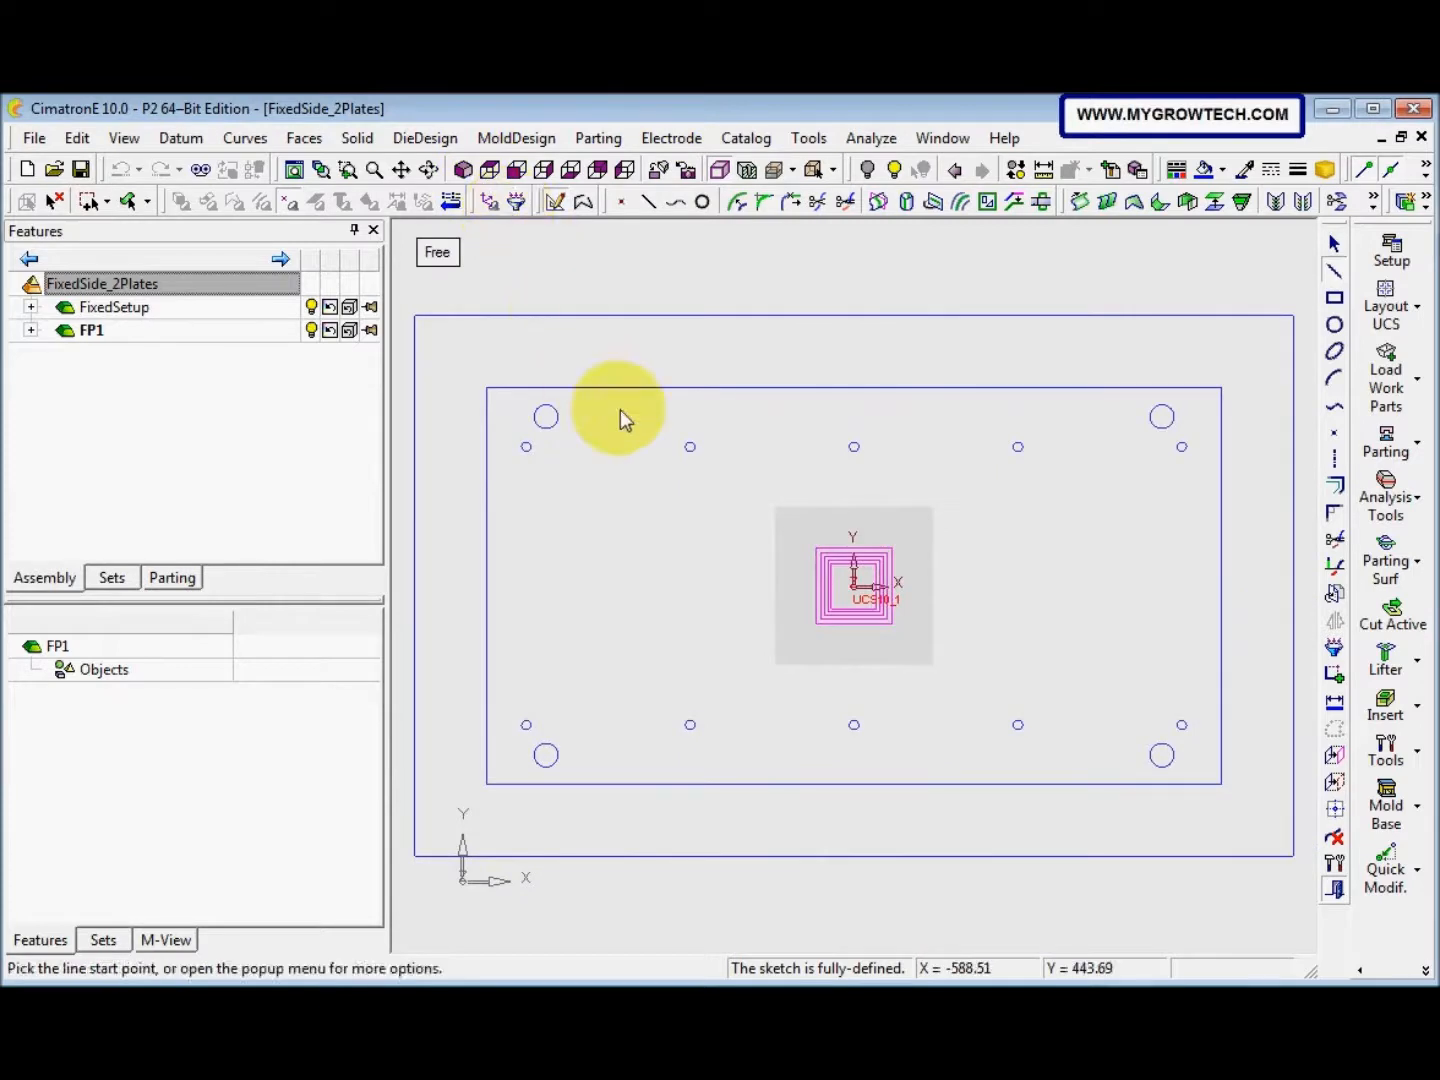
{"action": "scroll", "coordinate": [740, 615], "scroll_direction": "up", "scroll_amount": 3}
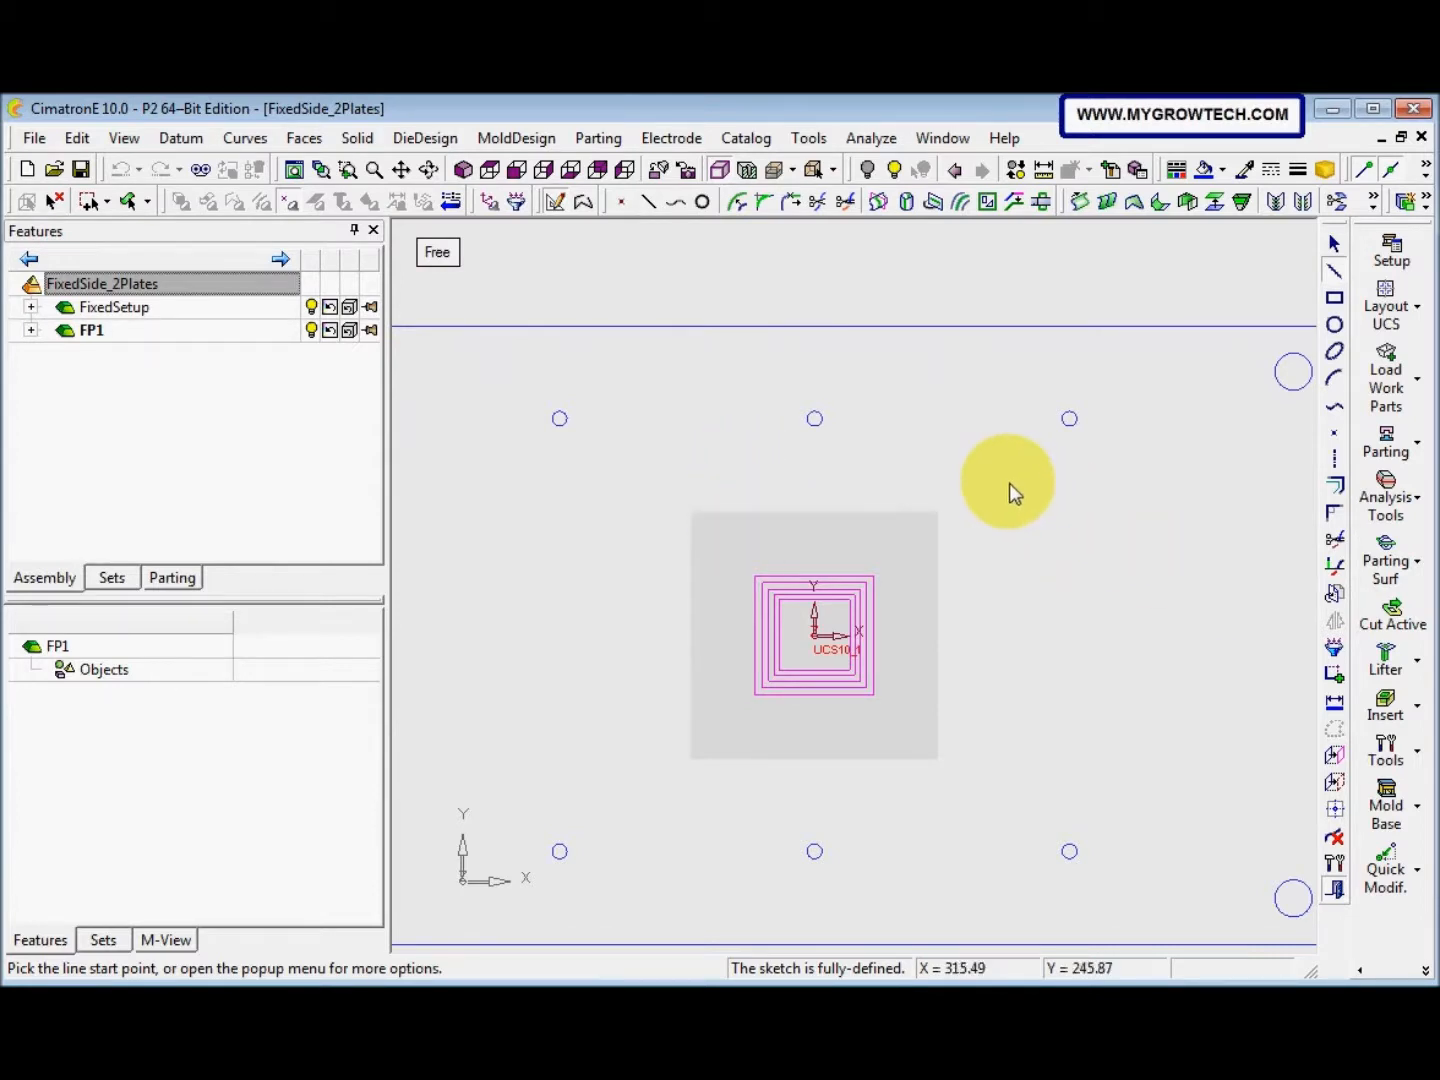
{"action": "mouse_move", "coordinate": [1007, 473]}
{"action": "right_mouse_down", "text": "ctrl"}
{"action": "mouse_move", "coordinate": [760, 770]}
{"action": "mouse_move", "coordinate": [752, 743]}
{"action": "right_mouse_up", "text": "ctrl"}
{"action": "mouse_move", "coordinate": [752, 743]}
{"action": "left_mouse_down", "text": "ctrl"}
{"action": "mouse_move", "coordinate": [1016, 685]}
{"action": "mouse_move", "coordinate": [852, 699]}
{"action": "mouse_move", "coordinate": [762, 633]}
{"action": "mouse_move", "coordinate": [914, 755]}
{"action": "left_mouse_up", "text": "ctrl"}
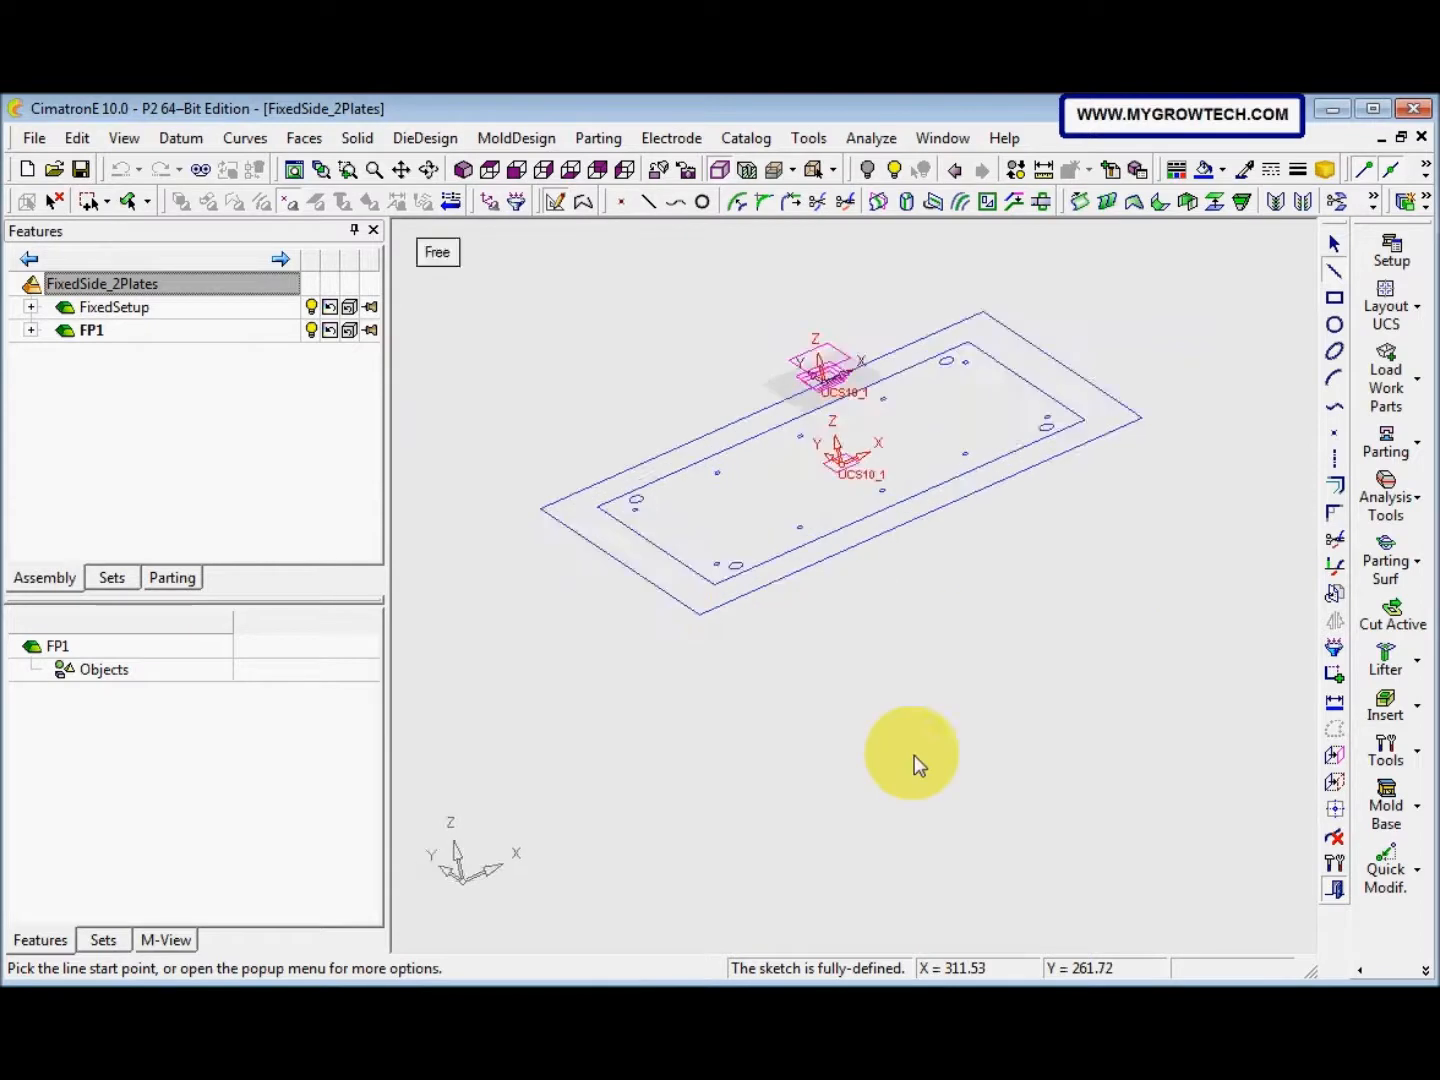
{"action": "left_click", "coordinate": [1335, 756]}
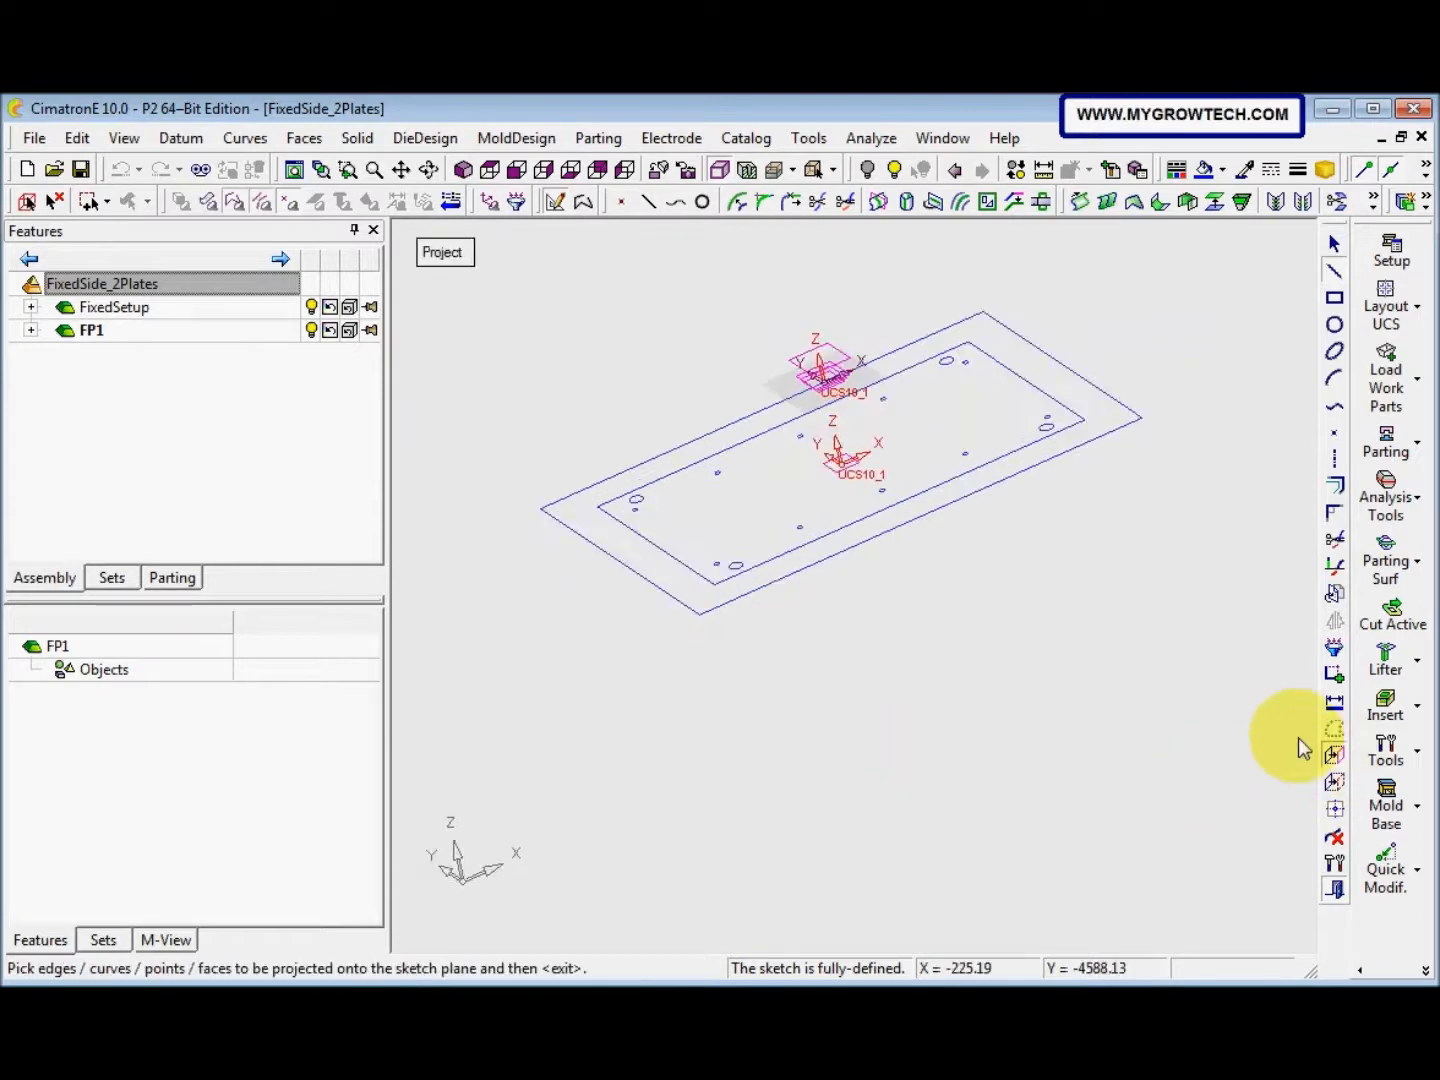
{"action": "left_click", "coordinate": [712, 578]}
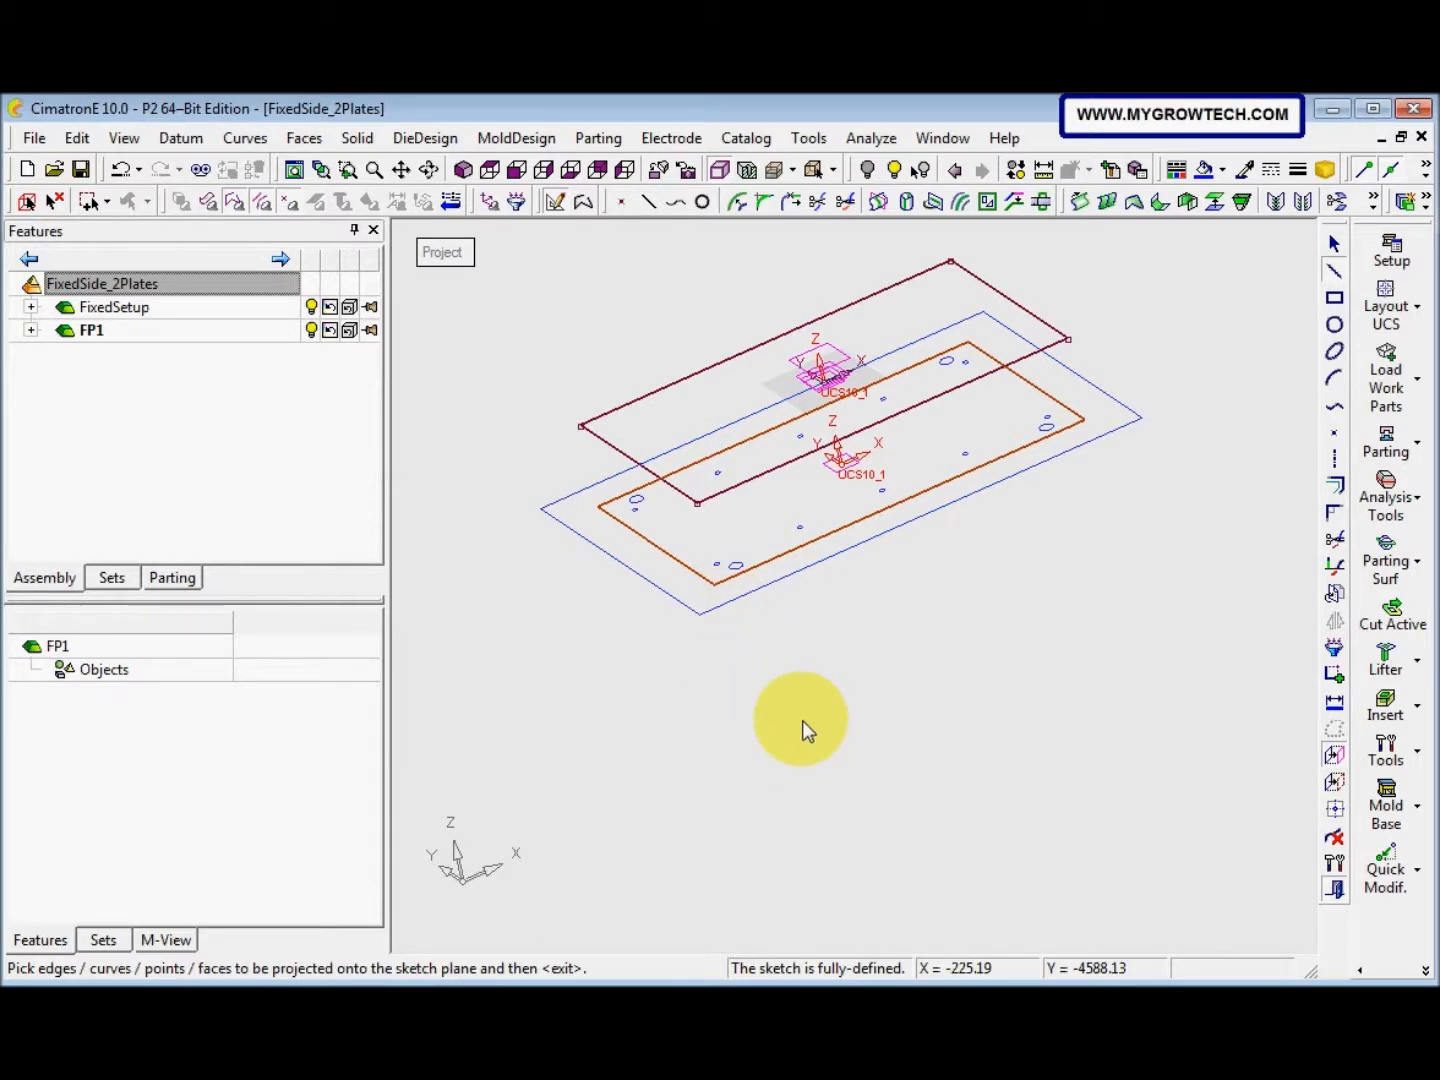
{"action": "left_click", "coordinate": [1334, 758]}
{"action": "right_click", "coordinate": [1264, 755]}
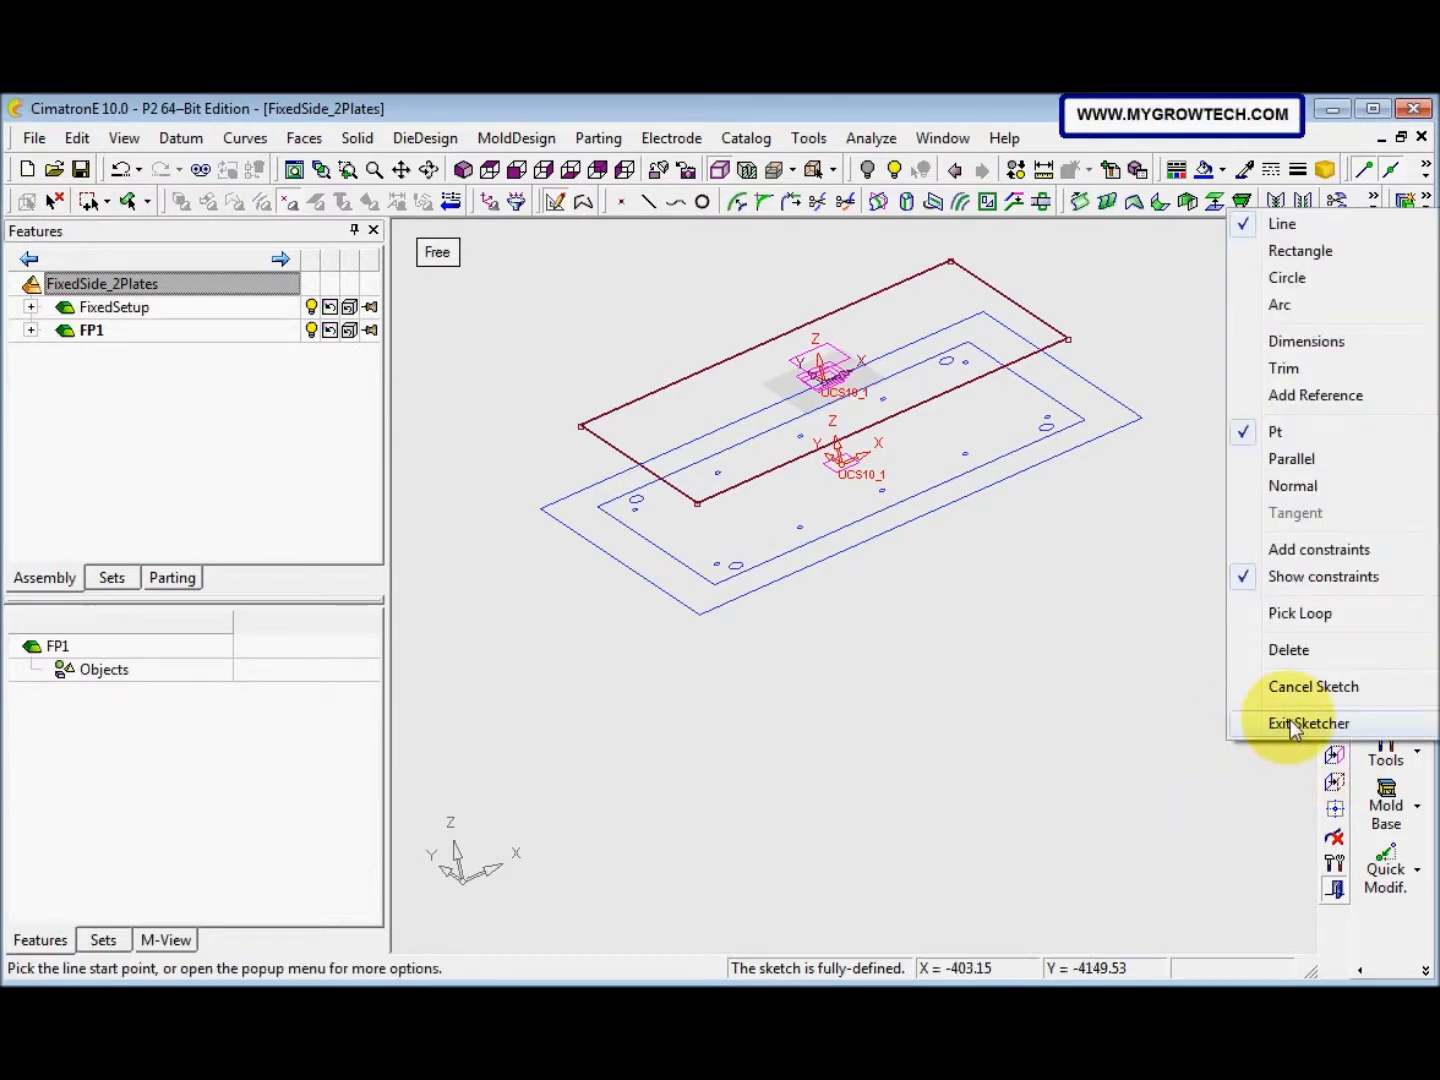
{"action": "left_click", "coordinate": [1280, 723]}
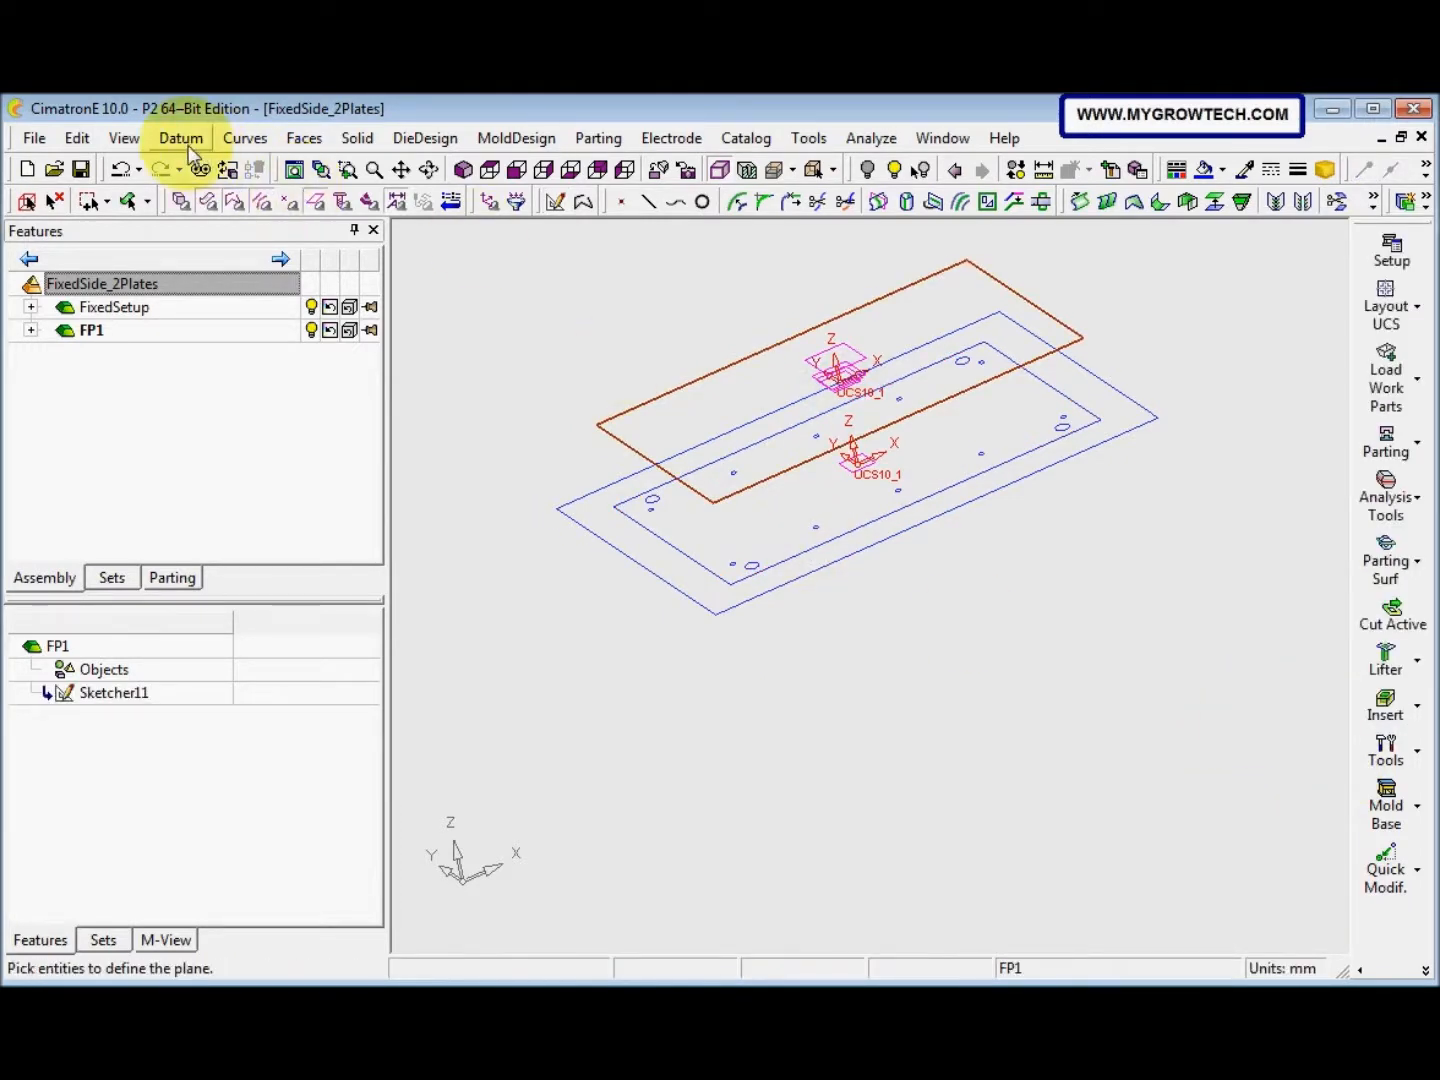
Set up a new solid Extrude of FP1's sketched rectangle, one-sided and downward, with its extent defined By Reference
{"action": "left_click", "coordinate": [355, 139]}
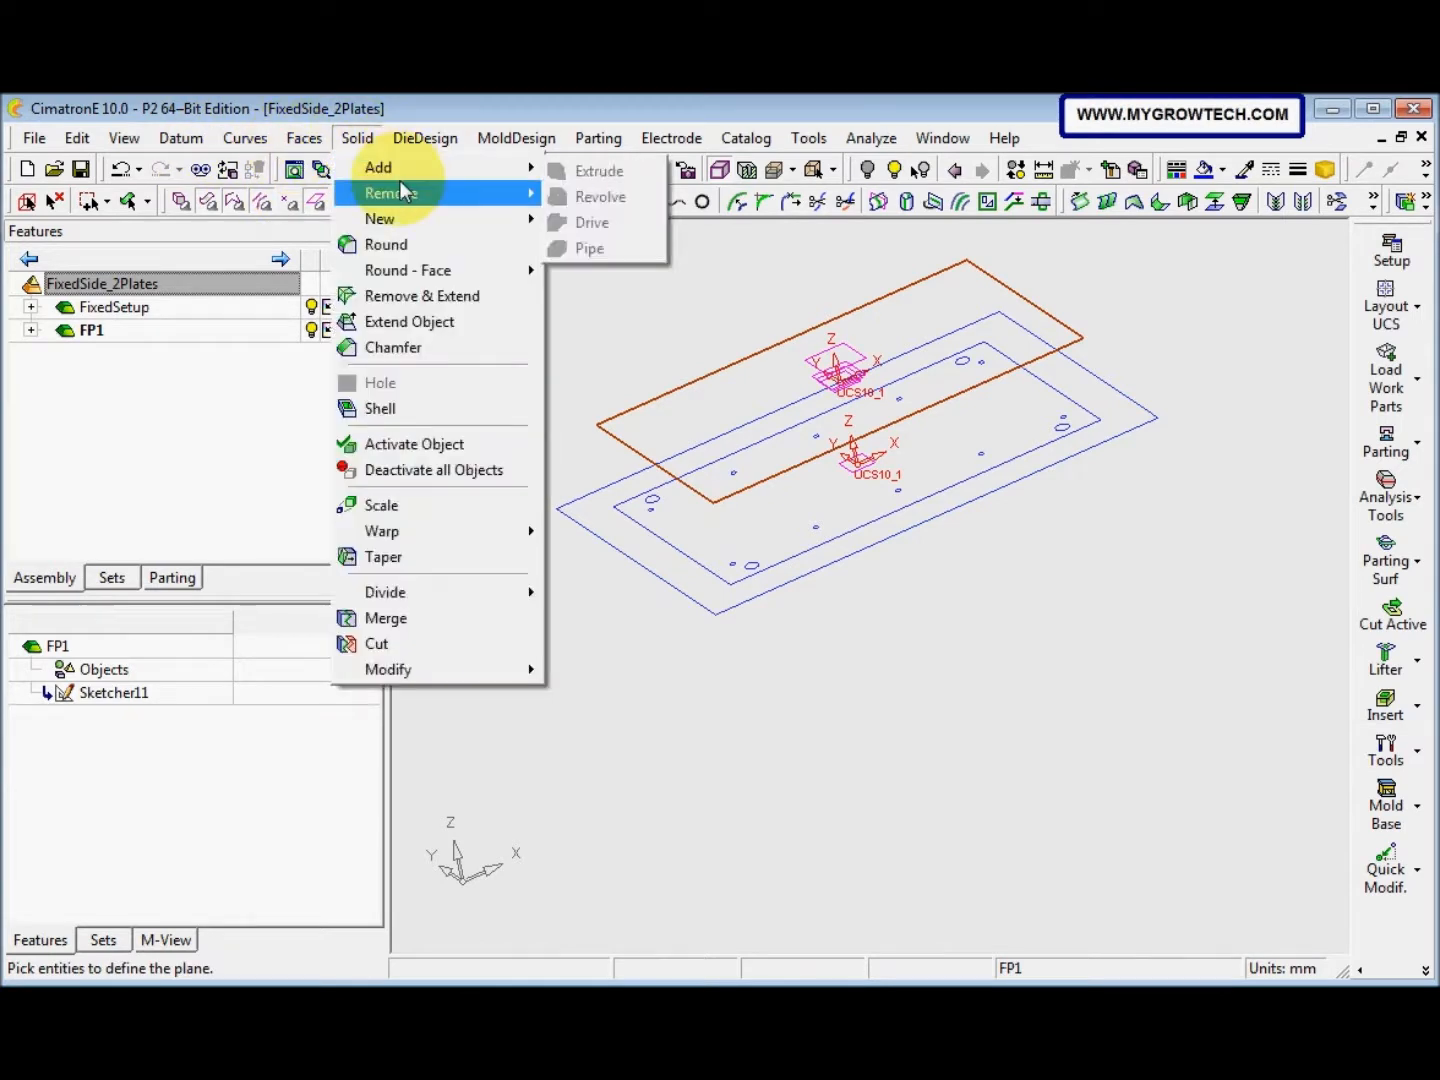
{"action": "mouse_move", "coordinate": [400, 222]}
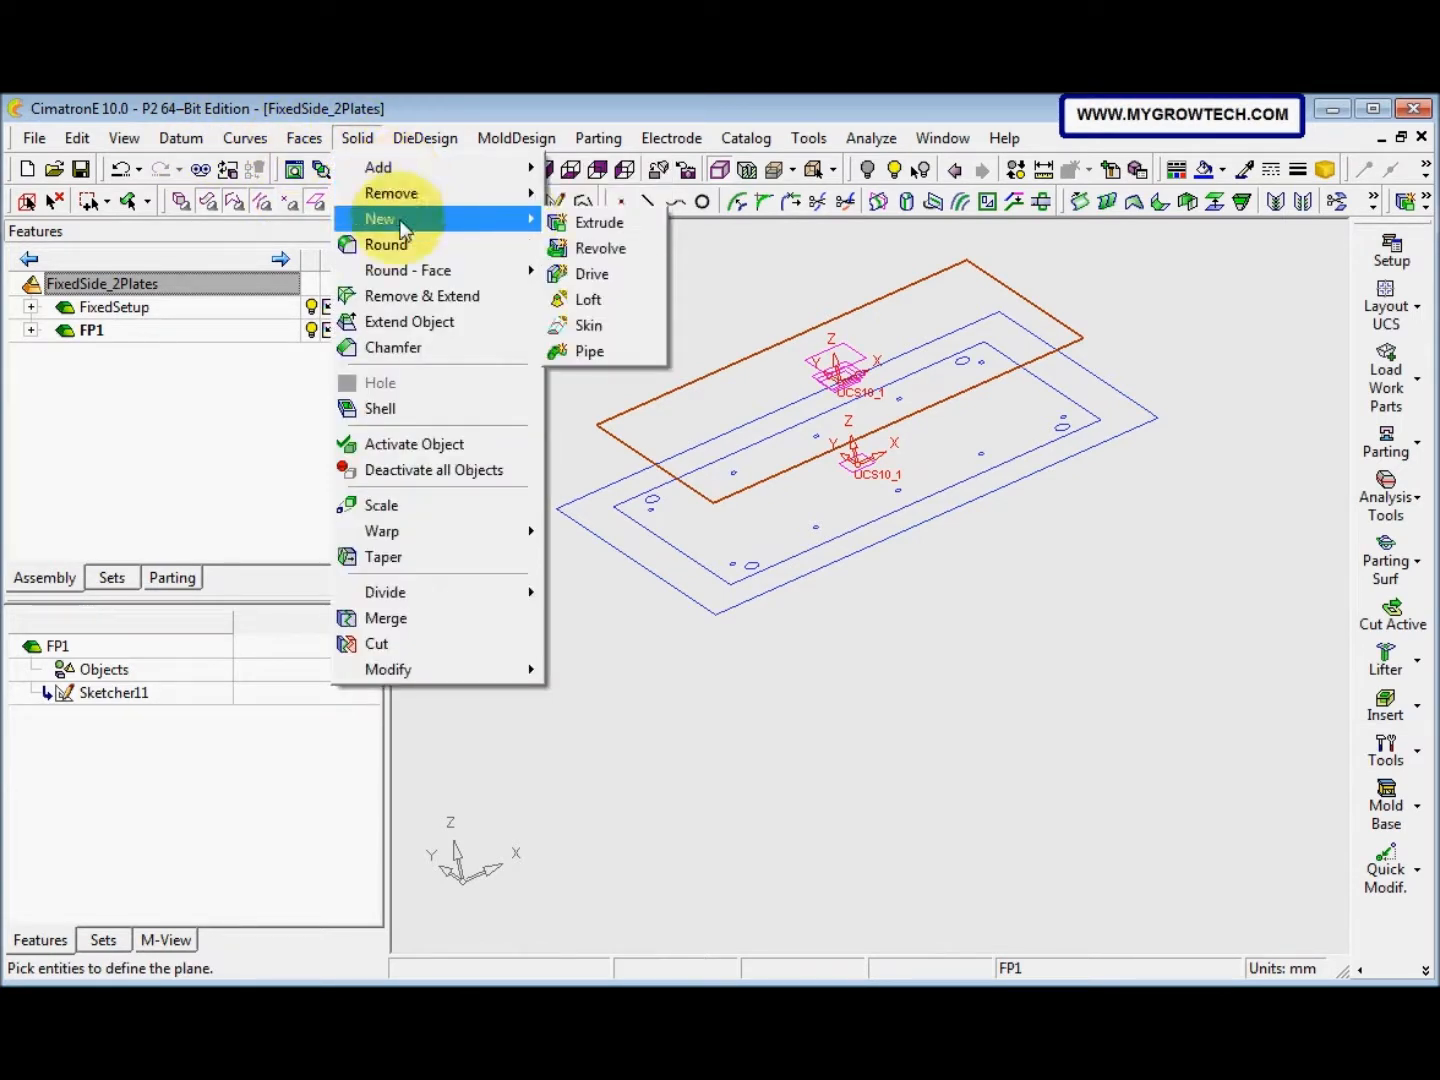
{"action": "left_click", "coordinate": [599, 222]}
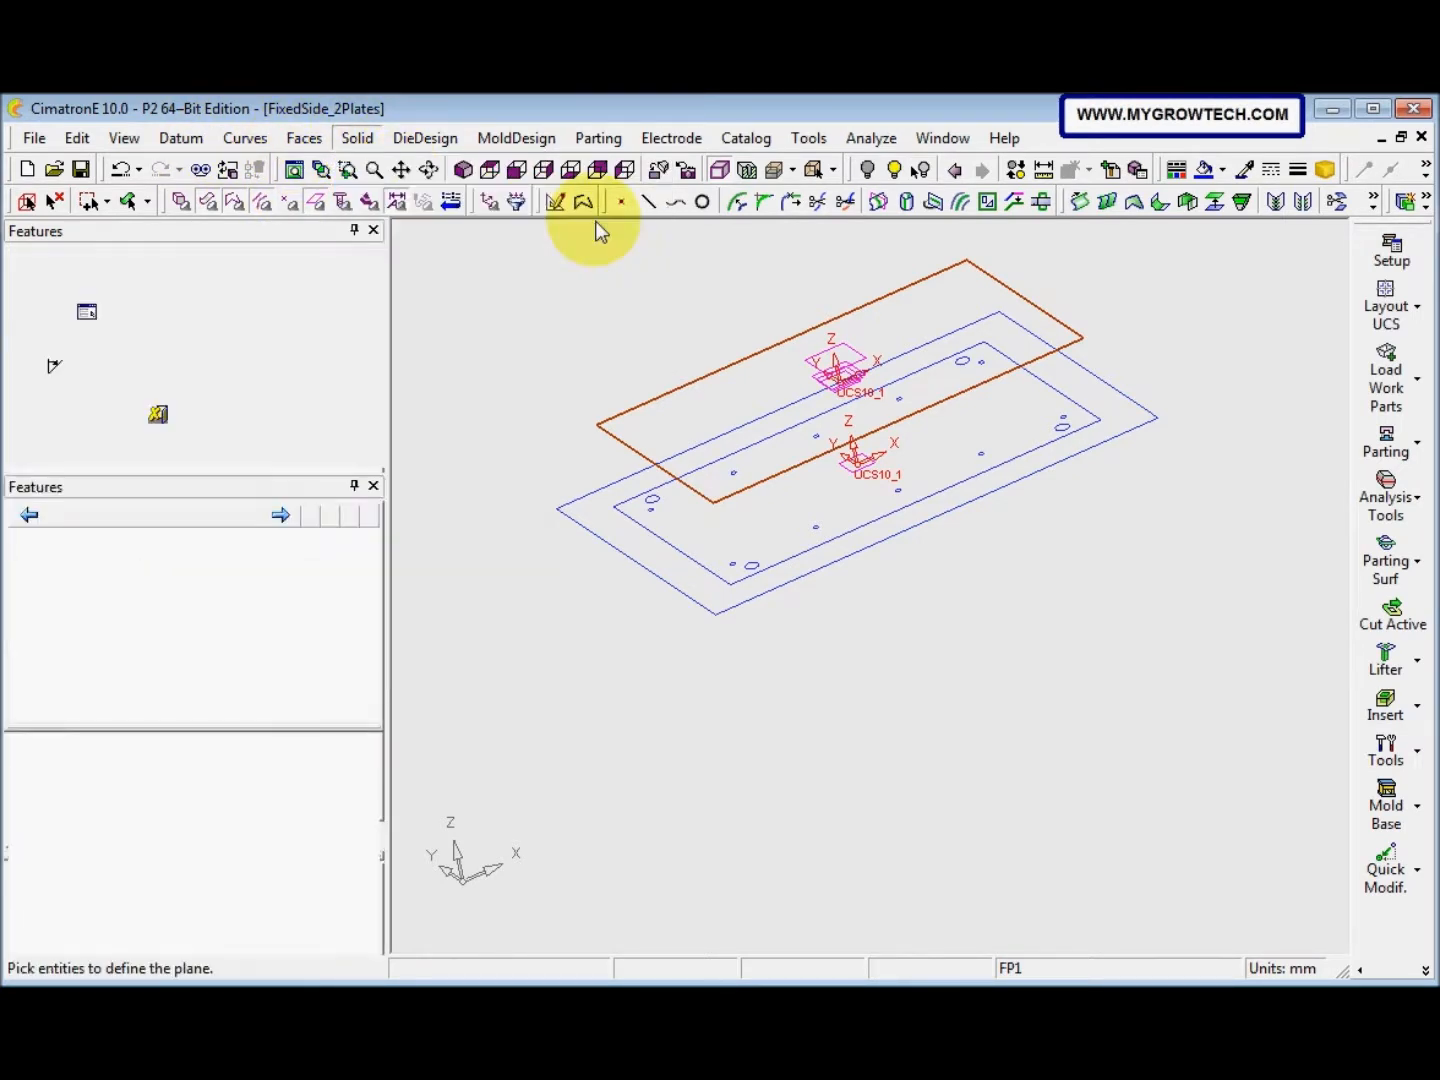
{"action": "left_click", "coordinate": [684, 380]}
{"action": "left_click", "coordinate": [836, 350]}
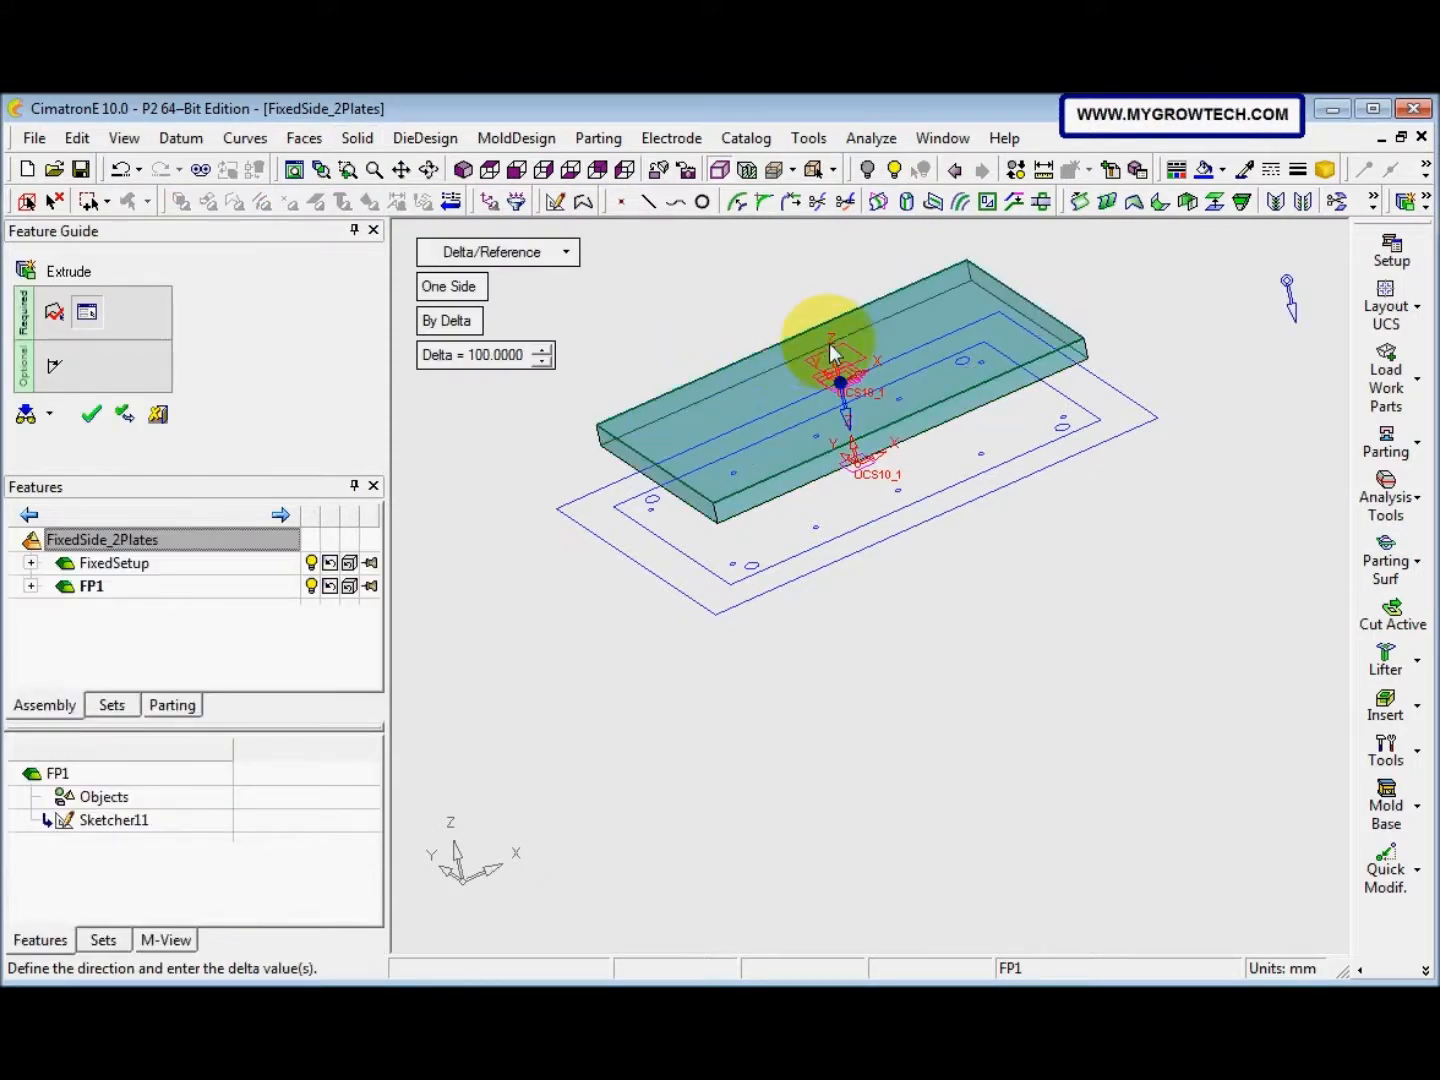
{"action": "left_click", "coordinate": [453, 322]}
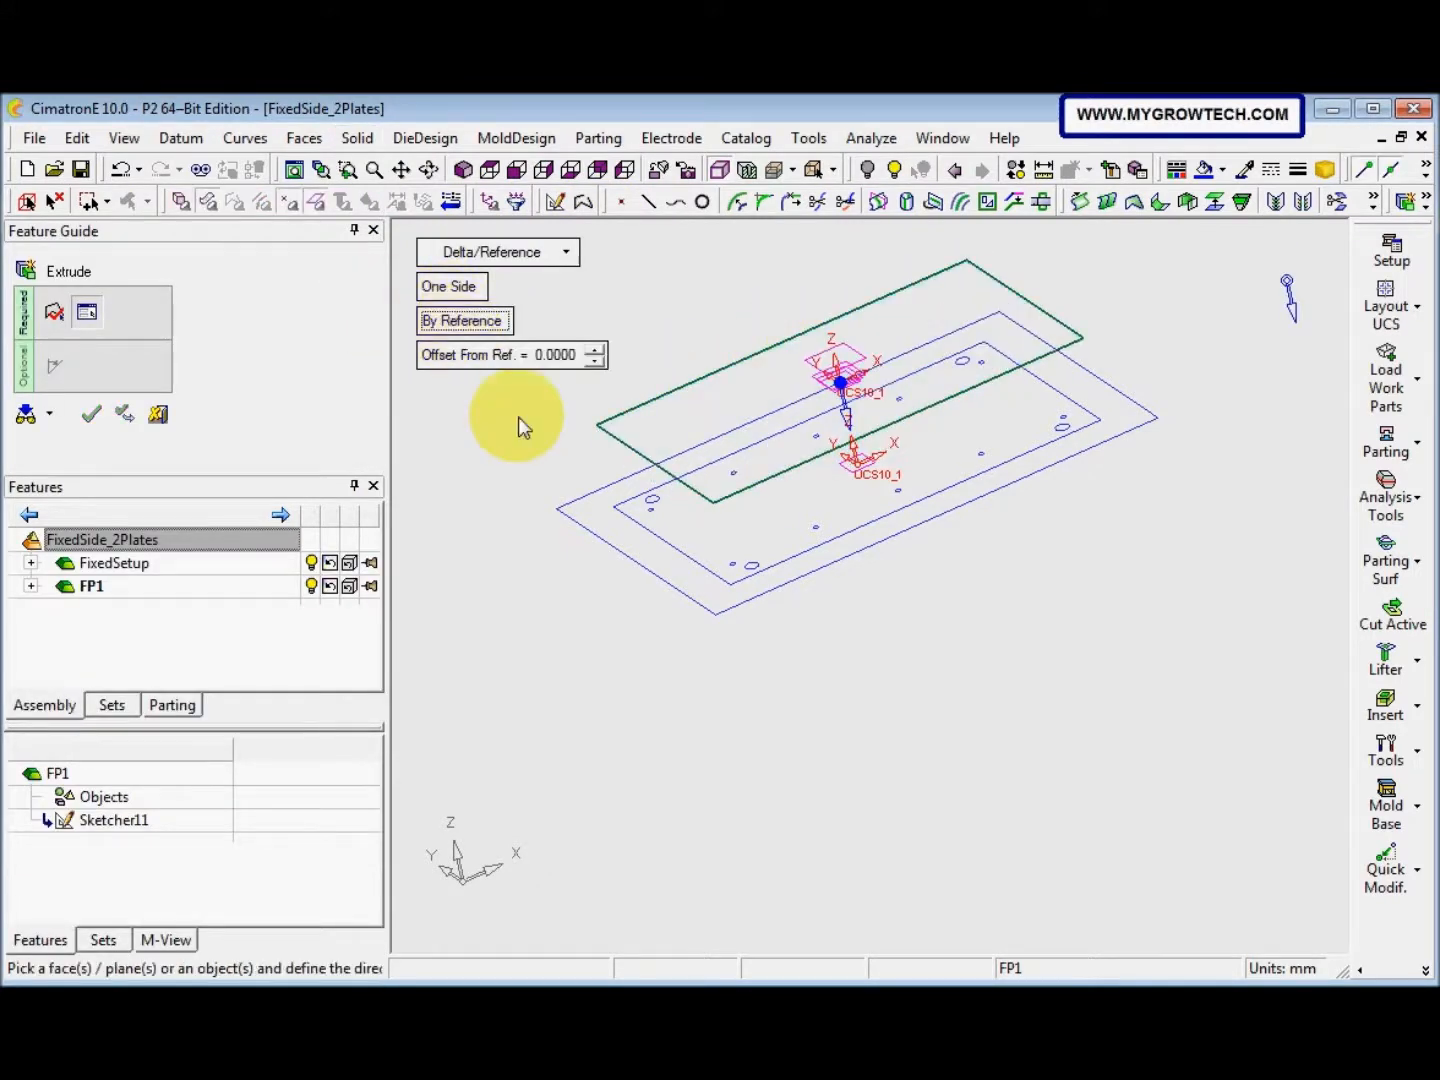
Show FP1's Archive set, use FixedSetup's lower plane as the extrusion reference with zero offset, and confirm the FP1 solid
{"action": "middle_click_drag", "start_coordinate": [751, 589], "coordinate": [741, 562]}
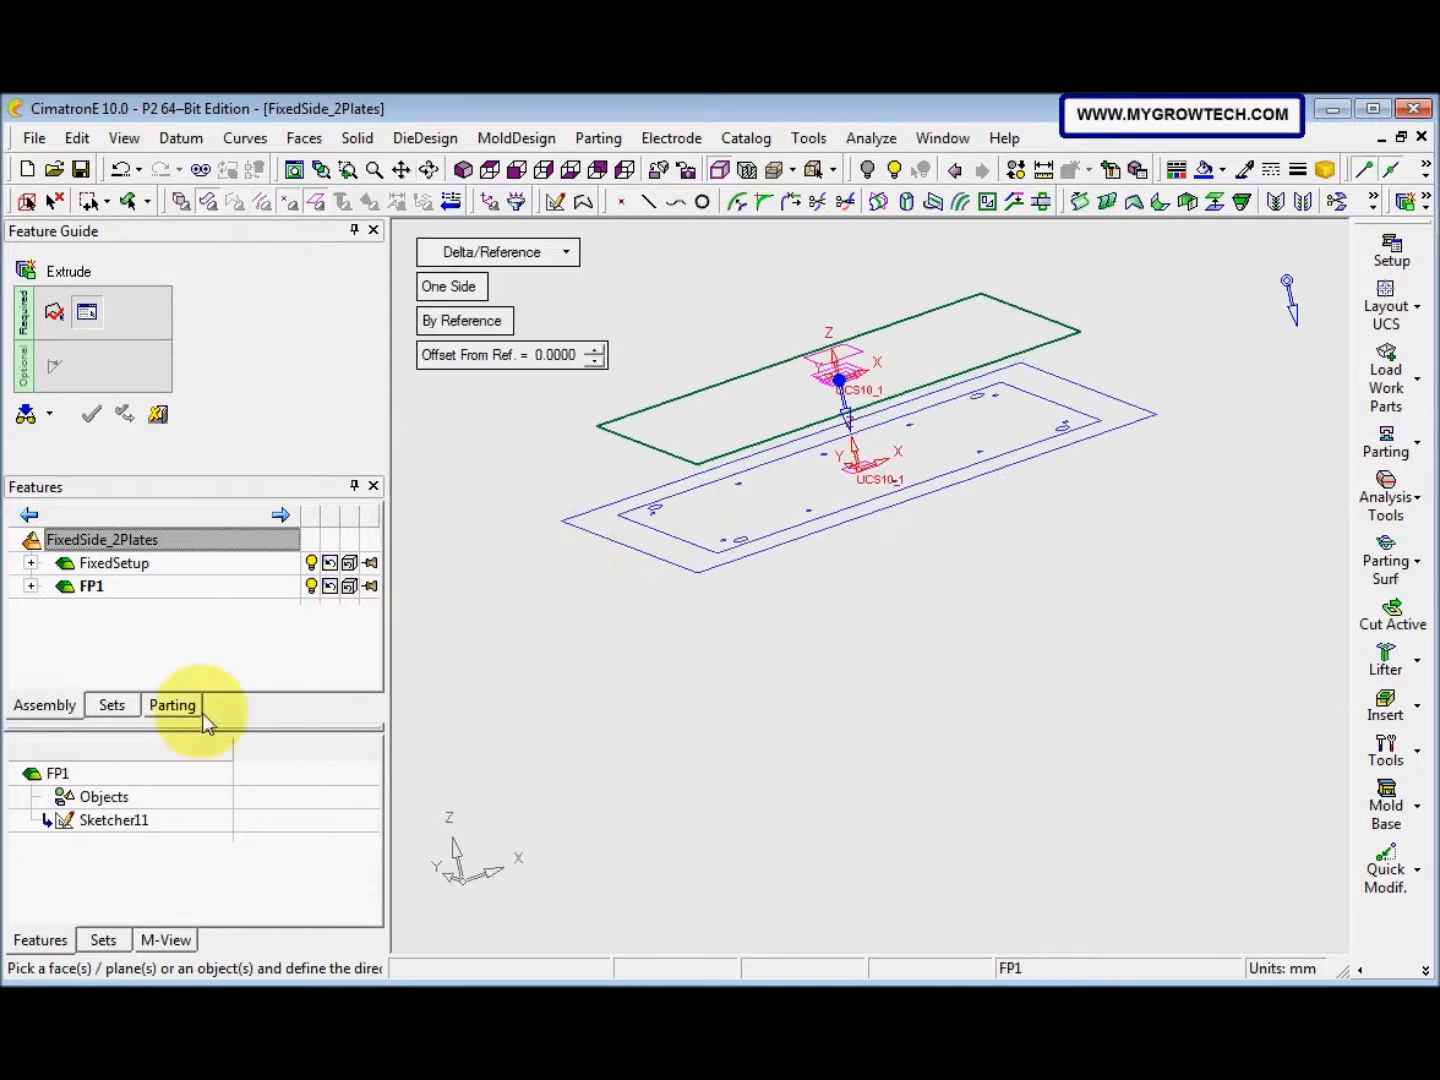
{"action": "left_click", "coordinate": [113, 936]}
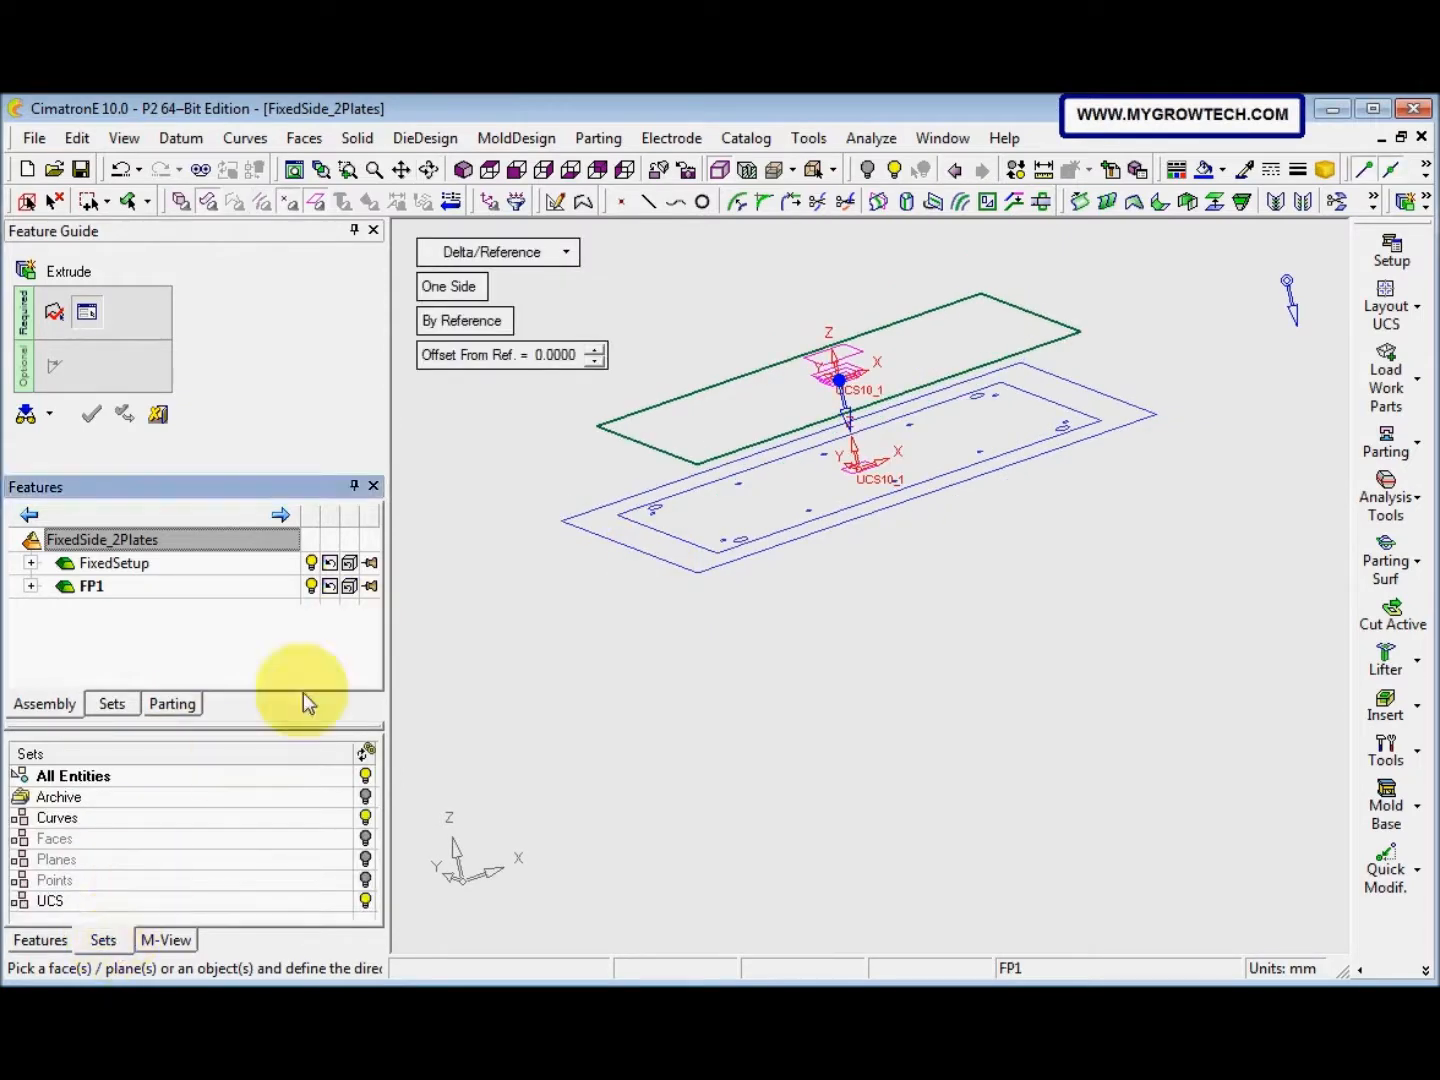
{"action": "left_click", "coordinate": [346, 796]}
{"action": "scroll", "coordinate": [674, 690], "scroll_direction": "up", "scroll_amount": 2}
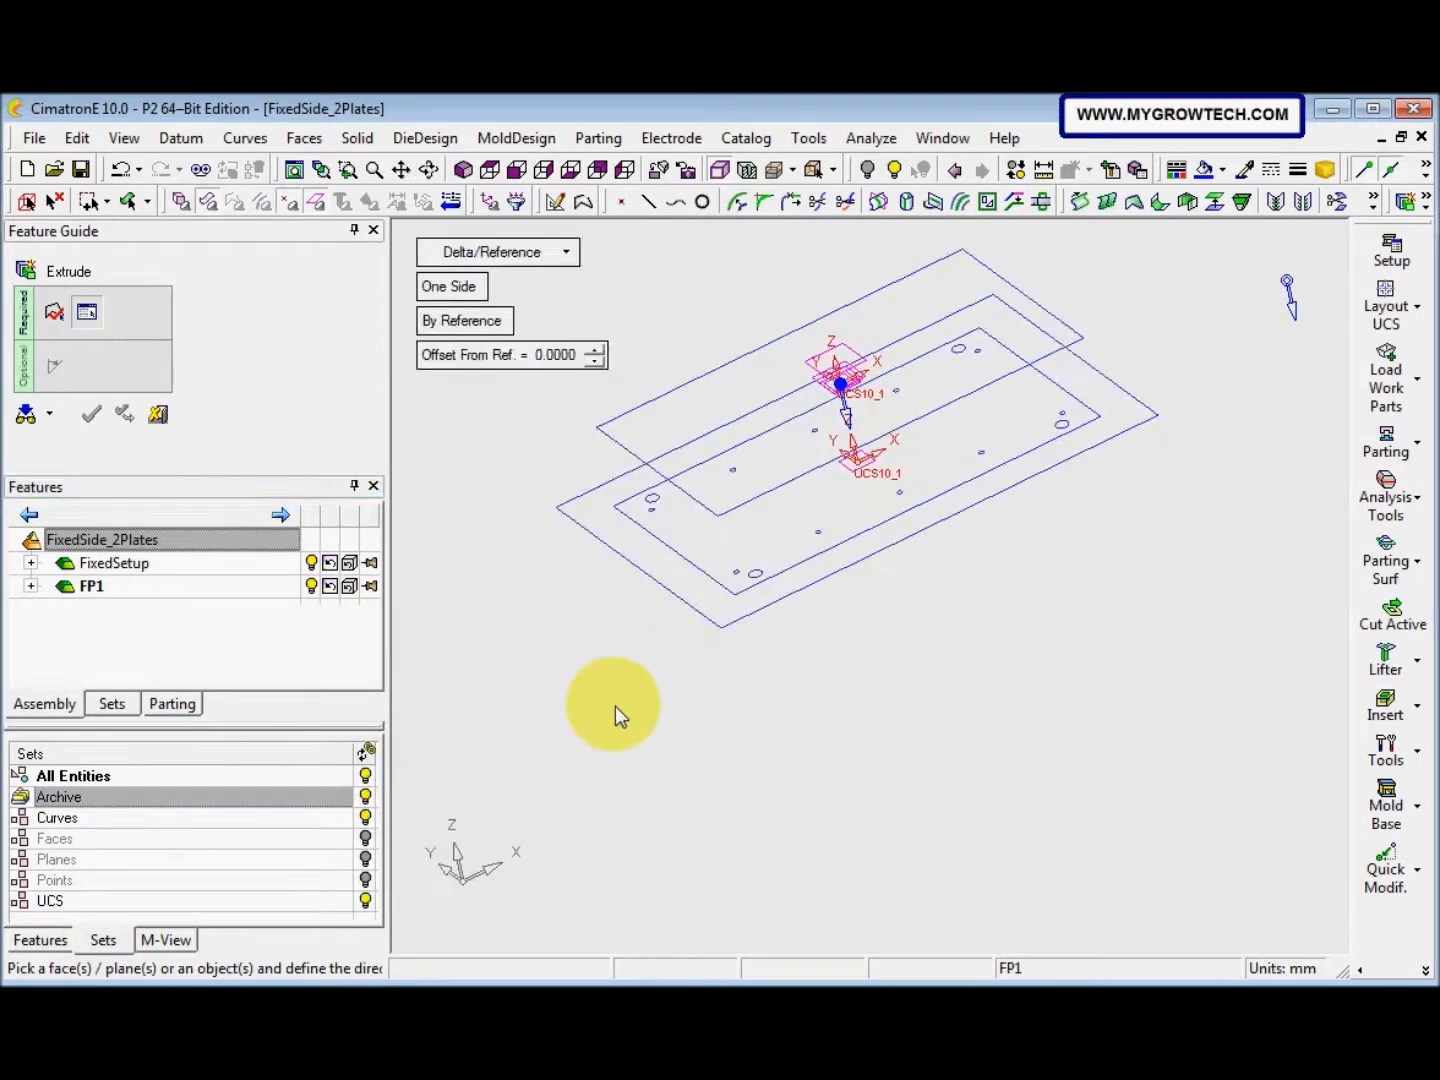
{"action": "scroll", "coordinate": [867, 474], "scroll_direction": "up", "scroll_amount": 4}
{"action": "middle_click_drag", "start_coordinate": [833, 632], "coordinate": [825, 653], "text": "ctrl"}
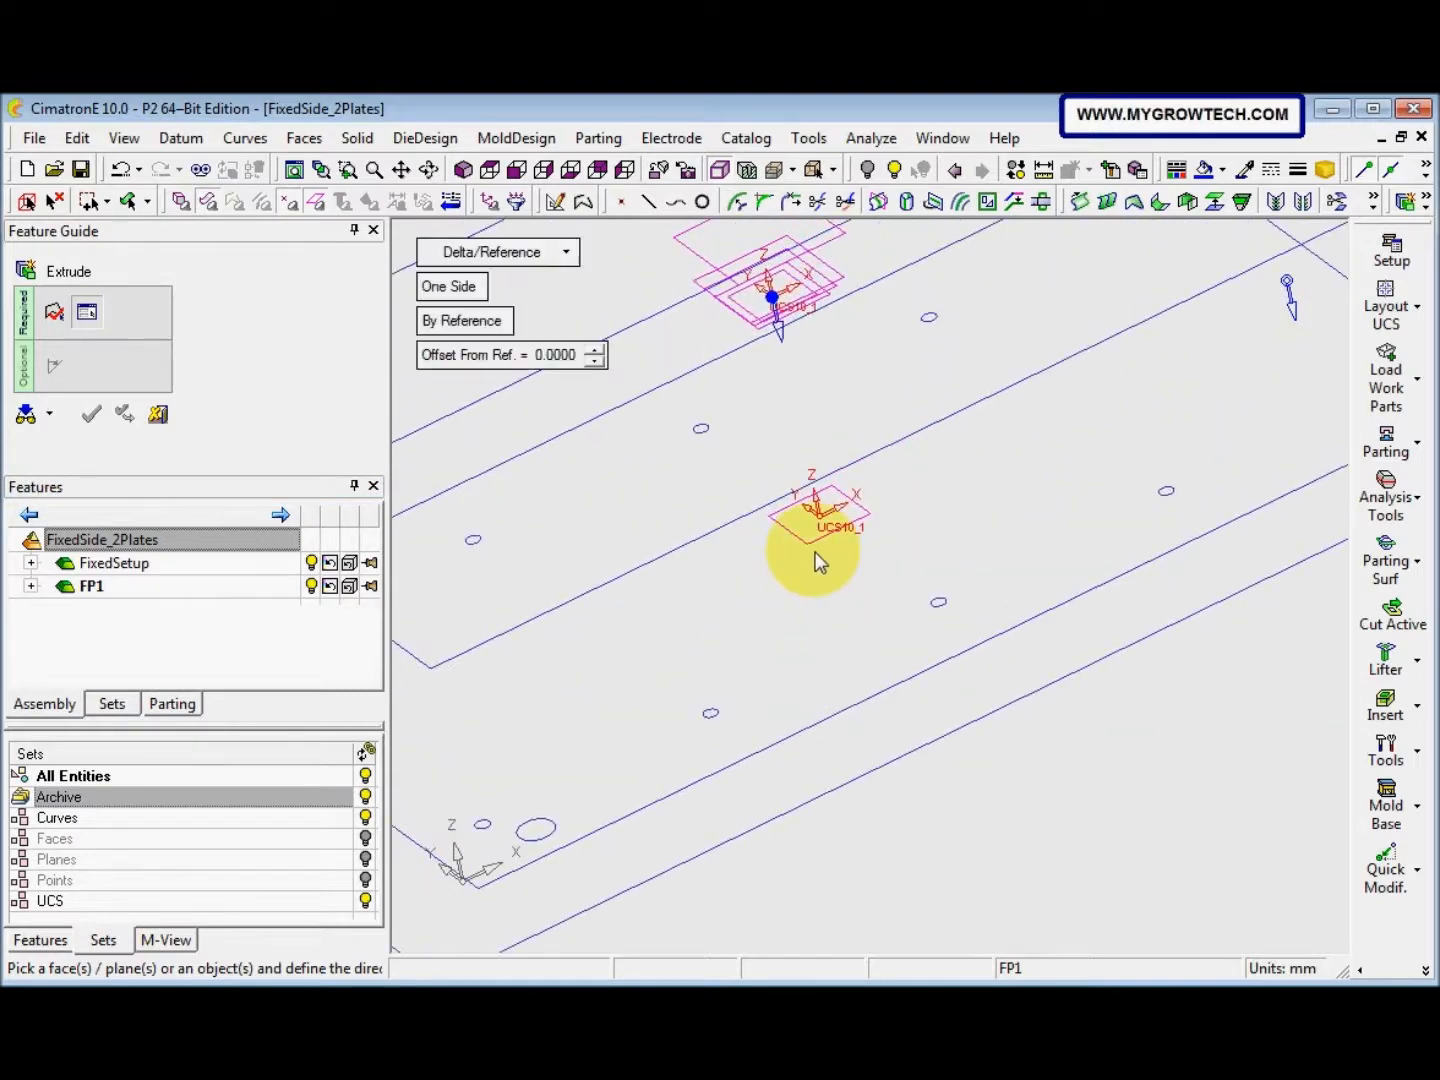
{"action": "left_click", "coordinate": [366, 797]}
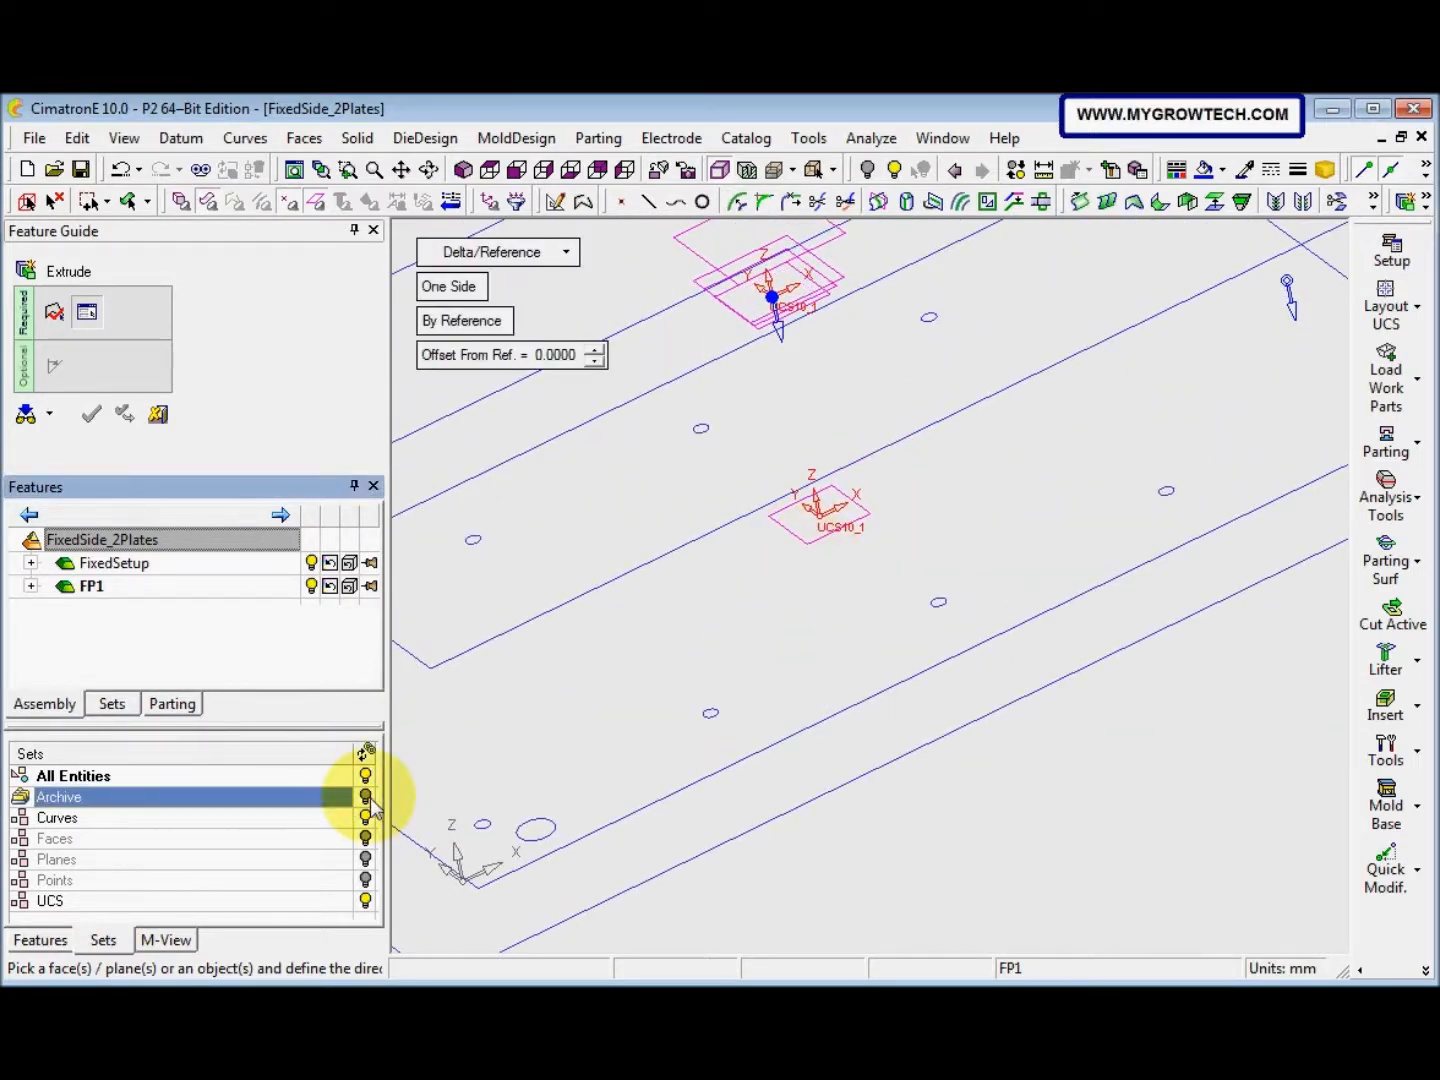
{"action": "left_click_drag", "start_coordinate": [822, 536], "coordinate": [790, 533], "text": "ctrl"}
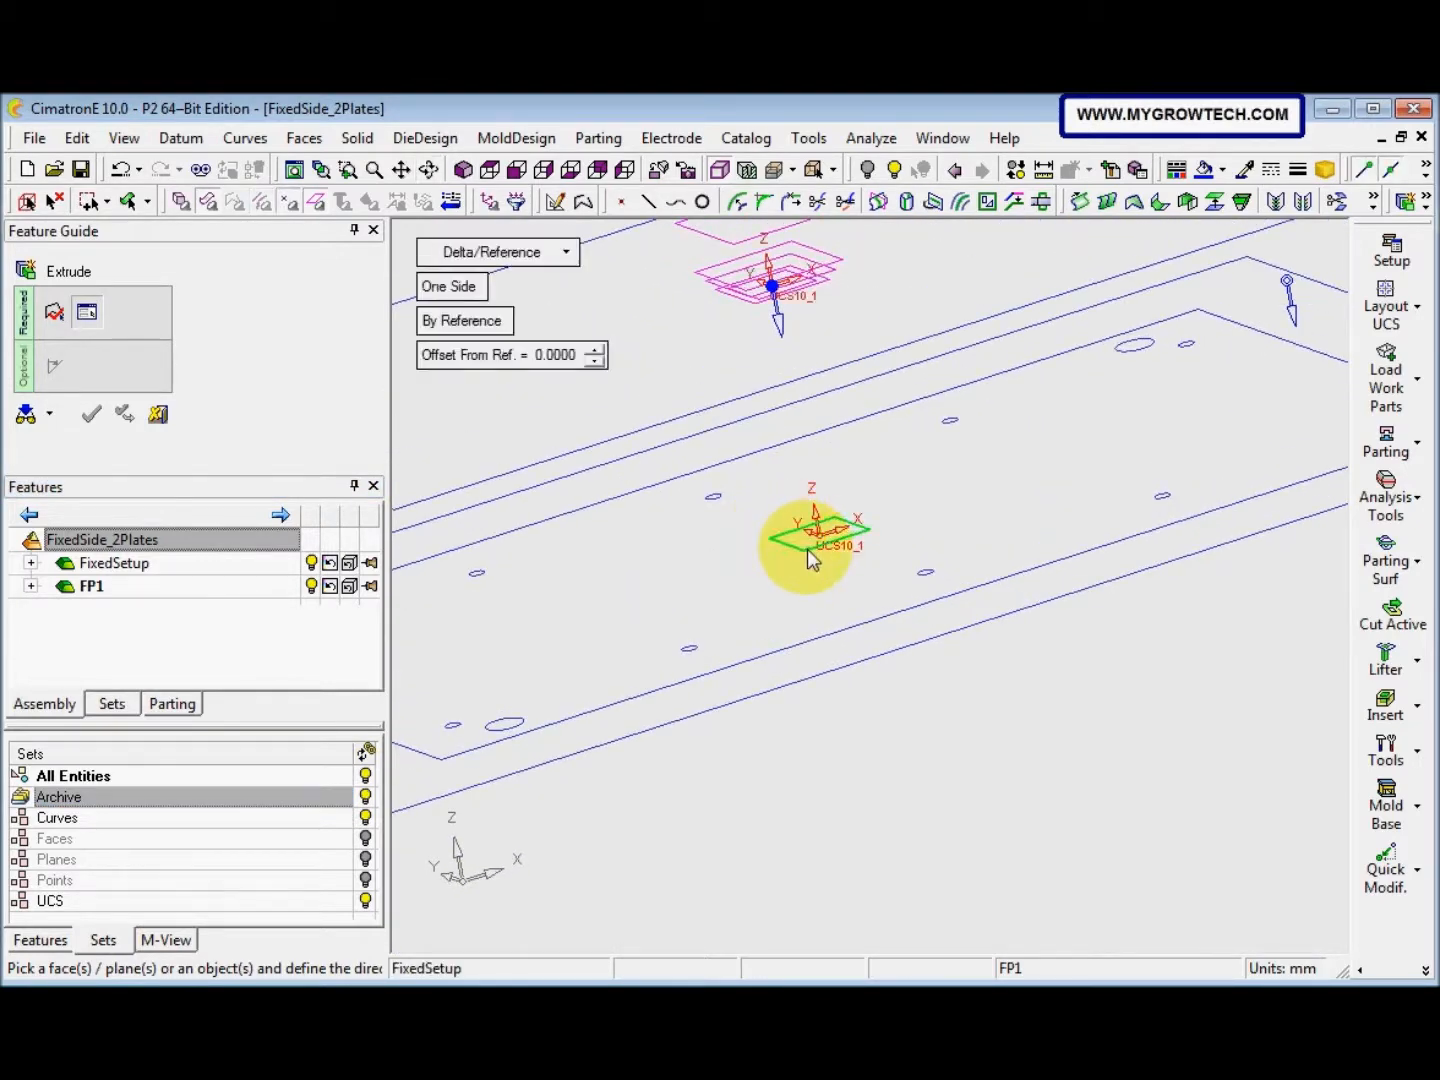
{"action": "left_click", "coordinate": [806, 549]}
{"action": "scroll", "coordinate": [779, 550], "scroll_direction": "down", "scroll_amount": 6}
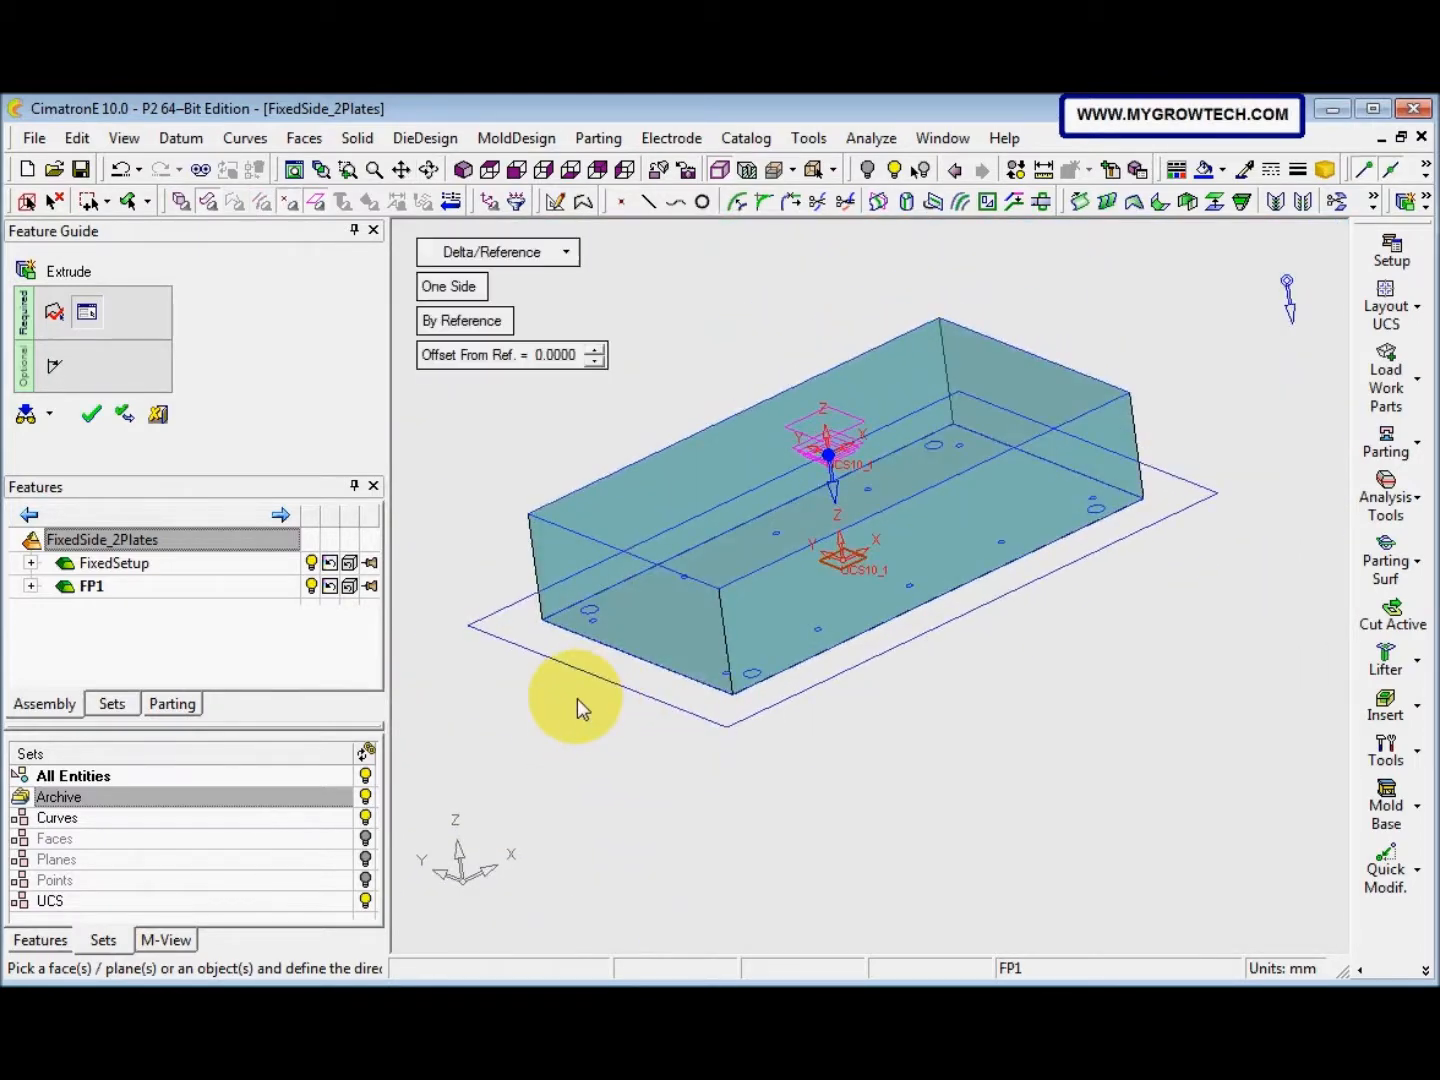
{"action": "right_click", "coordinate": [595, 699]}
{"action": "left_click", "coordinate": [572, 707]}
Hide FP1's Archive set again while checking the extruded plate
{"action": "middle_click_drag", "start_coordinate": [733, 707], "coordinate": [665, 695]}
{"action": "scroll", "coordinate": [922, 519], "scroll_direction": "up", "scroll_amount": 3}
{"action": "middle_click_drag", "start_coordinate": [922, 519], "coordinate": [817, 566]}
{"action": "middle_click_drag", "start_coordinate": [592, 630], "coordinate": [509, 665]}
{"action": "left_click", "coordinate": [370, 669]}
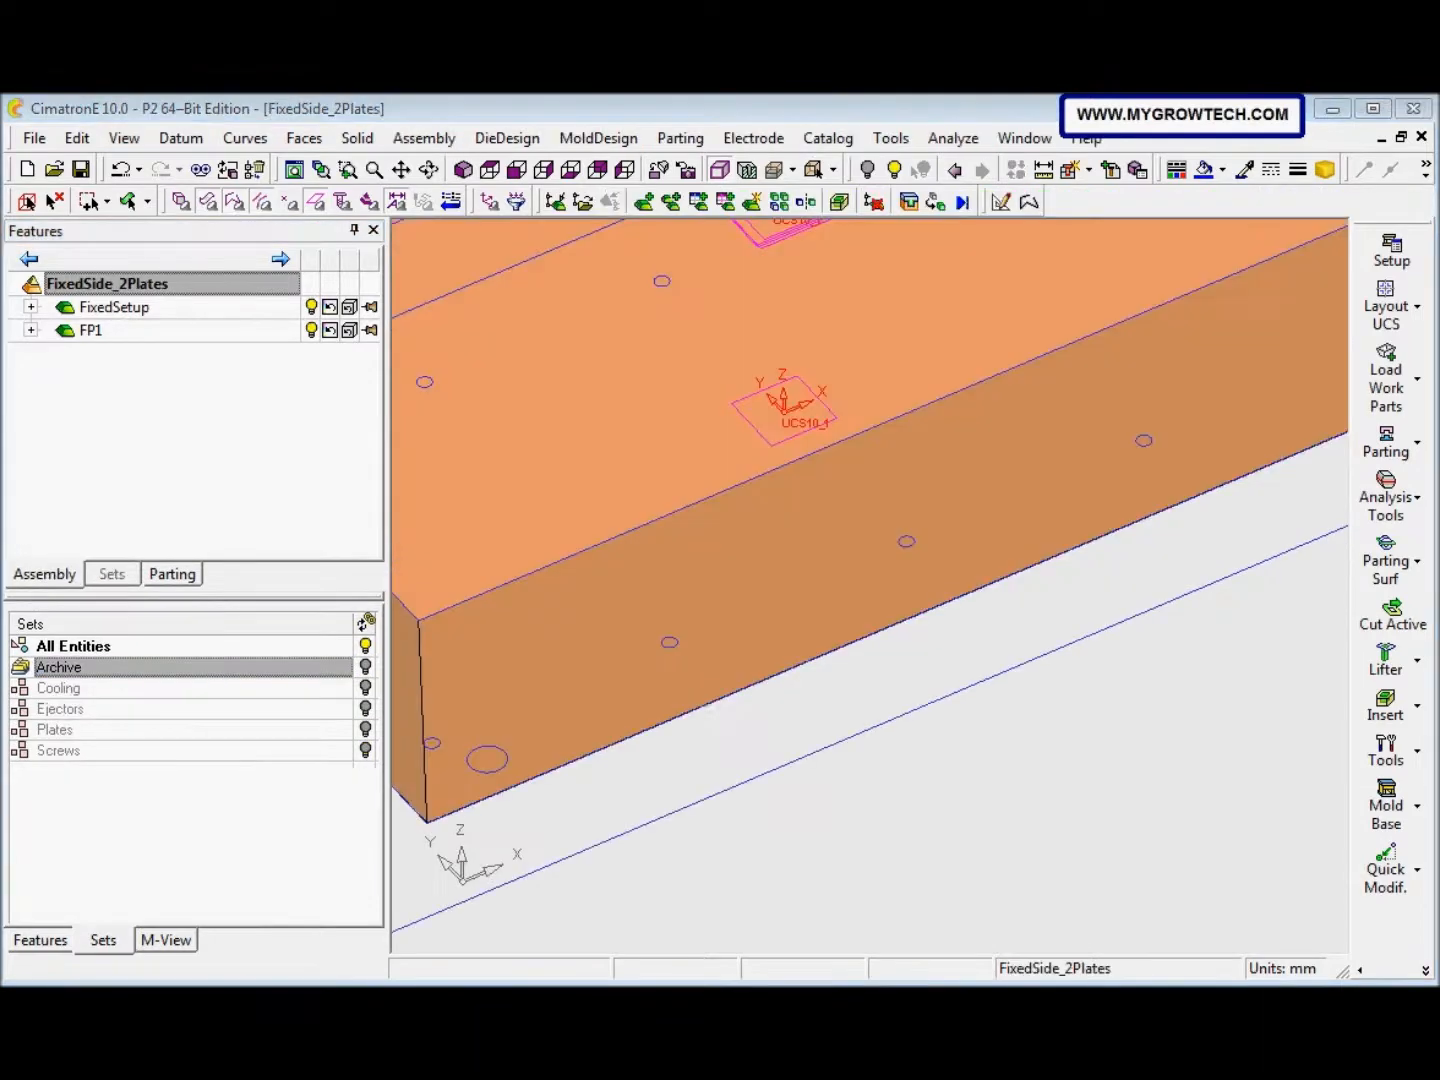
Create a new part component in mm named FCP under the FixedSide_2Plates assembly
{"action": "right_click_drag", "start_coordinate": [939, 591], "coordinate": [811, 732], "text": "ctrl"}
{"action": "middle_click_drag", "start_coordinate": [937, 583], "coordinate": [965, 601], "text": "ctrl"}
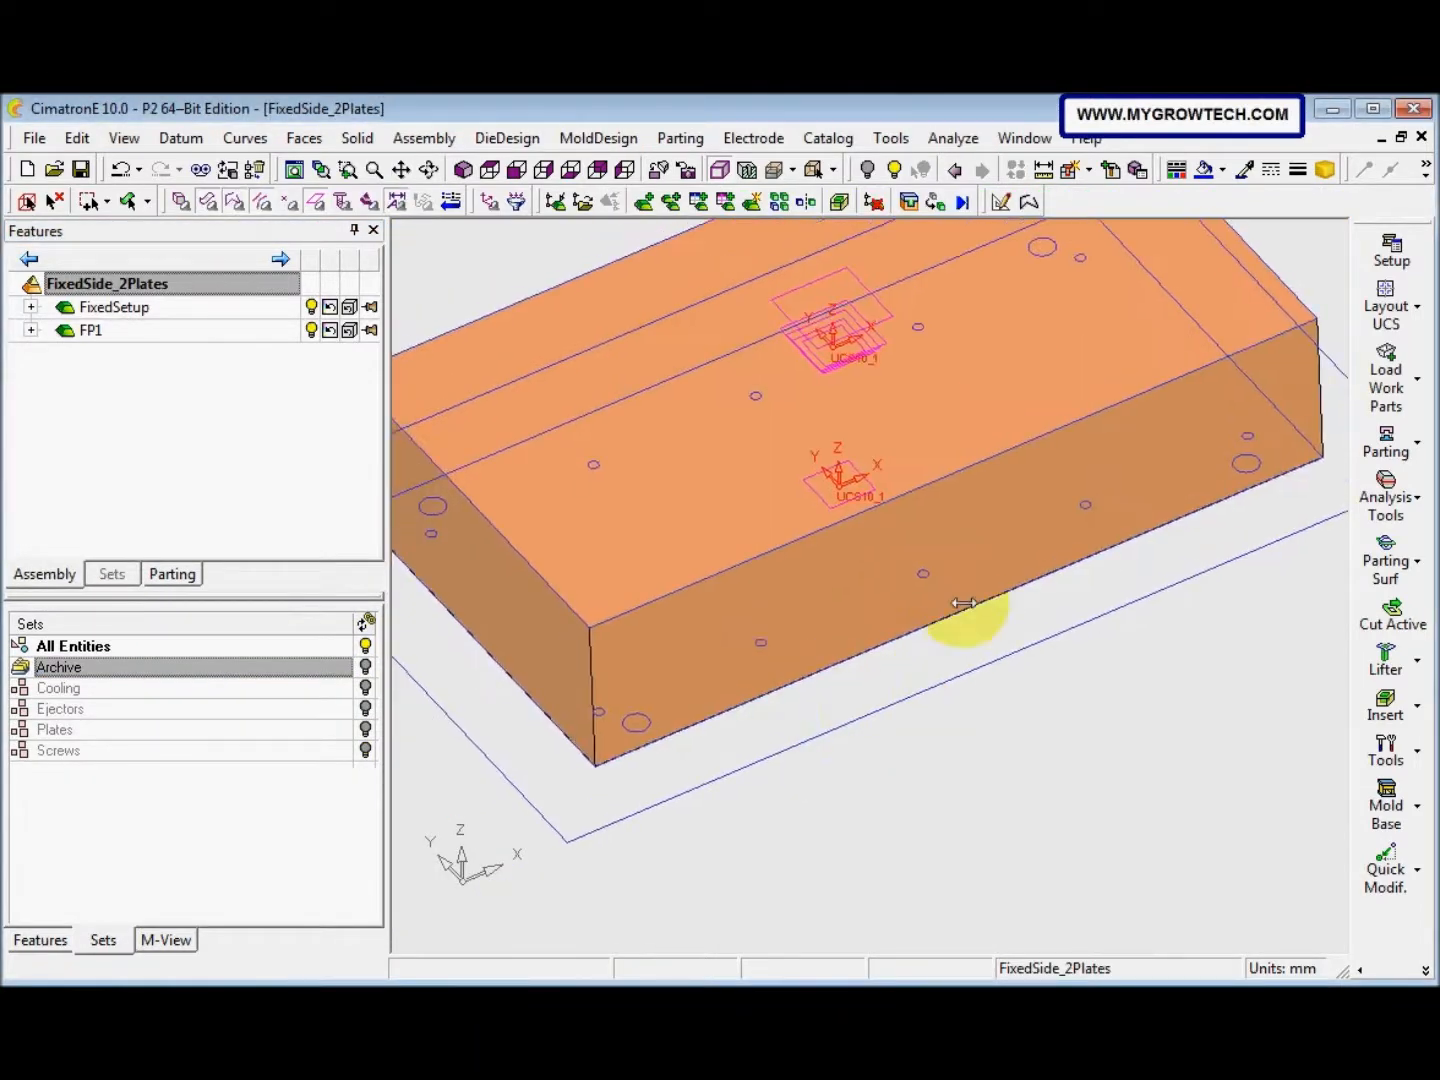
{"action": "right_click_drag", "start_coordinate": [965, 601], "coordinate": [836, 711], "text": "ctrl"}
{"action": "middle_click_drag", "start_coordinate": [836, 711], "coordinate": [902, 738], "text": "ctrl"}
{"action": "left_click_drag", "start_coordinate": [804, 709], "coordinate": [805, 716], "text": "ctrl"}
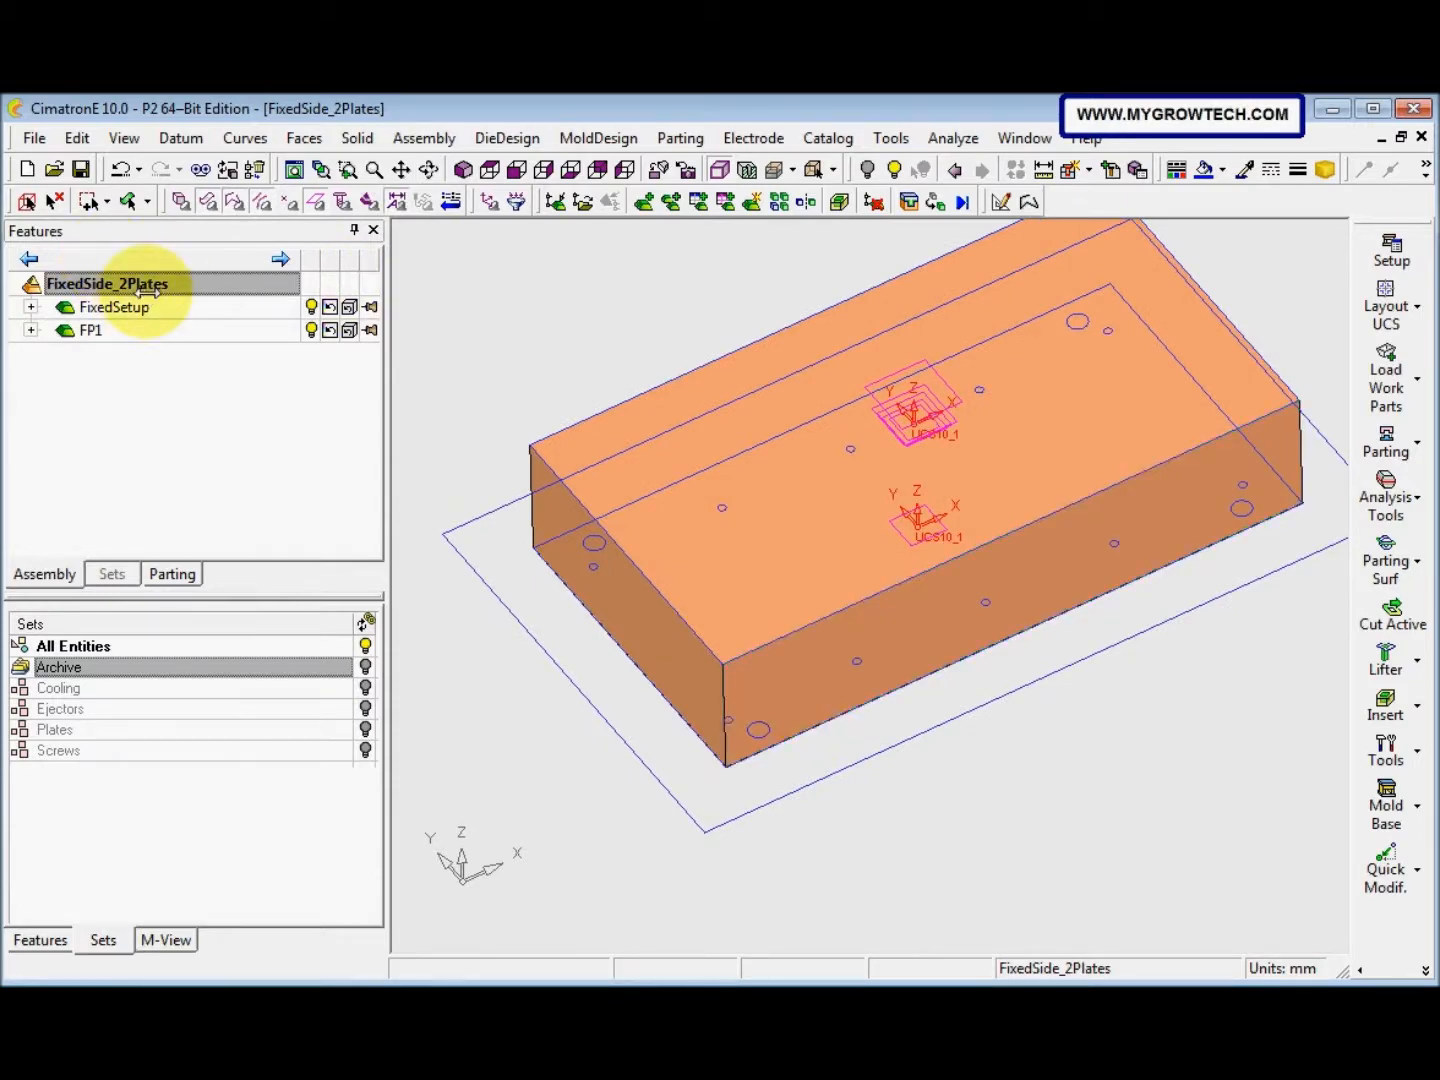
{"action": "left_click", "coordinate": [146, 329]}
{"action": "left_click", "coordinate": [169, 284]}
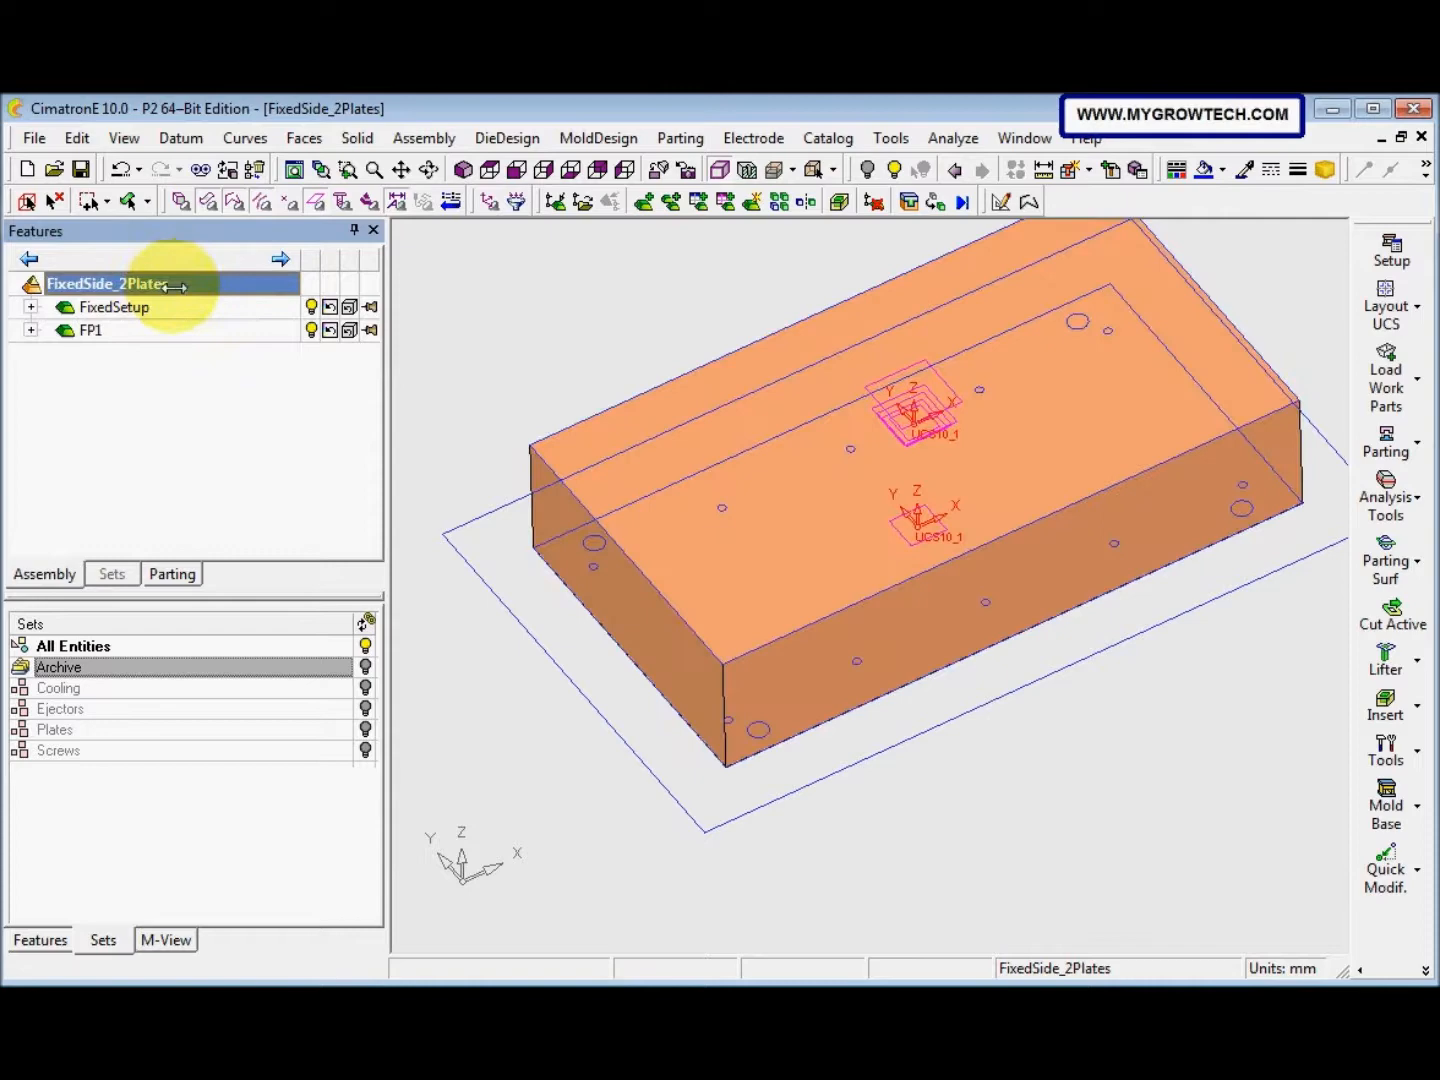
{"action": "left_click", "coordinate": [750, 202]}
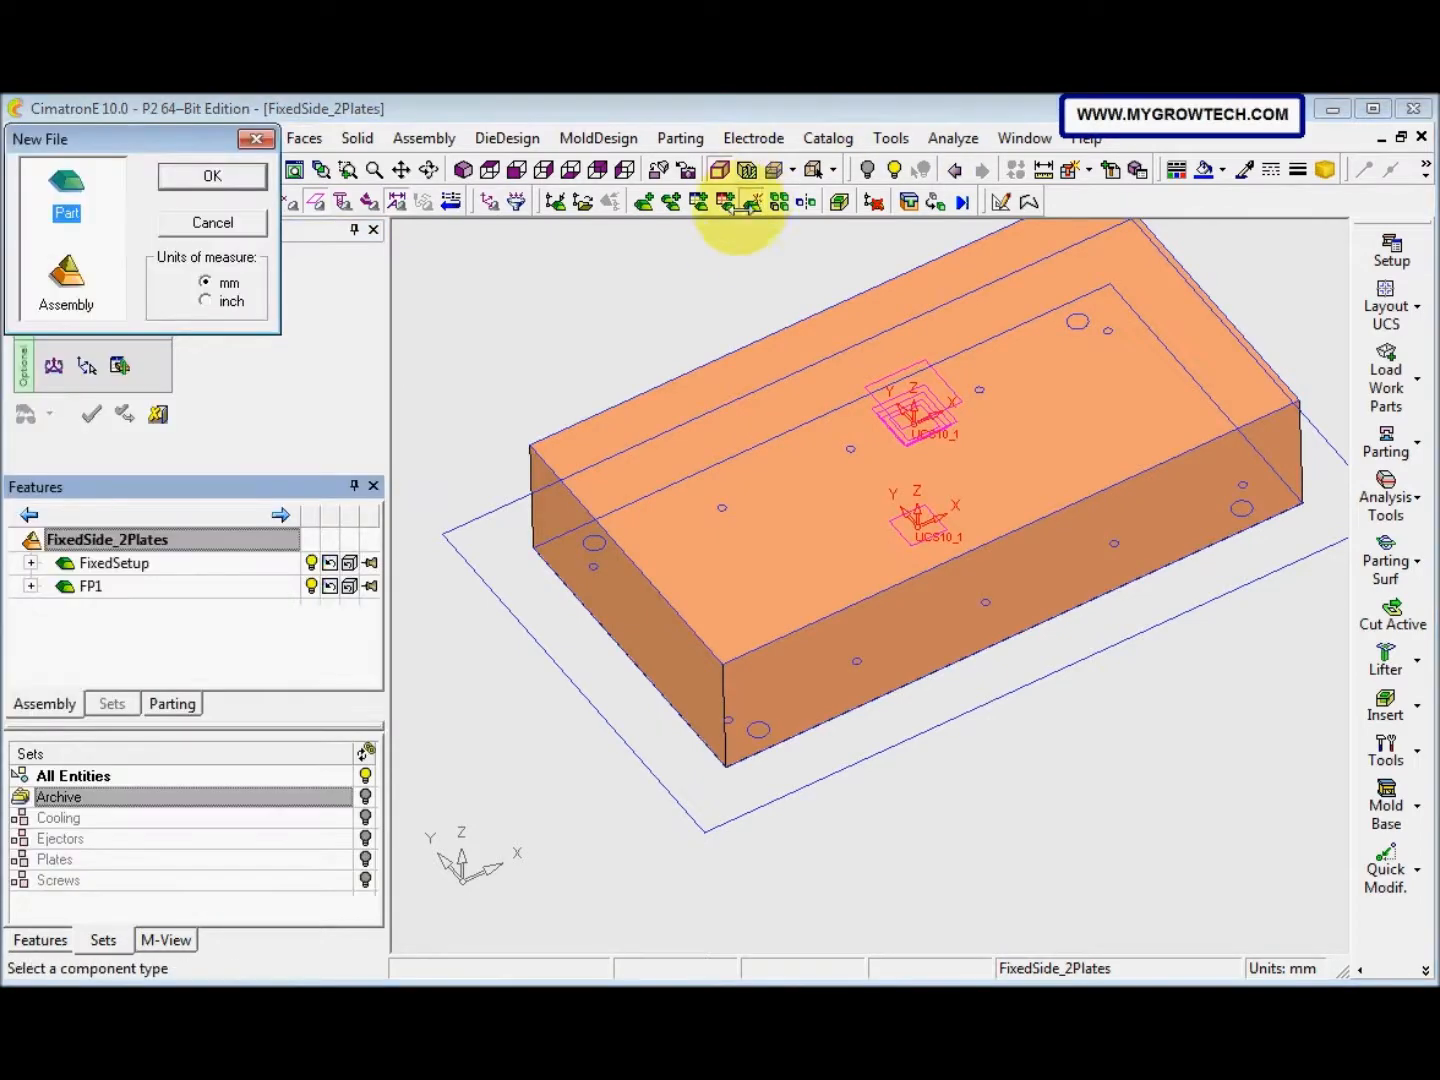
{"action": "left_click", "coordinate": [213, 181]}
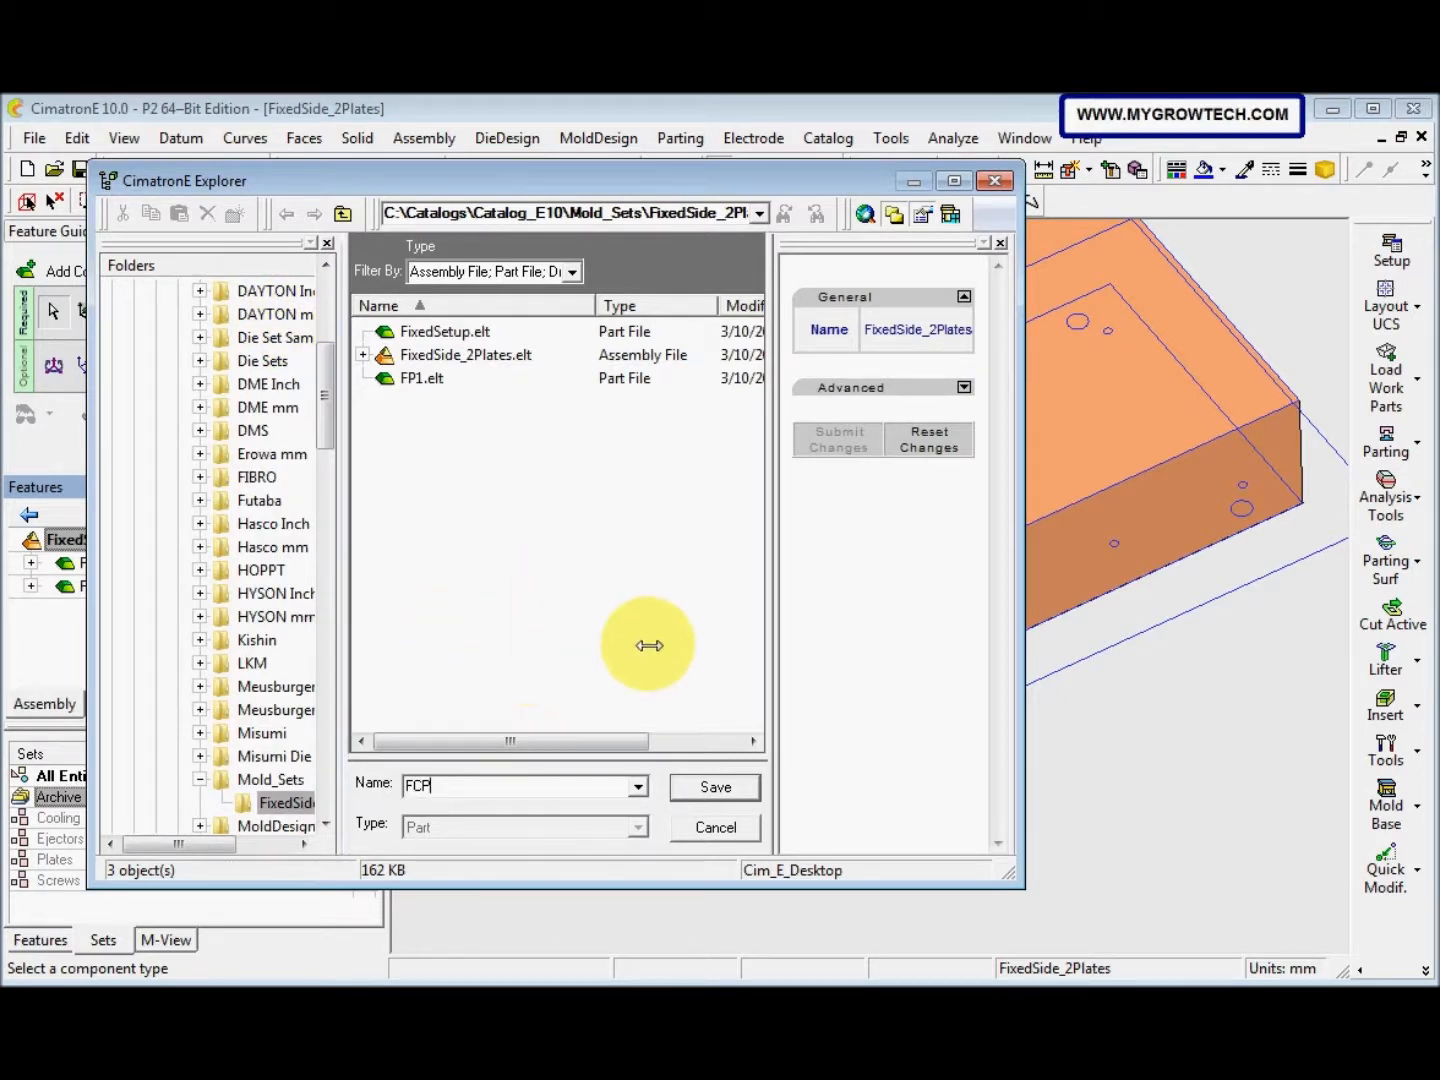
{"action": "left_click", "coordinate": [708, 787]}
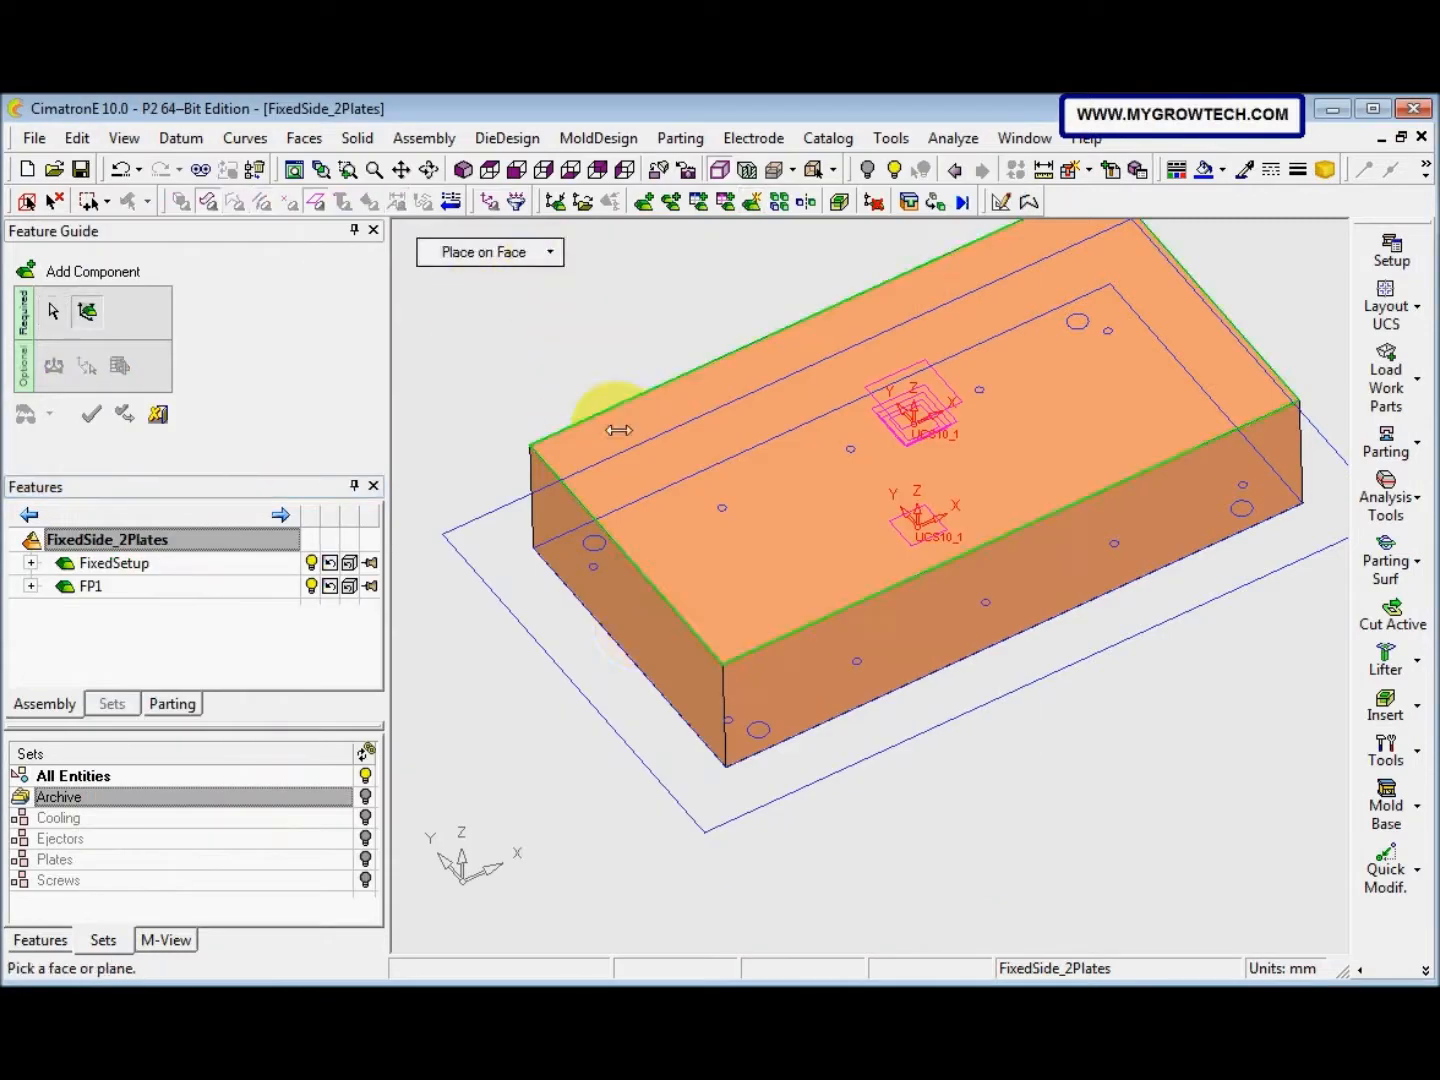
Place the FCP part with Place on Face on the topmost plane of the upper stack, at its origin, and confirm
{"action": "middle_click_drag", "start_coordinate": [756, 532], "coordinate": [964, 550]}
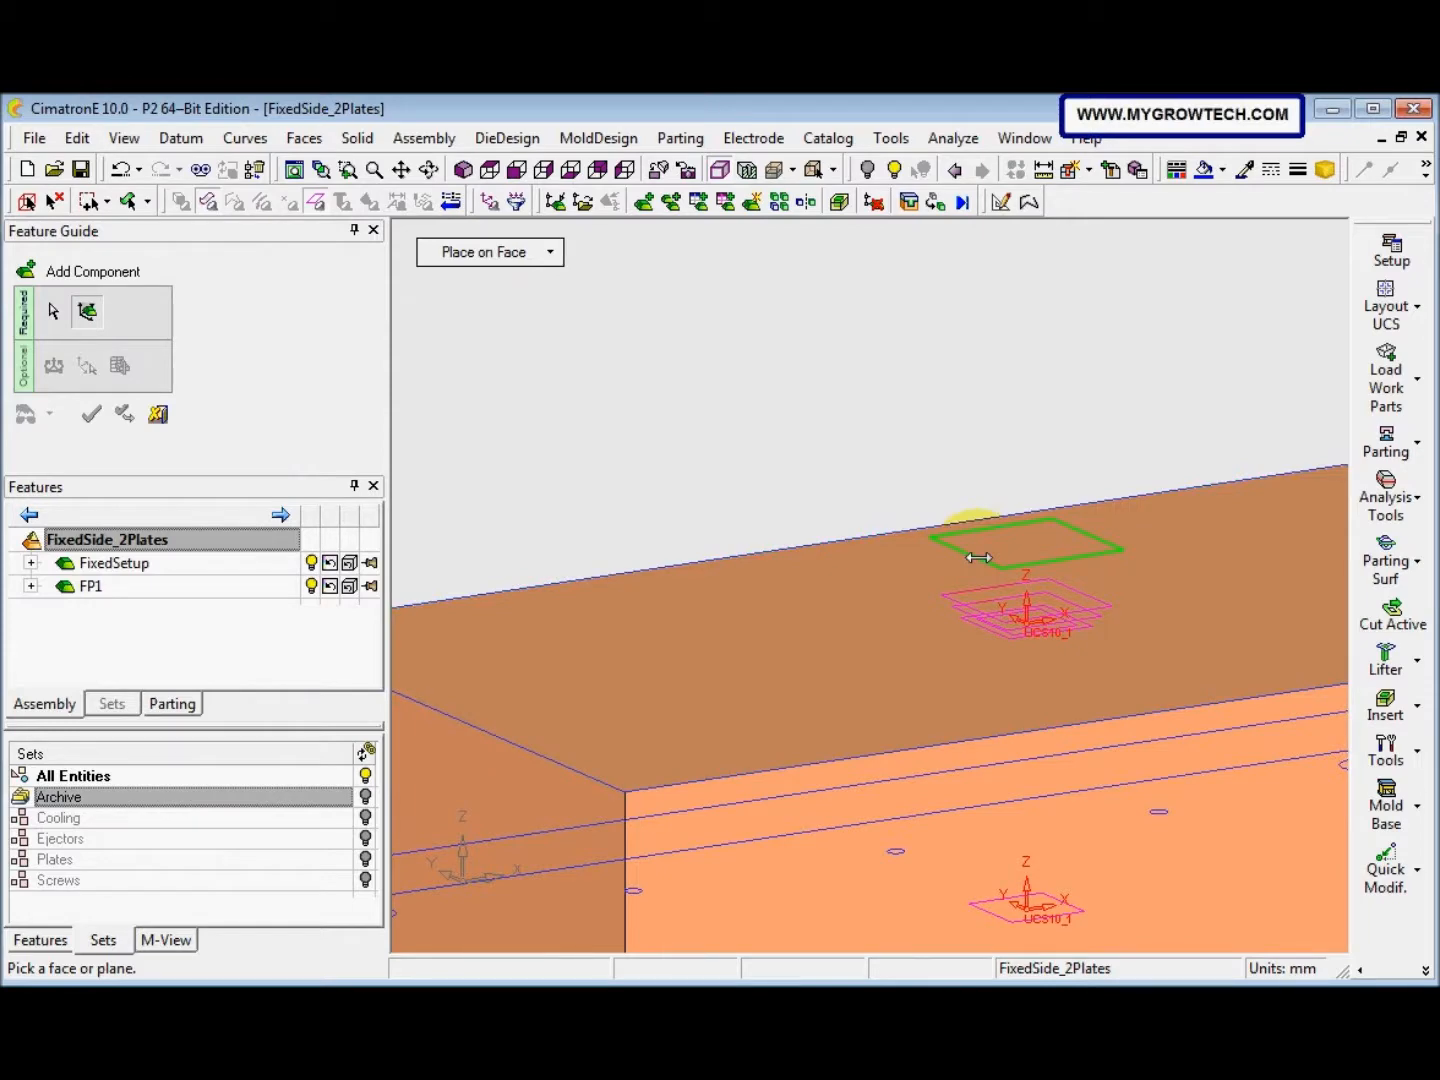
{"action": "left_click", "coordinate": [977, 557]}
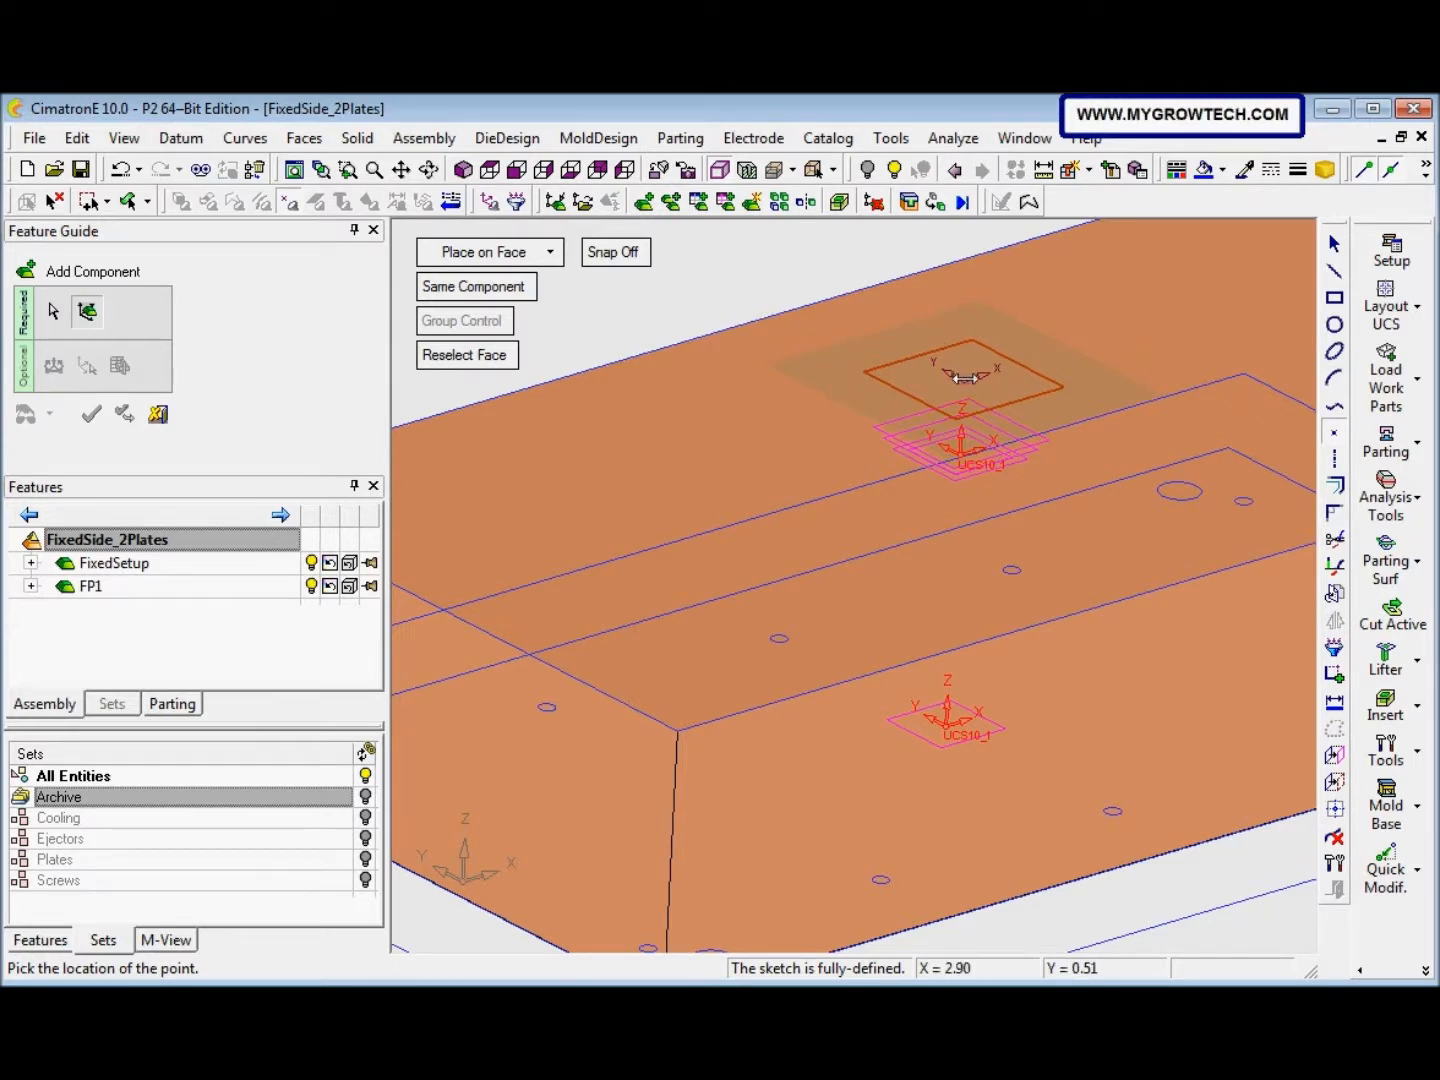
{"action": "middle_click_drag", "start_coordinate": [960, 392], "coordinate": [830, 338], "text": "ctrl"}
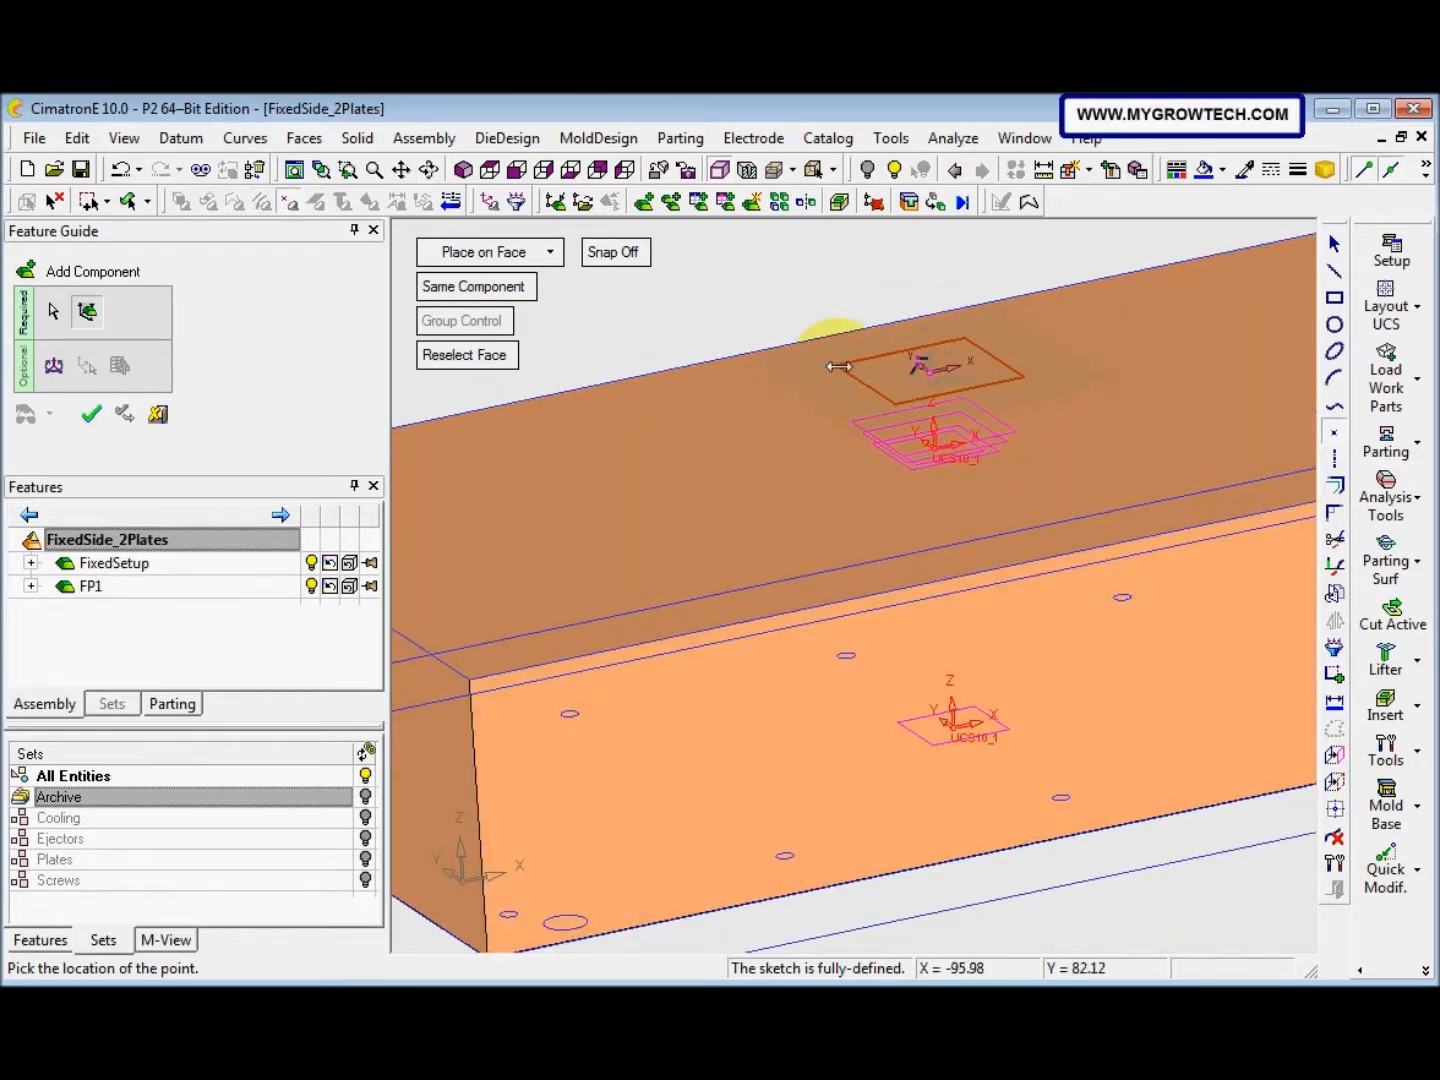
{"action": "right_click", "coordinate": [828, 291]}
{"action": "left_click", "coordinate": [786, 284]}
{"action": "right_click_drag", "start_coordinate": [937, 423], "coordinate": [794, 598], "text": "ctrl"}
{"action": "left_click_drag", "start_coordinate": [867, 533], "coordinate": [935, 560], "text": "ctrl"}
{"action": "right_click_drag", "start_coordinate": [935, 559], "coordinate": [887, 571], "text": "ctrl"}
{"action": "middle_click_drag", "start_coordinate": [887, 571], "coordinate": [833, 509], "text": "ctrl"}
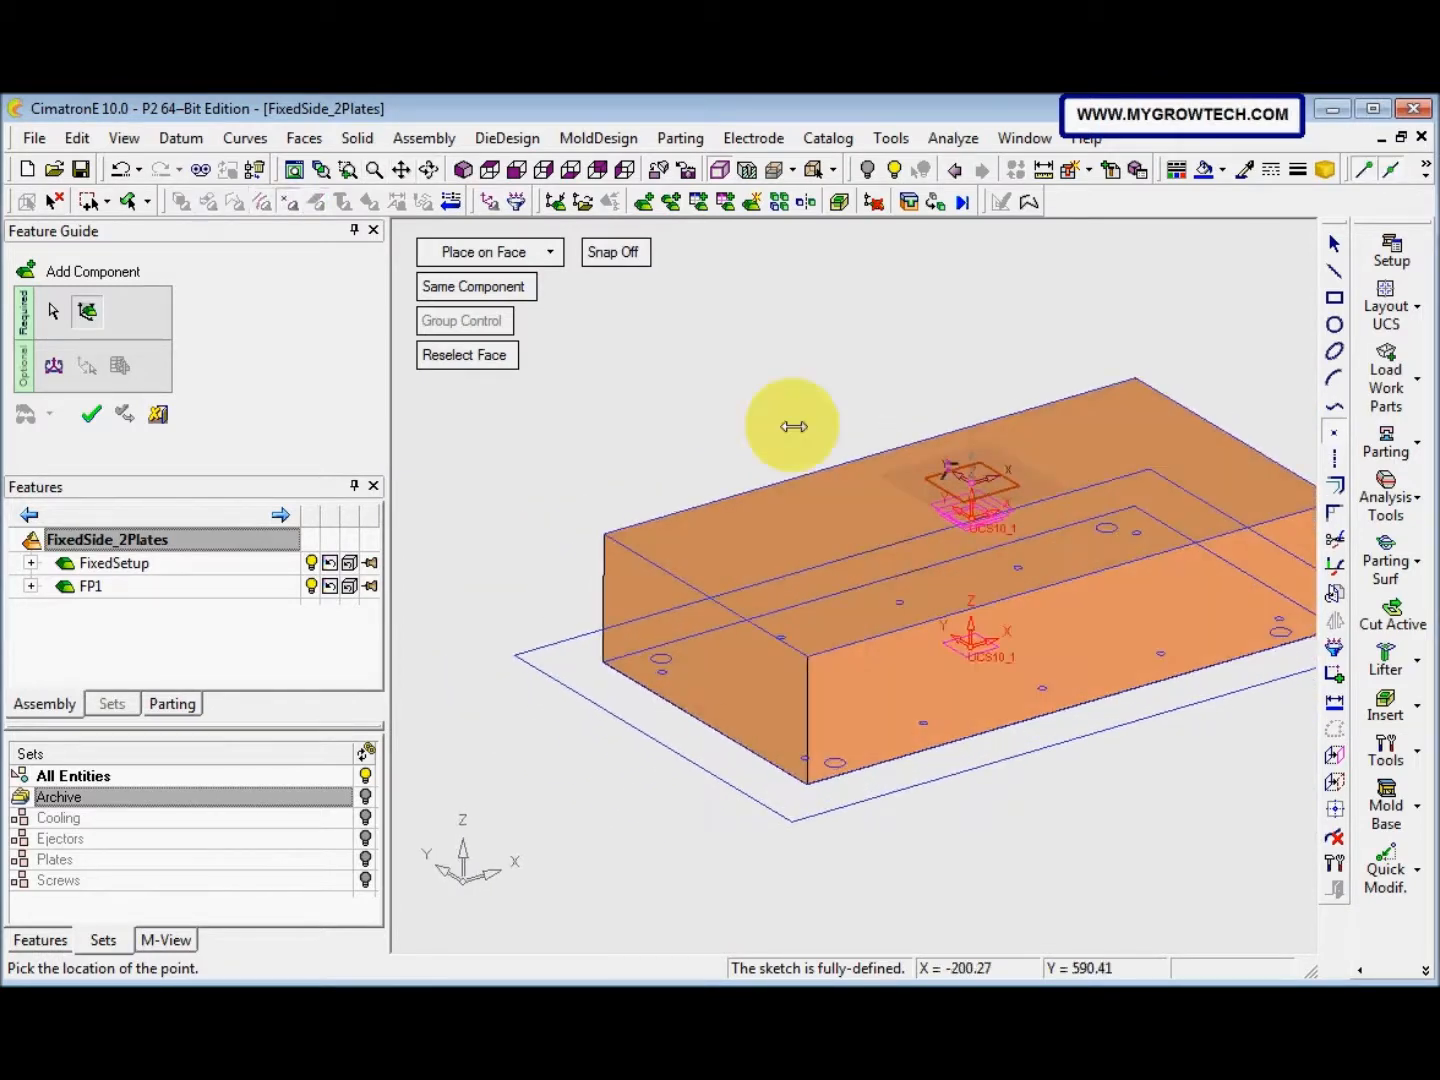
{"action": "right_click", "coordinate": [780, 409]}
{"action": "left_click", "coordinate": [838, 422]}
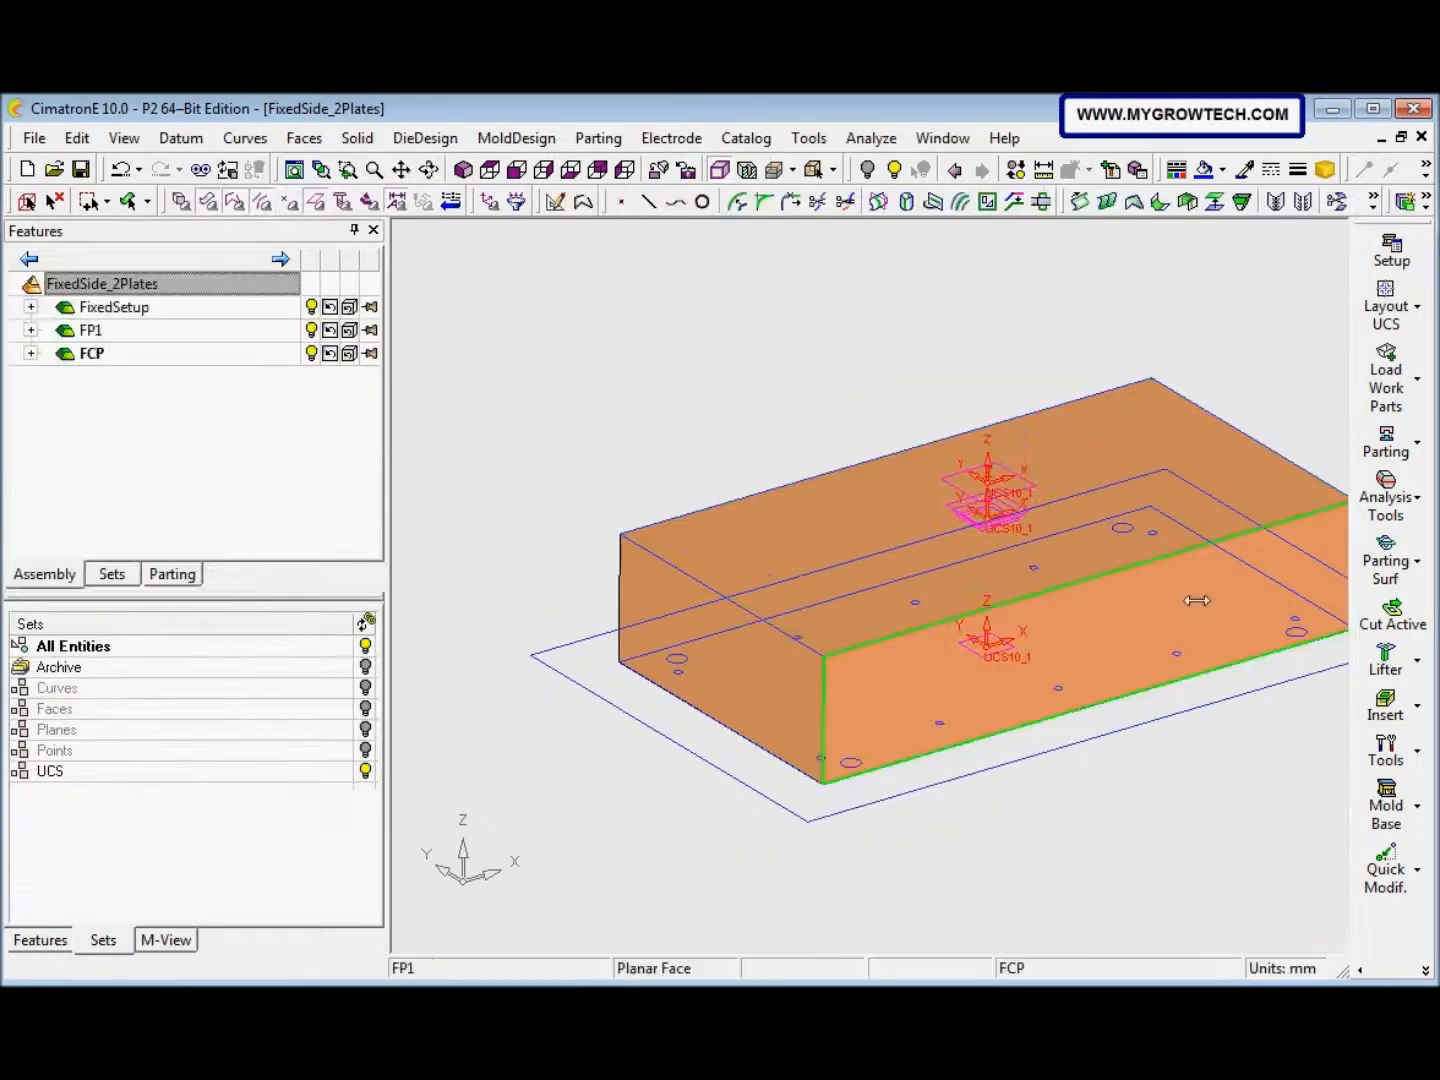
Sketch on FCP's default plane by projecting the outer rectangular plate outline onto it, and exit the sketcher
{"action": "right_click", "coordinate": [986, 361]}
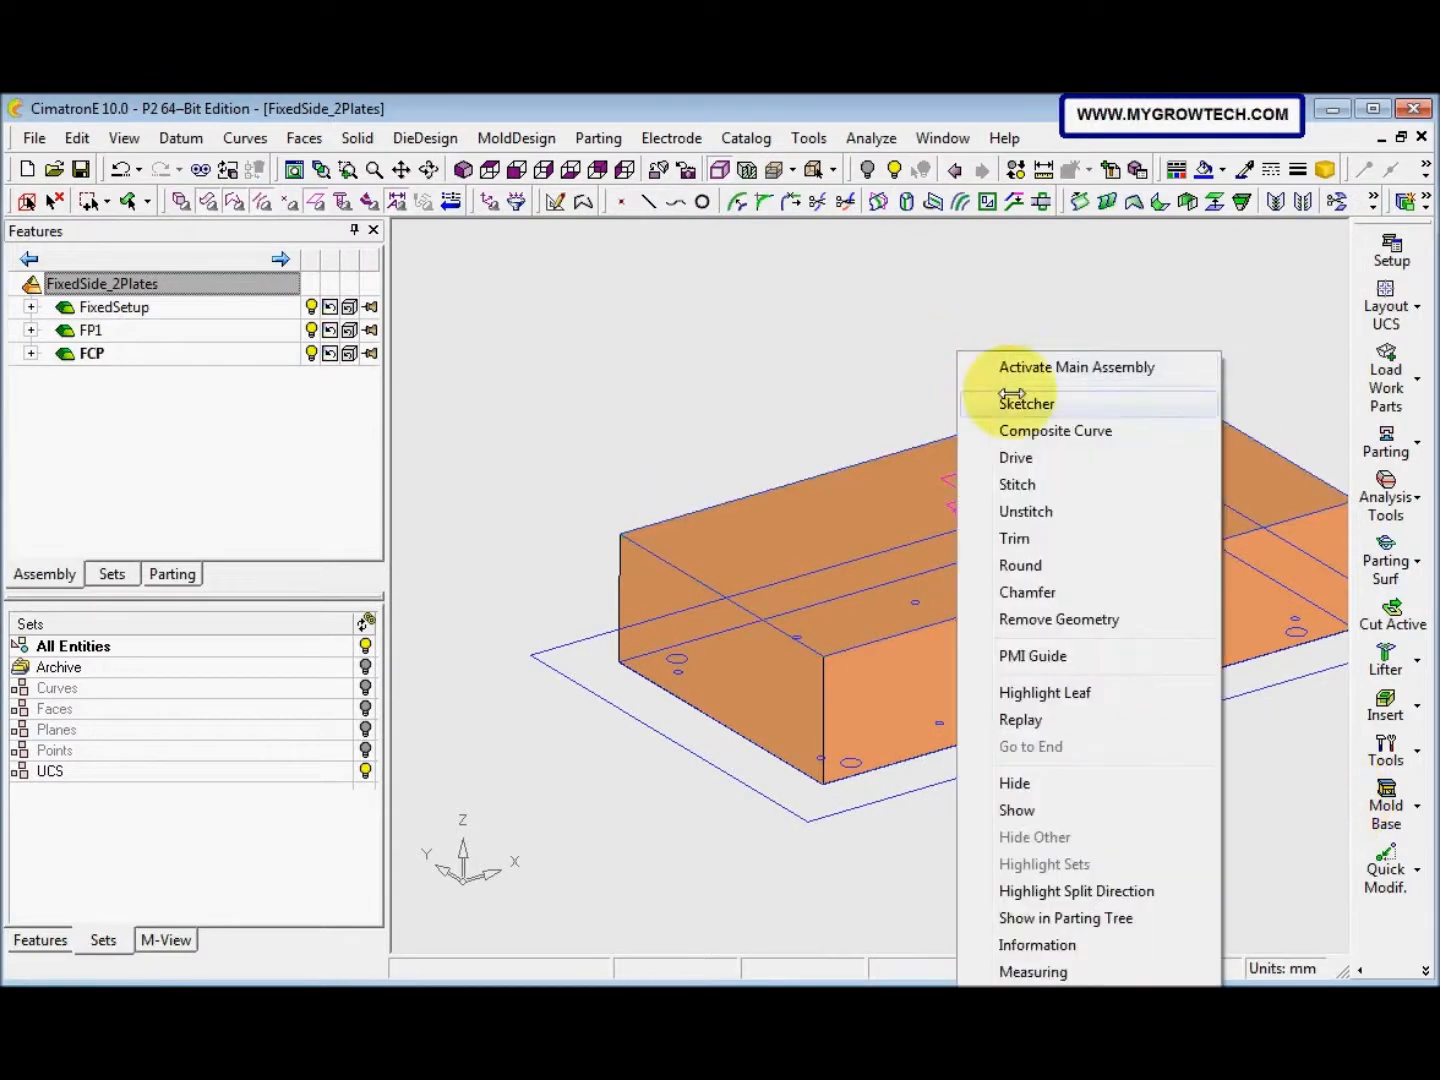
{"action": "left_click", "coordinate": [1020, 402]}
{"action": "left_click", "coordinate": [968, 403]}
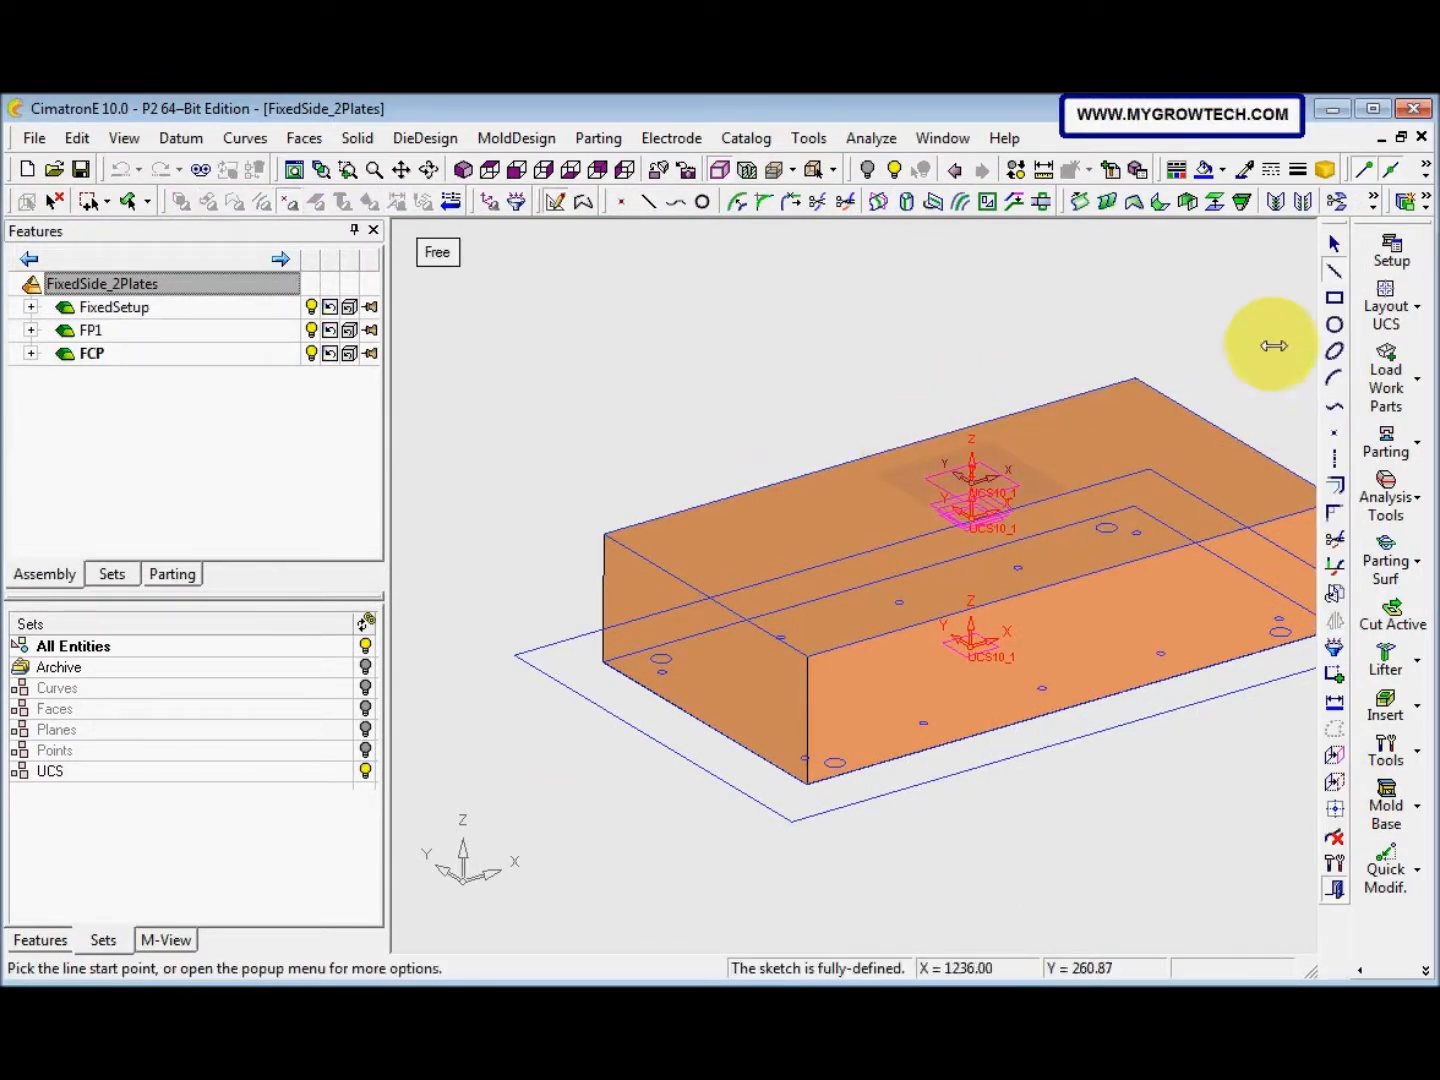
{"action": "left_click", "coordinate": [1334, 753]}
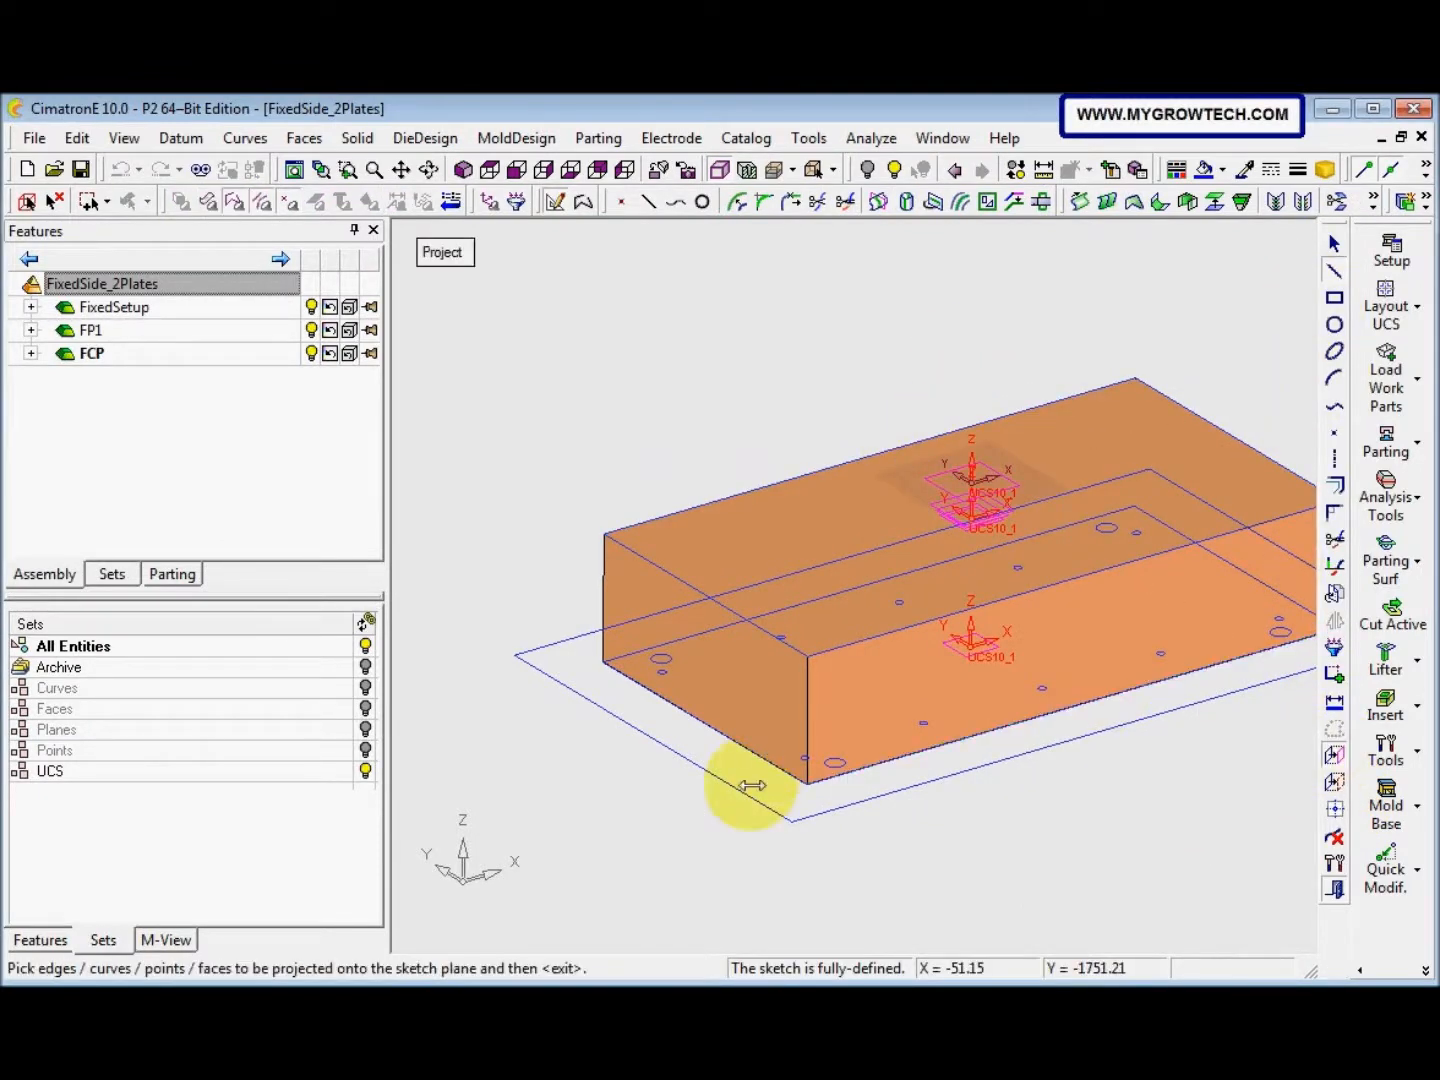
{"action": "left_click", "coordinate": [740, 796]}
{"action": "left_click_drag", "start_coordinate": [737, 798], "coordinate": [687, 793], "text": "ctrl"}
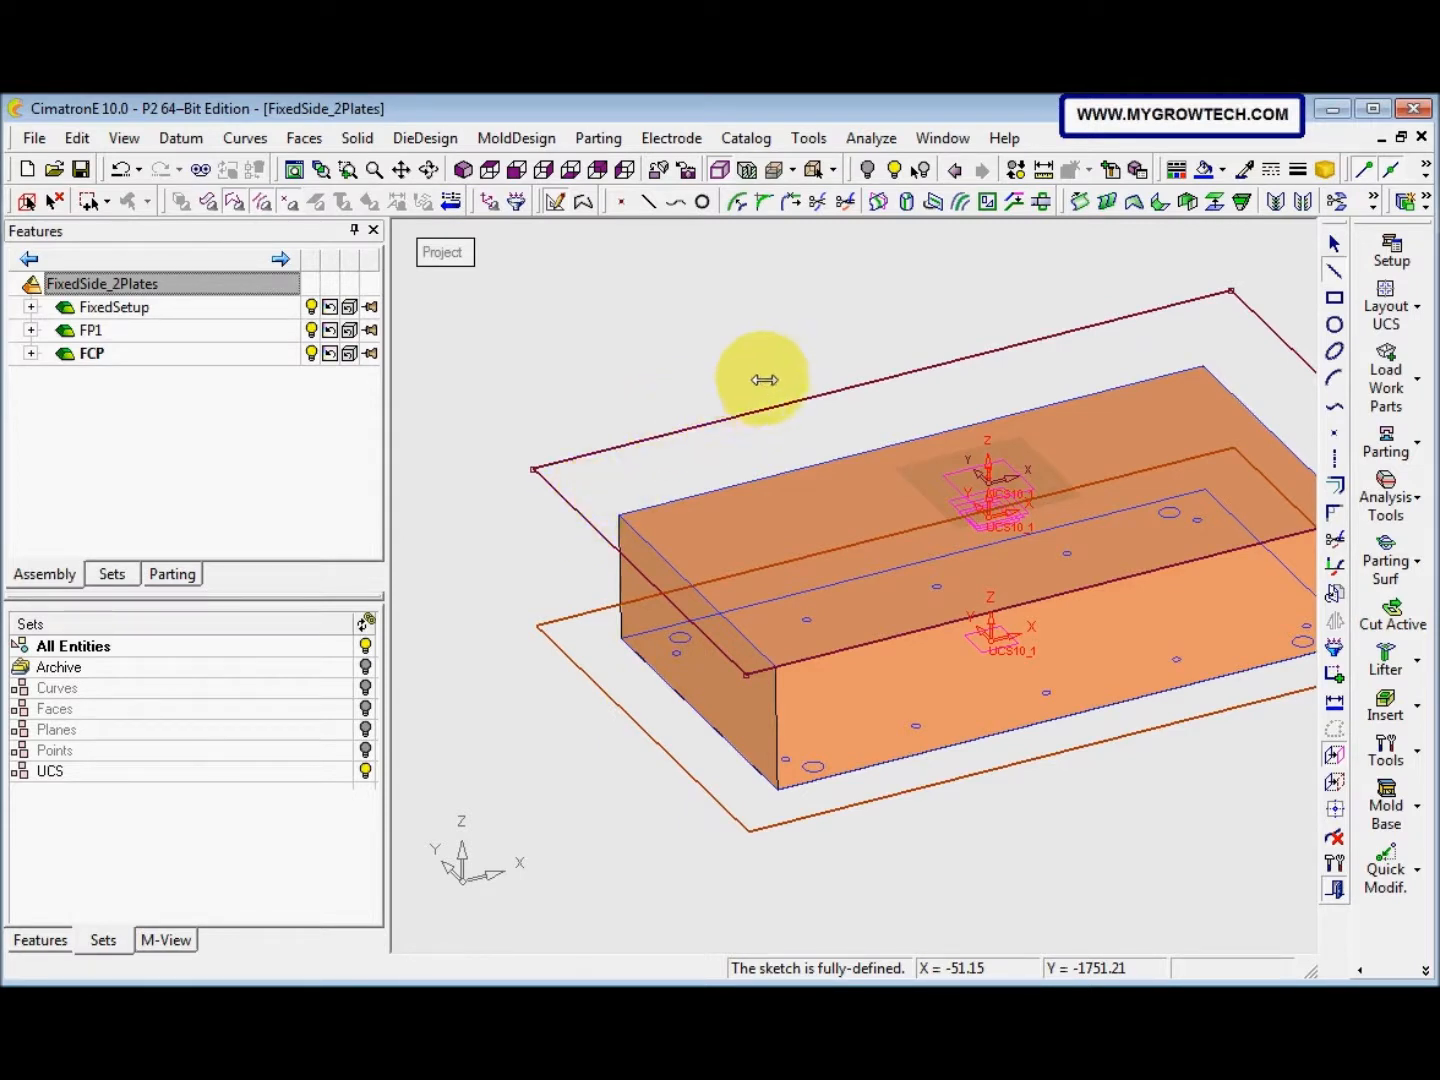
{"action": "left_click", "coordinate": [1332, 759]}
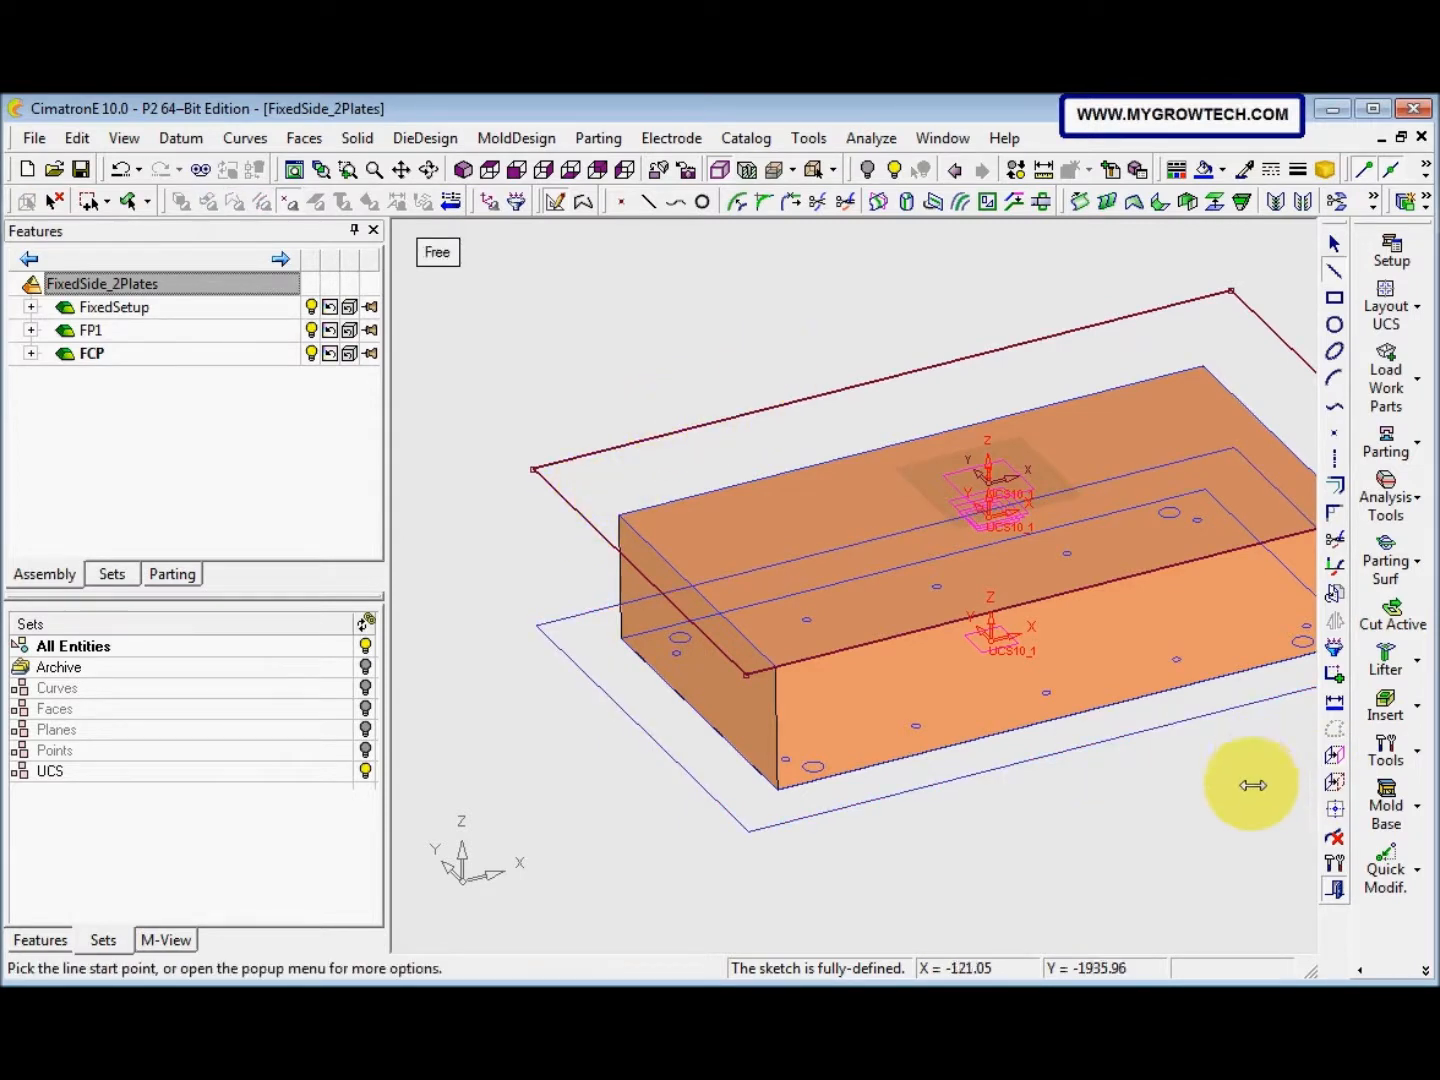
{"action": "right_click", "coordinate": [1253, 786]}
{"action": "left_click", "coordinate": [1262, 770]}
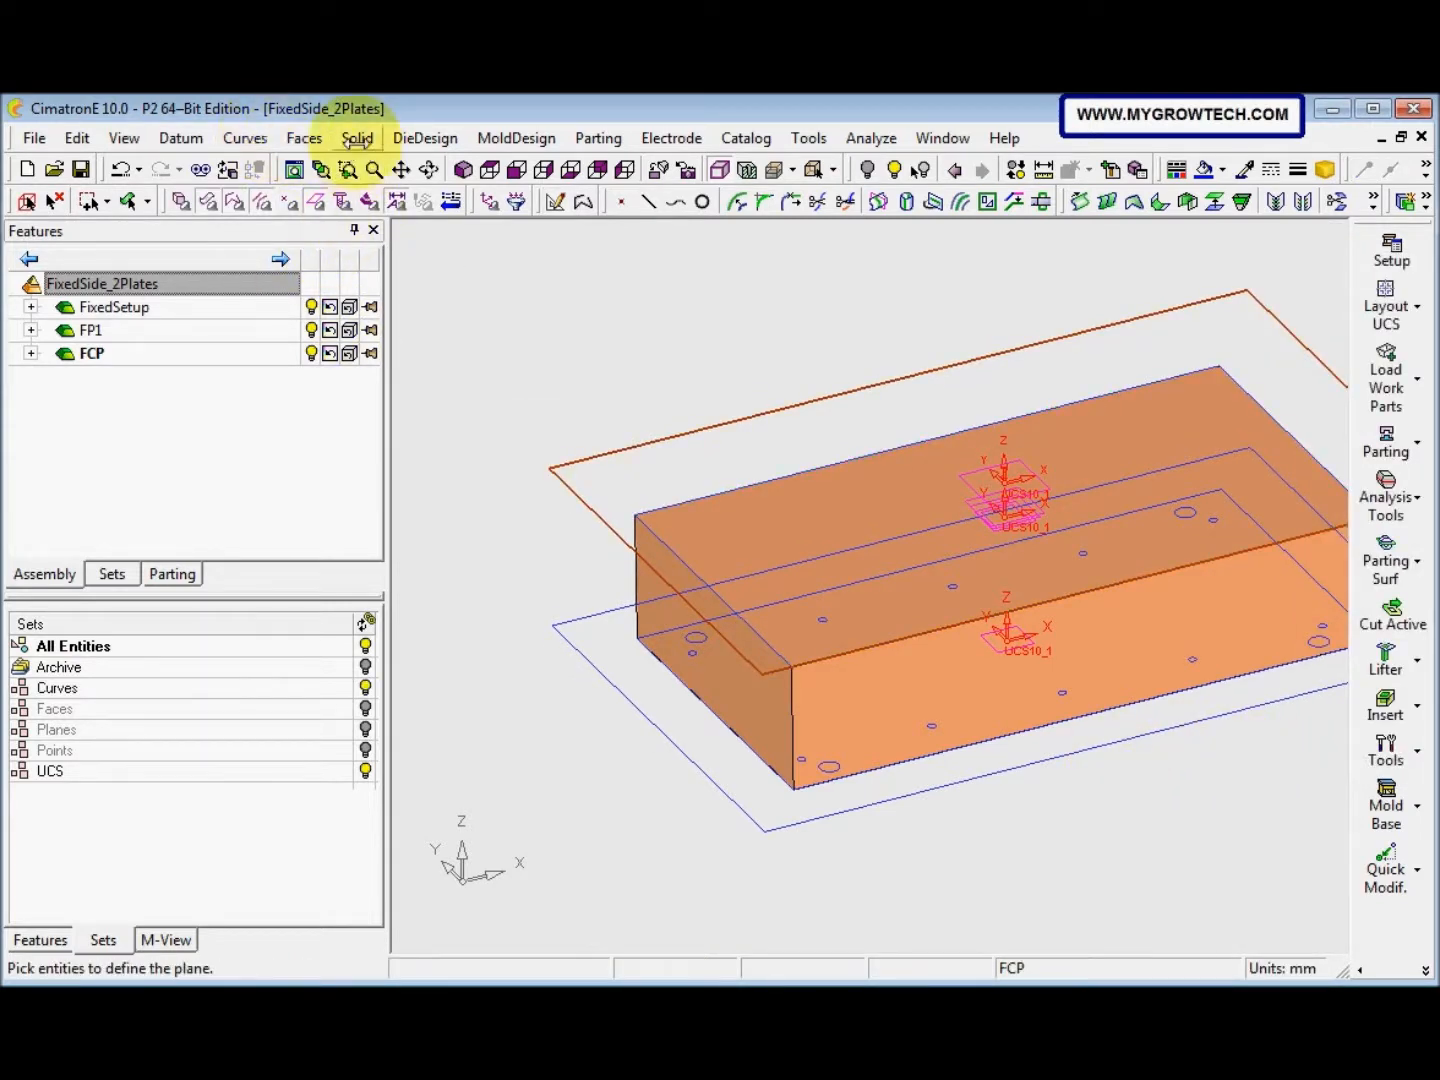
Create a new solid Extrude of FCP's outline, one side, downward by reference to the nearest setup plane below it
{"action": "left_click", "coordinate": [357, 138]}
{"action": "mouse_move", "coordinate": [529, 220]}
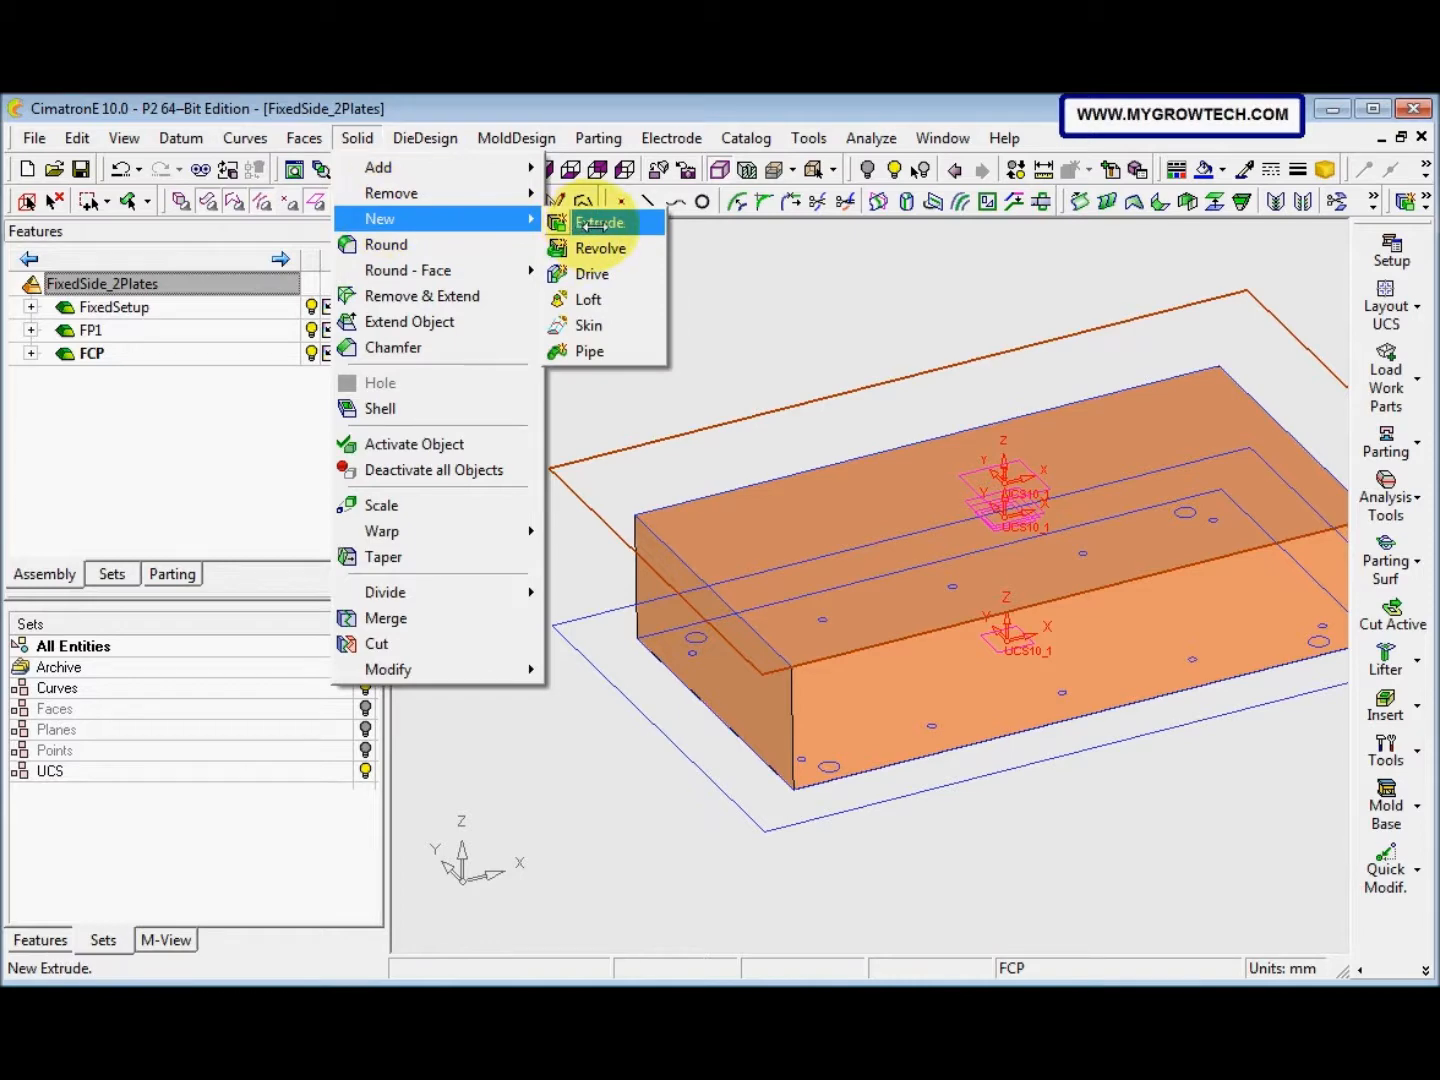
{"action": "left_click", "coordinate": [597, 224]}
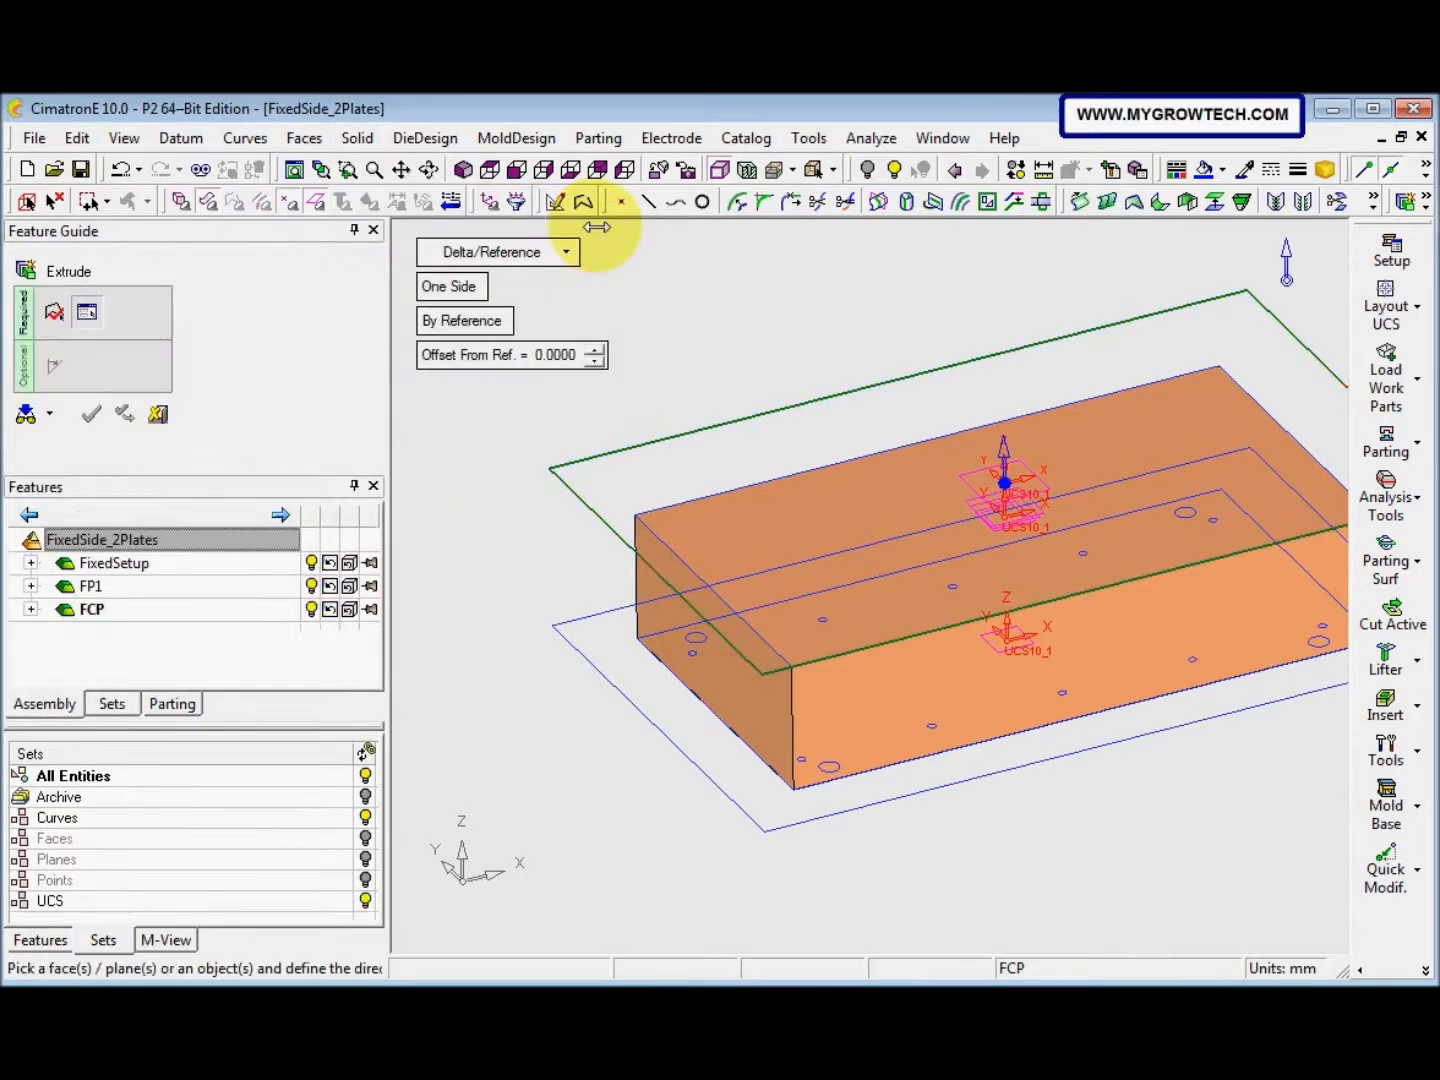
{"action": "middle_click_drag", "start_coordinate": [874, 572], "coordinate": [931, 536]}
{"action": "scroll", "coordinate": [931, 520], "scroll_direction": "up", "scroll_amount": 4}
{"action": "middle_click_drag", "start_coordinate": [938, 599], "coordinate": [900, 579]}
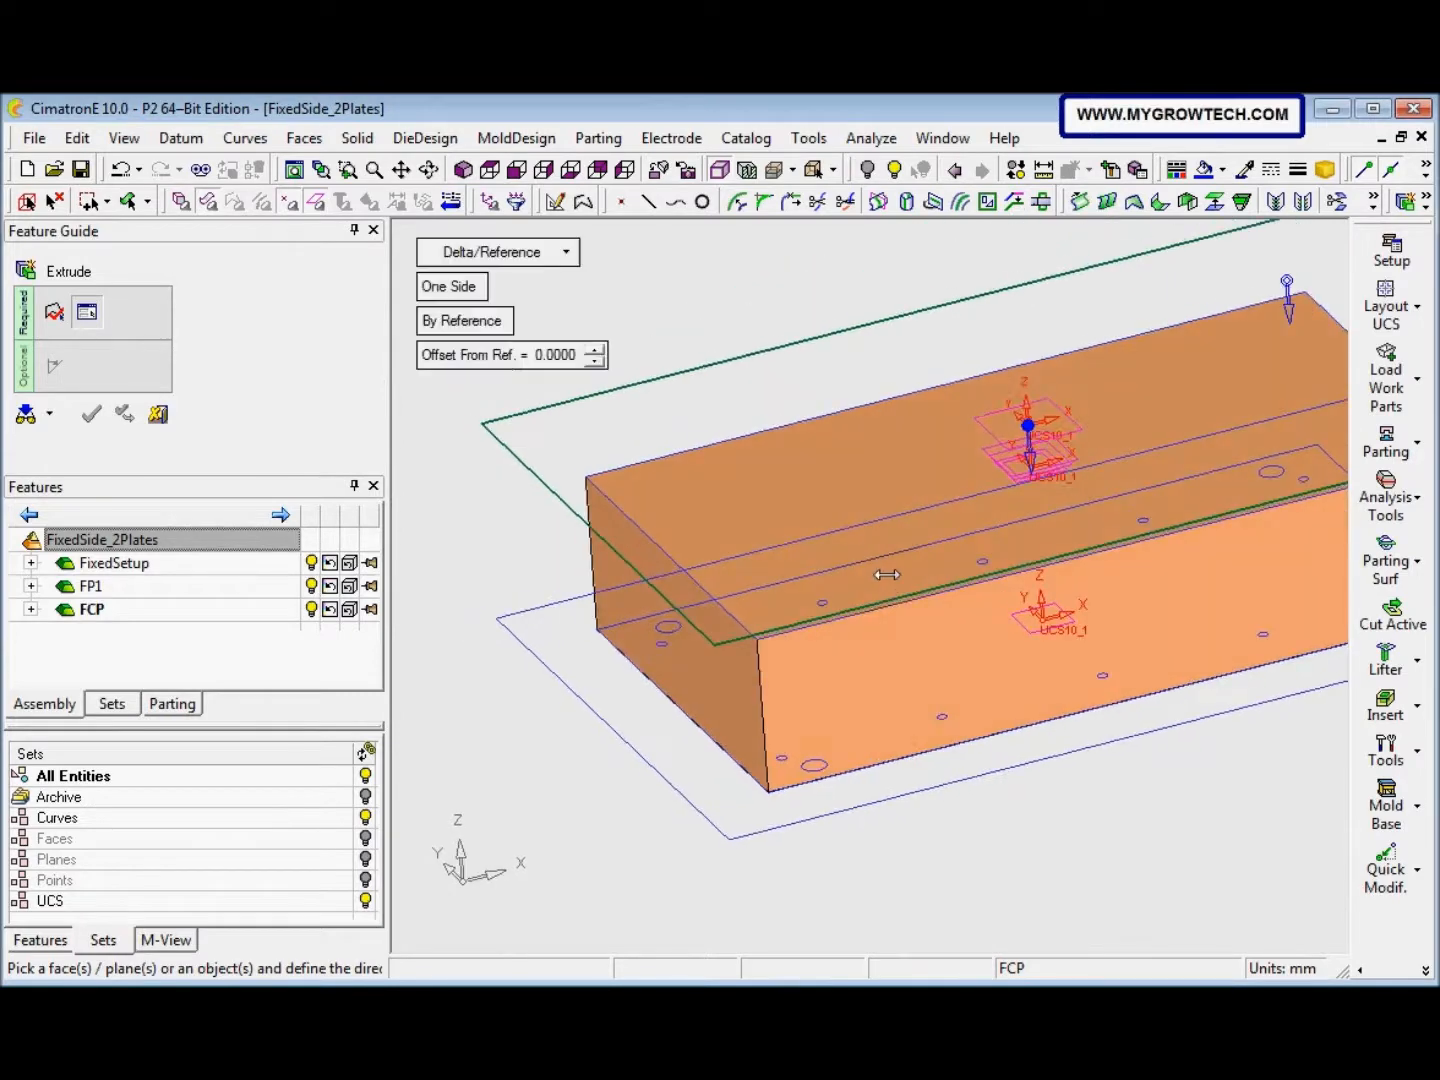
{"action": "scroll", "coordinate": [900, 580], "scroll_direction": "up", "scroll_amount": 3}
{"action": "middle_click_drag", "start_coordinate": [950, 405], "coordinate": [694, 499]}
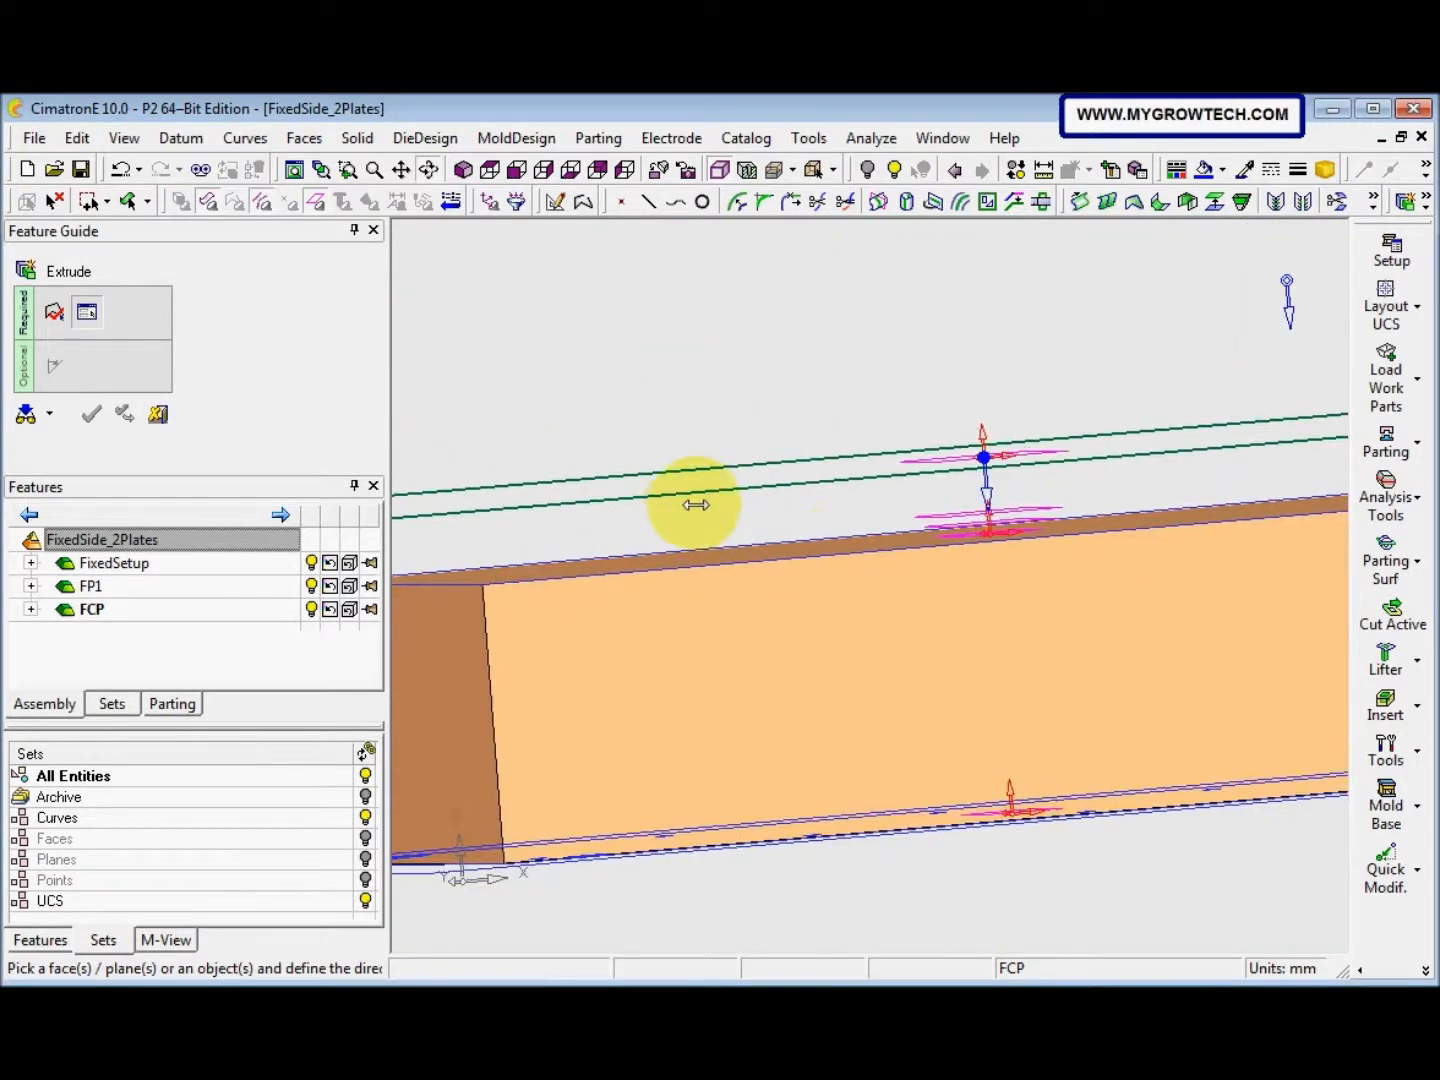
{"action": "left_click", "coordinate": [931, 526]}
{"action": "middle_click_drag", "start_coordinate": [932, 525], "coordinate": [853, 621]}
{"action": "right_click_drag", "start_coordinate": [852, 621], "coordinate": [739, 692], "text": "ctrl"}
{"action": "middle_click", "coordinate": [555, 749]}
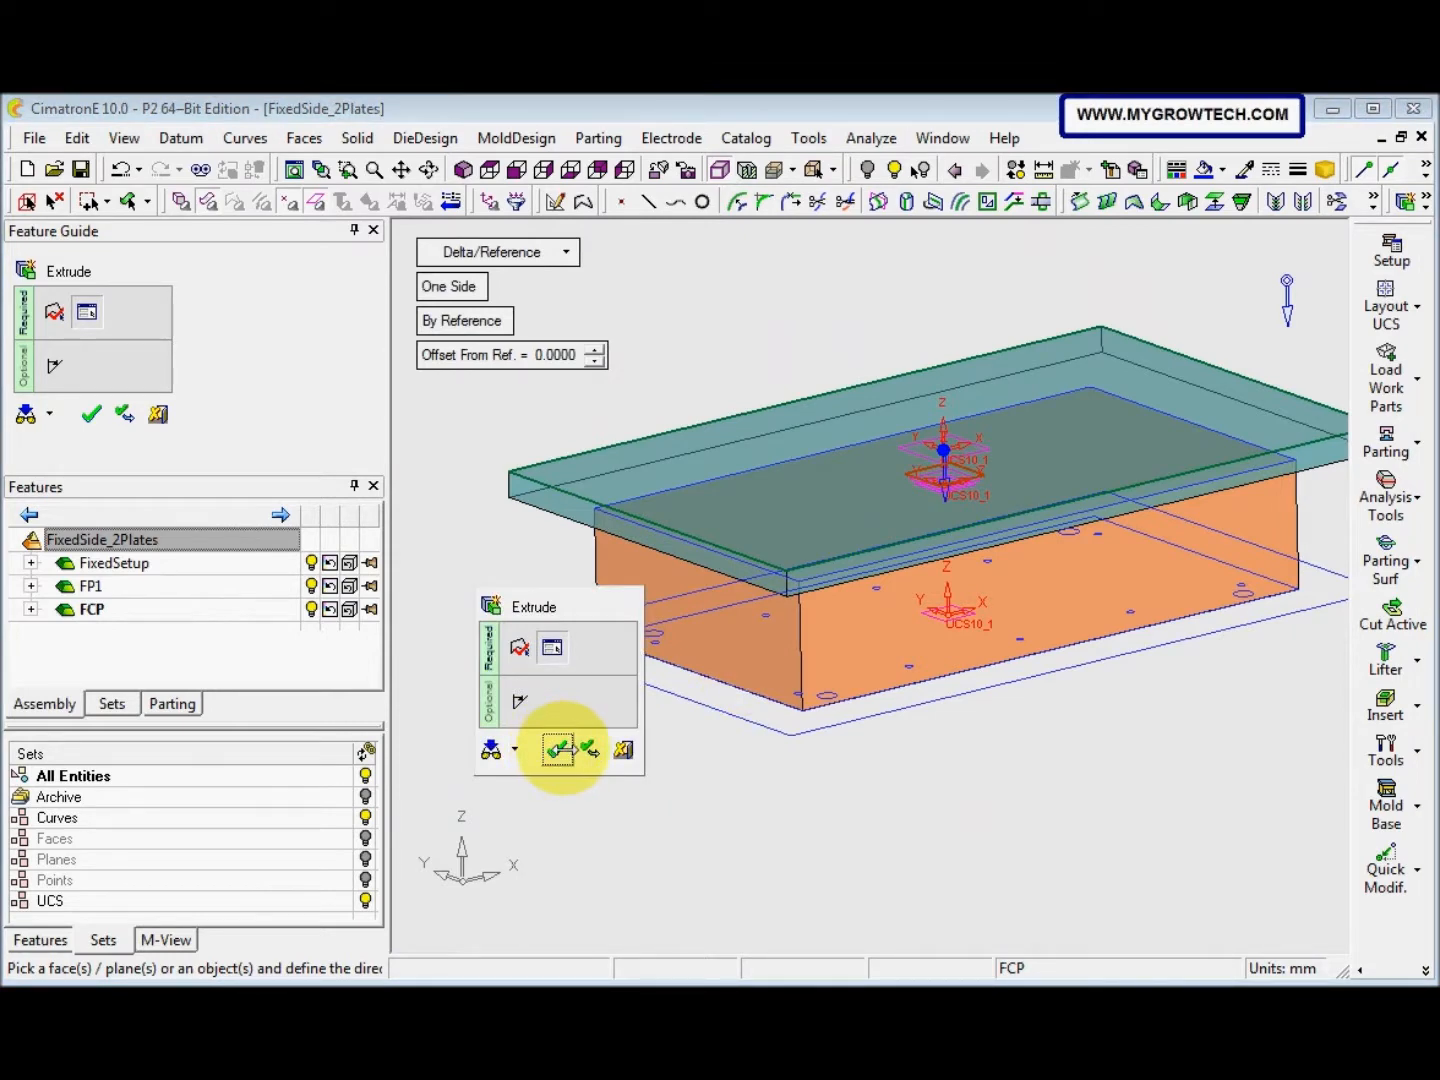
{"action": "left_click", "coordinate": [557, 749]}
{"action": "mouse_move", "coordinate": [785, 711]}
{"action": "middle_mouse_down"}
{"action": "mouse_move", "coordinate": [805, 664]}
{"action": "mouse_move", "coordinate": [791, 688]}
{"action": "mouse_move", "coordinate": [781, 678]}
{"action": "mouse_move", "coordinate": [790, 711]}
{"action": "mouse_move", "coordinate": [812, 712]}
{"action": "middle_mouse_up"}
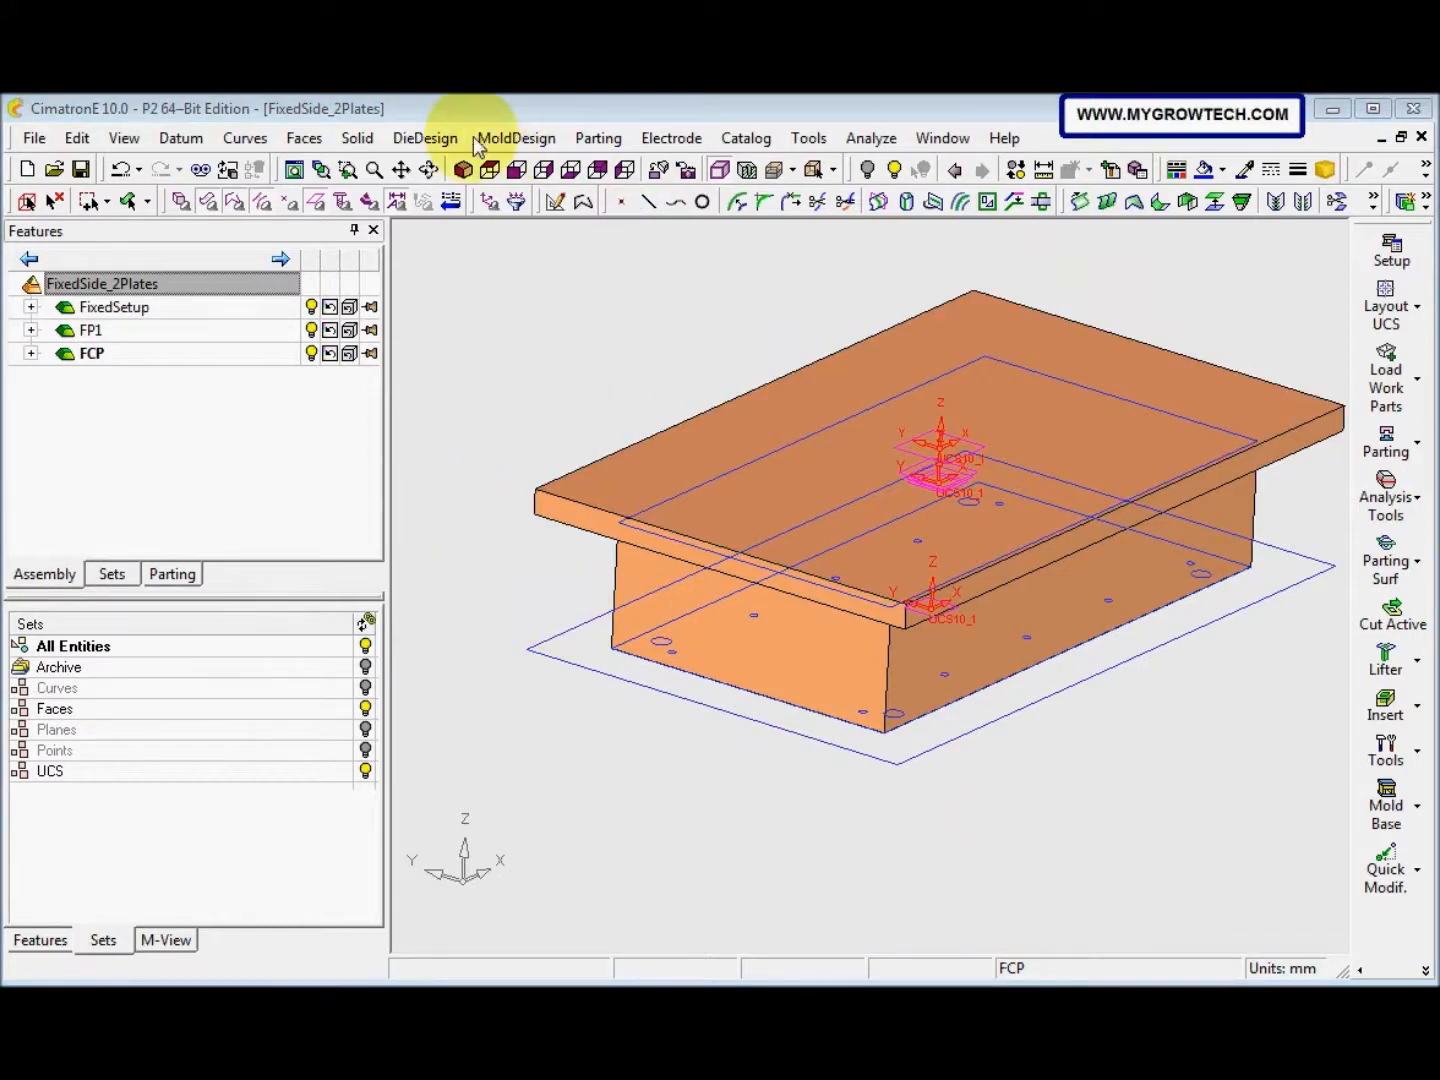
Color the FCP plate light green after checking both plates in side and front views
{"action": "left_click", "coordinate": [548, 174]}
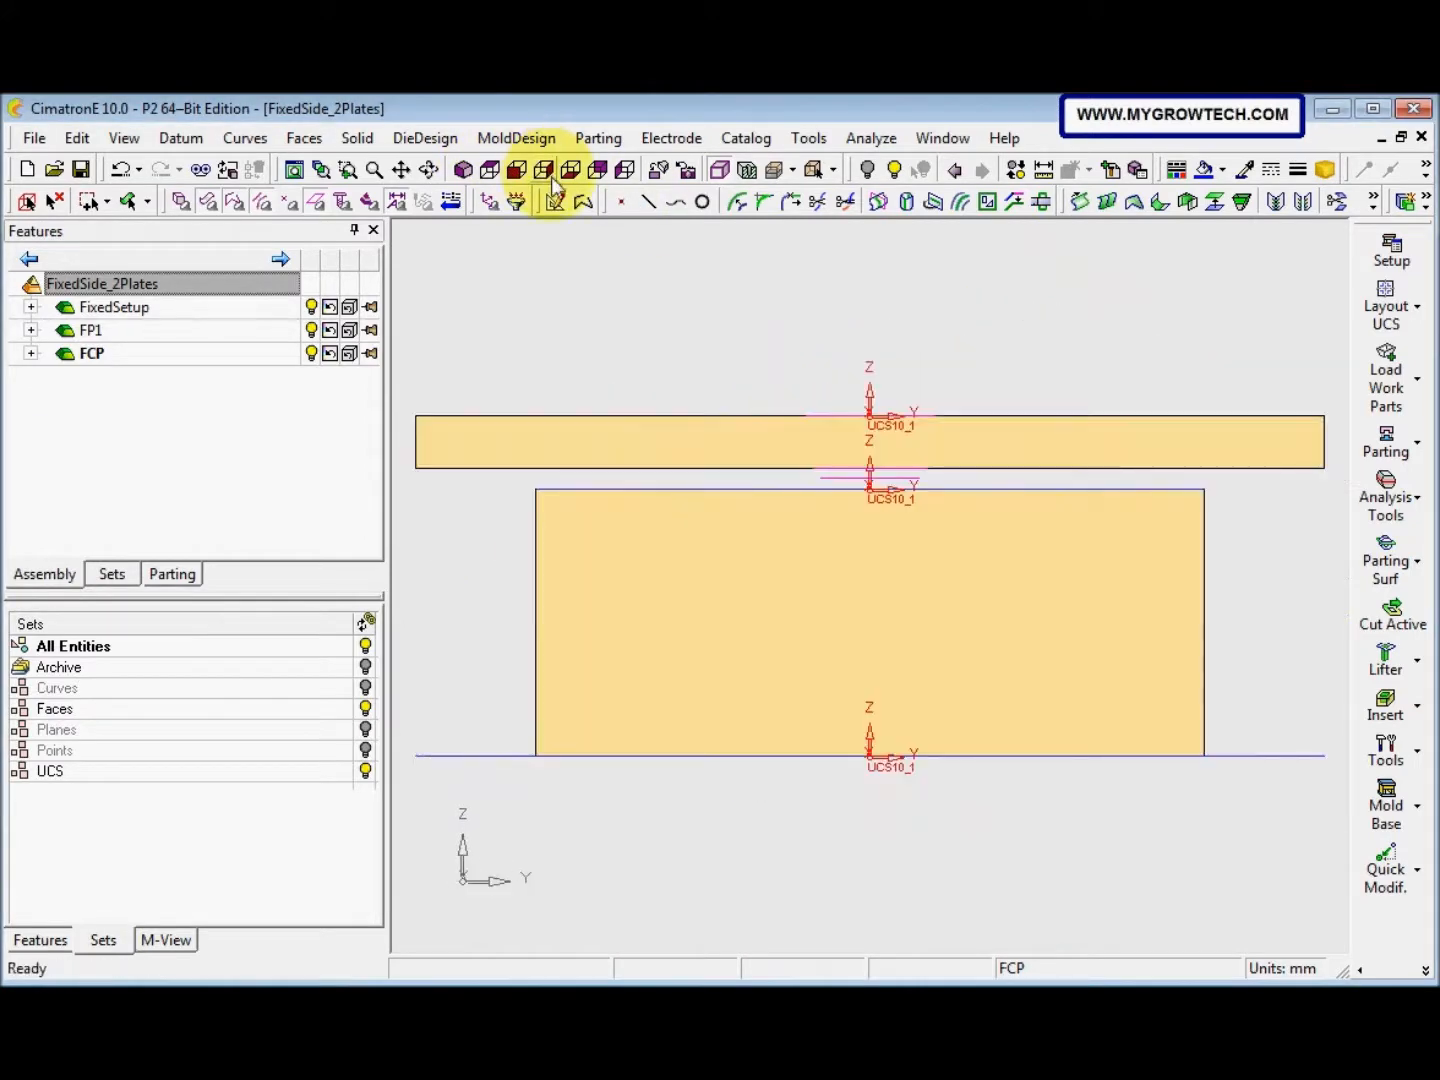
{"action": "left_click", "coordinate": [528, 171]}
{"action": "scroll", "coordinate": [669, 572], "scroll_direction": "down", "scroll_amount": 3}
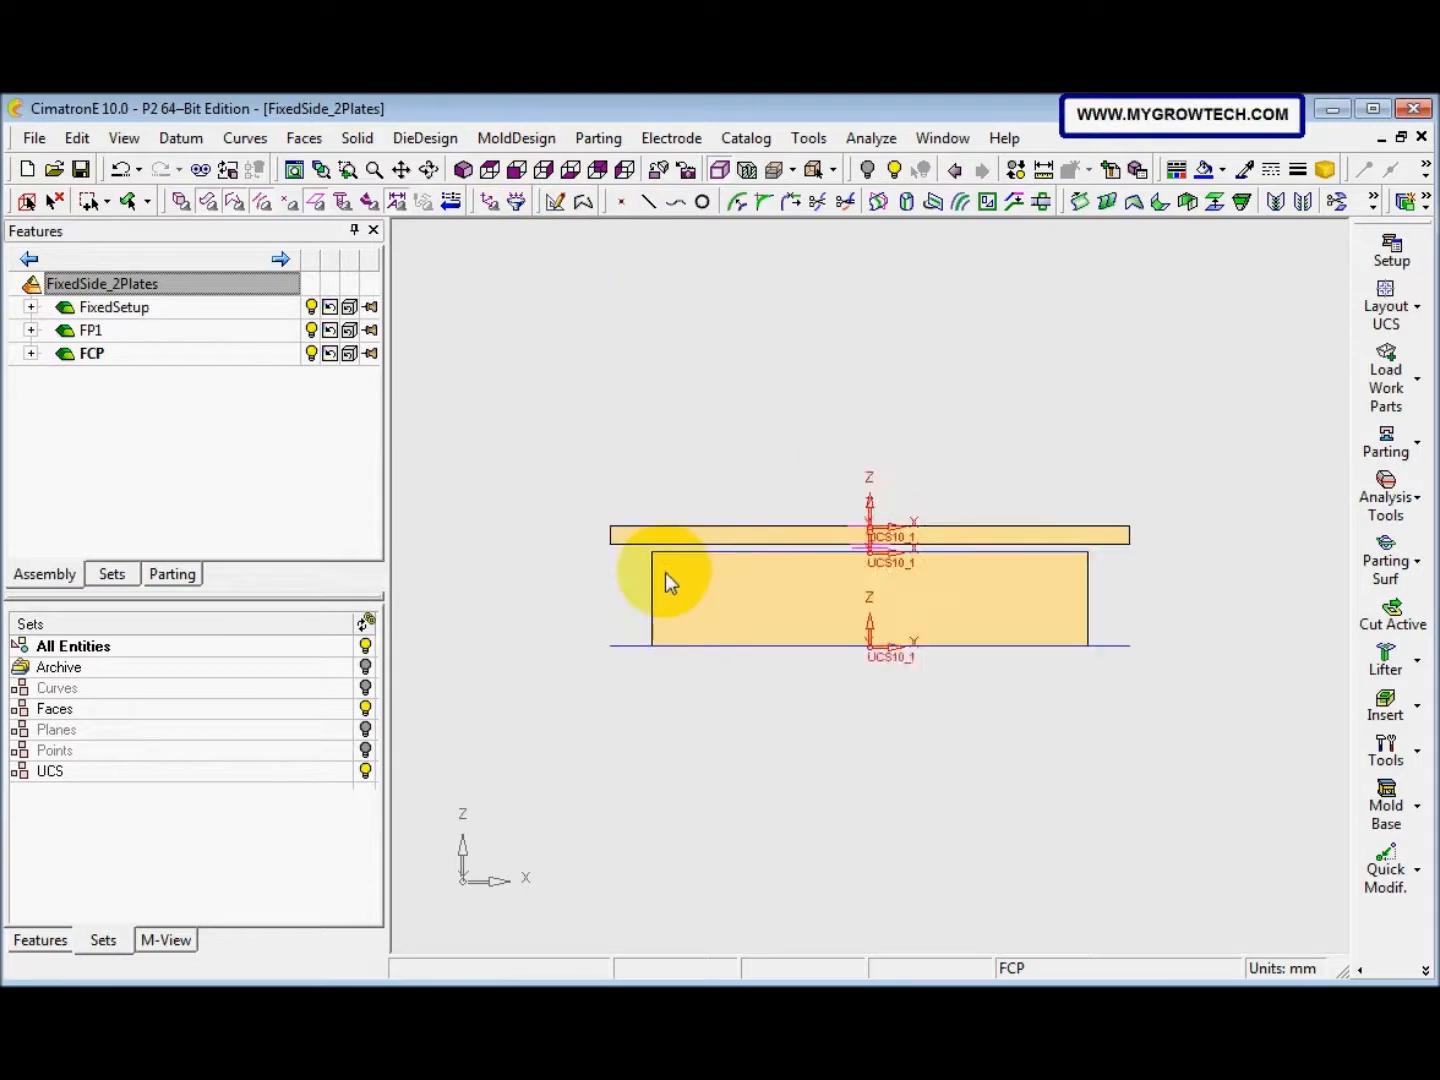
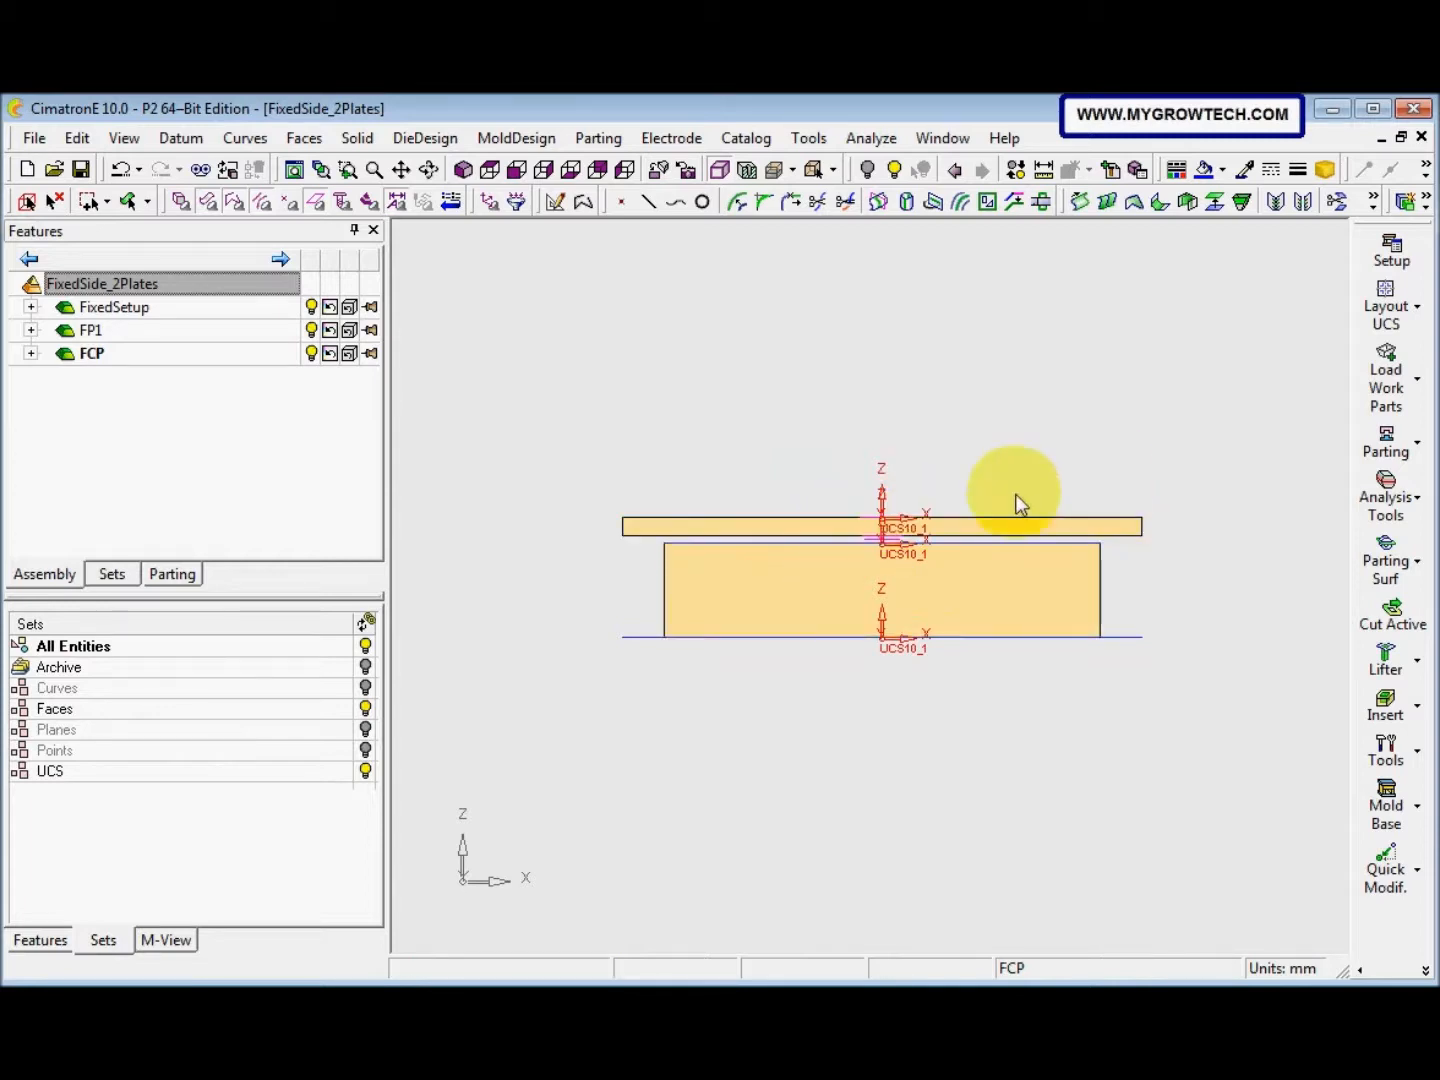
{"action": "middle_click_drag", "start_coordinate": [937, 582], "coordinate": [948, 637]}
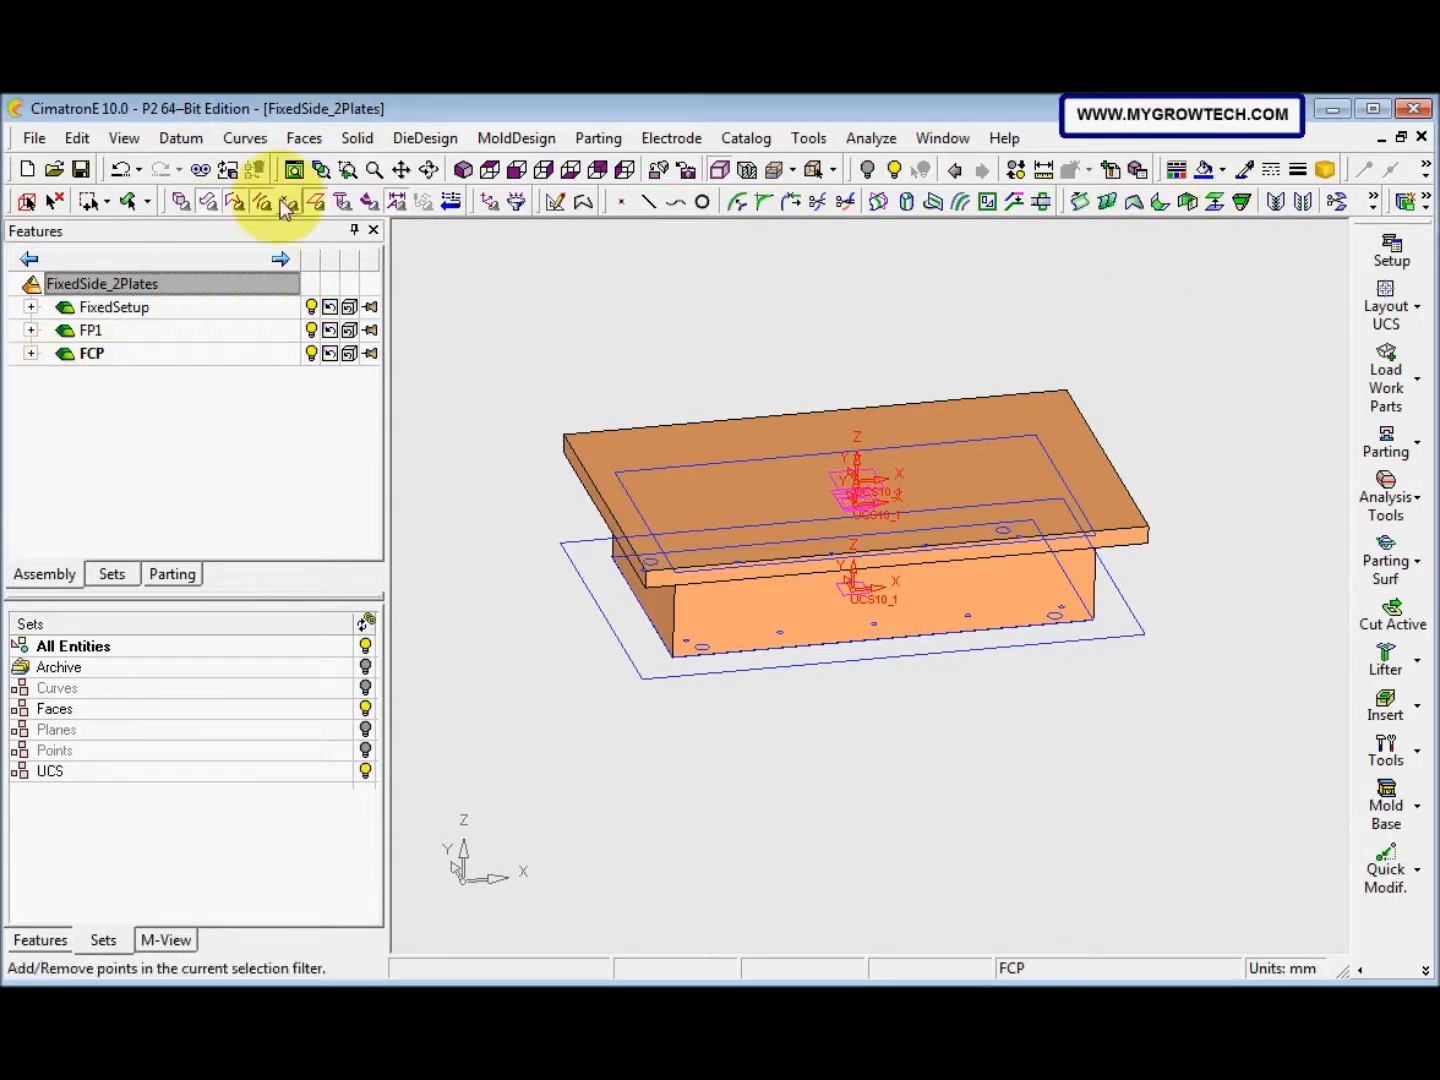
{"action": "left_click", "coordinate": [806, 481]}
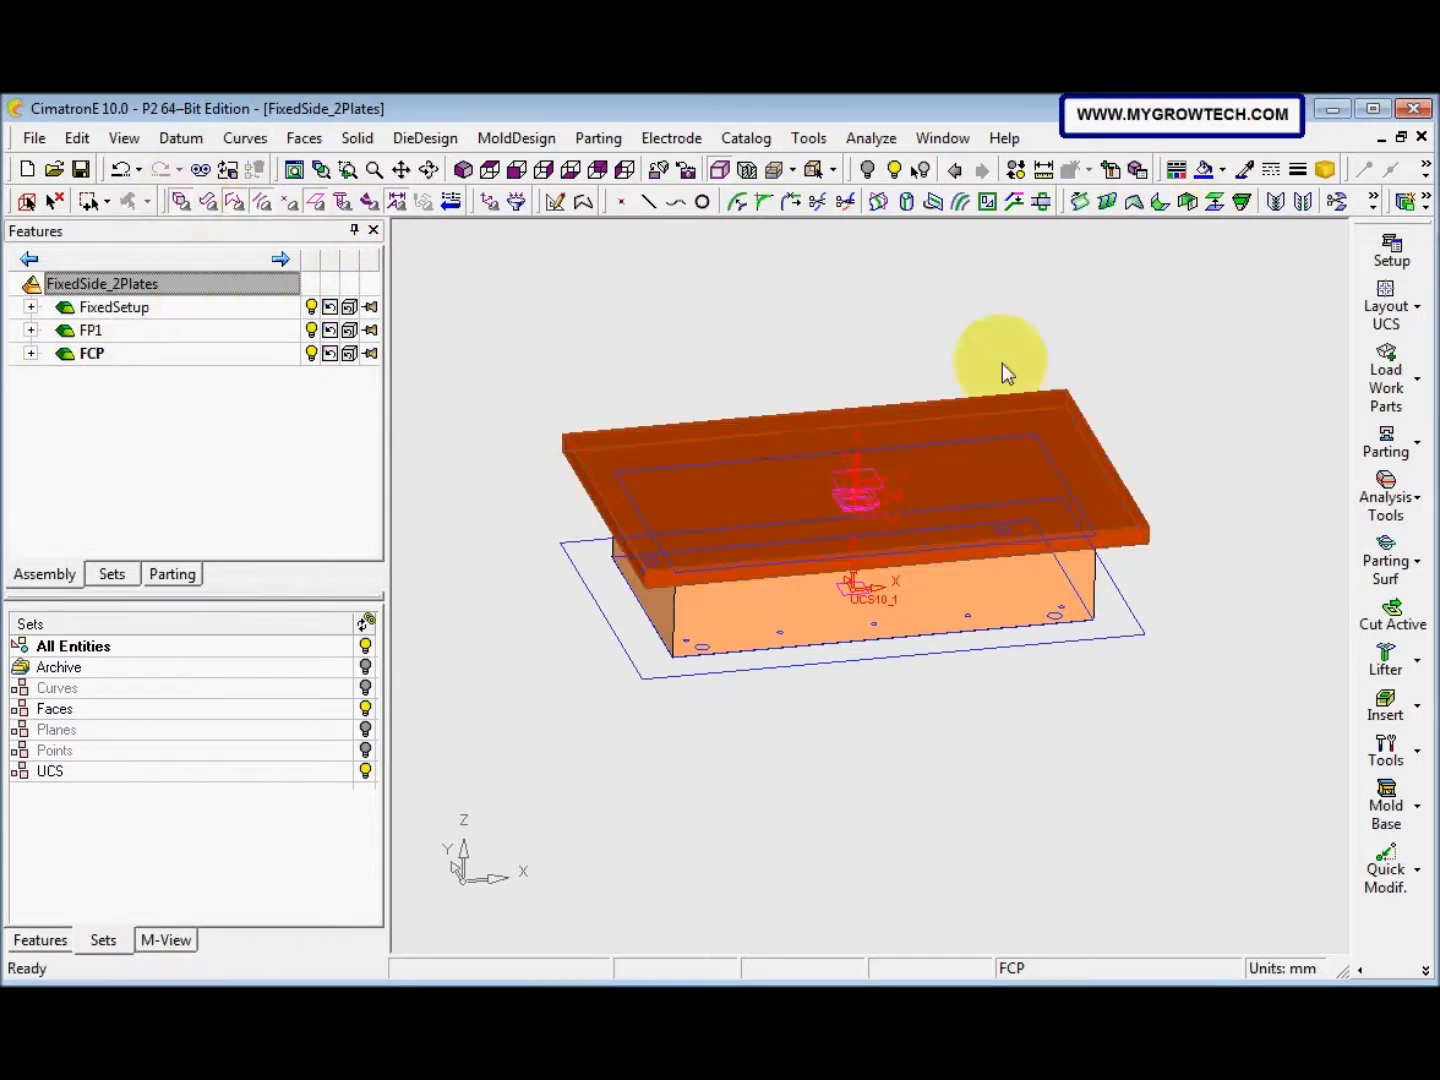
{"action": "left_click", "coordinate": [1221, 173]}
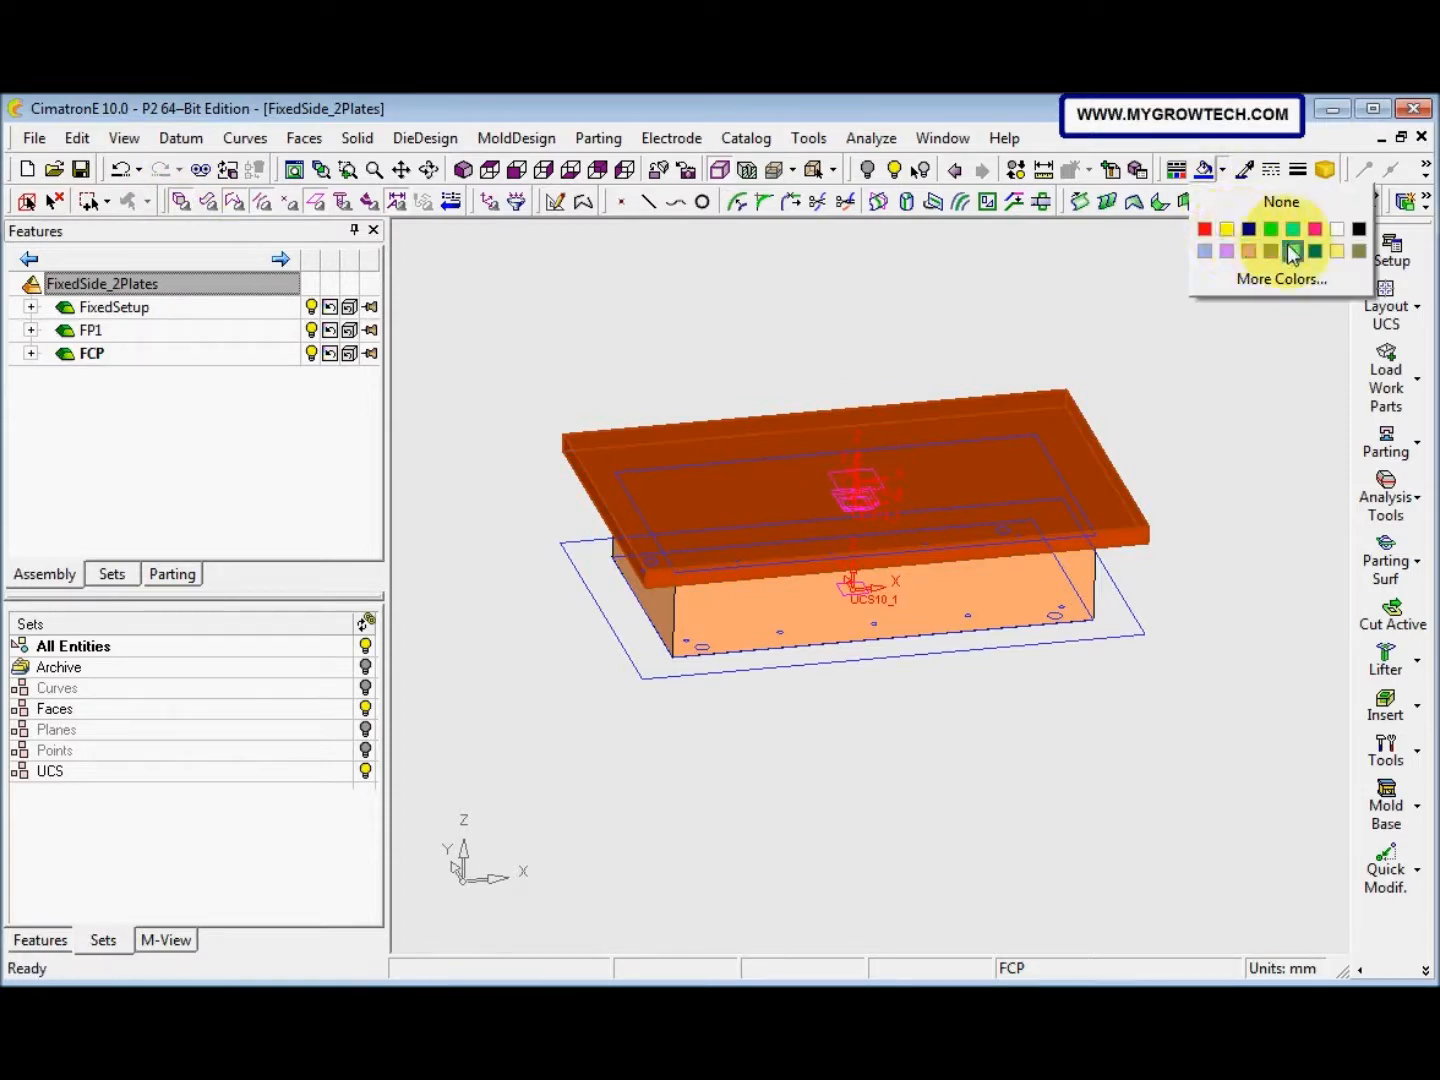
{"action": "left_click", "coordinate": [1293, 251]}
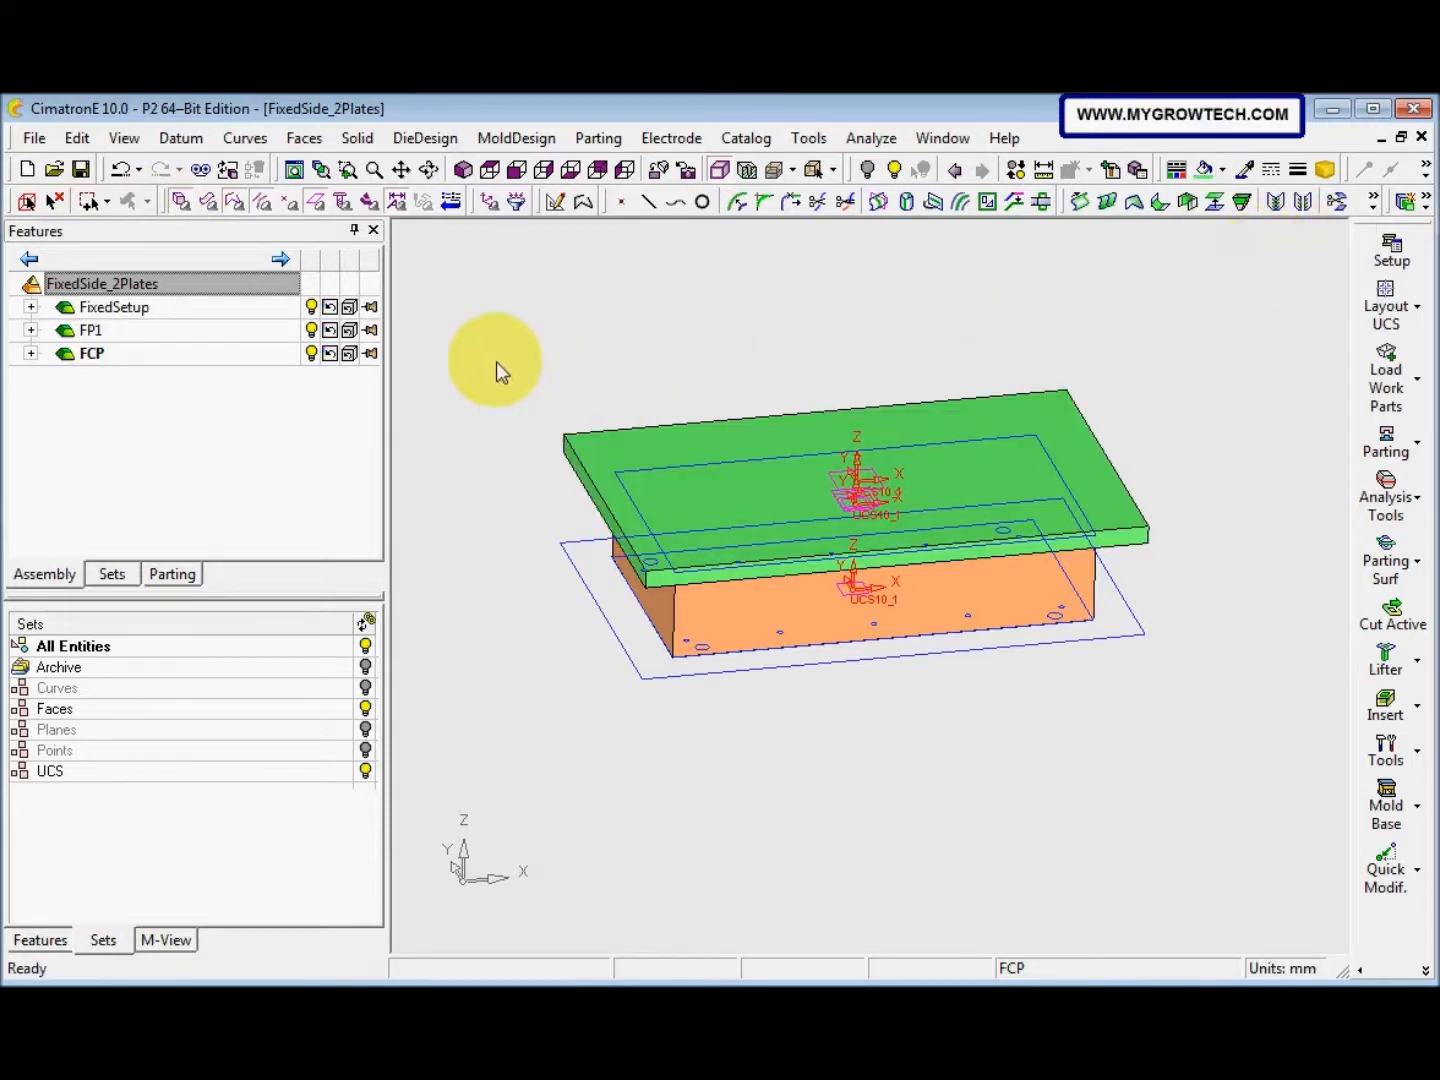
Color the FP1 plate yellow and activate the FixedSide_2Plates assembly
{"action": "mouse_move", "coordinate": [626, 430]}
{"action": "middle_mouse_down"}
{"action": "mouse_move", "coordinate": [572, 482]}
{"action": "mouse_move", "coordinate": [644, 424]}
{"action": "middle_mouse_up"}
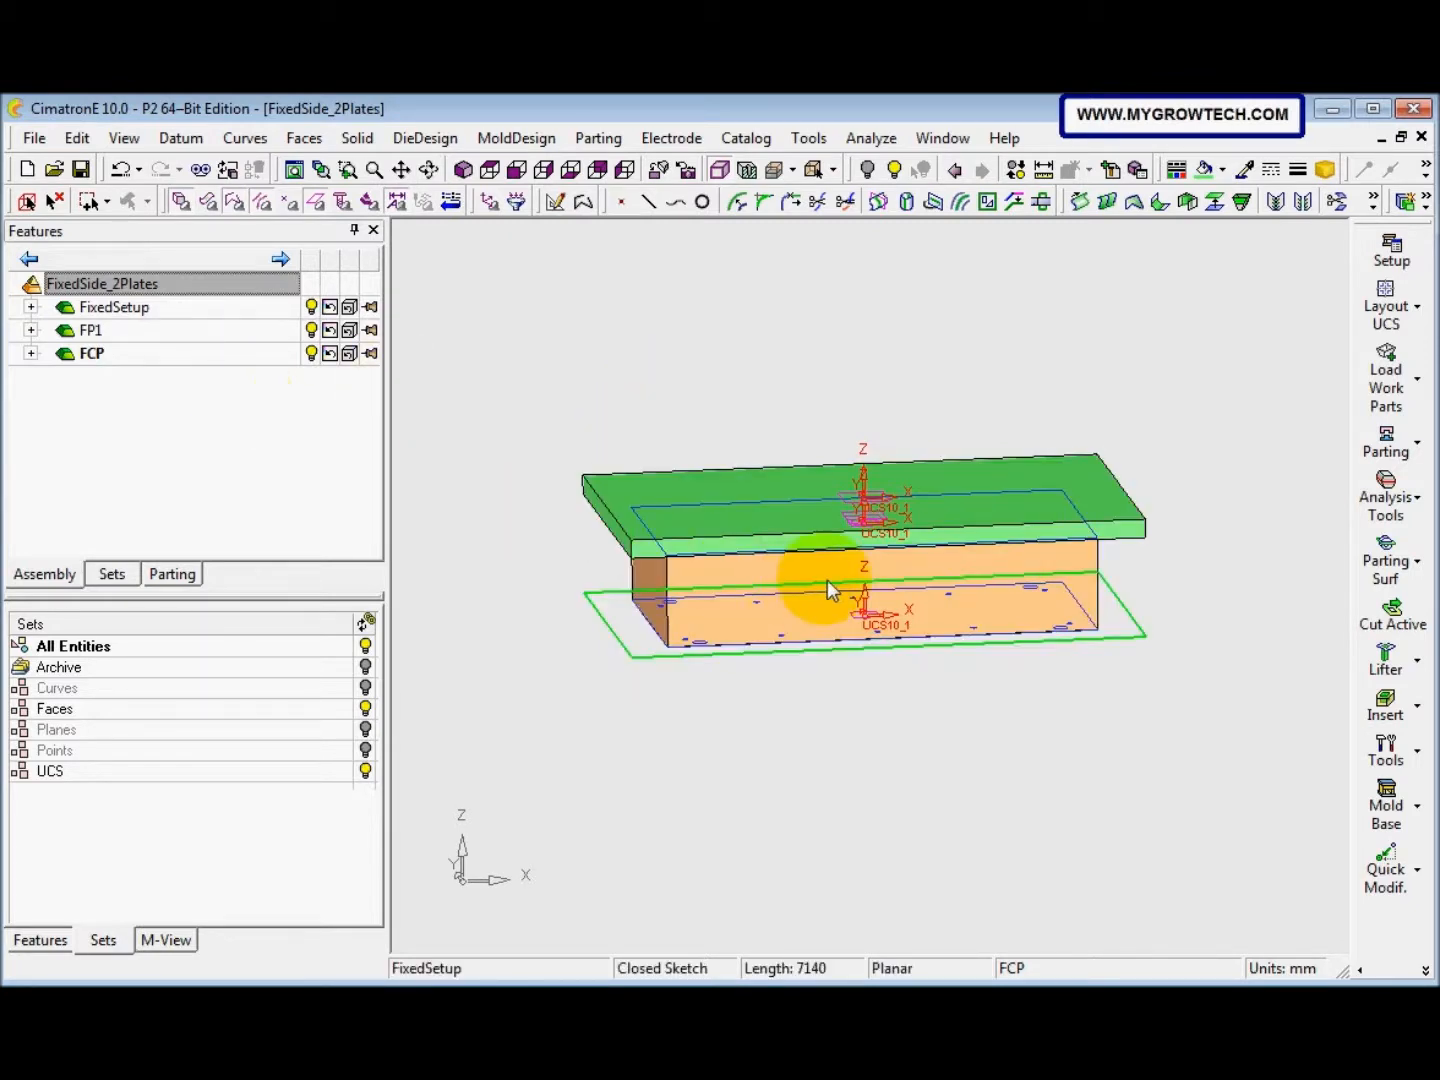
{"action": "left_click", "coordinate": [780, 583]}
{"action": "left_click", "coordinate": [1221, 169]}
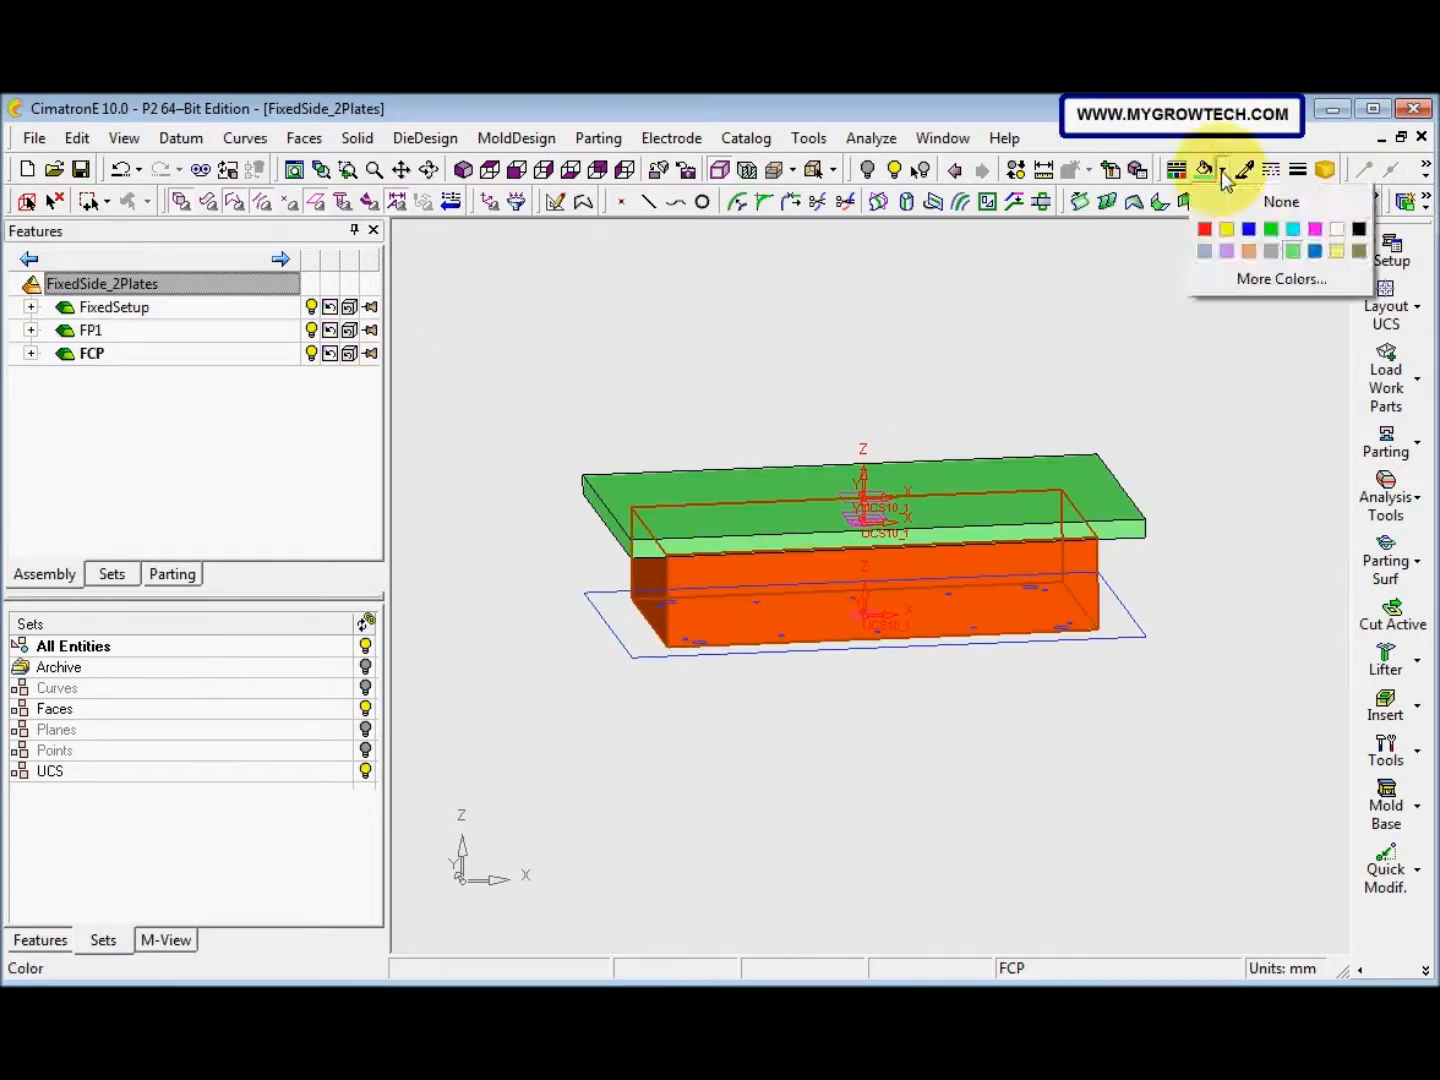
{"action": "left_click", "coordinate": [1226, 230]}
{"action": "middle_click_drag", "start_coordinate": [700, 408], "coordinate": [735, 381]}
{"action": "left_click", "coordinate": [31, 354]}
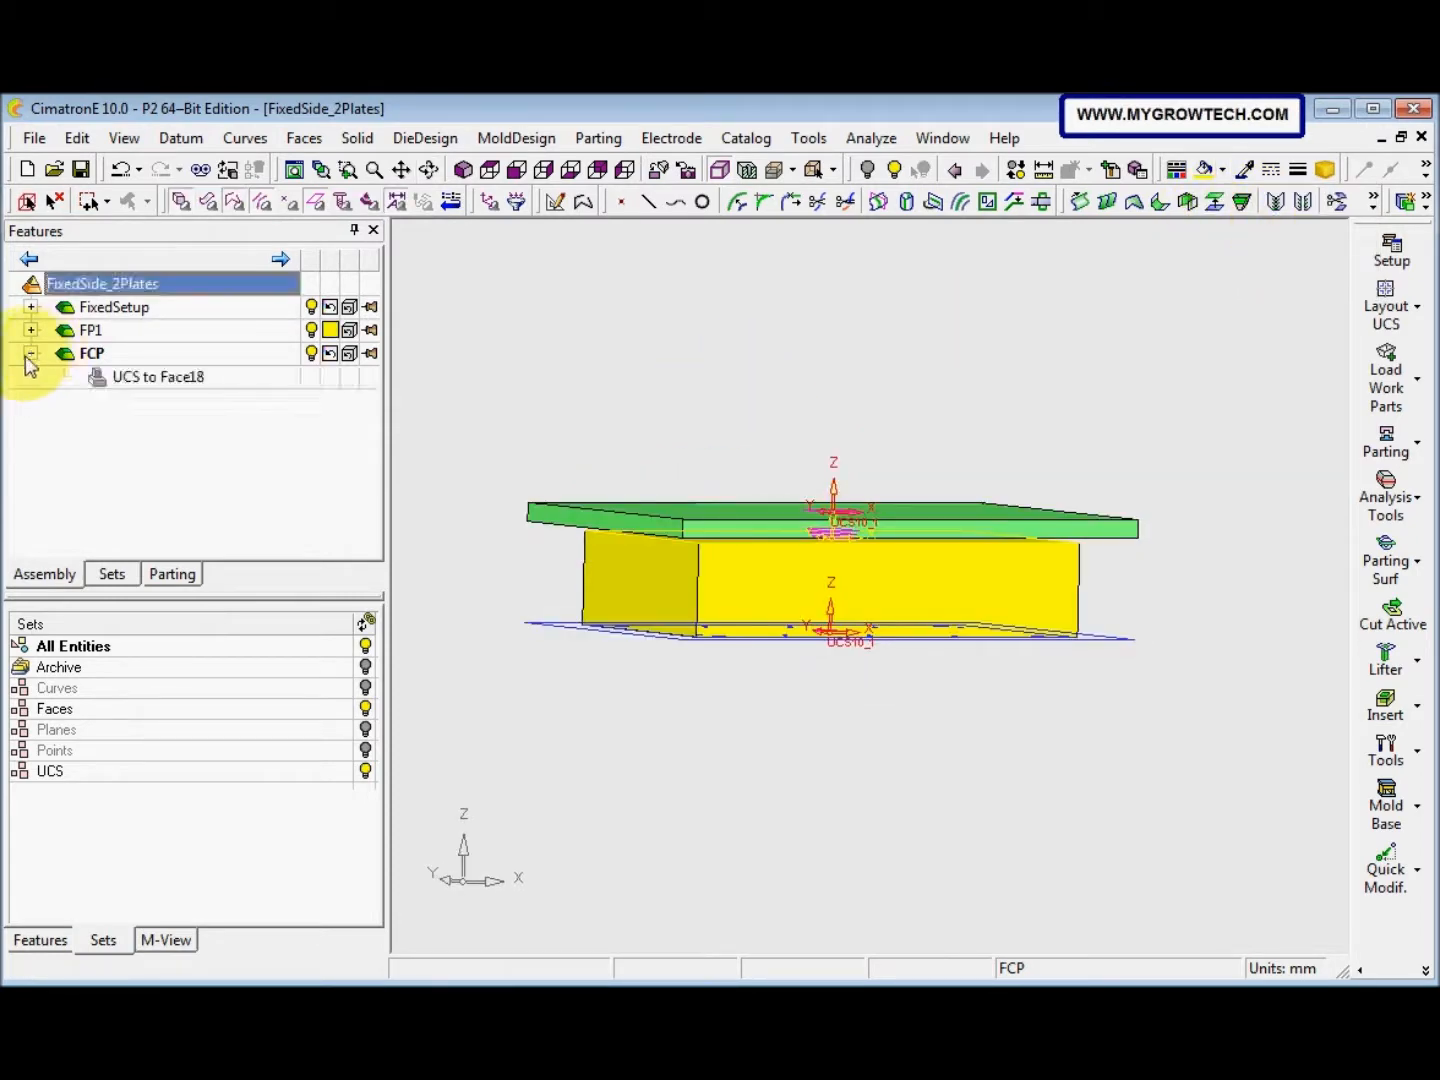
{"action": "left_click", "coordinate": [31, 354]}
{"action": "middle_click_drag", "start_coordinate": [582, 408], "coordinate": [564, 450]}
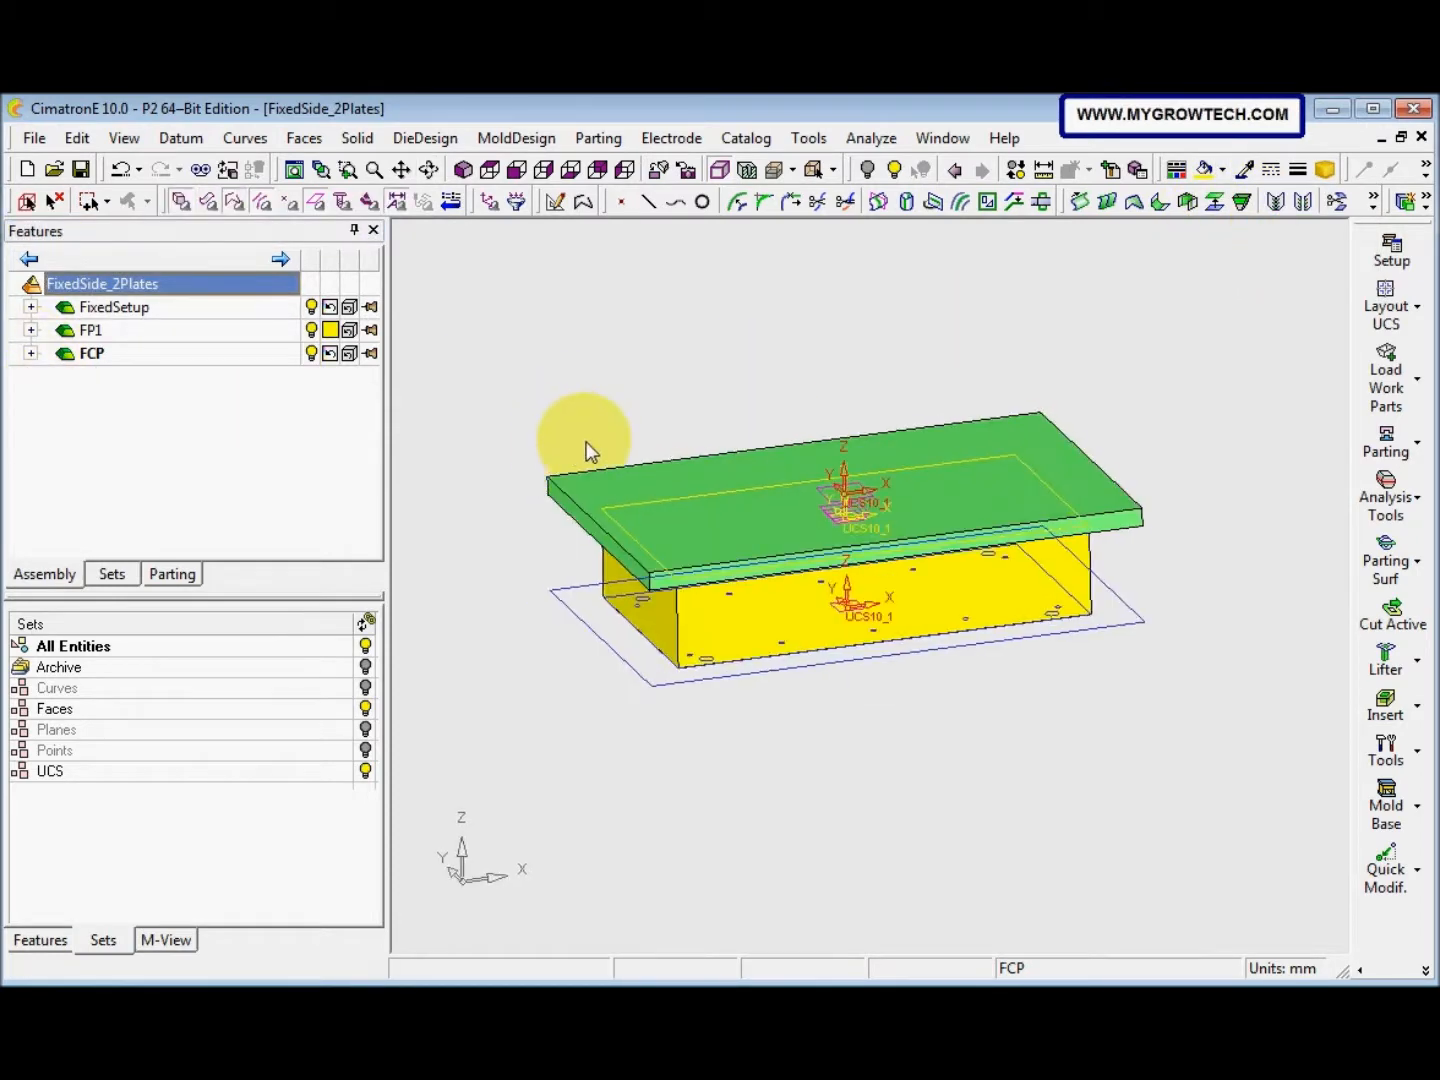
{"action": "double_click", "coordinate": [184, 287]}
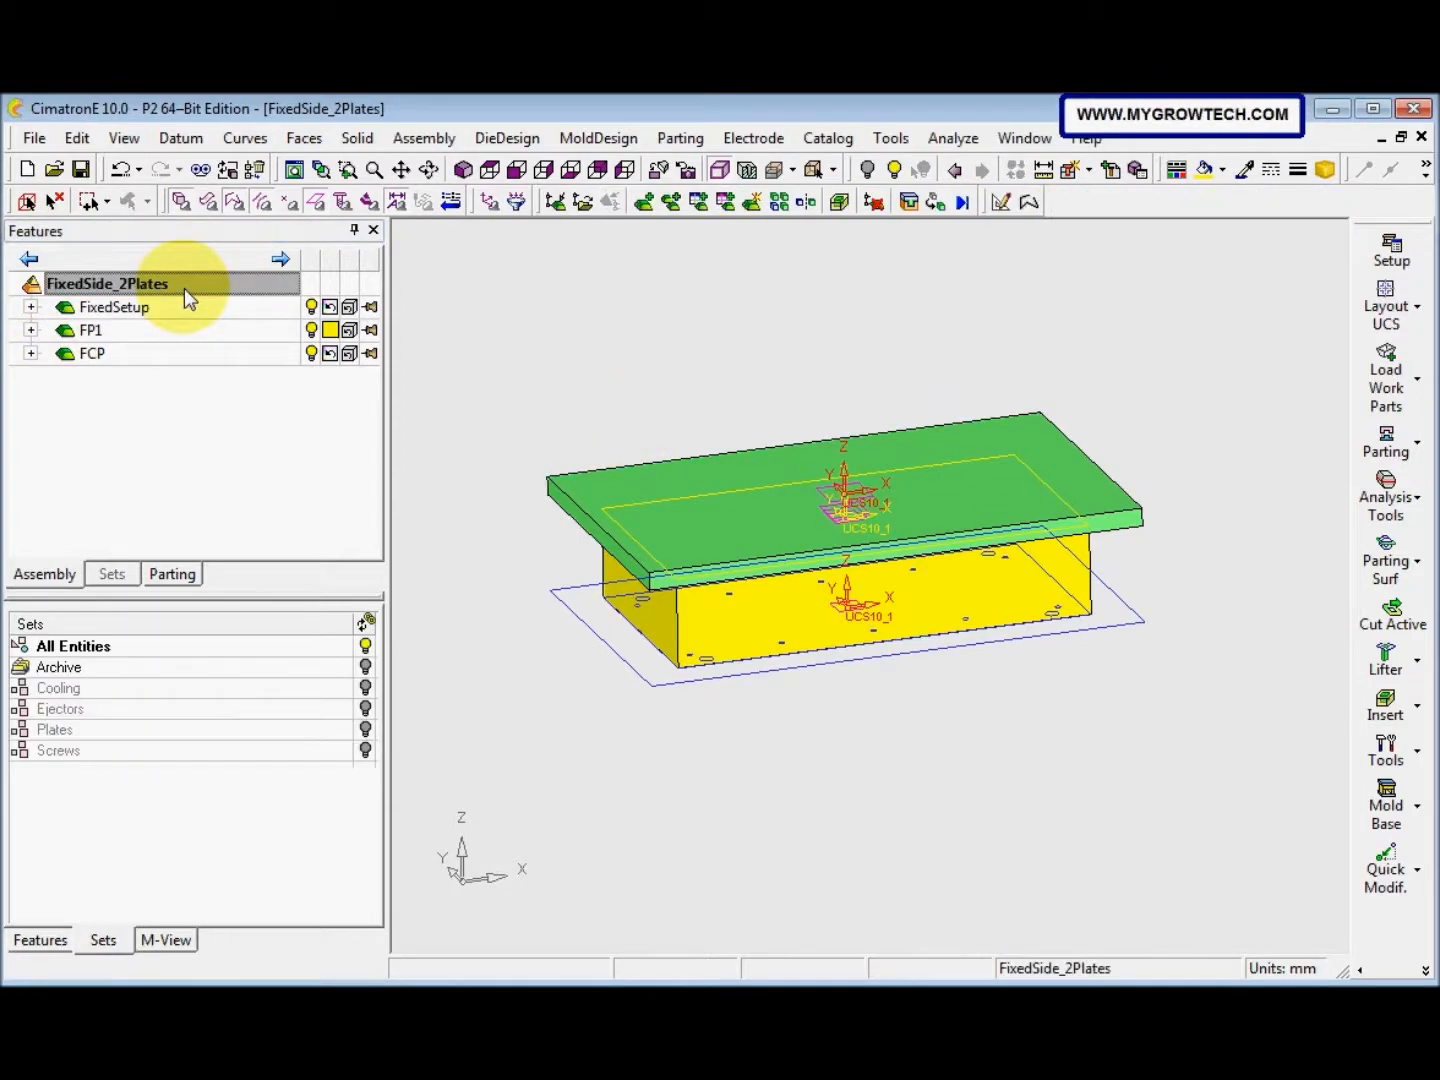
{"action": "left_click", "coordinate": [646, 508]}
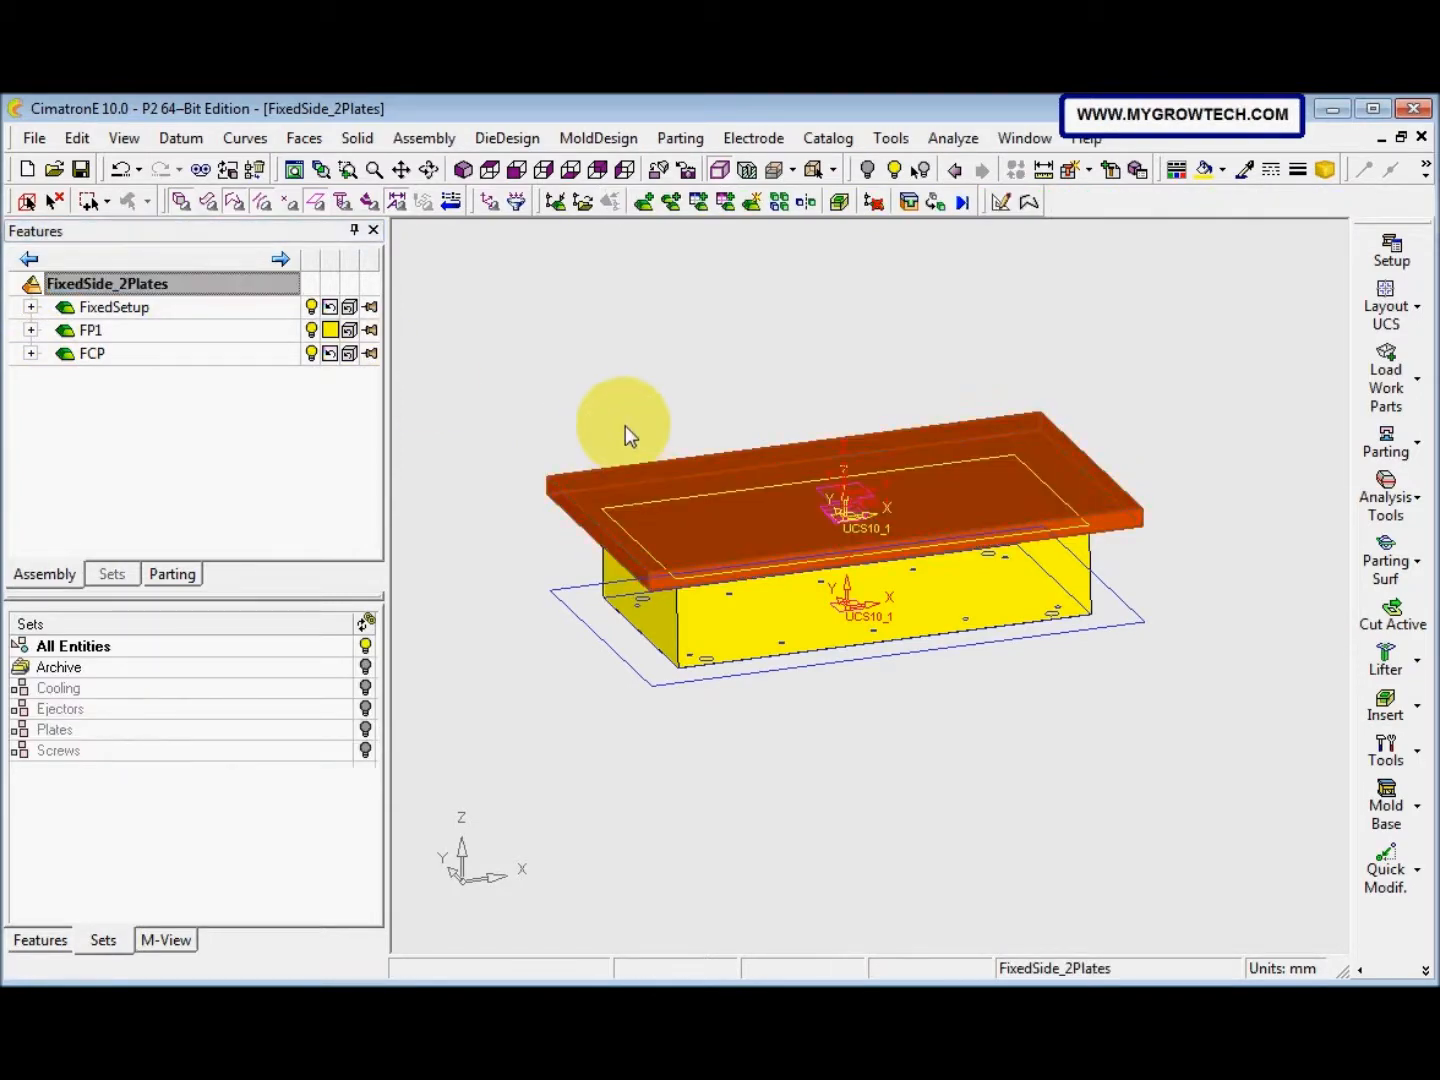
{"action": "right_click", "coordinate": [625, 430]}
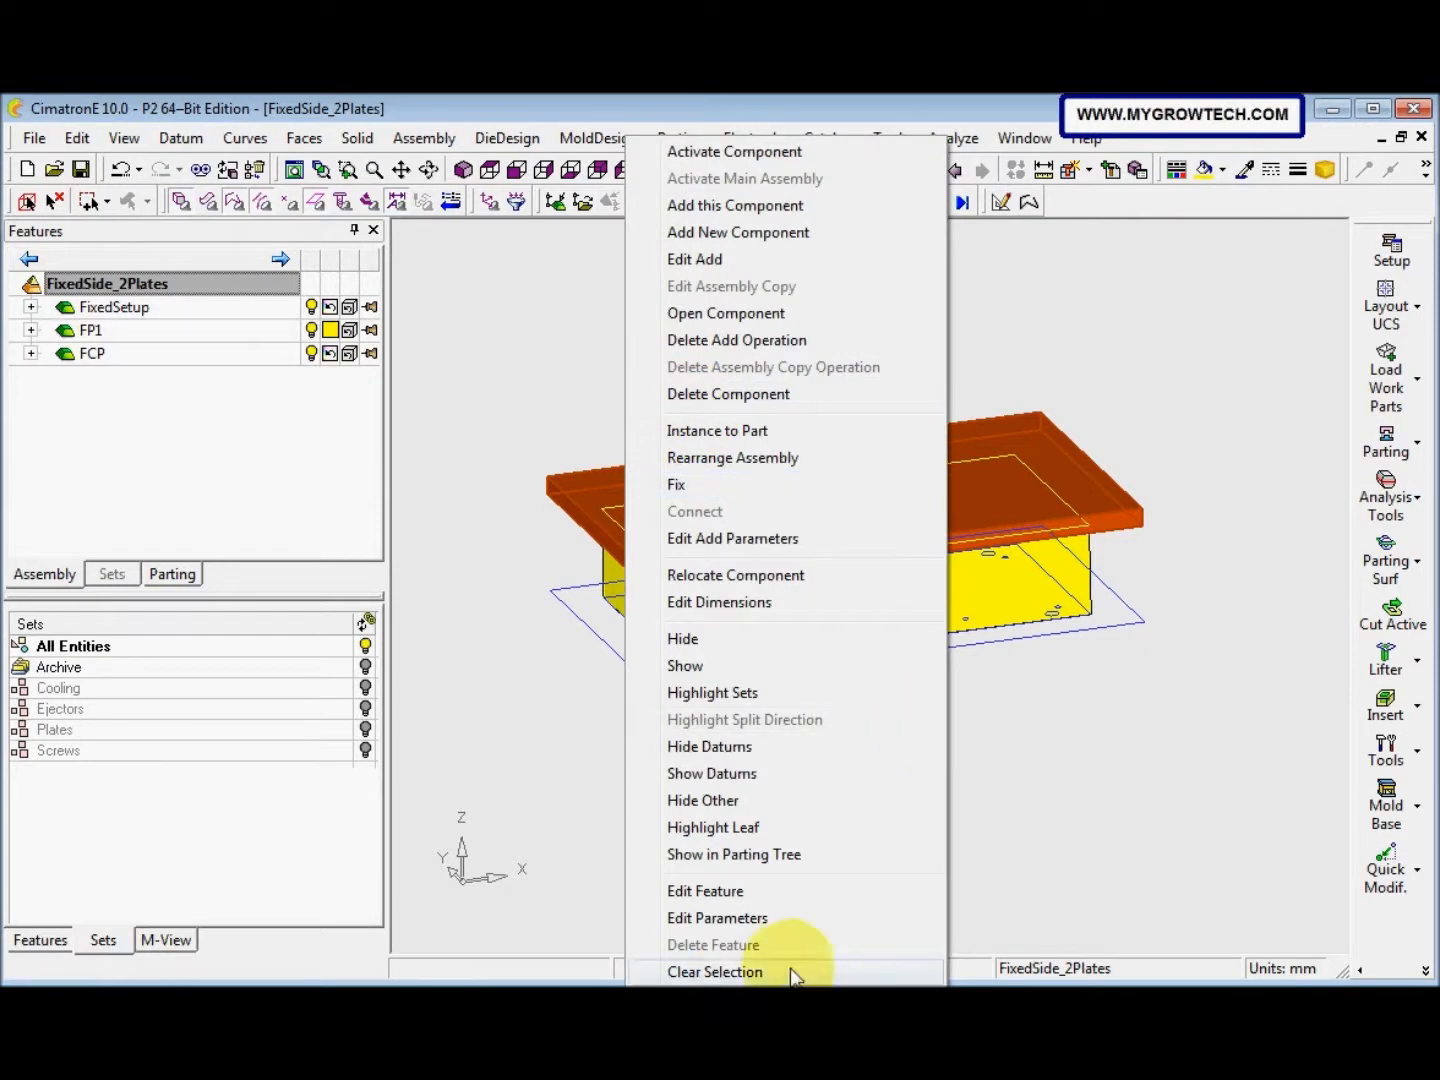
{"action": "left_click", "coordinate": [716, 972]}
{"action": "middle_click_drag", "start_coordinate": [868, 788], "coordinate": [835, 760]}
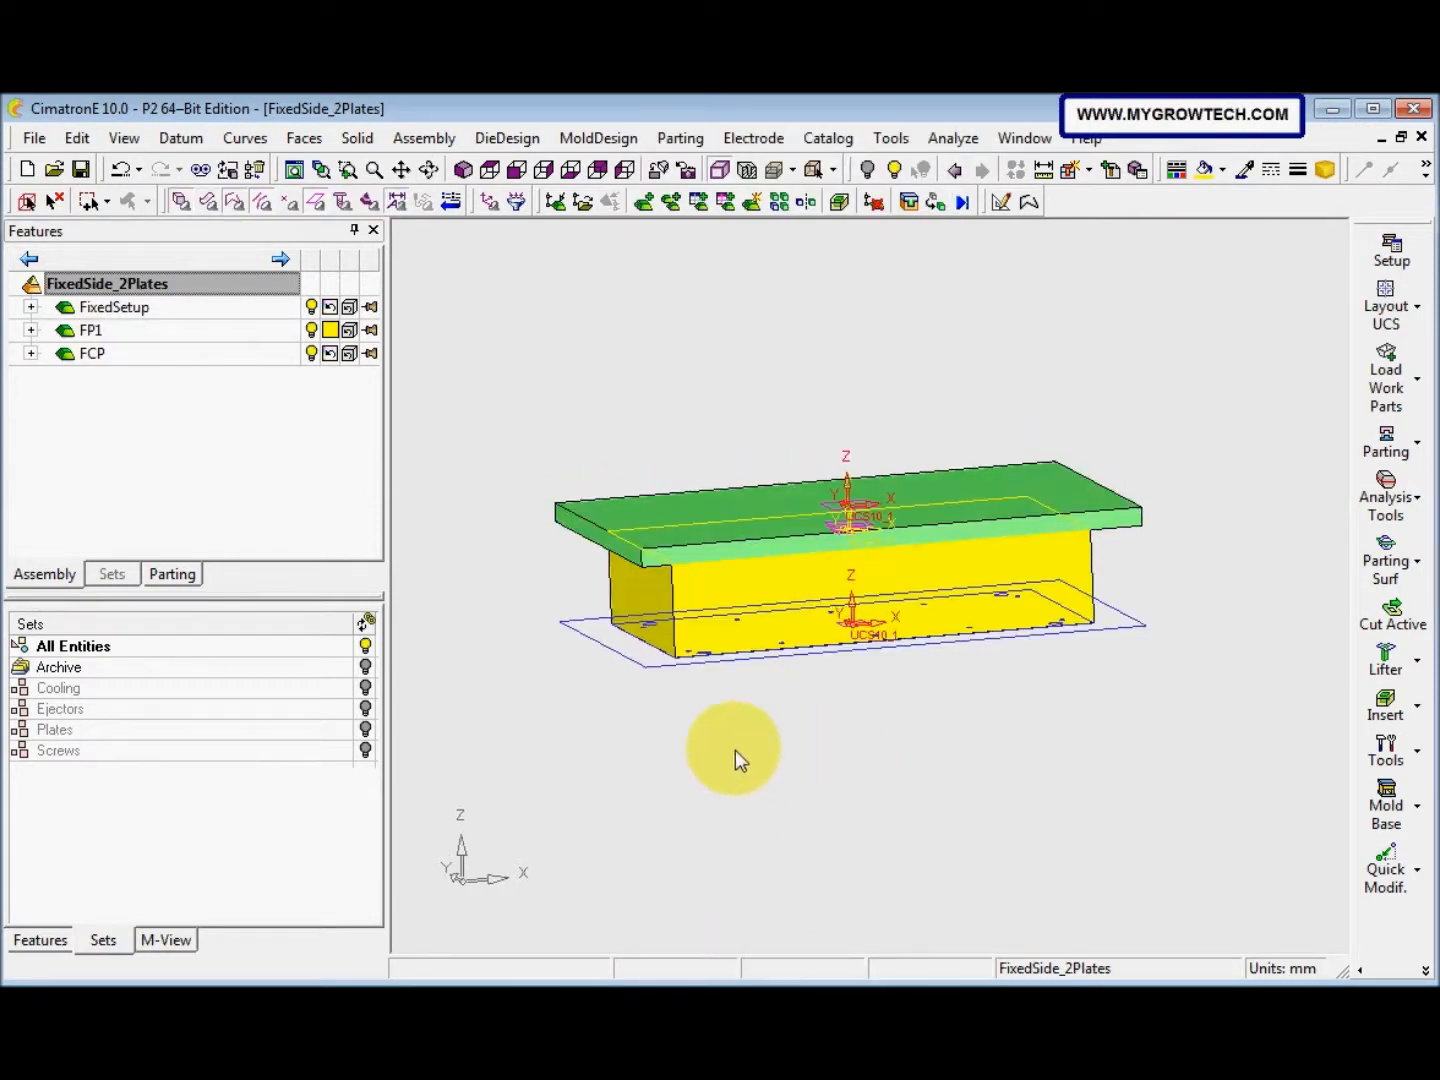
Color the FCP component bright green at the assembly level
{"action": "left_click", "coordinate": [50, 942]}
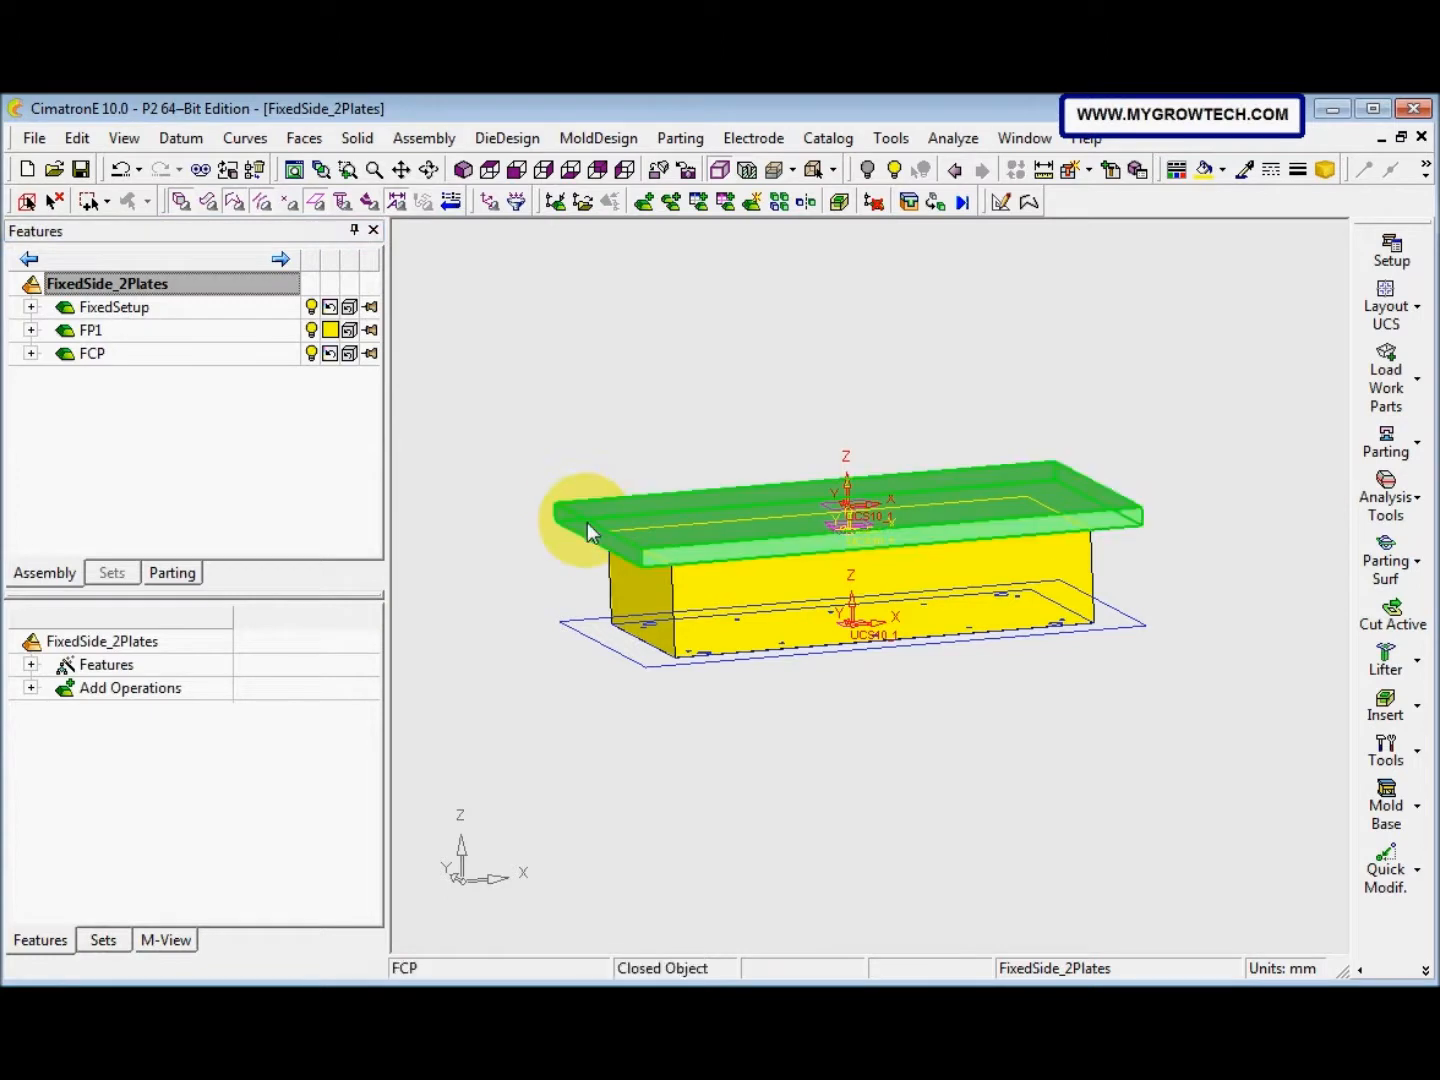
{"action": "left_click", "coordinate": [608, 502]}
{"action": "left_click", "coordinate": [1222, 173]}
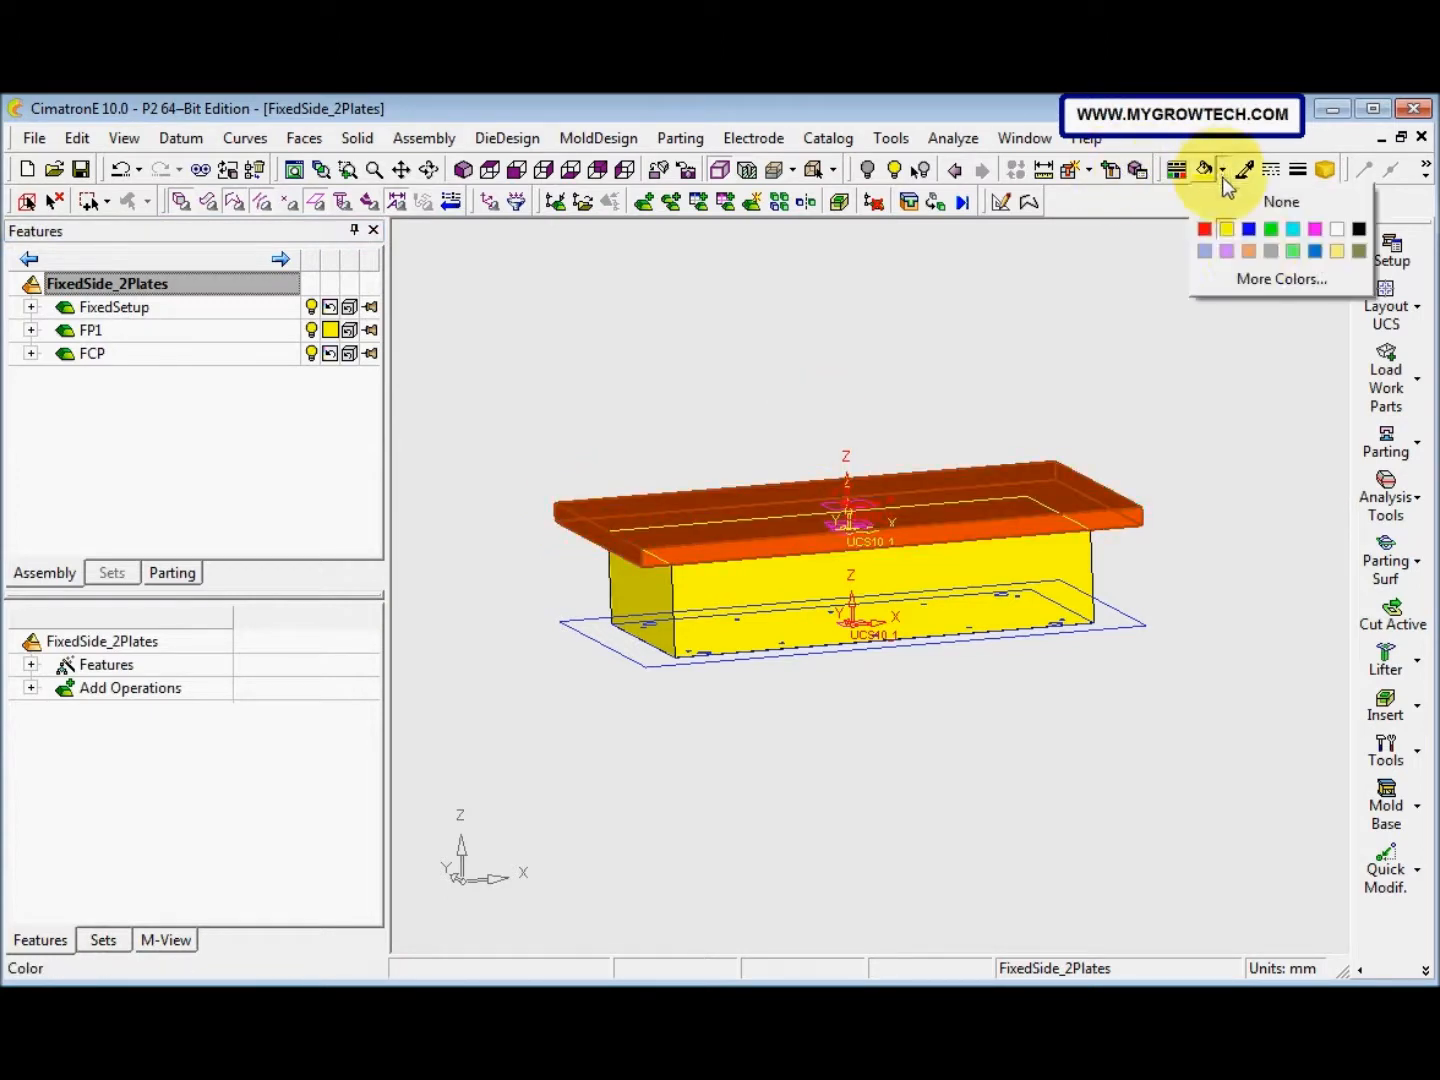
{"action": "left_click", "coordinate": [1271, 230]}
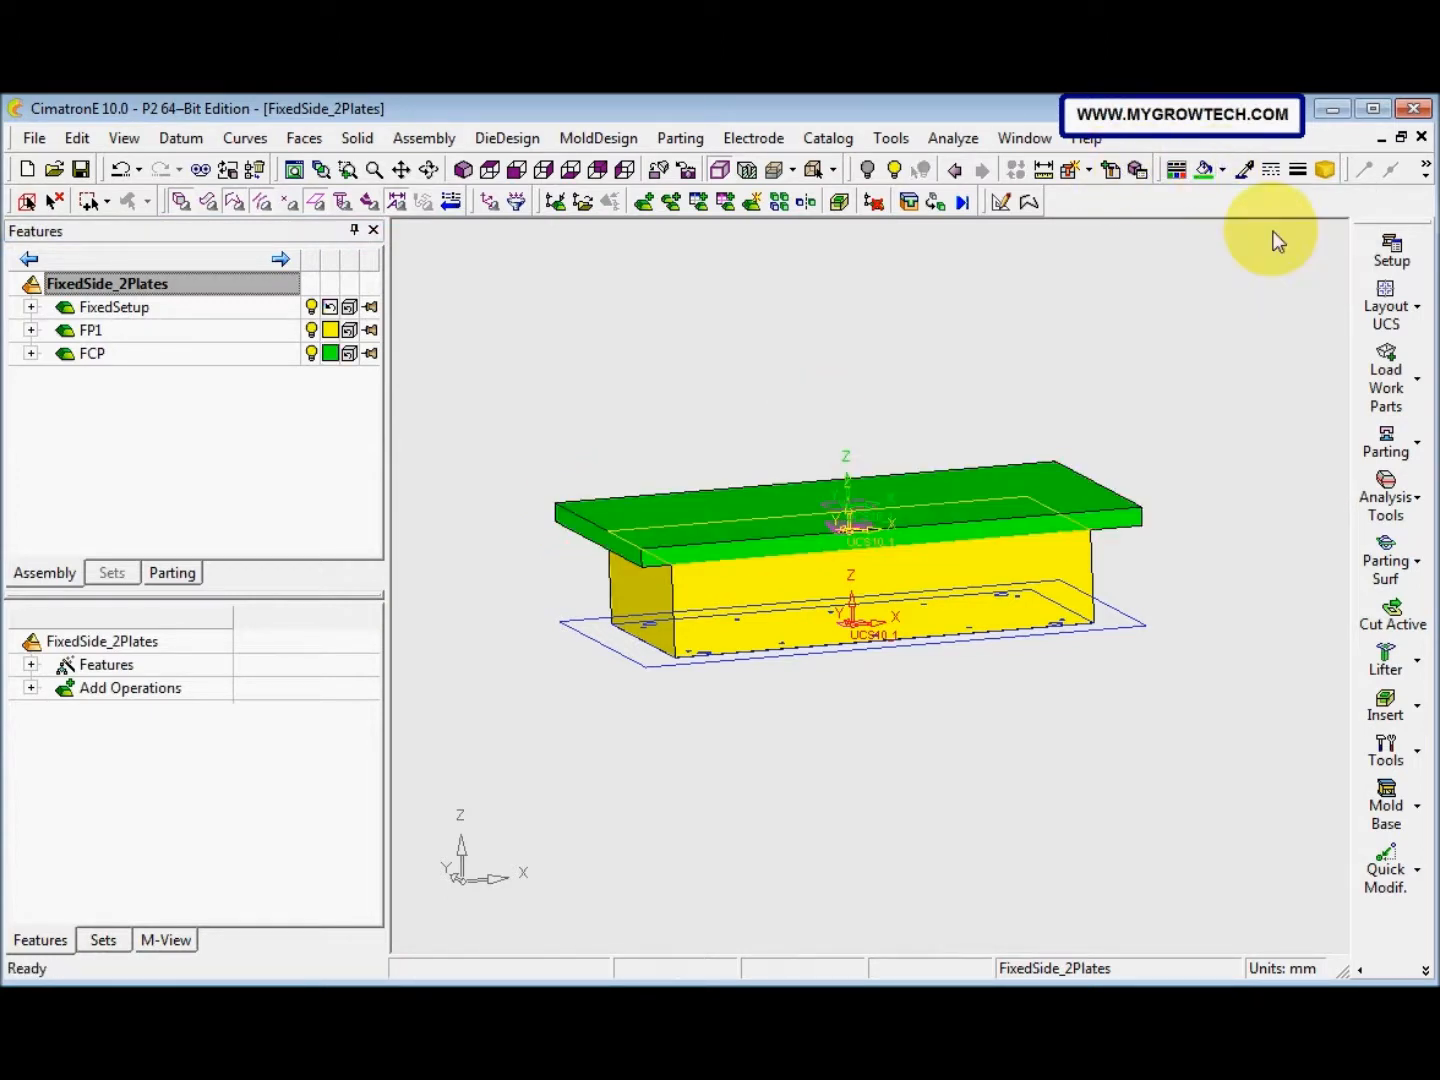
{"action": "middle_click_drag", "start_coordinate": [684, 440], "coordinate": [670, 480]}
{"action": "right_click", "coordinate": [589, 436]}
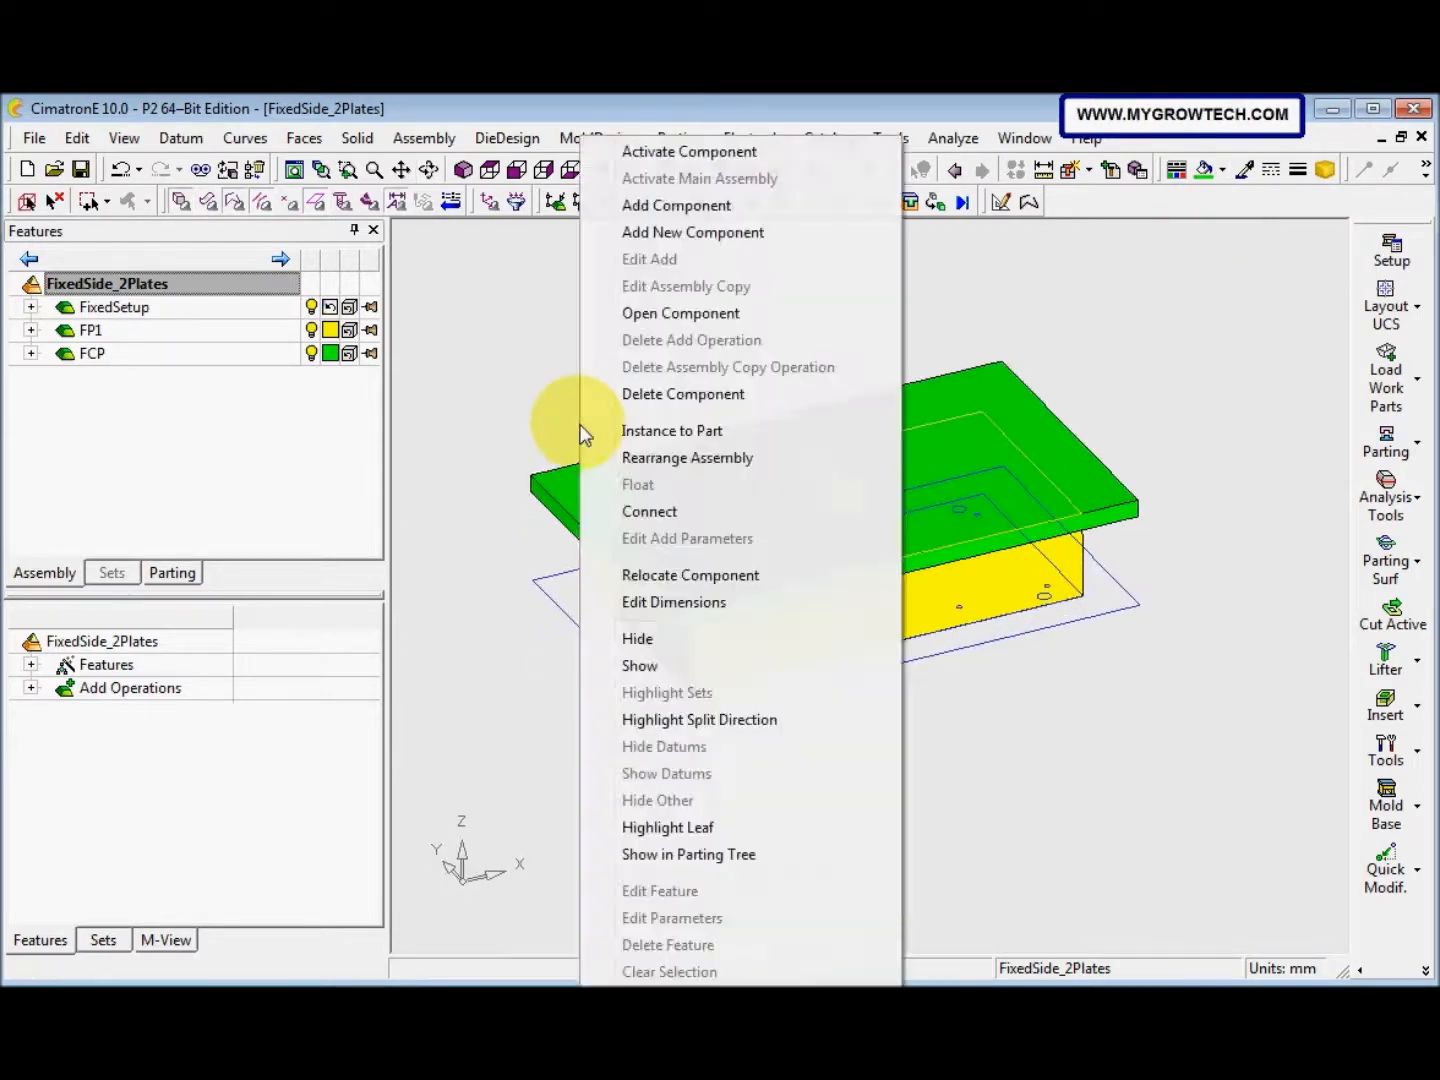
{"action": "left_click", "coordinate": [469, 459]}
{"action": "mouse_move", "coordinate": [545, 578]}
{"action": "middle_mouse_down"}
{"action": "mouse_move", "coordinate": [552, 592]}
{"action": "mouse_move", "coordinate": [480, 566]}
{"action": "middle_mouse_up"}
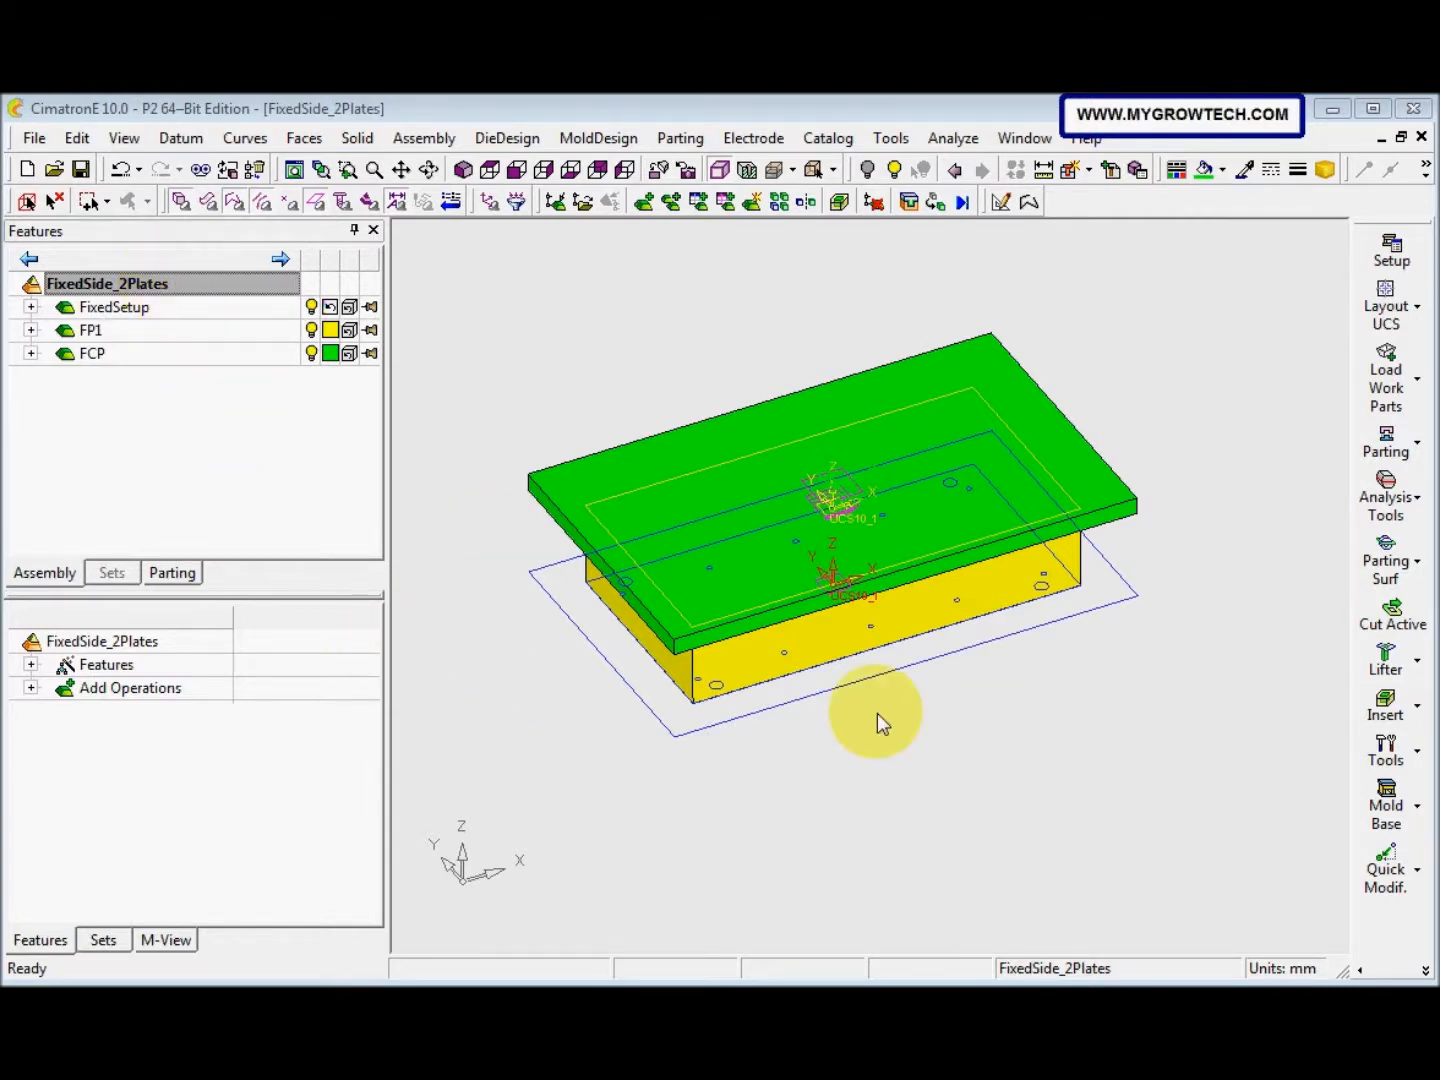
Start adding a mold part from the catalog and check the Misumi catalog's folder without changing it
{"action": "left_click", "coordinate": [1424, 973]}
{"action": "left_click", "coordinate": [1217, 904]}
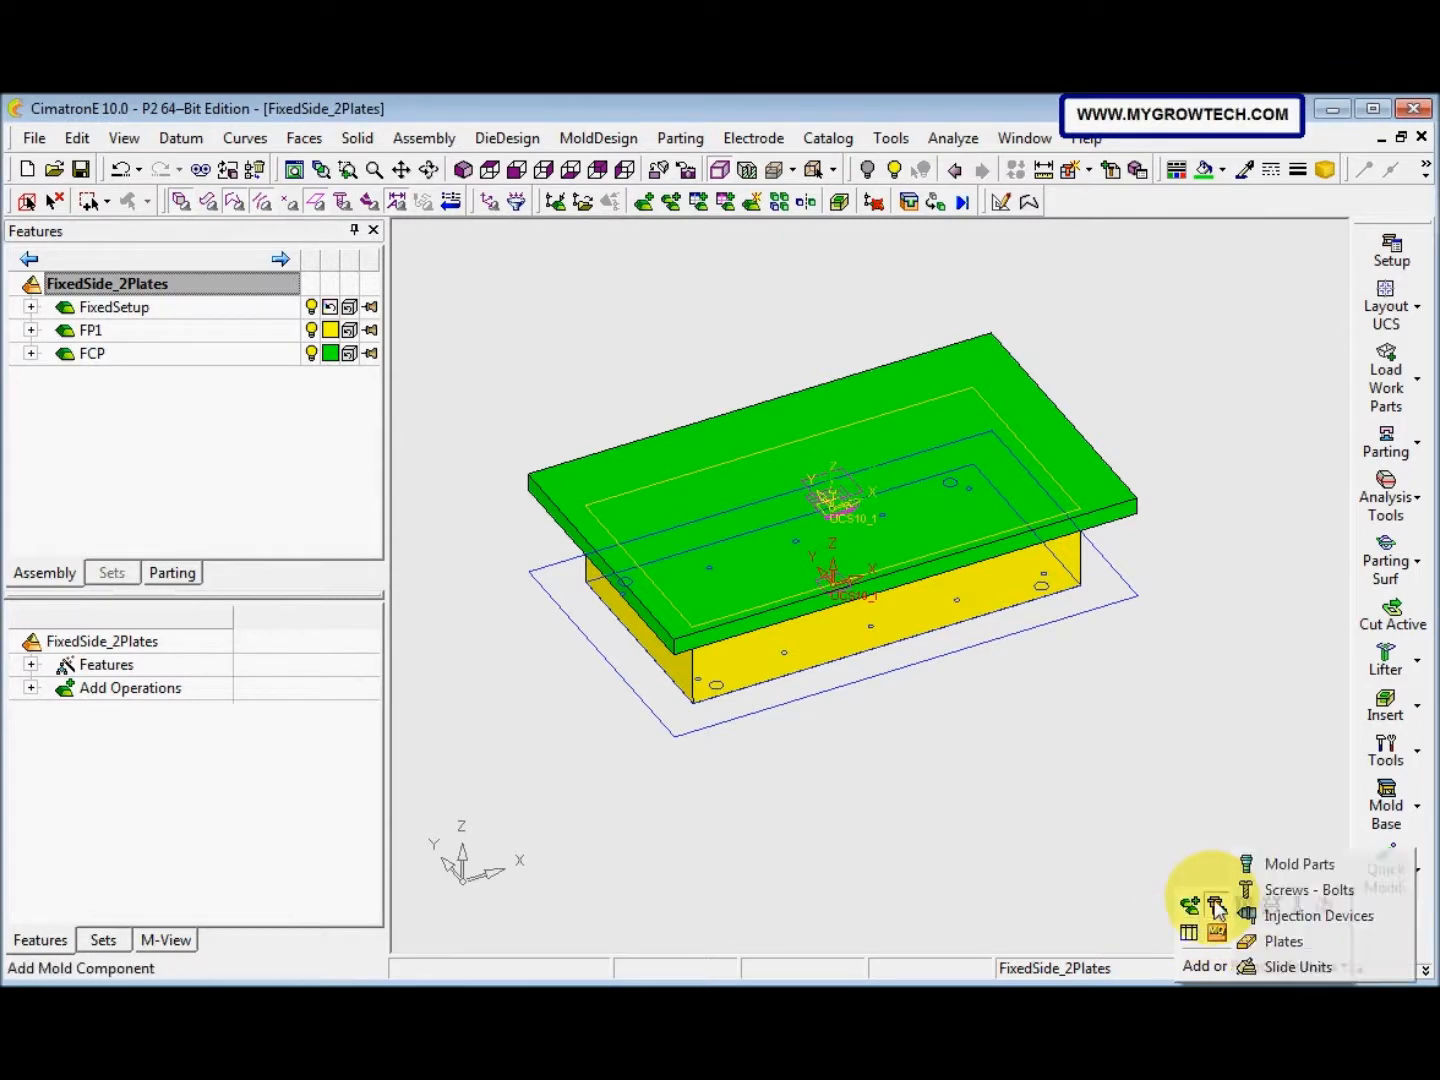
{"action": "left_click", "coordinate": [1288, 869]}
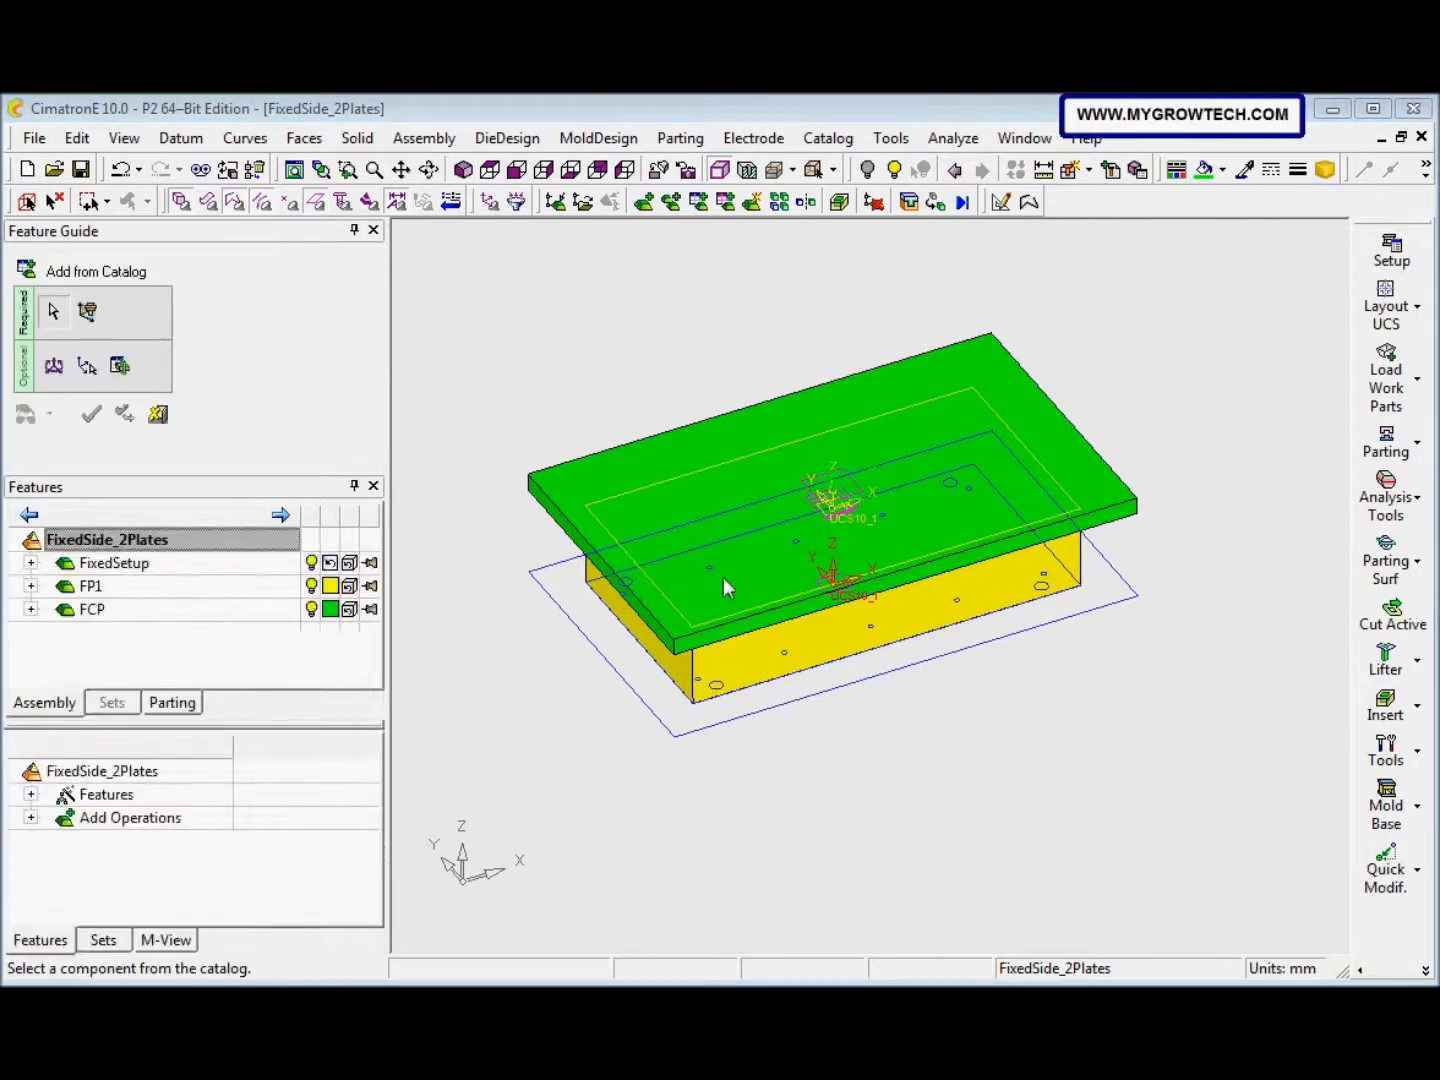
{"action": "left_click_drag", "start_coordinate": [555, 119], "coordinate": [634, 183]}
{"action": "left_click", "coordinate": [595, 221]}
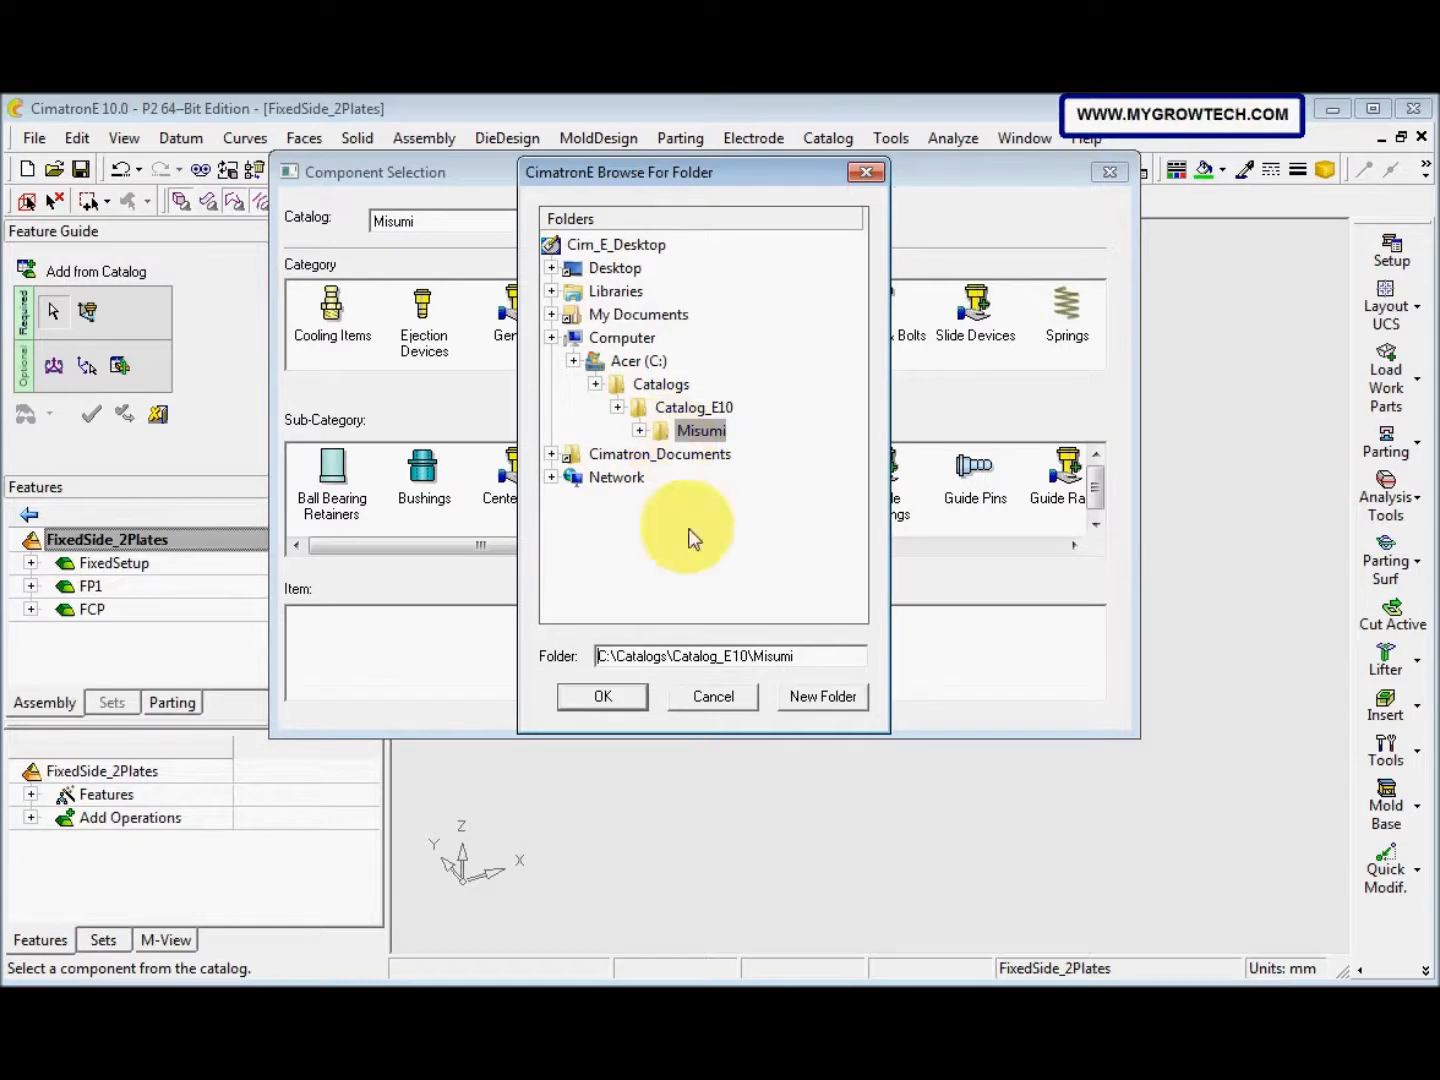
{"action": "left_click", "coordinate": [705, 698]}
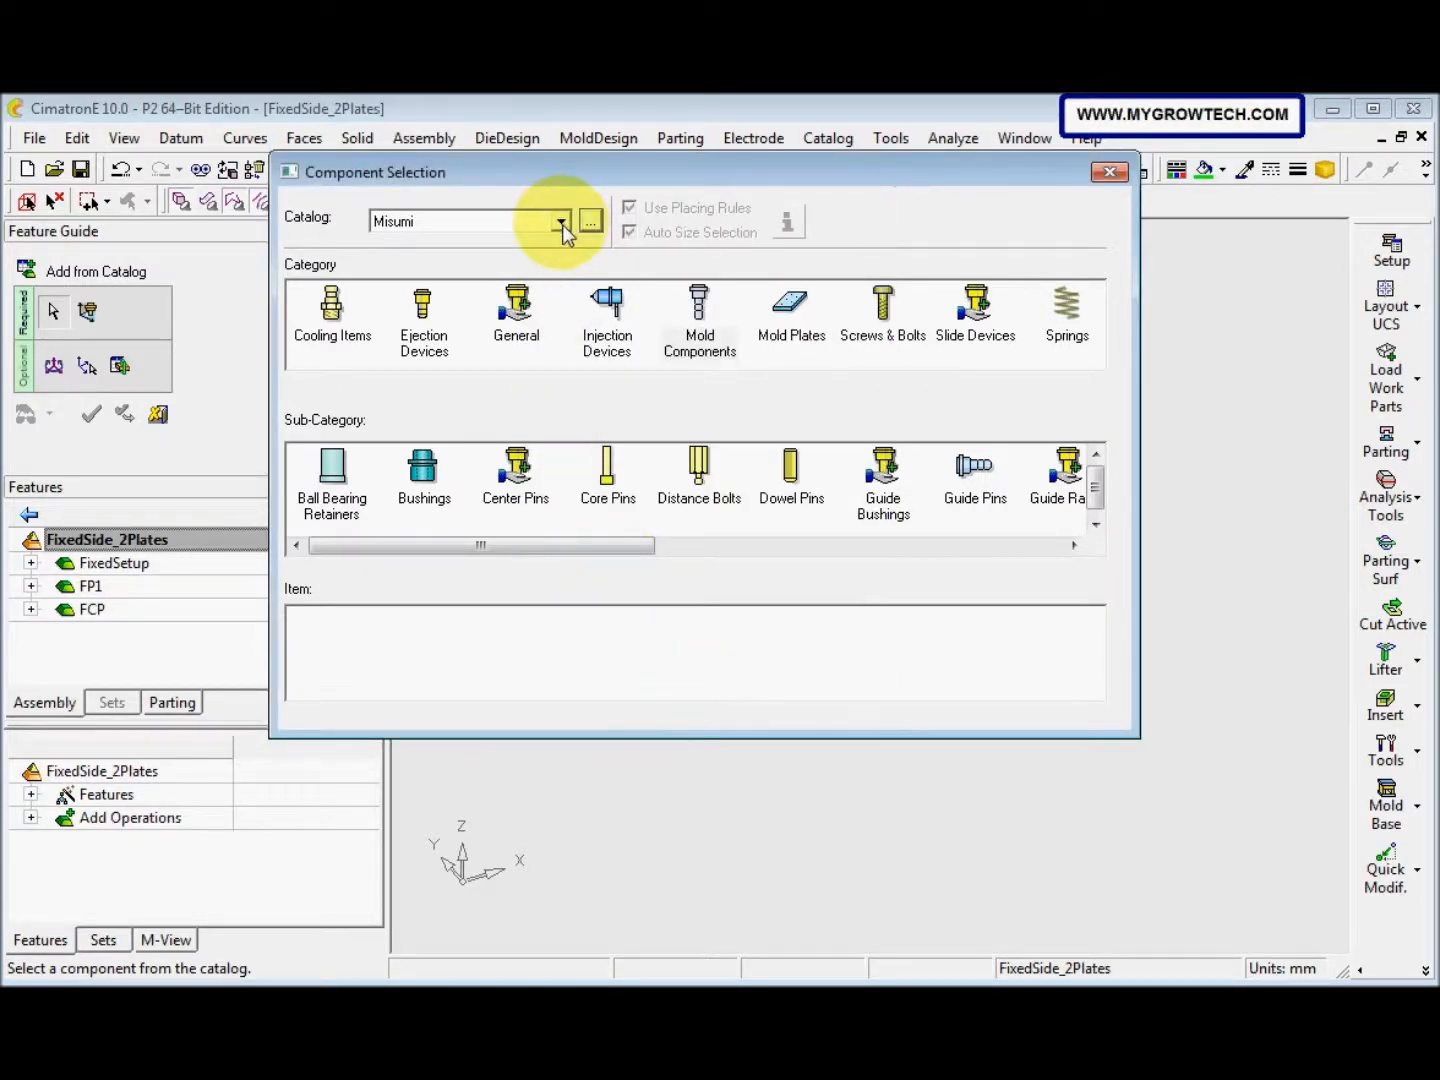
Select the GPP Leader Pins item from the Leader Pins sub-category of Mold Components
{"action": "left_click", "coordinate": [710, 343]}
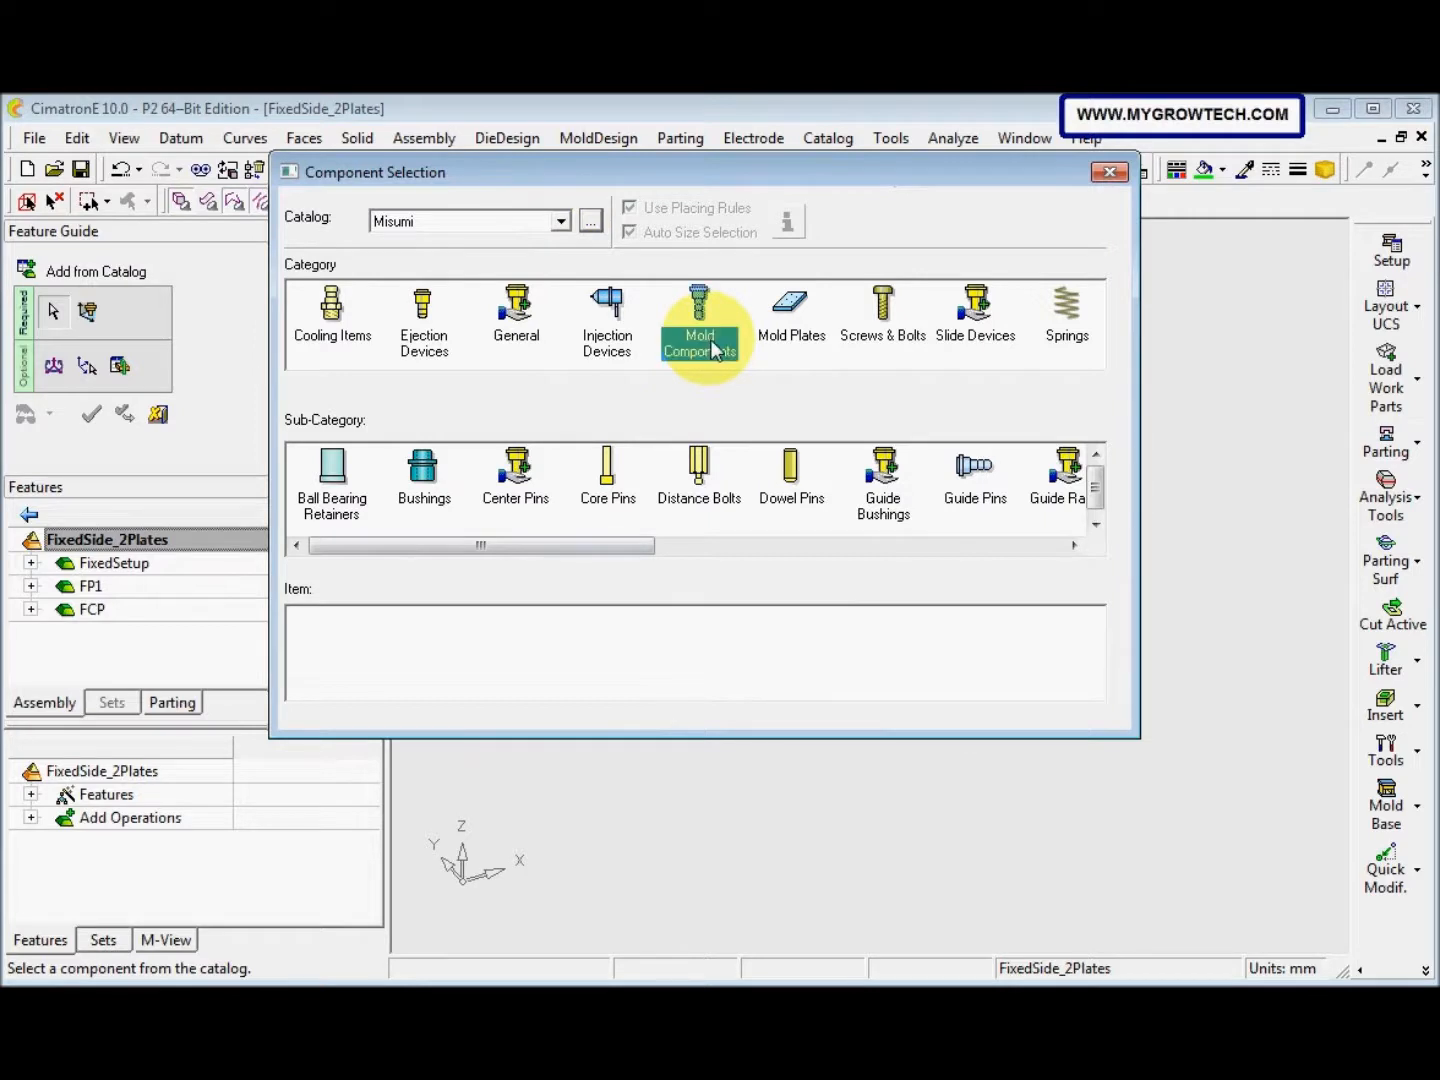
{"action": "left_click_drag", "start_coordinate": [588, 546], "coordinate": [740, 568]}
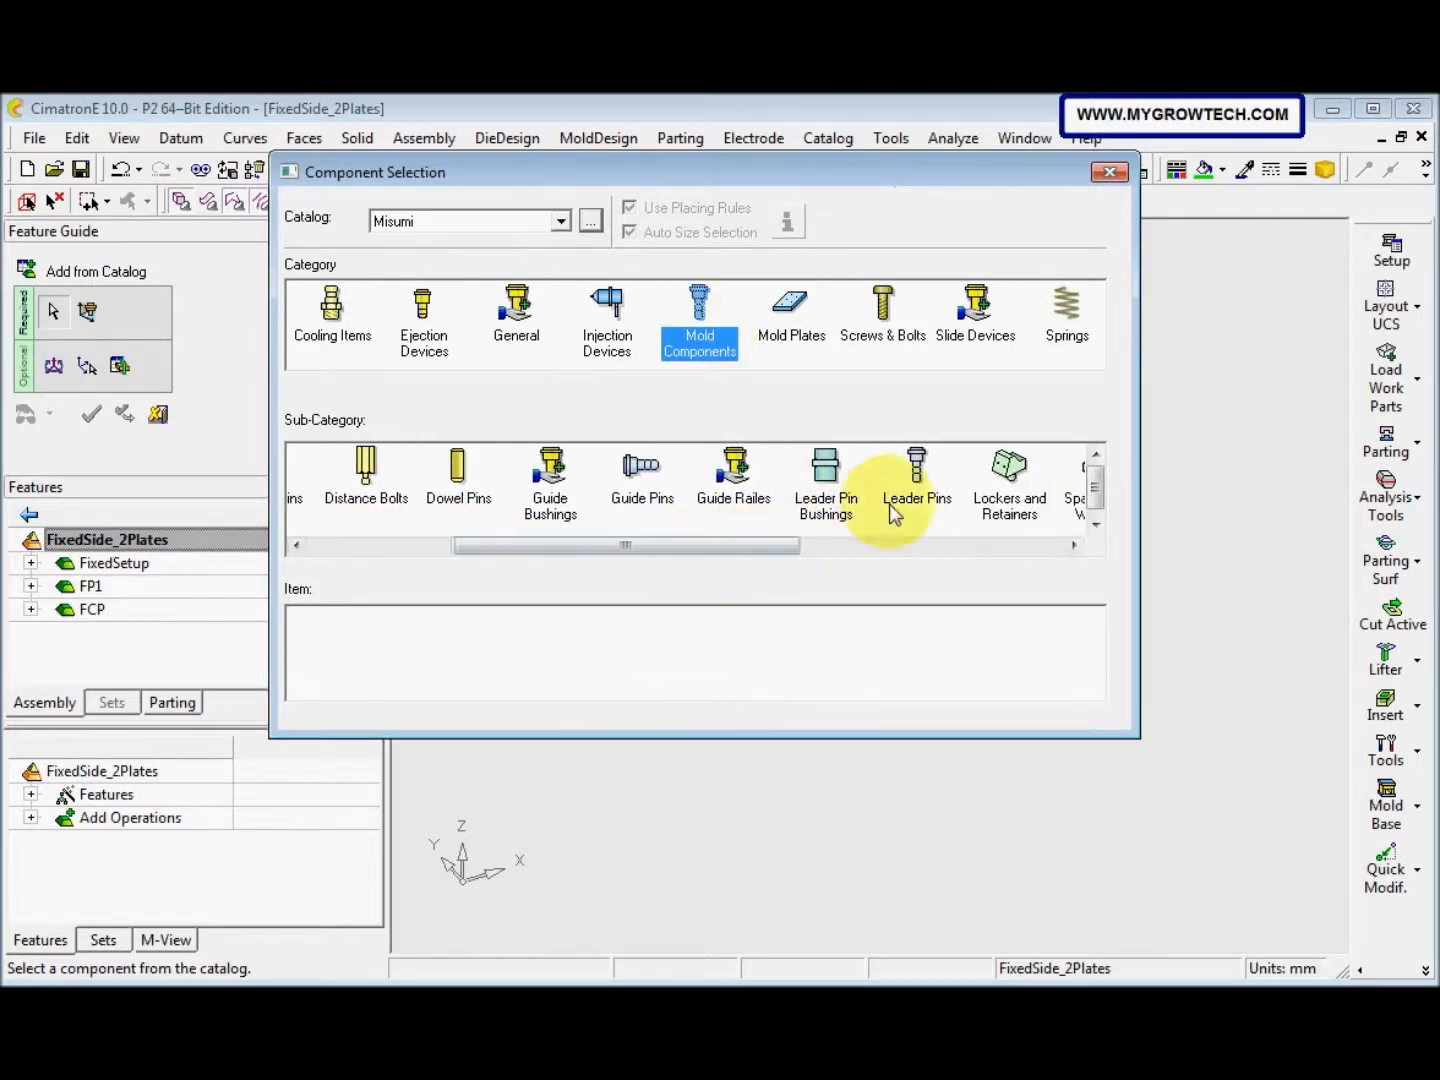
{"action": "left_click", "coordinate": [917, 490]}
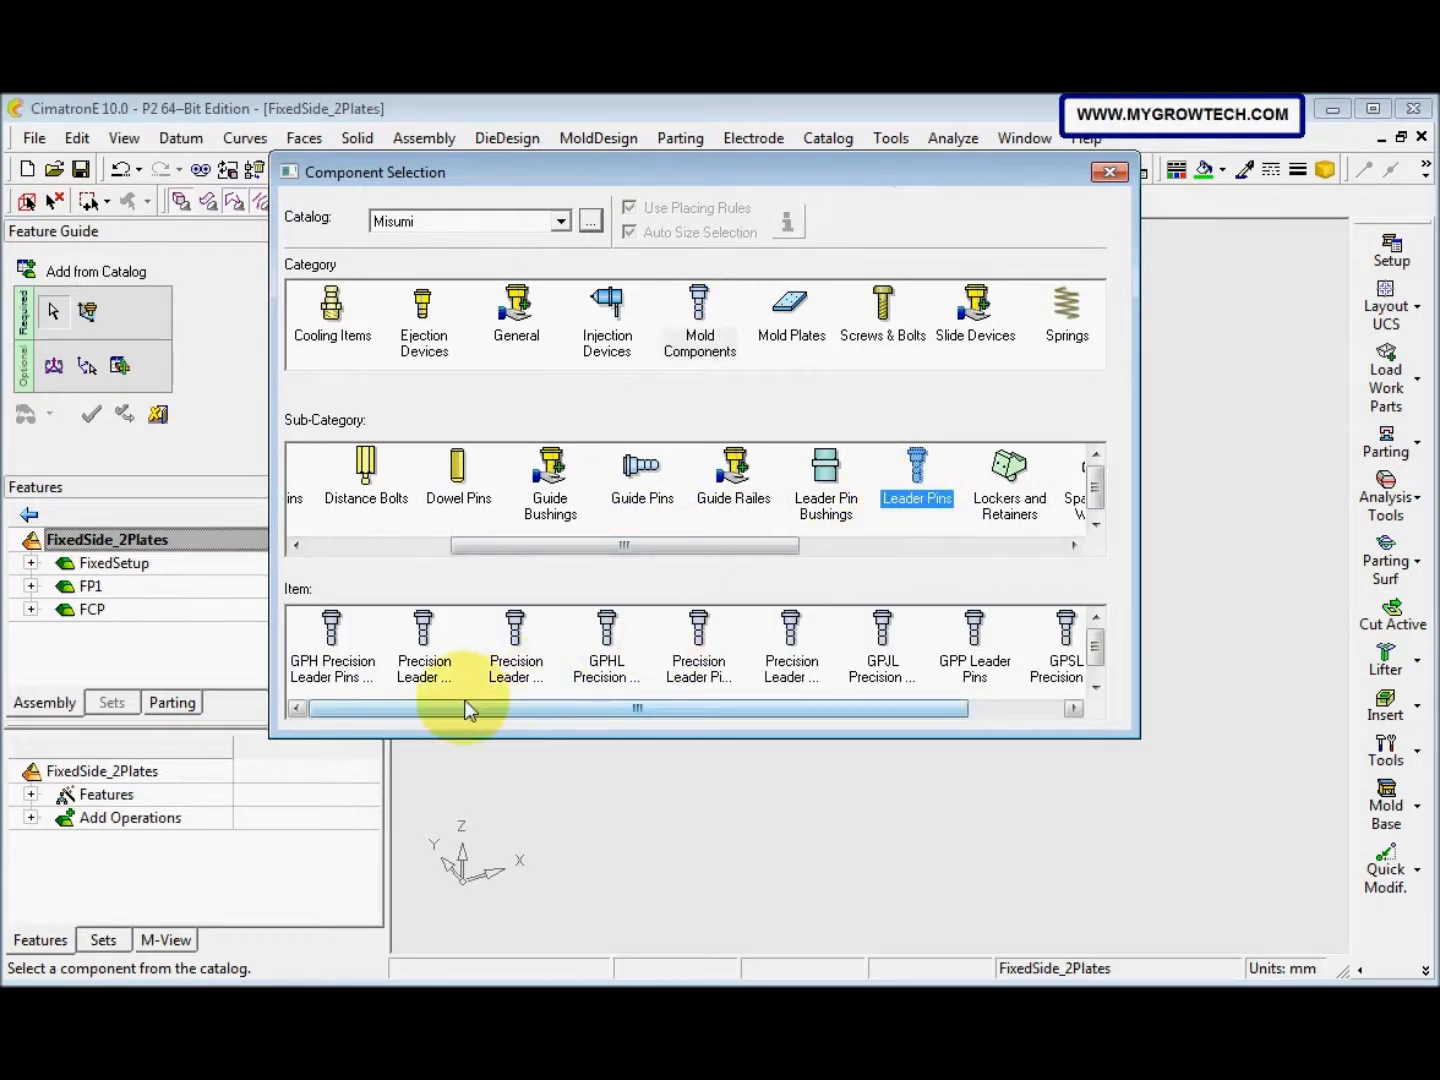
{"action": "left_click_drag", "start_coordinate": [470, 706], "coordinate": [582, 703]}
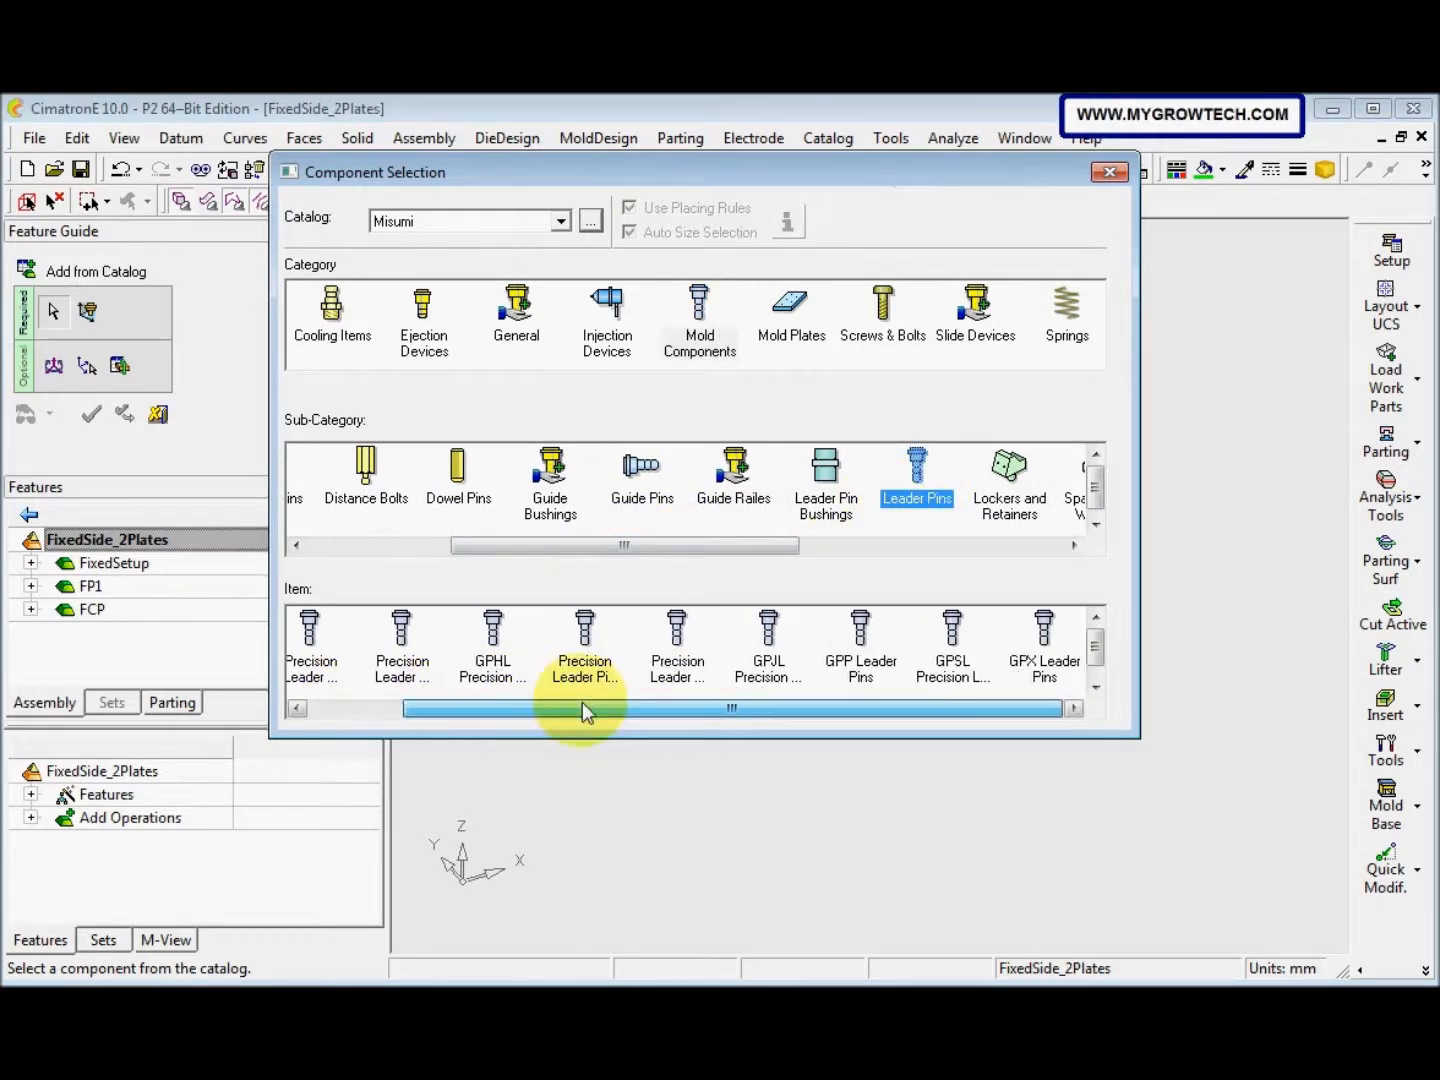
{"action": "left_click", "coordinate": [873, 680]}
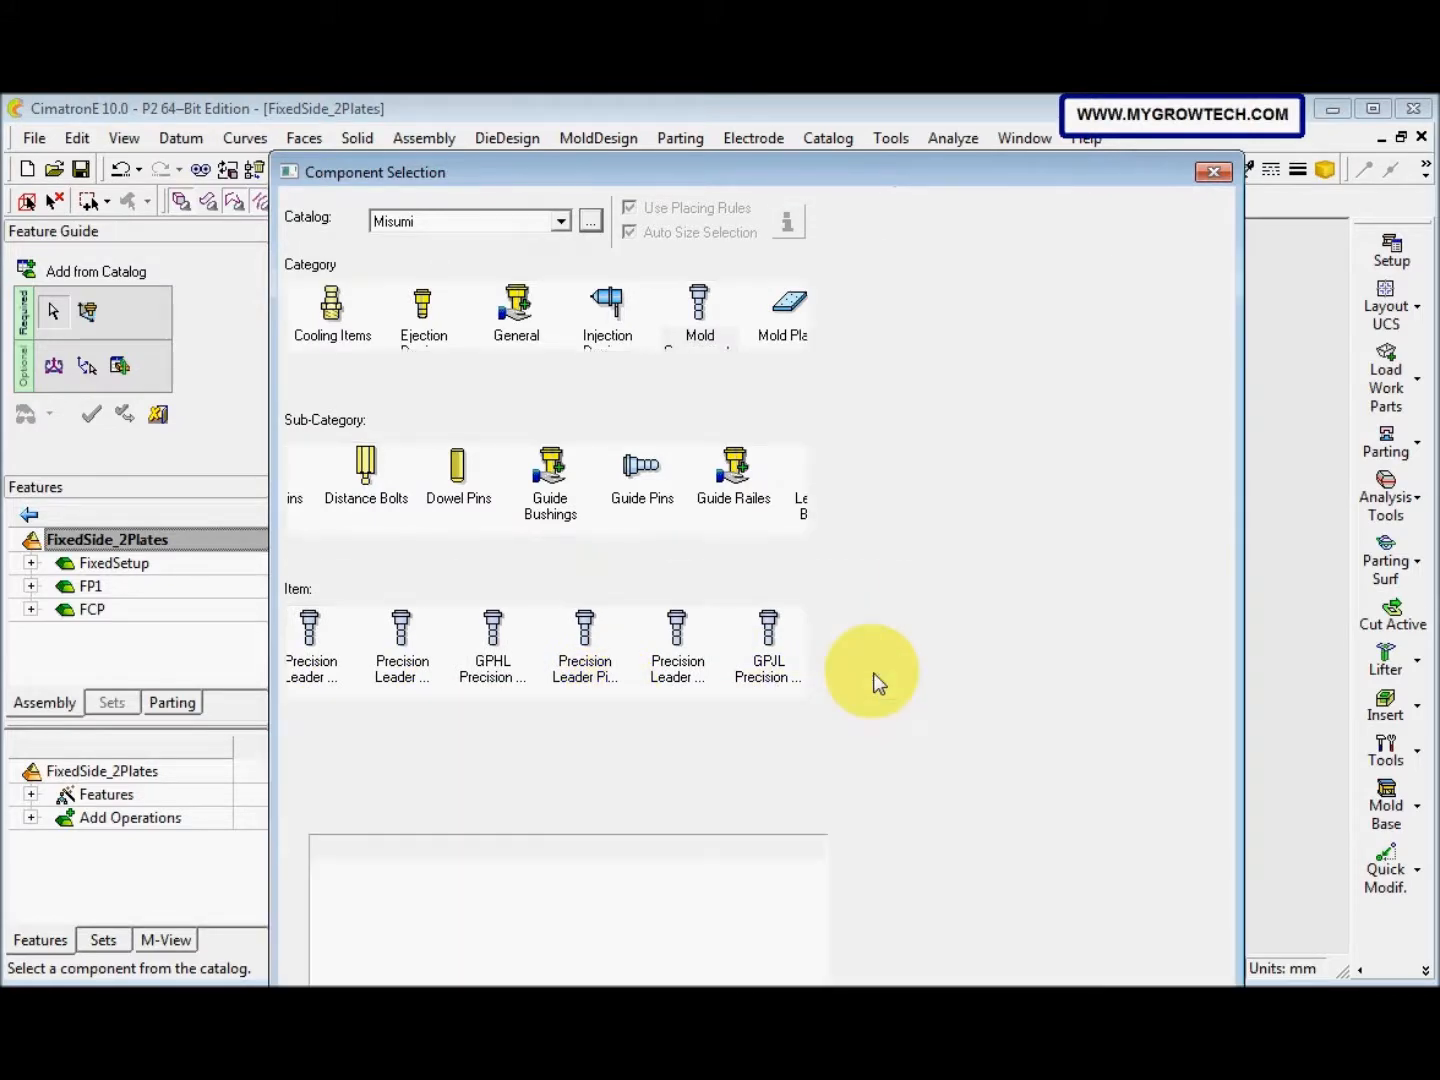
Size the GPP leader pin with D 80, L 335, N 100 and B 75, and accept the component selection
{"action": "left_click_drag", "start_coordinate": [876, 179], "coordinate": [860, 121]}
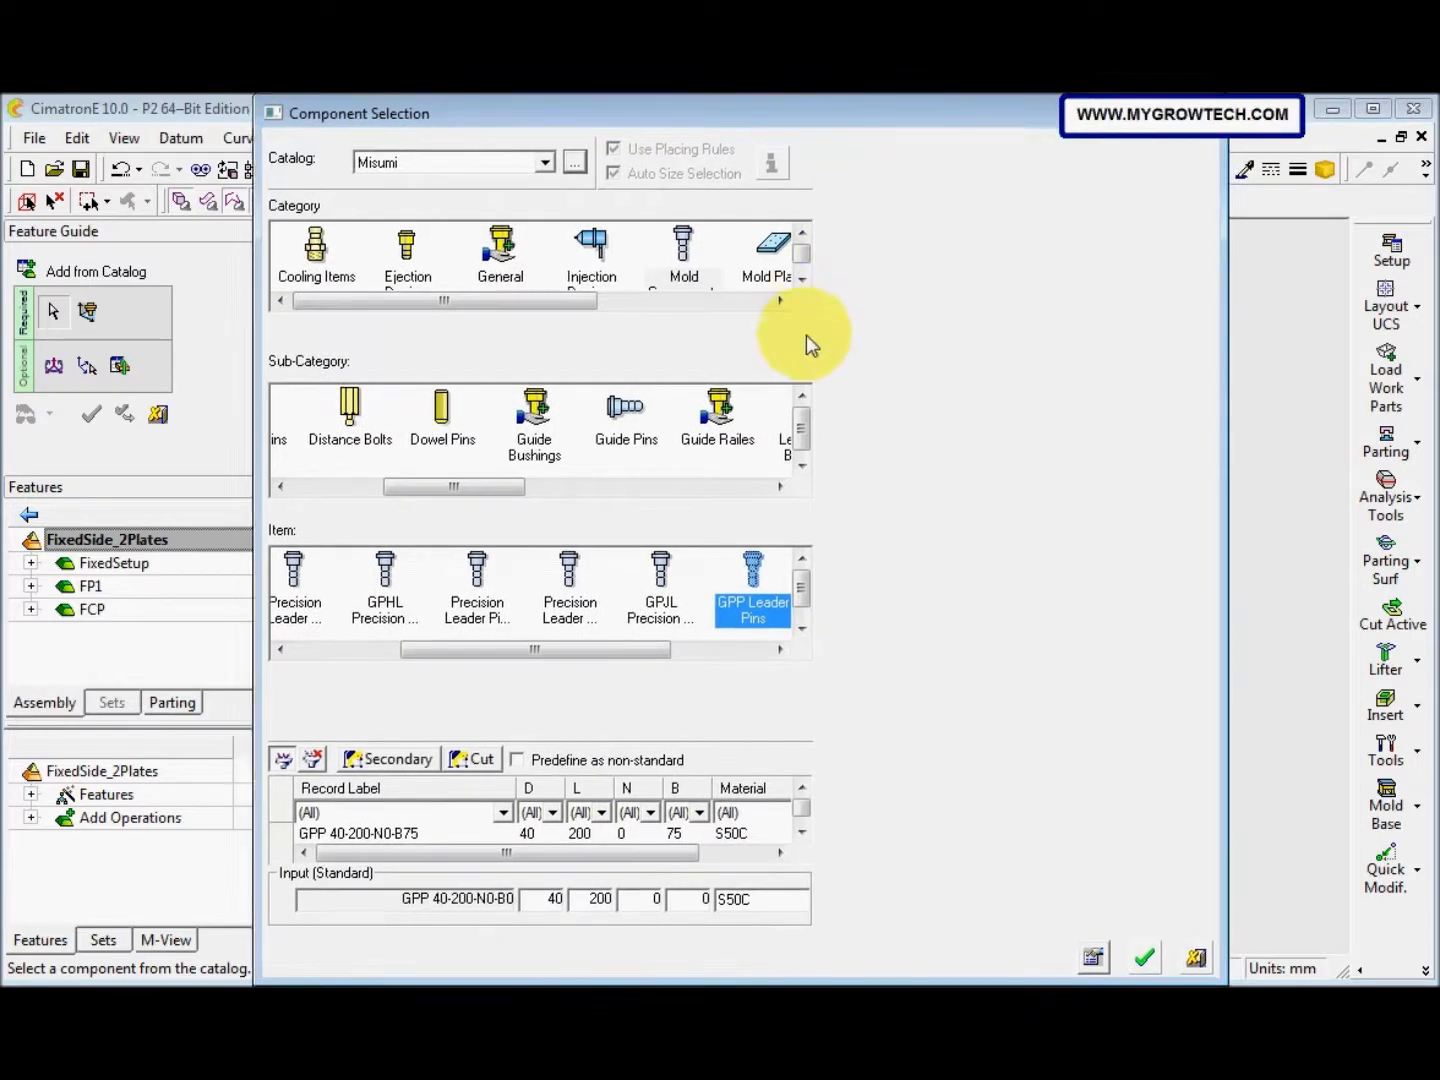
{"action": "left_click", "coordinate": [552, 812]}
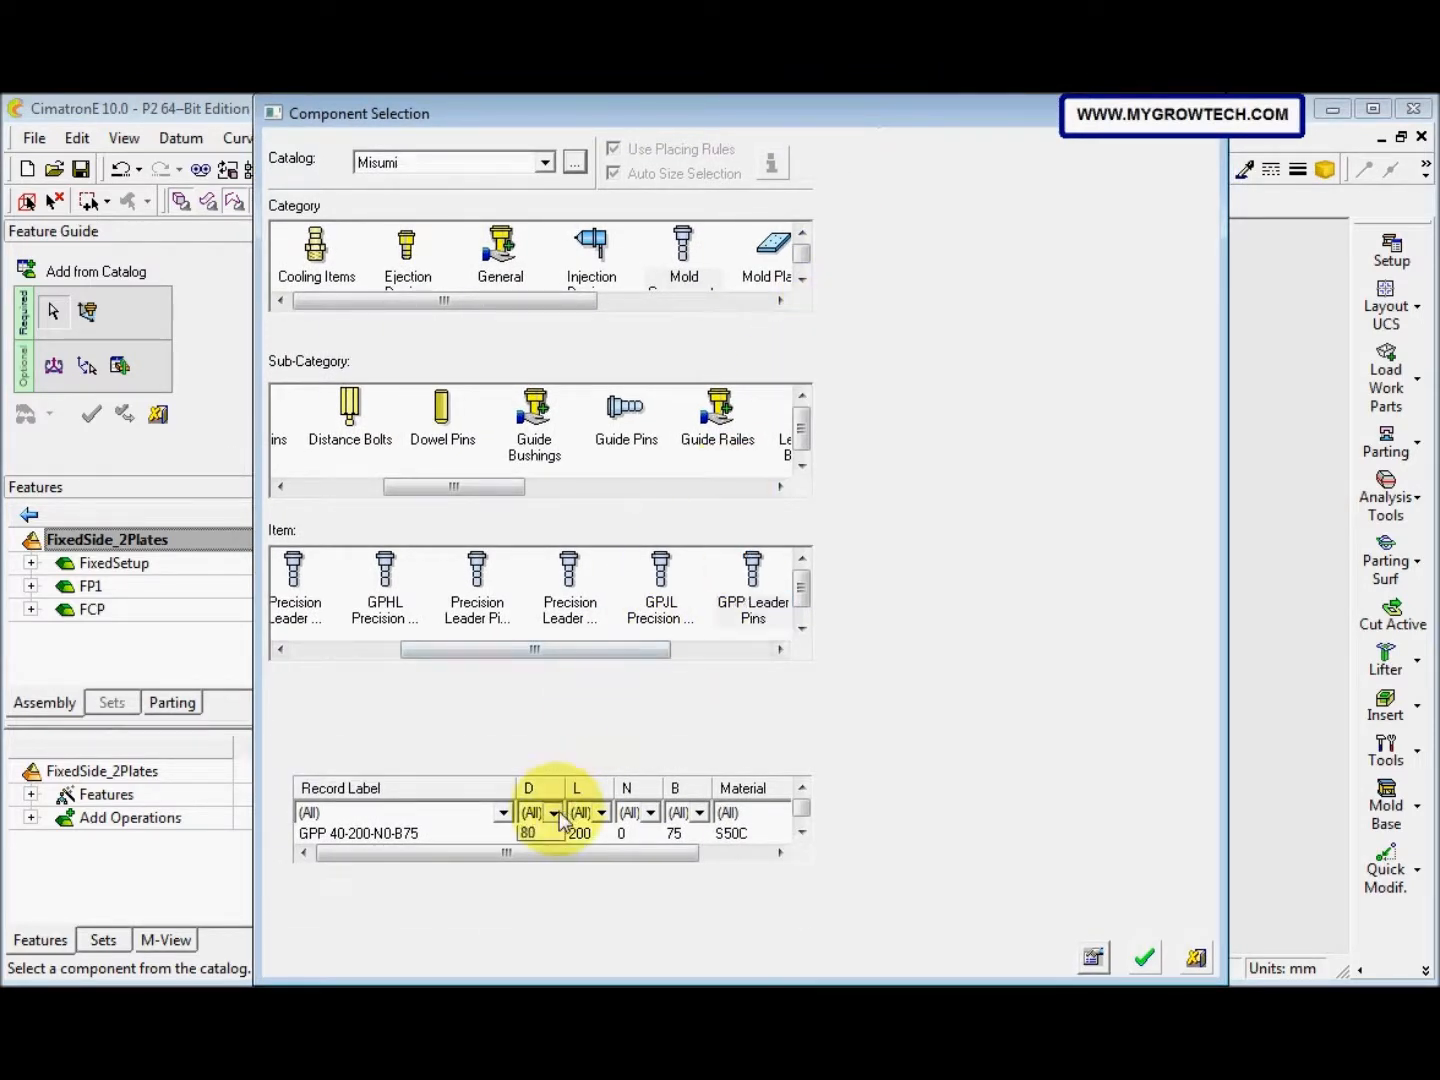
{"action": "left_click", "coordinate": [528, 896]}
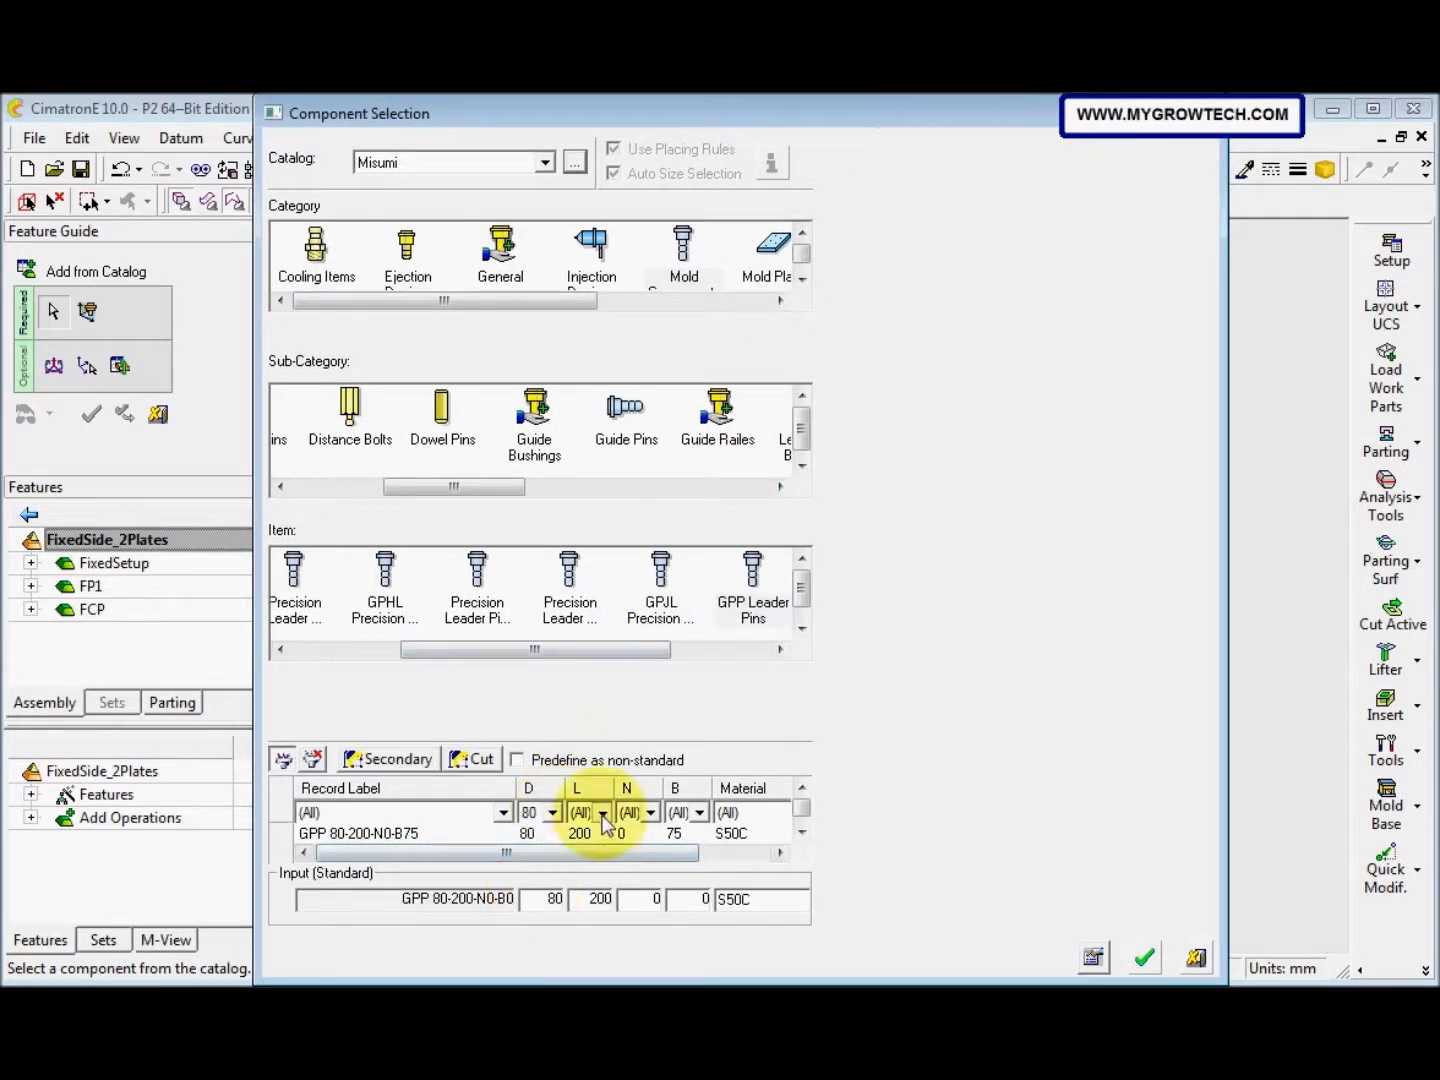
{"action": "left_click", "coordinate": [602, 814]}
{"action": "scroll", "coordinate": [604, 790], "scroll_direction": "down", "scroll_amount": 3}
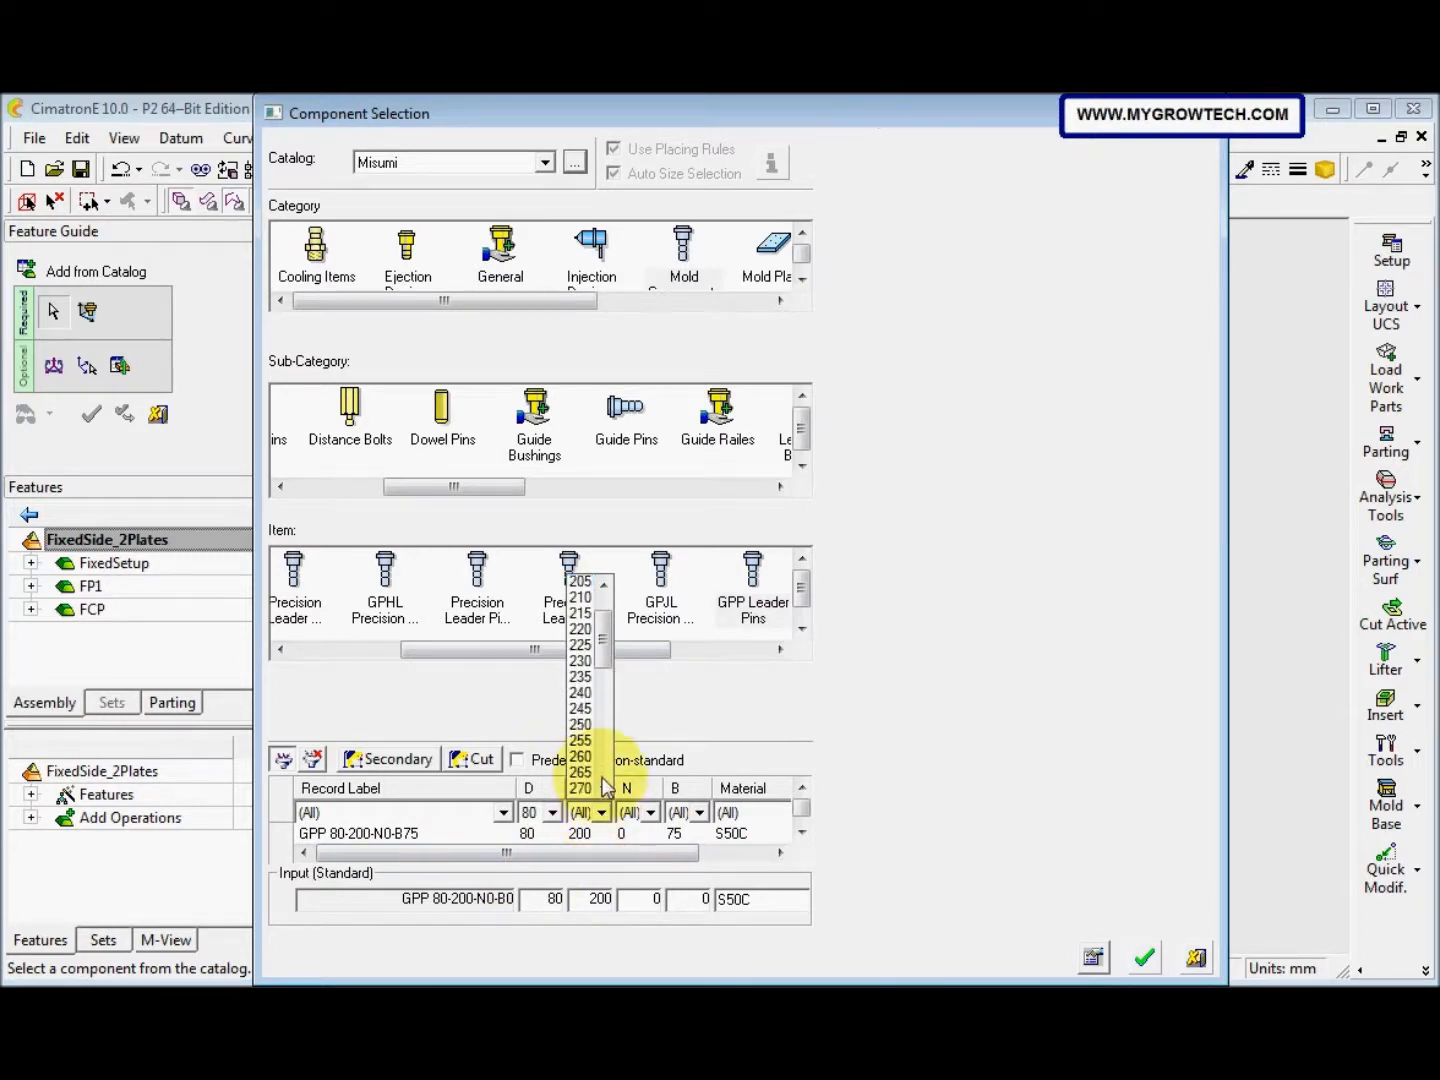
{"action": "scroll", "coordinate": [604, 787], "scroll_direction": "down", "scroll_amount": 3}
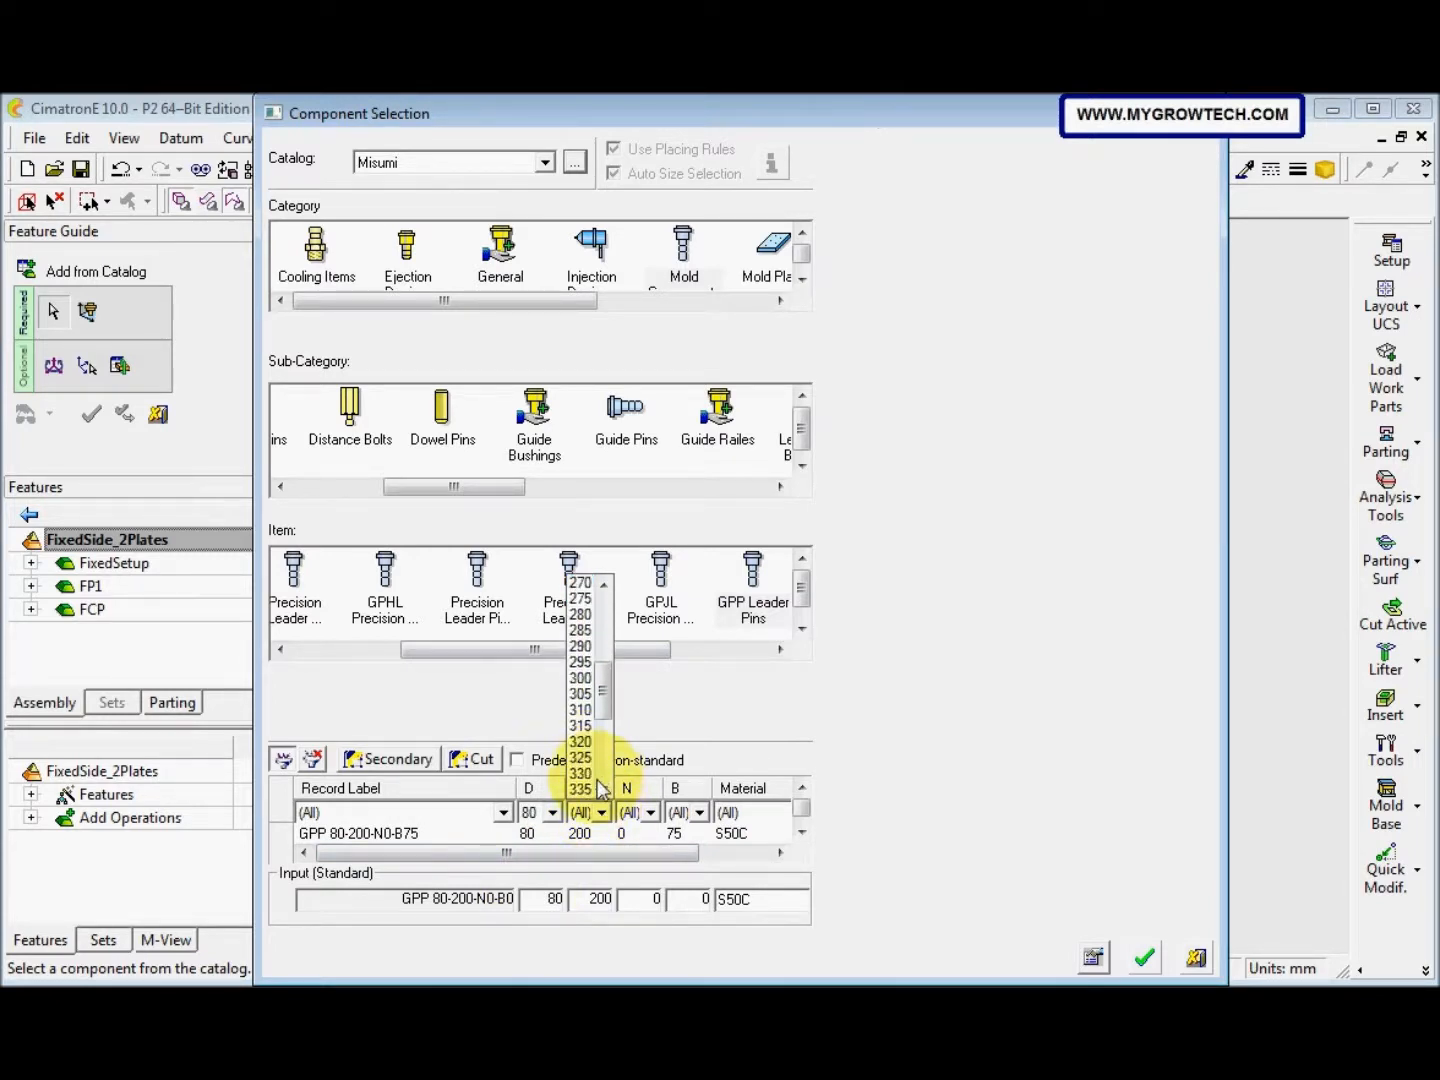
{"action": "left_click", "coordinate": [588, 789]}
{"action": "left_click", "coordinate": [651, 813]}
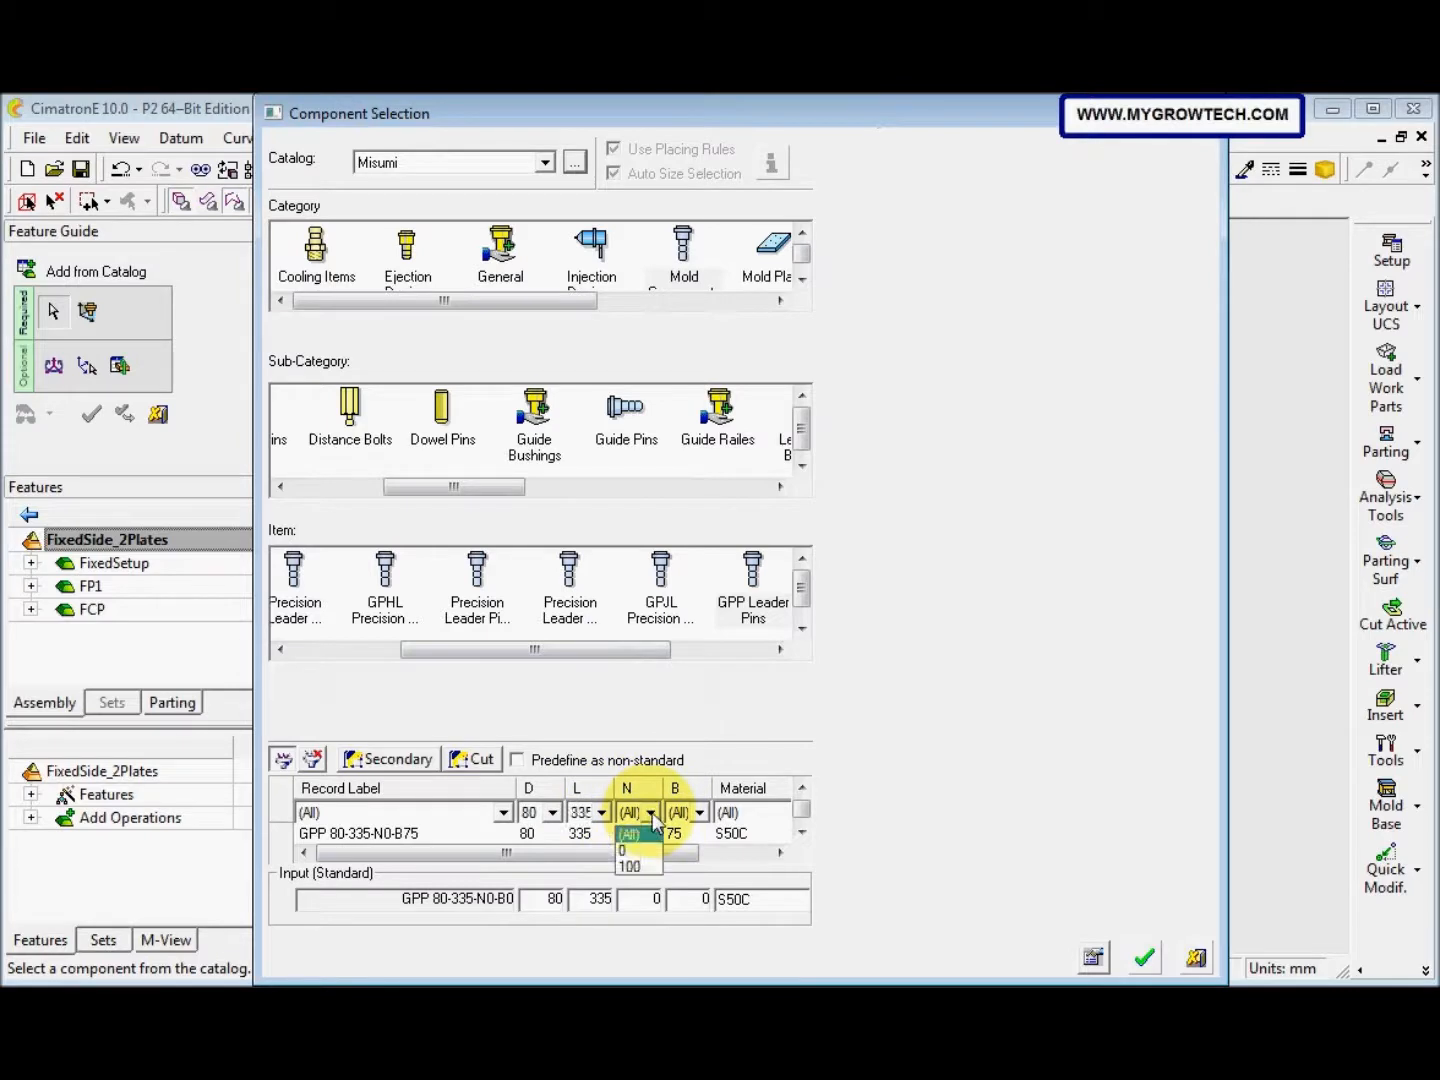
{"action": "left_click", "coordinate": [632, 866]}
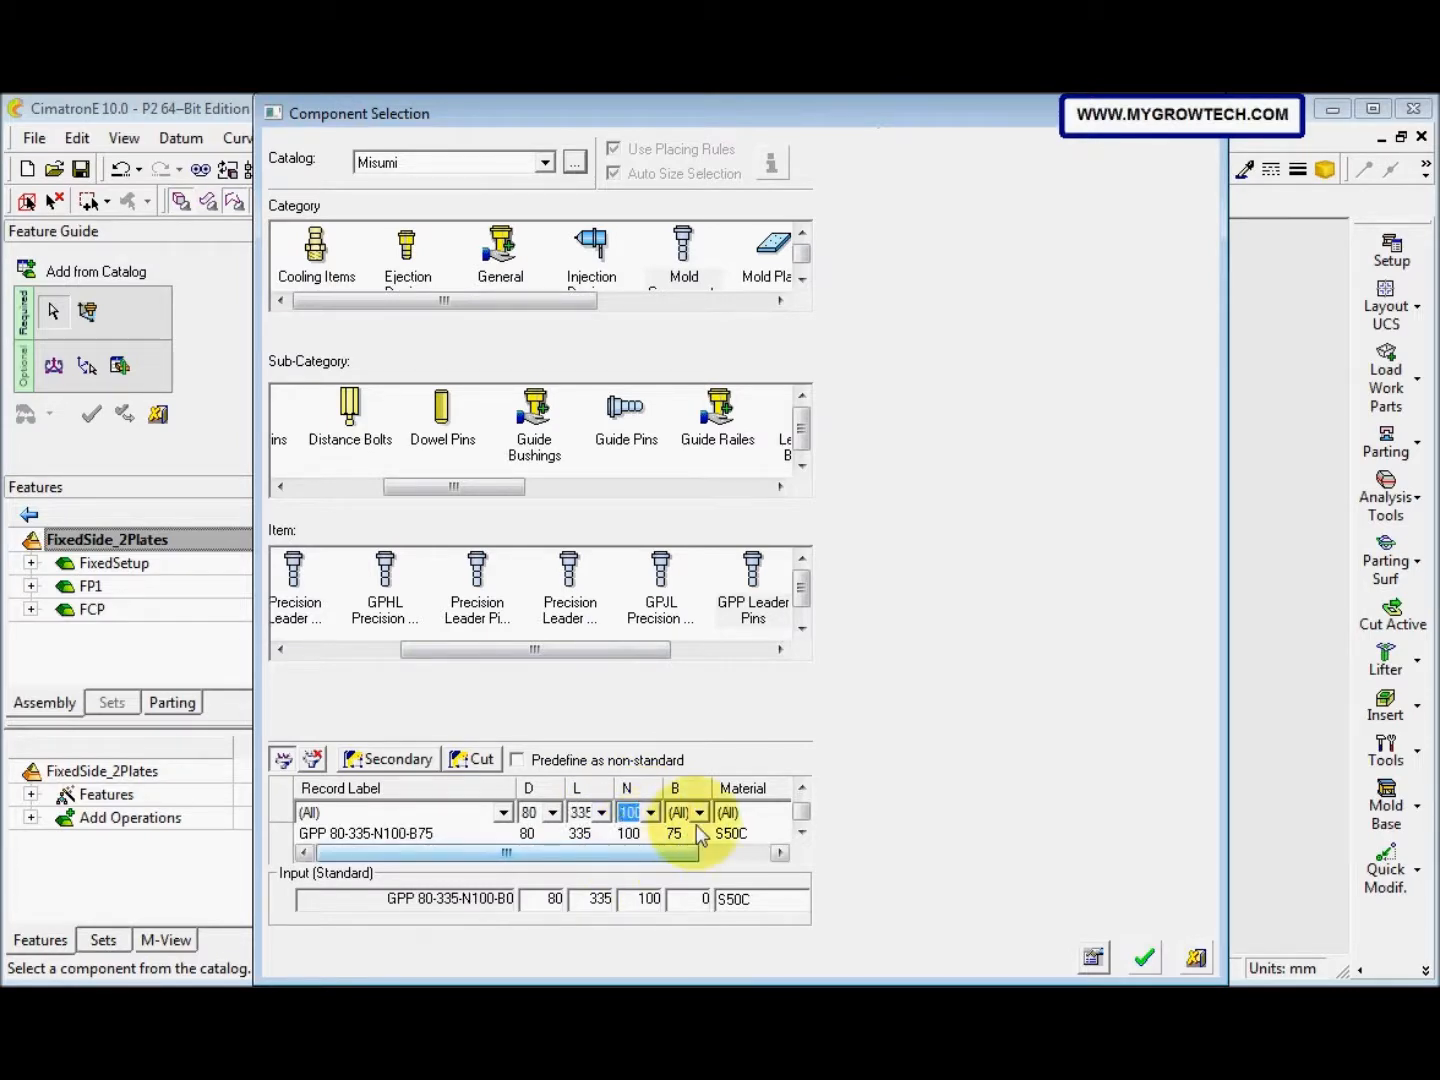
{"action": "left_click", "coordinate": [700, 814]}
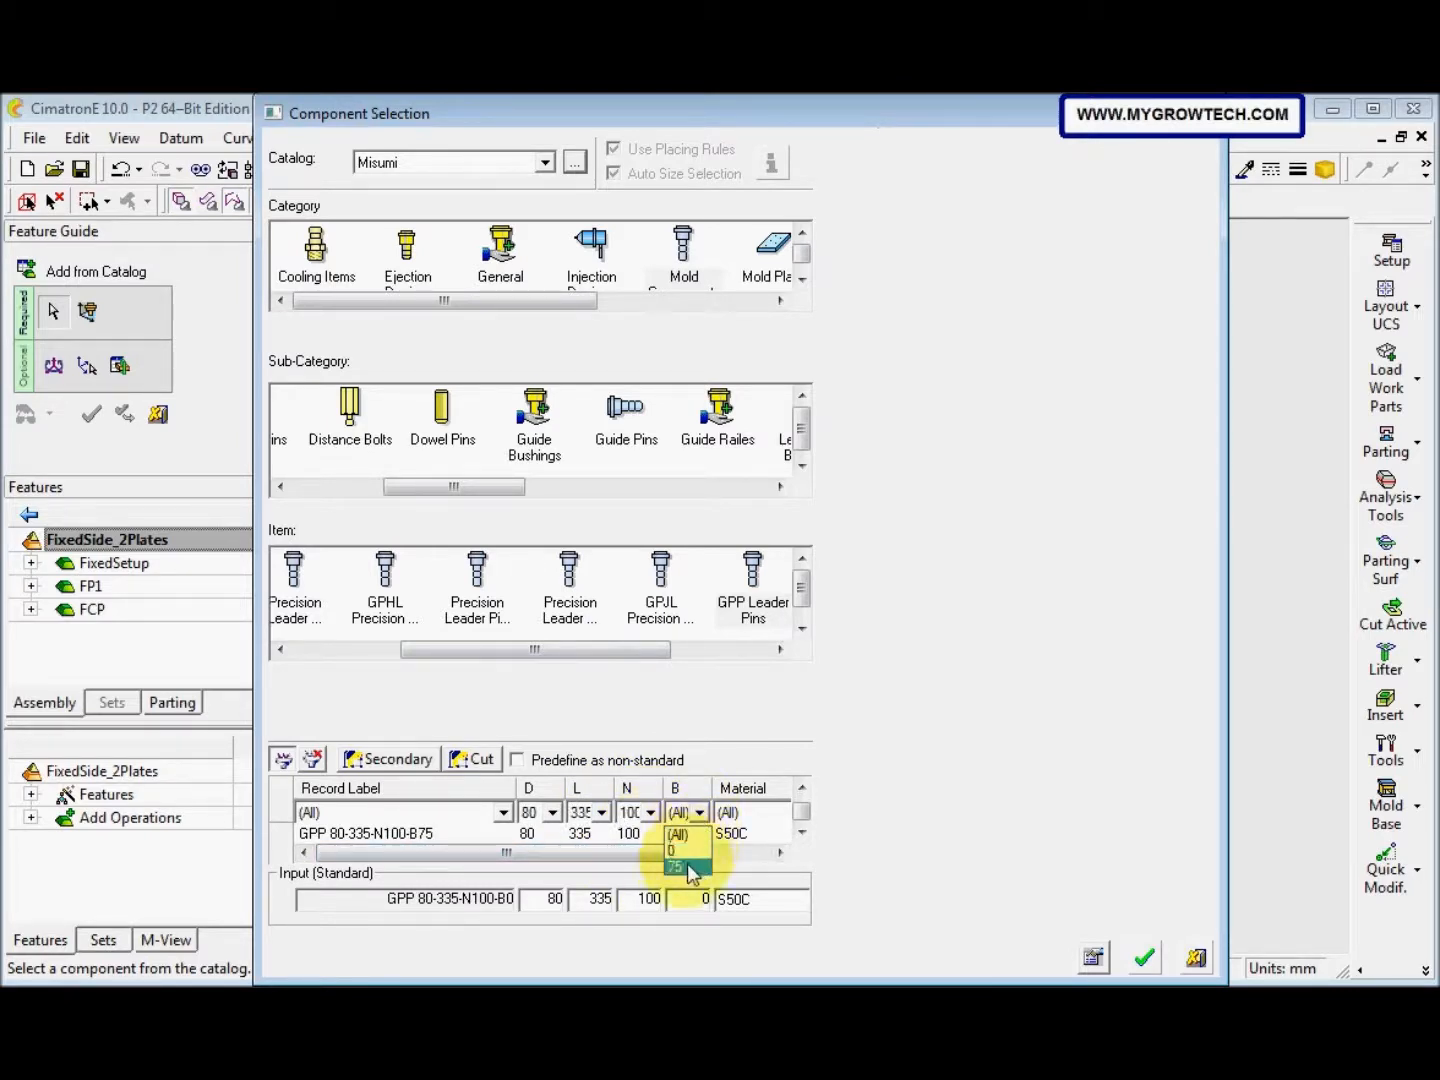
{"action": "left_click", "coordinate": [688, 852]}
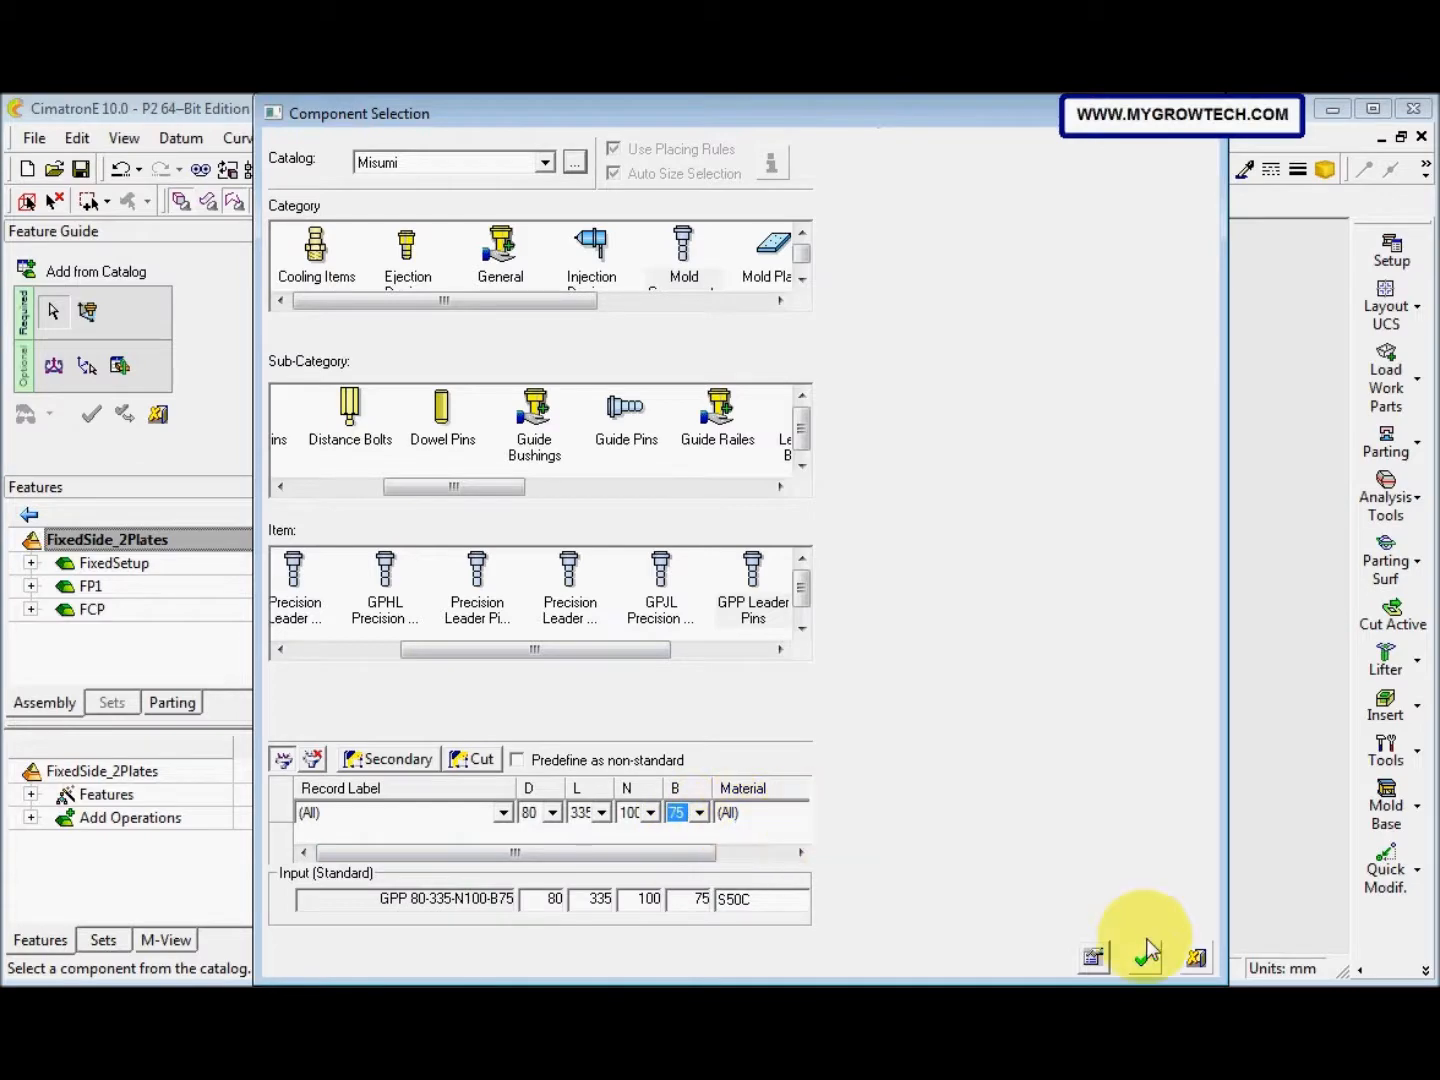
{"action": "left_click", "coordinate": [1144, 958]}
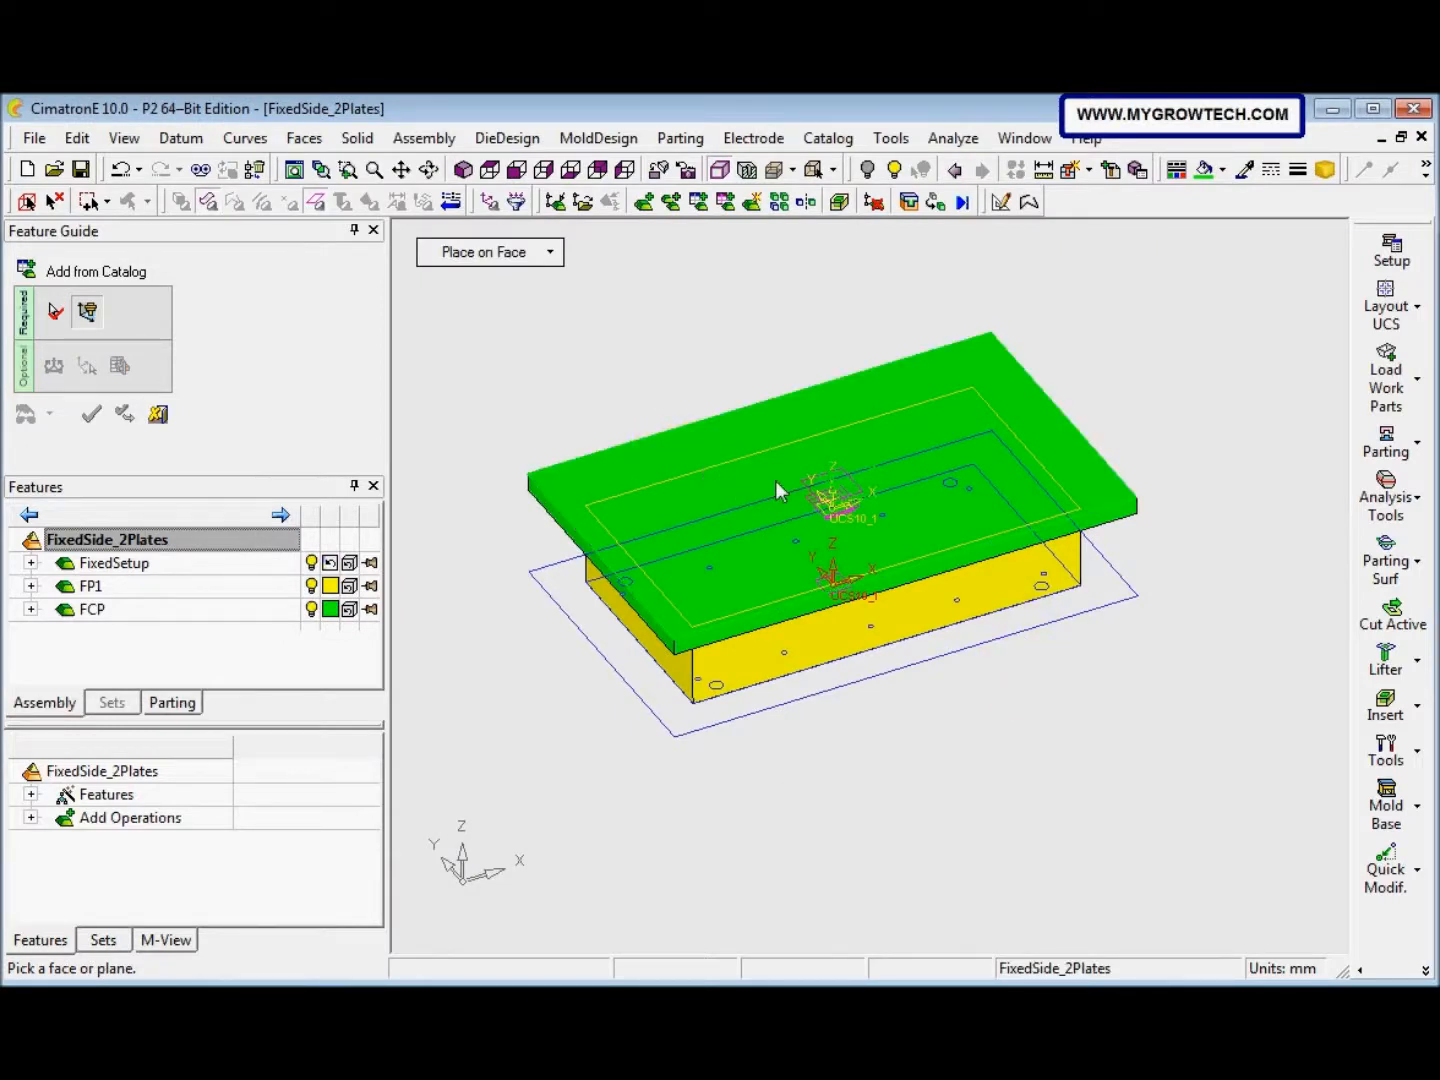
Choose the UCS plane on the underside of FP1 as the placement plane for the leader pins
{"action": "left_click_drag", "start_coordinate": [842, 598], "coordinate": [845, 543], "text": "ctrl"}
{"action": "scroll", "coordinate": [845, 544], "scroll_direction": "up", "scroll_amount": 2}
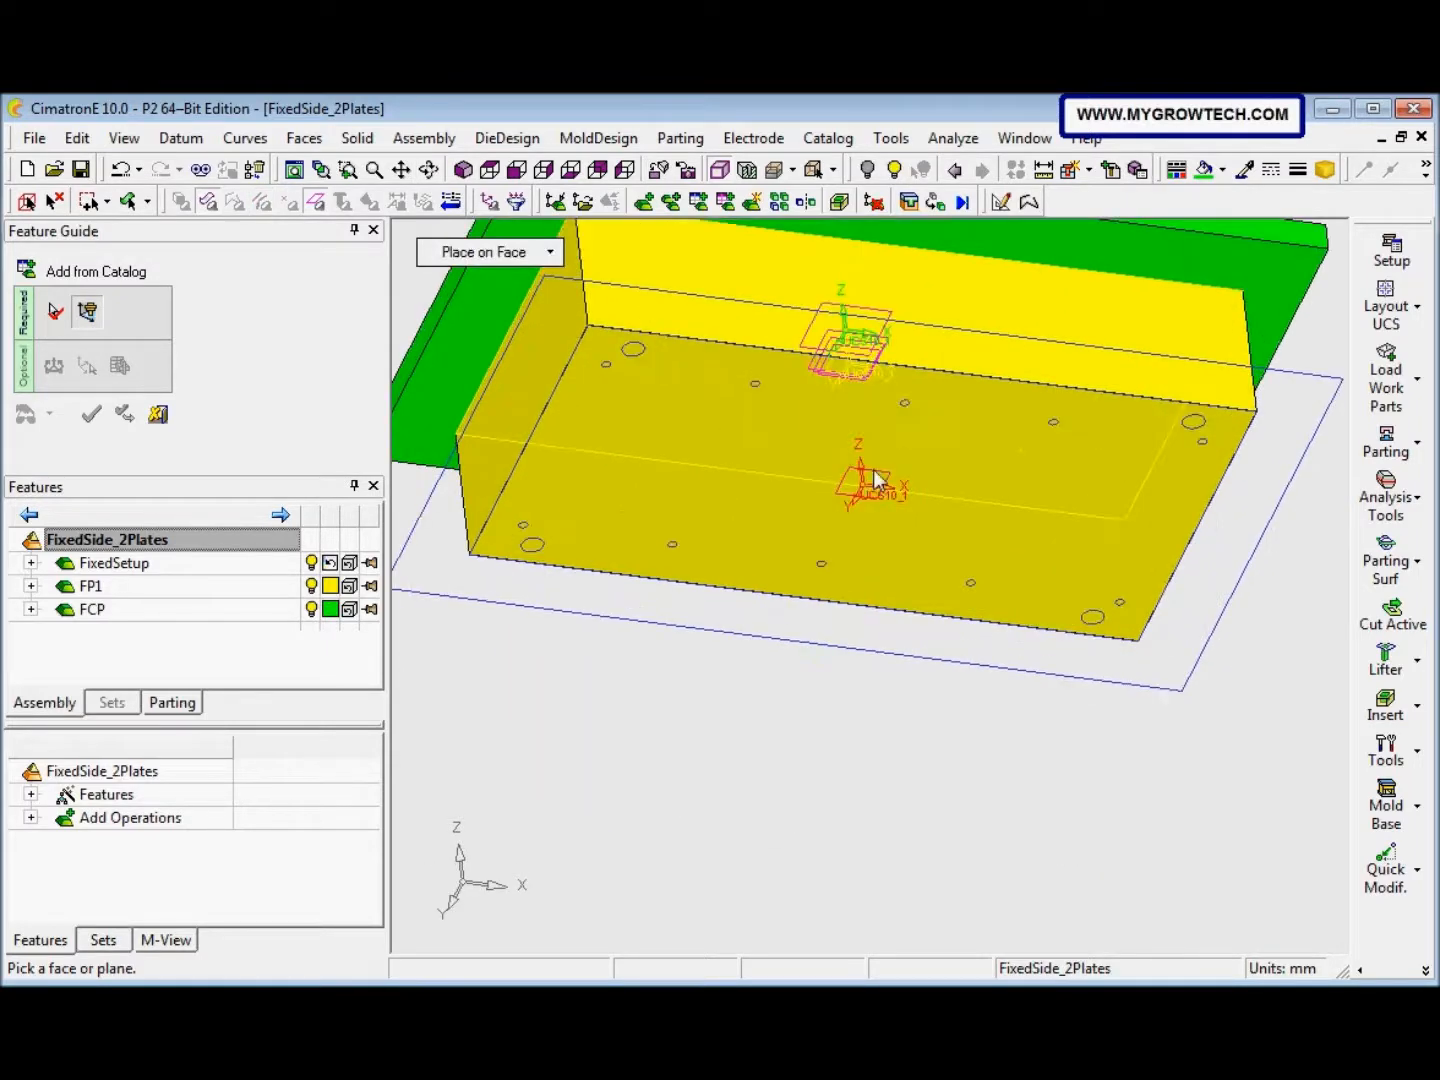
{"action": "left_click", "coordinate": [871, 480]}
{"action": "left_click_drag", "start_coordinate": [856, 518], "coordinate": [877, 663], "text": "ctrl"}
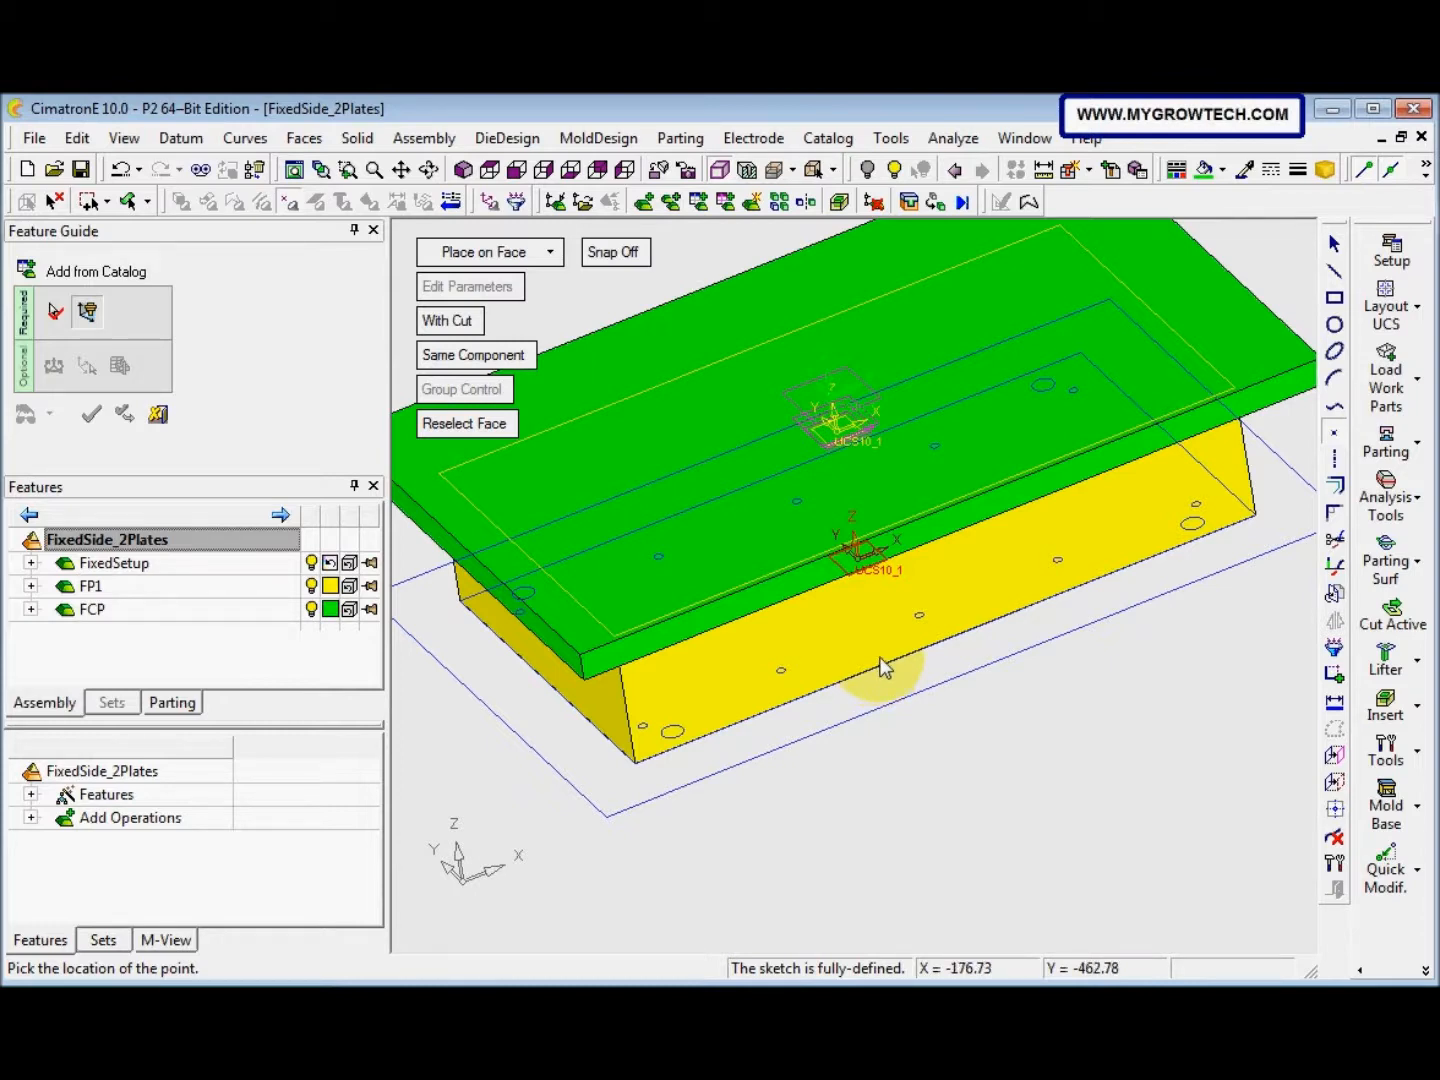
Project the four large corner circles onto the placement sketch to position the leader pins
{"action": "left_click", "coordinate": [1337, 759]}
{"action": "scroll", "coordinate": [1009, 696], "scroll_direction": "down", "scroll_amount": 3}
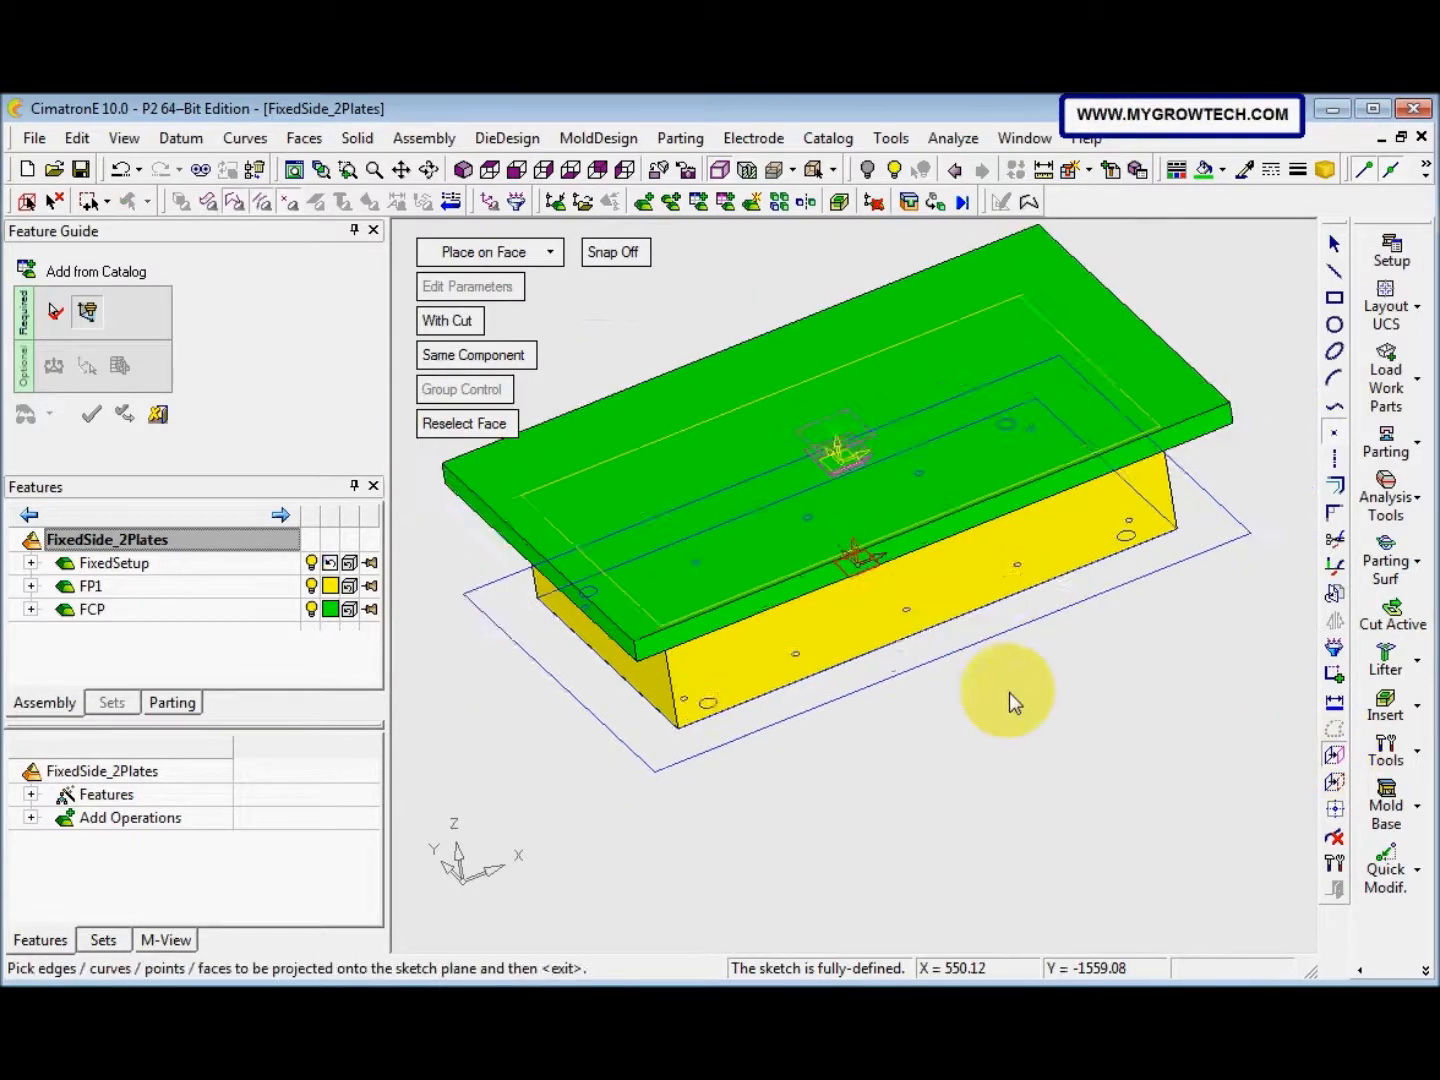
{"action": "middle_click_drag", "start_coordinate": [932, 686], "coordinate": [845, 542]}
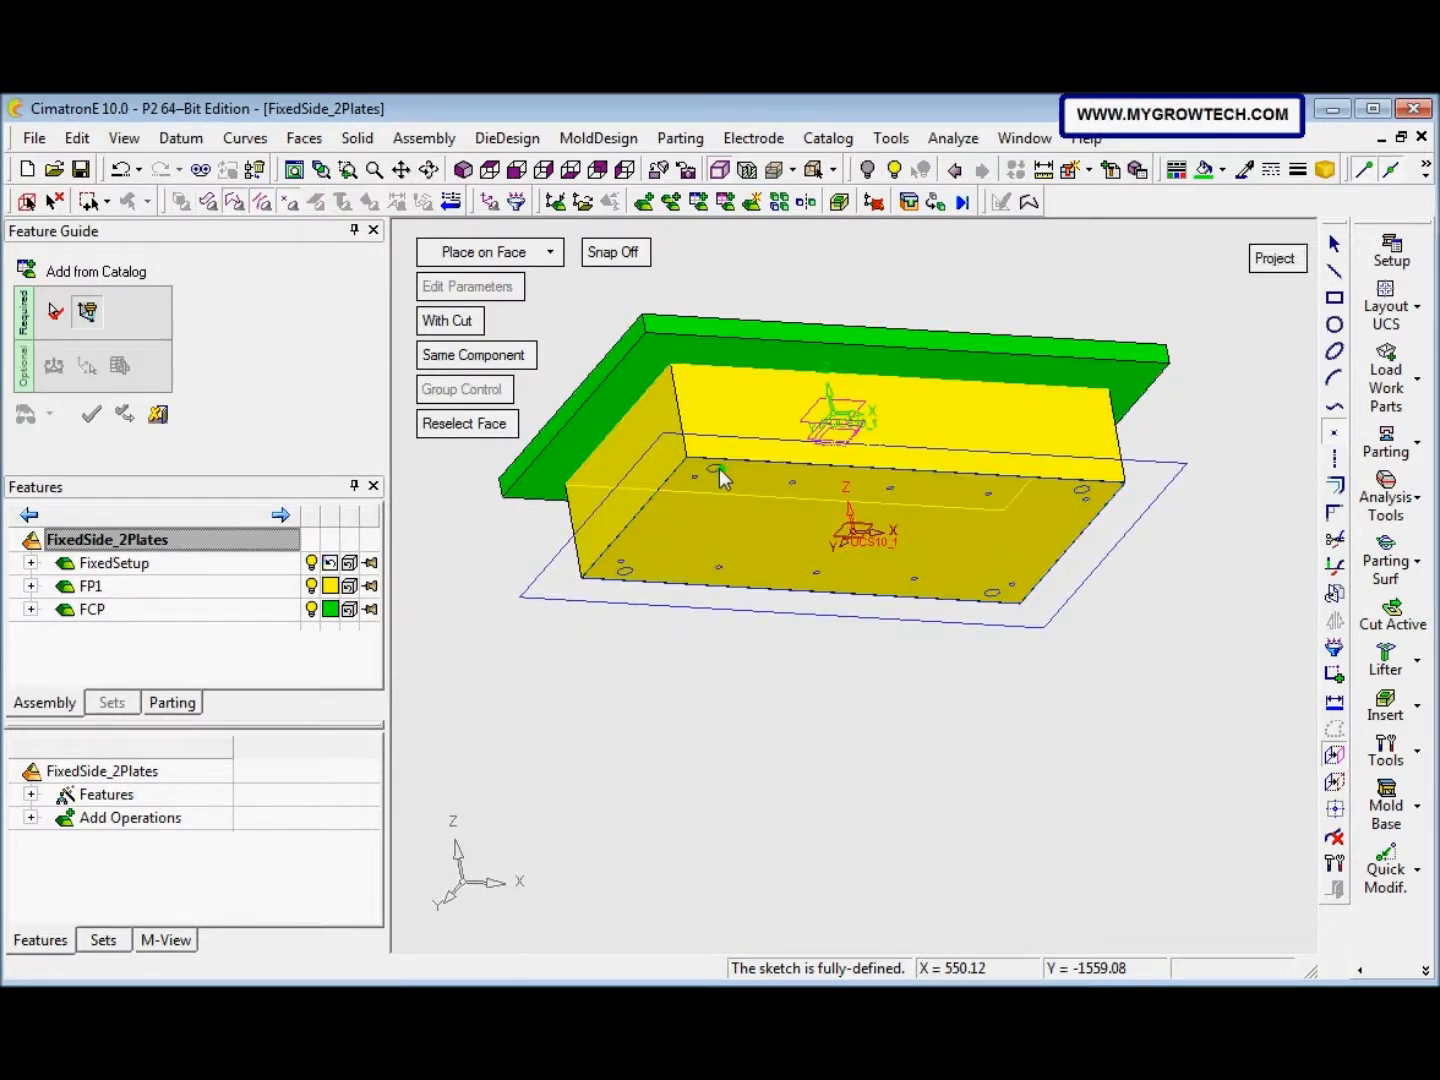
{"action": "middle_click_drag", "start_coordinate": [706, 508], "coordinate": [775, 489]}
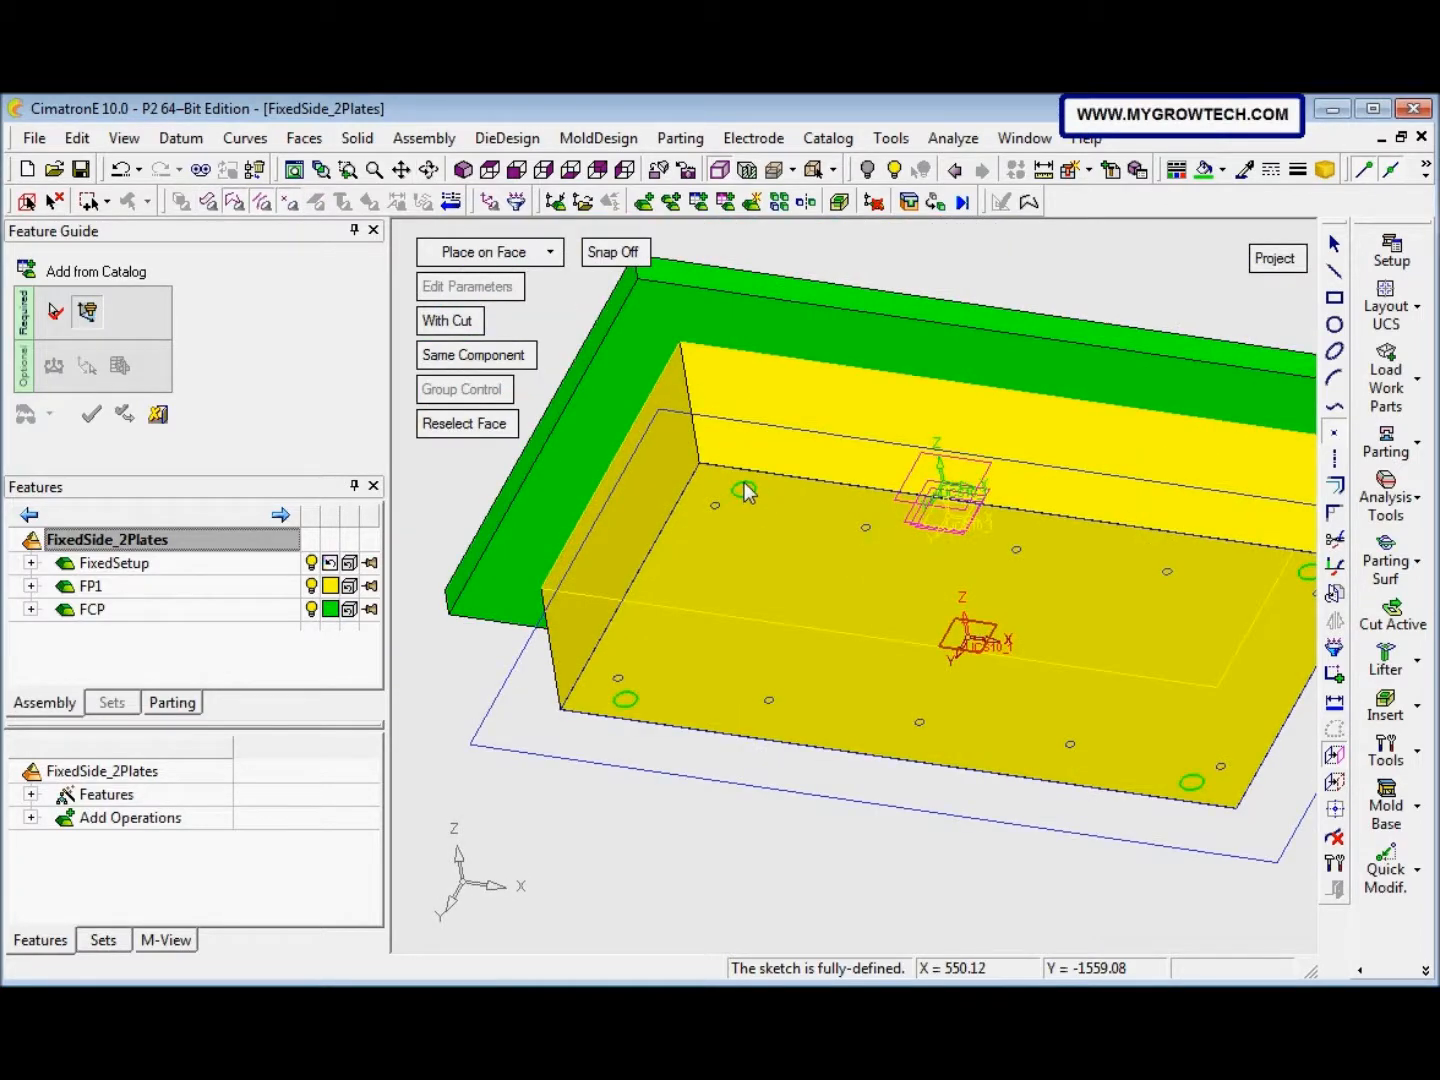
{"action": "left_click", "coordinate": [743, 482]}
{"action": "middle_click_drag", "start_coordinate": [762, 586], "coordinate": [695, 564]}
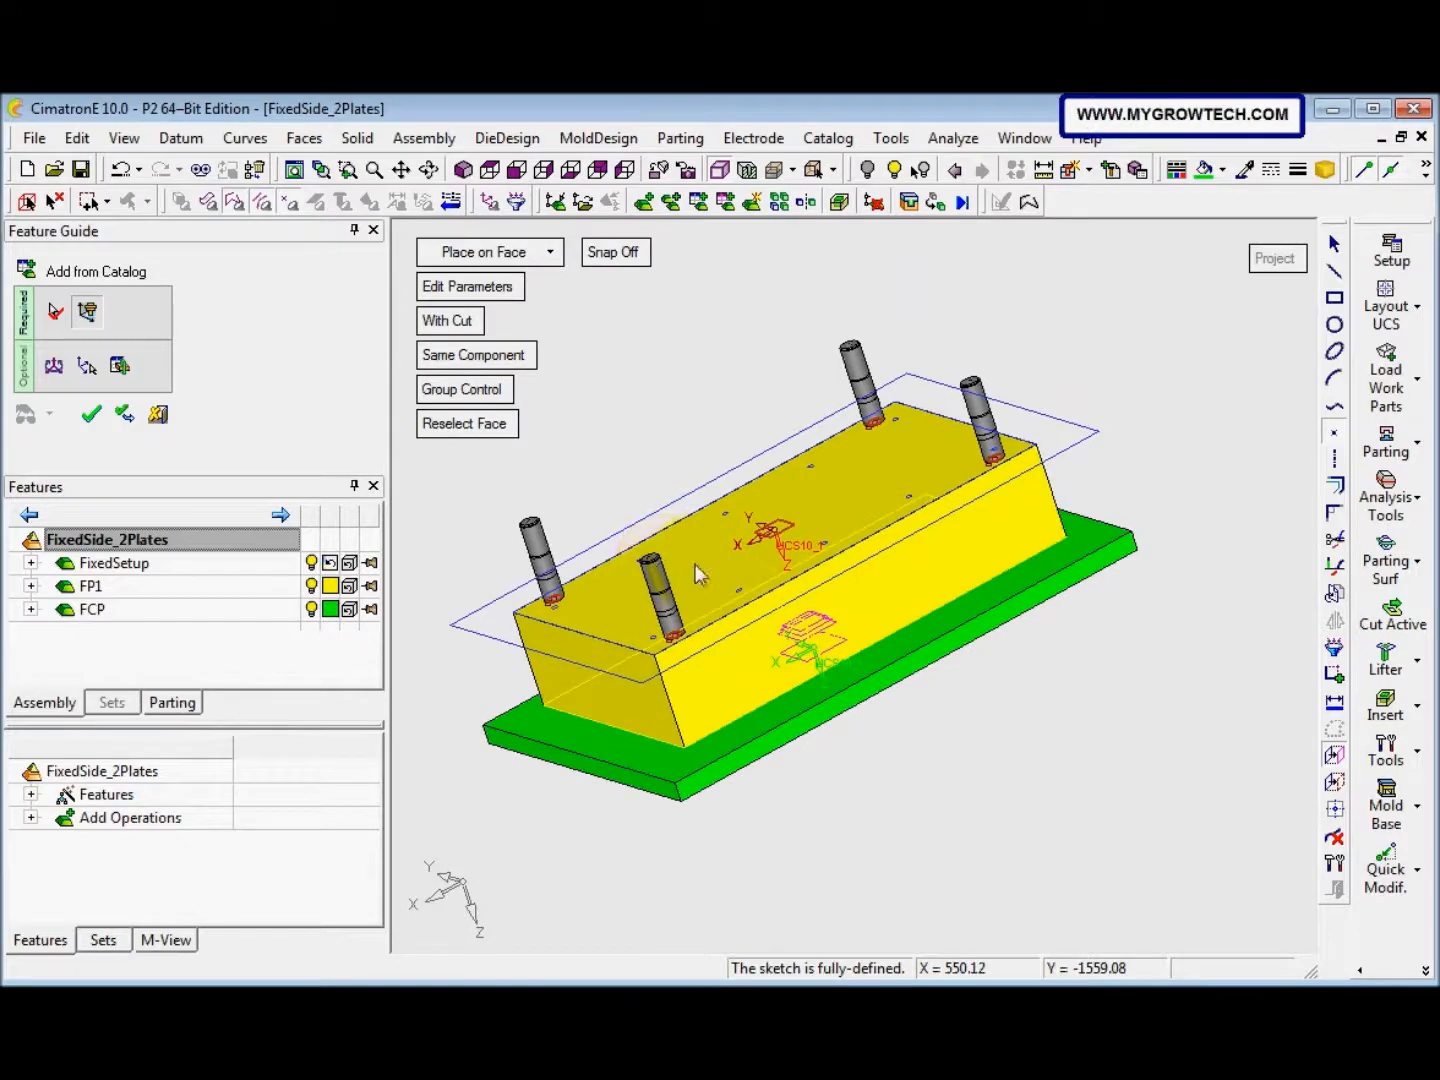
Offset the leader pins by a Delta Z of 100 and finish adding them to the assembly
{"action": "left_click", "coordinate": [63, 369]}
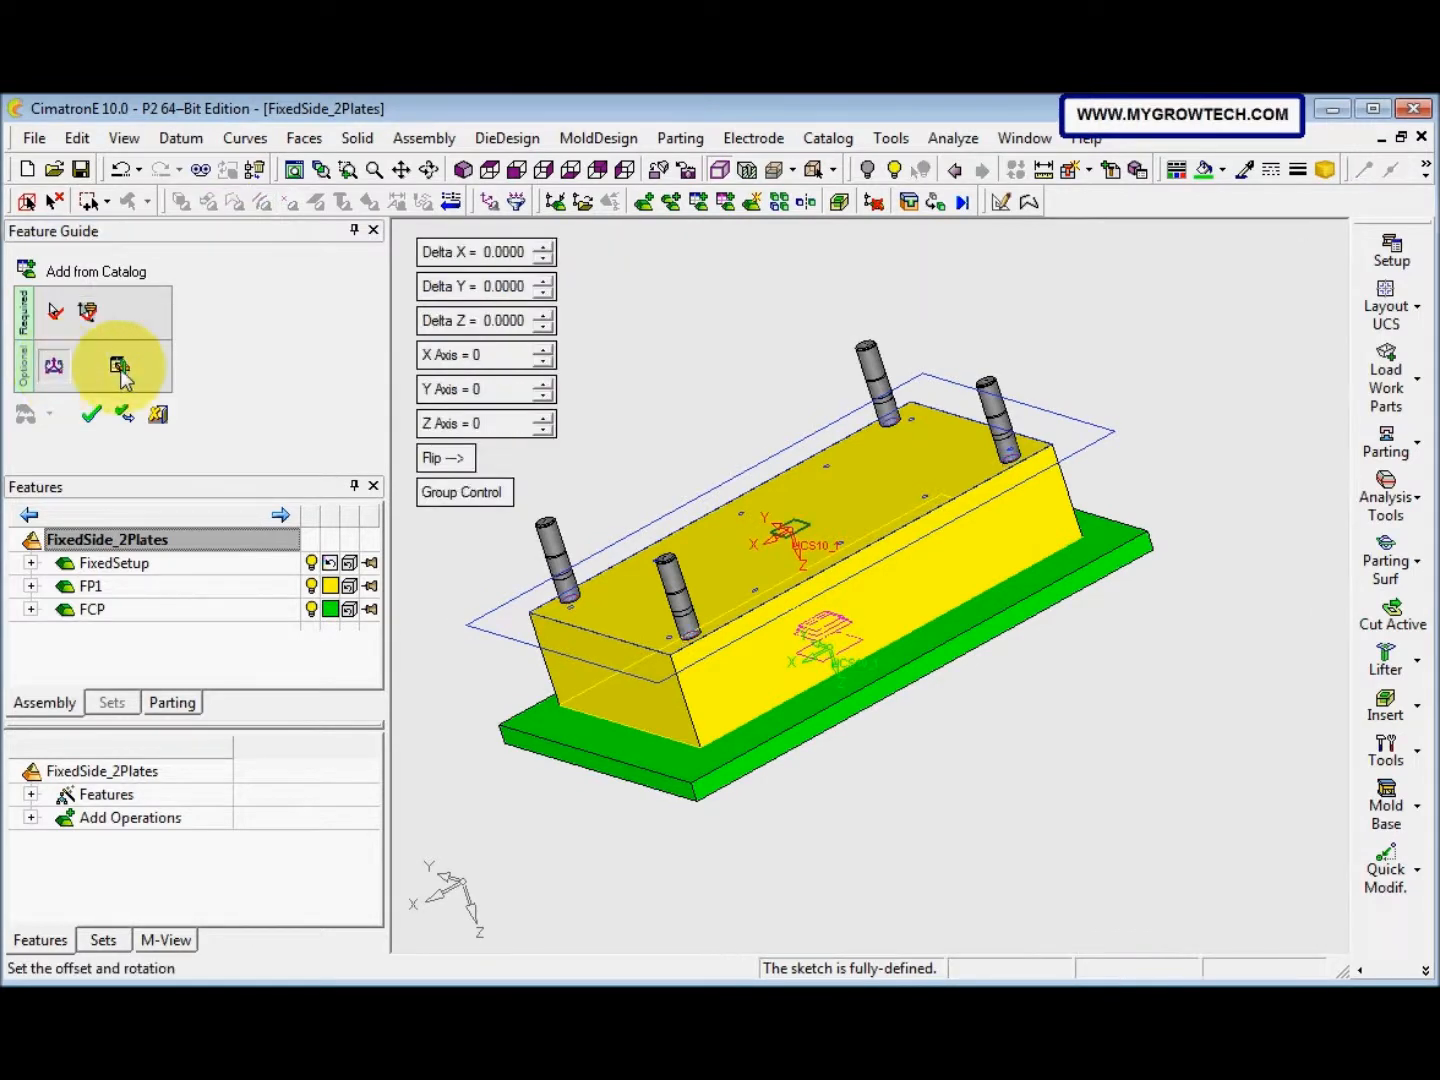
{"action": "left_click", "coordinate": [522, 320]}
{"action": "type", "text": "1"}
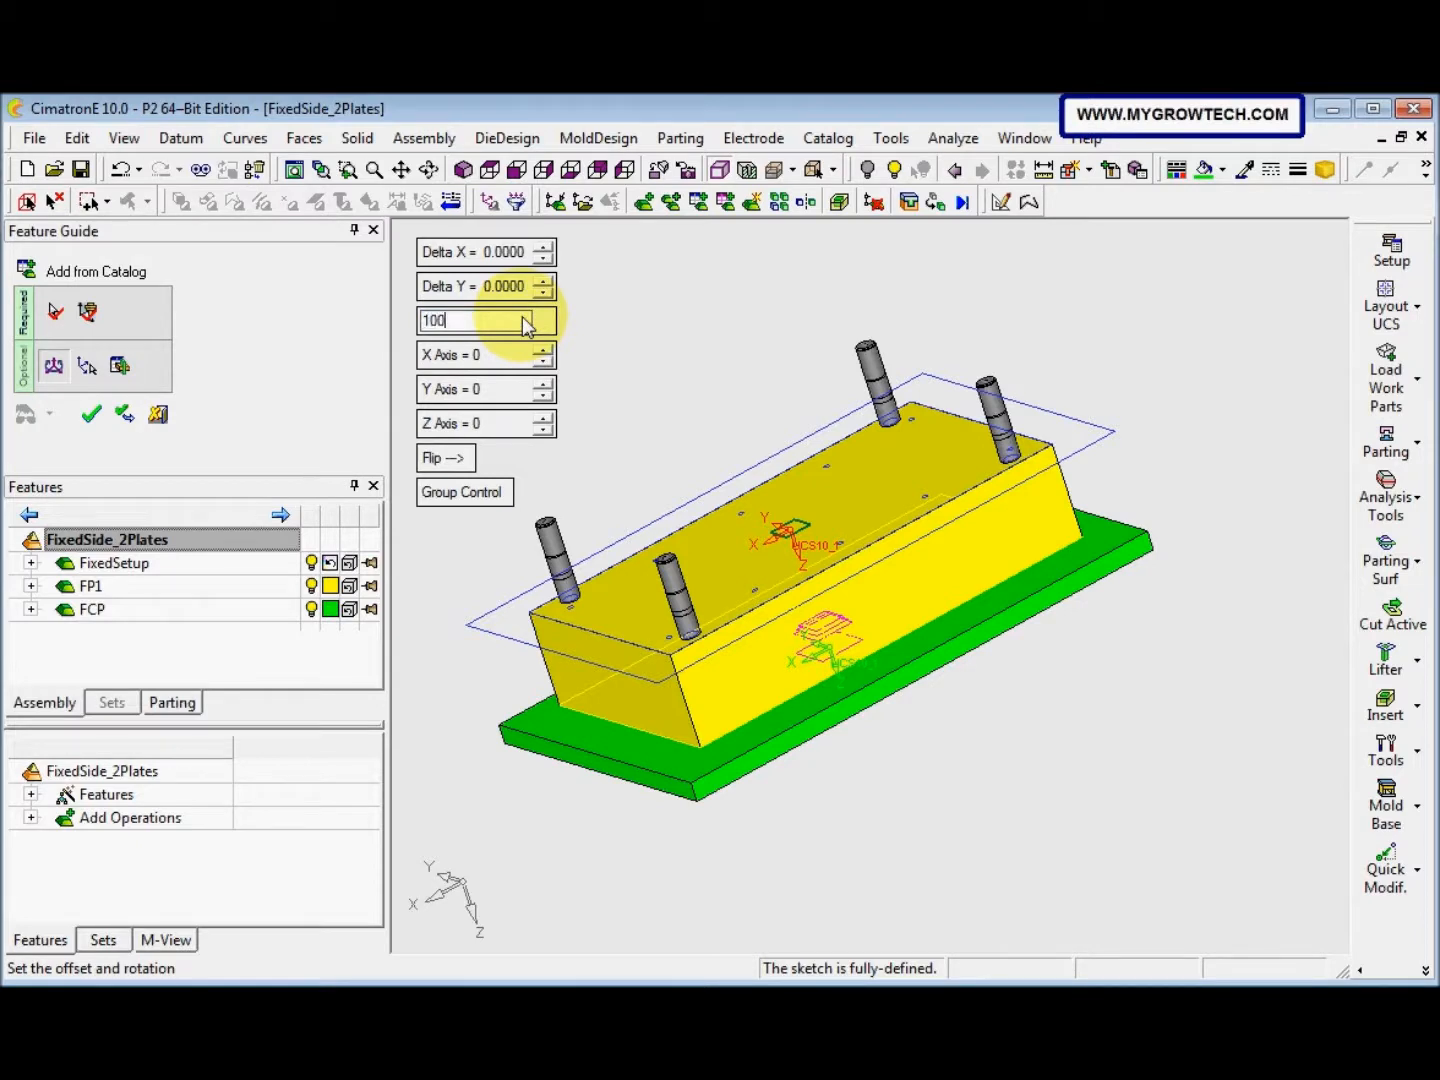
{"action": "key", "text": "Return"}
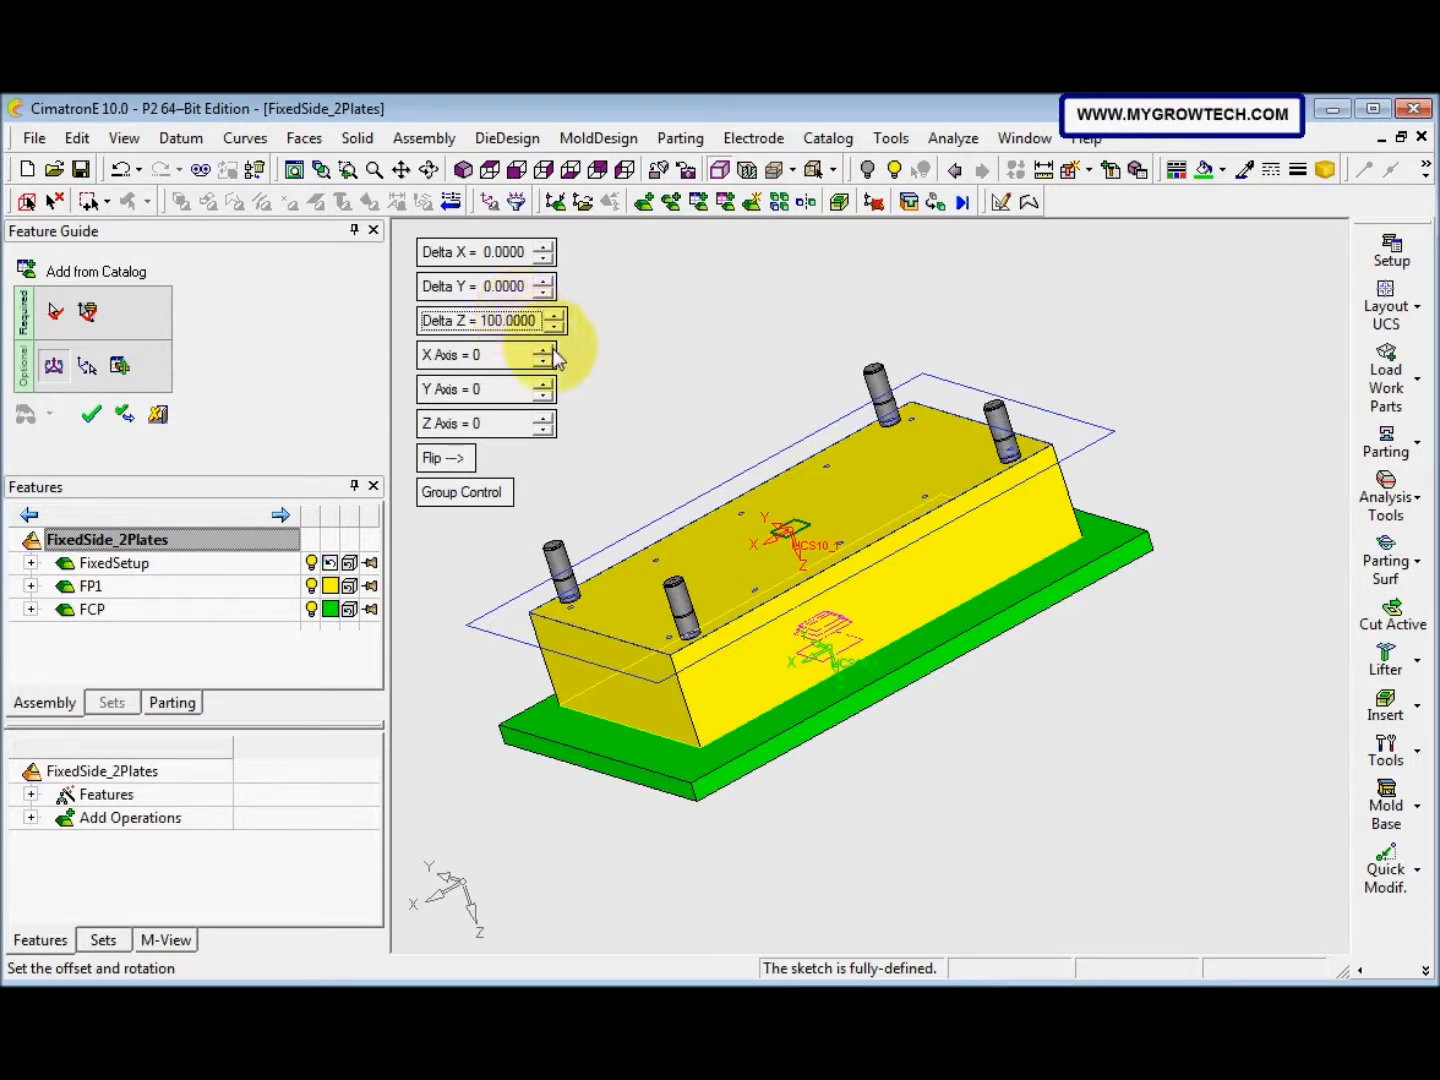
{"action": "middle_click", "coordinate": [671, 394]}
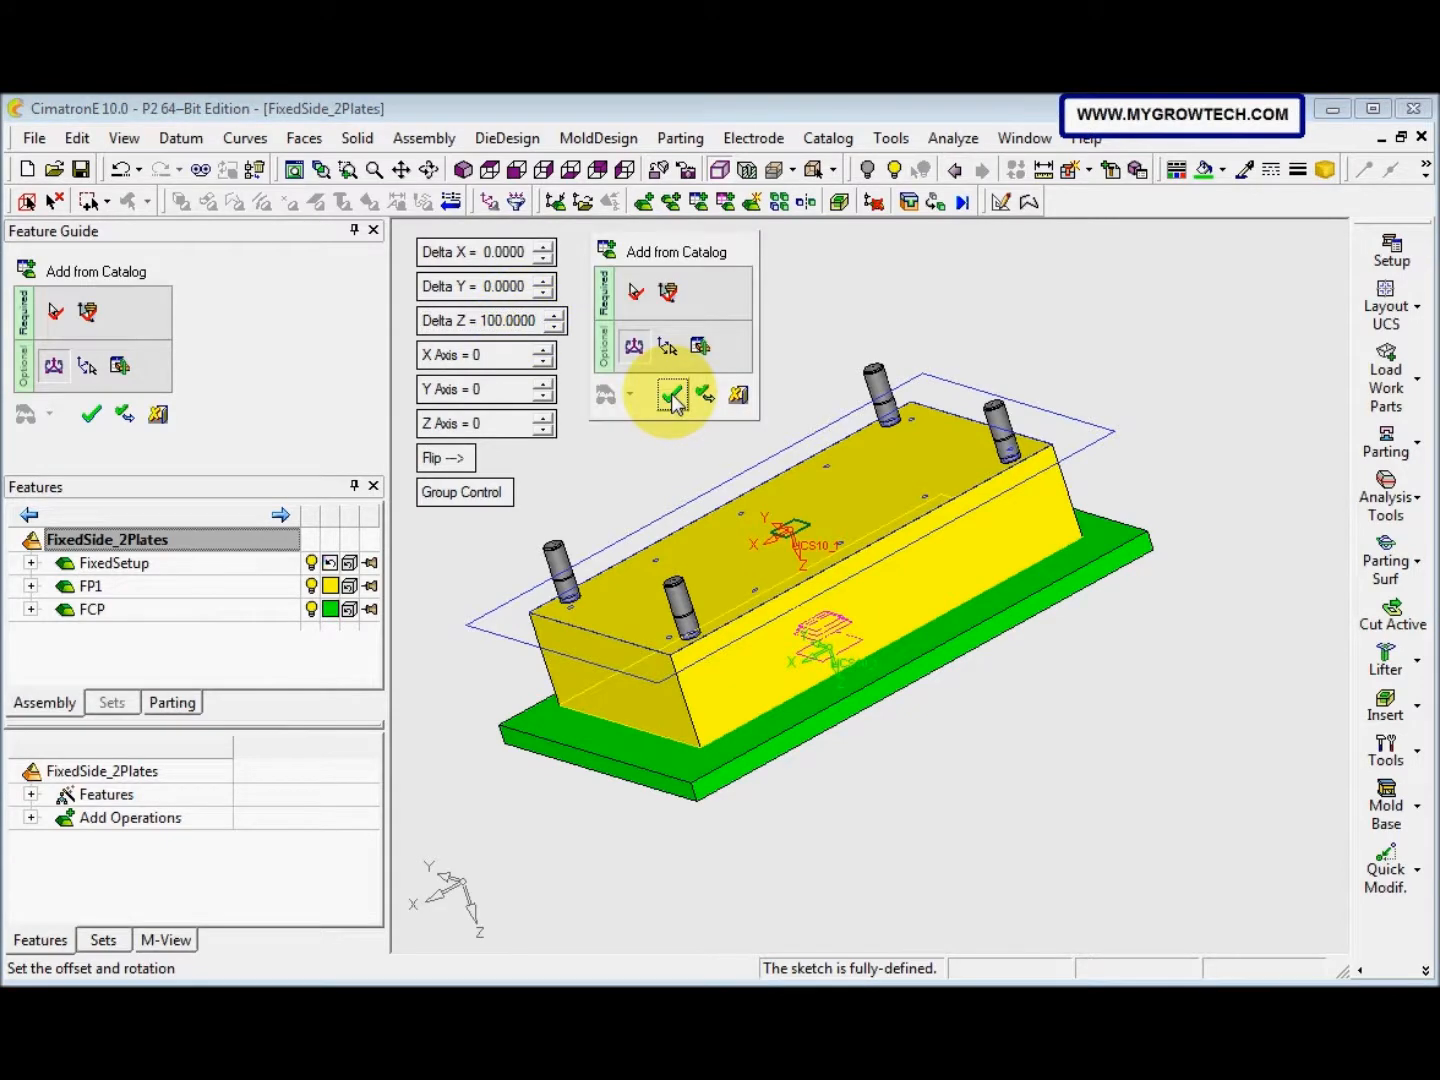
{"action": "left_click", "coordinate": [671, 396]}
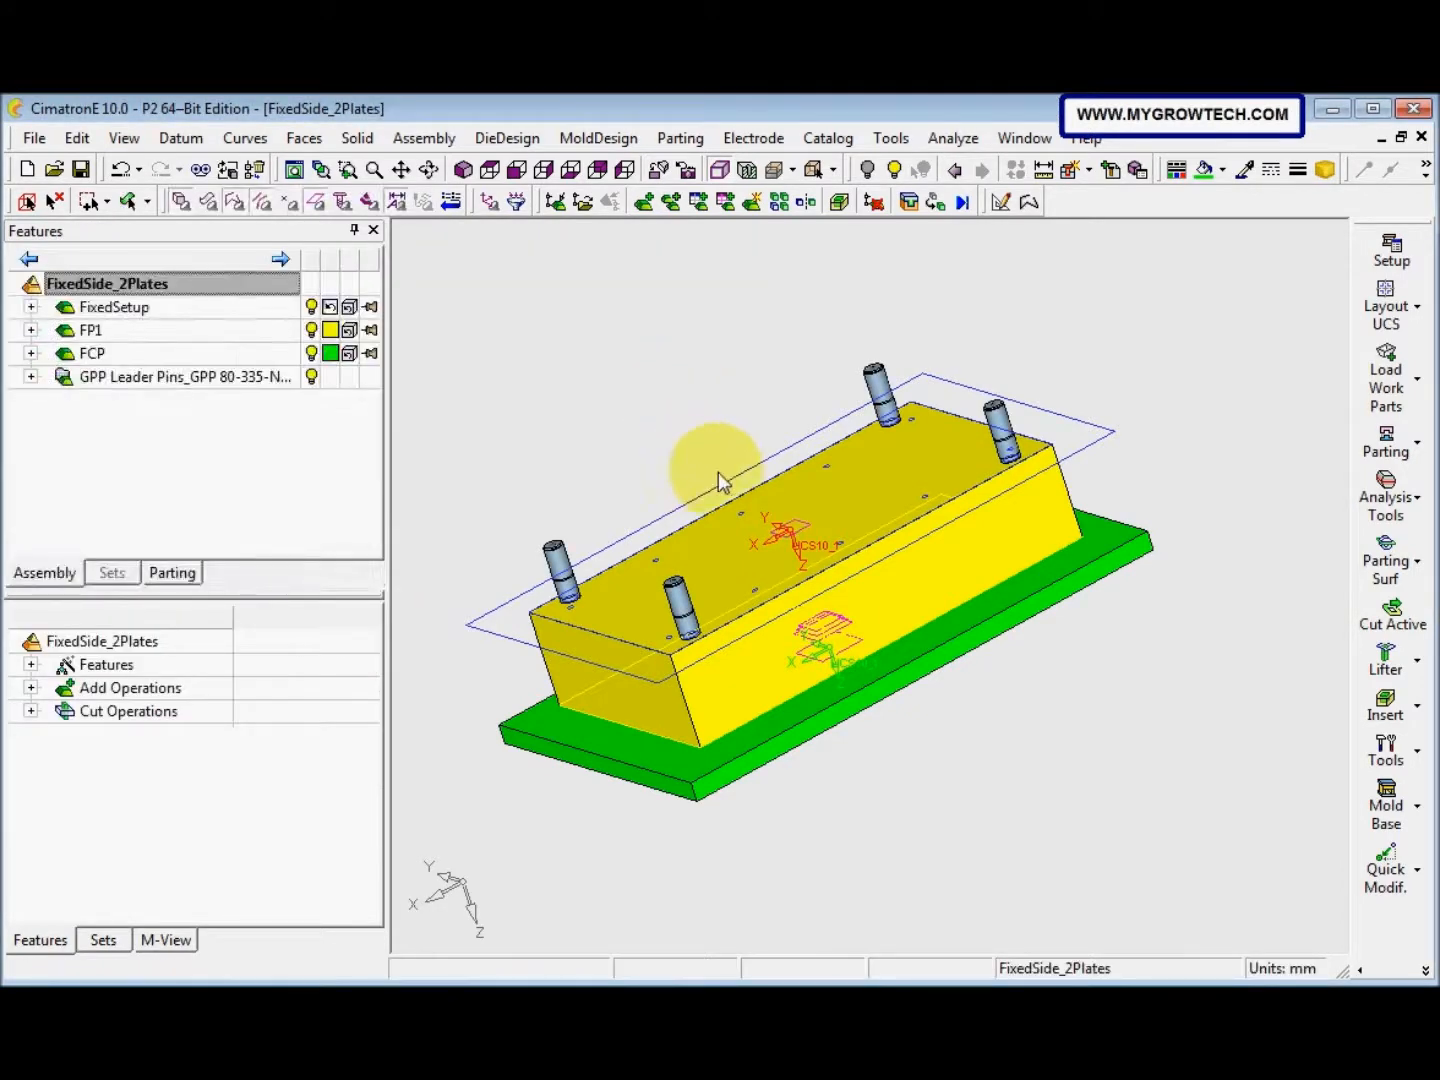
Start adding a screw from the catalog and select CB Socket Head Cap Screws from the Cap Screws sub-category
{"action": "middle_click_drag", "start_coordinate": [818, 465], "coordinate": [549, 473]}
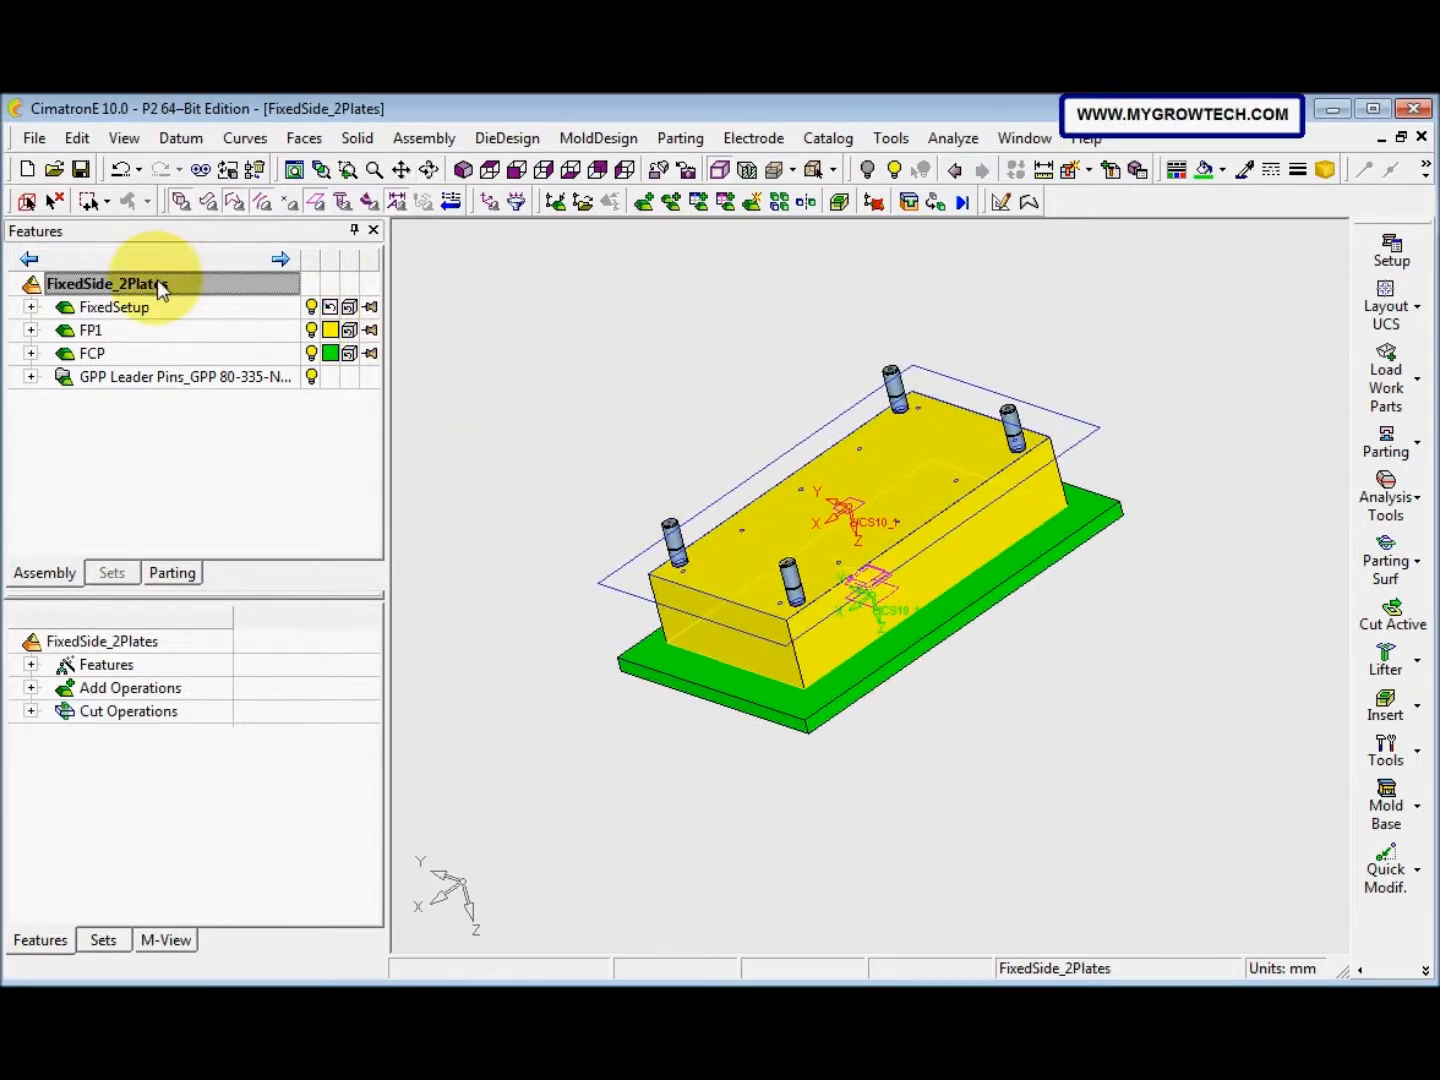
{"action": "left_click", "coordinate": [1382, 975]}
{"action": "left_click", "coordinate": [1236, 912]}
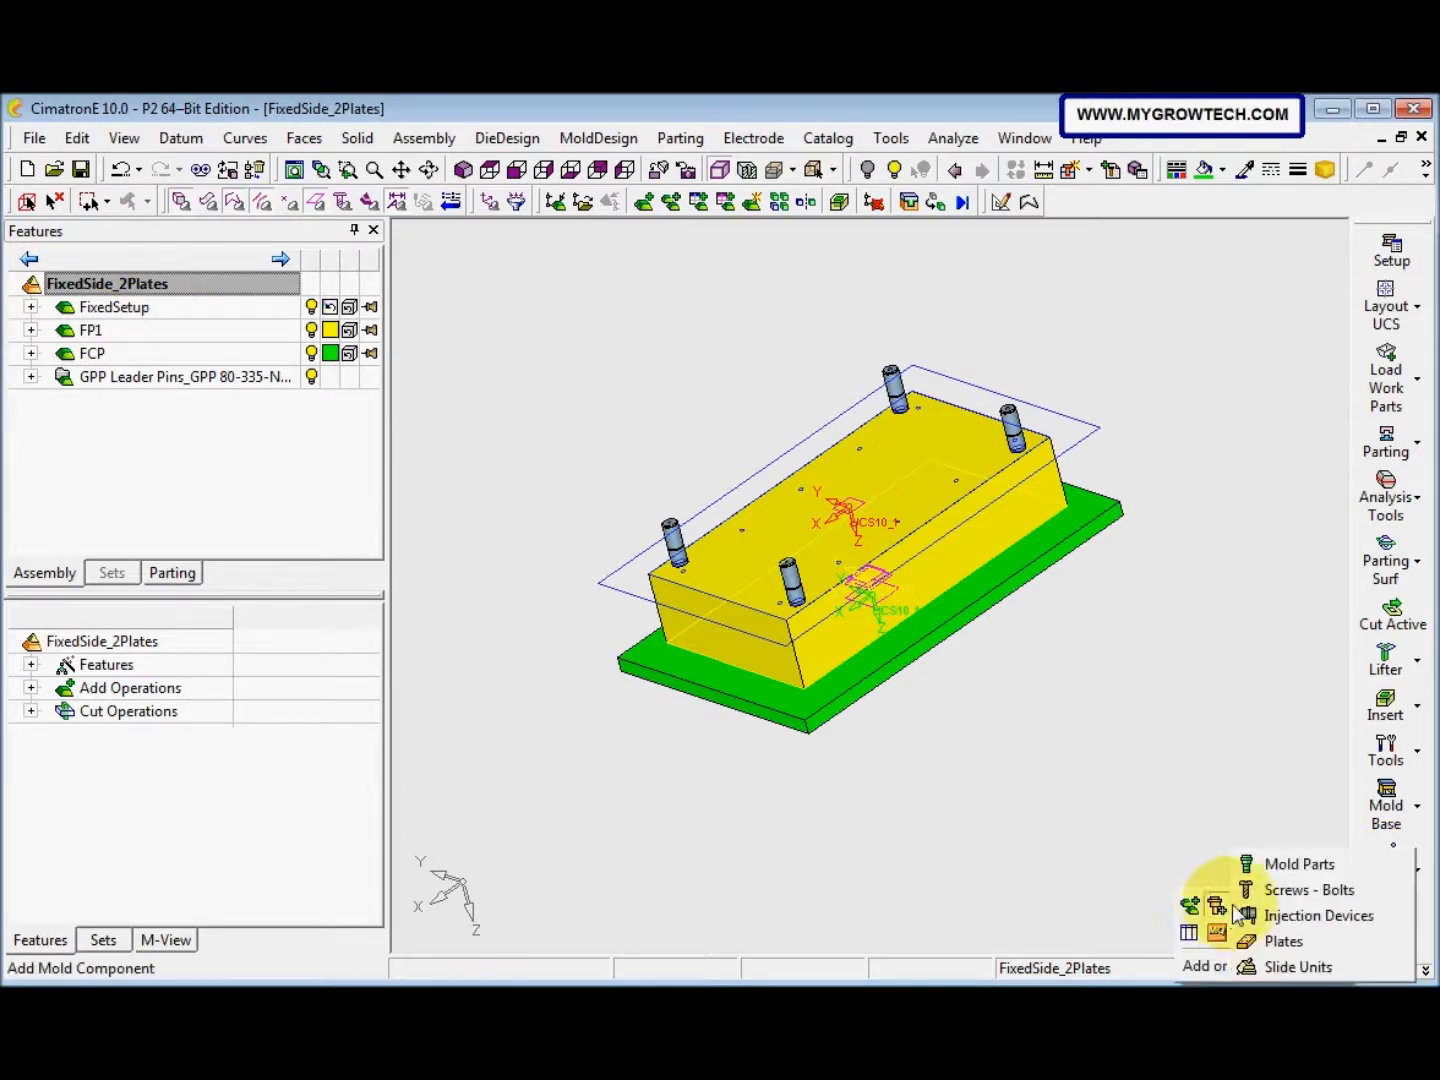
{"action": "left_click", "coordinate": [1303, 890]}
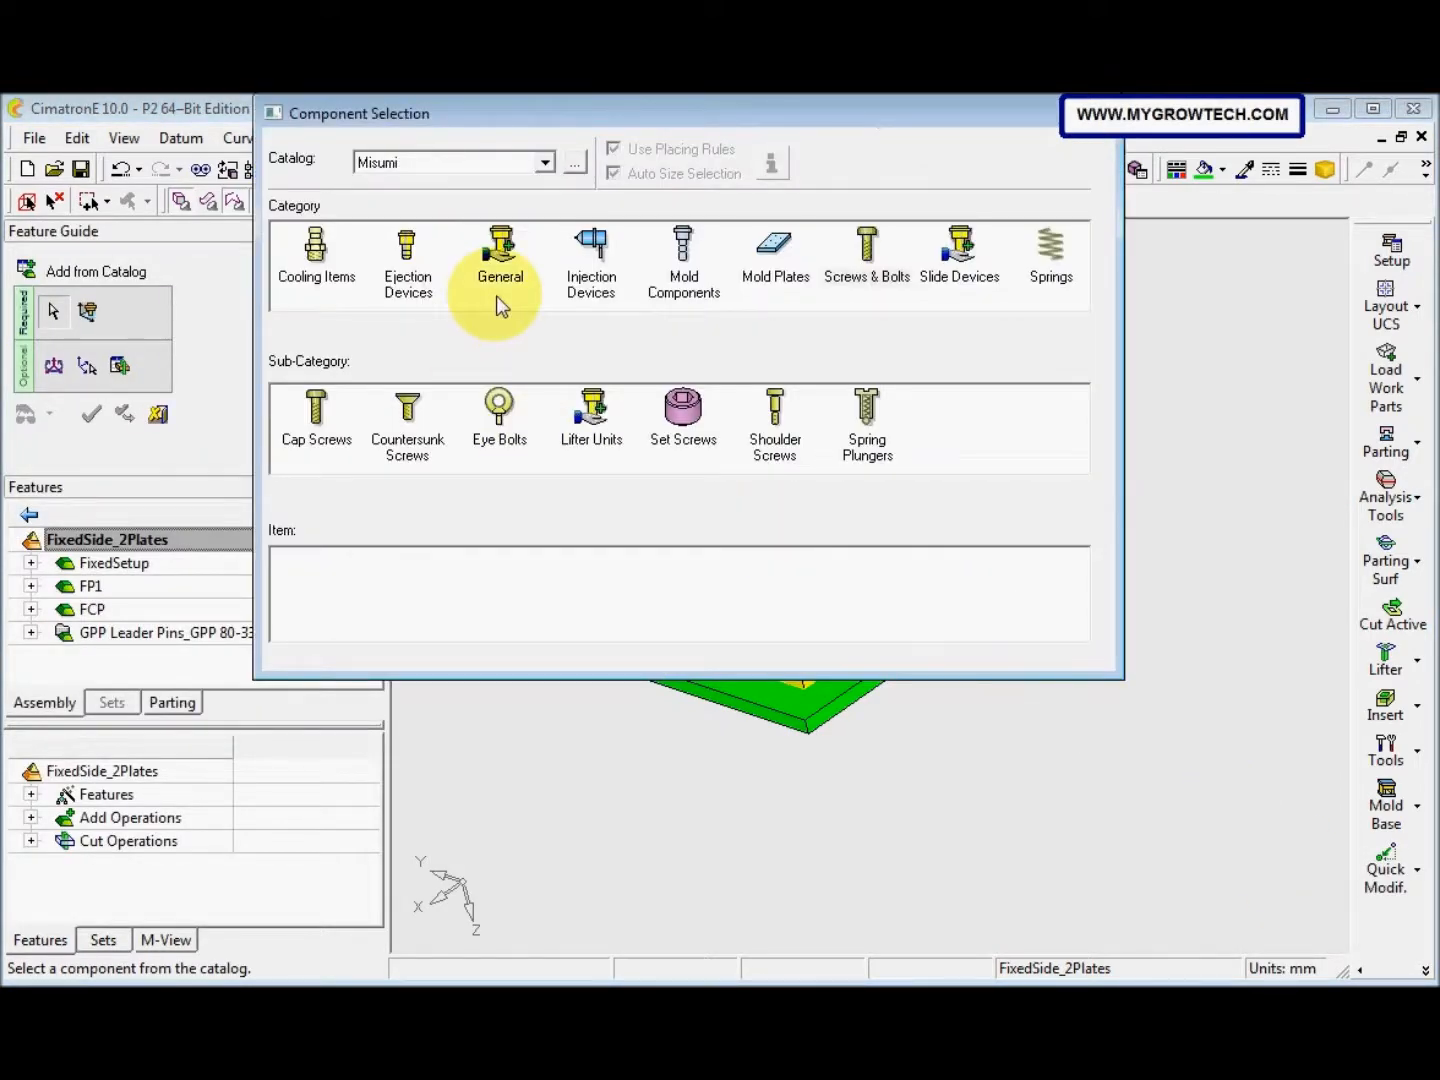
{"action": "left_click", "coordinate": [324, 442]}
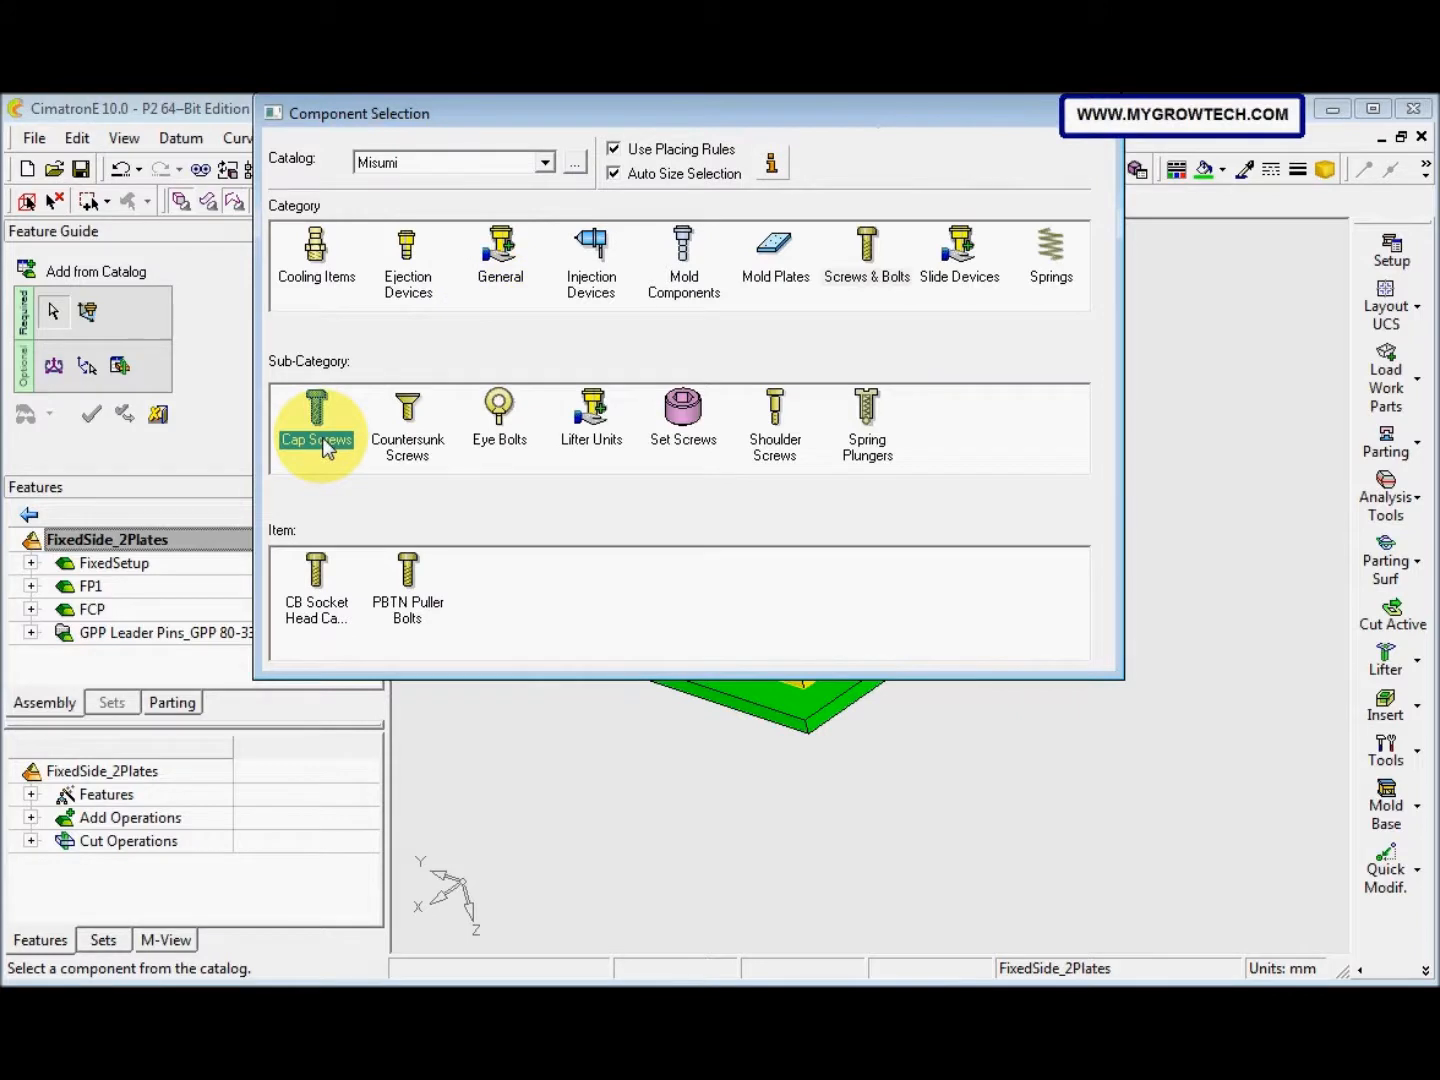
{"action": "left_click", "coordinate": [328, 615]}
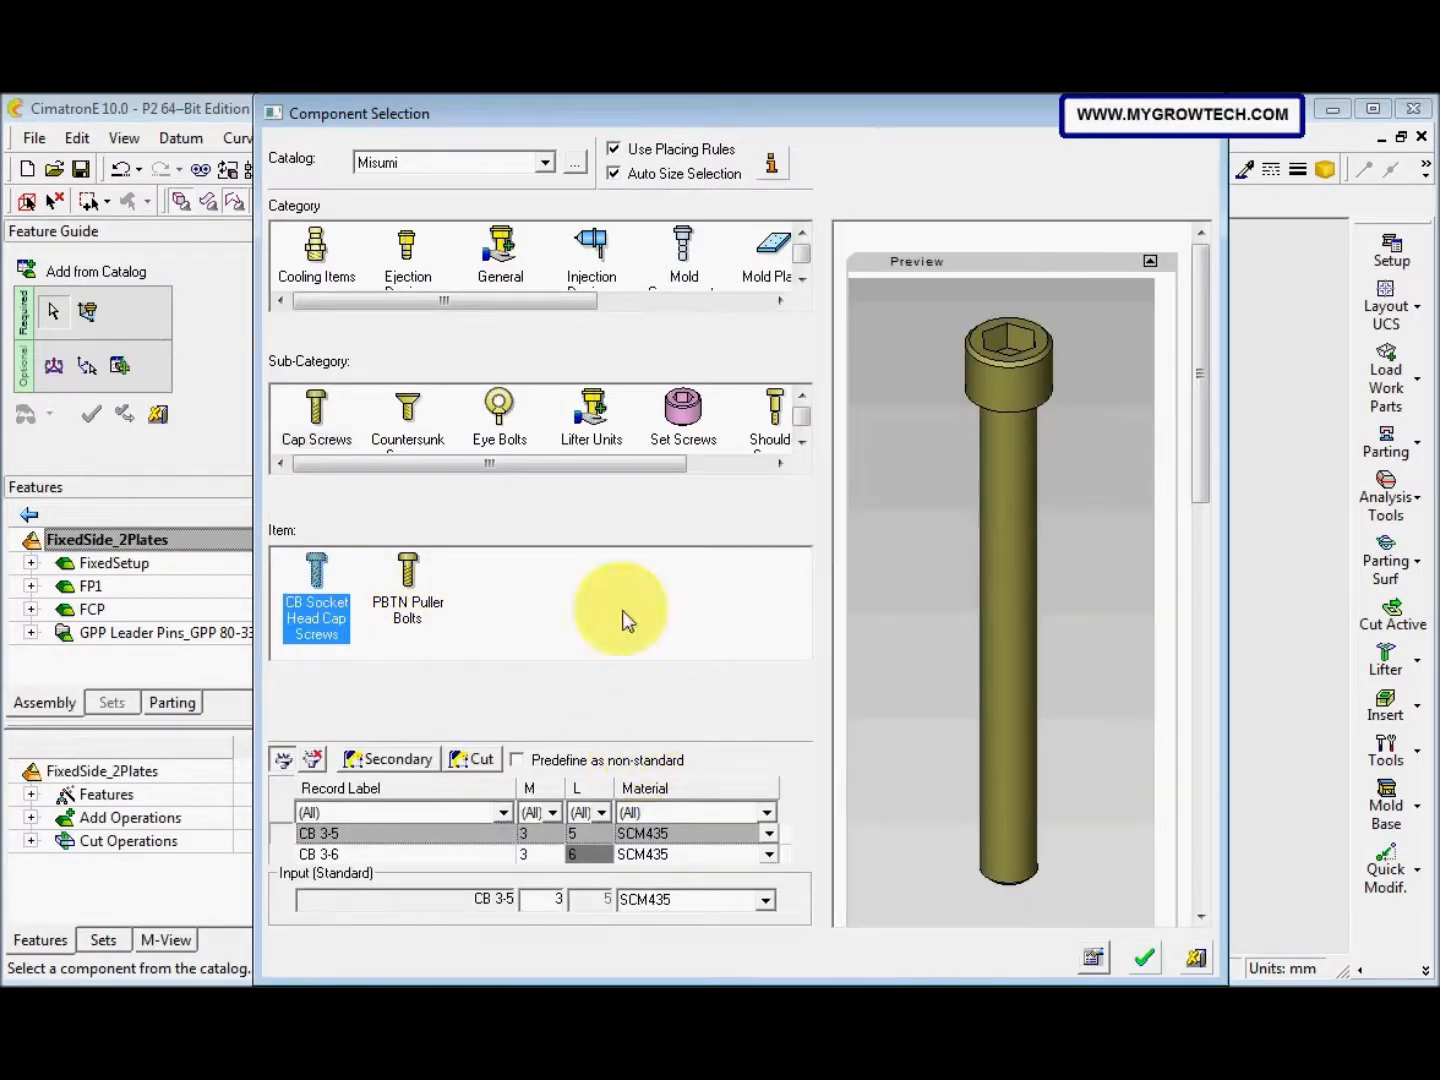
Size the socket head cap screw with M 24 and L 120, and accept the component selection
{"action": "left_click", "coordinate": [552, 812]}
{"action": "left_click", "coordinate": [535, 972]}
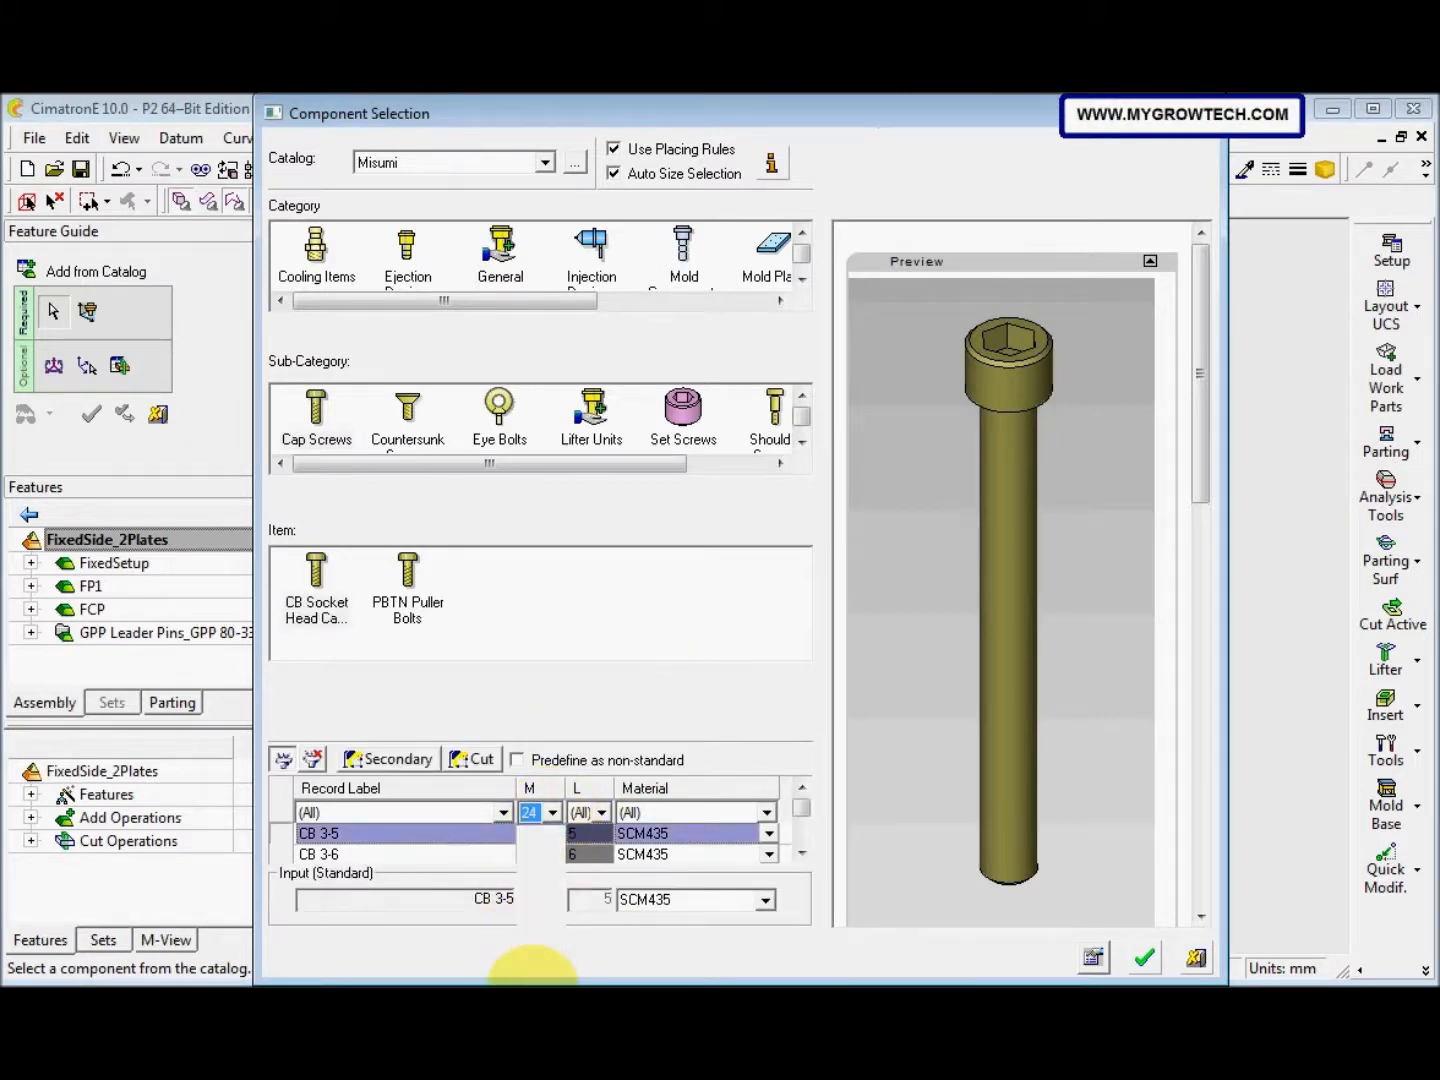
{"action": "left_click", "coordinate": [603, 814]}
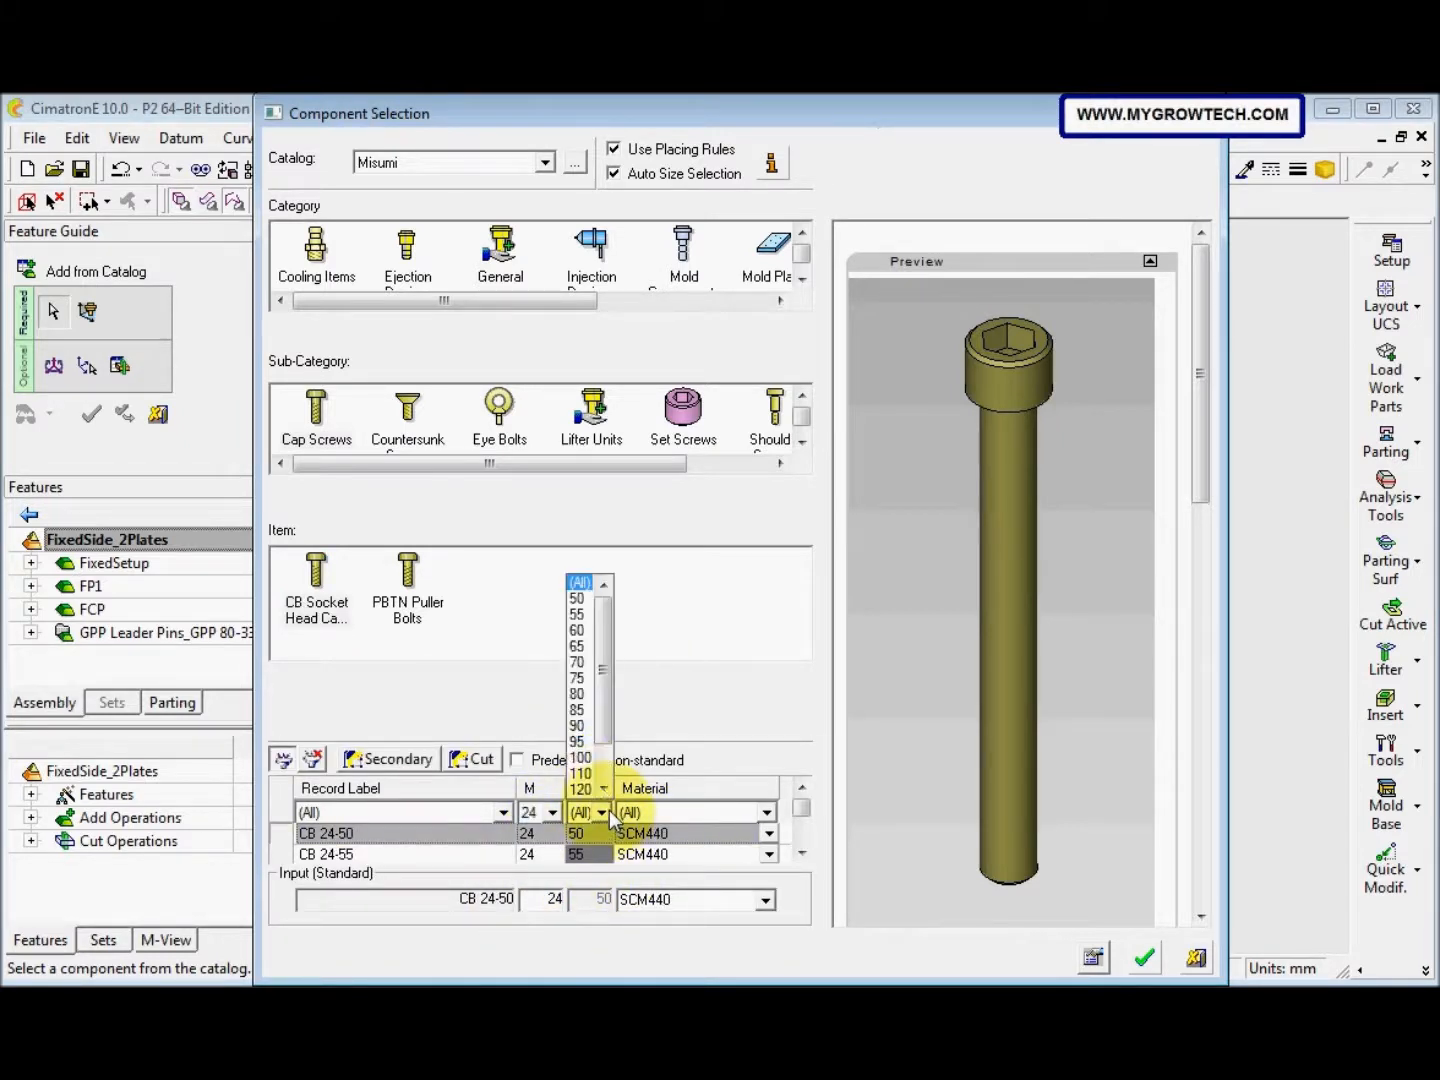
{"action": "left_click", "coordinate": [585, 795]}
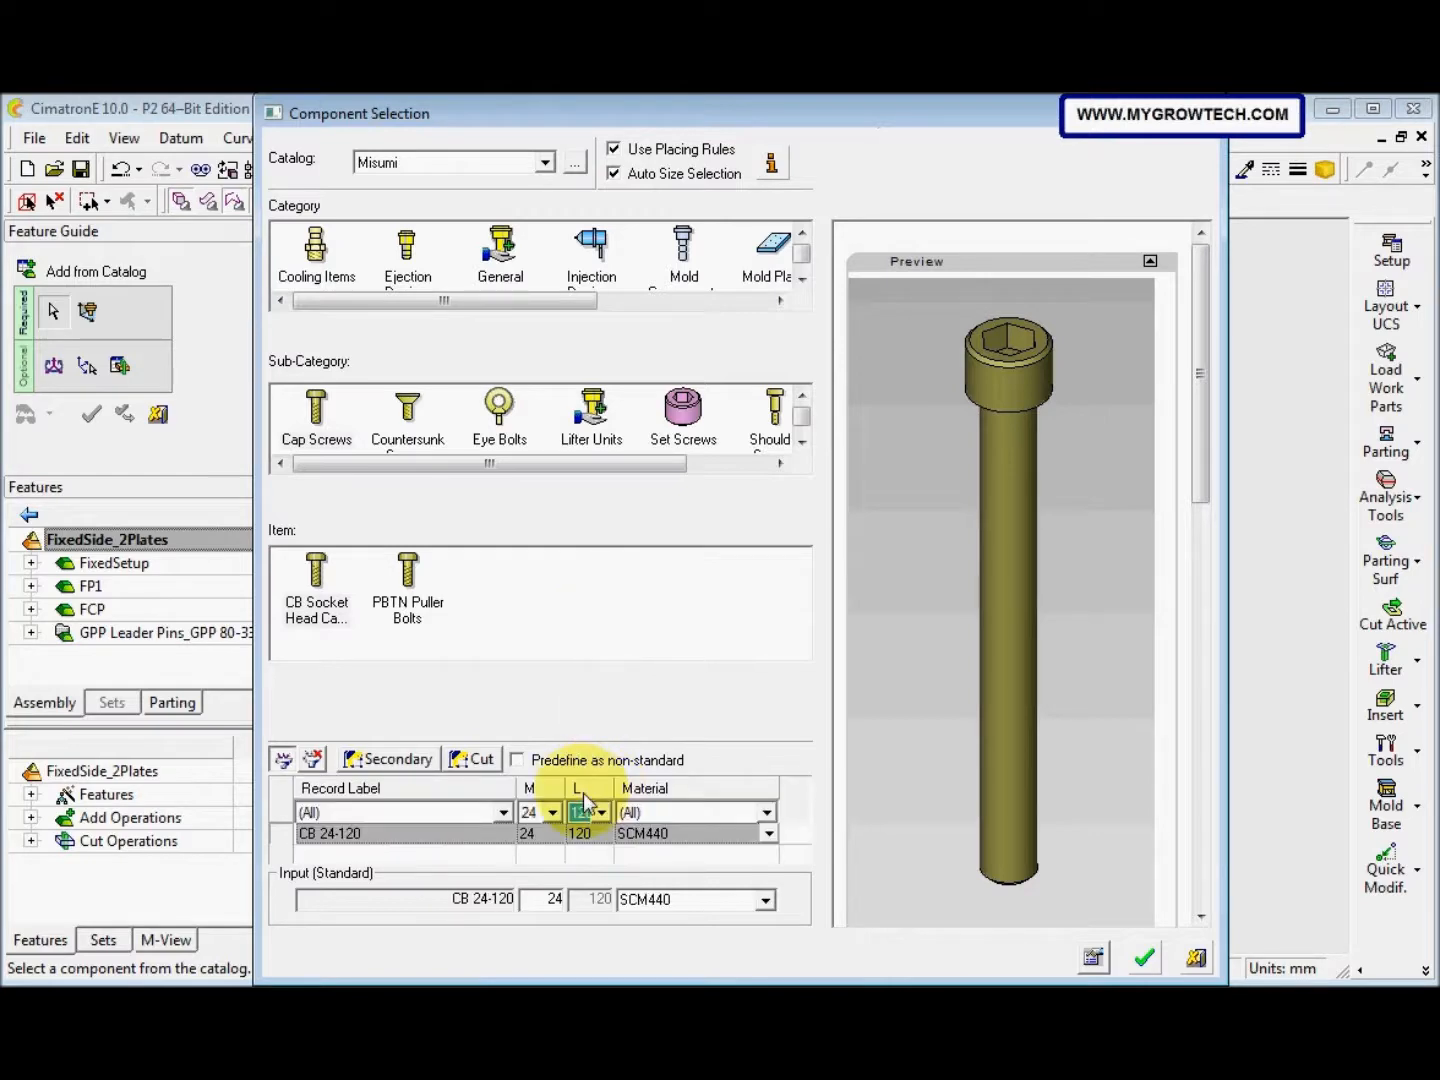
{"action": "left_click", "coordinate": [1146, 960]}
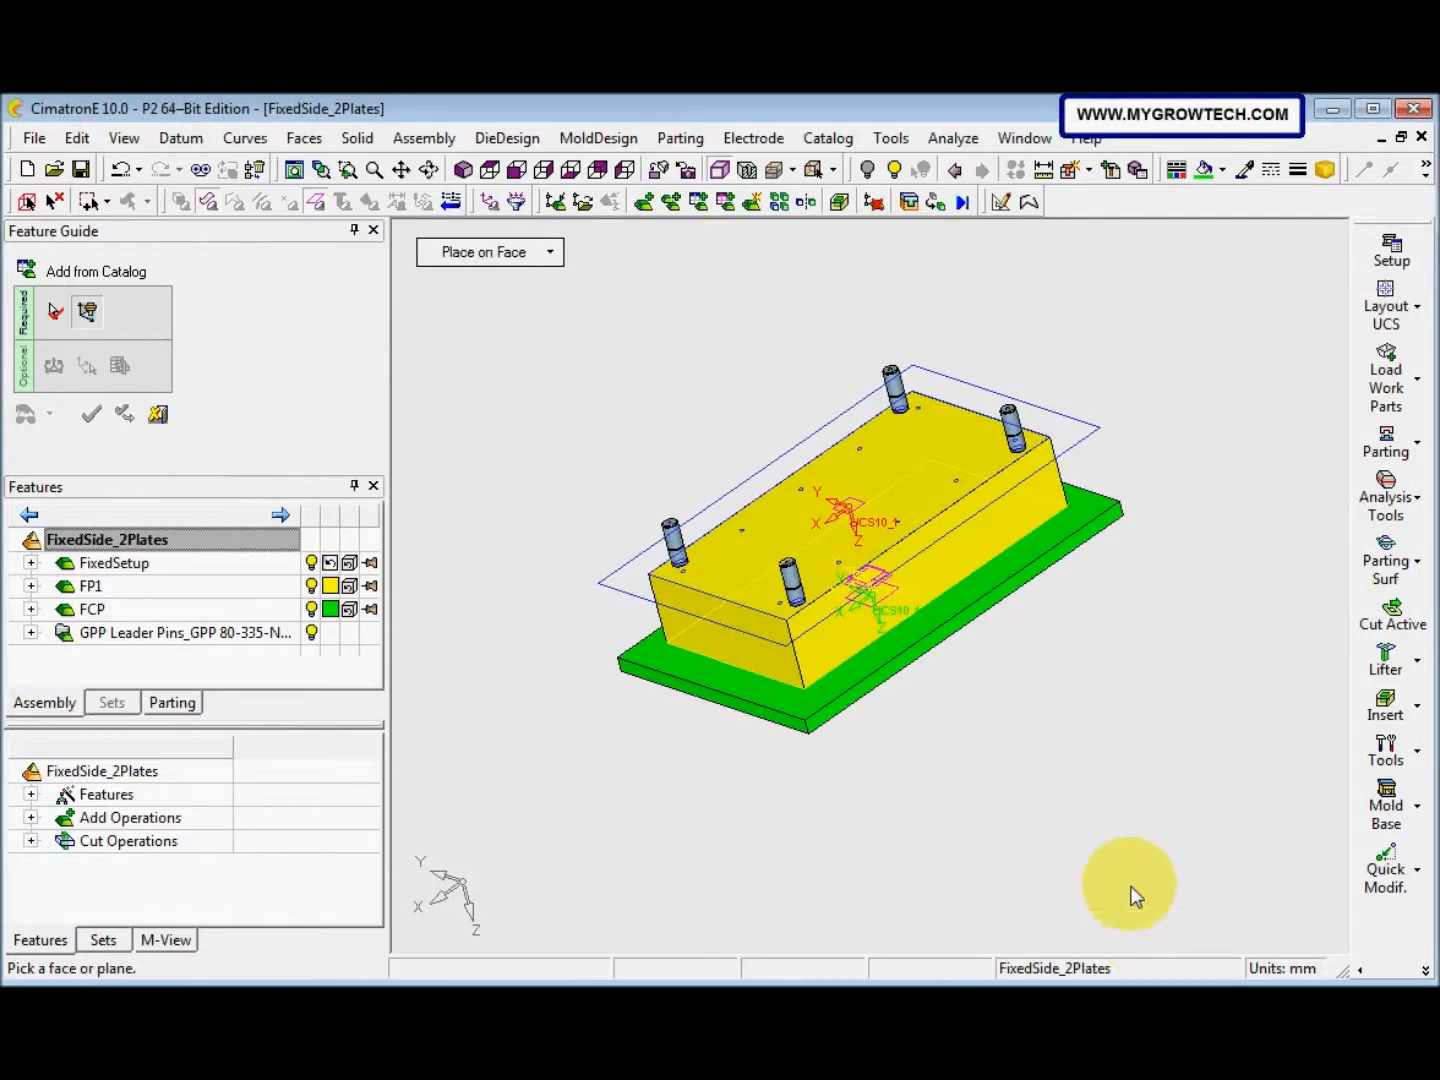
Hide the FP1 and FCP plates and choose the uppermost datum plane as the cap screws' placement plane
{"action": "middle_click_drag", "start_coordinate": [860, 758], "coordinate": [840, 497]}
{"action": "scroll", "coordinate": [931, 377], "scroll_direction": "up", "scroll_amount": 2}
{"action": "middle_click_drag", "start_coordinate": [892, 374], "coordinate": [906, 454]}
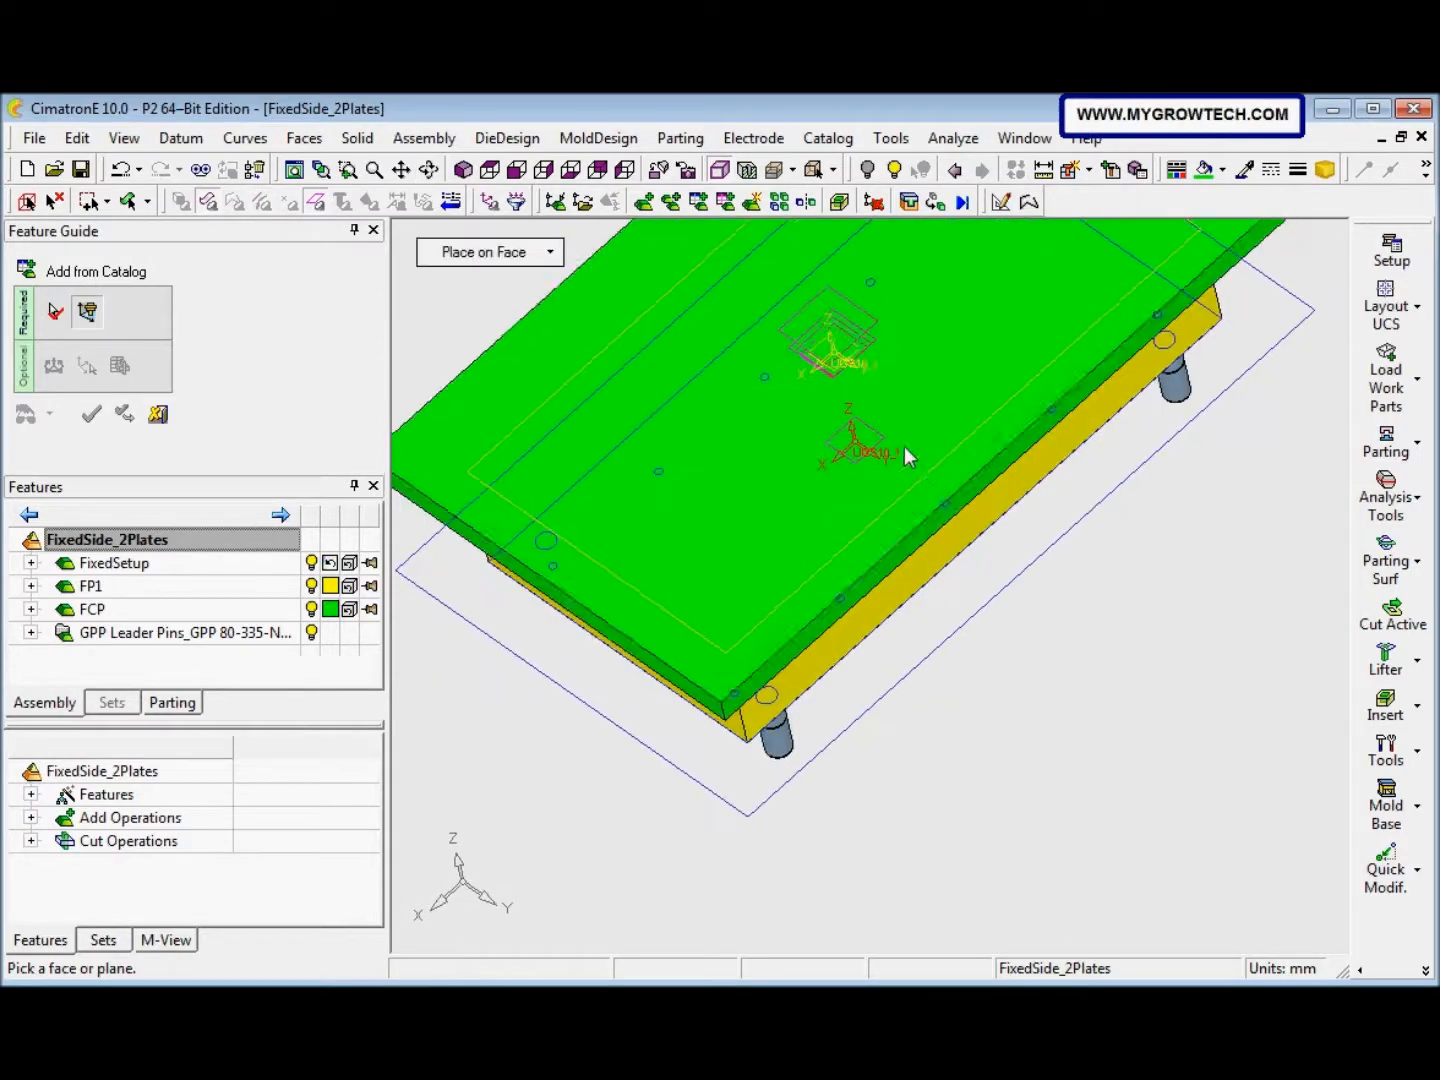
{"action": "middle_click_drag", "start_coordinate": [861, 334], "coordinate": [842, 543]}
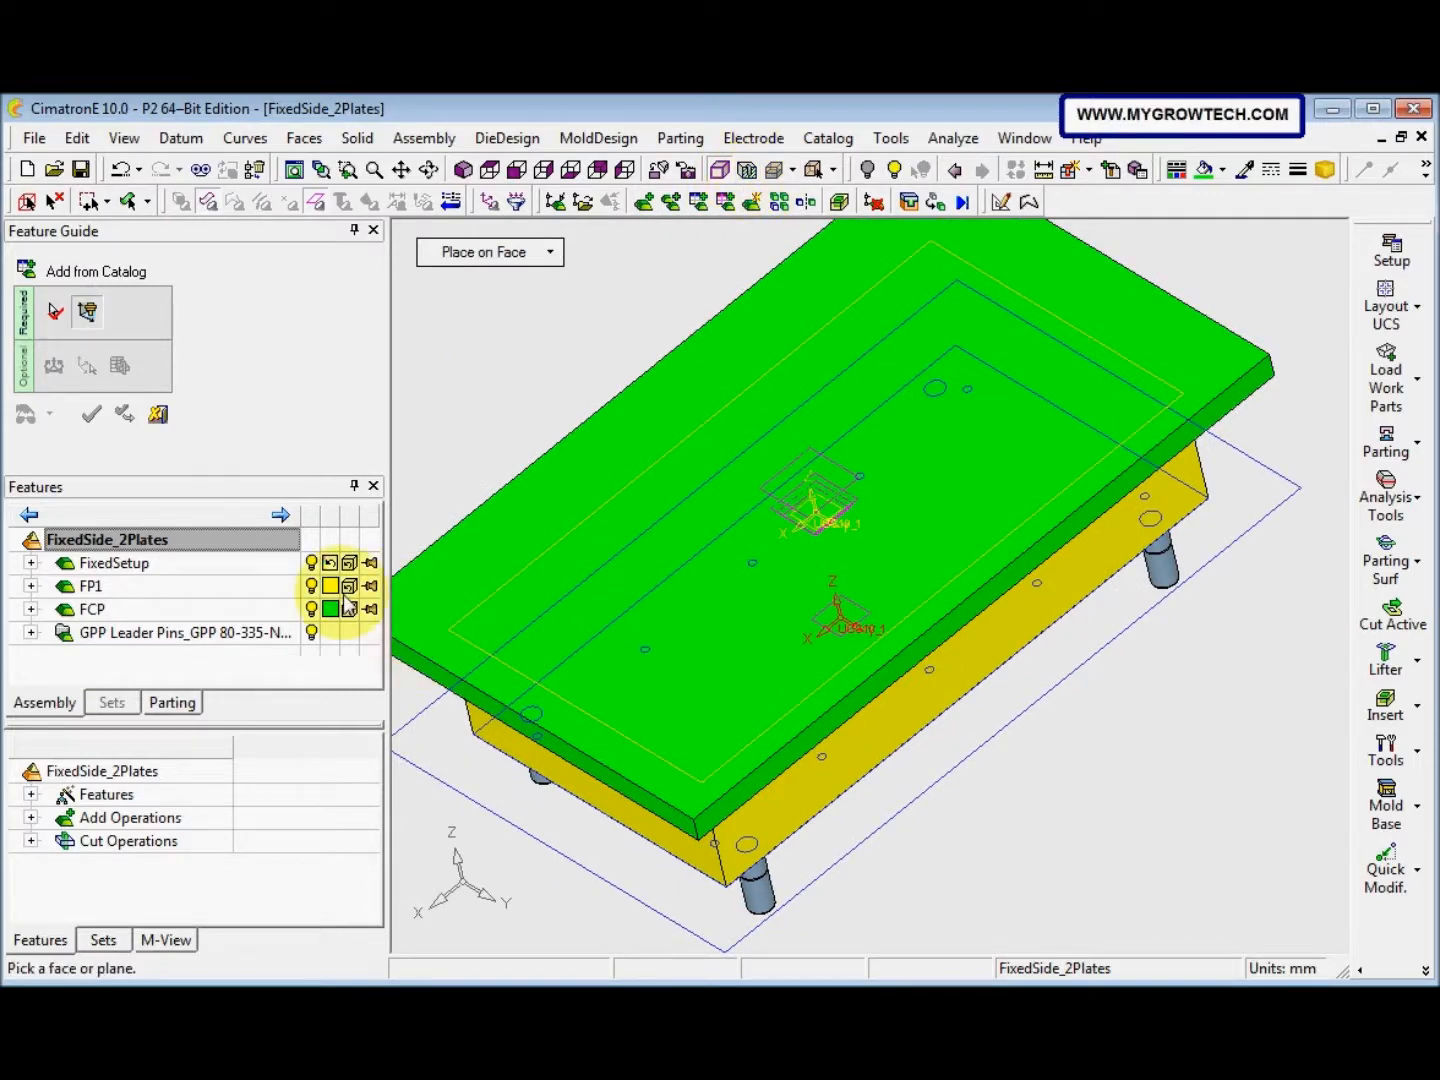
{"action": "middle_click_drag", "start_coordinate": [831, 527], "coordinate": [823, 451]}
{"action": "left_click", "coordinate": [312, 587]}
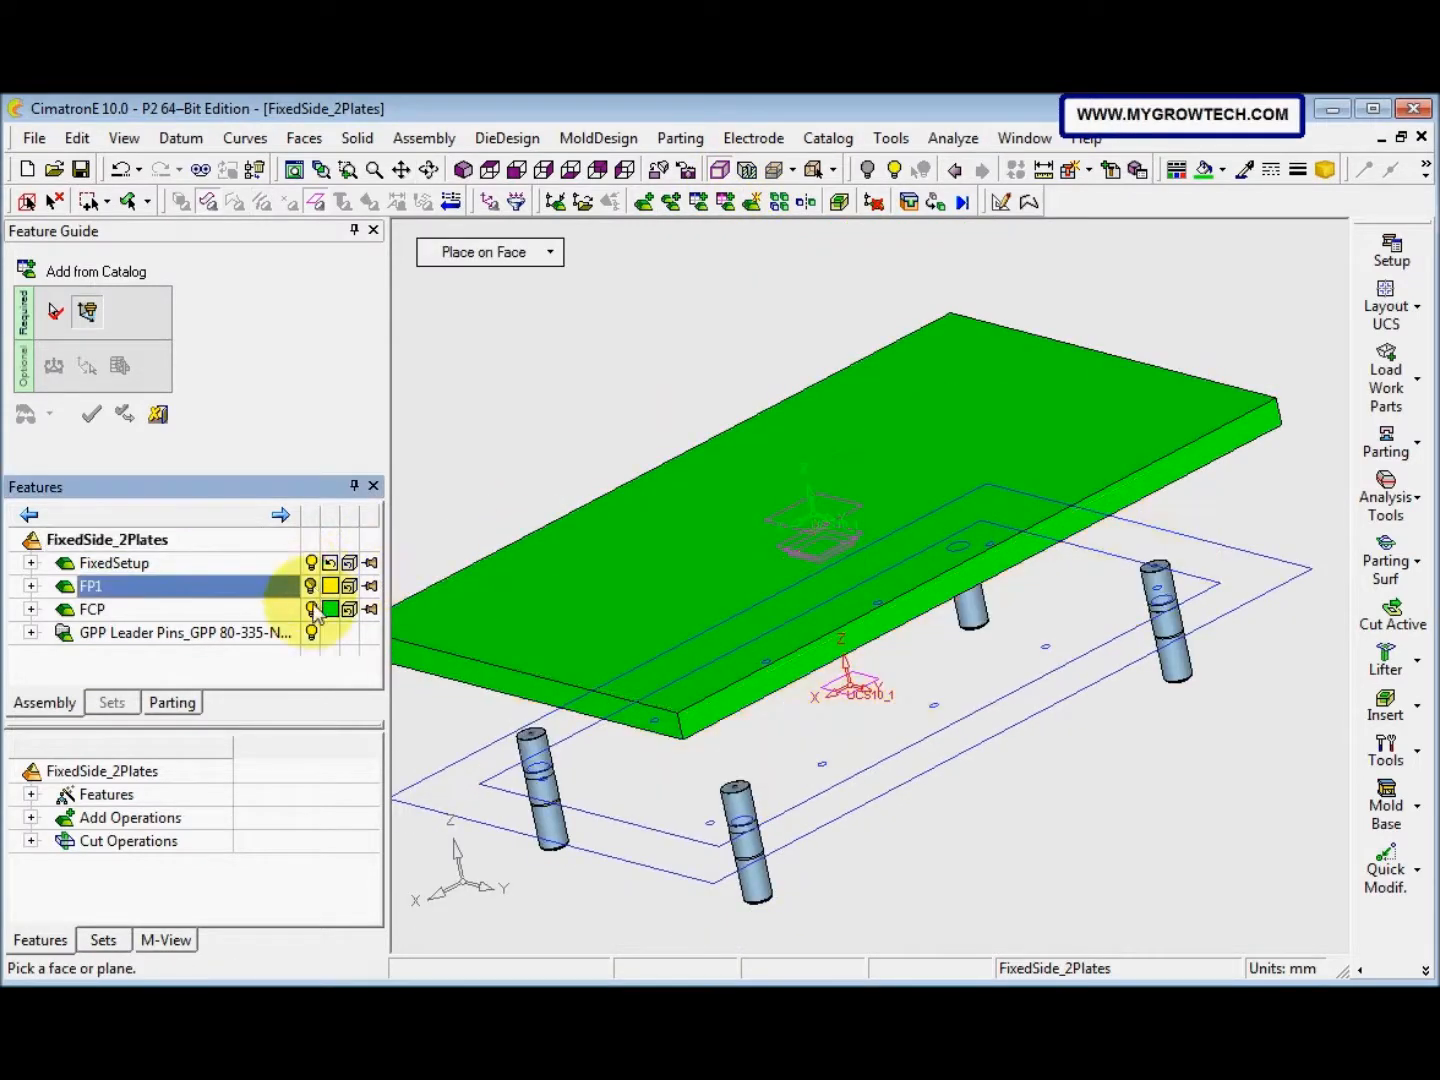
{"action": "left_click", "coordinate": [312, 609]}
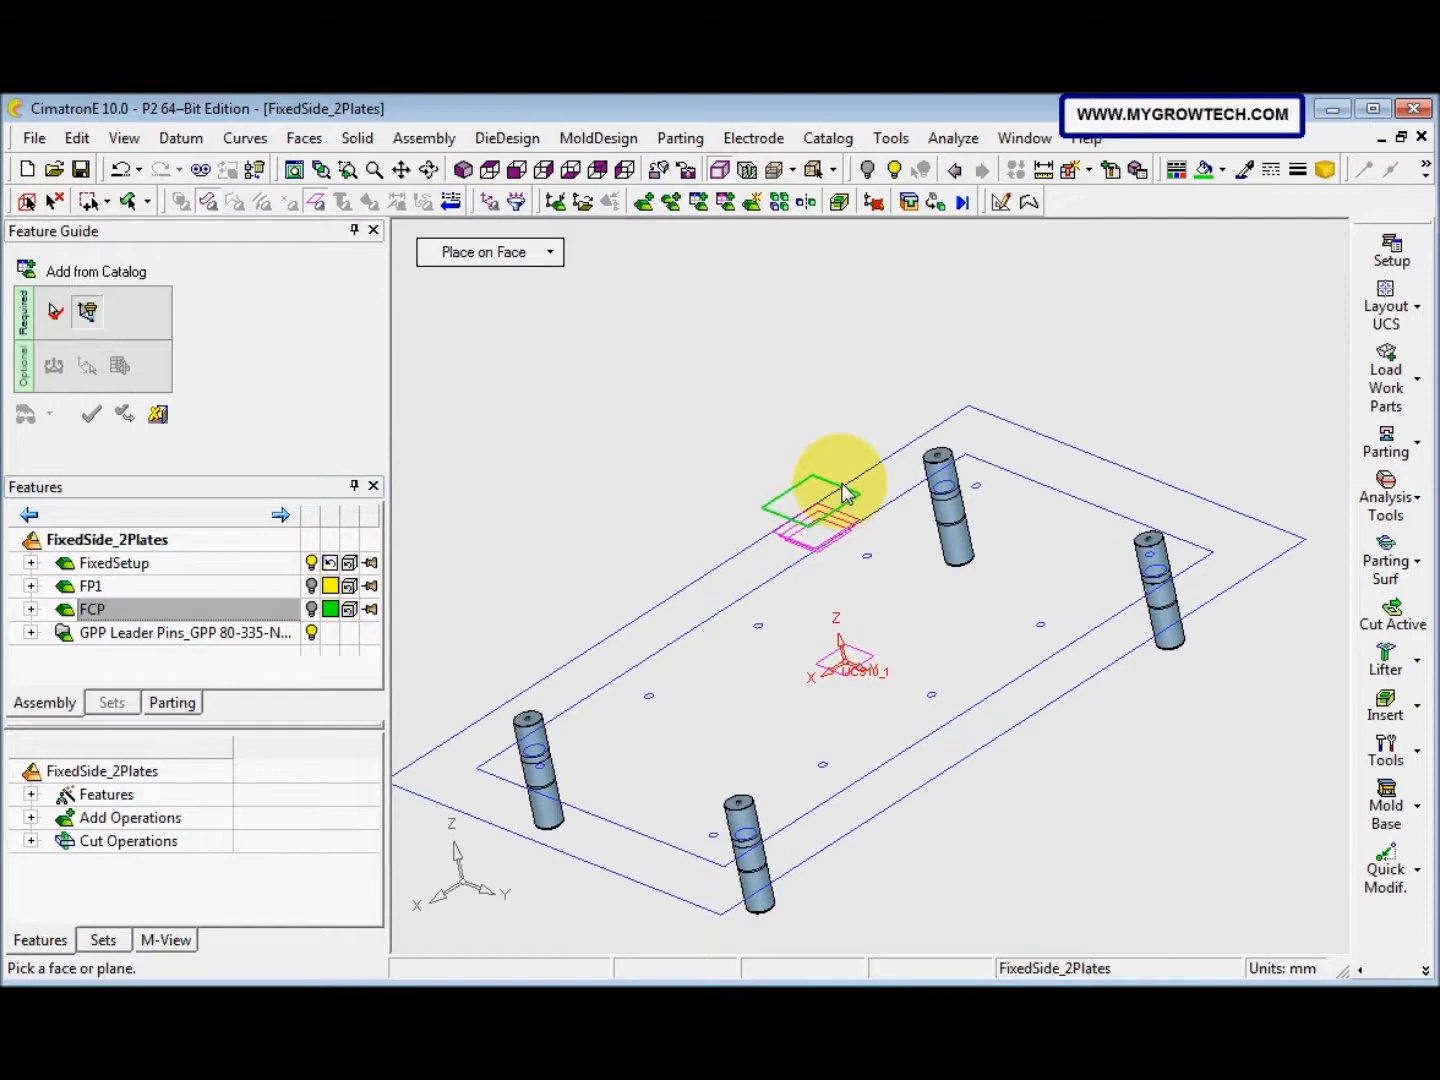
{"action": "left_click", "coordinate": [841, 488]}
{"action": "mouse_move", "coordinate": [807, 546]}
{"action": "middle_mouse_down"}
{"action": "mouse_move", "coordinate": [767, 505]}
{"action": "mouse_move", "coordinate": [778, 533]}
{"action": "middle_mouse_up"}
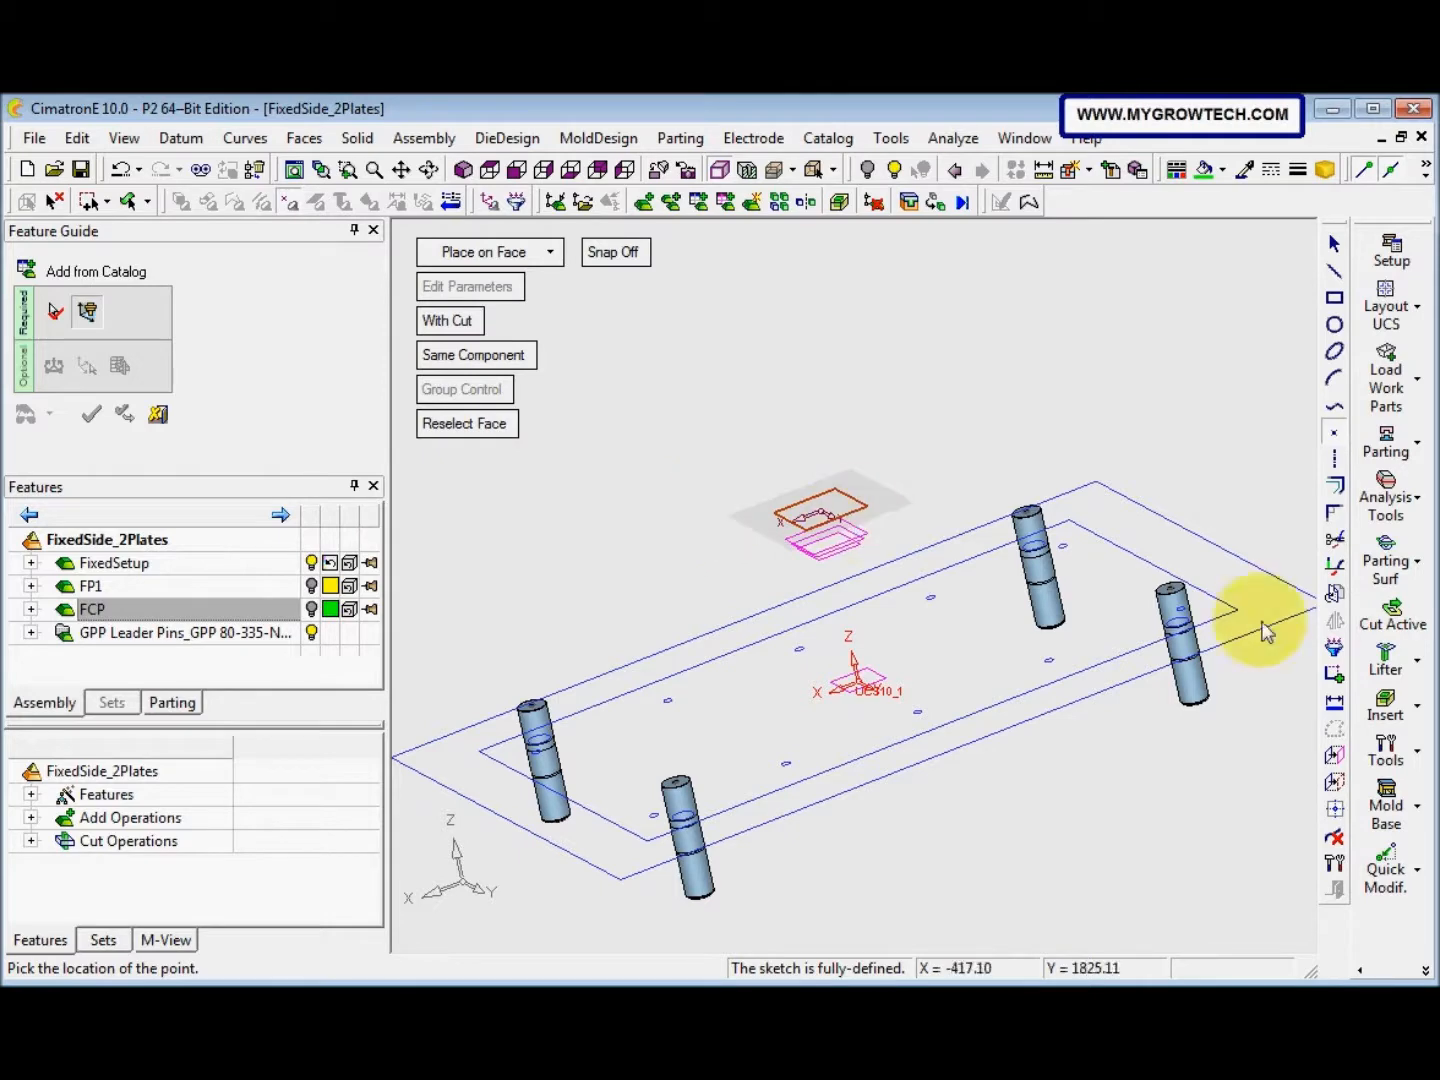
Place the cap screws by projecting the pattern of small screw-hole circles from the layout sketch as location points
{"action": "left_click", "coordinate": [1335, 761]}
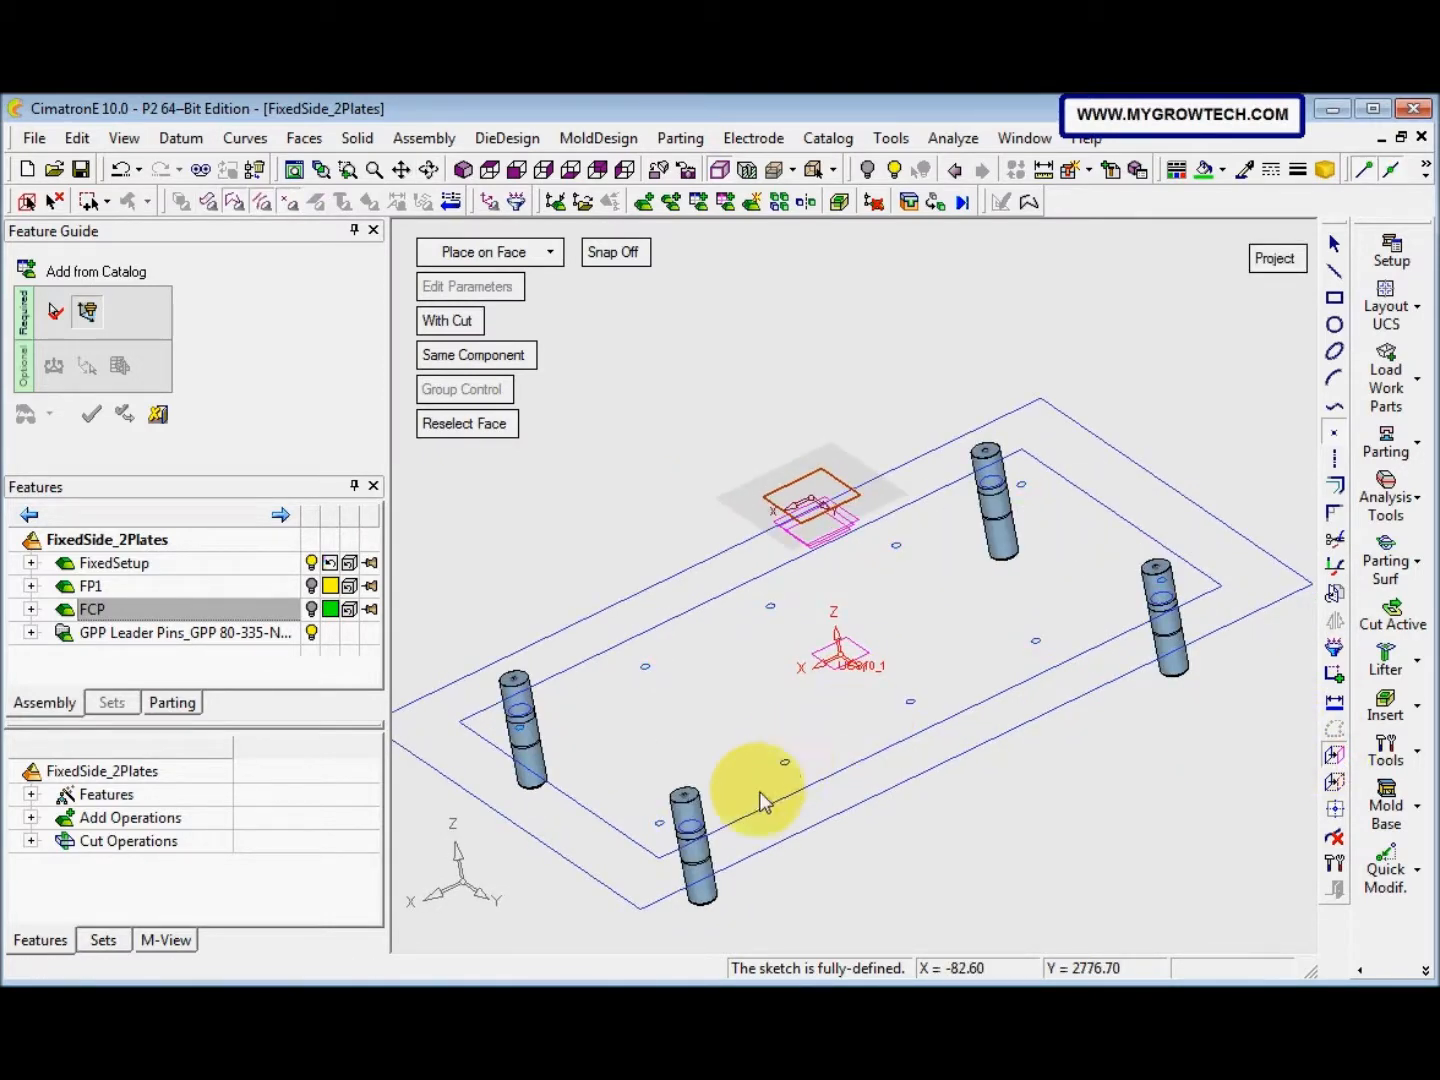
{"action": "scroll", "coordinate": [905, 613], "scroll_direction": "up", "scroll_amount": 5}
{"action": "left_click", "coordinate": [774, 761]}
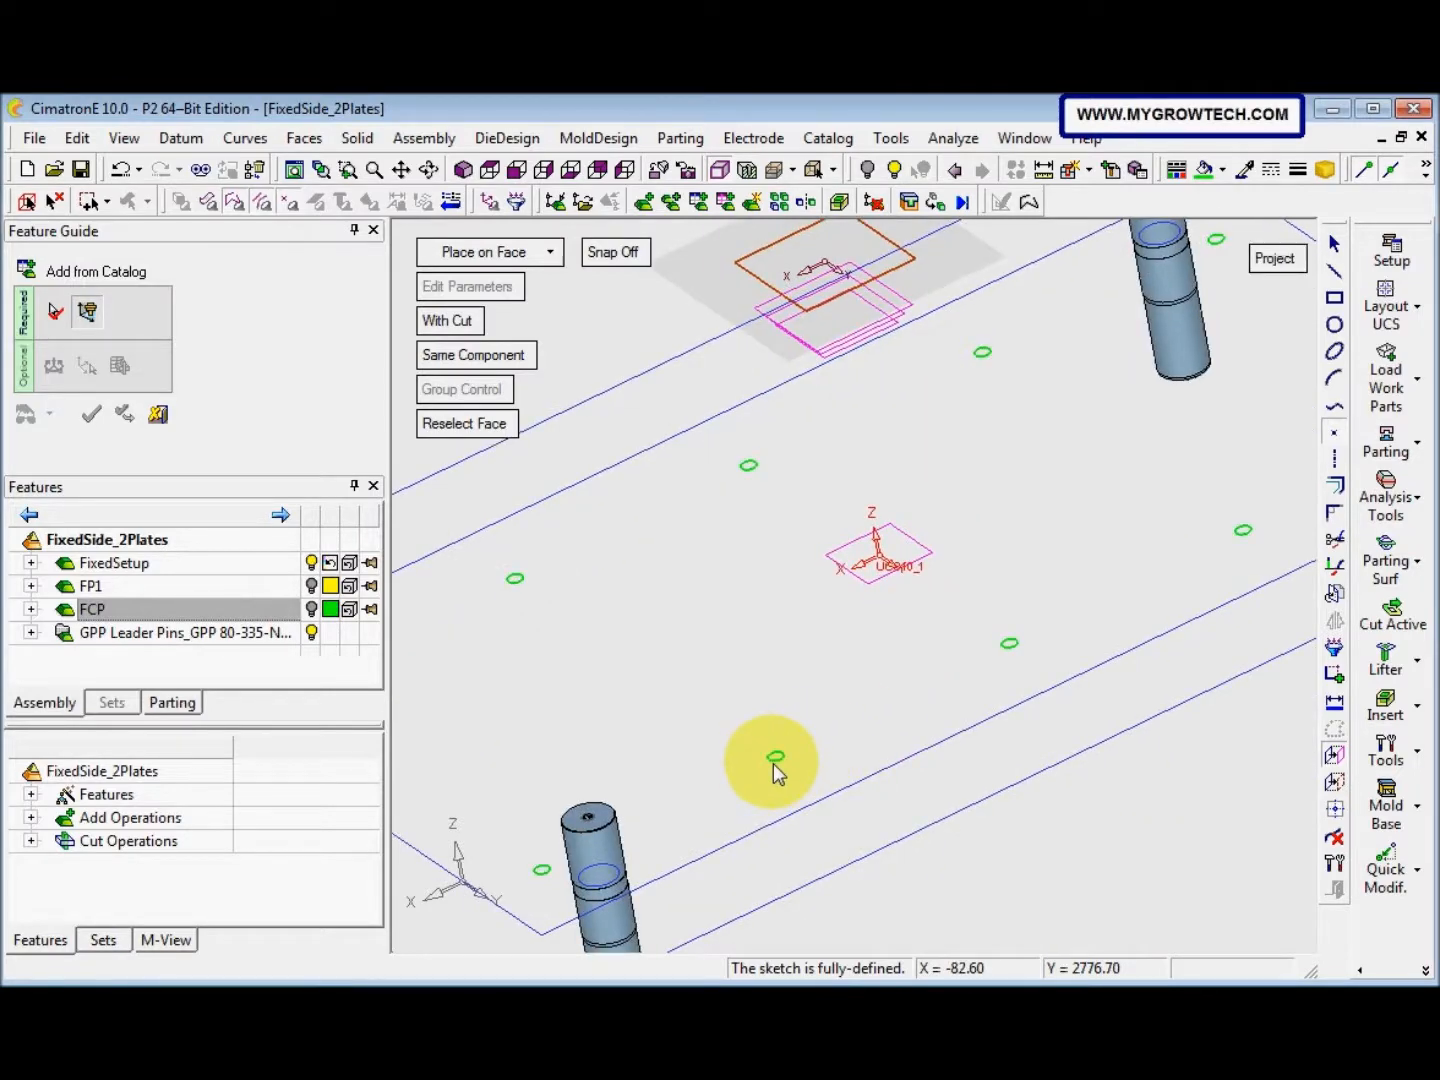
{"action": "scroll", "coordinate": [829, 745], "scroll_direction": "down", "scroll_amount": 4}
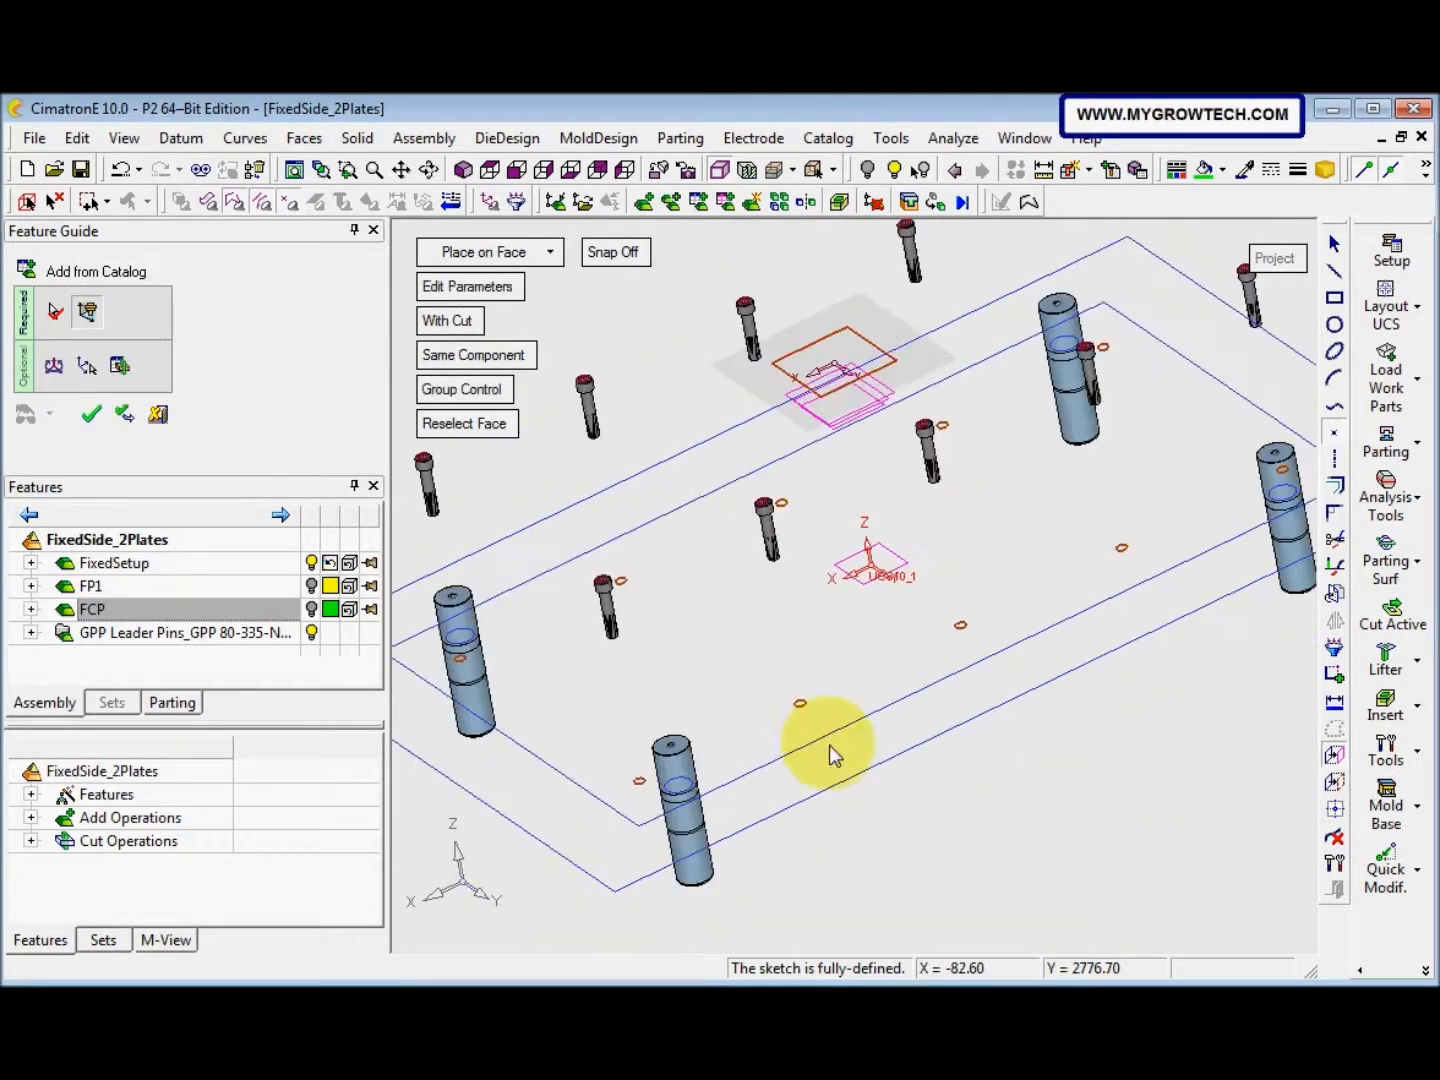
{"action": "middle_click_drag", "start_coordinate": [808, 676], "coordinate": [653, 530]}
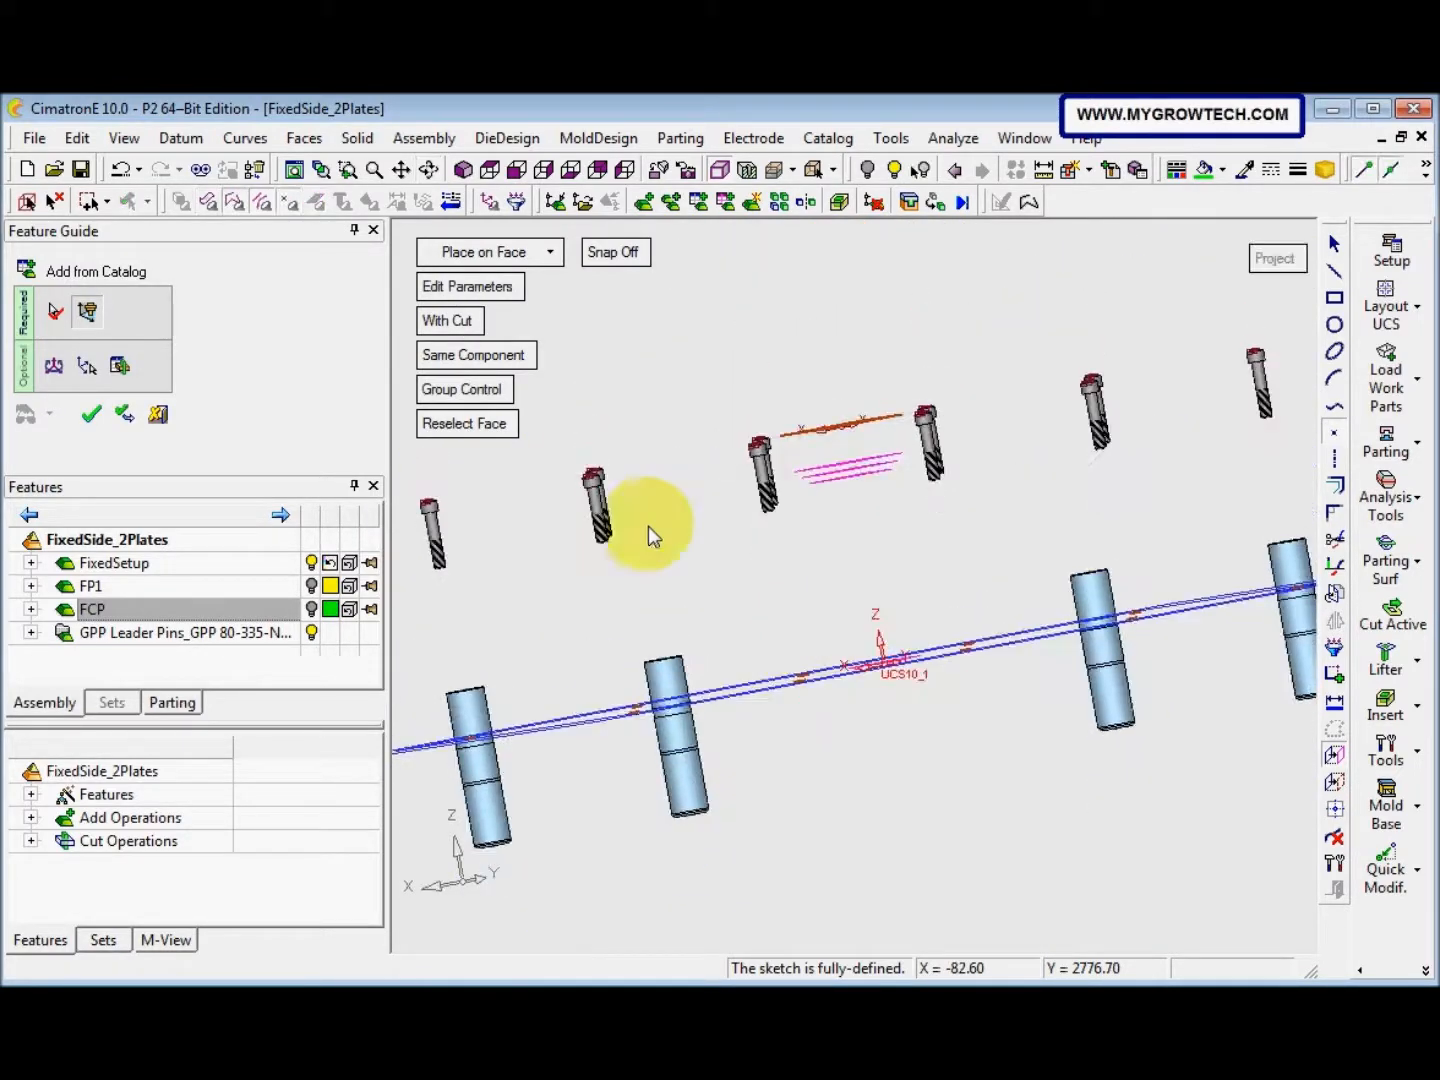
Show the FP1 and FCP plates again and finish adding the cap screws to the assembly
{"action": "left_click", "coordinate": [299, 587]}
{"action": "left_click", "coordinate": [300, 610]}
{"action": "middle_click_drag", "start_coordinate": [556, 640], "coordinate": [584, 669]}
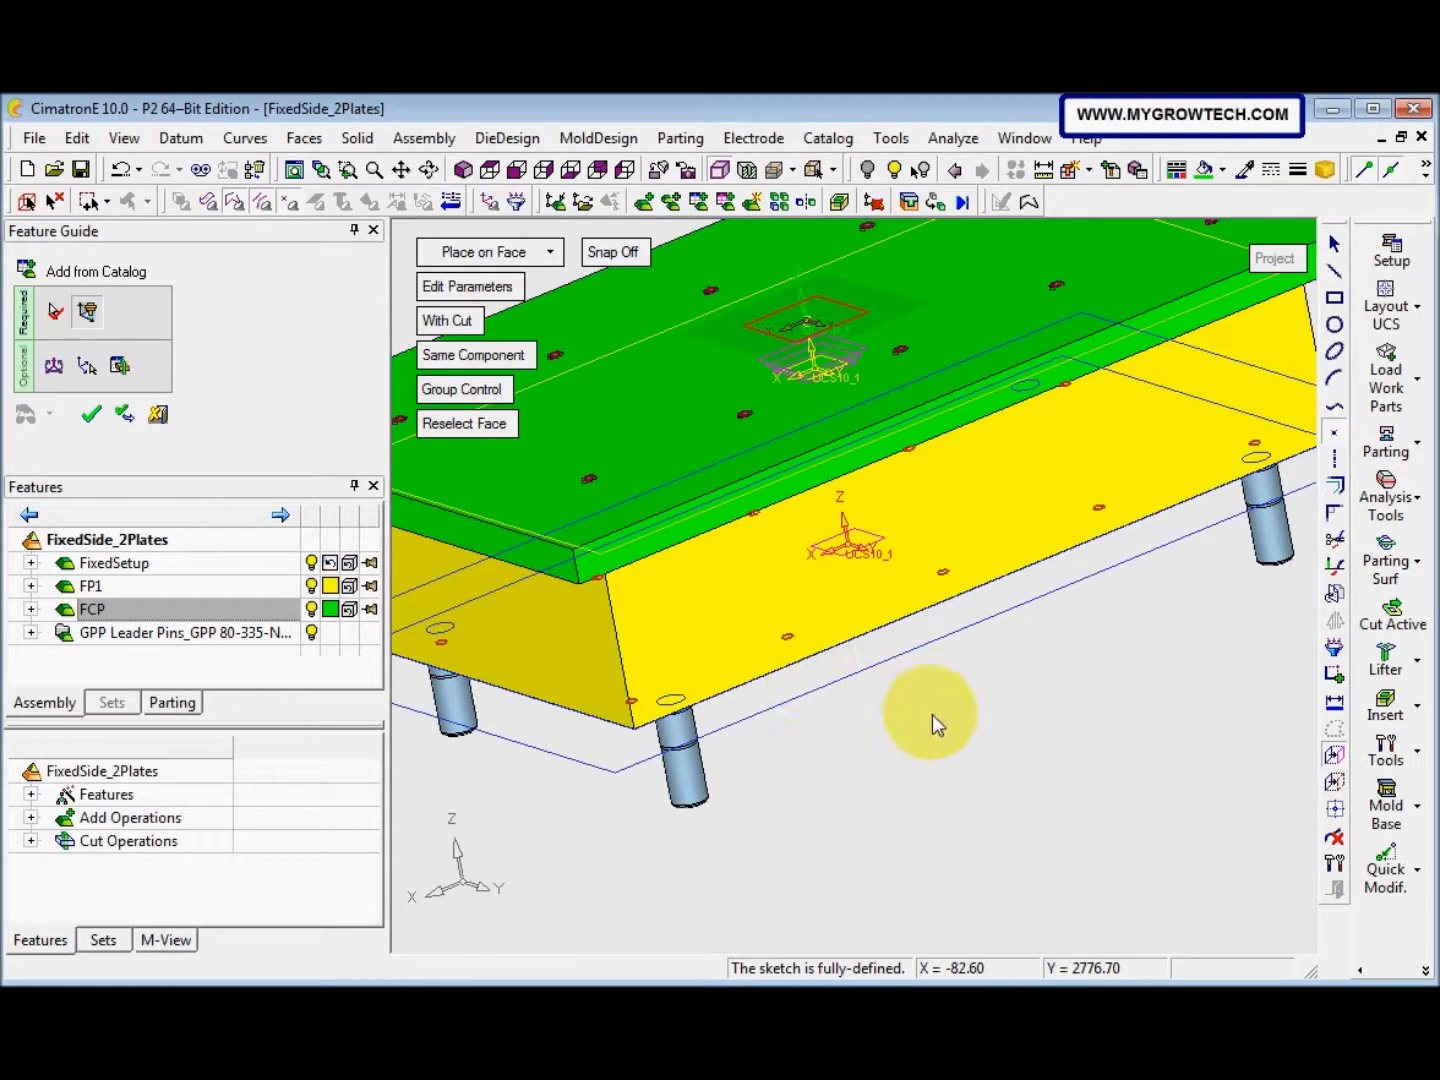
{"action": "left_click", "coordinate": [900, 697]}
{"action": "middle_click_drag", "start_coordinate": [900, 696], "coordinate": [718, 745]}
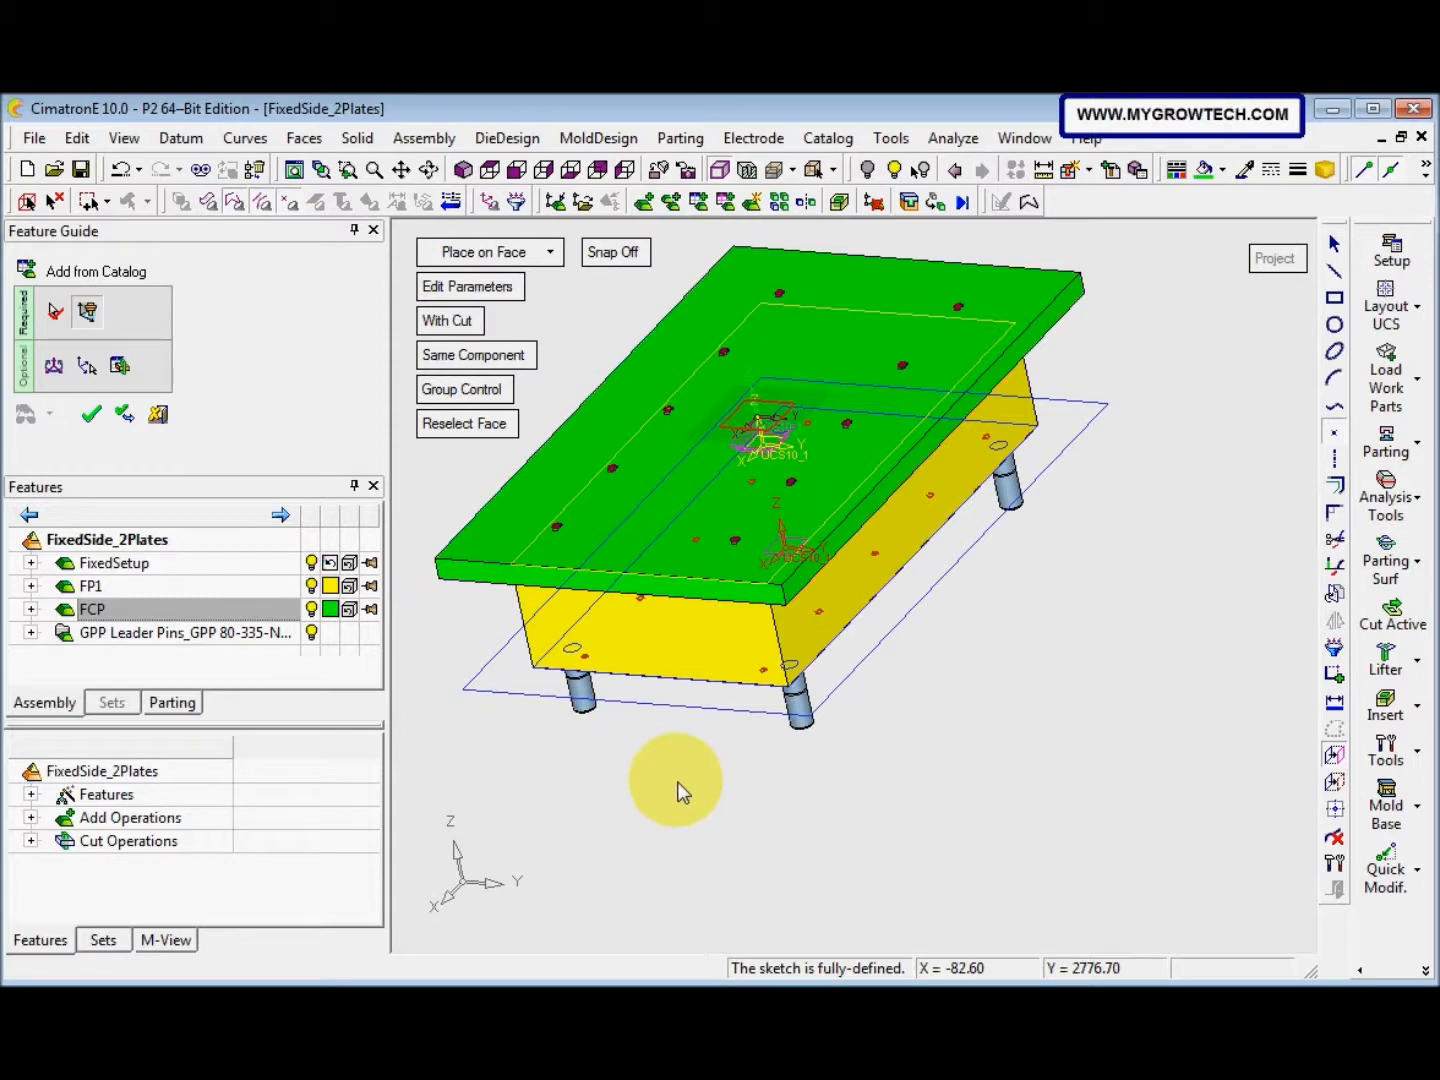
{"action": "right_click", "coordinate": [908, 804]}
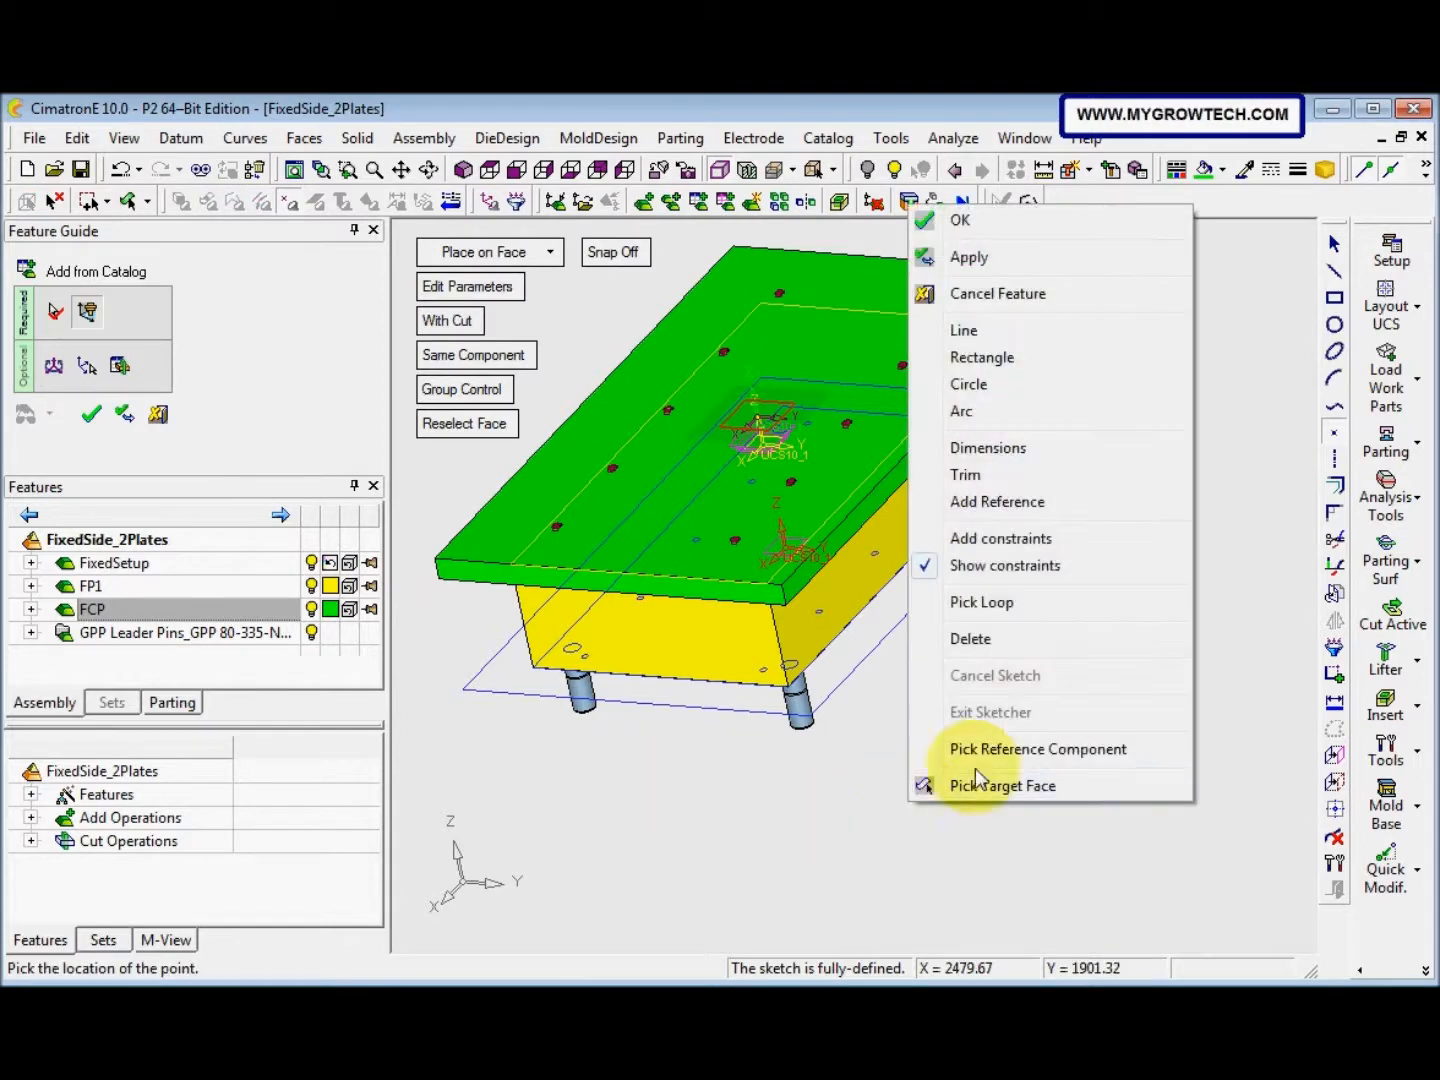
{"action": "left_click", "coordinate": [1038, 220]}
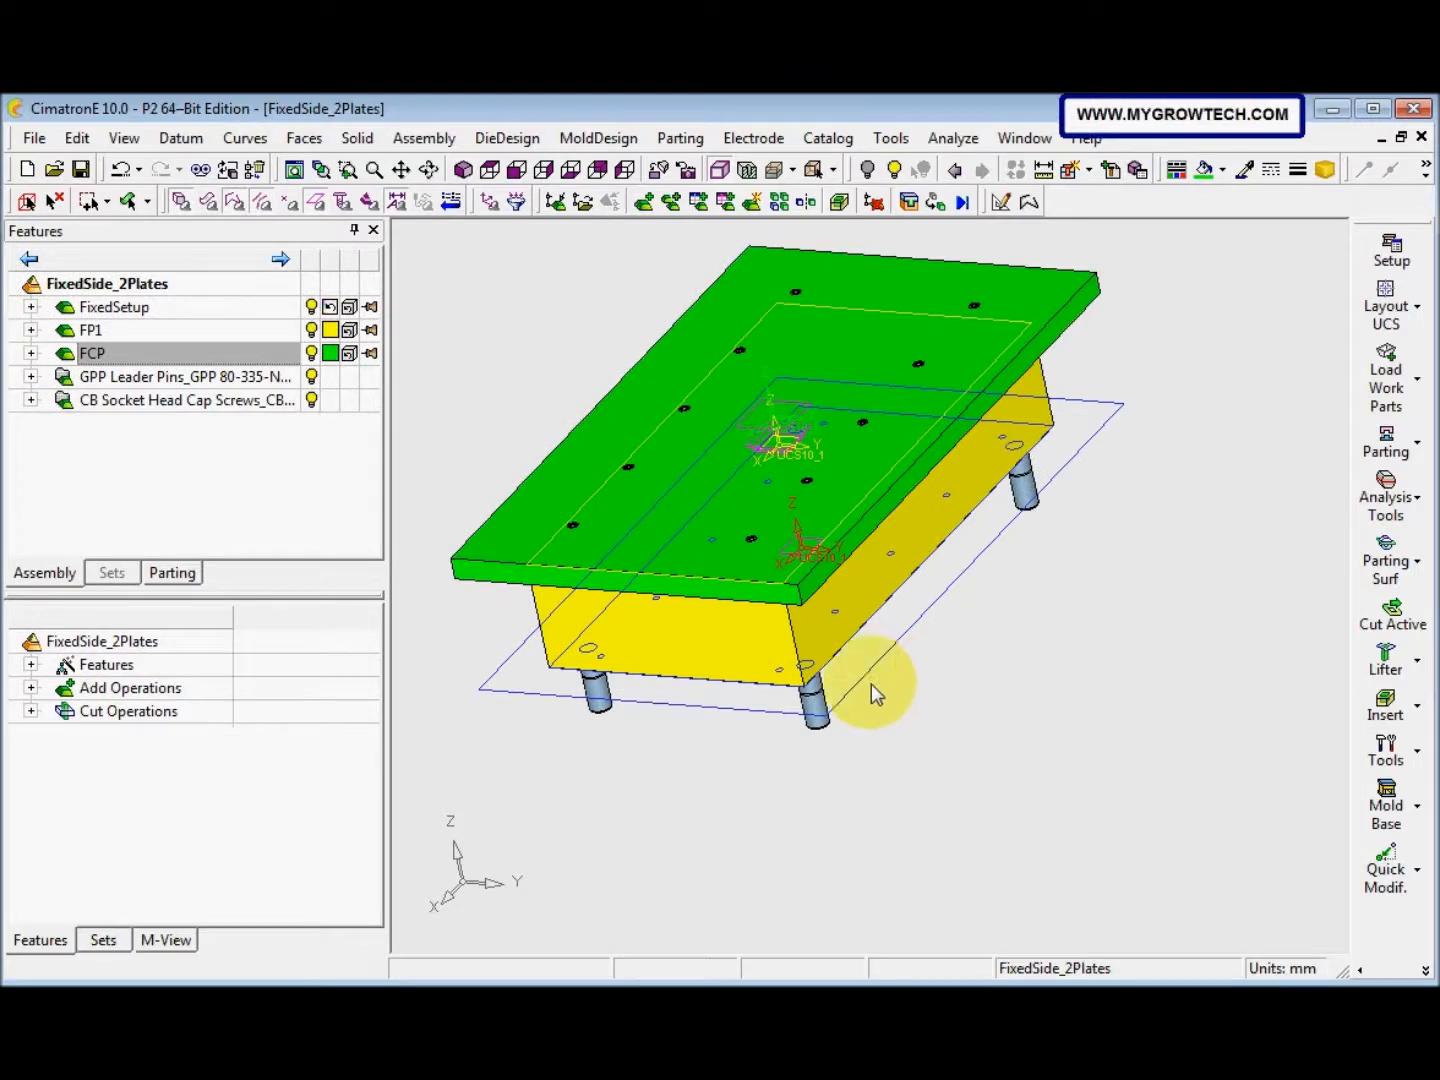
Isolate the first socket head cap screw of its group by hiding all other components
{"action": "left_click", "coordinate": [31, 376]}
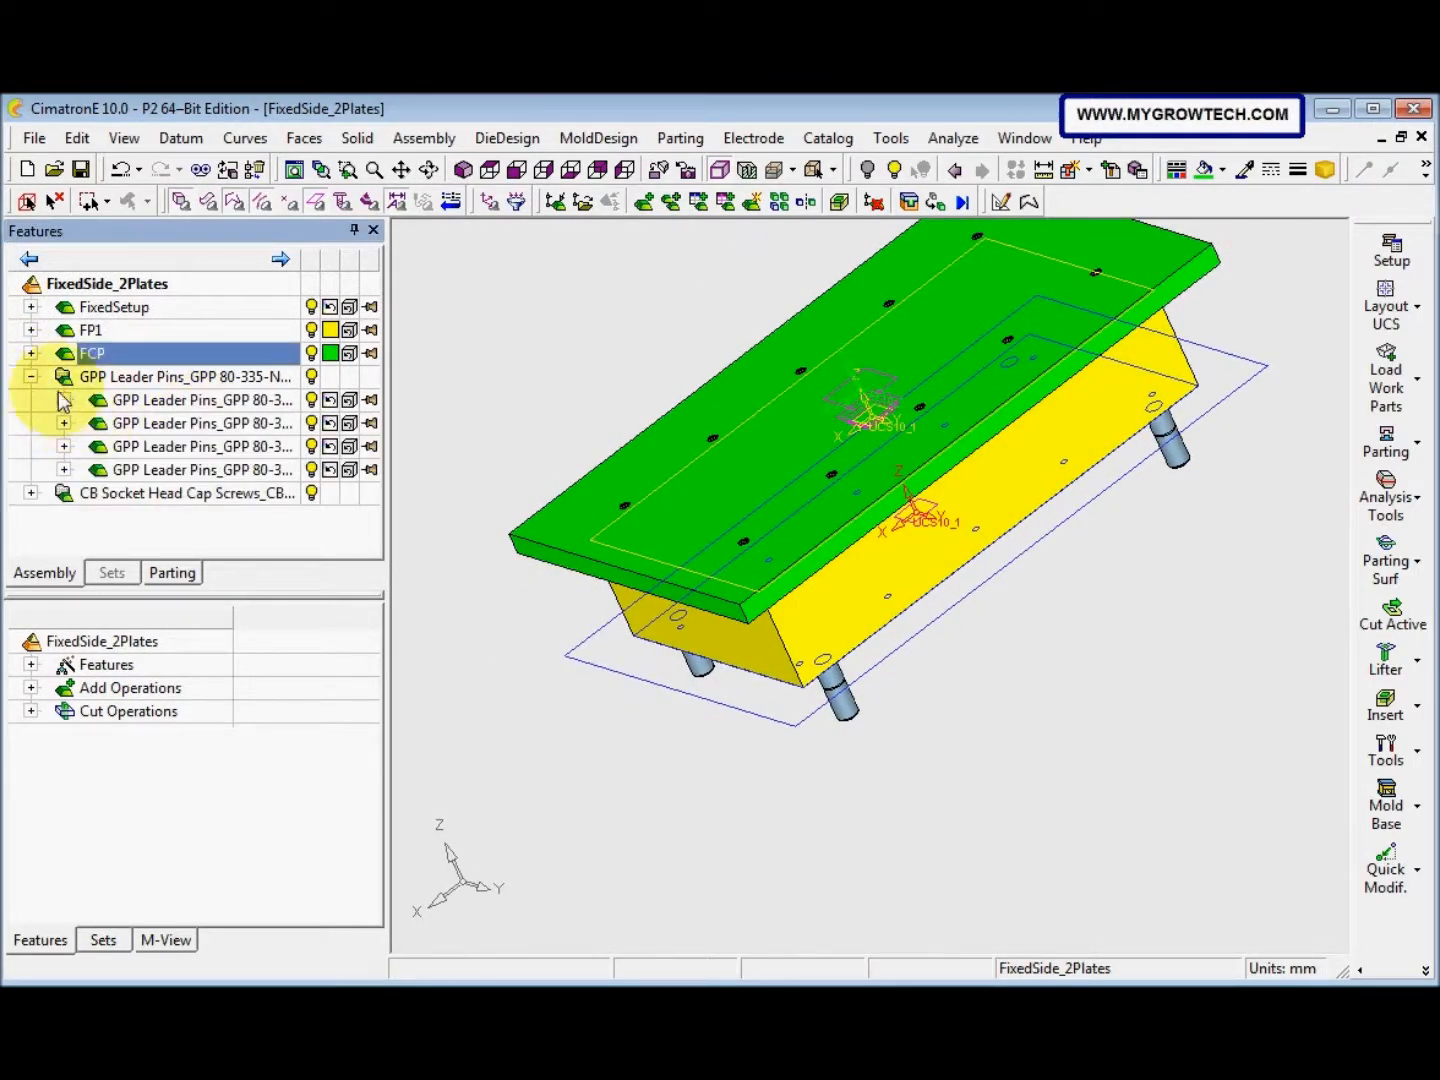
{"action": "left_click", "coordinate": [32, 376]}
{"action": "left_click", "coordinate": [32, 399]}
{"action": "left_click", "coordinate": [210, 430]}
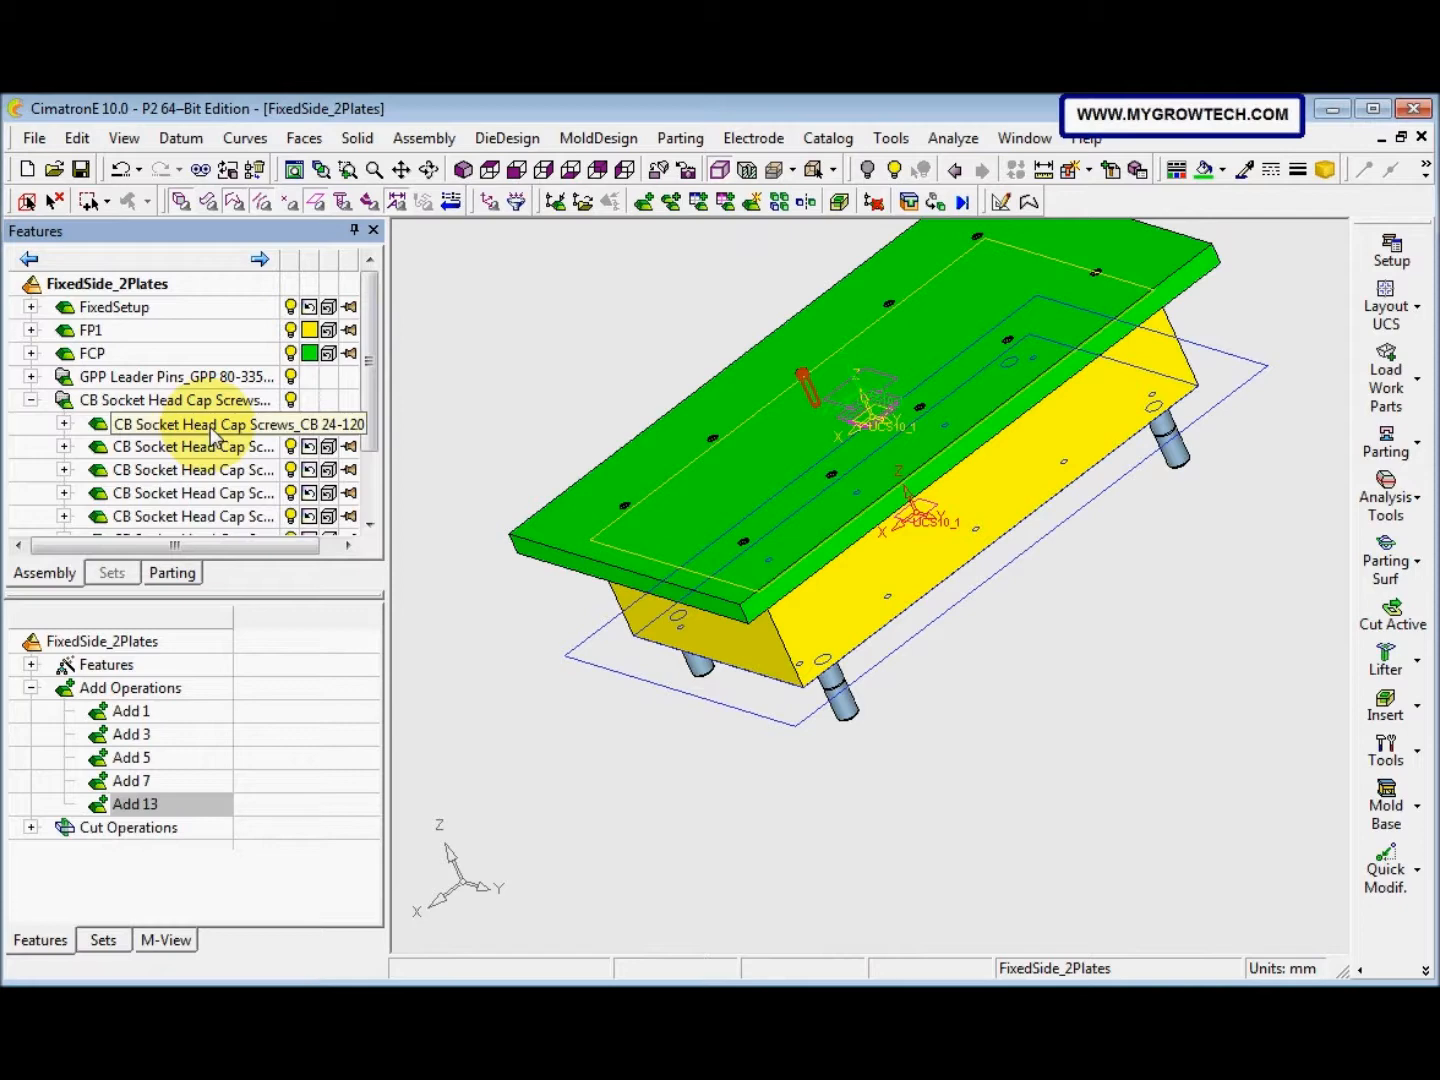
{"action": "right_click", "coordinate": [211, 430]}
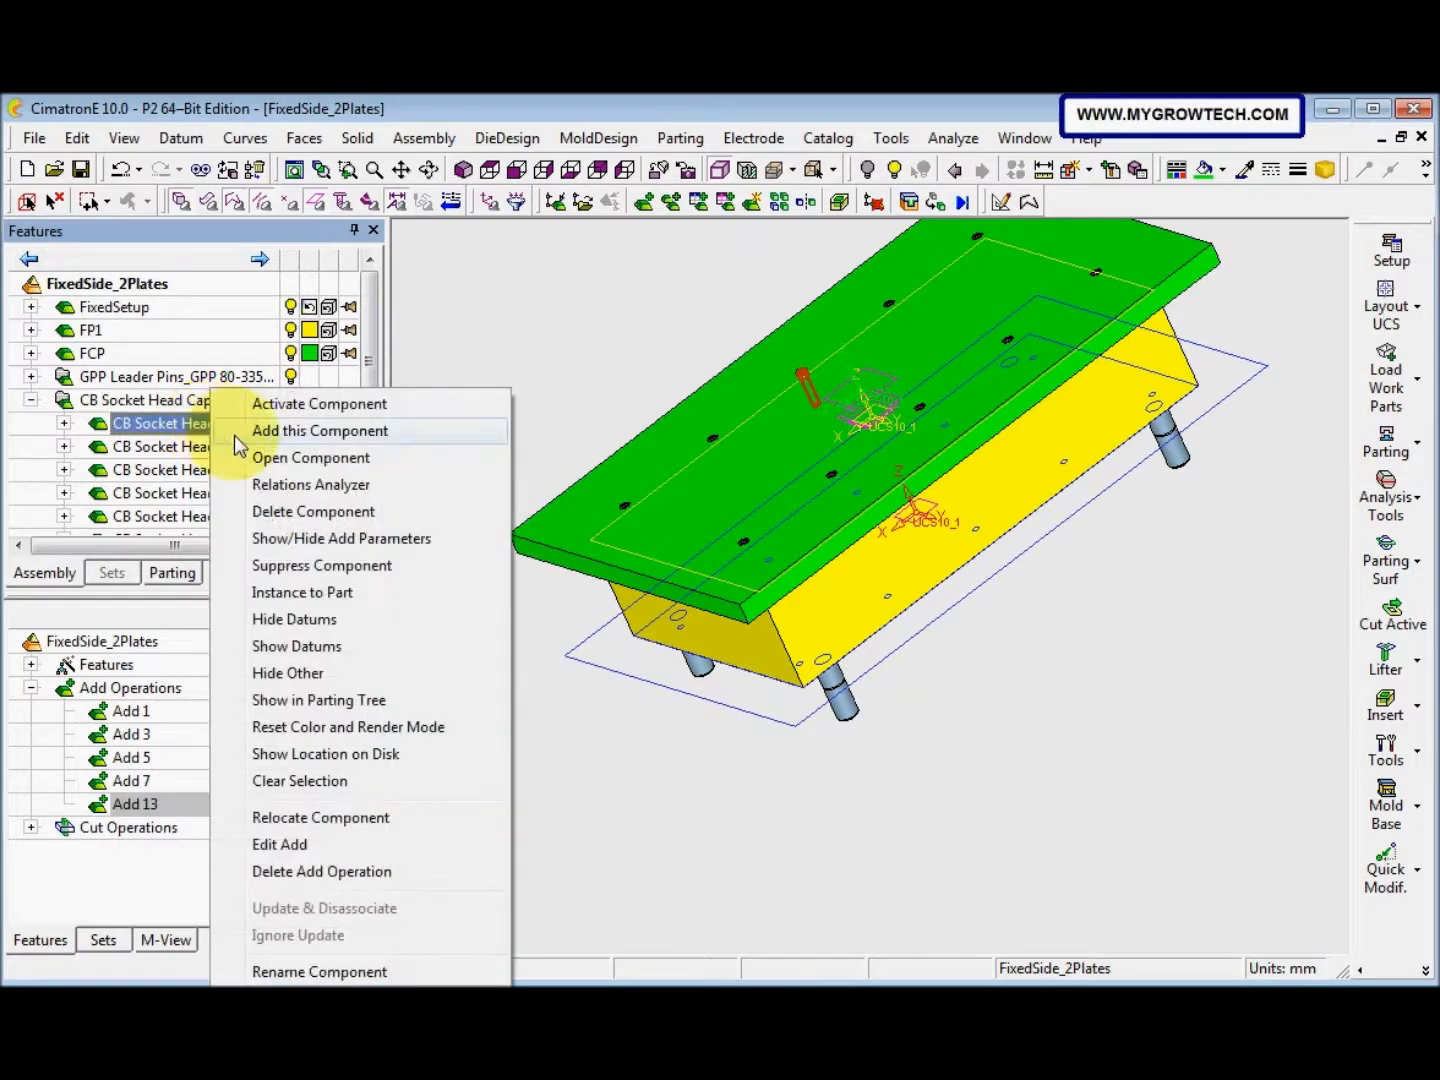
{"action": "left_click", "coordinate": [292, 673]}
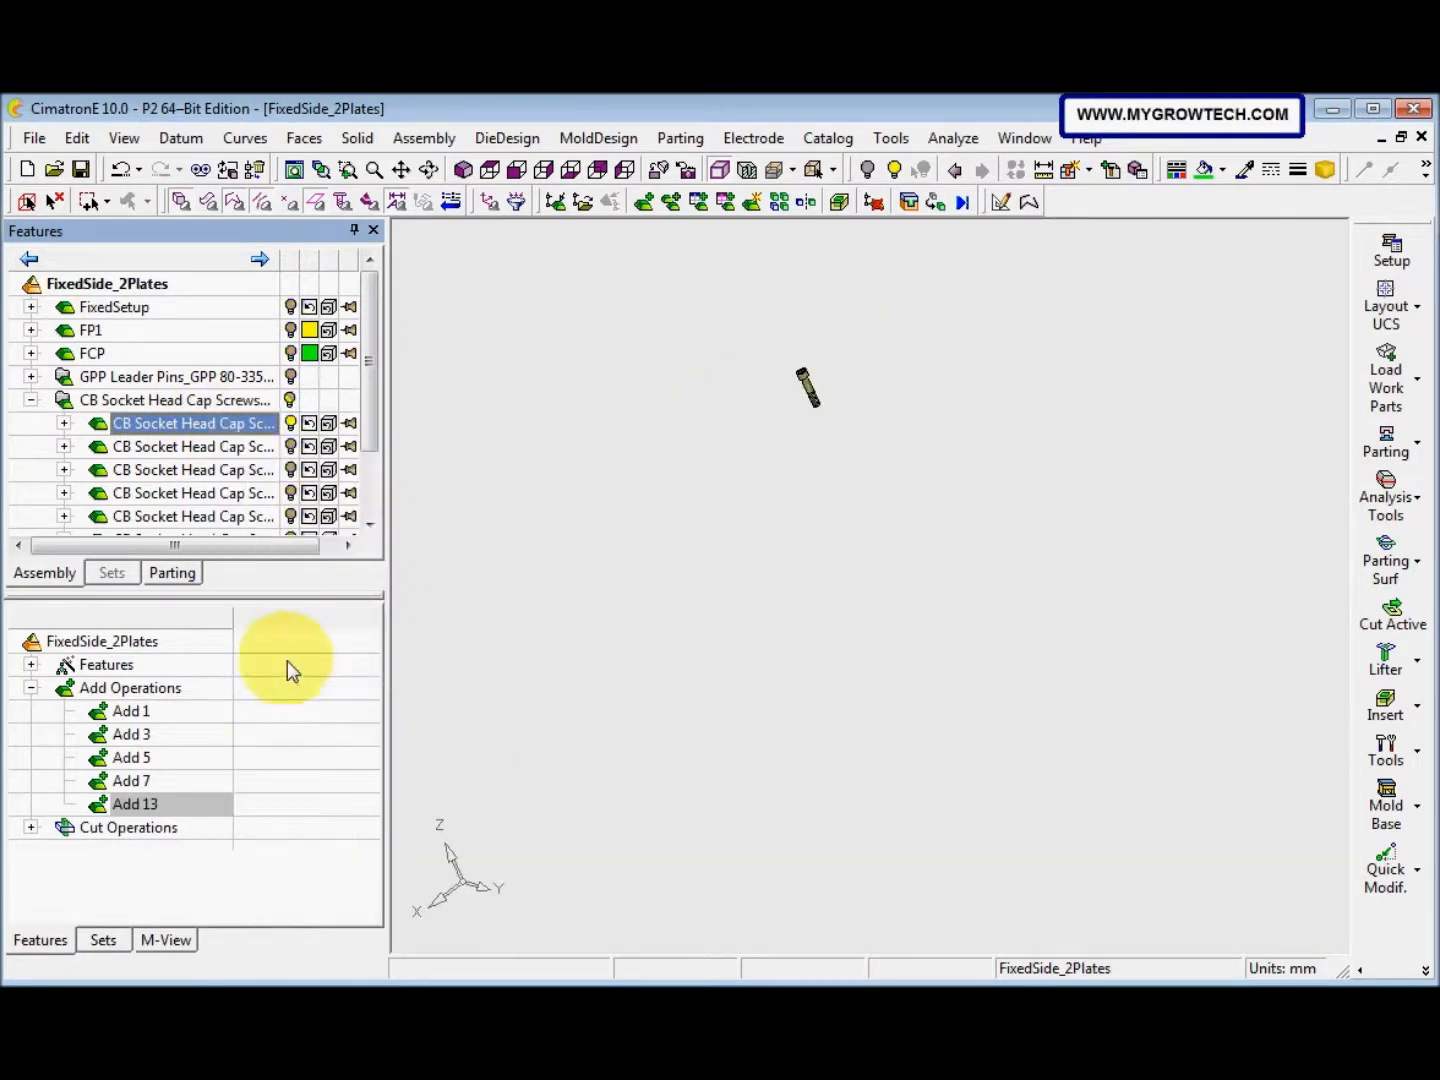
{"action": "middle_click_drag", "start_coordinate": [697, 566], "coordinate": [730, 537]}
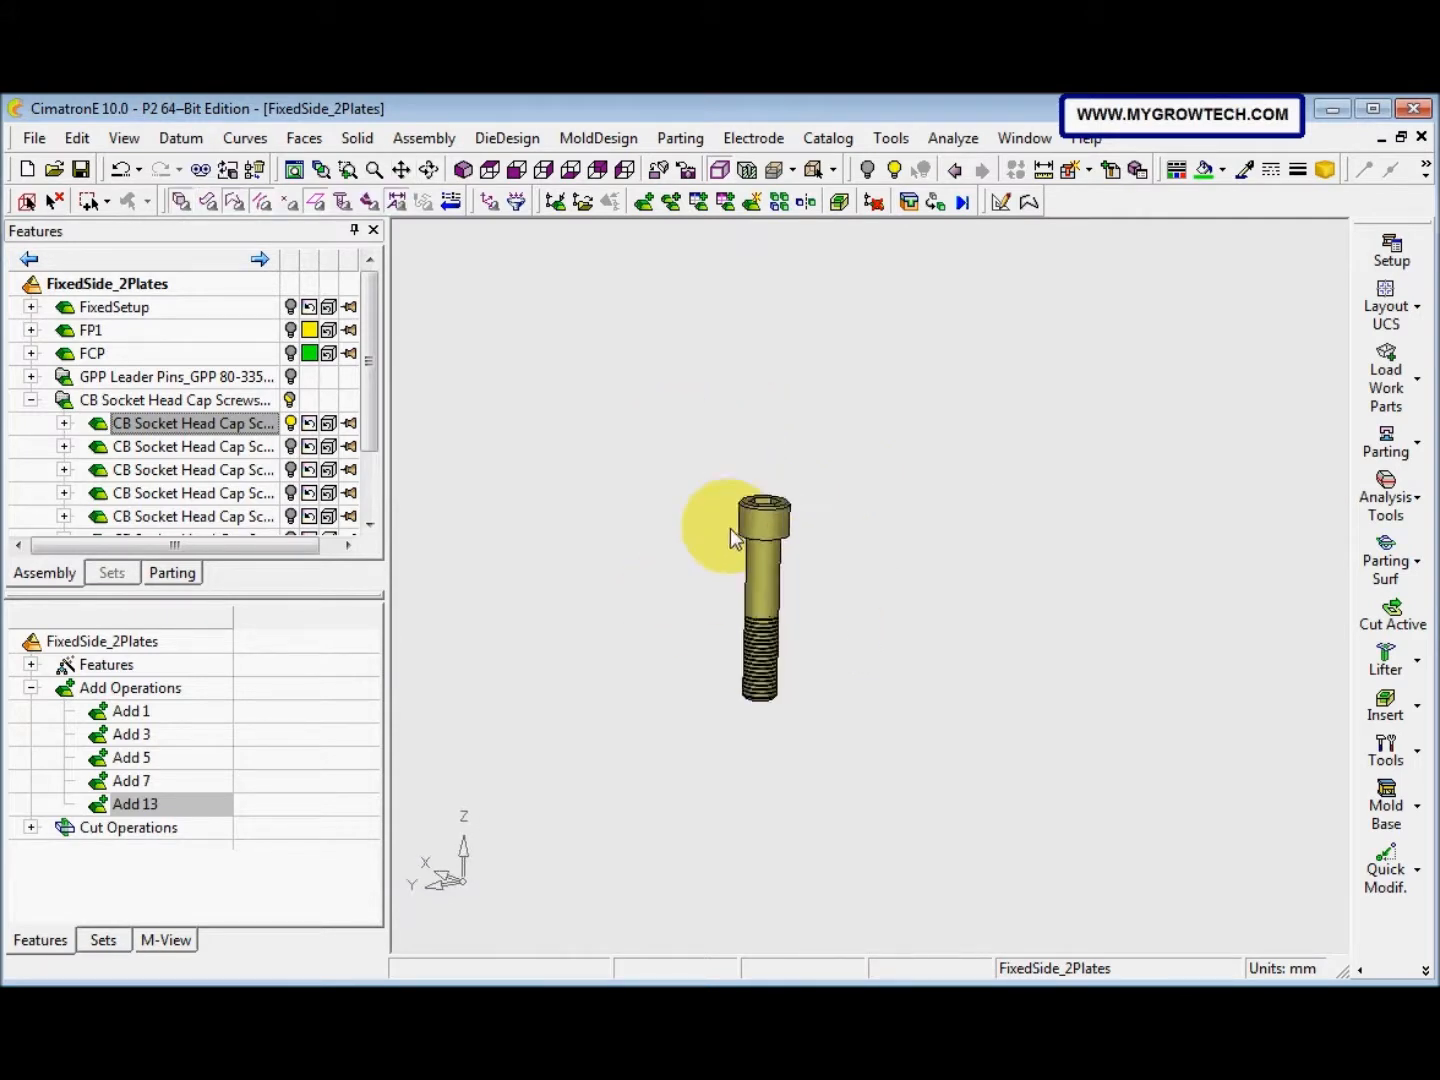
Activate the isolated cap screw and bring up its L and d parameters
{"action": "double_click", "coordinate": [228, 426]}
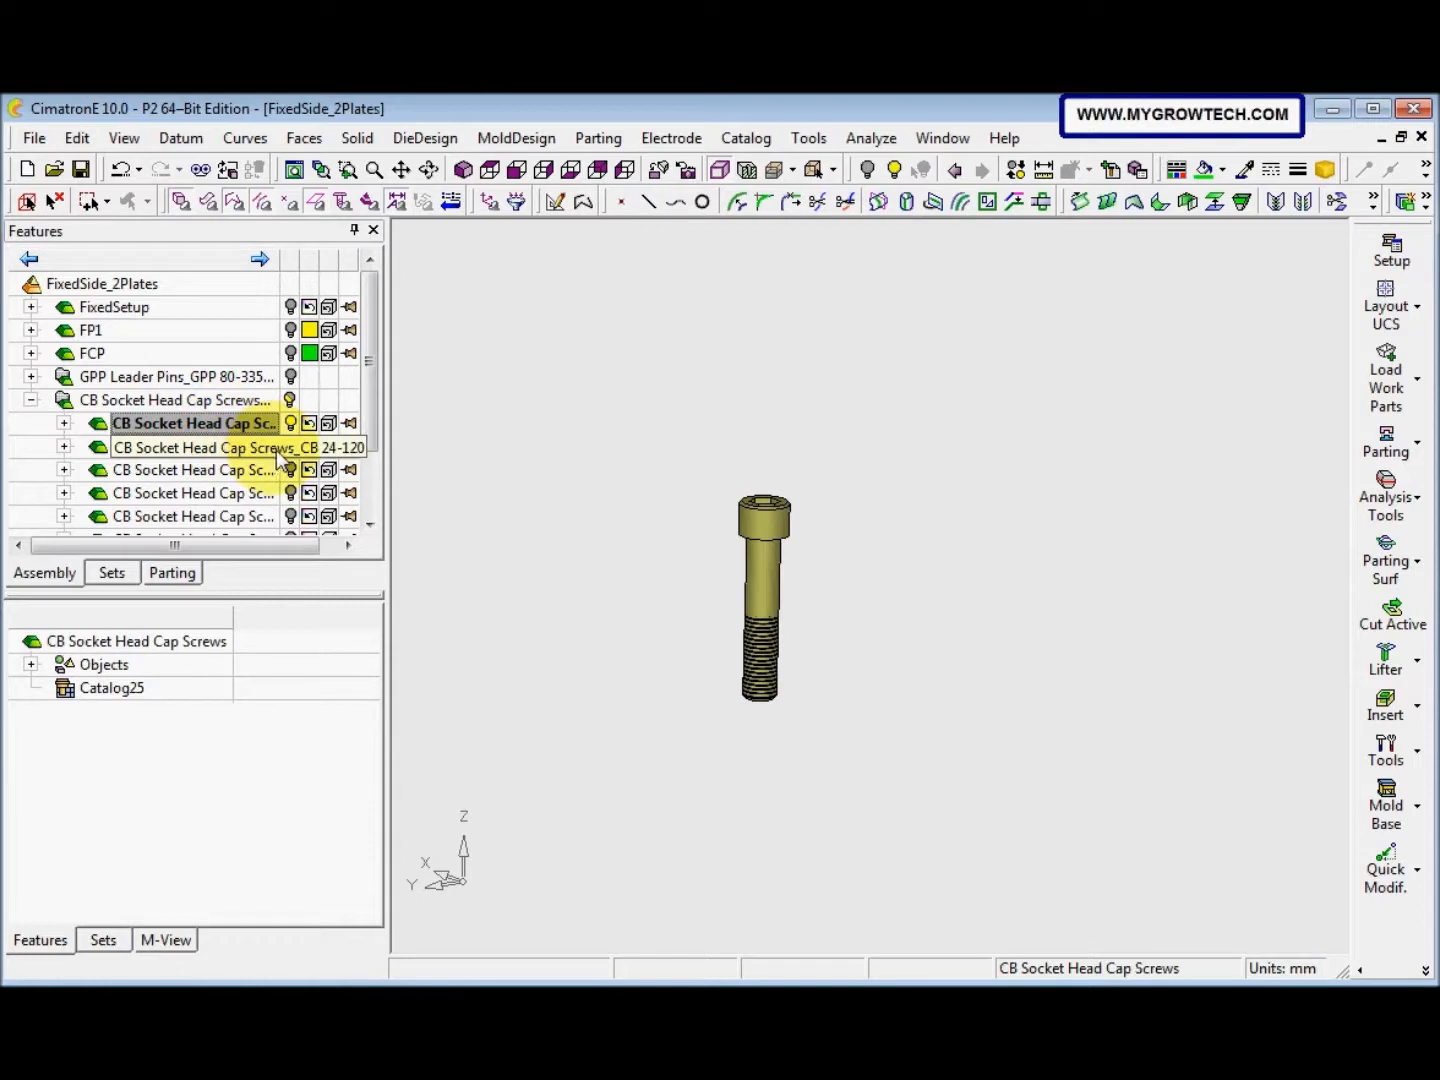
{"action": "left_click", "coordinate": [770, 589]}
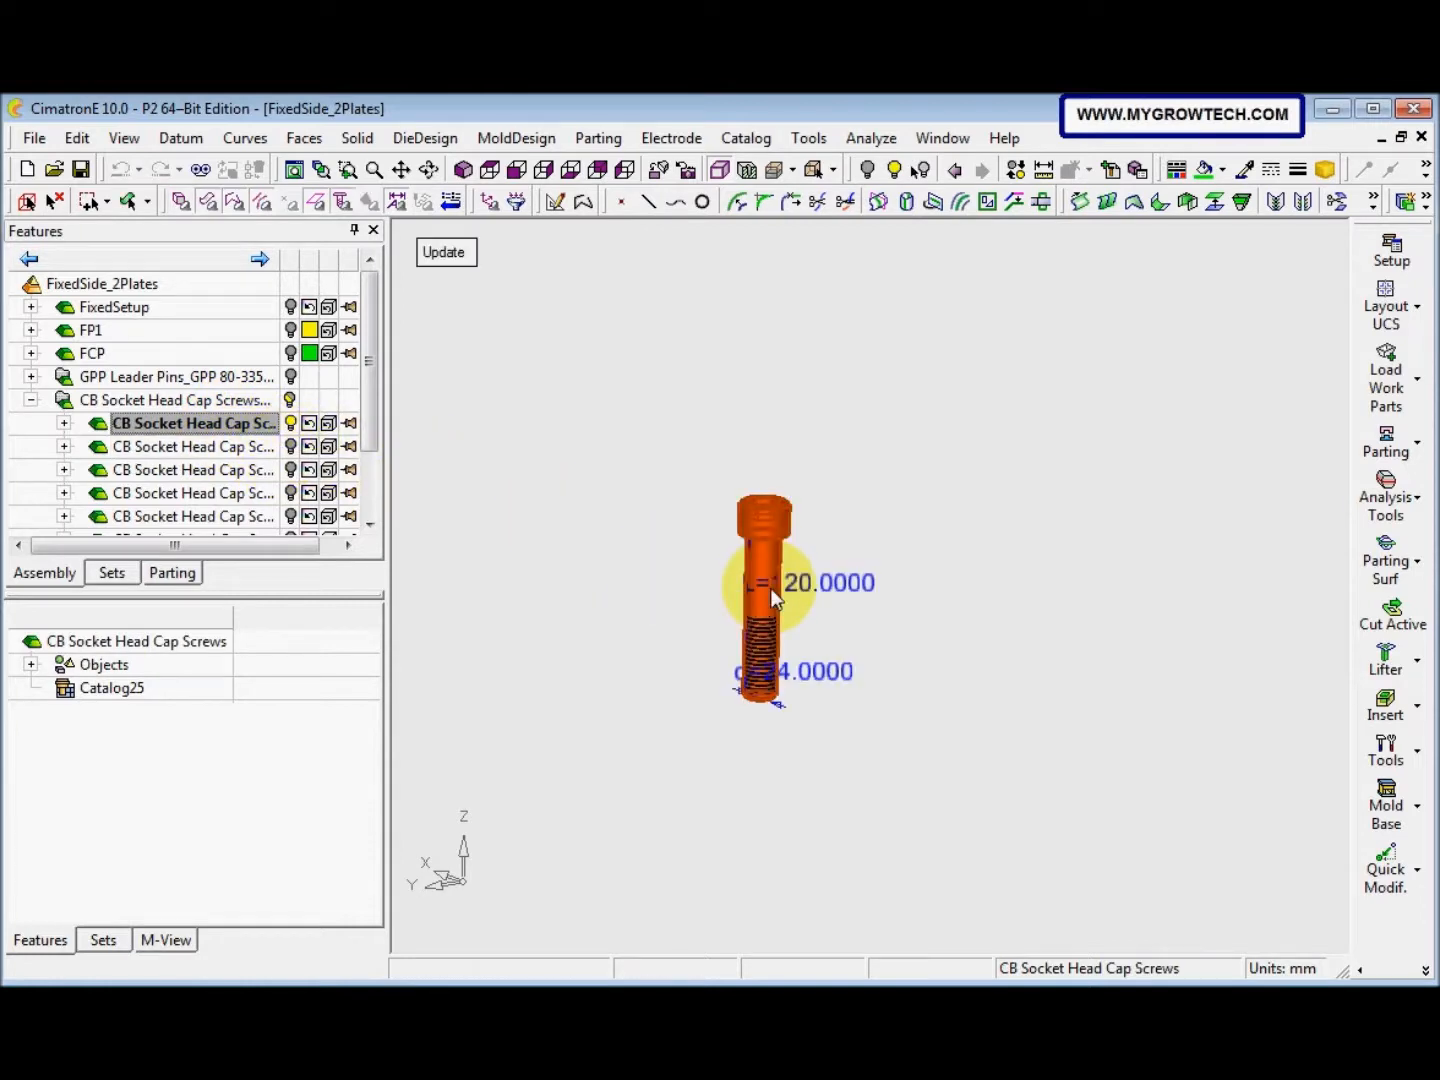
{"action": "left_click", "coordinate": [835, 591]}
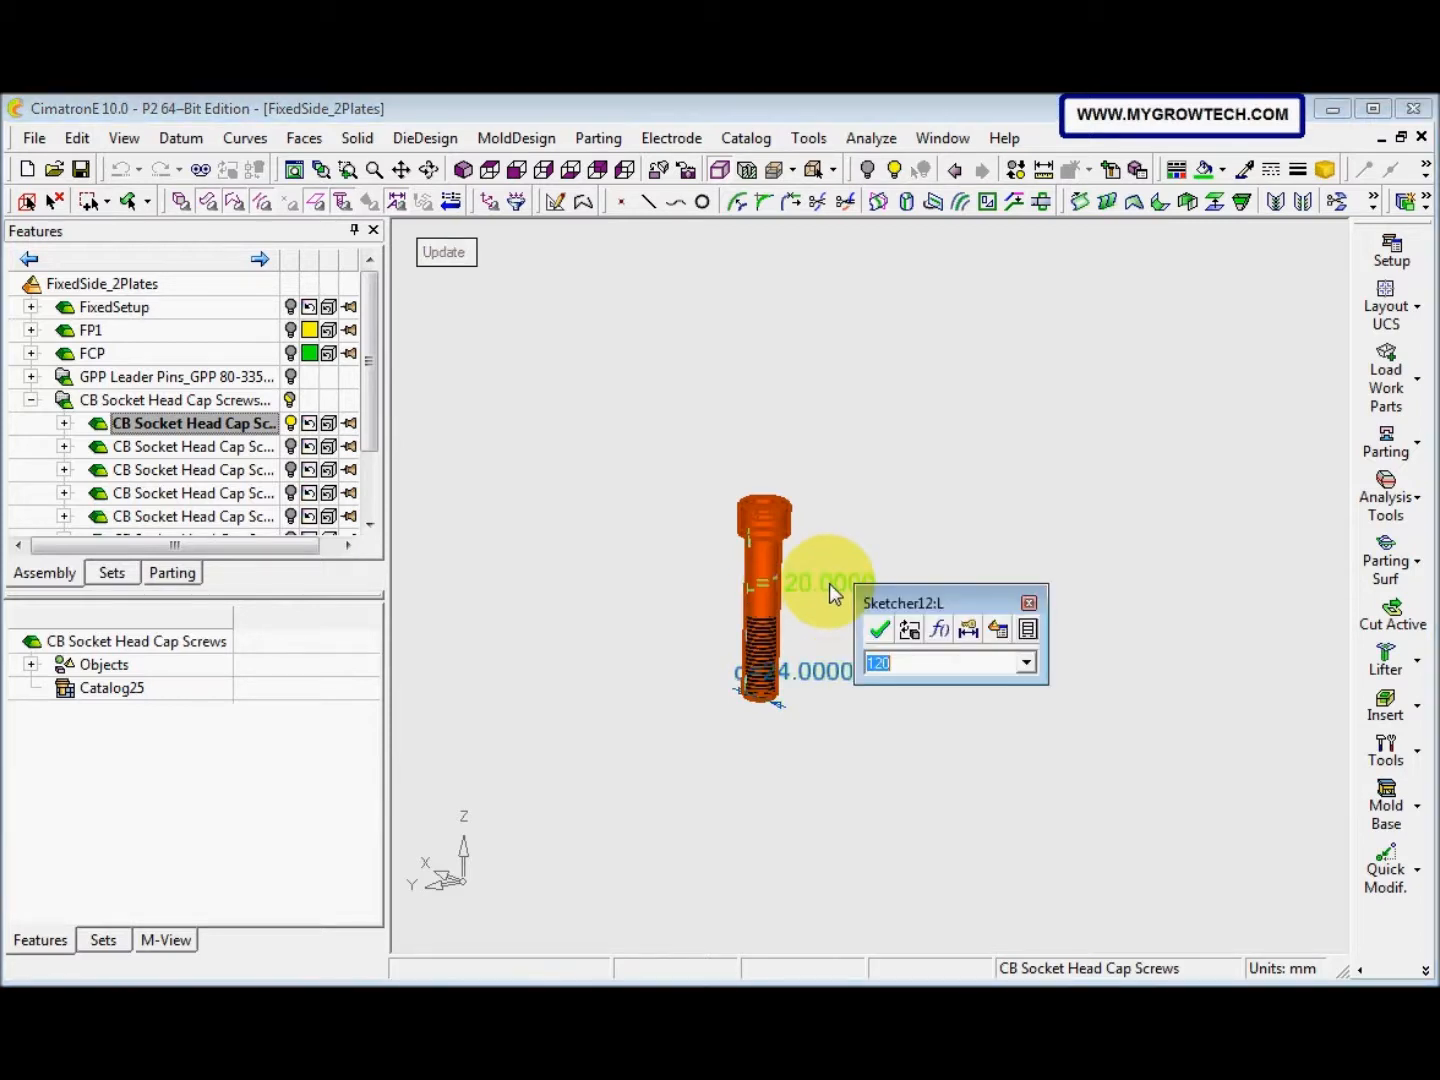
{"action": "left_click", "coordinate": [807, 680]}
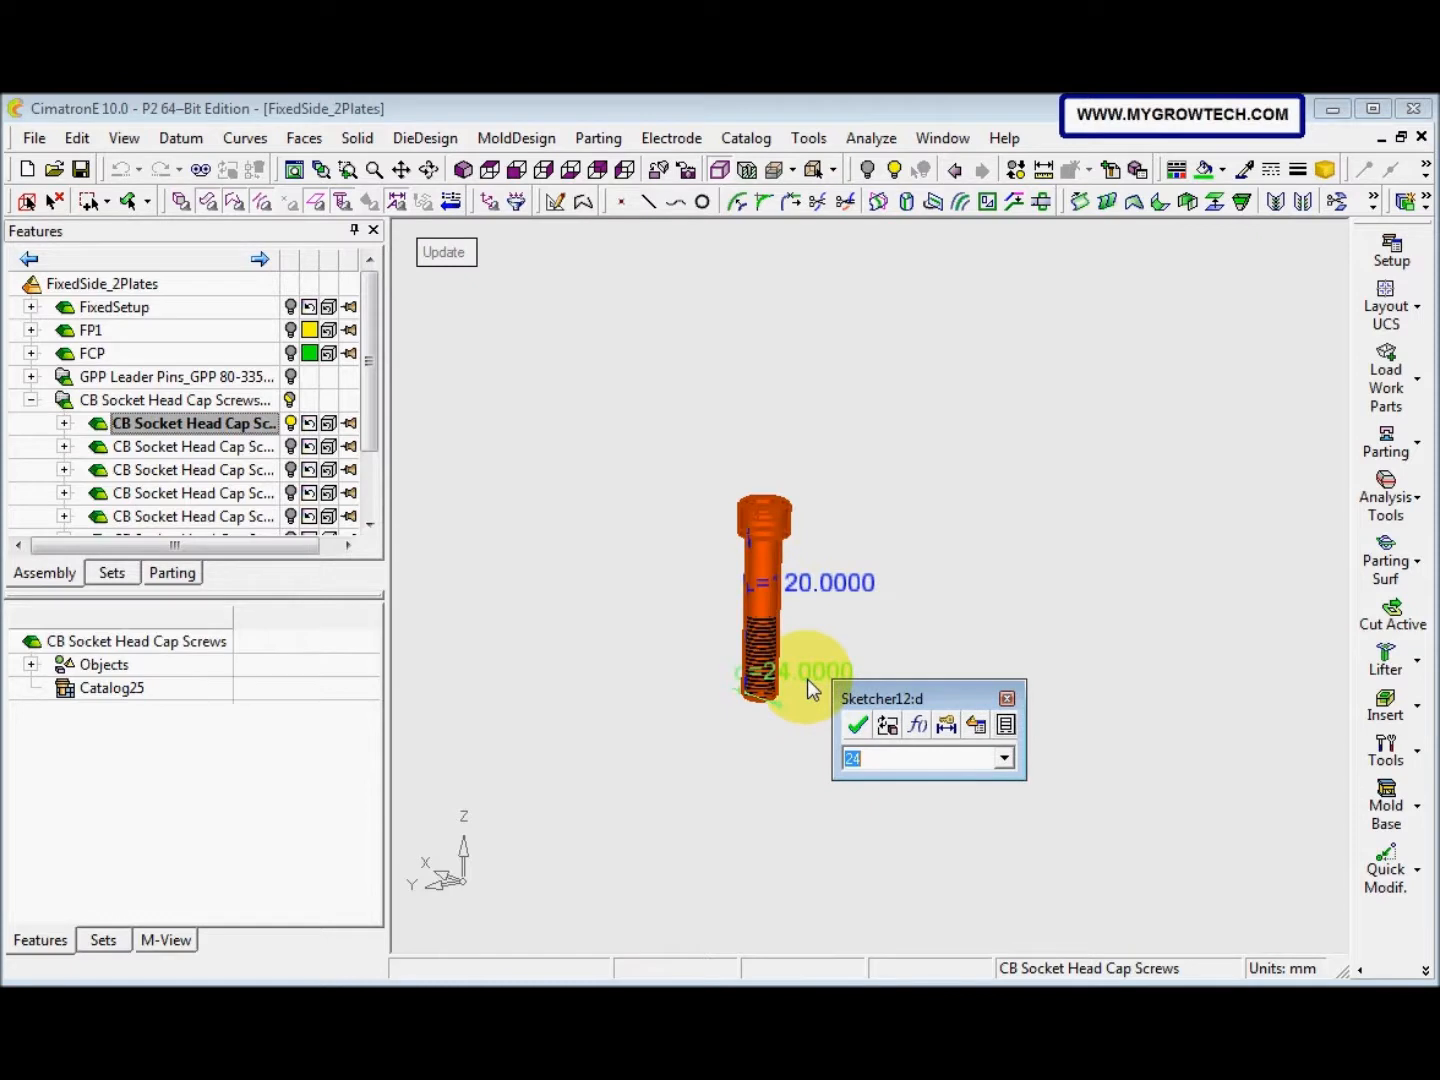
Link the cap screw's length L to the setup parameters with the expression FCPH+FP3H+FP2H+d*1.5
{"action": "left_click", "coordinate": [826, 592]}
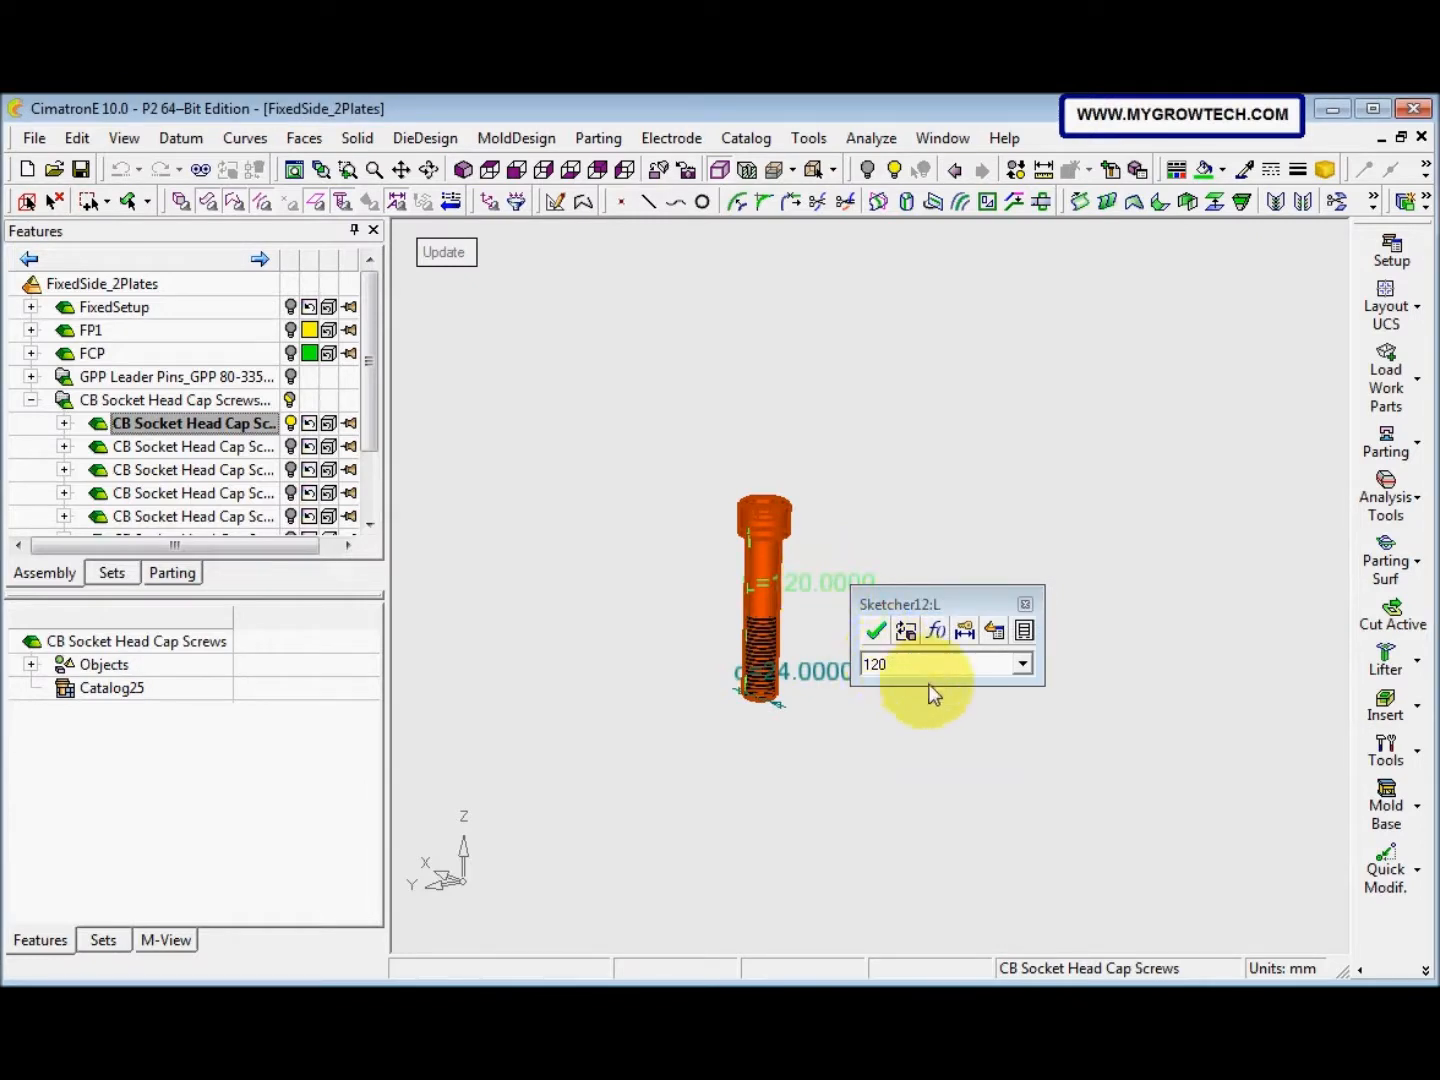
{"action": "left_click", "coordinate": [995, 632]}
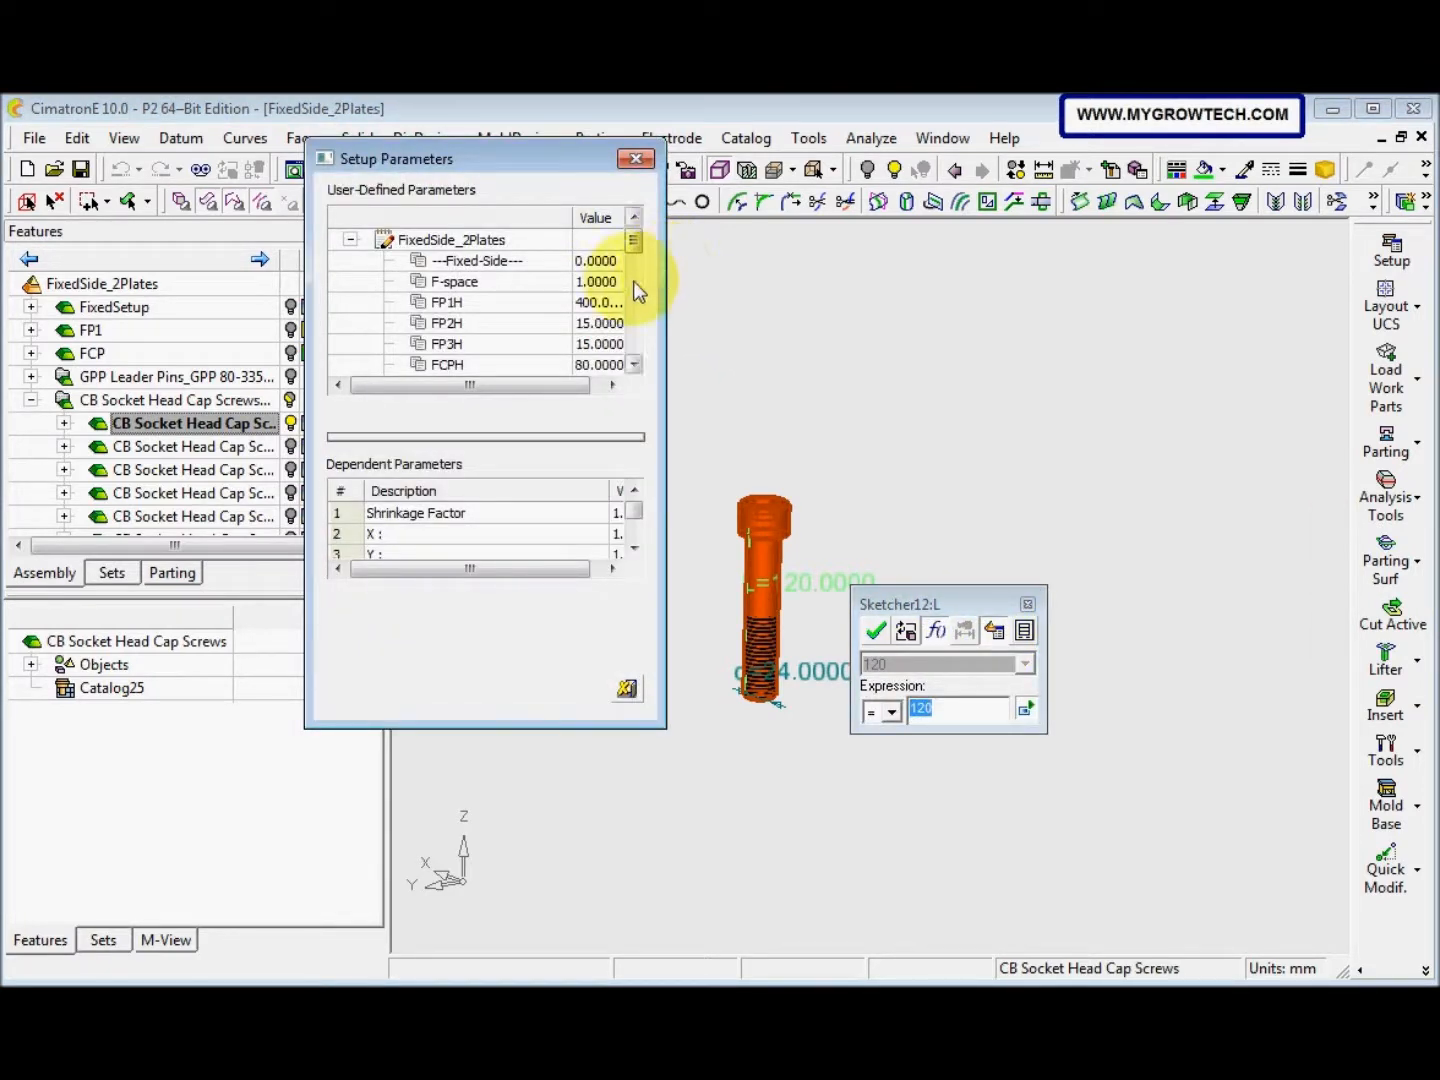
{"action": "double_click", "coordinate": [496, 364]}
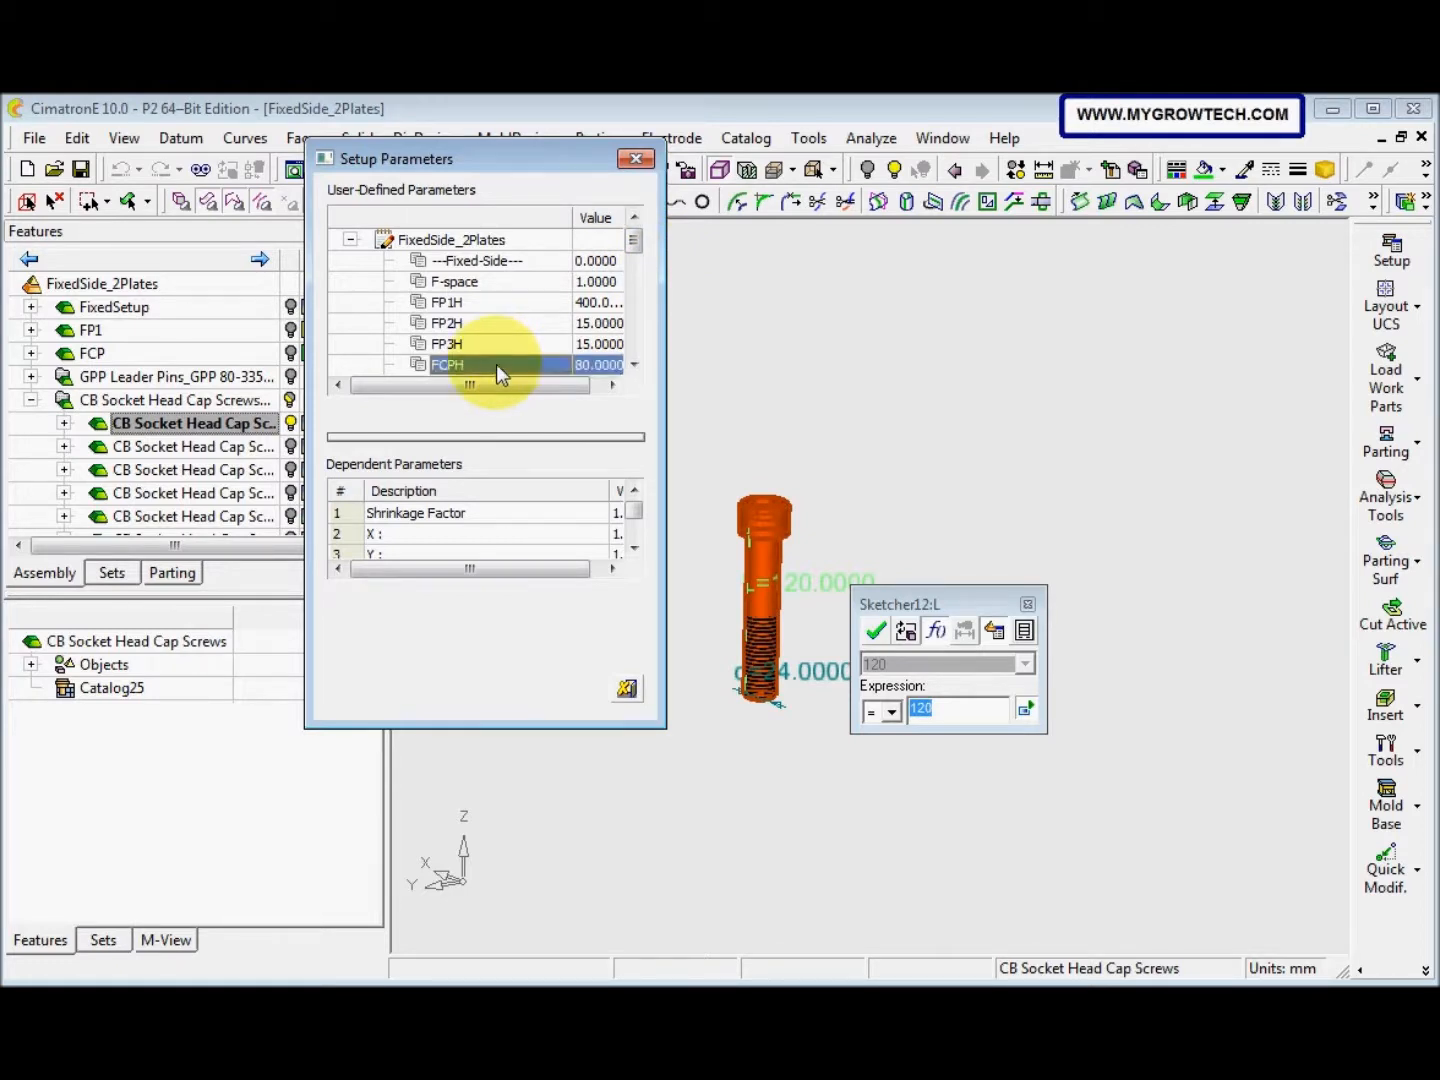
{"action": "type", "text": "+"}
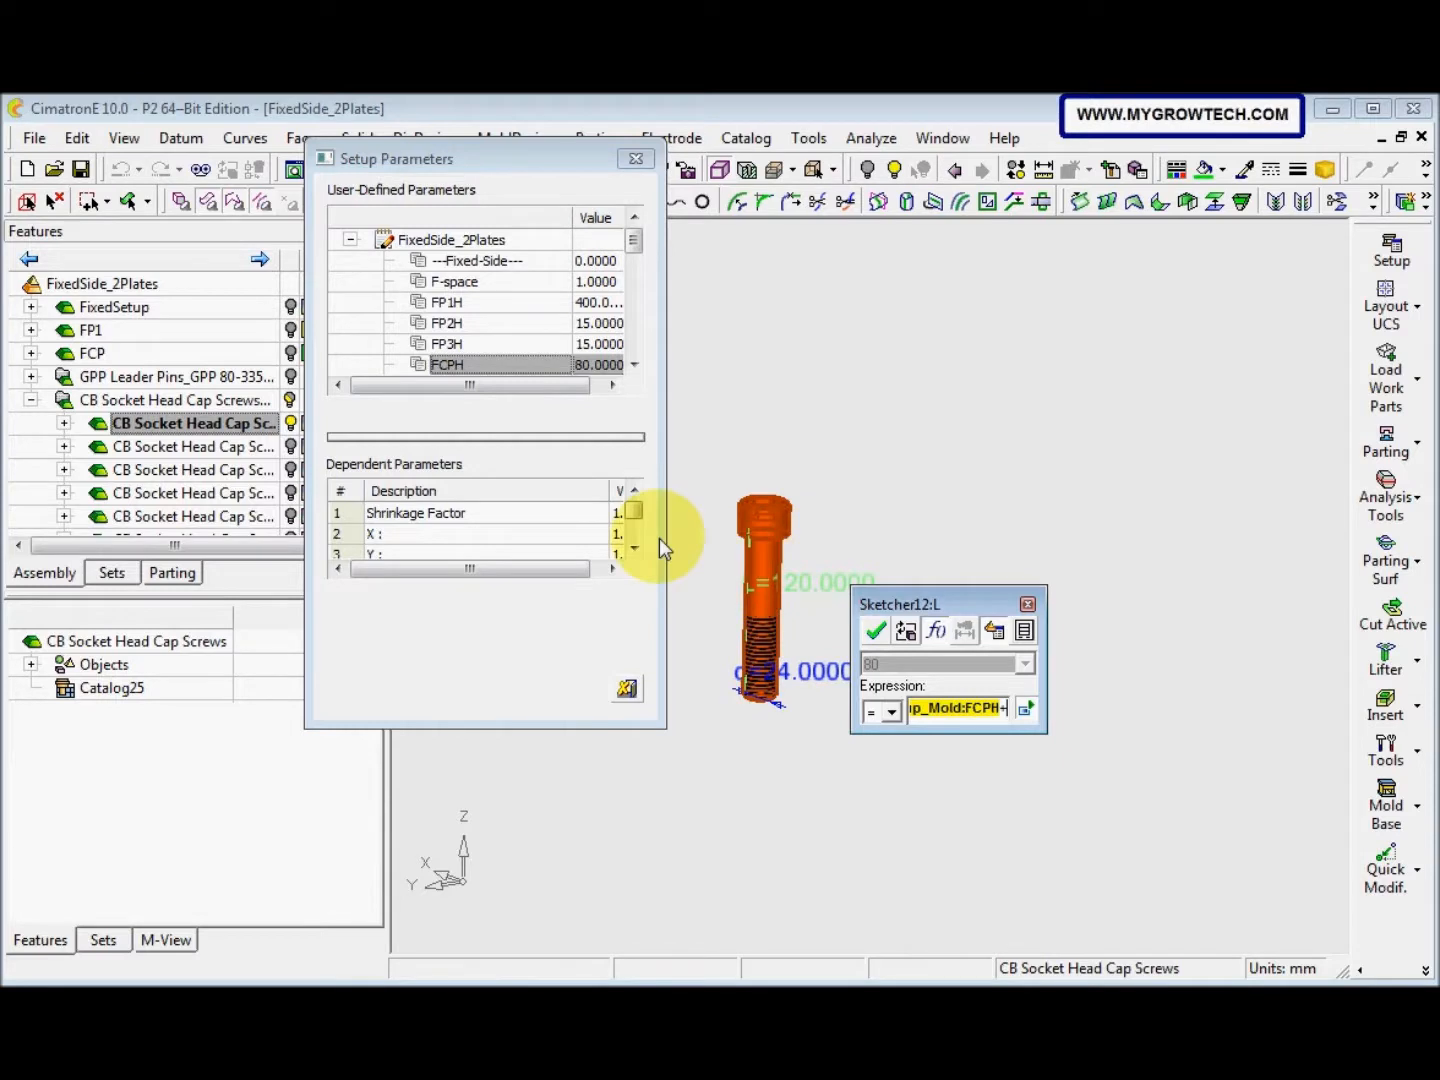
{"action": "left_click", "coordinate": [520, 345]}
{"action": "double_click", "coordinate": [520, 345]}
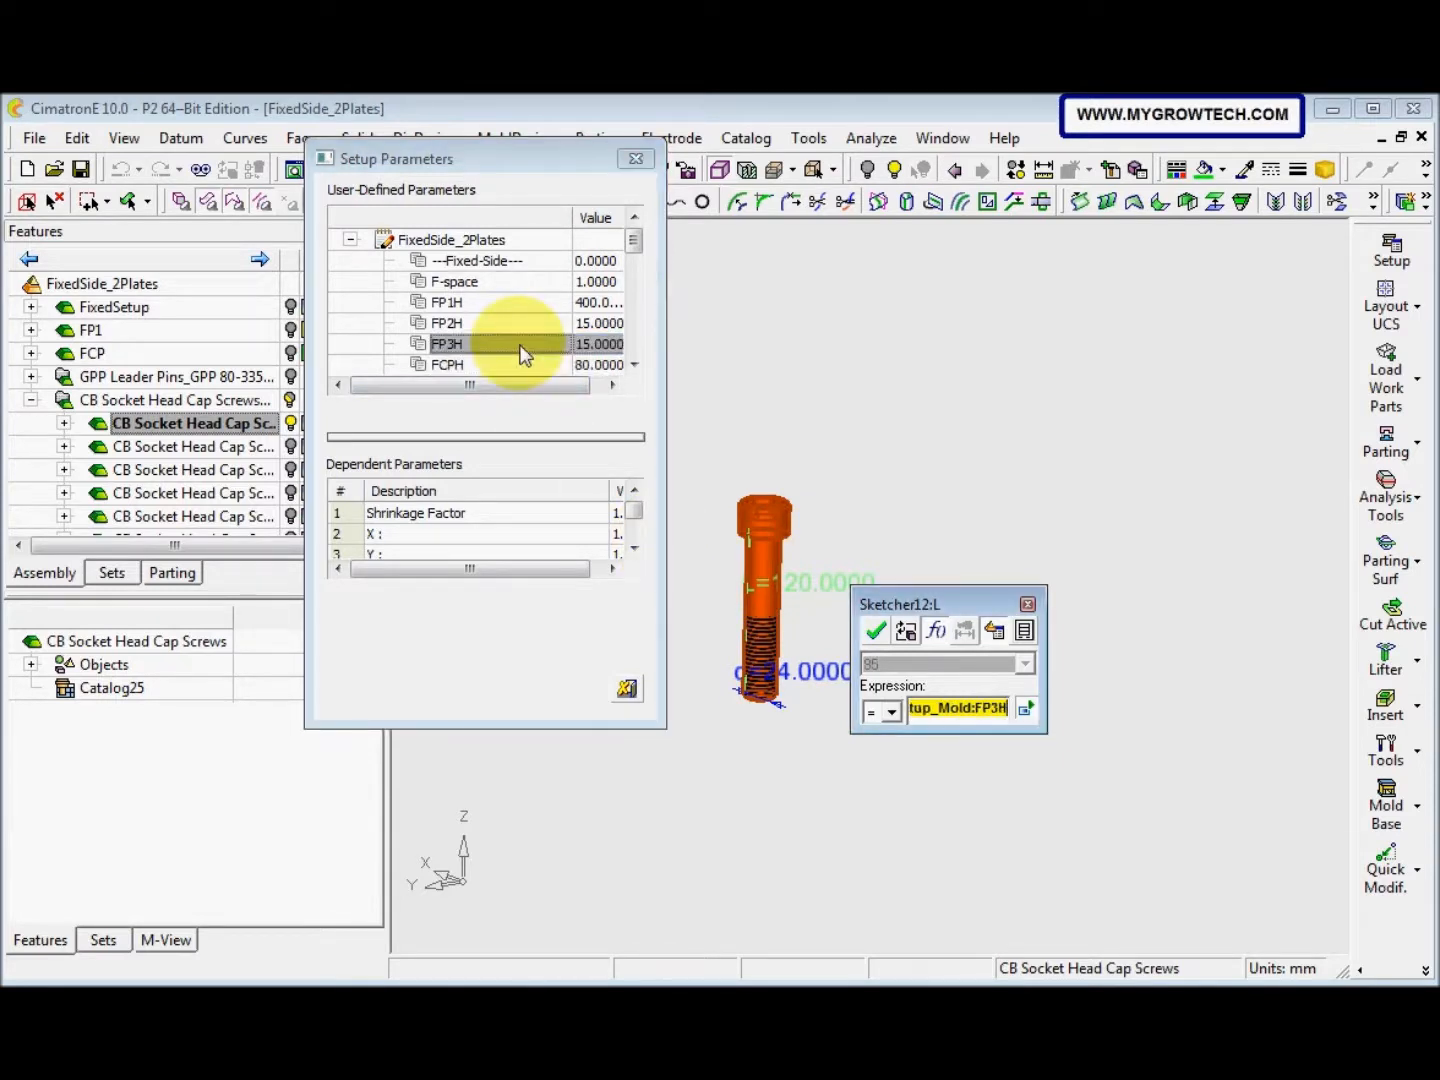
{"action": "type", "text": "+"}
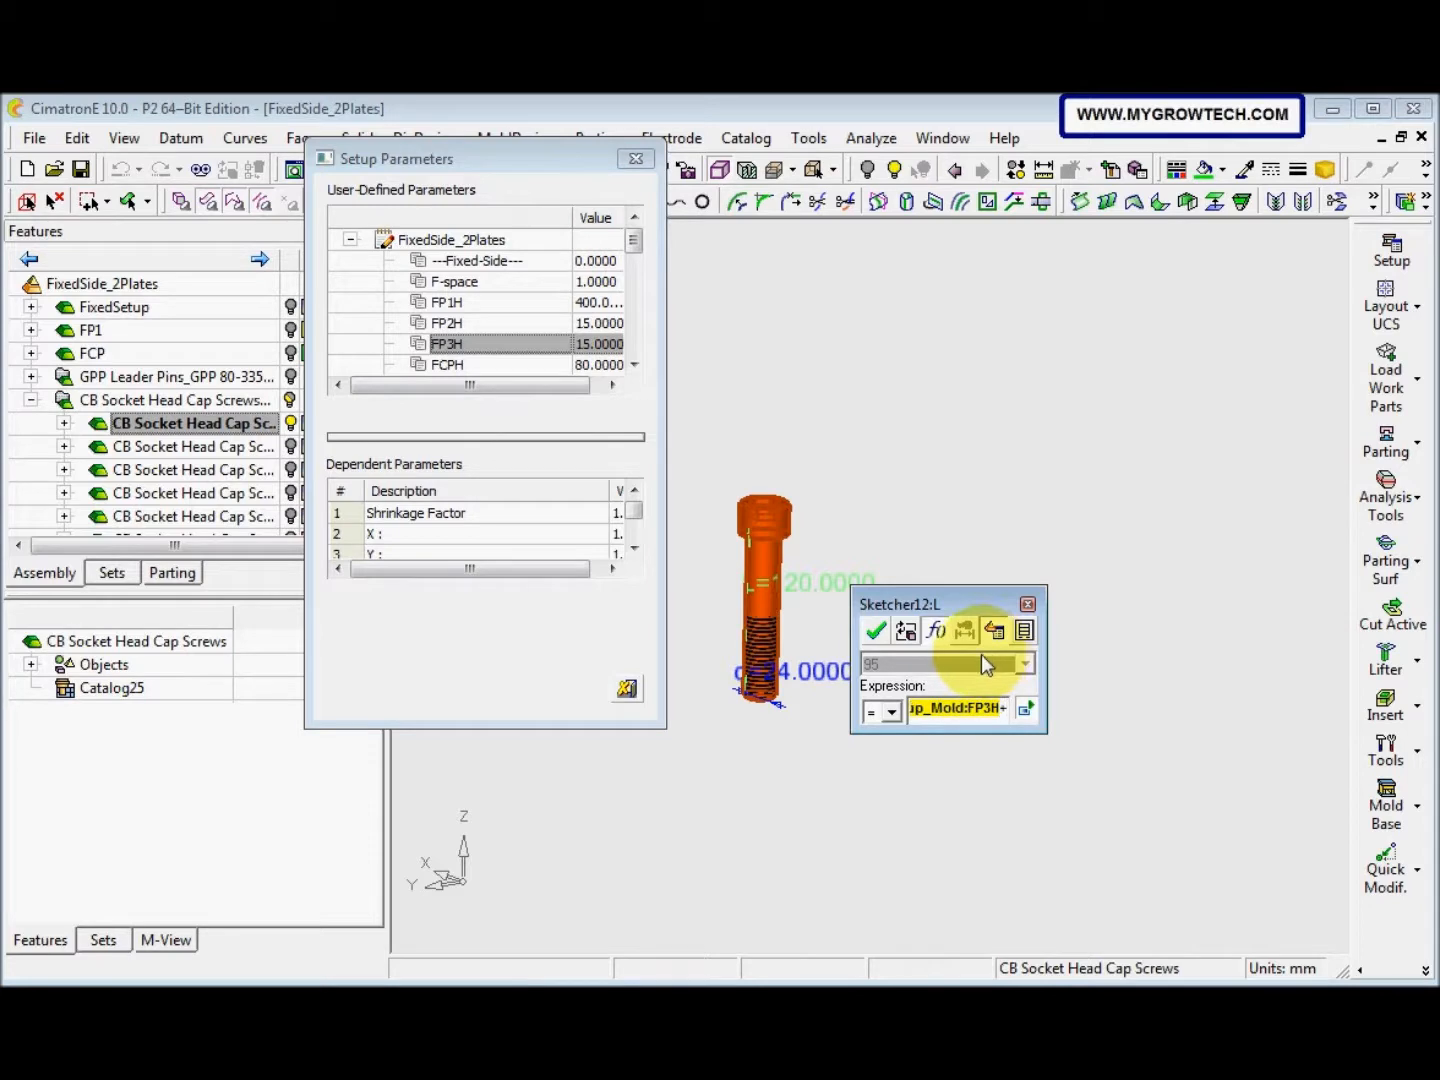
{"action": "double_click", "coordinate": [592, 323]}
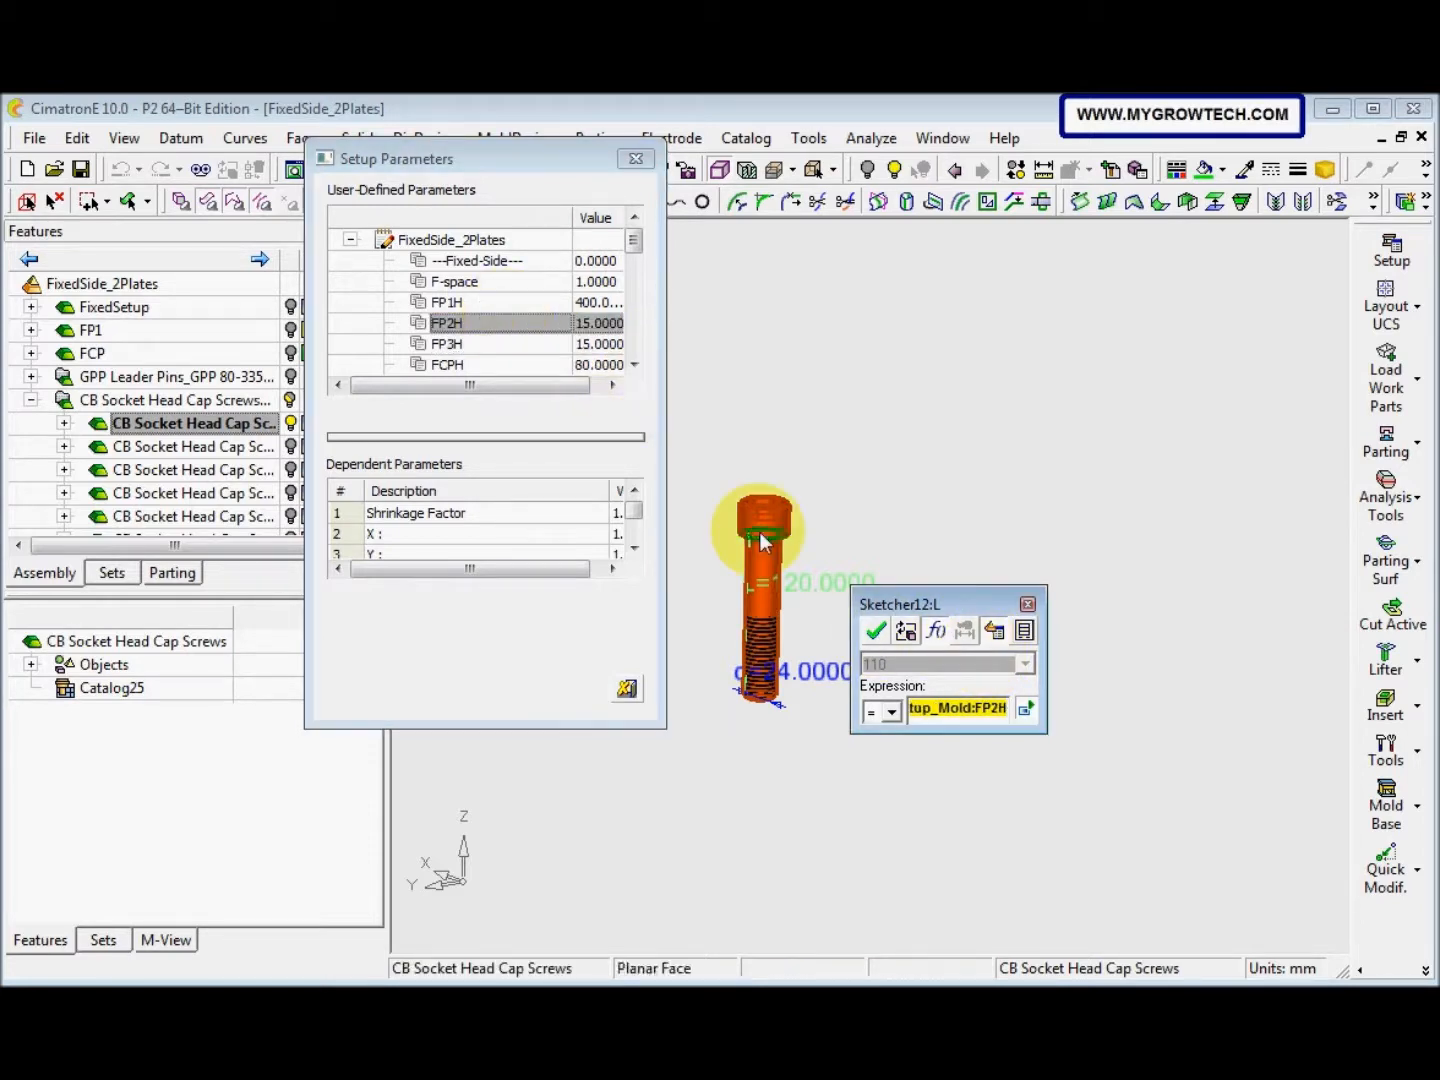
{"action": "type", "text": "+d"}
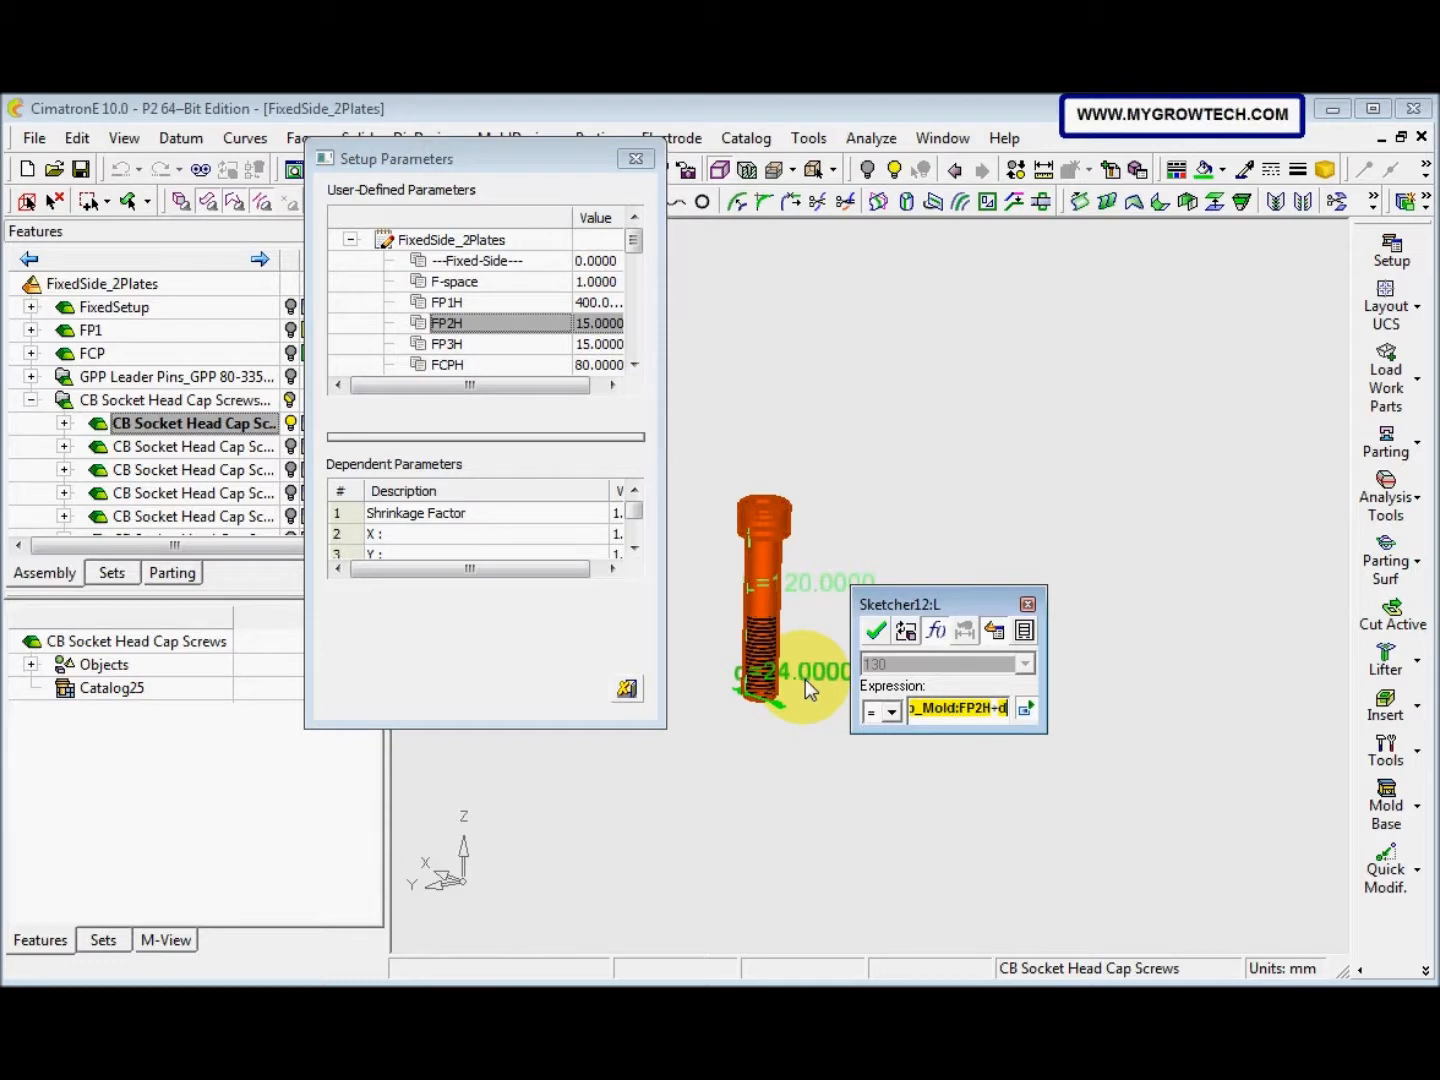
{"action": "type", "text": "*1.5"}
{"action": "left_click", "coordinate": [878, 630]}
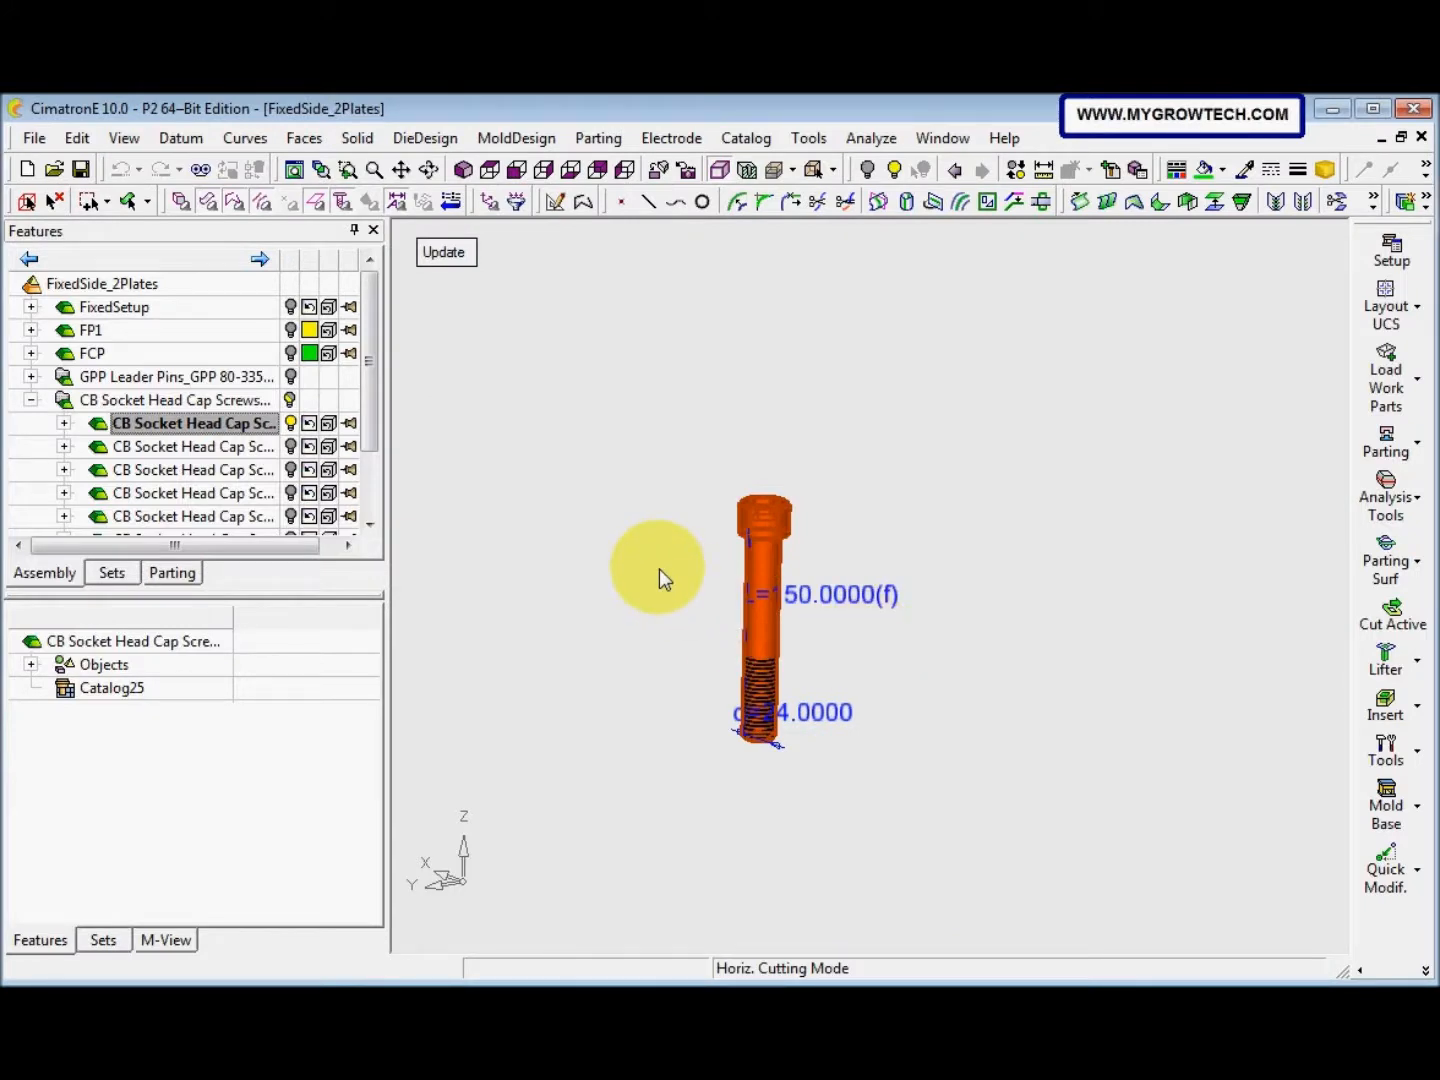
Show all cap screws, FP1, FCP and the leader pins with FixedSetup hidden, and activate the FixedSide_2Plates assembly
{"action": "left_click", "coordinate": [32, 400]}
{"action": "left_click", "coordinate": [290, 400]}
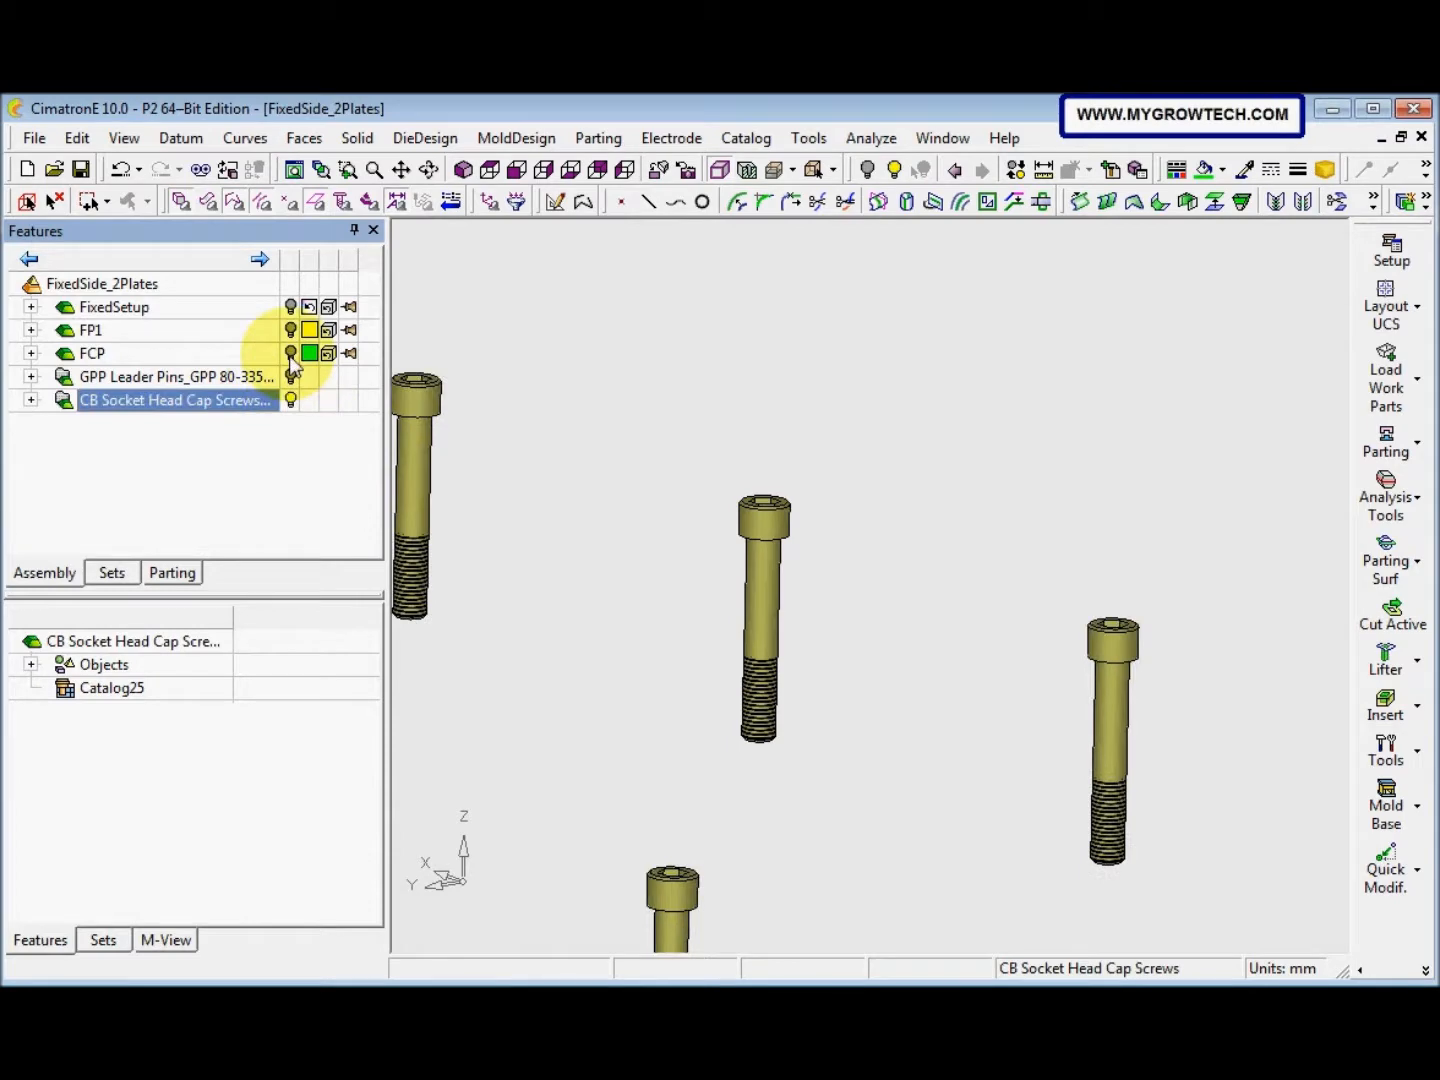
{"action": "left_click", "coordinate": [290, 307]}
{"action": "left_click", "coordinate": [291, 330]}
{"action": "left_click", "coordinate": [291, 354]}
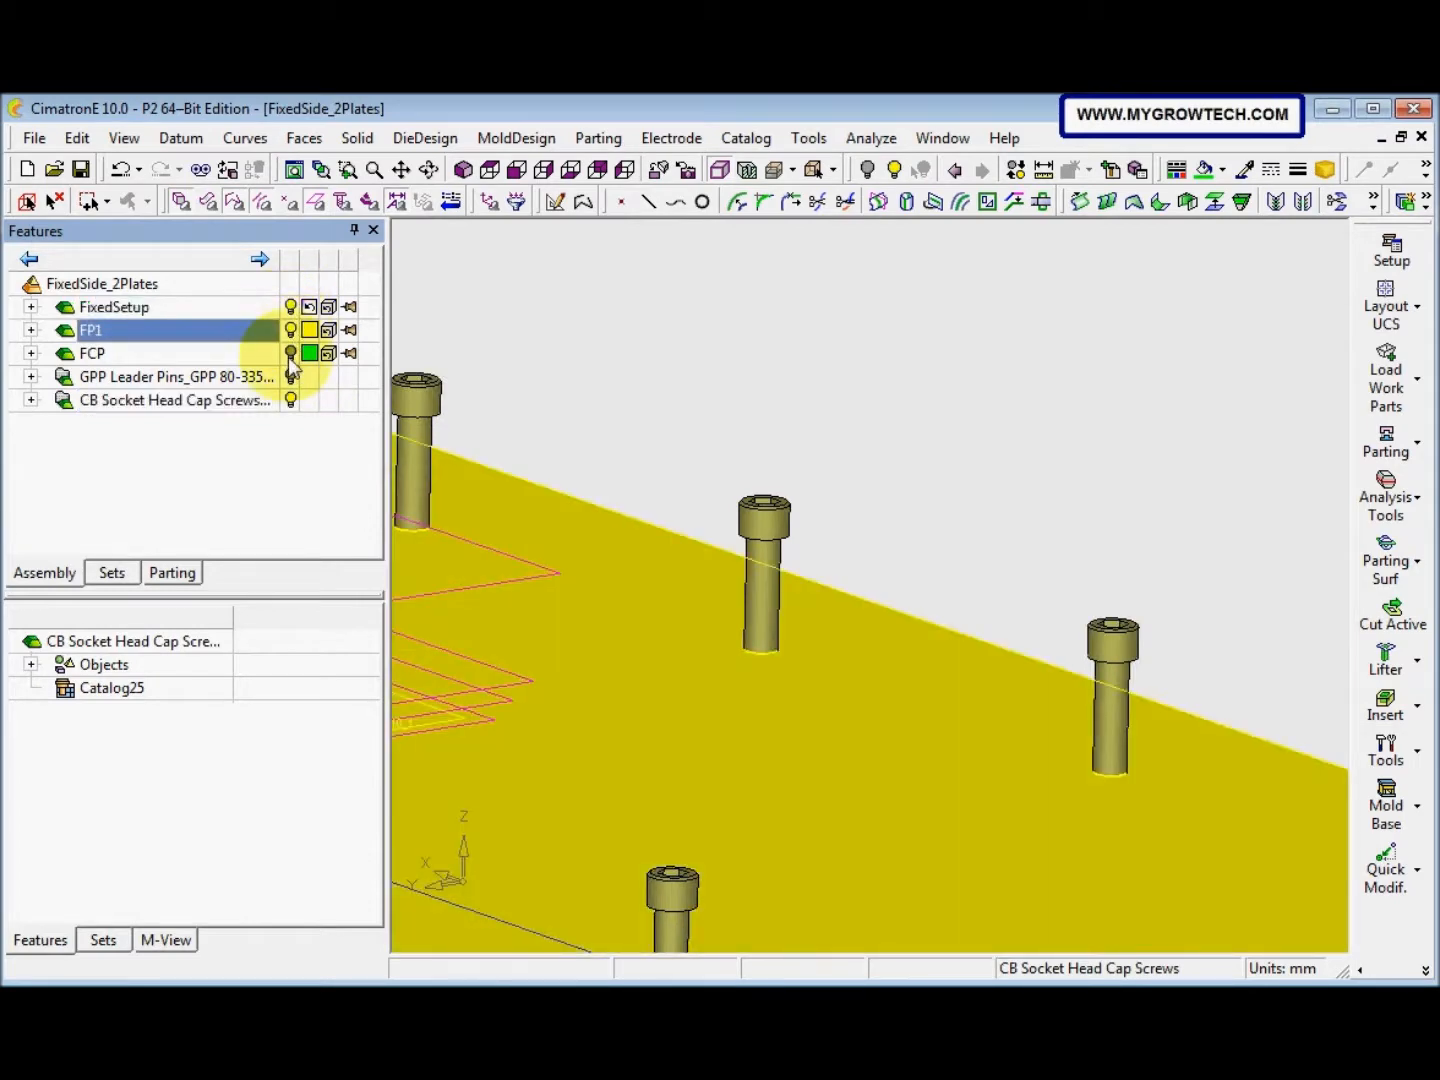
{"action": "left_click", "coordinate": [291, 376]}
{"action": "scroll", "coordinate": [744, 431], "scroll_direction": "down", "scroll_amount": 4}
{"action": "middle_click_drag", "start_coordinate": [701, 516], "coordinate": [841, 625]}
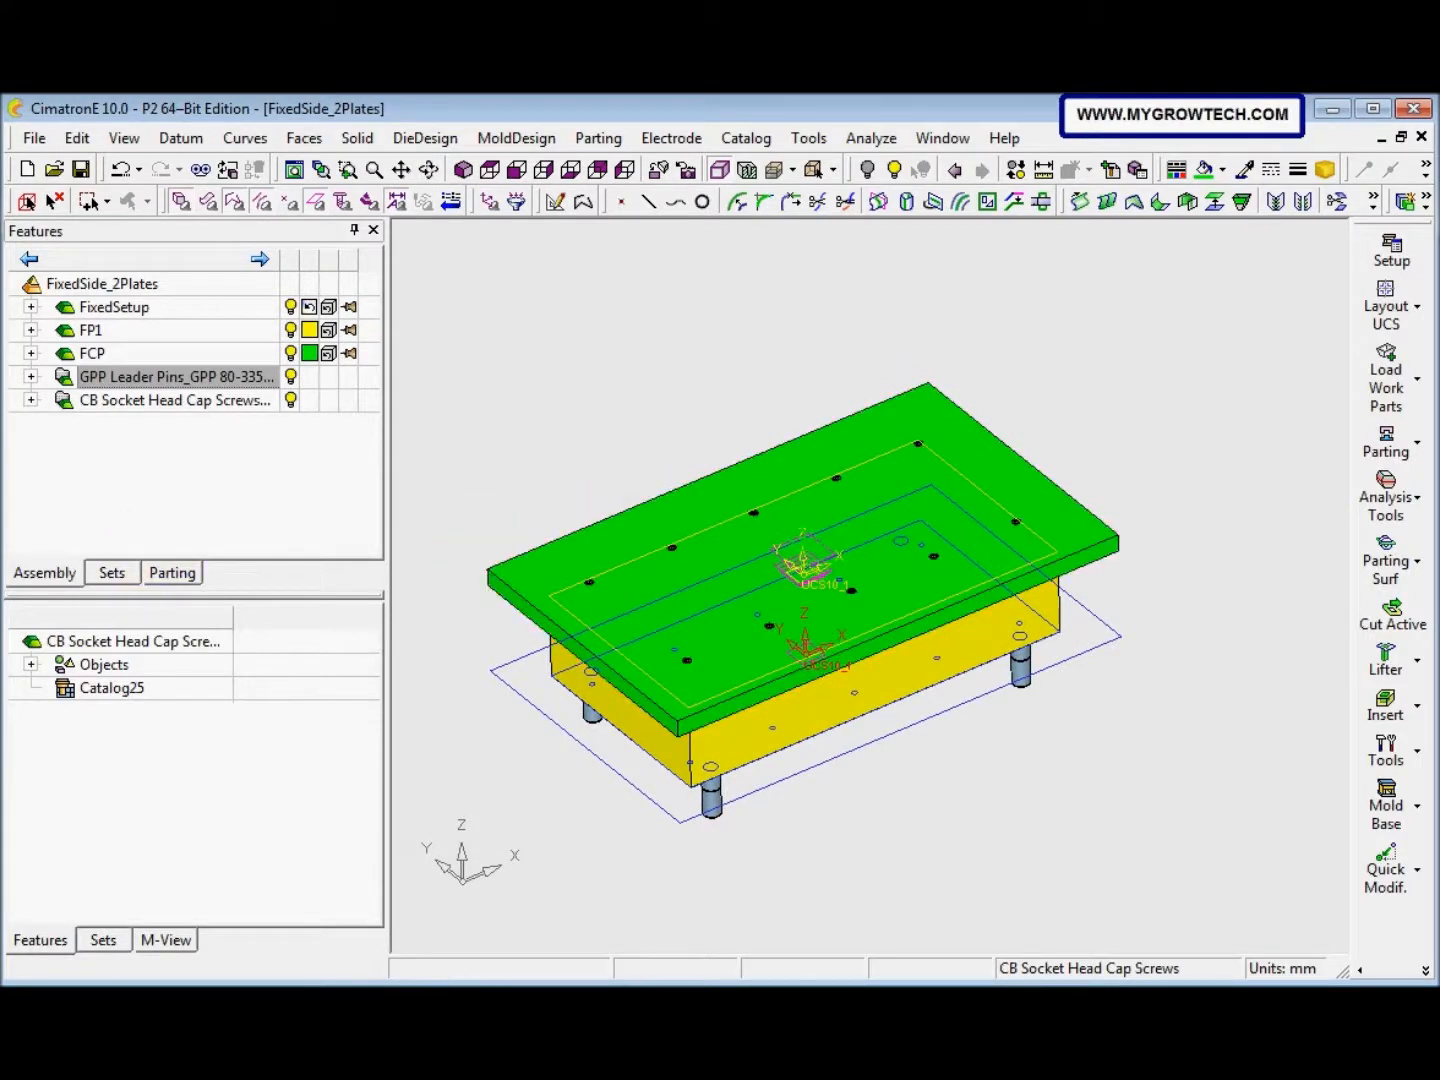
{"action": "left_click", "coordinate": [291, 309]}
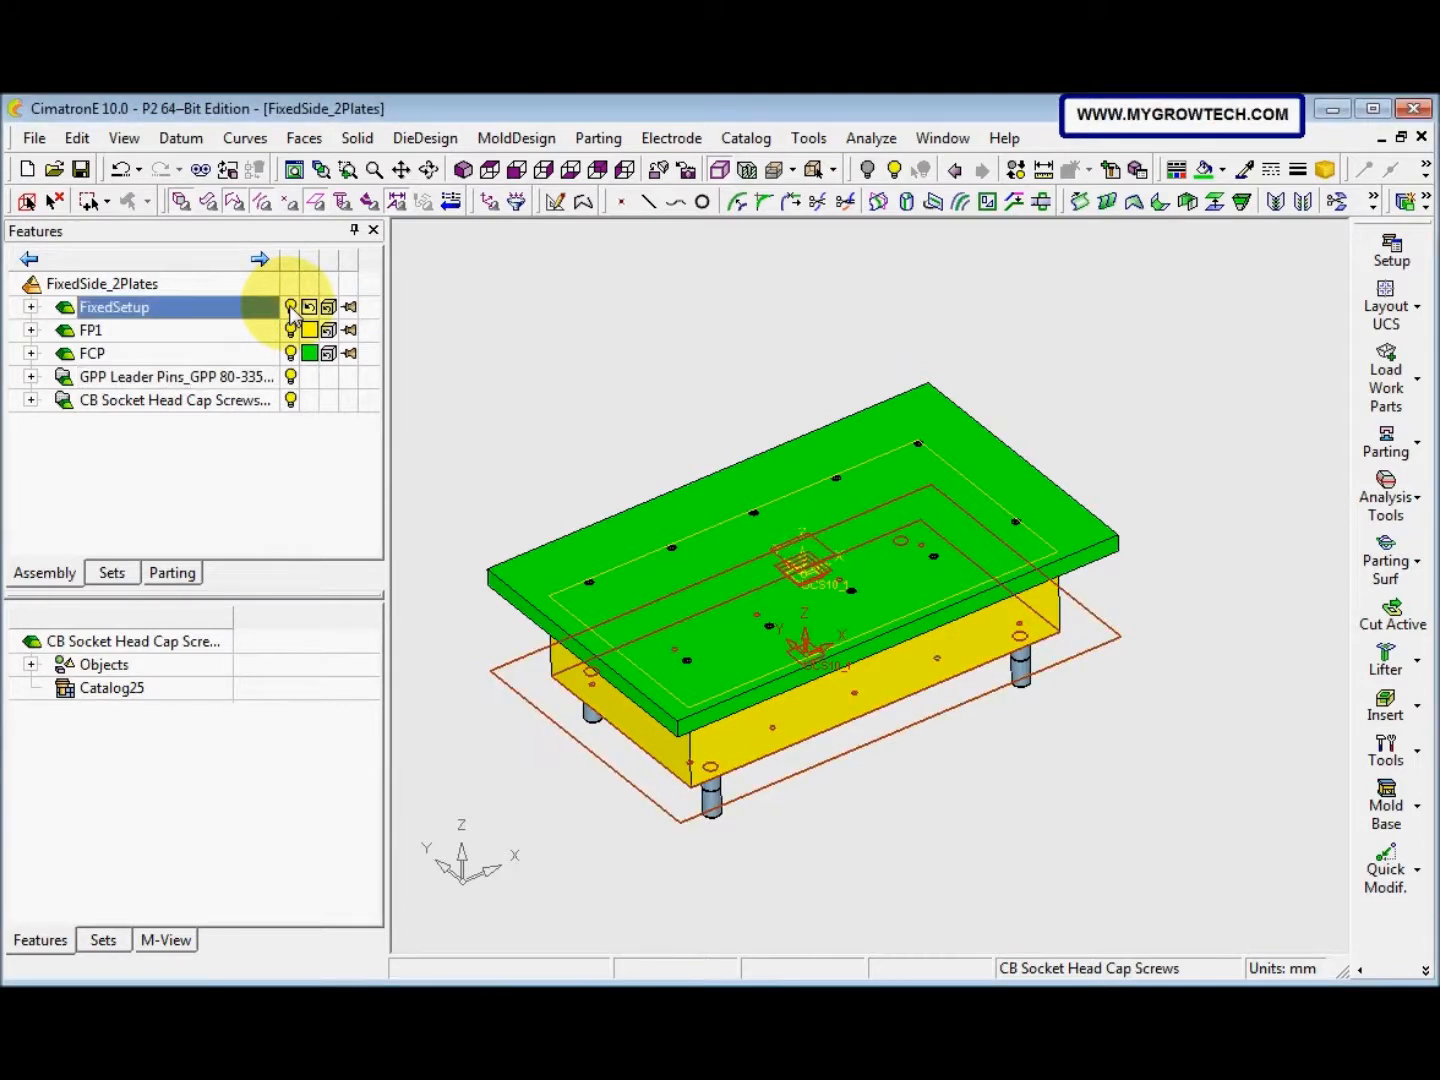
{"action": "double_click", "coordinate": [197, 293]}
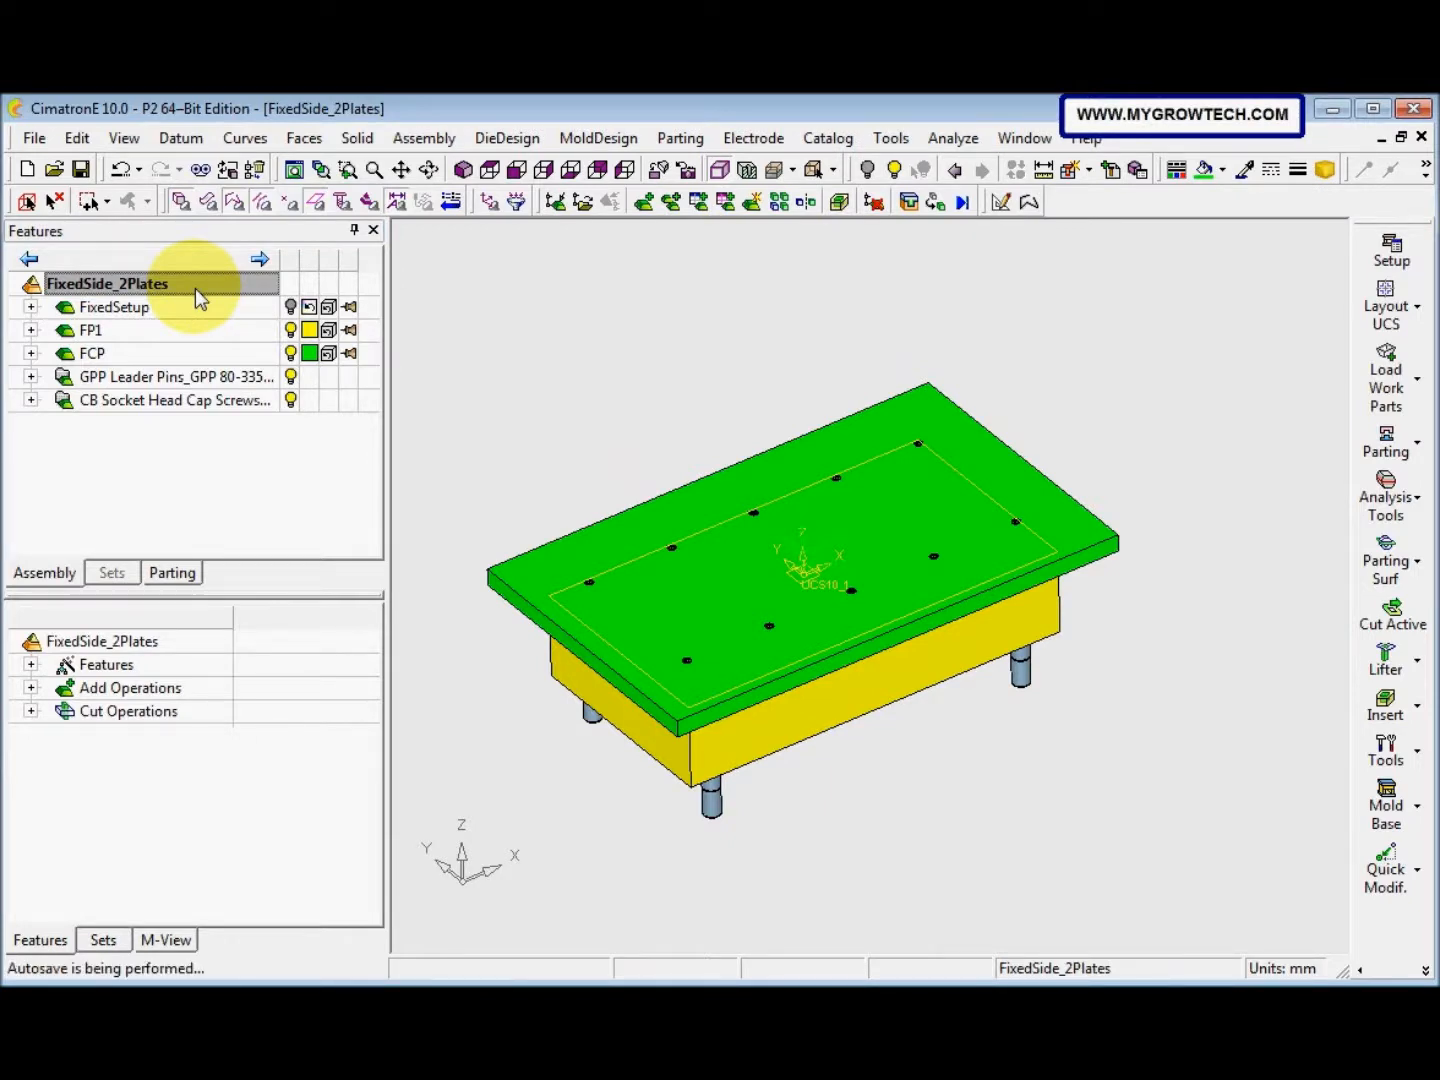
Create a new assembly component in millimetres named F-Inserts in the FixedSide_2Plates folder
{"action": "left_click", "coordinate": [730, 216]}
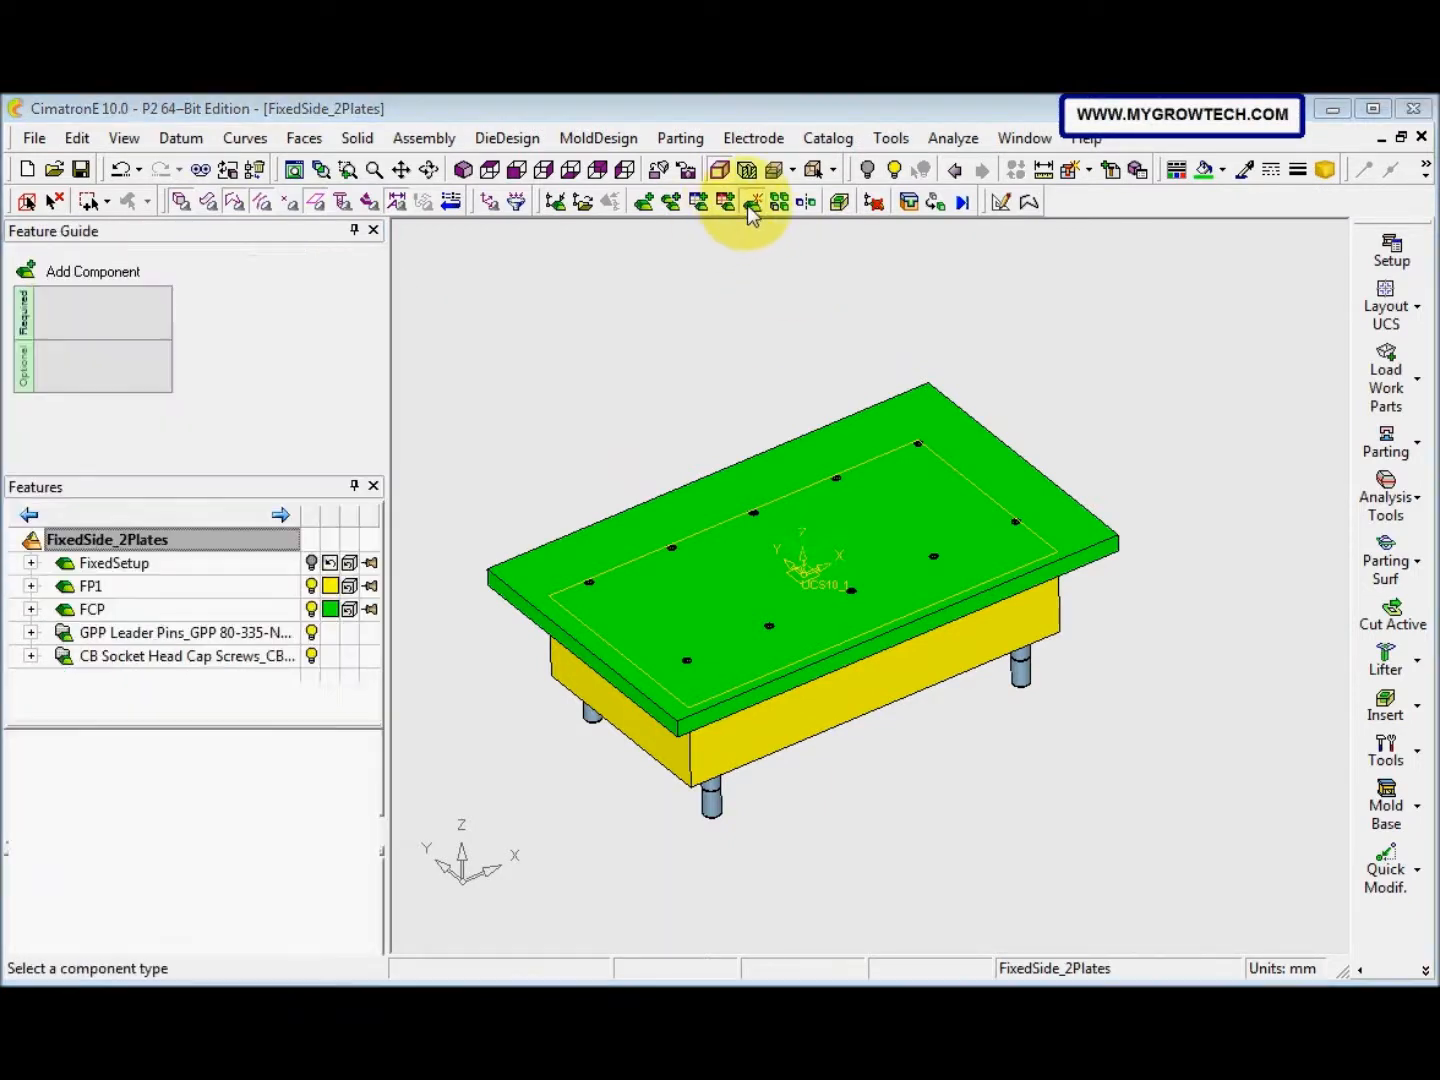
{"action": "left_click", "coordinate": [106, 263]}
{"action": "left_click_drag", "start_coordinate": [163, 139], "coordinate": [318, 167]}
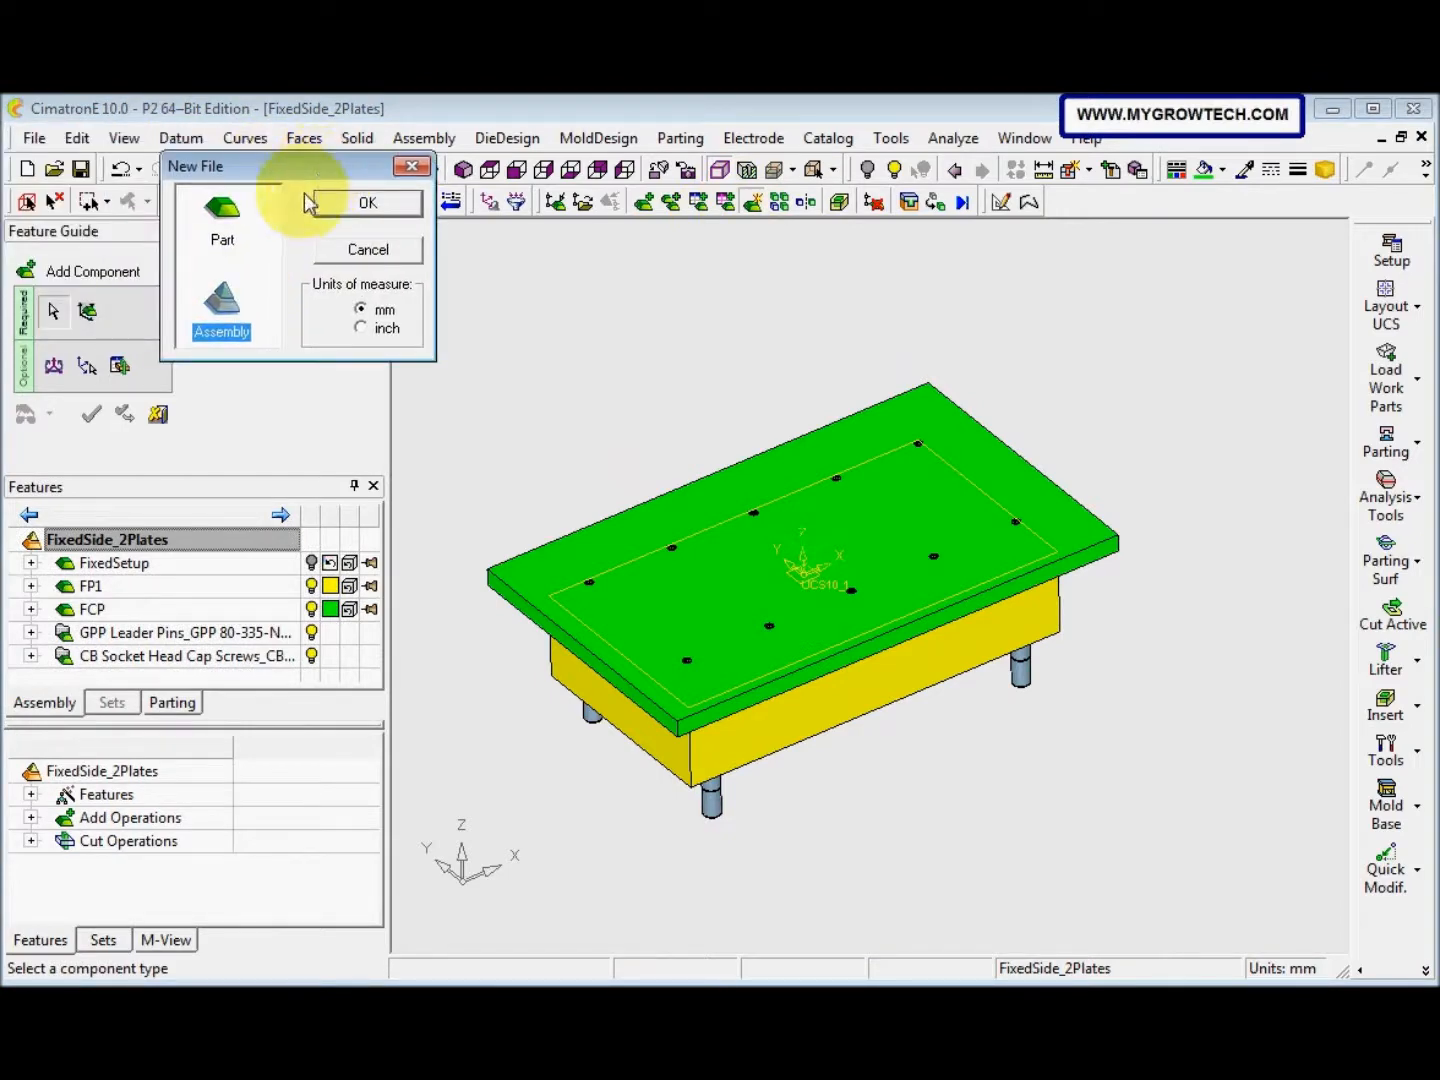
{"action": "left_click", "coordinate": [363, 208]}
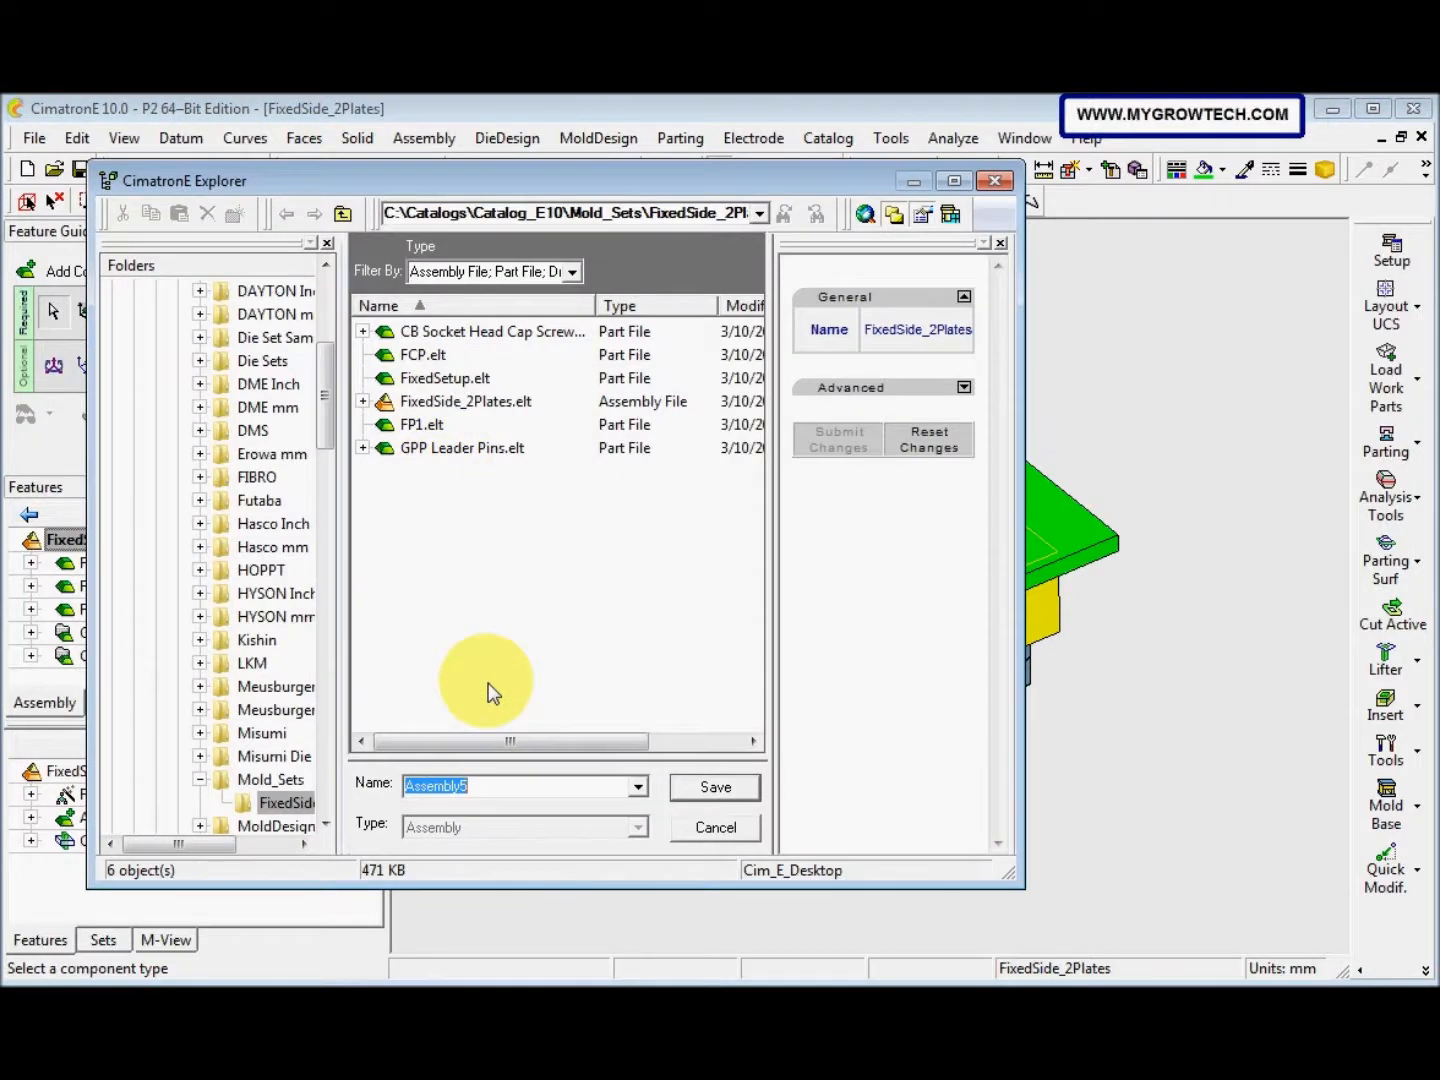
{"action": "type", "text": "F-Inserts"}
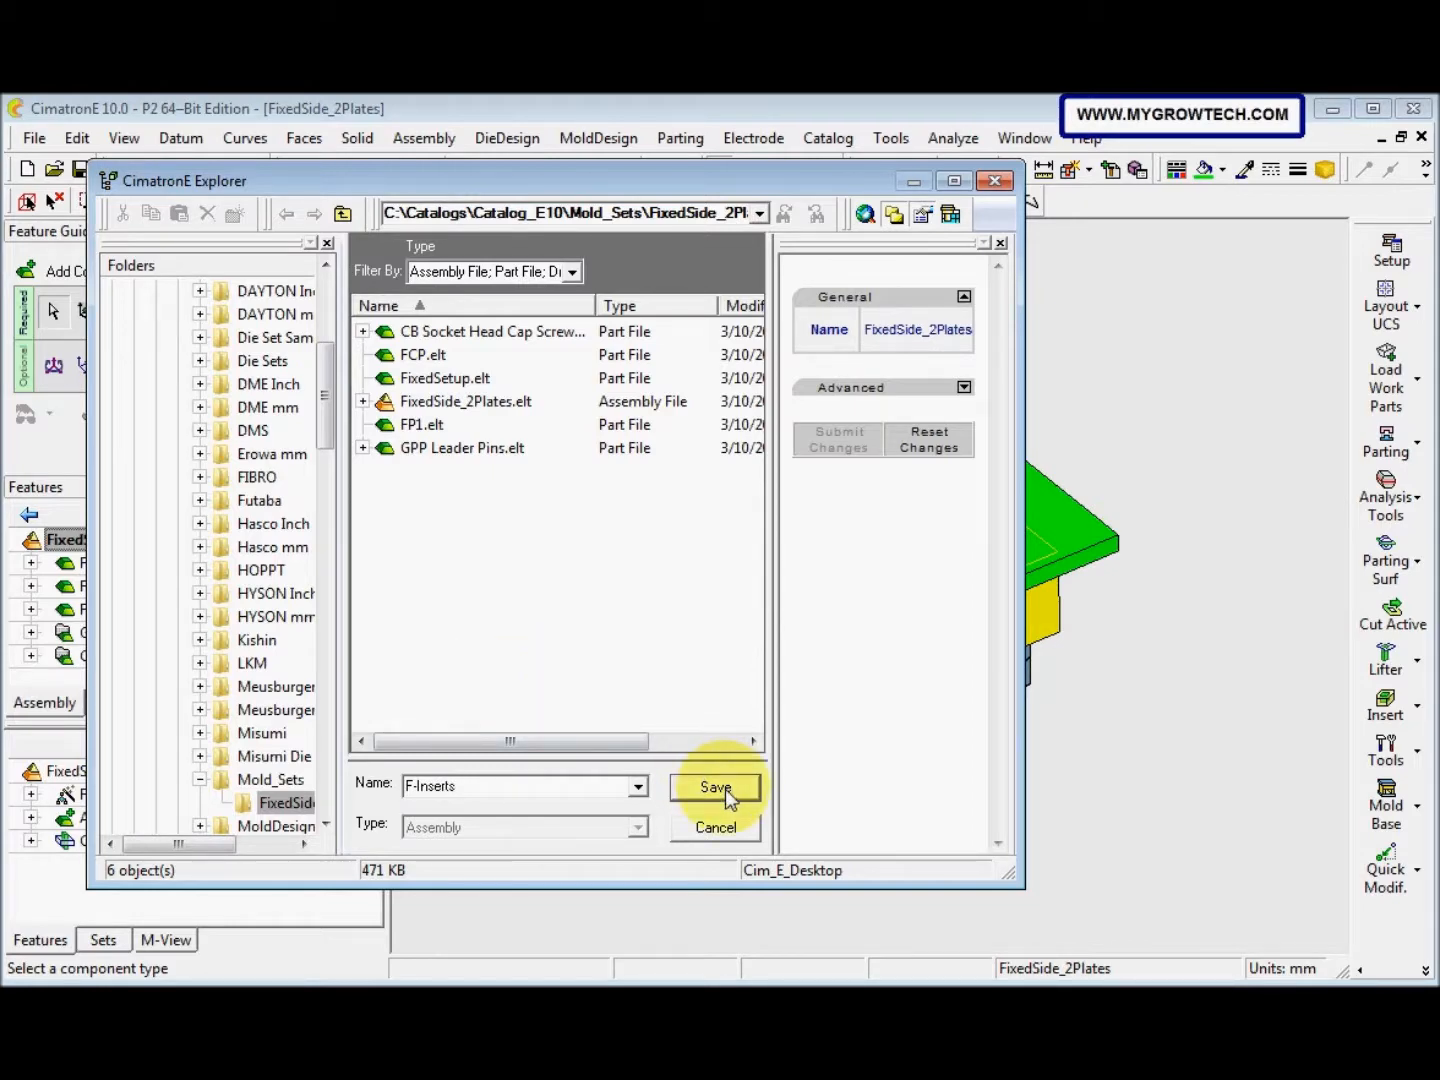
{"action": "left_click", "coordinate": [717, 788]}
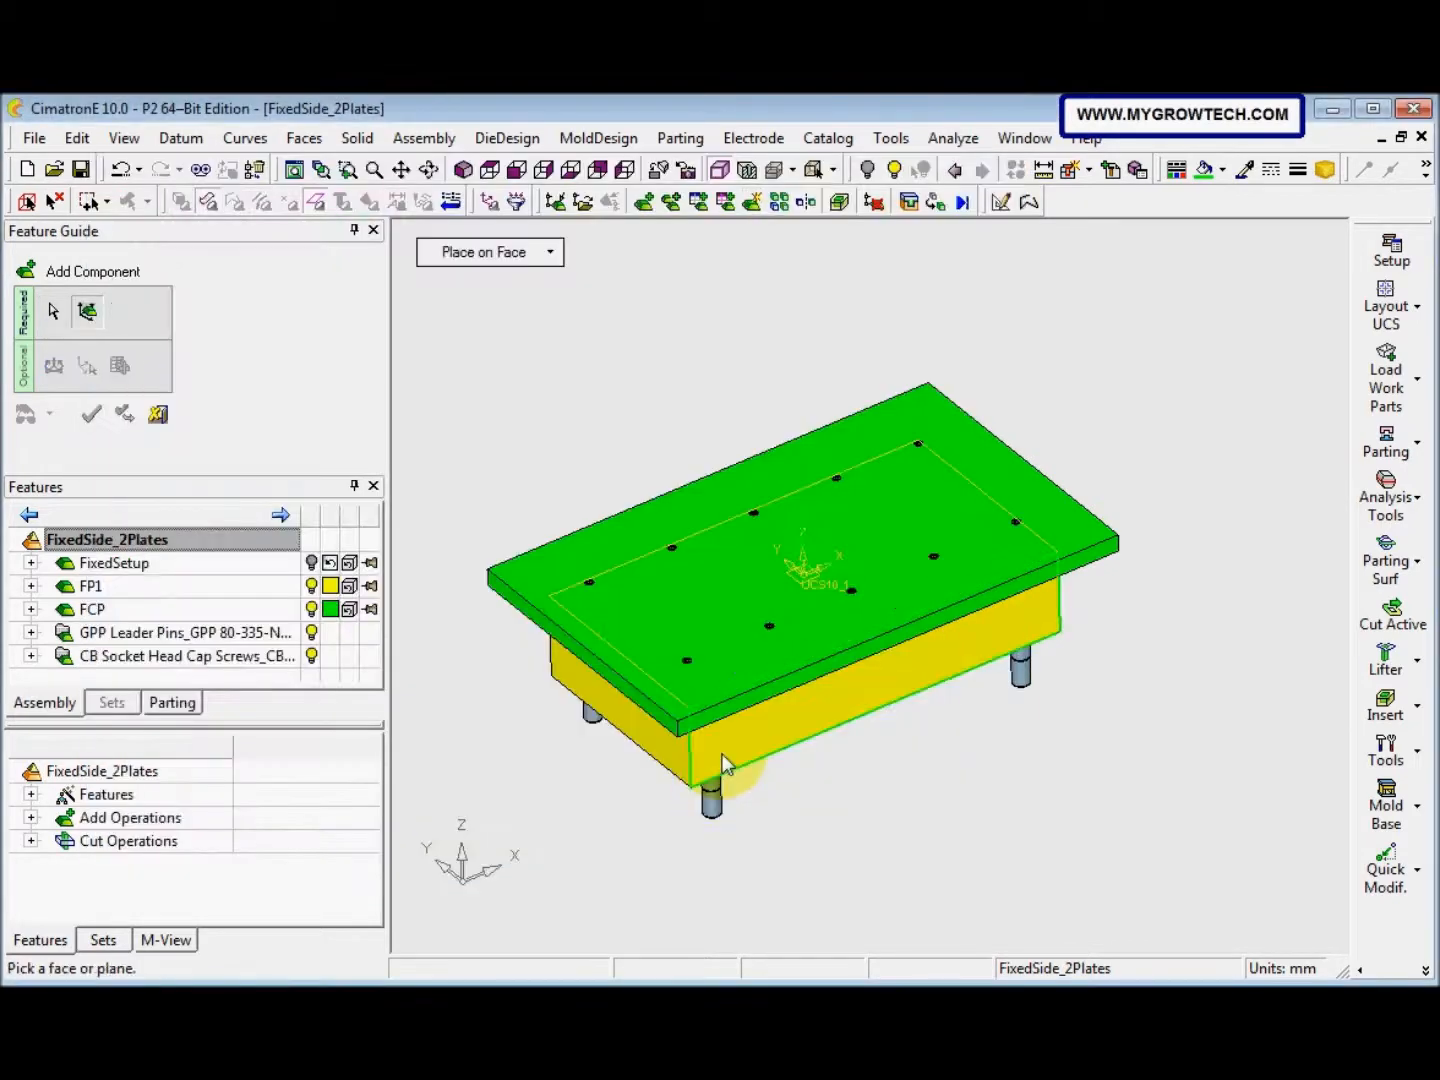
Place the F-Inserts sub-assembly on the assembly UCS and close the FixedSide_2Plates file
{"action": "left_click", "coordinate": [547, 257]}
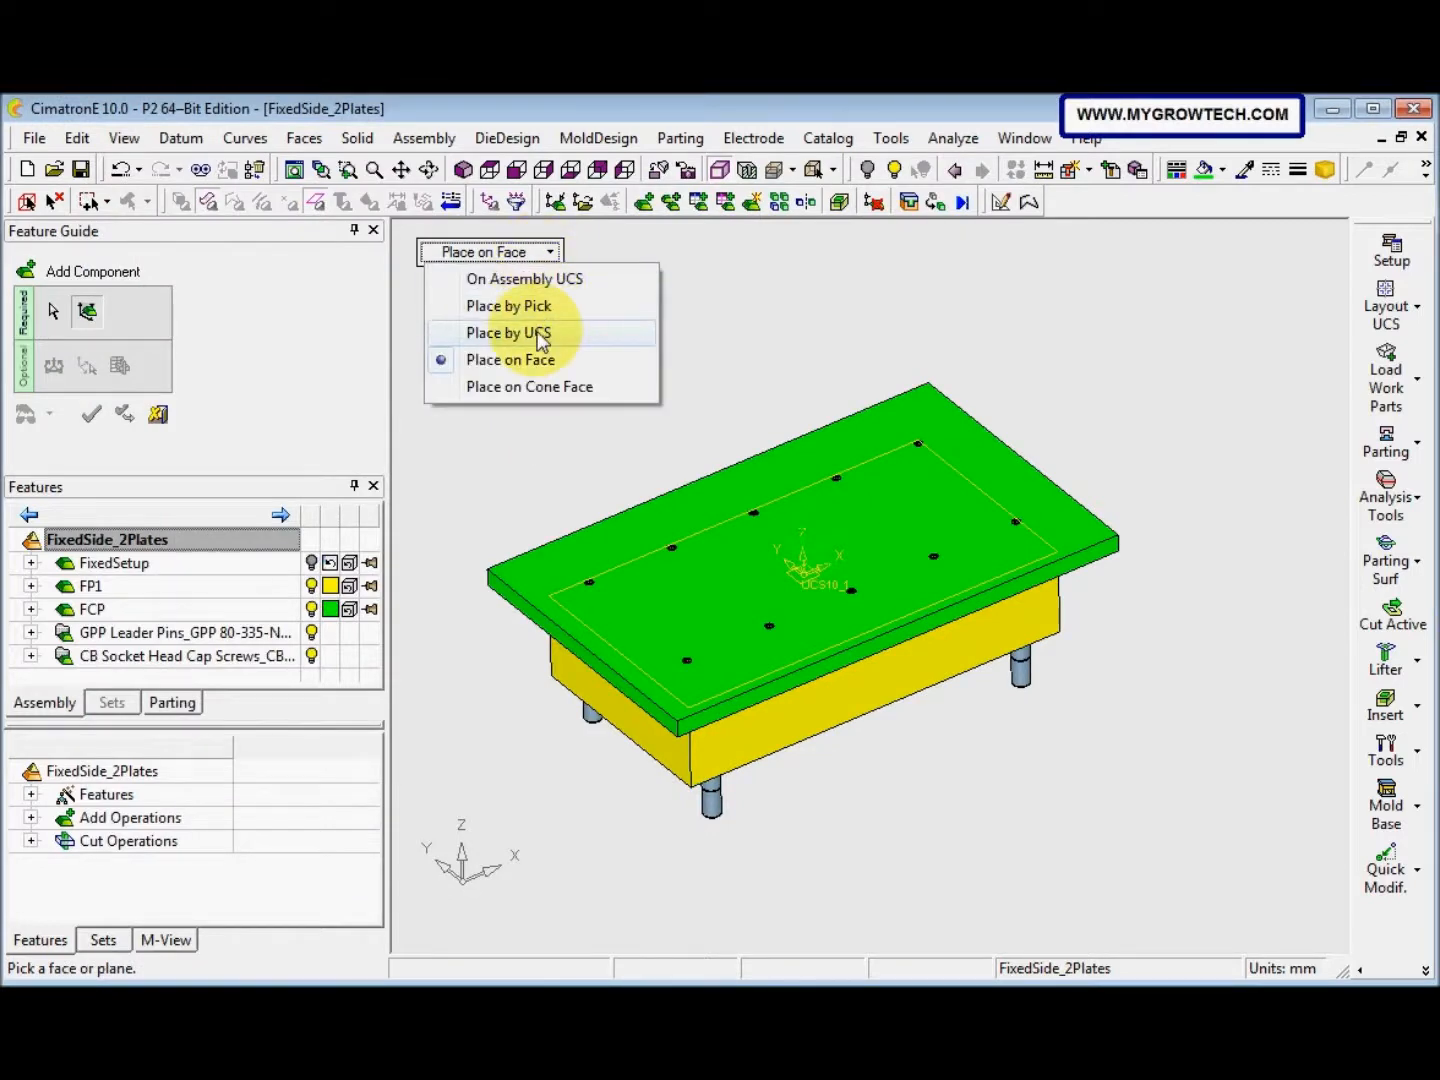
{"action": "left_click", "coordinate": [544, 281]}
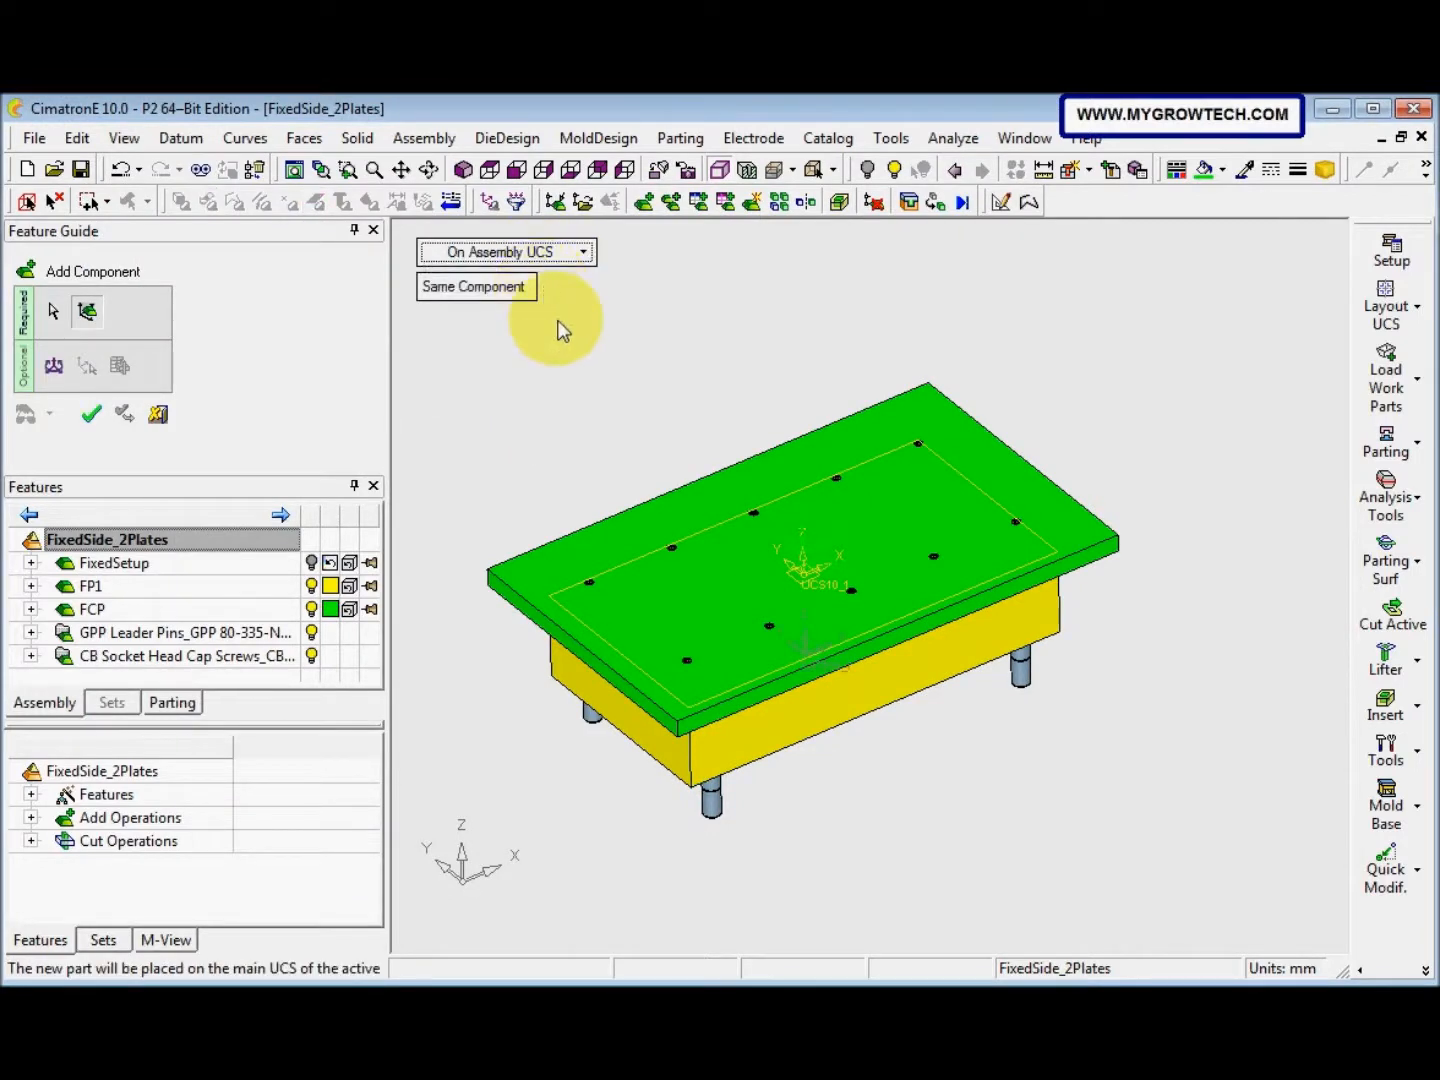
{"action": "right_click", "coordinate": [591, 400]}
{"action": "left_click", "coordinate": [591, 400]}
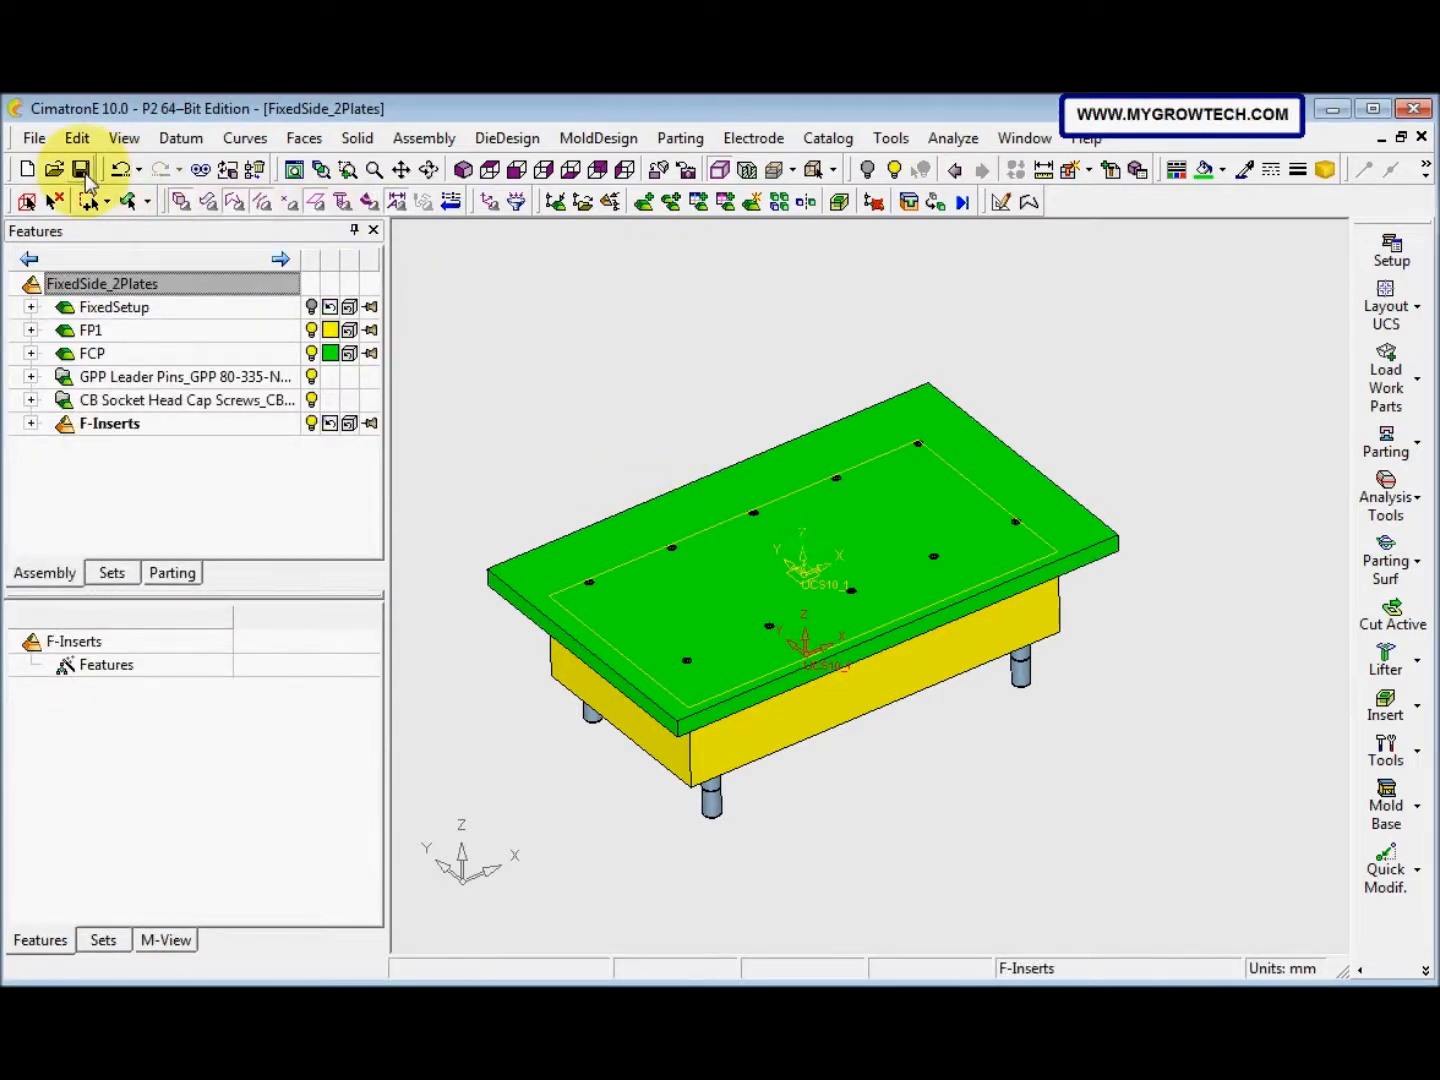
{"action": "left_click", "coordinate": [1421, 137]}
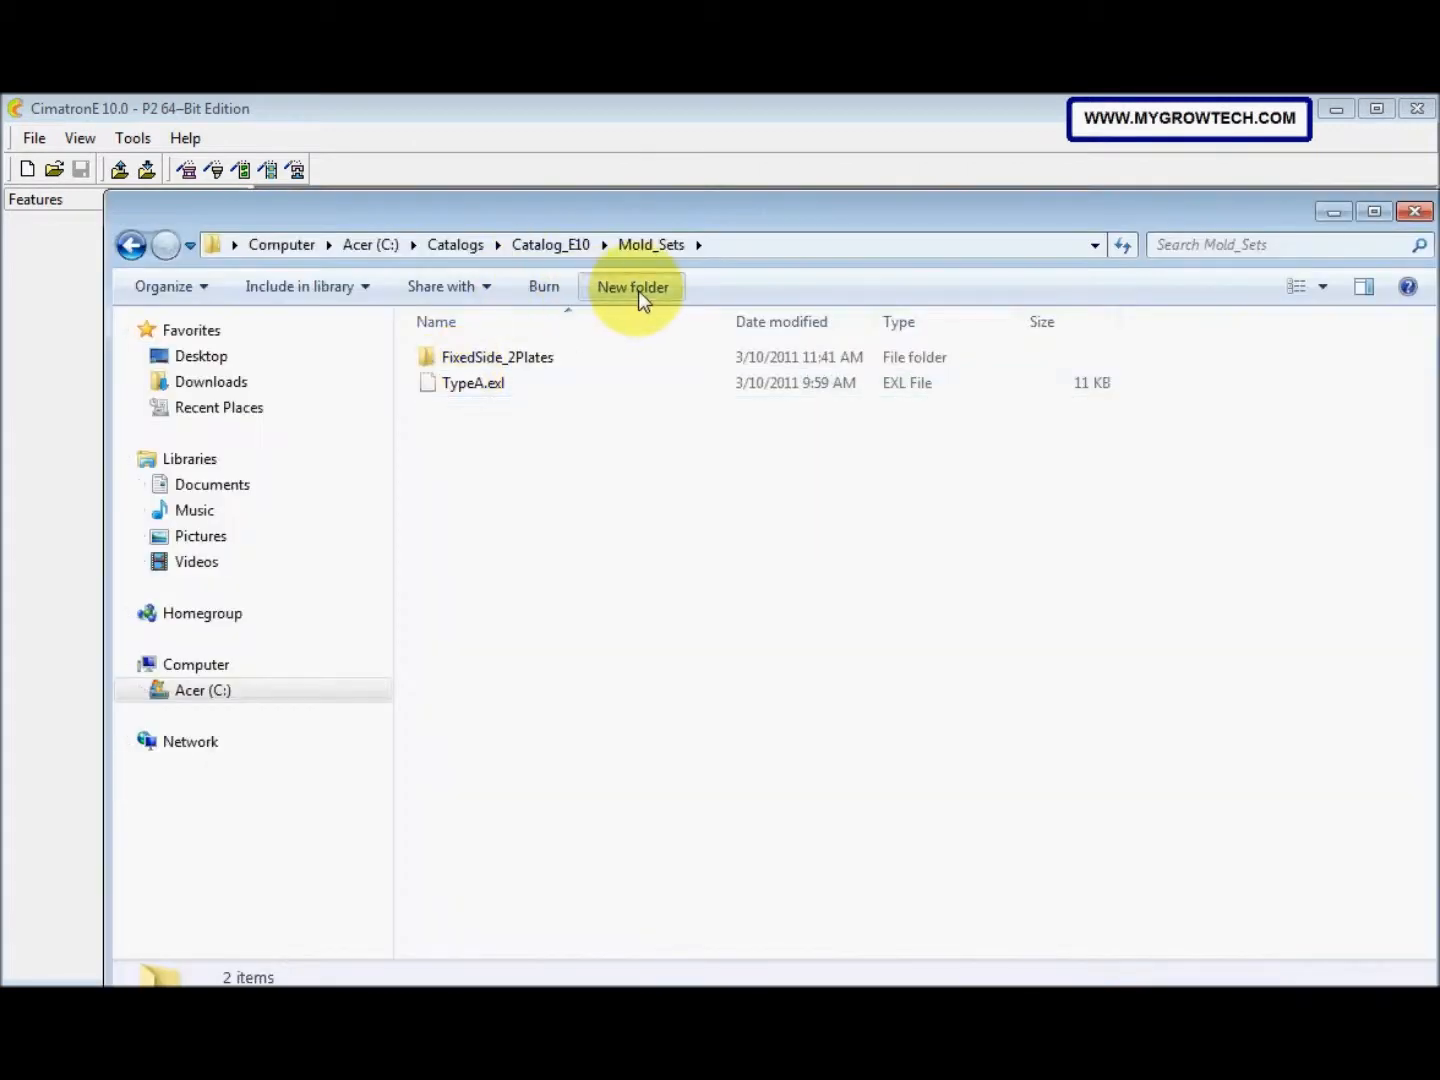
In Windows Explorer, create a folder named MovableSide_6Plates inside Mold_Sets and return to CimatronE
{"action": "left_click", "coordinate": [638, 290]}
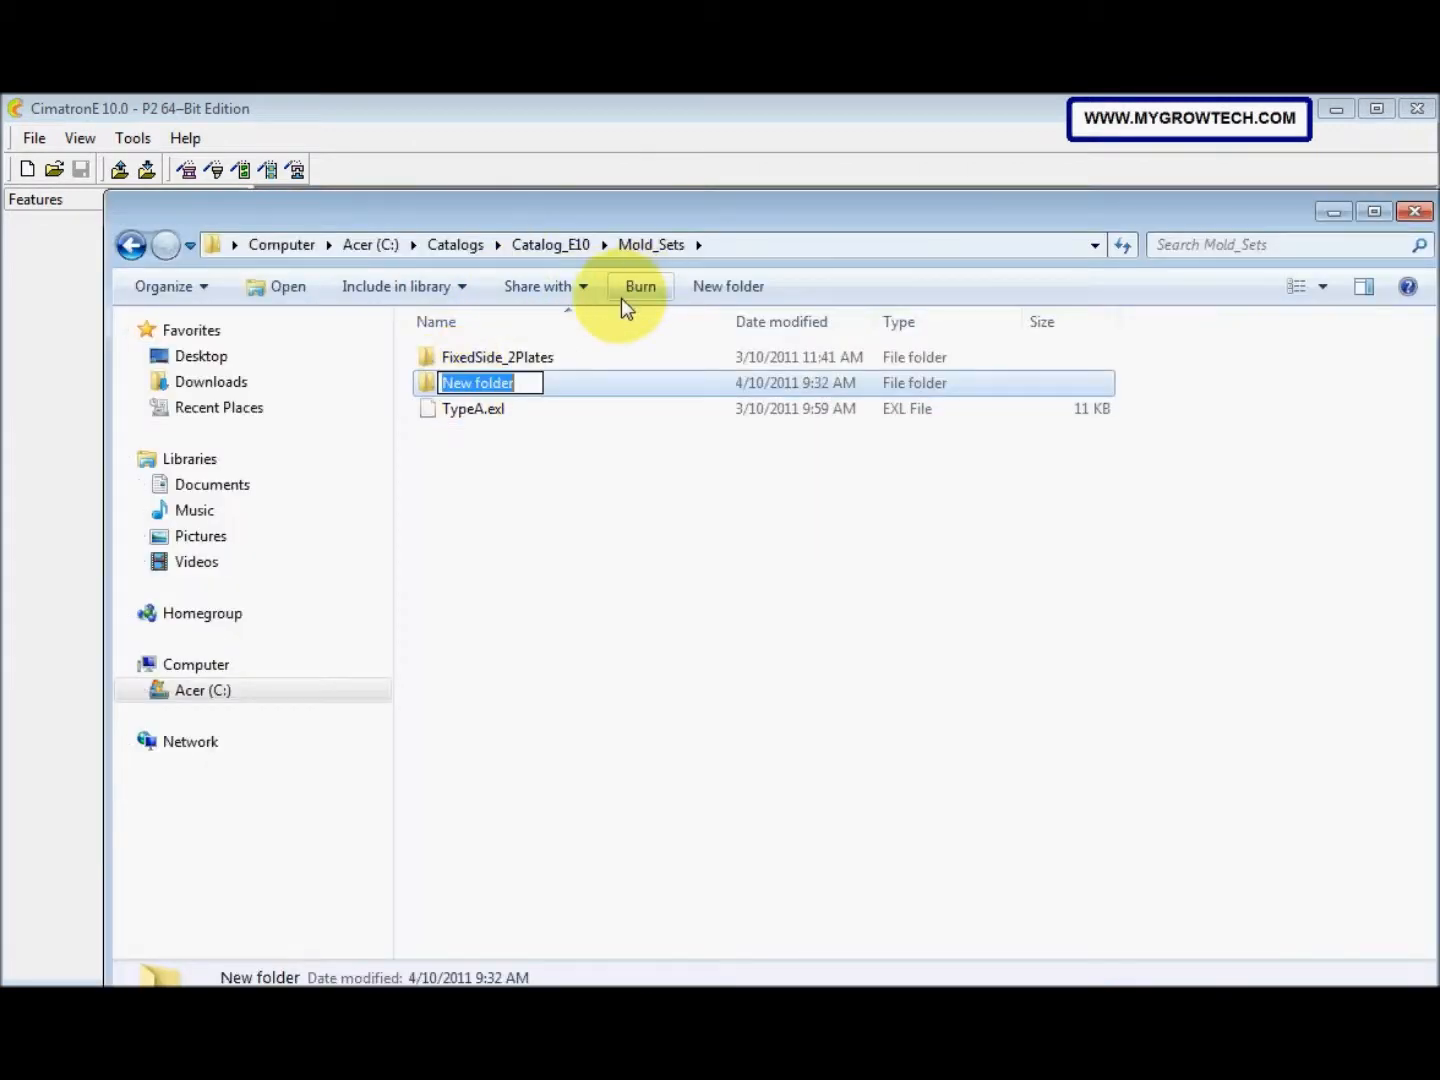
{"action": "type", "text": "M"}
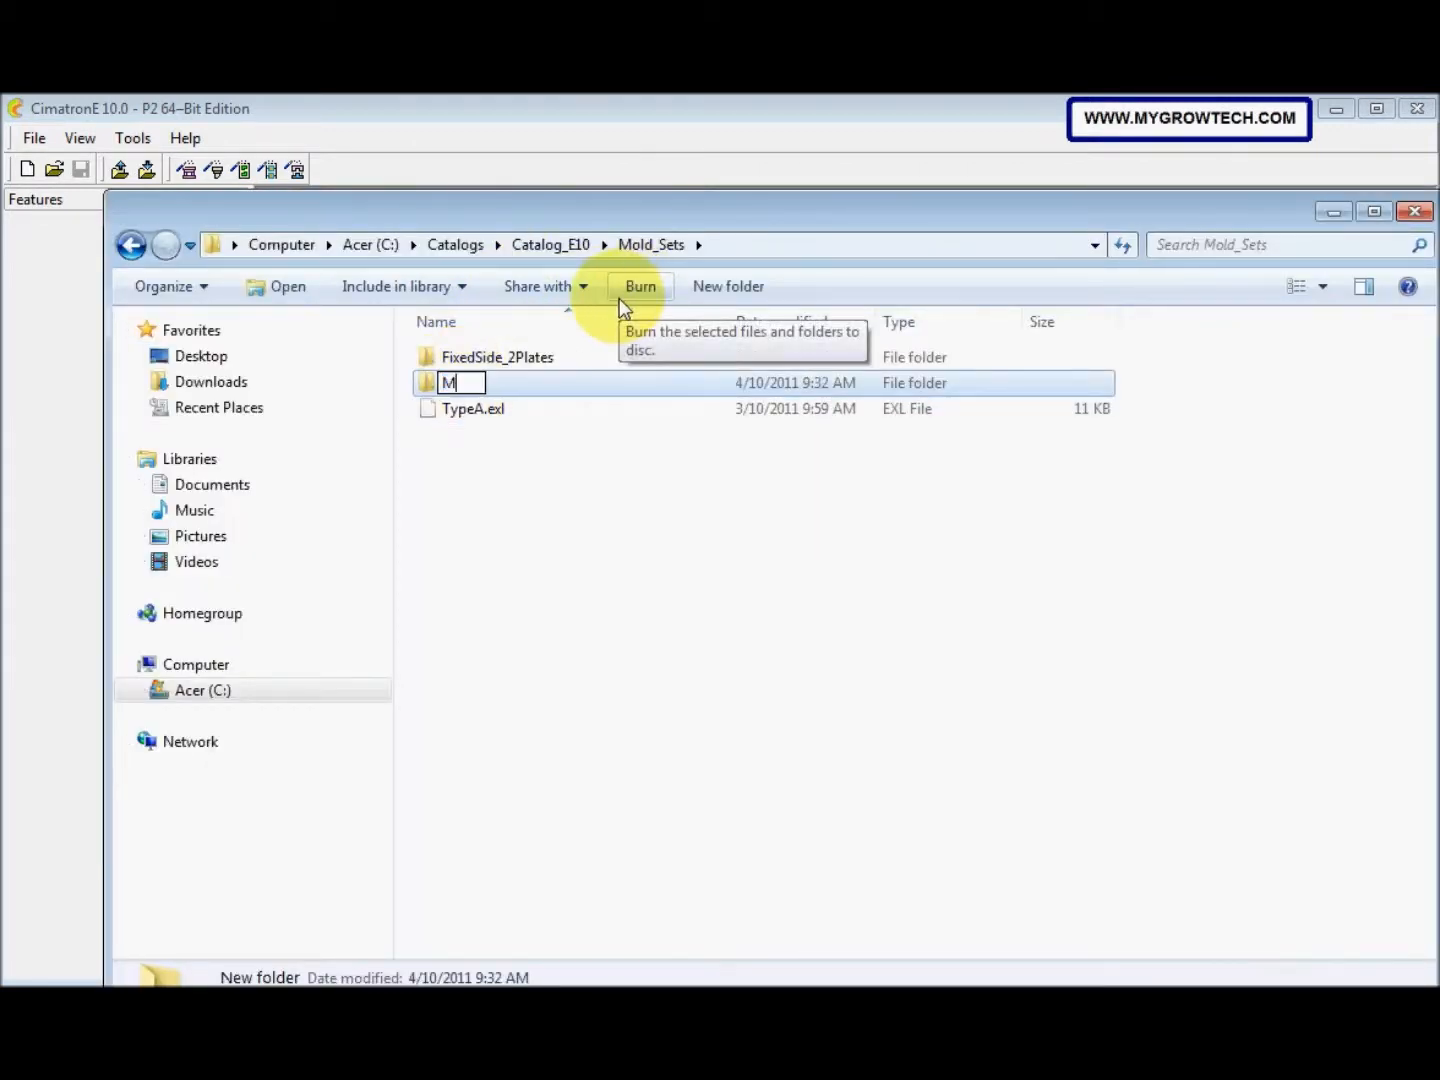
{"action": "type", "text": "ovableS"}
{"action": "type", "text": "id"}
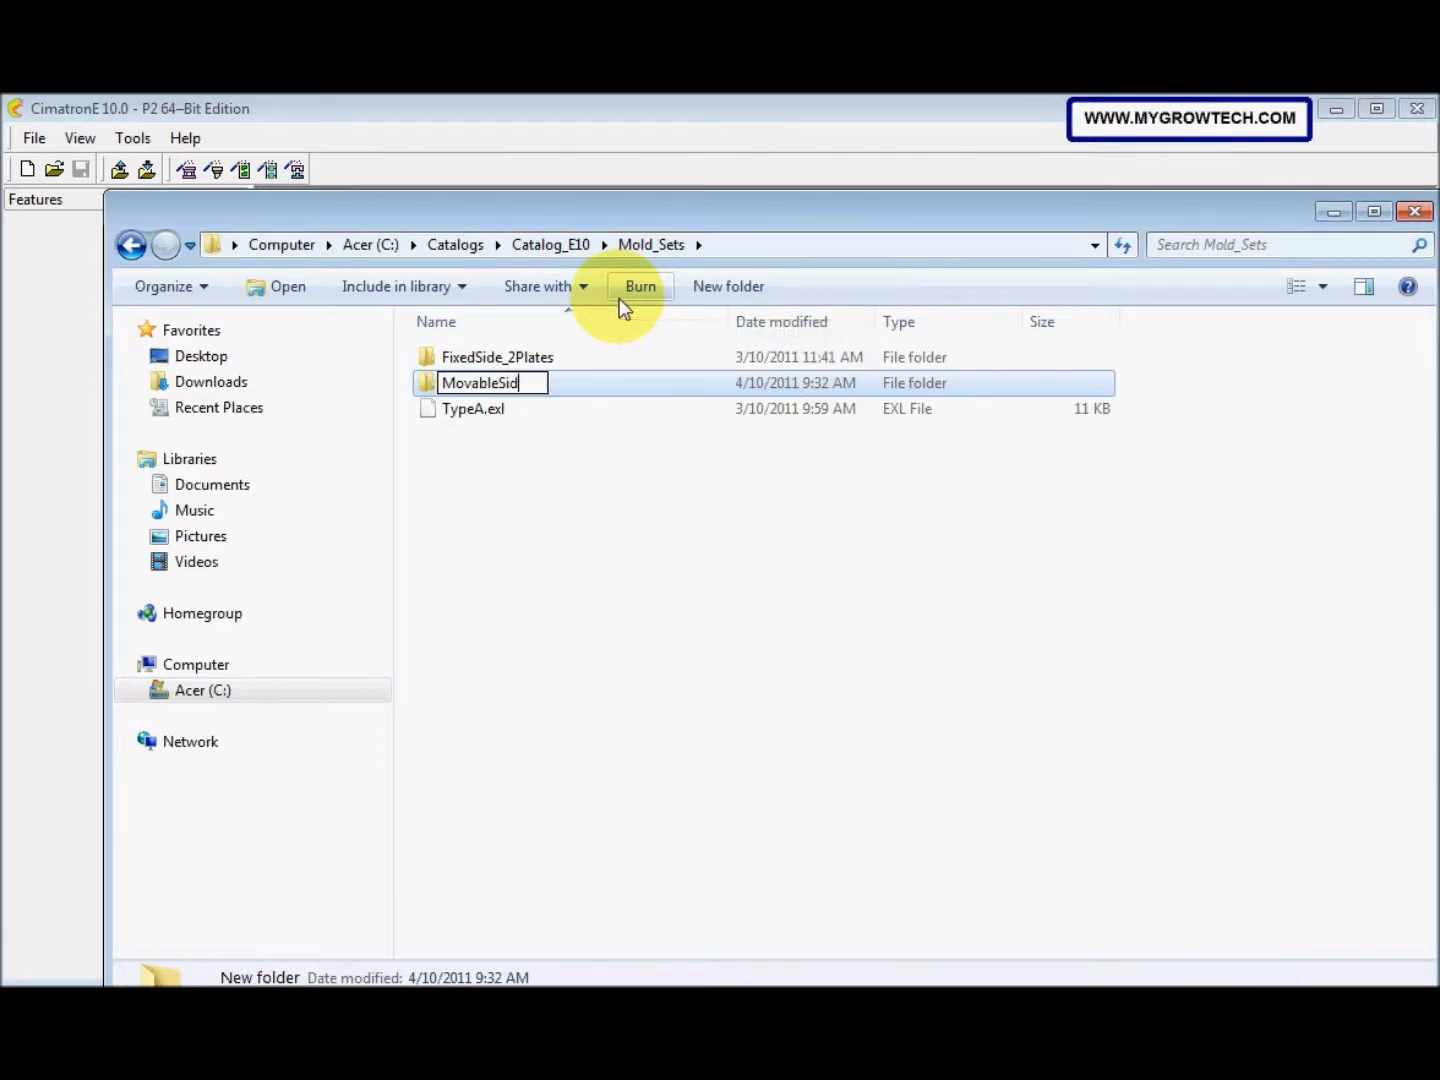
{"action": "type", "text": "e_6Plates"}
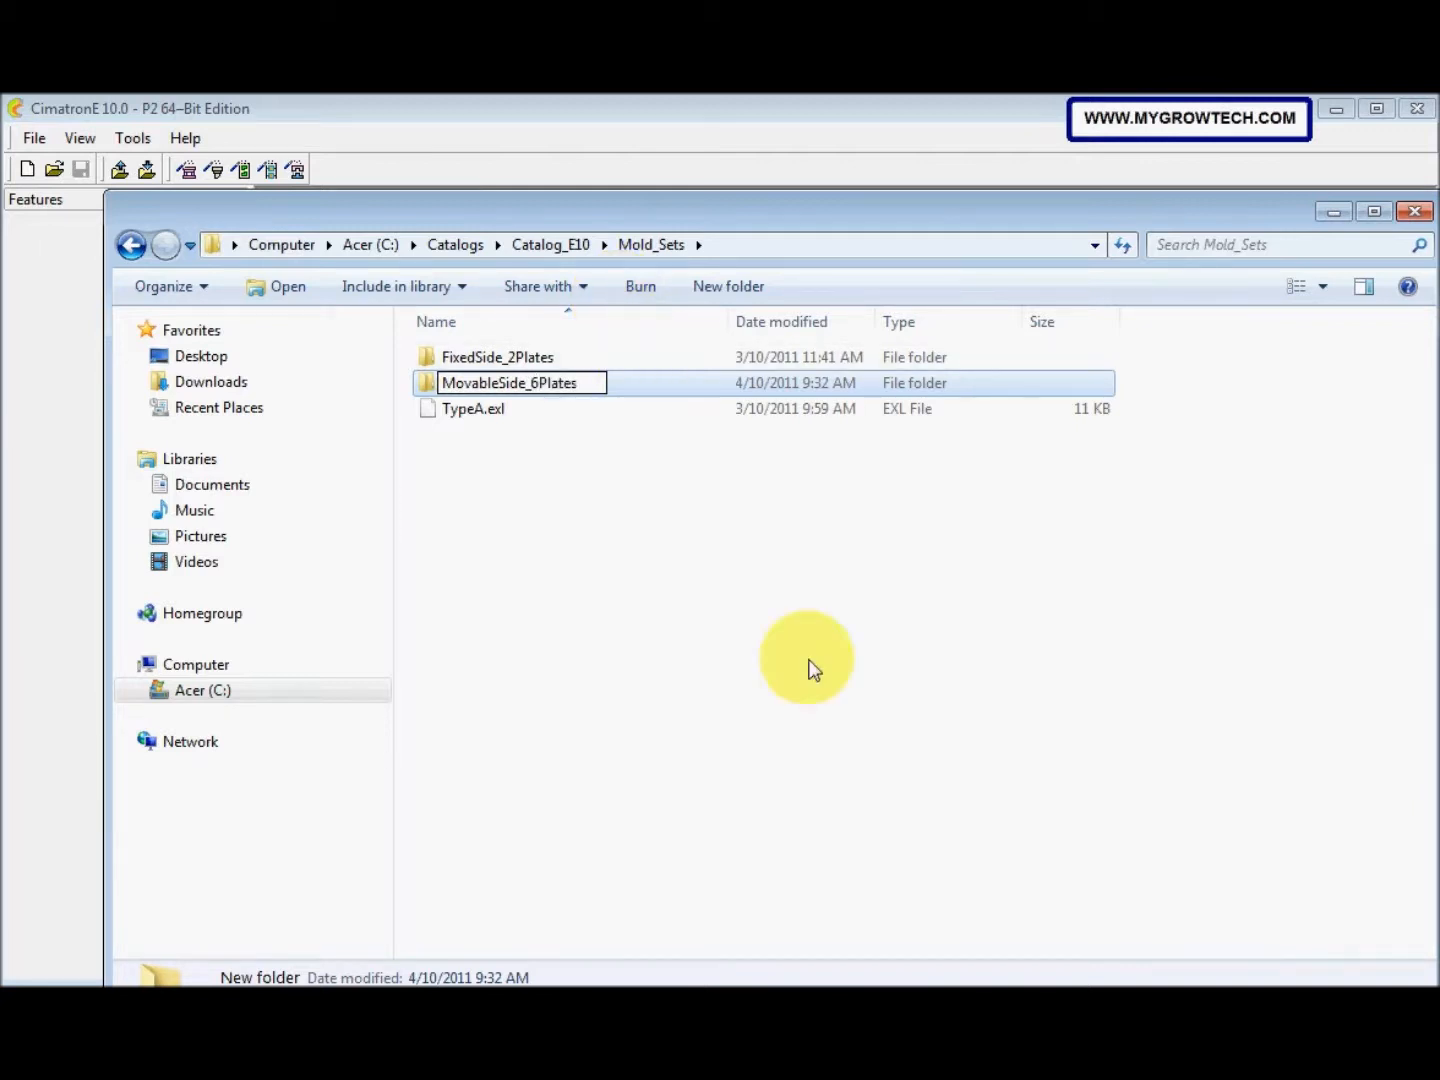
{"action": "left_click", "coordinate": [712, 568]}
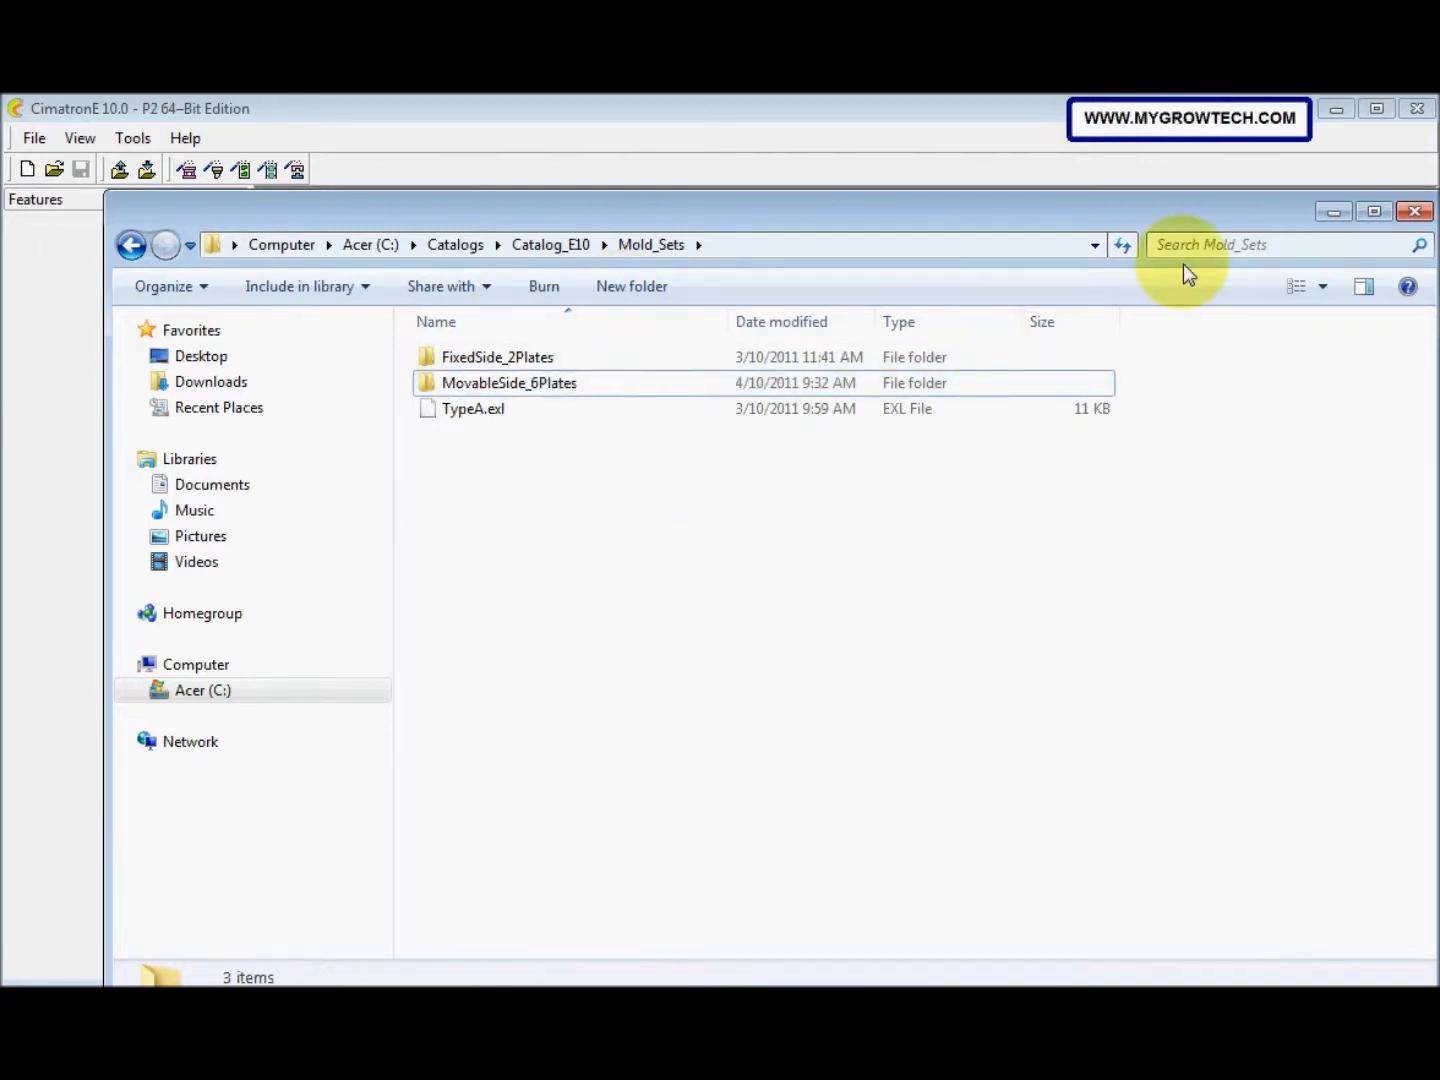
{"action": "left_click", "coordinate": [1333, 212]}
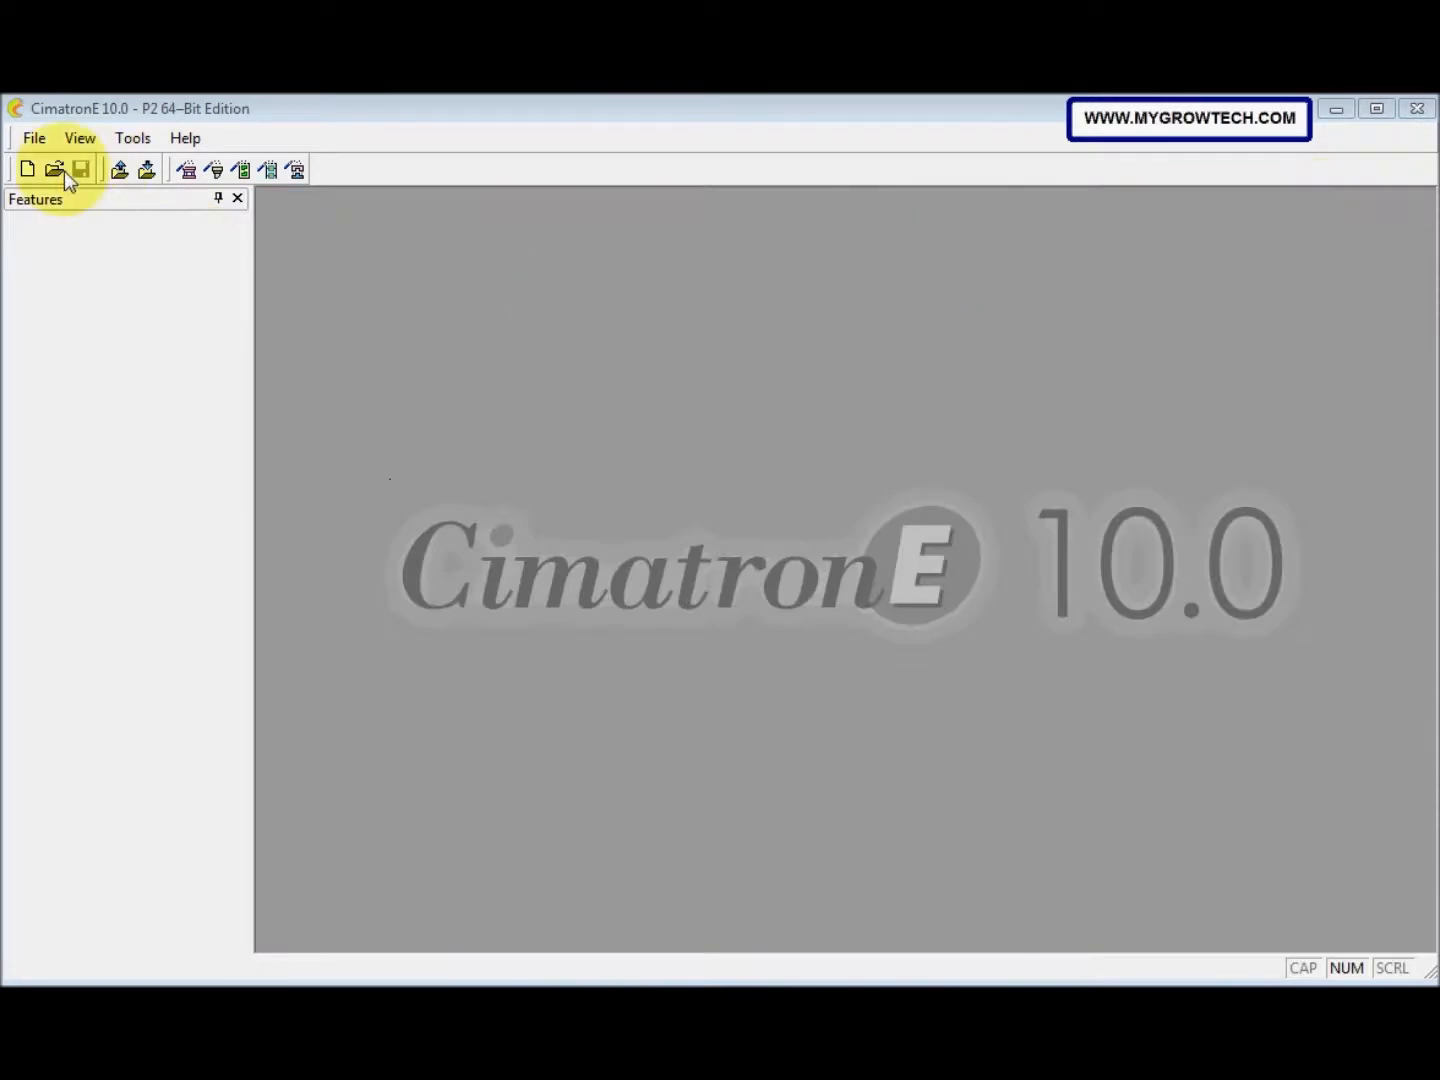
Create a new assembly file in millimetres
{"action": "left_click", "coordinate": [28, 170]}
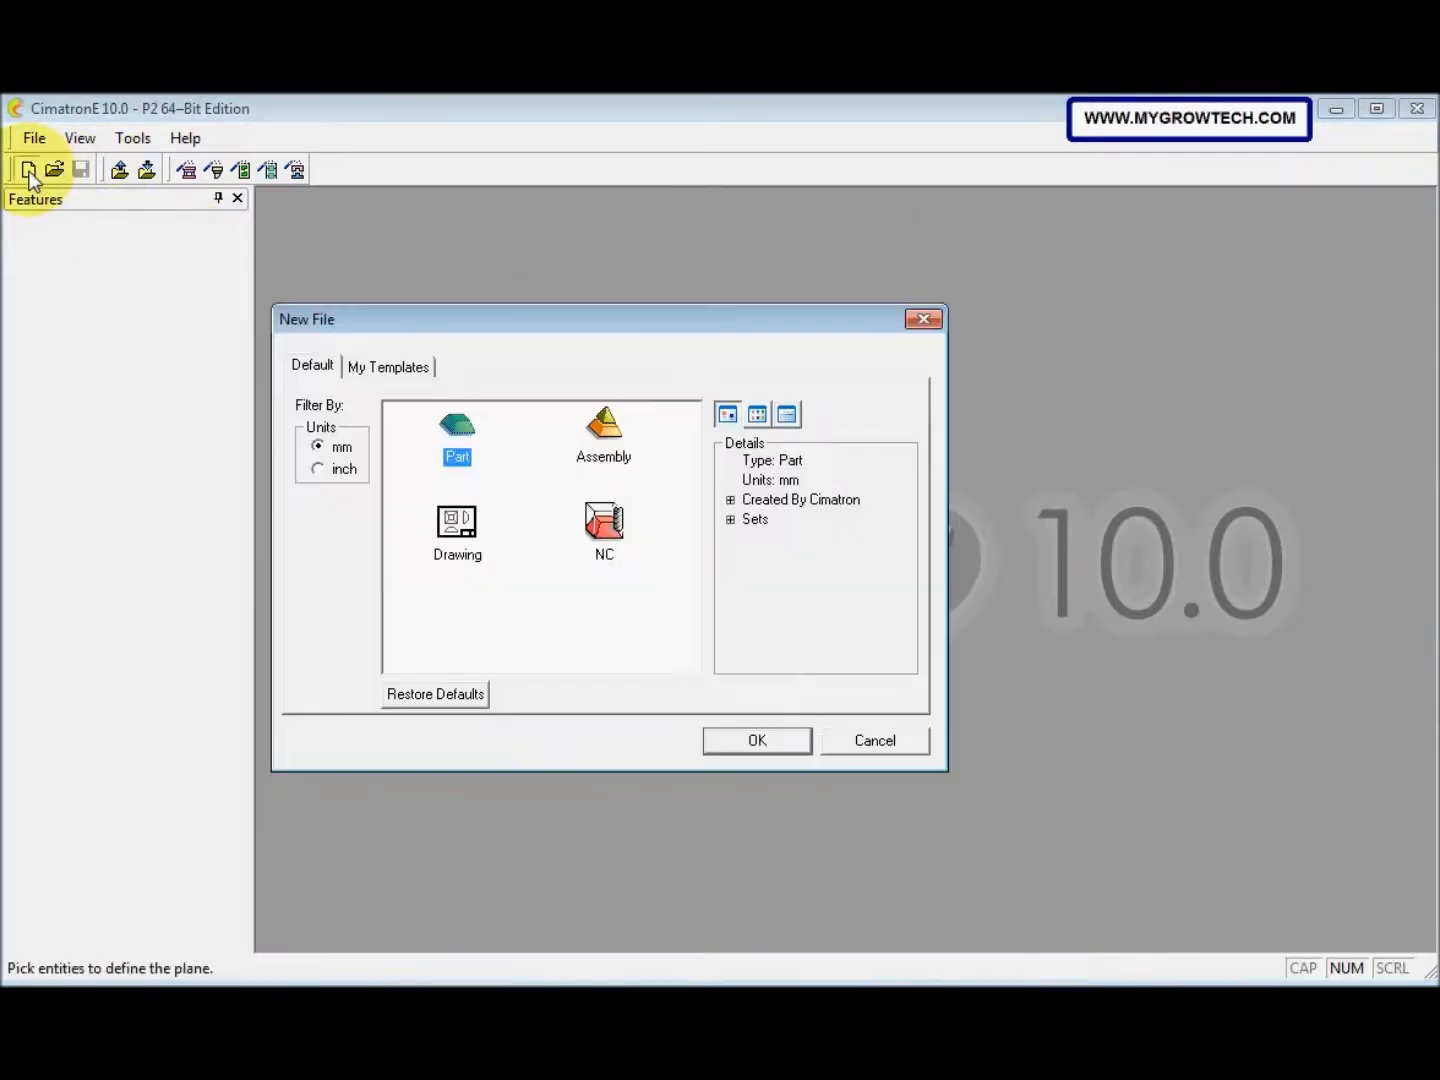
{"action": "left_click", "coordinate": [607, 445]}
{"action": "left_click", "coordinate": [757, 742]}
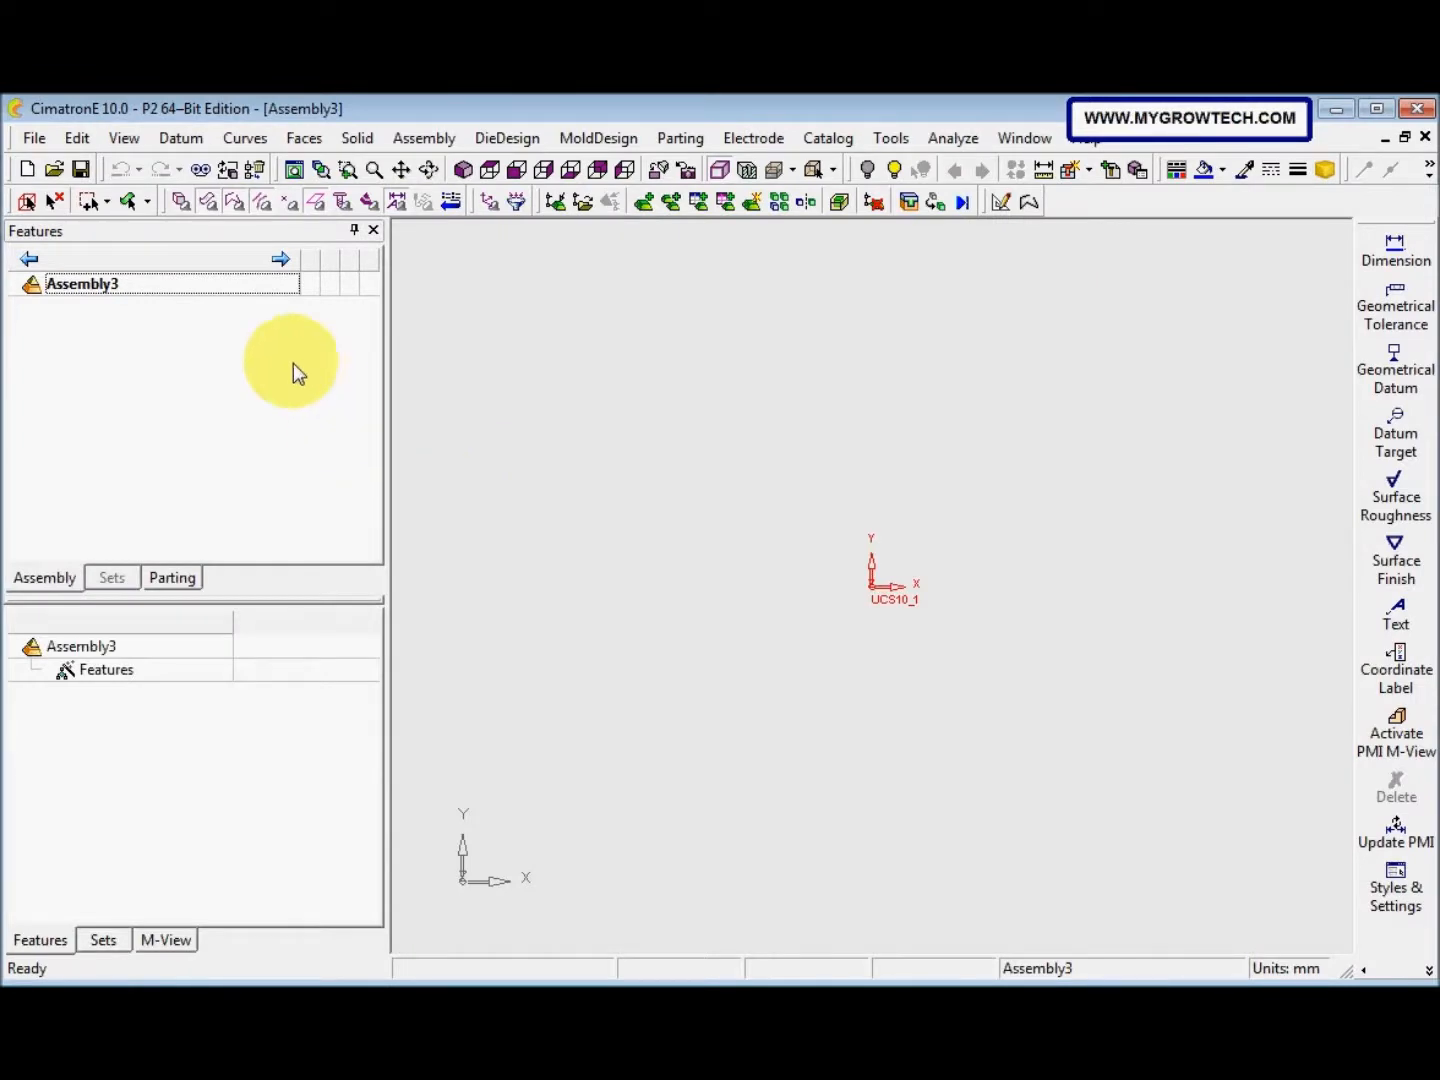
Save the new assembly as MovableSide_6Plates in the MovableSide_6Plates folder under Mold_Sets
{"action": "left_click", "coordinate": [81, 169]}
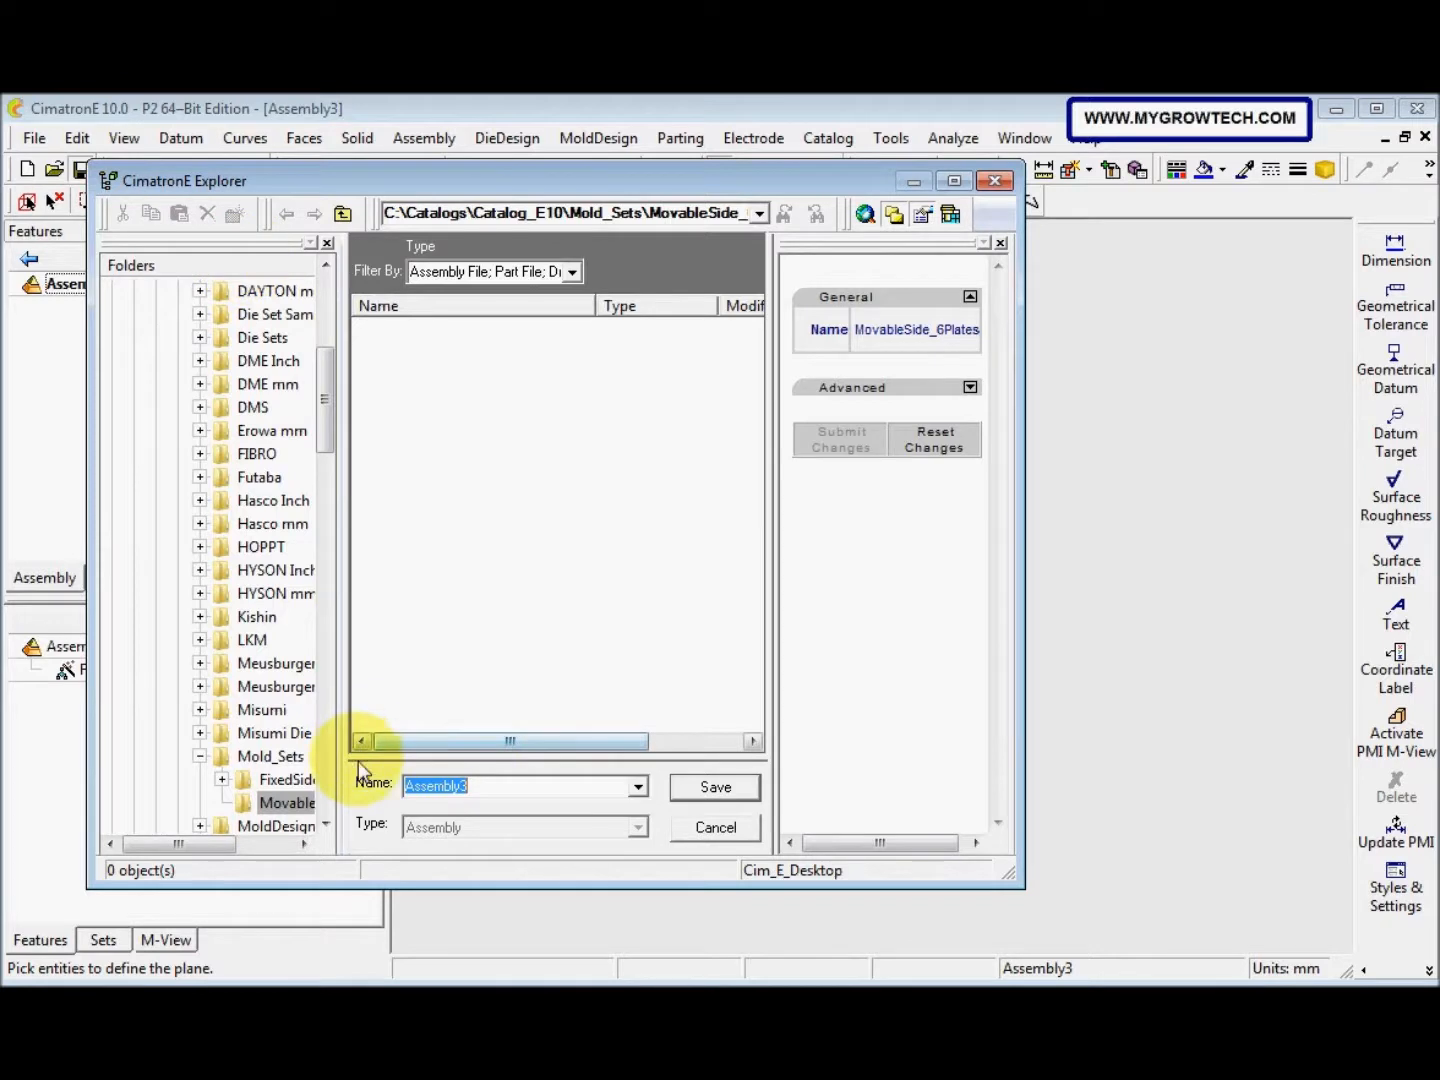
{"action": "left_click", "coordinate": [215, 840]}
{"action": "left_click_drag", "start_coordinate": [215, 839], "coordinate": [250, 839]}
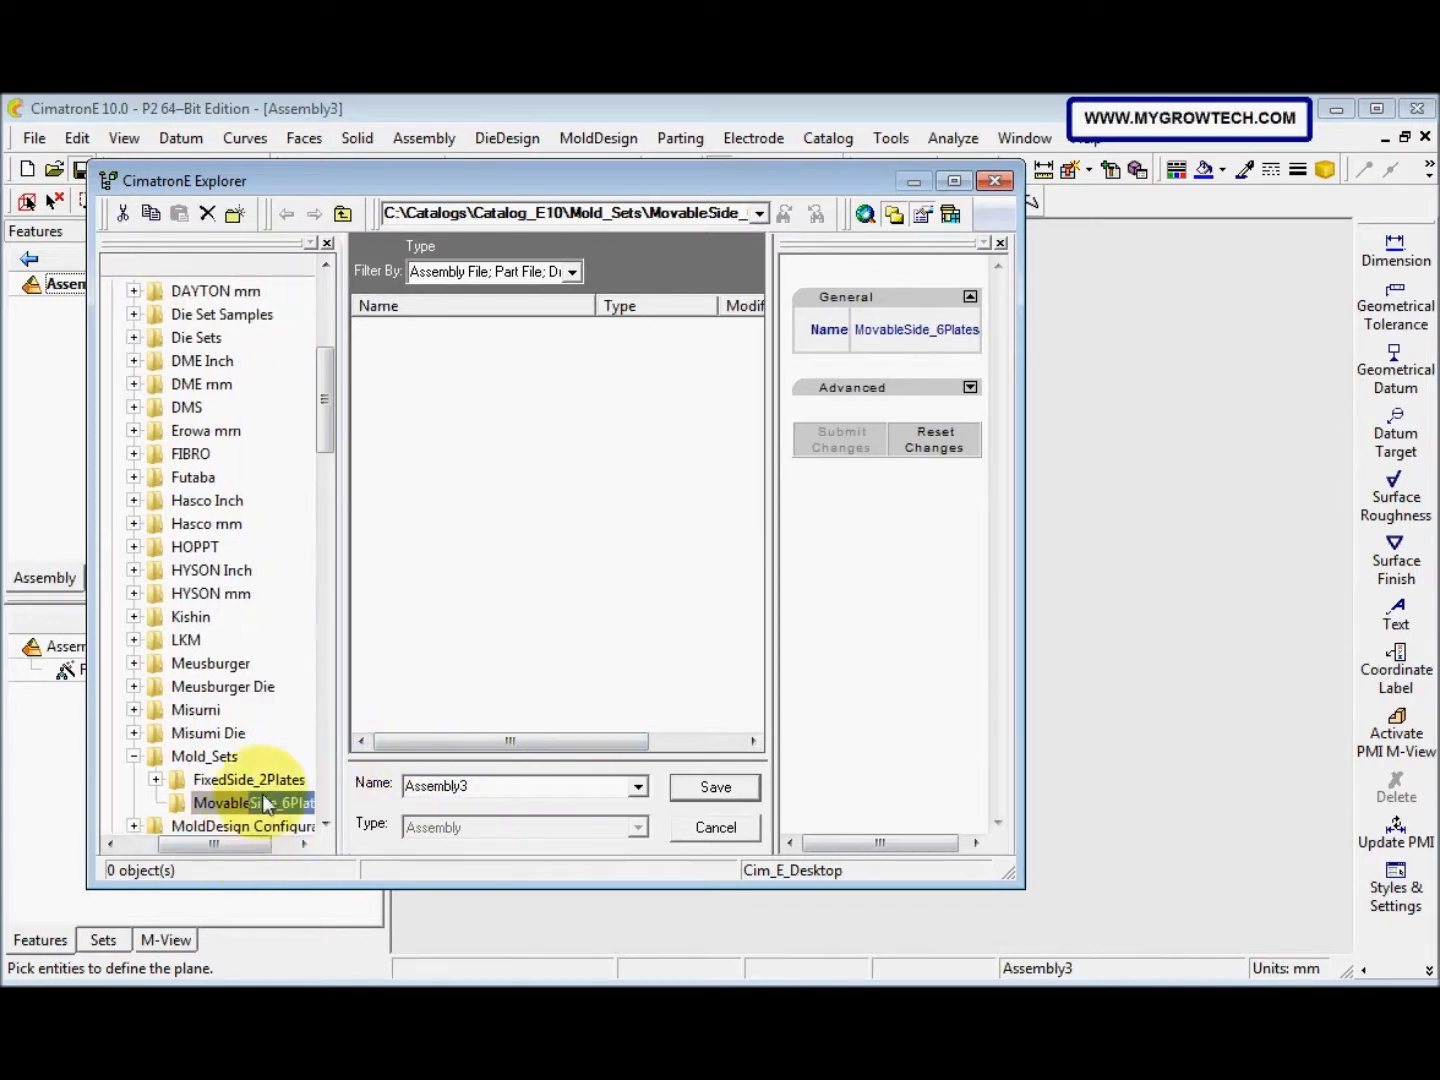
{"action": "left_click_drag", "start_coordinate": [508, 788], "coordinate": [359, 800]}
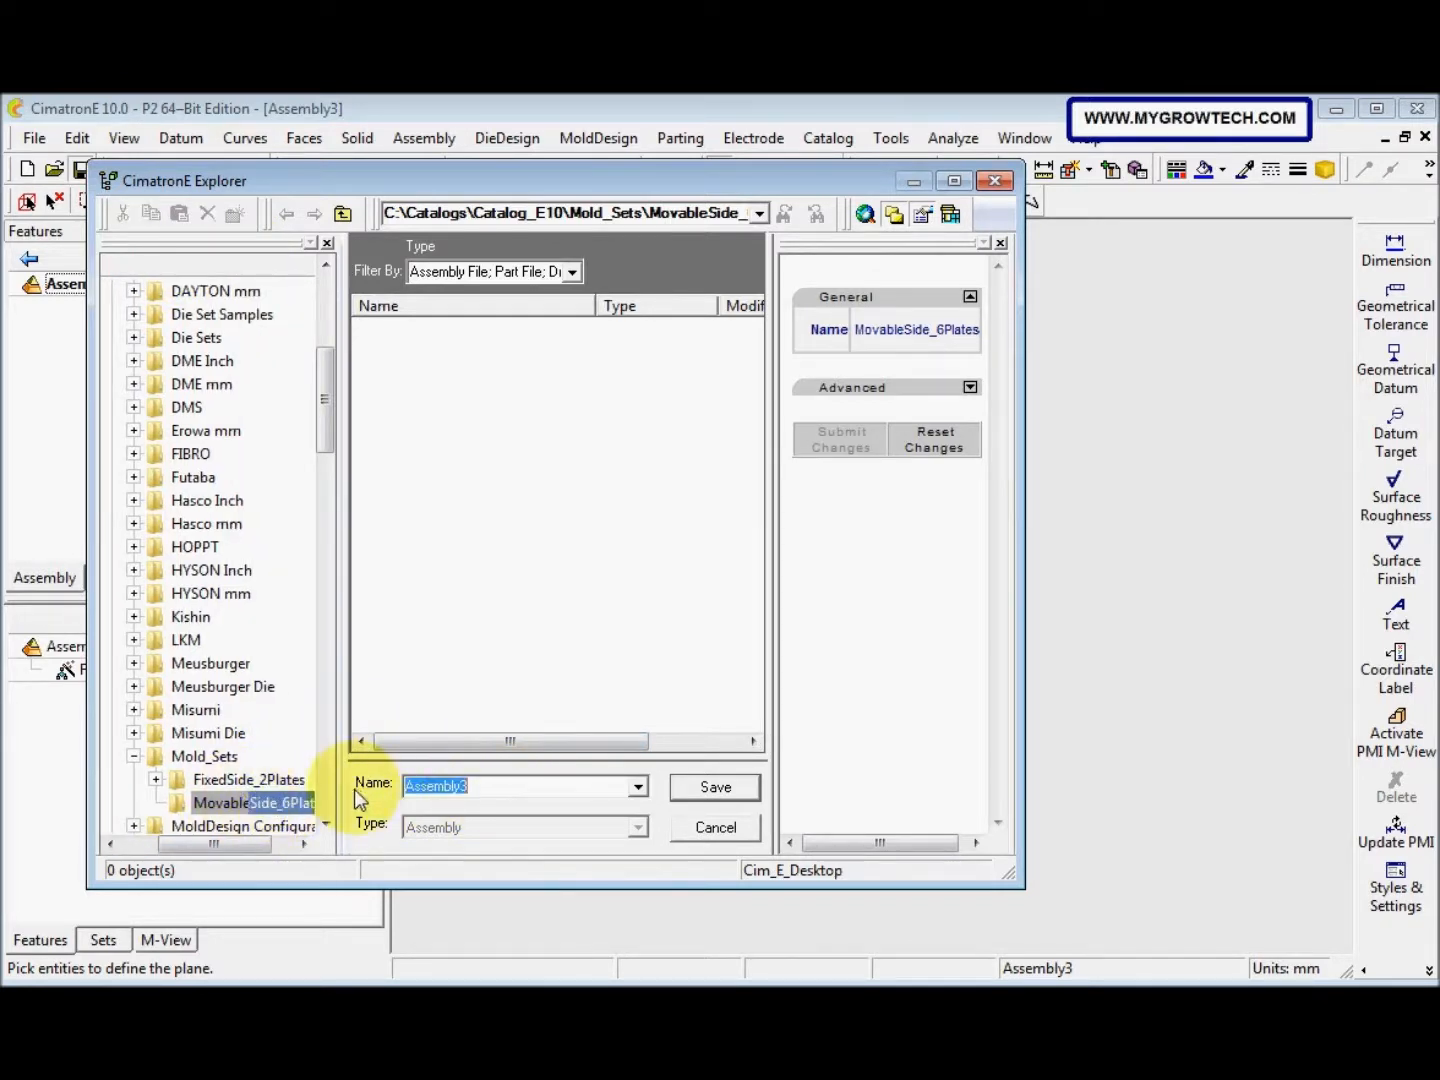
{"action": "type", "text": "Mo"}
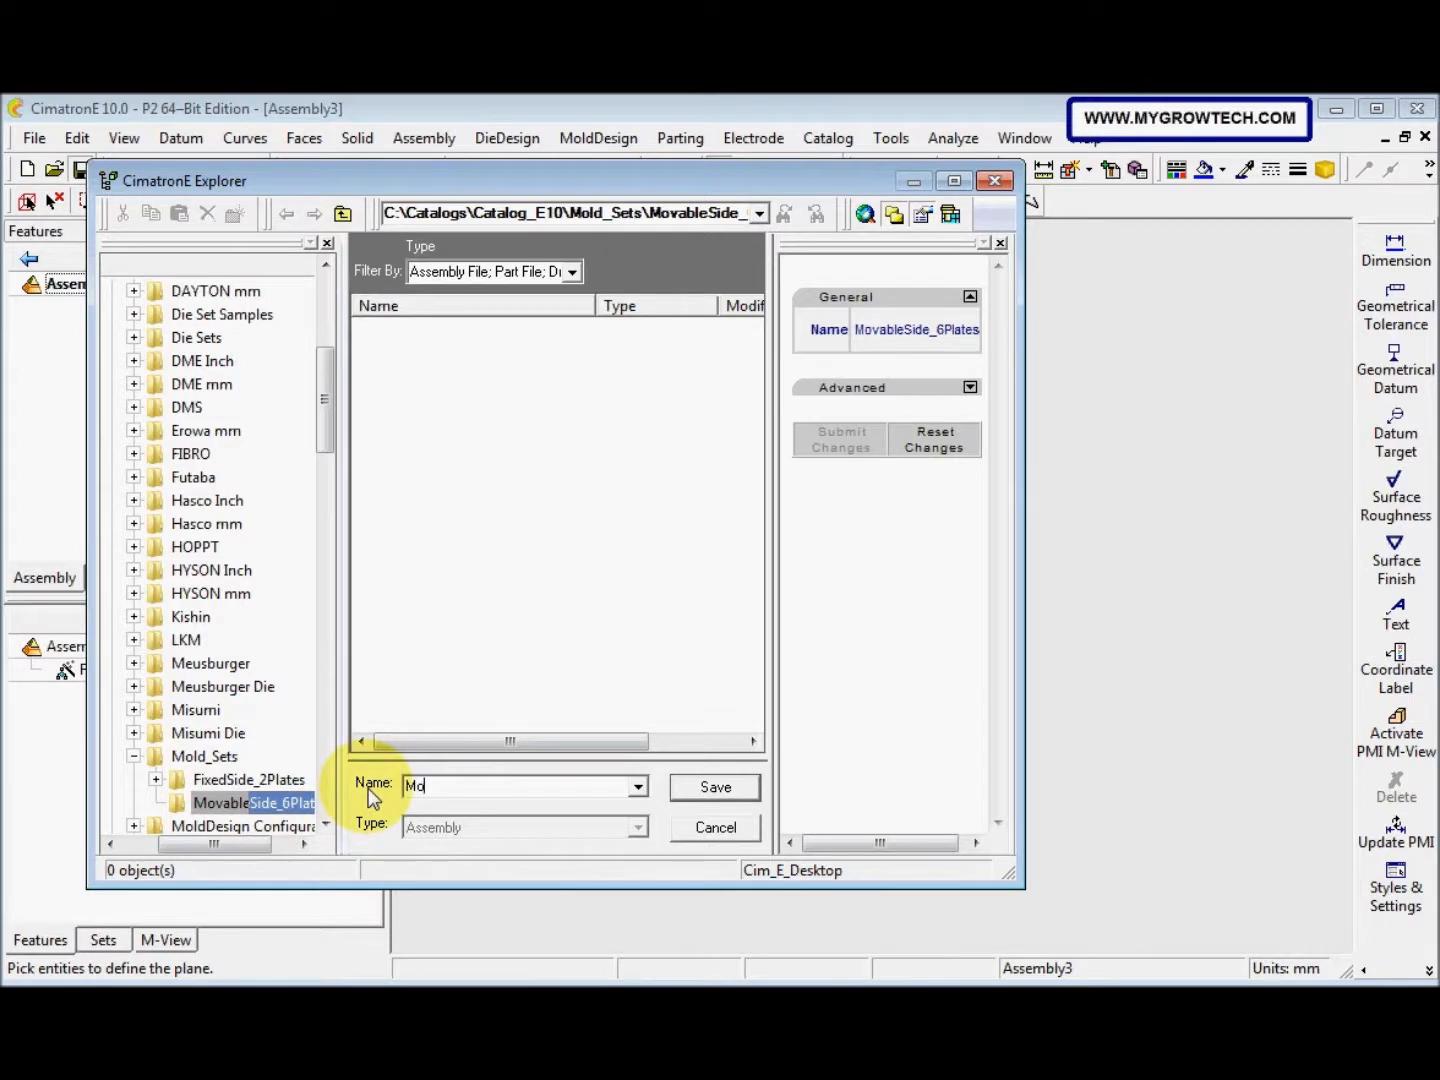
{"action": "type", "text": "vableSe"}
{"action": "key", "text": "BackSpace"}
{"action": "type", "text": "ide_6Plates"}
{"action": "left_click", "coordinate": [718, 788]}
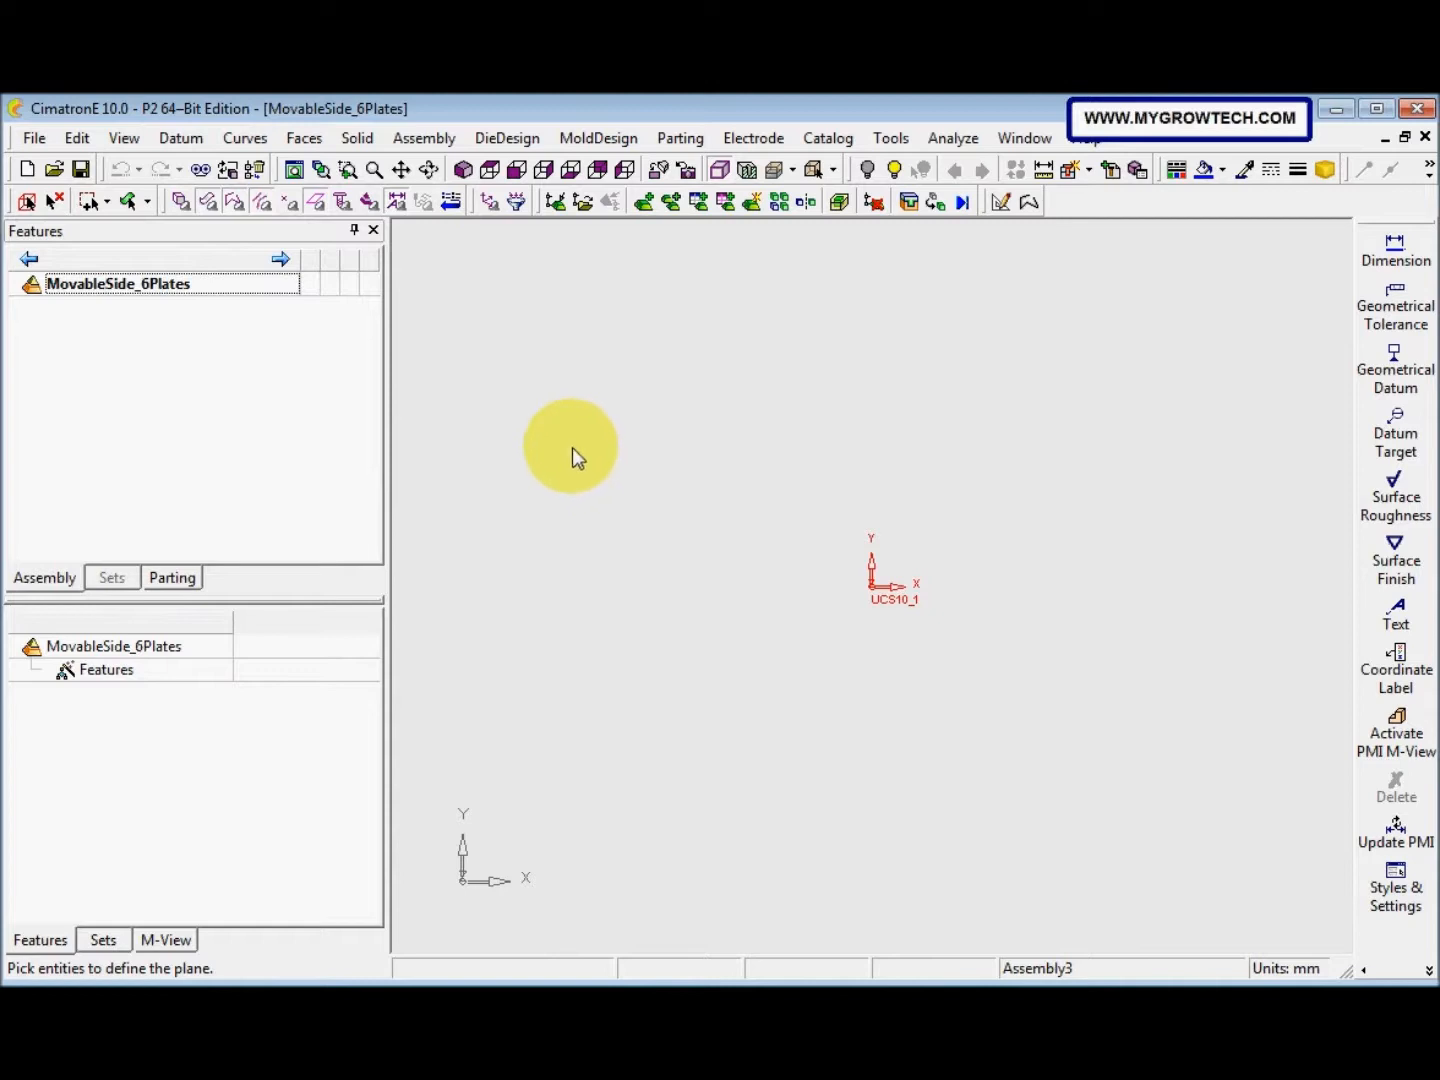
Hide the PMI guide and display the Xelerate MoldDesign Guide instead
{"action": "left_click", "coordinate": [890, 138]}
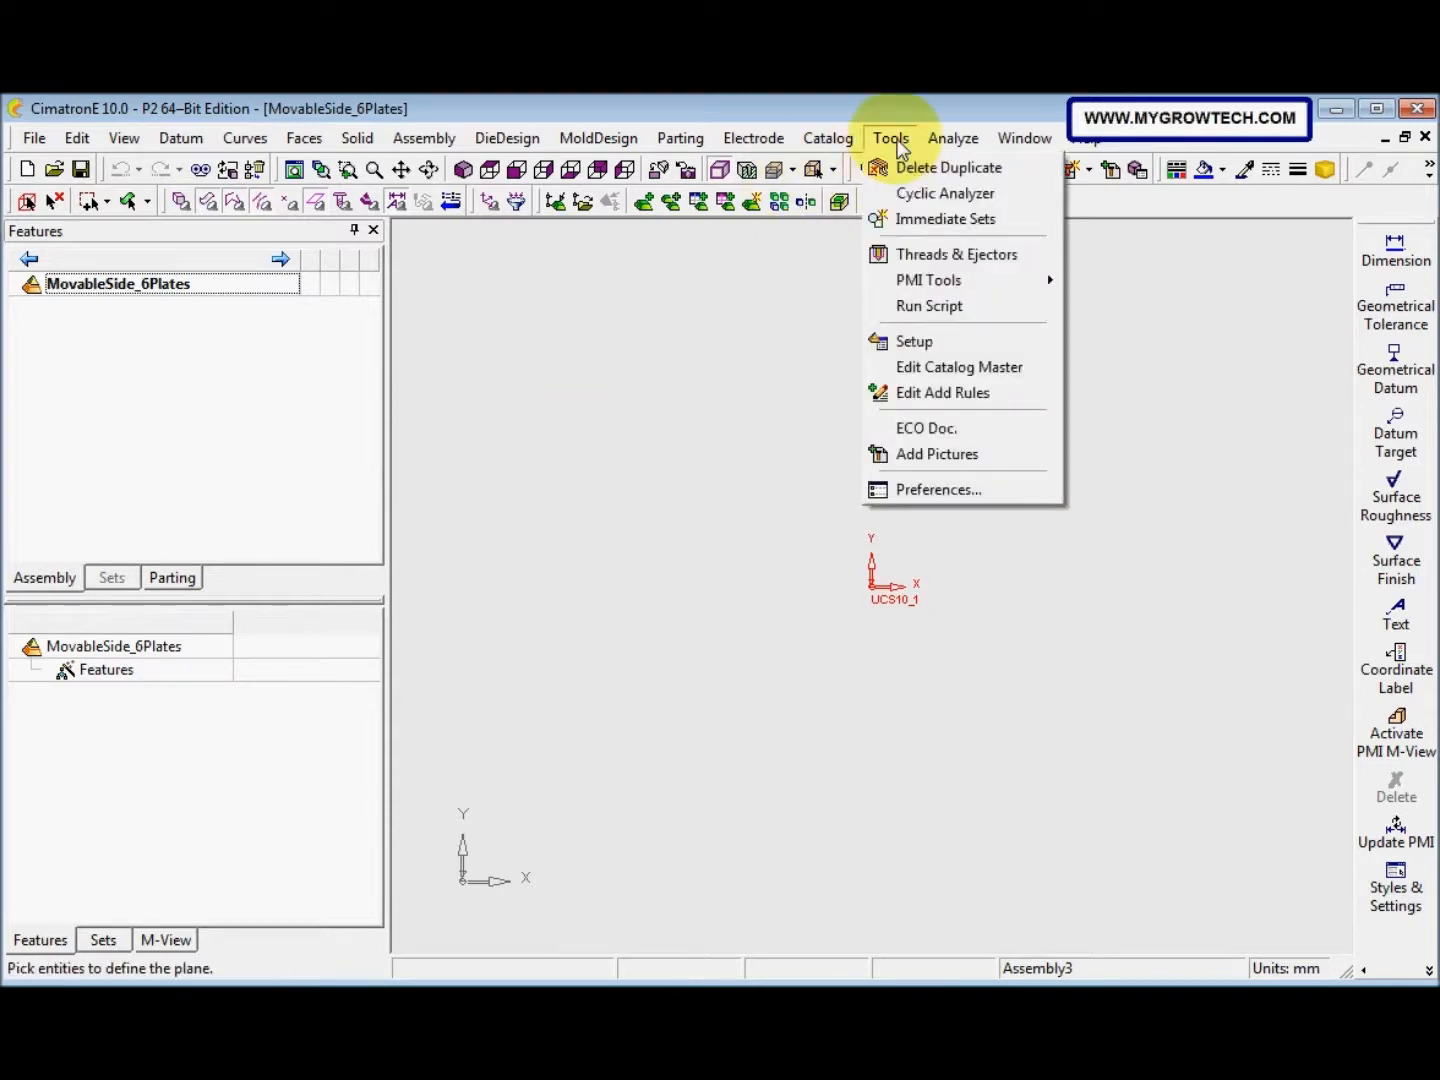
{"action": "mouse_move", "coordinate": [910, 283]}
{"action": "left_click", "coordinate": [1117, 283]}
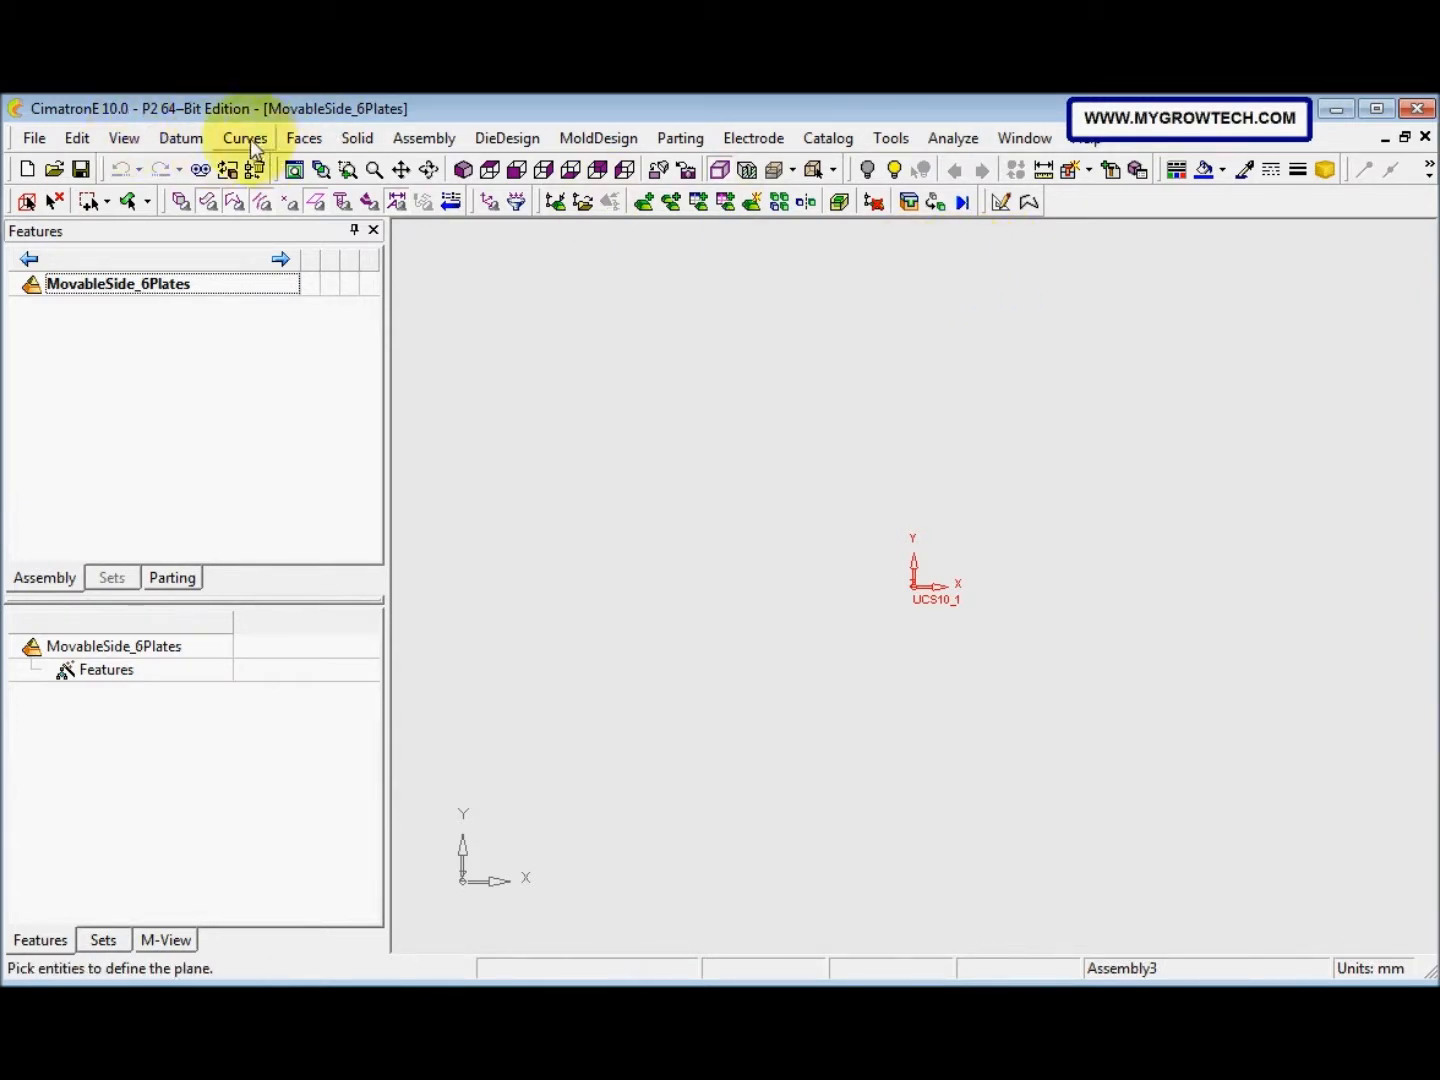
{"action": "left_click", "coordinate": [129, 139]}
{"action": "mouse_move", "coordinate": [199, 399]}
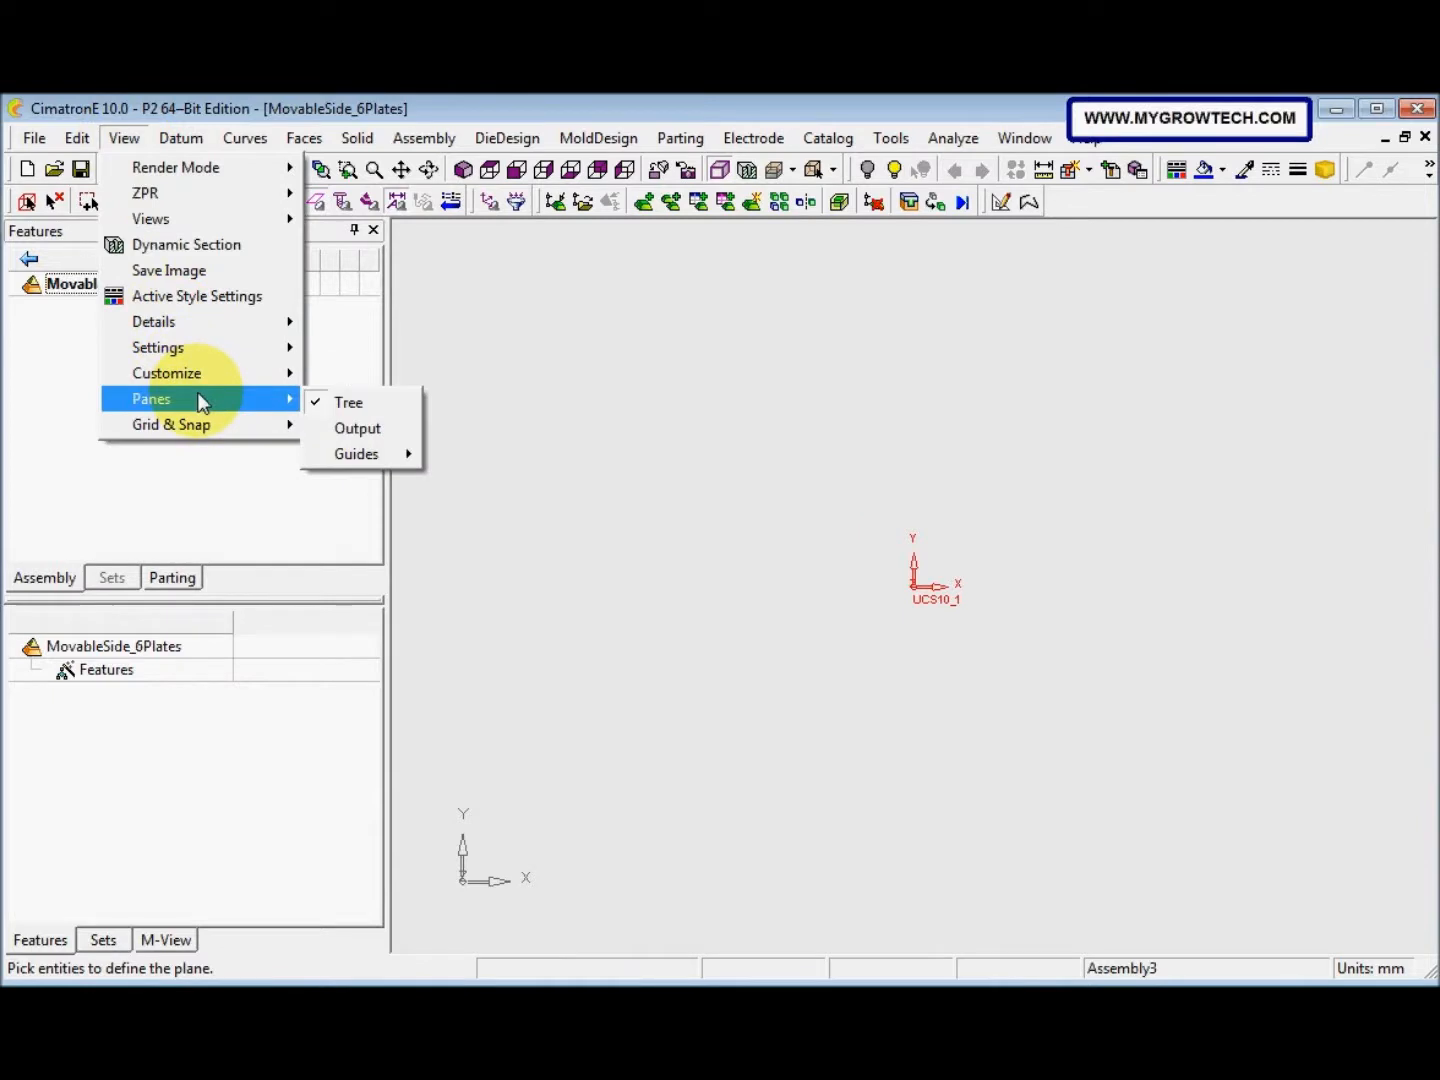
{"action": "mouse_move", "coordinate": [365, 454]}
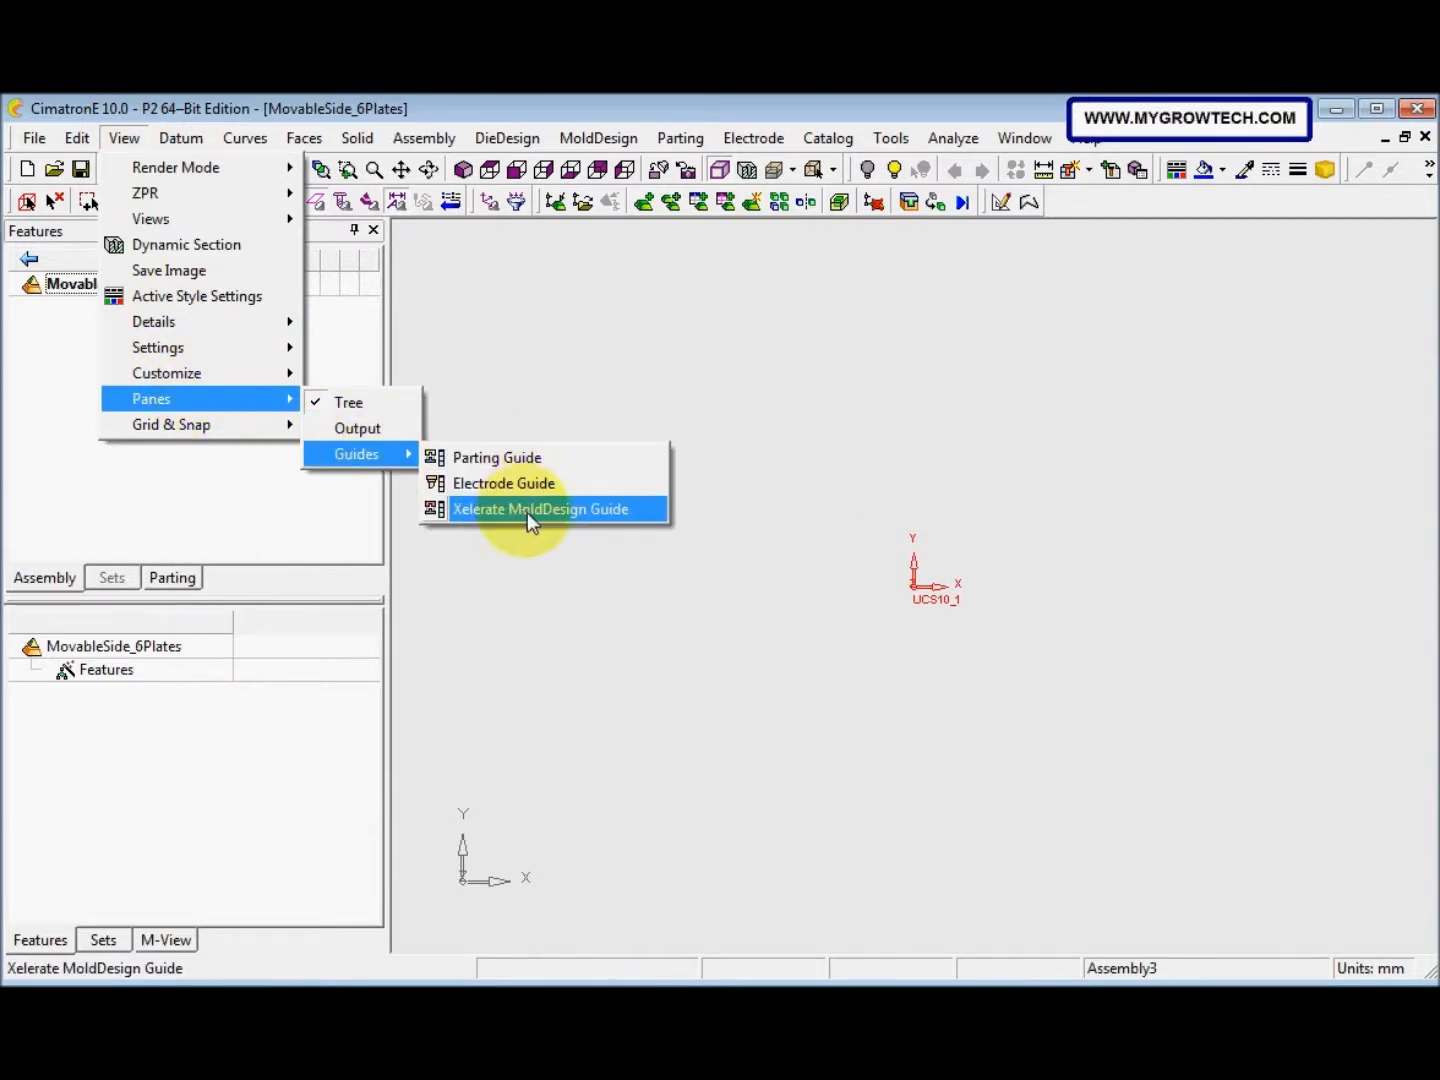
{"action": "left_click", "coordinate": [529, 510]}
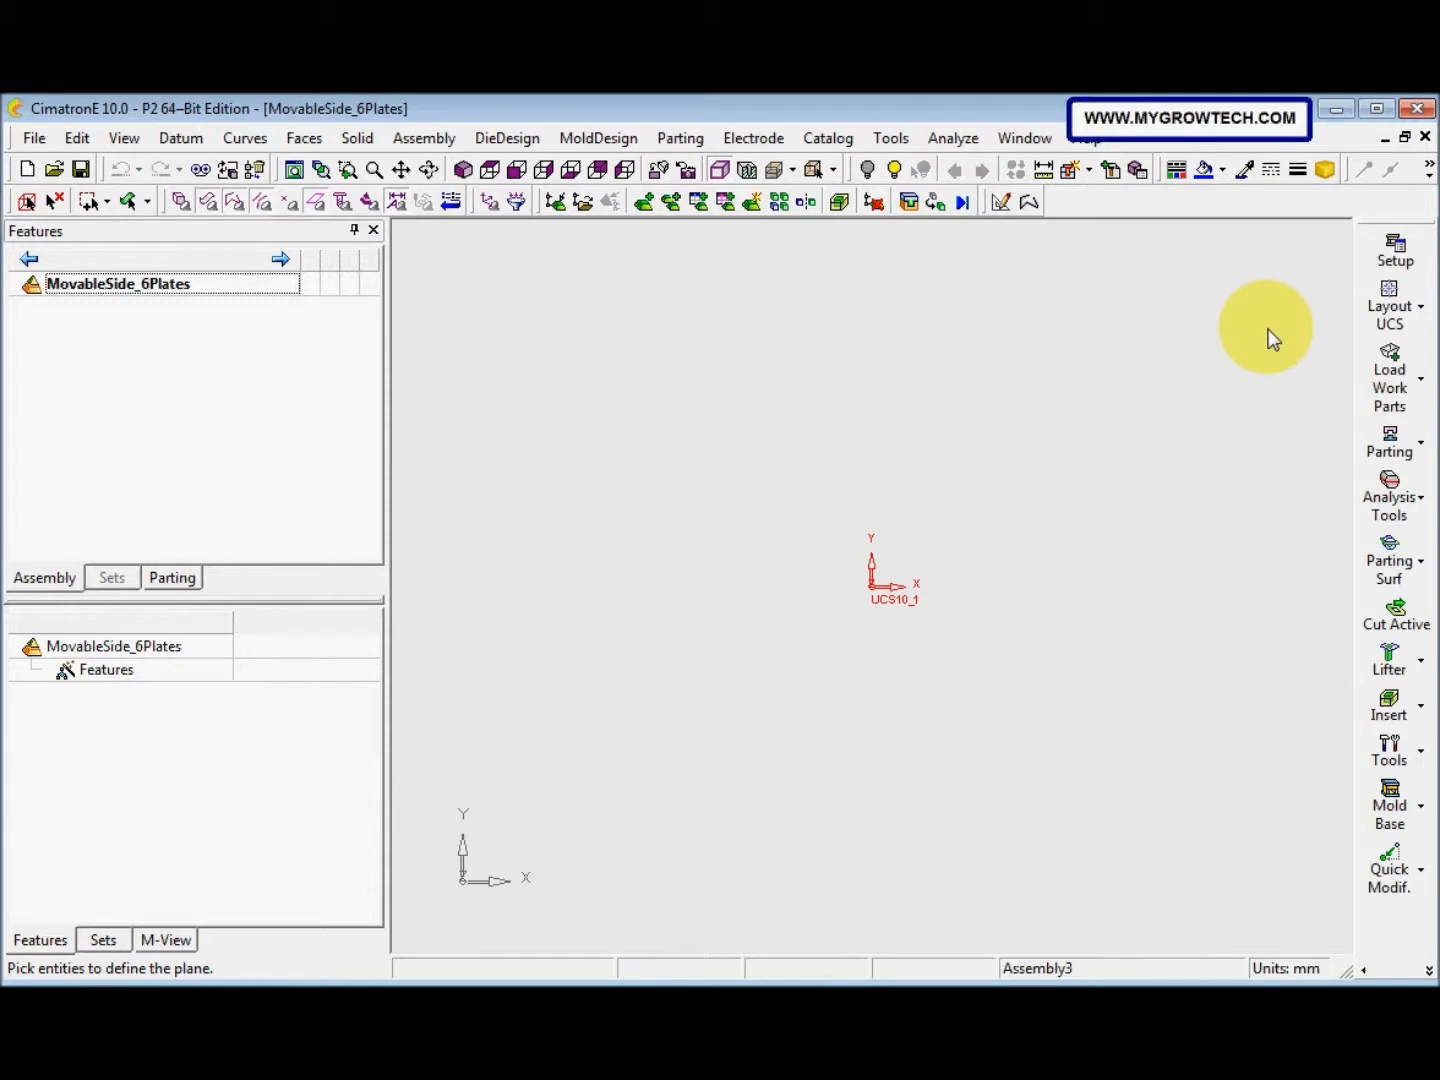
Create the assembly's setup data in Mold Design format and enable its advanced editing options
{"action": "left_click", "coordinate": [1373, 257]}
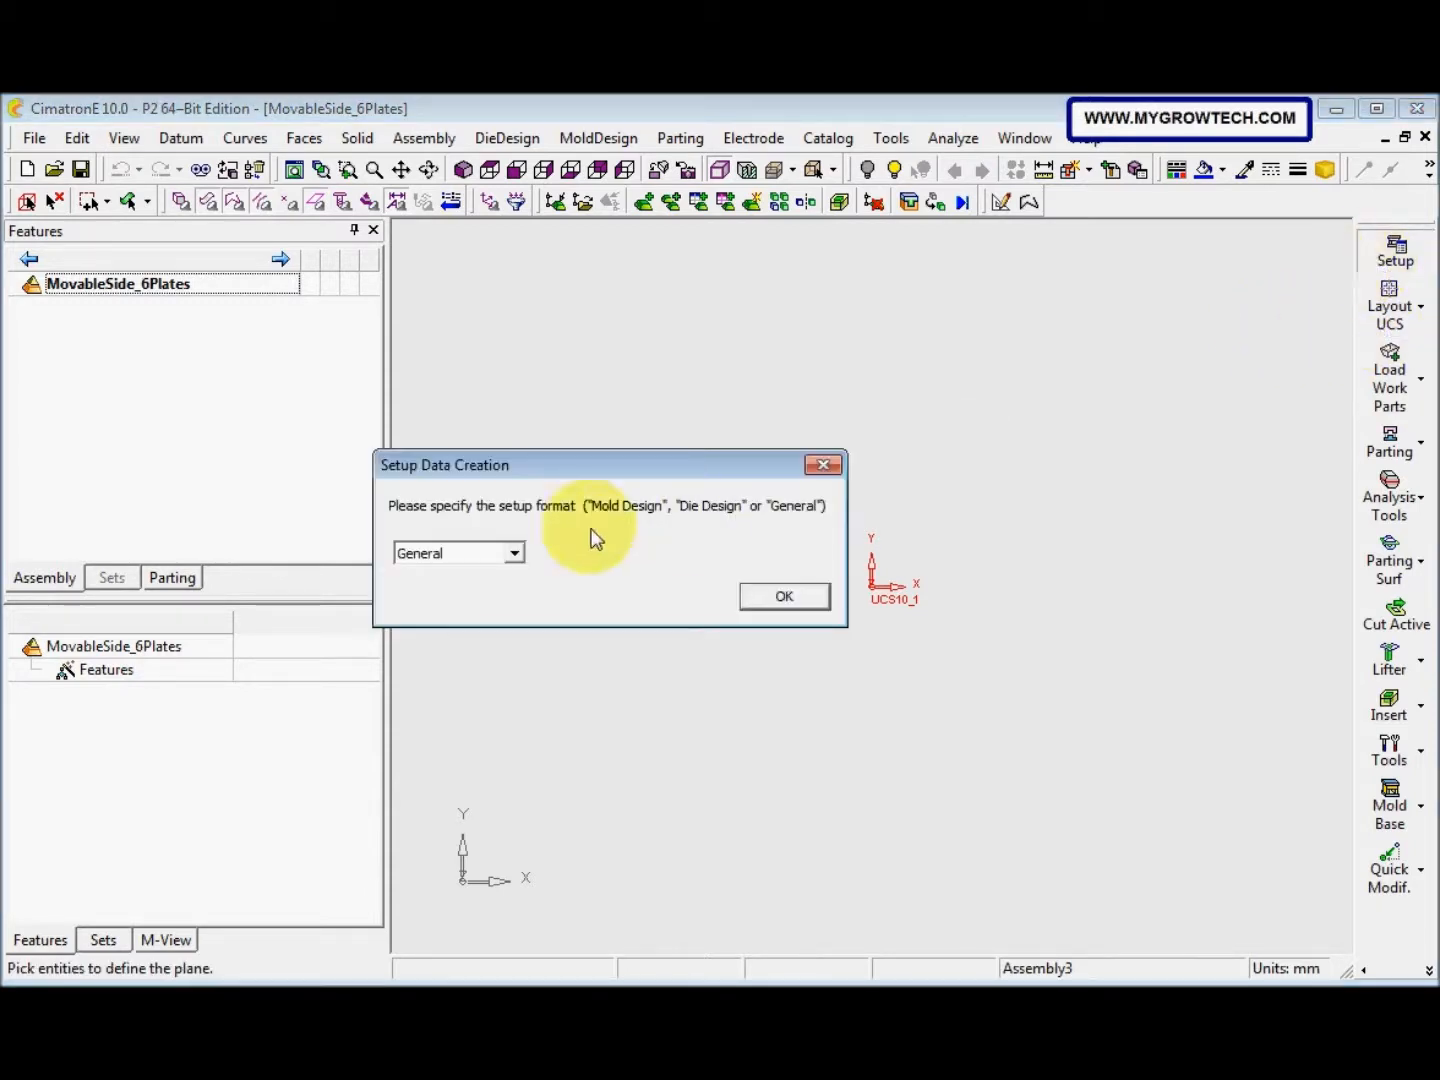
{"action": "left_click", "coordinate": [514, 553]}
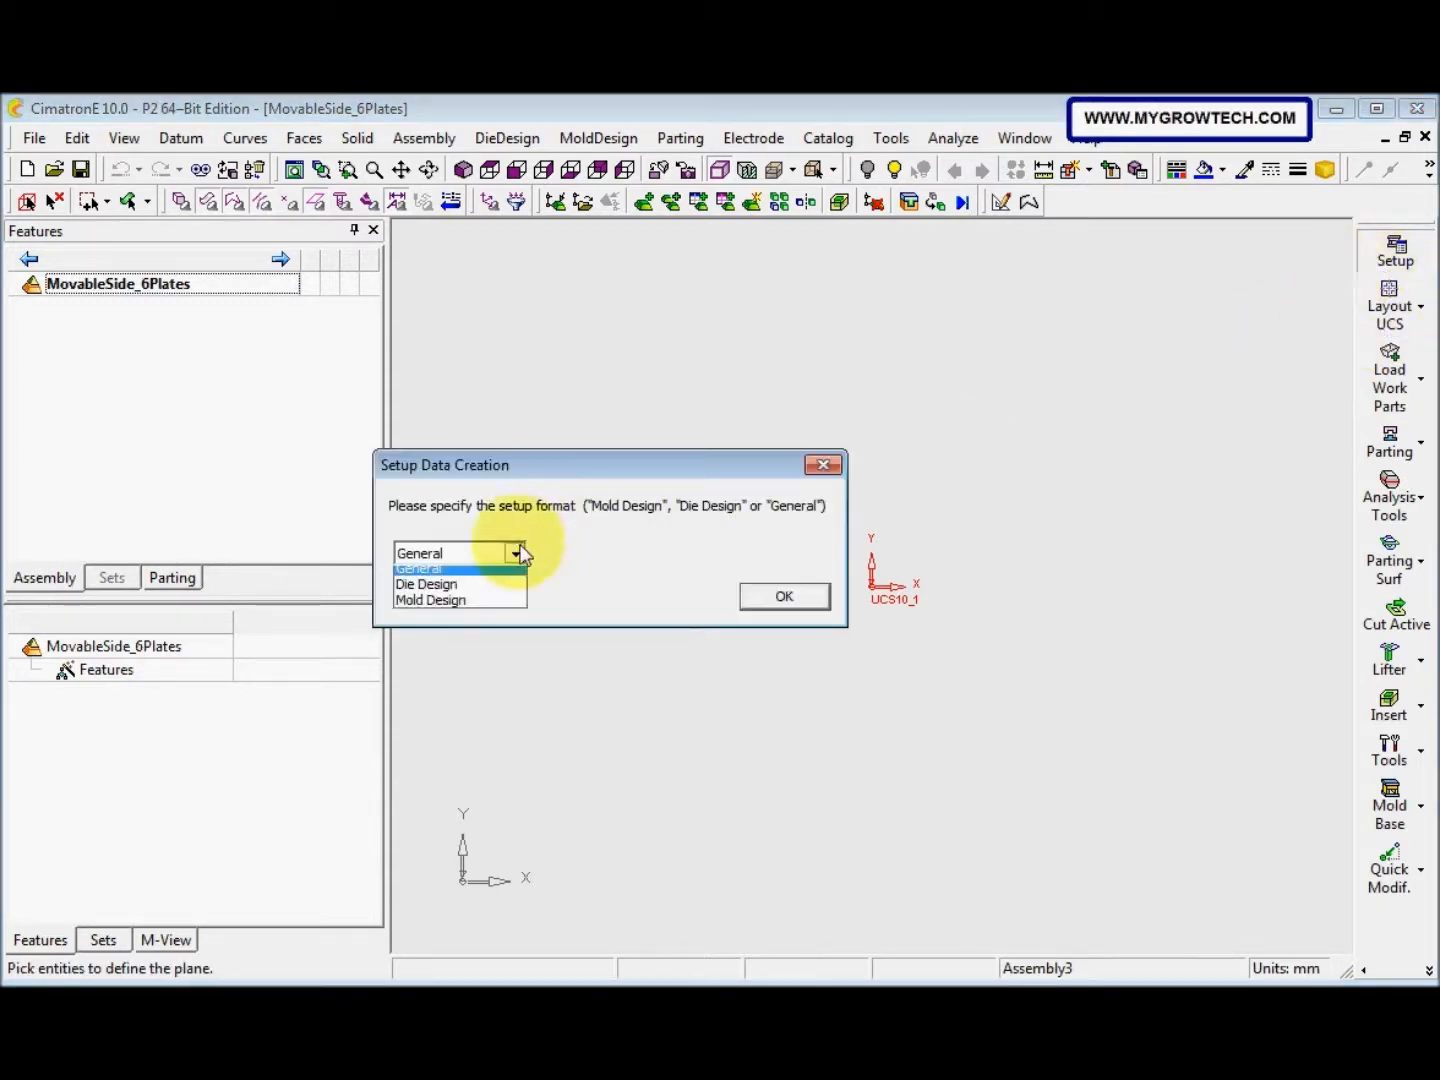
{"action": "left_click", "coordinate": [478, 607]}
{"action": "left_click", "coordinate": [768, 598]}
{"action": "left_click_drag", "start_coordinate": [65, 149], "coordinate": [647, 130]}
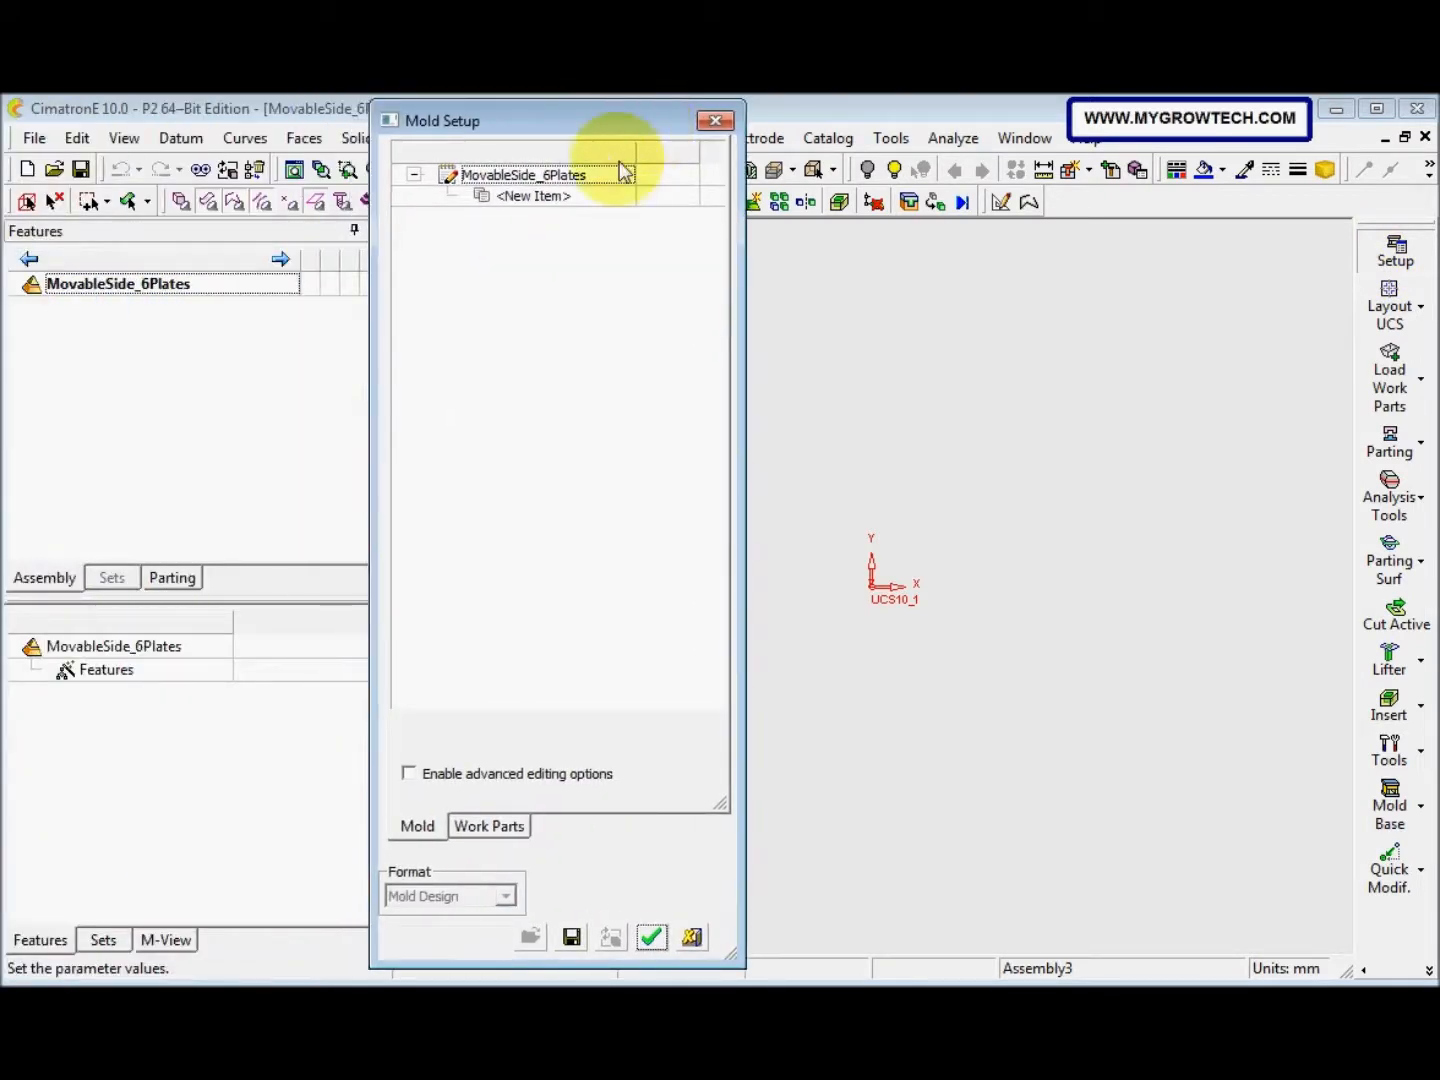
{"action": "left_click", "coordinate": [410, 776]}
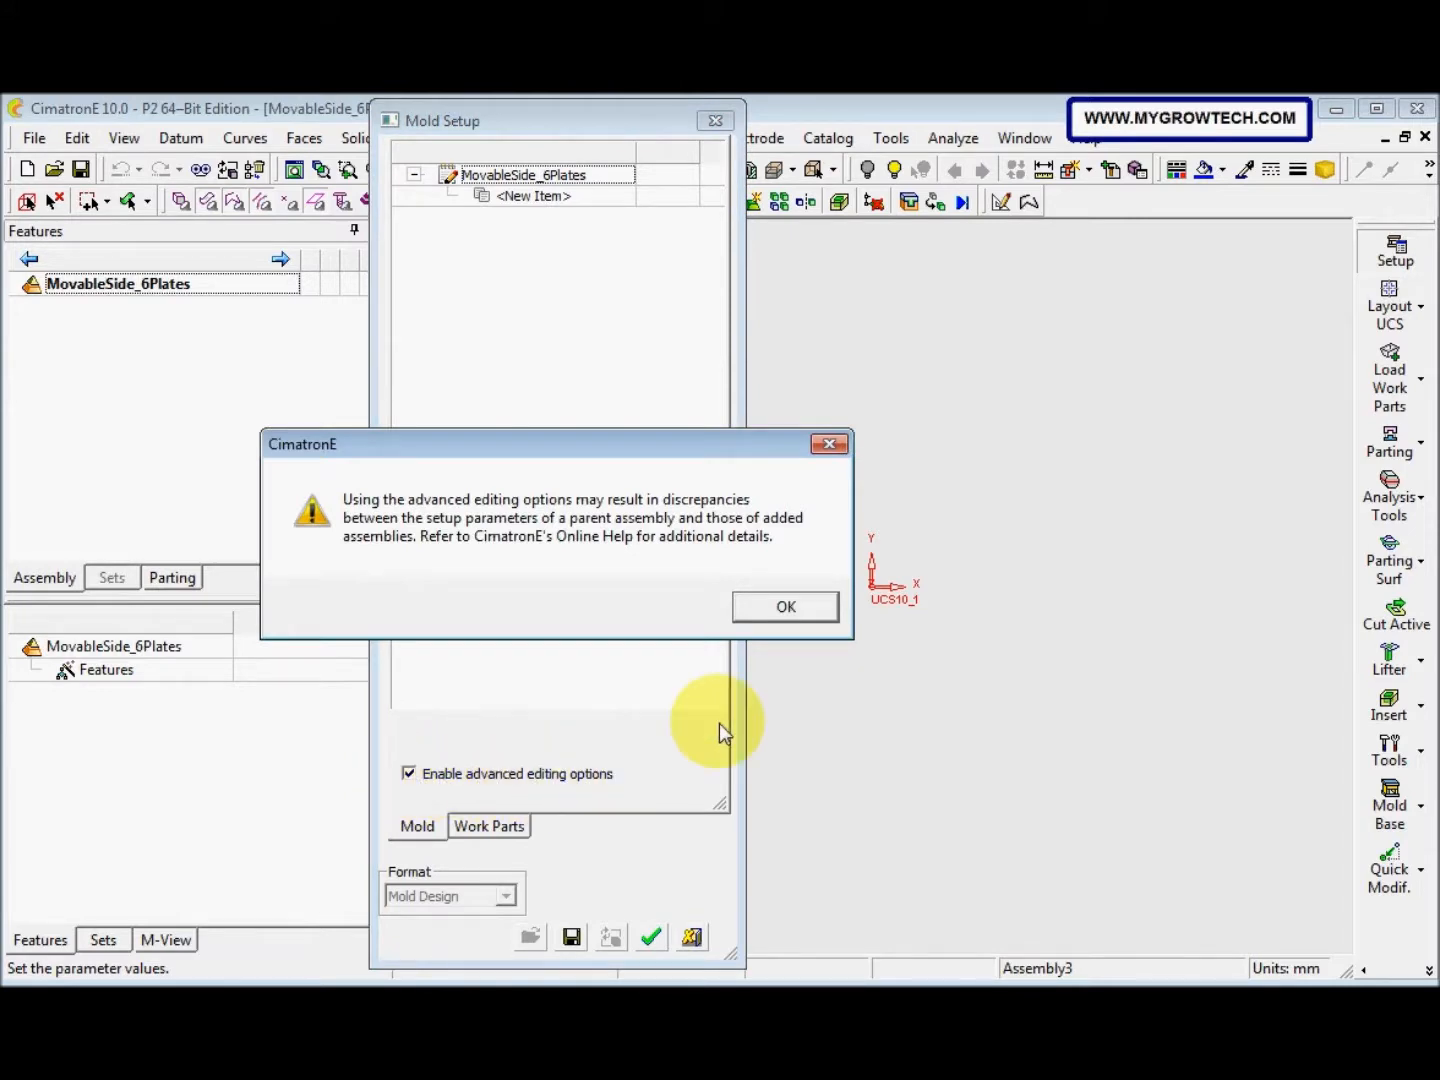
{"action": "left_click", "coordinate": [800, 611]}
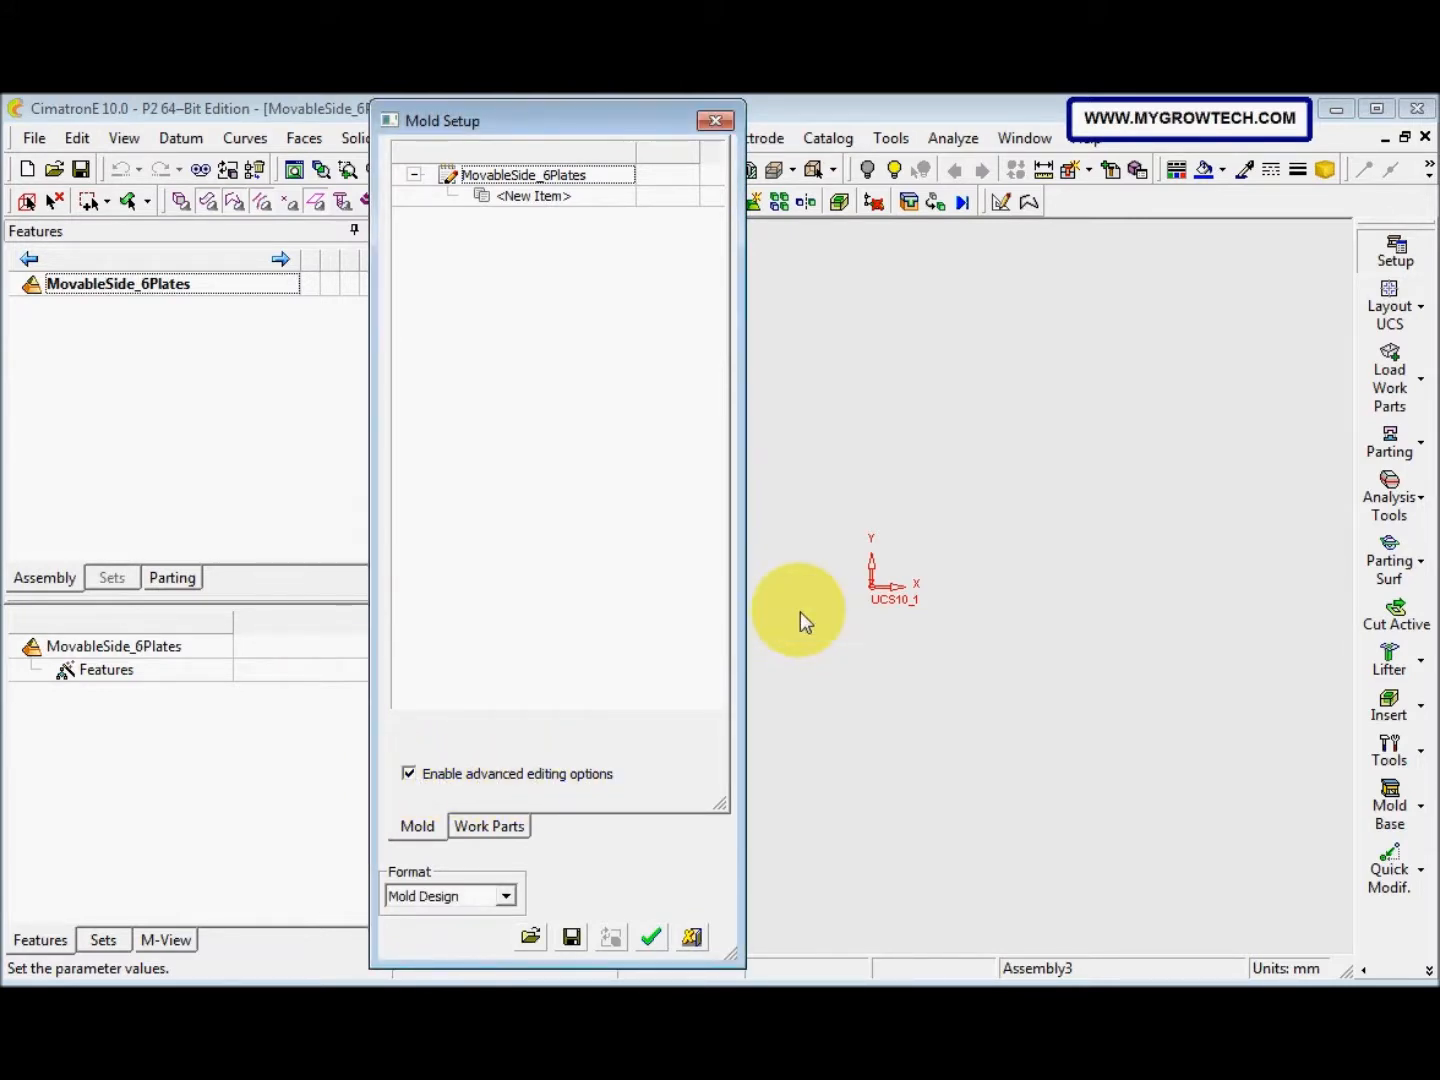
Load the TypeA.exl setup parameters from the Mold_Sets folder in Catalog_E10 and apply them to the mold setup
{"action": "left_click", "coordinate": [529, 938]}
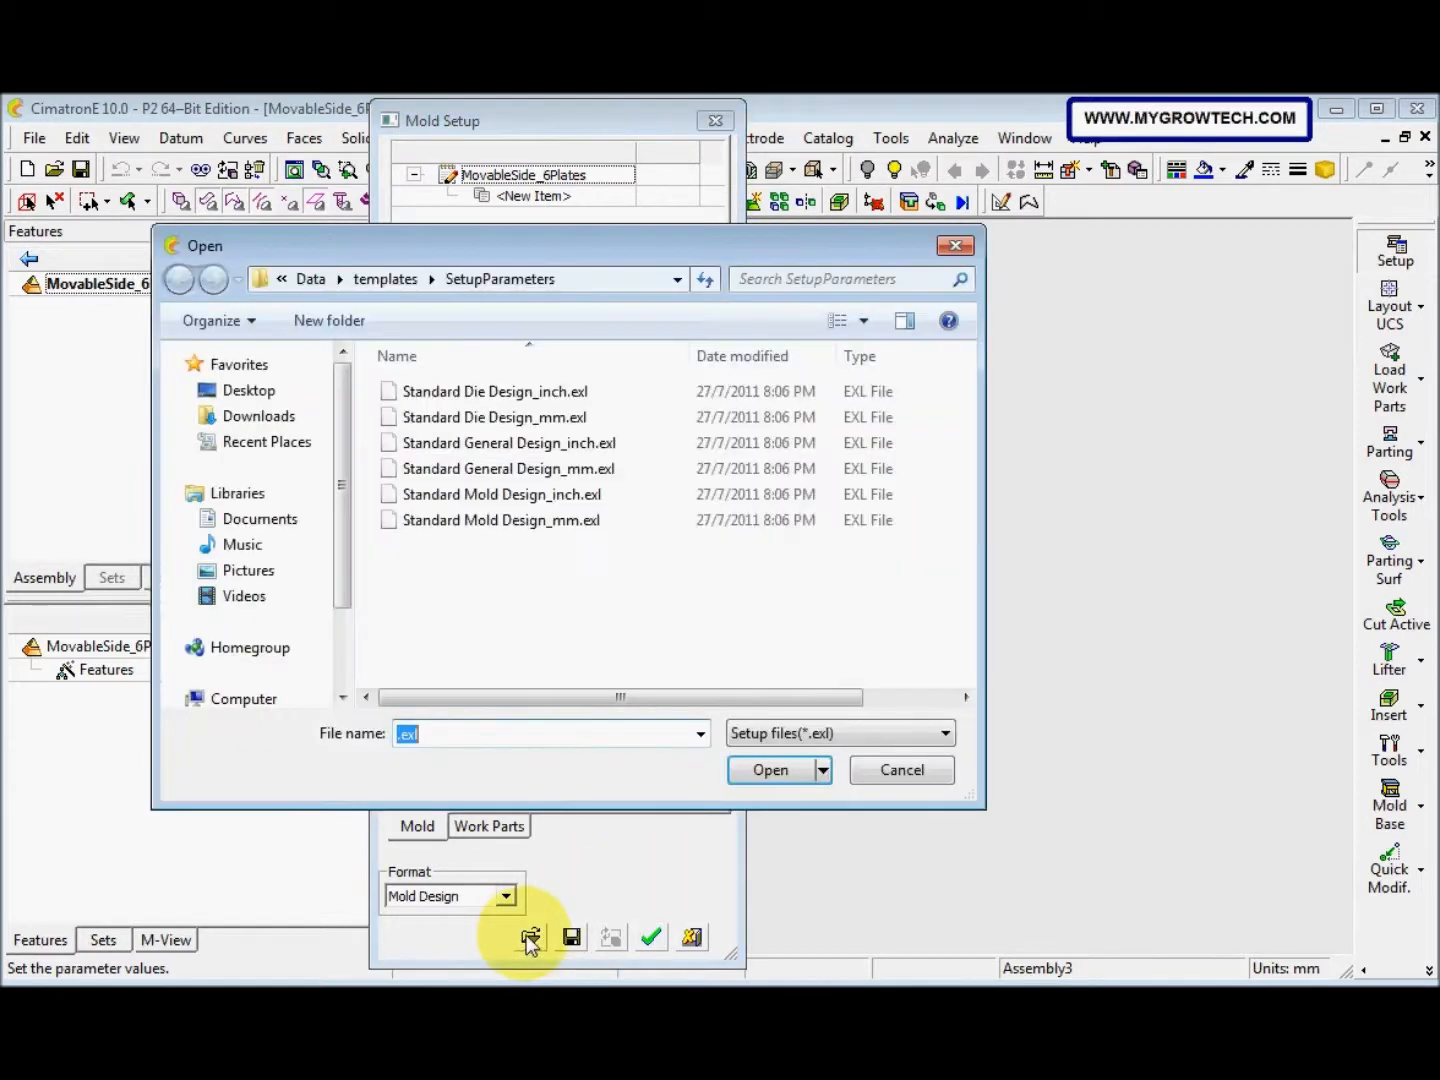
{"action": "scroll", "coordinate": [340, 600], "scroll_direction": "down", "scroll_amount": 4}
{"action": "left_click", "coordinate": [250, 610]}
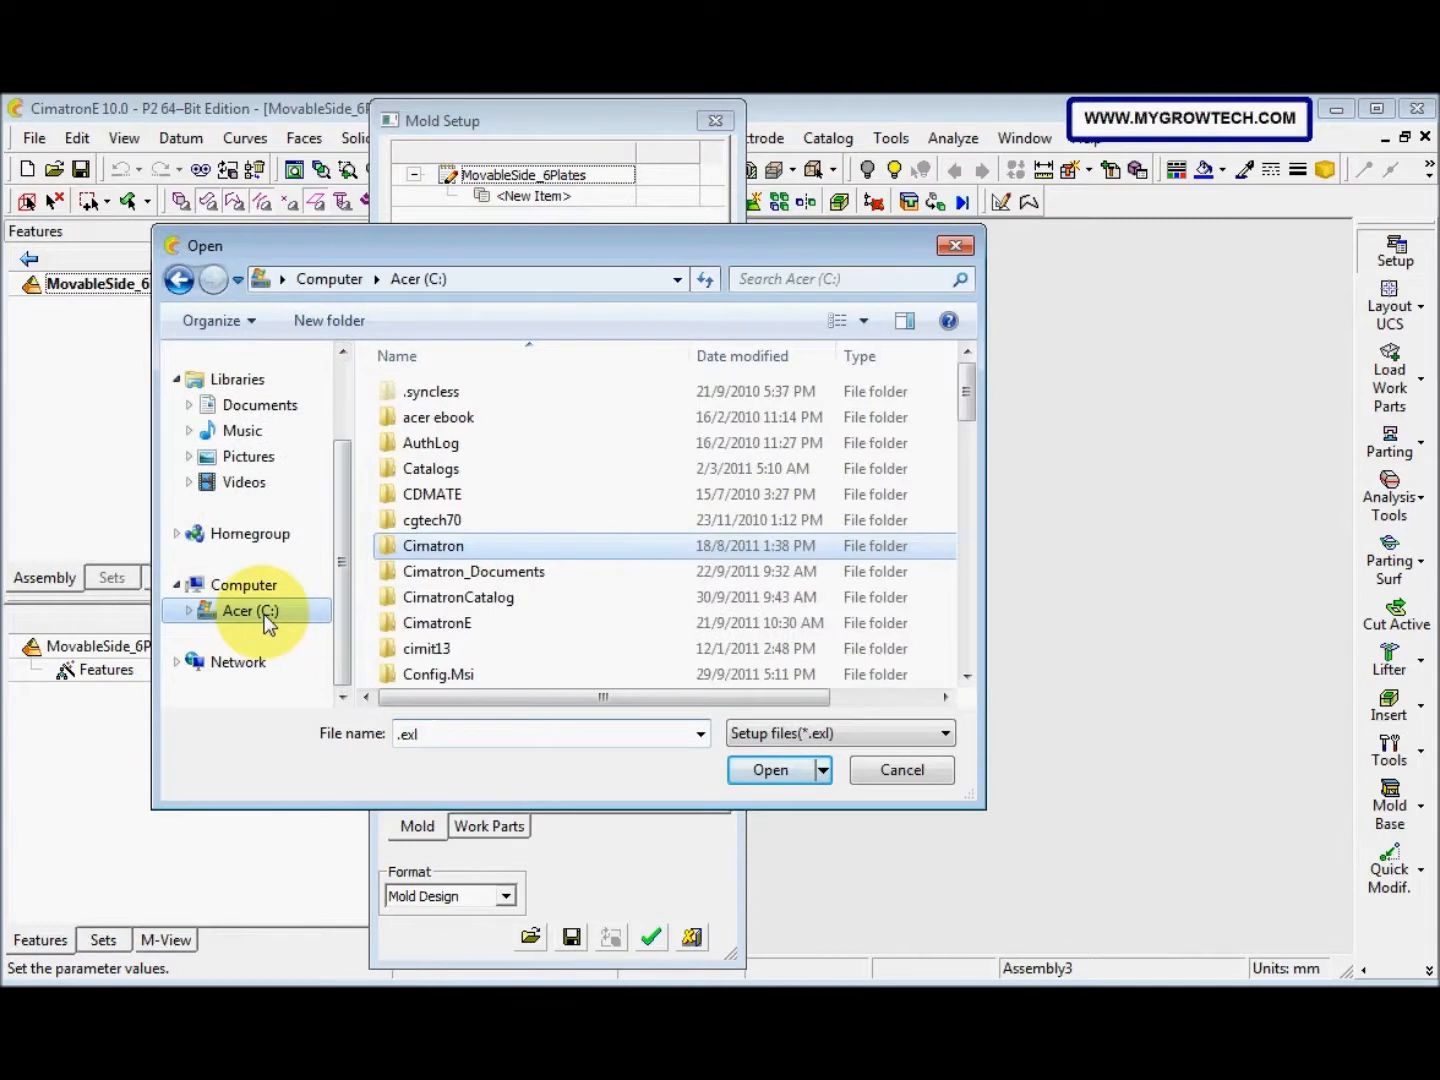
{"action": "double_click", "coordinate": [478, 466]}
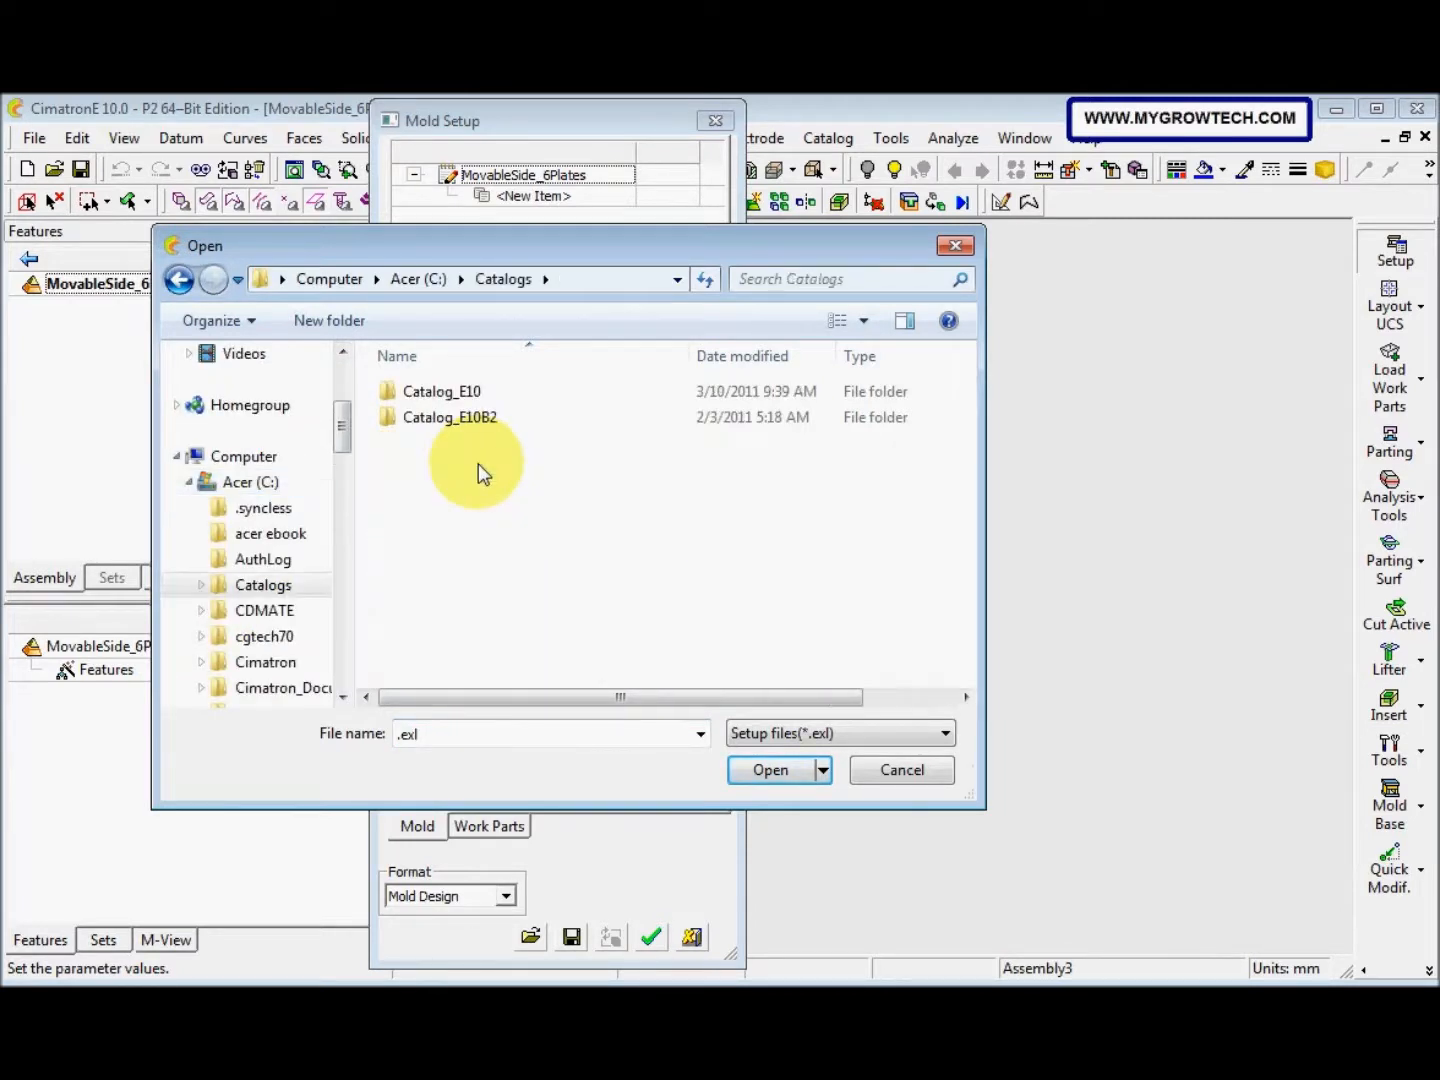
{"action": "double_click", "coordinate": [500, 395]}
{"action": "scroll", "coordinate": [510, 470], "scroll_direction": "down", "scroll_amount": 7}
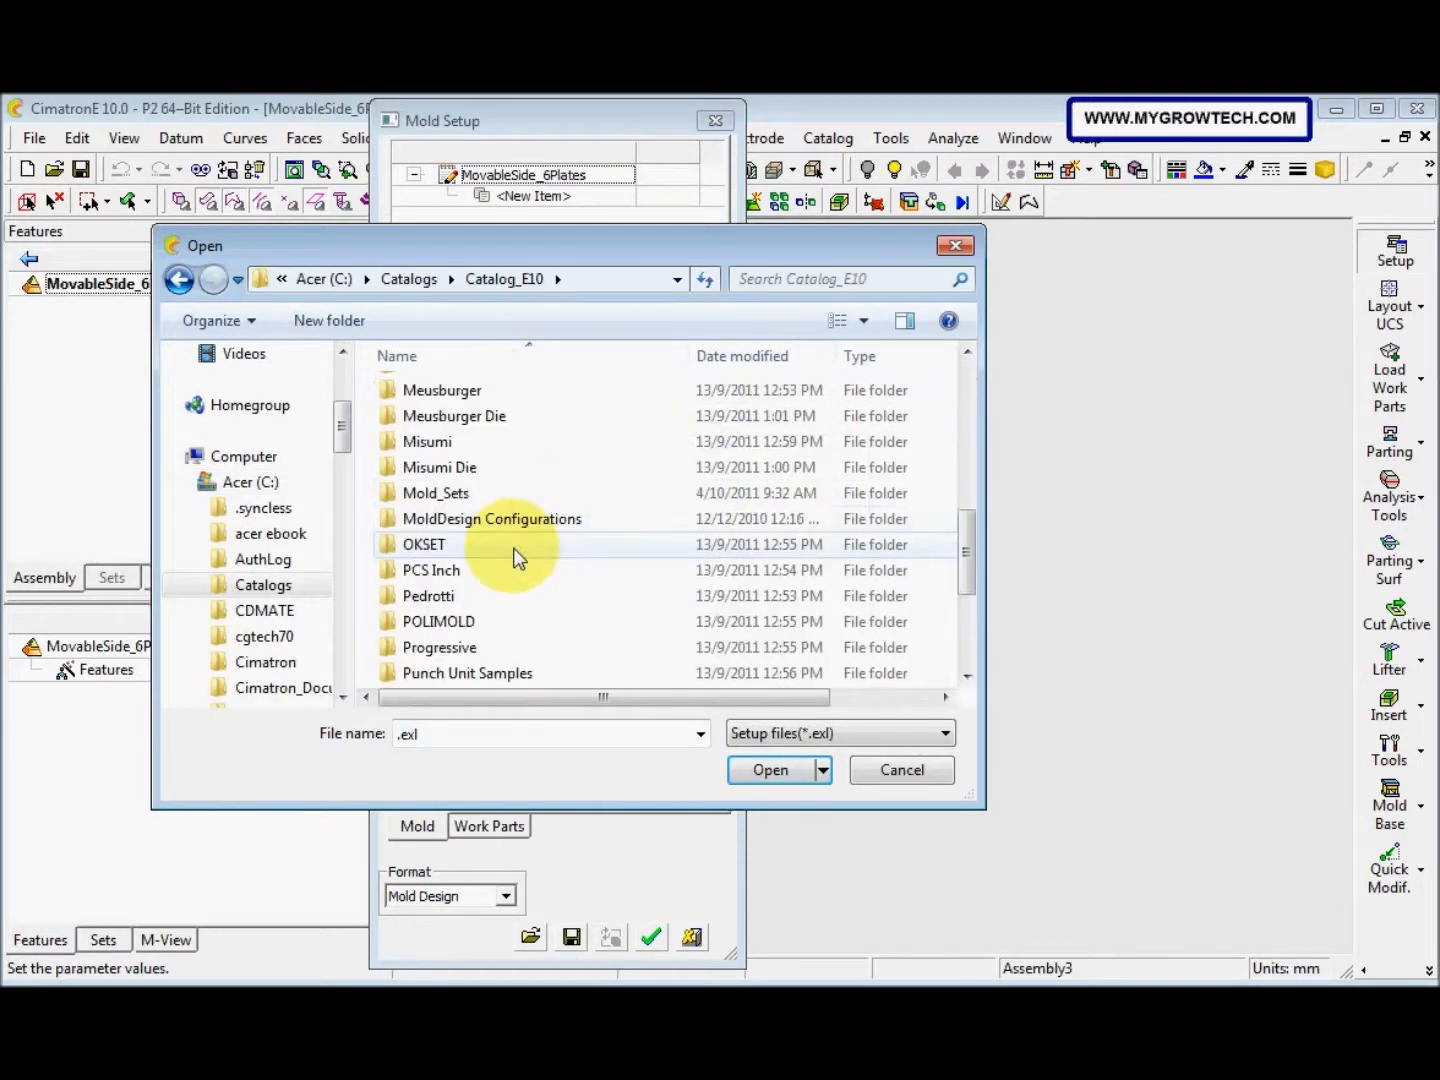
{"action": "double_click", "coordinate": [510, 492]}
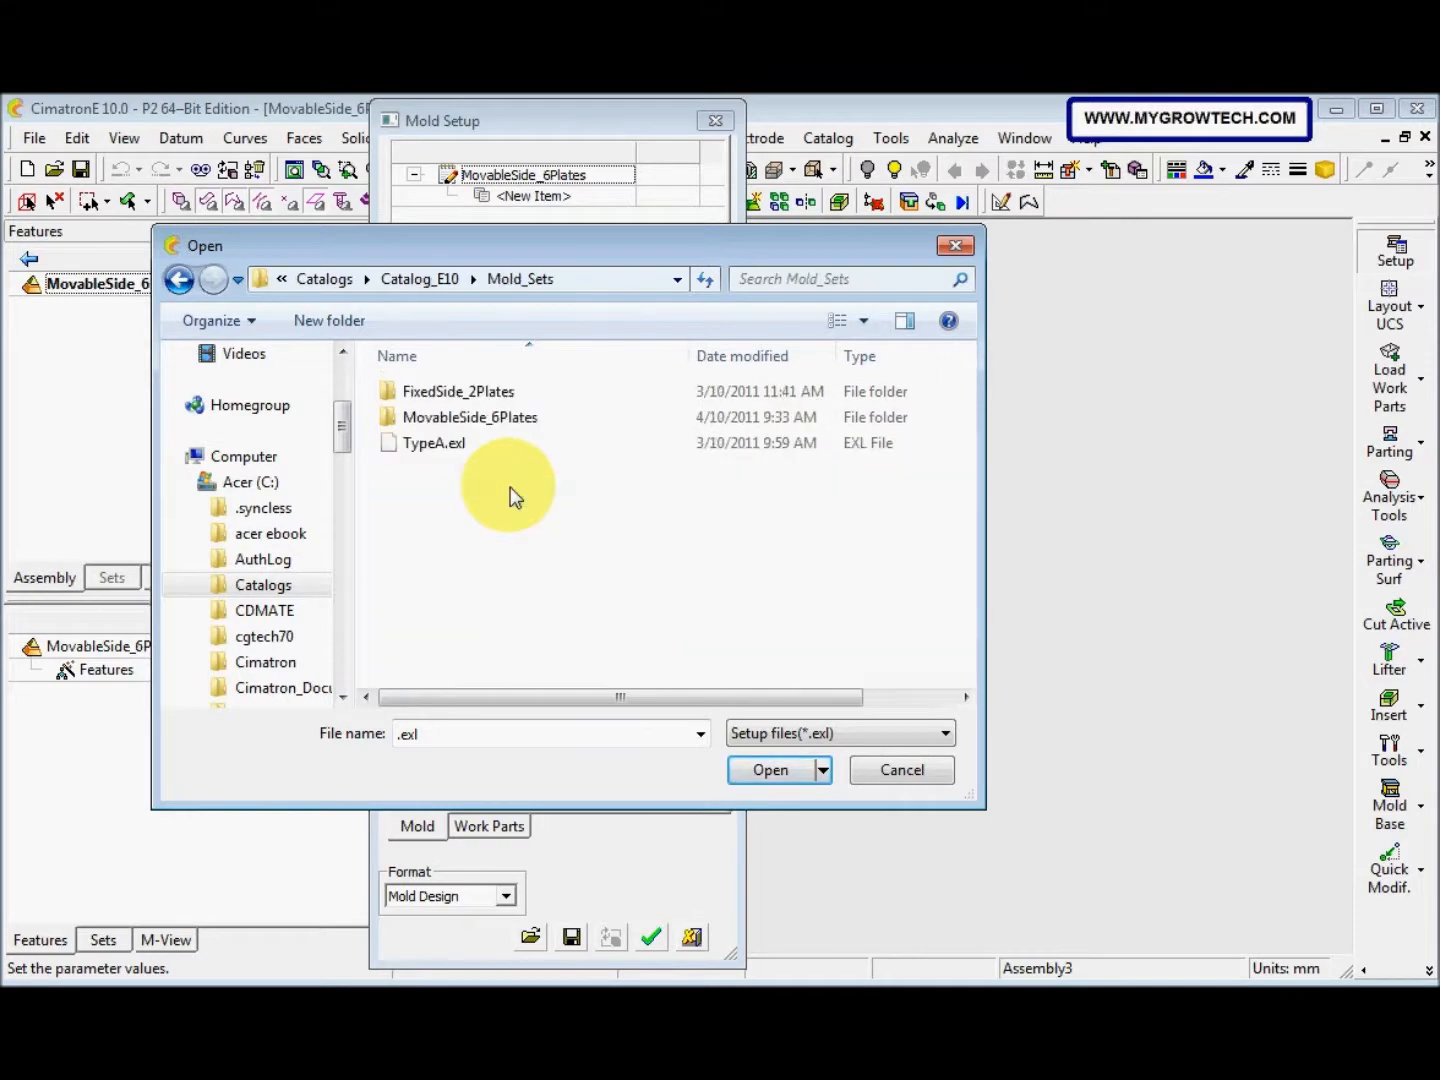
{"action": "left_click", "coordinate": [517, 442]}
{"action": "left_click", "coordinate": [767, 754]}
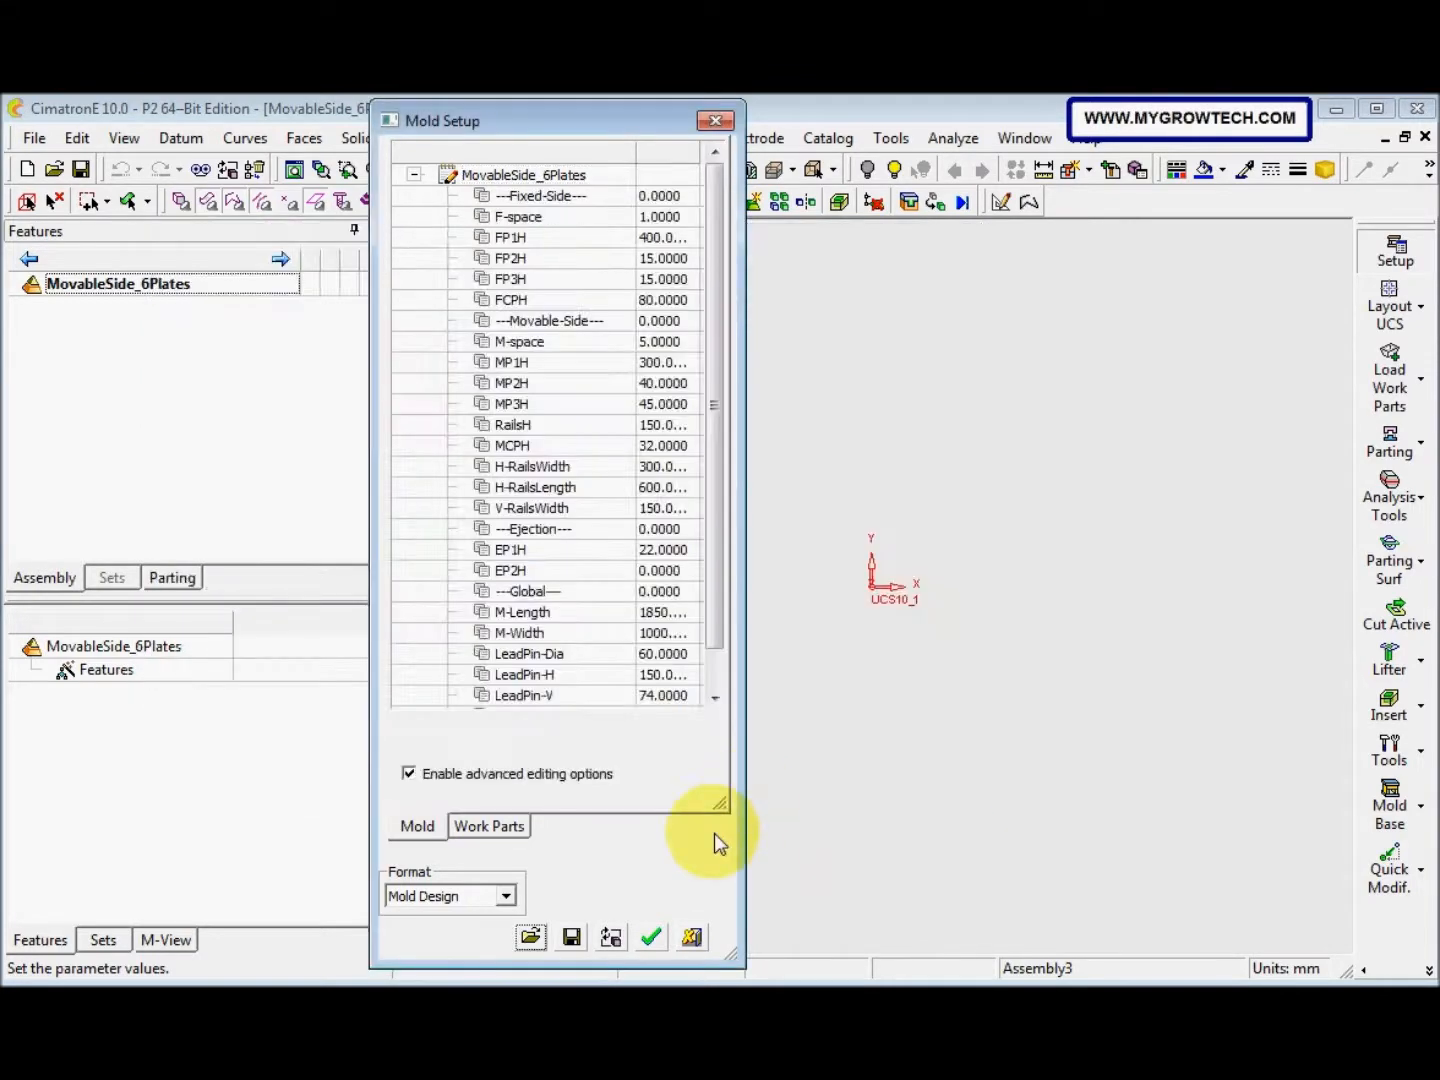
{"action": "left_click", "coordinate": [651, 937]}
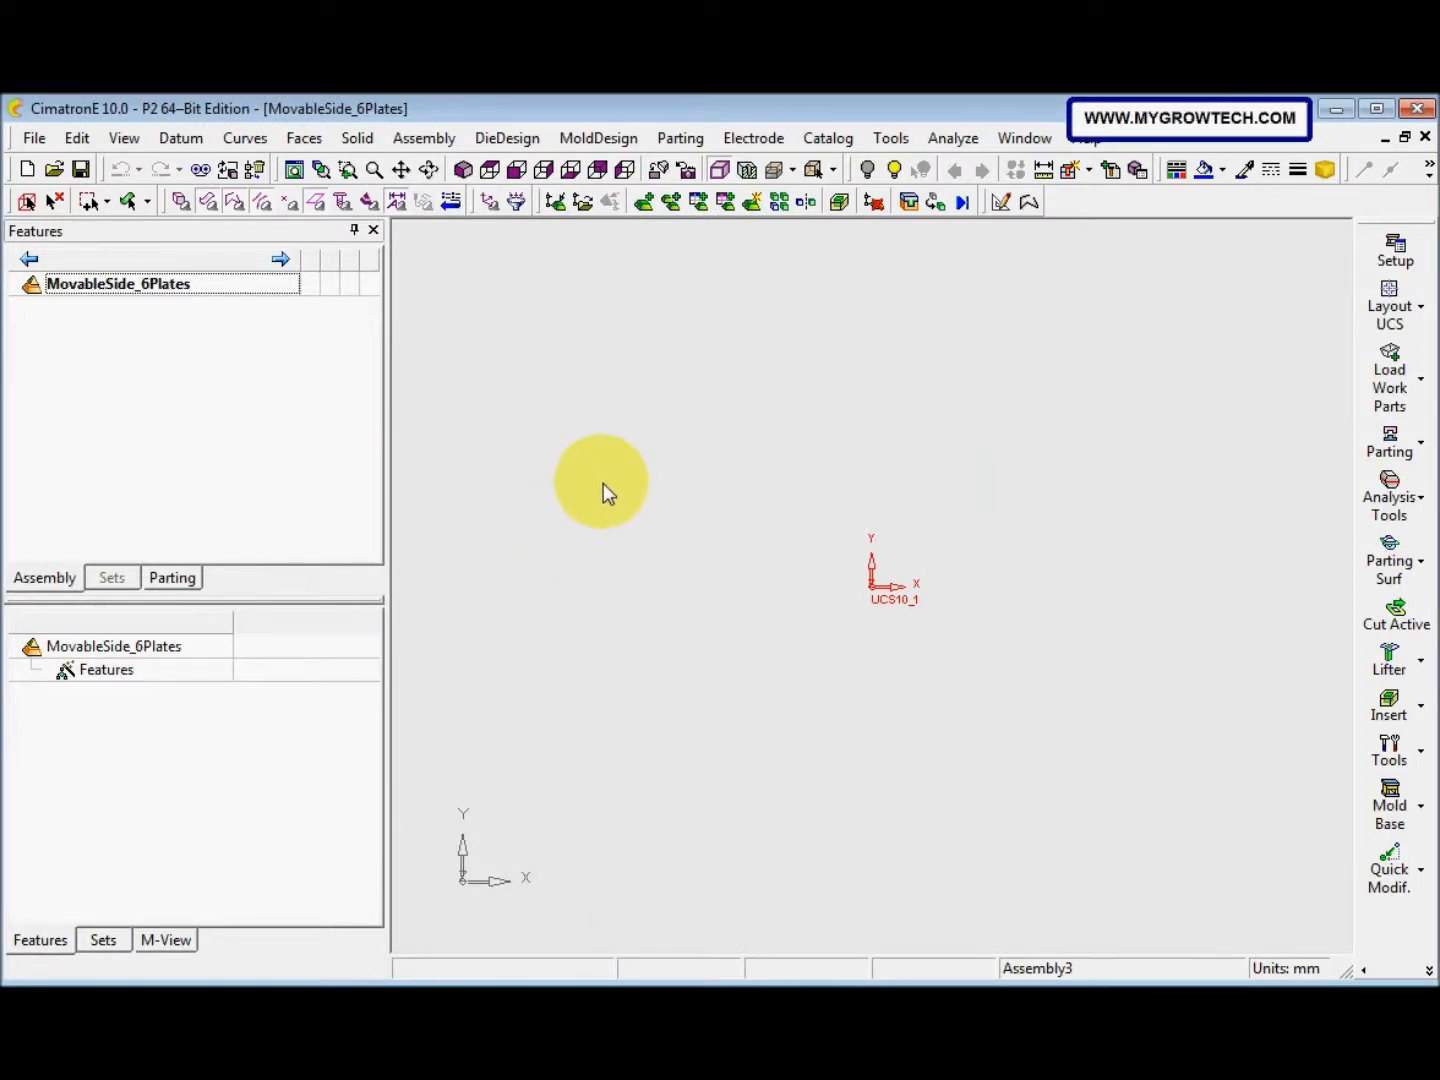
Add a new part component in millimetres named MovableSetup, placed on the assembly UCS
{"action": "left_click", "coordinate": [752, 203]}
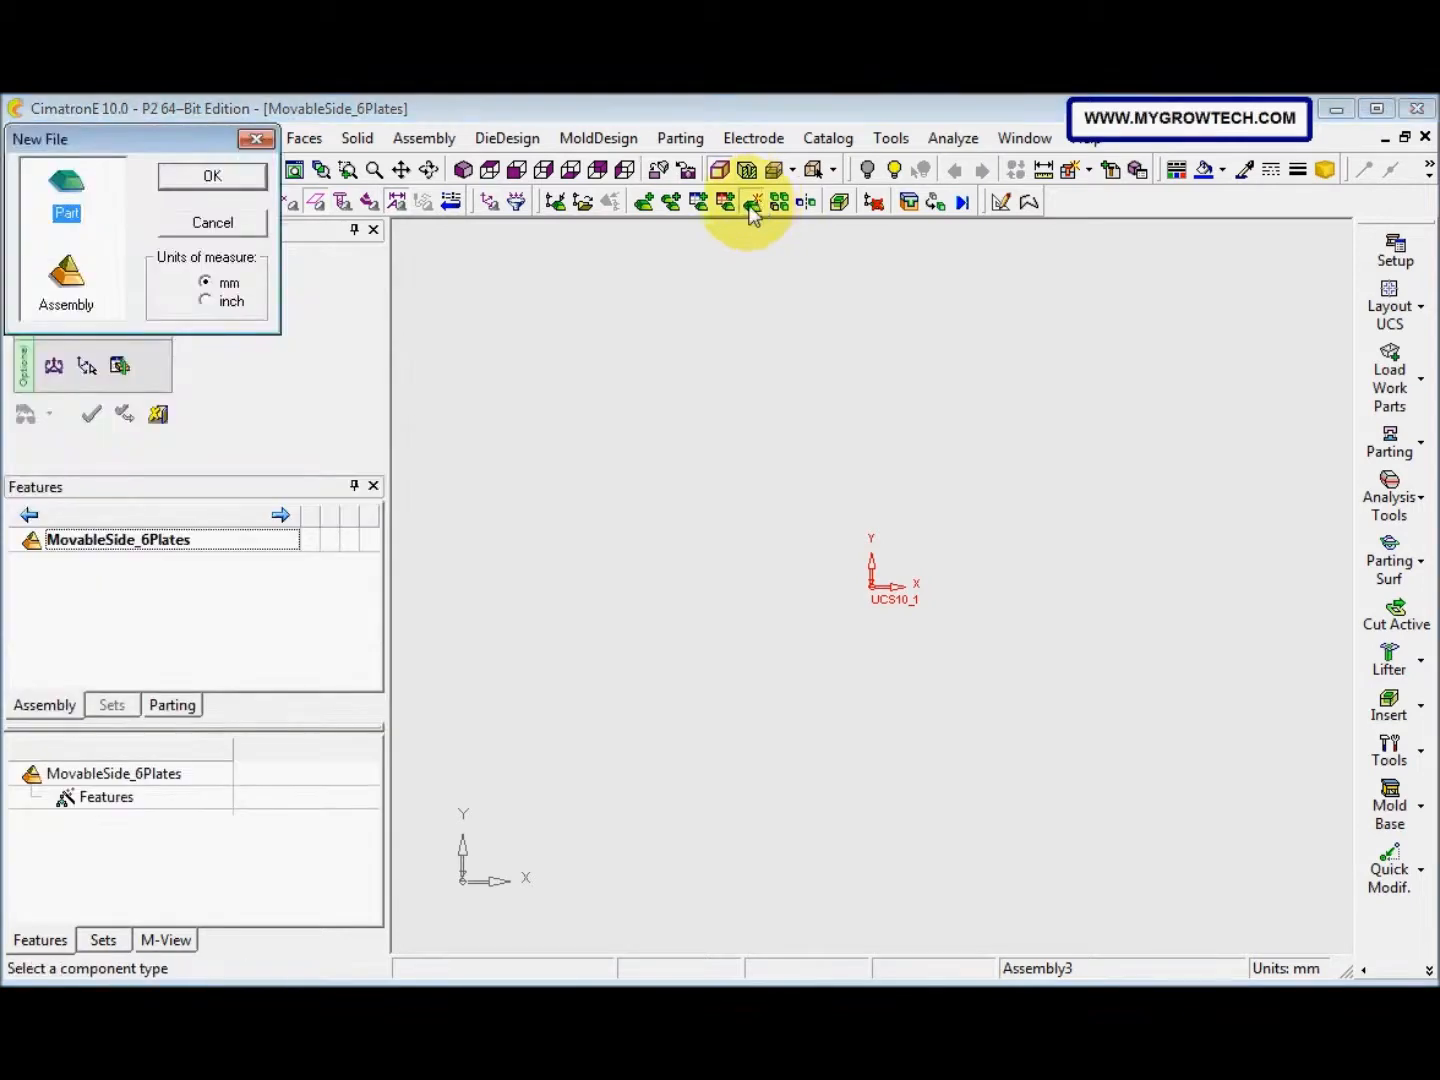
{"action": "left_click", "coordinate": [246, 178]}
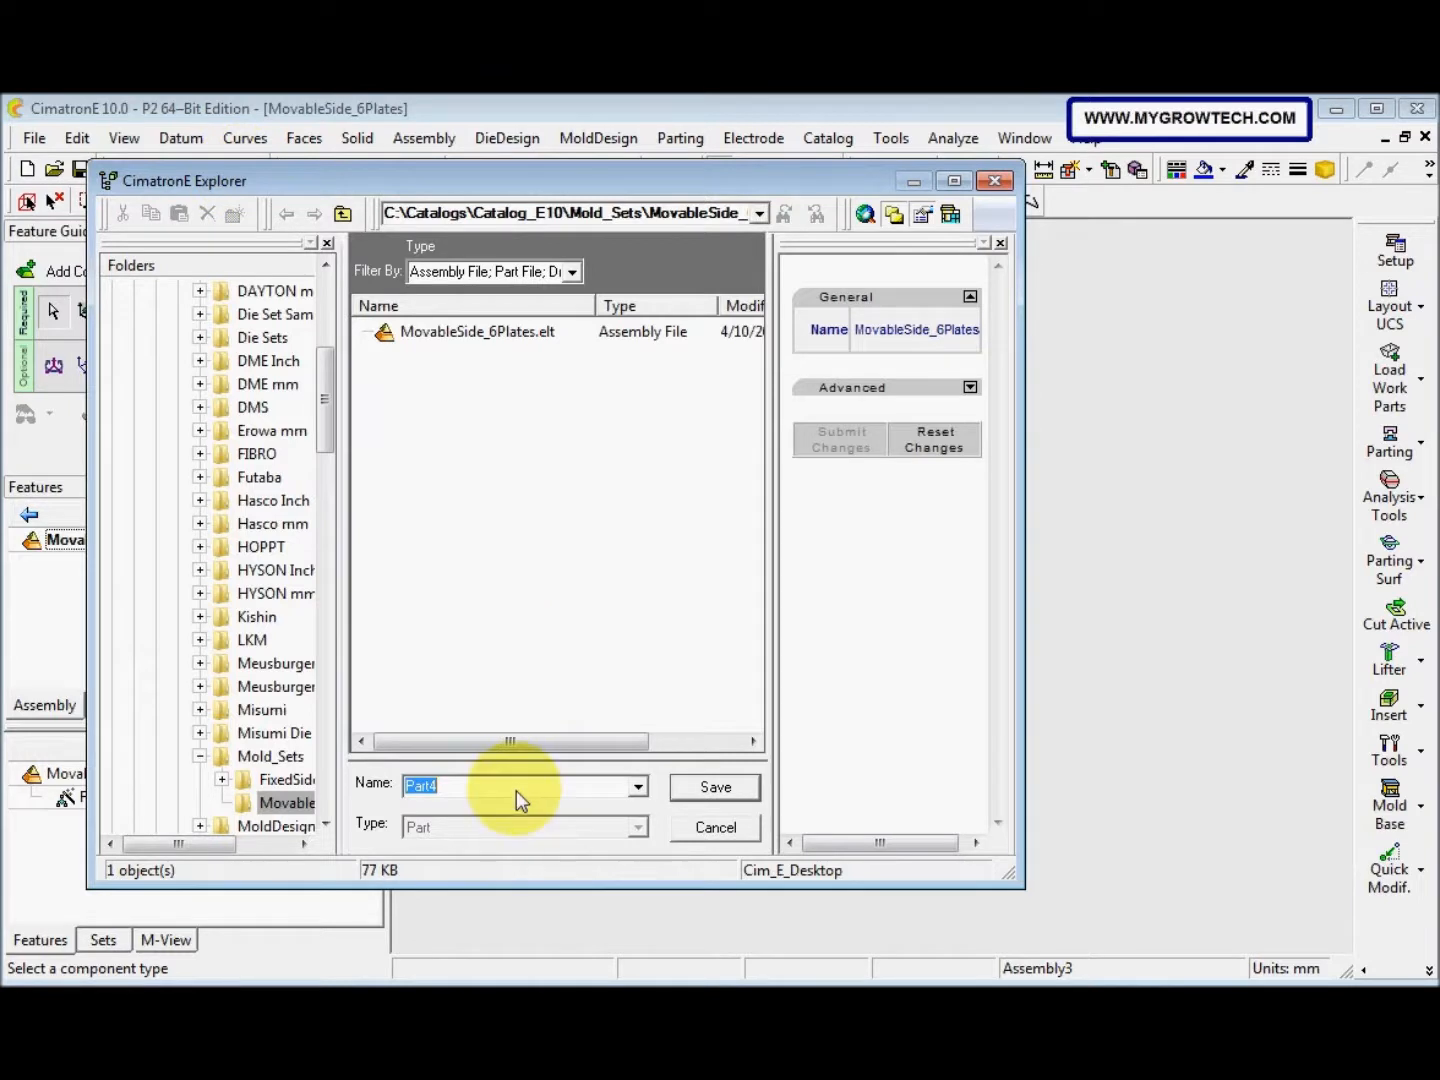
{"action": "type", "text": "MovableSetup"}
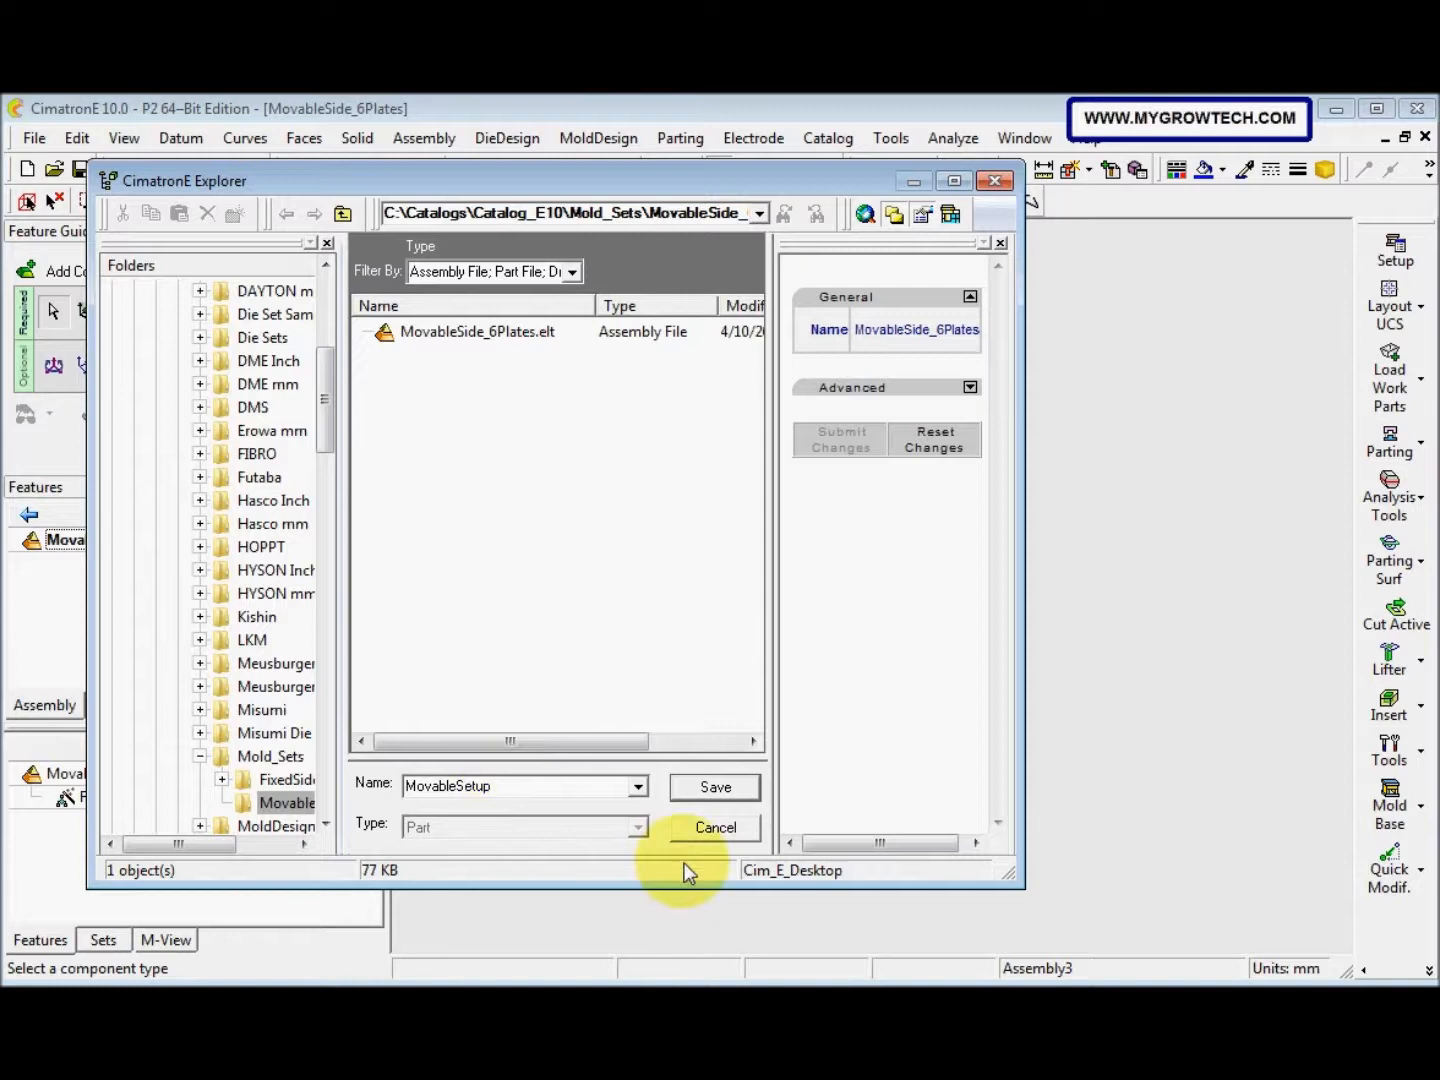
{"action": "left_click", "coordinate": [713, 790]}
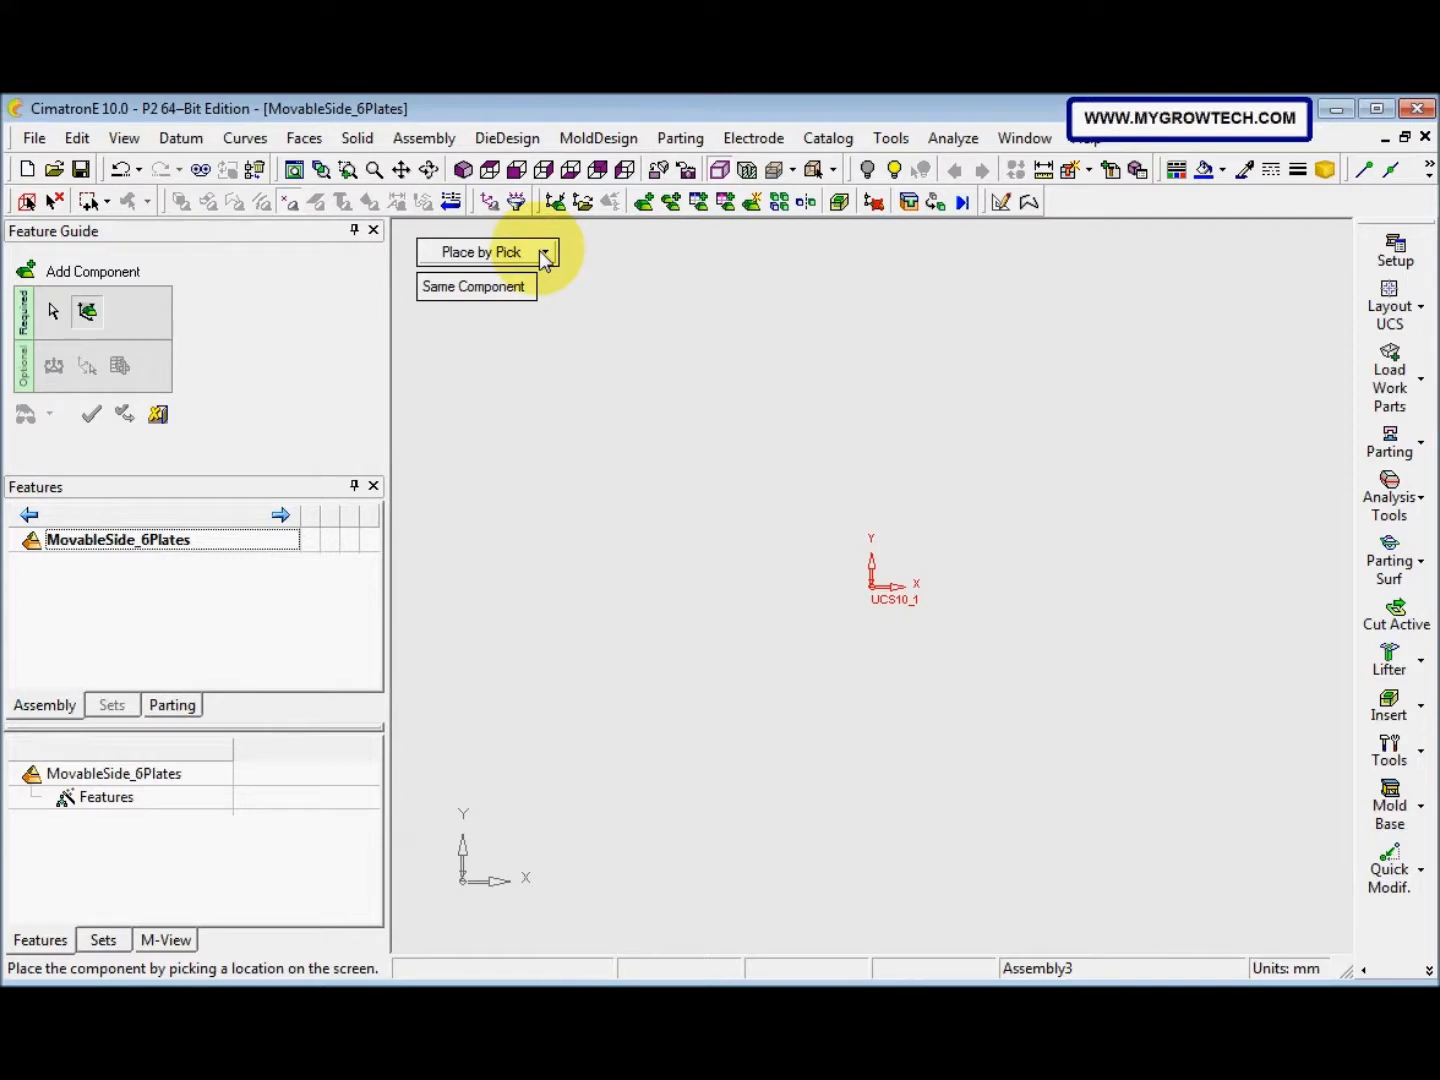
{"action": "left_click", "coordinate": [545, 253]}
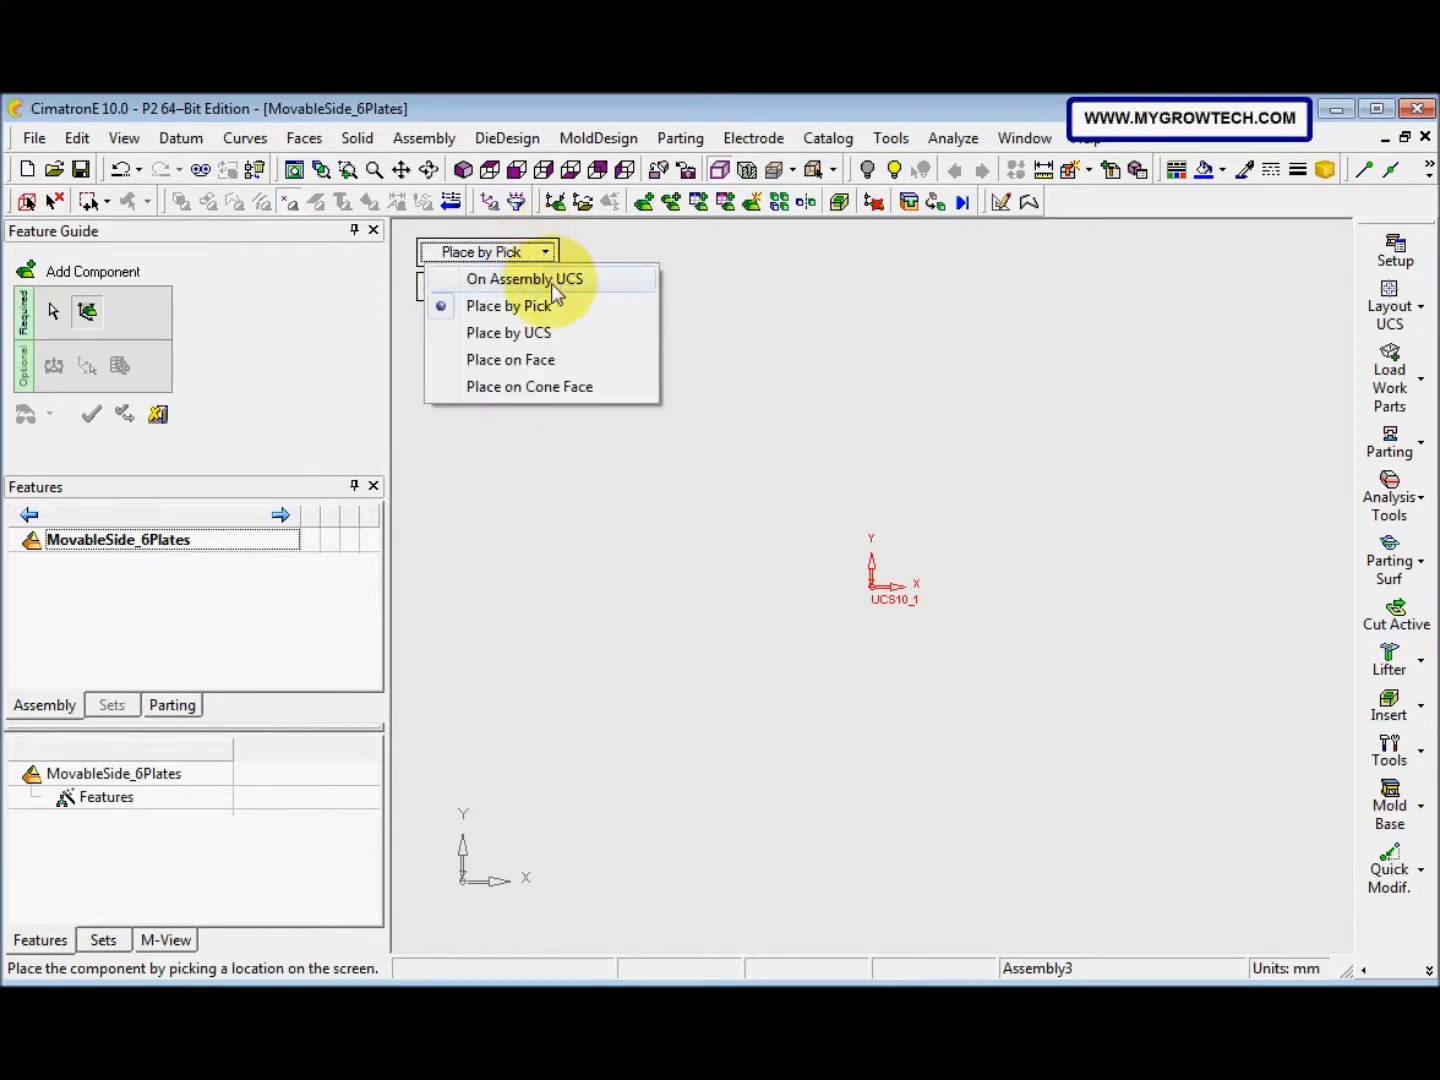
{"action": "left_click", "coordinate": [551, 282]}
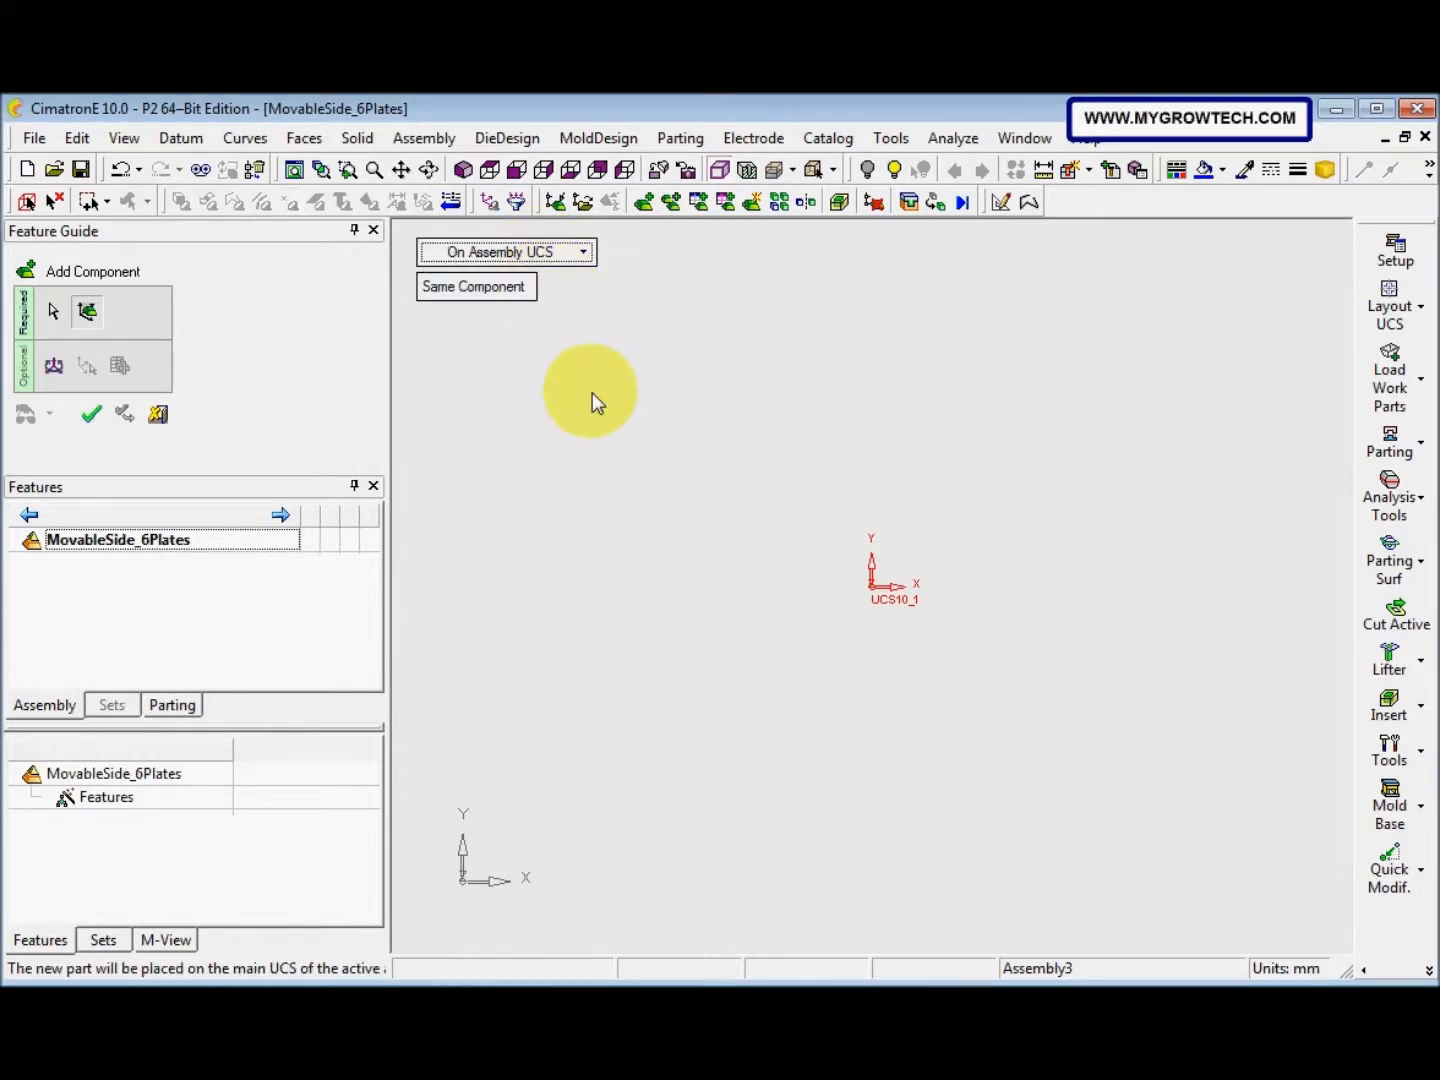
{"action": "left_click", "coordinate": [594, 397]}
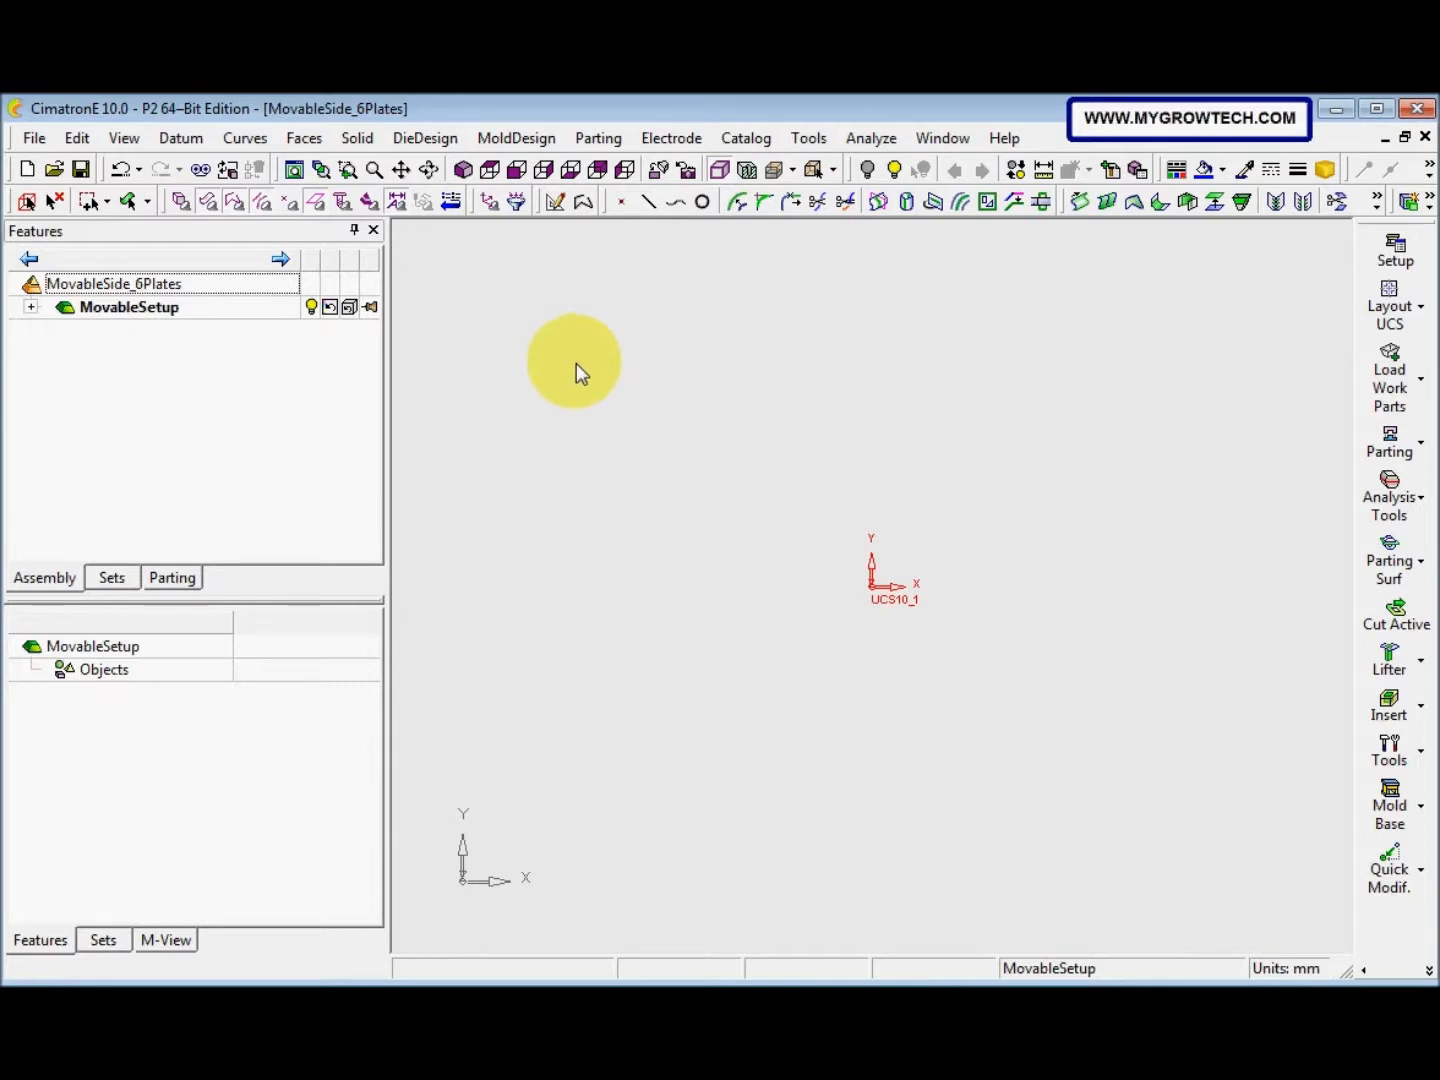
{"action": "right_click", "coordinate": [668, 332]}
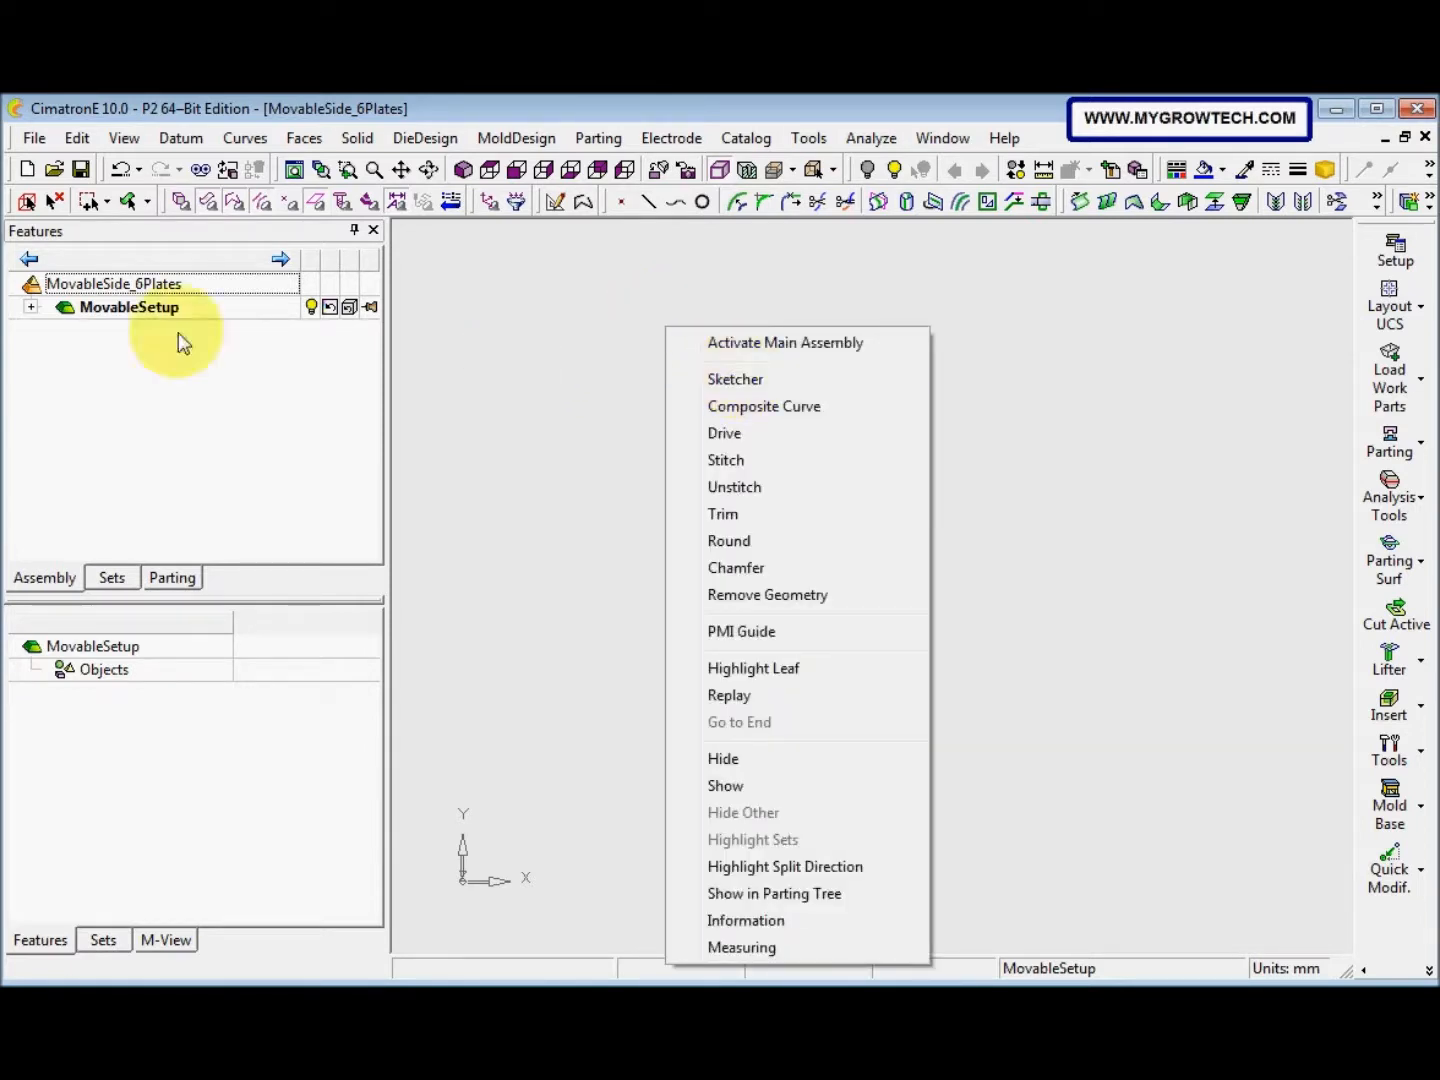
{"action": "left_click", "coordinate": [734, 382]}
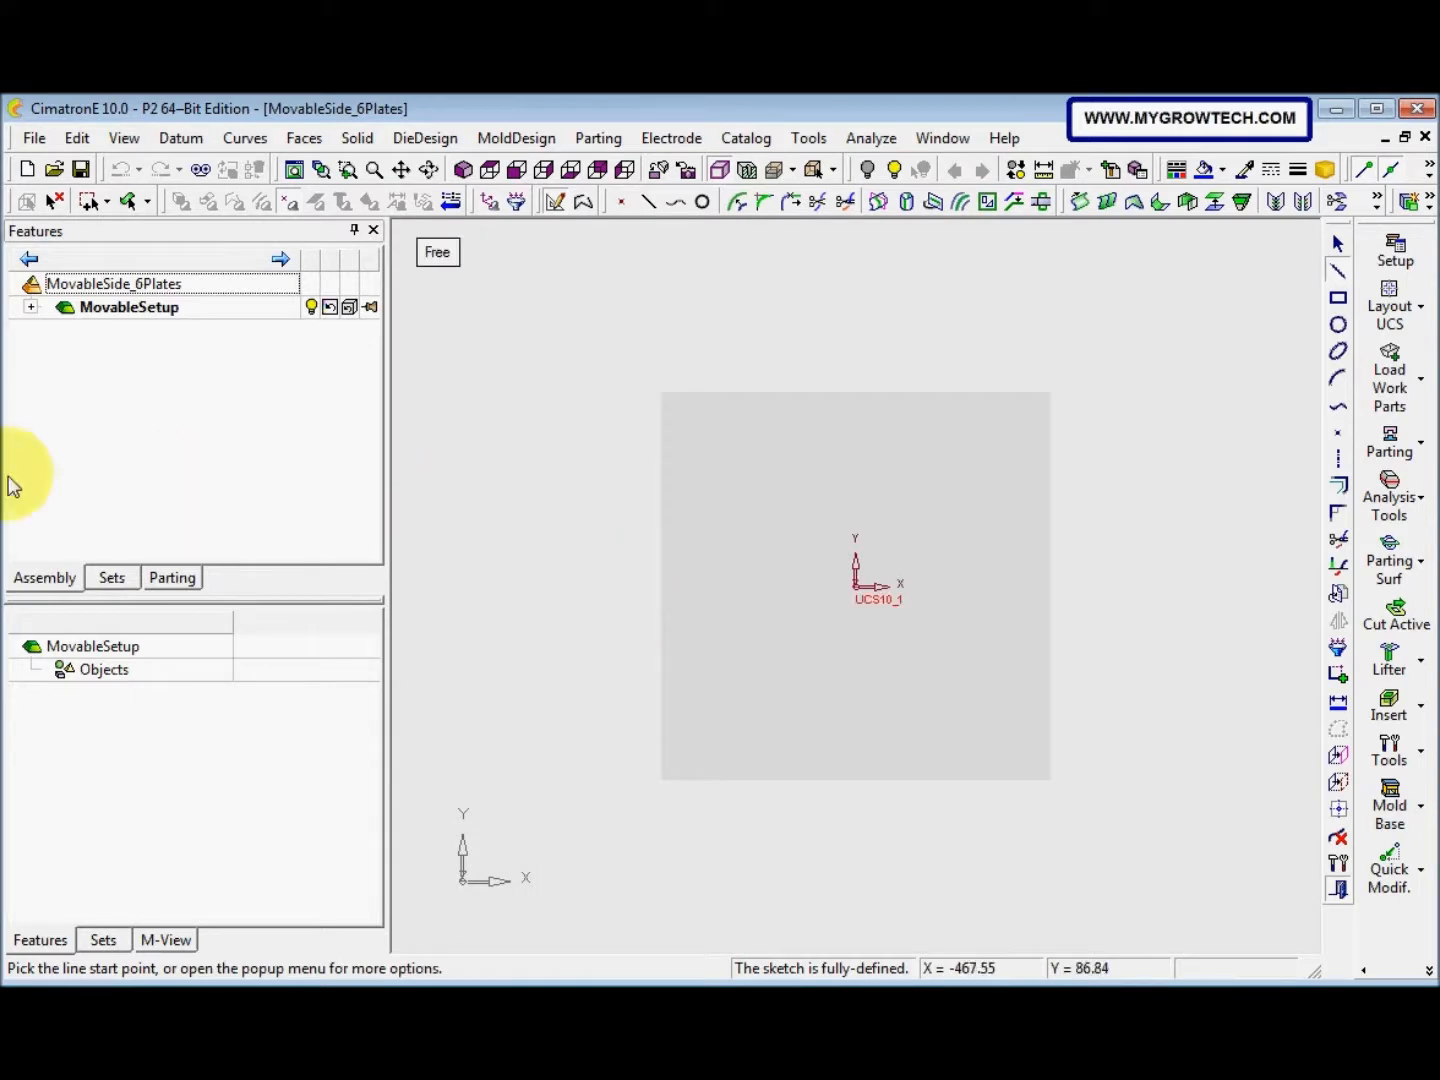
{"action": "left_click", "coordinate": [1338, 299]}
{"action": "left_click", "coordinate": [611, 356]}
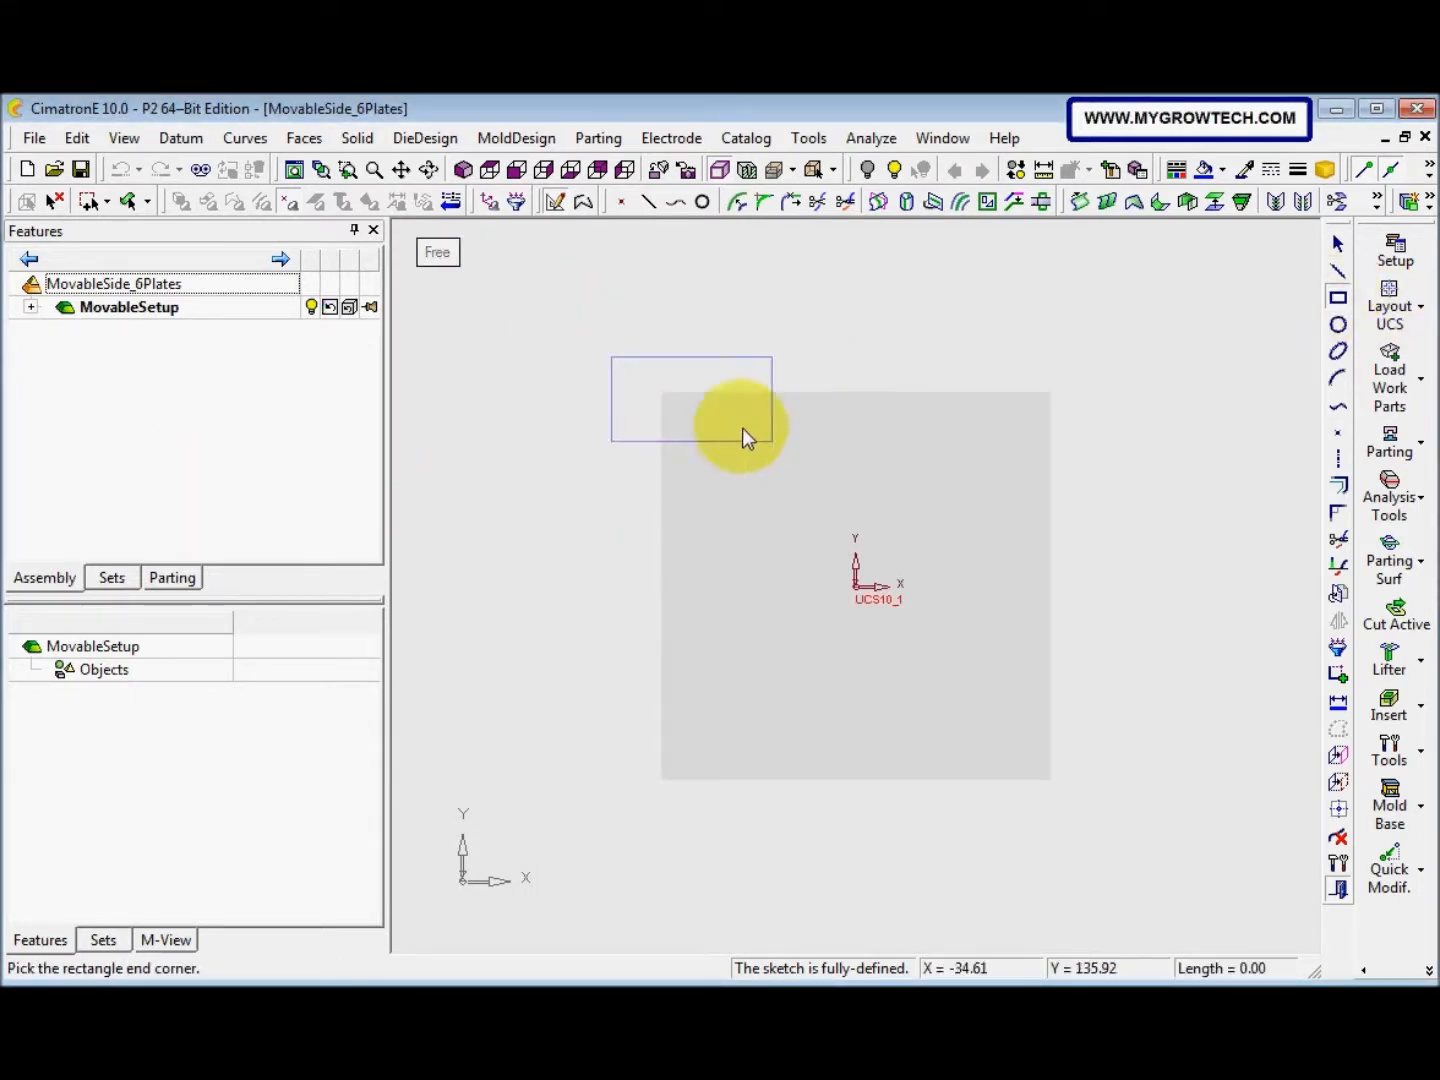
{"action": "key", "text": "Escape"}
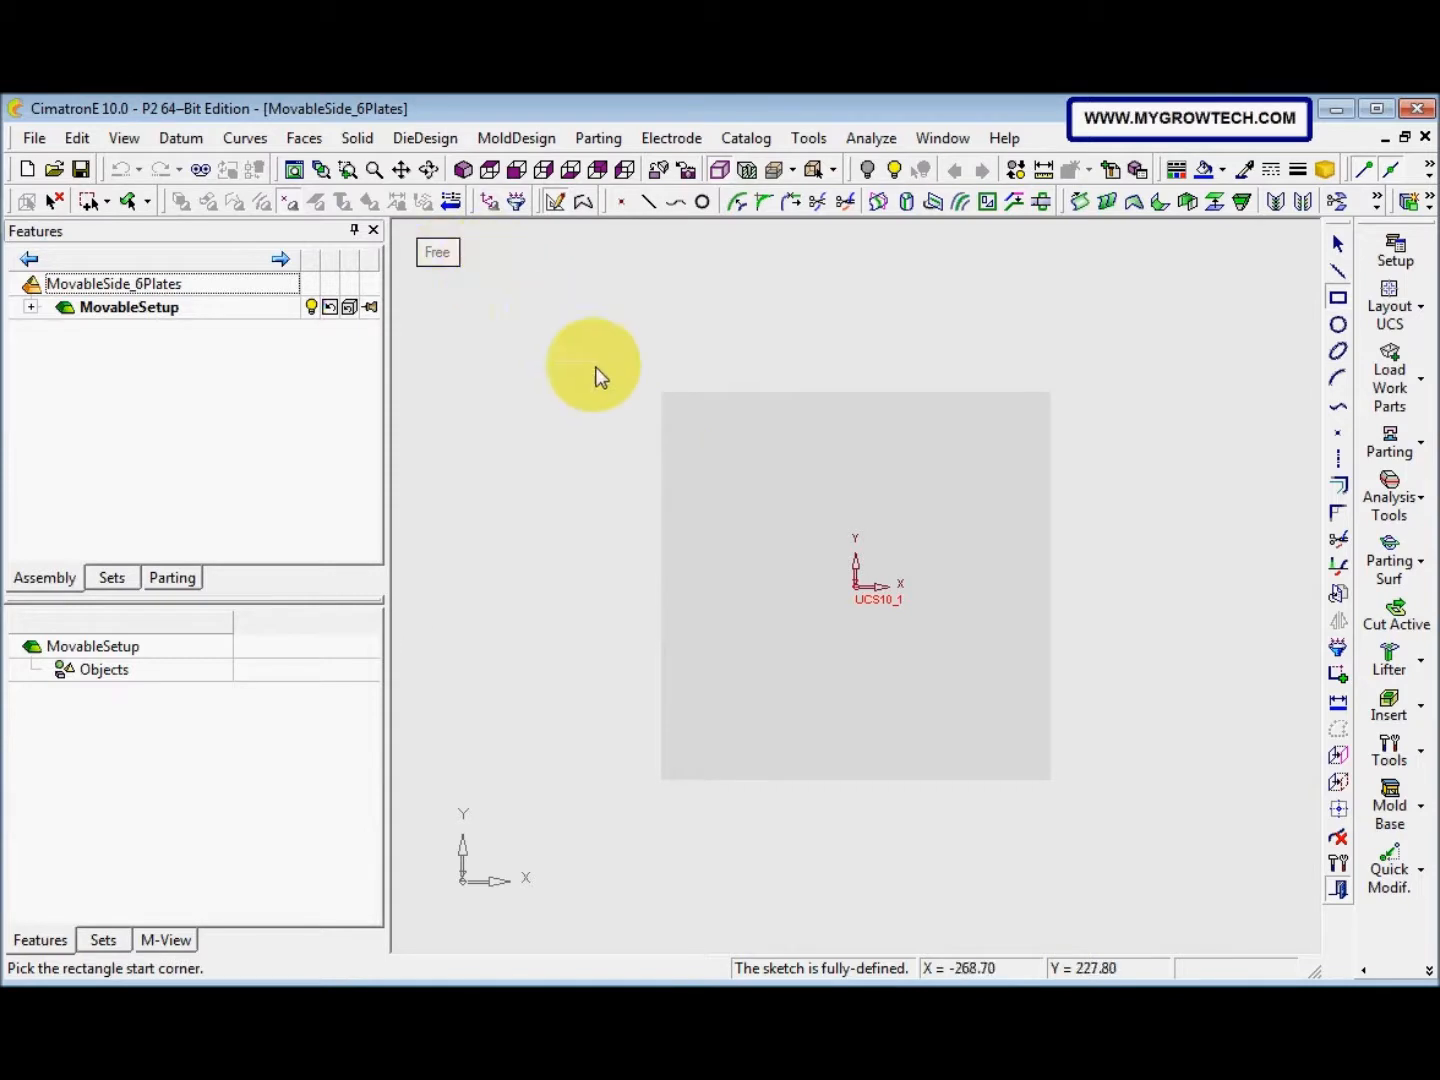
{"action": "left_click", "coordinate": [645, 412]}
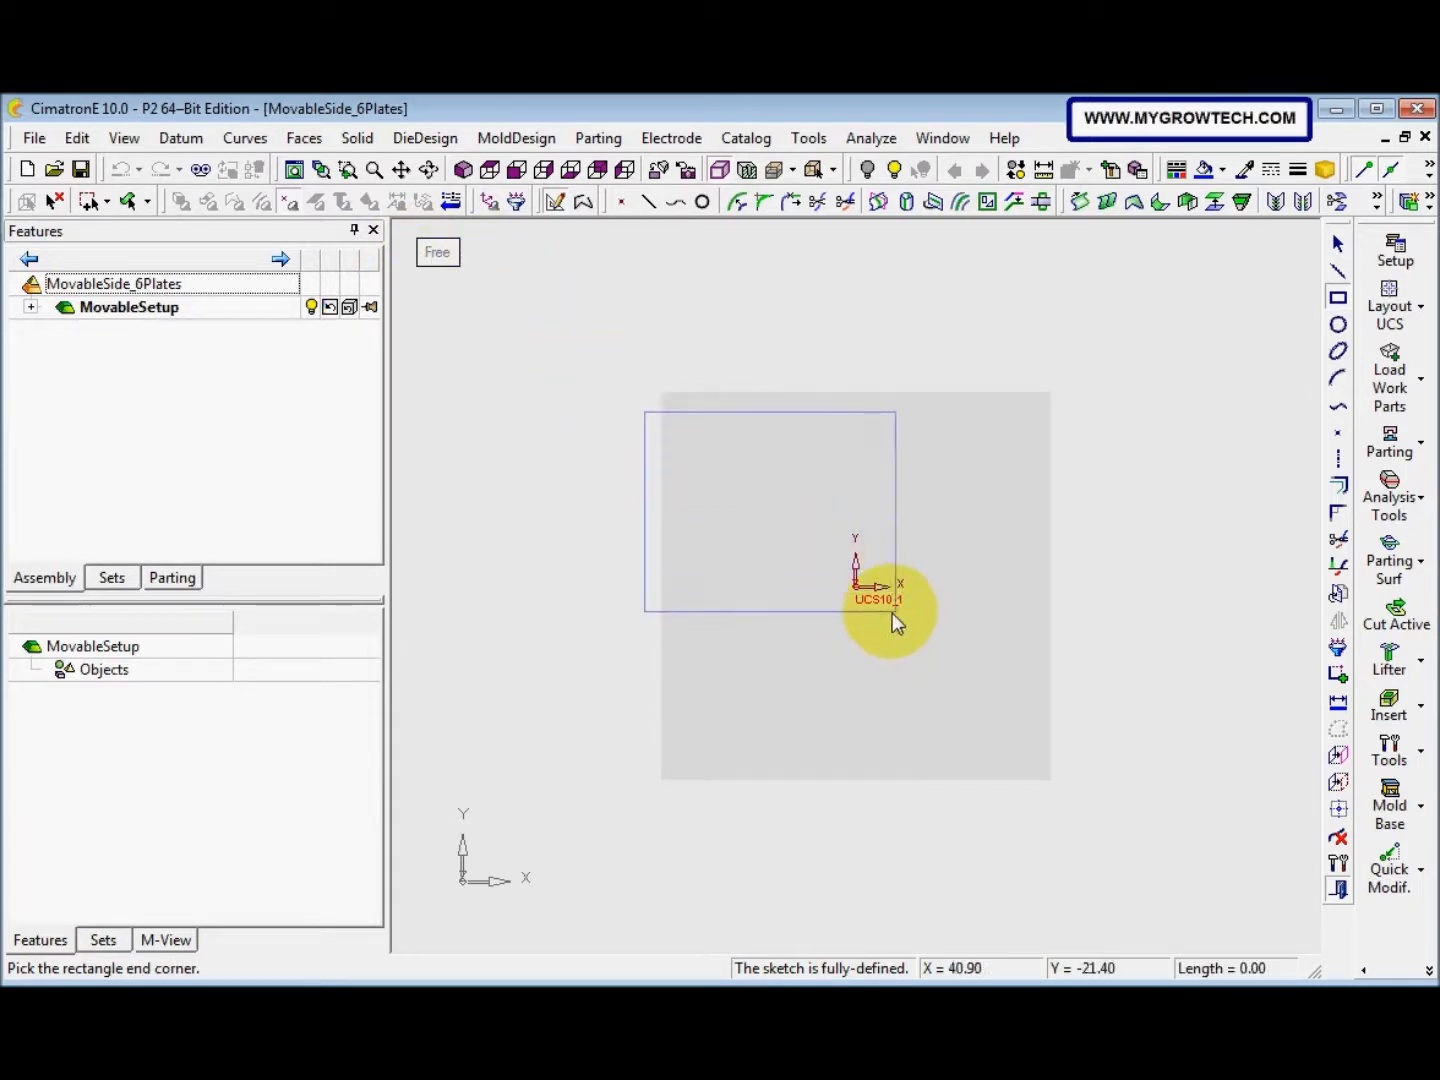
{"action": "key", "text": "Escape"}
{"action": "right_click", "coordinate": [740, 362]}
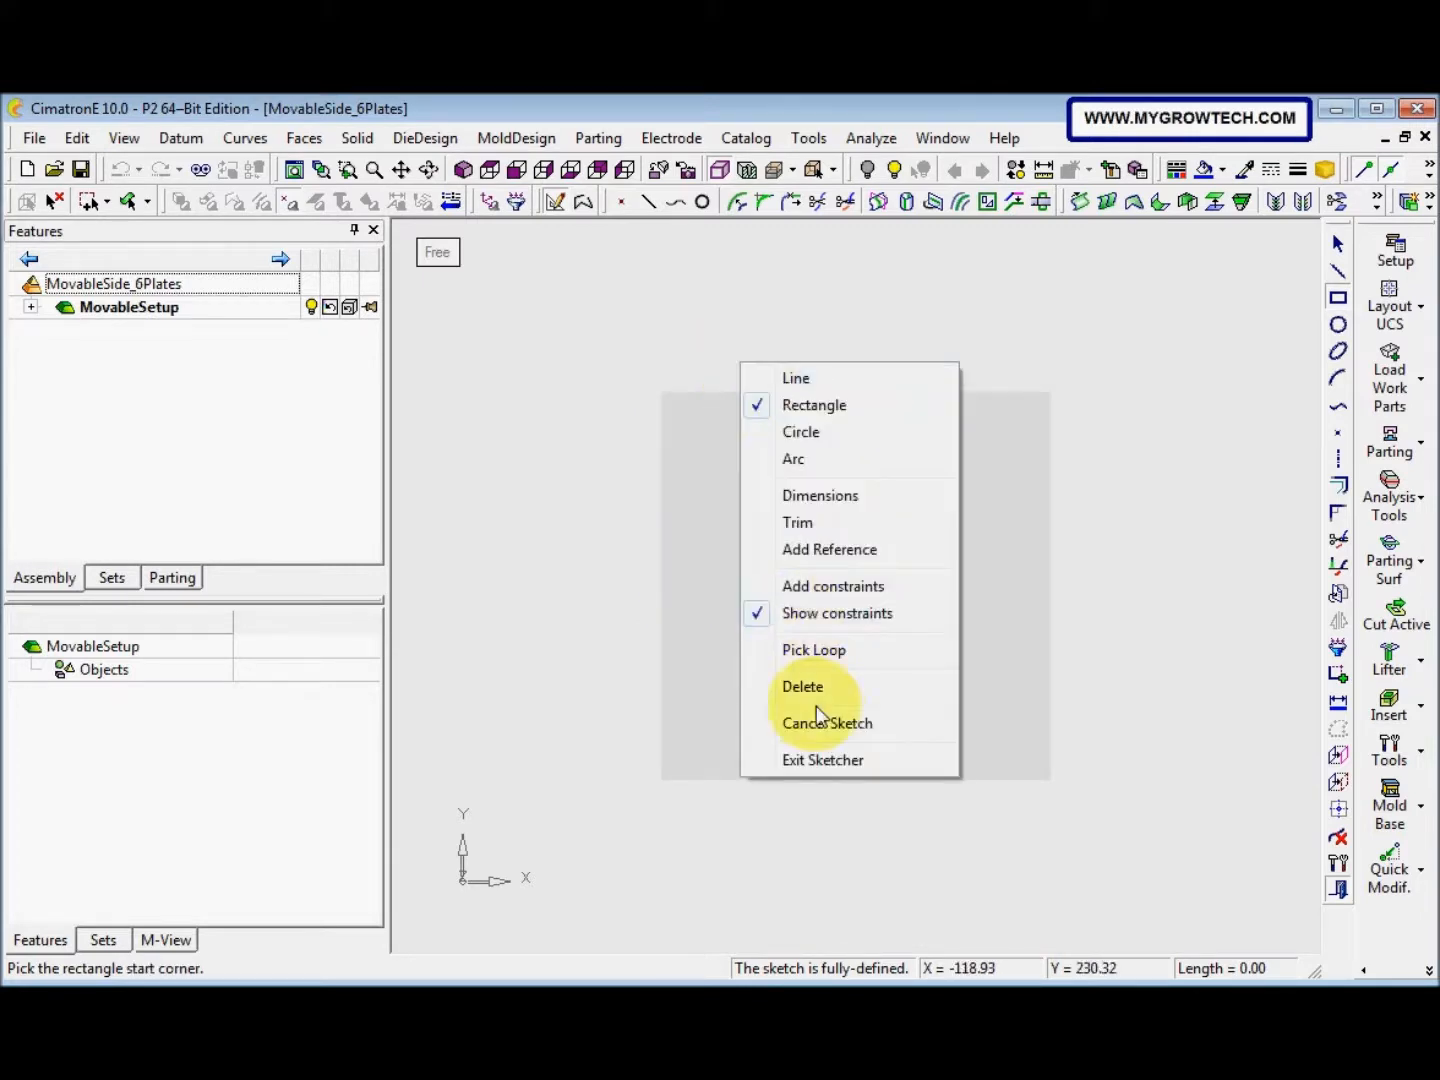
{"action": "left_click", "coordinate": [816, 722]}
Sketch a rectangle 100 mm wide and 50 mm high centred on the UCS origin of MovableSetup, using the dimension option
{"action": "right_click", "coordinate": [813, 429]}
{"action": "left_click", "coordinate": [876, 402]}
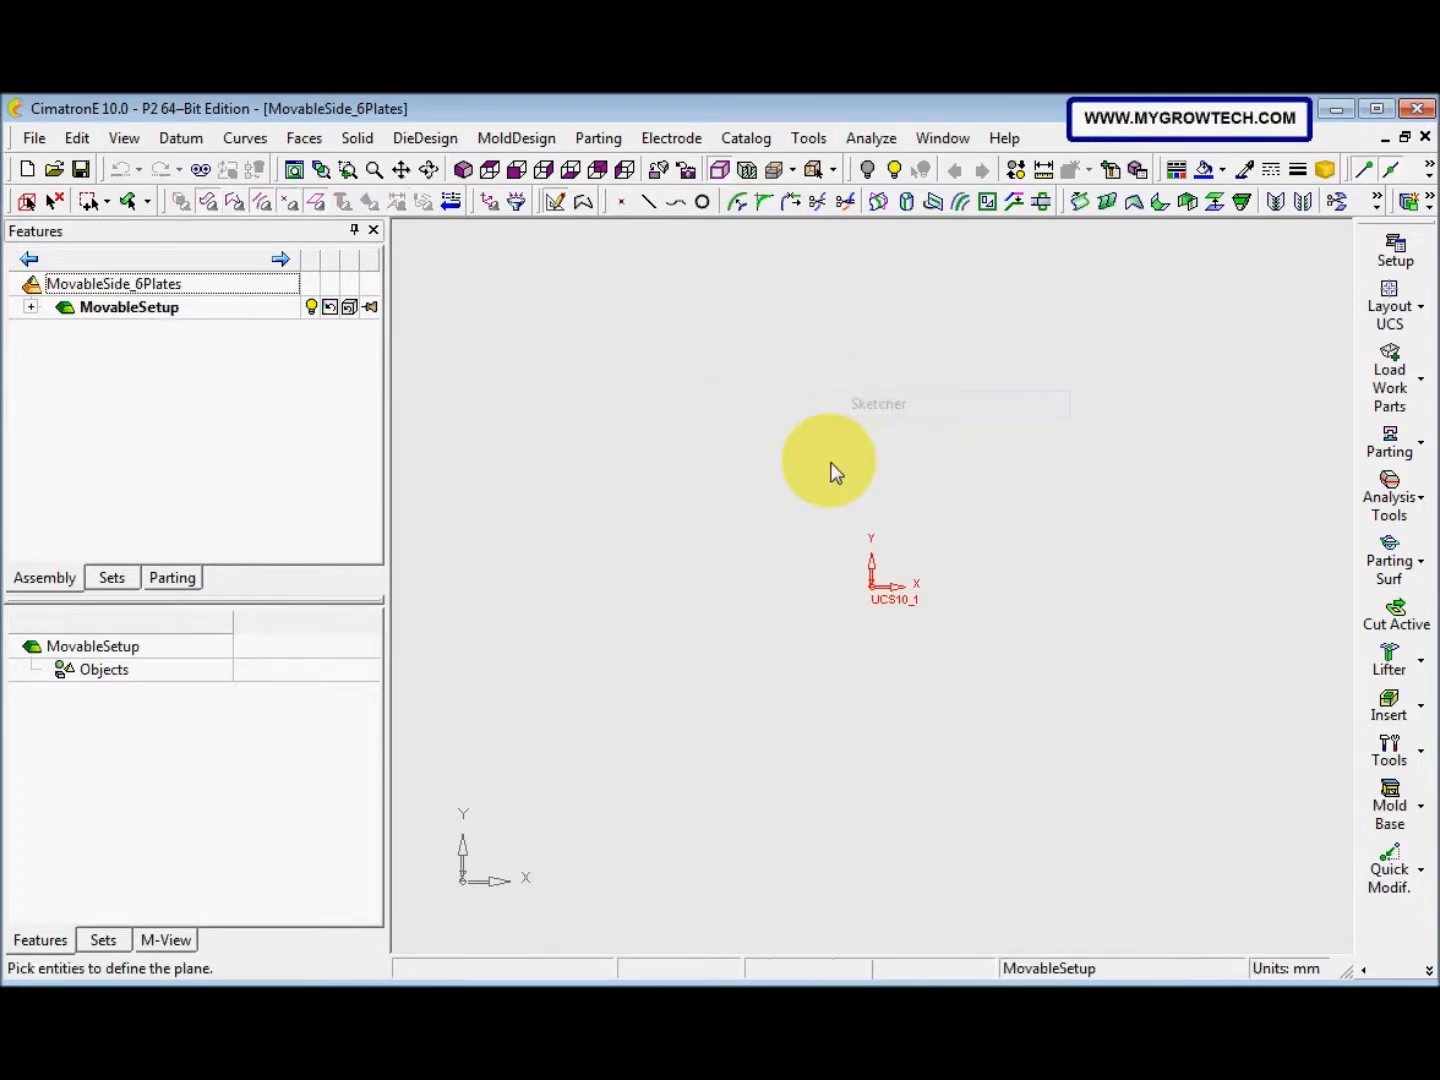
{"action": "middle_click", "coordinate": [829, 465]}
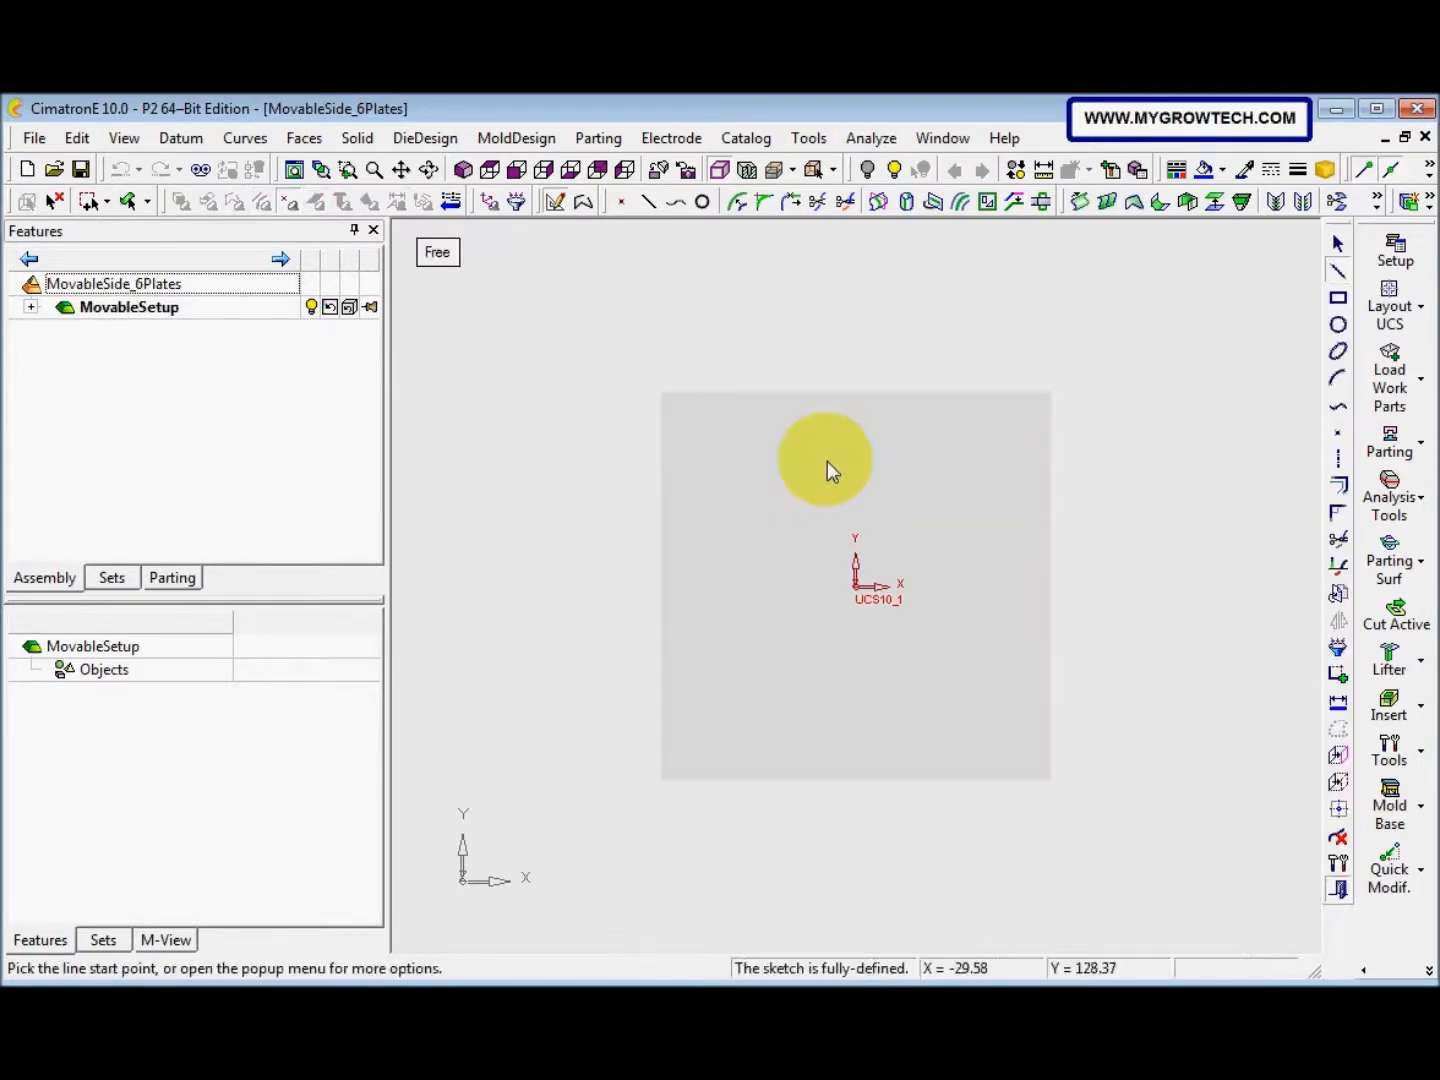
{"action": "left_click", "coordinate": [1338, 297]}
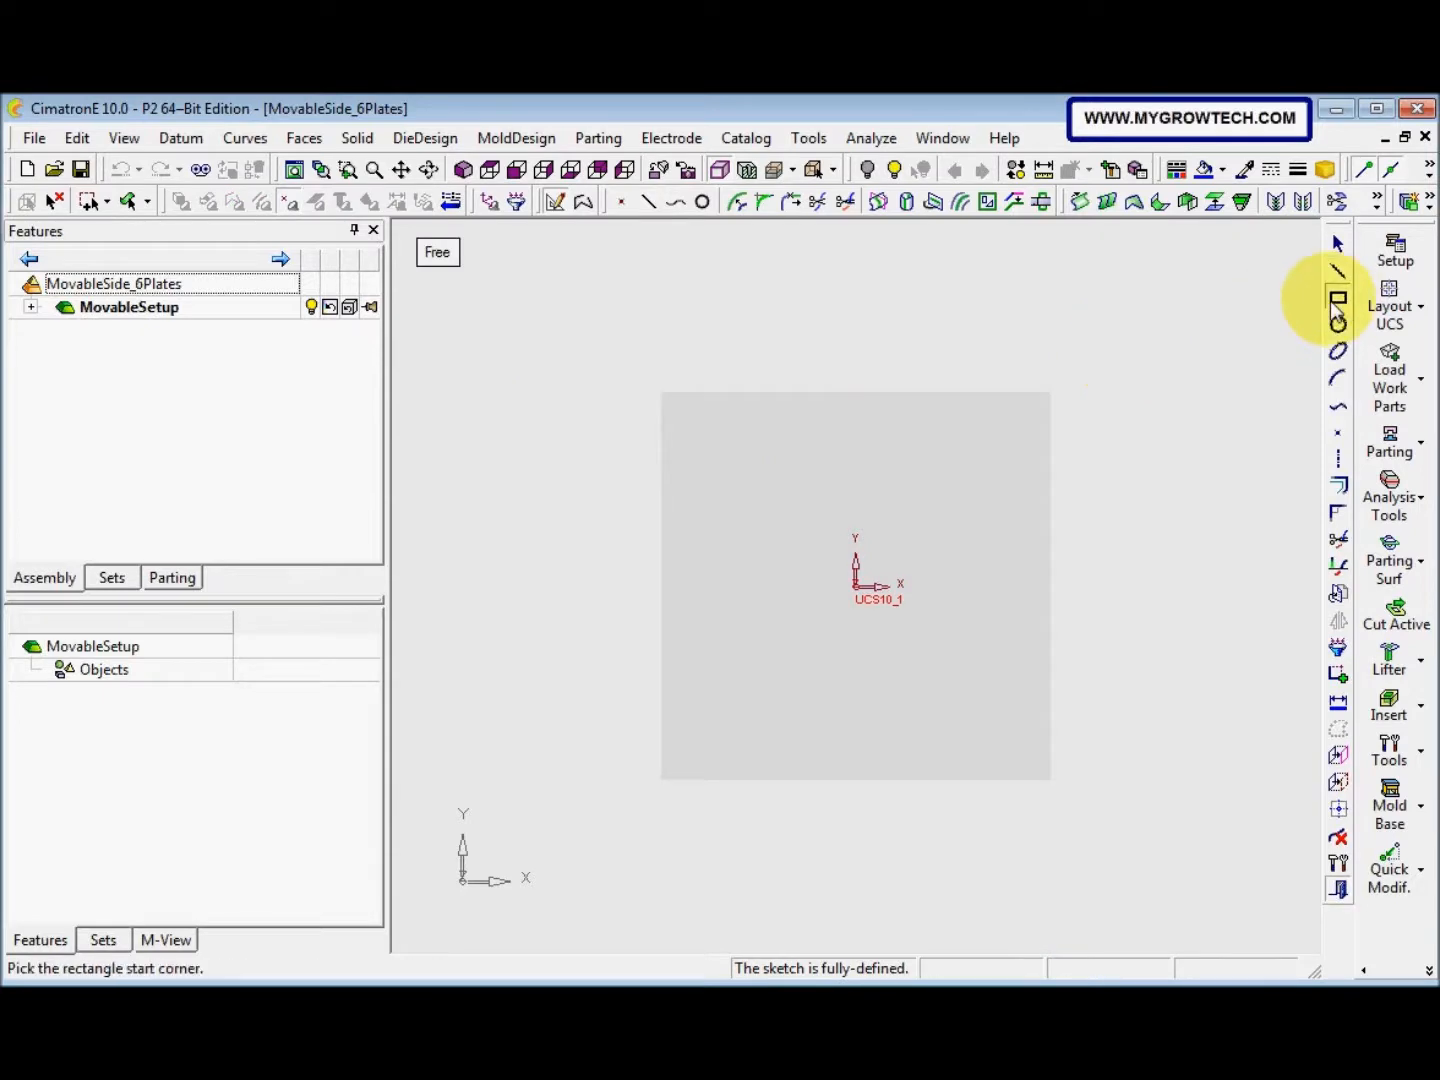
{"action": "left_click", "coordinate": [445, 265]}
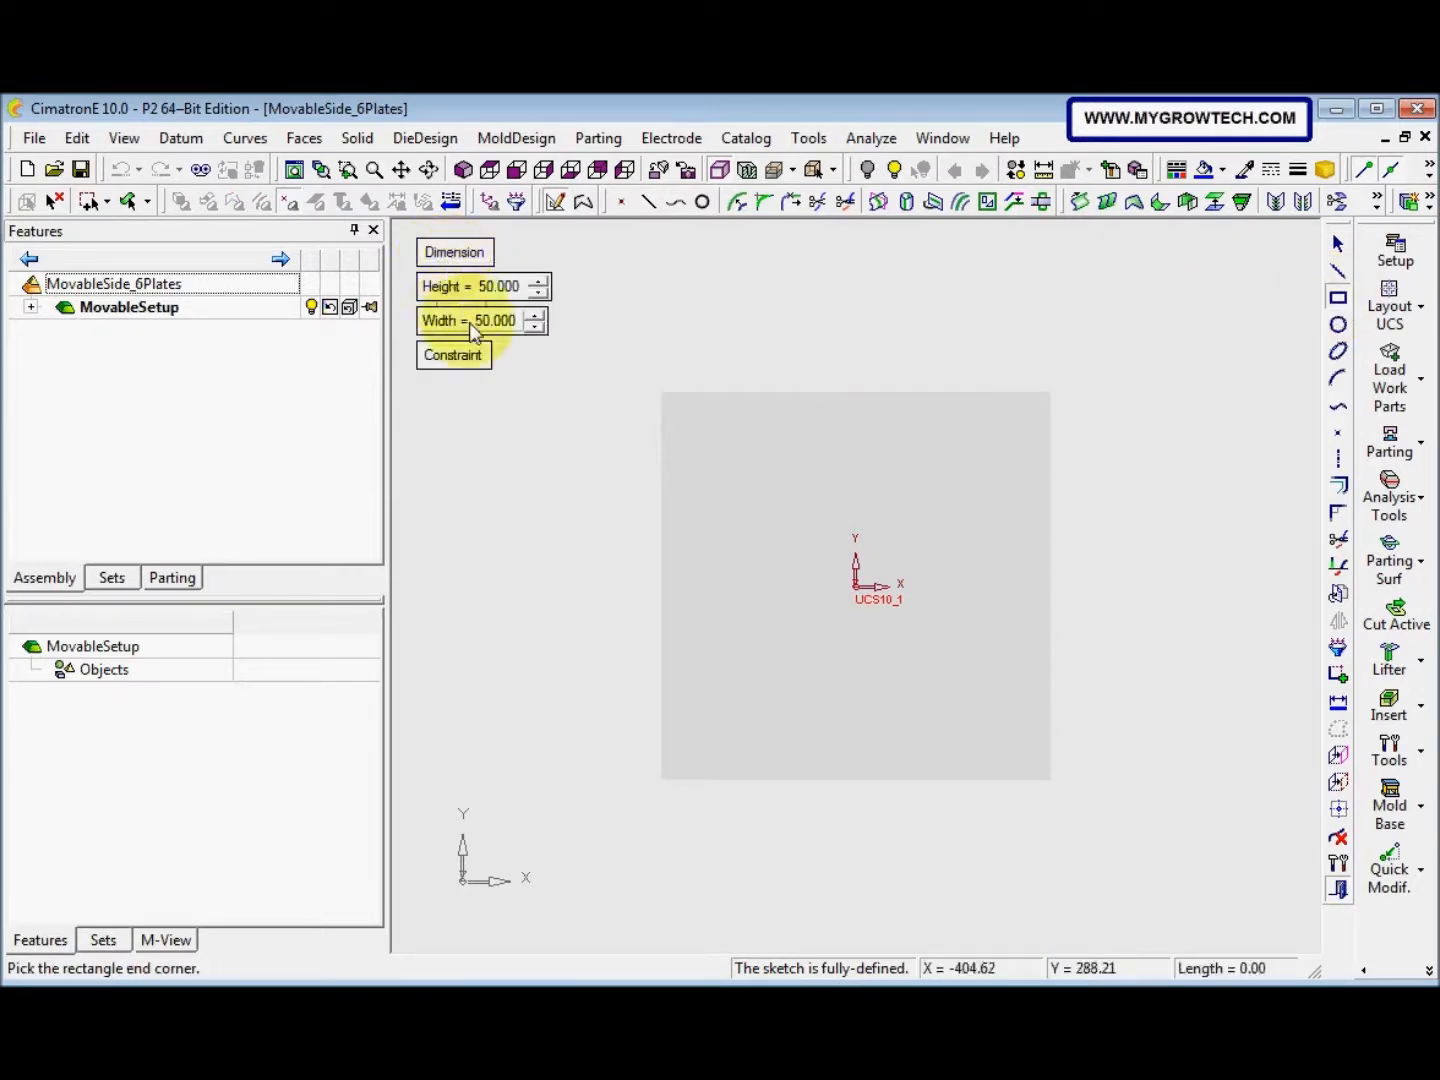
{"action": "left_click", "coordinate": [454, 253]}
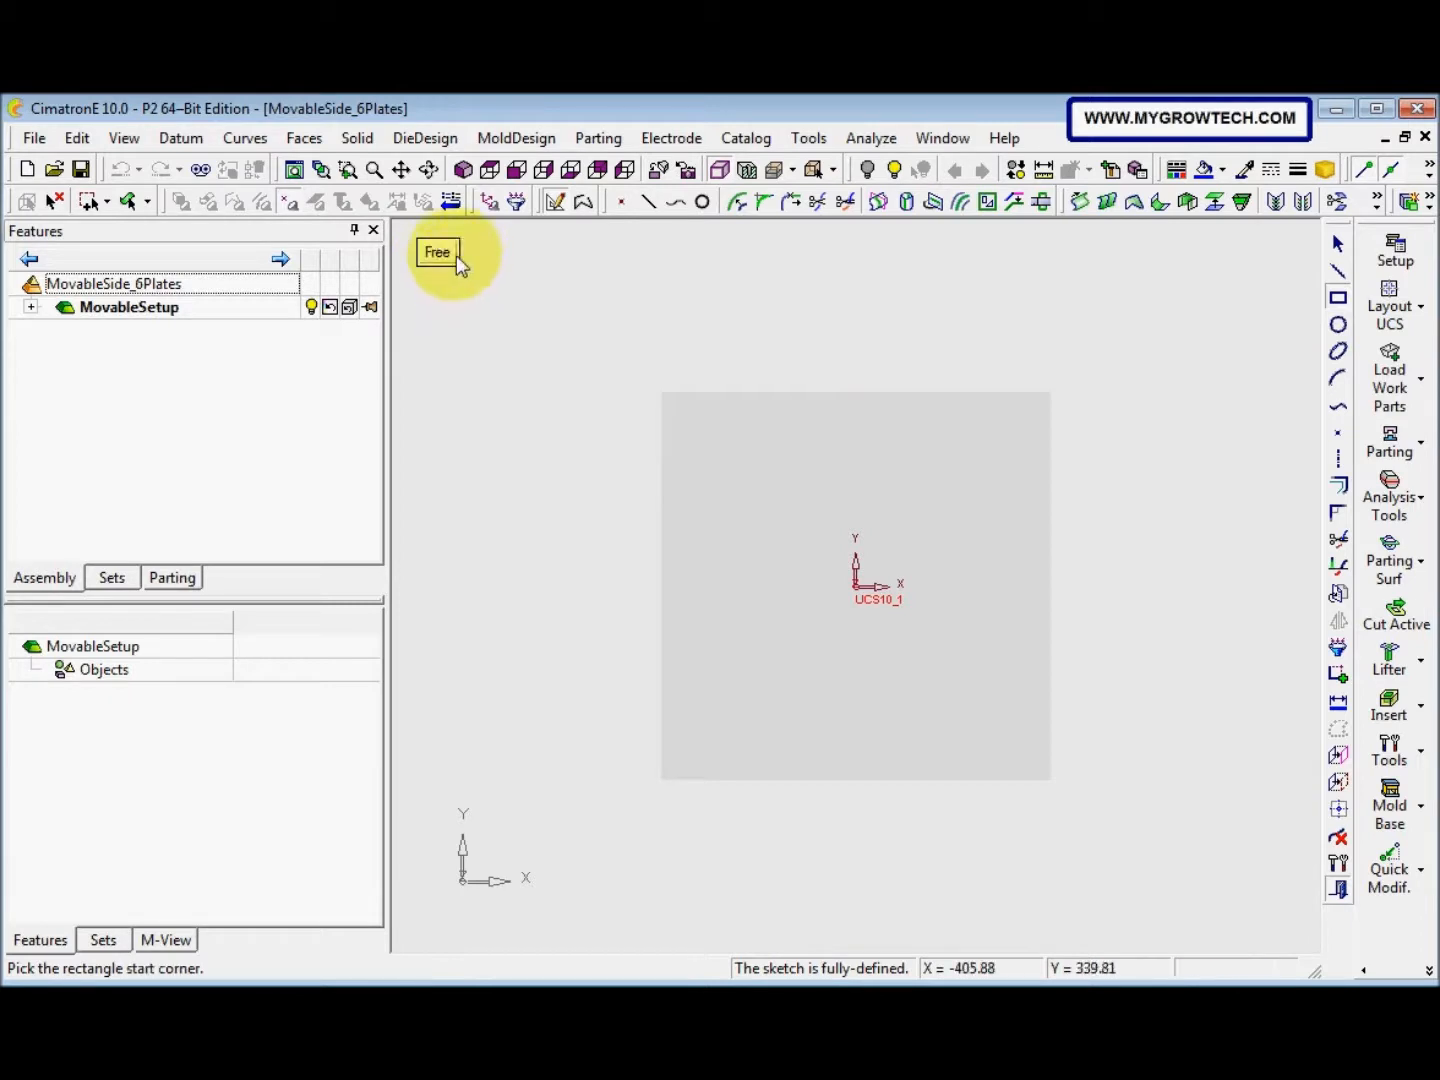
{"action": "left_click", "coordinate": [453, 255]}
{"action": "left_click", "coordinate": [481, 319]}
{"action": "type", "text": "100"}
{"action": "key", "text": "Return"}
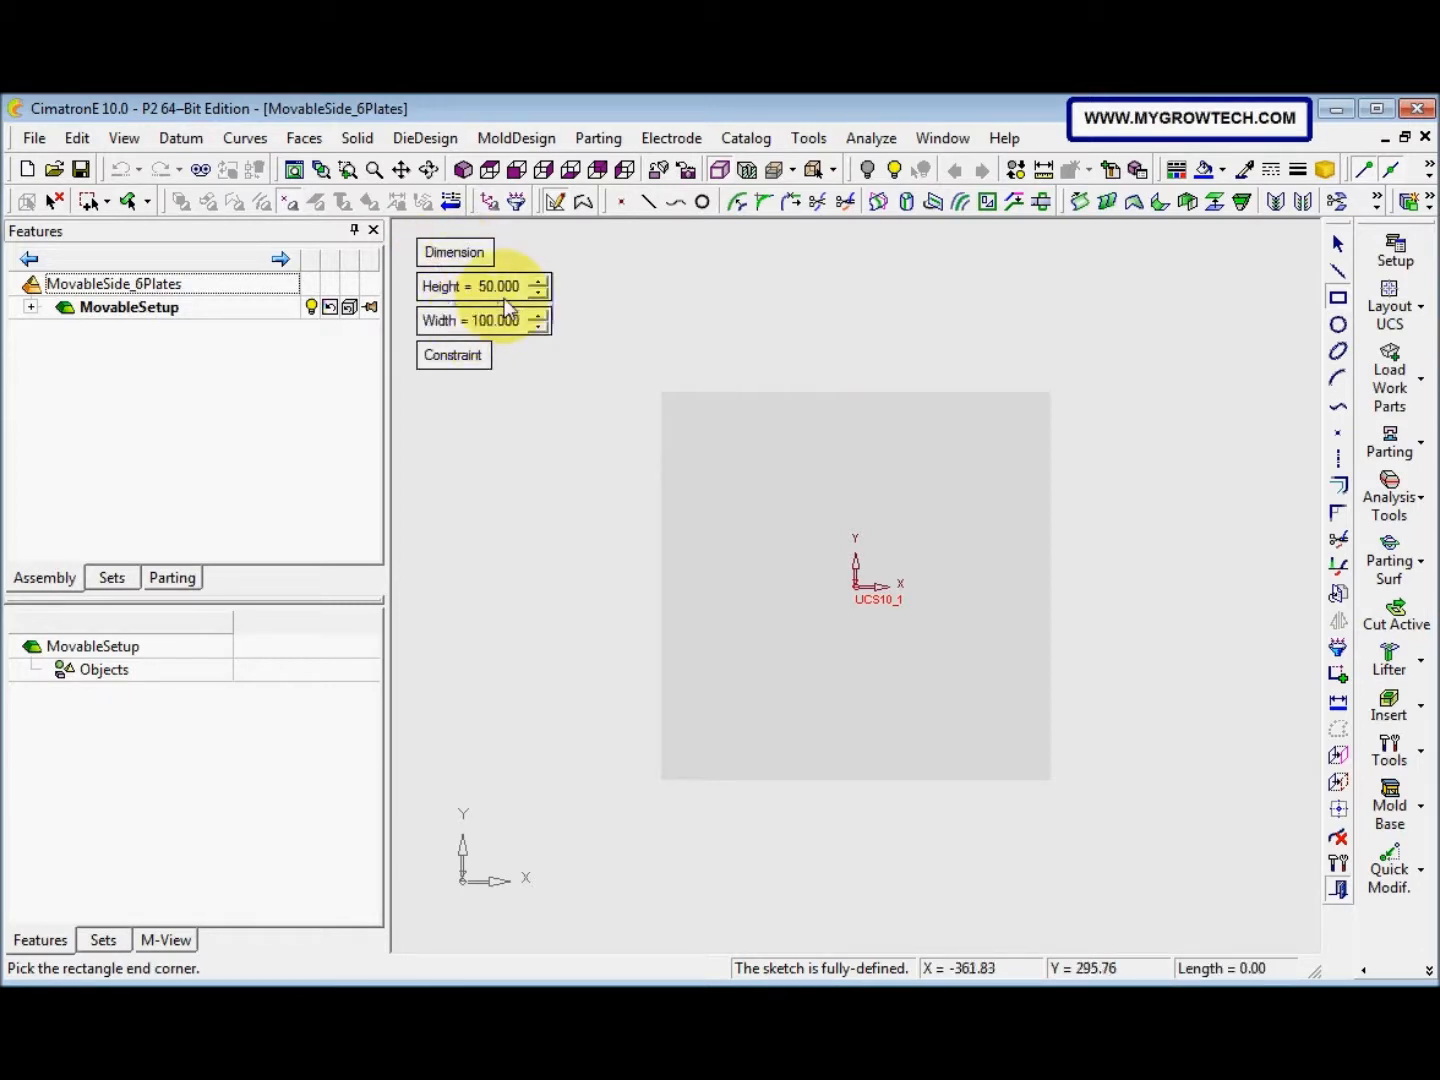
{"action": "right_click_drag", "start_coordinate": [796, 782], "coordinate": [828, 620], "text": "ctrl"}
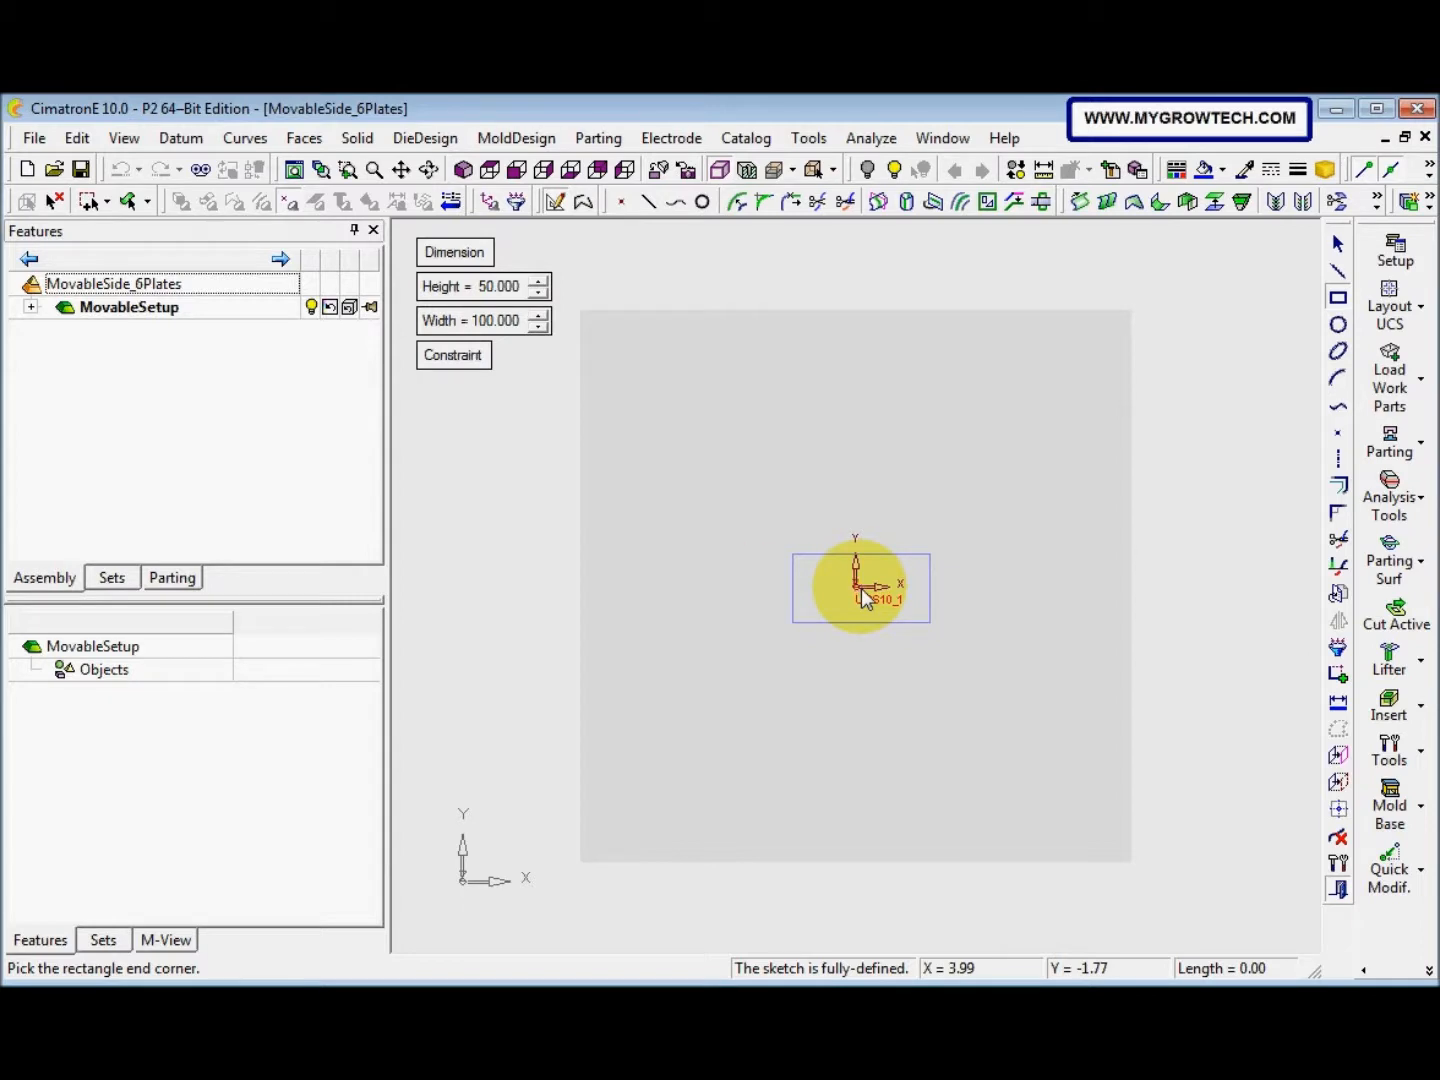
{"action": "left_click", "coordinate": [861, 588]}
{"action": "middle_click", "coordinate": [758, 626]}
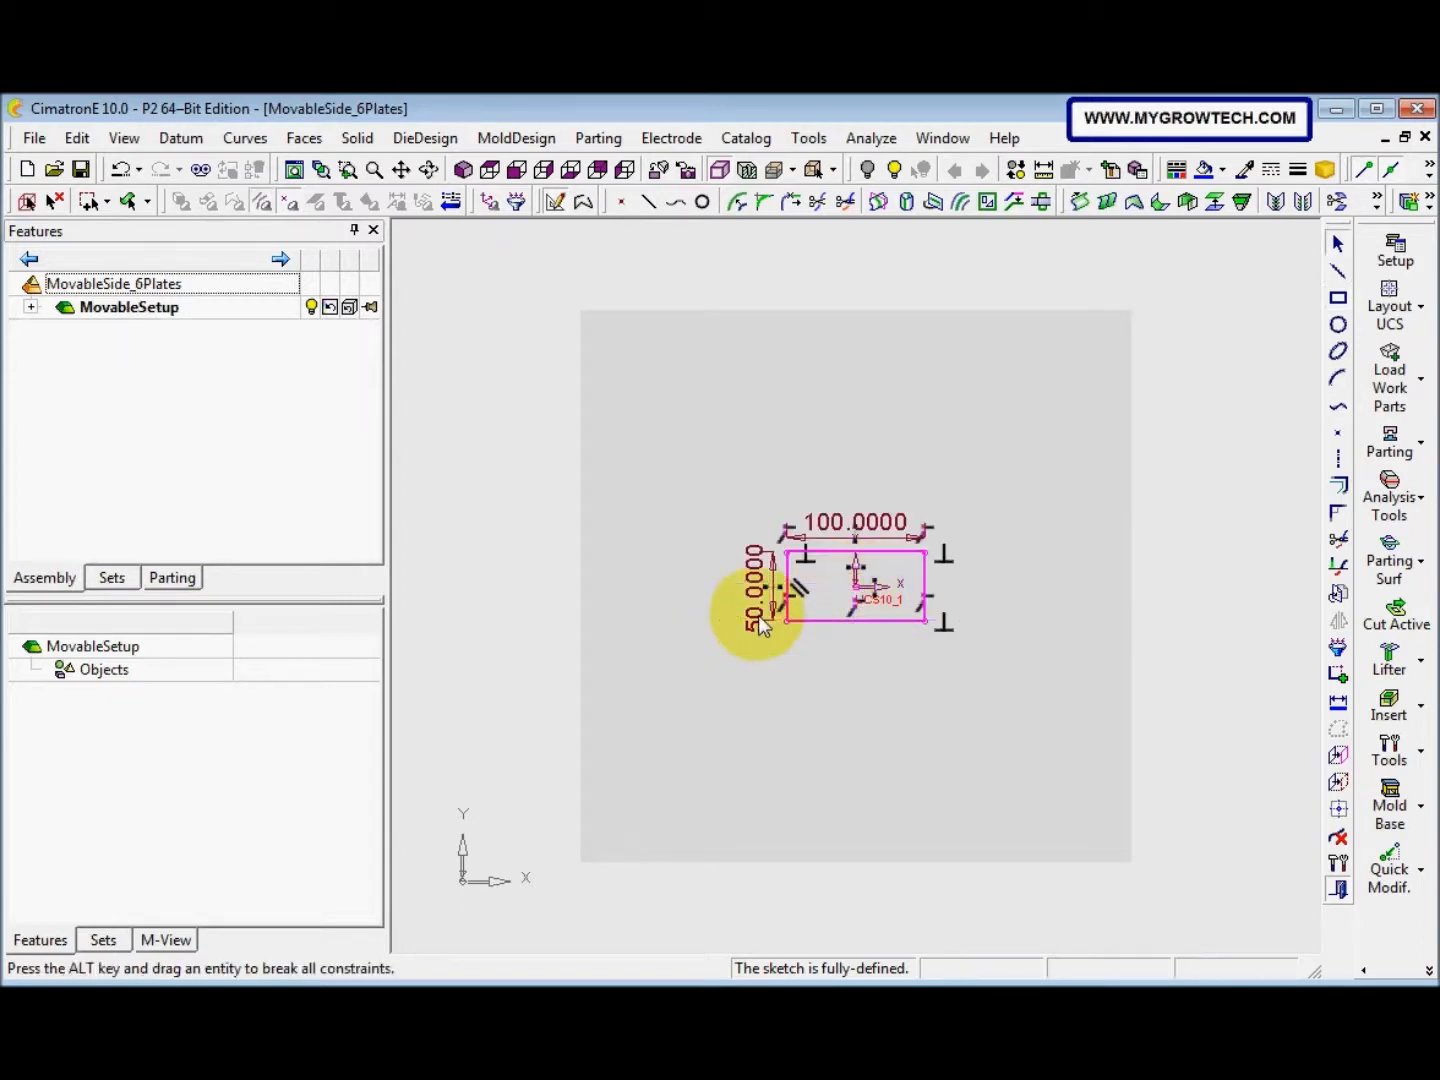
{"action": "right_click", "coordinate": [739, 733]}
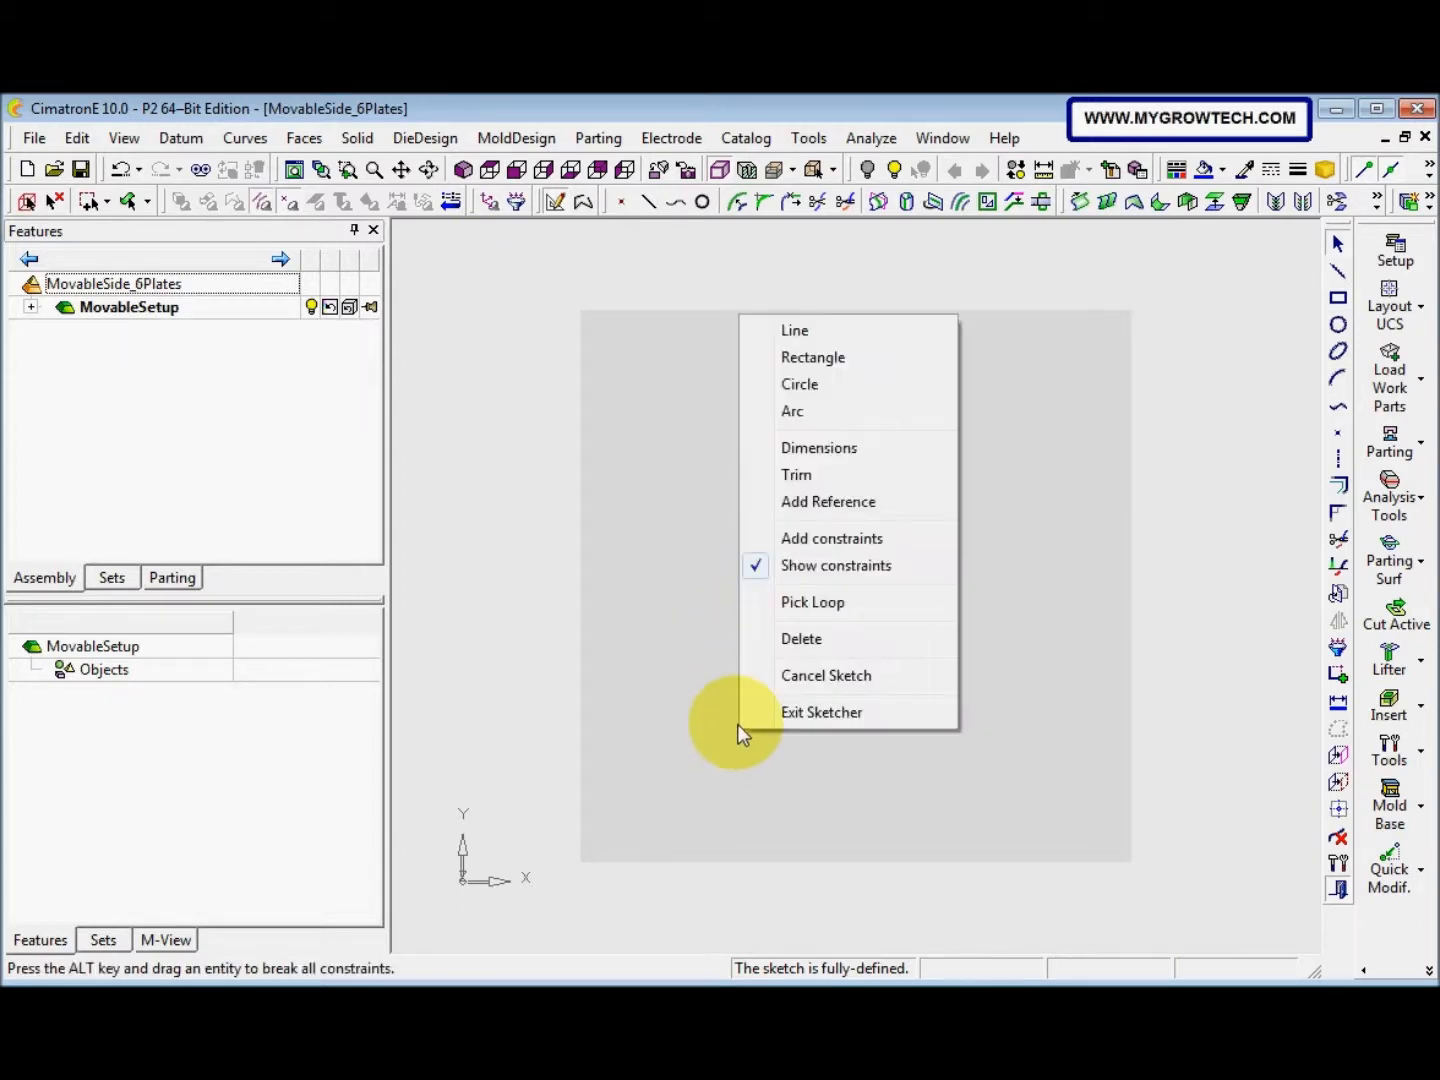
{"action": "left_click", "coordinate": [816, 713]}
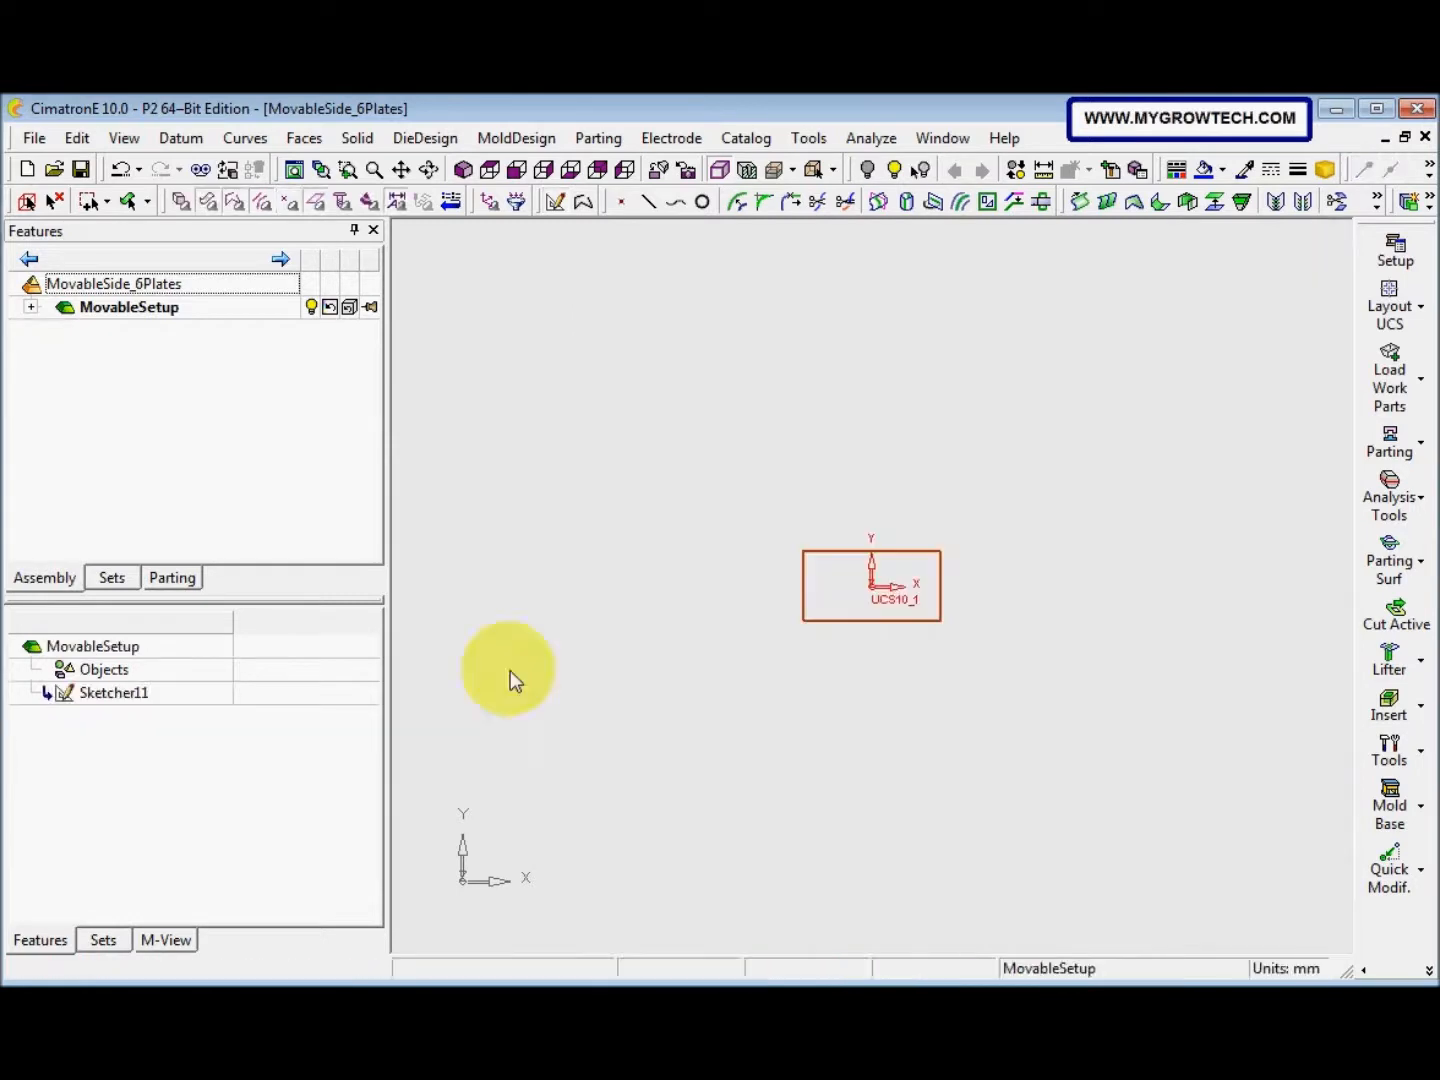
Rename the rectangle's sketch feature as MP1-L-W
{"action": "left_click", "coordinate": [151, 695]}
{"action": "right_click", "coordinate": [151, 692]}
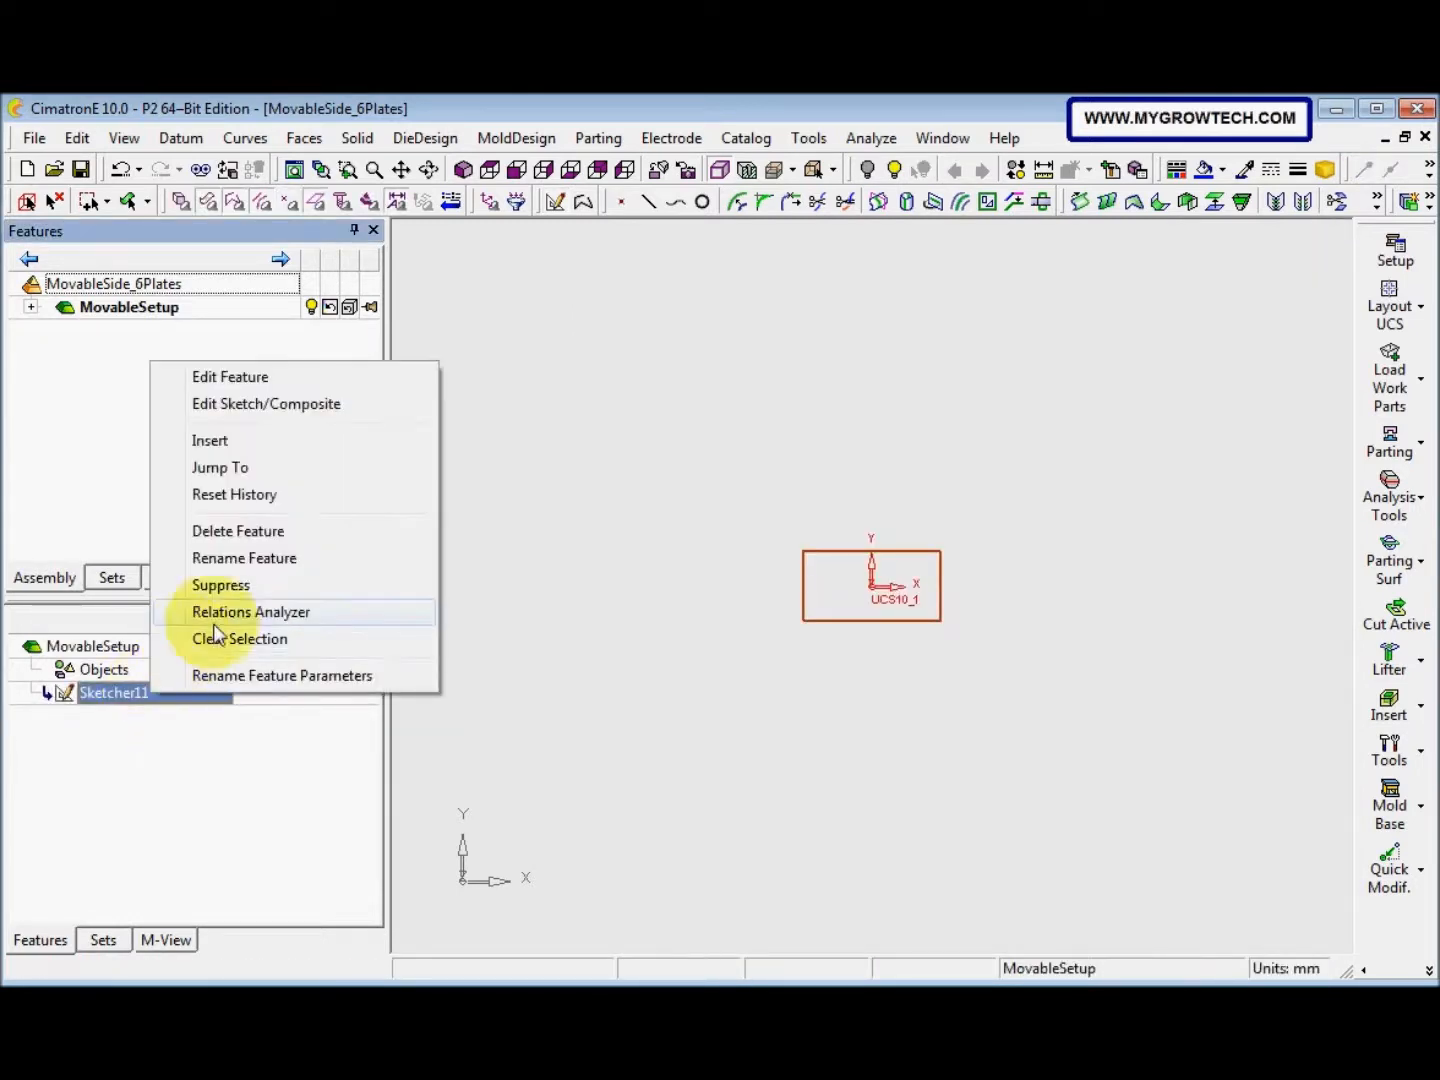
{"action": "left_click", "coordinate": [228, 564]}
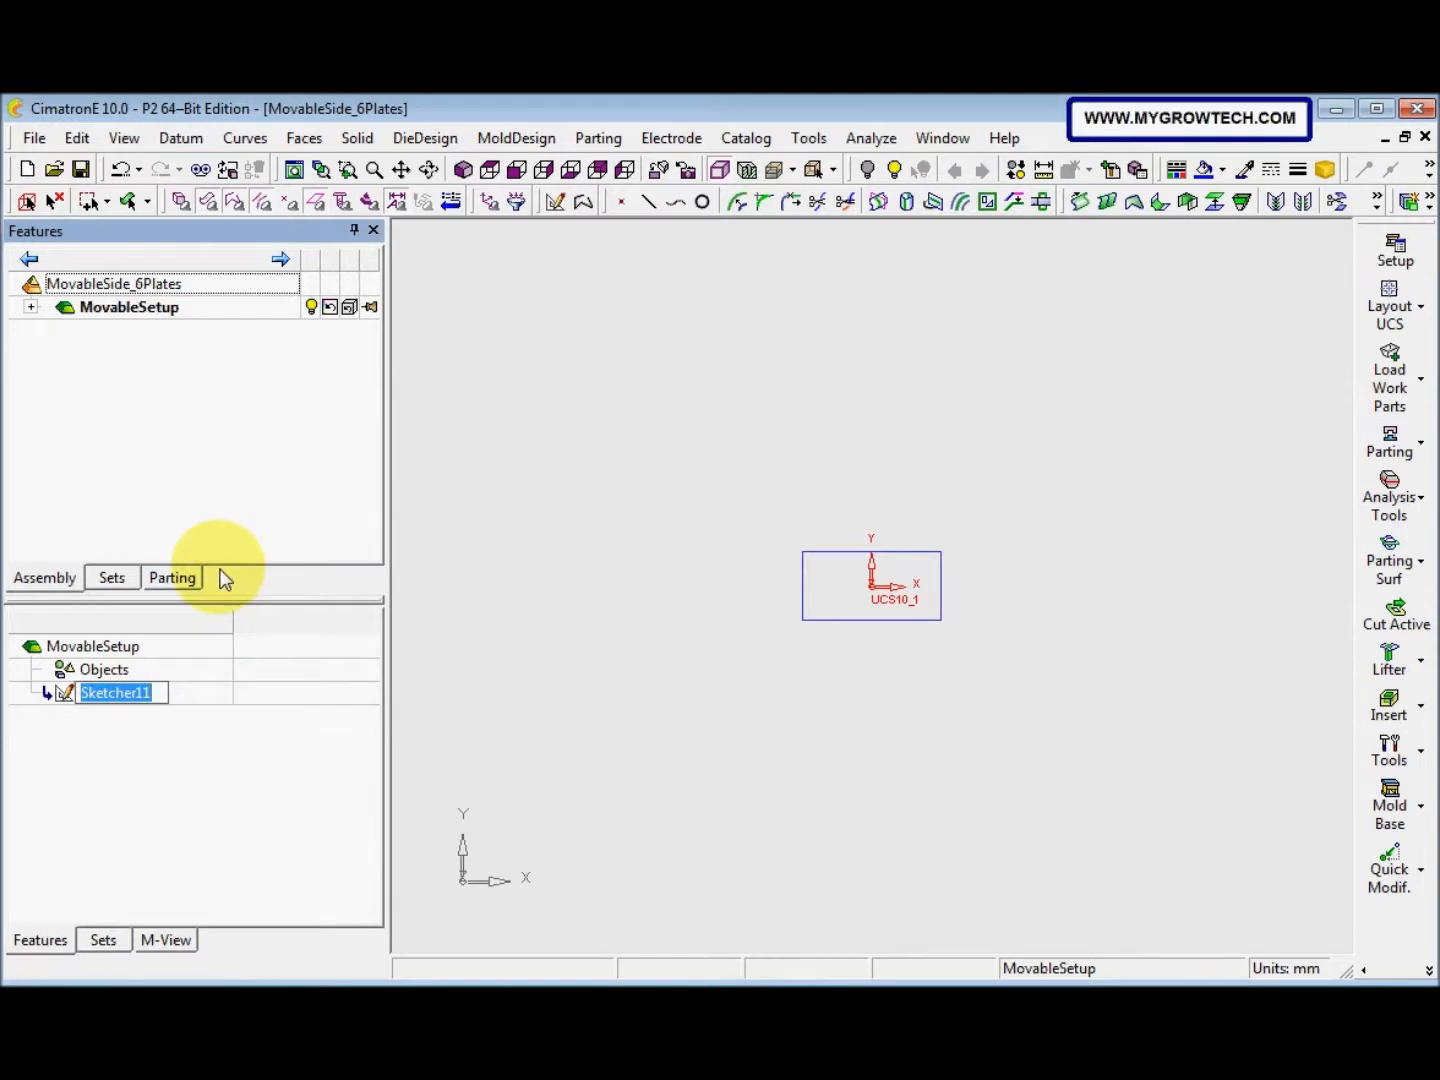
{"action": "type", "text": "MP1-"}
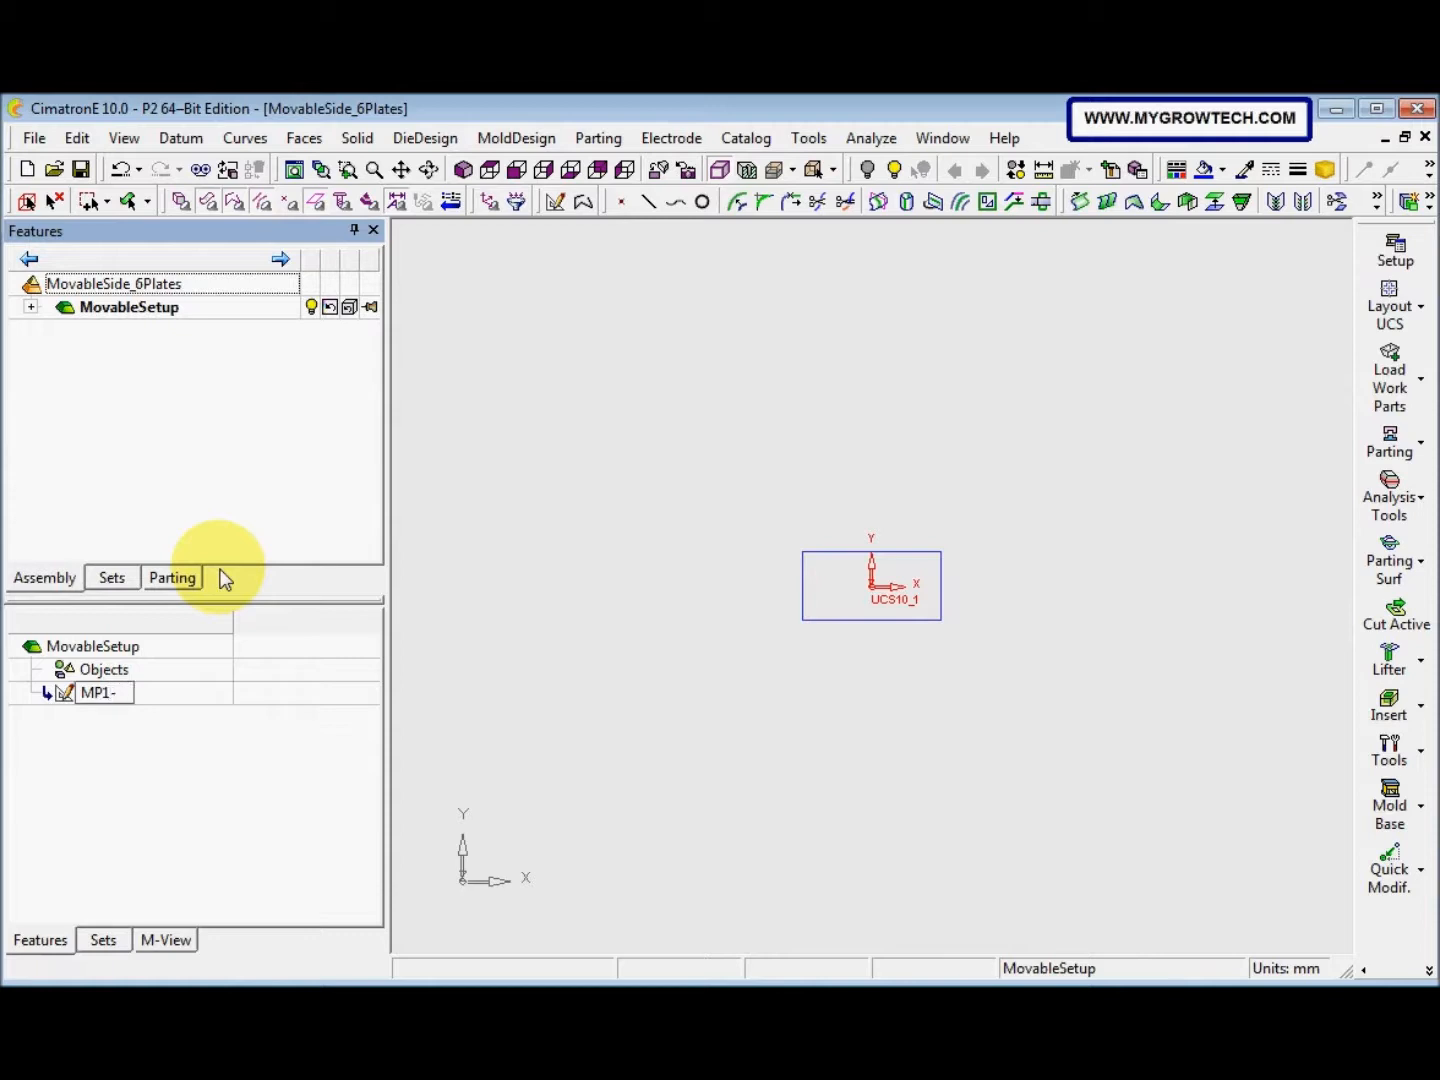
{"action": "type", "text": "L-W"}
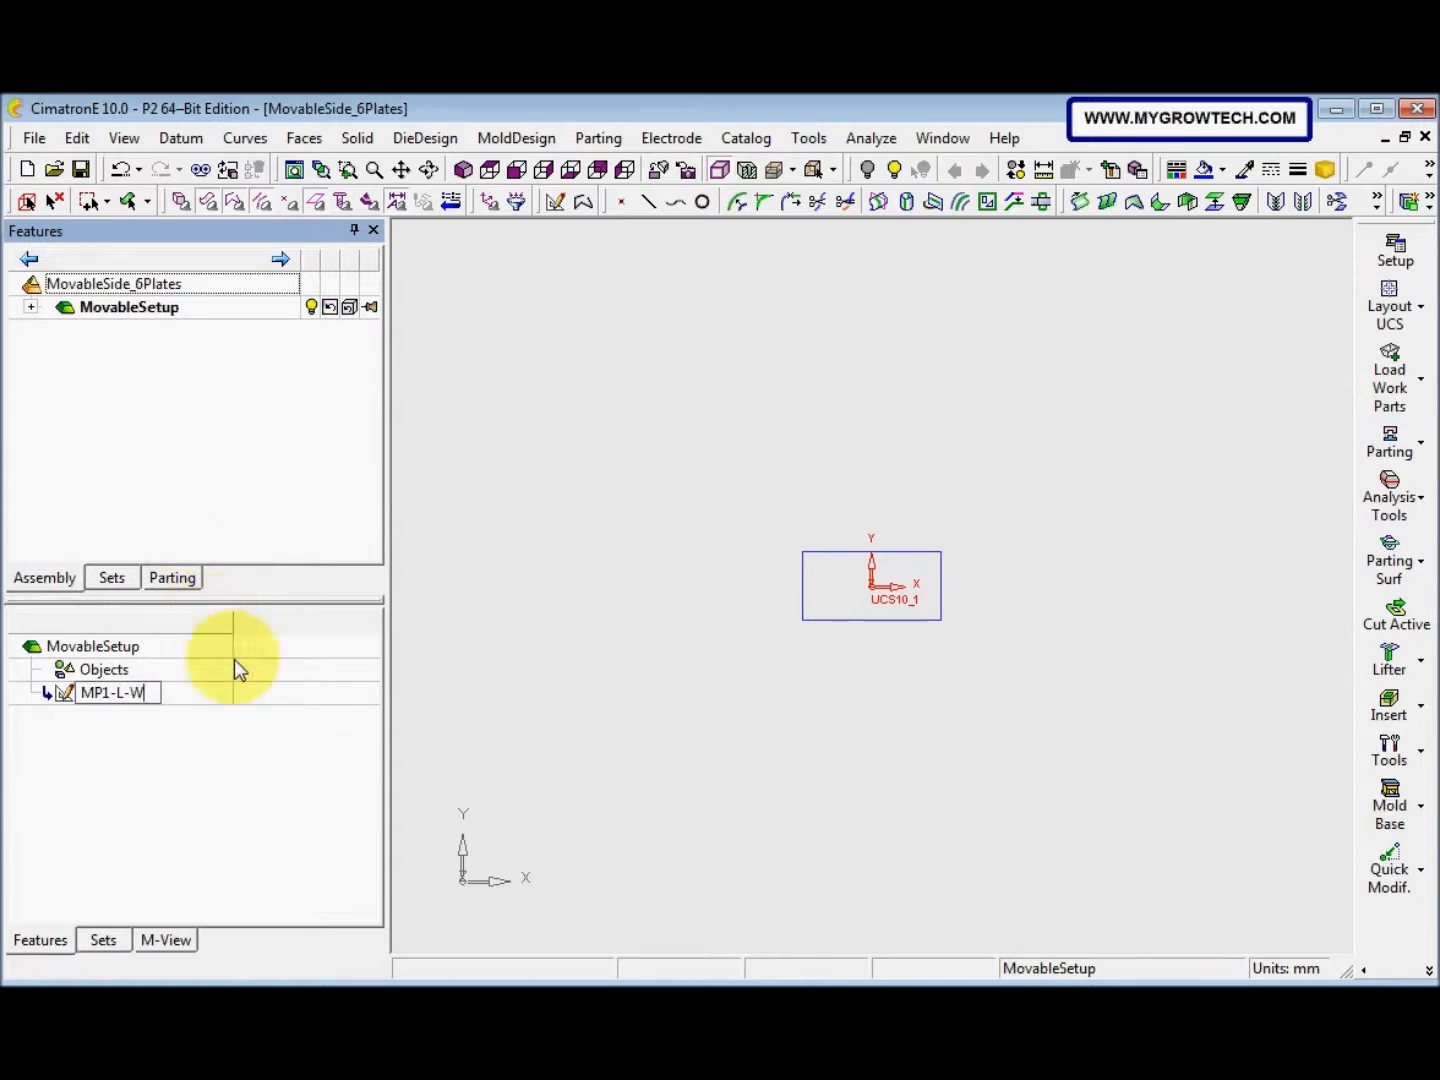
{"action": "left_click", "coordinate": [550, 667]}
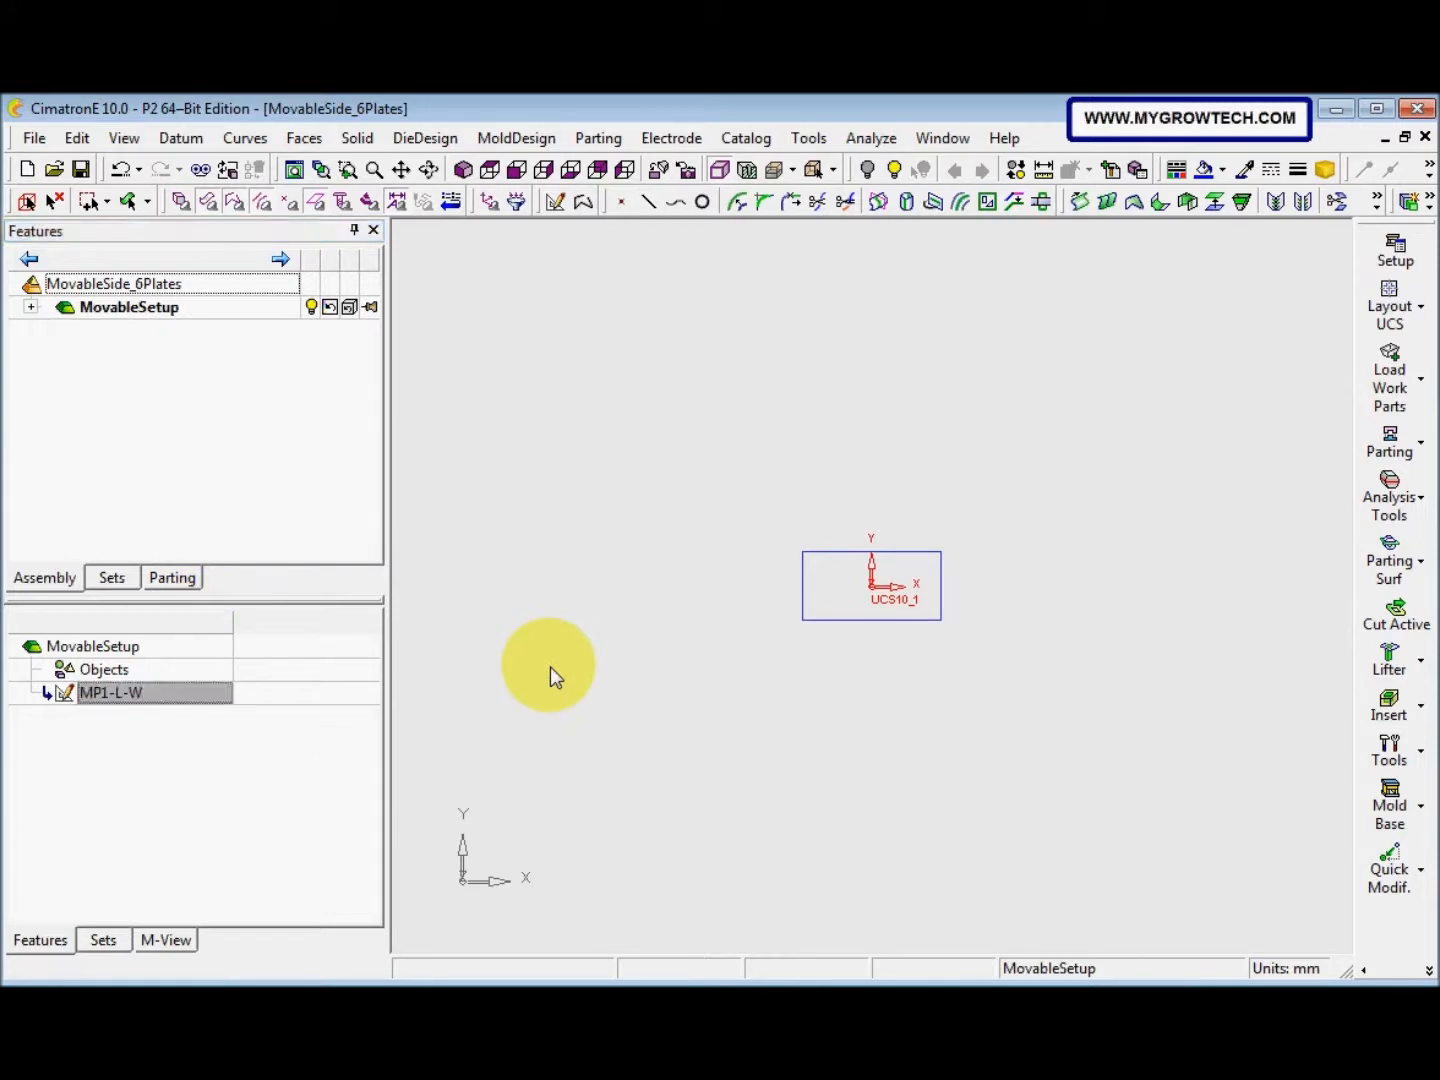
Link the height dimension L1 of the MP1-L-W rectangle to the M-Width setup parameter
{"action": "left_click", "coordinate": [805, 583]}
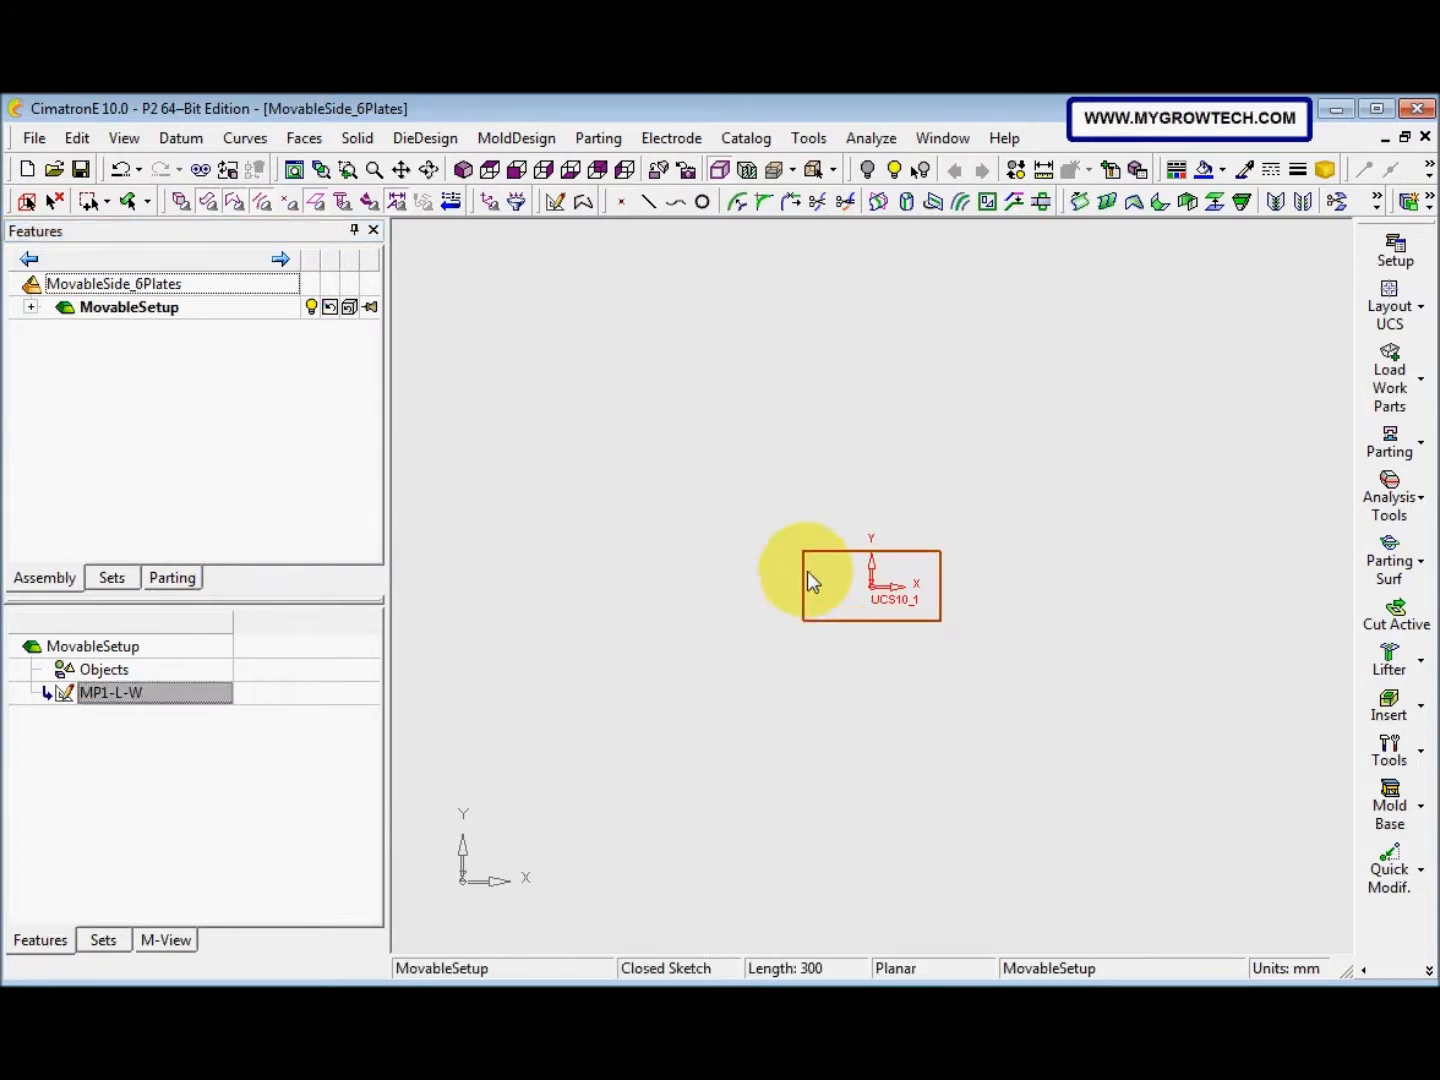
{"action": "double_click", "coordinate": [807, 580]}
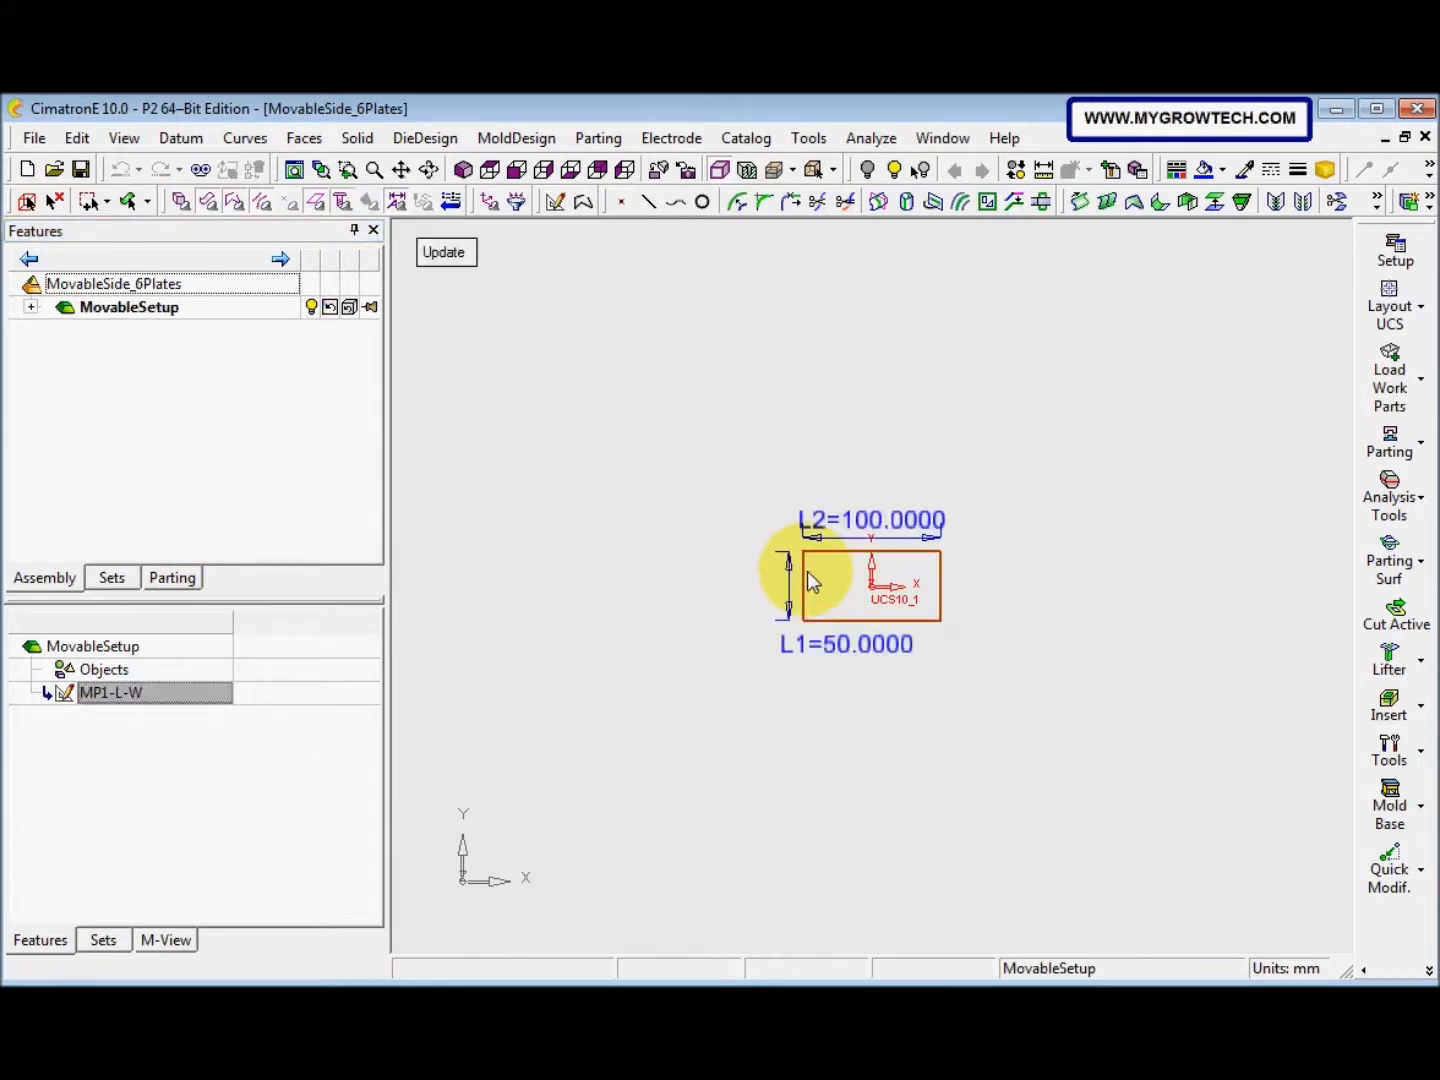
{"action": "left_click", "coordinate": [834, 644]}
{"action": "left_click", "coordinate": [1004, 689]}
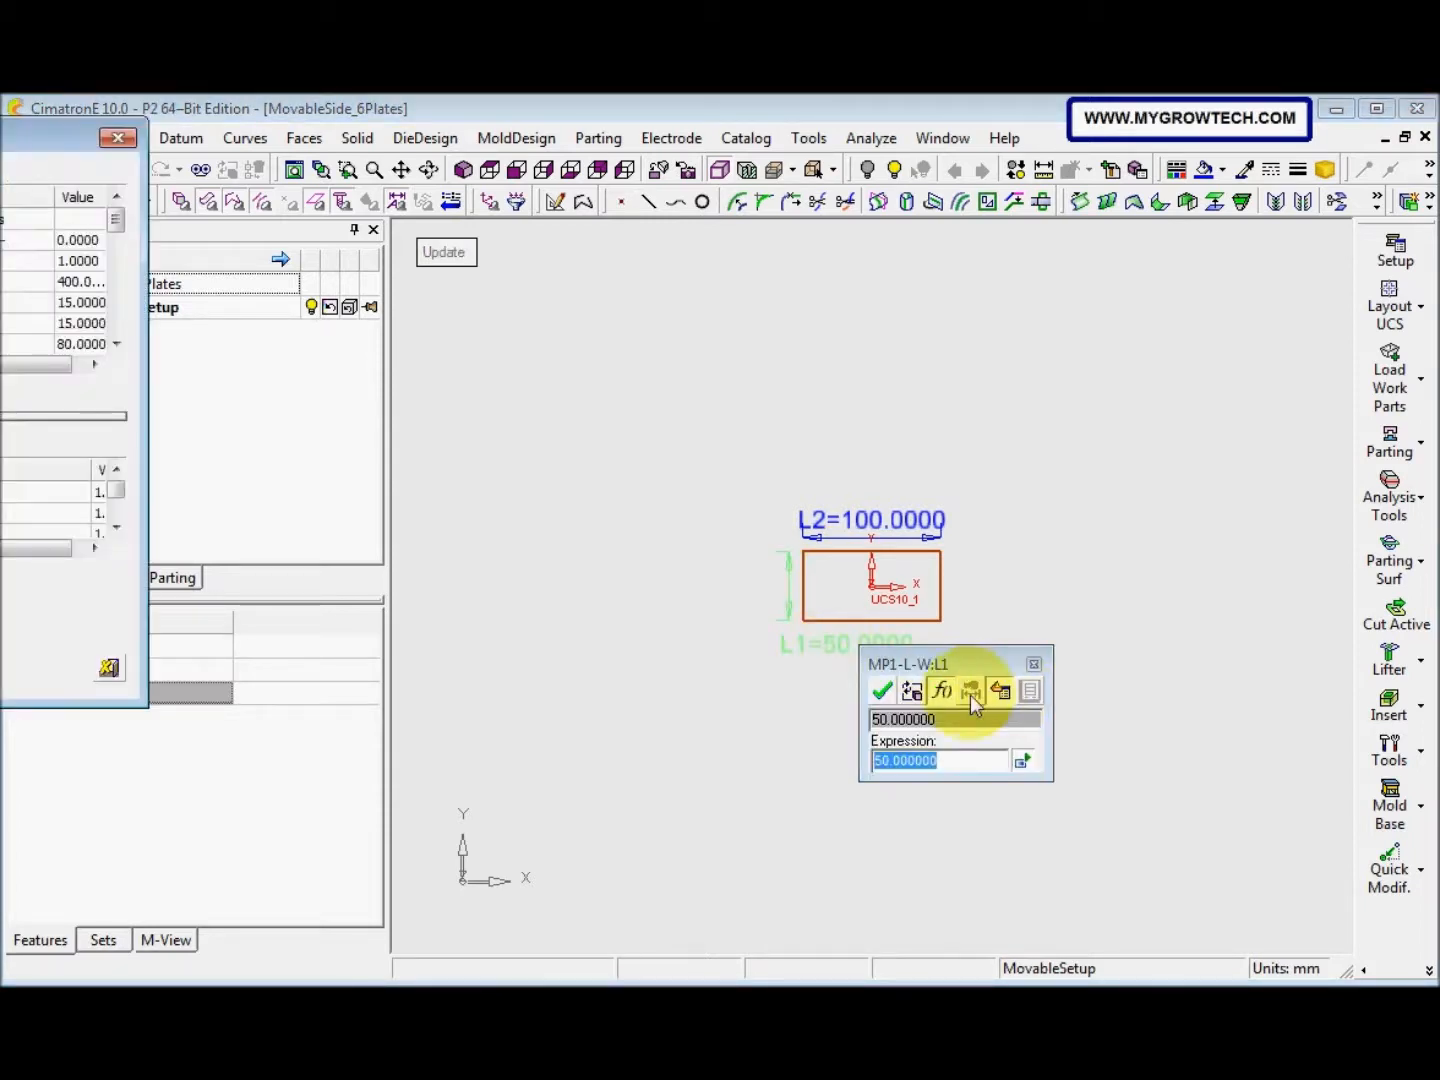
{"action": "left_click_drag", "start_coordinate": [50, 135], "coordinate": [520, 135]}
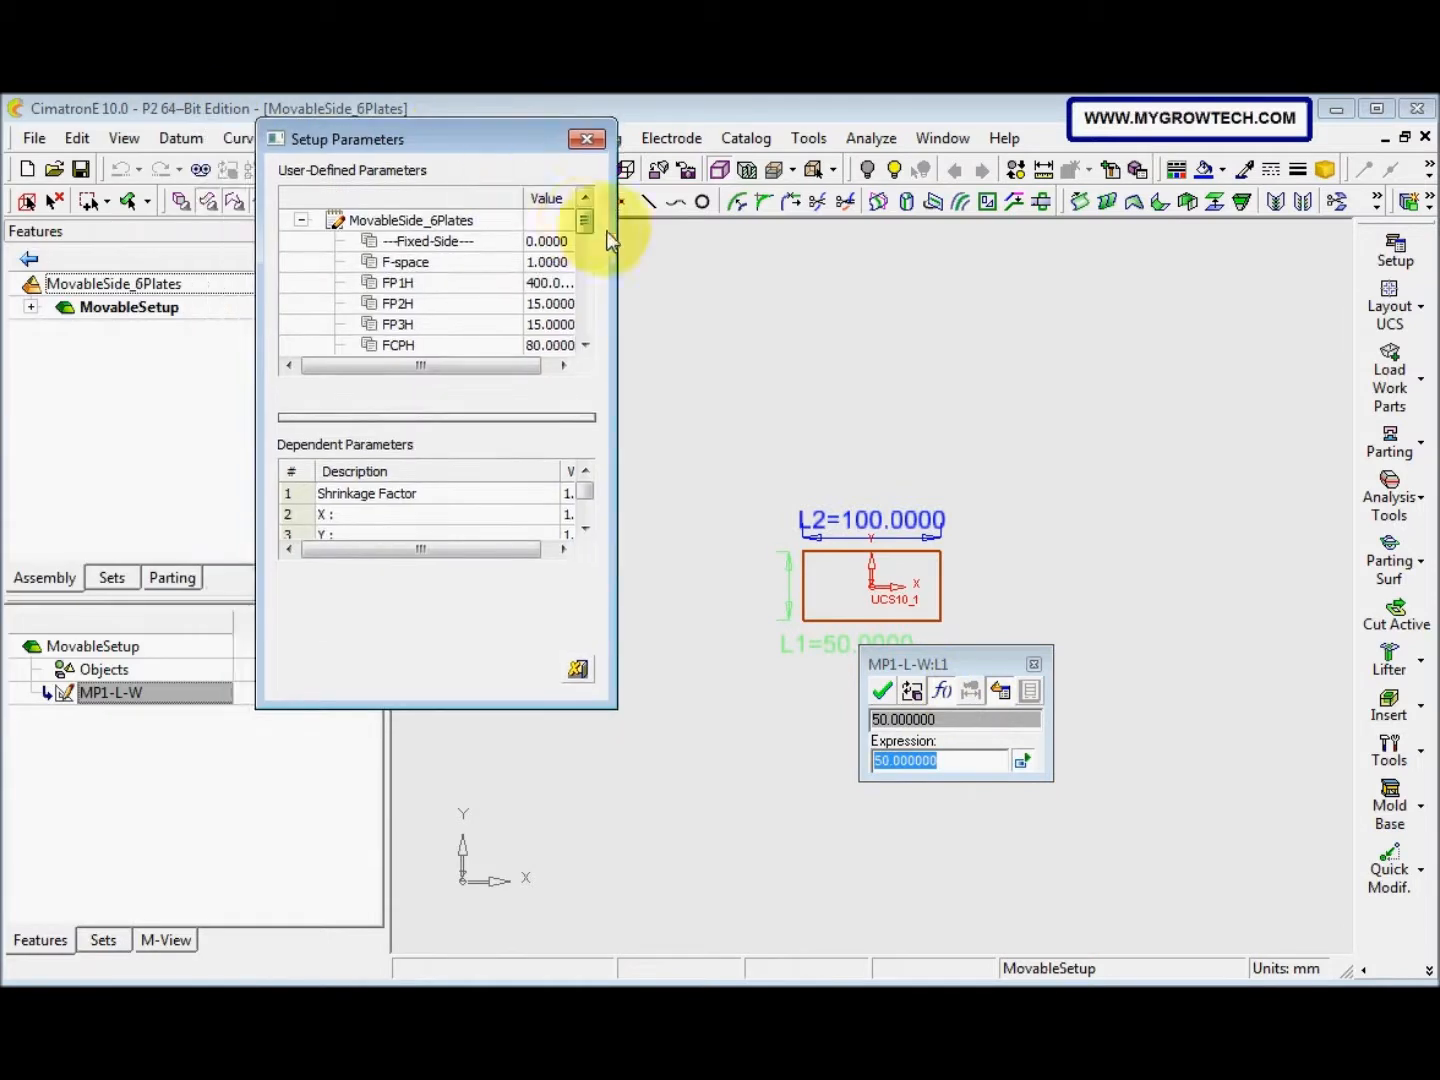
{"action": "left_click_drag", "start_coordinate": [585, 218], "coordinate": [588, 329]}
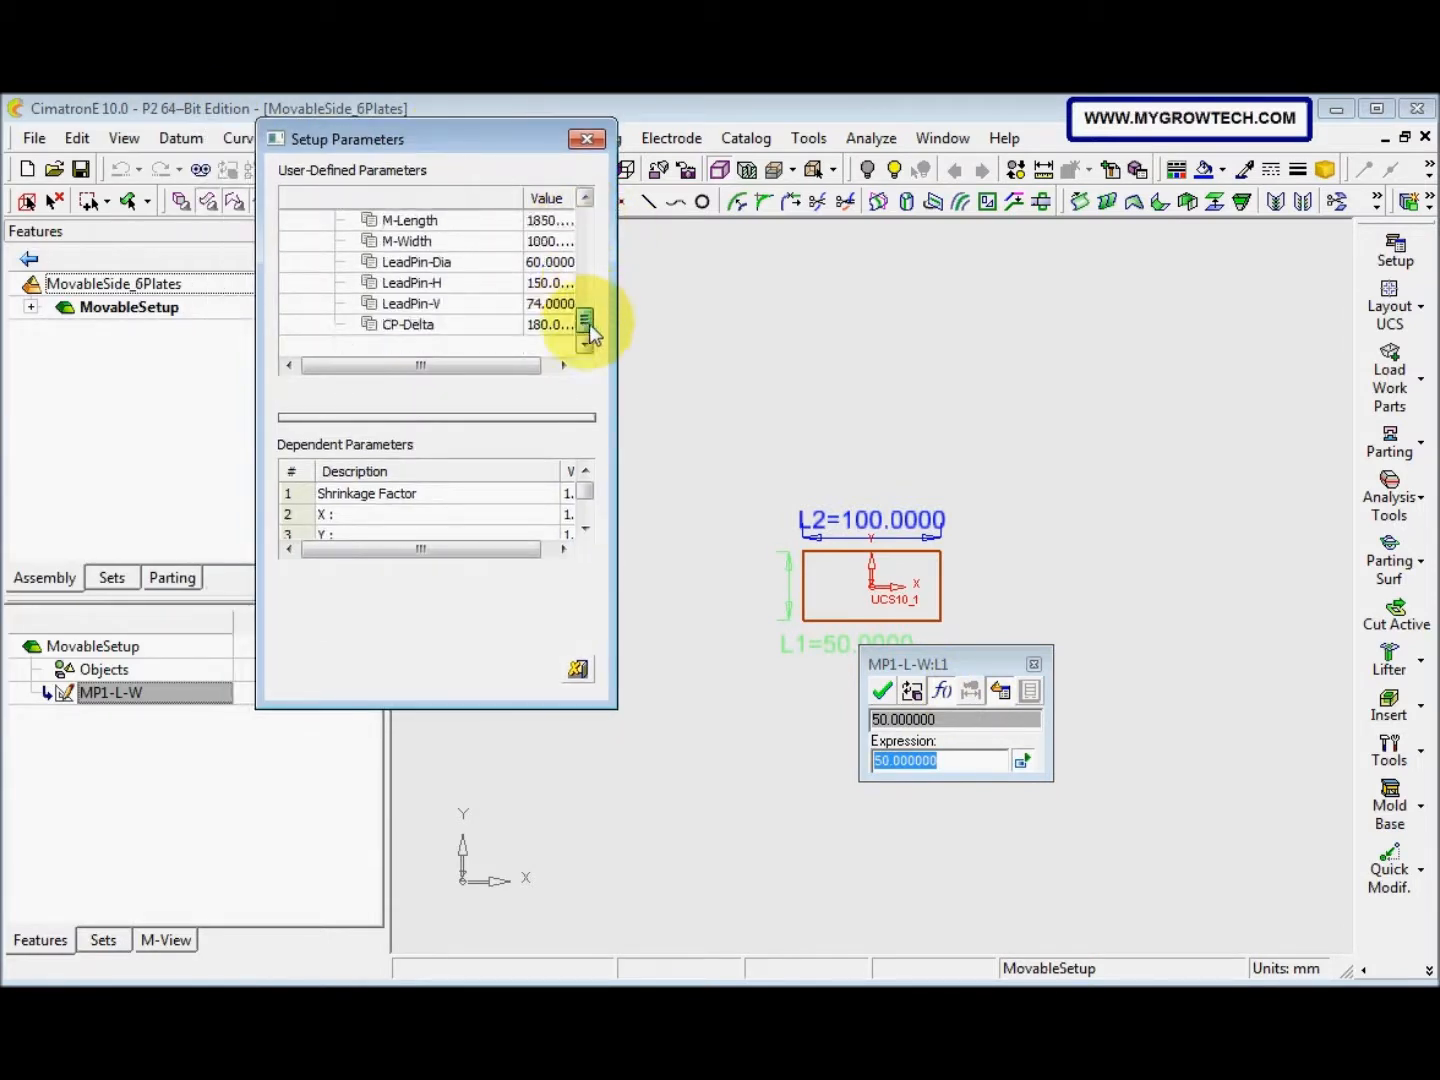
{"action": "double_click", "coordinate": [458, 244]}
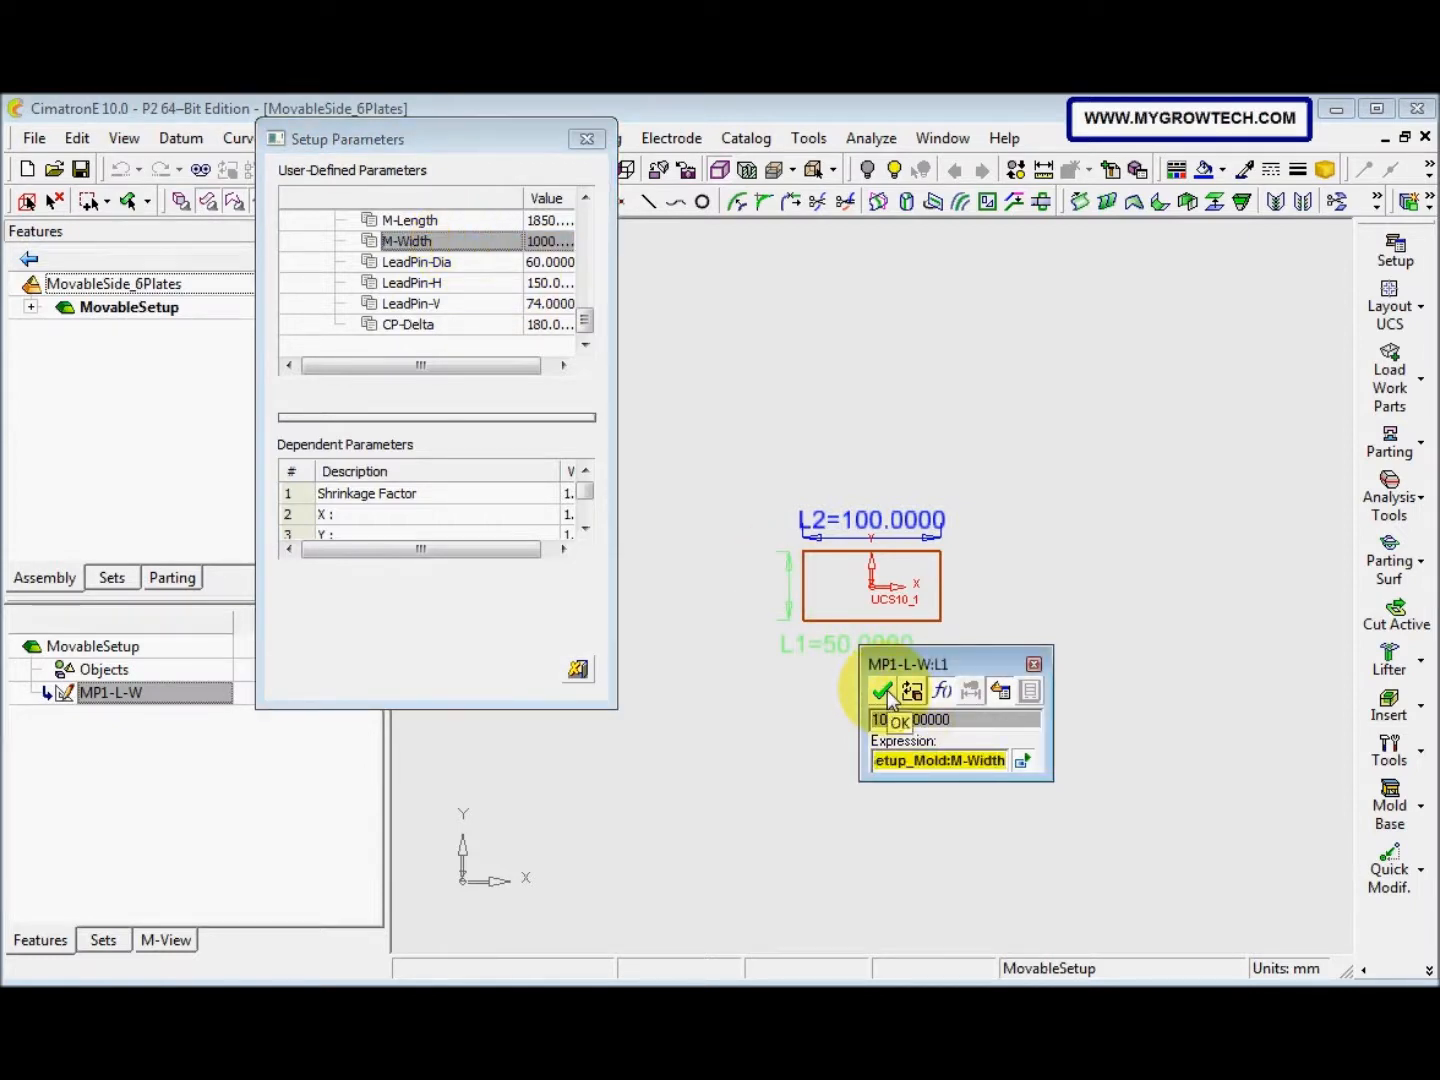
{"action": "left_click", "coordinate": [884, 689]}
Link the width dimension L2 of the MP1-L-W rectangle to the M-Length setup parameter and close the sketch's dimension editing
{"action": "right_click_drag", "start_coordinate": [716, 710], "coordinate": [645, 832], "text": "ctrl"}
{"action": "middle_click_drag", "start_coordinate": [619, 814], "coordinate": [463, 882], "text": "ctrl"}
{"action": "left_click", "coordinate": [721, 457]}
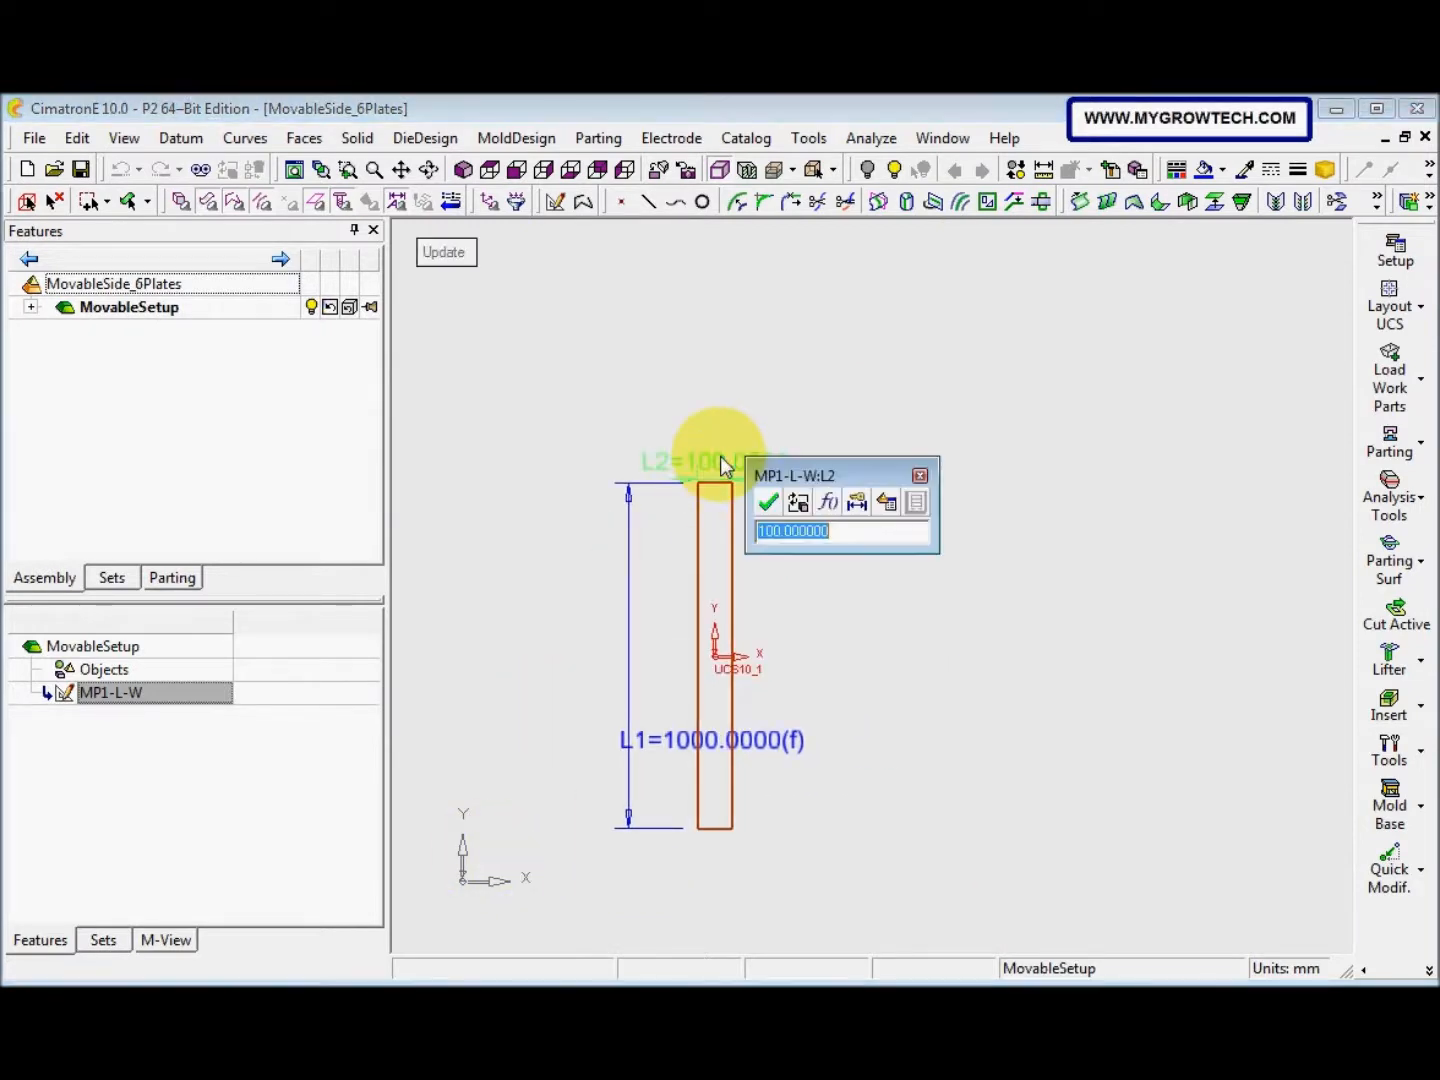
{"action": "left_click", "coordinate": [828, 502]}
{"action": "left_click", "coordinate": [857, 502]}
{"action": "left_click_drag", "start_coordinate": [585, 220], "coordinate": [583, 330]}
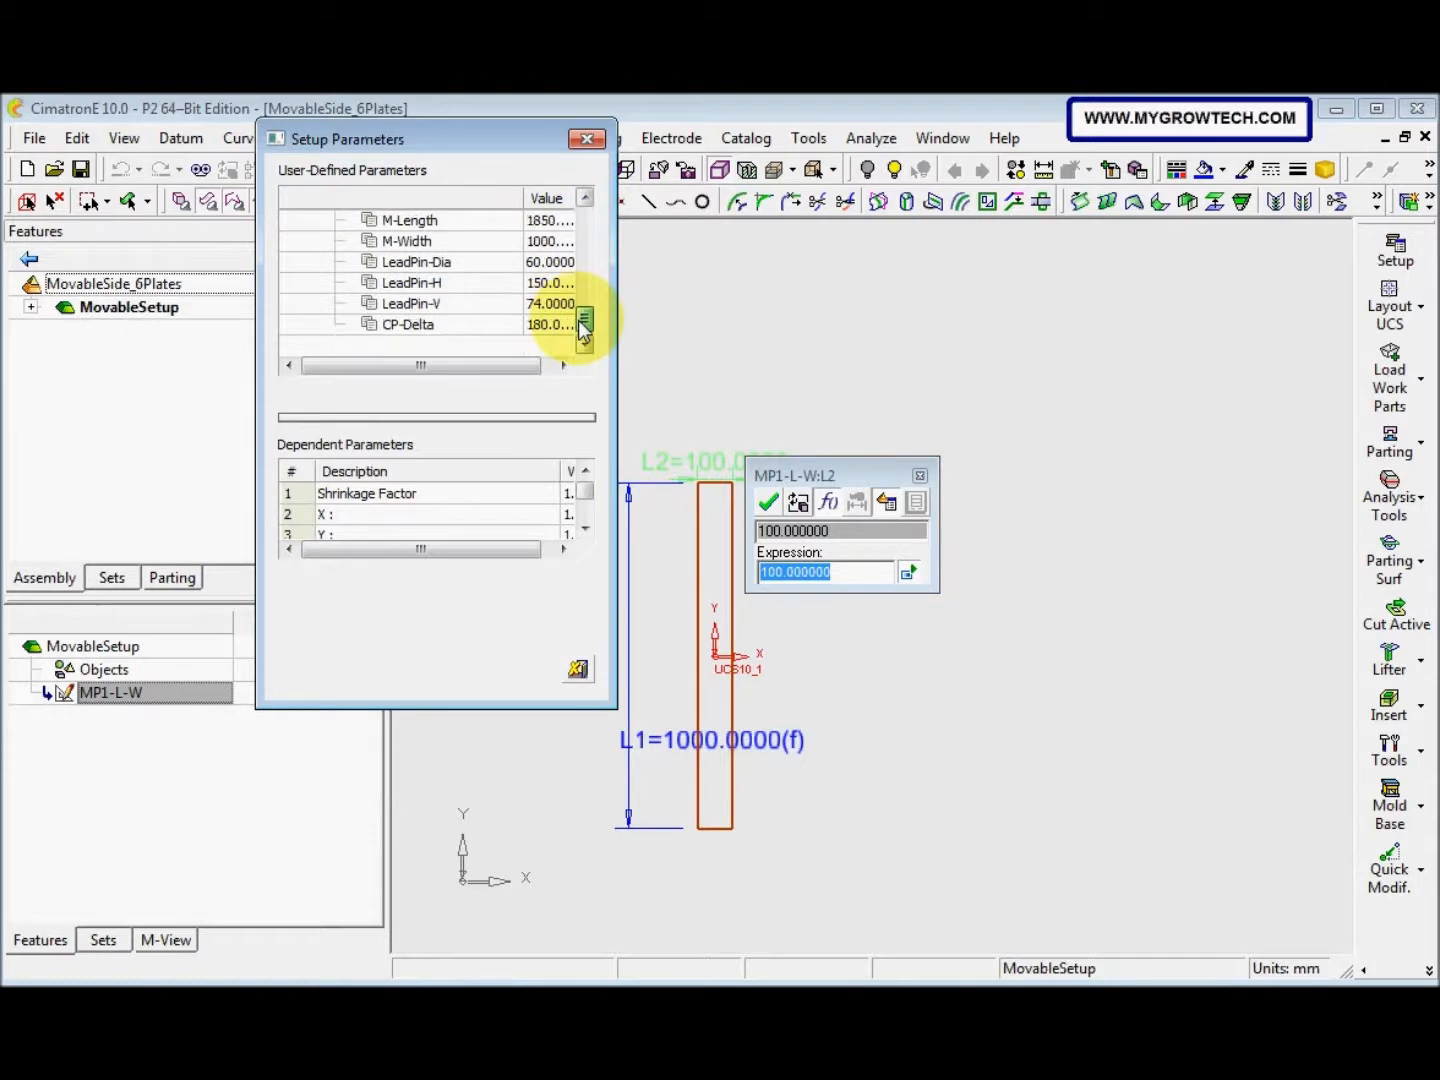
{"action": "left_click", "coordinate": [454, 224]}
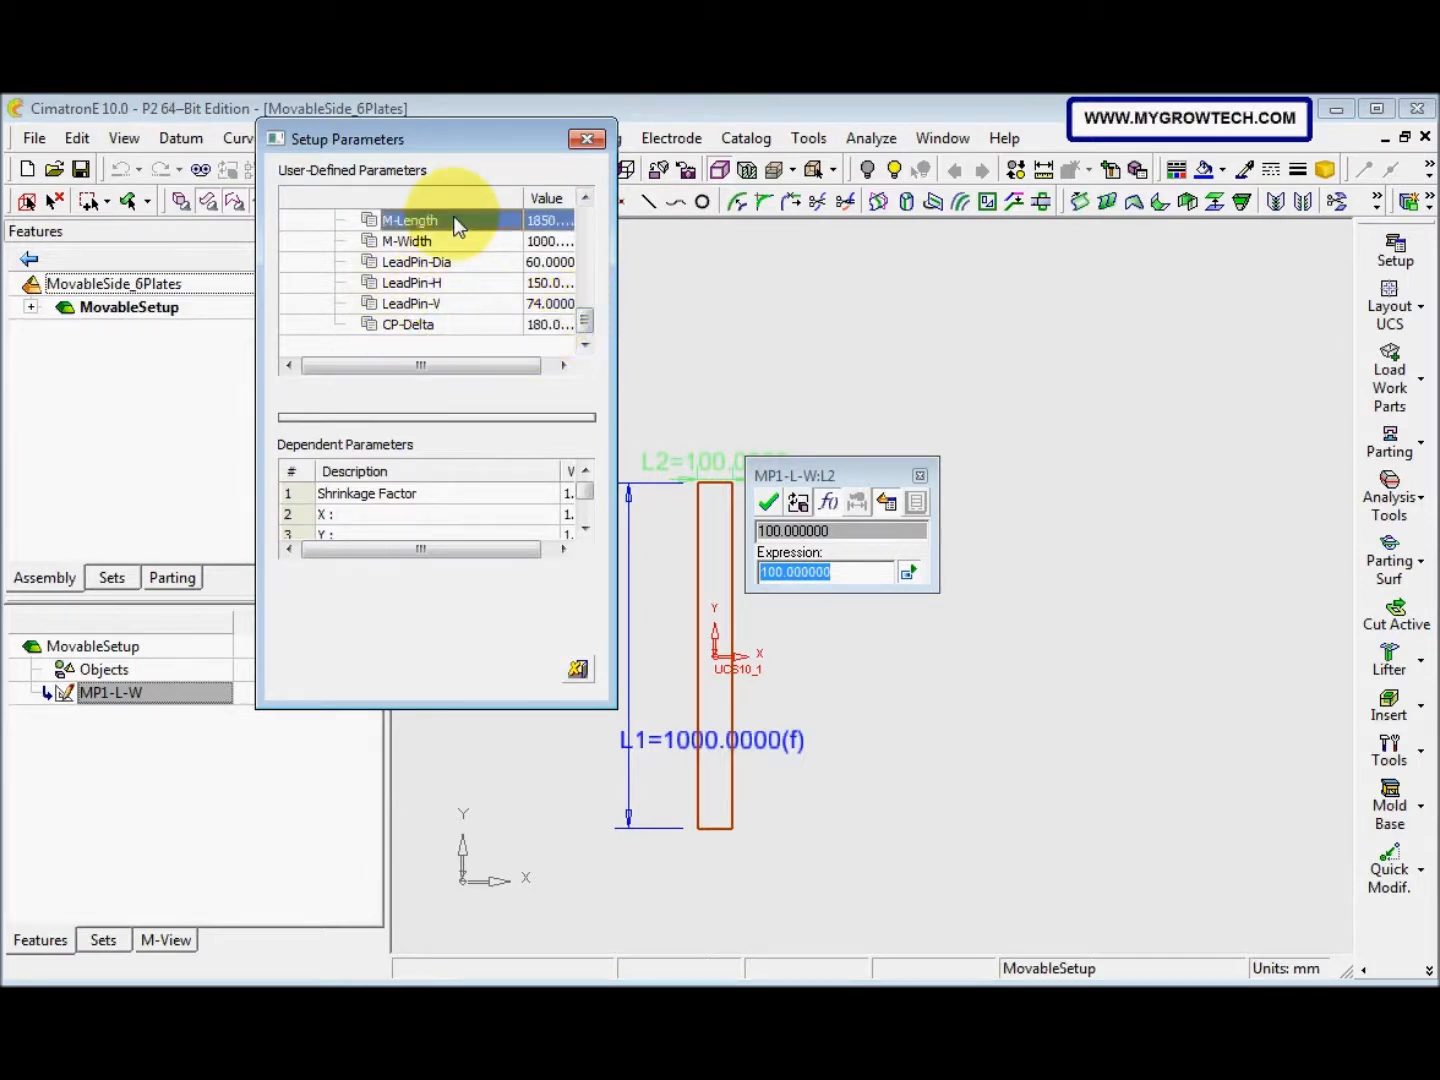
{"action": "double_click", "coordinate": [454, 224]}
{"action": "left_click", "coordinate": [770, 501]}
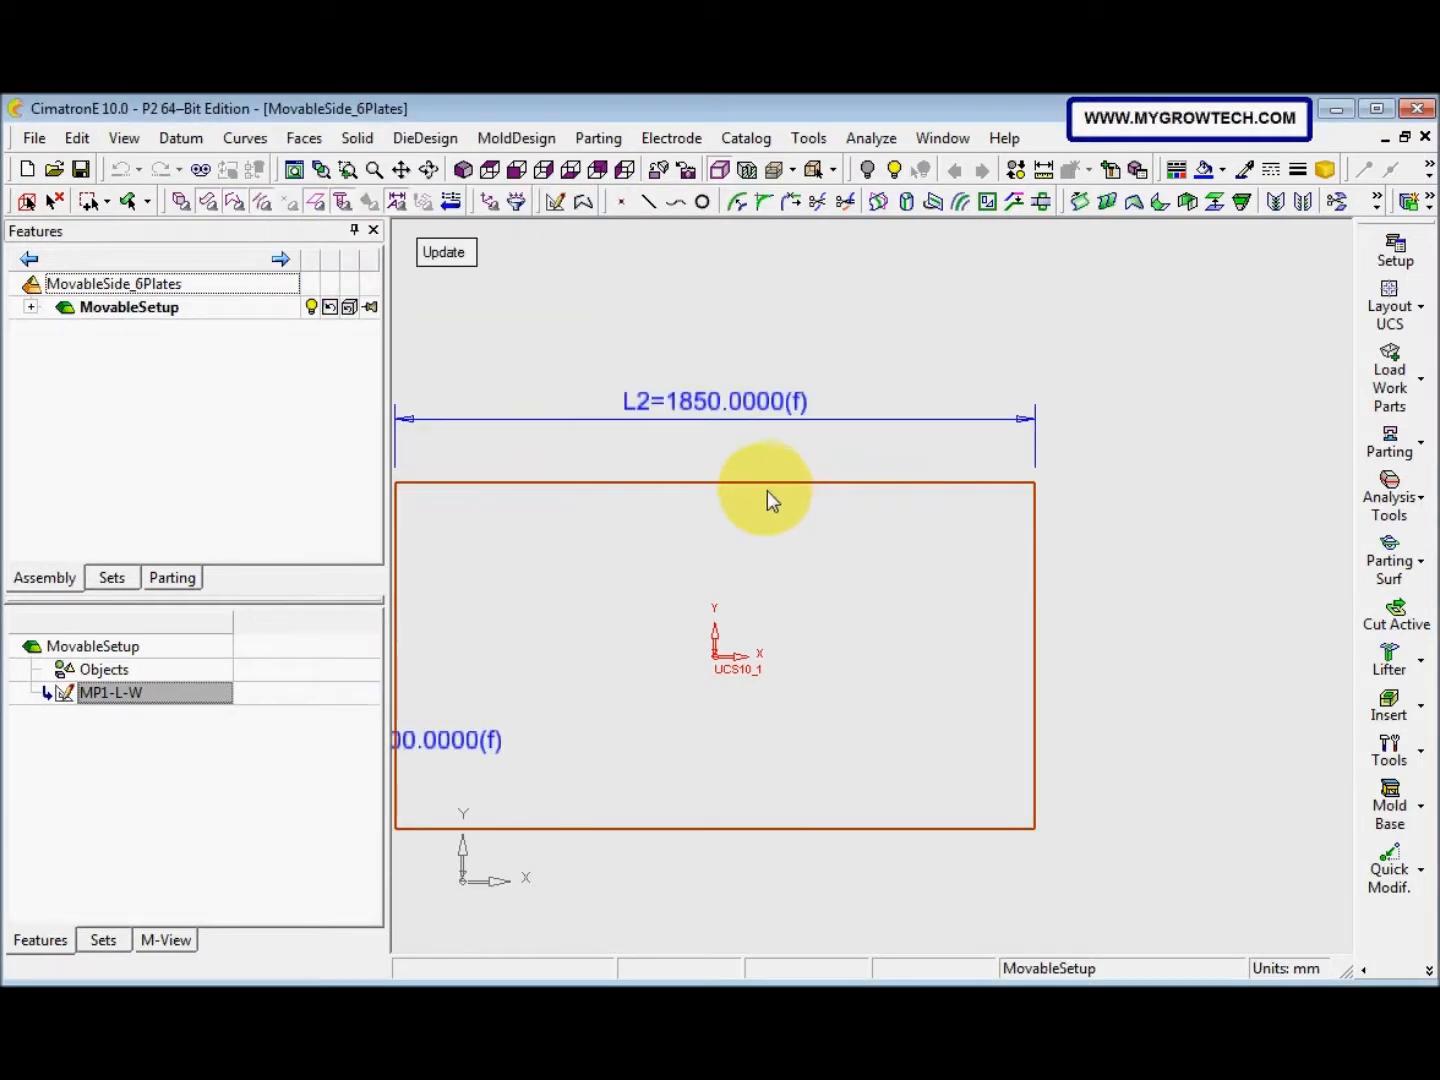
{"action": "right_click_drag", "start_coordinate": [777, 469], "coordinate": [735, 592], "text": "ctrl"}
{"action": "middle_click_drag", "start_coordinate": [735, 592], "coordinate": [789, 580], "text": "ctrl"}
{"action": "middle_click", "coordinate": [545, 471]}
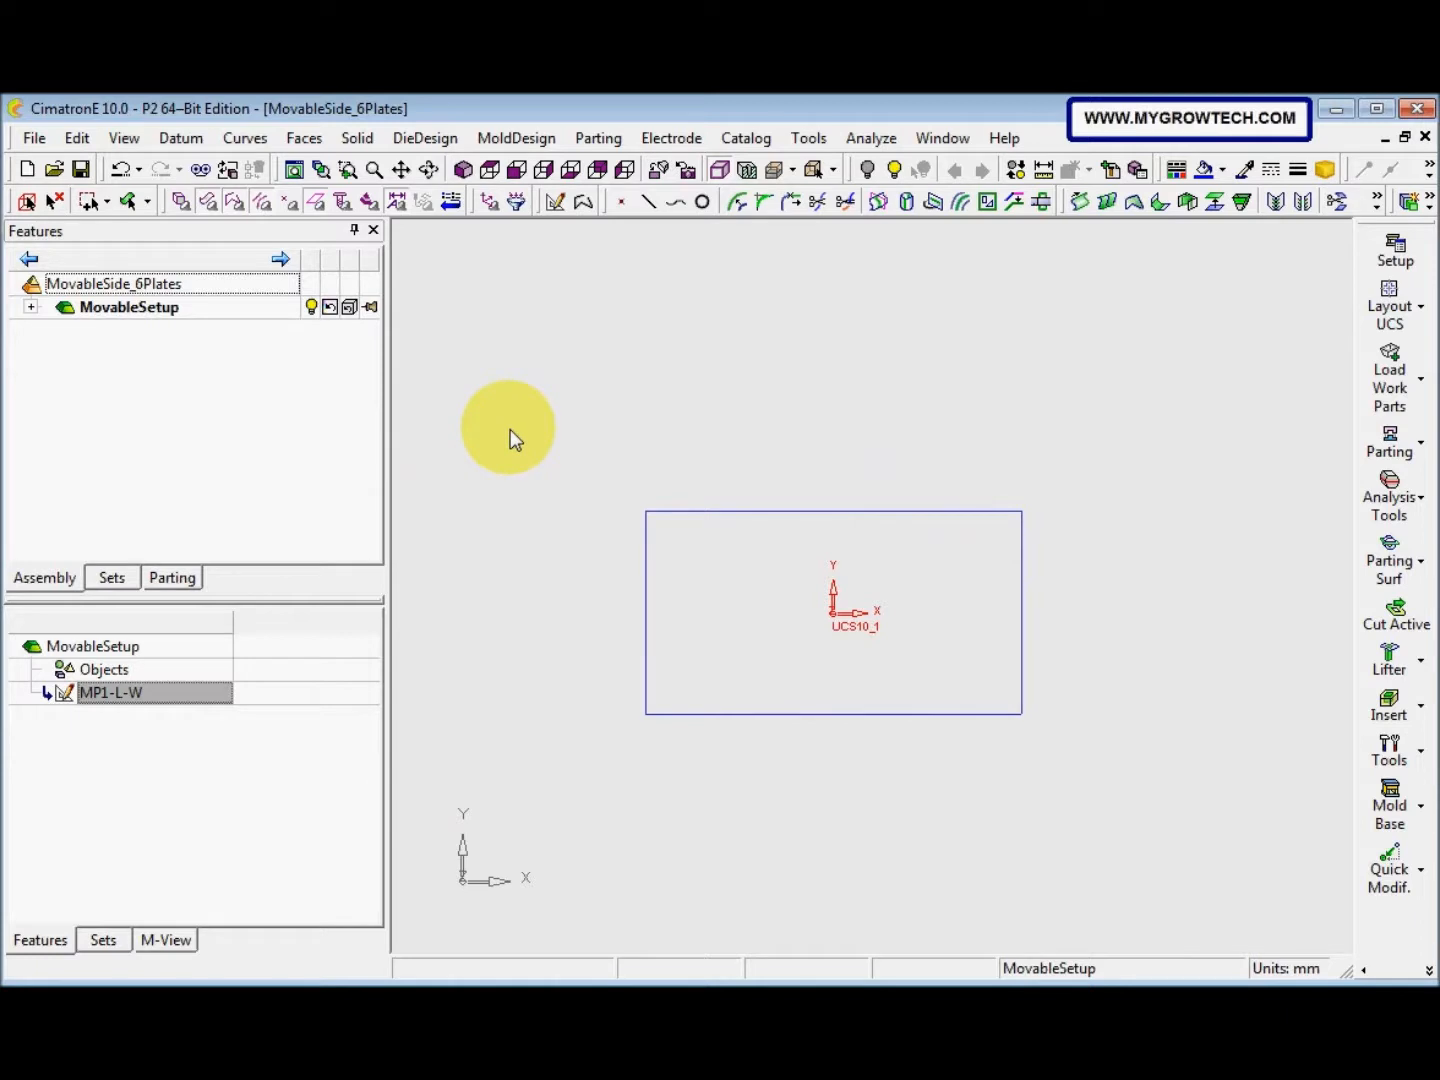
Start a new sketch in MovableSetup
{"action": "right_click", "coordinate": [607, 394]}
{"action": "left_click", "coordinate": [702, 405]}
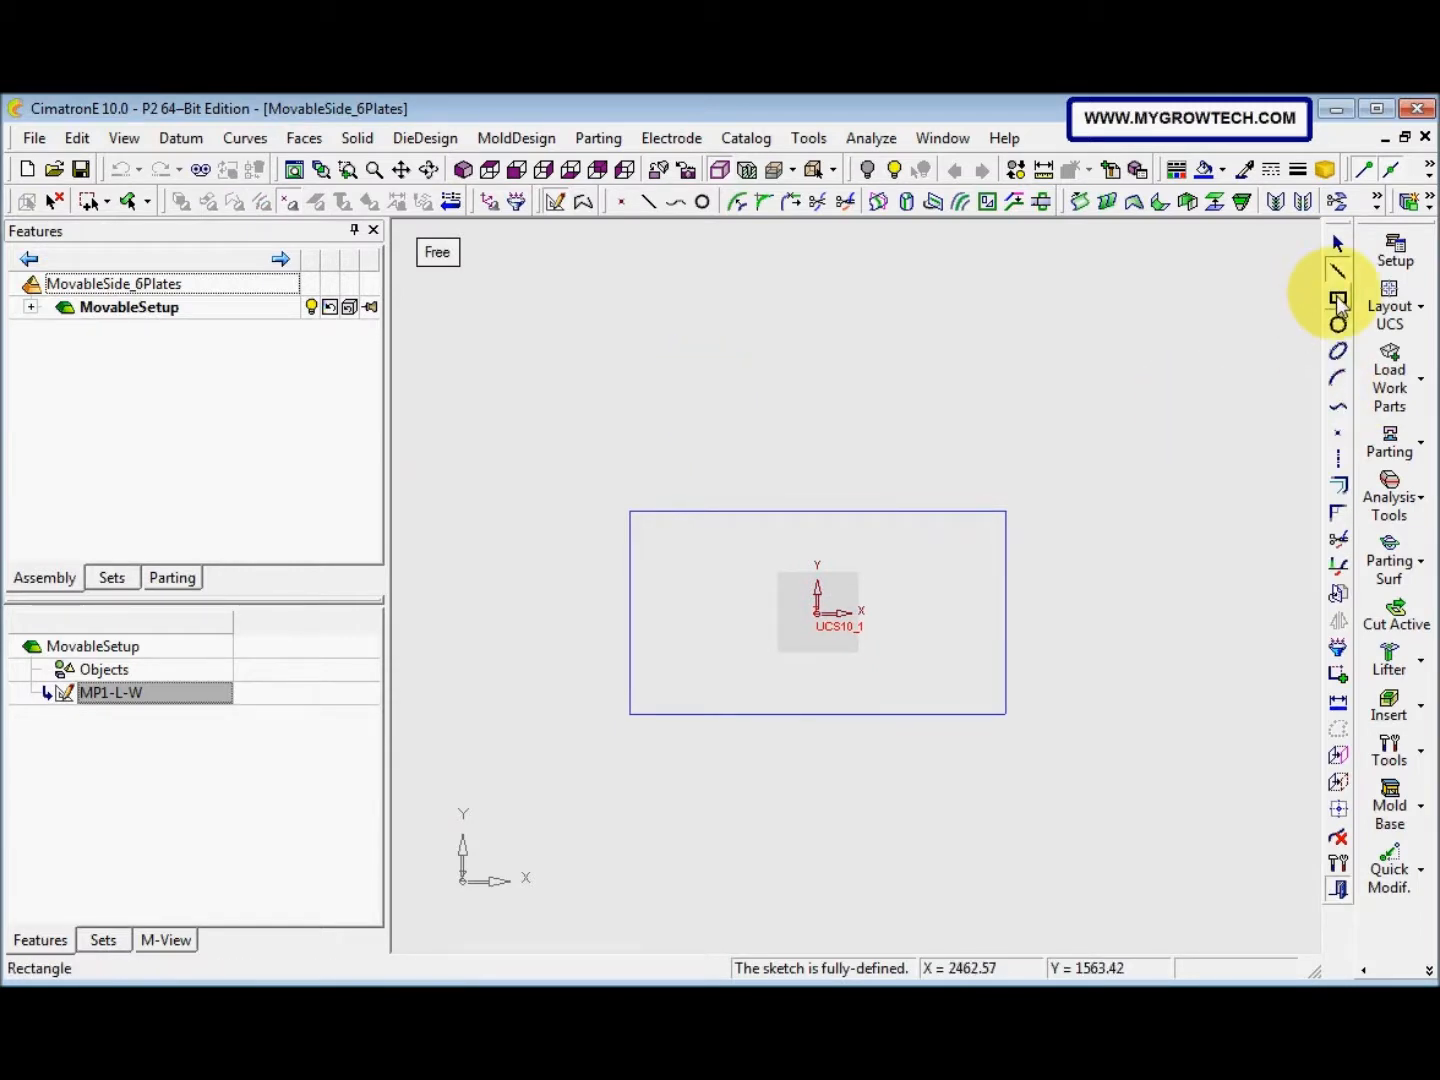
{"action": "left_click", "coordinate": [1337, 298]}
{"action": "left_click", "coordinate": [579, 451]}
{"action": "middle_click", "coordinate": [677, 374]}
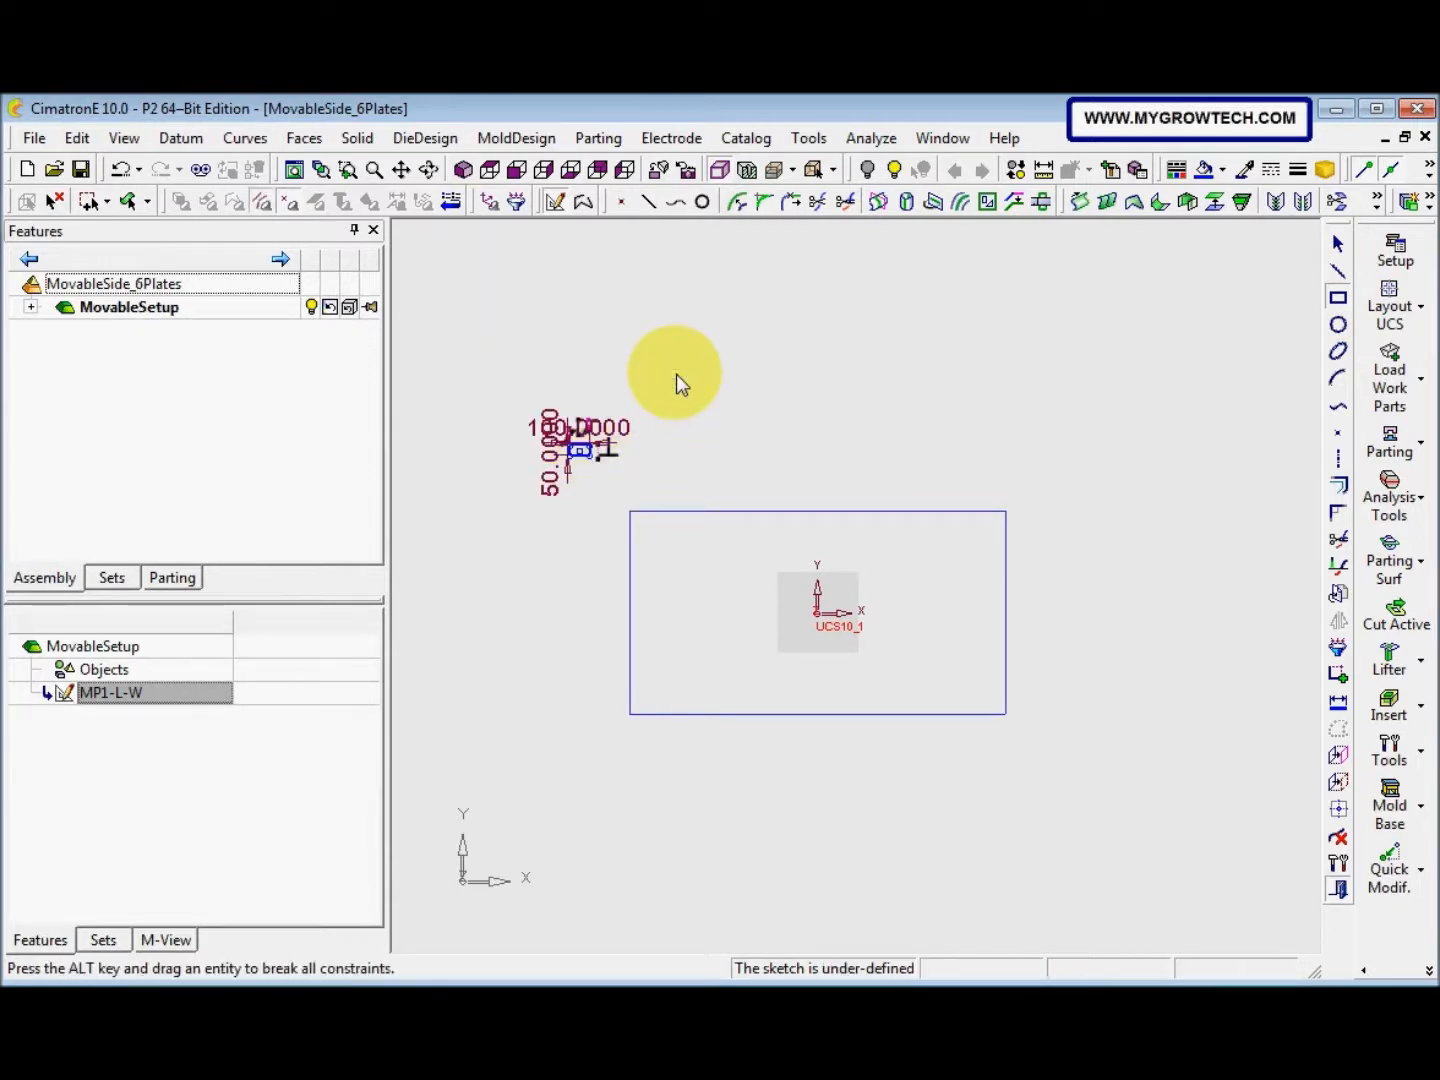
{"action": "key", "text": "ctrl+z"}
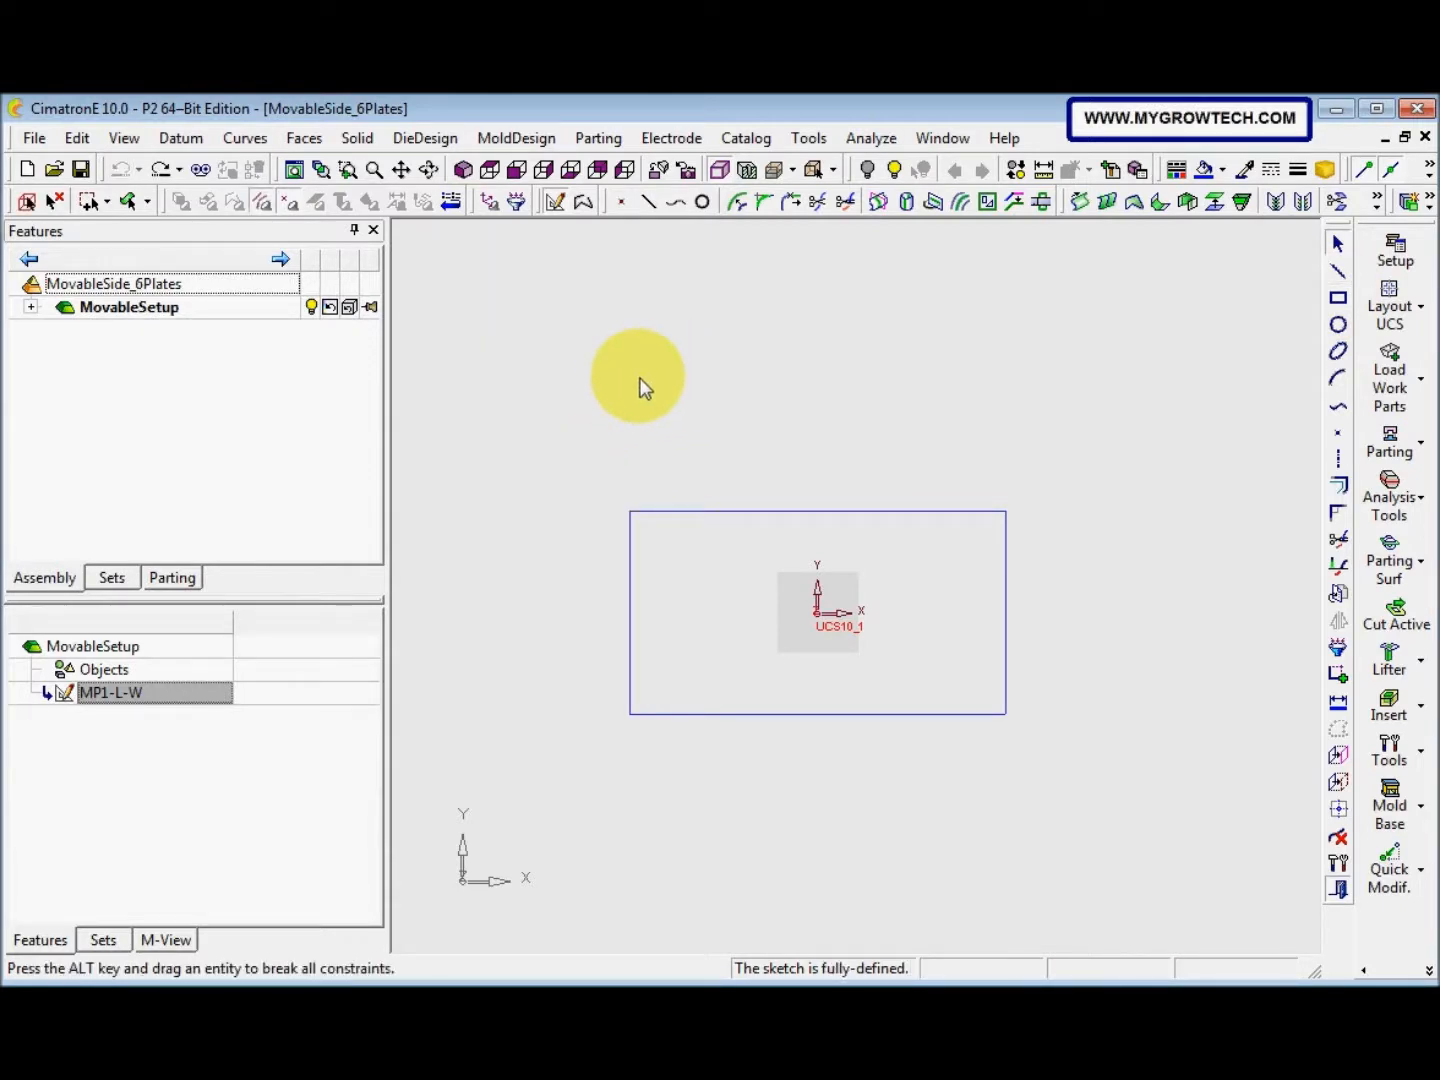
Sketch a rectangle with the Free option so that it encloses the MP1-L-W rectangle on all sides
{"action": "left_click", "coordinate": [1338, 298]}
{"action": "left_click", "coordinate": [455, 262]}
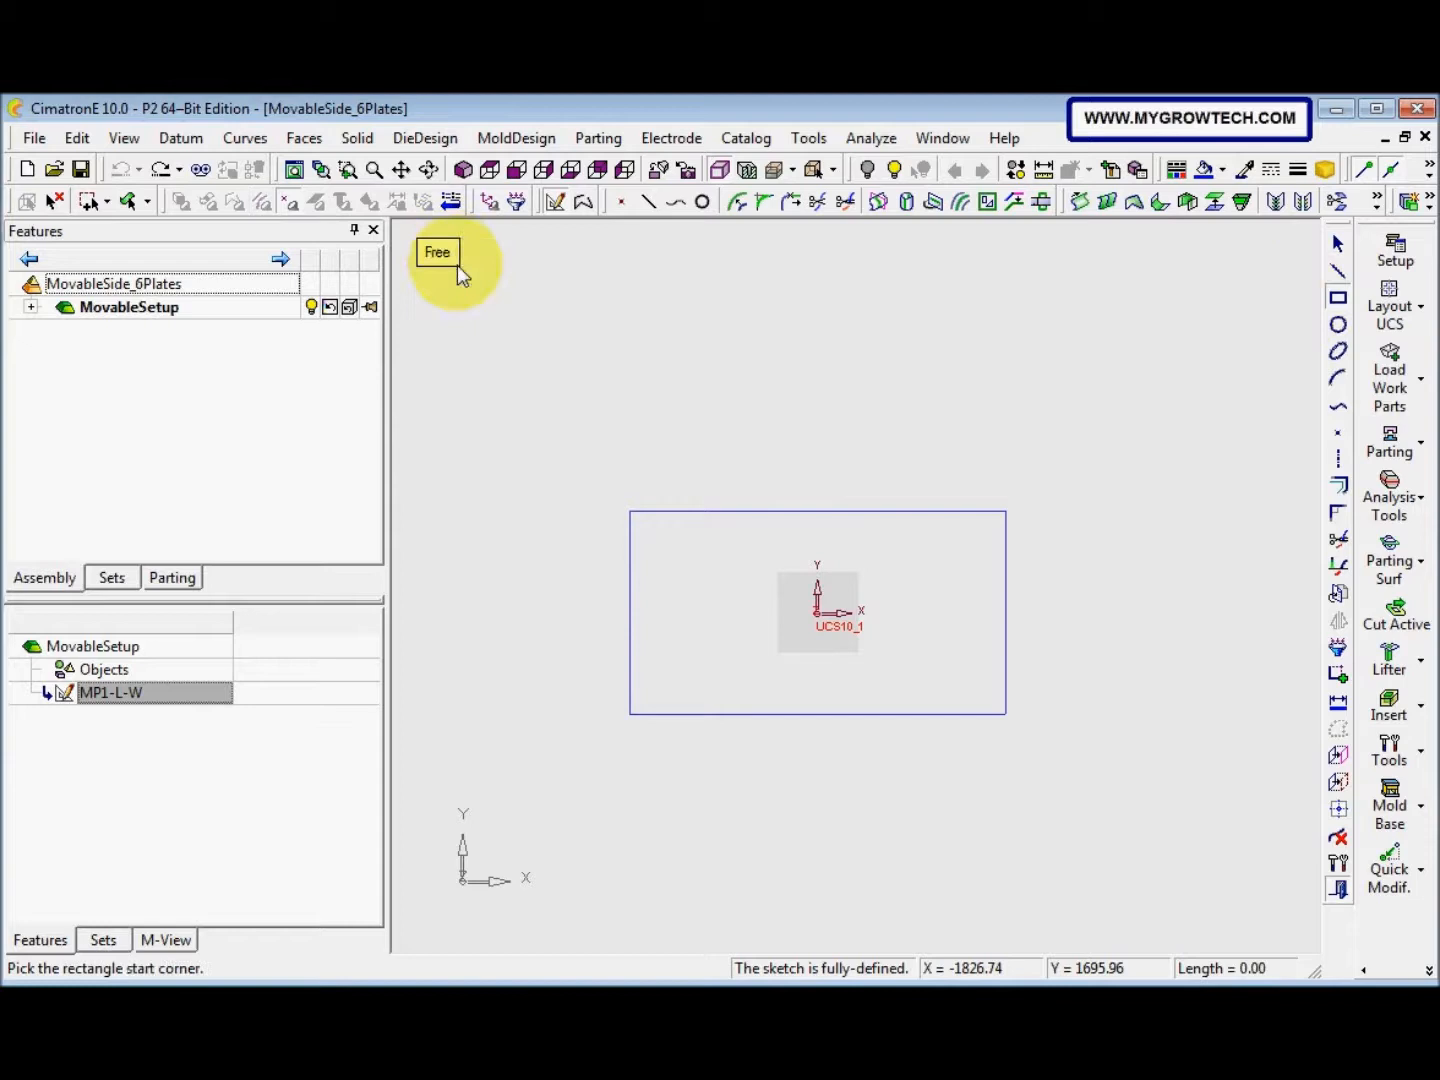
{"action": "left_click", "coordinate": [590, 451]}
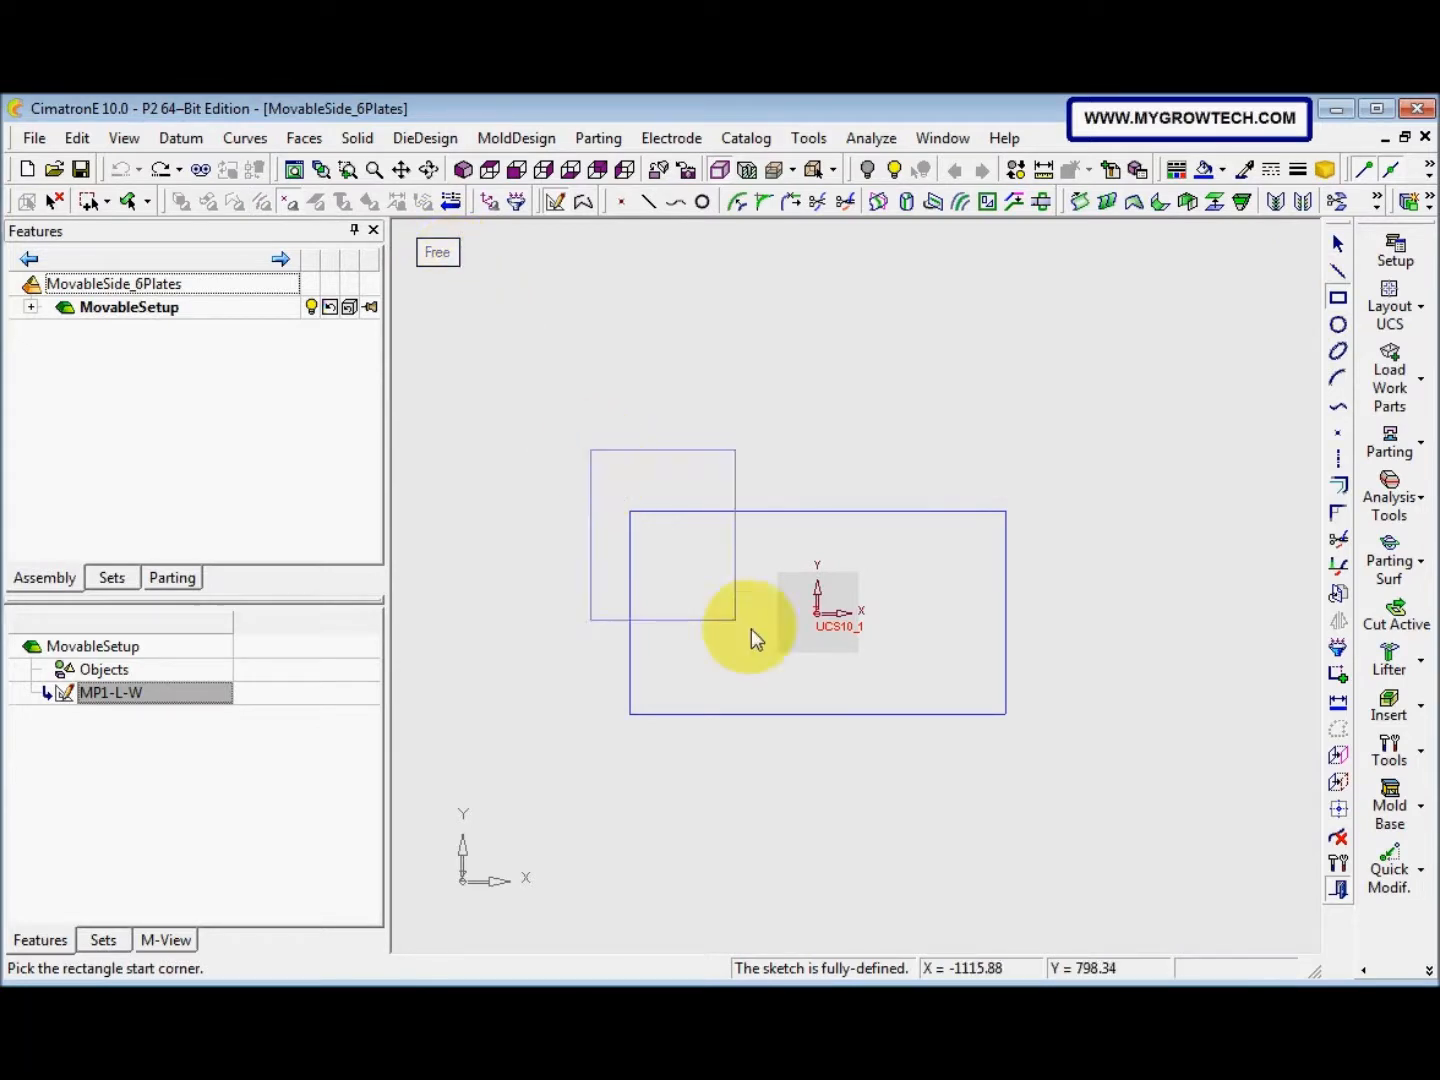
{"action": "left_click", "coordinate": [1050, 772]}
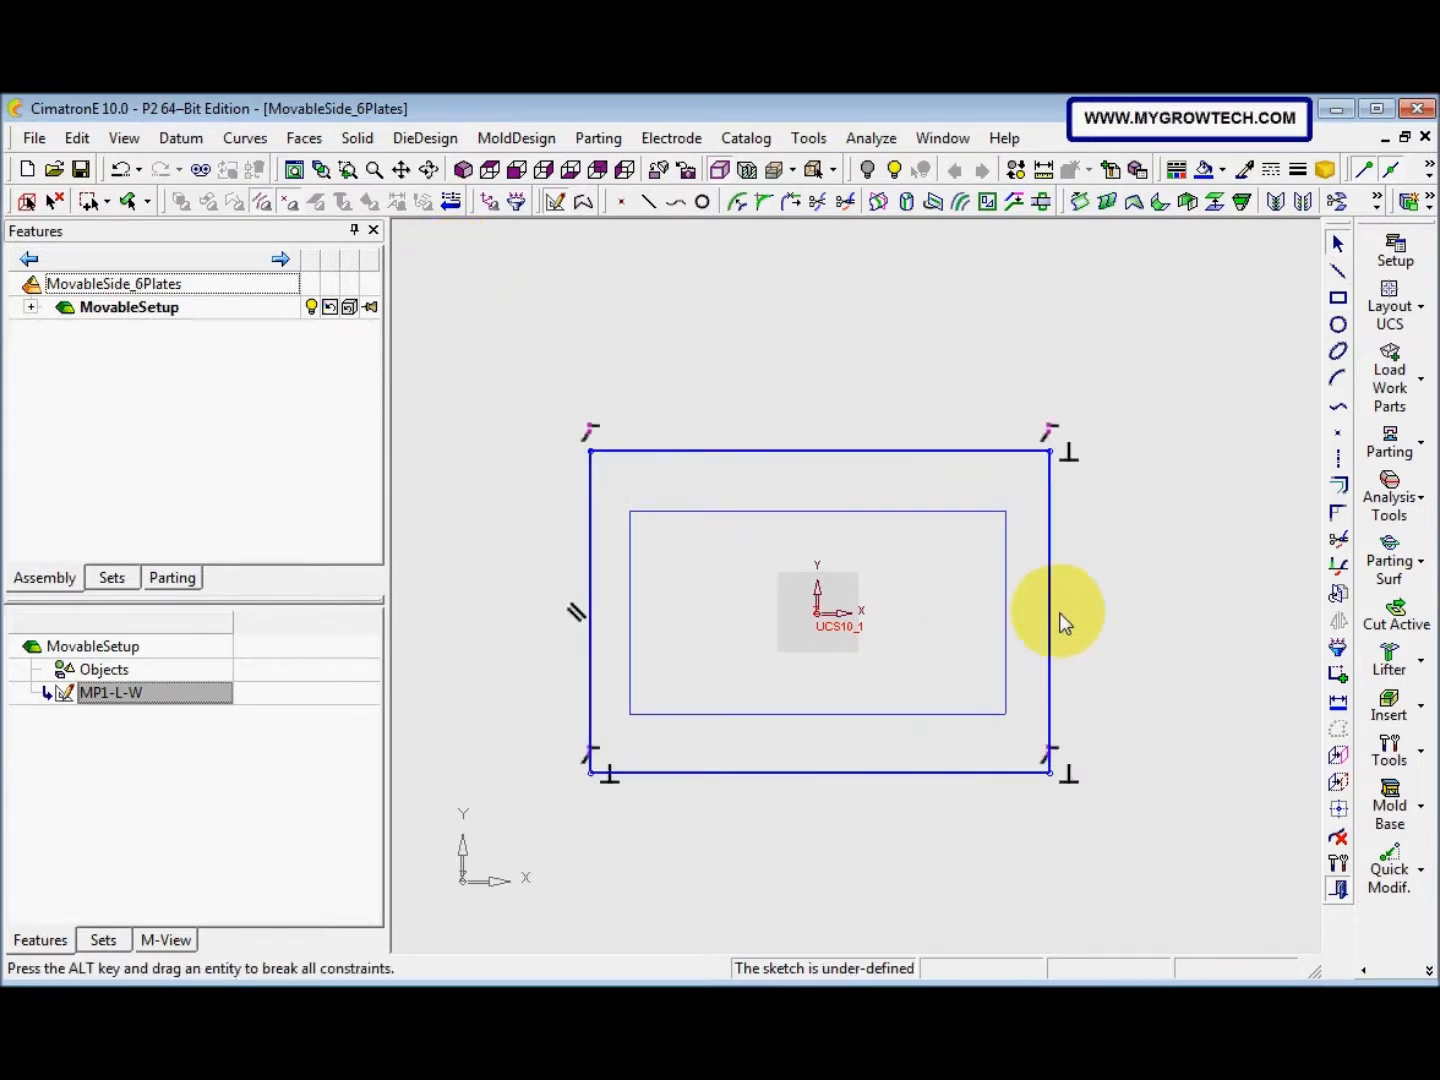
Add the upper edge of the MP1-L-W rectangle as a sketch reference
{"action": "left_click", "coordinate": [1337, 781]}
{"action": "left_click", "coordinate": [844, 505]}
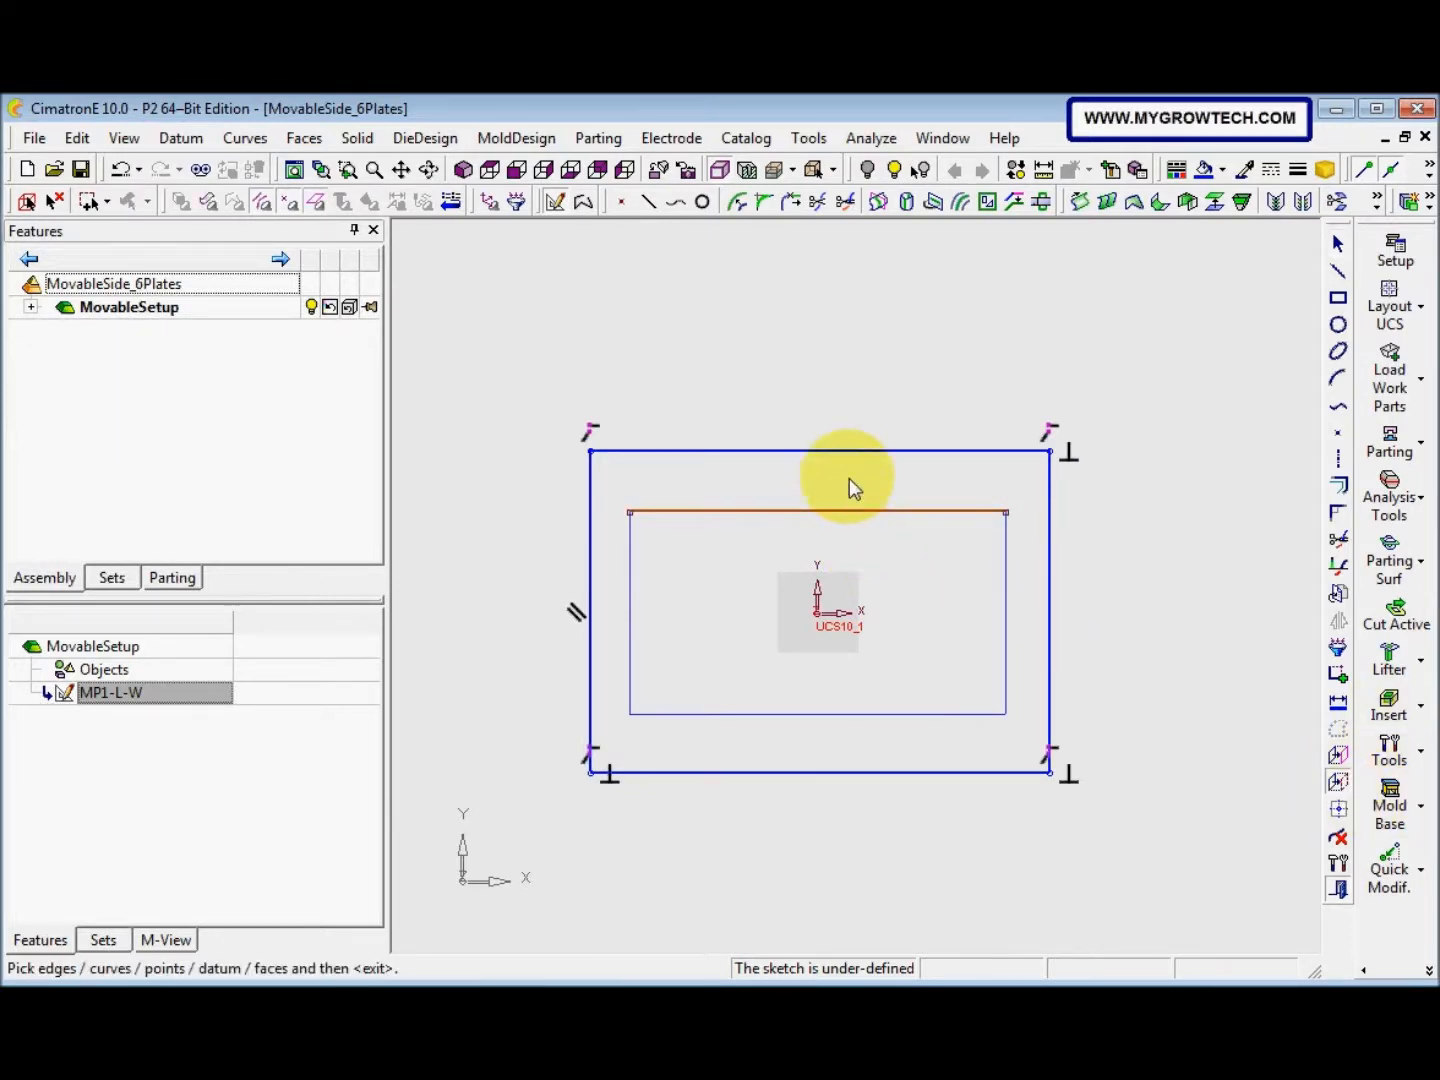
{"action": "middle_click", "coordinate": [847, 503]}
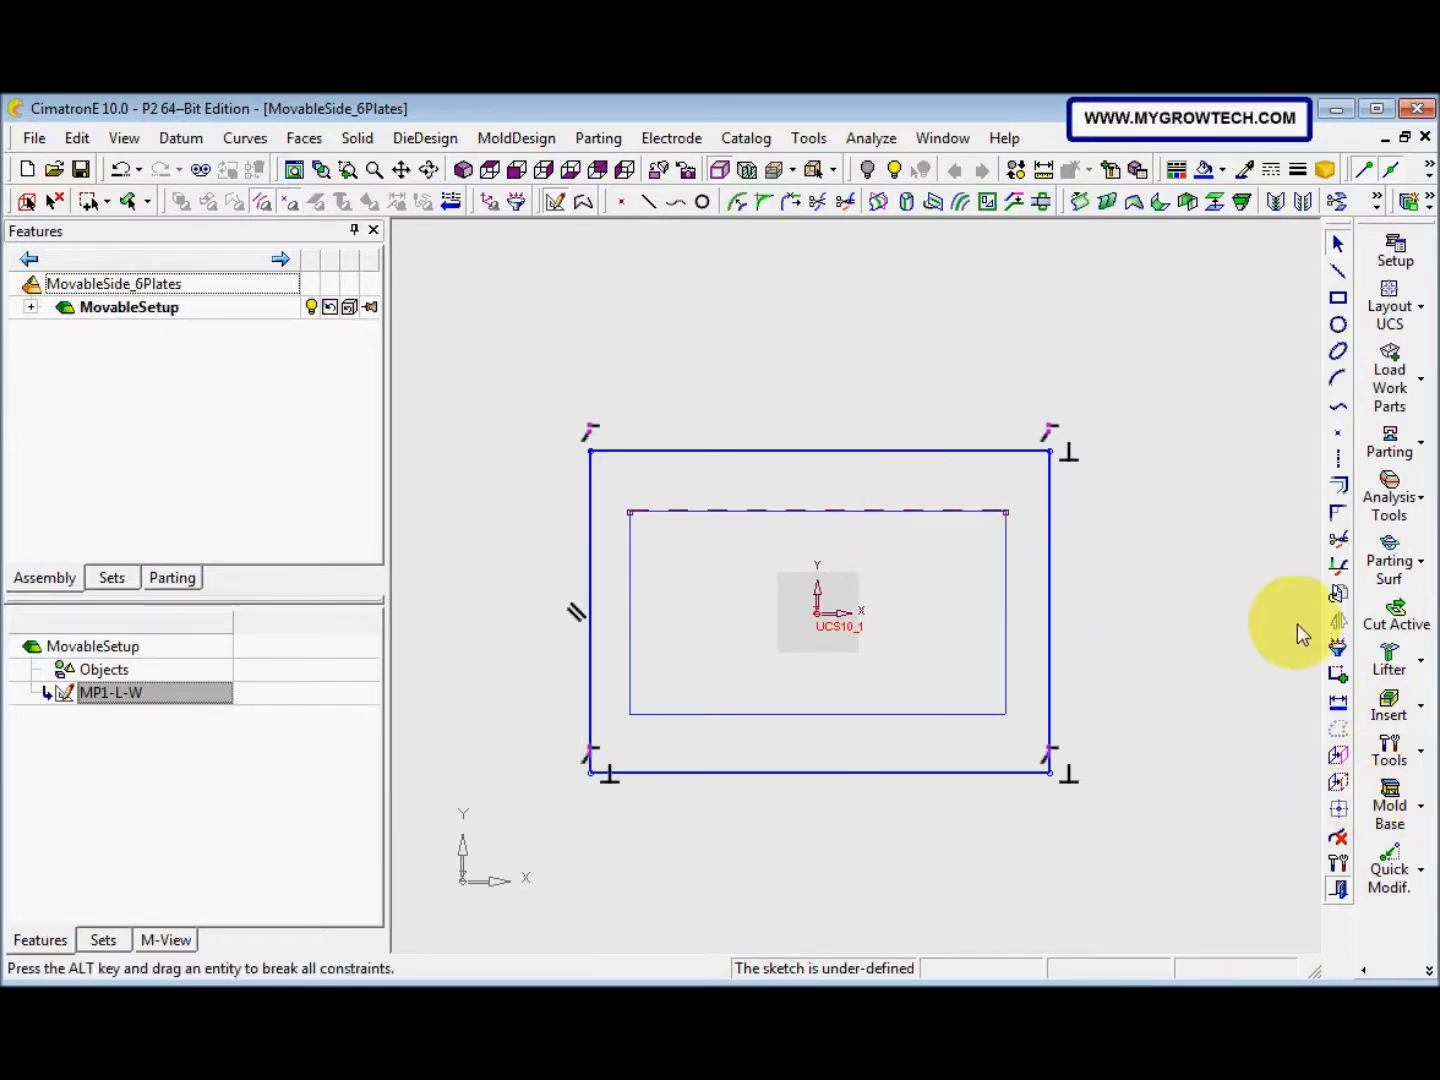
Centre the outer rectangle by aligning its right side's midpoint horizontally and its upper side's midpoint vertically with the UCS origin
{"action": "left_click", "coordinate": [1338, 674]}
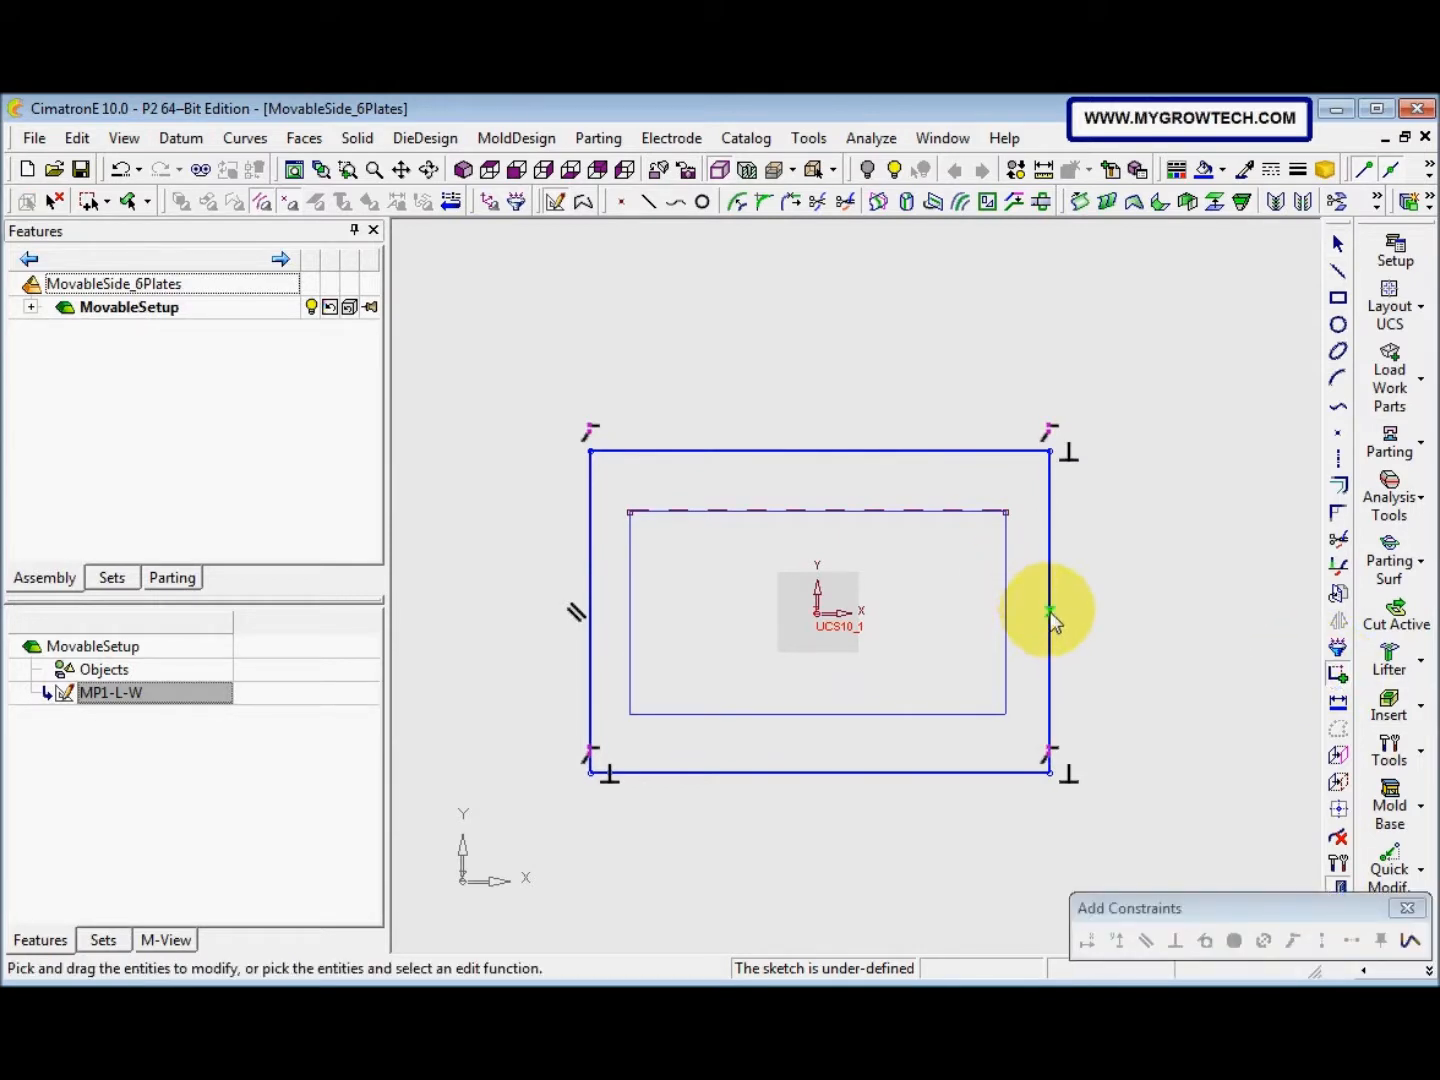
{"action": "left_click", "coordinate": [1046, 617]}
{"action": "left_click", "coordinate": [815, 612]}
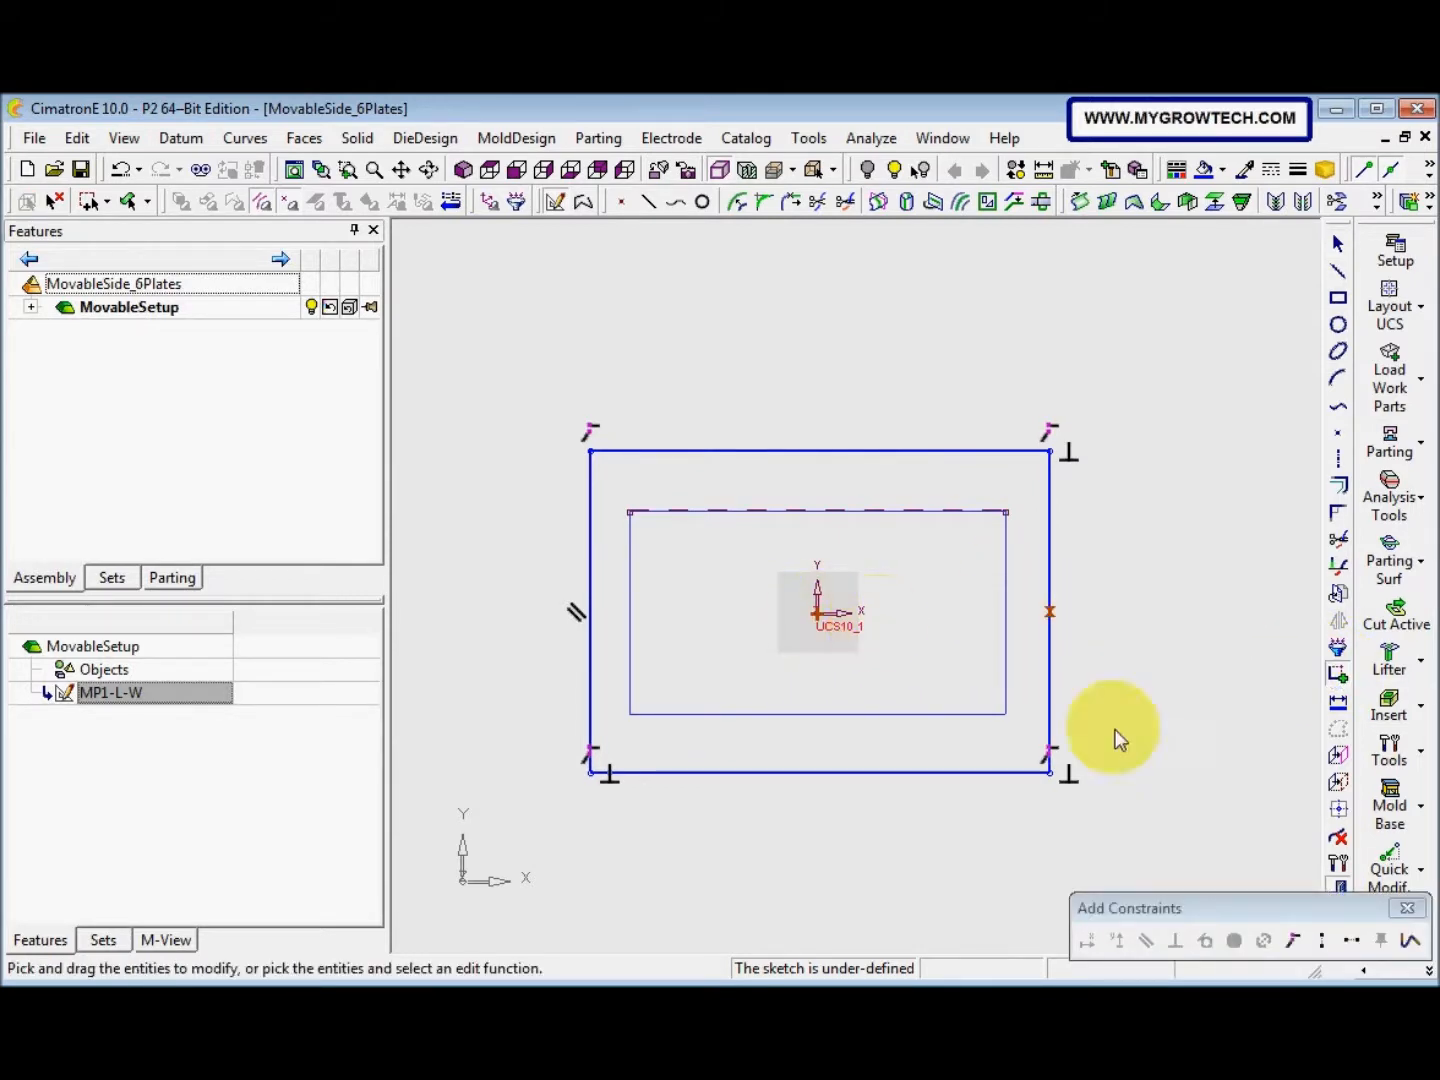
{"action": "left_click", "coordinate": [1350, 941]}
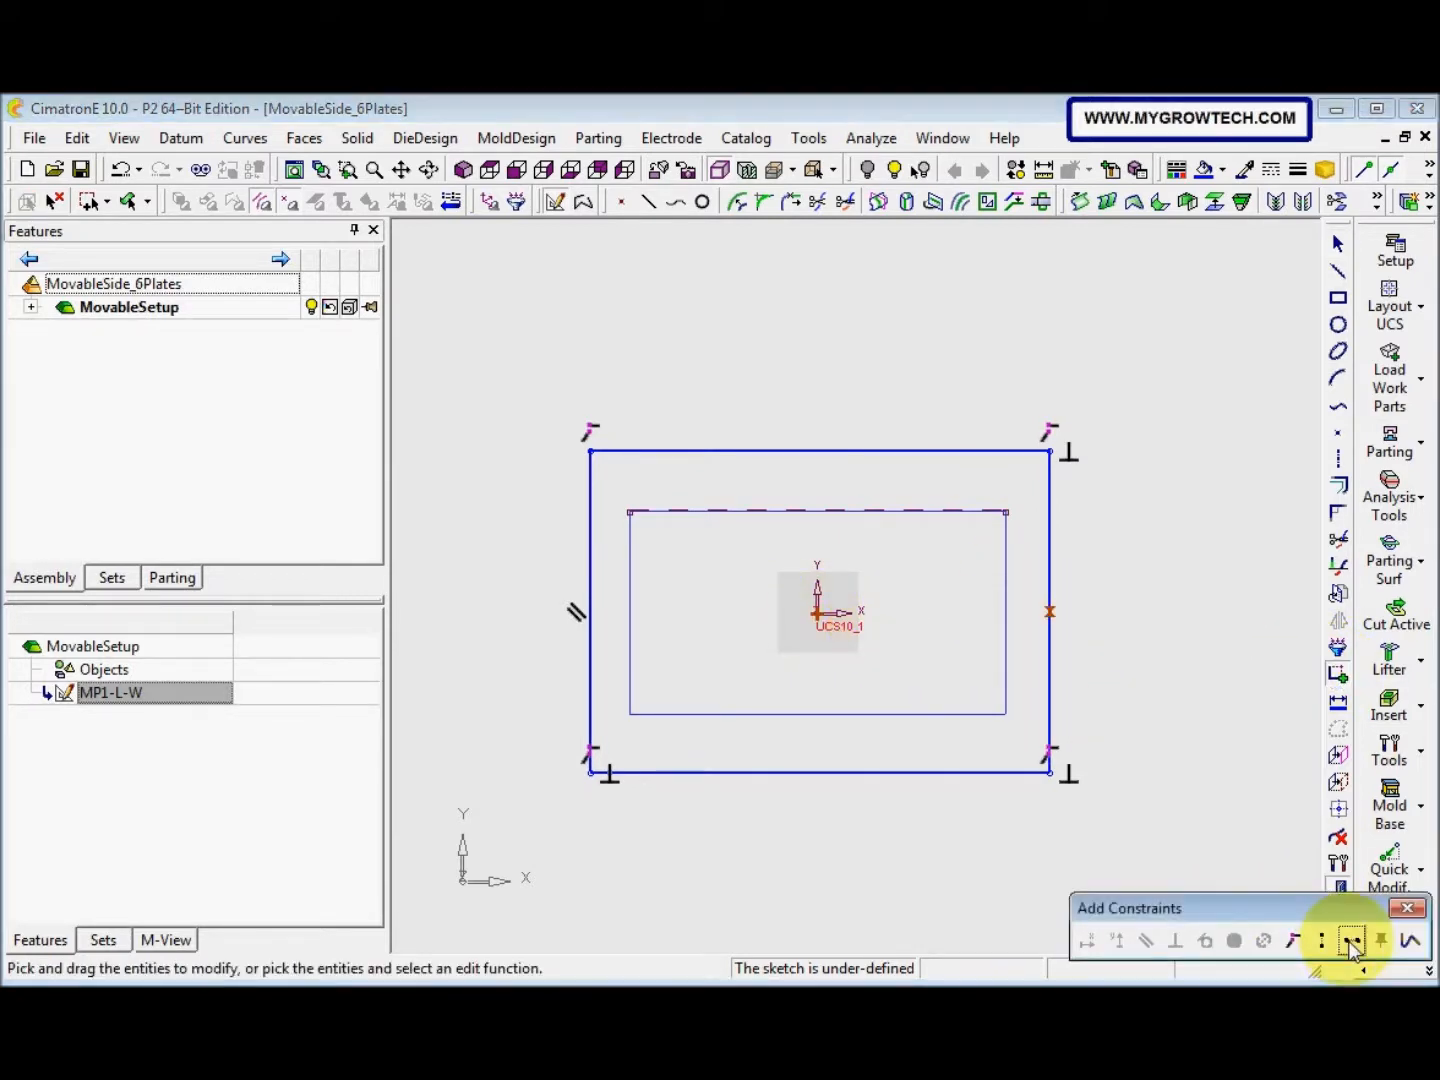
{"action": "left_click", "coordinate": [822, 455]}
{"action": "left_click", "coordinate": [815, 610]}
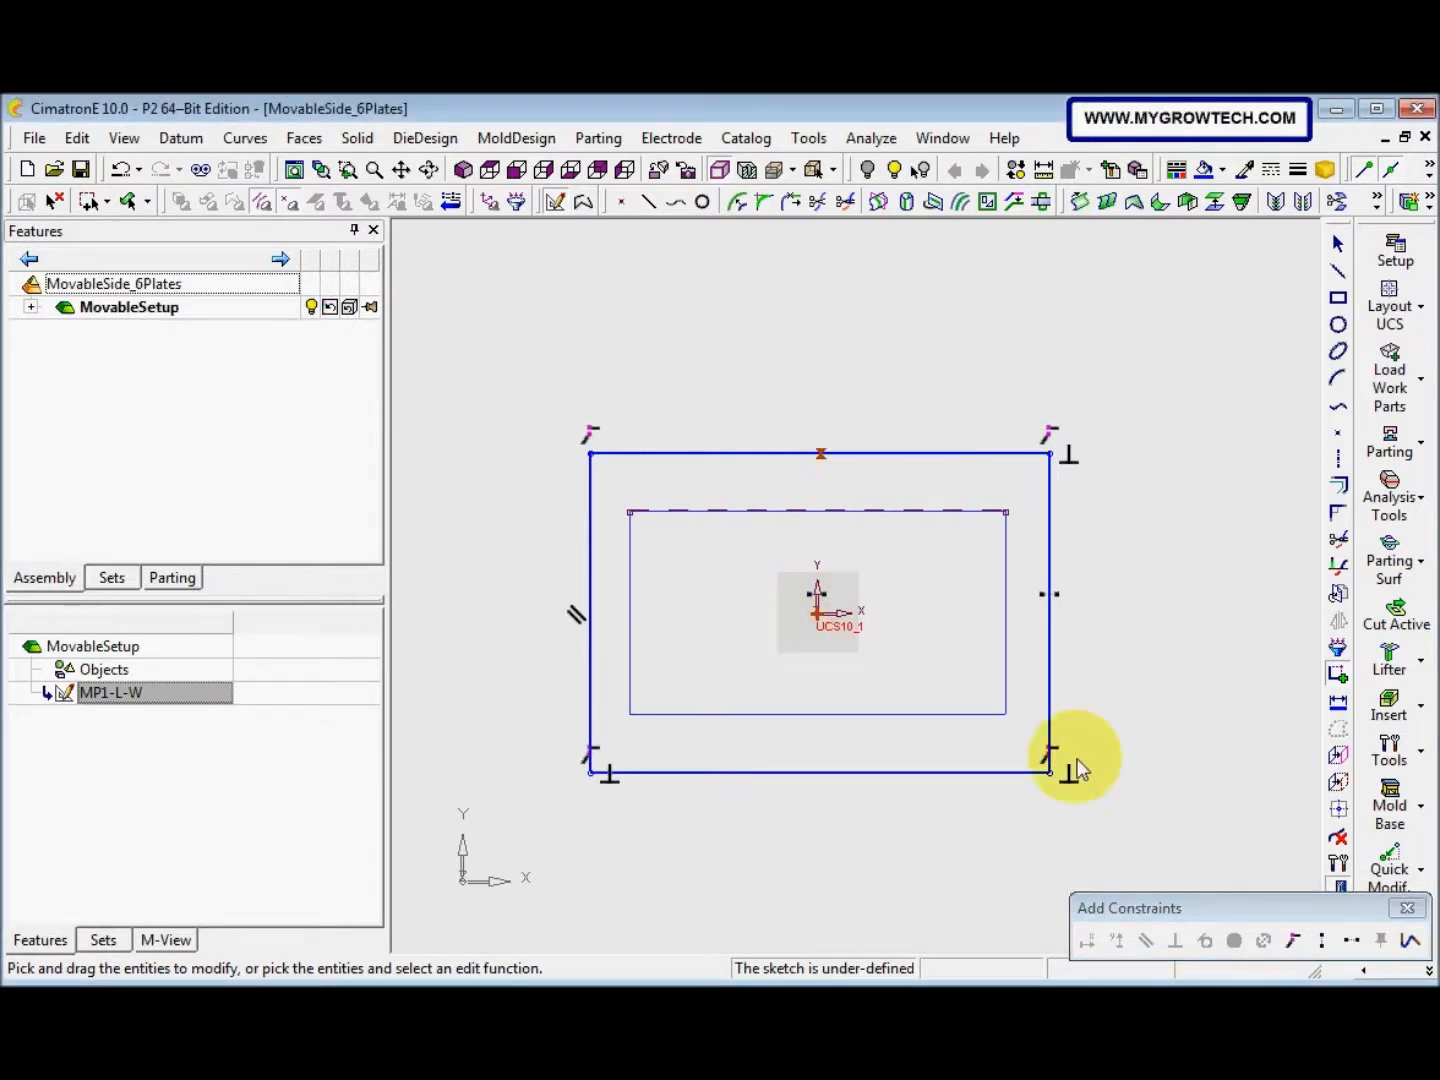
{"action": "left_click", "coordinate": [1321, 941]}
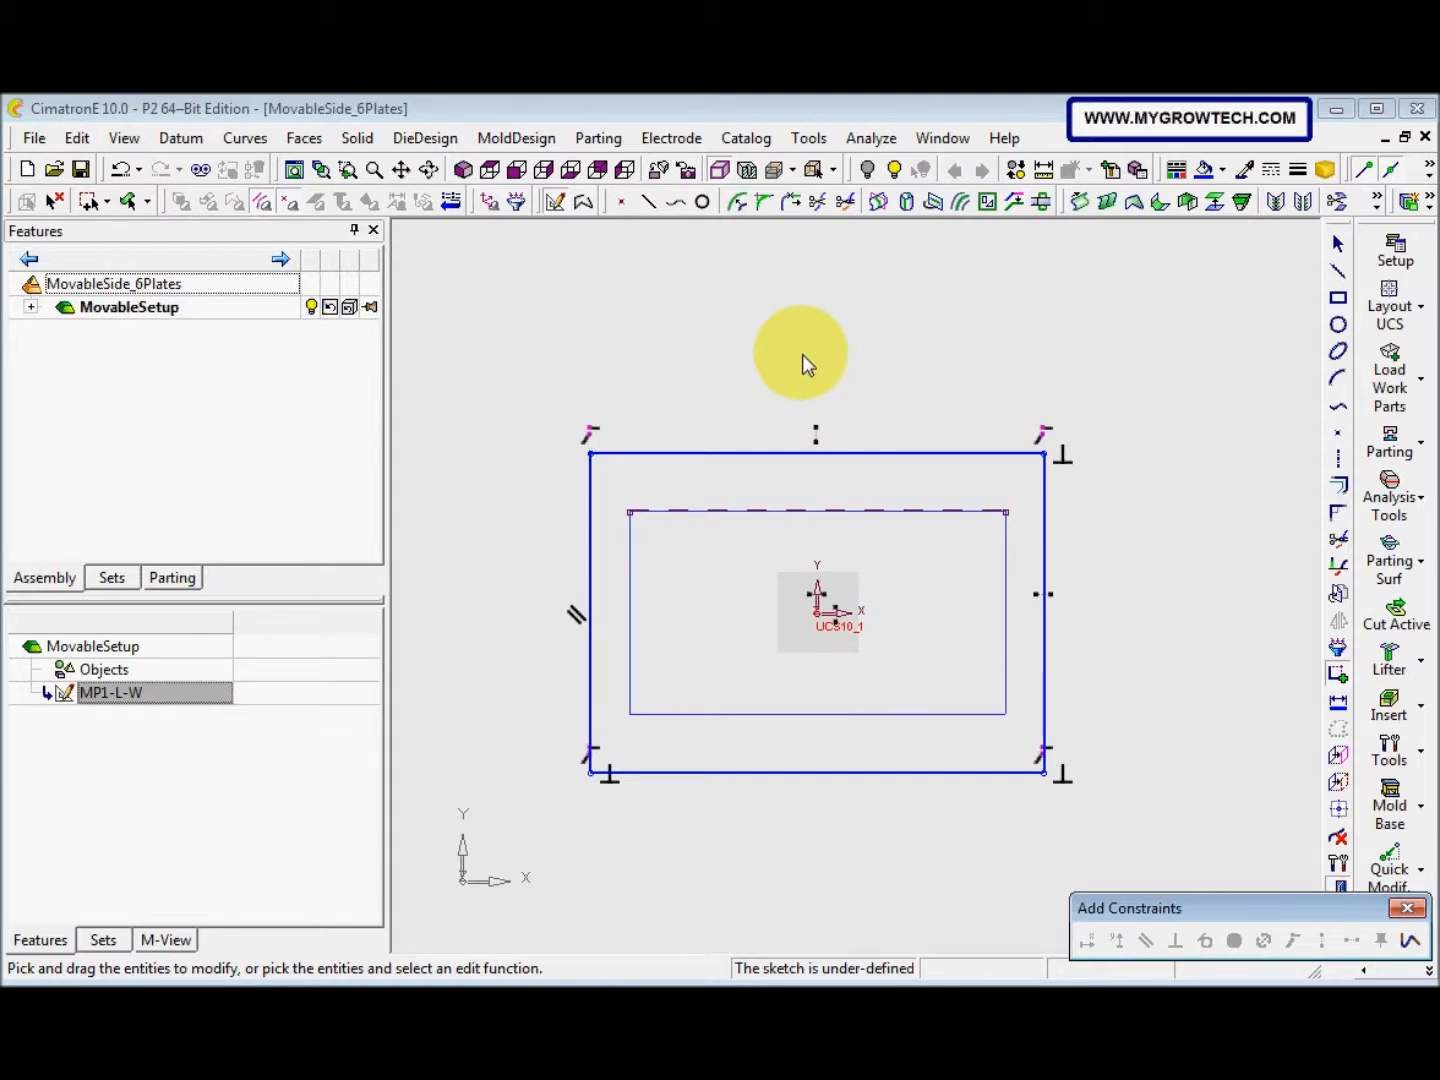
Dimension the vertical offset between the upper-left corners of the outer and inner rectangles as 180 mm
{"action": "left_click", "coordinate": [1340, 703]}
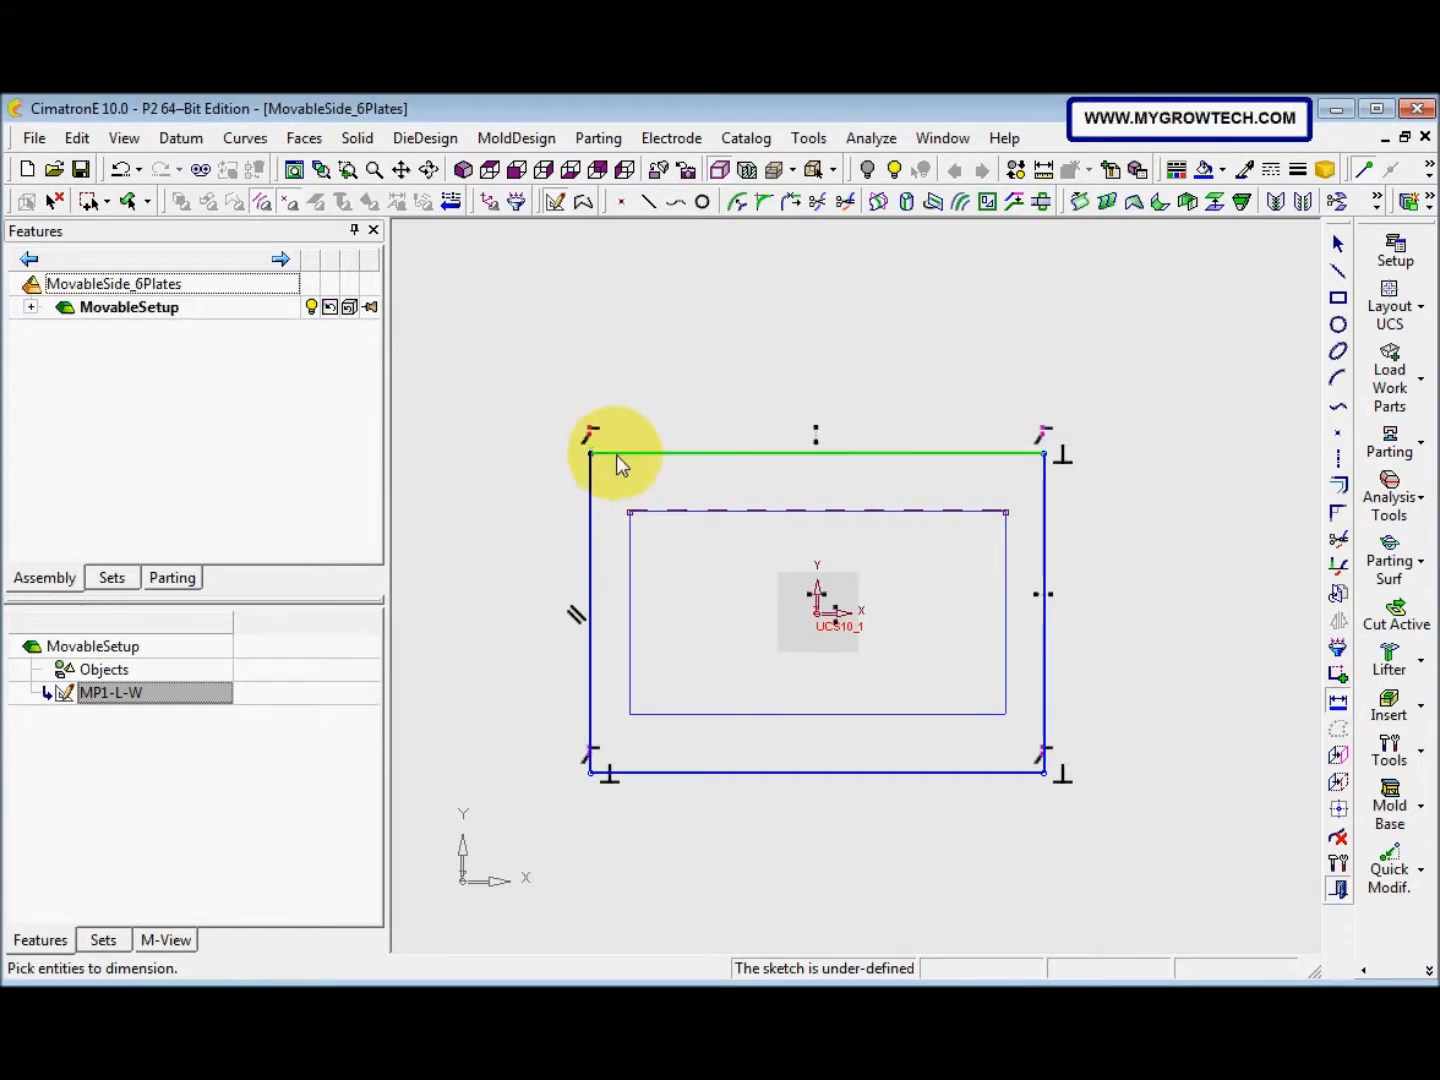
{"action": "left_click", "coordinate": [590, 454]}
{"action": "left_click", "coordinate": [627, 514]}
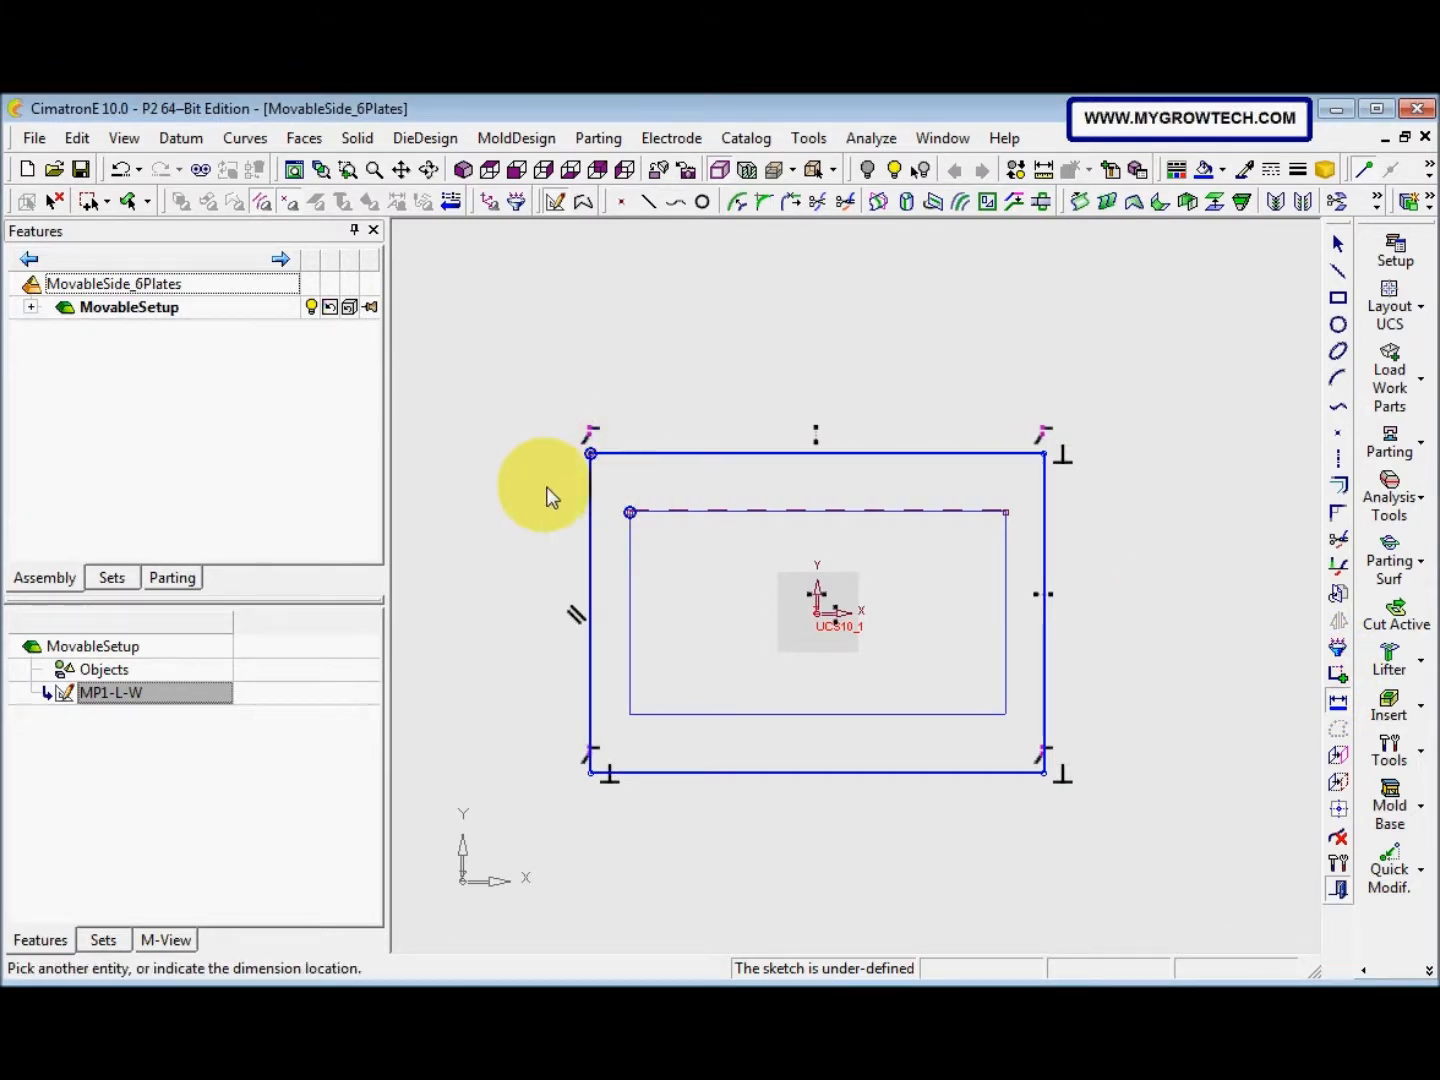
{"action": "left_click", "coordinate": [545, 487]}
{"action": "type", "text": "180"}
{"action": "key", "text": "Return"}
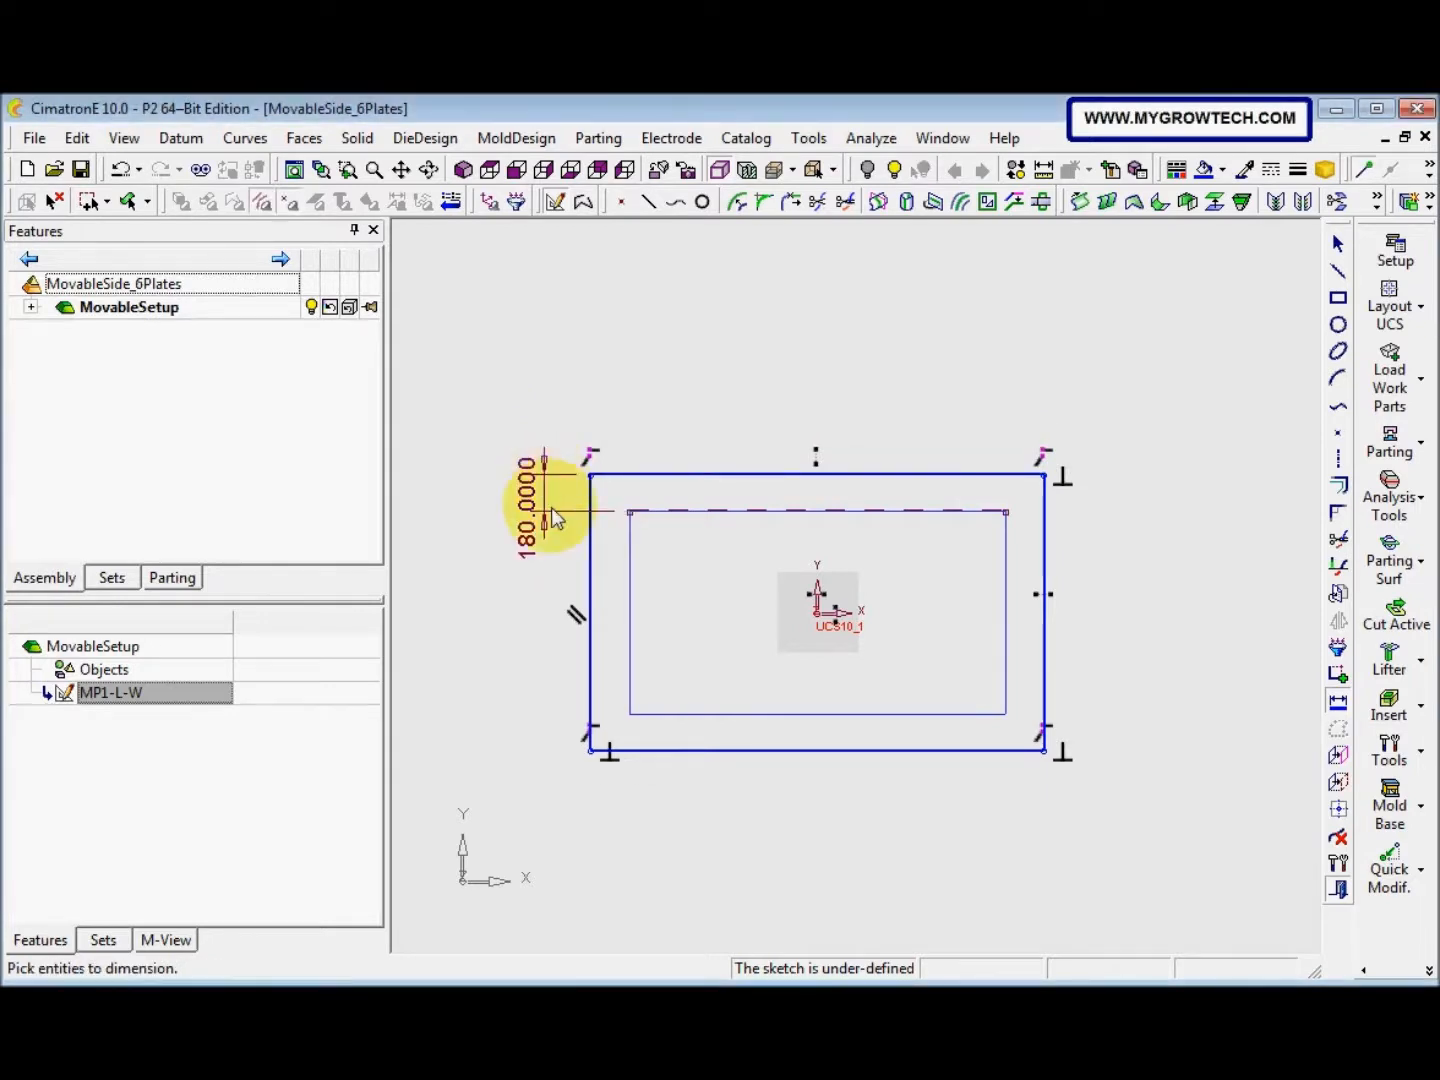
Dimension the horizontal offset between the upper-left corners of the two rectangles as 180 mm and finish the sketch
{"action": "left_click", "coordinate": [629, 512]}
{"action": "left_click", "coordinate": [601, 436]}
{"action": "type", "text": "1"}
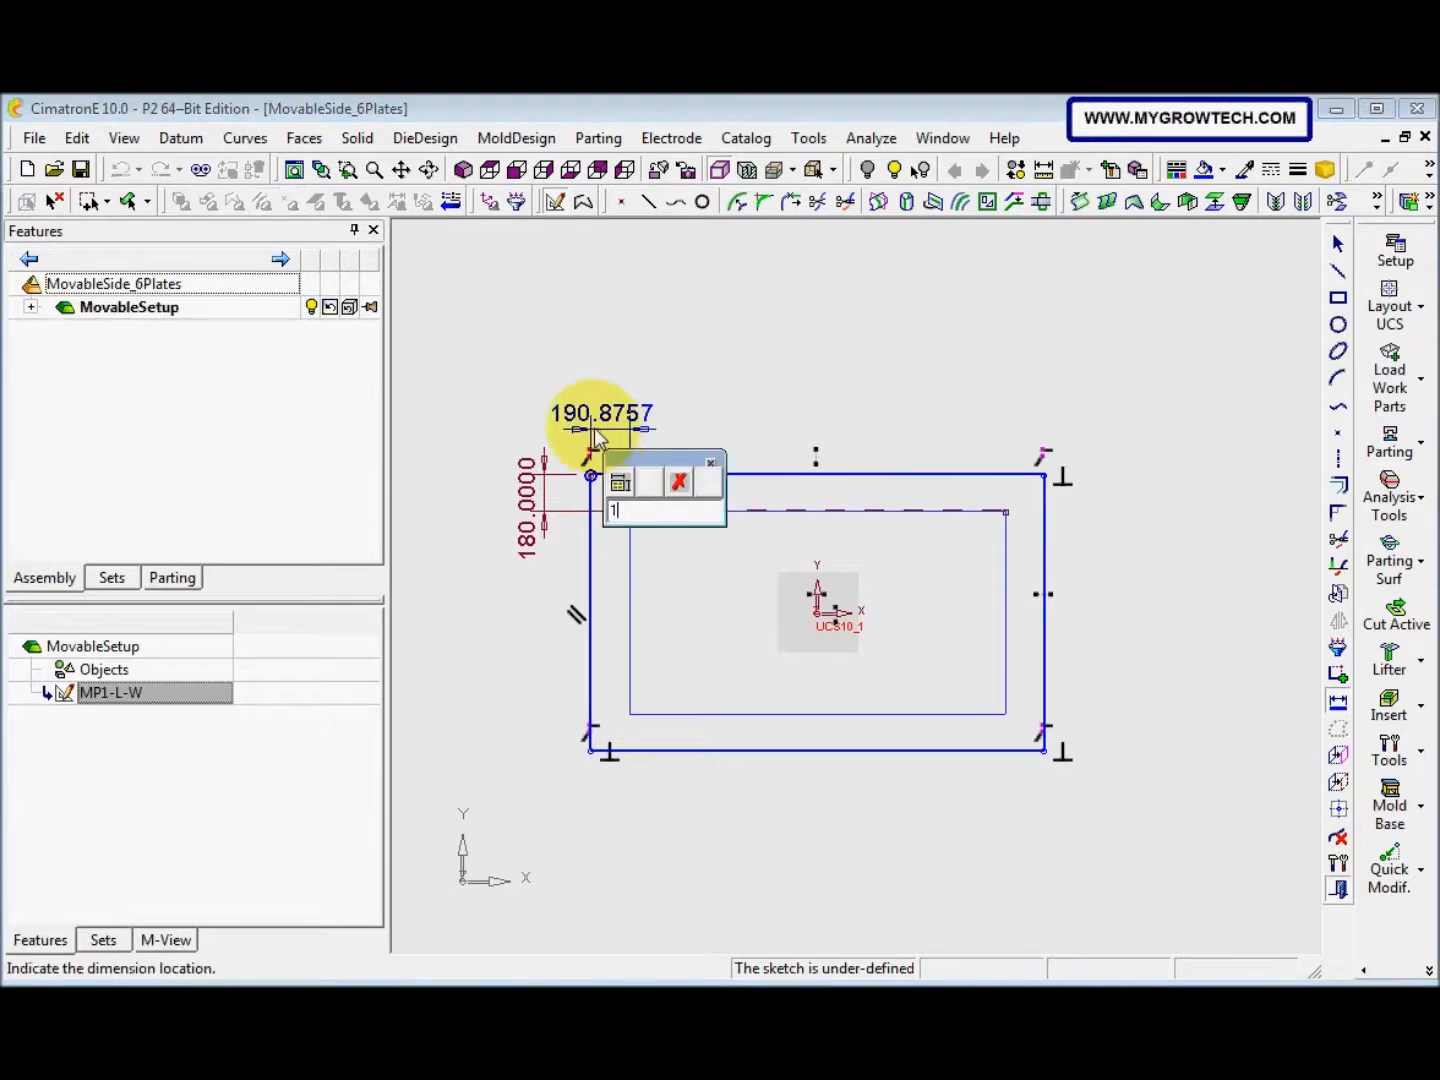
{"action": "type", "text": "80"}
{"action": "key", "text": "Return"}
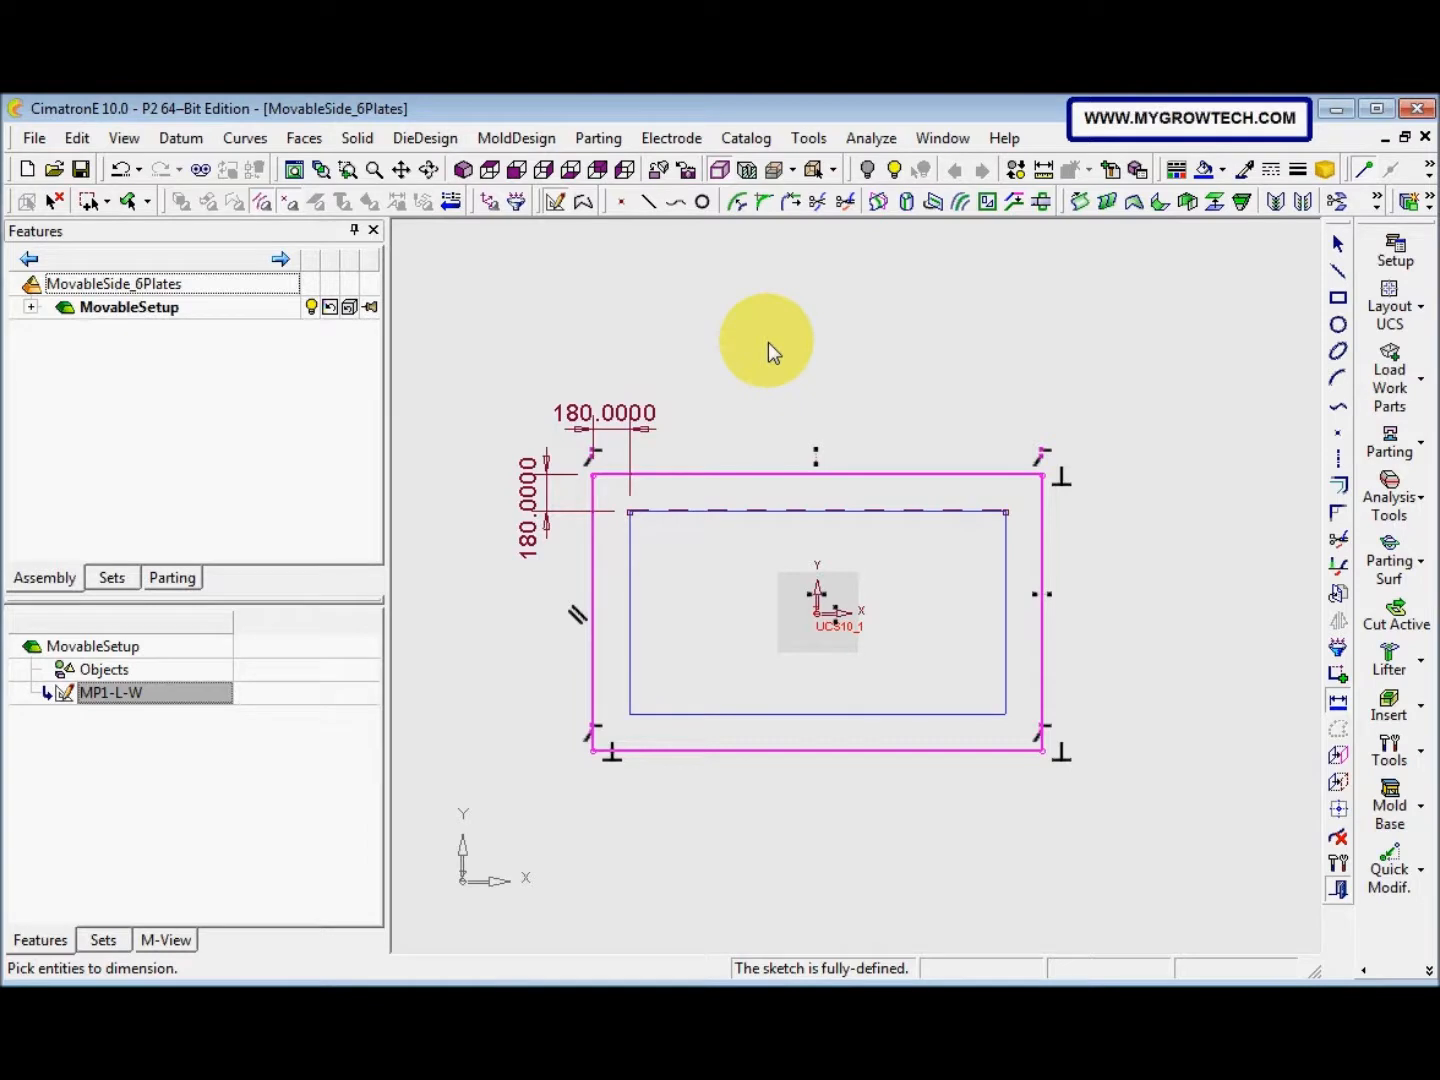
{"action": "key", "text": "Escape"}
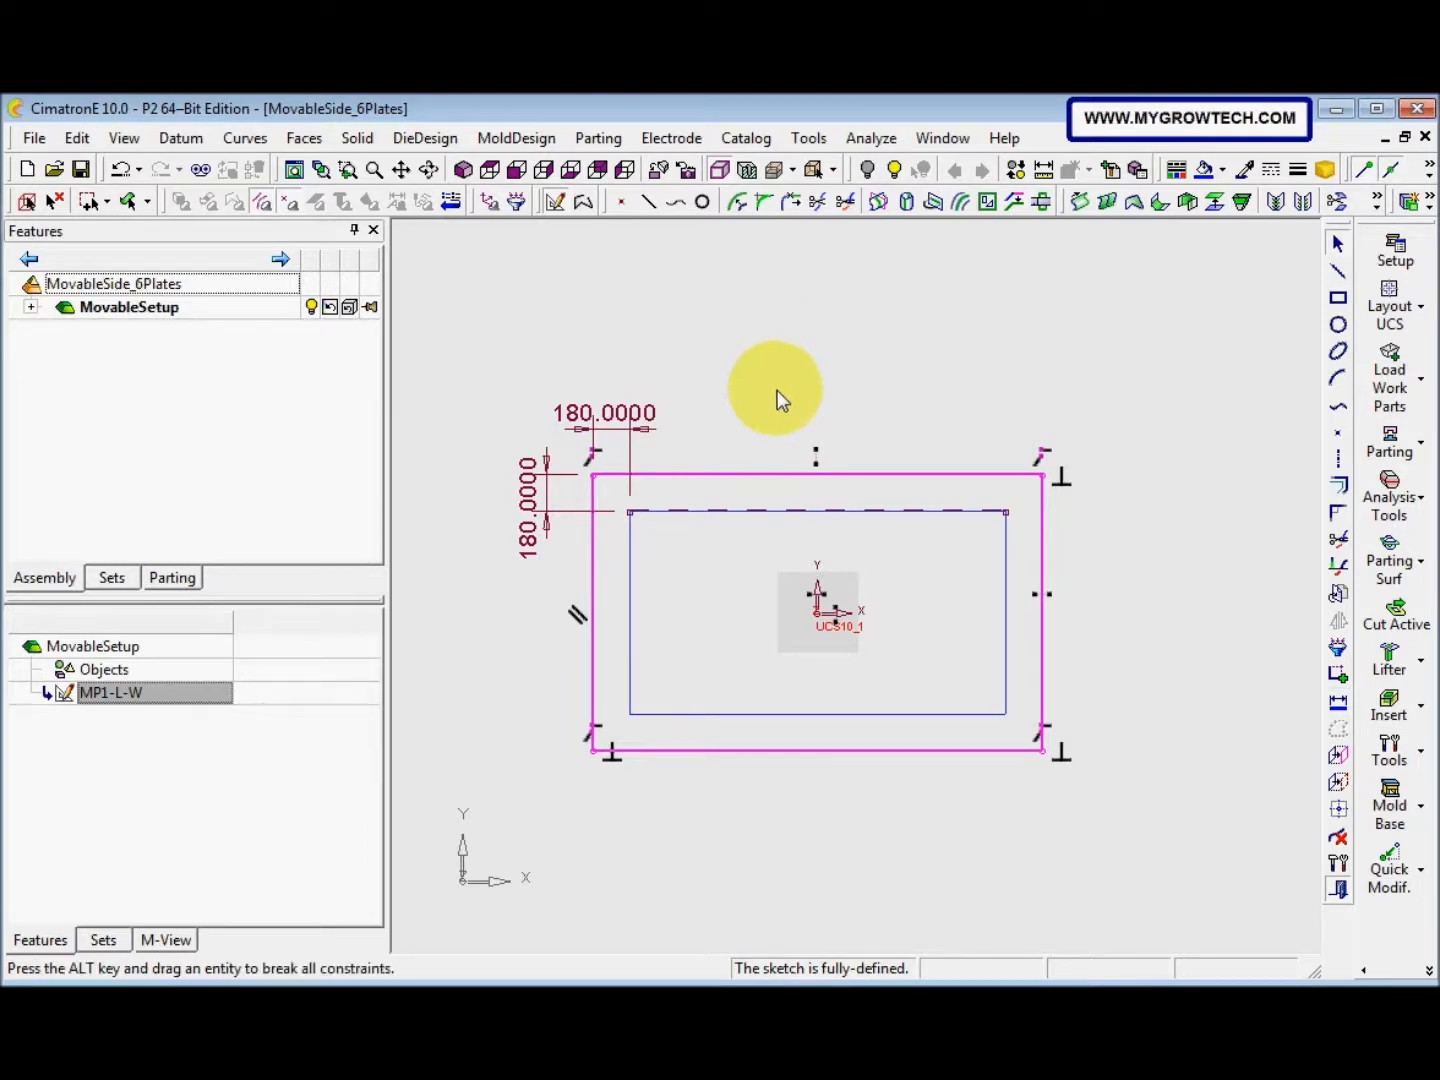
{"action": "right_click", "coordinate": [777, 391]}
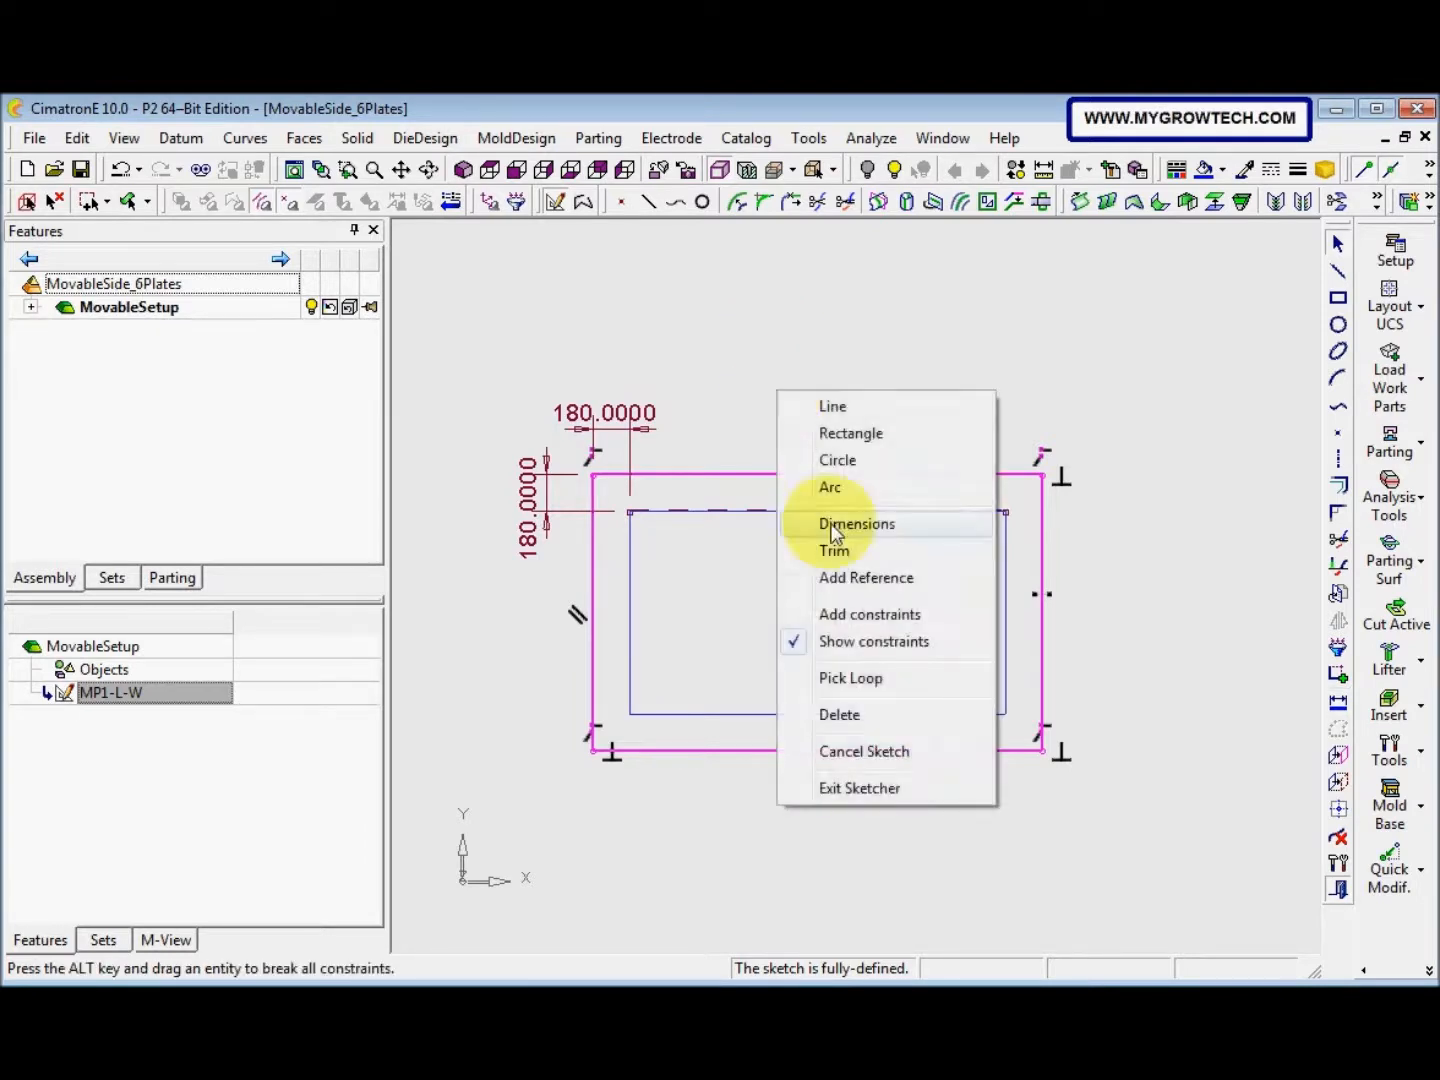
{"action": "left_click", "coordinate": [886, 789]}
Rename the sketch containing the outer rectangle as MCP-L-W
{"action": "left_click", "coordinate": [121, 715]}
{"action": "right_click", "coordinate": [125, 714]}
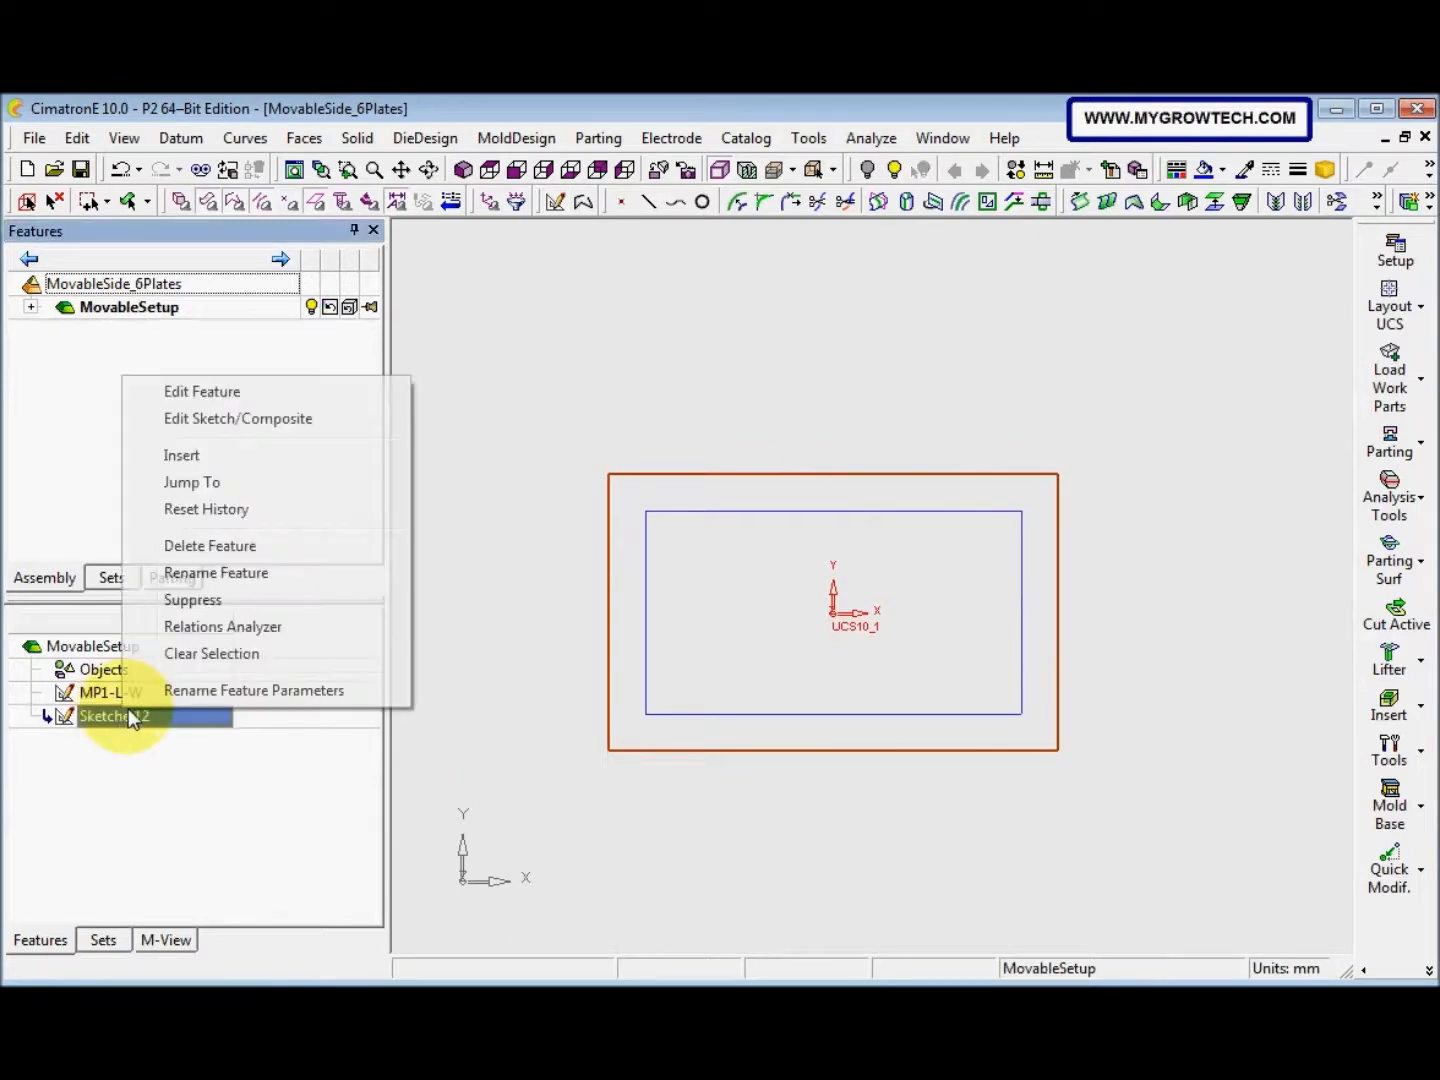
{"action": "left_click", "coordinate": [212, 573]}
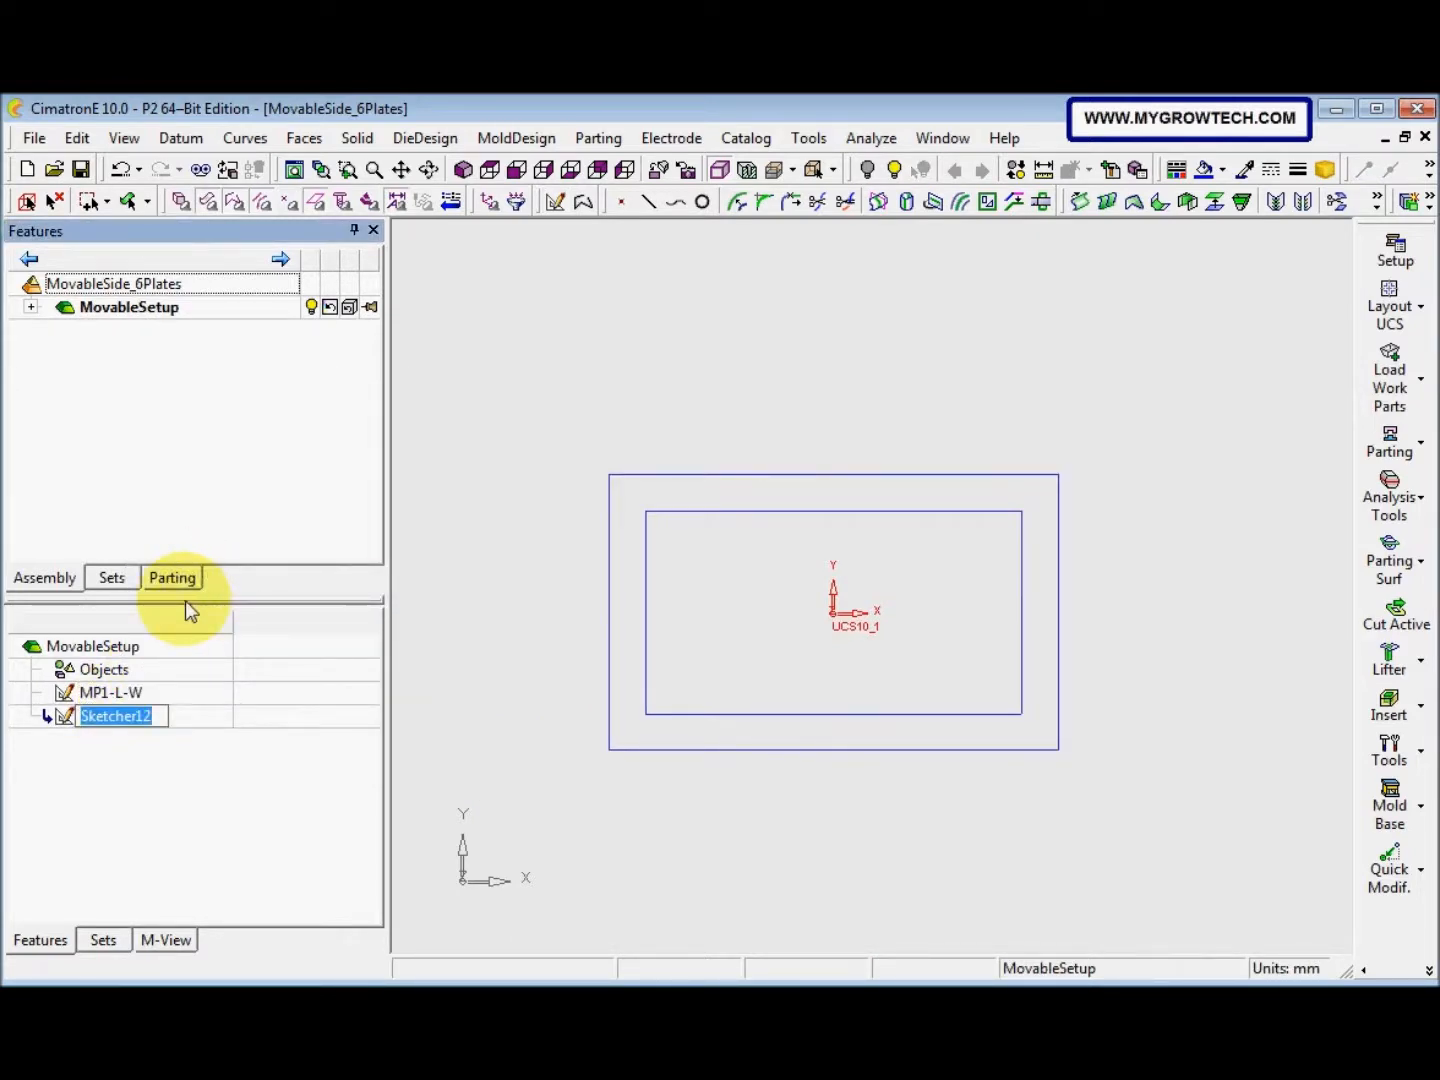
{"action": "type", "text": "MCP-L"}
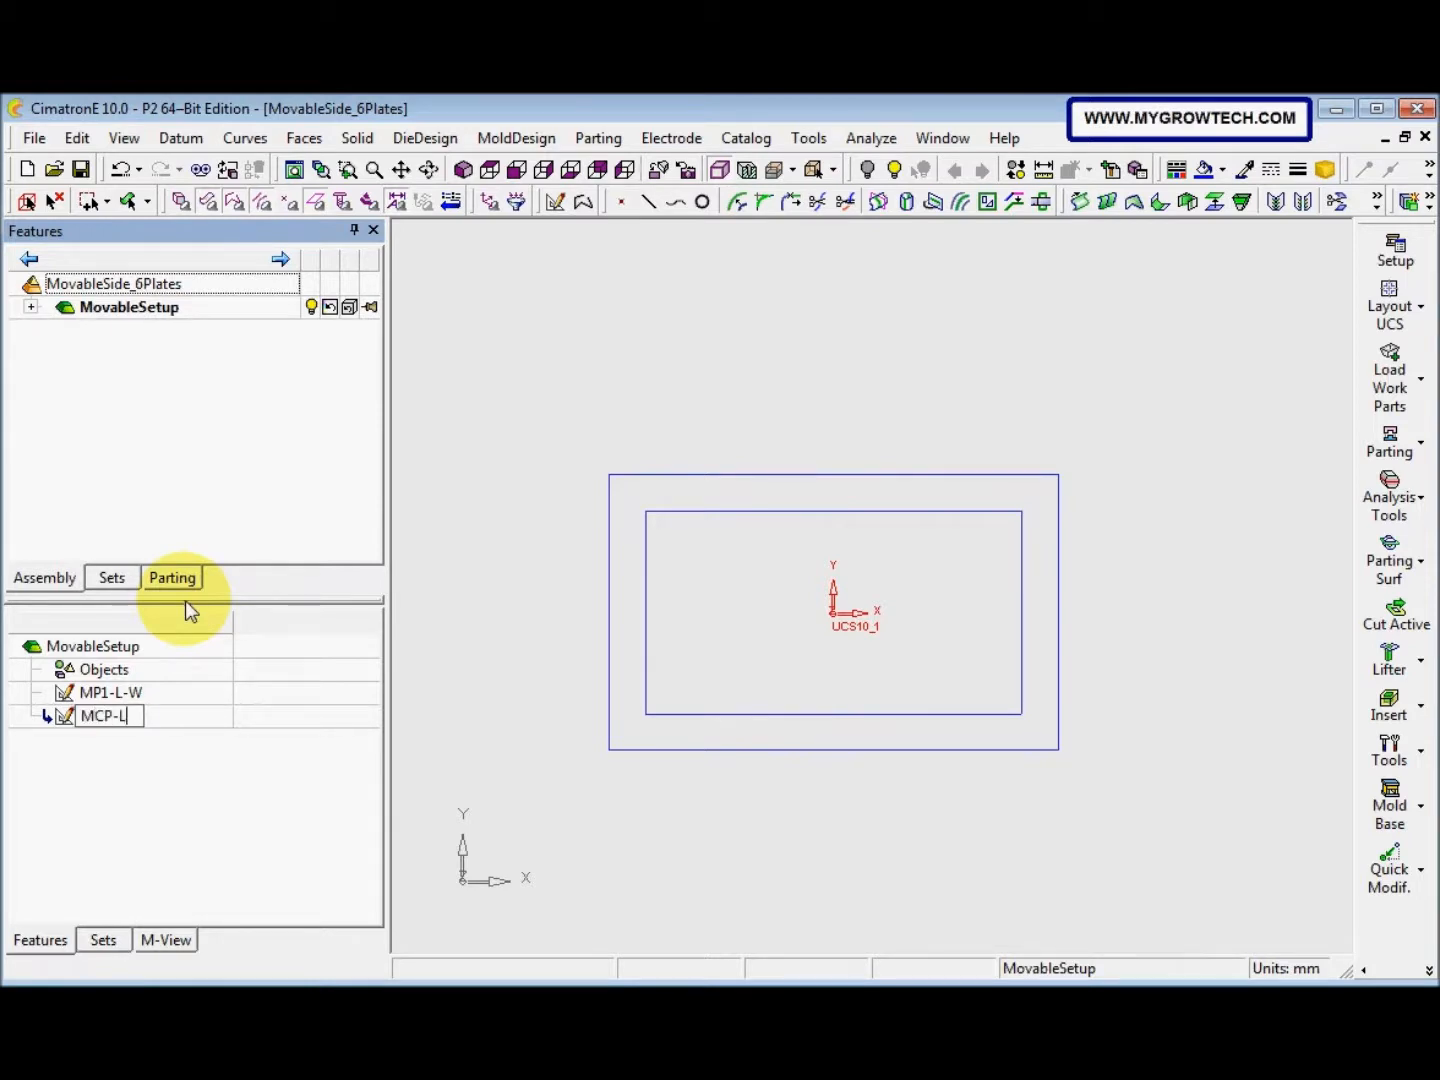
{"action": "type", "text": "-W"}
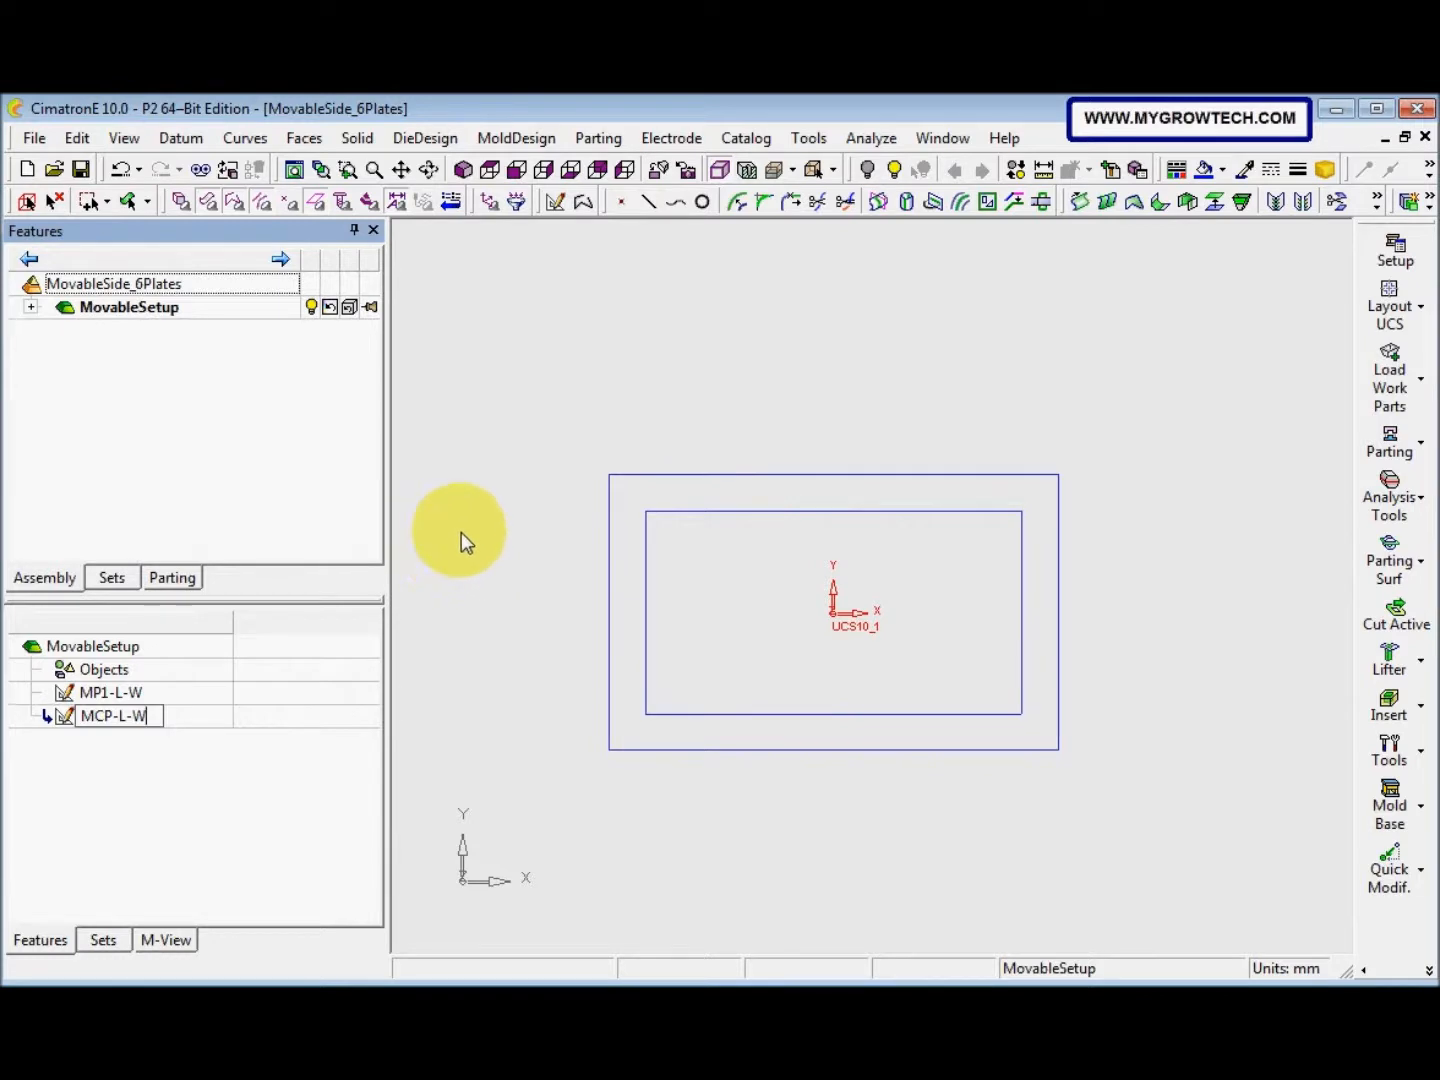
{"action": "key", "text": "Return"}
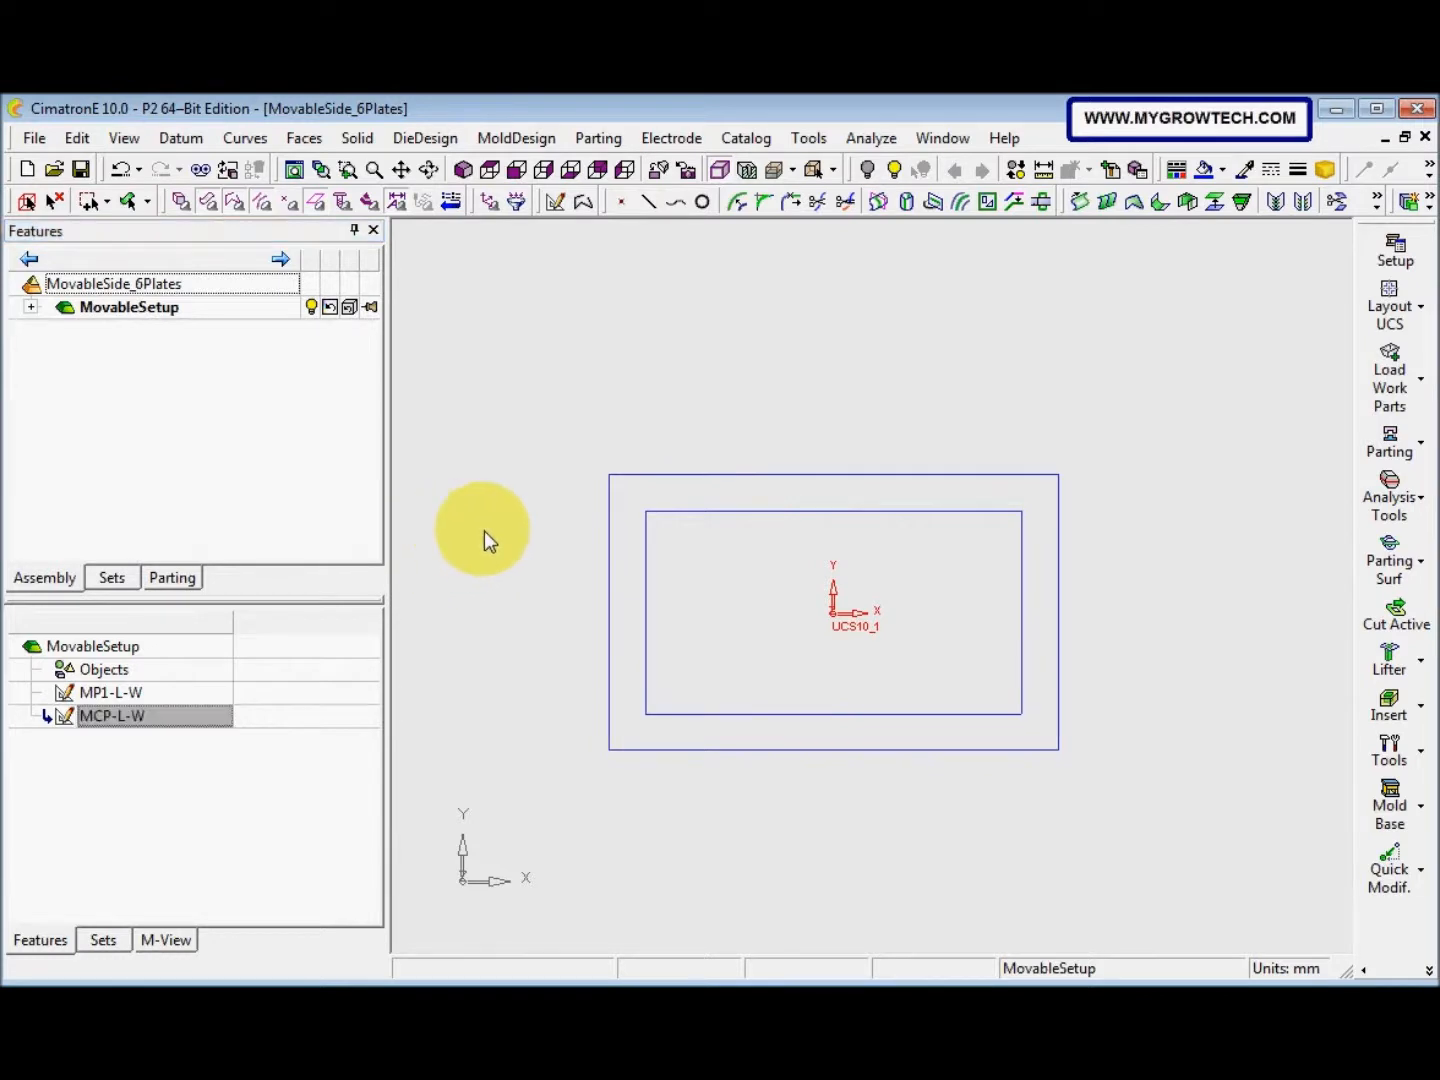
Link the horizontal 180 mm offset of the MCP-L-W sketch to the CP-Delta setup parameter
{"action": "left_click", "coordinate": [610, 563]}
{"action": "double_click", "coordinate": [610, 563]}
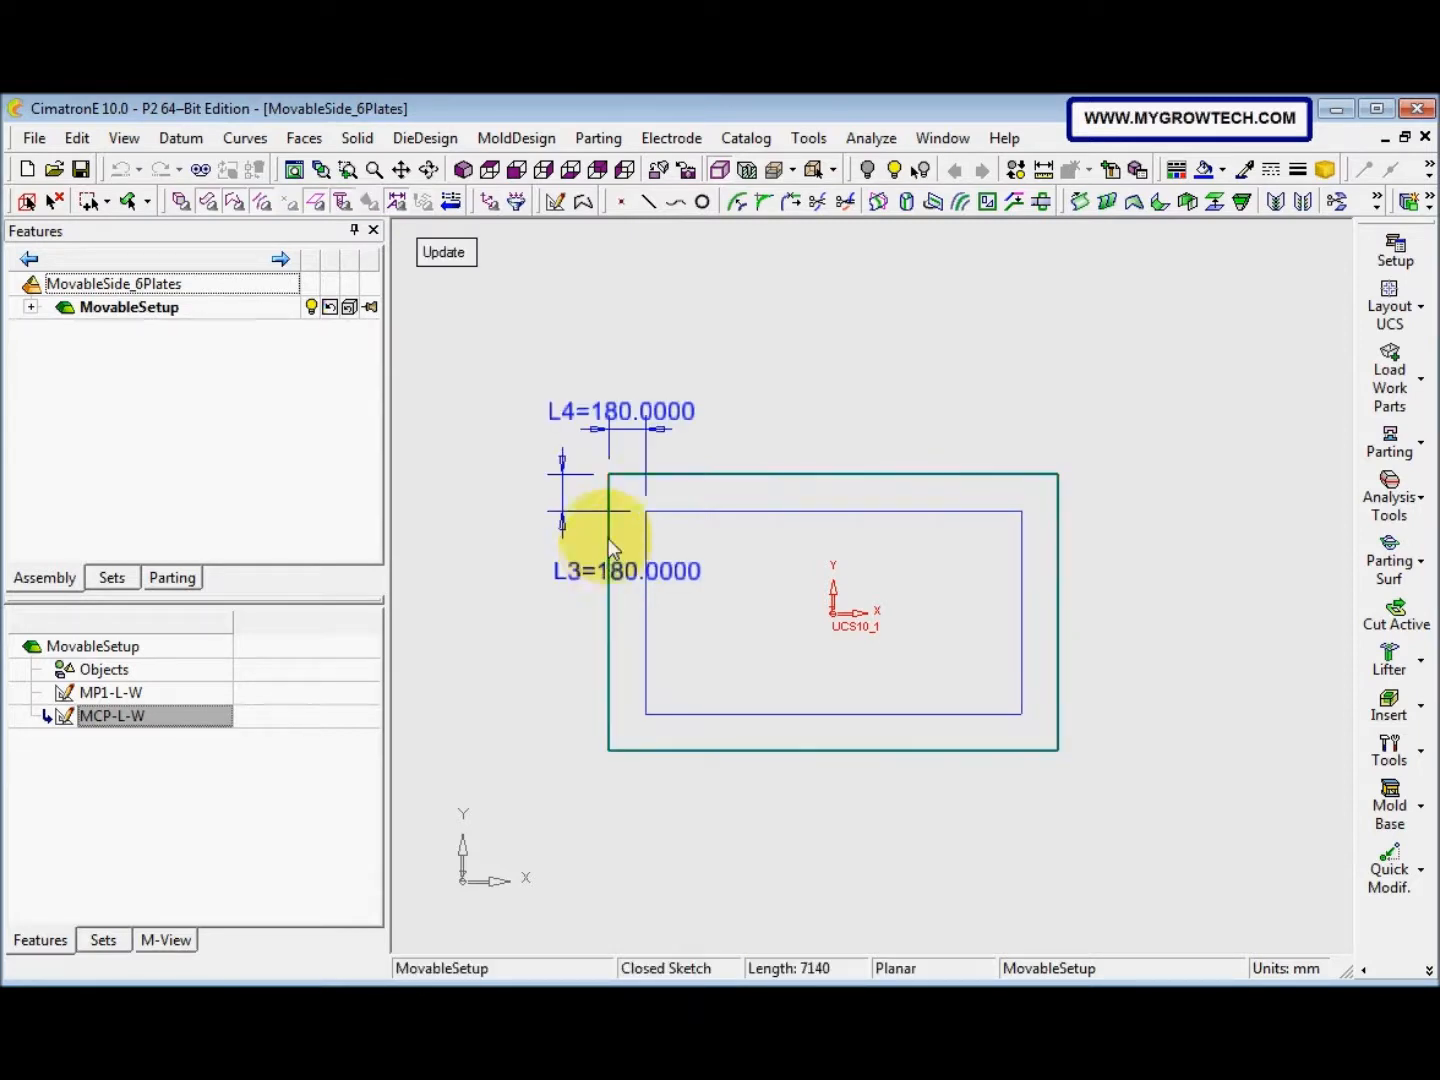
{"action": "double_click", "coordinate": [610, 412]}
{"action": "left_click", "coordinate": [788, 457]}
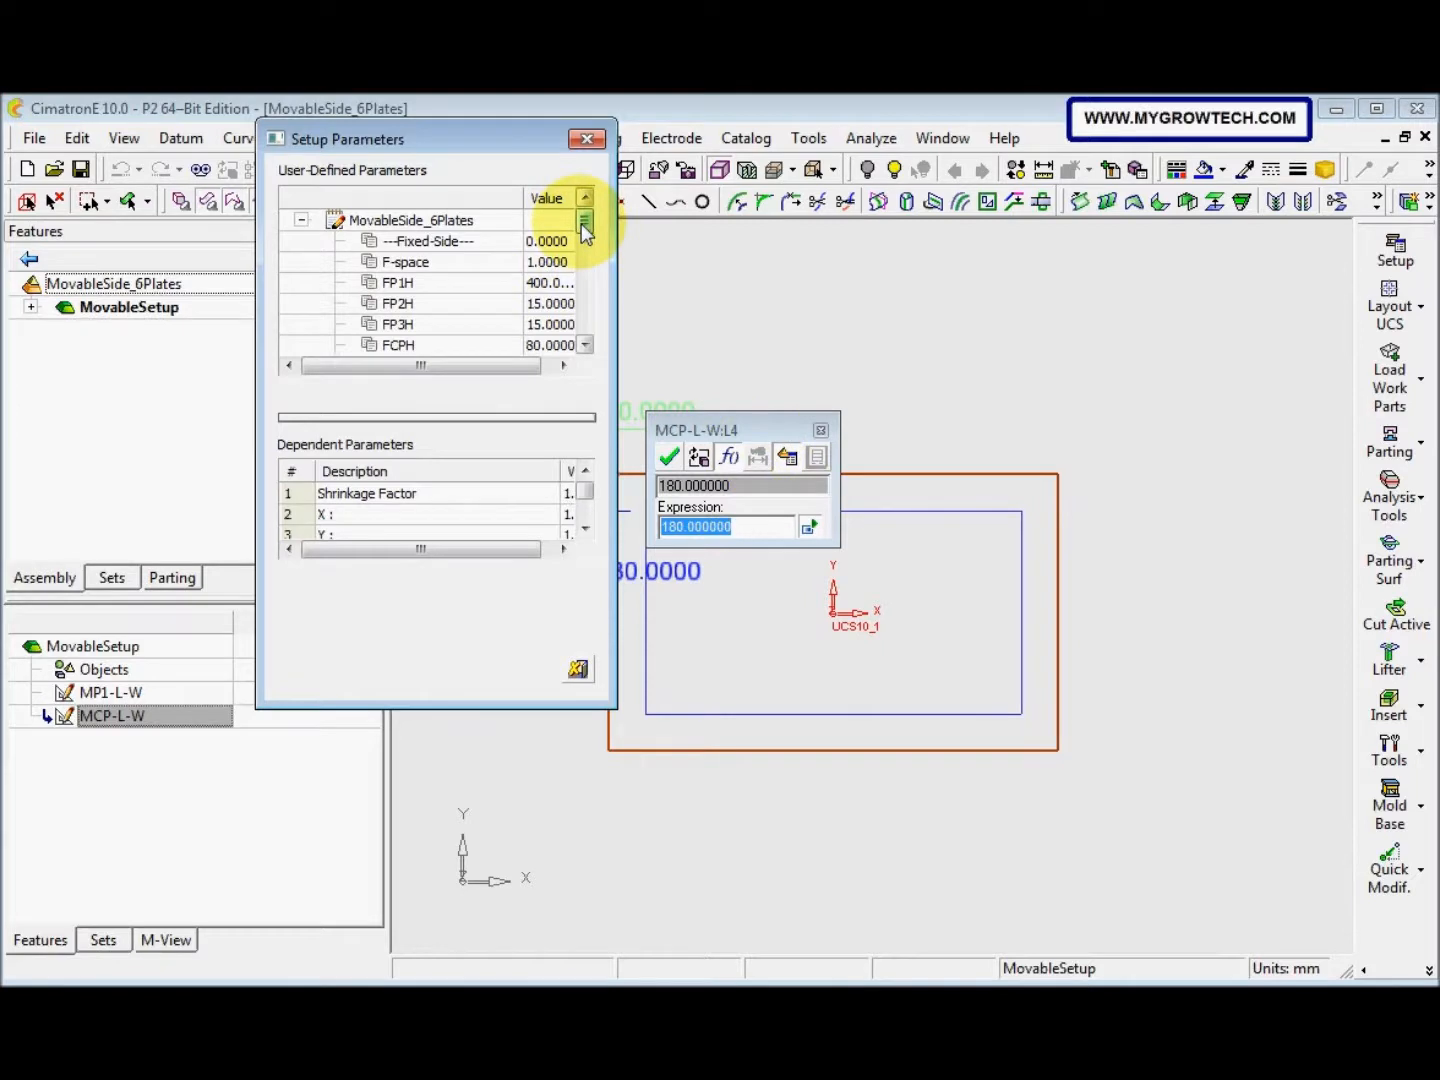
{"action": "left_click_drag", "start_coordinate": [585, 229], "coordinate": [585, 321]}
{"action": "double_click", "coordinate": [442, 324]}
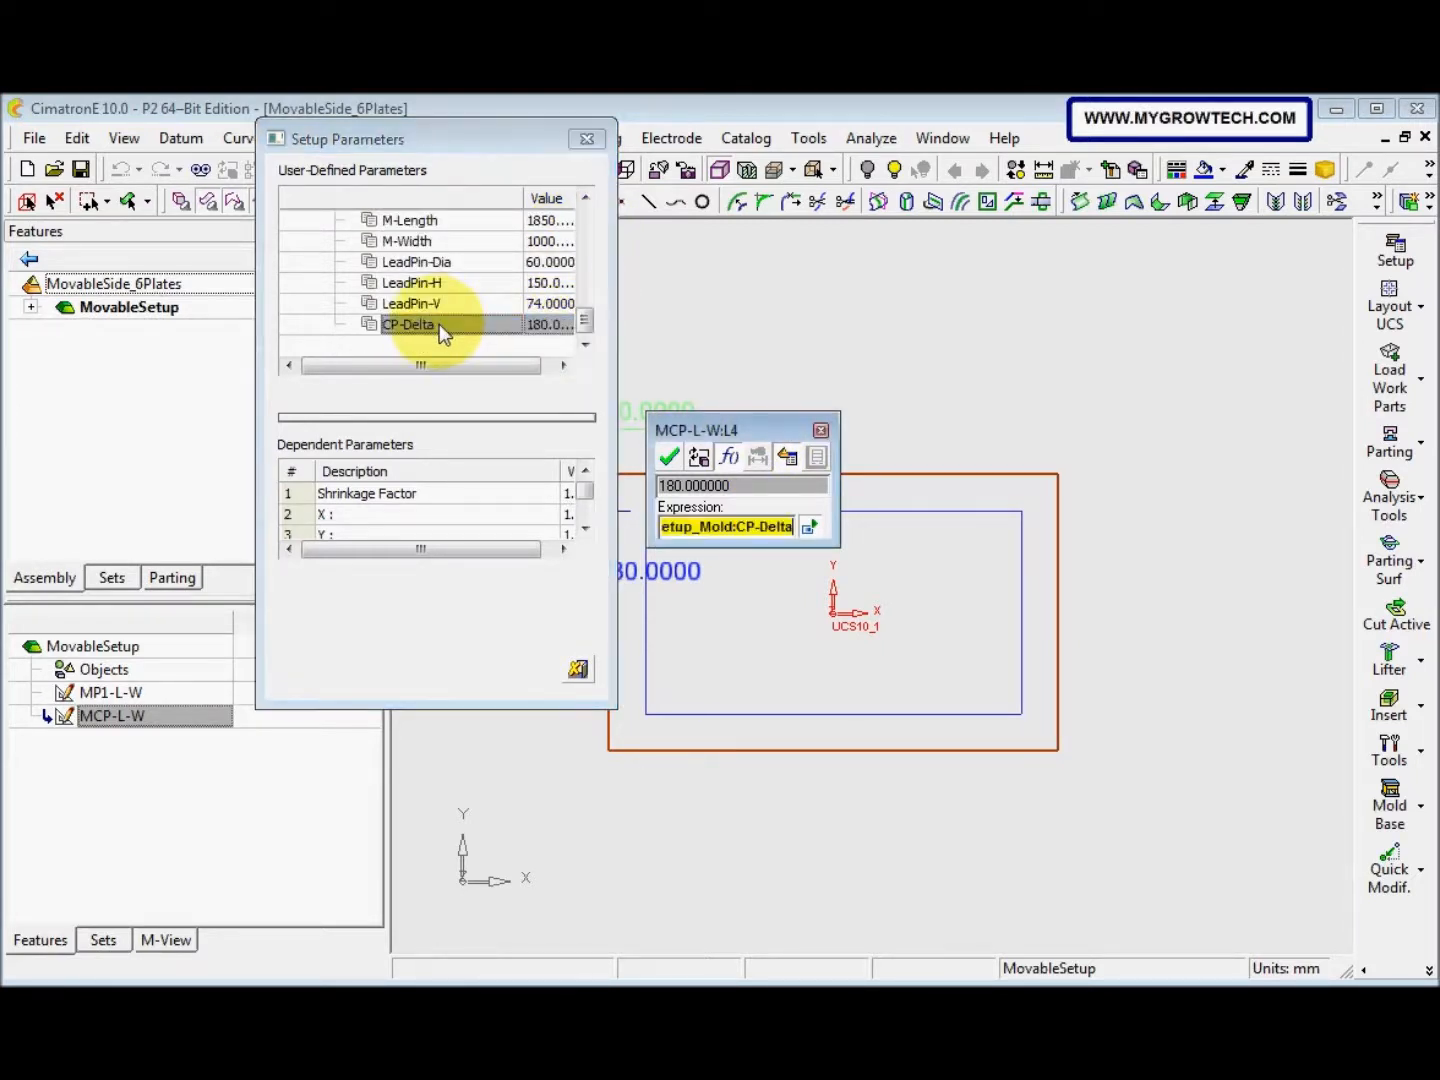
{"action": "left_click", "coordinate": [670, 457]}
Link the vertical 180 mm offset of the MCP-L-W sketch to the CP-Delta setup parameter and finish editing its dimensions
{"action": "double_click", "coordinate": [626, 571]}
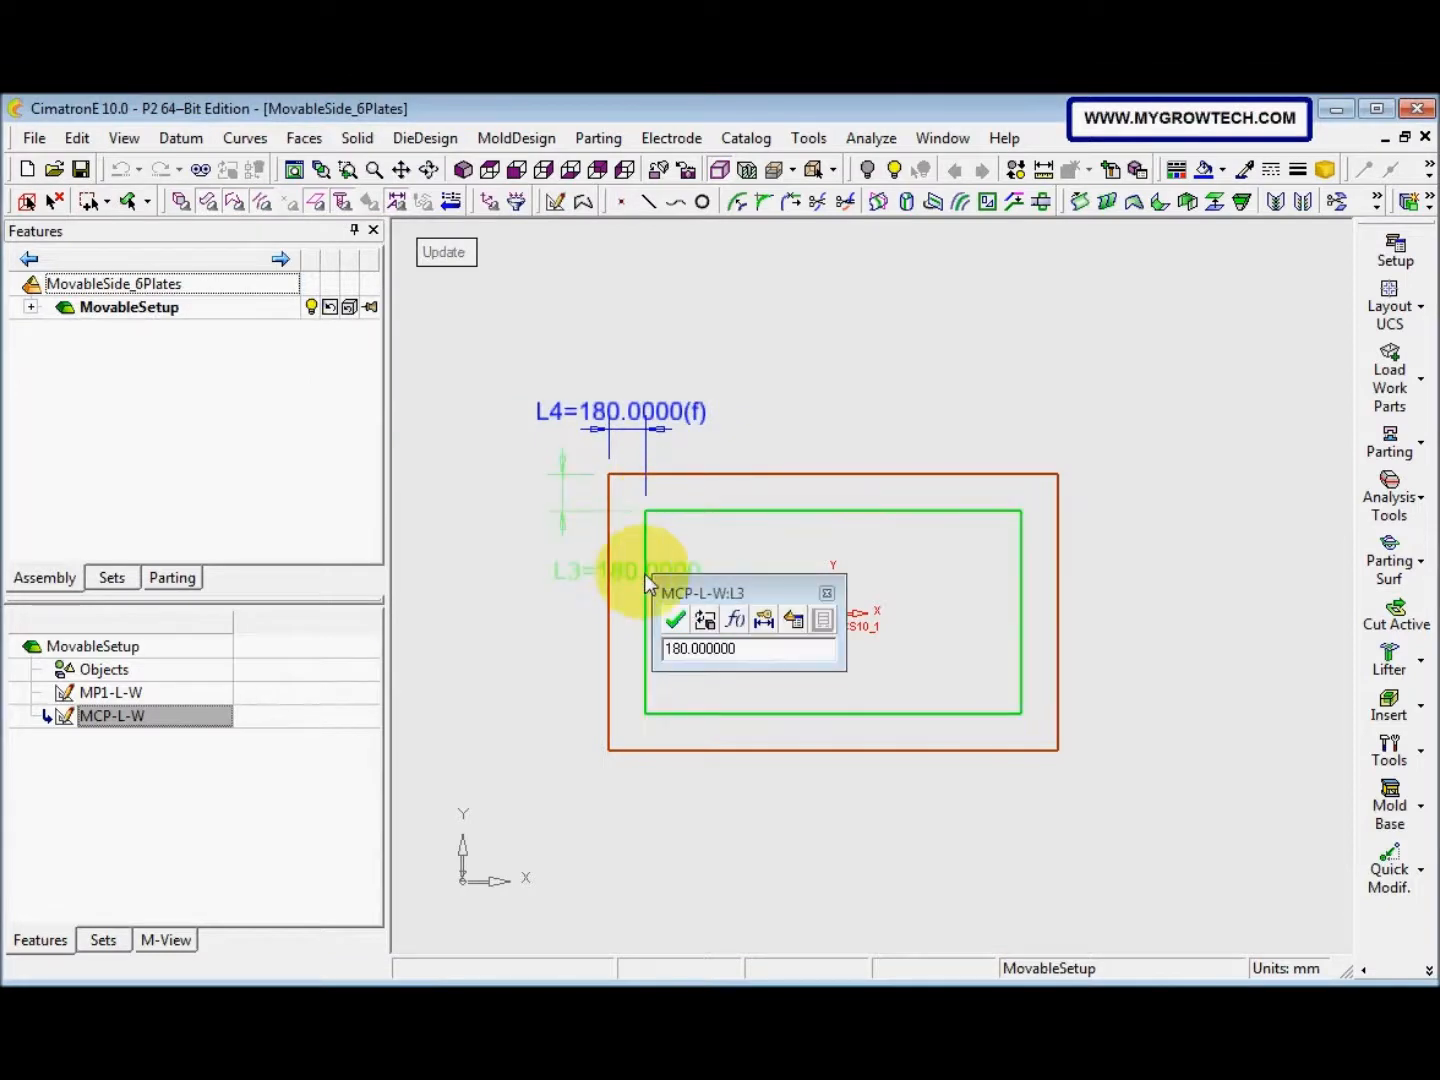
{"action": "left_click", "coordinate": [795, 621]}
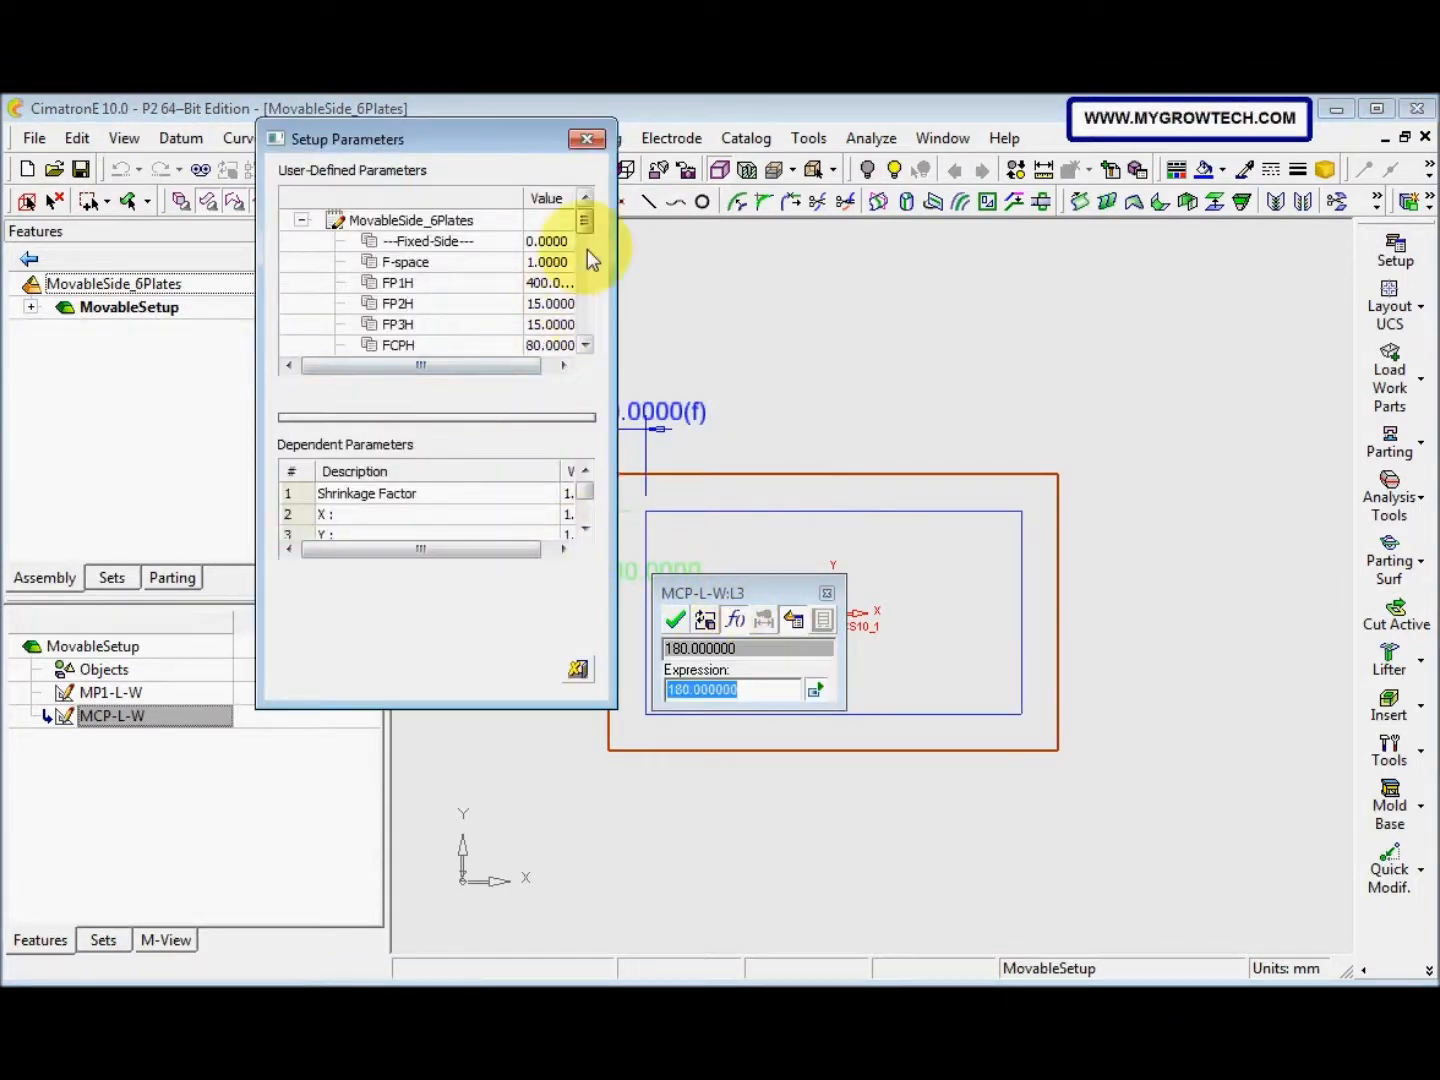
{"action": "left_click_drag", "start_coordinate": [587, 213], "coordinate": [585, 322]}
{"action": "left_click", "coordinate": [424, 328]}
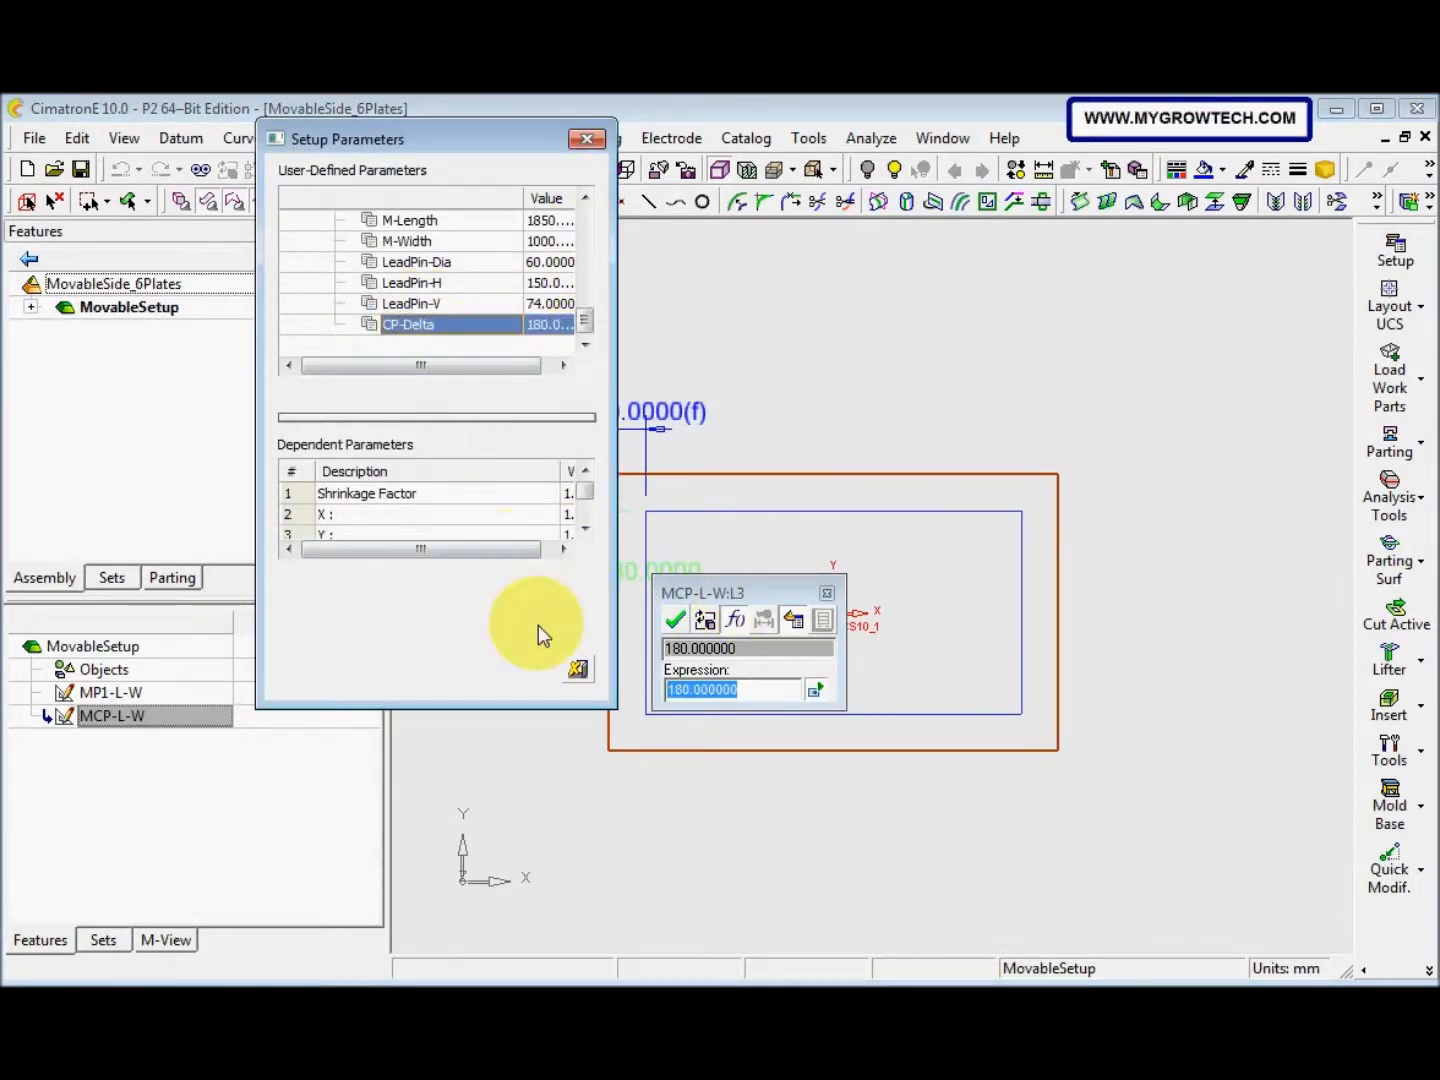
{"action": "double_click", "coordinate": [485, 327]}
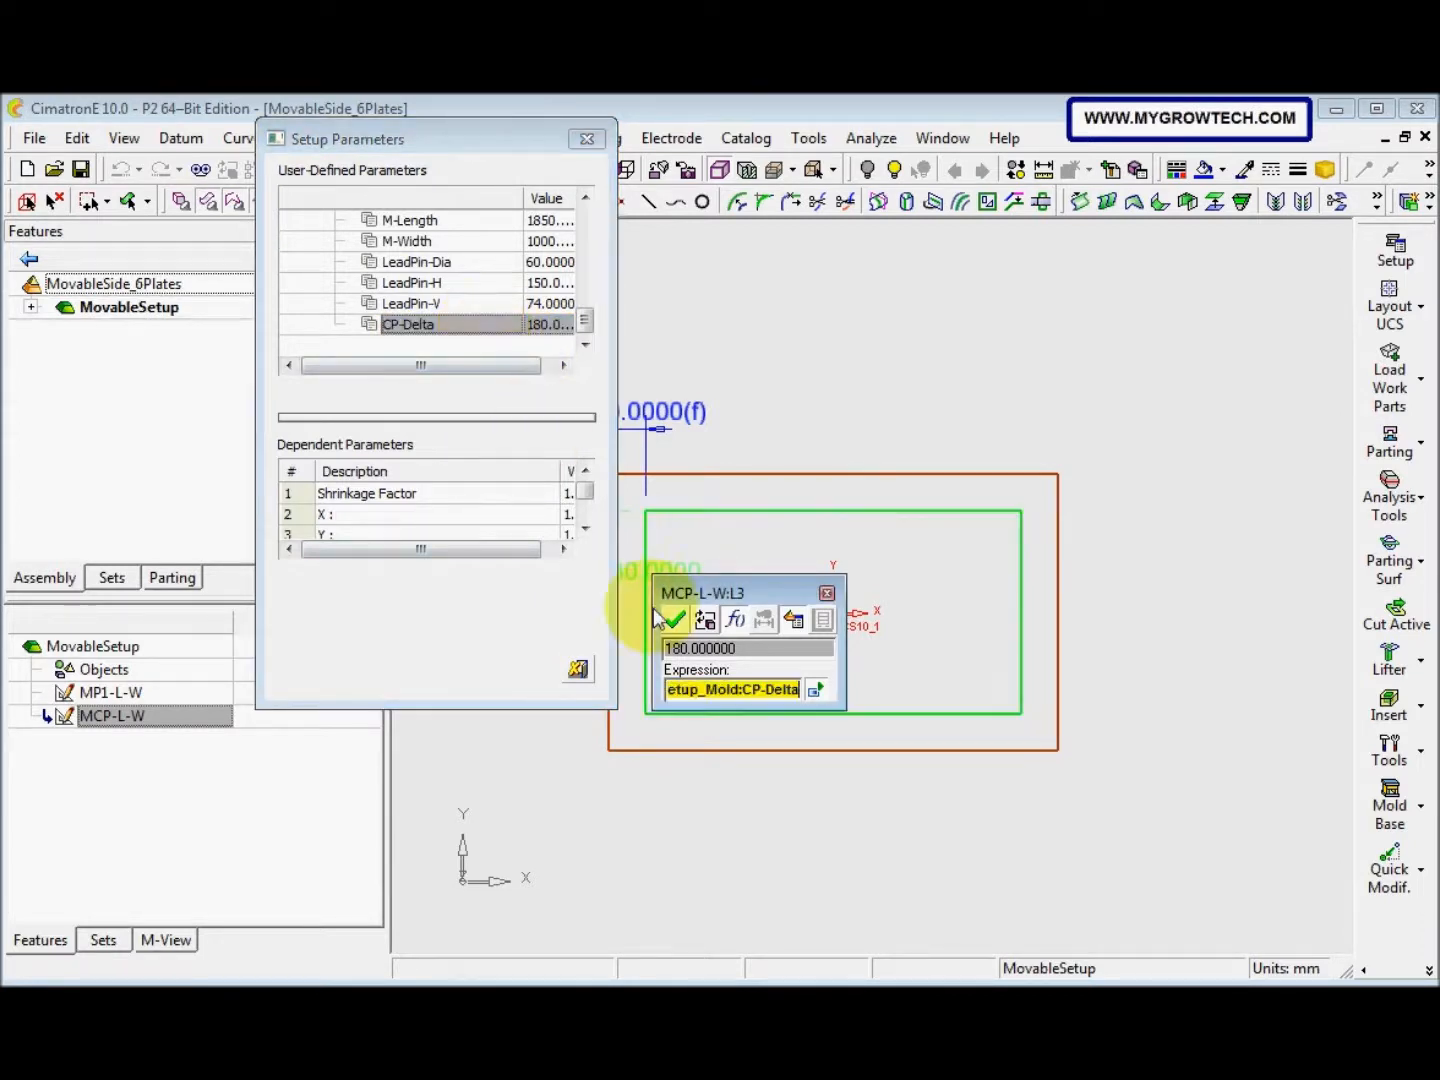
{"action": "left_click", "coordinate": [677, 619]}
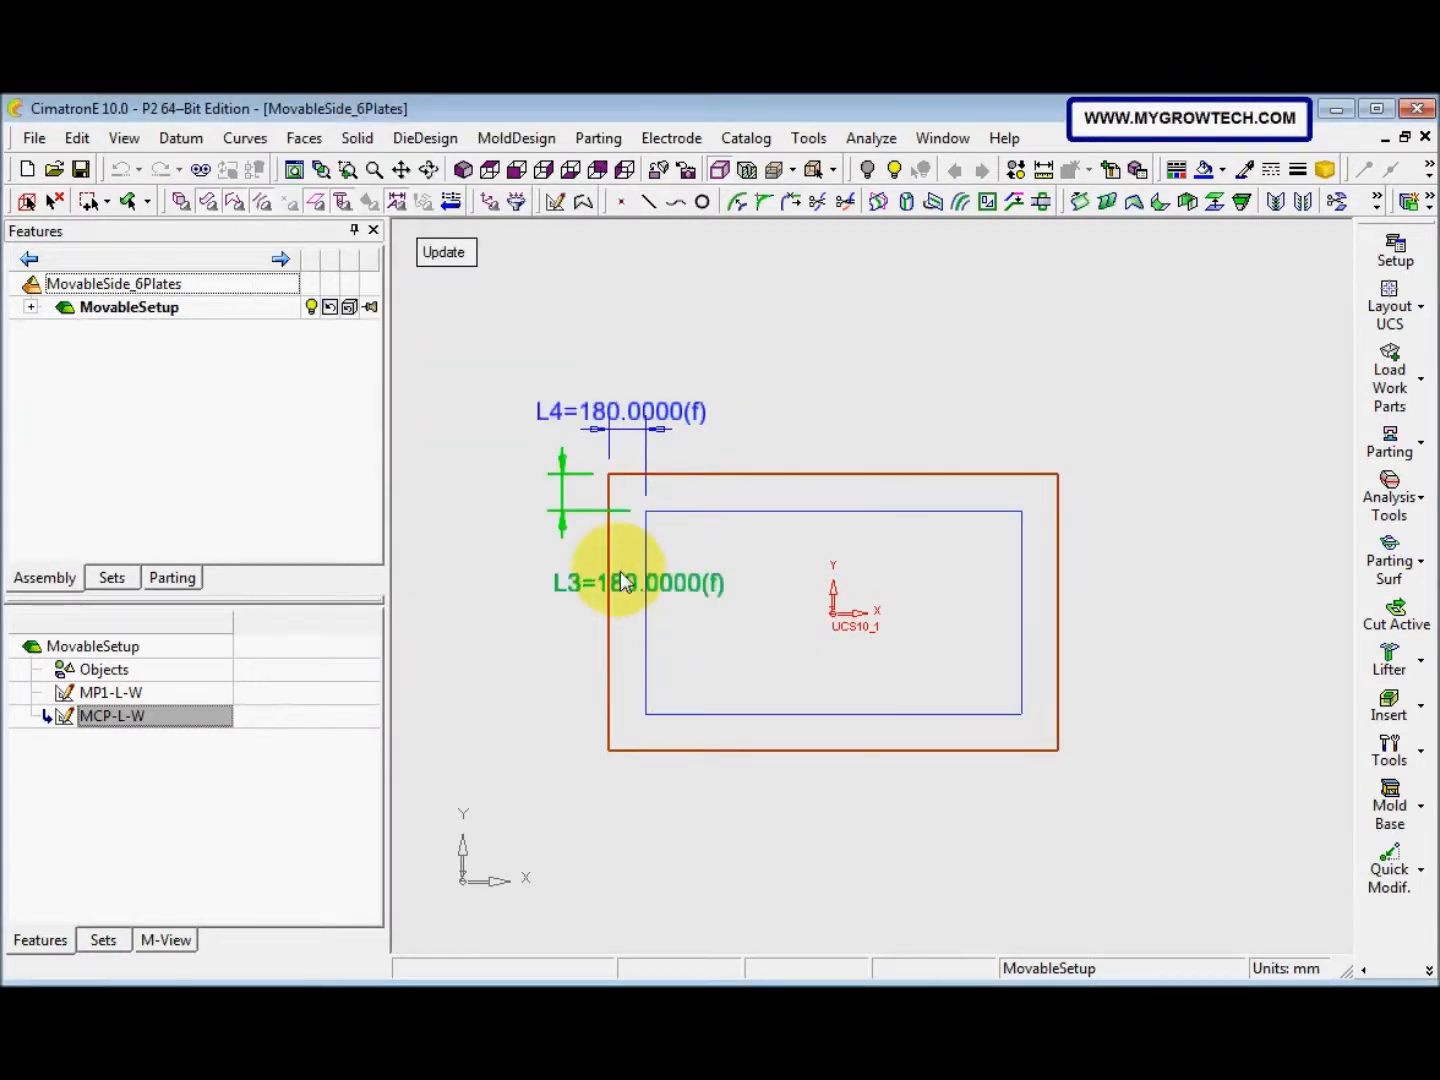
{"action": "middle_click", "coordinate": [516, 578]}
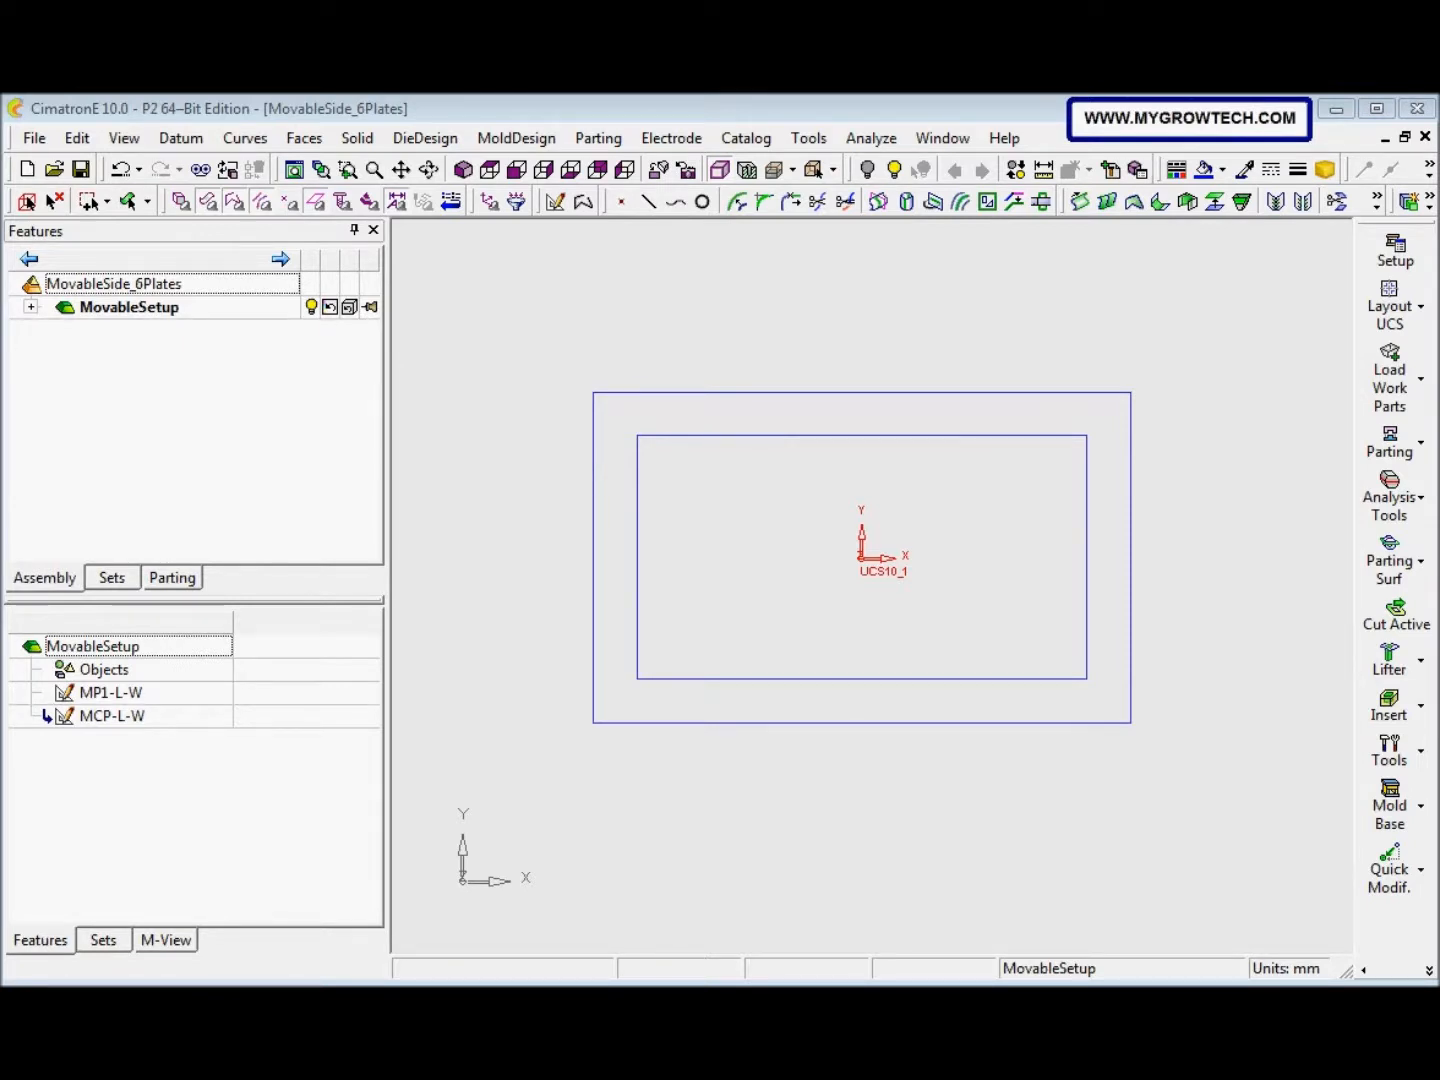
Start a sketch on the UCS XY plane and add the inner rectangle's upper and lower edges as references
{"action": "right_click", "coordinate": [552, 418]}
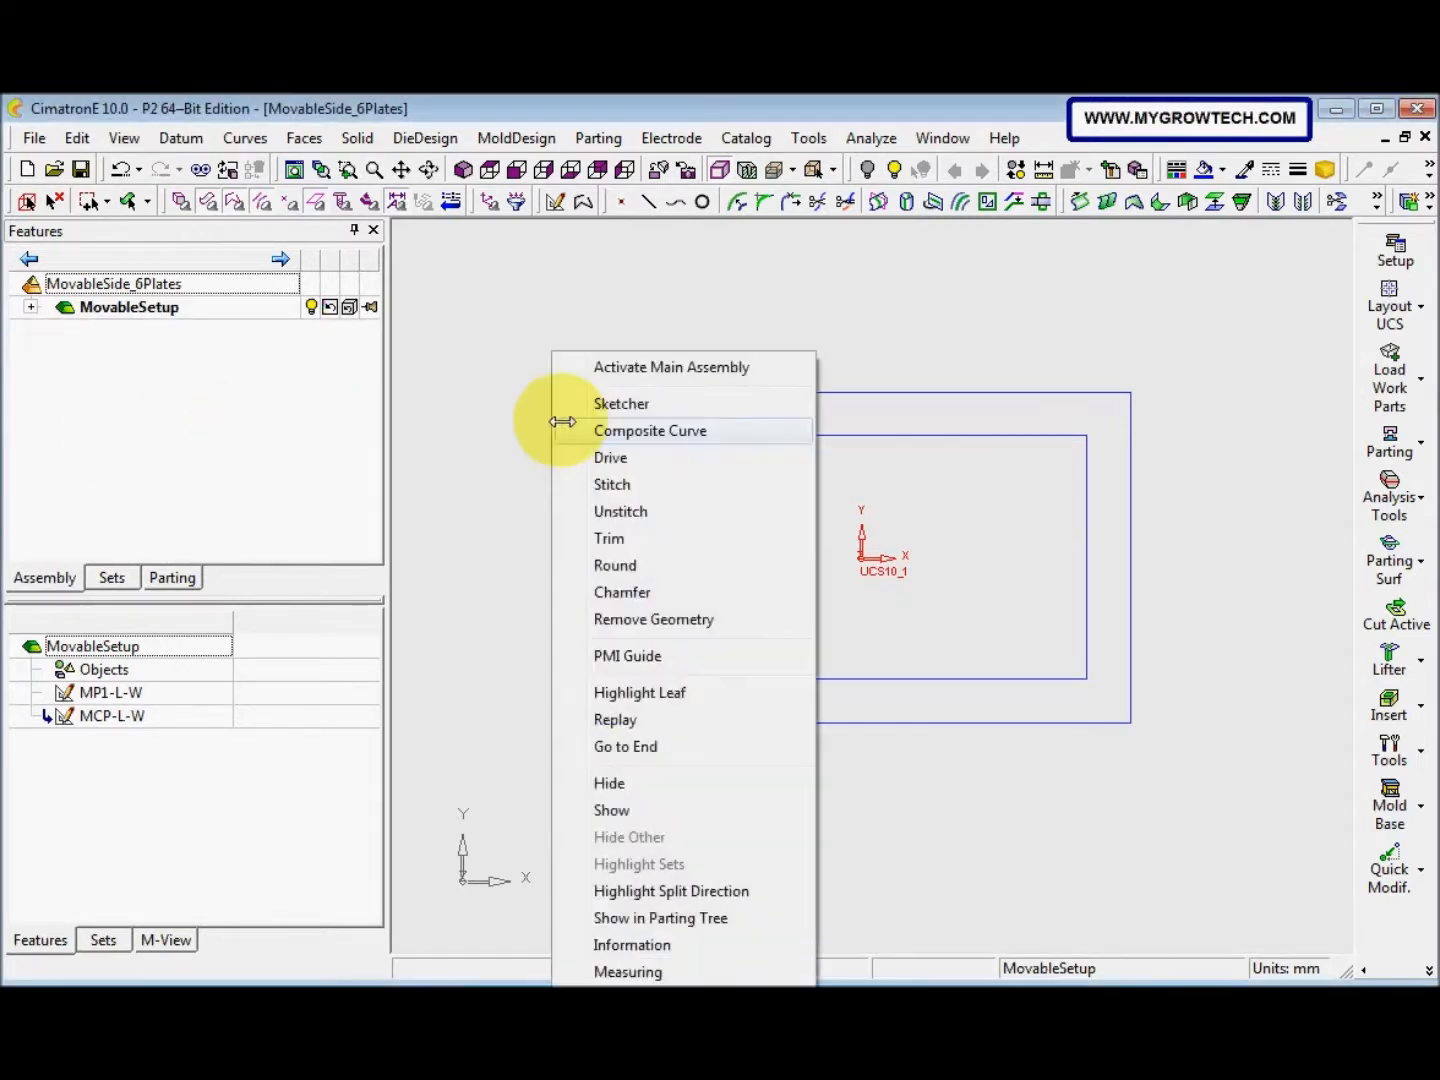
{"action": "left_click", "coordinate": [621, 404]}
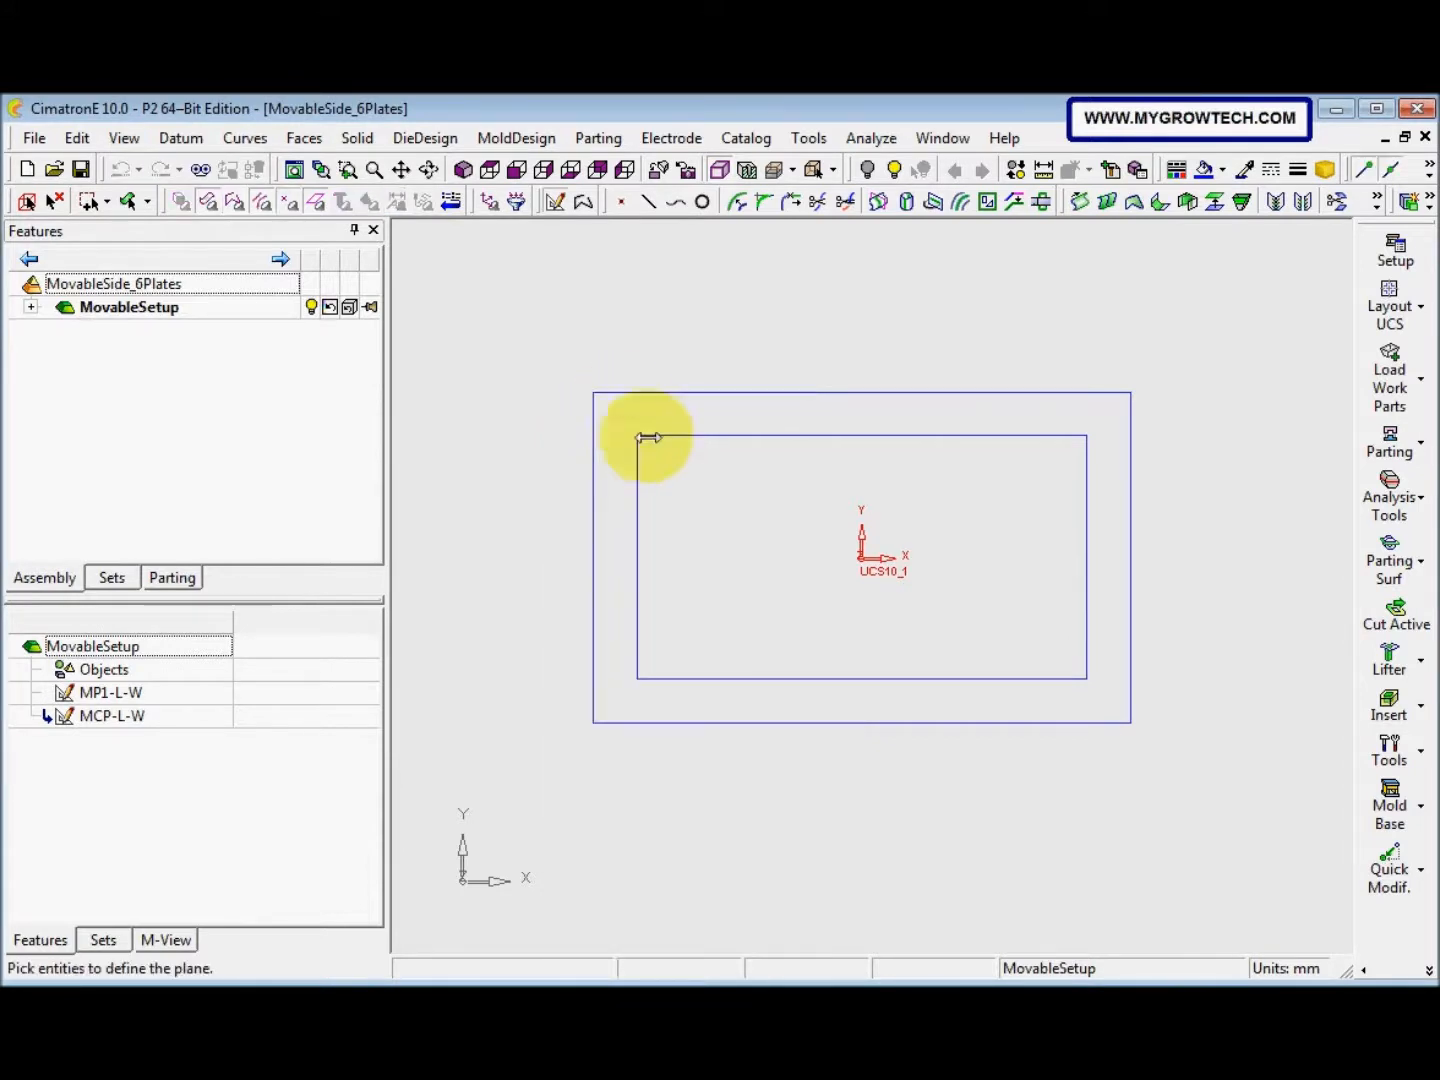
{"action": "left_click", "coordinate": [805, 527]}
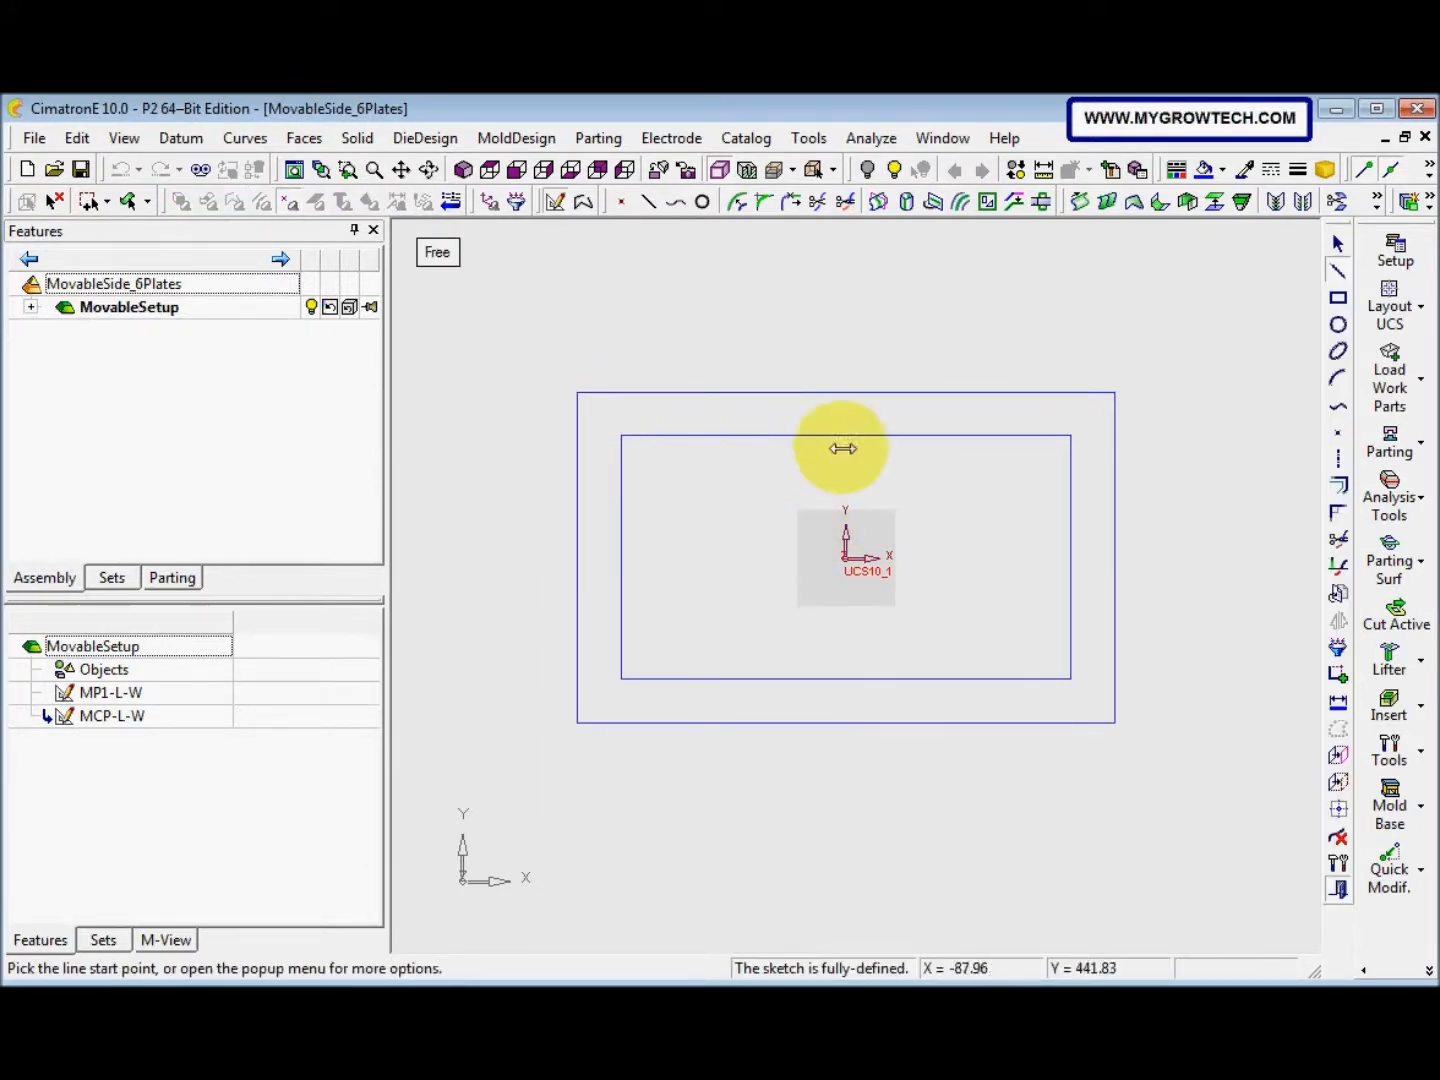
{"action": "left_click", "coordinate": [1338, 758]}
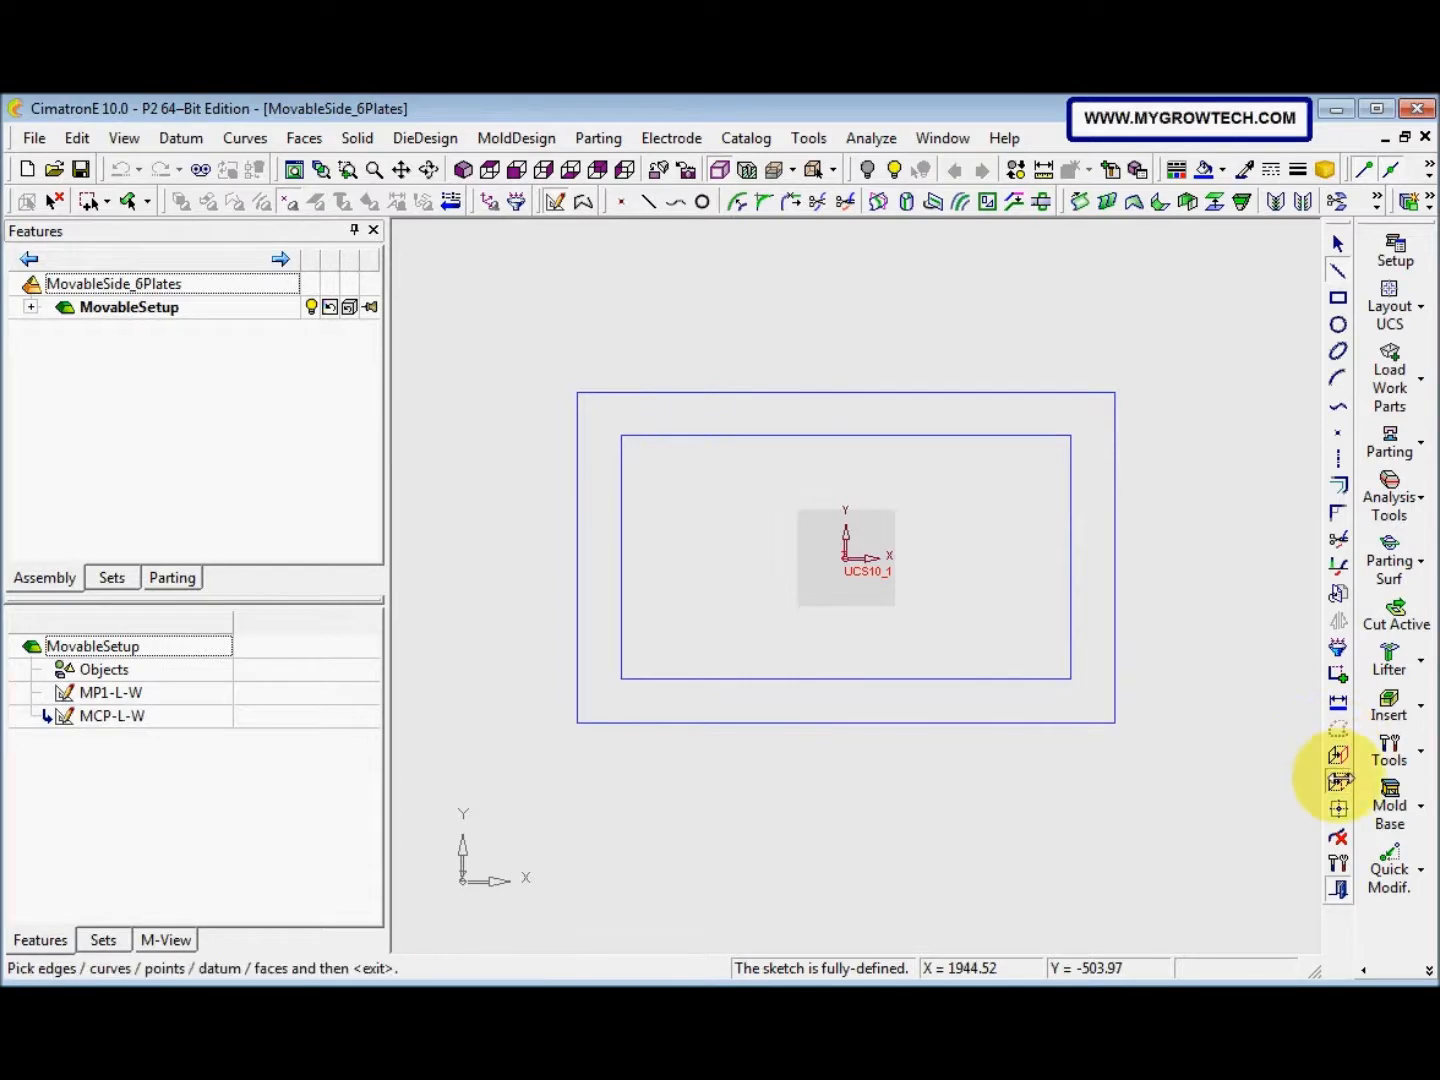
{"action": "left_click", "coordinate": [858, 430]}
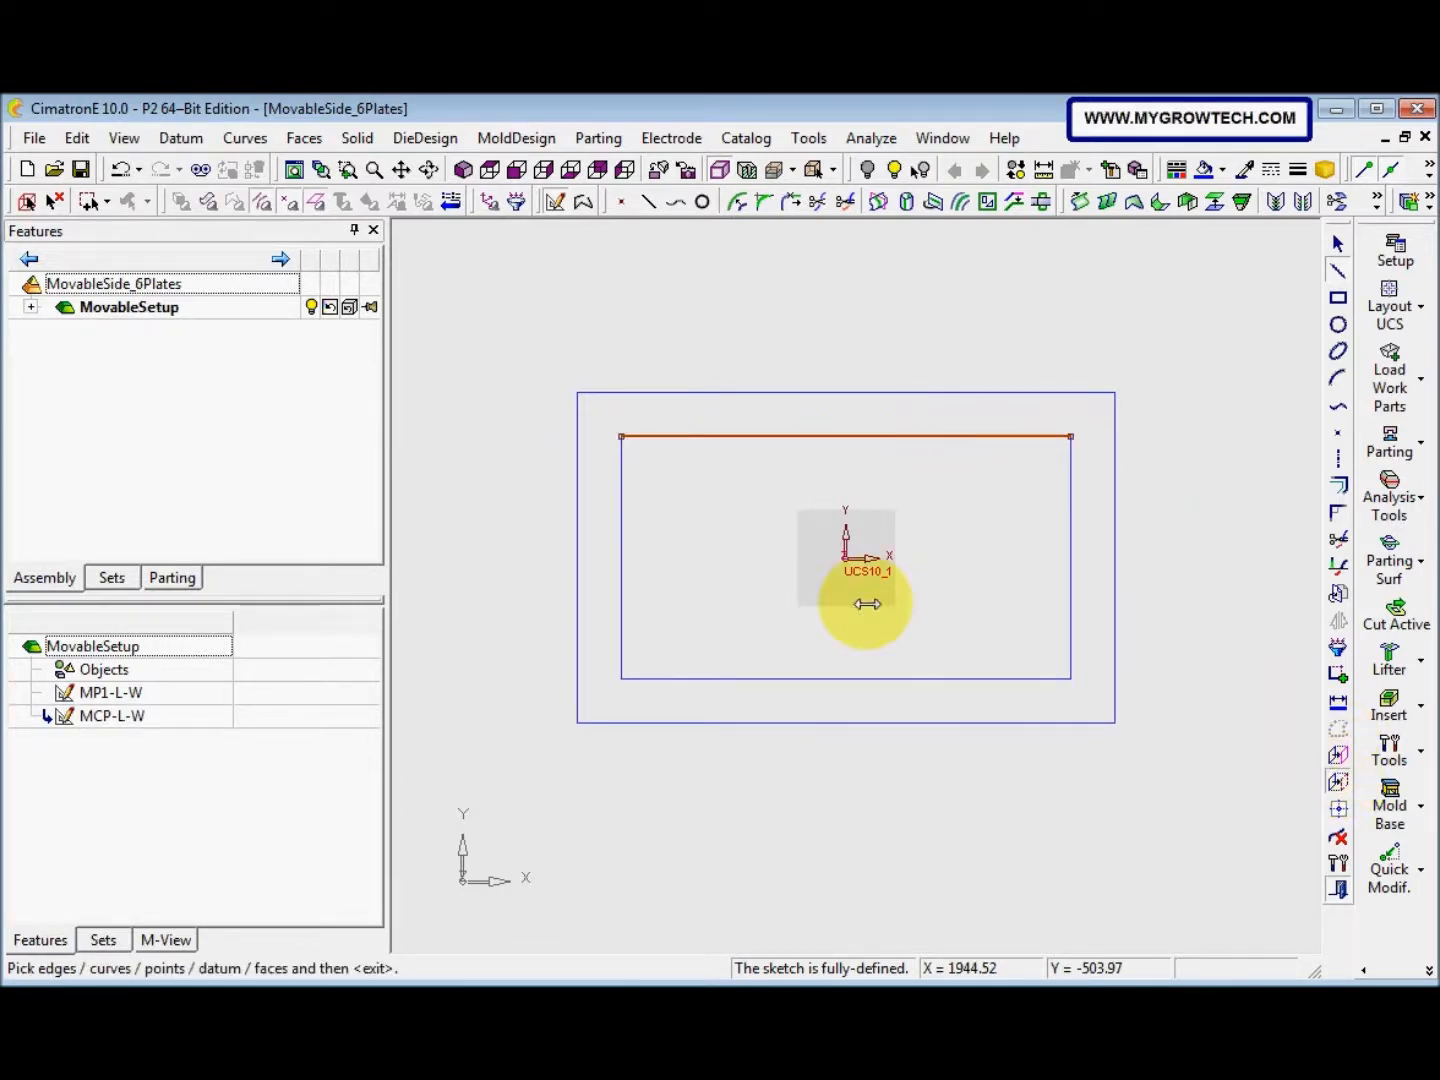
{"action": "left_click", "coordinate": [868, 679]}
{"action": "middle_click", "coordinate": [934, 620]}
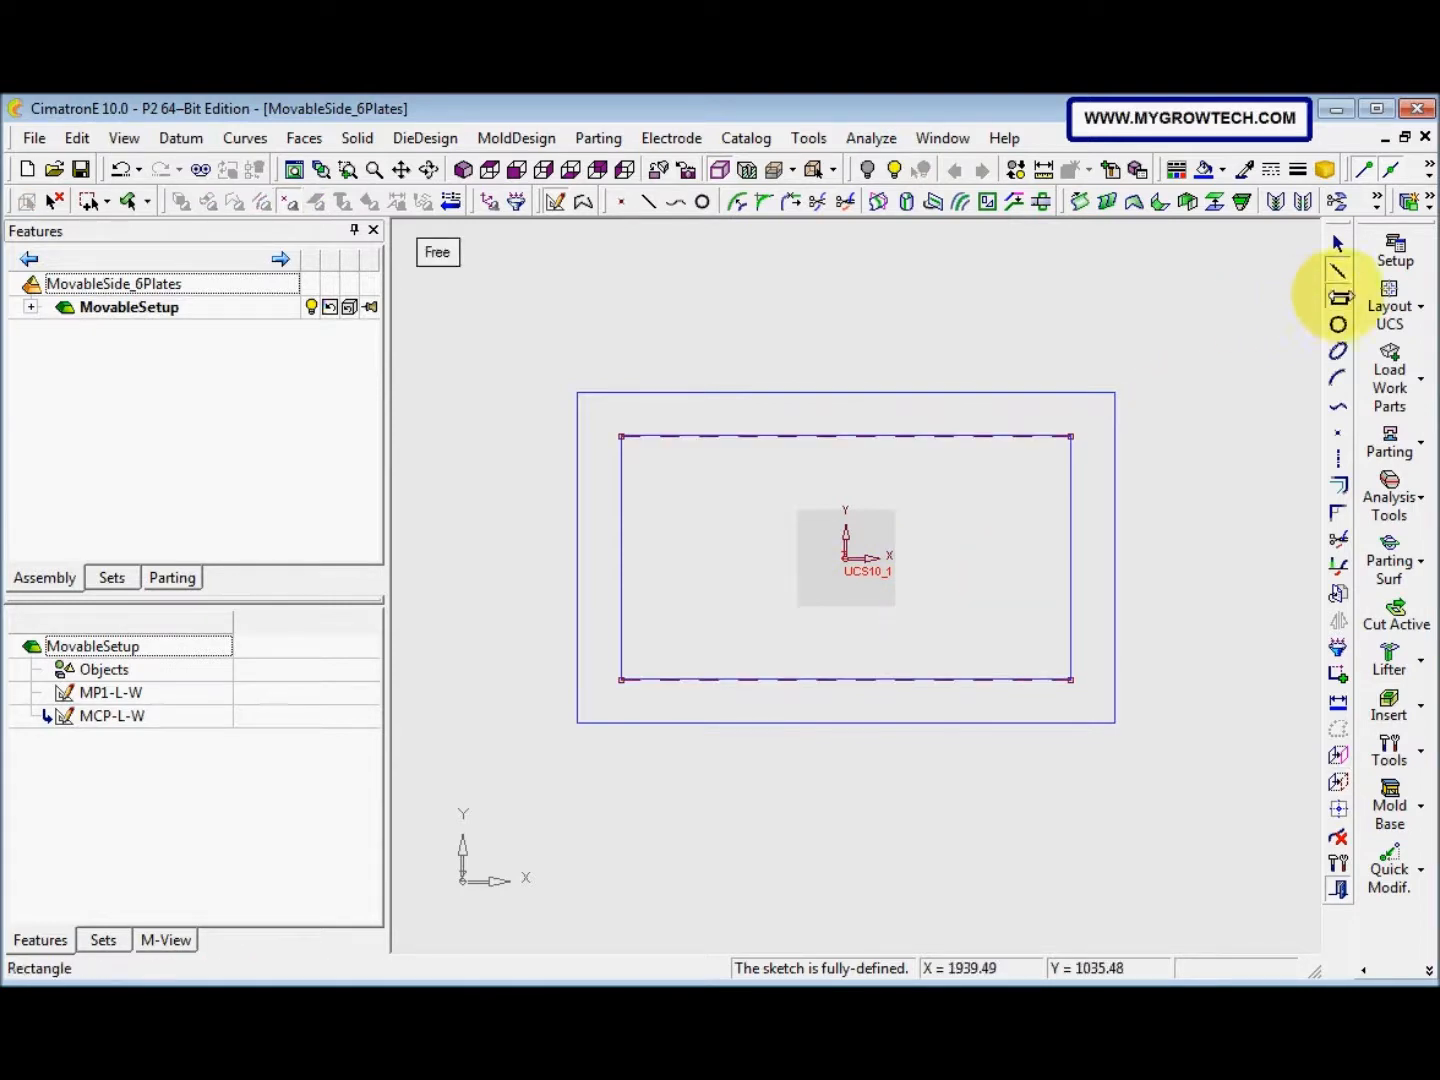
Sketch two full-length rail rectangles inside the inner rectangle, one along its upper edge and one along its lower edge
{"action": "left_click", "coordinate": [1338, 297]}
{"action": "left_click", "coordinate": [621, 436]}
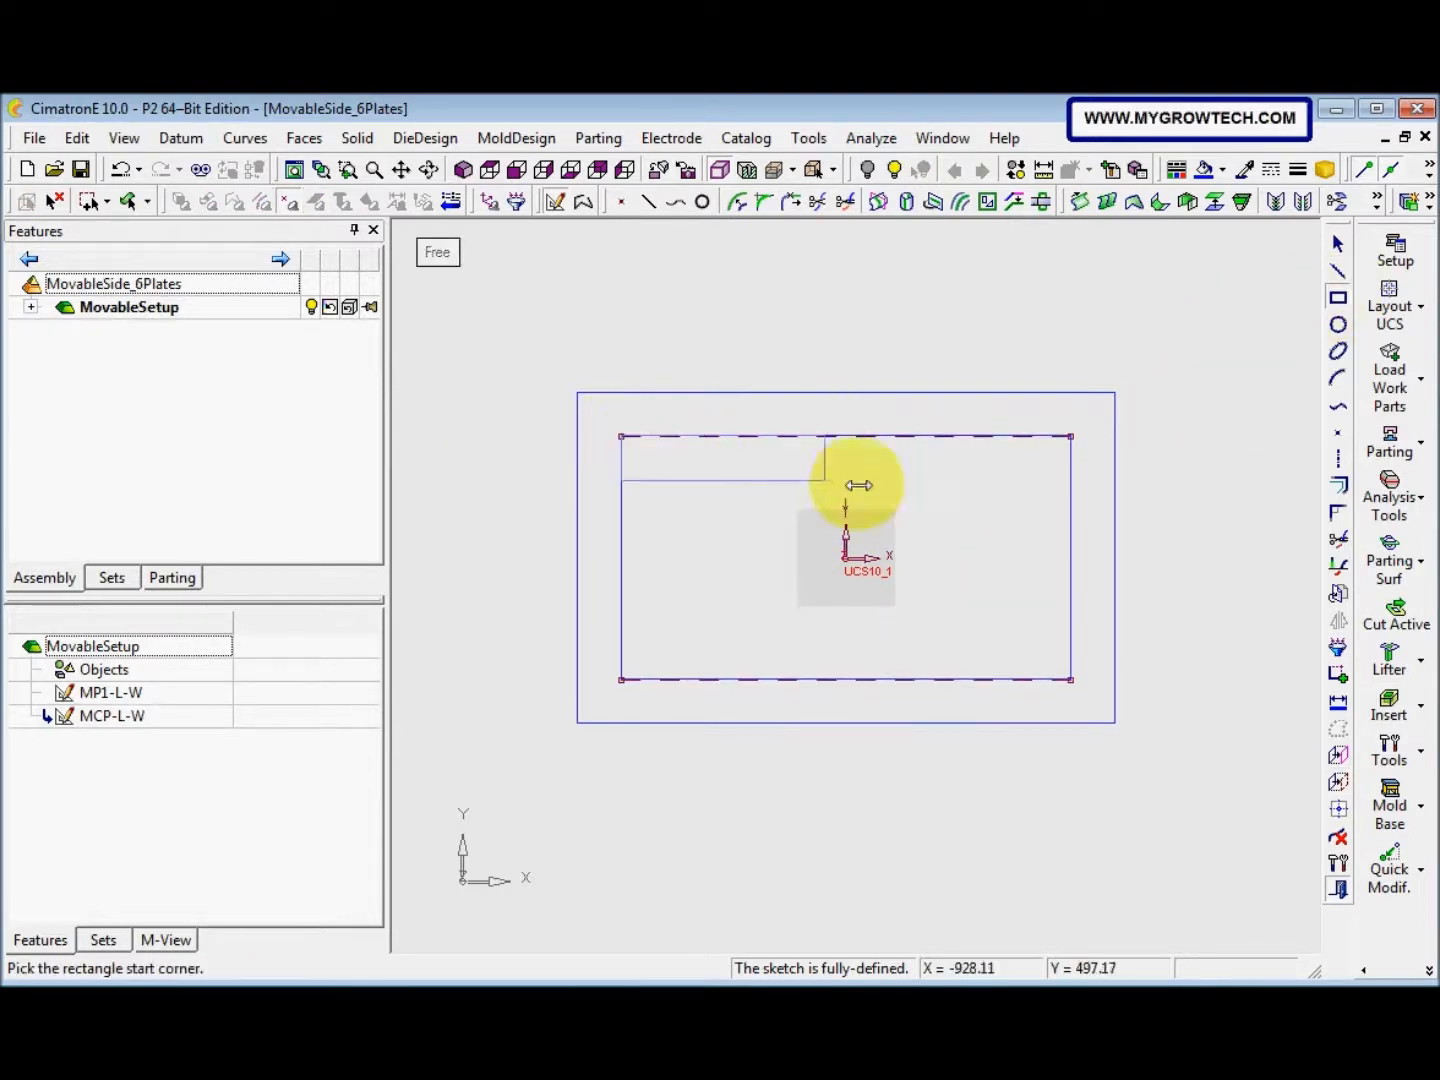
{"action": "left_click", "coordinate": [1070, 488]}
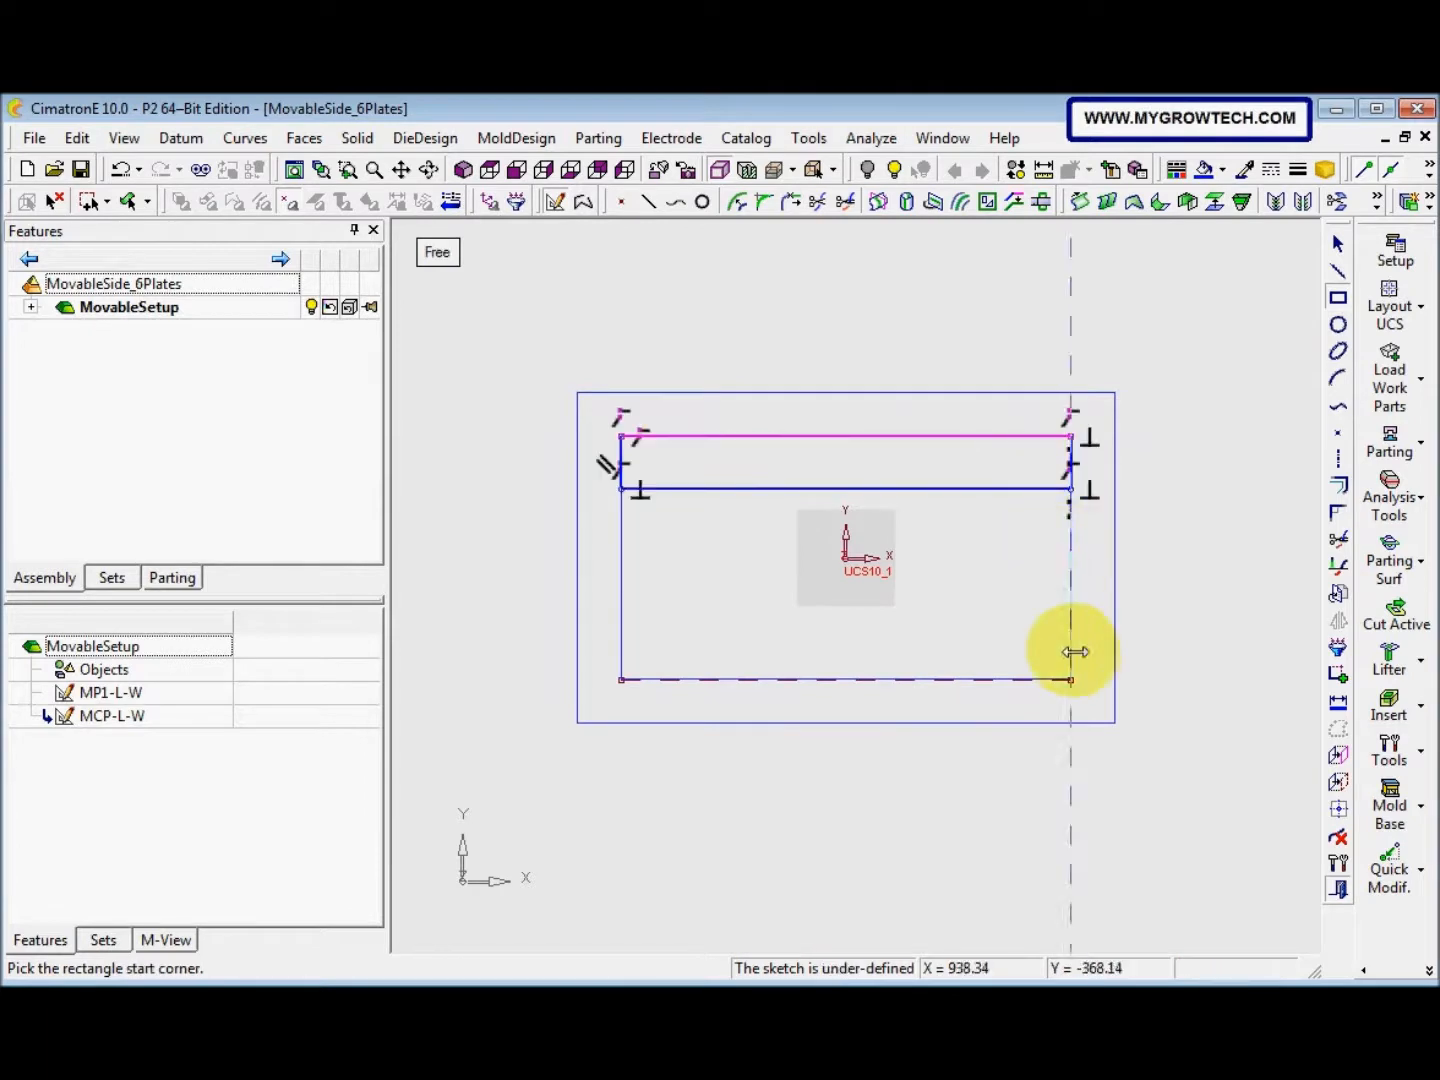
{"action": "left_click", "coordinate": [622, 631]}
{"action": "middle_click", "coordinate": [887, 562]}
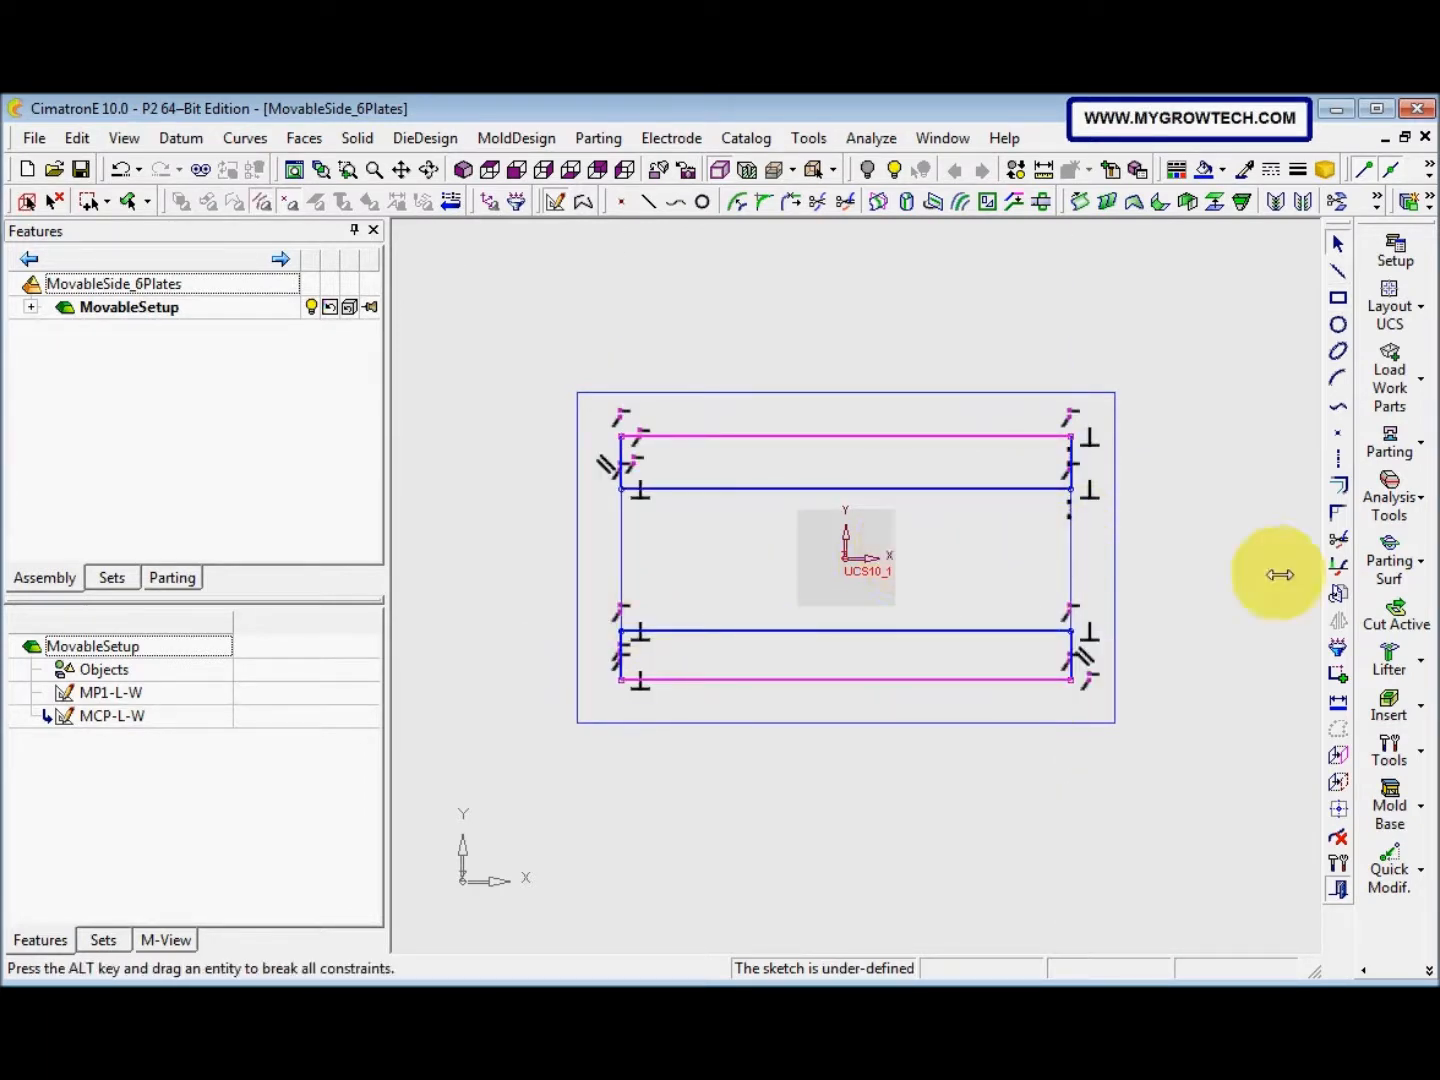
Dimension the heights of the upper and lower rail rectangles as 150 mm each and finish the sketch
{"action": "left_click", "coordinate": [1338, 698]}
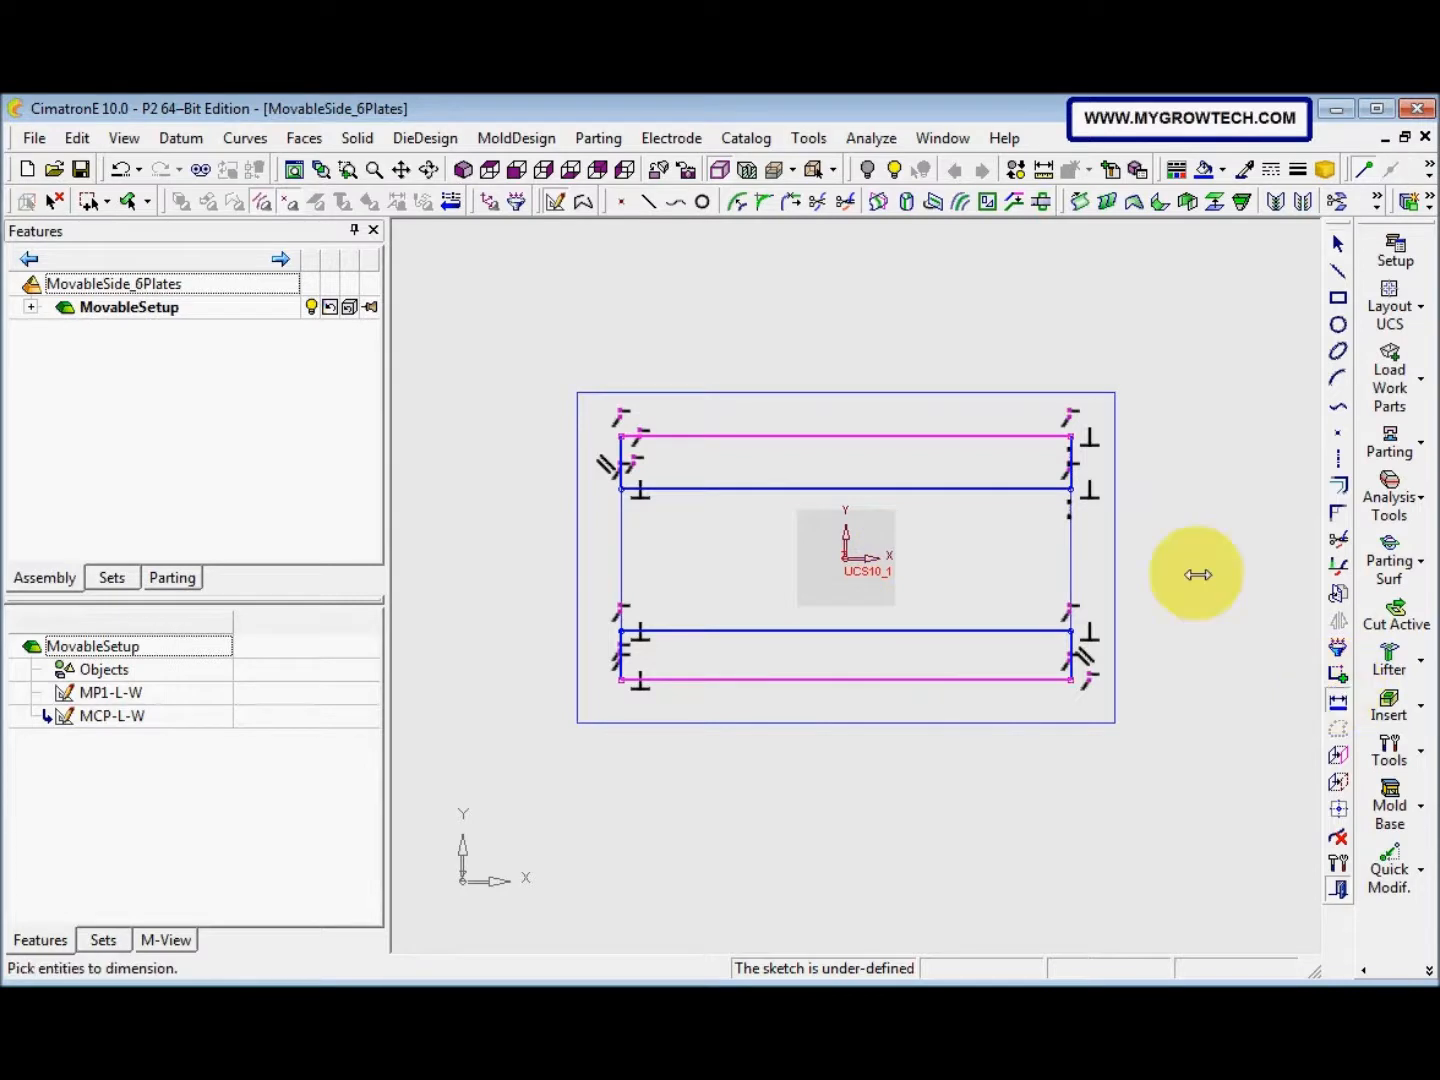
{"action": "left_click", "coordinate": [1070, 462]}
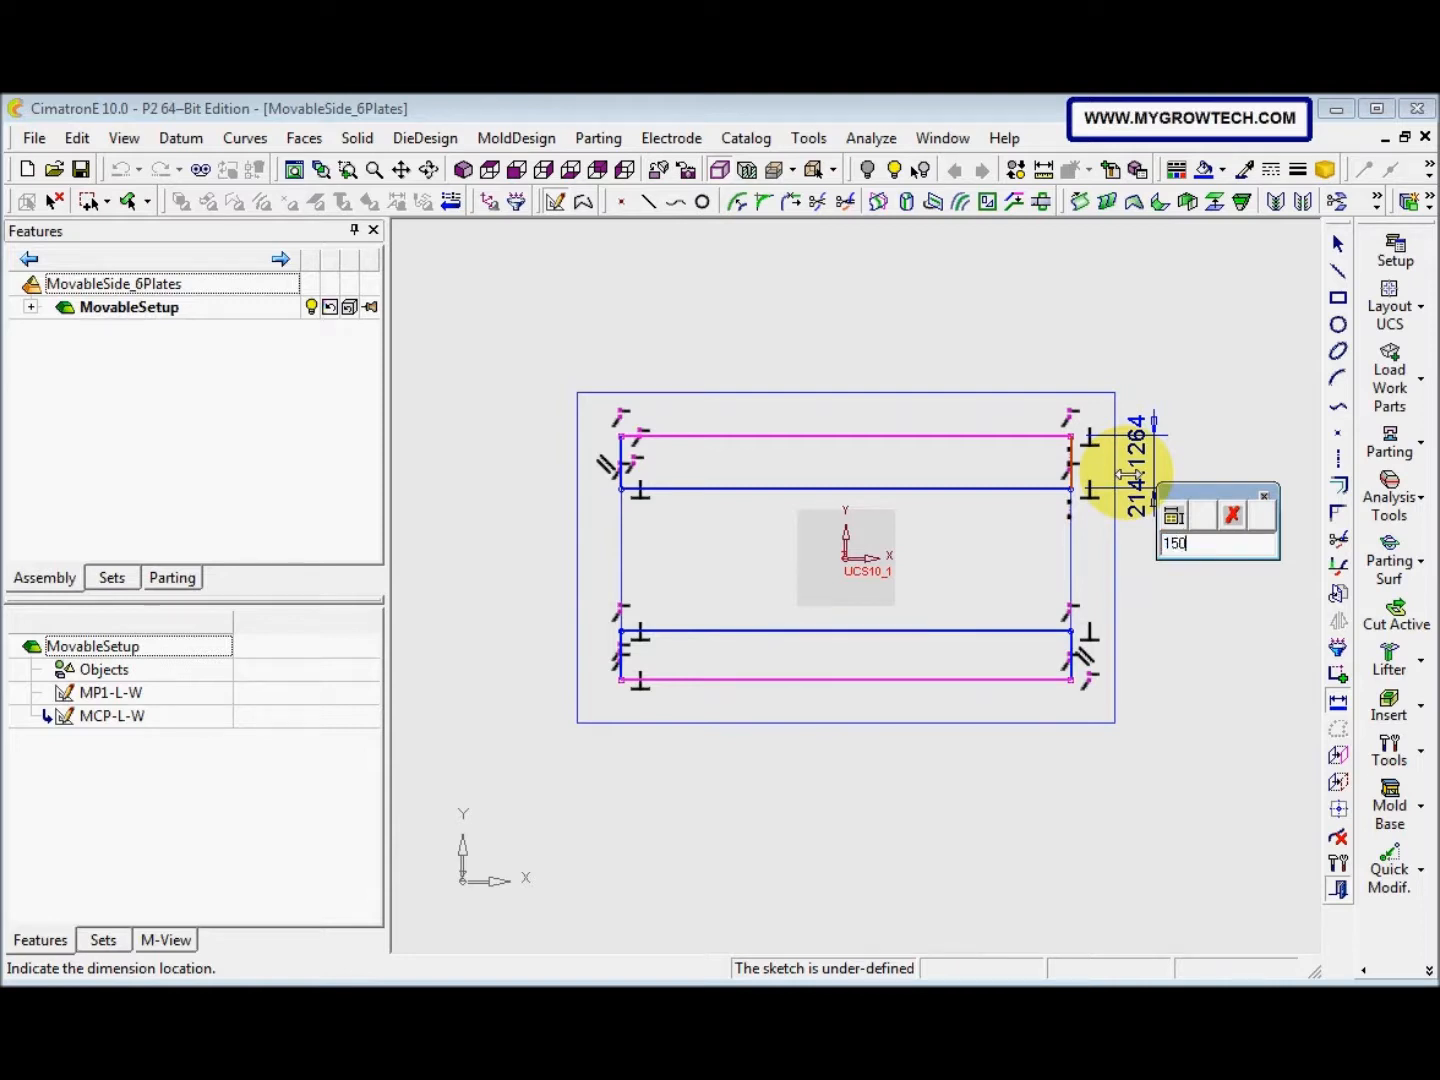
{"action": "key", "text": "Return"}
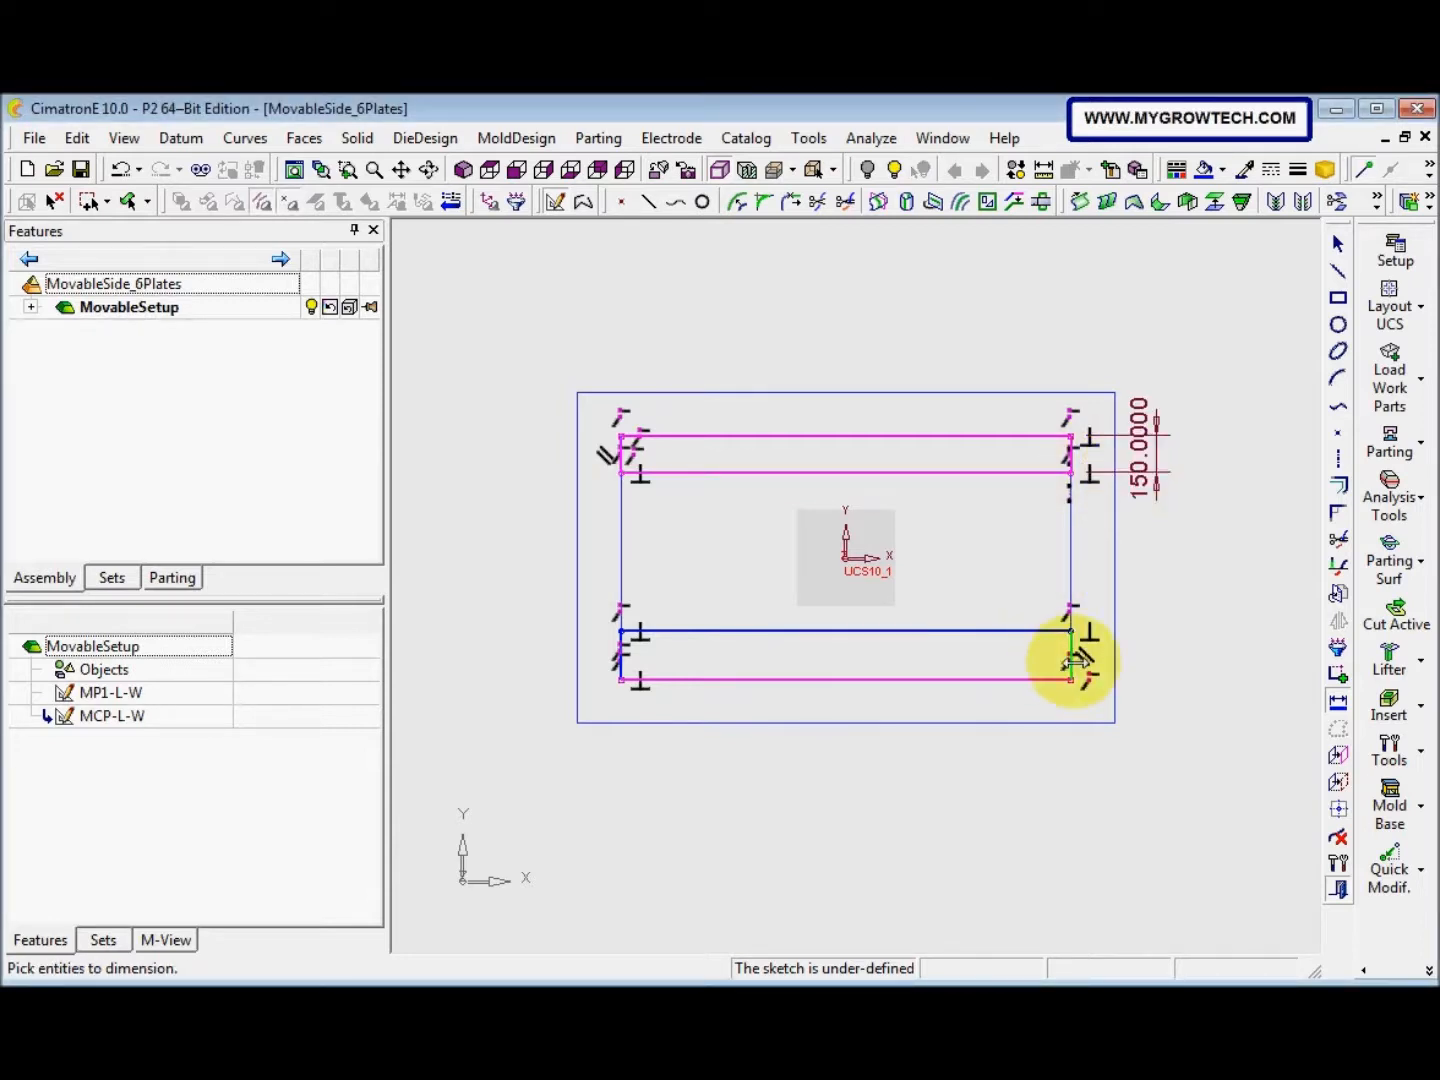
{"action": "left_click", "coordinate": [1070, 661]}
{"action": "left_click", "coordinate": [1173, 651]}
{"action": "type", "text": "15"}
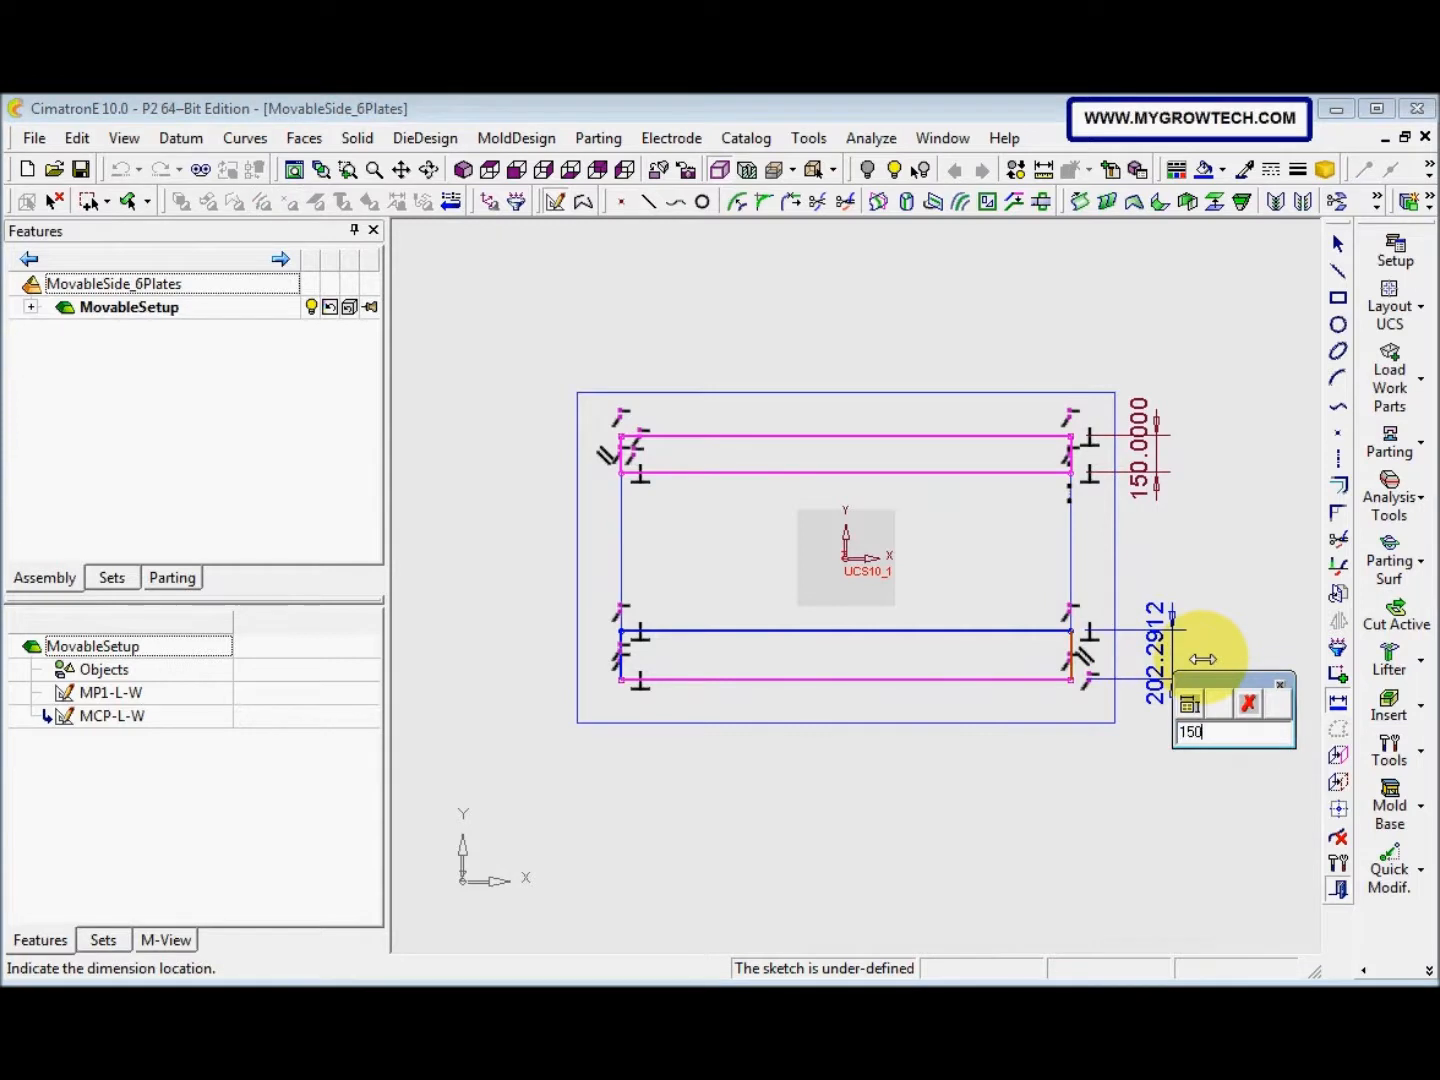
{"action": "type", "text": "0"}
{"action": "key", "text": "Return"}
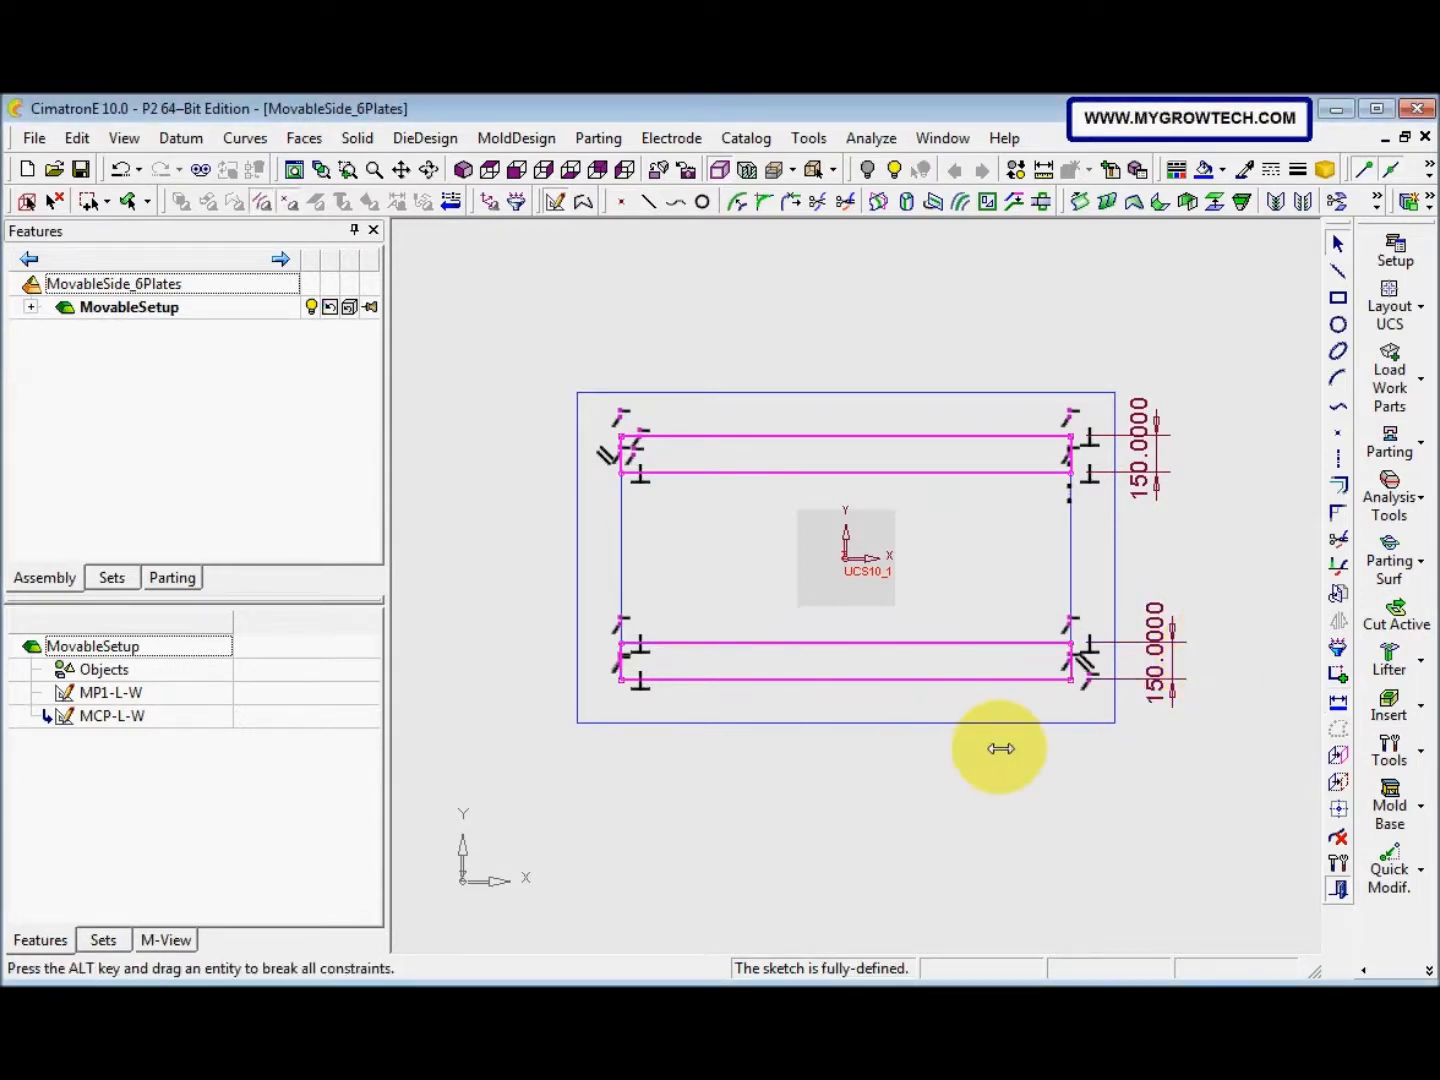
{"action": "right_click", "coordinate": [998, 748]}
{"action": "left_click", "coordinate": [1060, 732]}
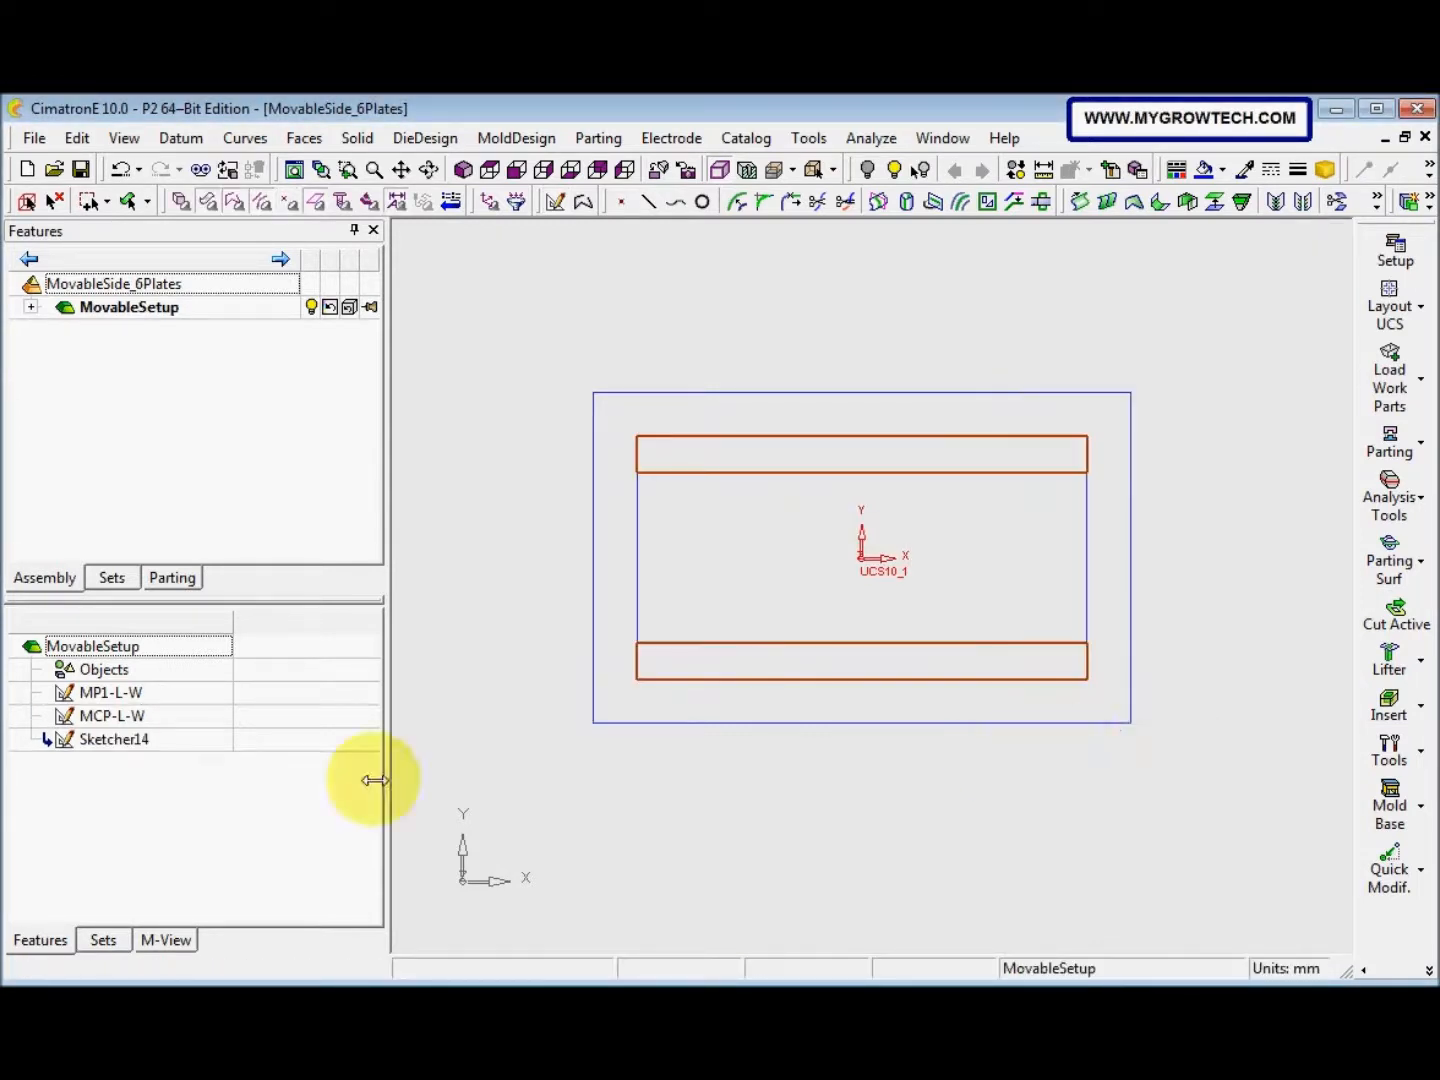
Rename the sketch containing the two rail rectangles as V-Rails
{"action": "left_click", "coordinate": [128, 740]}
{"action": "right_click", "coordinate": [129, 740]}
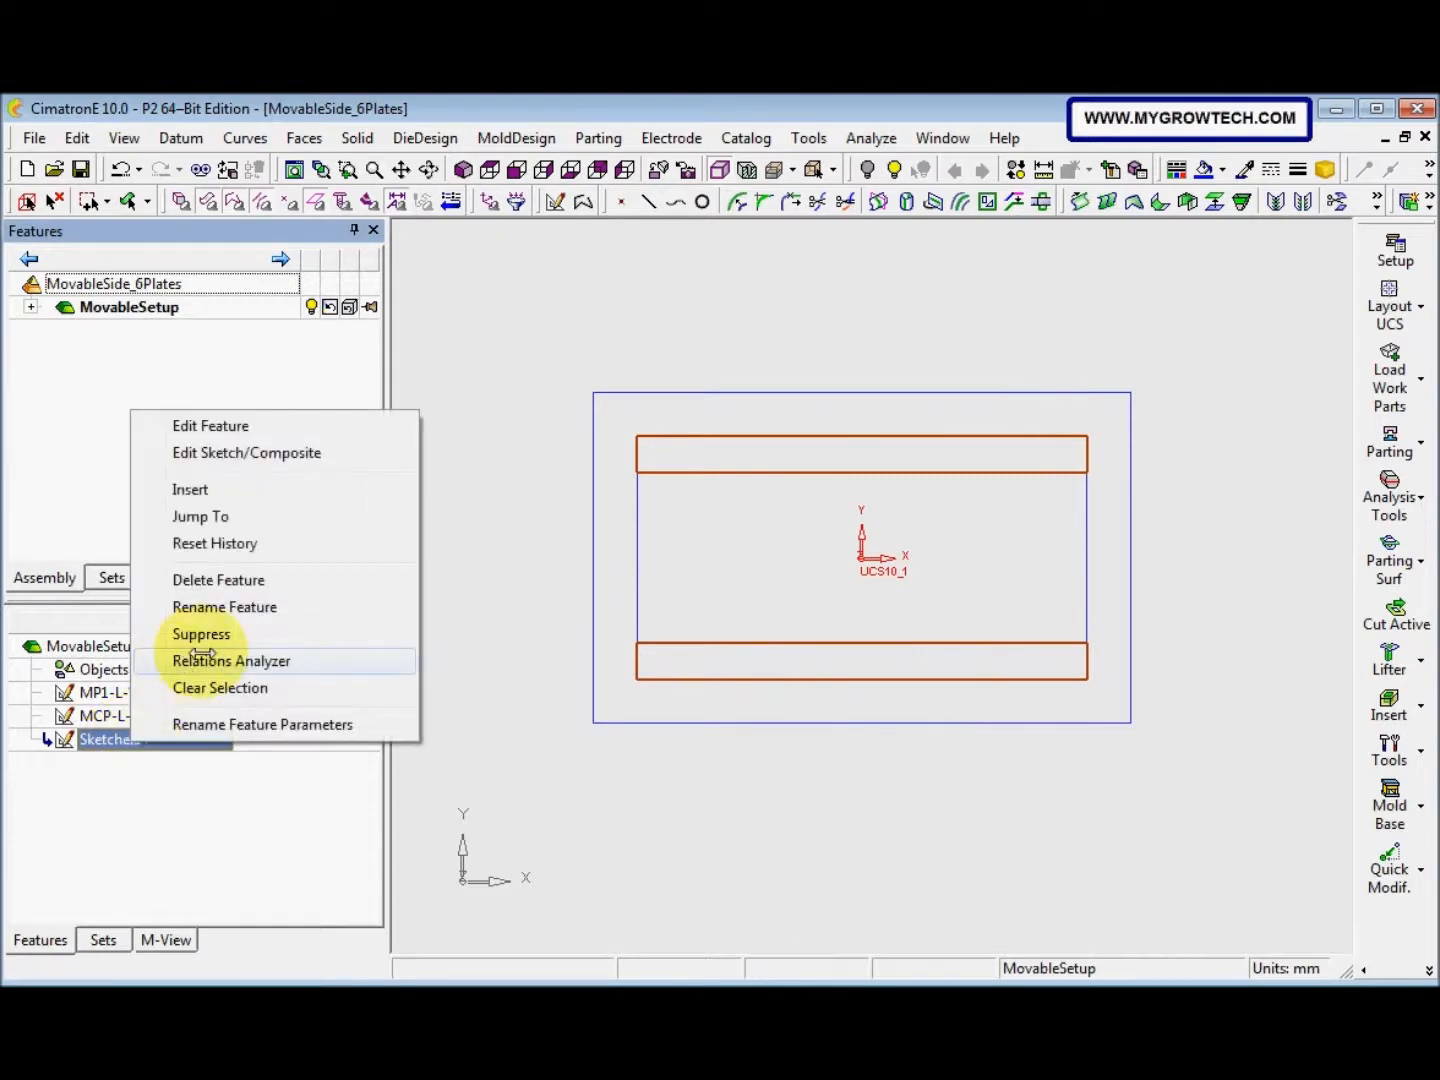
{"action": "left_click", "coordinate": [204, 606]}
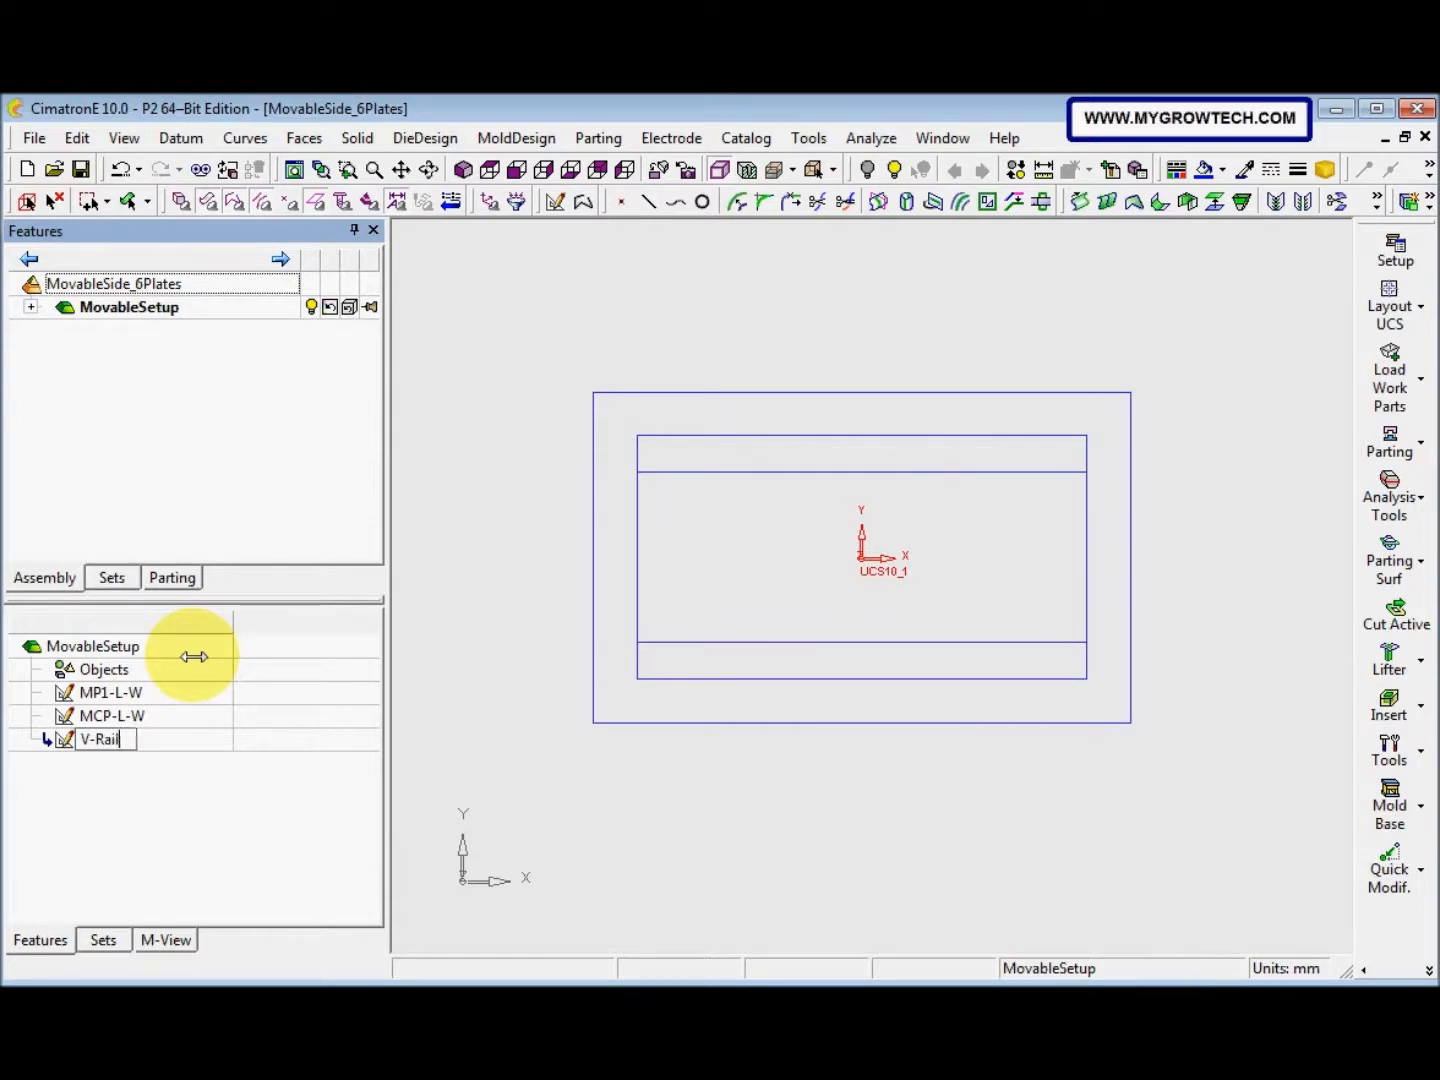
{"action": "type", "text": "V-Rails"}
{"action": "key", "text": "Return"}
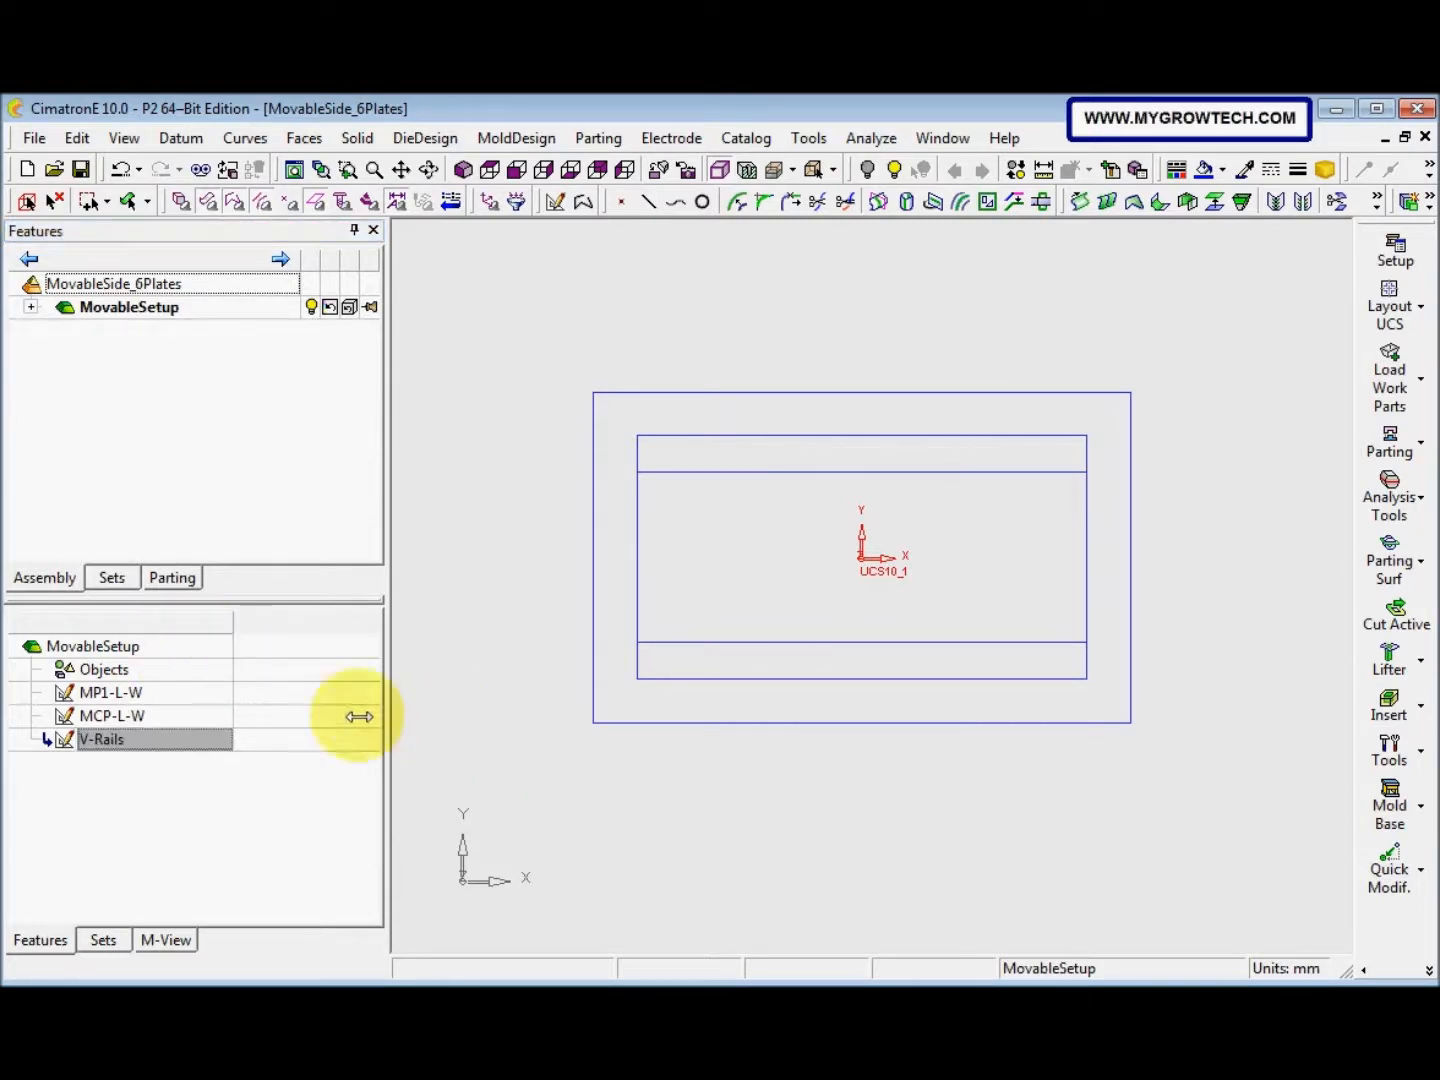
Link the upper rail rectangle's height in the V-Rails sketch to the V-RailsWidth setup parameter
{"action": "left_click", "coordinate": [676, 642]}
{"action": "double_click", "coordinate": [676, 640]}
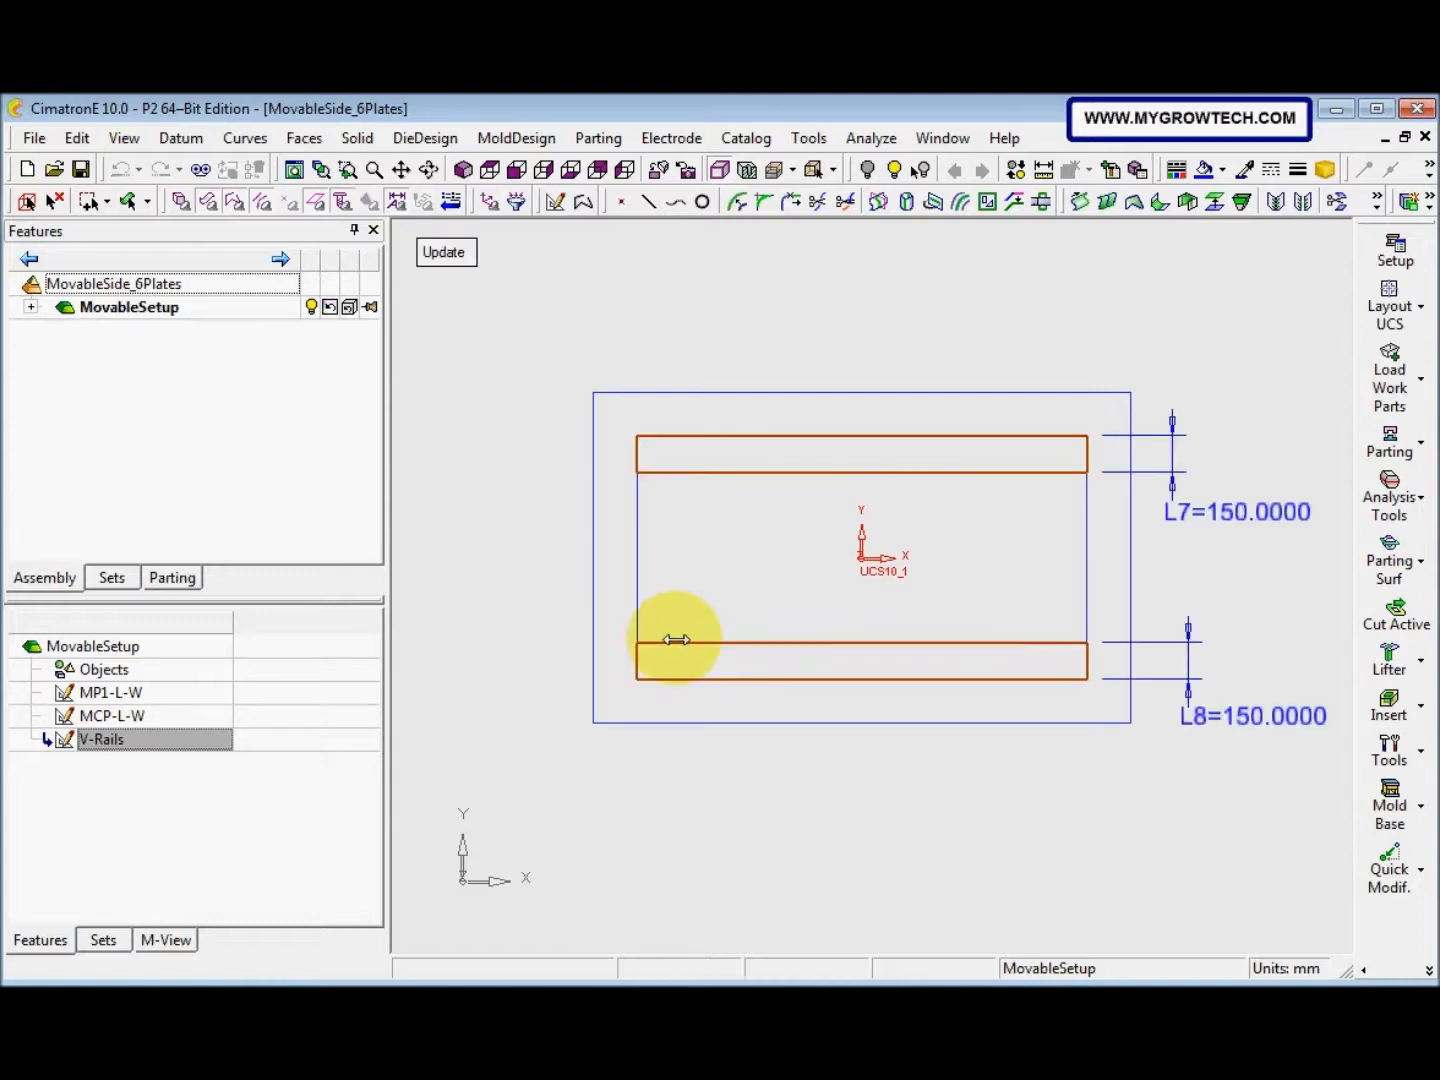
{"action": "left_click", "coordinate": [1231, 518]}
{"action": "left_click", "coordinate": [1312, 562]}
{"action": "left_click_drag", "start_coordinate": [1262, 517], "coordinate": [1095, 496]}
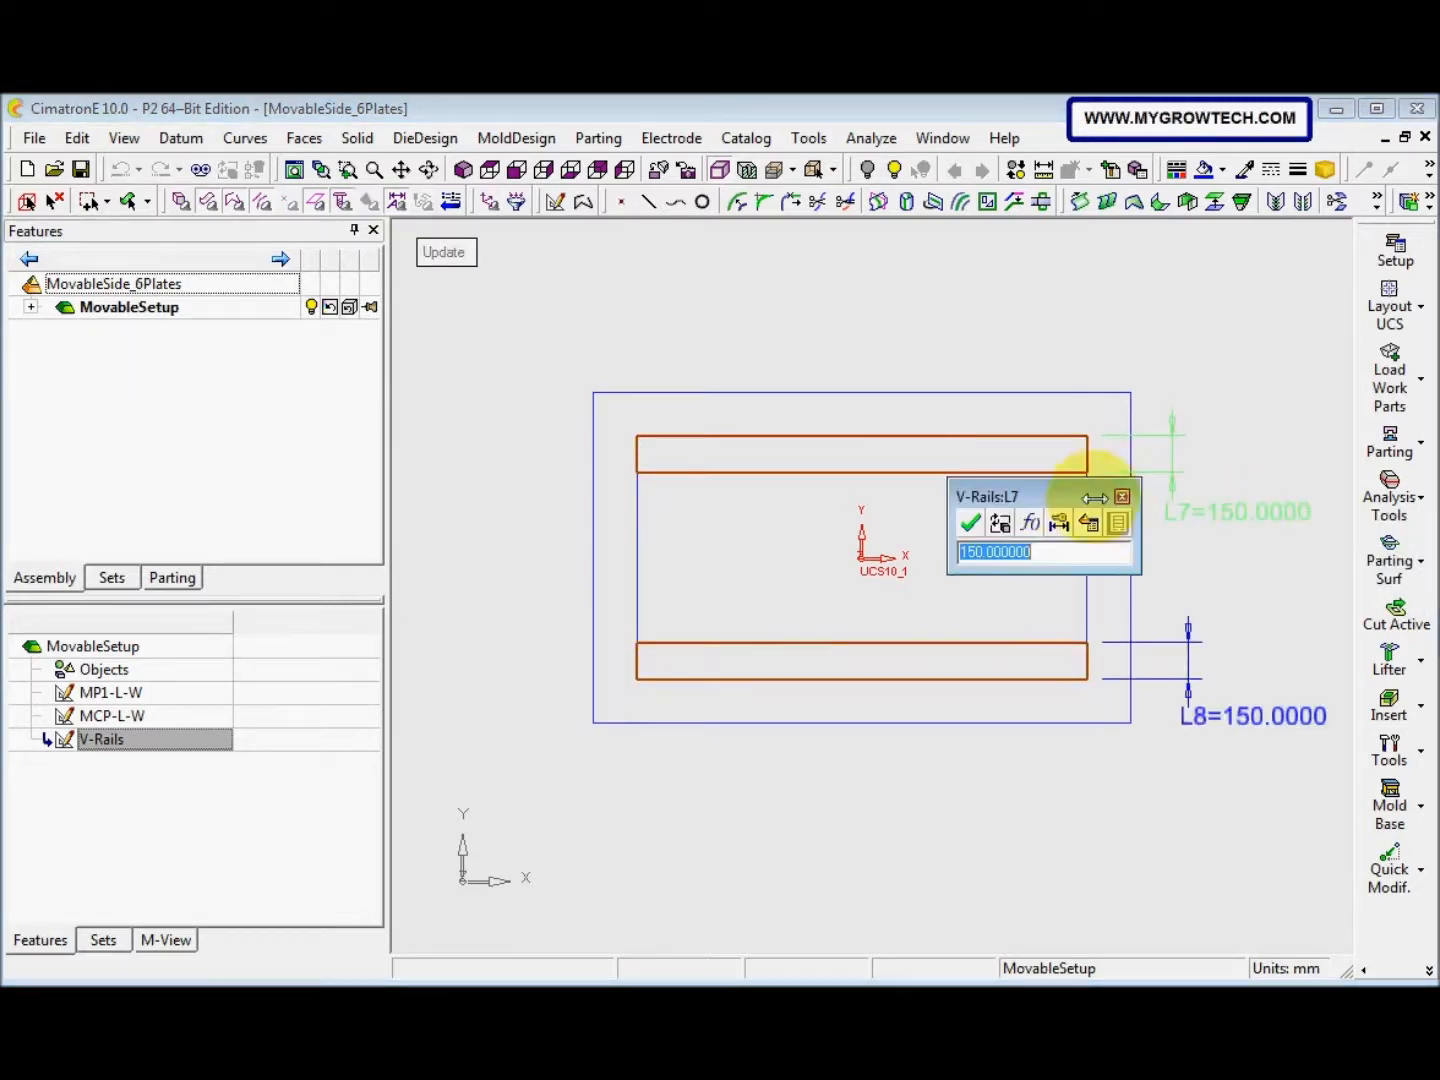
{"action": "left_click", "coordinate": [1000, 522]}
{"action": "left_click_drag", "start_coordinate": [586, 222], "coordinate": [585, 270]}
{"action": "double_click", "coordinate": [451, 344]}
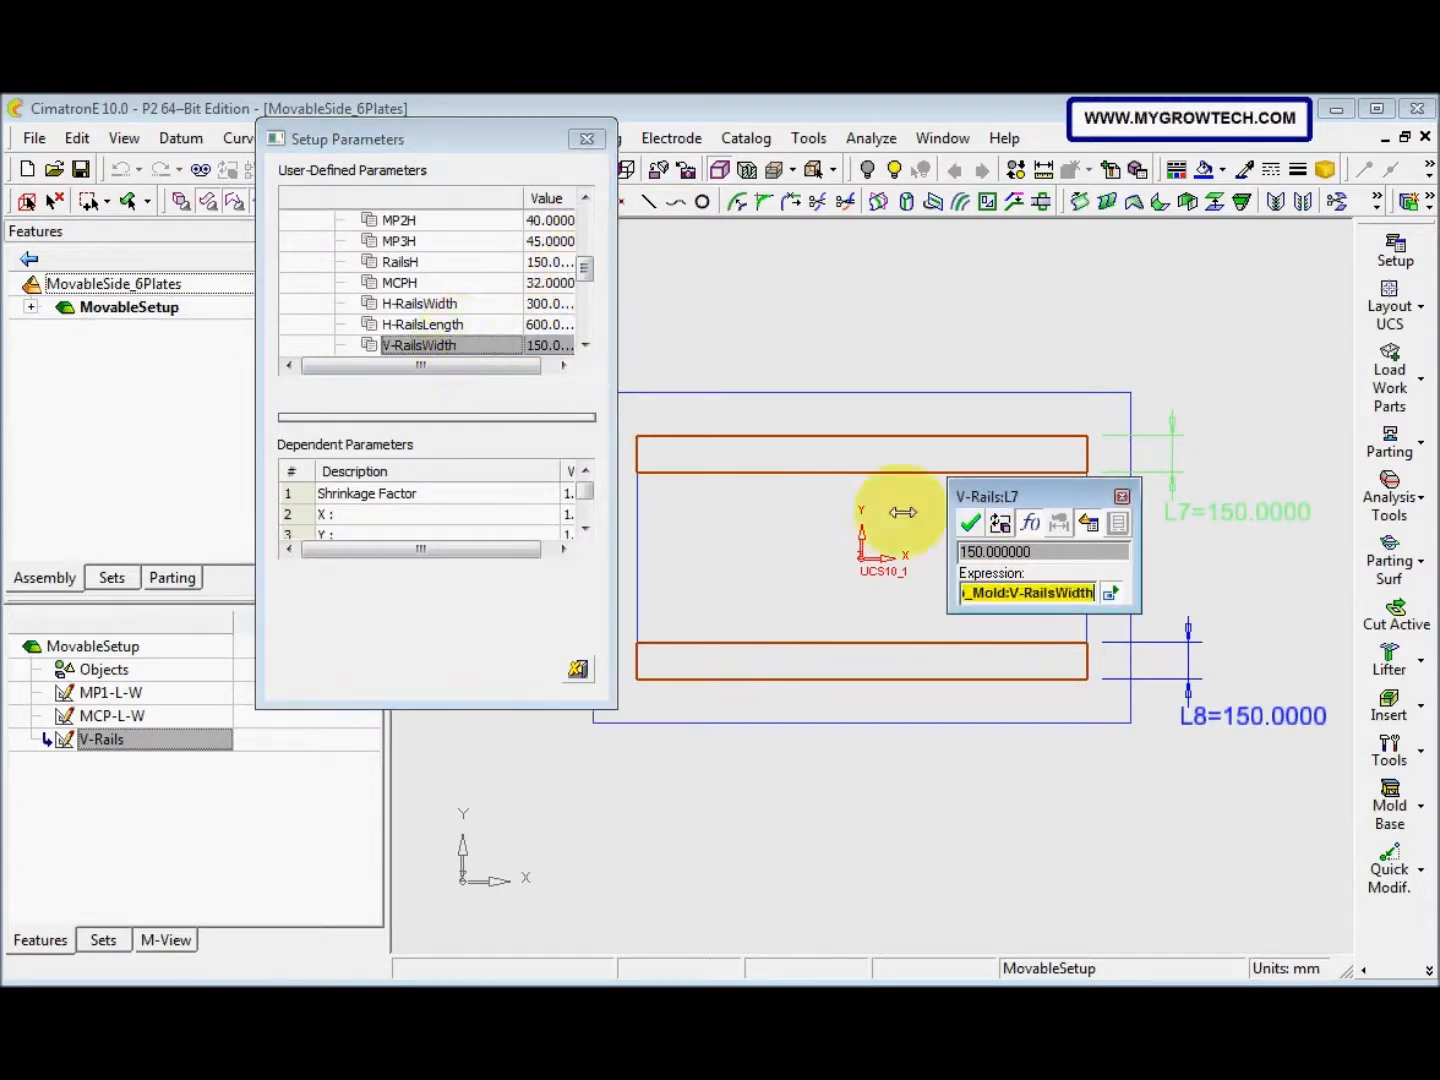
{"action": "left_click", "coordinate": [972, 523]}
Link the lower rail rectangle's height to the V-RailsWidth setup parameter as well
{"action": "left_click", "coordinate": [1253, 714]}
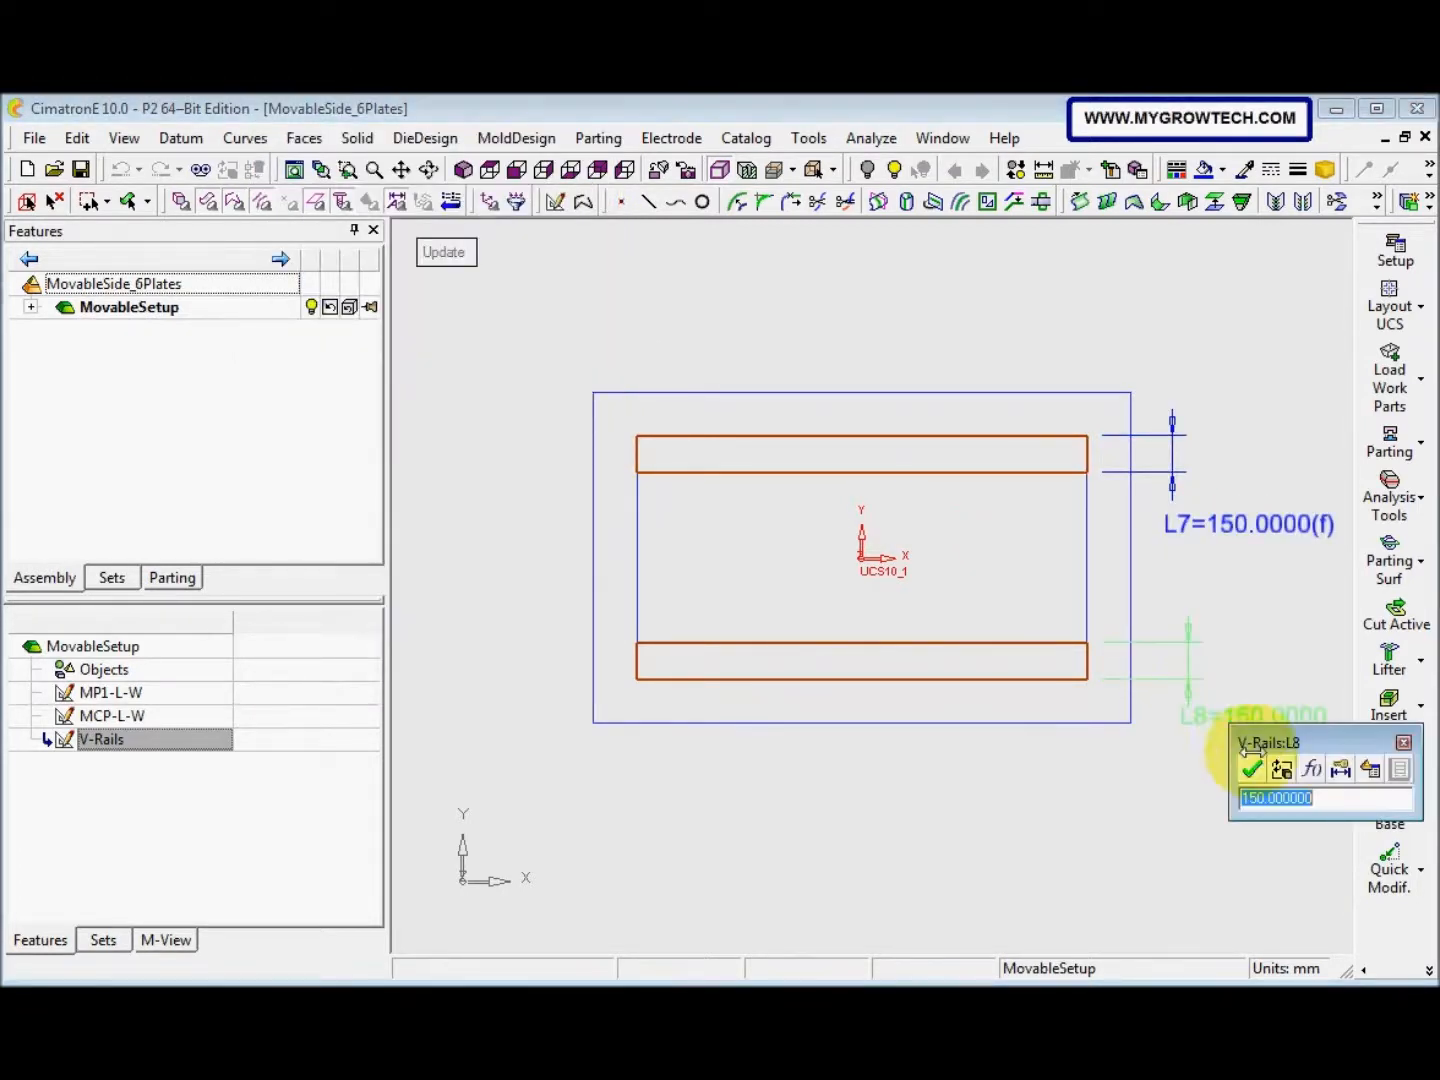
{"action": "left_click_drag", "start_coordinate": [1365, 748], "coordinate": [1155, 682]}
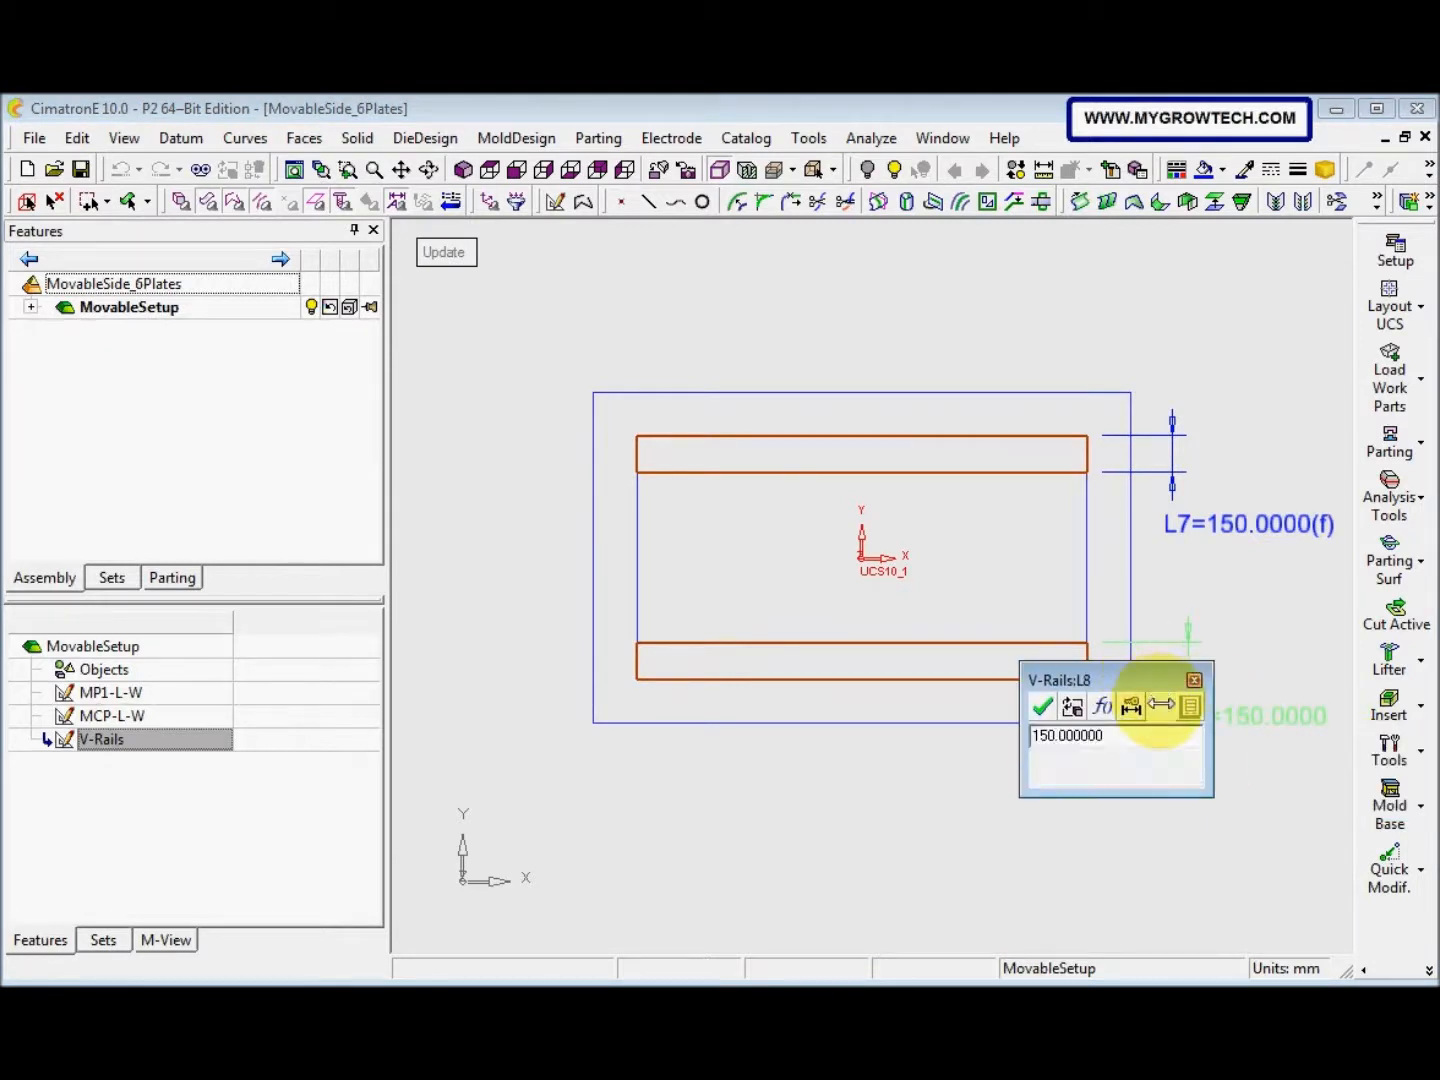
{"action": "left_click", "coordinate": [1160, 706]}
{"action": "left_click_drag", "start_coordinate": [585, 220], "coordinate": [585, 291]}
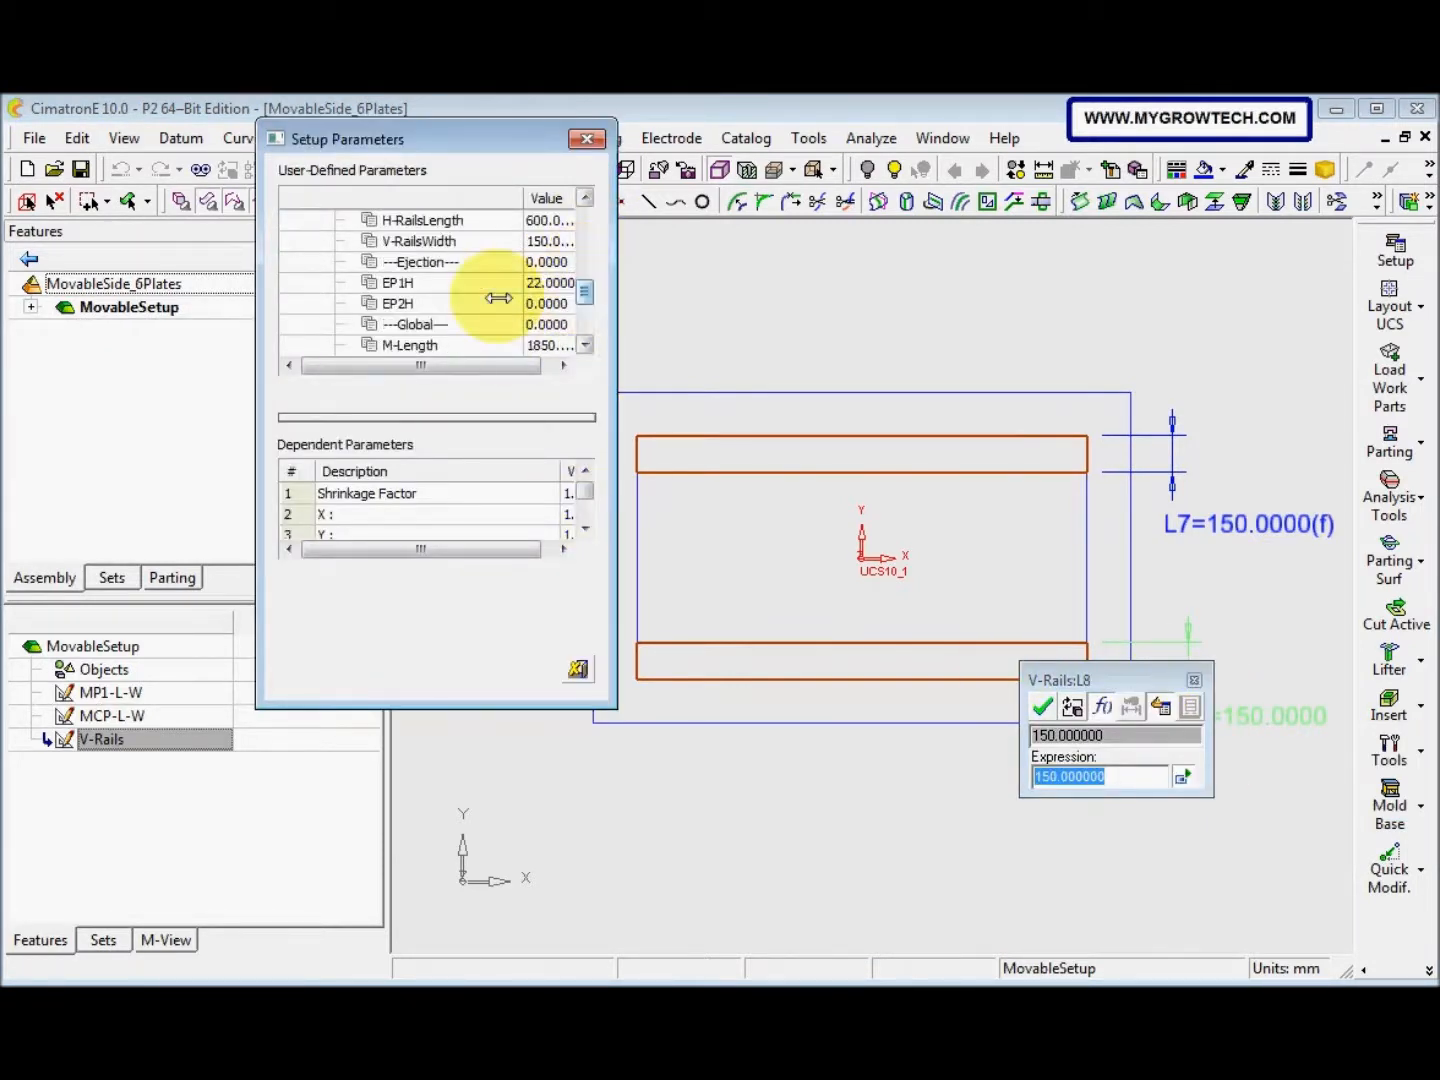
{"action": "left_click", "coordinate": [455, 243]}
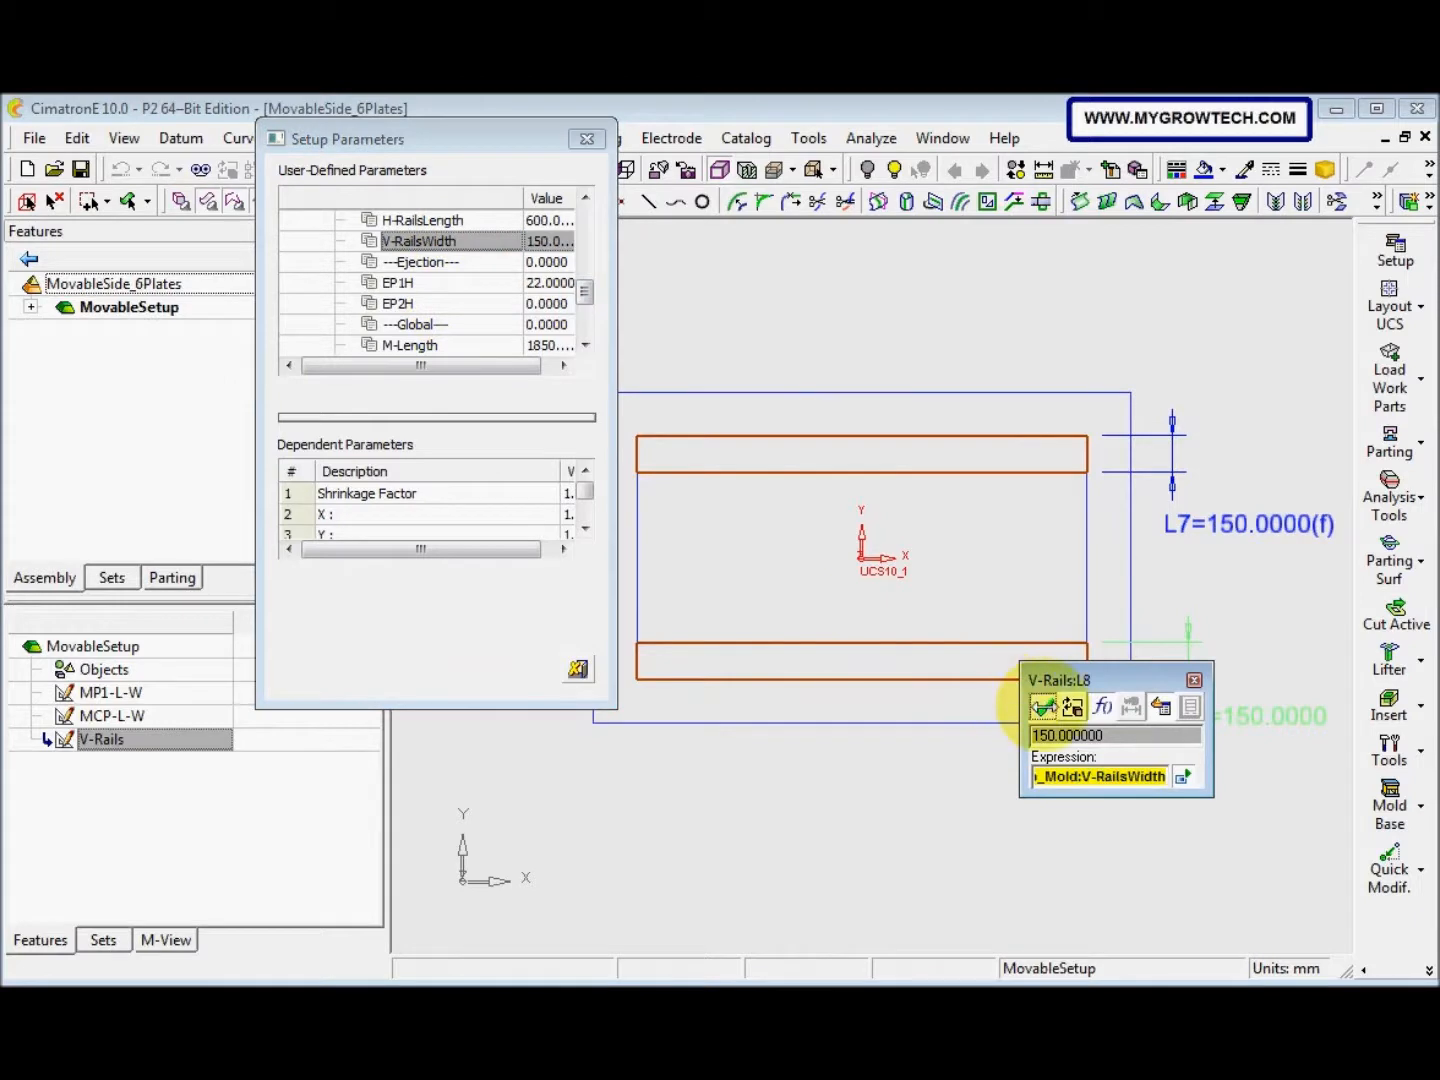
{"action": "left_click", "coordinate": [1041, 706]}
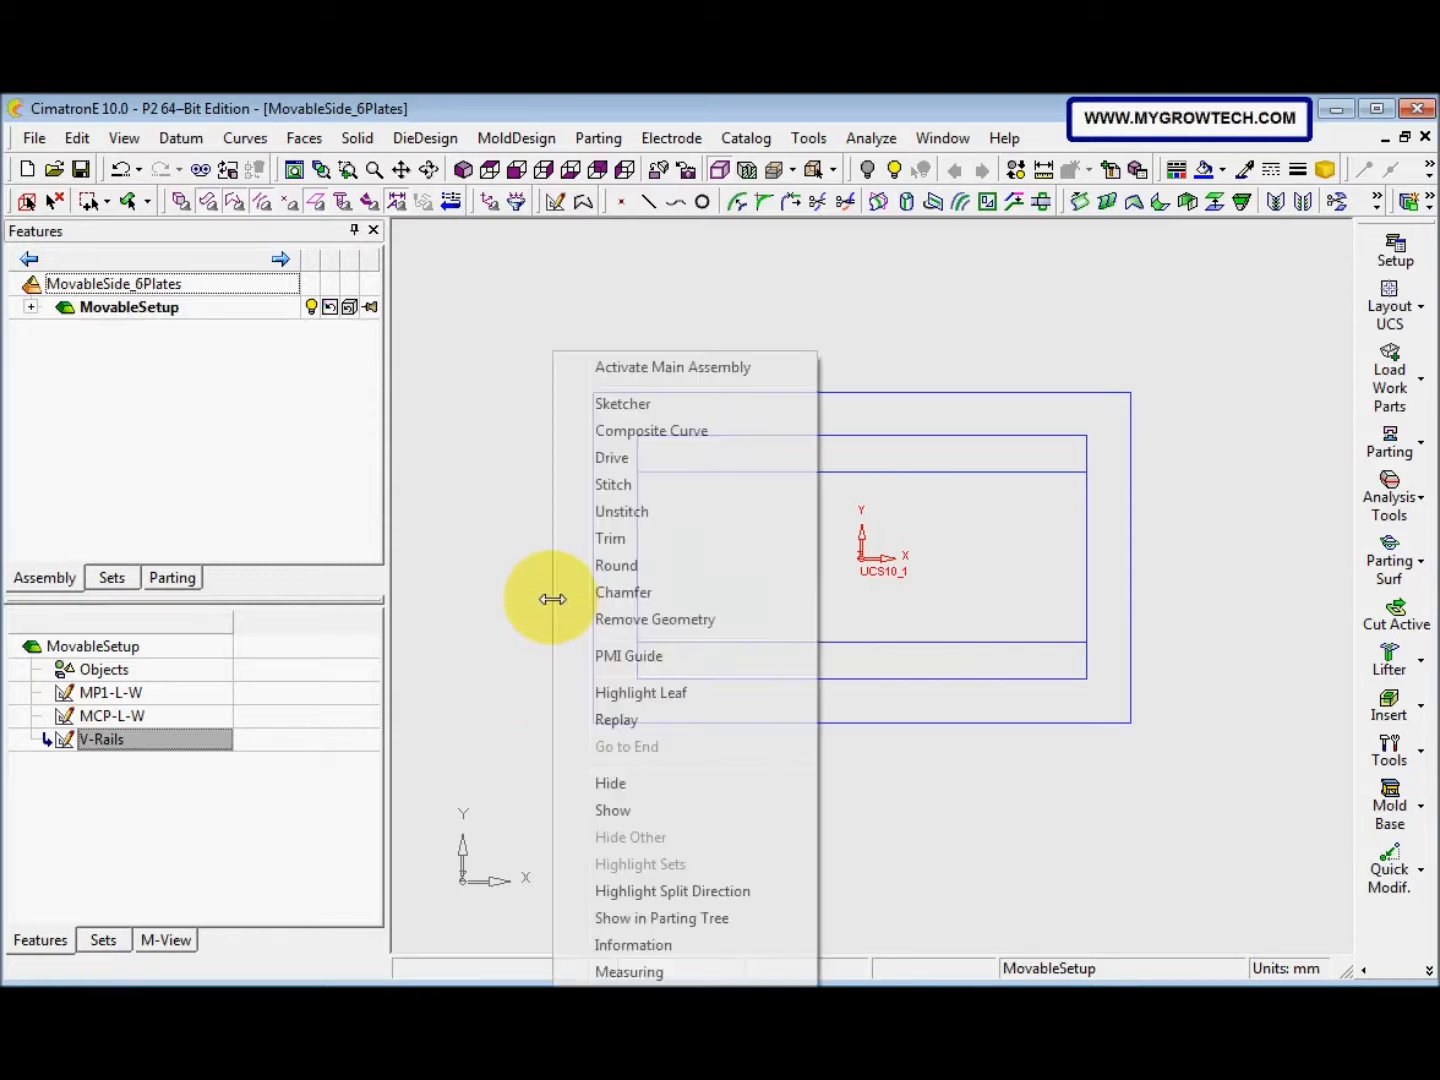
Start a sketch on the UCS XY plane and add the inner rectangle's left and right edges as references
{"action": "right_click", "coordinate": [552, 599]}
{"action": "left_click", "coordinate": [630, 398]}
{"action": "middle_click", "coordinate": [725, 507]}
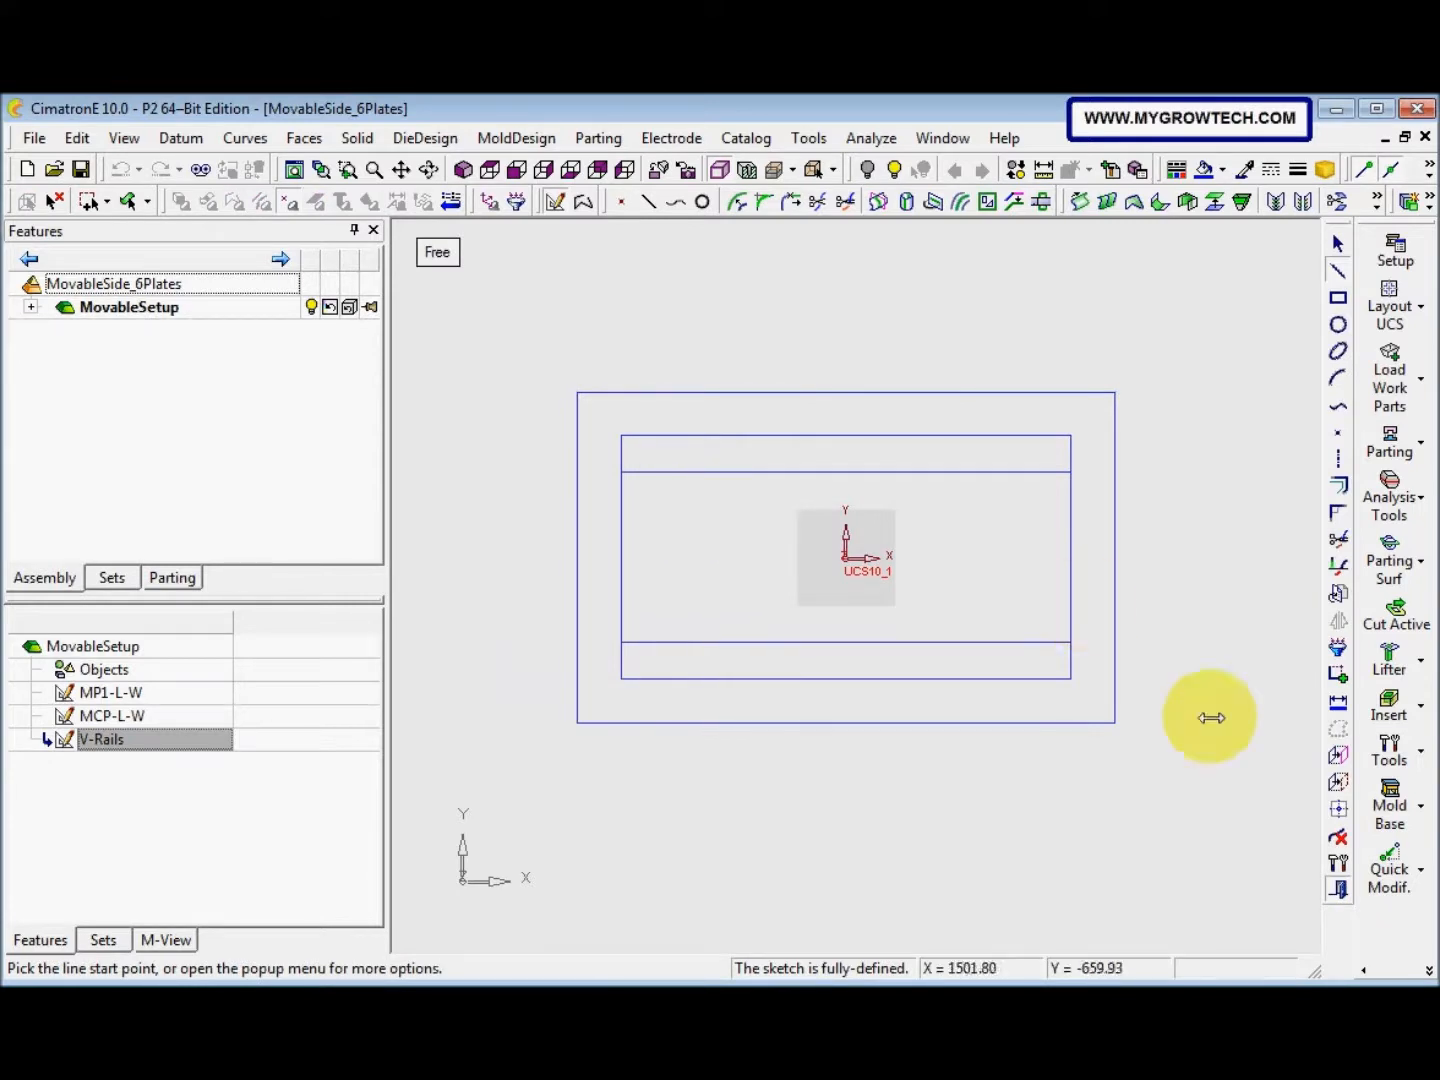
{"action": "left_click", "coordinate": [1337, 780]}
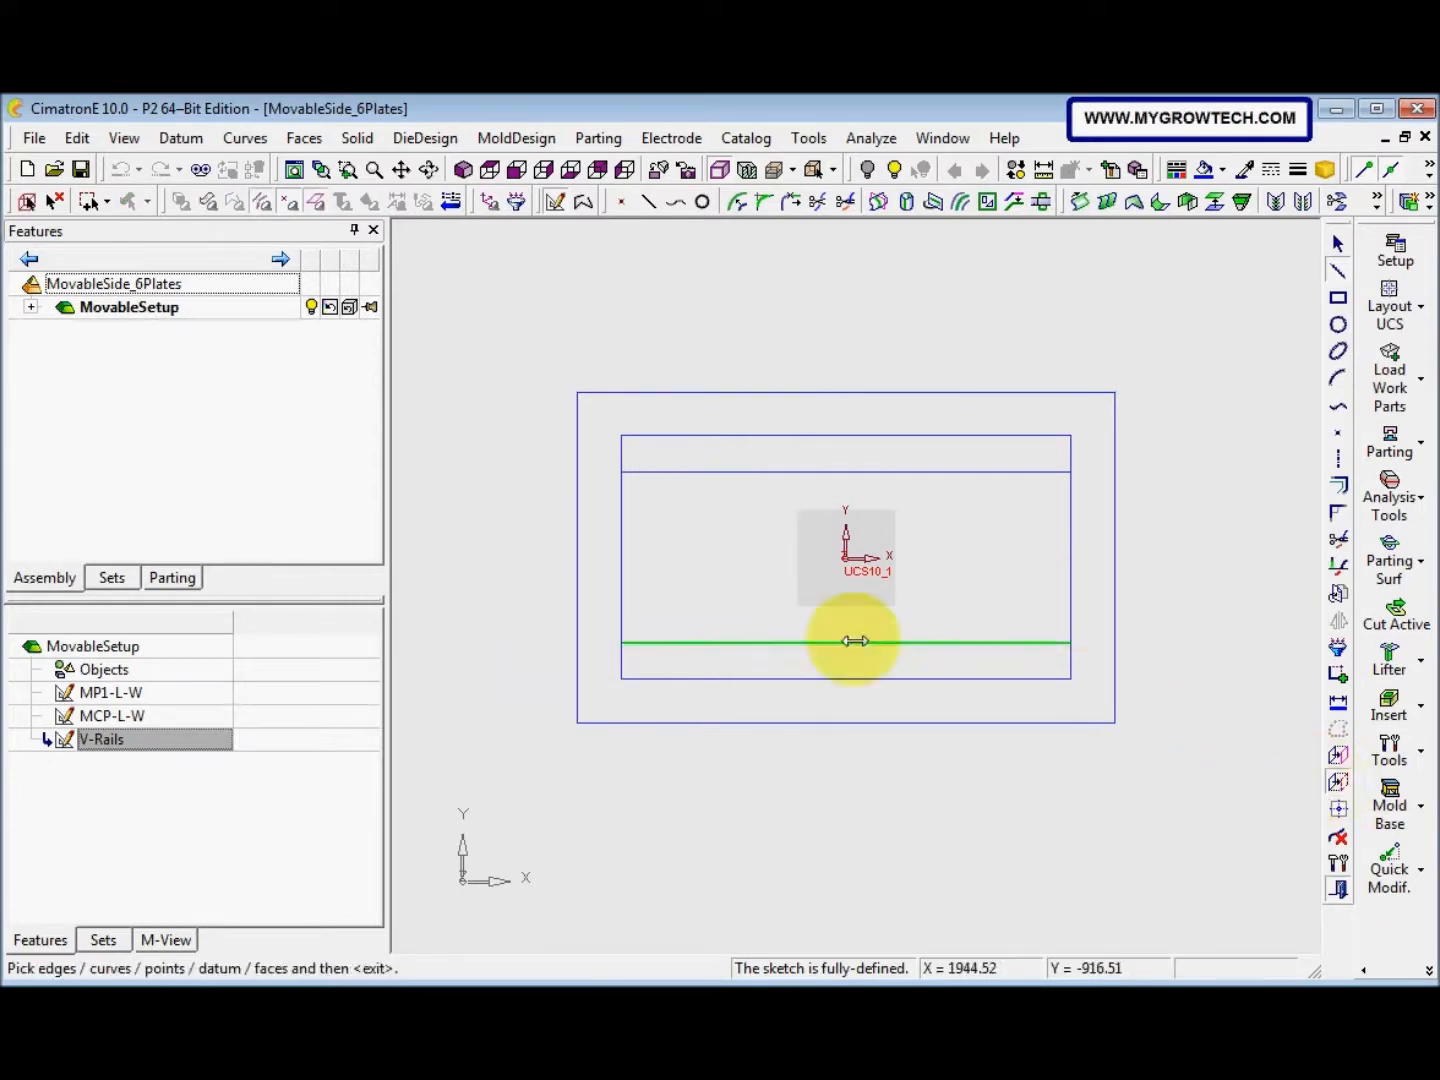
{"action": "left_click", "coordinate": [623, 578]}
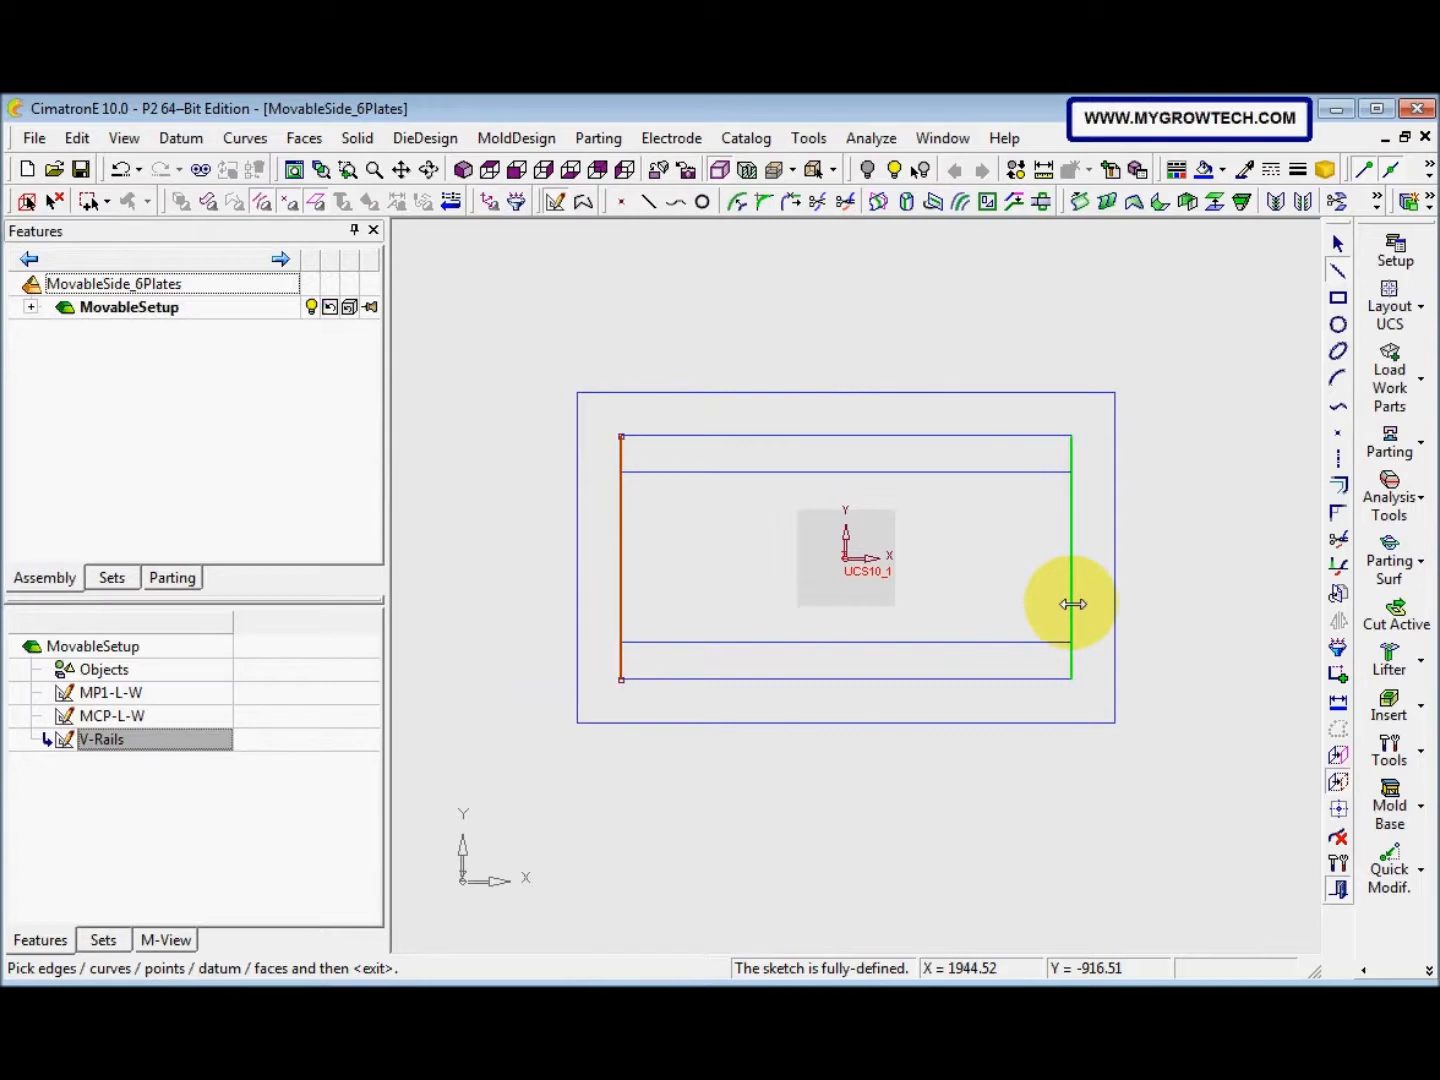
{"action": "right_click", "coordinate": [1166, 609]}
{"action": "middle_click", "coordinate": [1128, 626]}
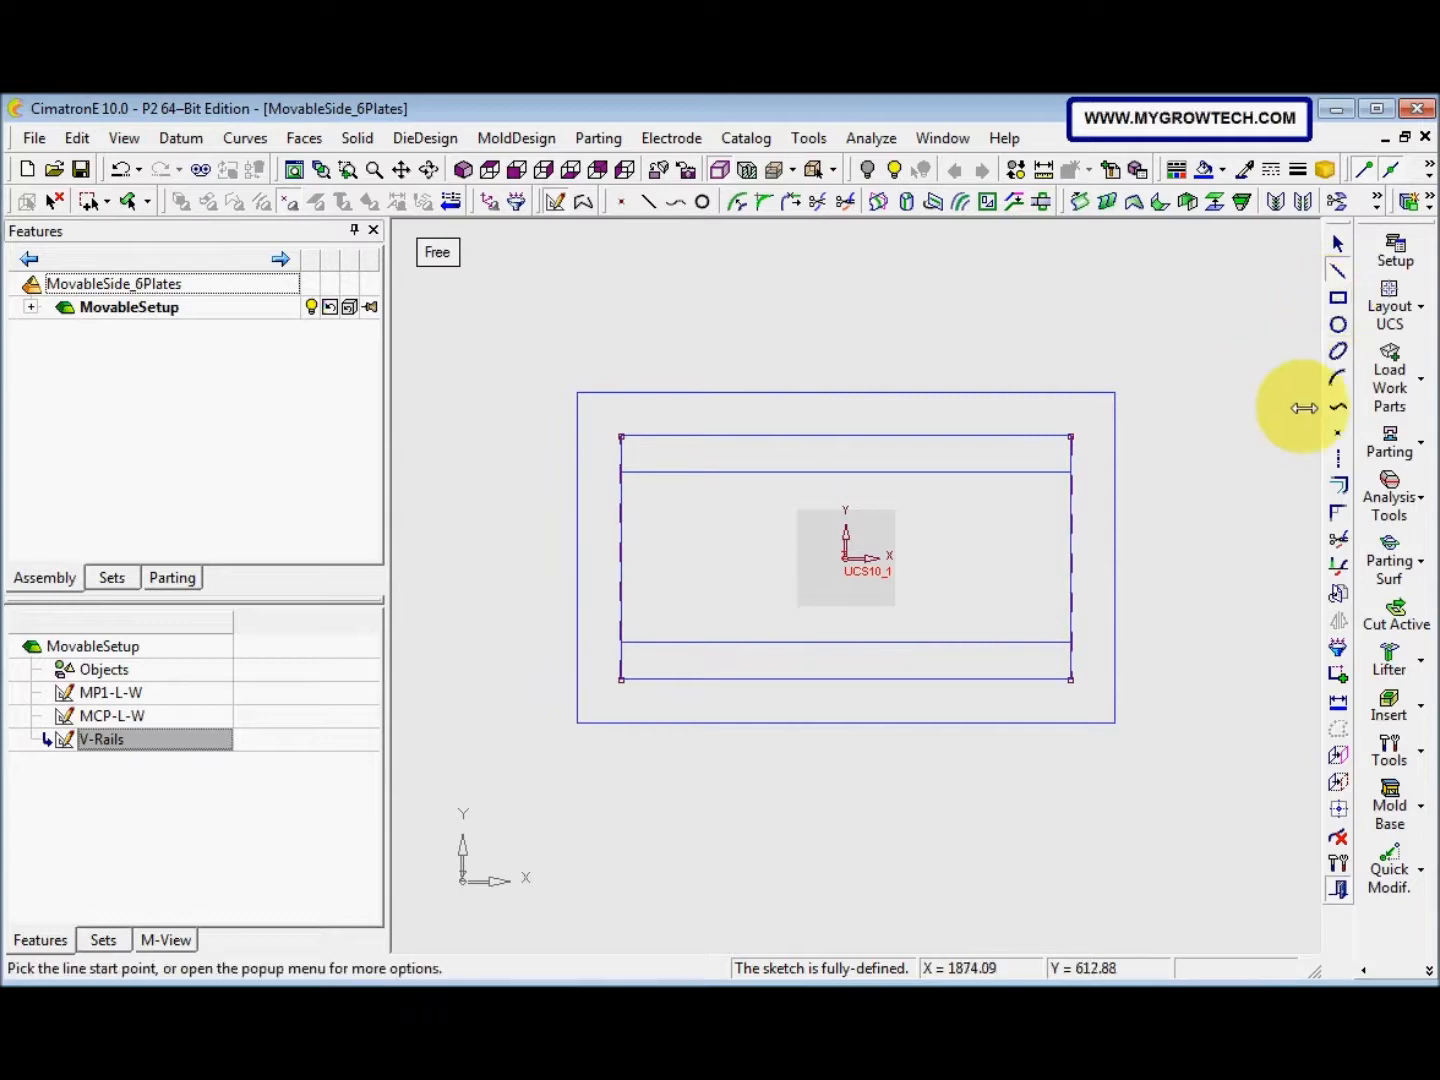
Draw a horizontal symmetry line at origin height and sketch a symmetric rail rectangle, about 299 by 572 mm, against the left reference edge
{"action": "left_click", "coordinate": [1339, 457]}
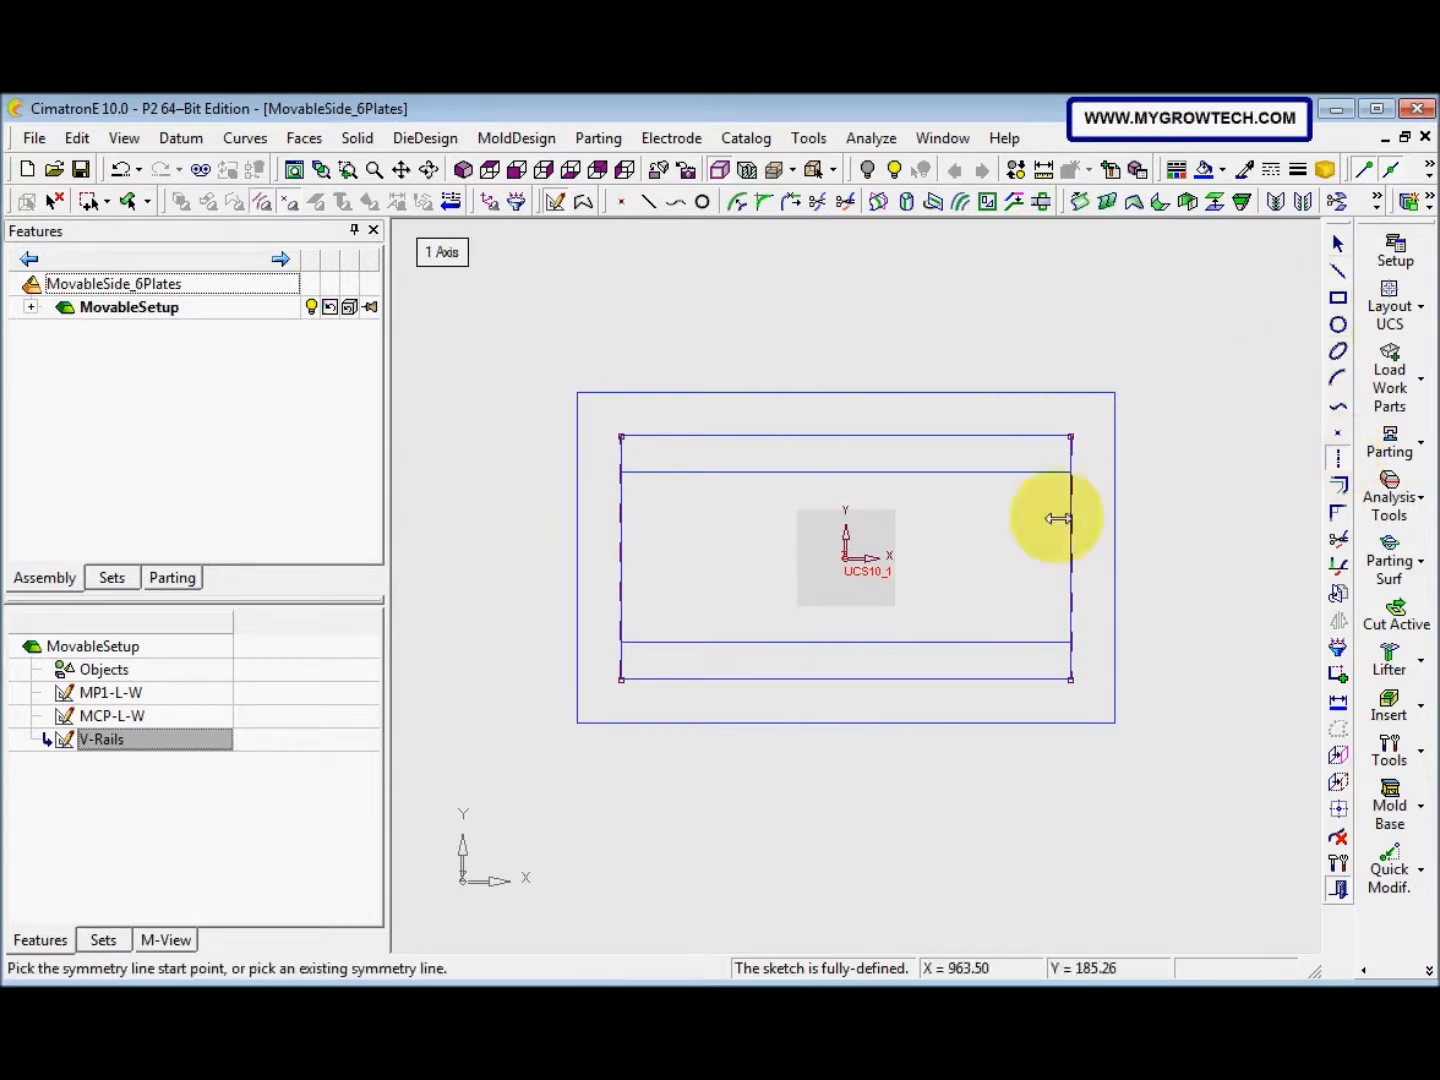
{"action": "left_click", "coordinate": [735, 563]}
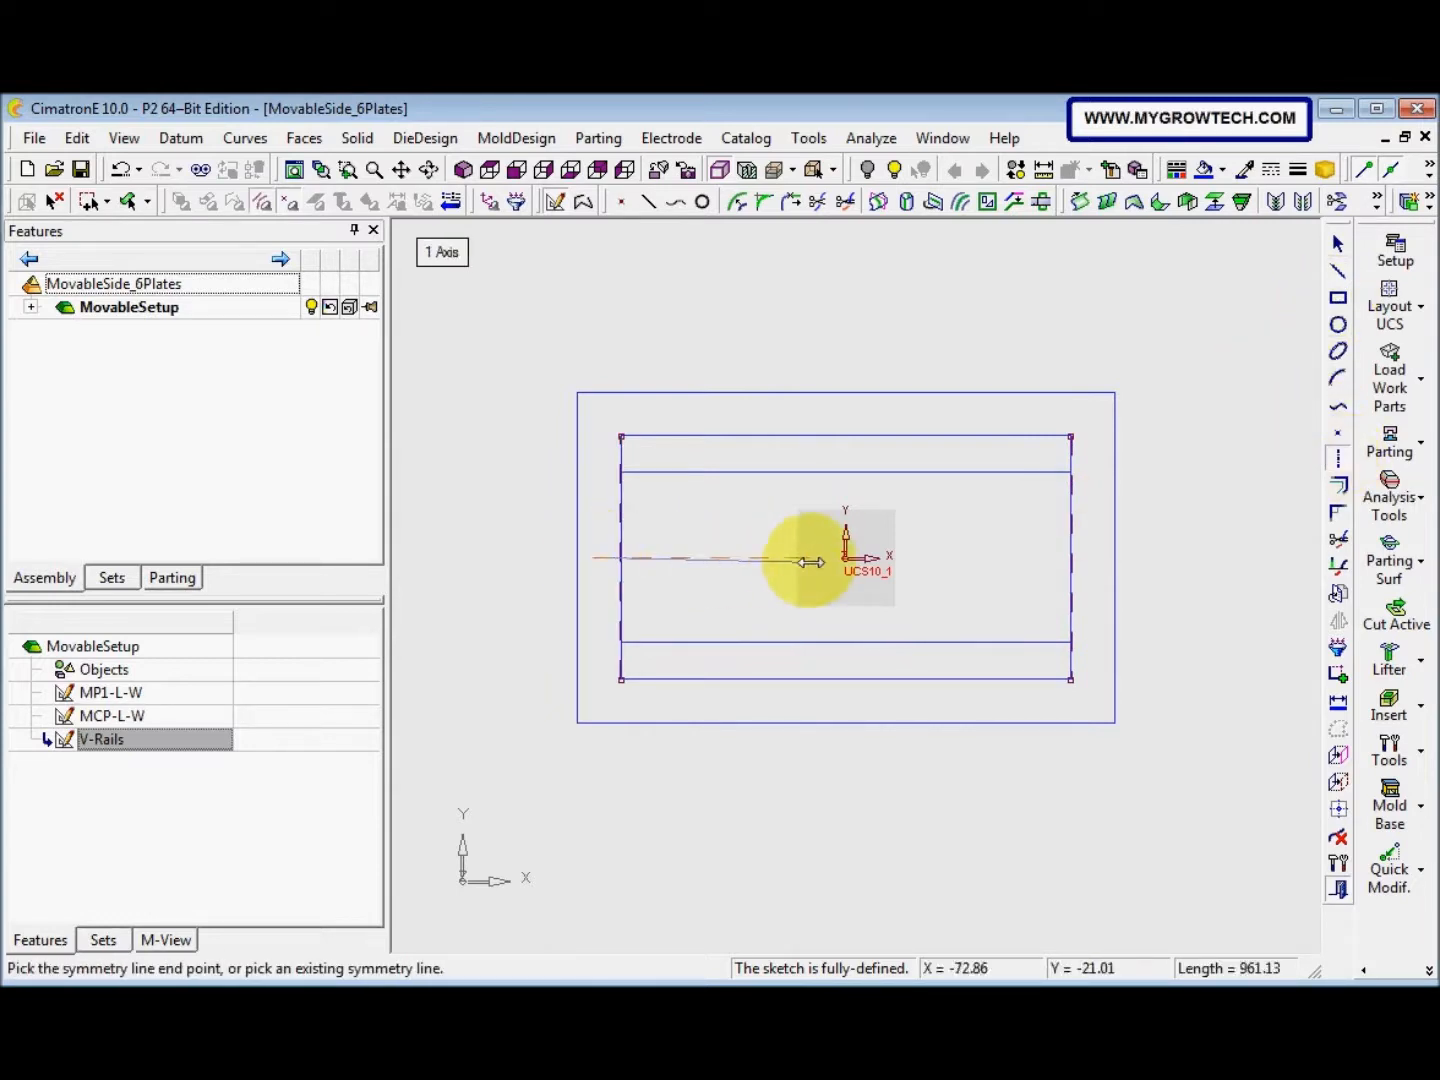
{"action": "left_click", "coordinate": [803, 557]}
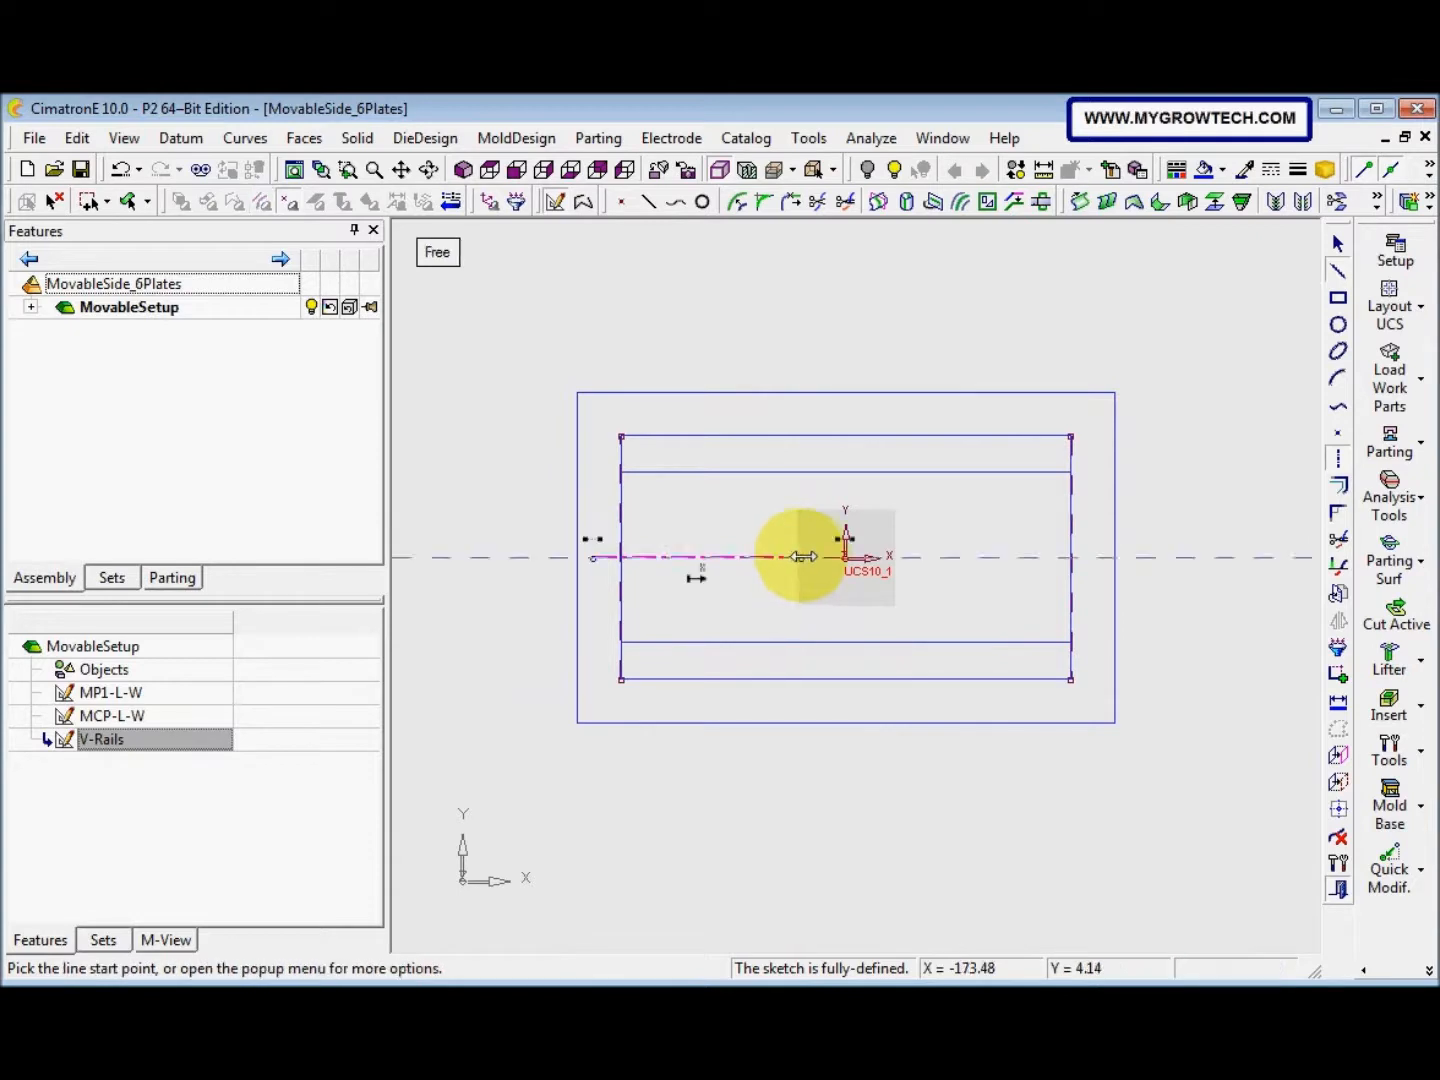
{"action": "left_click", "coordinate": [620, 487]}
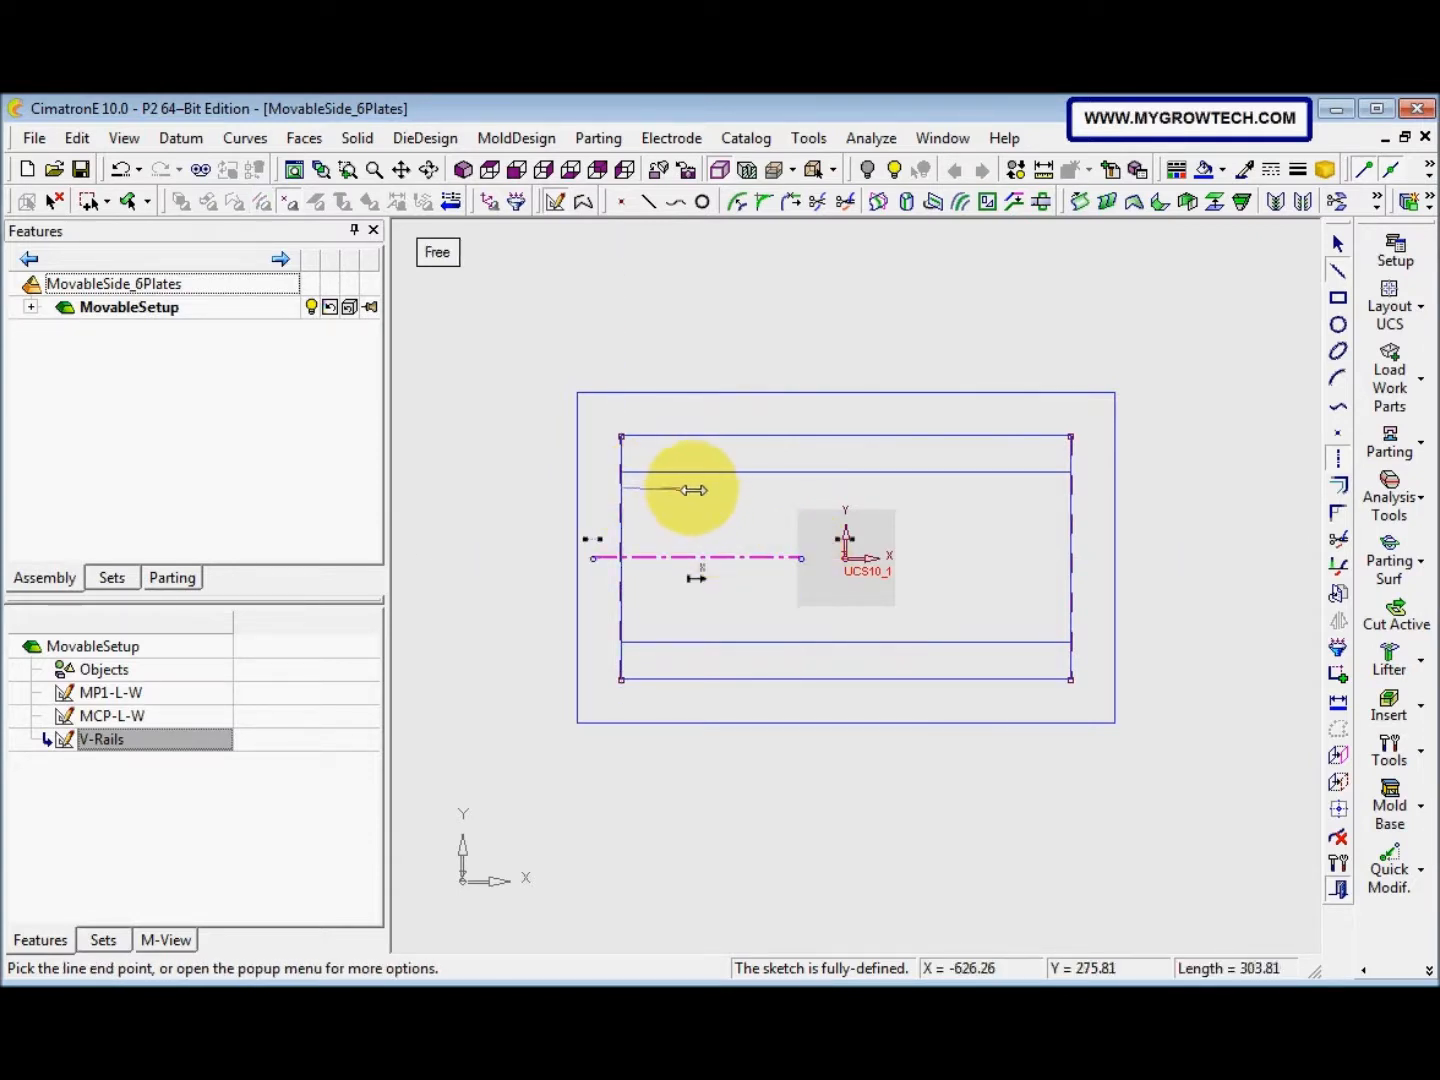
{"action": "left_click", "coordinate": [692, 491]}
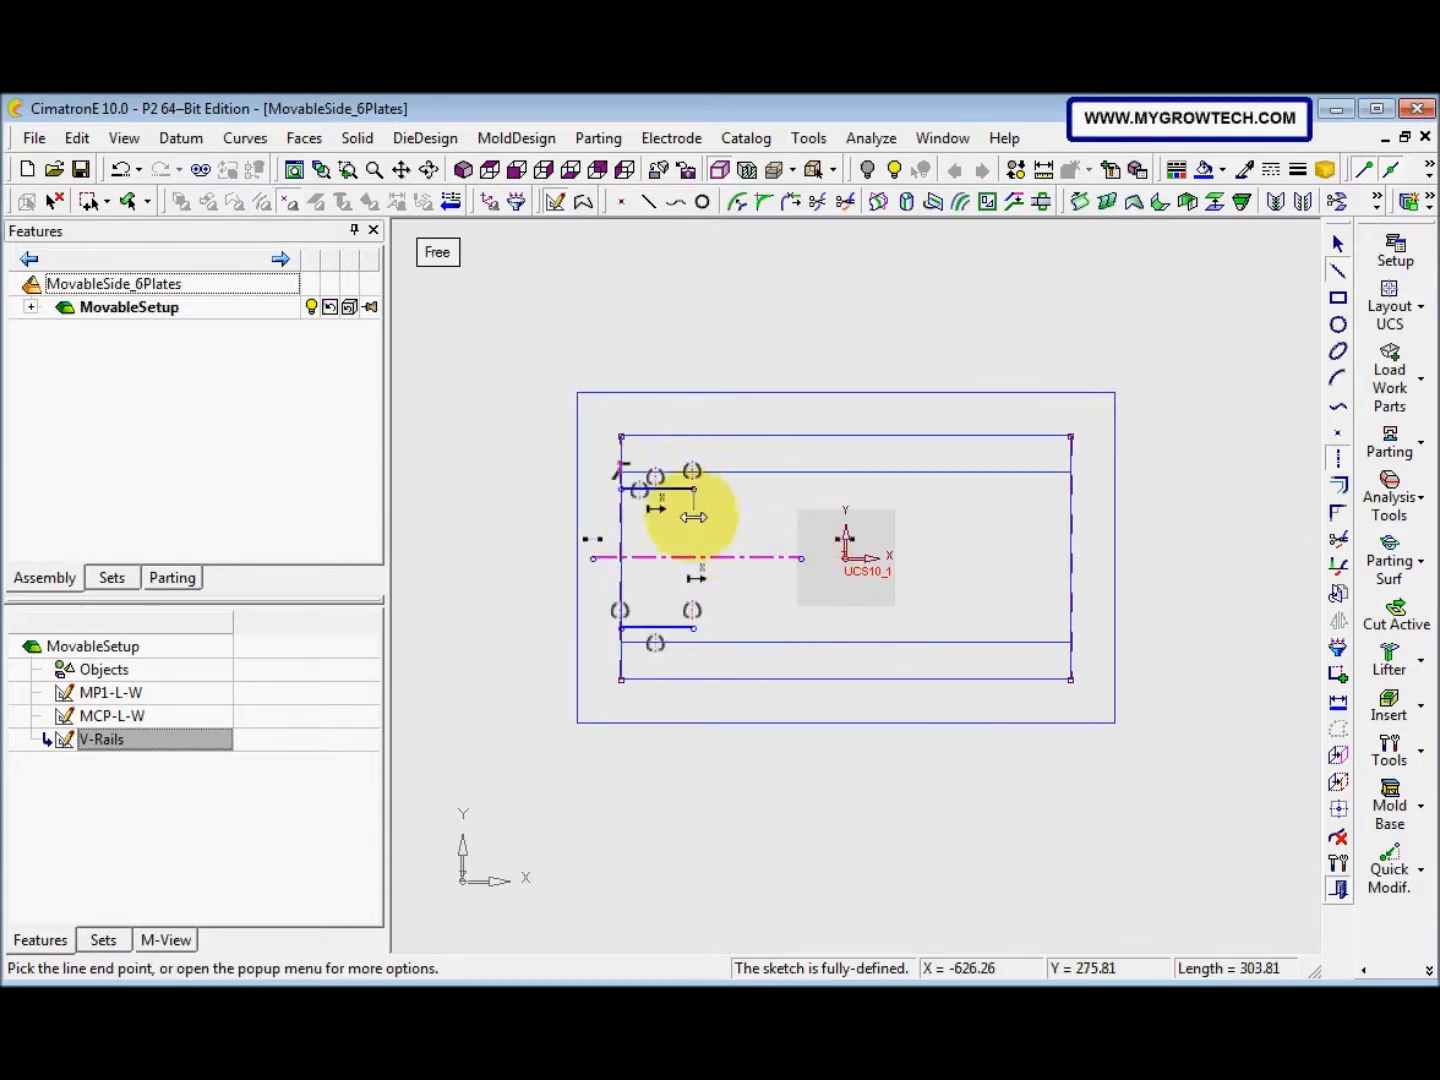
{"action": "left_click", "coordinate": [693, 626]}
{"action": "left_click", "coordinate": [620, 487]}
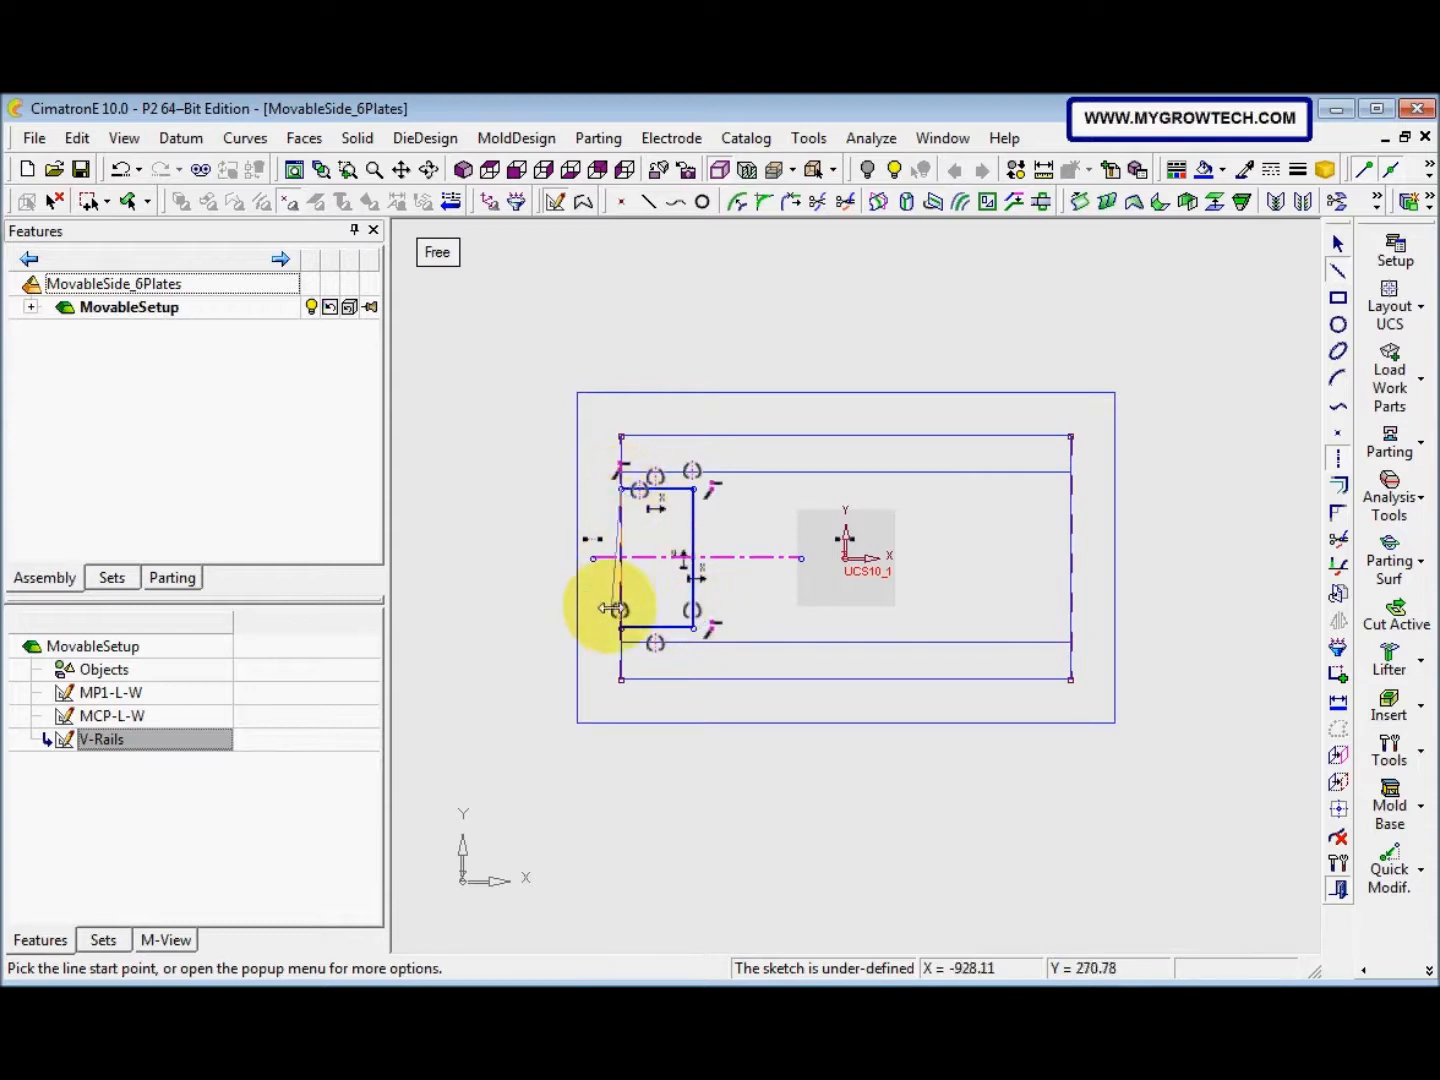
{"action": "left_click", "coordinate": [620, 625]}
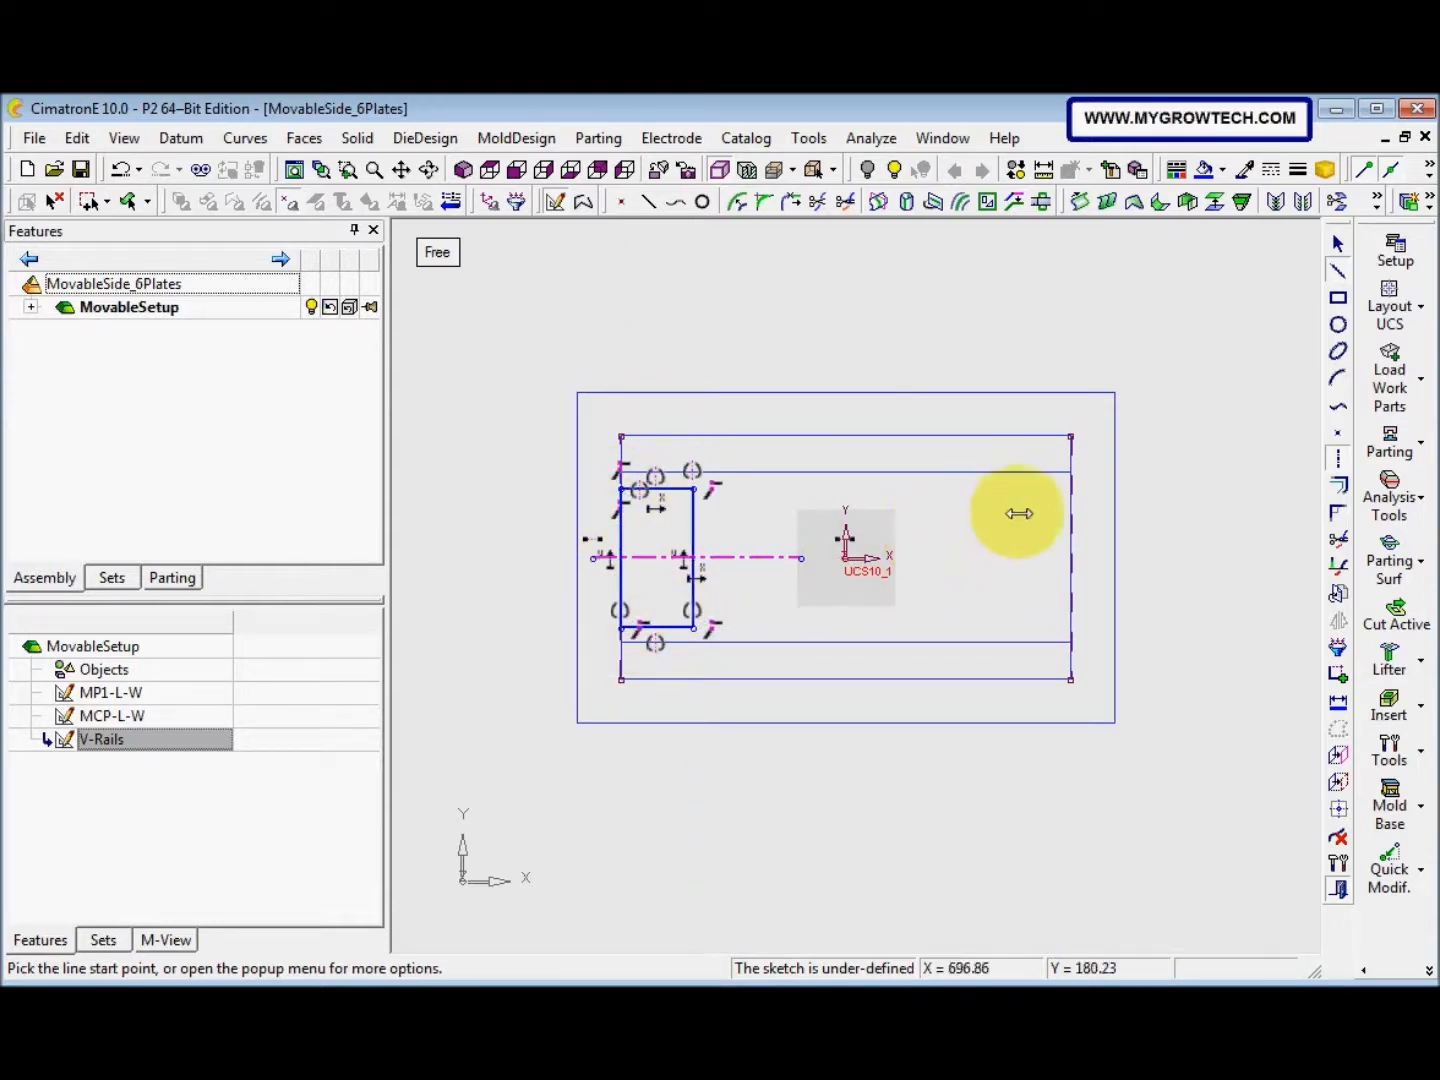
Sketch a matching symmetric rail rectangle, about 364 mm wide and 572 mm high, against the right reference edge
{"action": "left_click", "coordinate": [1063, 487]}
{"action": "left_click", "coordinate": [982, 490]}
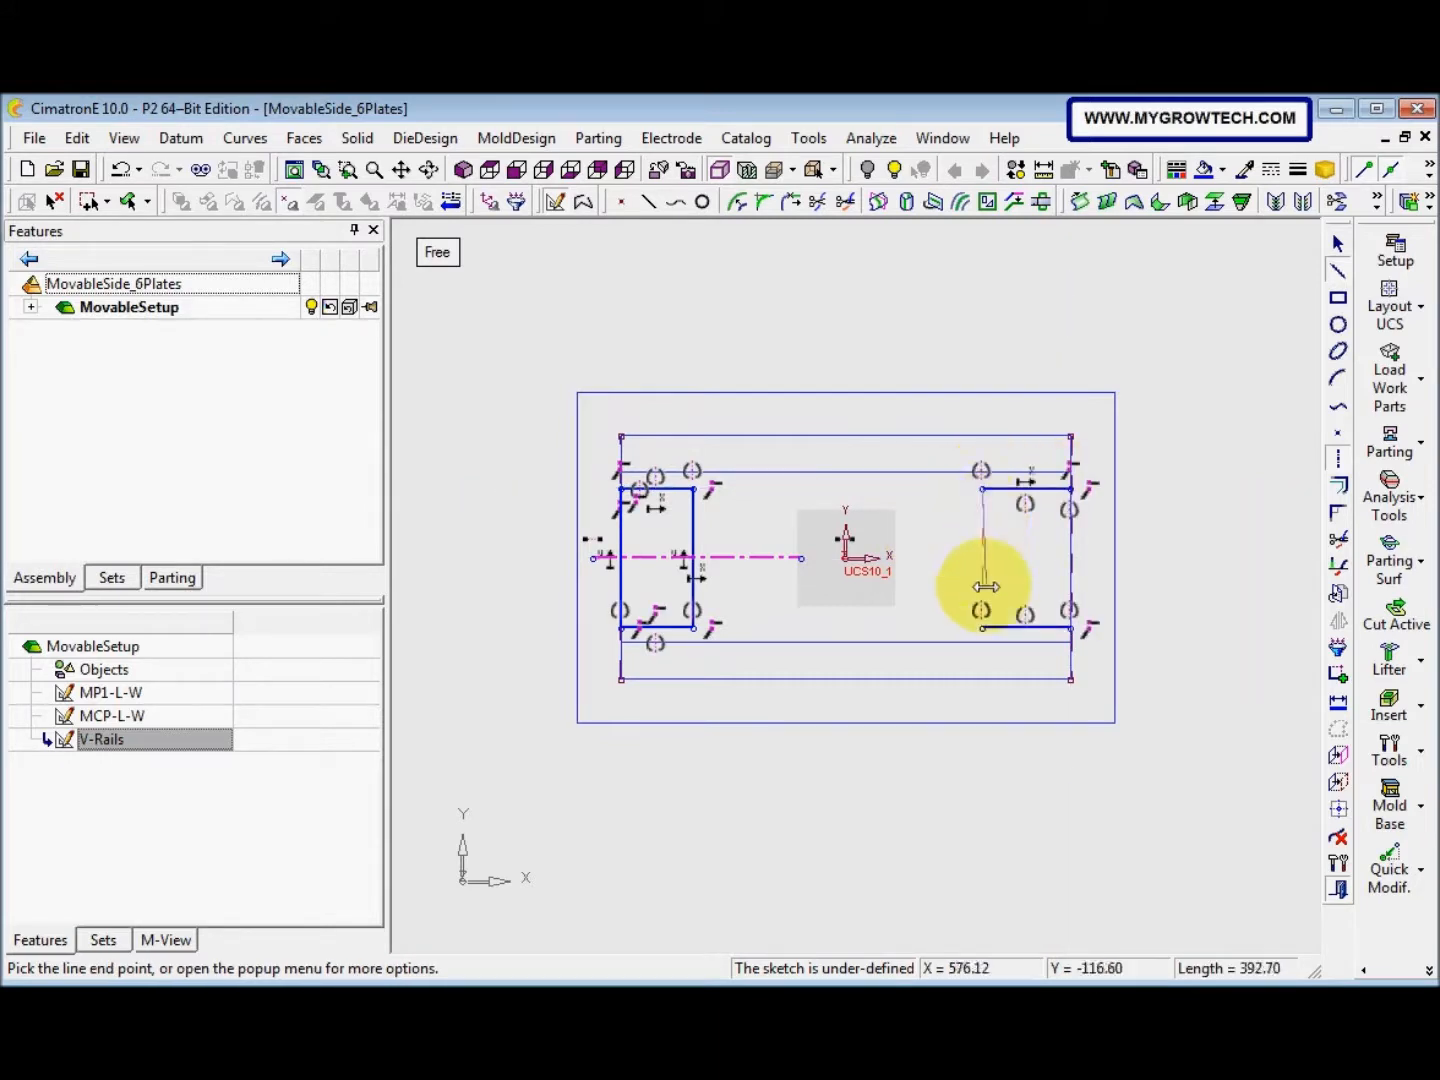
{"action": "left_click", "coordinate": [982, 625]}
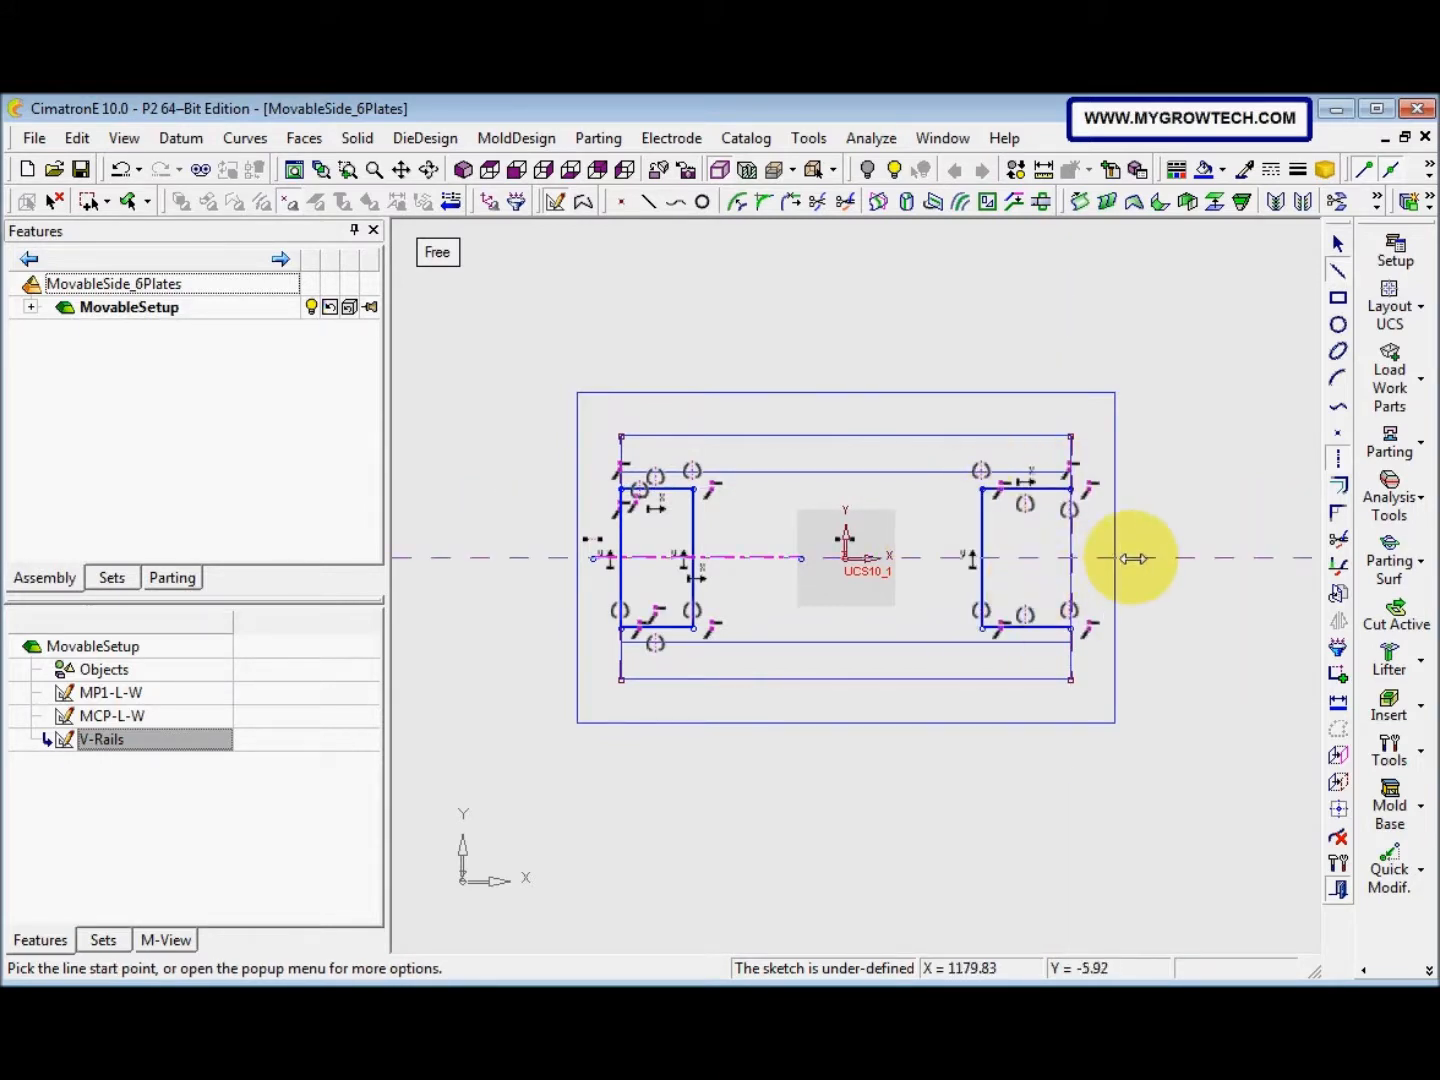
{"action": "left_click", "coordinate": [1071, 489]}
{"action": "left_click", "coordinate": [1070, 626]}
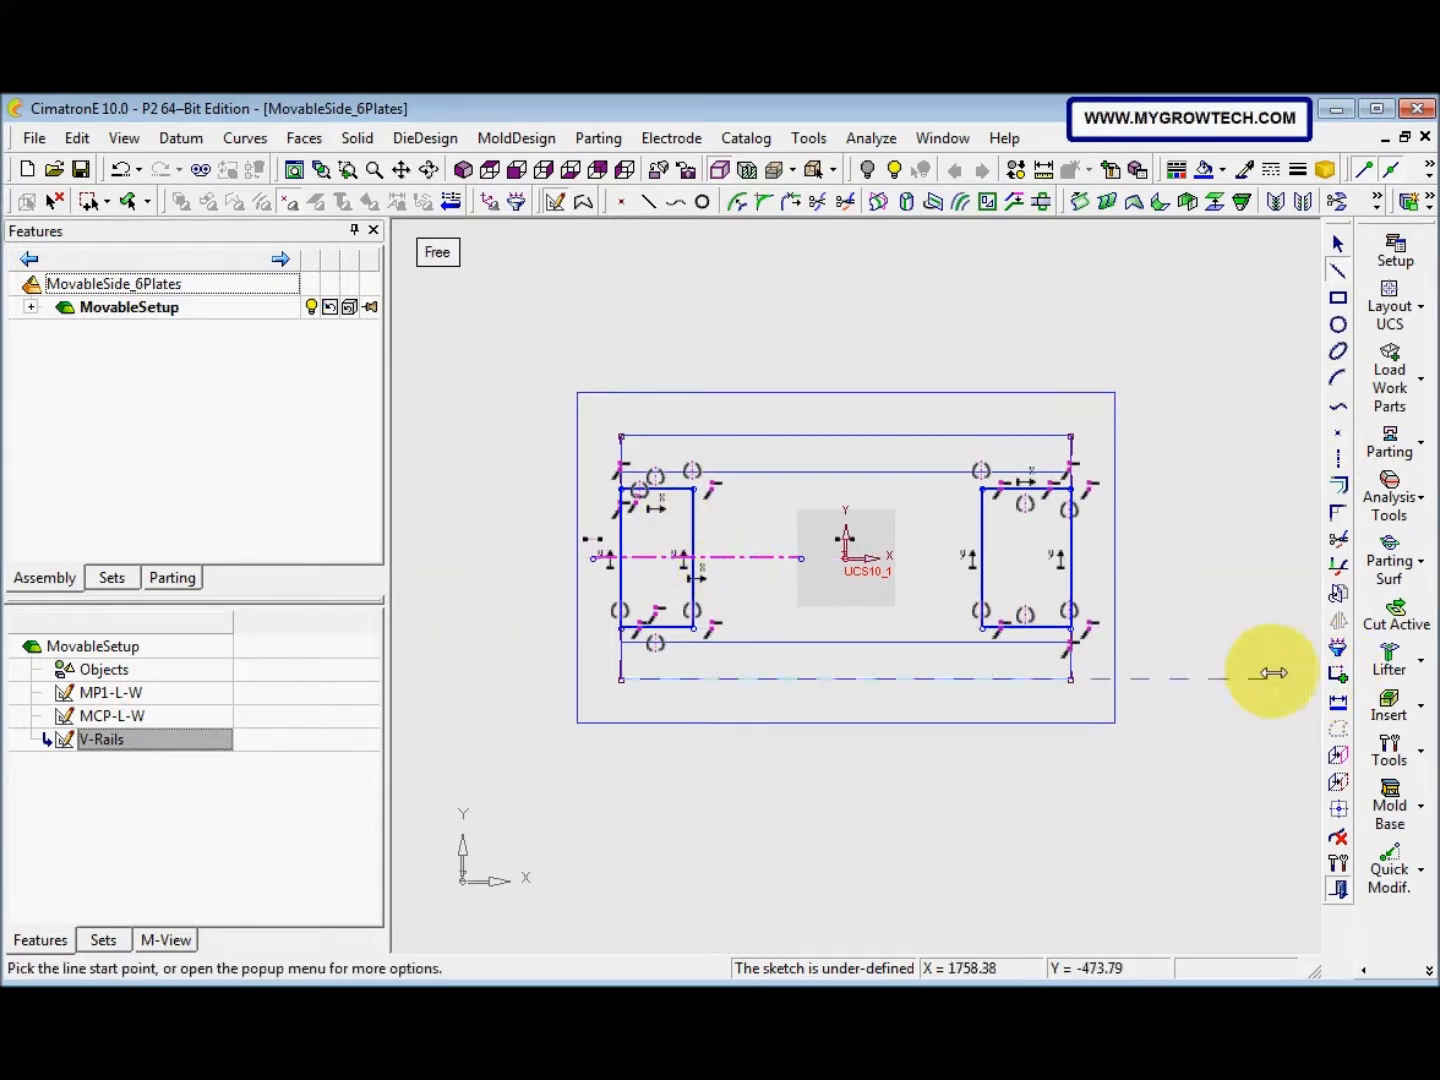
Constrain the midpoint of the left rail rectangle's inner edge to align horizontally with the UCS origin
{"action": "left_click", "coordinate": [1338, 676]}
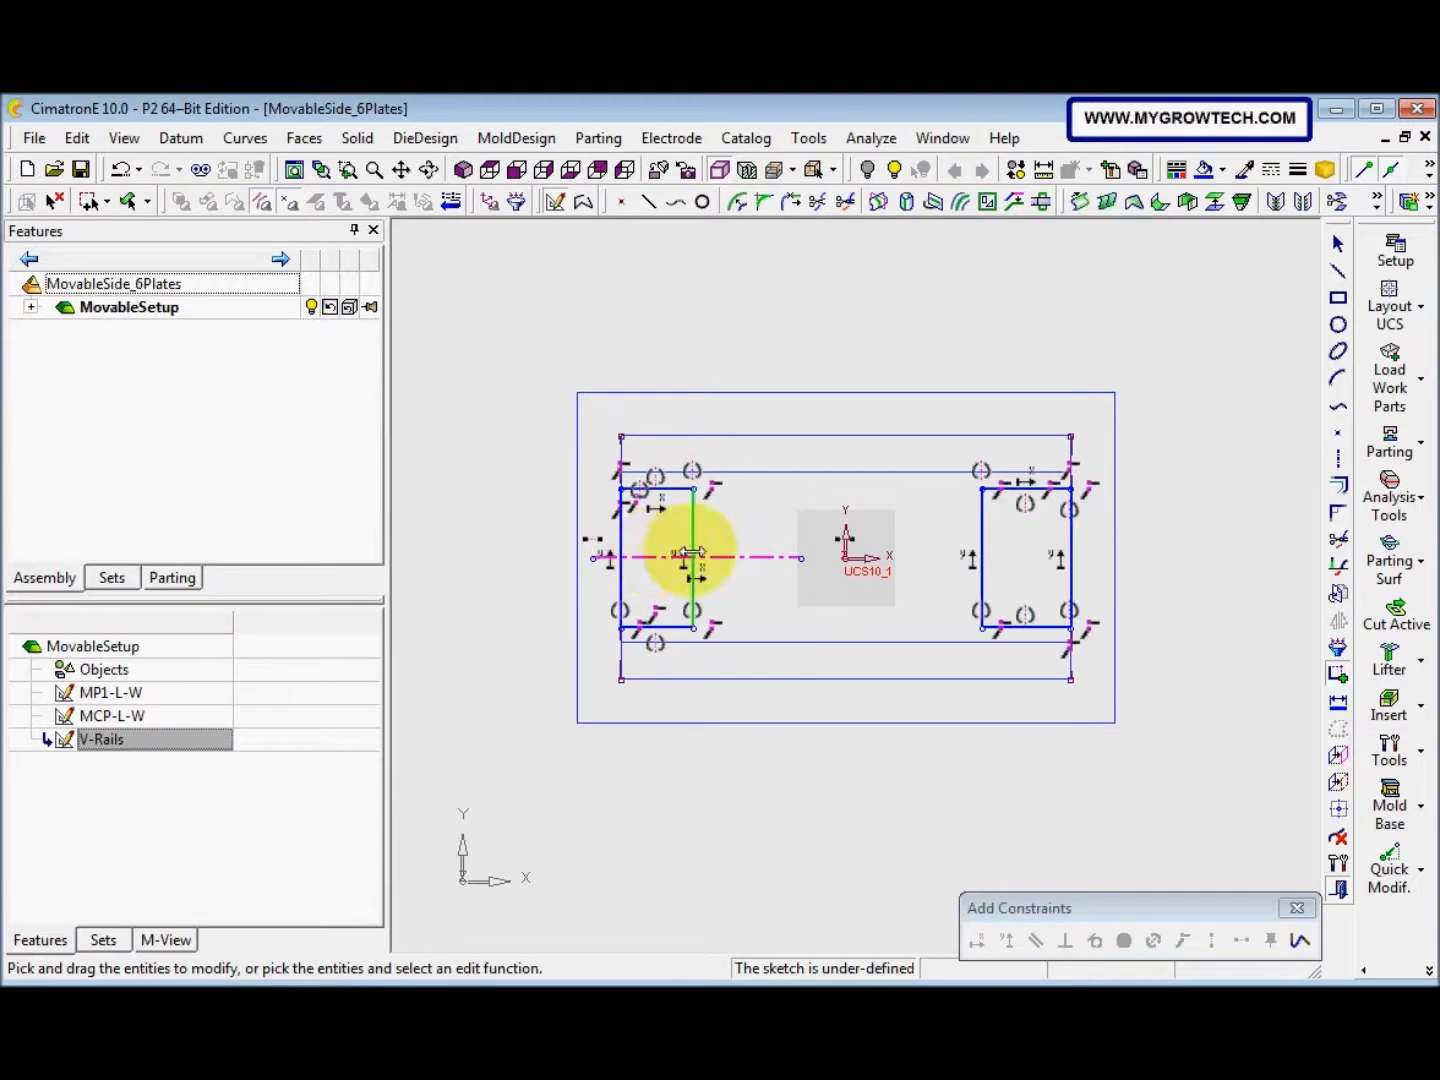
{"action": "left_click", "coordinate": [693, 557]}
{"action": "left_click", "coordinate": [844, 558]}
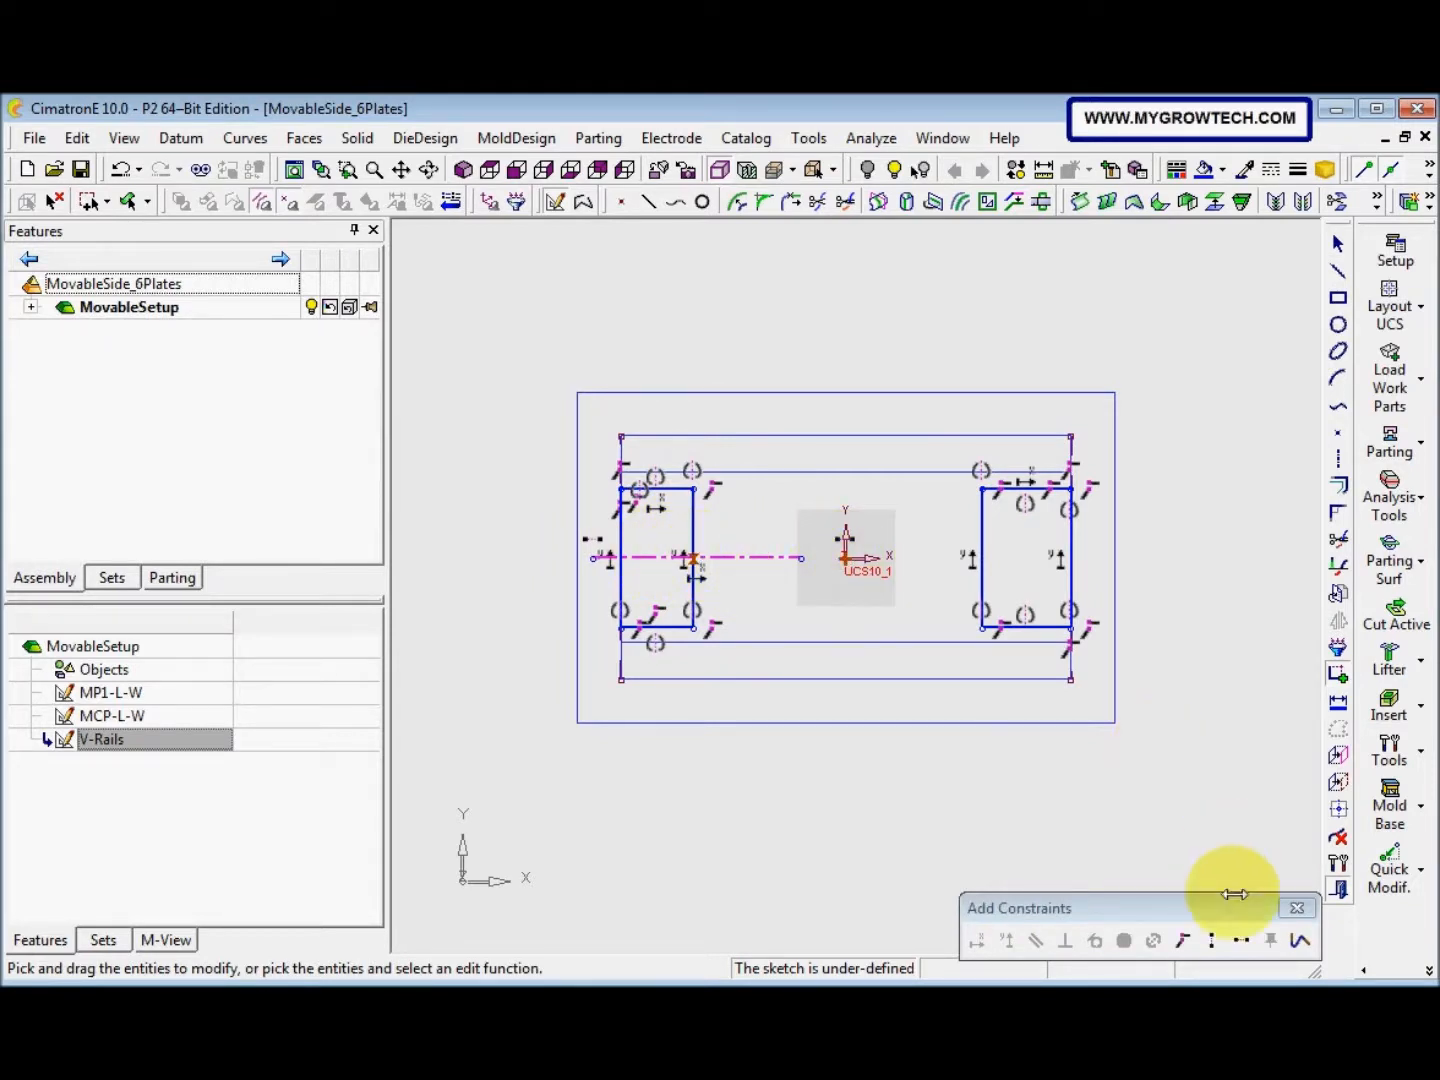
{"action": "left_click", "coordinate": [1243, 935]}
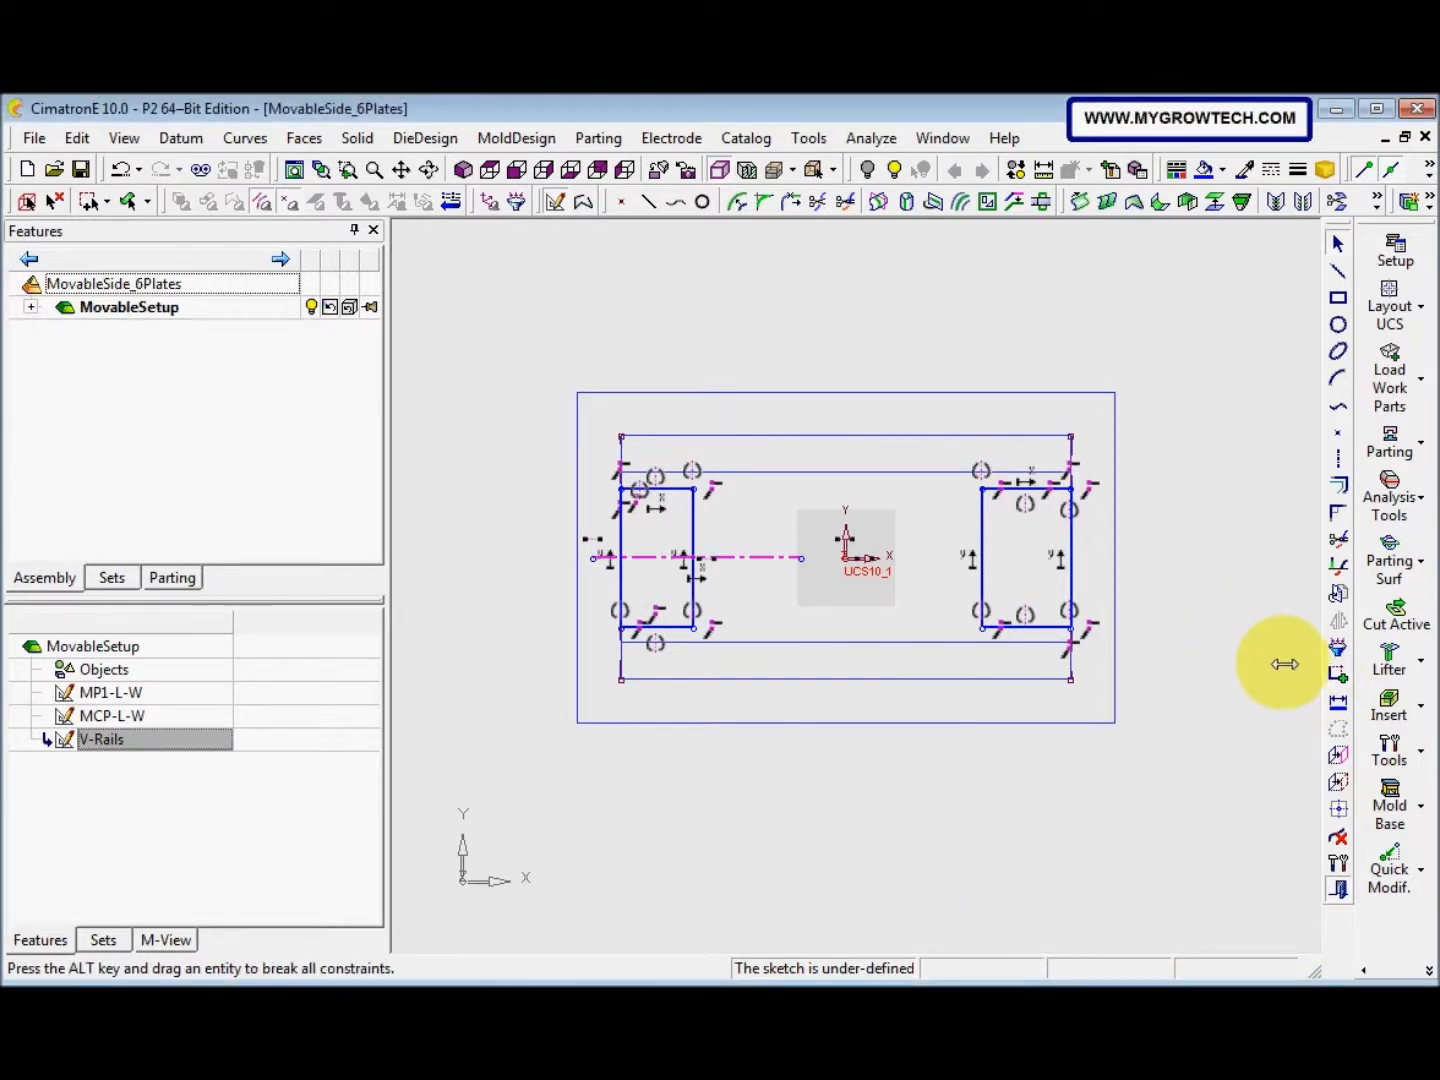
Dimension the widths of the left and right rail rectangles as 200 mm each
{"action": "left_click", "coordinate": [1338, 702]}
{"action": "left_click", "coordinate": [640, 489]}
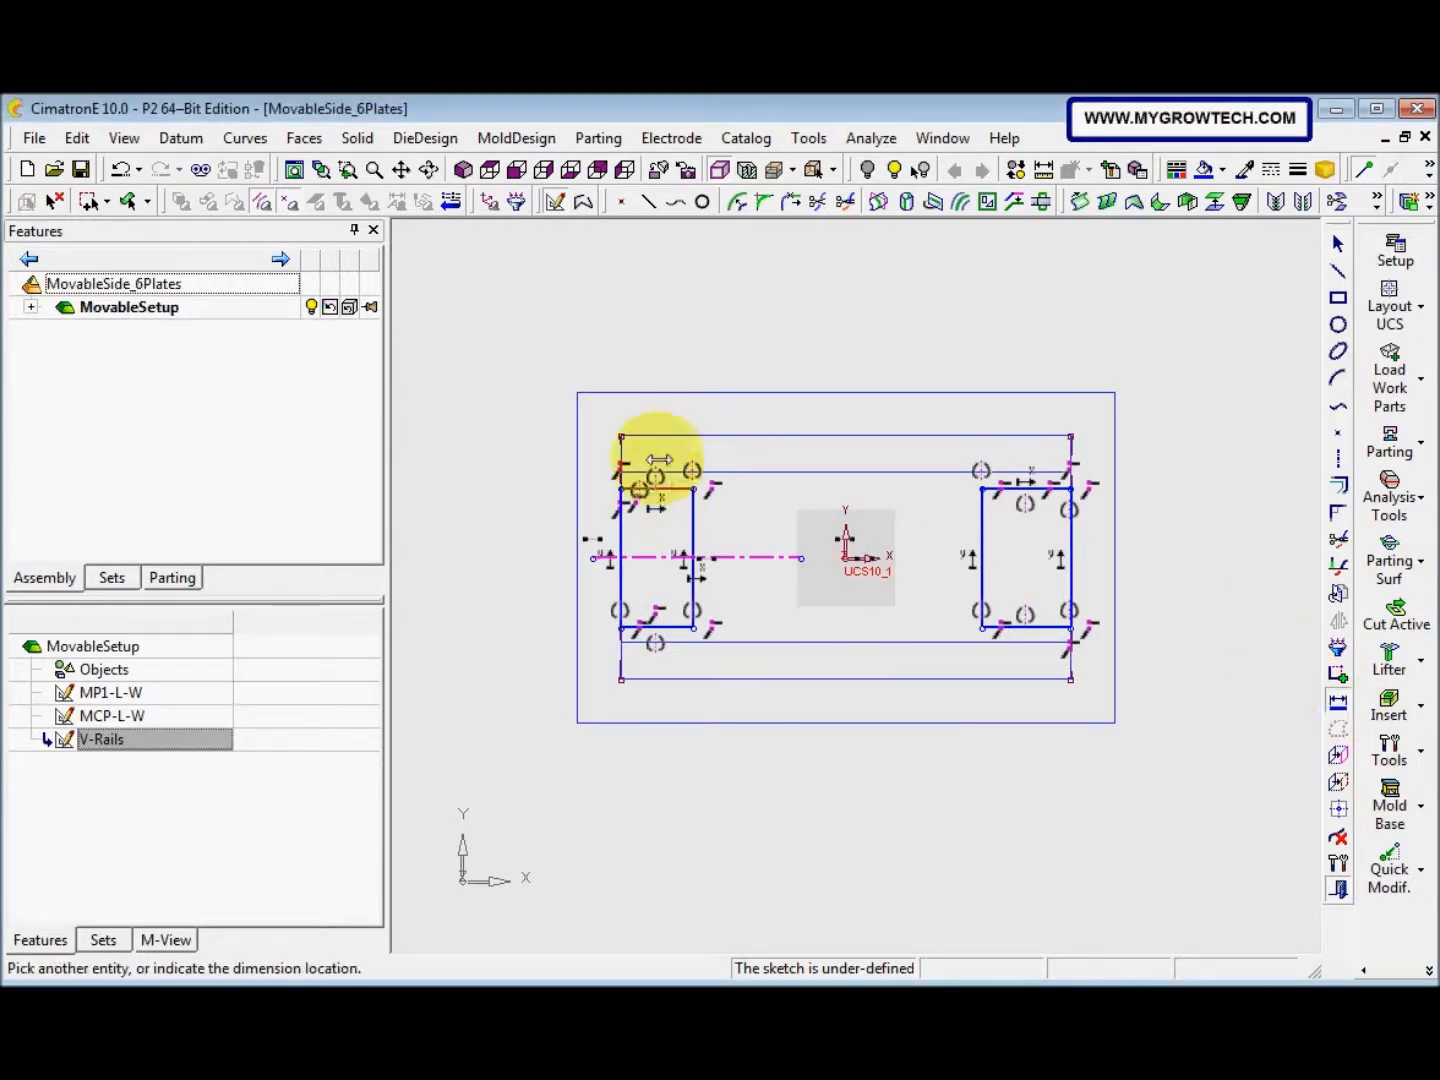
{"action": "left_click", "coordinate": [641, 406]}
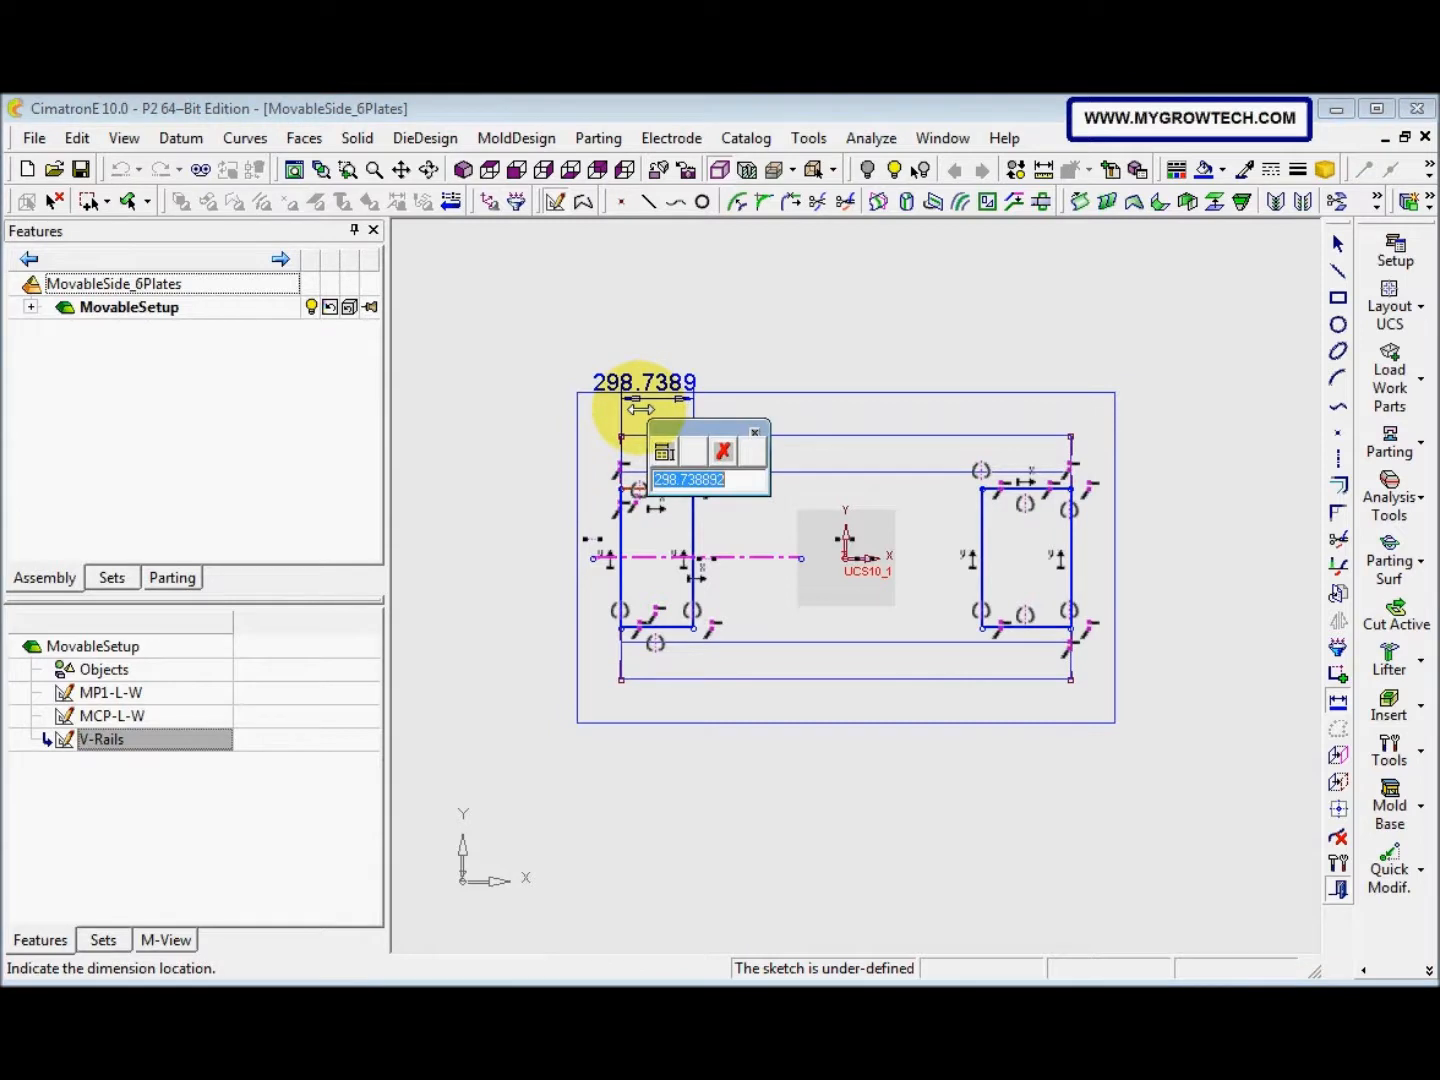
{"action": "type", "text": "200"}
{"action": "key", "text": "Return"}
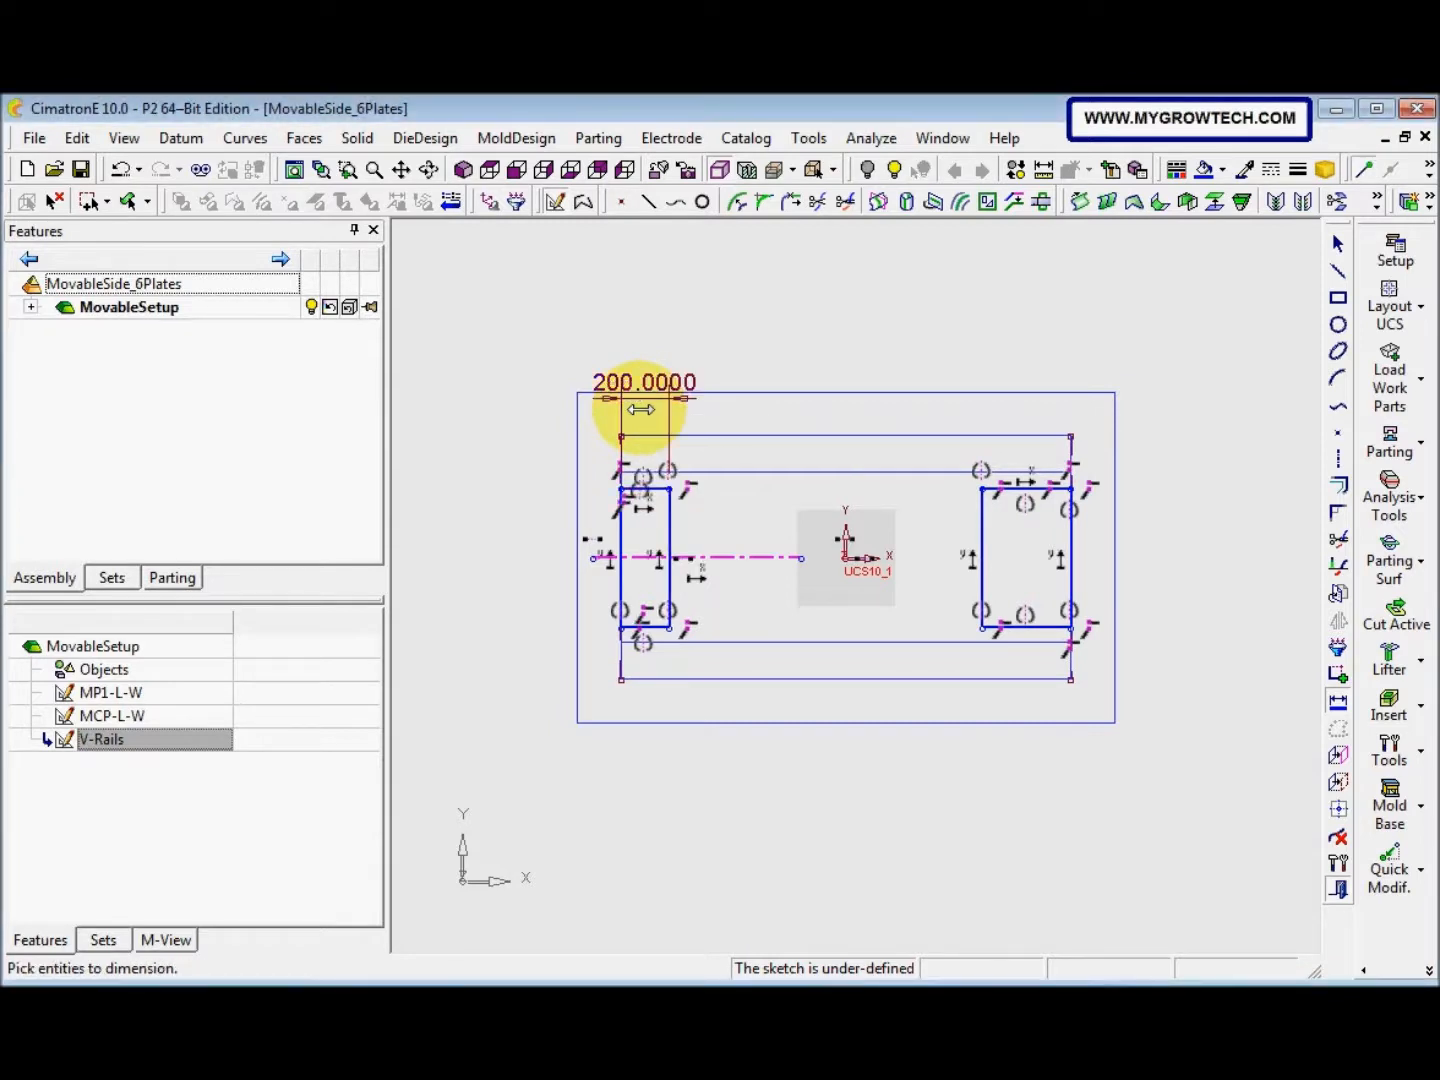
{"action": "left_click", "coordinate": [1022, 491]}
{"action": "left_click", "coordinate": [1018, 409]}
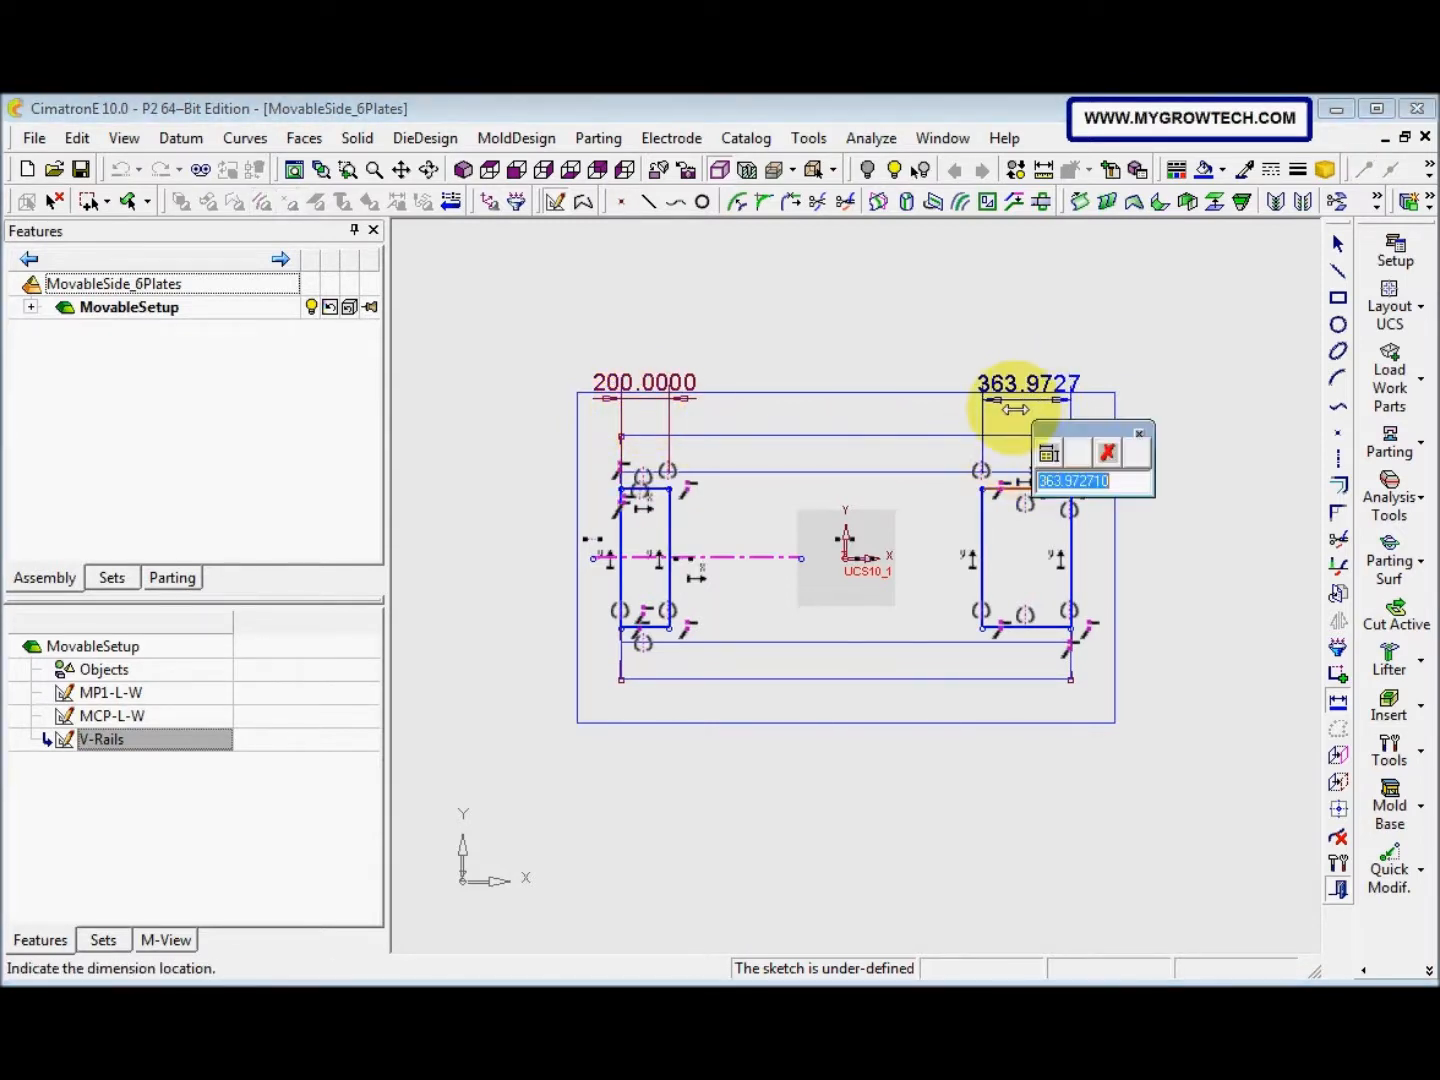
{"action": "key", "text": "Return"}
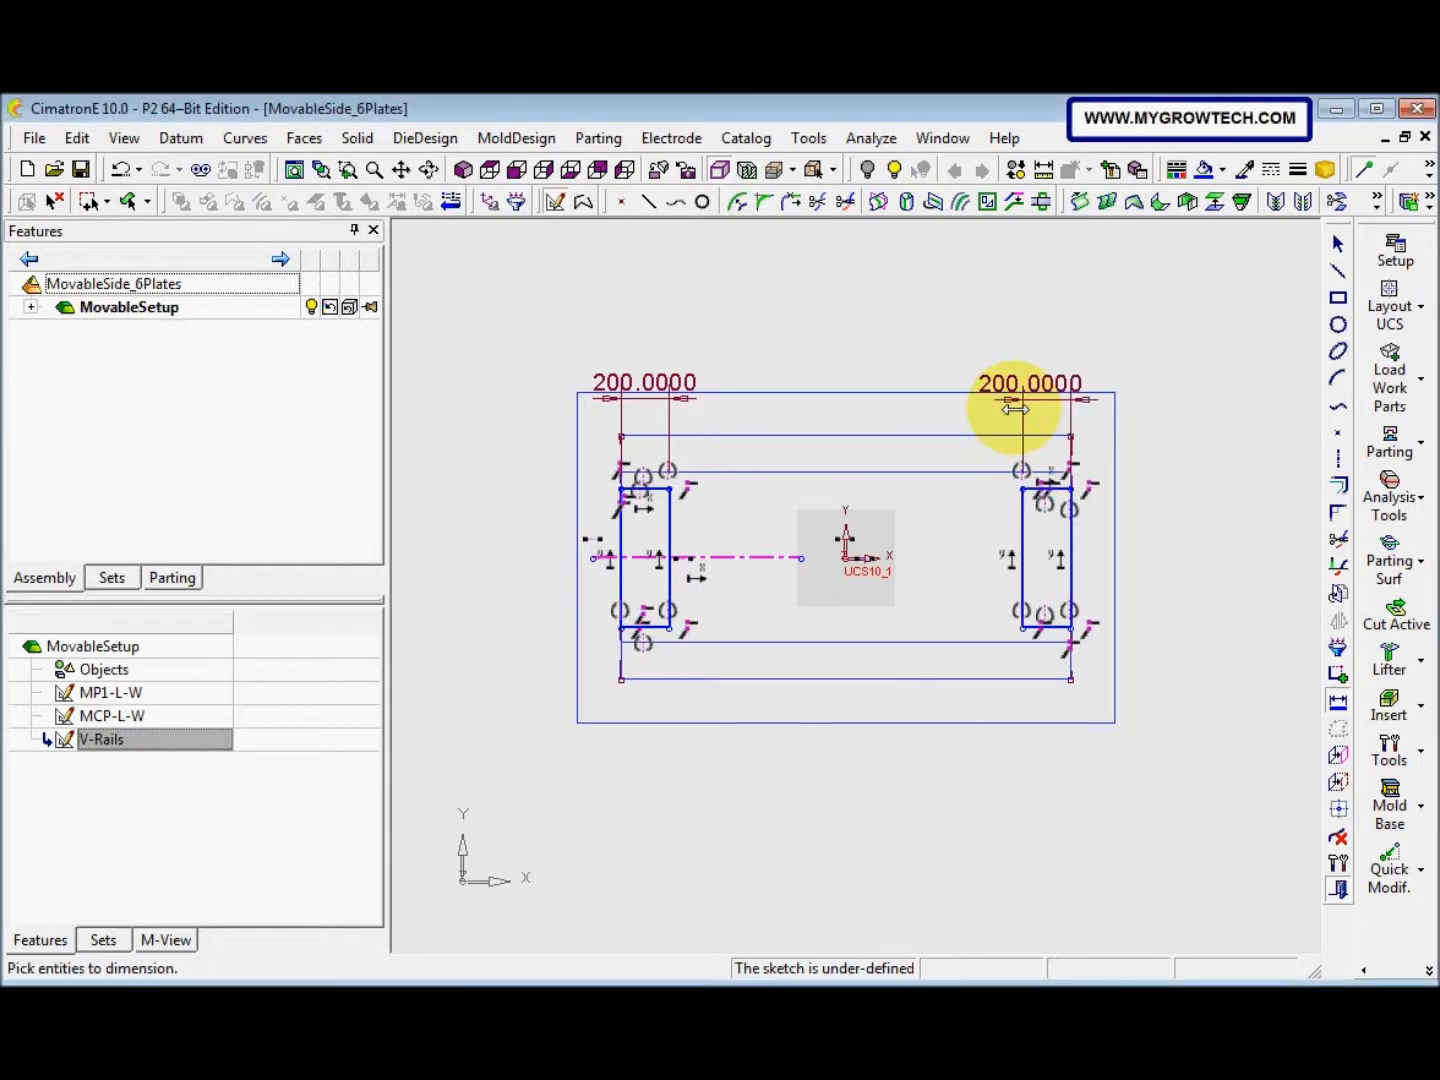
Dimension the height of the right rail rectangle's inner edge as 500 mm
{"action": "left_click", "coordinate": [1022, 540]}
{"action": "left_click", "coordinate": [958, 536]}
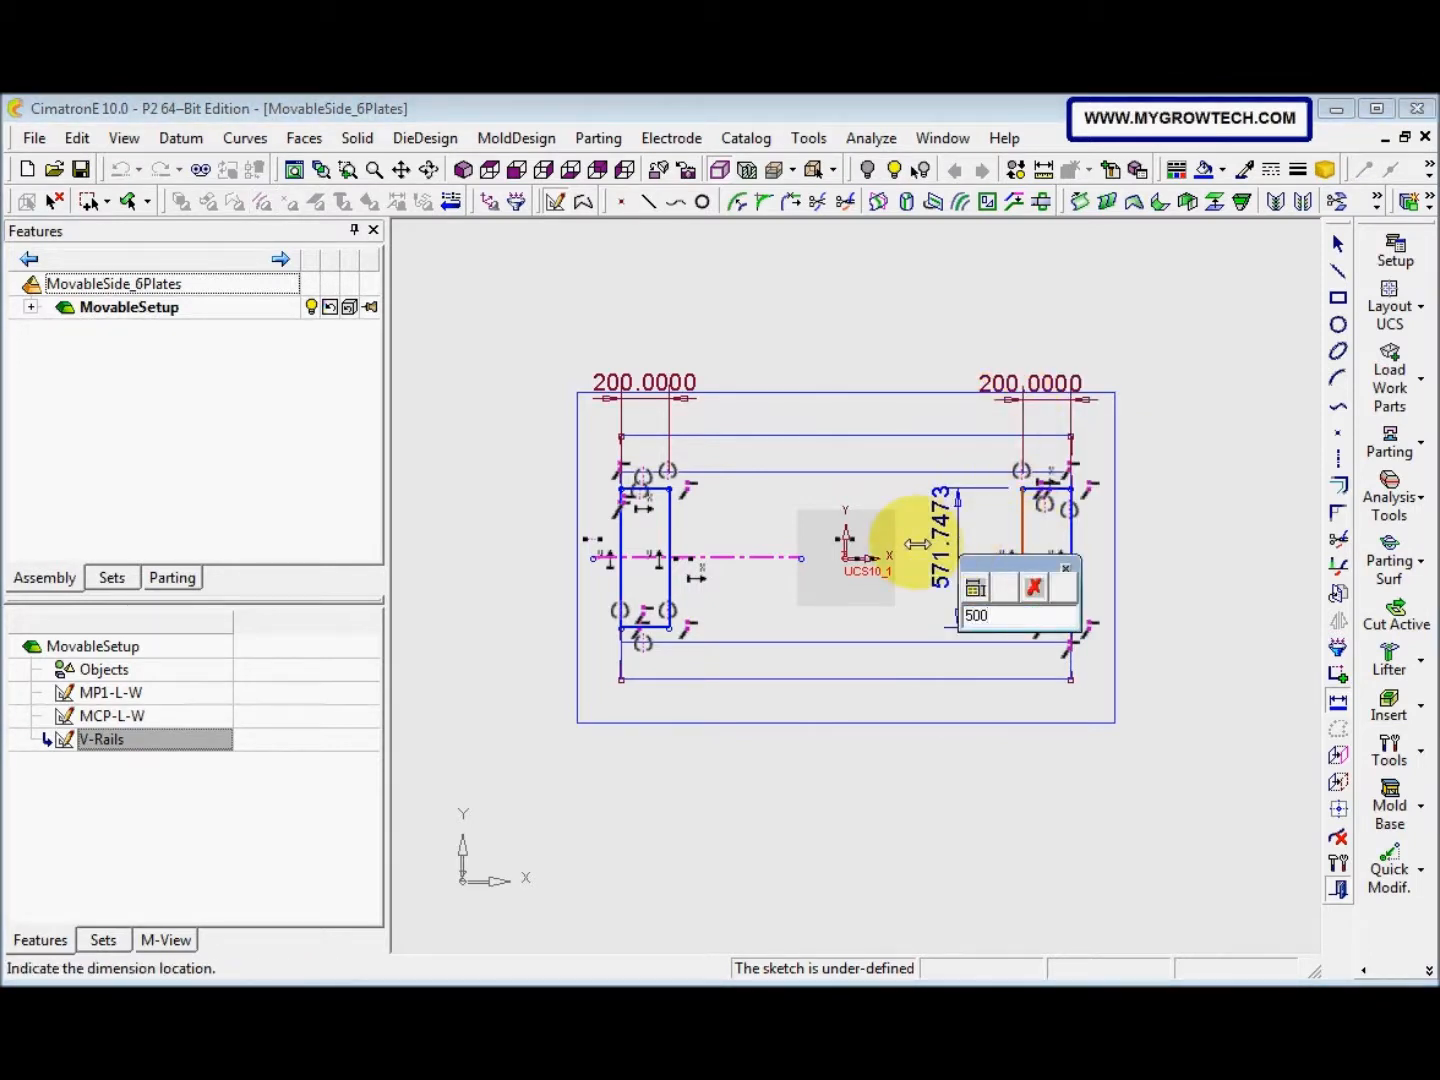
{"action": "key", "text": "Return"}
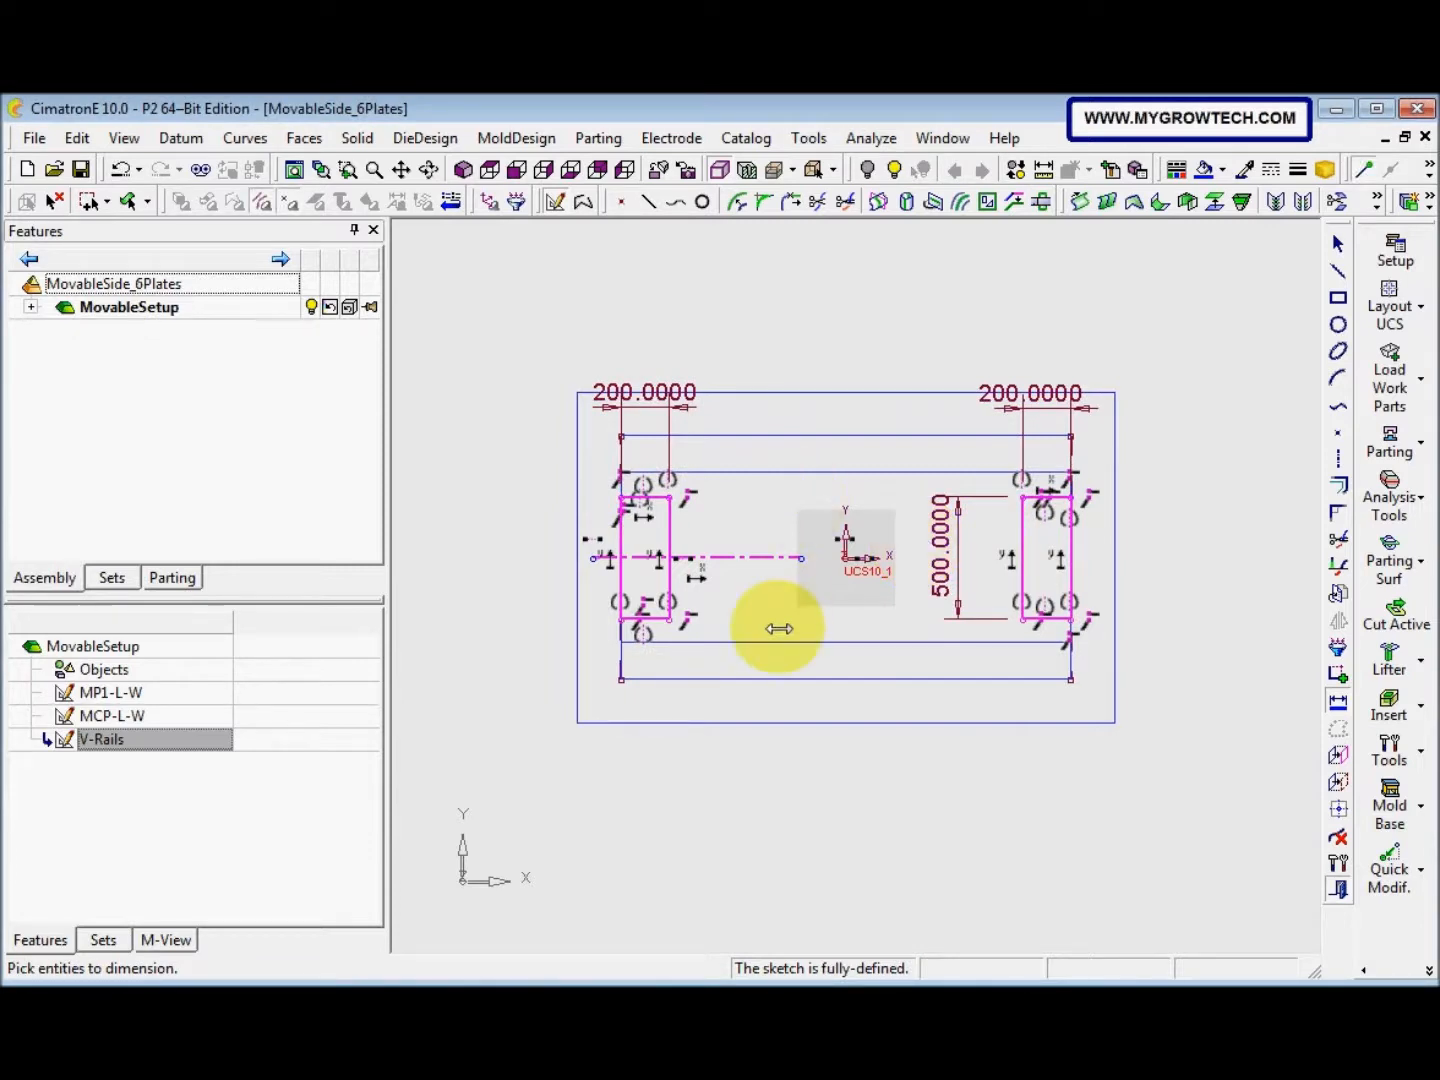
Finish the sketch of the two side rails and rename the Sketcher15 feature as H-Rails
{"action": "right_click", "coordinate": [671, 776]}
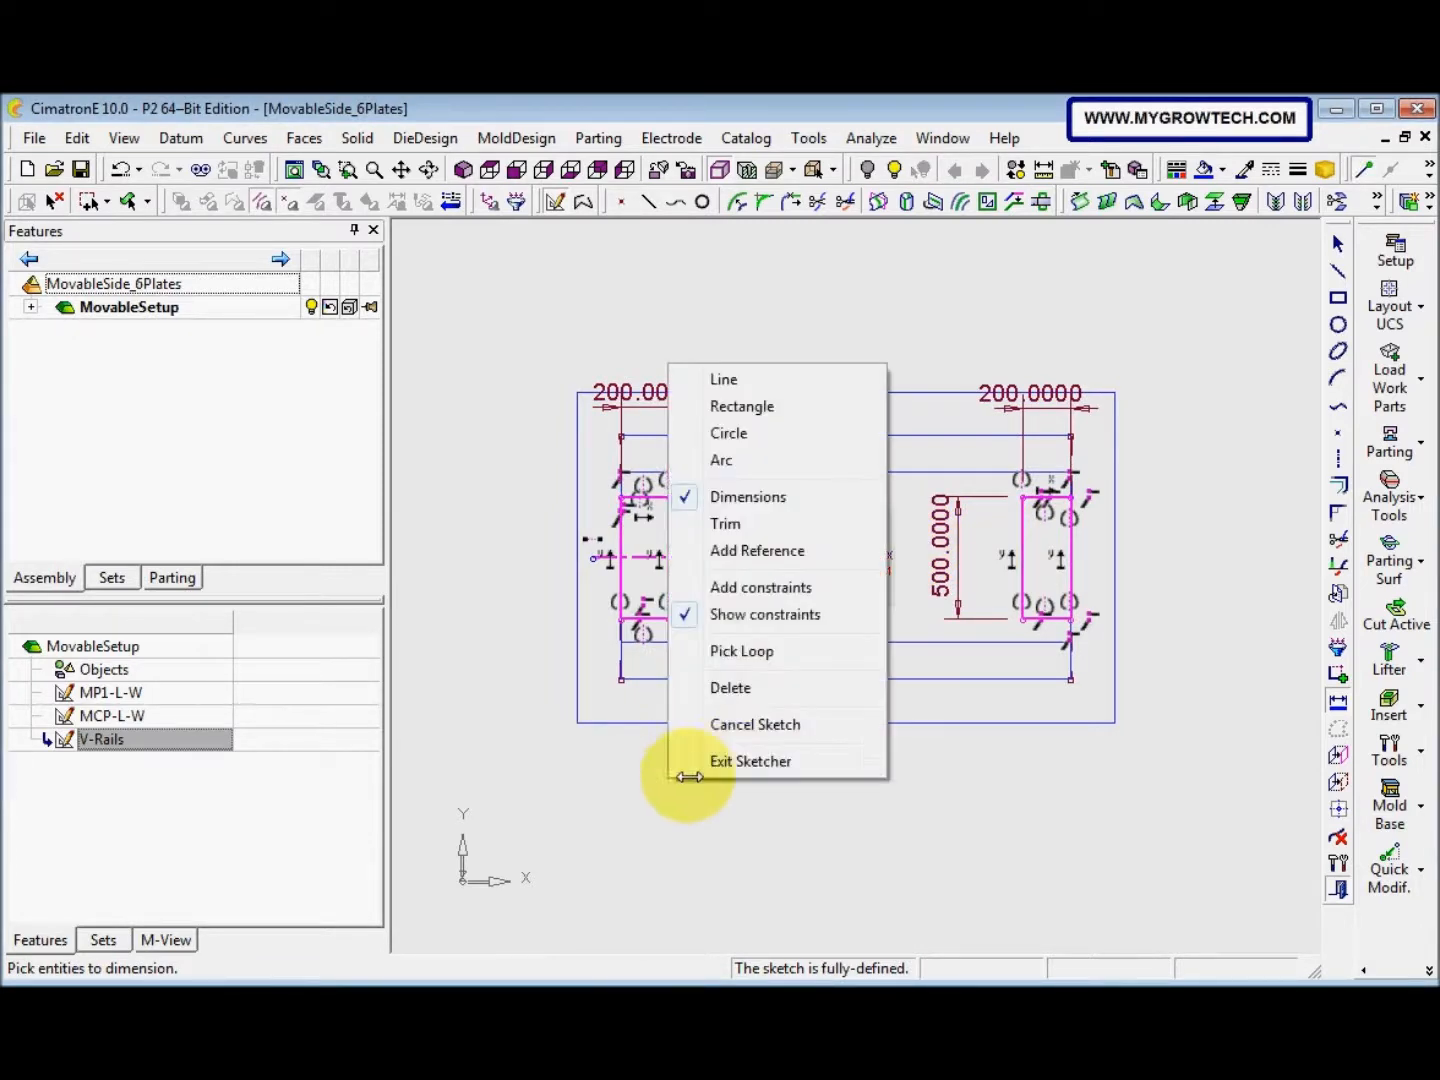
{"action": "left_click", "coordinate": [722, 761]}
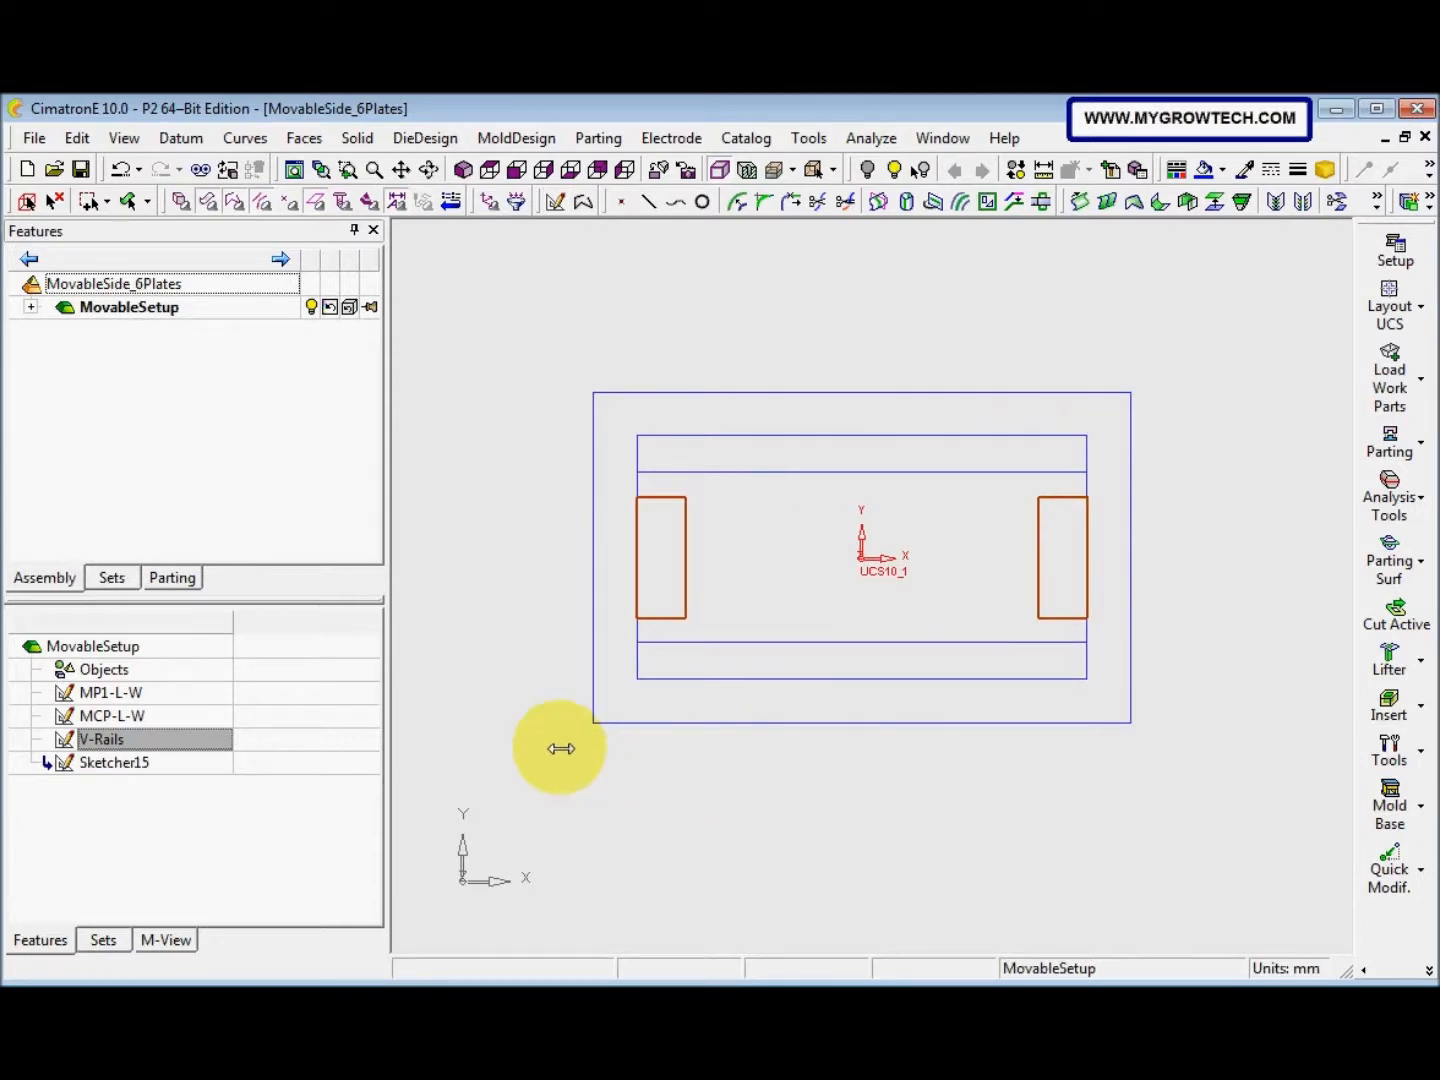
{"action": "left_click", "coordinate": [190, 760]}
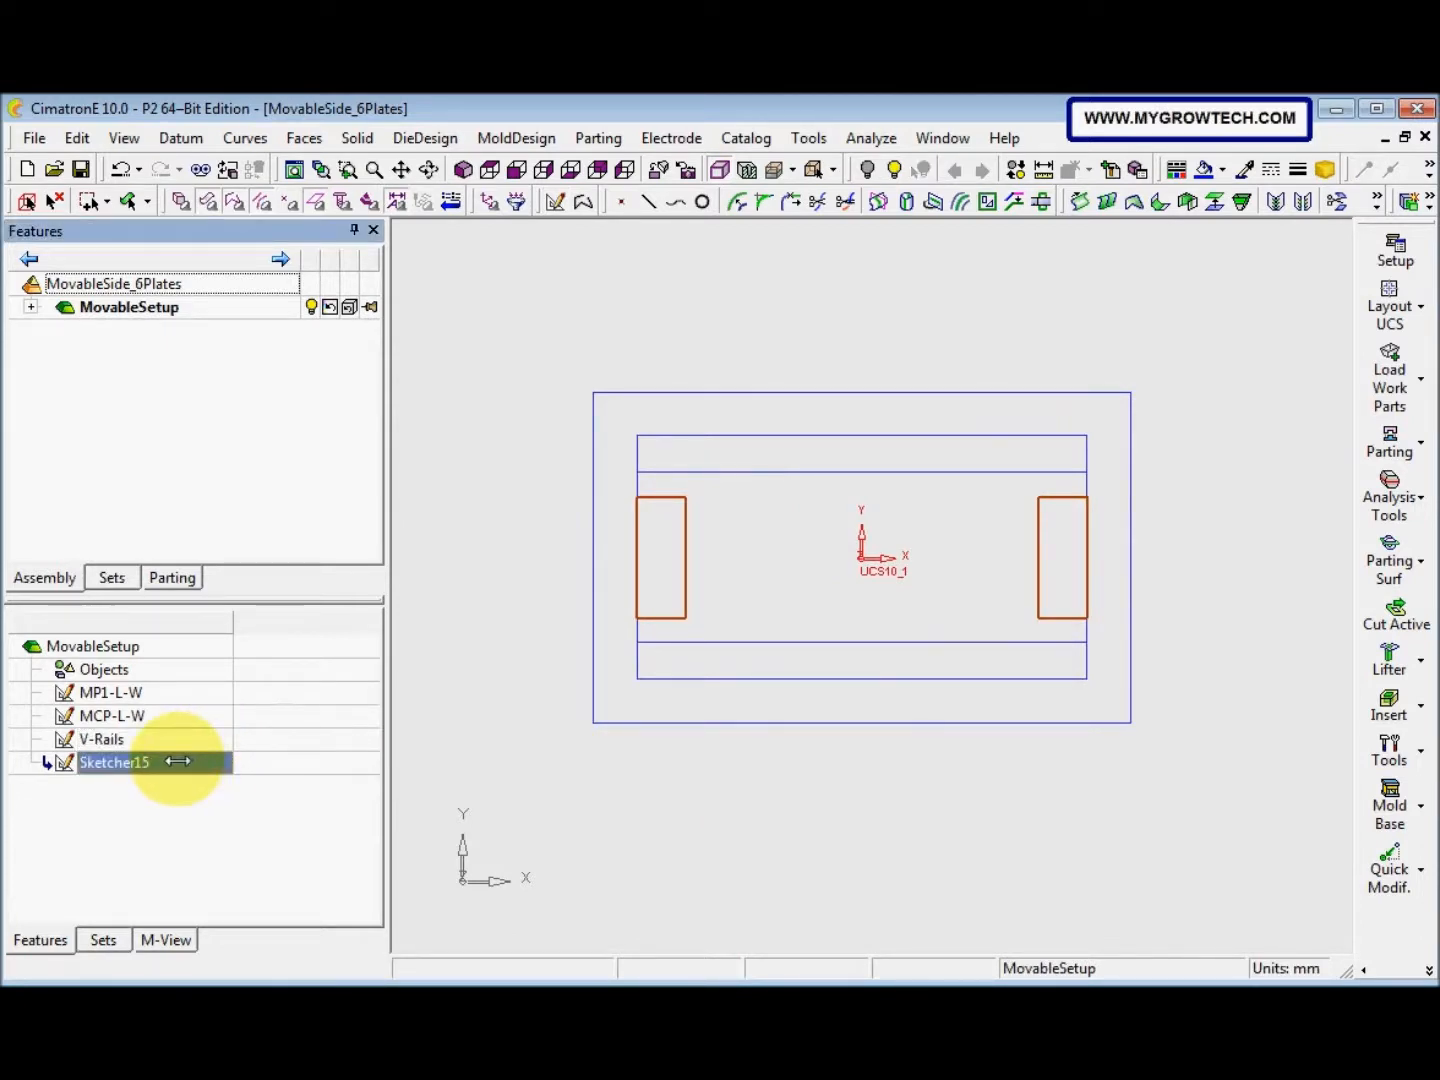
{"action": "right_click", "coordinate": [165, 762]}
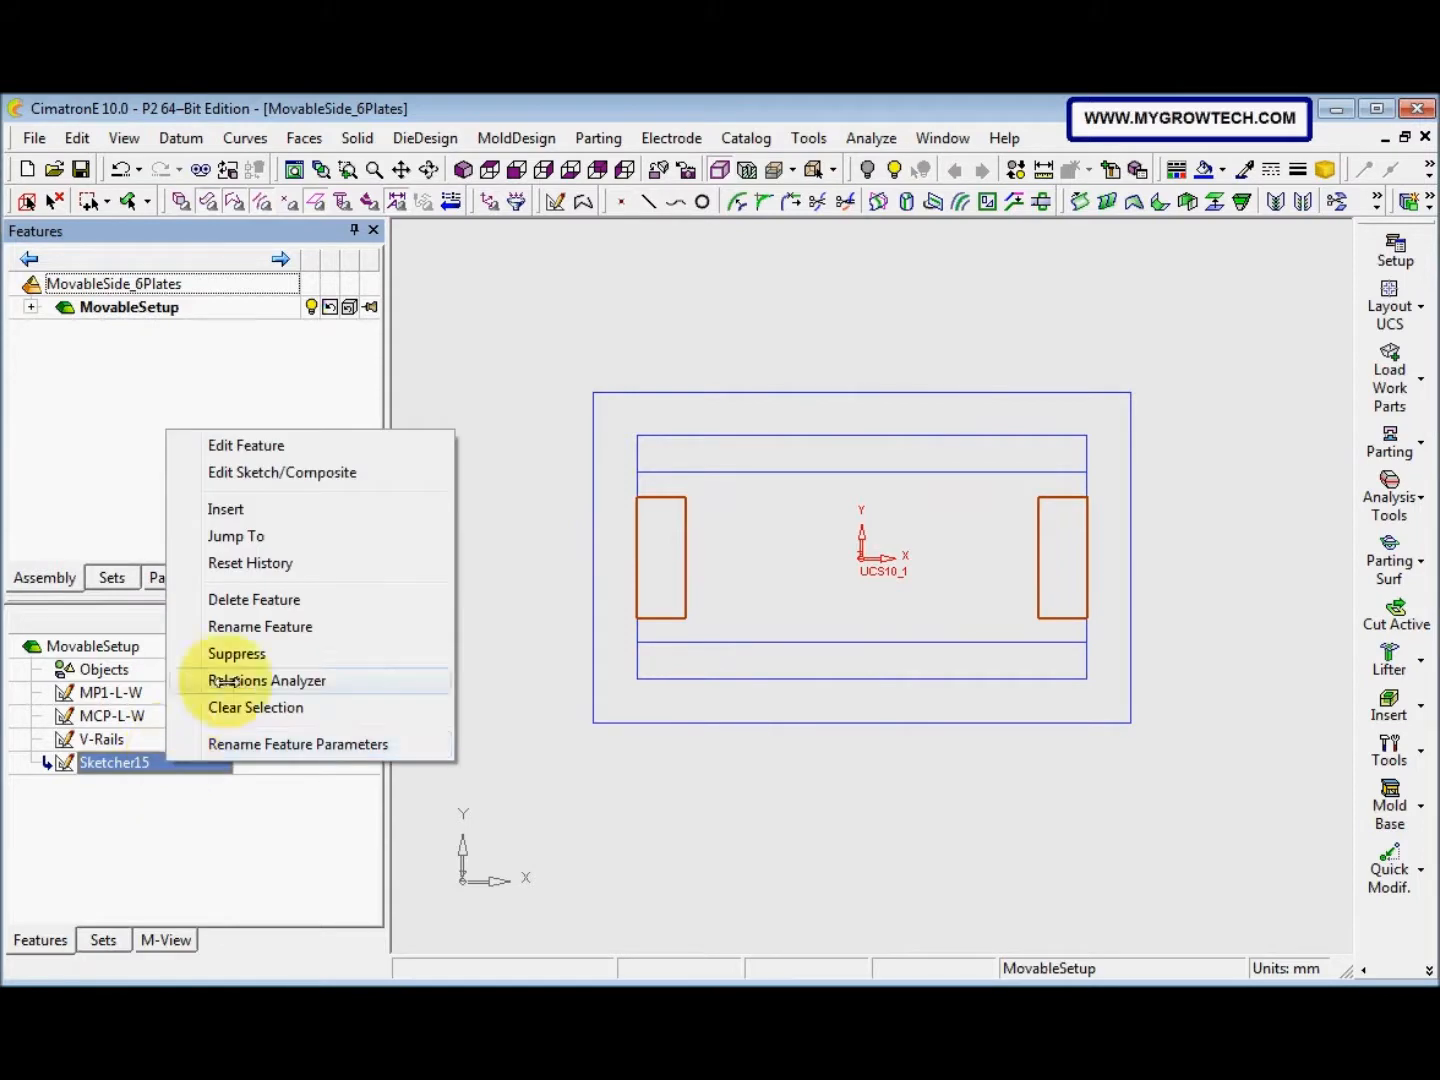
{"action": "left_click", "coordinate": [256, 625]}
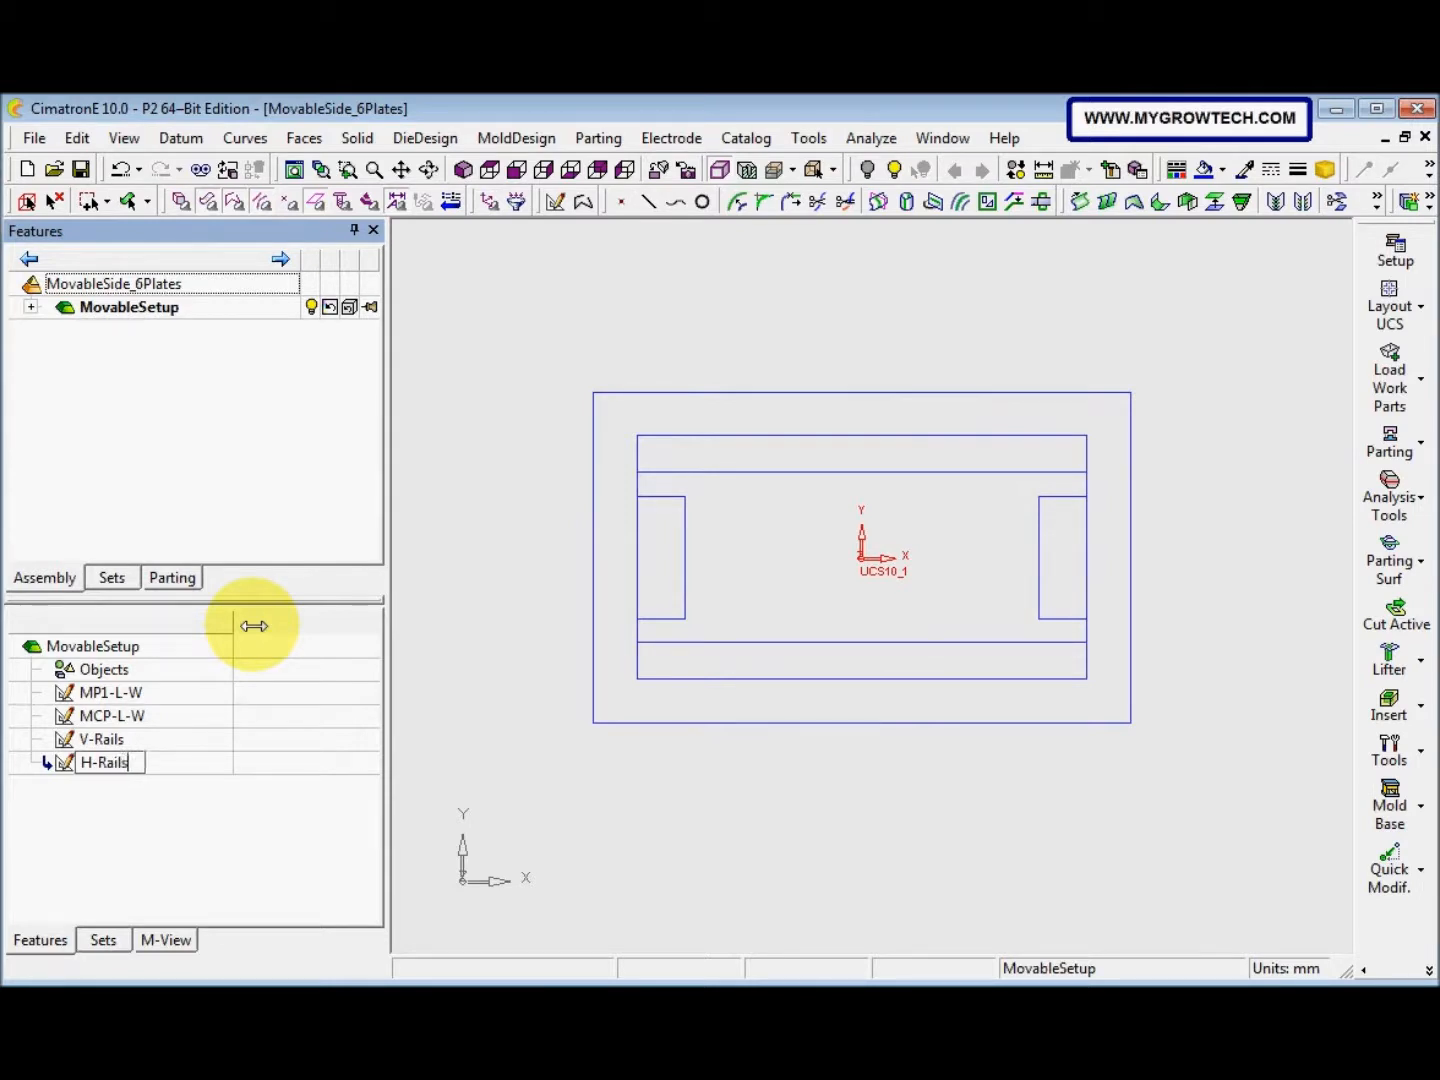
{"action": "key", "text": "Return"}
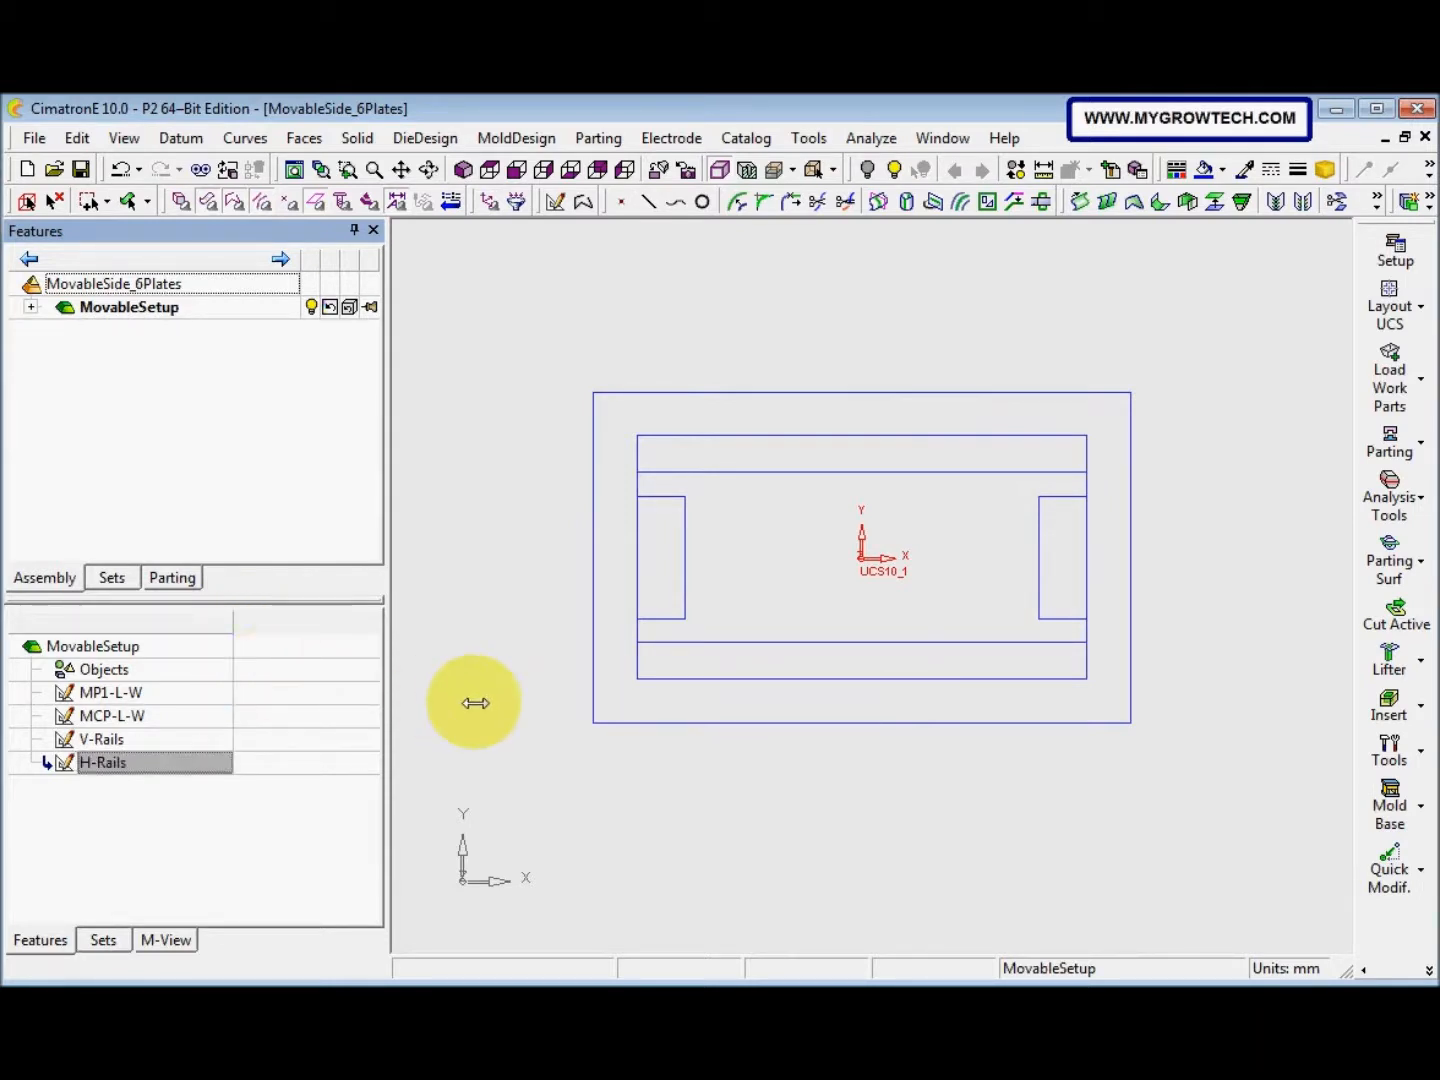
Link the left rail's width dimension in H-Rails to the H-RailsWidth setup parameter
{"action": "double_click", "coordinate": [652, 612]}
{"action": "left_click", "coordinate": [665, 404]}
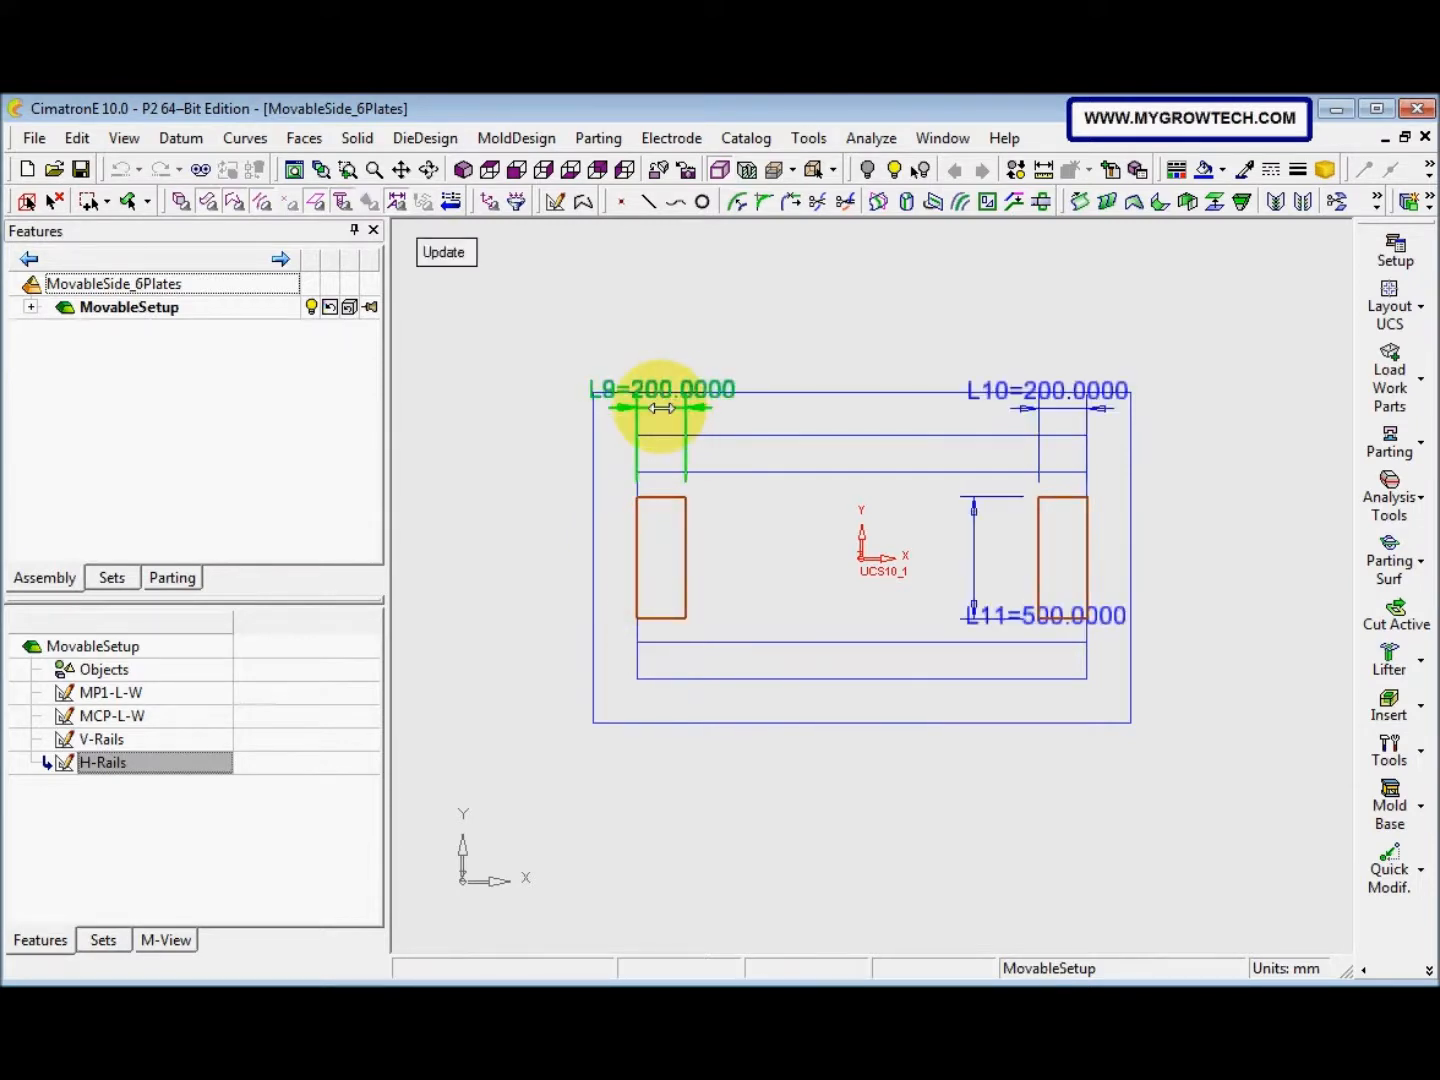
{"action": "double_click", "coordinate": [661, 397]}
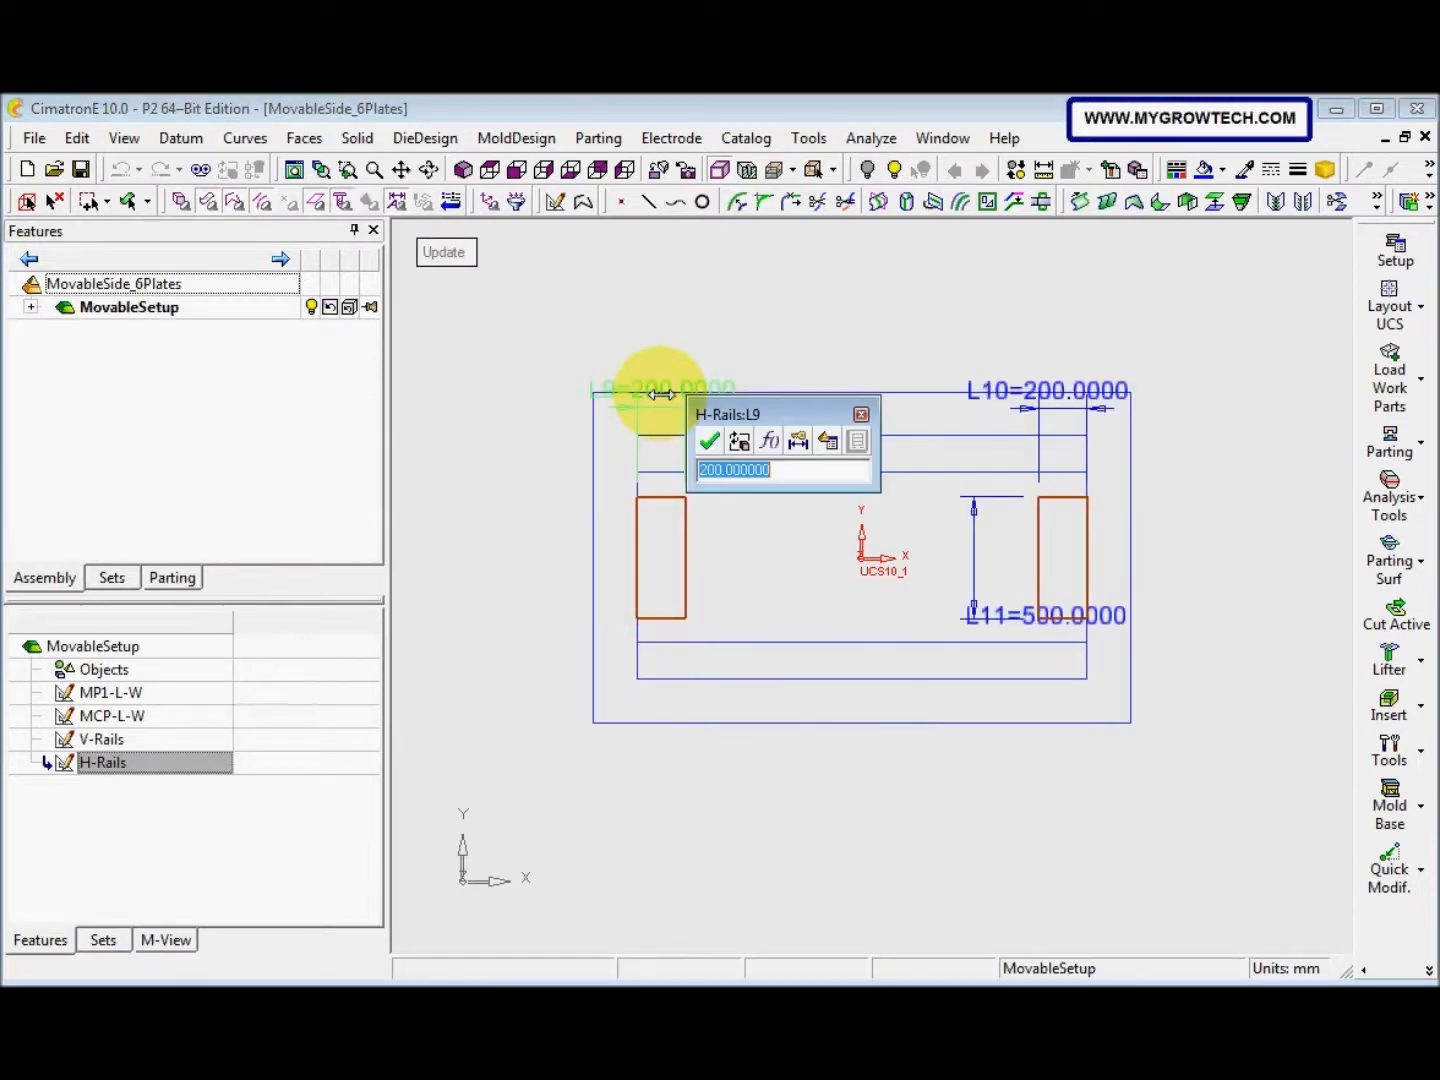
{"action": "left_click", "coordinate": [828, 441]}
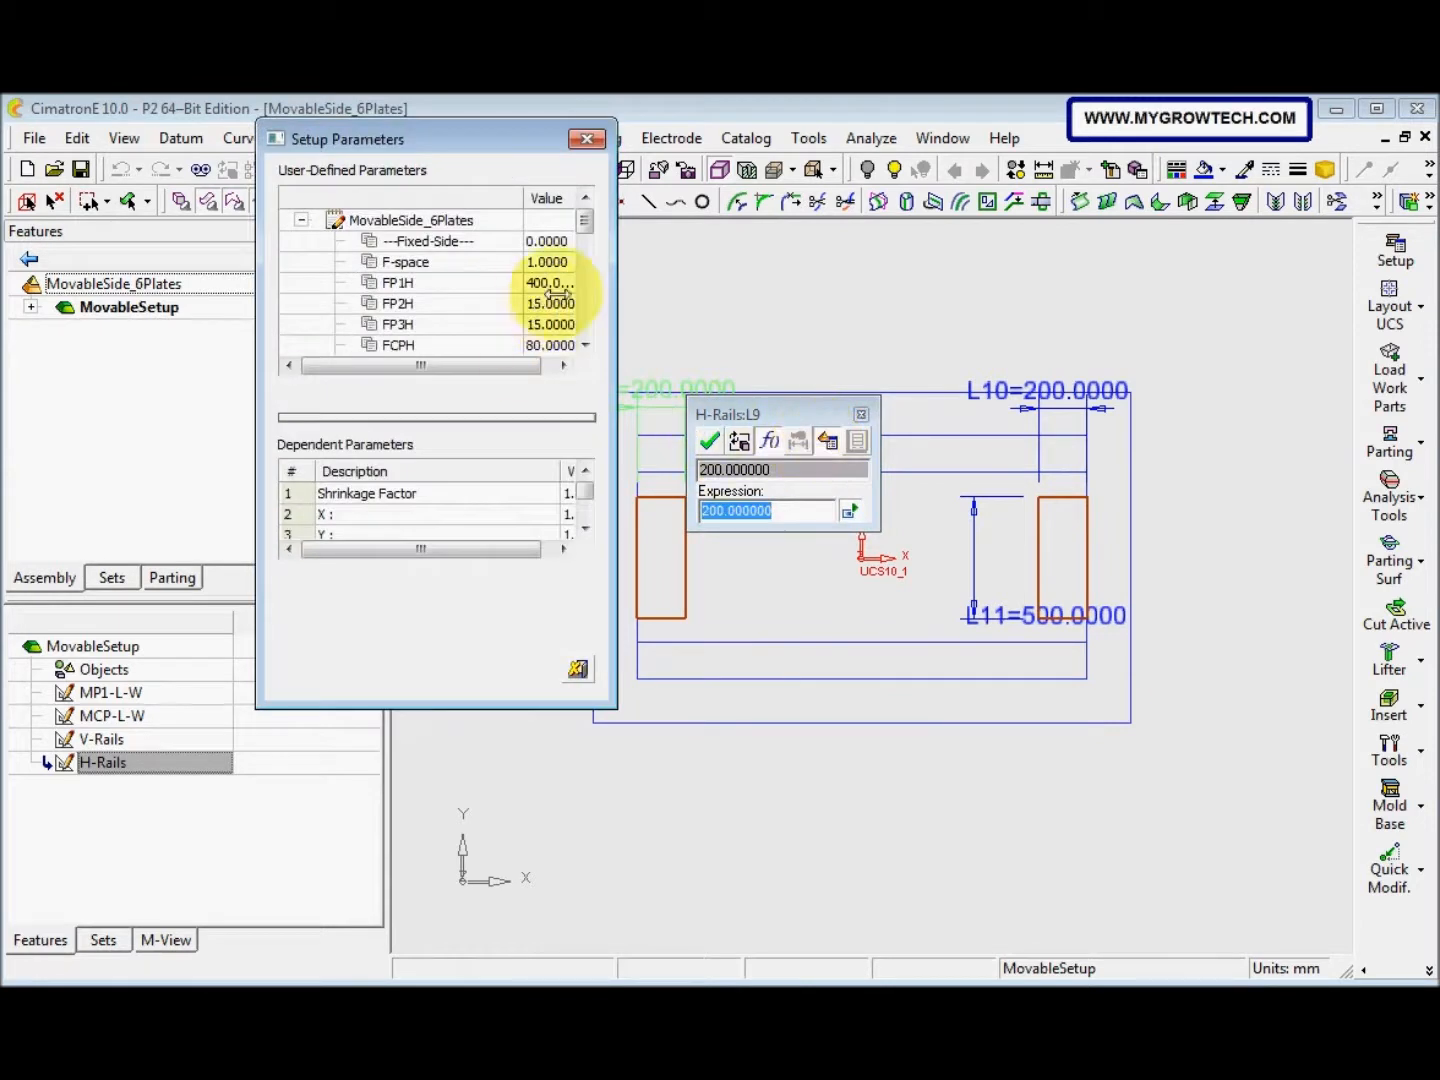
{"action": "left_click_drag", "start_coordinate": [586, 221], "coordinate": [584, 265]}
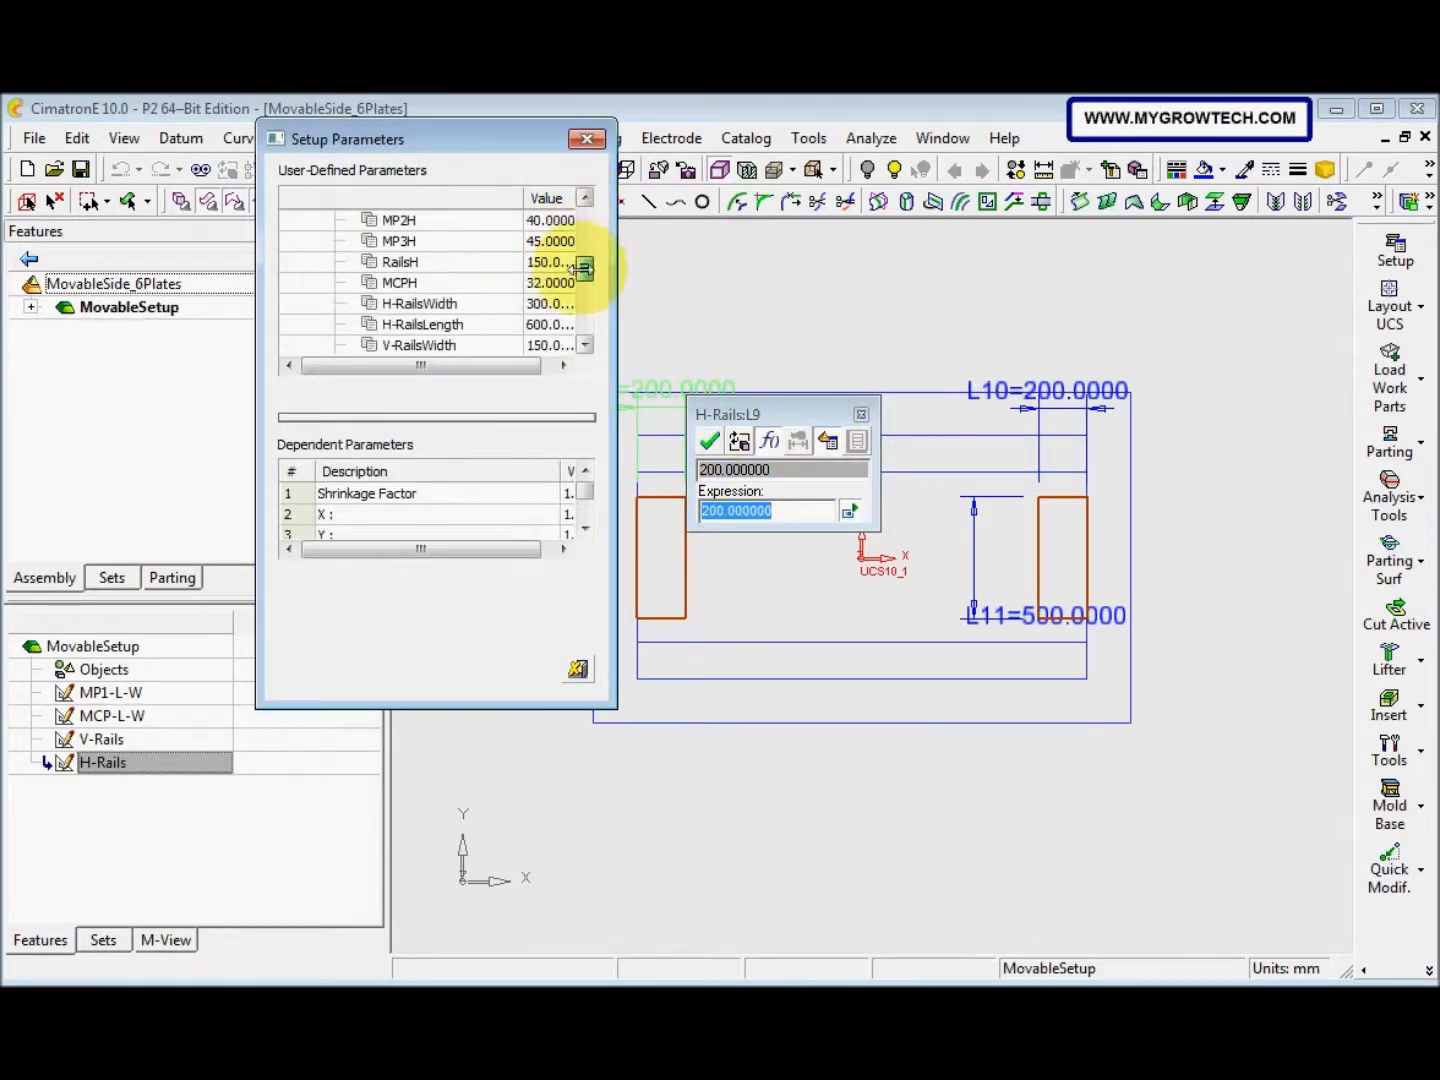
{"action": "left_click", "coordinate": [444, 306]}
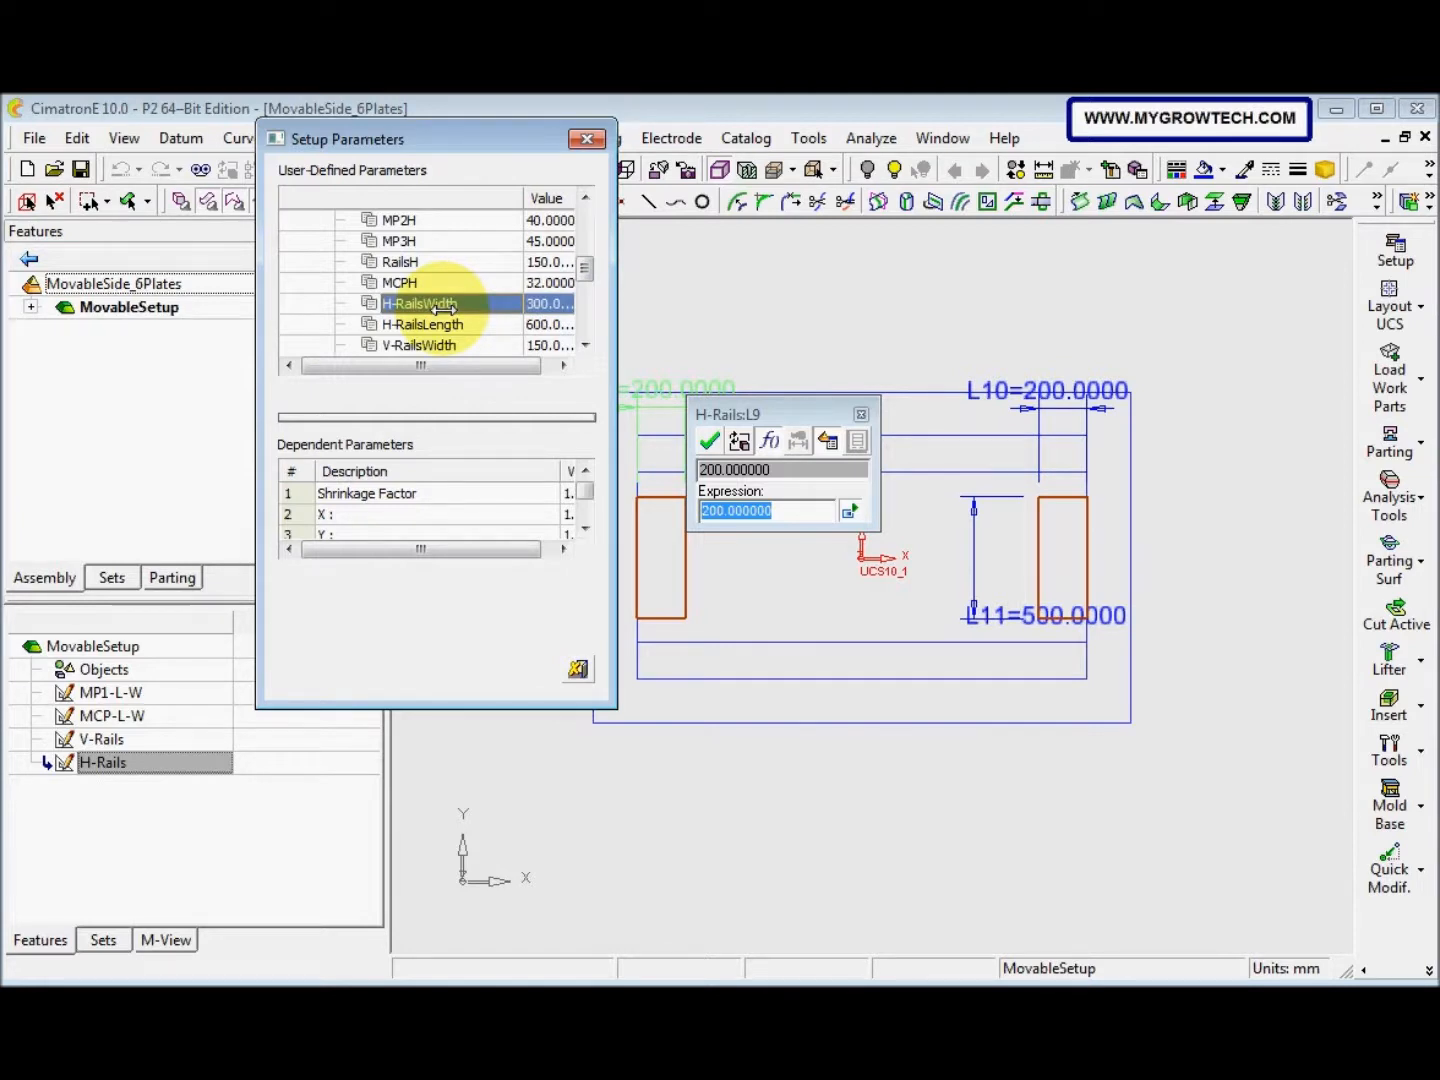
{"action": "double_click", "coordinate": [444, 306]}
{"action": "left_click", "coordinate": [709, 441]}
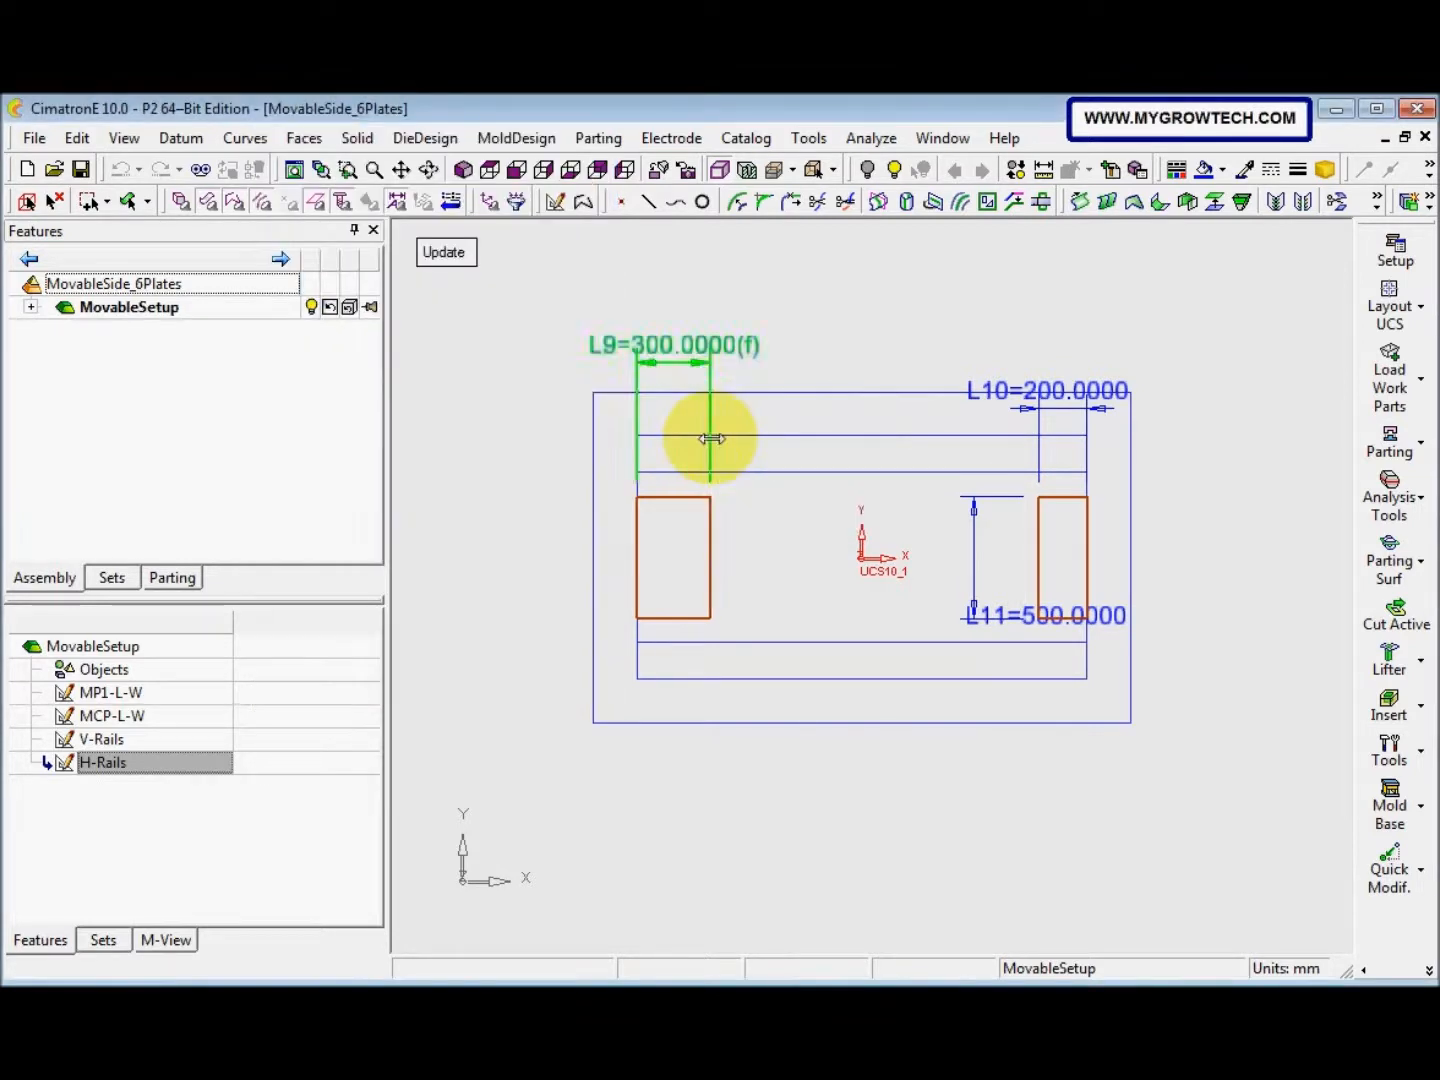
Link the right rail's width dimension in H-Rails to the H-RailsWidth setup parameter
{"action": "left_click", "coordinate": [1077, 392]}
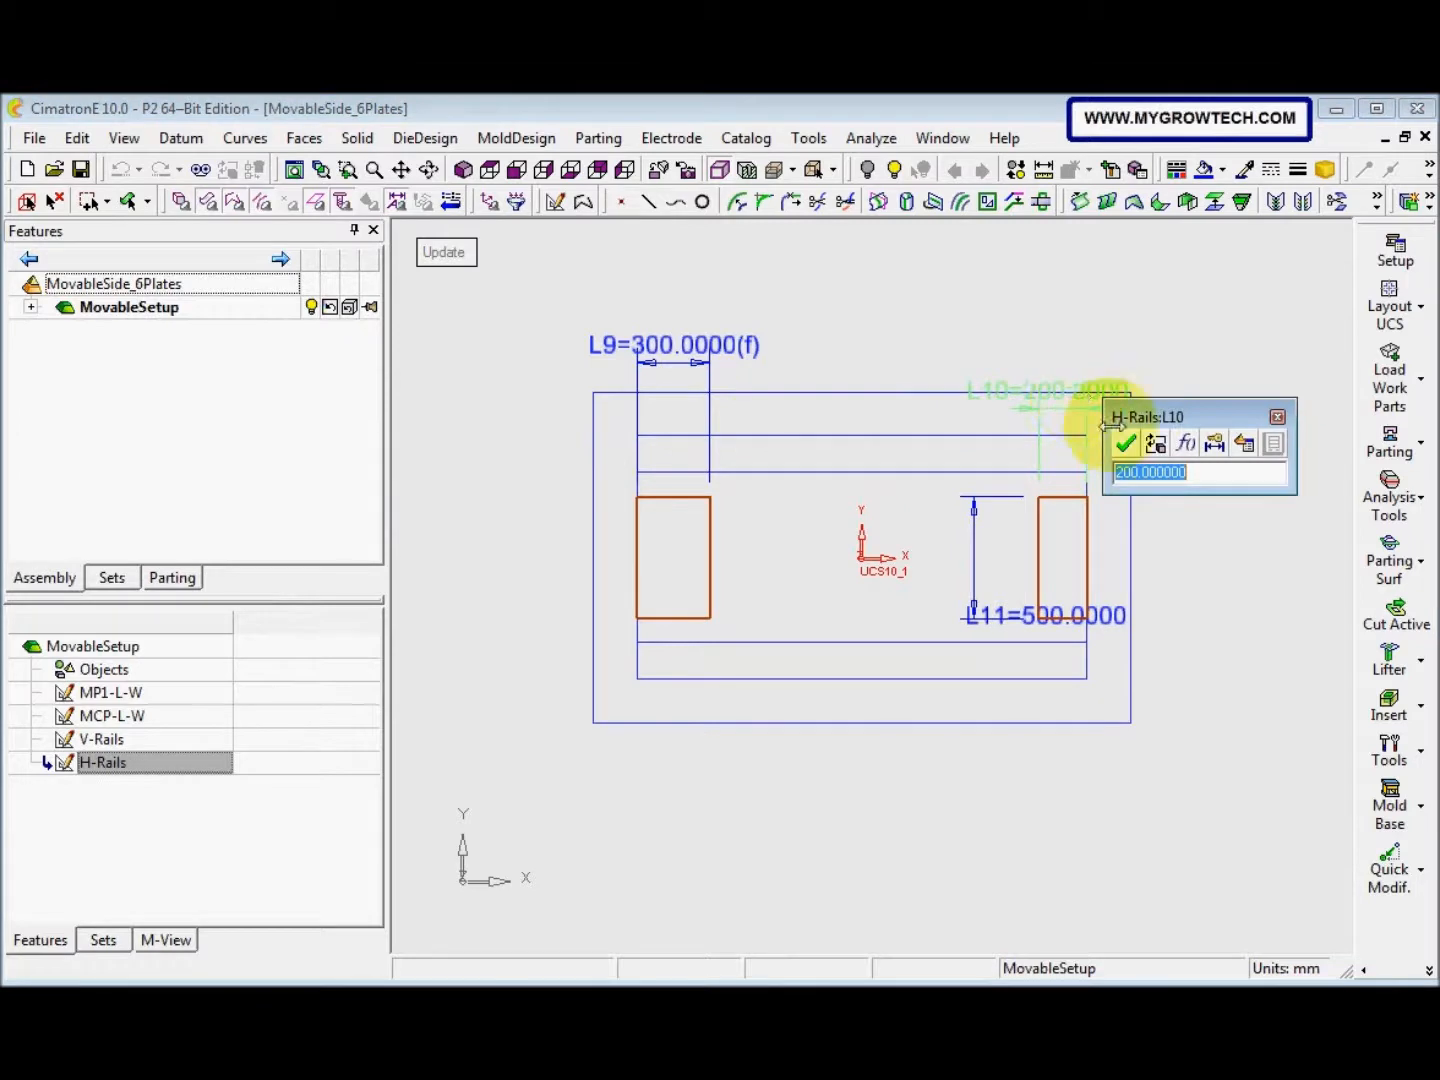
{"action": "left_click", "coordinate": [1244, 443]}
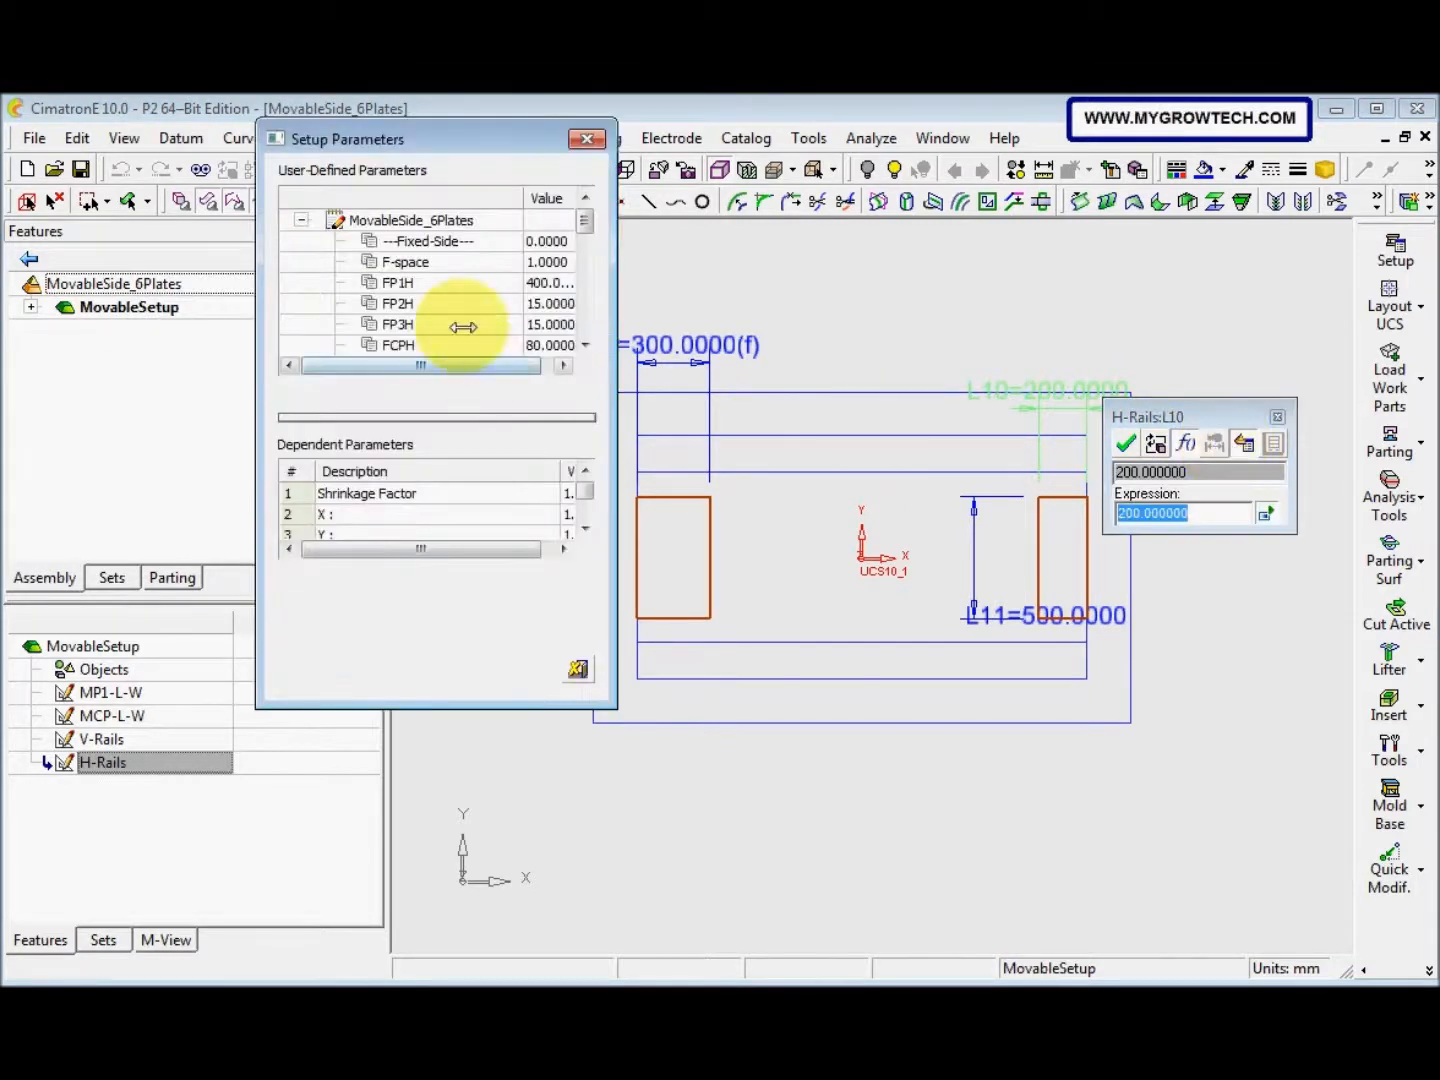
{"action": "left_click_drag", "start_coordinate": [581, 232], "coordinate": [569, 284]}
{"action": "left_click", "coordinate": [484, 304]}
{"action": "double_click", "coordinate": [484, 304]}
{"action": "left_click", "coordinate": [1125, 443]}
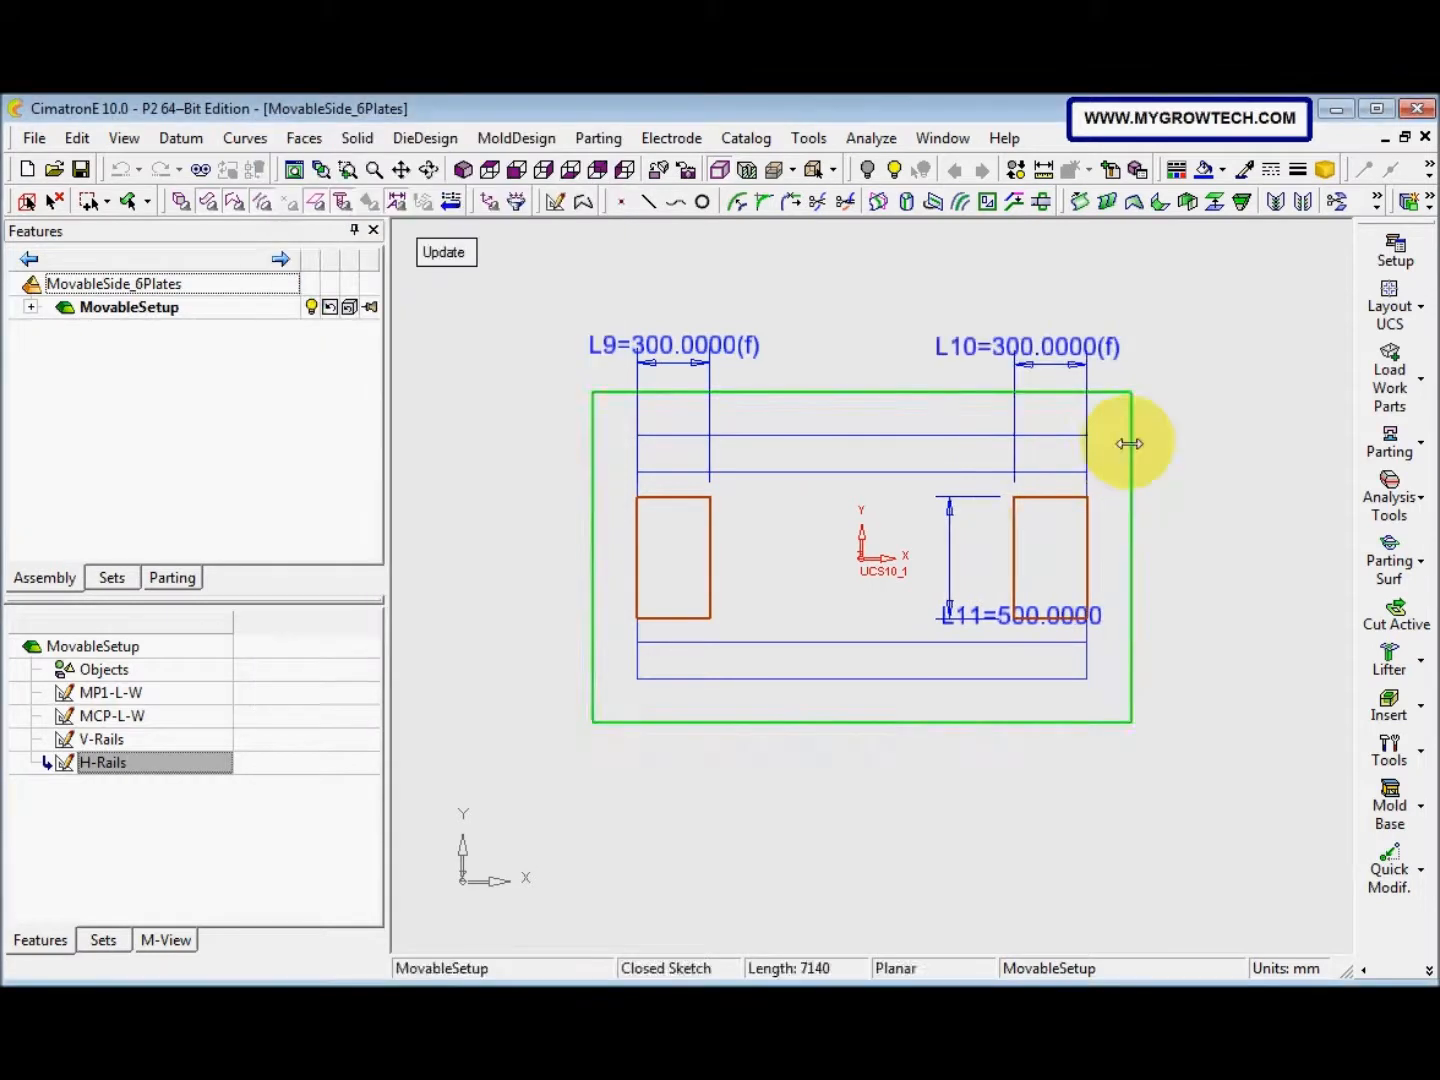
Link the rails' vertical dimension L11 to the H-RailsLength setup parameter and finish editing H-Rails
{"action": "double_click", "coordinate": [1037, 605]}
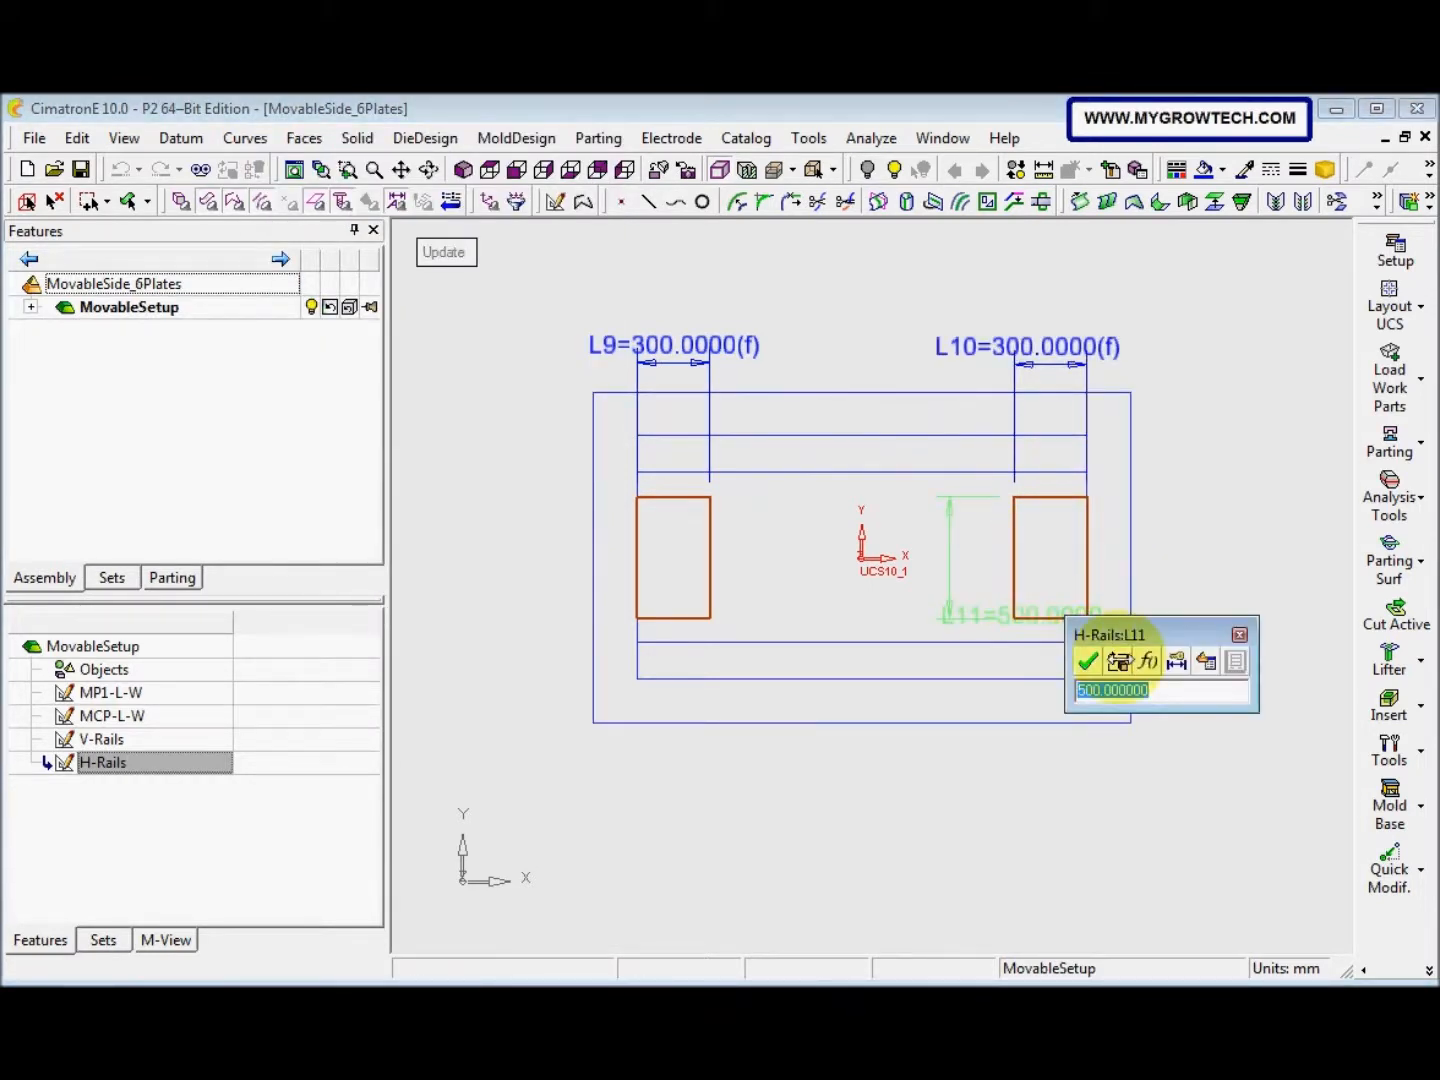
{"action": "left_click", "coordinate": [1203, 662]}
{"action": "left_click_drag", "start_coordinate": [585, 219], "coordinate": [585, 284]}
{"action": "double_click", "coordinate": [419, 263]}
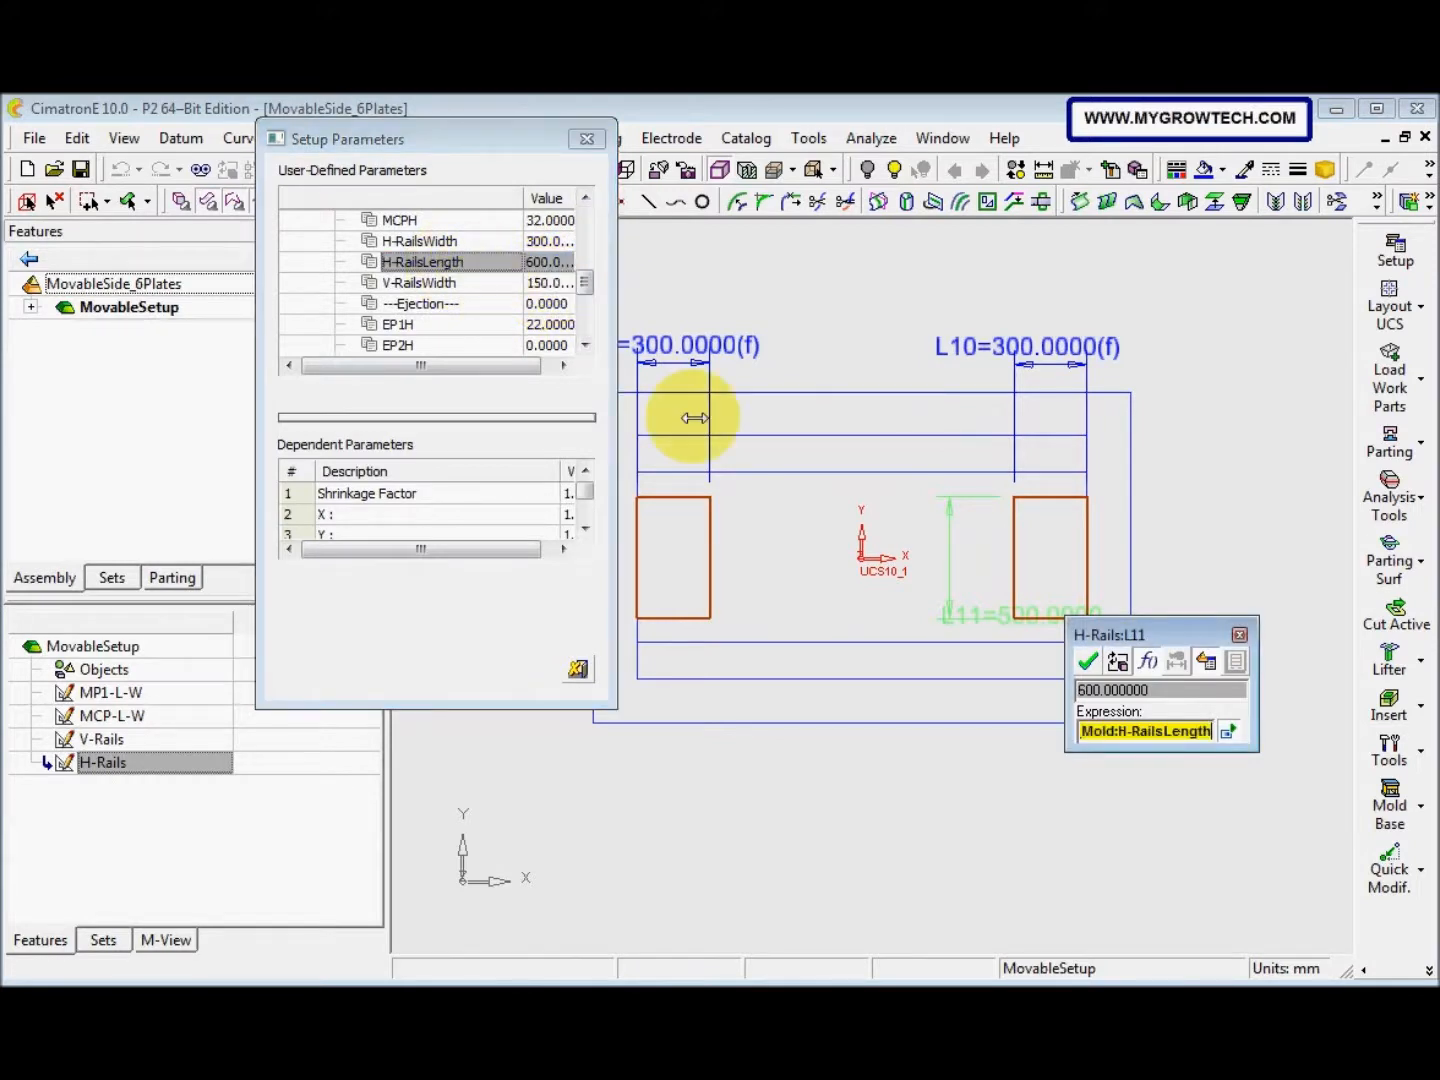
{"action": "left_click", "coordinate": [1087, 662]}
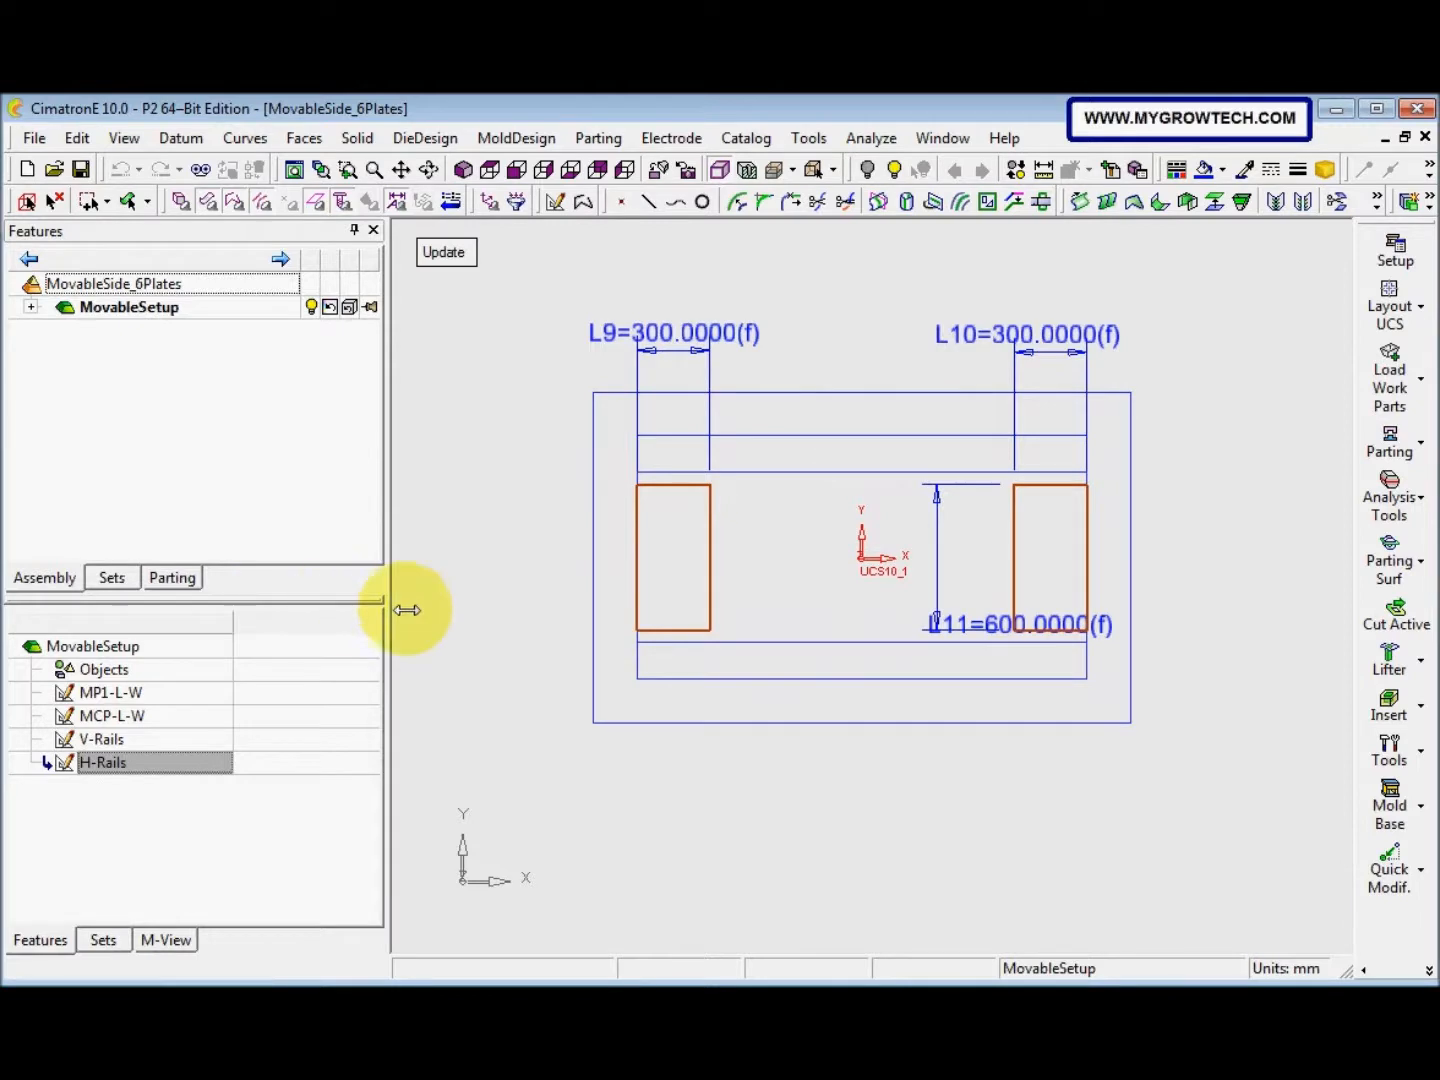
{"action": "middle_click", "coordinate": [443, 612]}
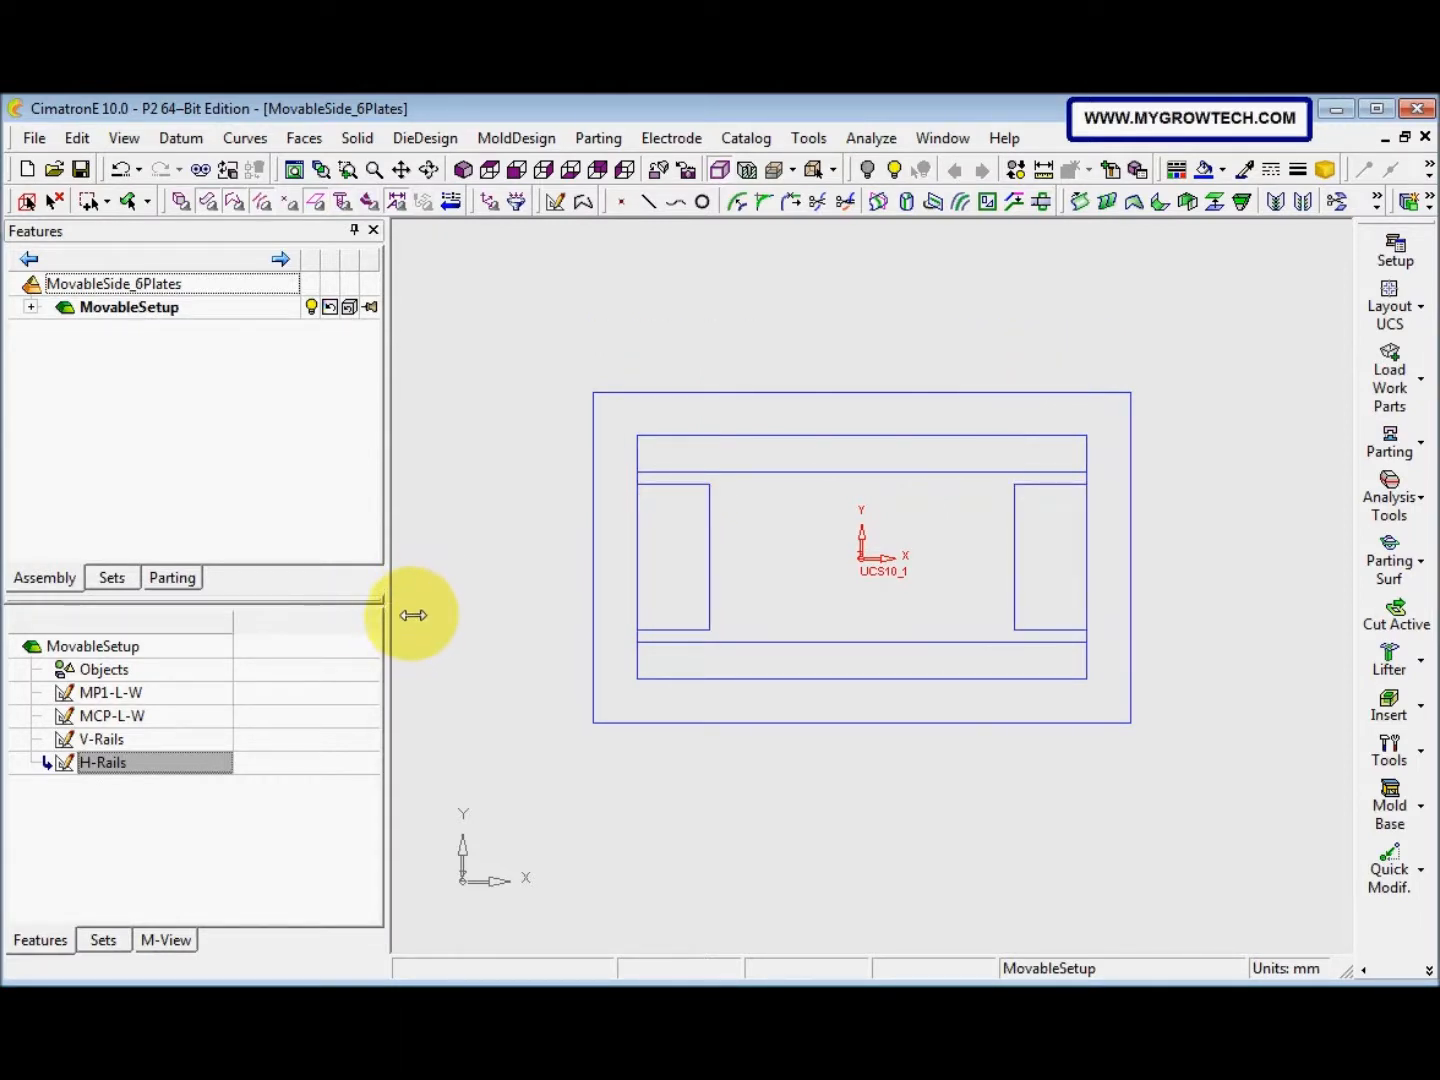
{"action": "left_click_drag", "start_coordinate": [413, 617], "coordinate": [419, 562]}
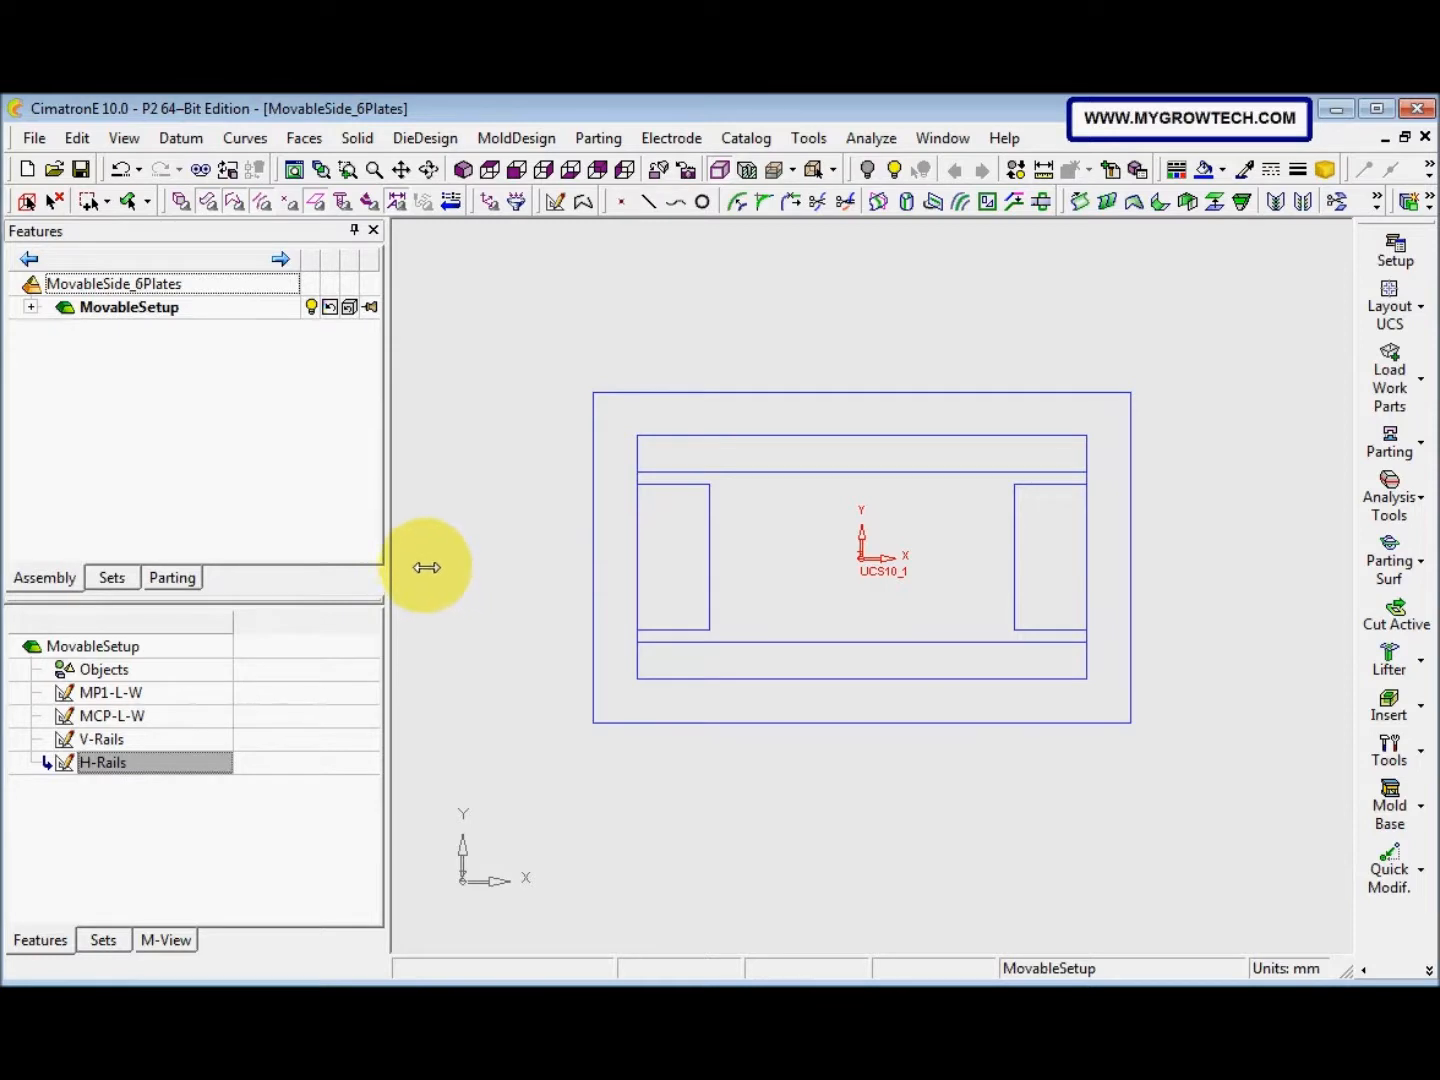
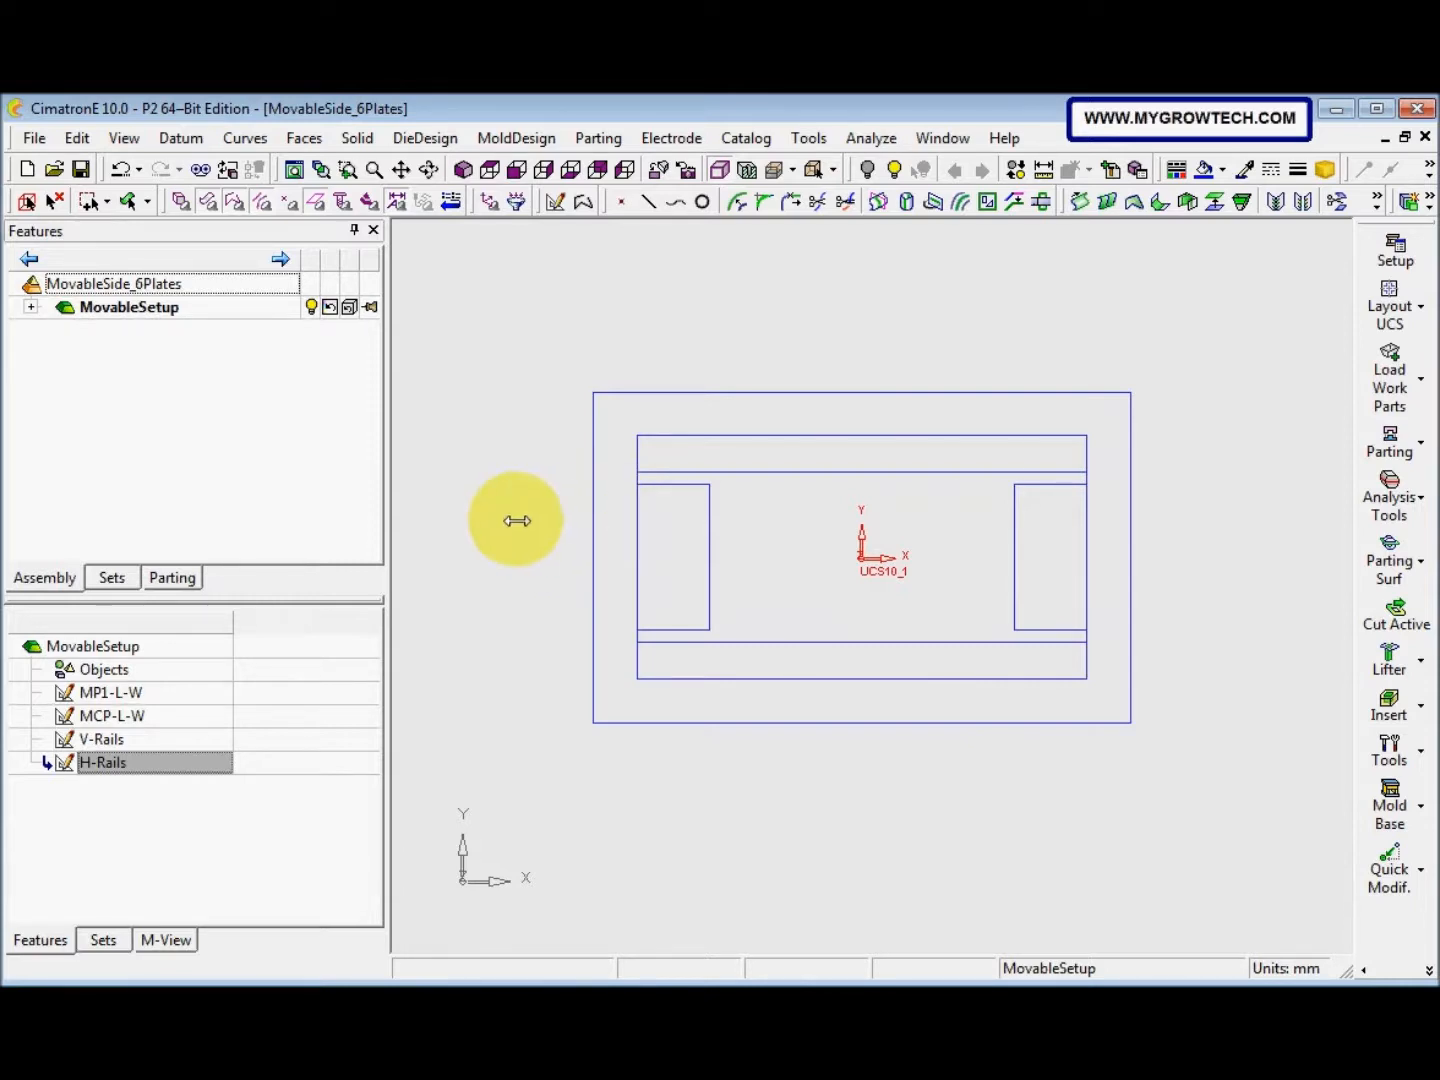
Start a new sketch and add the upper and lower horizontal edges of the inner plate outline as references
{"action": "right_click", "coordinate": [516, 520]}
{"action": "left_click", "coordinate": [599, 401]}
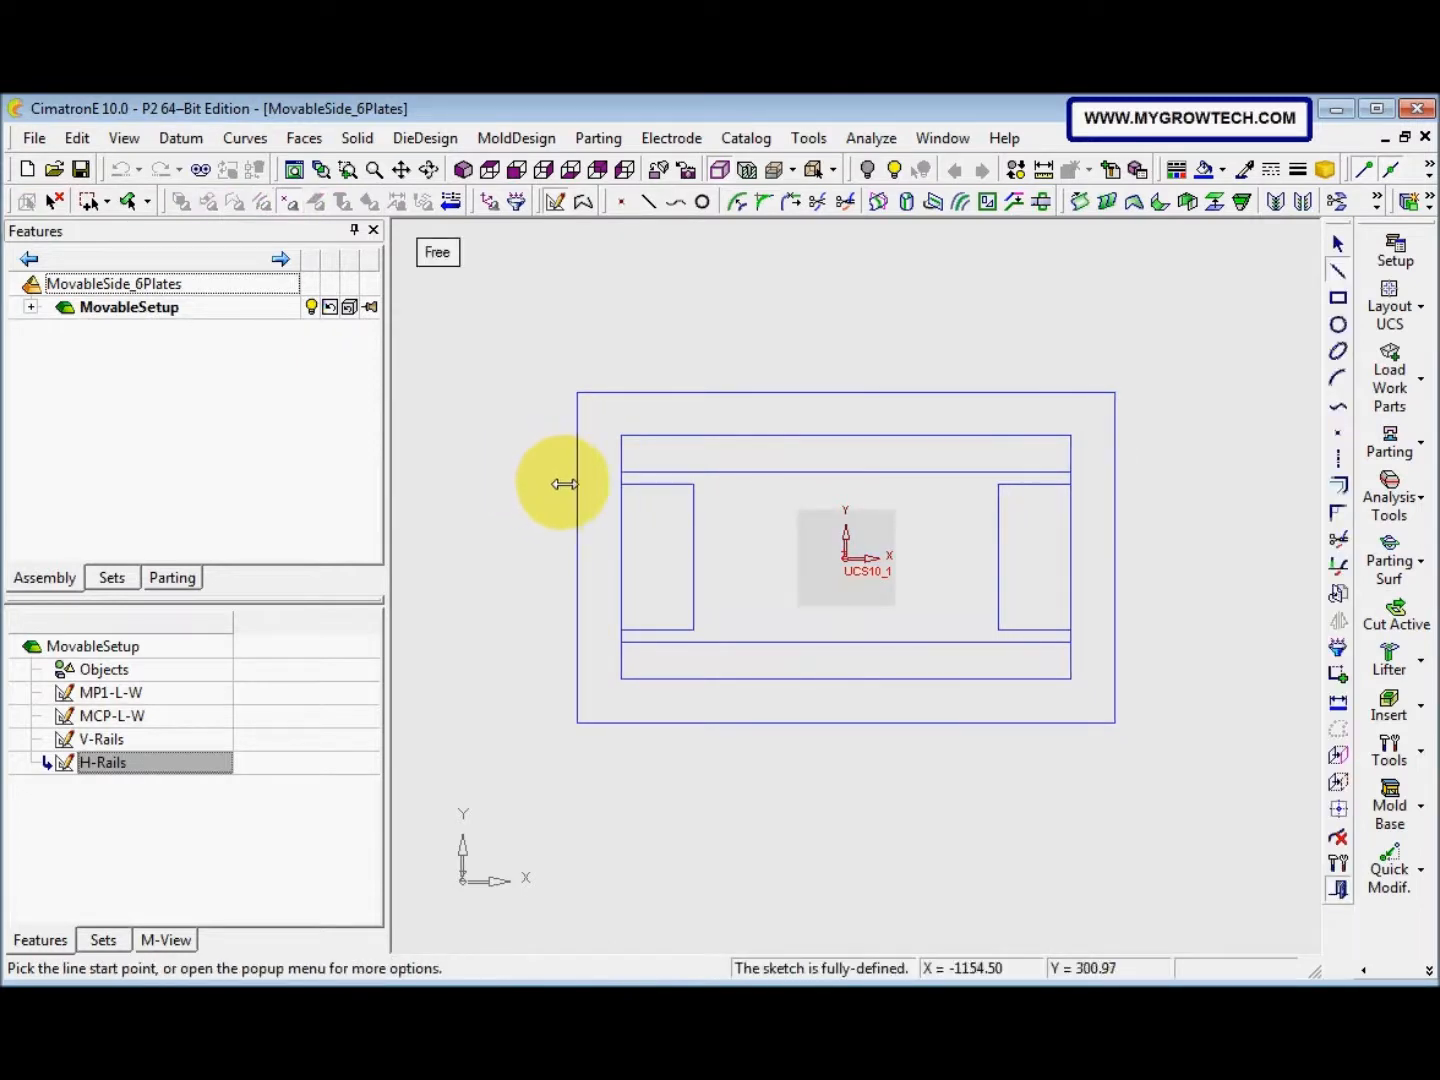
{"action": "left_click", "coordinate": [1336, 779]}
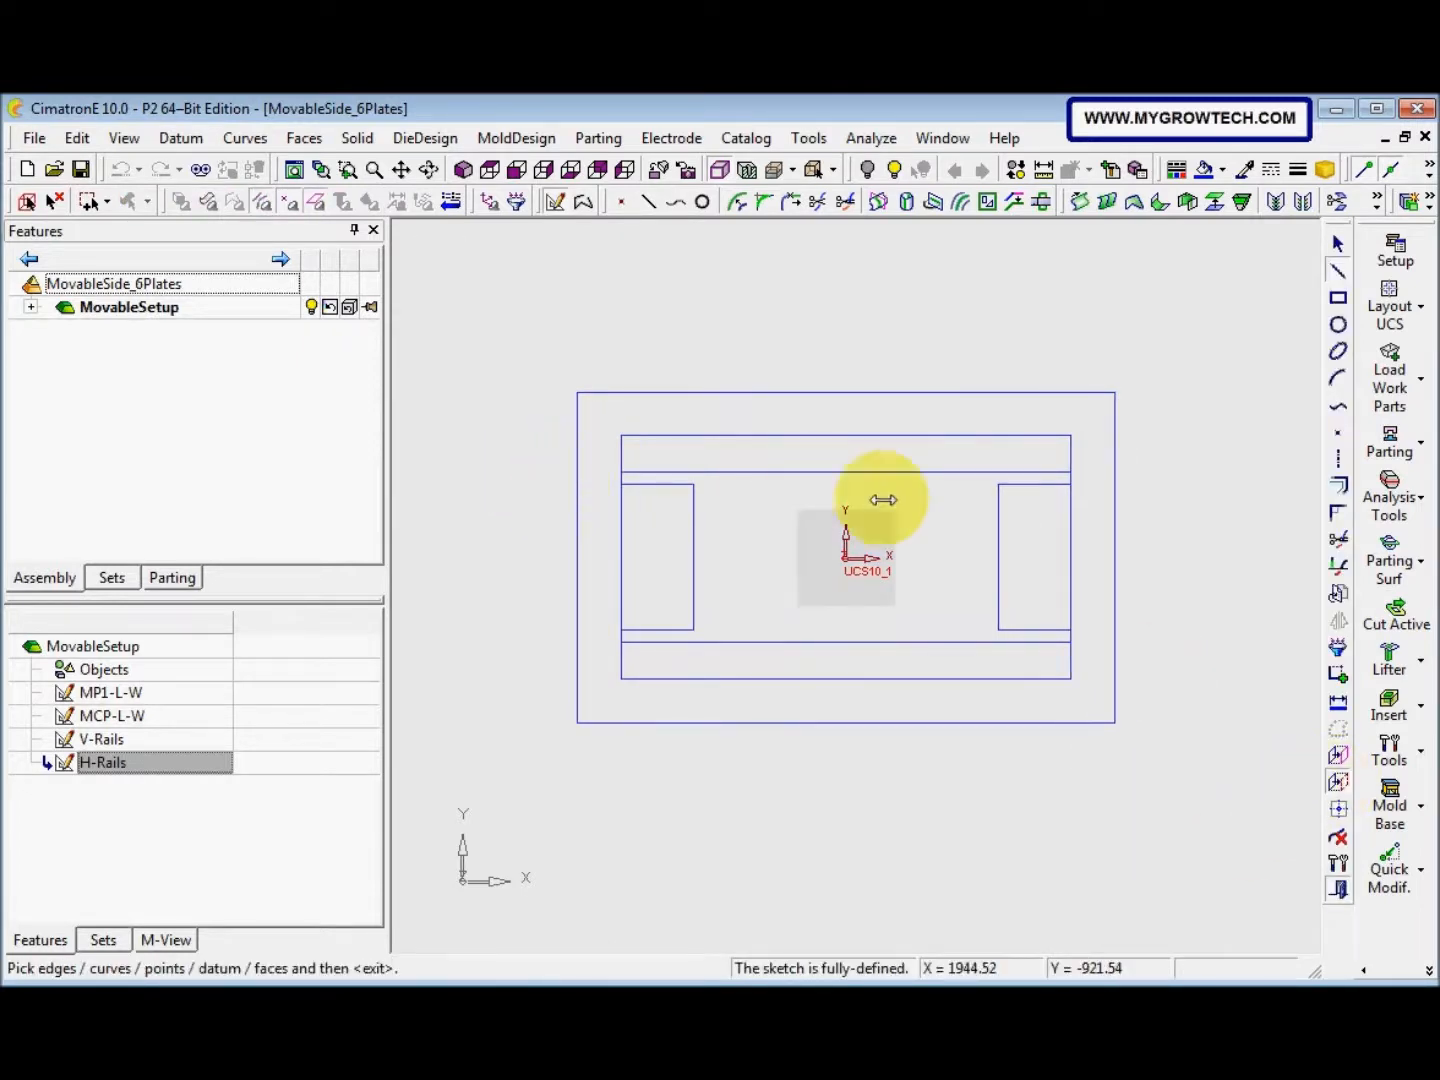
{"action": "left_click", "coordinate": [841, 435]}
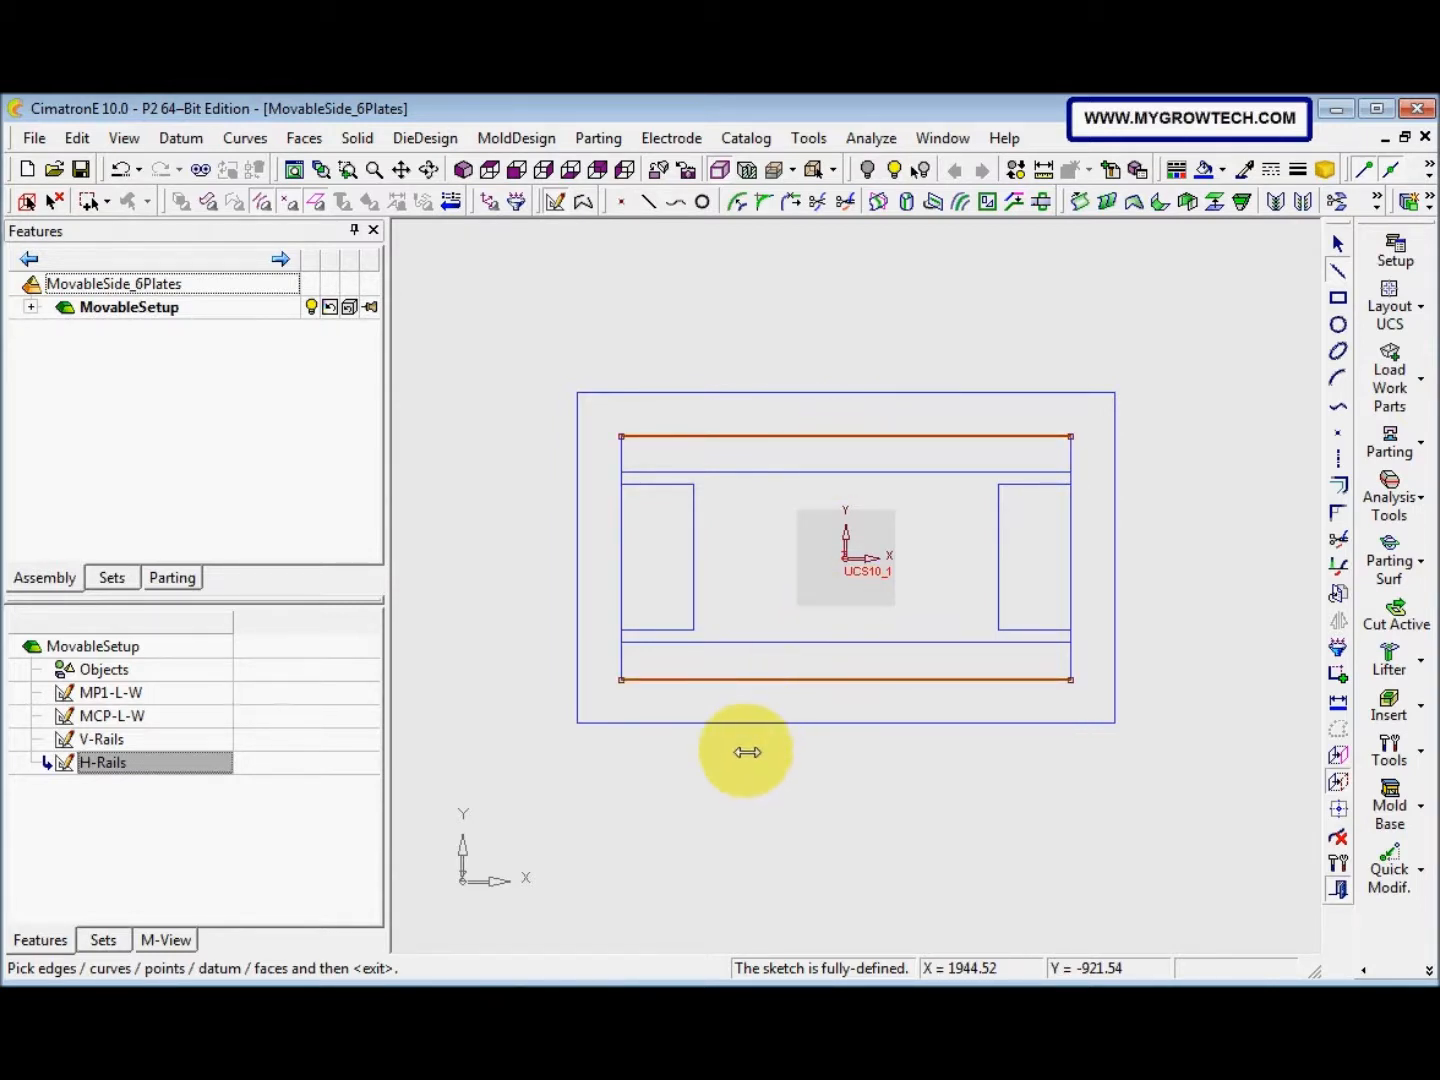
{"action": "middle_click", "coordinate": [733, 789]}
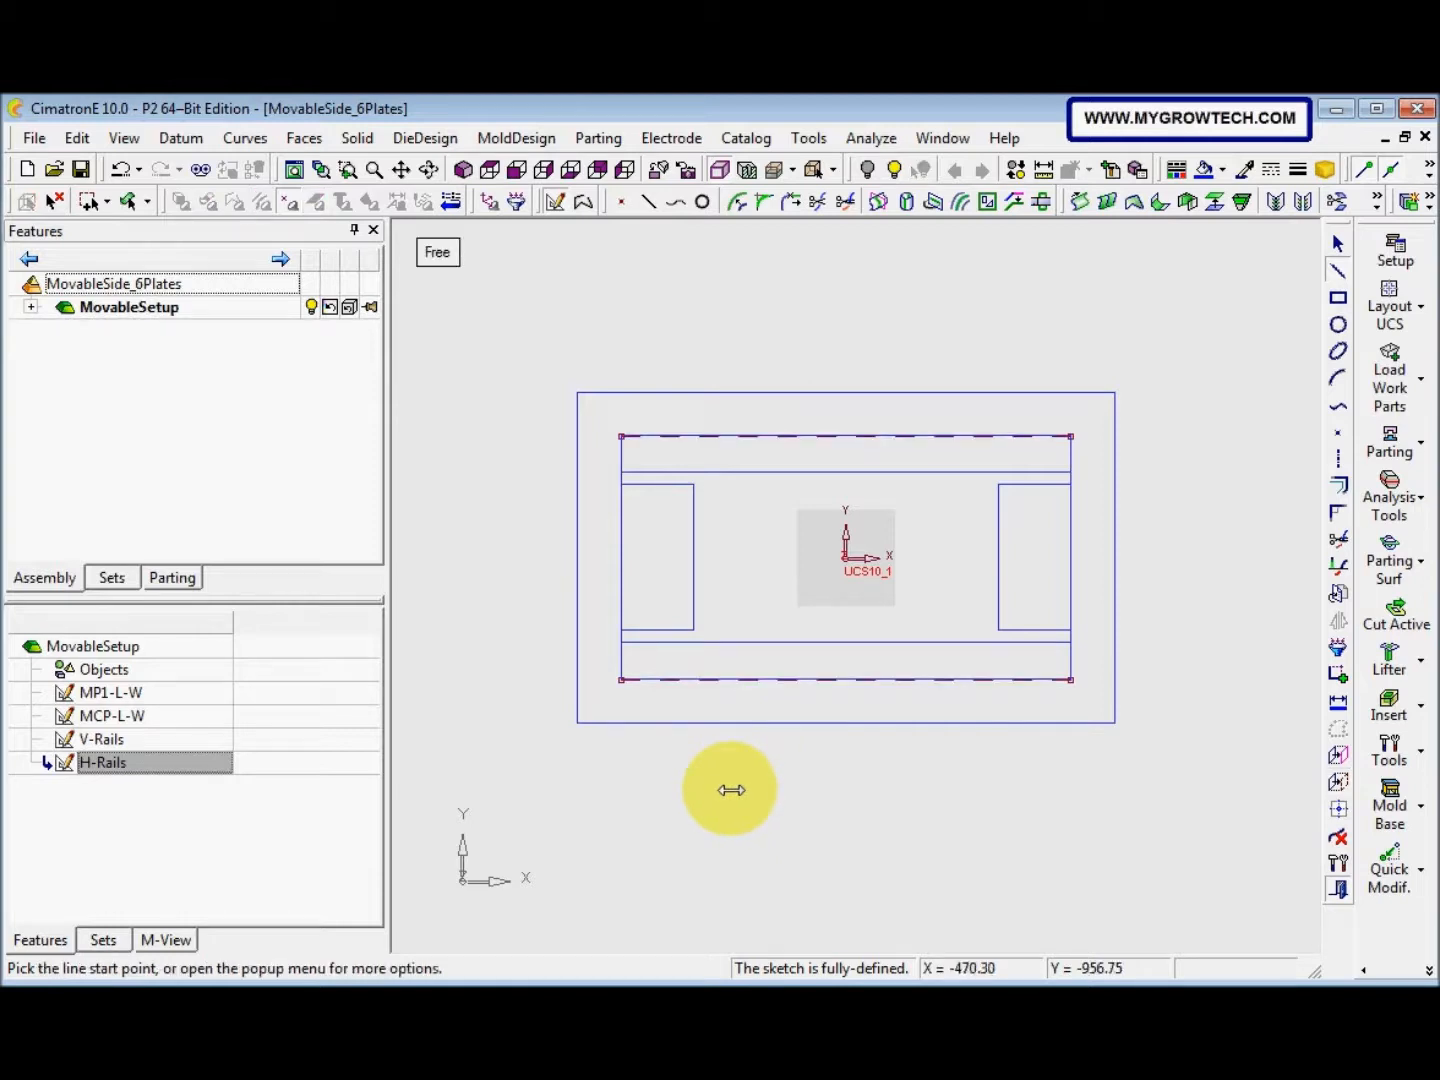
Sketch a closed rectangle of four lines, about 1555 by 850 mm, with its corners inside the plate's corners
{"action": "left_click", "coordinate": [652, 455]}
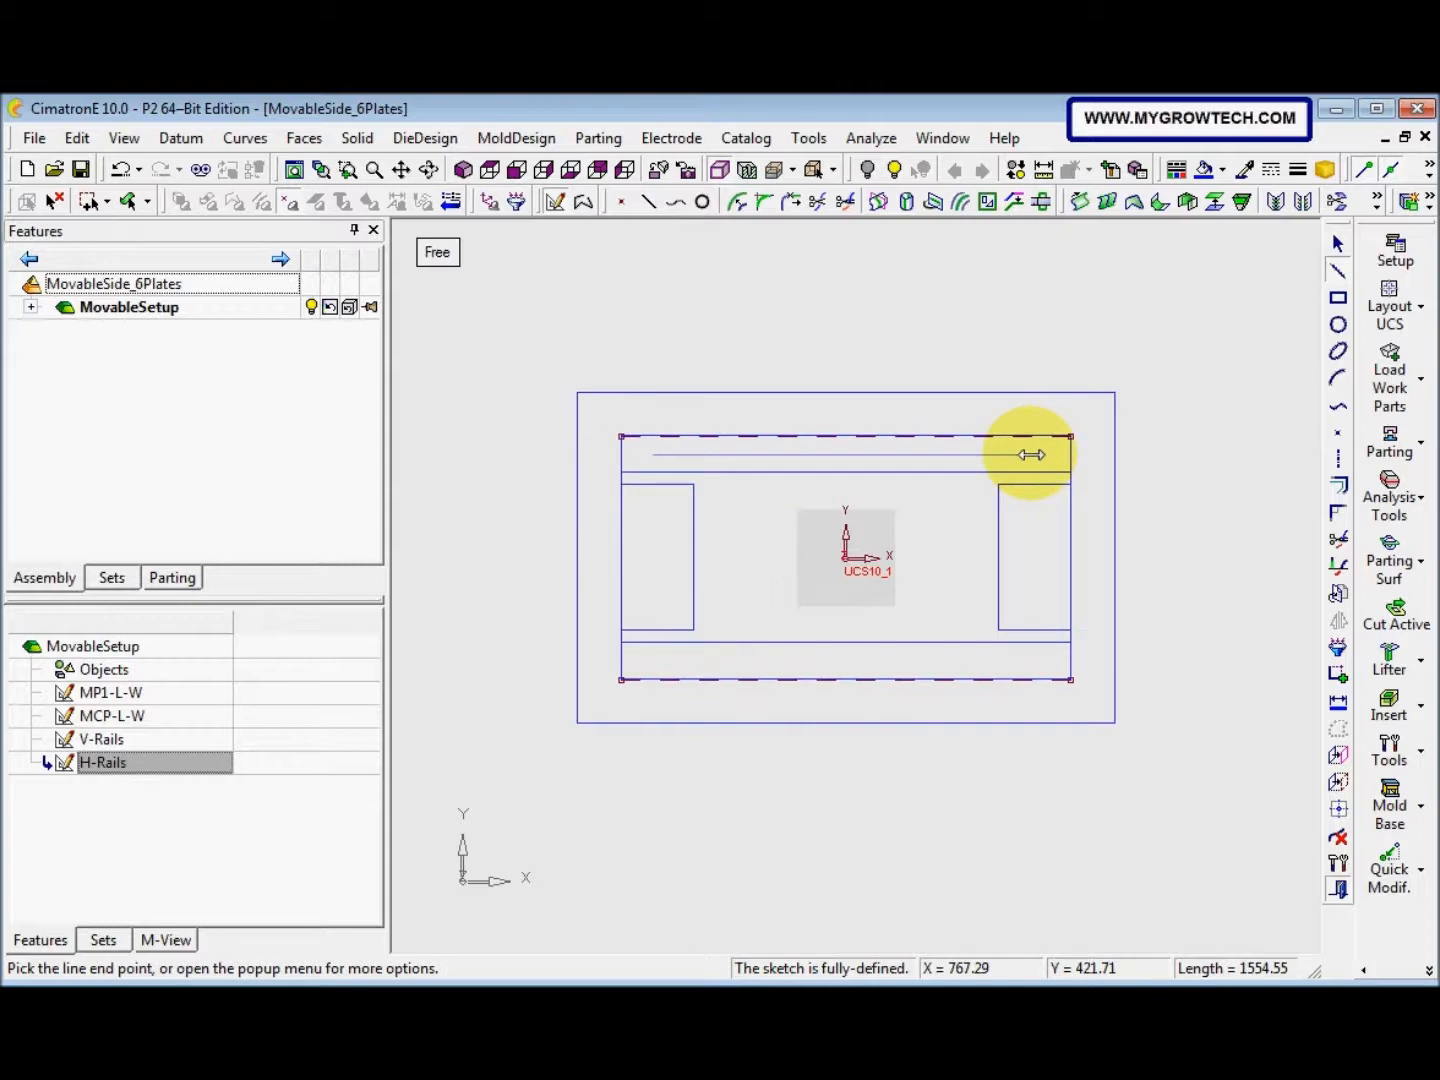
{"action": "left_click", "coordinate": [1030, 452]}
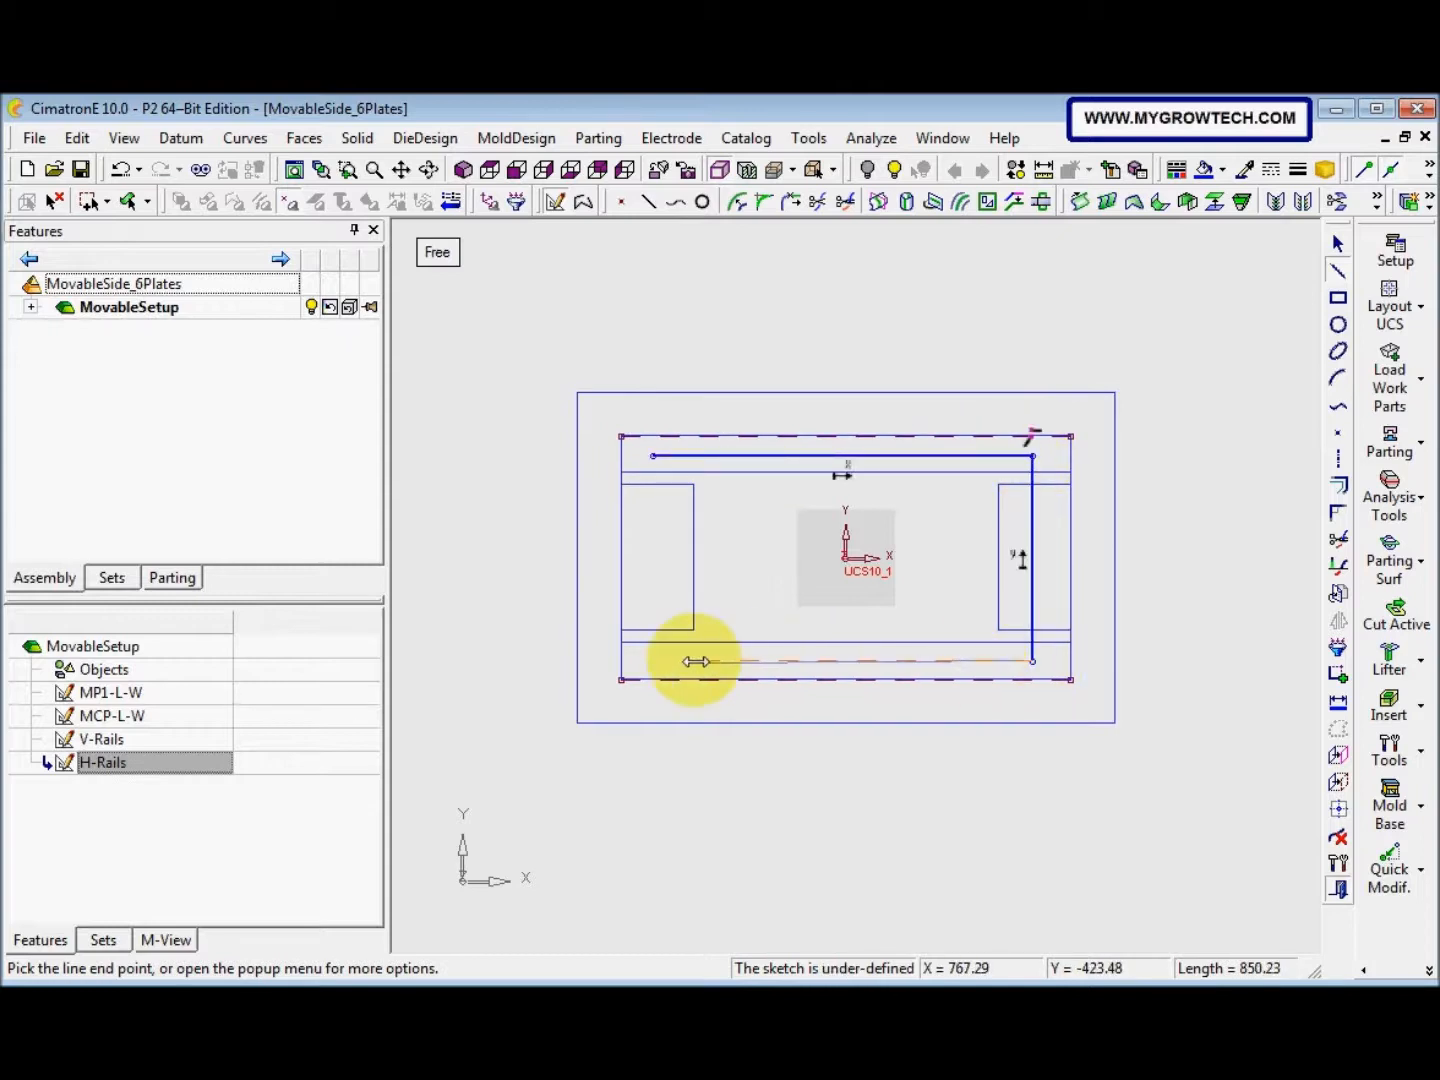
{"action": "left_click", "coordinate": [652, 661]}
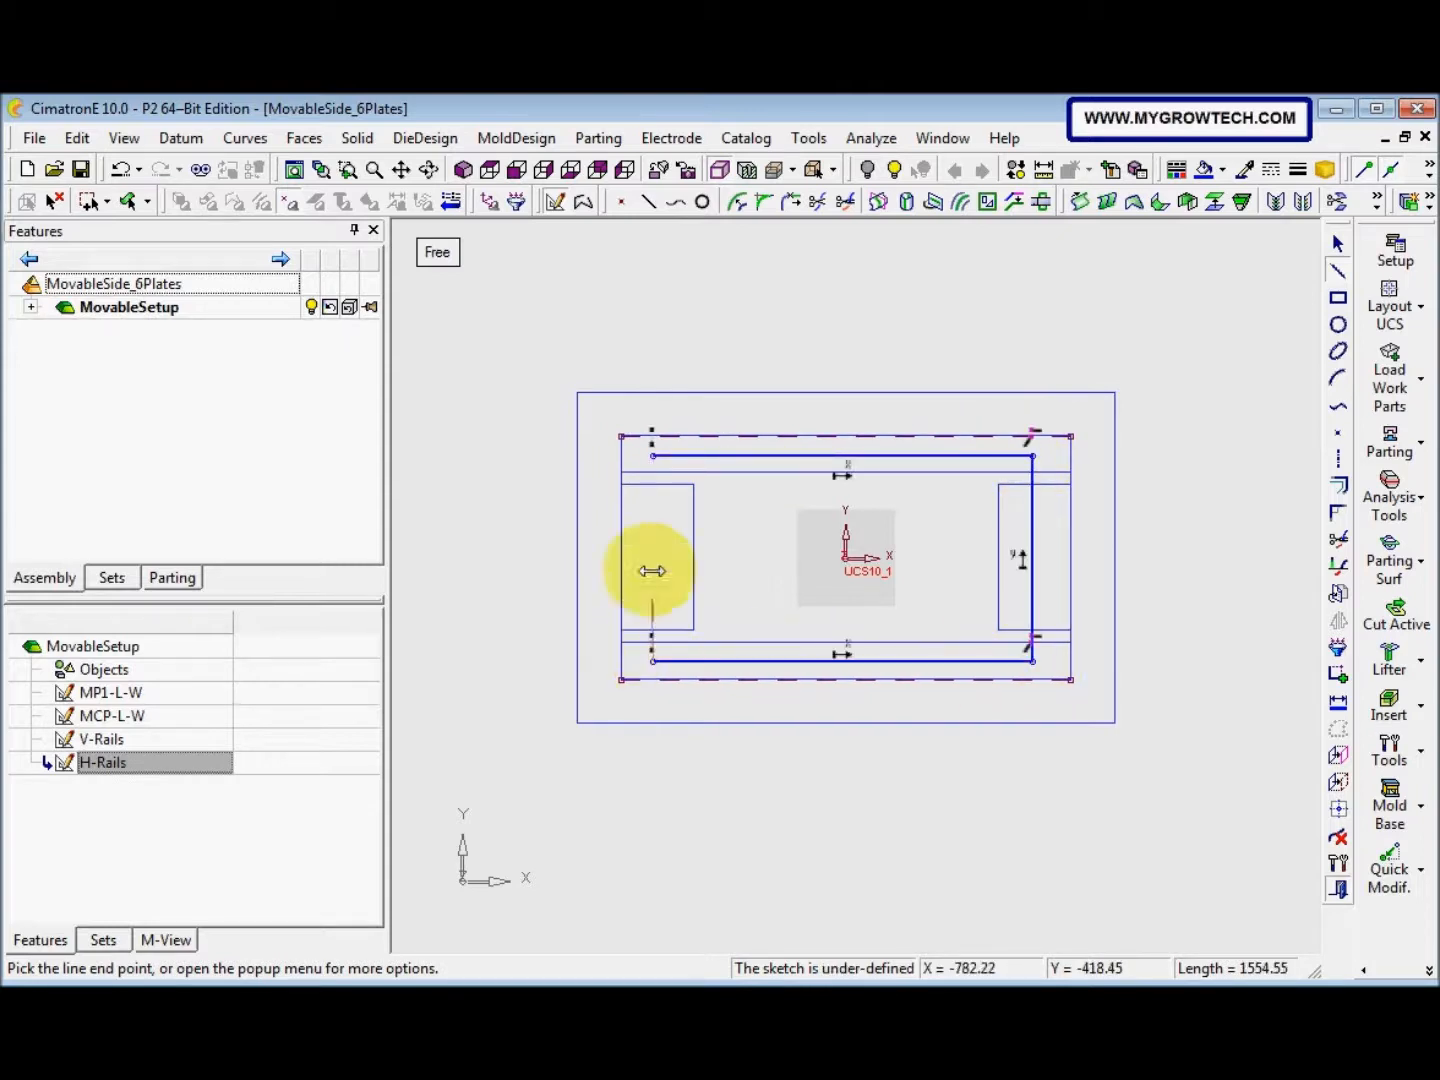
{"action": "left_click", "coordinate": [653, 455]}
{"action": "key", "text": "Escape"}
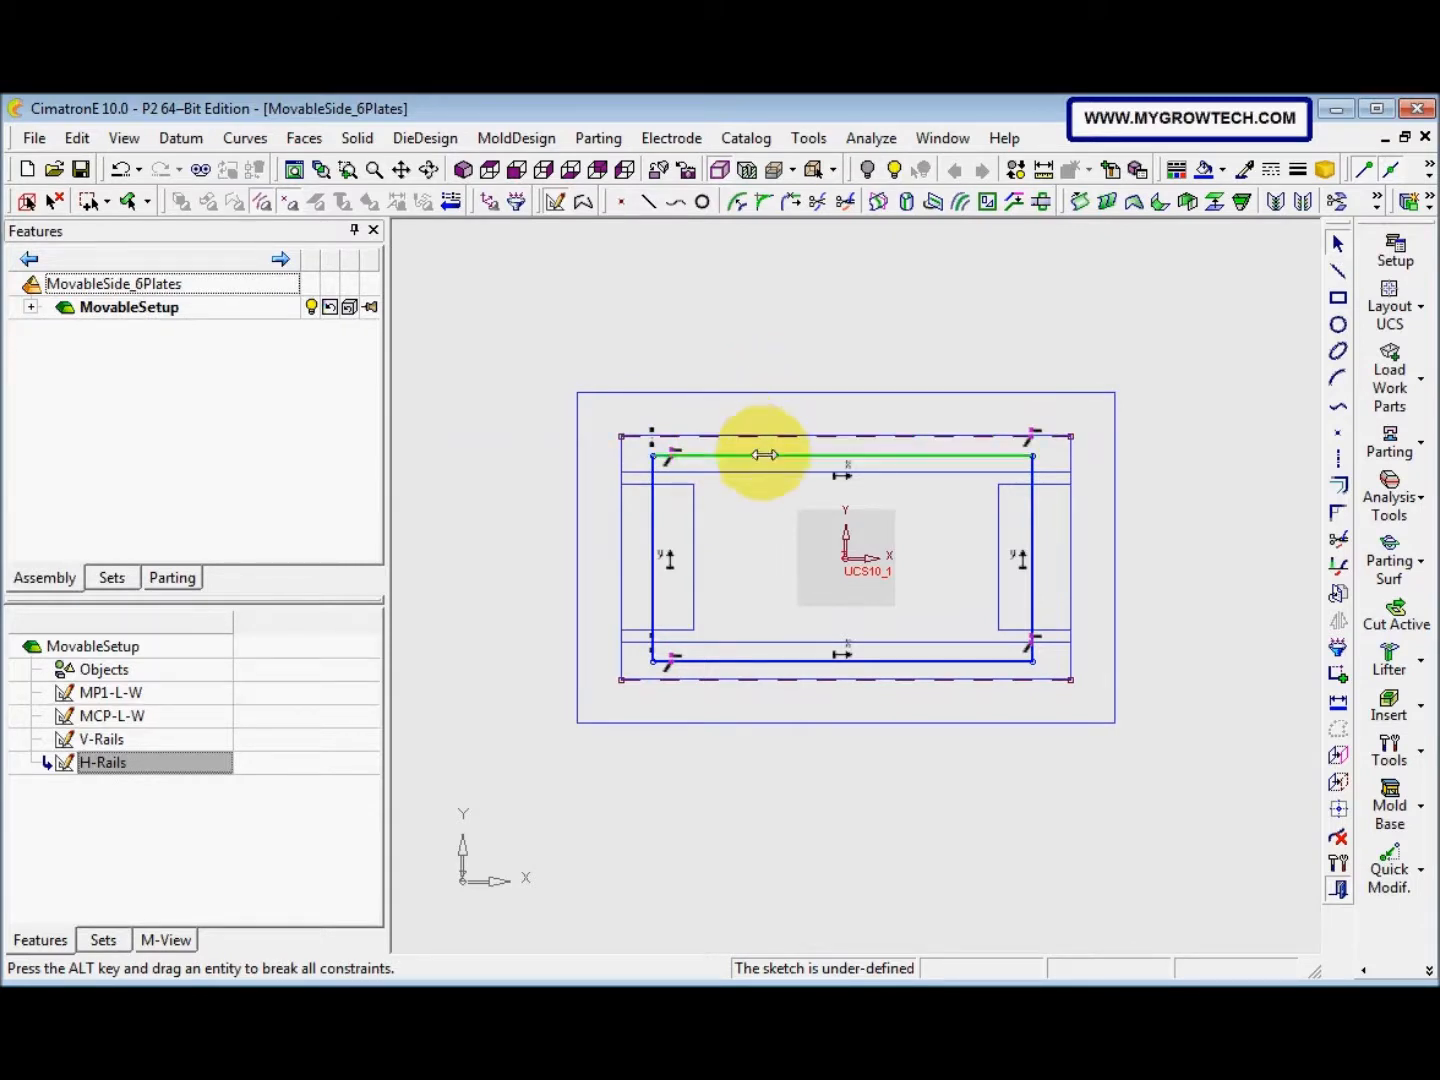
Convert all four lines of the new rectangle to construction geometry
{"action": "left_click", "coordinate": [765, 454]}
{"action": "left_click", "coordinate": [652, 509]}
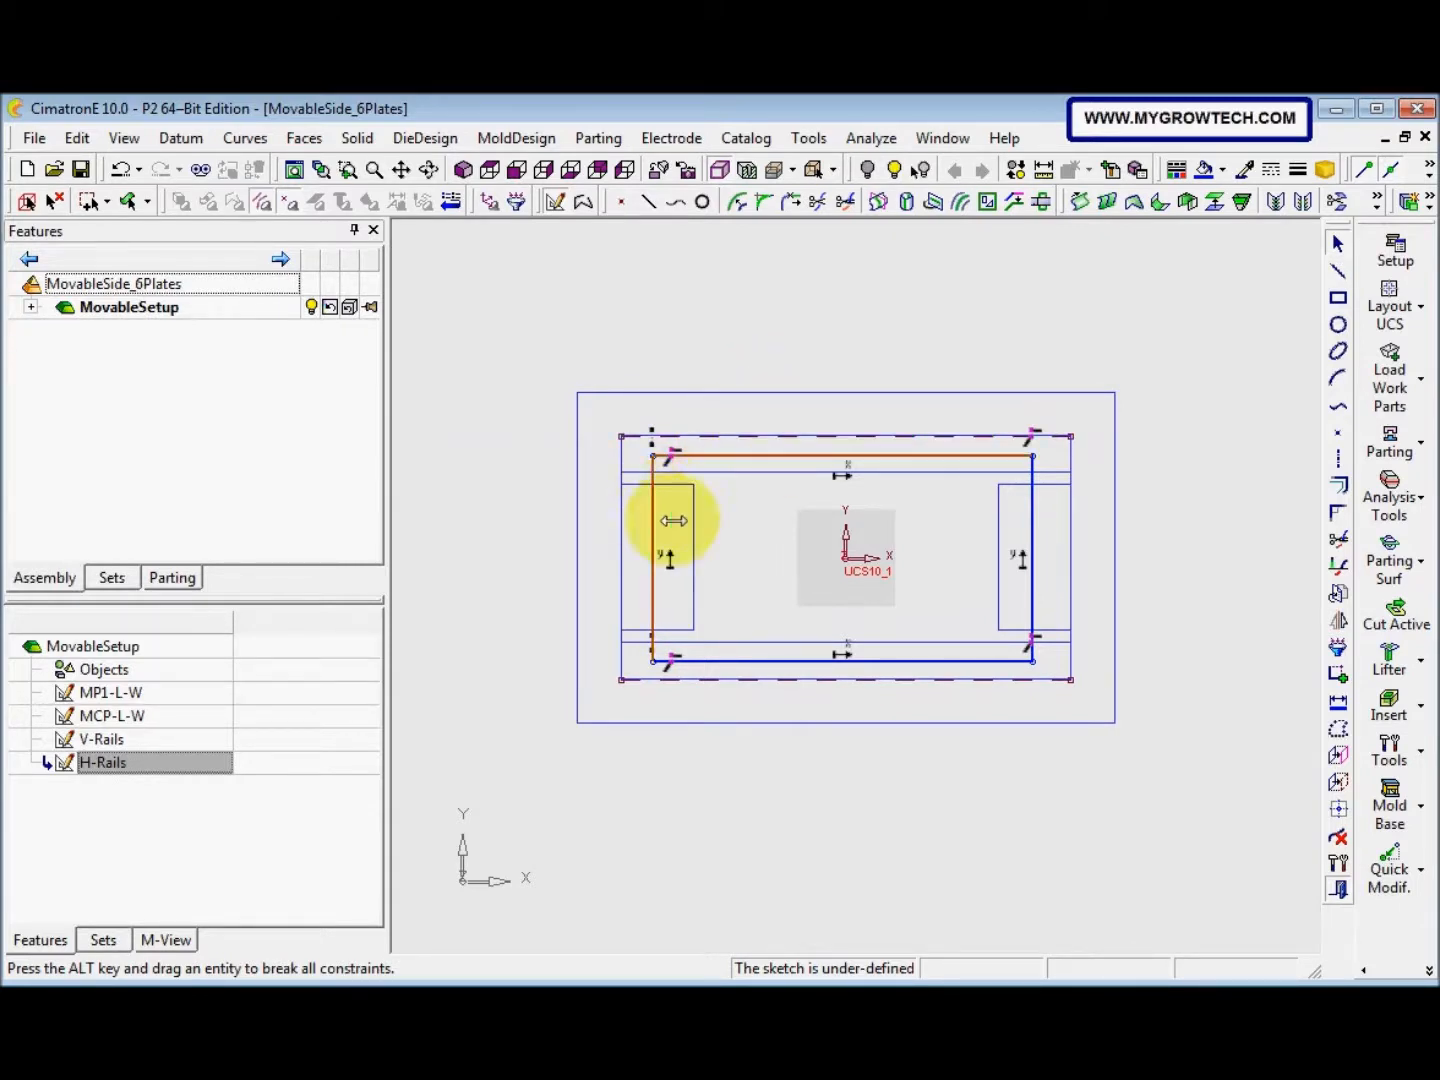
{"action": "left_click", "coordinate": [746, 662]}
{"action": "left_click", "coordinate": [1040, 543]}
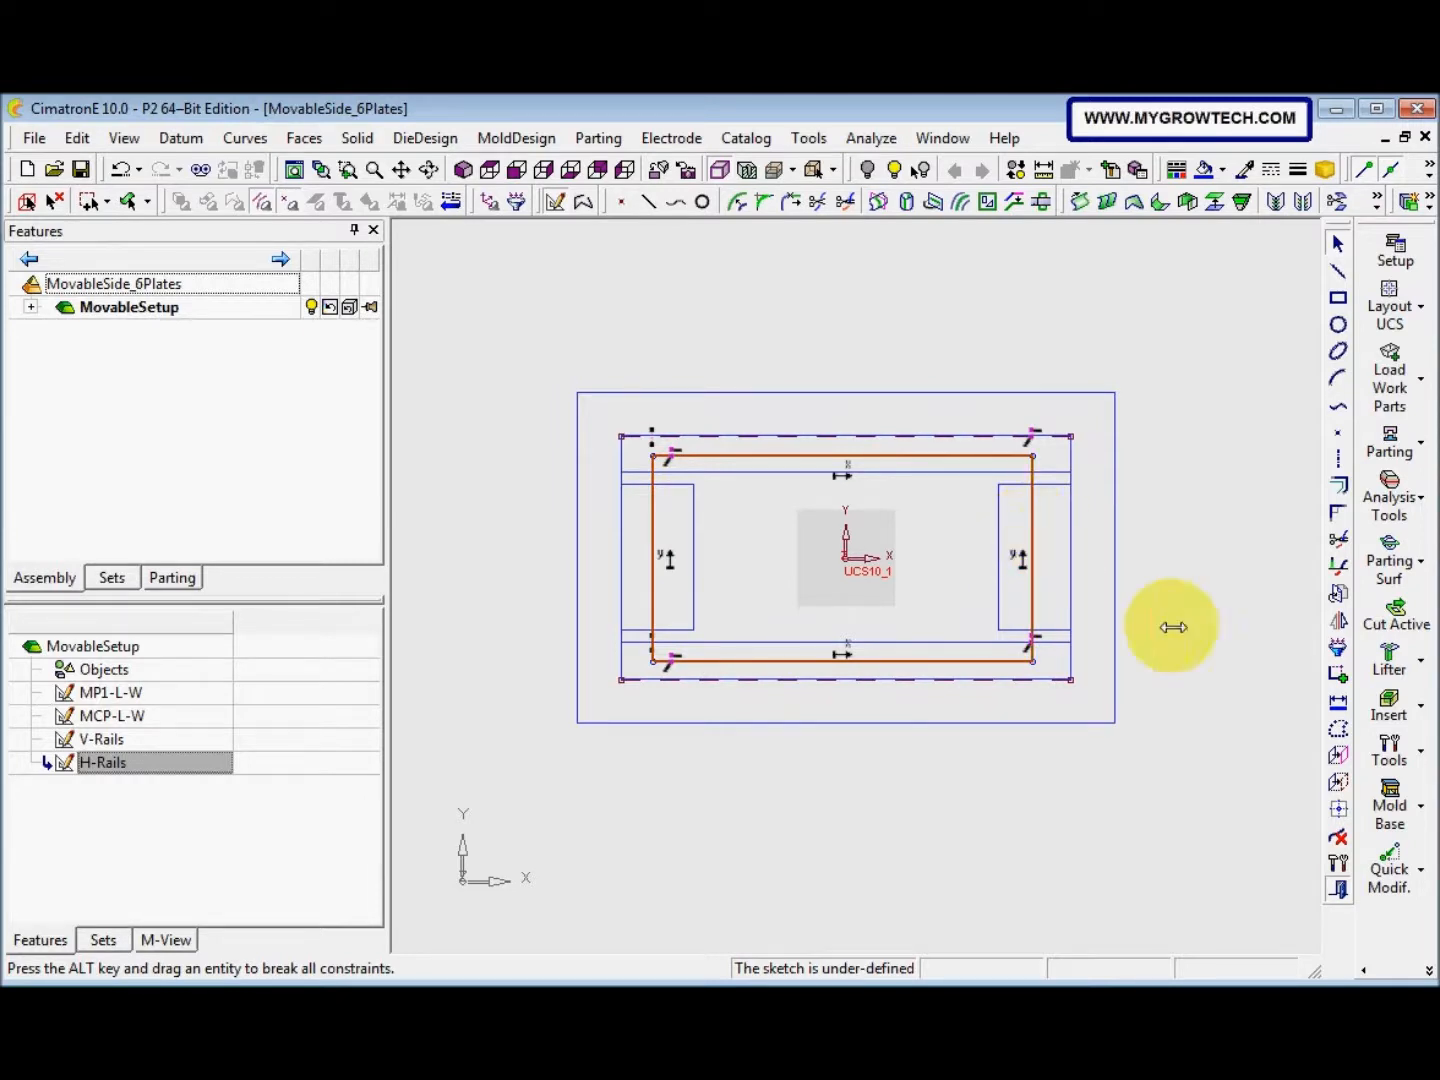
{"action": "left_click", "coordinate": [1339, 730]}
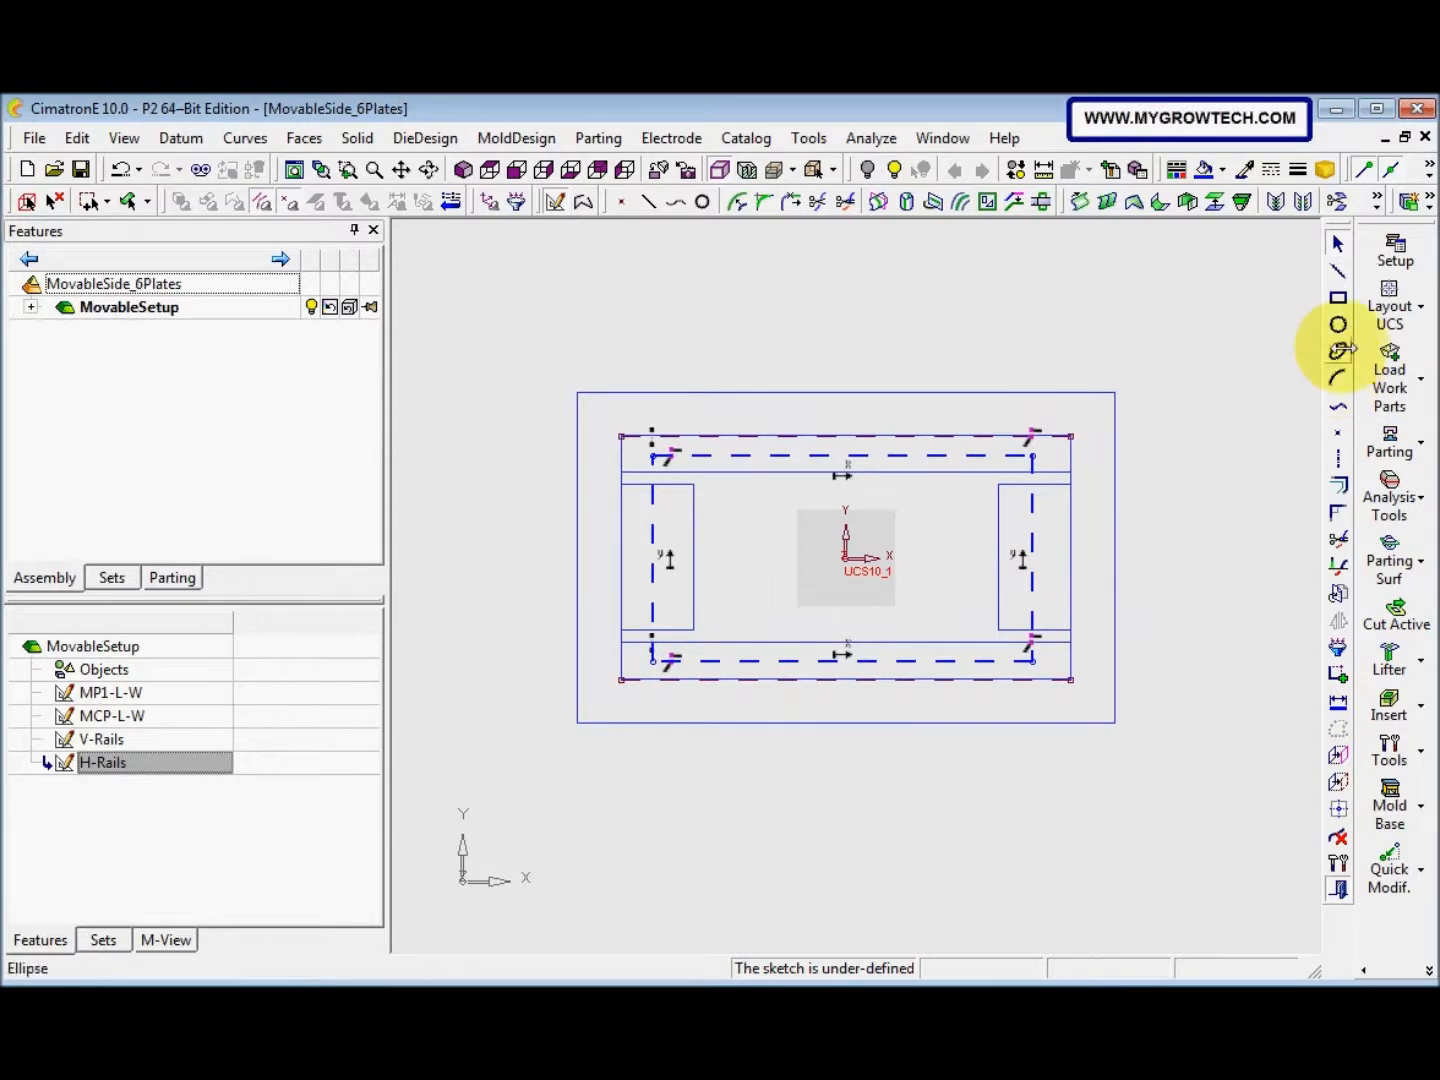
Draw four circles of 60 mm diameter, constrained by dimension, centred on the corners of the construction rectangle
{"action": "left_click", "coordinate": [1337, 323]}
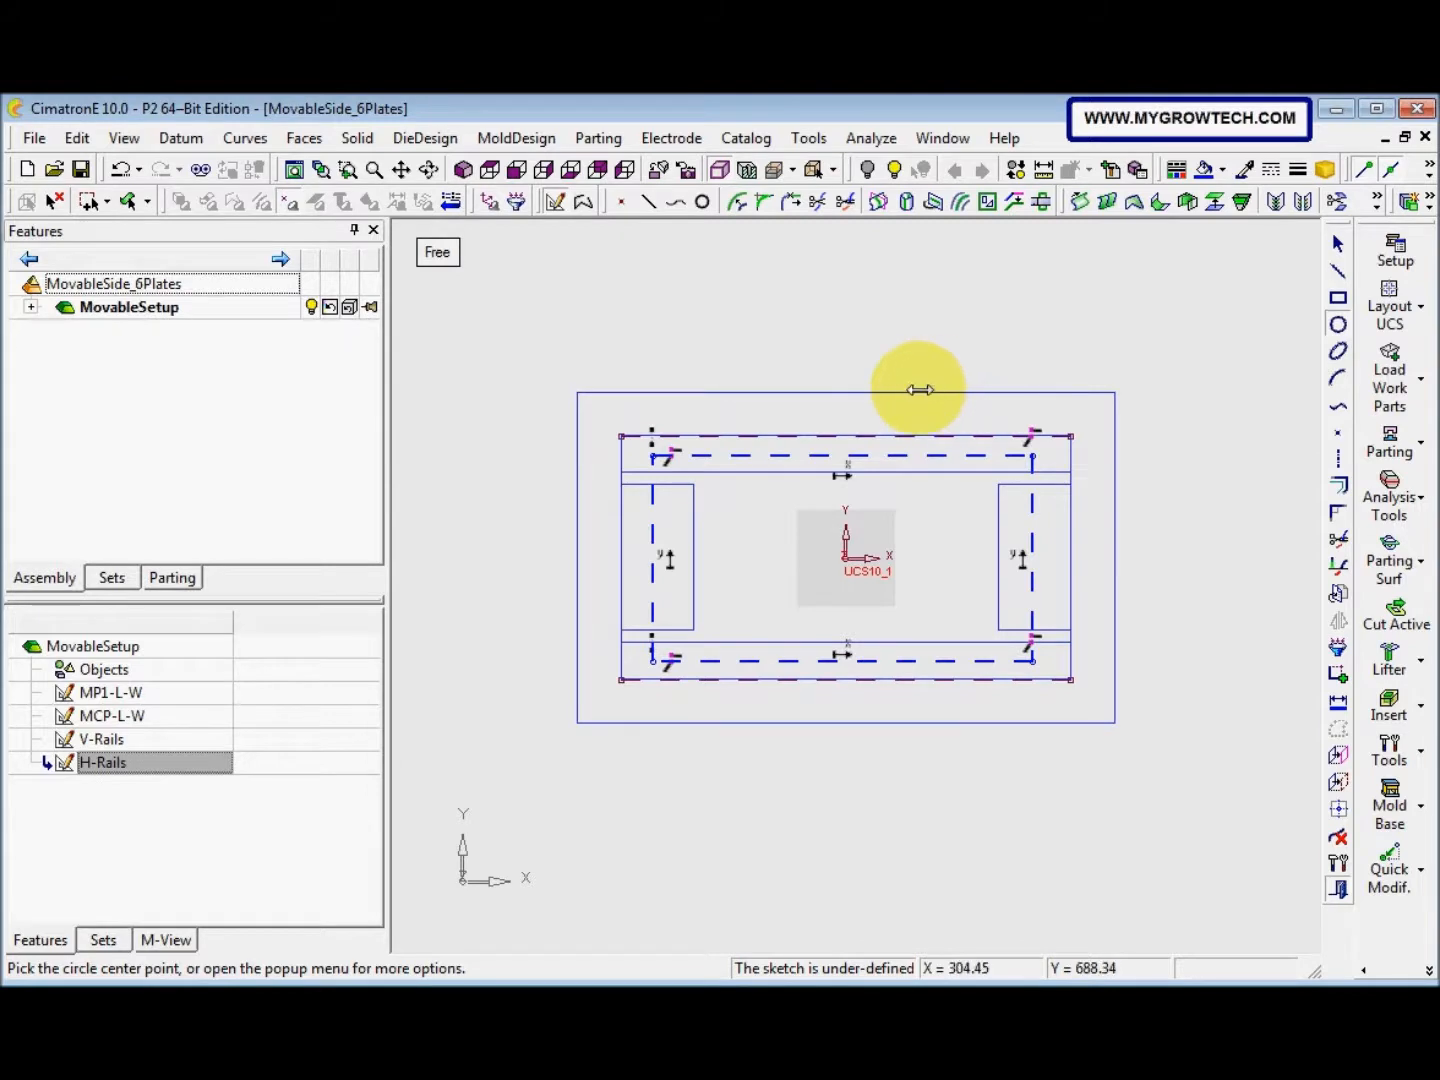
{"action": "left_click", "coordinate": [440, 253]}
{"action": "left_click", "coordinate": [451, 285]}
{"action": "left_click", "coordinate": [458, 320]}
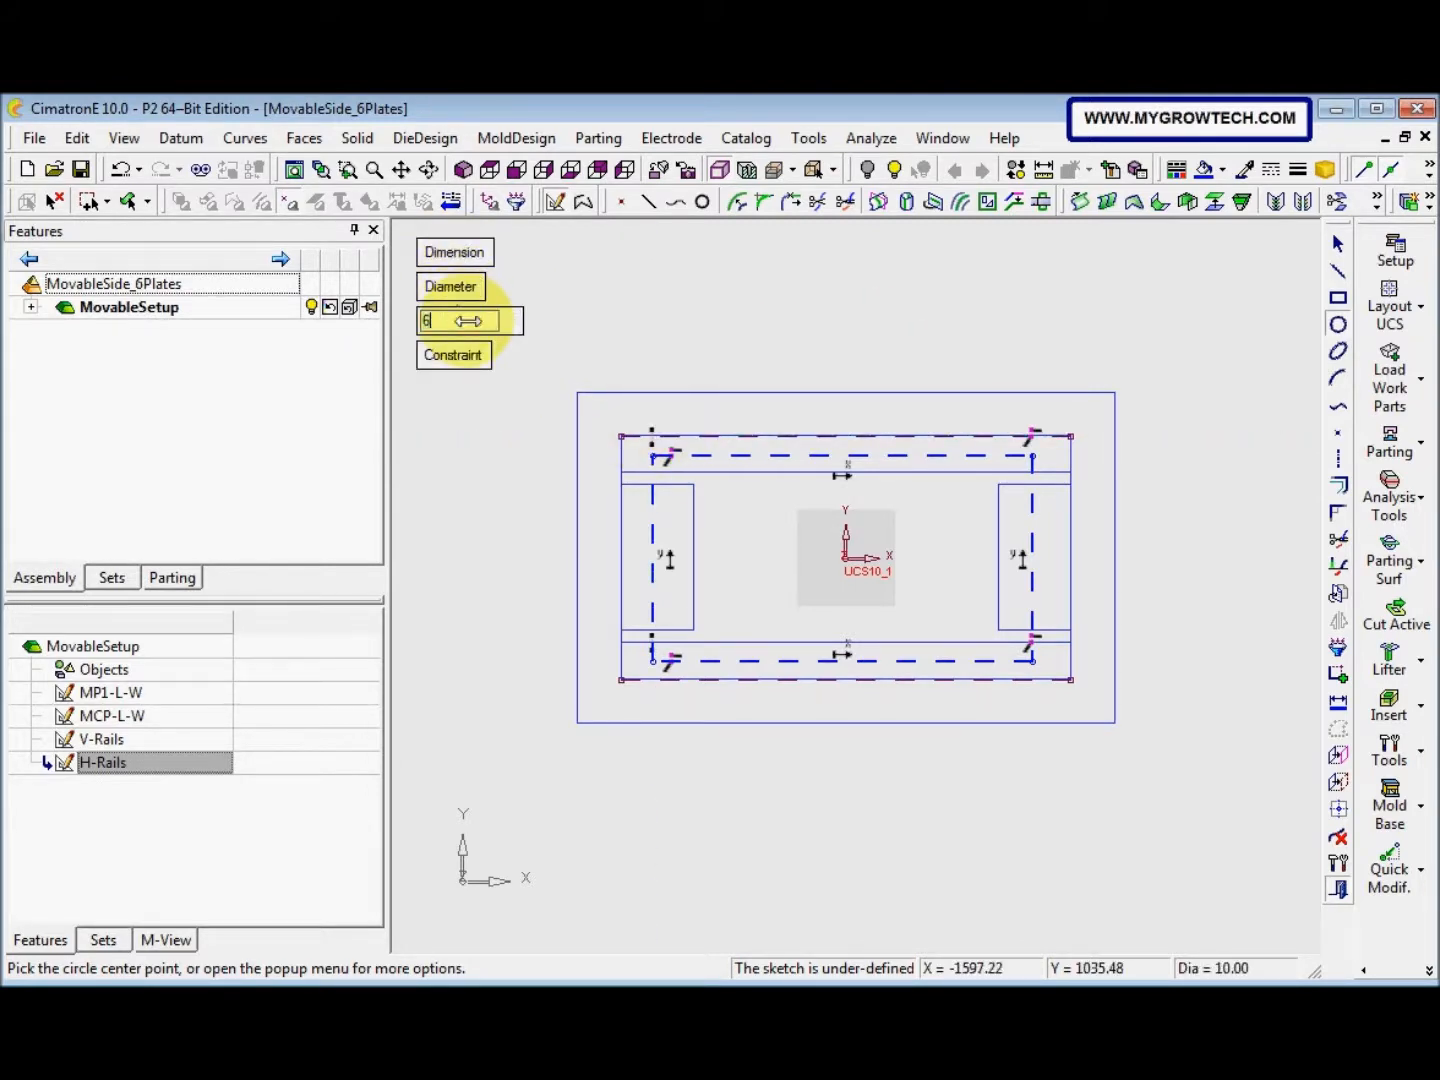
{"action": "type", "text": "60"}
{"action": "key", "text": "Return"}
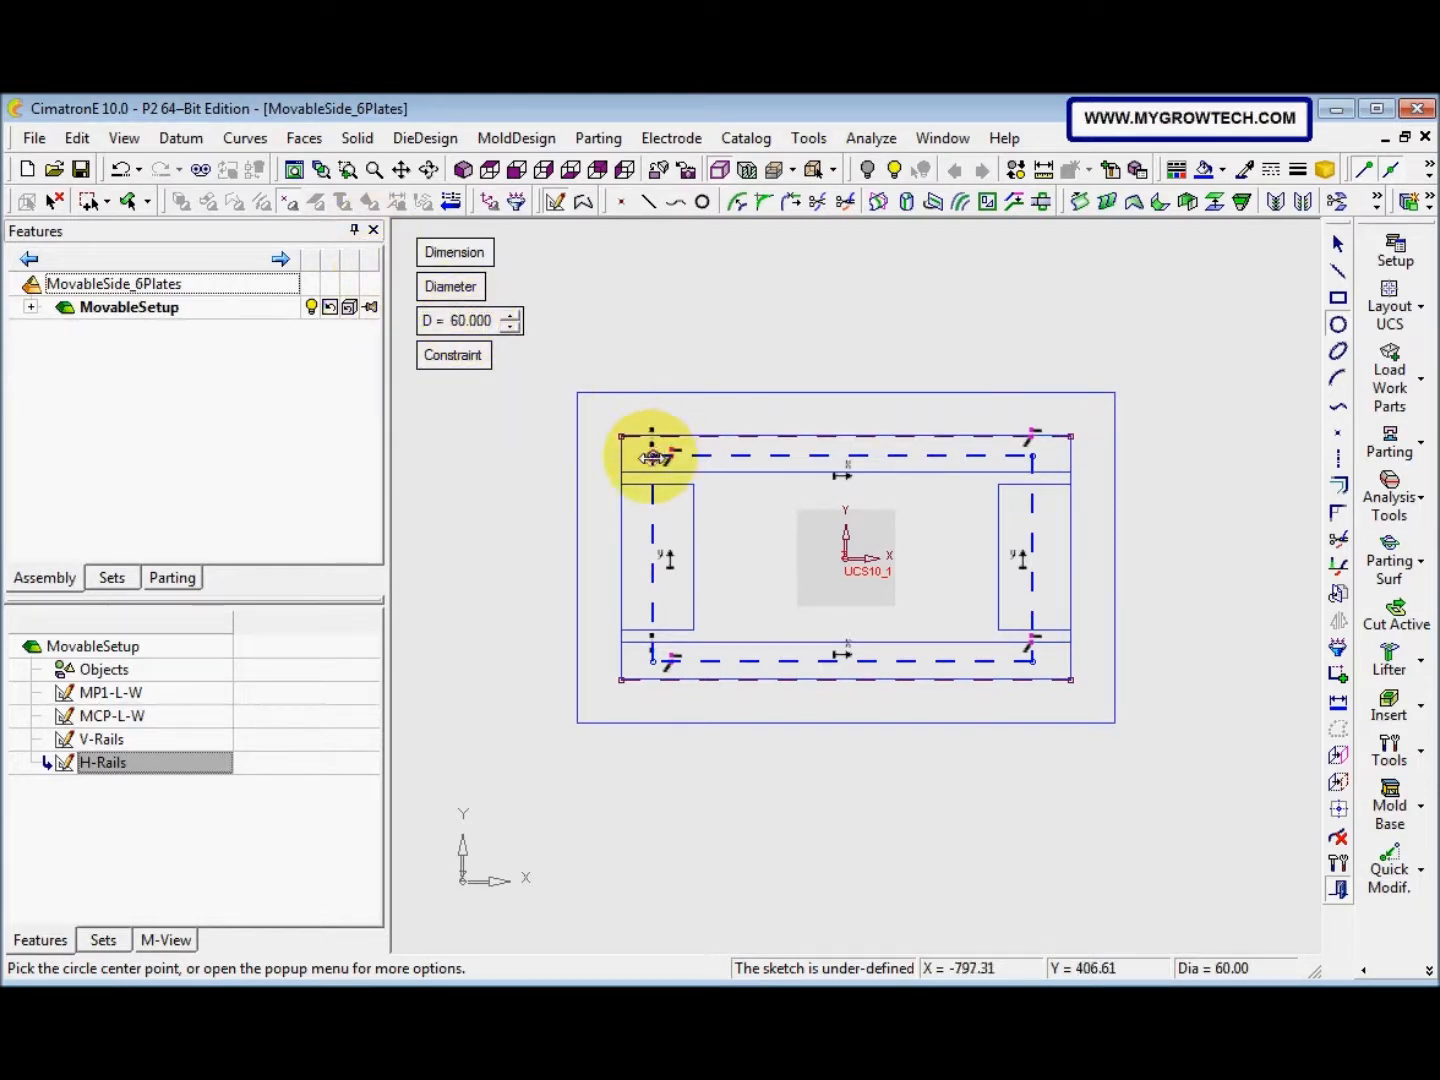
{"action": "left_click", "coordinate": [652, 455]}
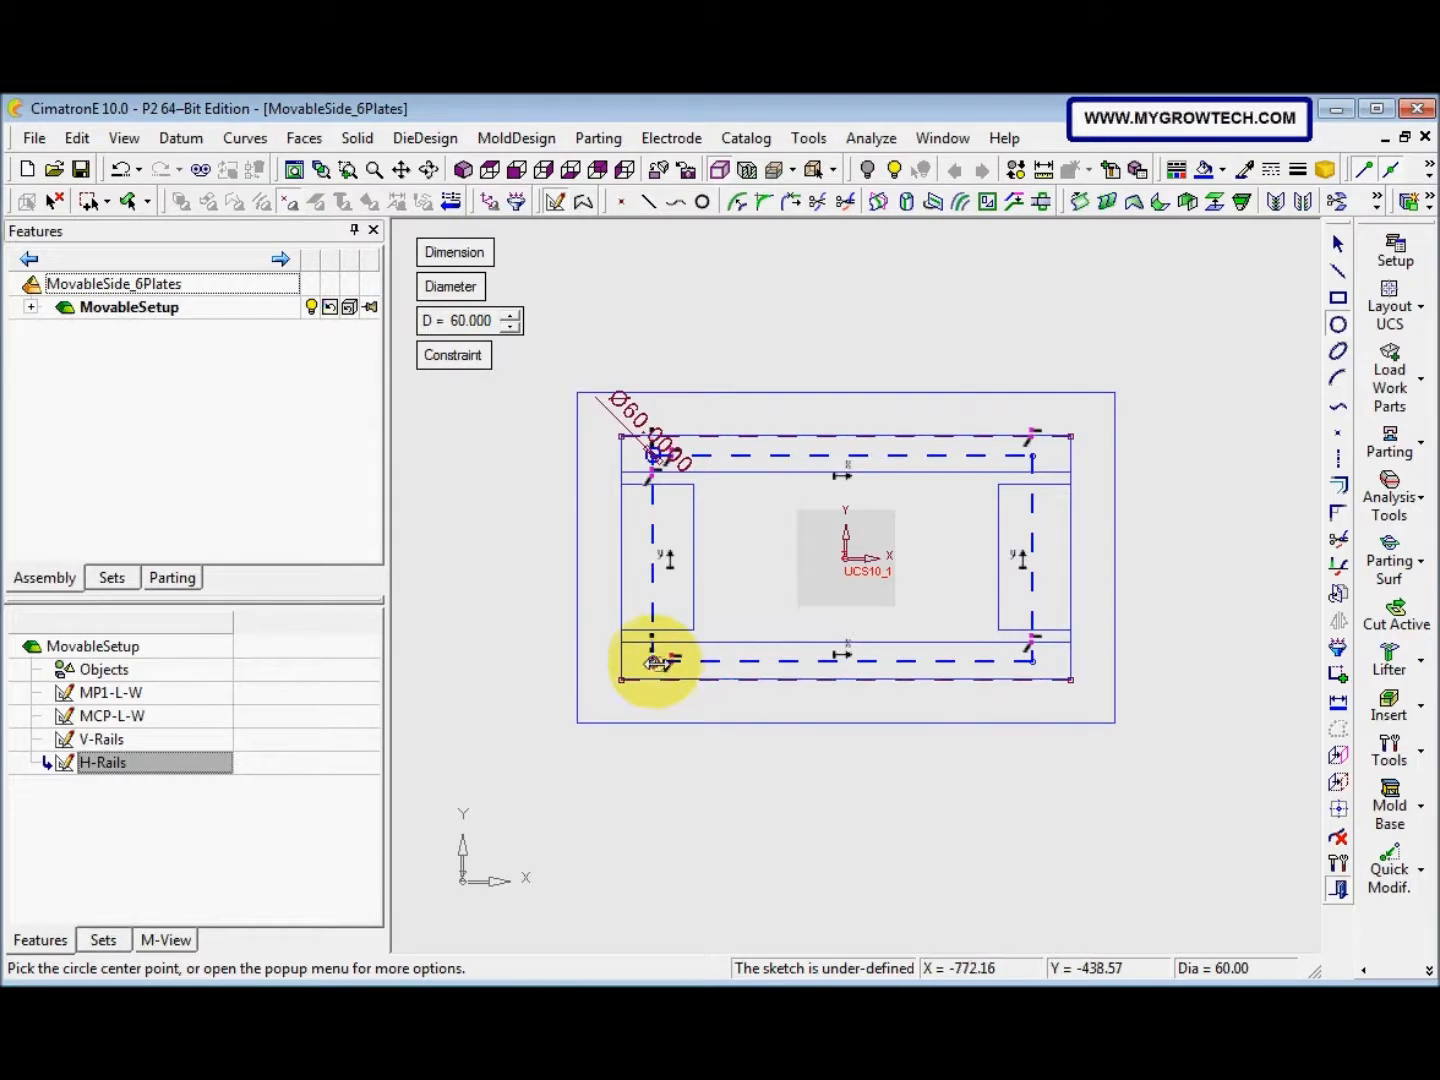
{"action": "left_click", "coordinate": [653, 662]}
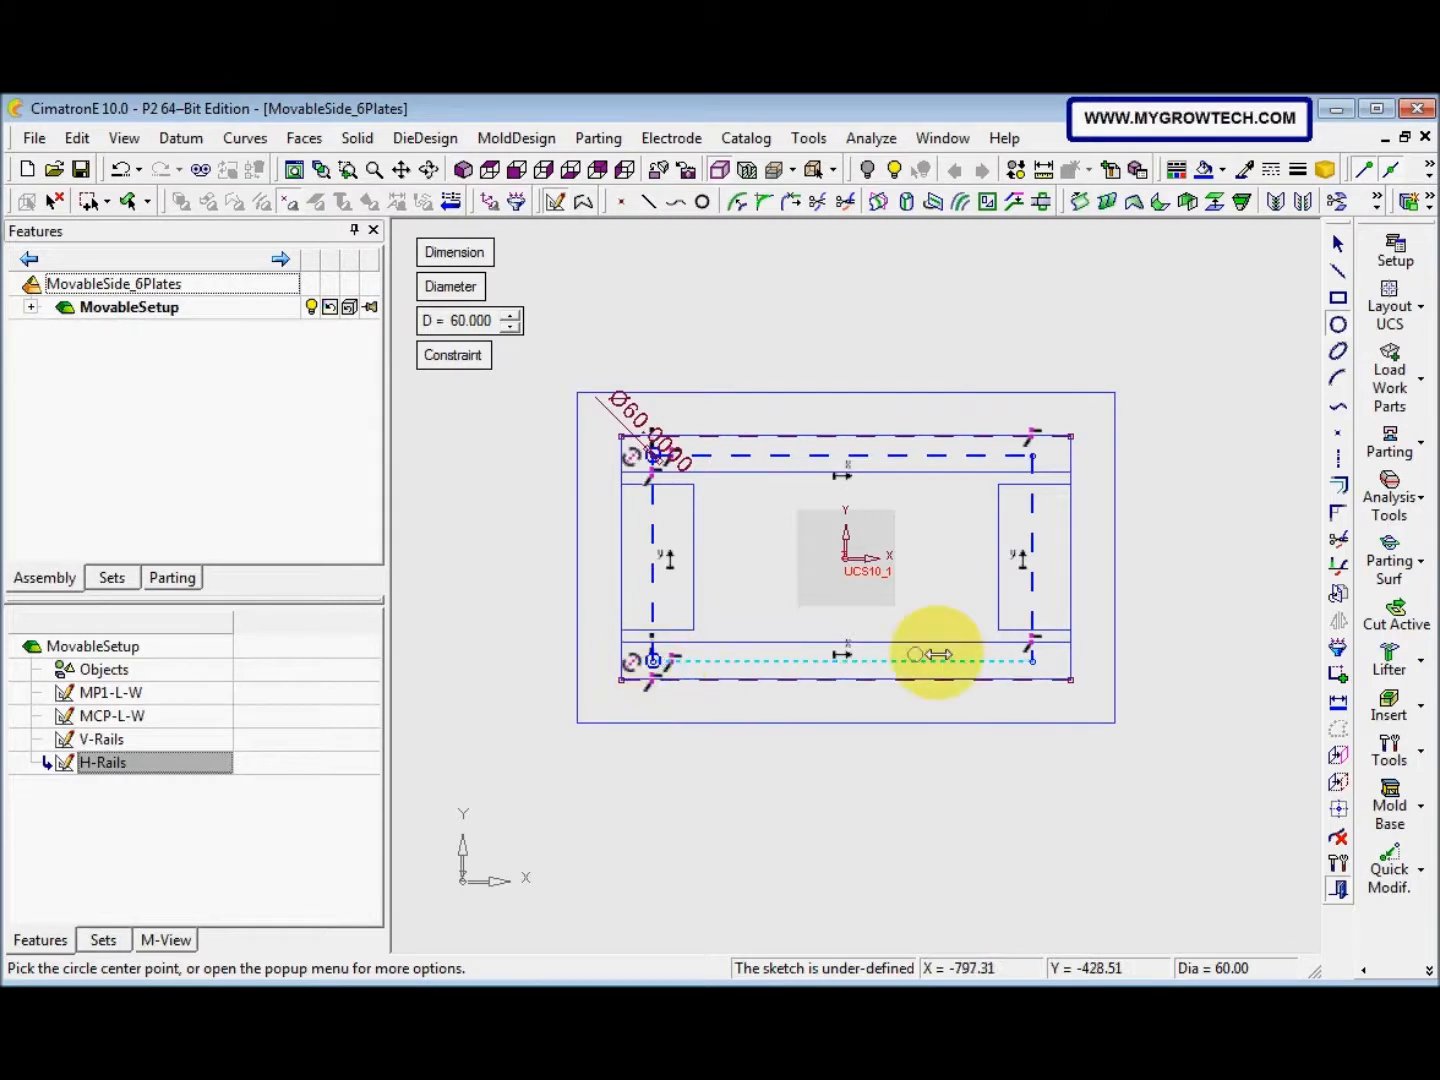
{"action": "left_click", "coordinate": [1032, 662]}
{"action": "left_click", "coordinate": [1032, 455]}
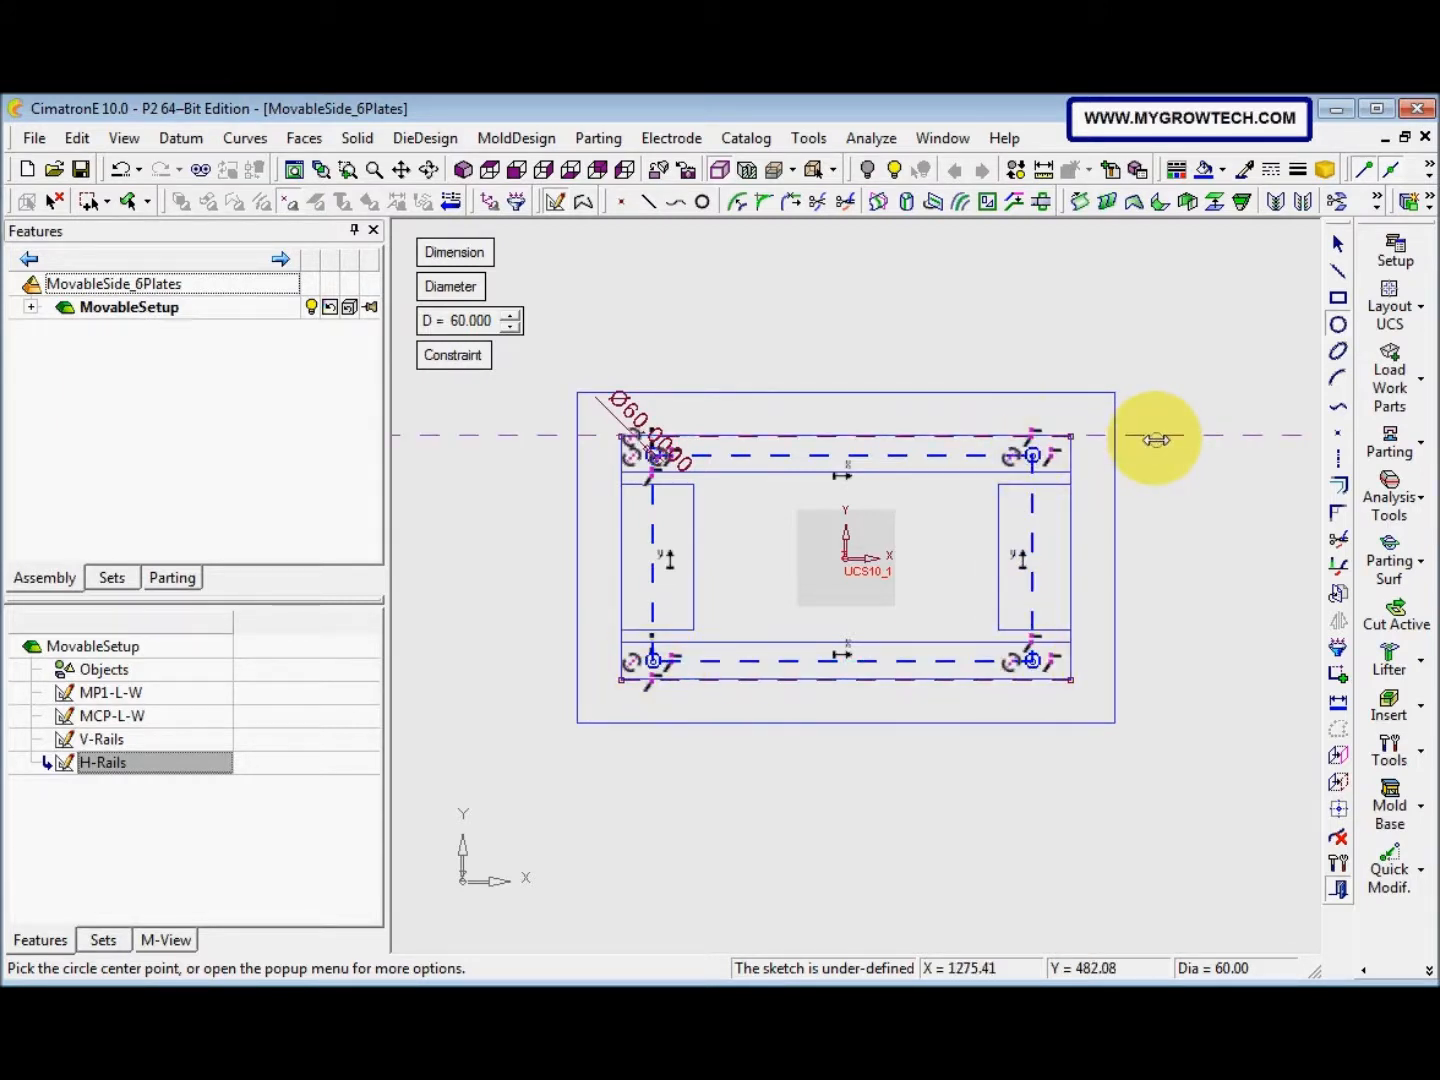
{"action": "middle_click", "coordinate": [1157, 440]}
Dimension the horizontal distance from the inner plate's lower-left corner to the nearest circle centre and set it to 150 mm
{"action": "left_click", "coordinate": [1338, 701]}
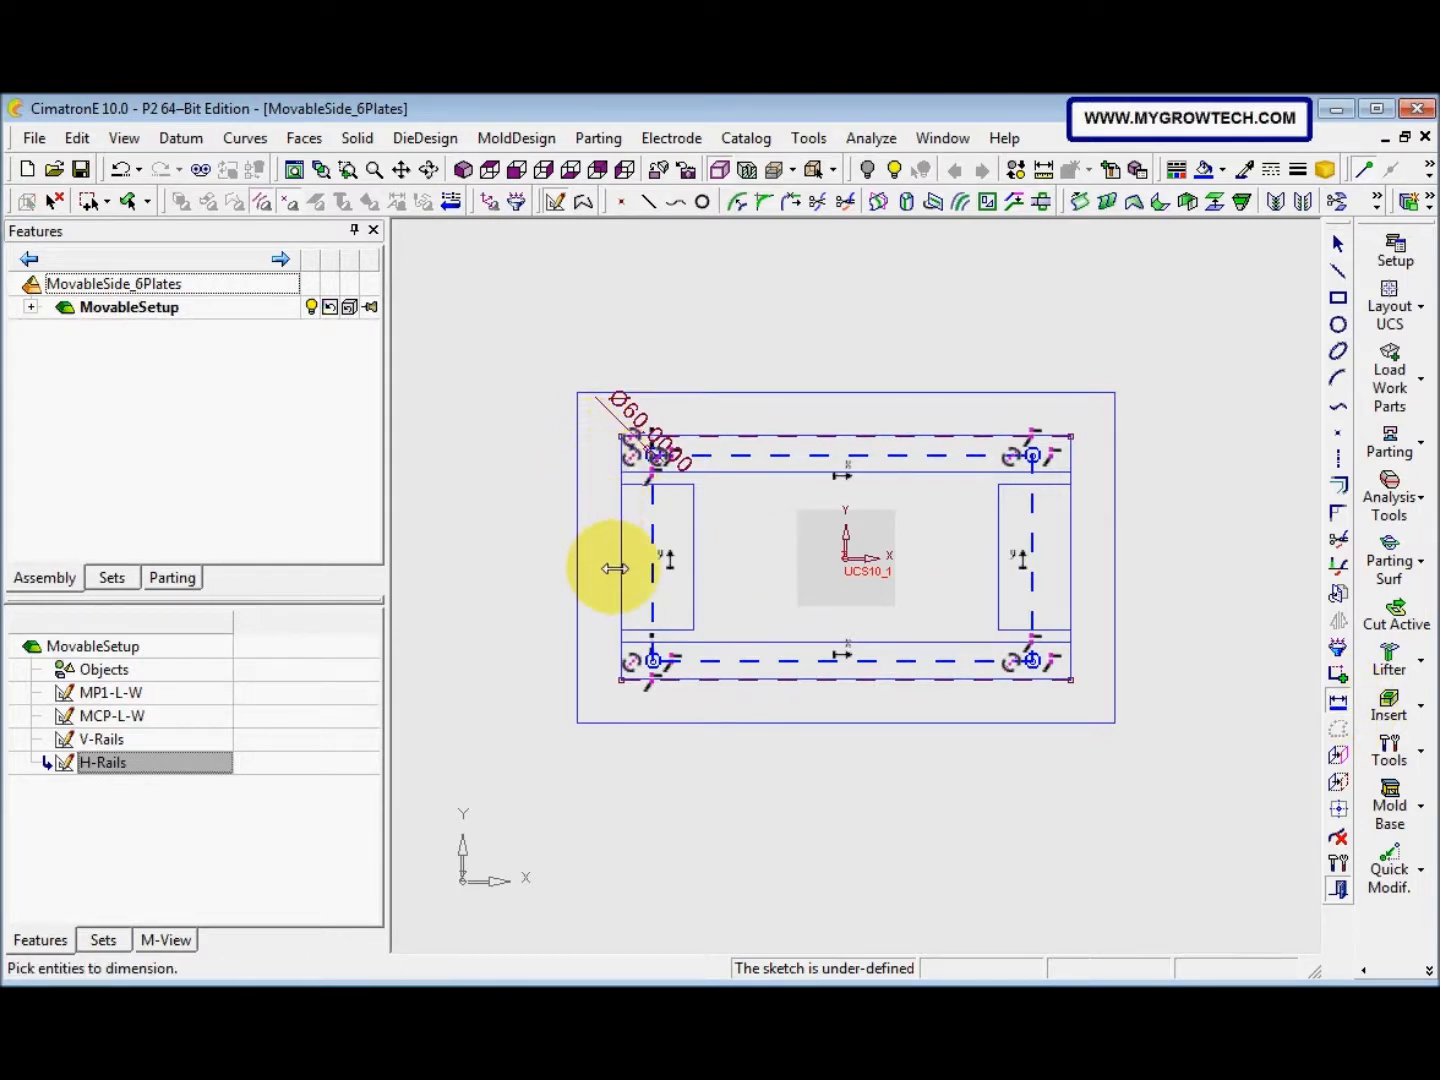
{"action": "left_click", "coordinate": [625, 679]}
{"action": "left_click", "coordinate": [630, 765]}
{"action": "type", "text": "1"}
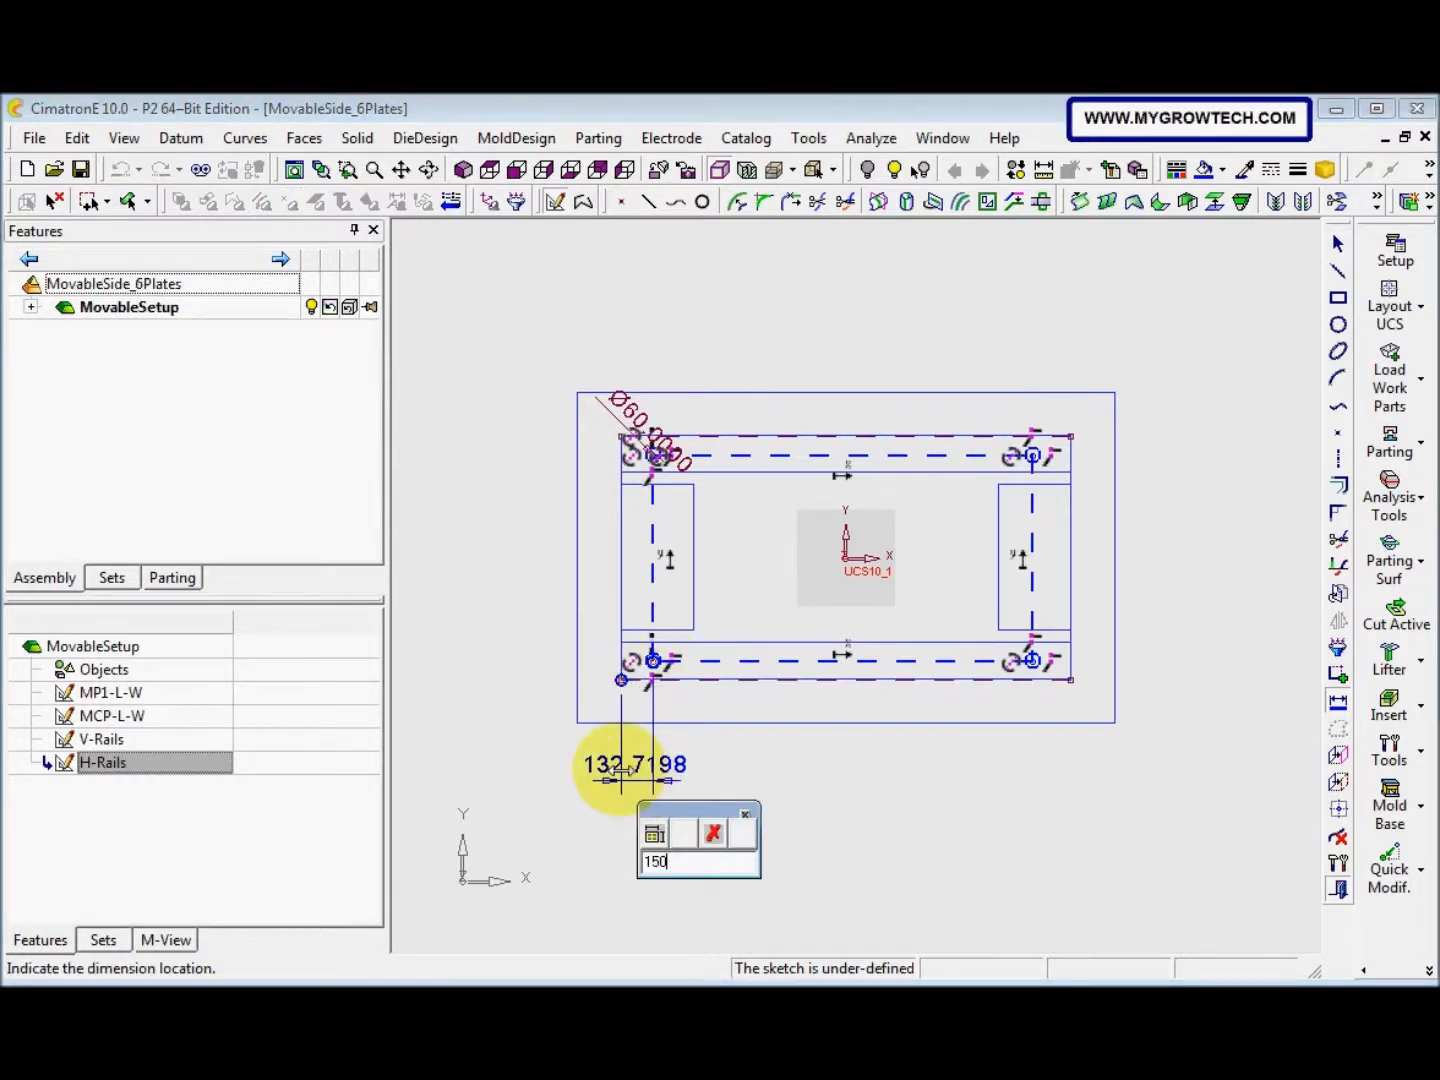
{"action": "type", "text": "50"}
{"action": "key", "text": "Return"}
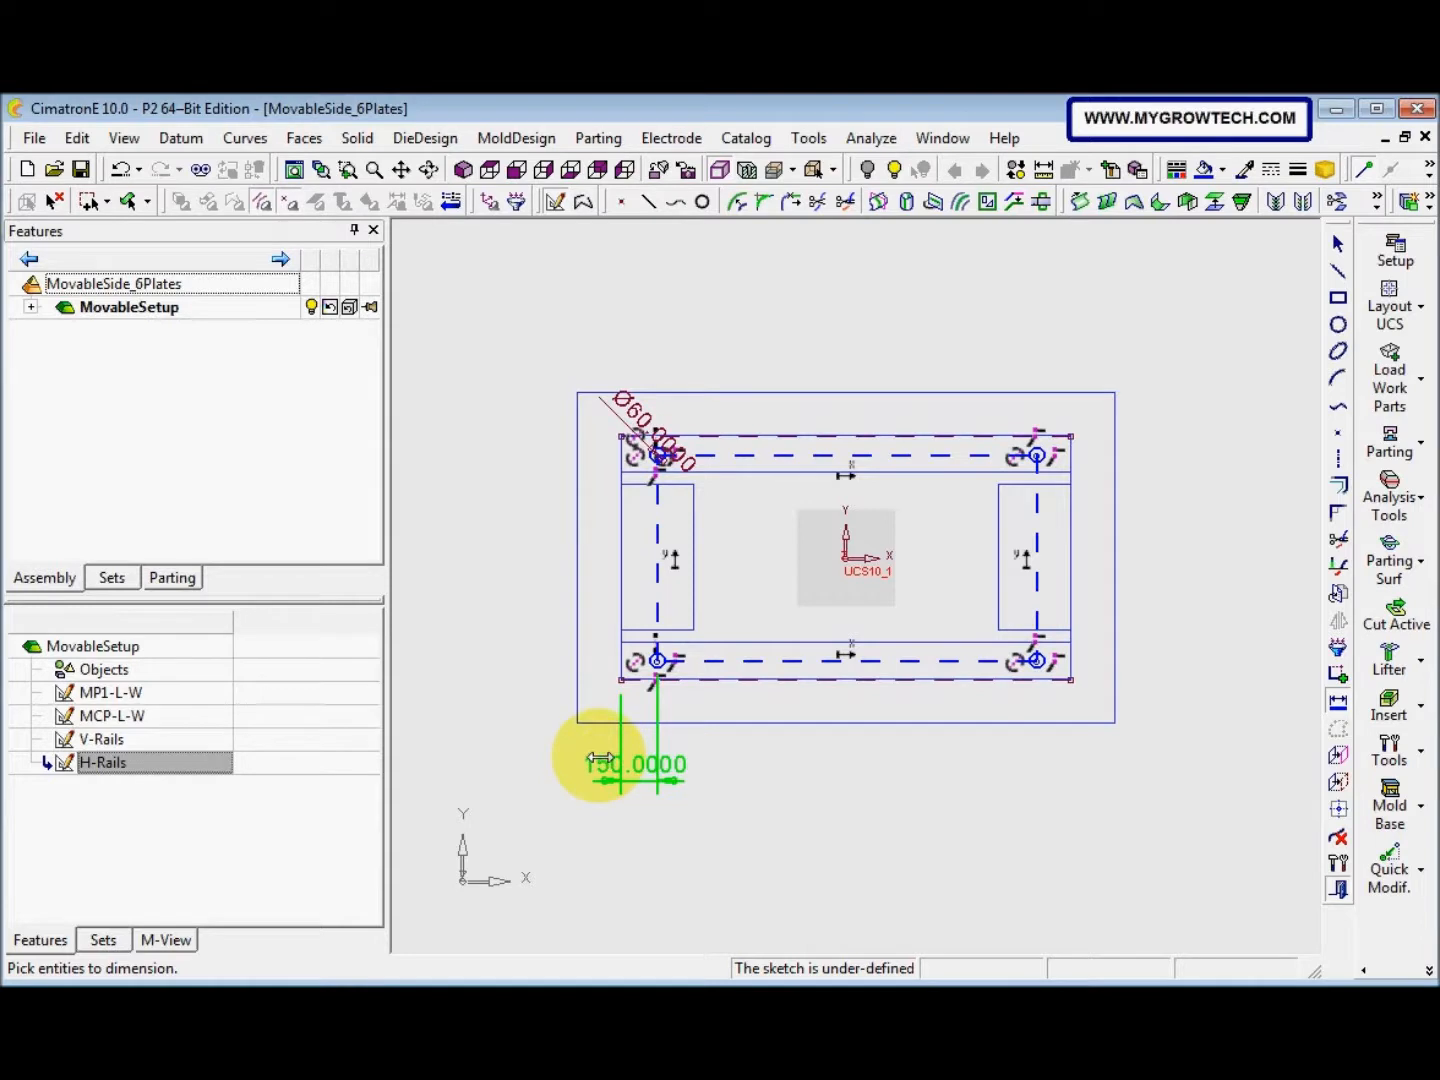
Dimension the vertical distance from the inner plate's lower-left corner to the nearest circle centre and set it to 74 mm
{"action": "left_click", "coordinate": [617, 679]}
{"action": "left_click", "coordinate": [540, 662]}
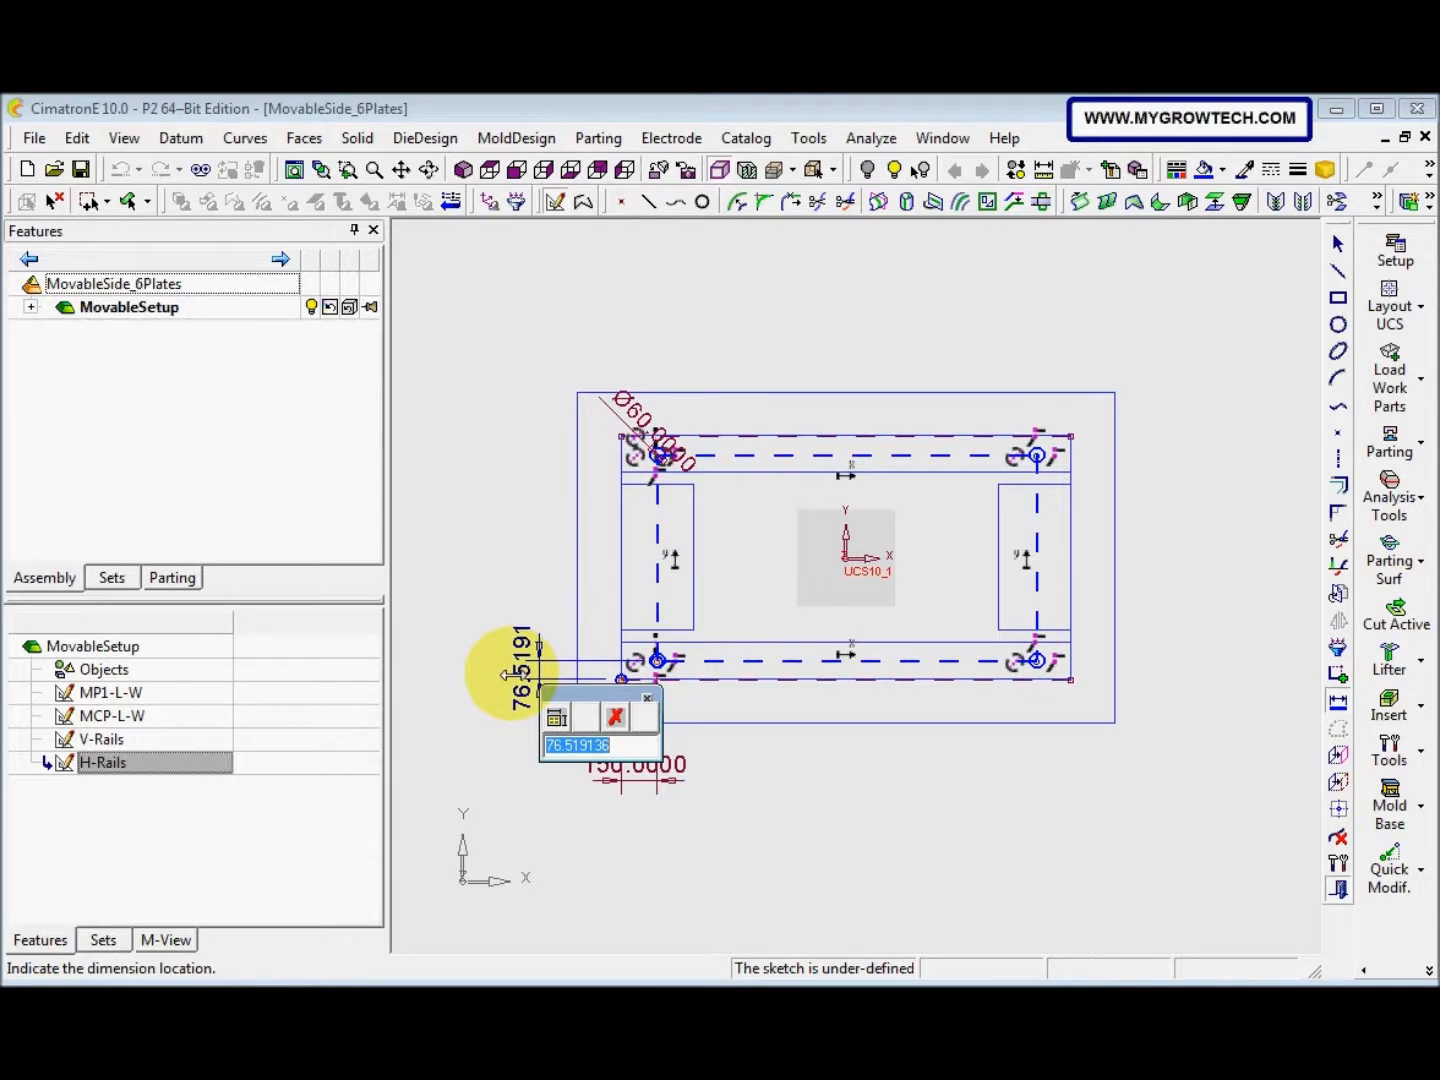
{"action": "key", "text": "Return"}
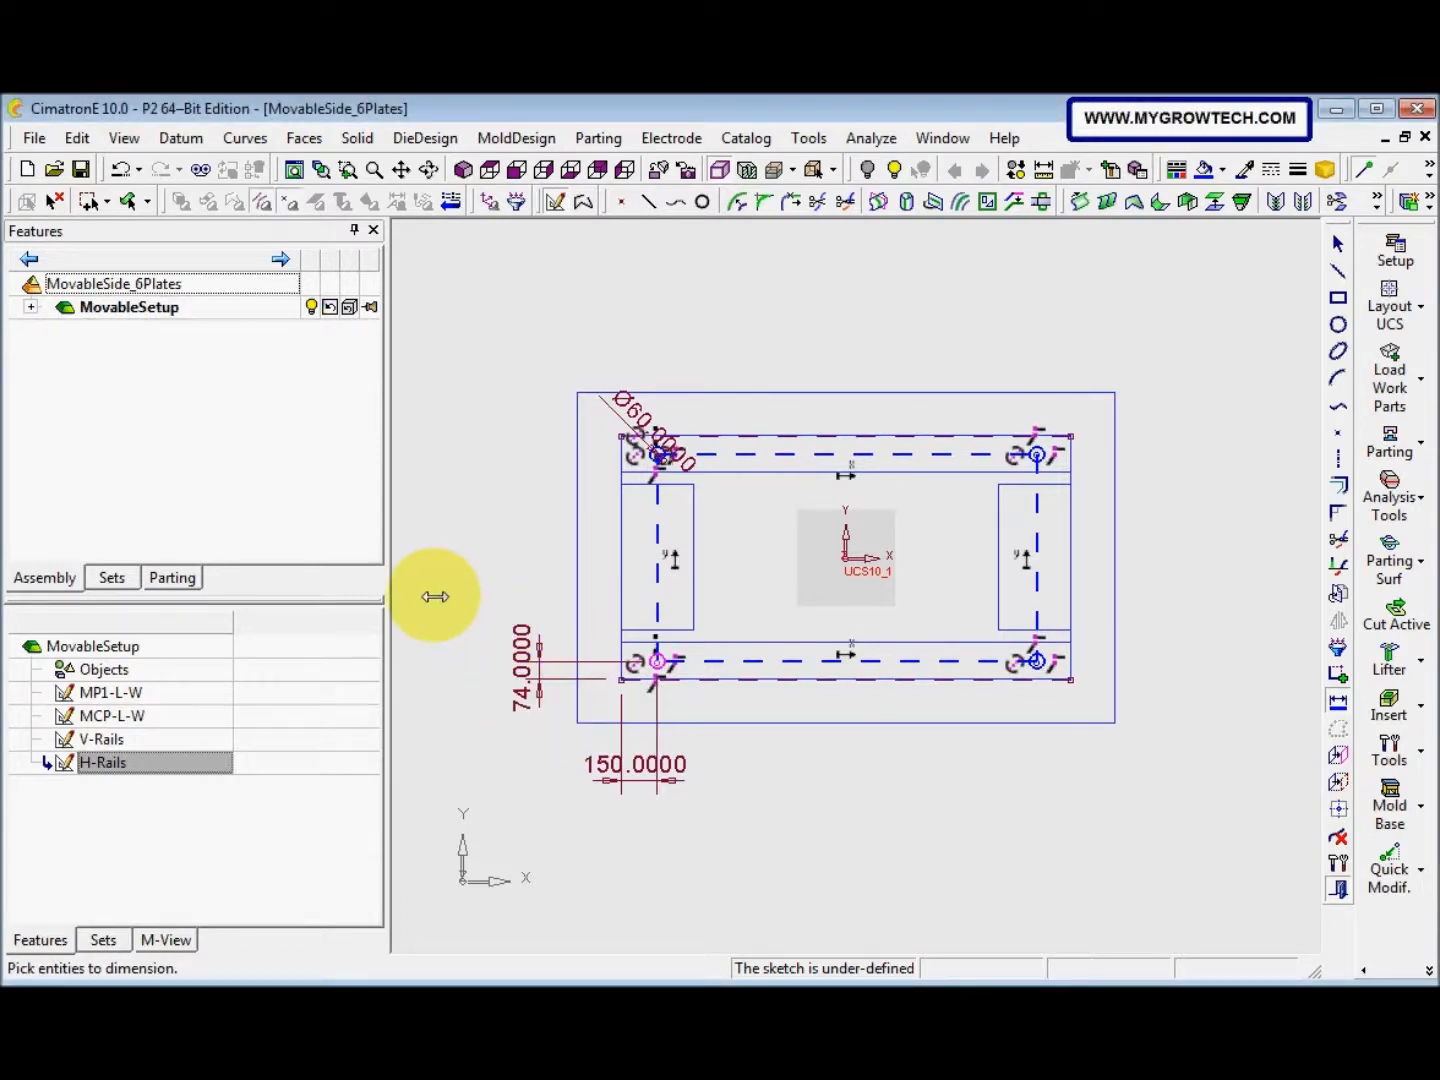
{"action": "key", "text": "Escape"}
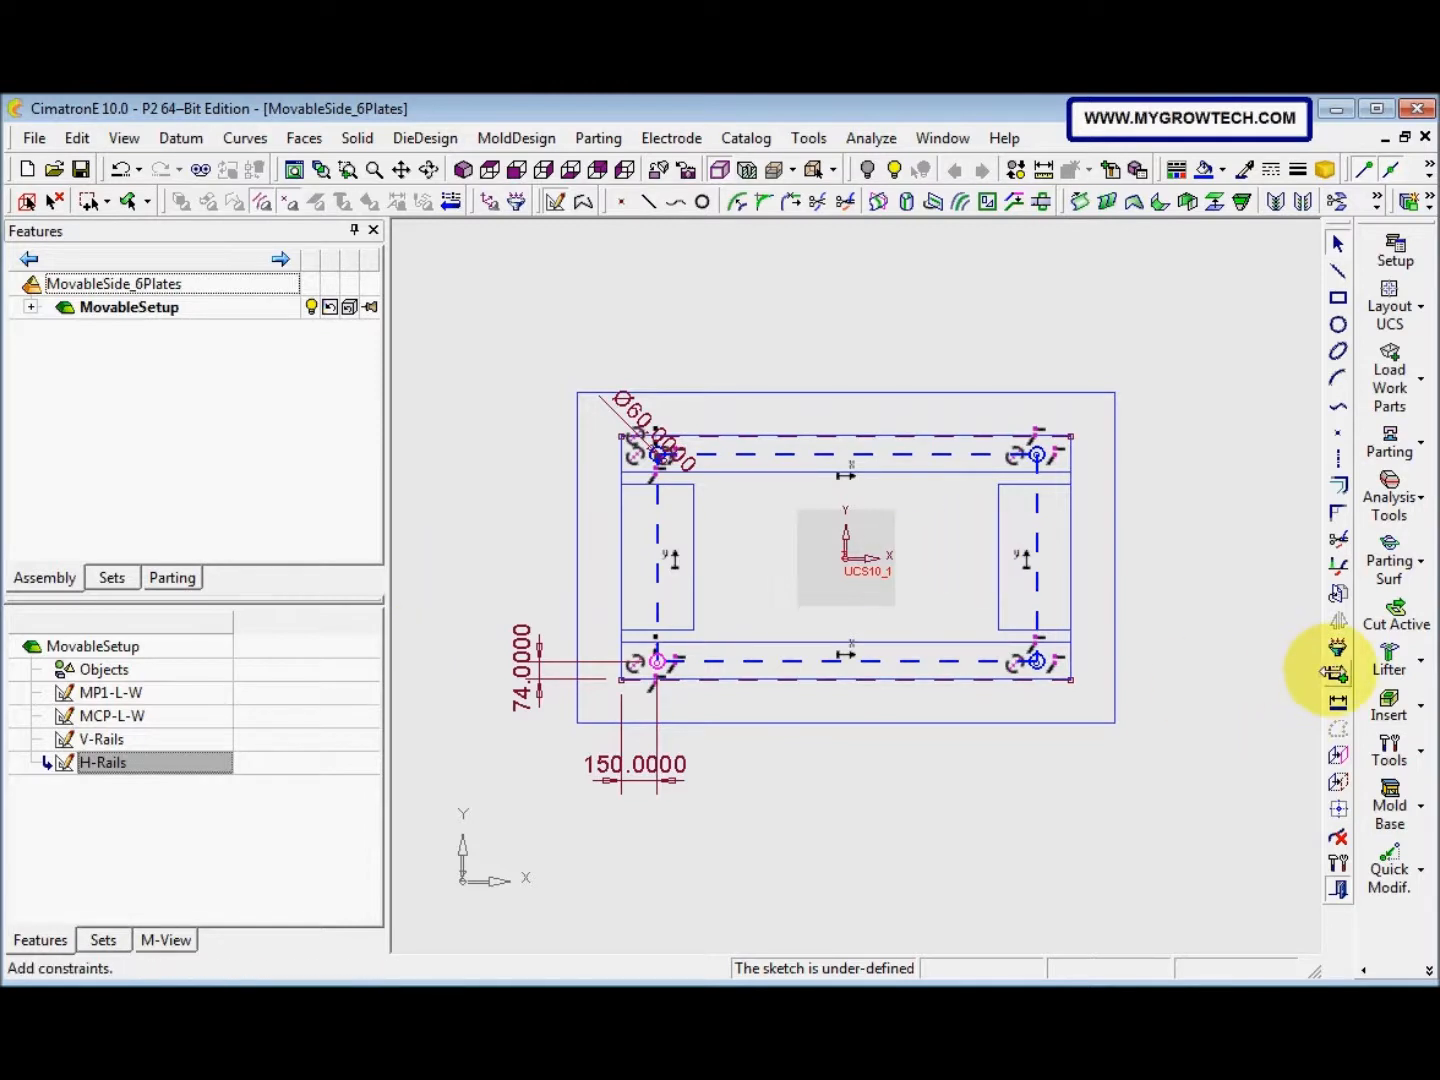
Align the midpoints of the construction rectangle's upper and left lines vertically and horizontally with the UCS origin, and exit the sketch
{"action": "left_click", "coordinate": [1337, 672]}
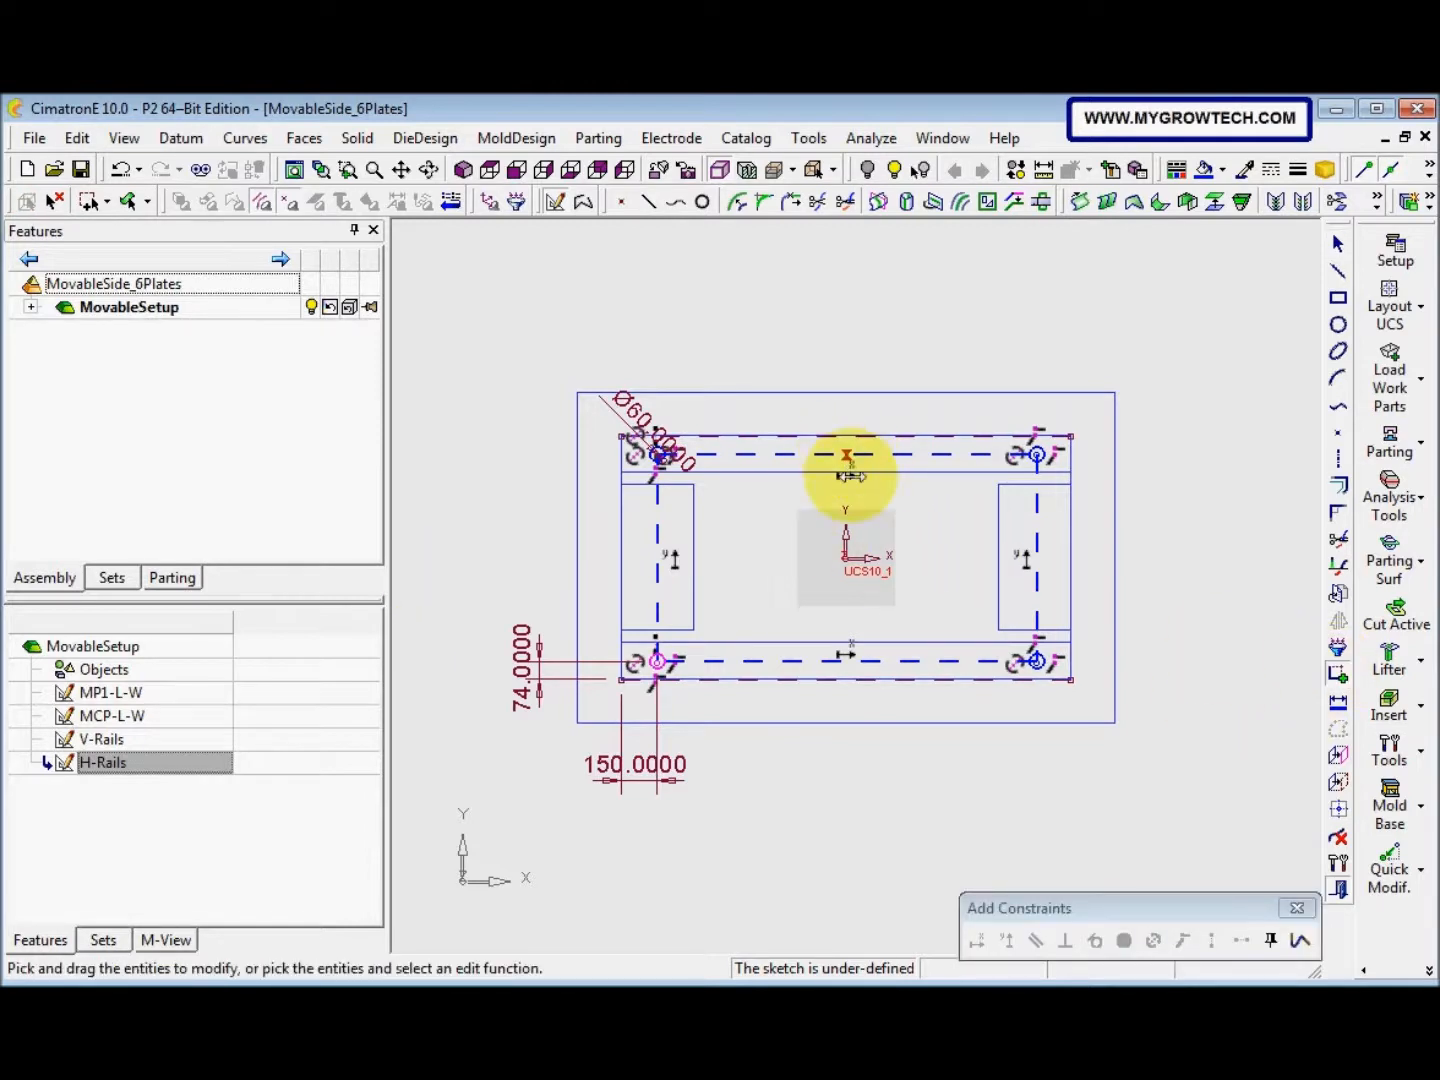
{"action": "left_click", "coordinate": [845, 557]}
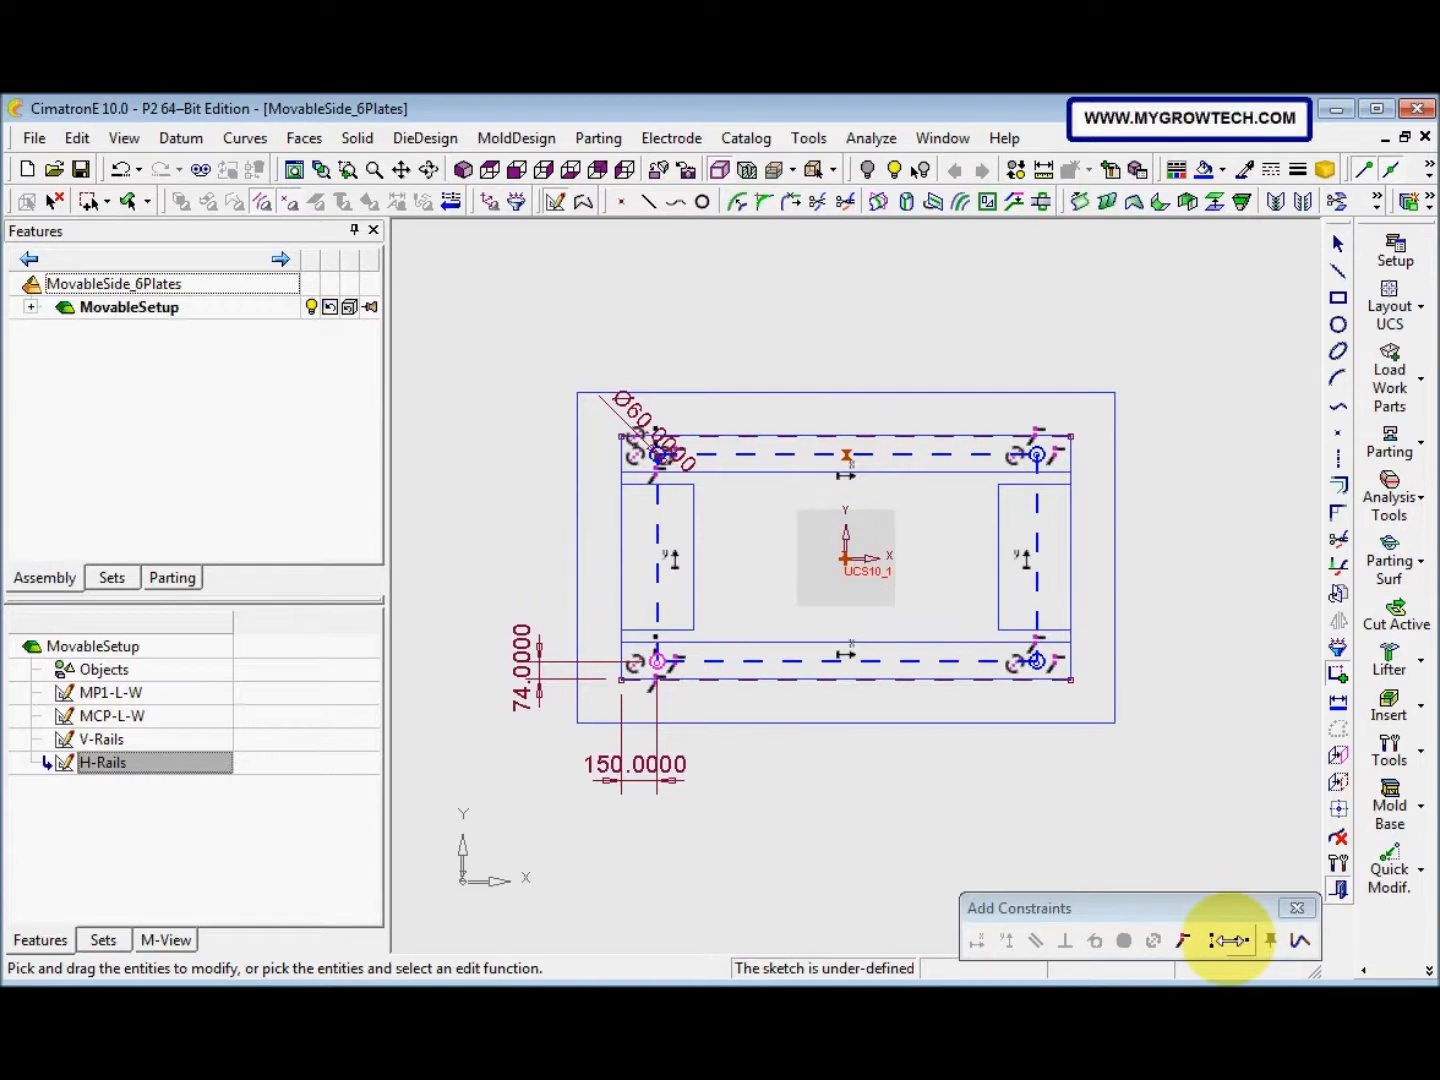
{"action": "left_click", "coordinate": [1229, 940]}
{"action": "left_click", "coordinate": [916, 662]}
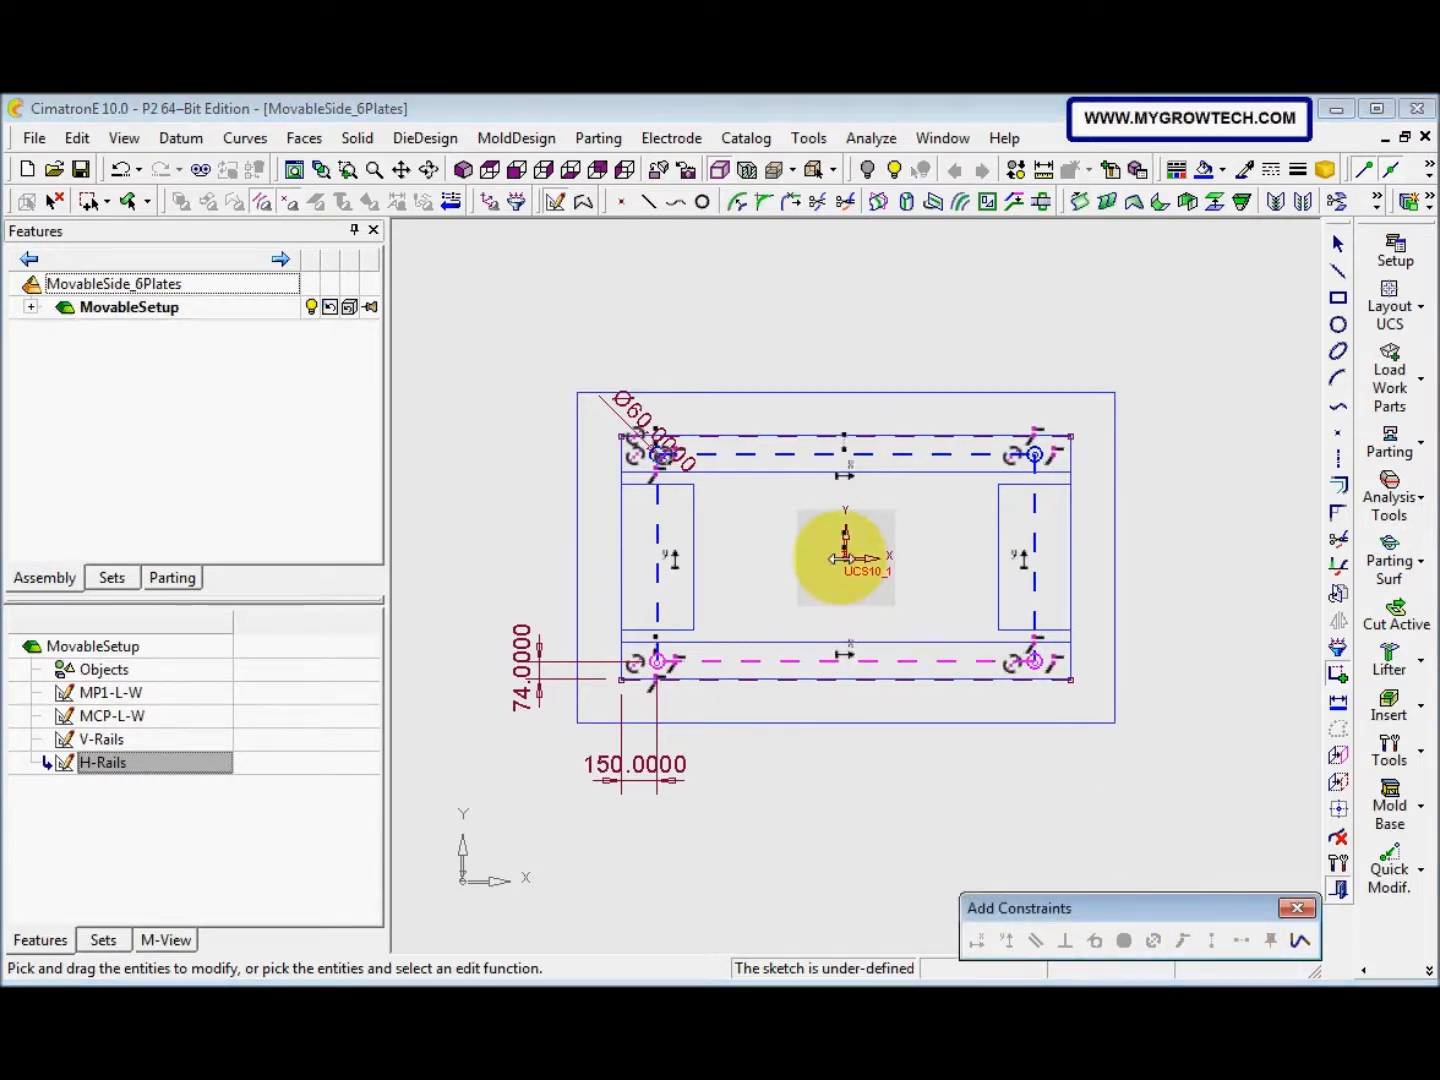
{"action": "left_click", "coordinate": [656, 559]}
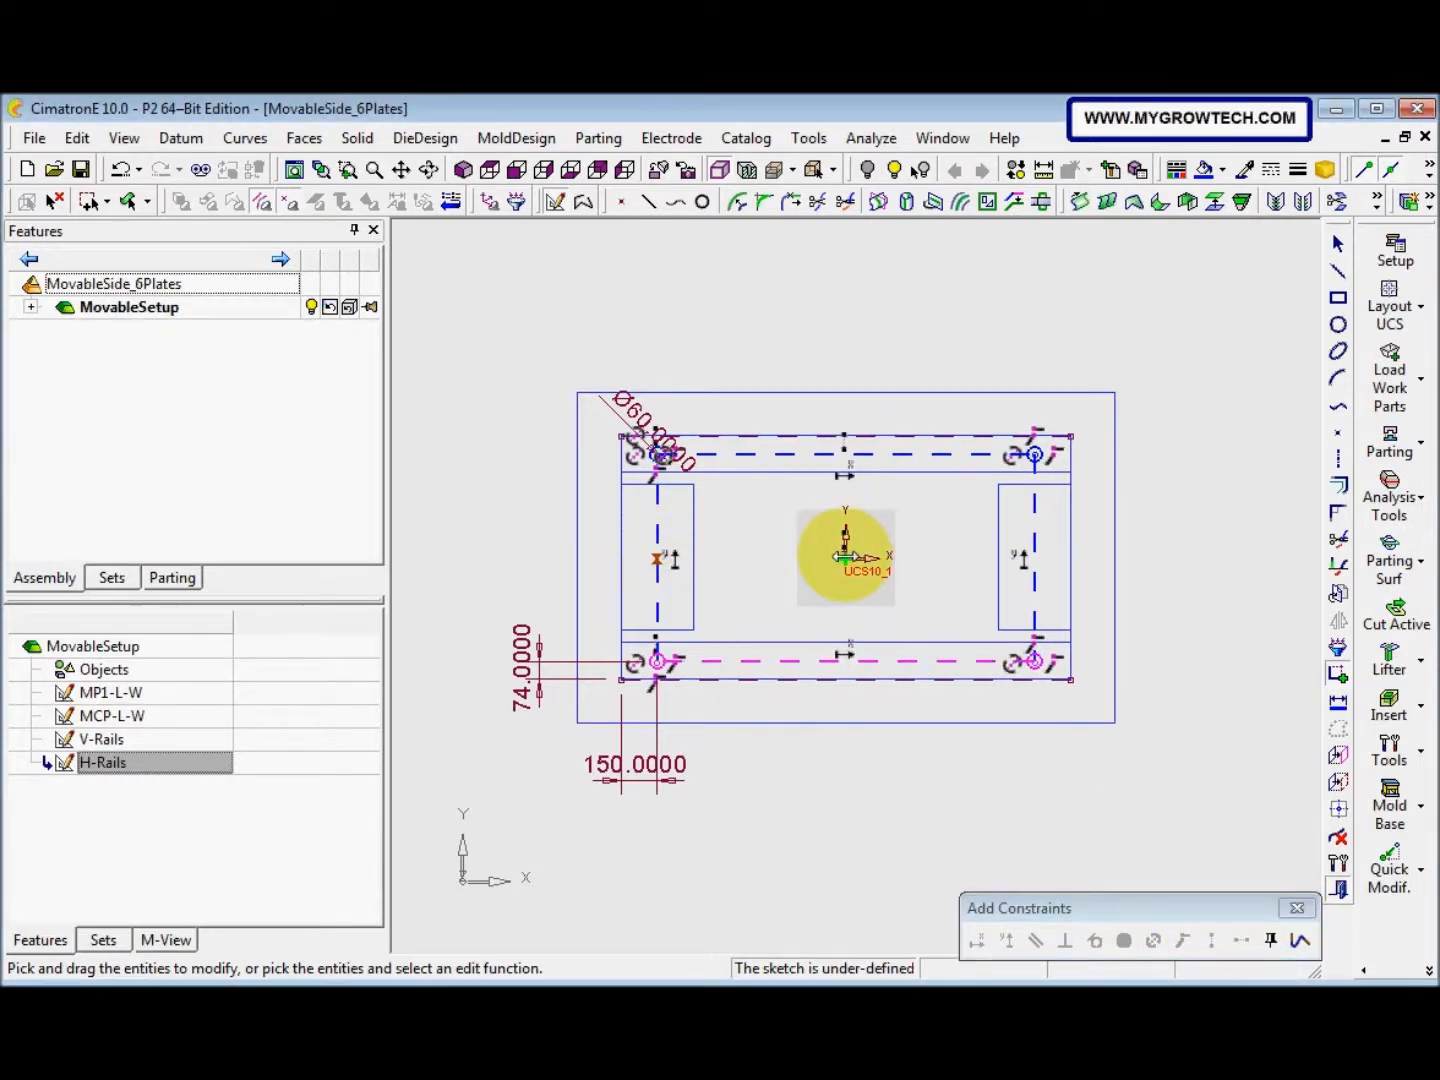
{"action": "left_click", "coordinate": [845, 557]}
{"action": "left_click", "coordinate": [1241, 940]}
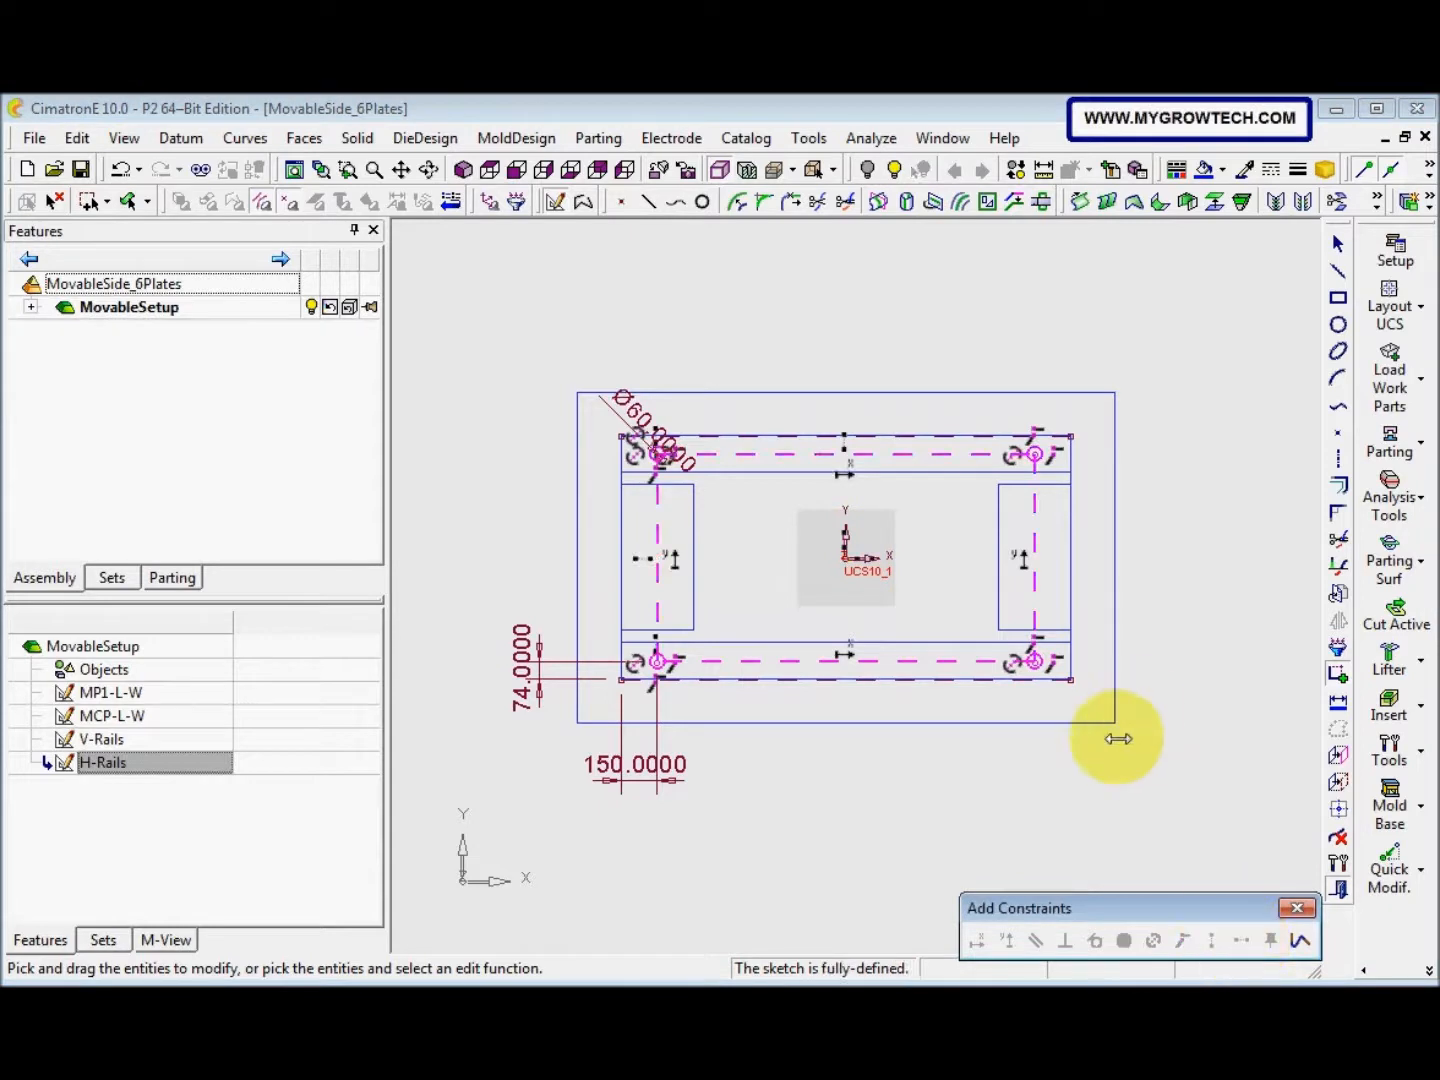
{"action": "right_click", "coordinate": [1039, 772]}
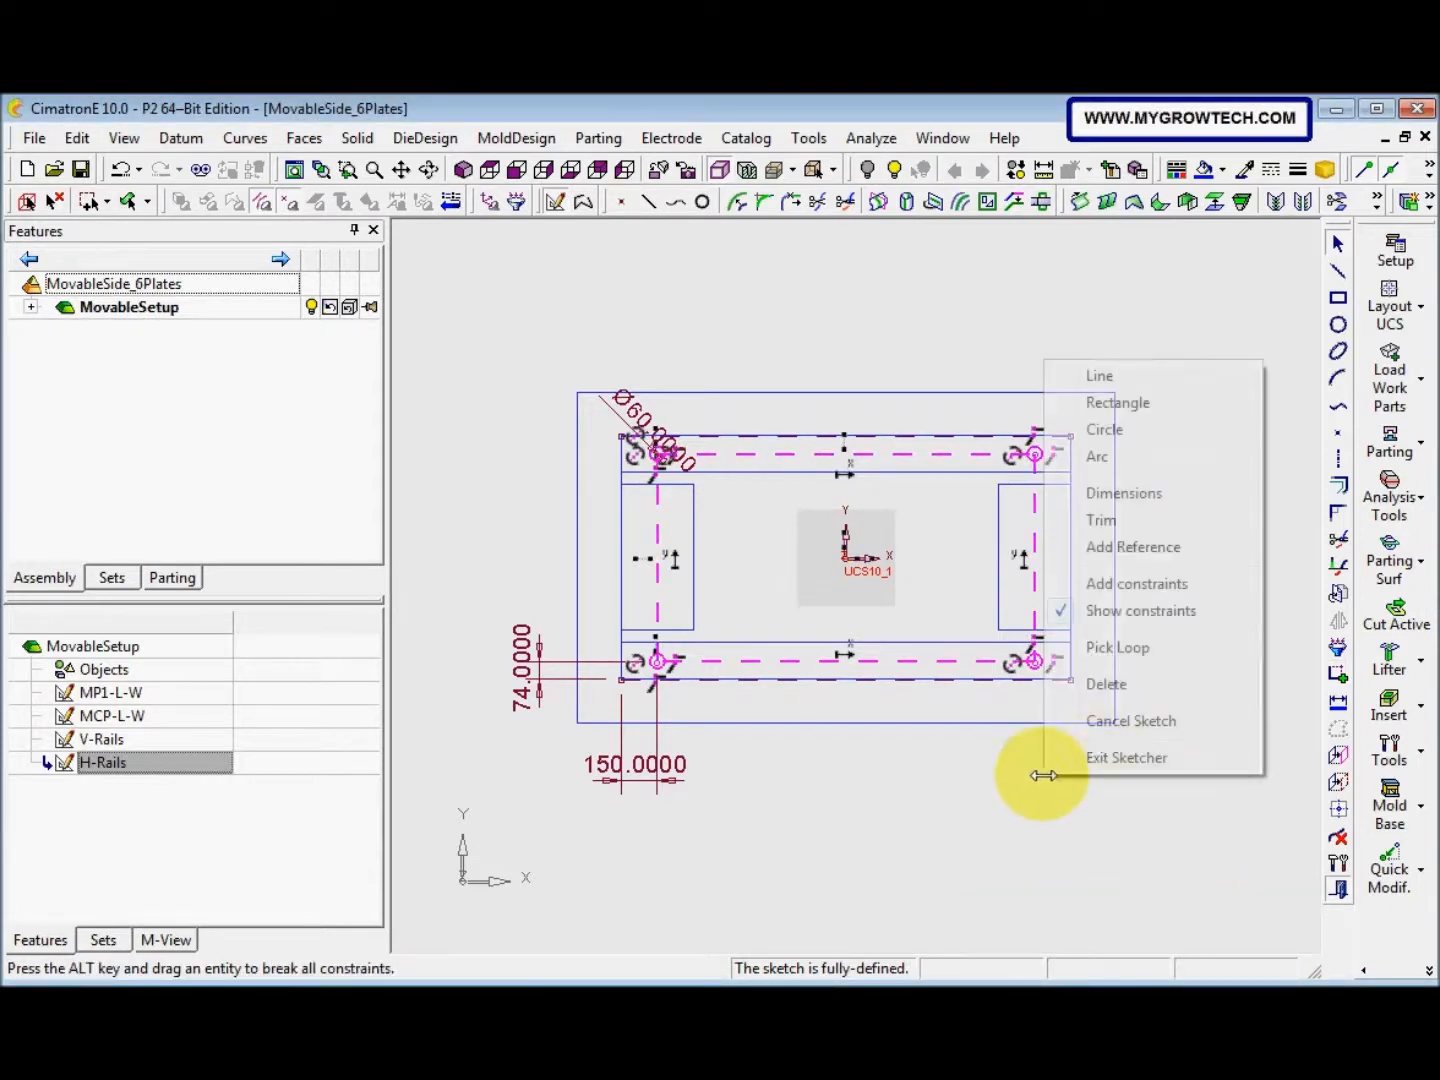
{"action": "left_click", "coordinate": [1120, 757]}
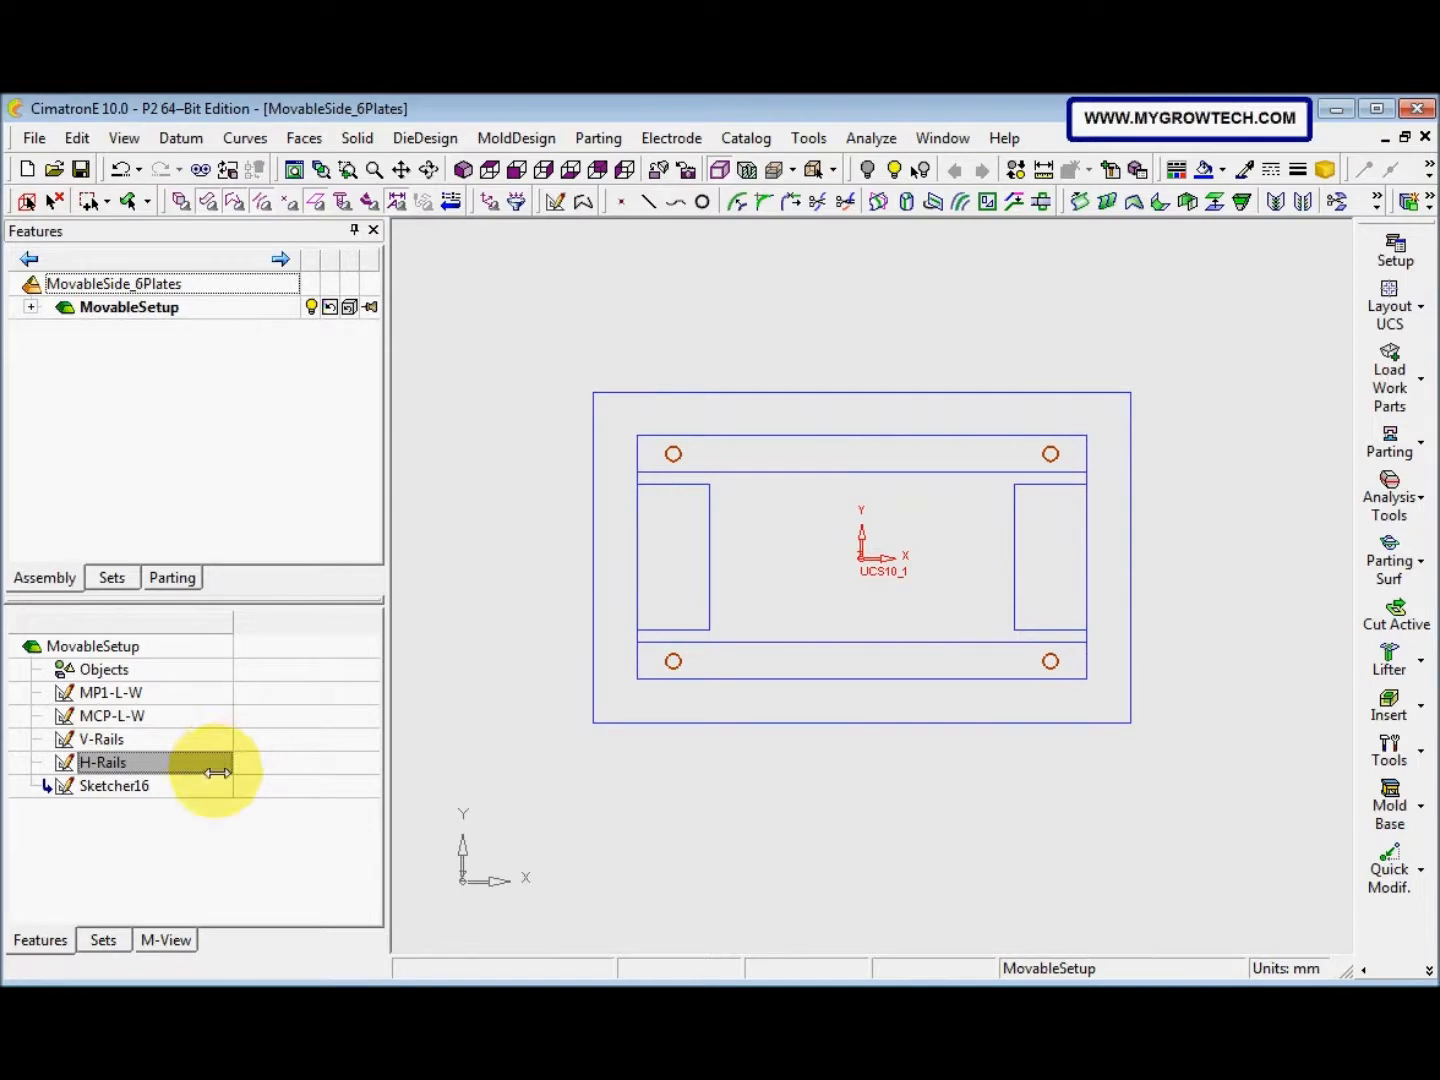
Rename the new four-circle sketch in the feature tree as LeadingPin
{"action": "left_click", "coordinate": [115, 787]}
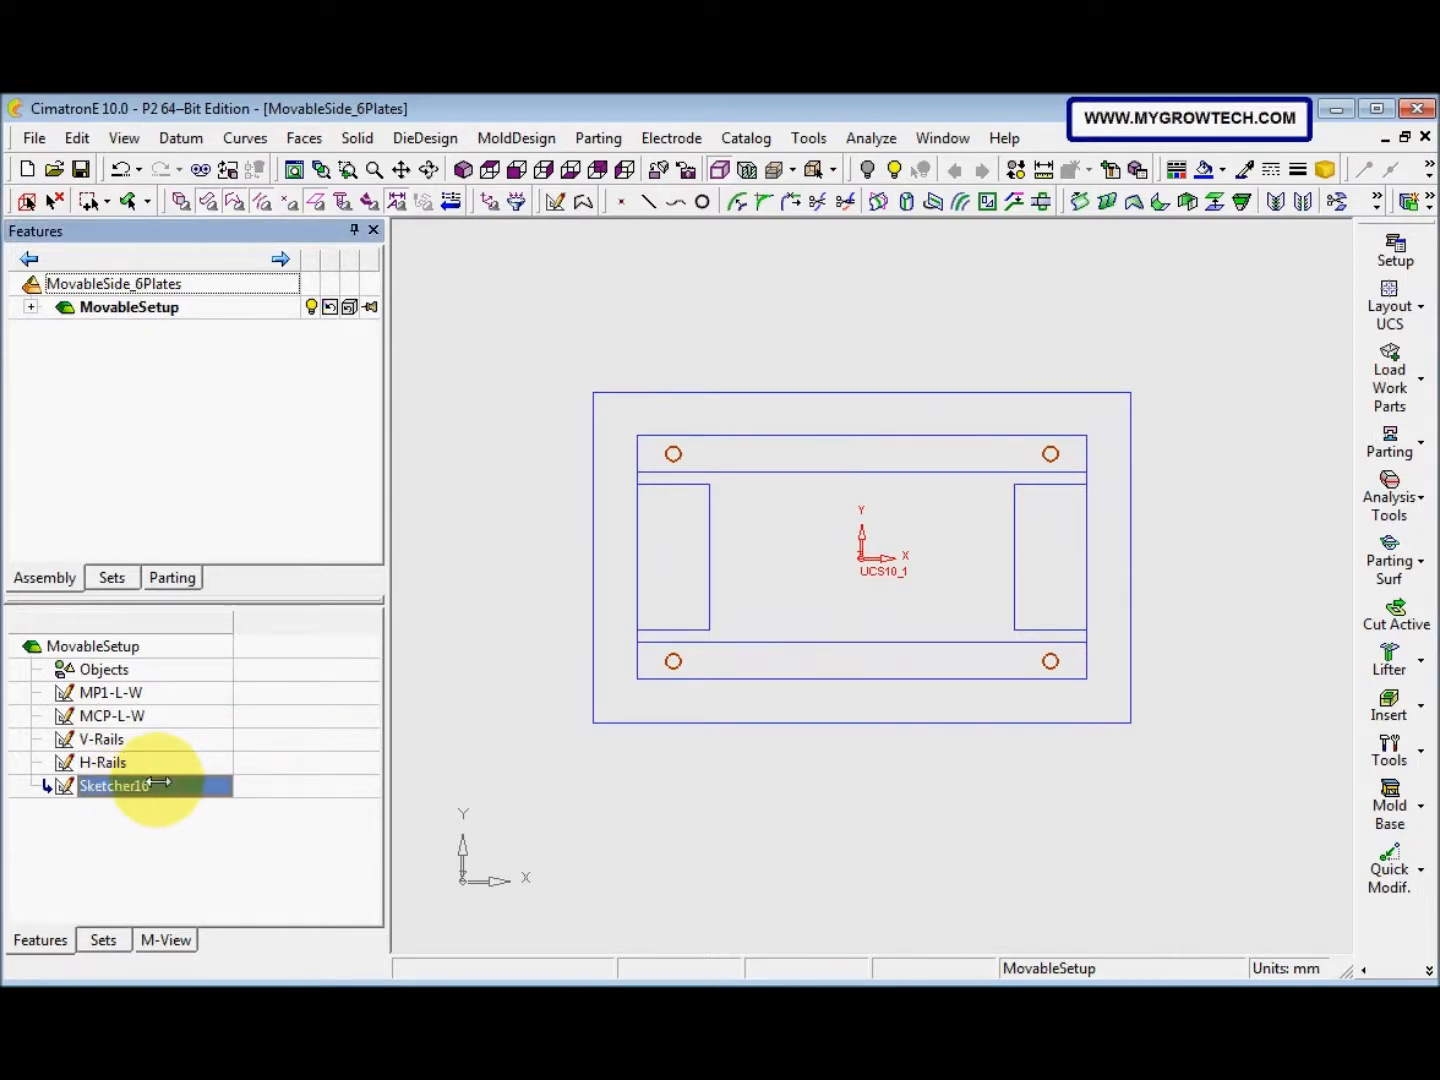
{"action": "left_click", "coordinate": [150, 787]}
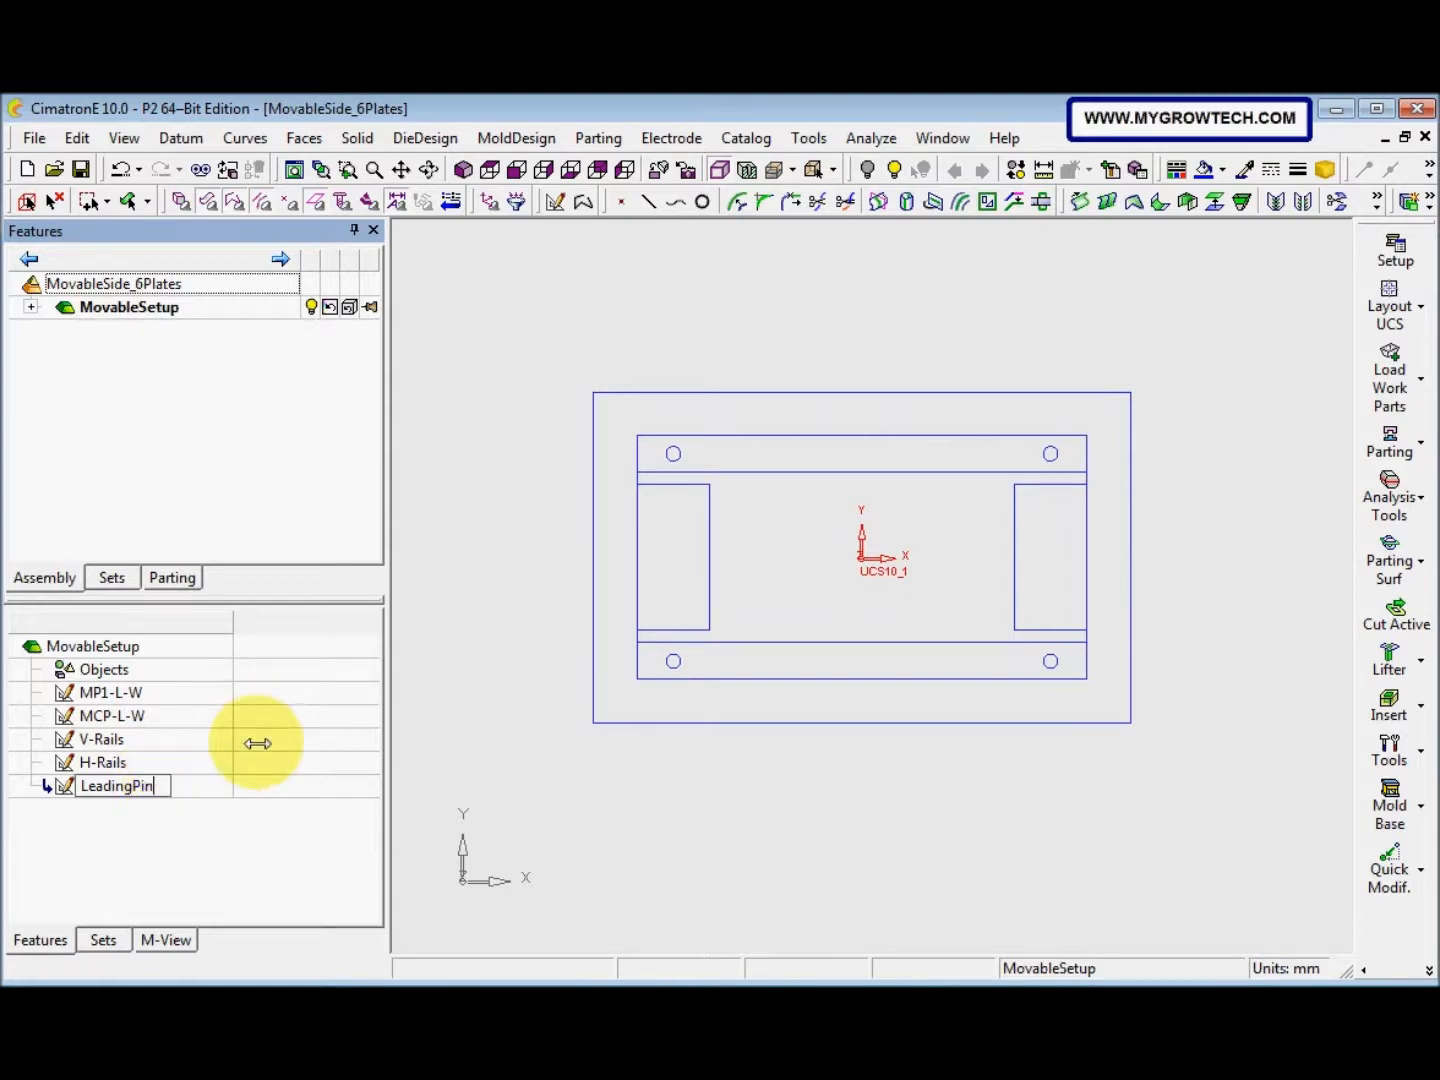
{"action": "left_click", "coordinate": [463, 758]}
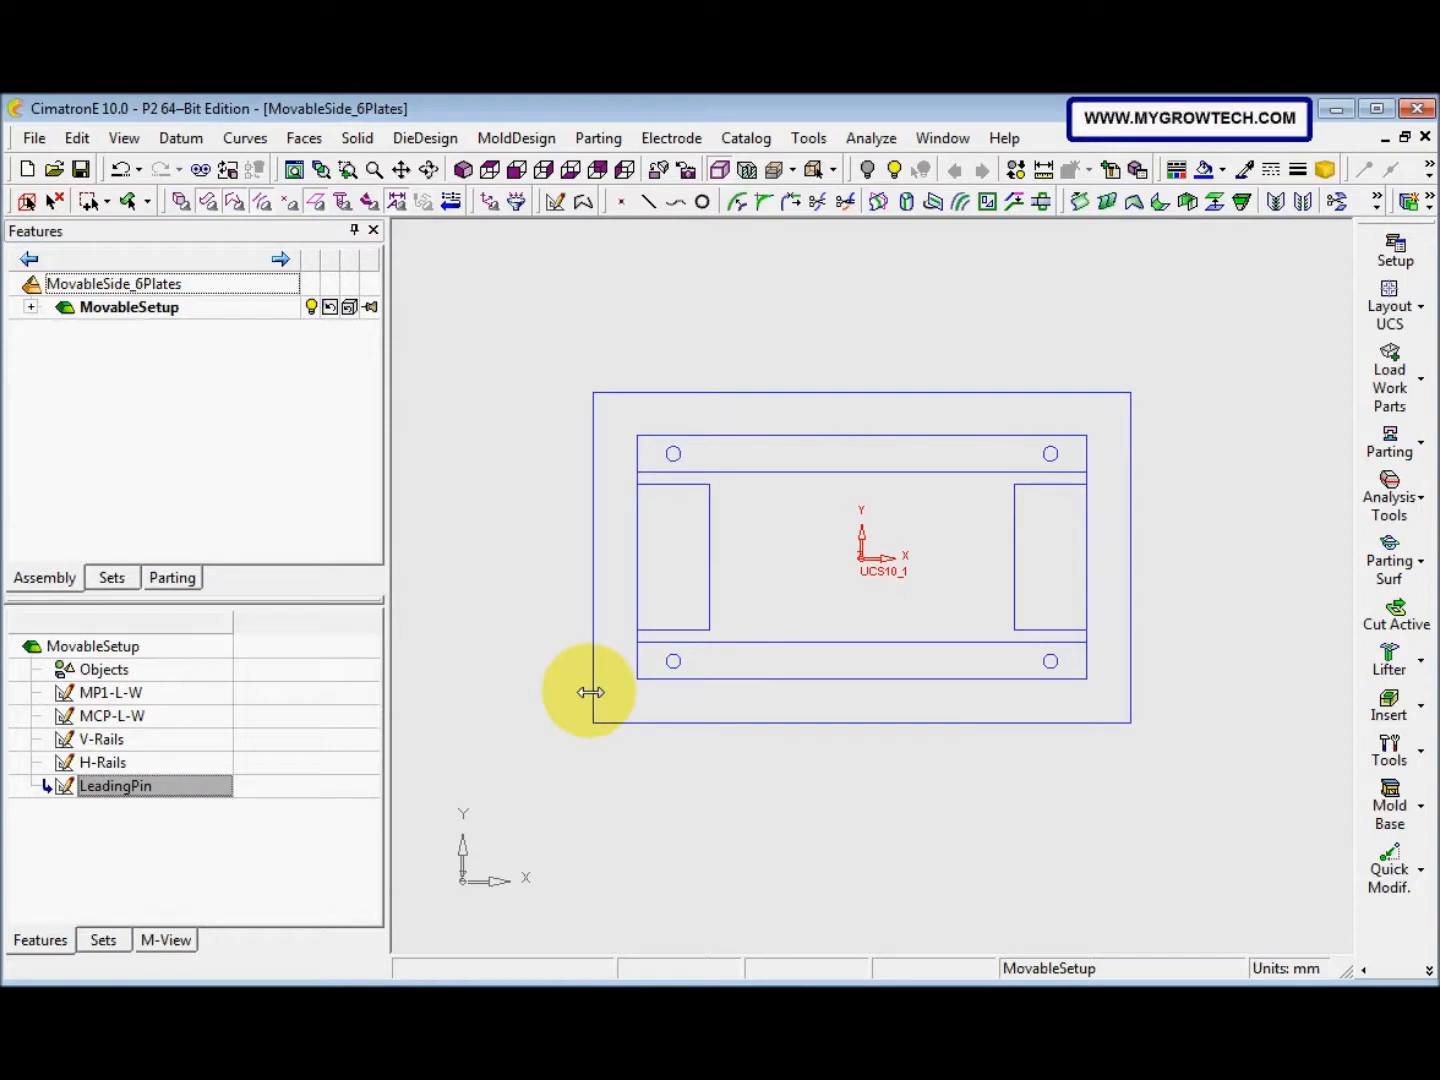
Open the LeadingPin sketch's dimensions for editing and link circle diameter D1 to the LeadPin-Dia setup parameter
{"action": "double_click", "coordinate": [670, 662]}
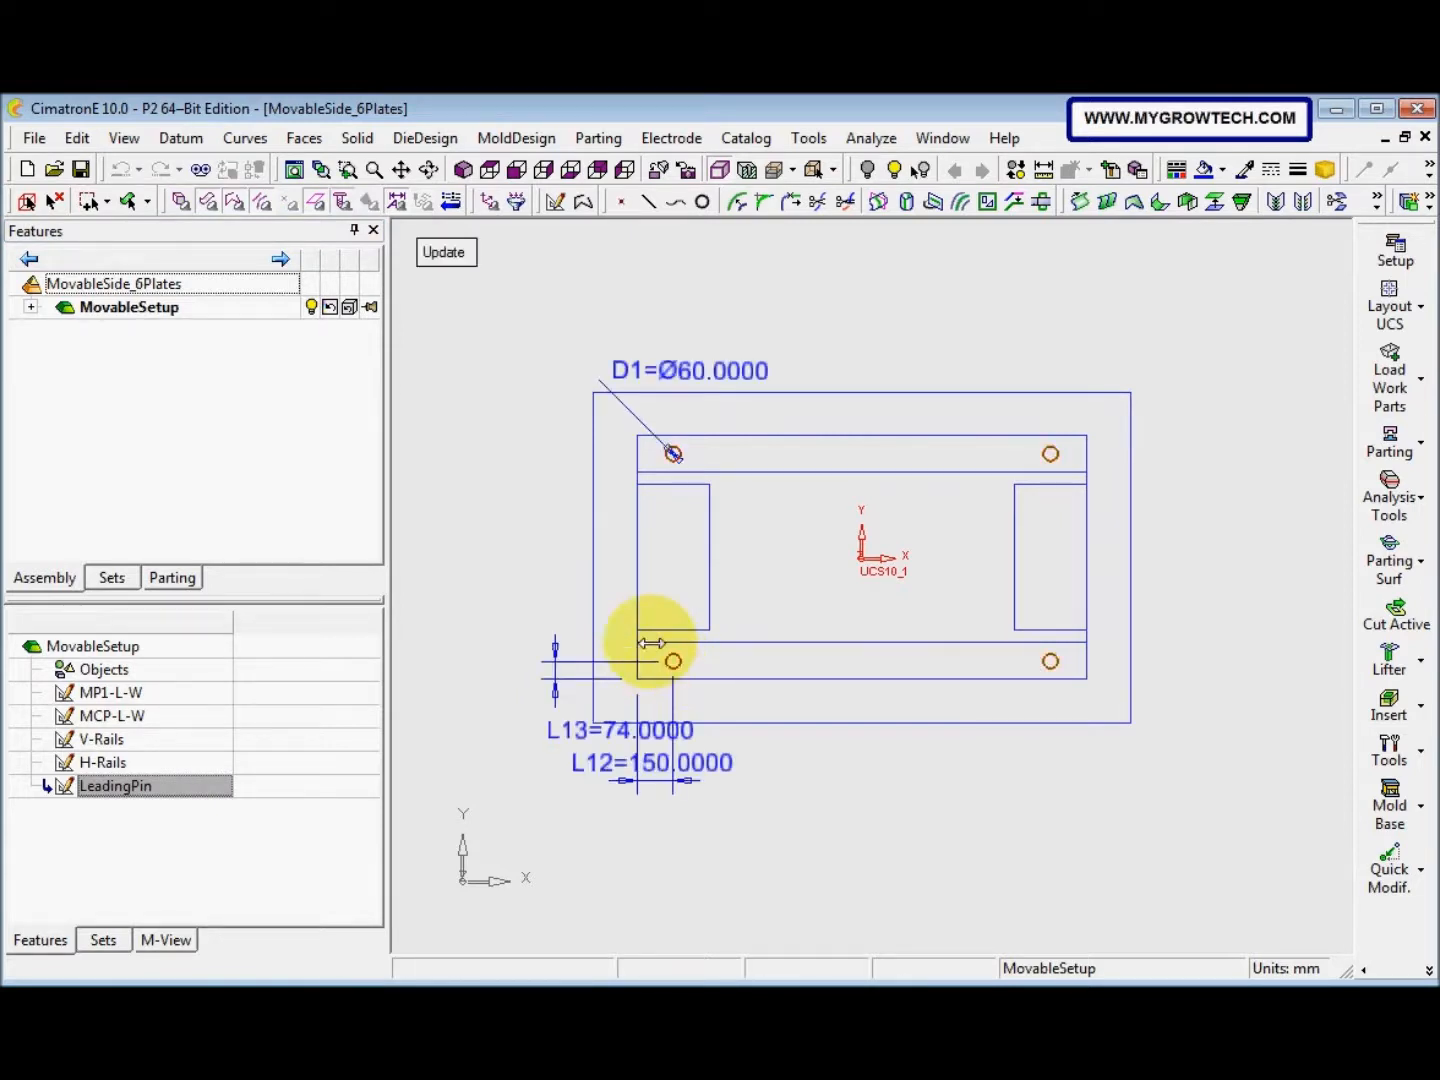
{"action": "double_click", "coordinate": [699, 381]}
{"action": "left_click", "coordinate": [866, 426]}
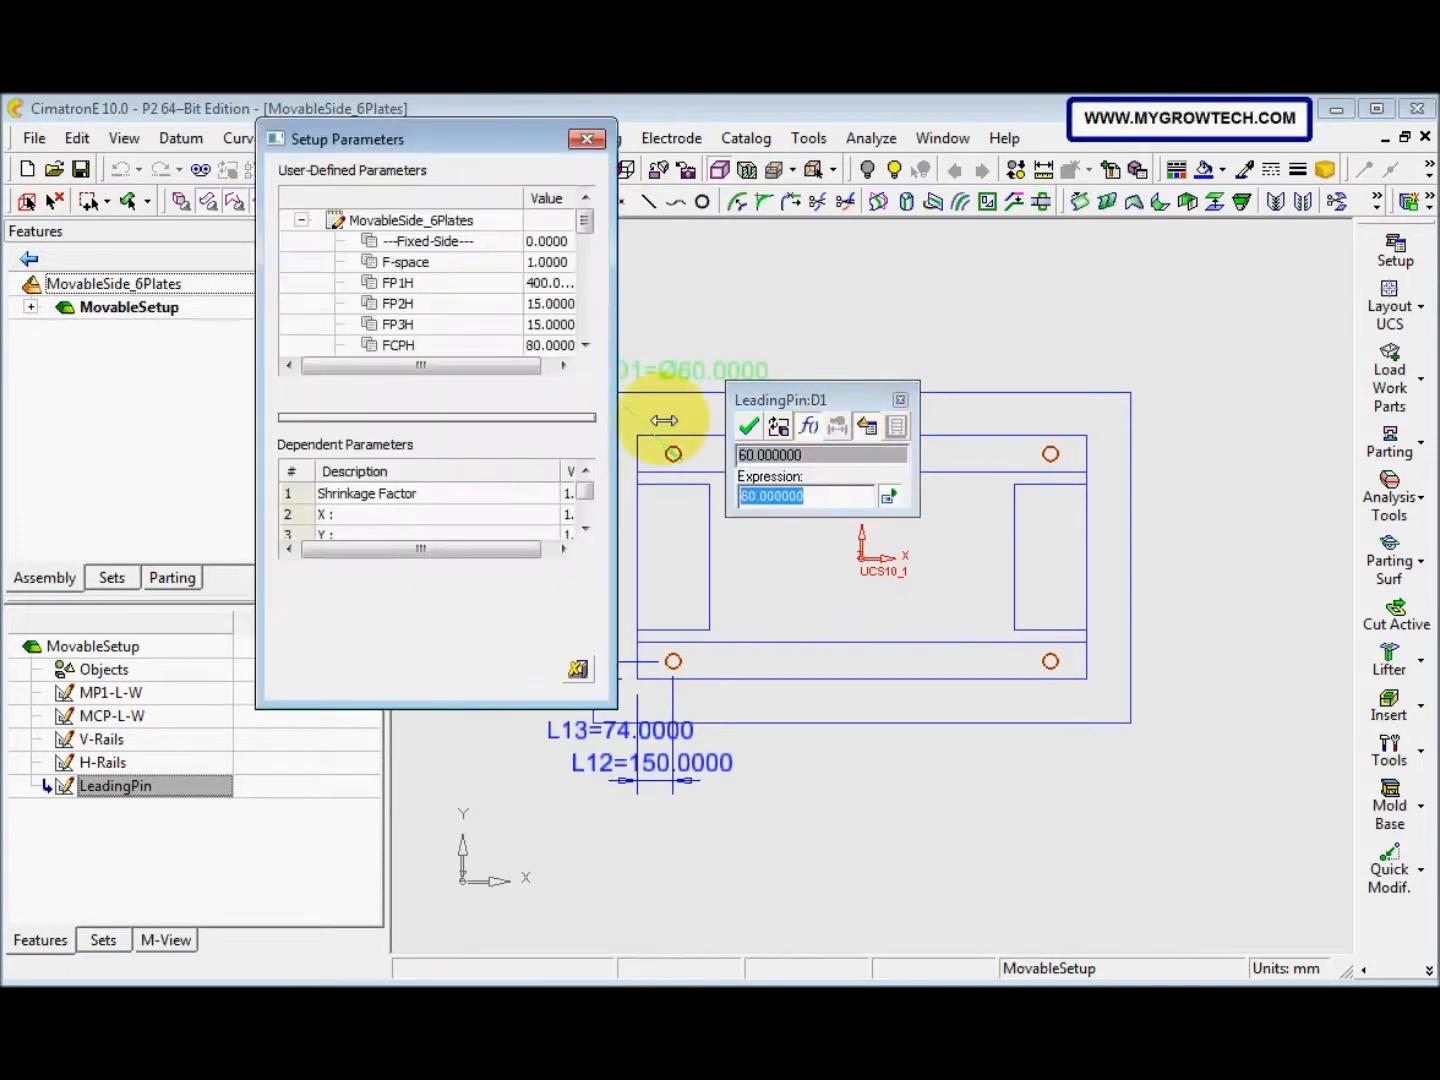
{"action": "left_click_drag", "start_coordinate": [585, 221], "coordinate": [586, 318]}
{"action": "double_click", "coordinate": [475, 283]}
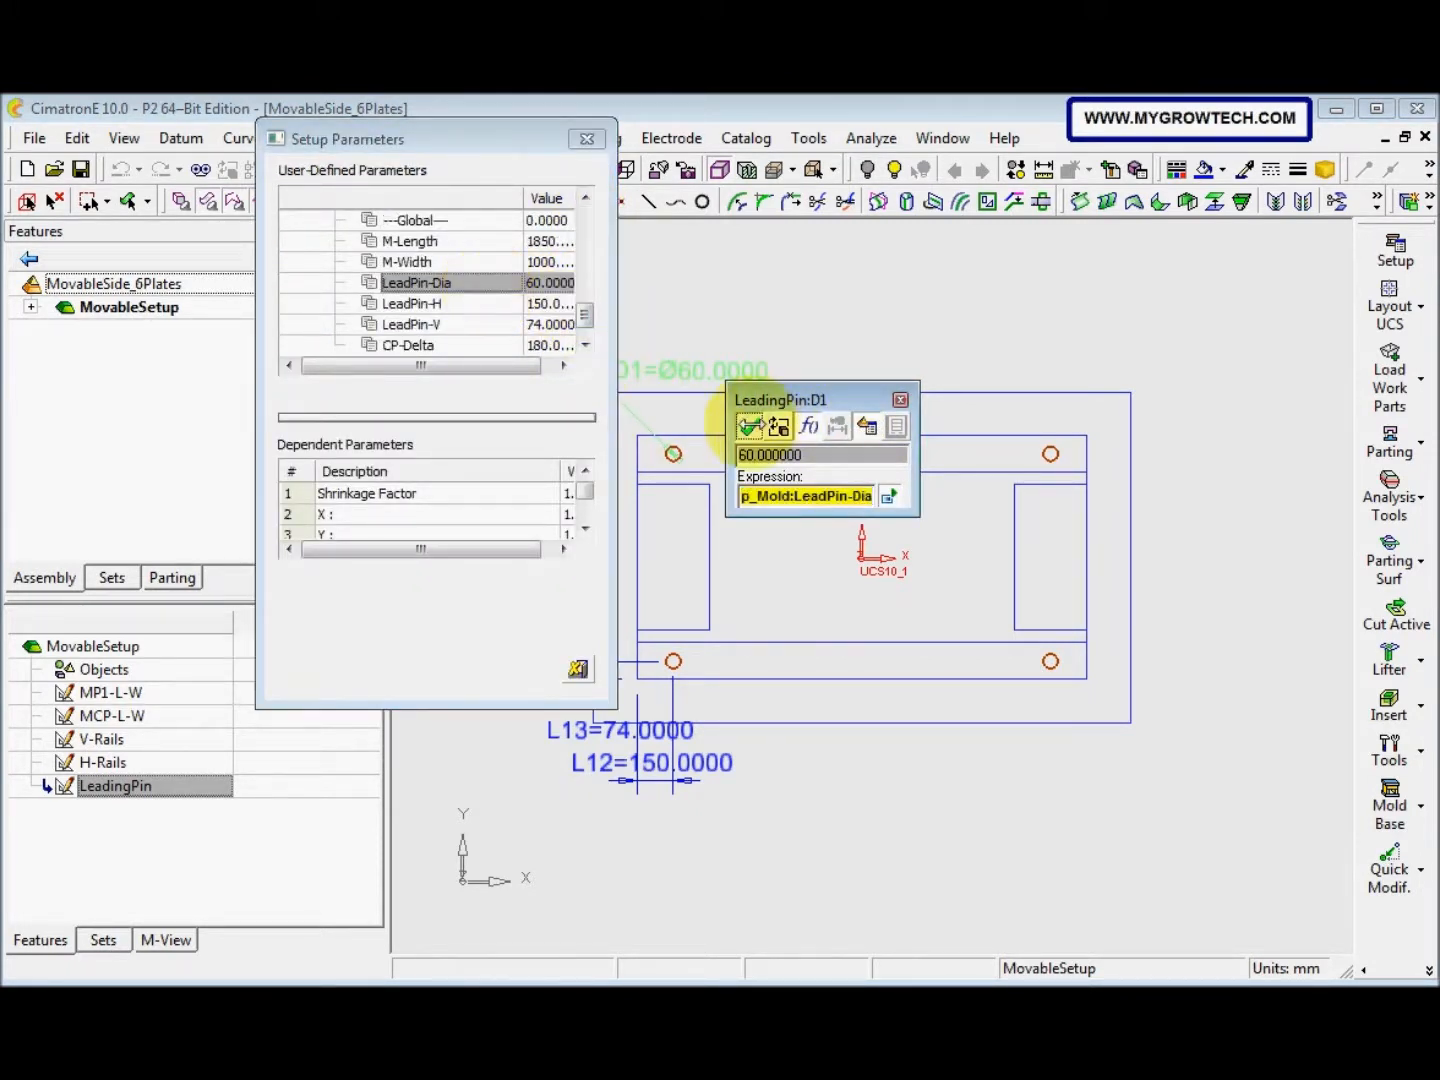
{"action": "left_click", "coordinate": [748, 426]}
Link the leading pin's vertical offset dimension L13 to the LeadPin-V setup parameter
{"action": "double_click", "coordinate": [622, 731]}
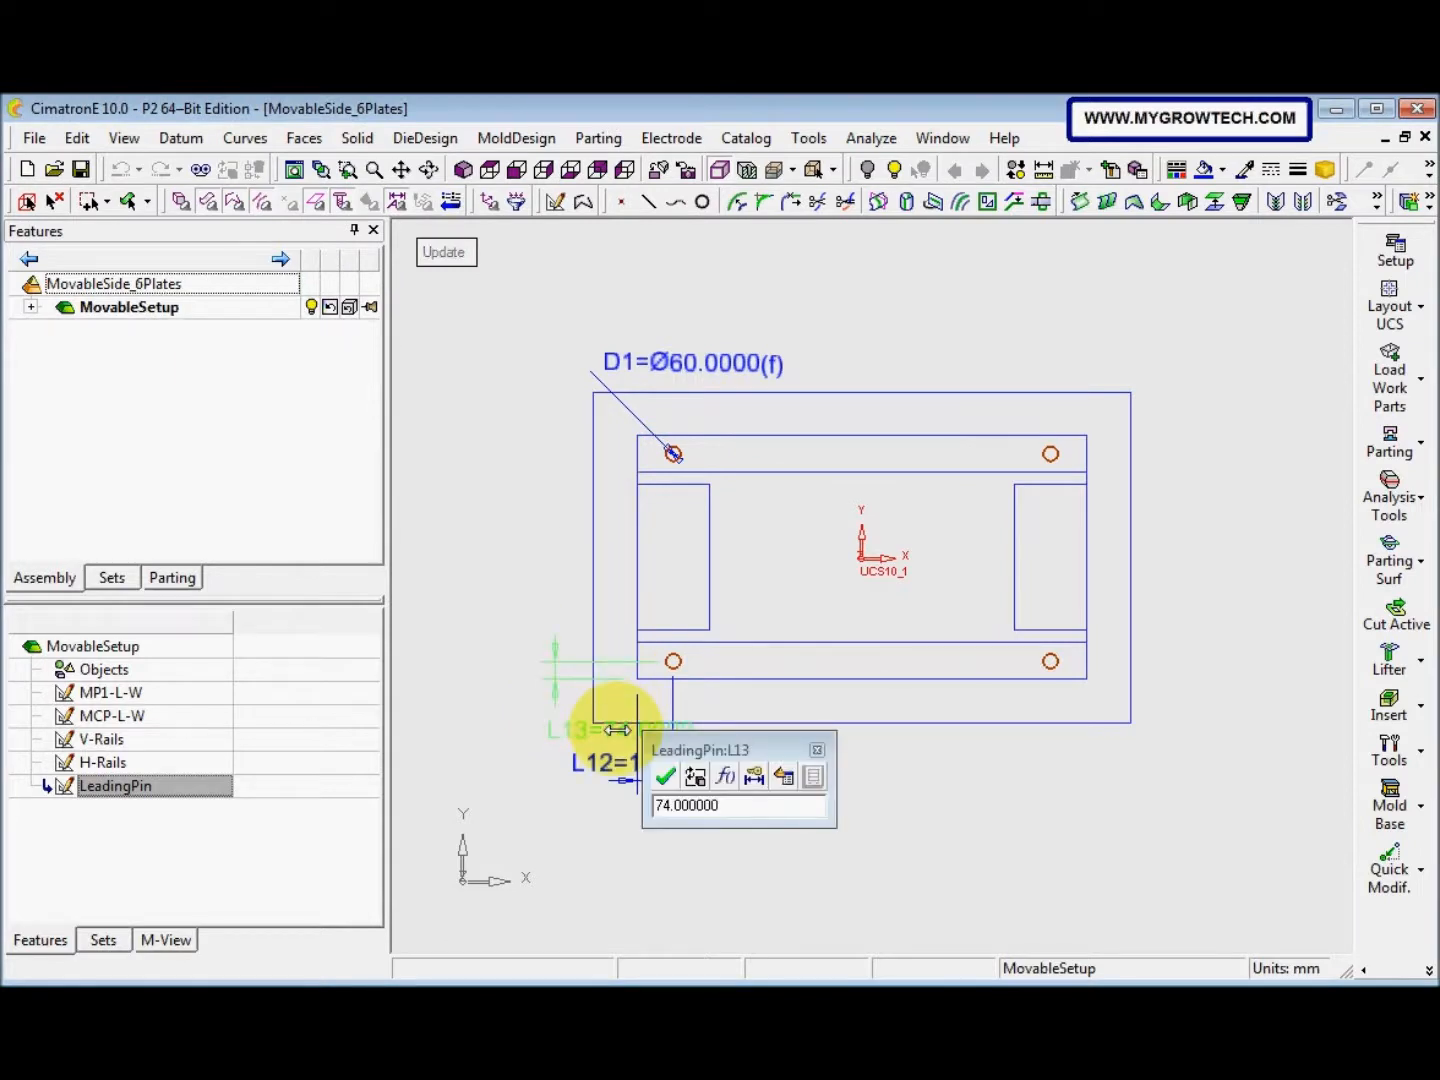
{"action": "left_click", "coordinate": [783, 778]}
{"action": "left_click_drag", "start_coordinate": [585, 225], "coordinate": [585, 326]}
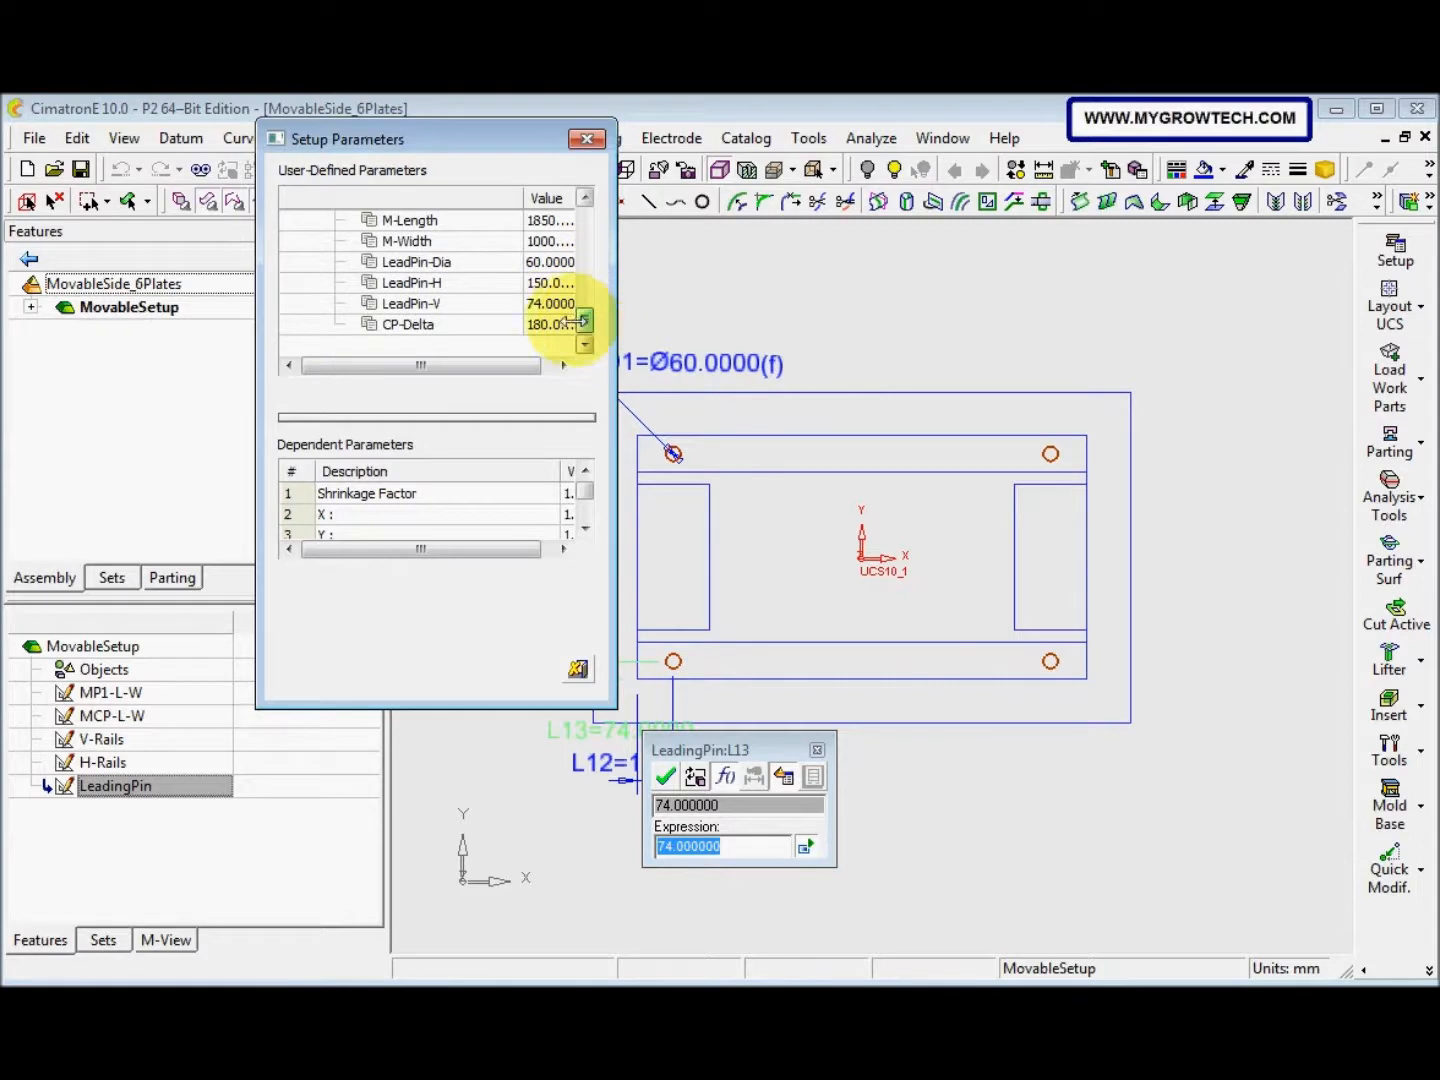
{"action": "double_click", "coordinate": [469, 302]}
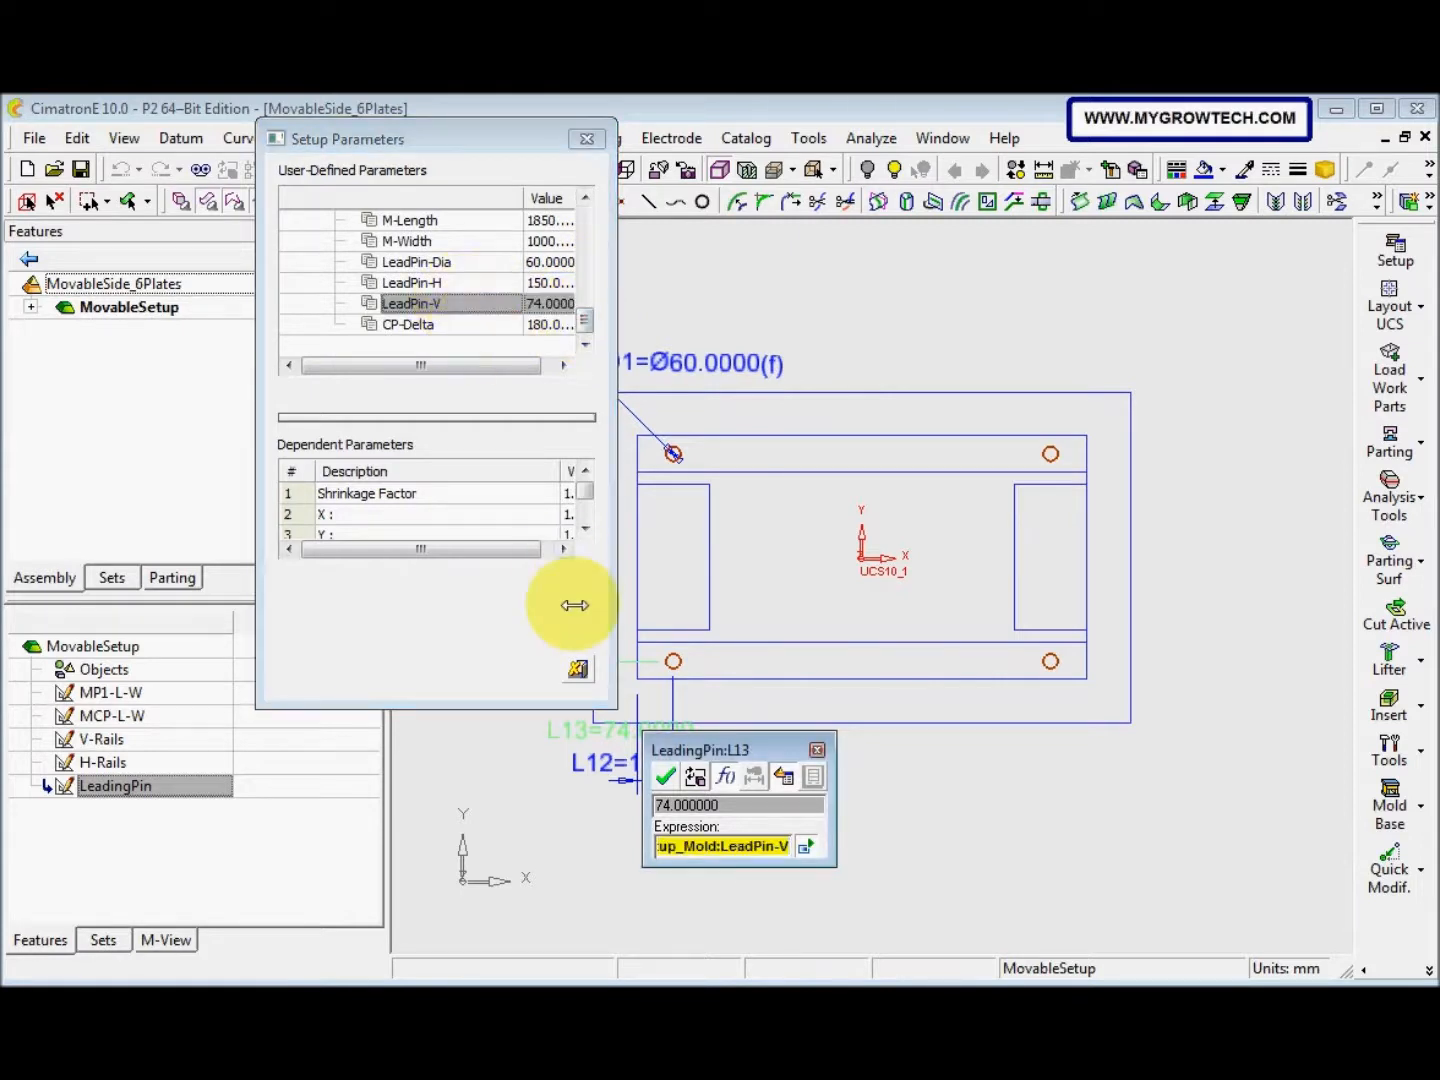
{"action": "left_click", "coordinate": [666, 776]}
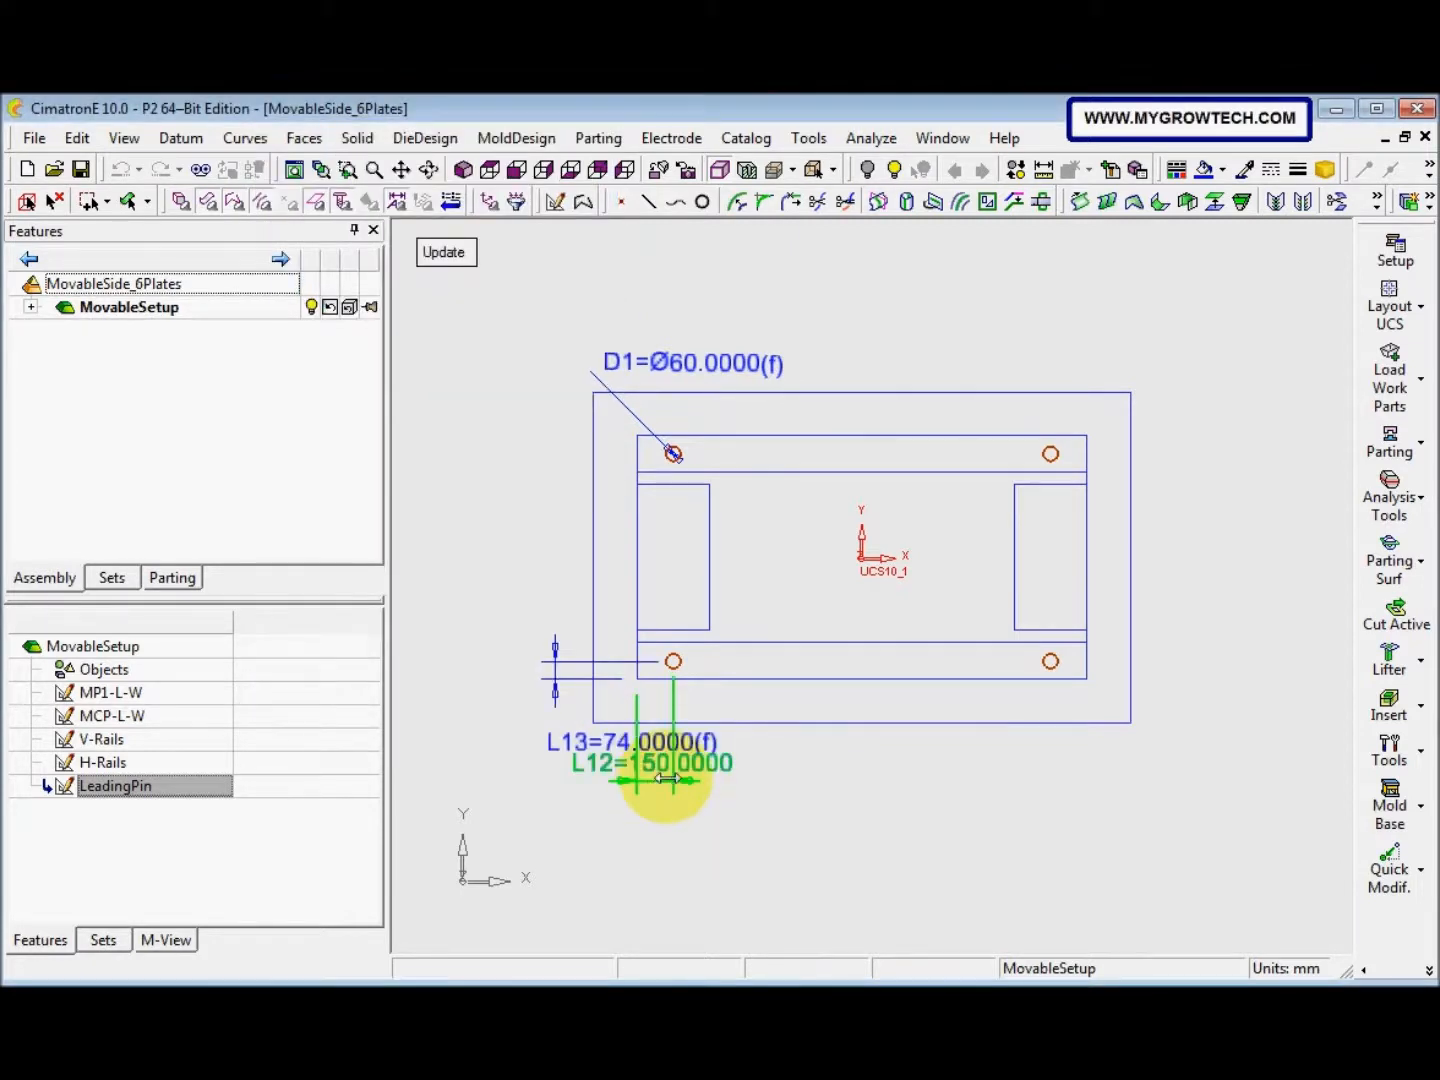
Link the leading pin's horizontal offset dimension L12 to the LeadPin-H setup parameter
{"action": "left_click", "coordinate": [689, 770]}
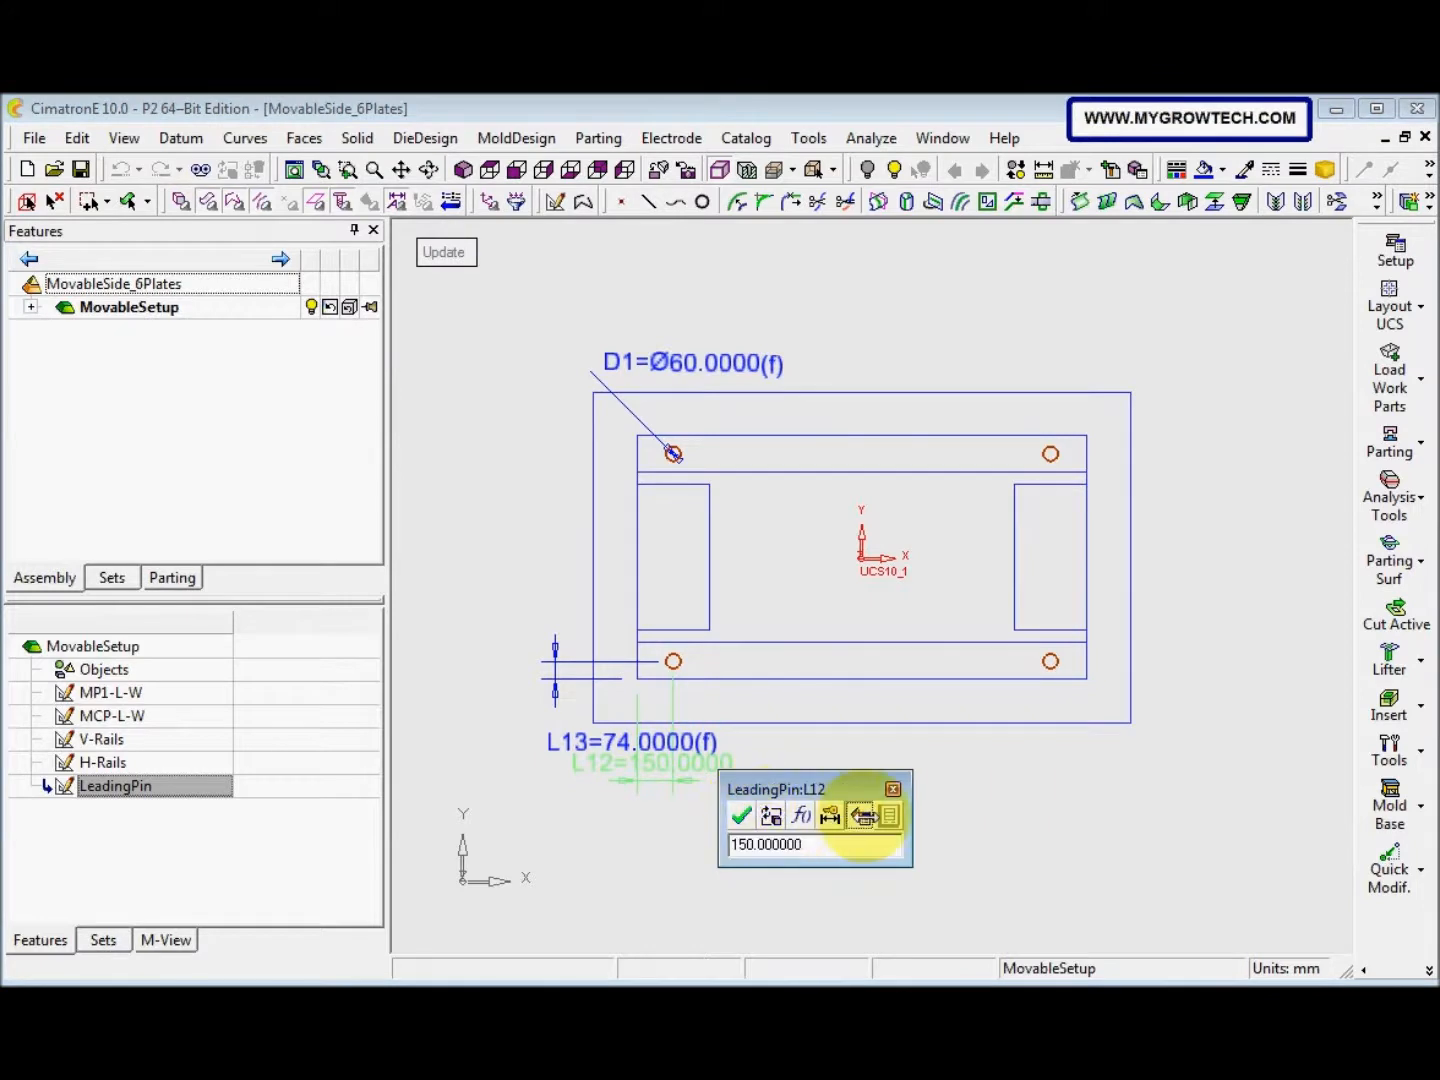
{"action": "left_click", "coordinate": [859, 814]}
{"action": "left_click_drag", "start_coordinate": [586, 219], "coordinate": [585, 320]}
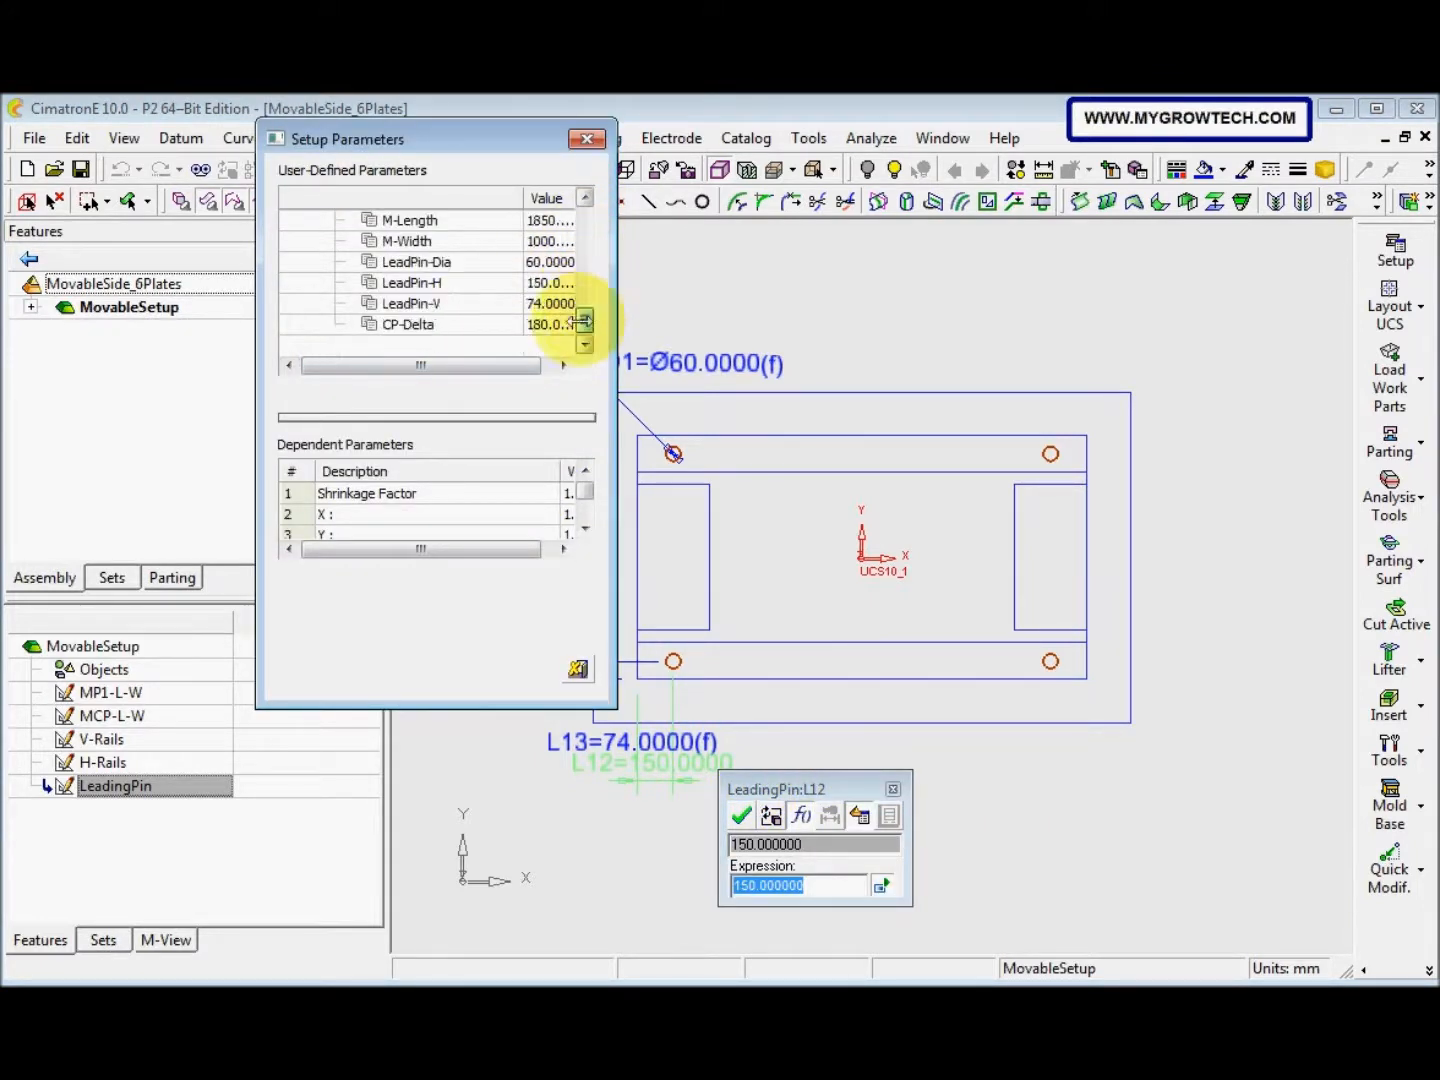
{"action": "double_click", "coordinate": [448, 284]}
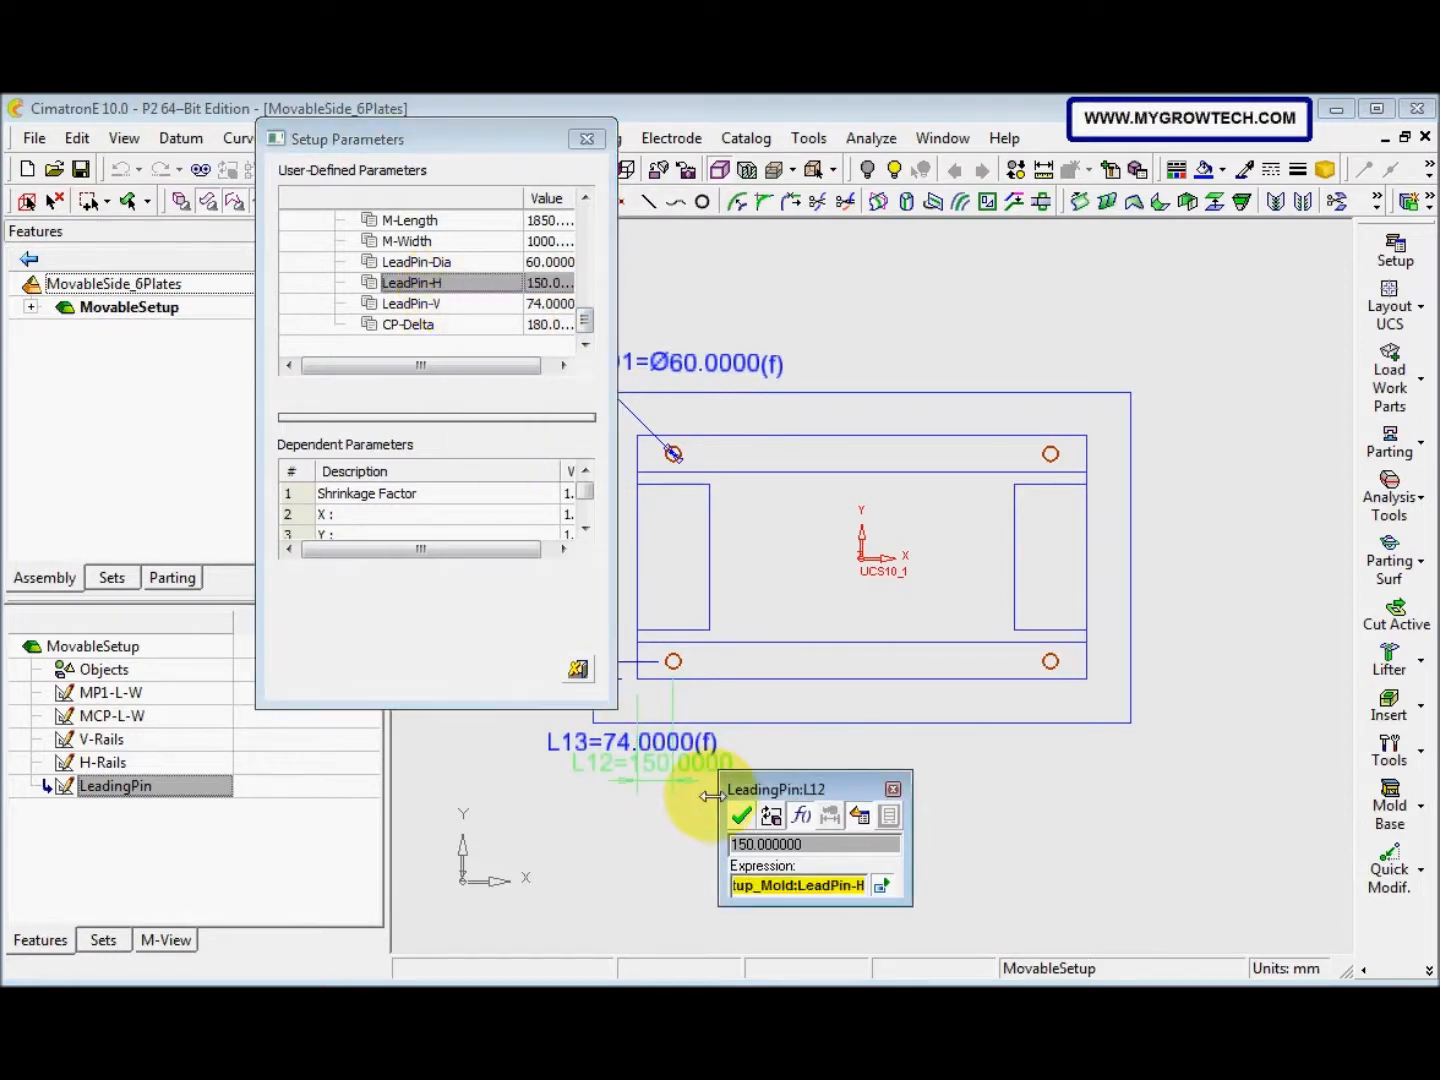
{"action": "left_click", "coordinate": [741, 815]}
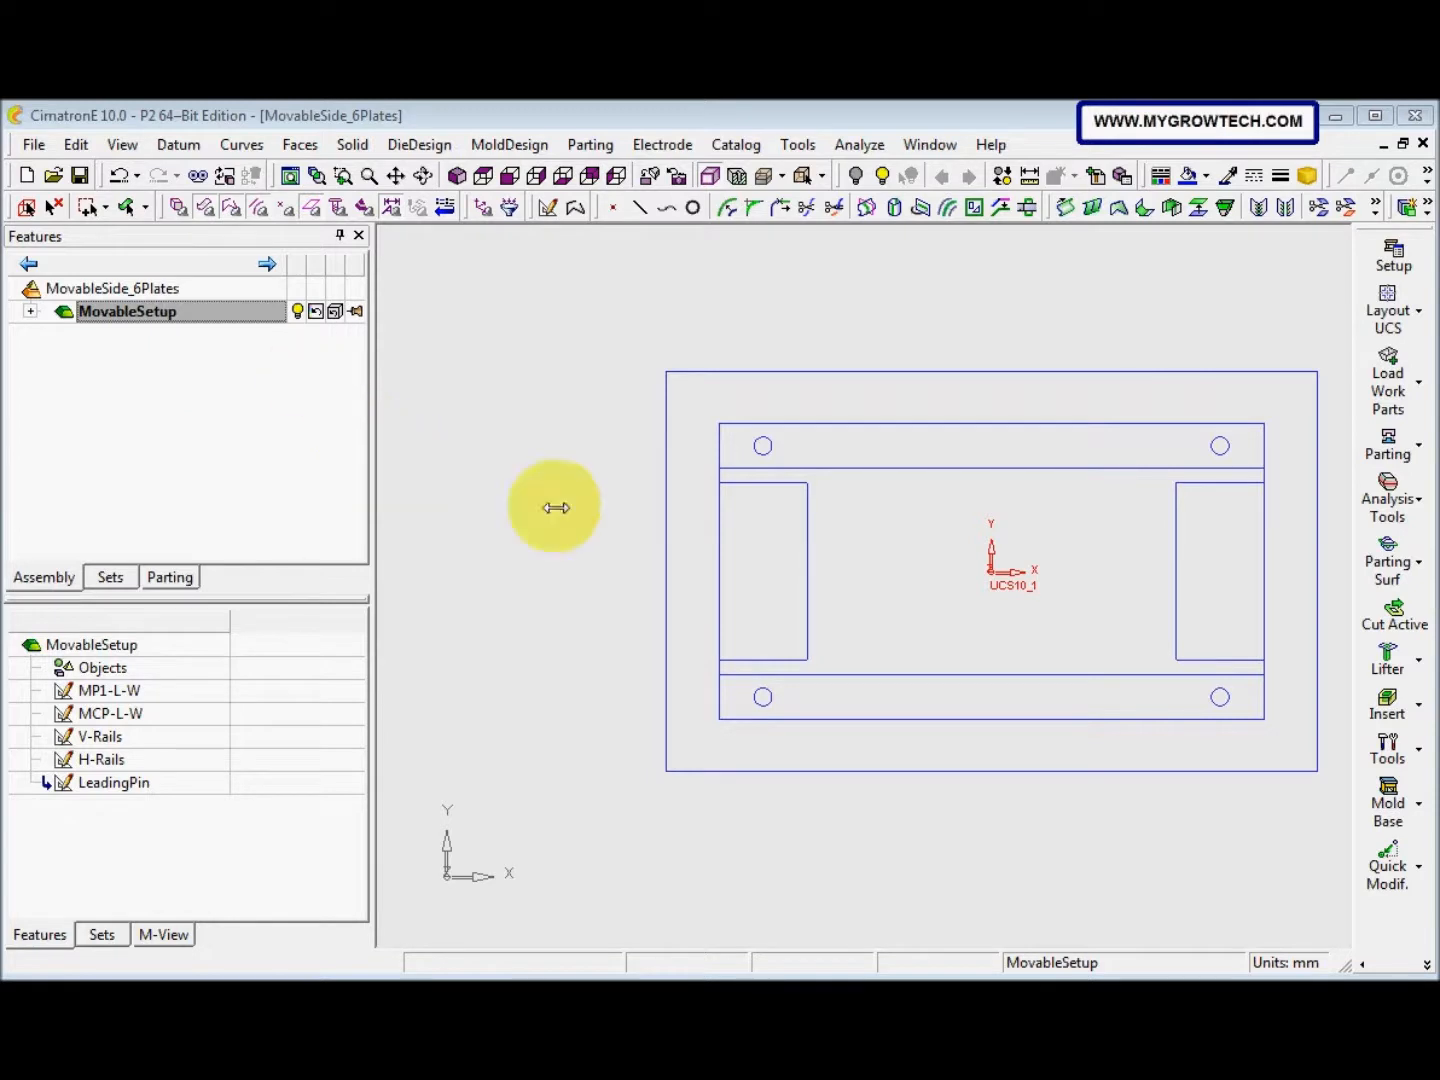
Start a new sketch on the plane at the UCS10_1 origin
{"action": "middle_click_drag", "start_coordinate": [715, 451], "coordinate": [574, 511], "text": "ctrl"}
{"action": "right_click_drag", "start_coordinate": [691, 514], "coordinate": [694, 421], "text": "ctrl"}
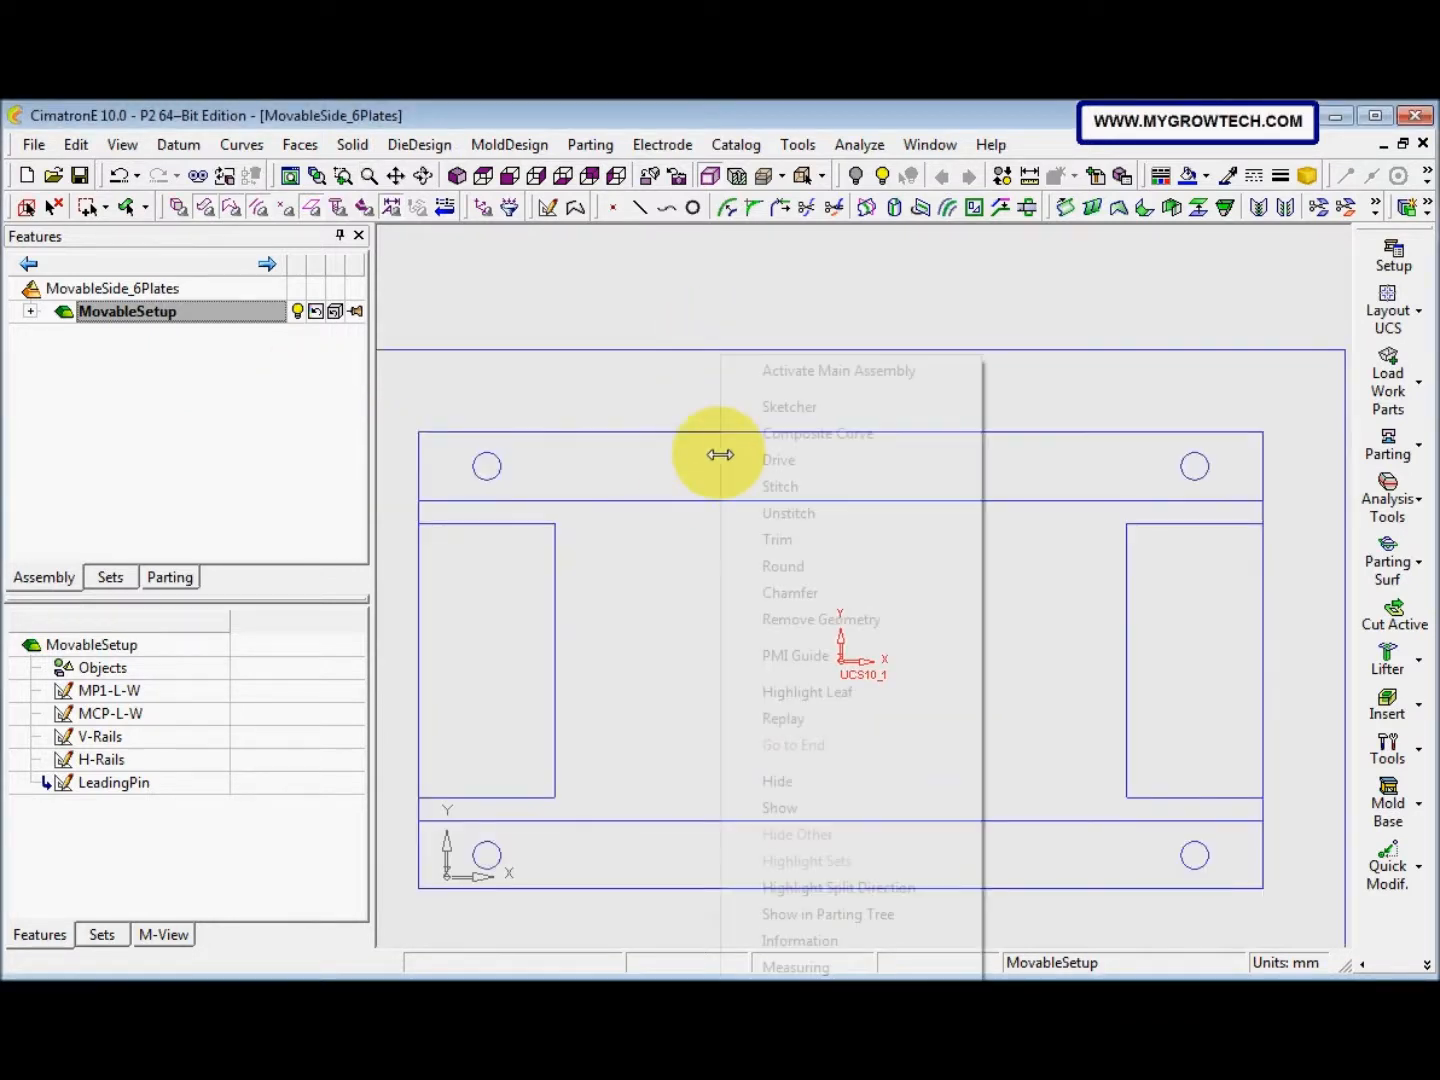
{"action": "right_click", "coordinate": [720, 453]}
{"action": "left_click", "coordinate": [790, 408]}
{"action": "left_click", "coordinate": [845, 584]}
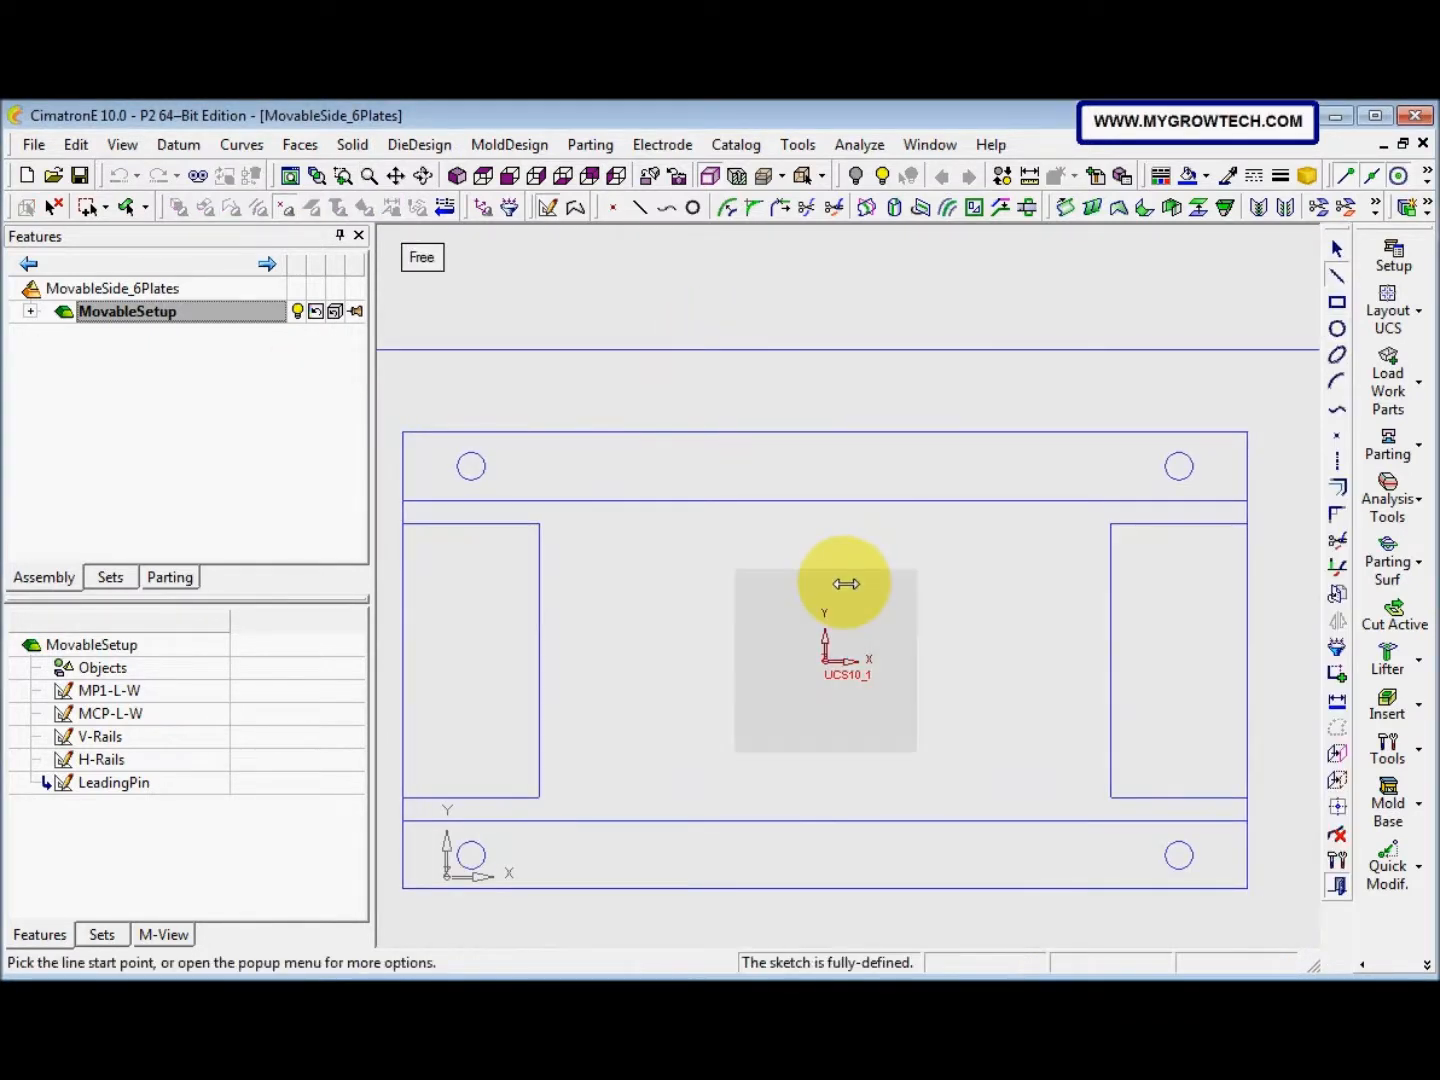
Try to place two symmetry axes by point at the UCS10_1 origin
{"action": "right_click_drag", "start_coordinate": [859, 490], "coordinate": [768, 649], "text": "ctrl"}
{"action": "middle_click_drag", "start_coordinate": [769, 649], "coordinate": [790, 585], "text": "ctrl"}
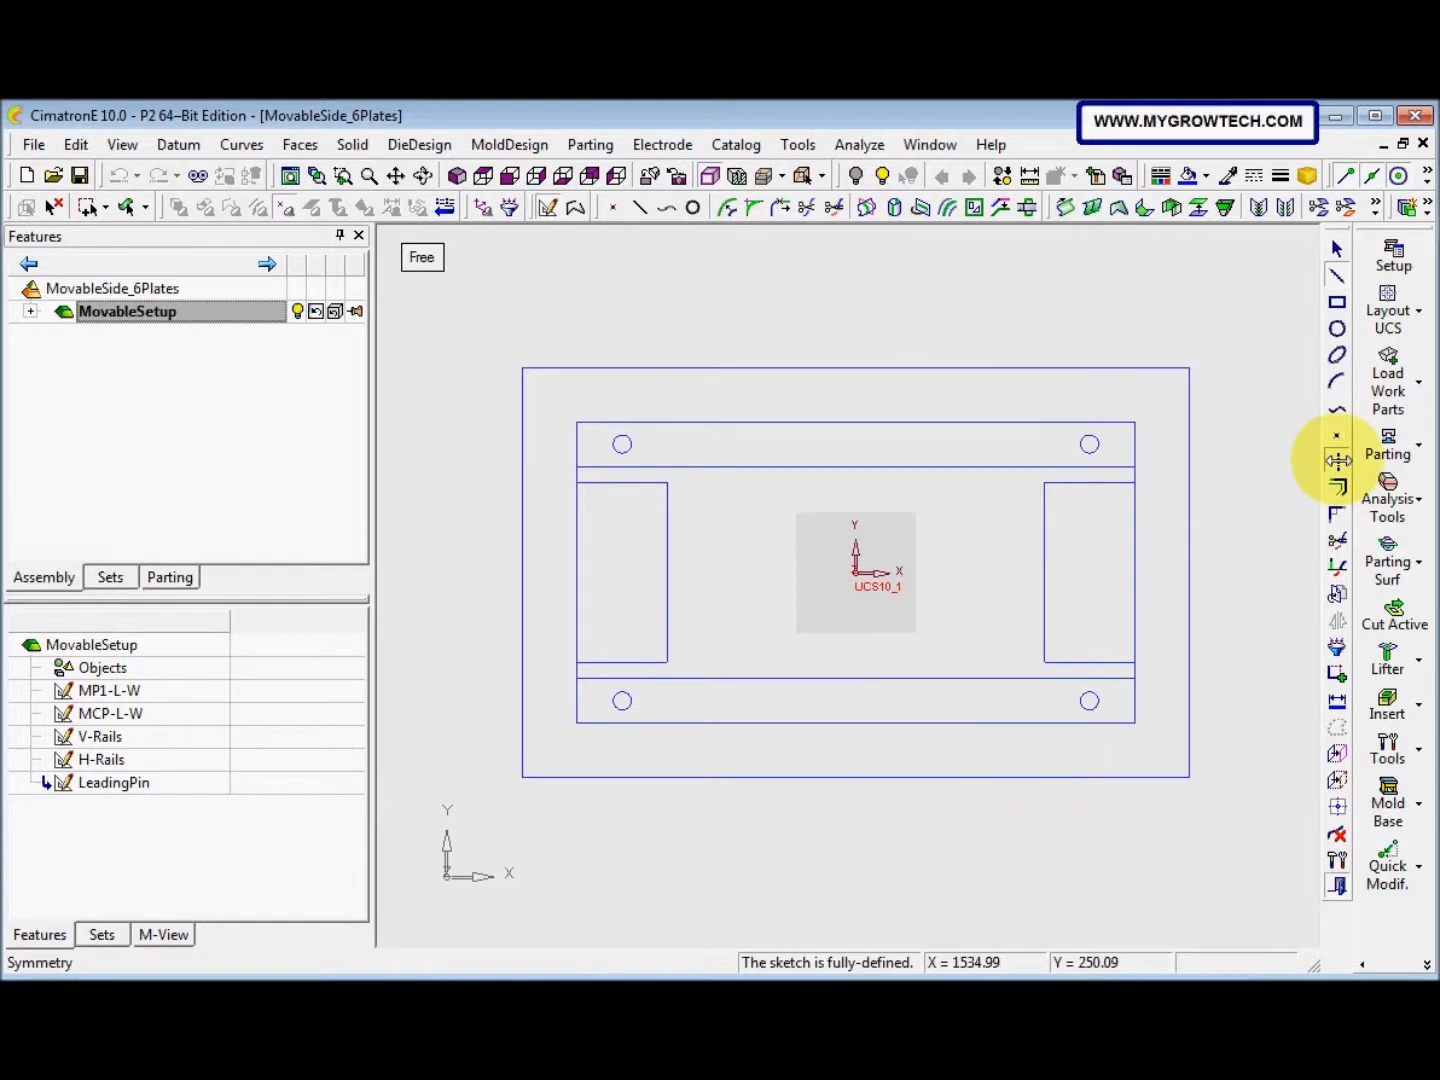
{"action": "left_click", "coordinate": [1338, 460]}
{"action": "left_click", "coordinate": [427, 257]}
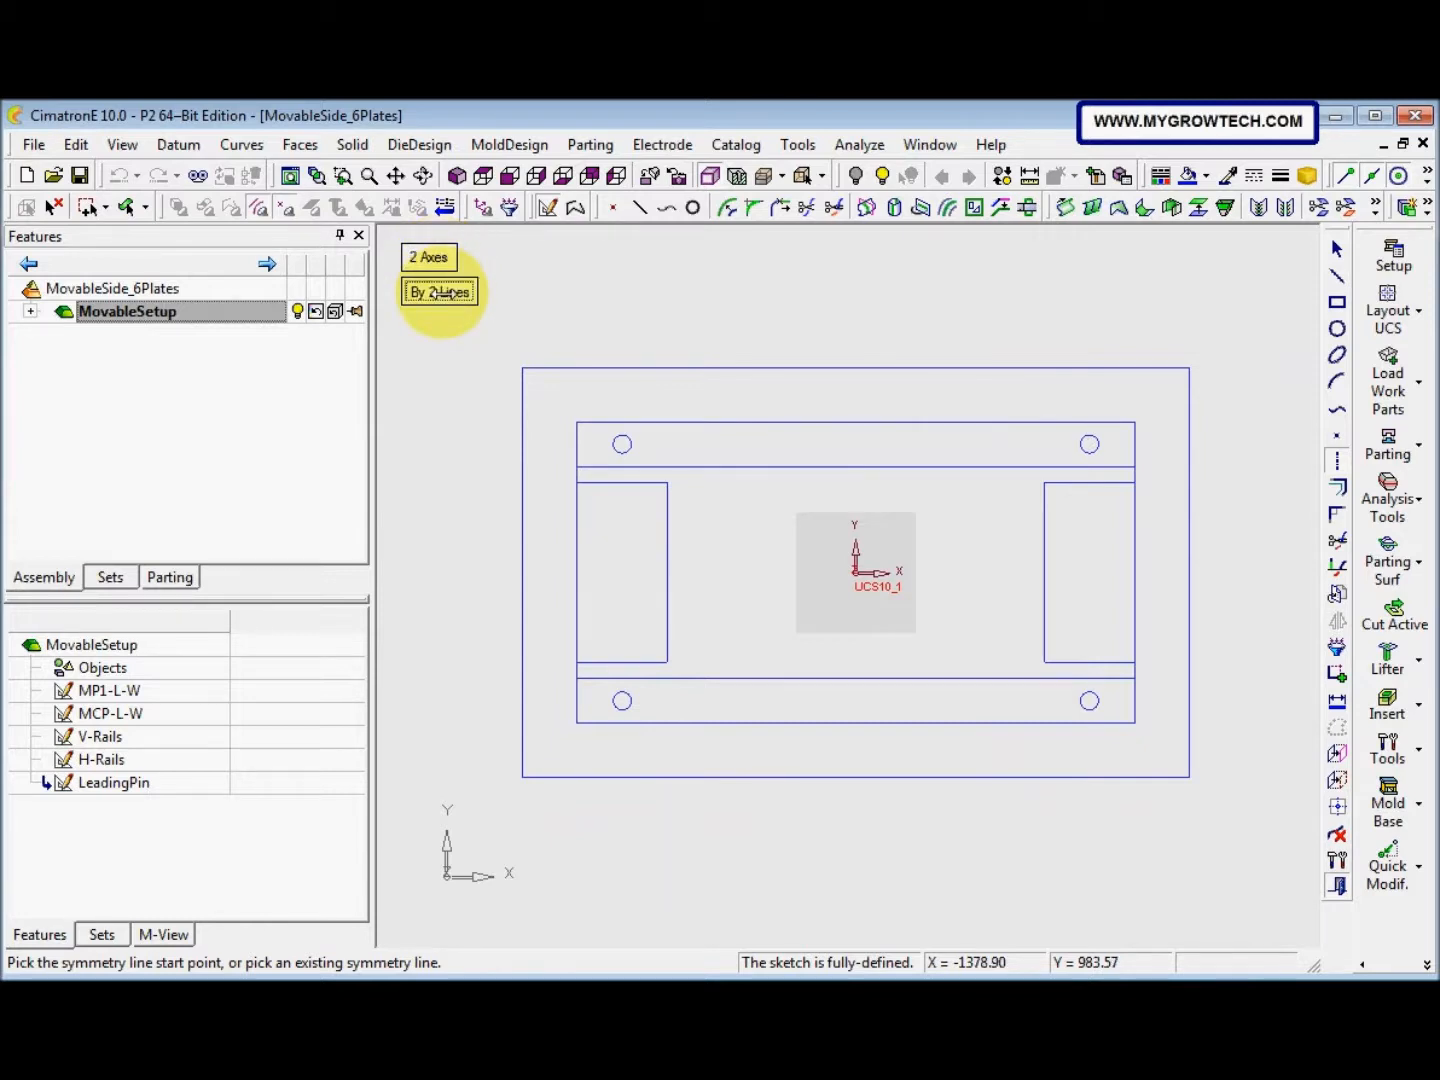
{"action": "left_click", "coordinate": [449, 291]}
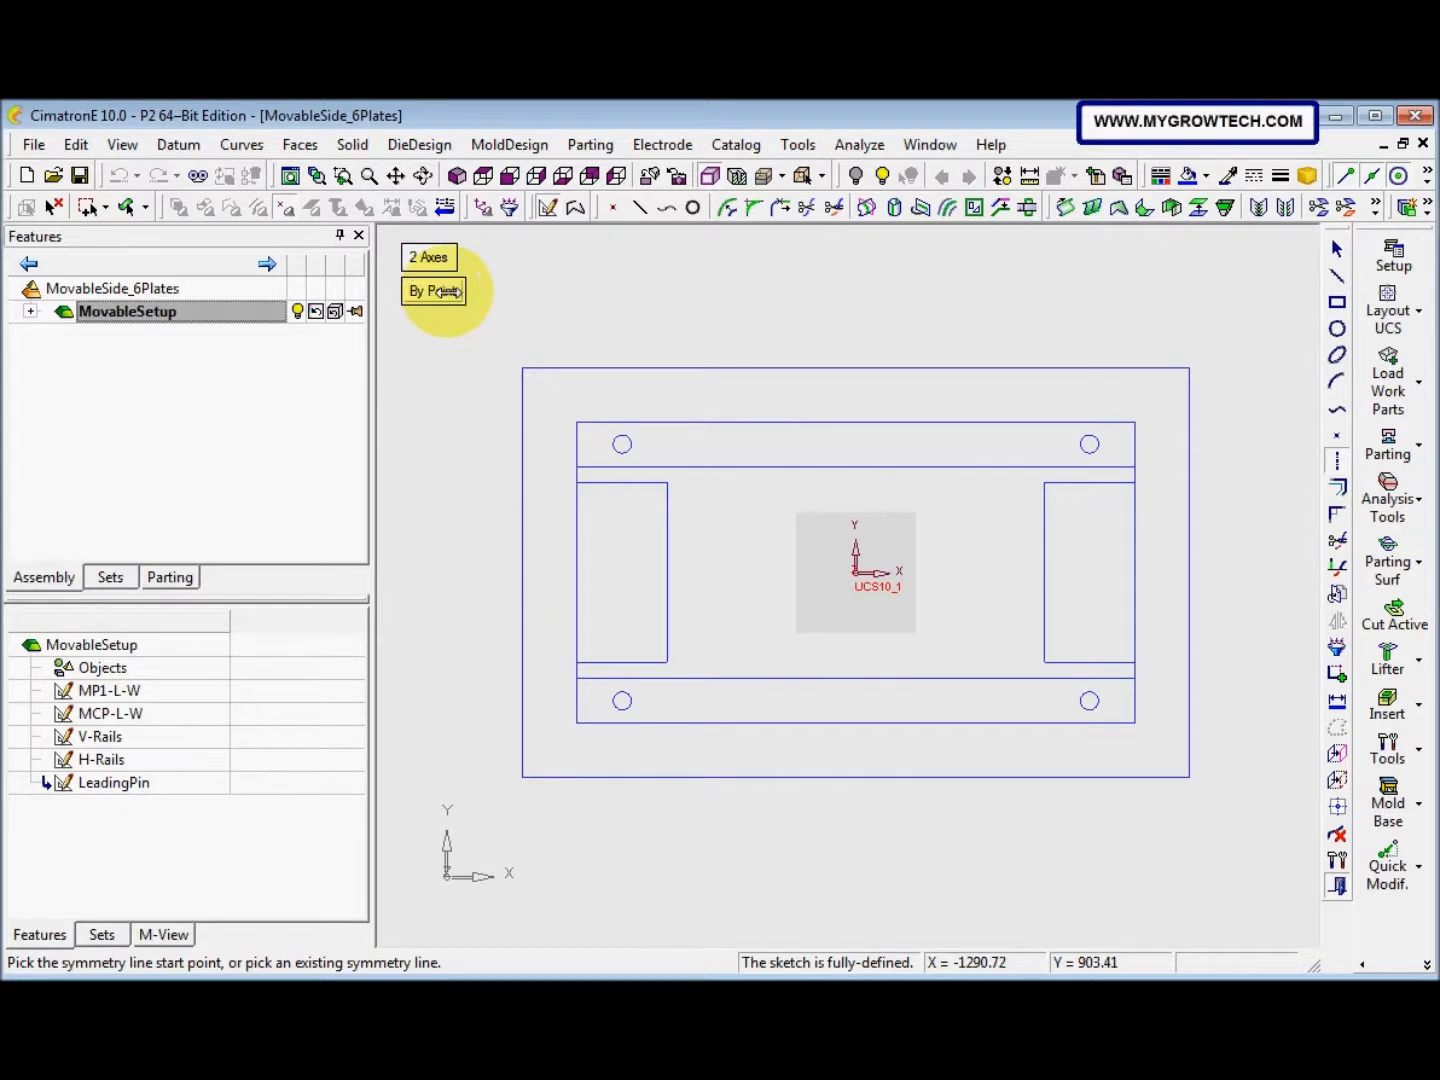
{"action": "middle_click_drag", "start_coordinate": [732, 700], "coordinate": [794, 616], "text": "ctrl"}
{"action": "right_click_drag", "start_coordinate": [795, 616], "coordinate": [842, 621], "text": "ctrl"}
{"action": "middle_click_drag", "start_coordinate": [842, 621], "coordinate": [777, 799], "text": "ctrl"}
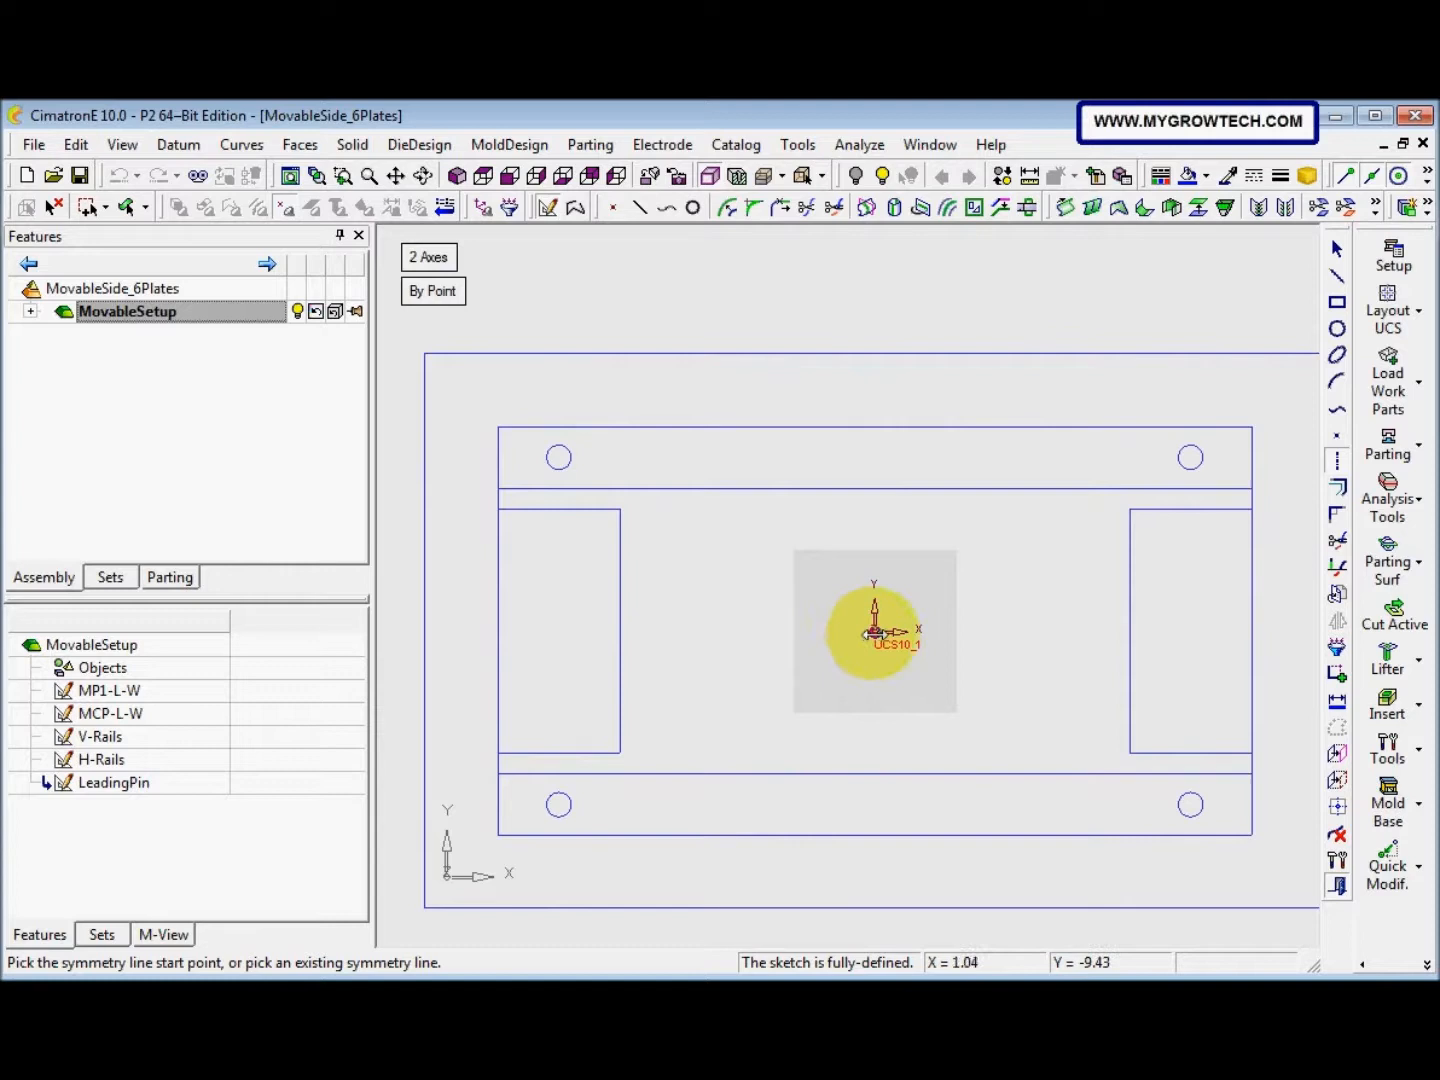
{"action": "left_click", "coordinate": [874, 634]}
{"action": "right_click_drag", "start_coordinate": [843, 742], "coordinate": [925, 581], "text": "ctrl"}
{"action": "middle_click_drag", "start_coordinate": [925, 581], "coordinate": [710, 500], "text": "ctrl"}
{"action": "right_click_drag", "start_coordinate": [779, 666], "coordinate": [855, 543], "text": "ctrl"}
{"action": "middle_click_drag", "start_coordinate": [868, 553], "coordinate": [1016, 502], "text": "ctrl"}
{"action": "right_click_drag", "start_coordinate": [930, 530], "coordinate": [816, 639], "text": "ctrl"}
{"action": "mouse_move", "coordinate": [887, 530]}
{"action": "right_mouse_down", "text": "ctrl"}
{"action": "mouse_move", "coordinate": [820, 651]}
{"action": "mouse_move", "coordinate": [746, 614]}
{"action": "right_mouse_up", "text": "ctrl"}
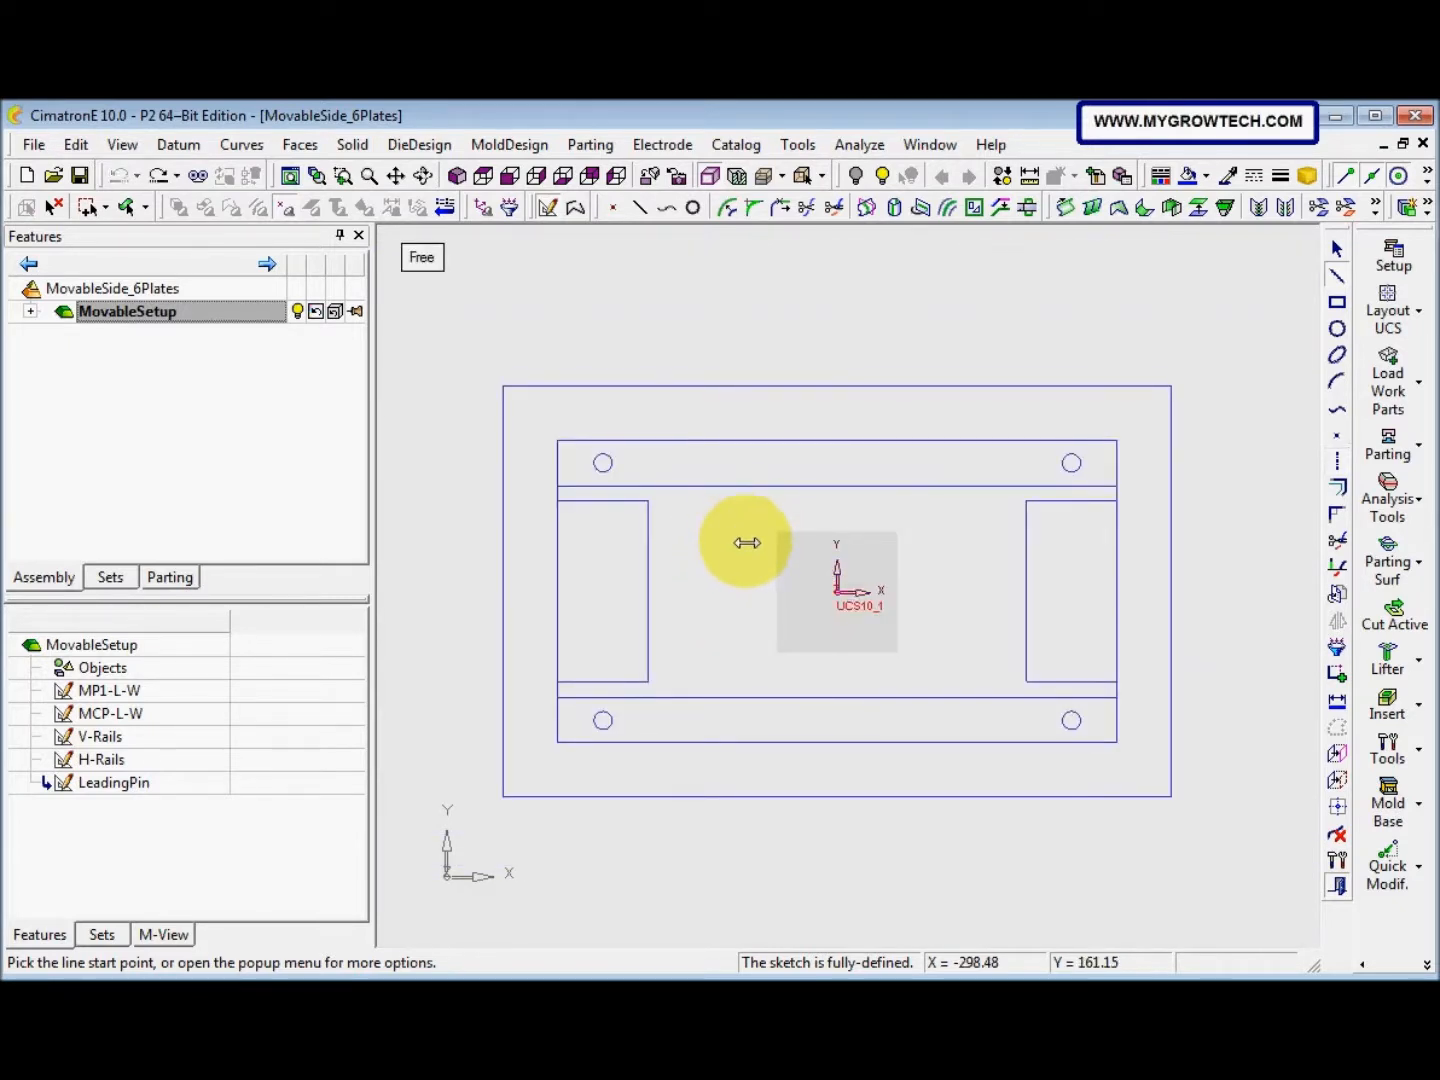
Create two symmetry axes by two lines, one vertical and one horizontal, both ending at the UCS10_1 origin
{"action": "left_click", "coordinate": [1336, 459]}
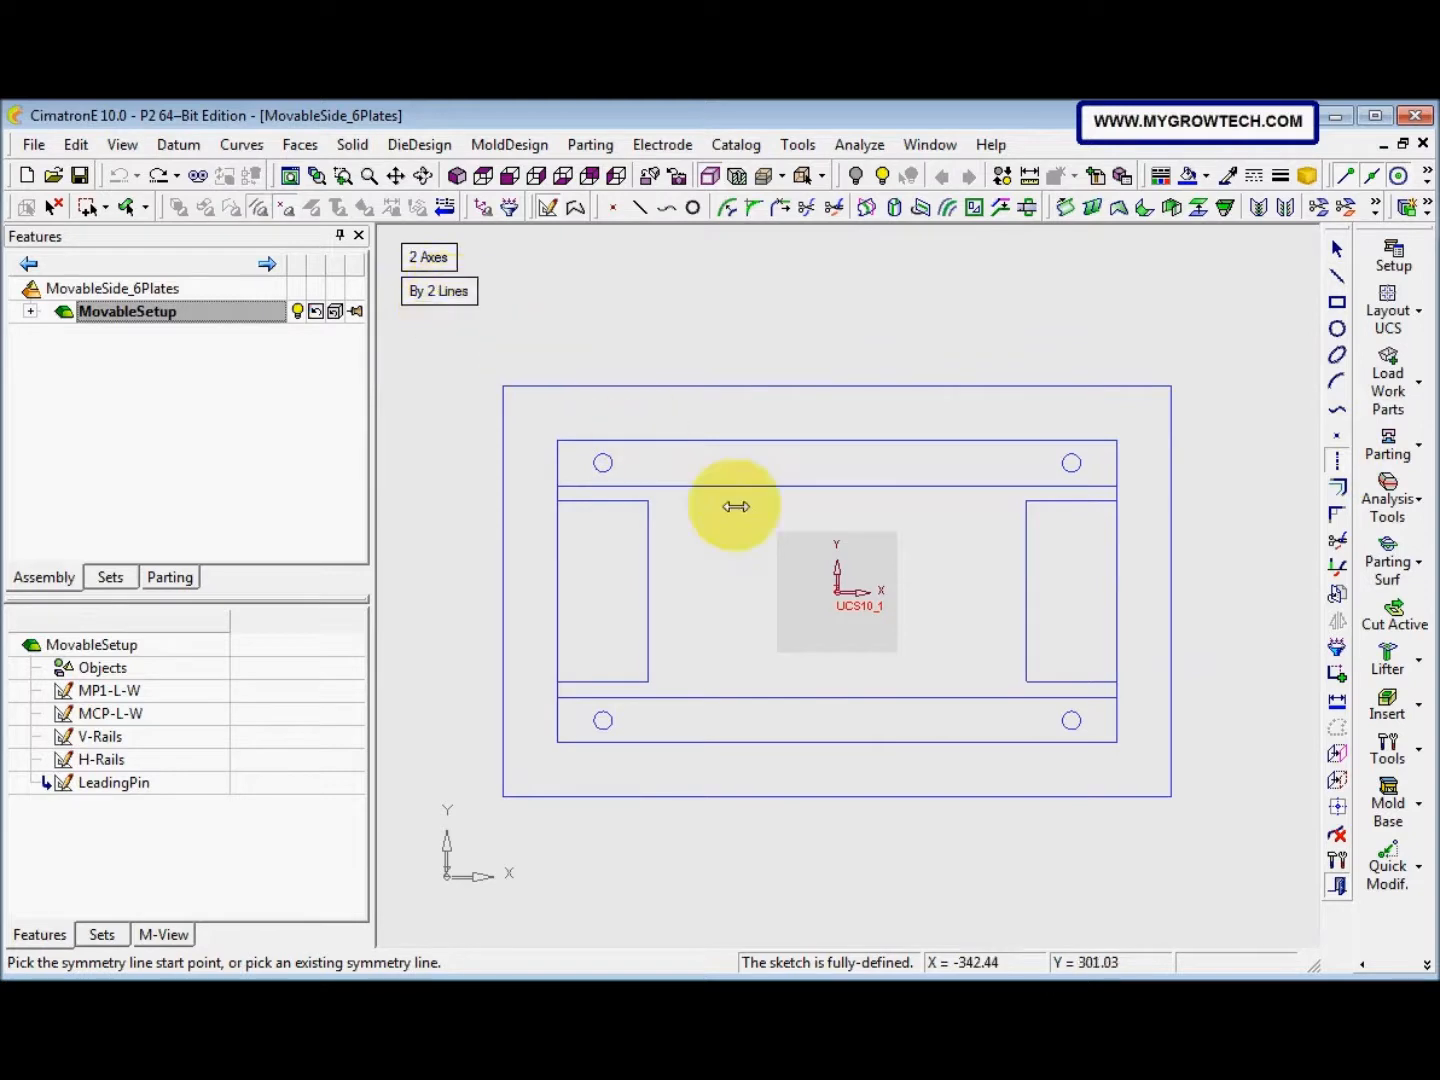
{"action": "scroll", "coordinate": [840, 590], "scroll_direction": "up", "scroll_amount": 2}
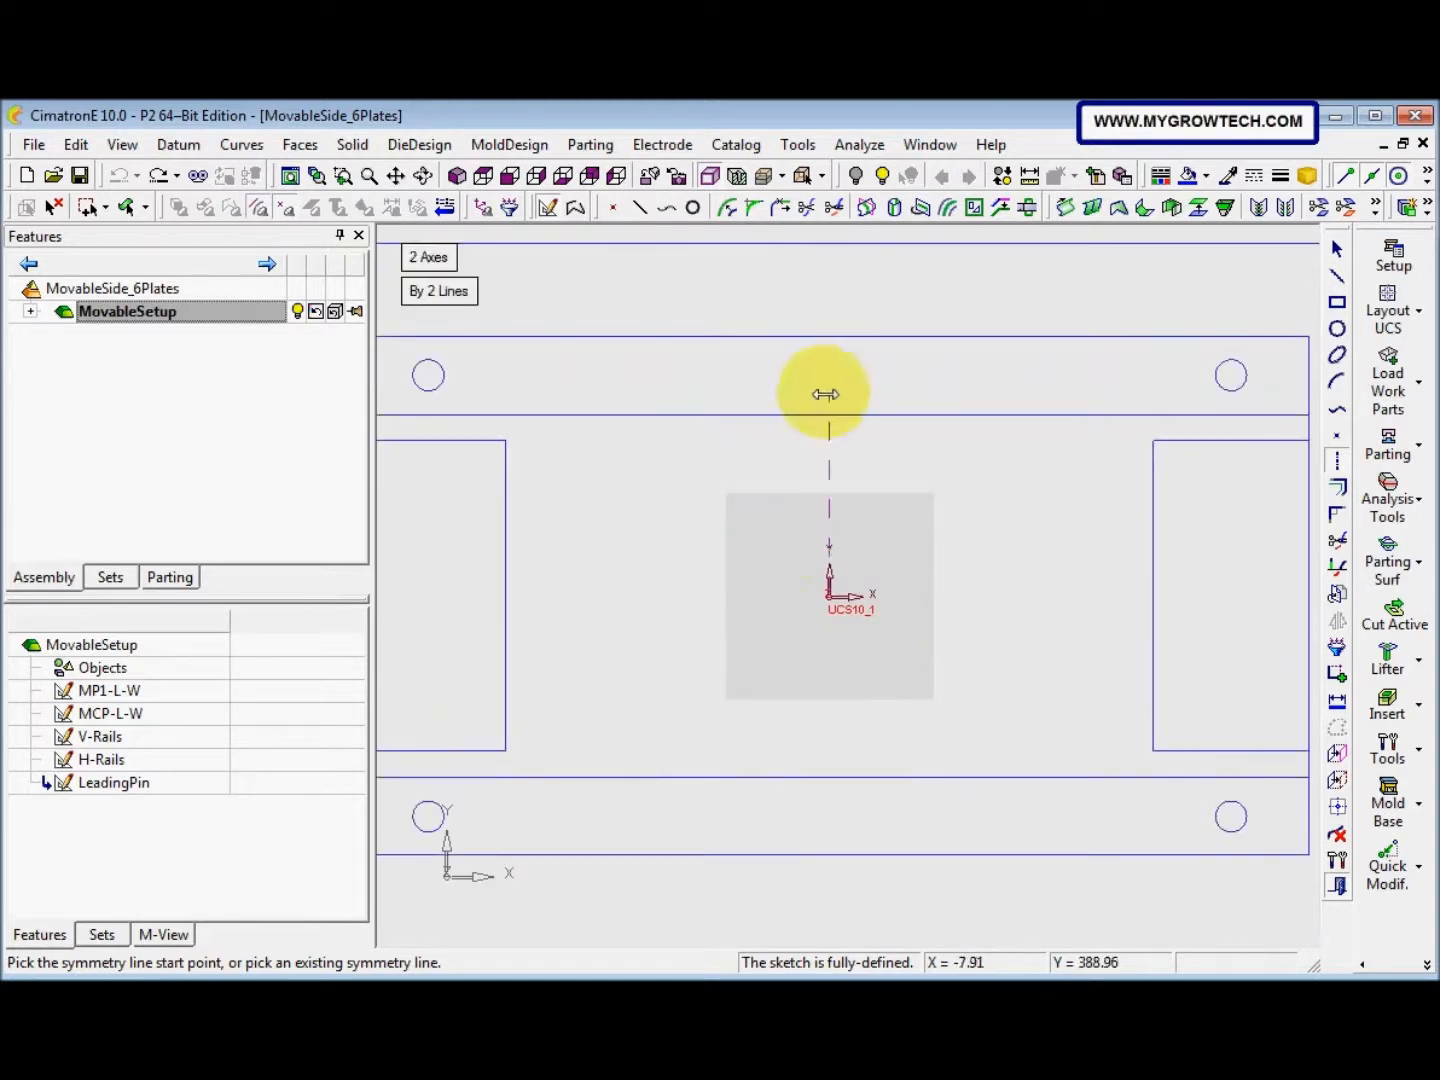
{"action": "left_click", "coordinate": [829, 401]}
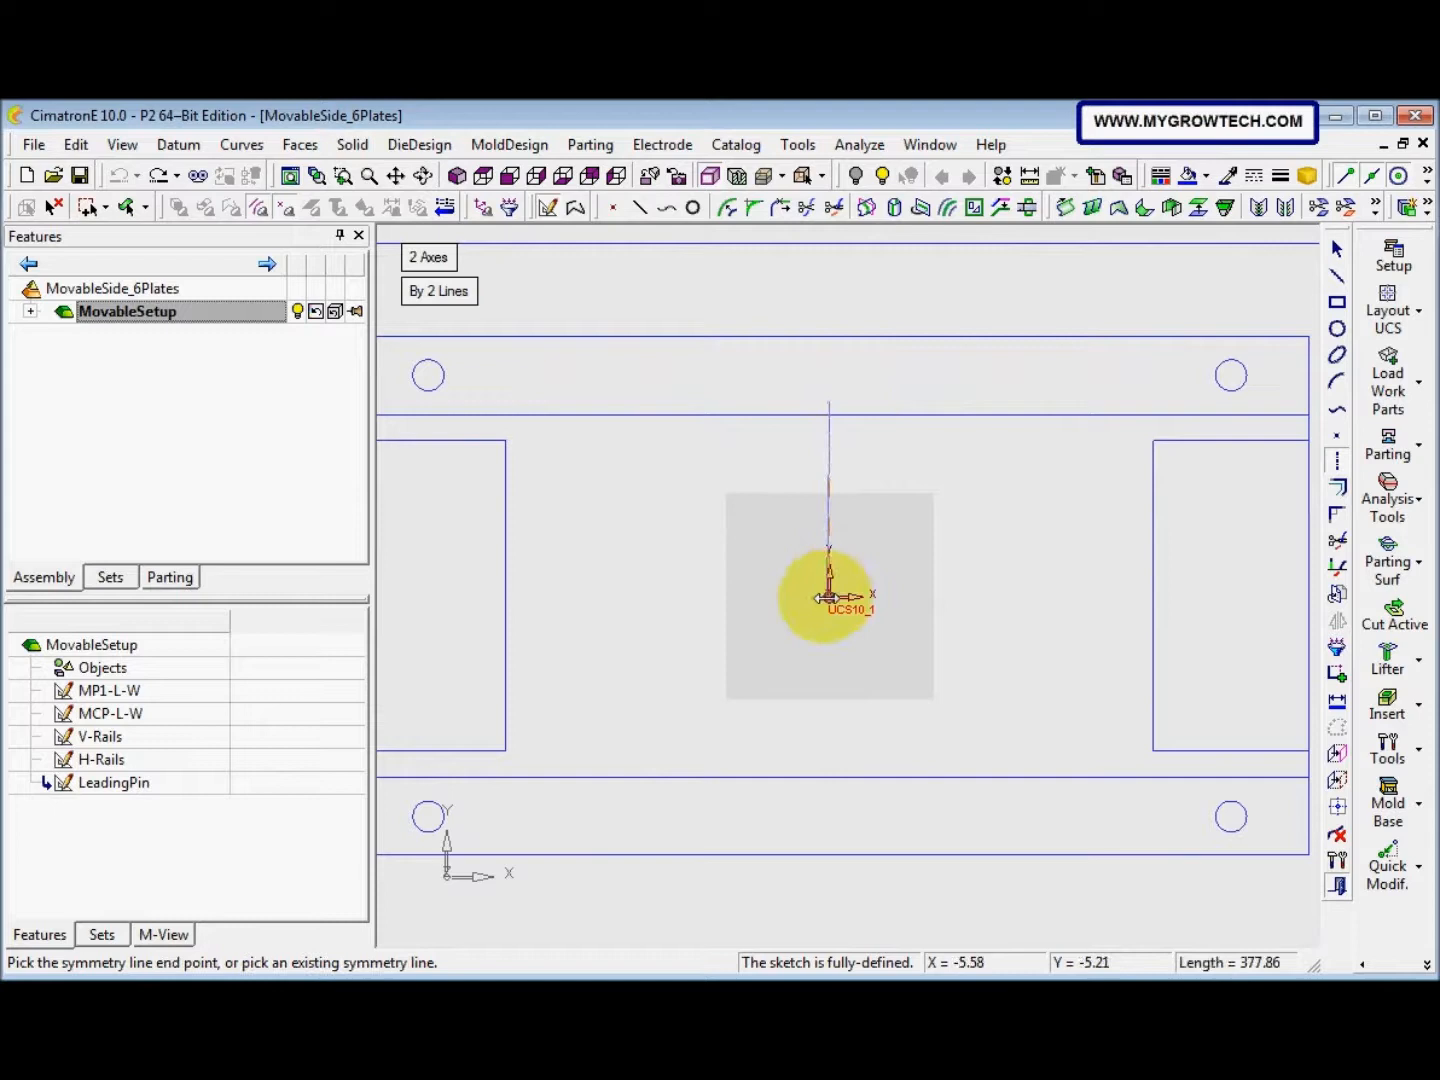
{"action": "left_click", "coordinate": [825, 597]}
{"action": "middle_click_drag", "start_coordinate": [571, 600], "coordinate": [791, 600]}
{"action": "left_click", "coordinate": [579, 585]}
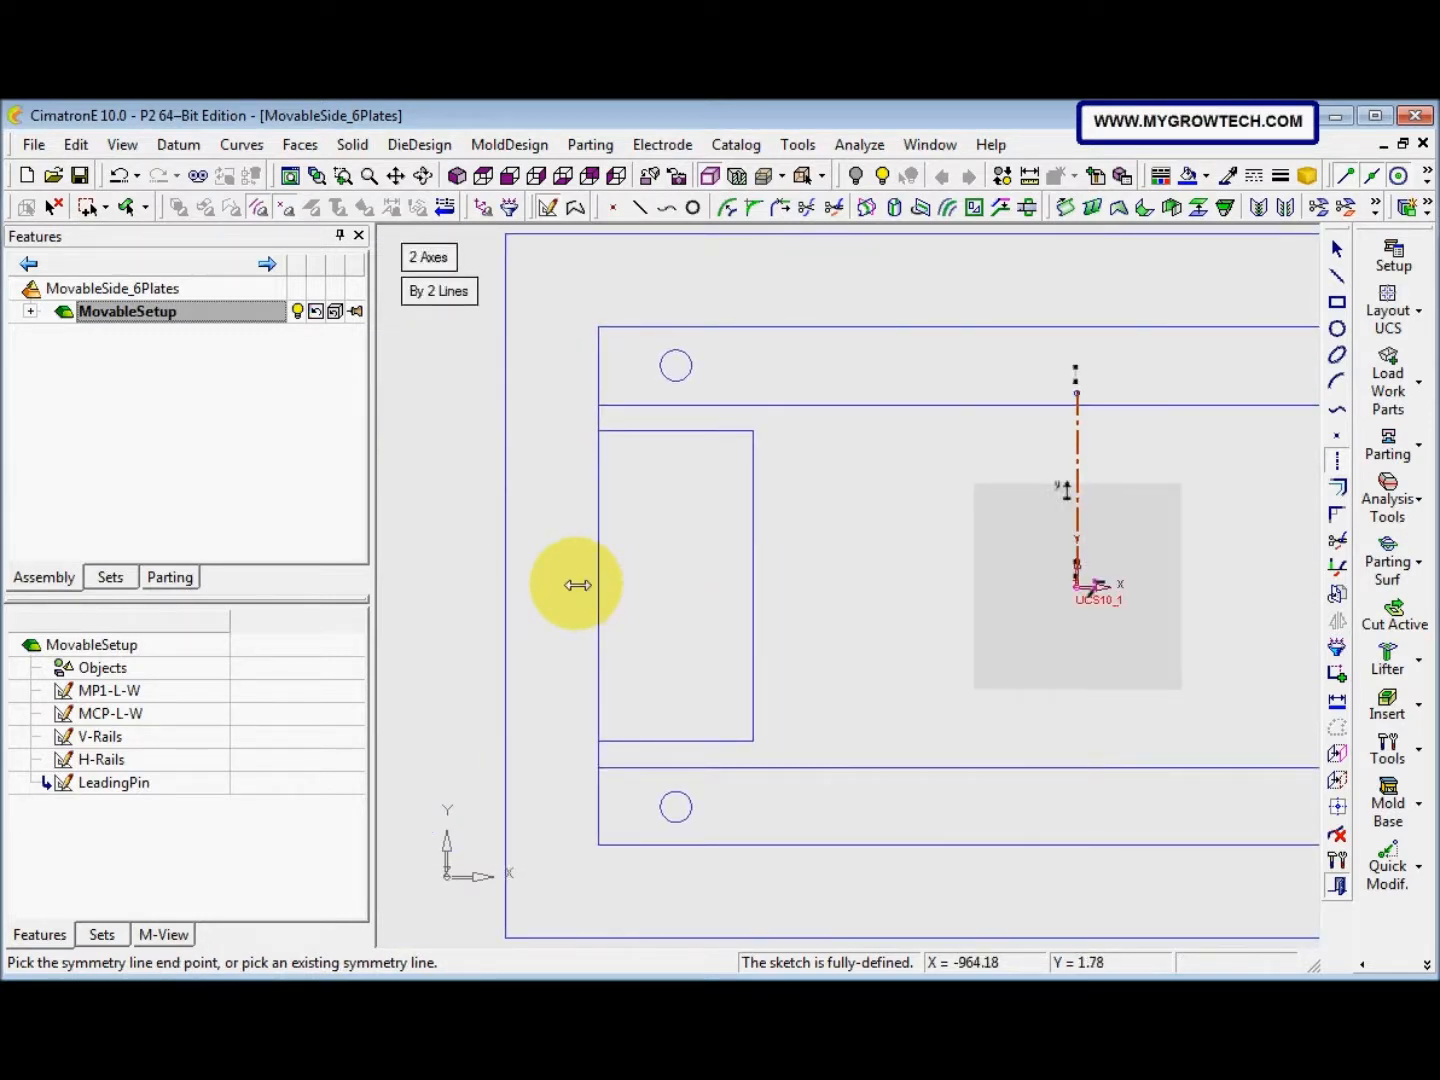
{"action": "left_click", "coordinate": [1075, 586]}
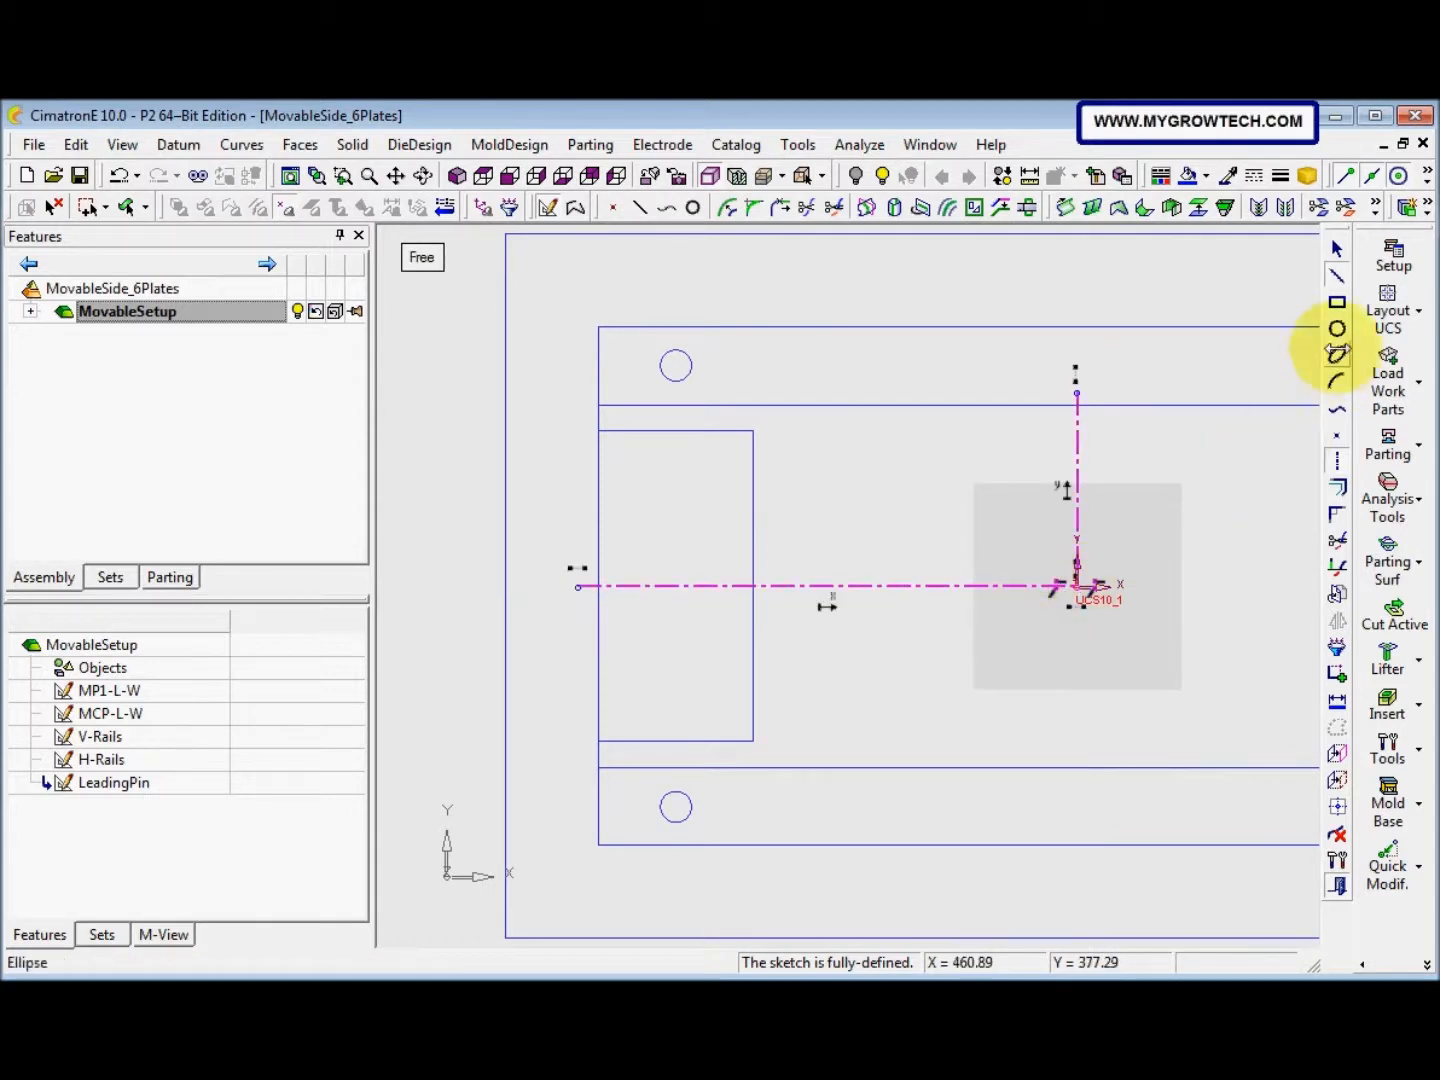
Place four symmetric 24-diameter circles along the upper rail, from near its left end to the vertical symmetry axis
{"action": "left_click", "coordinate": [1337, 329]}
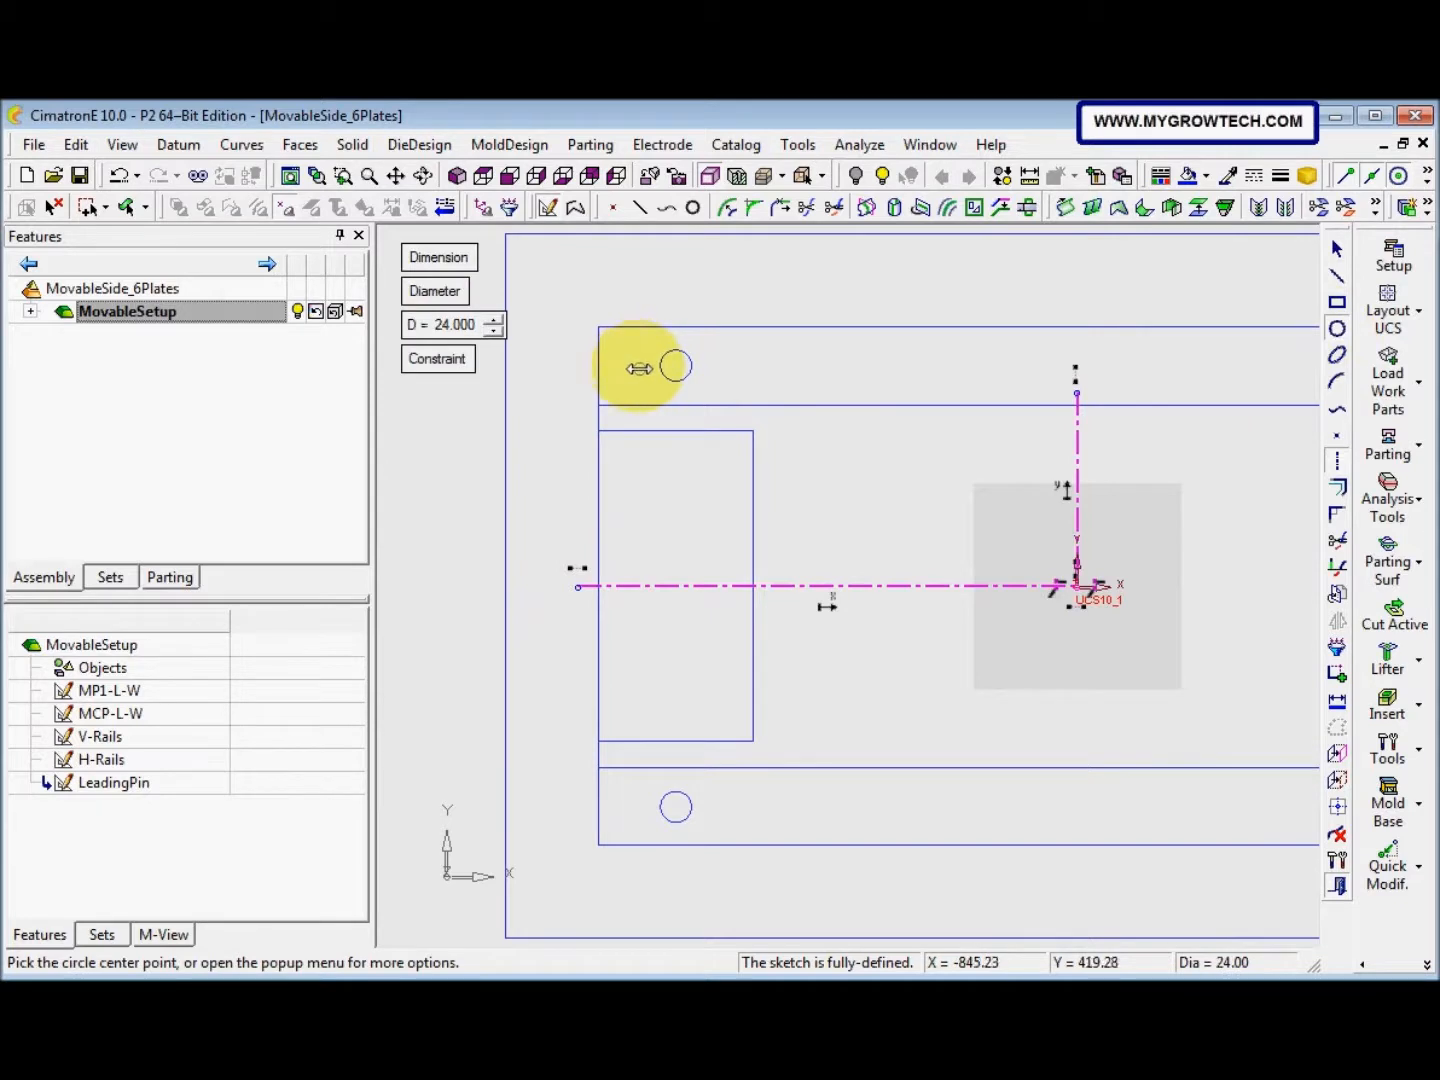
{"action": "left_click", "coordinate": [644, 368]}
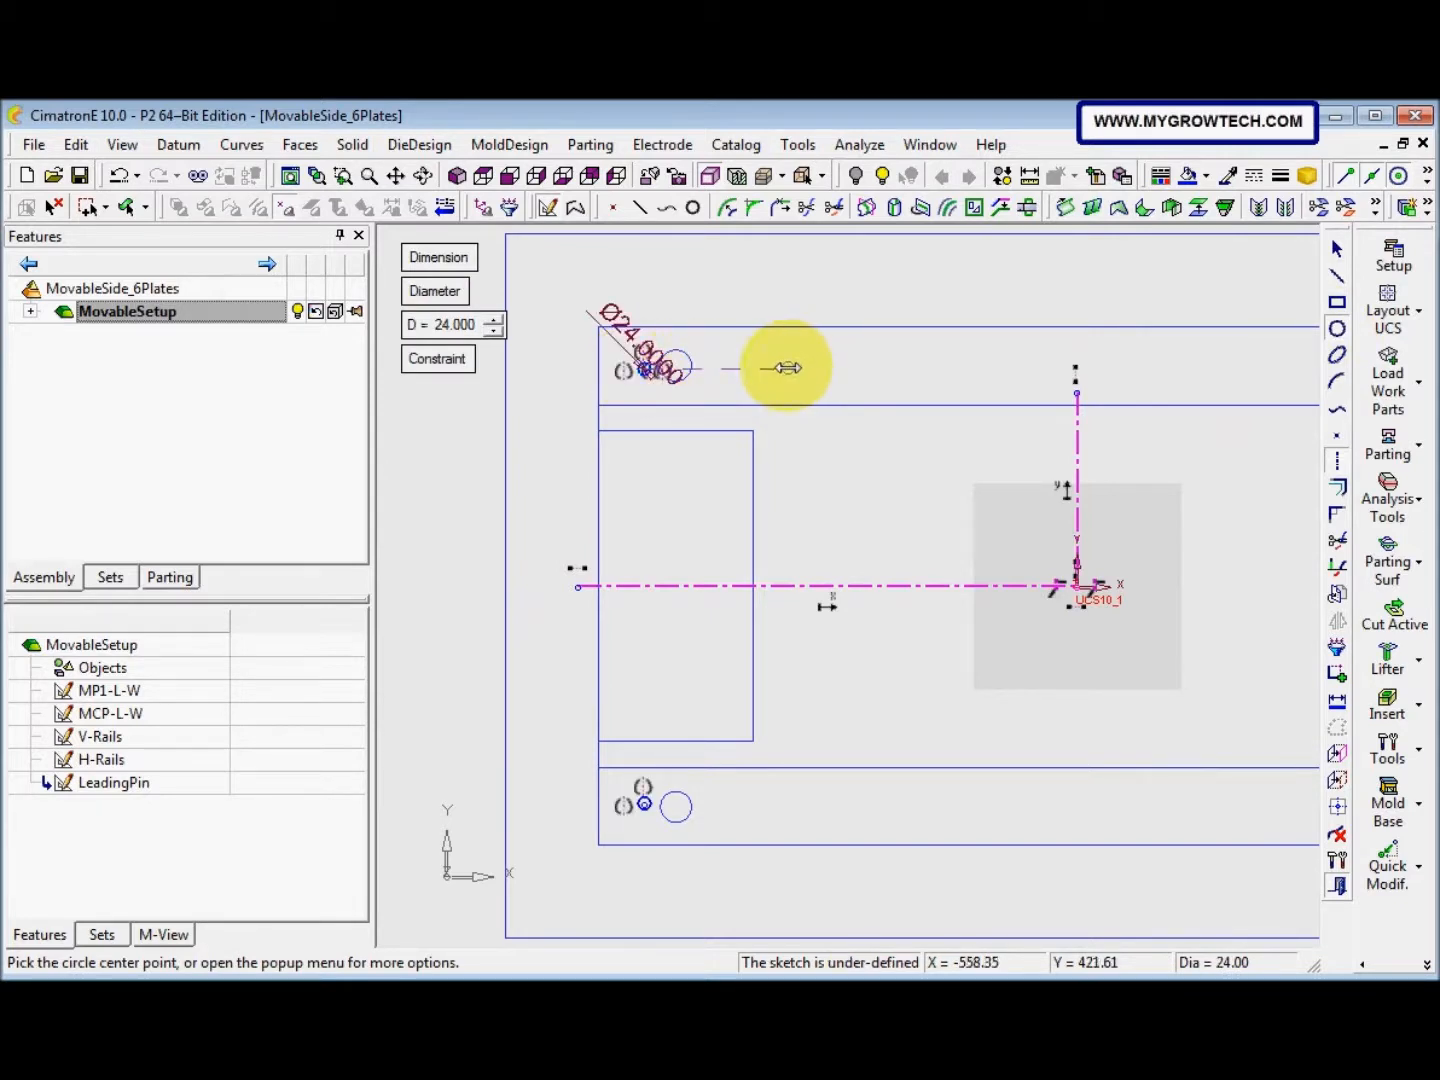
{"action": "left_click", "coordinate": [783, 369]}
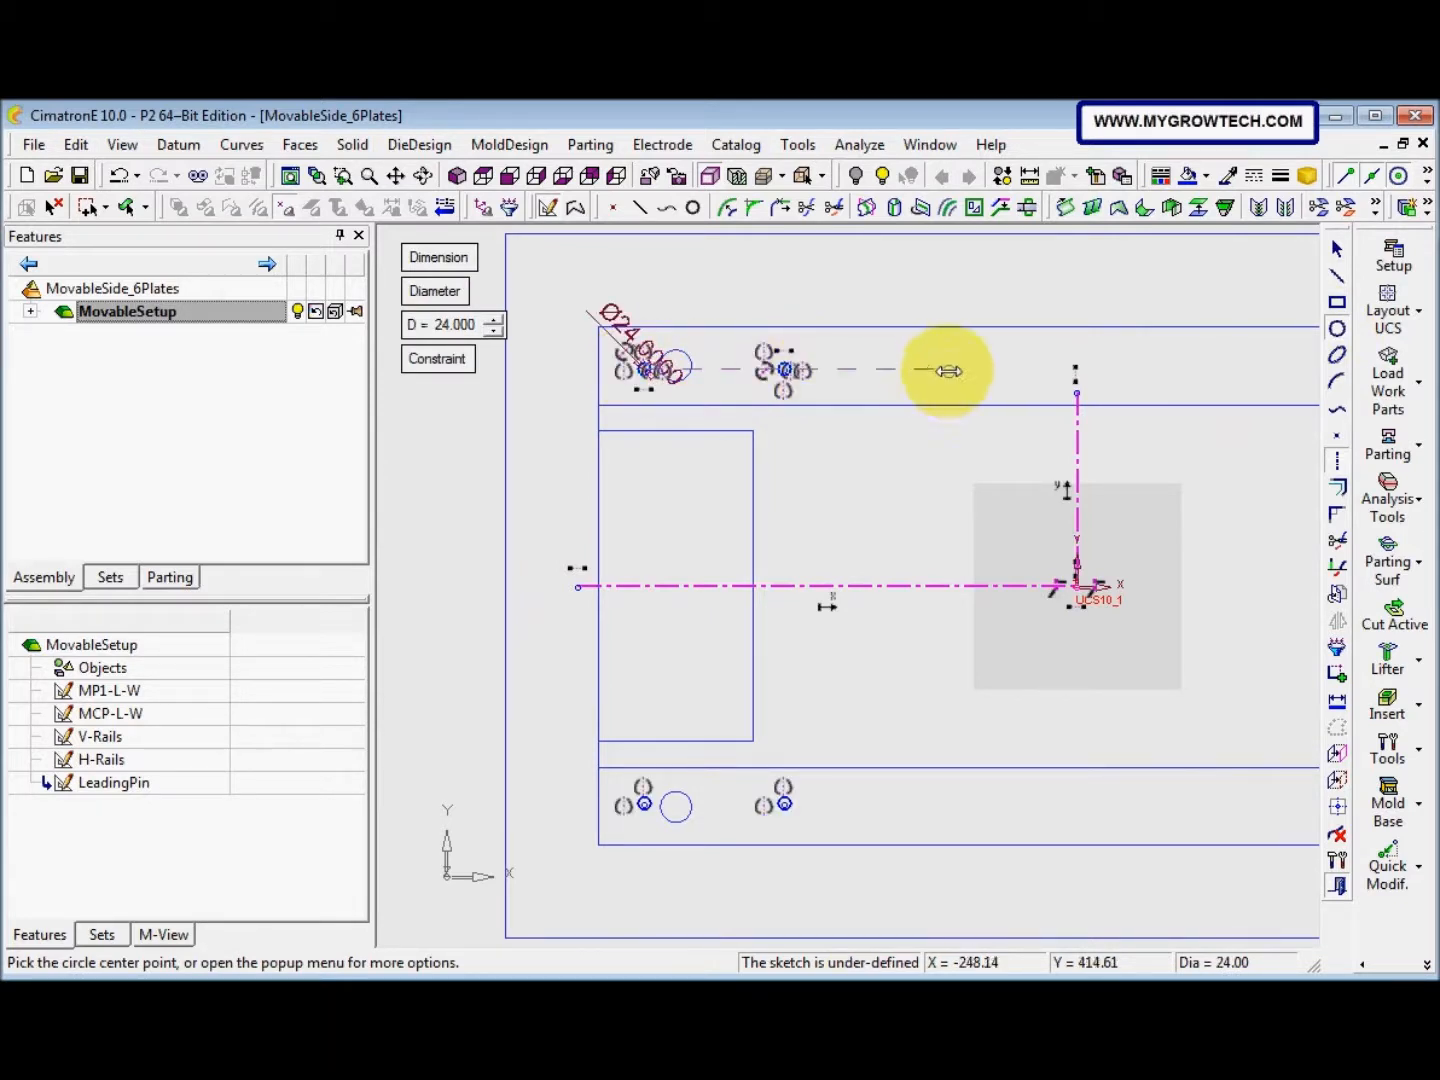
{"action": "left_click", "coordinate": [948, 372]}
{"action": "left_click", "coordinate": [1074, 368]}
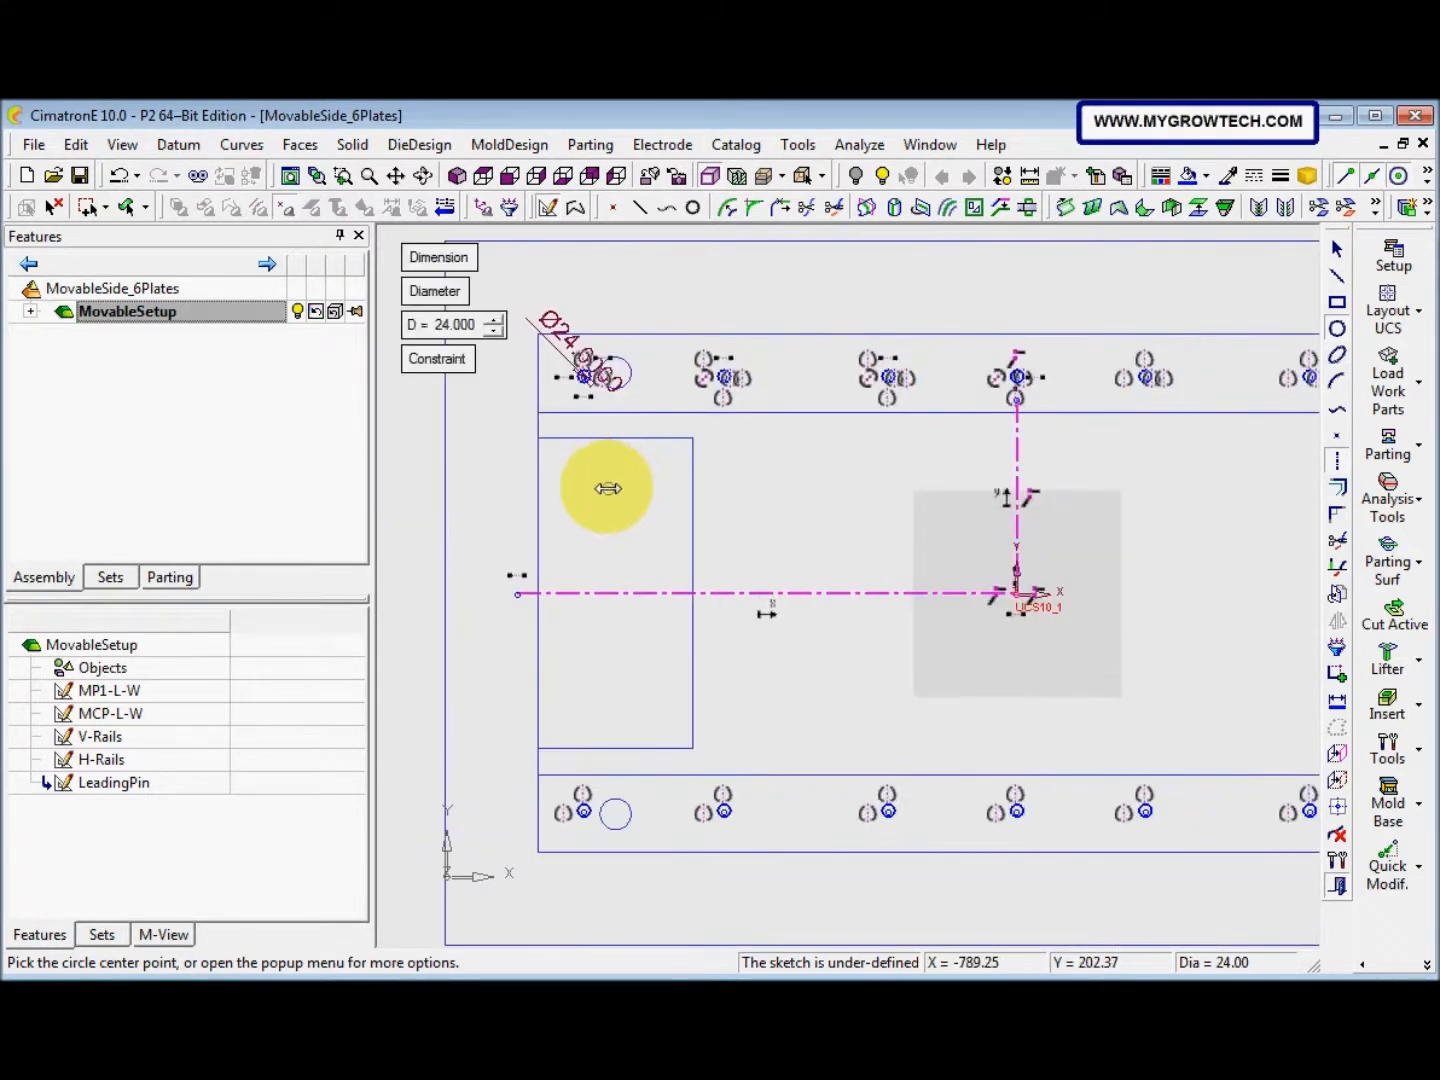
Place two more 24-diameter circles in the right side rail, one in its upper half and one on the horizontal symmetry axis
{"action": "middle_click_drag", "start_coordinate": [712, 463], "coordinate": [305, 455], "text": "ctrl"}
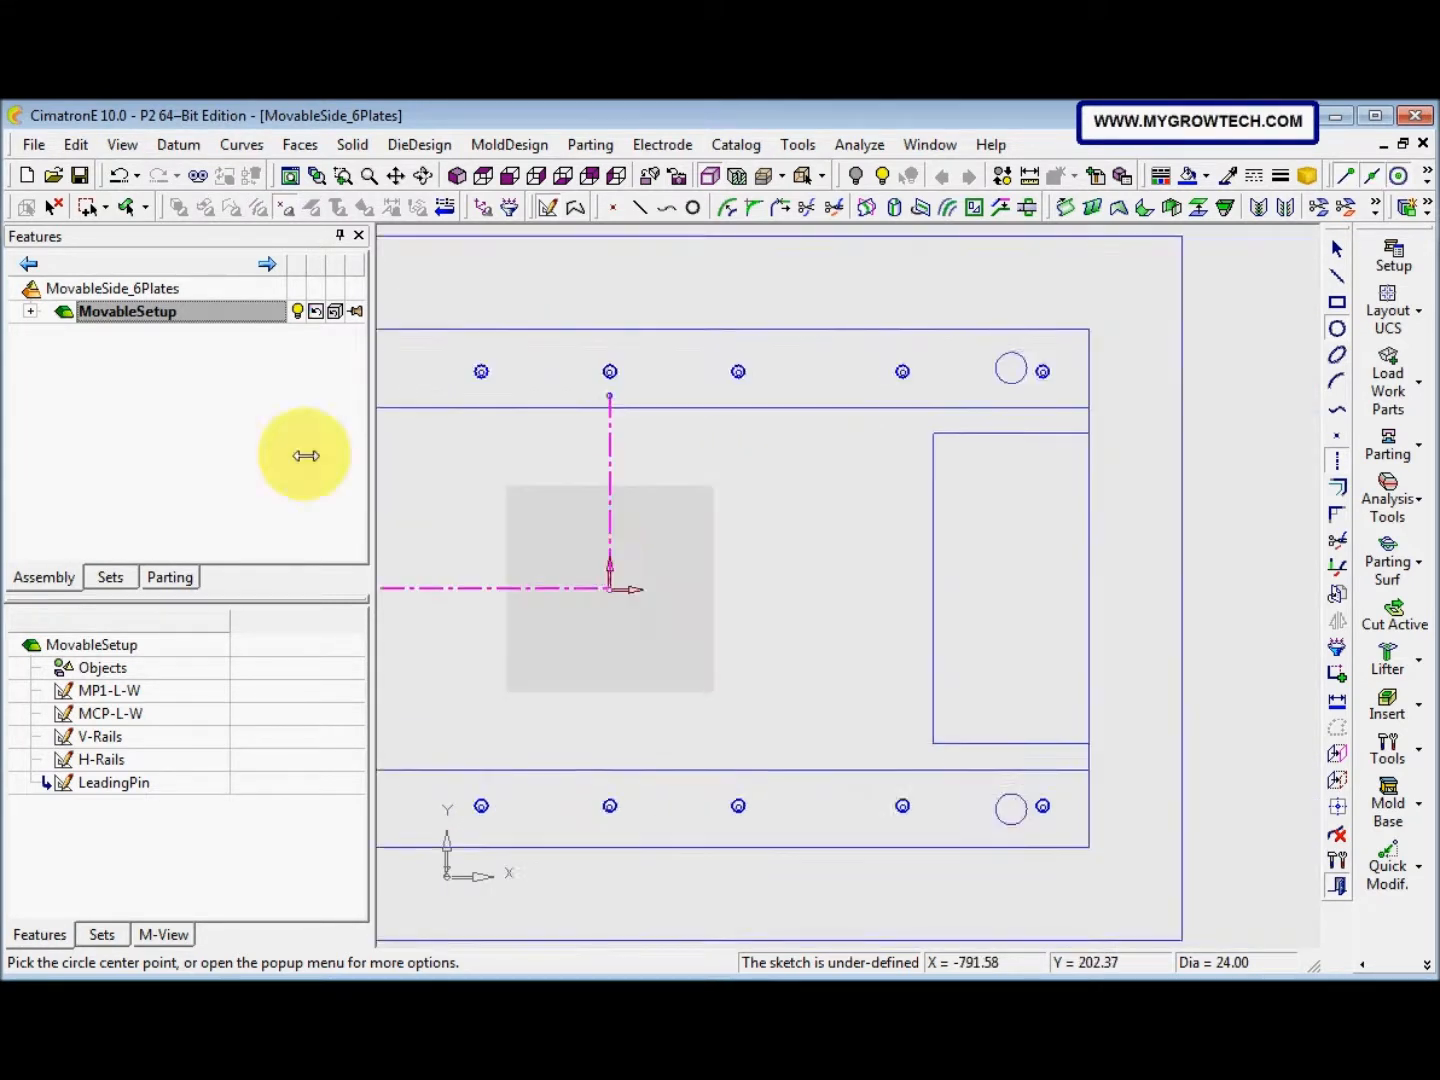
{"action": "left_click", "coordinate": [1007, 482]}
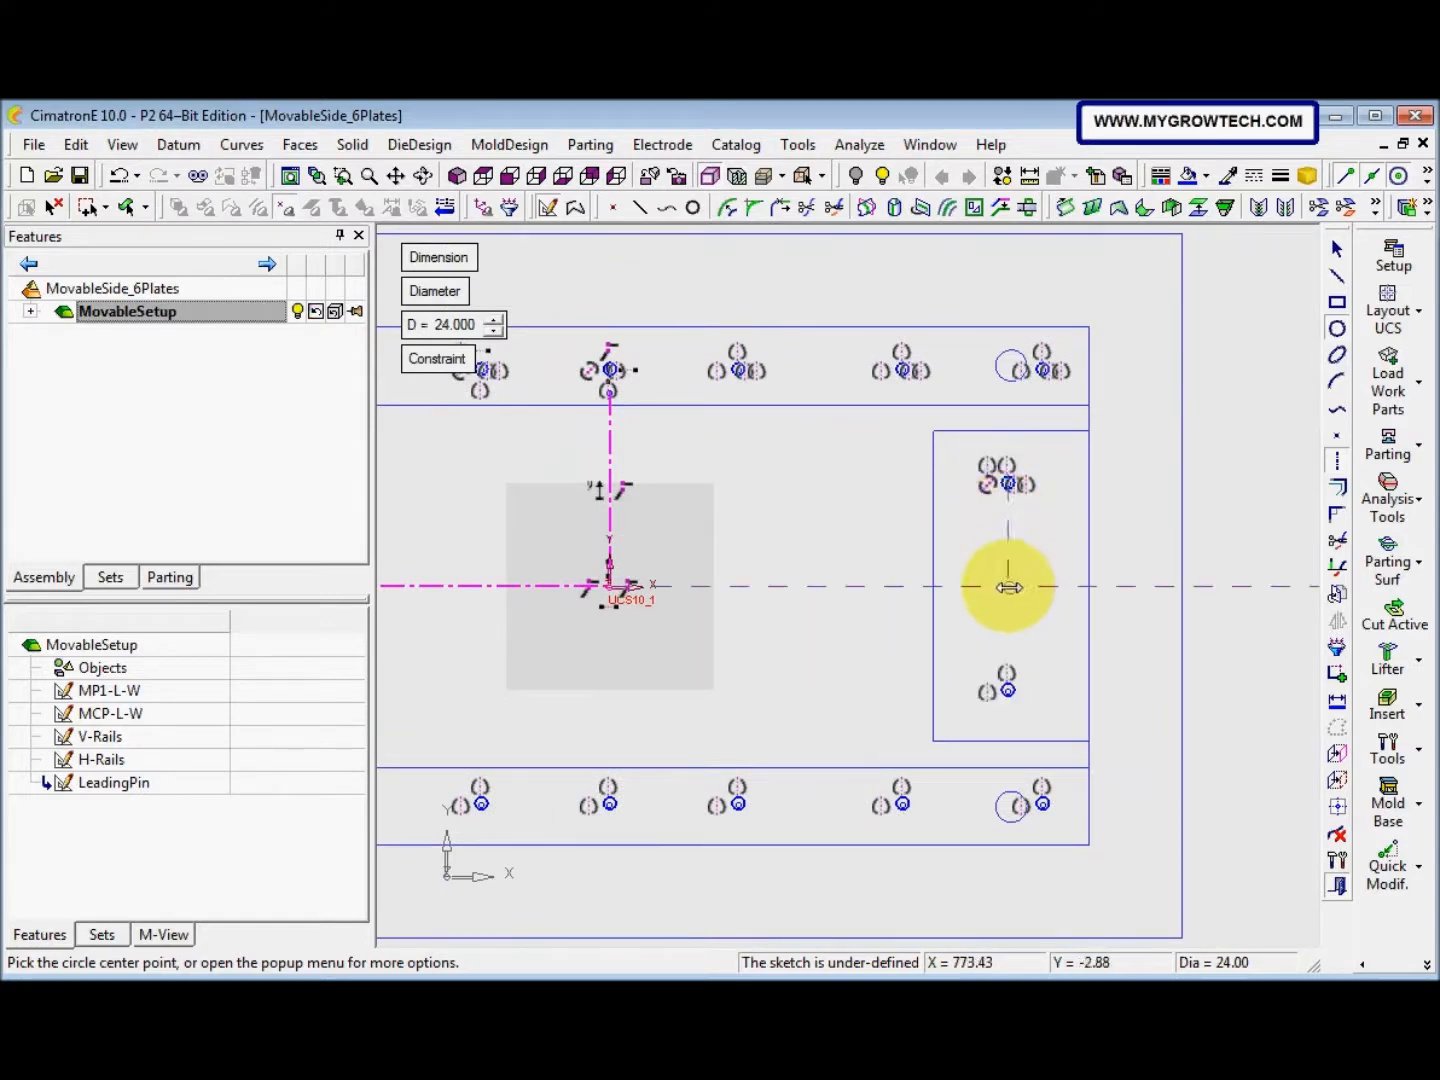
{"action": "left_click", "coordinate": [1010, 588]}
{"action": "middle_click_drag", "start_coordinate": [886, 653], "coordinate": [998, 550], "text": "ctrl"}
{"action": "right_click_drag", "start_coordinate": [878, 514], "coordinate": [679, 641], "text": "ctrl"}
{"action": "middle_click_drag", "start_coordinate": [680, 640], "coordinate": [848, 665], "text": "ctrl"}
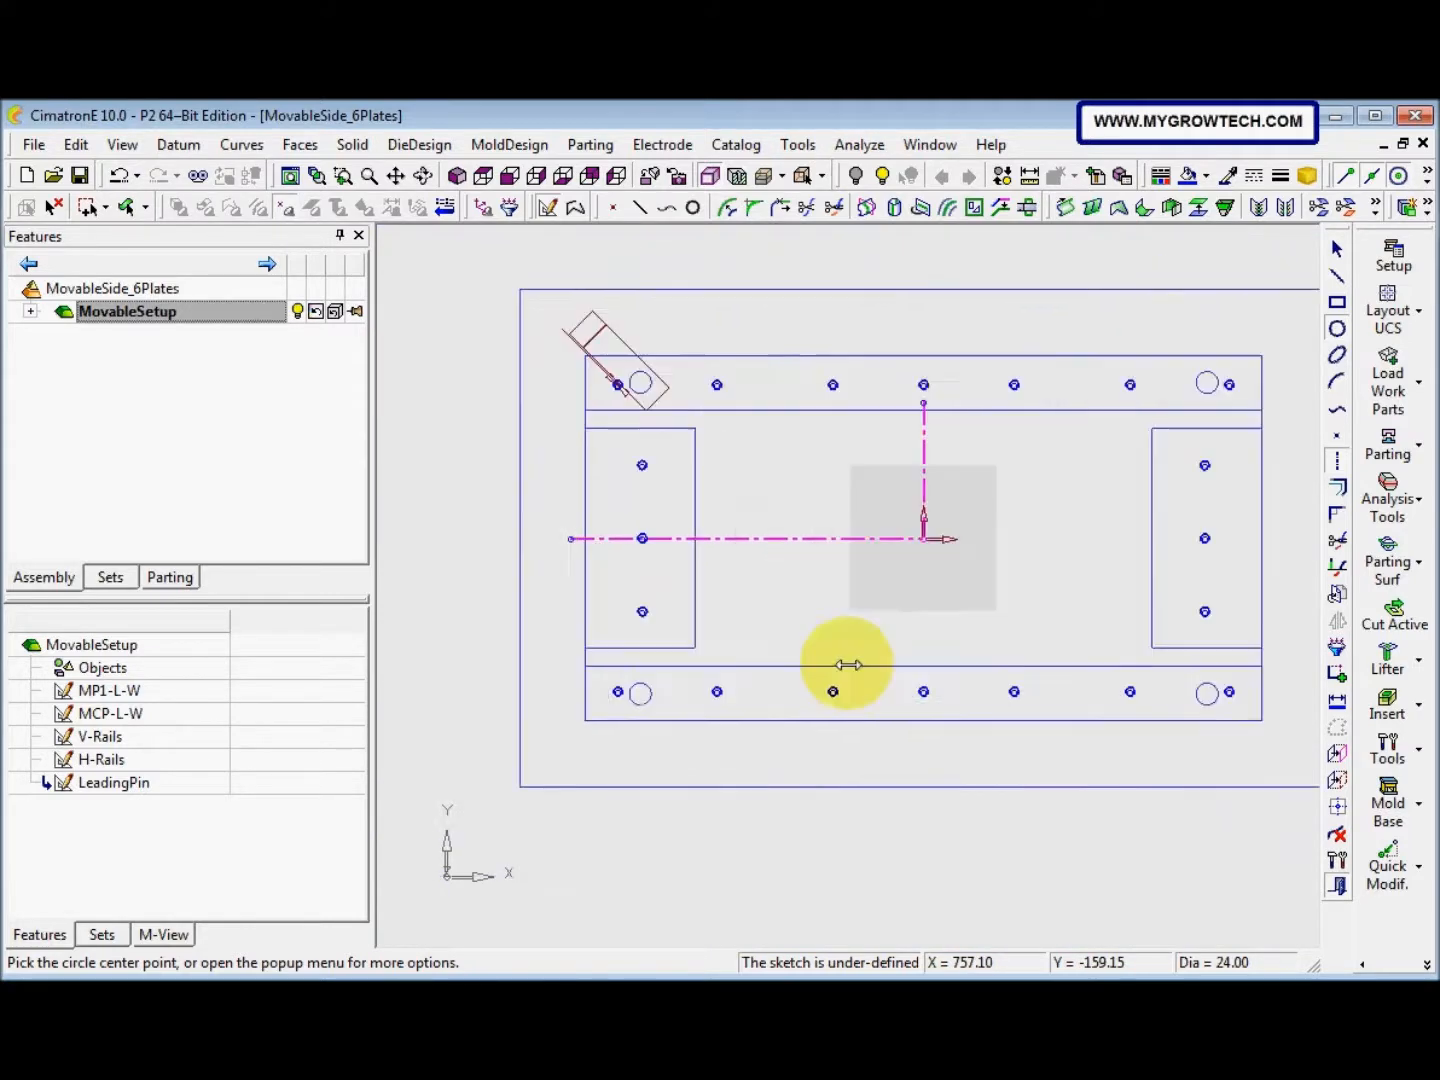
{"action": "middle_click", "coordinate": [834, 574]}
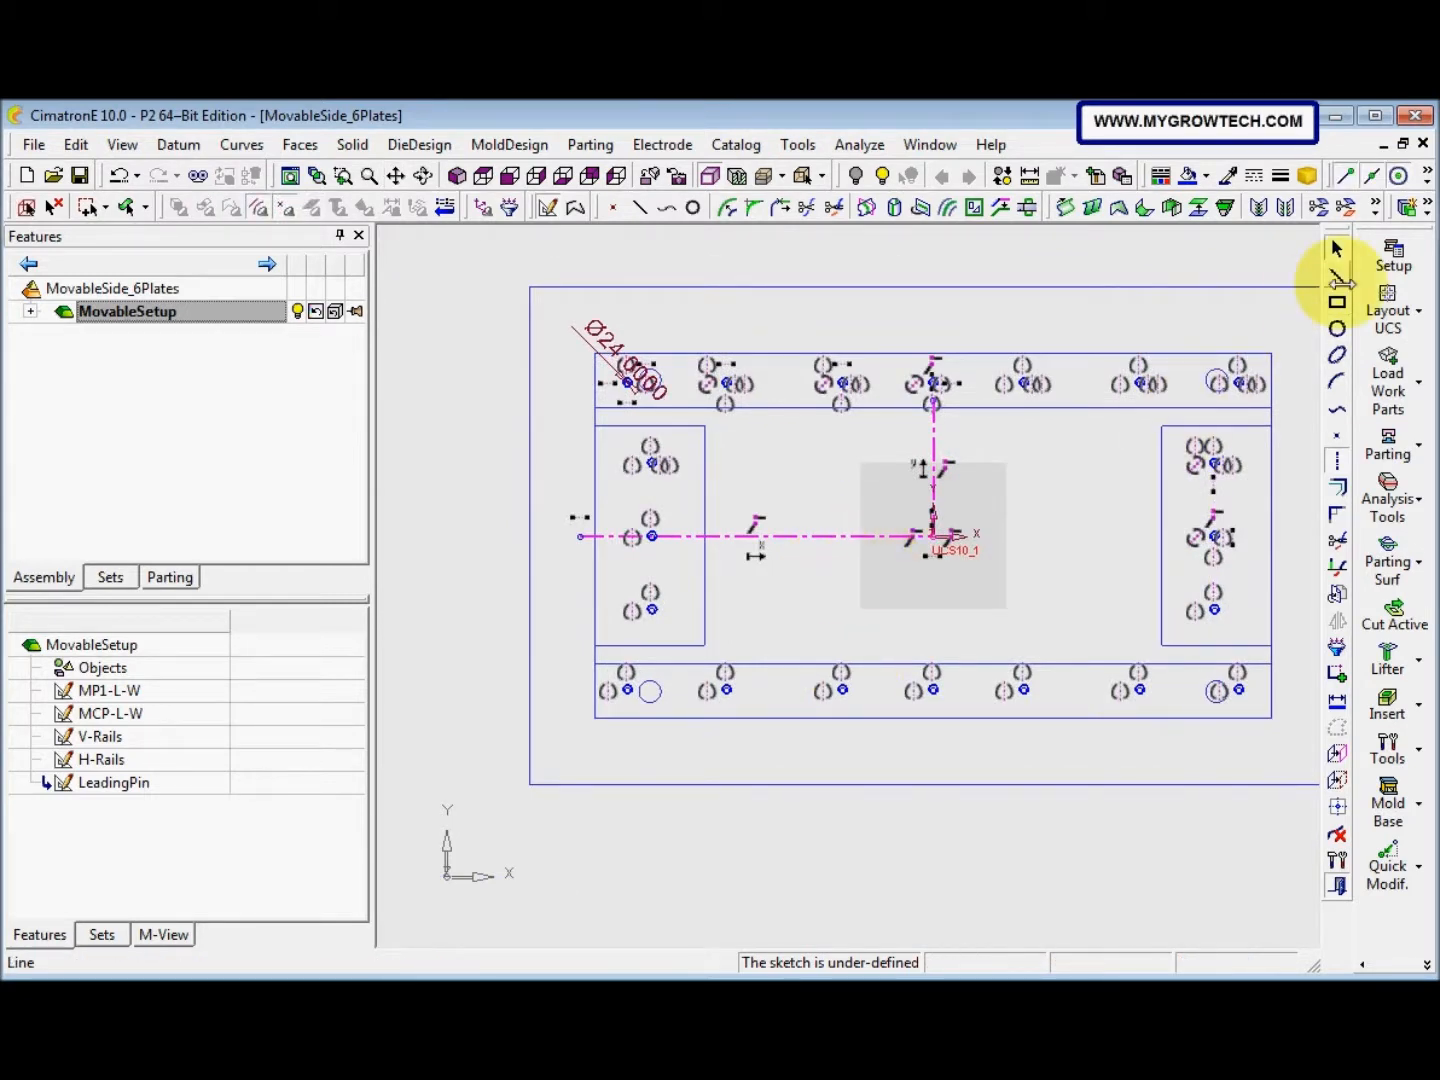
{"action": "left_click", "coordinate": [1338, 275]}
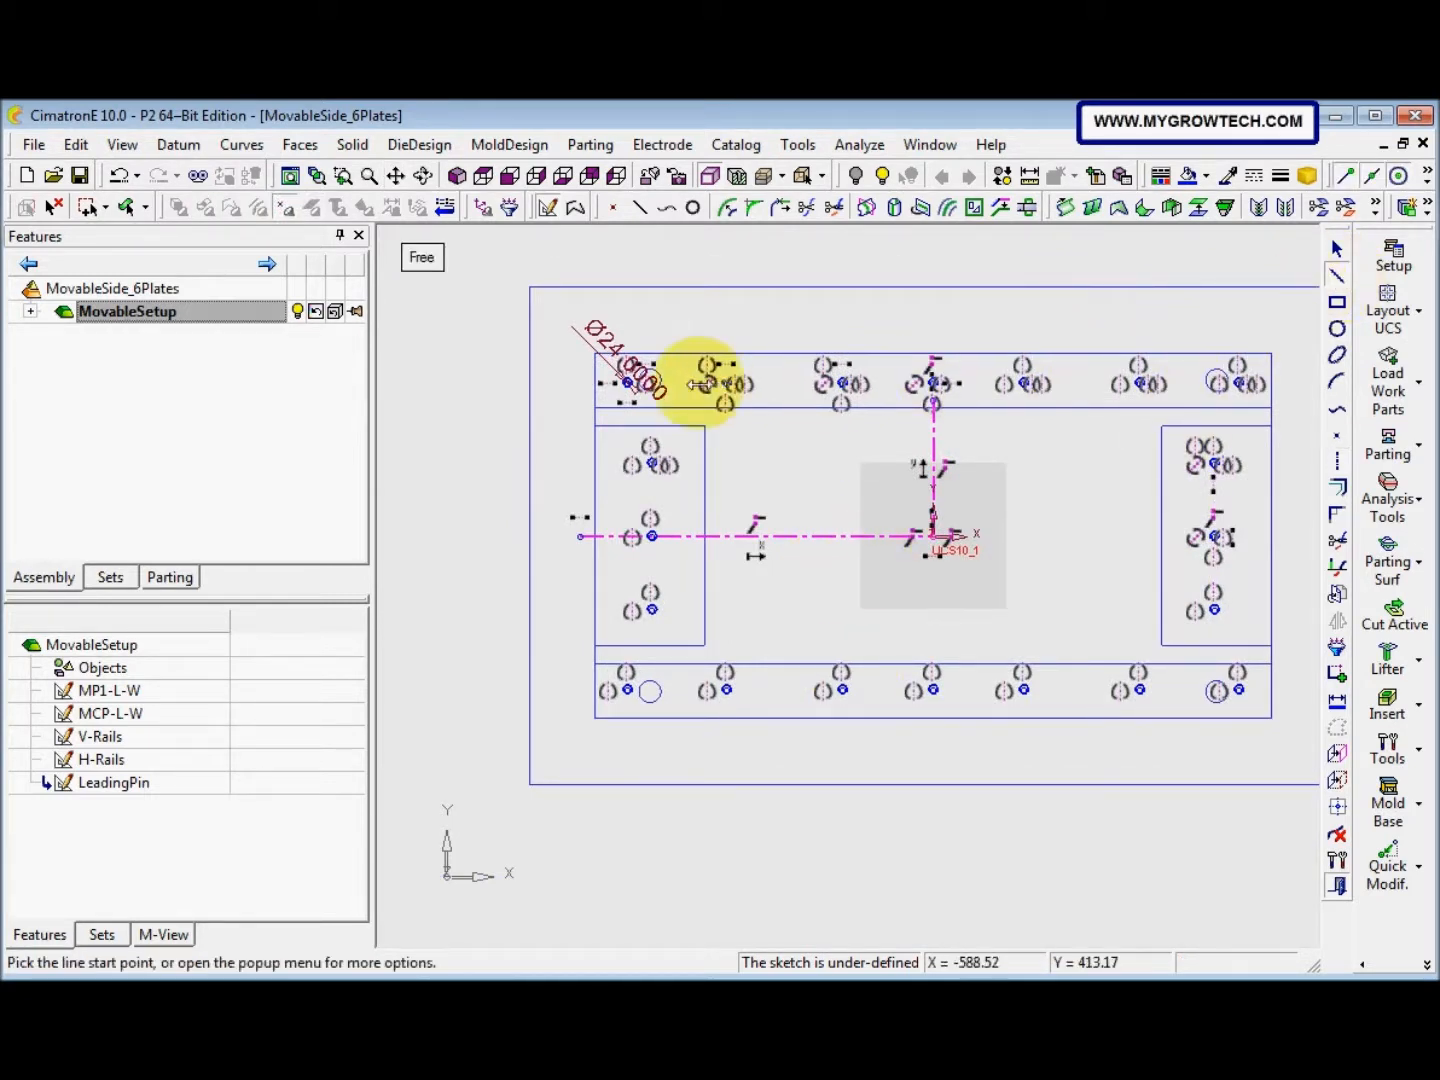
{"action": "left_click", "coordinate": [627, 383]}
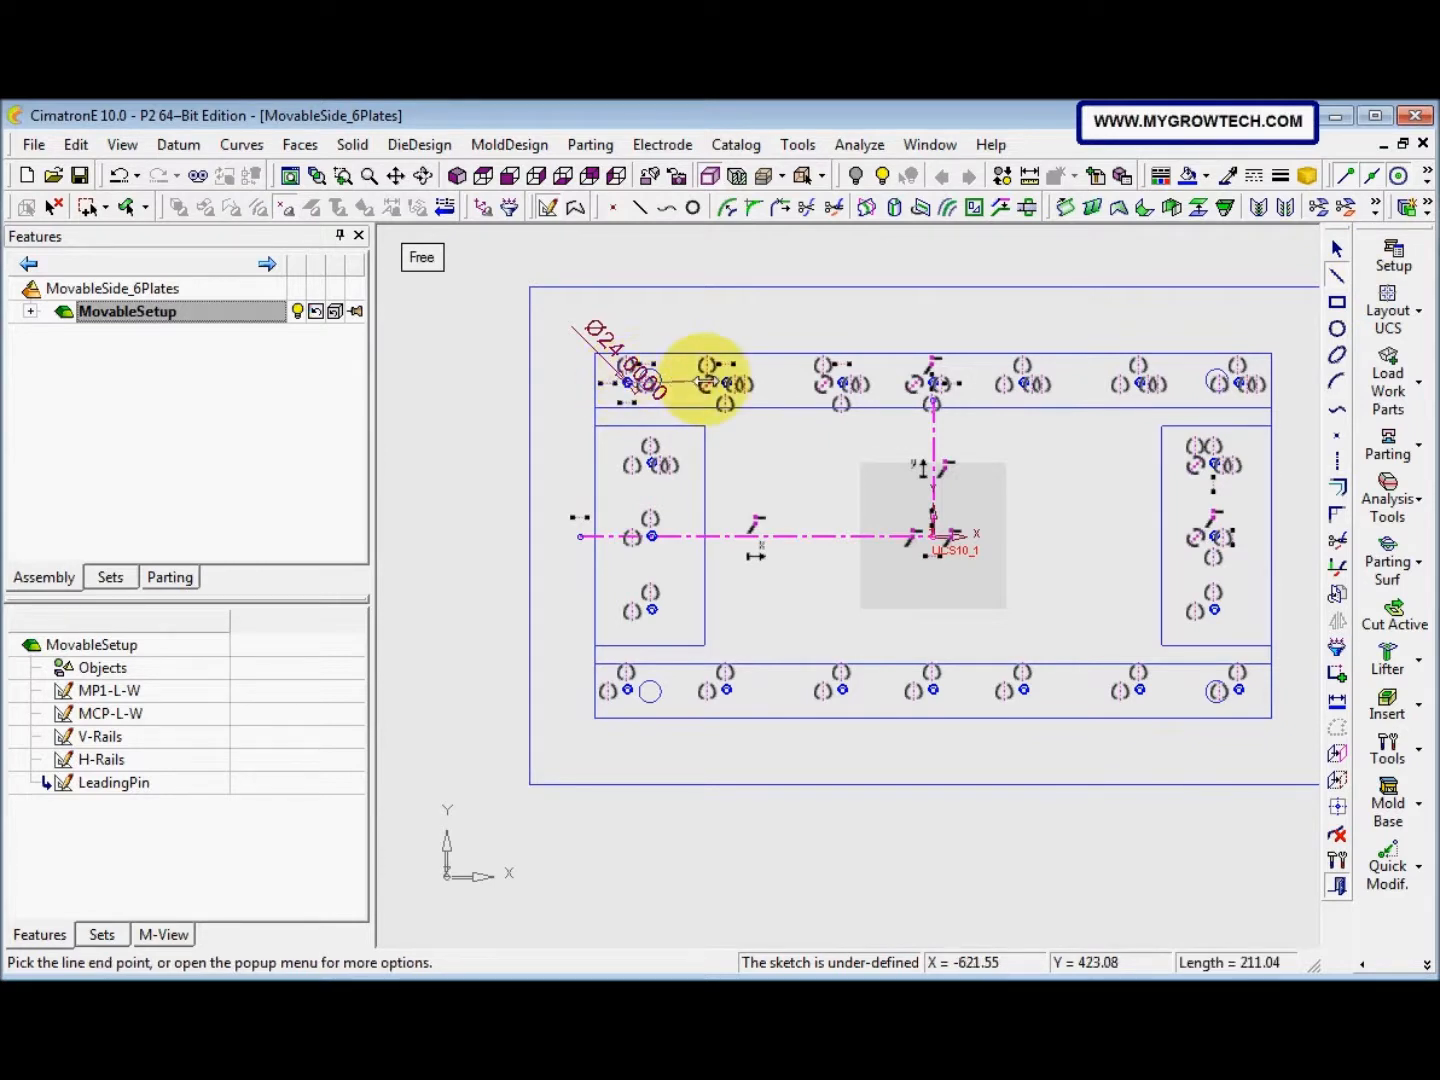
{"action": "middle_click", "coordinate": [687, 330]}
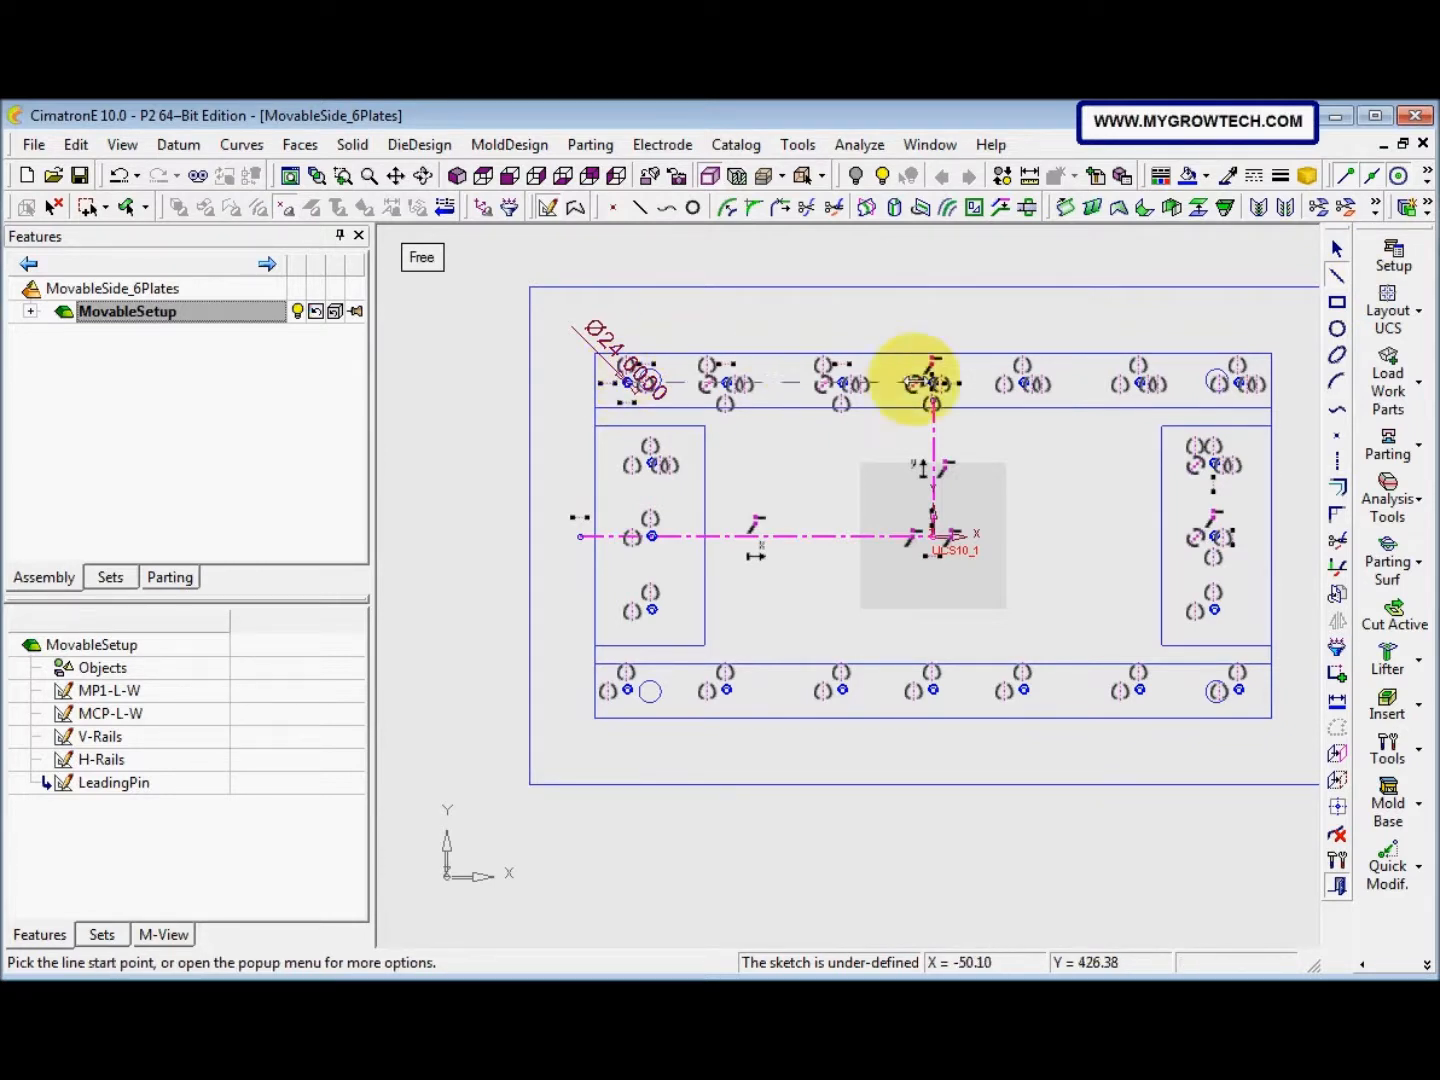
{"action": "left_click", "coordinate": [1336, 462]}
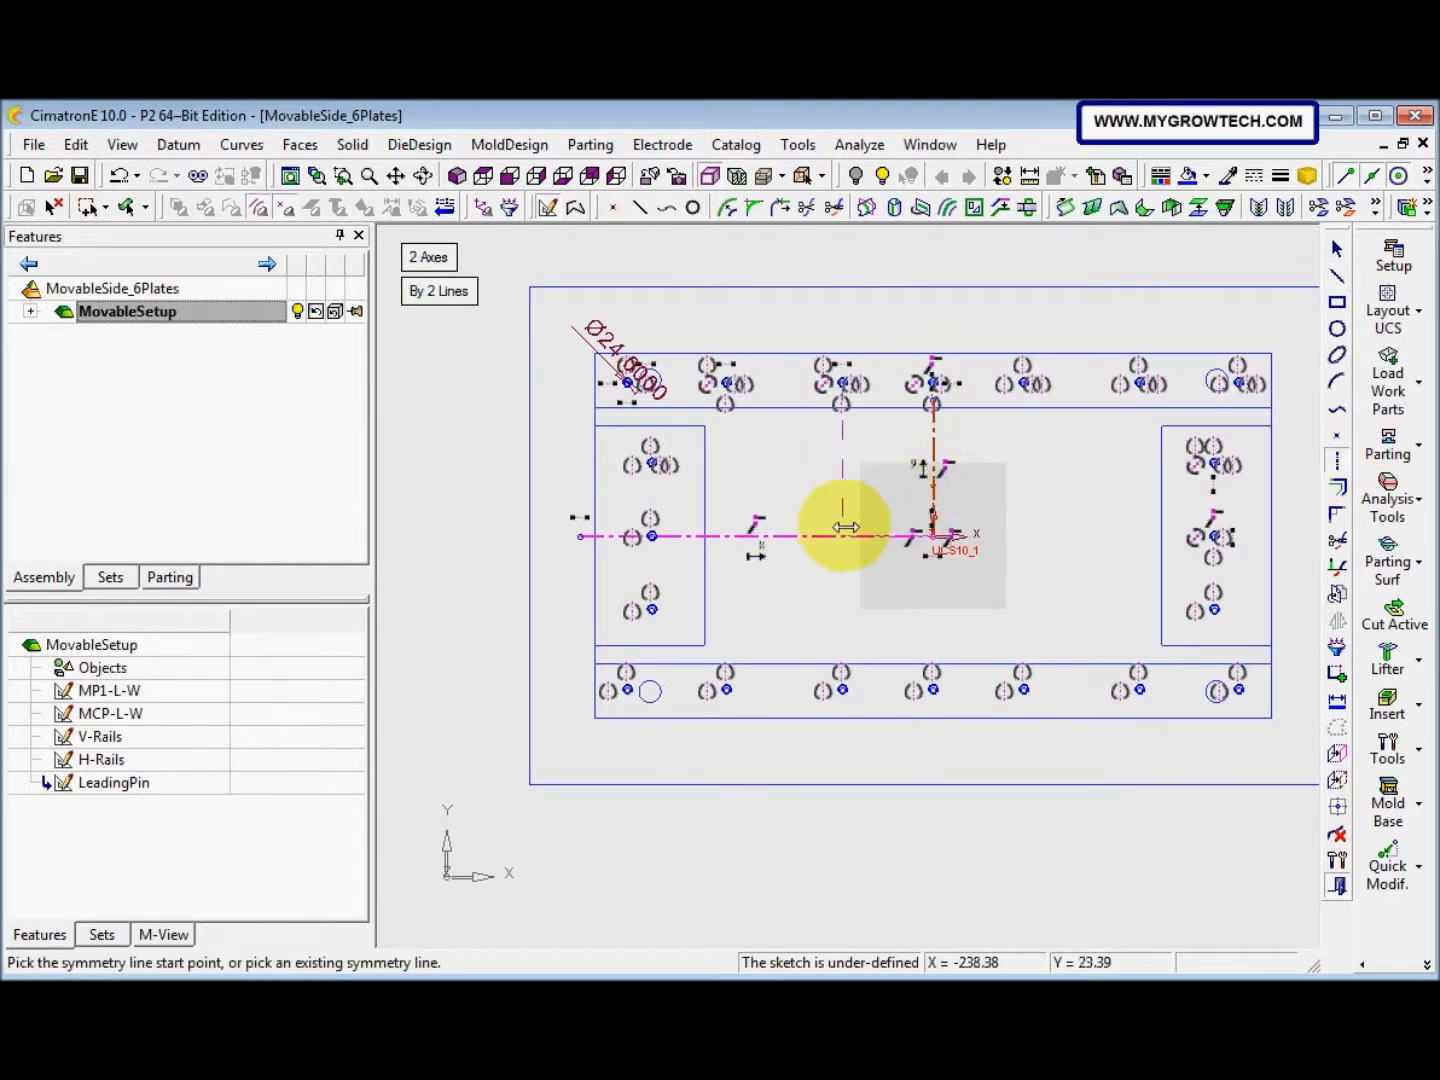
{"action": "middle_click", "coordinate": [872, 476]}
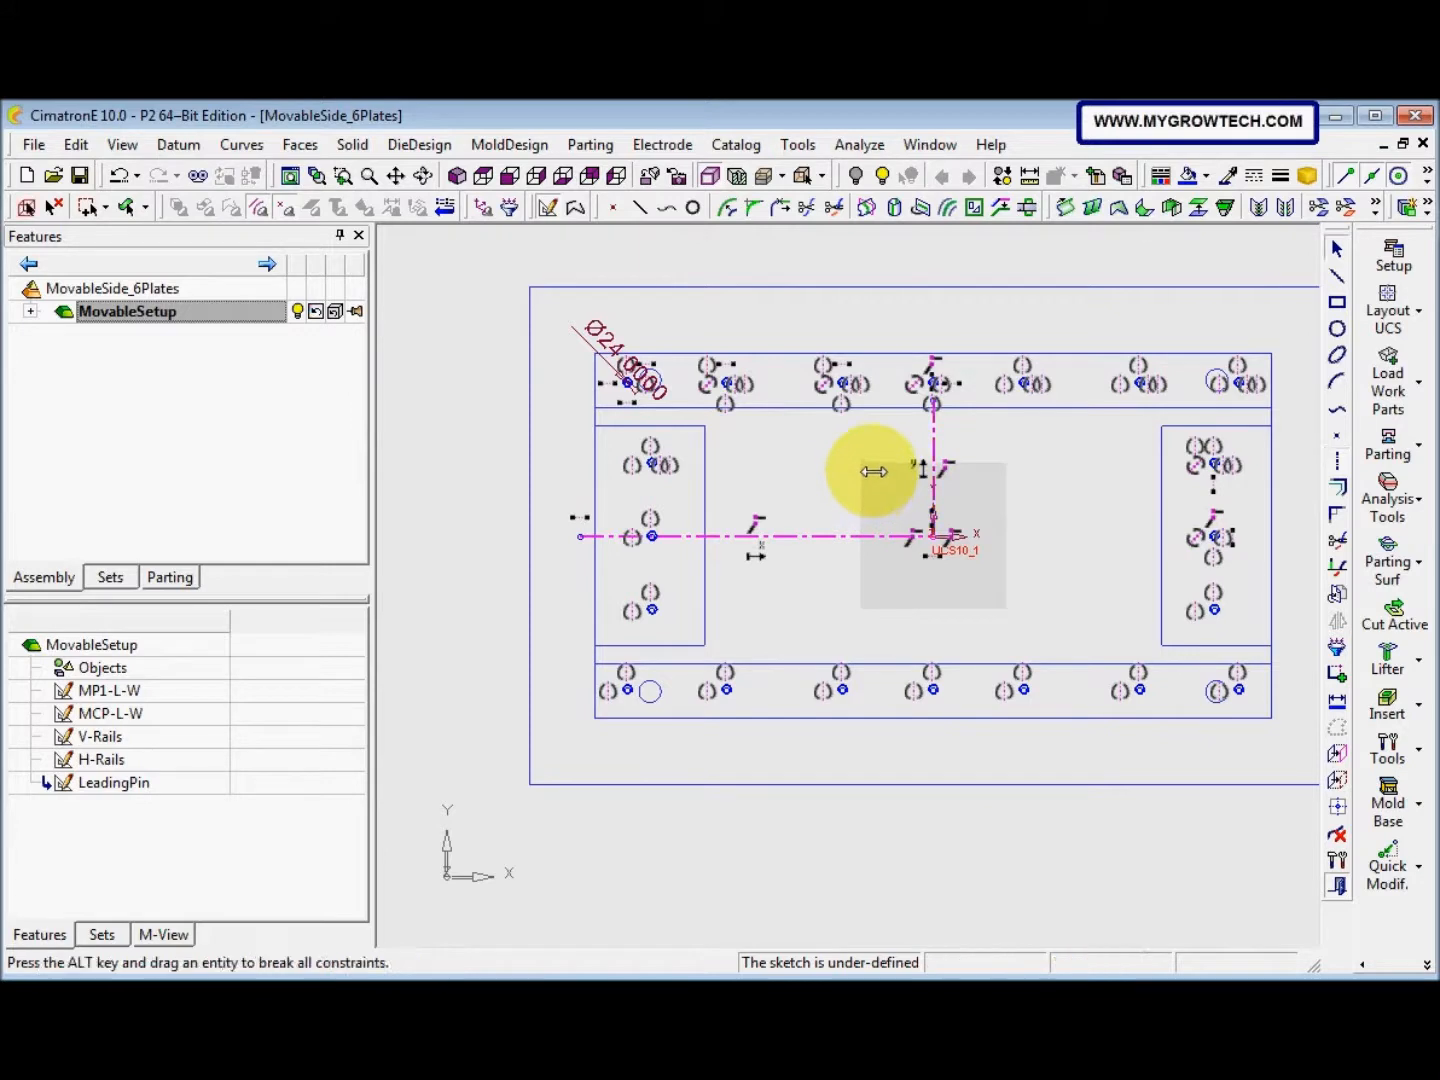
{"action": "left_click", "coordinate": [1338, 461]}
{"action": "left_click", "coordinate": [426, 257]}
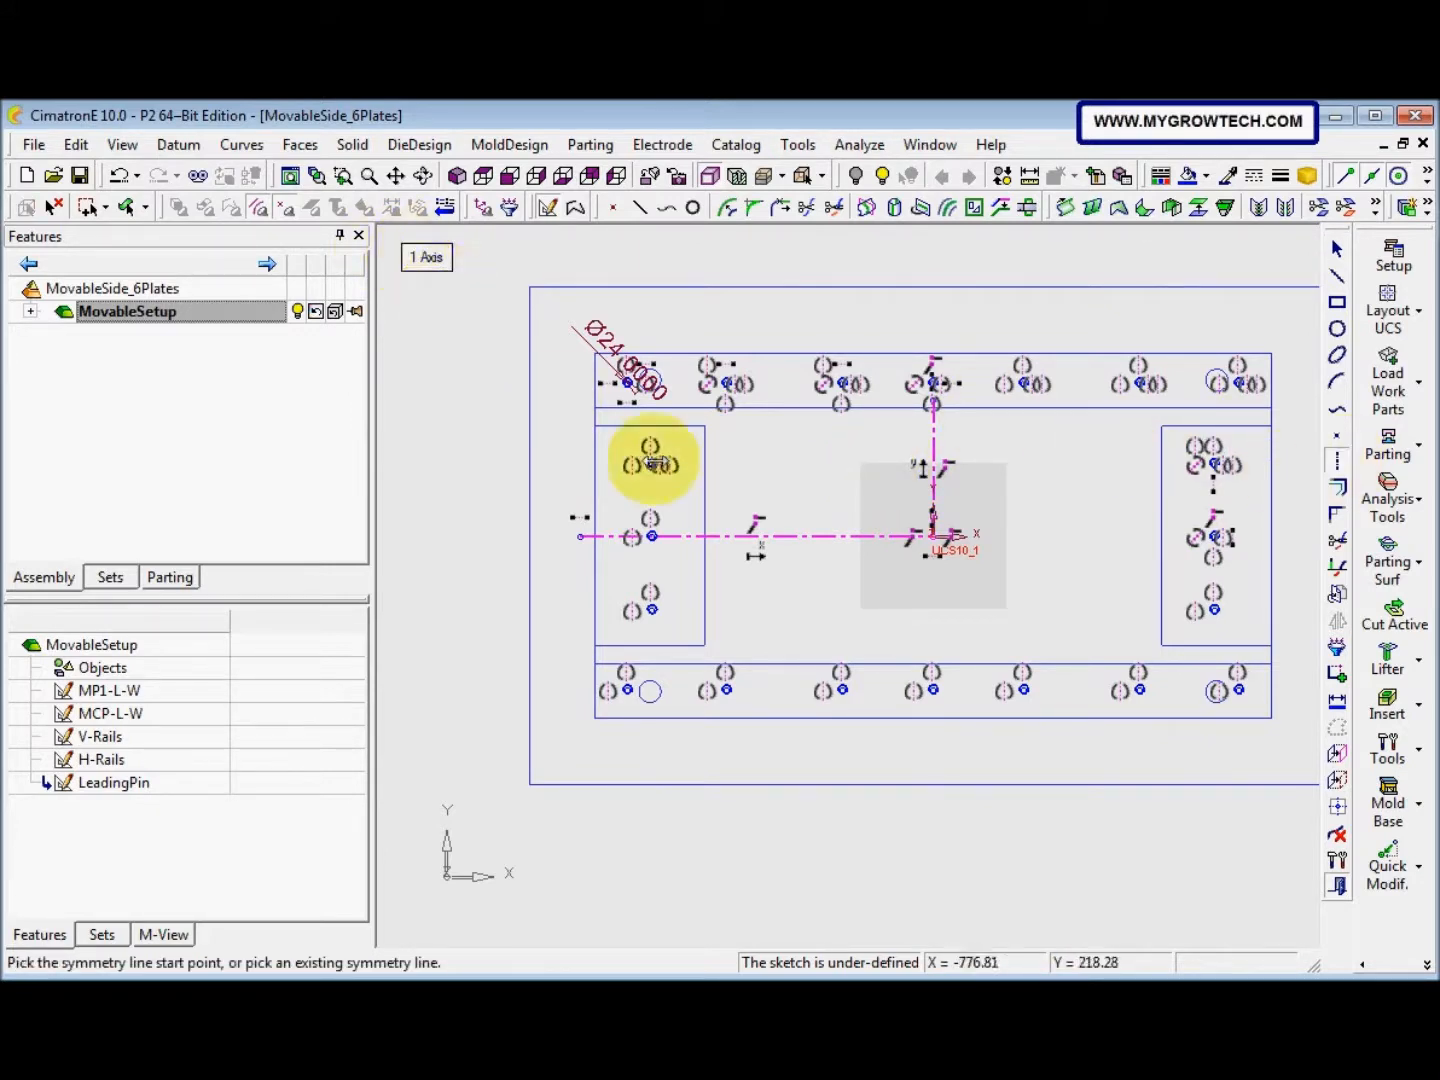
{"action": "middle_click", "coordinate": [713, 534]}
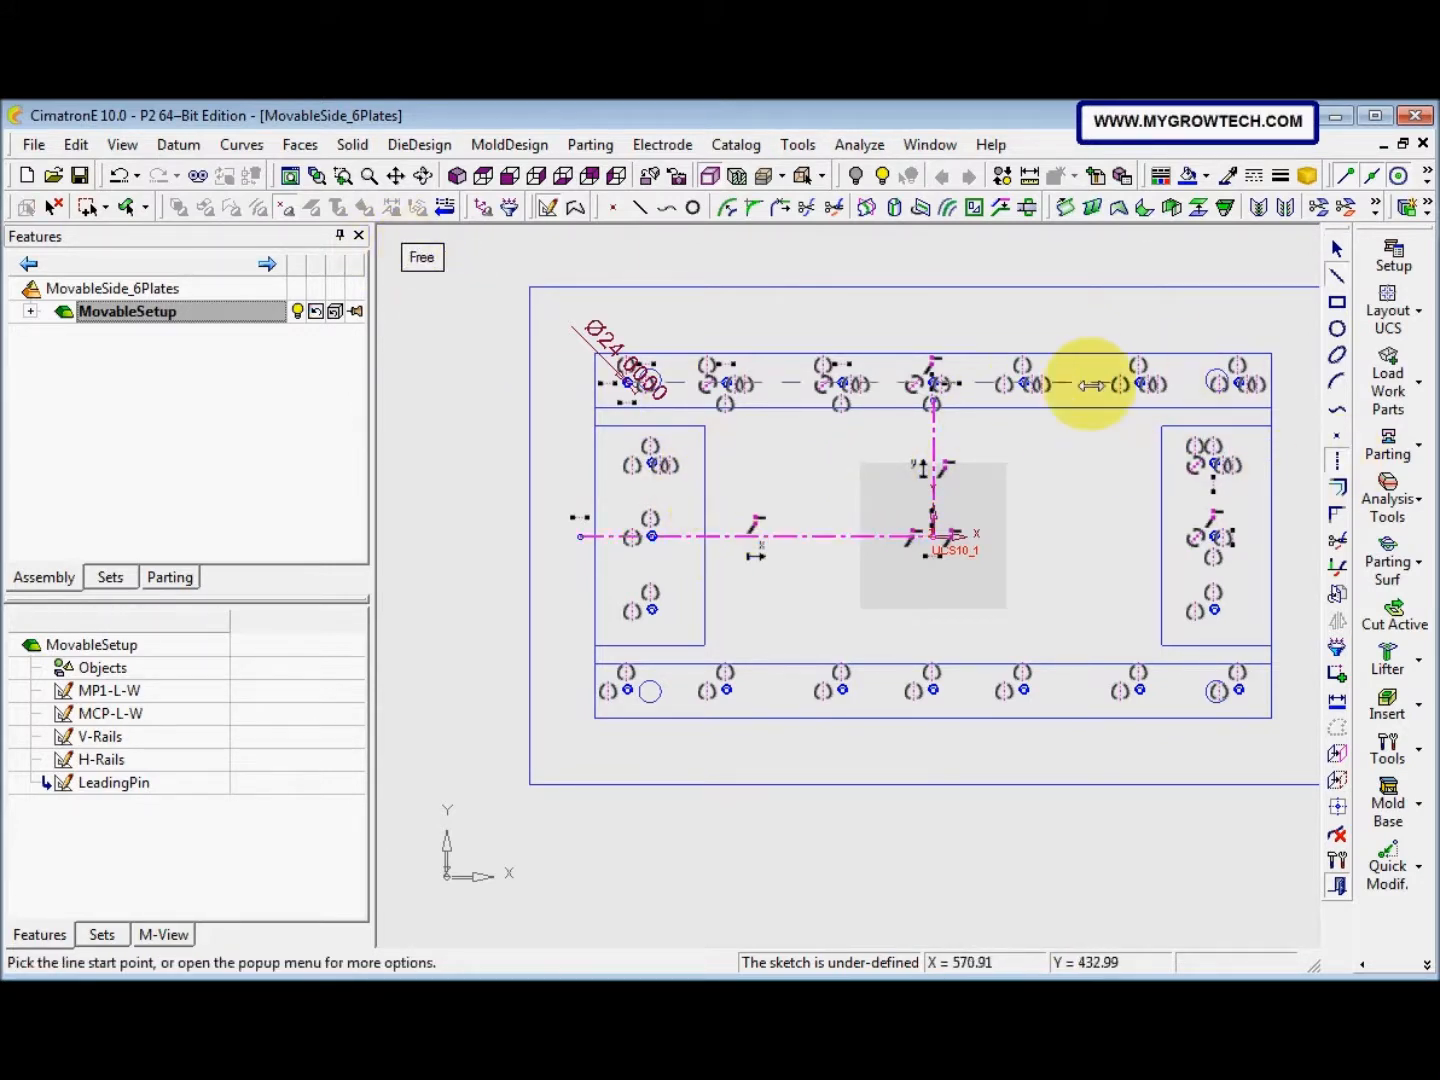
Draw a horizontal line connecting the centers of the first and second small circles from the left in the upper rail
{"action": "right_click_drag", "start_coordinate": [569, 526], "coordinate": [782, 439], "text": "ctrl"}
{"action": "middle_click_drag", "start_coordinate": [782, 439], "coordinate": [947, 556], "text": "ctrl"}
{"action": "right_click_drag", "start_coordinate": [947, 555], "coordinate": [850, 341], "text": "ctrl"}
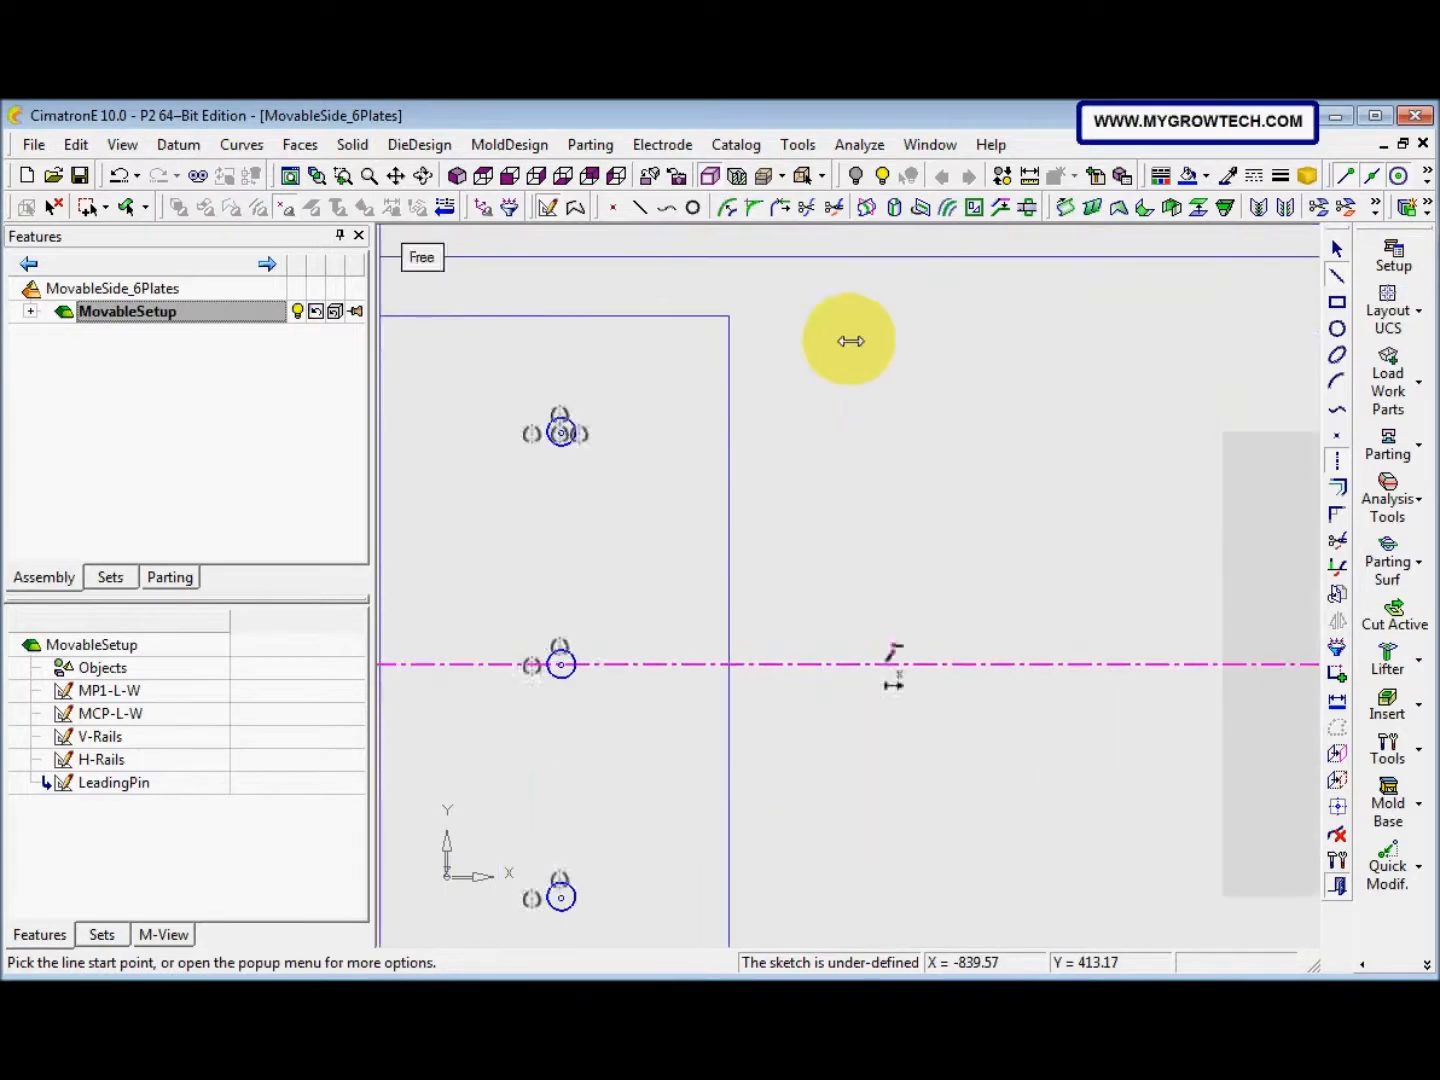
{"action": "middle_click_drag", "start_coordinate": [453, 338], "coordinate": [580, 615], "text": "ctrl"}
{"action": "left_click", "coordinate": [612, 457]}
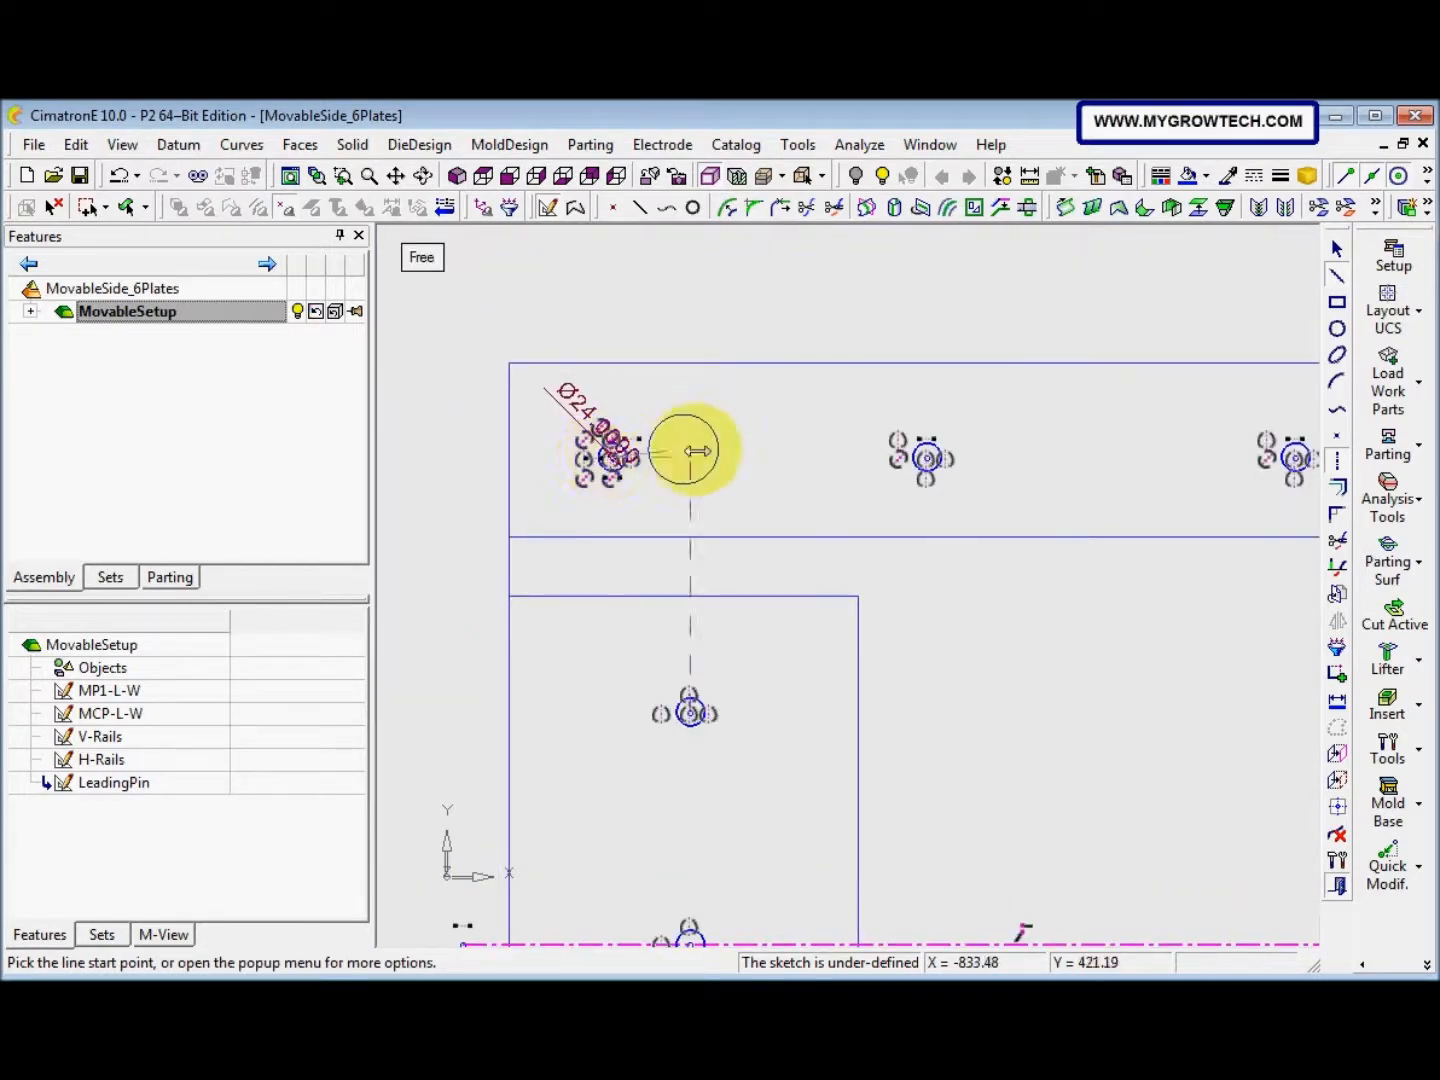
{"action": "left_click", "coordinate": [924, 457]}
{"action": "right_click_drag", "start_coordinate": [925, 457], "coordinate": [717, 483], "text": "ctrl"}
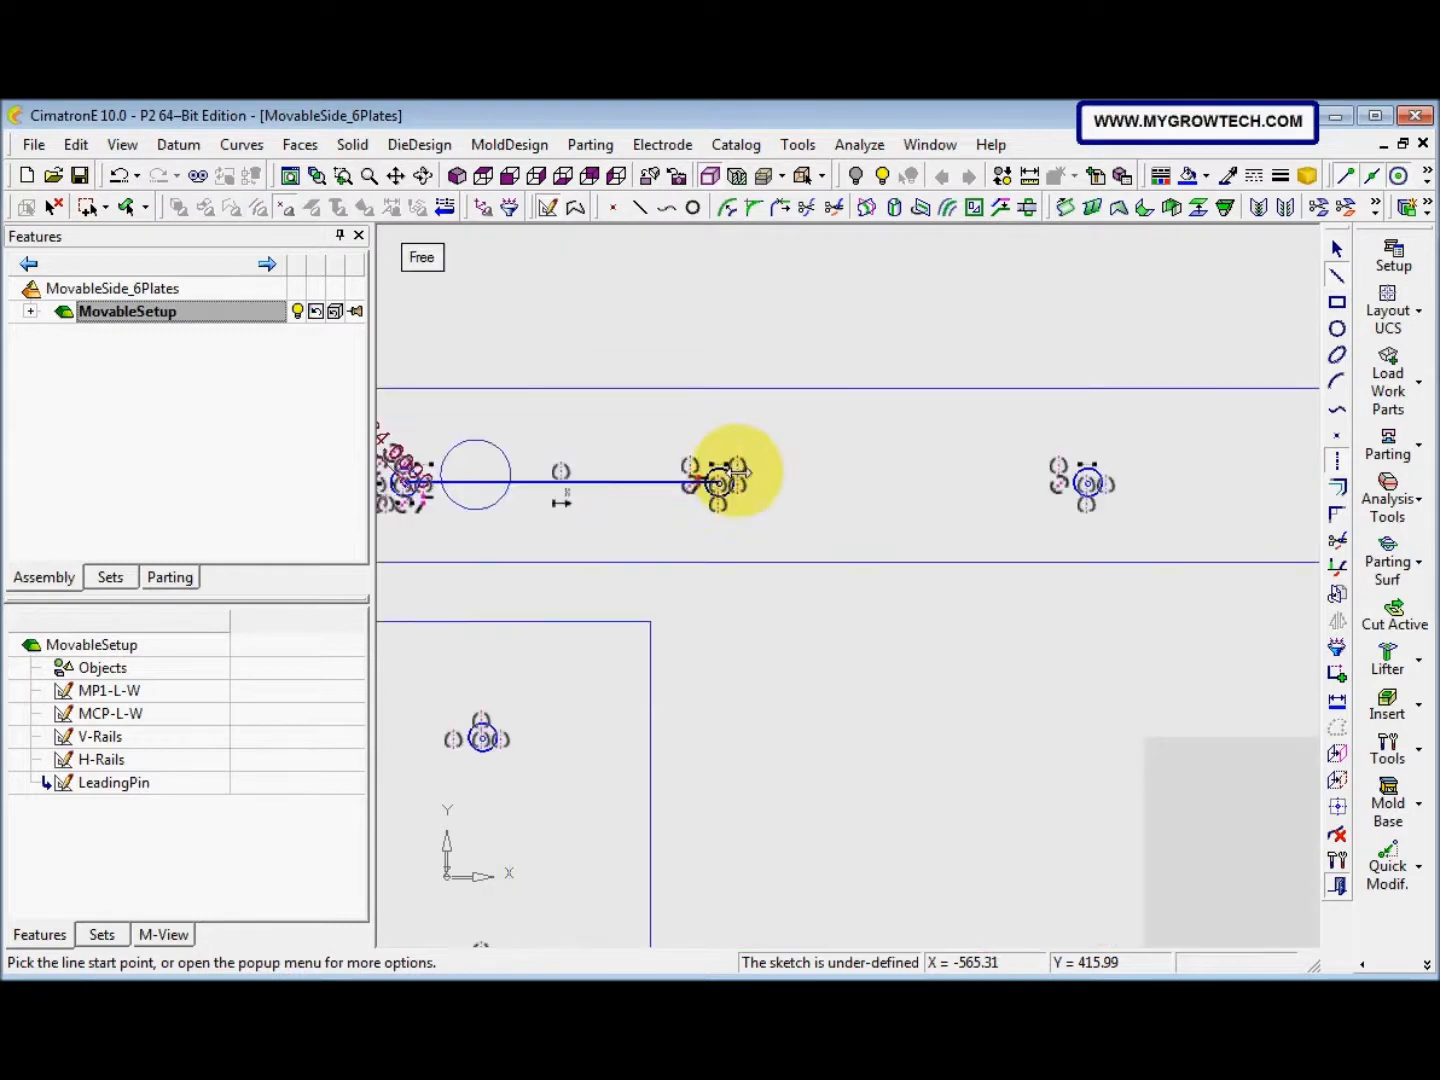
Connect the second upper-rail circle's center to the third, and the third to the circle on the vertical axis, with horizontal lines
{"action": "left_click", "coordinate": [718, 481]}
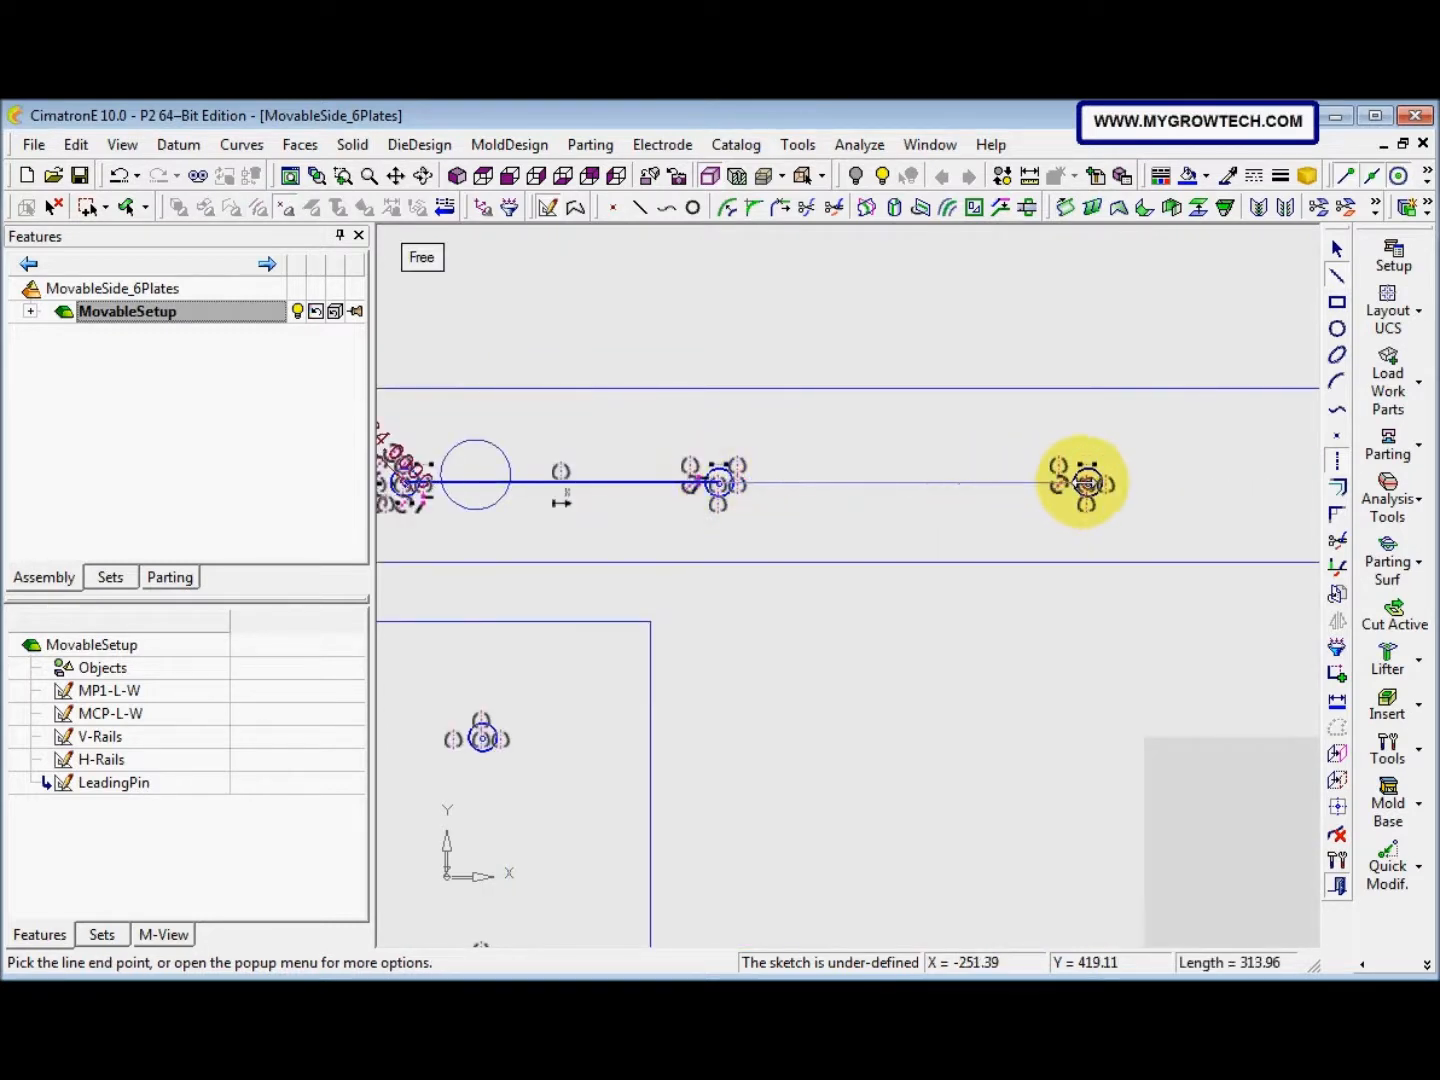
{"action": "left_click", "coordinate": [1085, 483]}
{"action": "right_click_drag", "start_coordinate": [1085, 483], "coordinate": [693, 557], "text": "ctrl"}
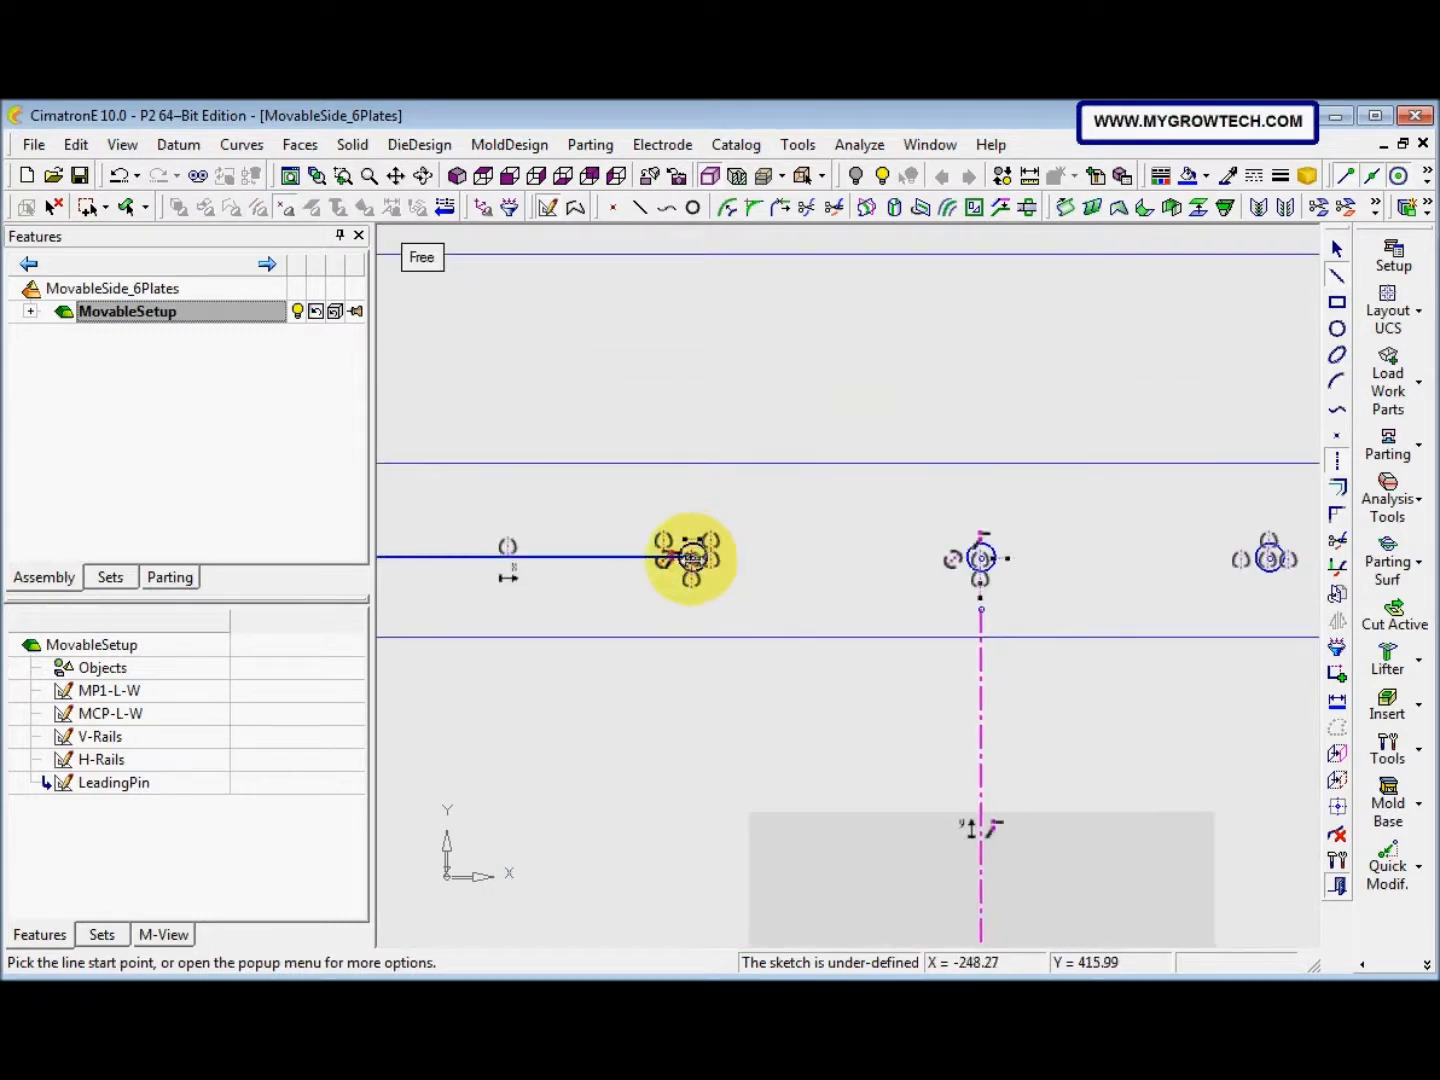
{"action": "left_click", "coordinate": [693, 557]}
{"action": "left_click", "coordinate": [980, 558]}
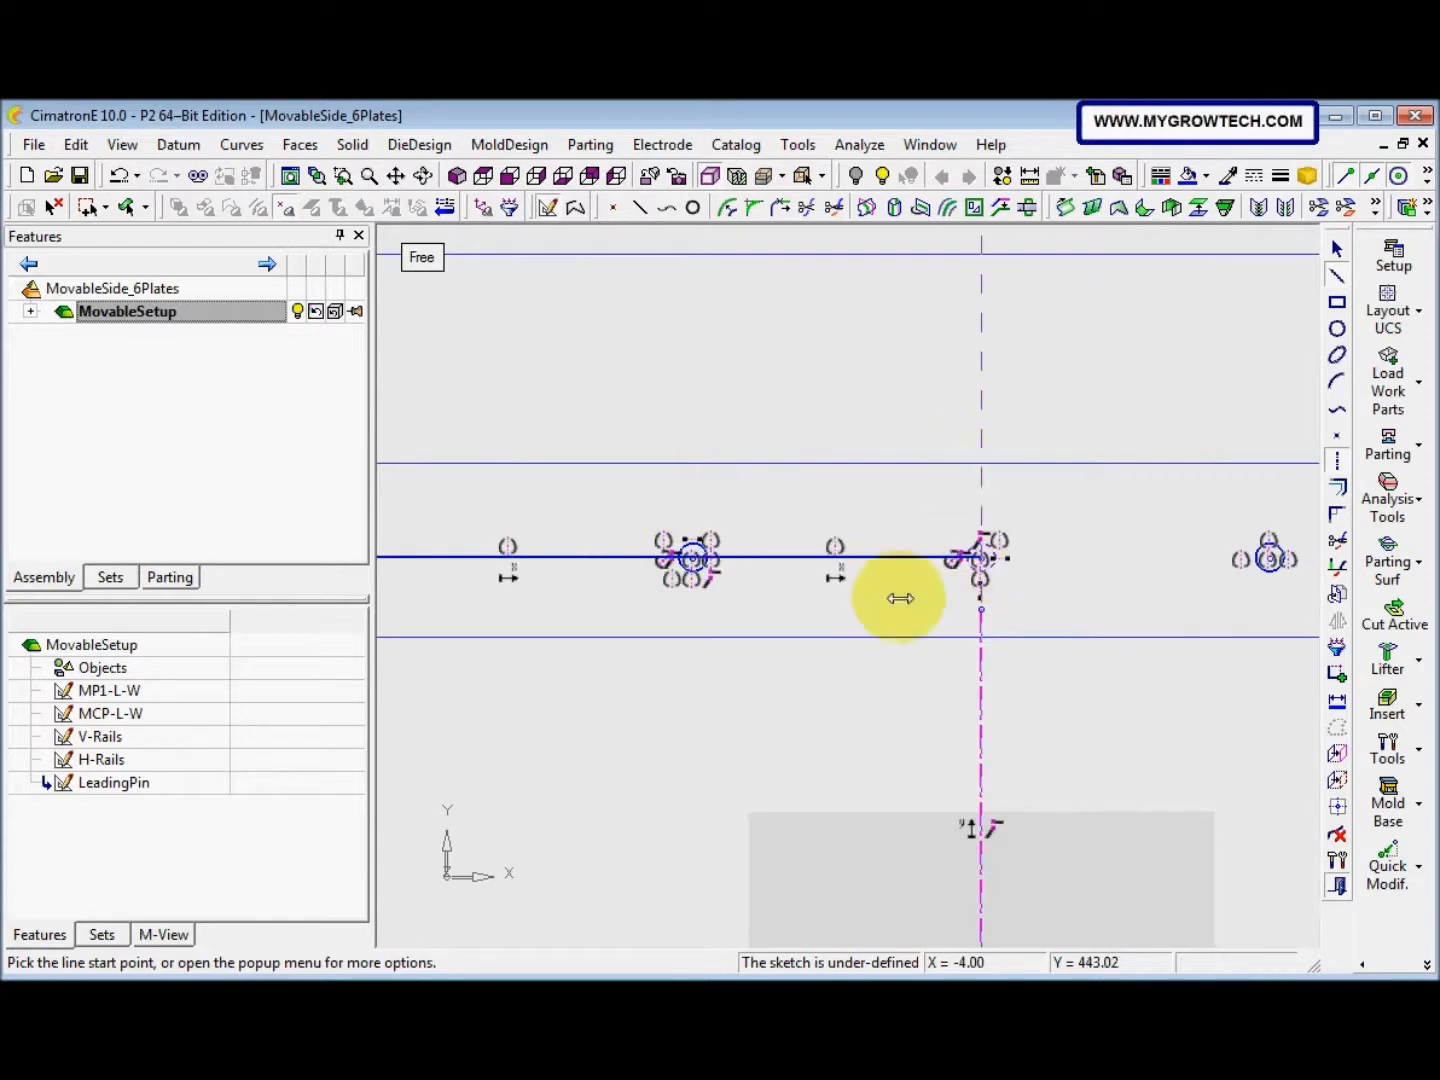
{"action": "mouse_move", "coordinate": [900, 599]}
{"action": "right_mouse_down", "text": "ctrl"}
{"action": "mouse_move", "coordinate": [929, 586]}
{"action": "mouse_move", "coordinate": [726, 810]}
{"action": "mouse_move", "coordinate": [720, 693]}
{"action": "right_mouse_up", "text": "ctrl"}
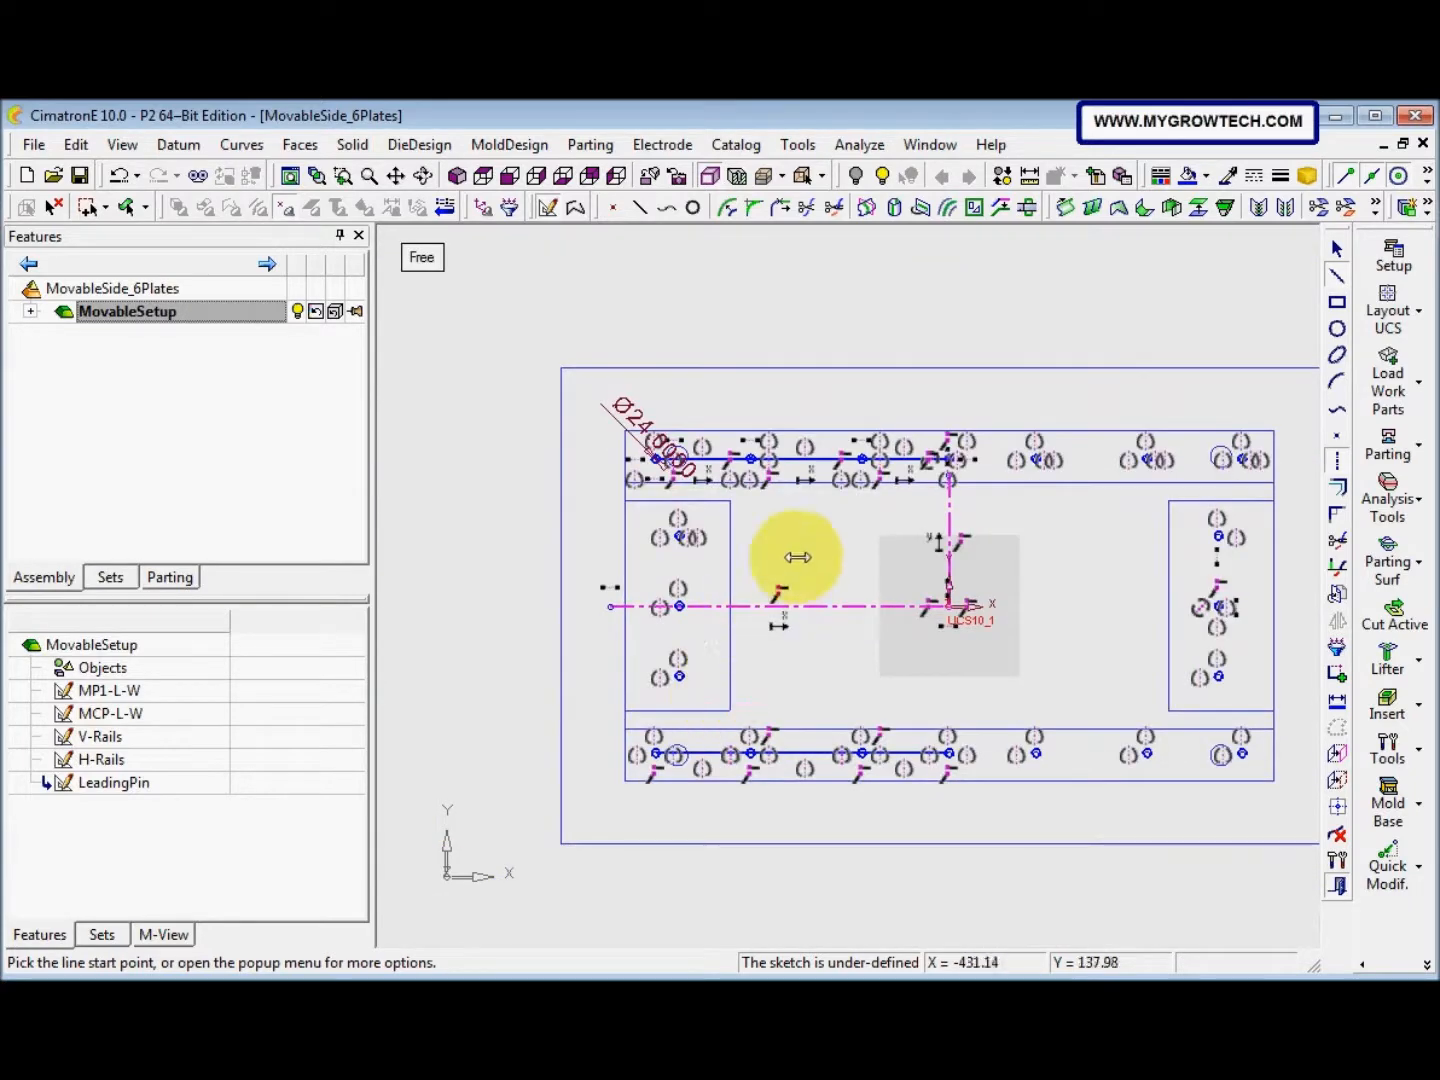
{"action": "left_click", "coordinate": [1329, 456]}
{"action": "middle_click_drag", "start_coordinate": [679, 602], "coordinate": [783, 577], "text": "ctrl"}
{"action": "right_click_drag", "start_coordinate": [784, 577], "coordinate": [871, 461], "text": "ctrl"}
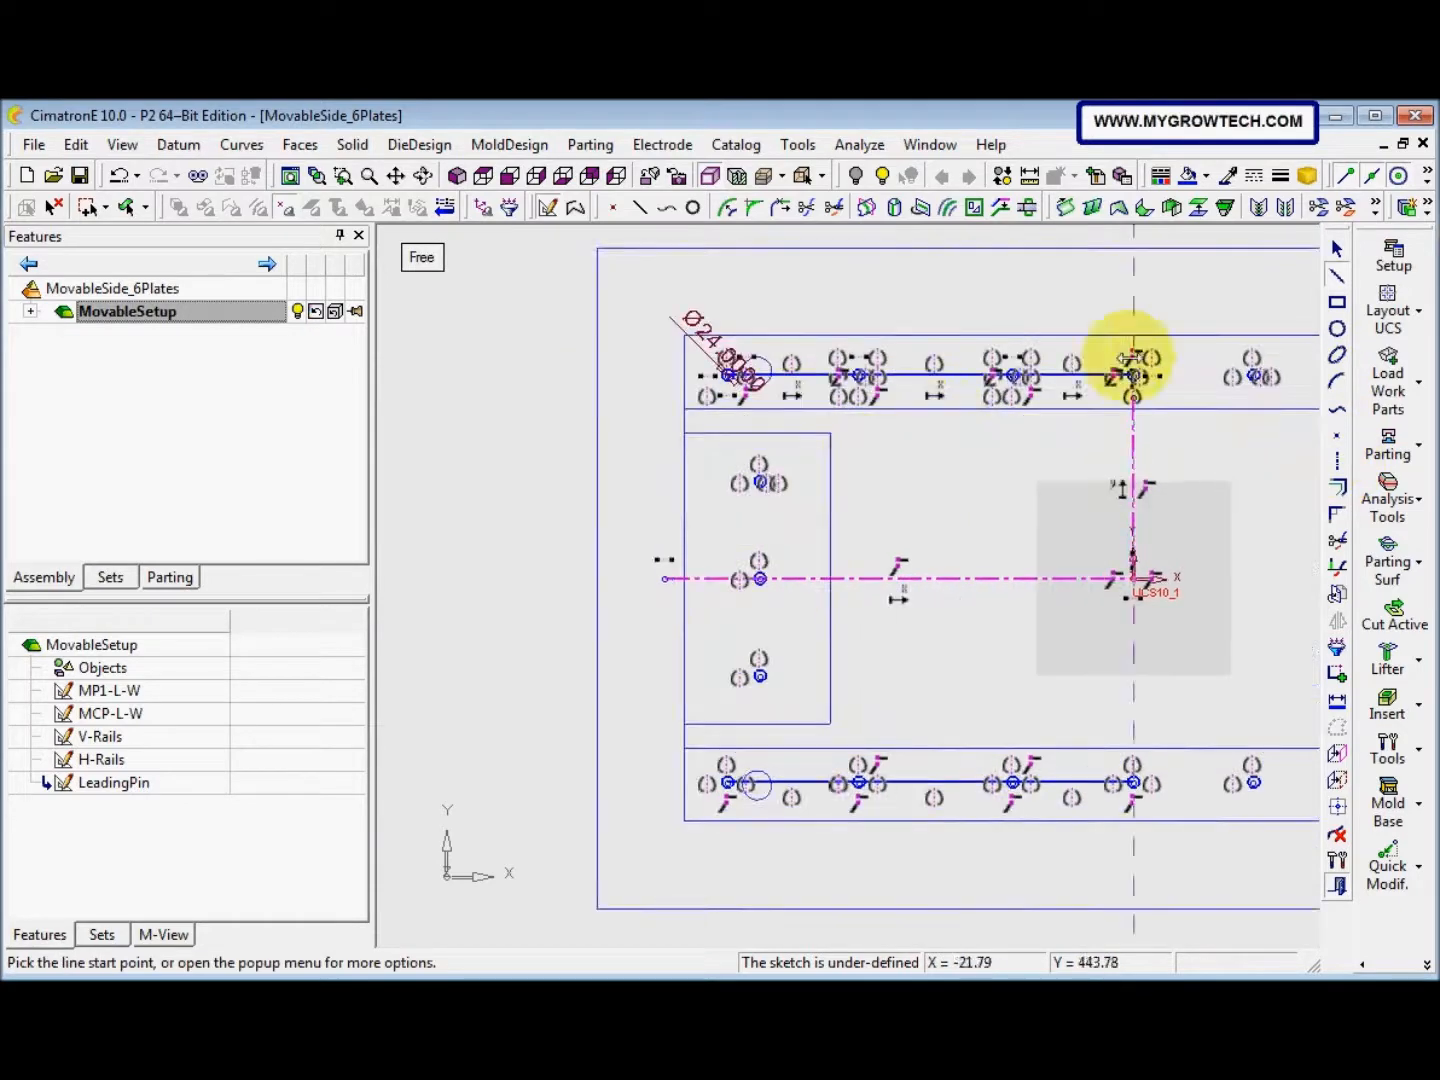
{"action": "middle_click", "coordinate": [1055, 330]}
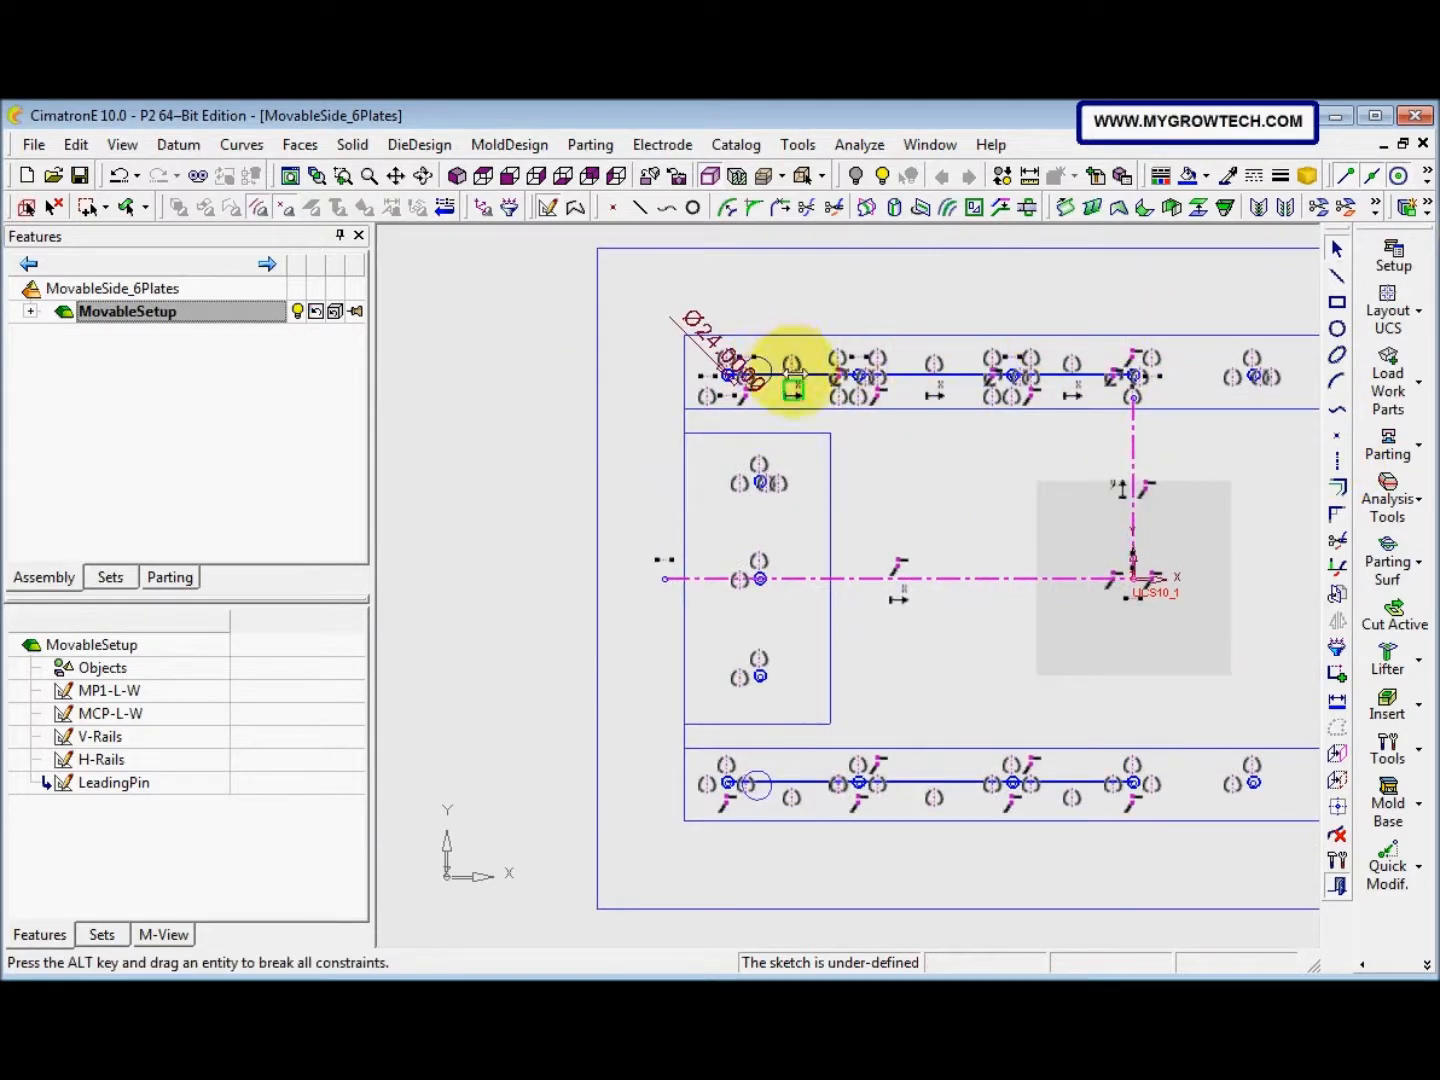
{"action": "right_click_drag", "start_coordinate": [807, 375], "coordinate": [887, 315], "text": "ctrl"}
{"action": "middle_click_drag", "start_coordinate": [788, 283], "coordinate": [795, 410], "text": "ctrl"}
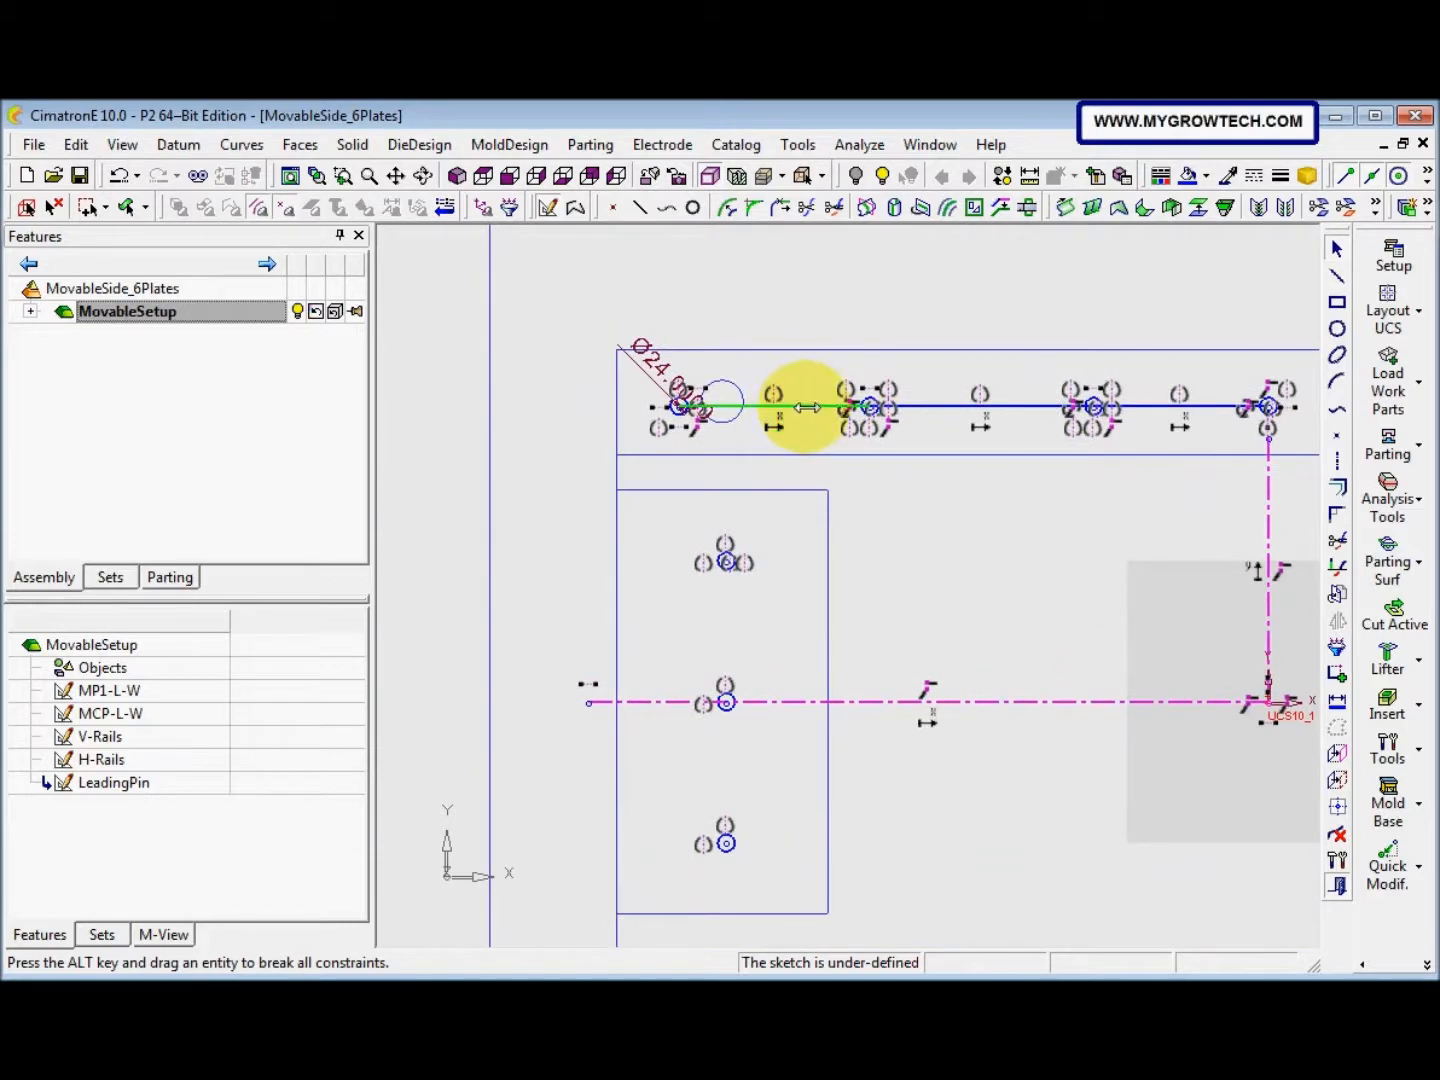
Convert the six lines connecting the circle centers in the upper and lower rails into dashed reference lines
{"action": "left_click", "coordinate": [806, 408]}
{"action": "left_click", "coordinate": [962, 408]}
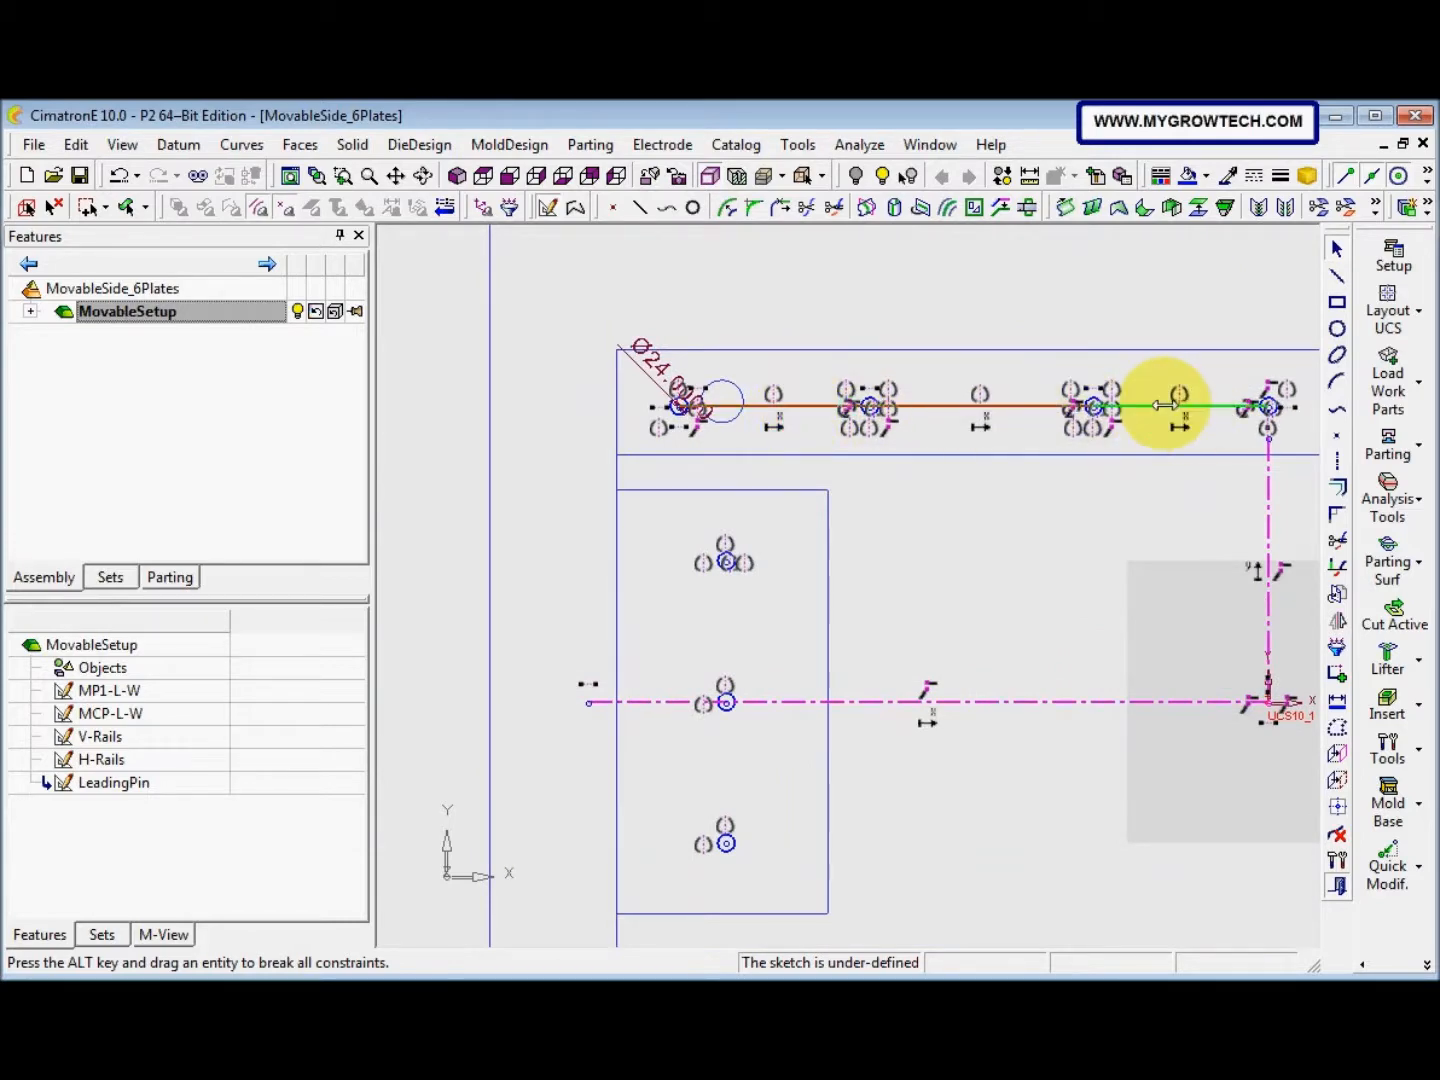
{"action": "left_click", "coordinate": [1165, 406]}
{"action": "right_click_drag", "start_coordinate": [1111, 476], "coordinate": [887, 586], "text": "ctrl"}
{"action": "middle_click_drag", "start_coordinate": [787, 503], "coordinate": [817, 444], "text": "ctrl"}
{"action": "right_click_drag", "start_coordinate": [796, 771], "coordinate": [806, 631], "text": "ctrl"}
{"action": "middle_click_drag", "start_coordinate": [805, 630], "coordinate": [759, 447], "text": "ctrl"}
{"action": "right_click_drag", "start_coordinate": [736, 726], "coordinate": [844, 499], "text": "ctrl"}
{"action": "left_click", "coordinate": [768, 735]}
{"action": "left_click", "coordinate": [959, 743]}
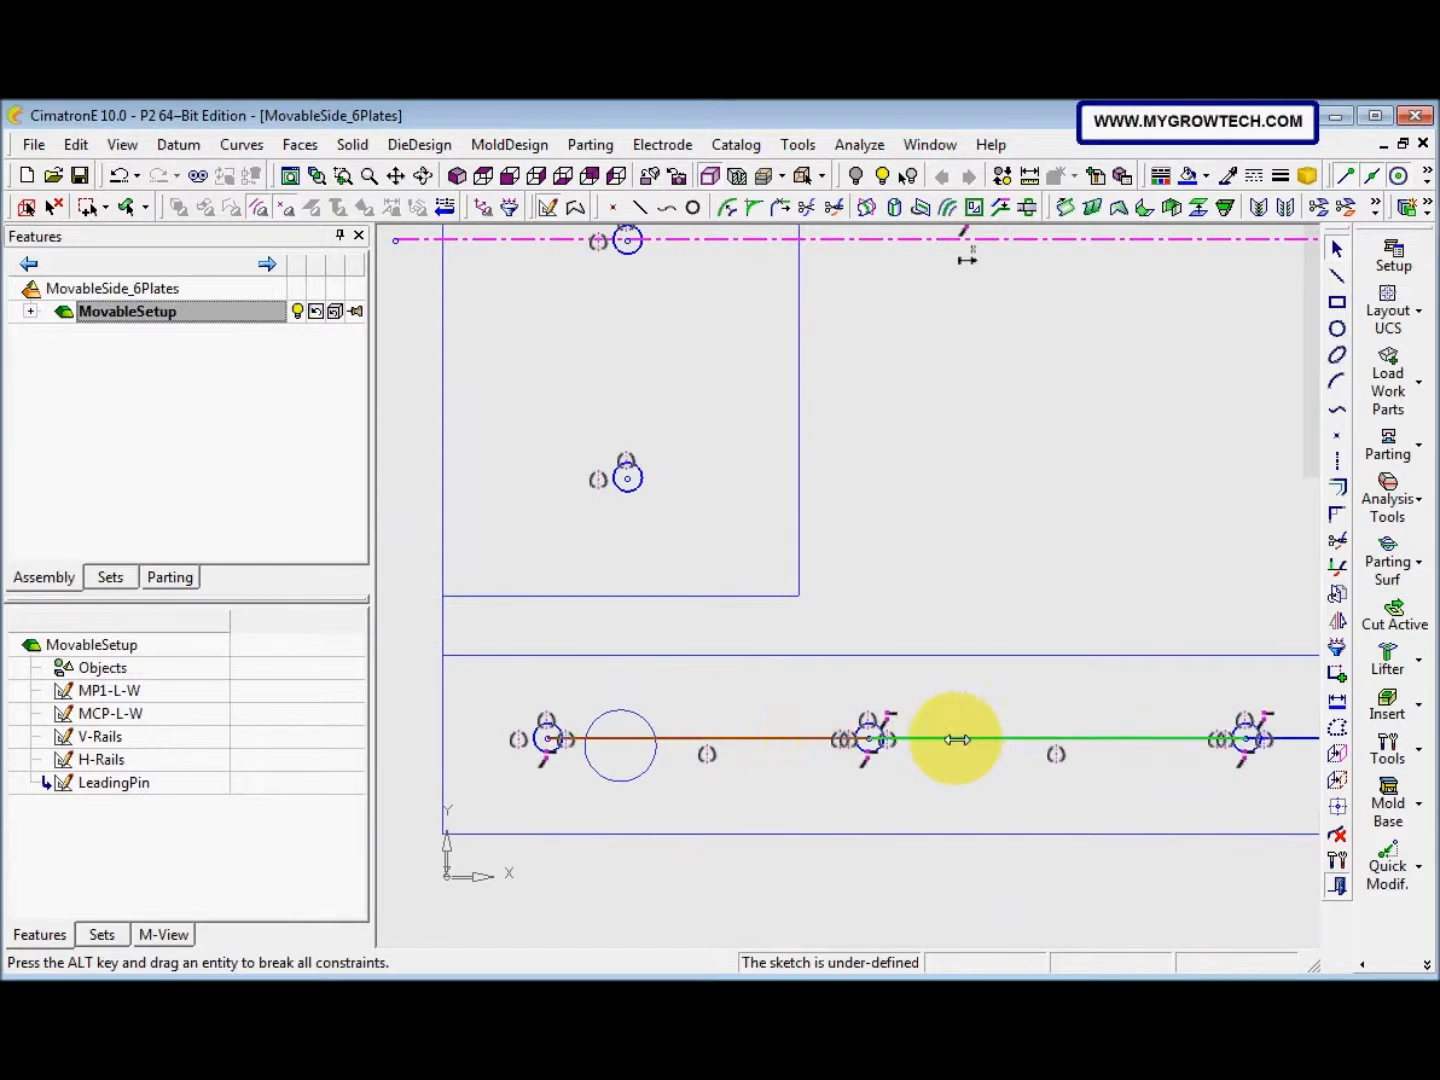
{"action": "right_click_drag", "start_coordinate": [983, 710], "coordinate": [759, 757], "text": "ctrl"}
{"action": "middle_click_drag", "start_coordinate": [759, 756], "coordinate": [608, 724], "text": "ctrl"}
{"action": "left_click", "coordinate": [990, 648]}
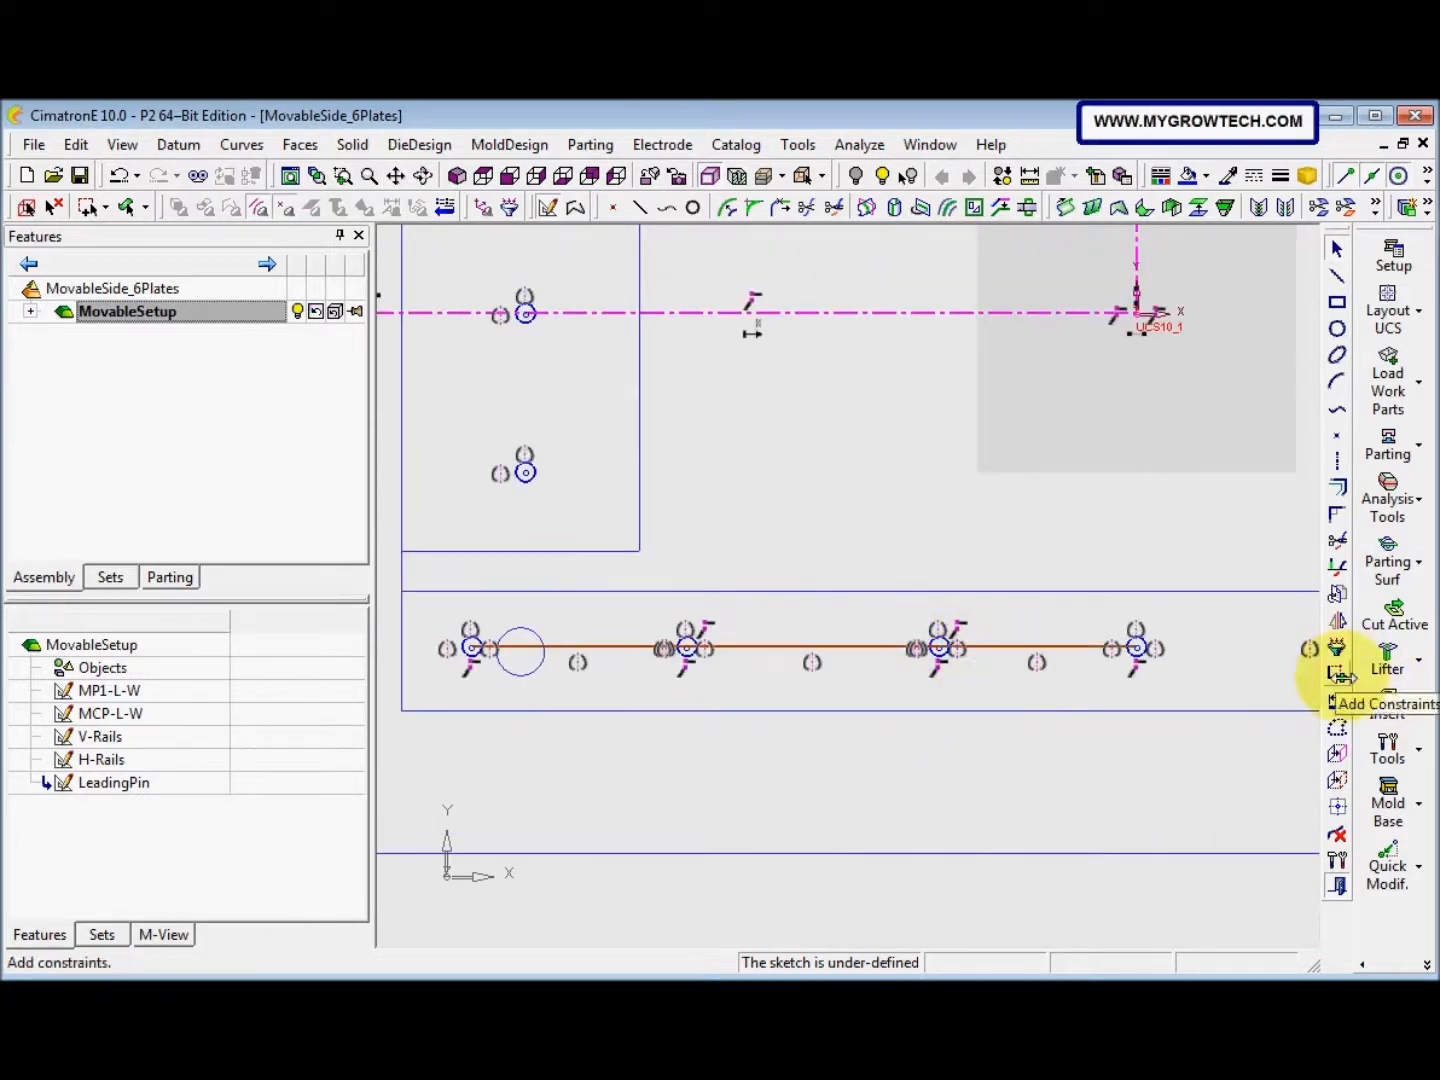
{"action": "left_click", "coordinate": [1336, 727]}
Add the midpoints of the left side rail's lower edge and the upper rail's left edge as sketch references
{"action": "scroll", "coordinate": [880, 794], "scroll_direction": "down", "scroll_amount": 3}
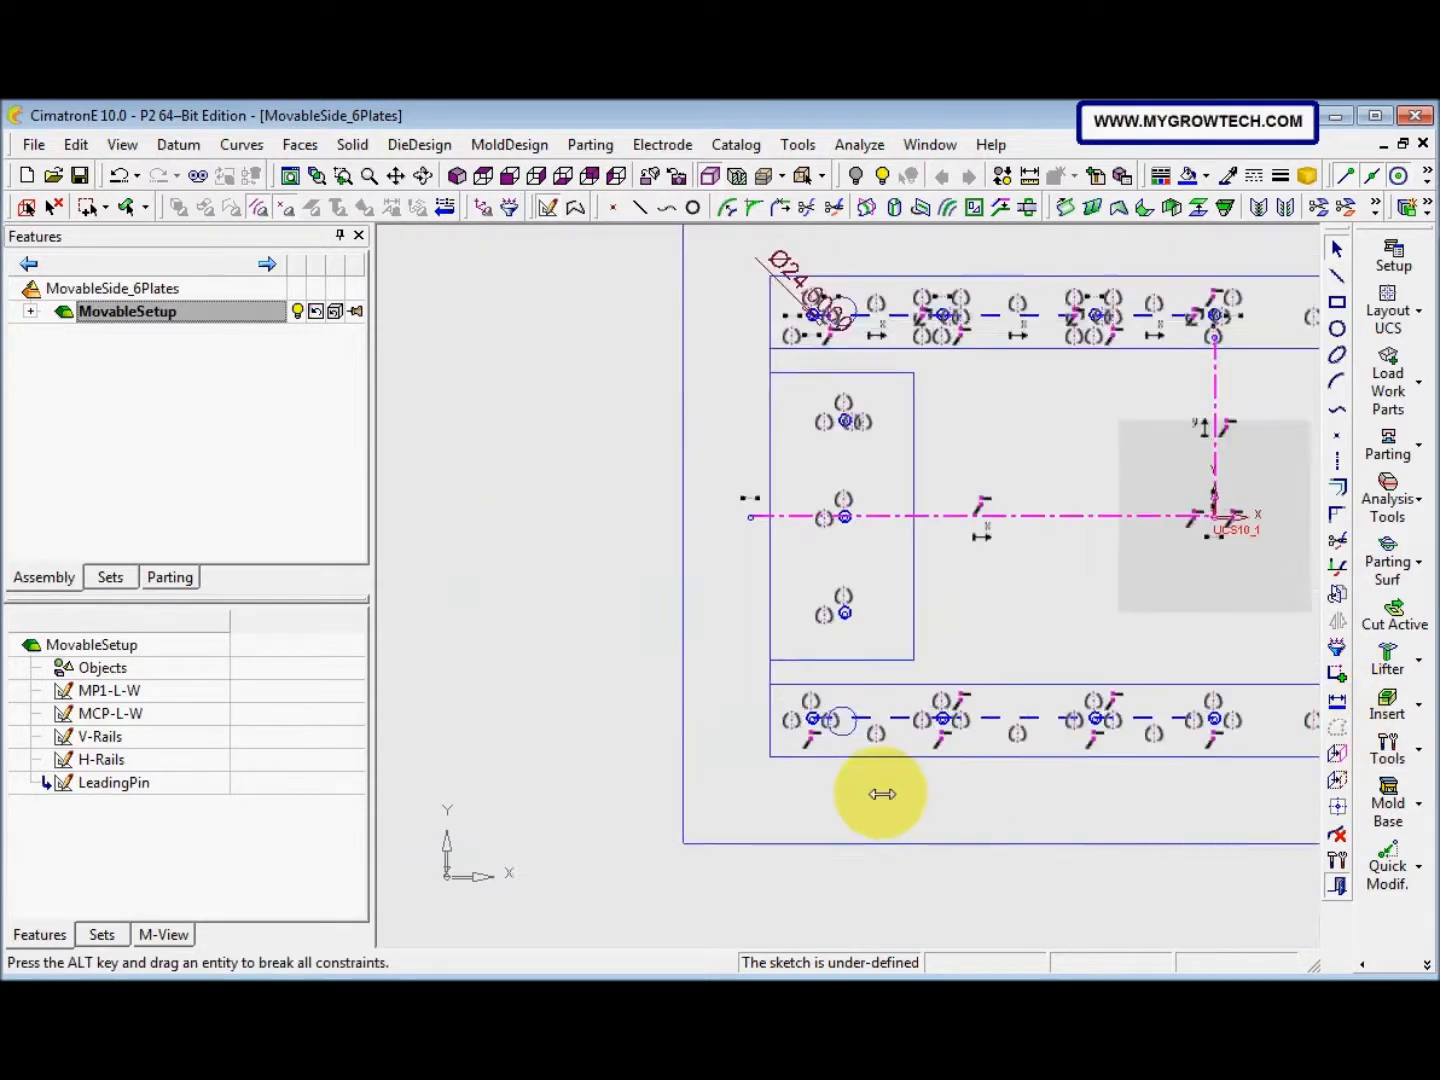
{"action": "scroll", "coordinate": [958, 676], "scroll_direction": "up", "scroll_amount": 3}
{"action": "left_click", "coordinate": [1337, 779]}
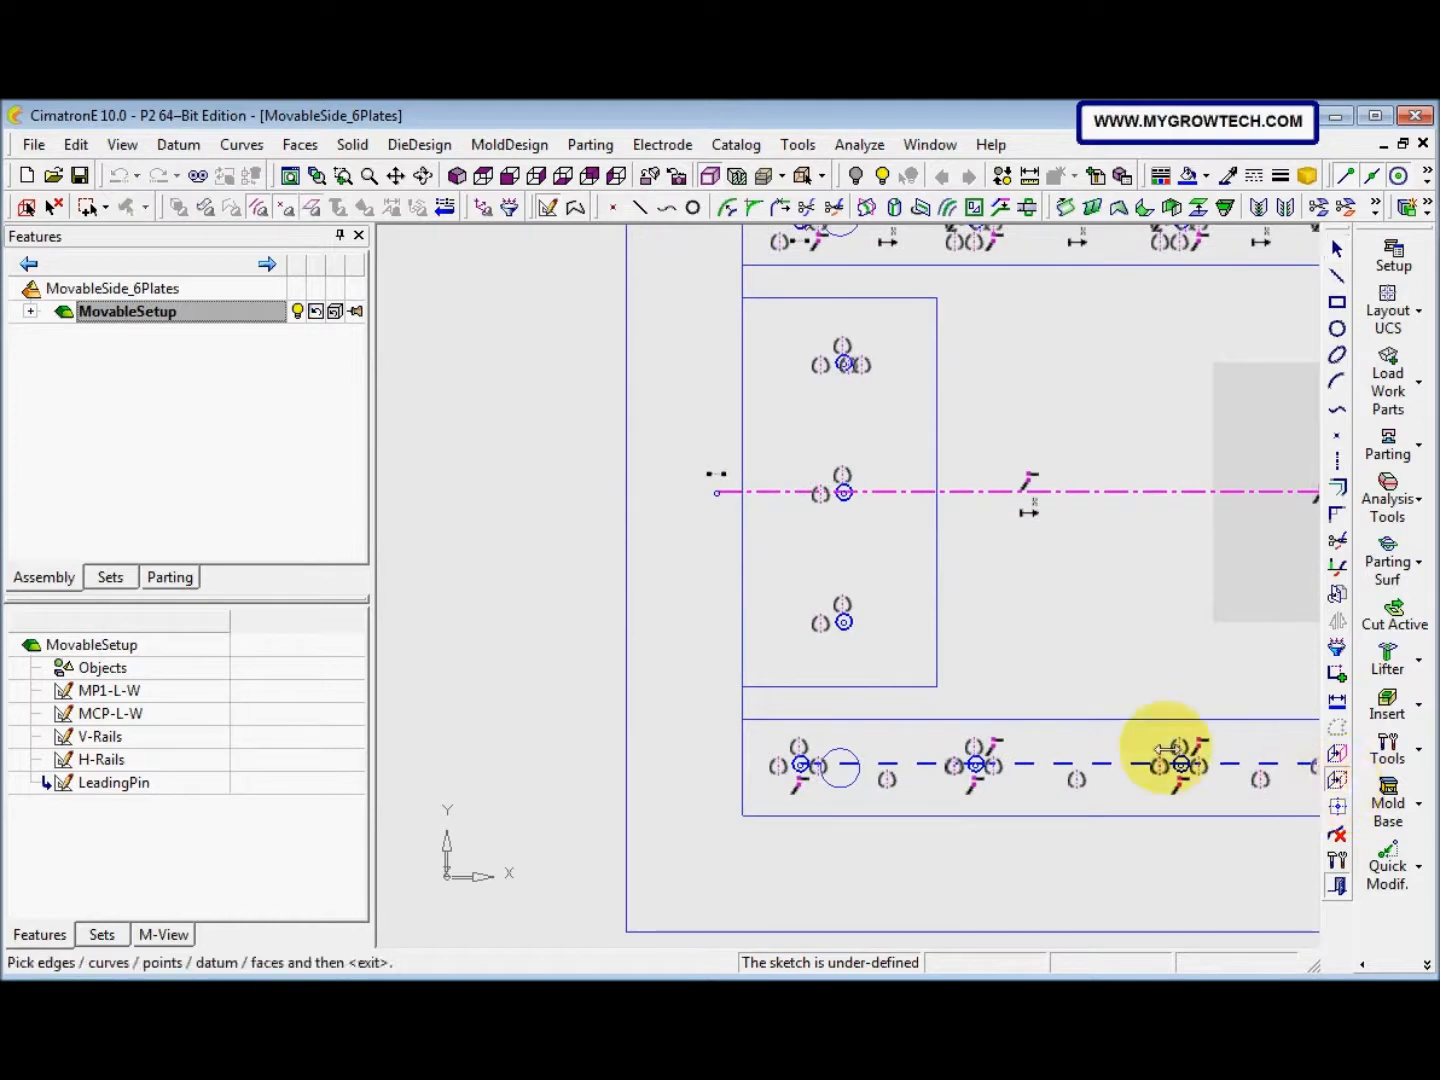
{"action": "left_click", "coordinate": [840, 685]}
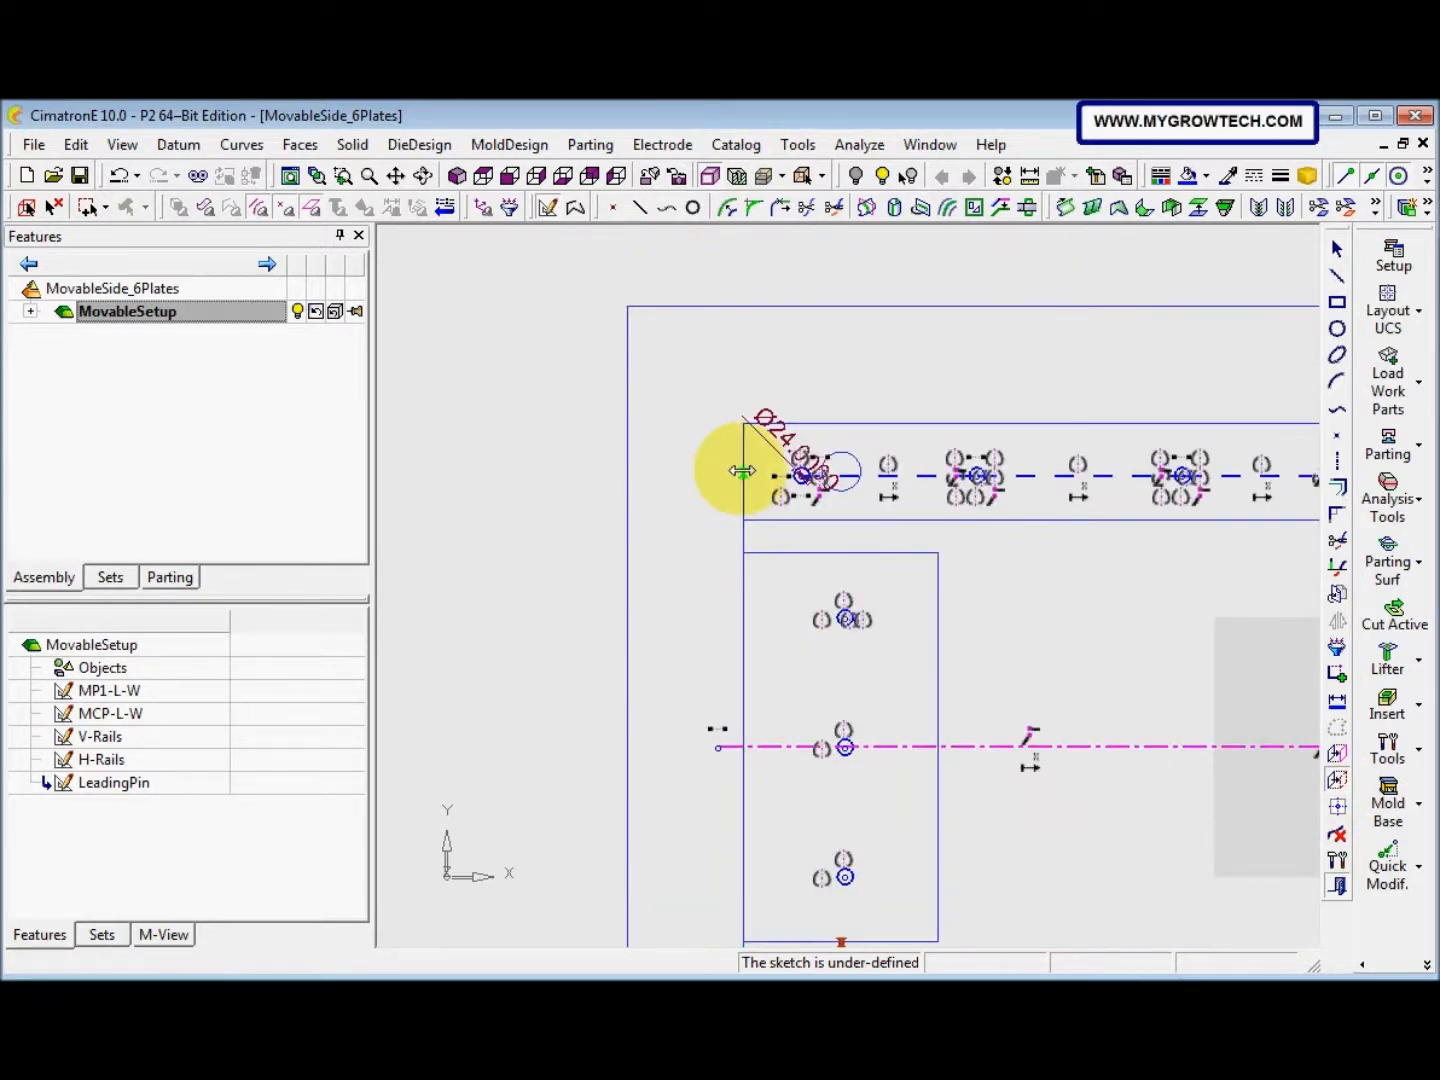
{"action": "right_click_drag", "start_coordinate": [790, 479], "coordinate": [841, 525], "text": "ctrl"}
{"action": "middle_click", "coordinate": [717, 588]}
{"action": "middle_click_drag", "start_coordinate": [841, 525], "coordinate": [814, 607], "text": "ctrl"}
{"action": "right_click_drag", "start_coordinate": [788, 685], "coordinate": [929, 451], "text": "ctrl"}
{"action": "middle_click_drag", "start_coordinate": [939, 485], "coordinate": [971, 582], "text": "ctrl"}
{"action": "right_click_drag", "start_coordinate": [971, 582], "coordinate": [948, 546], "text": "ctrl"}
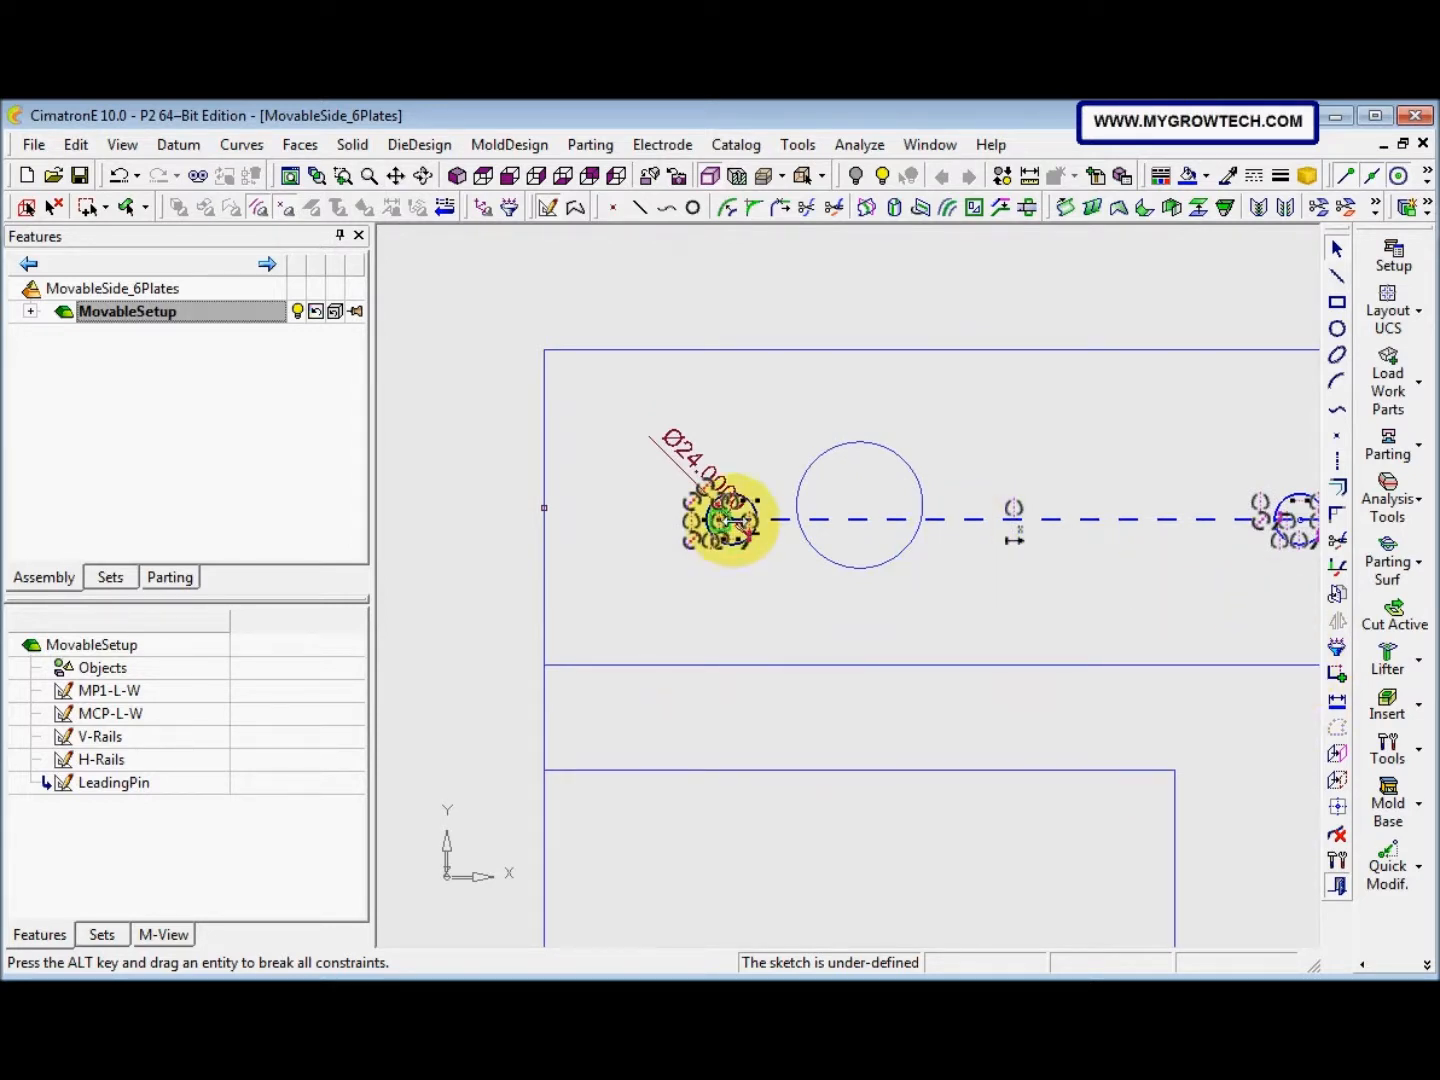
{"action": "left_click", "coordinate": [1339, 671]}
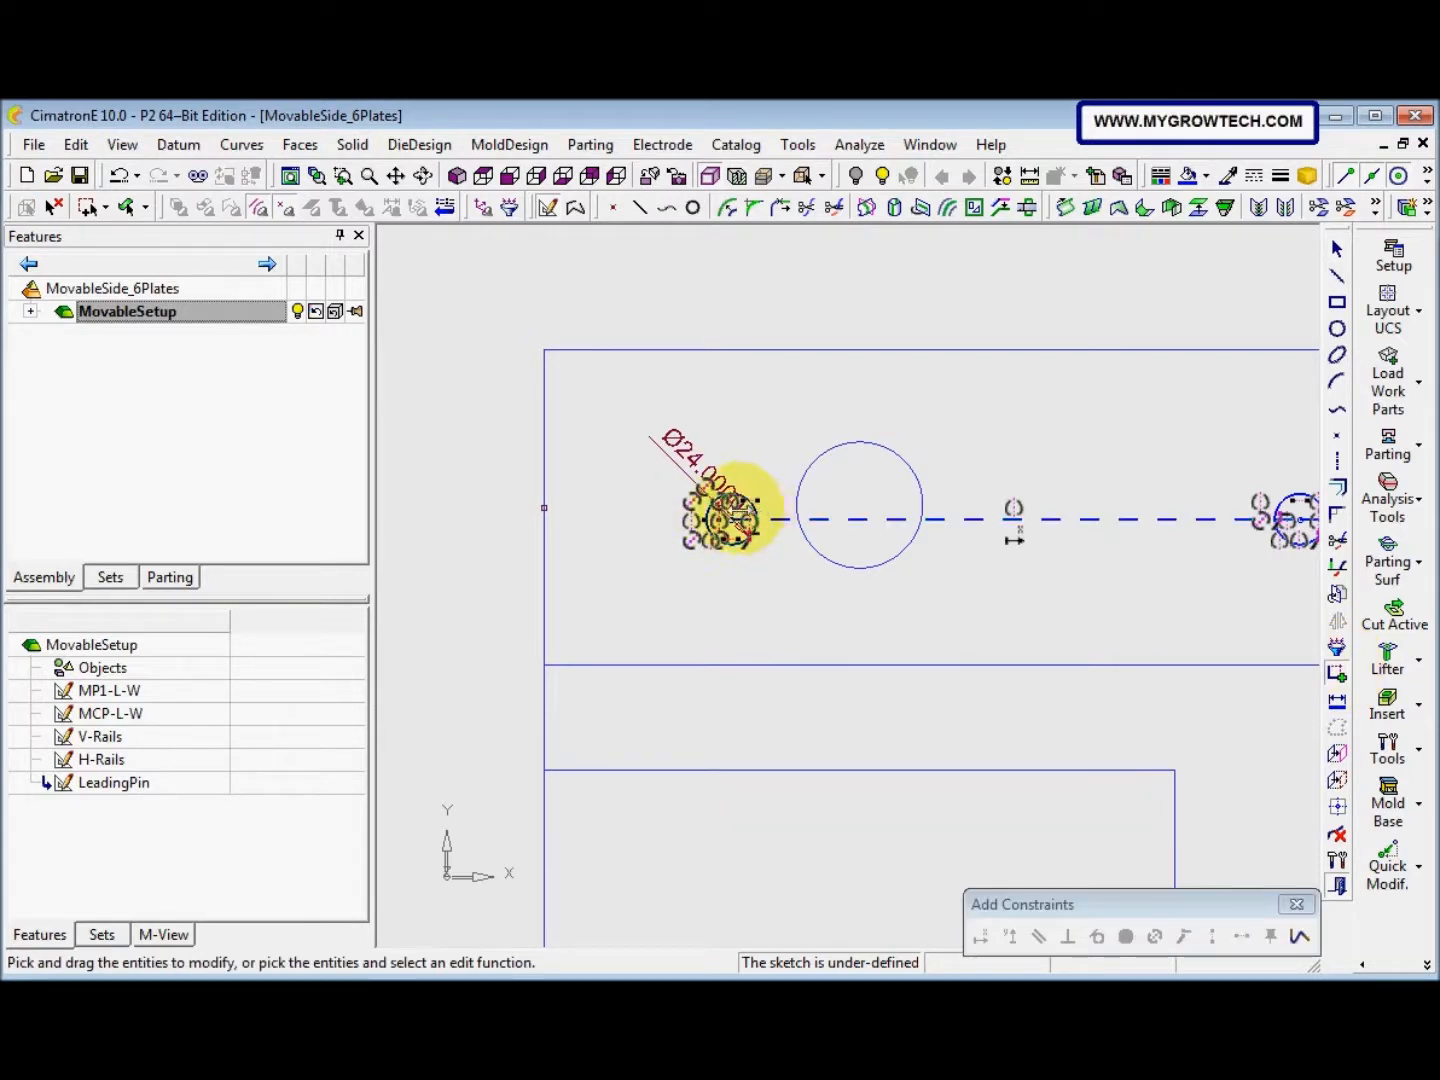
{"action": "right_click_drag", "start_coordinate": [680, 611], "coordinate": [702, 459], "text": "ctrl"}
{"action": "right_click_drag", "start_coordinate": [536, 585], "coordinate": [491, 390], "text": "ctrl"}
{"action": "mouse_move", "coordinate": [490, 391]}
{"action": "middle_mouse_down", "text": "ctrl"}
{"action": "mouse_move", "coordinate": [787, 424]}
{"action": "mouse_move", "coordinate": [815, 484]}
{"action": "middle_mouse_up", "text": "ctrl"}
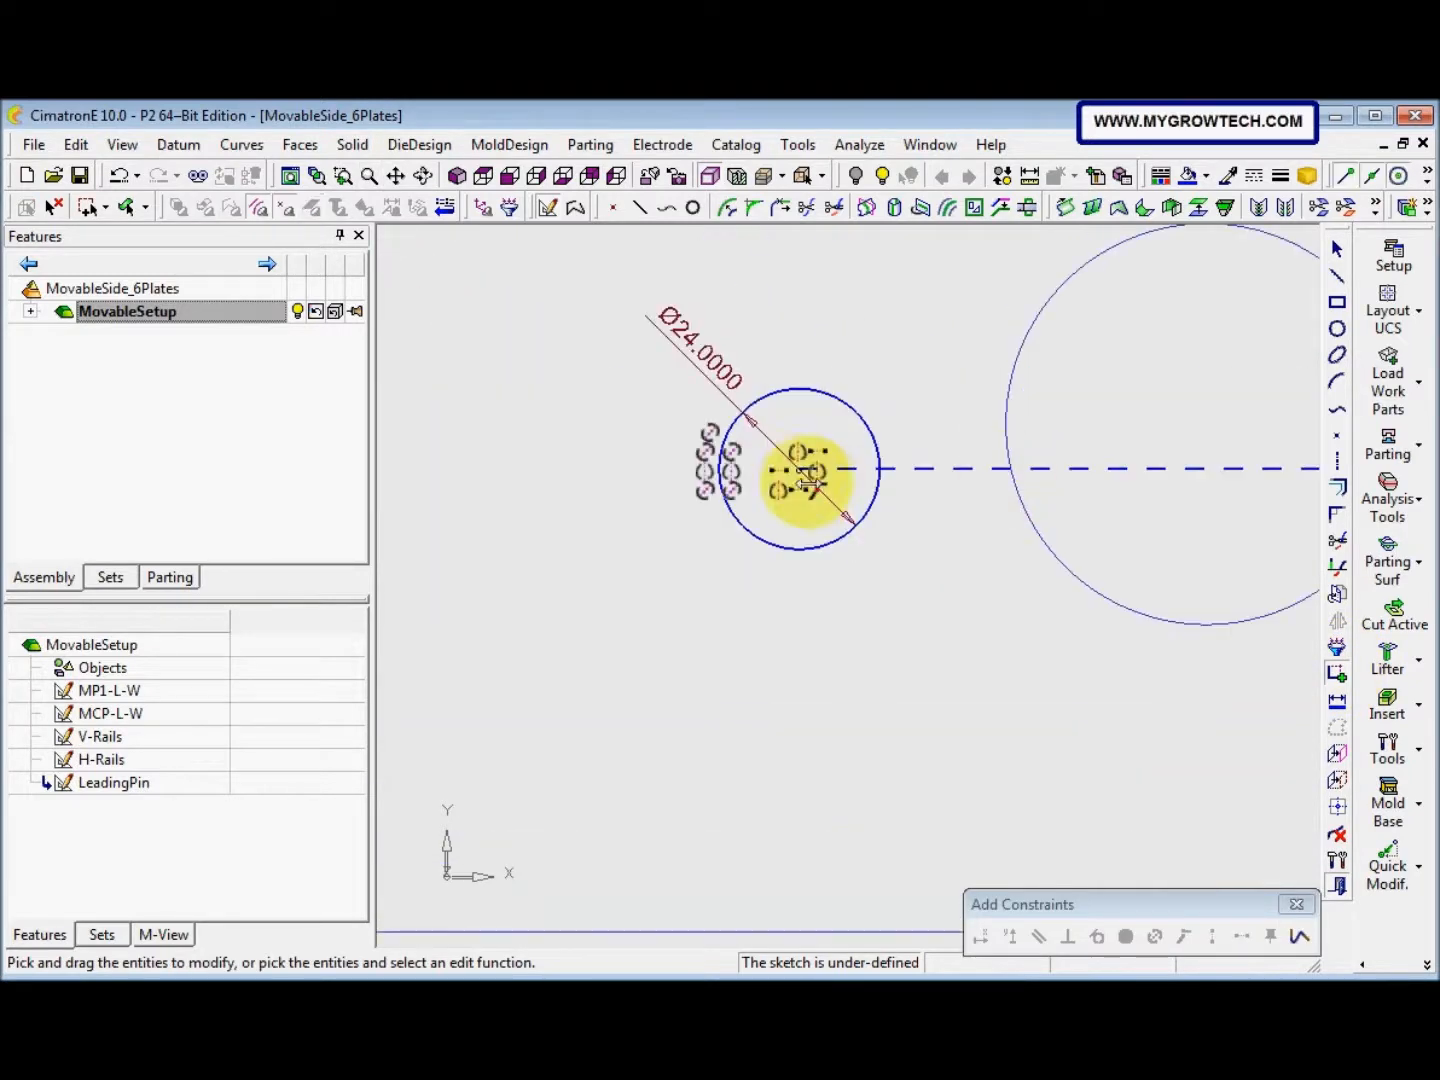
{"action": "left_click", "coordinate": [789, 390]}
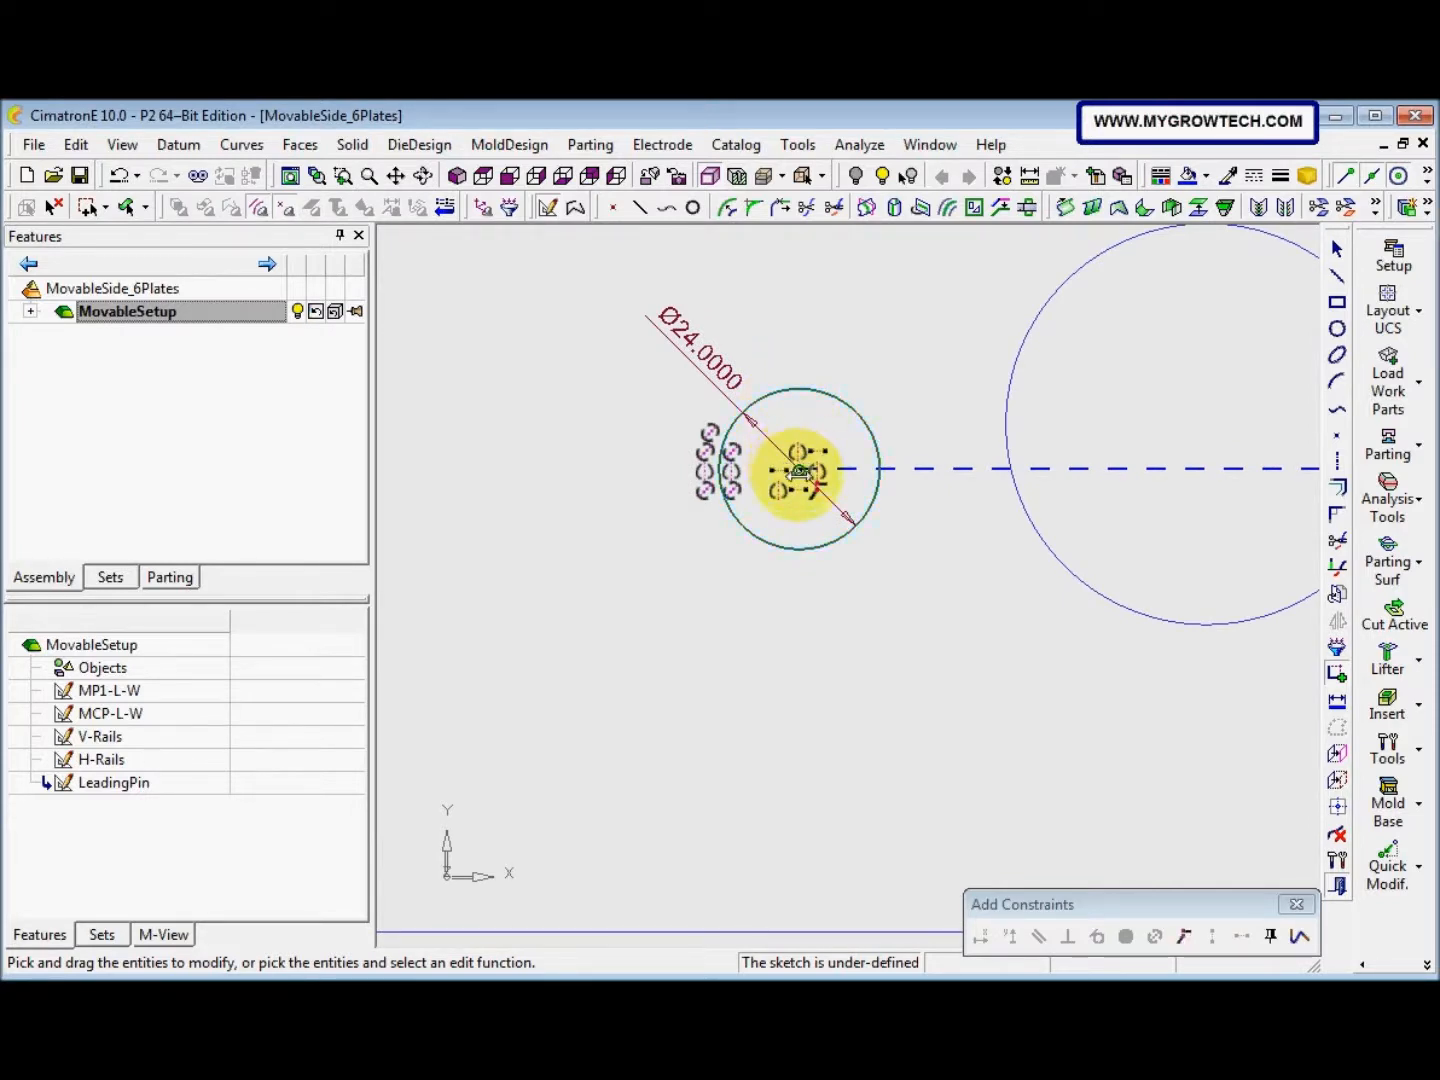
{"action": "right_click_drag", "start_coordinate": [571, 460], "coordinate": [473, 566], "text": "ctrl"}
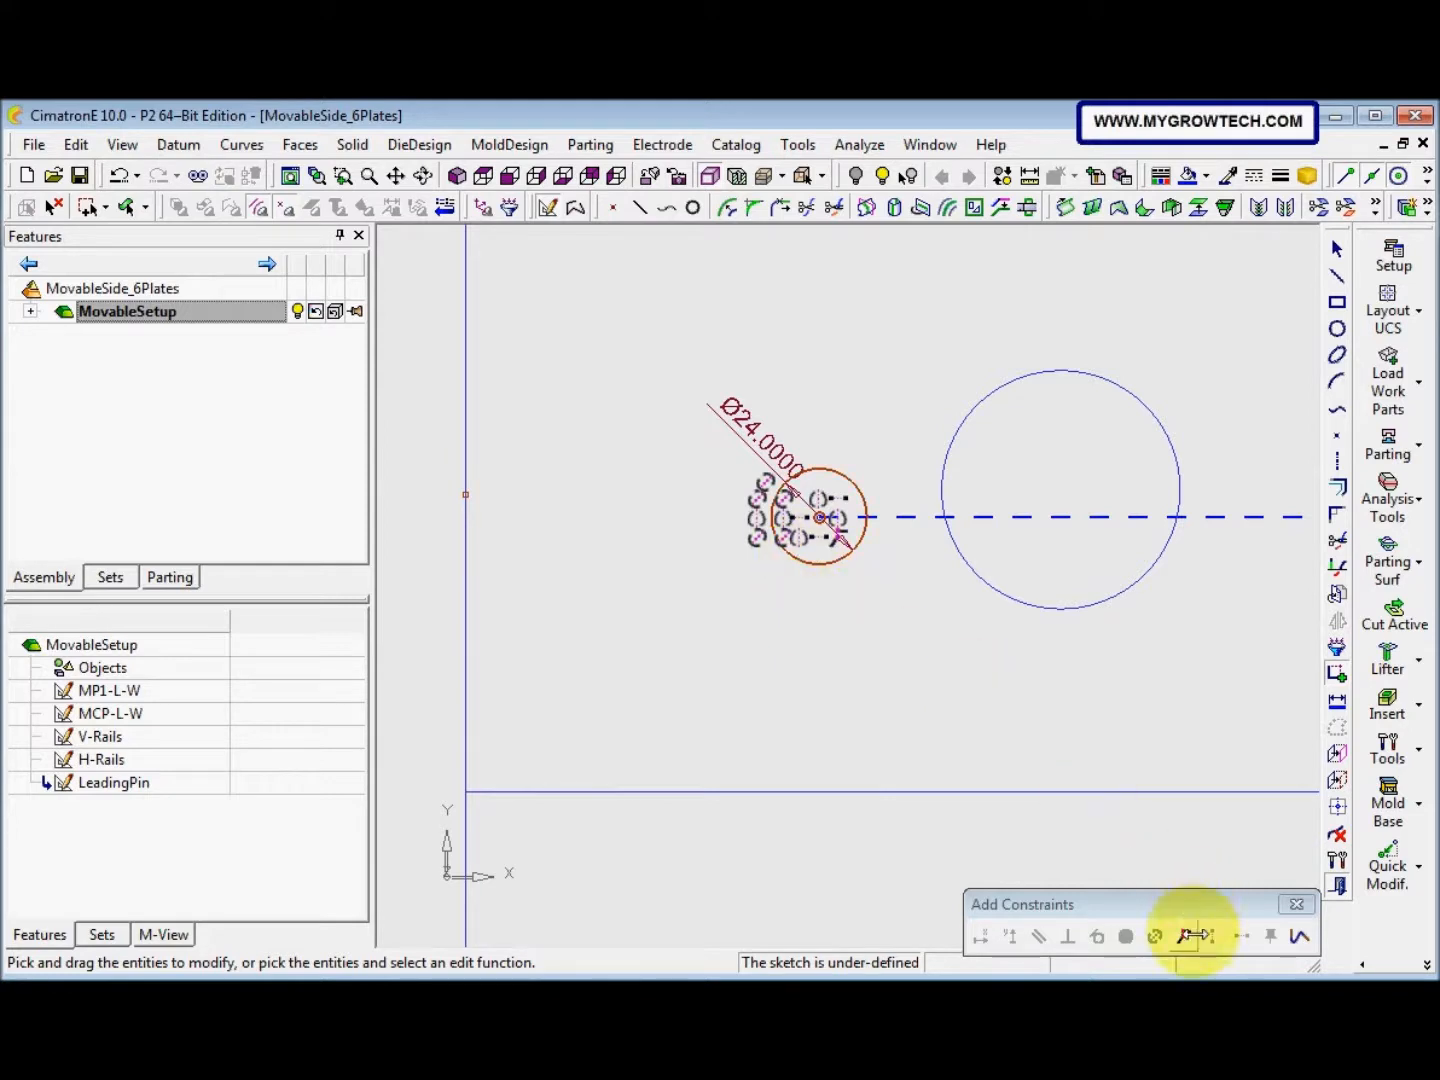
{"action": "left_click", "coordinate": [849, 656]}
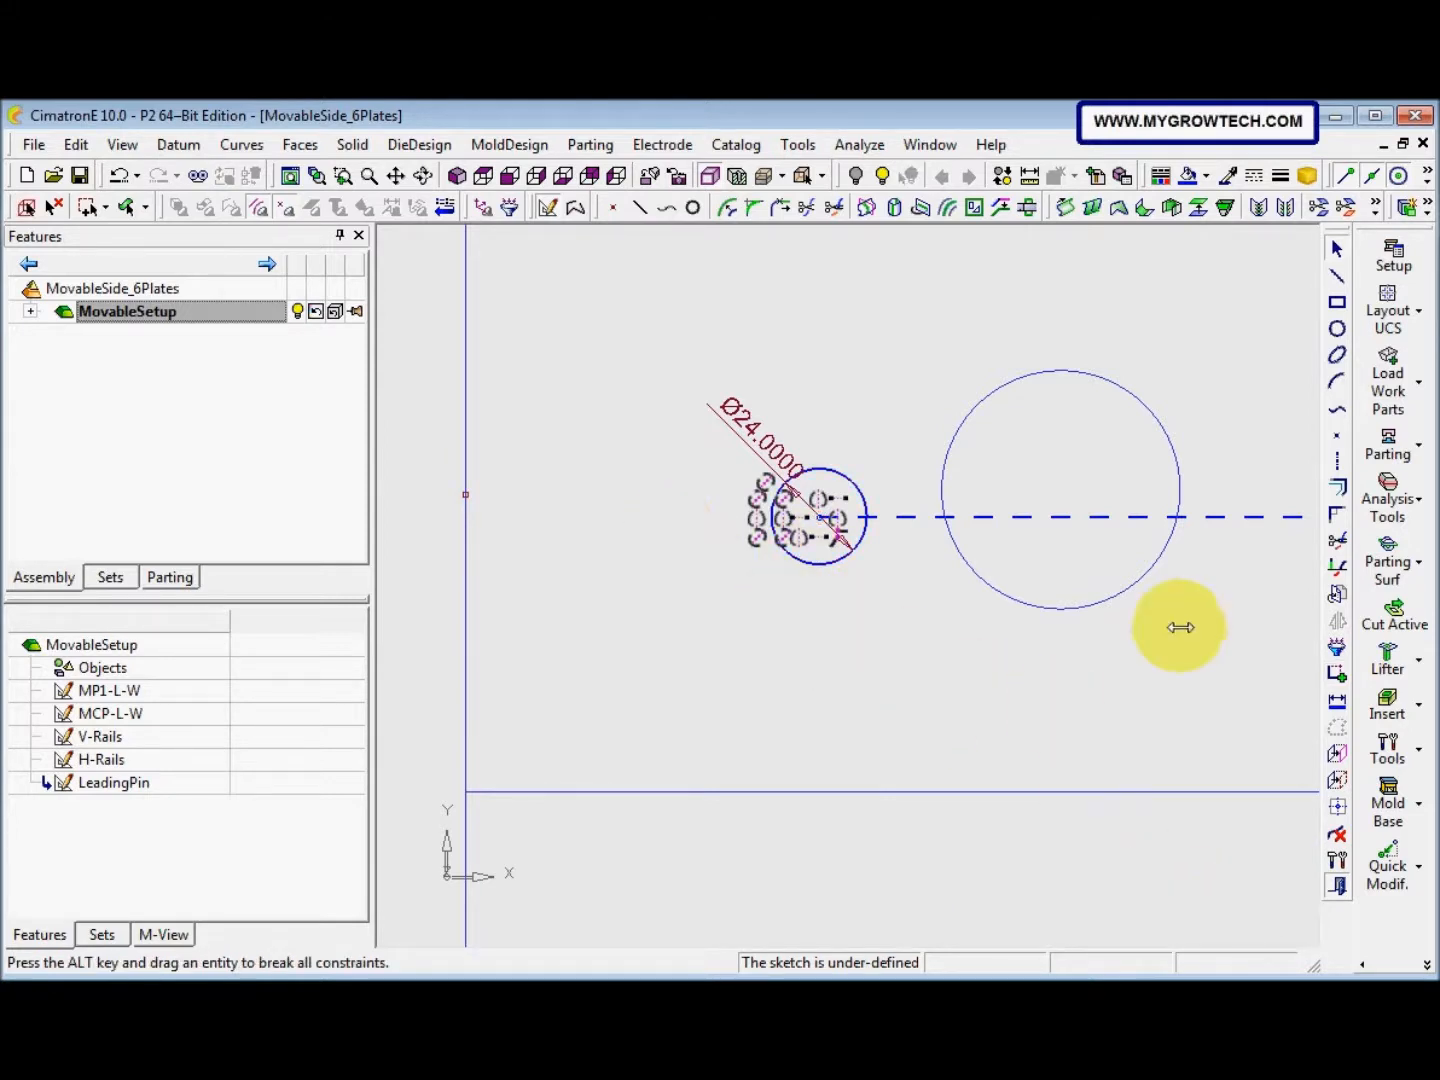
Apply a Same Y constraint between the first upper-rail circle's center and the midpoint of the rail's left edge
{"action": "left_click", "coordinate": [1337, 672]}
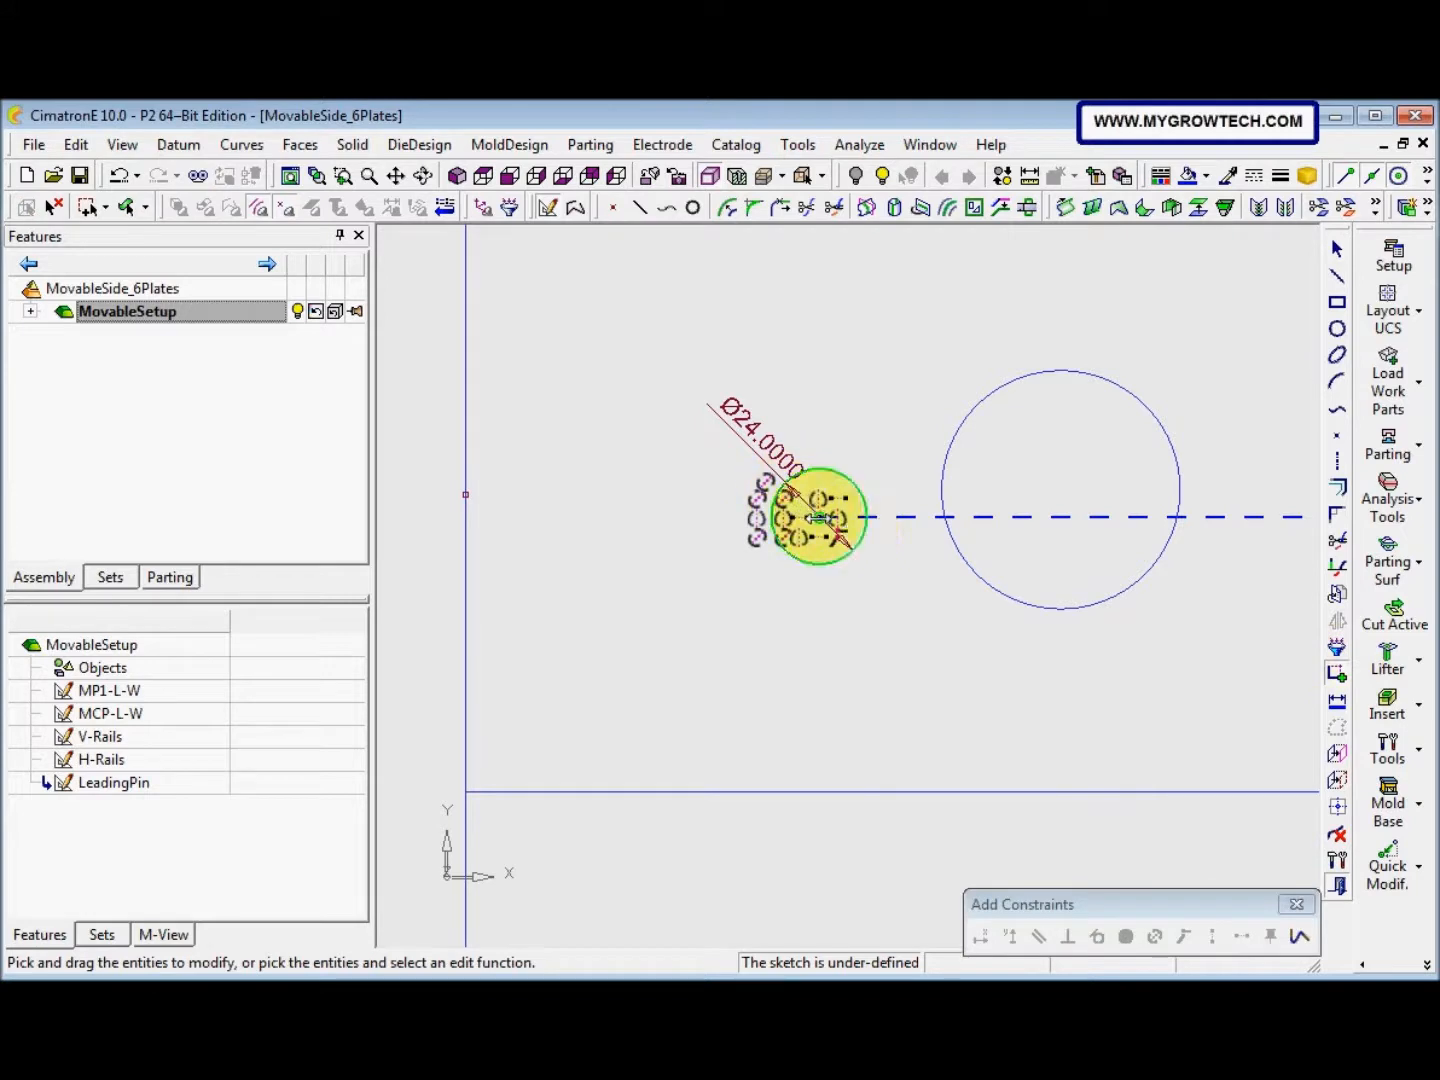
{"action": "left_click", "coordinate": [466, 492]}
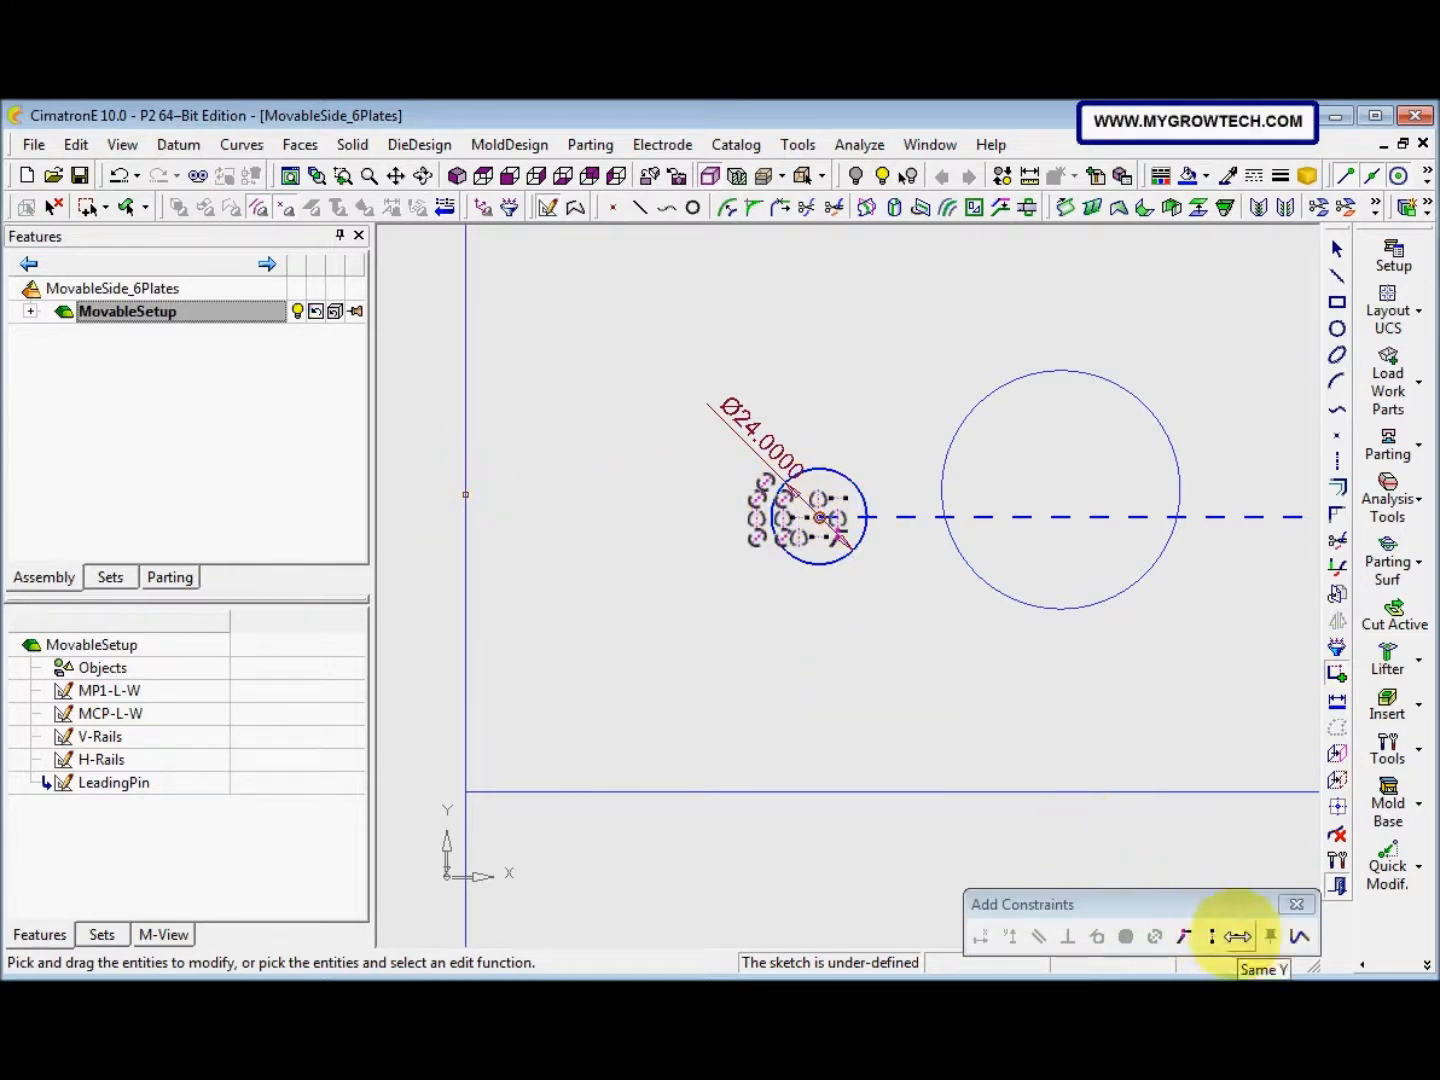
{"action": "left_click", "coordinate": [1237, 935]}
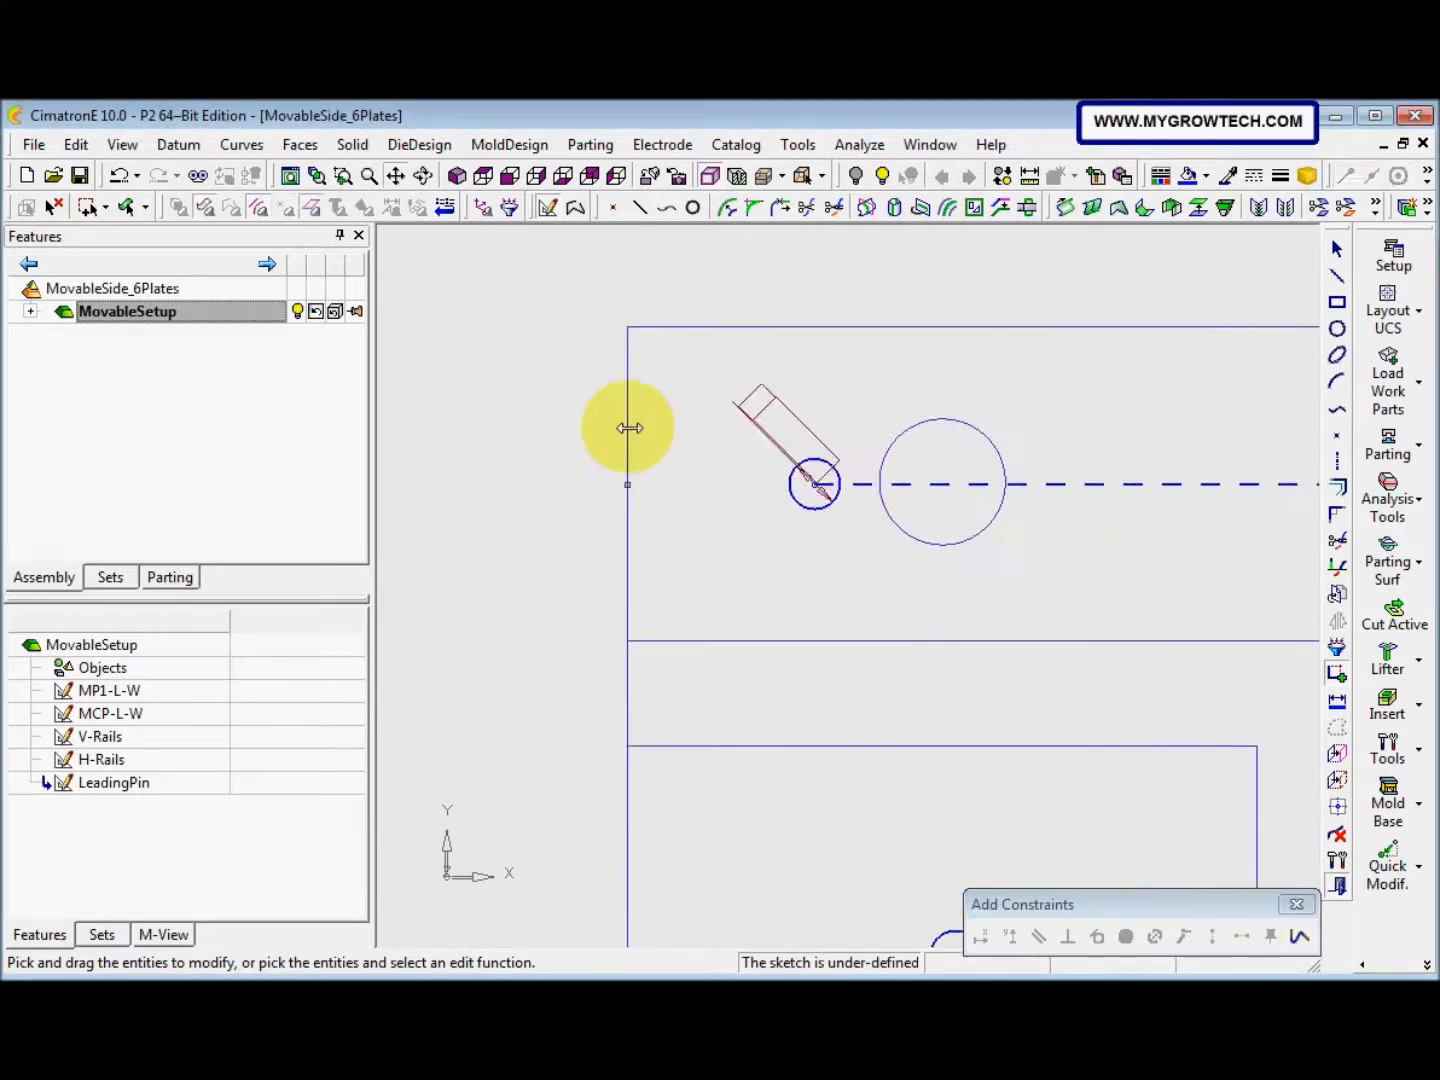
Apply a Same X constraint between the lowest left-side-rail circle's center and the midpoint of that rail's lower edge
{"action": "scroll", "coordinate": [561, 569], "scroll_direction": "down", "scroll_amount": 2}
{"action": "middle_click_drag", "start_coordinate": [561, 507], "coordinate": [533, 244], "text": "ctrl"}
{"action": "middle_click_drag", "start_coordinate": [709, 629], "coordinate": [732, 272], "text": "ctrl"}
{"action": "scroll", "coordinate": [846, 573], "scroll_direction": "up", "scroll_amount": 1}
{"action": "middle_click_drag", "start_coordinate": [846, 573], "coordinate": [726, 331], "text": "ctrl"}
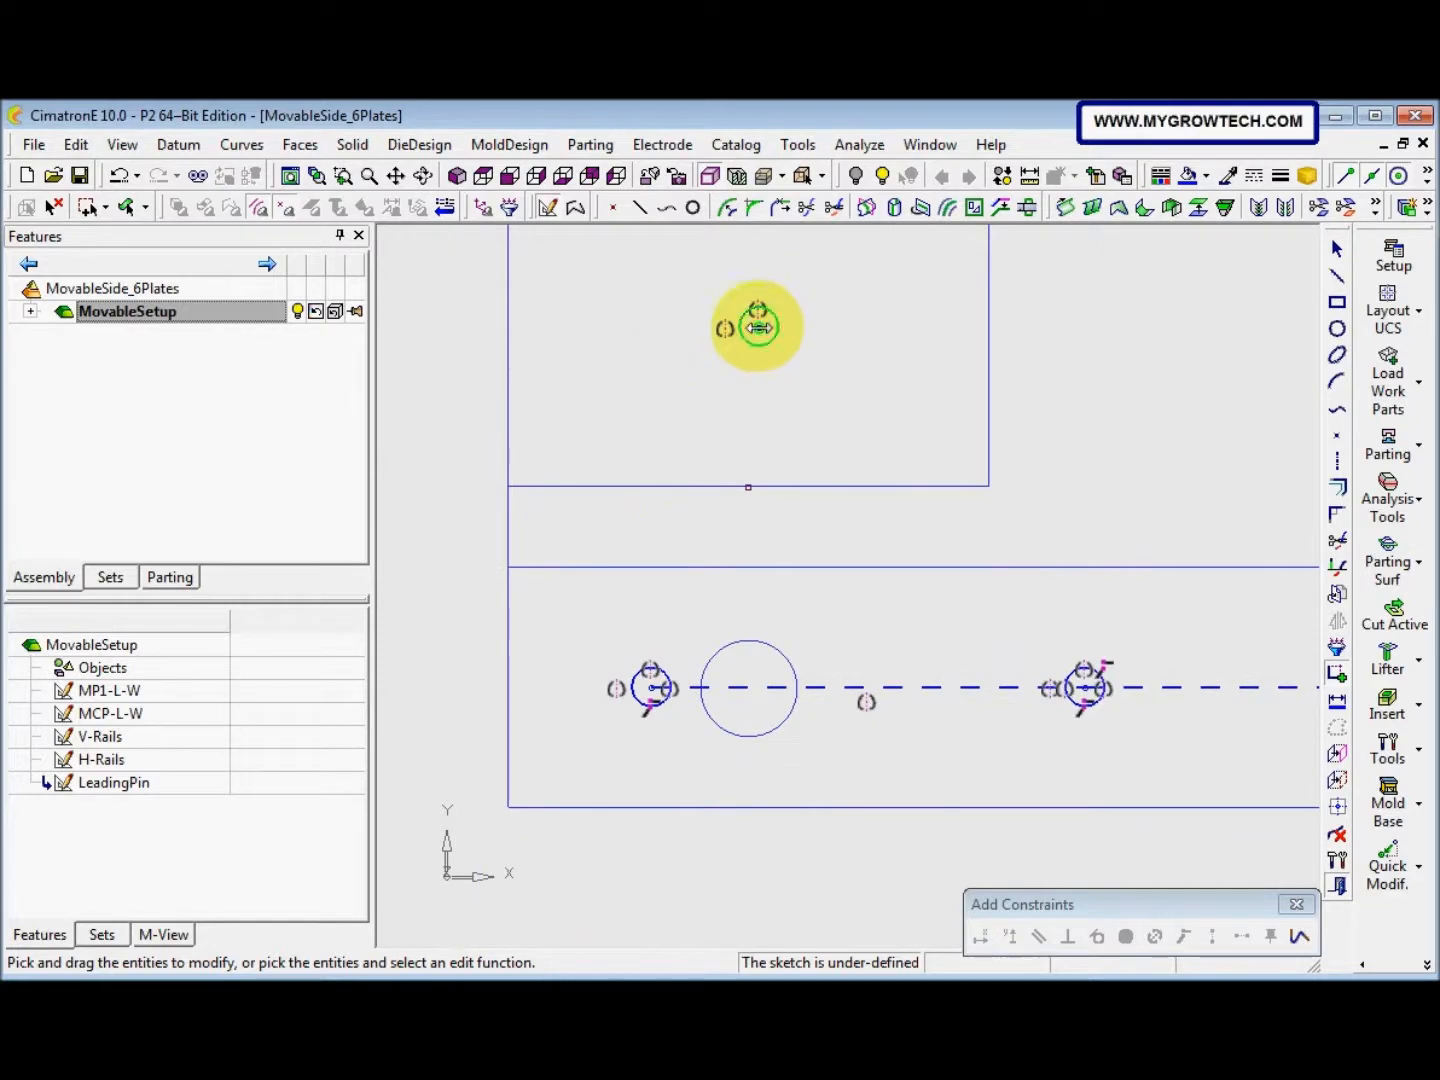
{"action": "left_click", "coordinate": [758, 327]}
{"action": "left_click", "coordinate": [746, 486]}
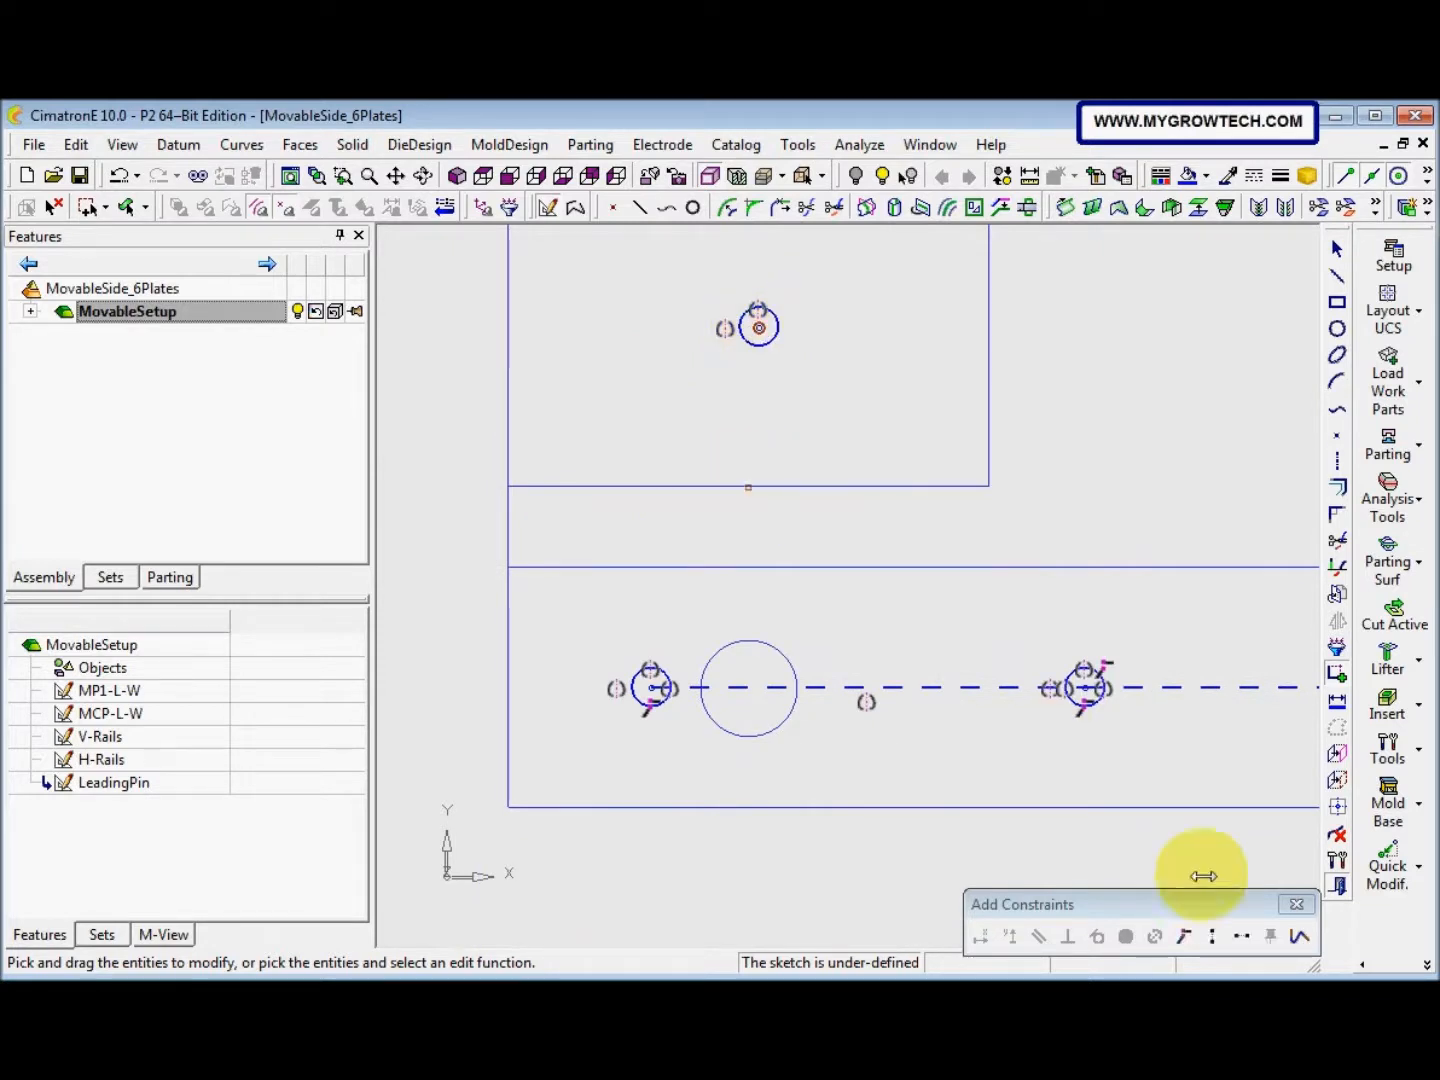
{"action": "left_click", "coordinate": [1214, 935]}
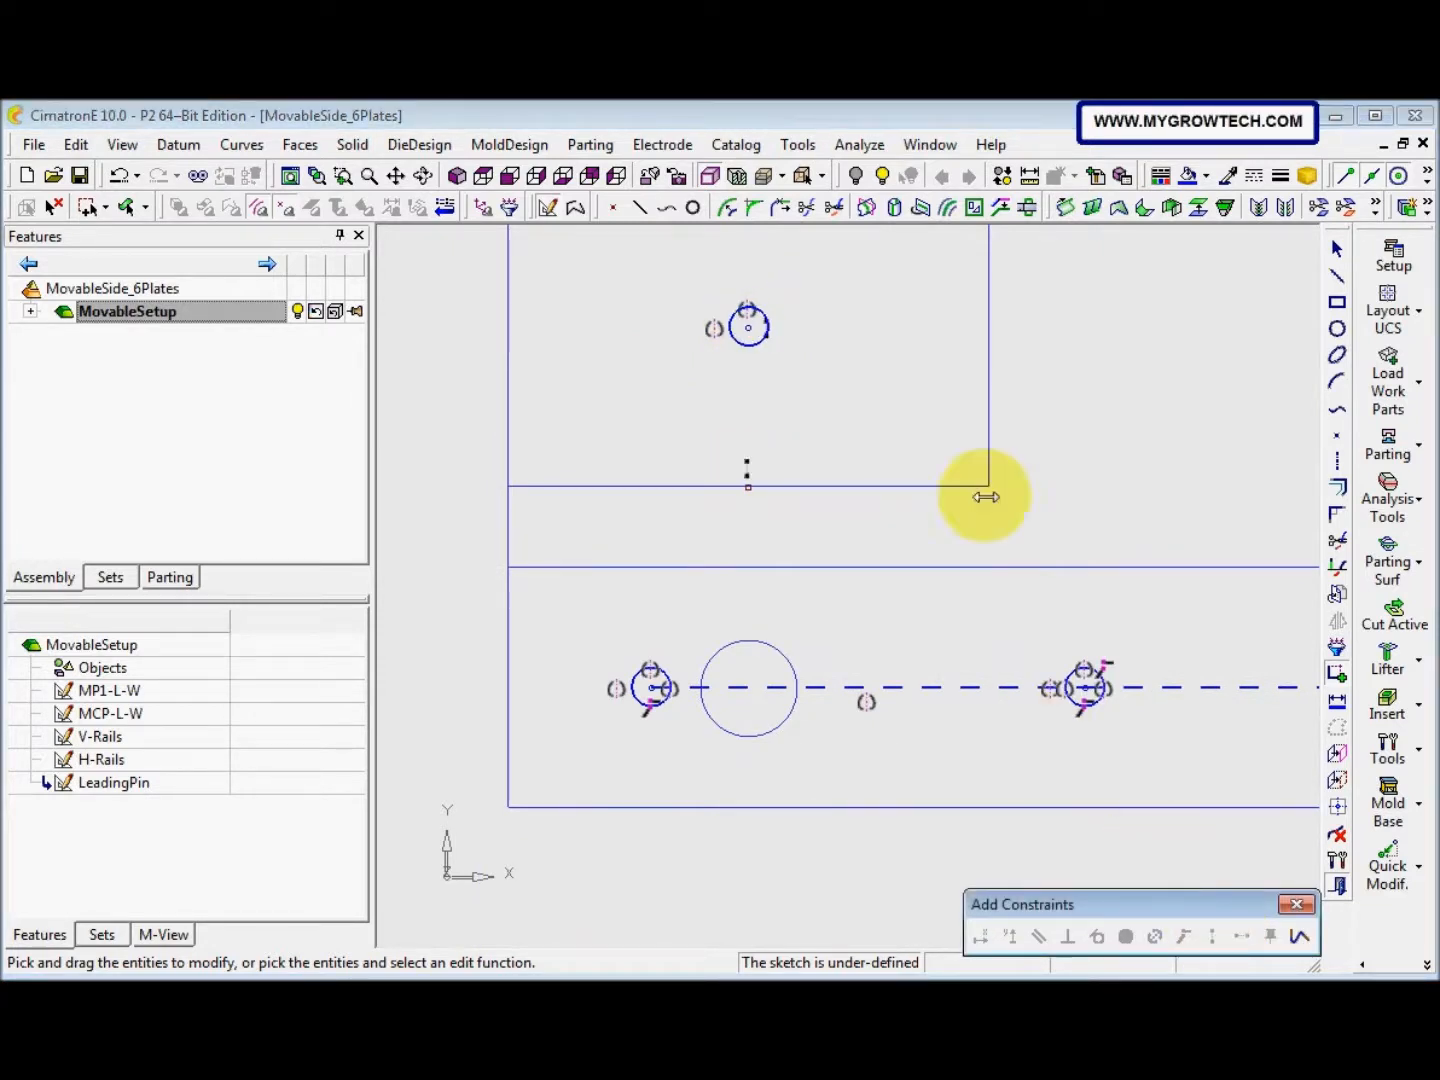
Dimension the first upper-rail circle's center 100 from the rail's left edge midpoint
{"action": "right_click_drag", "start_coordinate": [985, 498], "coordinate": [733, 581], "text": "ctrl"}
{"action": "middle_click_drag", "start_coordinate": [811, 472], "coordinate": [684, 616], "text": "ctrl"}
{"action": "right_click_drag", "start_coordinate": [684, 616], "coordinate": [571, 659], "text": "ctrl"}
{"action": "middle_click_drag", "start_coordinate": [669, 653], "coordinate": [685, 724], "text": "ctrl"}
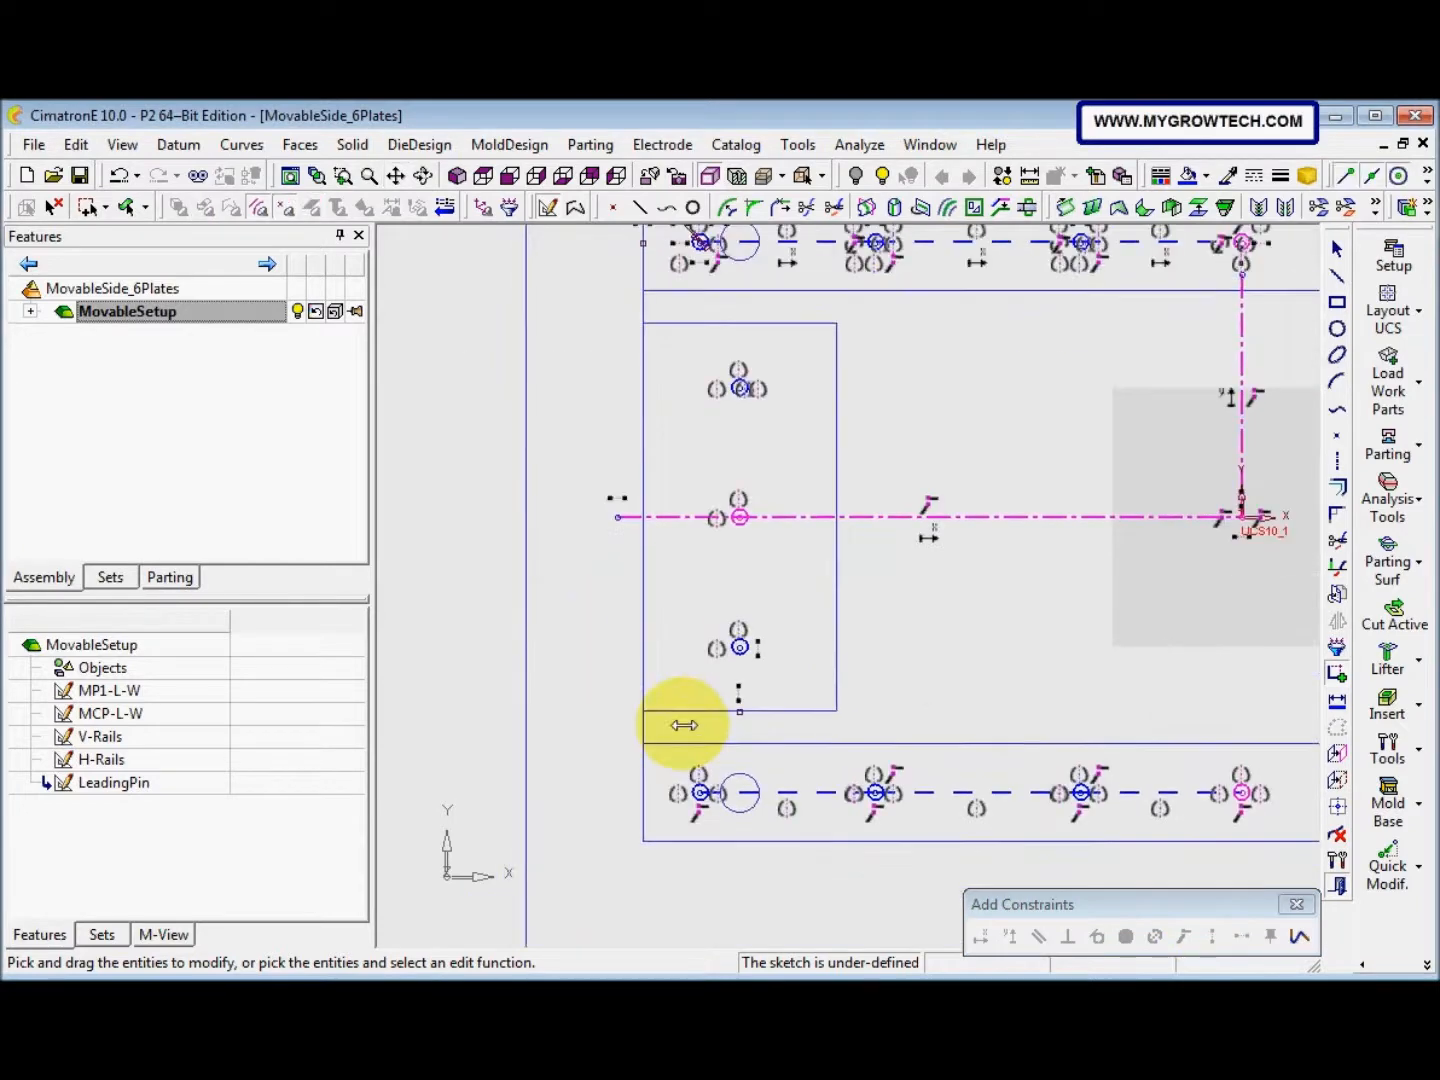
{"action": "middle_click_drag", "start_coordinate": [764, 564], "coordinate": [718, 674], "text": "ctrl"}
{"action": "right_click_drag", "start_coordinate": [781, 555], "coordinate": [719, 630], "text": "ctrl"}
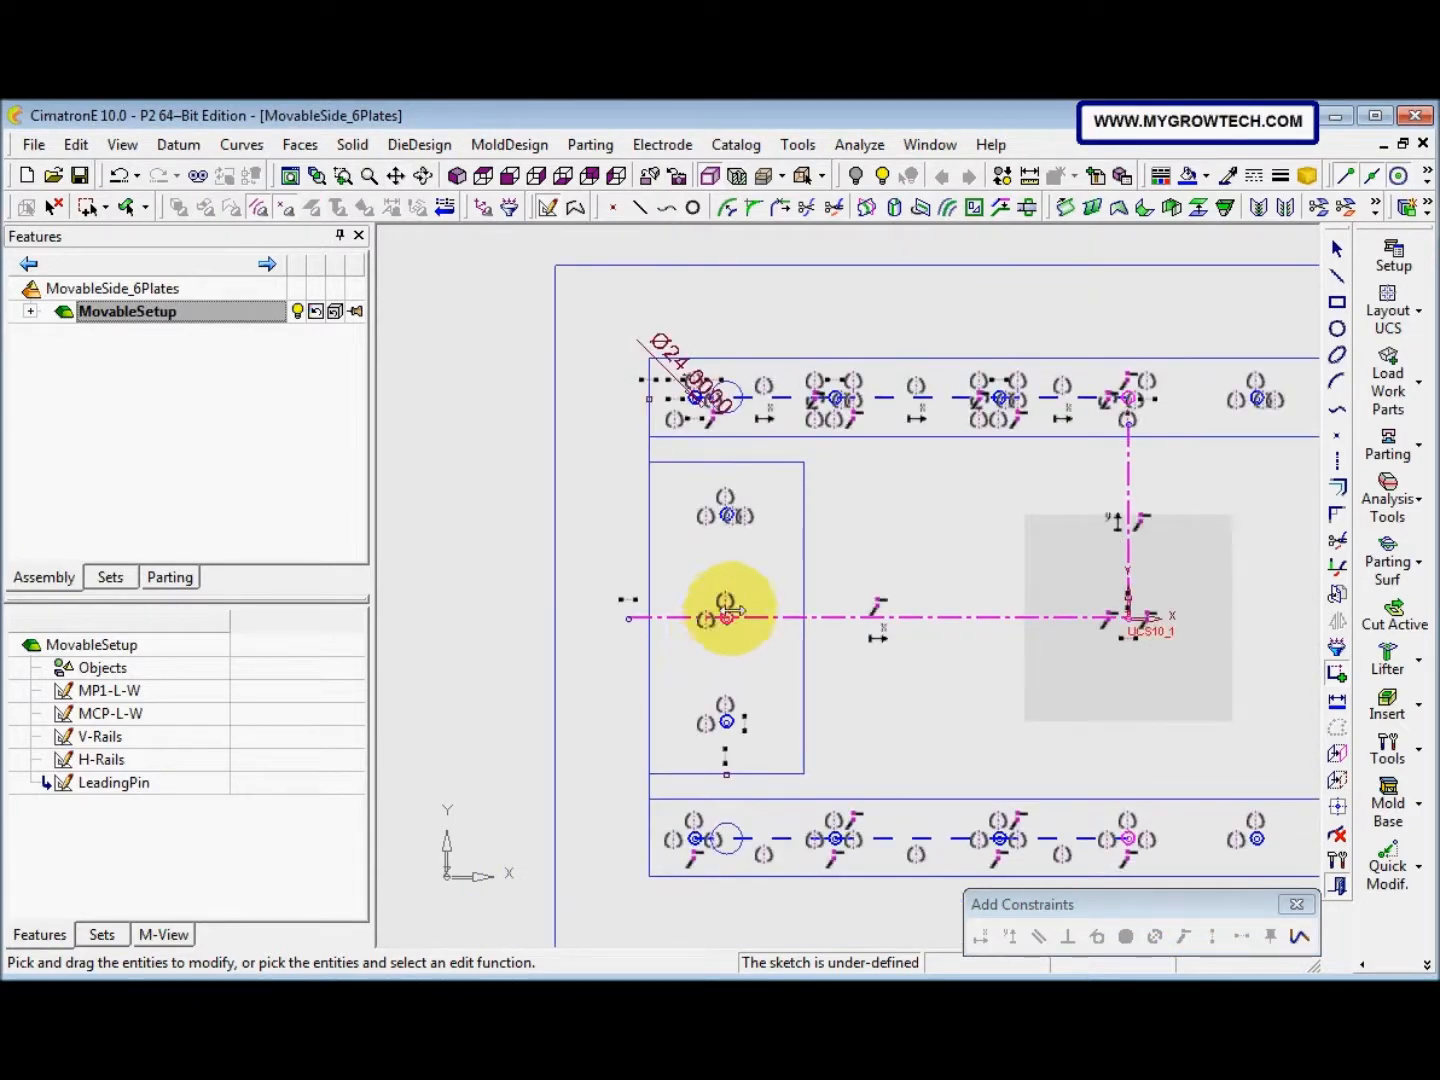
{"action": "mouse_move", "coordinate": [746, 627]}
{"action": "right_mouse_down", "text": "ctrl"}
{"action": "mouse_move", "coordinate": [781, 554]}
{"action": "mouse_move", "coordinate": [900, 535]}
{"action": "right_mouse_up", "text": "ctrl"}
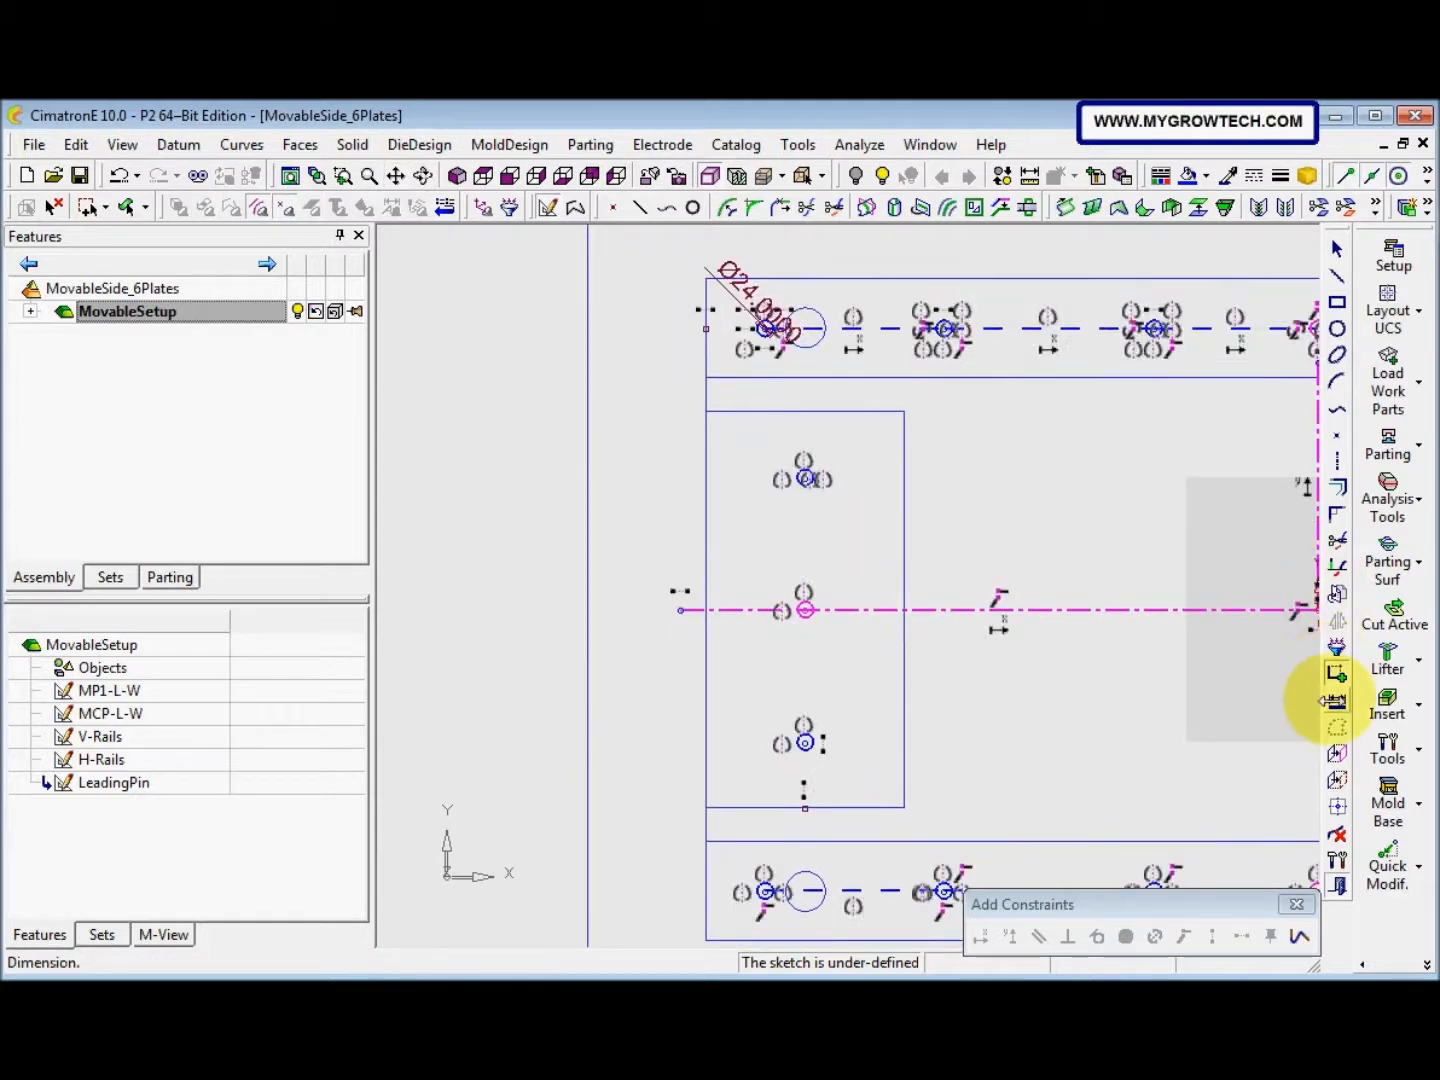
{"action": "left_click", "coordinate": [1336, 700]}
{"action": "left_click", "coordinate": [706, 329]}
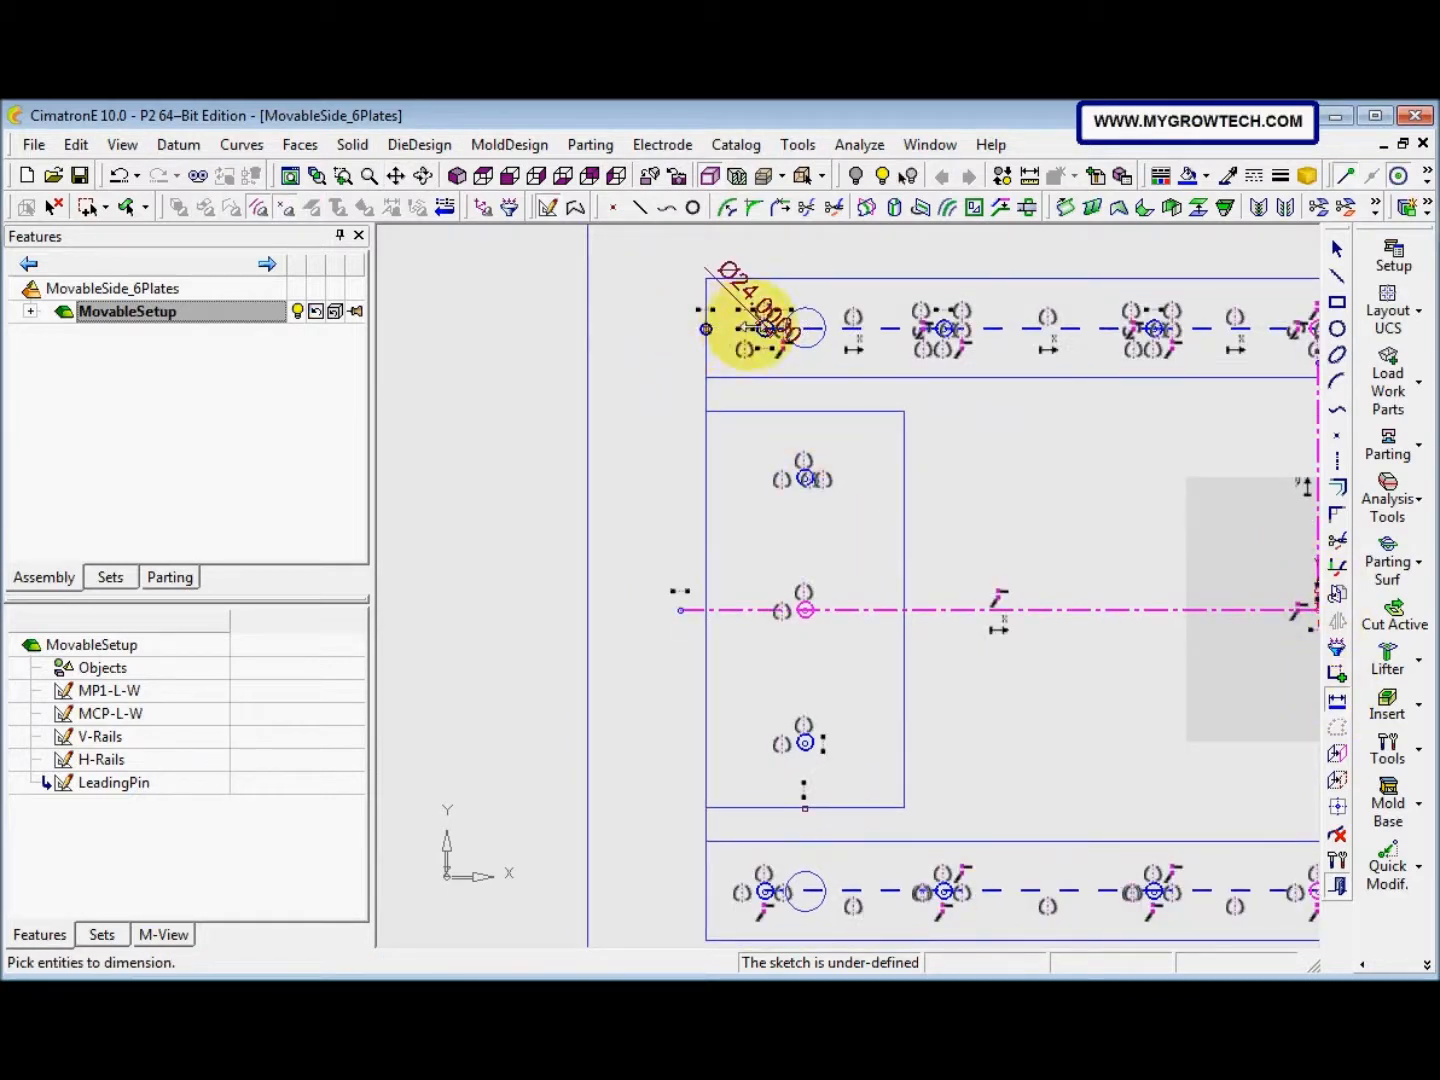
{"action": "left_click", "coordinate": [763, 329]}
{"action": "middle_click_drag", "start_coordinate": [763, 350], "coordinate": [775, 572], "text": "ctrl"}
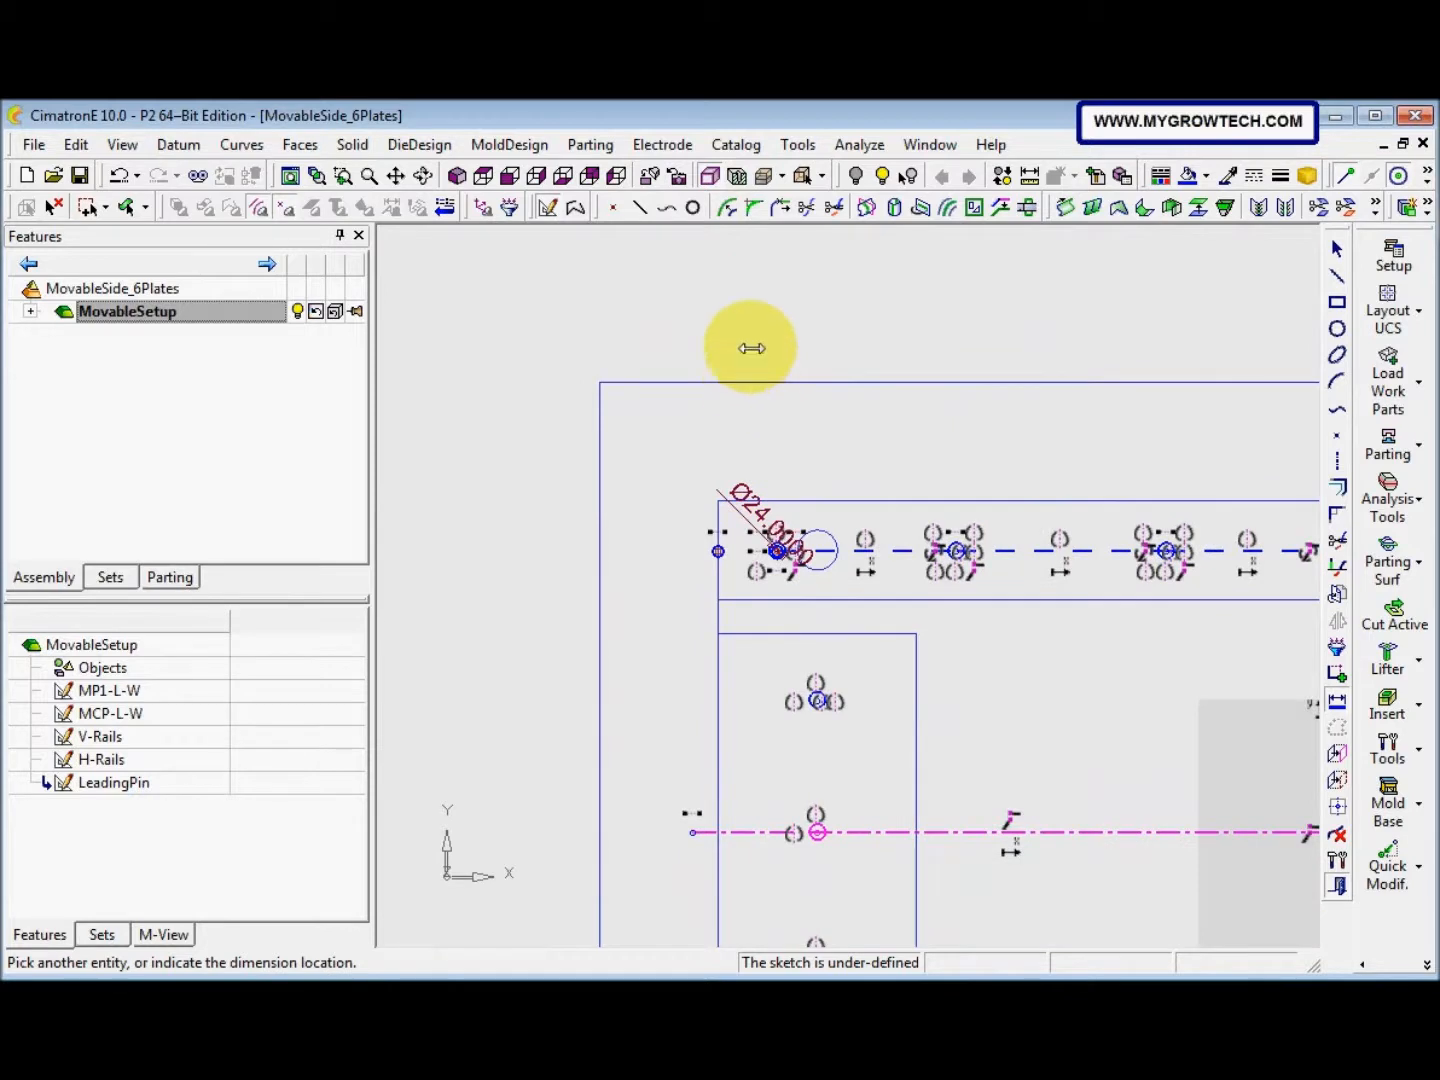
{"action": "left_click", "coordinate": [750, 347]}
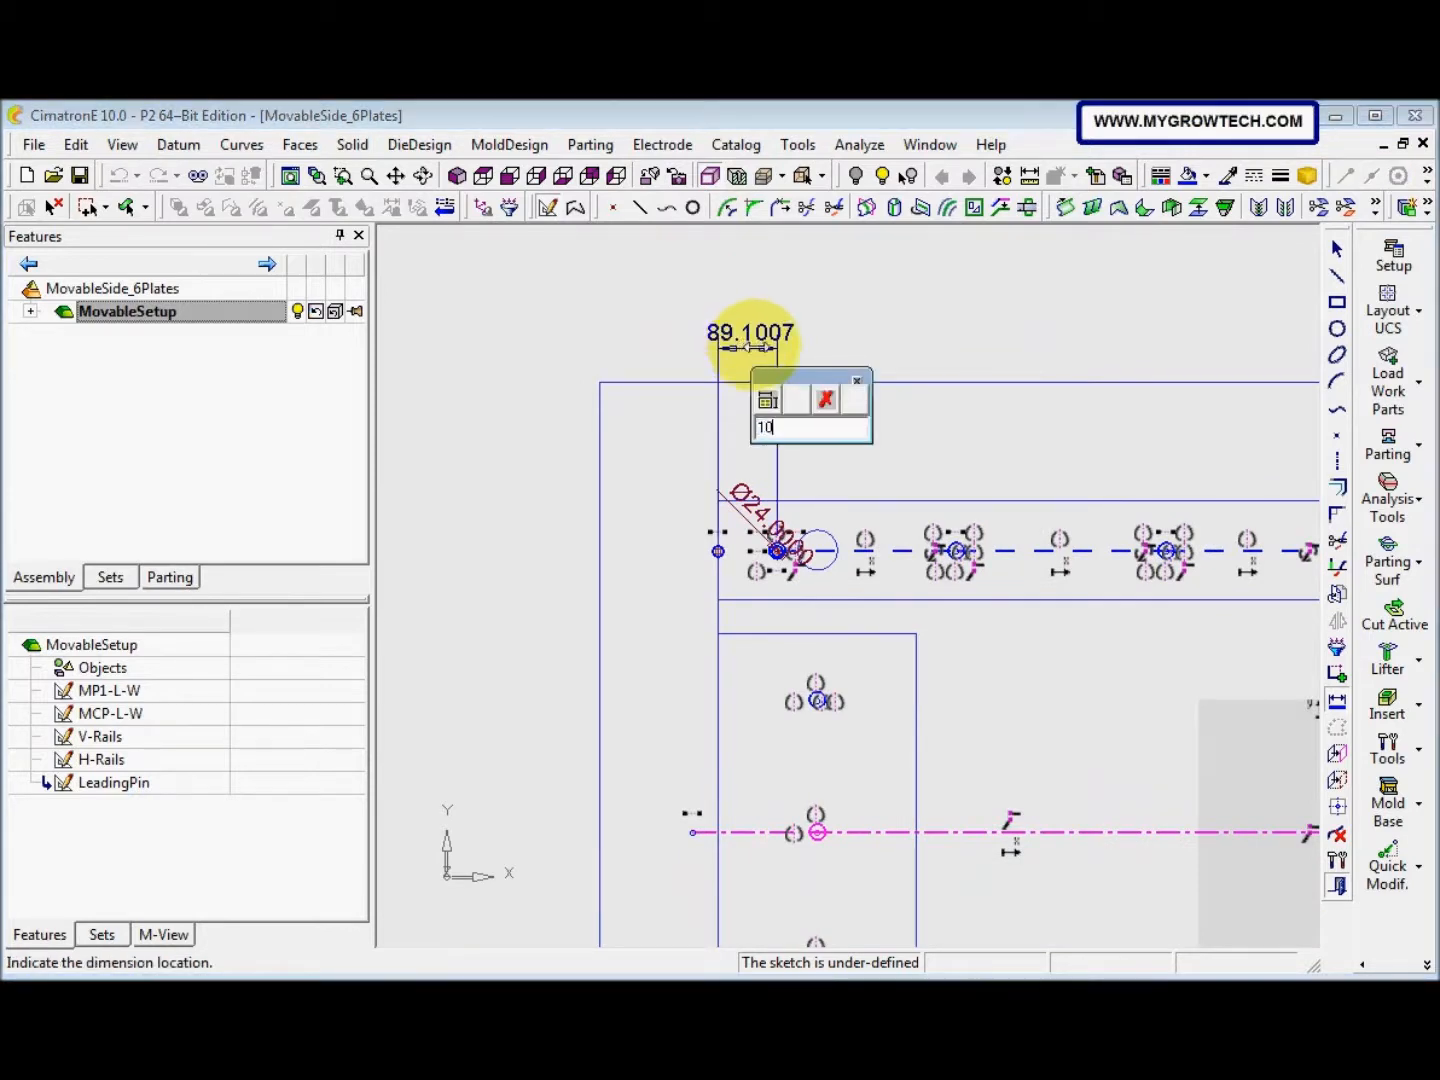
{"action": "key", "text": "Return"}
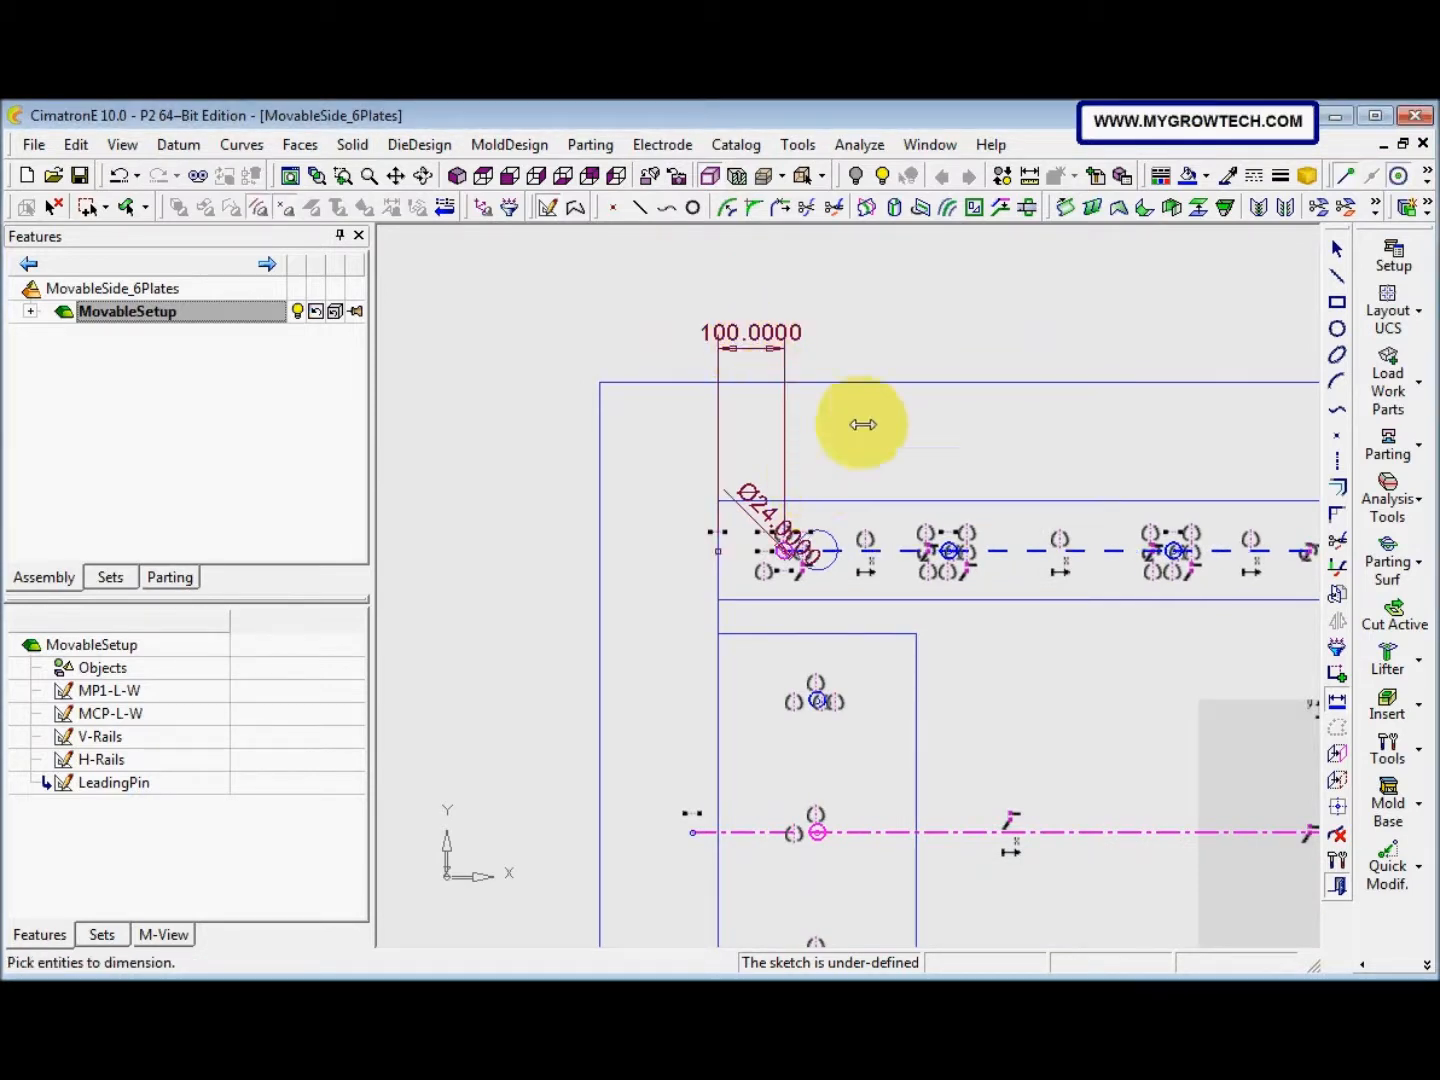
Dimension the lowest left-side-rail circle's center 120 vertically from the midpoint of that rail's lower edge
{"action": "right_click_drag", "start_coordinate": [807, 522], "coordinate": [713, 619], "text": "ctrl"}
{"action": "right_click_drag", "start_coordinate": [896, 379], "coordinate": [758, 569], "text": "ctrl"}
{"action": "middle_click_drag", "start_coordinate": [754, 842], "coordinate": [700, 650], "text": "ctrl"}
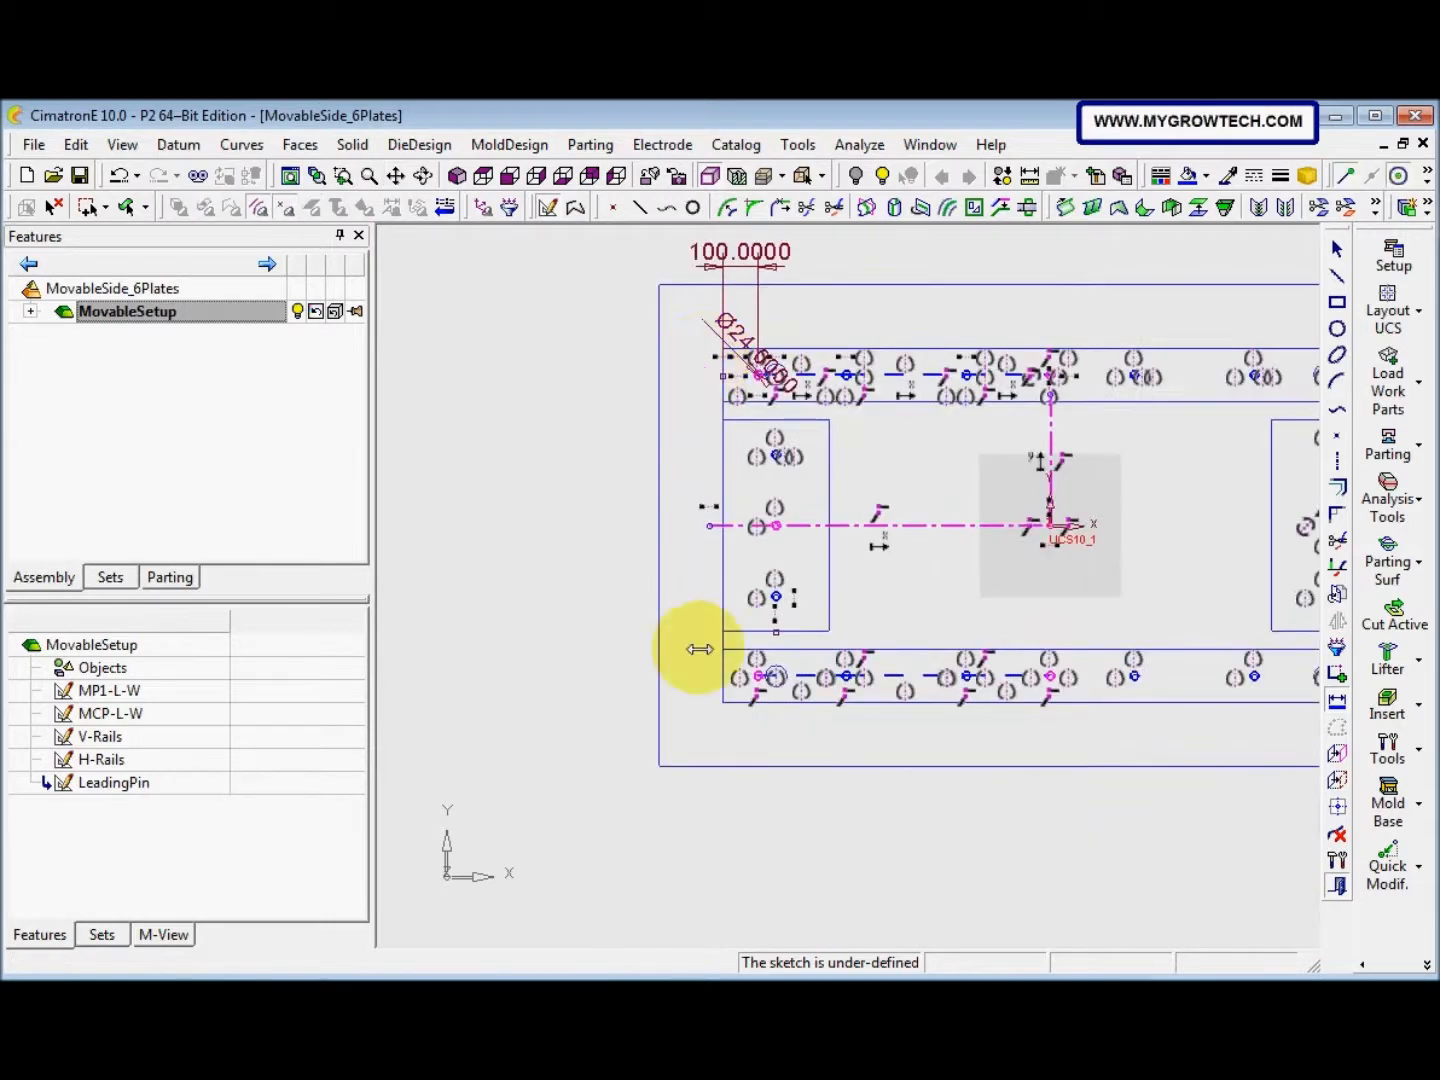
{"action": "right_click_drag", "start_coordinate": [699, 649], "coordinate": [828, 513], "text": "ctrl"}
{"action": "mouse_move", "coordinate": [828, 513]}
{"action": "middle_mouse_down", "text": "ctrl"}
{"action": "mouse_move", "coordinate": [733, 456]}
{"action": "mouse_move", "coordinate": [890, 440]}
{"action": "middle_mouse_up", "text": "ctrl"}
{"action": "left_click", "coordinate": [729, 539]}
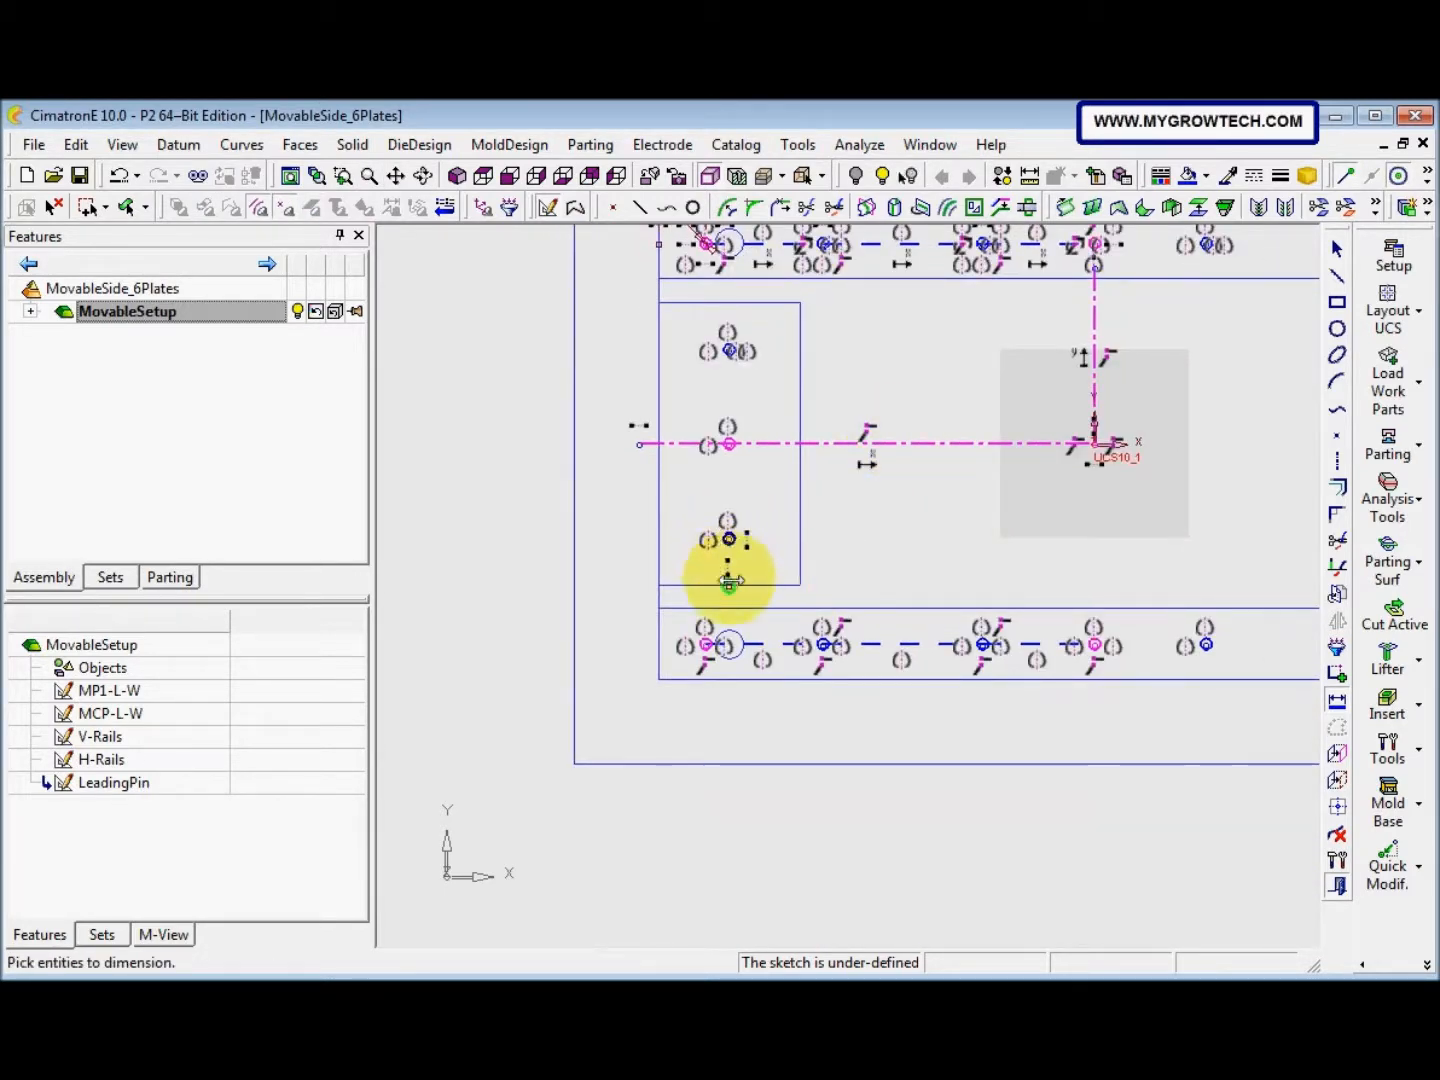
{"action": "left_click", "coordinate": [729, 581]}
{"action": "left_click", "coordinate": [877, 558]}
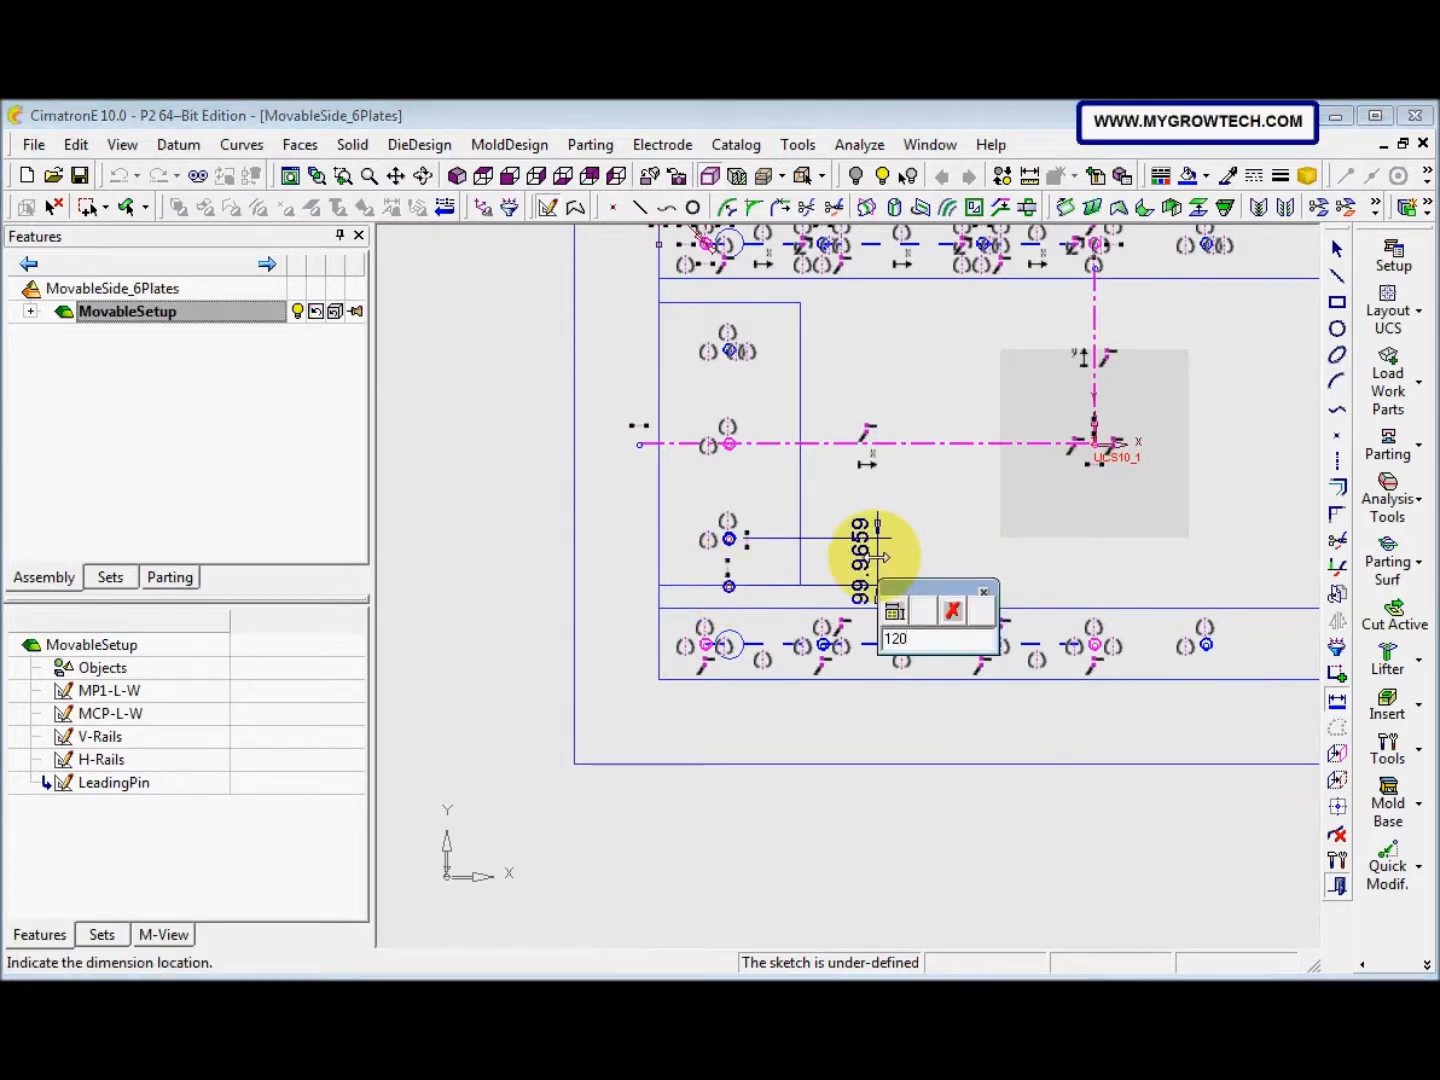
{"action": "key", "text": "Return"}
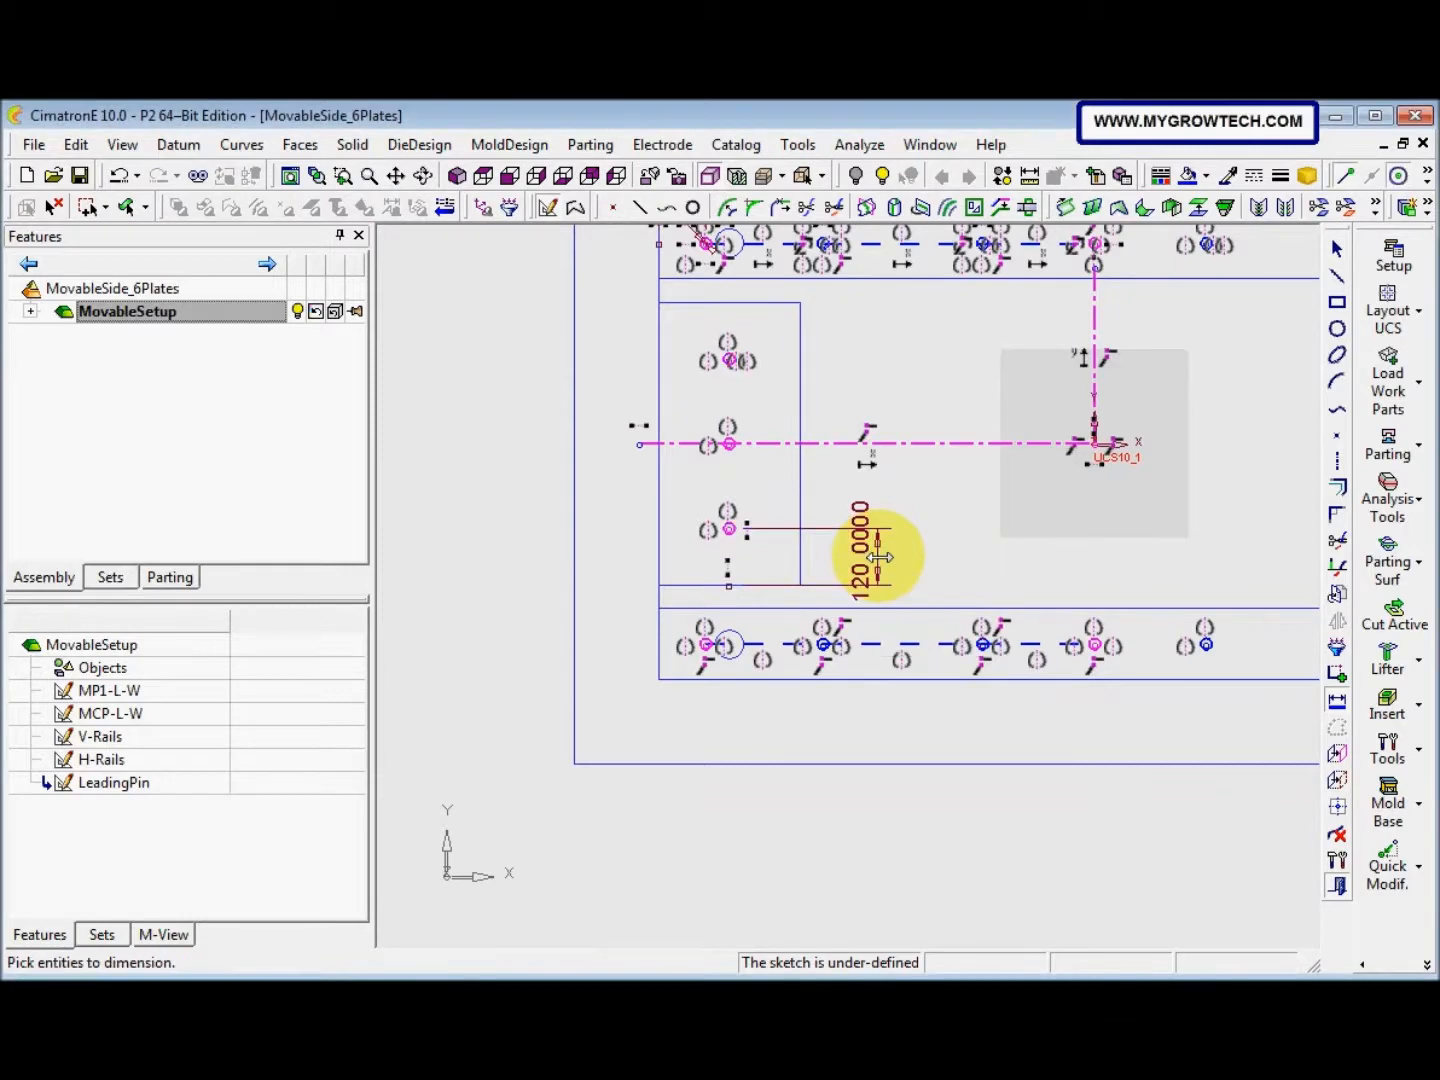
Dimension the center distance between the first and second small circles in the upper rail as 275
{"action": "right_click_drag", "start_coordinate": [897, 544], "coordinate": [836, 572], "text": "ctrl"}
{"action": "middle_click_drag", "start_coordinate": [846, 599], "coordinate": [896, 689], "text": "ctrl"}
{"action": "right_click_drag", "start_coordinate": [897, 689], "coordinate": [994, 402], "text": "ctrl"}
{"action": "middle_click_drag", "start_coordinate": [920, 496], "coordinate": [875, 684], "text": "ctrl"}
{"action": "mouse_move", "coordinate": [875, 684]}
{"action": "right_mouse_down", "text": "ctrl"}
{"action": "mouse_move", "coordinate": [916, 624]}
{"action": "mouse_move", "coordinate": [949, 518]}
{"action": "right_mouse_up", "text": "ctrl"}
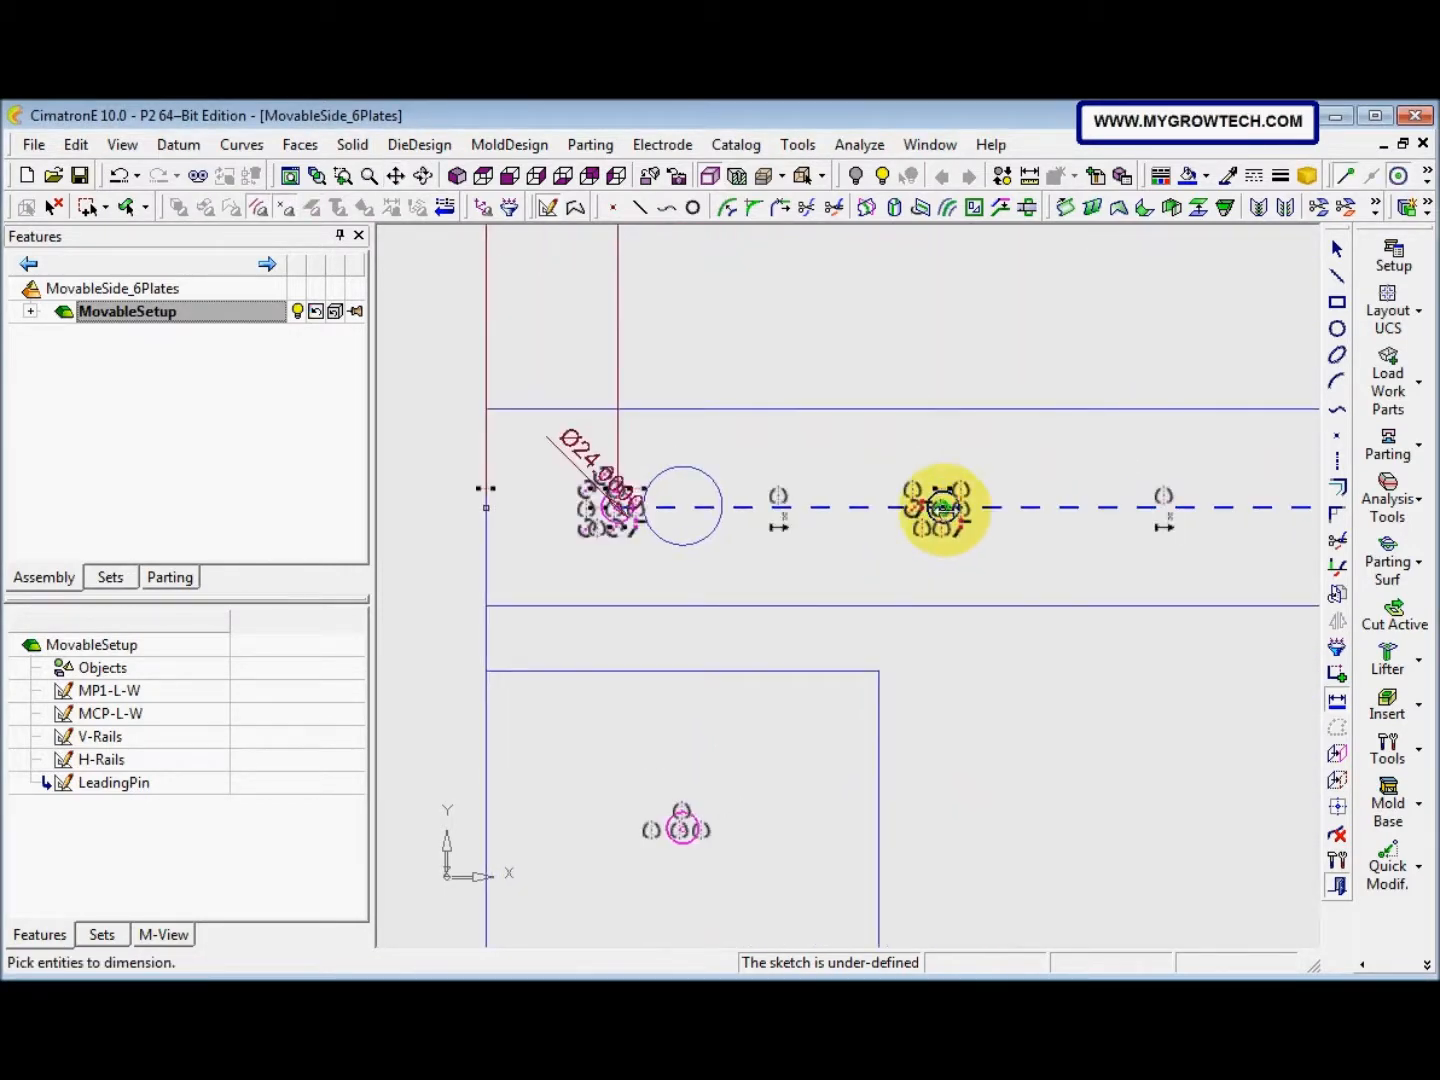
{"action": "left_click", "coordinate": [941, 508]}
{"action": "left_click", "coordinate": [616, 508]}
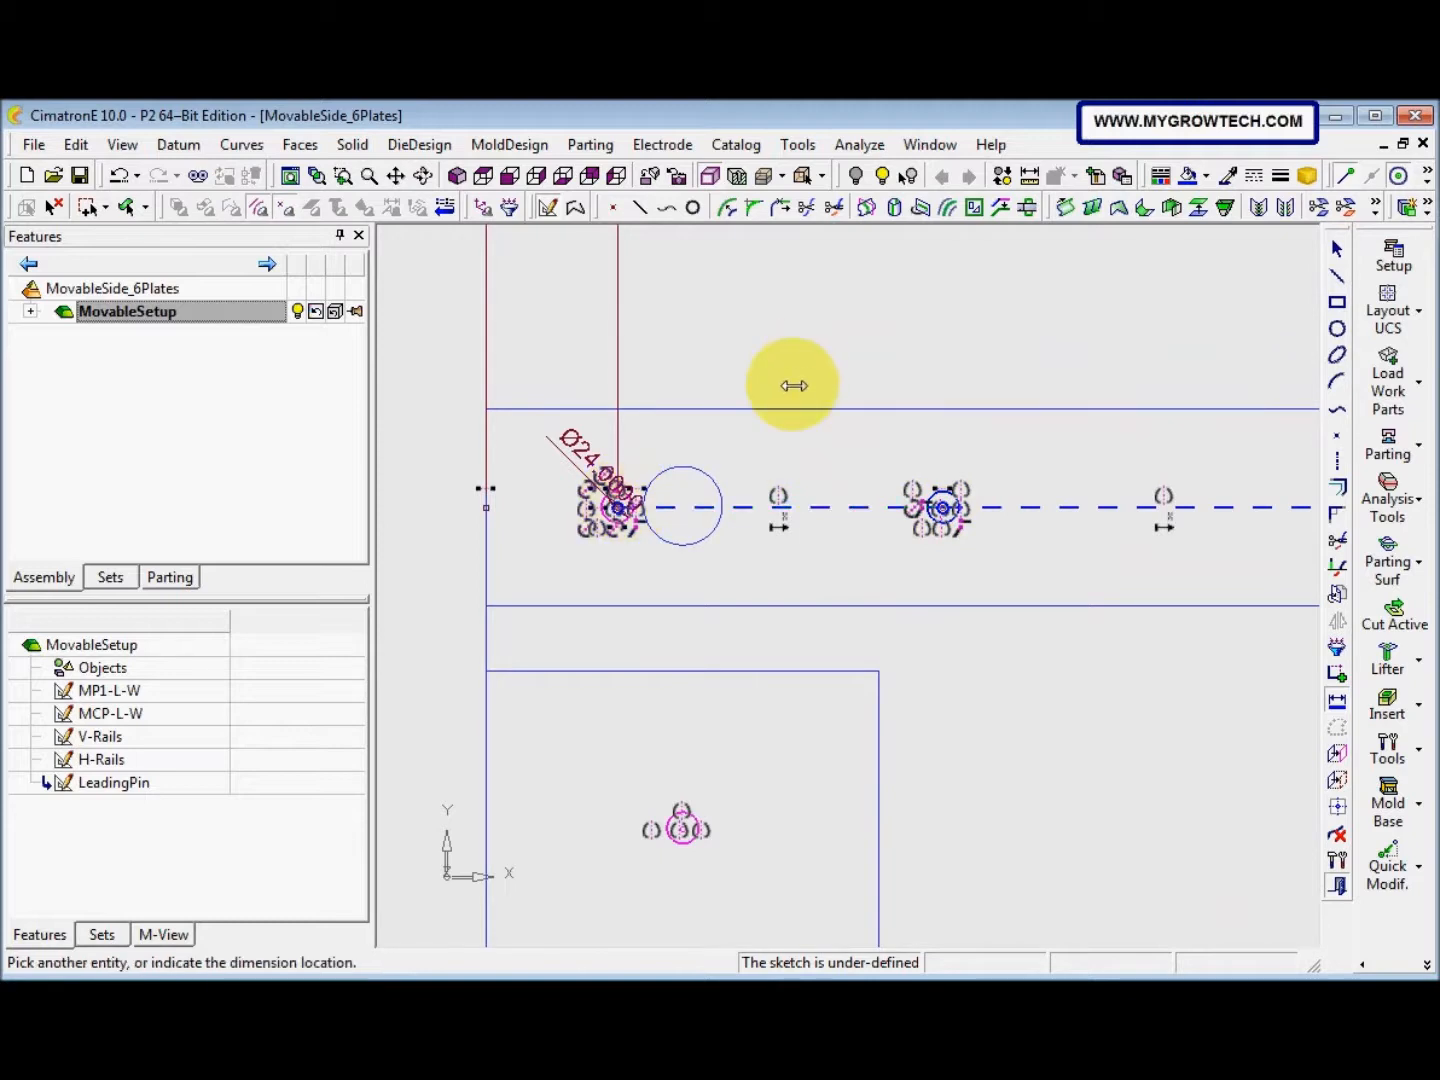
{"action": "left_click", "coordinate": [793, 393]}
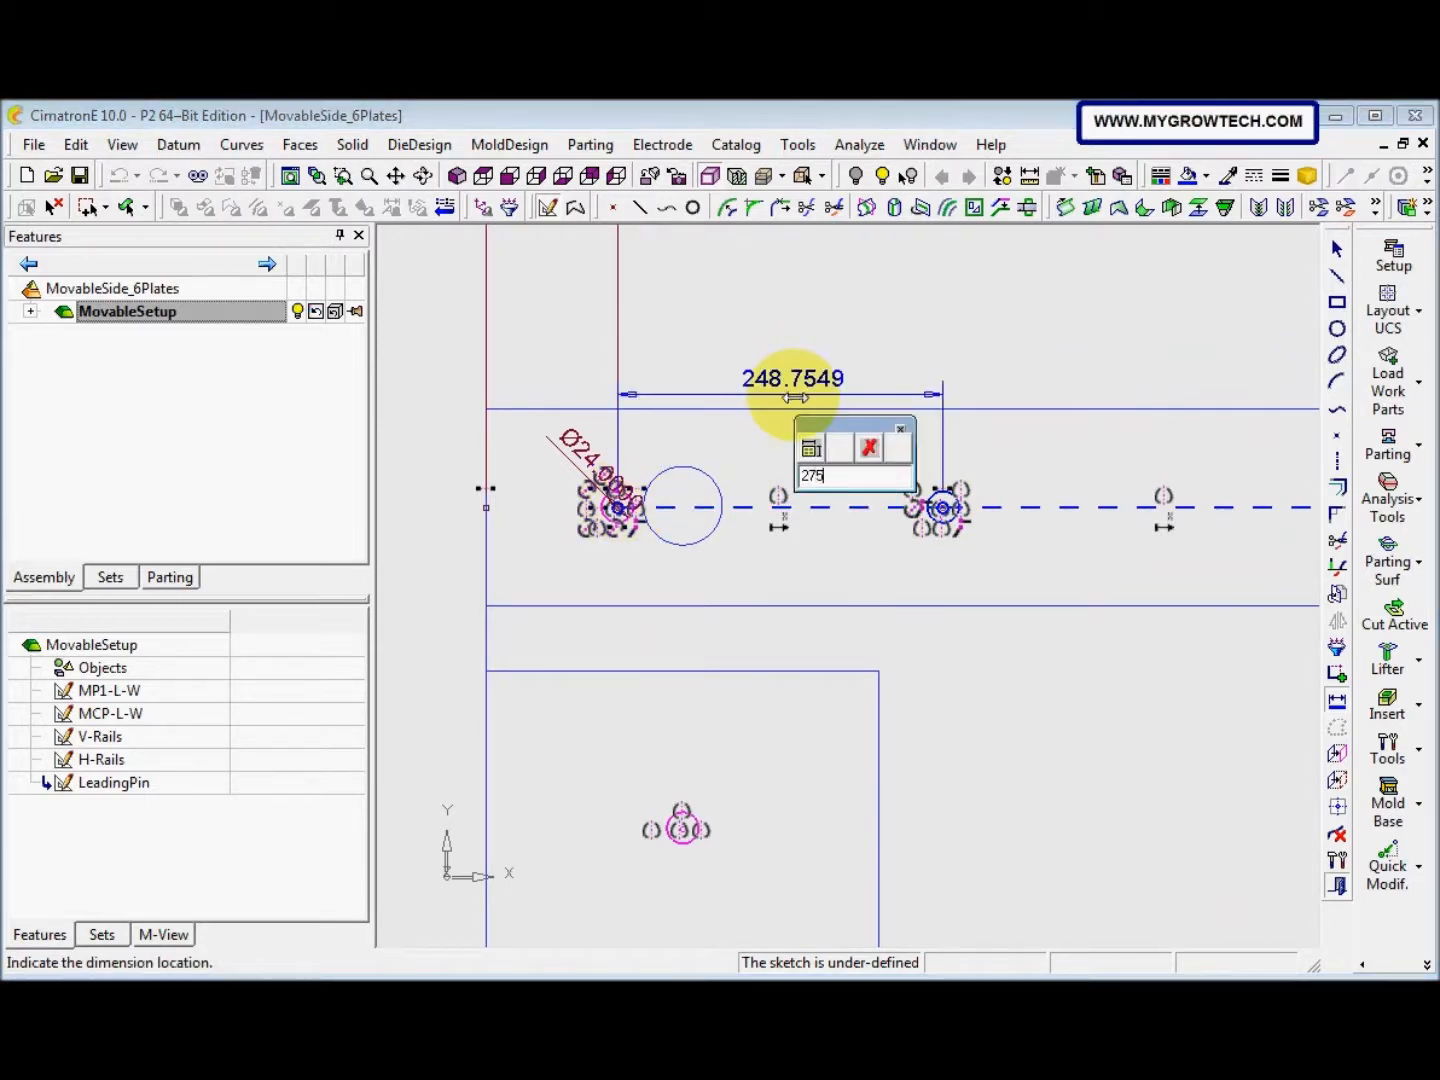
{"action": "key", "text": "Return"}
Set a 275 center distance between the second and third small circles in the upper rail
{"action": "mouse_move", "coordinate": [1090, 371]}
{"action": "right_mouse_down", "text": "ctrl"}
{"action": "mouse_move", "coordinate": [799, 541]}
{"action": "mouse_move", "coordinate": [770, 532]}
{"action": "right_mouse_up", "text": "ctrl"}
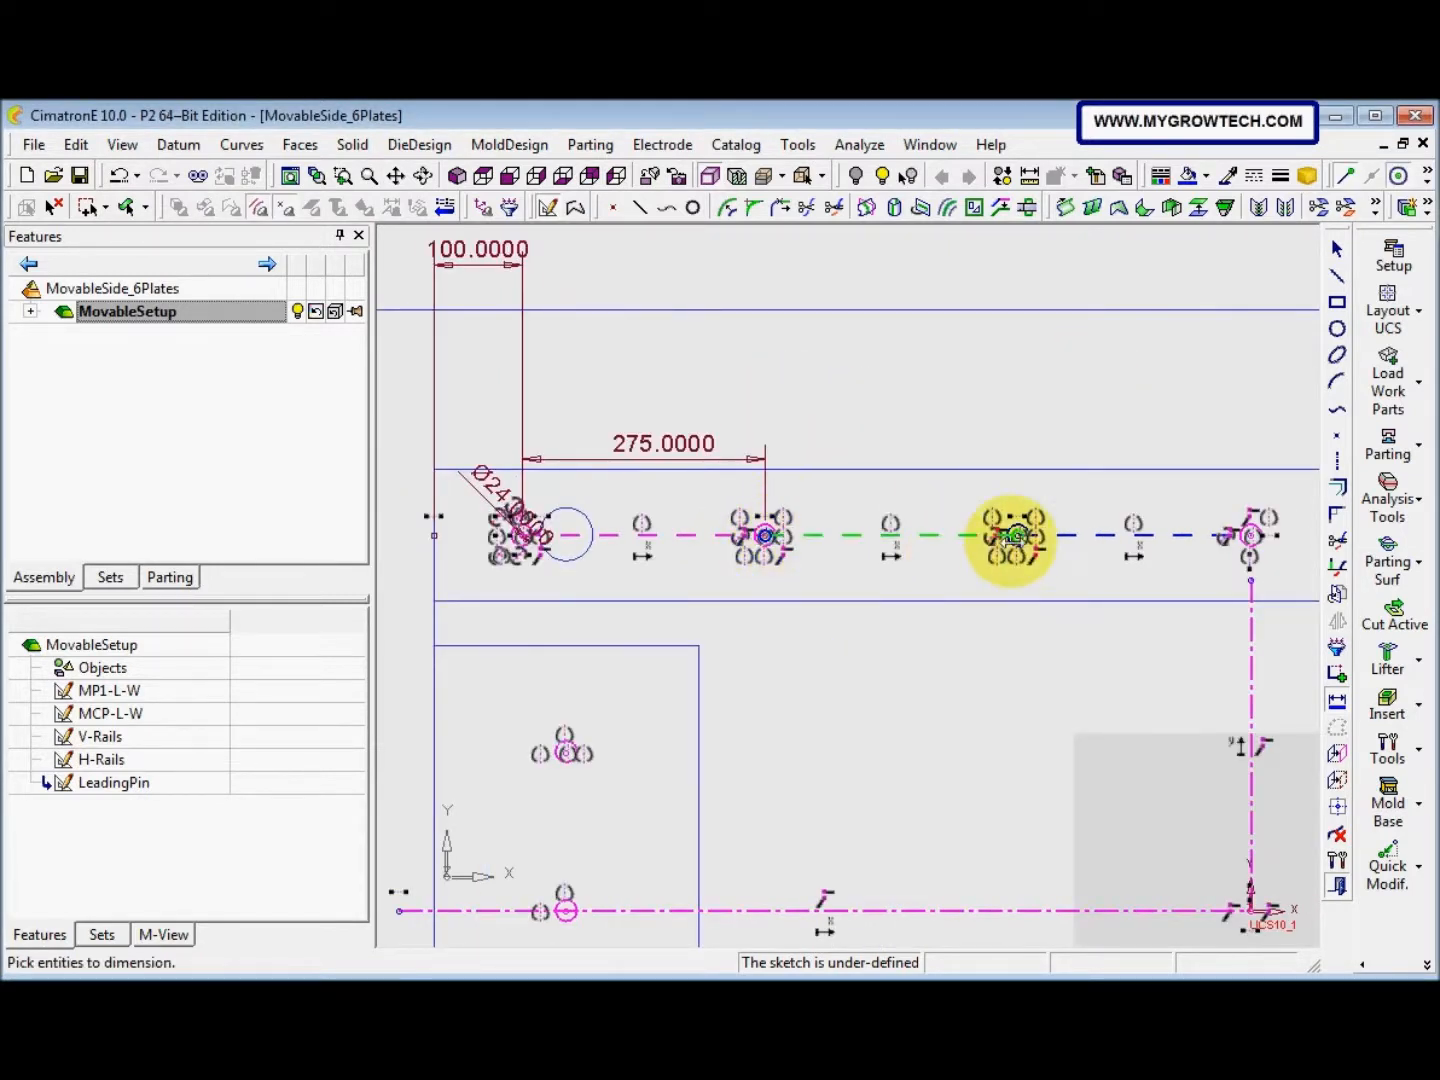
{"action": "left_click", "coordinate": [1012, 537]}
{"action": "left_click", "coordinate": [935, 440]}
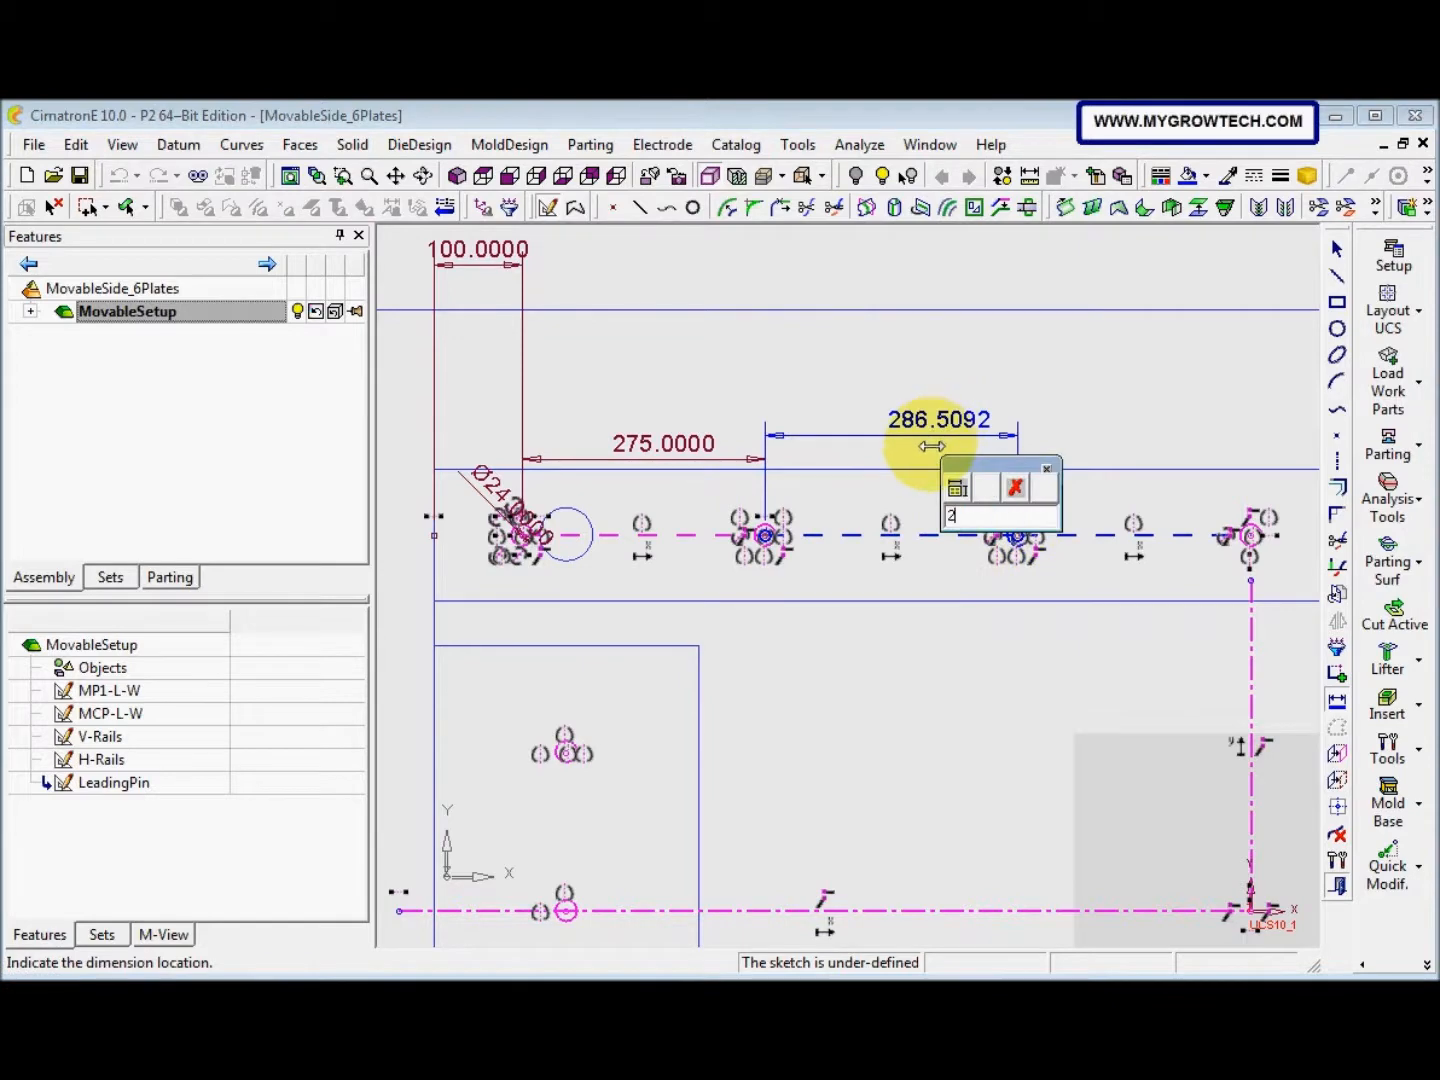
{"action": "key", "text": "Return"}
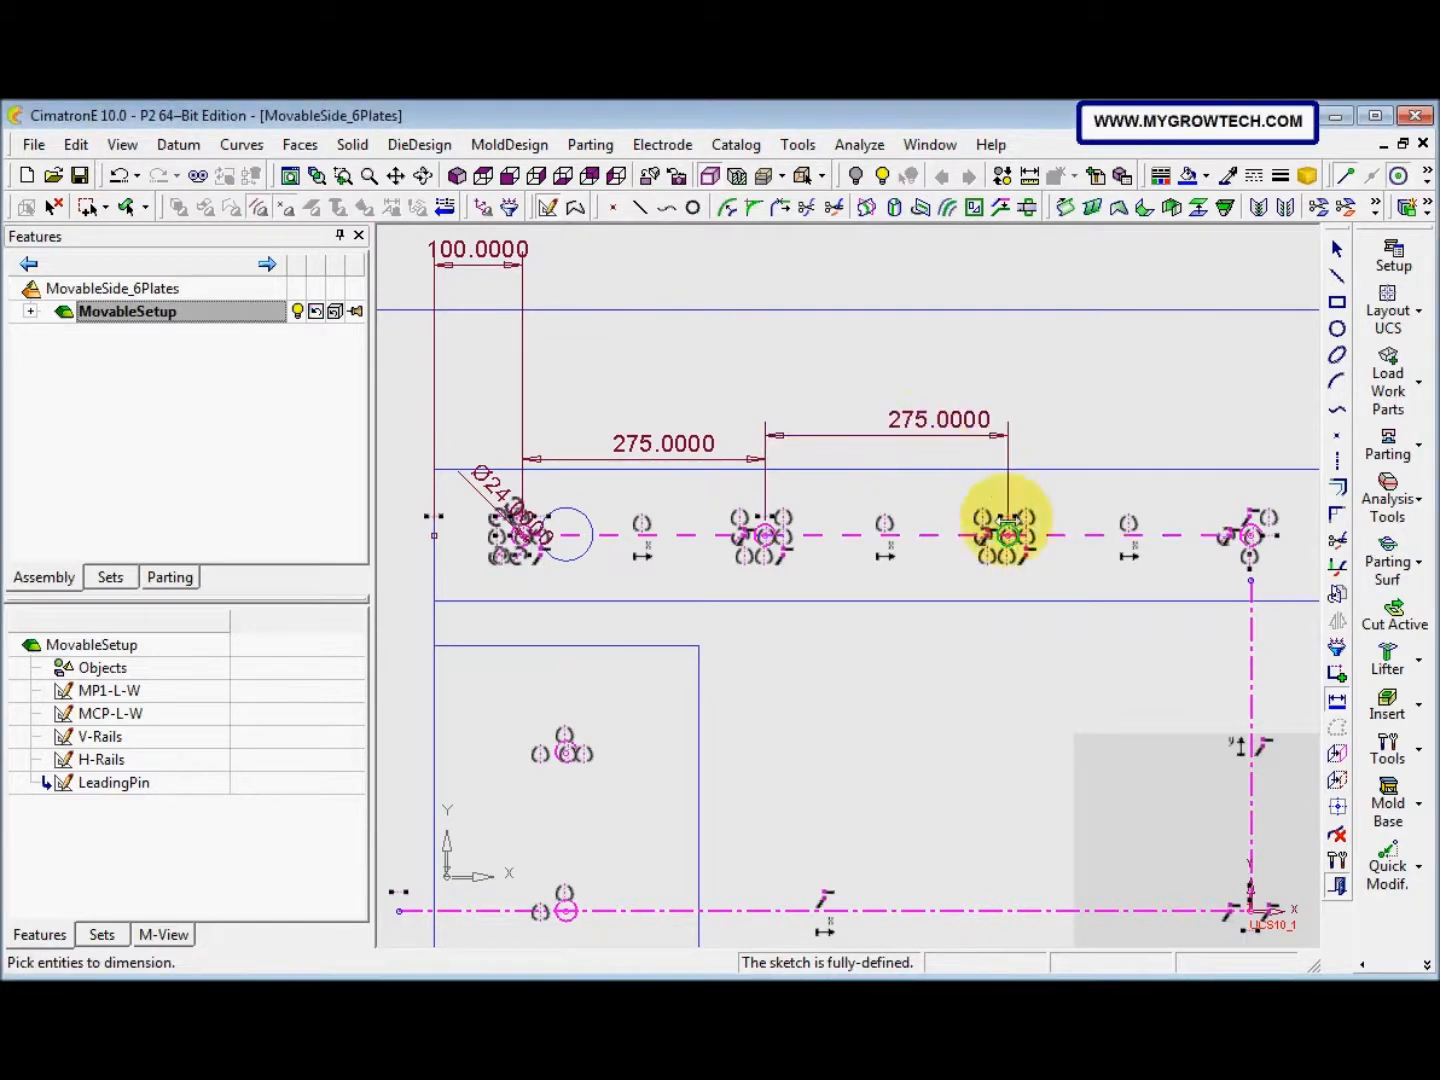
Exit the sketch of small rail circles and rename it M24Screws
{"action": "mouse_move", "coordinate": [885, 653]}
{"action": "right_mouse_down", "text": "ctrl"}
{"action": "mouse_move", "coordinate": [779, 772]}
{"action": "mouse_move", "coordinate": [713, 687]}
{"action": "mouse_move", "coordinate": [910, 680]}
{"action": "right_mouse_up", "text": "ctrl"}
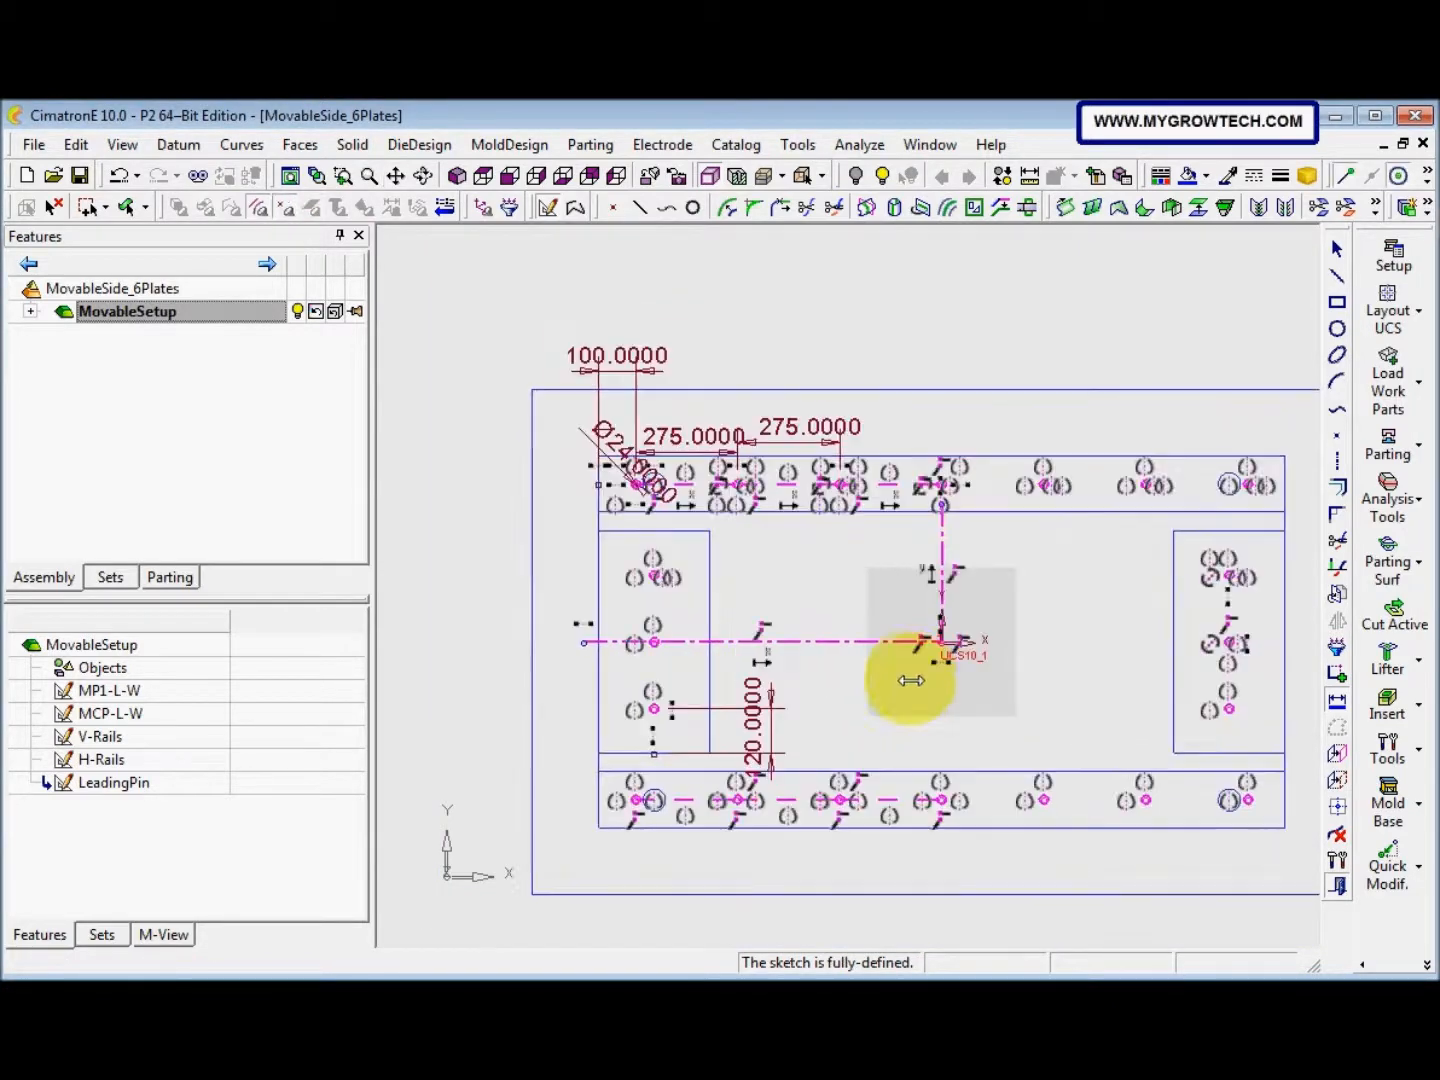
{"action": "middle_click_drag", "start_coordinate": [913, 676], "coordinate": [956, 640], "text": "ctrl"}
{"action": "mouse_move", "coordinate": [956, 640]}
{"action": "right_mouse_down", "text": "ctrl"}
{"action": "mouse_move", "coordinate": [878, 633]}
{"action": "mouse_move", "coordinate": [877, 655]}
{"action": "right_mouse_up", "text": "ctrl"}
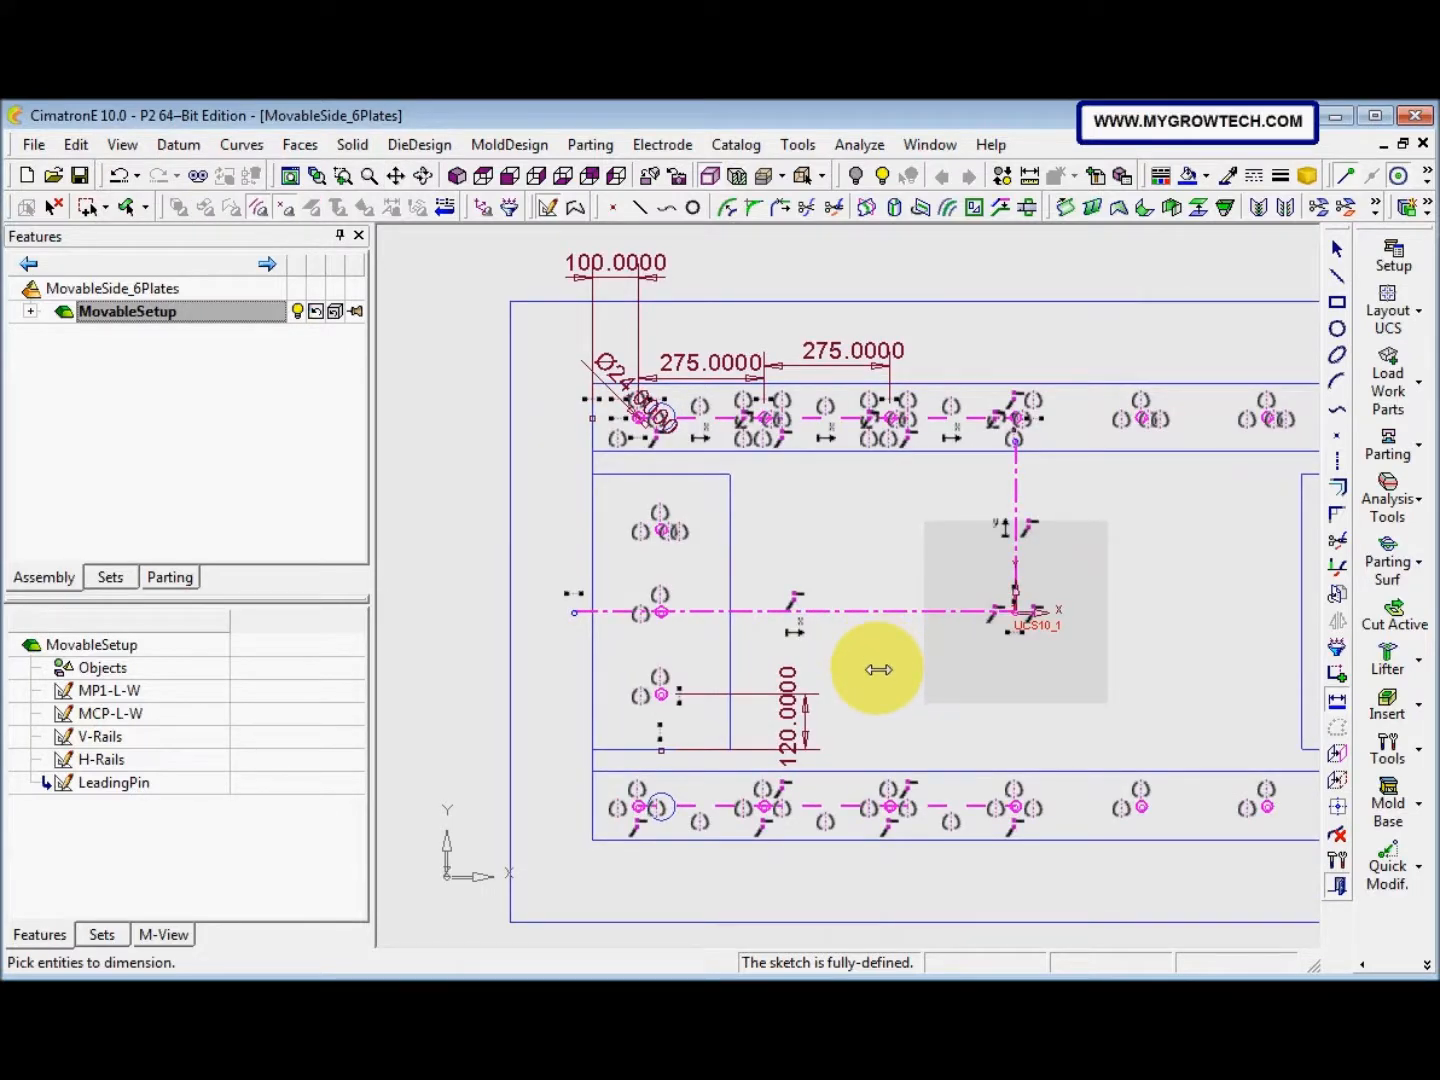
{"action": "right_click", "coordinate": [880, 678]}
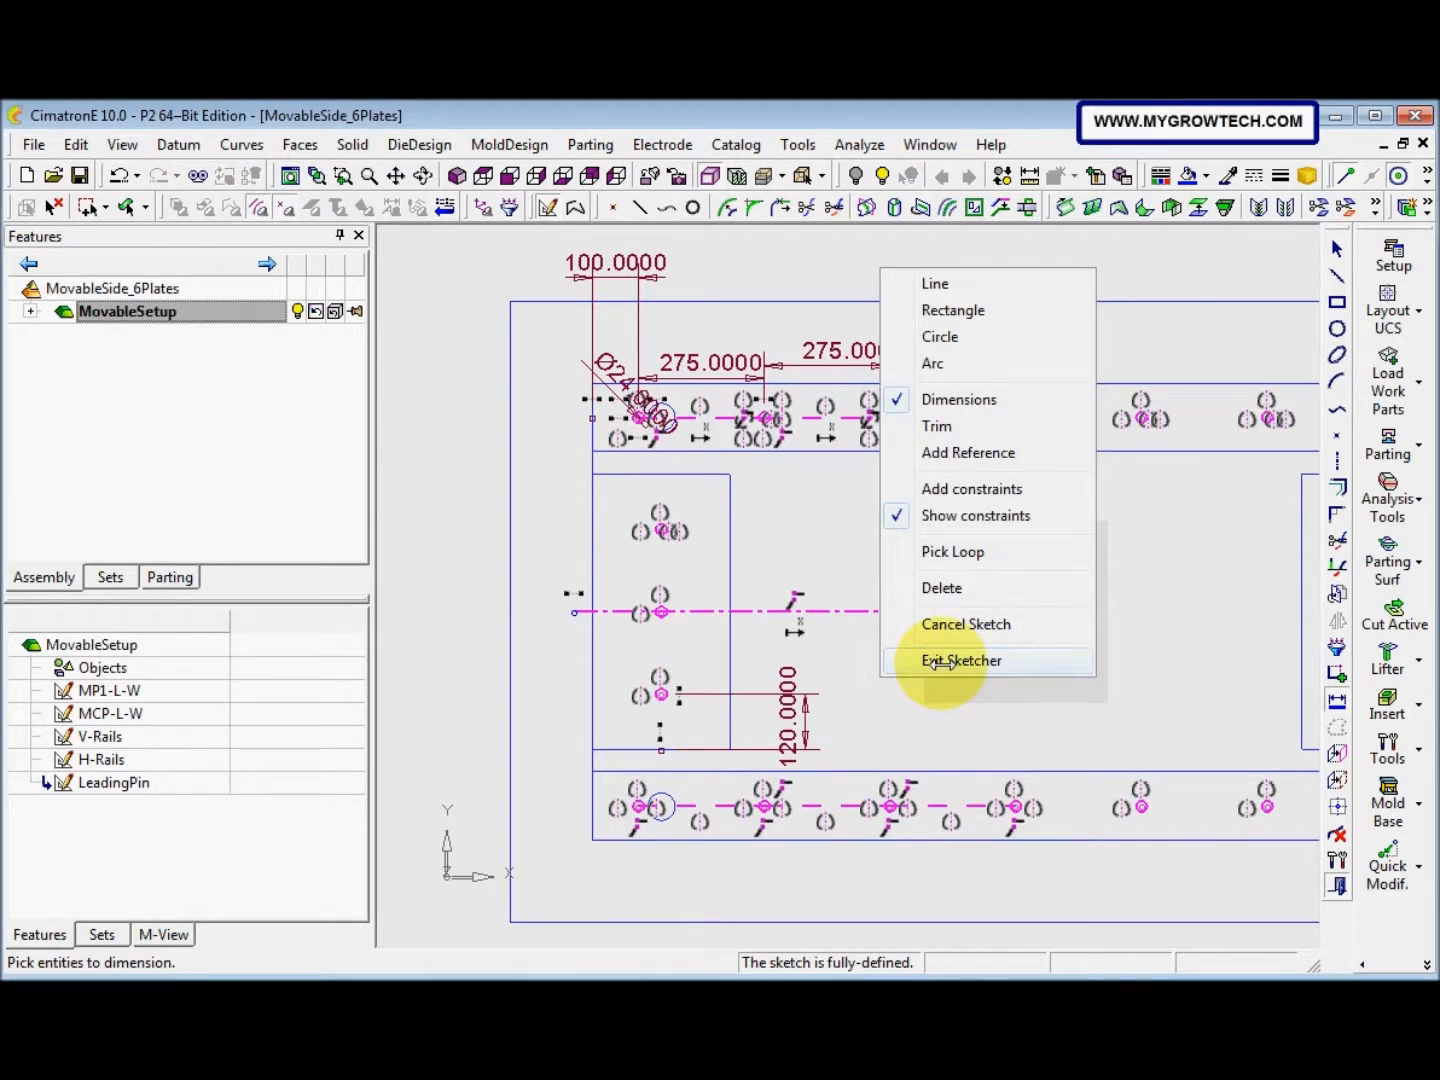
{"action": "left_click", "coordinate": [937, 662]}
{"action": "left_click", "coordinate": [145, 806]}
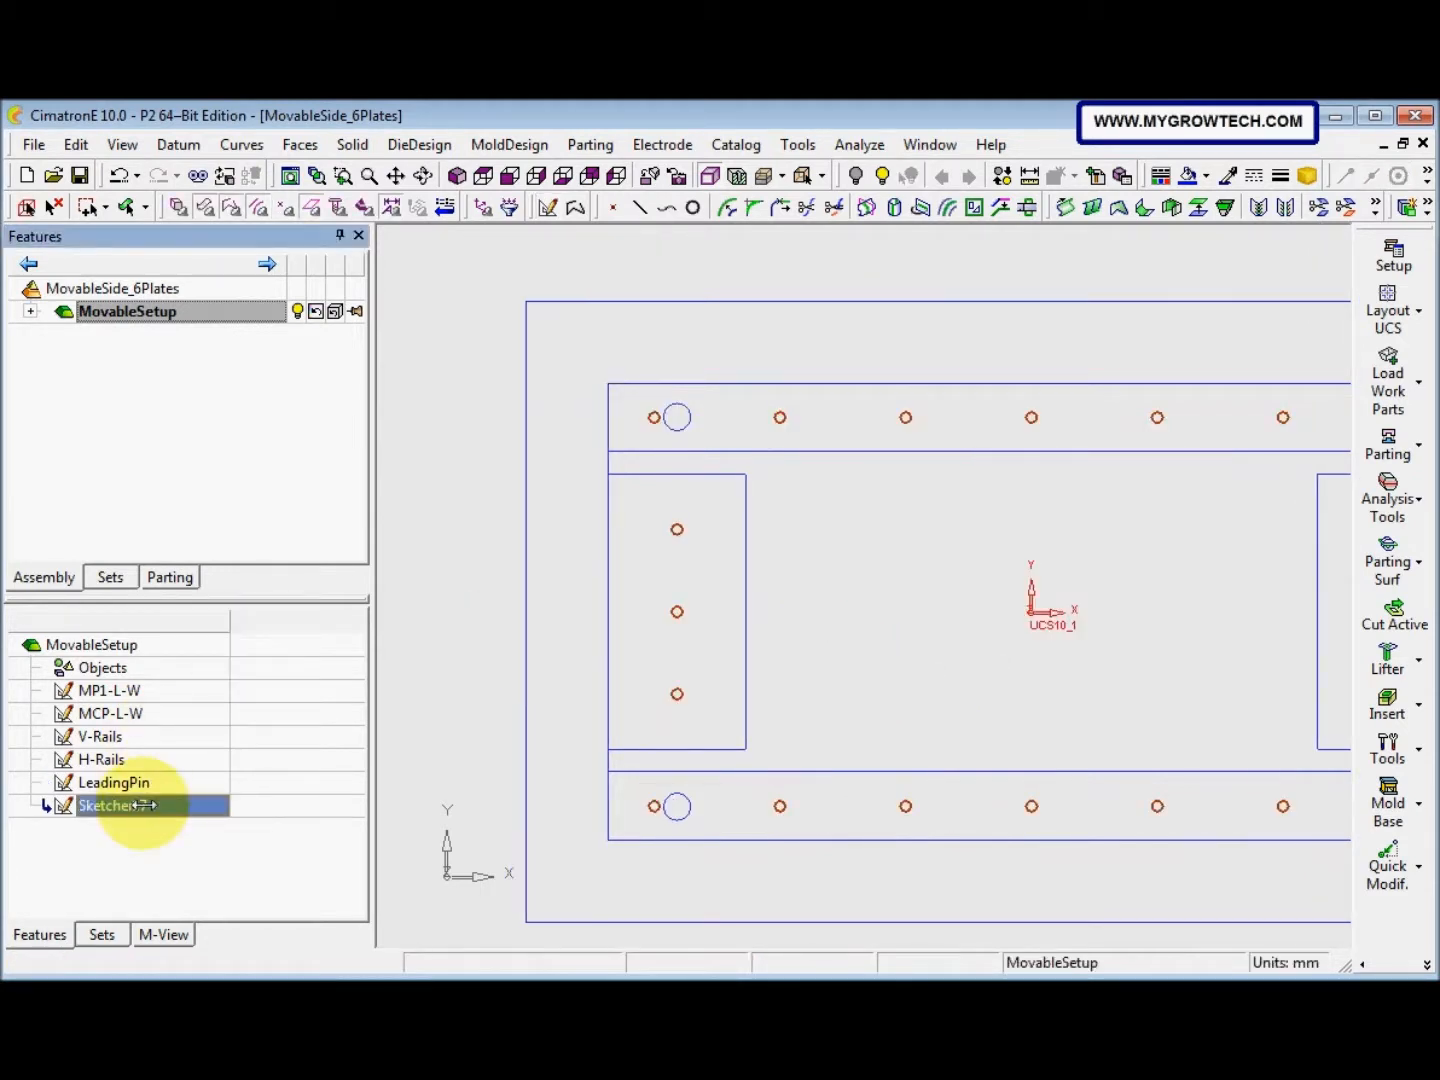
{"action": "left_click", "coordinate": [146, 805]}
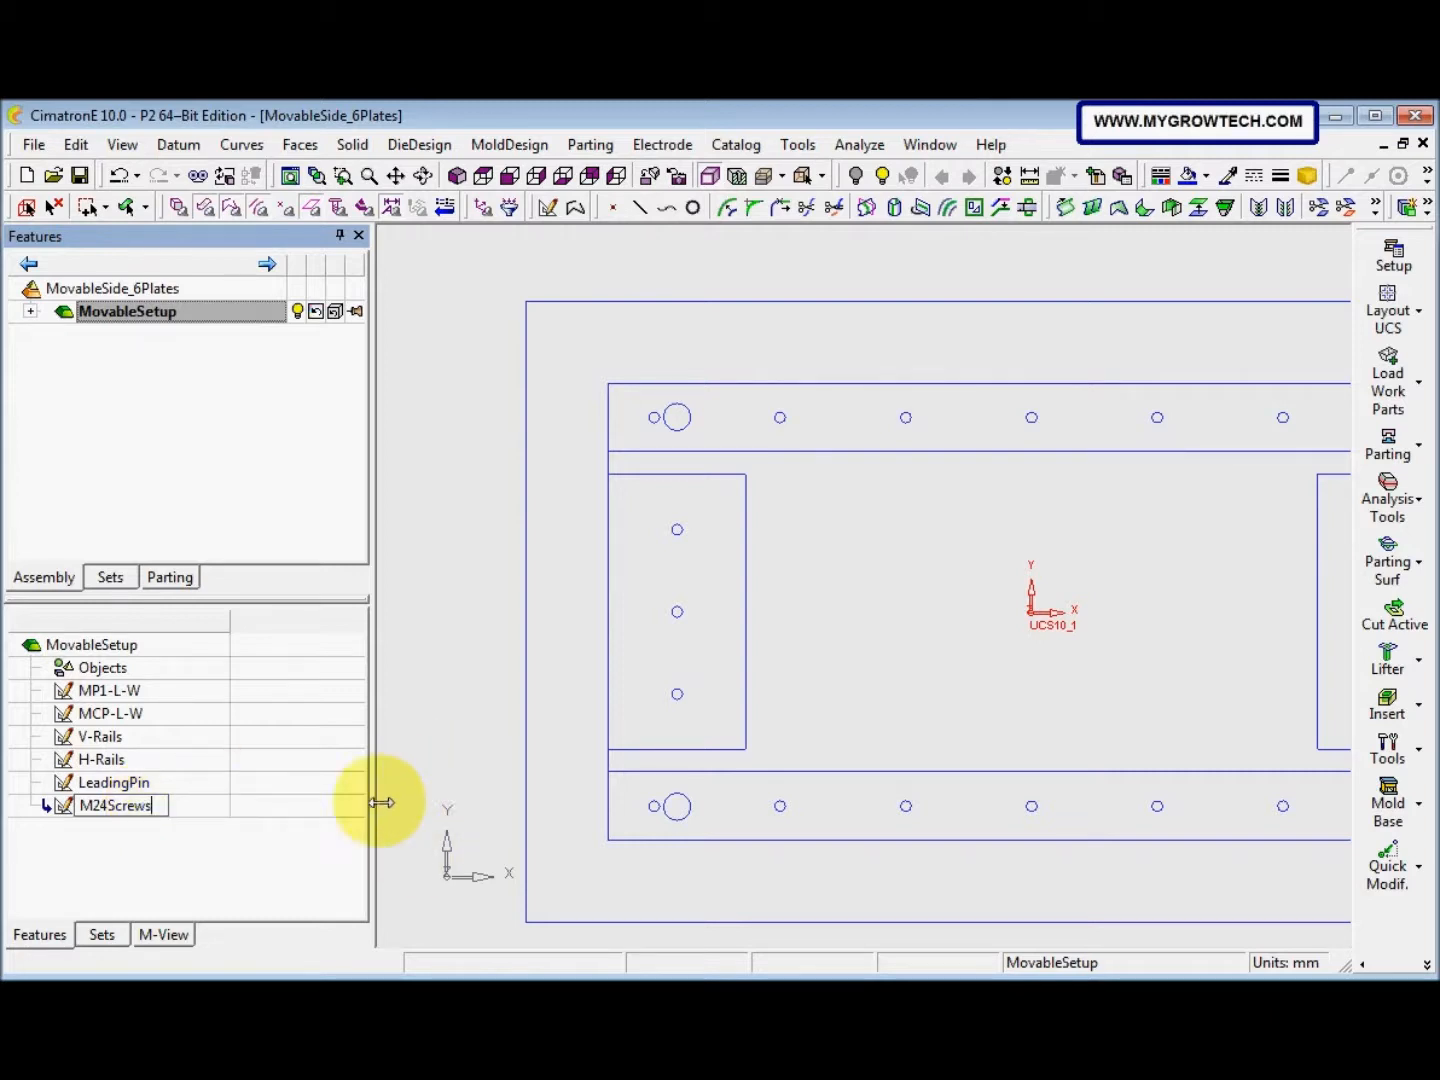
{"action": "left_click", "coordinate": [435, 782]}
Start a new sketch on the XY plane of UCS10_1
{"action": "scroll", "coordinate": [554, 736], "scroll_direction": "down", "scroll_amount": 5}
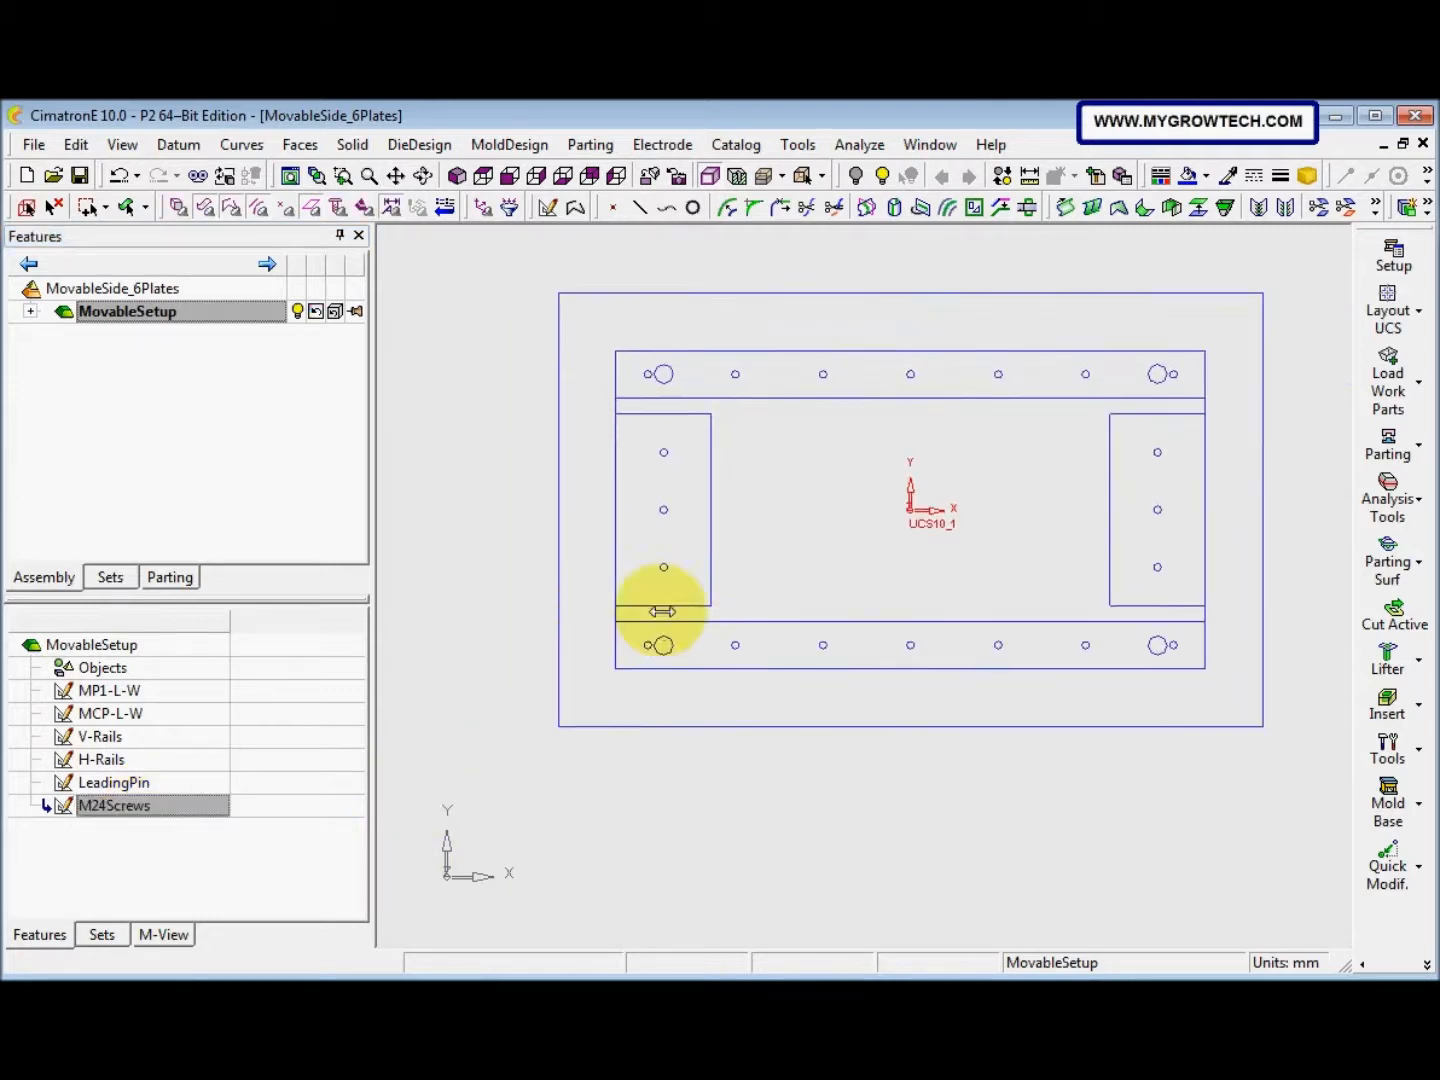
{"action": "middle_click_drag", "start_coordinate": [616, 691], "coordinate": [581, 768], "text": "ctrl"}
{"action": "right_click_drag", "start_coordinate": [582, 769], "coordinate": [622, 664], "text": "ctrl"}
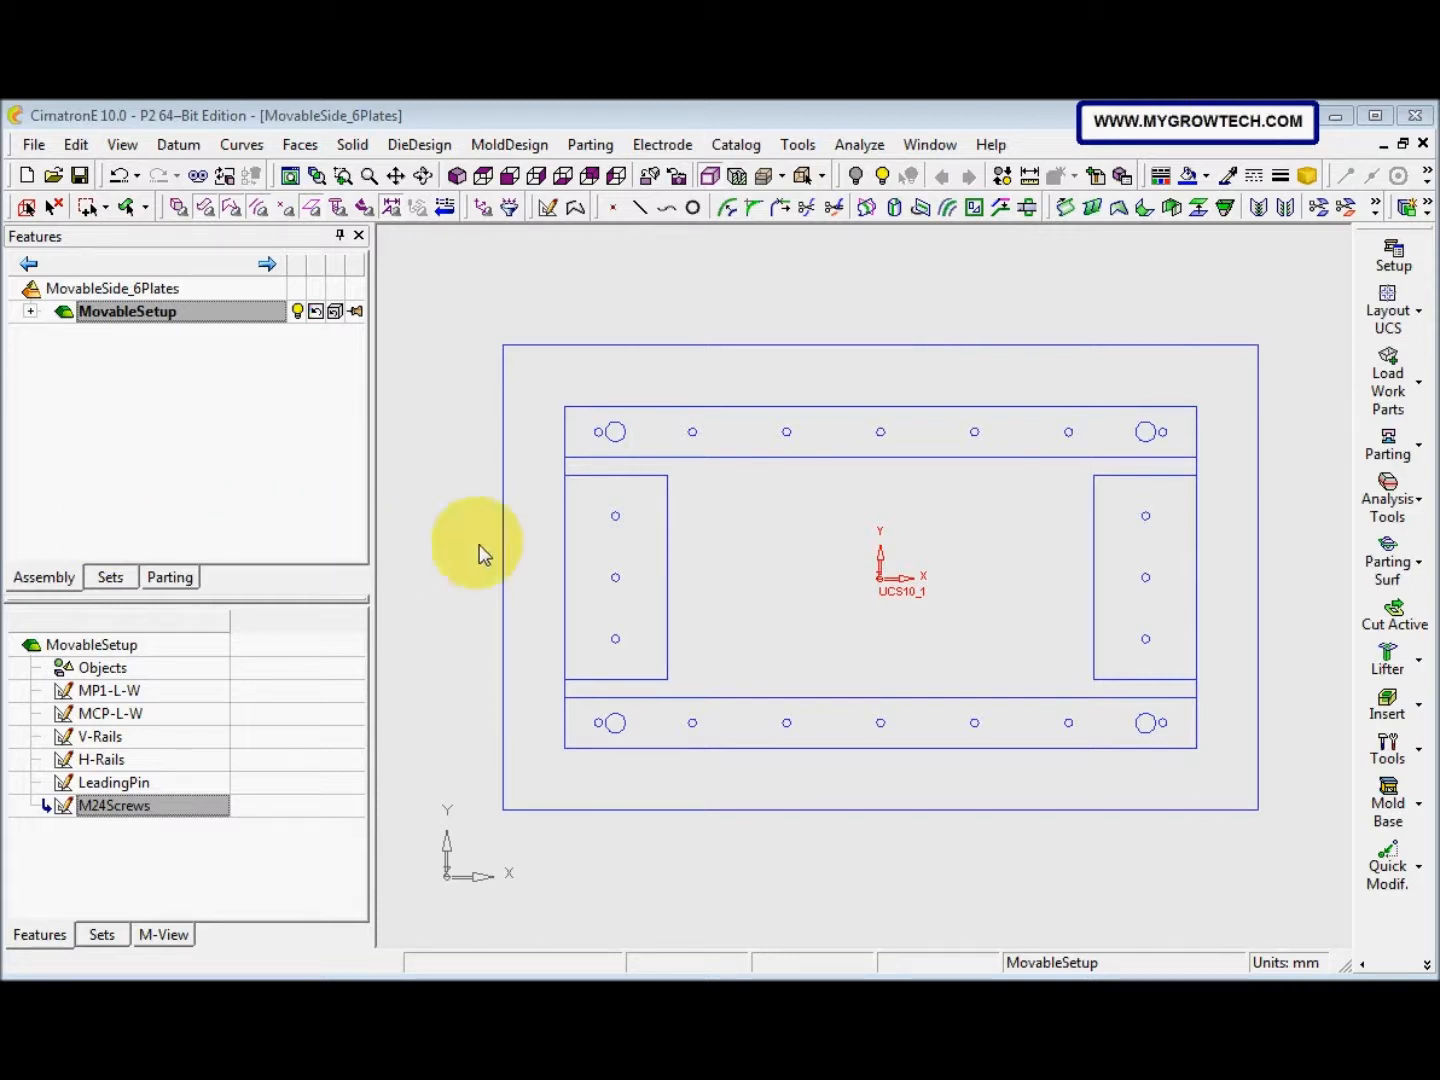
{"action": "right_click", "coordinate": [825, 536]}
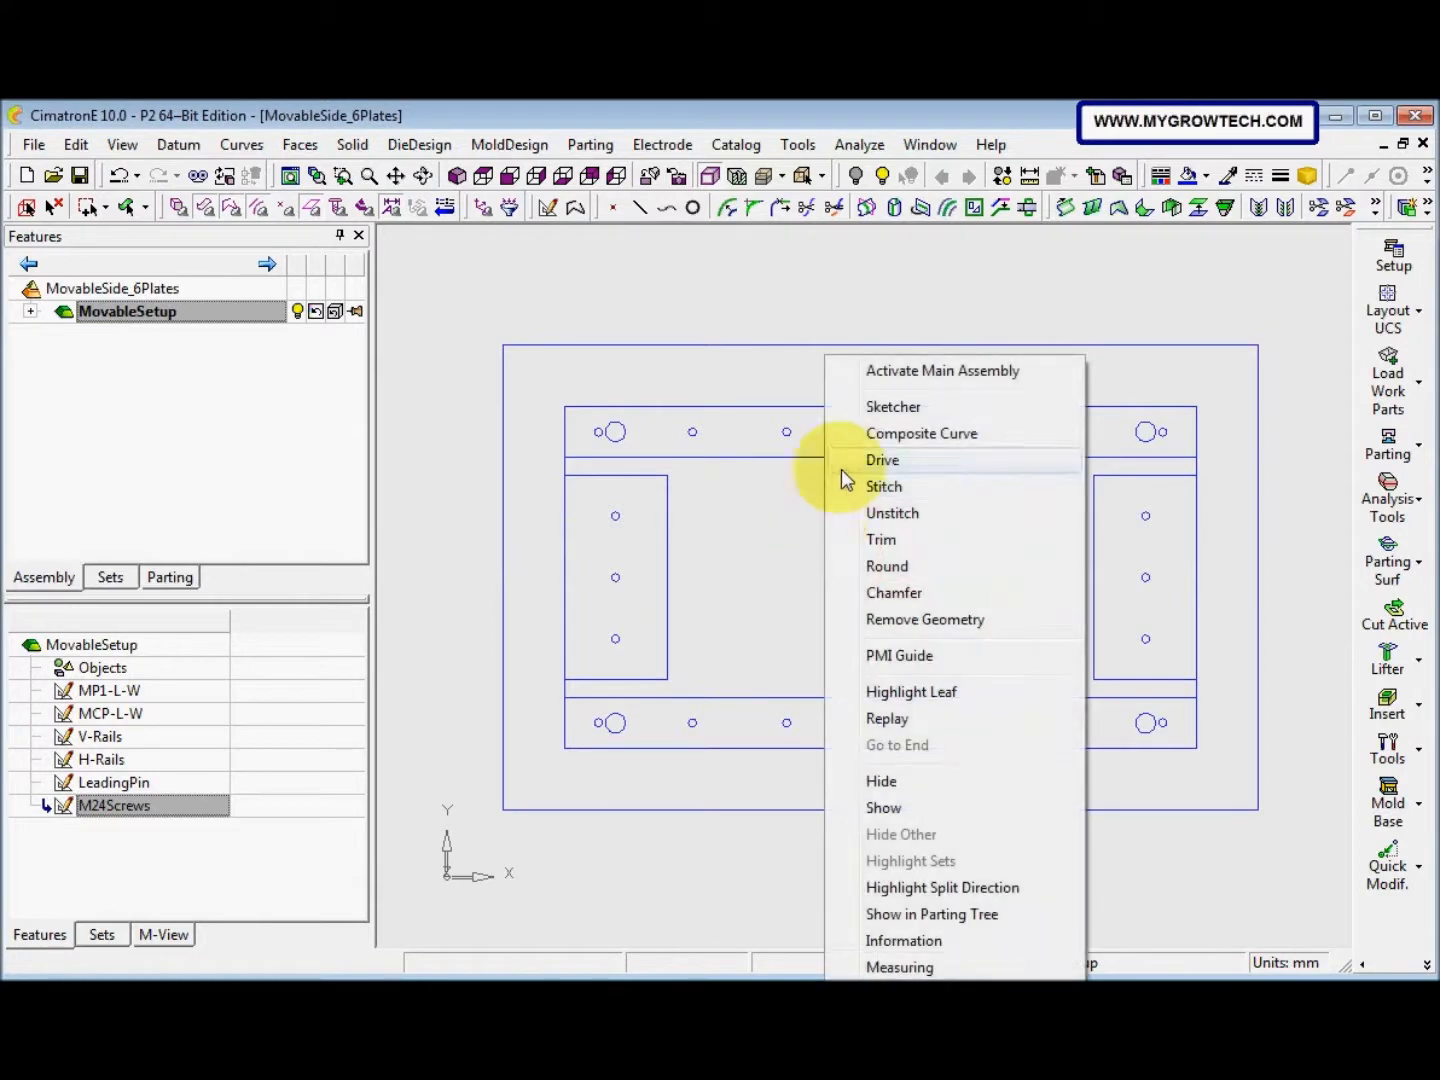
{"action": "left_click", "coordinate": [905, 409]}
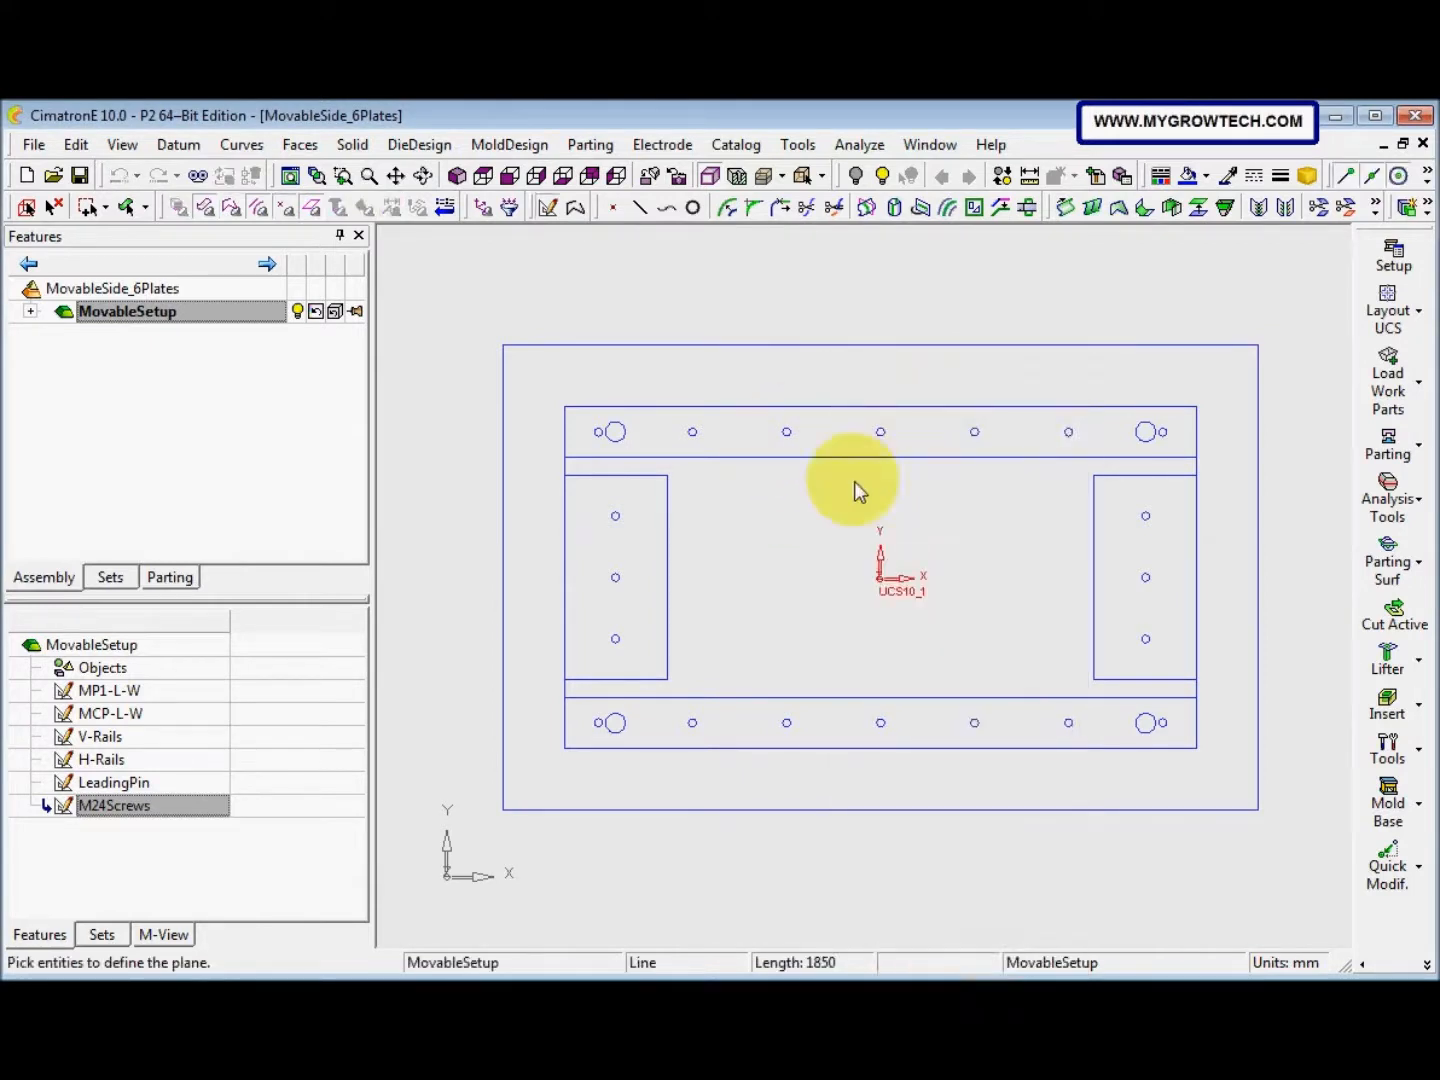
{"action": "left_click", "coordinate": [838, 535]}
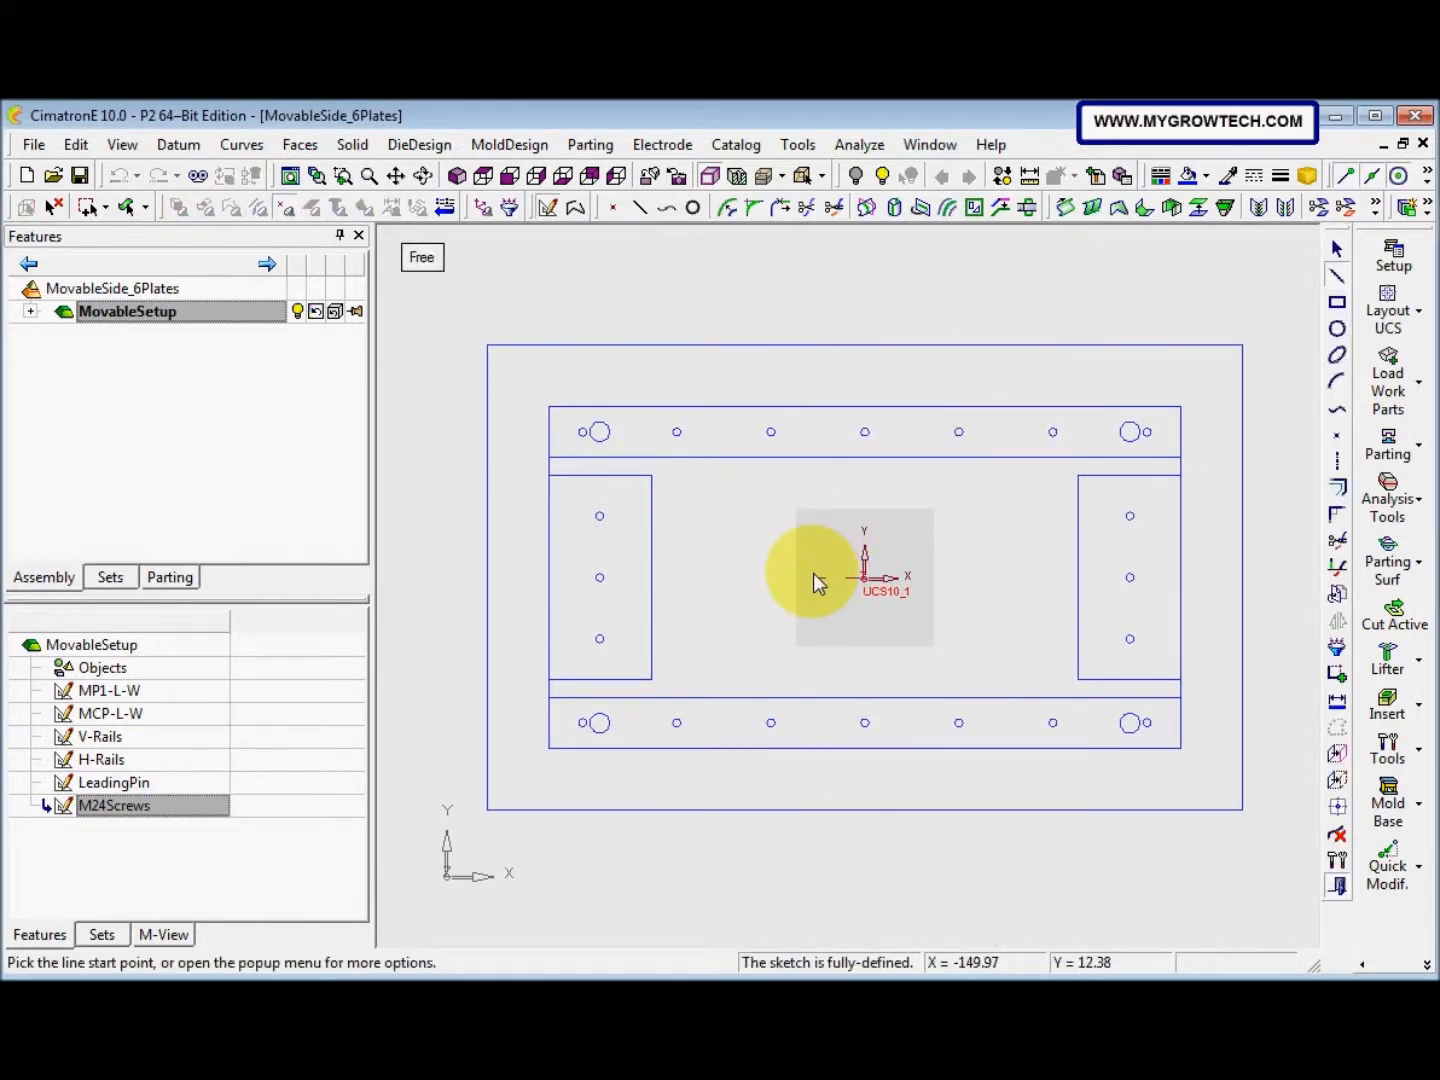
Draw vertical and horizontal symmetry axes from the UCS origin and place a 24-diameter circle in the upper rail, just right of the second small circle
{"action": "left_click", "coordinate": [1337, 463]}
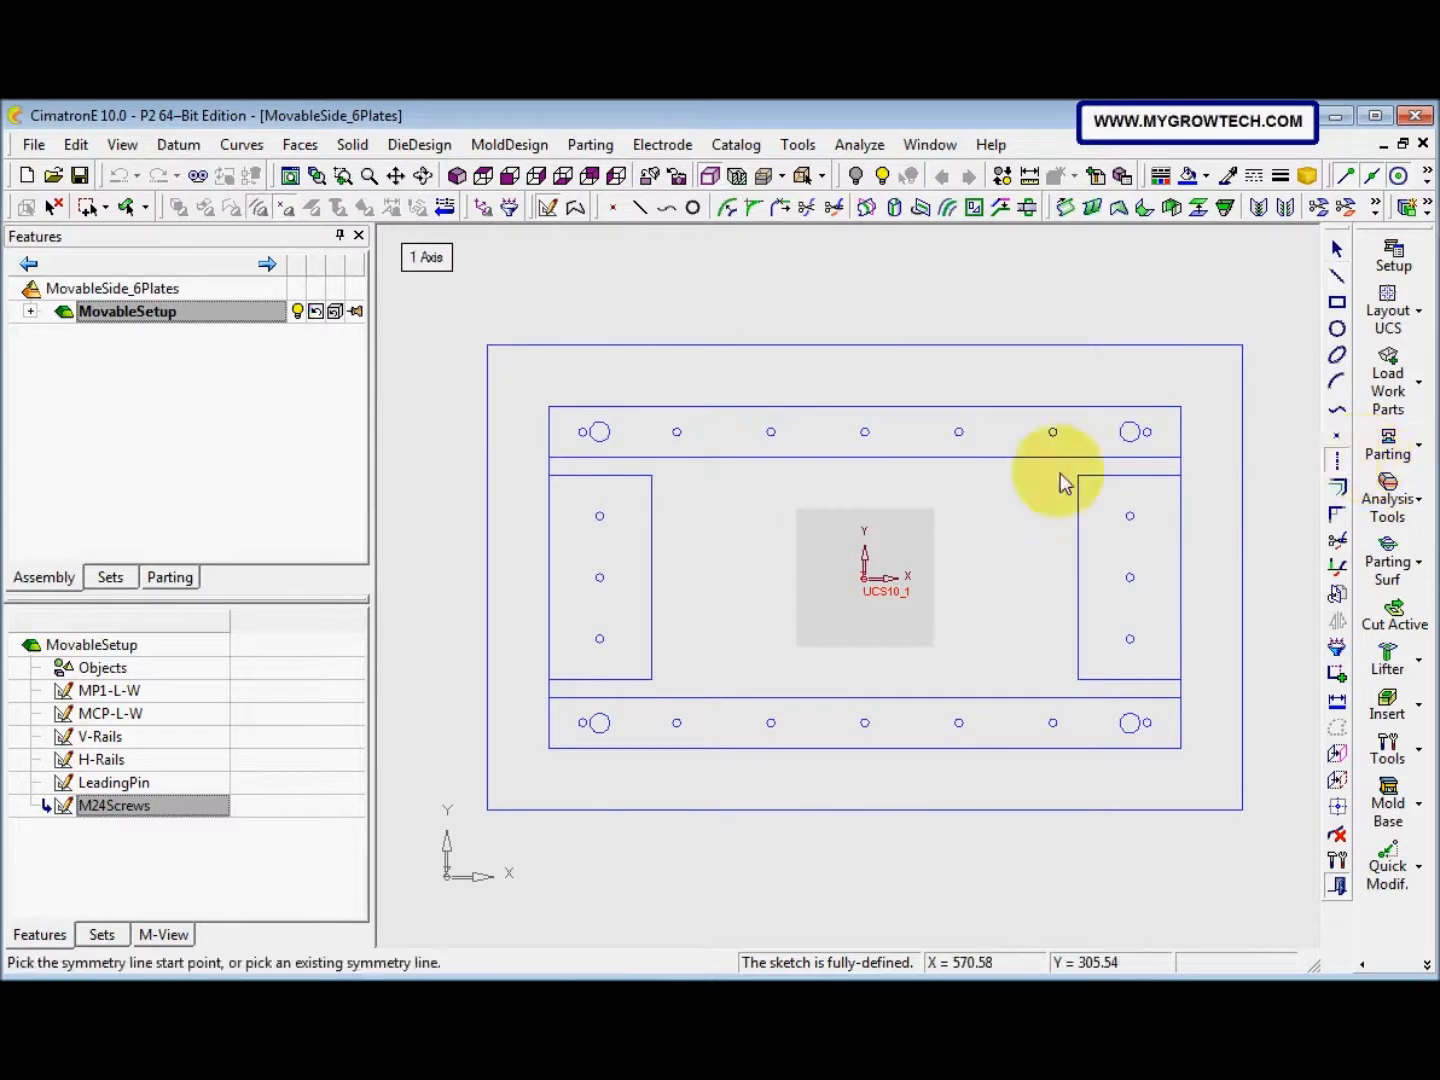
{"action": "left_click", "coordinate": [429, 257]}
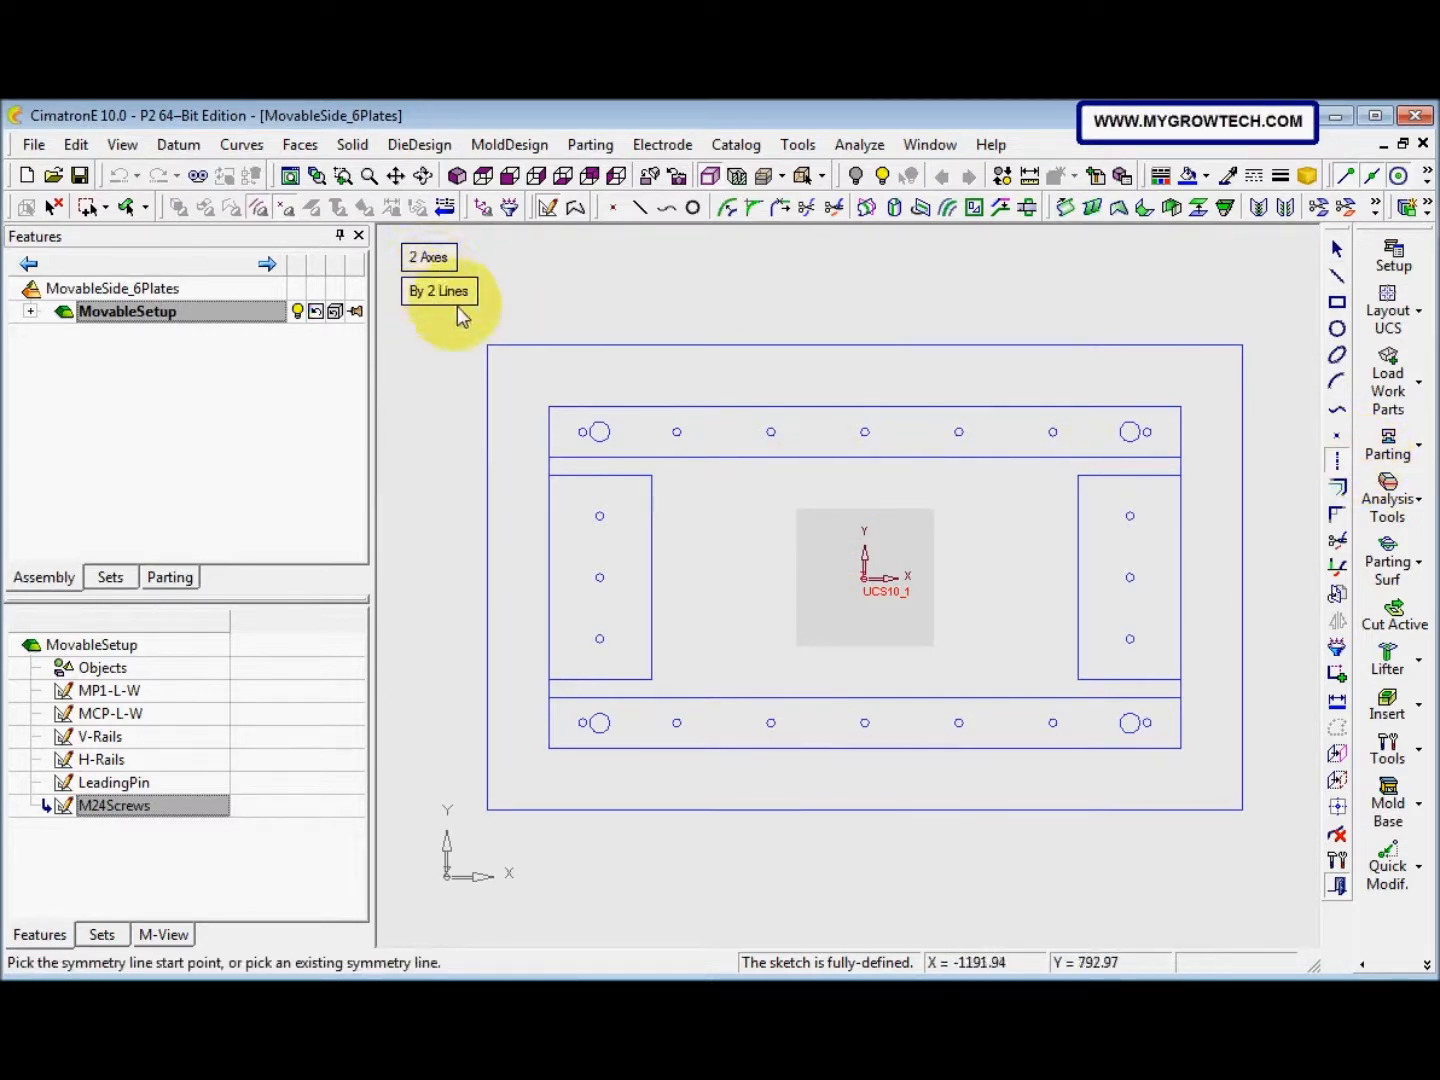
{"action": "left_click", "coordinate": [866, 457]}
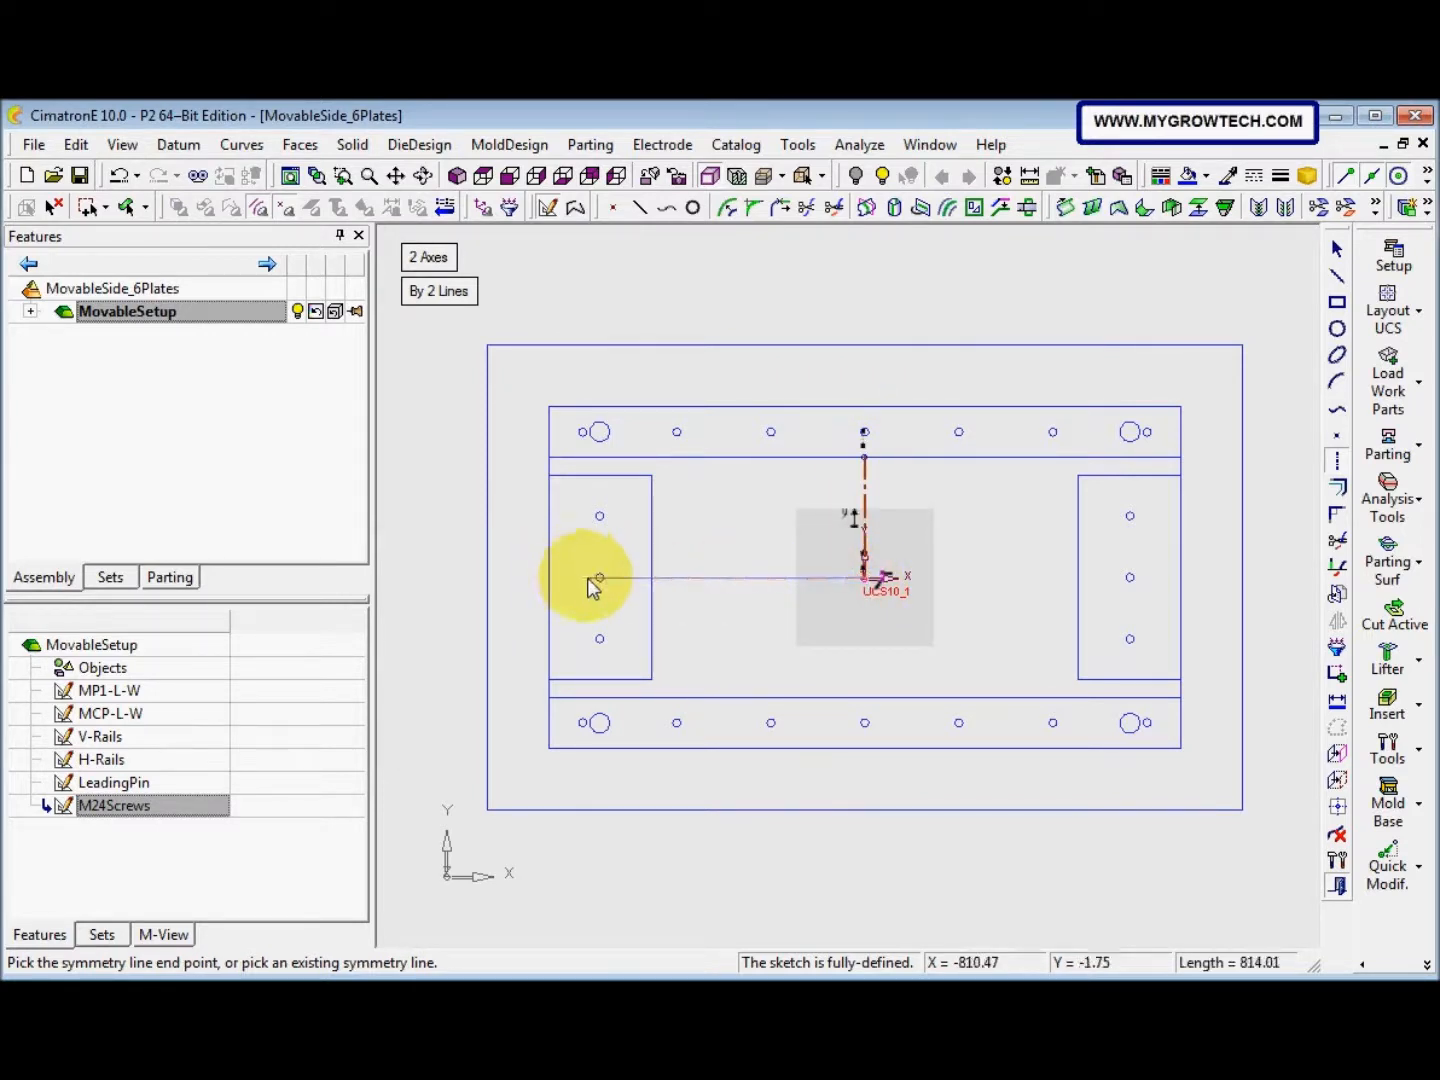
{"action": "left_click", "coordinate": [701, 578]}
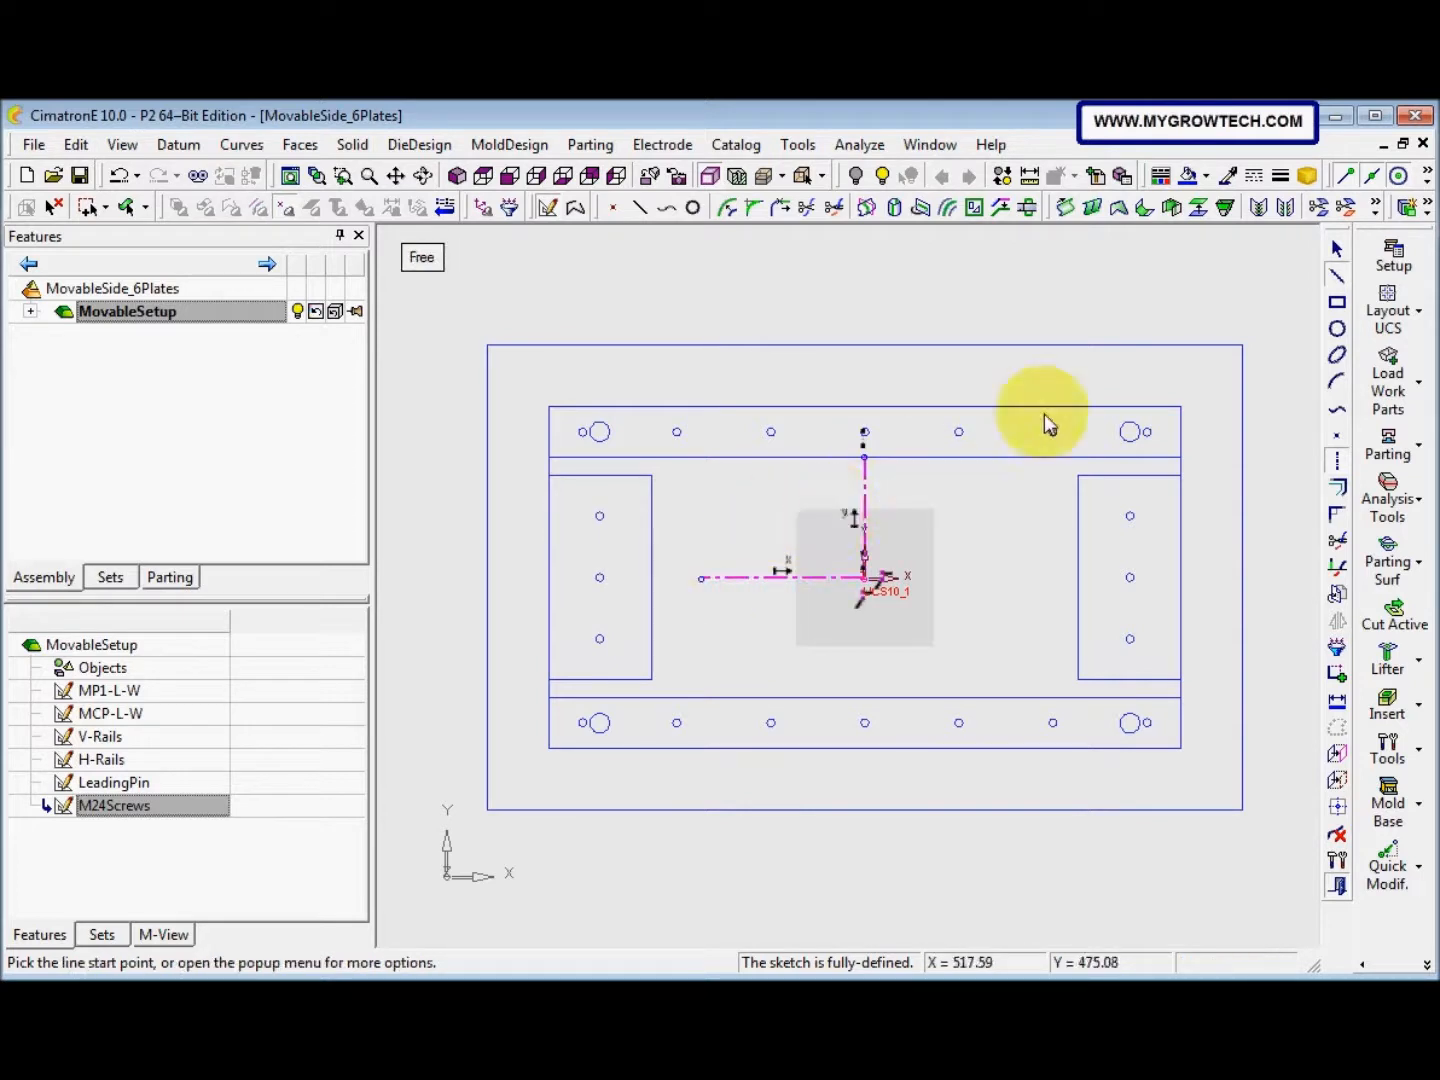
{"action": "left_click", "coordinate": [1336, 329]}
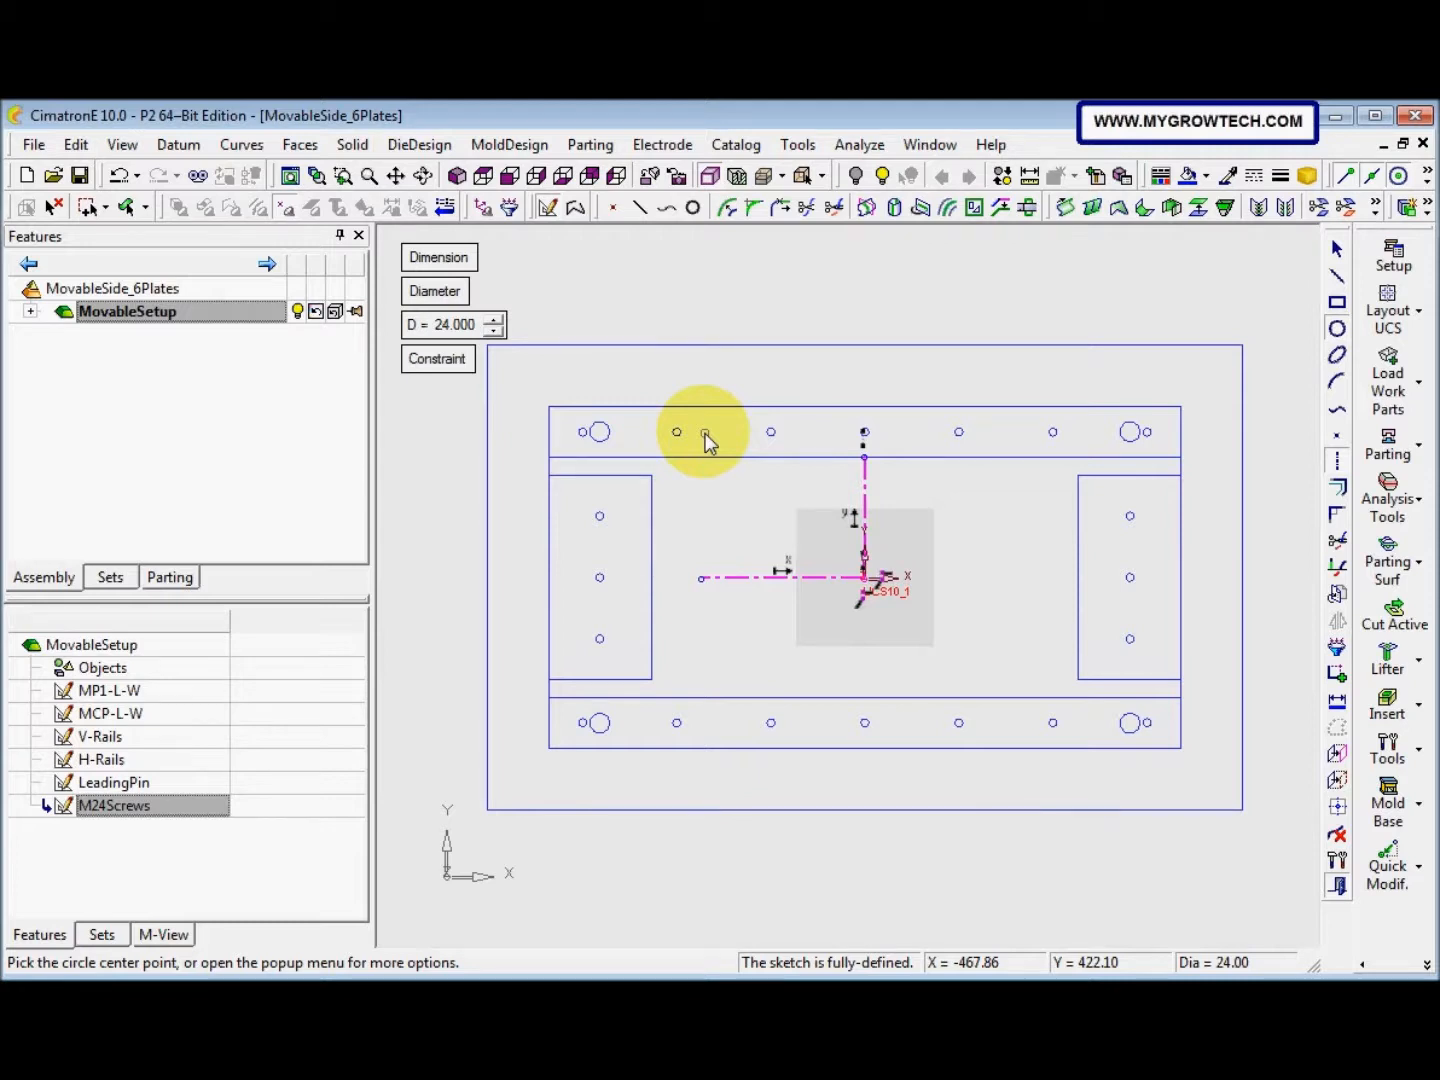
{"action": "left_click", "coordinate": [706, 435]}
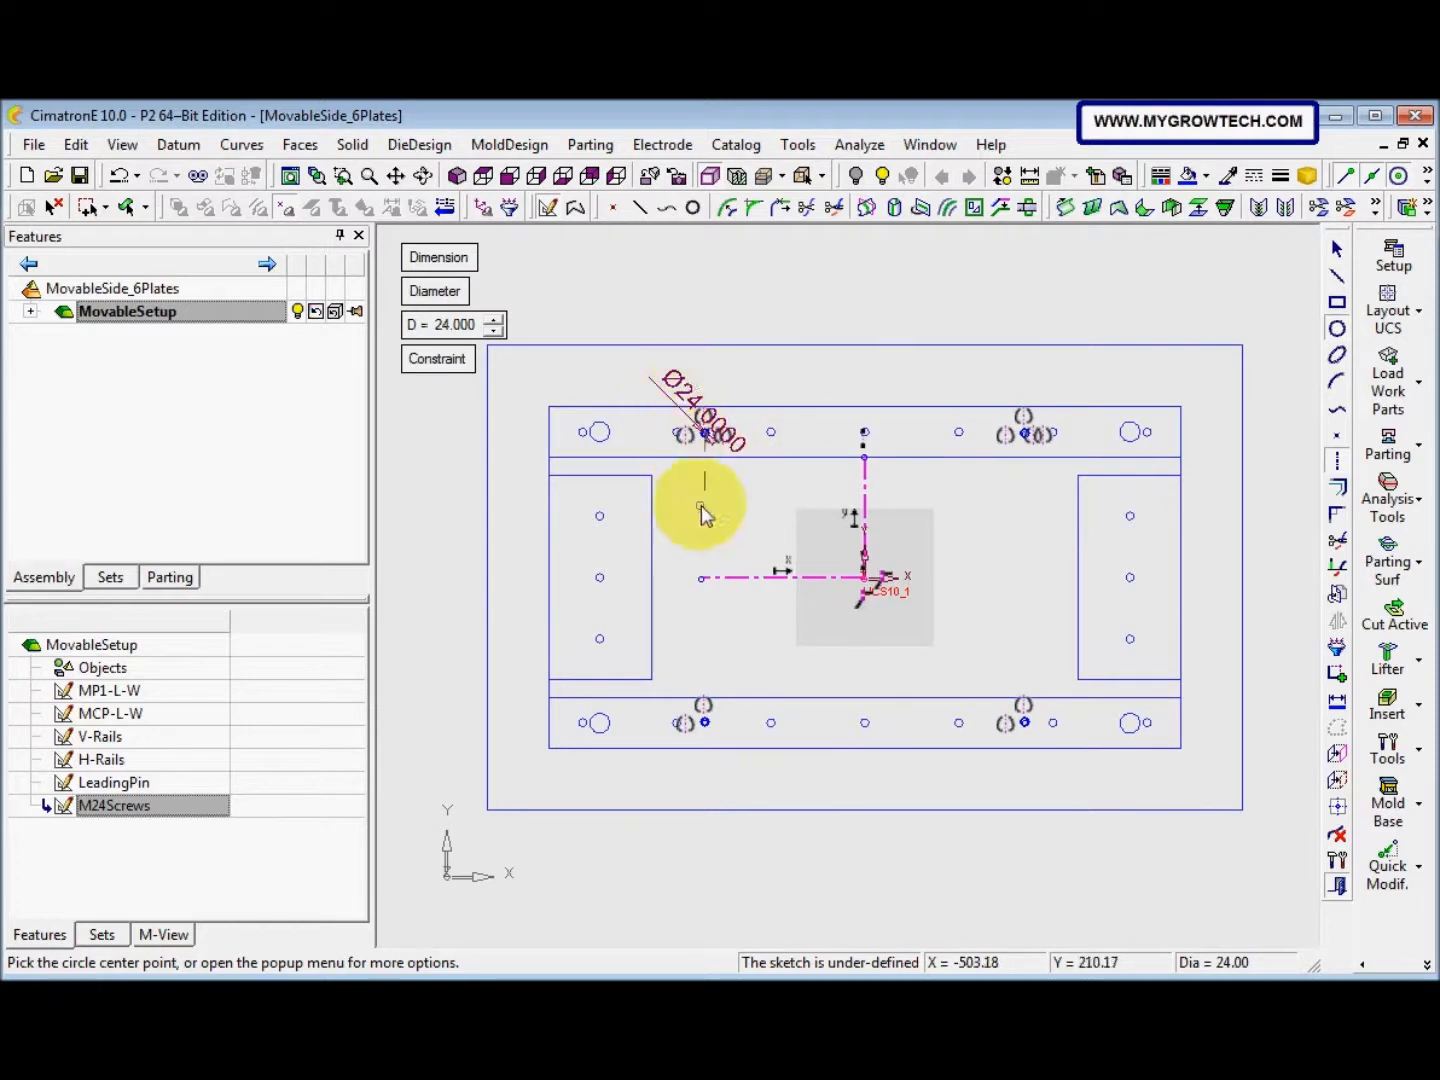
Add the lower rail's second small circle center as a reference and align the new circle's center horizontally with it
{"action": "left_click", "coordinate": [1334, 779]}
{"action": "scroll", "coordinate": [742, 699], "scroll_direction": "up", "scroll_amount": 2}
{"action": "scroll", "coordinate": [916, 744], "scroll_direction": "up", "scroll_amount": 5}
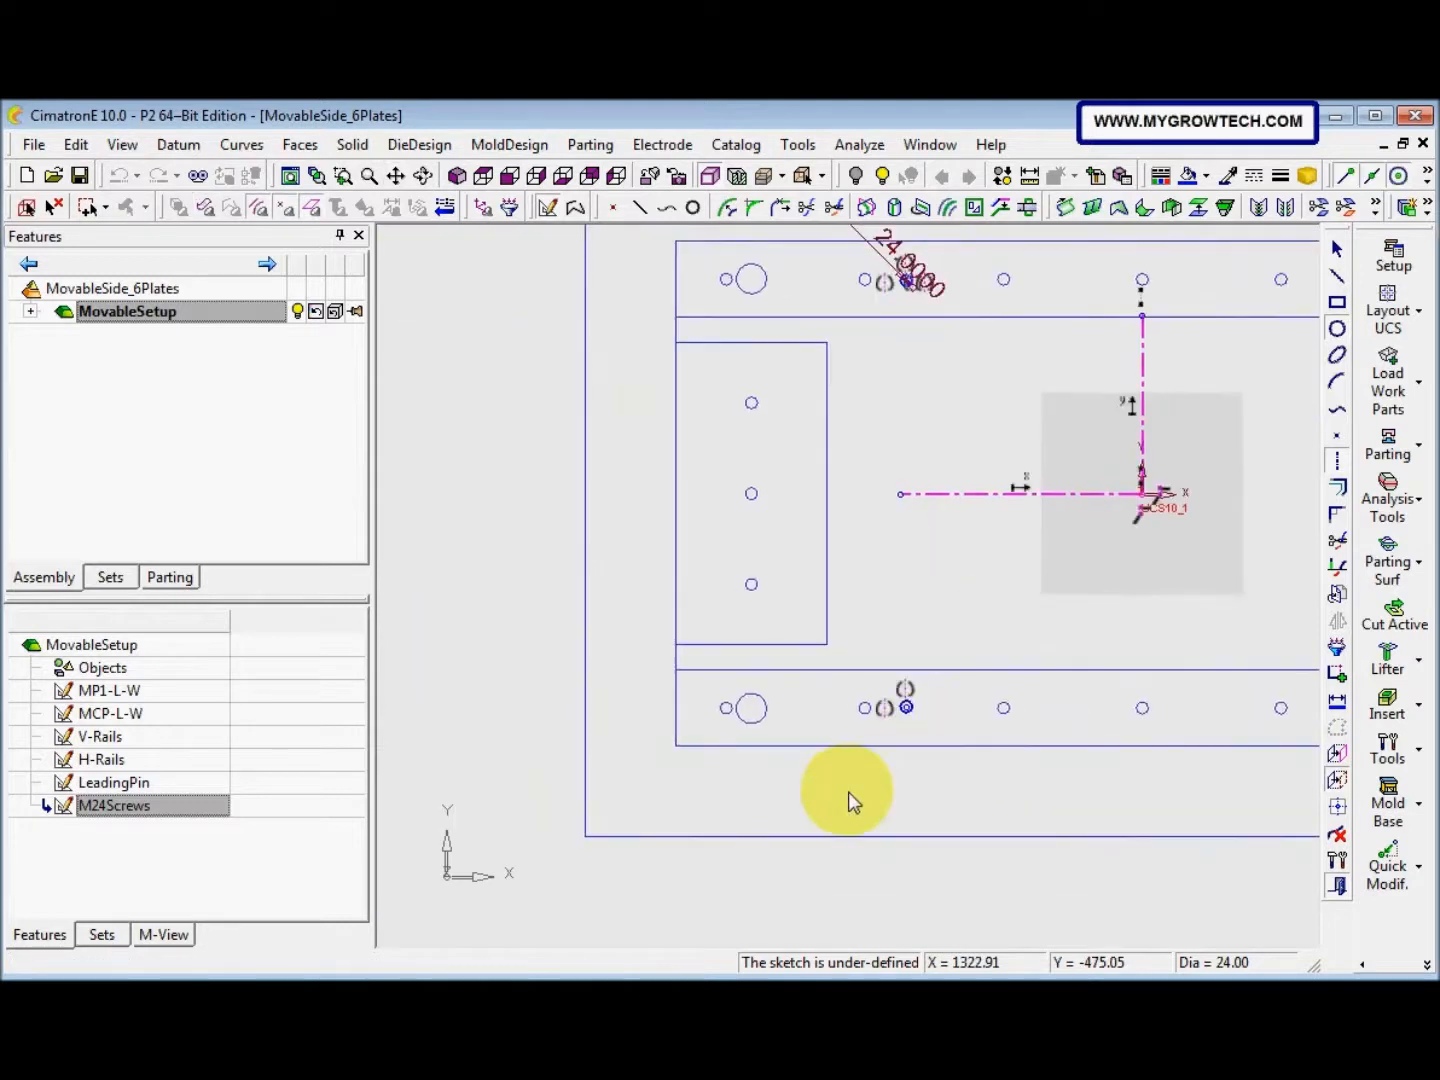
{"action": "scroll", "coordinate": [858, 578], "scroll_direction": "up", "scroll_amount": 1}
{"action": "mouse_move", "coordinate": [926, 640]}
{"action": "middle_mouse_down", "text": "ctrl"}
{"action": "mouse_move", "coordinate": [858, 578]}
{"action": "mouse_move", "coordinate": [825, 423]}
{"action": "middle_mouse_up", "text": "ctrl"}
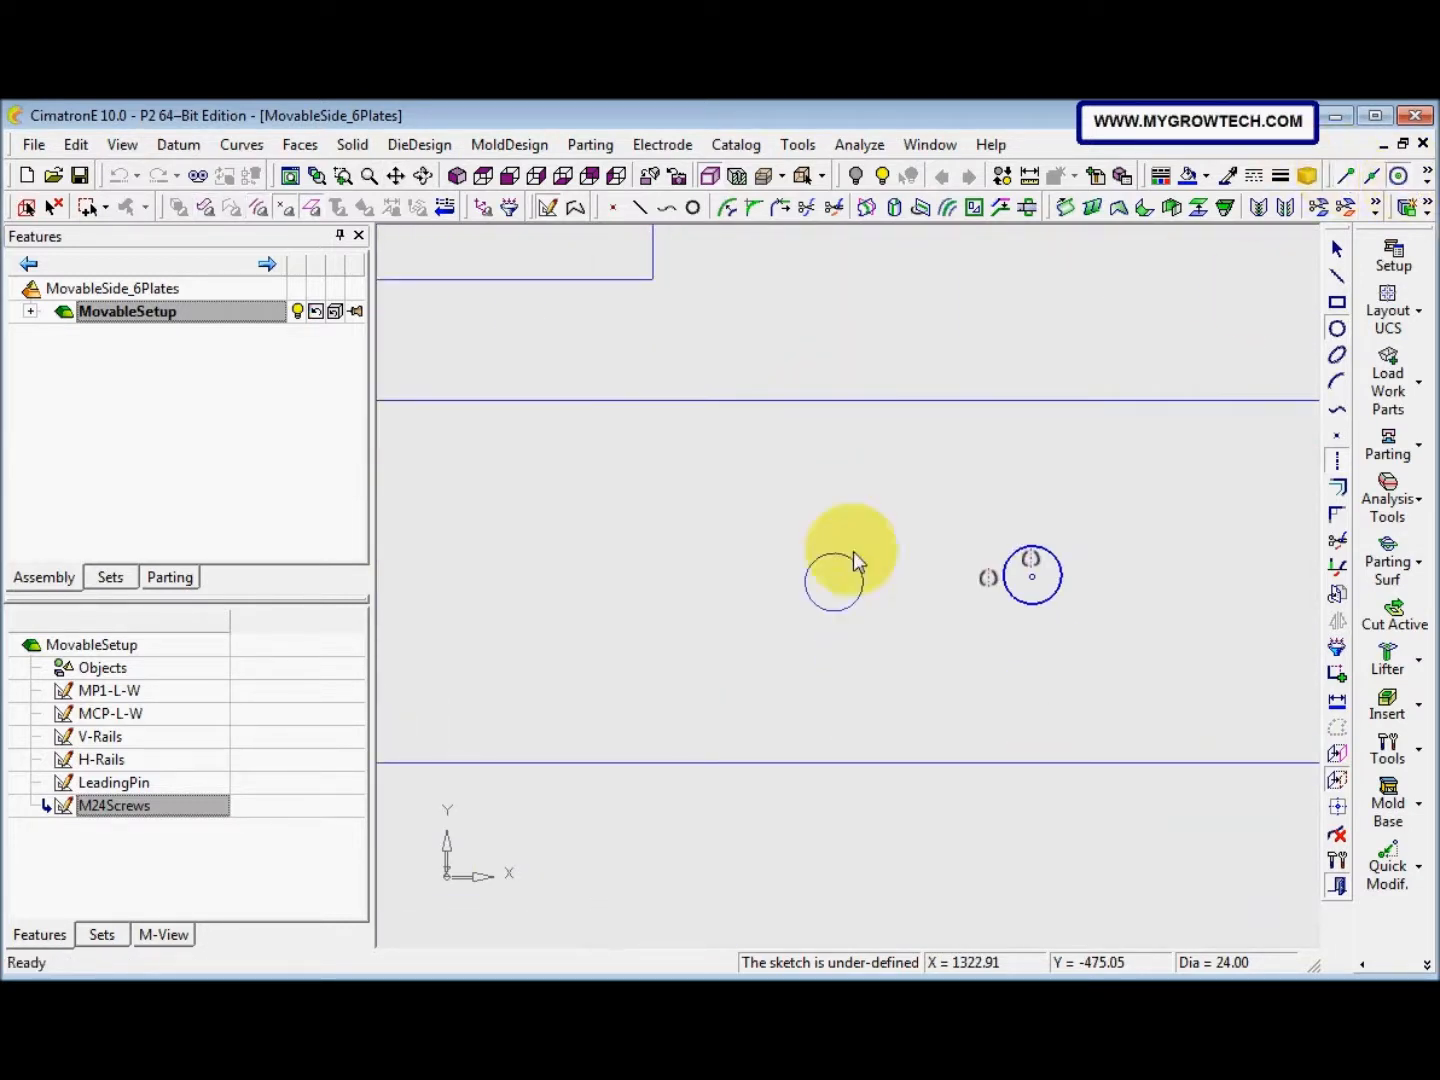
{"action": "left_click", "coordinate": [833, 581]}
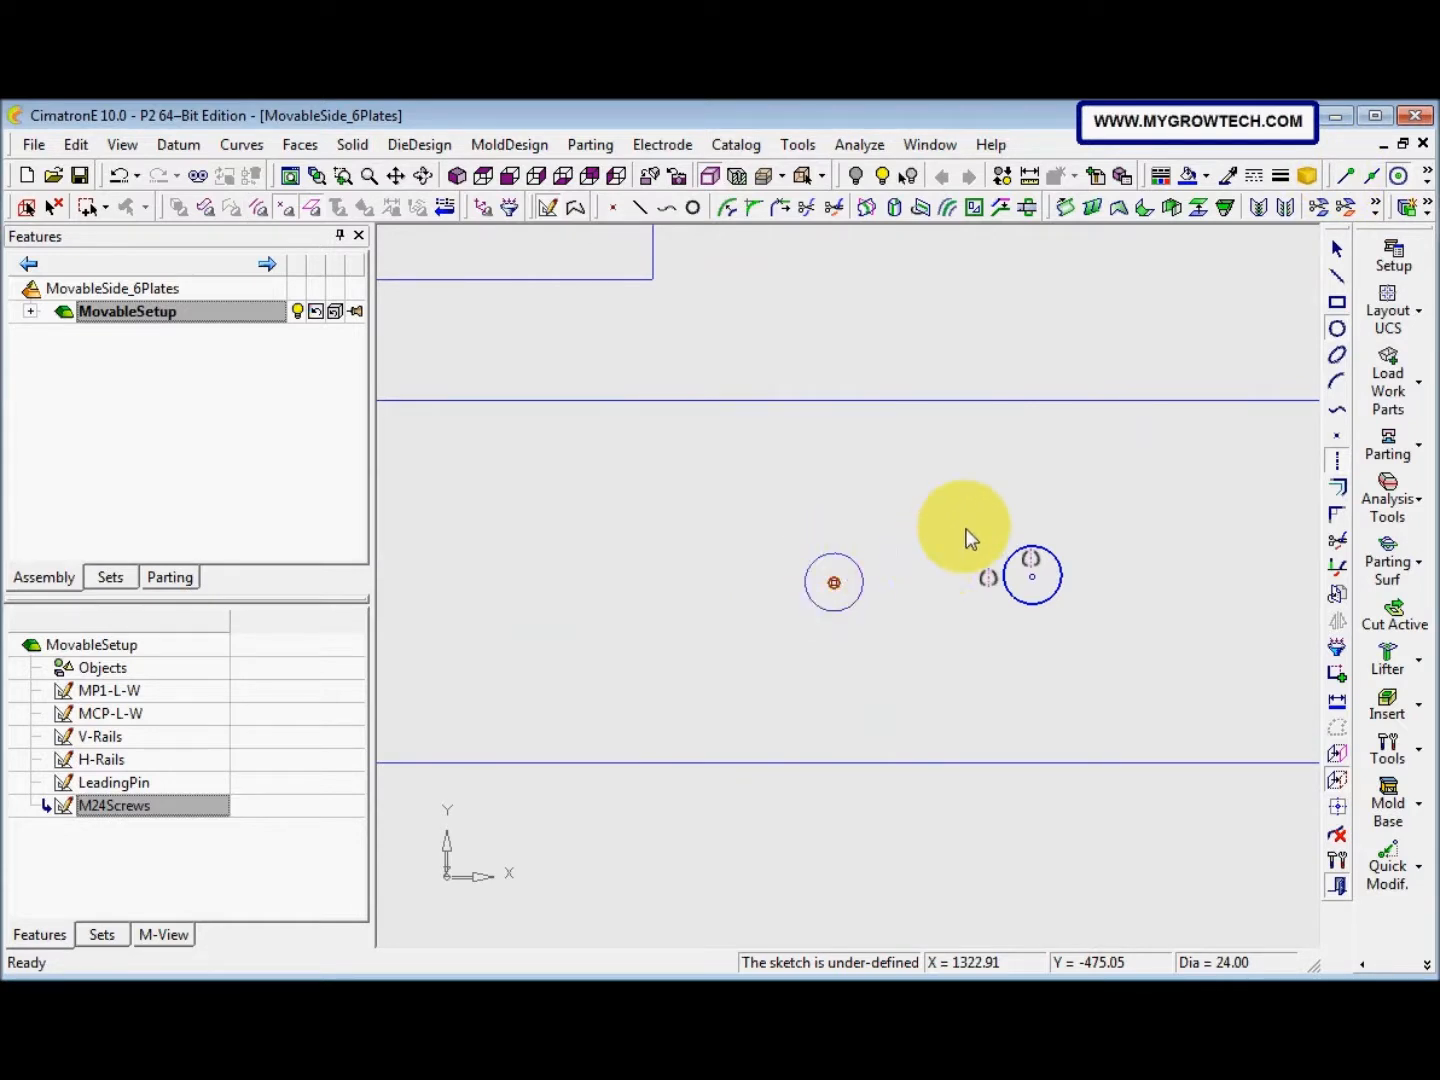
{"action": "scroll", "coordinate": [880, 599], "scroll_direction": "down", "scroll_amount": 3}
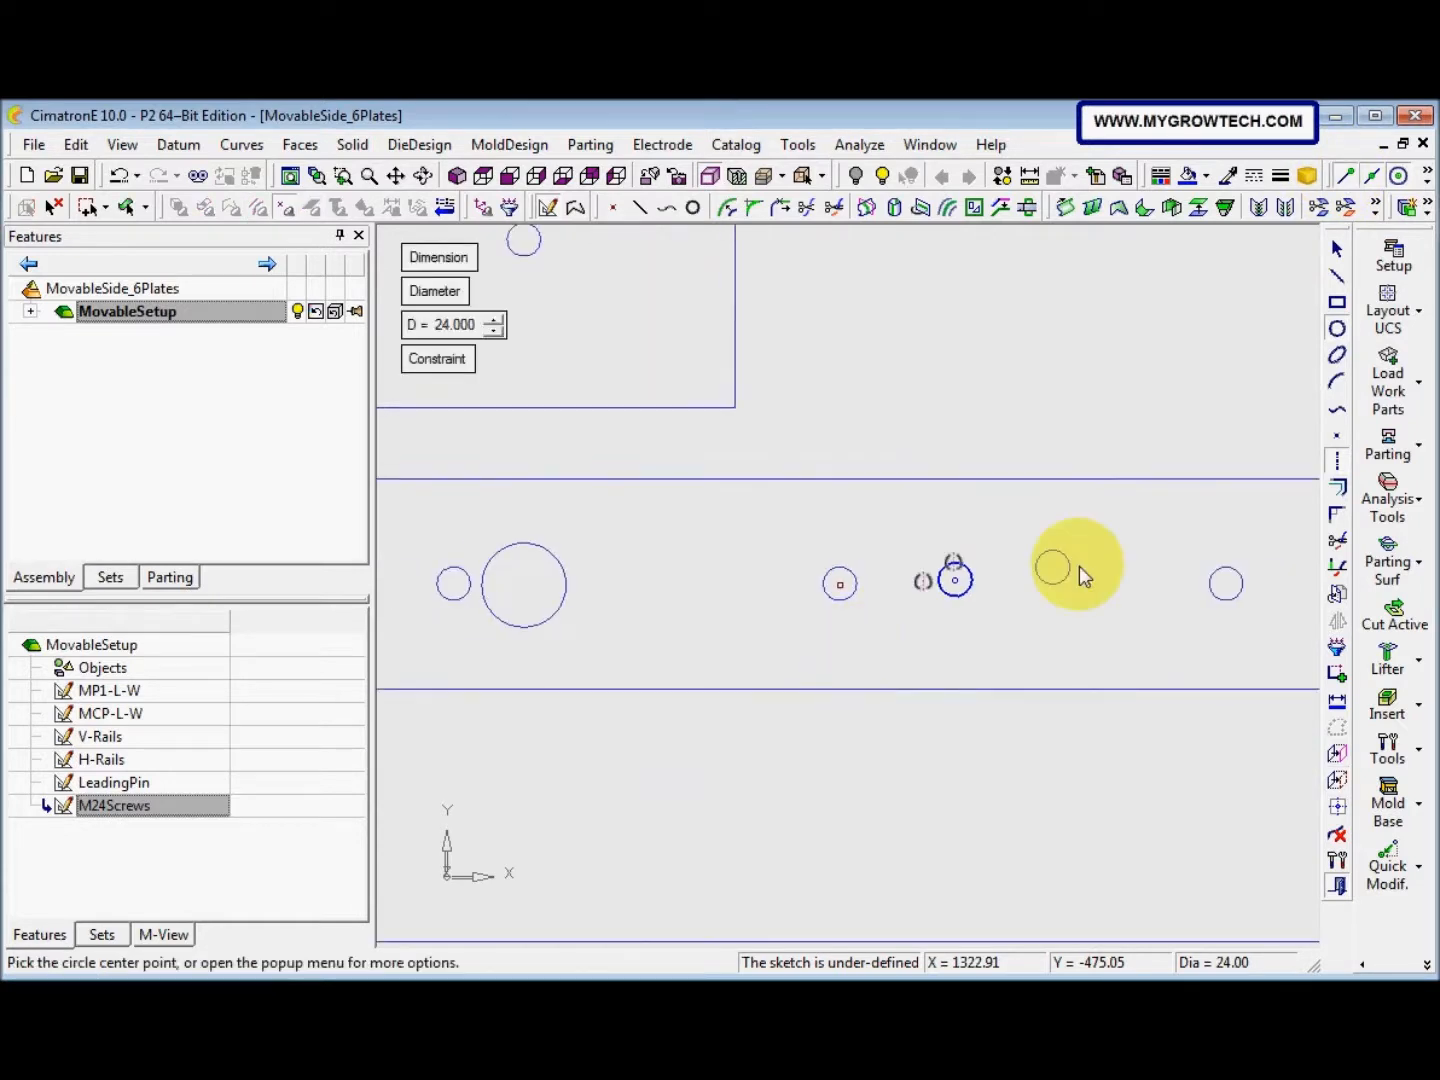
{"action": "left_click", "coordinate": [1337, 673]}
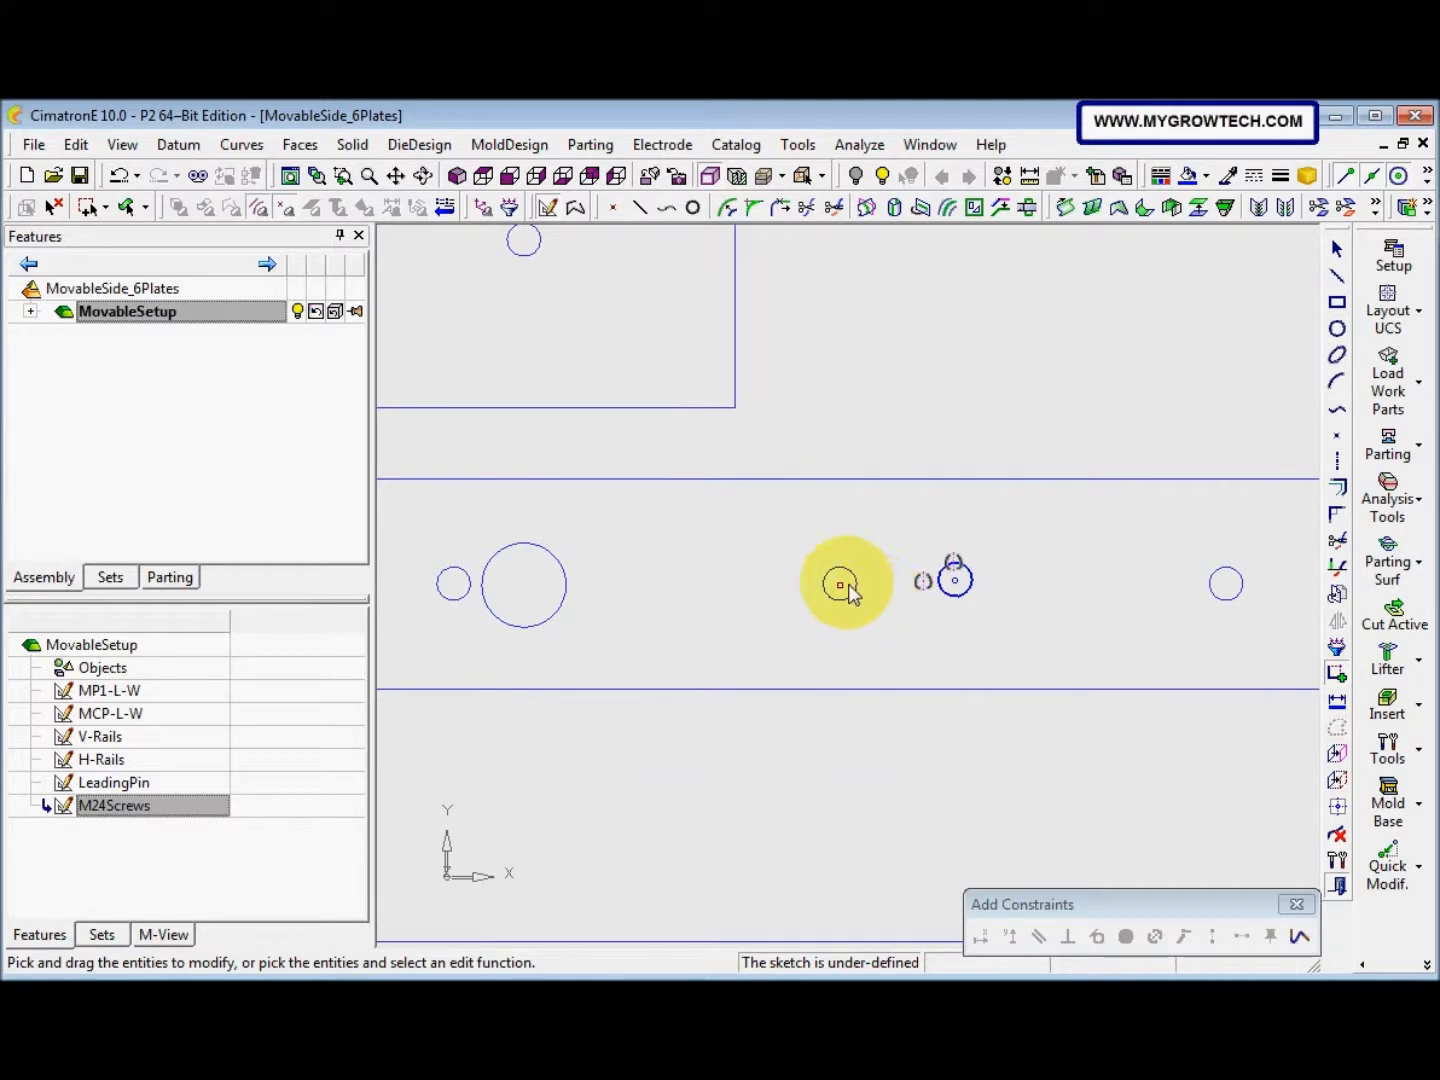
{"action": "left_click", "coordinate": [953, 580]}
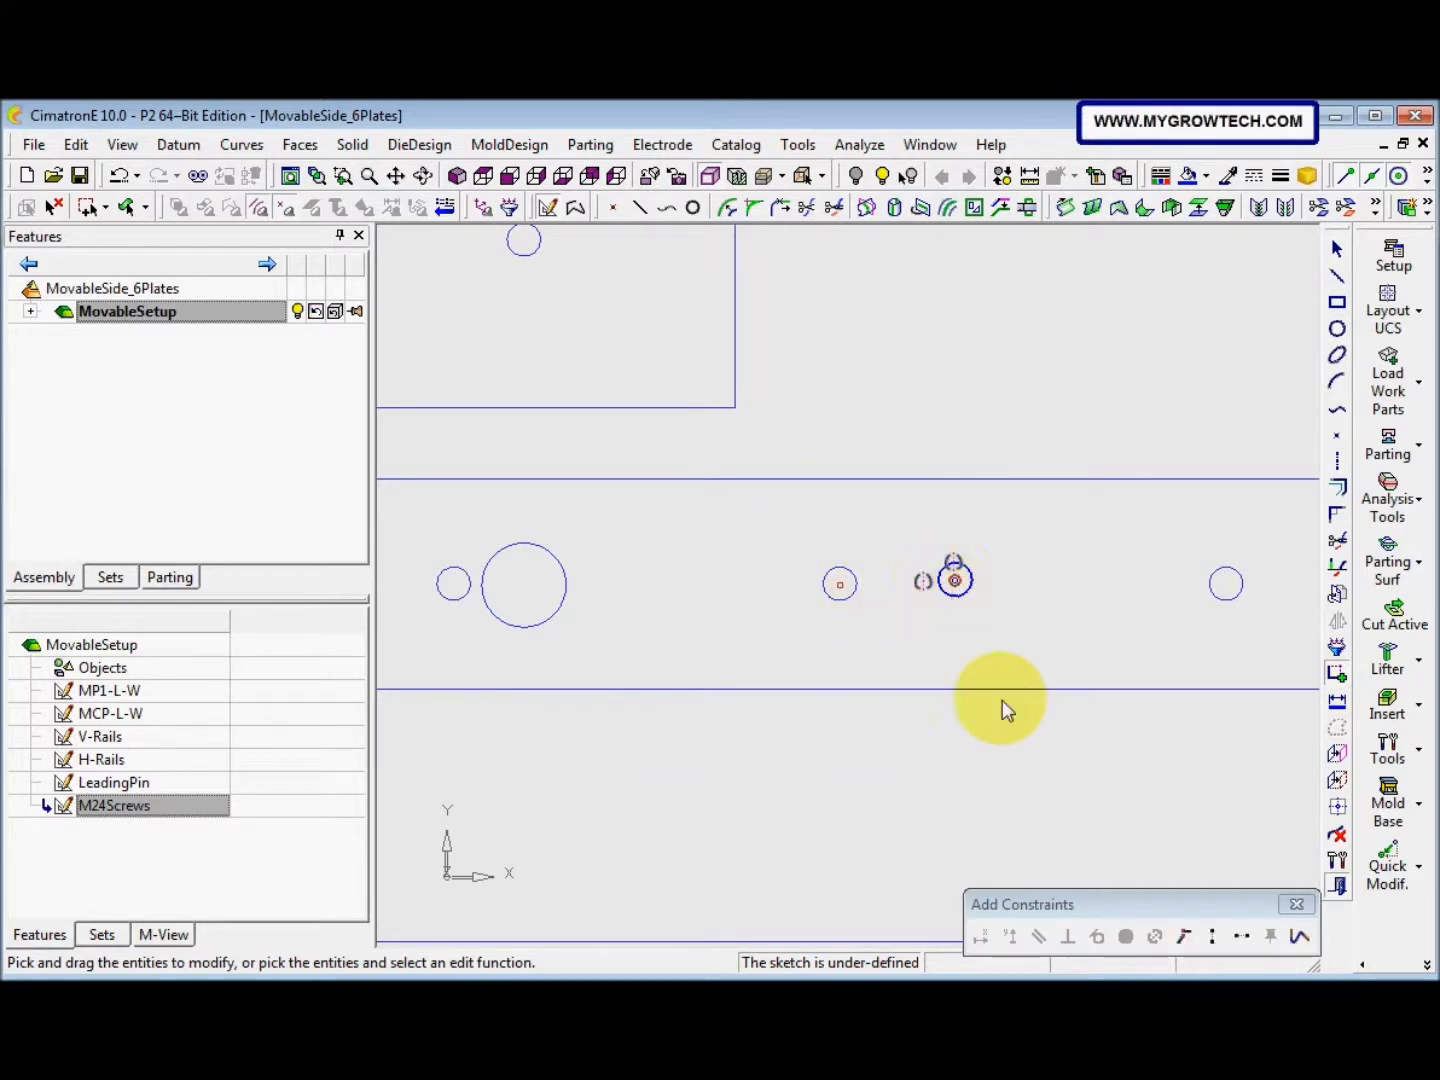
{"action": "left_click", "coordinate": [1242, 936]}
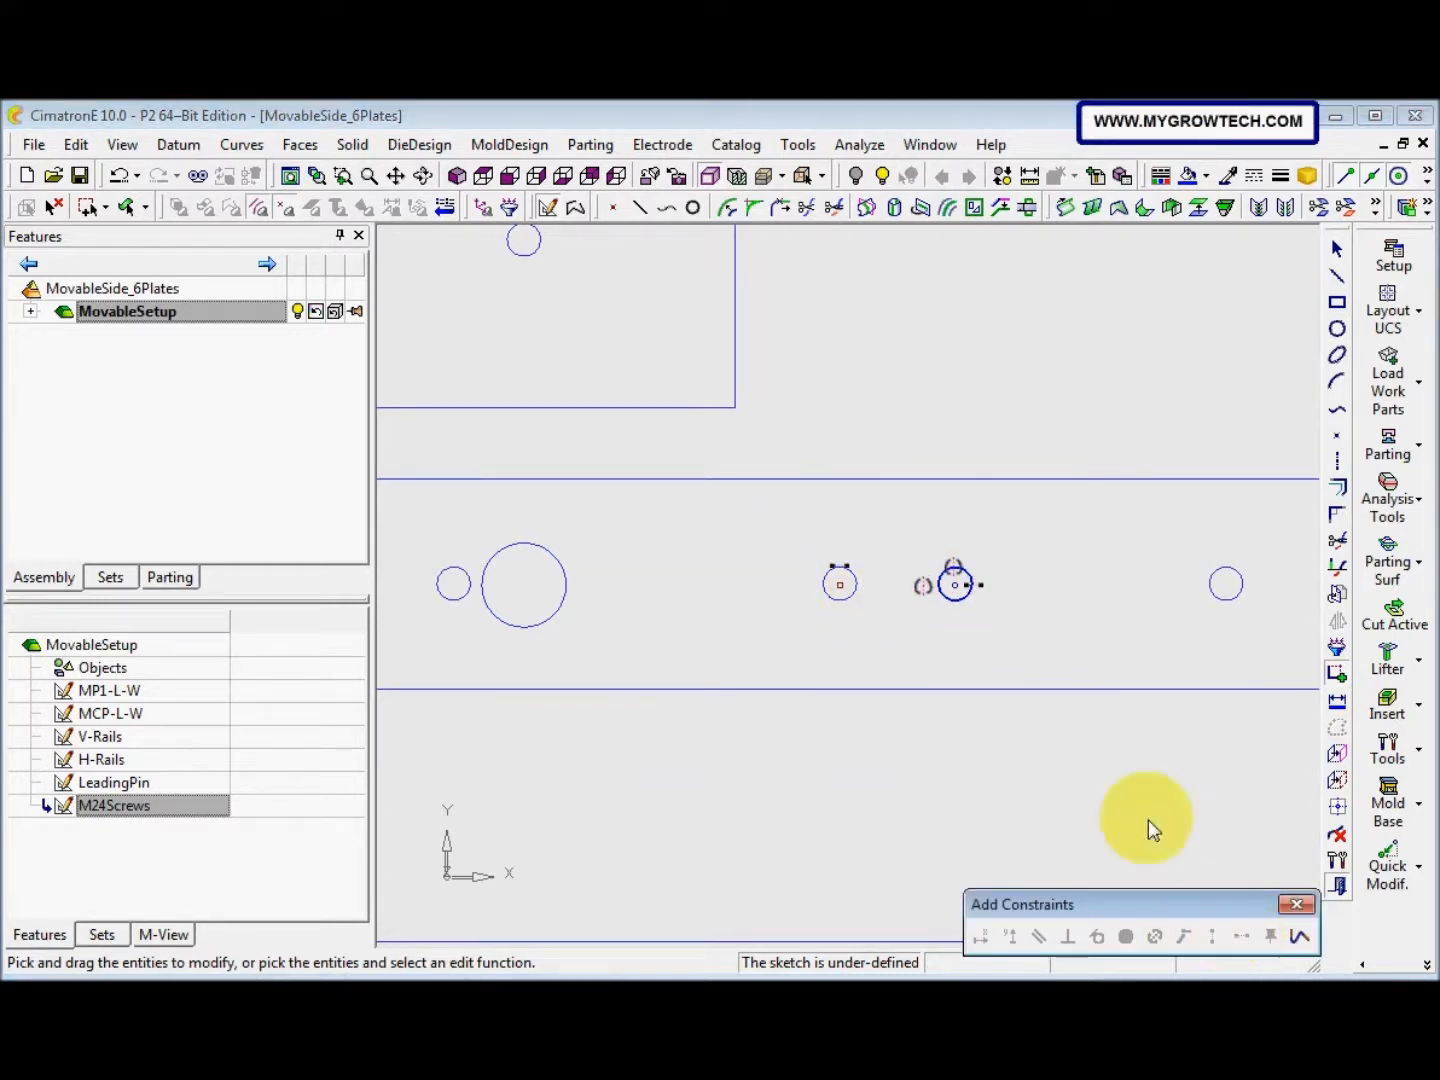
Dimension the center distance between the referenced lower-rail circle and the new circle as 100
{"action": "left_click", "coordinate": [1337, 699]}
{"action": "left_click", "coordinate": [840, 584]}
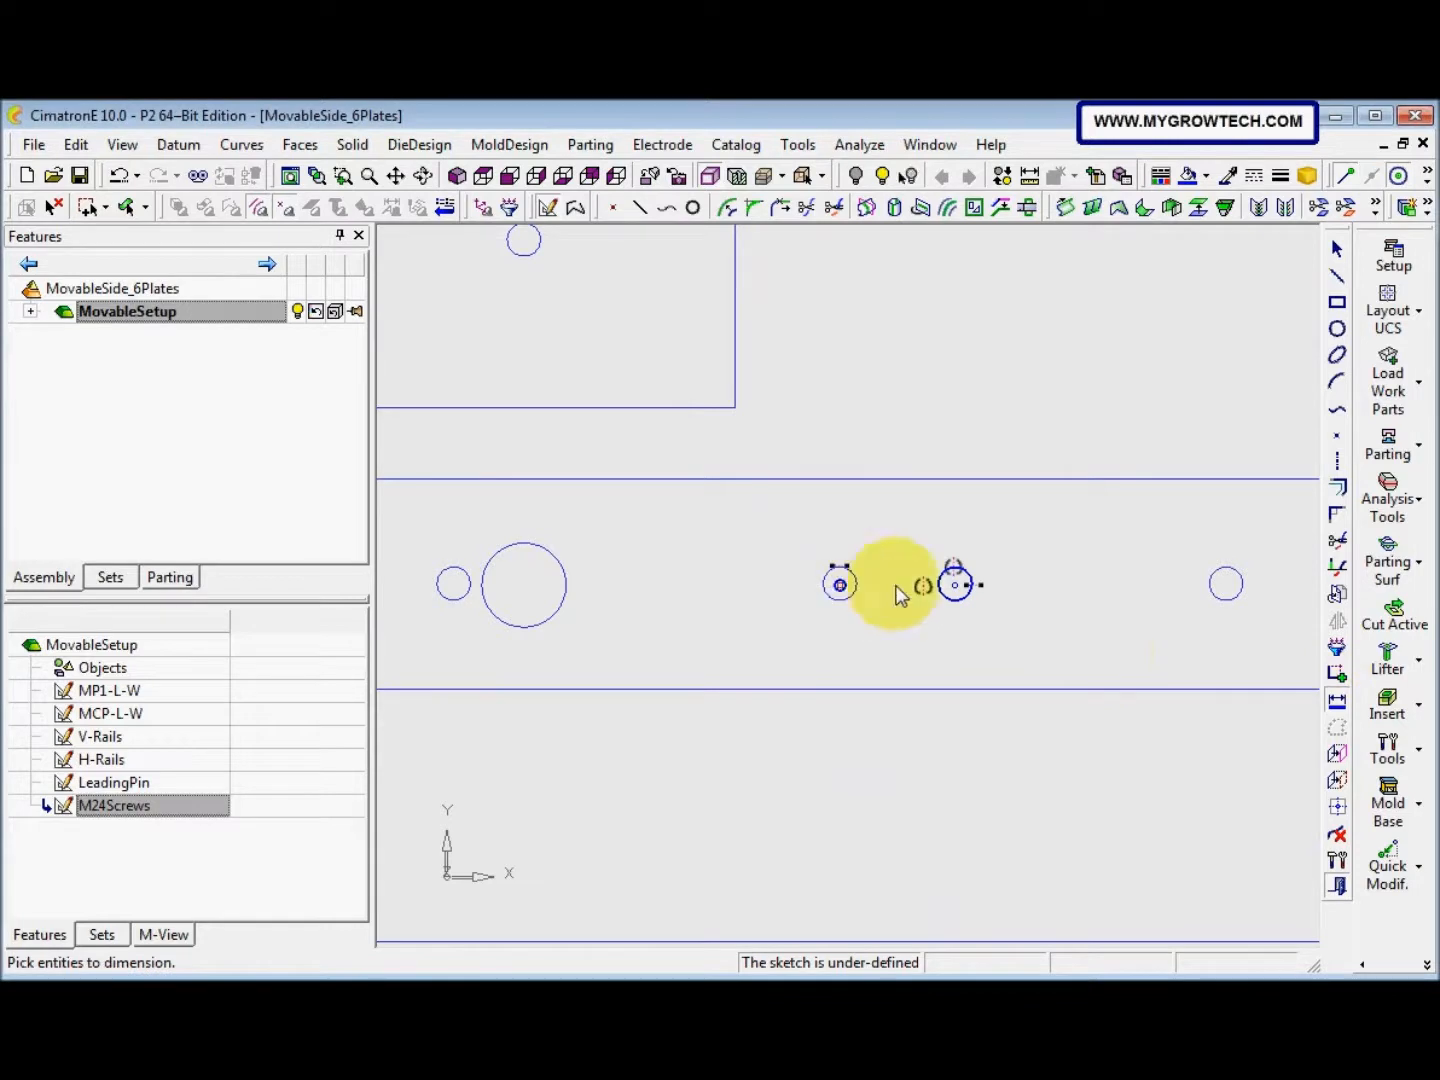
{"action": "left_click", "coordinate": [953, 585]}
{"action": "left_click", "coordinate": [892, 689]}
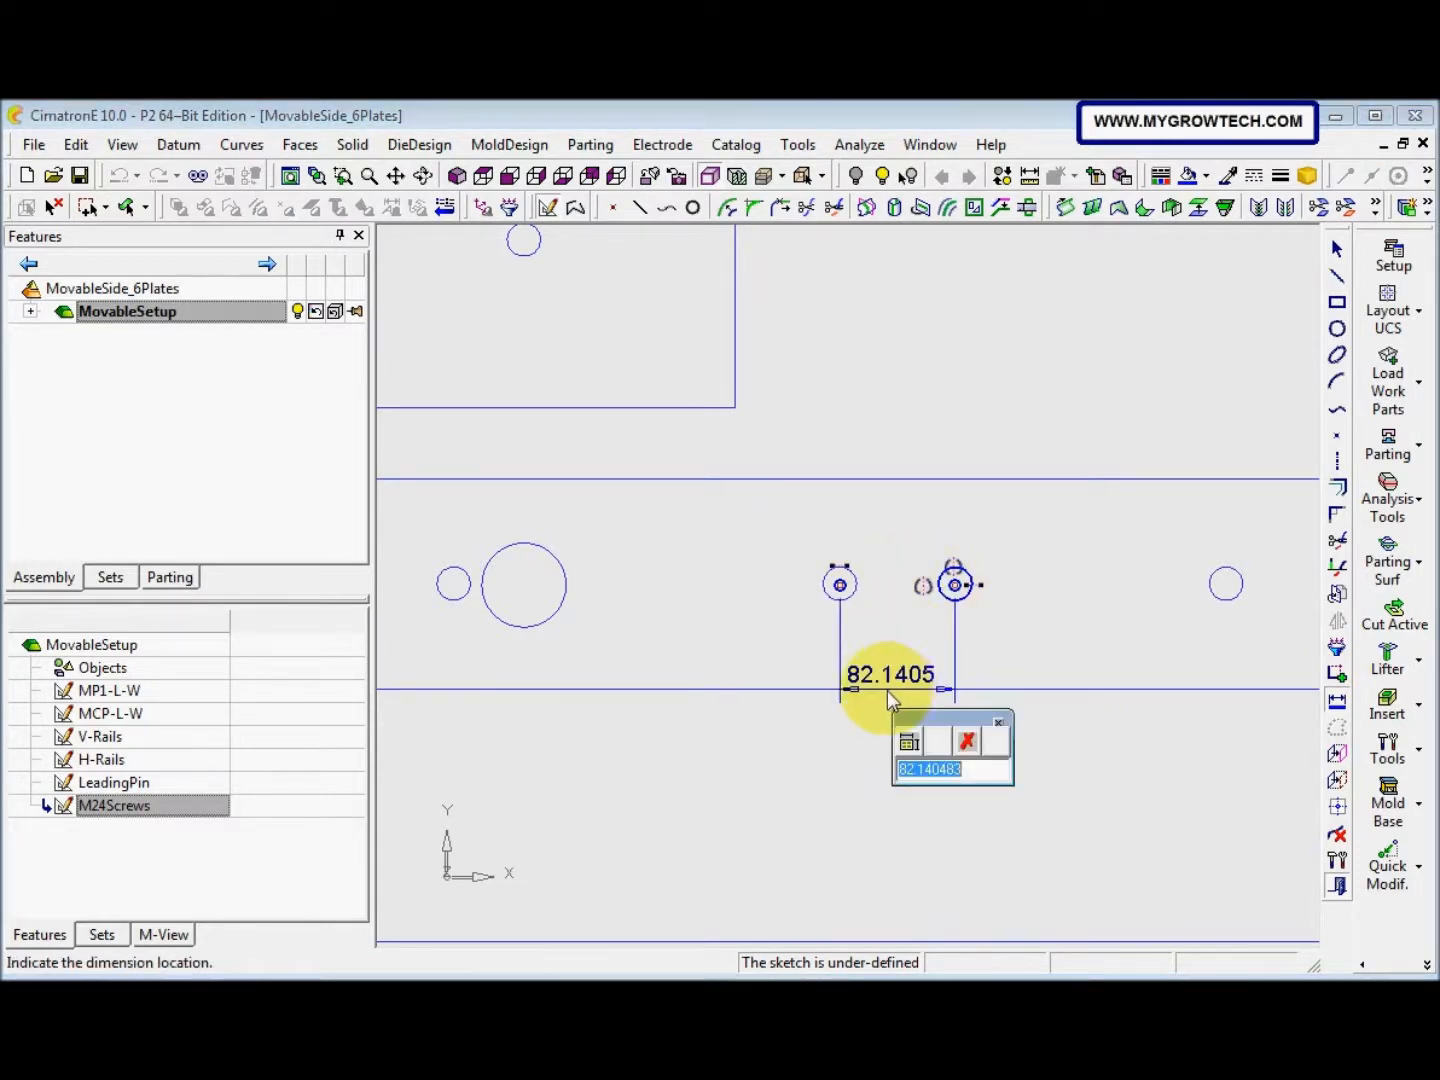
{"action": "type", "text": "100"}
{"action": "key", "text": "Return"}
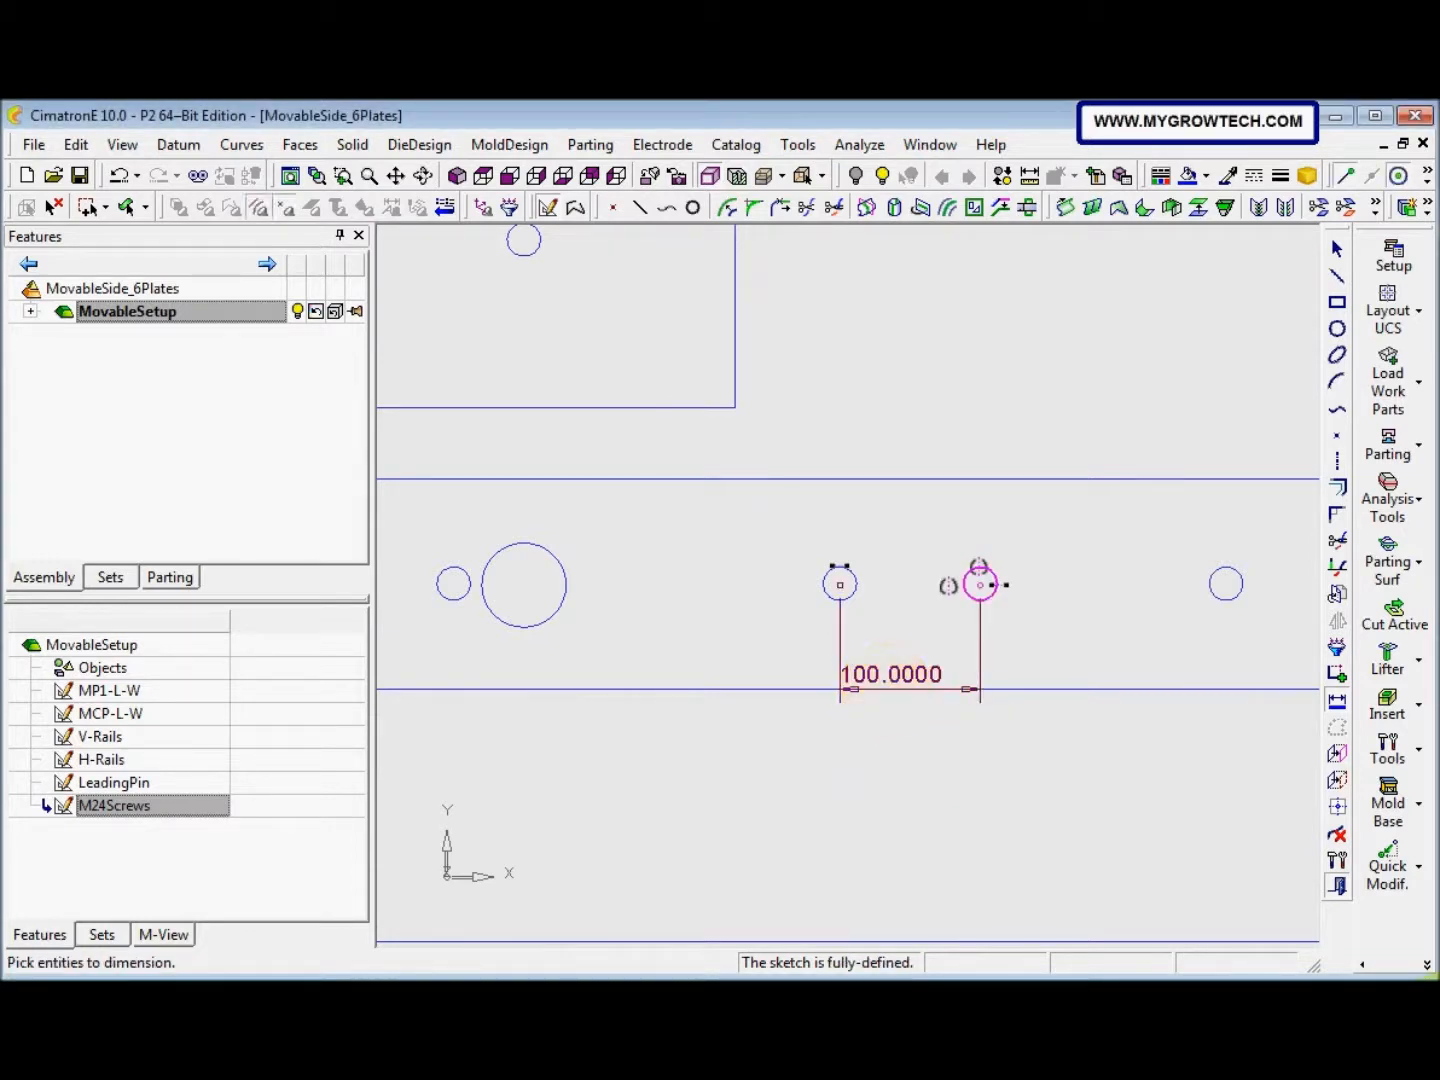
Exit the sketch and rename it V-RailsScrews
{"action": "right_click", "coordinate": [1099, 769]}
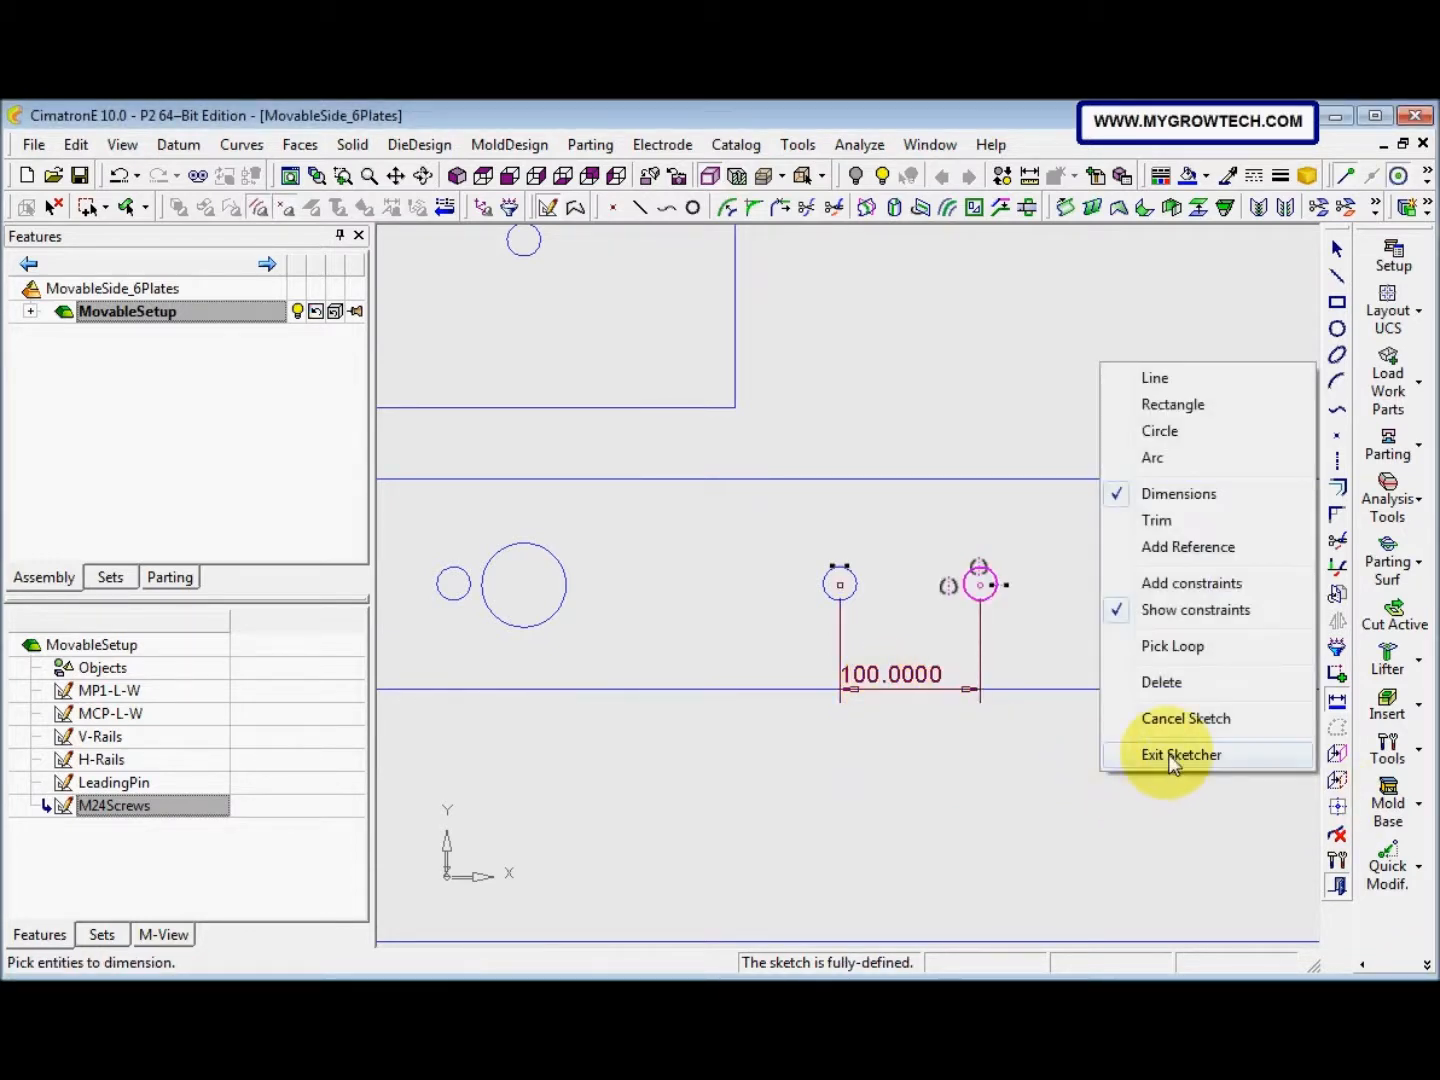
{"action": "left_click", "coordinate": [1175, 759]}
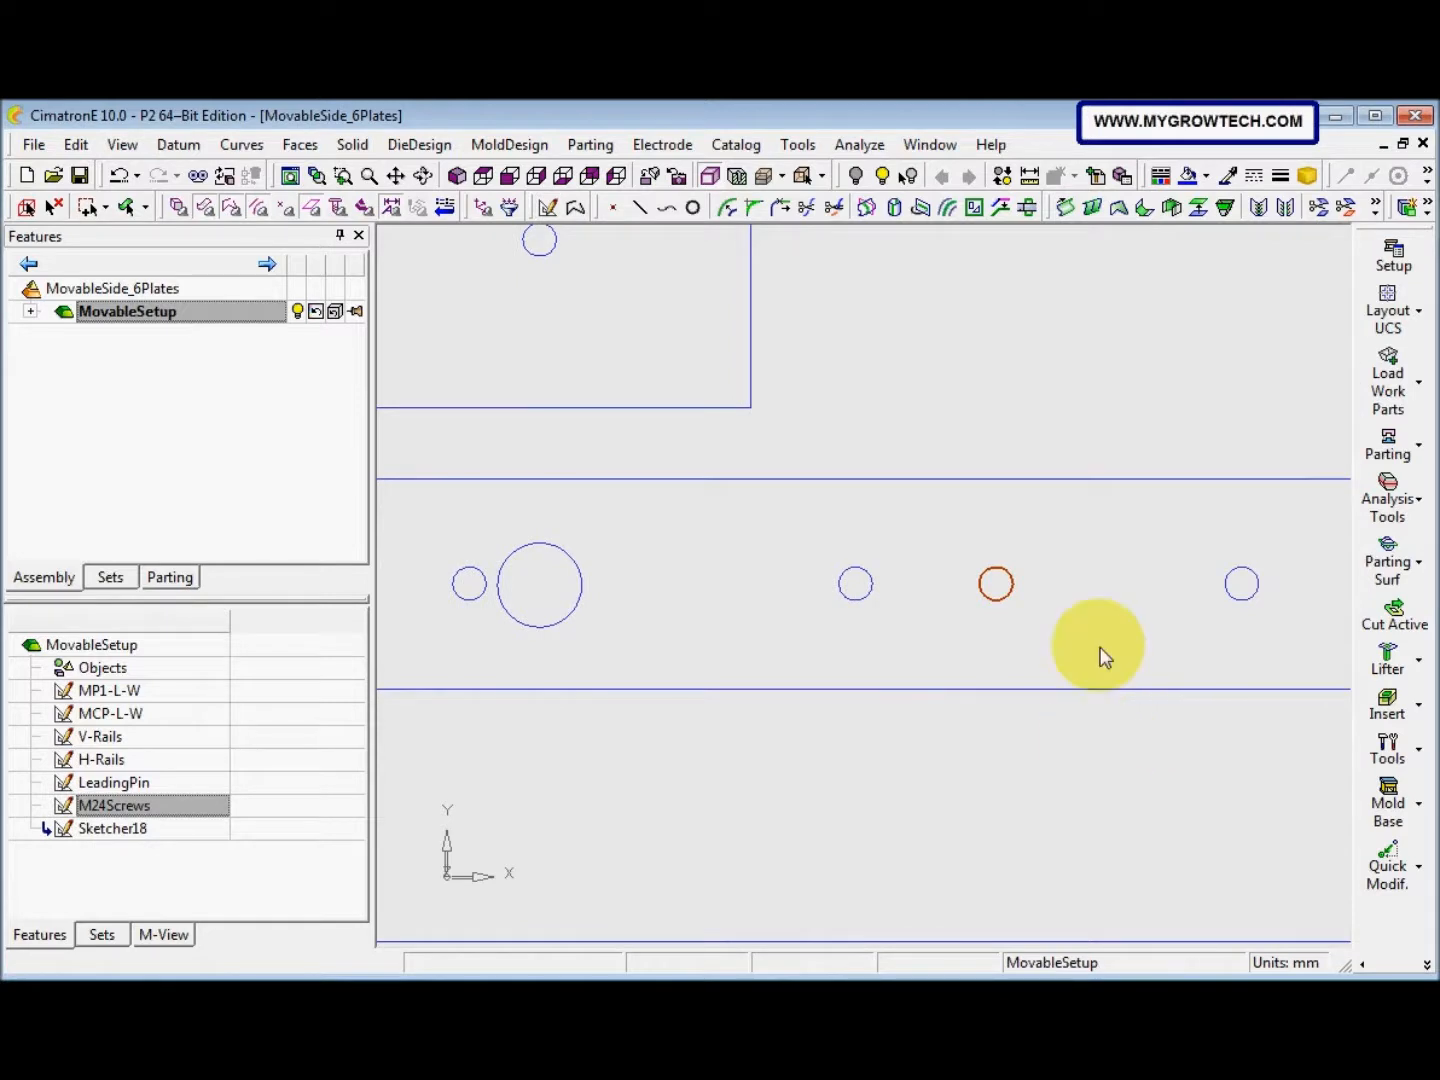
{"action": "right_click_drag", "start_coordinate": [934, 734], "coordinate": [824, 718], "text": "ctrl"}
{"action": "left_click", "coordinate": [144, 826]}
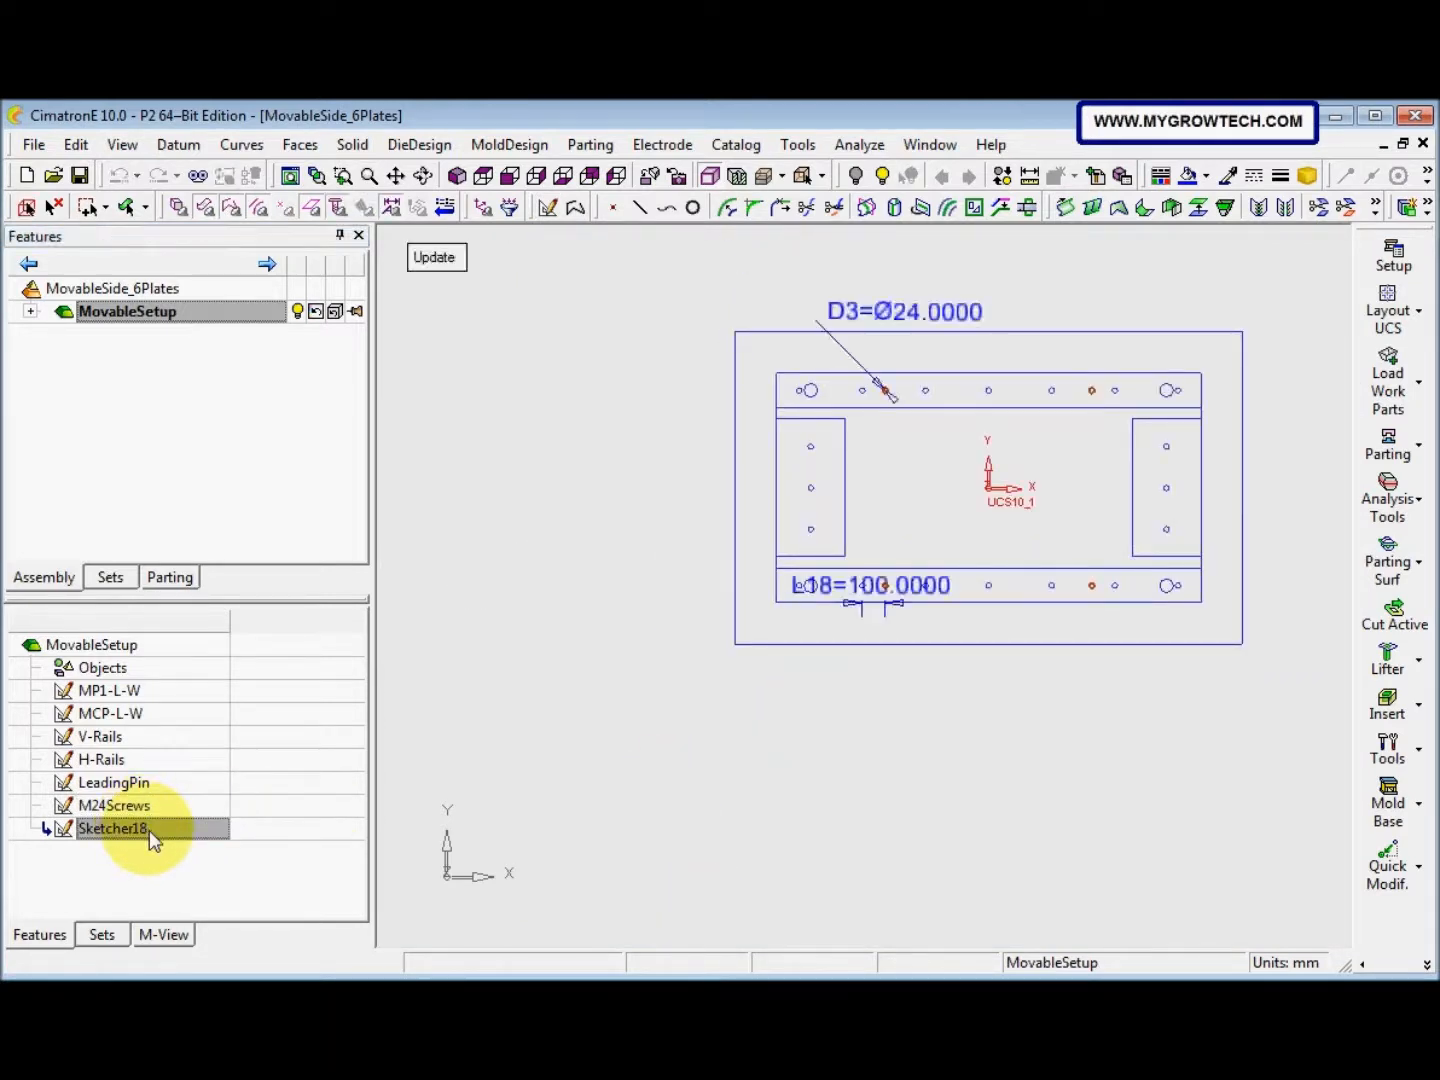
{"action": "left_click", "coordinate": [149, 830]}
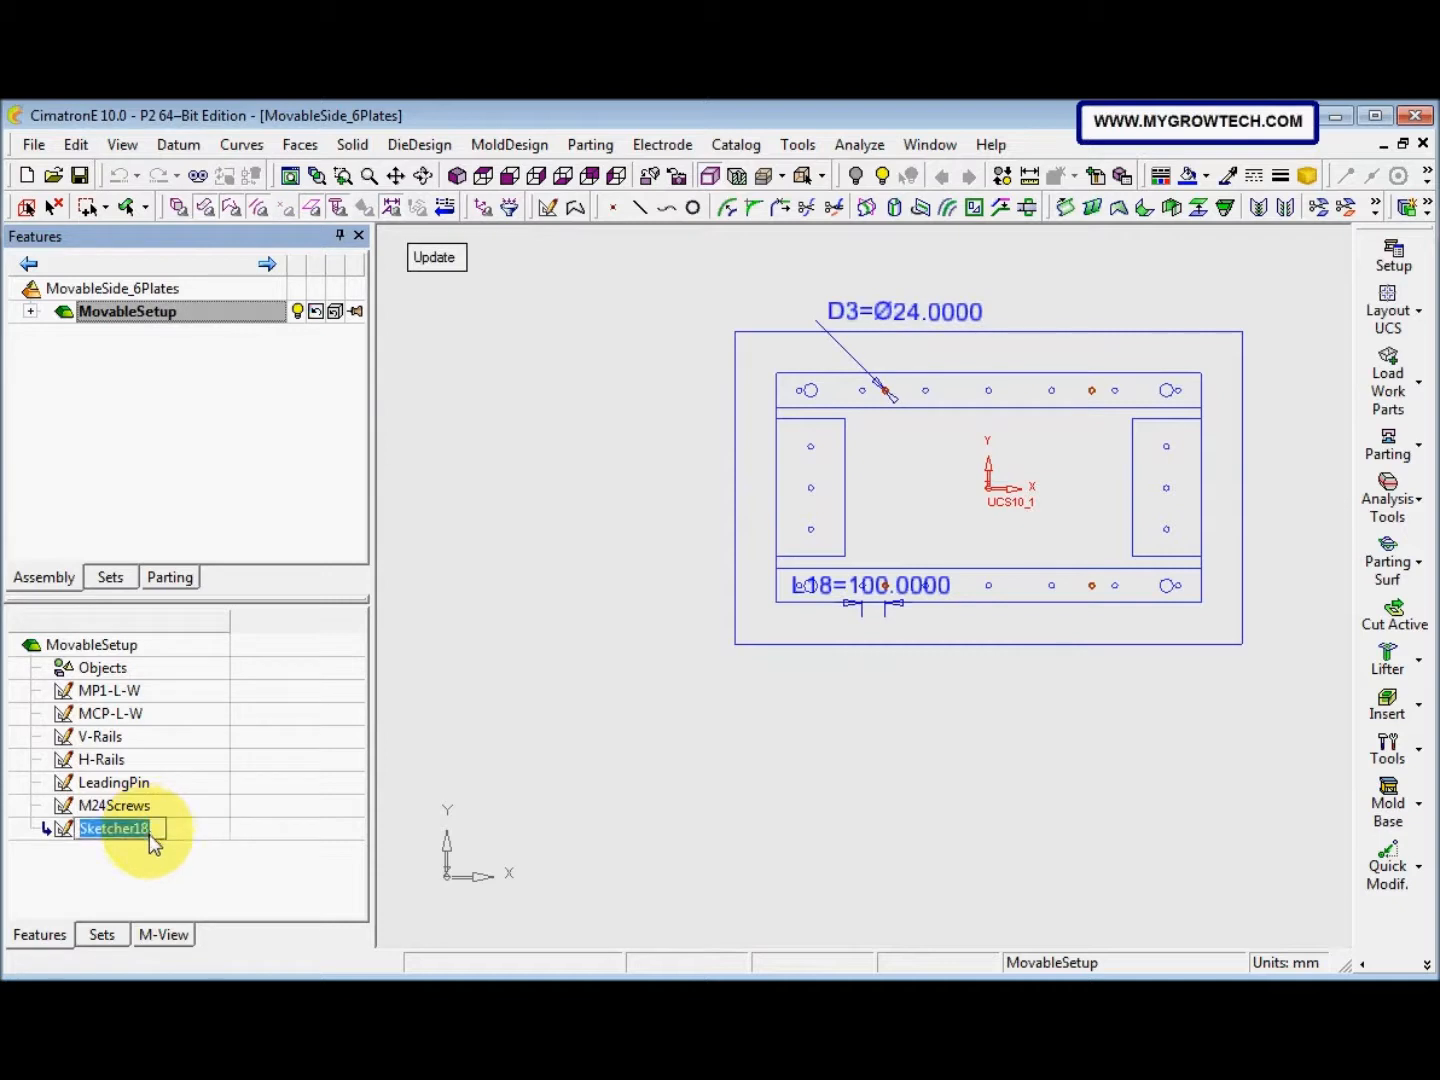
{"action": "type", "text": "V-RT"}
{"action": "key", "text": "BackSpace"}
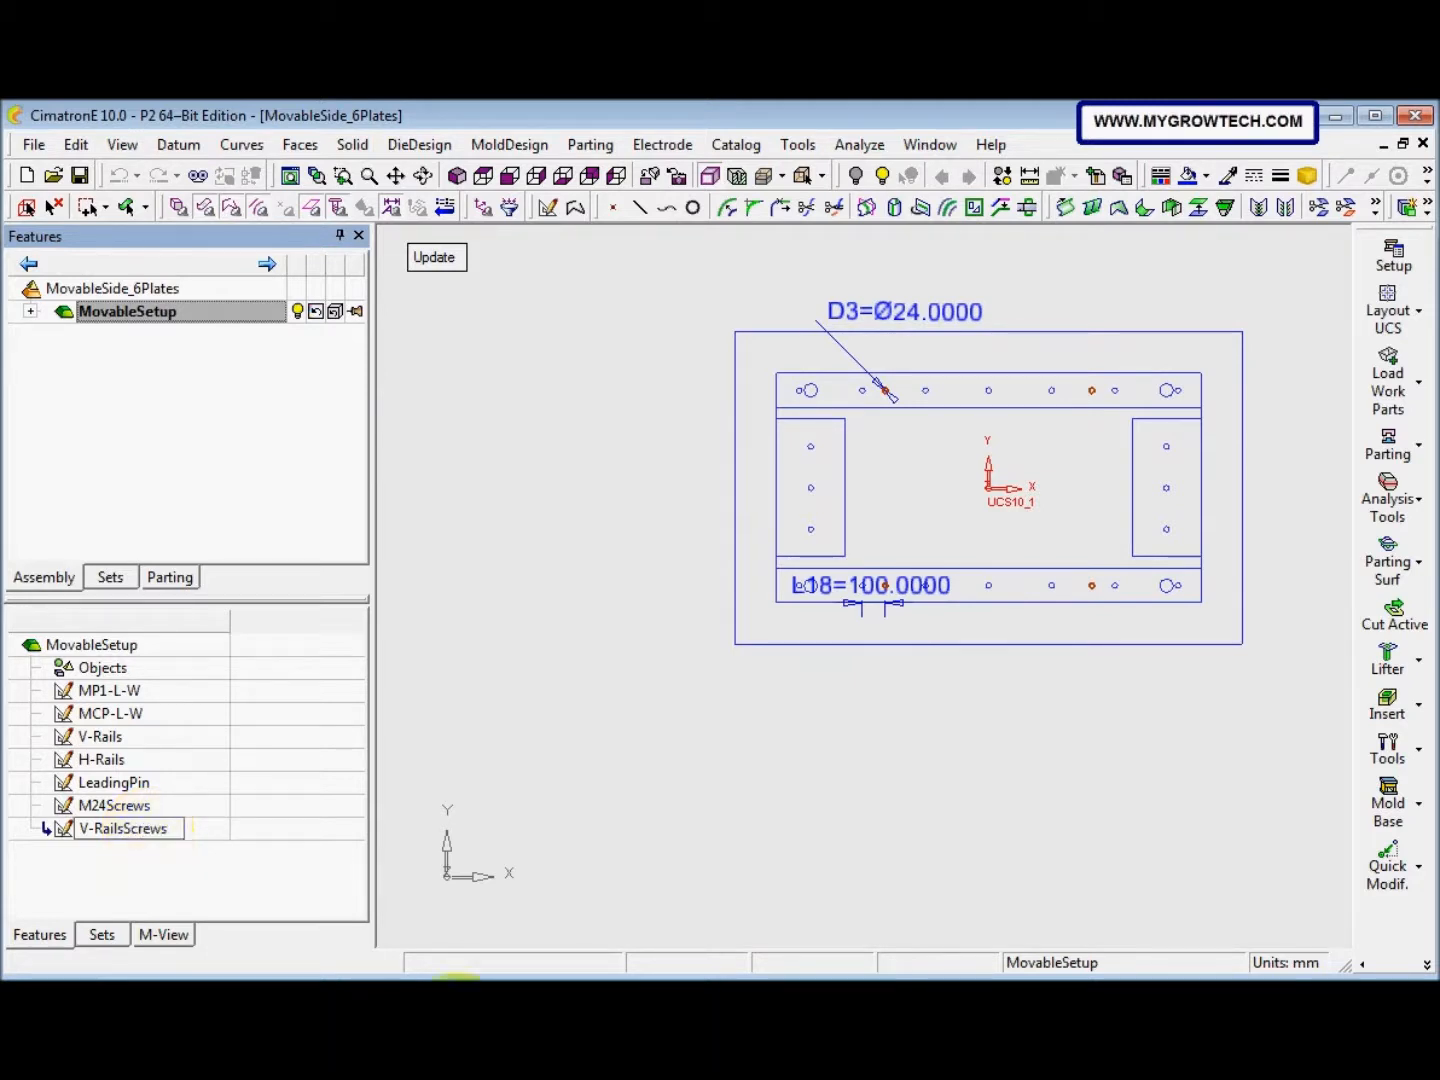
{"action": "key", "text": "Return"}
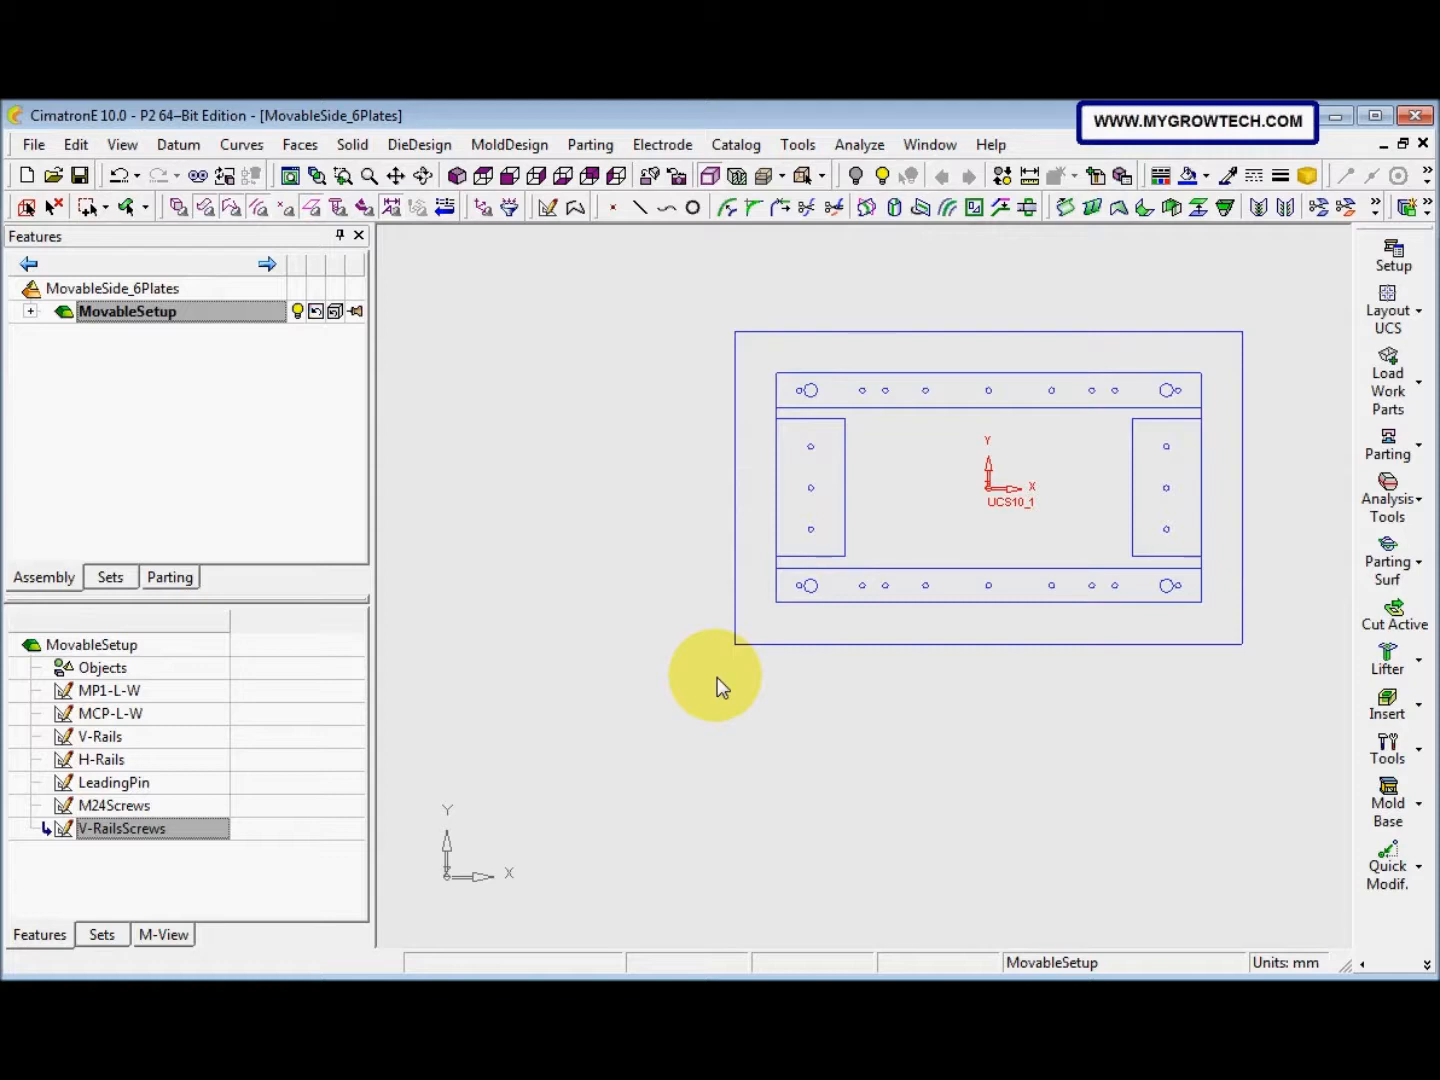
Start another sketch on the XY plane of UCS10_1 for the next set of holes
{"action": "right_click", "coordinate": [620, 515]}
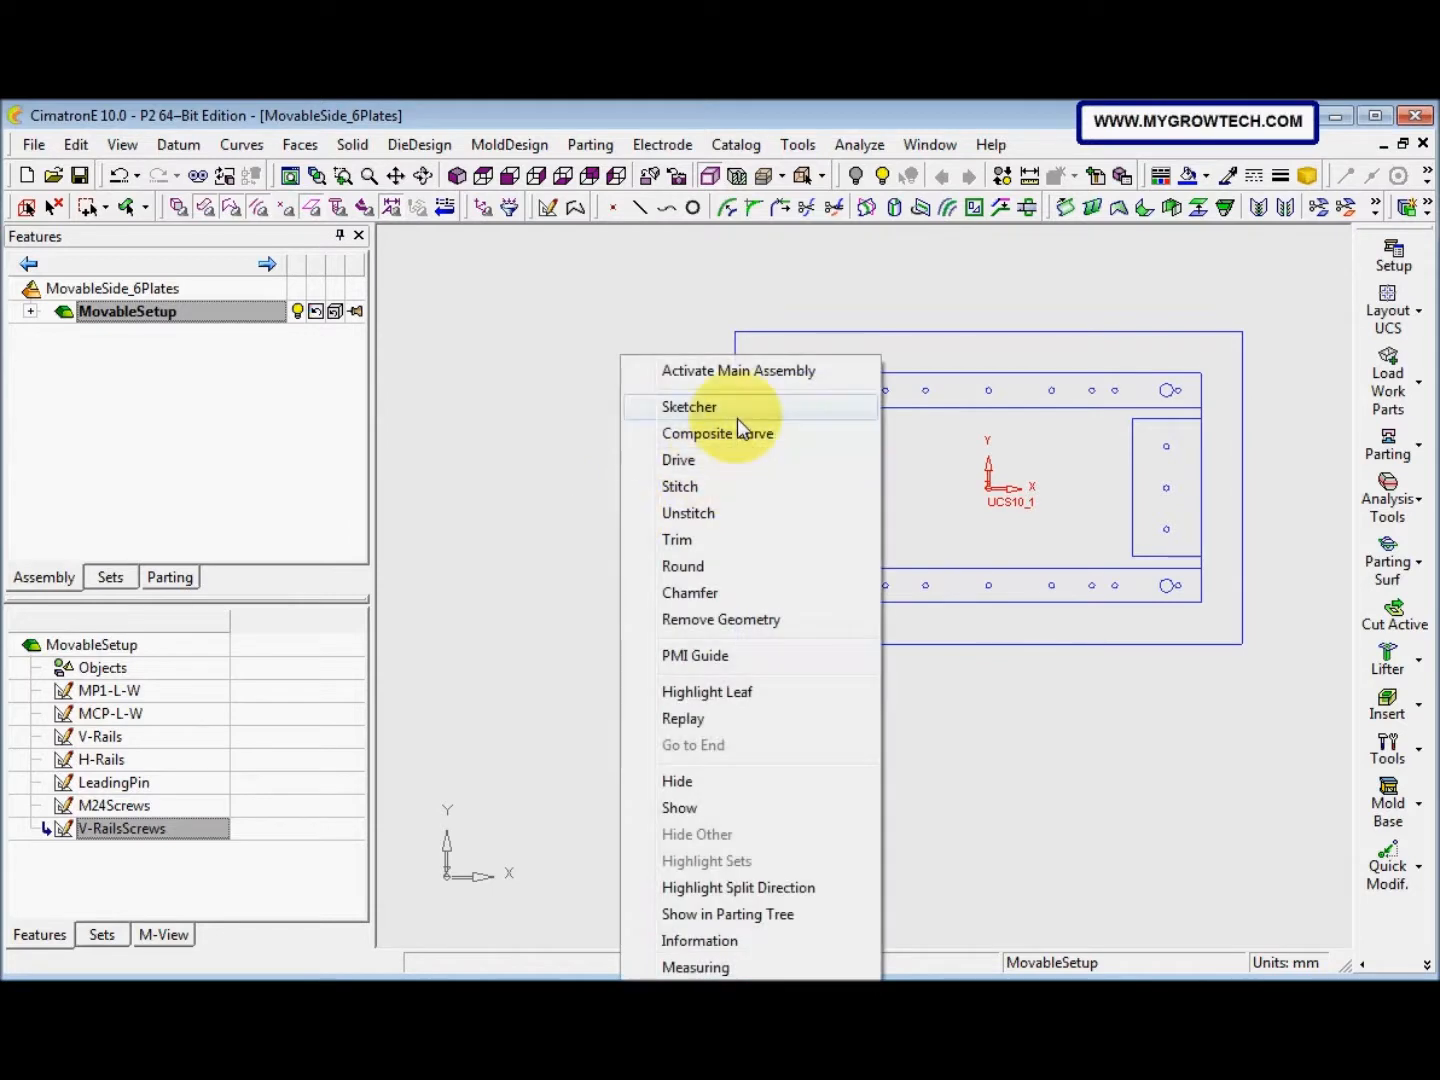
{"action": "left_click", "coordinate": [736, 409]}
{"action": "left_click", "coordinate": [922, 479]}
{"action": "scroll", "coordinate": [838, 578], "scroll_direction": "up", "scroll_amount": 2}
{"action": "mouse_move", "coordinate": [822, 630]}
{"action": "middle_mouse_down", "text": "ctrl"}
{"action": "mouse_move", "coordinate": [794, 715]}
{"action": "mouse_move", "coordinate": [678, 755]}
{"action": "mouse_move", "coordinate": [641, 790]}
{"action": "middle_mouse_up", "text": "ctrl"}
{"action": "scroll", "coordinate": [735, 675], "scroll_direction": "up", "scroll_amount": 2}
{"action": "middle_click_drag", "start_coordinate": [736, 675], "coordinate": [797, 655], "text": "ctrl"}
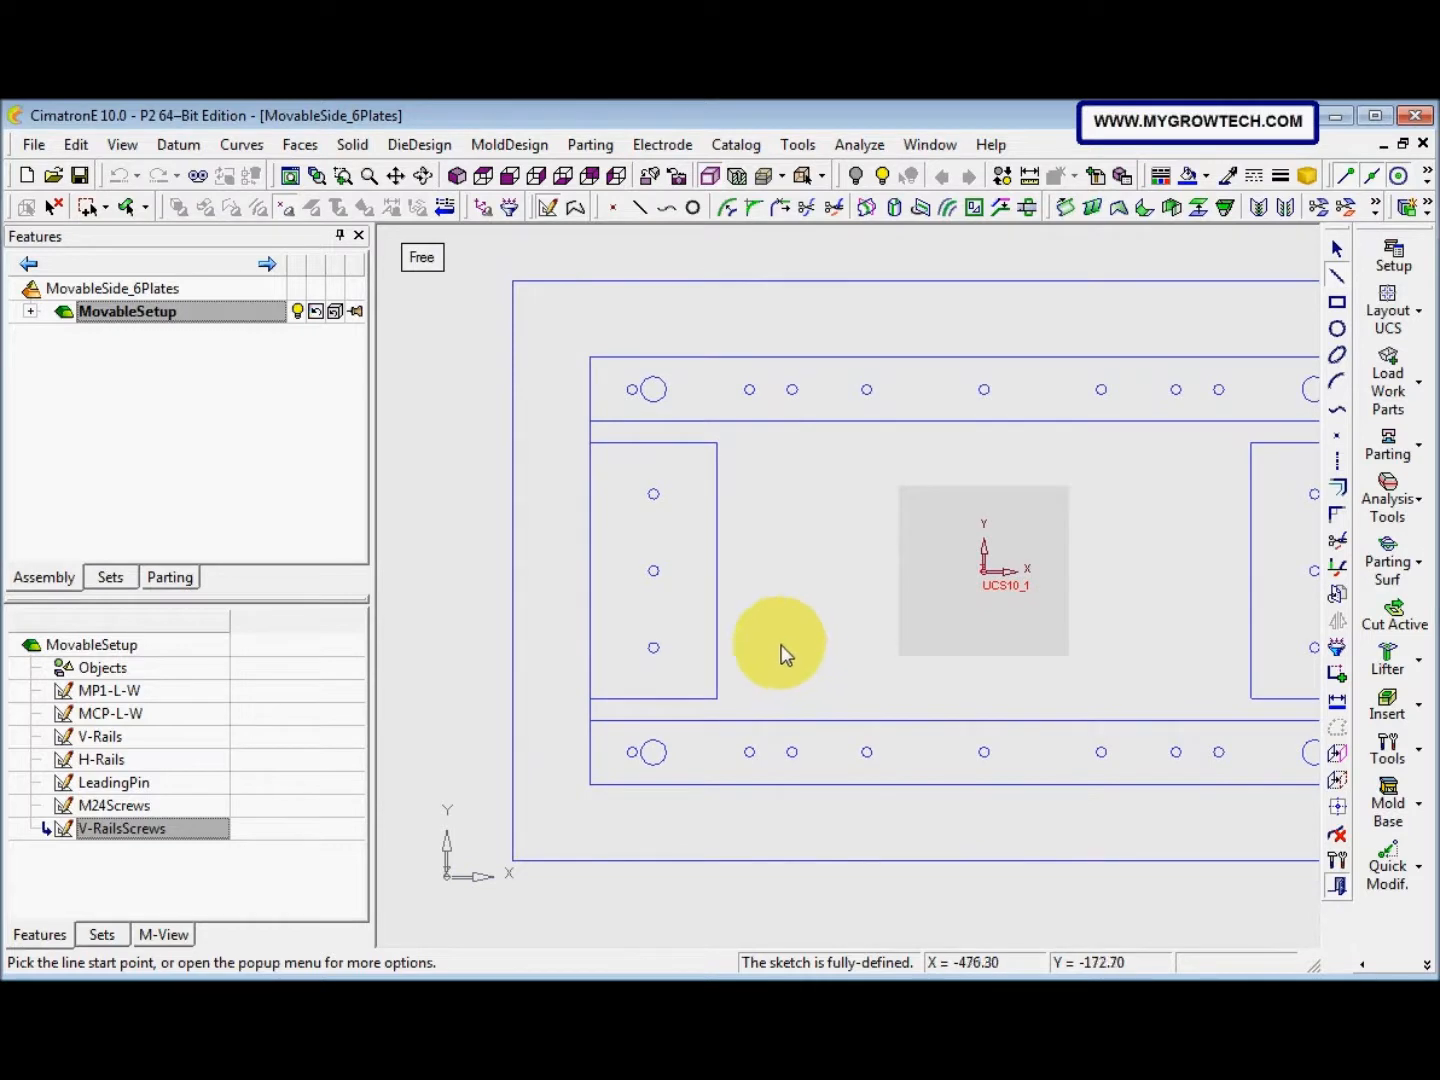
Draw a vertical and a horizontal symmetry axis from the UCS origin
{"action": "left_click", "coordinate": [1337, 461]}
{"action": "left_click", "coordinate": [988, 450]}
{"action": "left_click", "coordinate": [985, 571]}
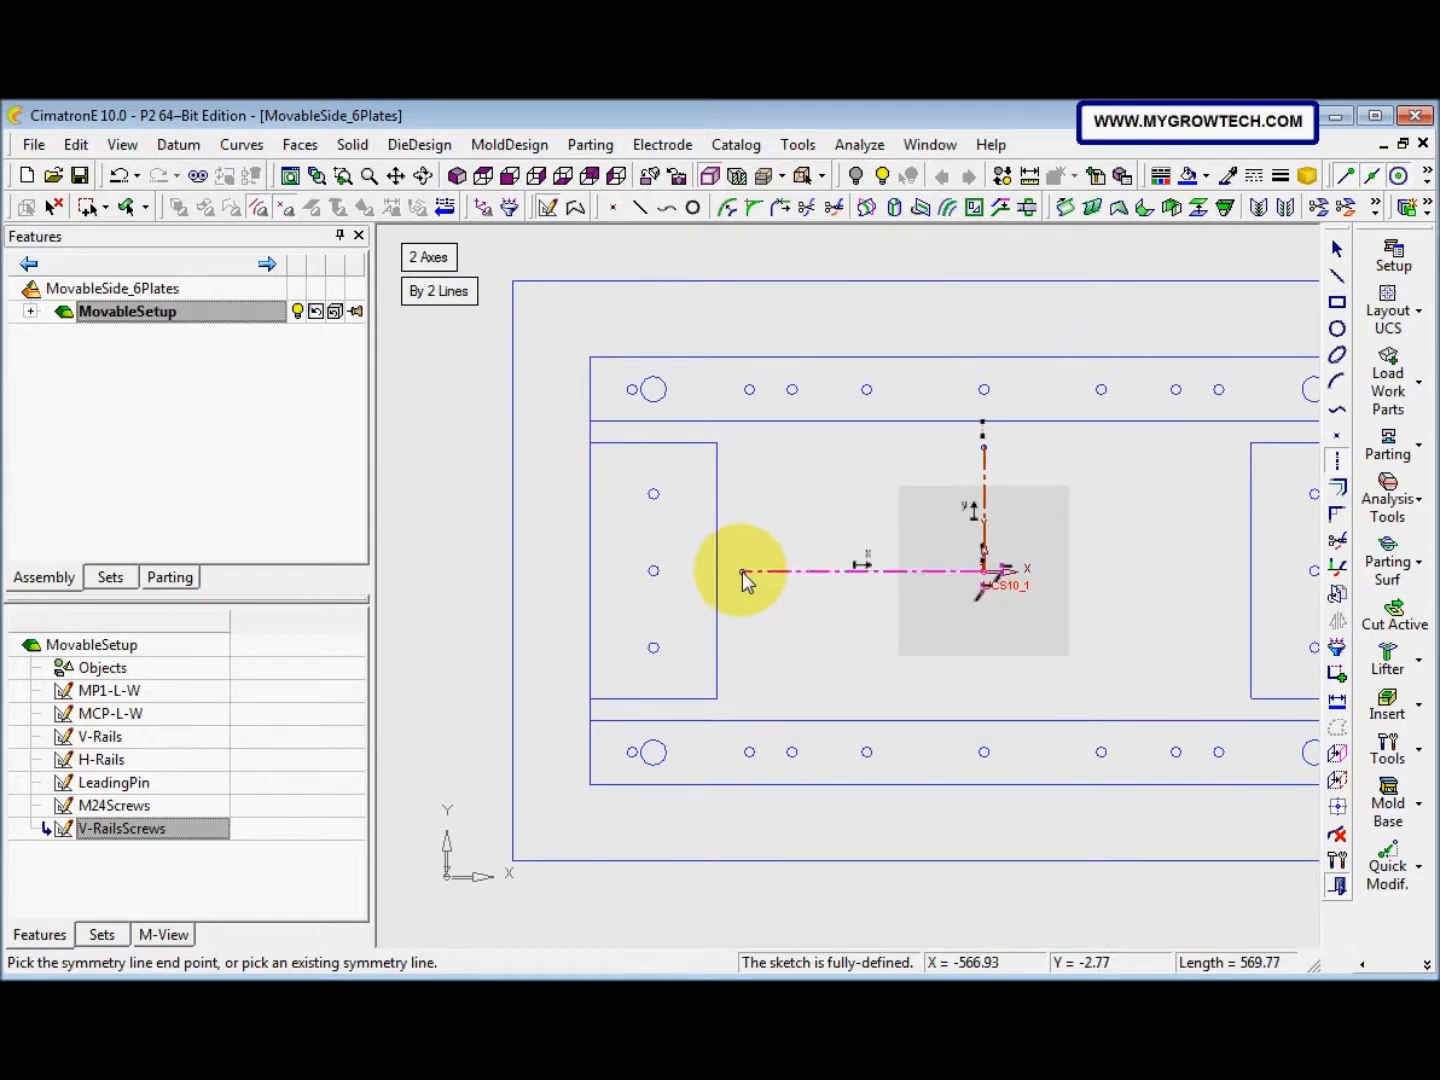
Finish the horizontal symmetry axis and place a 24 mm circle between the middle and lower holes of the left side rail
{"action": "left_click", "coordinate": [743, 572]}
{"action": "left_click", "coordinate": [1337, 329]}
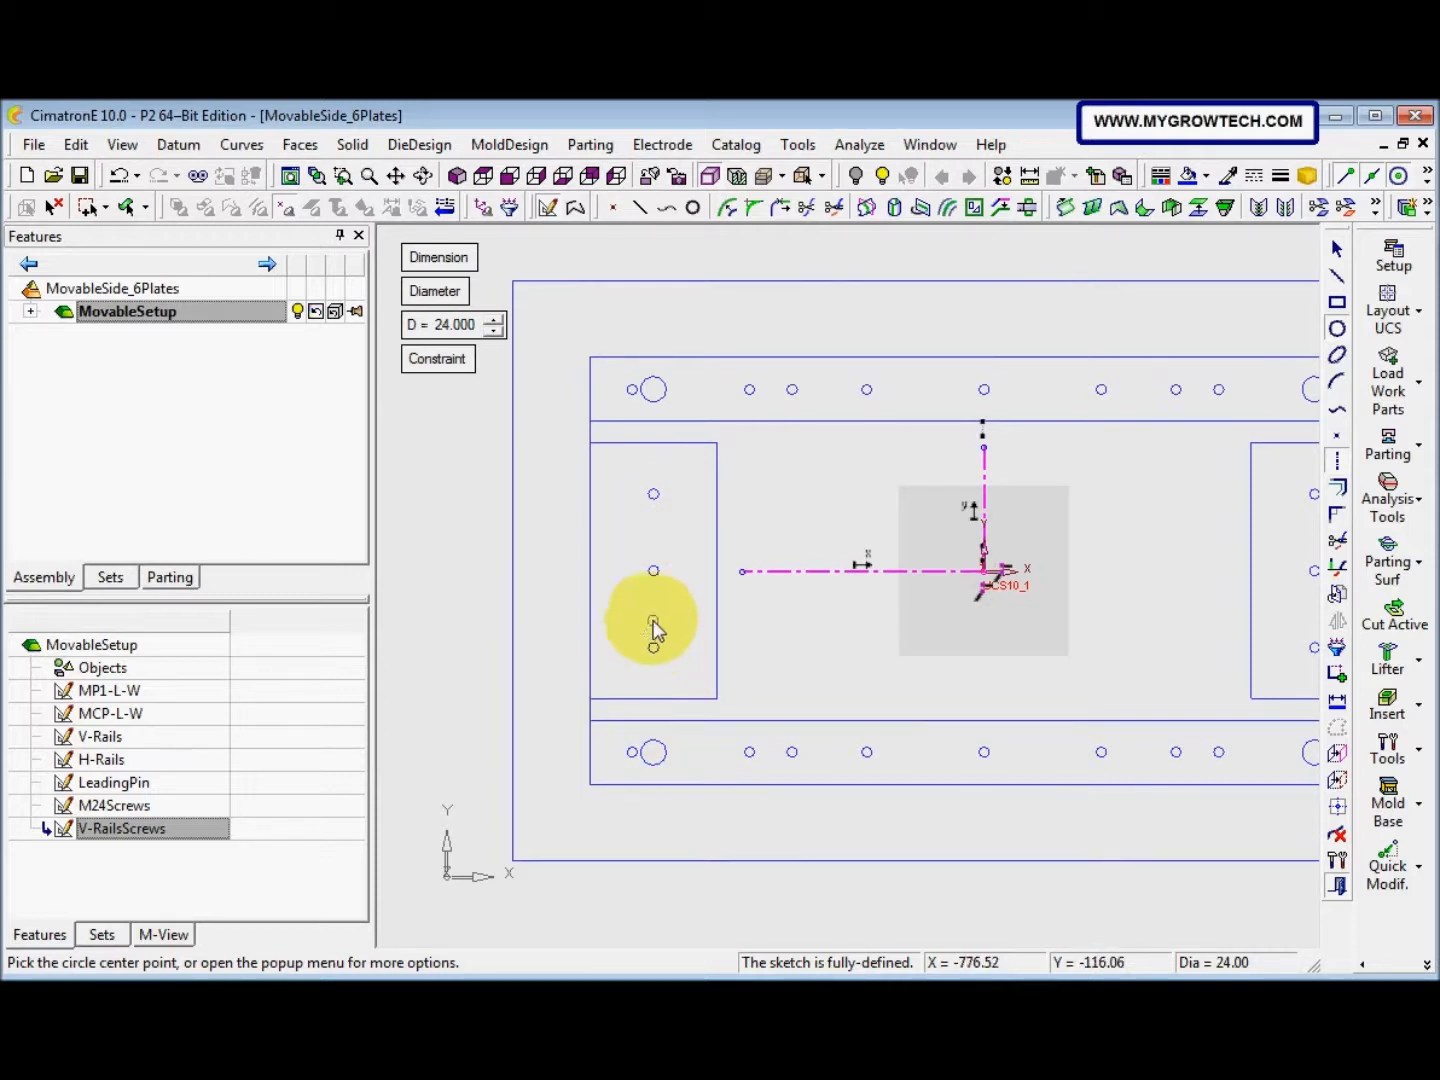
{"action": "left_click", "coordinate": [653, 625]}
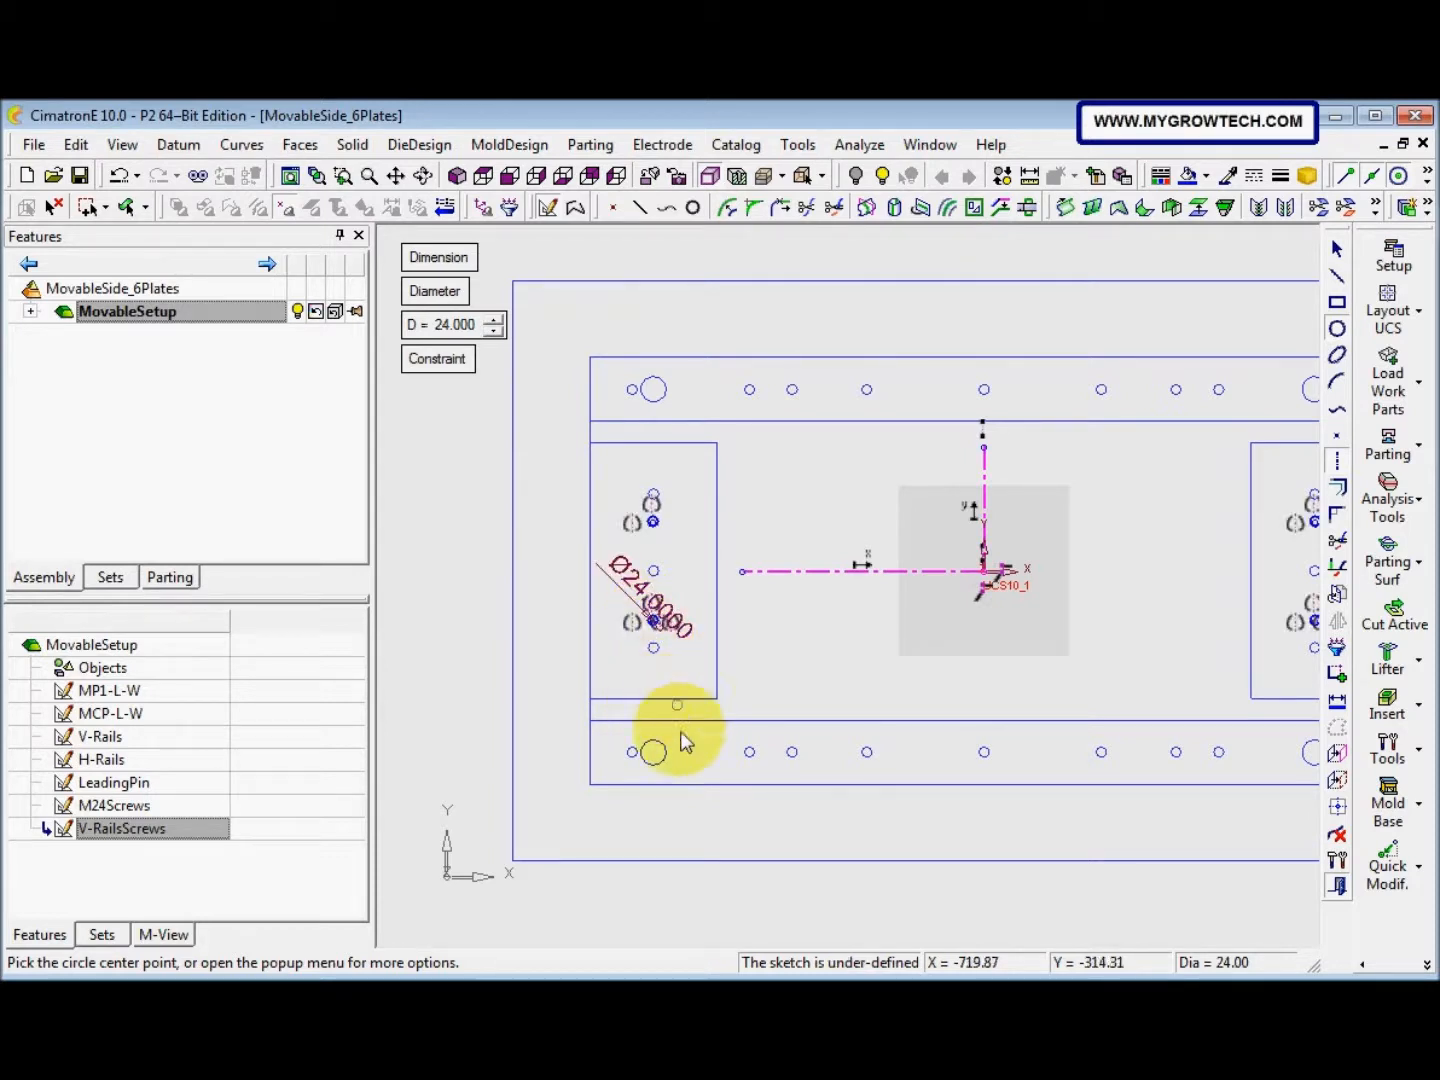
Add the center of the lowest existing hole in the left side rail as a sketch reference
{"action": "scroll", "coordinate": [868, 699], "scroll_direction": "up", "scroll_amount": 5}
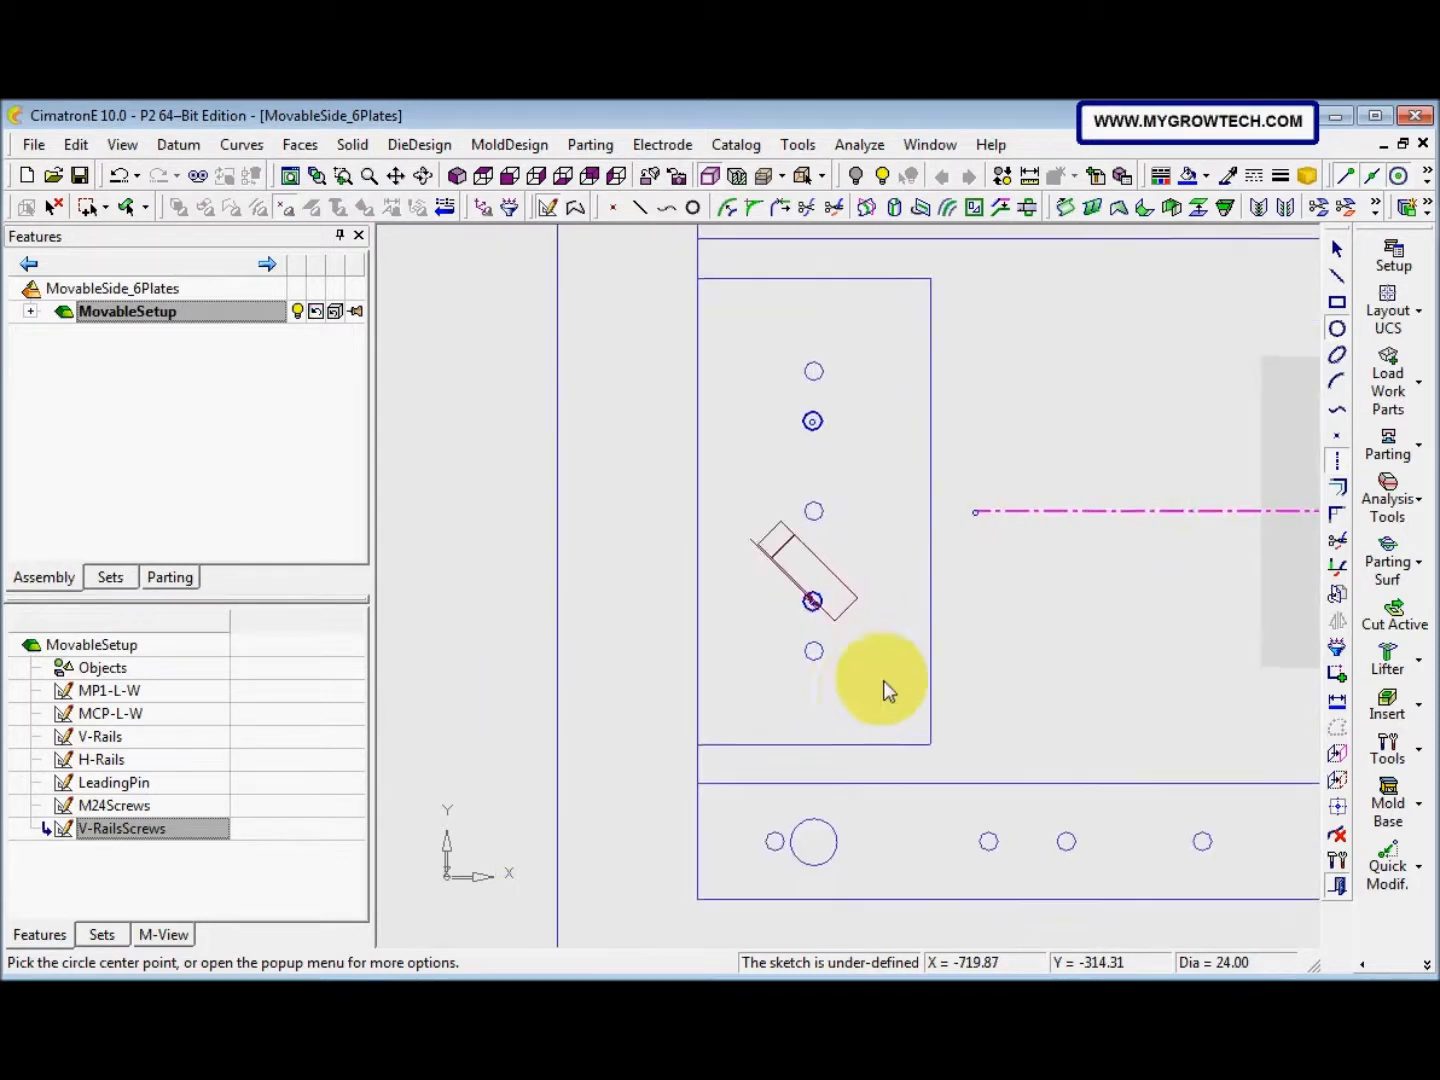
{"action": "left_click", "coordinate": [1335, 779]}
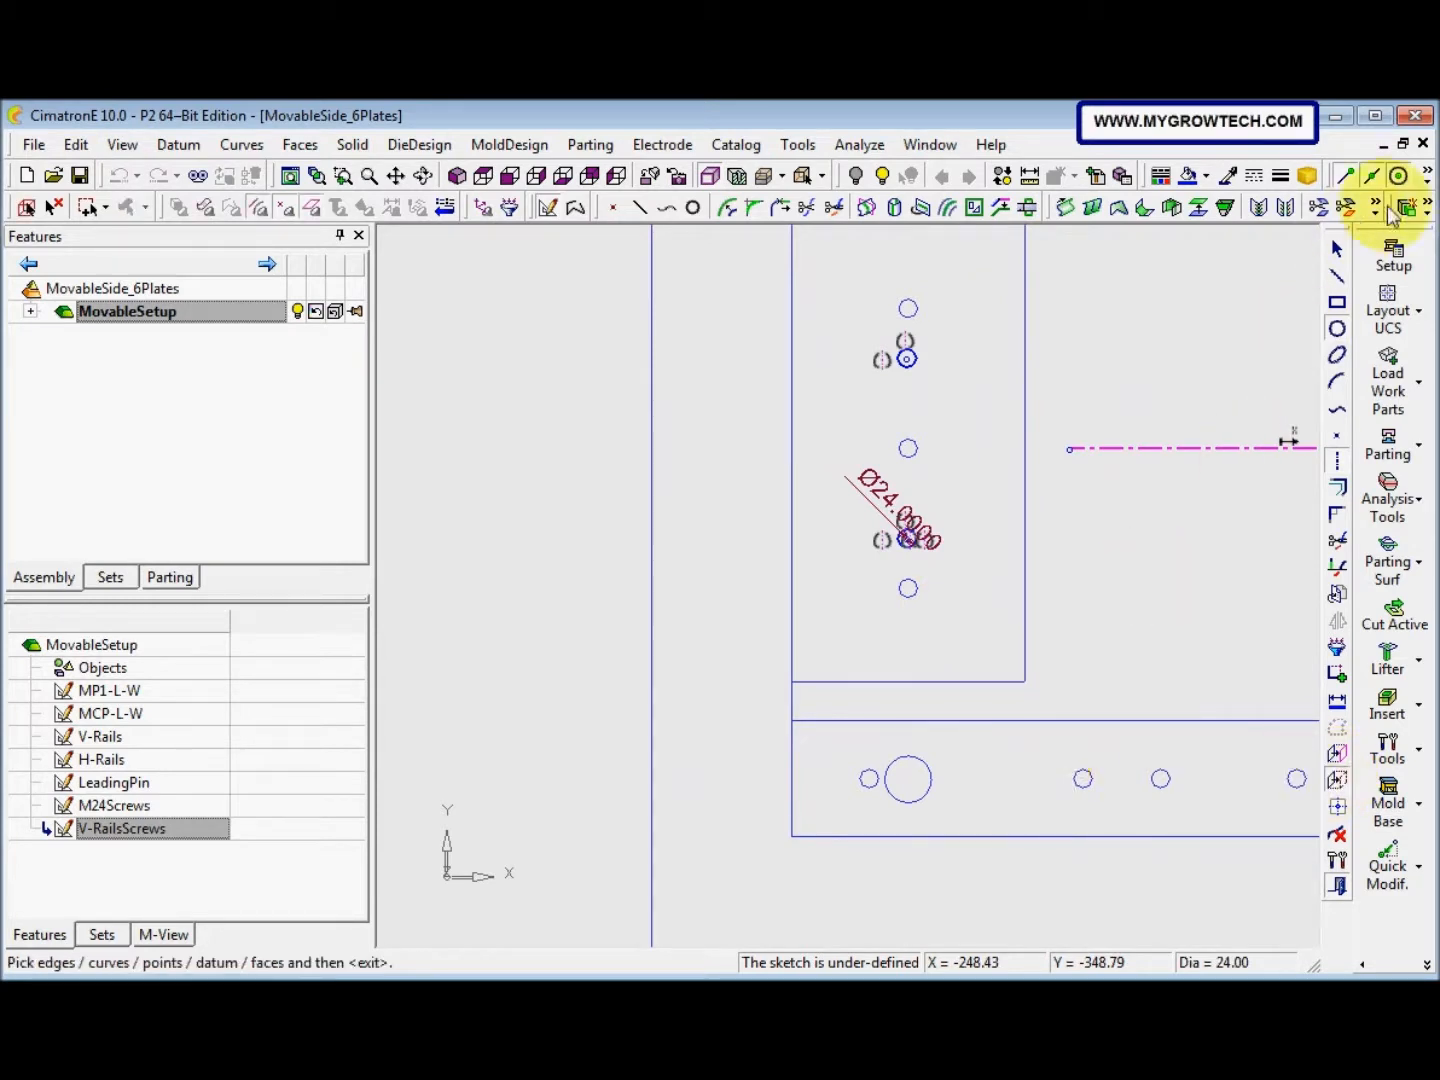
{"action": "scroll", "coordinate": [1039, 540], "scroll_direction": "up", "scroll_amount": 3}
{"action": "right_click_drag", "start_coordinate": [900, 707], "coordinate": [983, 571], "text": "ctrl"}
{"action": "middle_click_drag", "start_coordinate": [984, 572], "coordinate": [893, 632], "text": "ctrl"}
{"action": "right_click_drag", "start_coordinate": [887, 816], "coordinate": [1062, 649], "text": "ctrl"}
{"action": "left_click", "coordinate": [1062, 649]}
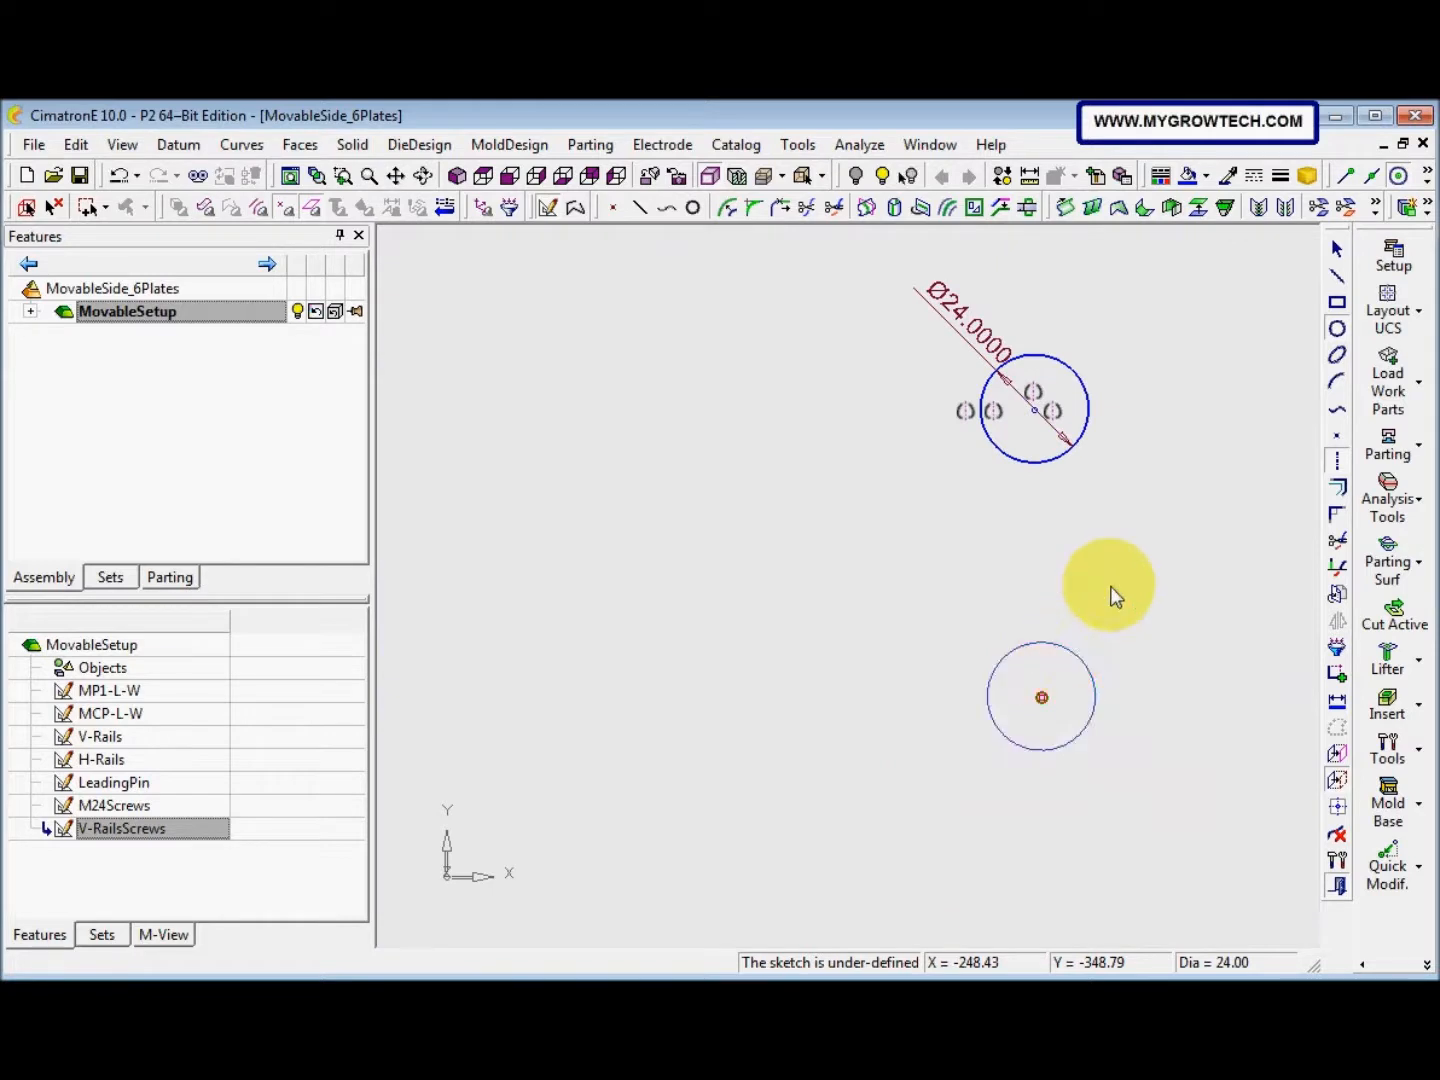
{"action": "right_click_drag", "start_coordinate": [1110, 586], "coordinate": [906, 656], "text": "ctrl"}
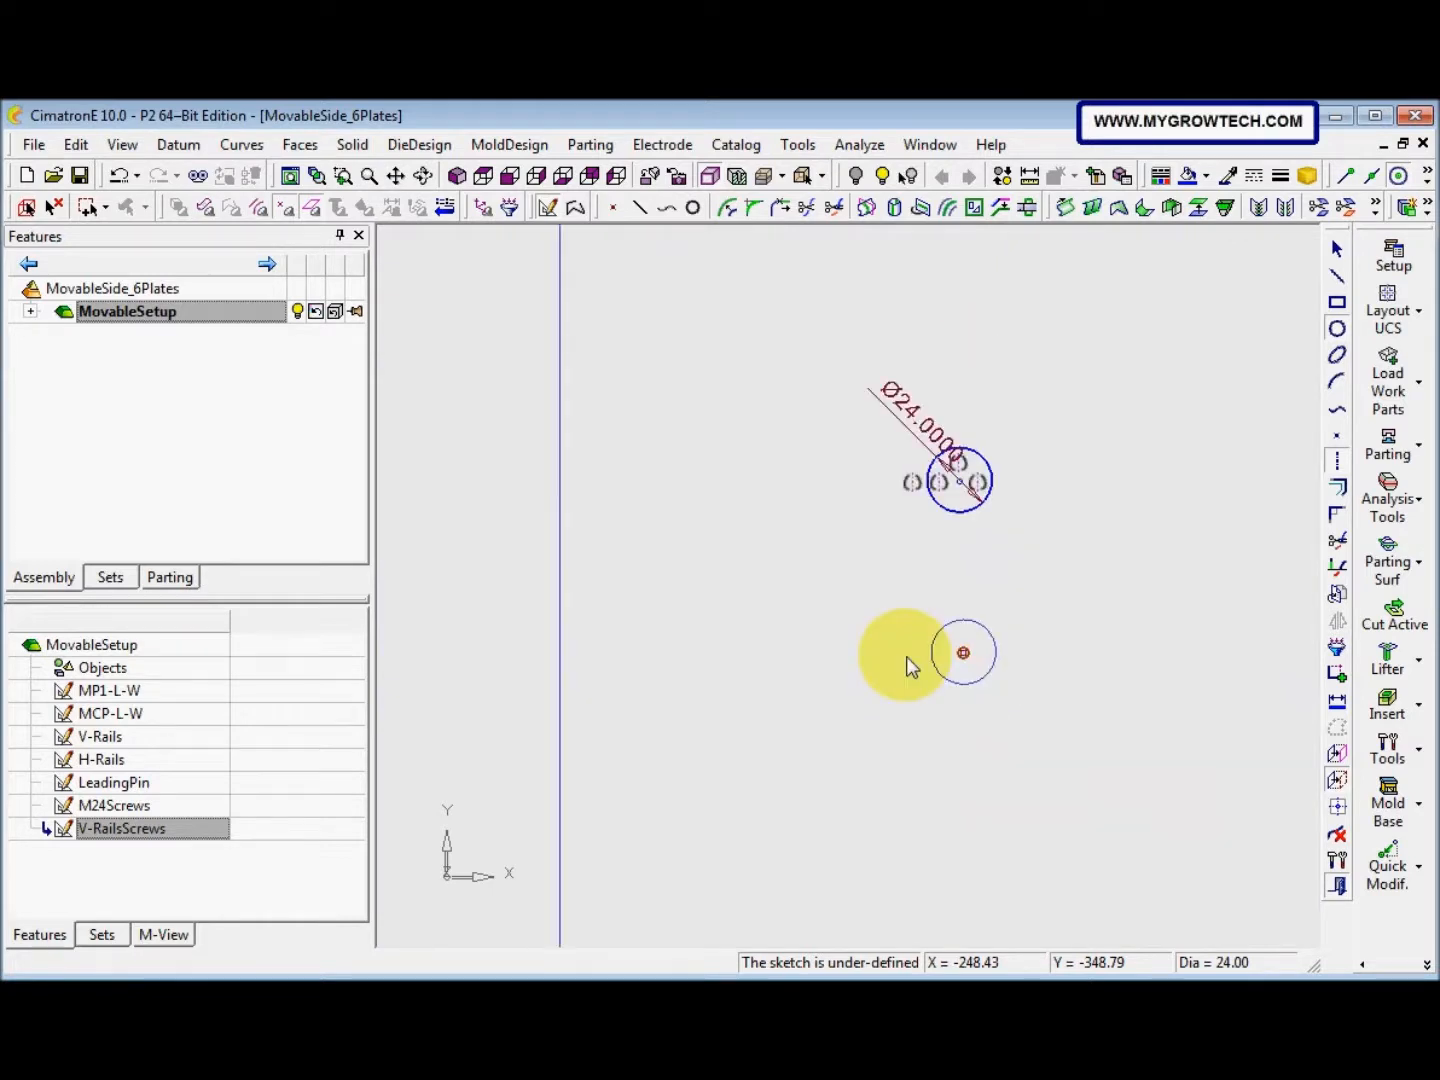
Apply a Same X constraint between the new 24 mm circle's center and the referenced hole center
{"action": "left_click", "coordinate": [1336, 673]}
{"action": "left_click", "coordinate": [951, 484]}
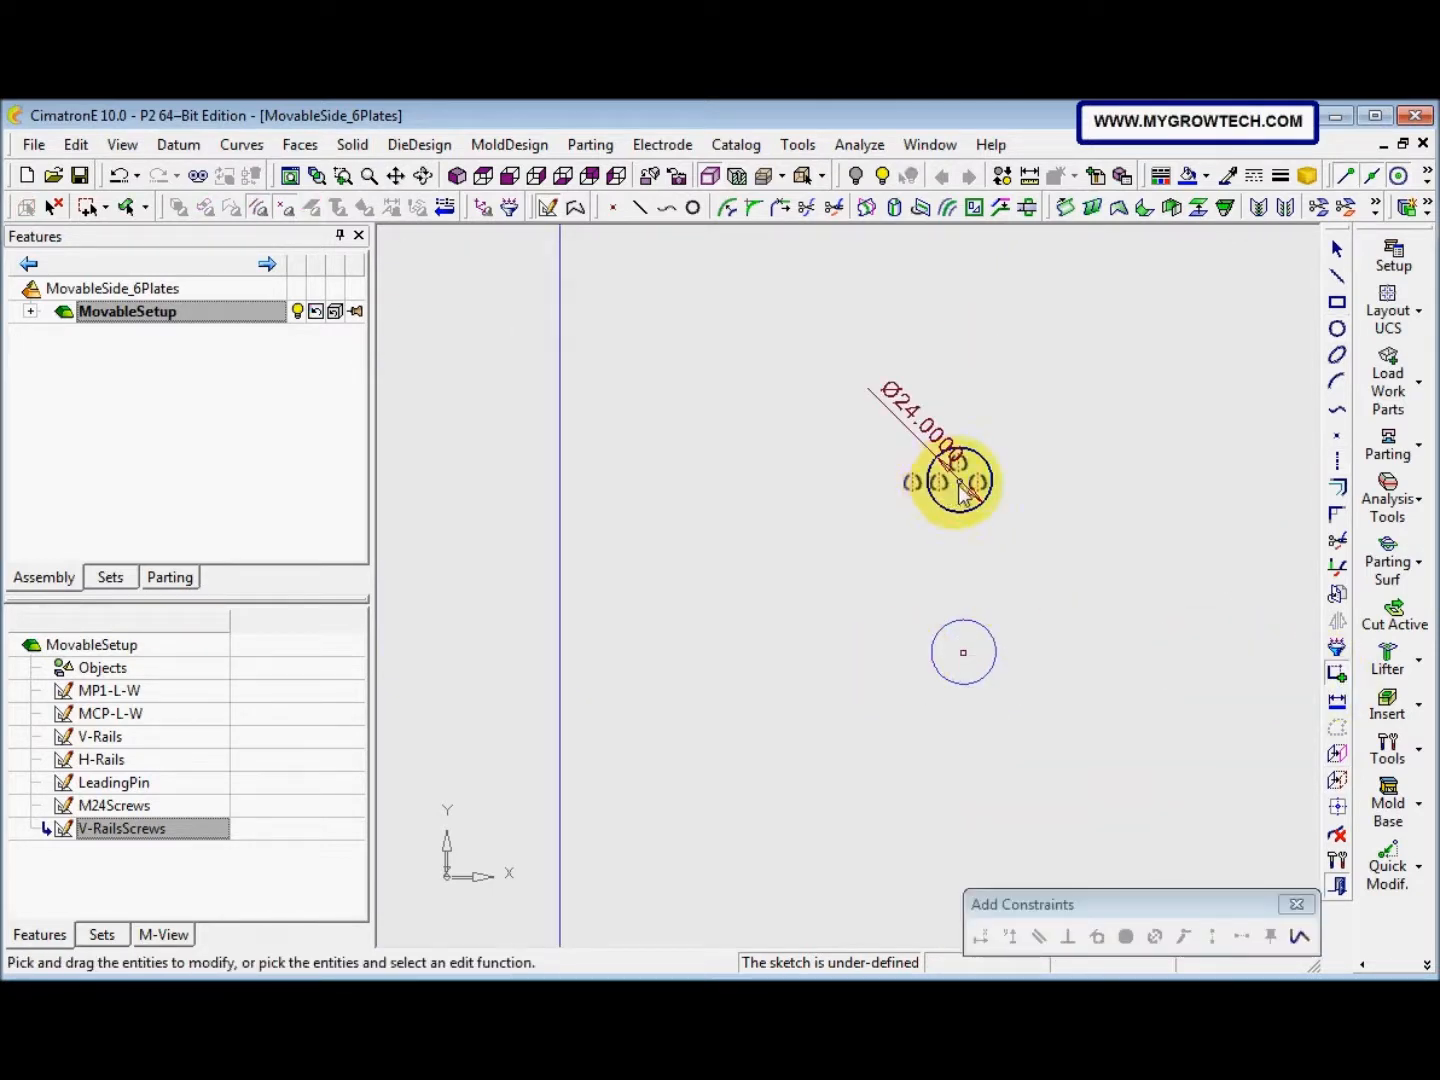
{"action": "left_click", "coordinate": [938, 653]}
{"action": "left_click", "coordinate": [962, 494]}
{"action": "left_click", "coordinate": [960, 482]}
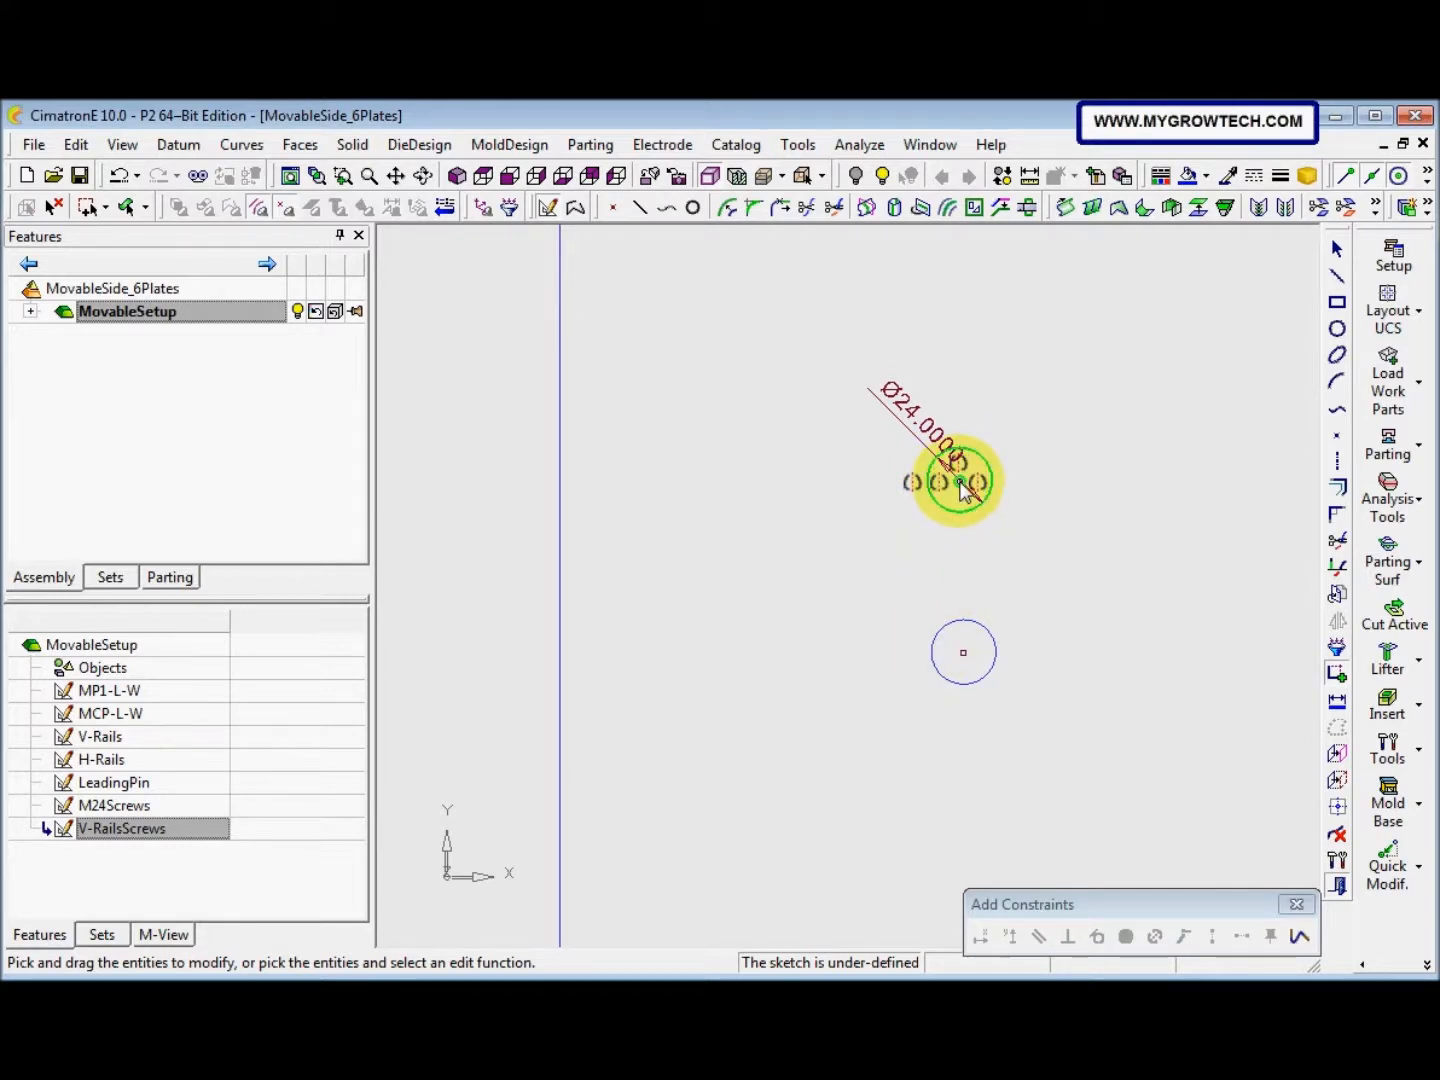
{"action": "left_click", "coordinate": [963, 653]}
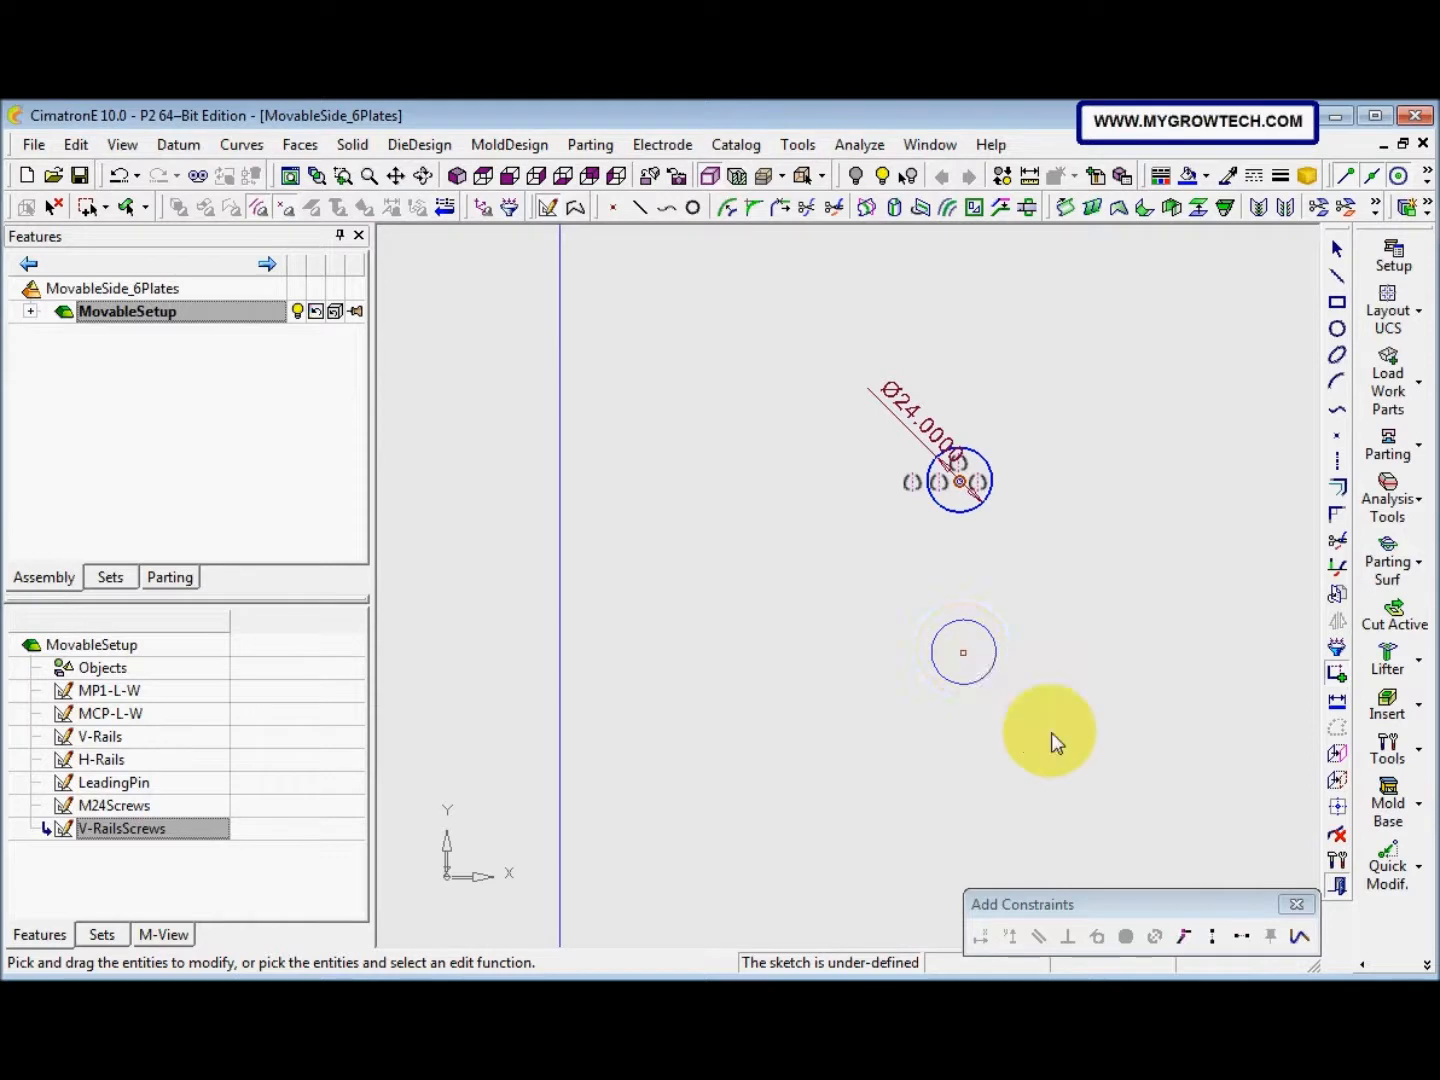
{"action": "left_click", "coordinate": [1212, 936]}
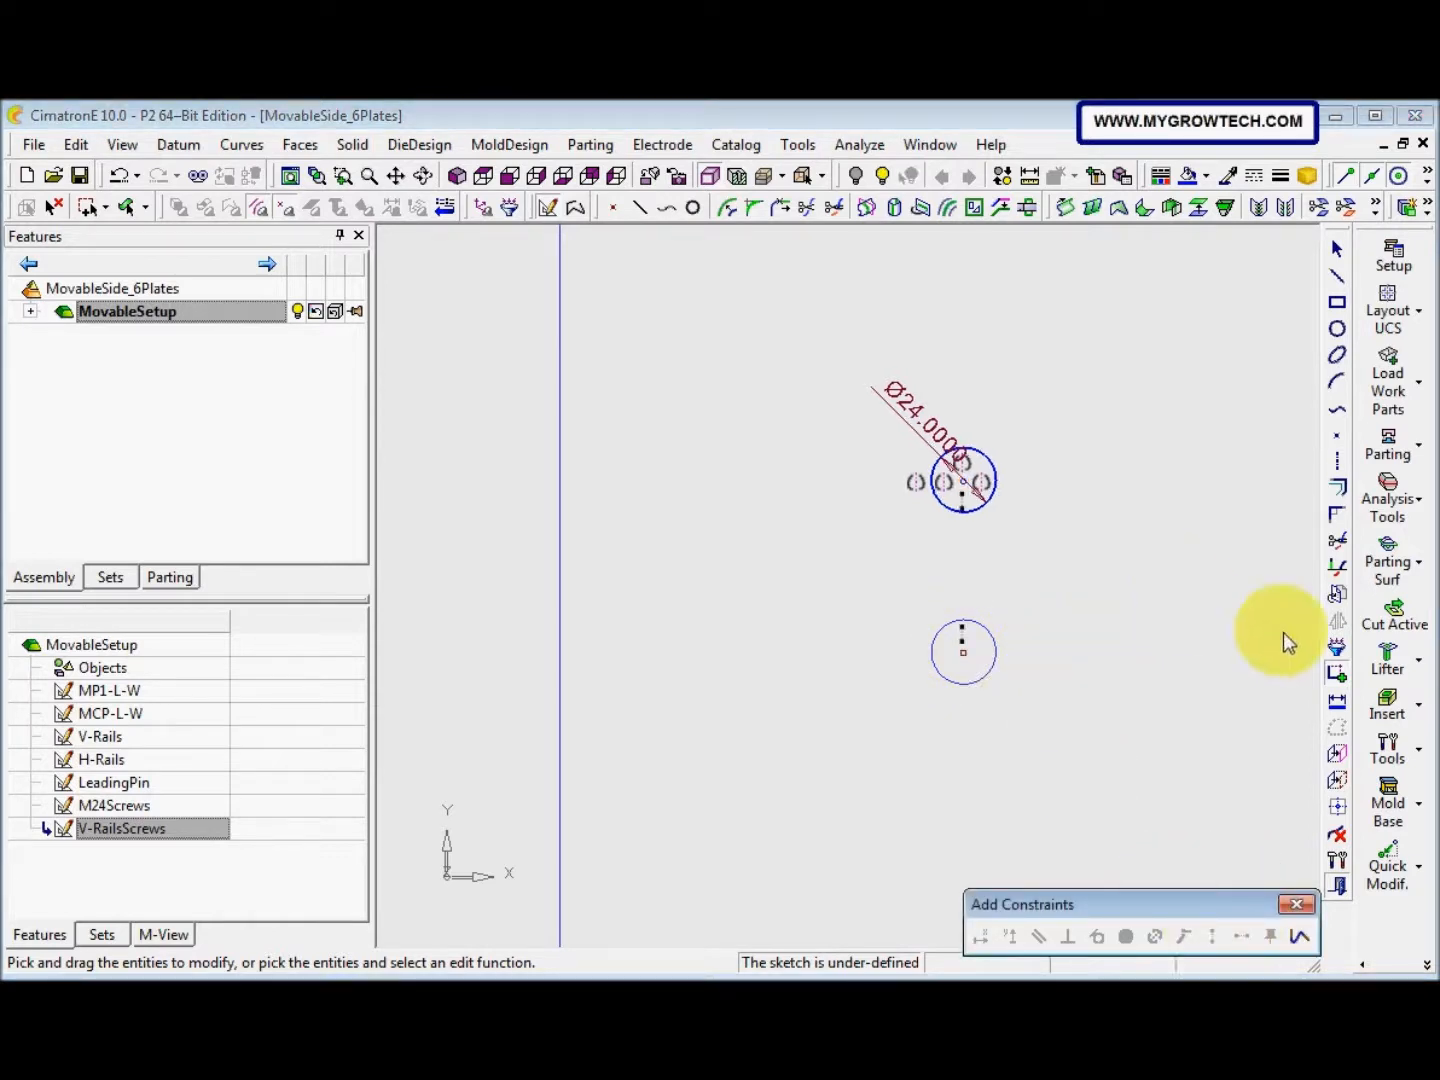
Dimension the vertical distance between the 24 mm circle's center and the referenced hole center as 50
{"action": "left_click", "coordinate": [1337, 700]}
{"action": "left_click", "coordinate": [962, 490]}
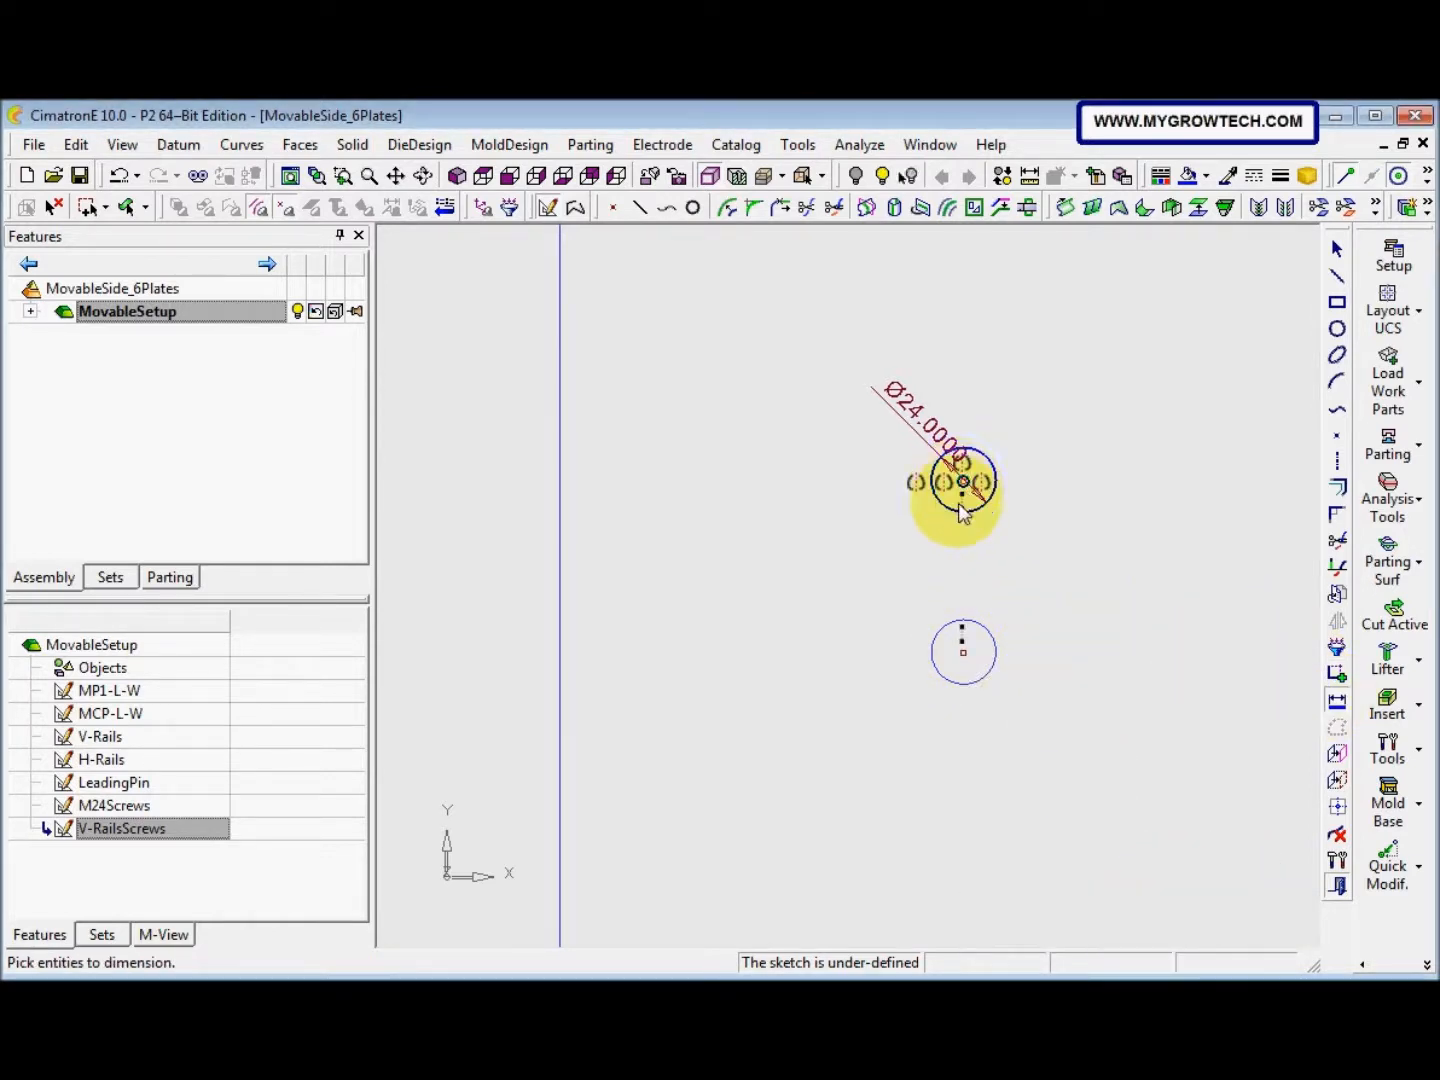
{"action": "left_click", "coordinate": [963, 652]}
{"action": "left_click", "coordinate": [1095, 591]}
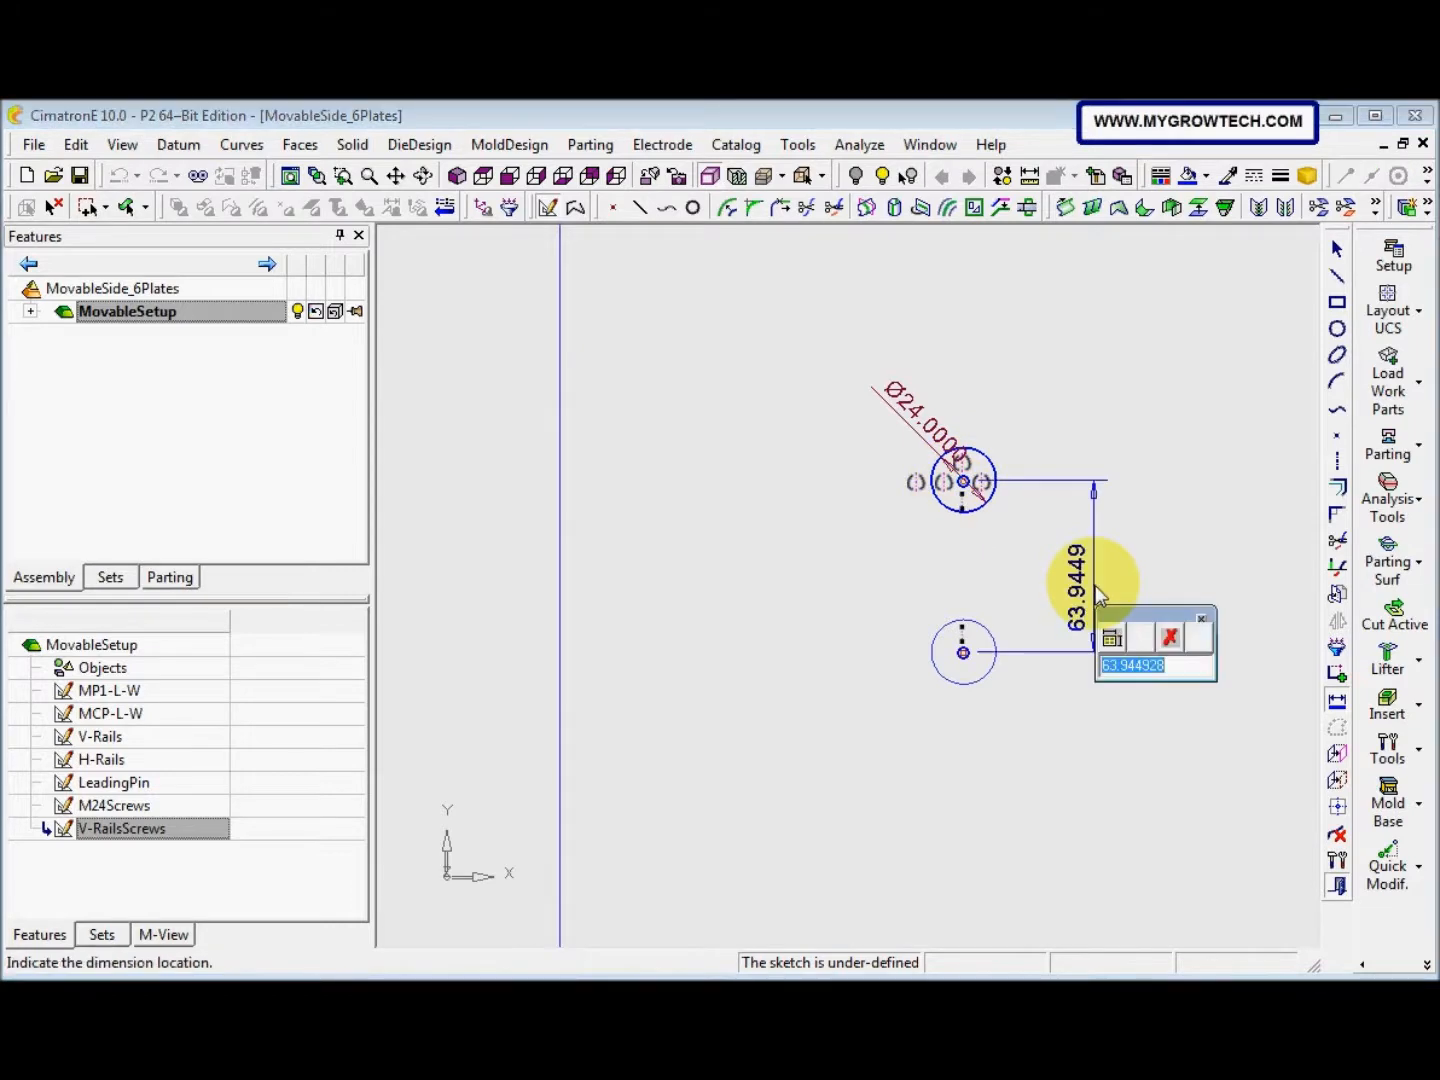
{"action": "type", "text": "50"}
{"action": "key", "text": "Return"}
Exit the sketch and rename it H-RailsScrews
{"action": "scroll", "coordinate": [917, 796], "scroll_direction": "down", "scroll_amount": 5}
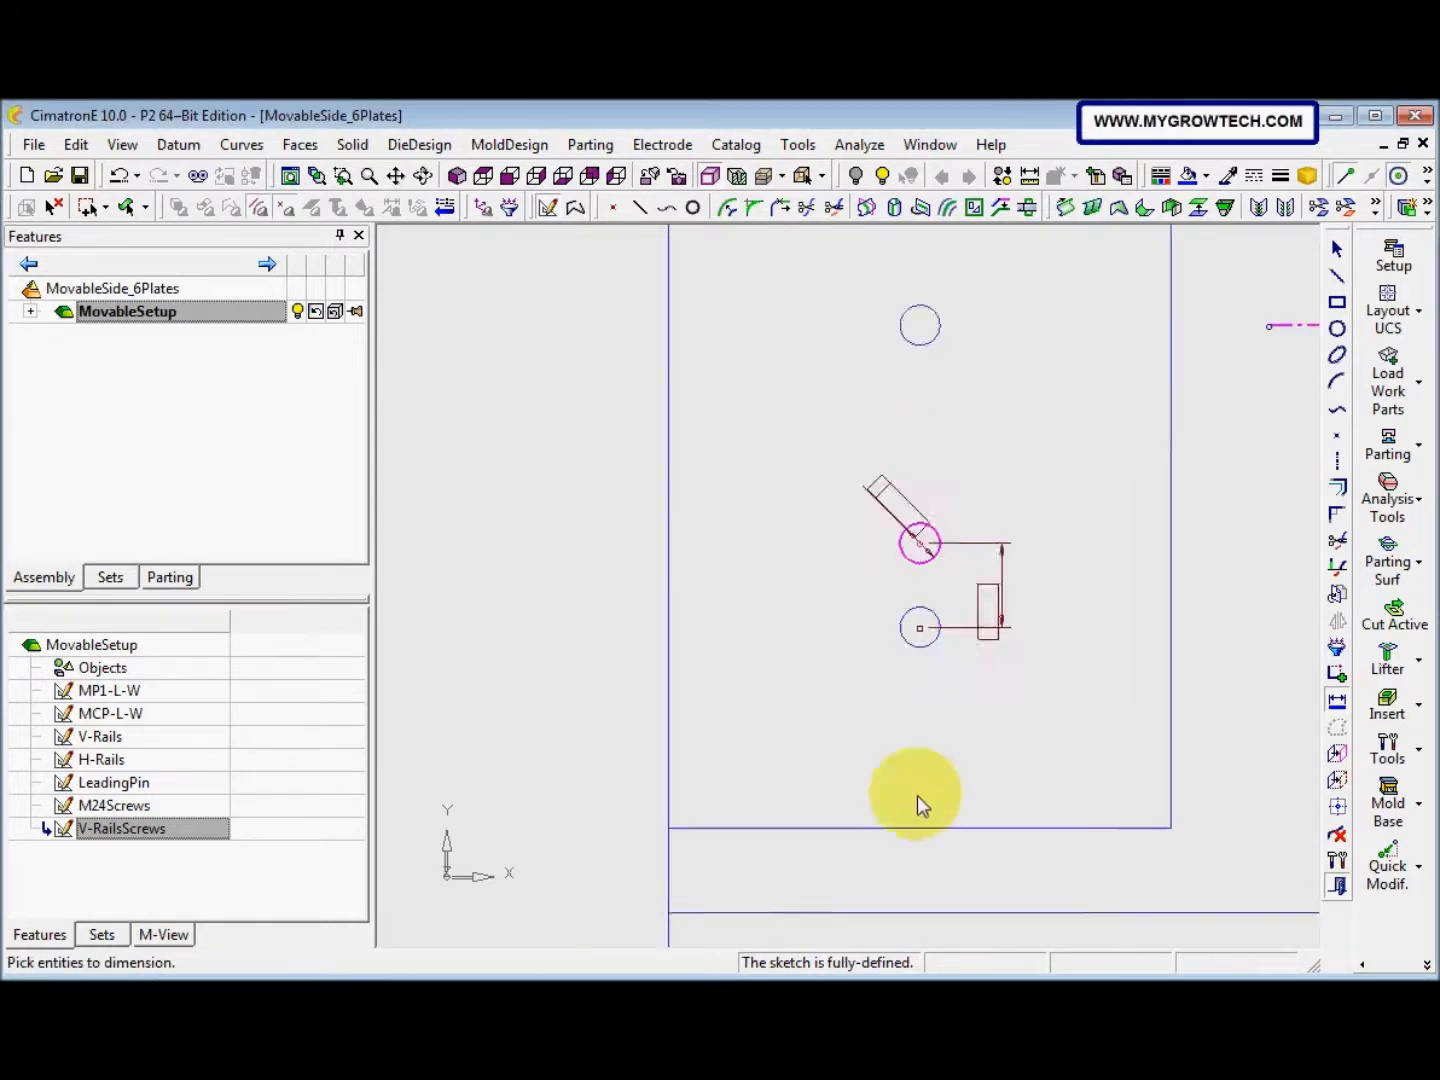
{"action": "scroll", "coordinate": [790, 795], "scroll_direction": "down", "scroll_amount": 3}
{"action": "right_click", "coordinate": [996, 699]}
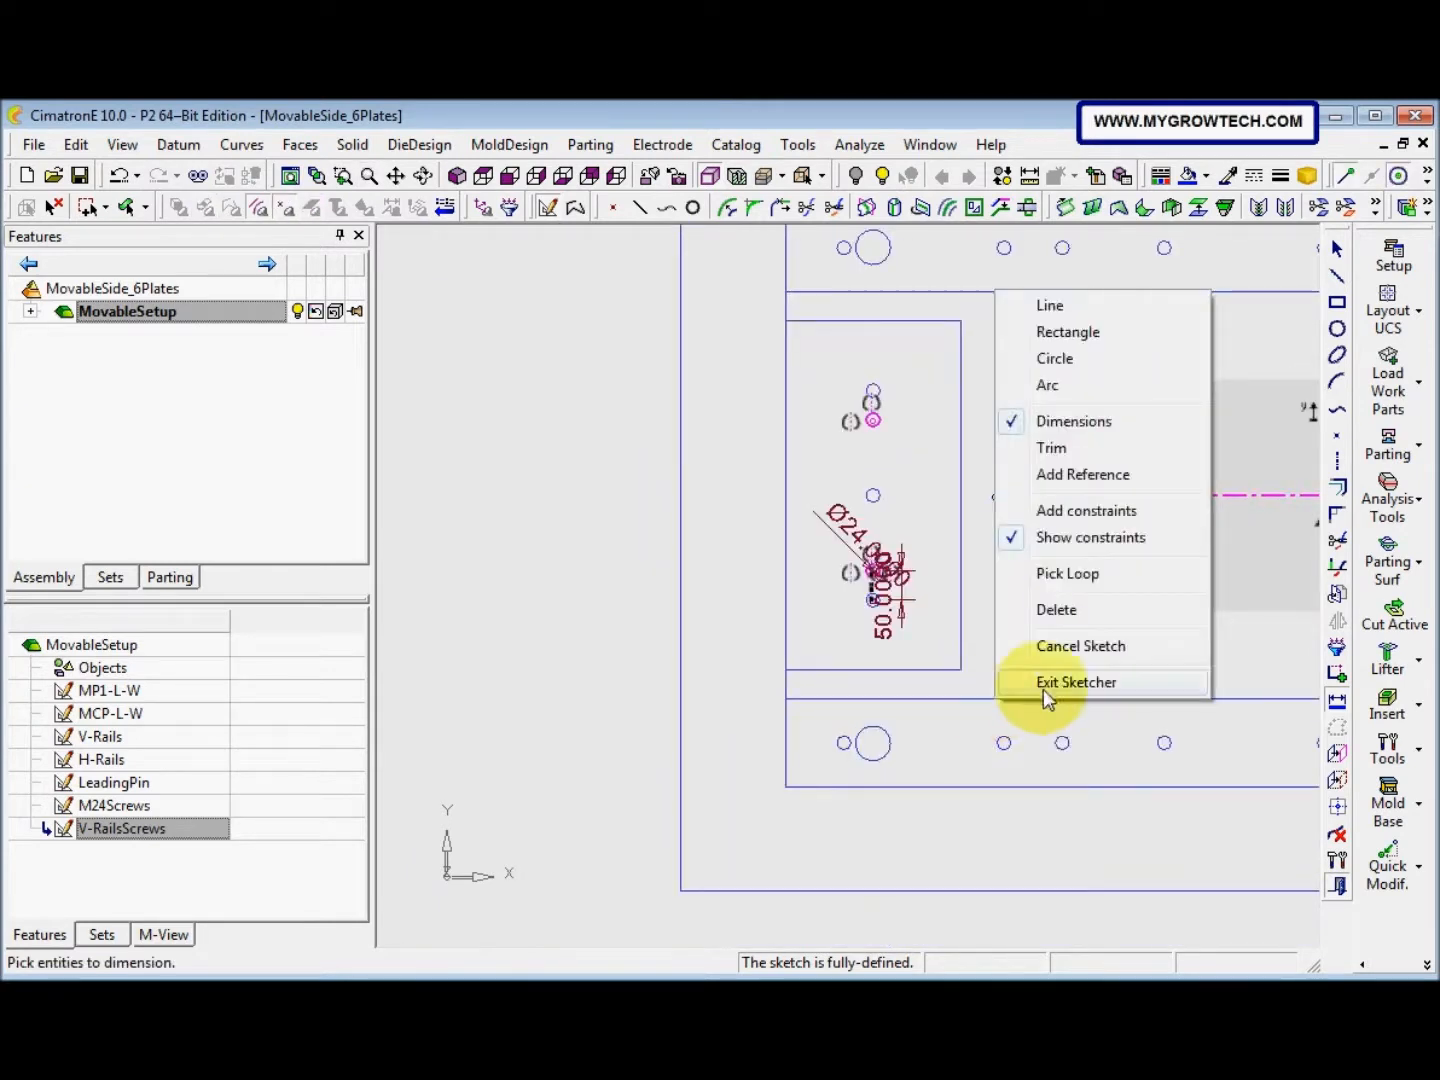
{"action": "left_click", "coordinate": [1043, 688]}
{"action": "left_click", "coordinate": [131, 853]}
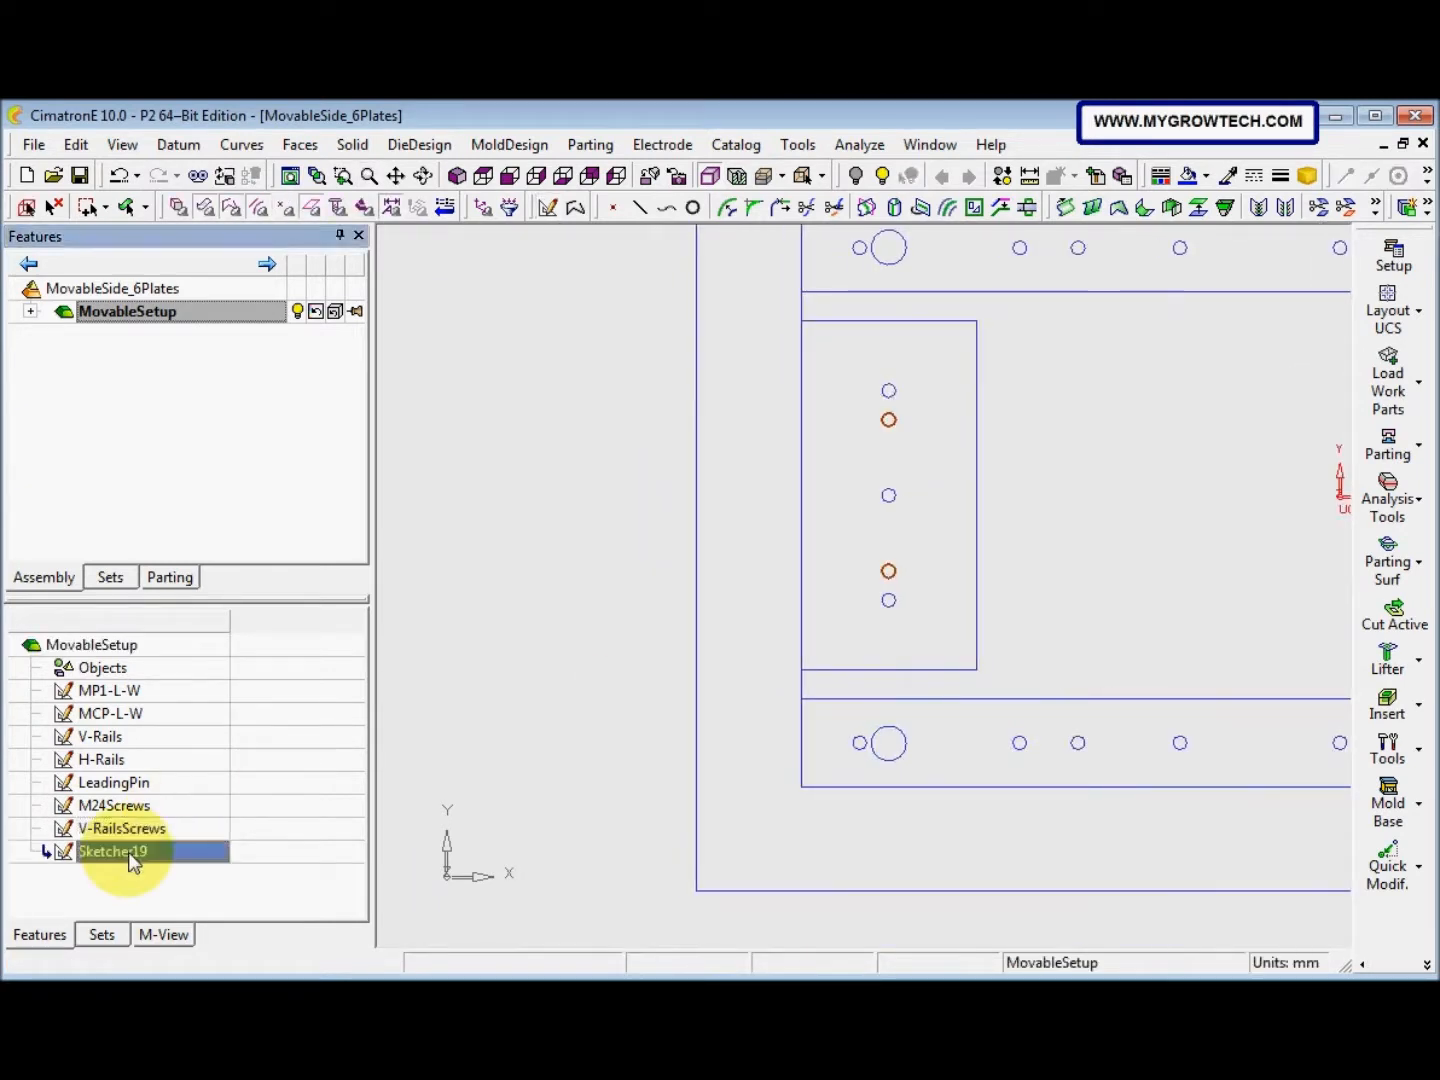
{"action": "left_click", "coordinate": [128, 853]}
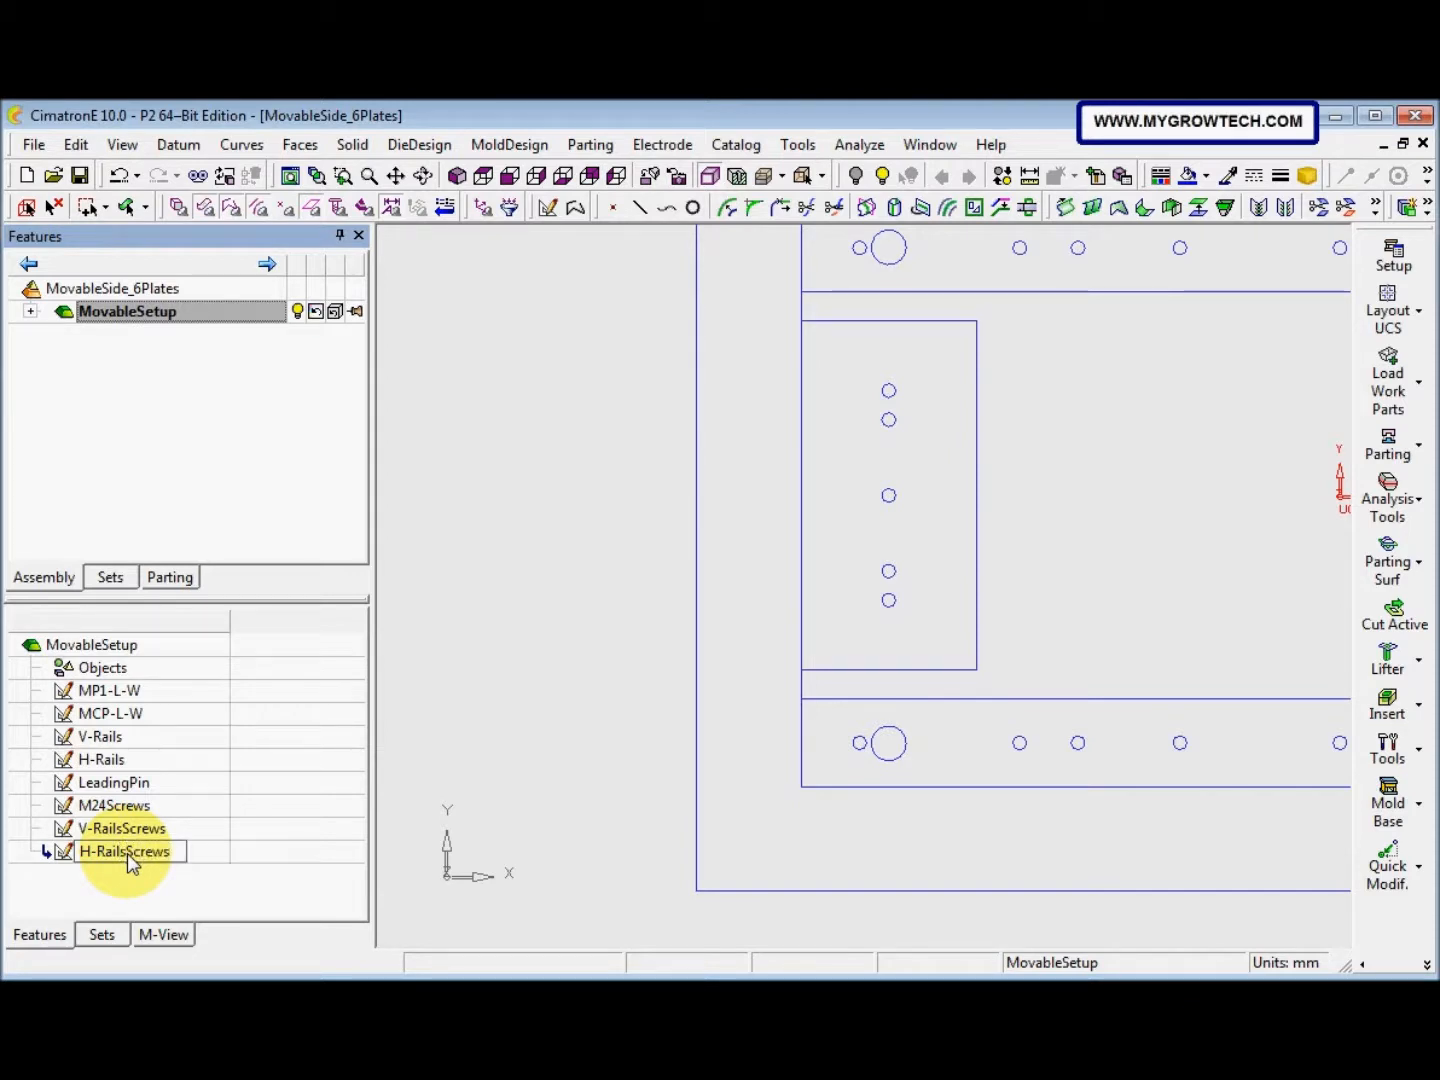
{"action": "left_click", "coordinate": [415, 796]}
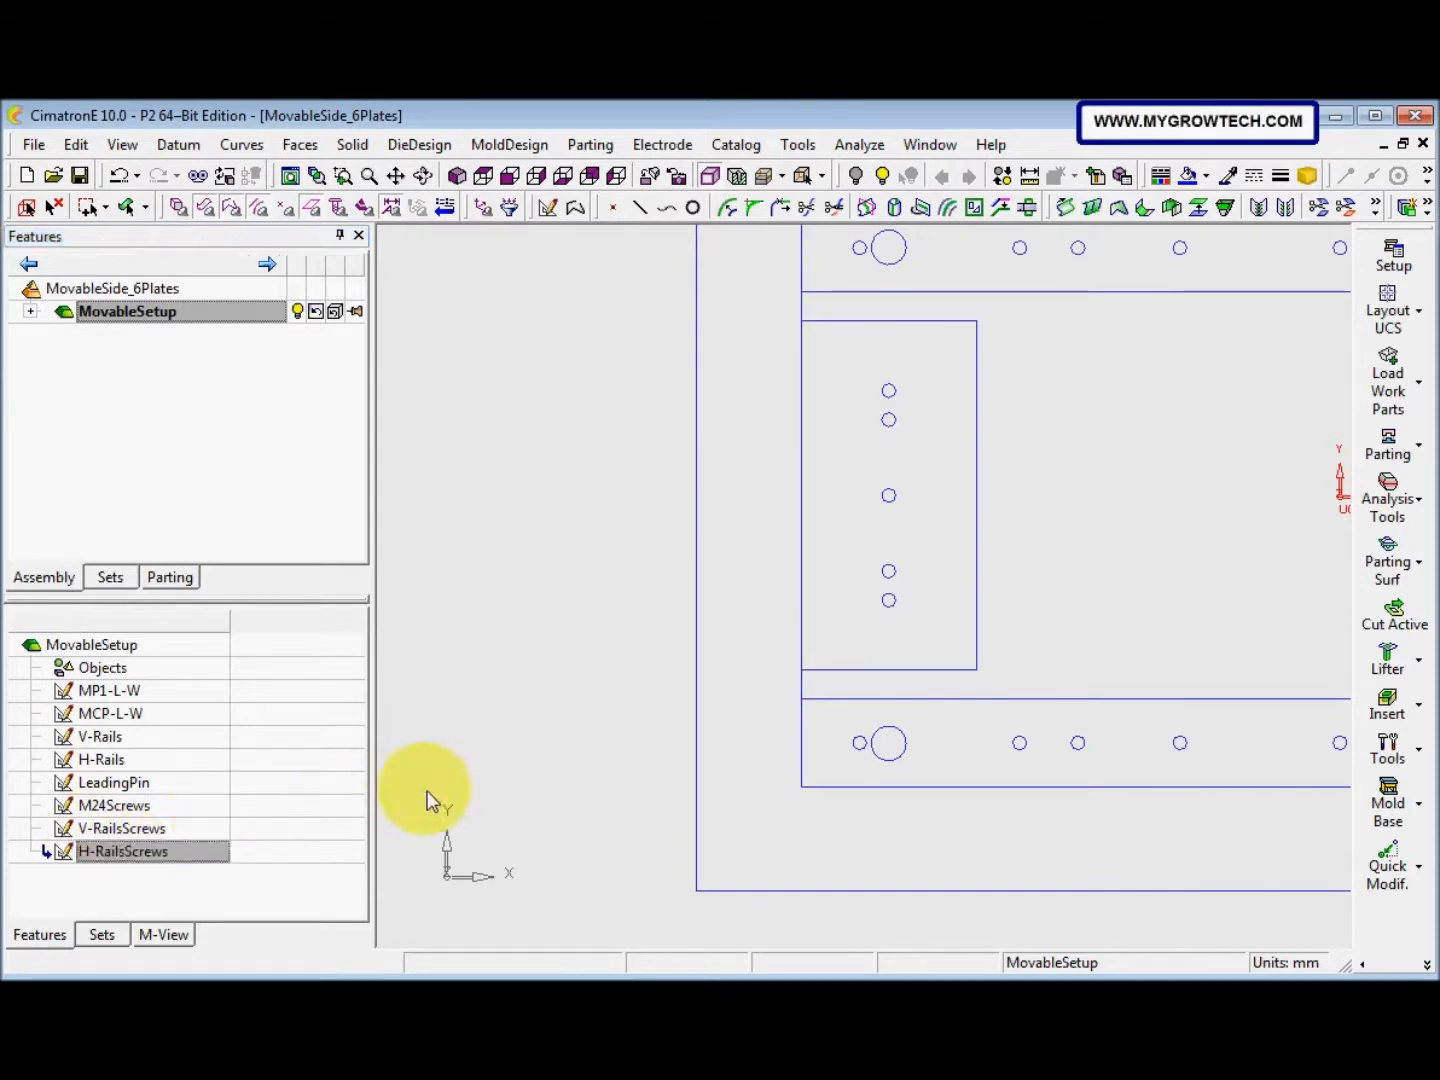
Look over the hole layout of the plates and all four rails in the complete setup
{"action": "right_click_drag", "start_coordinate": [672, 619], "coordinate": [657, 666], "text": "ctrl"}
{"action": "middle_click_drag", "start_coordinate": [872, 520], "coordinate": [656, 546], "text": "ctrl"}
{"action": "right_click_drag", "start_coordinate": [655, 545], "coordinate": [562, 587], "text": "ctrl"}
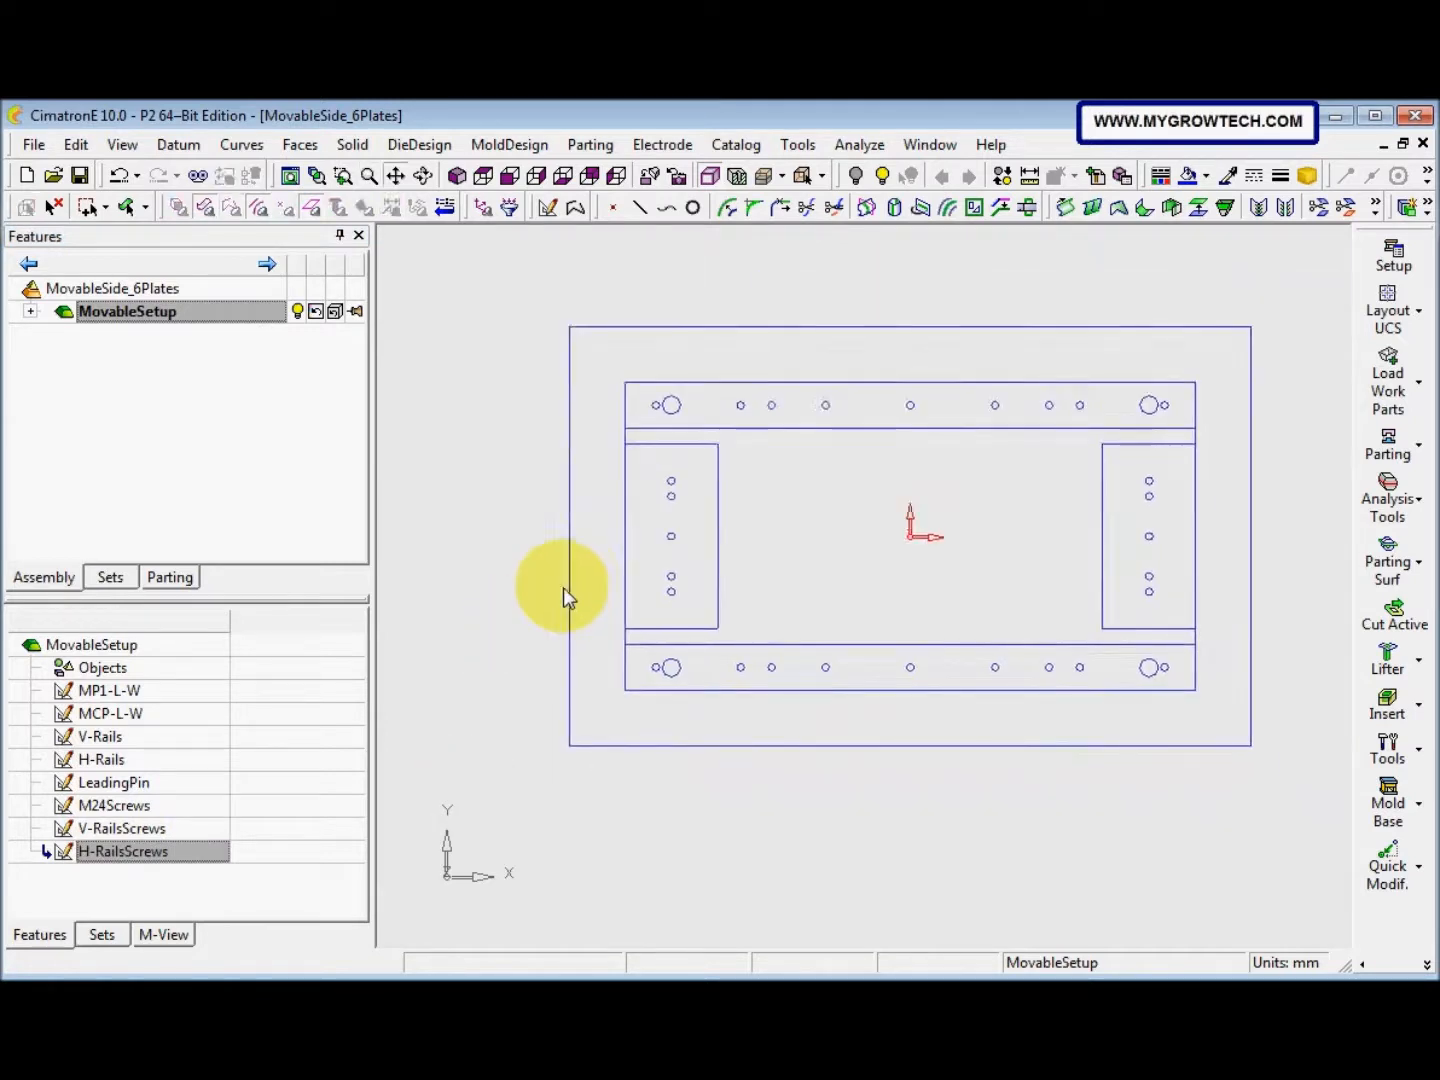
{"action": "middle_click_drag", "start_coordinate": [562, 588], "coordinate": [552, 562], "text": "ctrl"}
{"action": "middle_click_drag", "start_coordinate": [582, 636], "coordinate": [591, 608], "text": "ctrl"}
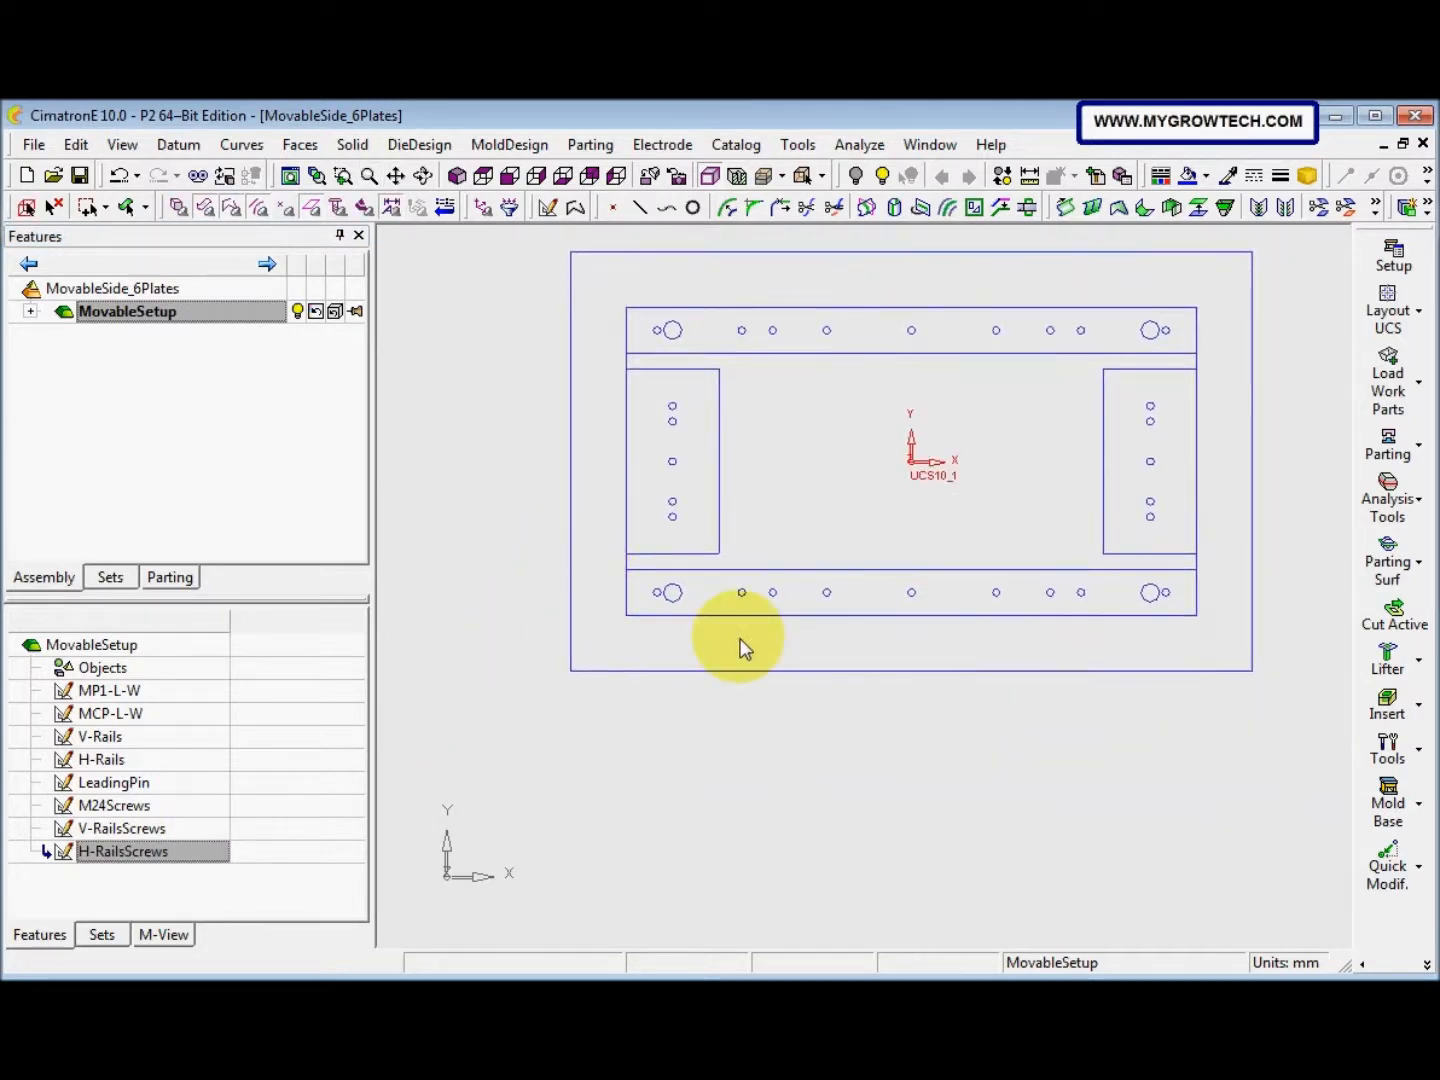
{"action": "middle_click_drag", "start_coordinate": [739, 645], "coordinate": [674, 748], "text": "ctrl"}
{"action": "right_click_drag", "start_coordinate": [674, 749], "coordinate": [731, 684], "text": "ctrl"}
{"action": "middle_click_drag", "start_coordinate": [732, 684], "coordinate": [756, 723], "text": "ctrl"}
{"action": "right_click_drag", "start_coordinate": [683, 785], "coordinate": [711, 752], "text": "ctrl"}
{"action": "middle_click_drag", "start_coordinate": [716, 752], "coordinate": [734, 771], "text": "ctrl"}
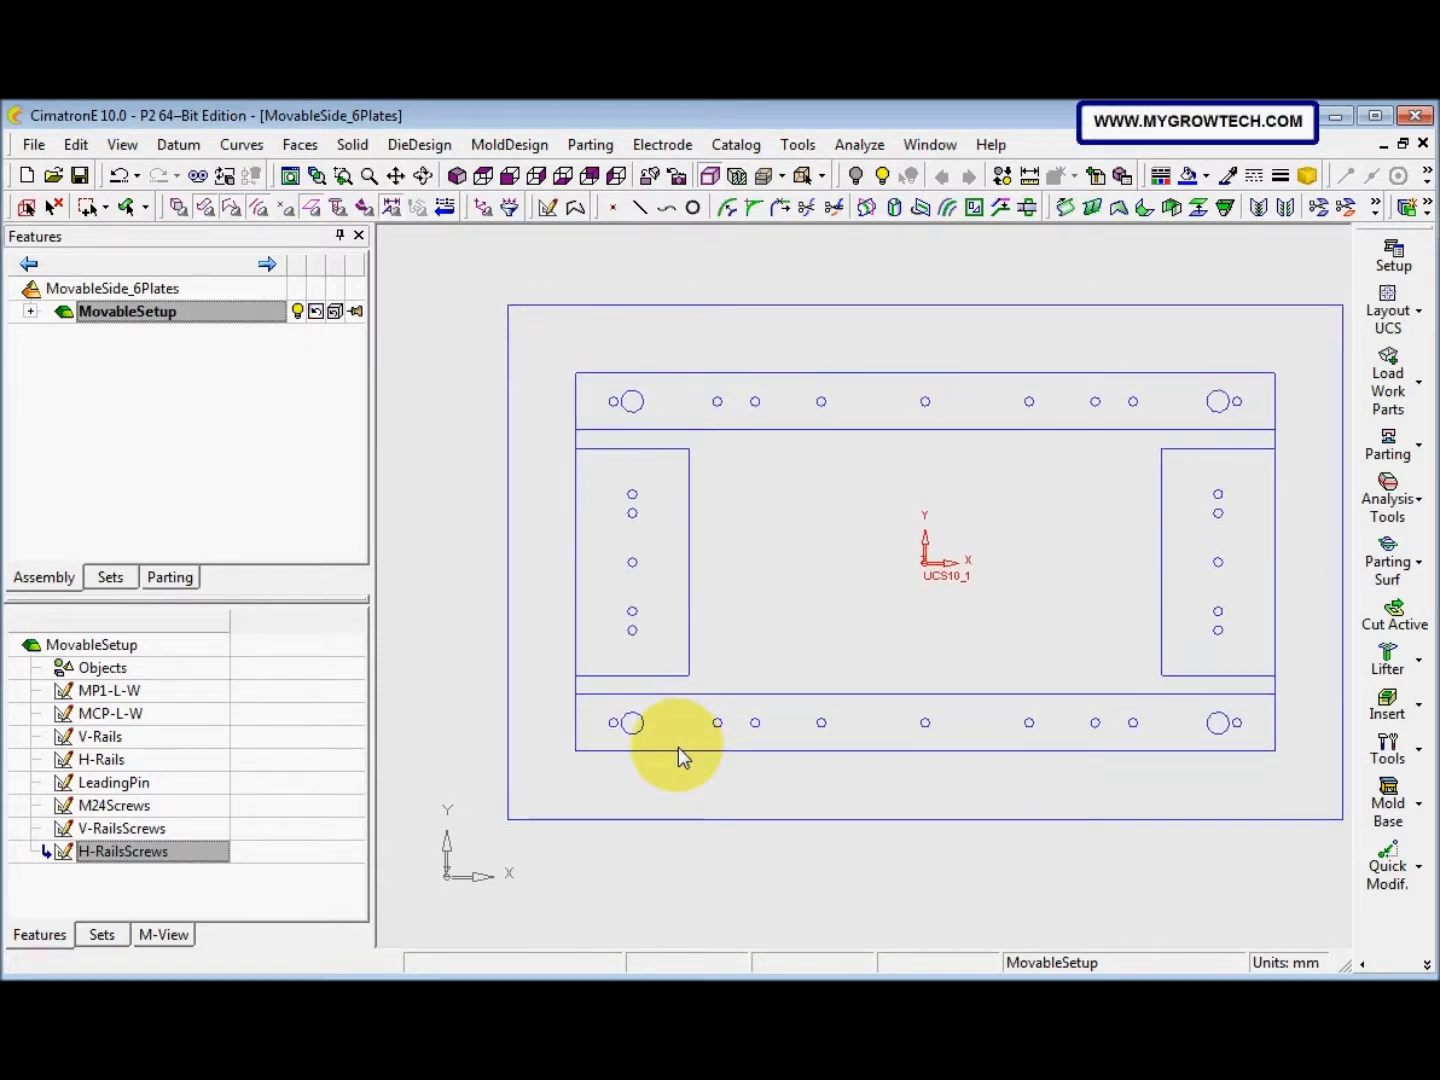
Start another sketch on the XY plane of UCS10_1 and draw vertical and horizontal symmetry axes meeting at its origin
{"action": "right_click", "coordinate": [755, 611]}
{"action": "left_click", "coordinate": [864, 404]}
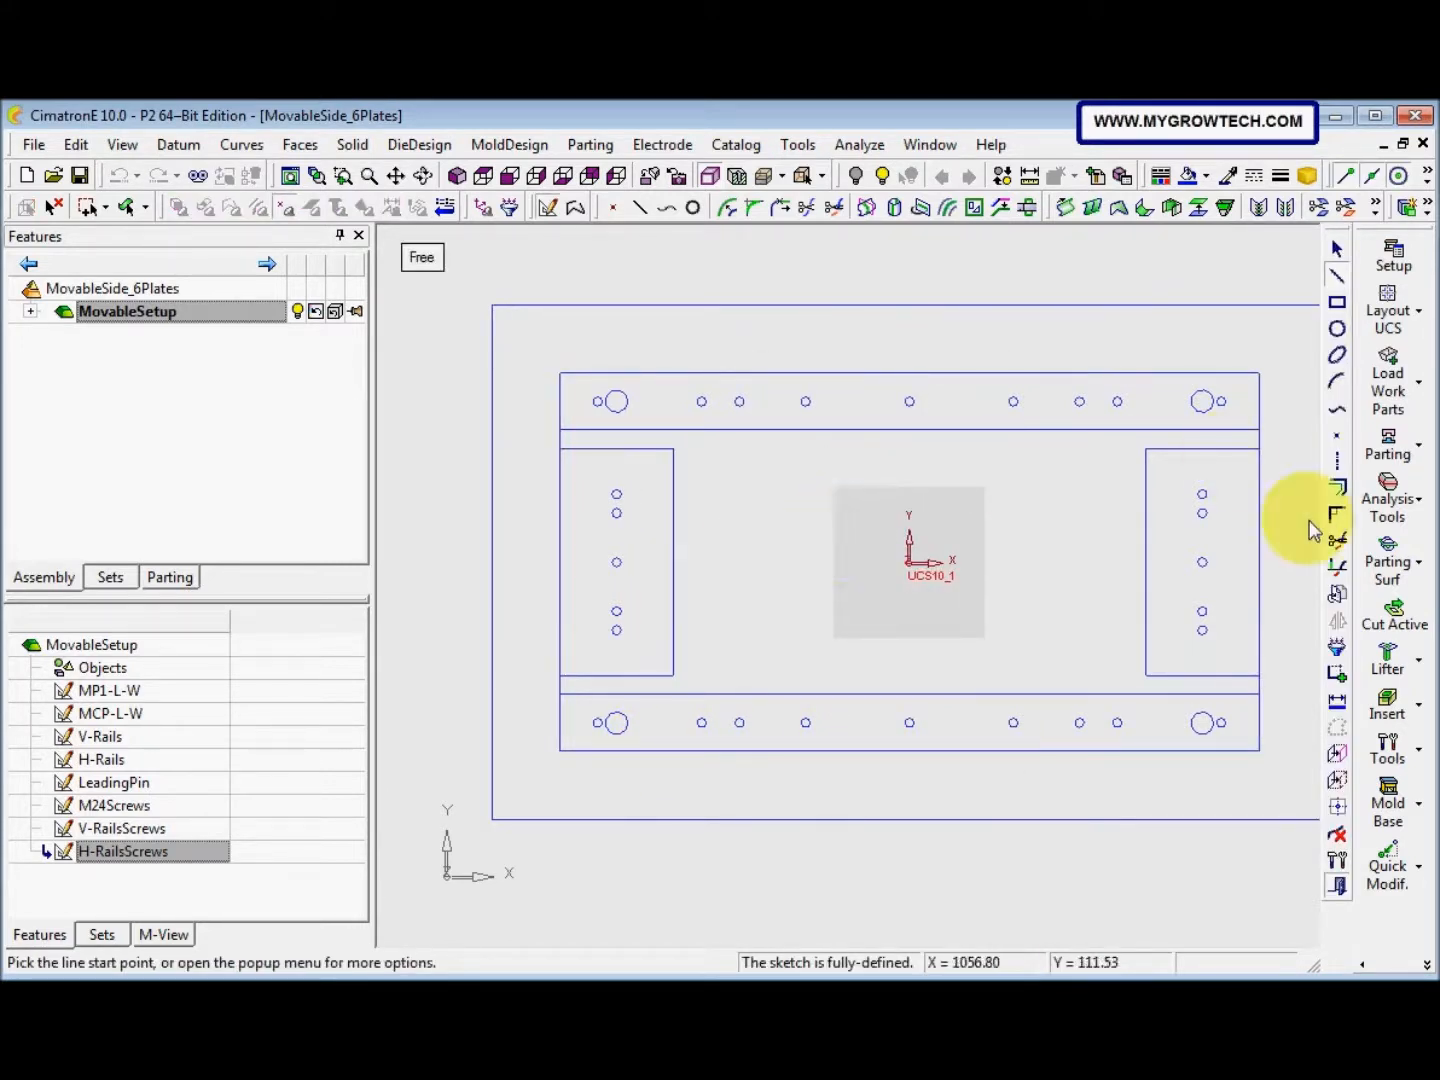
{"action": "left_click", "coordinate": [1336, 462]}
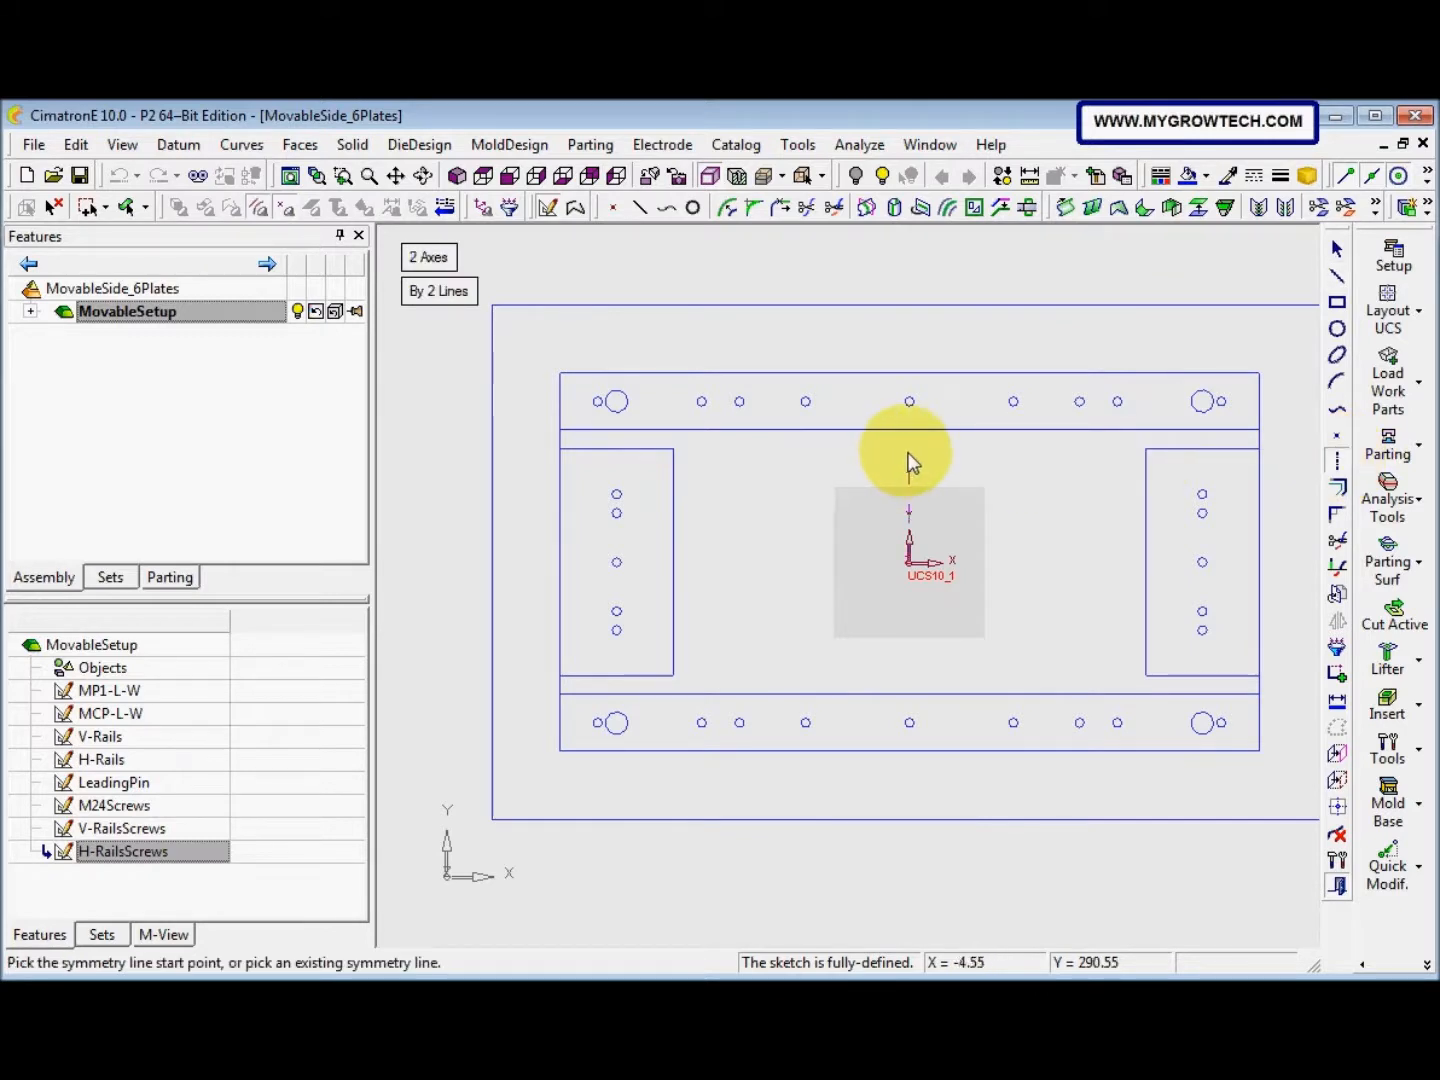
{"action": "left_click", "coordinate": [909, 455]}
{"action": "left_click", "coordinate": [910, 567]}
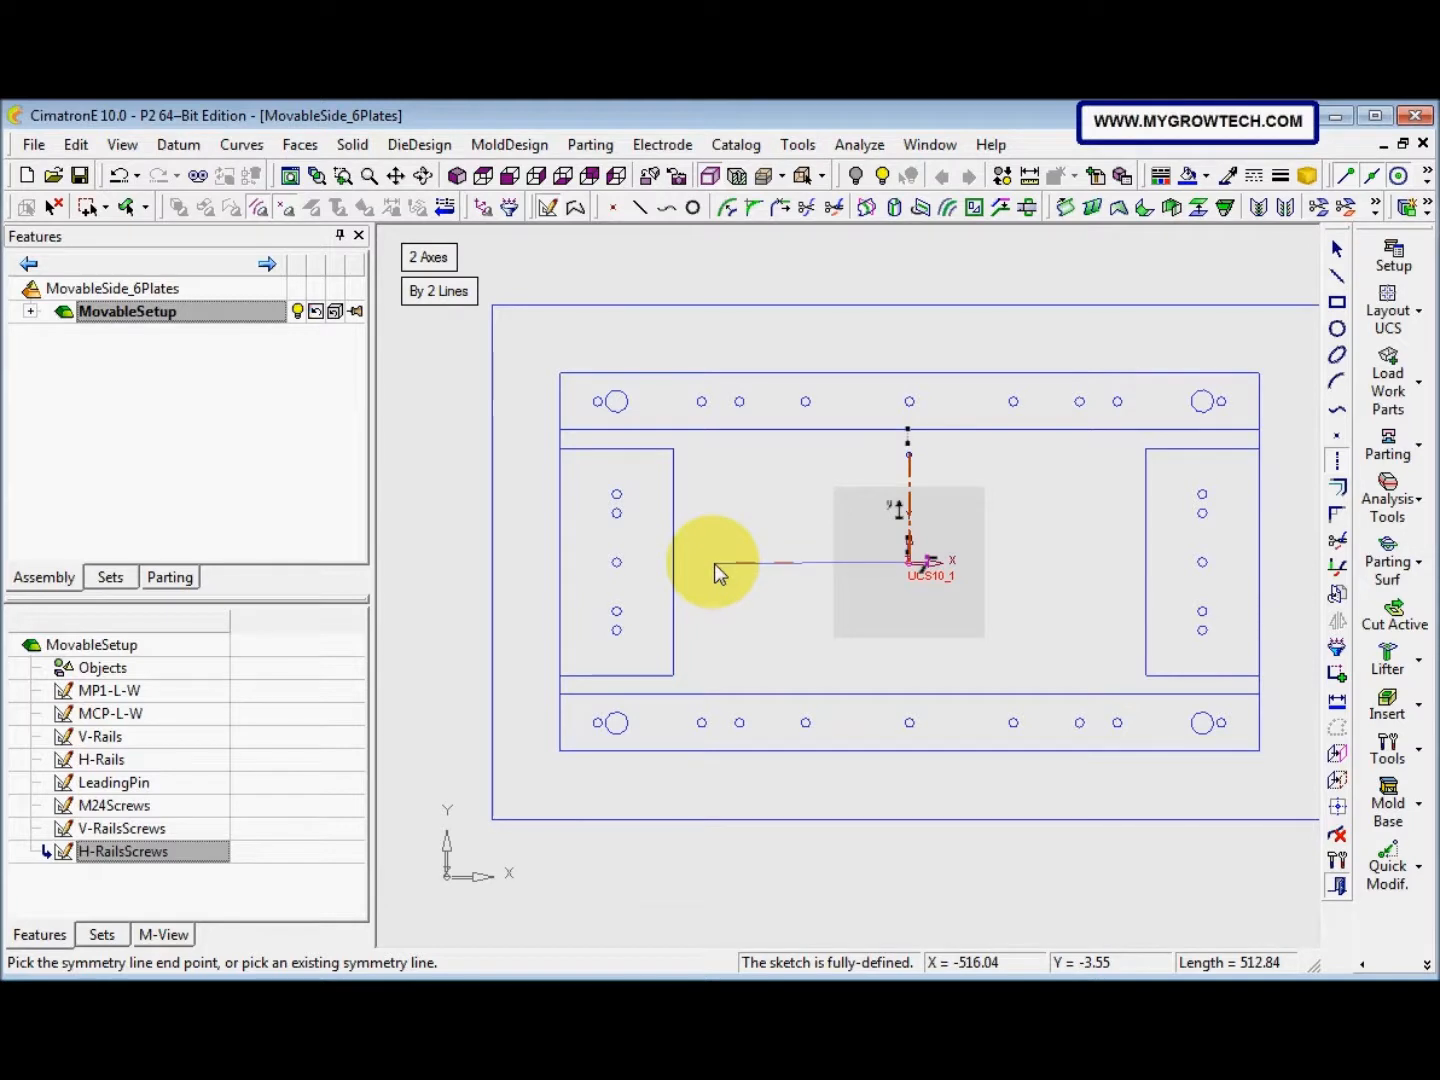
{"action": "left_click", "coordinate": [715, 562]}
Place a 16 mm circle between the lowest hole and the lower edge of the left side rail, symmetric about both axes
{"action": "left_click", "coordinate": [1336, 329]}
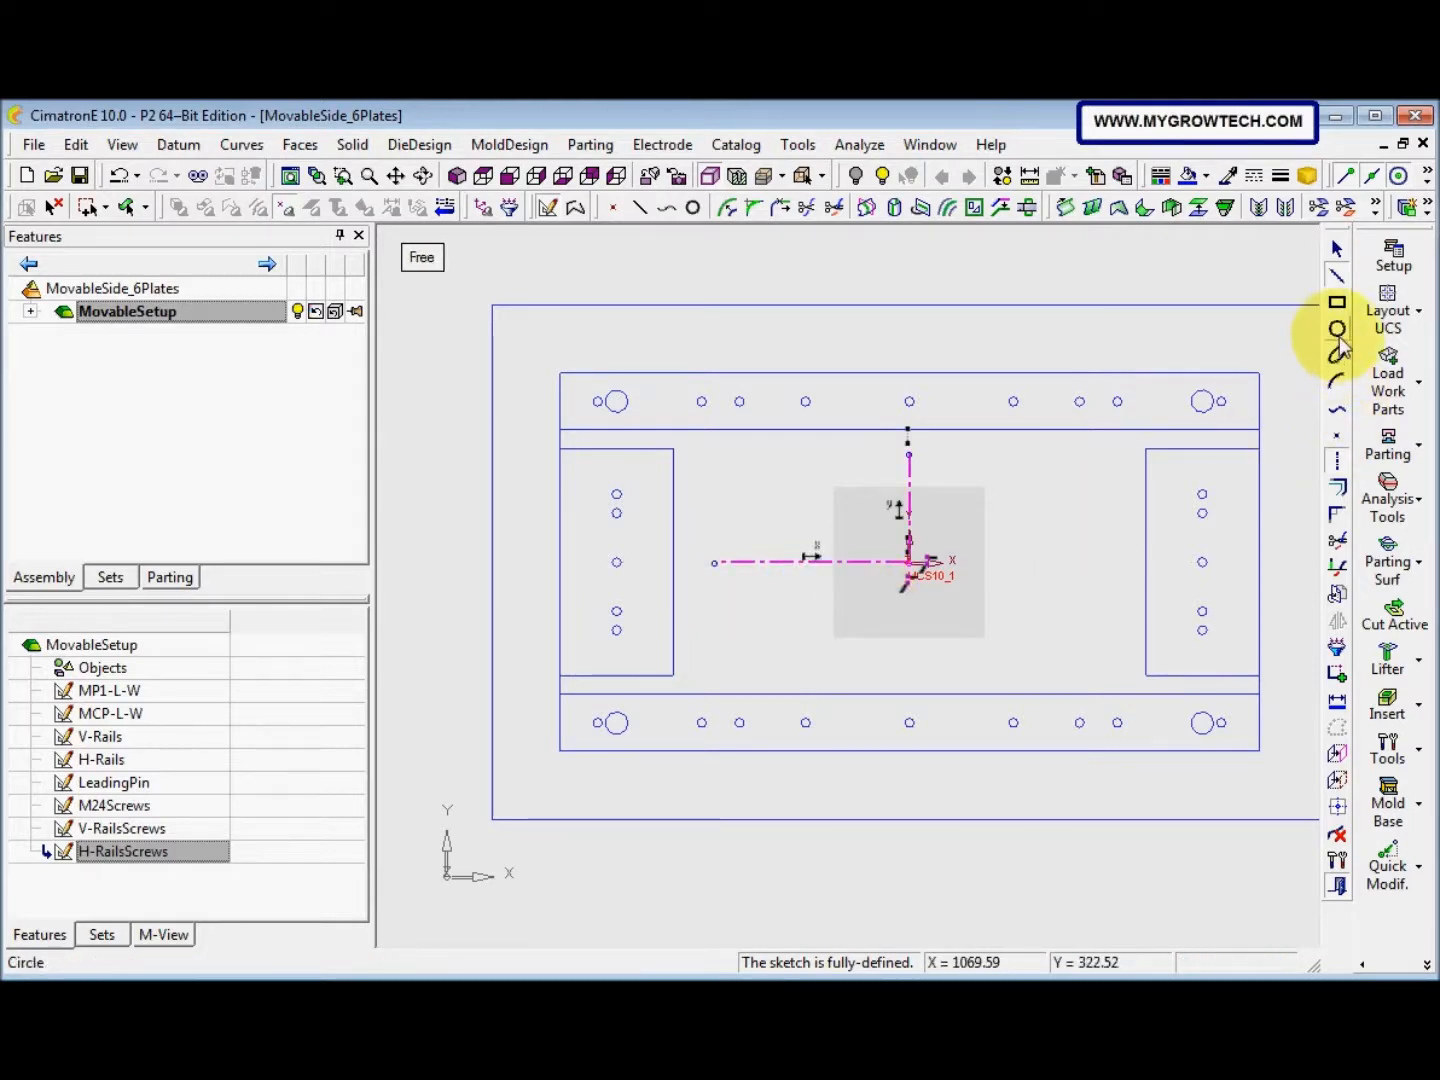
{"action": "left_click", "coordinate": [454, 333]}
{"action": "type", "text": "16"}
{"action": "key", "text": "Return"}
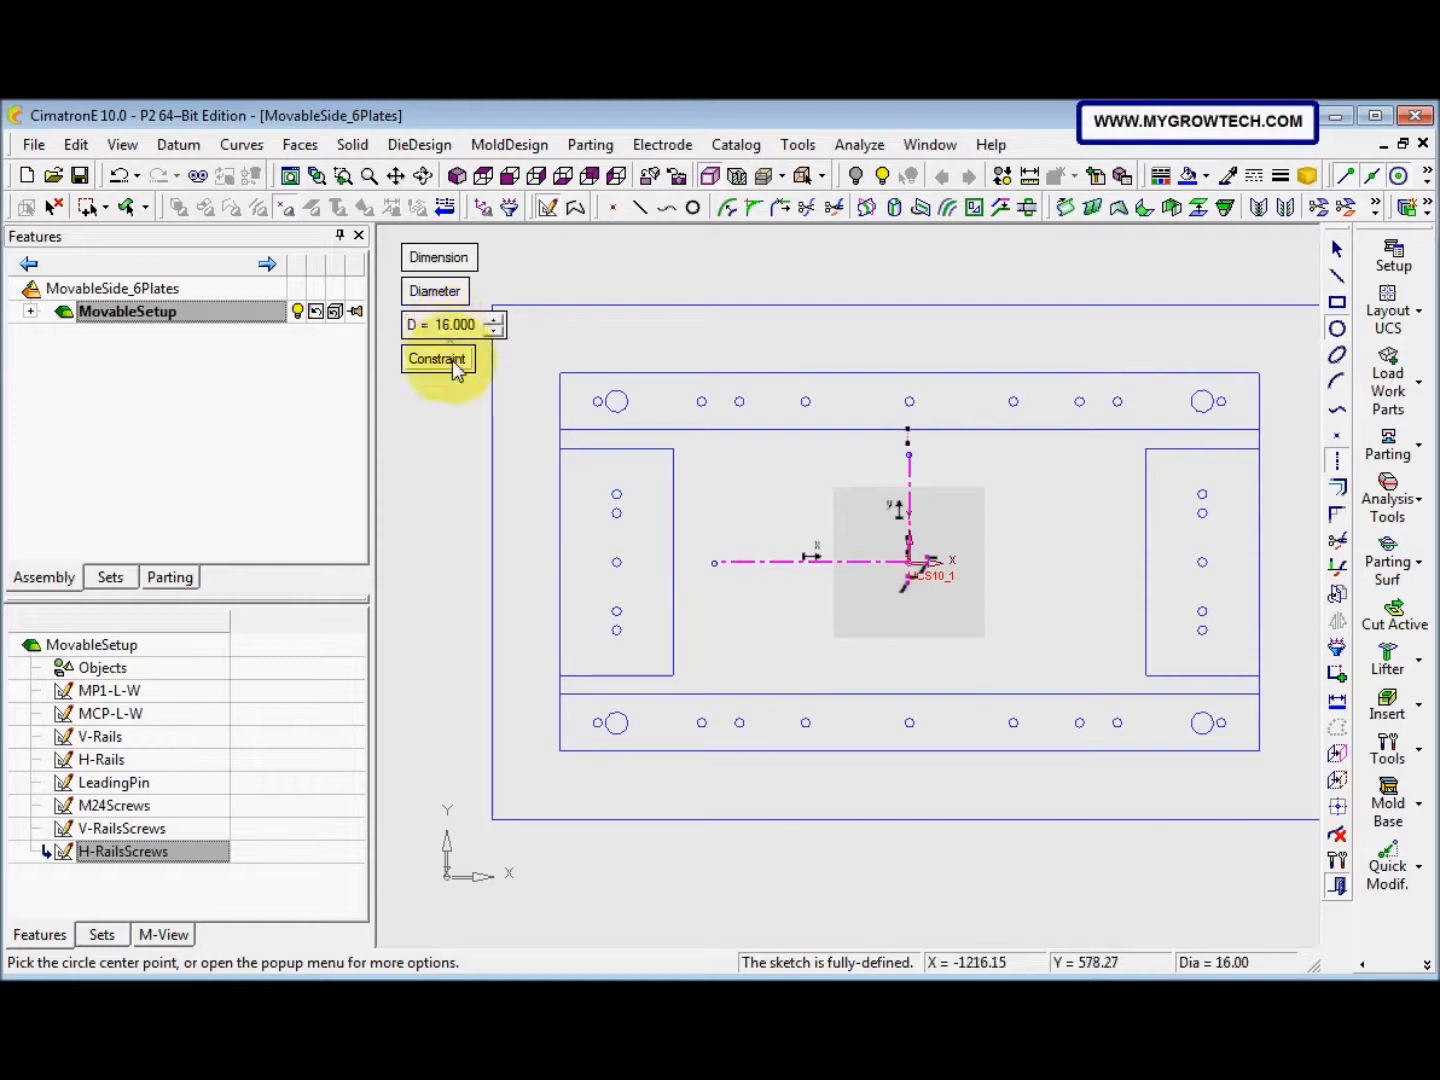
{"action": "left_click", "coordinate": [525, 463]}
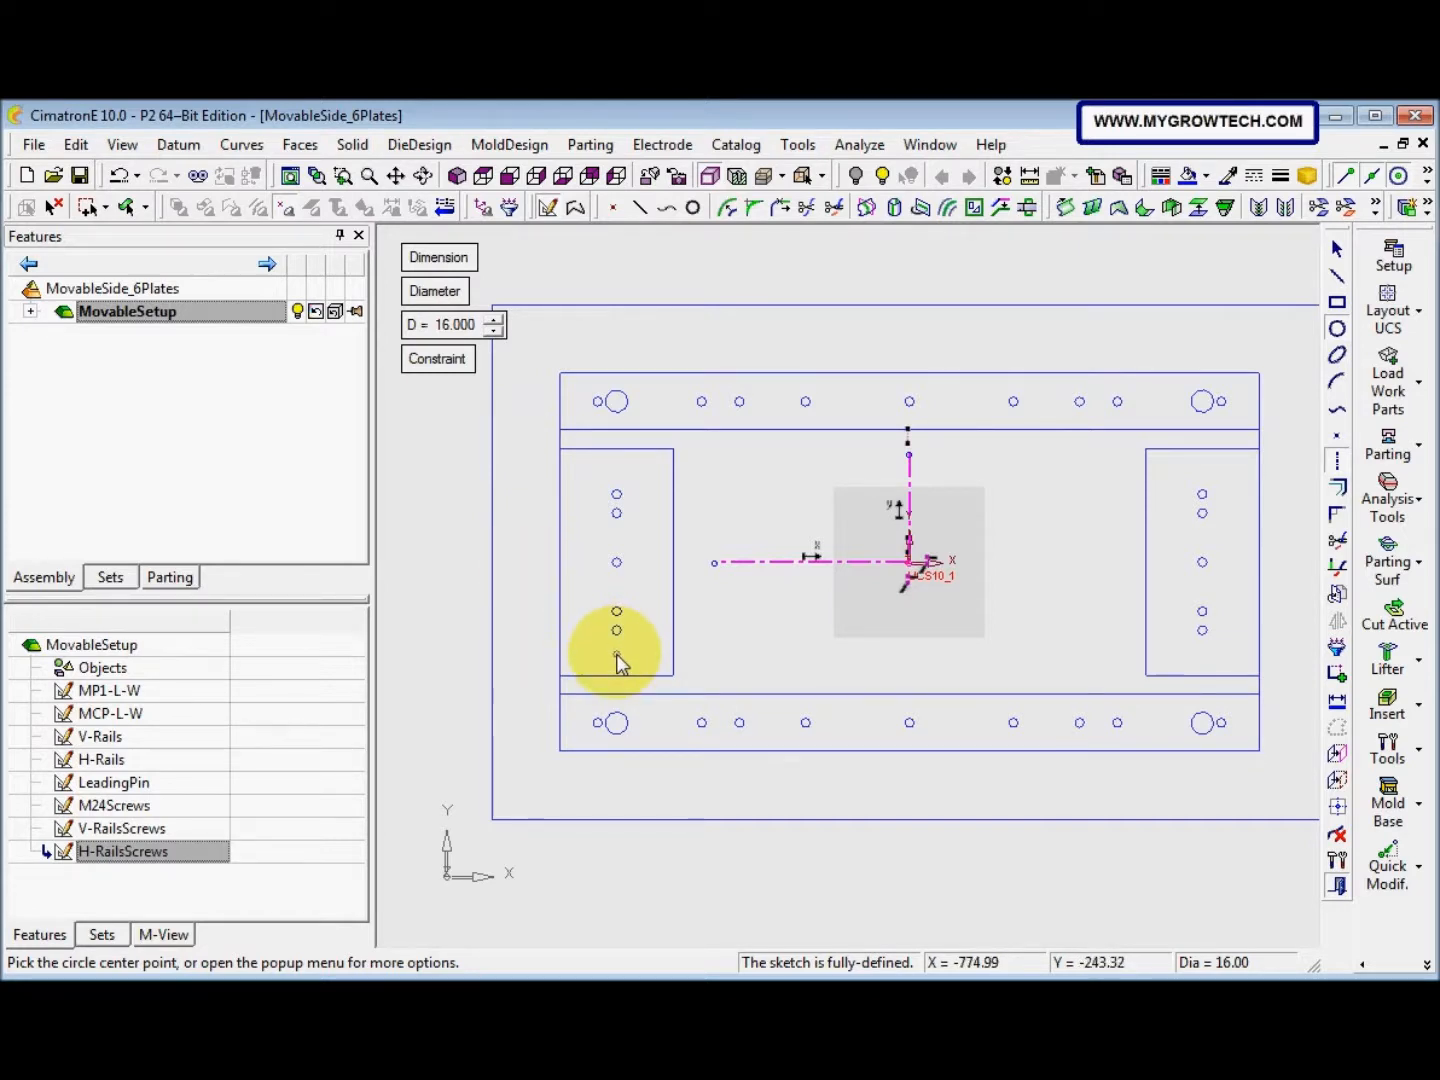
{"action": "left_click", "coordinate": [616, 655]}
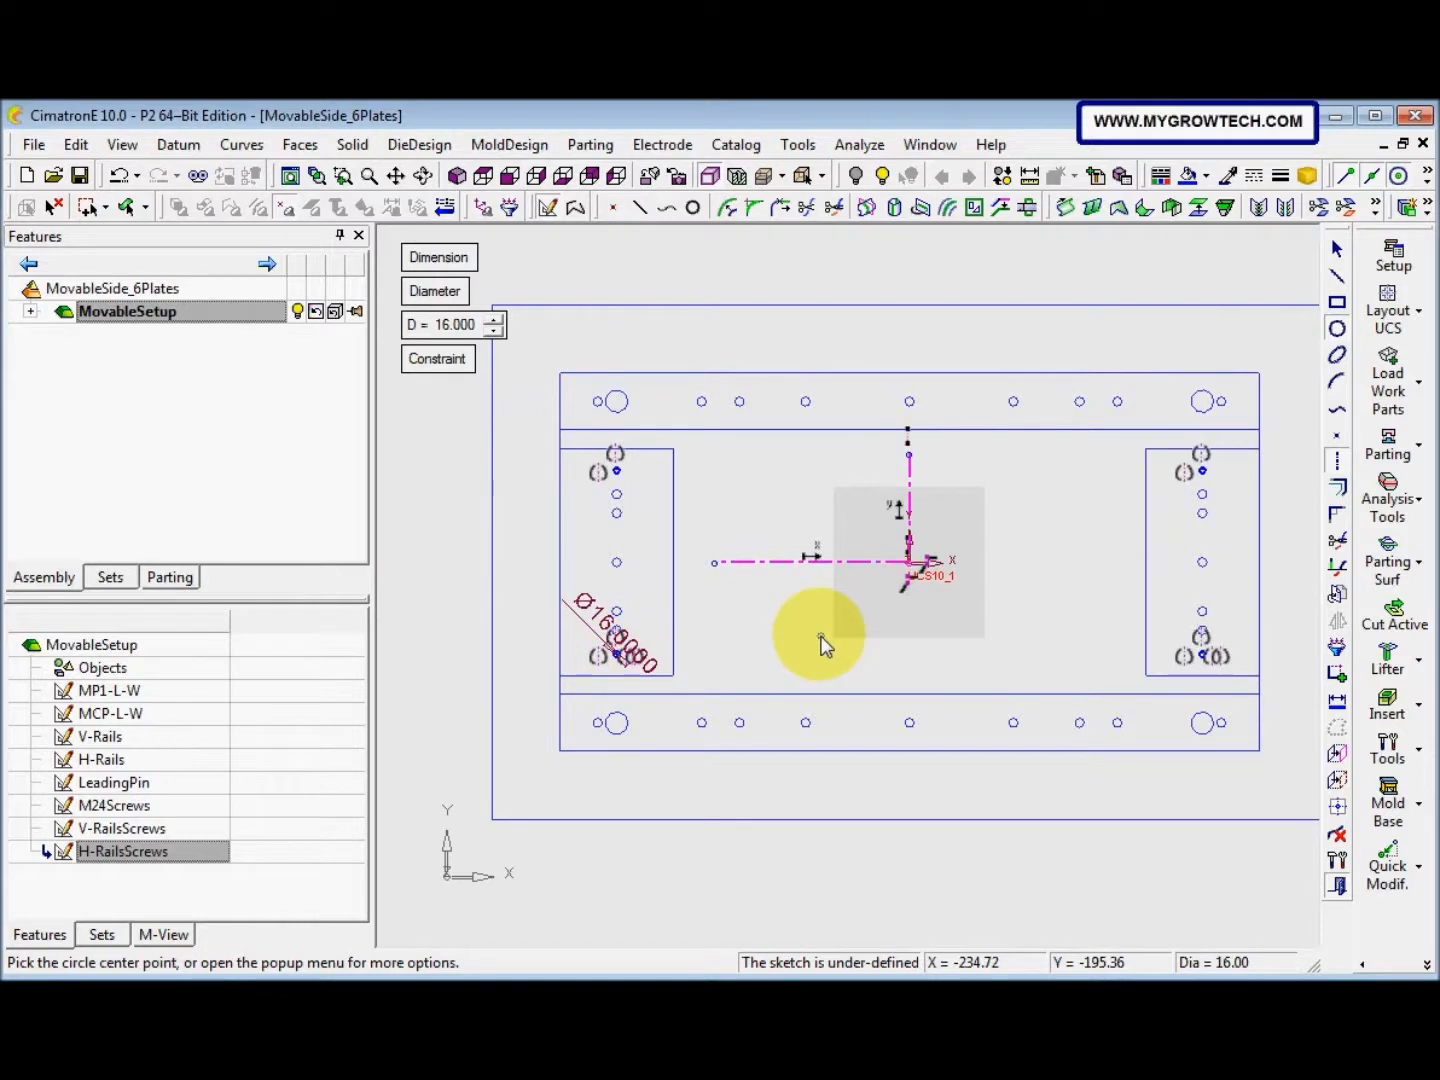
Add the midpoint of the left side rail's lower edge as a sketch reference
{"action": "left_click", "coordinate": [1336, 779]}
{"action": "right_click_drag", "start_coordinate": [725, 636], "coordinate": [683, 653], "text": "ctrl"}
{"action": "middle_click_drag", "start_coordinate": [683, 652], "coordinate": [964, 616], "text": "ctrl"}
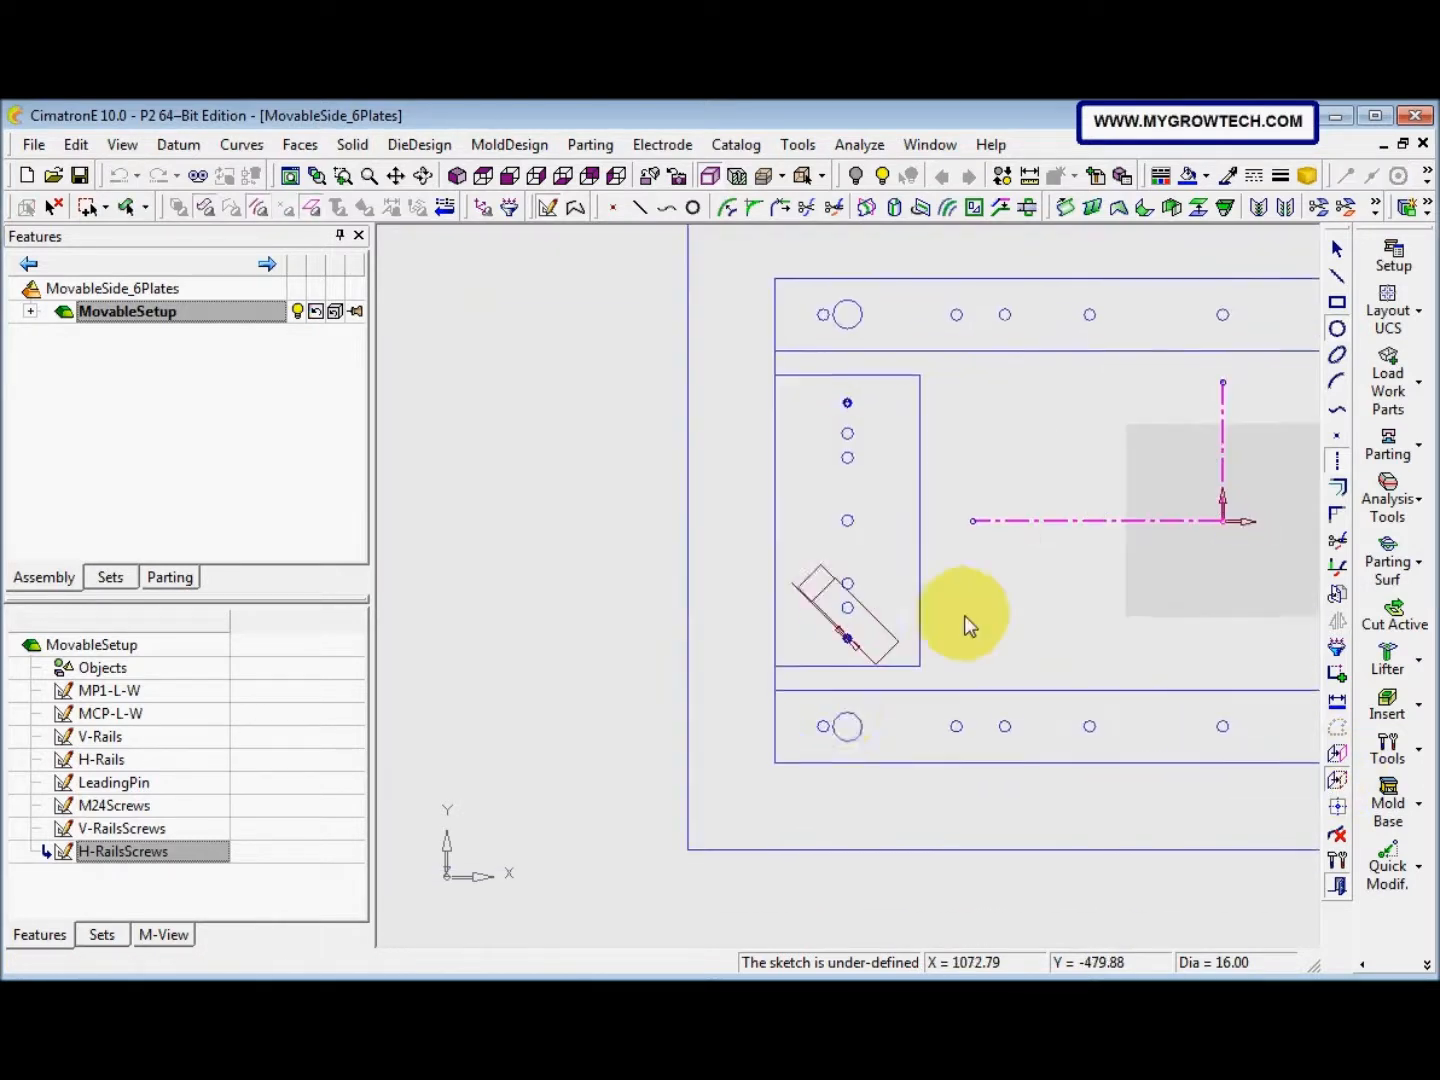
{"action": "left_click", "coordinate": [853, 666]}
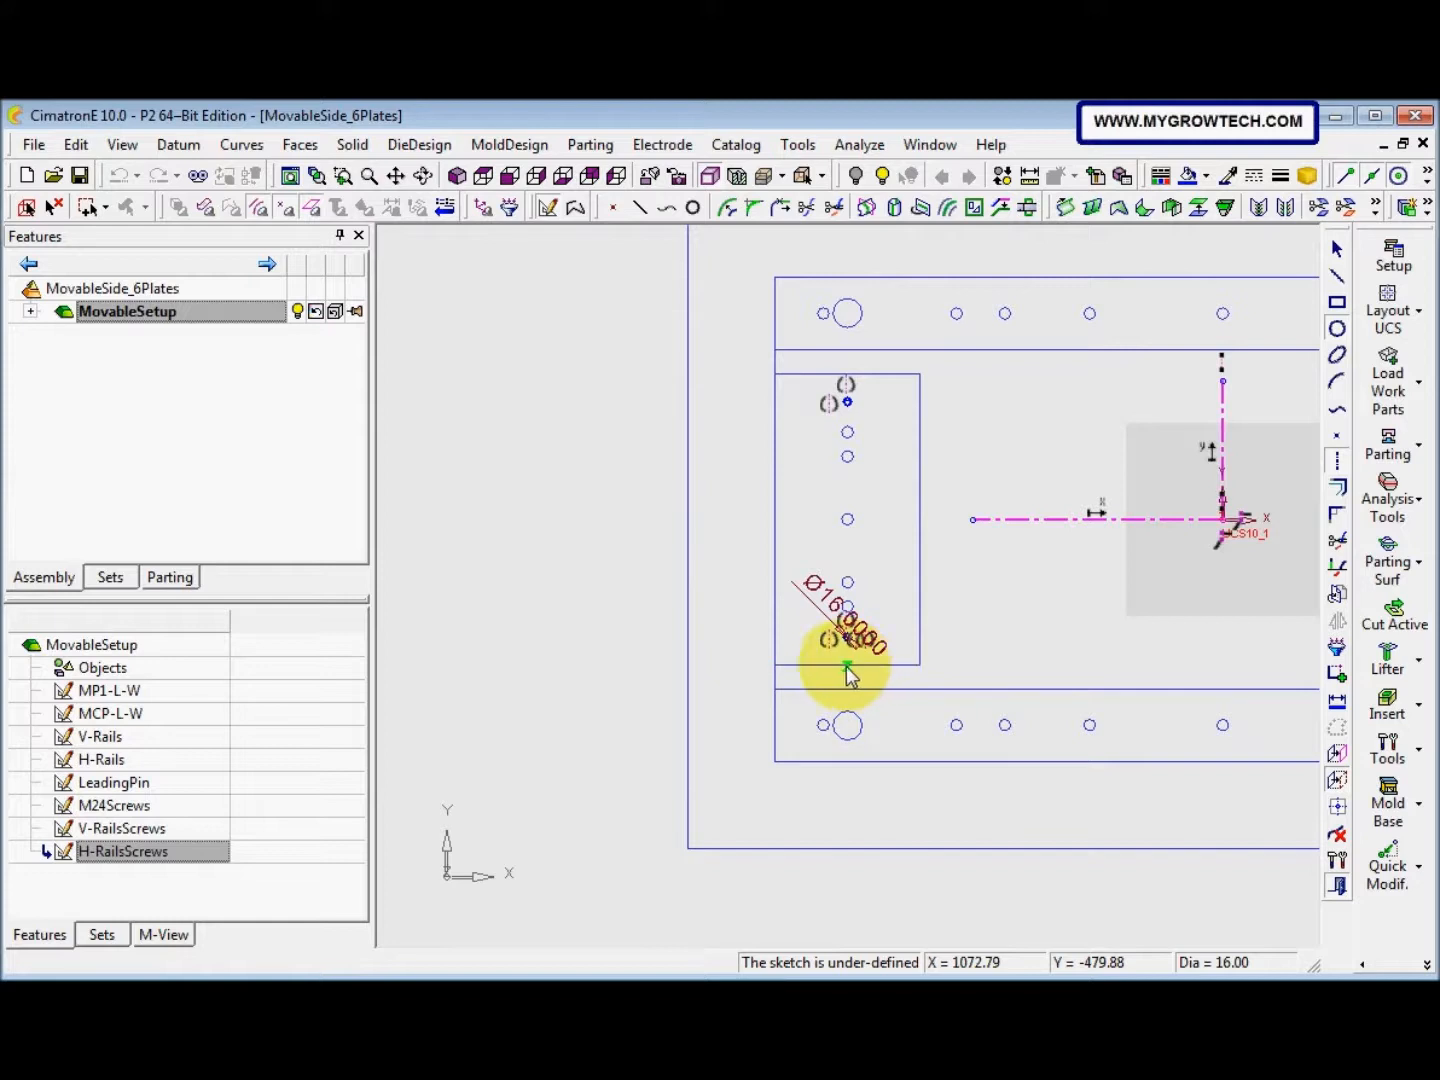
{"action": "left_click", "coordinate": [850, 664]}
{"action": "left_click", "coordinate": [848, 665]}
{"action": "middle_click", "coordinate": [917, 669]}
Apply a Same X constraint between the 16 mm circle's center and the referenced midpoint of the rail's lower edge
{"action": "right_click_drag", "start_coordinate": [916, 730], "coordinate": [887, 648], "text": "ctrl"}
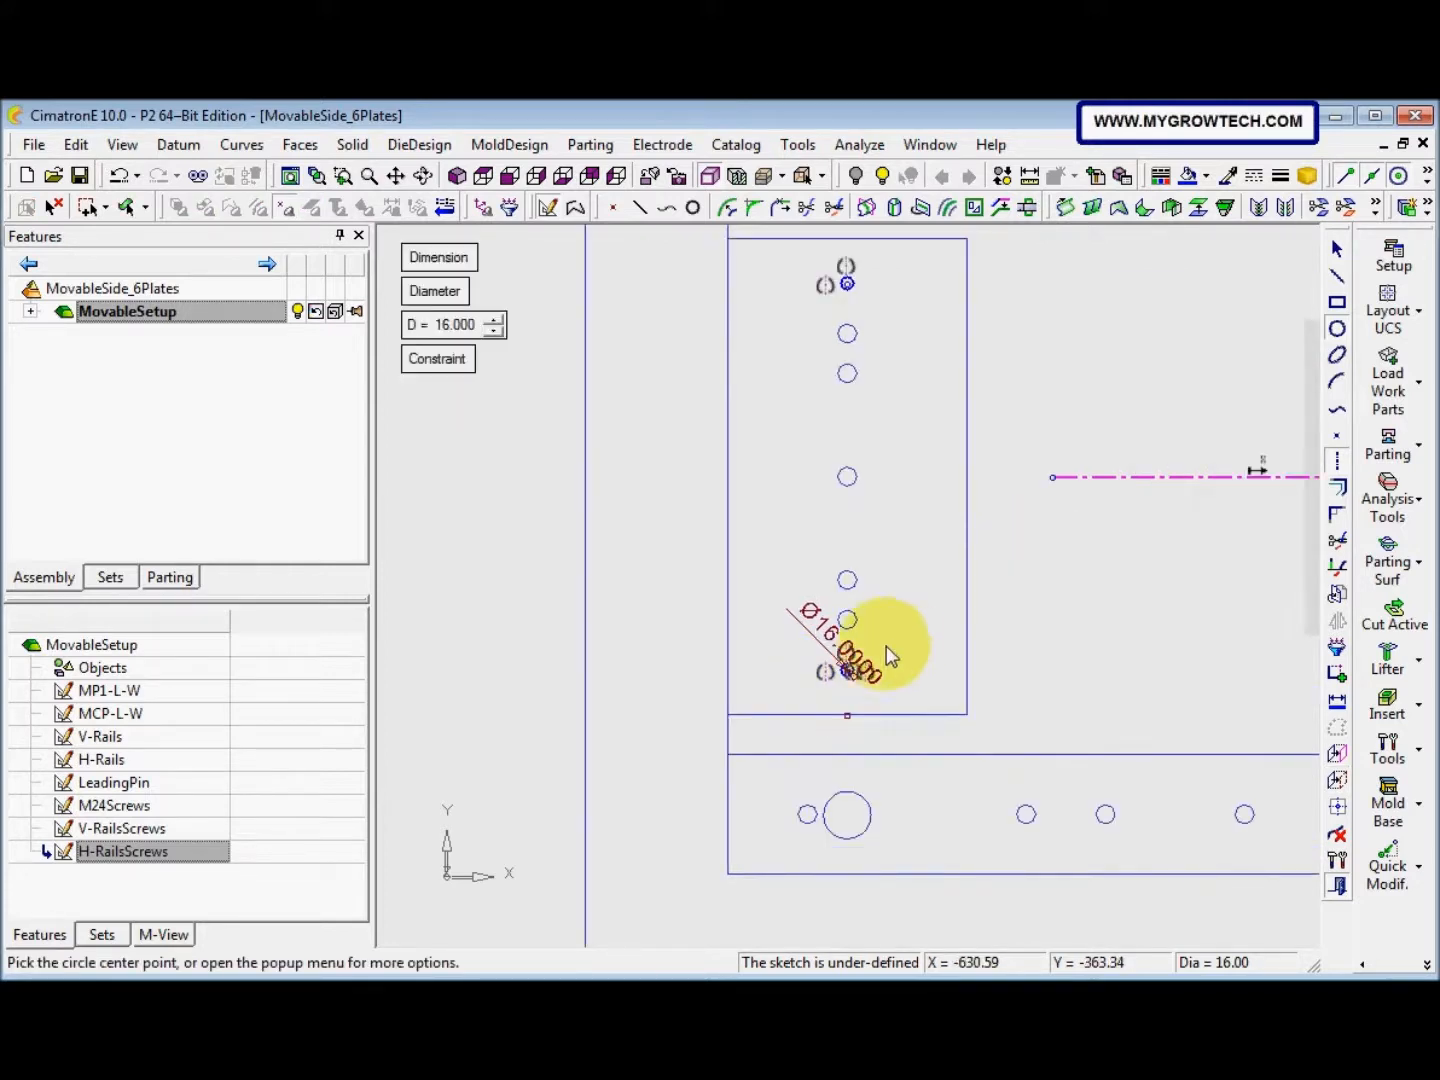
{"action": "middle_click_drag", "start_coordinate": [839, 700], "coordinate": [925, 544], "text": "ctrl"}
{"action": "right_click_drag", "start_coordinate": [835, 707], "coordinate": [965, 519], "text": "ctrl"}
{"action": "middle_click_drag", "start_coordinate": [966, 519], "coordinate": [1030, 439], "text": "ctrl"}
{"action": "right_click_drag", "start_coordinate": [1030, 439], "coordinate": [1159, 410], "text": "ctrl"}
{"action": "middle_click_drag", "start_coordinate": [1158, 410], "coordinate": [801, 739], "text": "ctrl"}
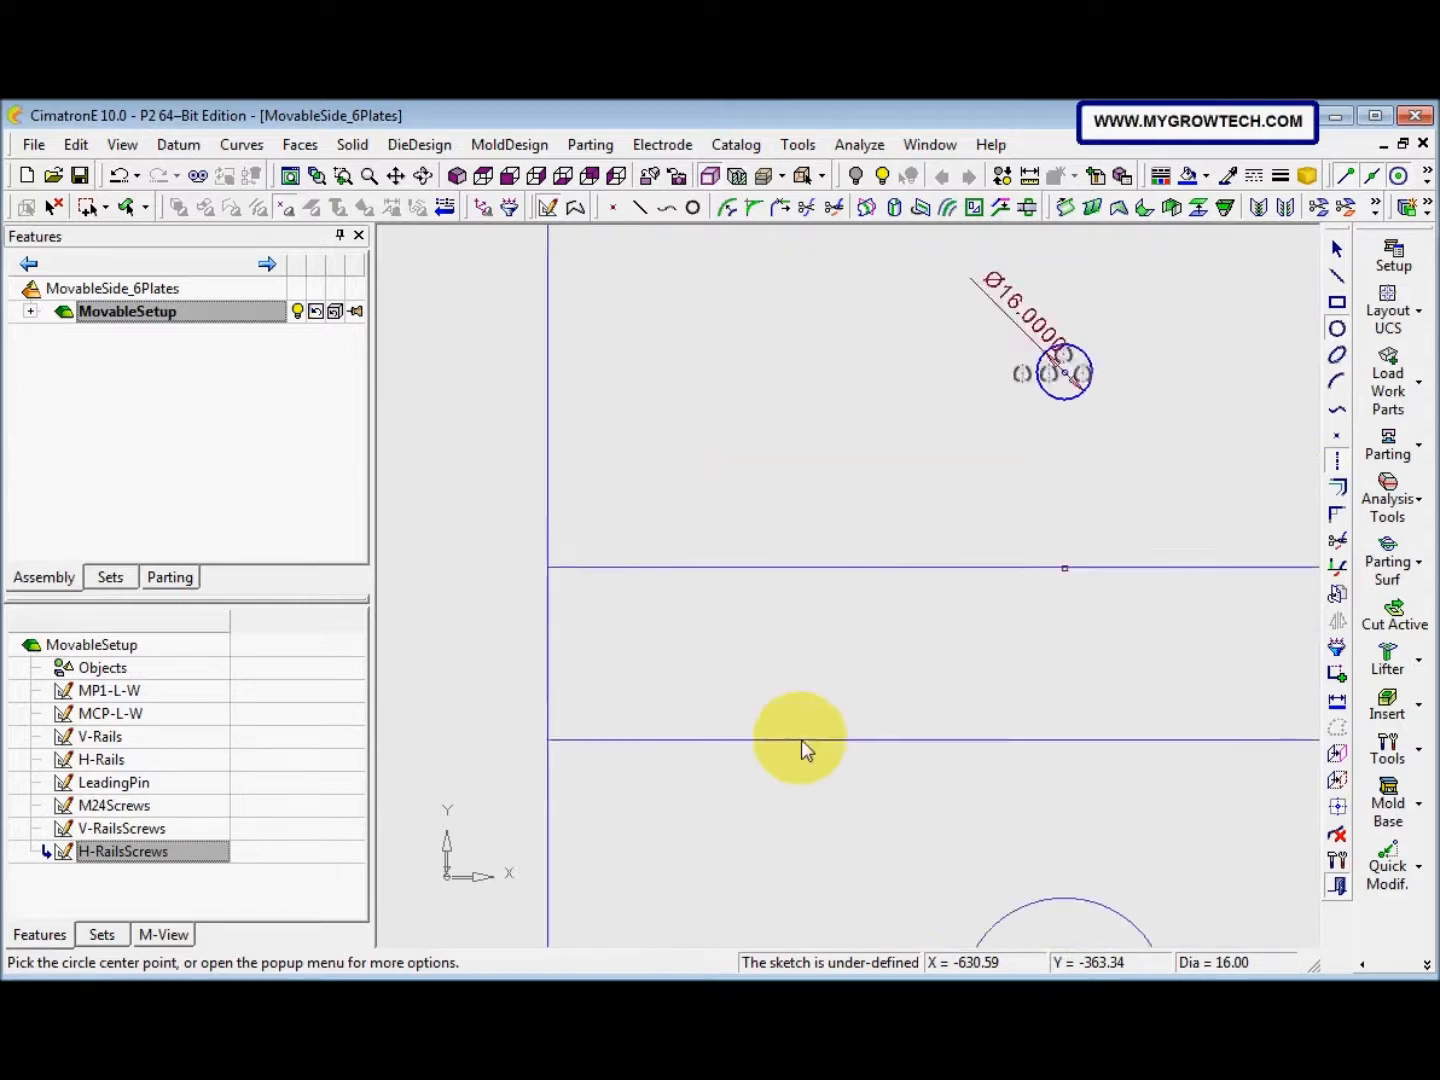
{"action": "left_click", "coordinate": [1337, 676]}
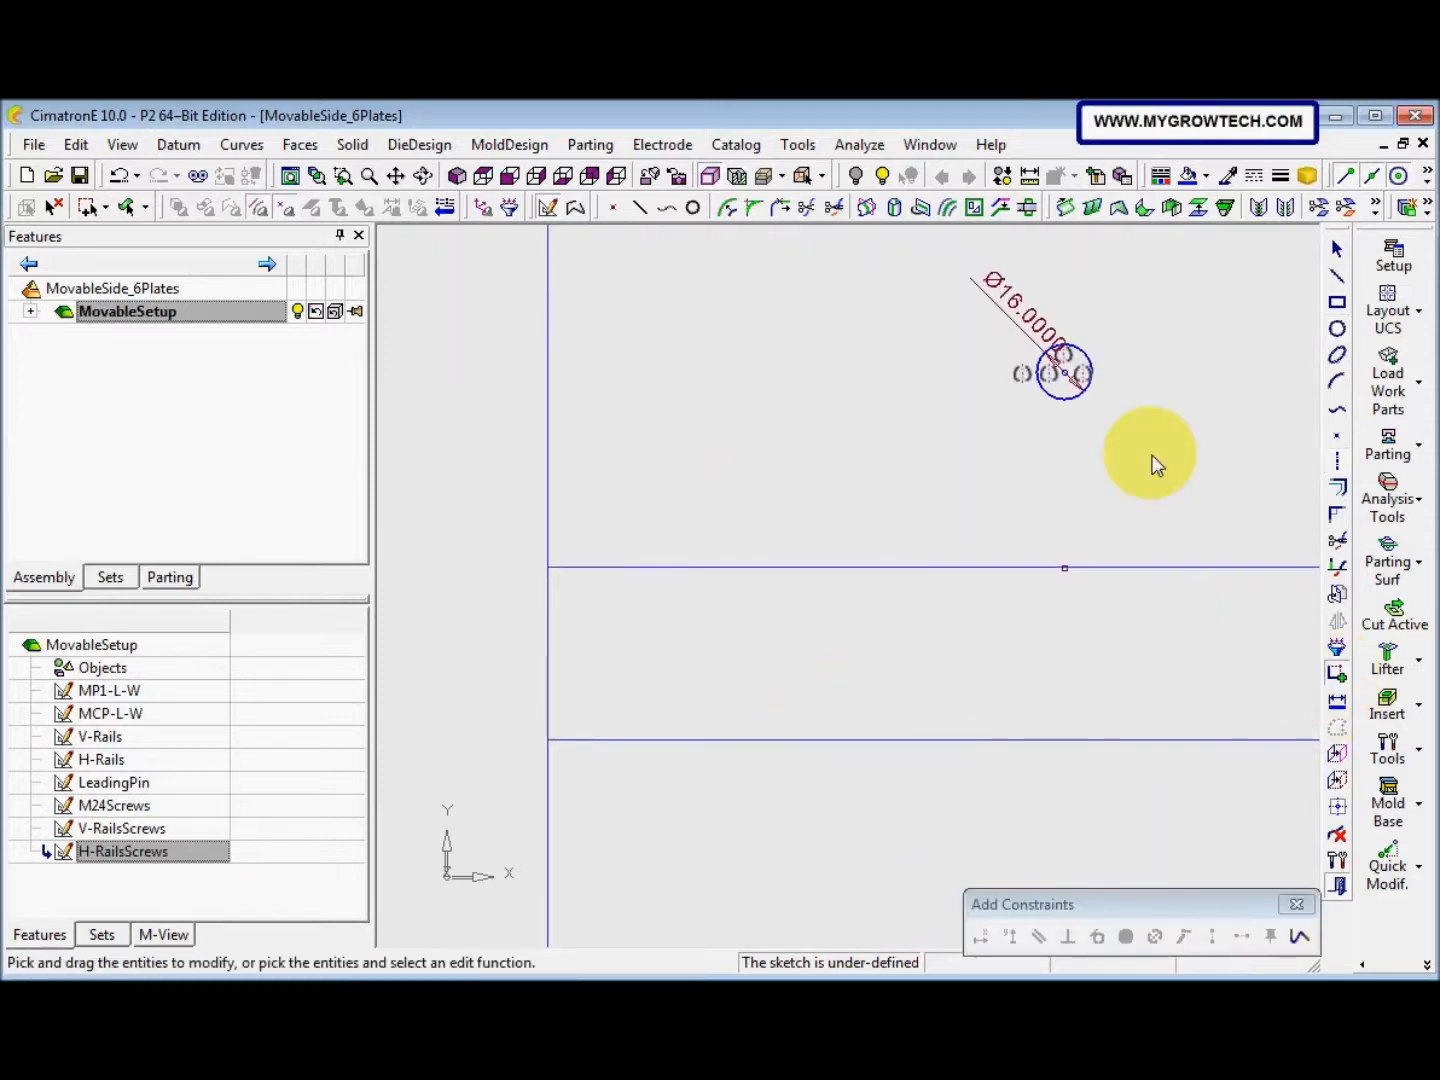
{"action": "left_click", "coordinate": [1068, 378]}
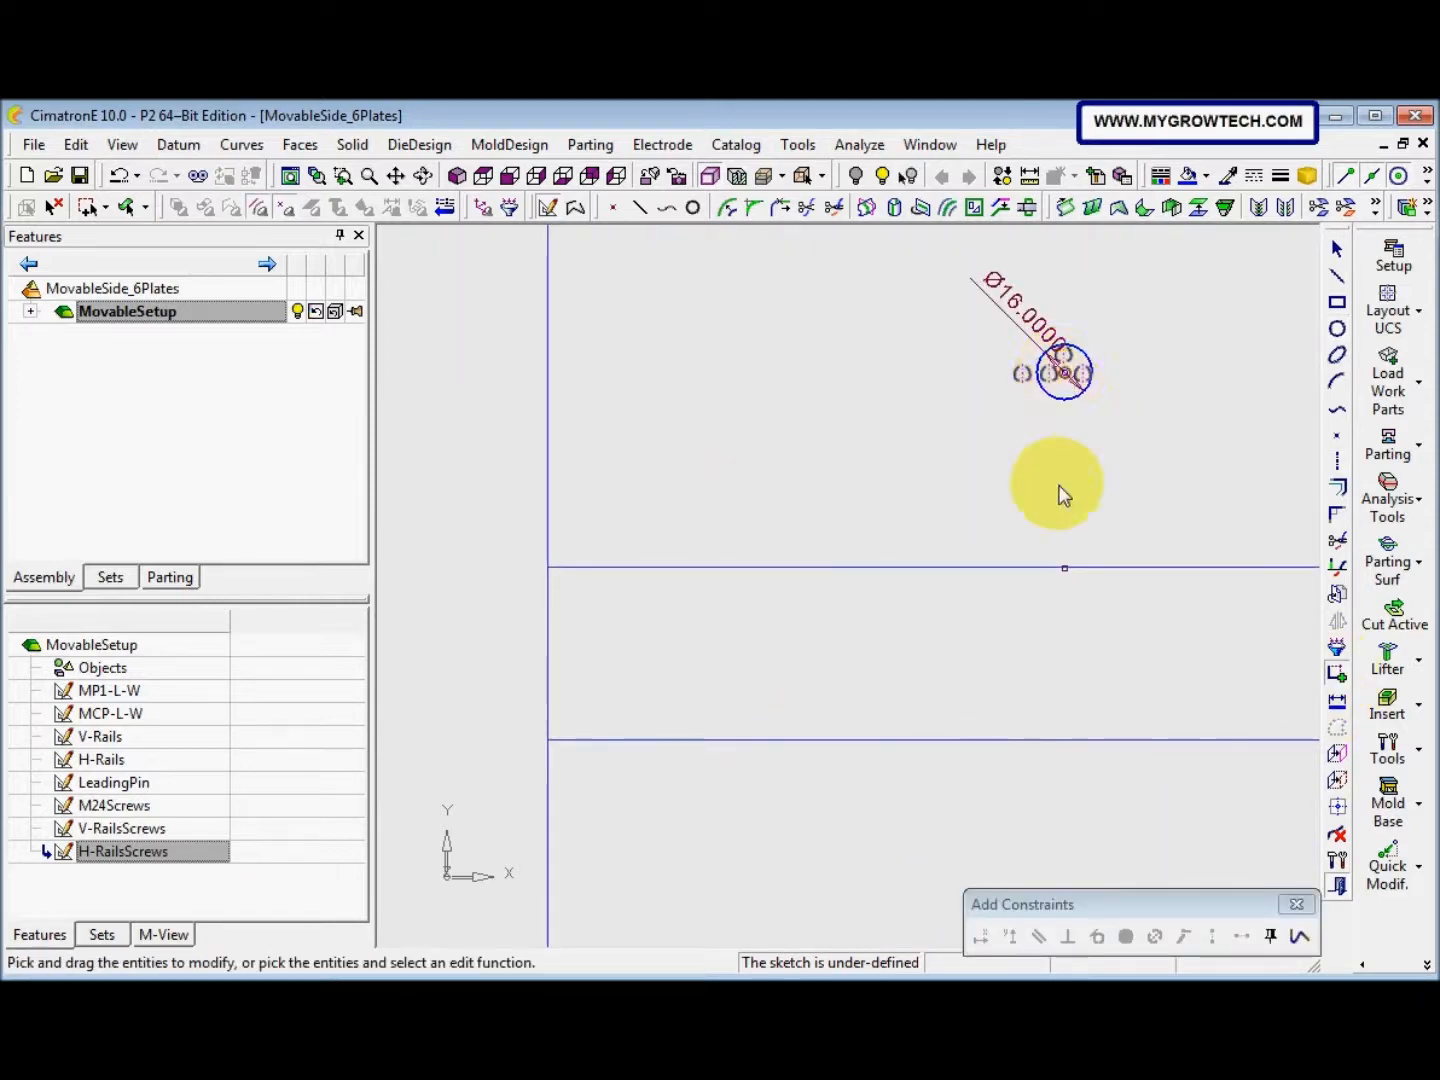
{"action": "left_click", "coordinate": [1067, 566]}
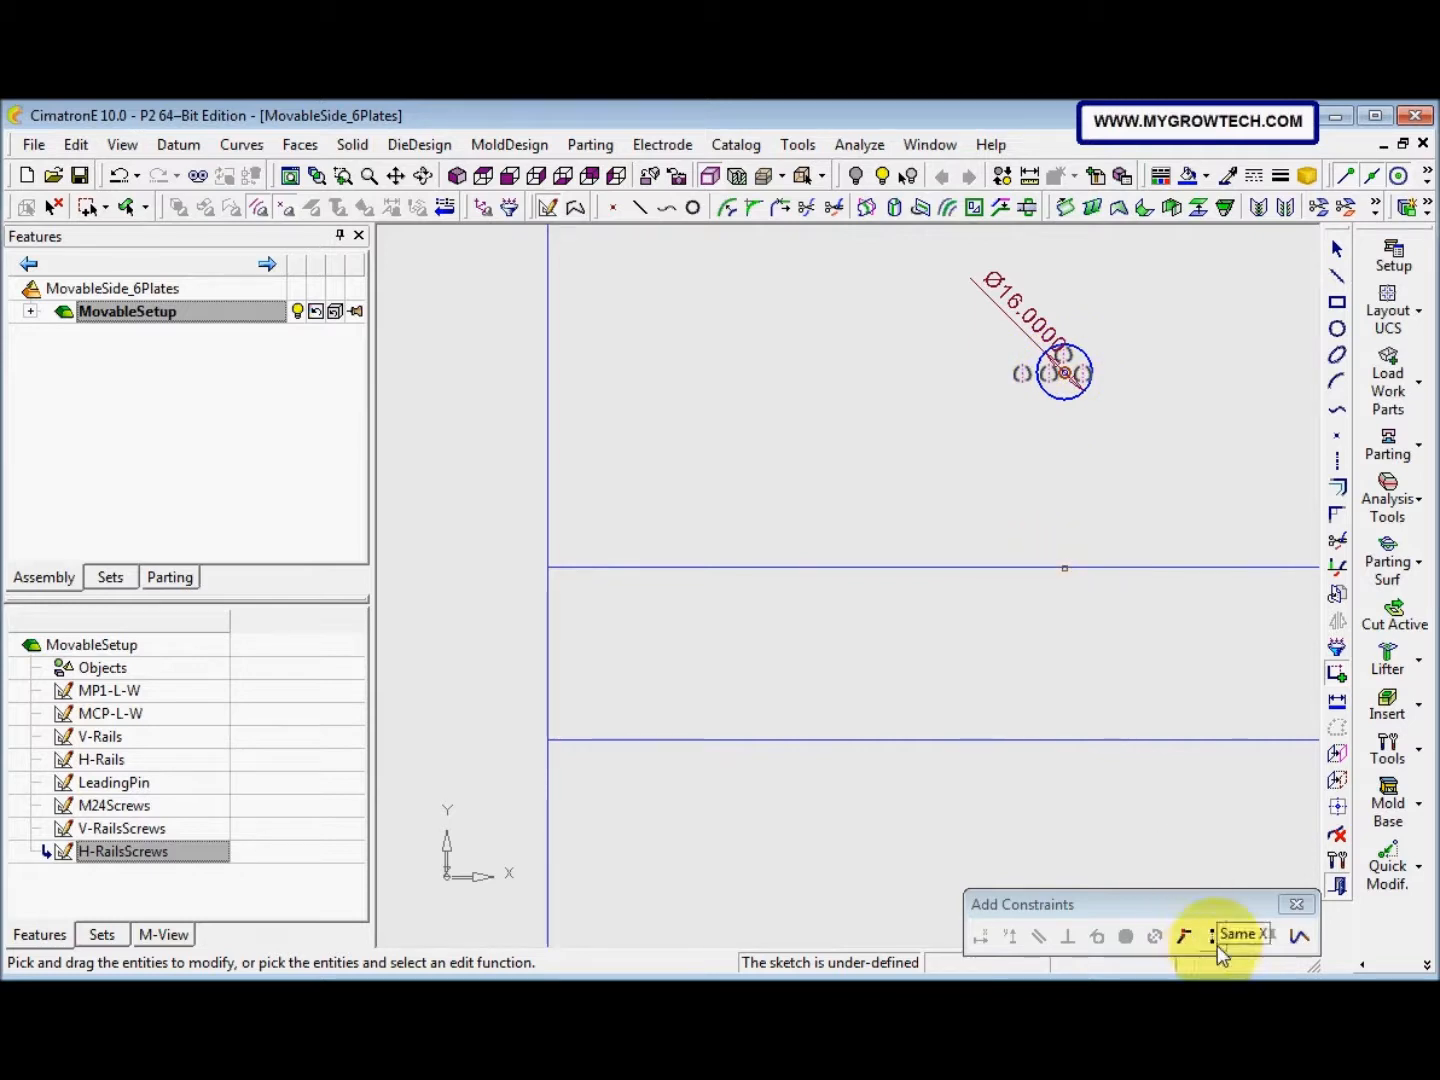
{"action": "left_click", "coordinate": [1217, 947]}
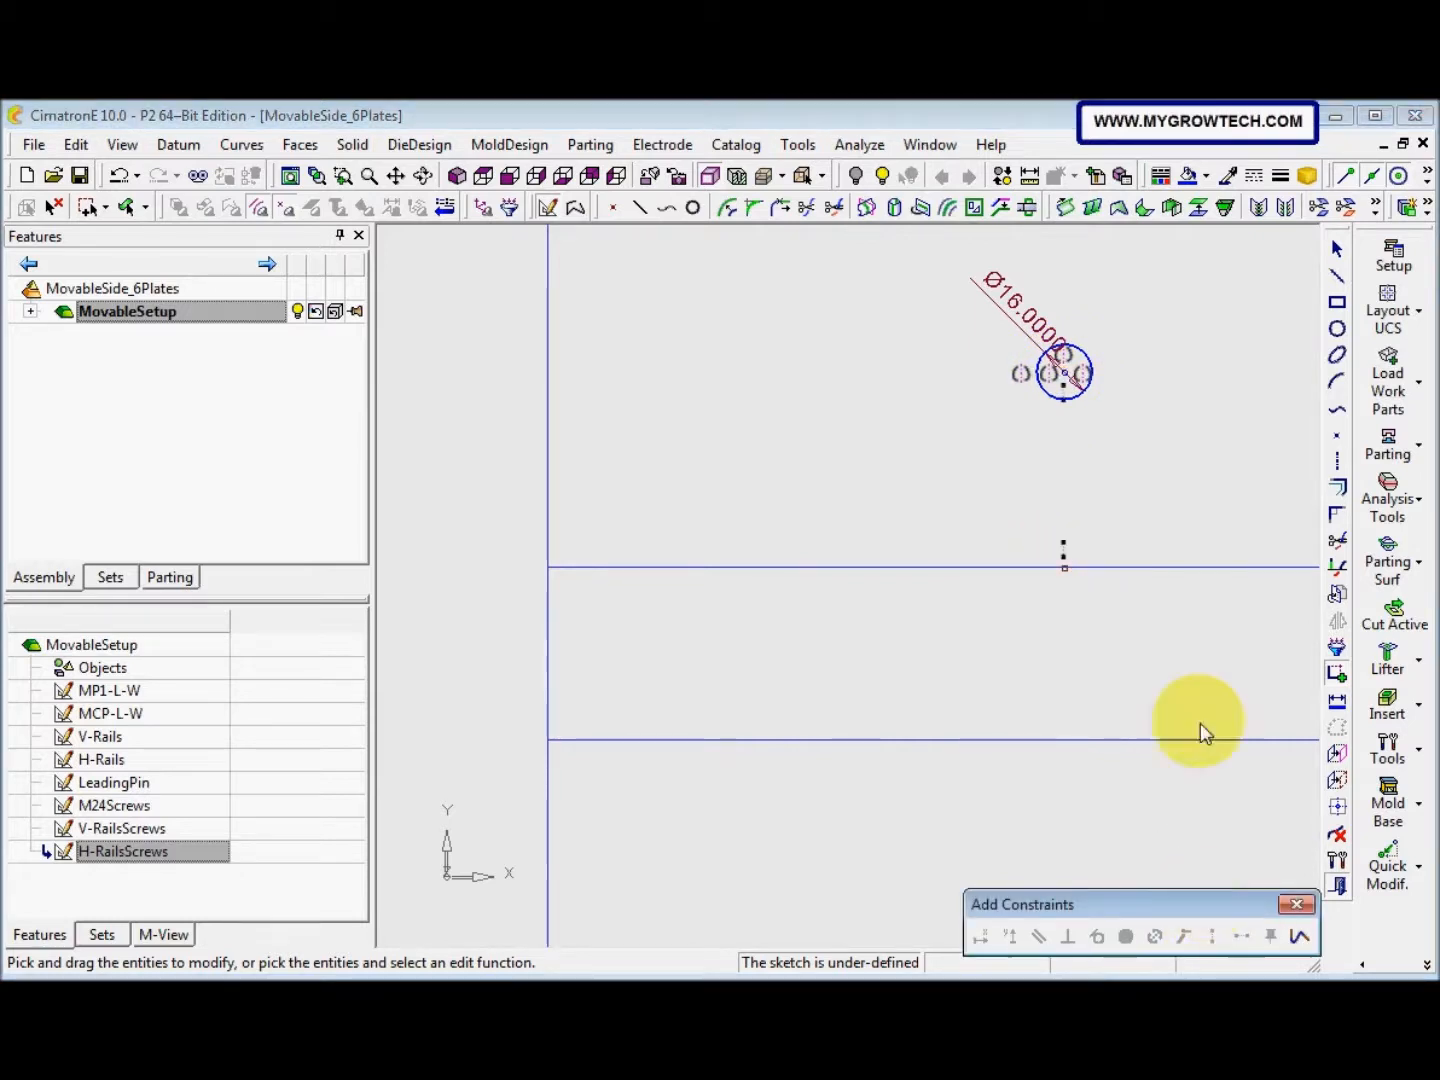
Dimension the vertical distance between the 16 mm circle's center and the referenced midpoint of the rail's lower edge as 70 mm
{"action": "left_click", "coordinate": [1336, 703]}
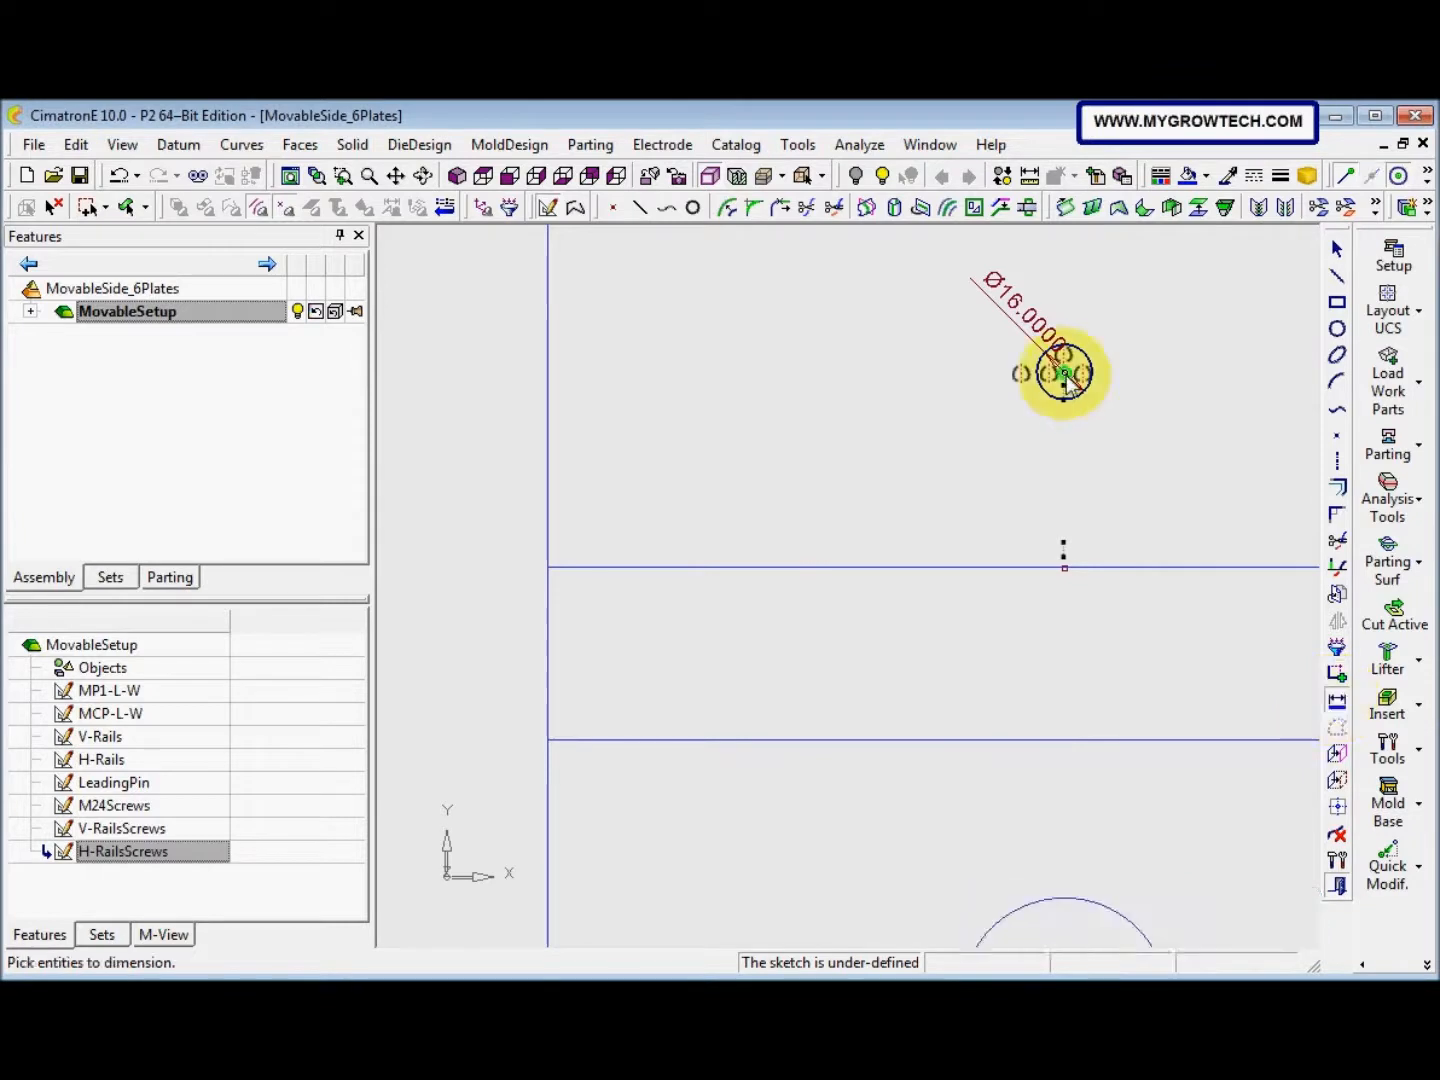
{"action": "left_click", "coordinate": [1065, 560]}
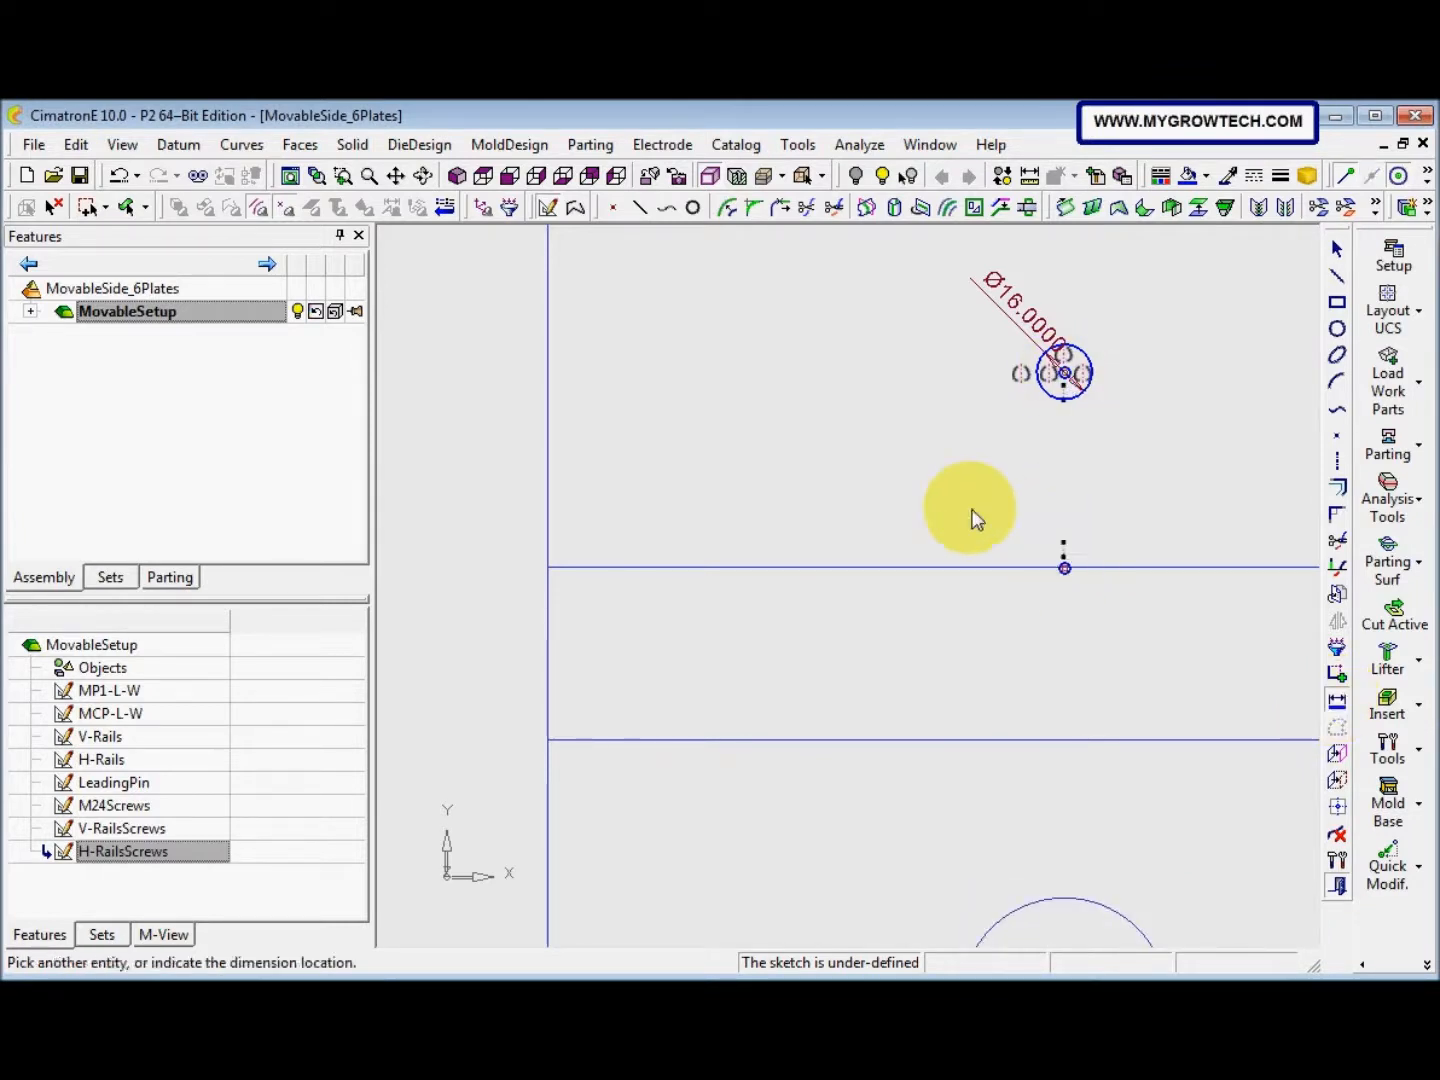
{"action": "left_click", "coordinate": [862, 496]}
{"action": "type", "text": "5"}
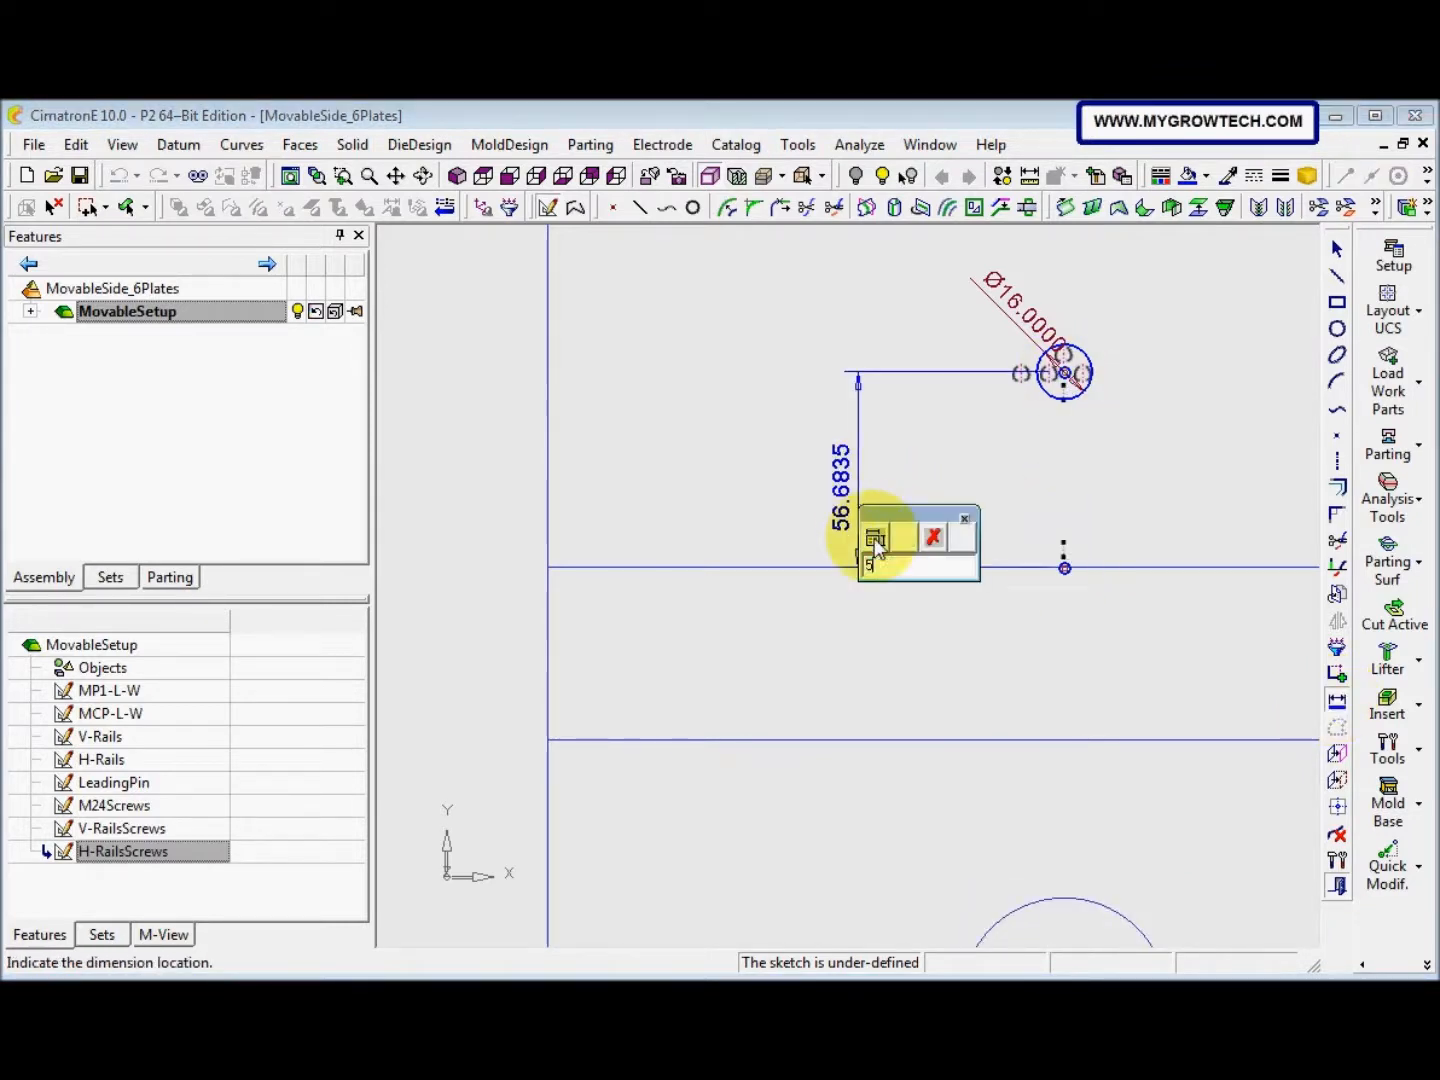
{"action": "key", "text": "BackSpace"}
{"action": "type", "text": "70"}
{"action": "key", "text": "Return"}
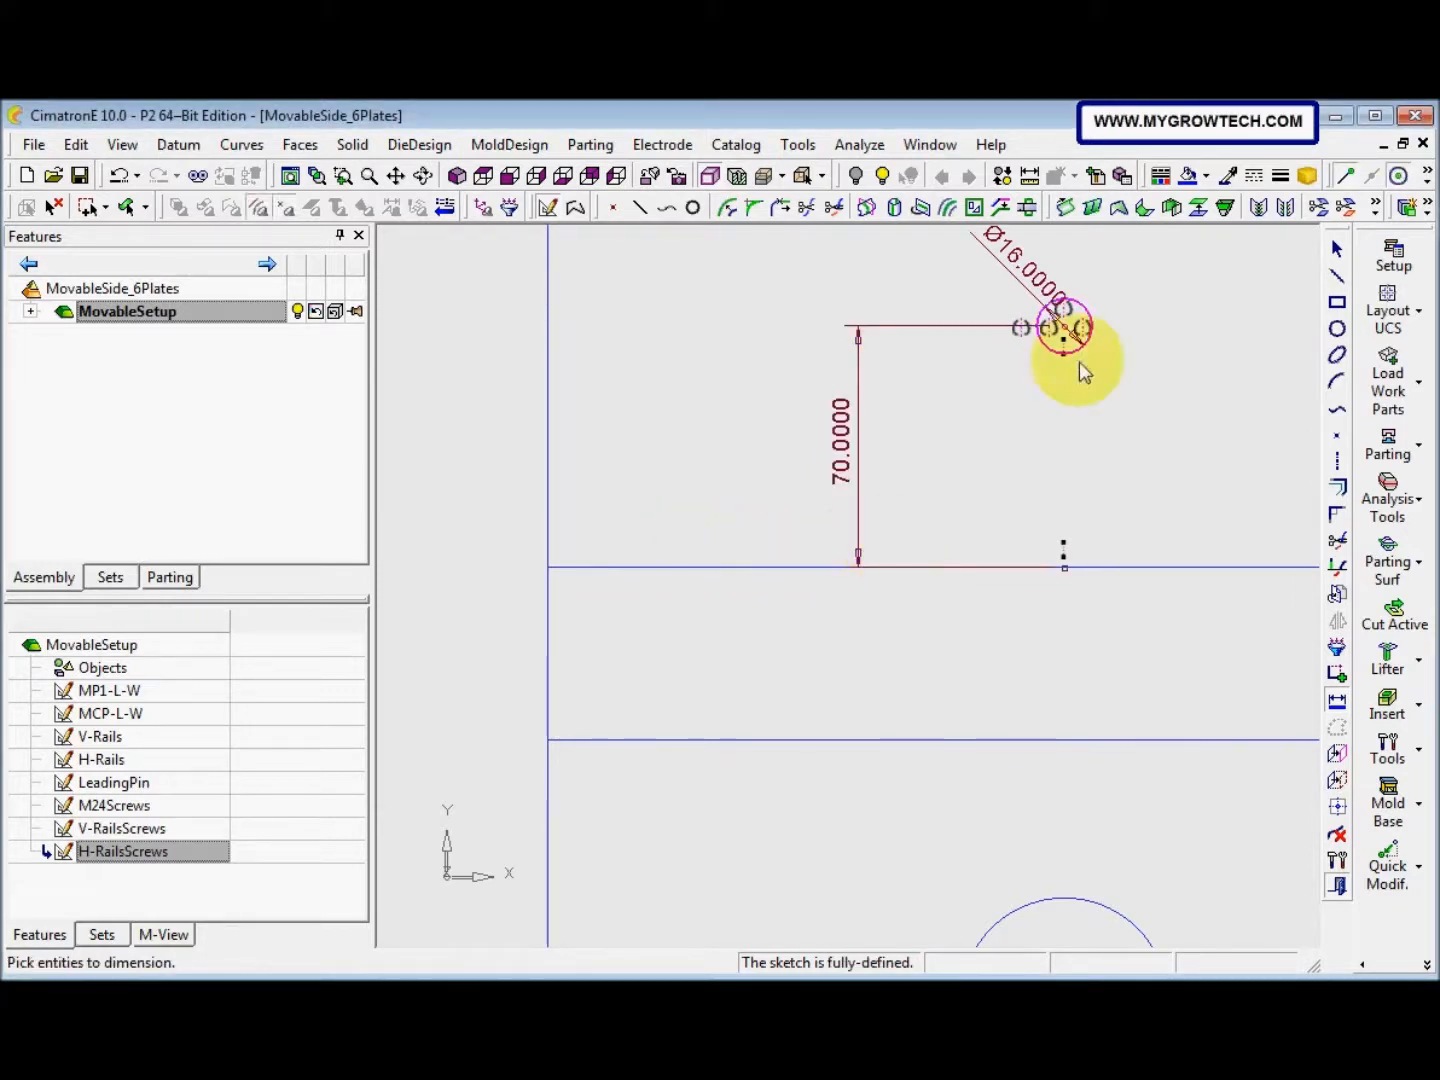
{"action": "scroll", "coordinate": [909, 585], "scroll_direction": "down", "scroll_amount": 2}
{"action": "scroll", "coordinate": [1016, 428], "scroll_direction": "down", "scroll_amount": 5}
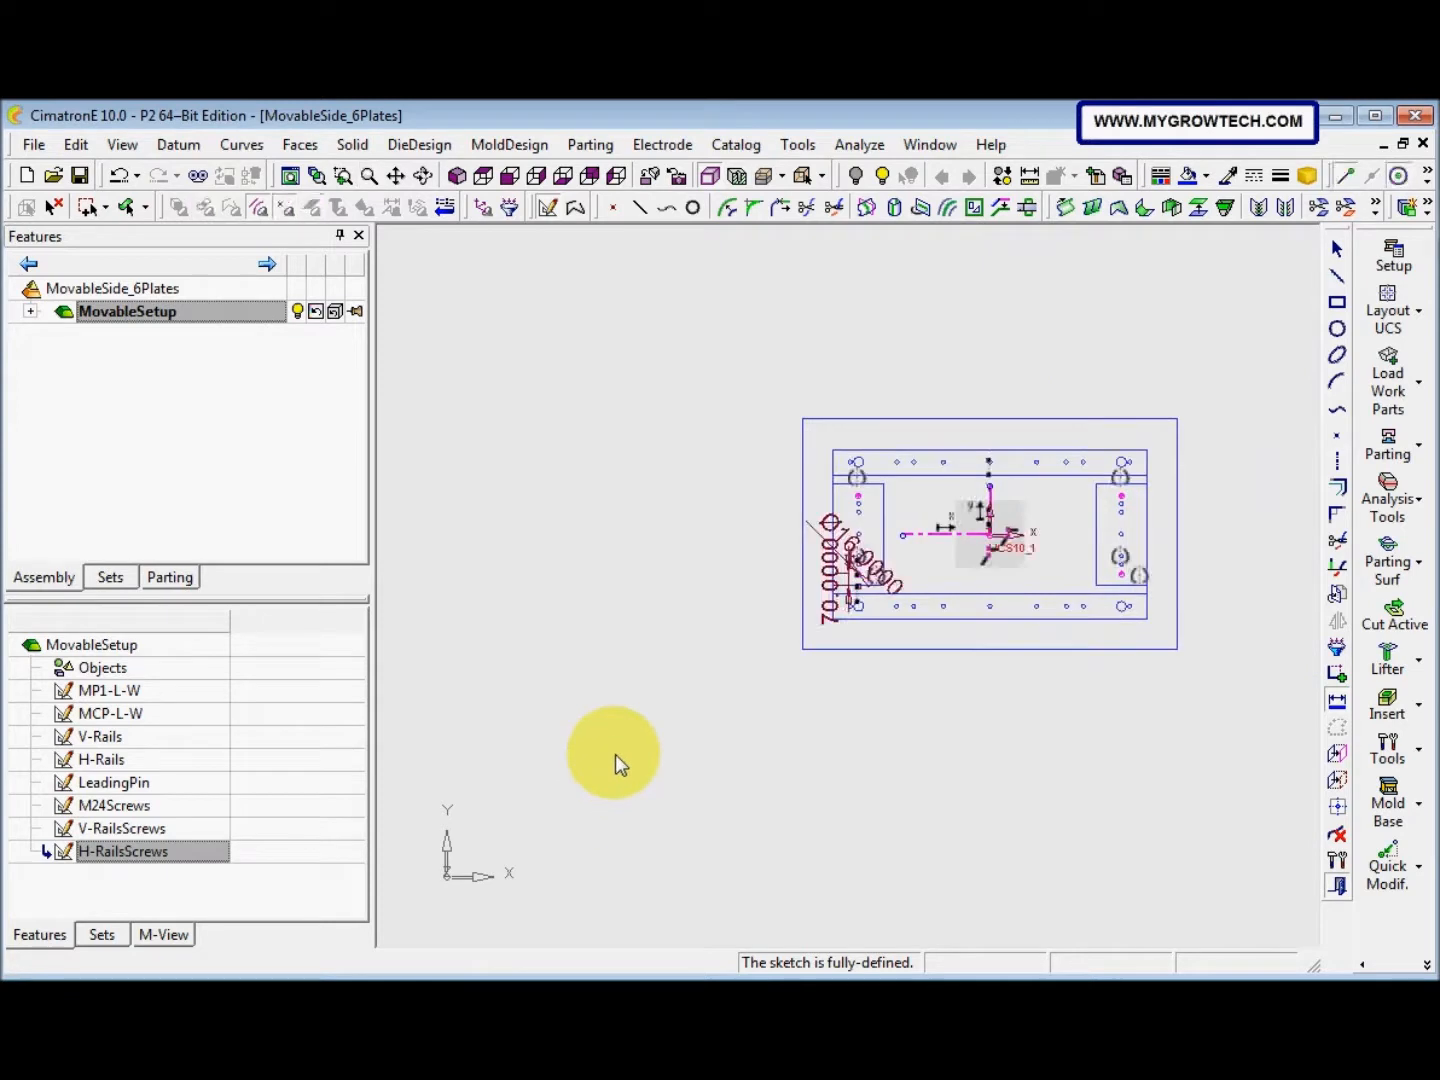
{"action": "scroll", "coordinate": [848, 586], "scroll_direction": "up", "scroll_amount": 3}
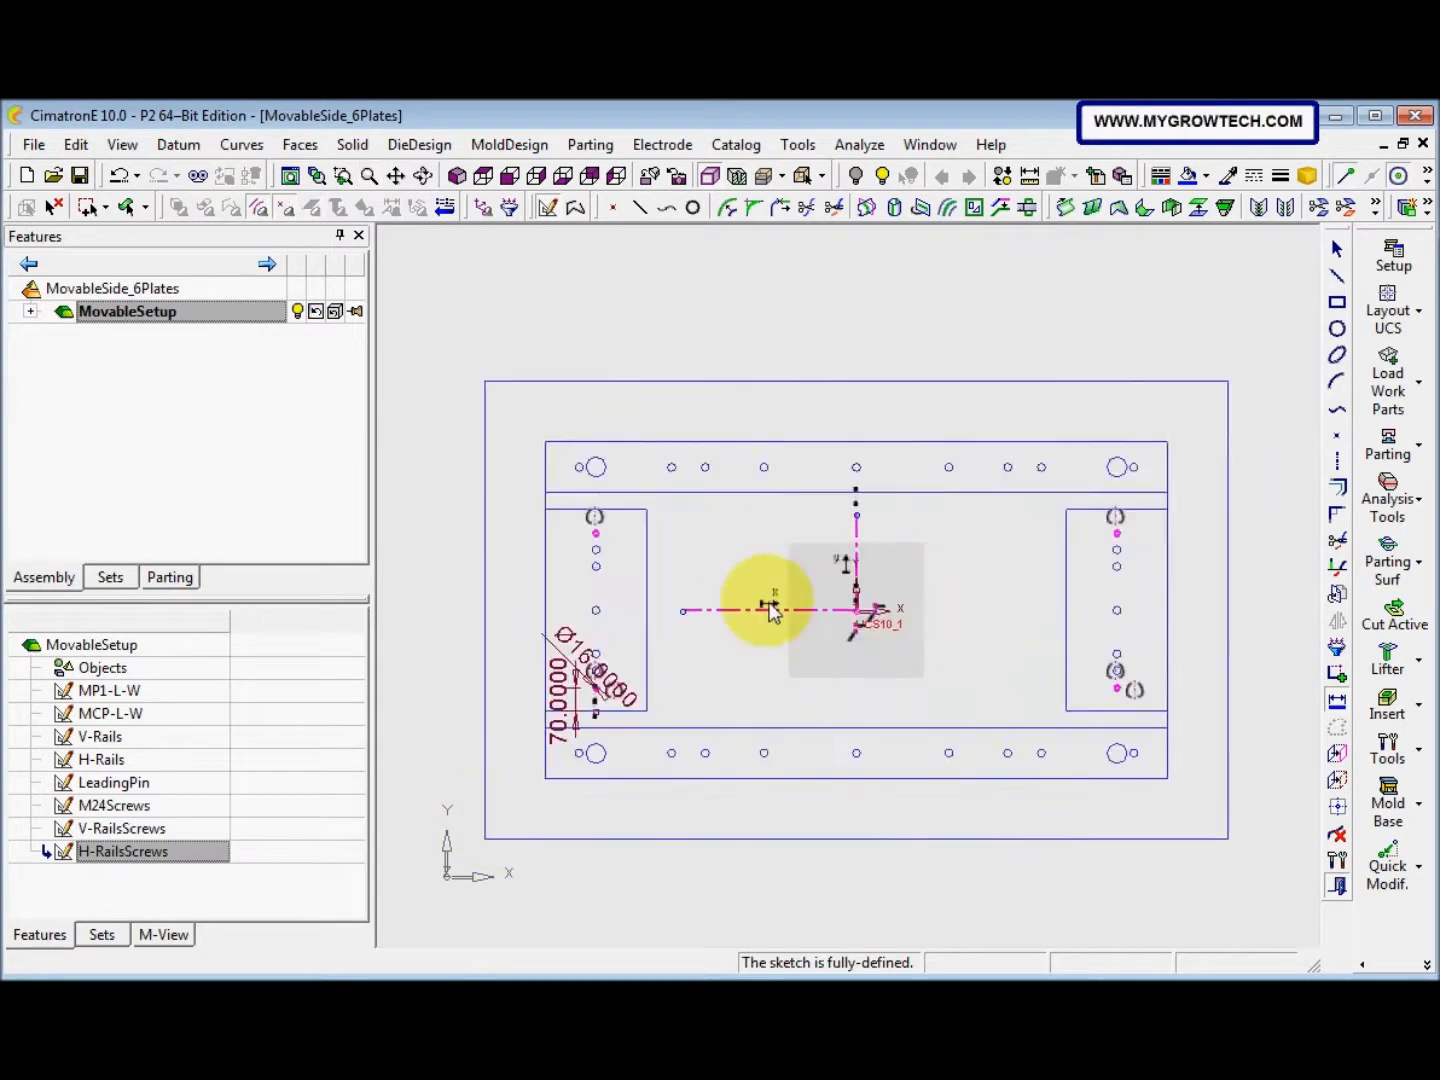
Finish the sketch of the 16 mm holes and rename it DowelPin
{"action": "right_click", "coordinate": [778, 717]}
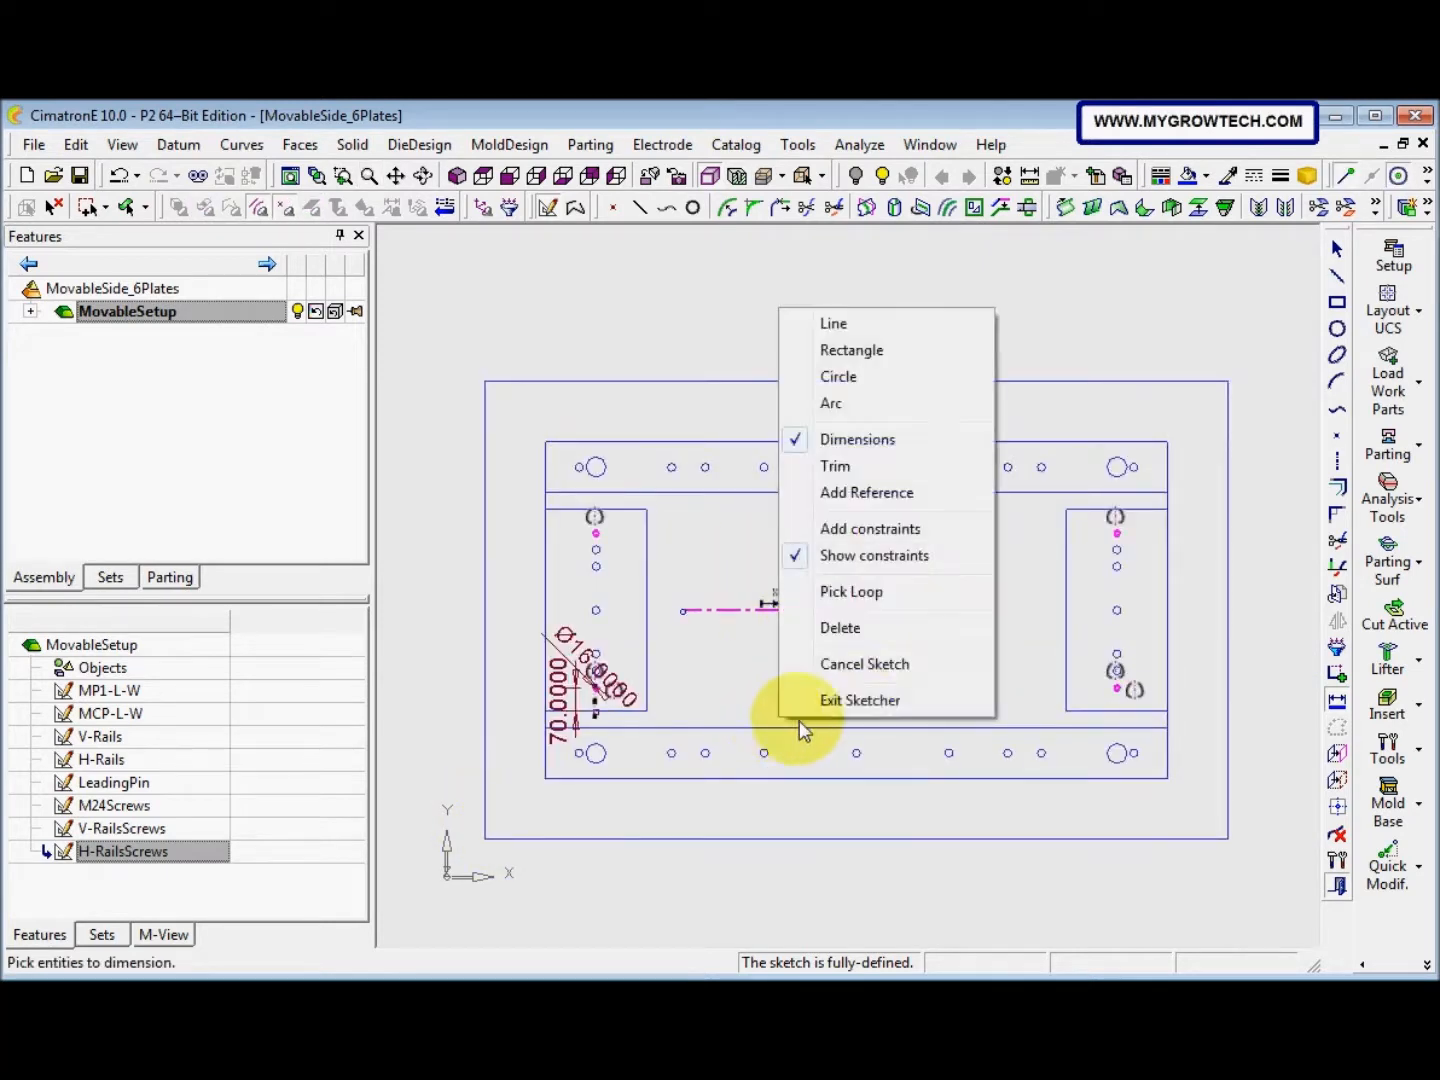
{"action": "left_click", "coordinate": [869, 715]}
{"action": "left_click", "coordinate": [85, 877]}
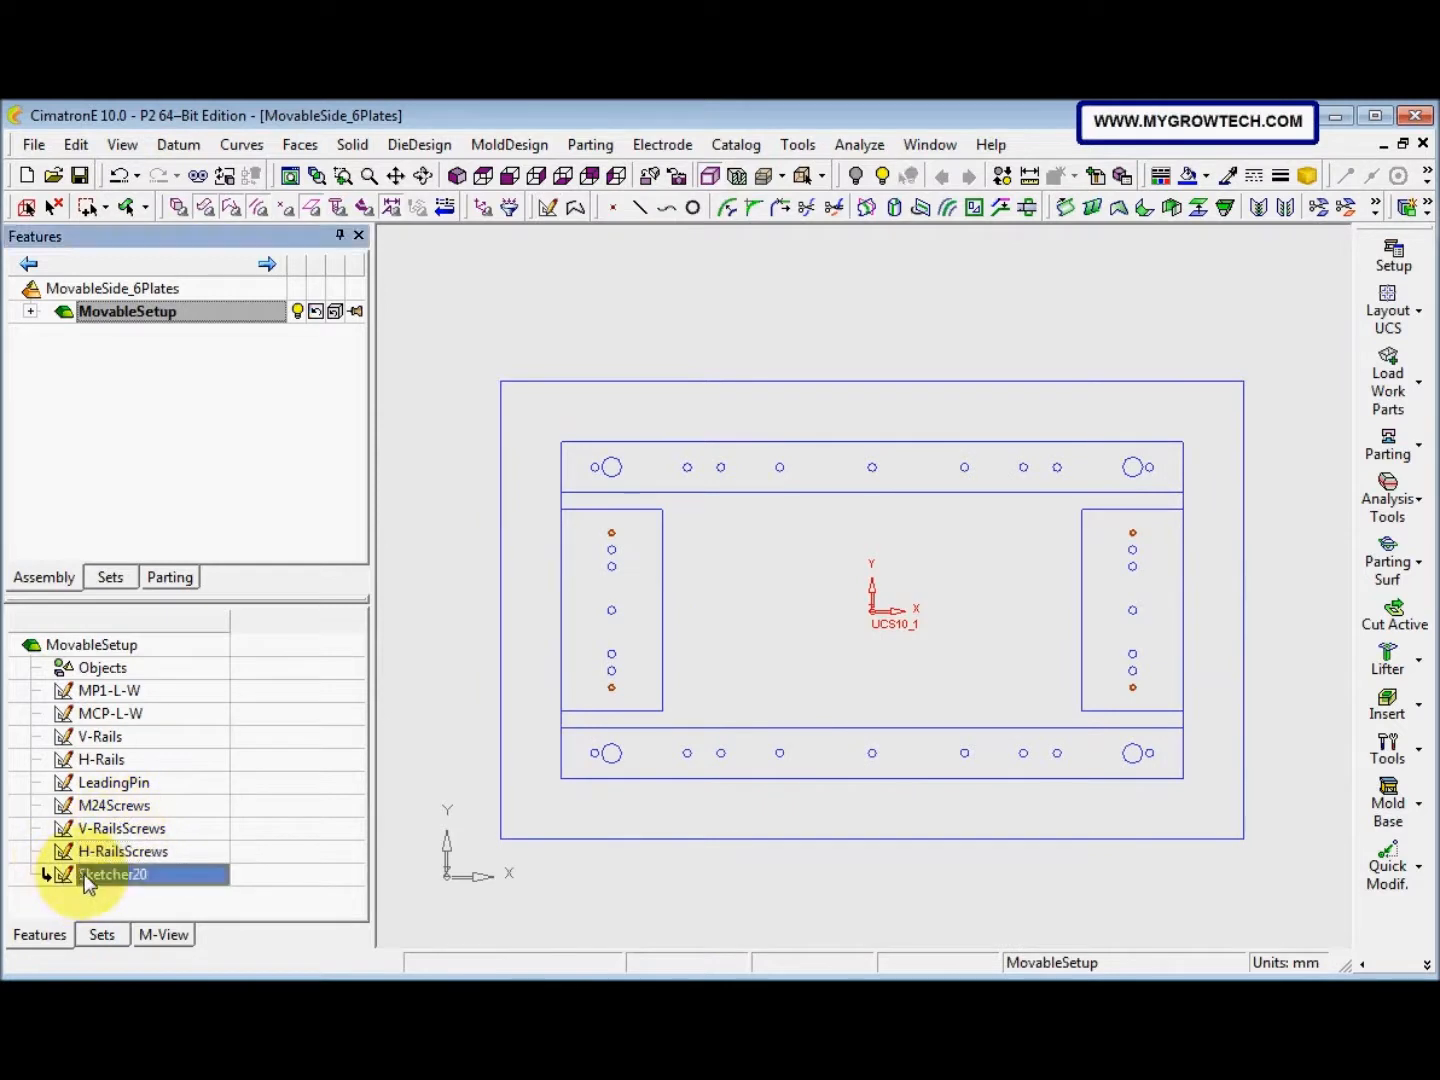
{"action": "left_click", "coordinate": [99, 877]}
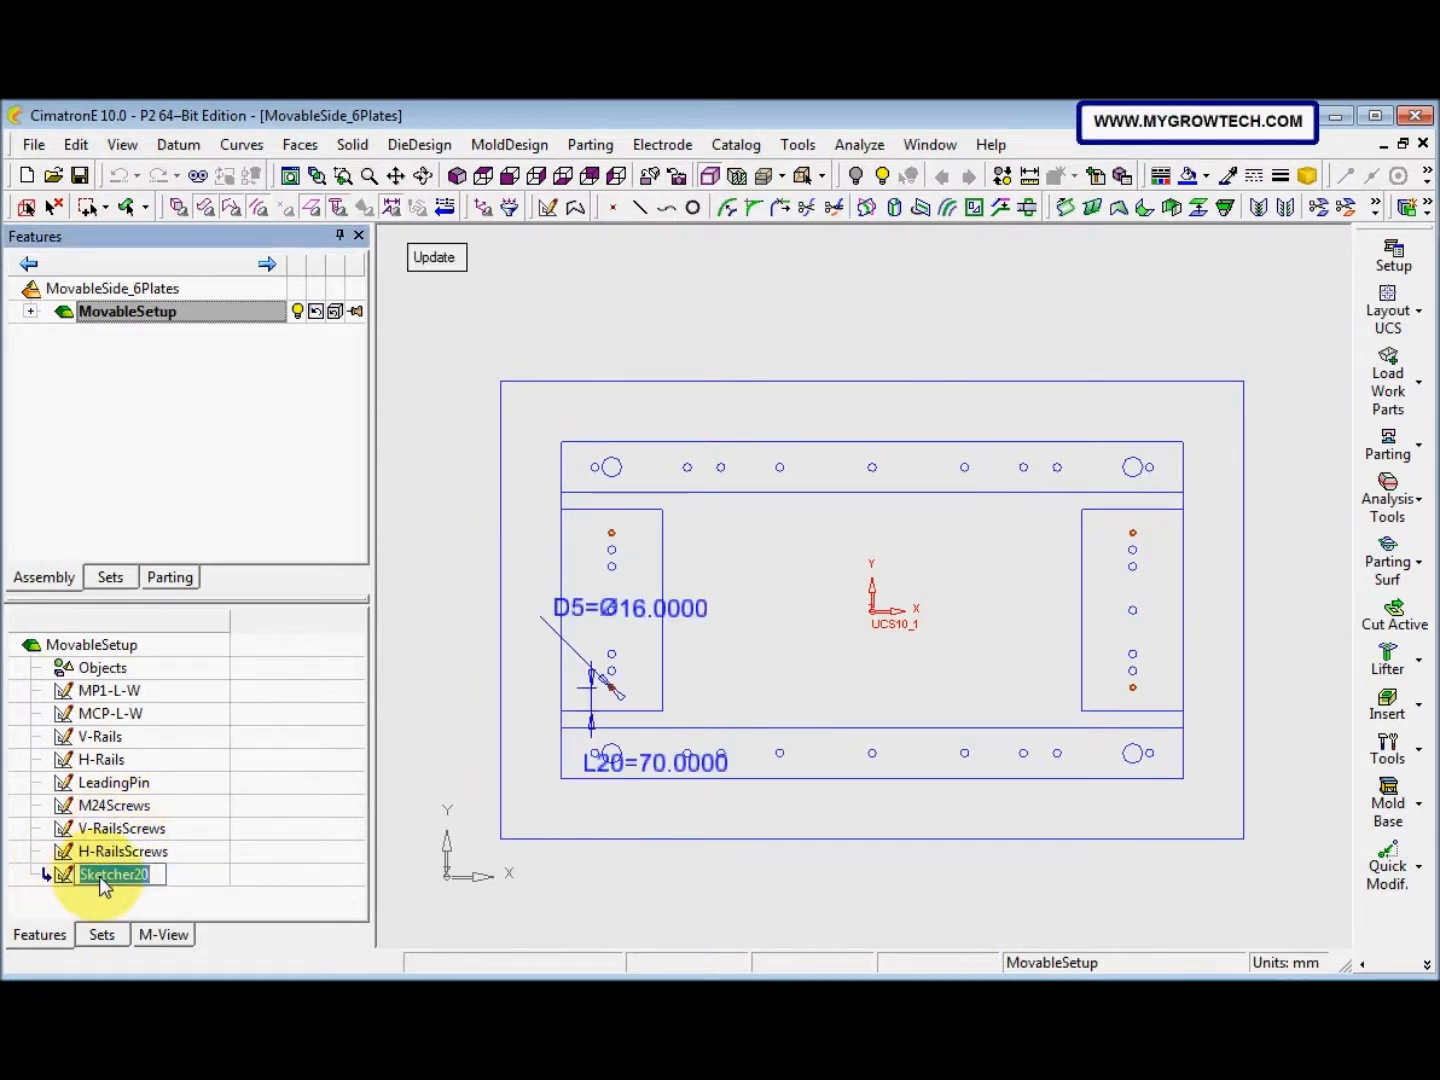
{"action": "type", "text": "DowelPins"}
{"action": "key", "text": "BackSpace"}
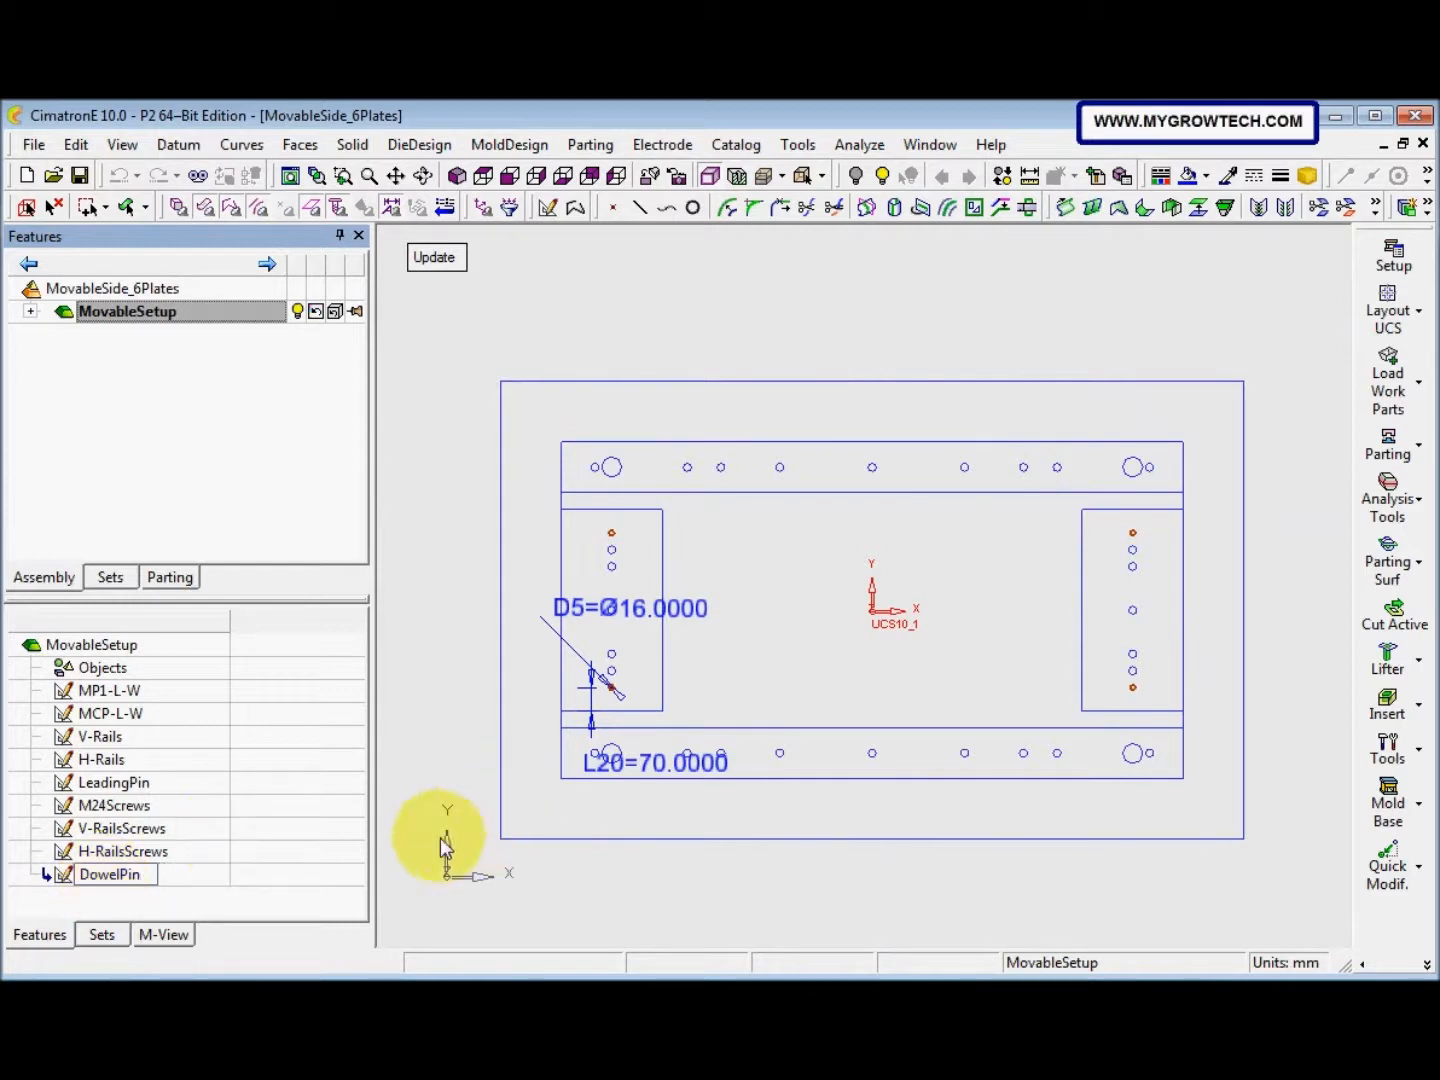
{"action": "key", "text": "Return"}
{"action": "middle_click_drag", "start_coordinate": [548, 821], "coordinate": [523, 843]}
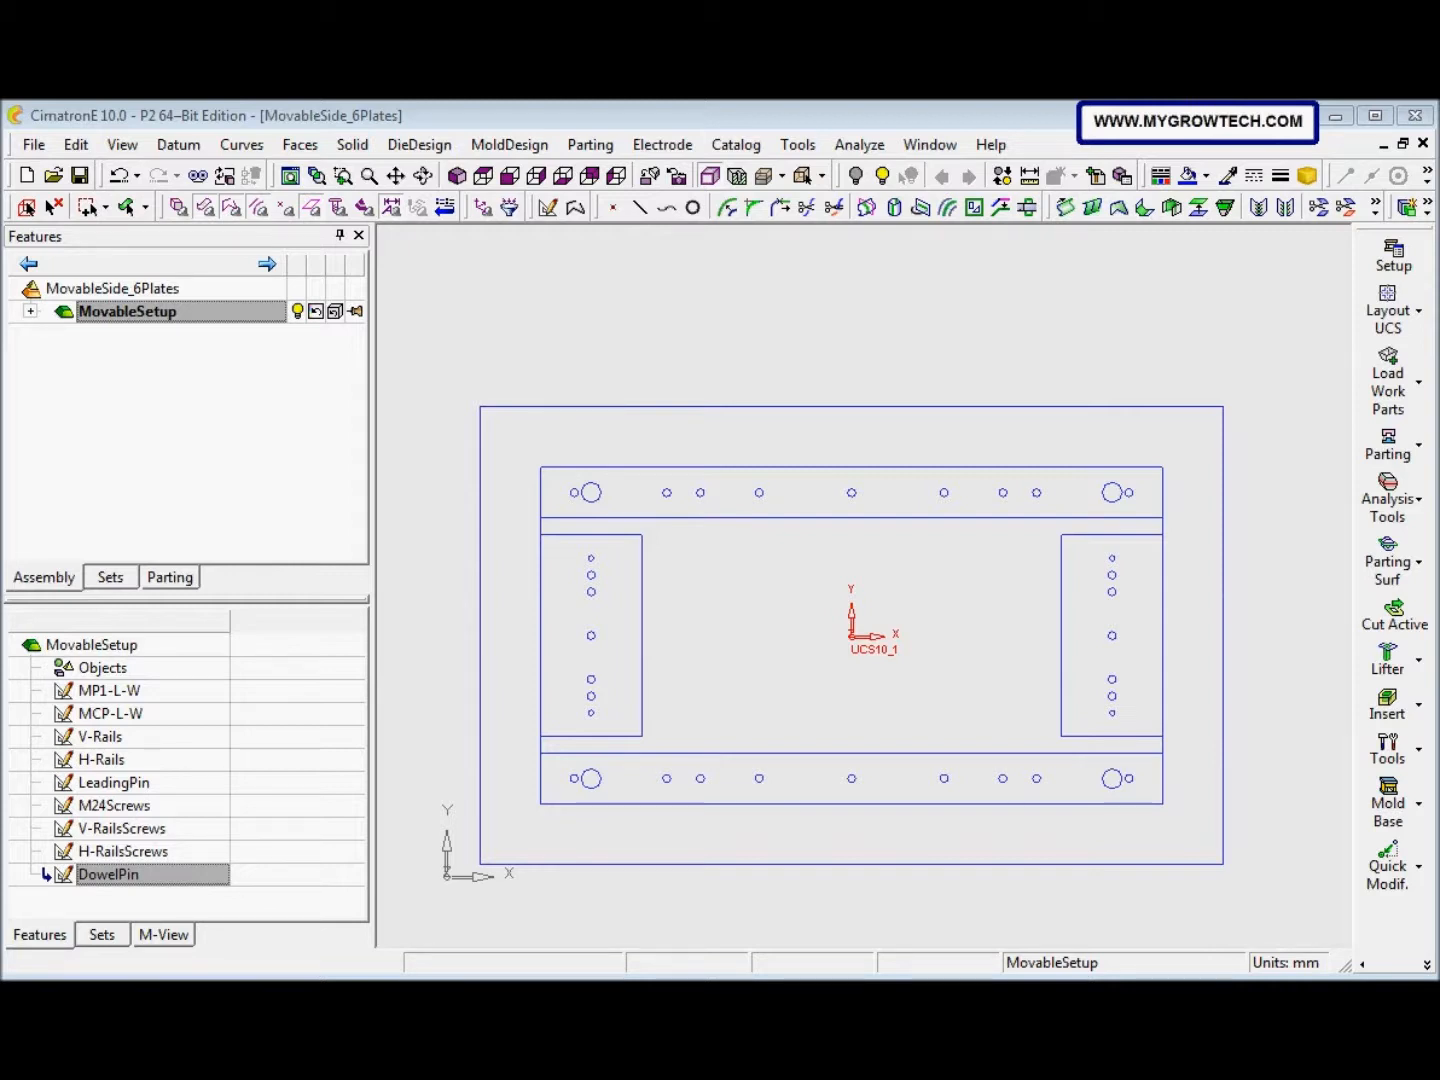
Show the entities of the assembly's Archive set so the main plane at UCS10_1 can be picked
{"action": "left_click", "coordinate": [111, 577]}
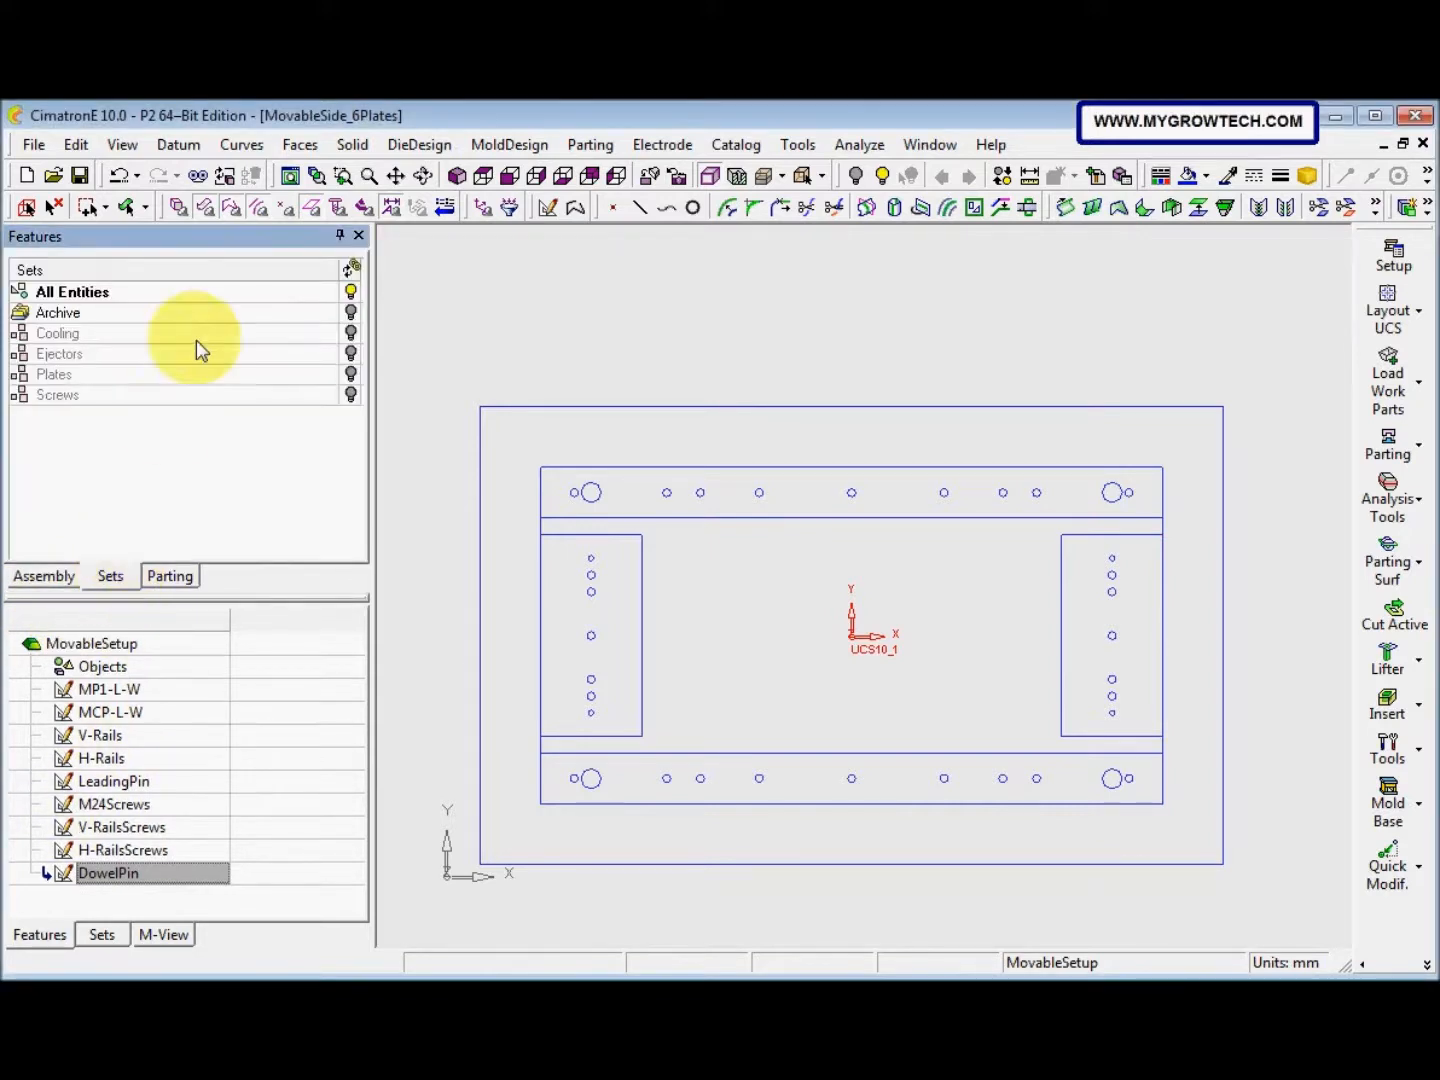
{"action": "left_click", "coordinate": [352, 312]}
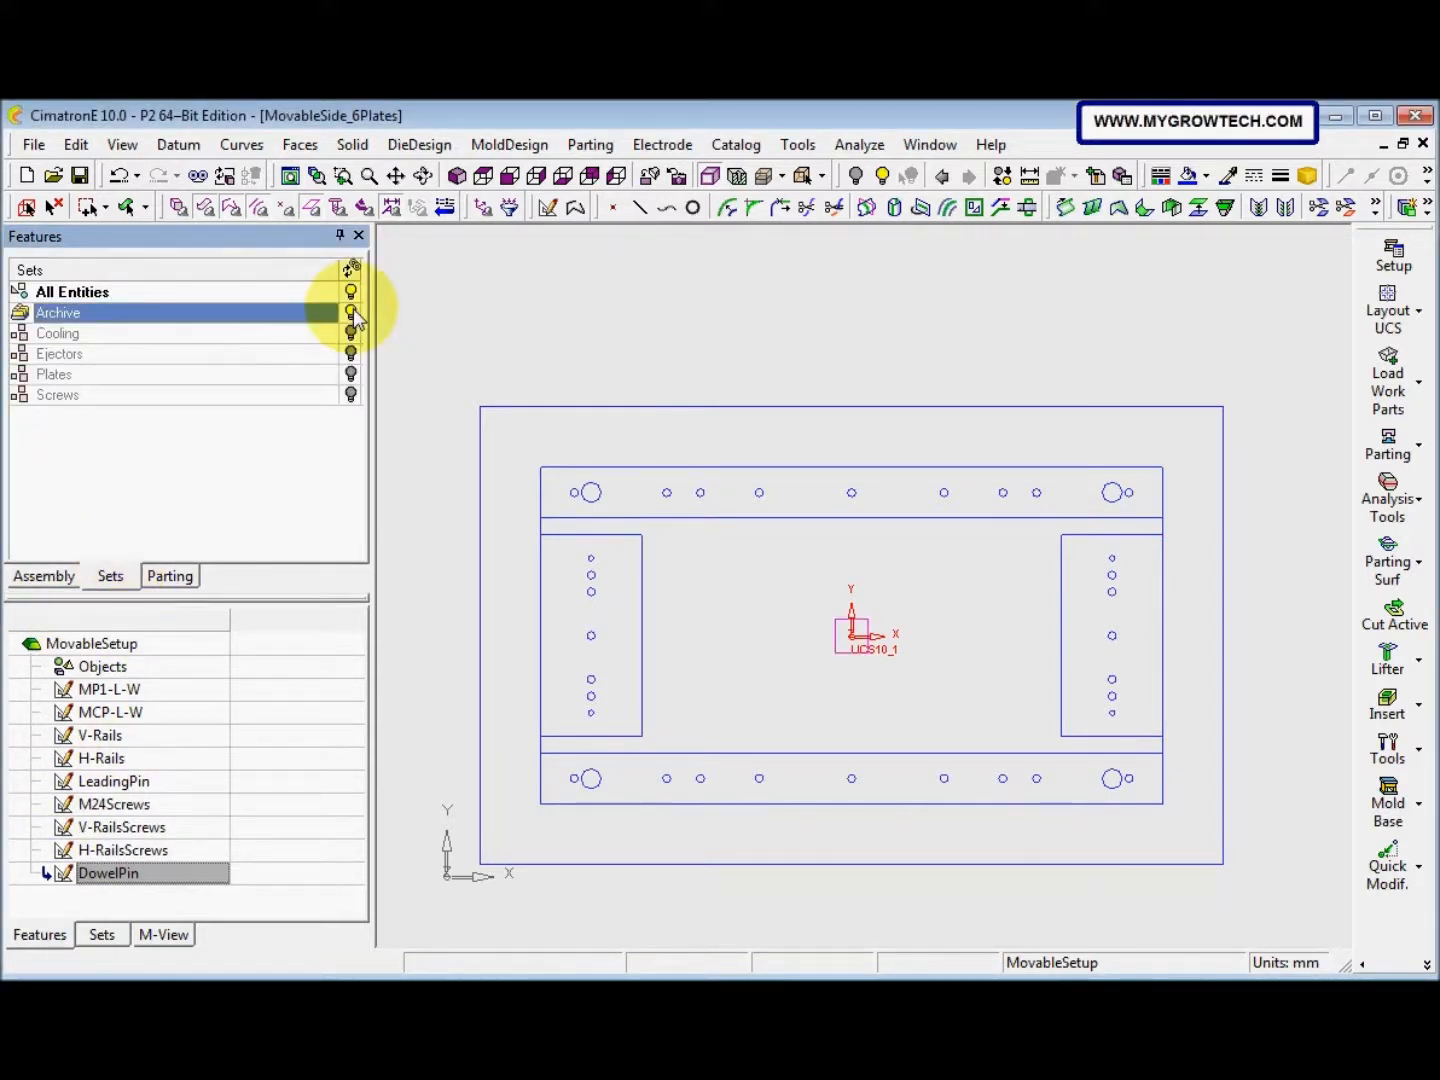
{"action": "left_click_drag", "start_coordinate": [755, 648], "coordinate": [788, 608], "text": "ctrl"}
{"action": "right_click_drag", "start_coordinate": [787, 608], "coordinate": [833, 500], "text": "ctrl"}
{"action": "middle_click_drag", "start_coordinate": [775, 659], "coordinate": [791, 510], "text": "ctrl"}
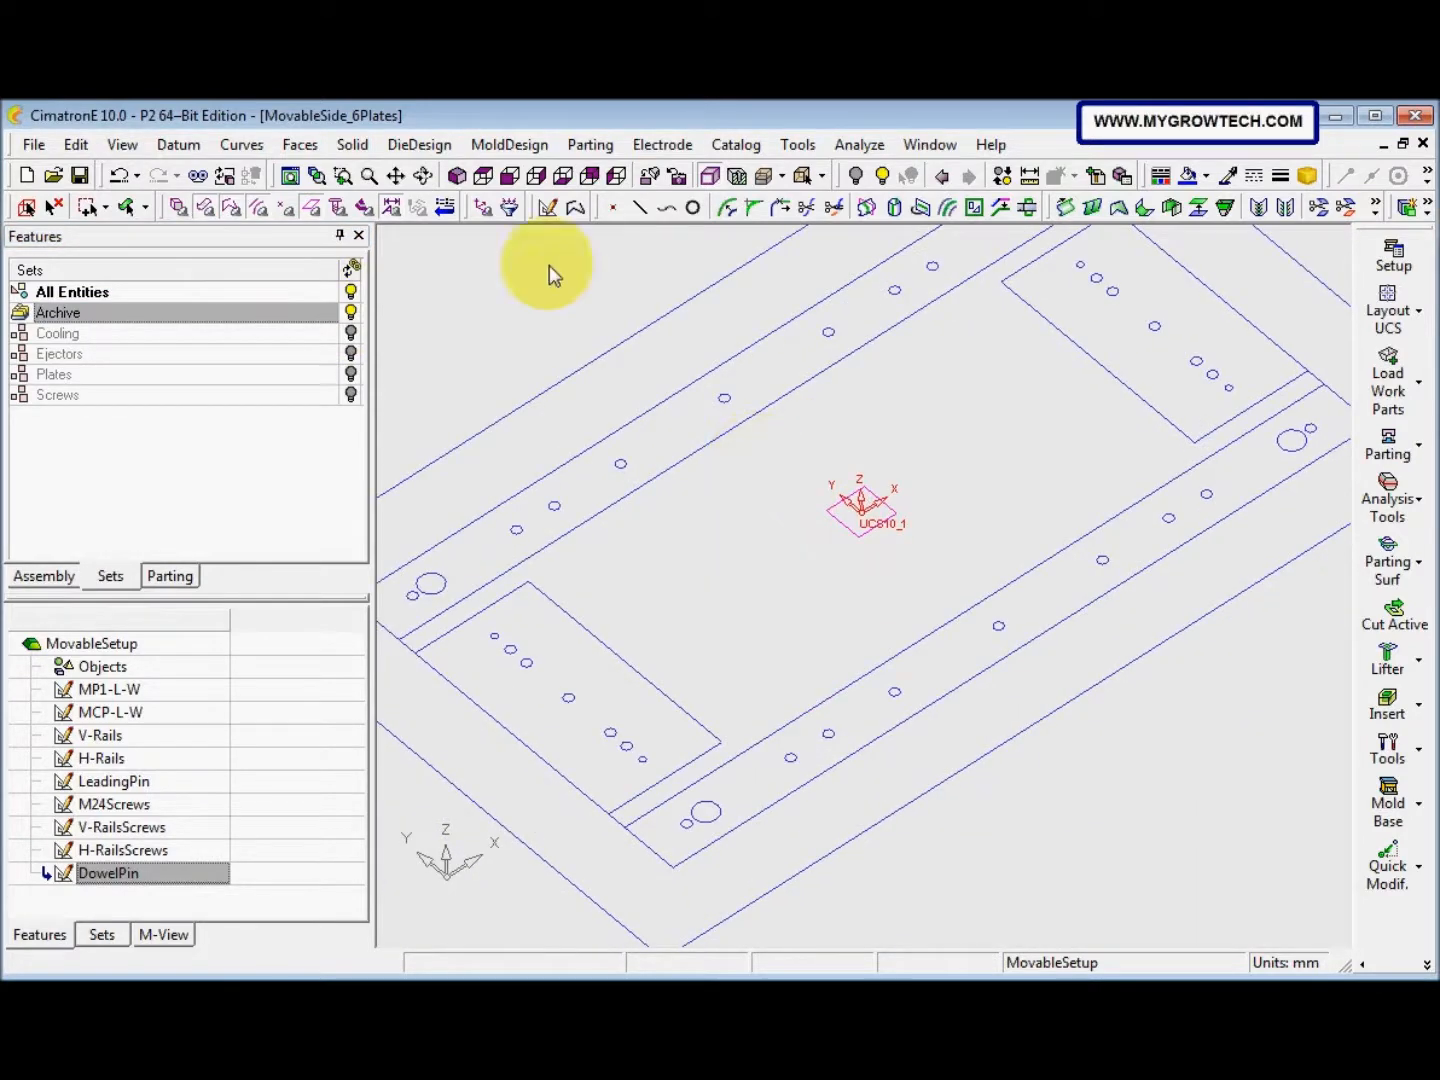
Create a parallel plane offset 1 mm downward from the main plane at UCS10_1, keeping the command active
{"action": "left_click", "coordinate": [178, 144]}
{"action": "mouse_move", "coordinate": [212, 174]}
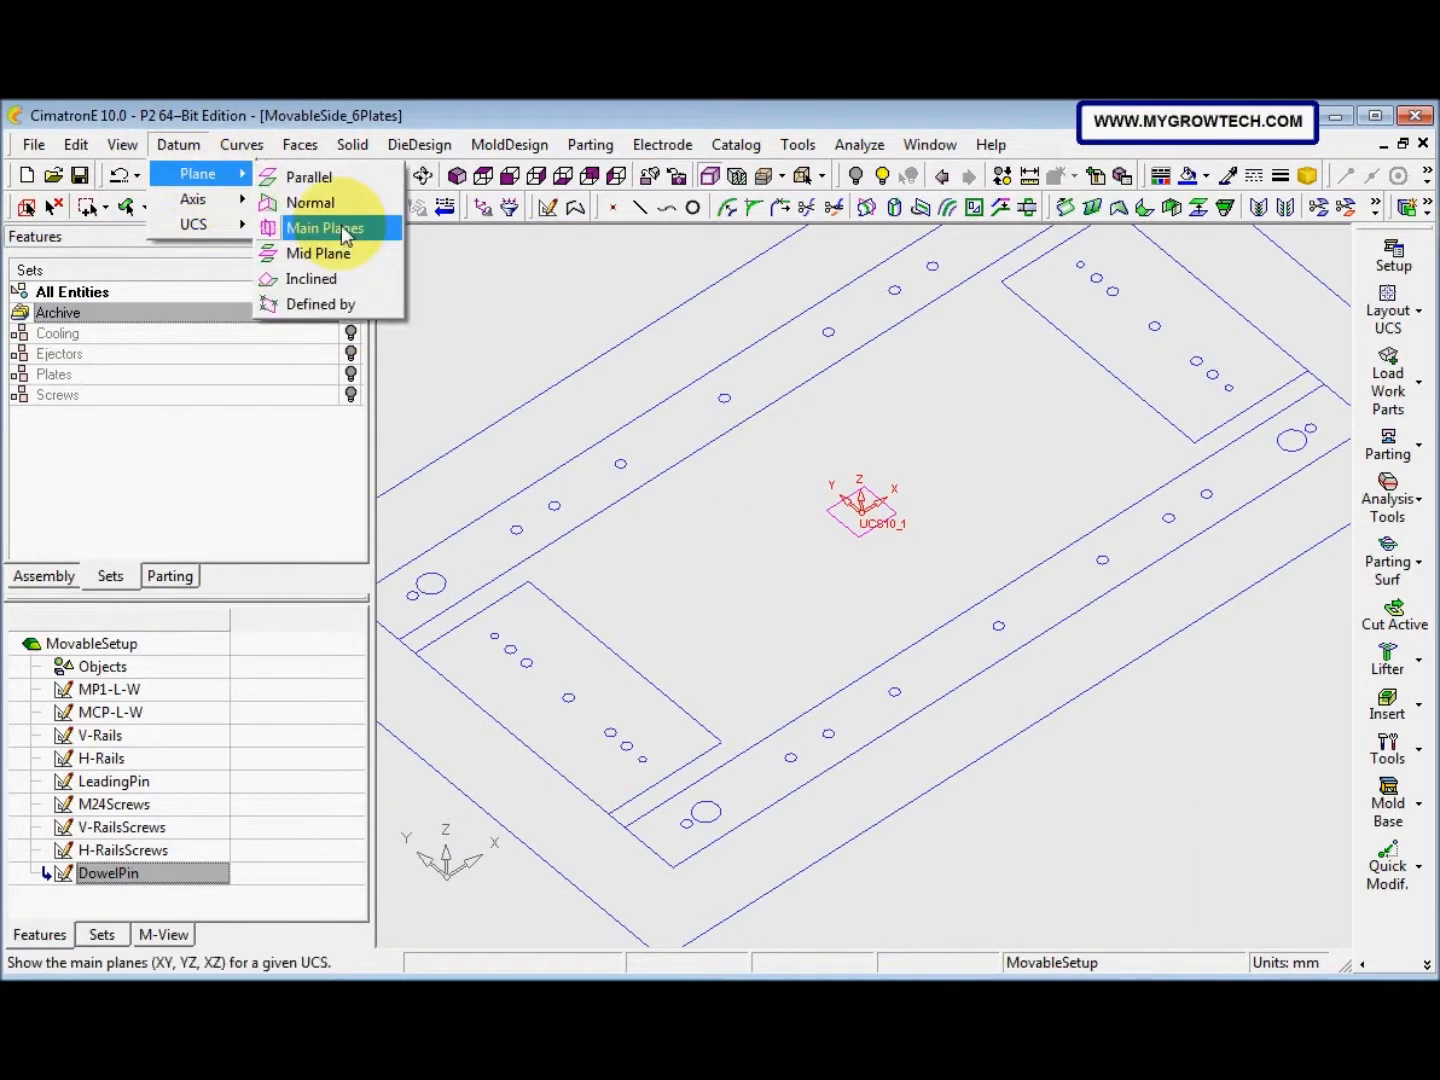
{"action": "left_click", "coordinate": [311, 177]}
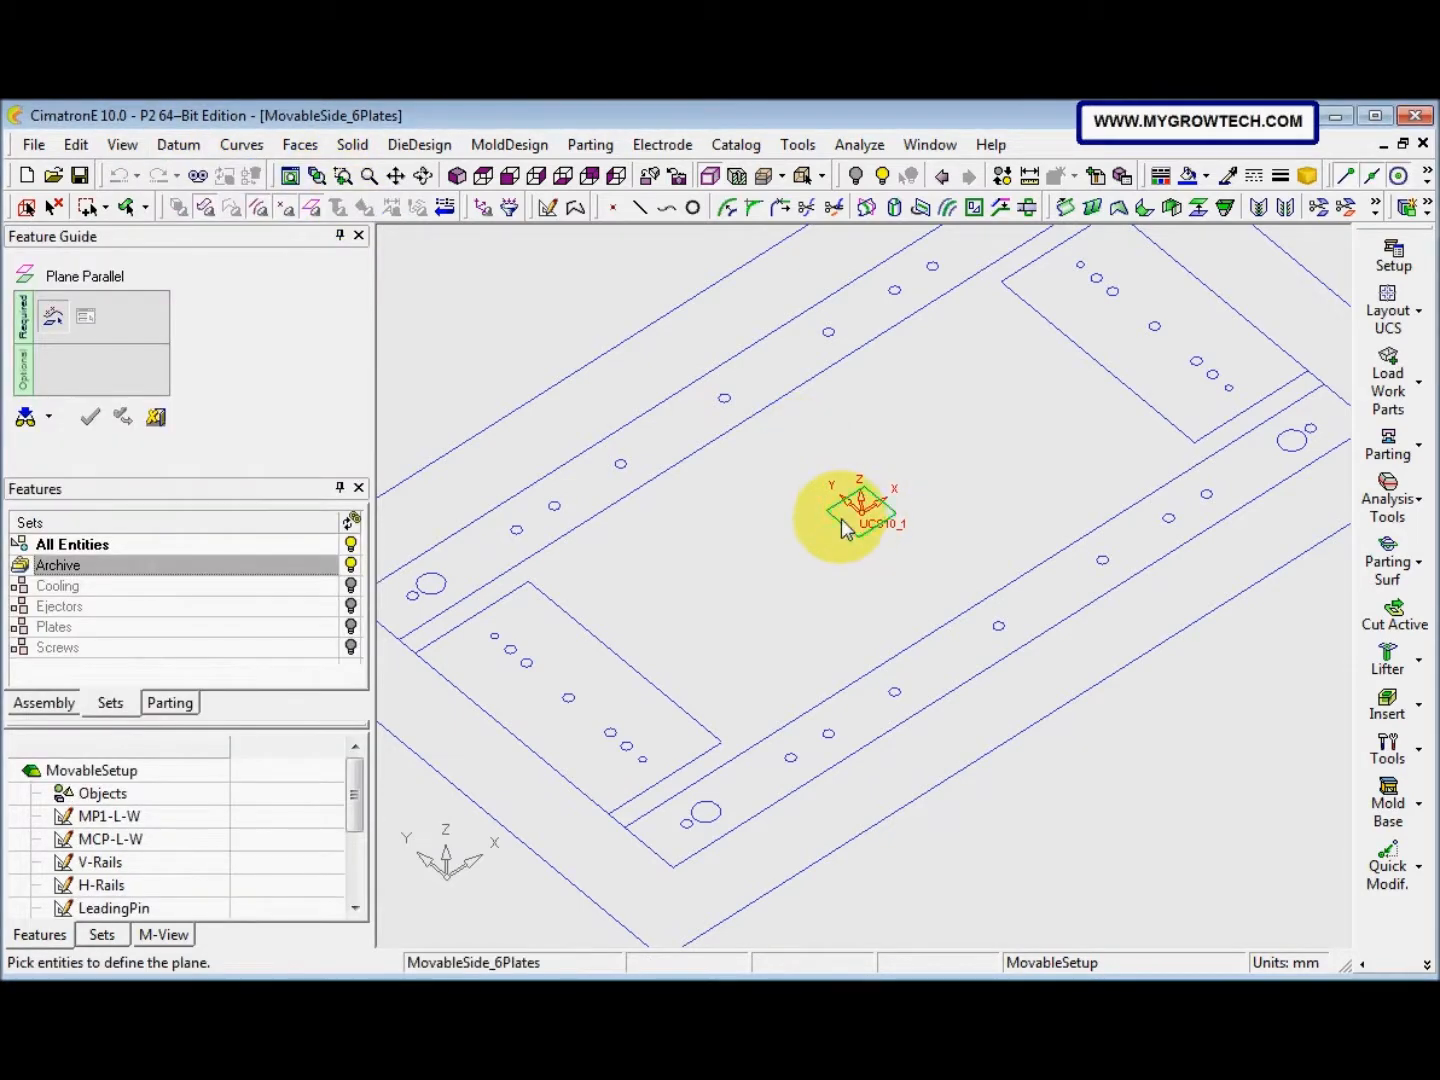
{"action": "left_click", "coordinate": [844, 520]}
{"action": "left_click", "coordinate": [489, 296]}
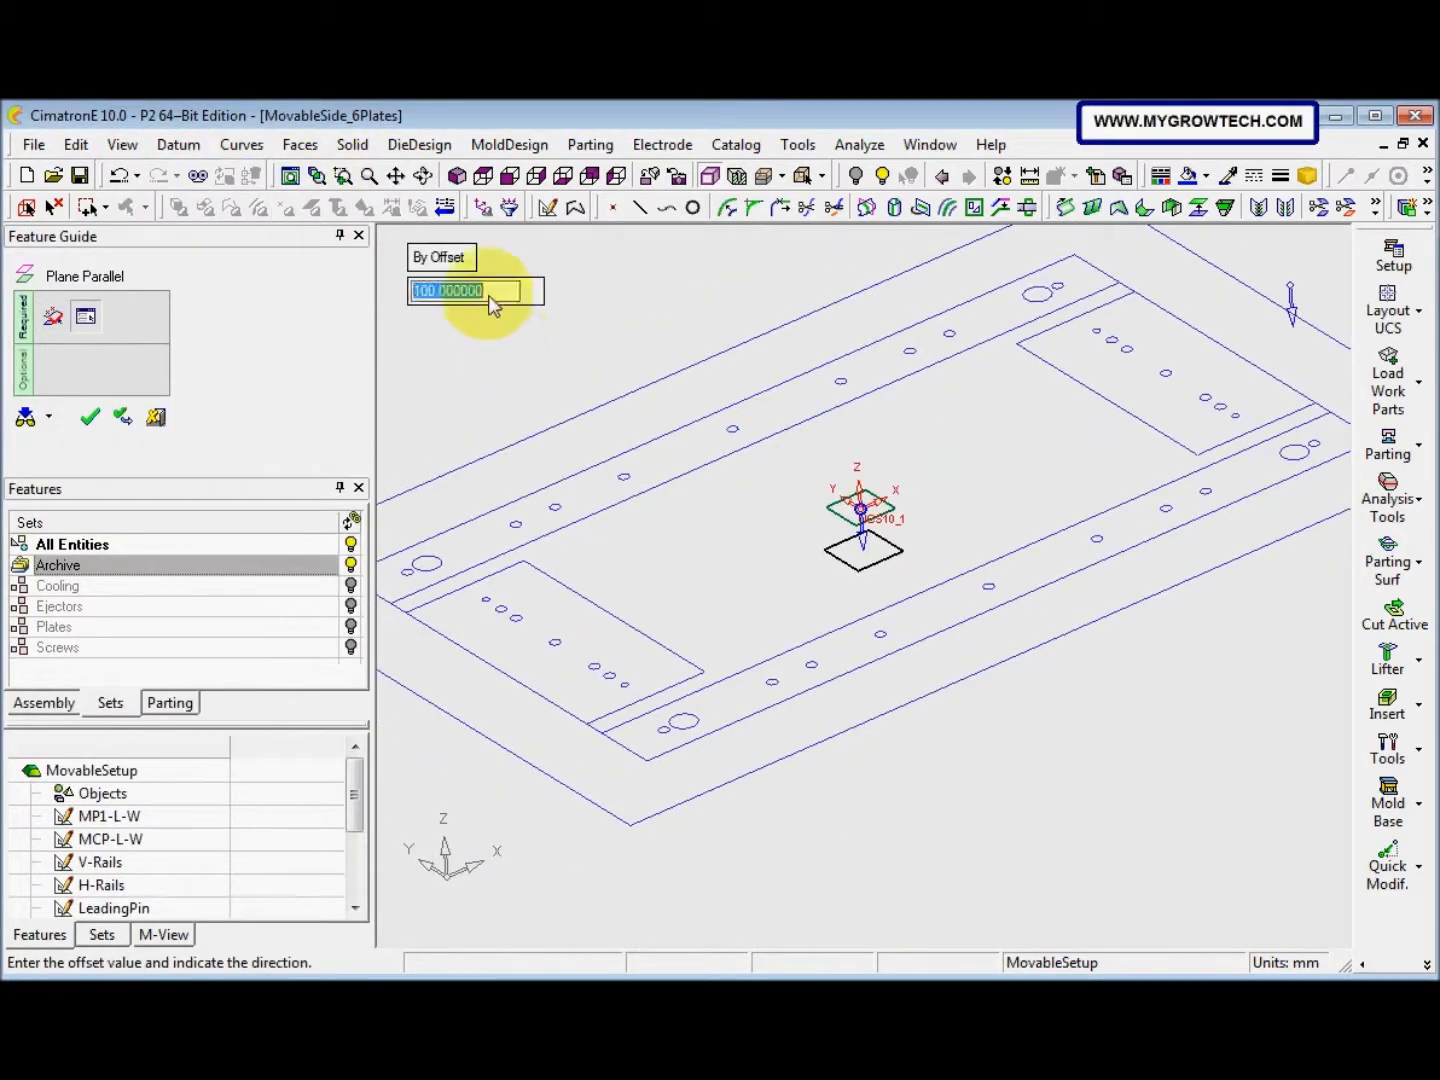
{"action": "type", "text": "1"}
{"action": "key", "text": "Return"}
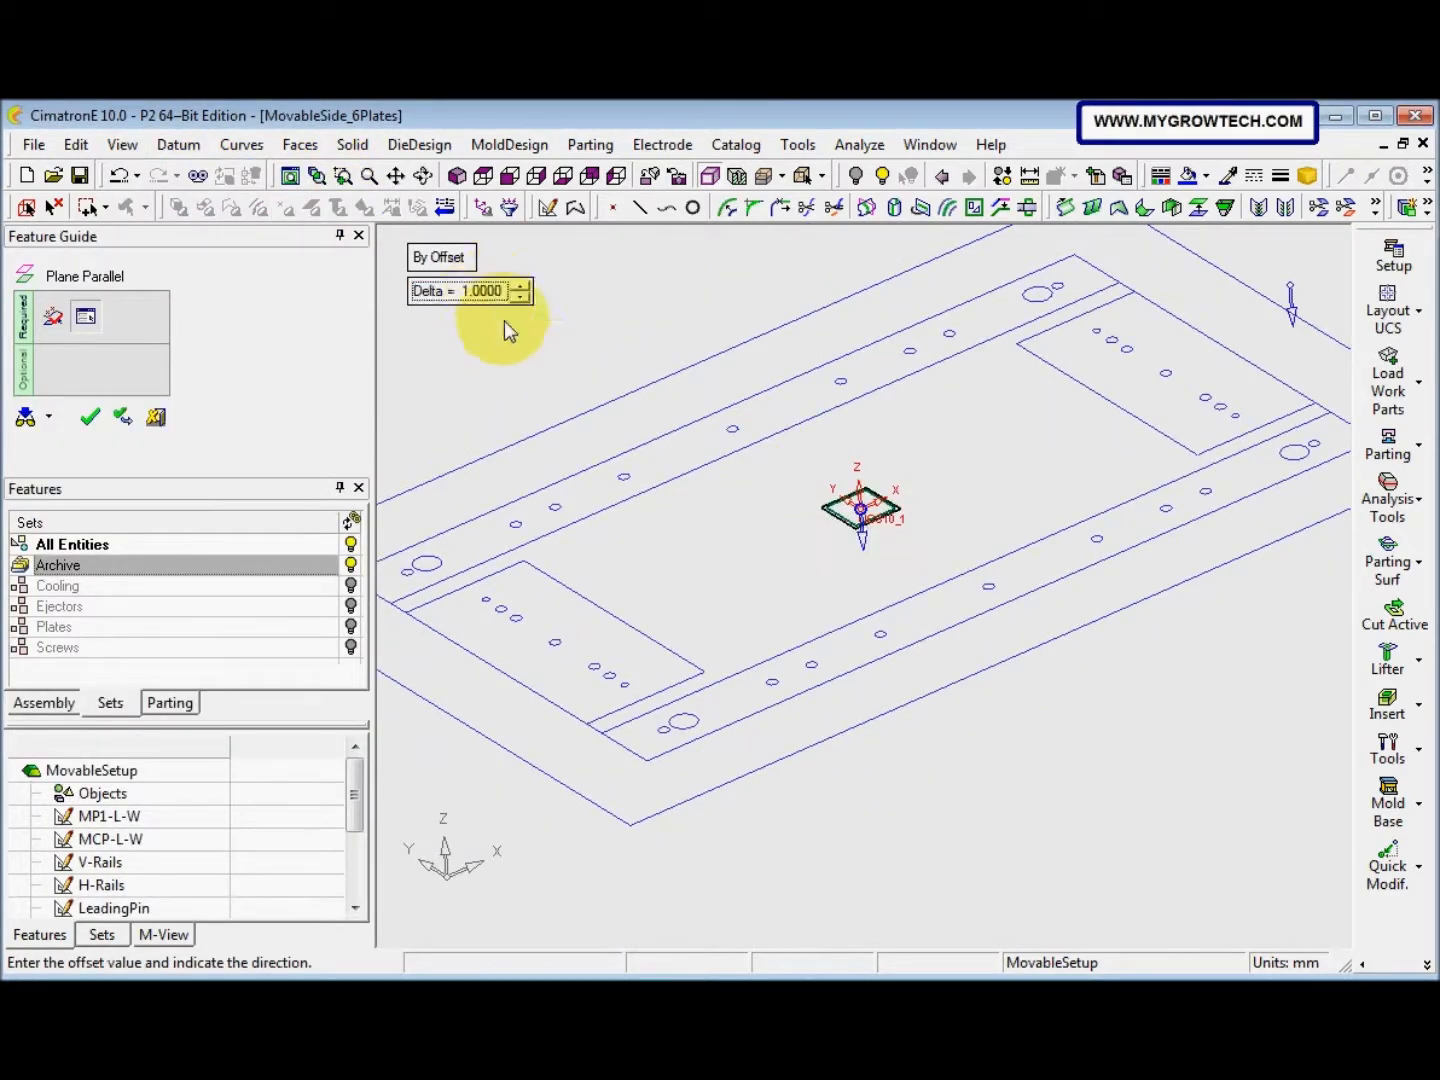
{"action": "right_click", "coordinate": [625, 481]}
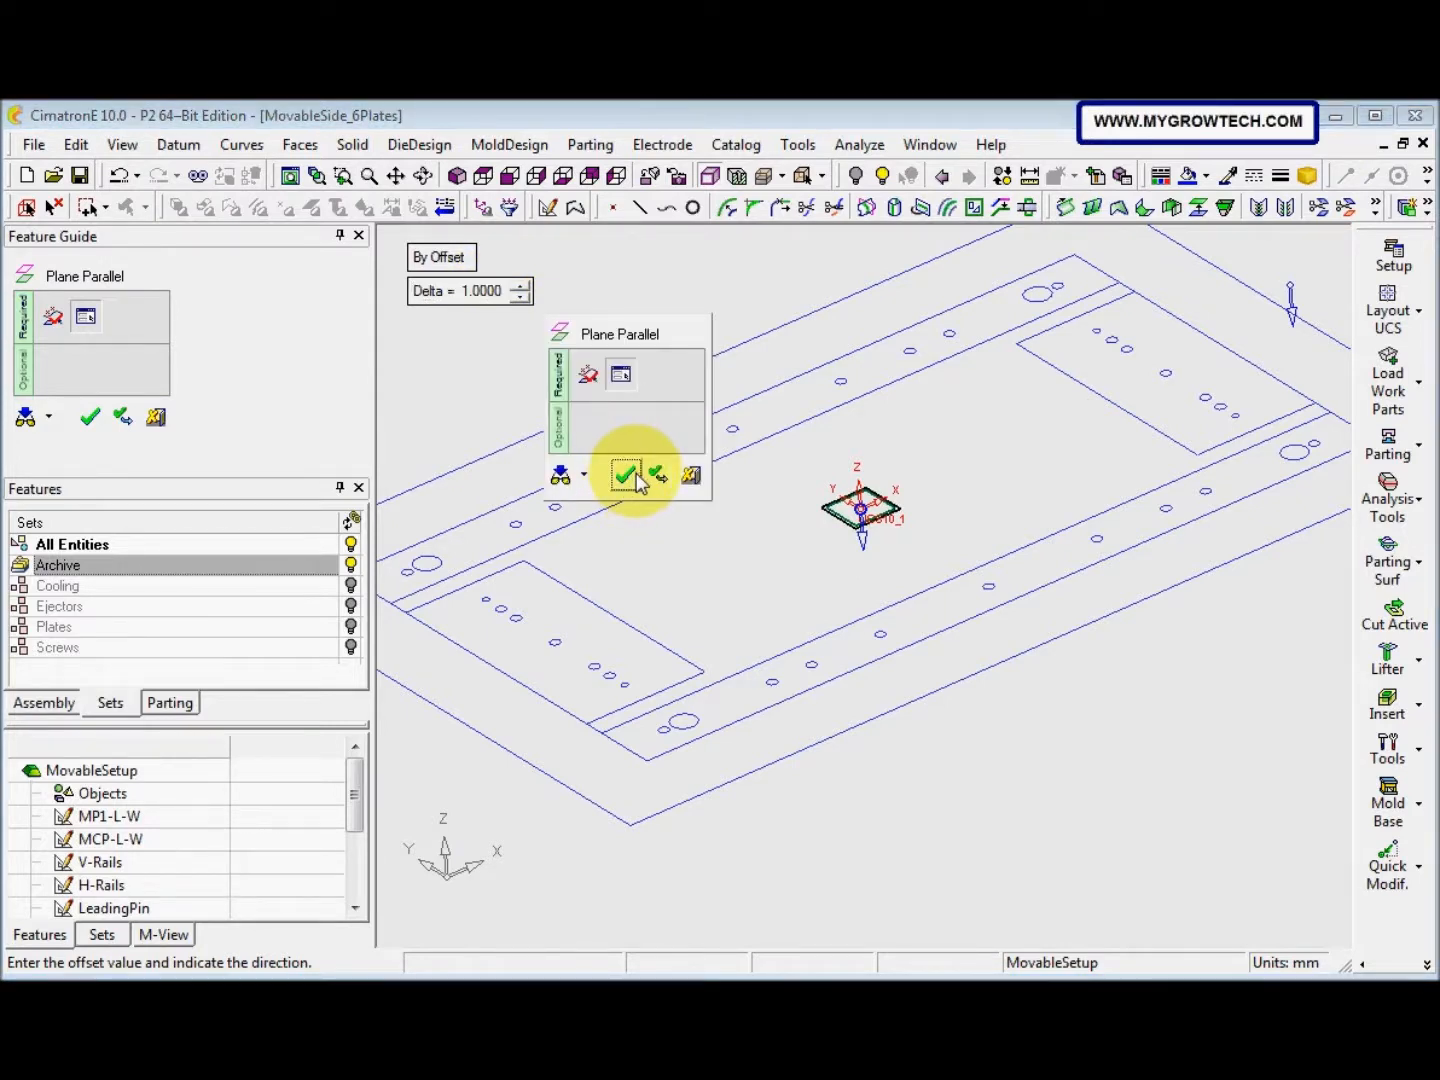
{"action": "left_click", "coordinate": [637, 478]}
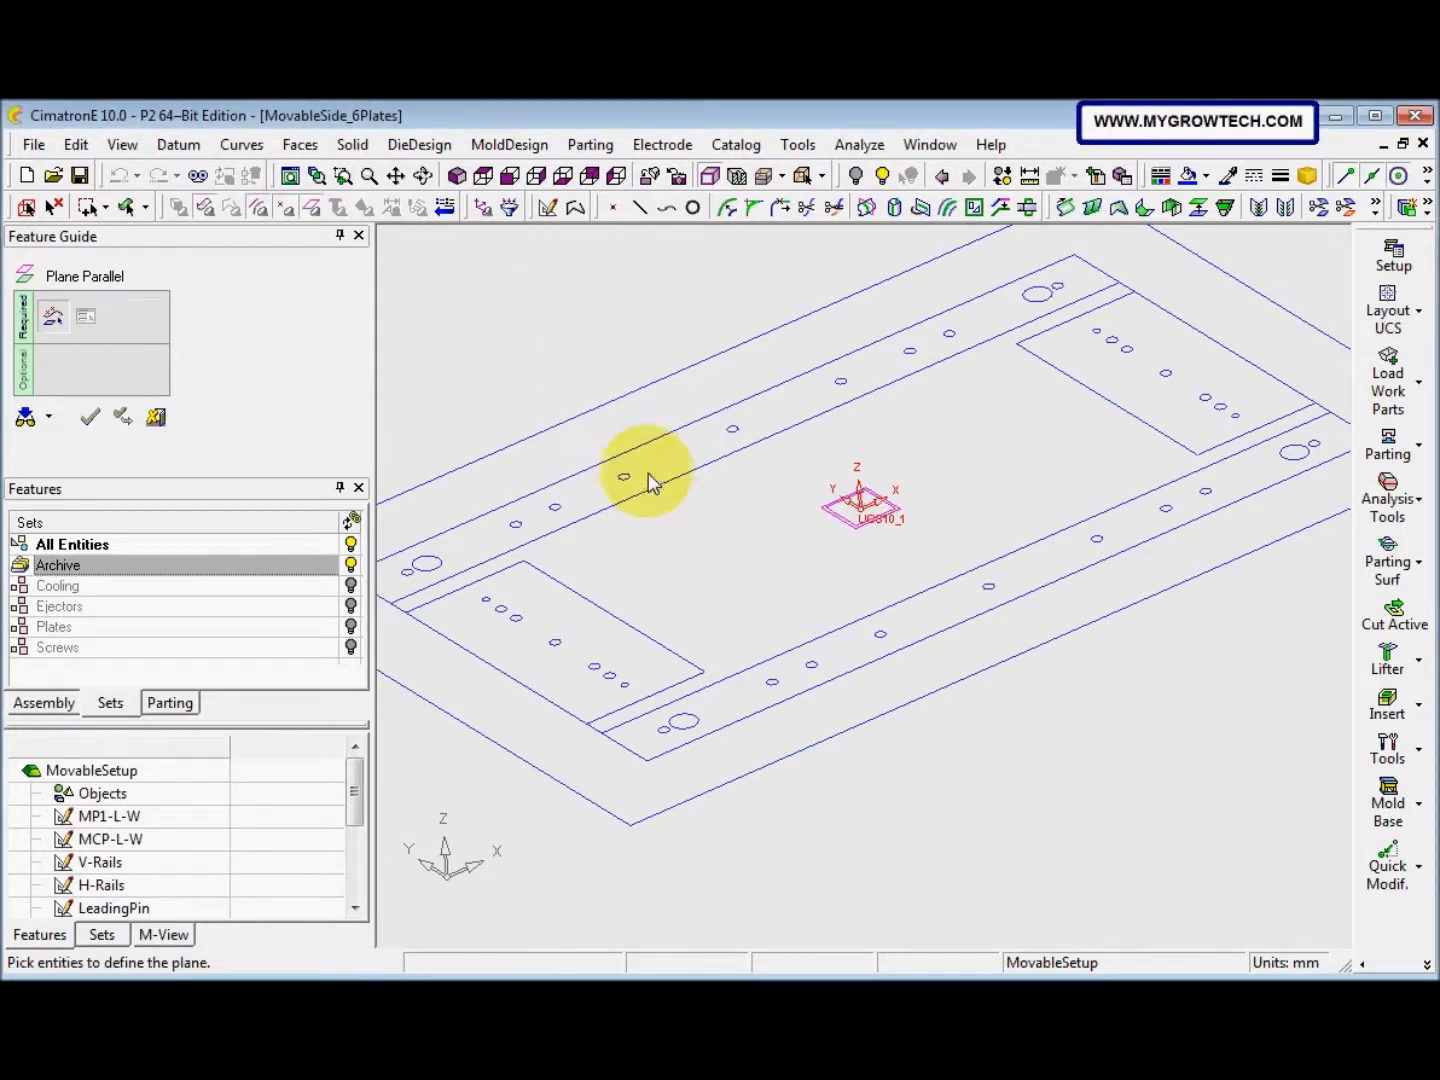
Hide the Archive set and create a parallel plane offset 300 mm below the remaining plane at UCS10_1
{"action": "left_click", "coordinate": [345, 567]}
{"action": "right_click_drag", "start_coordinate": [601, 581], "coordinate": [729, 451], "text": "ctrl"}
{"action": "middle_click_drag", "start_coordinate": [715, 490], "coordinate": [659, 566], "text": "ctrl"}
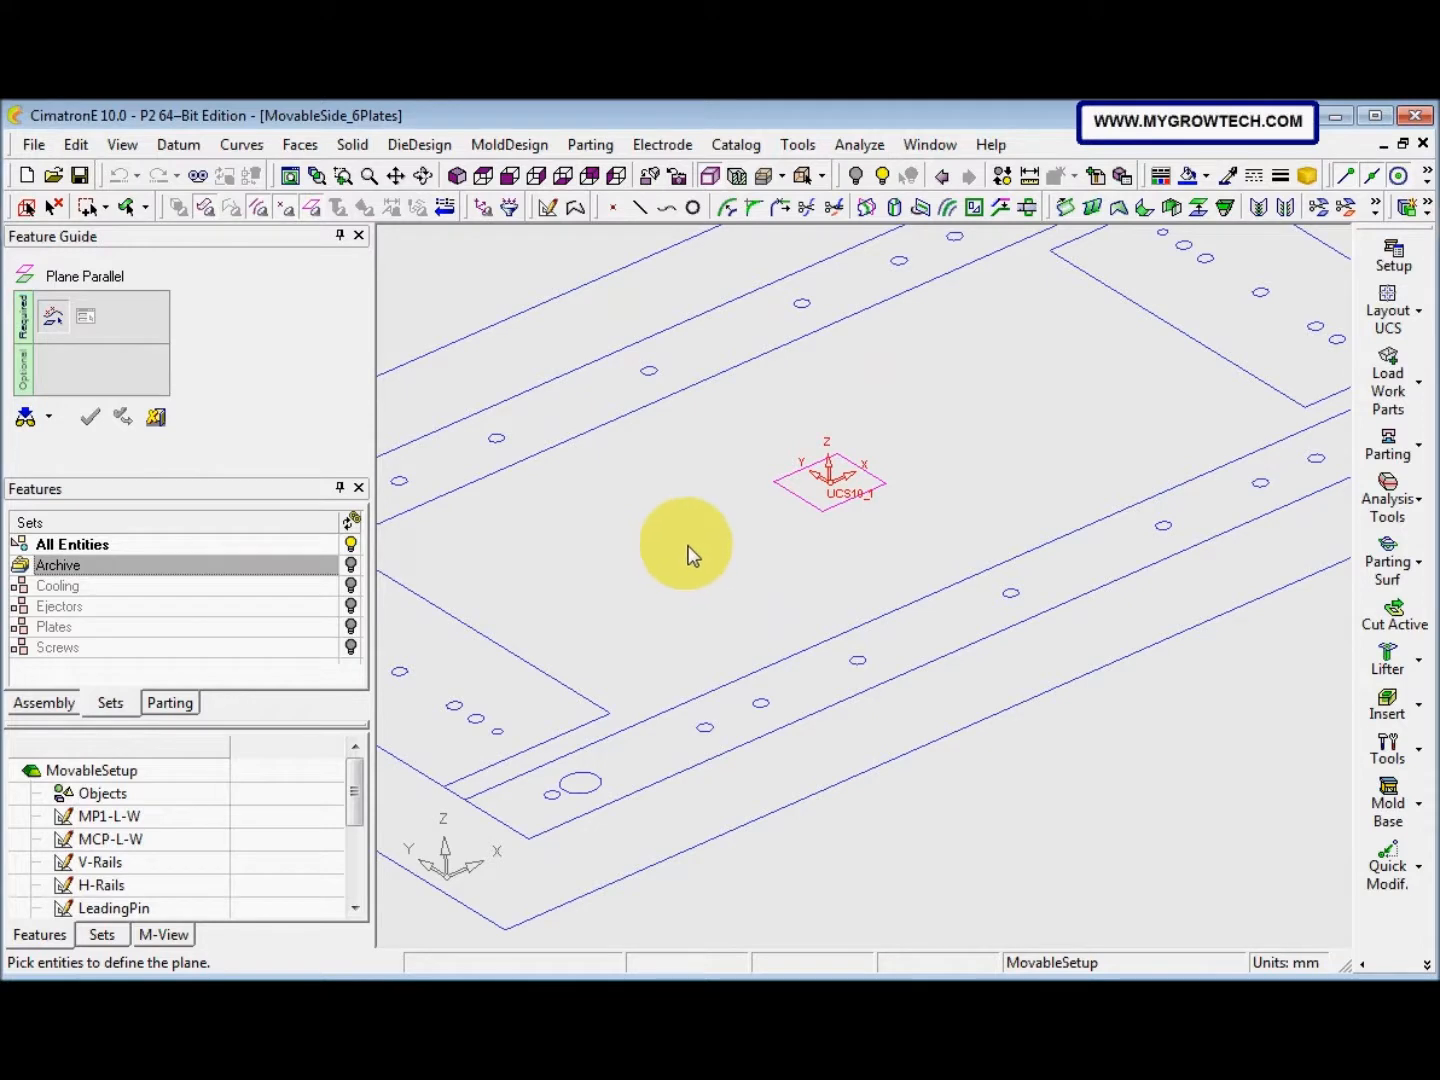
{"action": "left_click", "coordinate": [812, 510]}
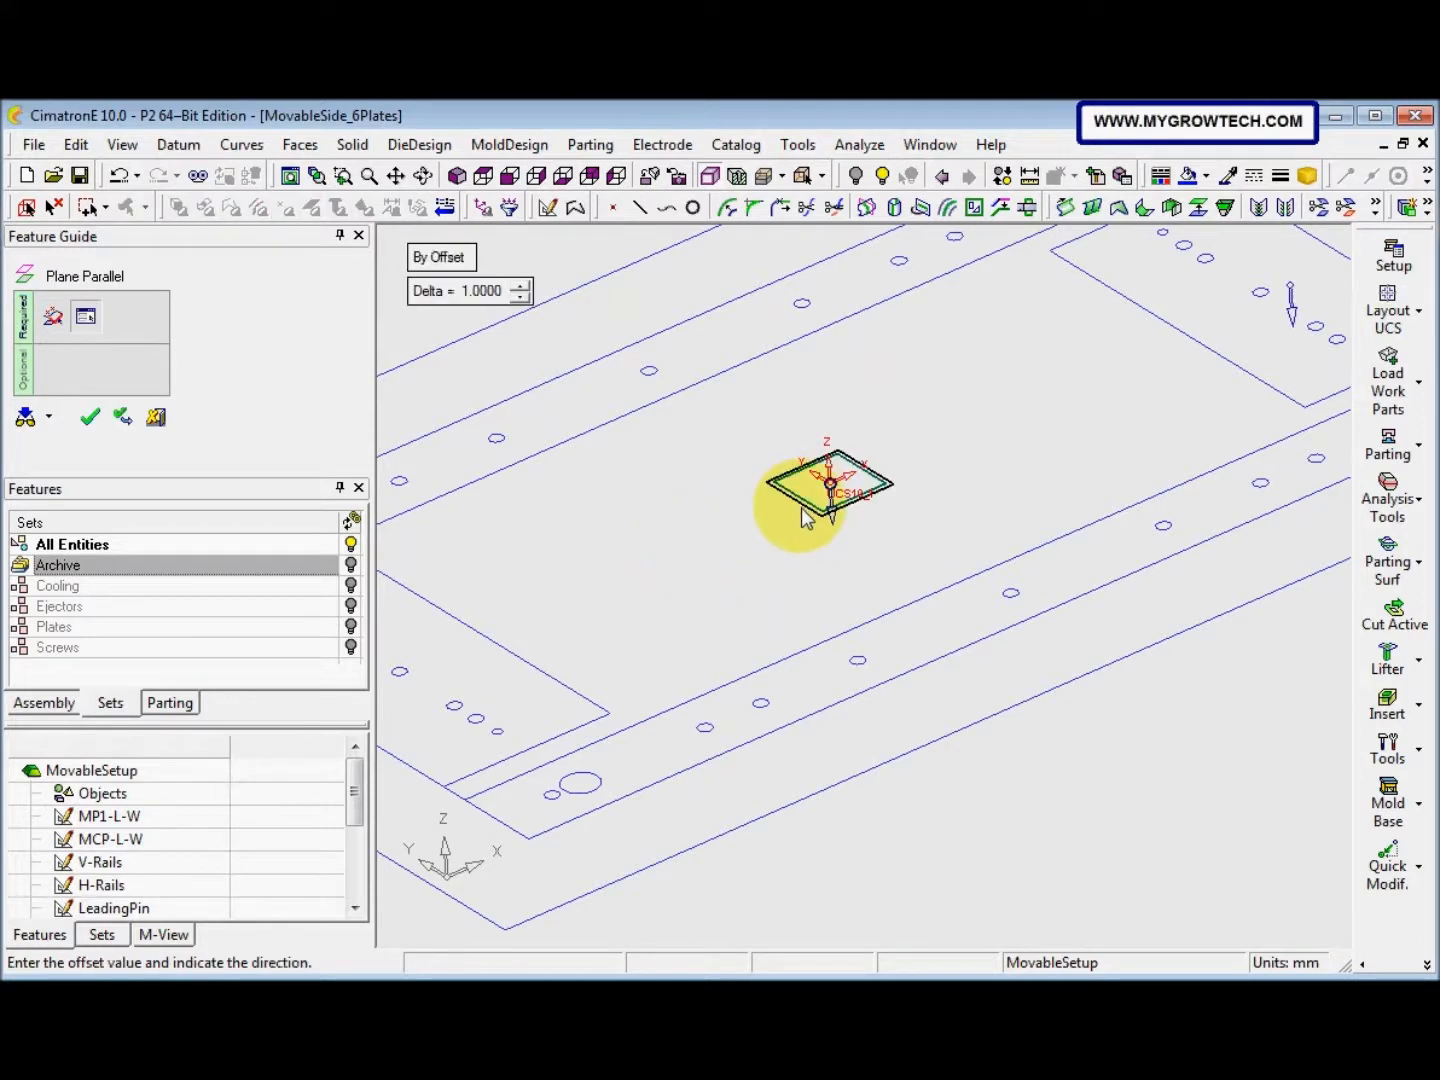
{"action": "left_click", "coordinate": [457, 290]}
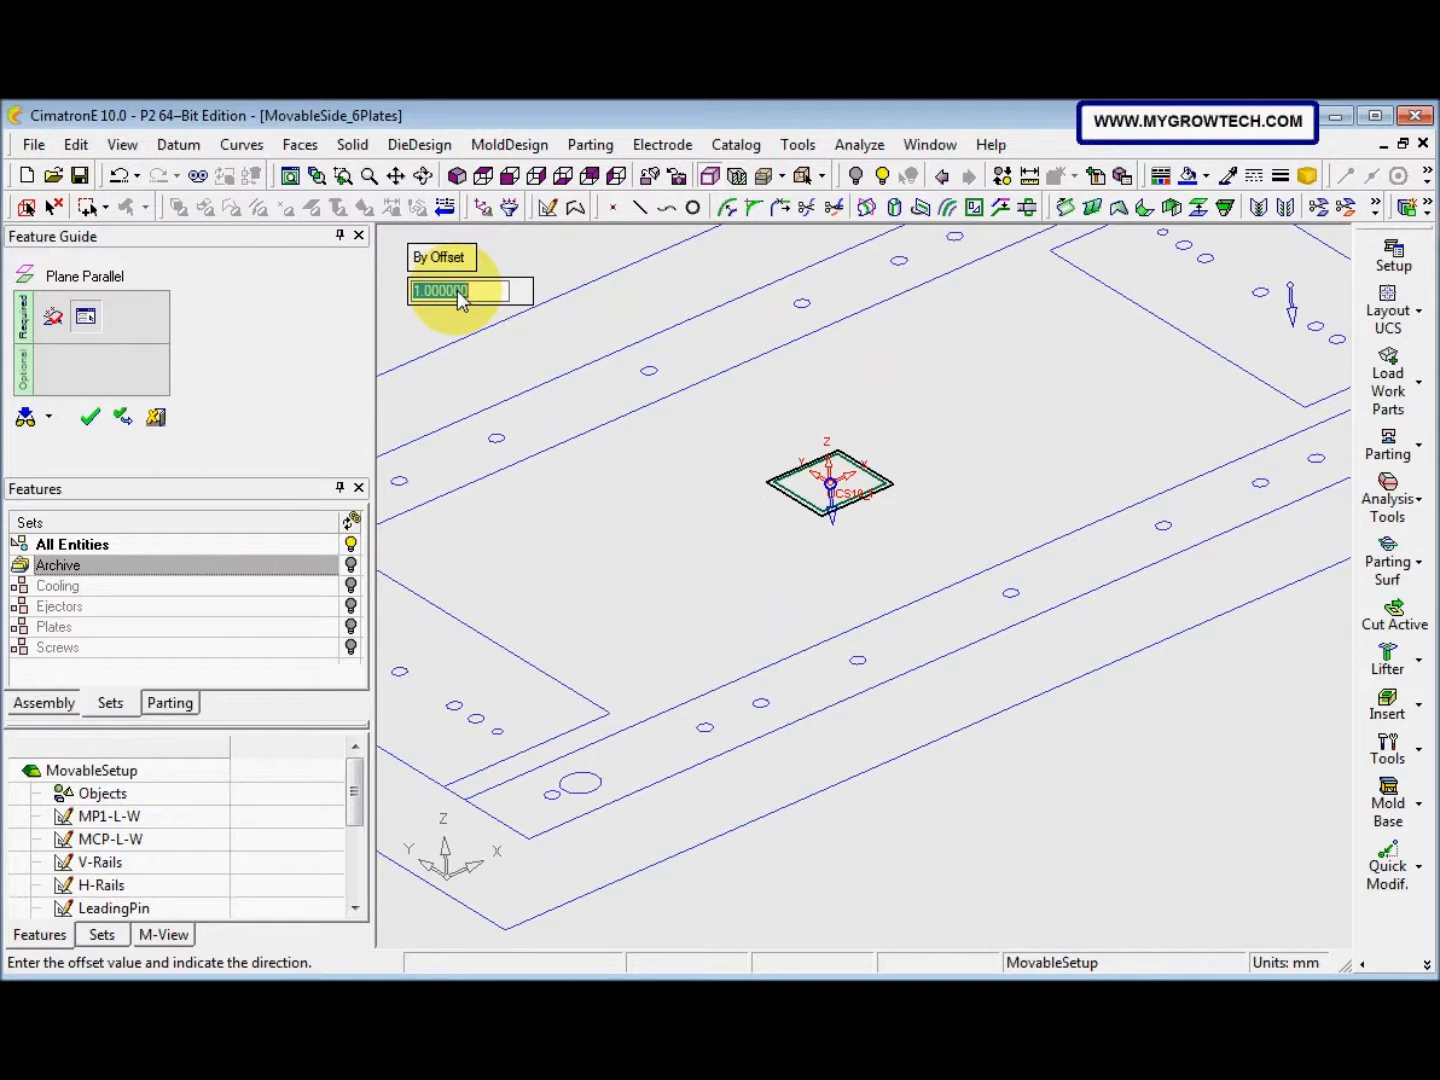
{"action": "type", "text": "300"}
{"action": "key", "text": "Return"}
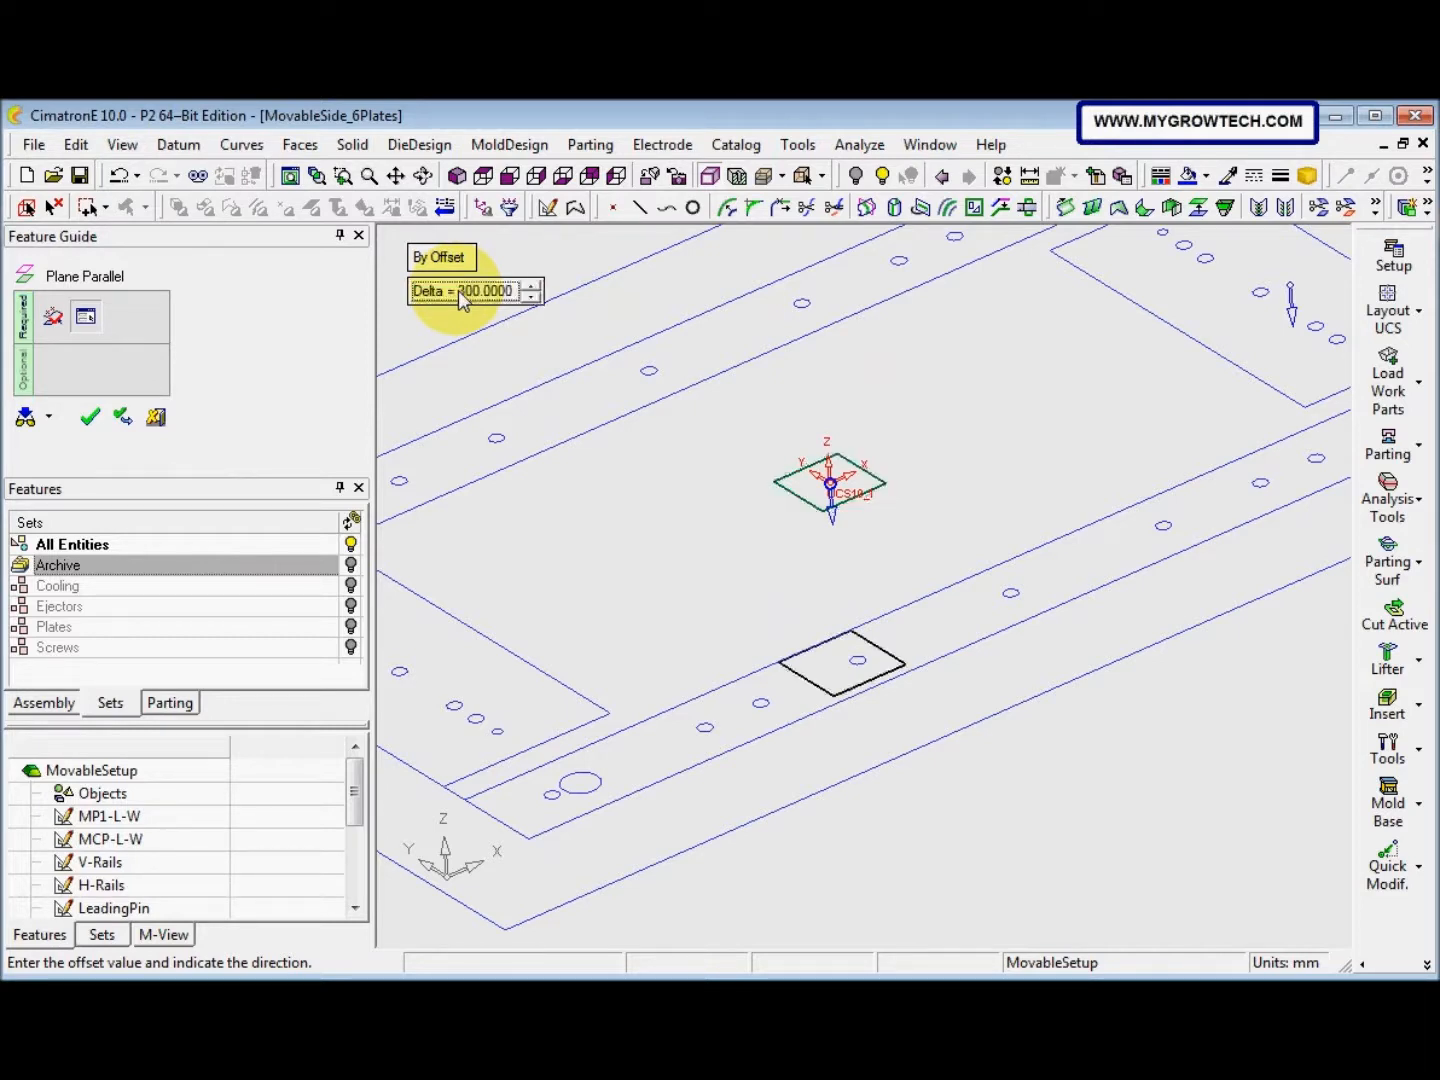
{"action": "right_click", "coordinate": [715, 491]}
{"action": "left_click", "coordinate": [720, 484]}
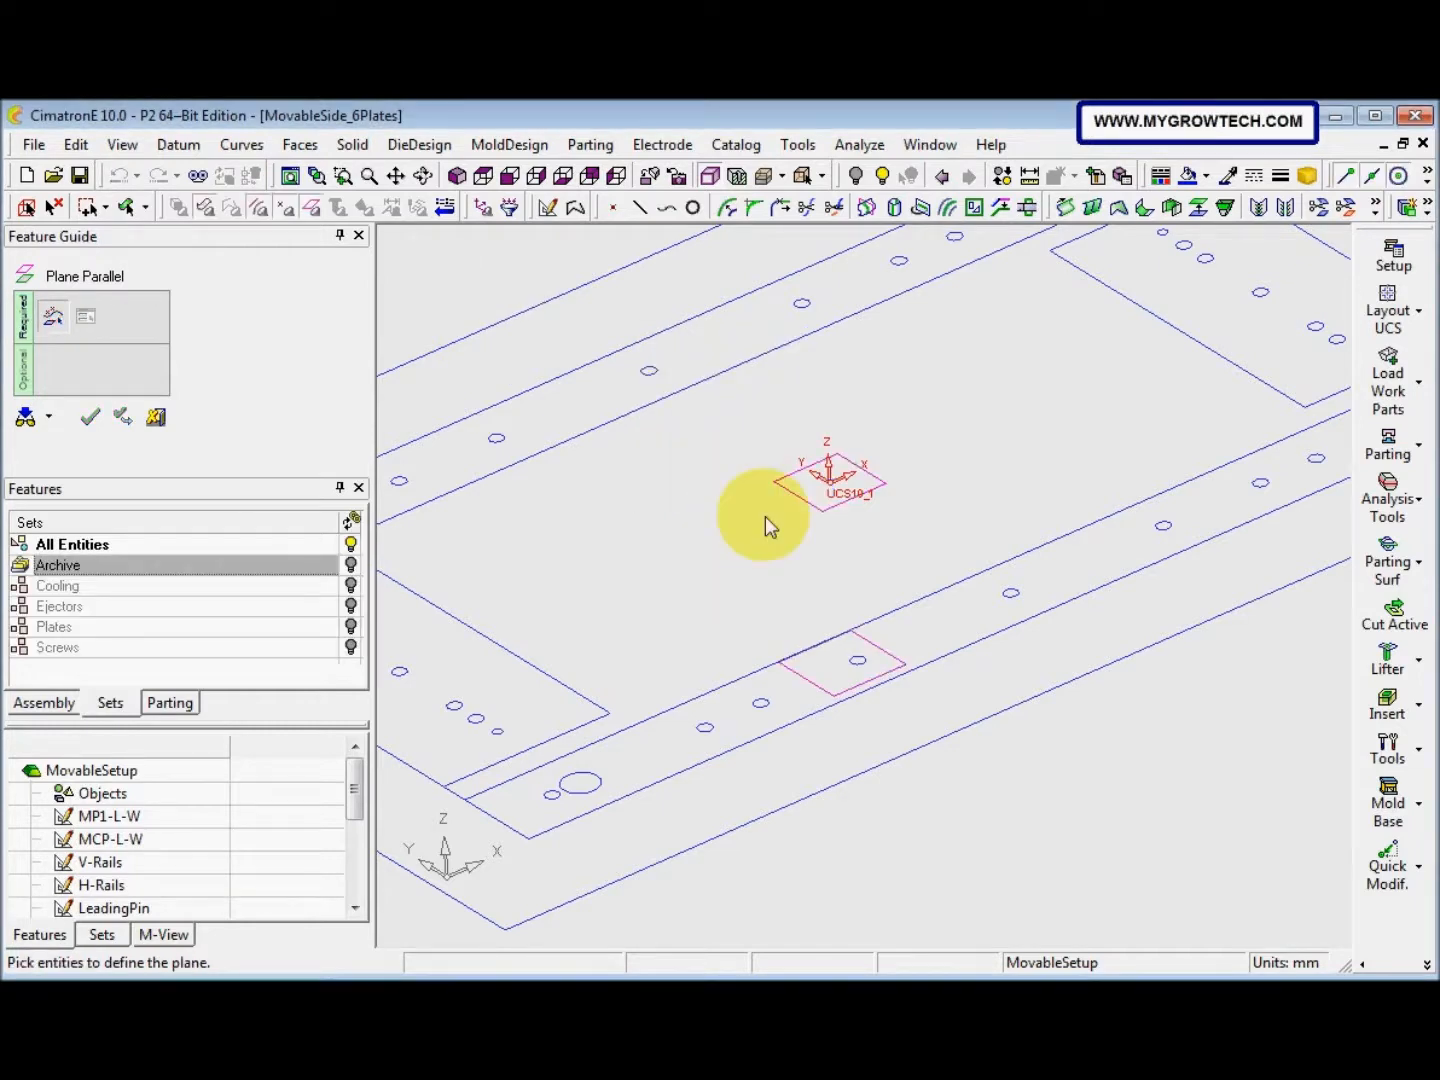
Create another parallel plane offset 40 mm below the plane made with the 300 mm offset
{"action": "left_click", "coordinate": [814, 533]}
{"action": "left_click", "coordinate": [488, 293]}
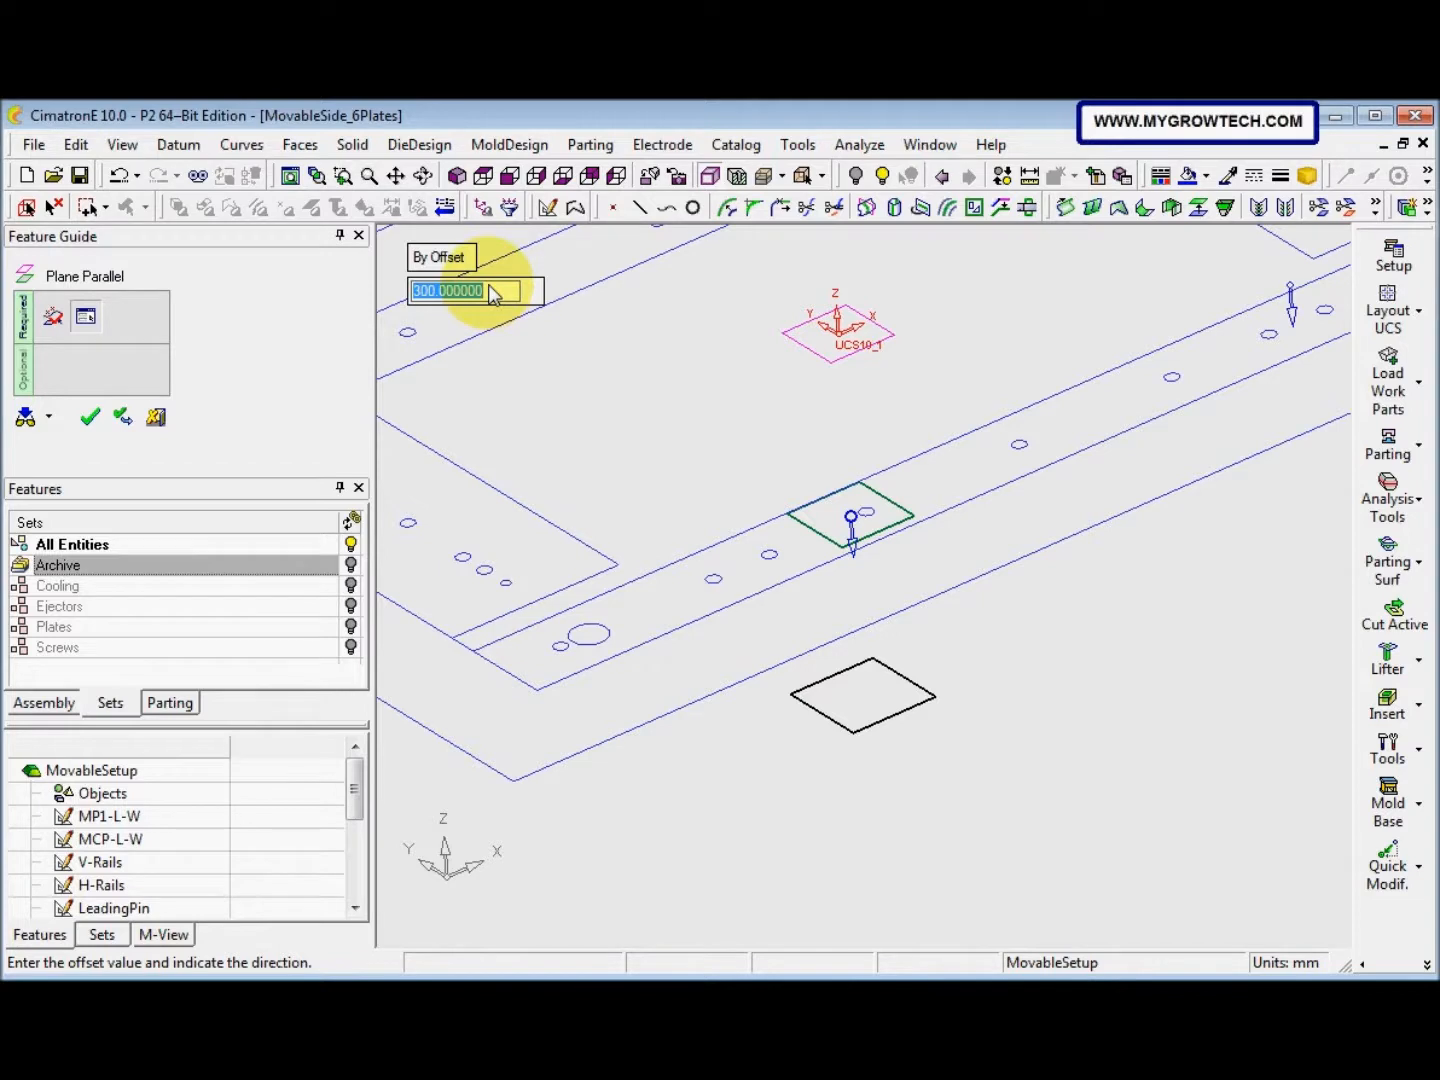
{"action": "type", "text": "4"}
{"action": "key", "text": "Return"}
{"action": "right_click", "coordinate": [534, 383]}
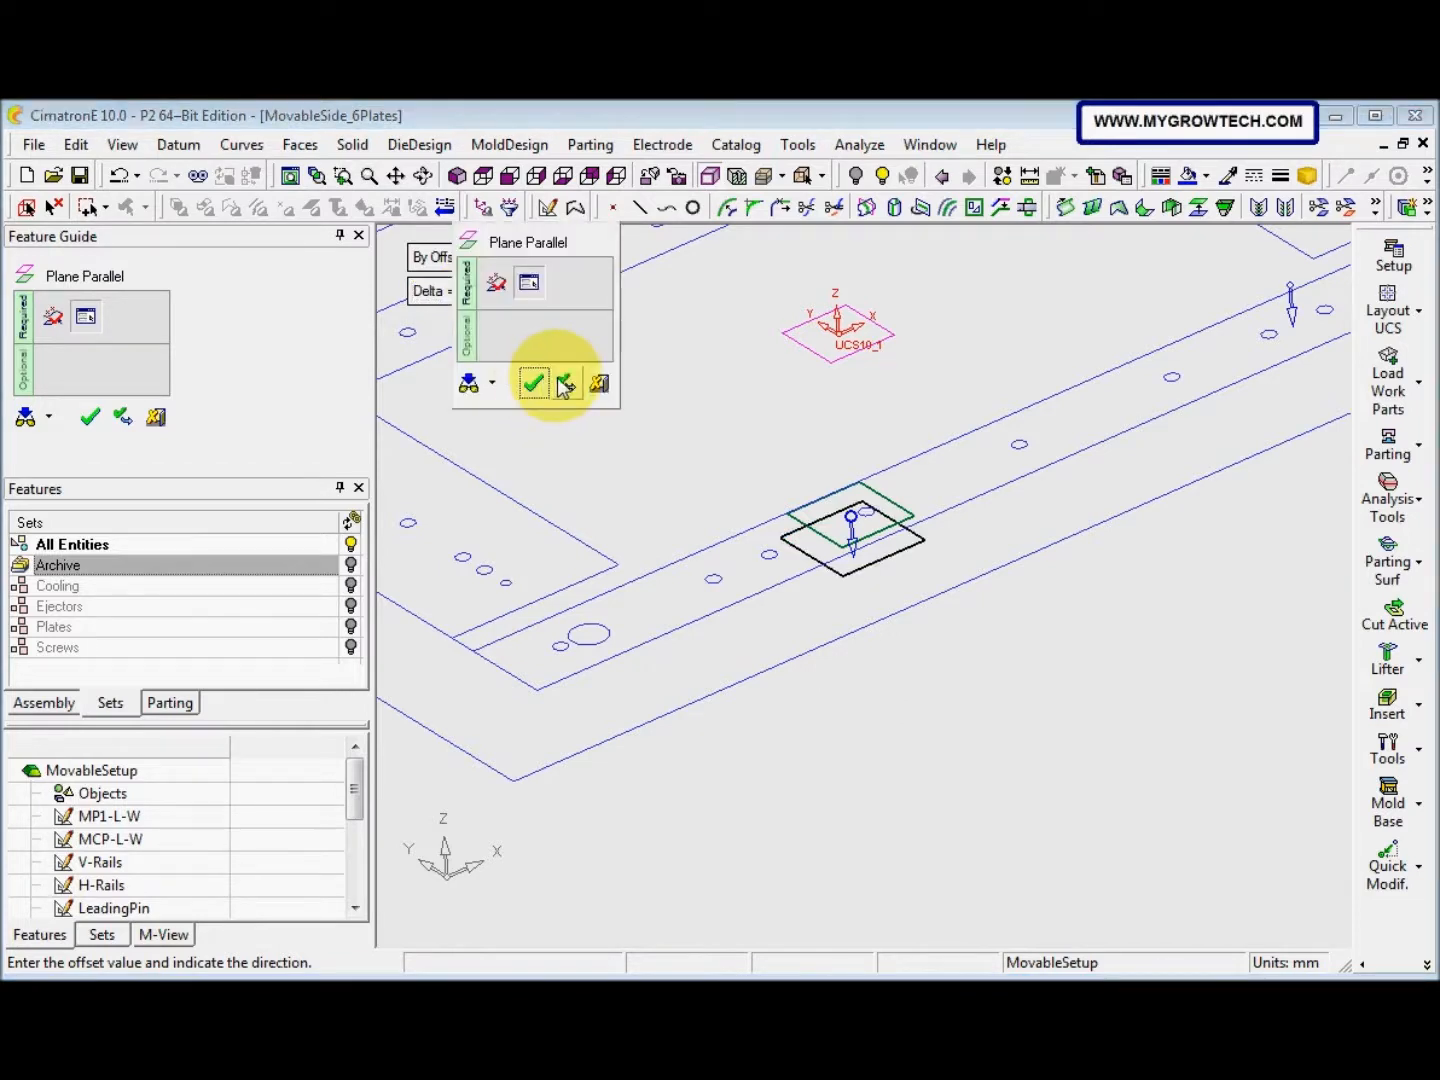
{"action": "left_click", "coordinate": [564, 385]}
Add a further parallel plane 40 mm below the lowest plane, reusing the same offset
{"action": "left_click", "coordinate": [785, 551]}
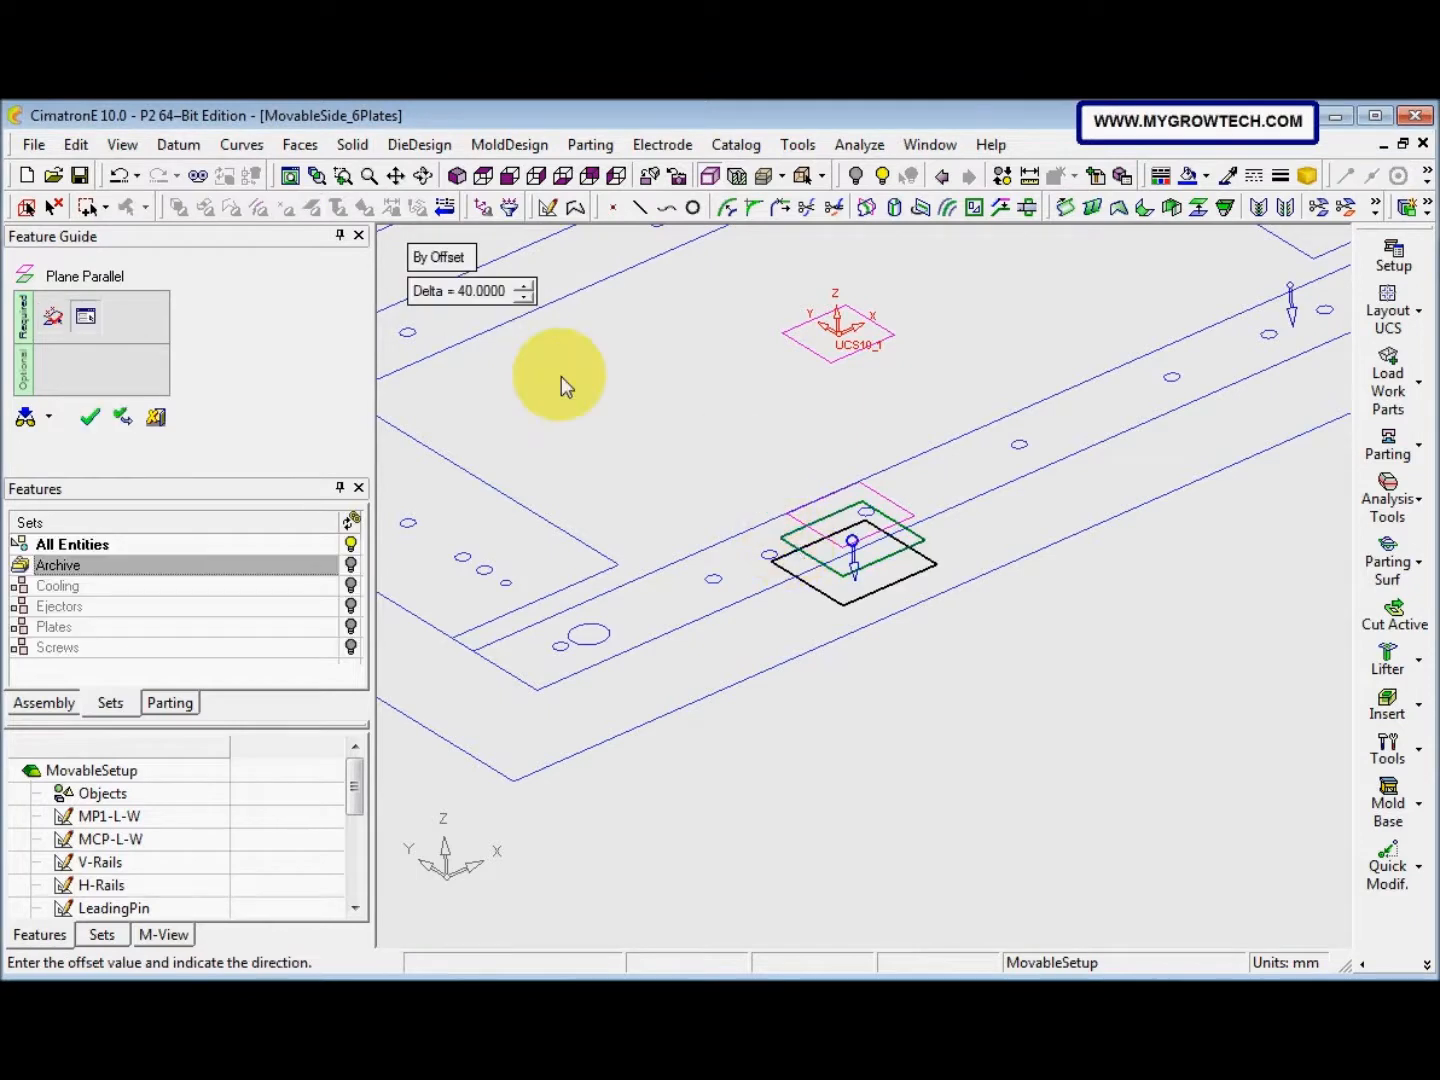
{"action": "right_click", "coordinate": [613, 434]}
{"action": "left_click", "coordinate": [713, 440]}
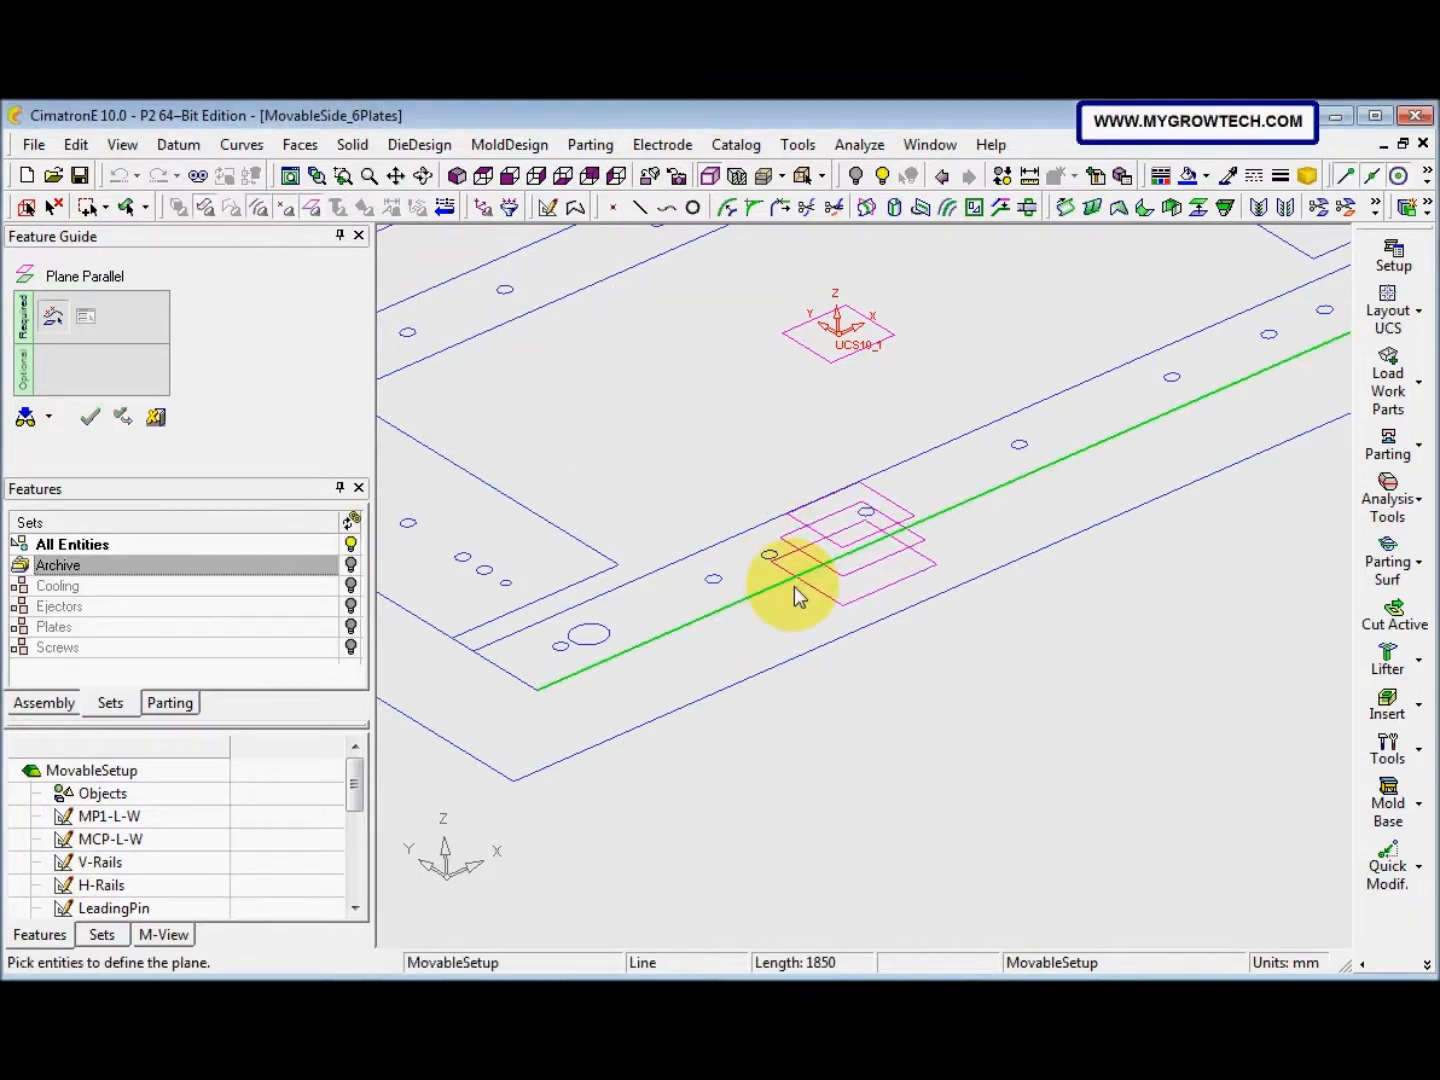
Create a parallel plane offset 50 mm below the lowest plane of the stack
{"action": "left_click", "coordinate": [803, 589]}
{"action": "left_click", "coordinate": [463, 296]}
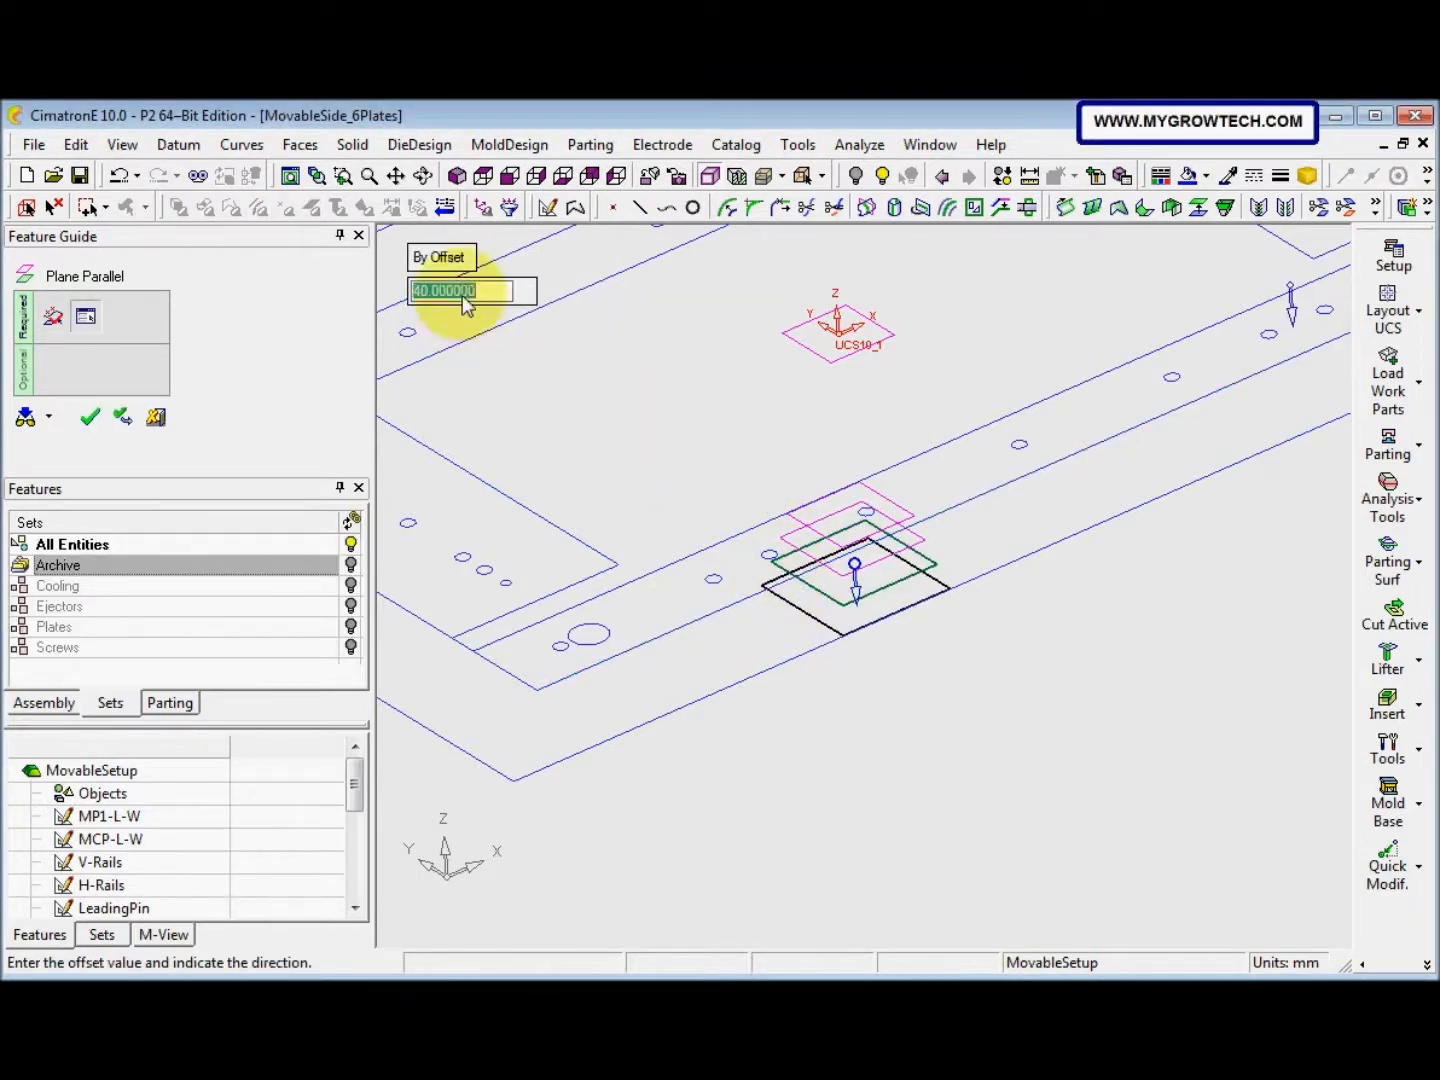
{"action": "type", "text": "50"}
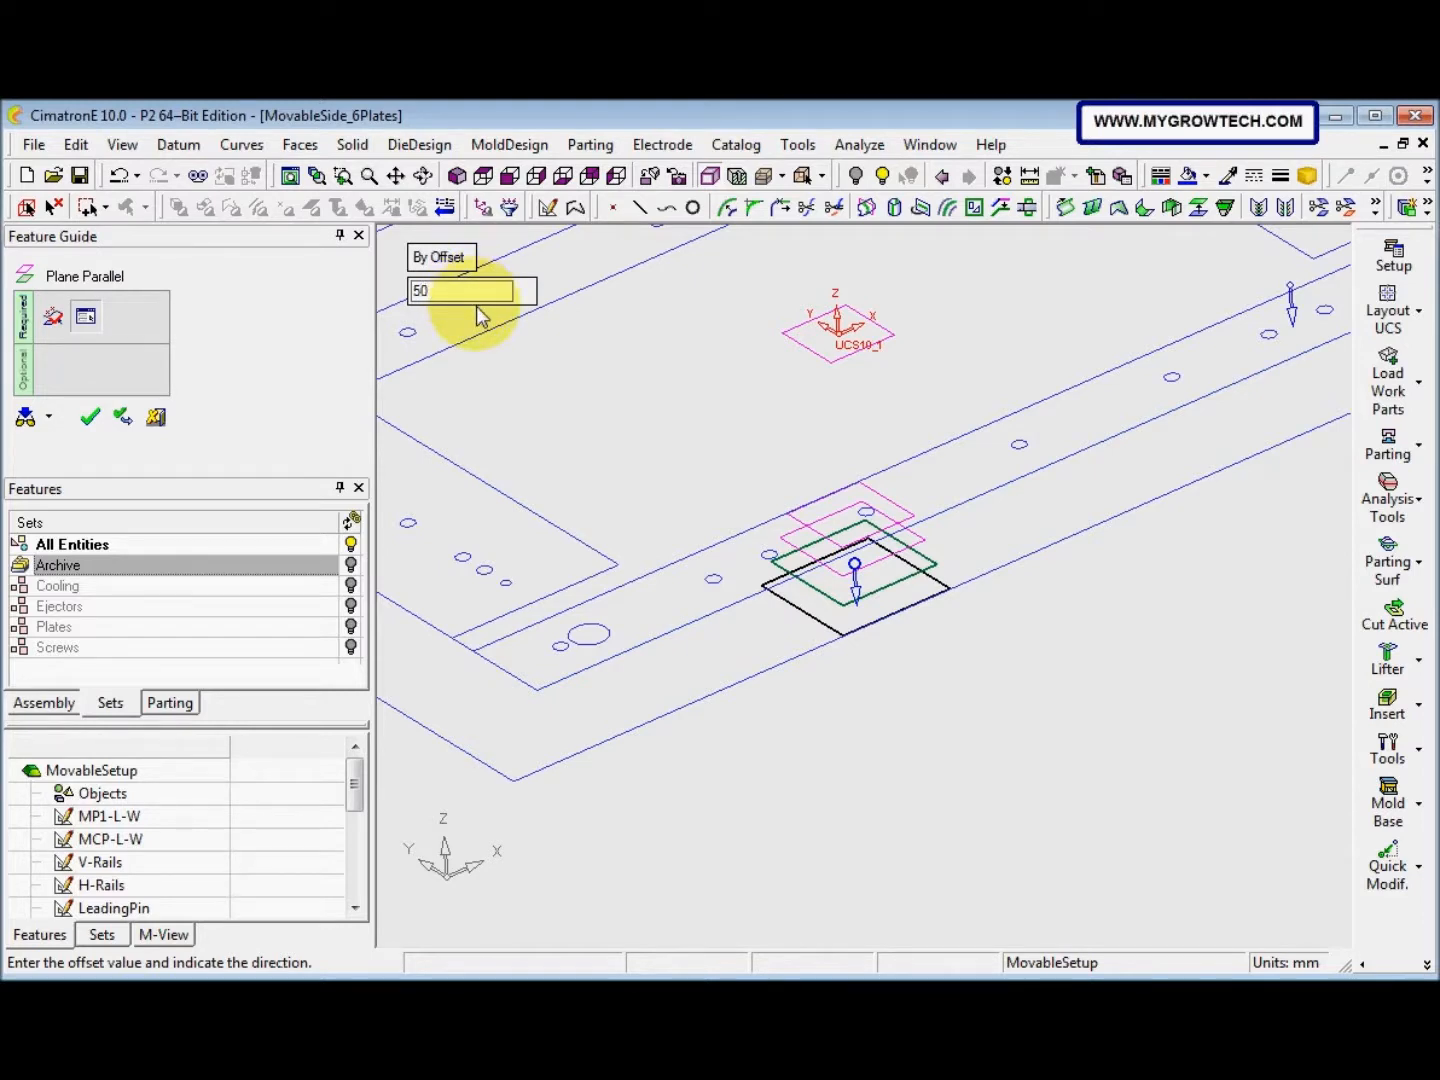
{"action": "key", "text": "Return"}
{"action": "right_click", "coordinate": [660, 436]}
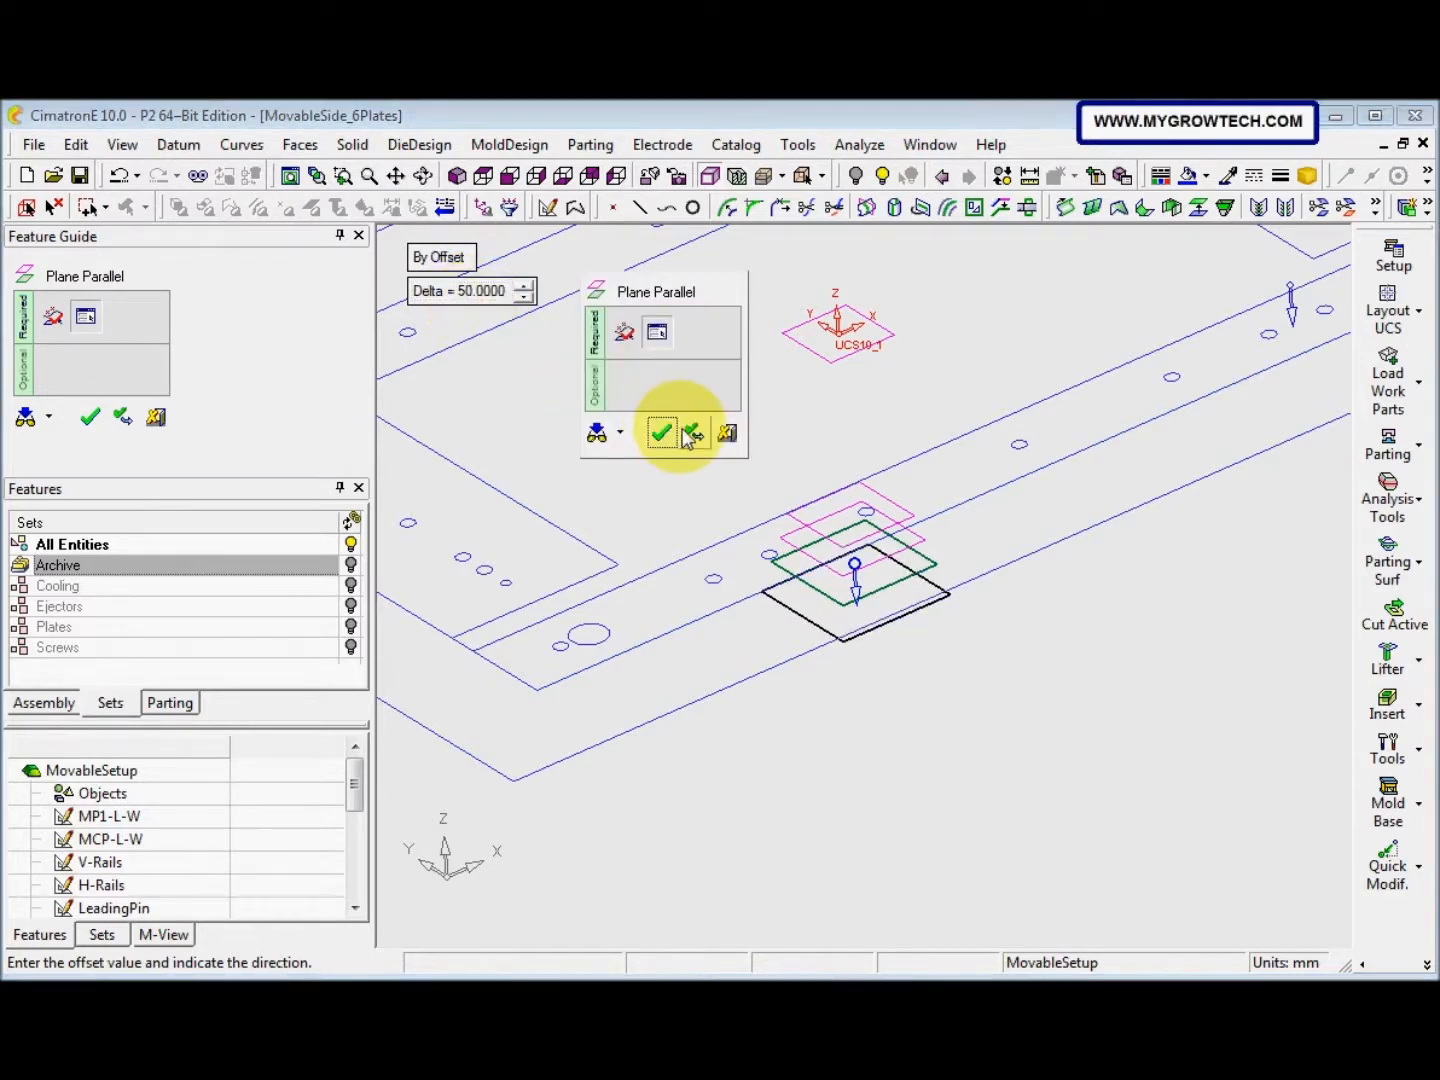
{"action": "left_click", "coordinate": [668, 428]}
Create the last parallel plane 80 mm below the plane made with the 50 mm offset and end the plane command
{"action": "left_click", "coordinate": [810, 622]}
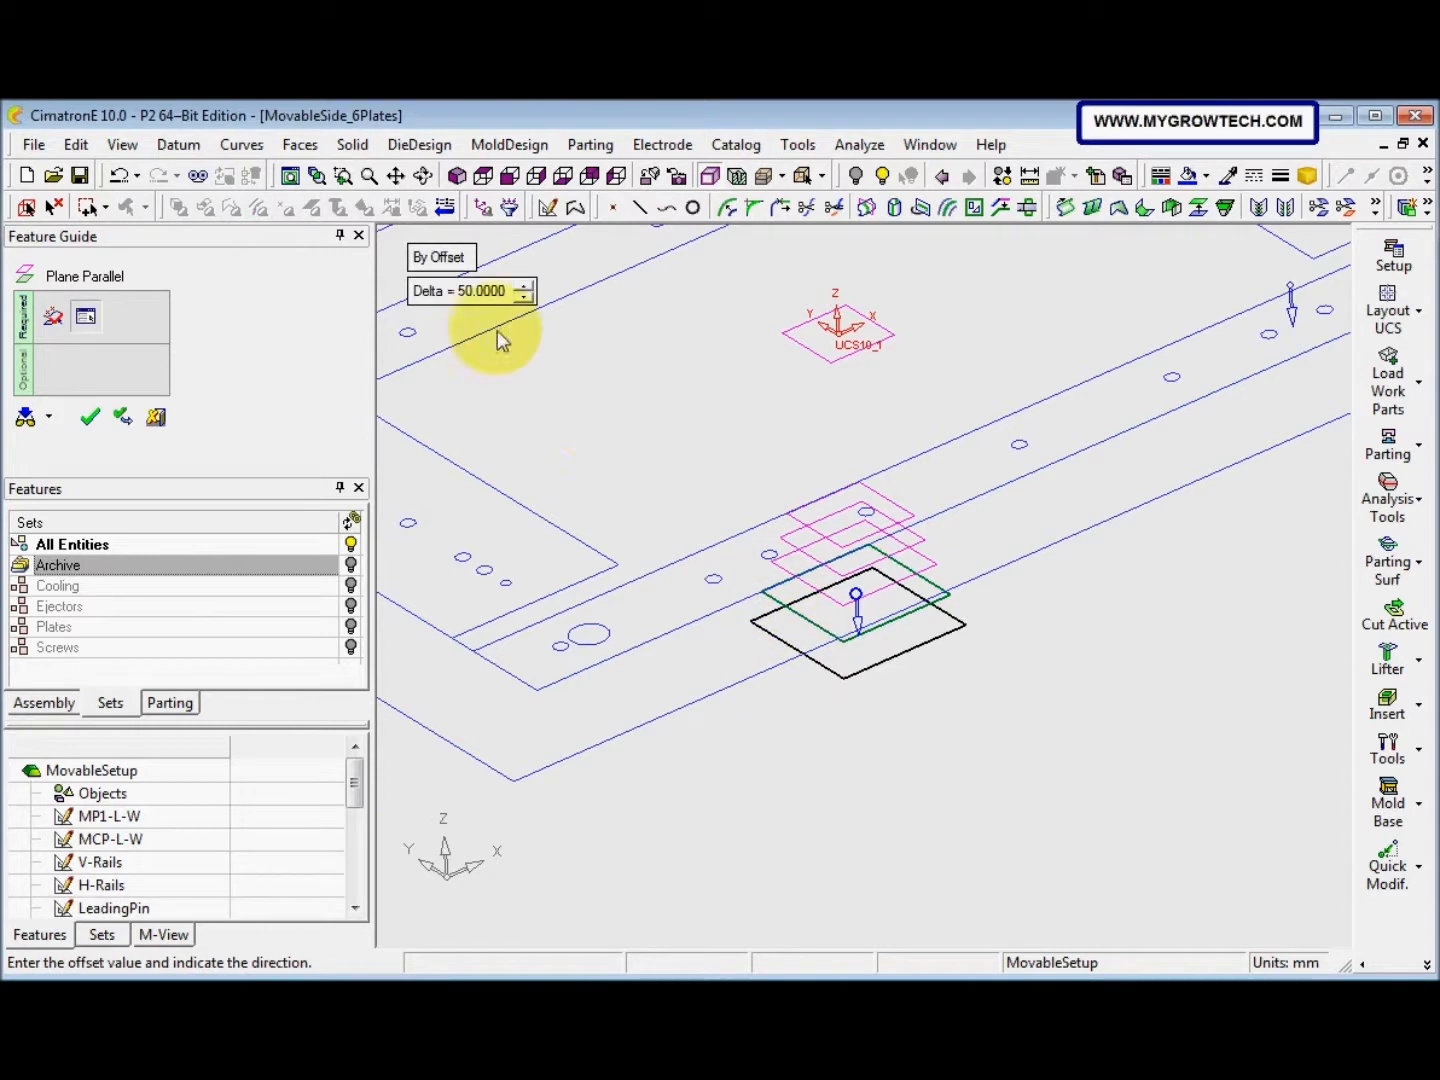
{"action": "left_click", "coordinate": [496, 301]}
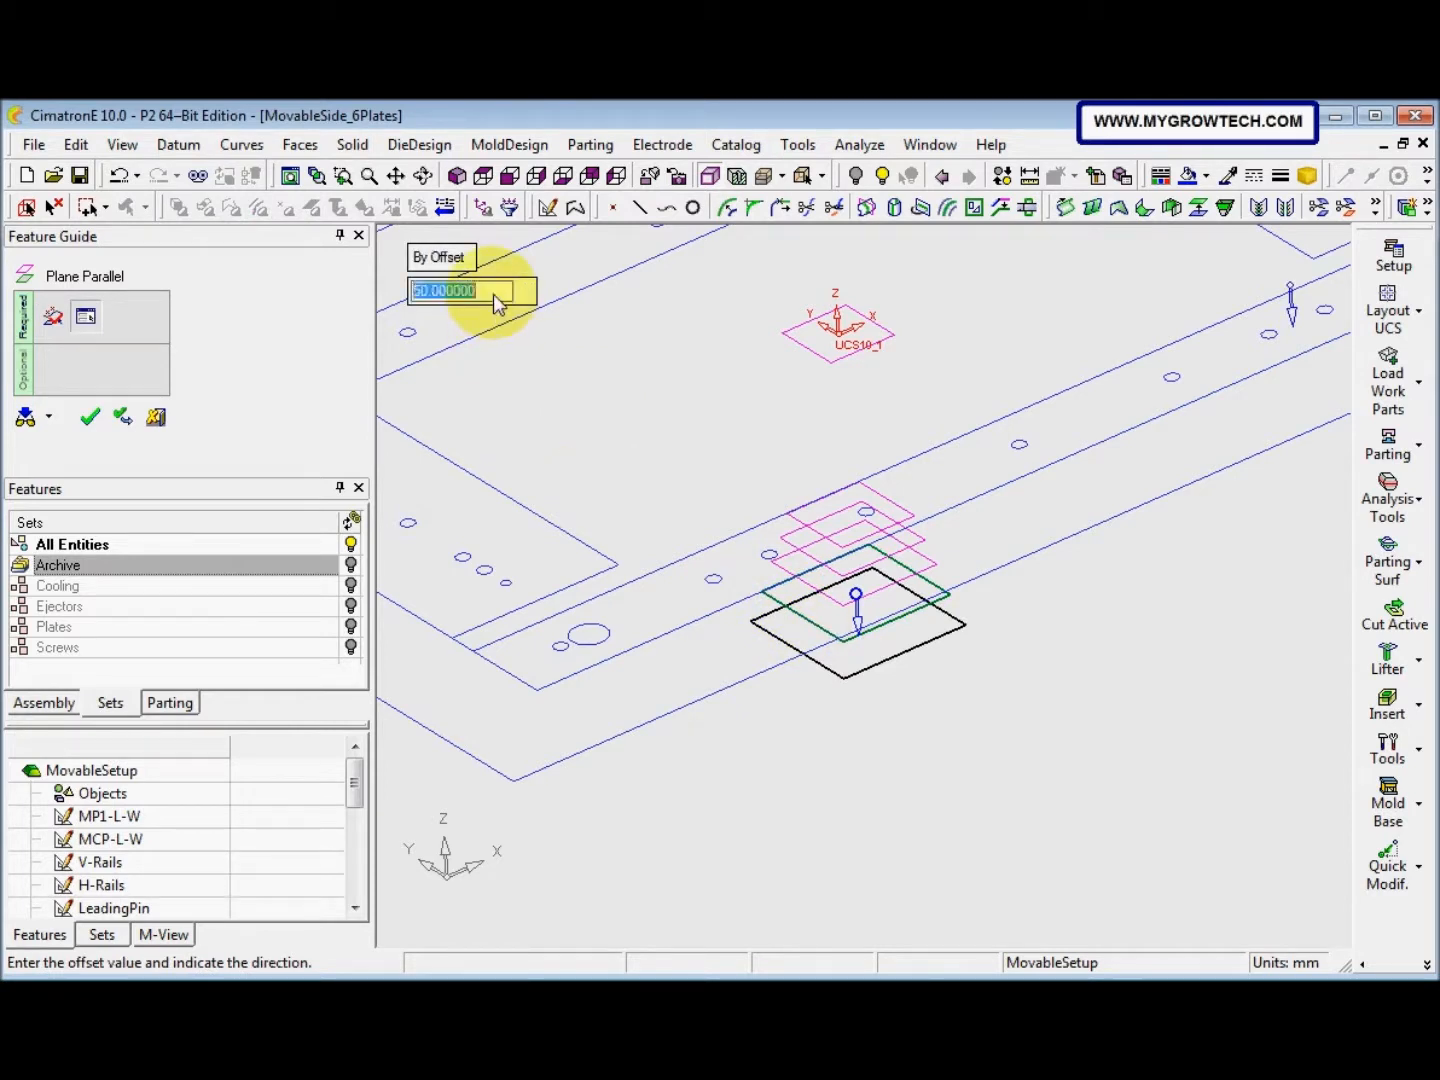
{"action": "type", "text": "80"}
{"action": "key", "text": "Return"}
{"action": "right_click", "coordinate": [505, 356]}
{"action": "left_click", "coordinate": [508, 358]}
{"action": "scroll", "coordinate": [355, 707], "scroll_direction": "down", "scroll_amount": 2}
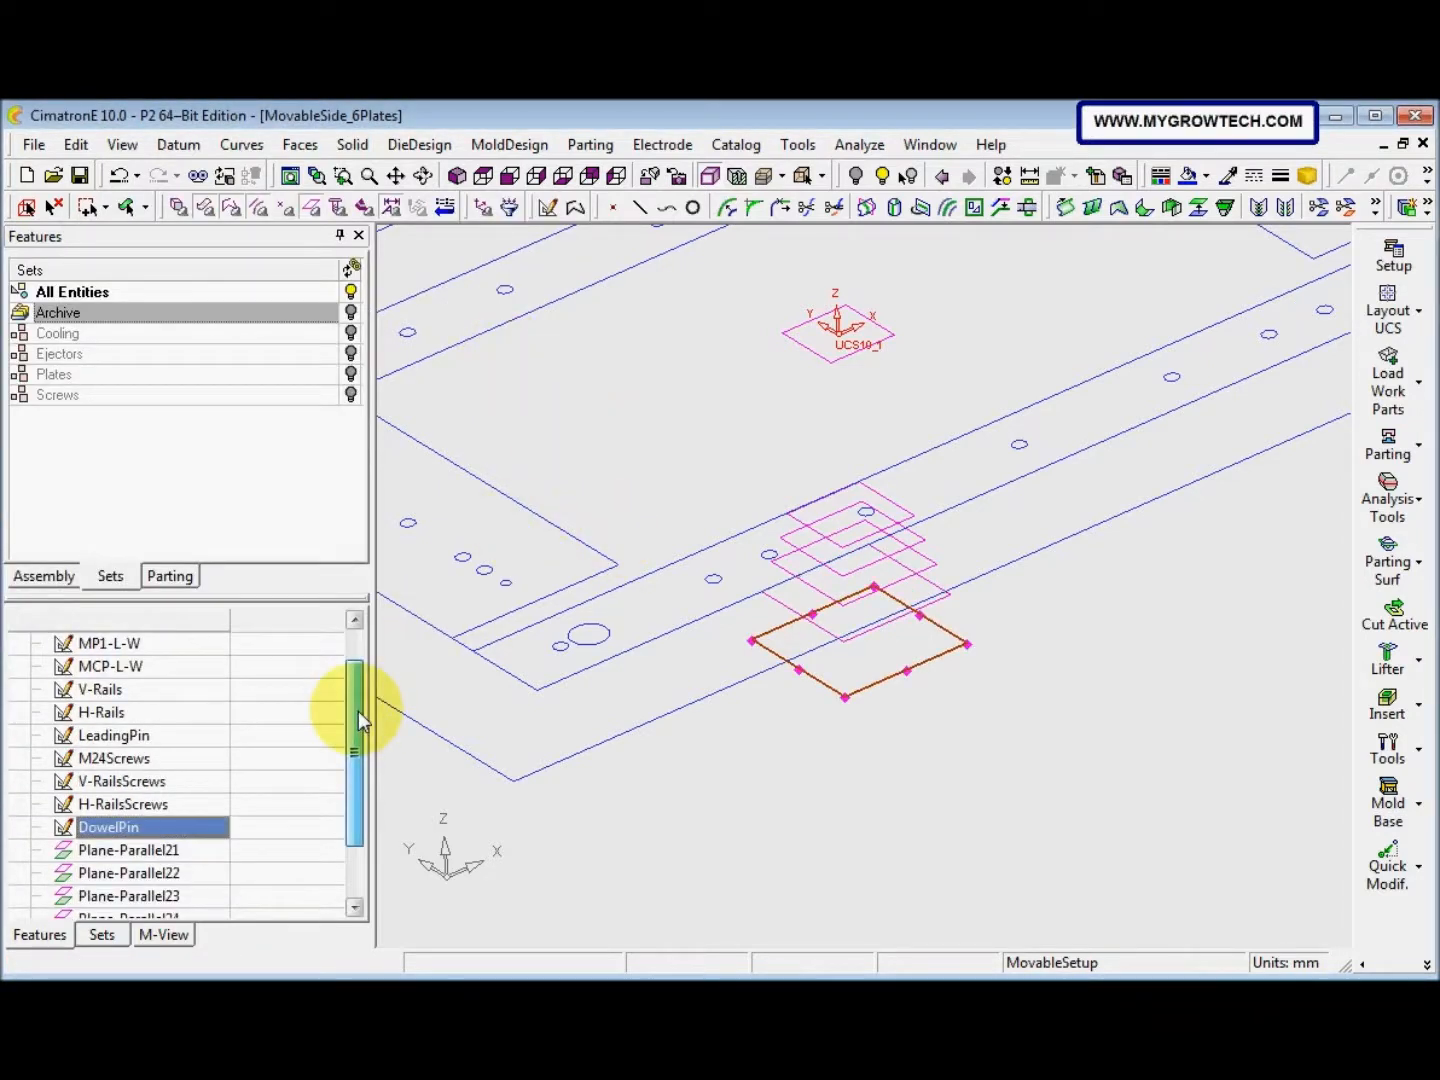
Rename the uppermost parallel plane, Plane-Parallel21, as M-Space in the feature tree
{"action": "left_click", "coordinate": [130, 780]}
{"action": "double_click", "coordinate": [164, 787]}
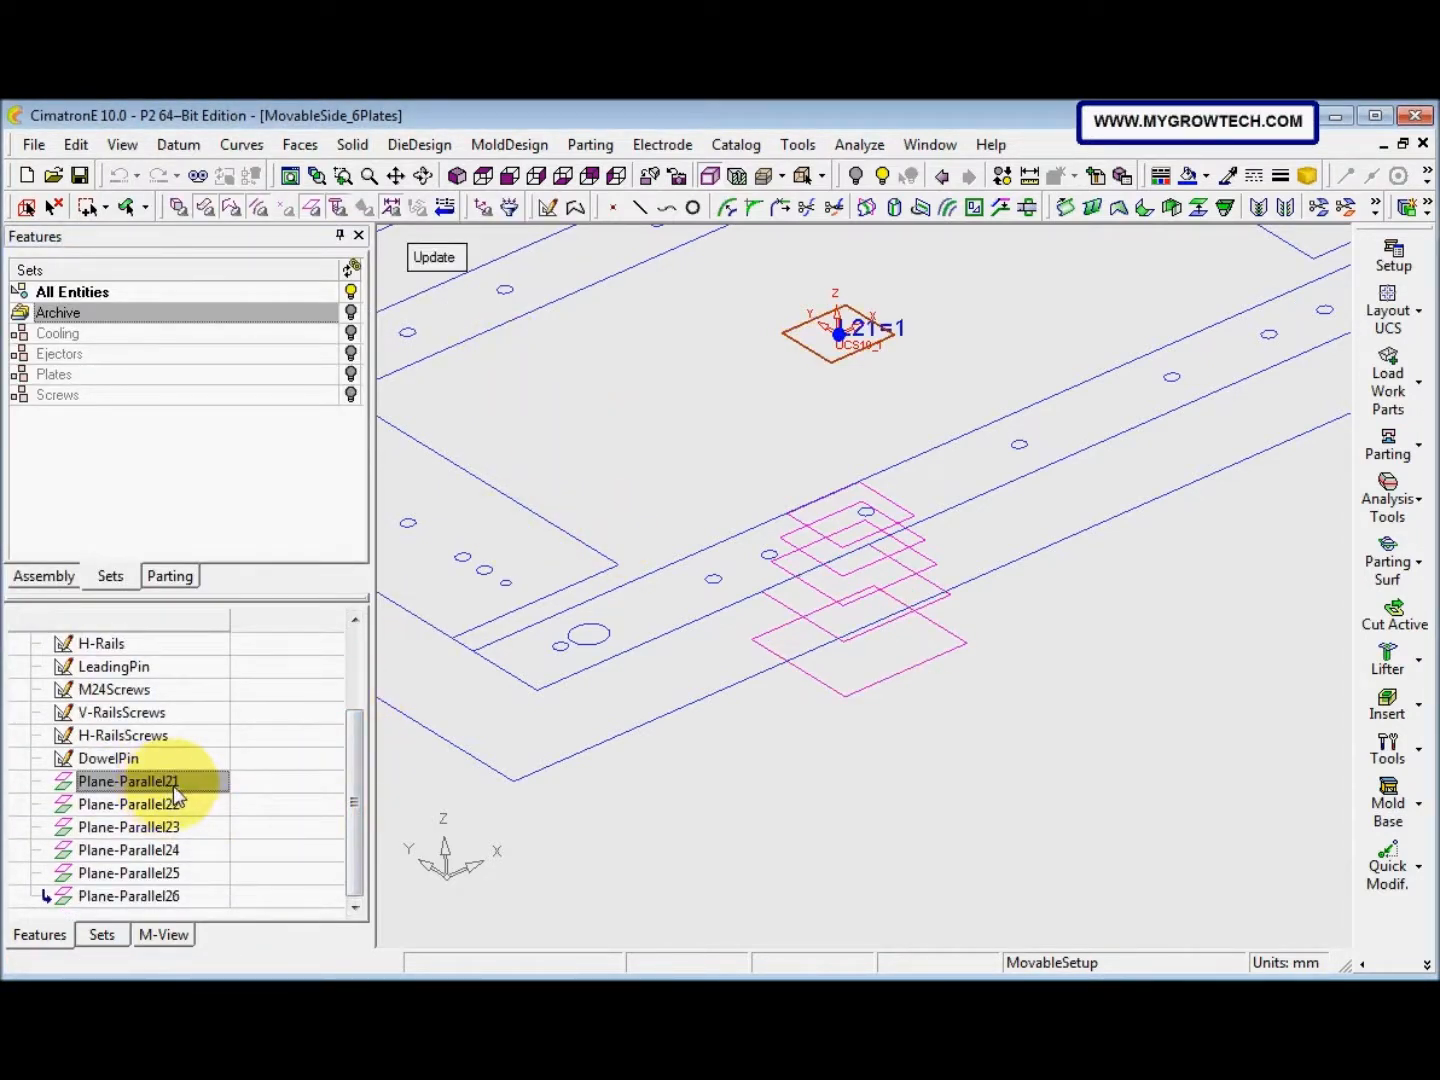
{"action": "left_click", "coordinate": [185, 784]}
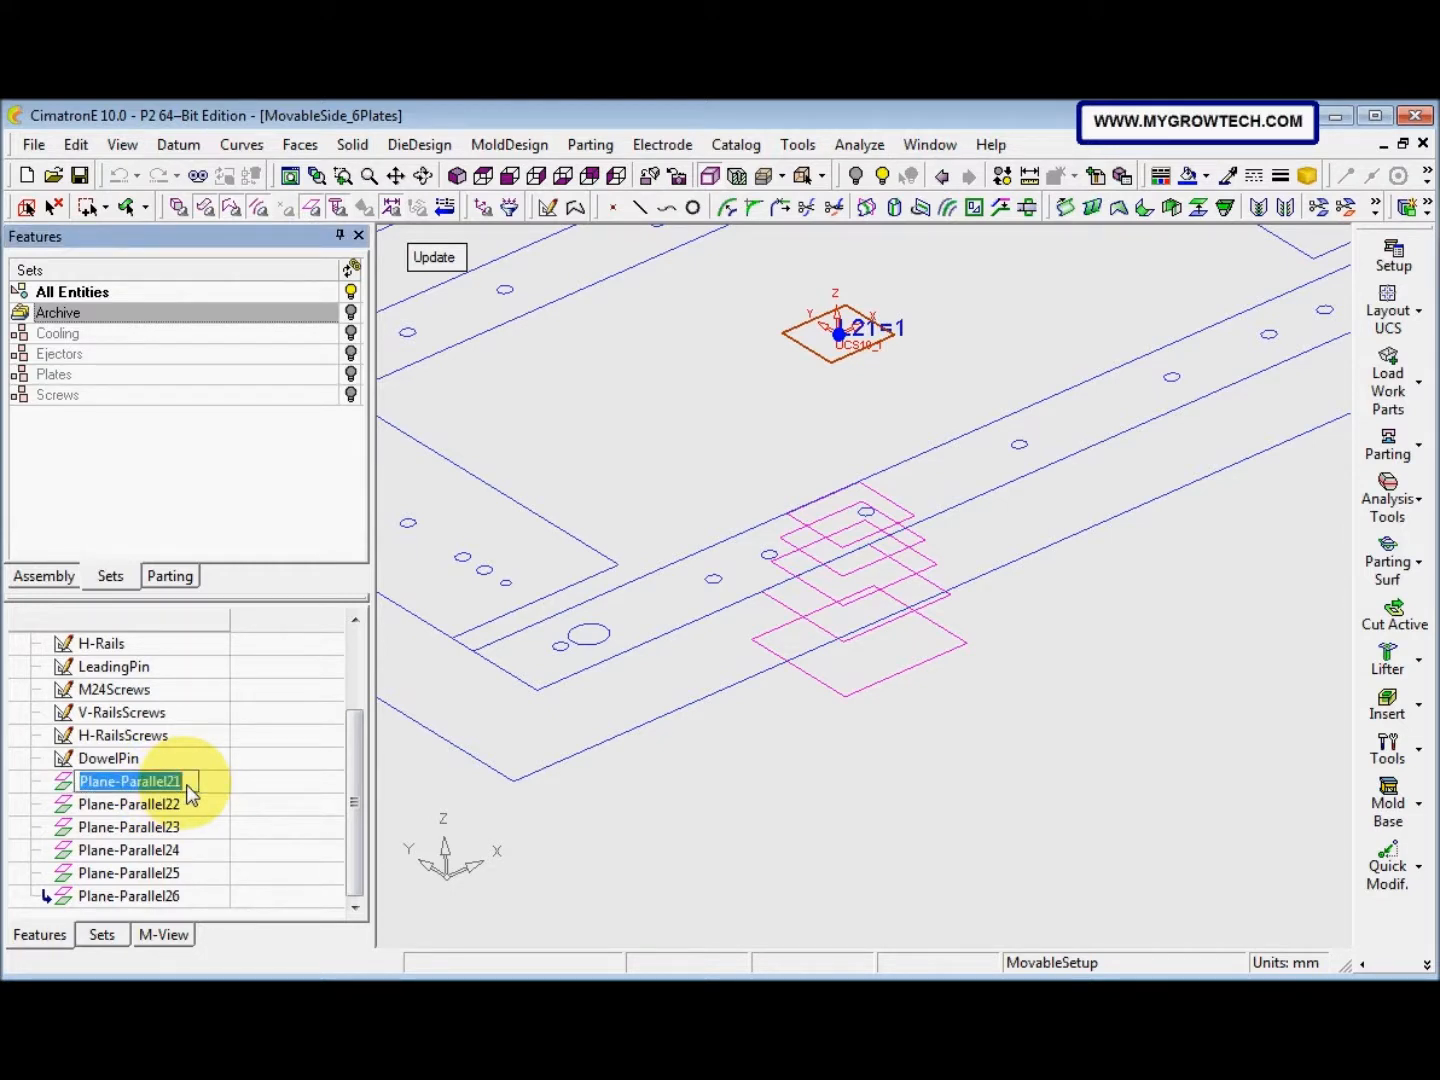
{"action": "type", "text": "M-Space"}
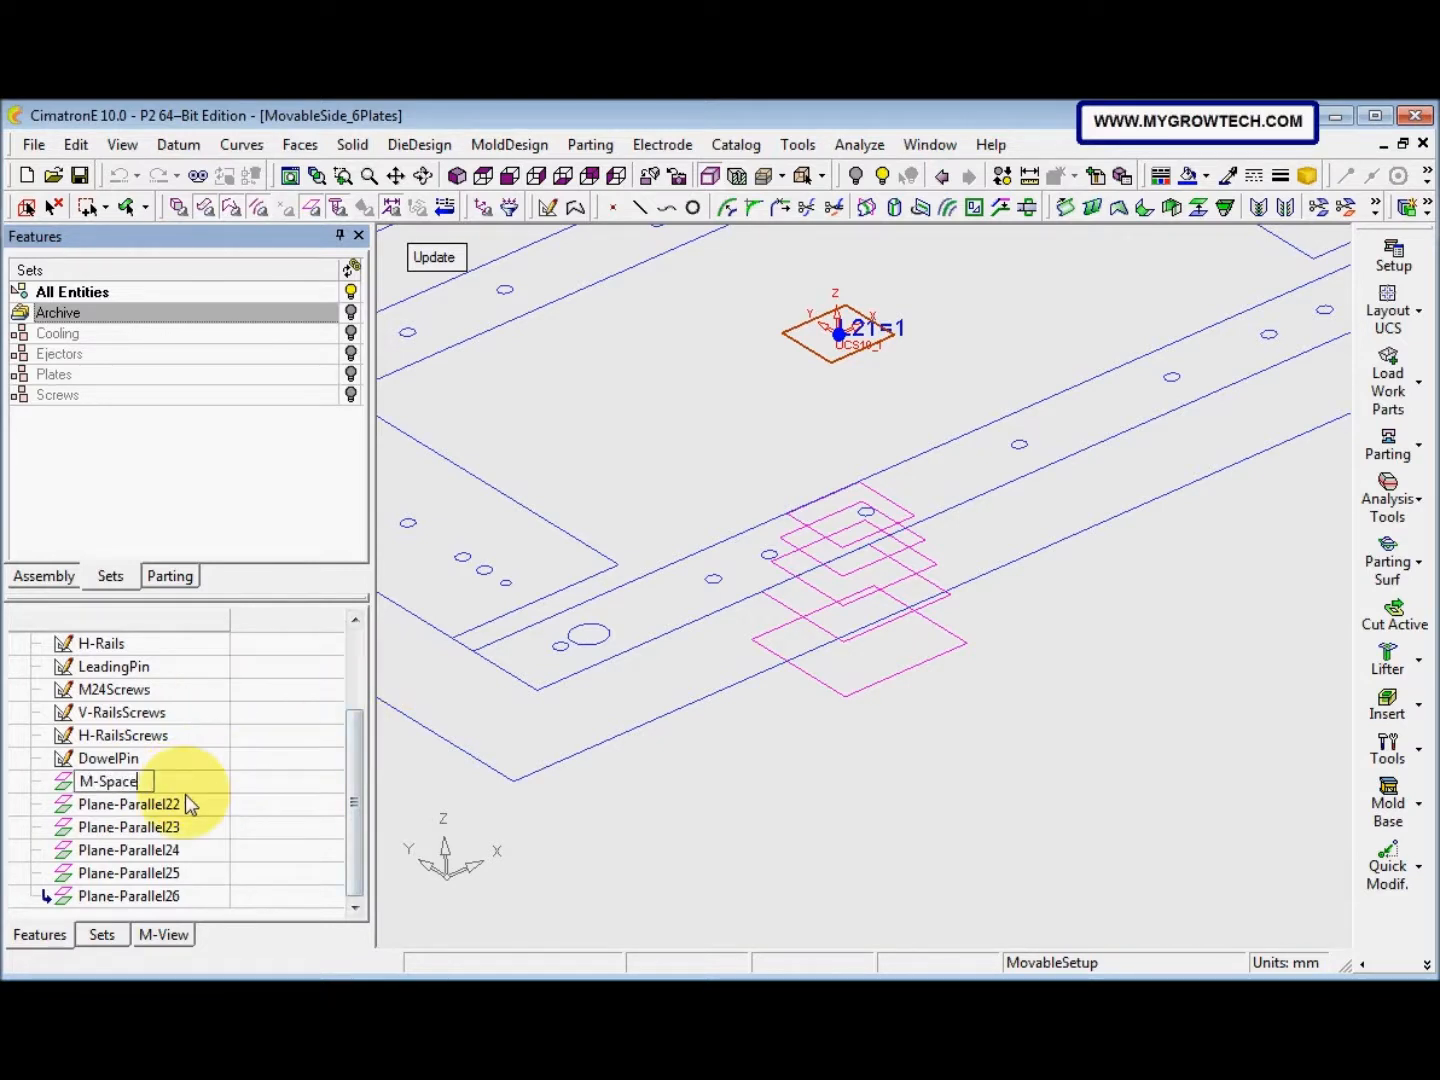
{"action": "key", "text": "Return"}
Rename the features Plane-Parallel22 and Plane-Parallel23 as MP1-H and MP2-H
{"action": "double_click", "coordinate": [184, 799]}
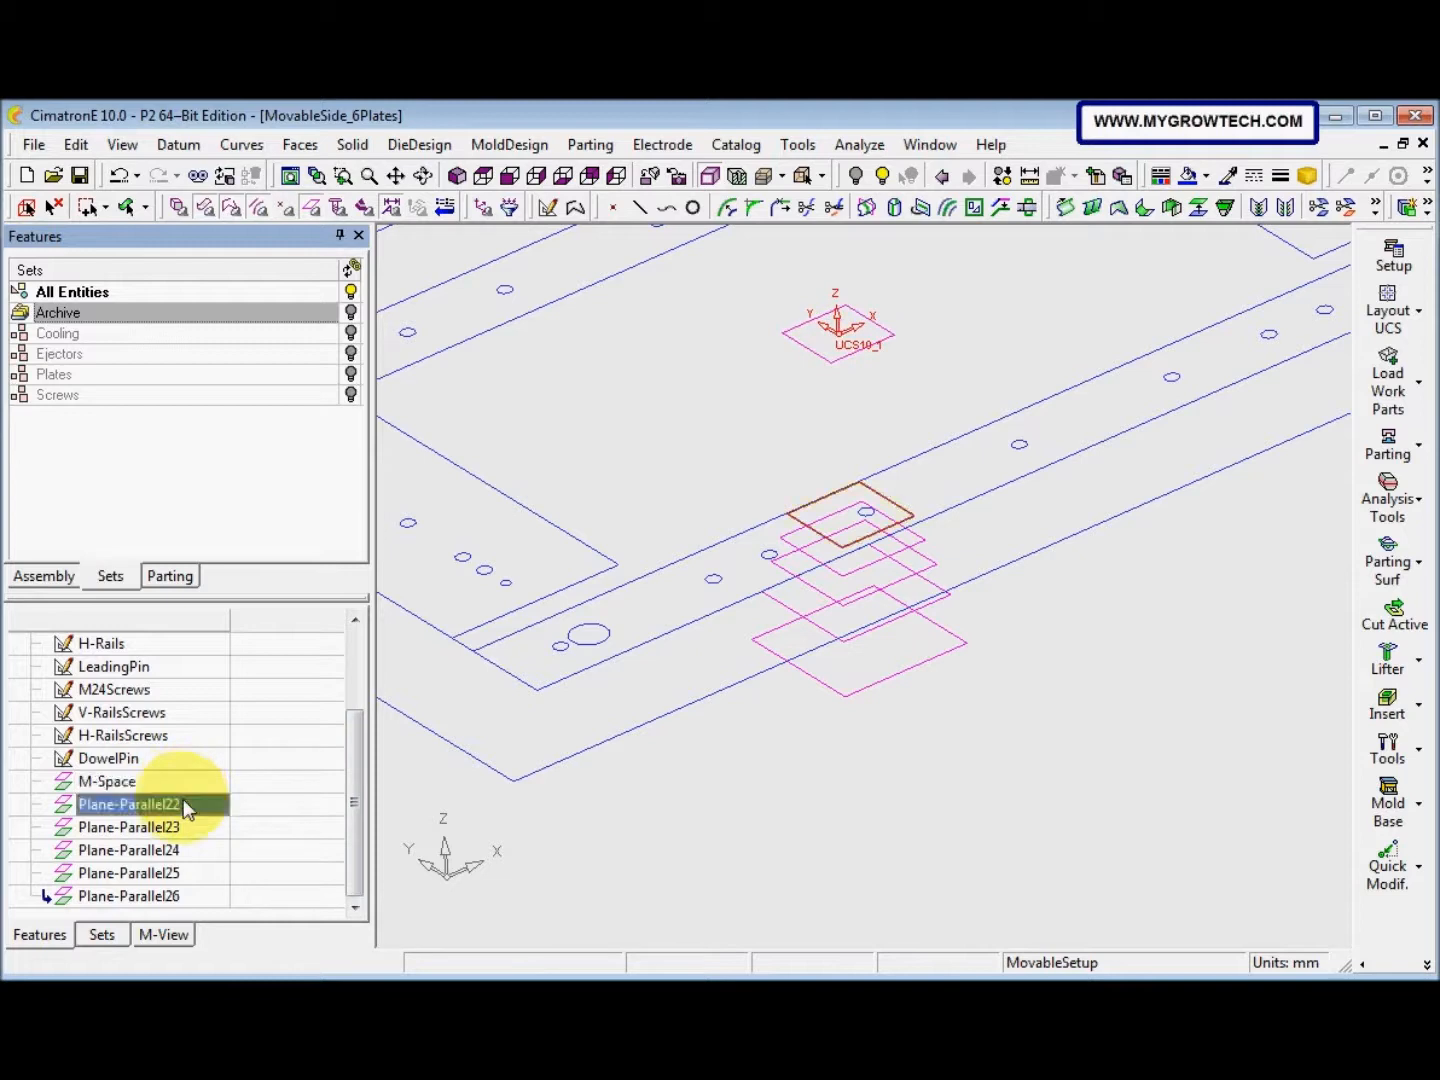
{"action": "left_click", "coordinate": [184, 804]}
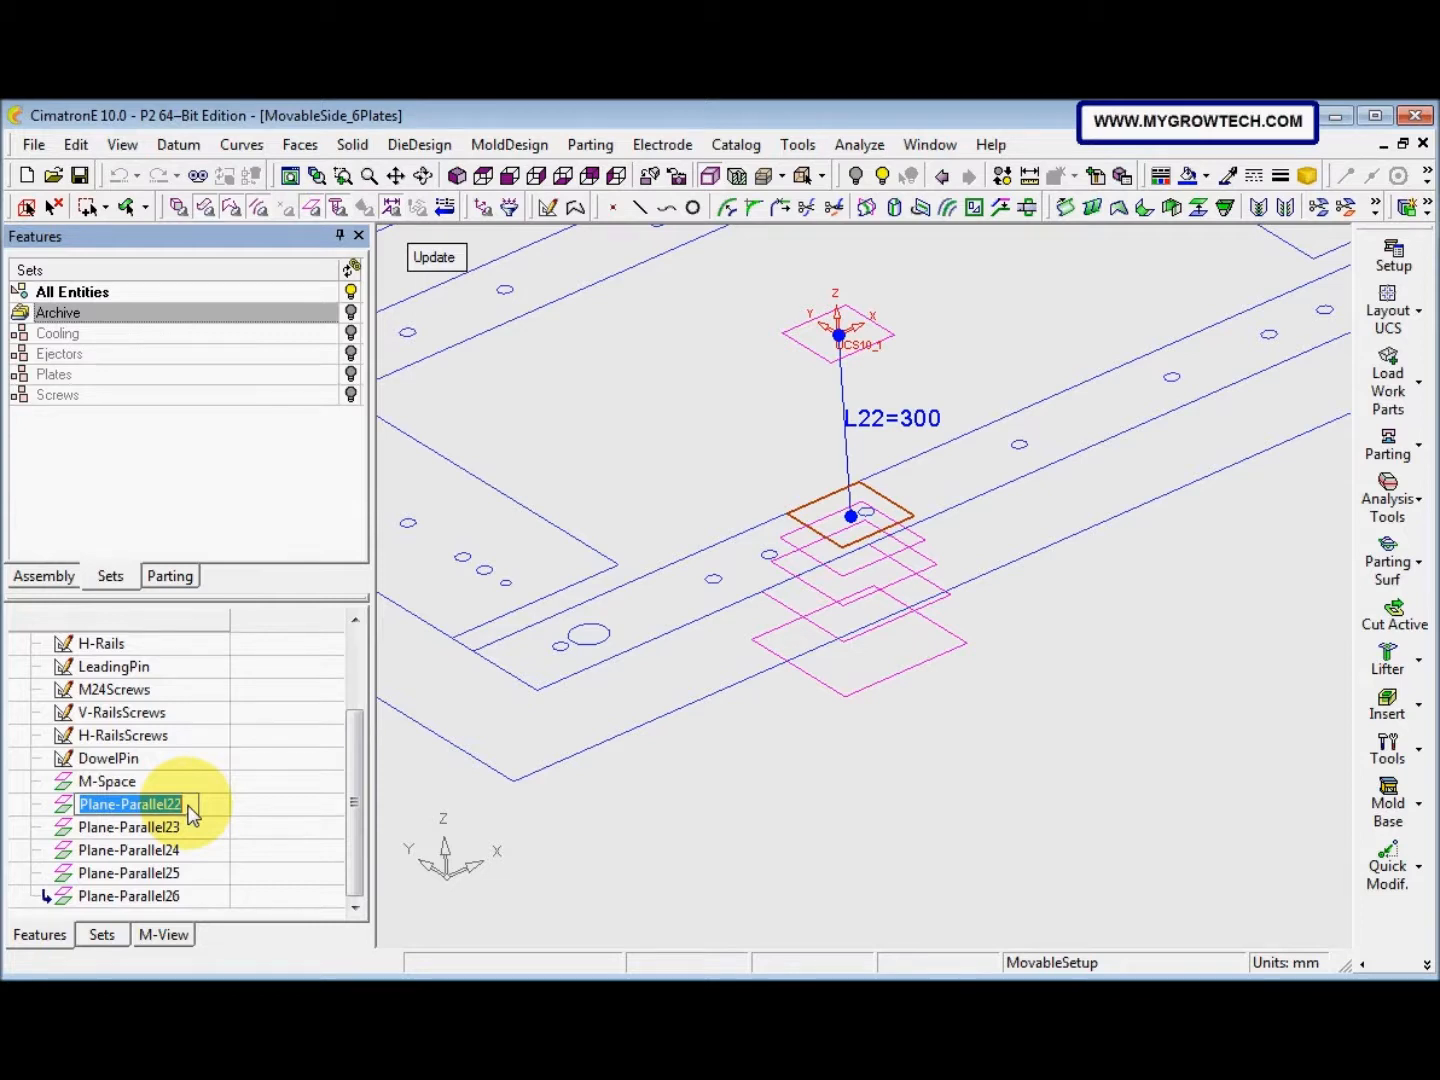
{"action": "type", "text": "MP1"}
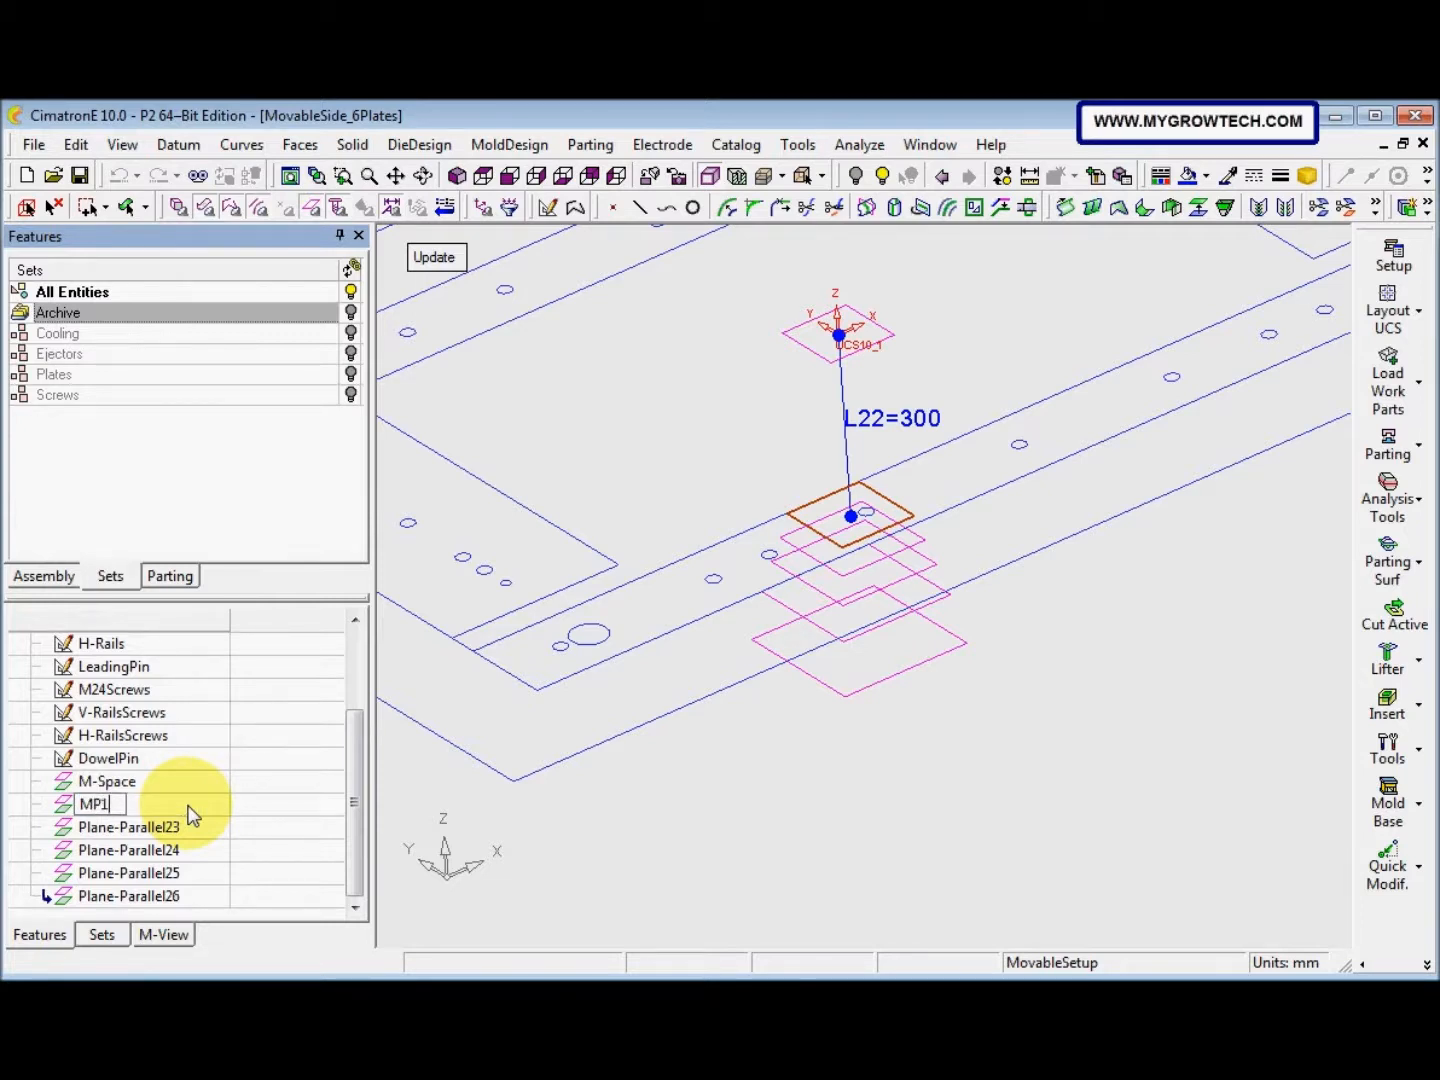
{"action": "type", "text": "-H"}
{"action": "left_click", "coordinate": [118, 834]}
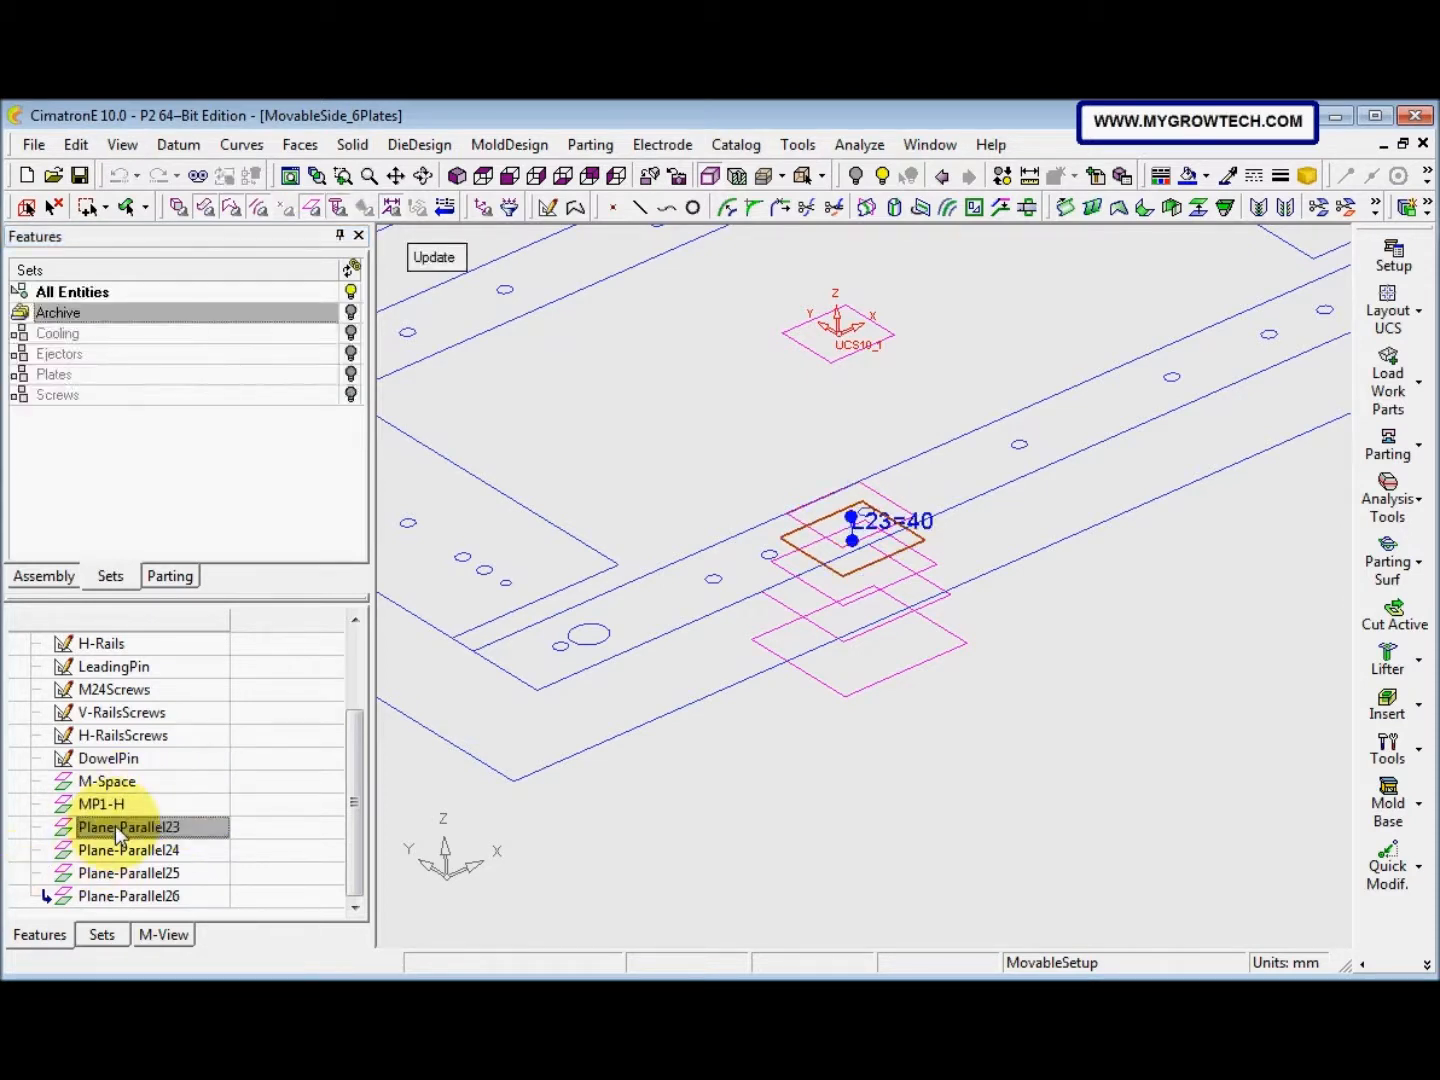
{"action": "left_click", "coordinate": [118, 835]}
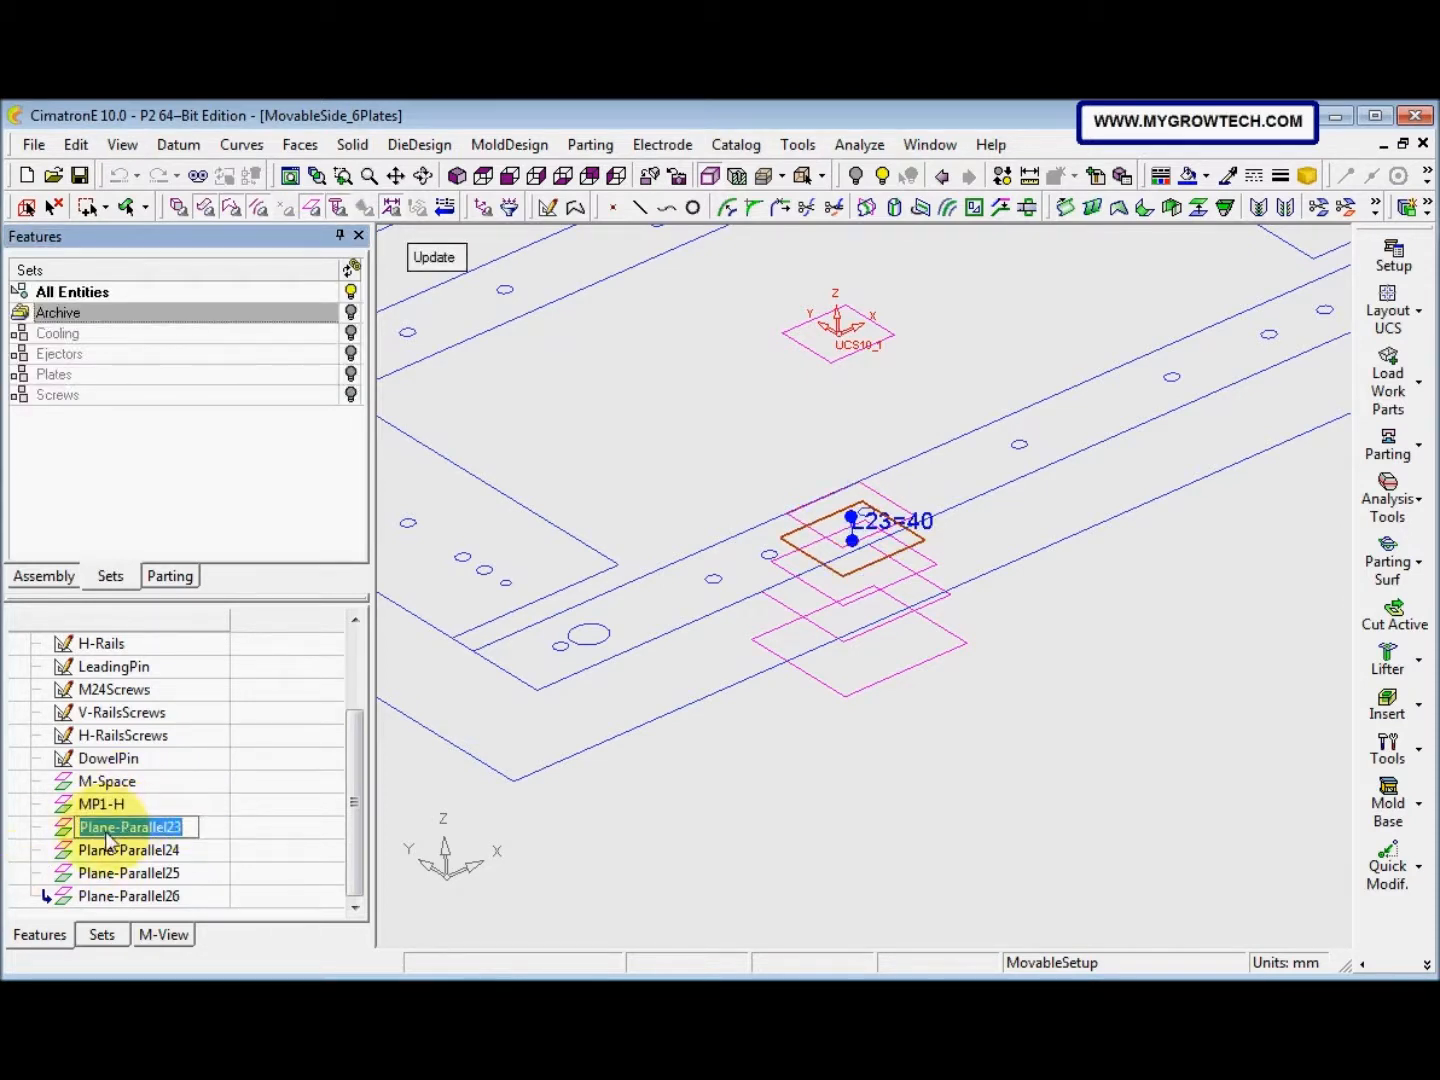
{"action": "type", "text": "MP2"}
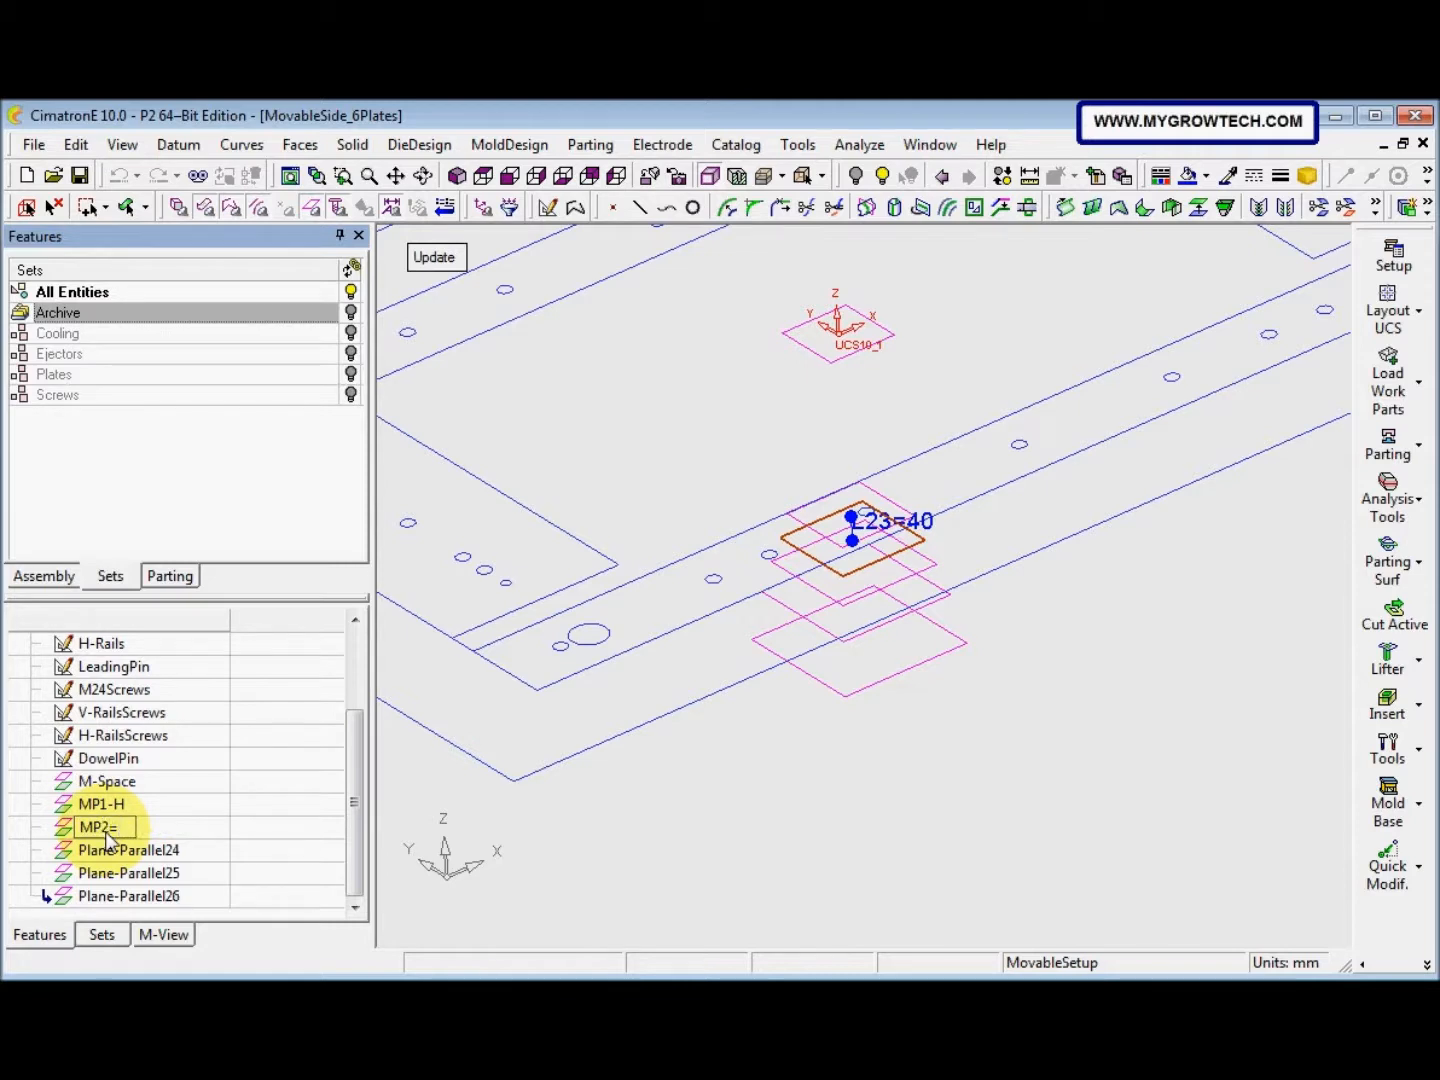
{"action": "type", "text": "-H"}
Rename the features Plane-Parallel24 and Plane-Parallel25 as MP3-H and Rails-H
{"action": "left_click", "coordinate": [132, 851]}
{"action": "left_click", "coordinate": [142, 852]}
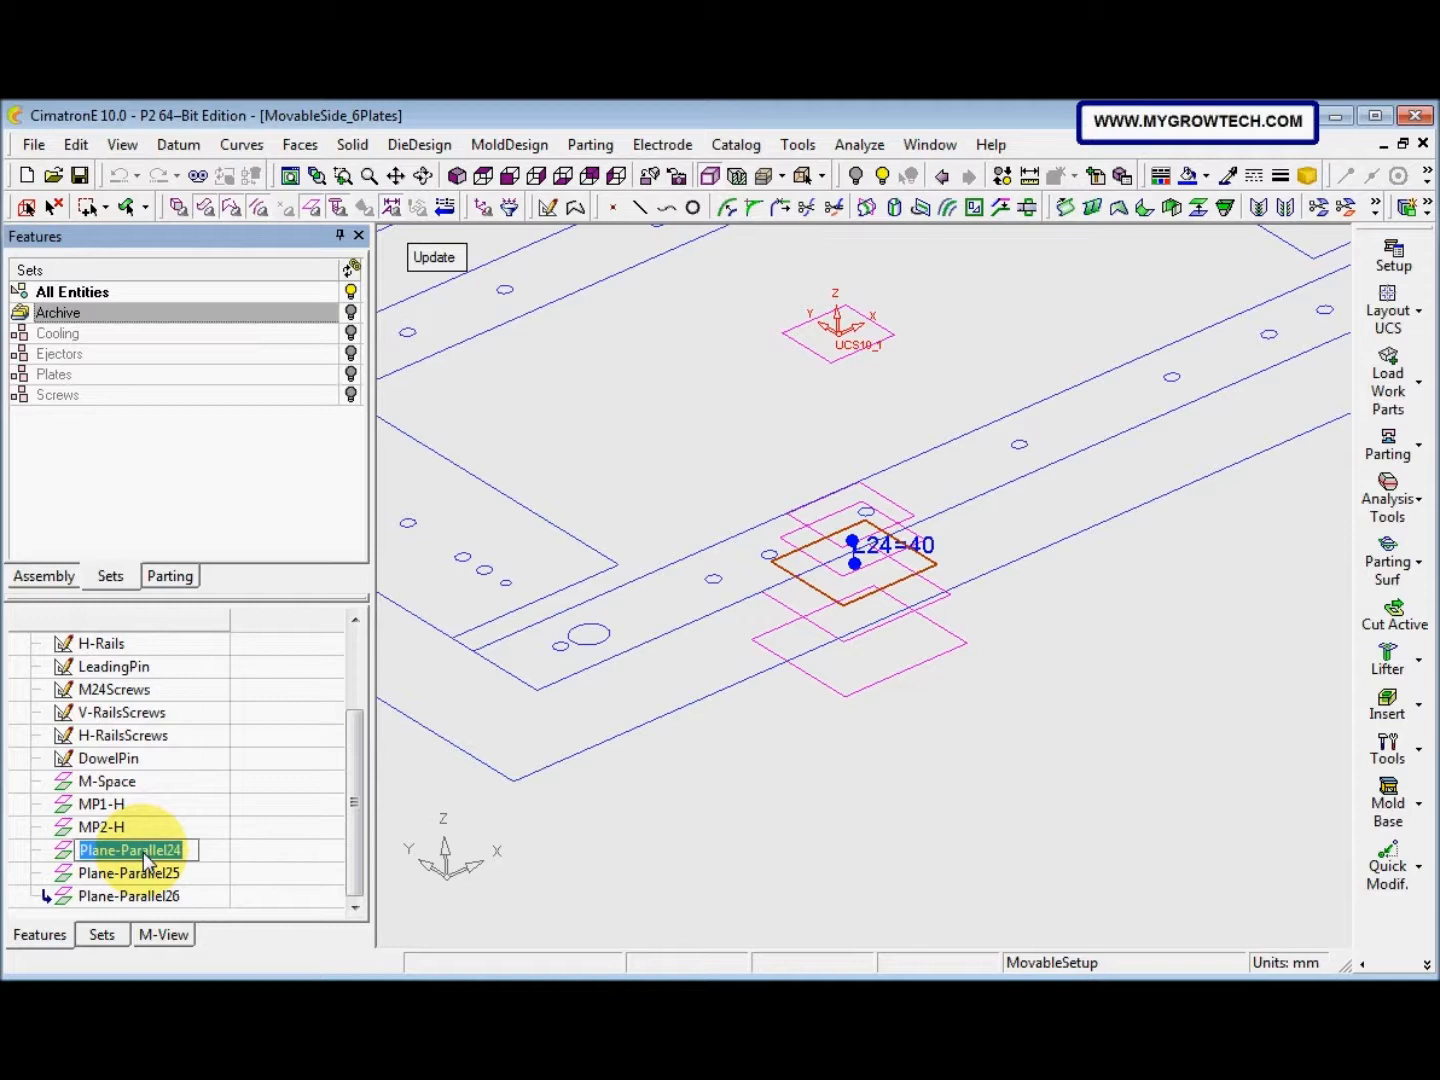
{"action": "type", "text": "MP"}
{"action": "left_click", "coordinate": [167, 877]}
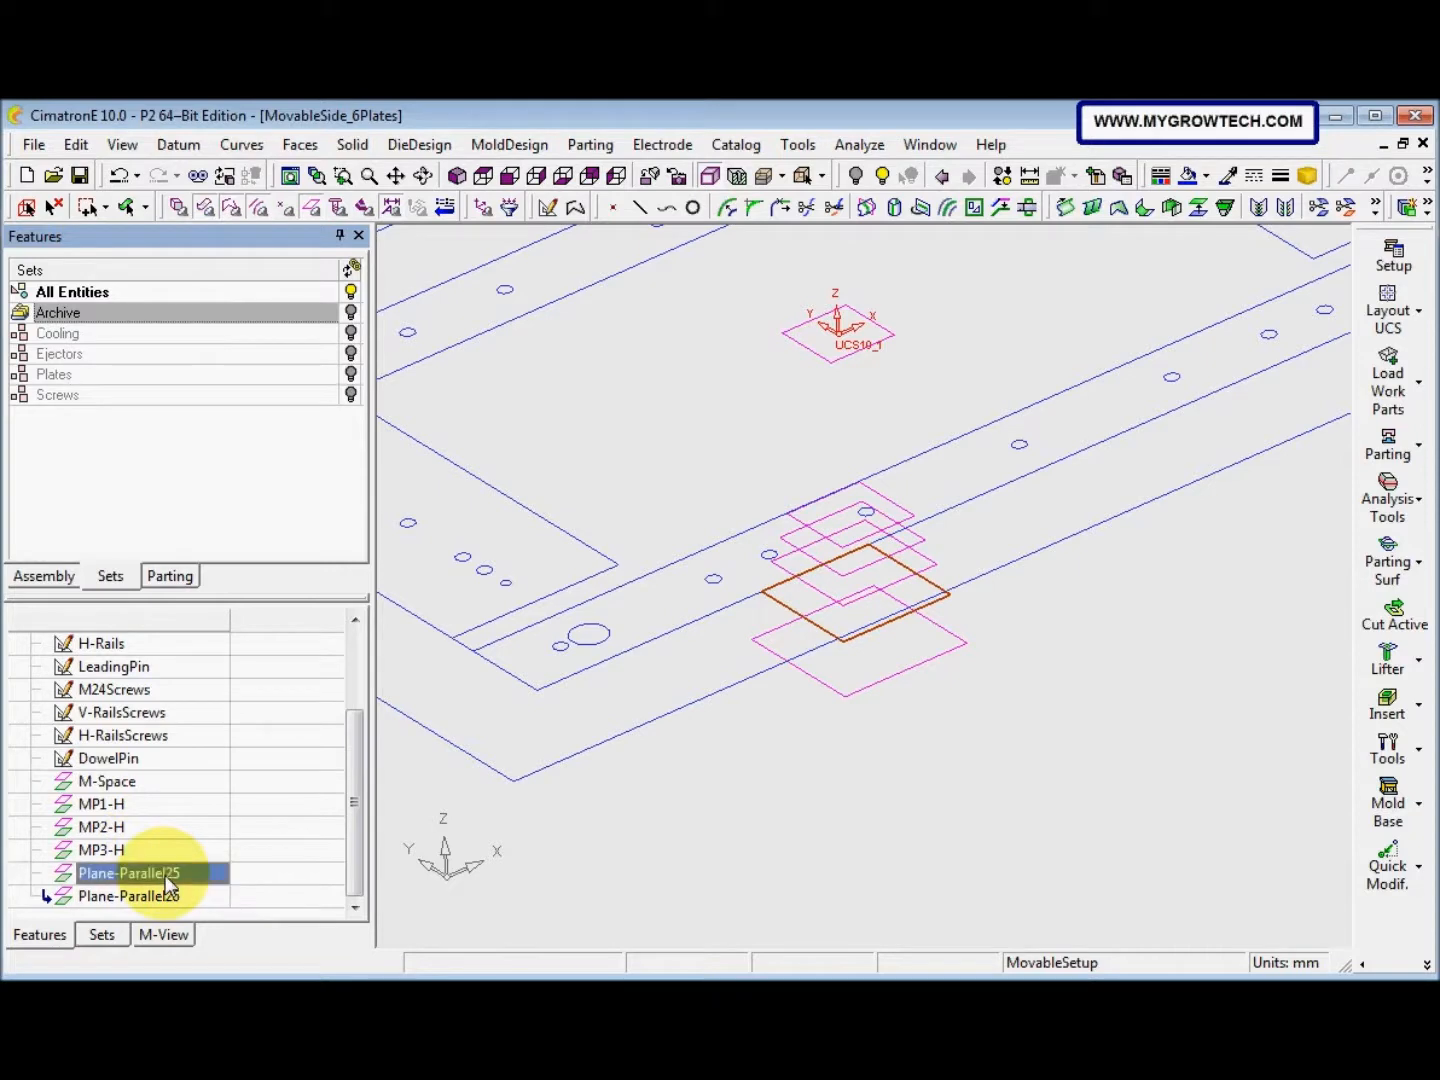
{"action": "left_click", "coordinate": [167, 877]}
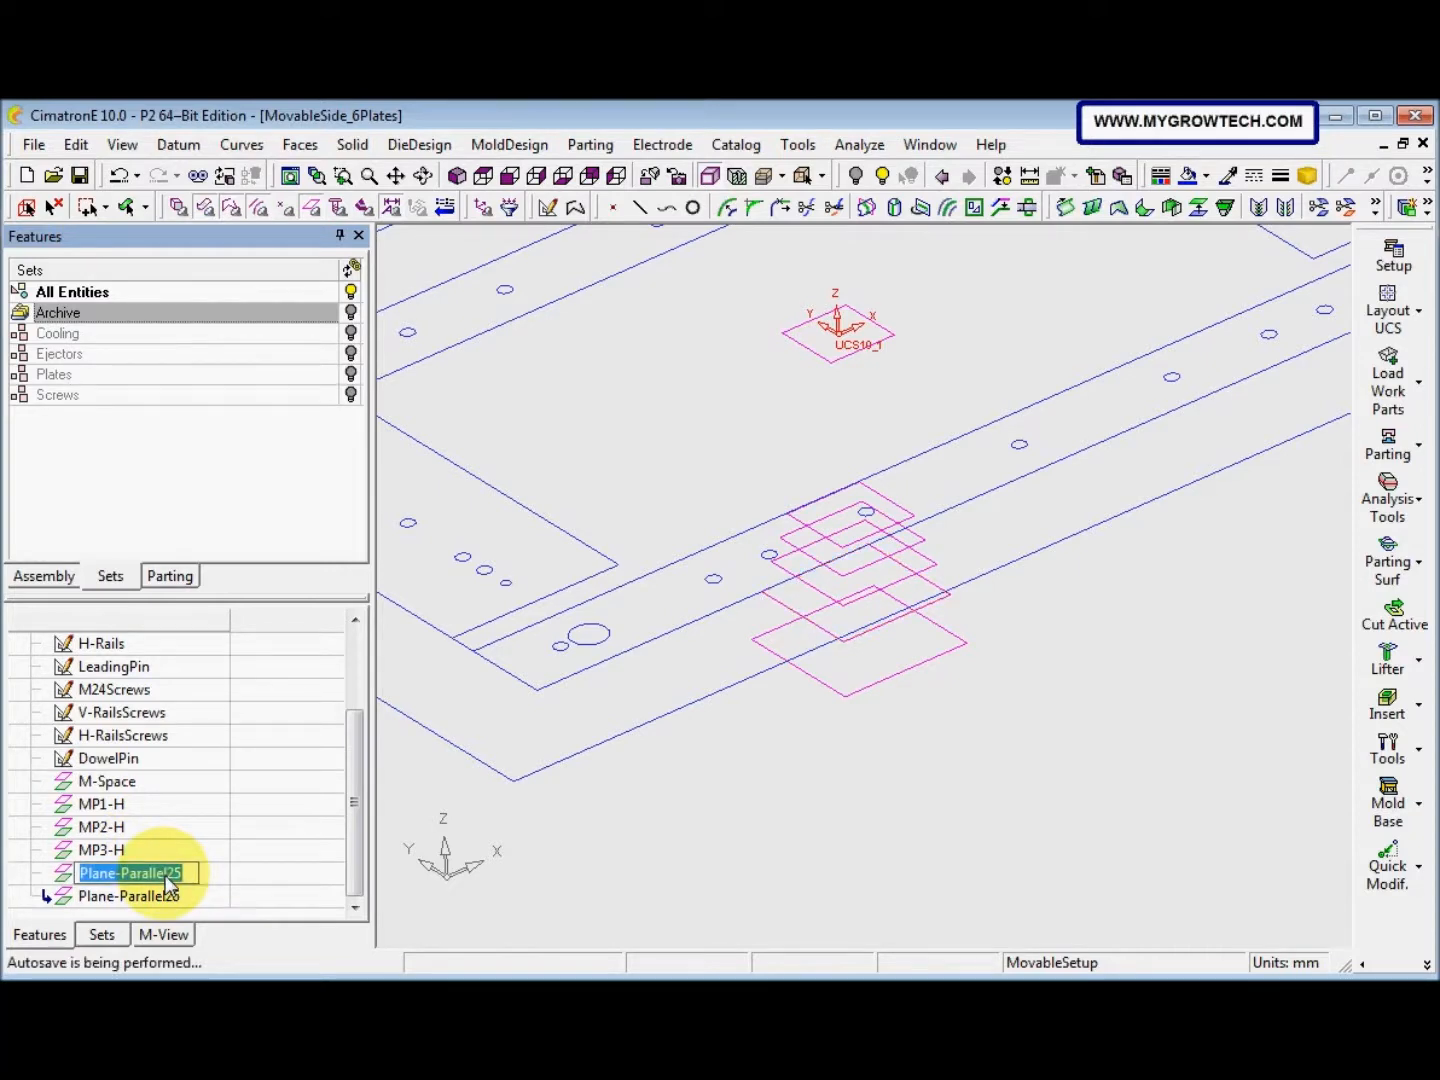
{"action": "type", "text": "Rails-H"}
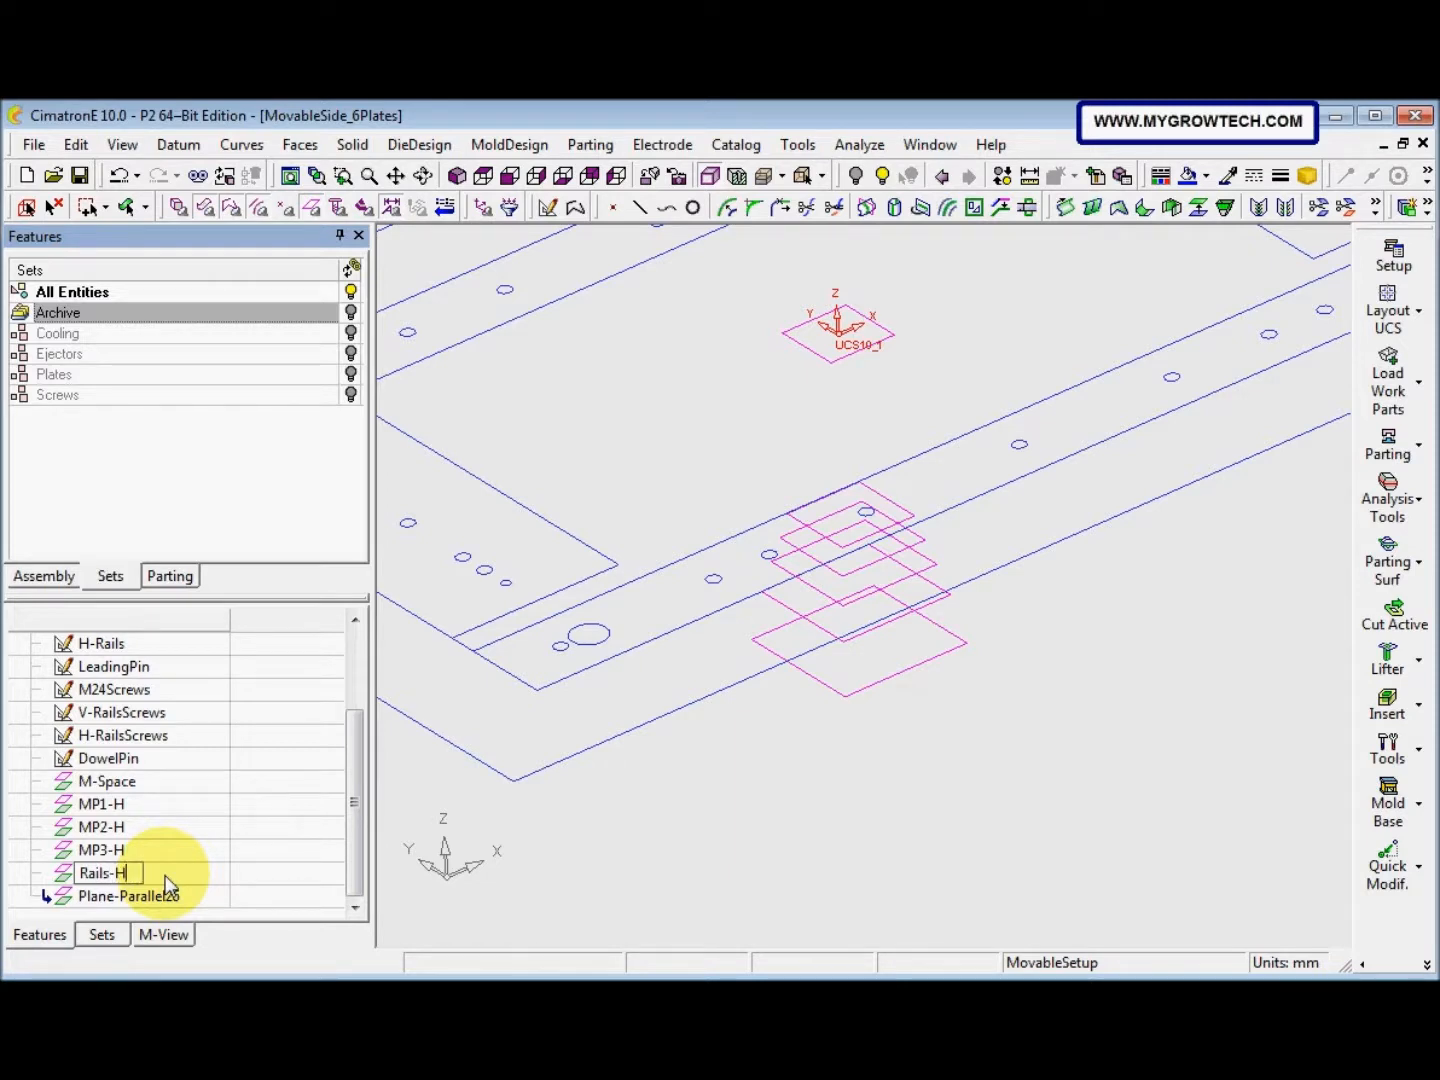
Rename the lowest parallel plane, Plane-Parallel26, as MCP-H
{"action": "left_click", "coordinate": [166, 896]}
{"action": "left_click", "coordinate": [166, 897]}
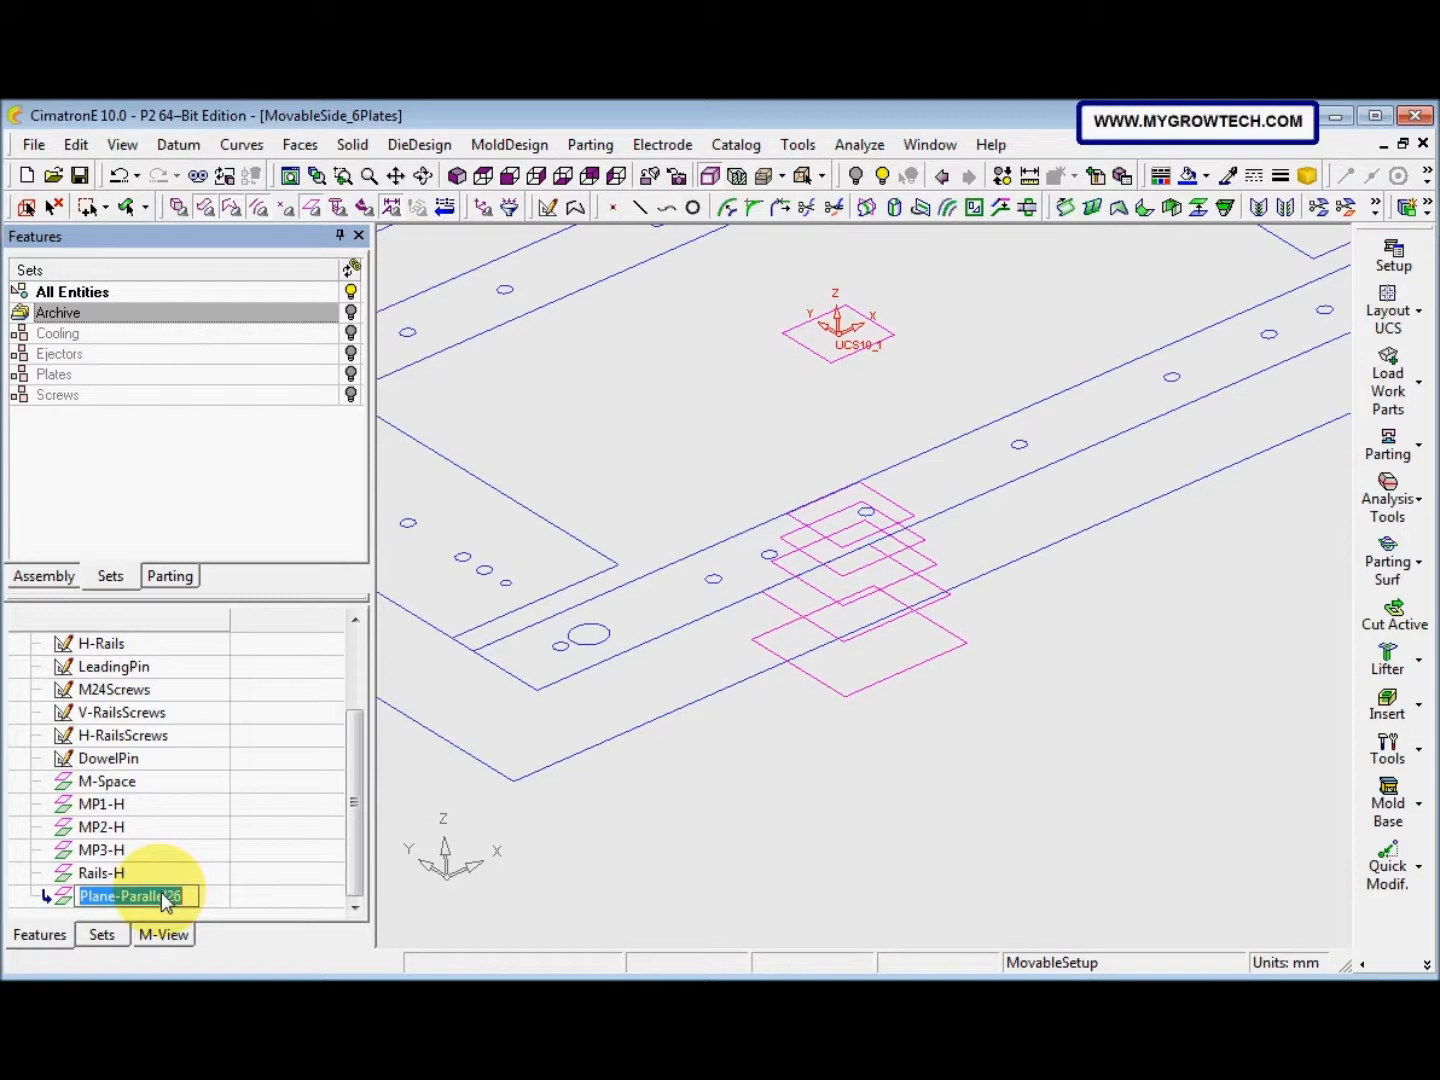
{"action": "type", "text": "MCP-H"}
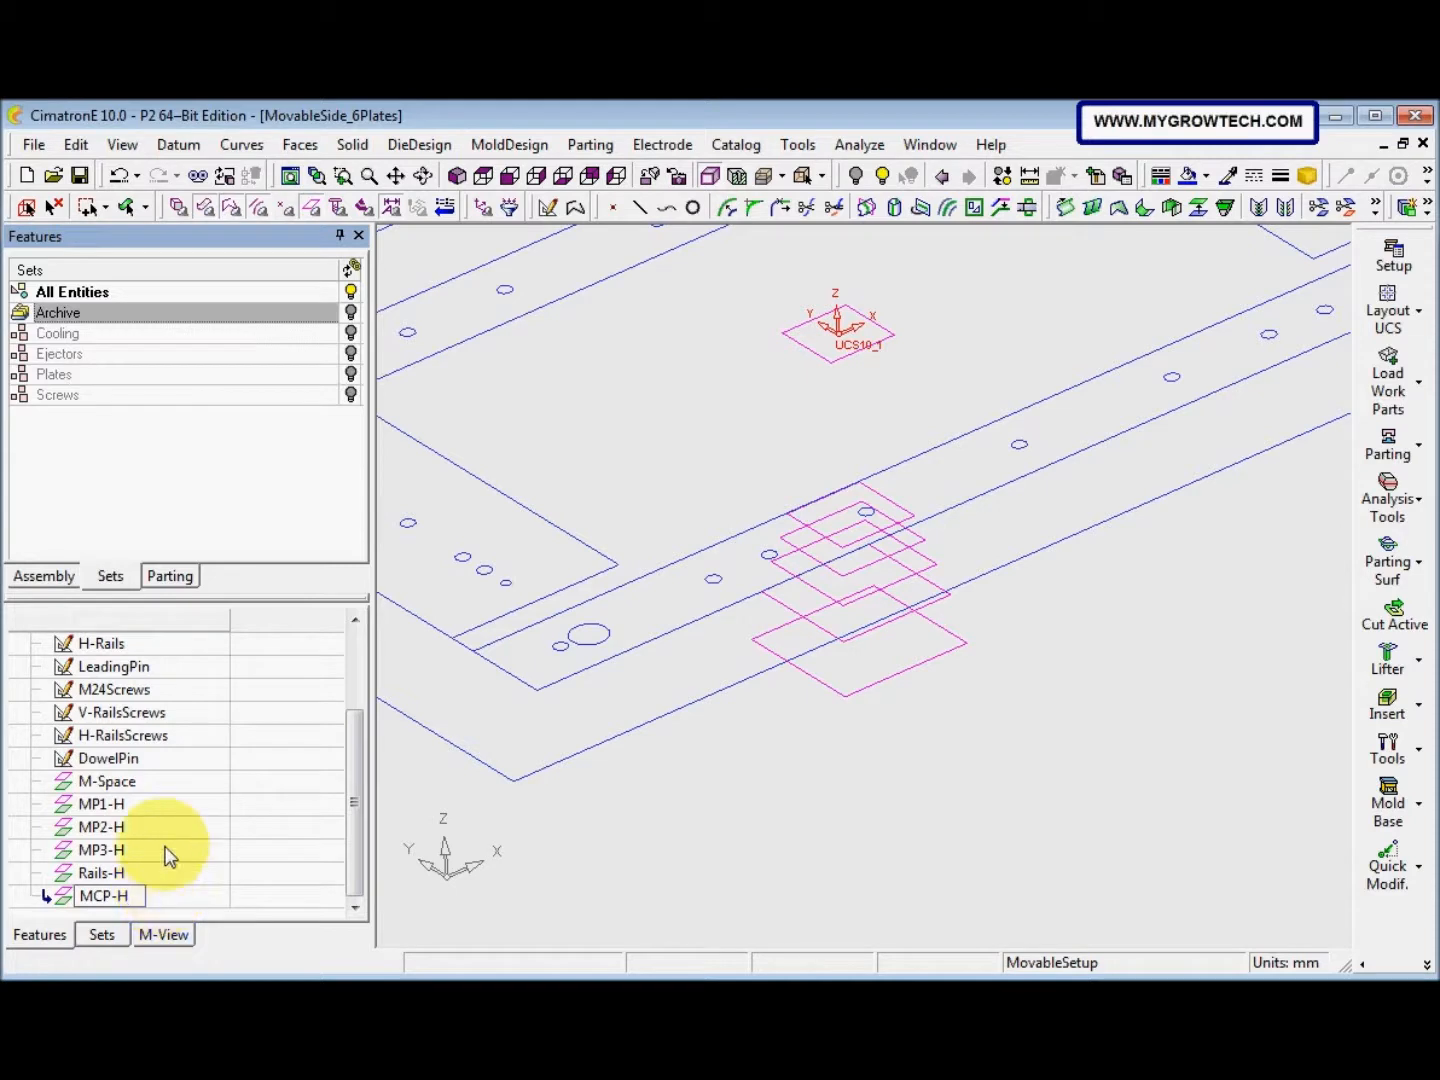
{"action": "left_click", "coordinate": [188, 805]}
Link the offset of the M-Space plane to the mold setup parameter M-space
{"action": "left_click", "coordinate": [188, 783]}
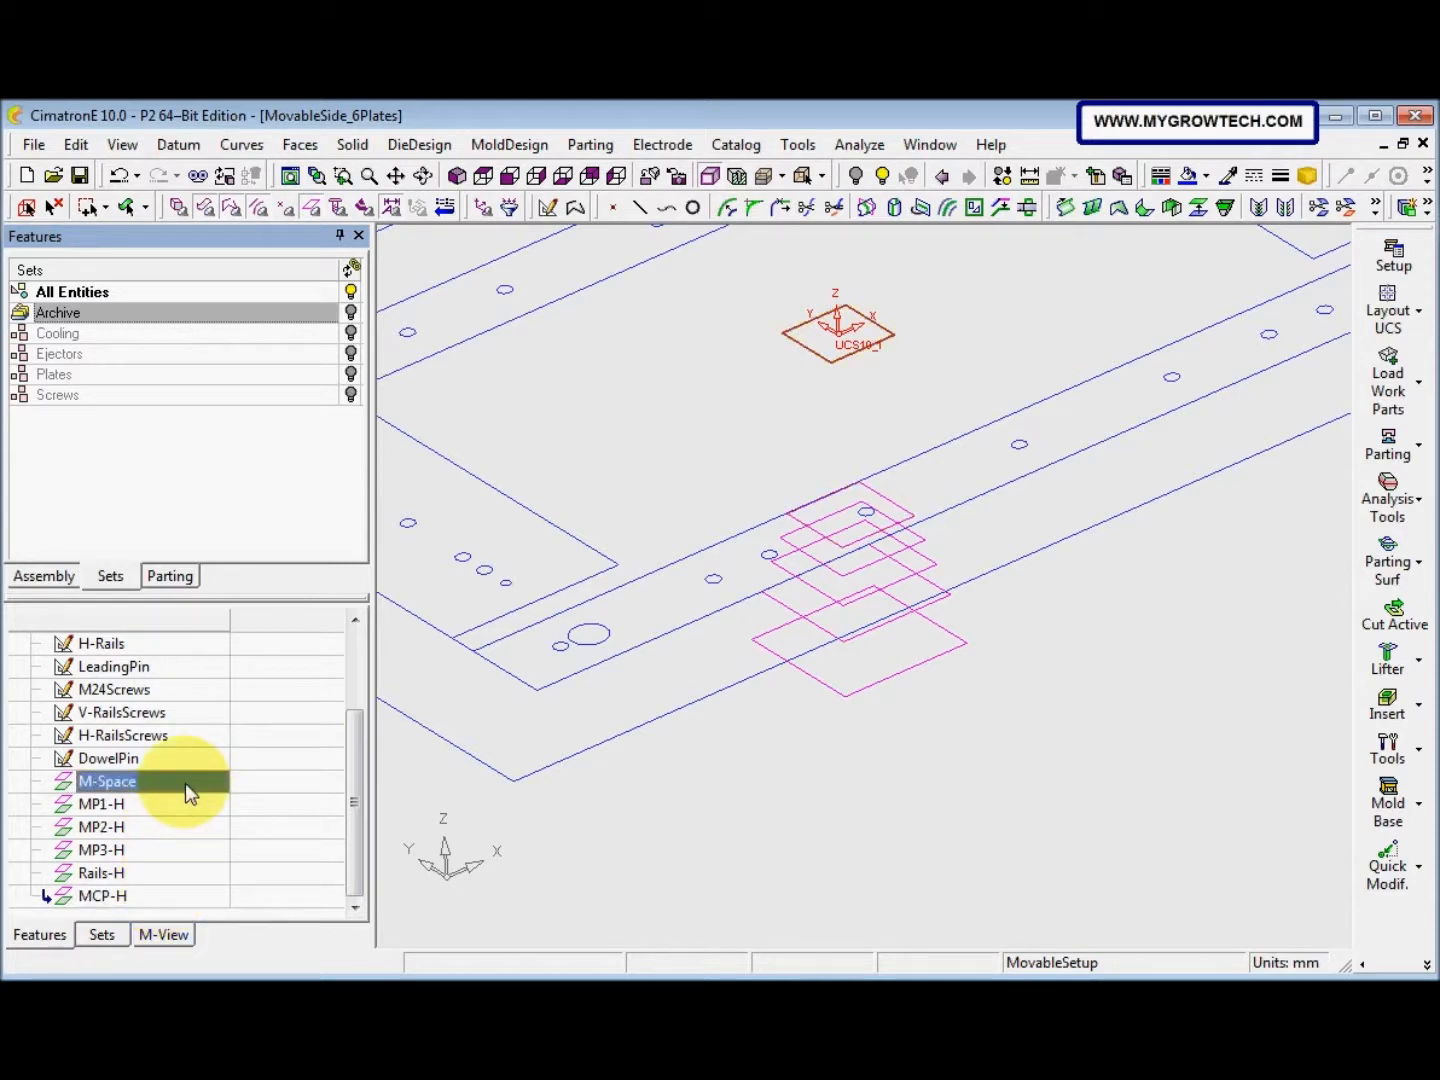
{"action": "double_click", "coordinate": [186, 785]}
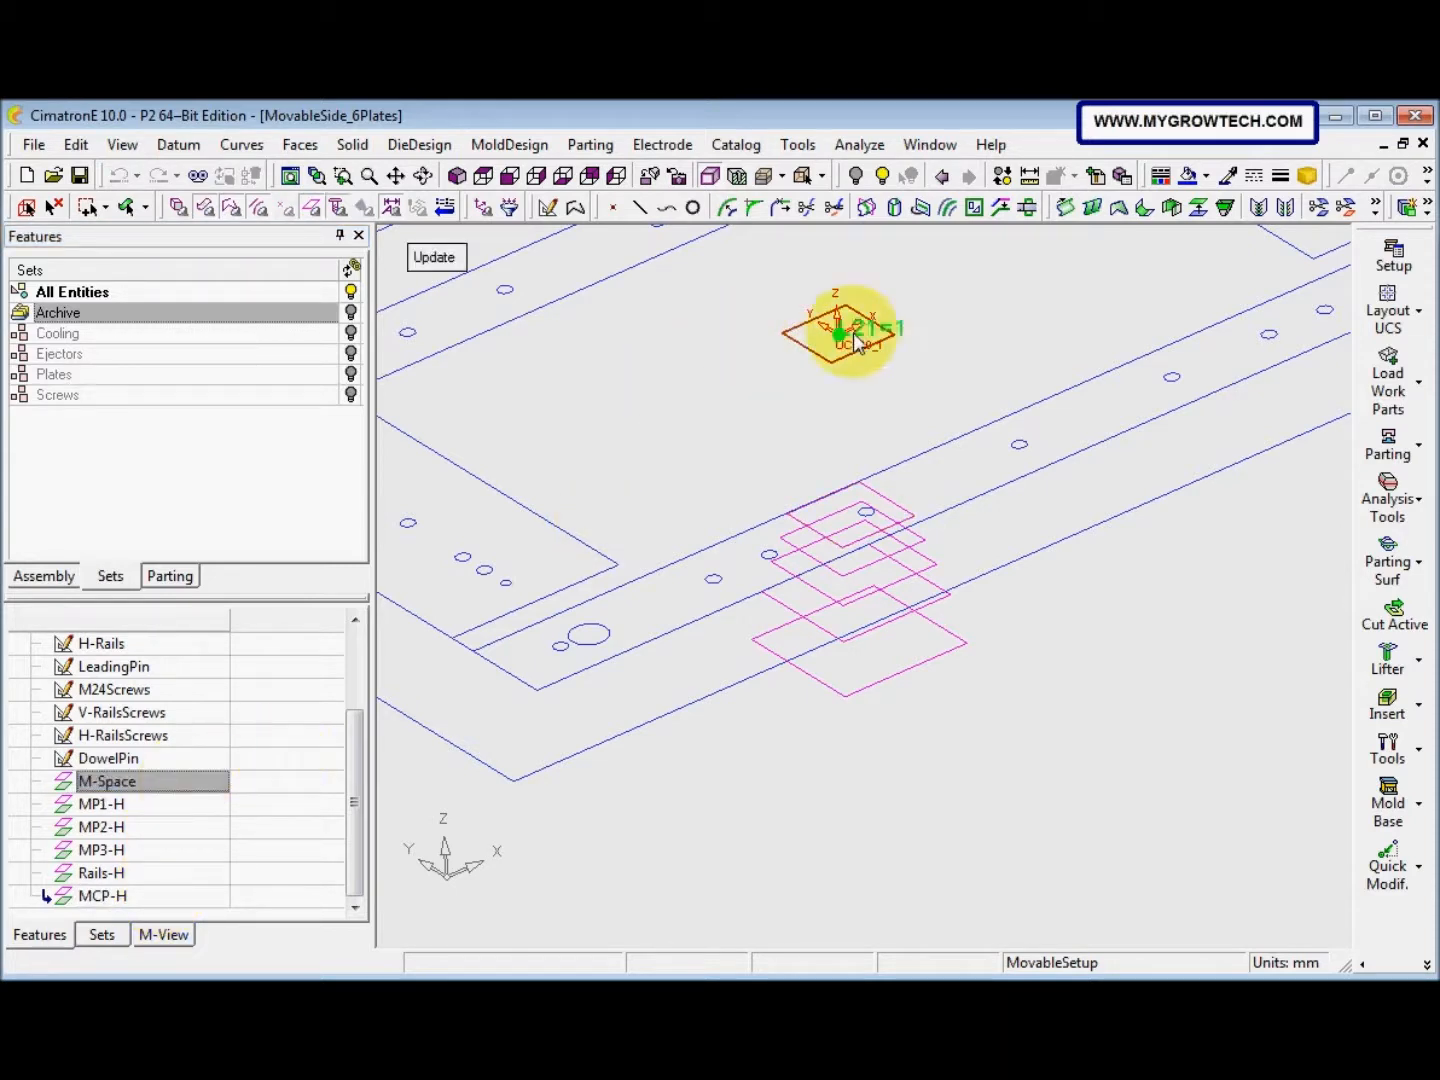
{"action": "left_click", "coordinate": [890, 330]}
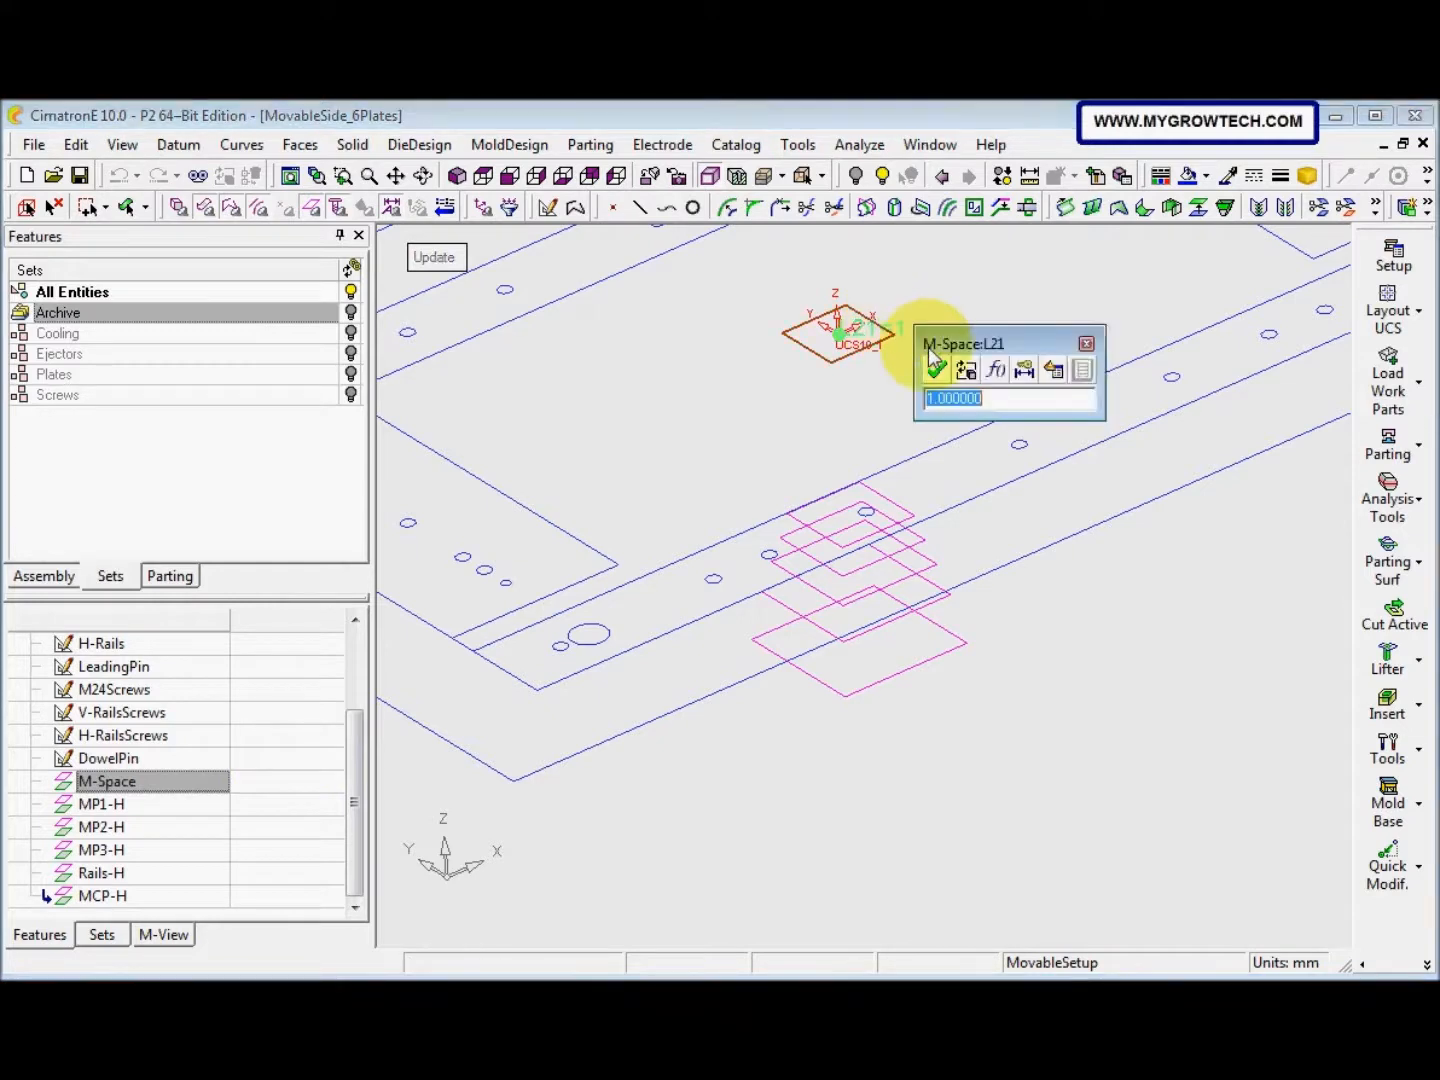
{"action": "left_click", "coordinate": [1057, 378]}
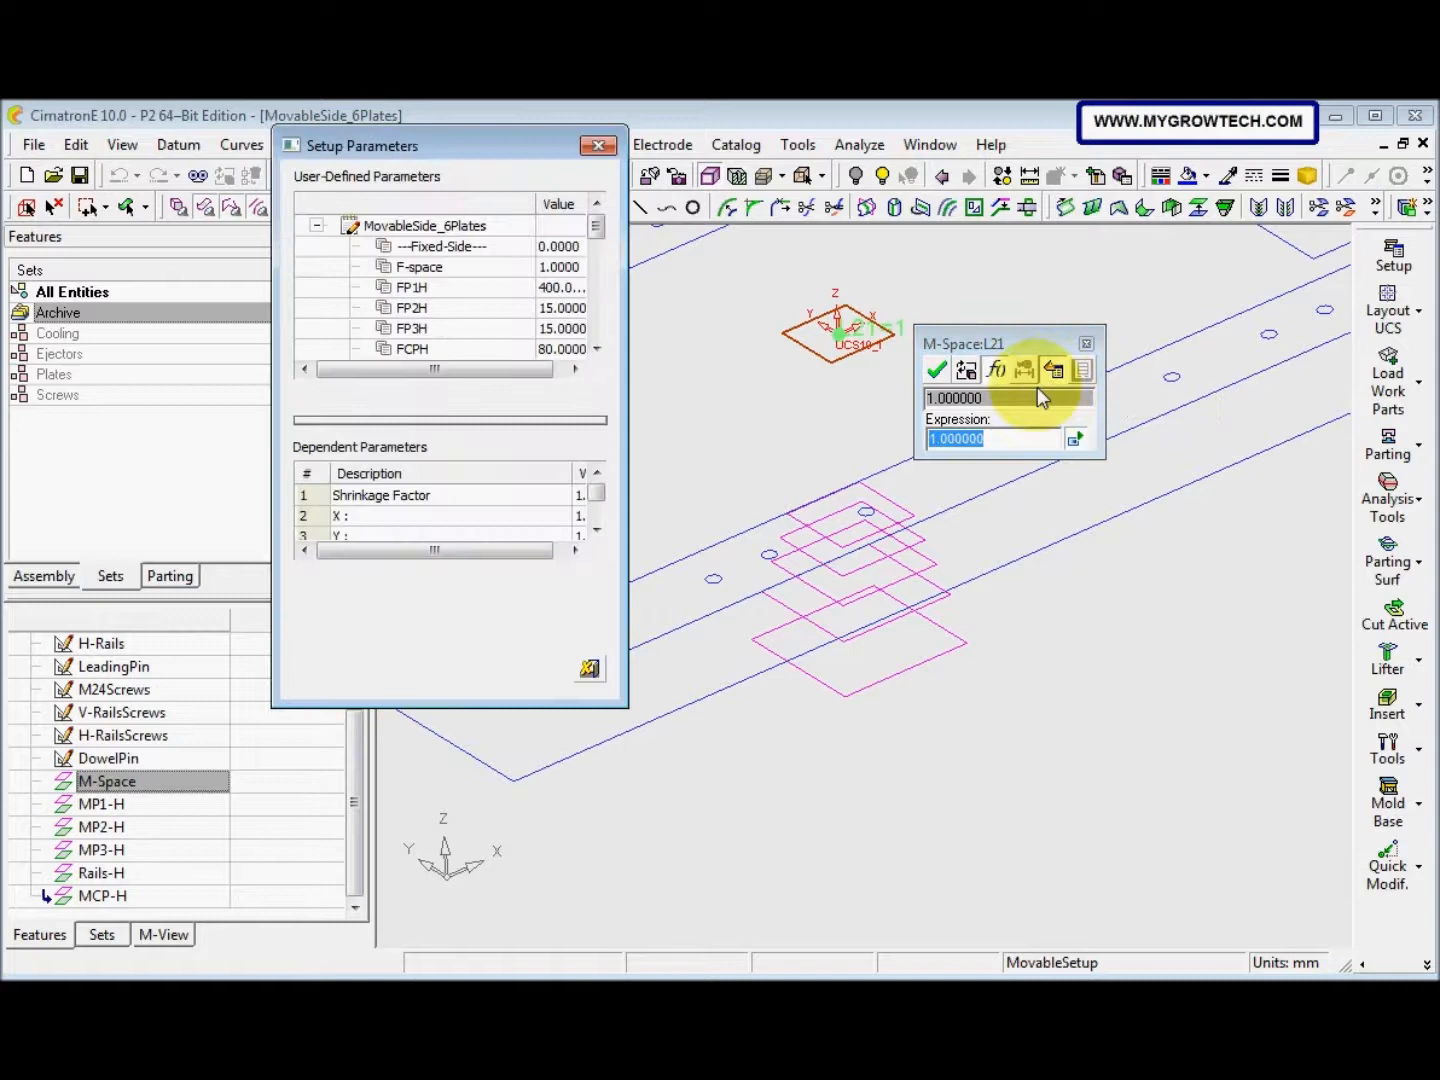
{"action": "left_click_drag", "start_coordinate": [596, 229], "coordinate": [600, 260]}
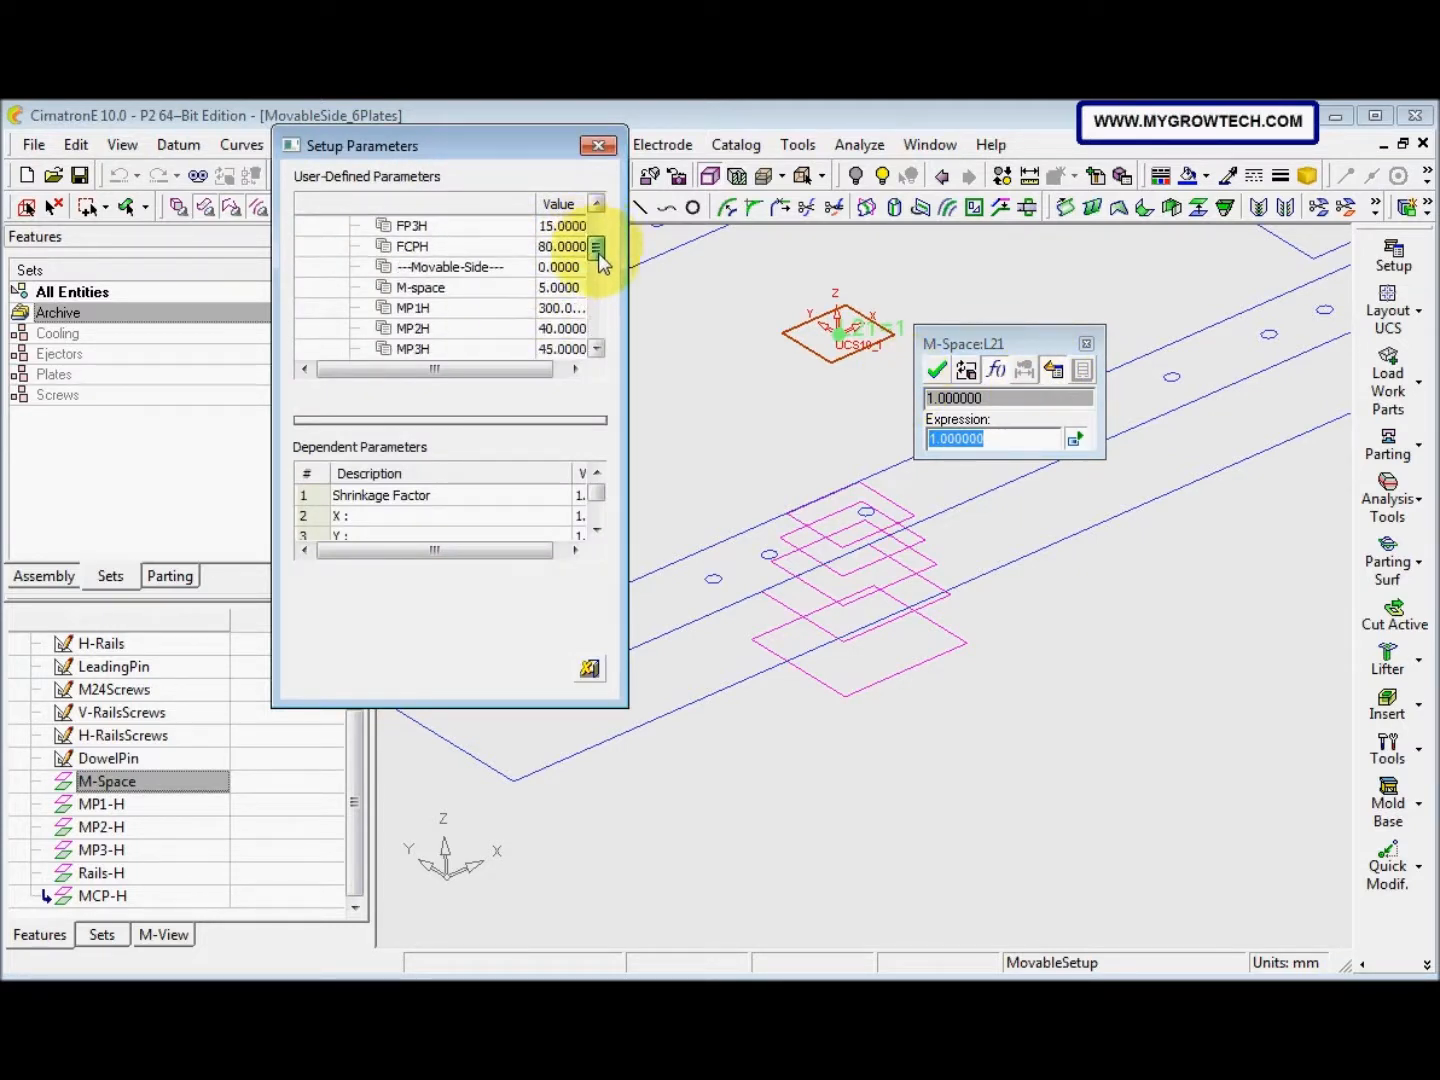
{"action": "left_click", "coordinate": [516, 284]}
{"action": "double_click", "coordinate": [517, 285]}
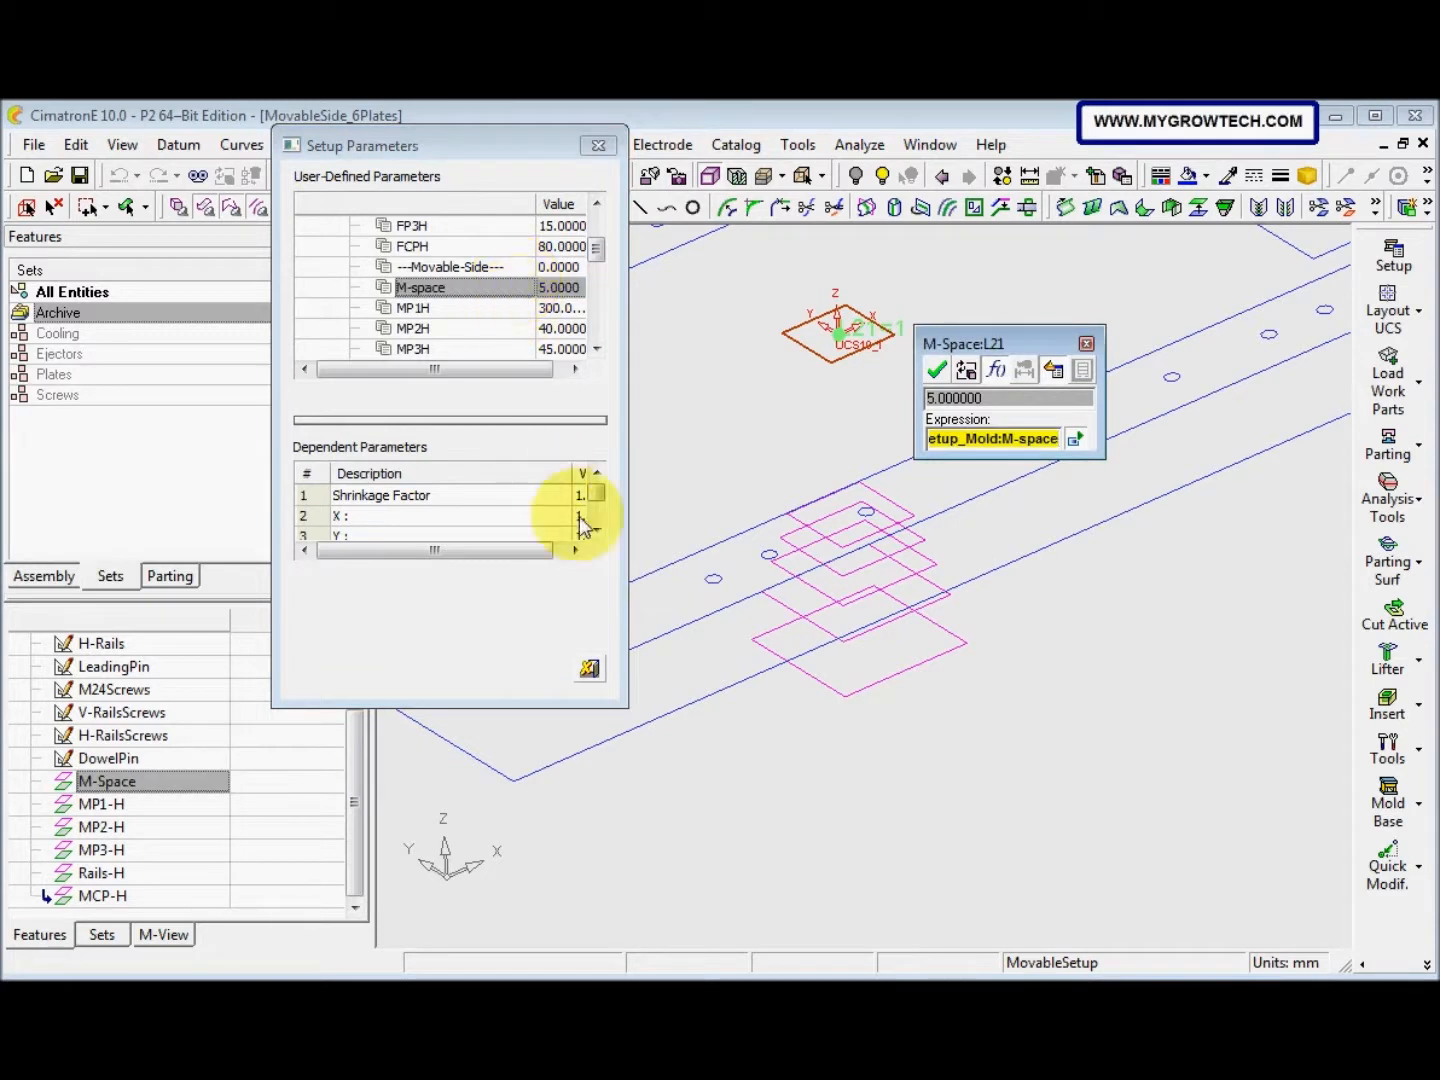
{"action": "left_click", "coordinate": [938, 372]}
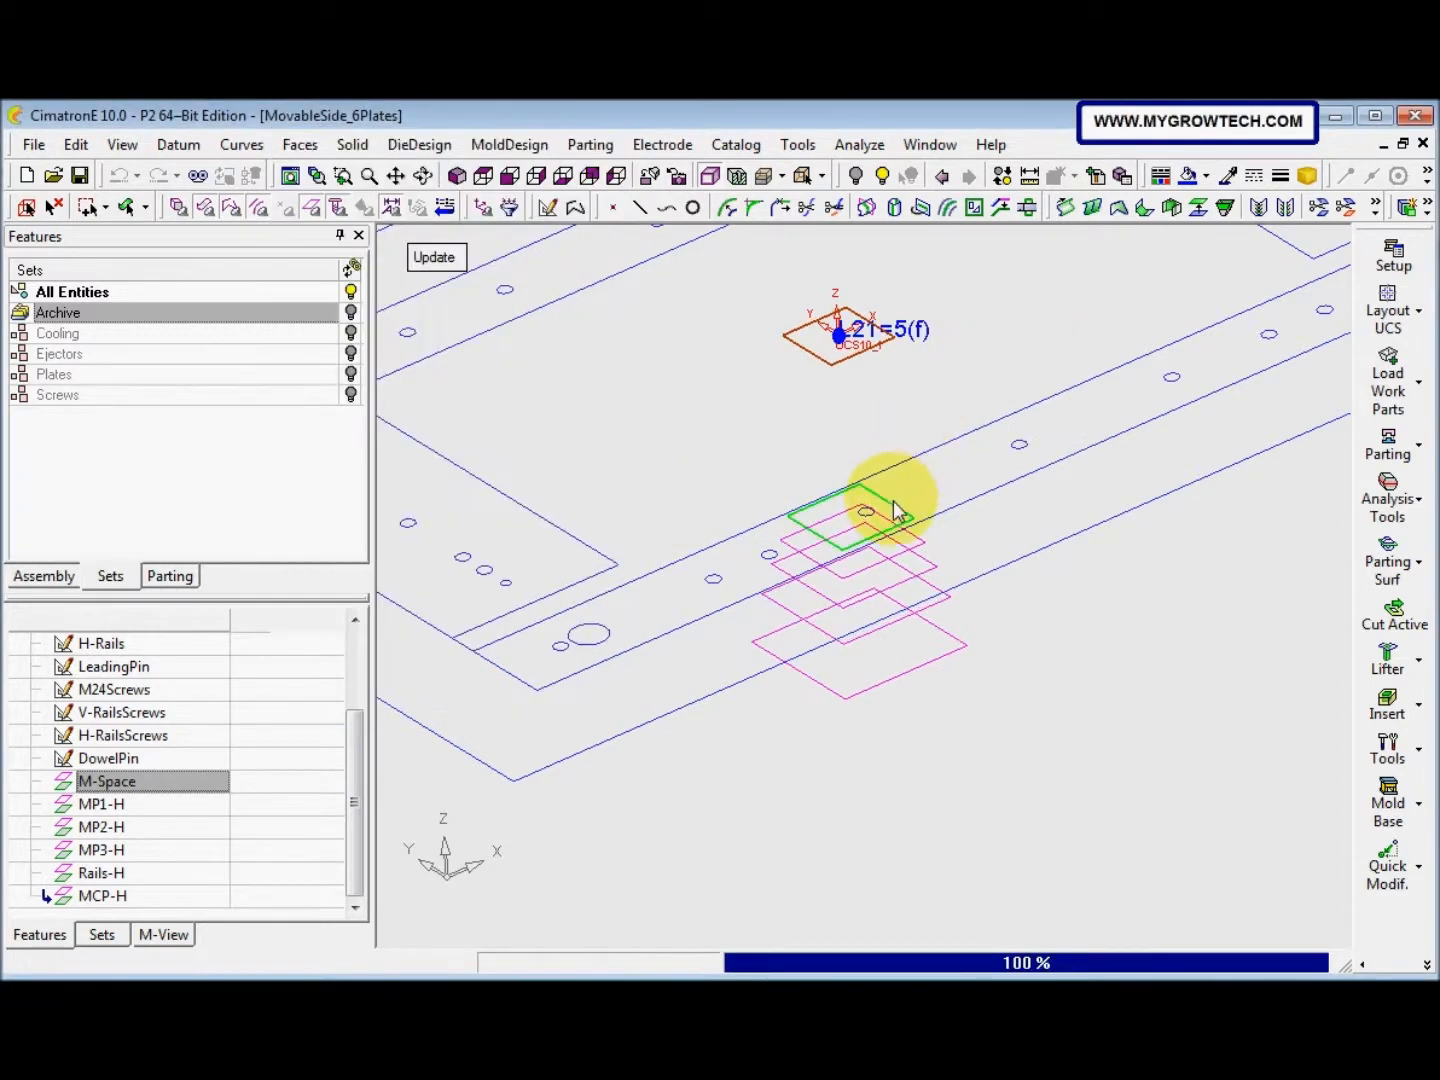
Link the offset of the MP1-H plane to the mold setup parameter MP1H
{"action": "left_click", "coordinate": [893, 507]}
{"action": "double_click", "coordinate": [903, 421]}
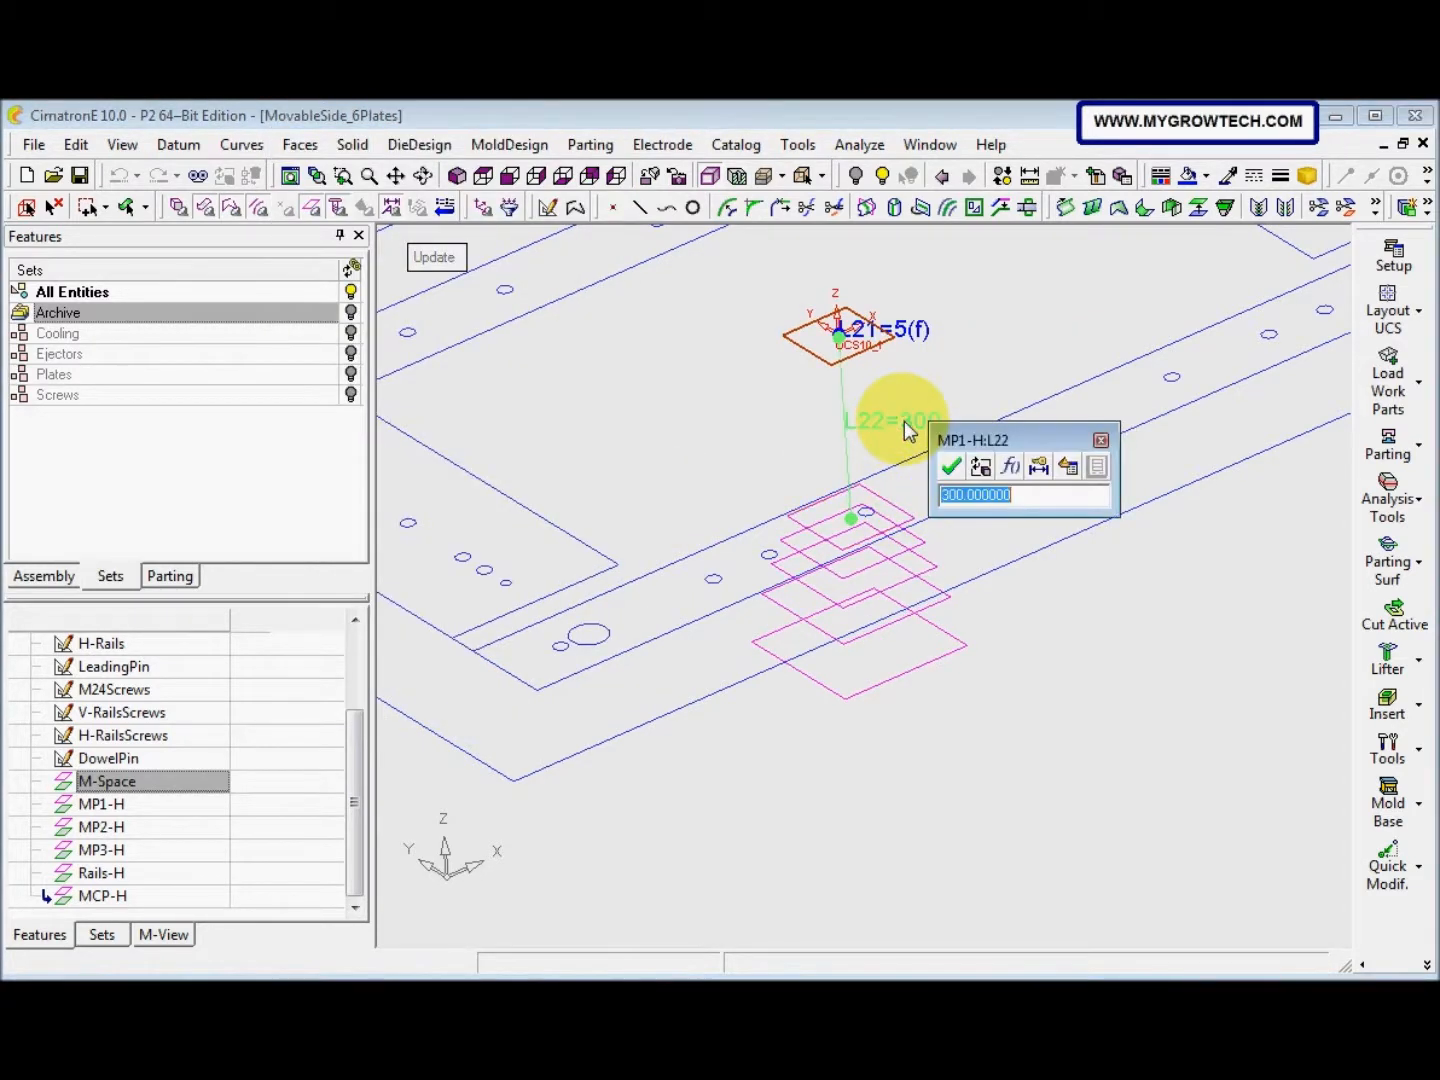
{"action": "left_click", "coordinate": [1068, 468]}
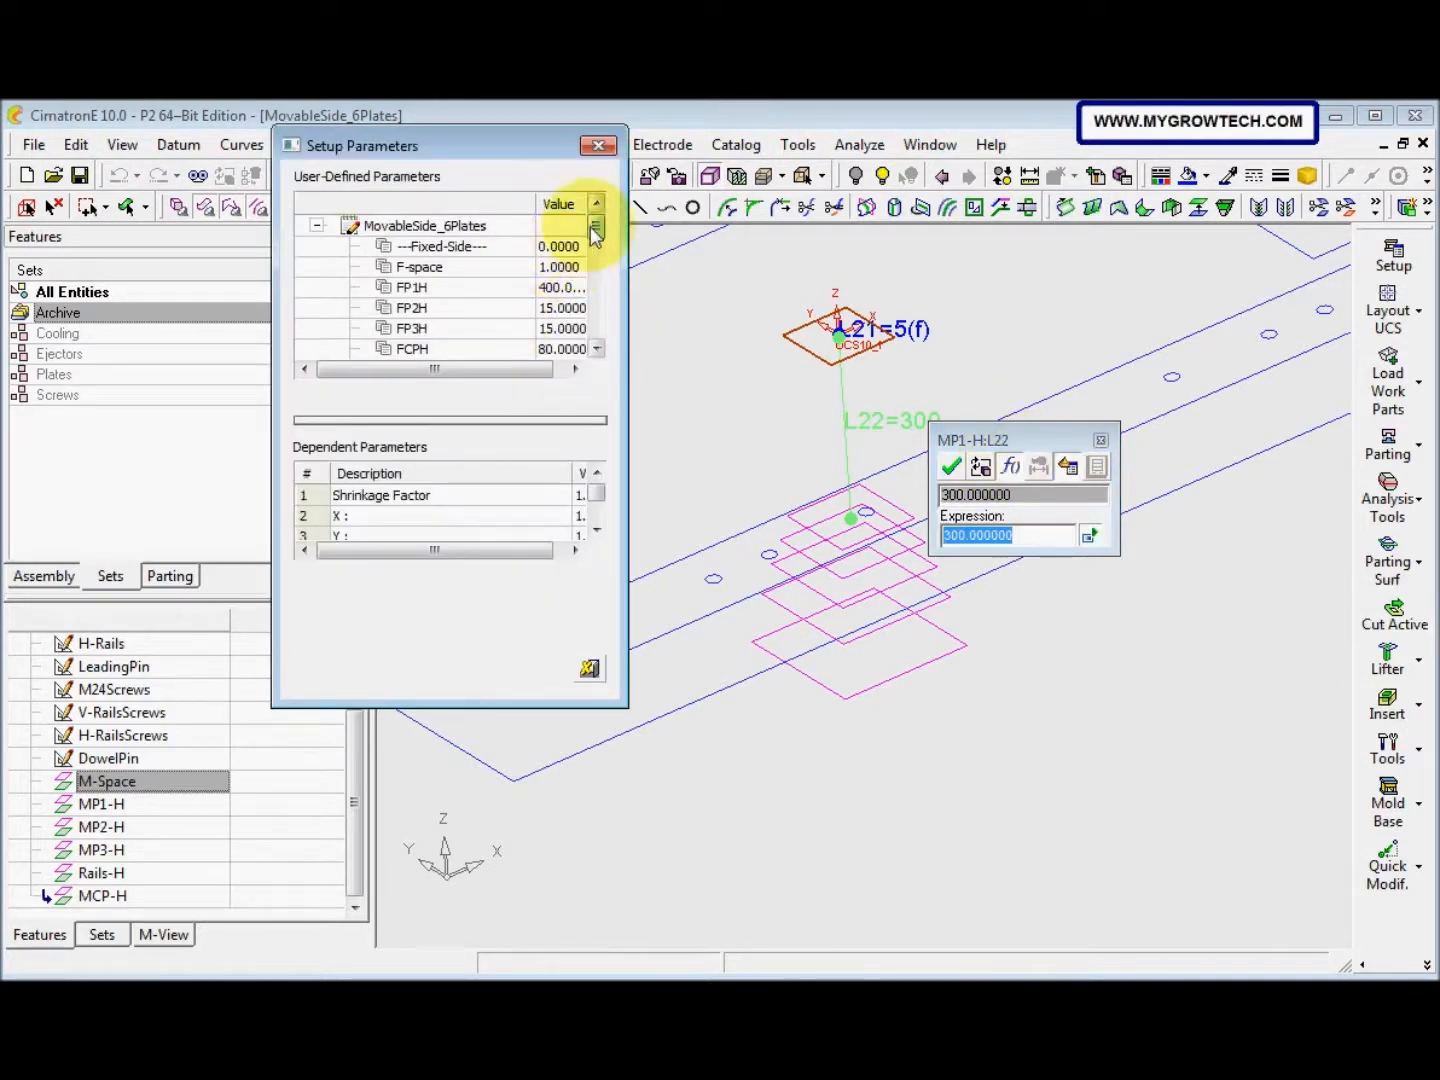
{"action": "left_click_drag", "start_coordinate": [595, 231], "coordinate": [595, 247]}
{"action": "double_click", "coordinate": [518, 326]}
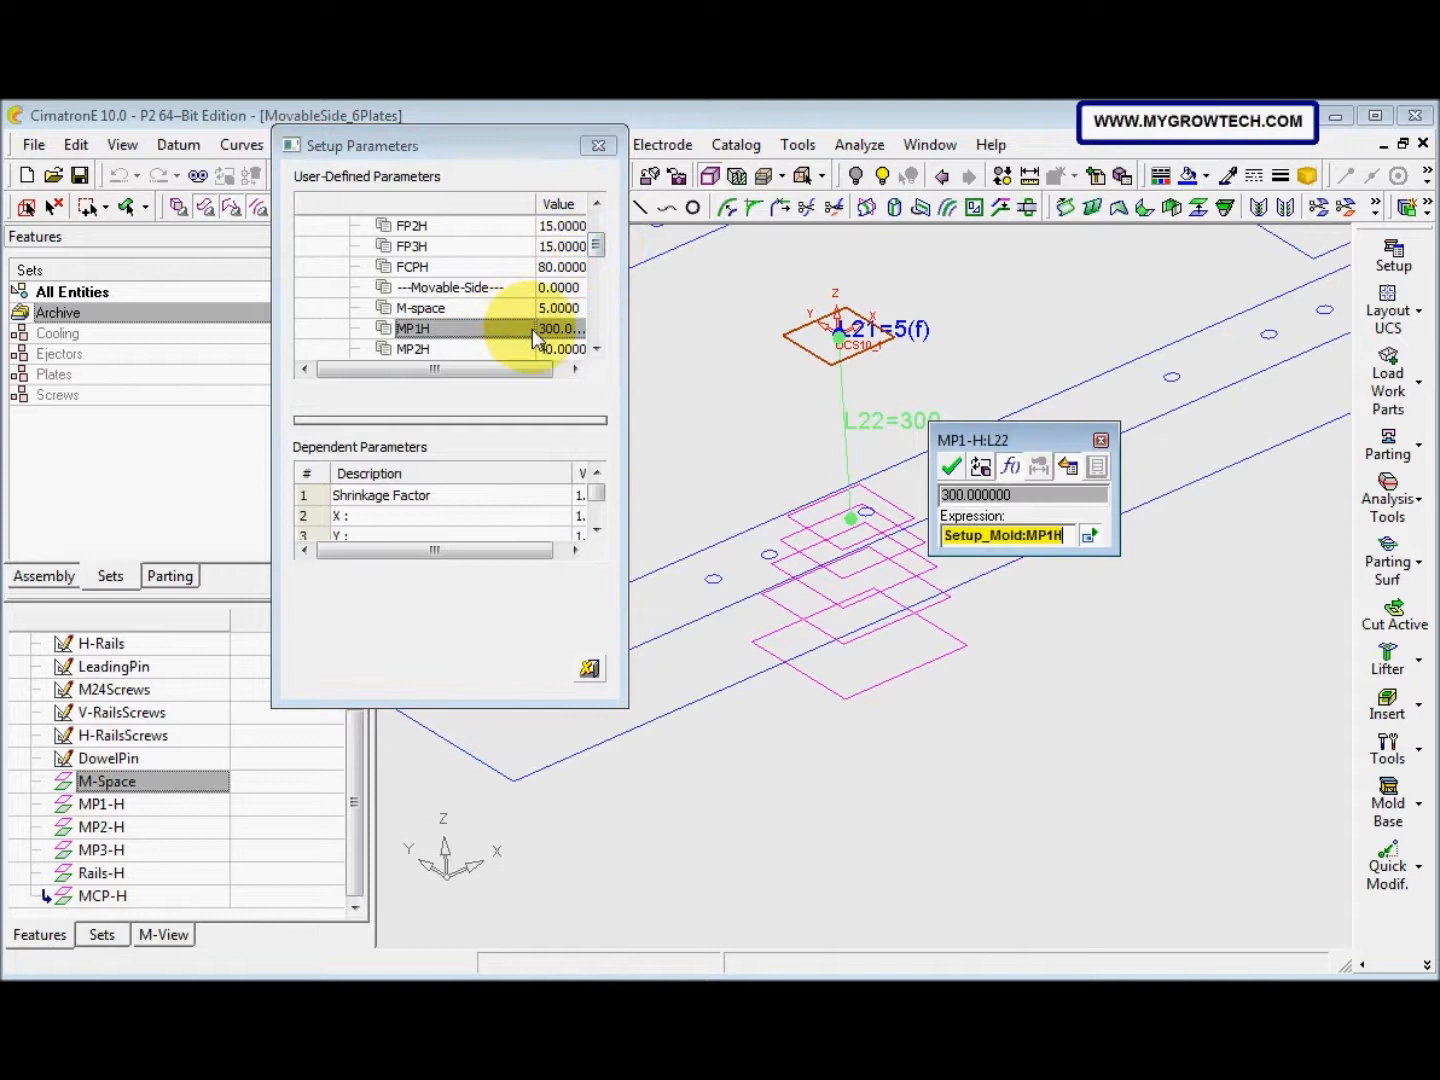
{"action": "left_click", "coordinate": [951, 466]}
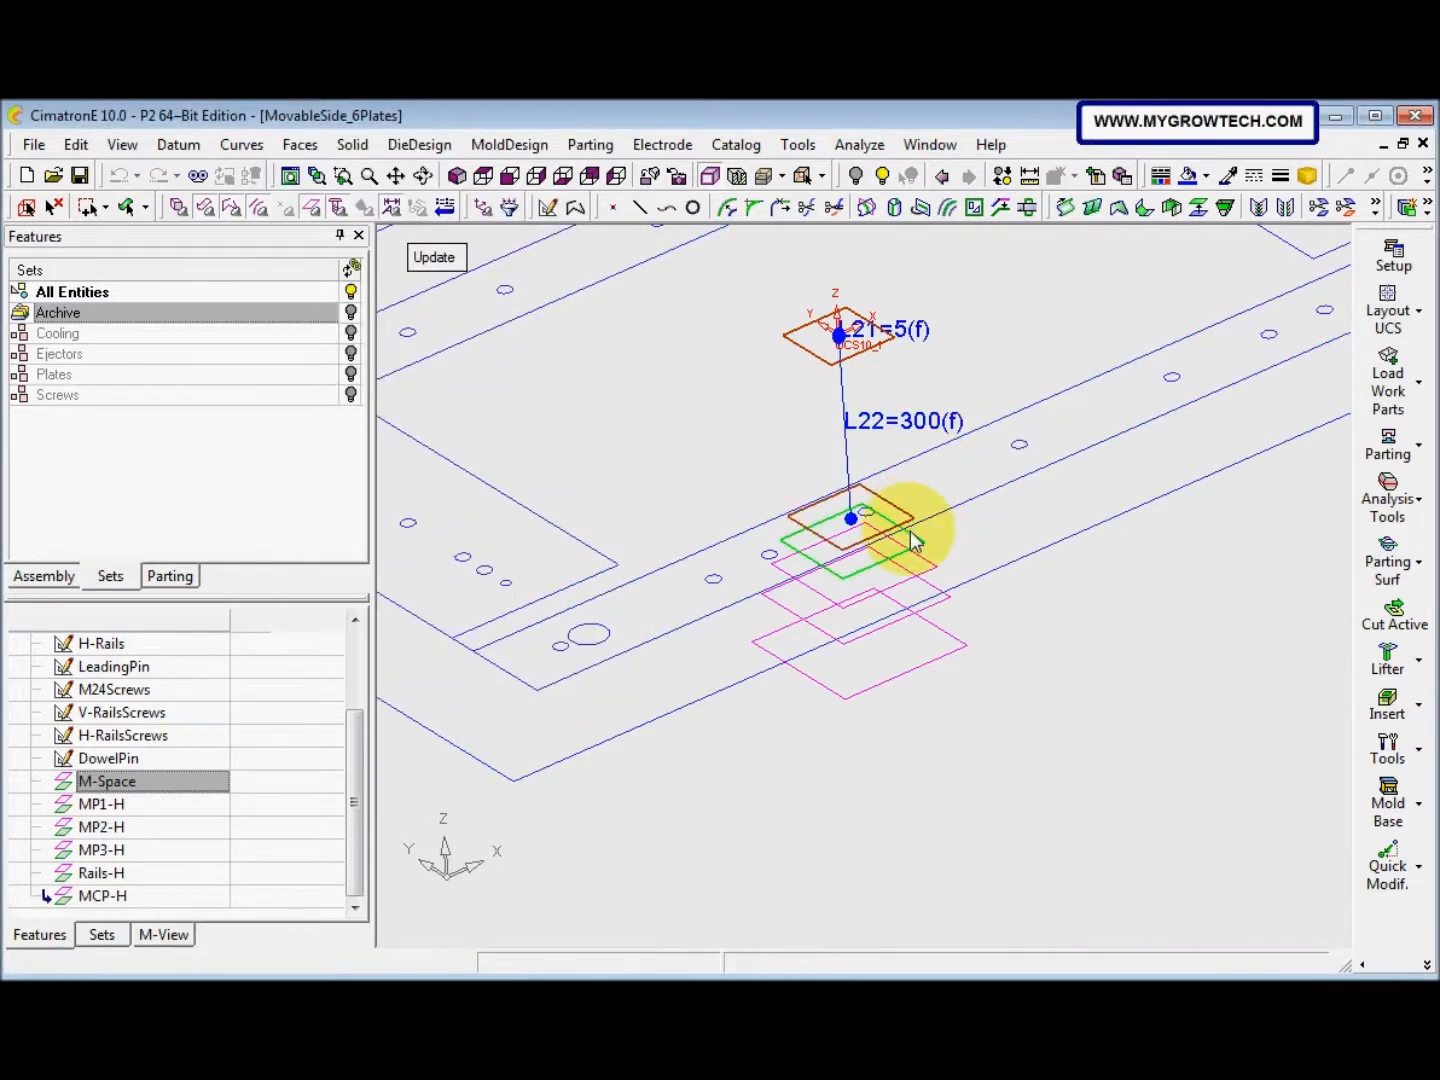
Link the offset of the MP2-H plane to the mold setup parameter MP2H
{"action": "left_click", "coordinate": [911, 540]}
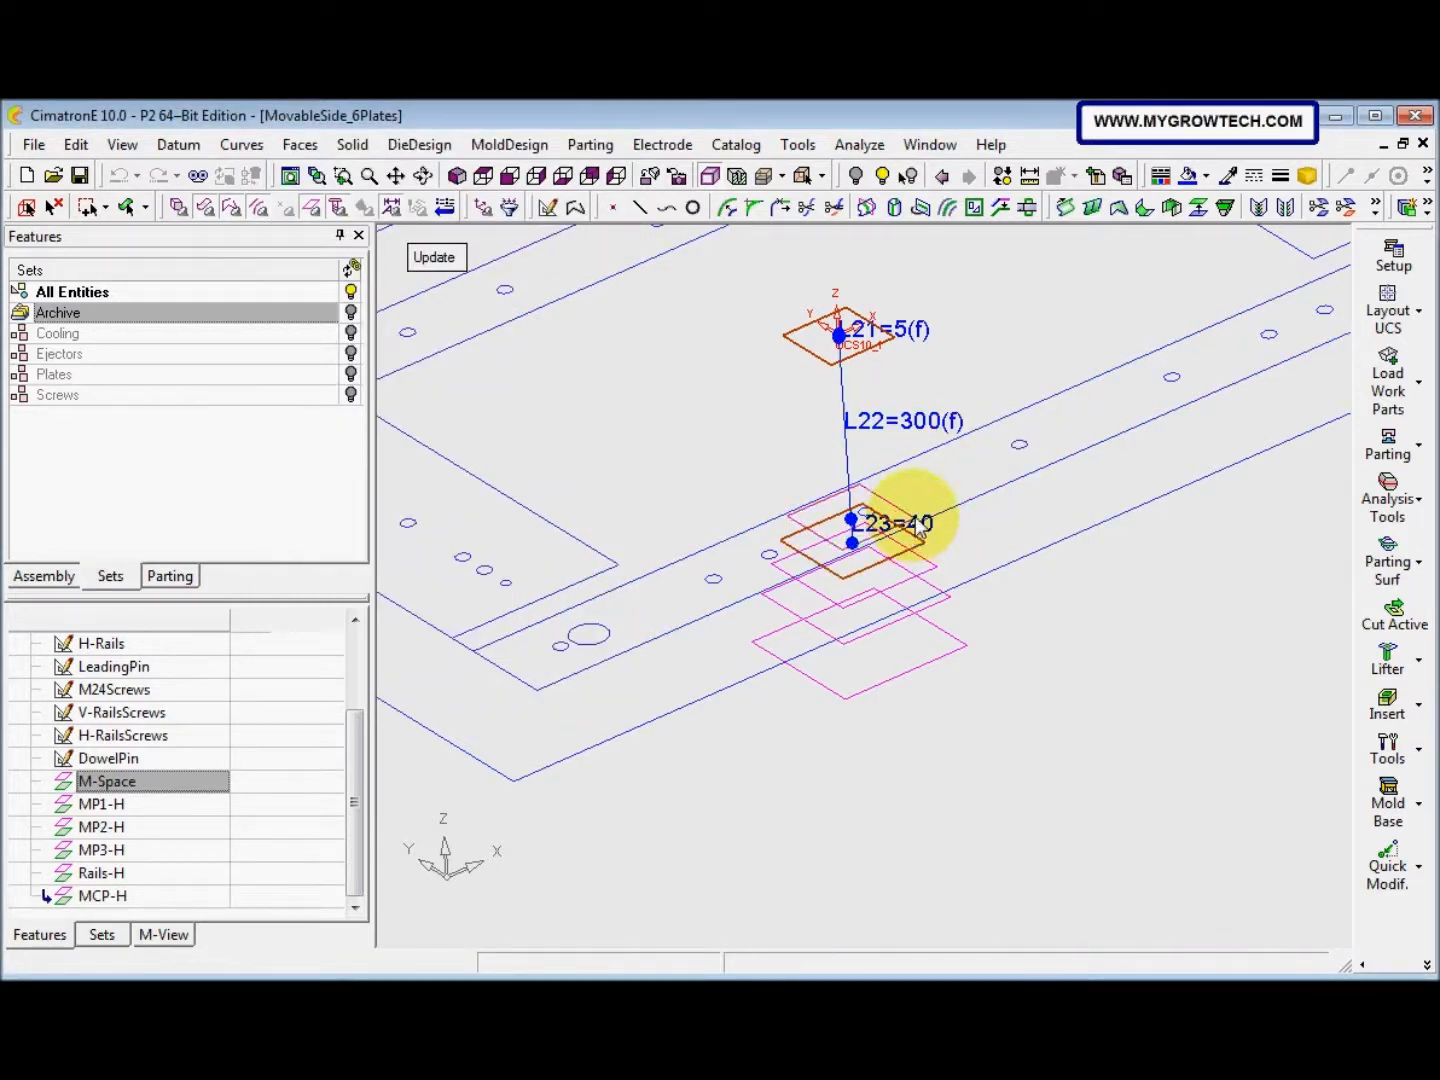
{"action": "double_click", "coordinate": [919, 530]}
{"action": "left_click", "coordinate": [1079, 562]}
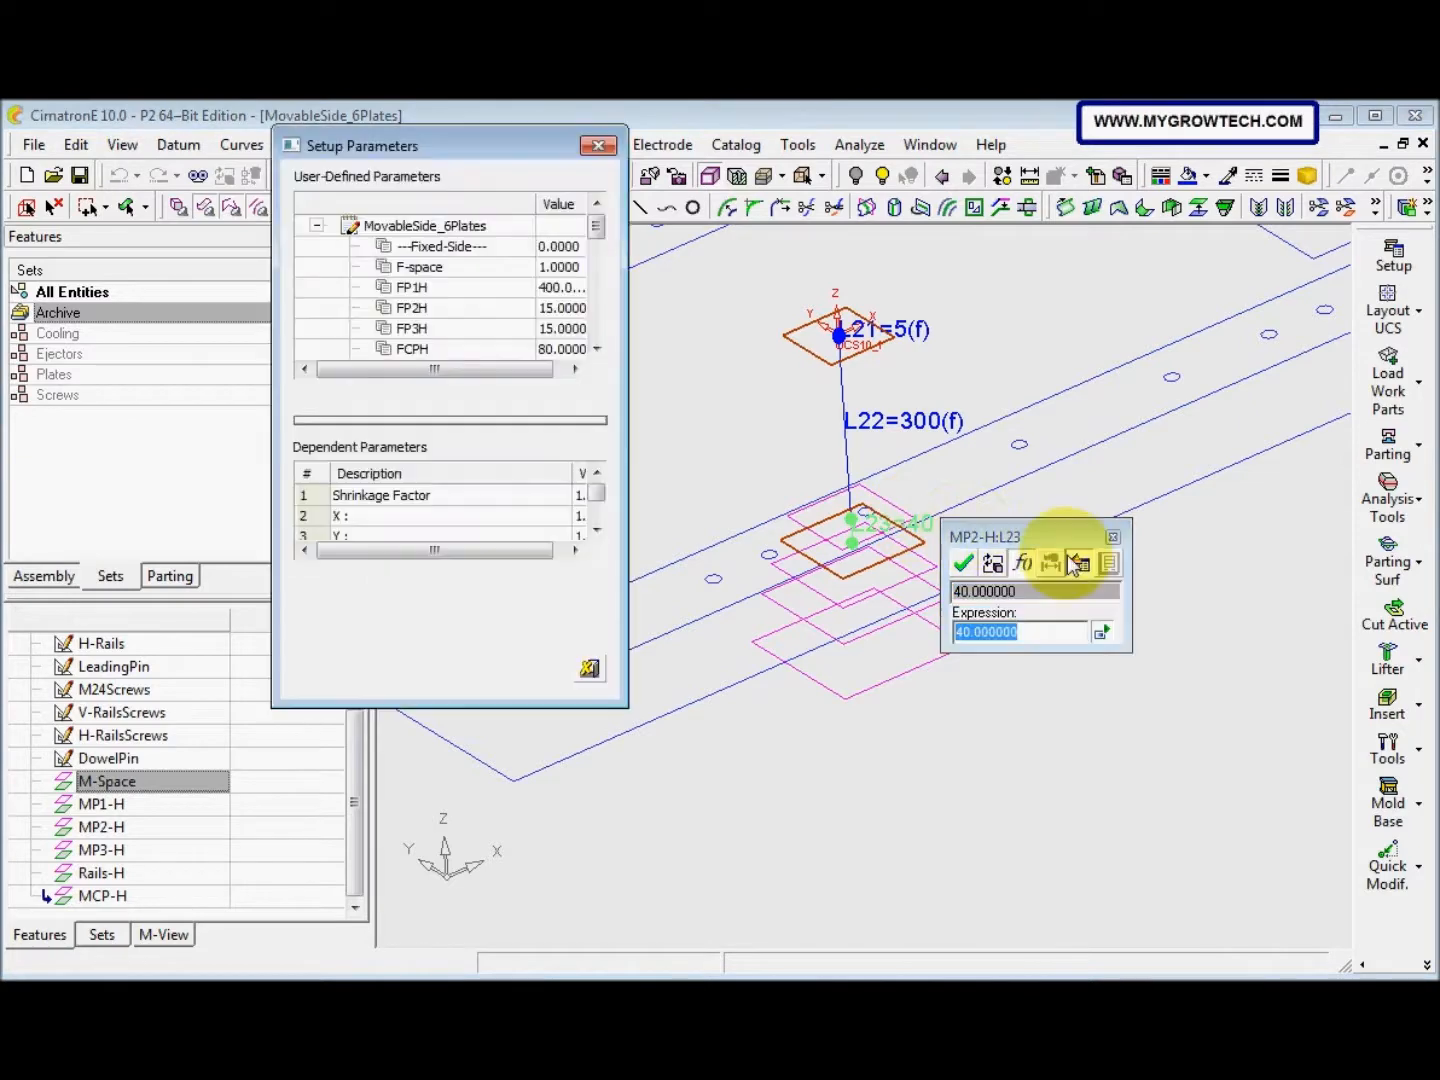
{"action": "left_click_drag", "start_coordinate": [600, 235], "coordinate": [599, 256]}
{"action": "double_click", "coordinate": [520, 312]}
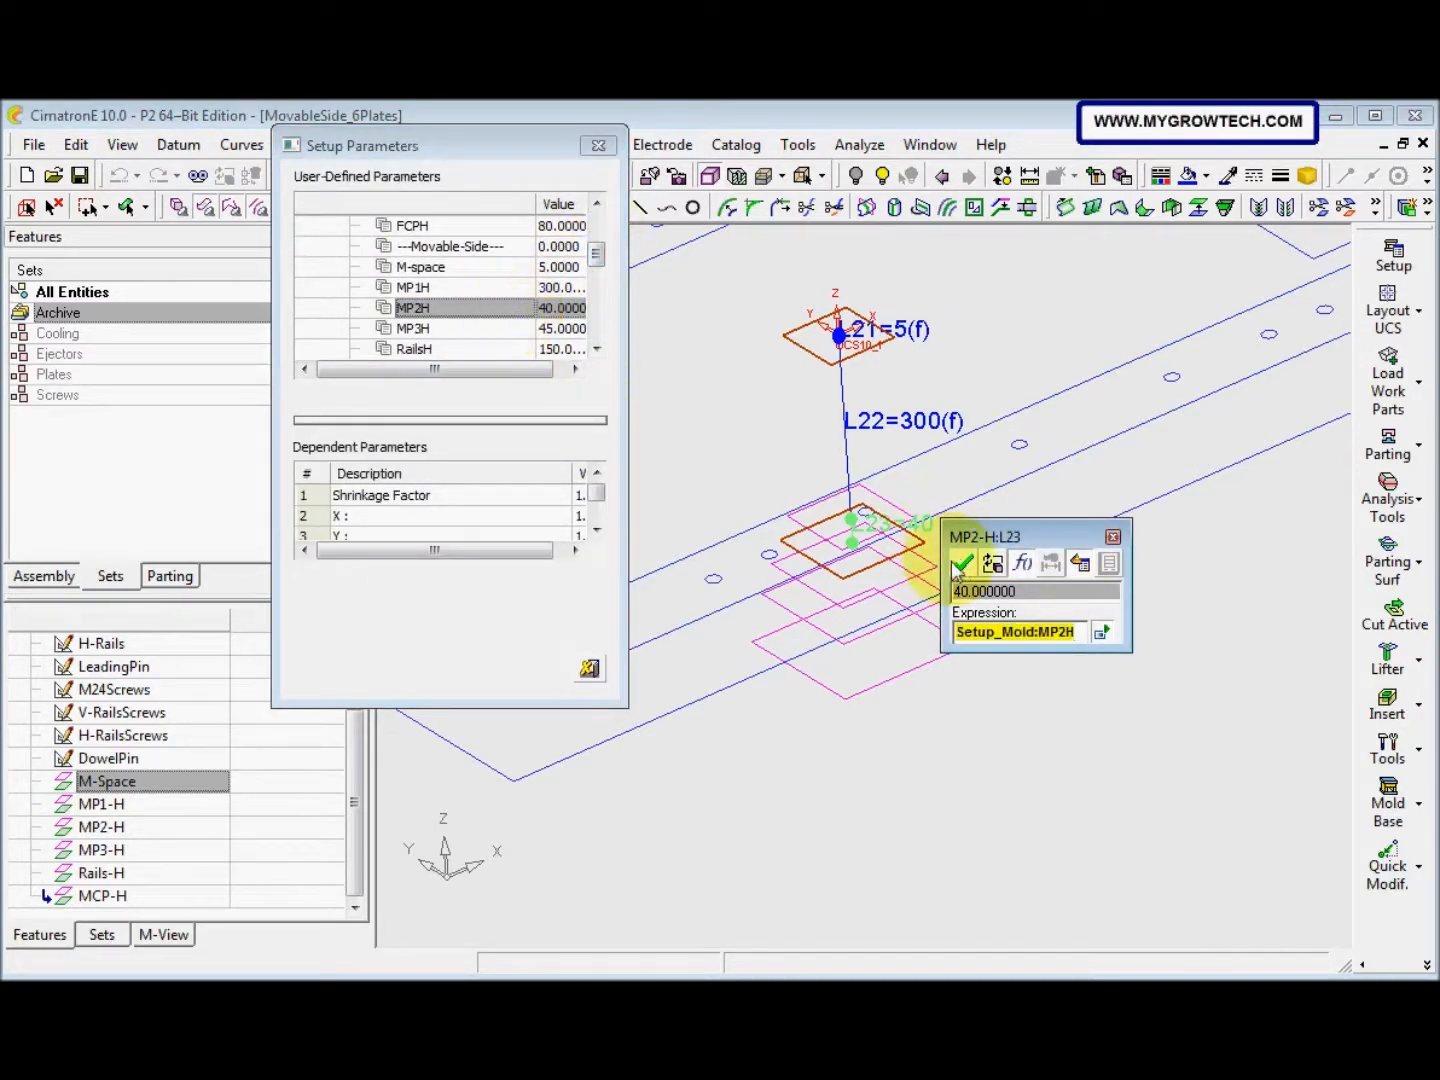
{"action": "left_click", "coordinate": [963, 563]}
Link the offset of the MP3-H plane to the mold setup parameter MP3H
{"action": "left_click", "coordinate": [931, 566]}
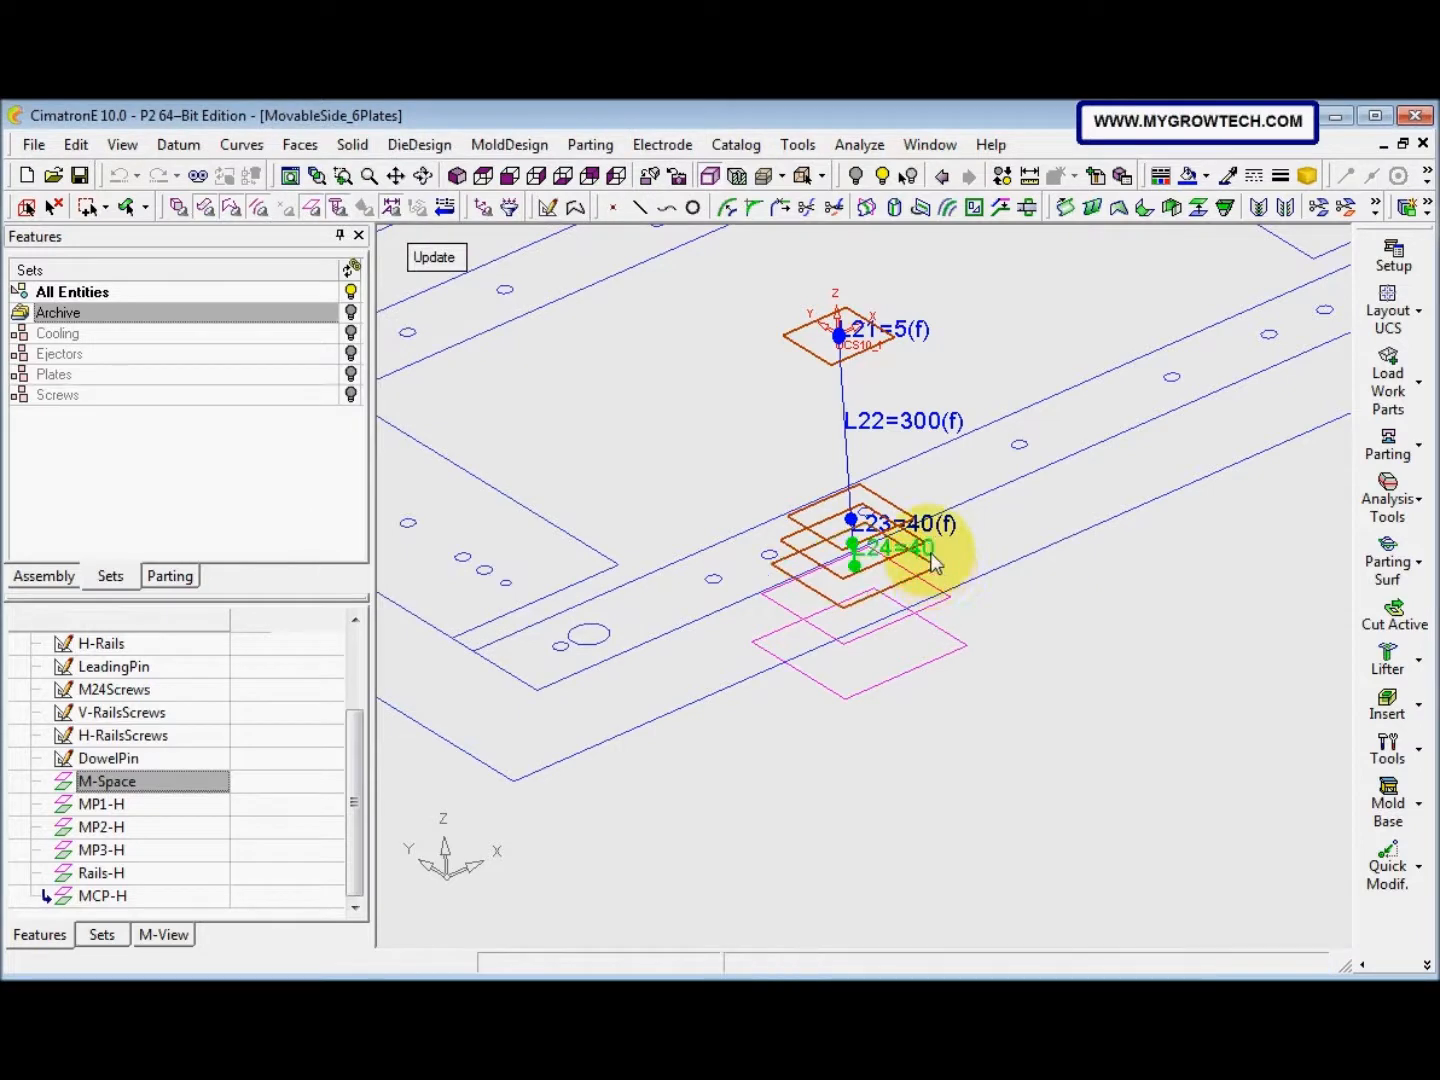
{"action": "left_click", "coordinate": [930, 555]}
{"action": "left_click", "coordinate": [1091, 598]}
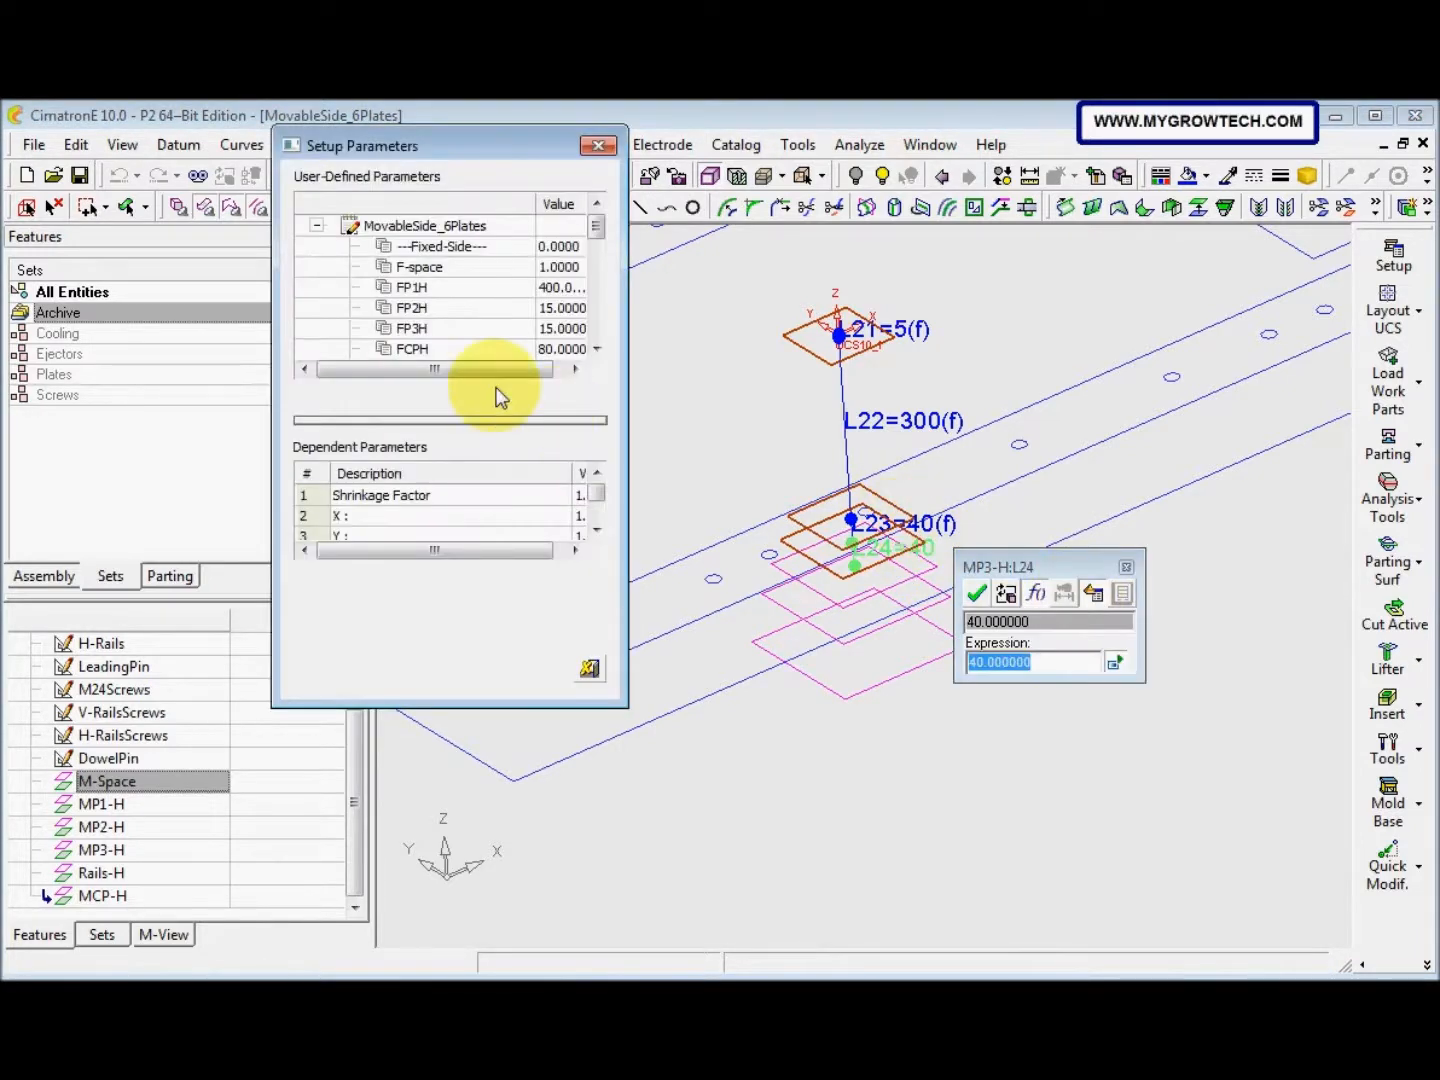
{"action": "left_click_drag", "start_coordinate": [597, 210], "coordinate": [603, 268]}
{"action": "double_click", "coordinate": [498, 329]}
{"action": "left_click", "coordinate": [976, 595]}
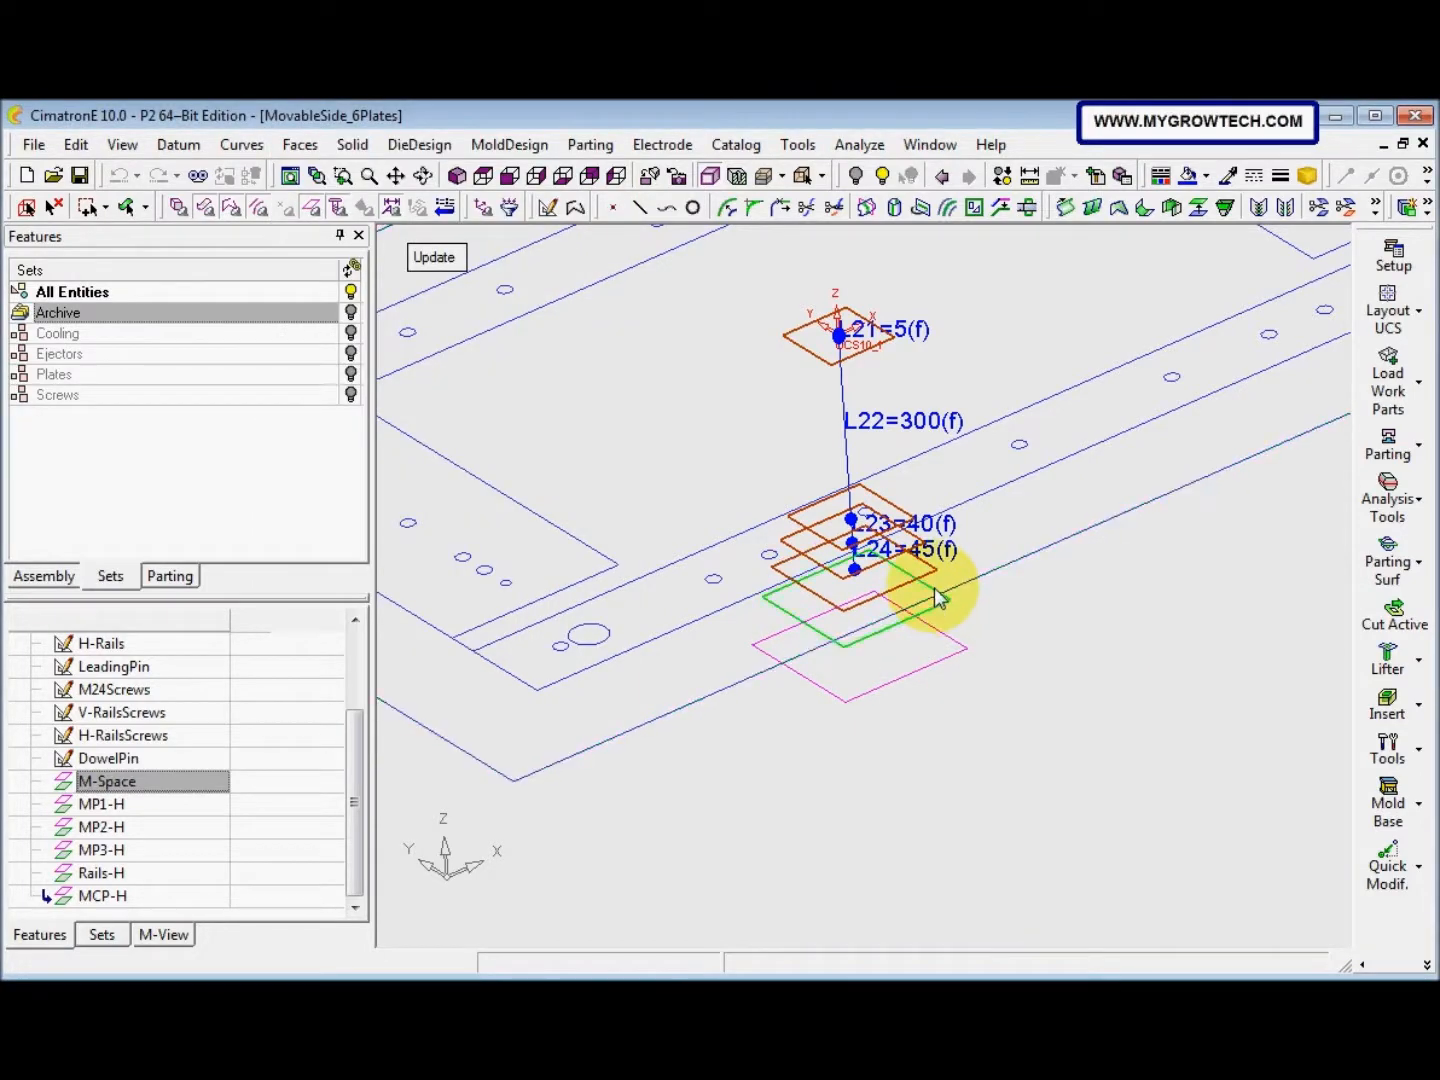
Link the offset of the Rails-H plane to the mold setup parameter RailsH
{"action": "left_click", "coordinate": [945, 585]}
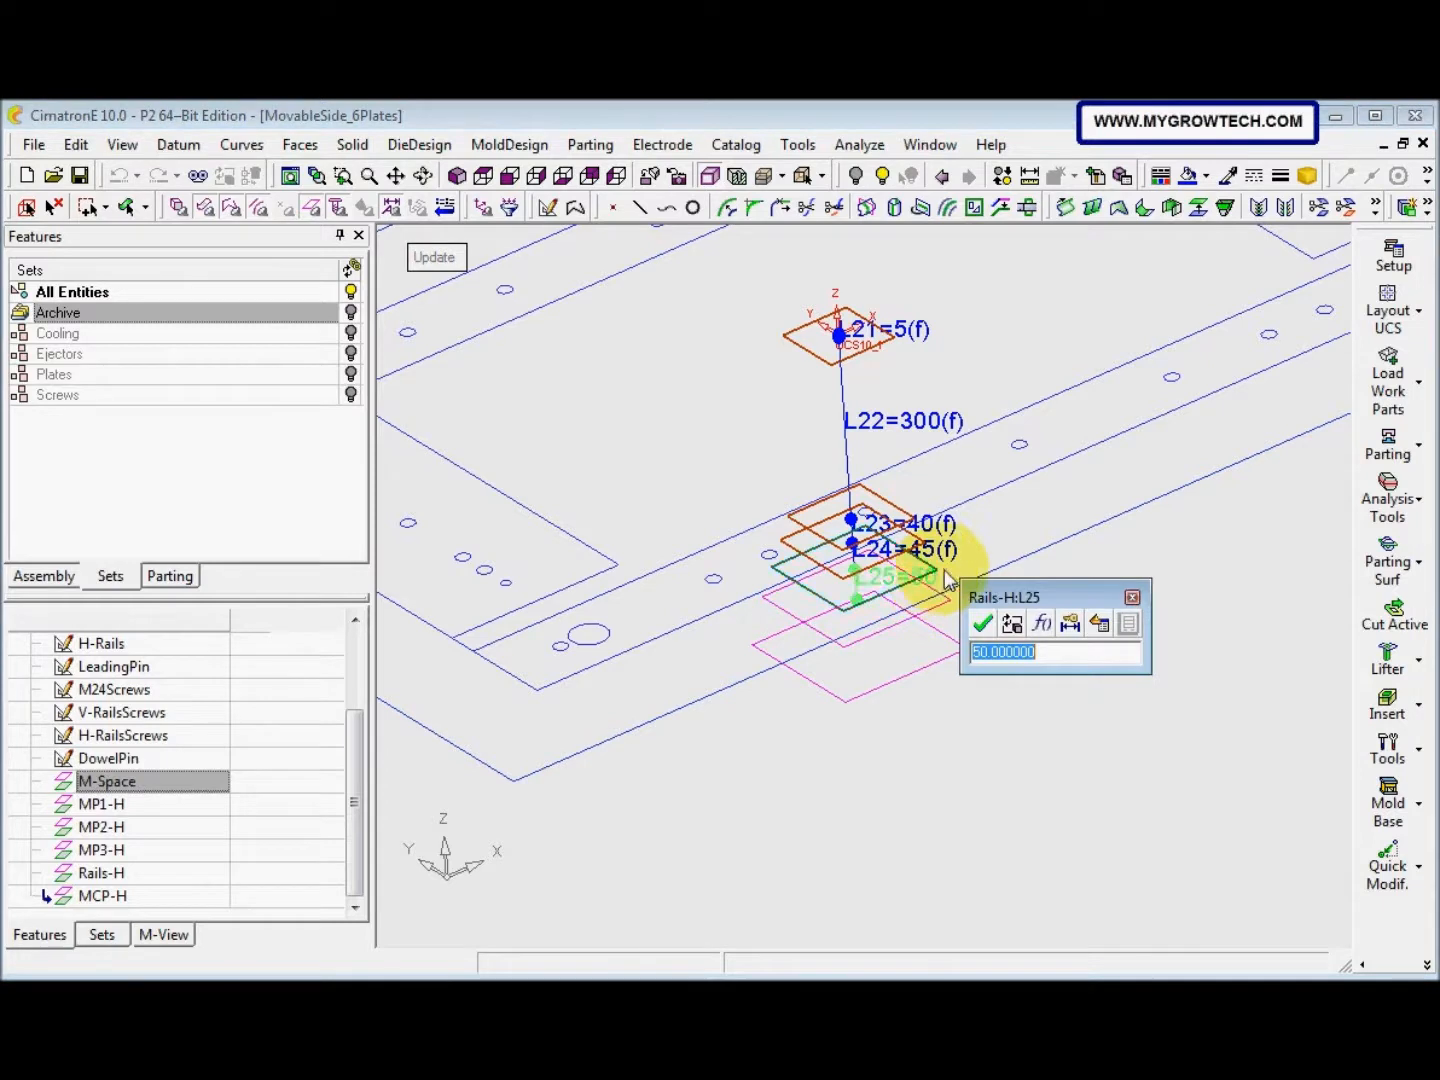
{"action": "left_click", "coordinate": [1099, 623]}
{"action": "left_click_drag", "start_coordinate": [591, 239], "coordinate": [596, 277]}
{"action": "left_click", "coordinate": [510, 314]}
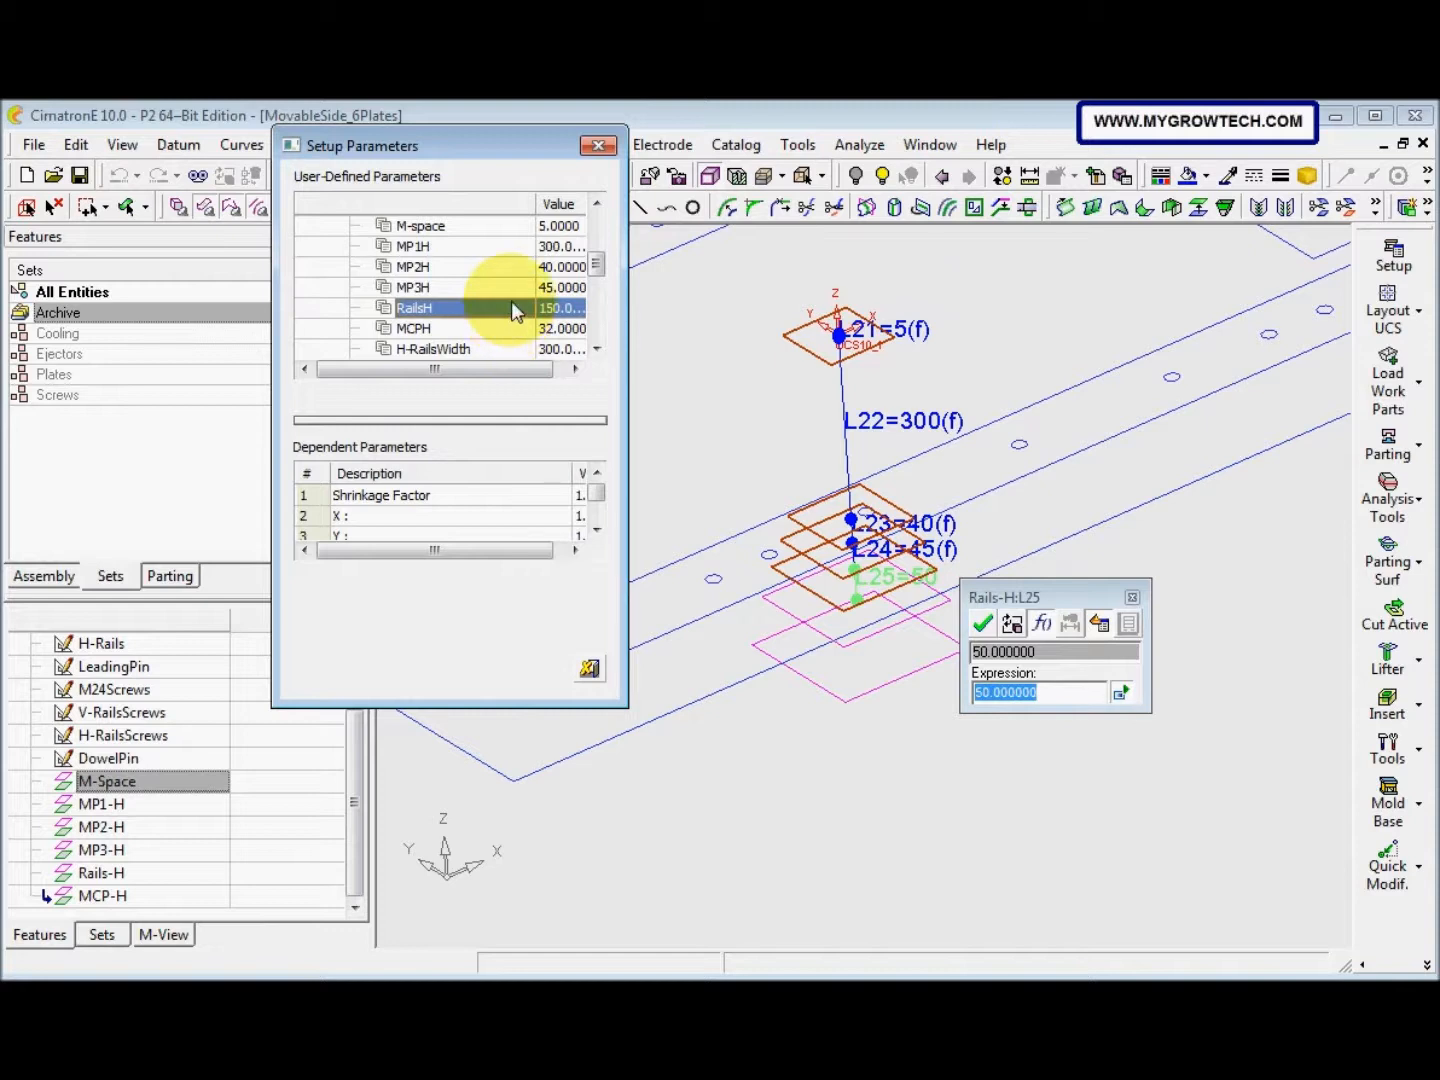
{"action": "double_click", "coordinate": [510, 306]}
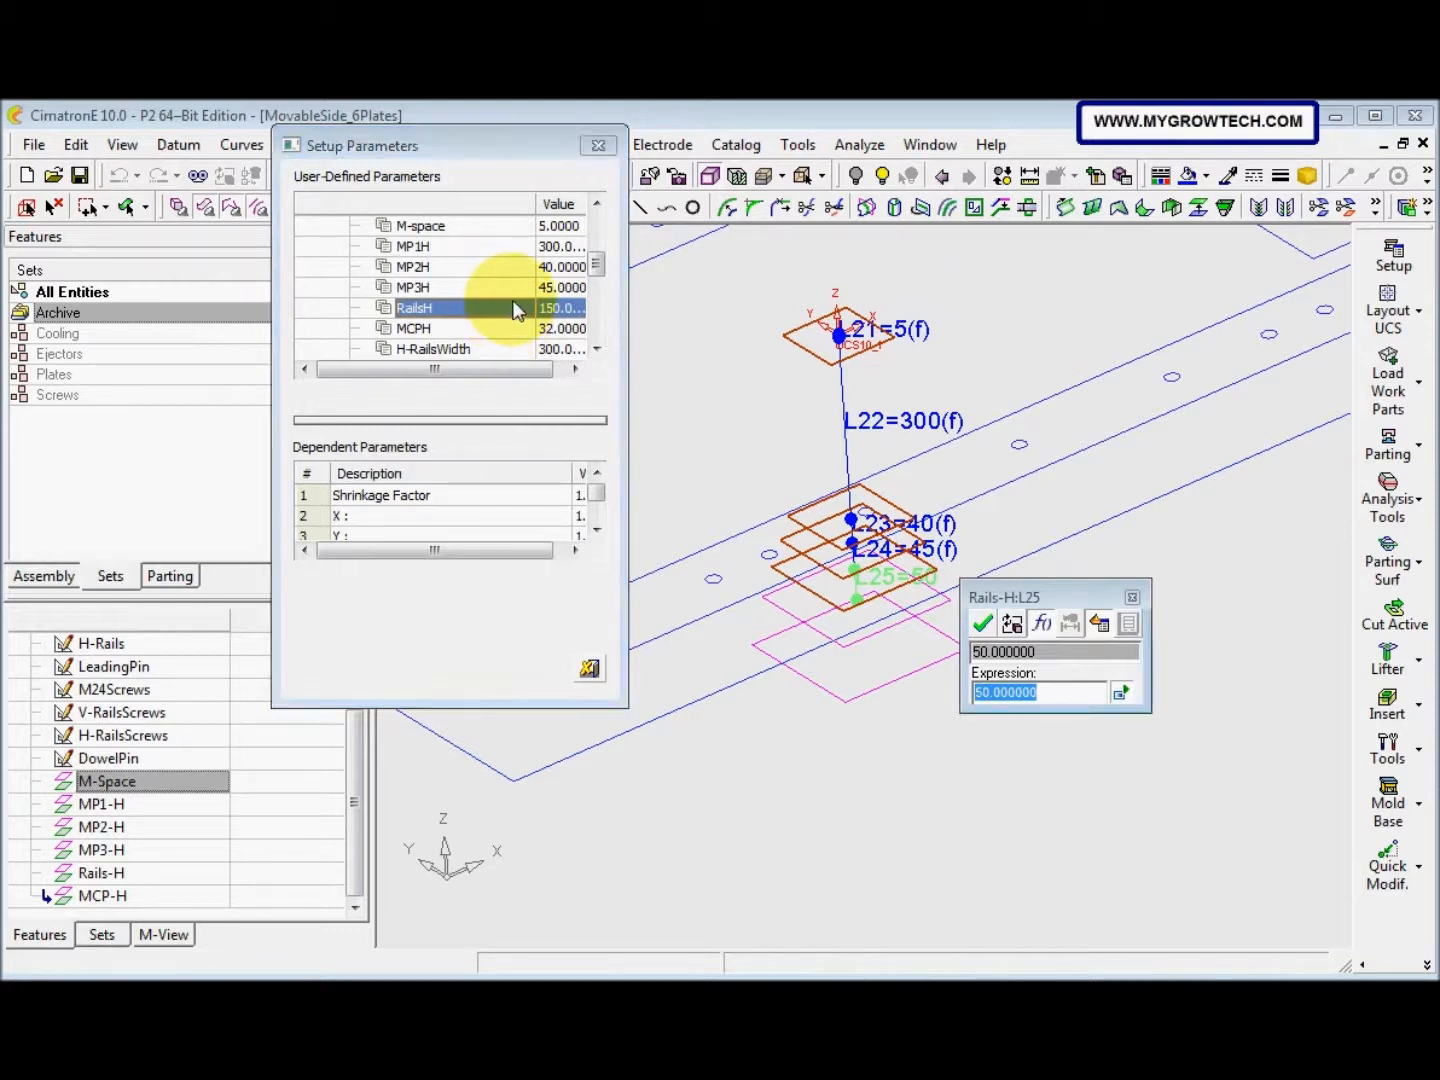
{"action": "left_click", "coordinate": [985, 626]}
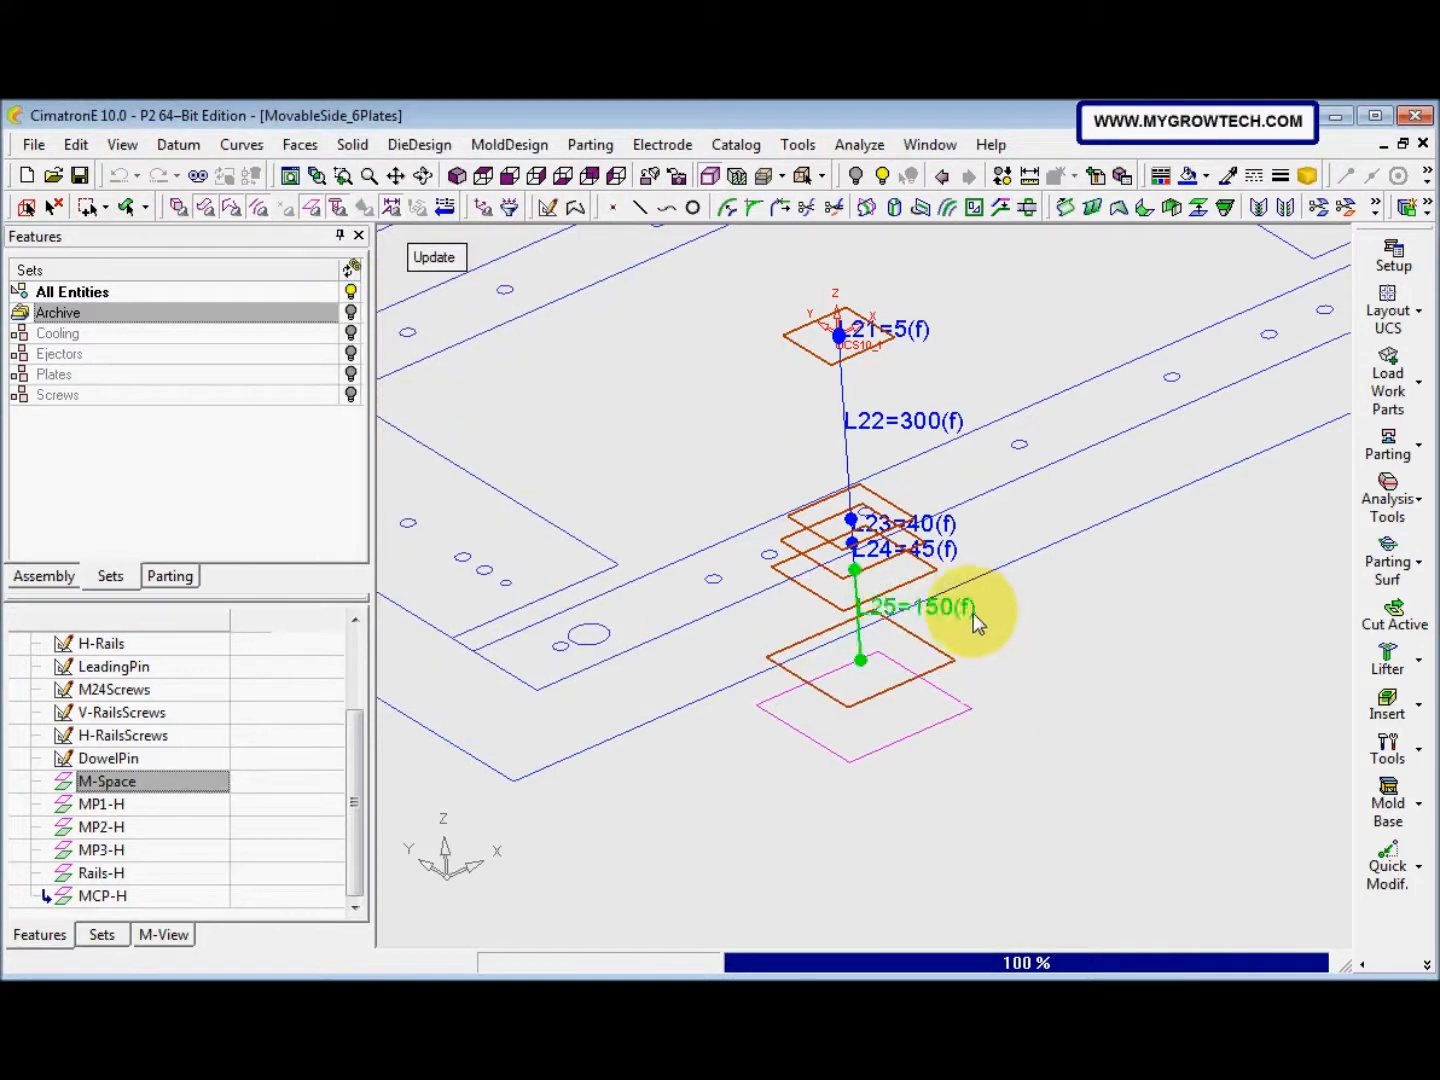
Link the offset of the MCP-H plane to the mold setup parameter MCPH and finish editing the plane offsets
{"action": "double_click", "coordinate": [928, 678]}
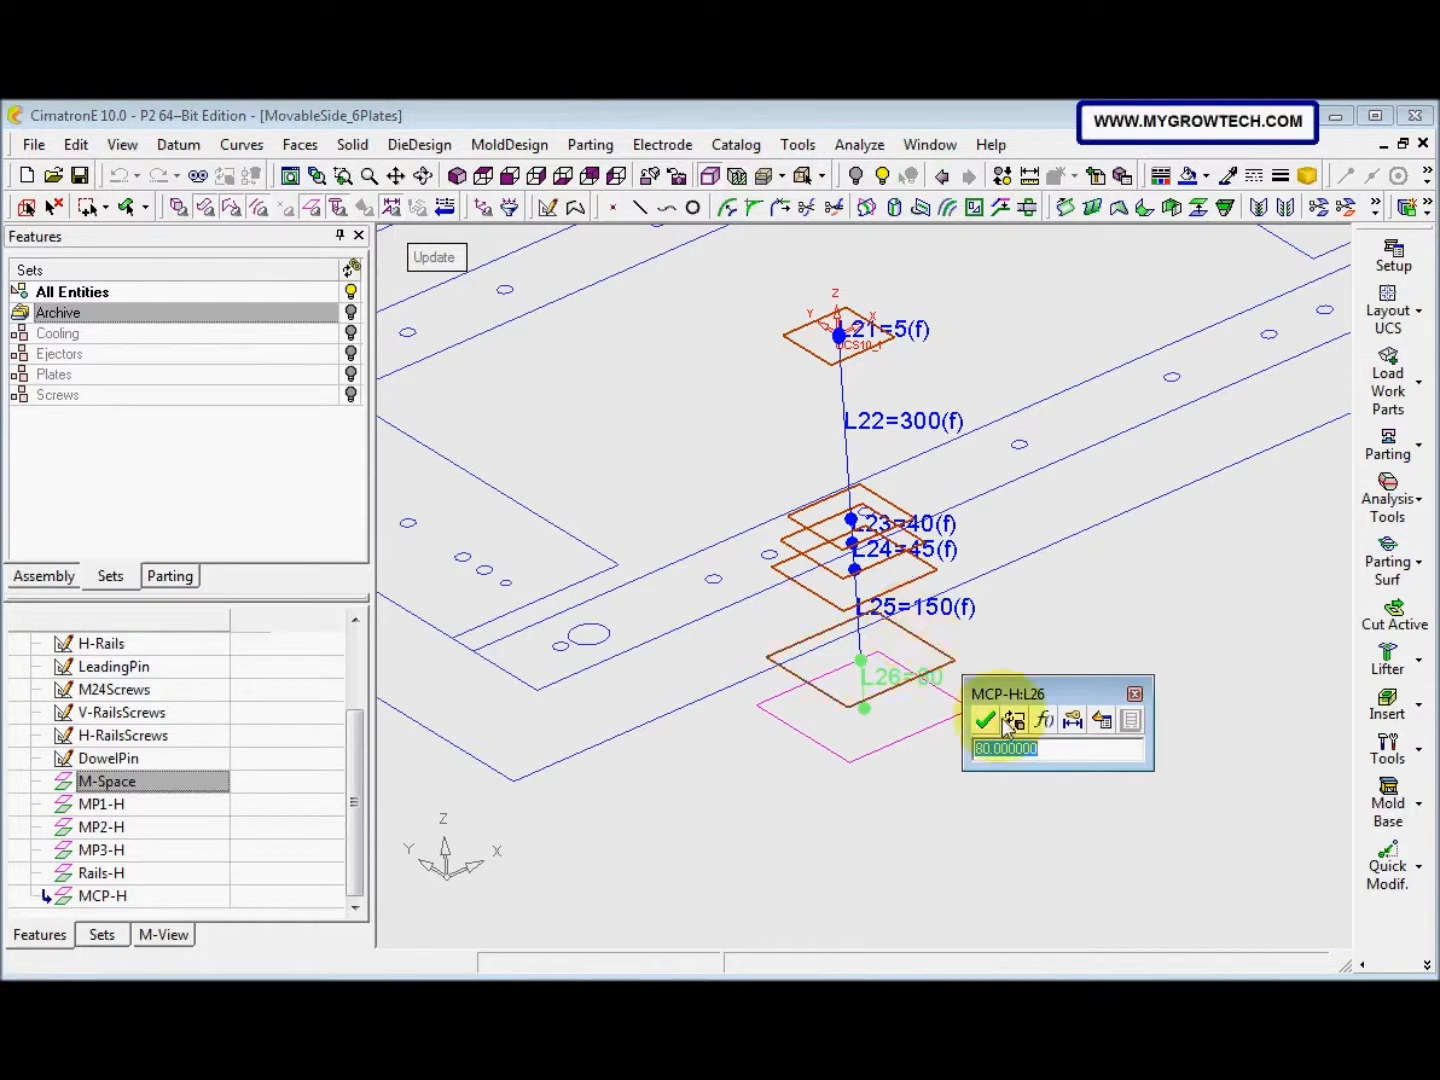
{"action": "left_click", "coordinate": [1102, 720]}
{"action": "left_click_drag", "start_coordinate": [597, 213], "coordinate": [599, 292]}
{"action": "left_click", "coordinate": [480, 265]}
{"action": "double_click", "coordinate": [482, 266]}
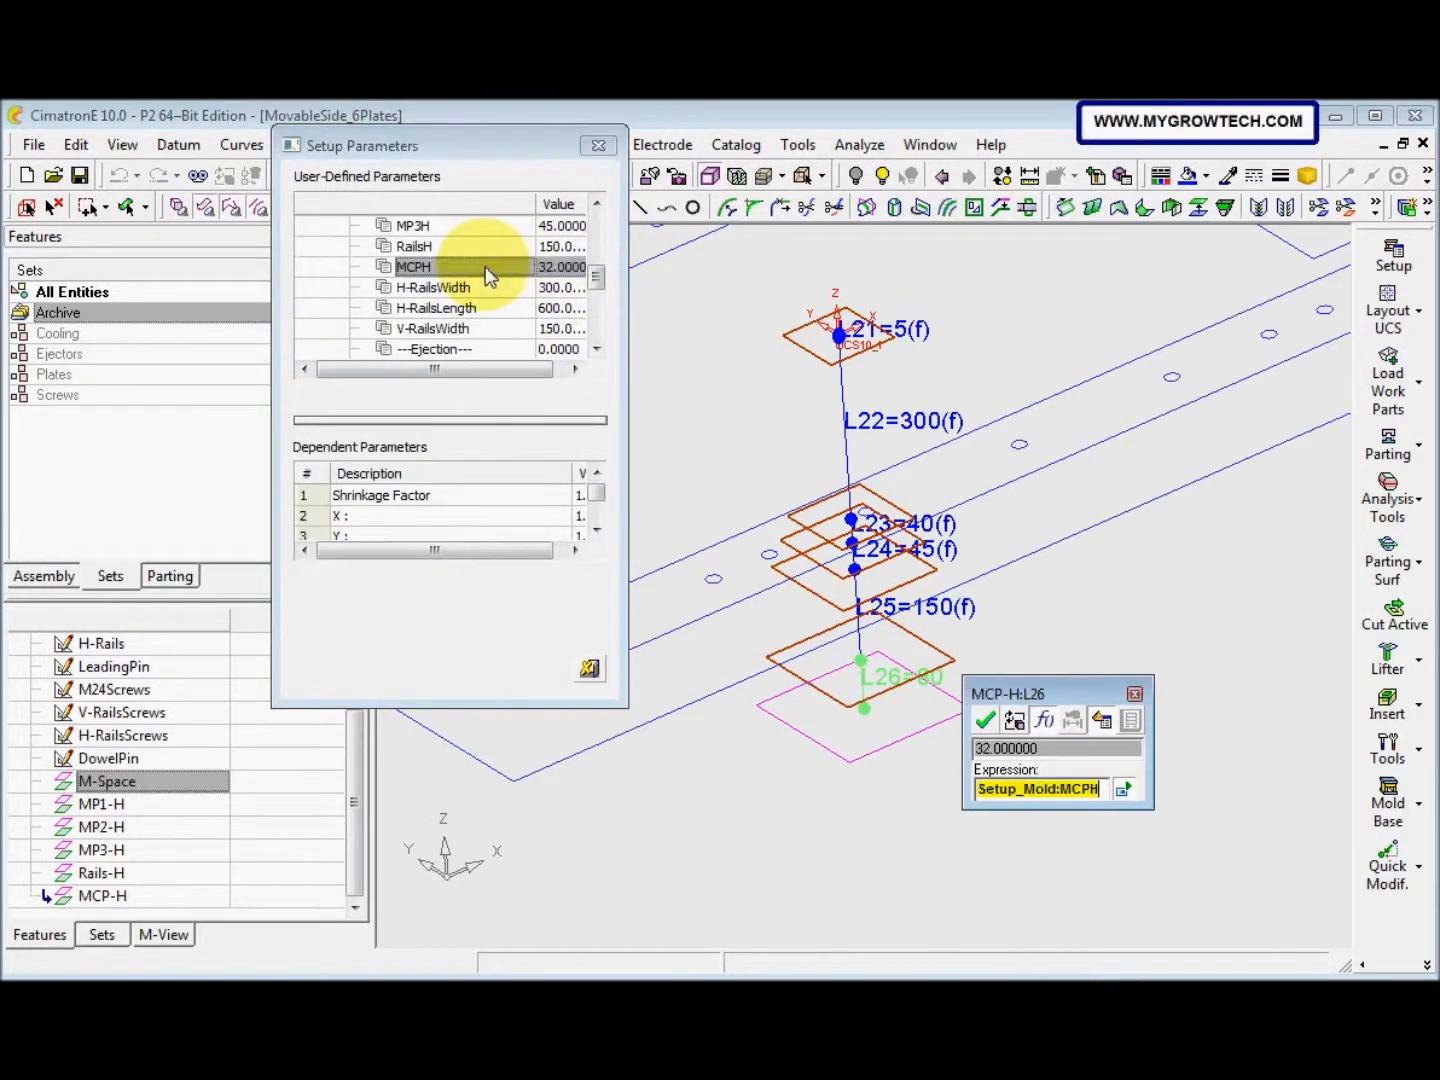
{"action": "left_click", "coordinate": [984, 720]}
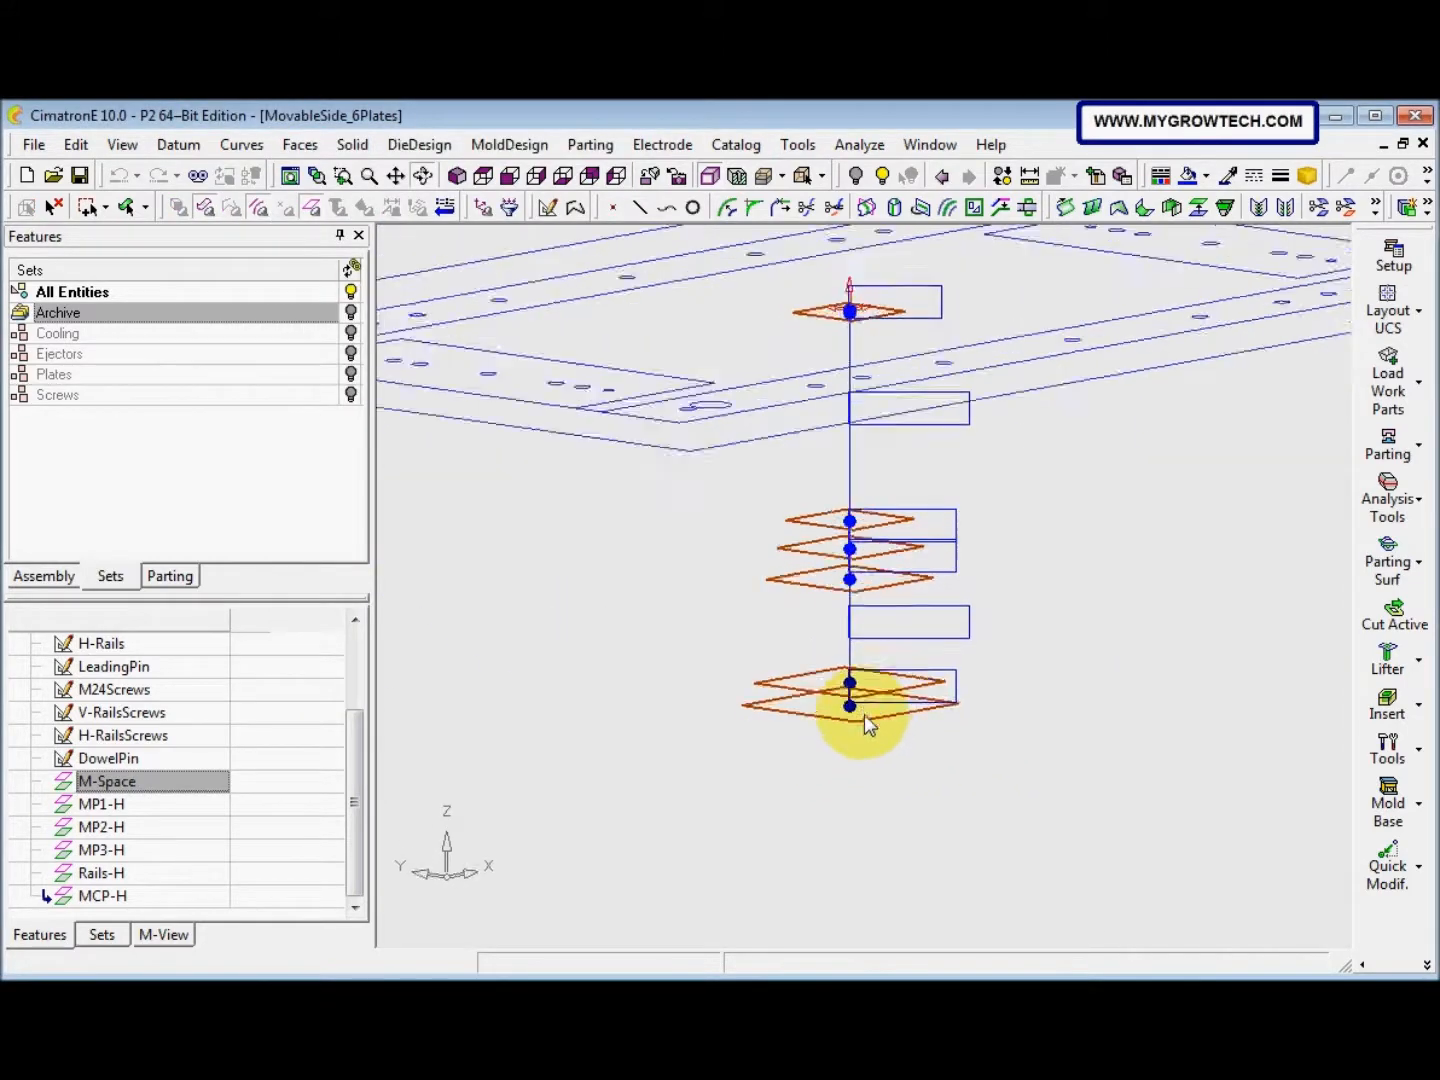
{"action": "middle_click_drag", "start_coordinate": [877, 619], "coordinate": [738, 651]}
{"action": "middle_click", "coordinate": [771, 706]}
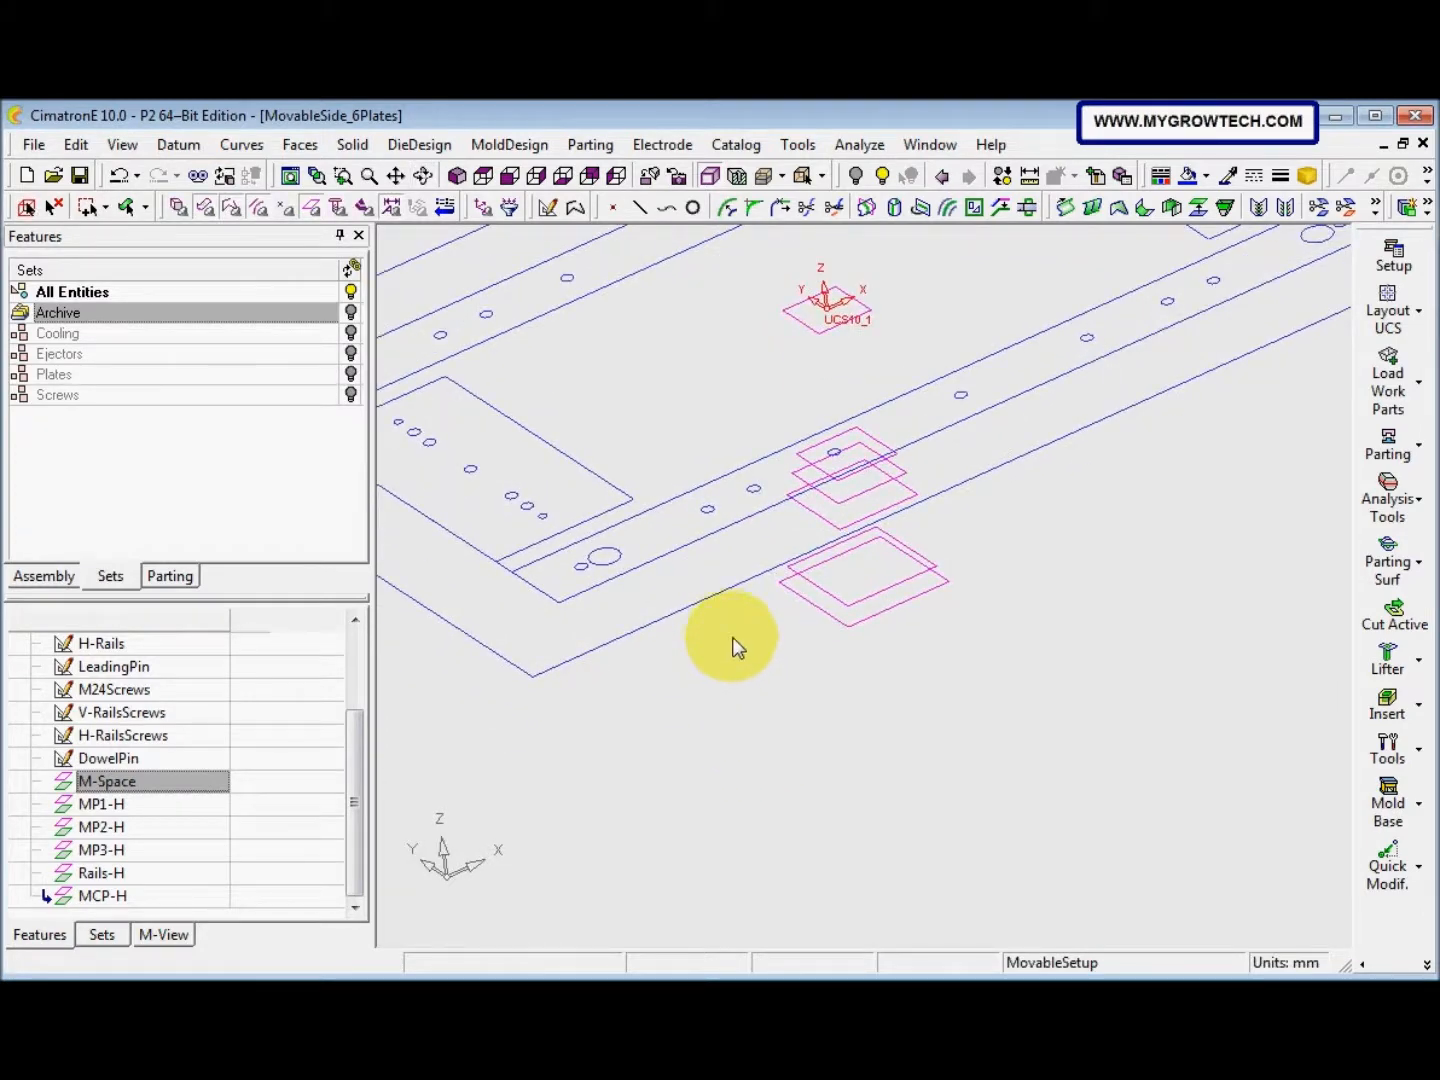
Activate the MovableSide_6Plates main assembly and add a new part component saved as MP1
{"action": "middle_click_drag", "start_coordinate": [819, 633], "coordinate": [752, 725]}
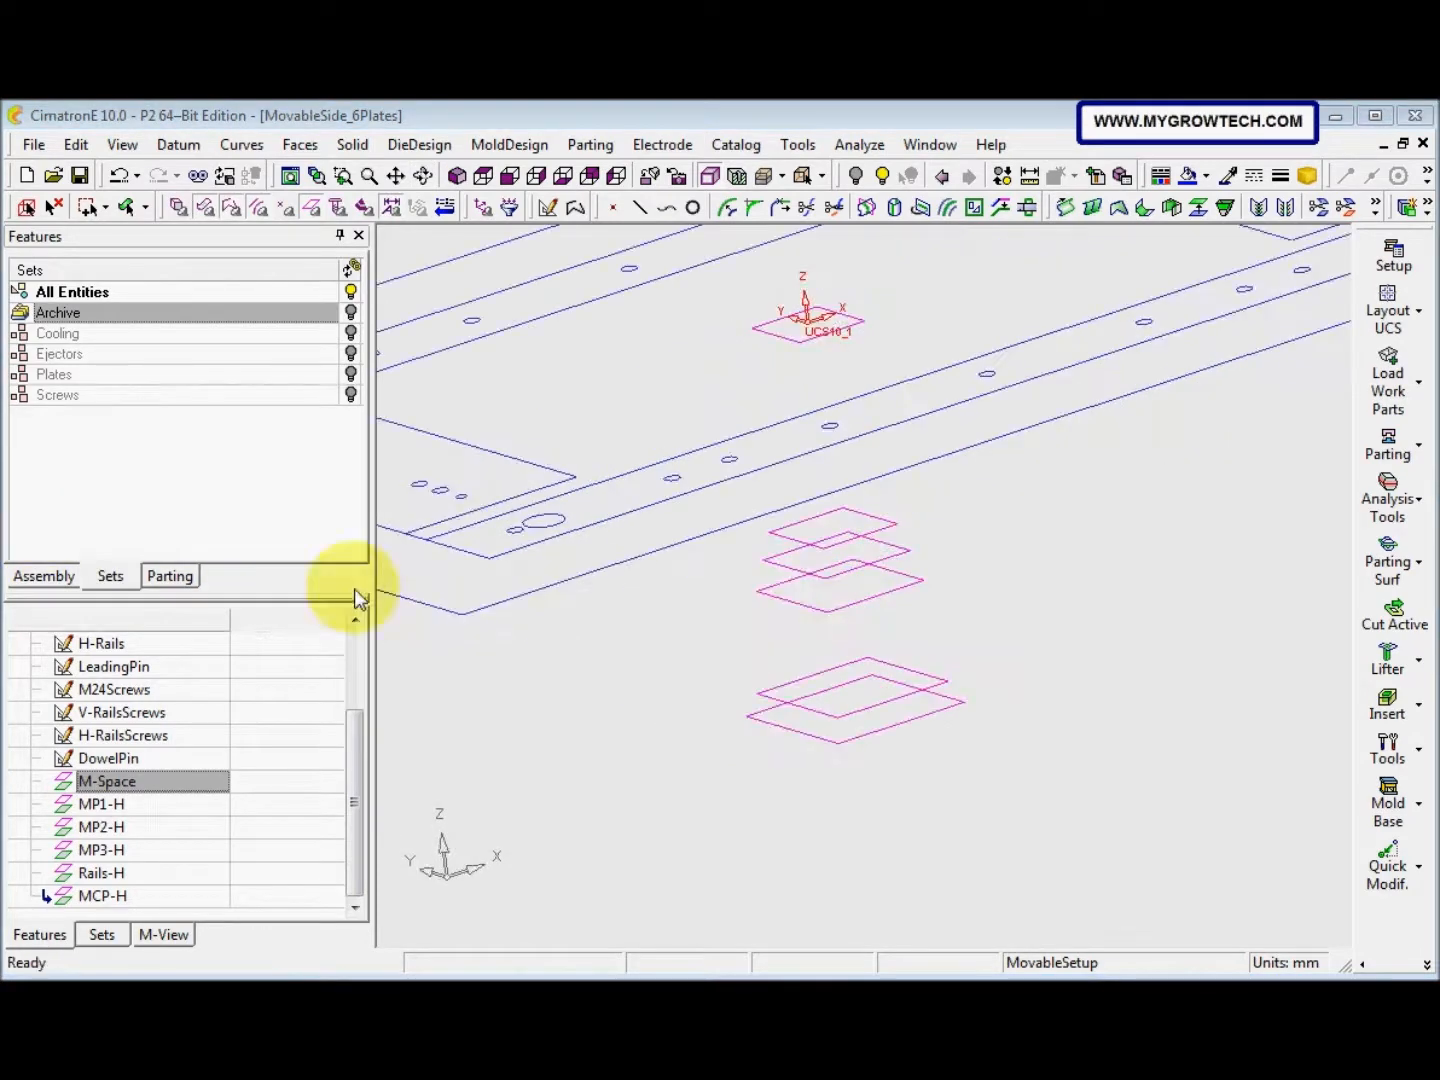
{"action": "middle_click_drag", "start_coordinate": [730, 590], "coordinate": [819, 680]}
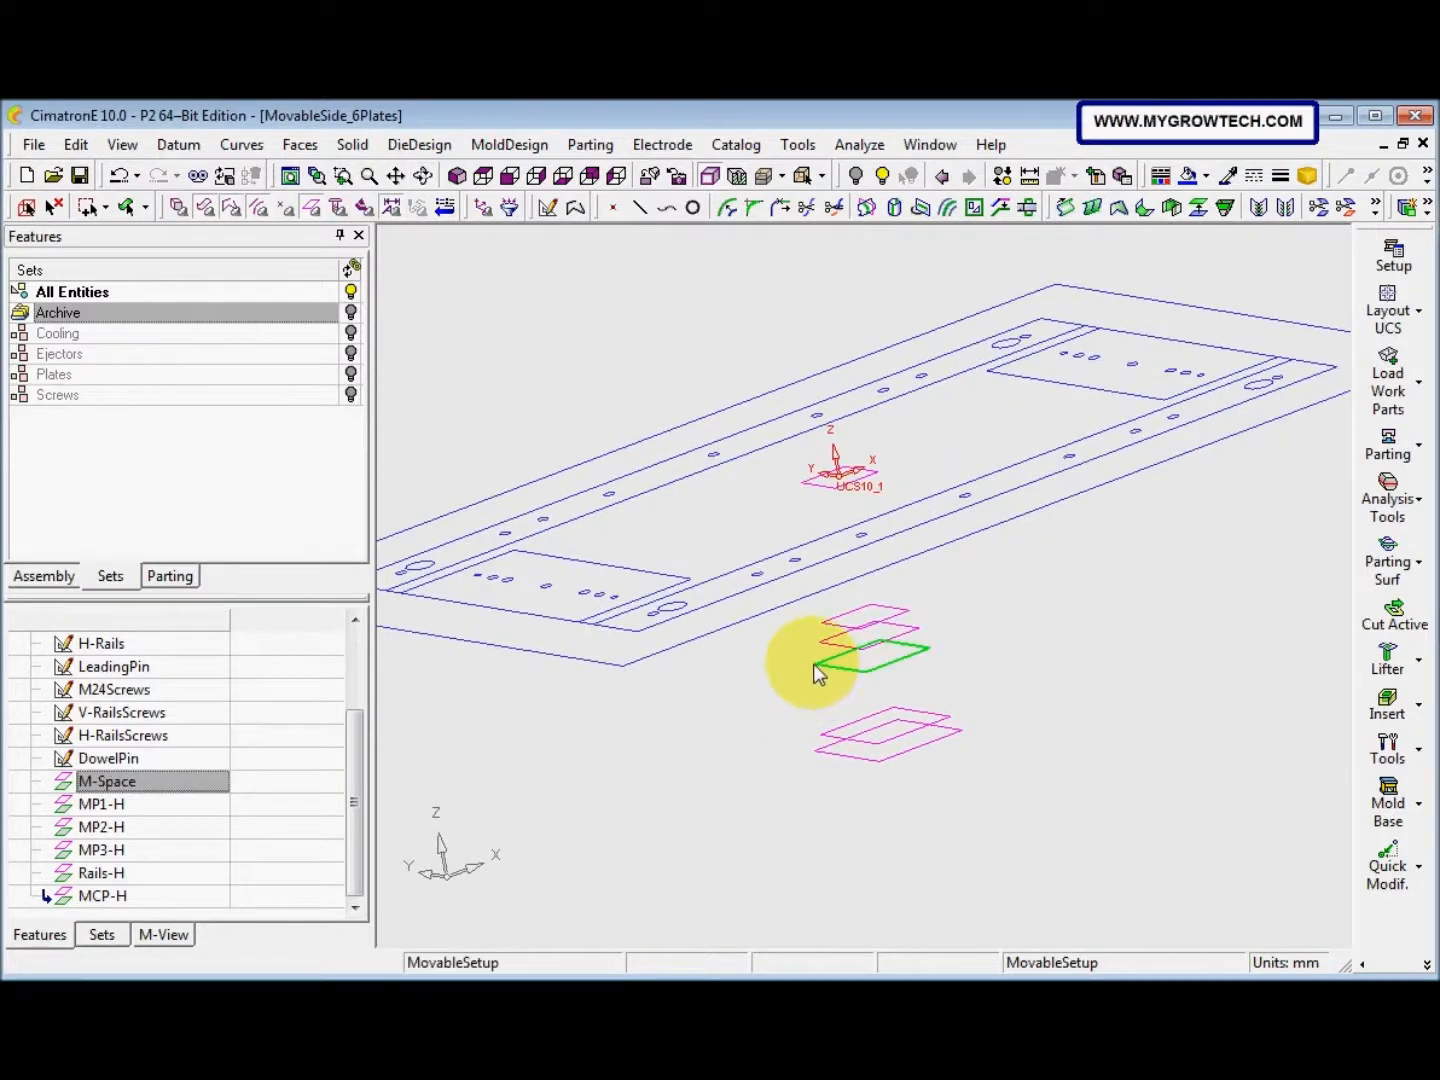
{"action": "left_click", "coordinate": [30, 577]}
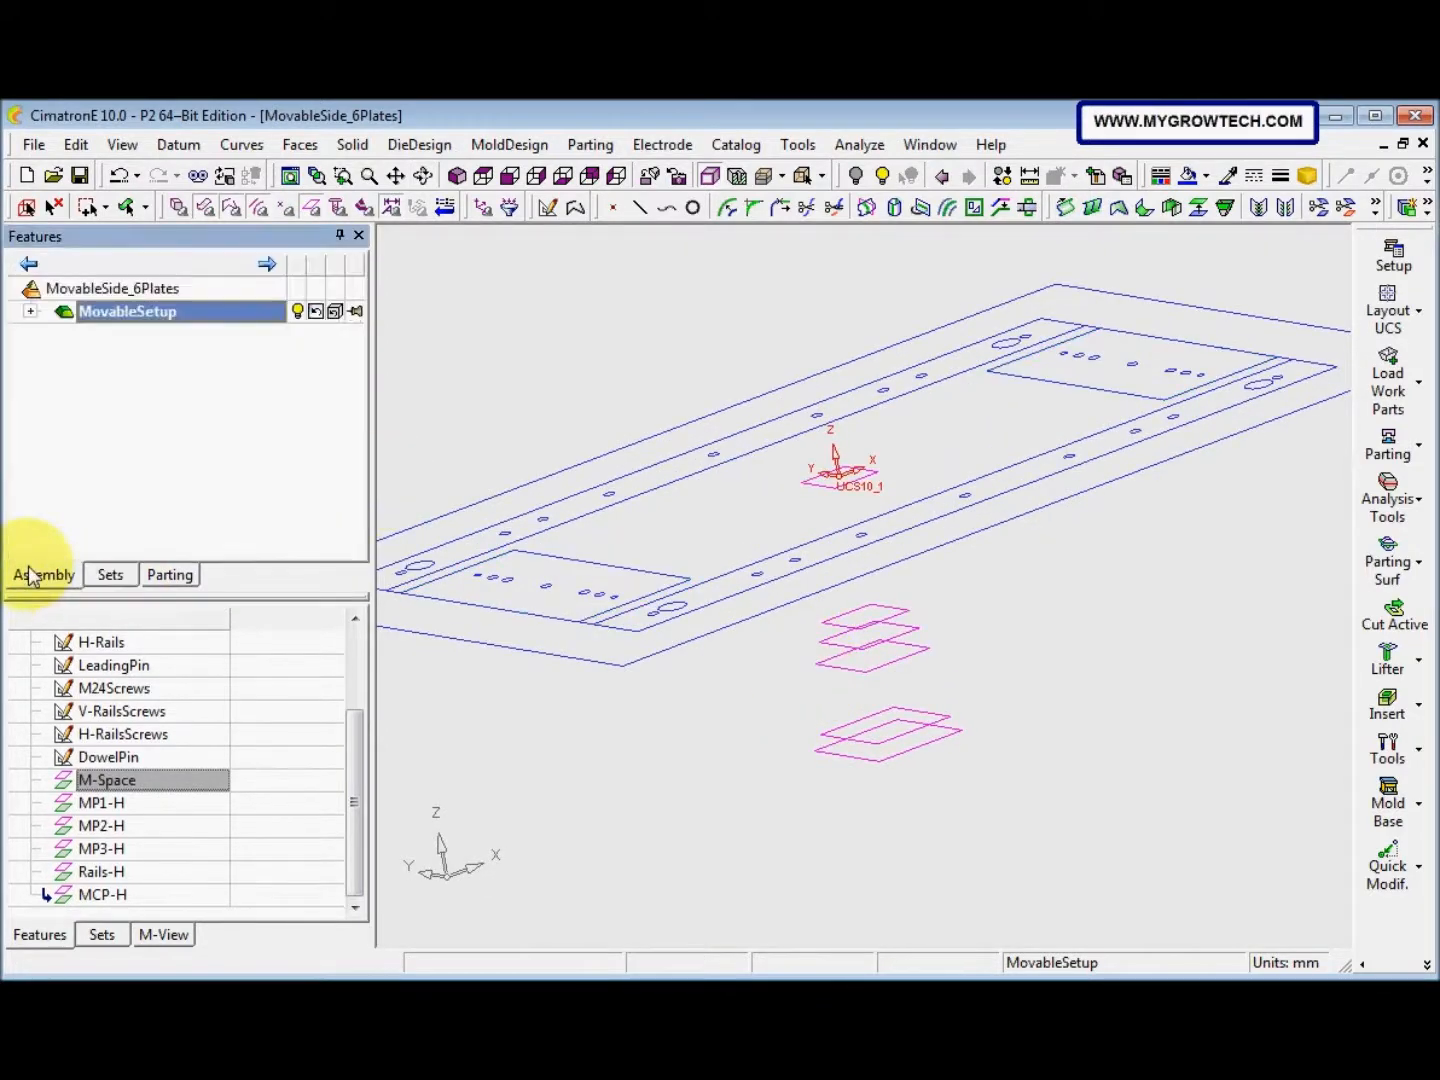
{"action": "left_click", "coordinate": [139, 291]}
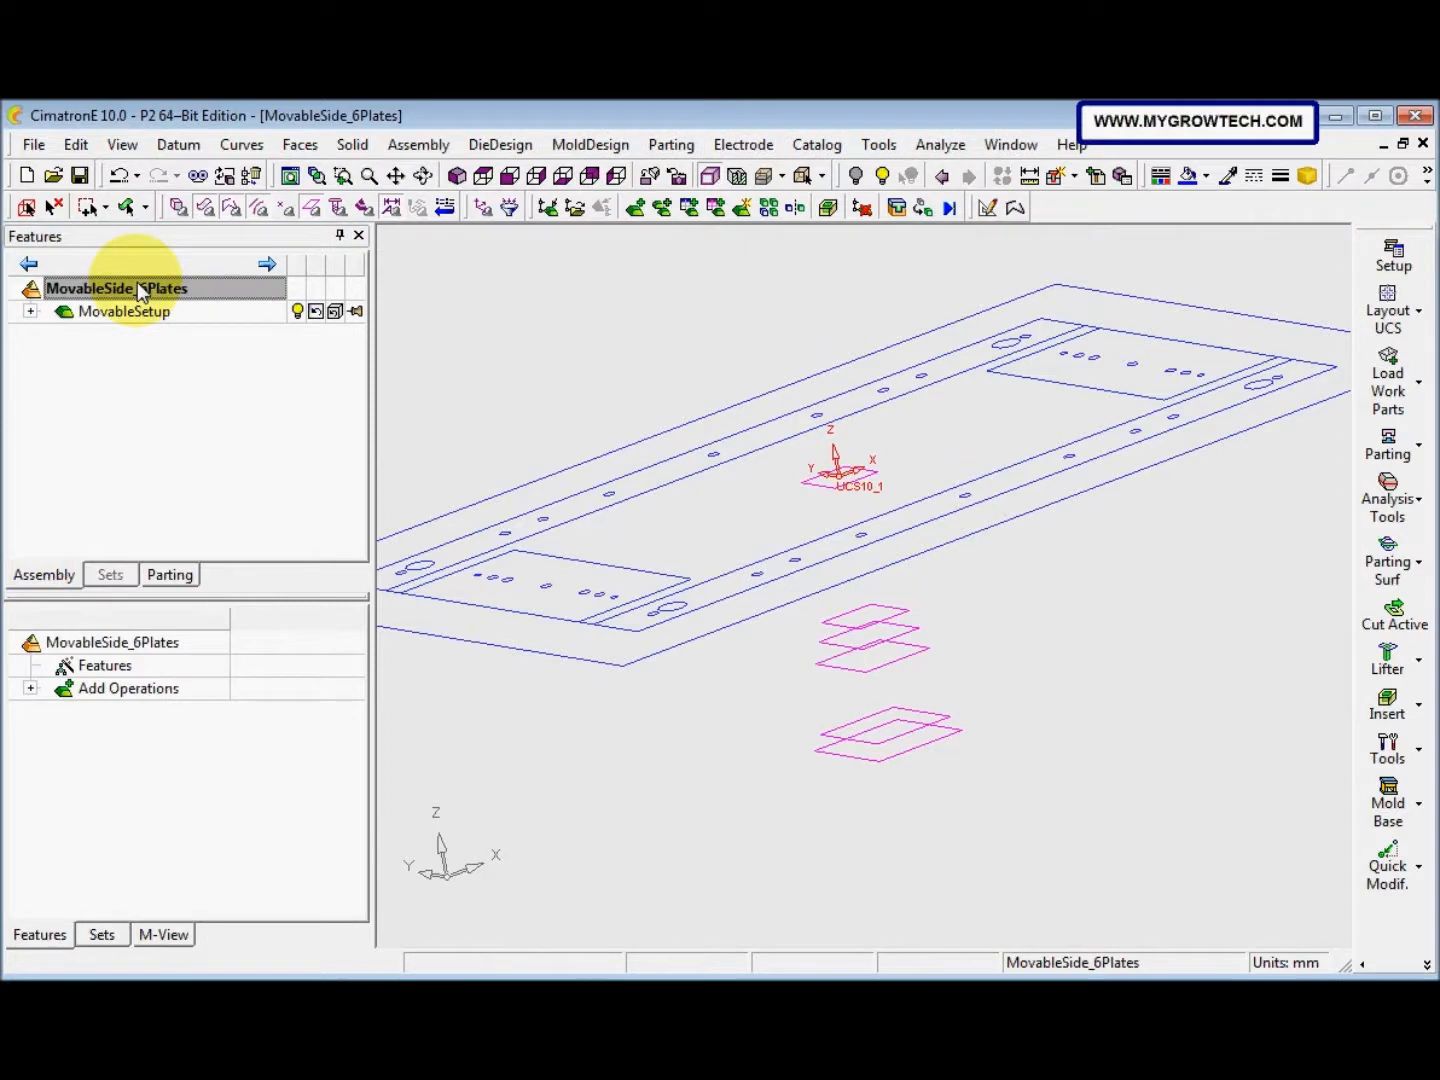
{"action": "left_click", "coordinate": [744, 208]}
{"action": "left_click", "coordinate": [190, 182]}
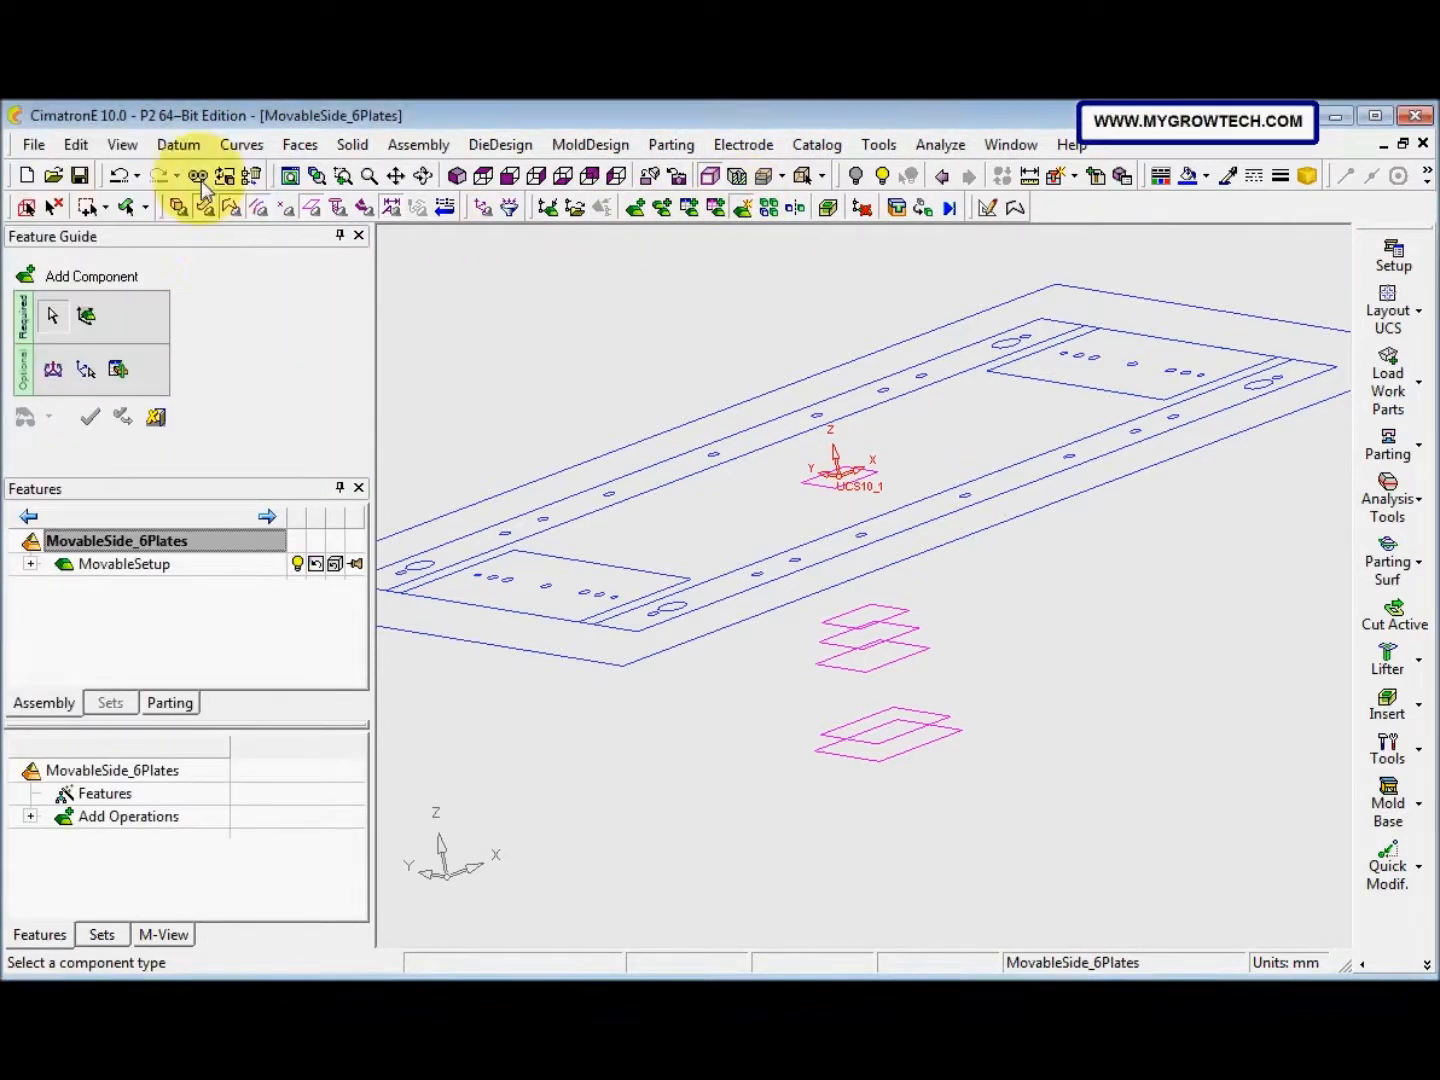
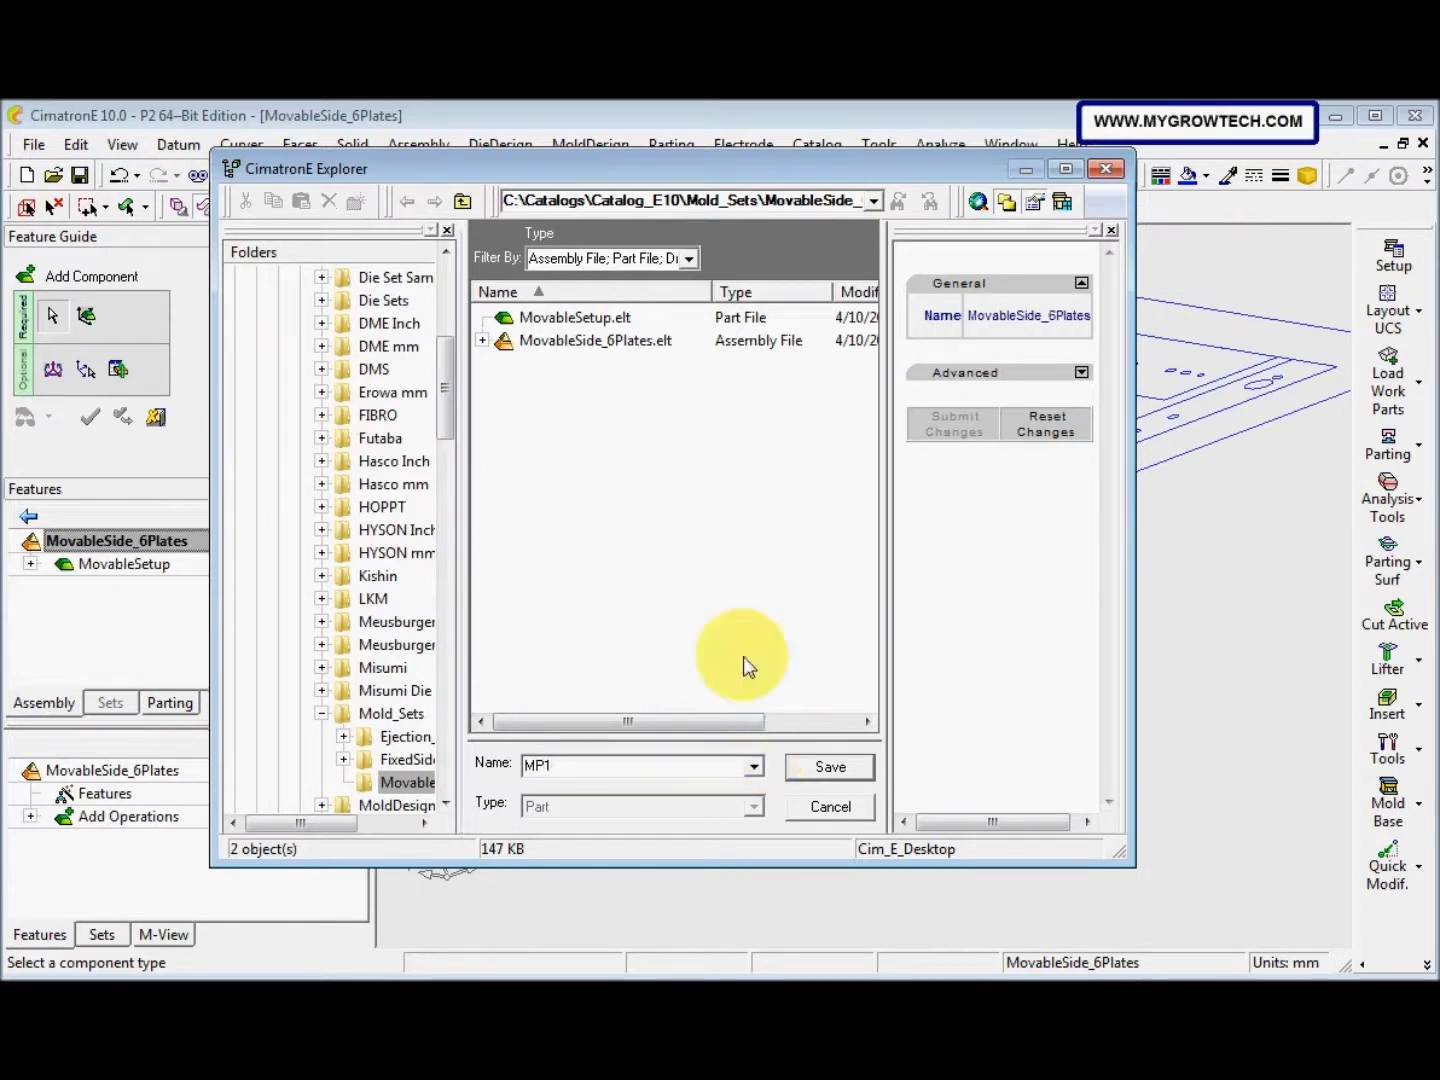
{"action": "left_click", "coordinate": [830, 766]}
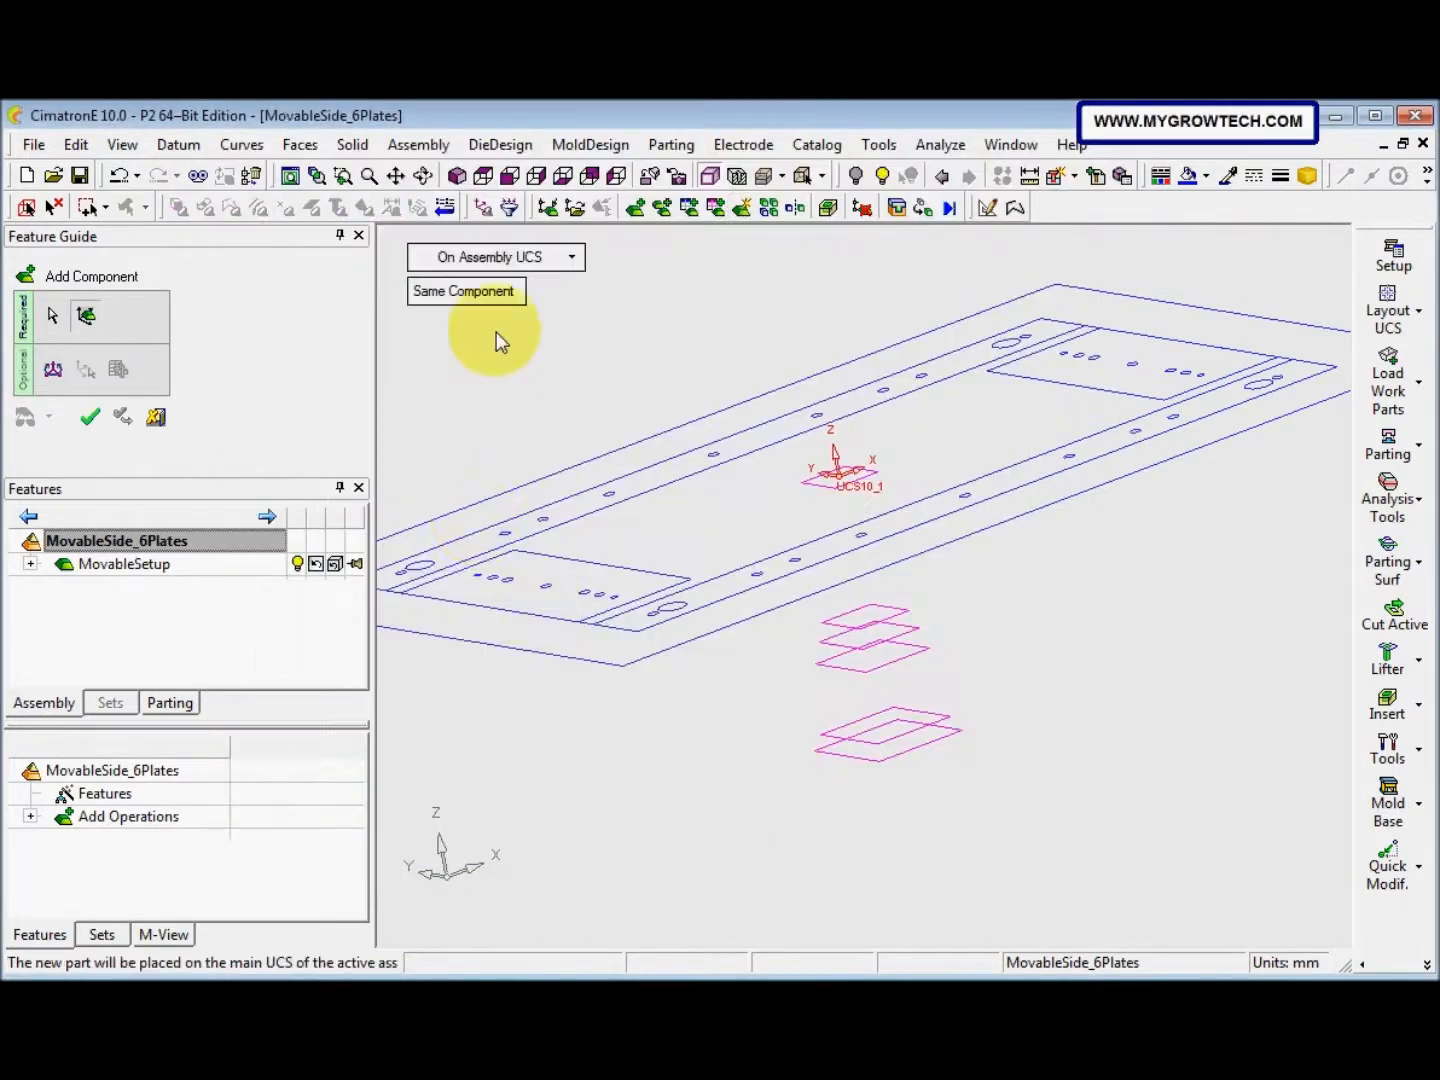
Place the new MP1 component with Place on Face, using the MP1-H plane and its origin point as the location
{"action": "left_click", "coordinate": [566, 257]}
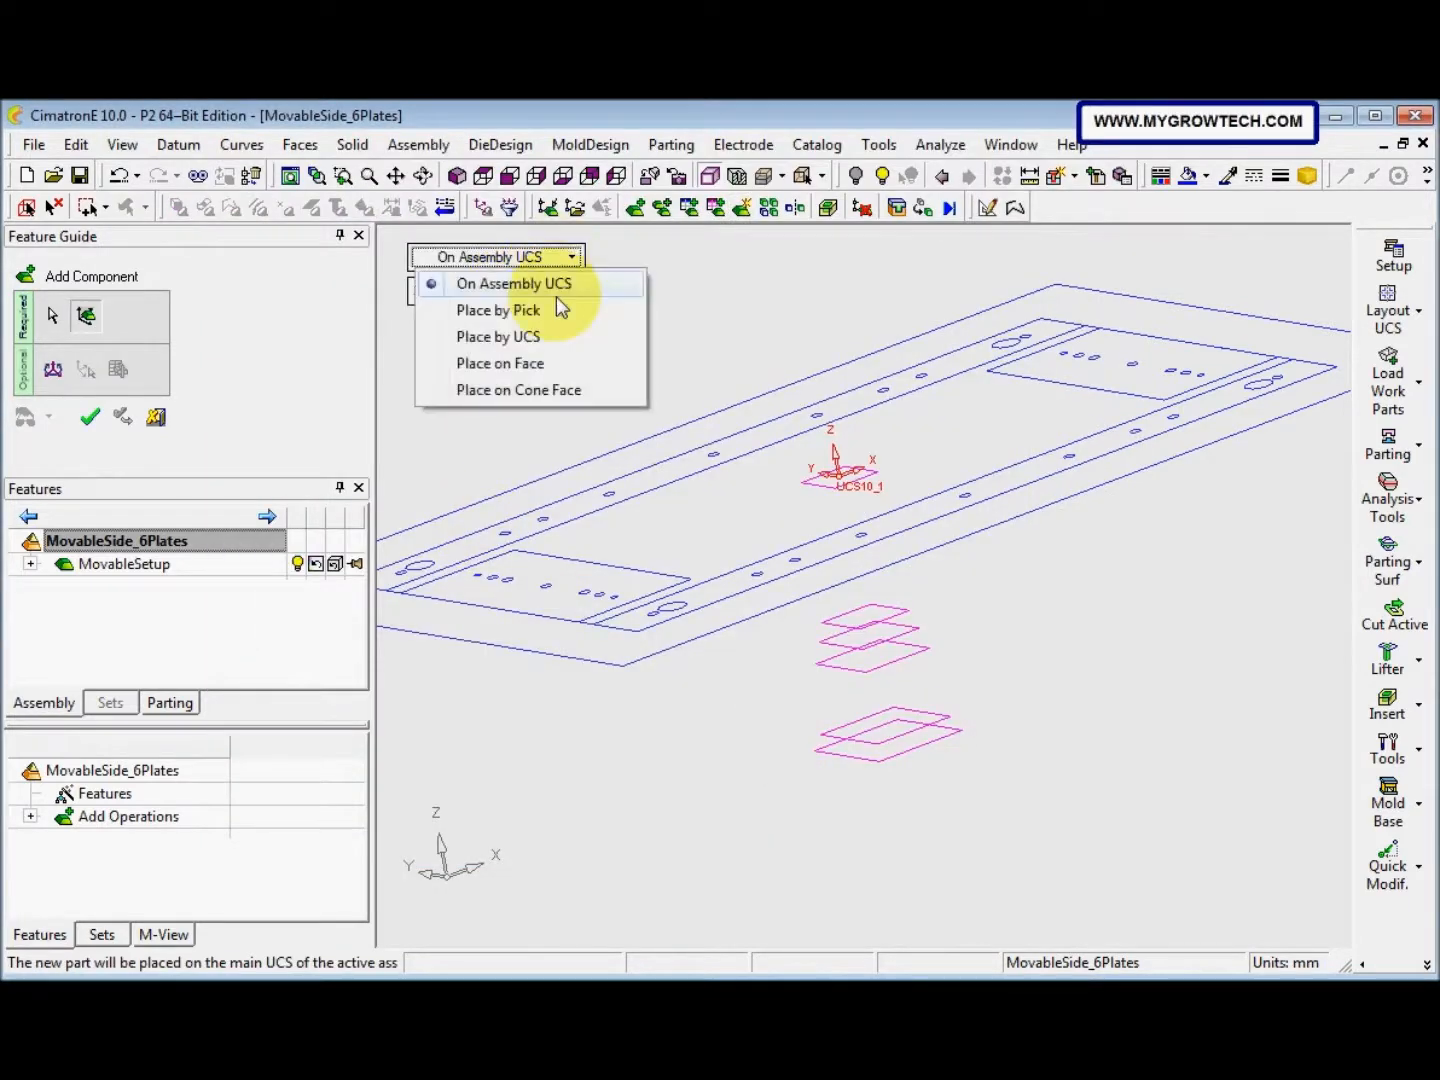
{"action": "left_click", "coordinate": [549, 363]}
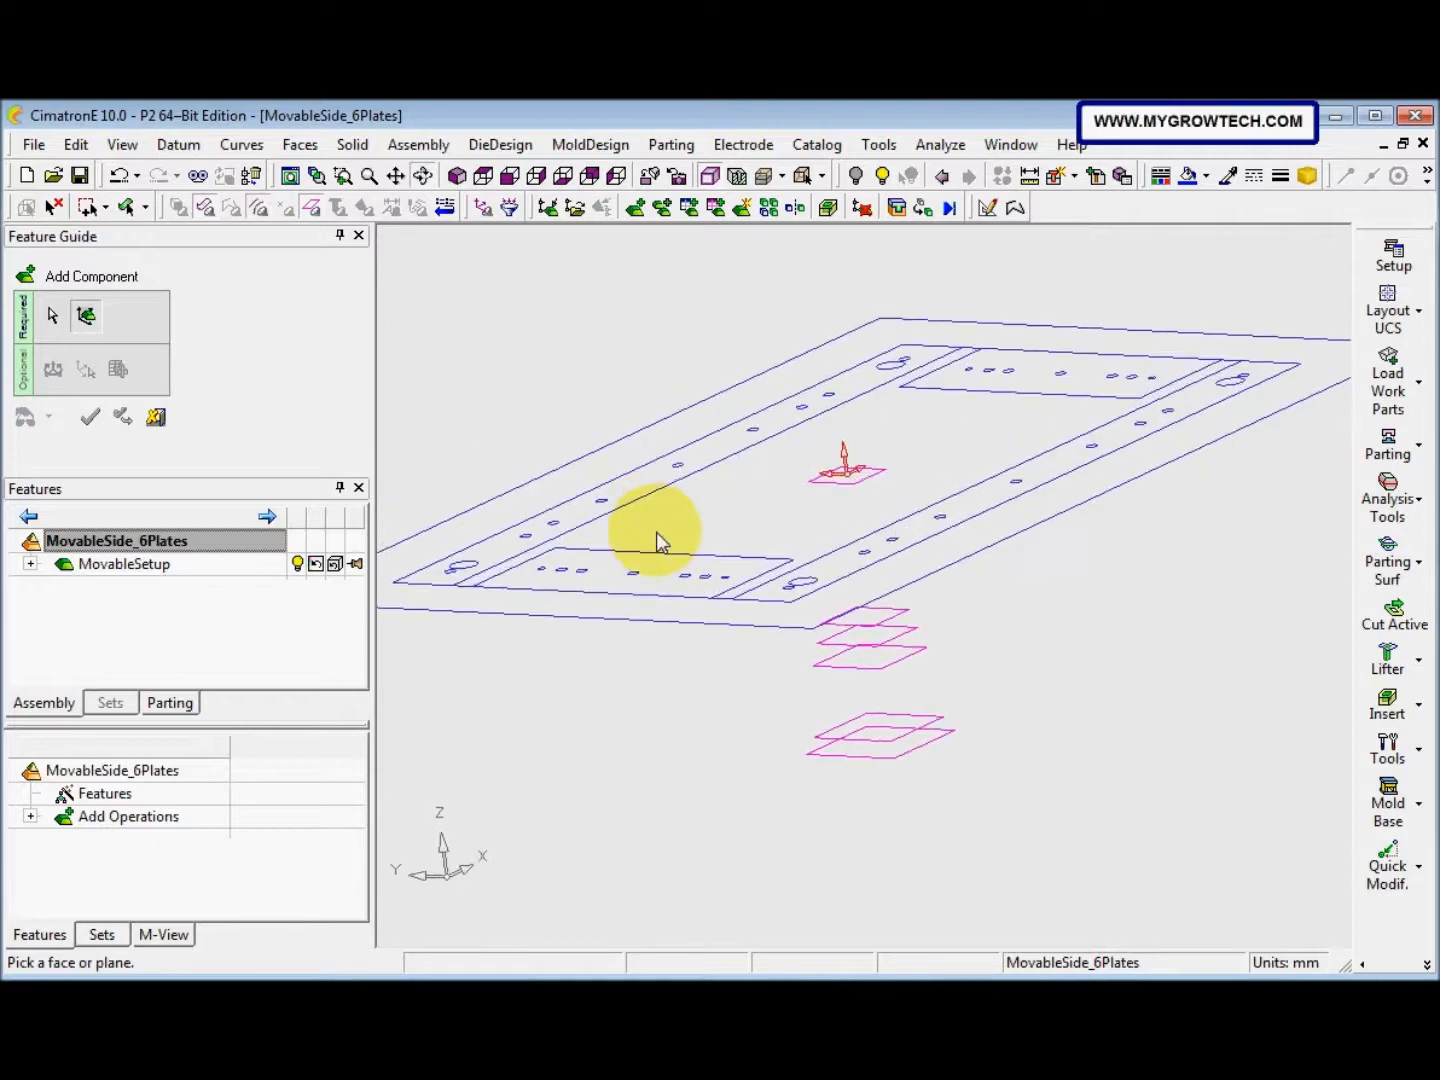
{"action": "middle_click_drag", "start_coordinate": [659, 535], "coordinate": [627, 543], "text": "ctrl"}
{"action": "middle_click_drag", "start_coordinate": [713, 604], "coordinate": [759, 568], "text": "ctrl"}
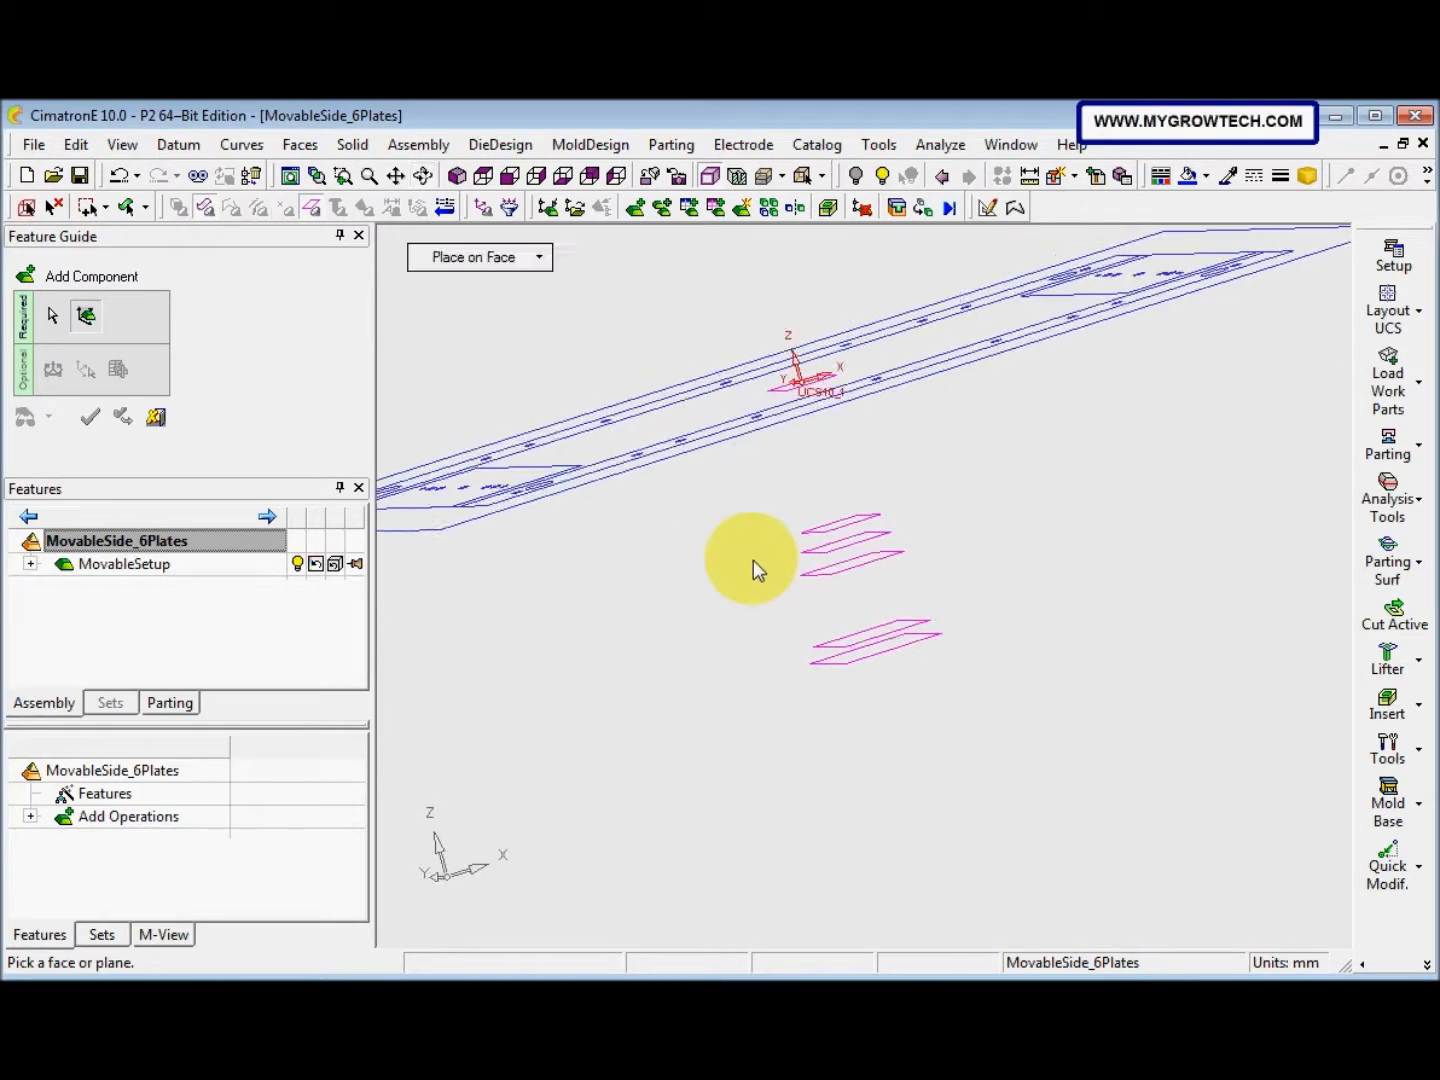
{"action": "left_click", "coordinate": [832, 540]}
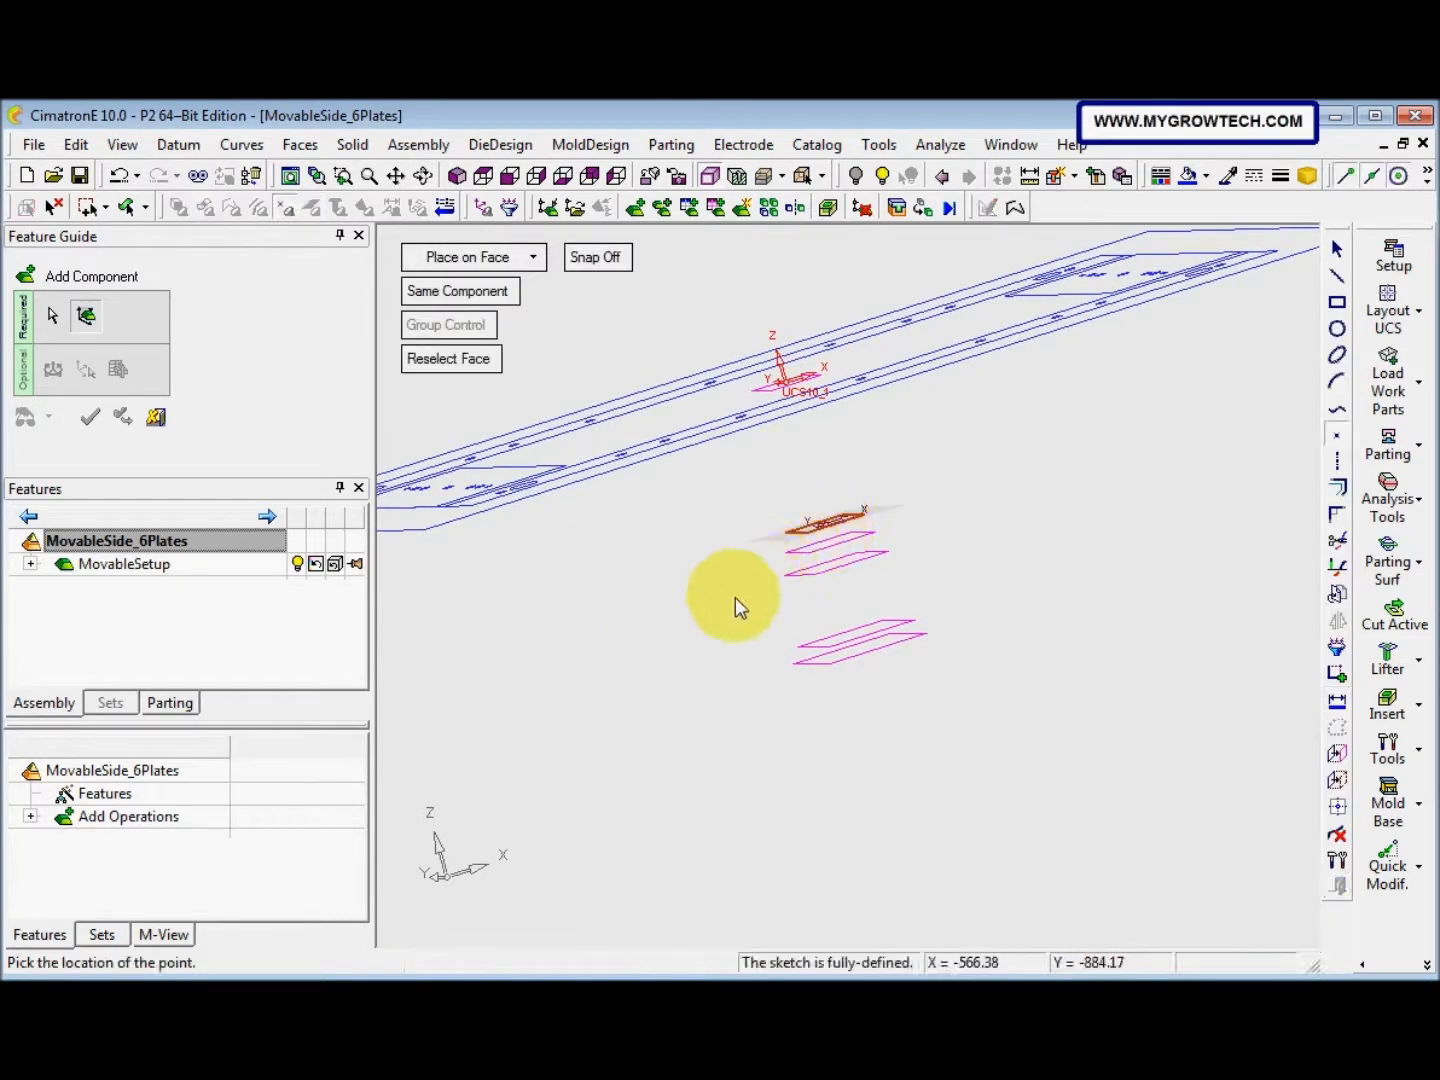
{"action": "middle_click_drag", "start_coordinate": [749, 601], "coordinate": [787, 609], "text": "ctrl"}
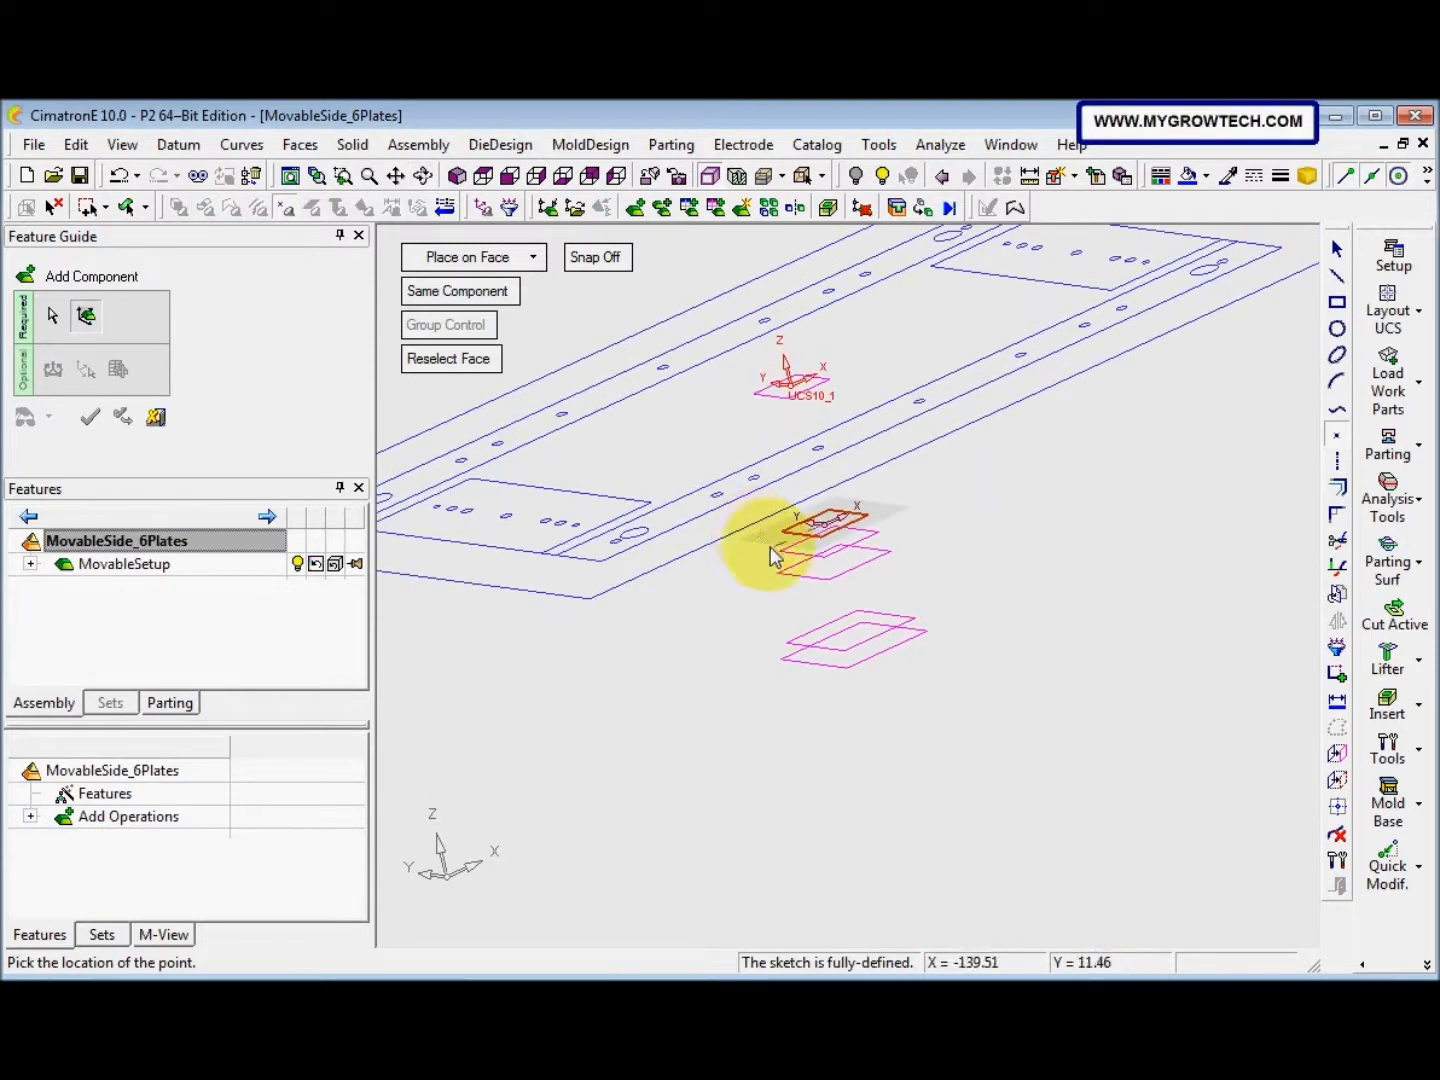
{"action": "middle_click_drag", "start_coordinate": [726, 545], "coordinate": [685, 579], "text": "ctrl"}
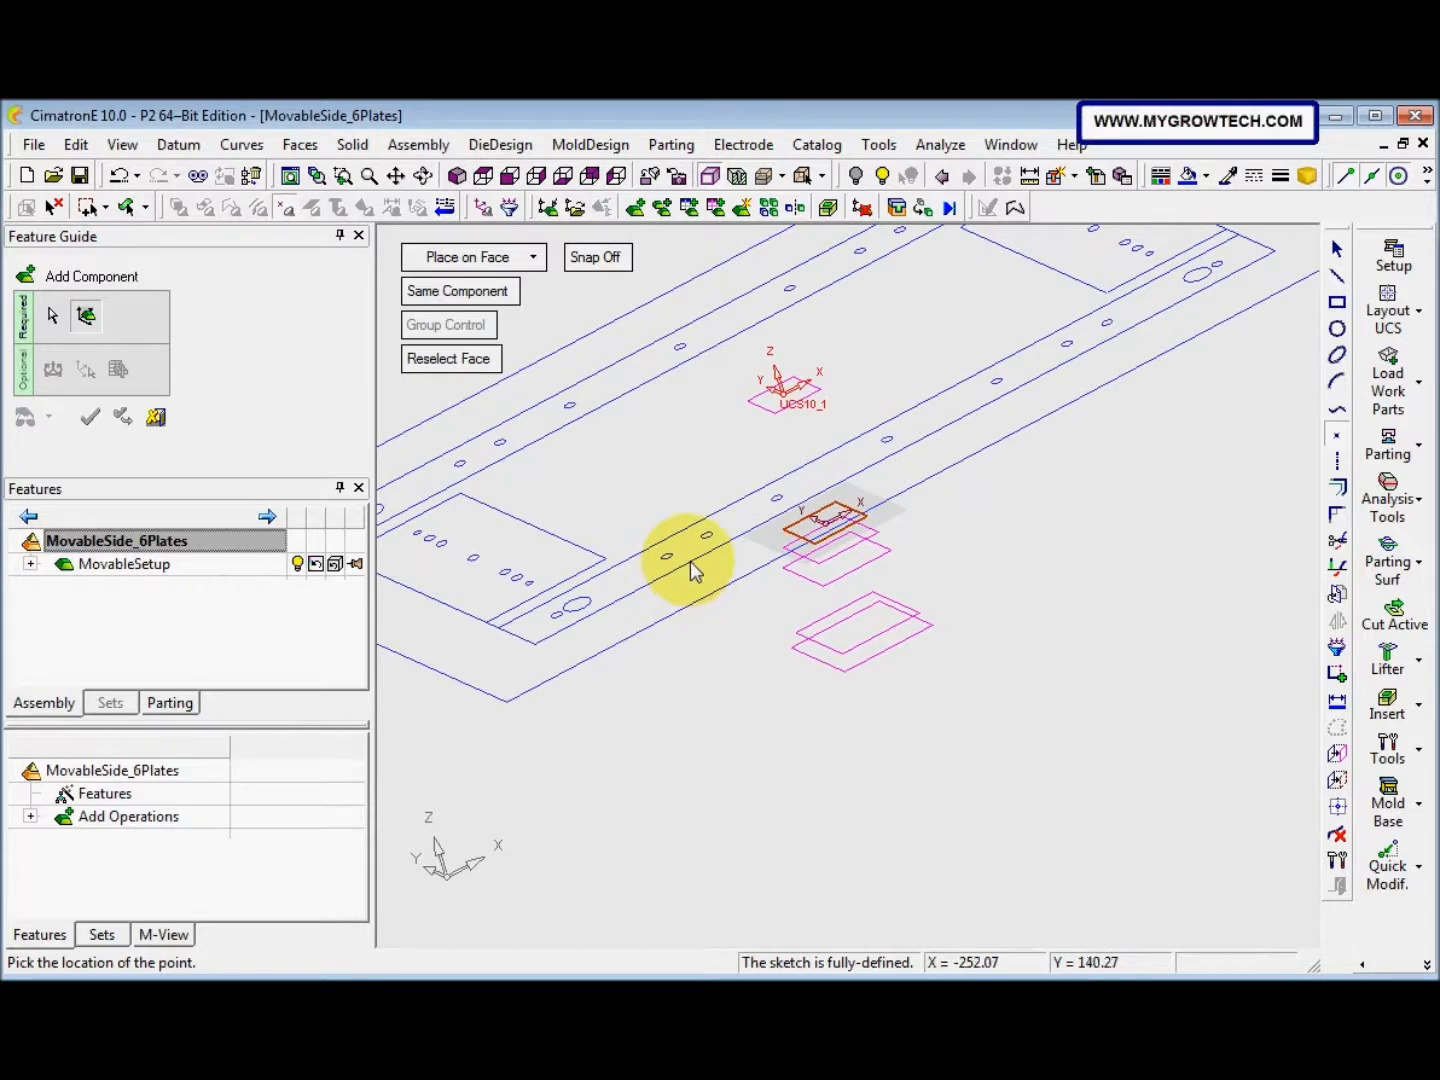
{"action": "left_click", "coordinate": [826, 533]}
{"action": "middle_click_drag", "start_coordinate": [811, 545], "coordinate": [761, 521], "text": "ctrl"}
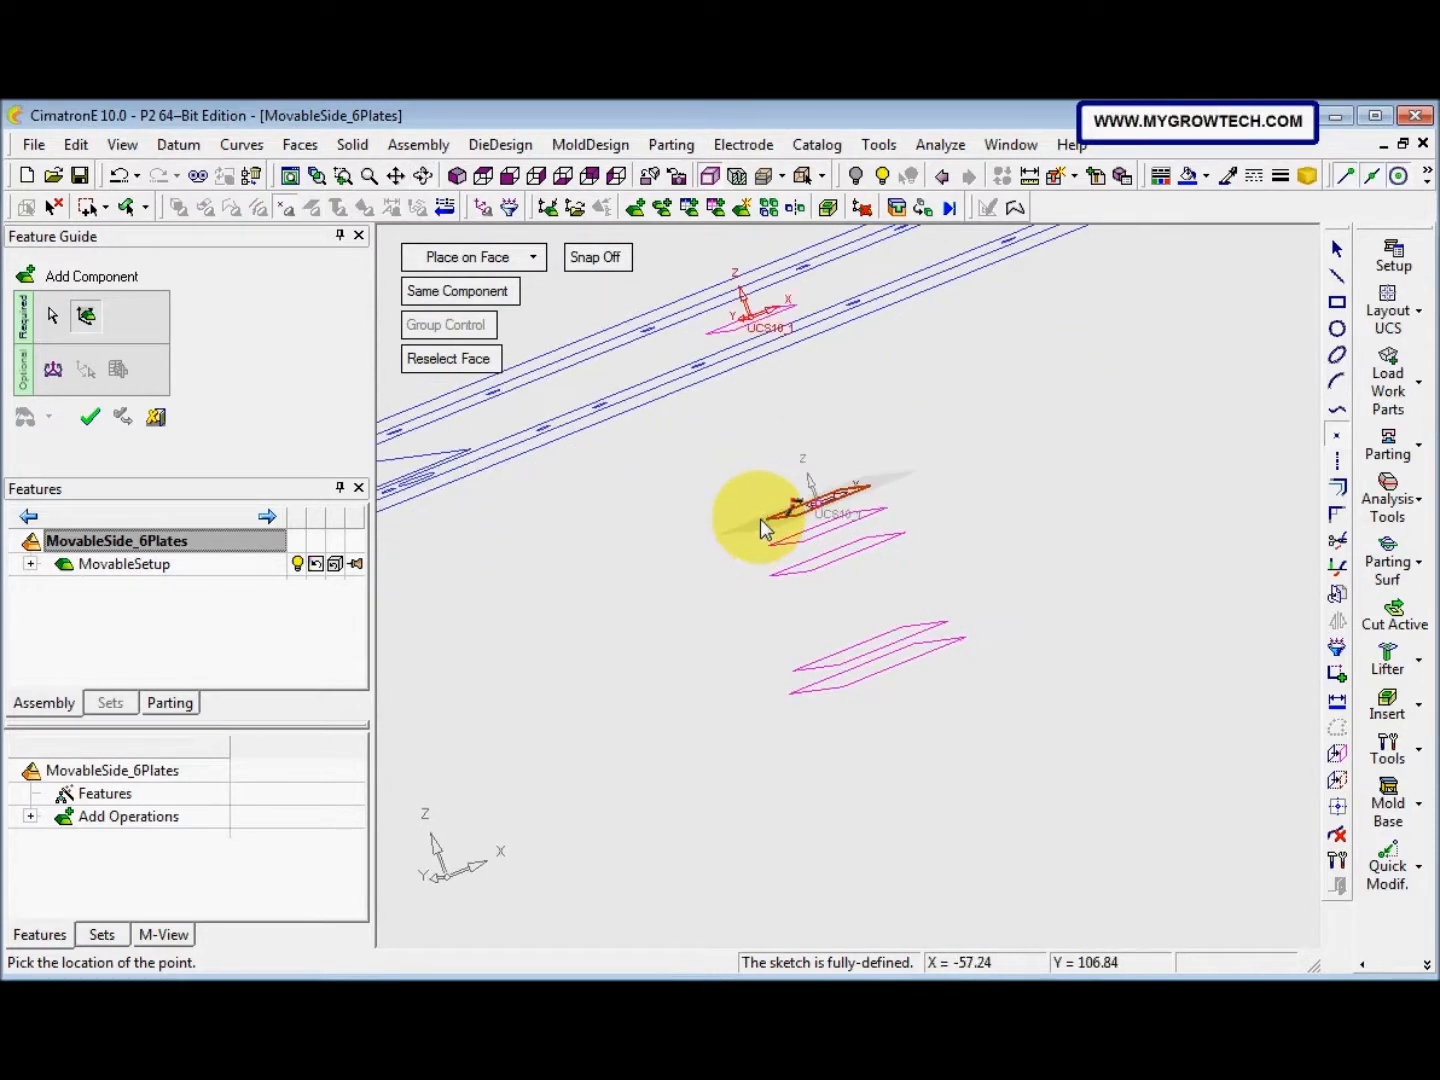
{"action": "middle_click_drag", "start_coordinate": [761, 525], "coordinate": [754, 493], "text": "ctrl"}
{"action": "right_click", "coordinate": [755, 493]}
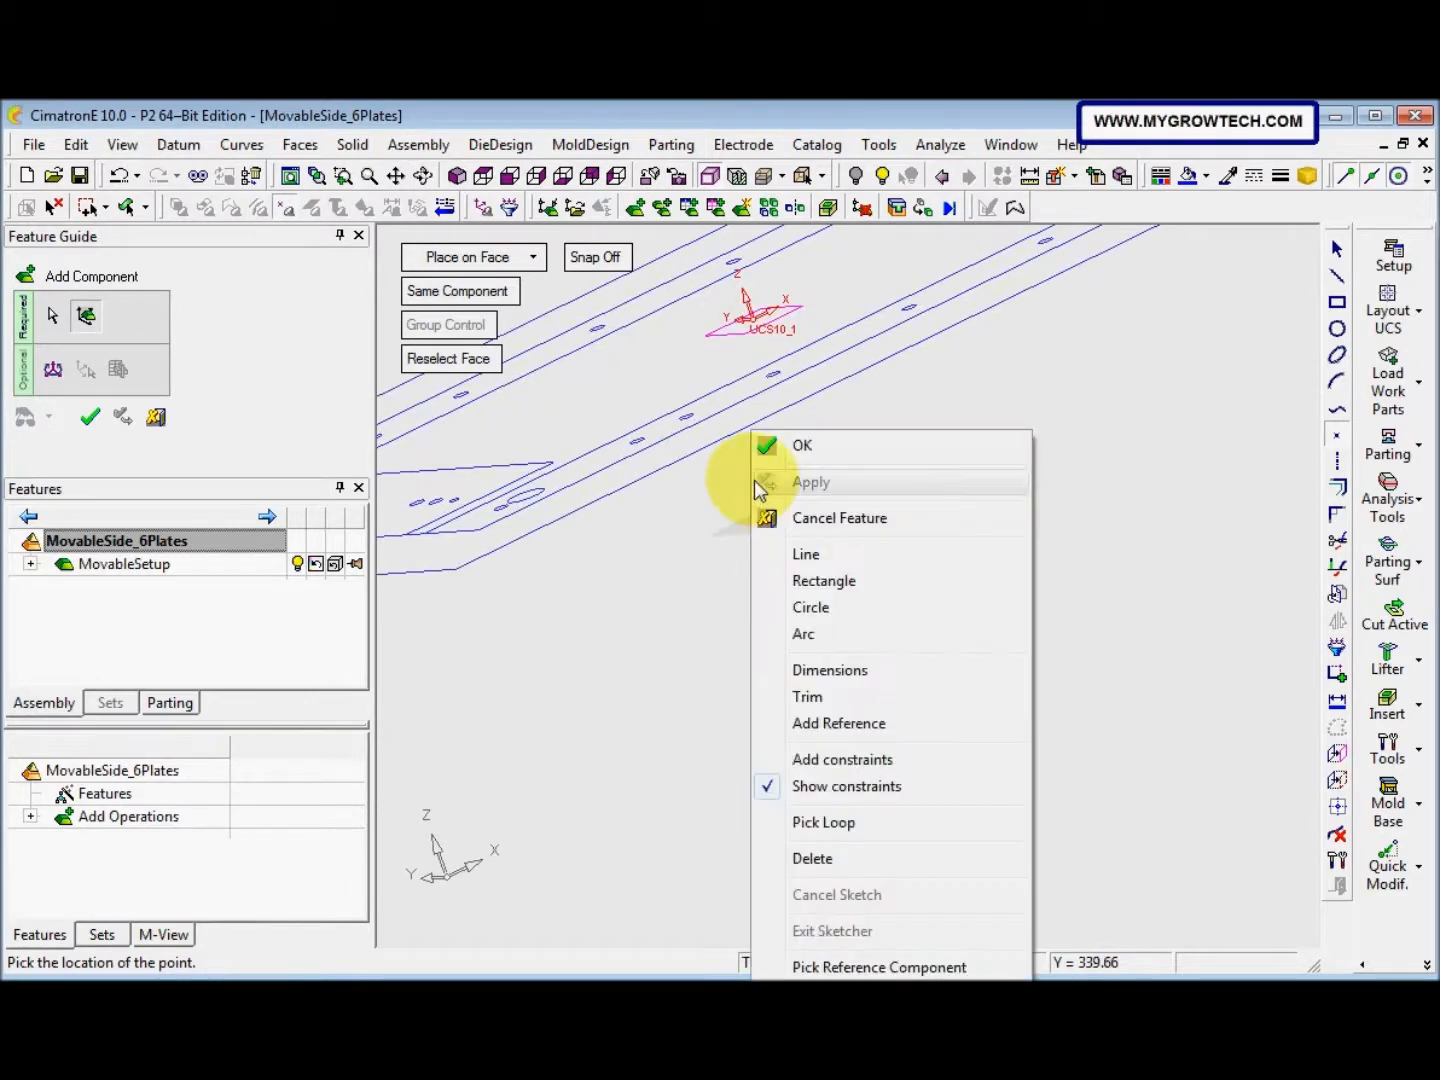
{"action": "left_click", "coordinate": [805, 447]}
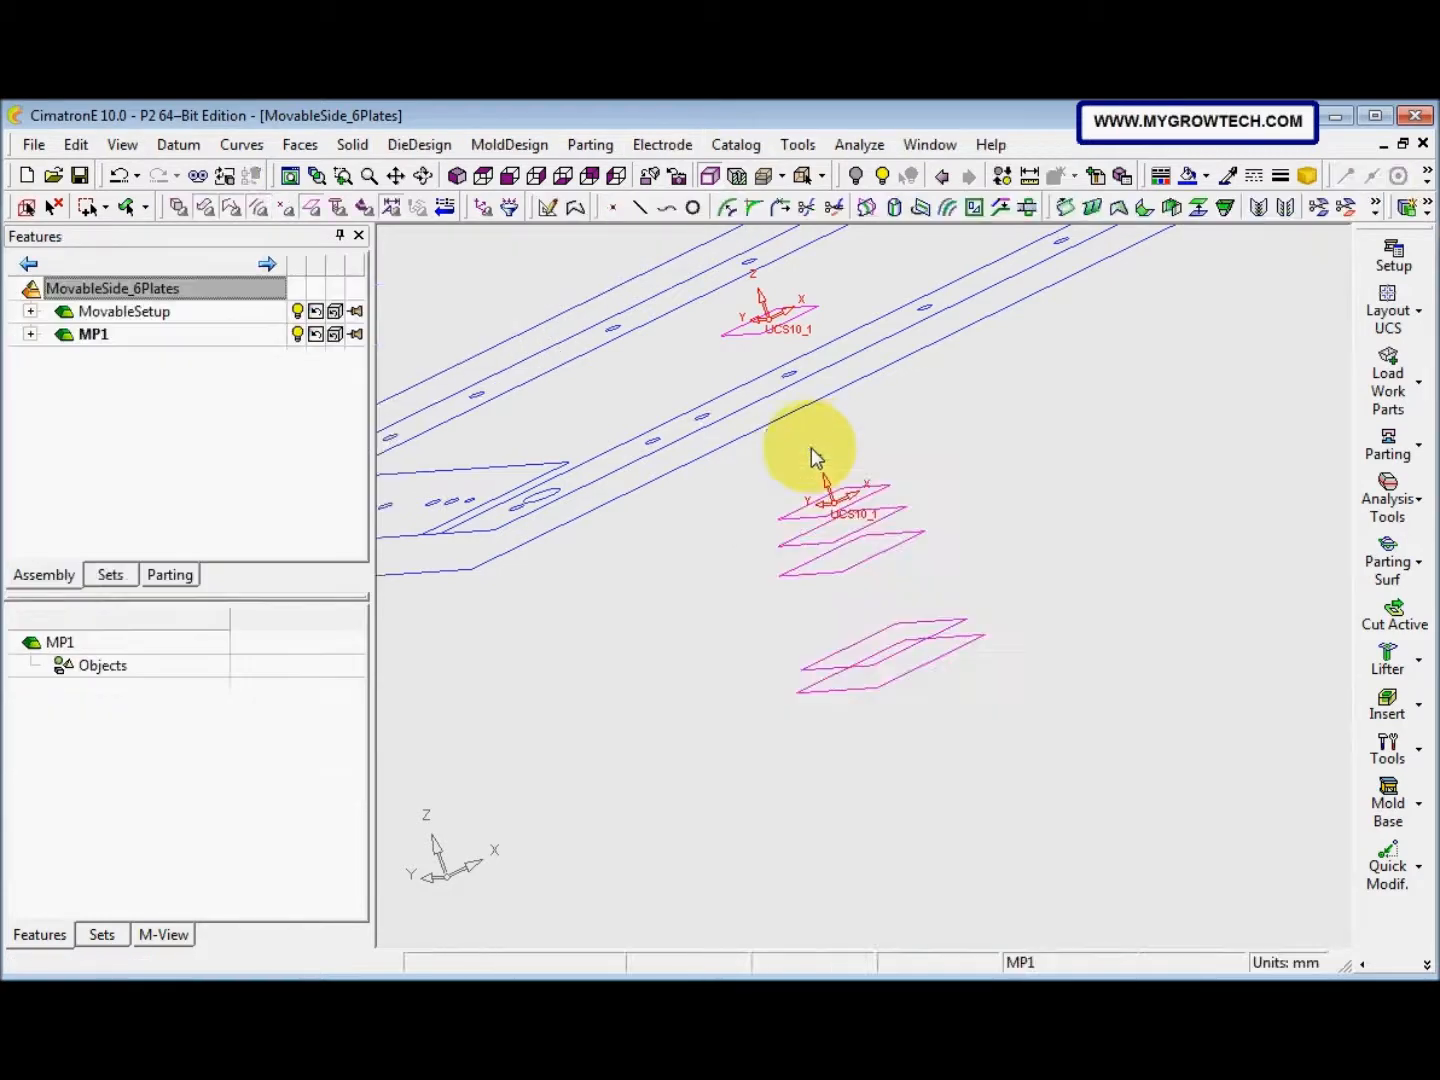
Create a sketch in MP1 by projecting the inner rectangular plate outline of the setup part onto the sketch plane
{"action": "middle_click_drag", "start_coordinate": [813, 495], "coordinate": [829, 482], "text": "ctrl"}
{"action": "right_click", "coordinate": [887, 442]}
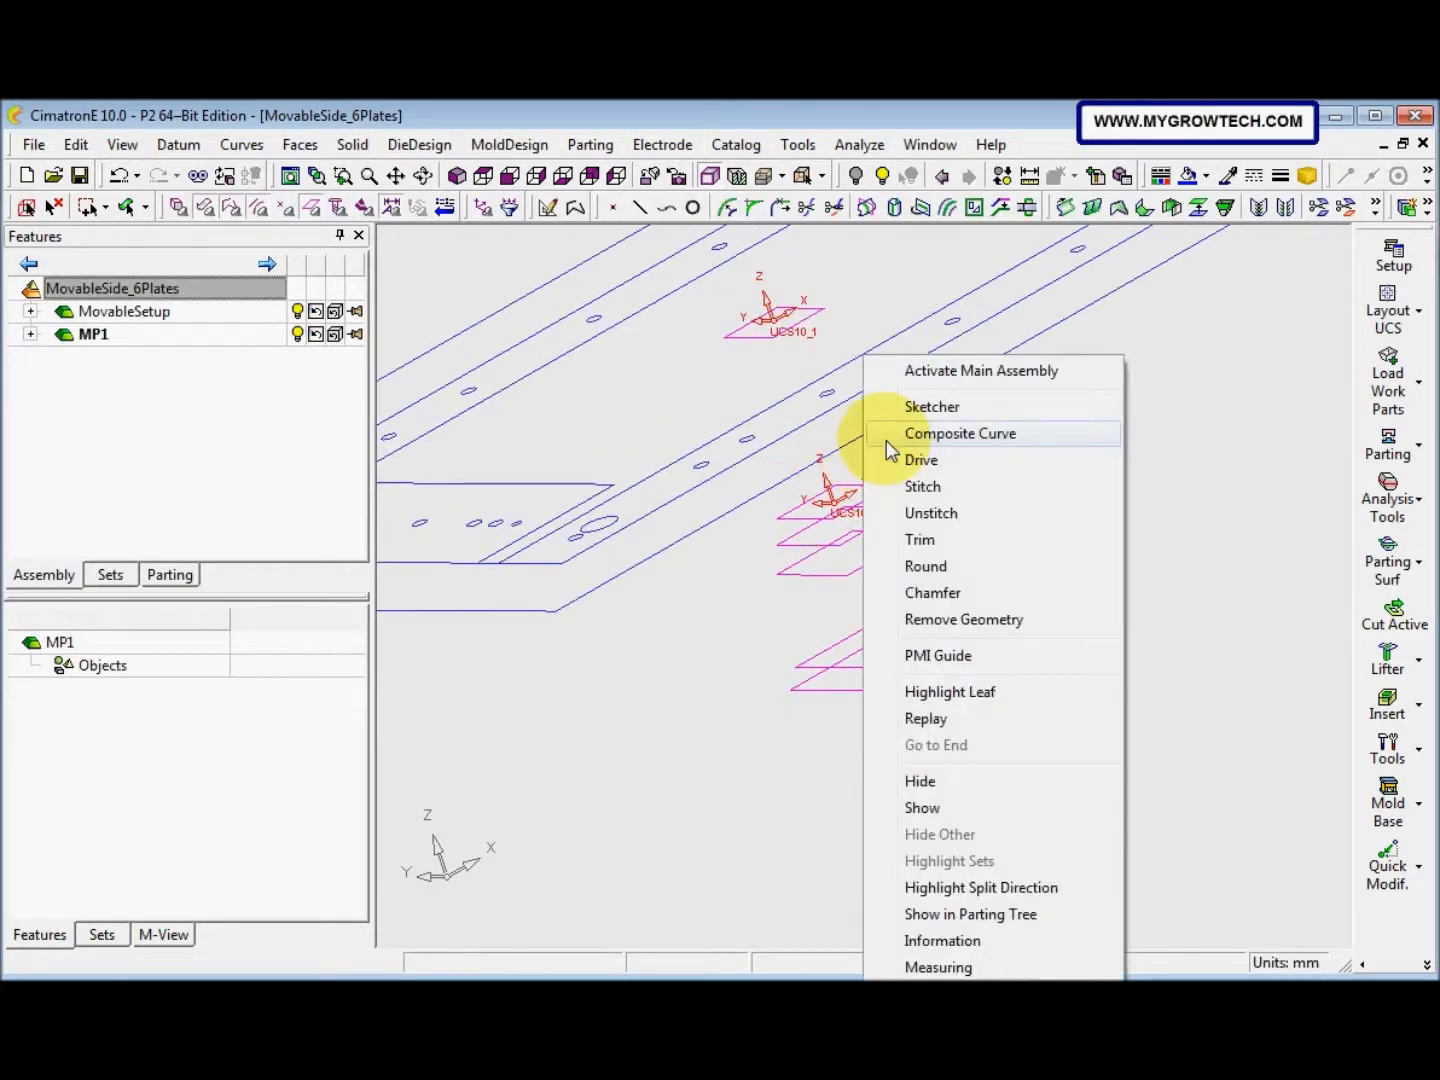
{"action": "left_click", "coordinate": [940, 407]}
{"action": "middle_click_drag", "start_coordinate": [937, 480], "coordinate": [918, 527], "text": "ctrl"}
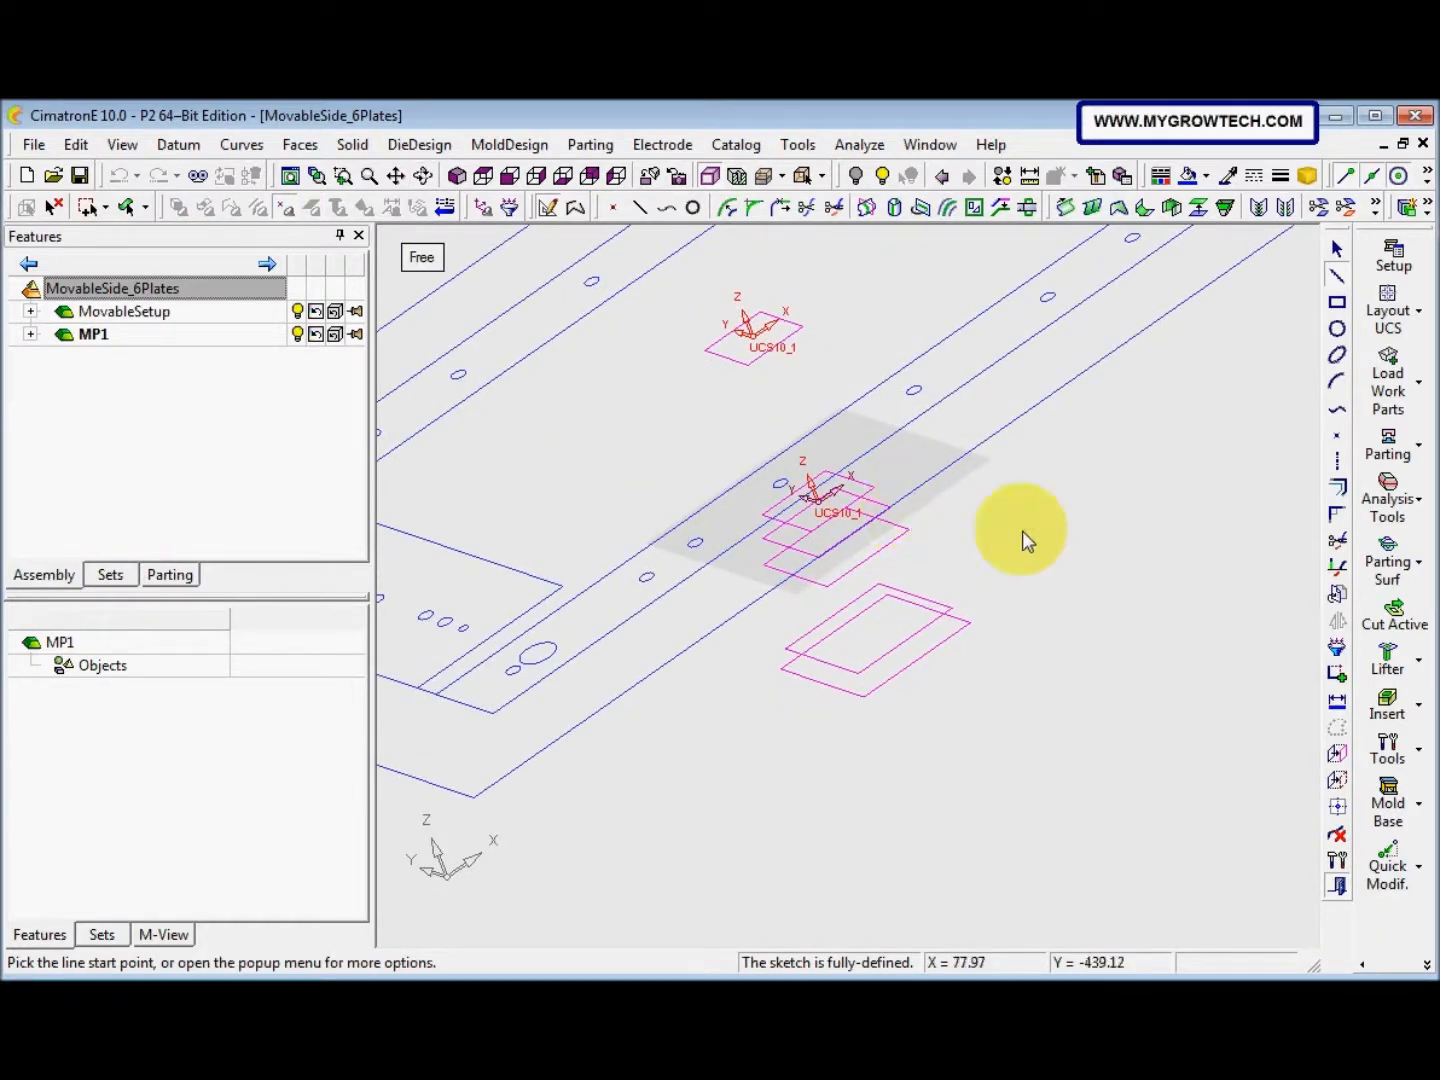
{"action": "left_click", "coordinate": [1339, 755]}
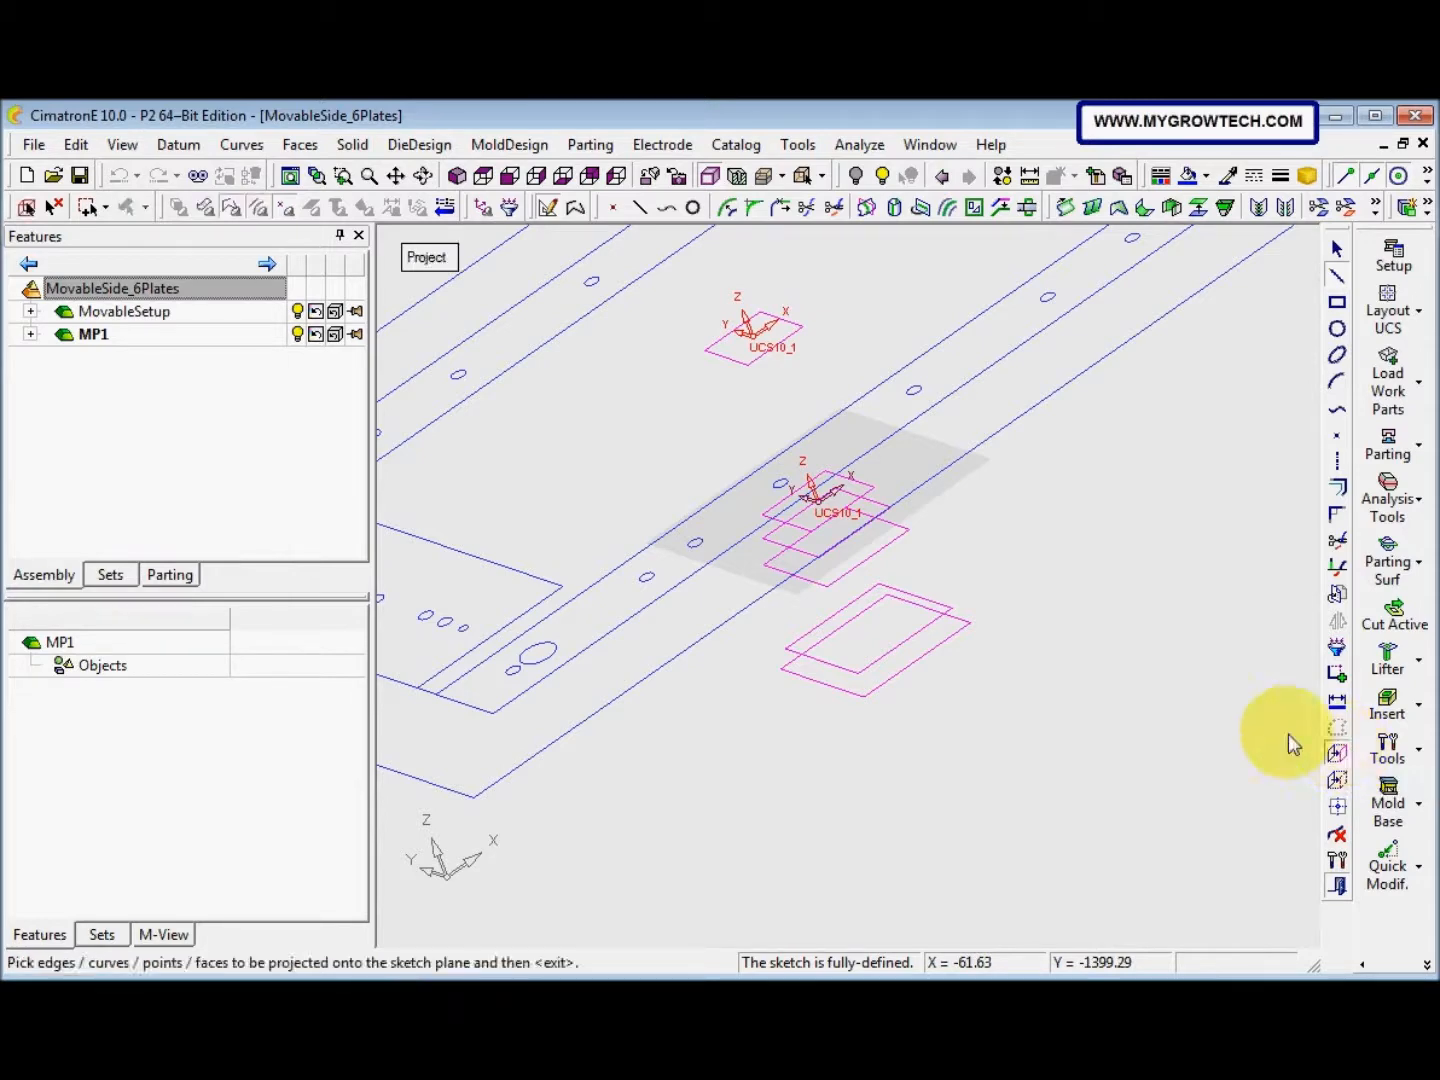
{"action": "middle_click_drag", "start_coordinate": [1114, 592], "coordinate": [795, 678], "text": "ctrl"}
{"action": "left_click", "coordinate": [843, 739]}
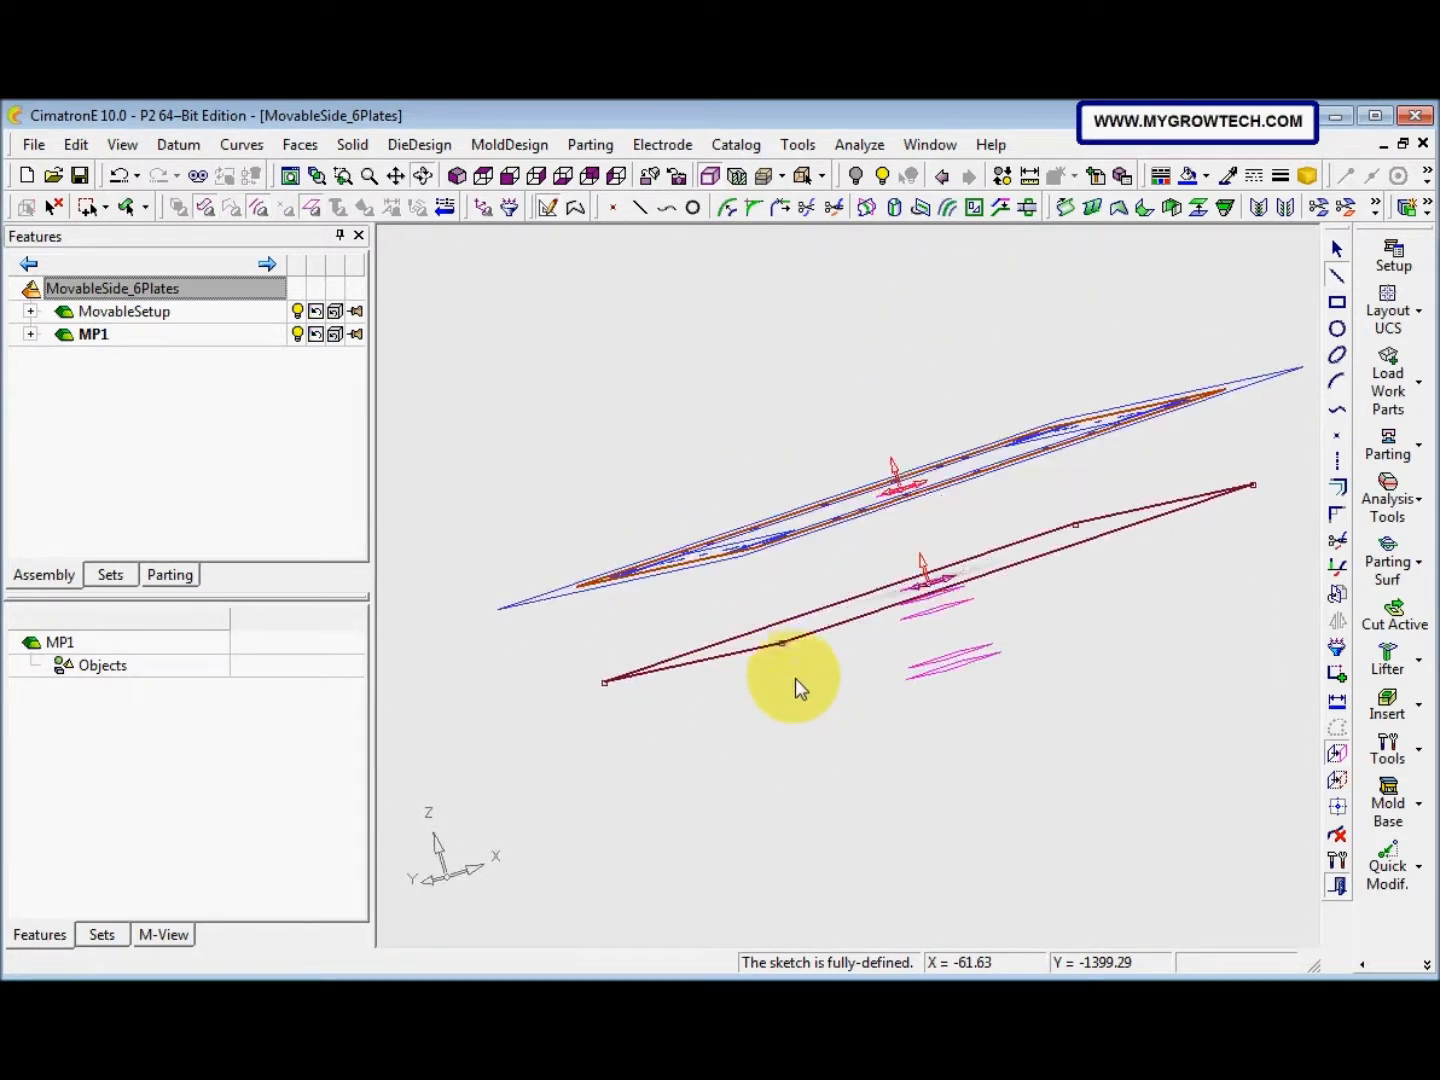
{"action": "middle_click", "coordinate": [836, 695]}
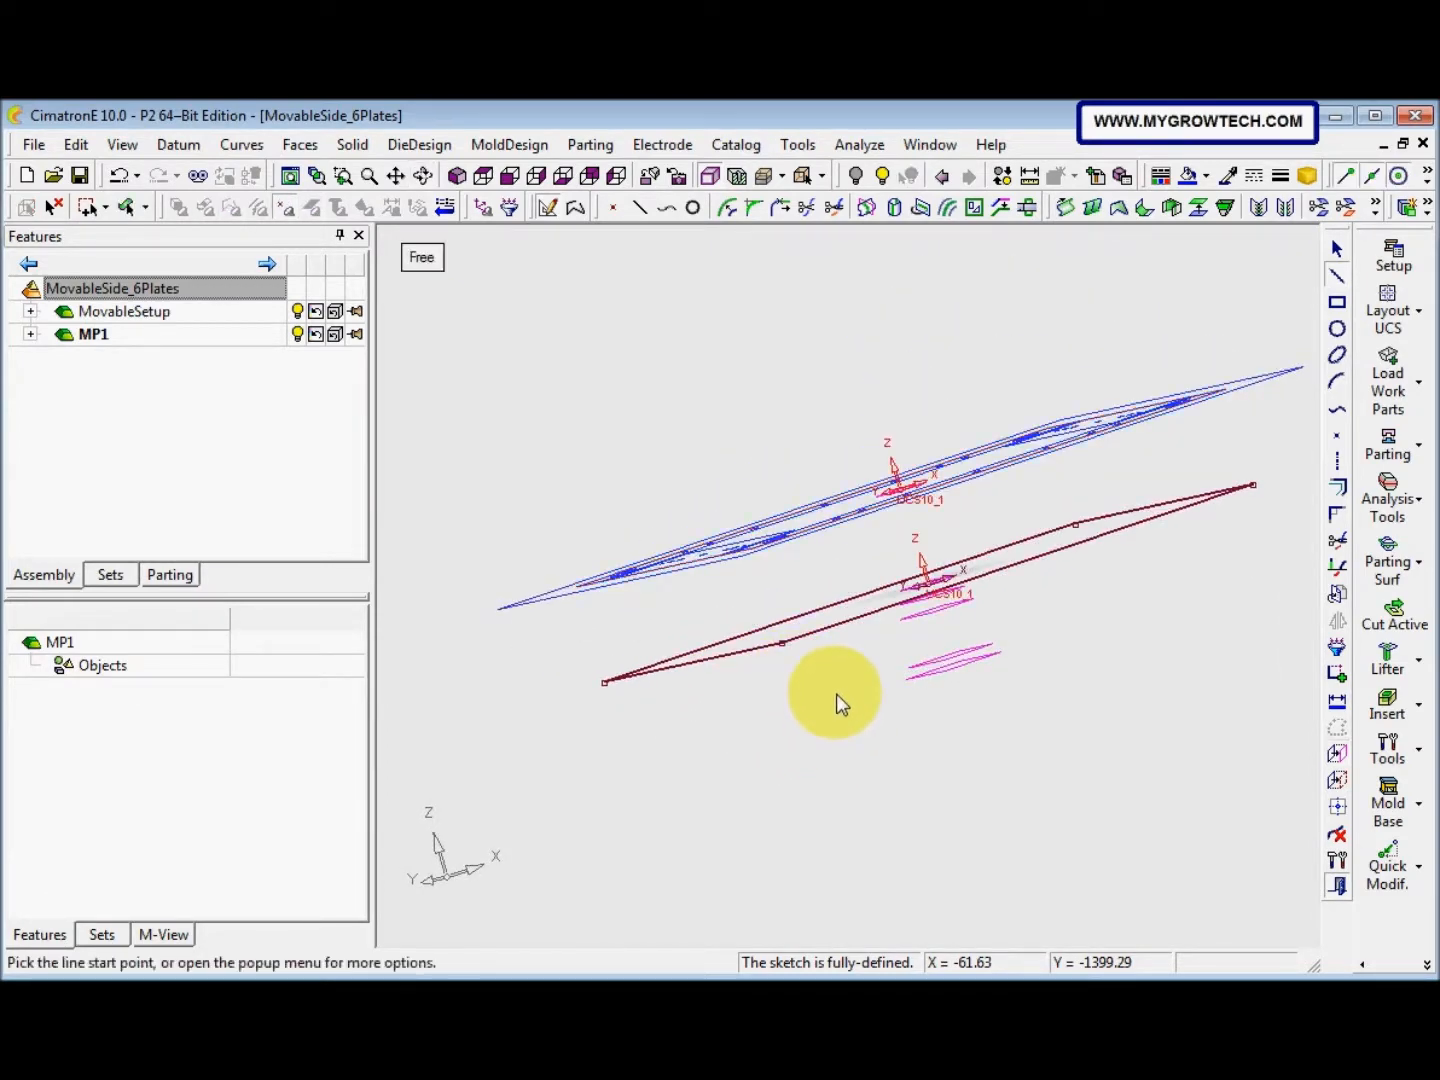
{"action": "right_click", "coordinate": [836, 695]}
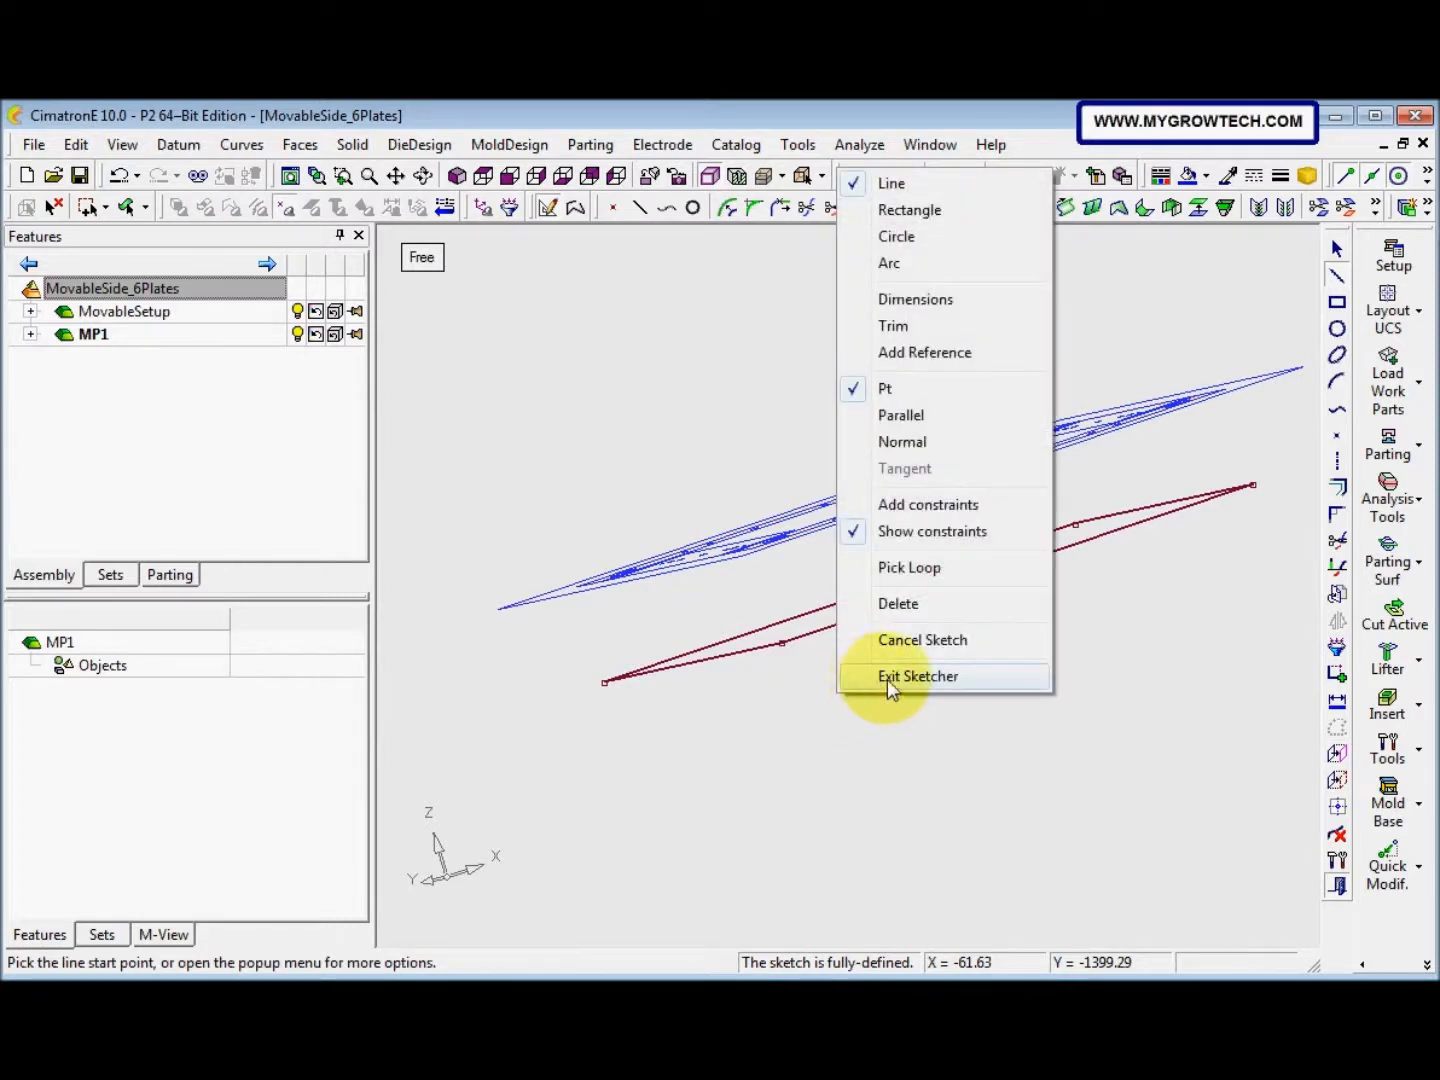
{"action": "left_click", "coordinate": [894, 682]}
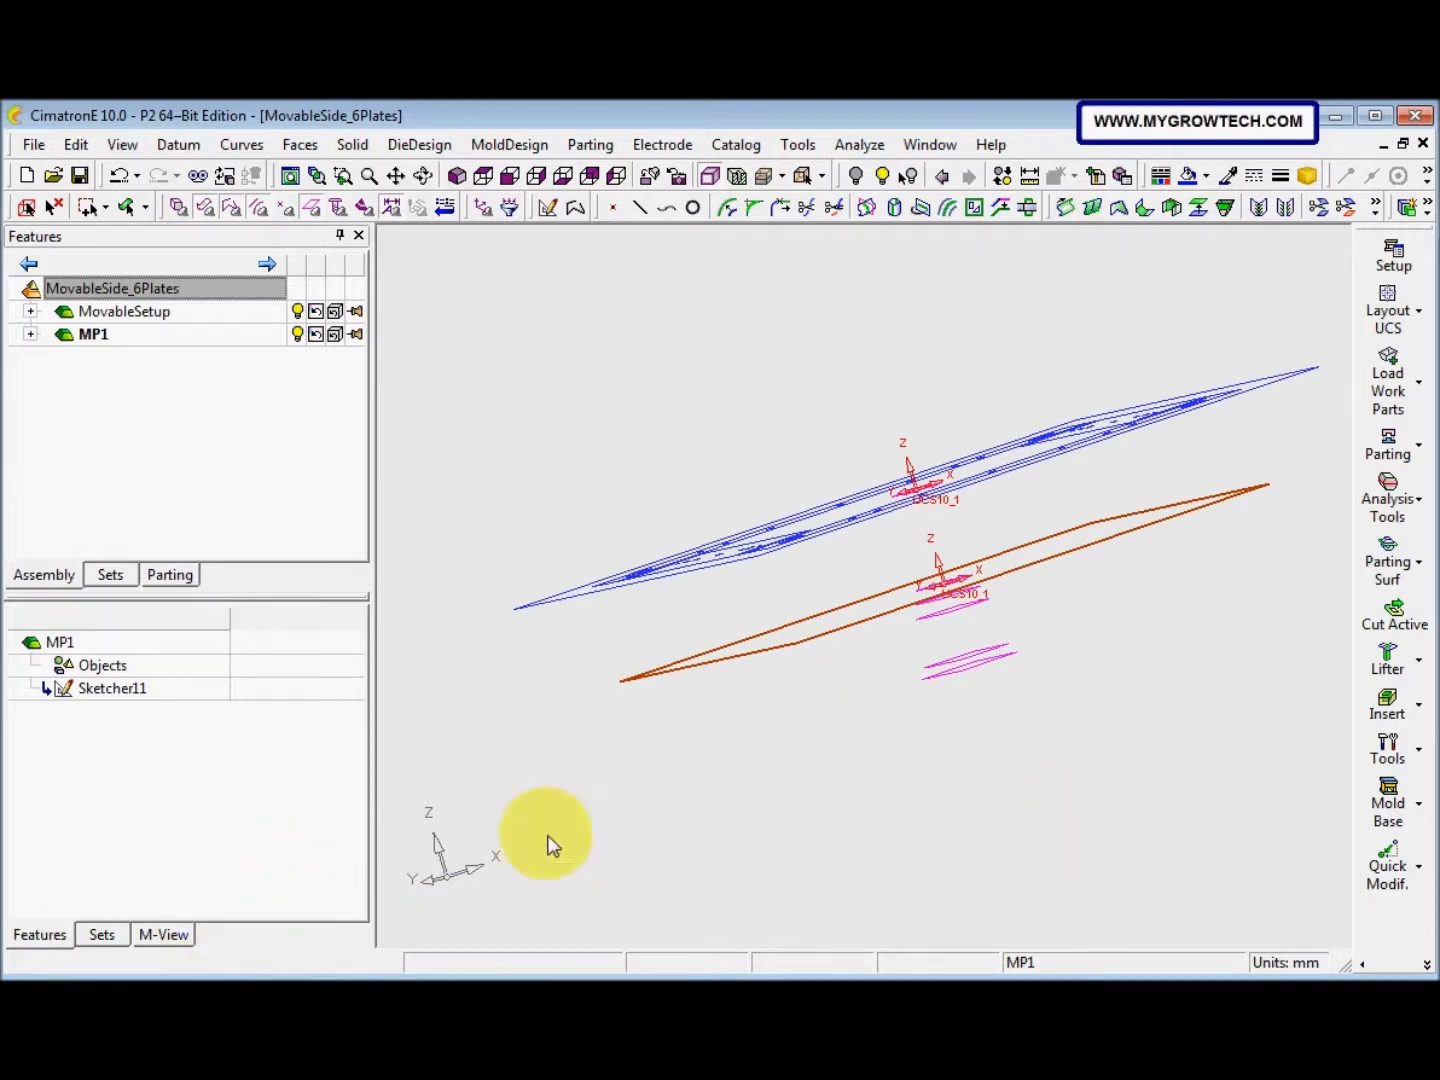
Extrude the projected MP1 outline as a new solid, one side, by reference up to the topmost setup plane with 0 offset
{"action": "left_click_drag", "start_coordinate": [547, 836], "coordinate": [580, 811], "text": "ctrl"}
{"action": "right_click_drag", "start_coordinate": [561, 838], "coordinate": [579, 778], "text": "ctrl"}
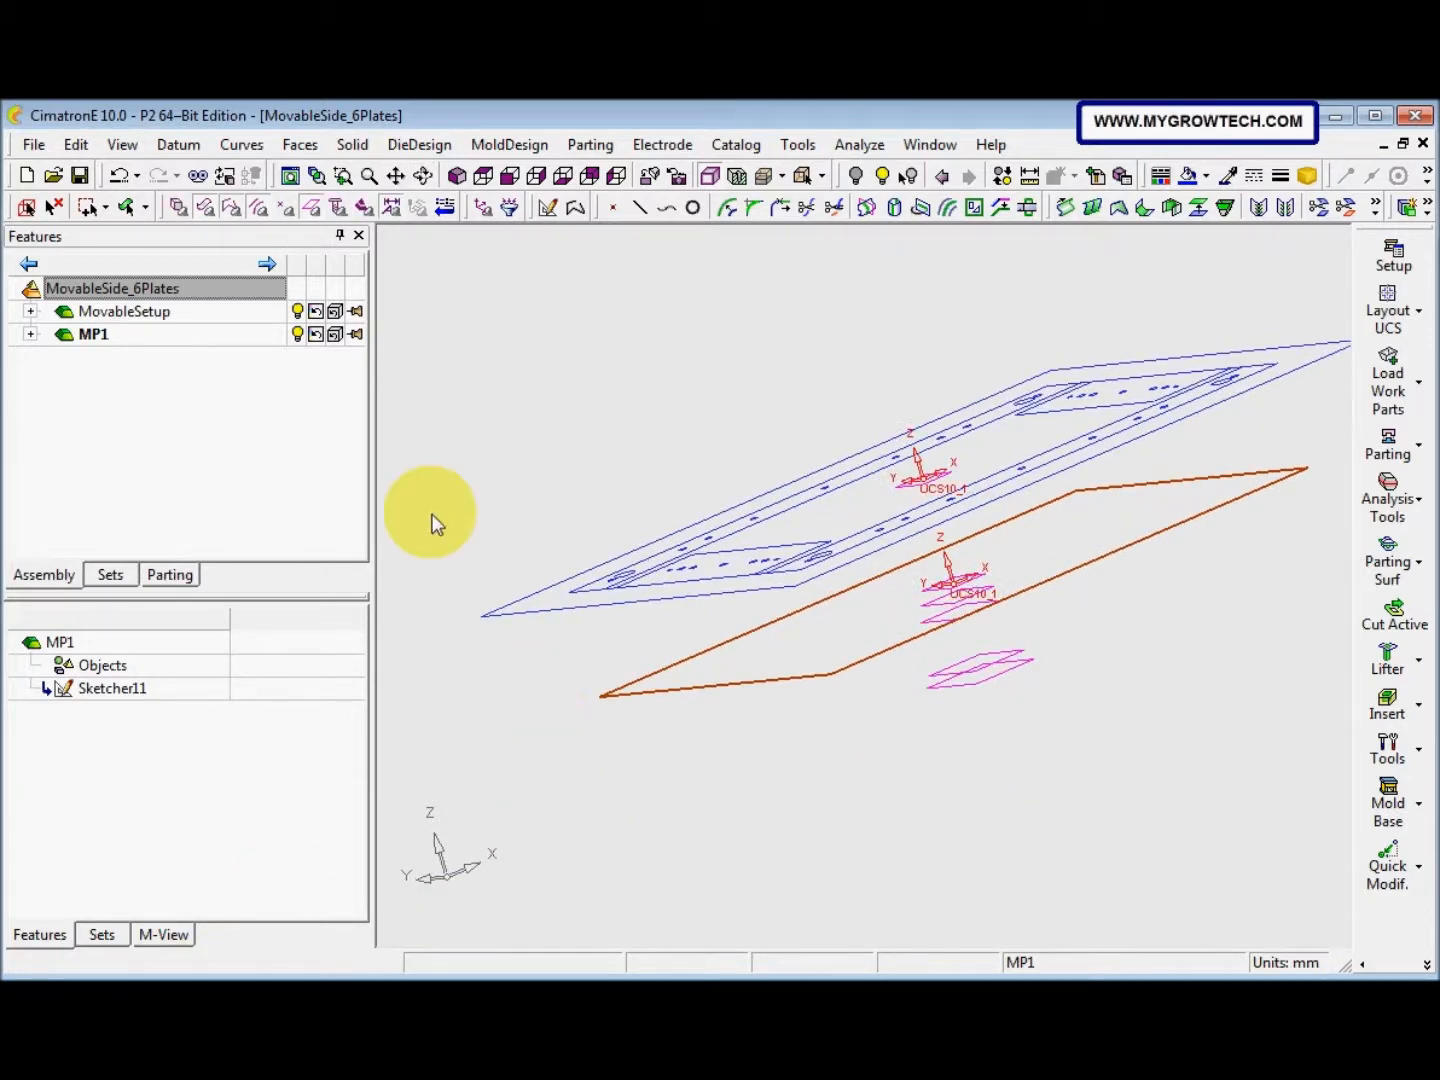
{"action": "left_click", "coordinate": [352, 144]}
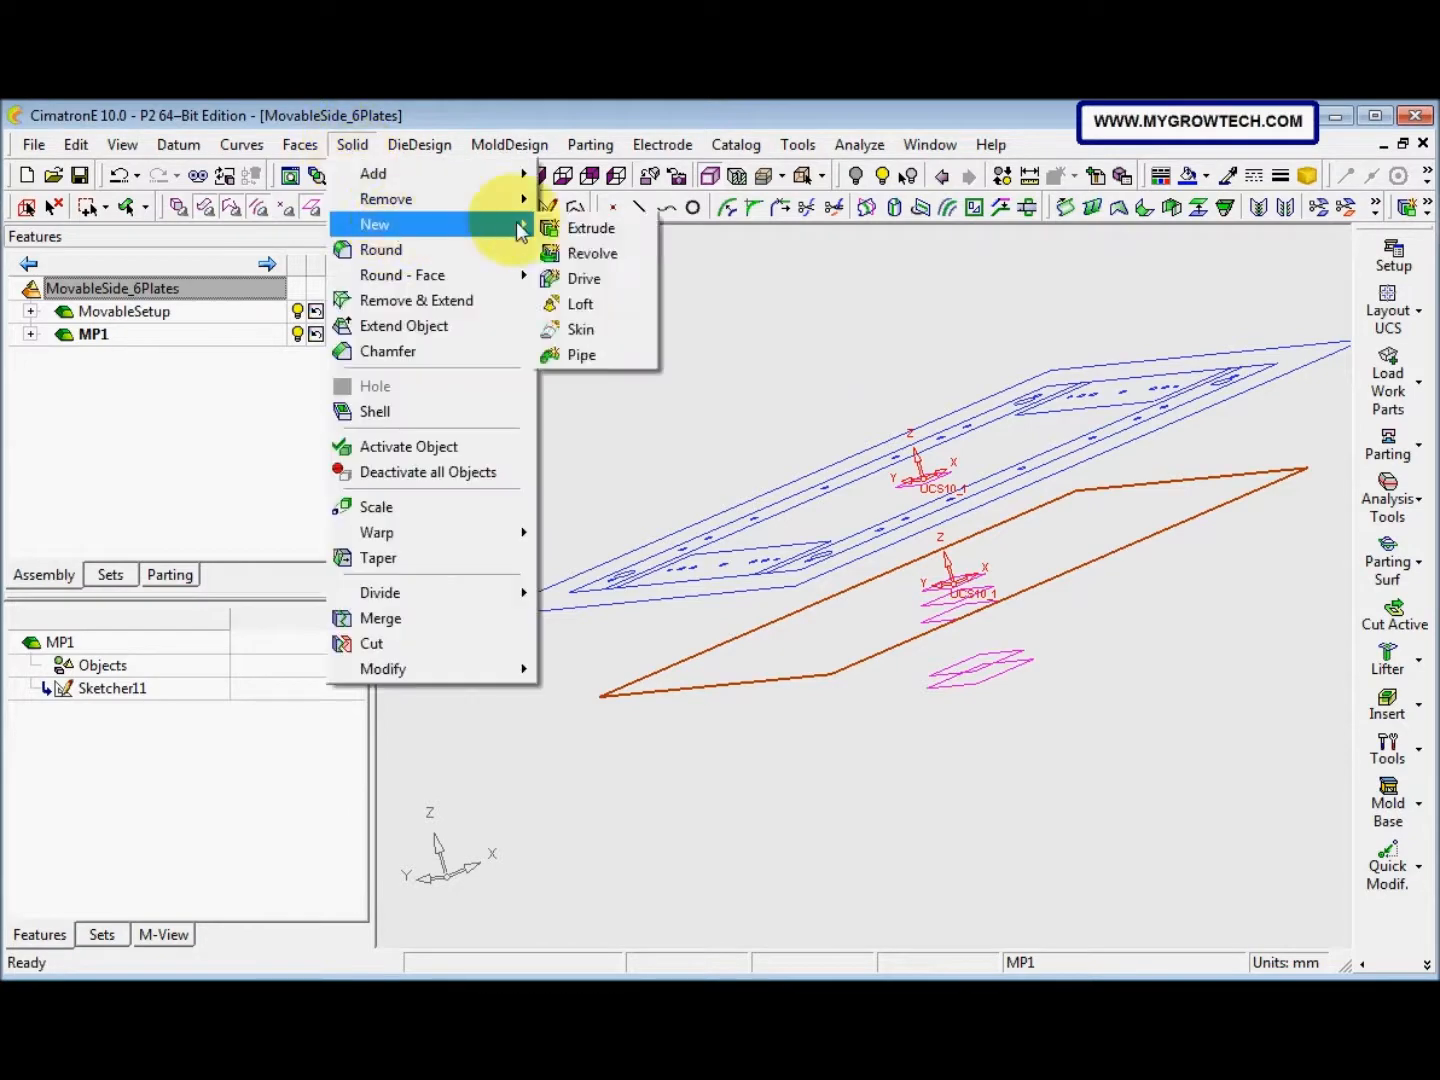
{"action": "left_click", "coordinate": [585, 228]}
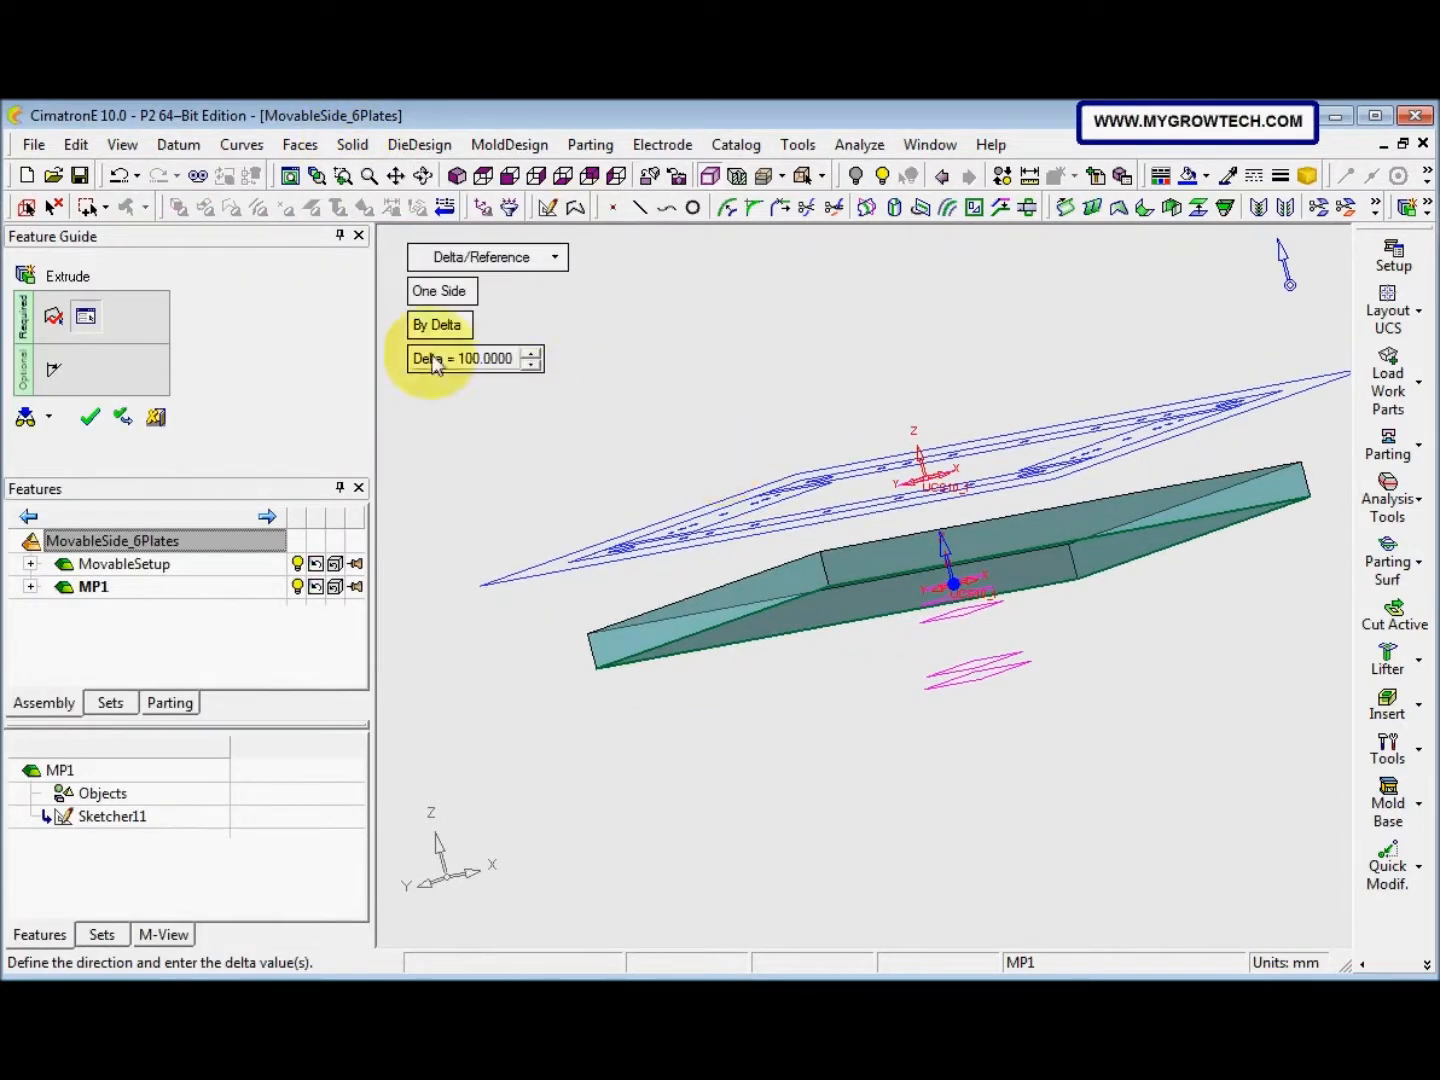
{"action": "left_click", "coordinate": [433, 328]}
{"action": "left_click_drag", "start_coordinate": [885, 526], "coordinate": [831, 478], "text": "ctrl"}
{"action": "right_click_drag", "start_coordinate": [856, 513], "coordinate": [925, 378], "text": "ctrl"}
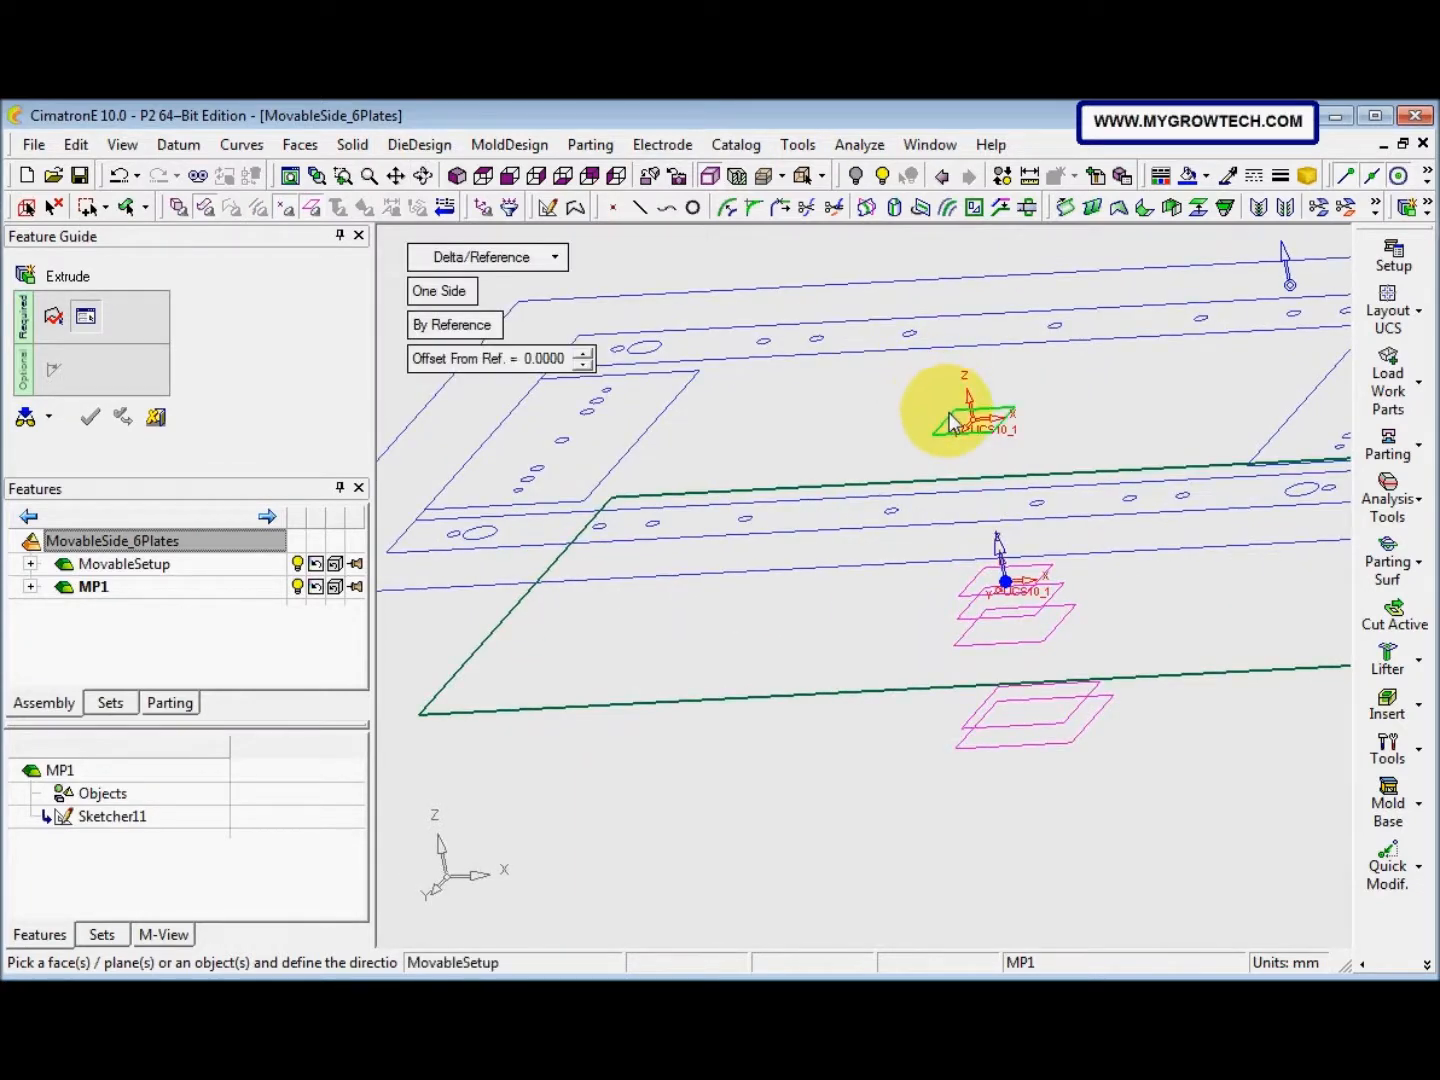
{"action": "left_click", "coordinate": [949, 422]}
{"action": "middle_click_drag", "start_coordinate": [956, 418], "coordinate": [751, 654]}
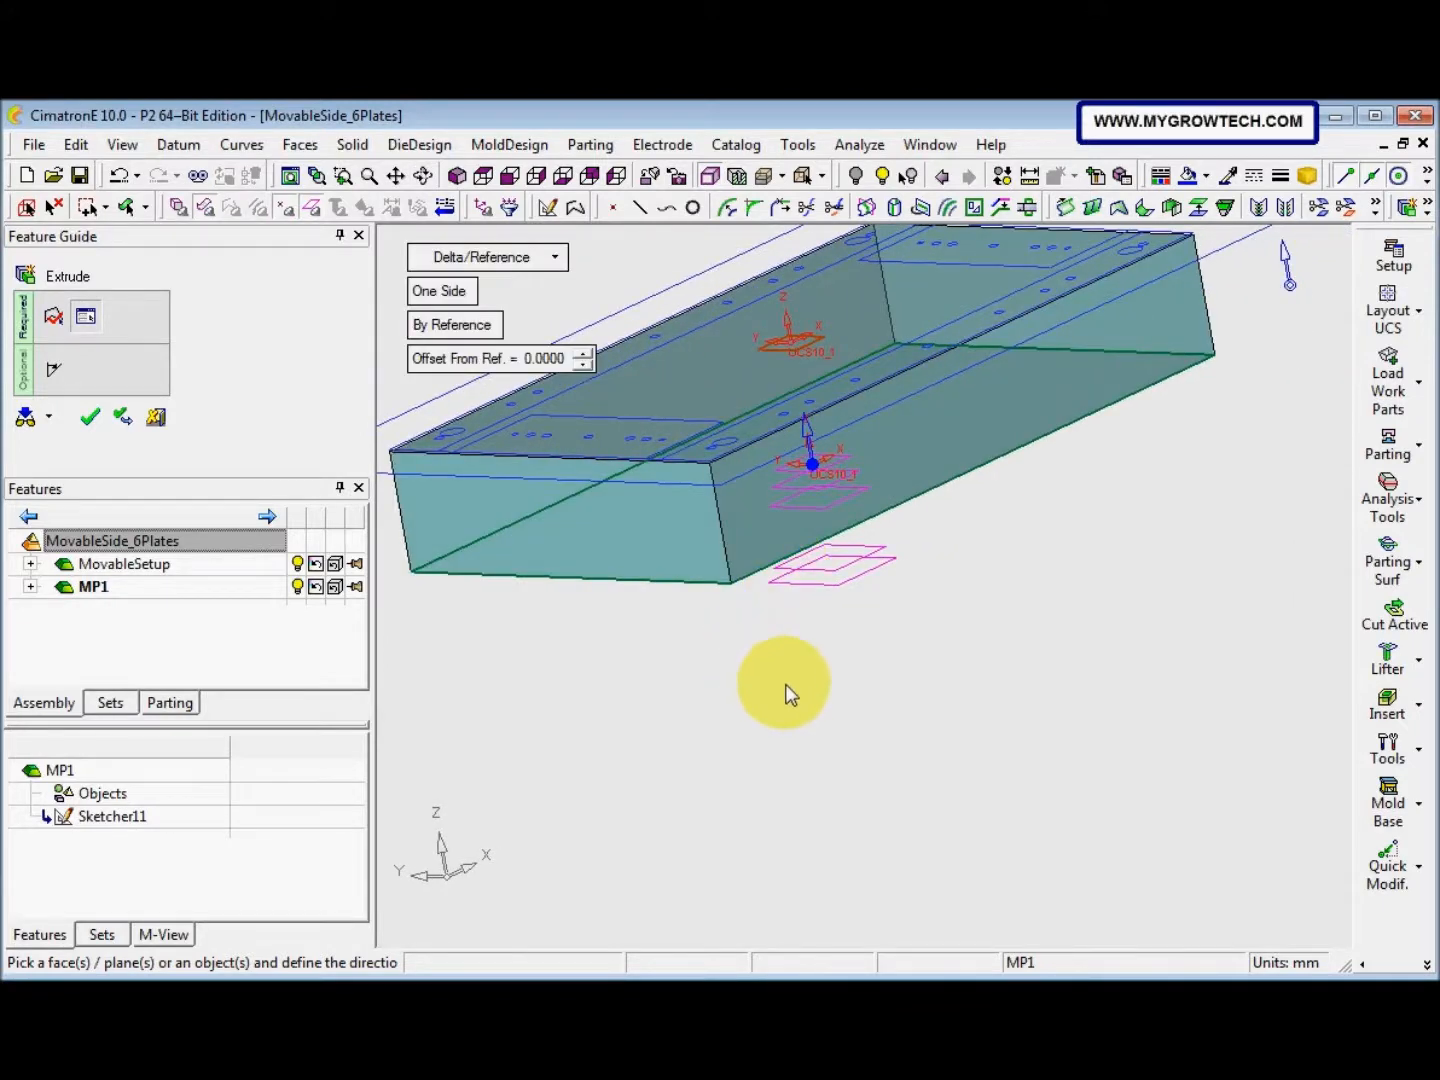
{"action": "right_click", "coordinate": [807, 702]}
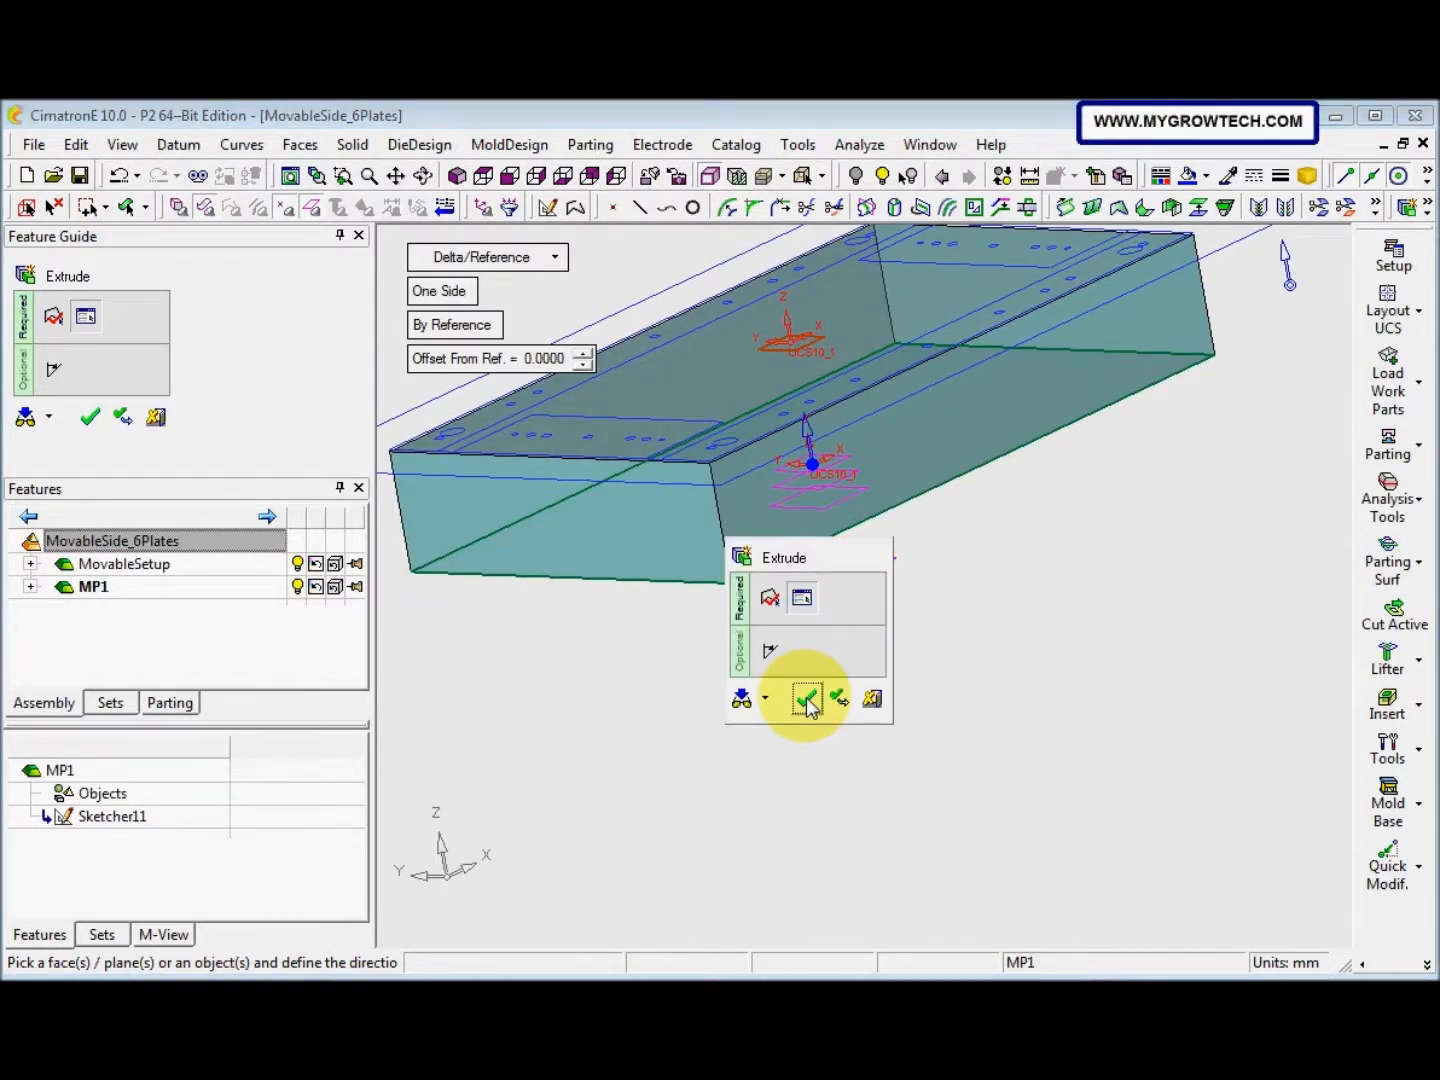
{"action": "left_click", "coordinate": [807, 699]}
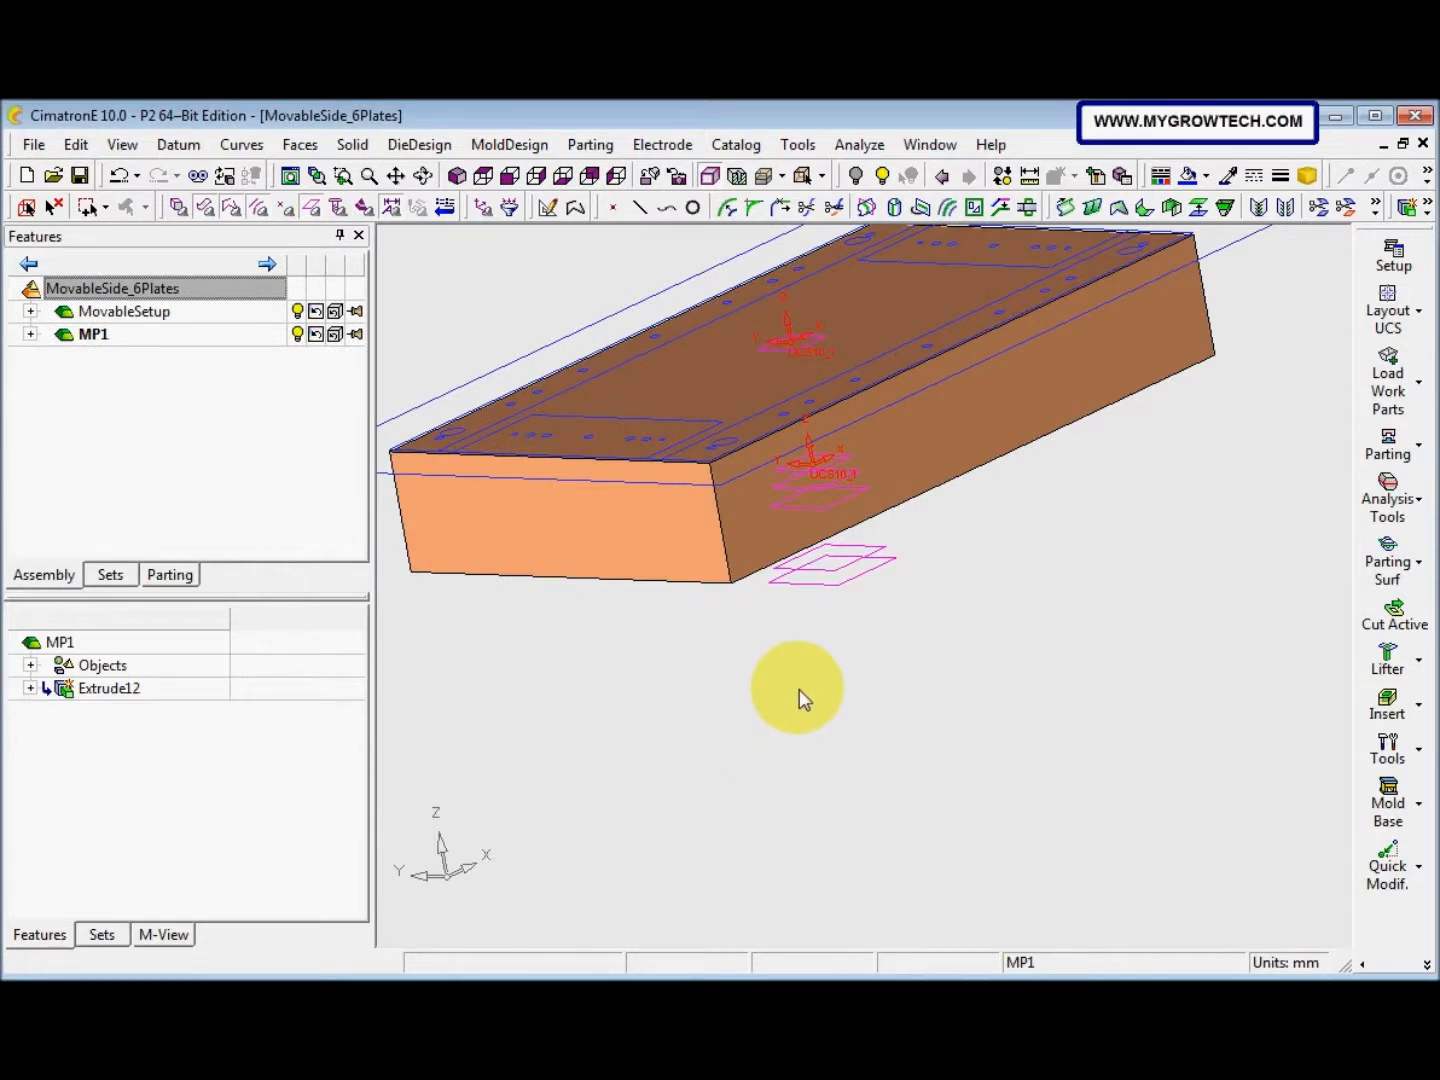
{"action": "middle_click_drag", "start_coordinate": [800, 700], "coordinate": [680, 645]}
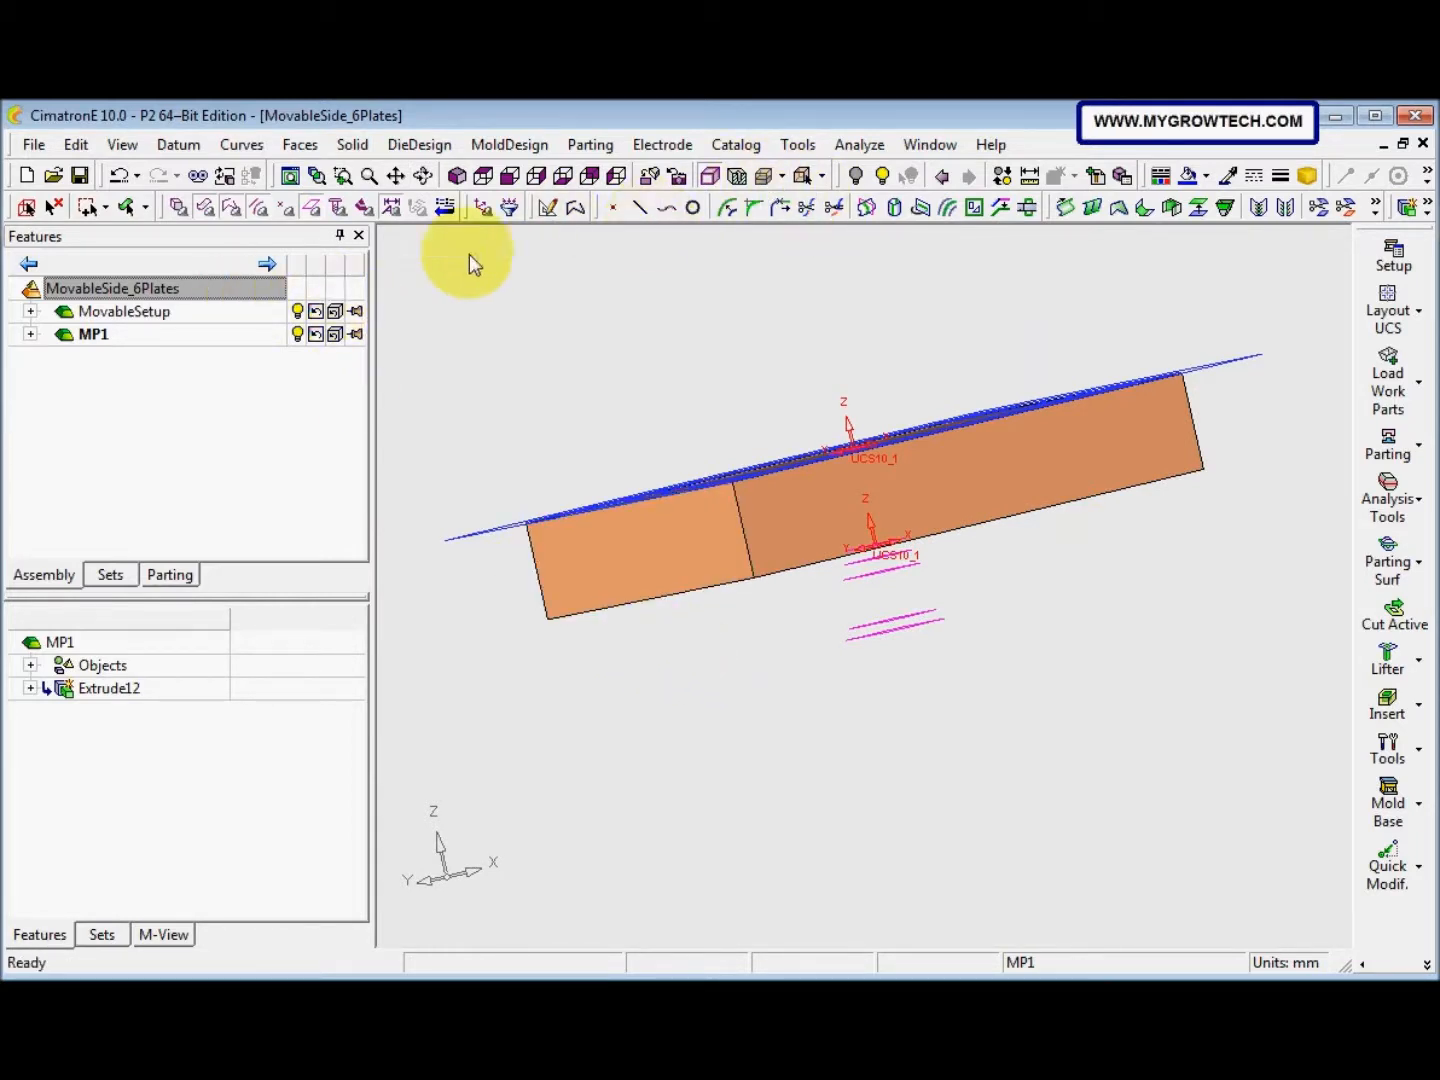
Activate the MovableSide_6Plates main assembly and add a new part component saved as V-Rail-Left
{"action": "double_click", "coordinate": [160, 293]}
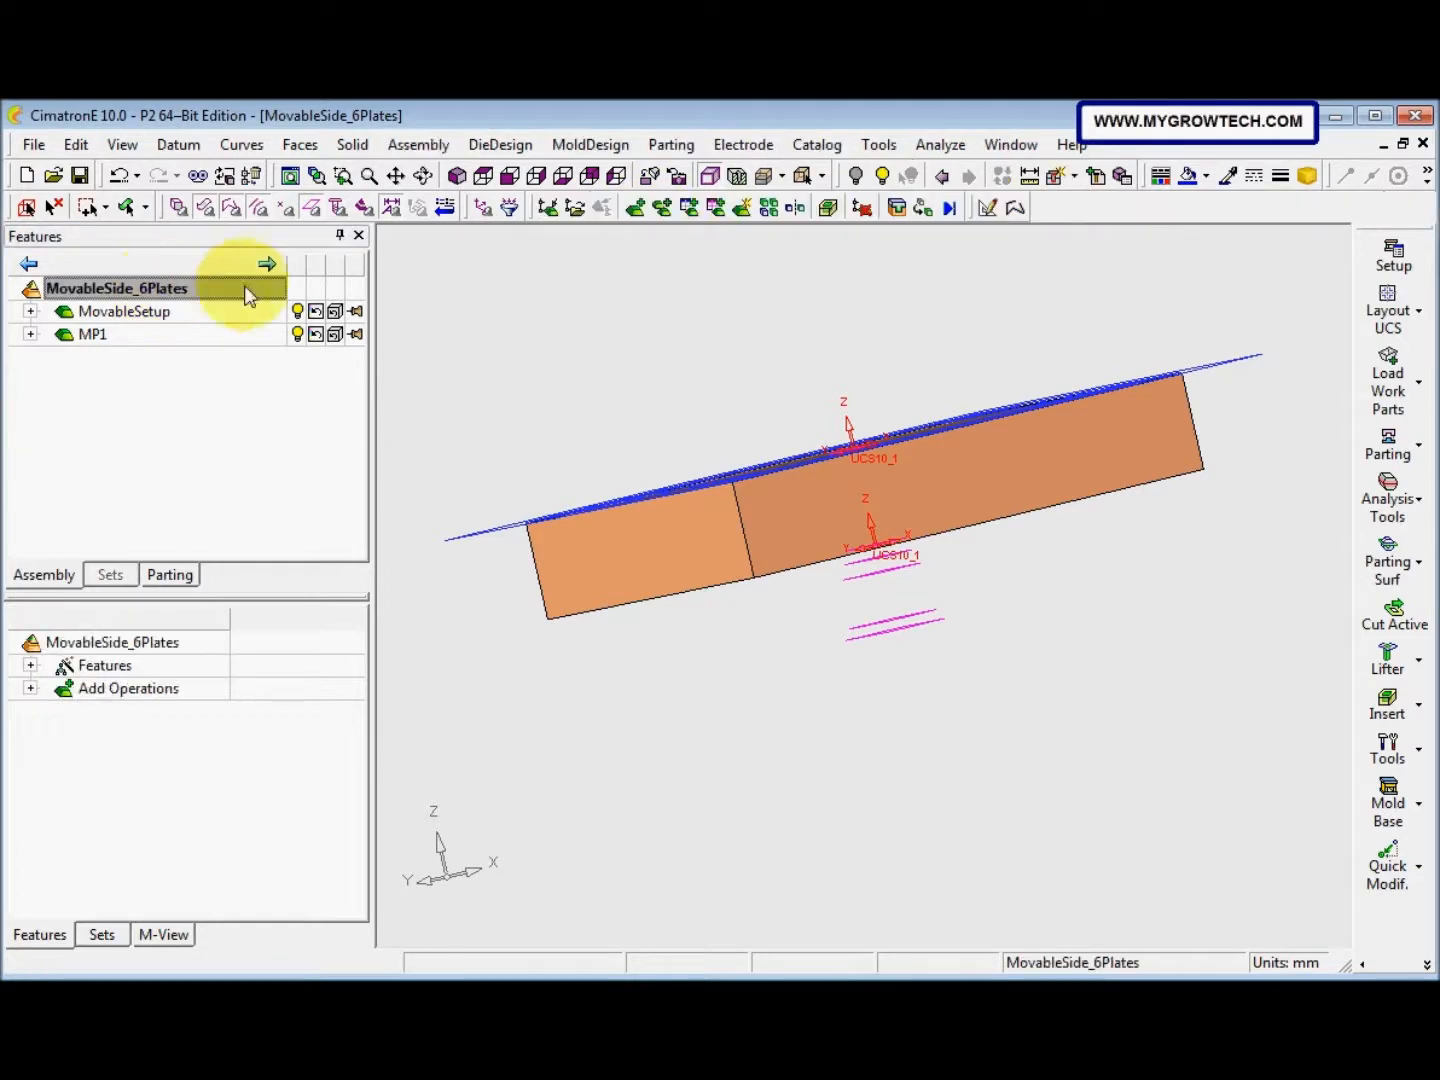
{"action": "left_click", "coordinate": [742, 211]}
{"action": "left_click", "coordinate": [204, 182]}
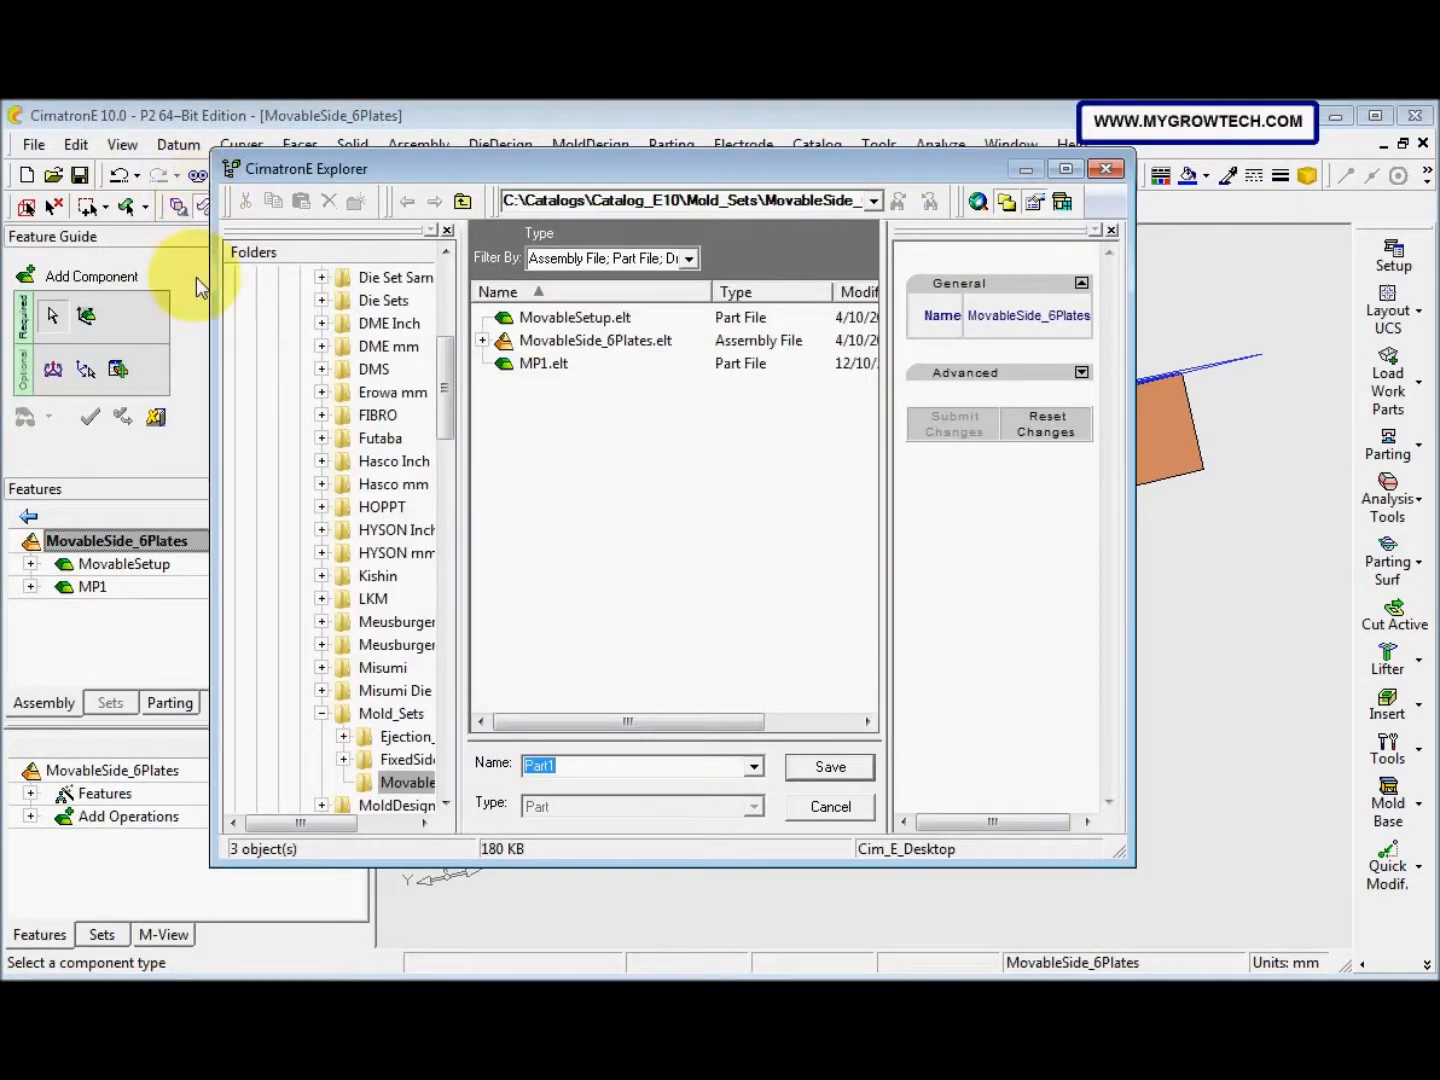
{"action": "type", "text": "V-Rail-Left"}
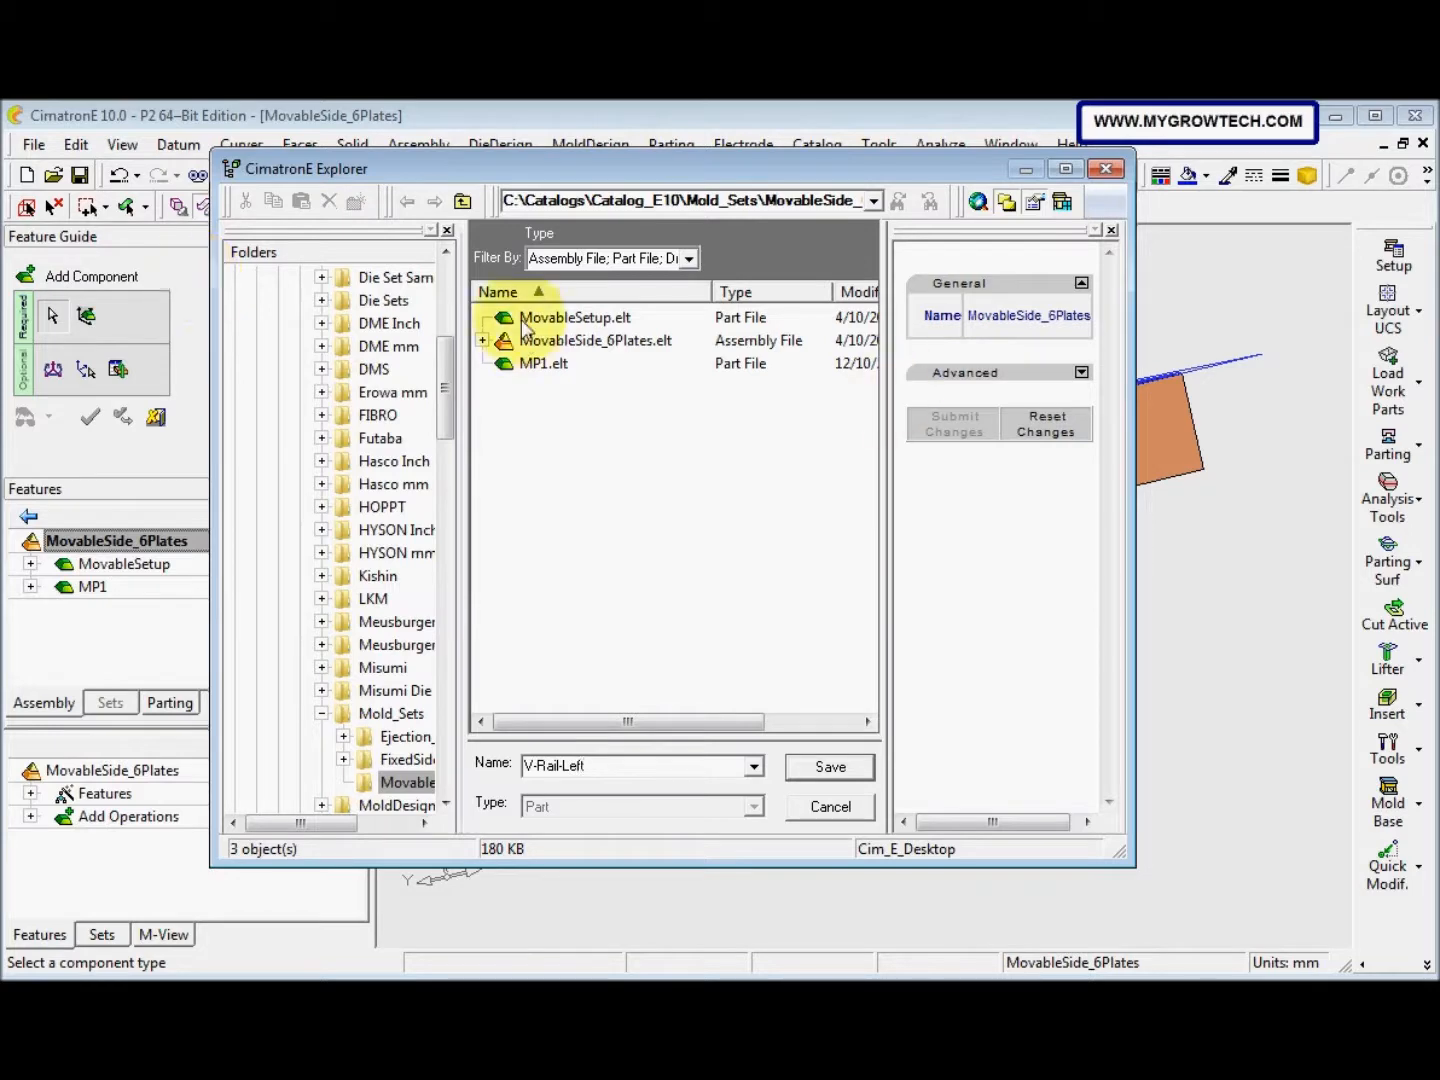
{"action": "left_click", "coordinate": [832, 768]}
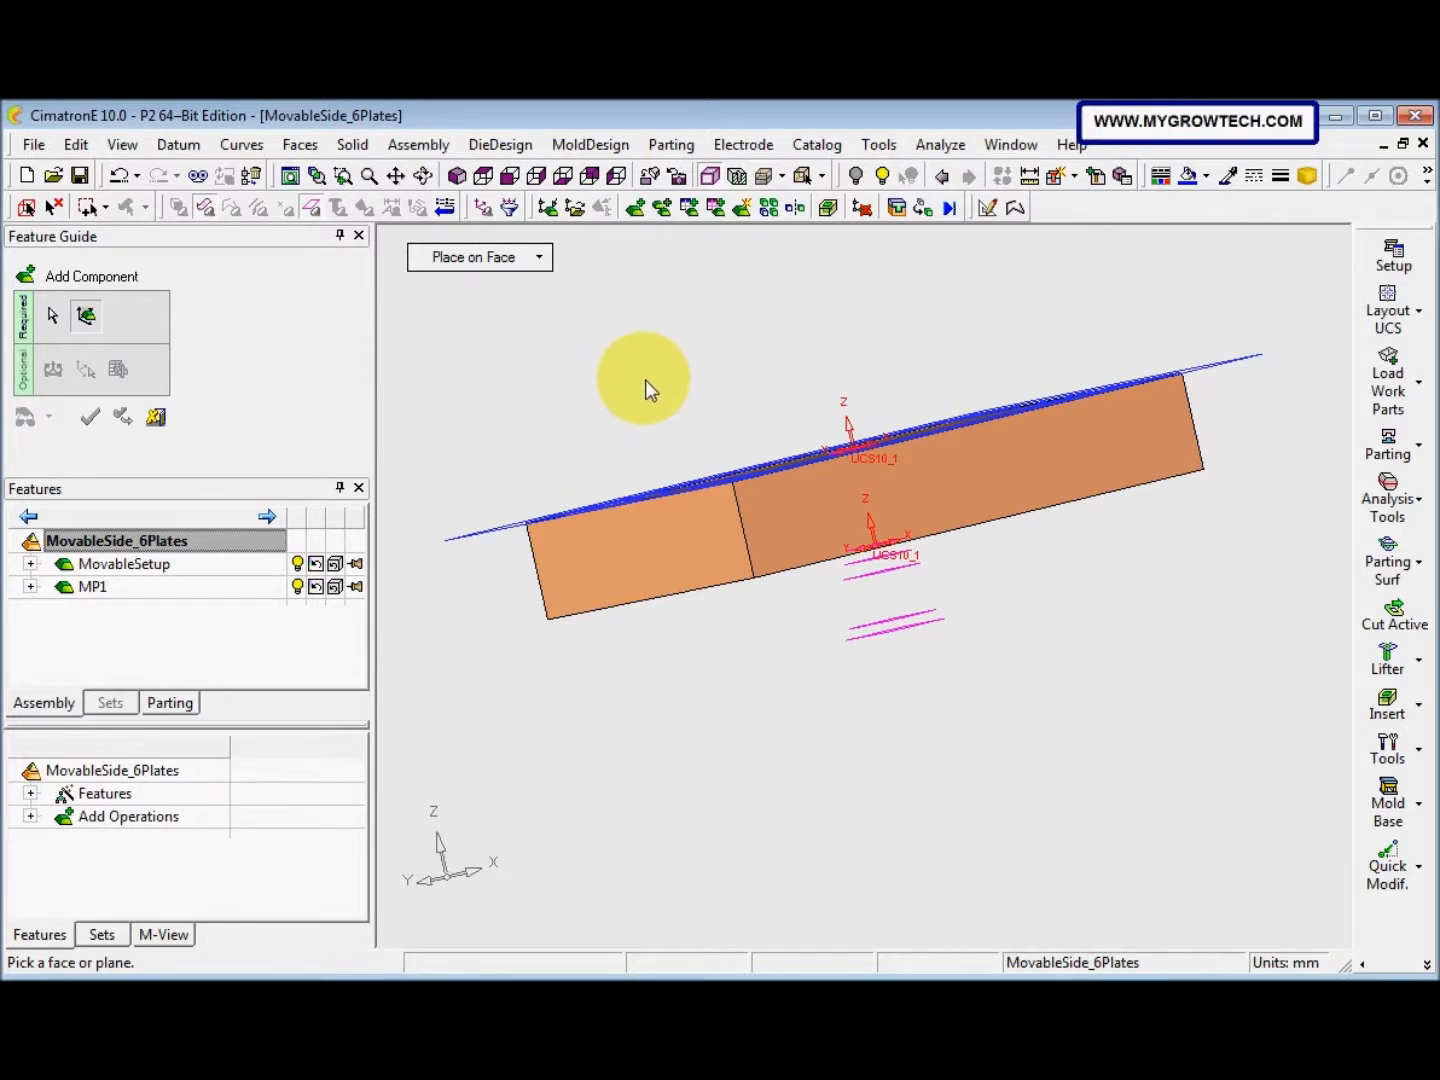
Place V-Rail-Left with Place on Face on the upper of the two lowest setup planes, using its origin as the location
{"action": "left_click_drag", "start_coordinate": [890, 588], "coordinate": [882, 575], "text": "ctrl"}
{"action": "scroll", "coordinate": [926, 617], "scroll_direction": "up", "scroll_amount": 2}
{"action": "middle_click_drag", "start_coordinate": [831, 552], "coordinate": [804, 491], "text": "ctrl"}
{"action": "left_click_drag", "start_coordinate": [805, 491], "coordinate": [794, 598], "text": "ctrl"}
{"action": "right_click_drag", "start_coordinate": [791, 605], "coordinate": [816, 491], "text": "ctrl"}
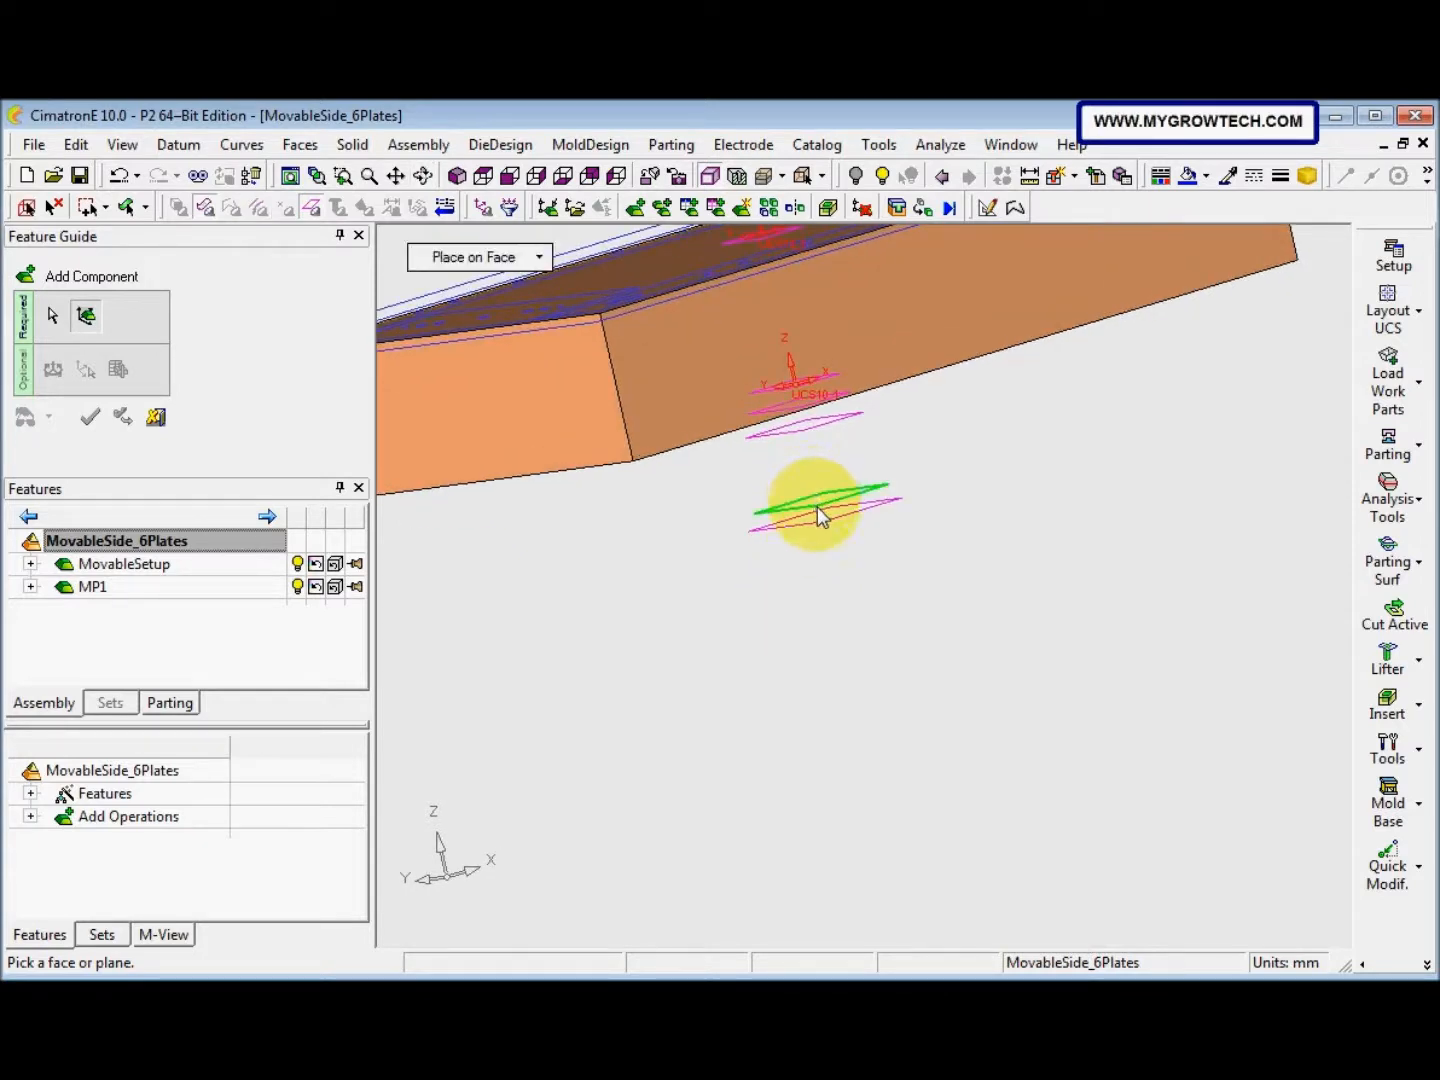
{"action": "left_click", "coordinate": [818, 502]}
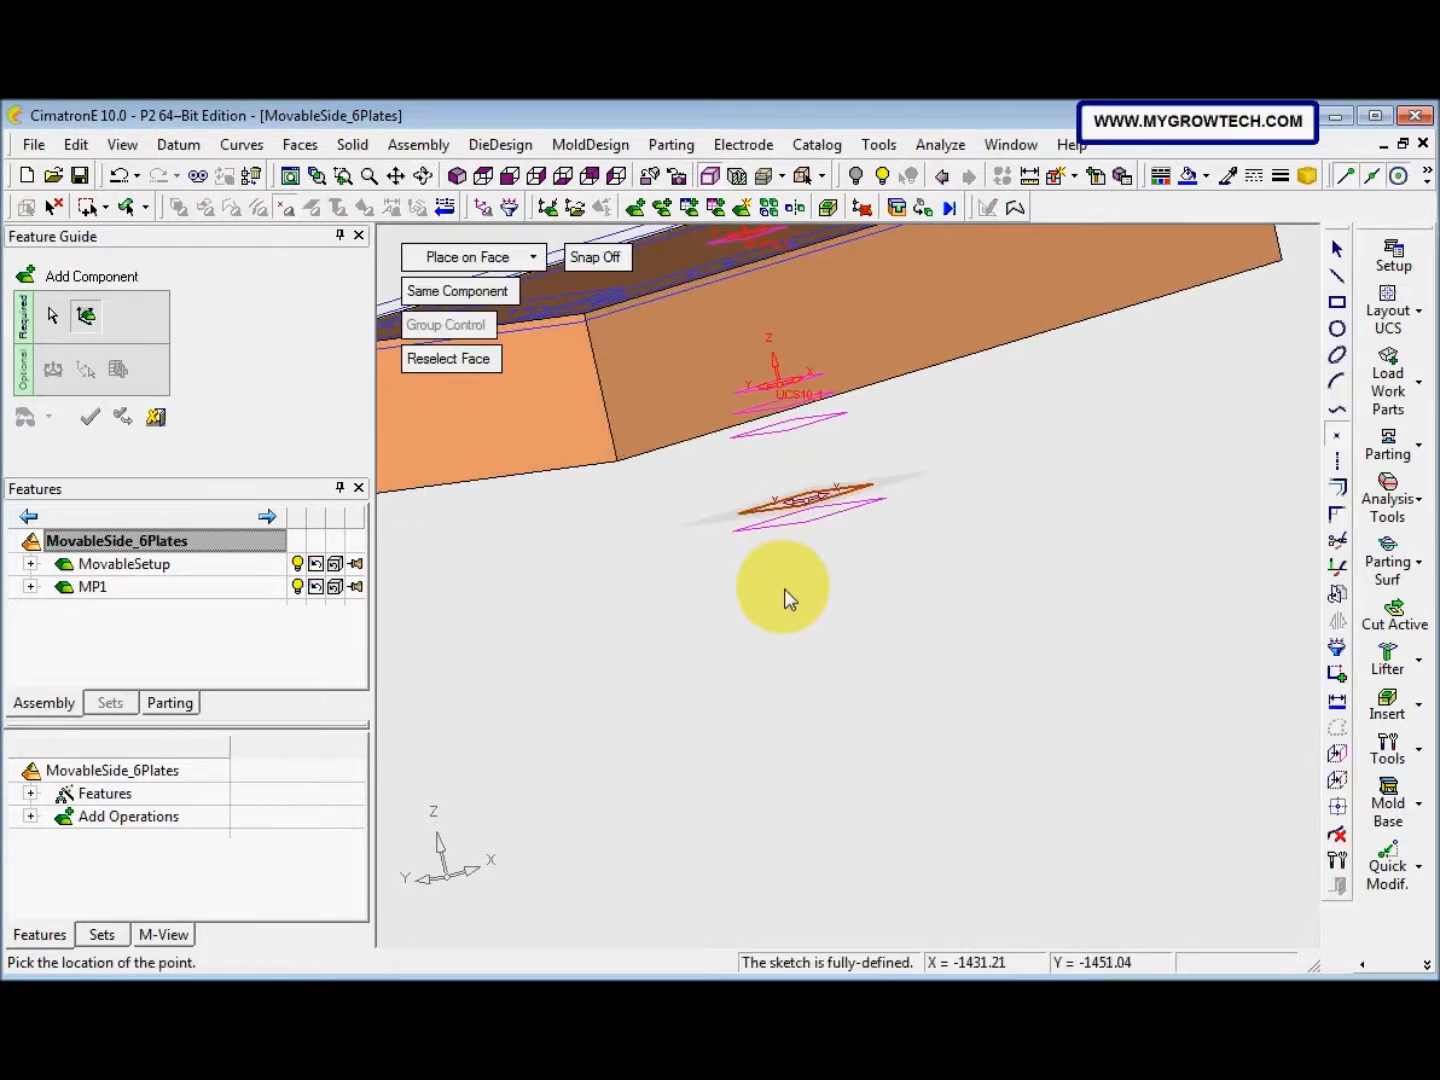
{"action": "left_click_drag", "start_coordinate": [797, 514], "coordinate": [794, 497], "text": "ctrl"}
{"action": "left_click", "coordinate": [797, 490]}
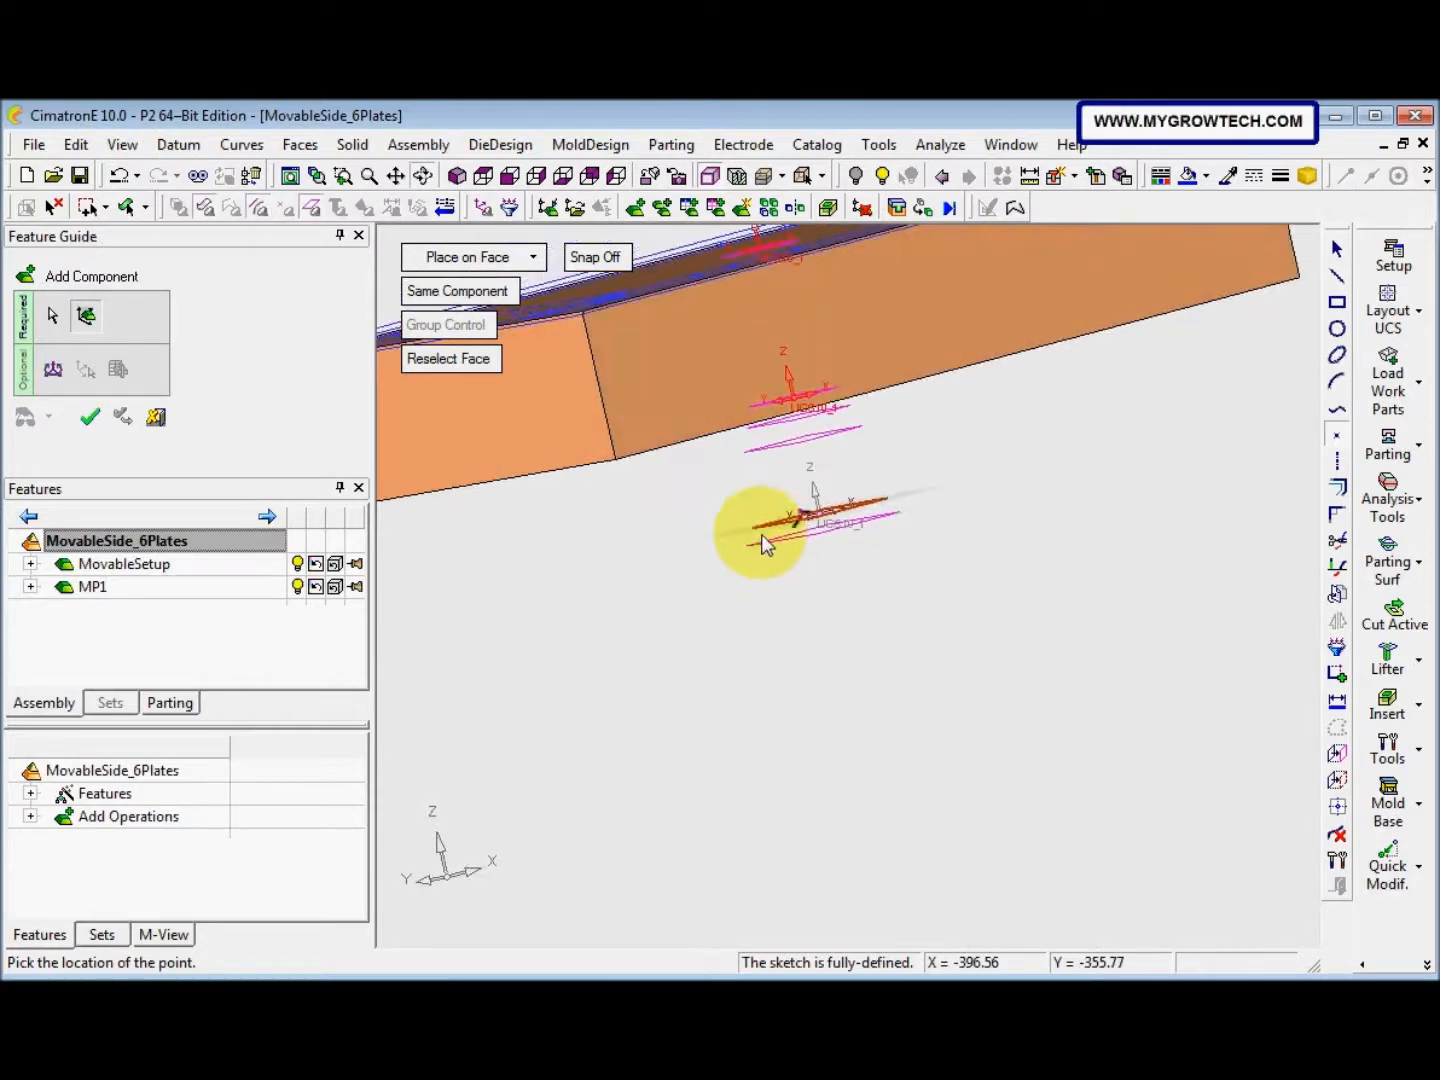
{"action": "right_click", "coordinate": [734, 546]}
{"action": "left_click", "coordinate": [792, 452]}
{"action": "mouse_move", "coordinate": [787, 457]}
{"action": "left_mouse_down", "text": "ctrl"}
{"action": "mouse_move", "coordinate": [824, 581]}
{"action": "mouse_move", "coordinate": [811, 581]}
{"action": "left_mouse_up", "text": "ctrl"}
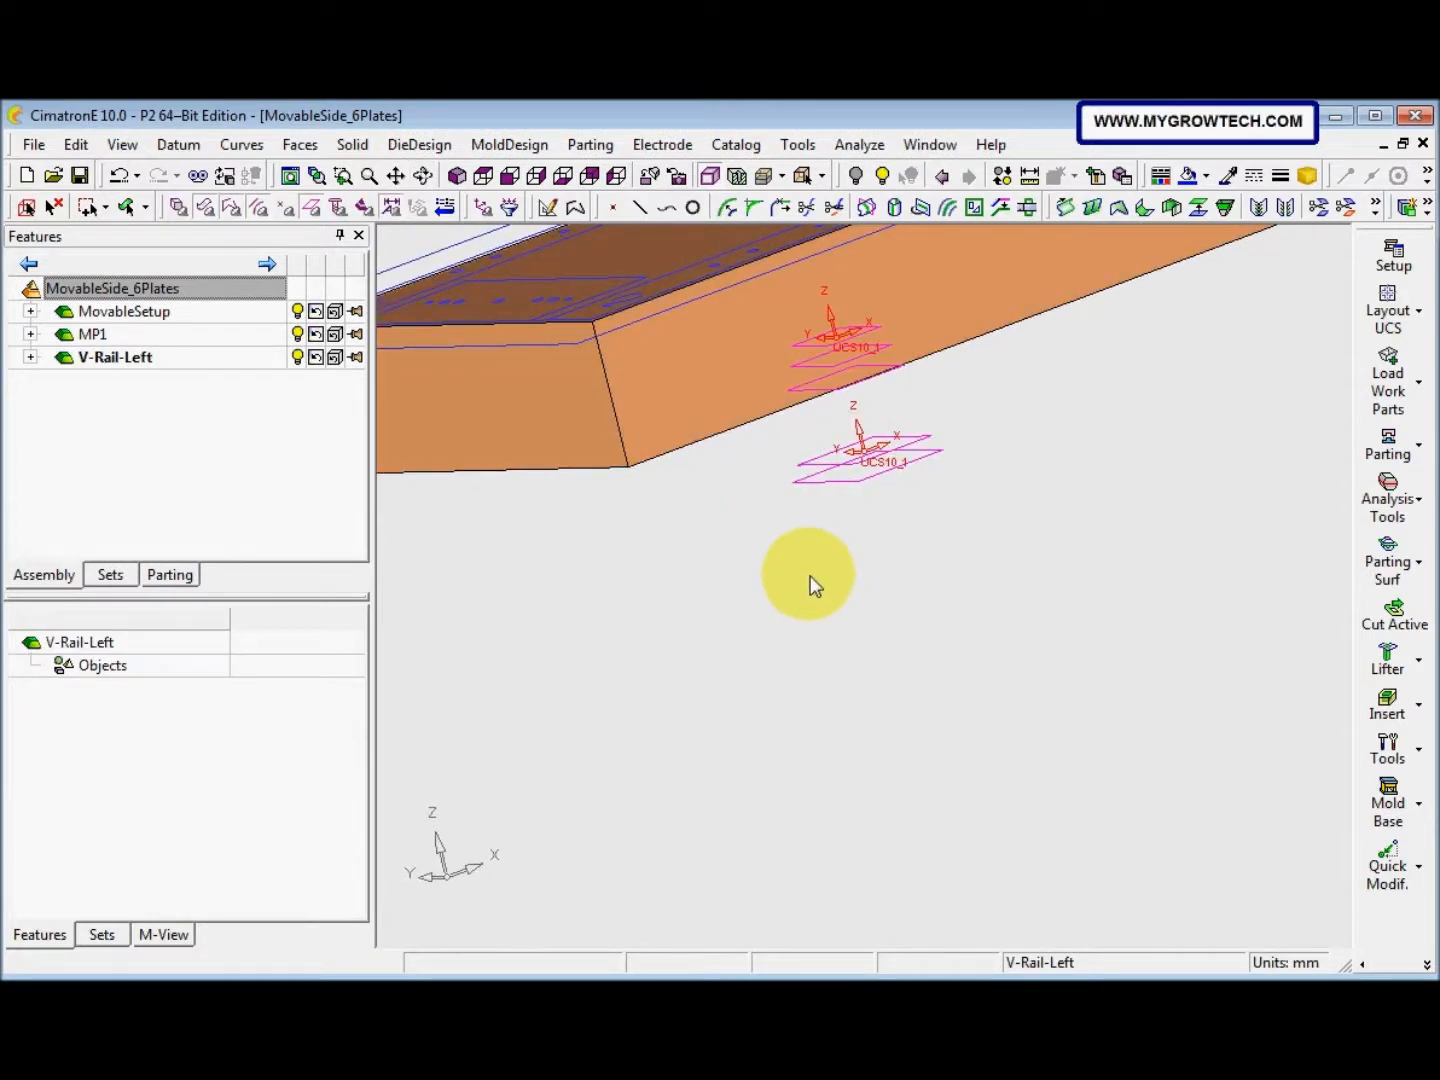
Start a sketch in V-Rail-Left on its default plane and project both long rail outlines from the setup sketch
{"action": "right_click", "coordinate": [878, 593]}
{"action": "left_click", "coordinate": [952, 404]}
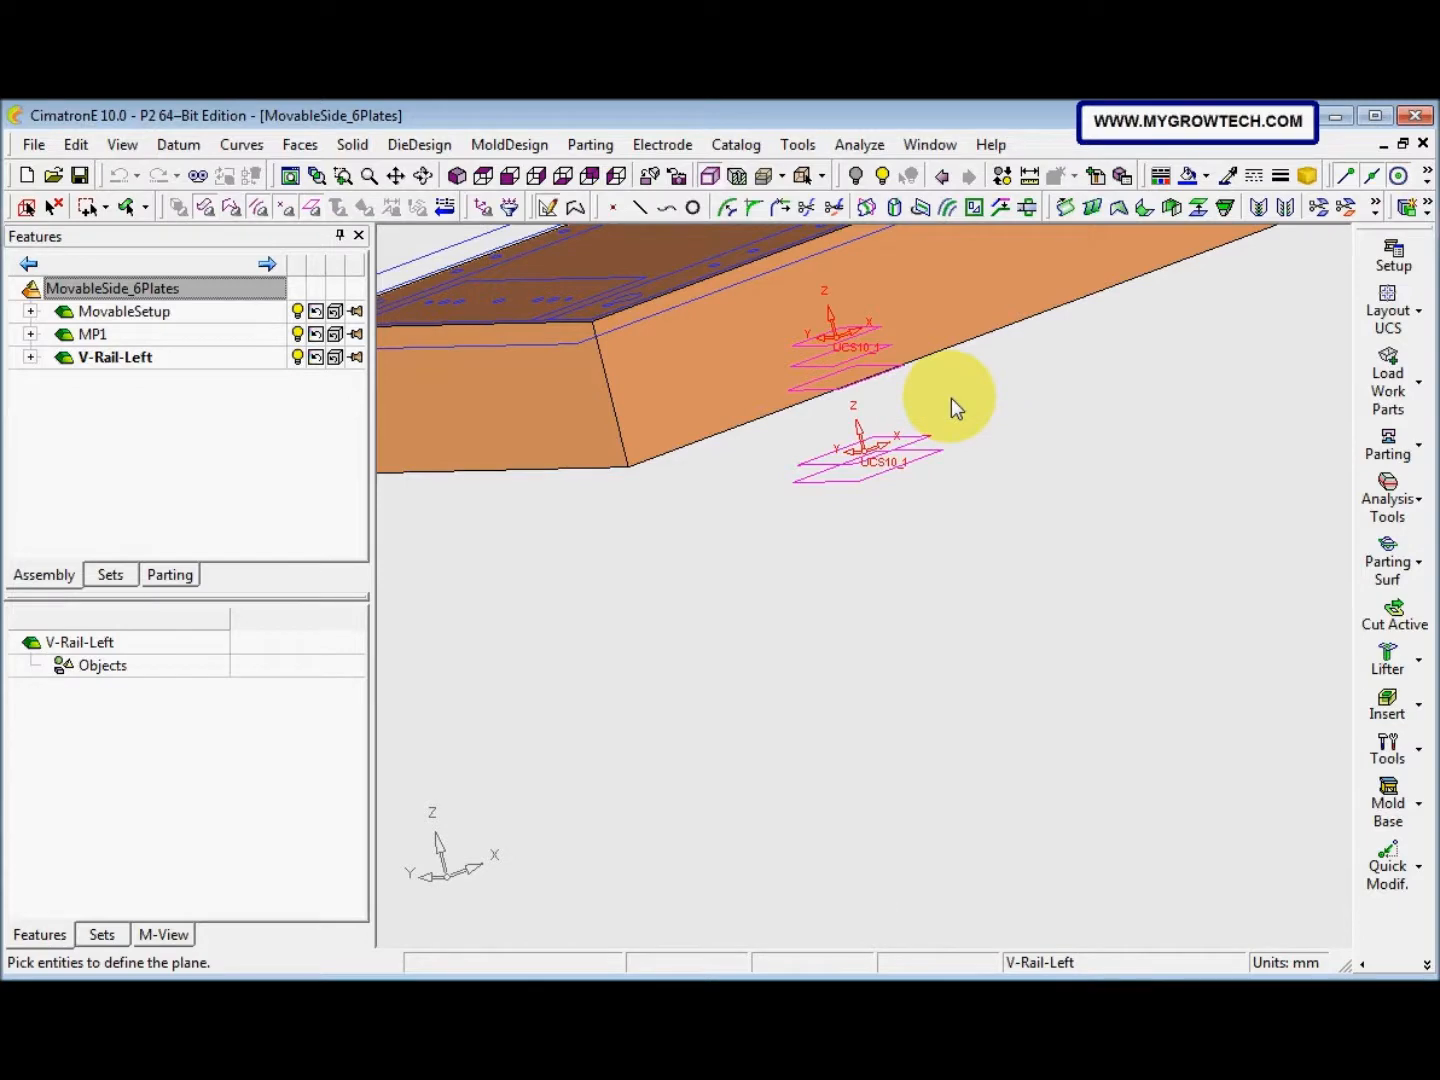
{"action": "left_click", "coordinate": [951, 399]}
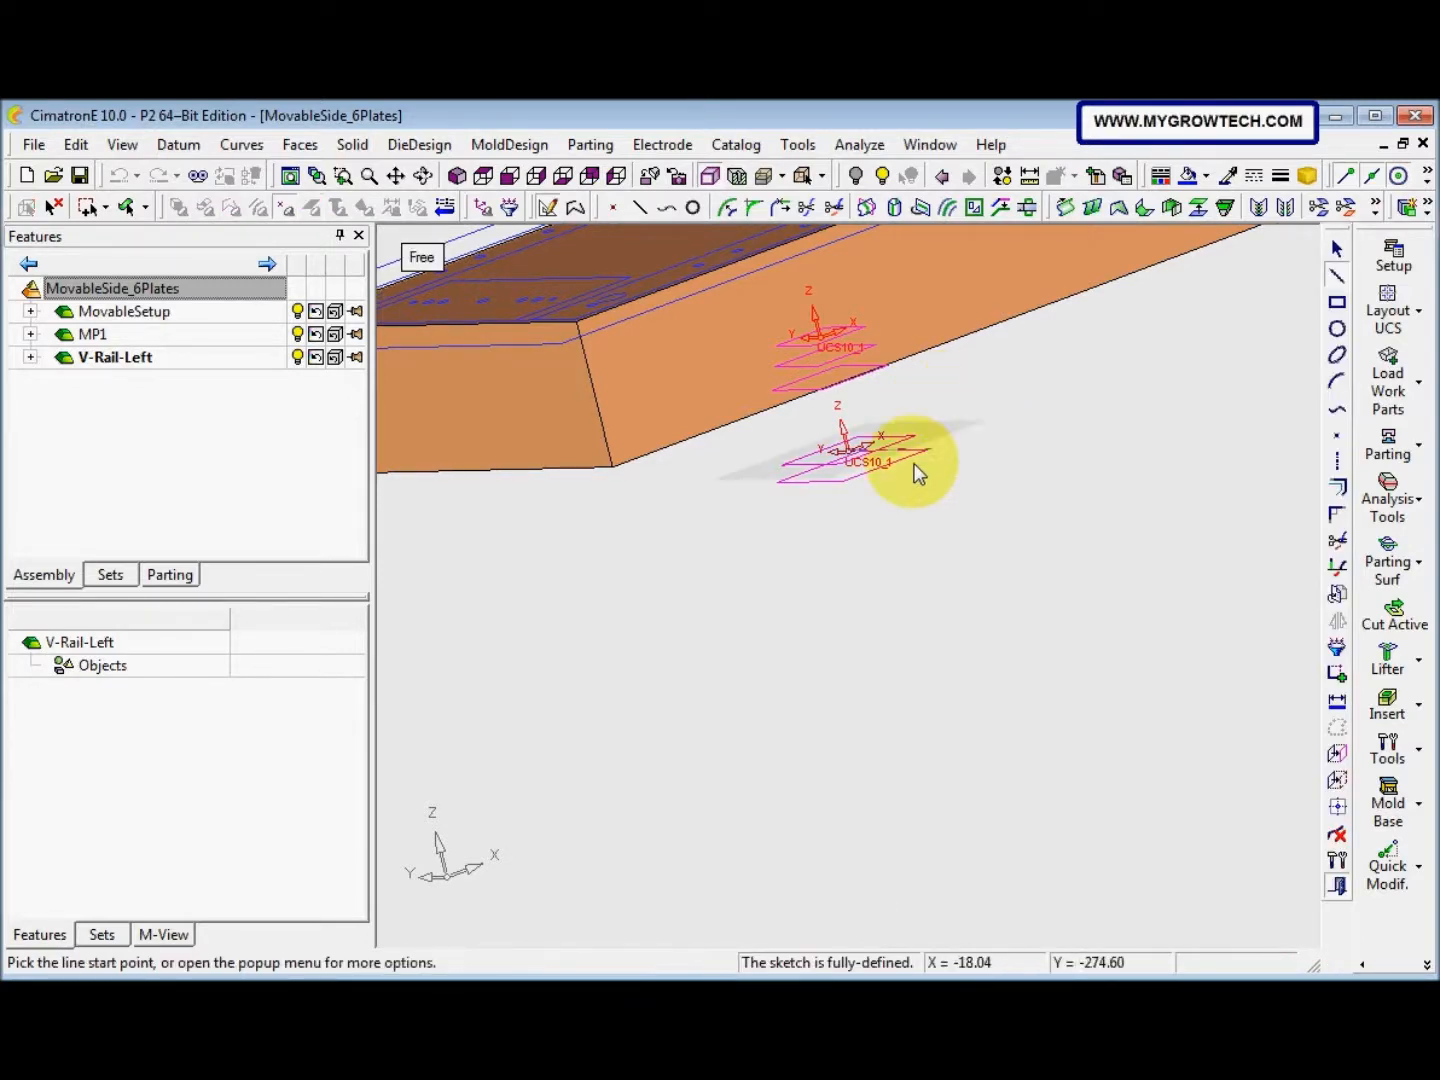
{"action": "left_click", "coordinate": [1337, 755]}
{"action": "mouse_move", "coordinate": [1129, 534]}
{"action": "left_mouse_down", "text": "ctrl"}
{"action": "mouse_move", "coordinate": [759, 553]}
{"action": "mouse_move", "coordinate": [789, 584]}
{"action": "mouse_move", "coordinate": [820, 540]}
{"action": "mouse_move", "coordinate": [959, 796]}
{"action": "mouse_move", "coordinate": [851, 701]}
{"action": "mouse_move", "coordinate": [776, 679]}
{"action": "mouse_move", "coordinate": [815, 640]}
{"action": "mouse_move", "coordinate": [910, 718]}
{"action": "mouse_move", "coordinate": [811, 737]}
{"action": "mouse_move", "coordinate": [768, 770]}
{"action": "mouse_move", "coordinate": [1064, 770]}
{"action": "mouse_move", "coordinate": [920, 757]}
{"action": "mouse_move", "coordinate": [1003, 670]}
{"action": "mouse_move", "coordinate": [948, 684]}
{"action": "mouse_move", "coordinate": [993, 687]}
{"action": "mouse_move", "coordinate": [836, 672]}
{"action": "mouse_move", "coordinate": [806, 702]}
{"action": "mouse_move", "coordinate": [833, 727]}
{"action": "mouse_move", "coordinate": [787, 636]}
{"action": "mouse_move", "coordinate": [789, 585]}
{"action": "mouse_move", "coordinate": [815, 582]}
{"action": "left_mouse_up", "text": "ctrl"}
{"action": "middle_click", "coordinate": [811, 654]}
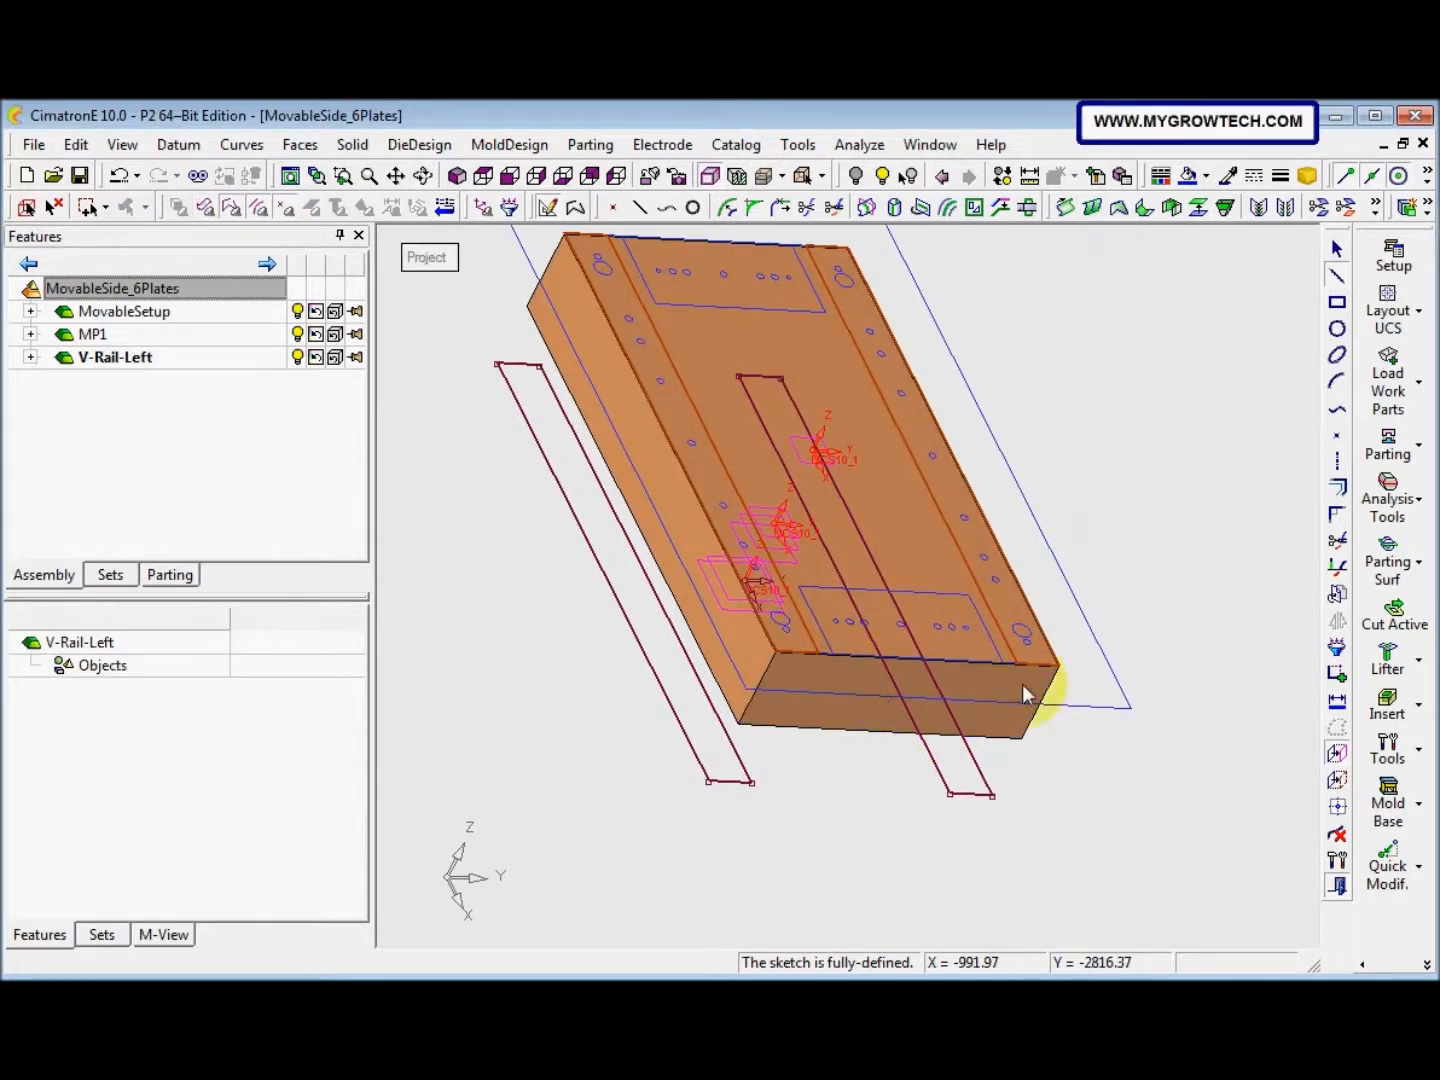
{"action": "middle_click", "coordinate": [1242, 446]}
{"action": "middle_click", "coordinate": [1243, 446]}
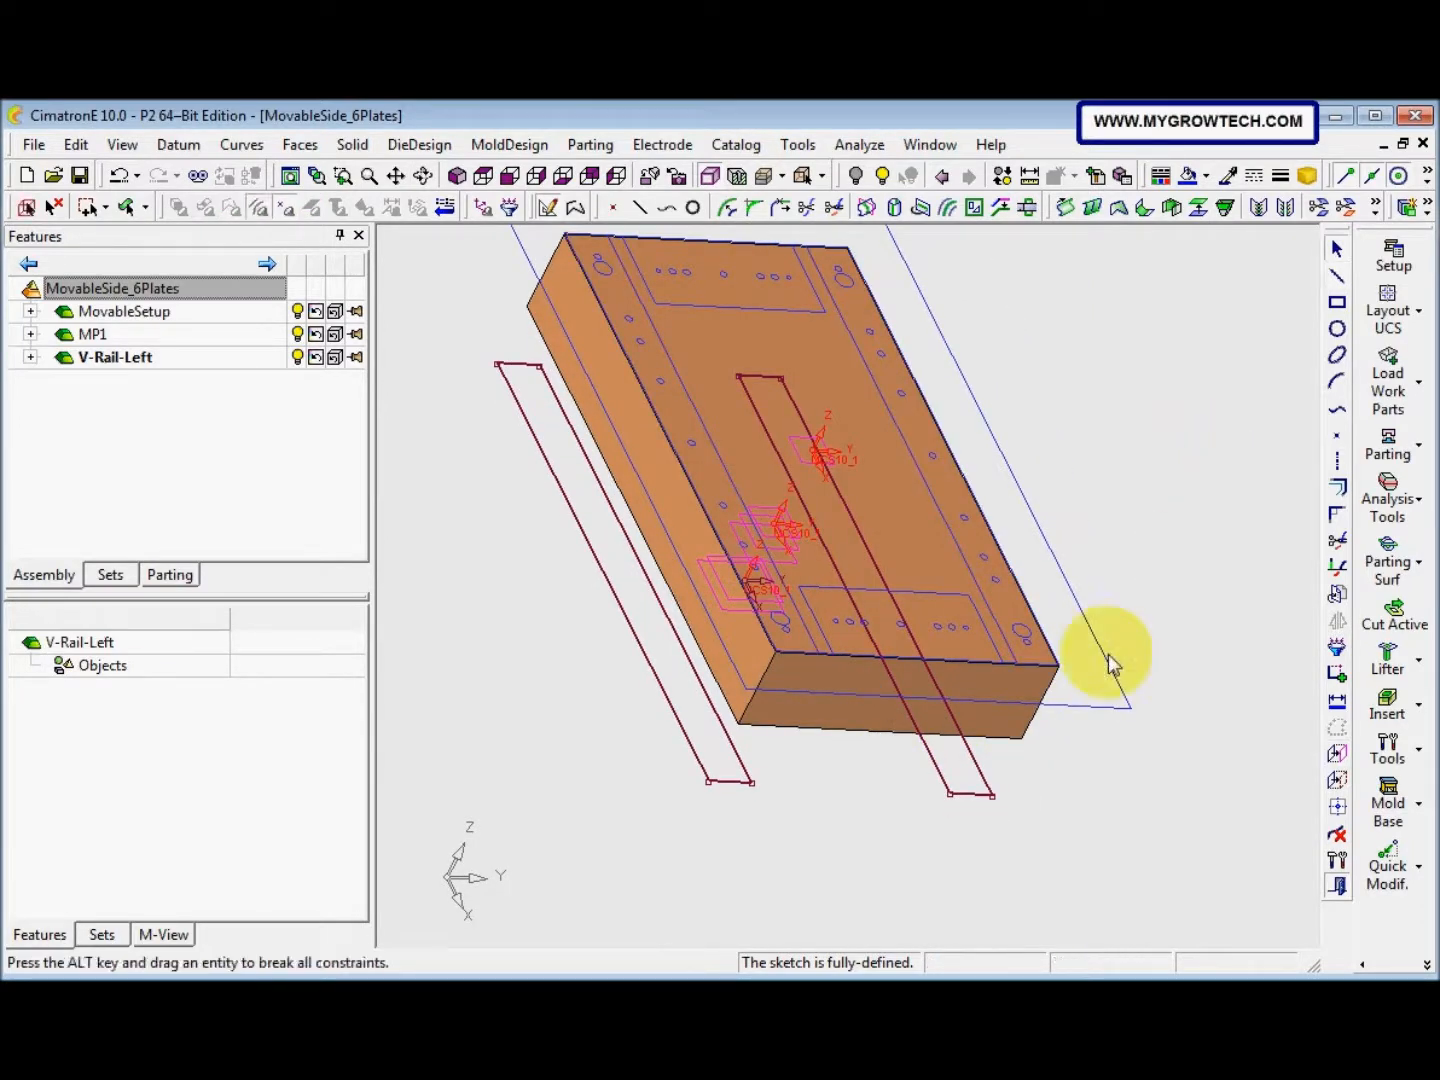
Delete the projected rail rectangle on the positive Y side, keeping only the left rail outline, and finish the sketch
{"action": "left_click", "coordinate": [939, 769]}
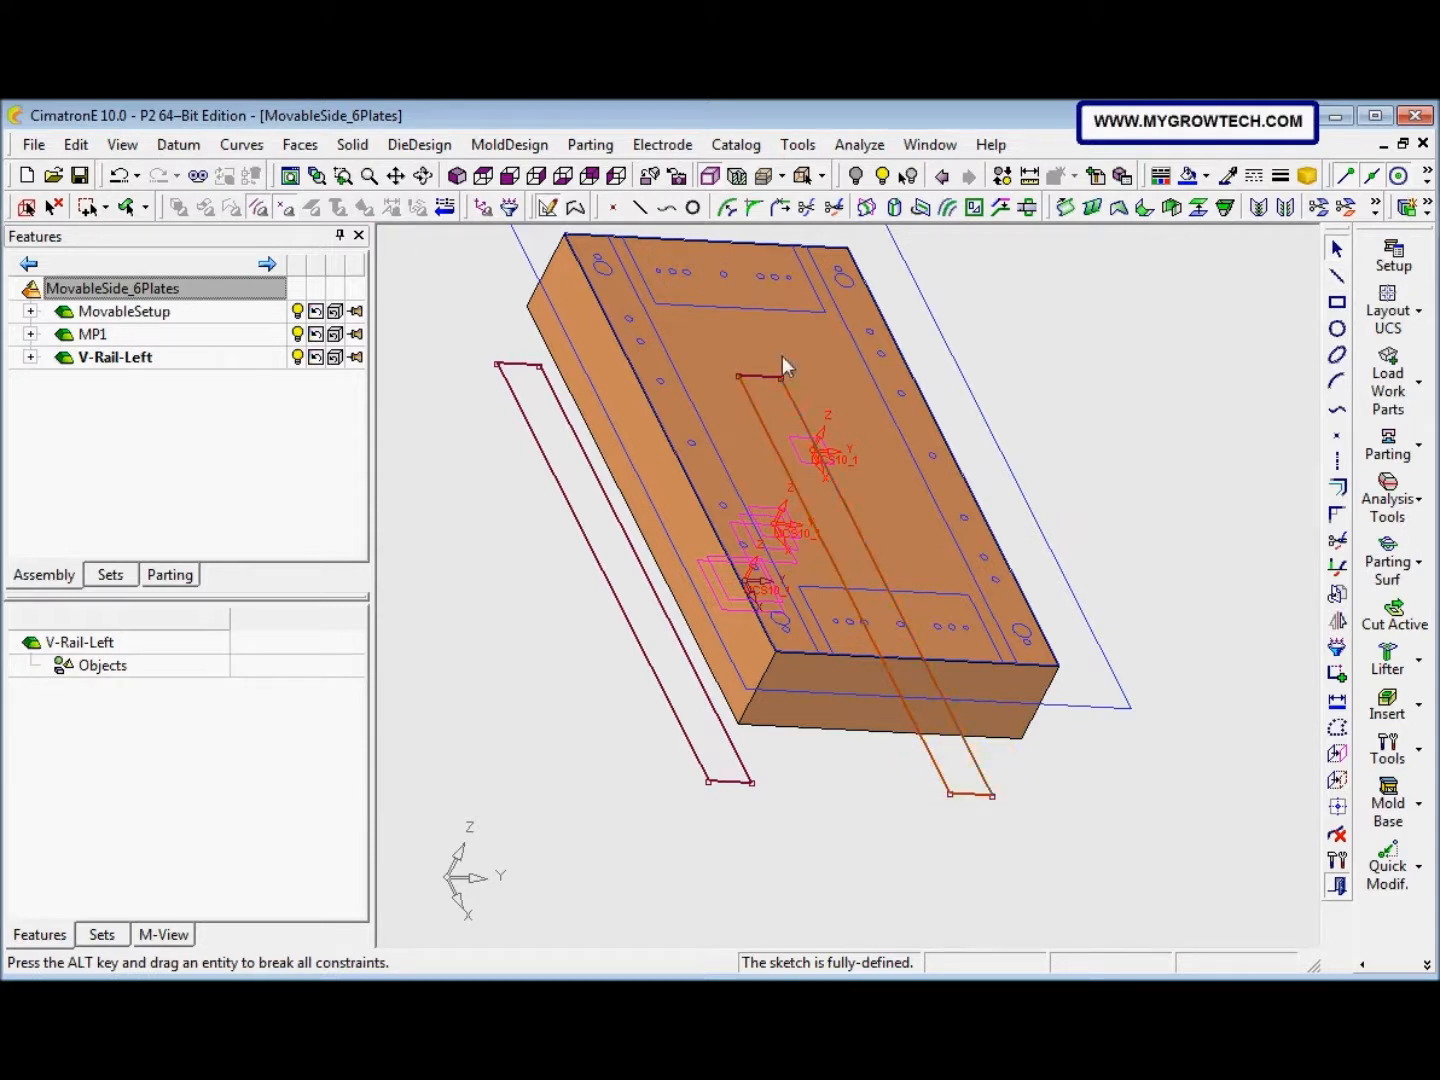
{"action": "key", "text": "Delete"}
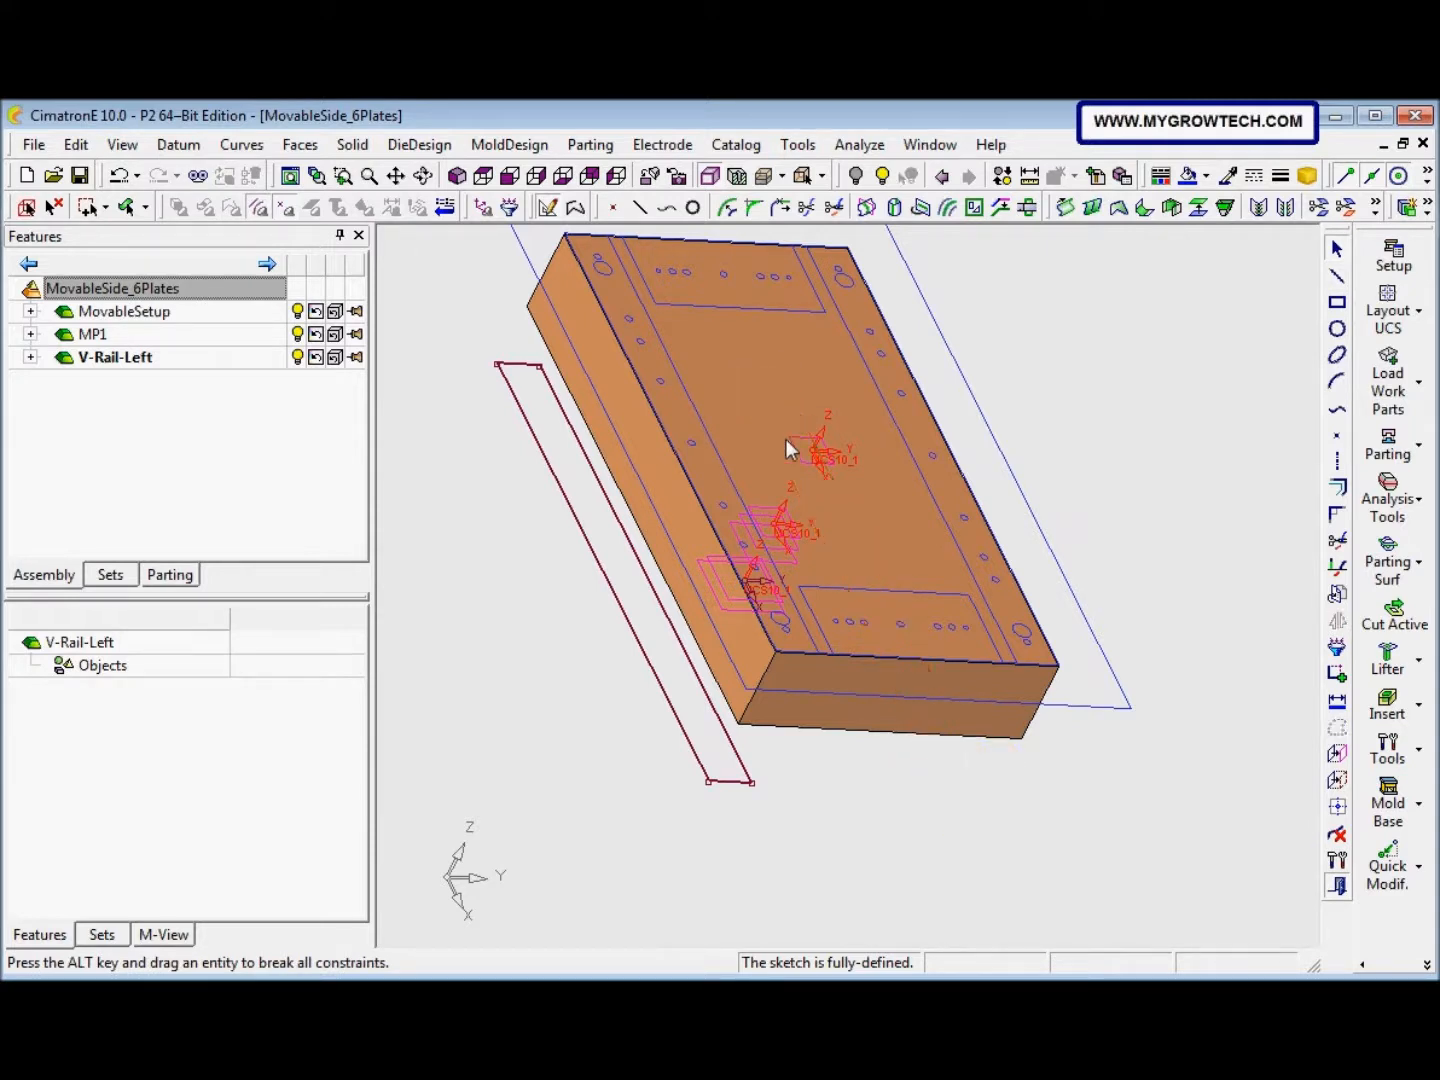
{"action": "middle_click_drag", "start_coordinate": [761, 924], "coordinate": [712, 897]}
{"action": "middle_click_drag", "start_coordinate": [706, 761], "coordinate": [661, 638], "text": "ctrl"}
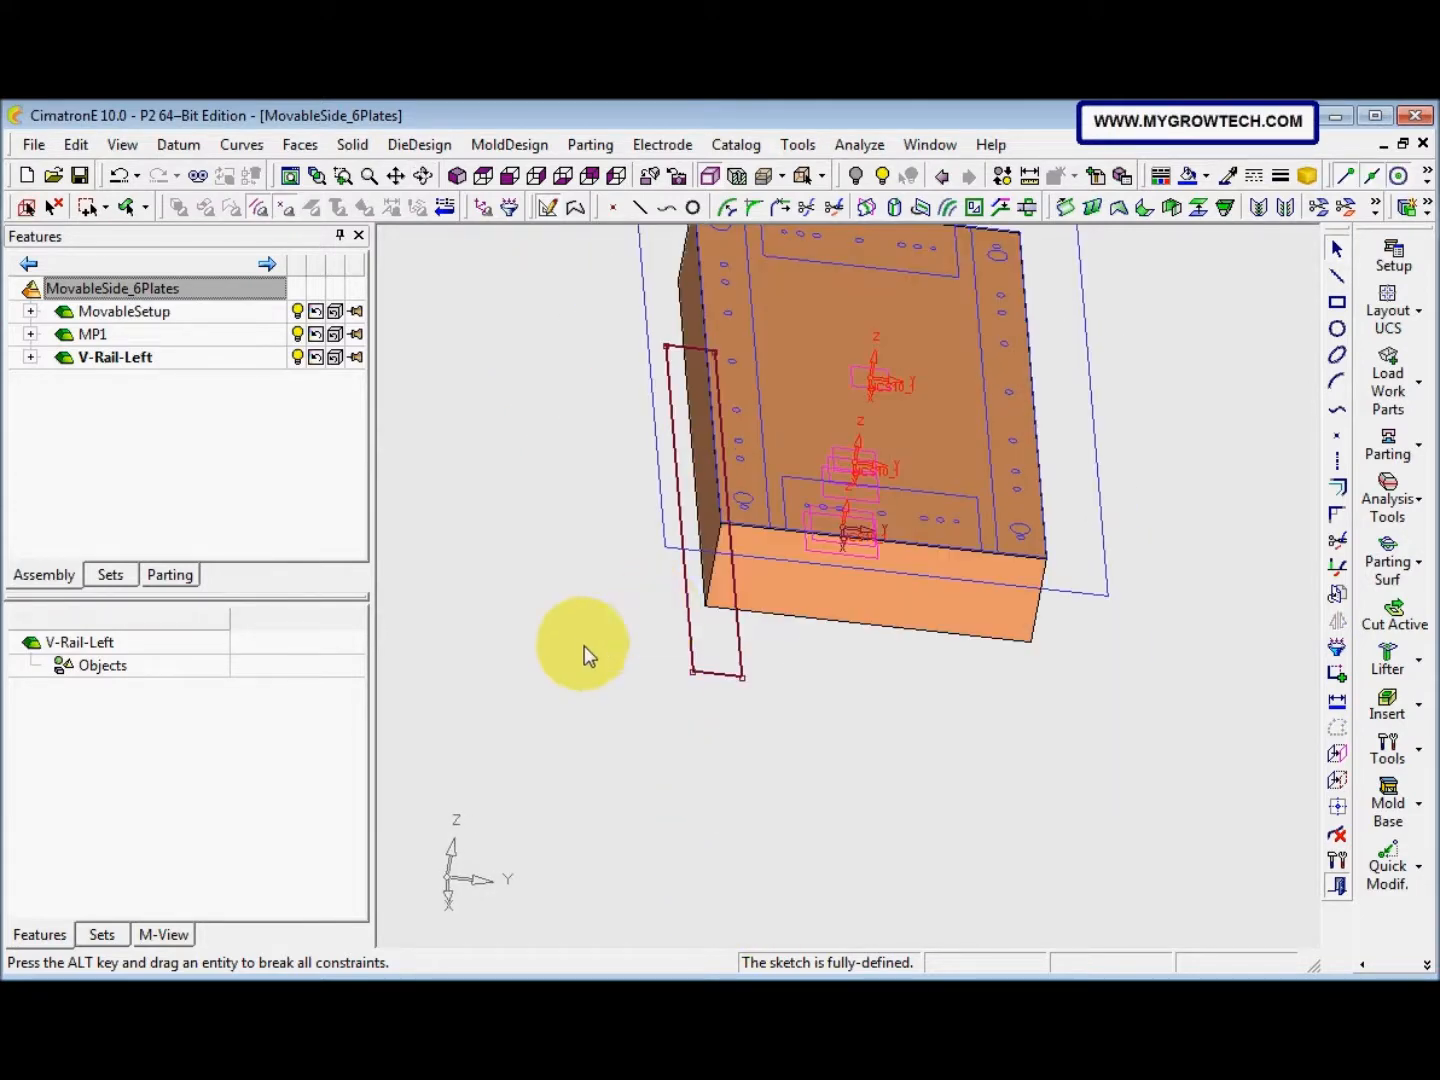
{"action": "right_click", "coordinate": [584, 645]}
{"action": "left_click", "coordinate": [647, 627]}
Extrude the left rail outline as a new solid by reference up to the lowest plane of the middle setup plane group
{"action": "mouse_move", "coordinate": [709, 714]}
{"action": "middle_mouse_down"}
{"action": "mouse_move", "coordinate": [630, 659]}
{"action": "mouse_move", "coordinate": [619, 633]}
{"action": "mouse_move", "coordinate": [720, 670]}
{"action": "mouse_move", "coordinate": [560, 450]}
{"action": "middle_mouse_up"}
{"action": "right_click", "coordinate": [480, 305]}
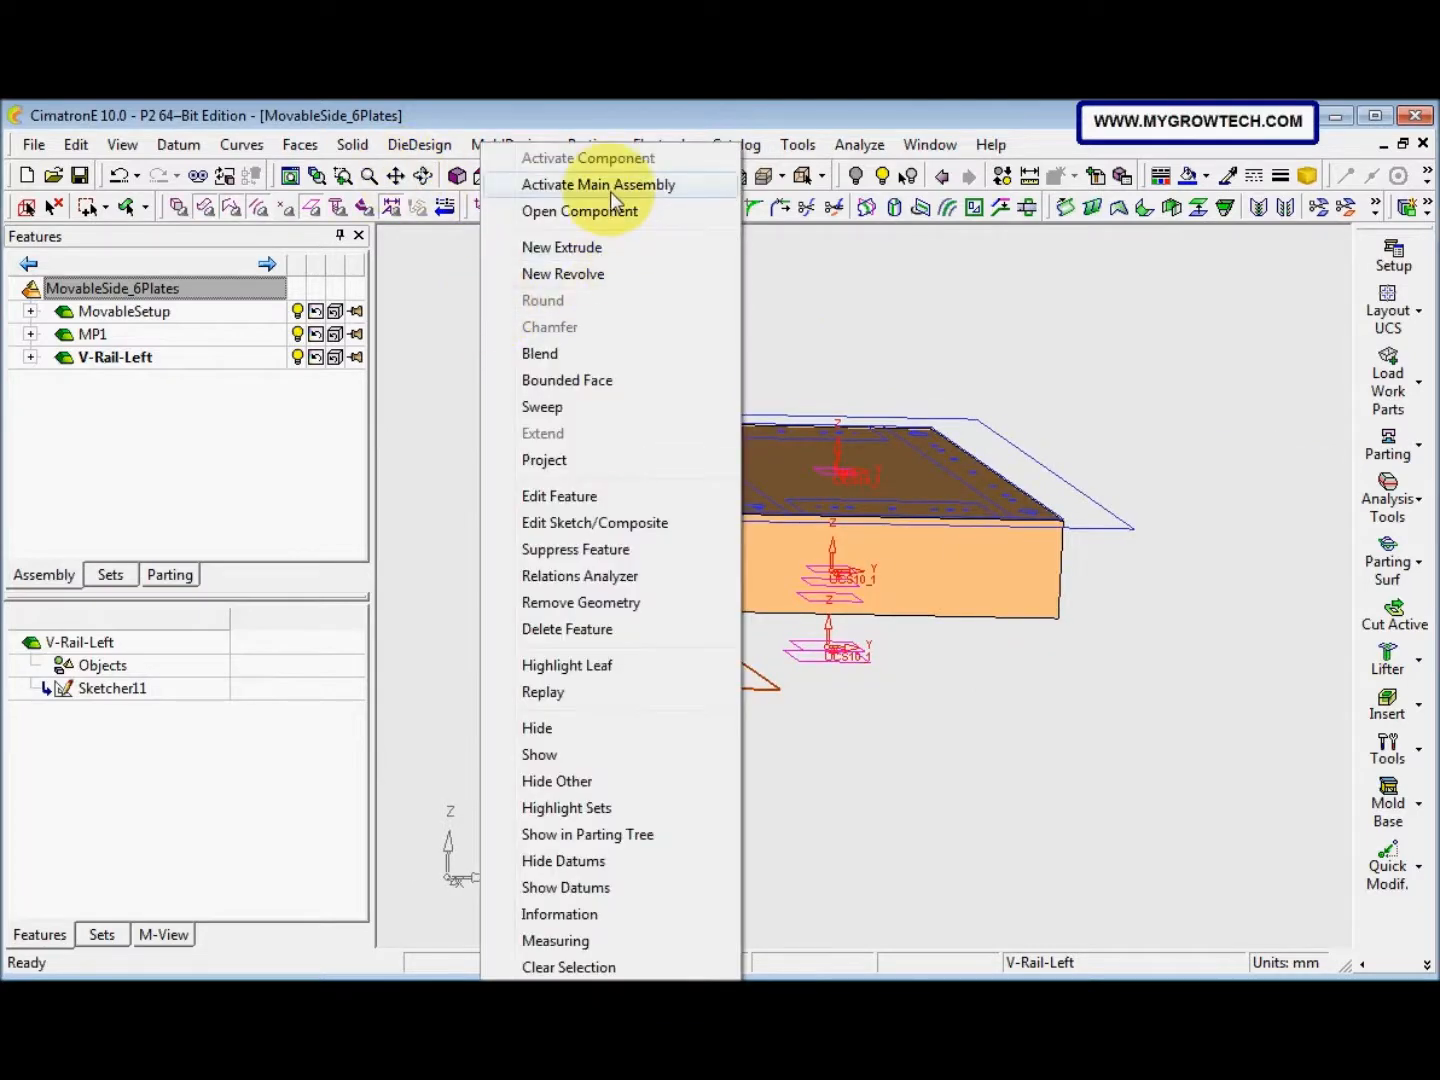
{"action": "left_click", "coordinate": [562, 247]}
{"action": "middle_click_drag", "start_coordinate": [685, 601], "coordinate": [754, 575]}
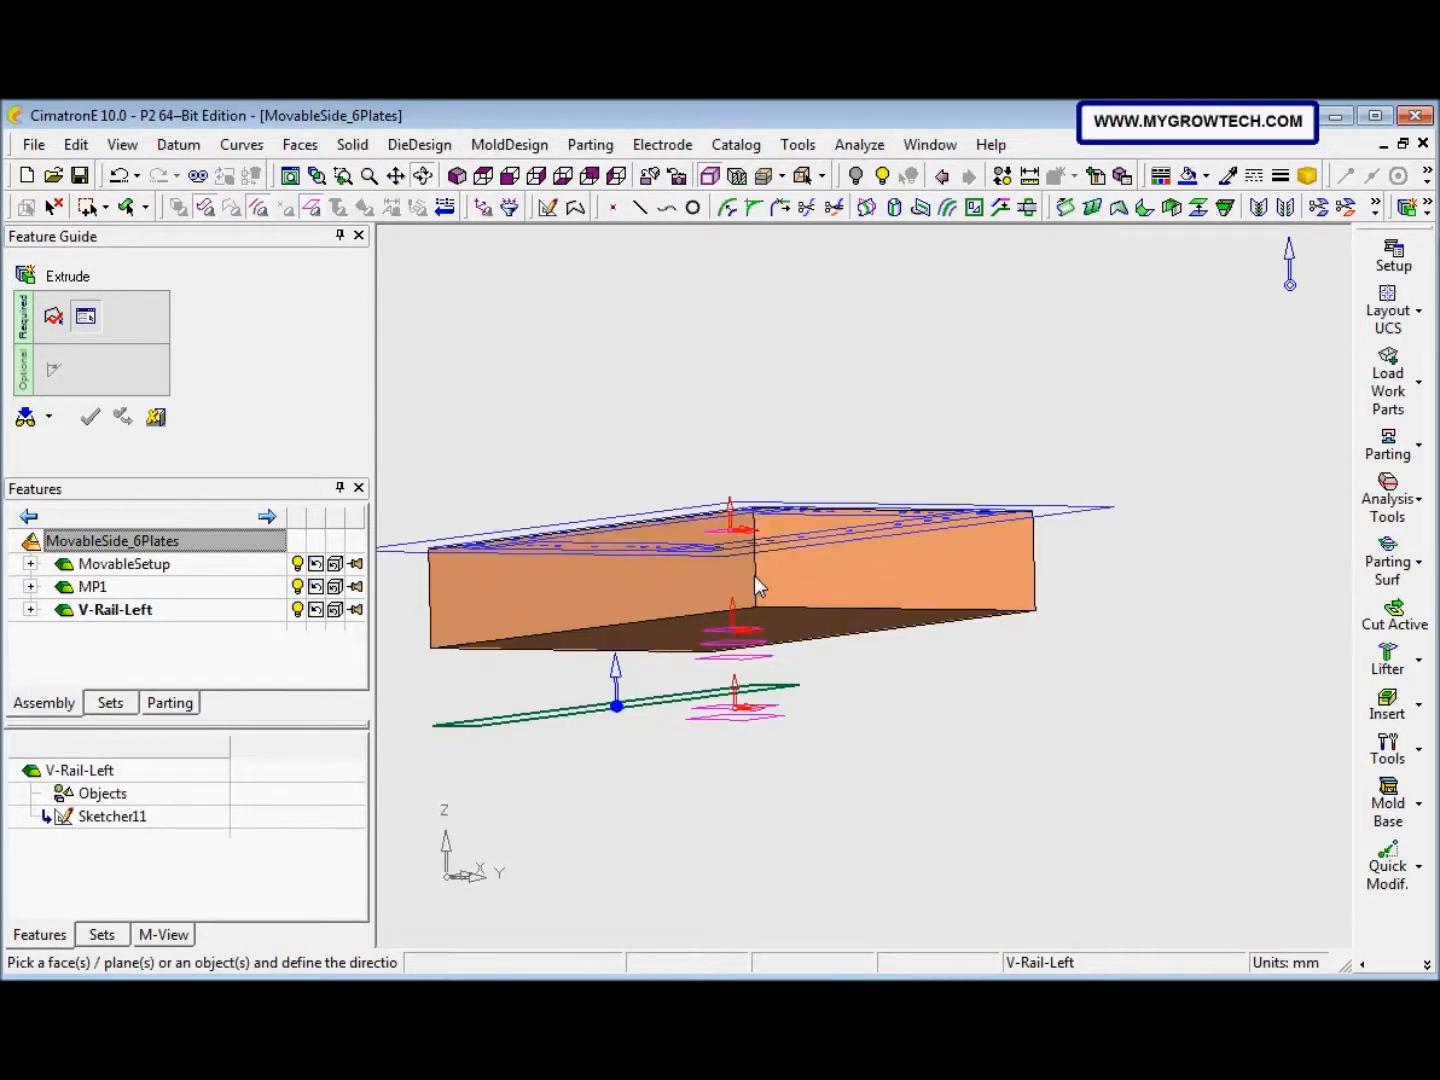
{"action": "left_click", "coordinate": [754, 579]}
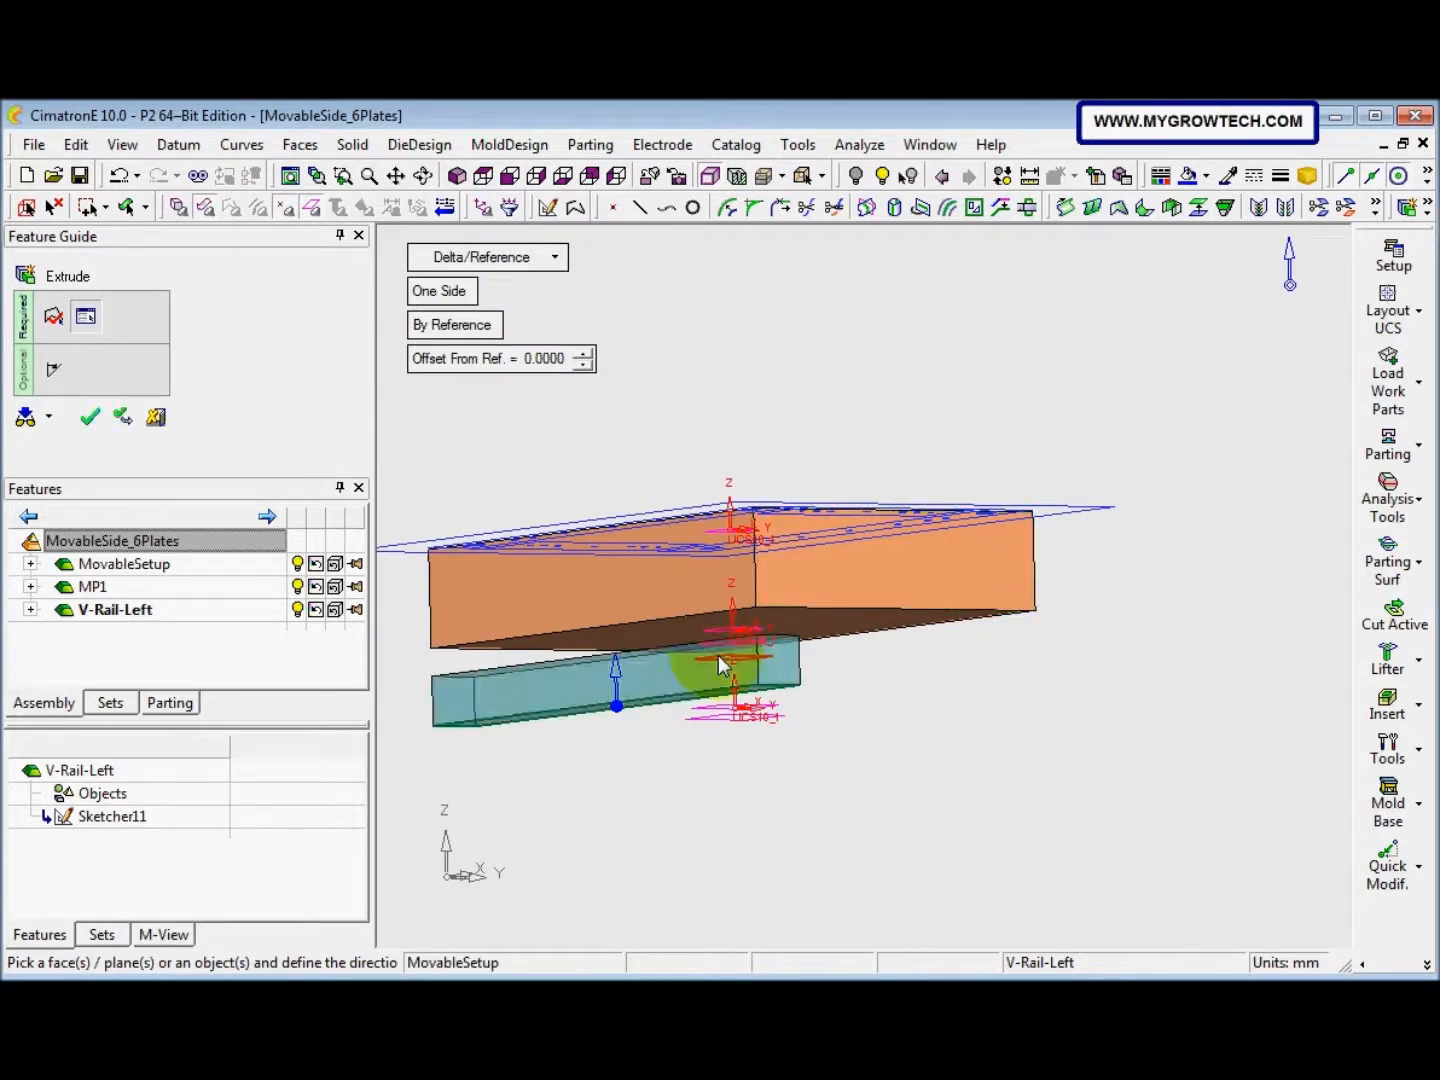
{"action": "left_click", "coordinate": [718, 655]}
{"action": "middle_click_drag", "start_coordinate": [703, 673], "coordinate": [620, 685]}
{"action": "right_click", "coordinate": [614, 650]}
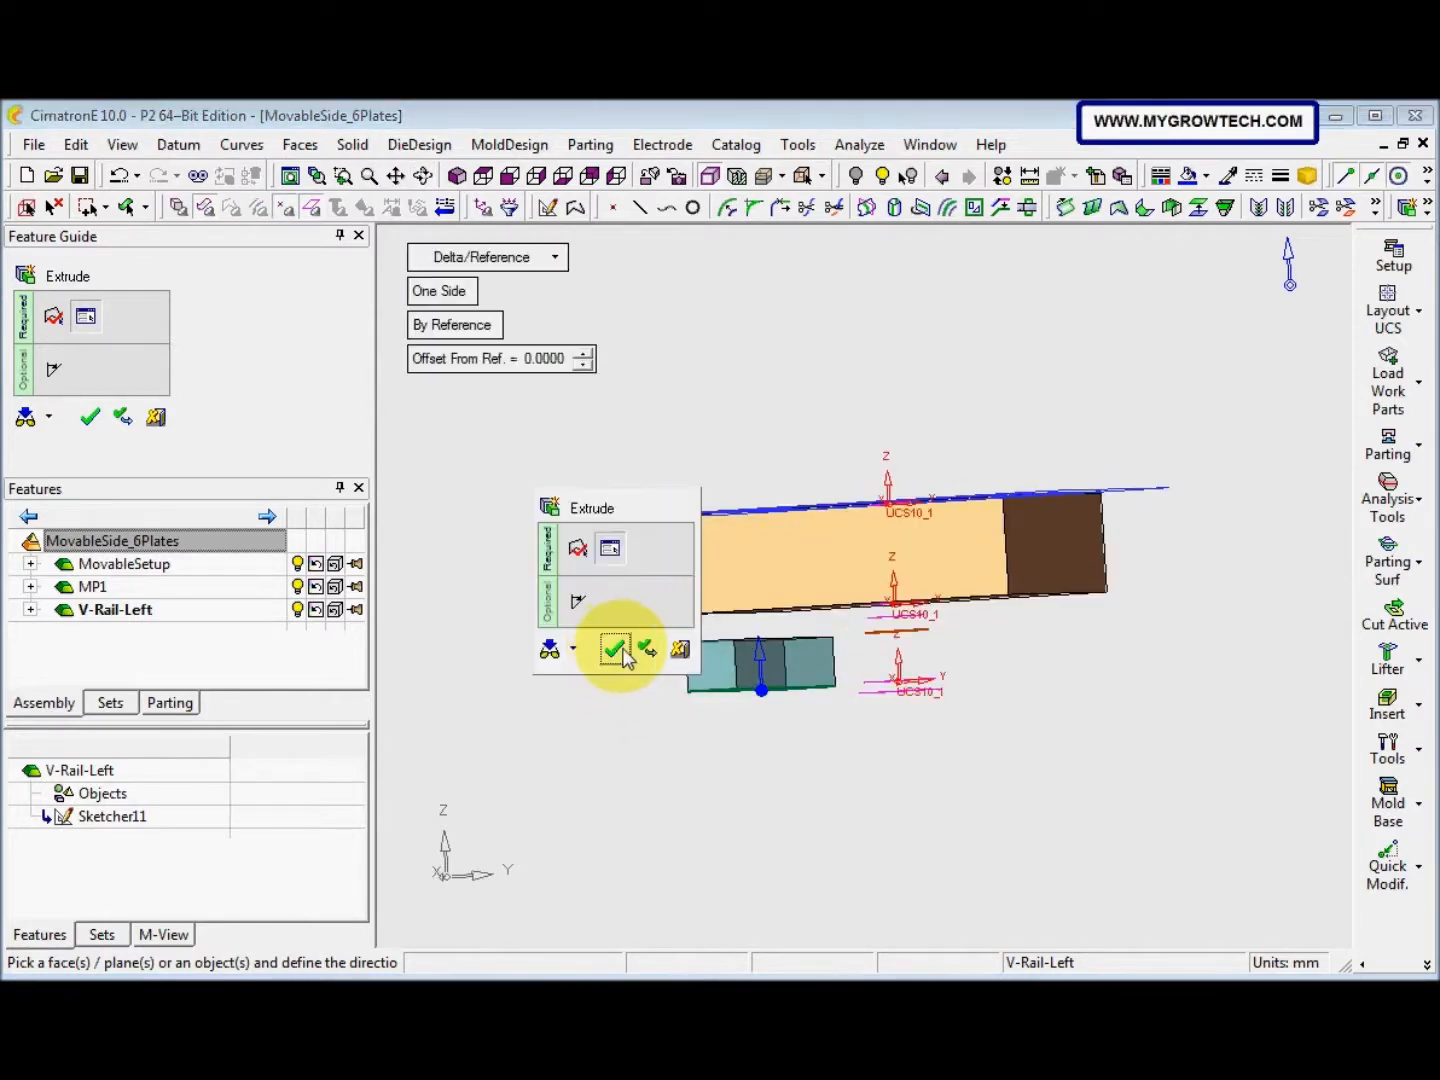
{"action": "left_click", "coordinate": [611, 648]}
{"action": "middle_click_drag", "start_coordinate": [645, 673], "coordinate": [614, 696]}
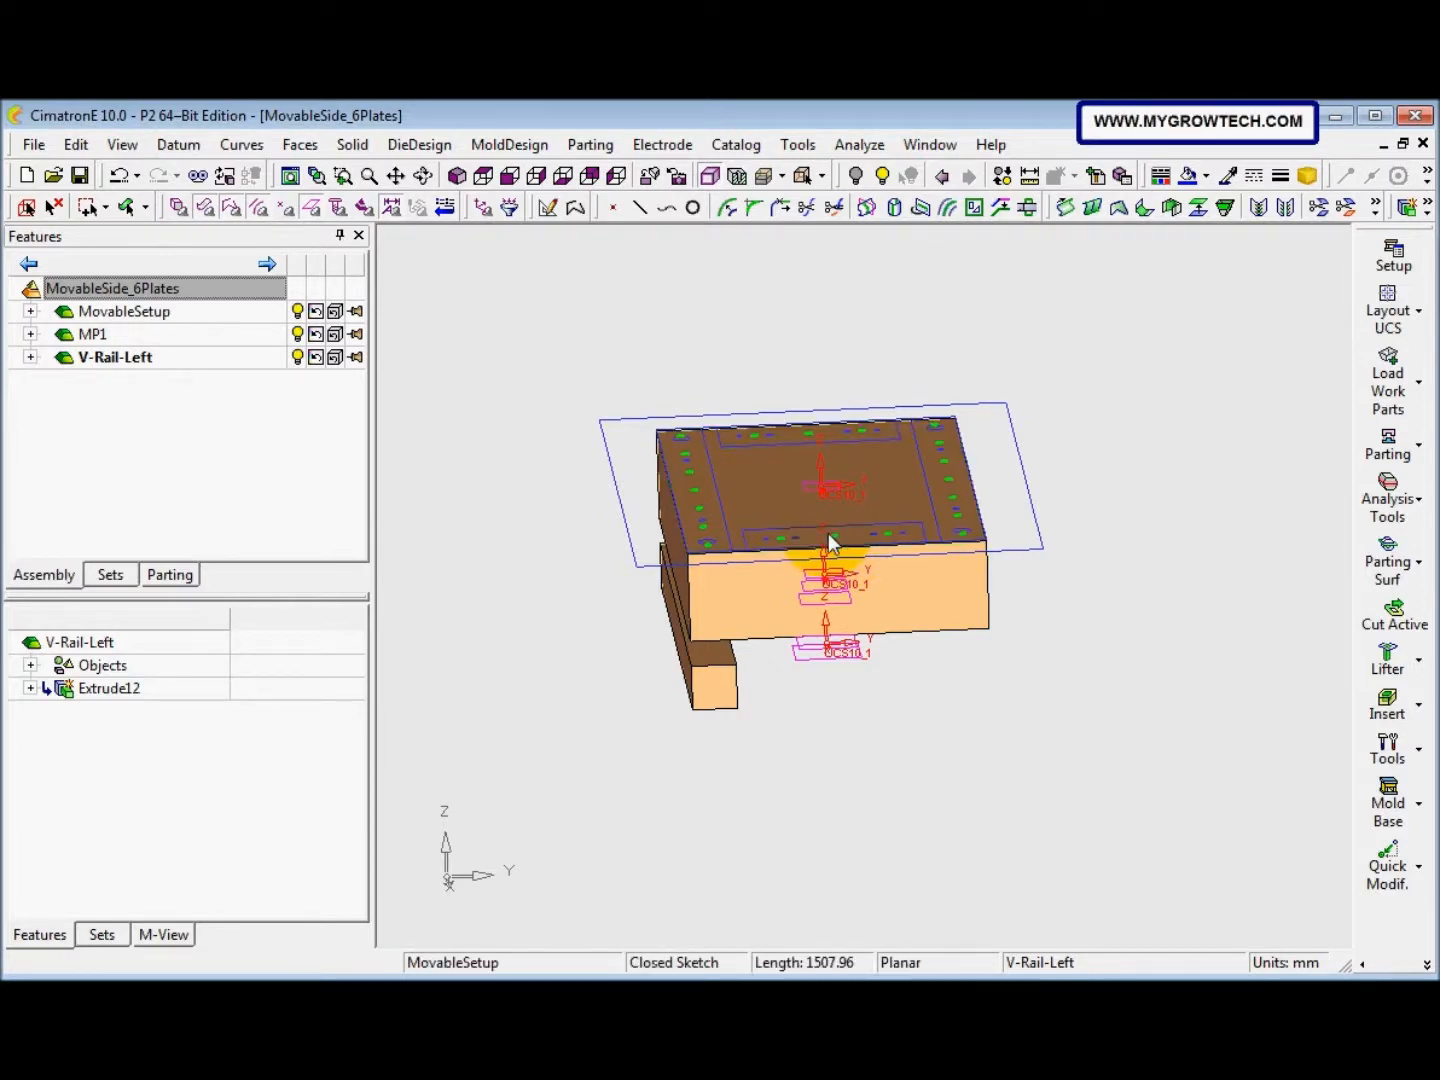
{"action": "mouse_move", "coordinate": [828, 531]}
{"action": "middle_mouse_down"}
{"action": "mouse_move", "coordinate": [810, 646]}
{"action": "mouse_move", "coordinate": [736, 658]}
{"action": "mouse_move", "coordinate": [711, 487]}
{"action": "mouse_move", "coordinate": [697, 515]}
{"action": "mouse_move", "coordinate": [787, 492]}
{"action": "middle_mouse_up"}
{"action": "scroll", "coordinate": [796, 430], "scroll_direction": "up", "scroll_amount": 5}
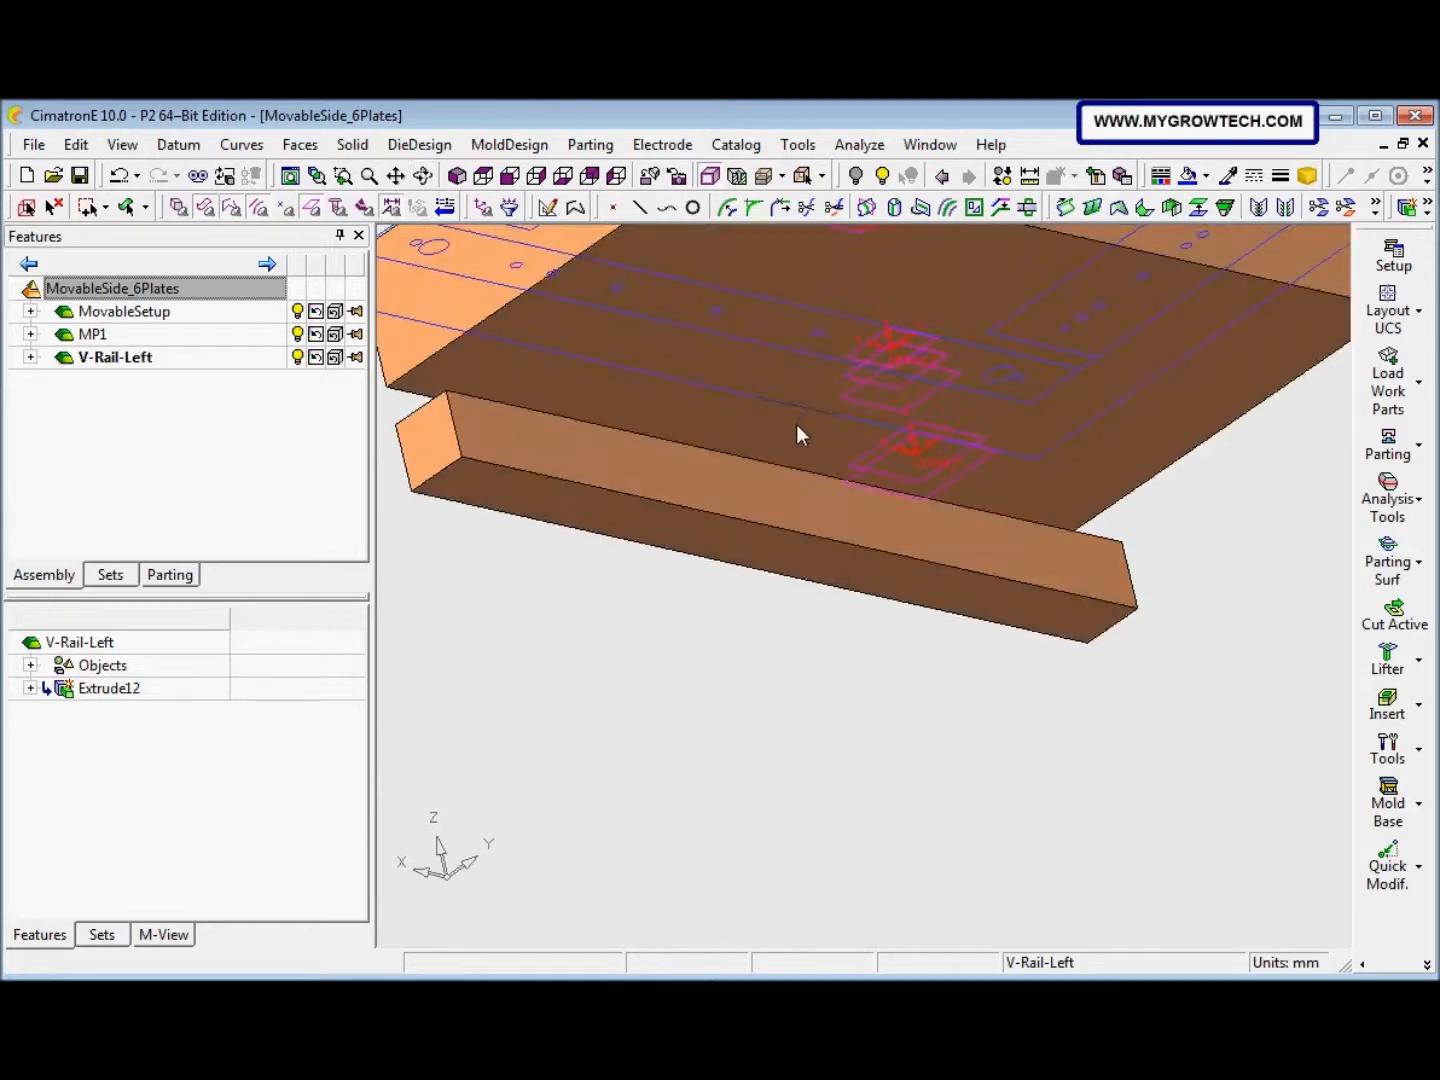
Activate the MovableSide_6Plates main assembly and add a new part component saved as V-Rail-Right
{"action": "double_click", "coordinate": [207, 288]}
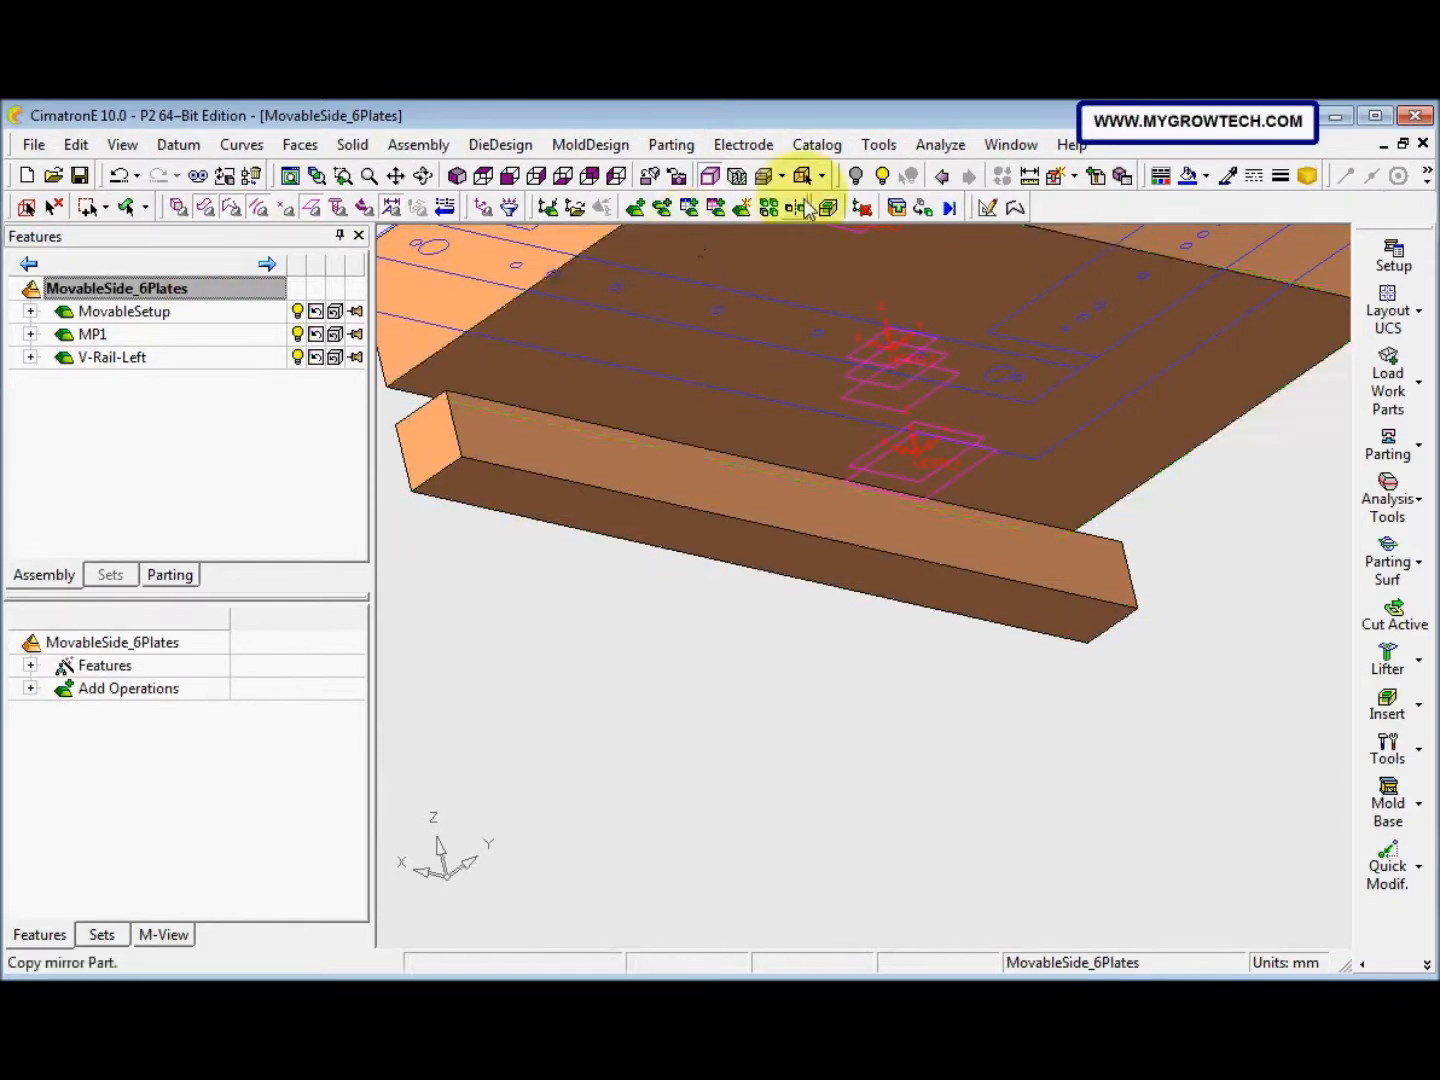
{"action": "left_click", "coordinate": [743, 210]}
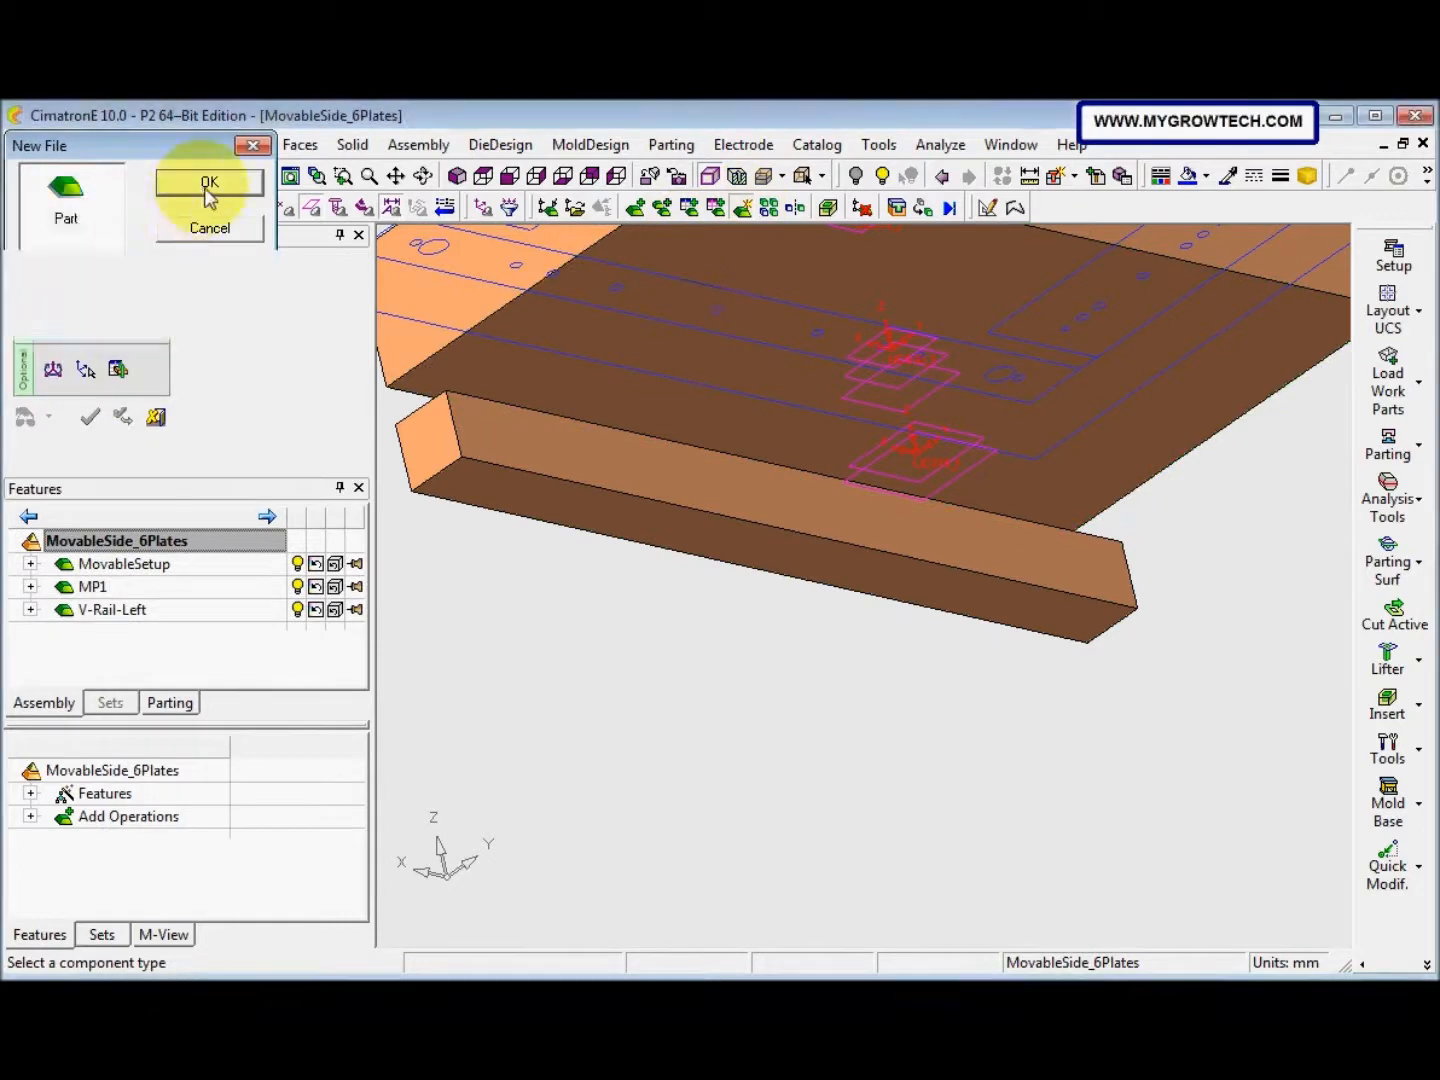
{"action": "left_click", "coordinate": [209, 183]}
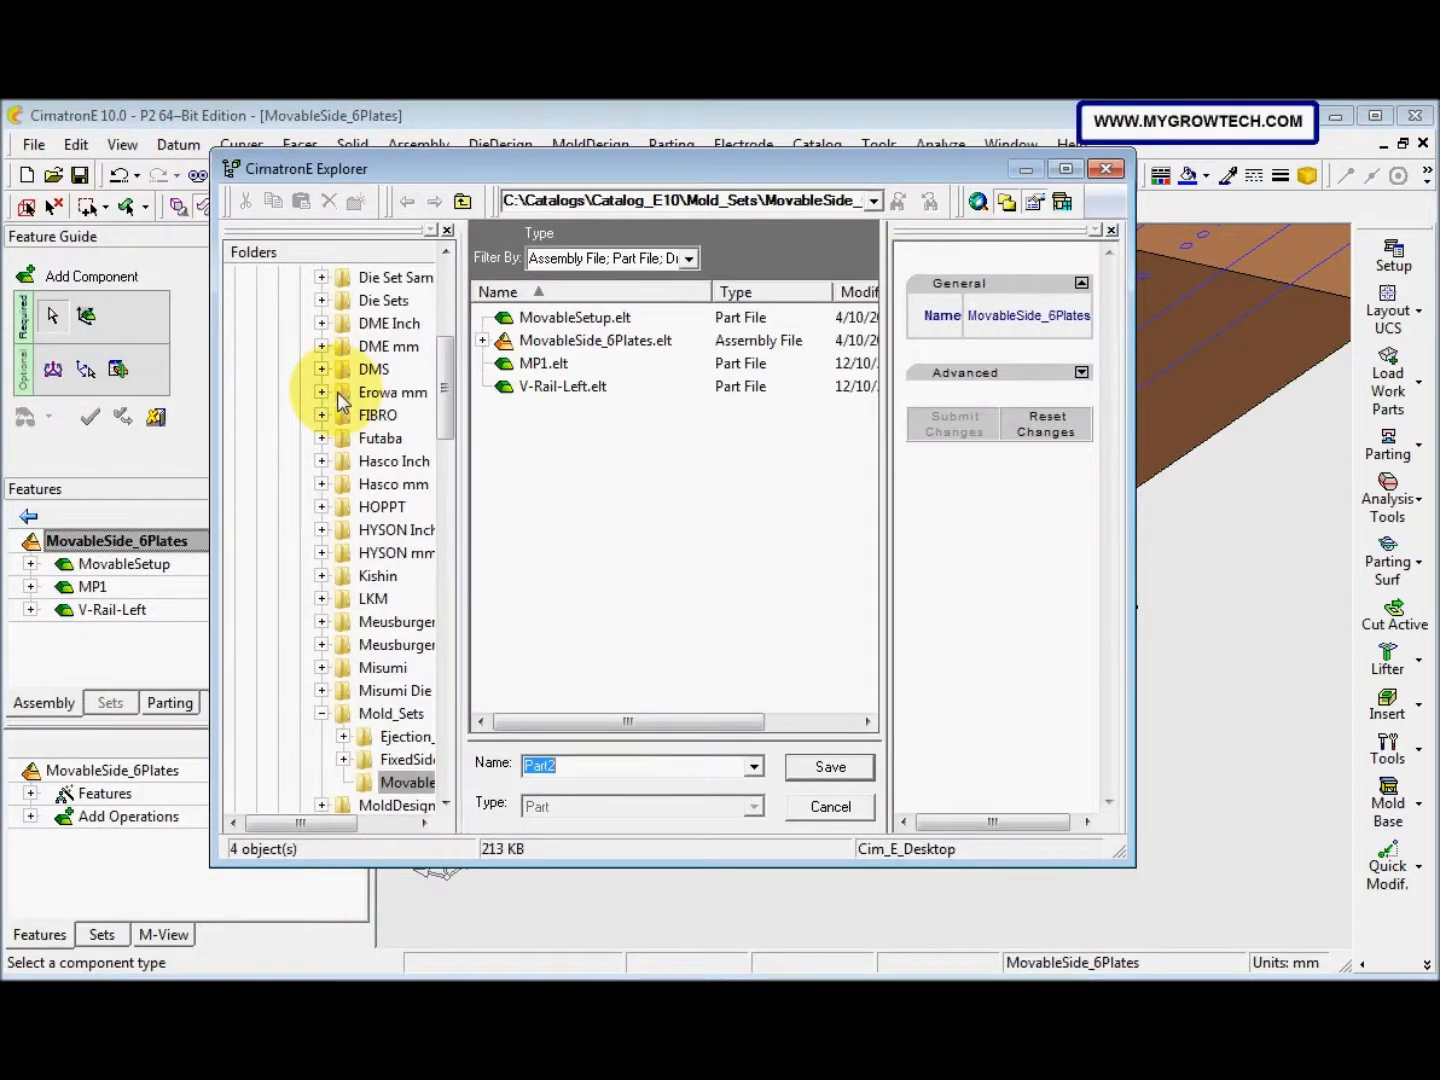
{"action": "type", "text": "V"}
{"action": "type", "text": "-Rail-Right"}
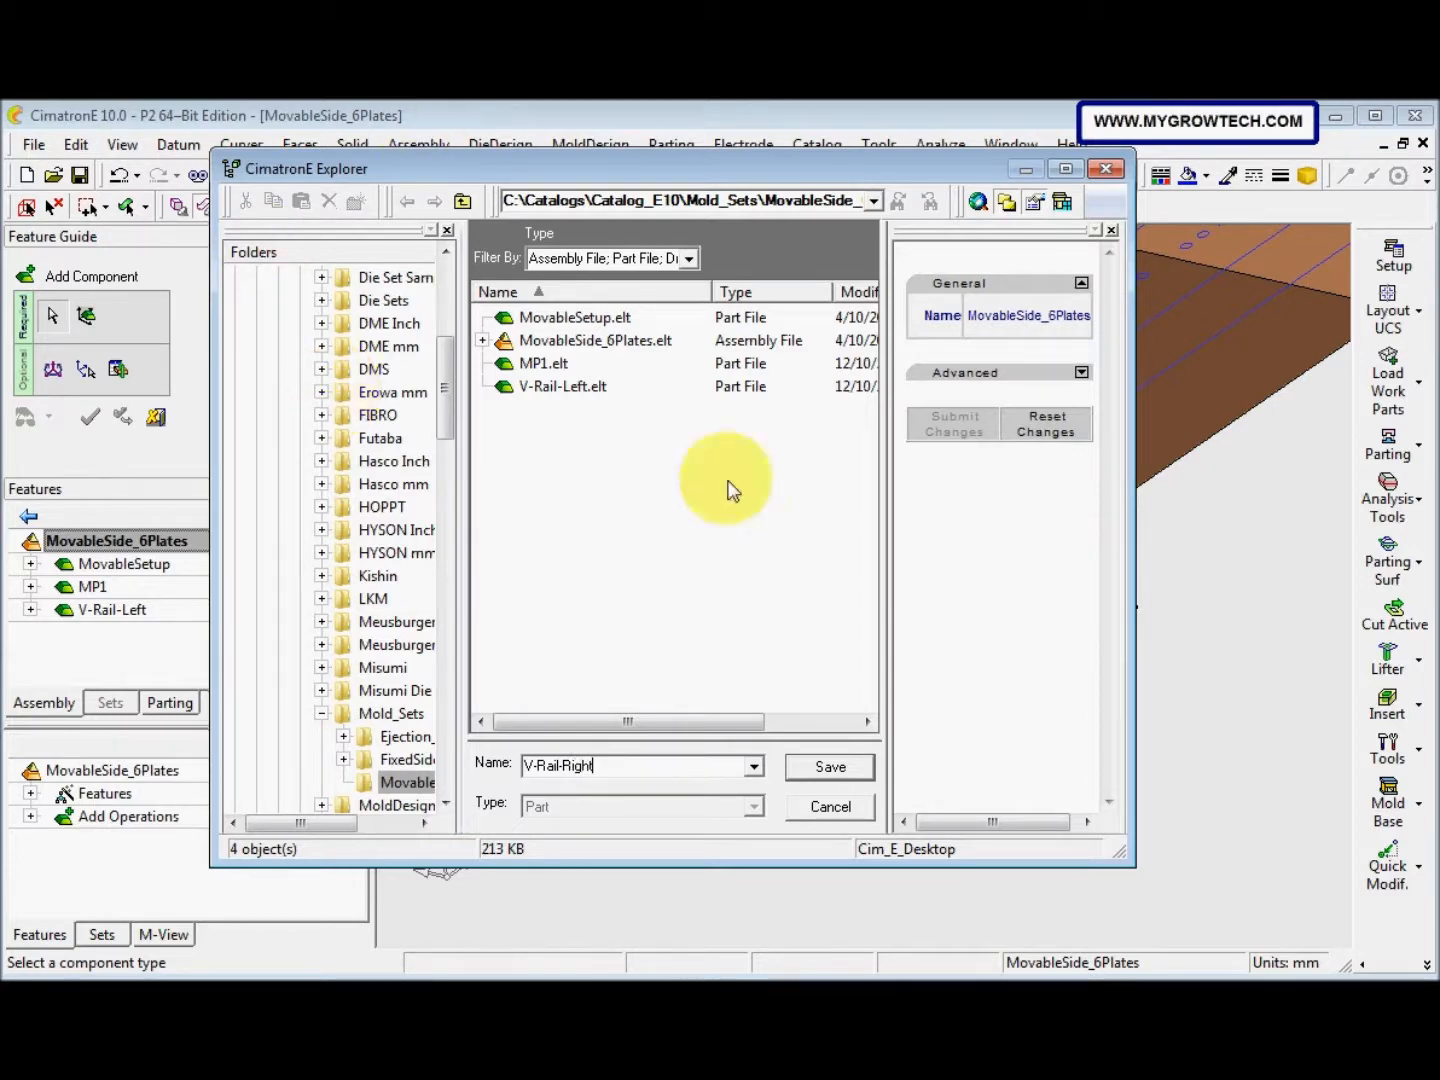
{"action": "left_click", "coordinate": [862, 768]}
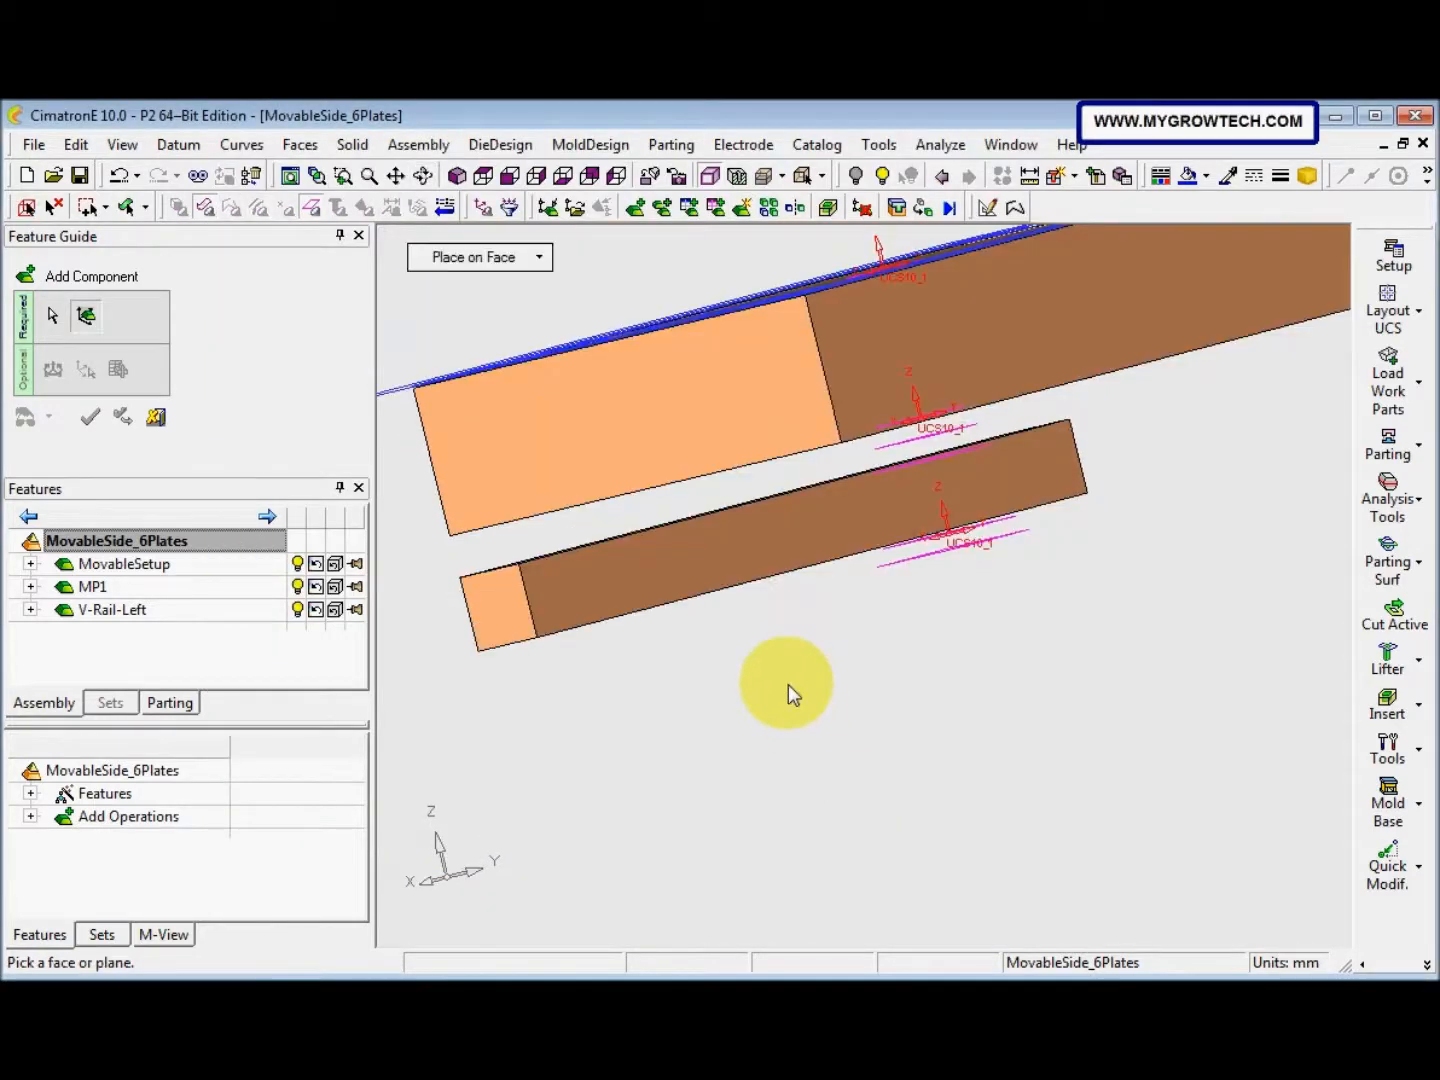
Place V-Rail-Right on the upper plane of the lowest setup plane group, at the UCS origin, and accept the component
{"action": "left_click", "coordinate": [872, 436]}
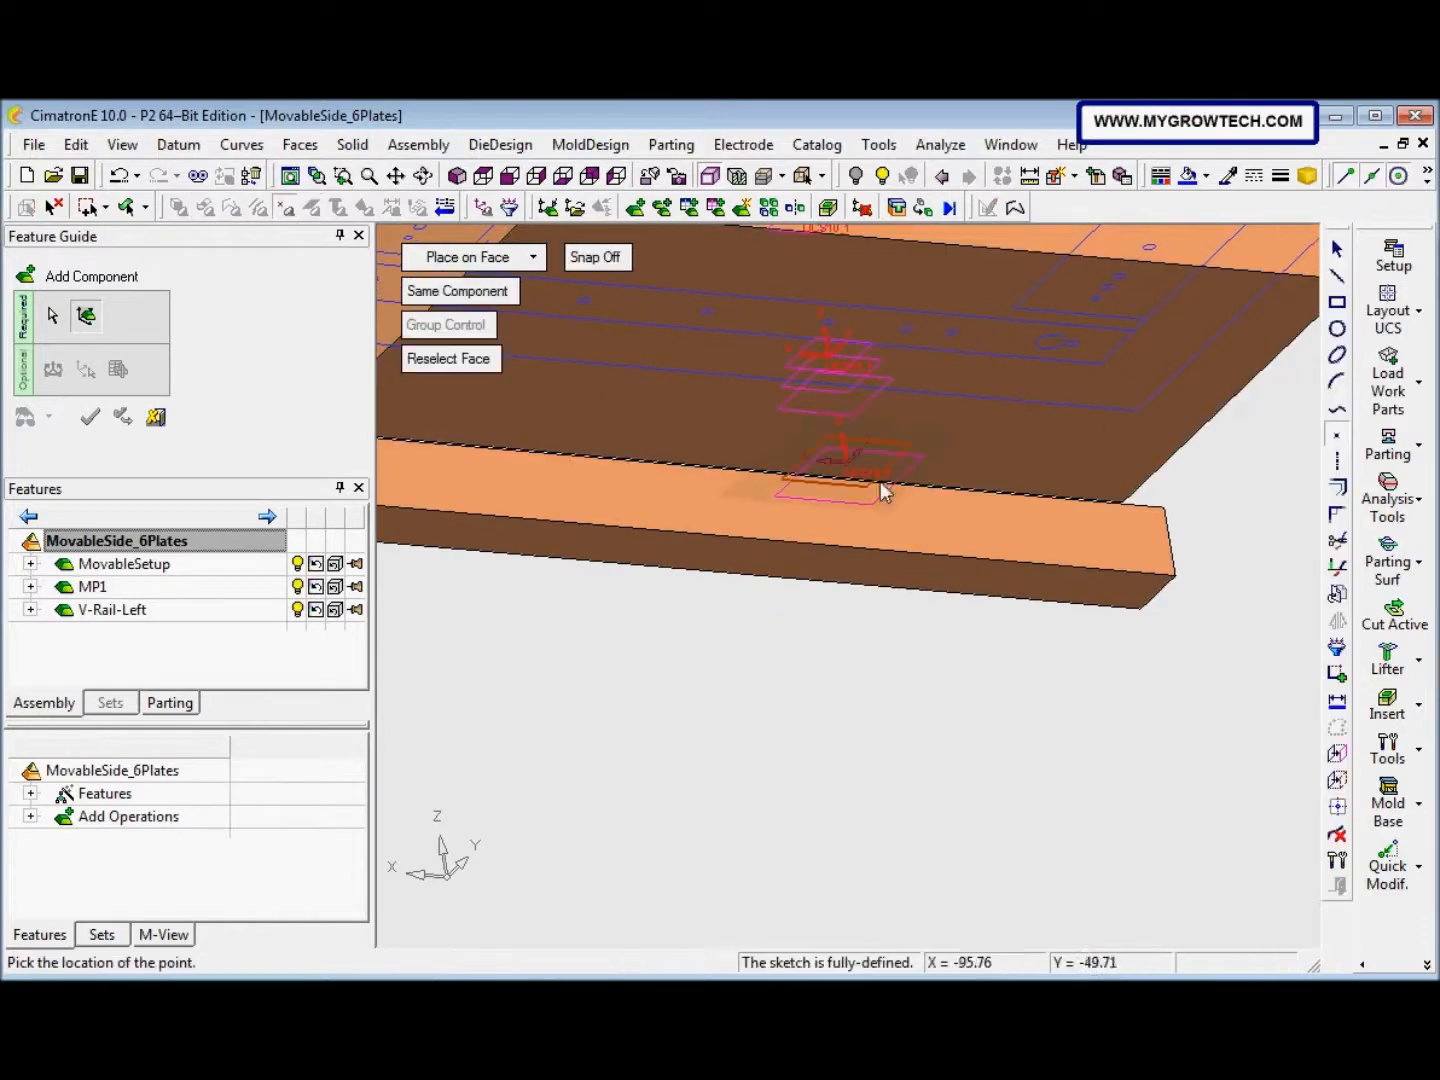
{"action": "left_click", "coordinate": [841, 460]}
{"action": "mouse_move", "coordinate": [855, 540]}
{"action": "middle_mouse_down"}
{"action": "mouse_move", "coordinate": [861, 578]}
{"action": "mouse_move", "coordinate": [793, 655]}
{"action": "mouse_move", "coordinate": [779, 725]}
{"action": "middle_mouse_up"}
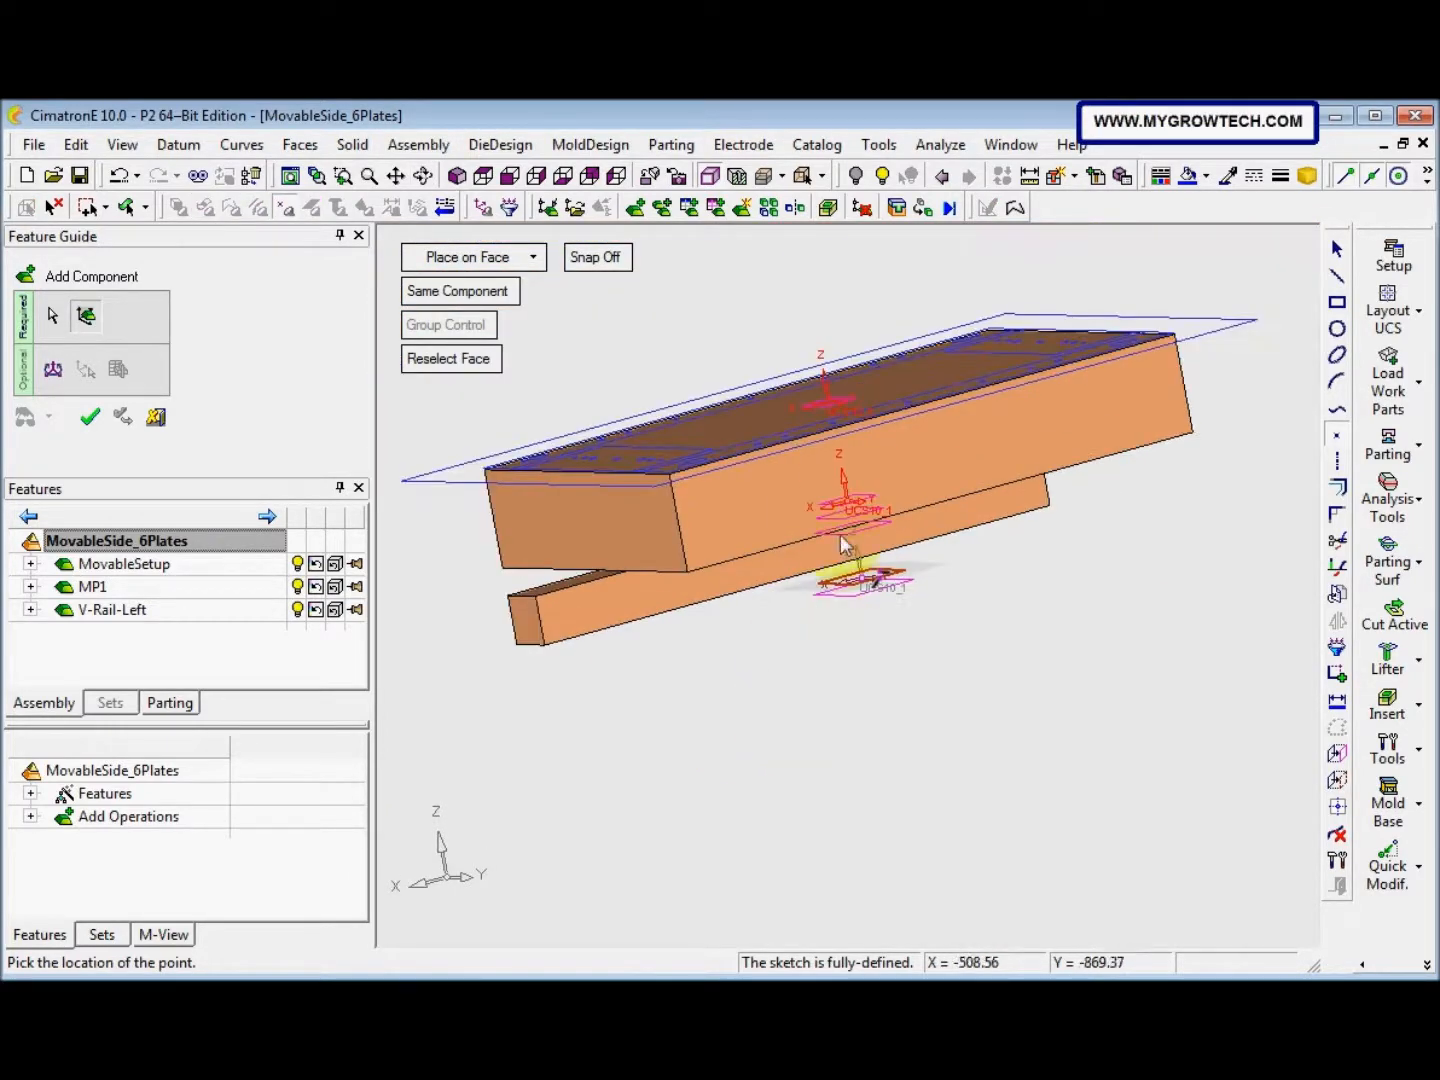
{"action": "right_click", "coordinate": [842, 662]}
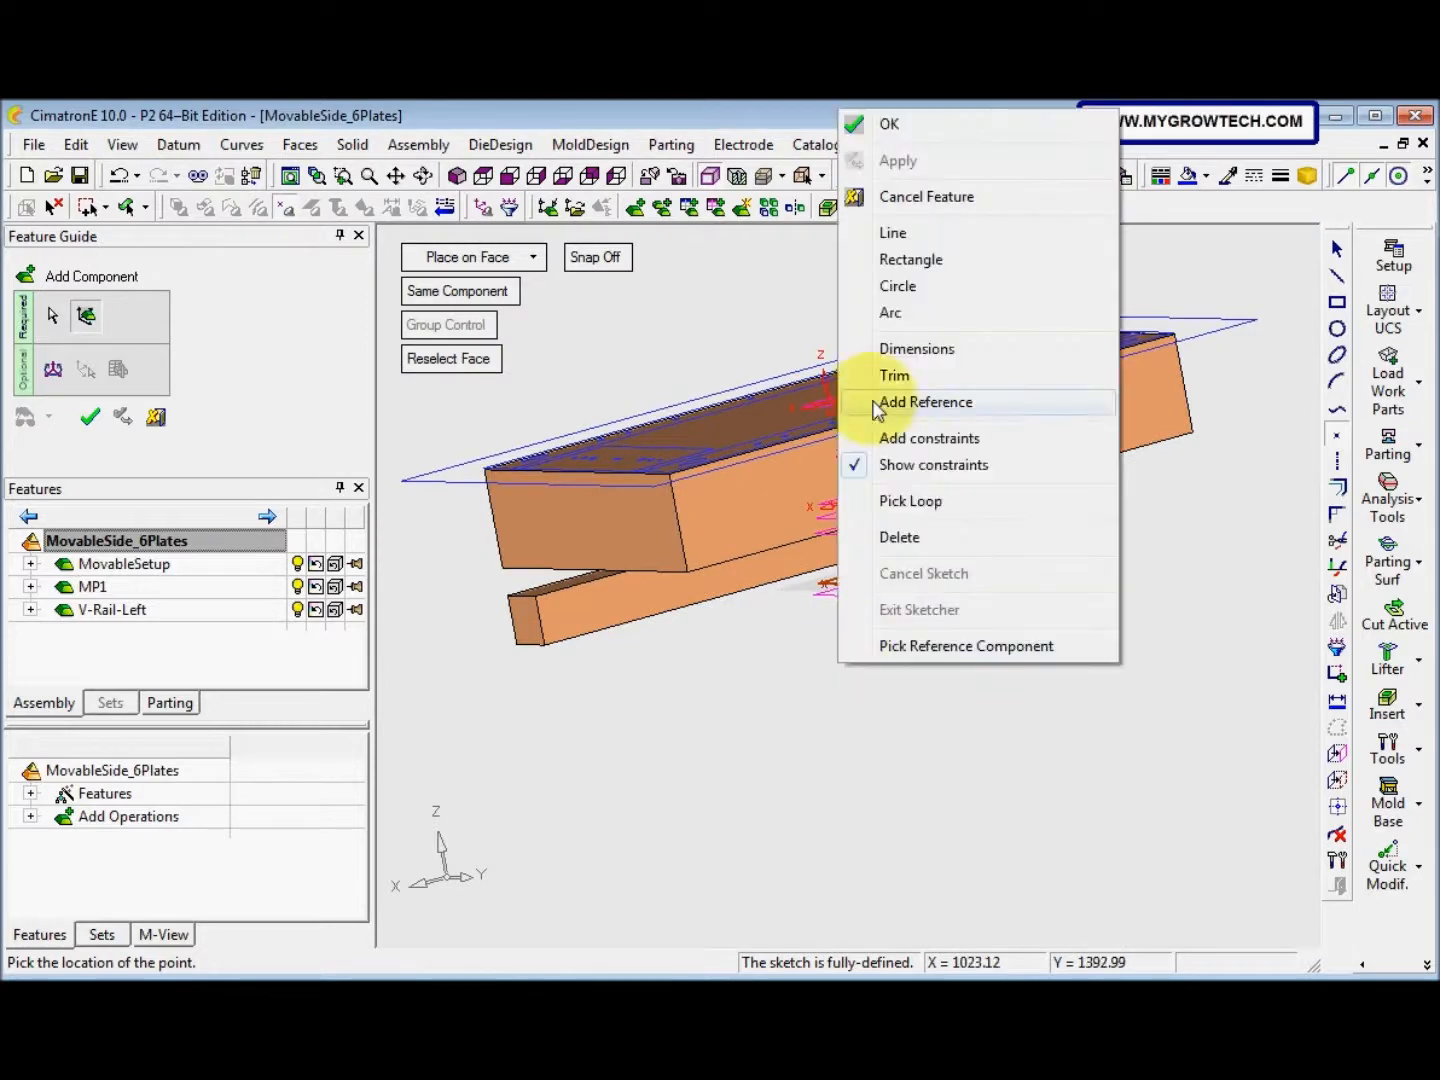
{"action": "left_click", "coordinate": [914, 135]}
Start a sketch in V-Rail-Right on its default plane and project both long rail outlines from the setup sketch
{"action": "middle_click_drag", "start_coordinate": [945, 603], "coordinate": [814, 785]}
{"action": "right_click", "coordinate": [813, 783]}
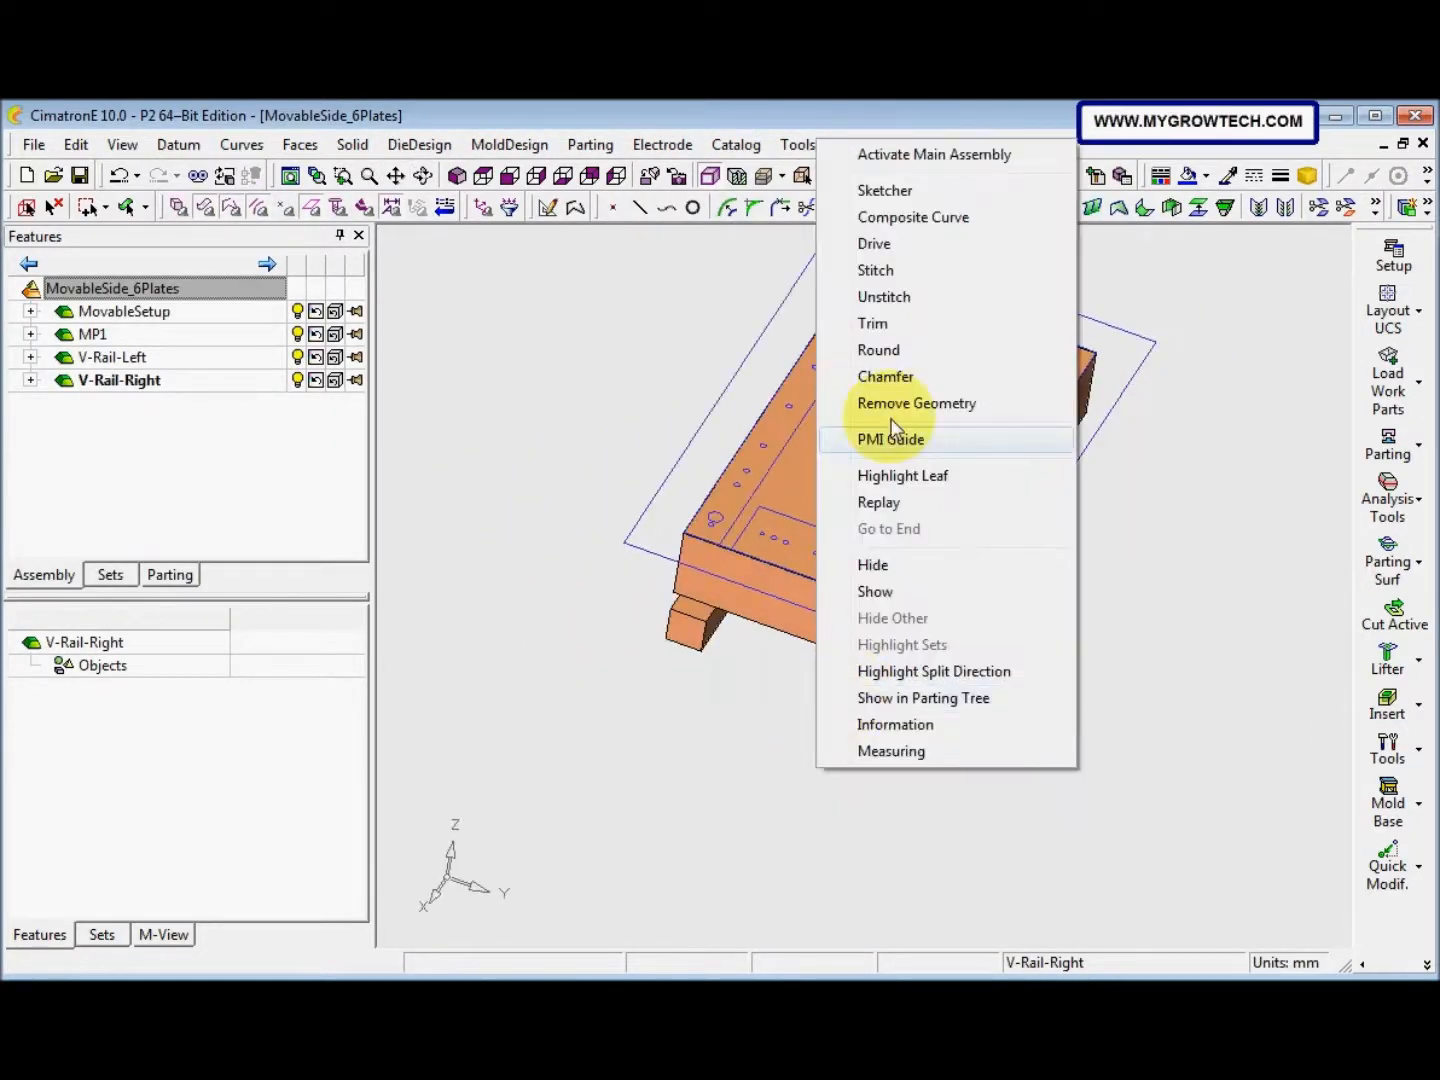
{"action": "left_click", "coordinate": [887, 192]}
{"action": "middle_click", "coordinate": [1043, 679]}
{"action": "middle_click_drag", "start_coordinate": [1043, 685], "coordinate": [1237, 675]}
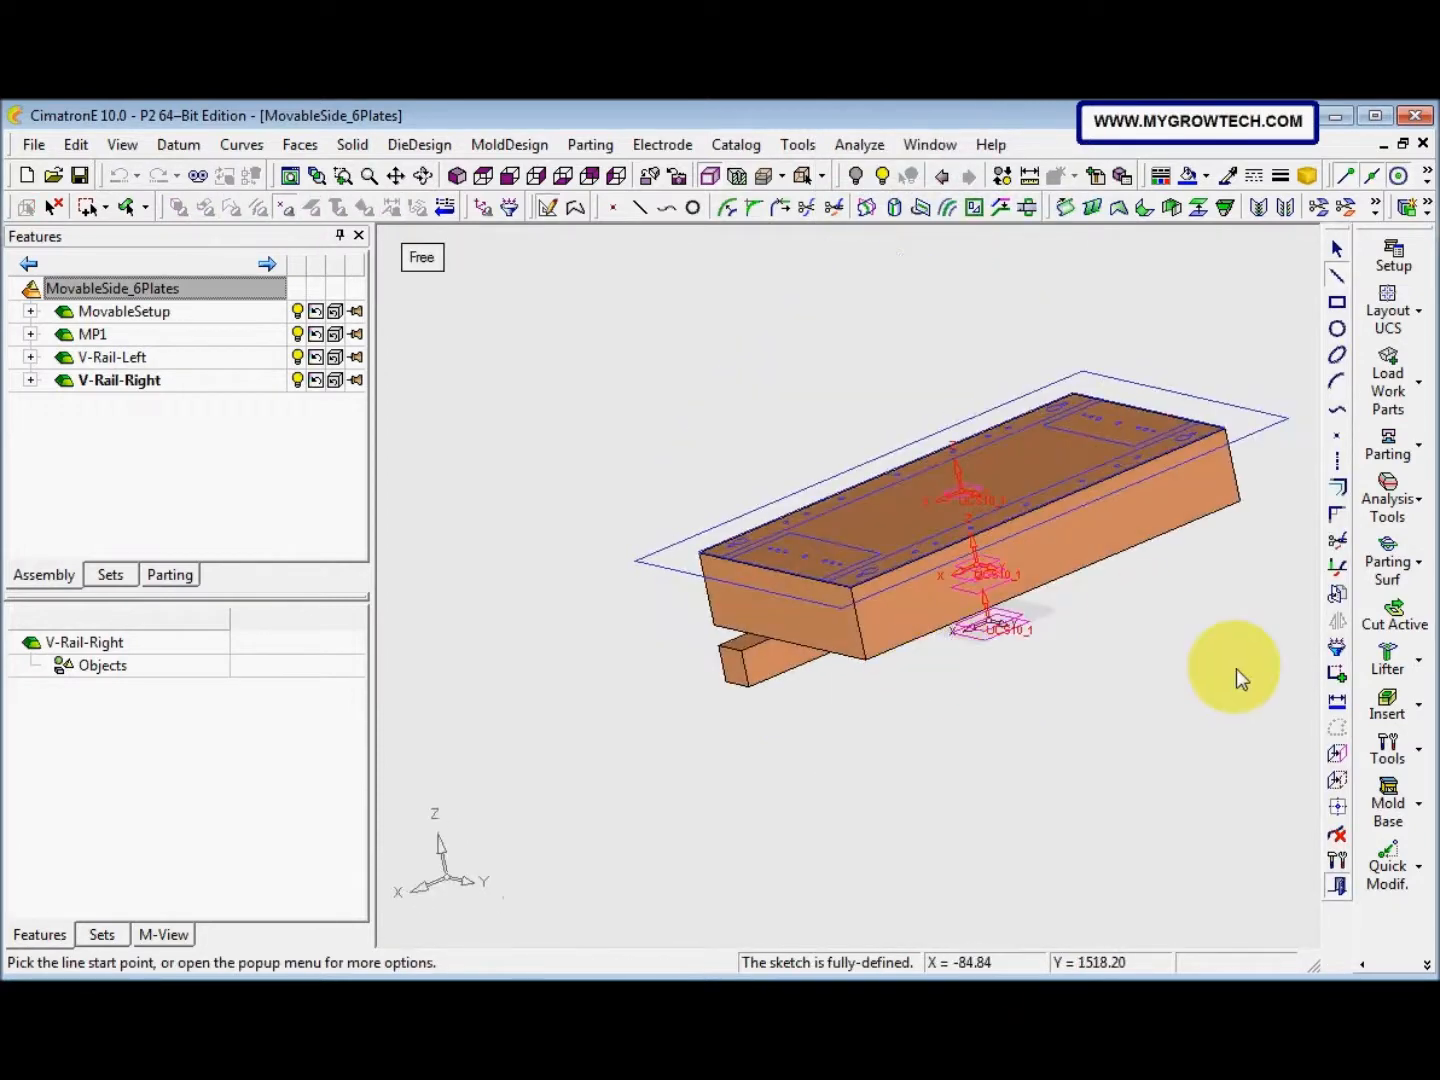
{"action": "left_click", "coordinate": [1337, 755]}
{"action": "middle_click_drag", "start_coordinate": [1016, 617], "coordinate": [955, 669]}
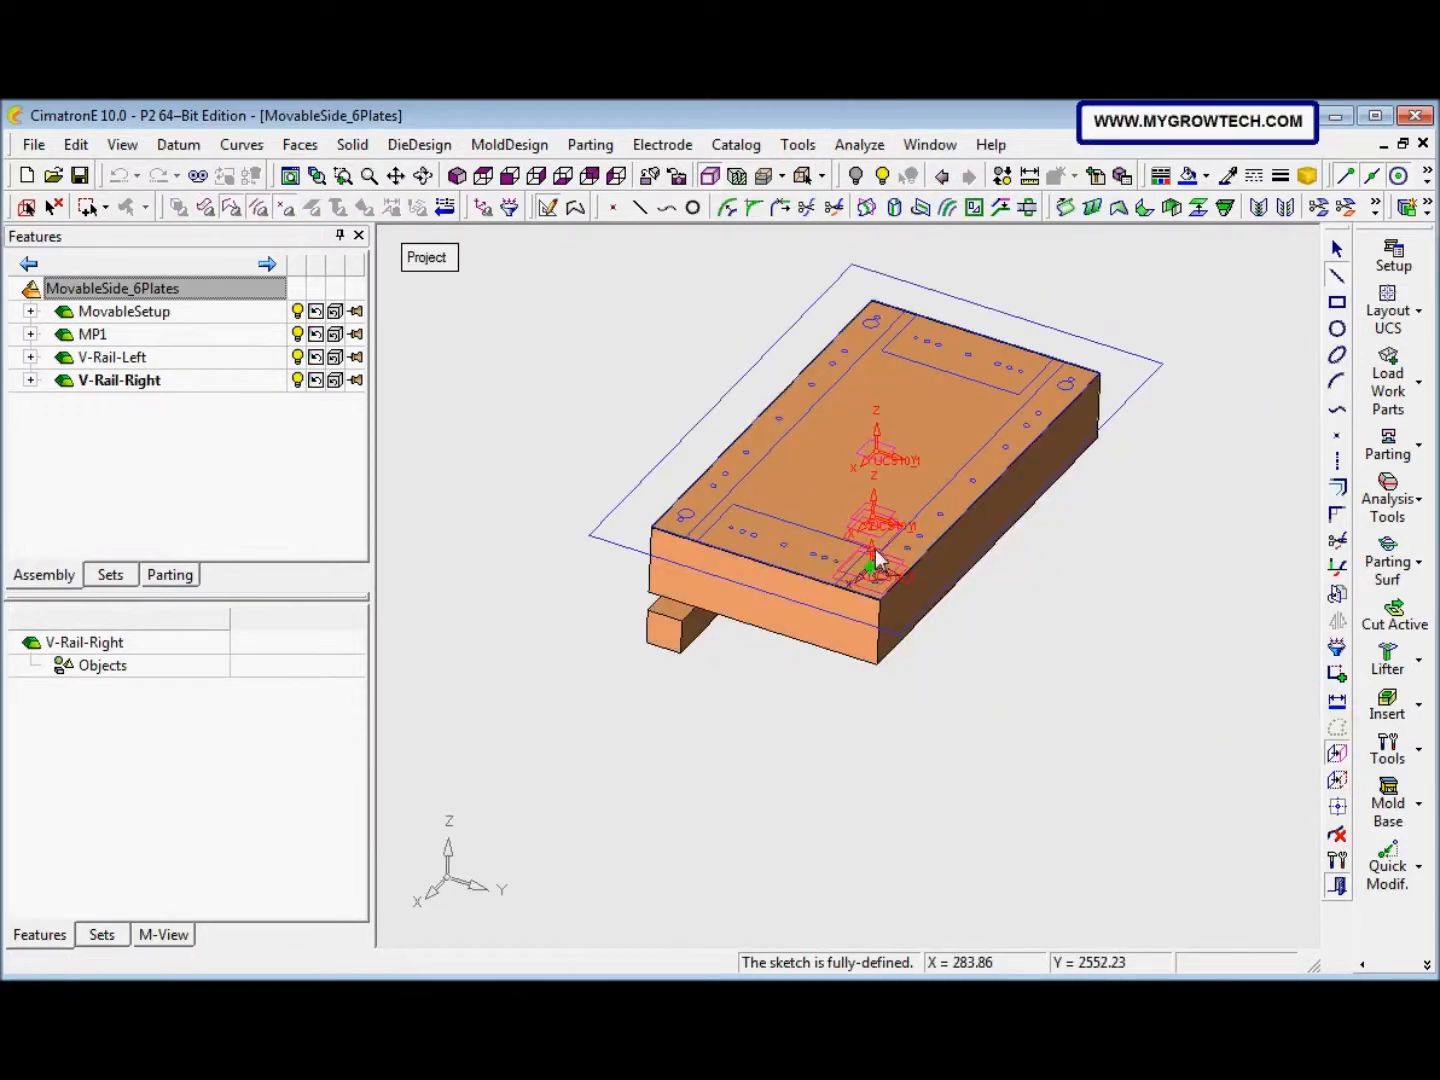
{"action": "left_click", "coordinate": [916, 516]}
{"action": "mouse_move", "coordinate": [915, 511]}
{"action": "middle_mouse_down"}
{"action": "mouse_move", "coordinate": [915, 644]}
{"action": "mouse_move", "coordinate": [962, 677]}
{"action": "middle_mouse_up"}
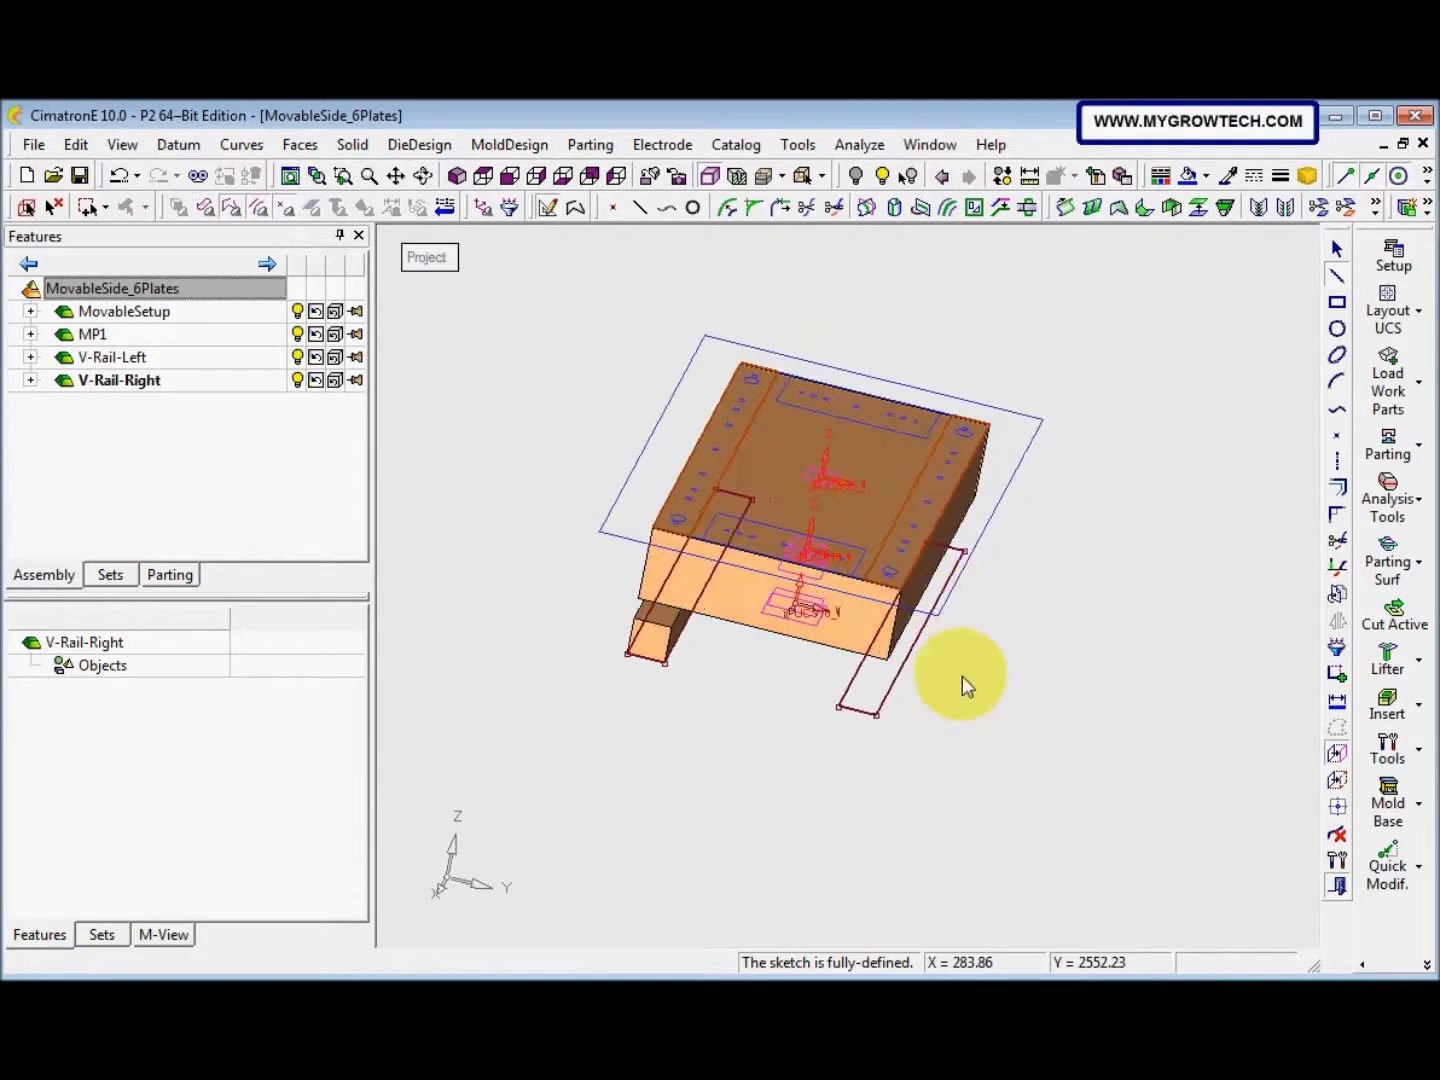
Delete the projected rail rectangle on the negative Y side, keeping only the right rail outline, and finish the sketch
{"action": "left_click", "coordinate": [1336, 249]}
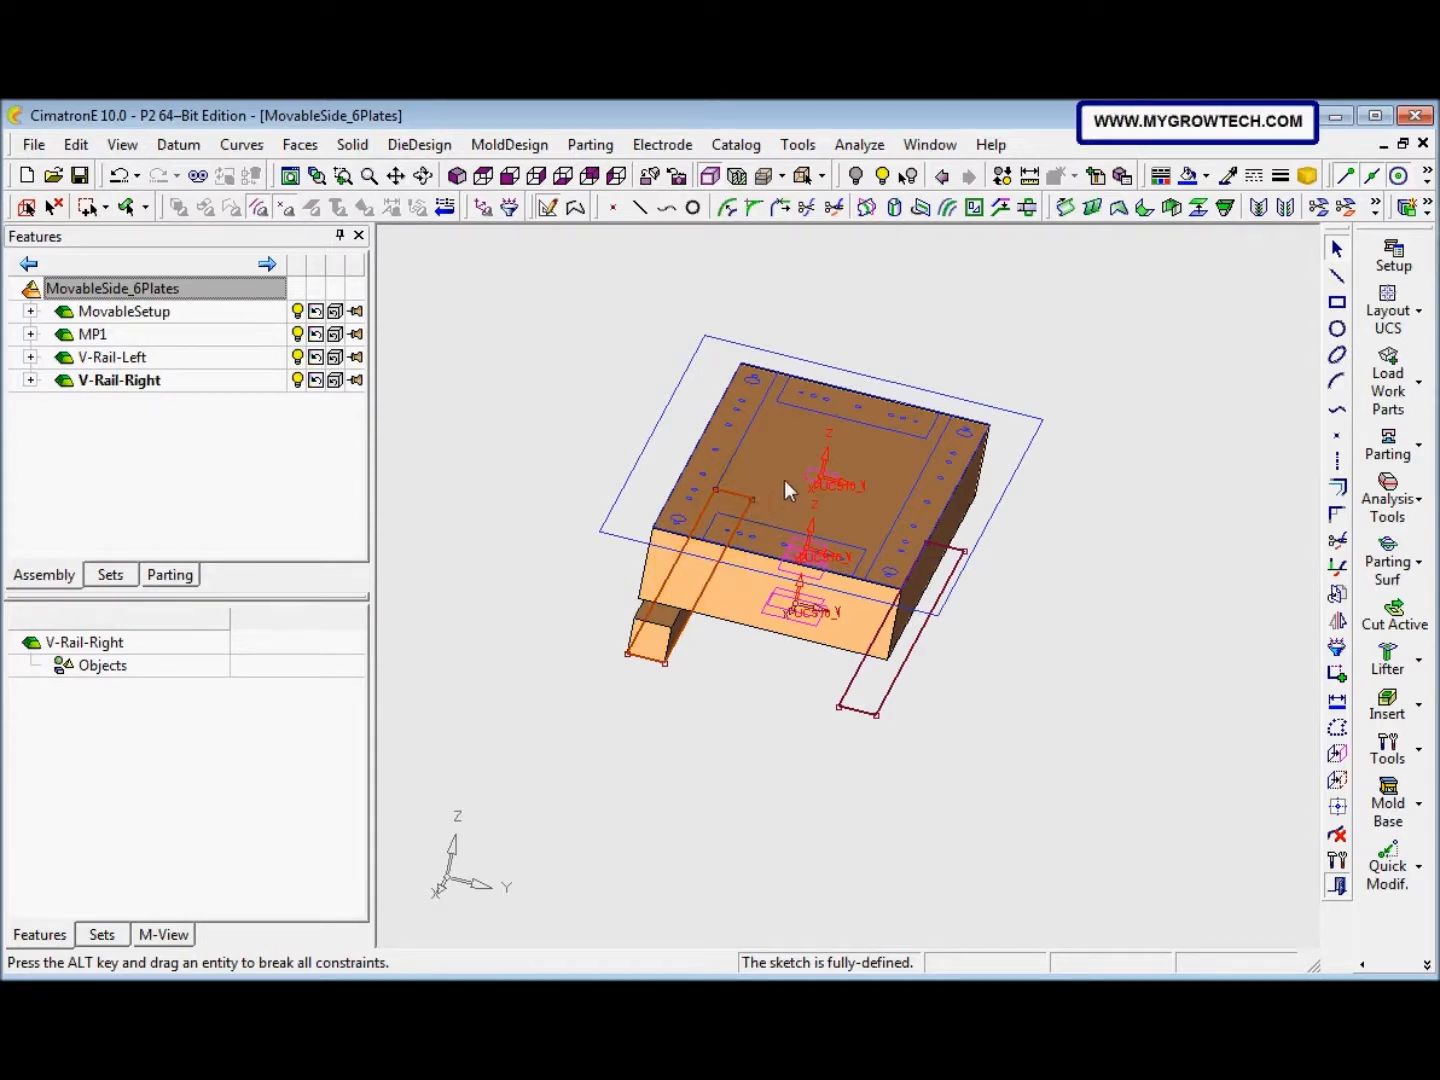
{"action": "right_click_drag", "start_coordinate": [790, 643], "coordinate": [763, 718]}
{"action": "left_click", "coordinate": [823, 702]}
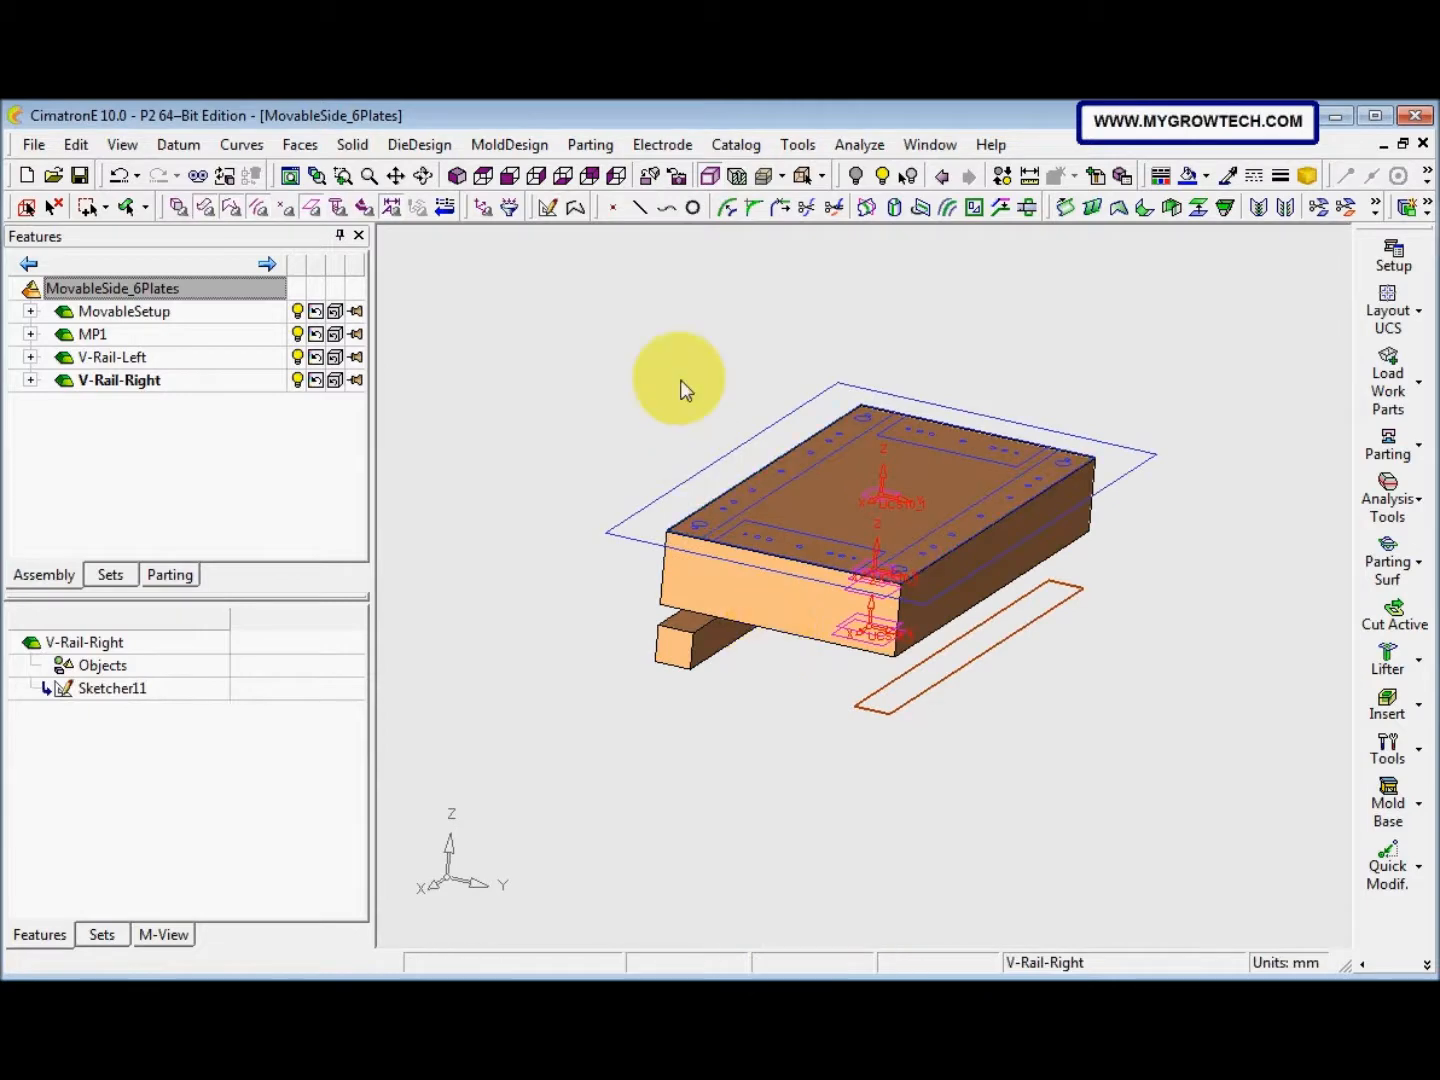
Extrude the right rail outline as a new solid by reference up to the lowest plane of the middle setup plane group
{"action": "right_click", "coordinate": [706, 385]}
{"action": "left_click", "coordinate": [760, 251]}
{"action": "middle_click_drag", "start_coordinate": [862, 467], "coordinate": [784, 610]}
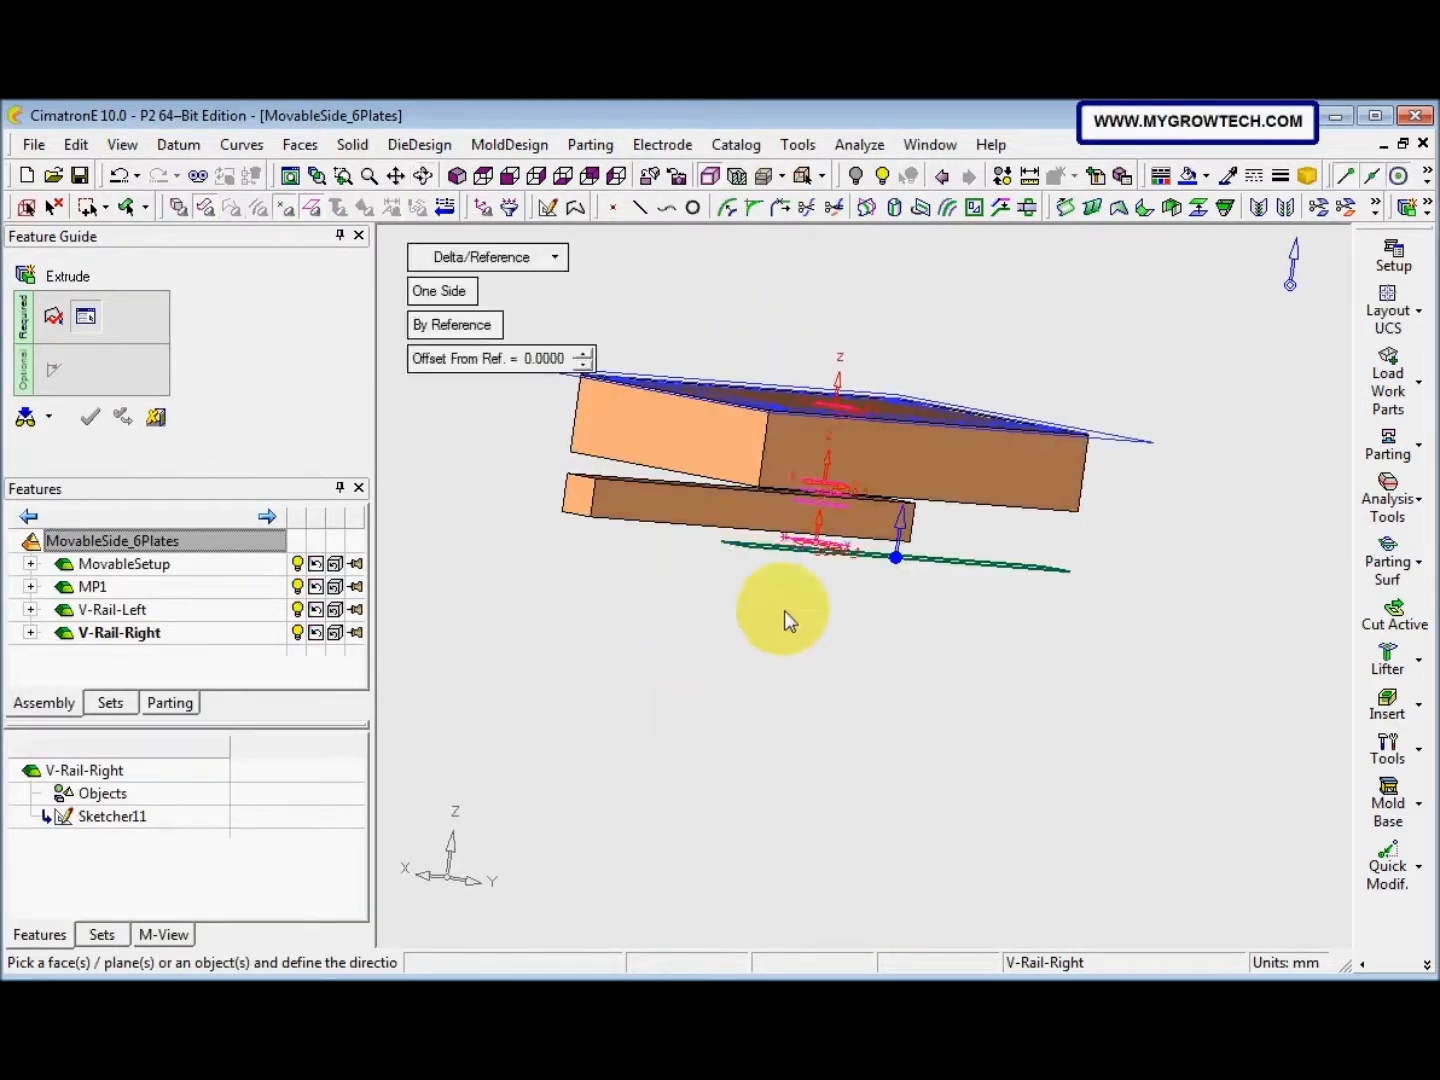
{"action": "scroll", "coordinate": [843, 415], "scroll_direction": "up", "scroll_amount": 5}
{"action": "left_click", "coordinate": [822, 428]}
{"action": "scroll", "coordinate": [841, 486], "scroll_direction": "down", "scroll_amount": 2}
{"action": "middle_click_drag", "start_coordinate": [840, 486], "coordinate": [643, 363]}
{"action": "right_click", "coordinate": [917, 566]}
{"action": "left_click", "coordinate": [916, 570]}
Activate the MovableSide_6Plates main assembly and add a new millimetre part component saved as H-Rail-Left
{"action": "double_click", "coordinate": [120, 289]}
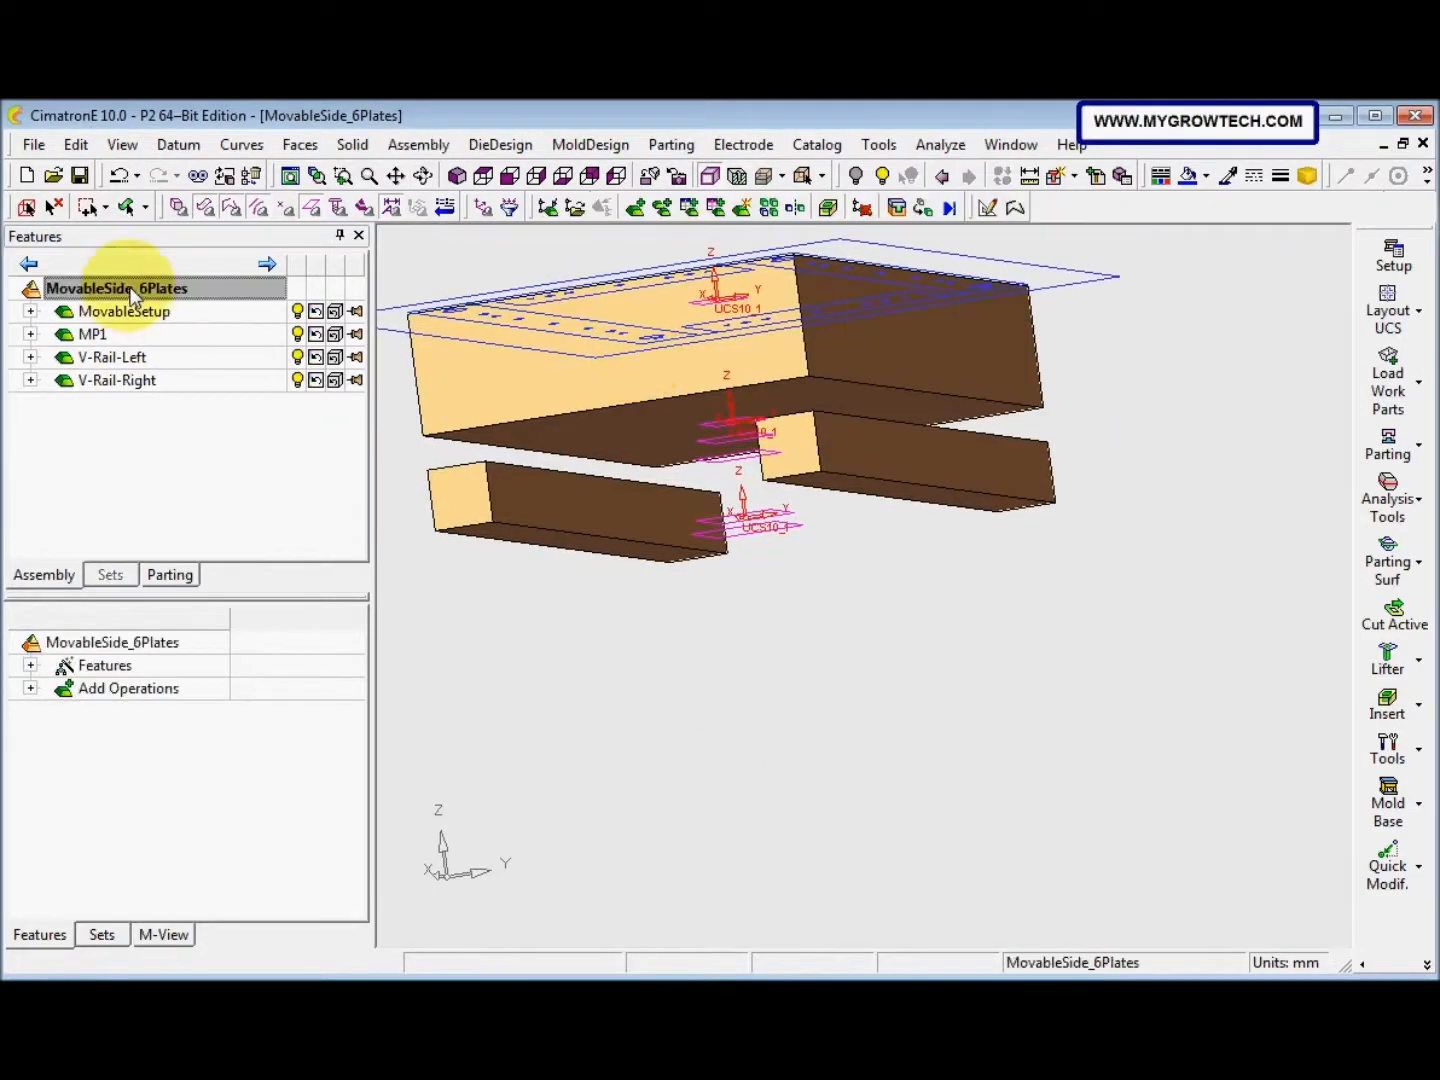
{"action": "left_click", "coordinate": [738, 208]}
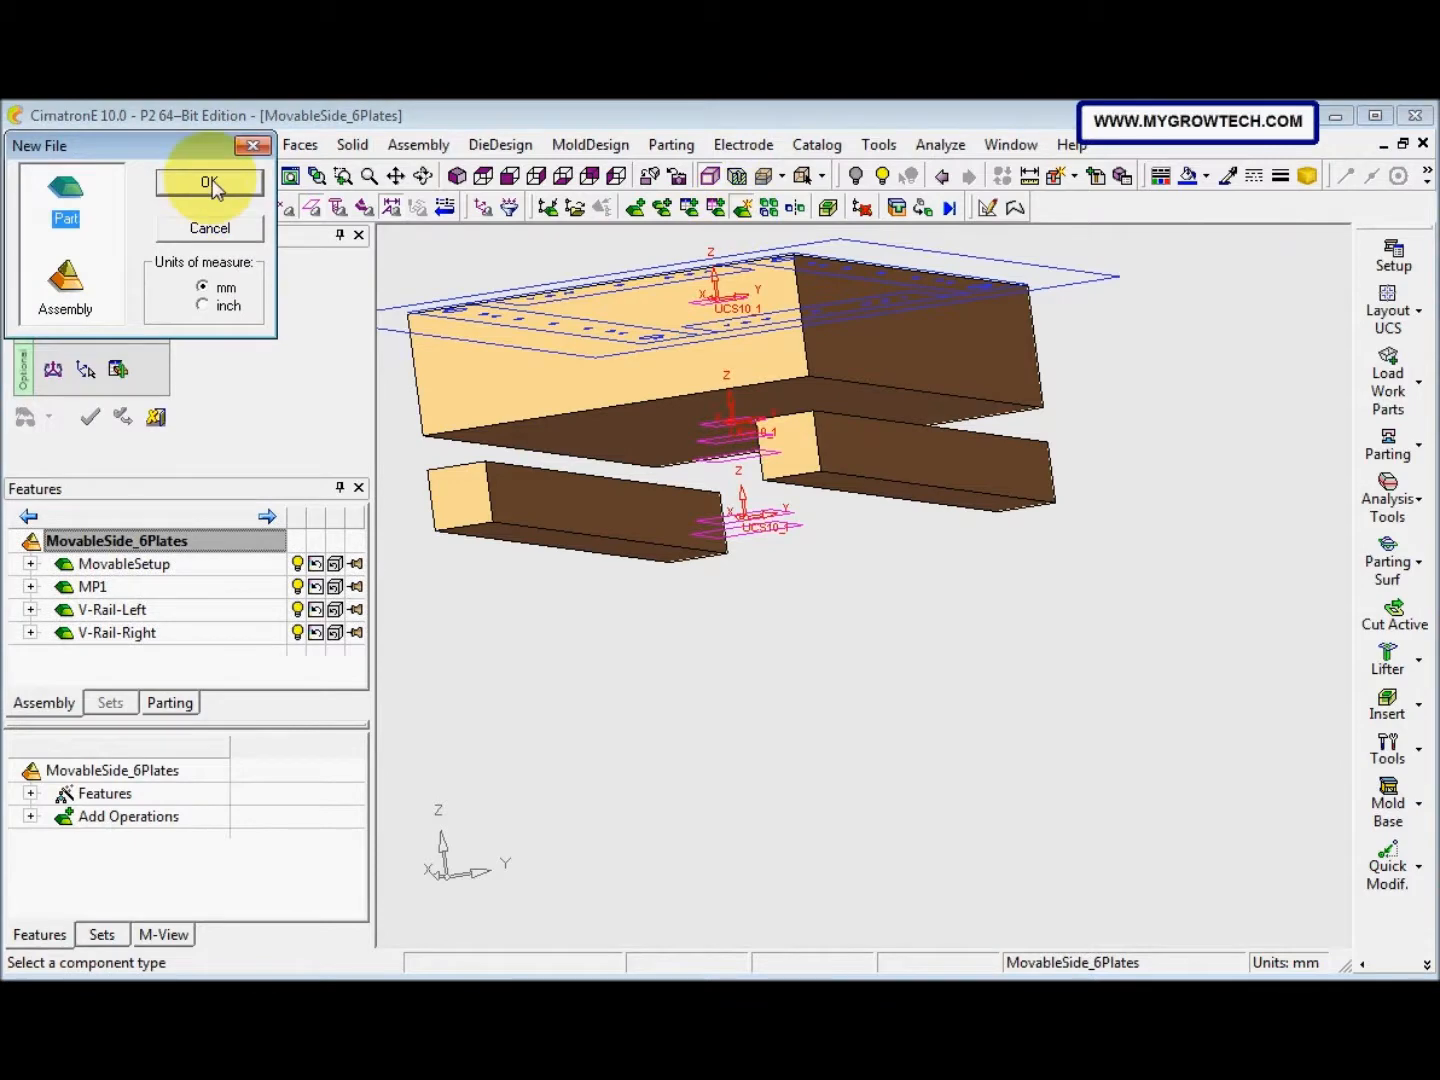
{"action": "left_click", "coordinate": [210, 184]}
{"action": "type", "text": "H-Rail-Left"}
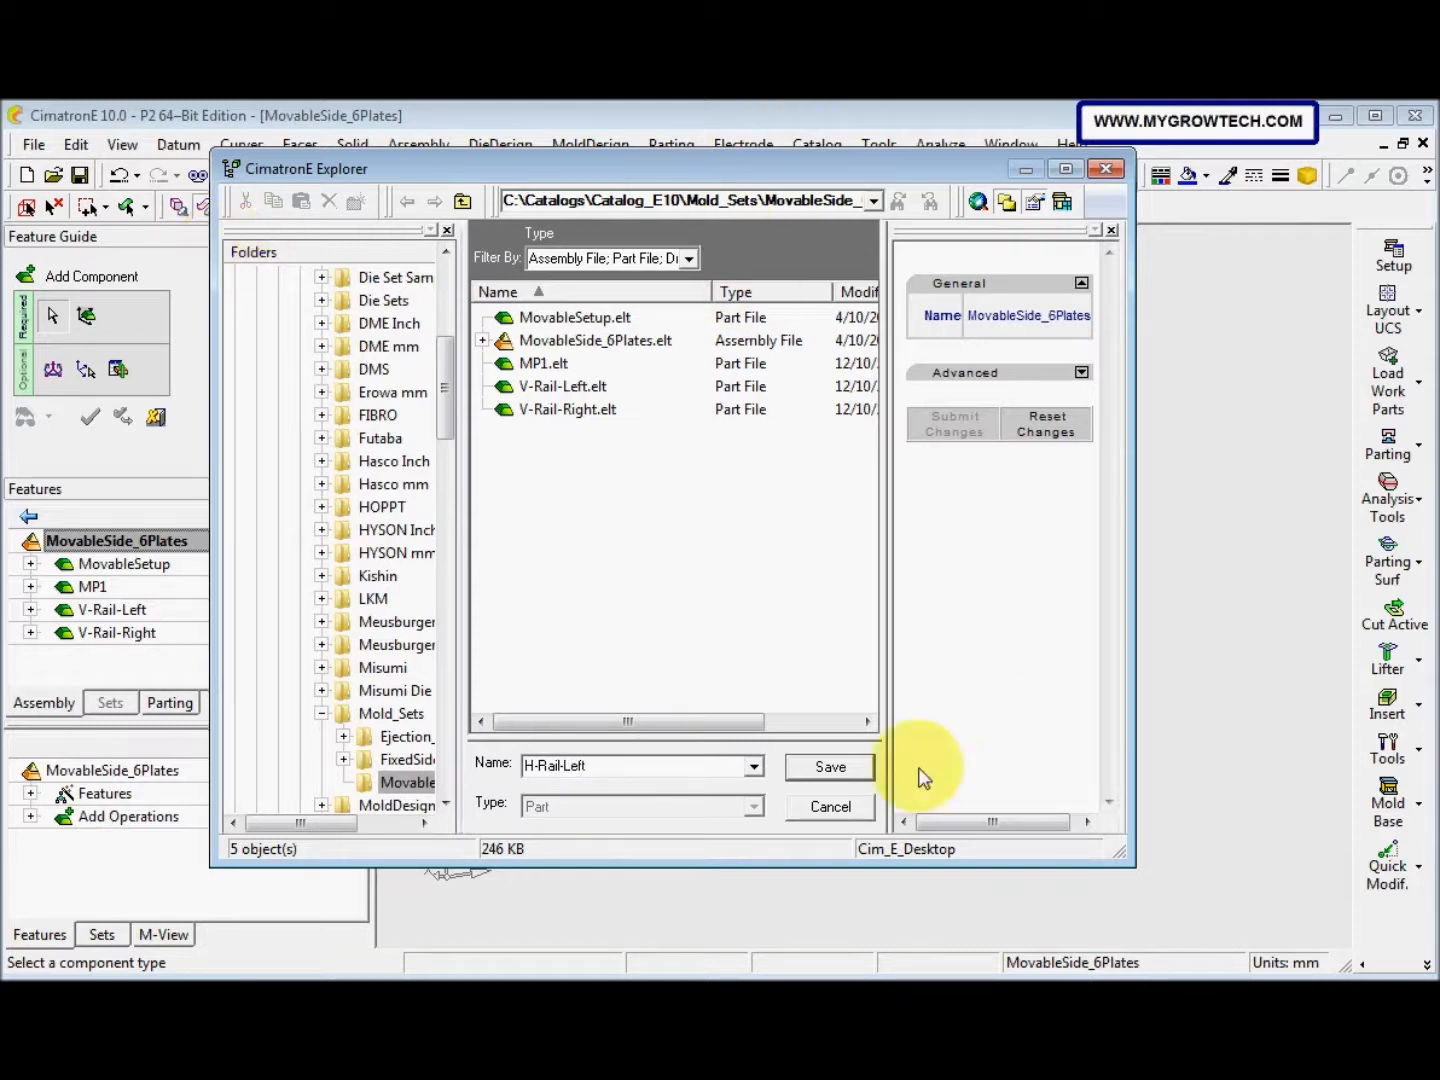
{"action": "left_click", "coordinate": [831, 766]}
Choose the placement plane for H-Rail-Left in the lowest setup plane group
{"action": "scroll", "coordinate": [765, 650], "scroll_direction": "up", "scroll_amount": 2}
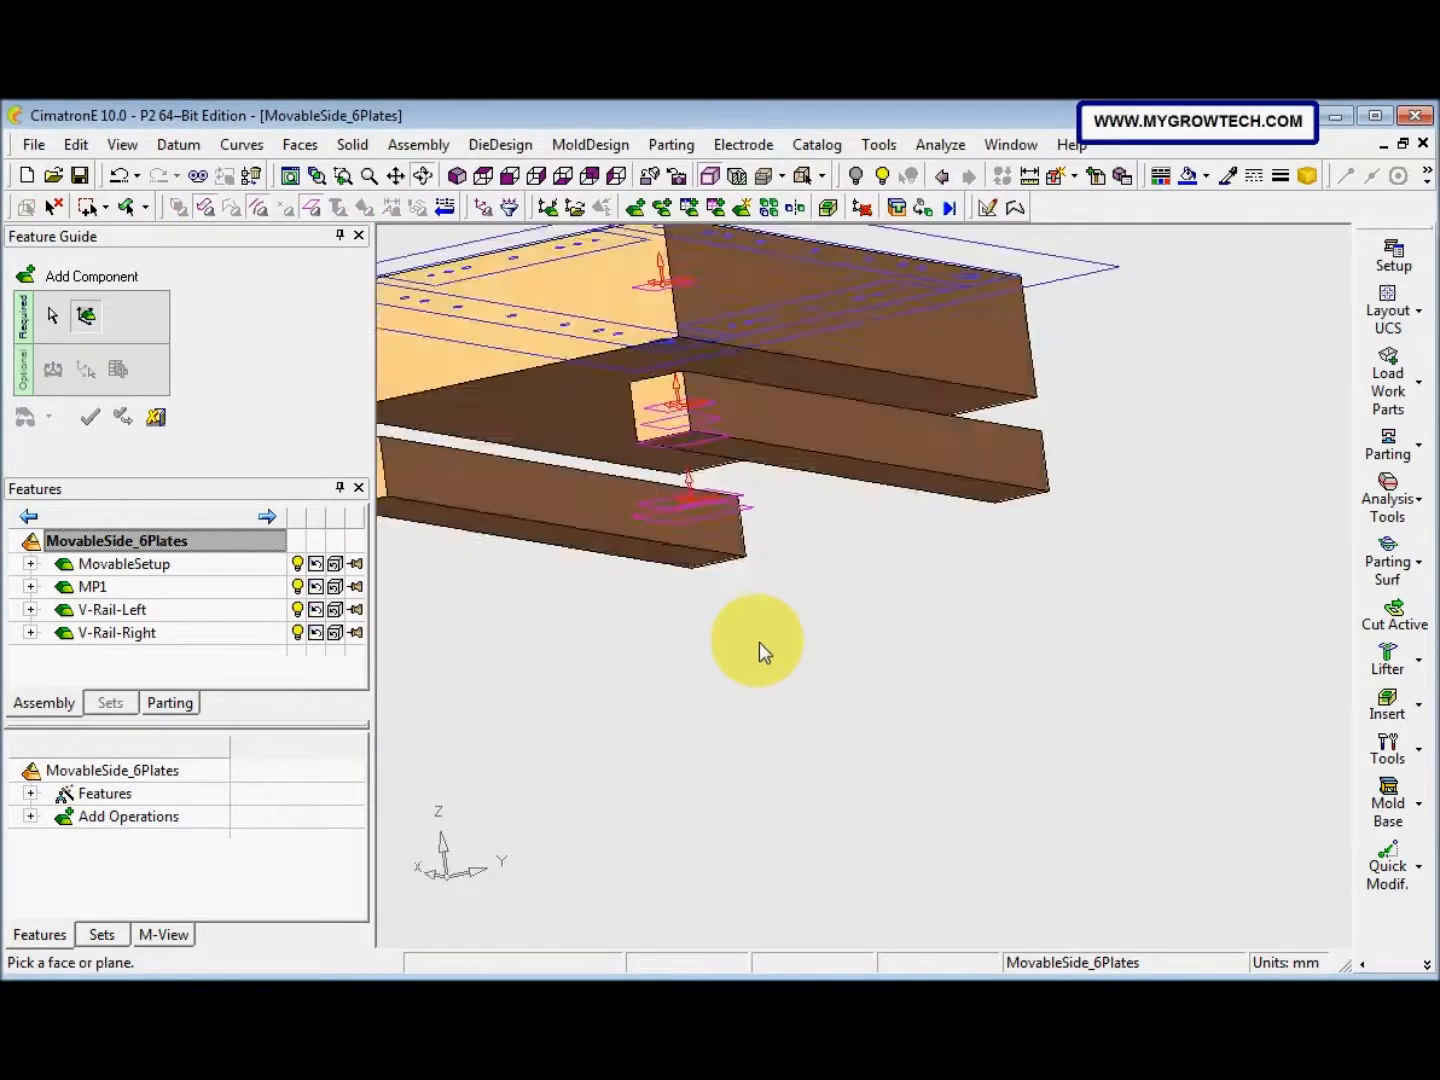
{"action": "scroll", "coordinate": [784, 665], "scroll_direction": "down", "scroll_amount": 2}
{"action": "scroll", "coordinate": [700, 499], "scroll_direction": "up", "scroll_amount": 4}
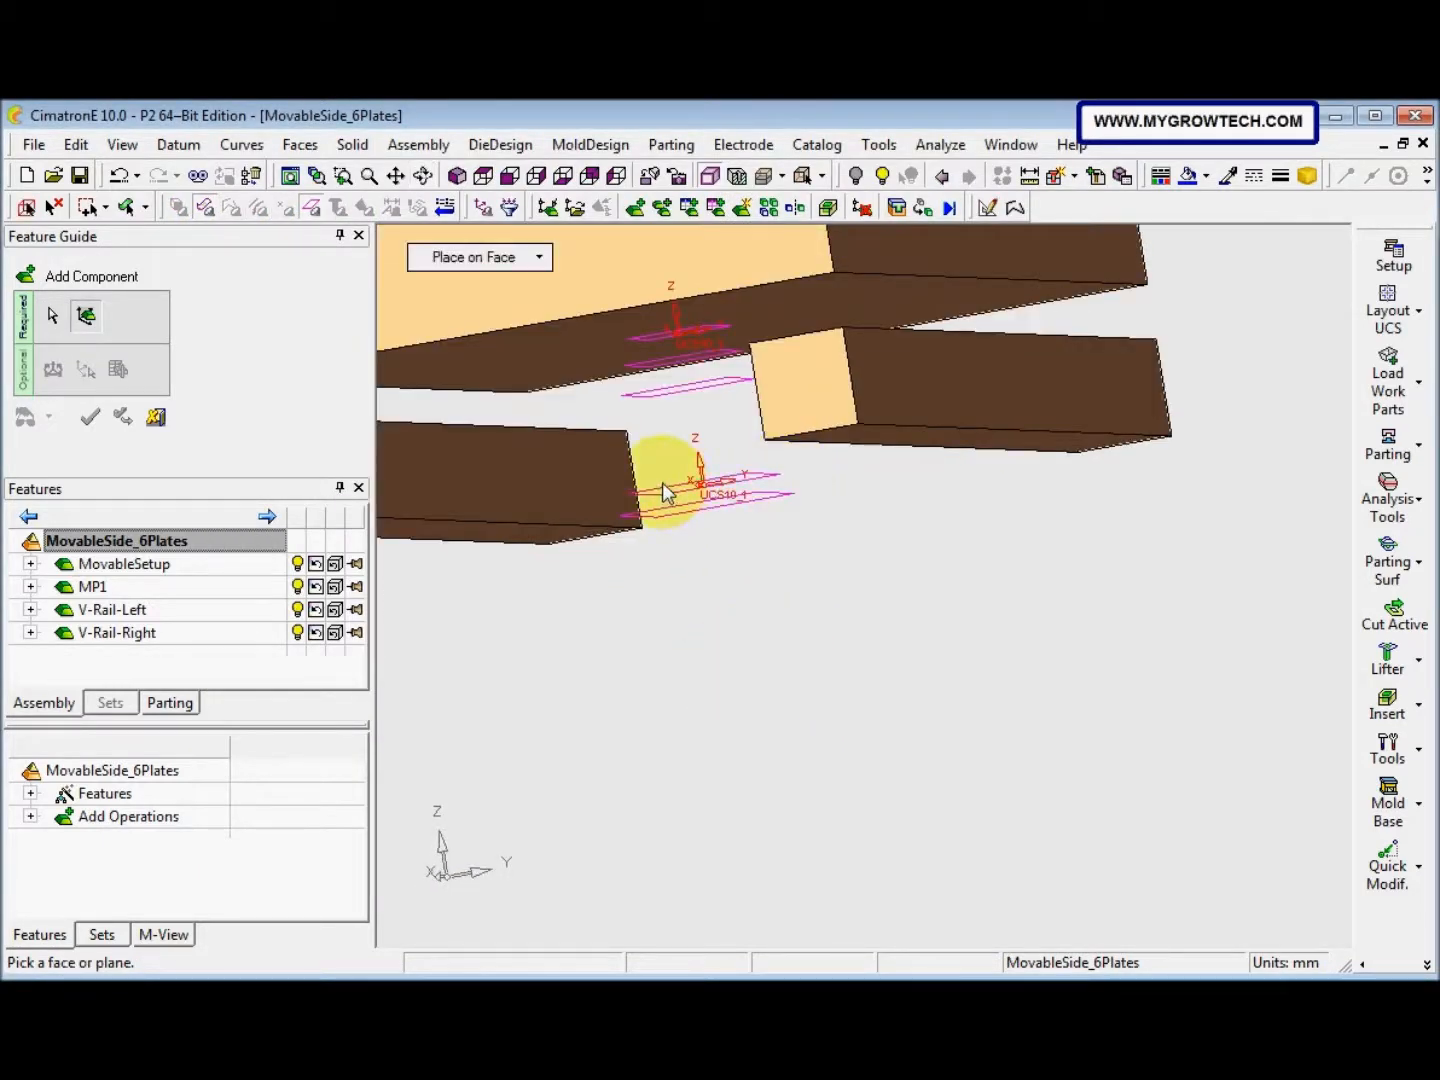
Place the H-Rail-Left component at the origin of the setup plane level with the vertical rails' underside
{"action": "left_click", "coordinate": [671, 489]}
{"action": "mouse_move", "coordinate": [671, 491]}
{"action": "middle_mouse_down"}
{"action": "mouse_move", "coordinate": [705, 610]}
{"action": "mouse_move", "coordinate": [672, 614]}
{"action": "mouse_move", "coordinate": [660, 588]}
{"action": "mouse_move", "coordinate": [678, 733]}
{"action": "middle_mouse_up"}
{"action": "scroll", "coordinate": [736, 514], "scroll_direction": "up", "scroll_amount": 2}
{"action": "left_click", "coordinate": [685, 579]}
{"action": "right_click", "coordinate": [678, 726]}
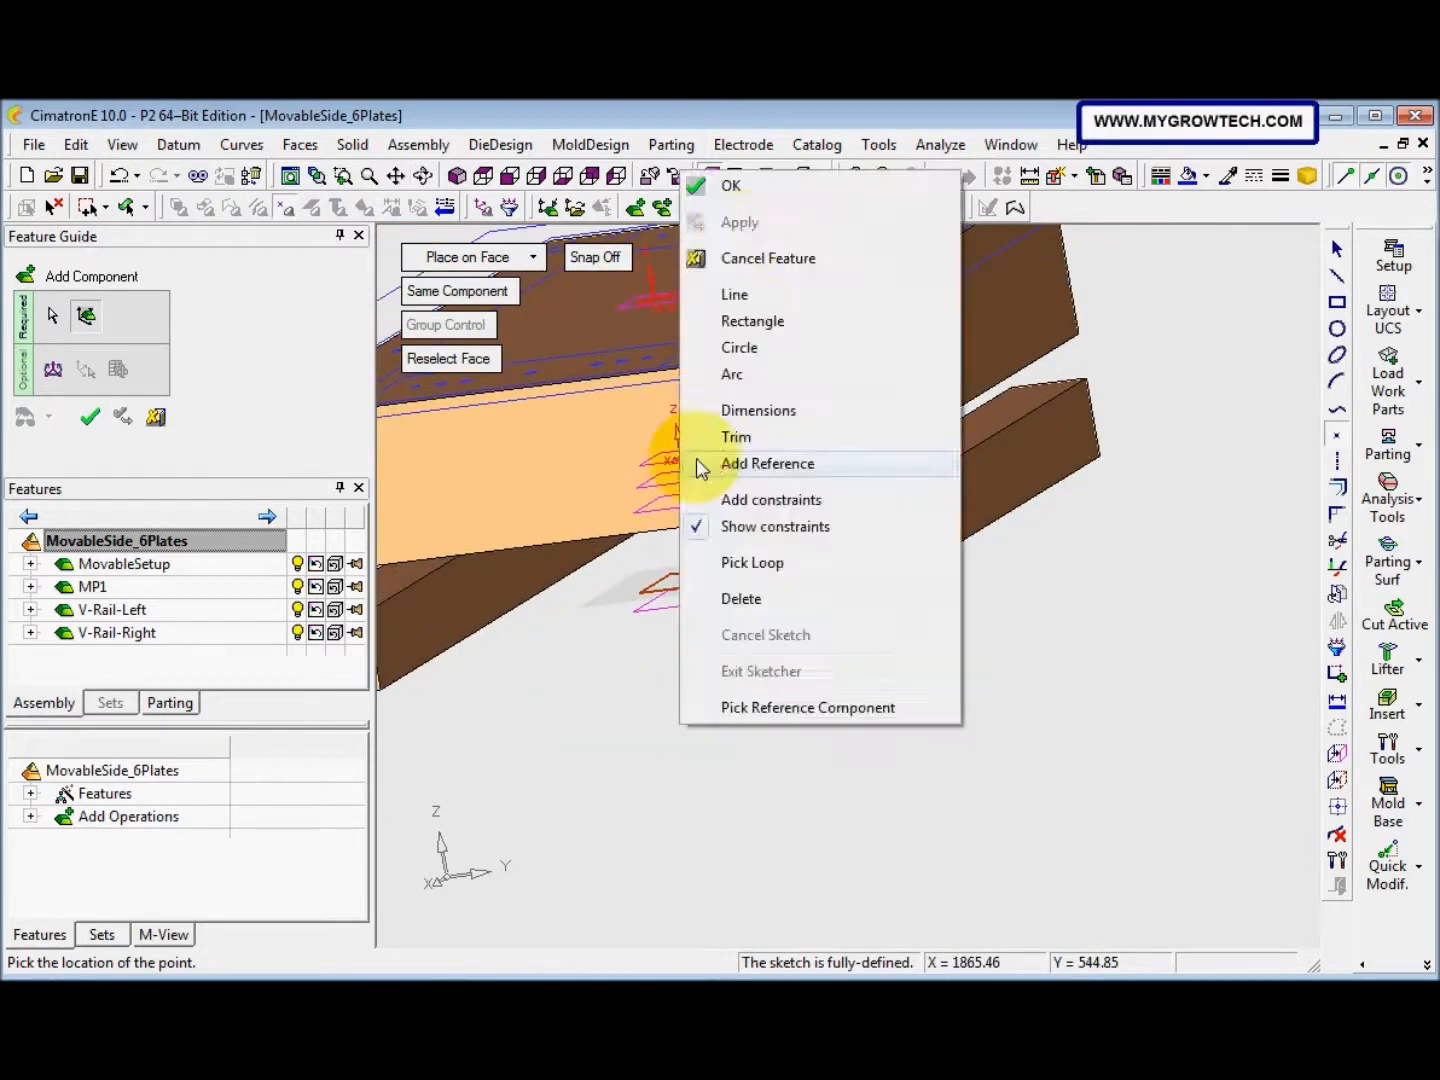
{"action": "left_click", "coordinate": [731, 185]}
Sketch on the setup plane at the rails' underside and project the two horizontal-rail rectangles from the MovableSetup layout onto it
{"action": "middle_click_drag", "start_coordinate": [816, 481], "coordinate": [720, 652]}
{"action": "right_click", "coordinate": [720, 653]}
{"action": "left_click", "coordinate": [780, 398]}
{"action": "mouse_move", "coordinate": [780, 398]}
{"action": "middle_mouse_down"}
{"action": "mouse_move", "coordinate": [841, 607]}
{"action": "mouse_move", "coordinate": [904, 604]}
{"action": "mouse_move", "coordinate": [949, 510]}
{"action": "middle_mouse_up"}
{"action": "left_click", "coordinate": [810, 461]}
{"action": "left_click", "coordinate": [1336, 753]}
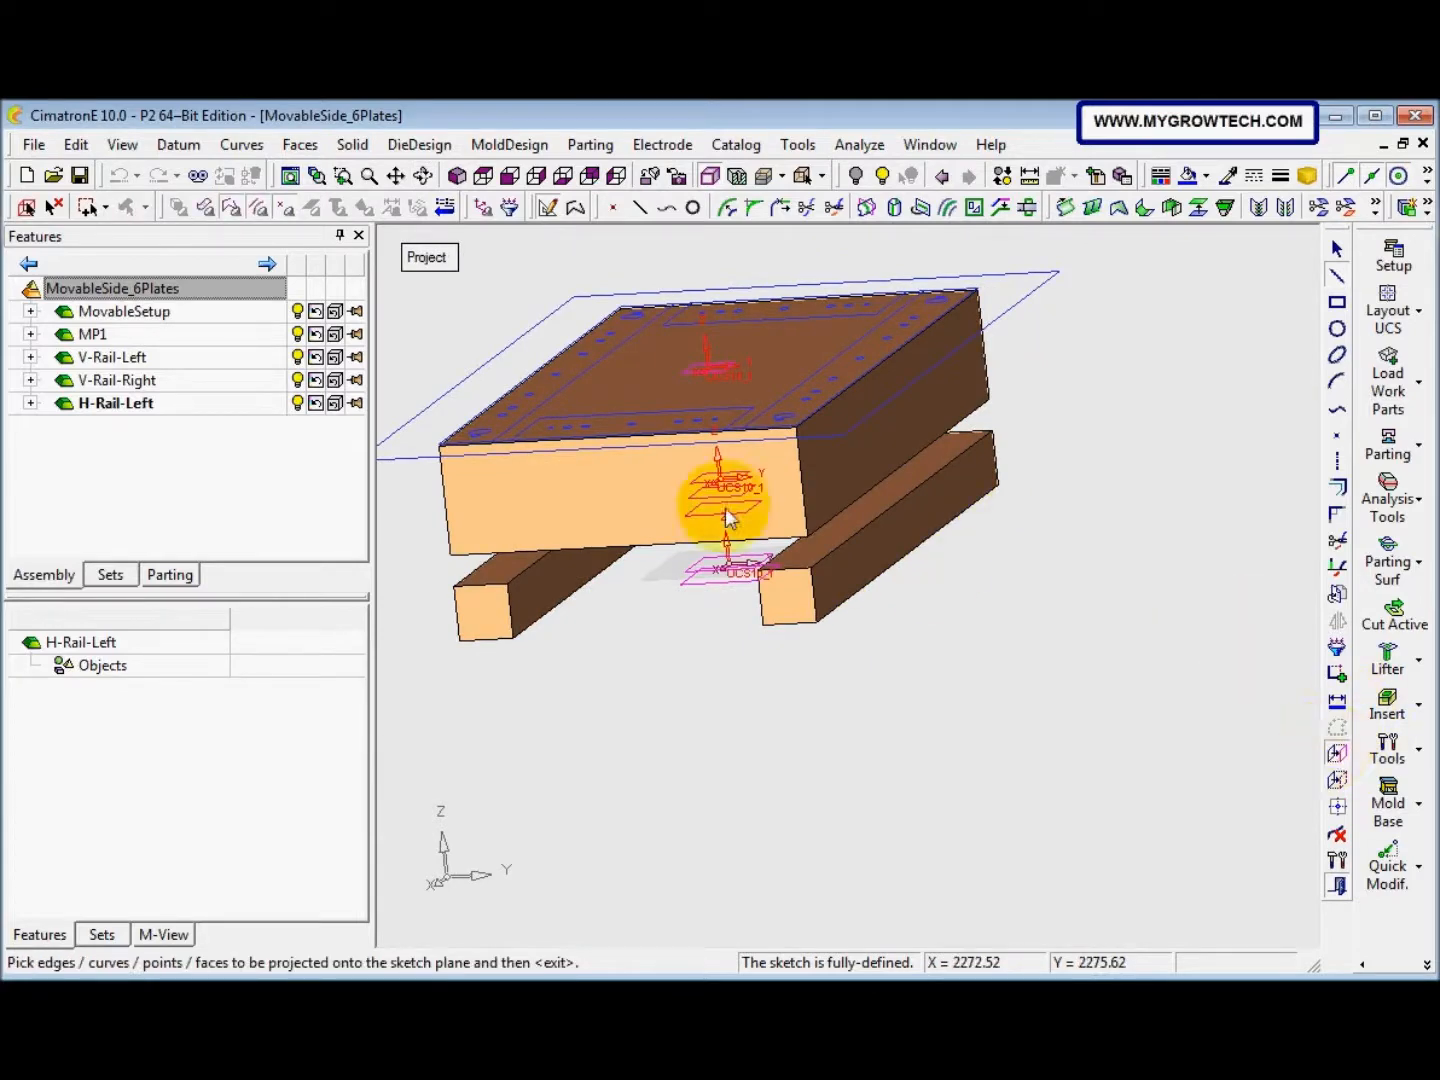
{"action": "middle_click_drag", "start_coordinate": [727, 517], "coordinate": [635, 566]}
{"action": "left_click", "coordinate": [676, 396]}
{"action": "middle_click_drag", "start_coordinate": [676, 389], "coordinate": [724, 571]}
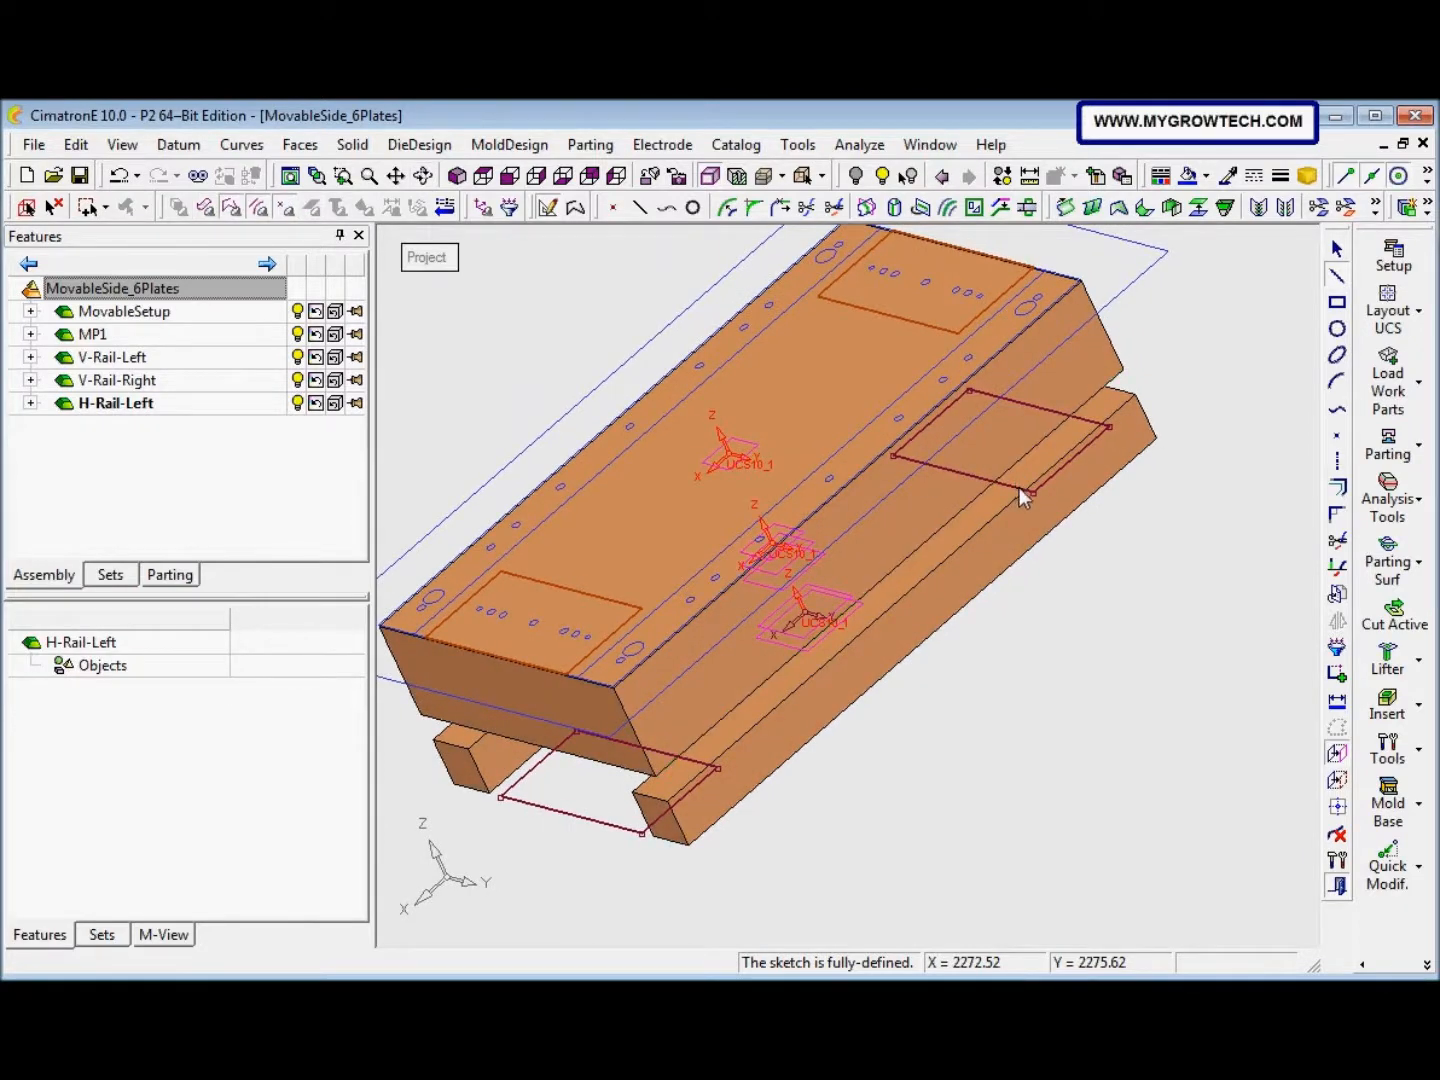
Delete the projected rectangle at the +X end, keeping only the H-Rail-Left profile, and finish the sketch
{"action": "left_click", "coordinate": [1336, 248]}
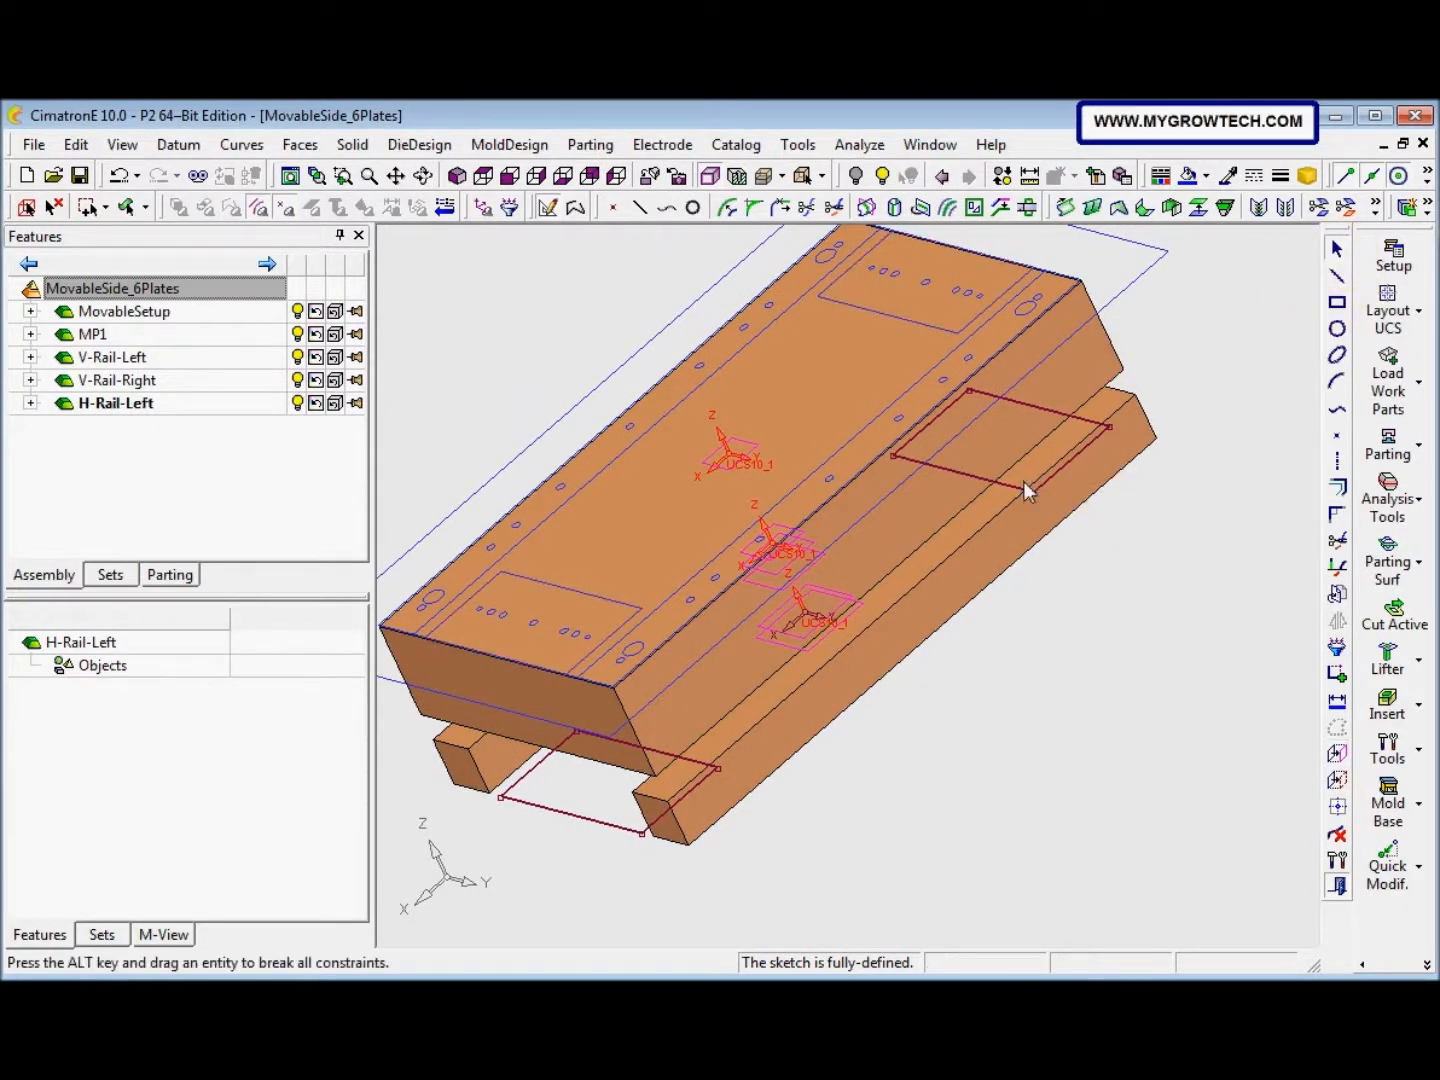
{"action": "middle_click_drag", "start_coordinate": [1022, 485], "coordinate": [1078, 540]}
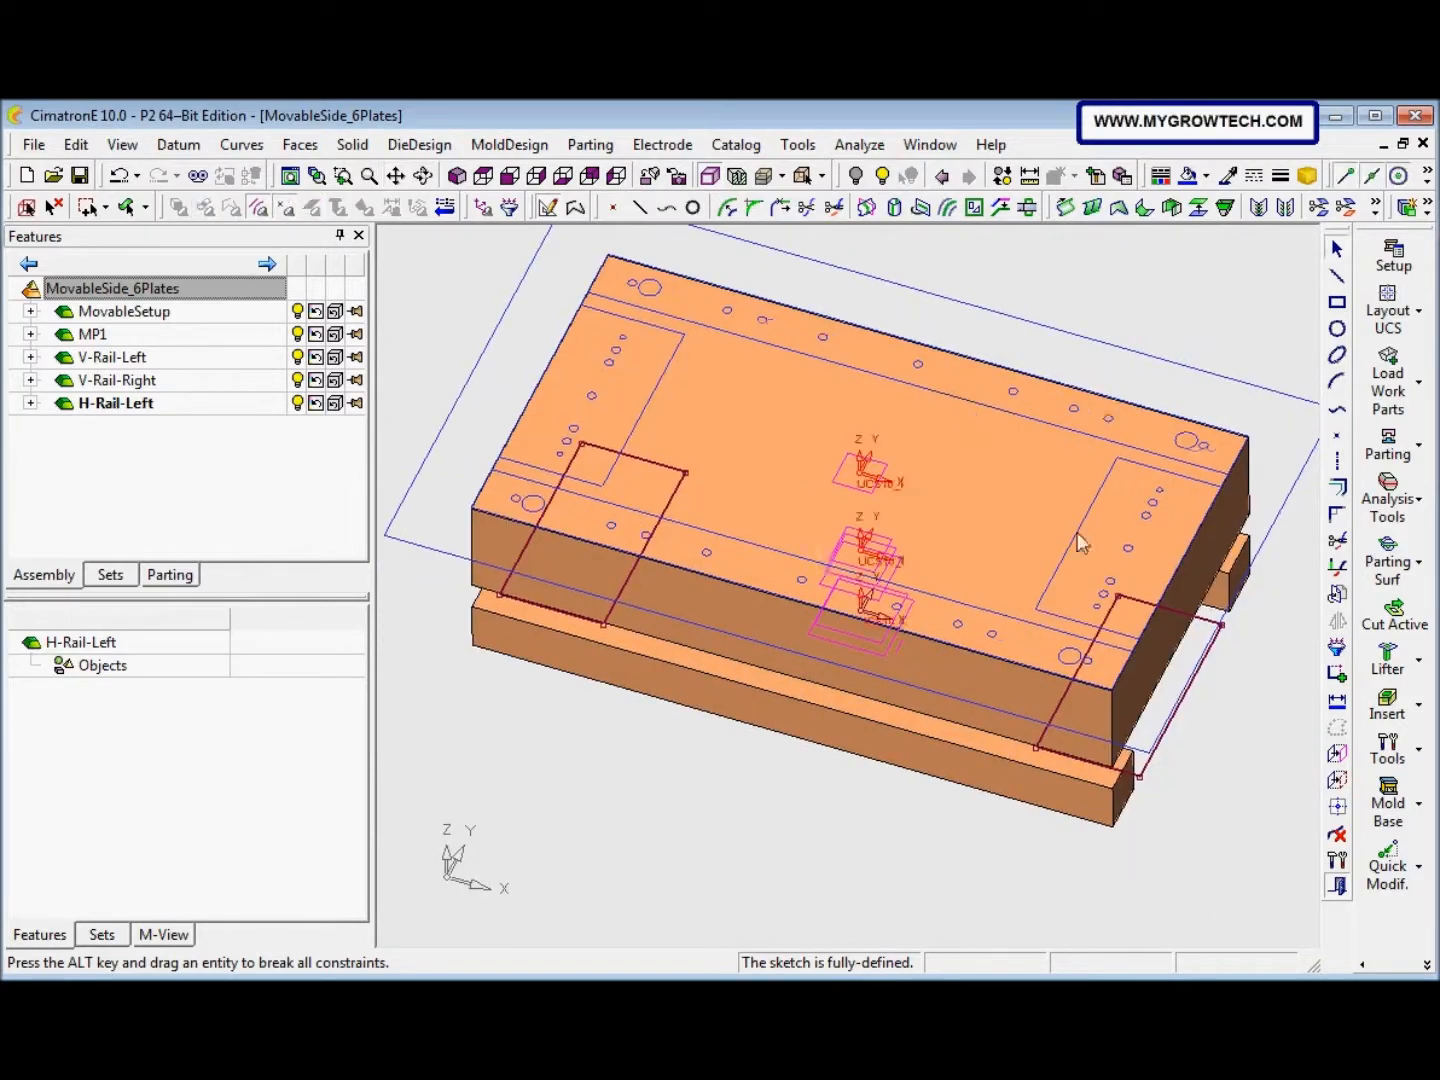
{"action": "left_click", "coordinate": [1208, 655]}
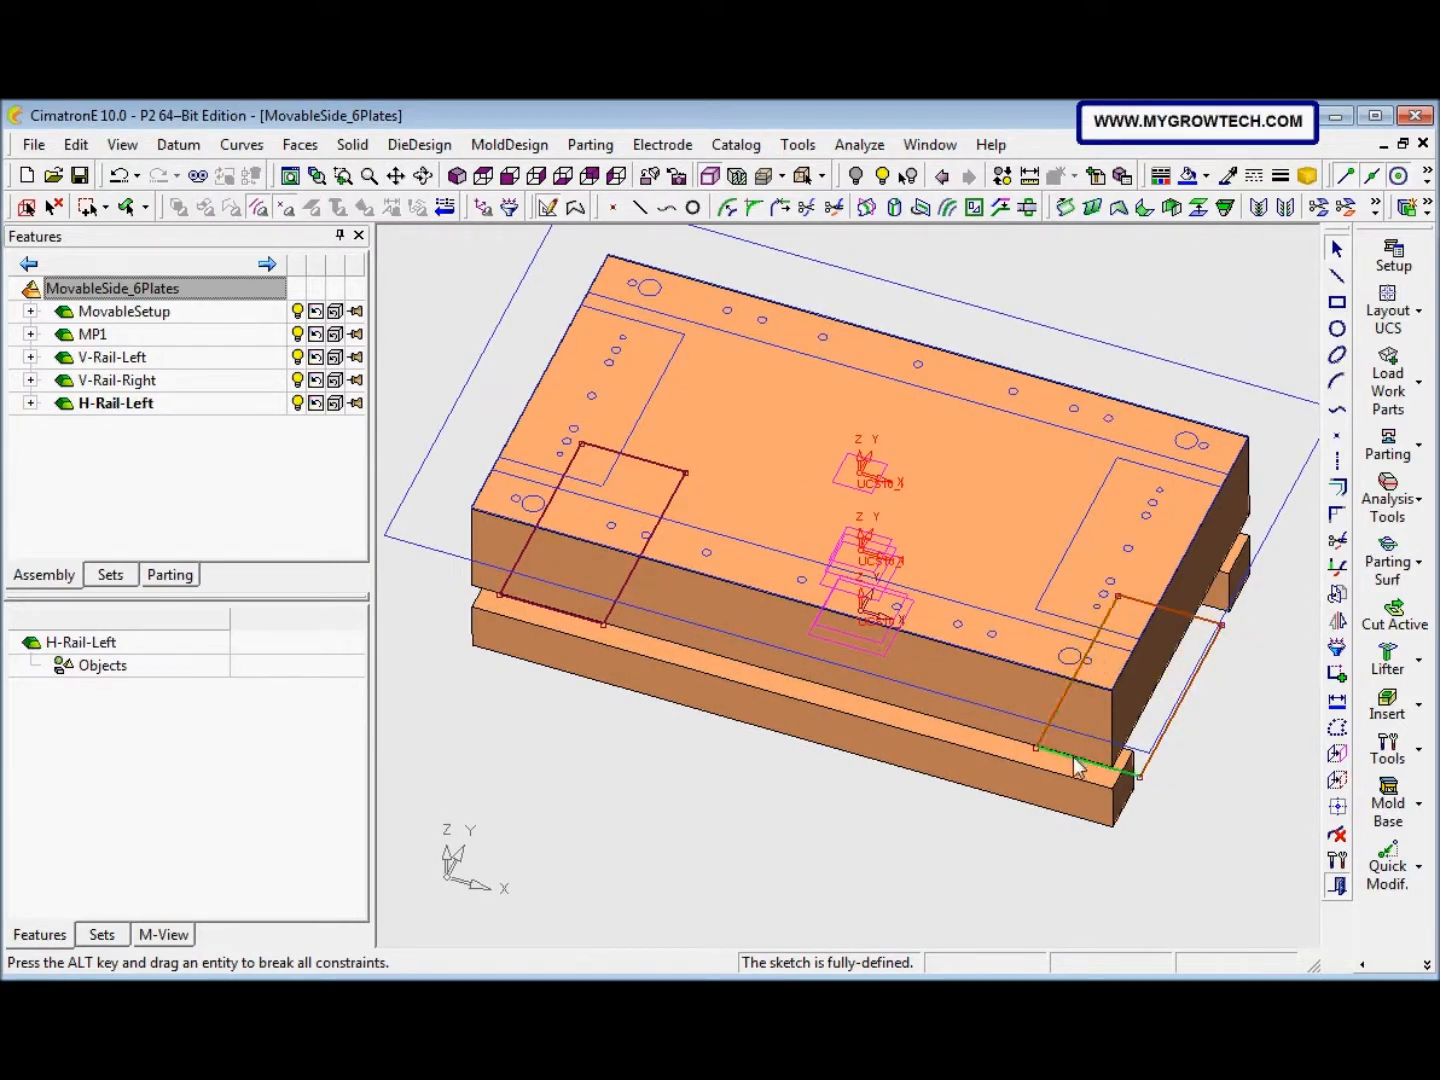
{"action": "left_click", "coordinate": [1121, 761]}
{"action": "key", "text": "Delete"}
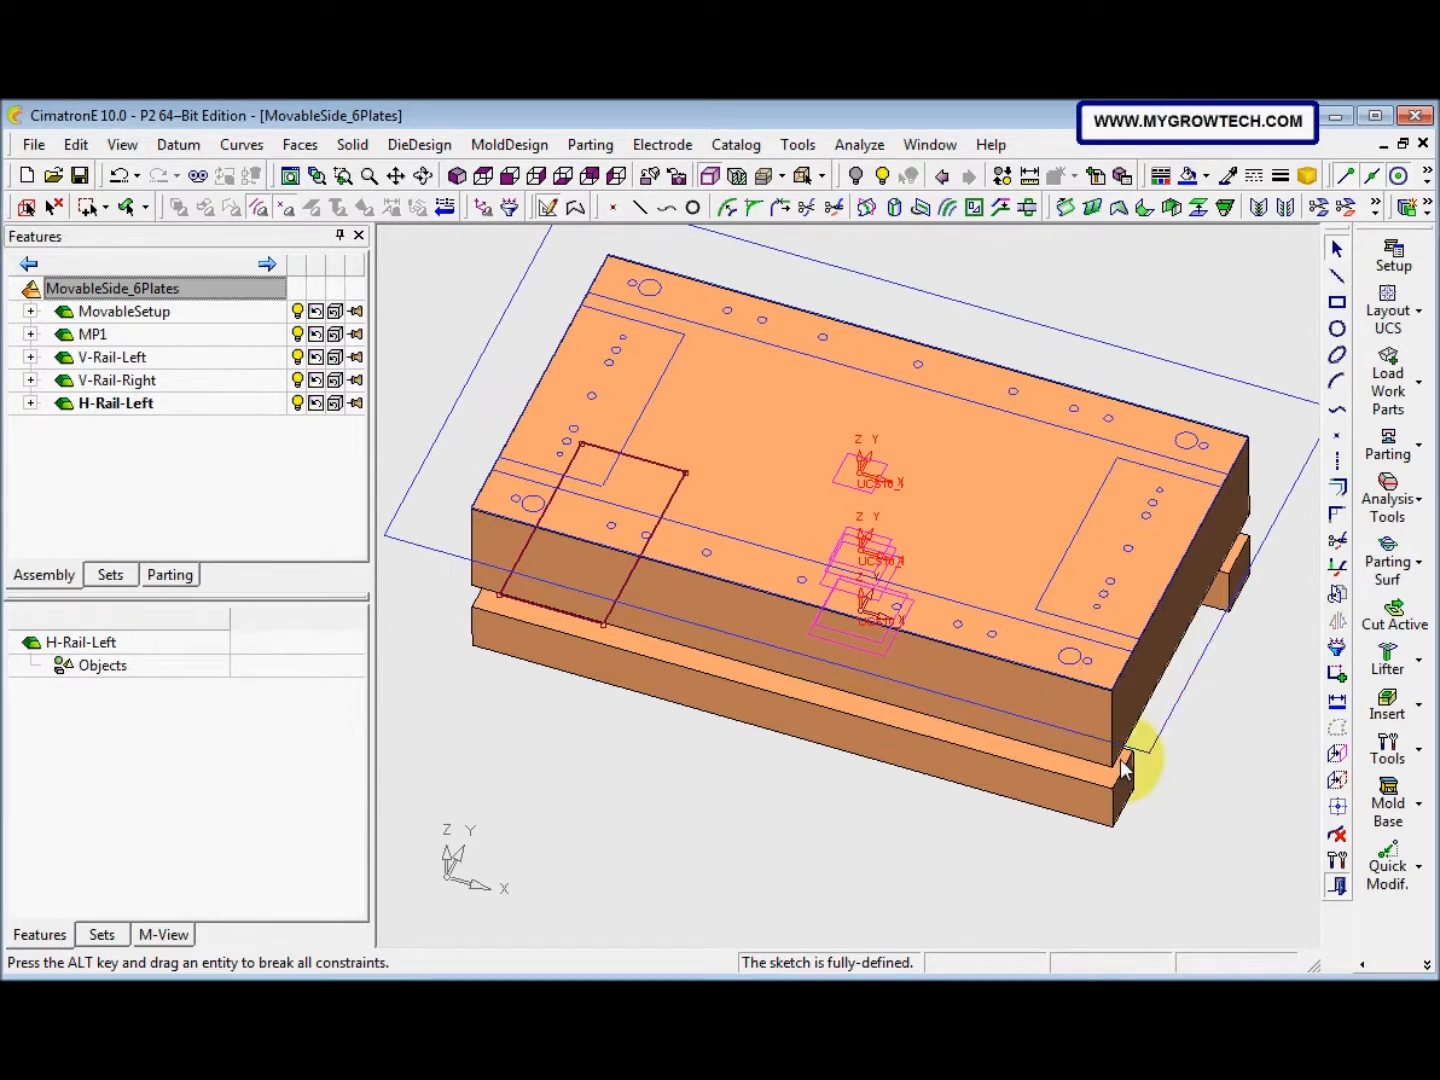
{"action": "right_click", "coordinate": [795, 772]}
{"action": "left_click", "coordinate": [869, 755]}
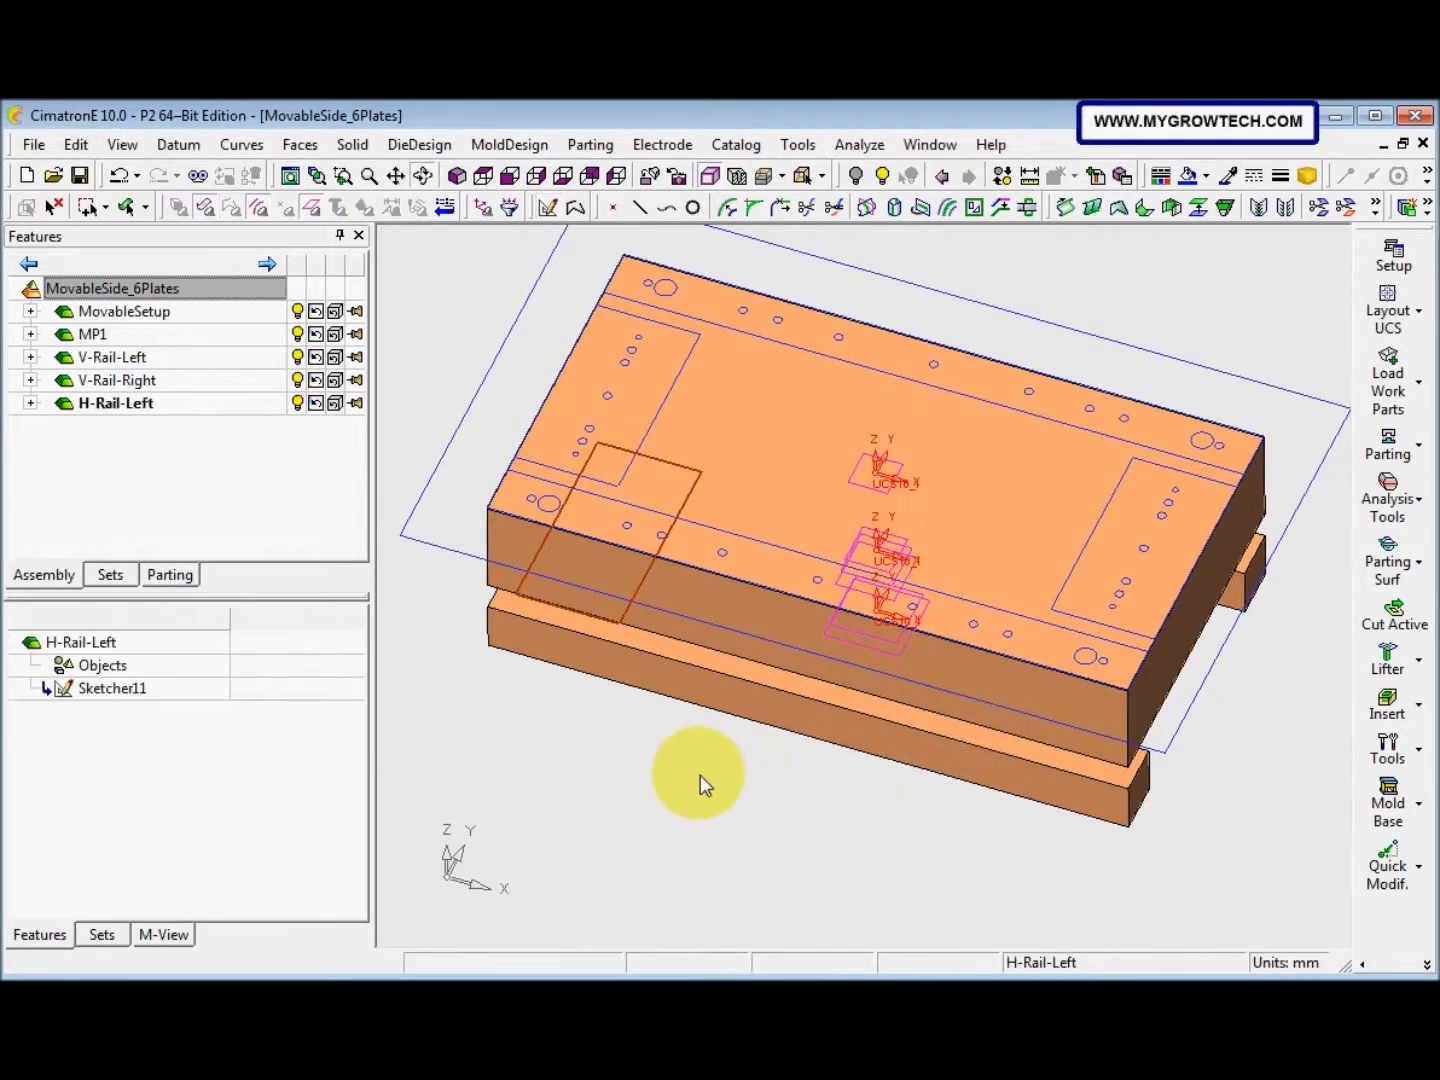
Extrude the H-Rail-Left profile by reference up to the setup plane at the vertical rails' upper face, with 0 offset
{"action": "right_click", "coordinate": [490, 364]}
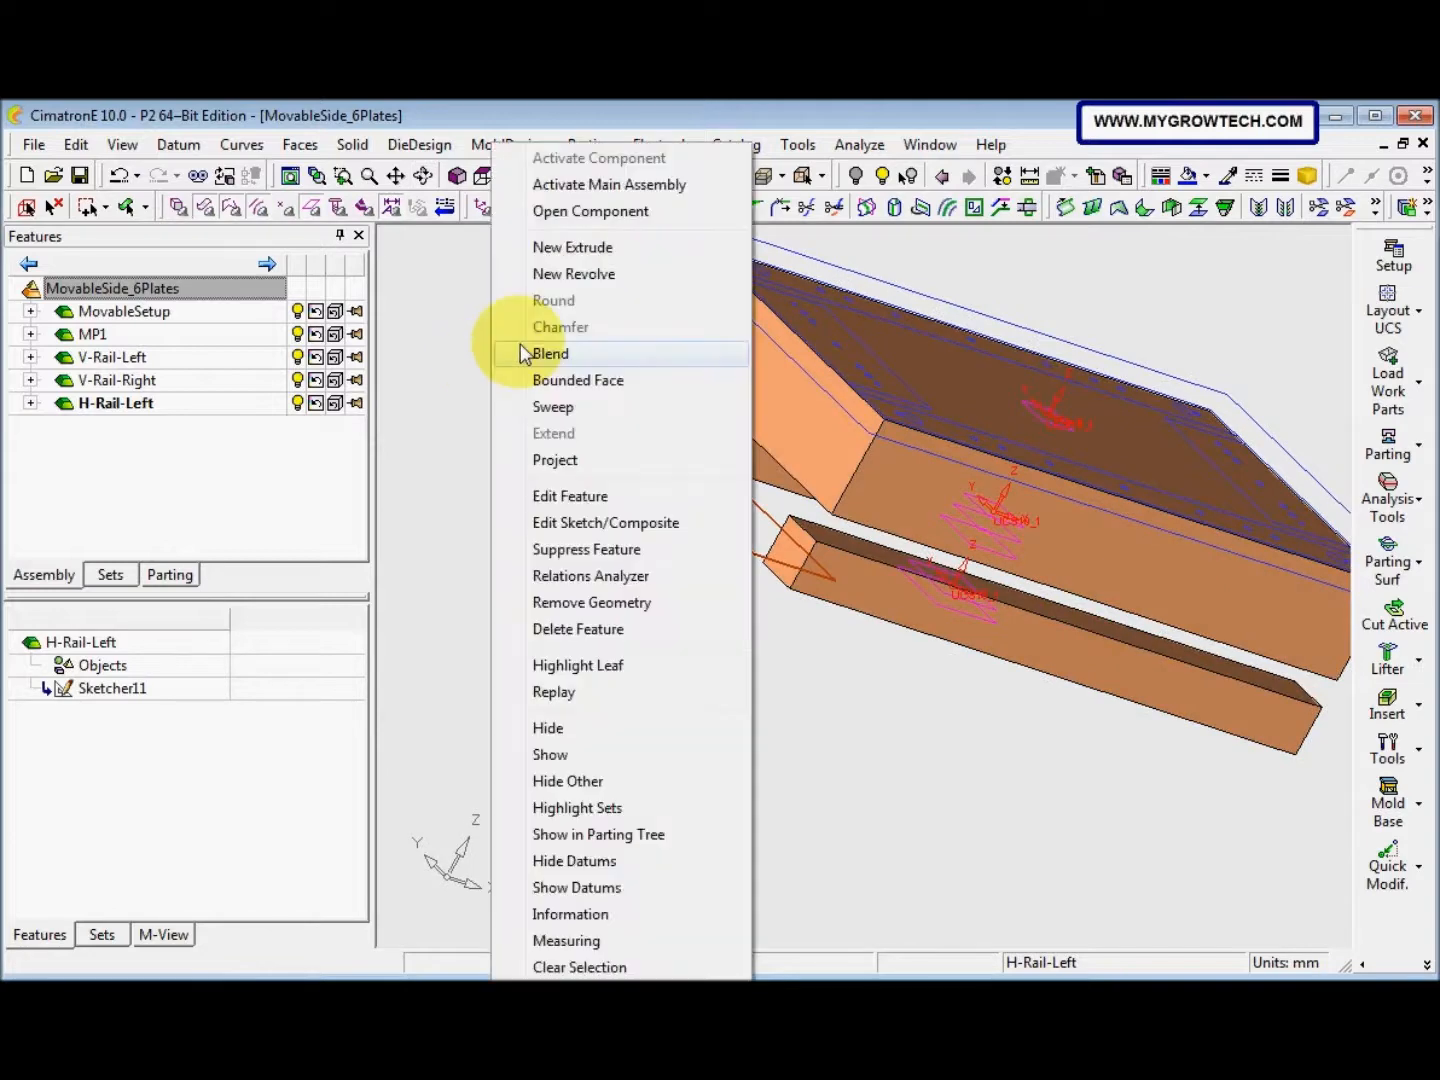
{"action": "left_click", "coordinate": [580, 254]}
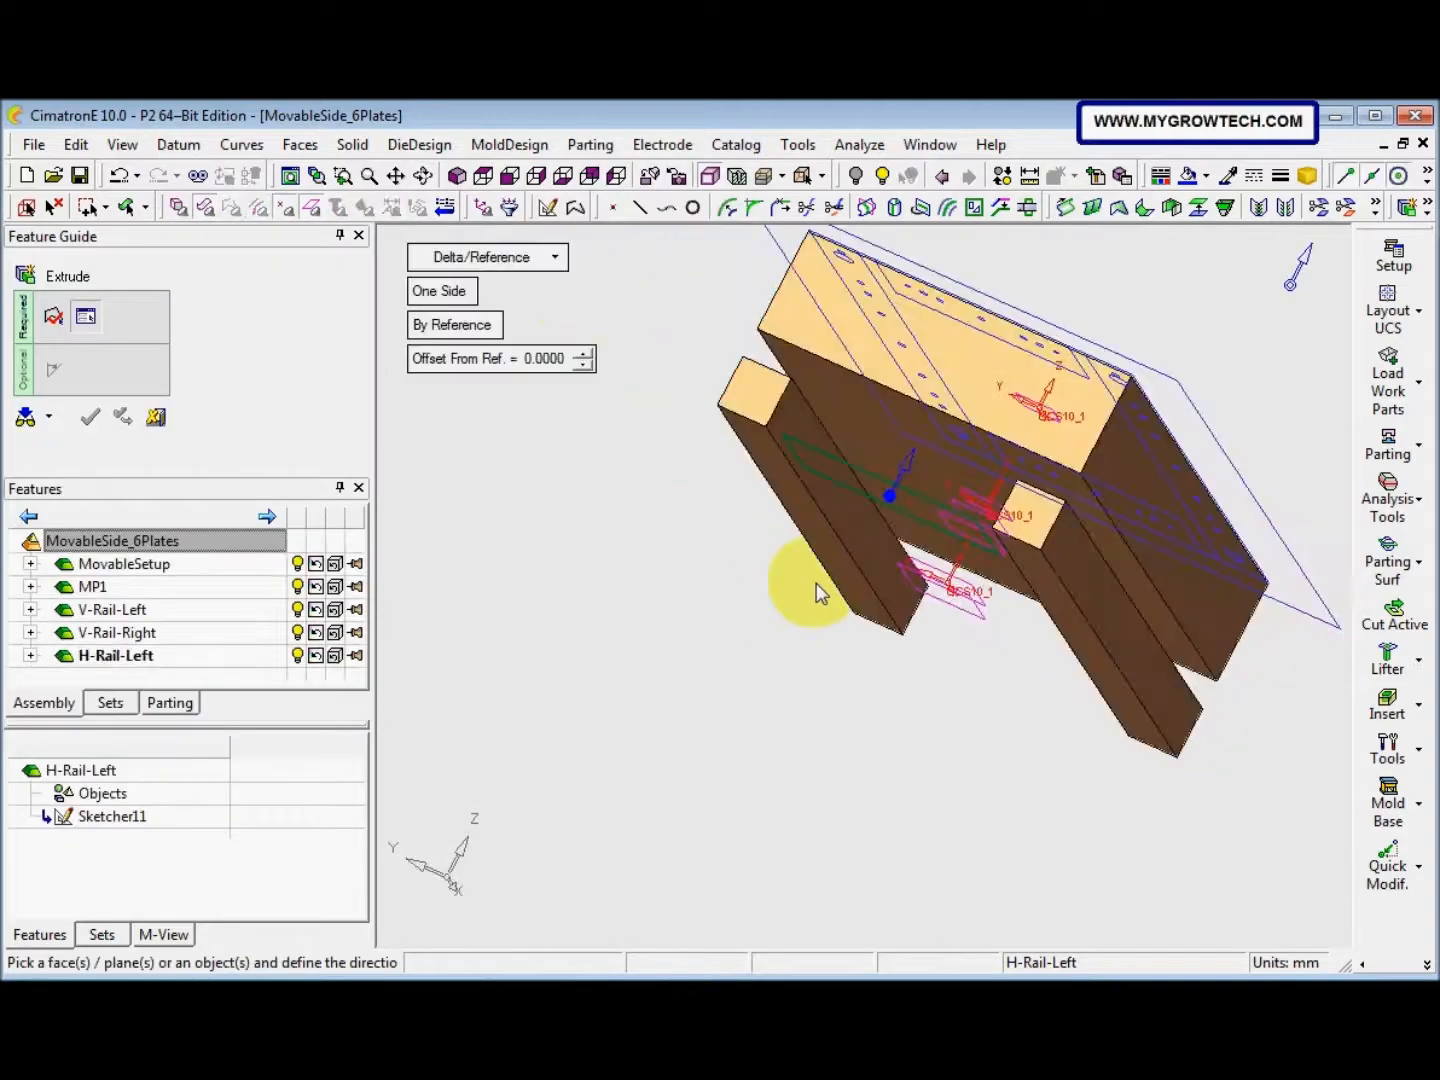
{"action": "middle_click_drag", "start_coordinate": [766, 585], "coordinate": [768, 604]}
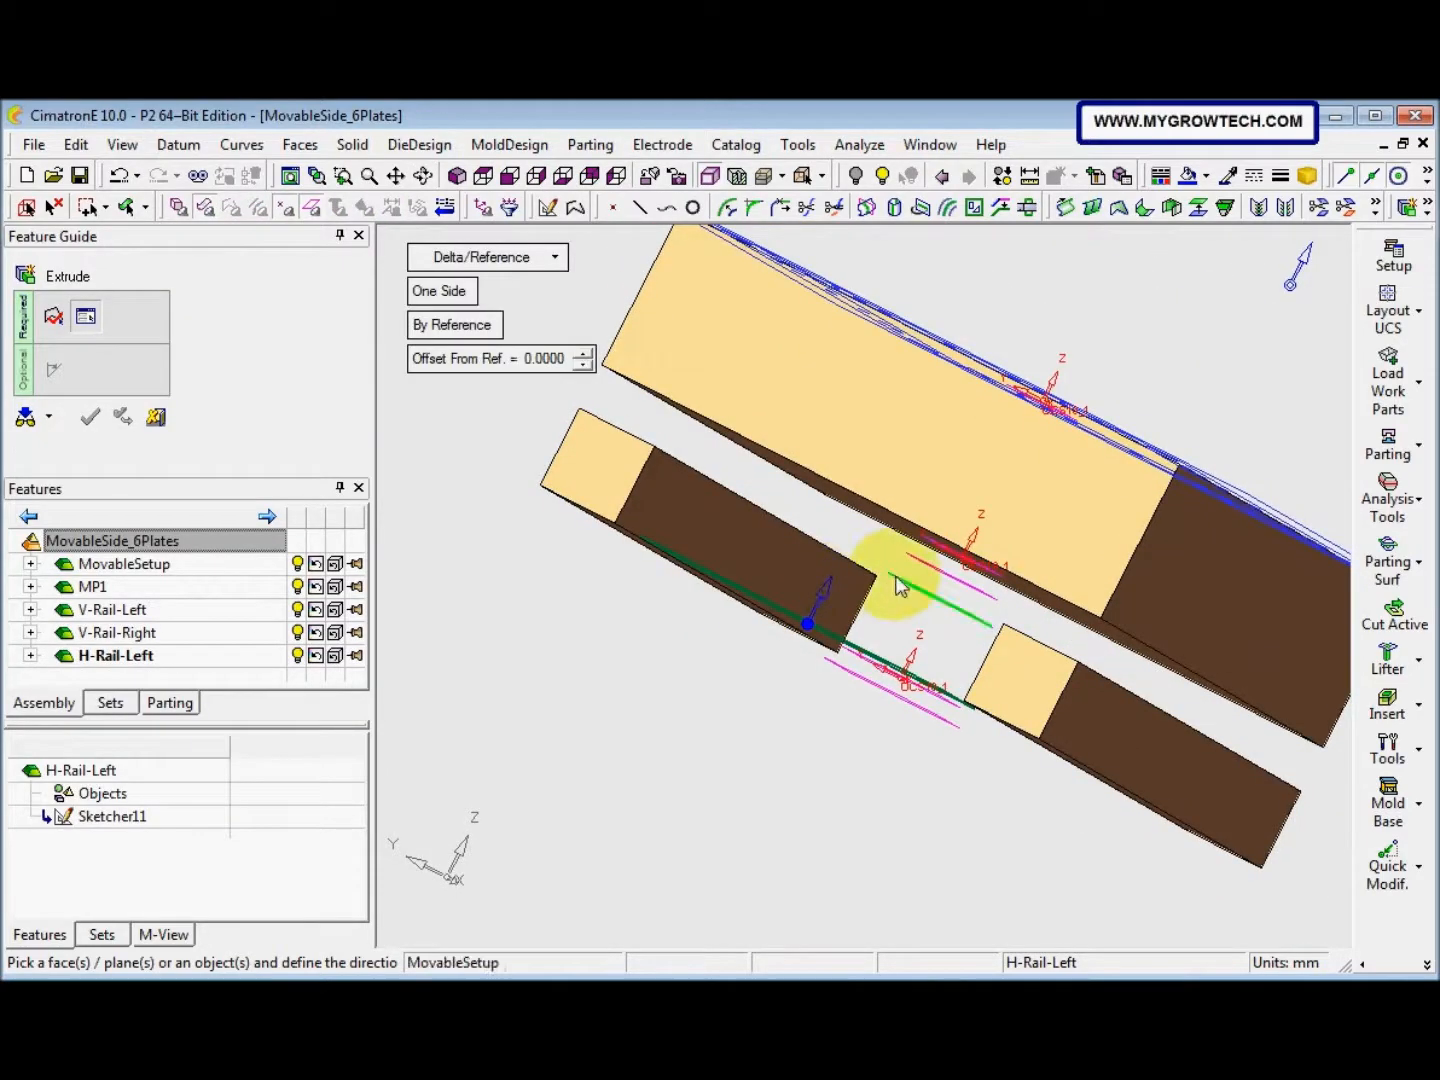
{"action": "left_click", "coordinate": [899, 579]}
{"action": "middle_click_drag", "start_coordinate": [786, 685], "coordinate": [879, 587]}
{"action": "scroll", "coordinate": [880, 586], "scroll_direction": "down", "scroll_amount": 3}
{"action": "middle_click_drag", "start_coordinate": [516, 835], "coordinate": [608, 712]}
{"action": "right_click", "coordinate": [723, 654]}
{"action": "left_click", "coordinate": [725, 654]}
Activate the MovableSide_6Plates main assembly and add a new mm part named H-Rail-Right
{"action": "double_click", "coordinate": [160, 288]}
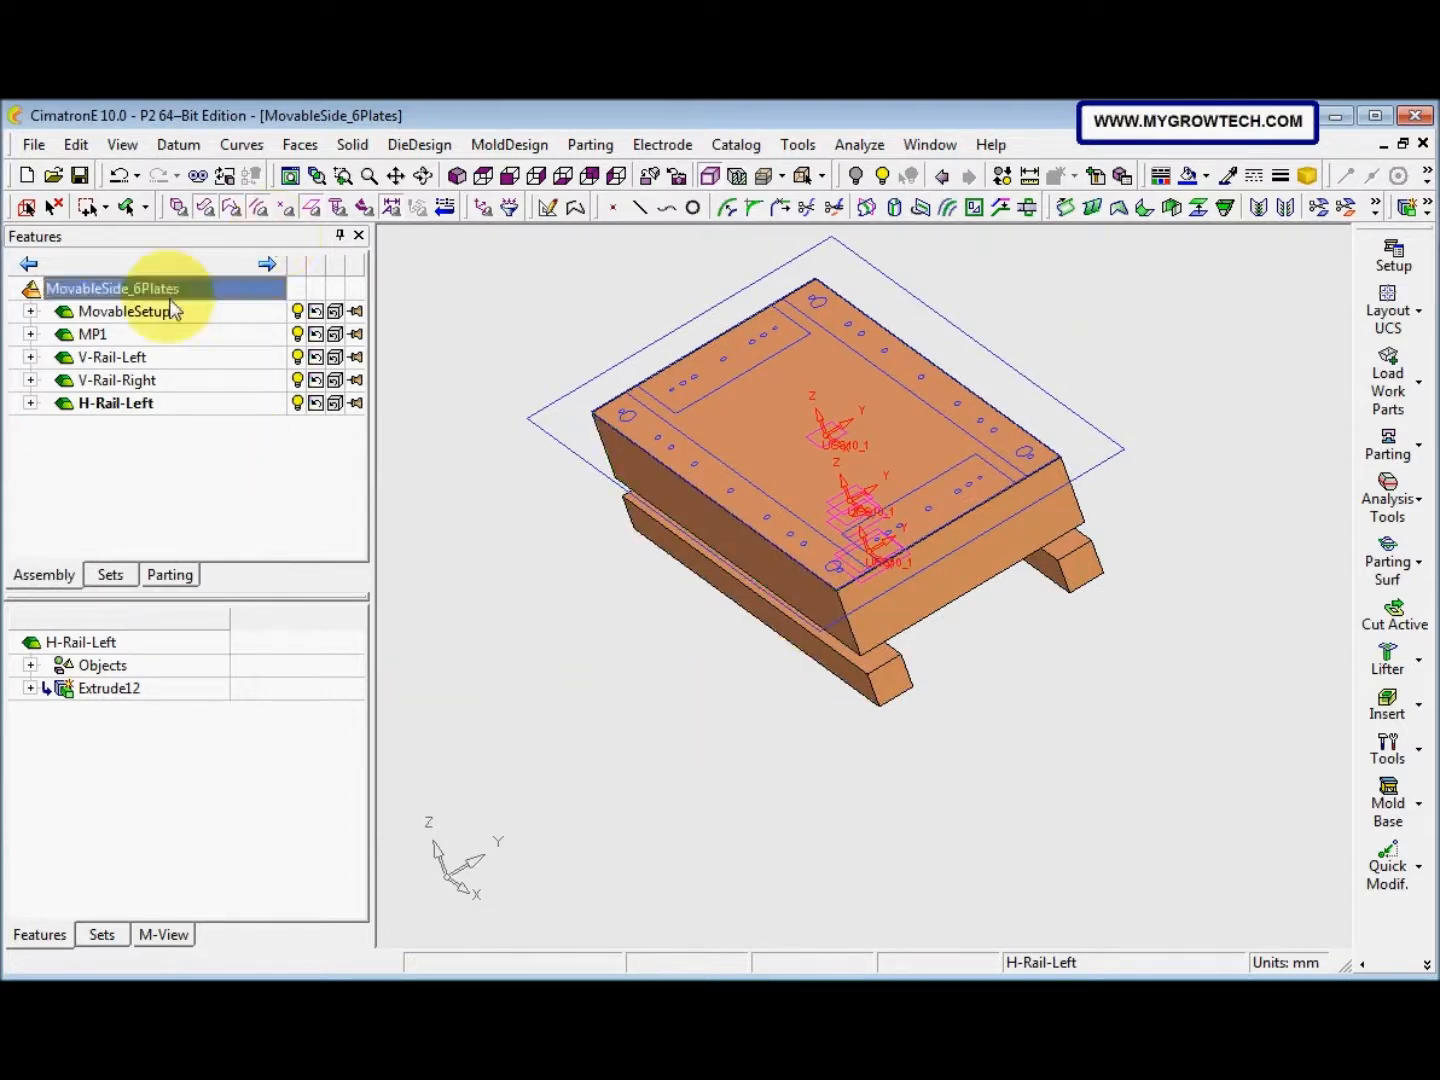
{"action": "left_click", "coordinate": [740, 210]}
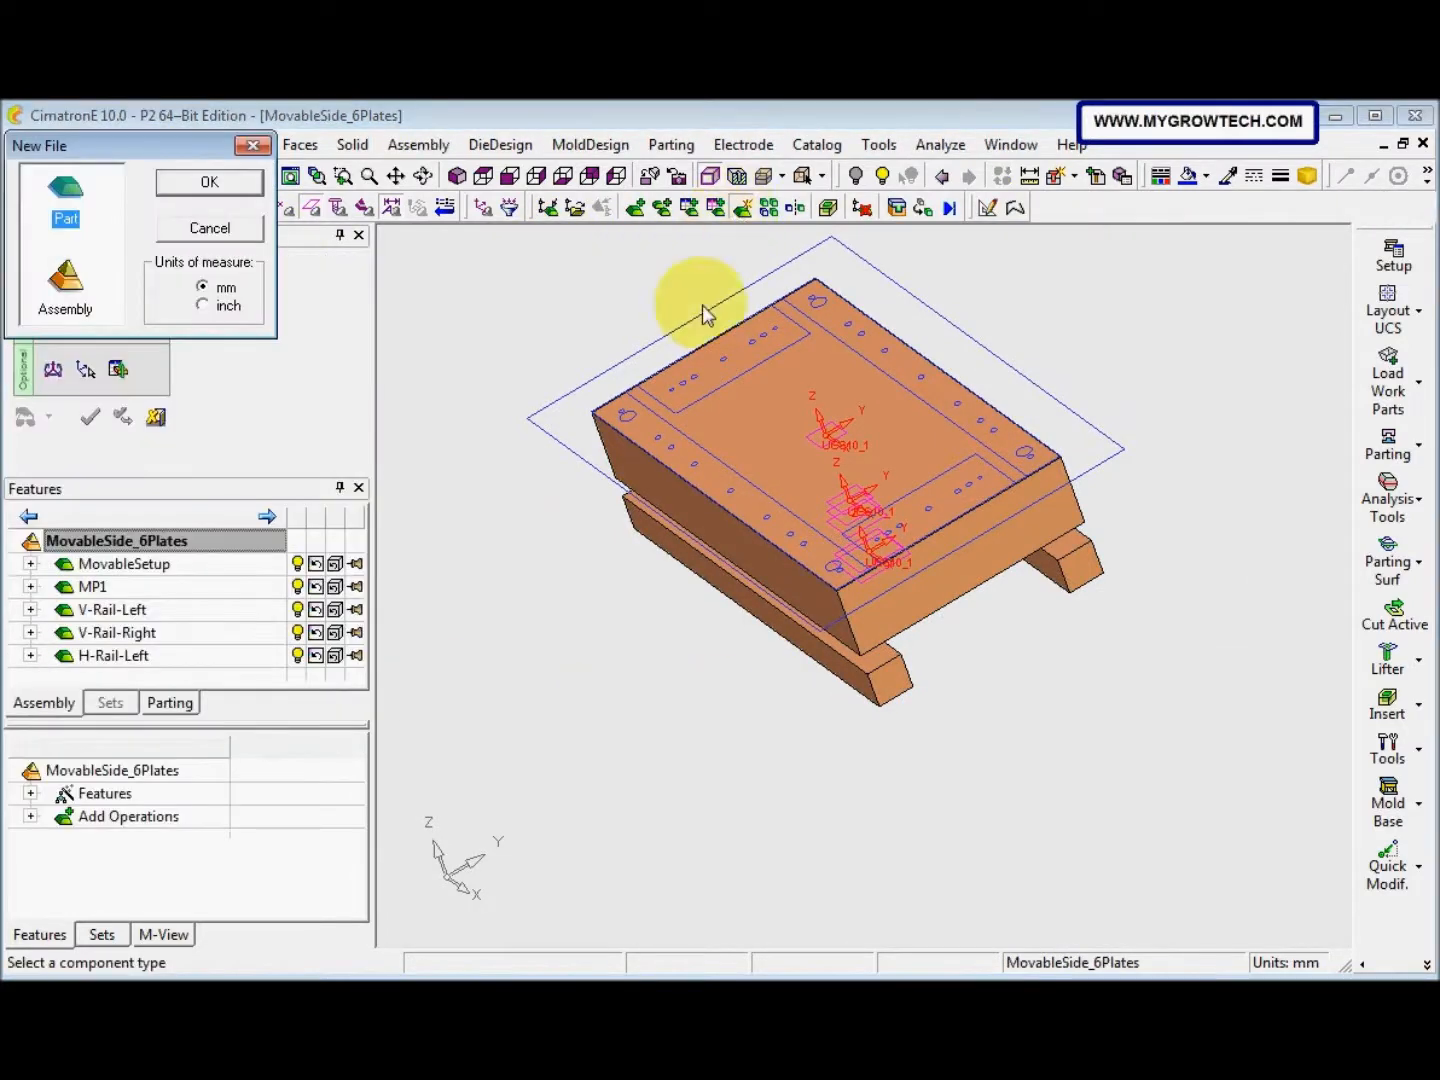
{"action": "left_click", "coordinate": [162, 181]}
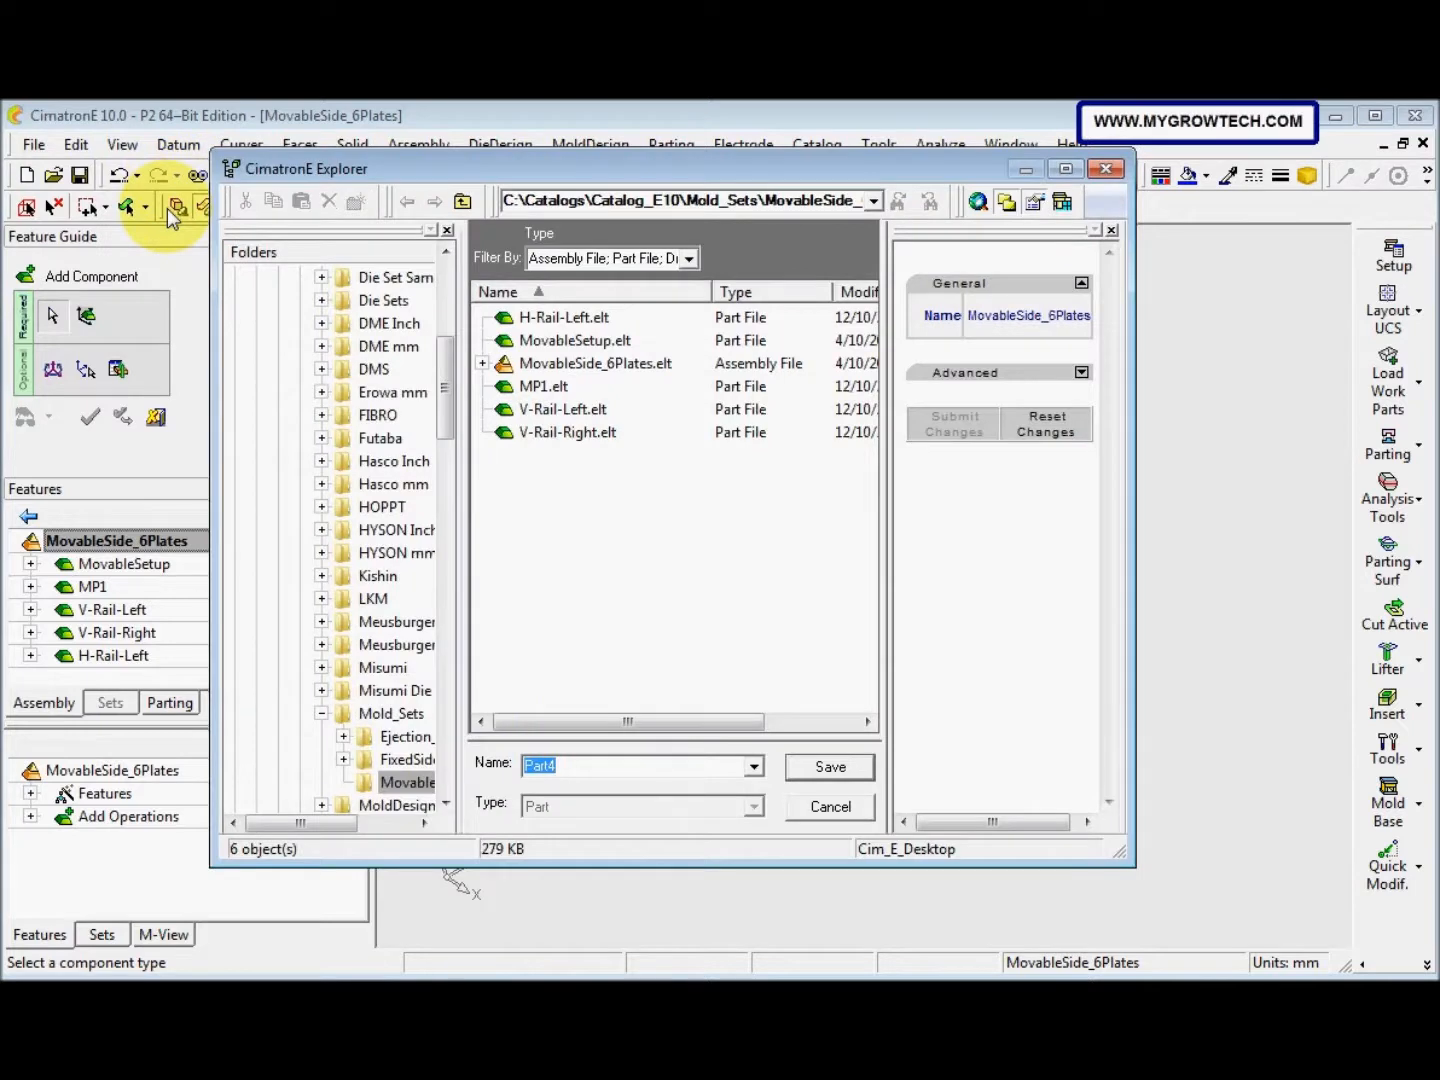
{"action": "type", "text": "H-Rail-Right"}
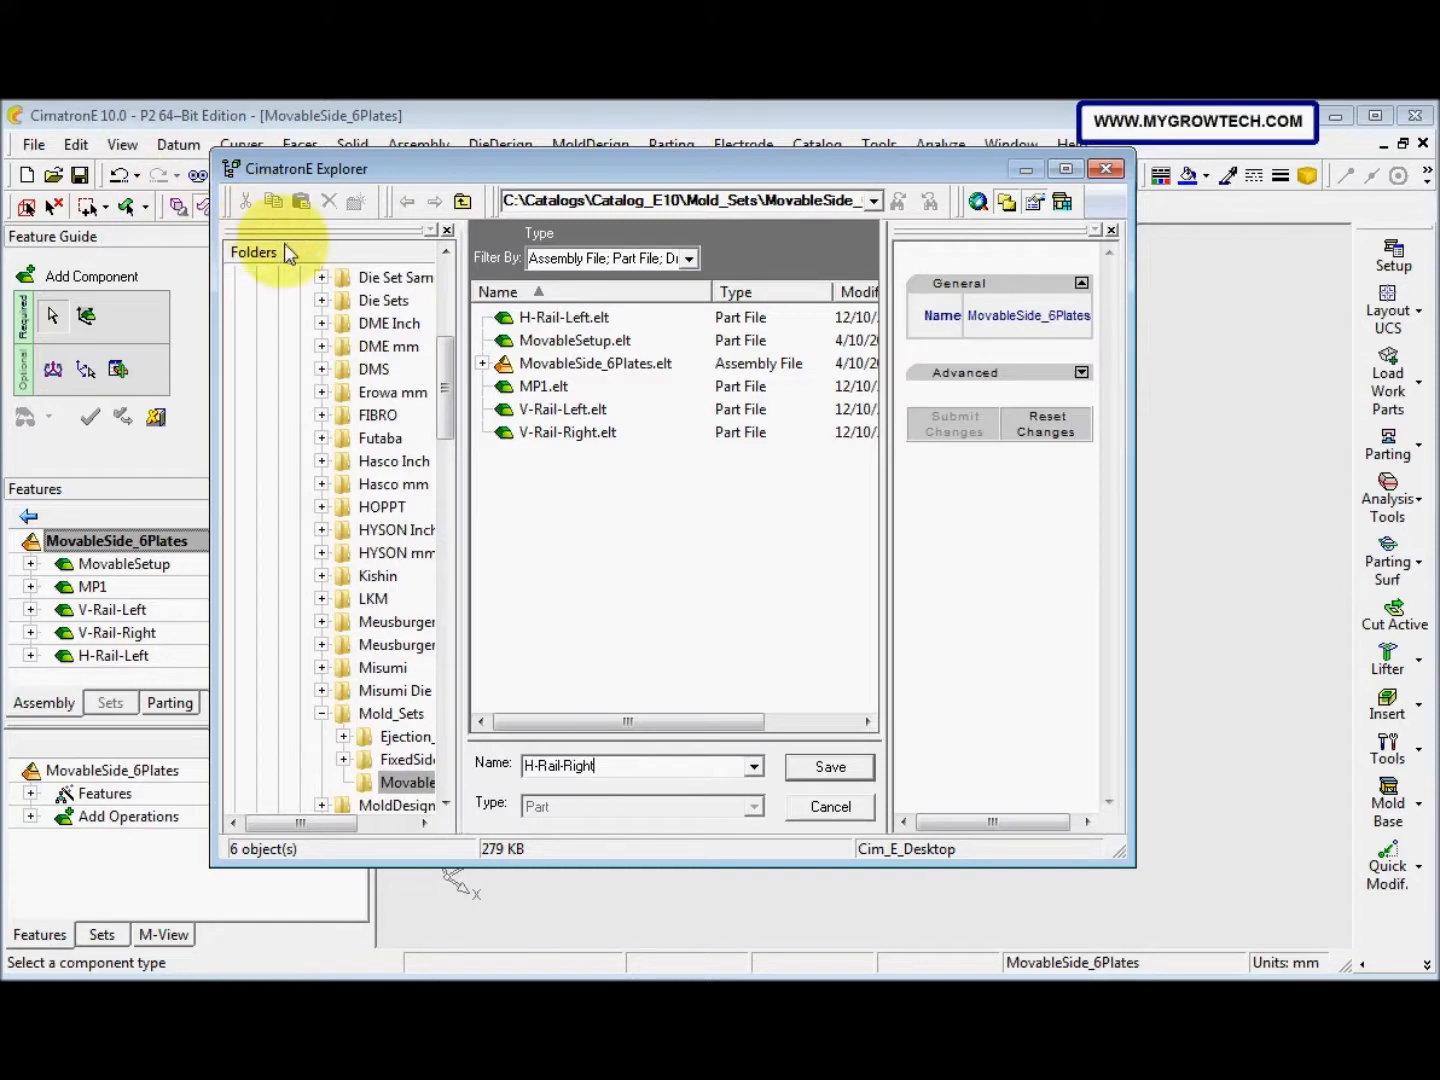
{"action": "left_click", "coordinate": [830, 767]}
Place the H-Rail-Right component at the origin of the setup plane level with the rails' underside
{"action": "middle_click_drag", "start_coordinate": [758, 640], "coordinate": [852, 595]}
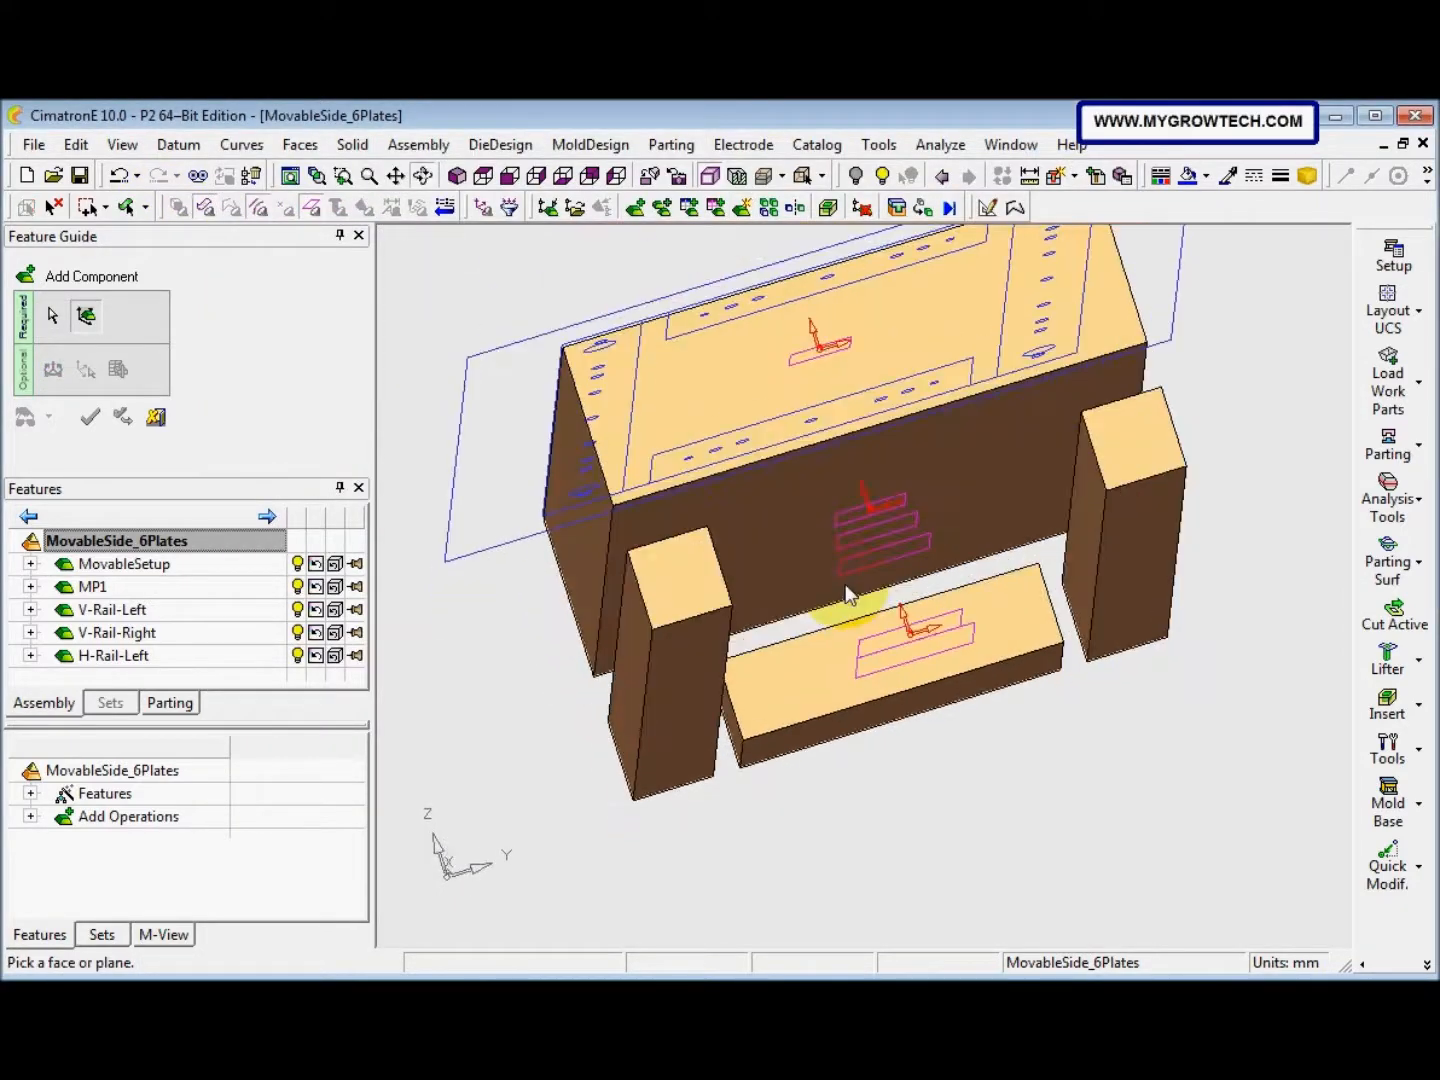
{"action": "left_click", "coordinate": [884, 643]}
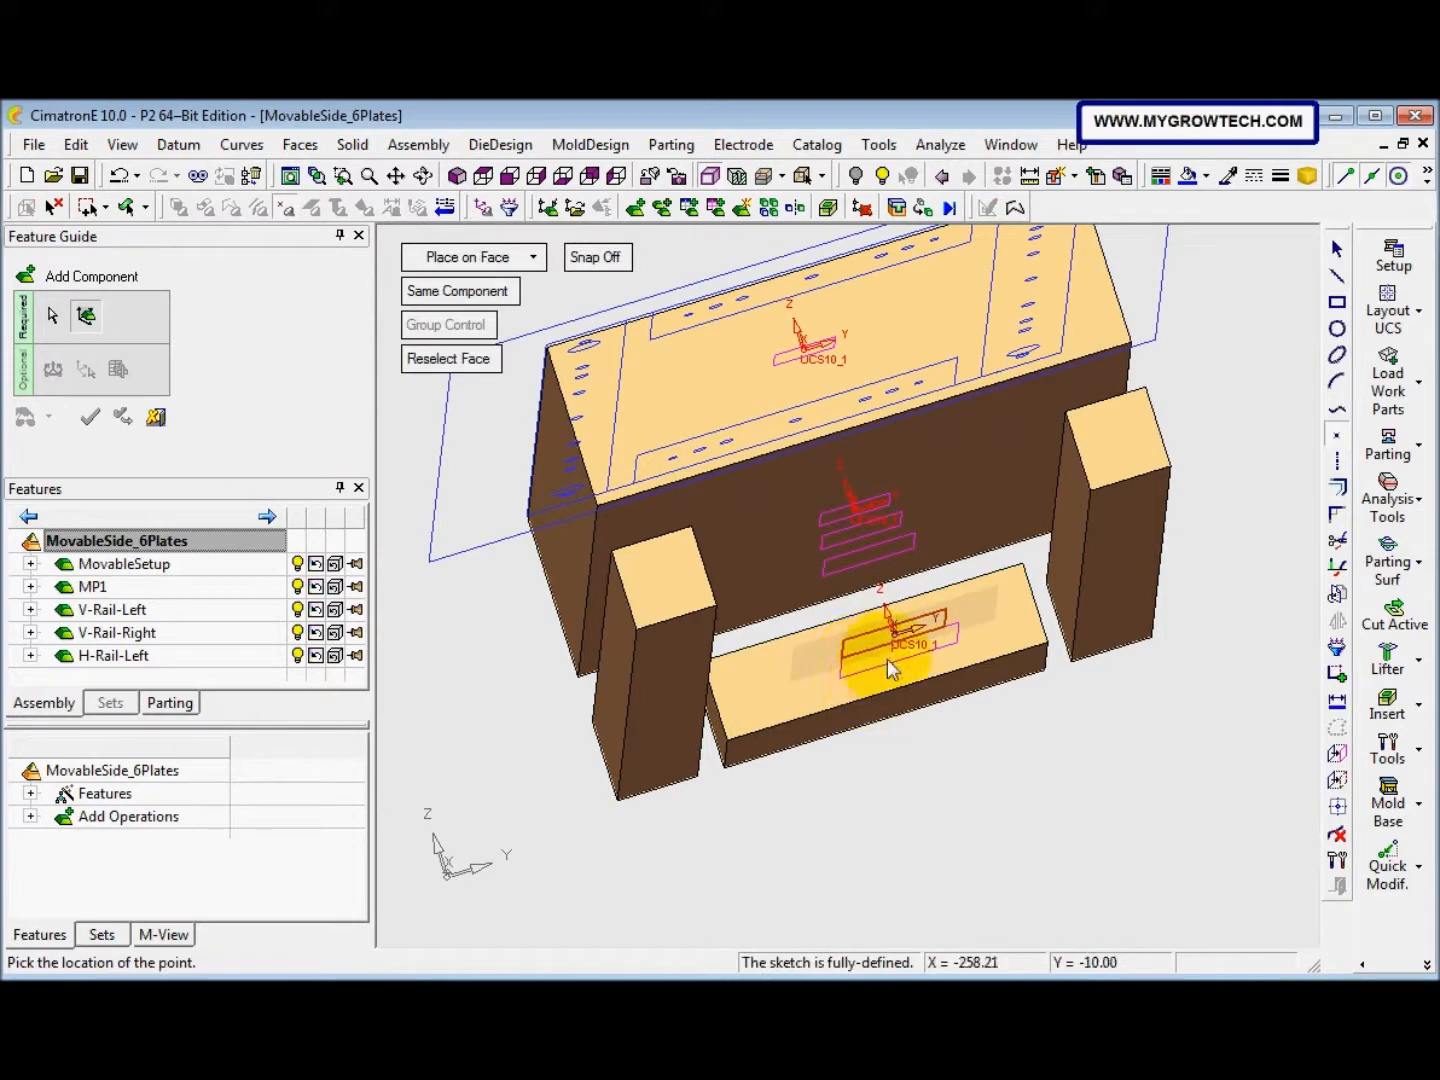
{"action": "middle_click_drag", "start_coordinate": [900, 640], "coordinate": [906, 729]}
{"action": "right_click", "coordinate": [962, 758]}
{"action": "left_click", "coordinate": [1049, 227]}
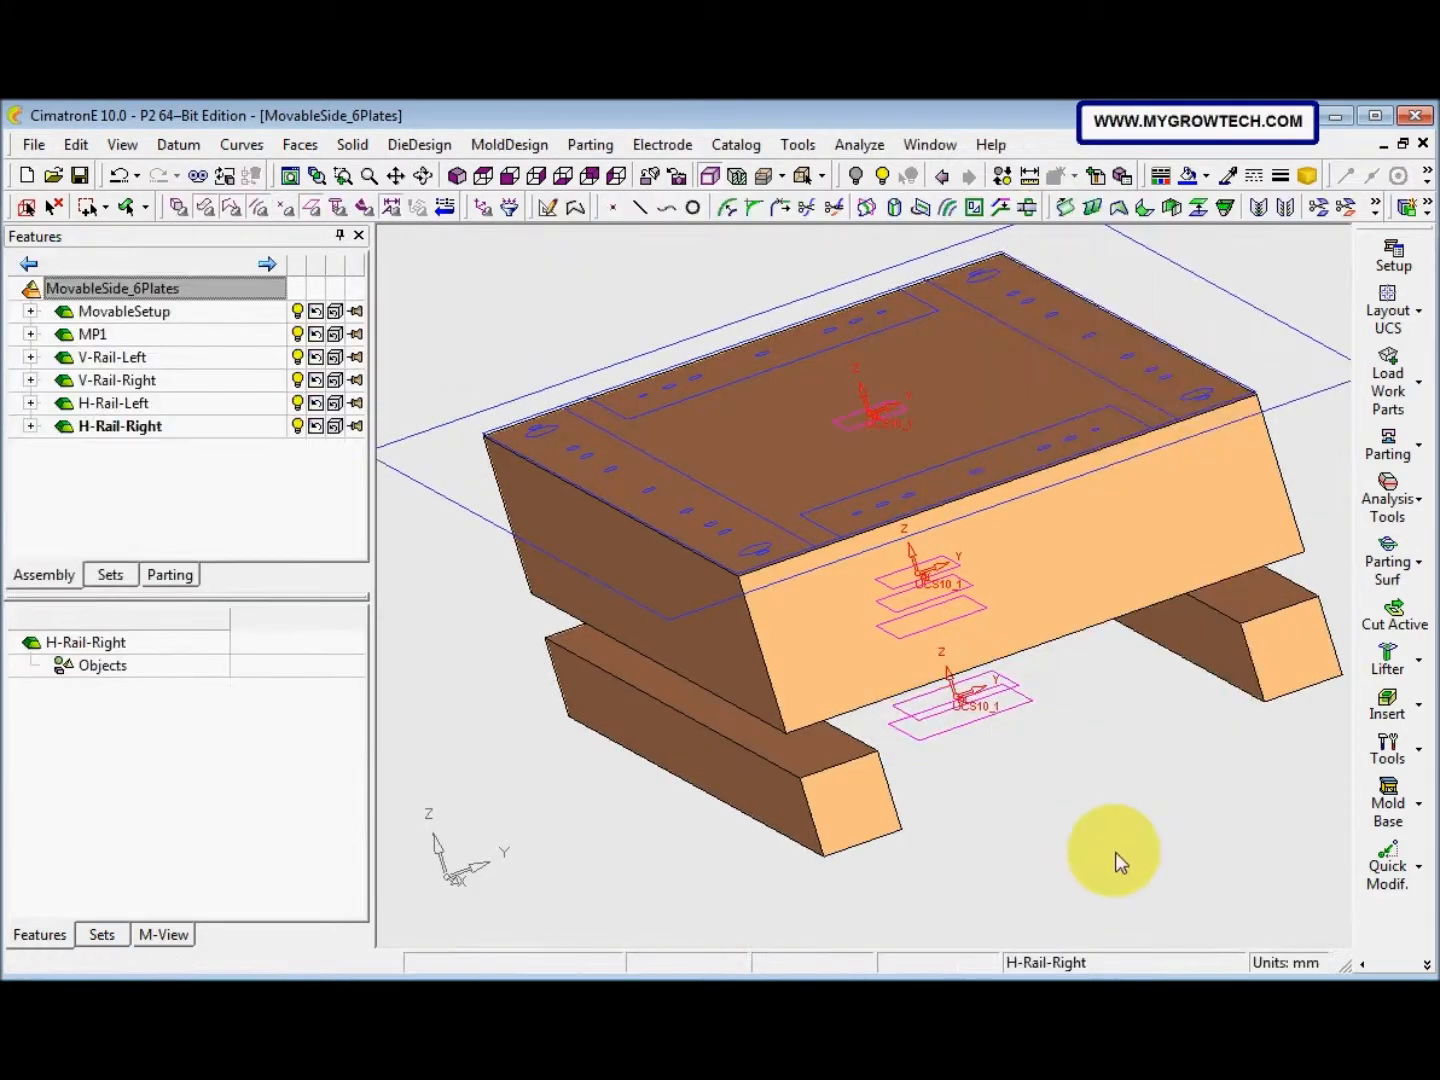
Start a sketch in H-Rail-Right on the rails' underside plane and project both horizontal-rail rectangles onto it
{"action": "right_click", "coordinate": [1115, 852]}
{"action": "left_click", "coordinate": [1189, 280]}
{"action": "left_click", "coordinate": [1115, 607]}
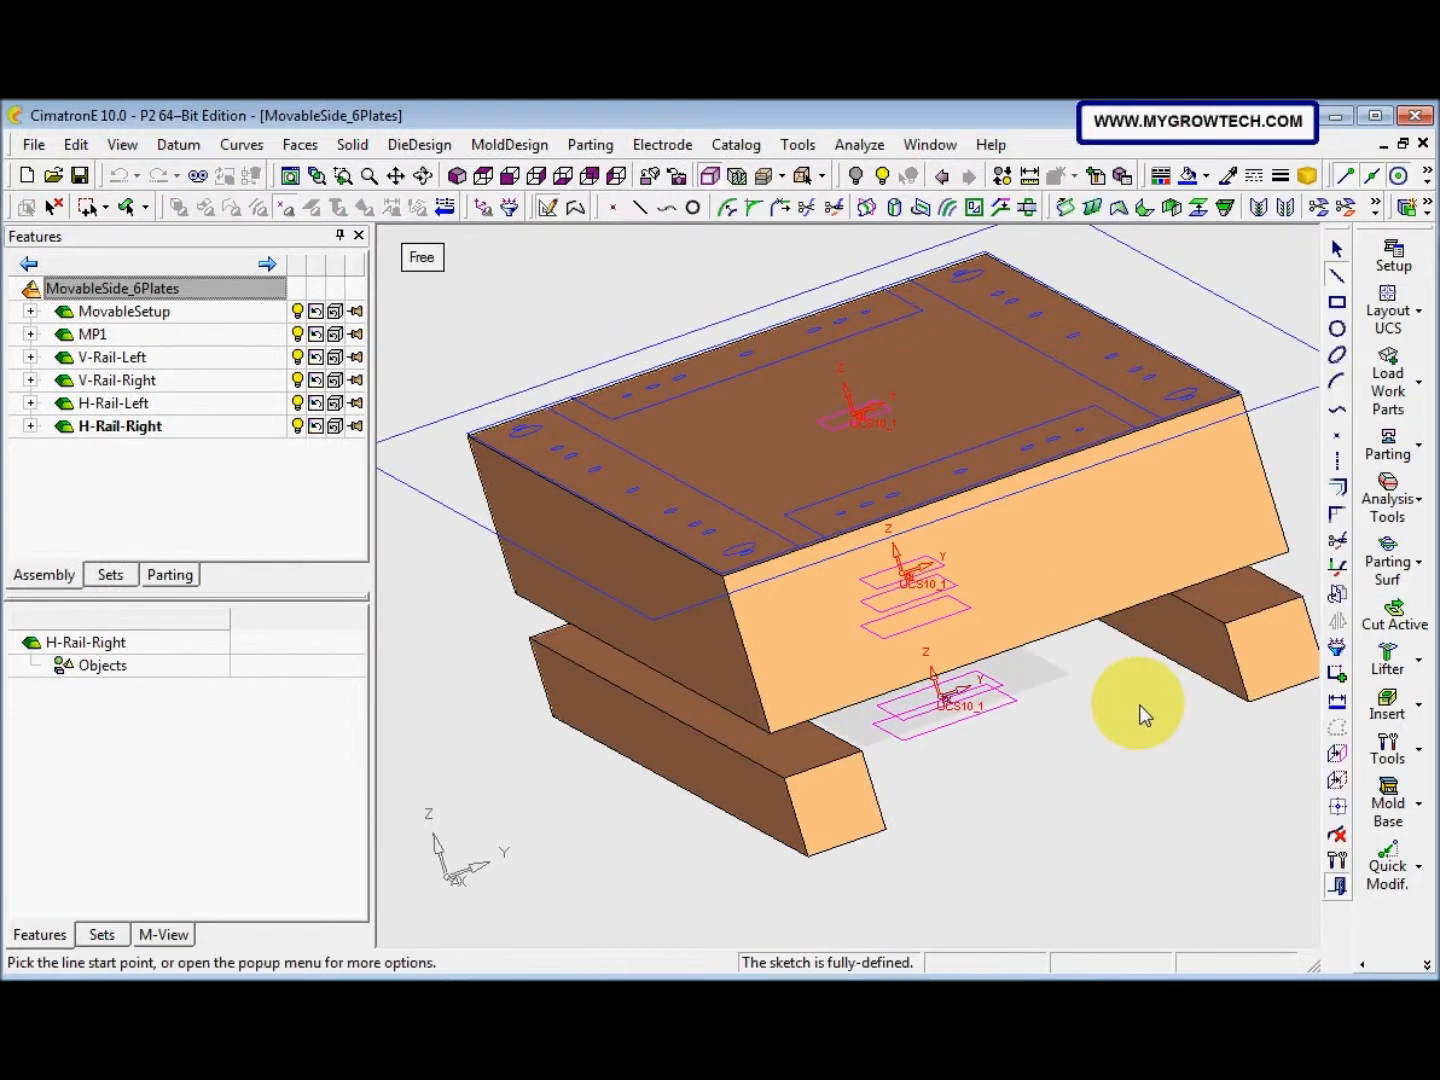
{"action": "middle_click_drag", "start_coordinate": [1110, 755], "coordinate": [1102, 706]}
{"action": "middle_click_drag", "start_coordinate": [1029, 547], "coordinate": [949, 438]}
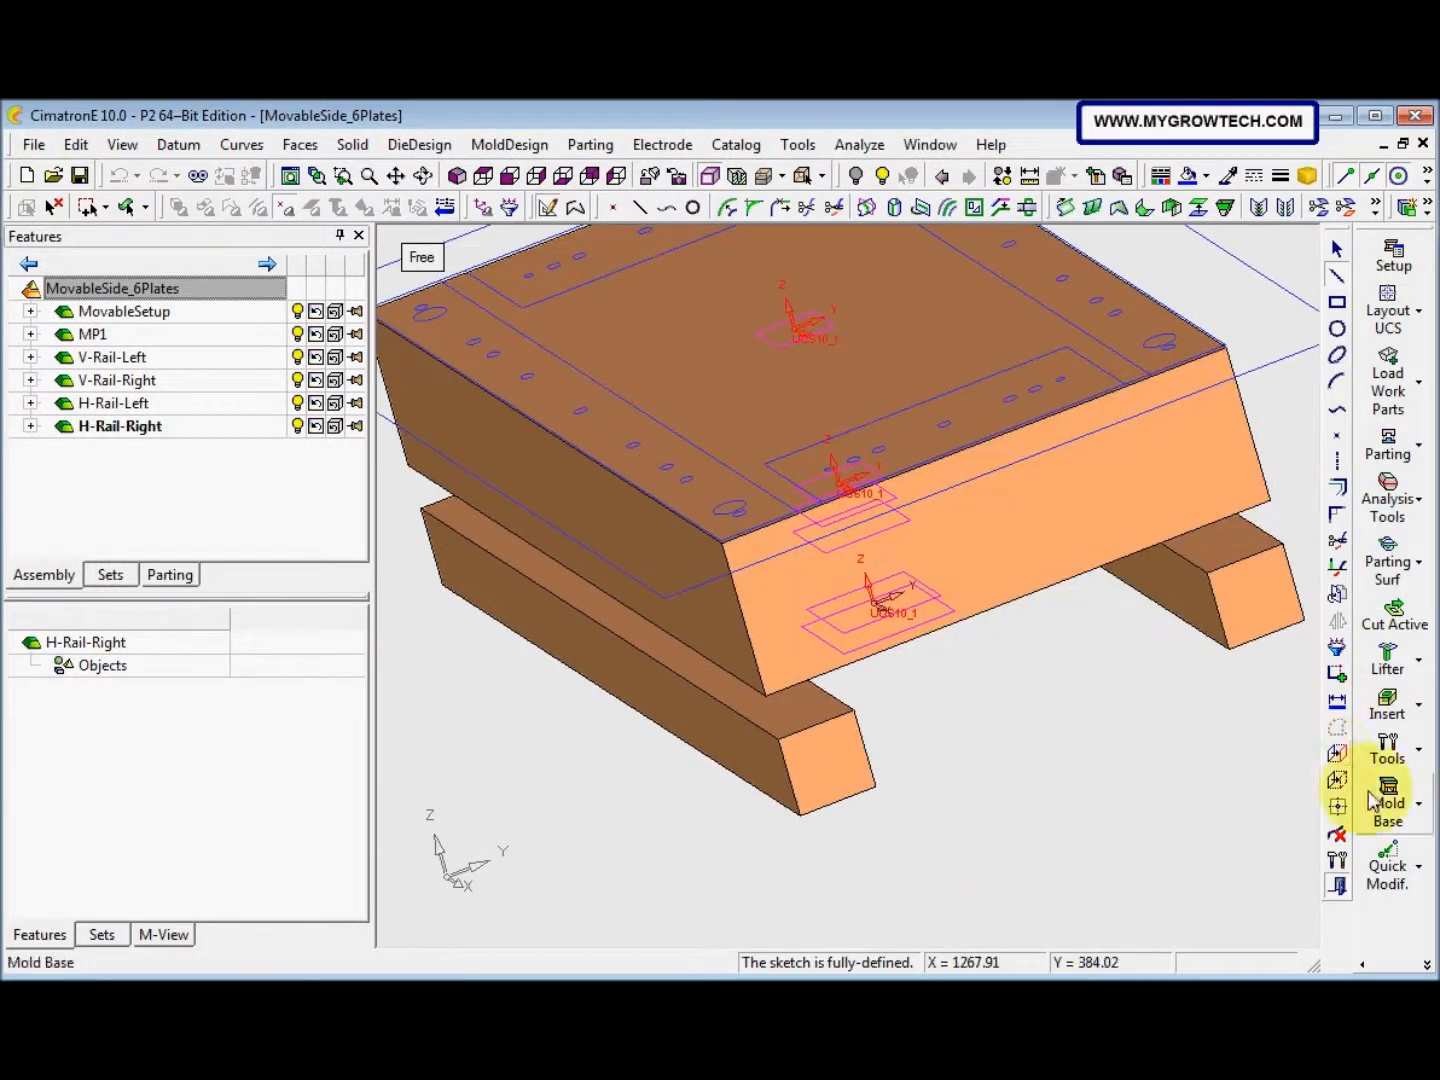
{"action": "left_click", "coordinate": [1335, 756]}
{"action": "mouse_move", "coordinate": [950, 590]}
{"action": "middle_mouse_down"}
{"action": "mouse_move", "coordinate": [980, 636]}
{"action": "mouse_move", "coordinate": [1061, 604]}
{"action": "mouse_move", "coordinate": [986, 600]}
{"action": "middle_mouse_up"}
{"action": "left_click", "coordinate": [848, 416]}
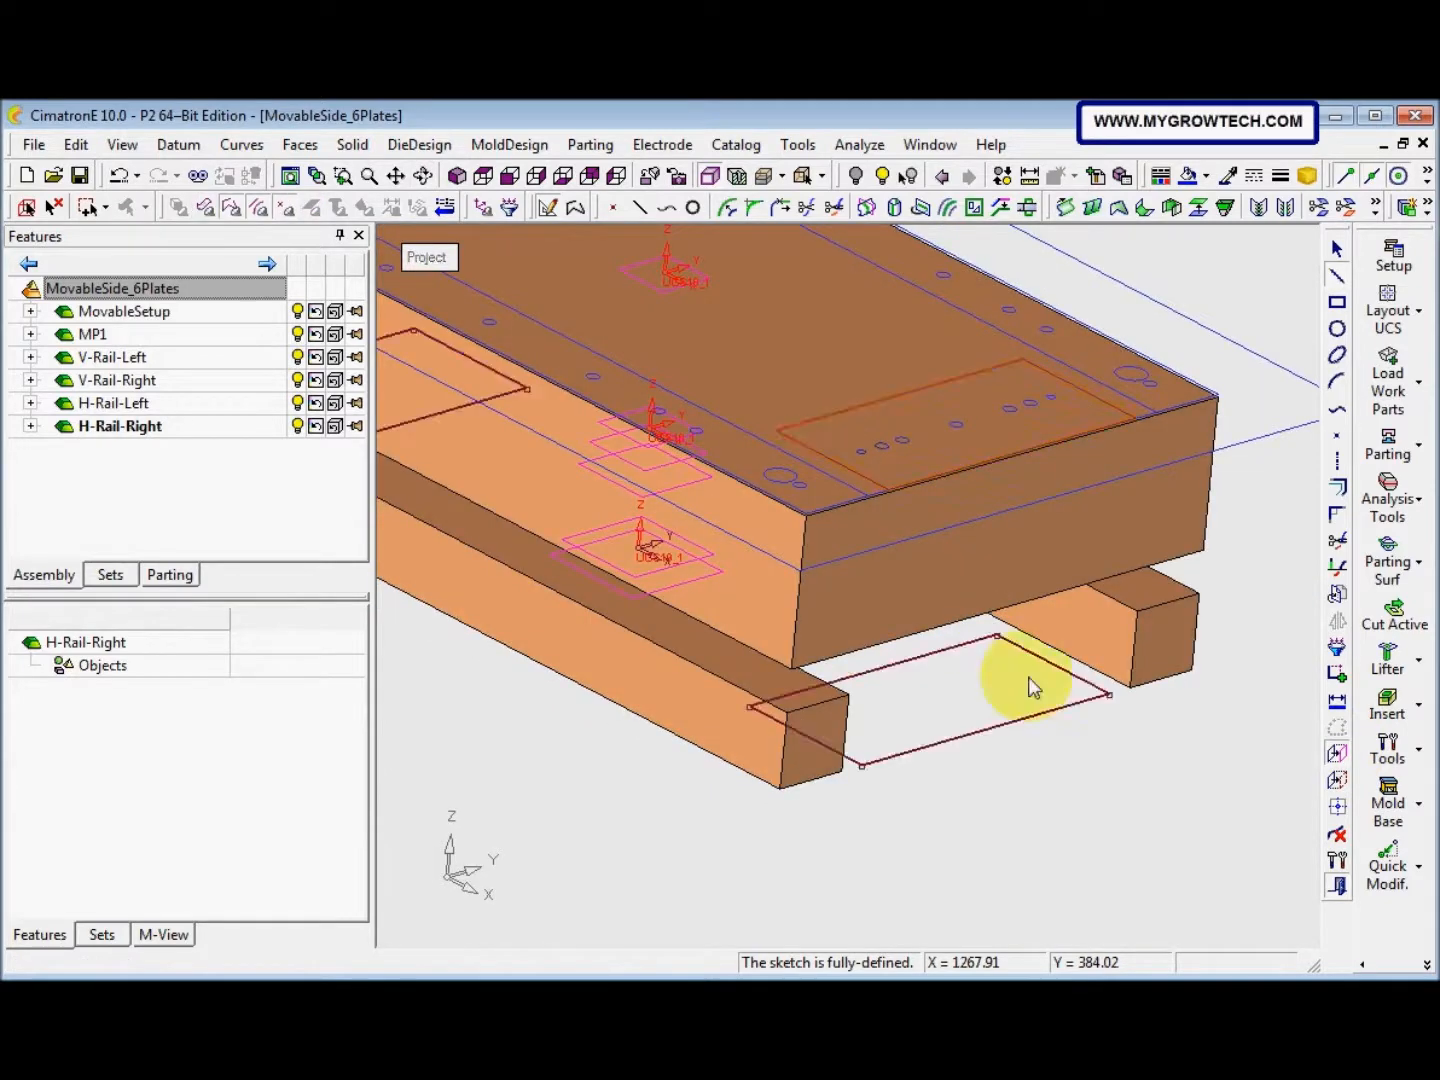
{"action": "middle_click_drag", "start_coordinate": [1067, 679], "coordinate": [675, 595]}
Delete the projected rectangle over H-Rail-Left, keeping the one at the +X end, and finish the sketch
{"action": "left_click", "coordinate": [706, 599]}
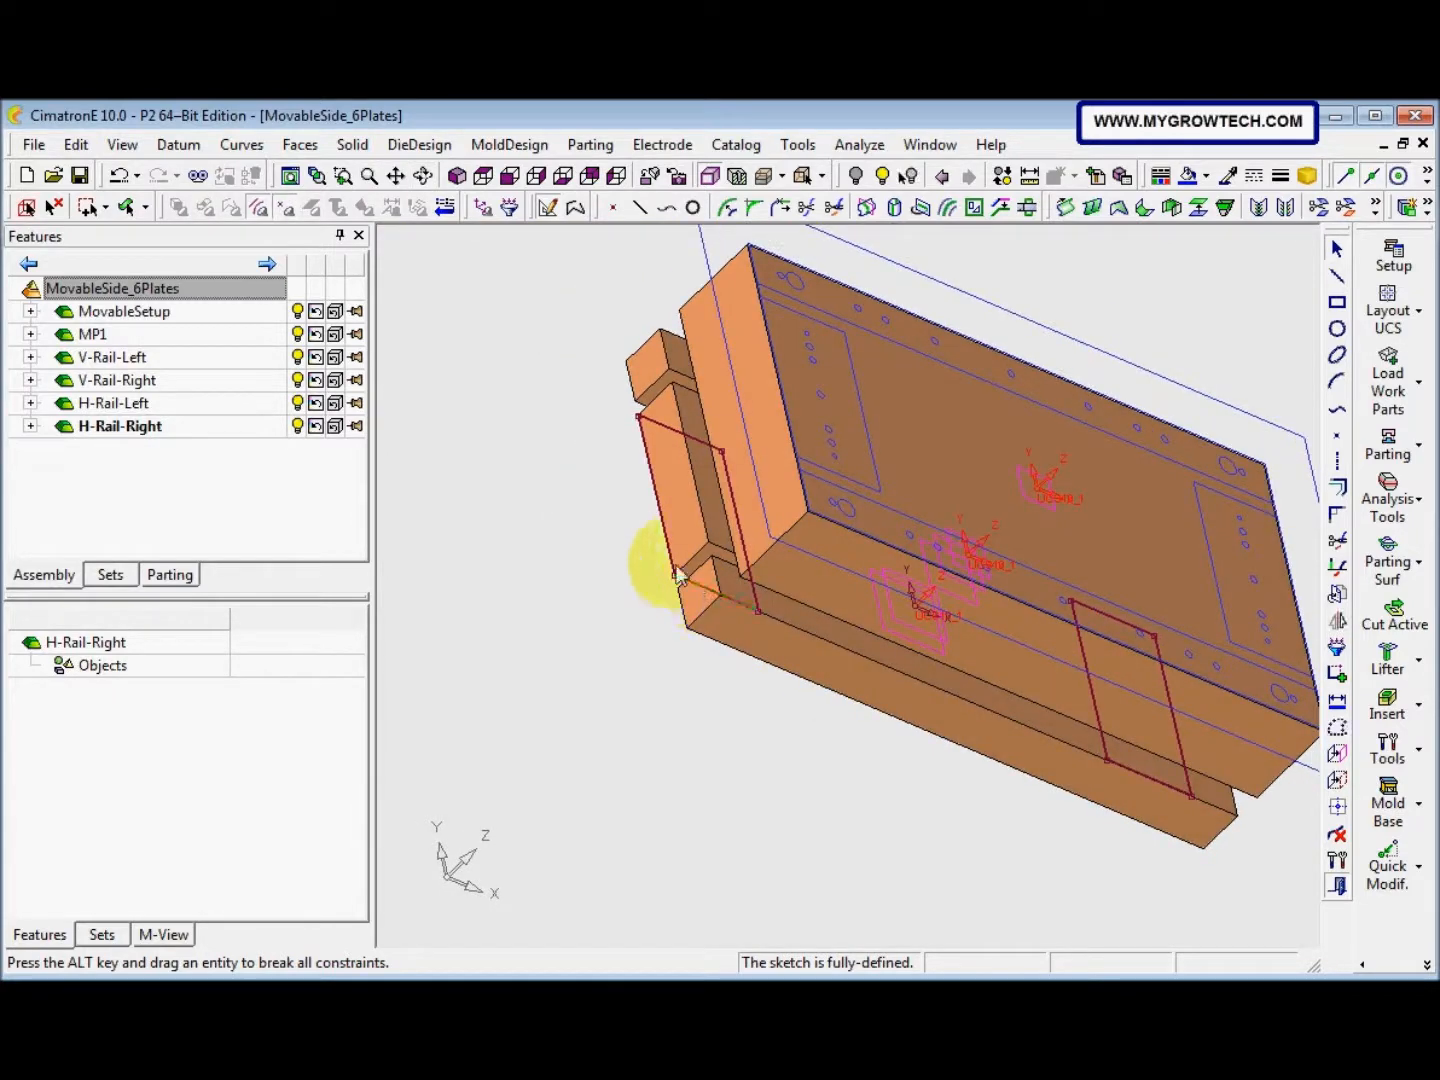
{"action": "left_click", "coordinate": [673, 568]}
{"action": "left_click", "coordinate": [726, 492]}
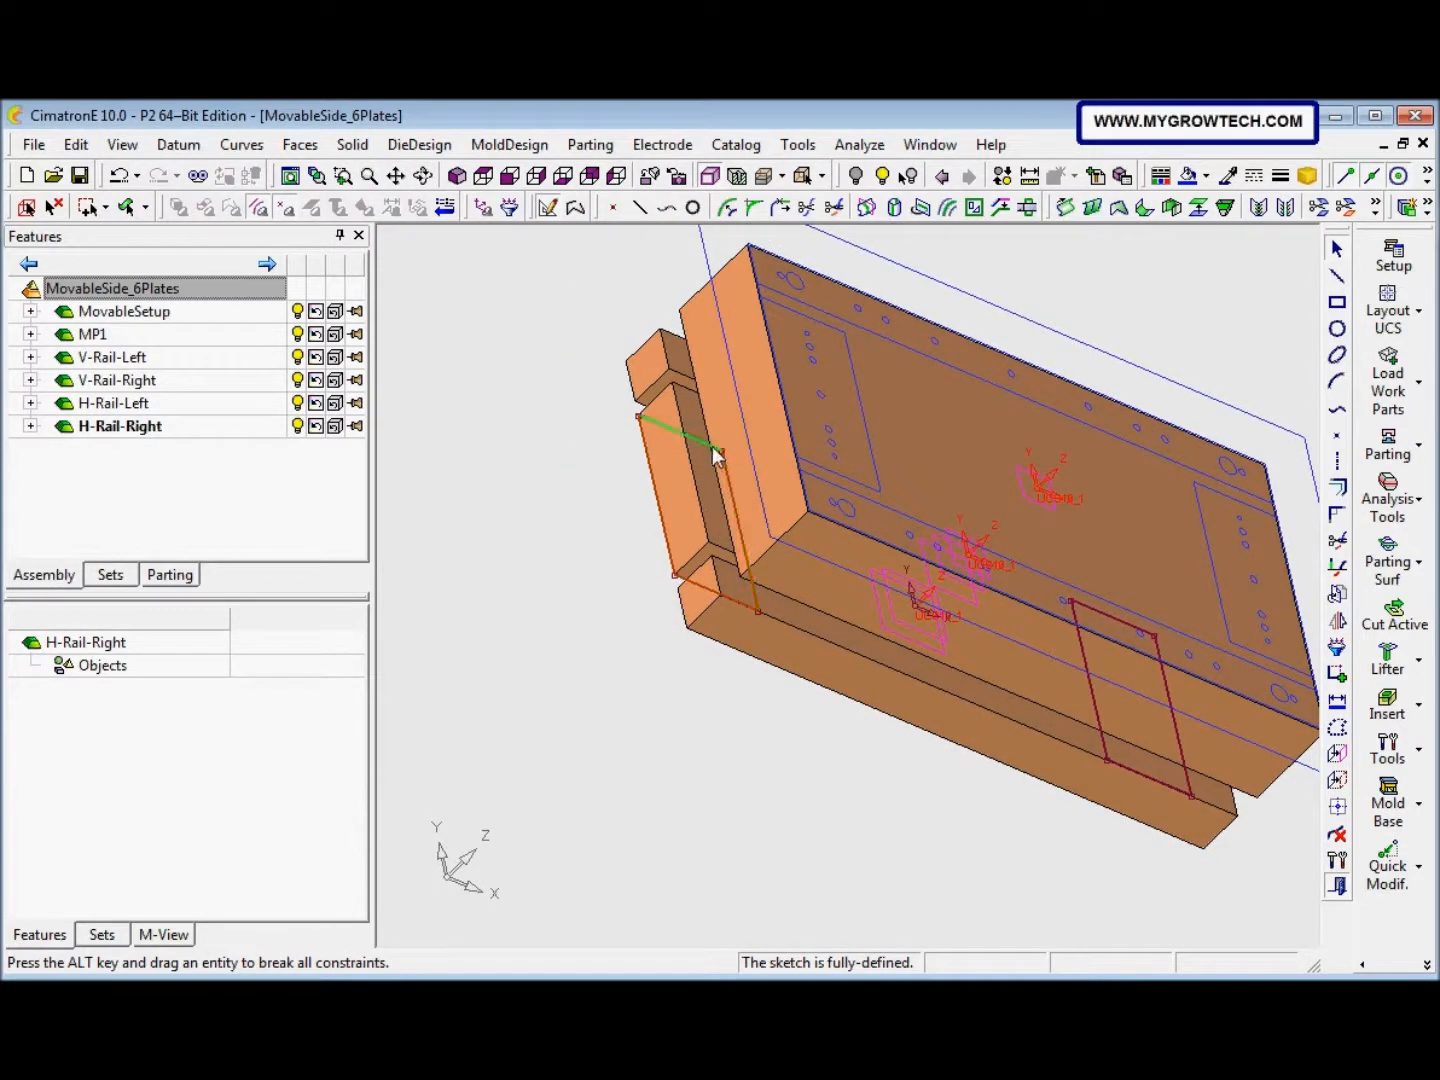
{"action": "mouse_move", "coordinate": [700, 645]}
{"action": "middle_mouse_down"}
{"action": "mouse_move", "coordinate": [675, 665]}
{"action": "mouse_move", "coordinate": [670, 643]}
{"action": "mouse_move", "coordinate": [765, 733]}
{"action": "mouse_move", "coordinate": [734, 726]}
{"action": "mouse_move", "coordinate": [783, 642]}
{"action": "mouse_move", "coordinate": [555, 564]}
{"action": "mouse_move", "coordinate": [867, 648]}
{"action": "mouse_move", "coordinate": [885, 668]}
{"action": "mouse_move", "coordinate": [715, 665]}
{"action": "middle_mouse_up"}
{"action": "right_click", "coordinate": [714, 653]}
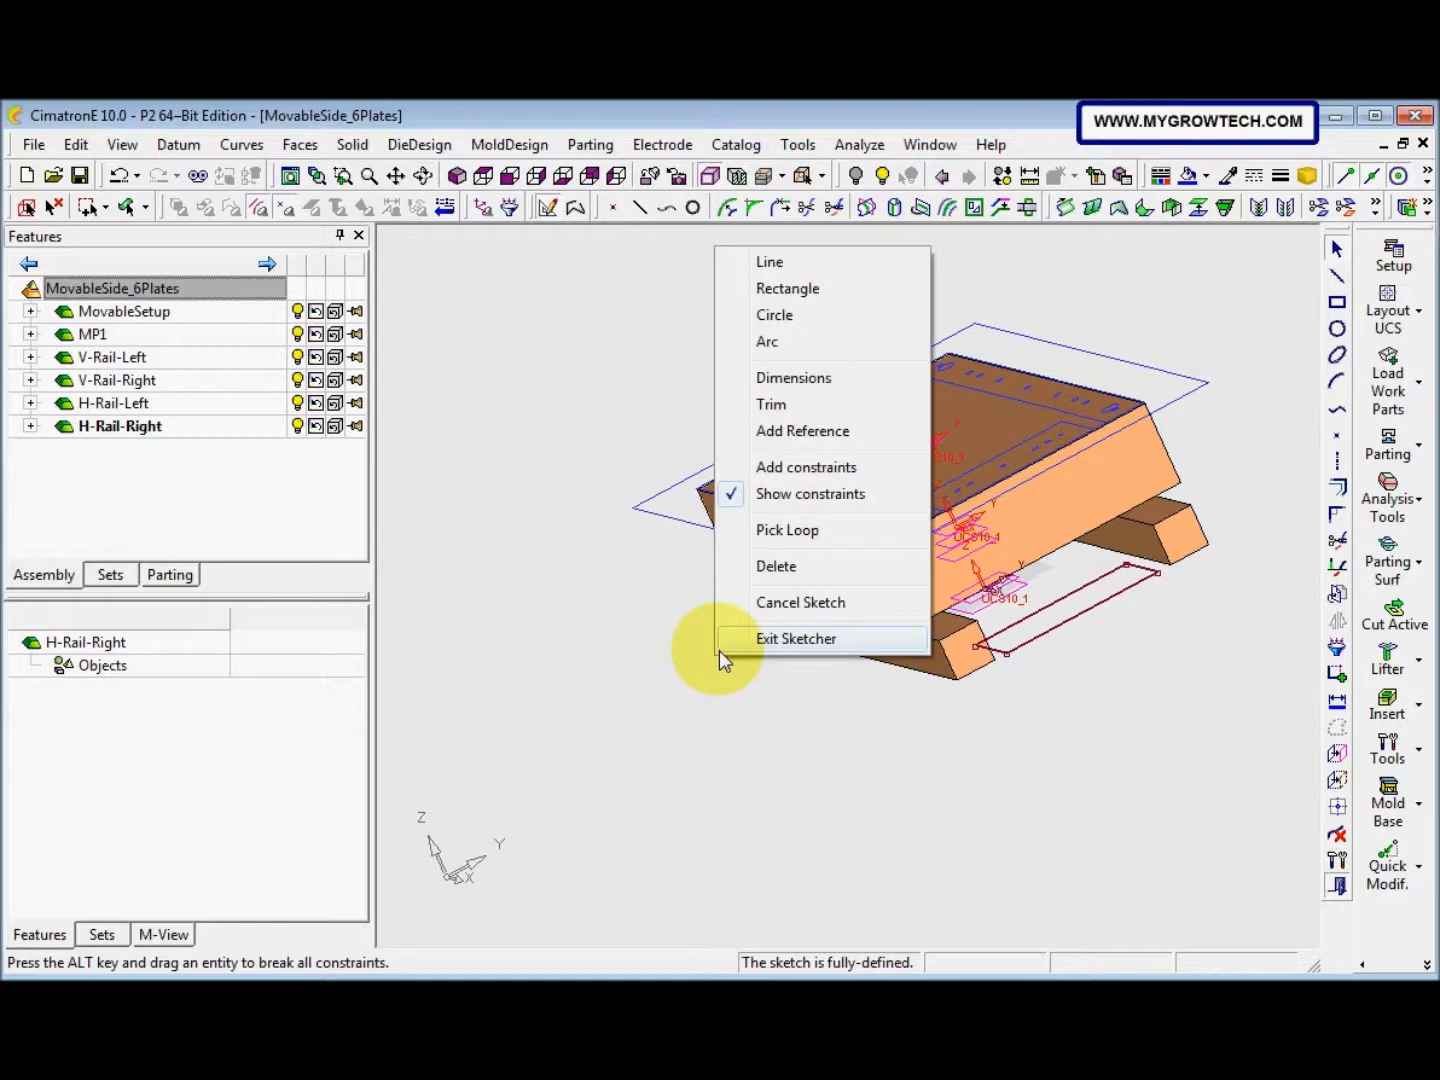
{"action": "left_click", "coordinate": [779, 642]}
Extrude the H-Rail-Right profile by reference up to the setup plane at the rails' upper face
{"action": "right_click", "coordinate": [536, 291]}
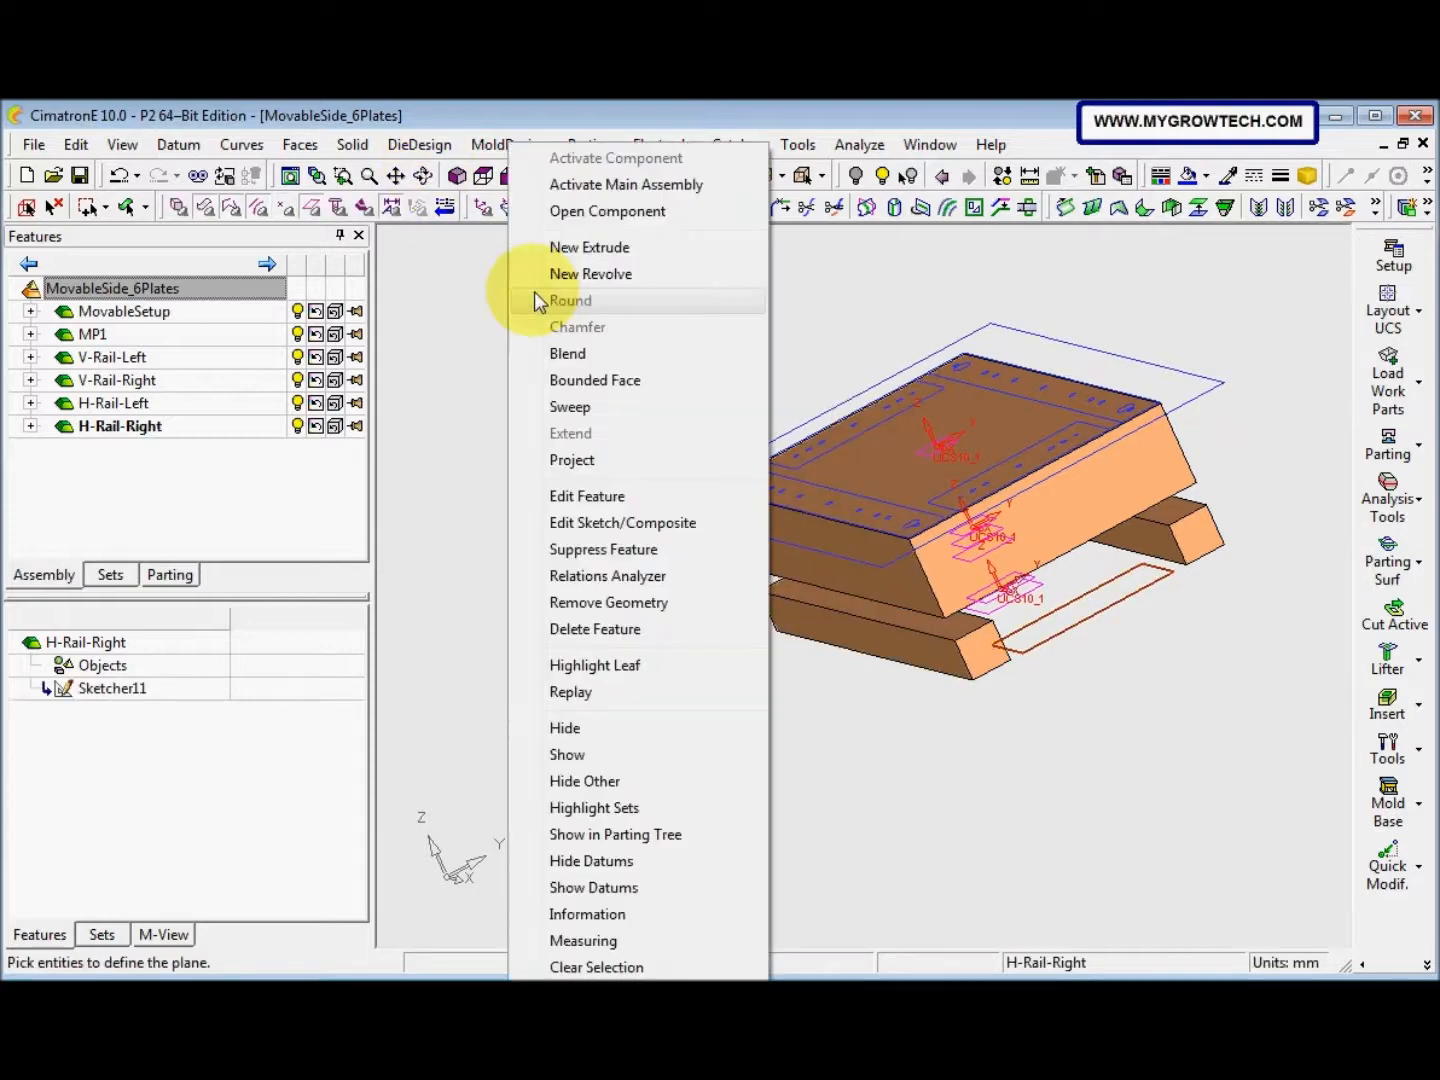
{"action": "left_click", "coordinate": [597, 245]}
{"action": "middle_click_drag", "start_coordinate": [1010, 591], "coordinate": [841, 621]}
{"action": "left_click", "coordinate": [905, 542]}
{"action": "middle_click", "coordinate": [916, 685]}
{"action": "left_click", "coordinate": [920, 686]}
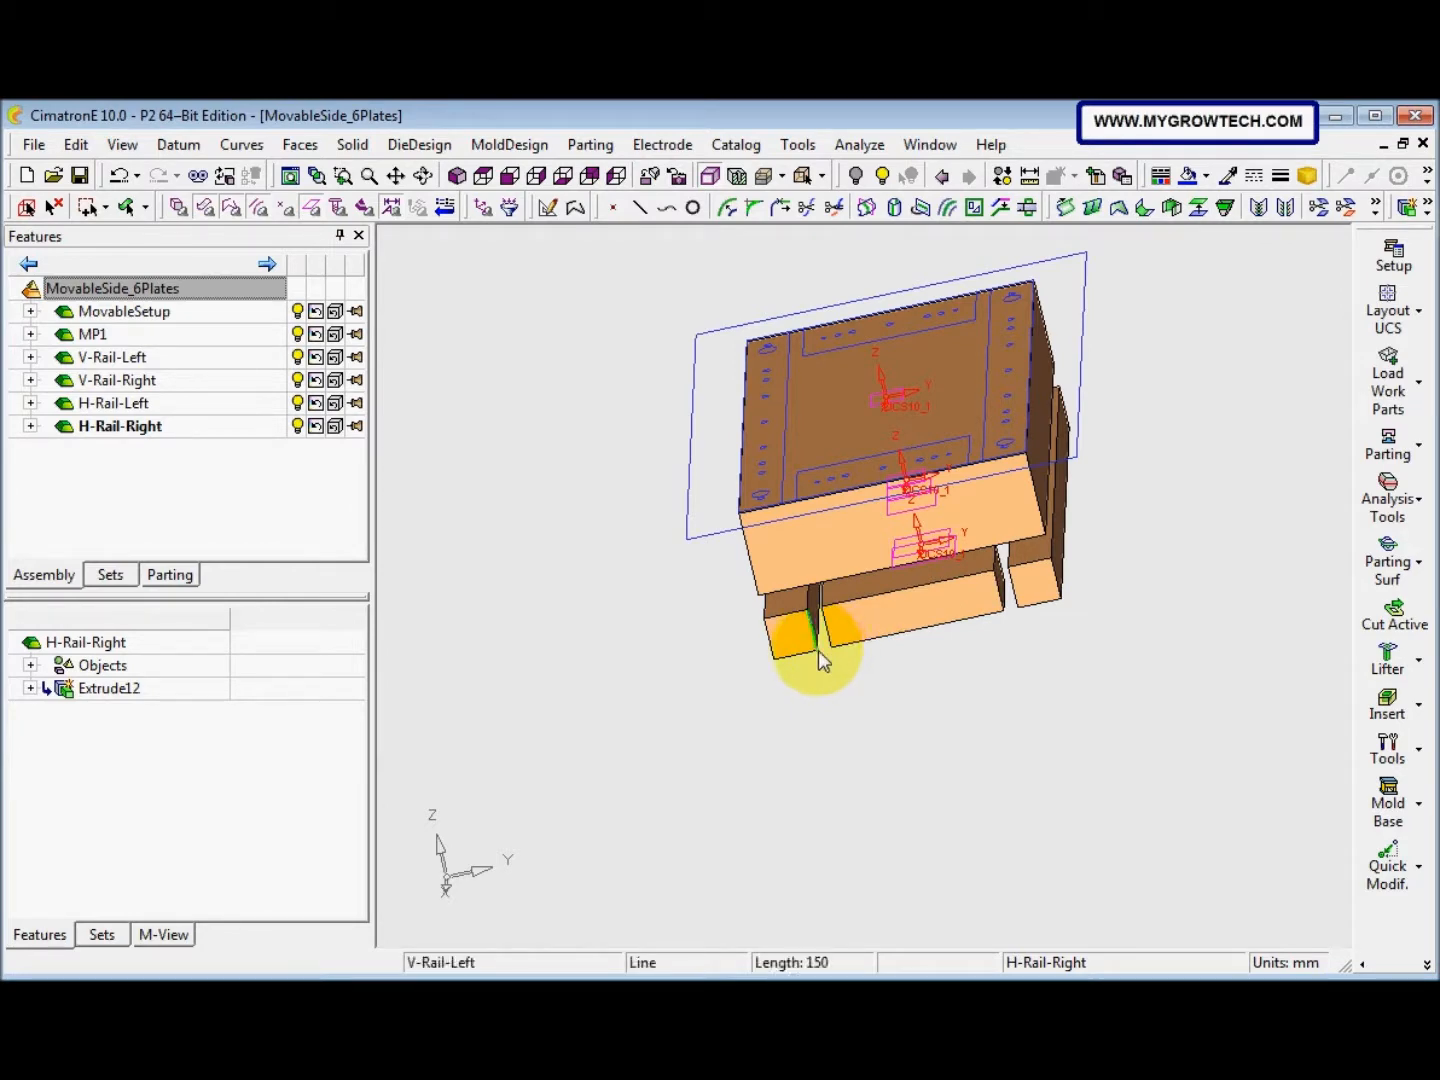
{"action": "middle_click_drag", "start_coordinate": [813, 676], "coordinate": [886, 672]}
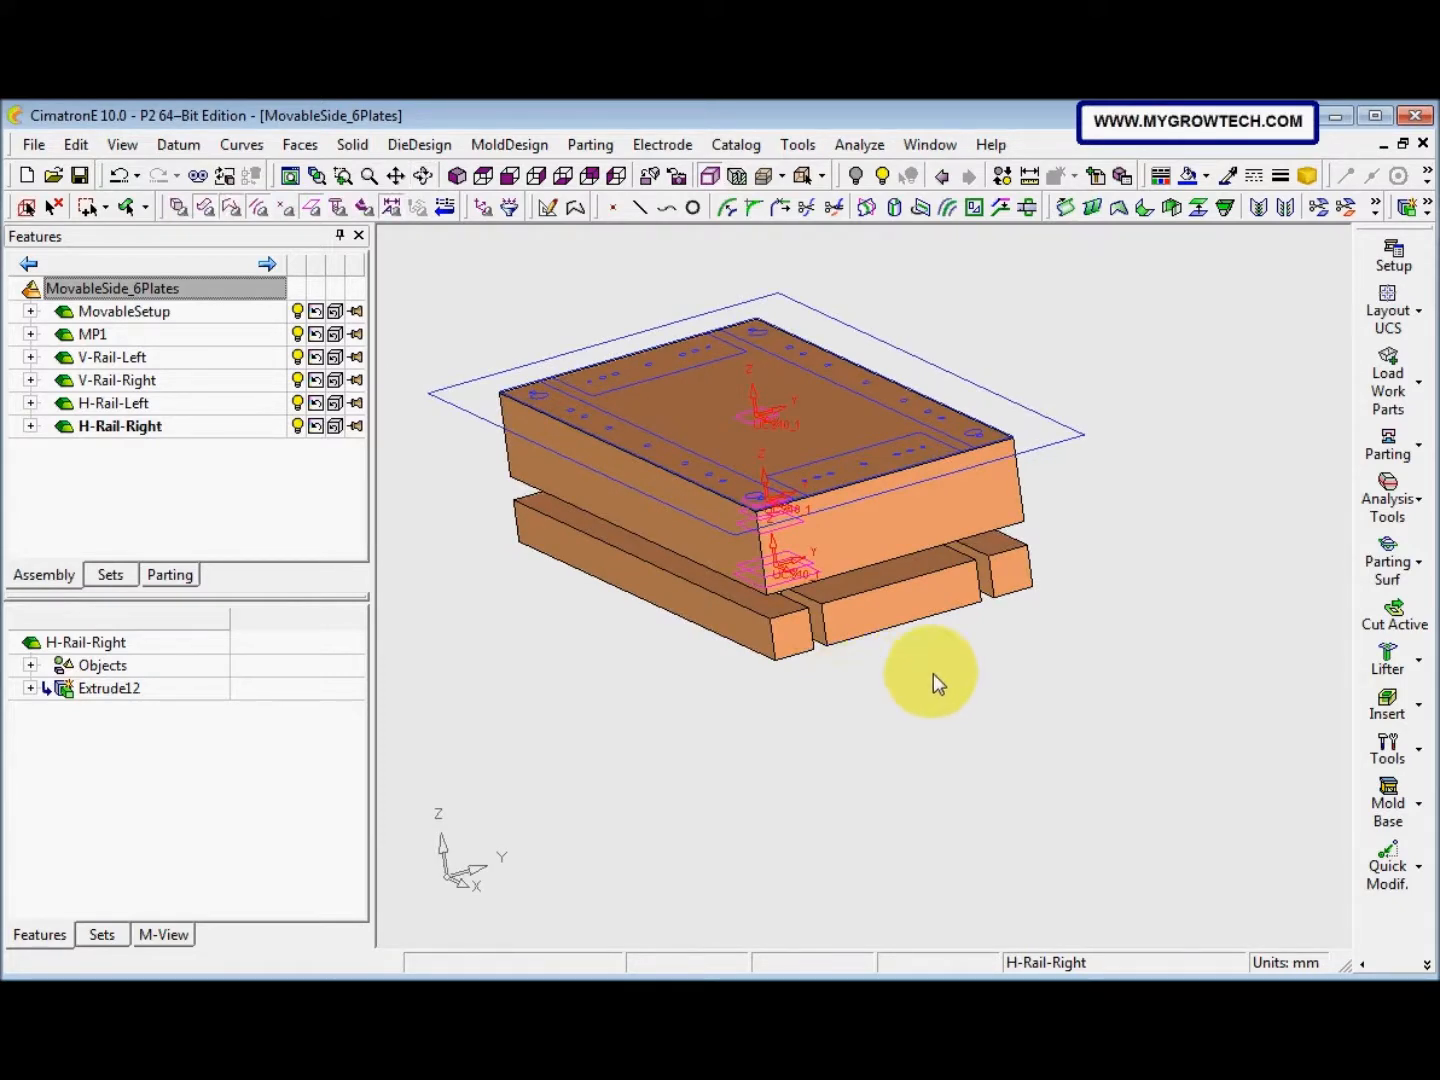
{"action": "mouse_move", "coordinate": [804, 627]}
{"action": "middle_mouse_down"}
{"action": "mouse_move", "coordinate": [797, 653]}
{"action": "mouse_move", "coordinate": [783, 575]}
{"action": "mouse_move", "coordinate": [878, 470]}
{"action": "mouse_move", "coordinate": [876, 554]}
{"action": "mouse_move", "coordinate": [820, 643]}
{"action": "middle_mouse_up"}
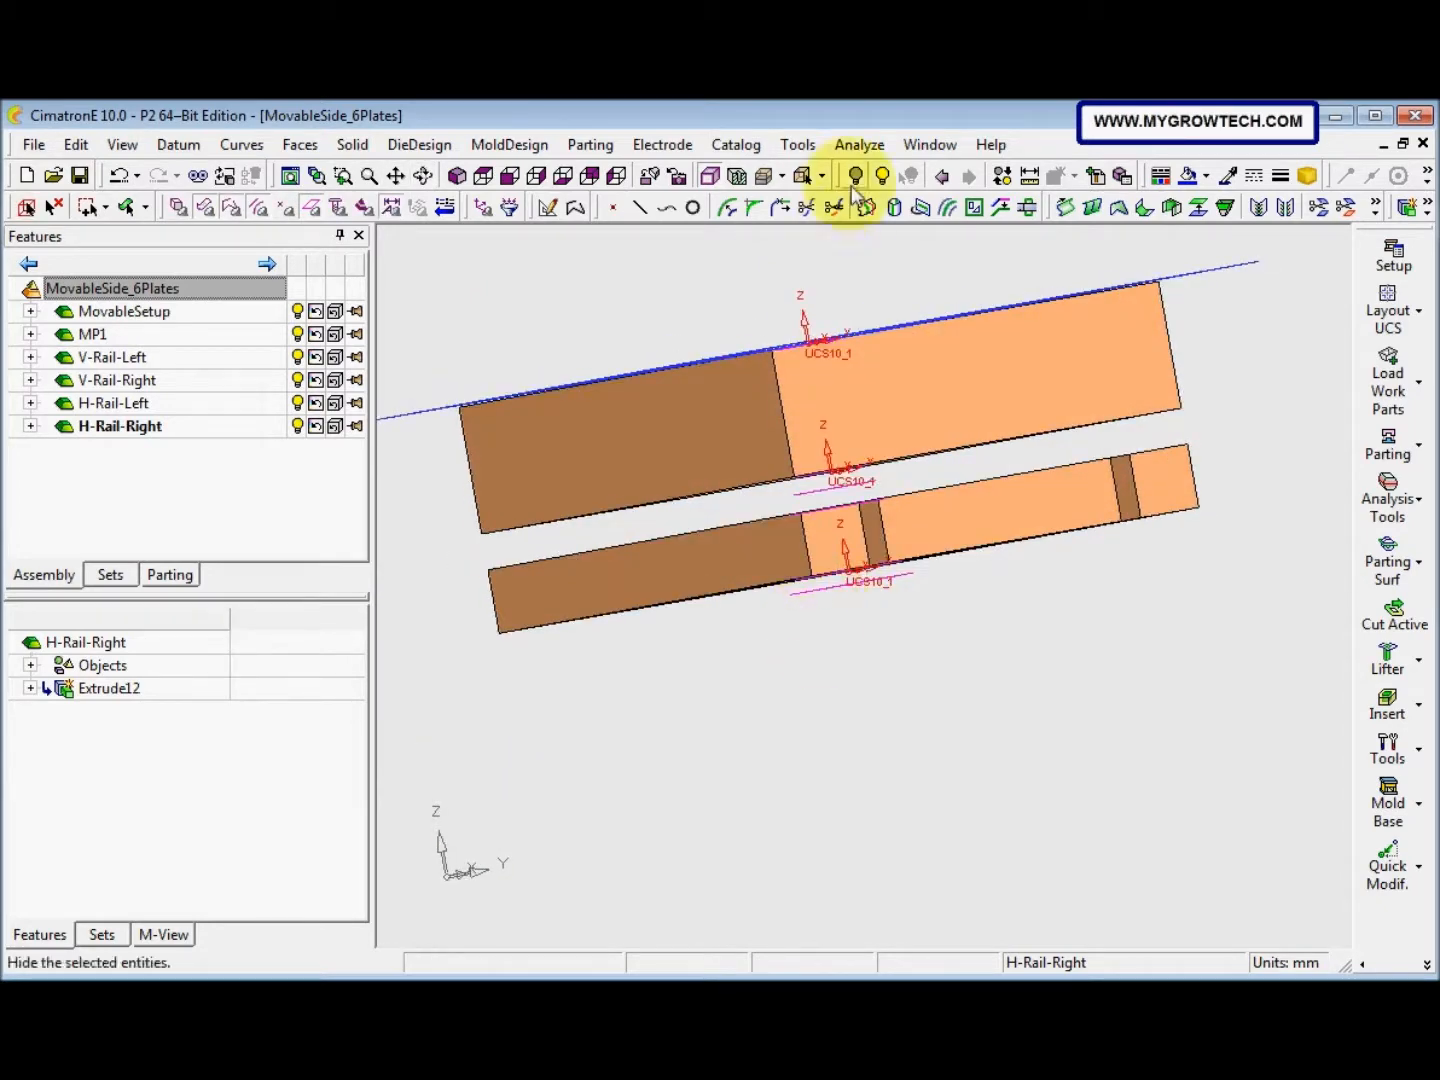
Activate the MovableSide_6Plates main assembly and add a new part component named MCP
{"action": "double_click", "coordinate": [220, 290]}
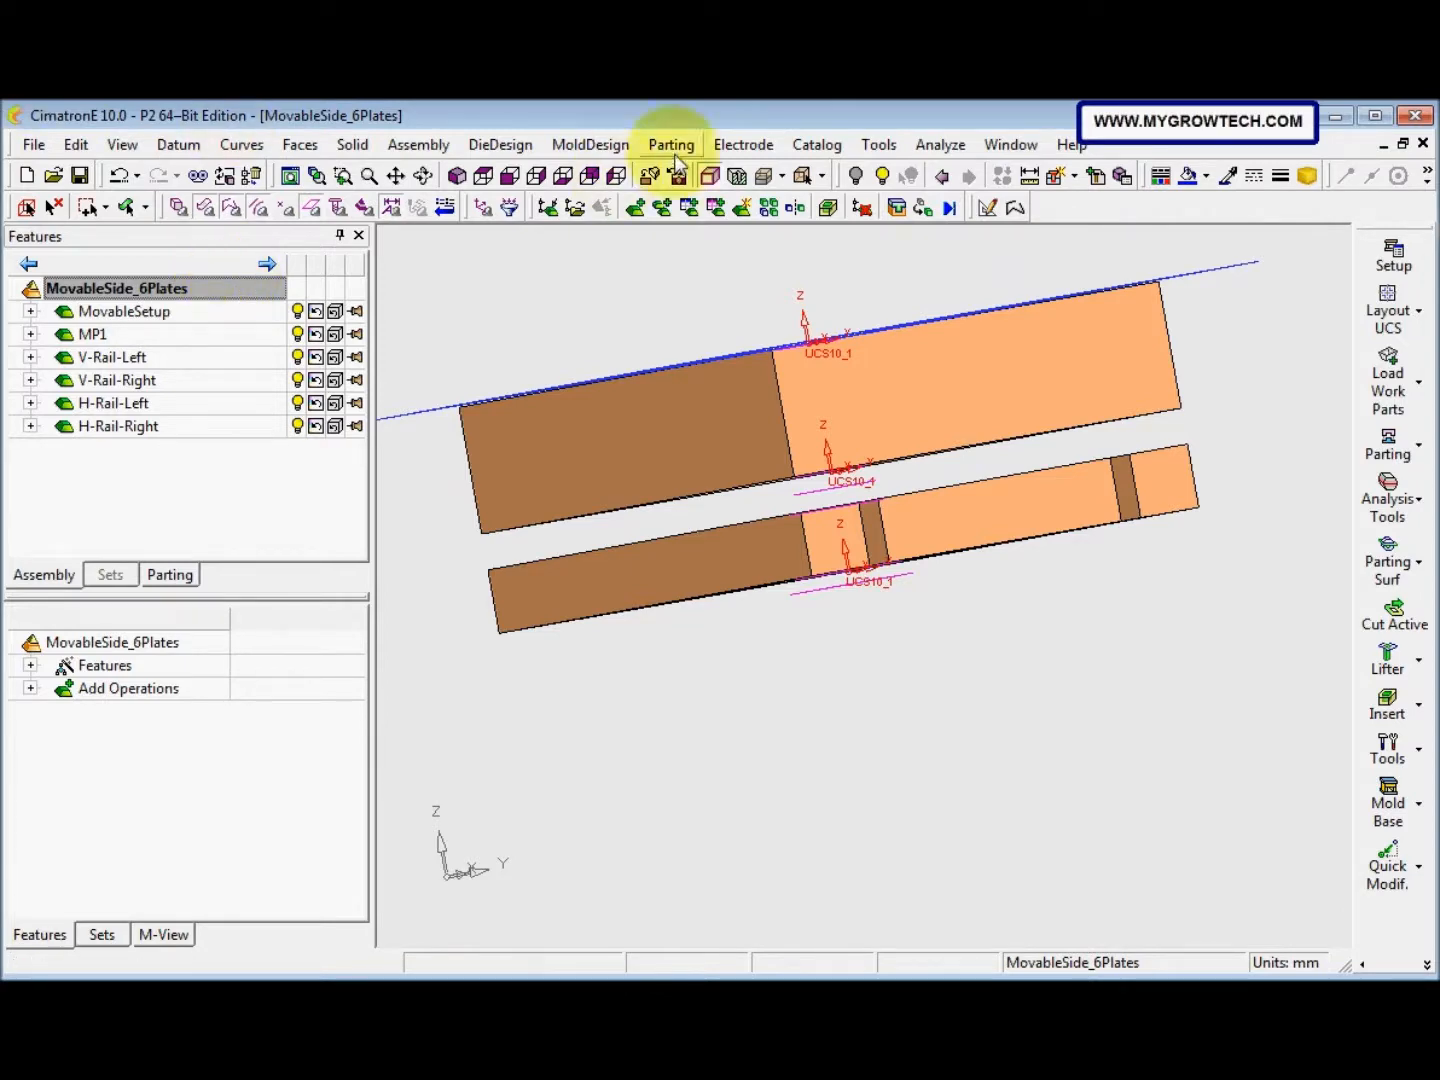
{"action": "left_click", "coordinate": [743, 209]}
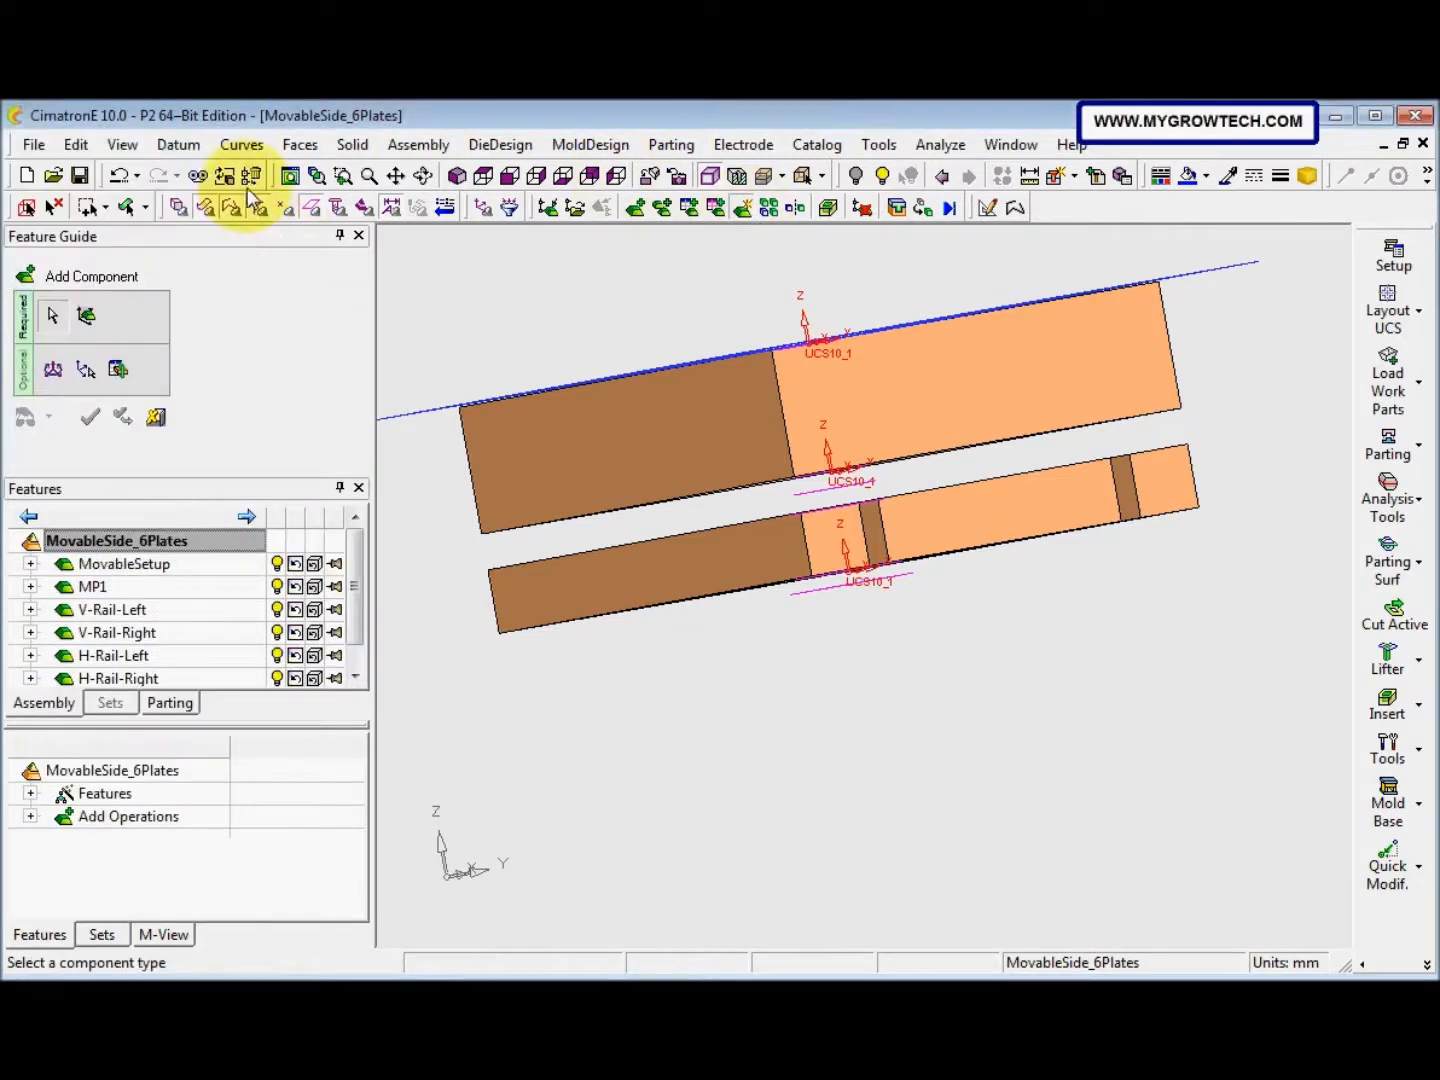
{"action": "left_click", "coordinate": [235, 182]}
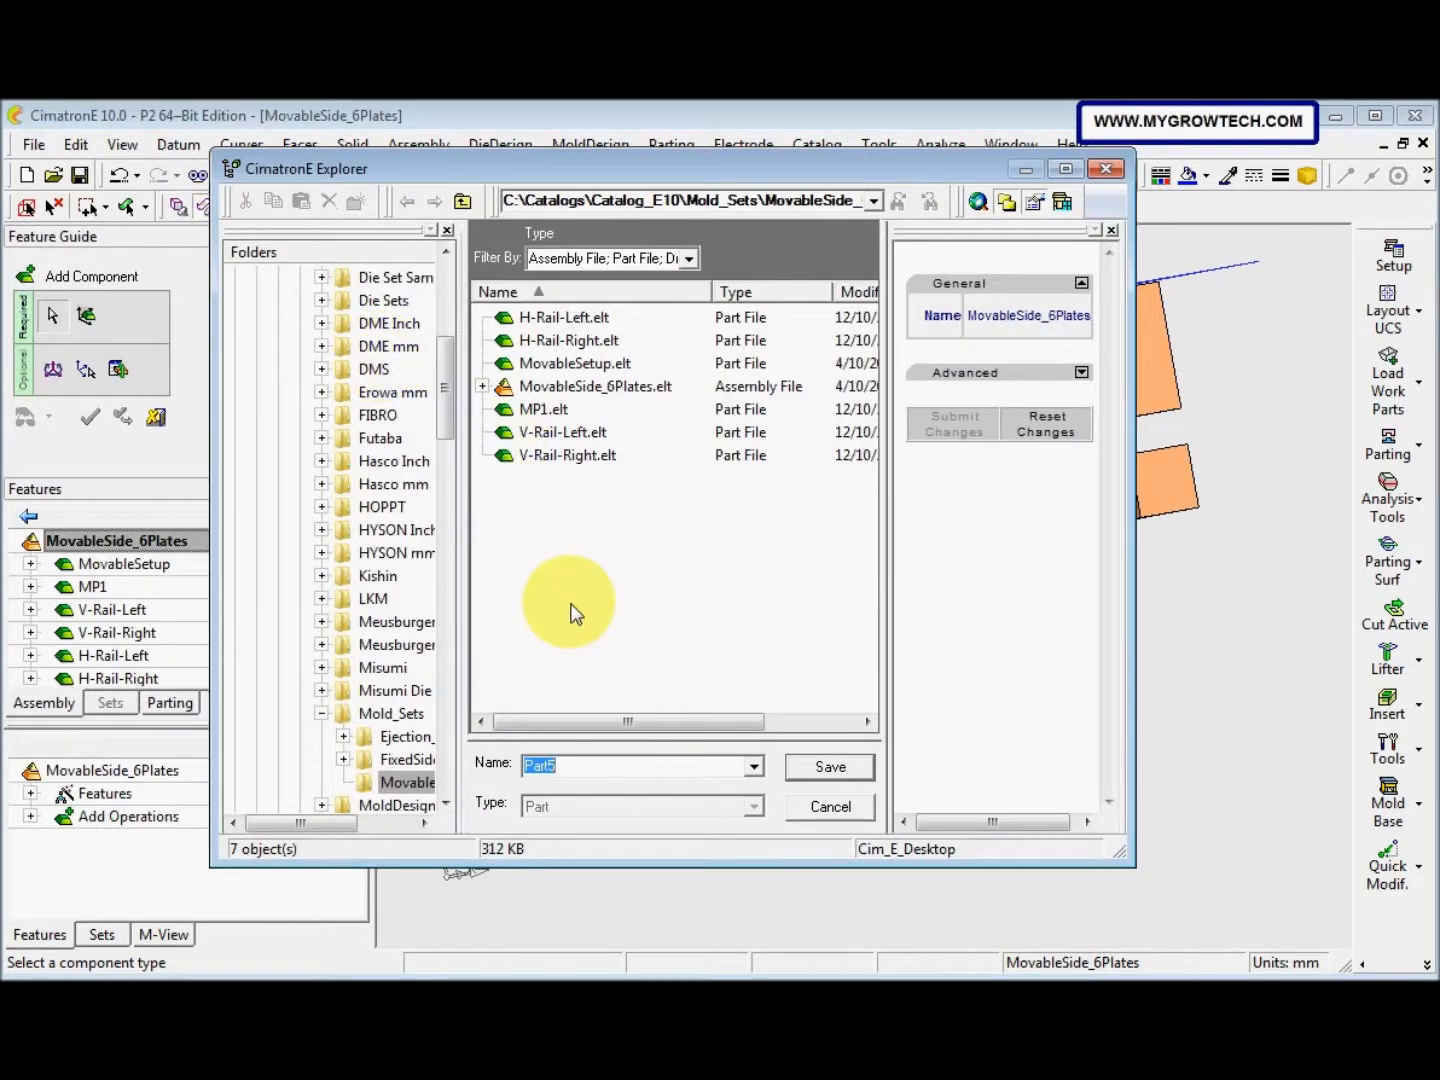
{"action": "type", "text": "MCP"}
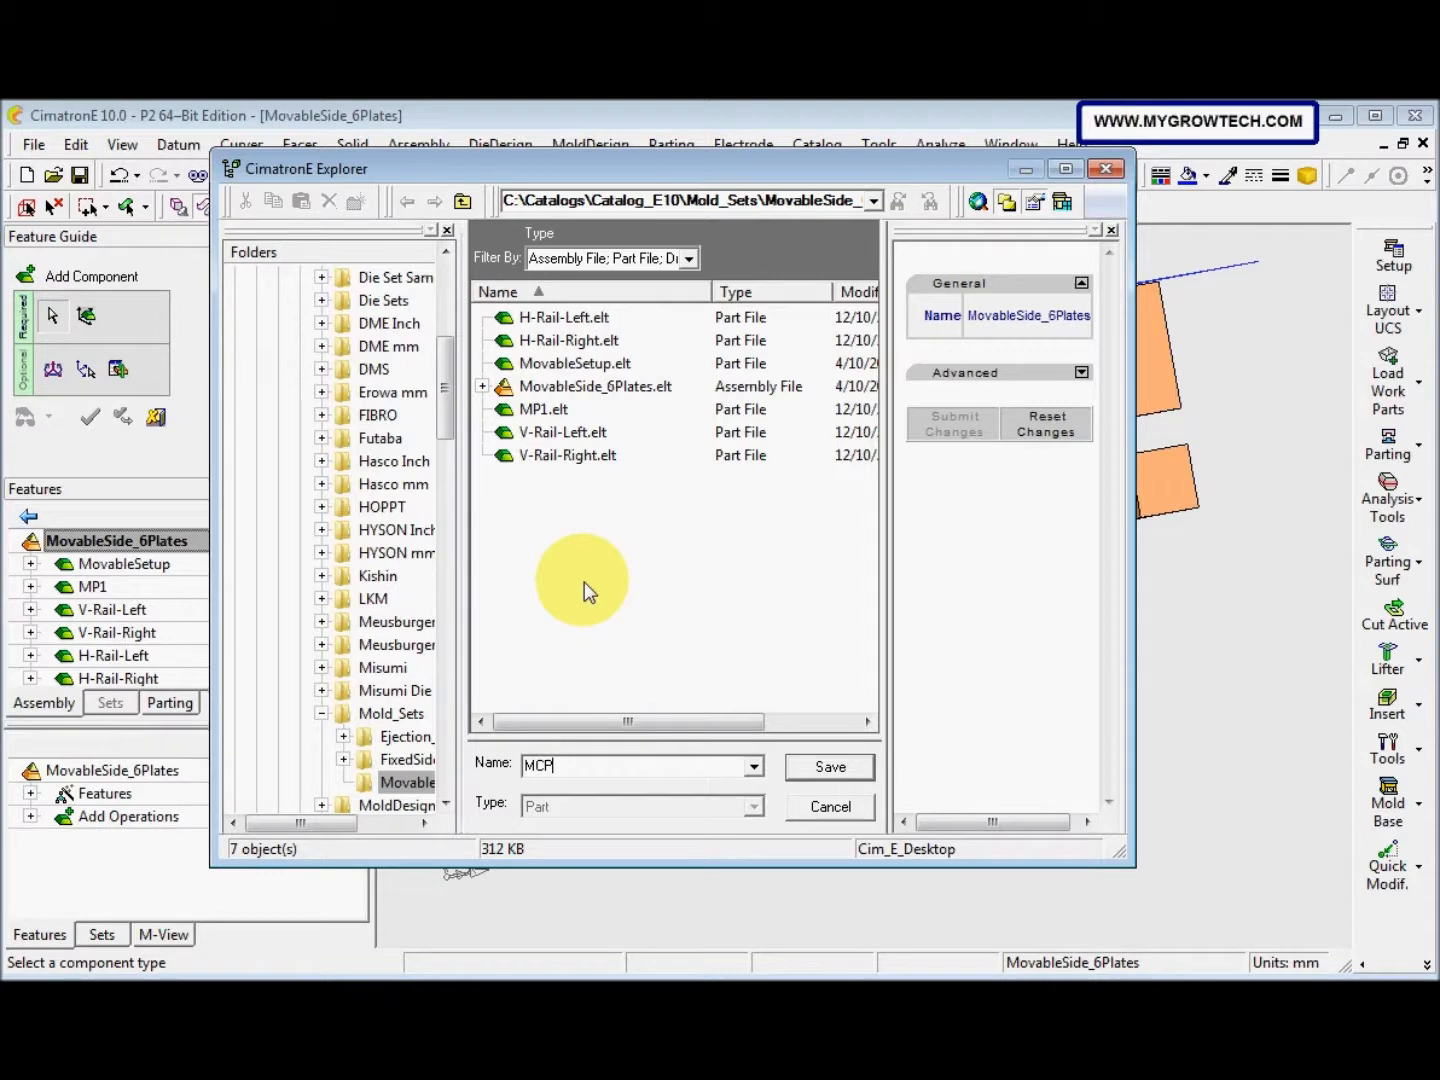
{"action": "left_click", "coordinate": [845, 766]}
Save the new MCP part and place it on the lowest setup plane at the UCS point below the rails
{"action": "left_click", "coordinate": [684, 482]}
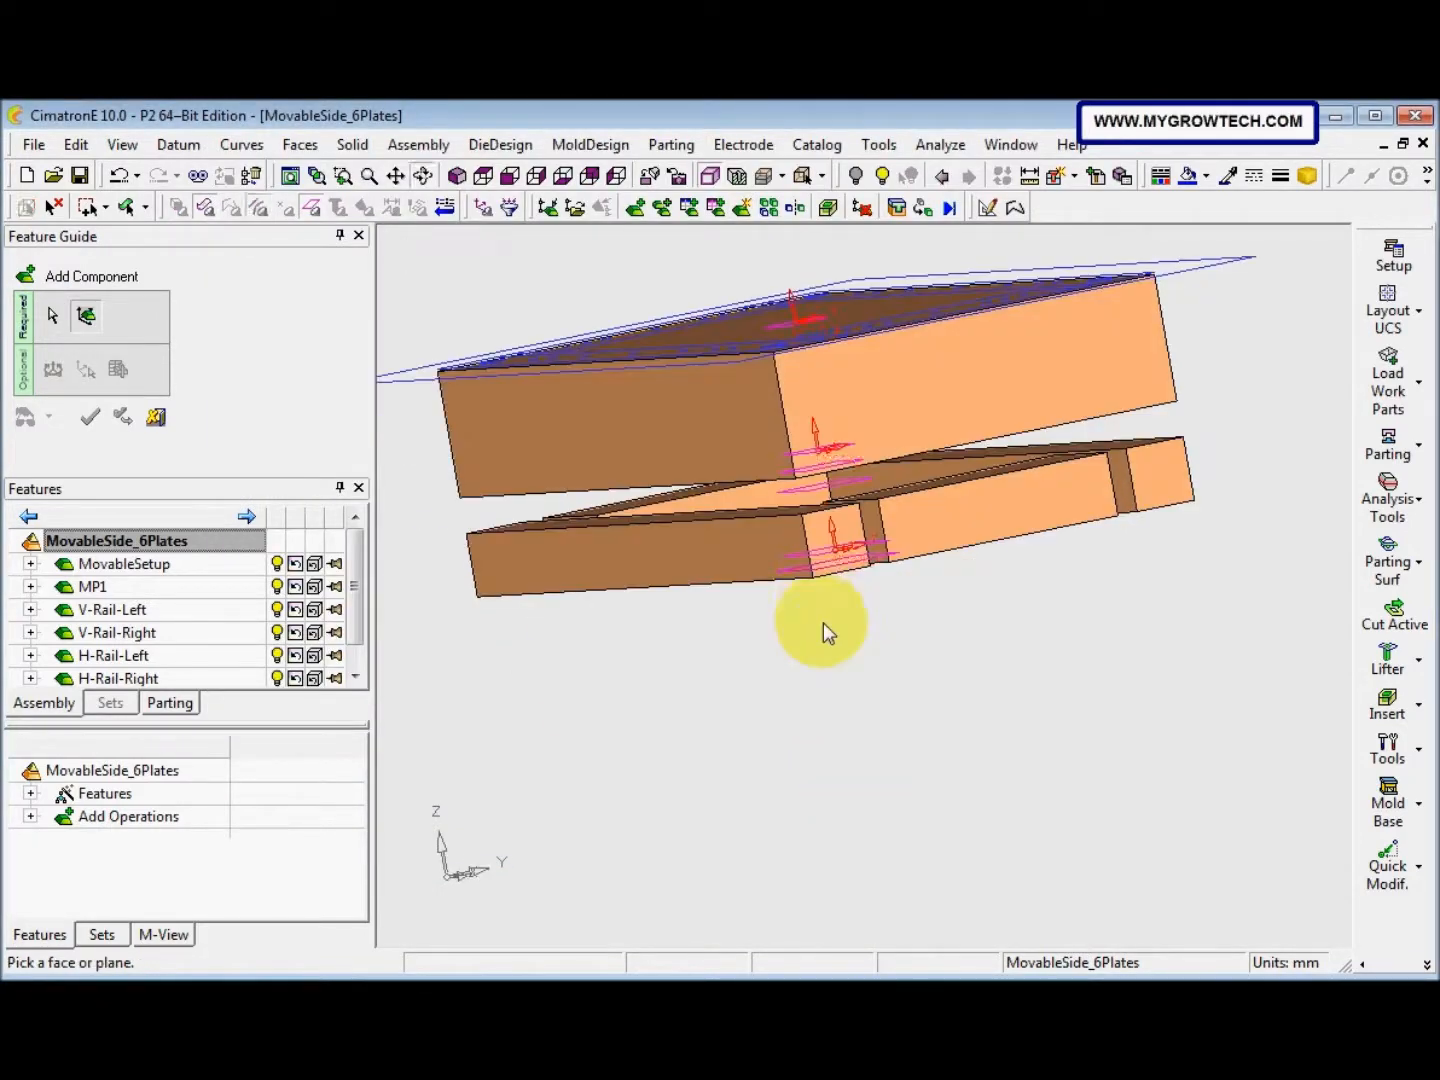
{"action": "left_click", "coordinate": [826, 603]}
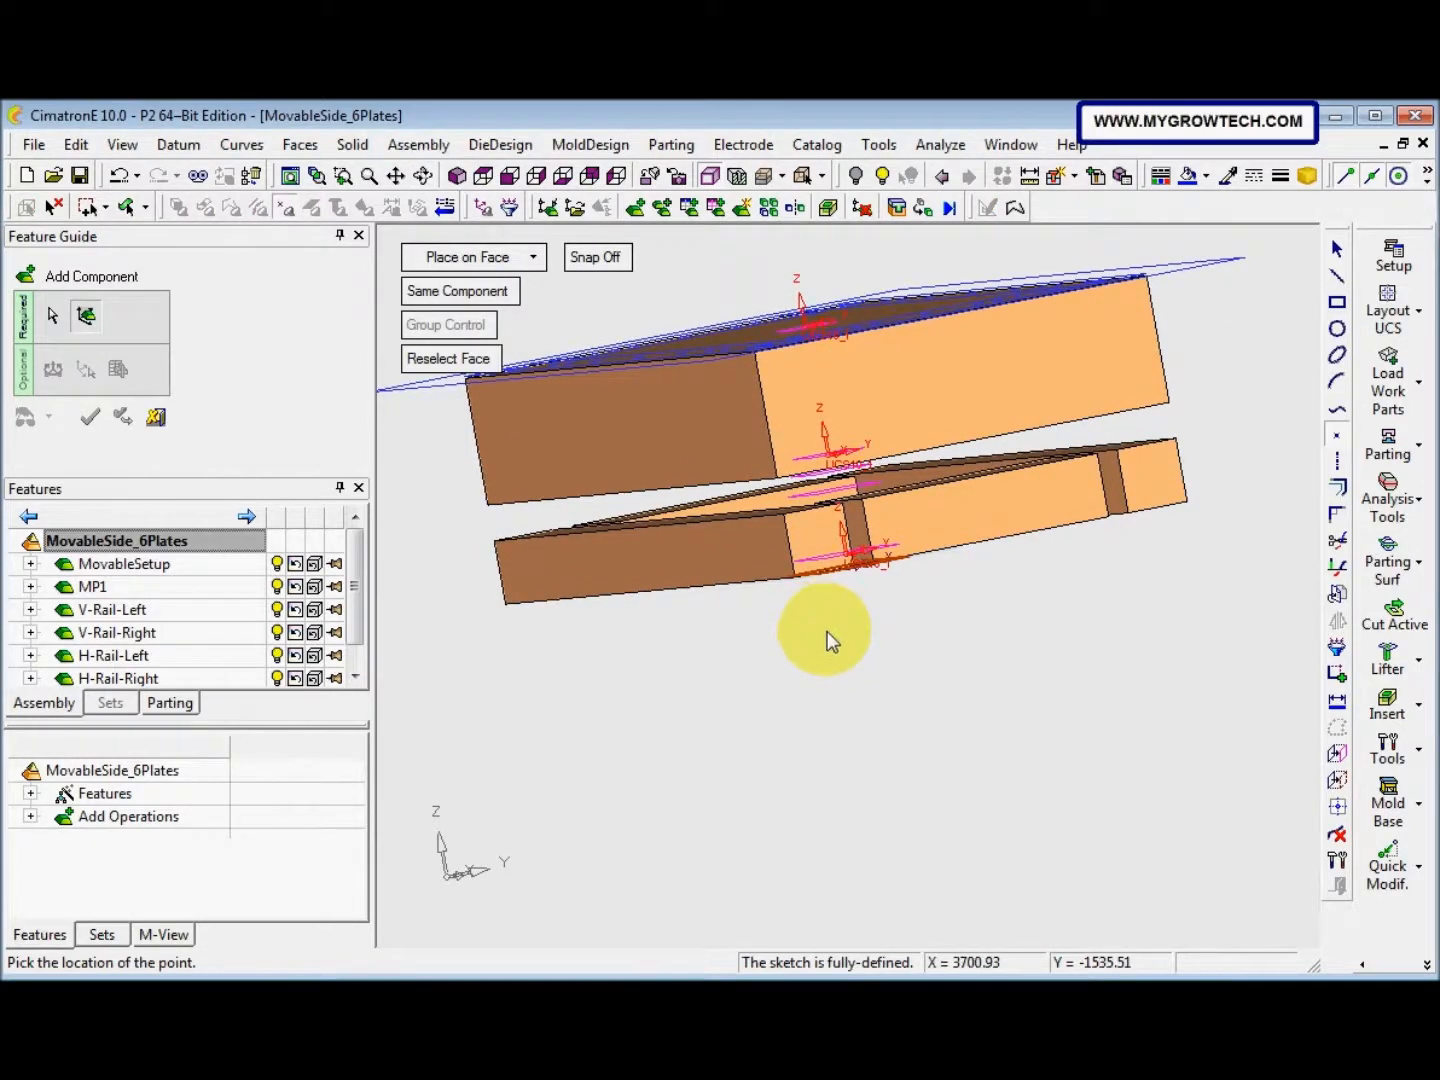
{"action": "middle_click_drag", "start_coordinate": [827, 632], "coordinate": [816, 659], "text": "ctrl"}
{"action": "right_click_drag", "start_coordinate": [817, 659], "coordinate": [942, 496], "text": "ctrl"}
{"action": "middle_click_drag", "start_coordinate": [941, 495], "coordinate": [871, 378], "text": "ctrl"}
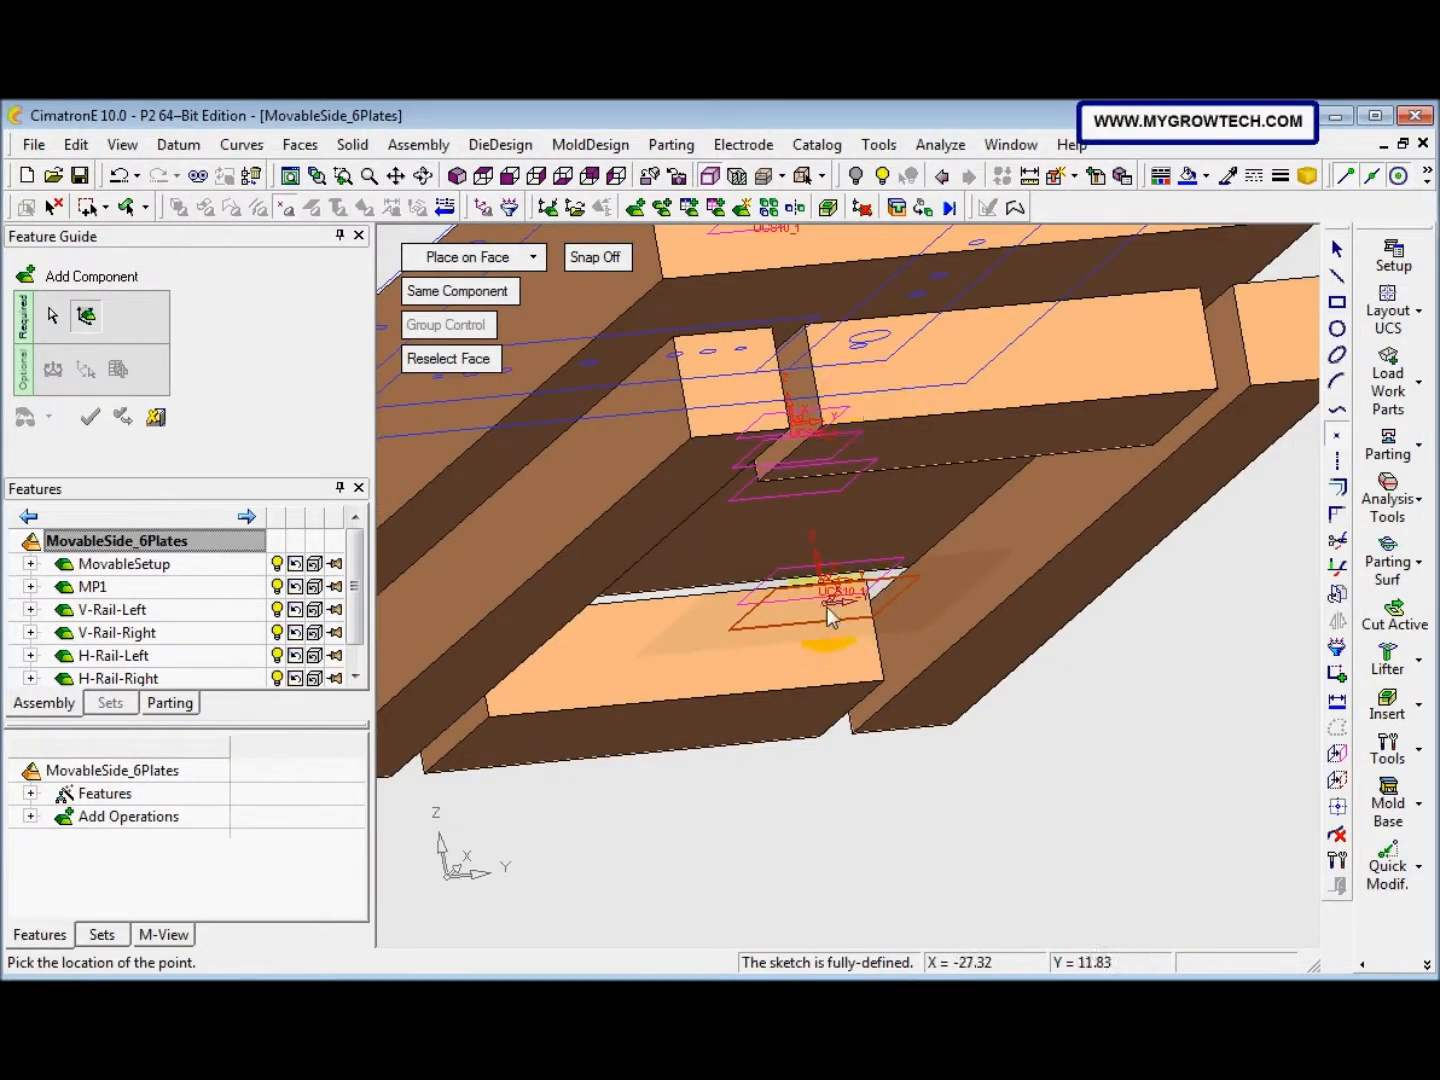
{"action": "right_click", "coordinate": [866, 745]}
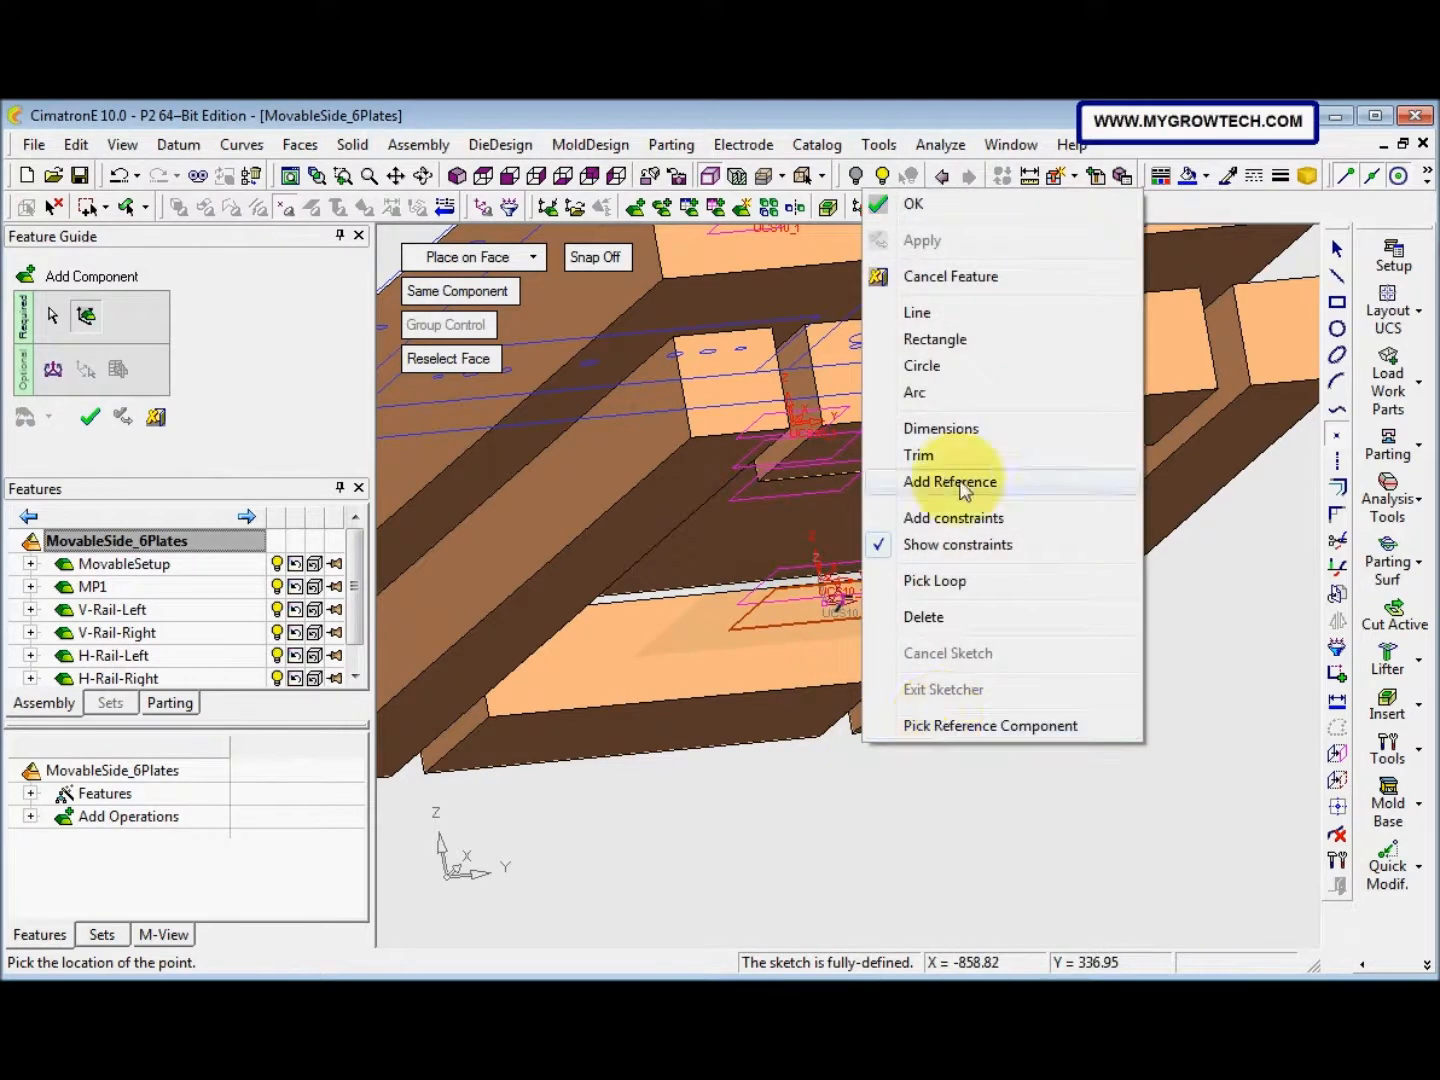
{"action": "left_click", "coordinate": [978, 222]}
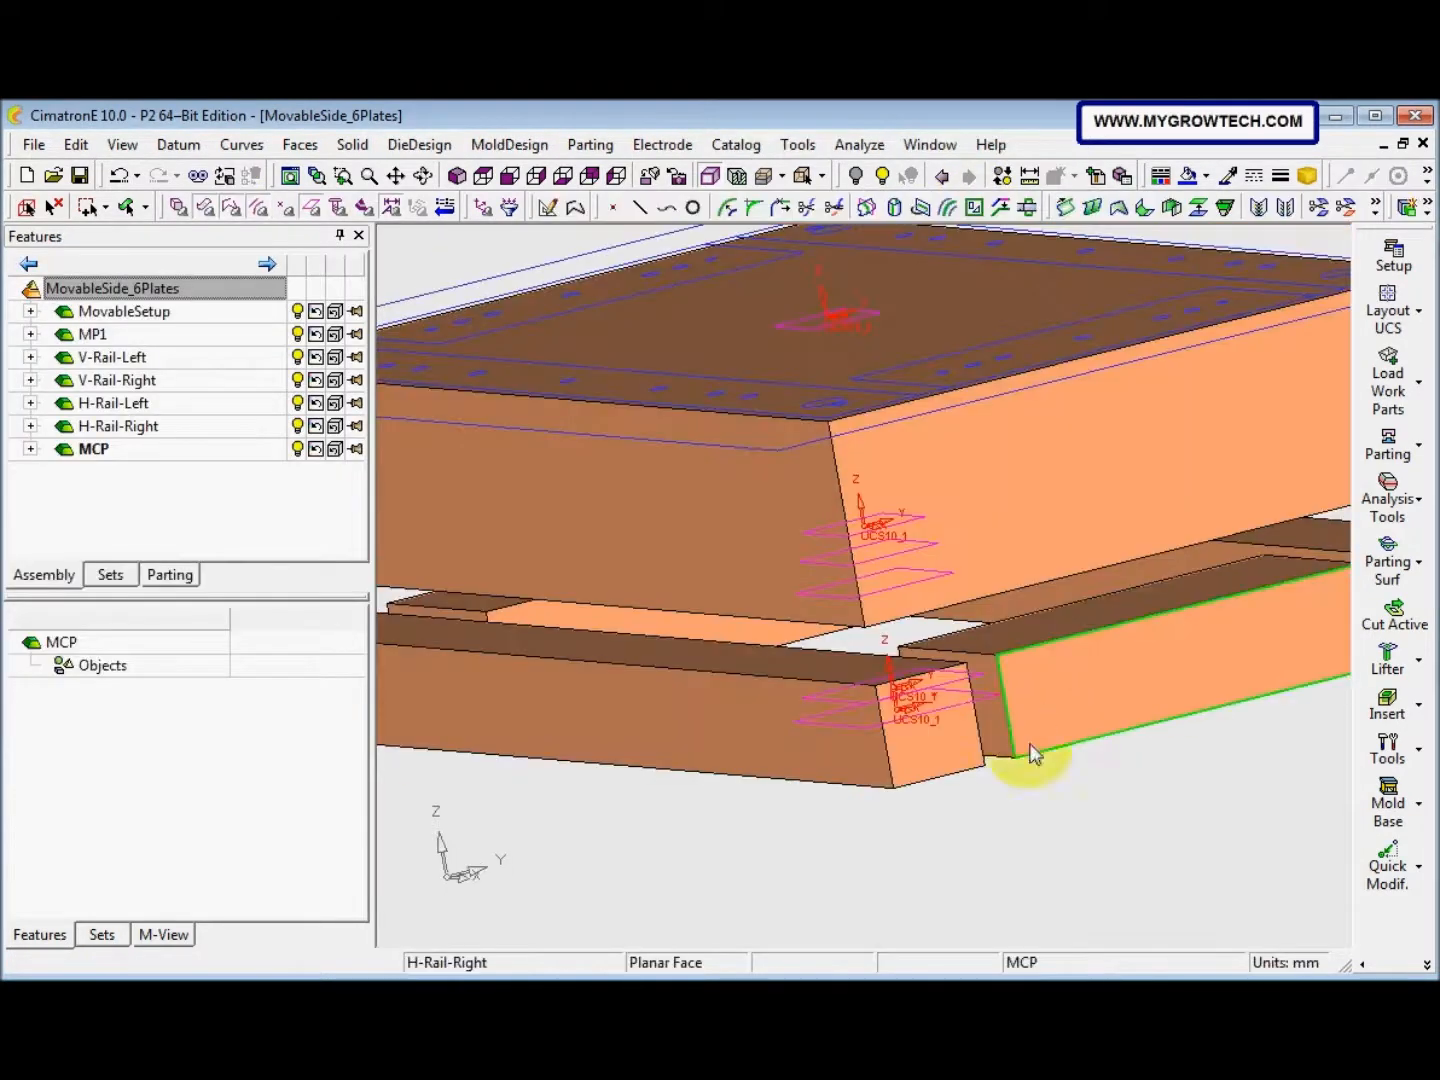
Sketch in MCP on the lowest setup plane, projecting the large outer rectangle of the layout, and finish the sketch
{"action": "right_click", "coordinate": [1034, 751]}
{"action": "left_click", "coordinate": [1098, 164]}
{"action": "left_click", "coordinate": [1075, 628]}
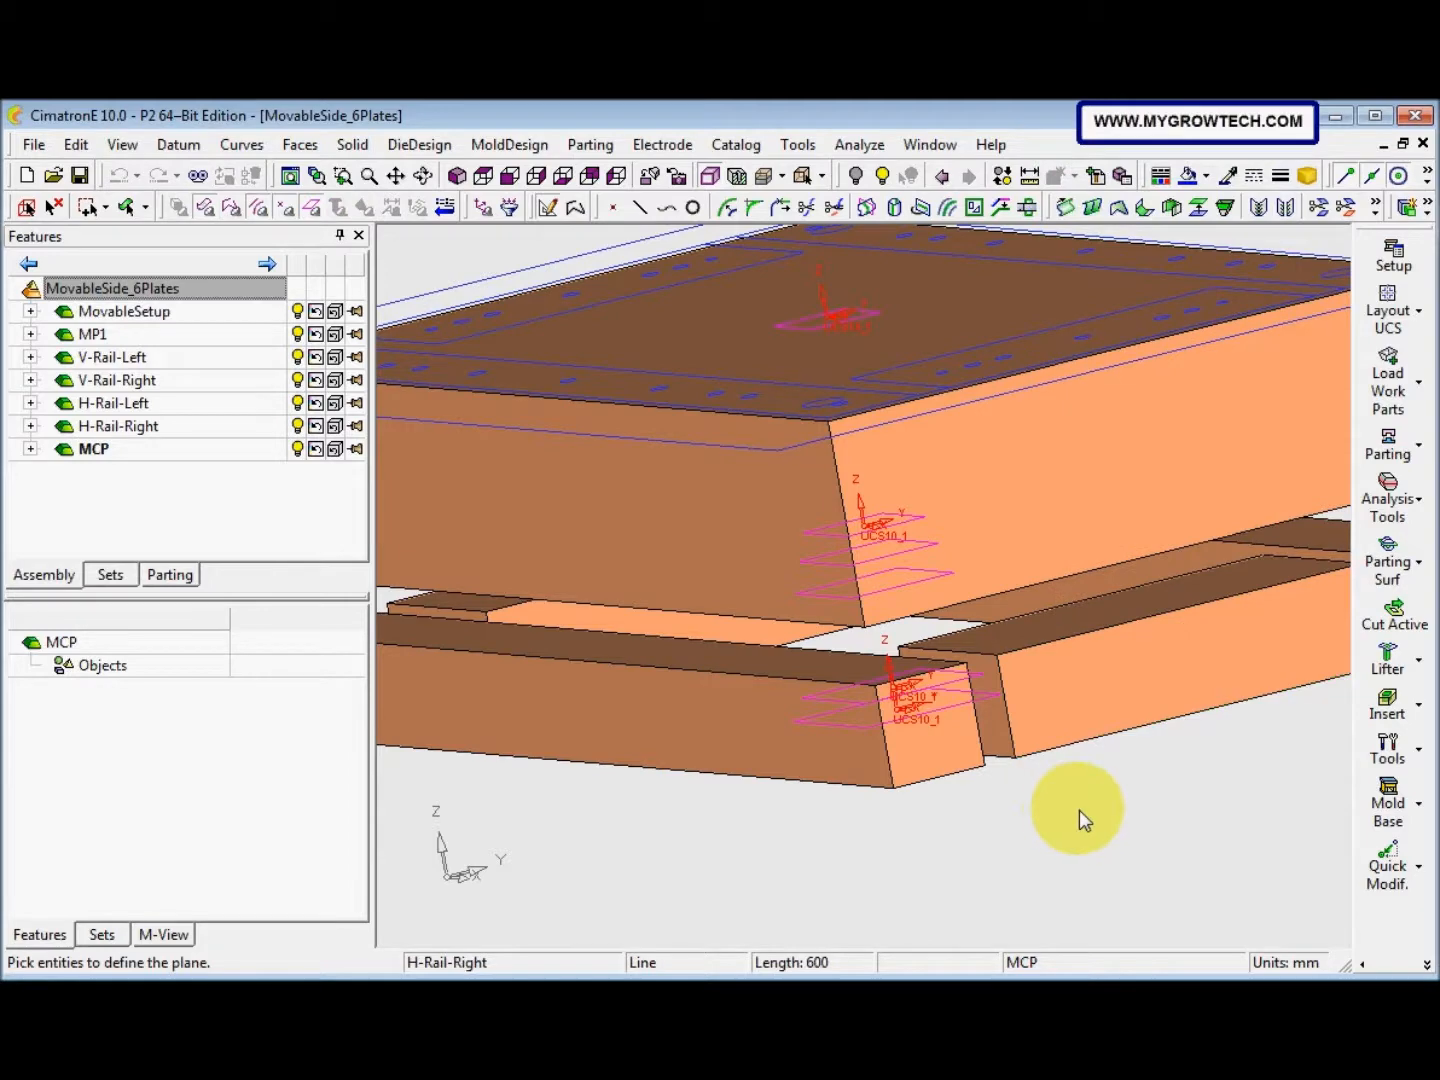
{"action": "scroll", "coordinate": [910, 766], "scroll_direction": "down", "scroll_amount": 1}
{"action": "mouse_move", "coordinate": [910, 766]}
{"action": "middle_mouse_down"}
{"action": "mouse_move", "coordinate": [923, 700]}
{"action": "mouse_move", "coordinate": [956, 714]}
{"action": "middle_mouse_up"}
{"action": "scroll", "coordinate": [956, 714], "scroll_direction": "down", "scroll_amount": 4}
{"action": "left_click", "coordinate": [1334, 757]}
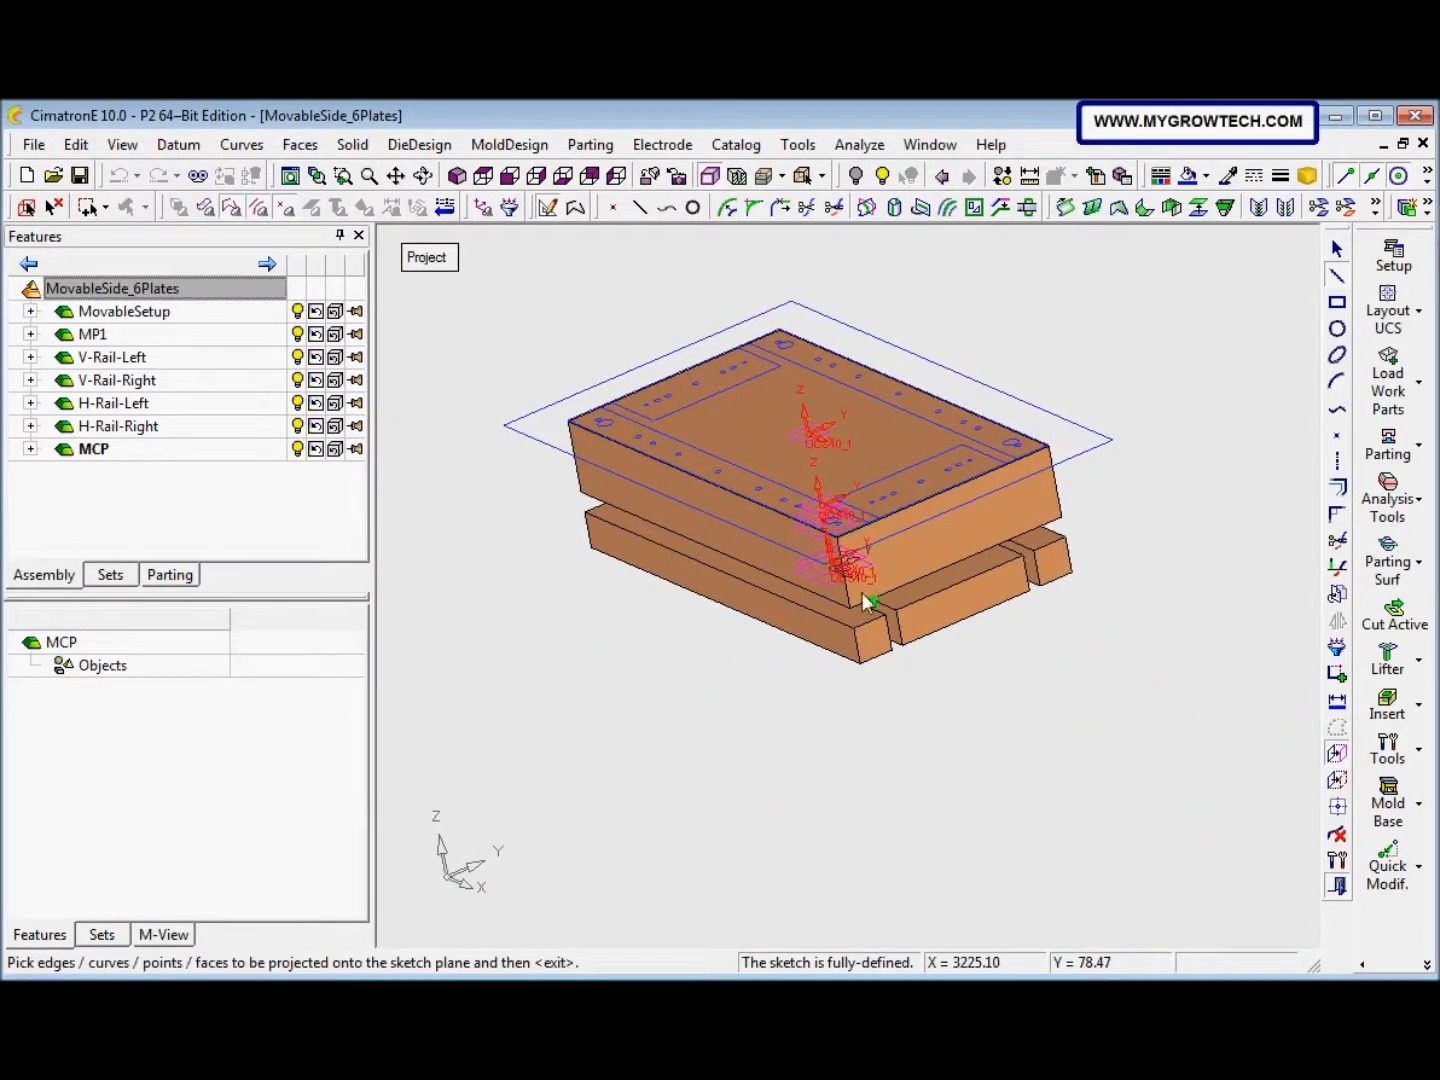
{"action": "left_click", "coordinate": [549, 448]}
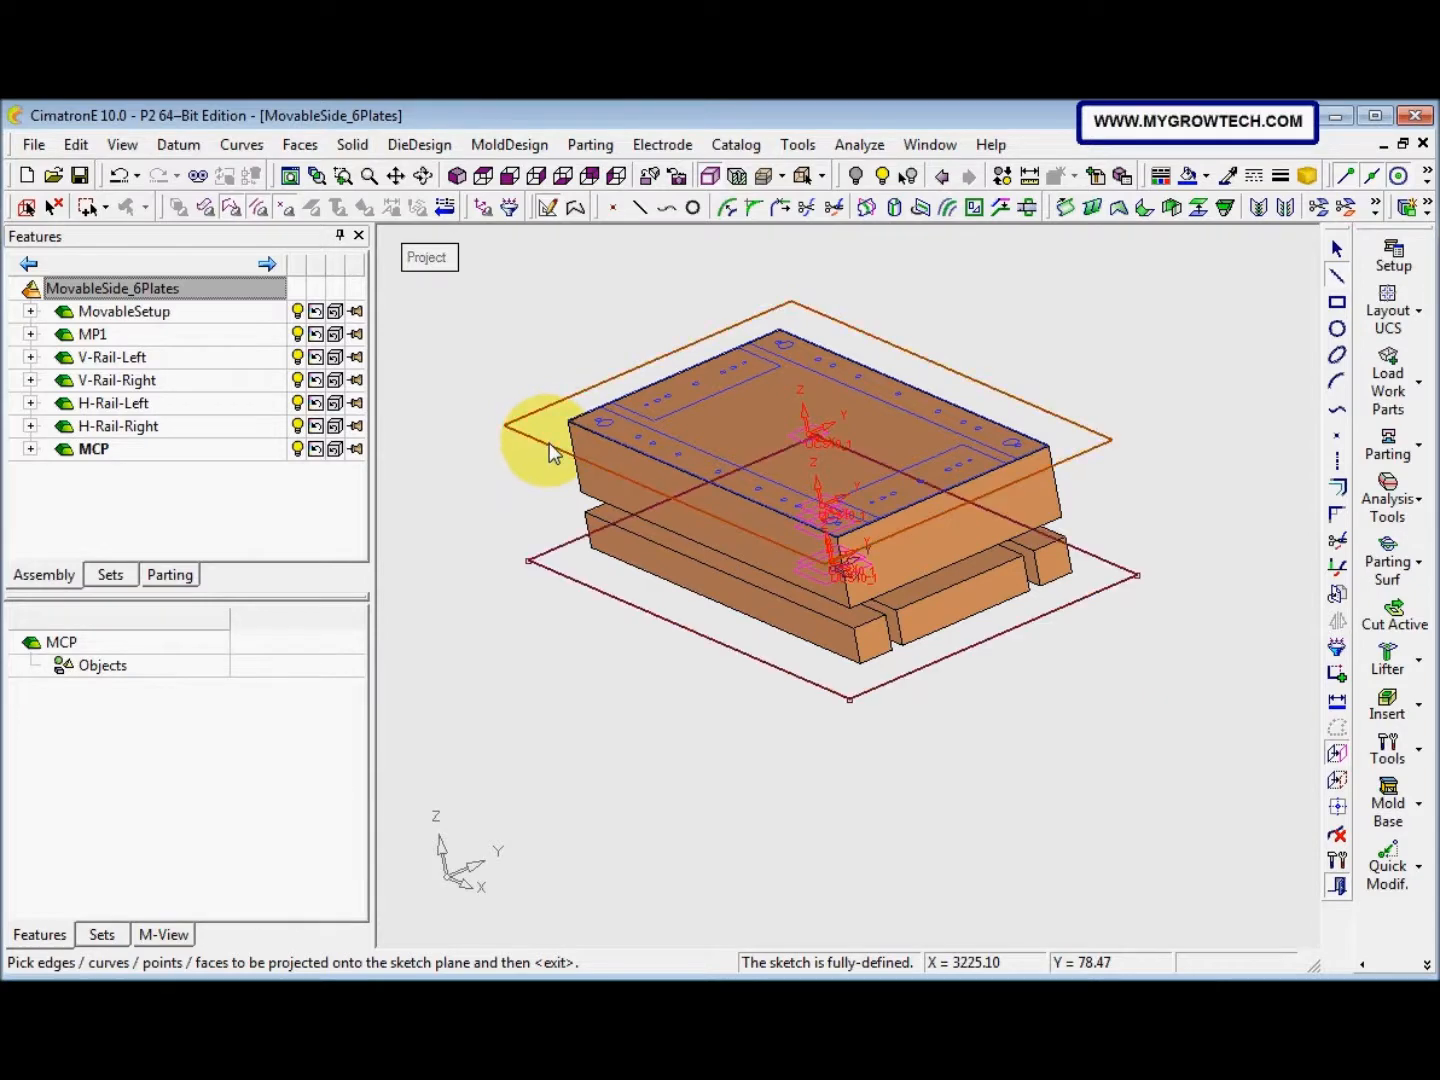
{"action": "middle_click_drag", "start_coordinate": [540, 553], "coordinate": [551, 527]}
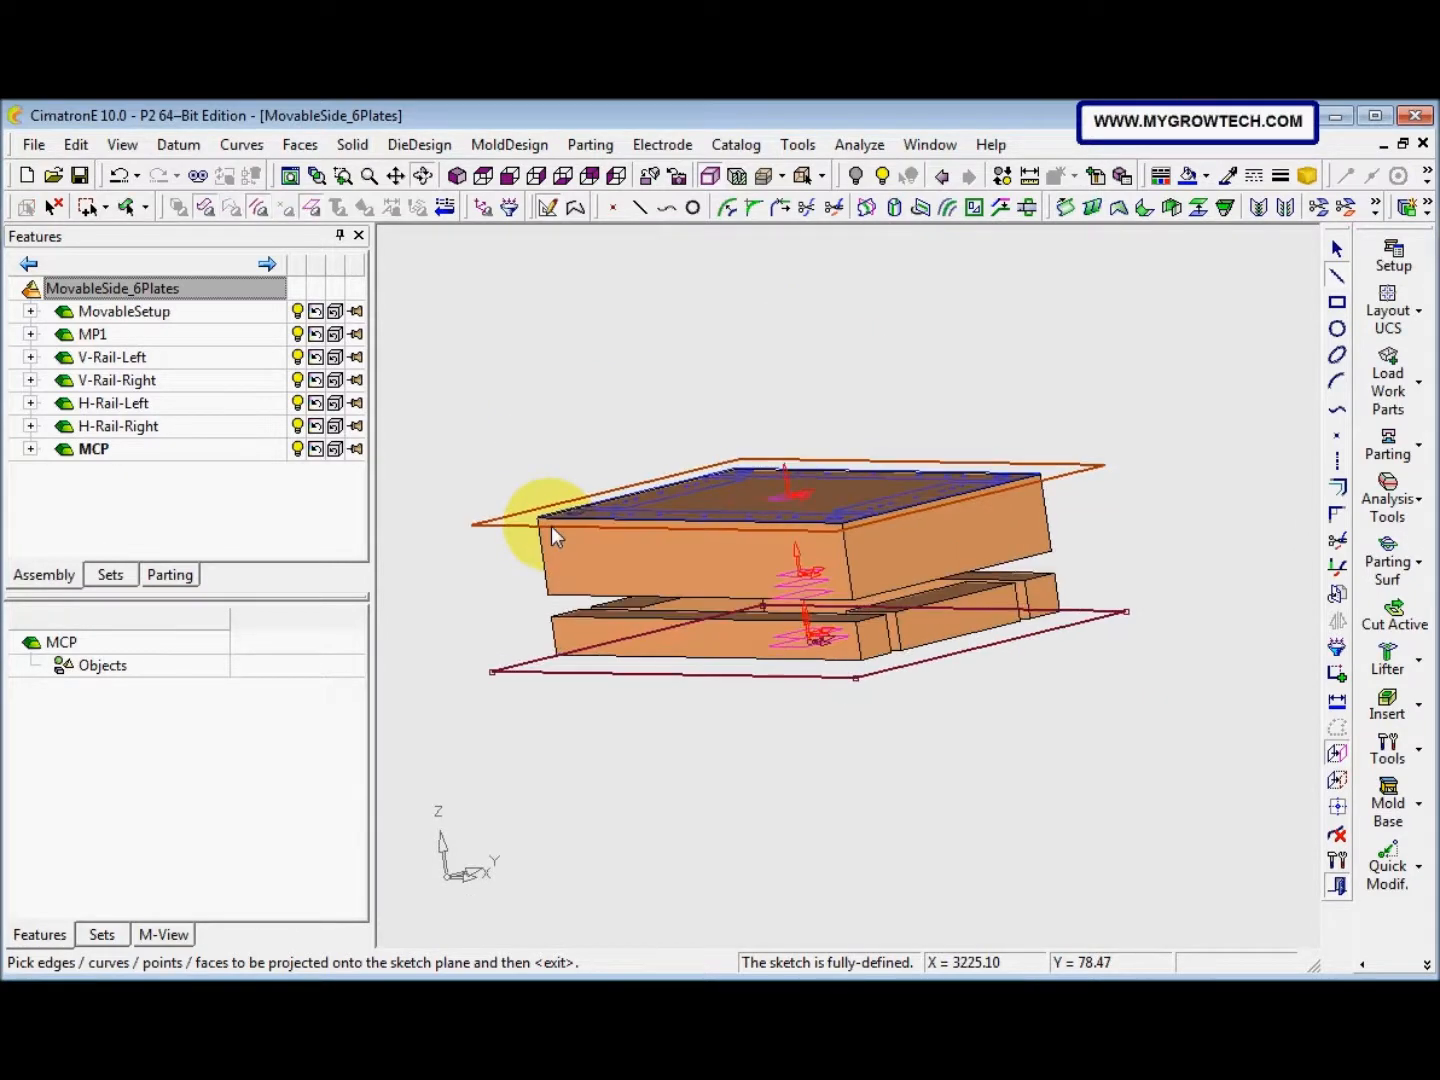
{"action": "middle_click", "coordinate": [654, 419]}
{"action": "right_click", "coordinate": [655, 420]}
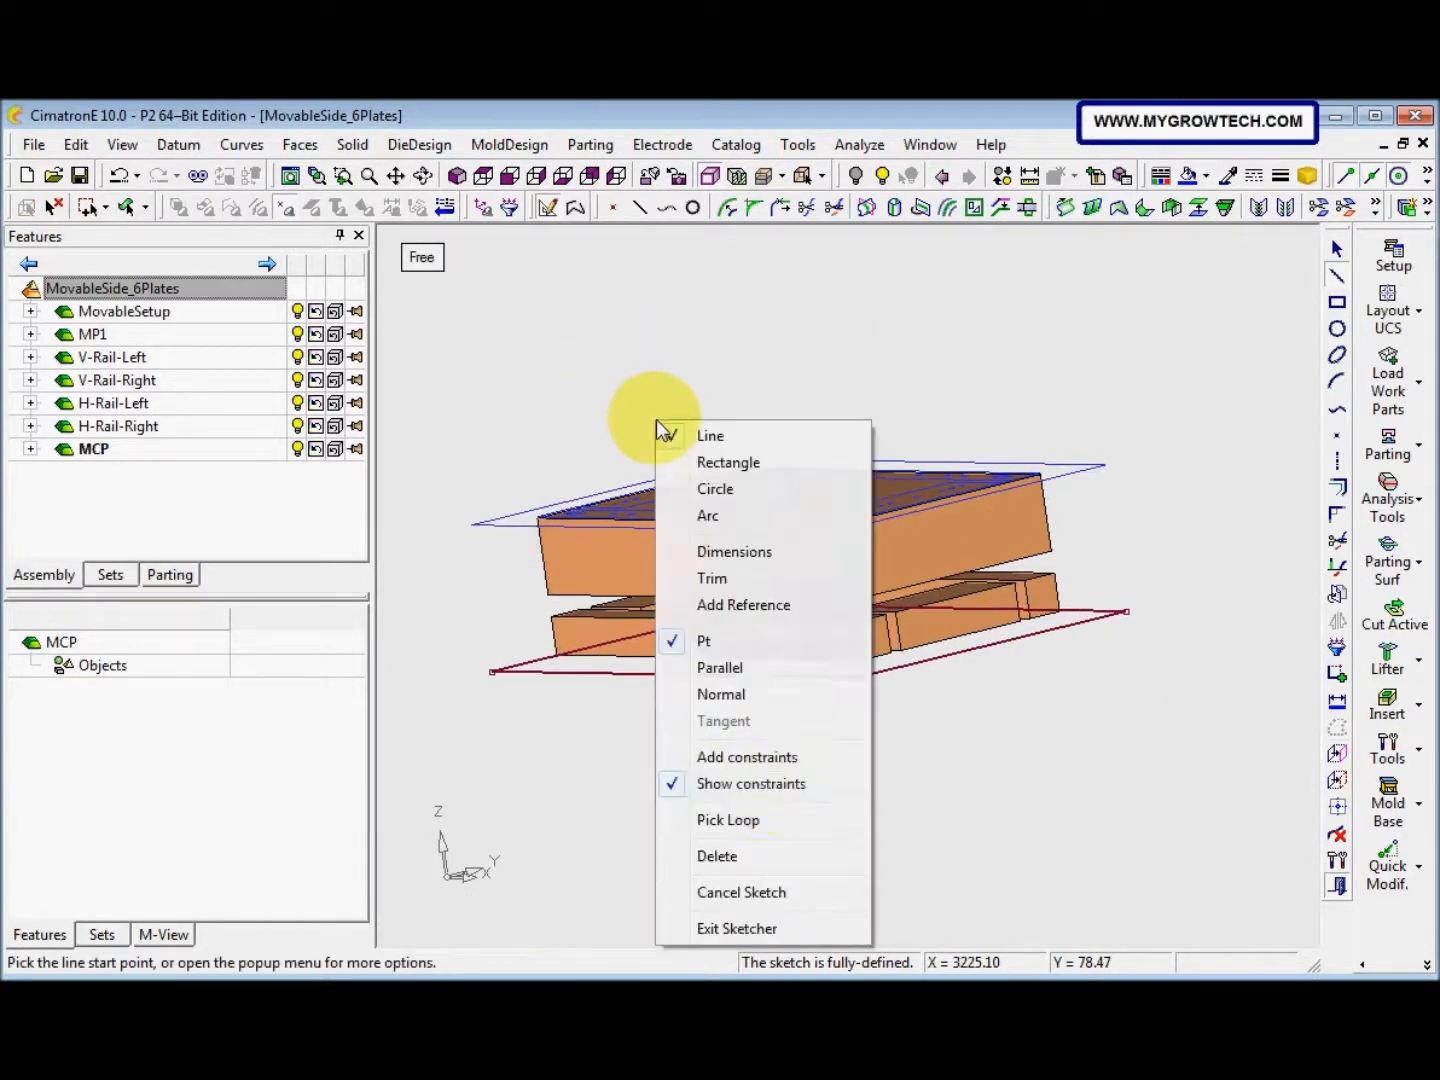
{"action": "left_click", "coordinate": [761, 931]}
Extrude the MCP rectangle by reference up to the setup plane at the rails' underside
{"action": "right_click", "coordinate": [824, 776]}
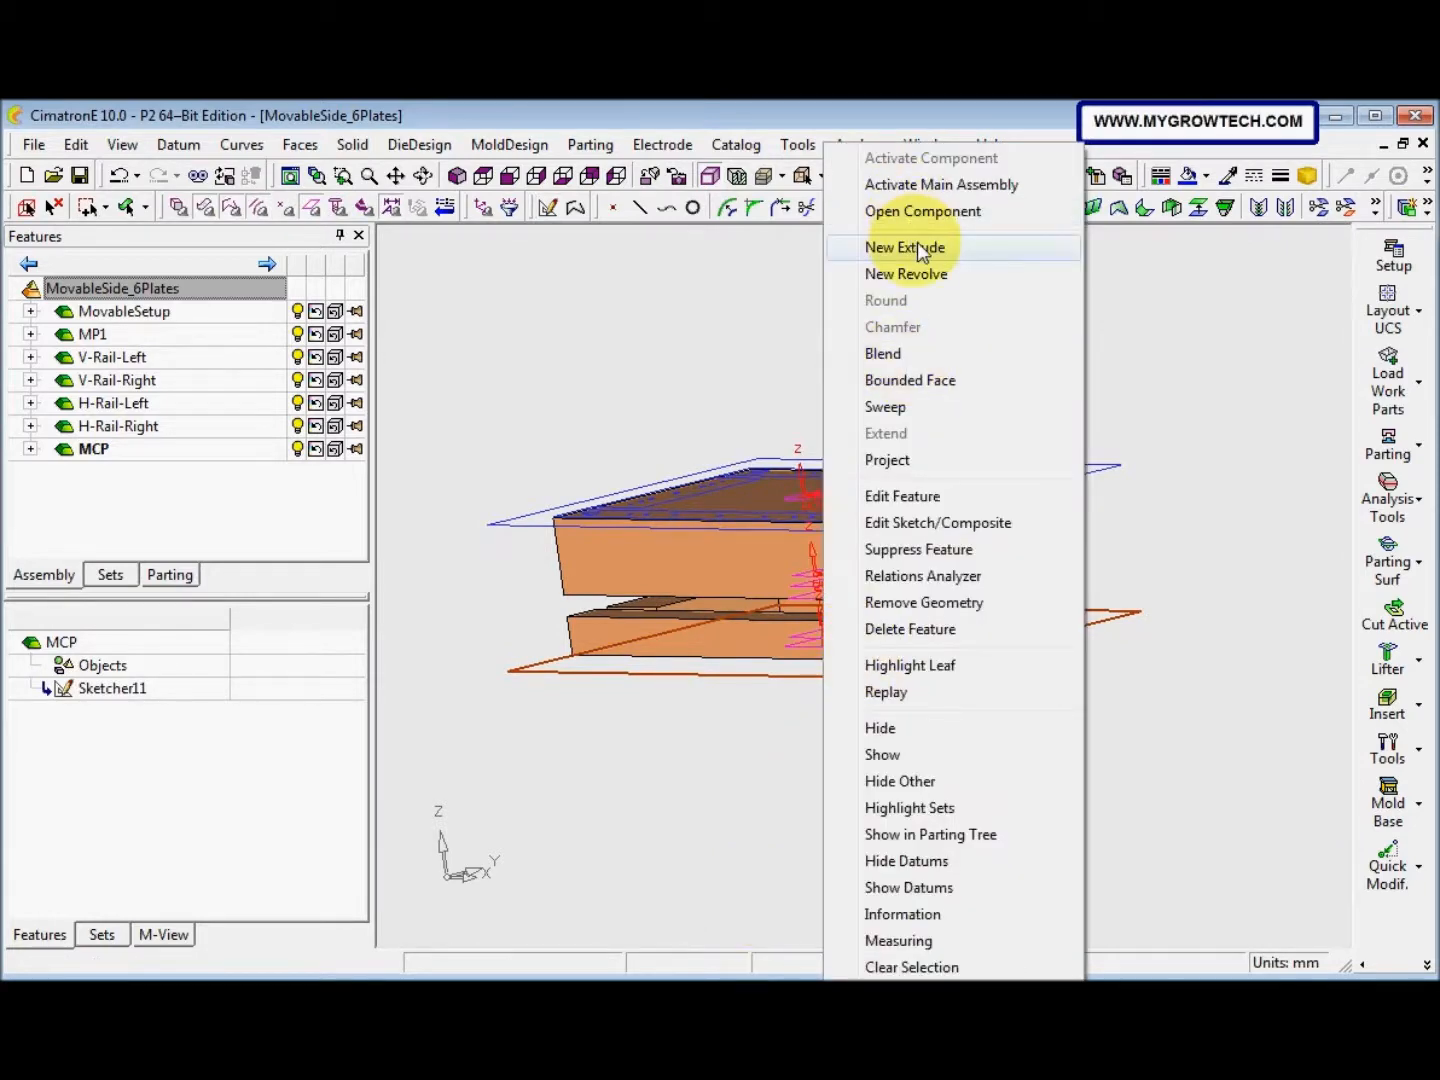
{"action": "left_click", "coordinate": [905, 248]}
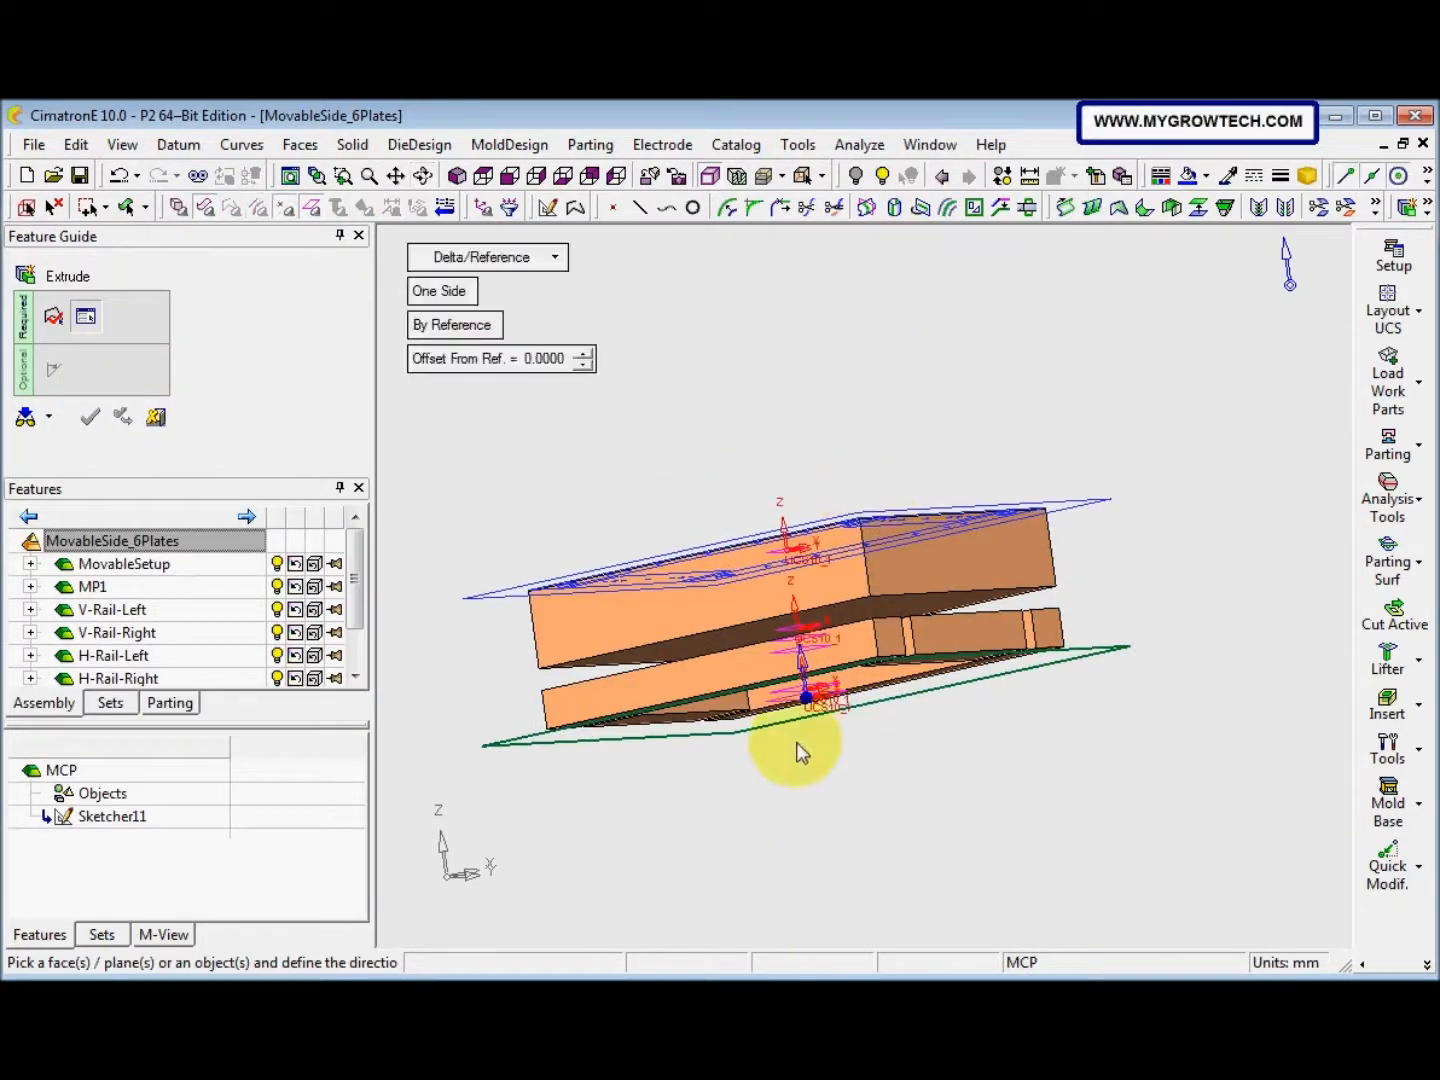
{"action": "middle_click_drag", "start_coordinate": [839, 669], "coordinate": [870, 488], "text": "ctrl"}
{"action": "right_click_drag", "start_coordinate": [870, 488], "coordinate": [922, 401], "text": "ctrl"}
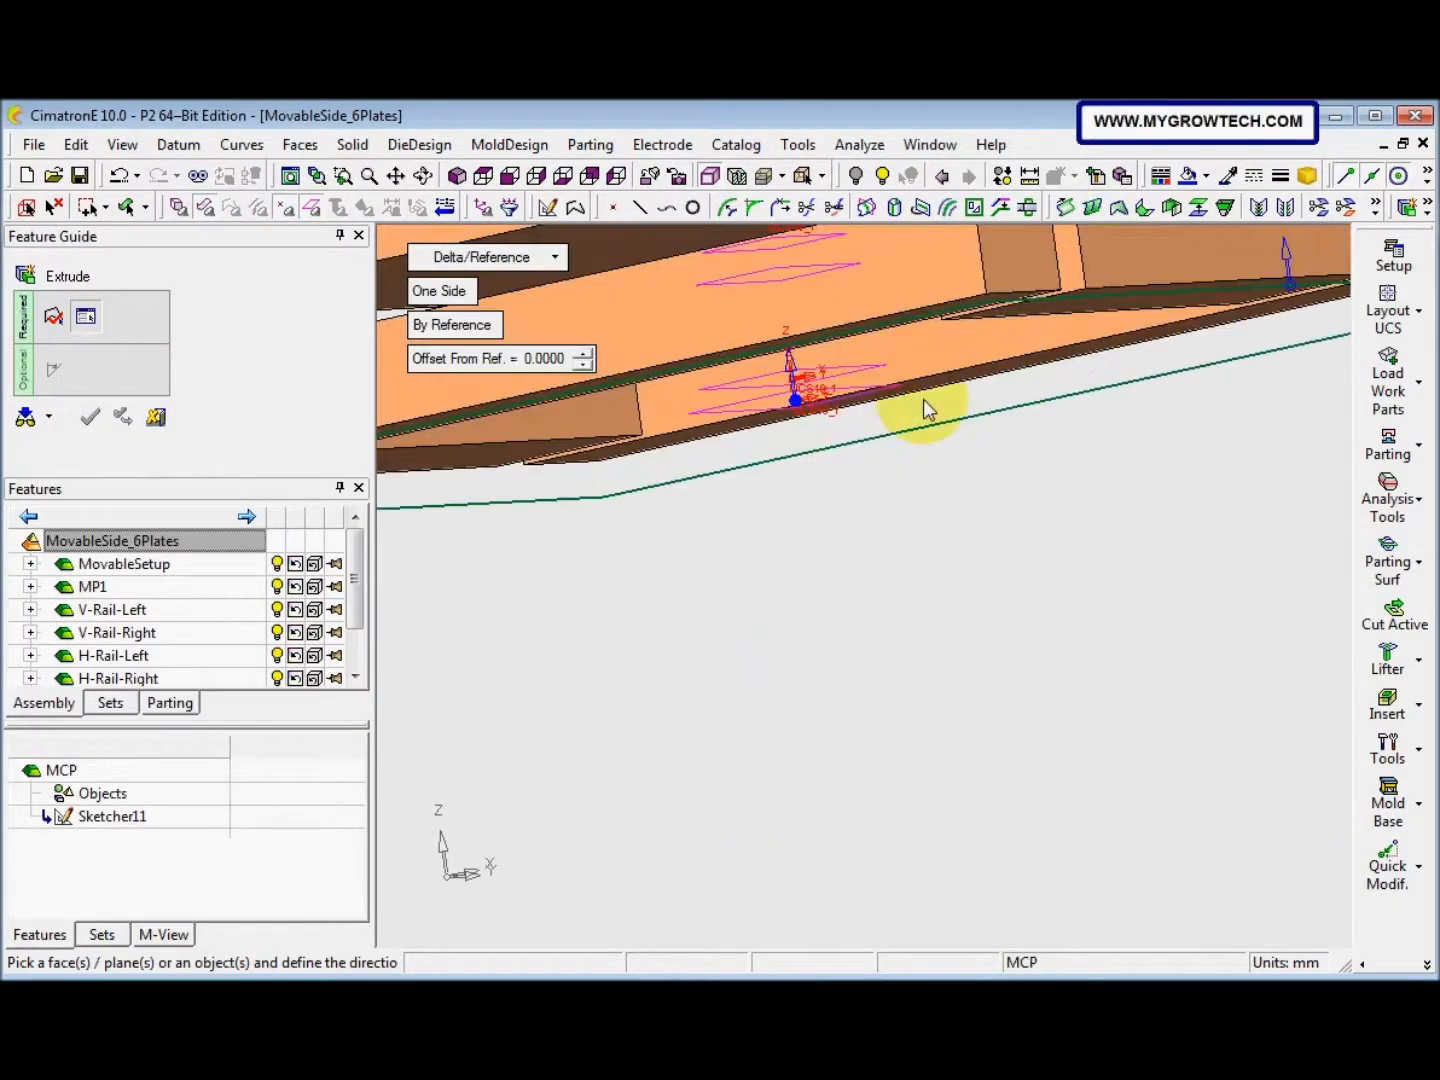
{"action": "left_click", "coordinate": [838, 369]}
{"action": "left_click_drag", "start_coordinate": [841, 492], "coordinate": [863, 485], "text": "ctrl"}
{"action": "right_click_drag", "start_coordinate": [862, 485], "coordinate": [742, 610], "text": "ctrl"}
{"action": "right_click", "coordinate": [742, 609]}
{"action": "left_click", "coordinate": [740, 605]}
{"action": "left_click_drag", "start_coordinate": [850, 506], "coordinate": [812, 712], "text": "ctrl"}
{"action": "right_click_drag", "start_coordinate": [812, 713], "coordinate": [893, 562], "text": "ctrl"}
{"action": "left_click_drag", "start_coordinate": [893, 562], "coordinate": [1234, 462], "text": "ctrl"}
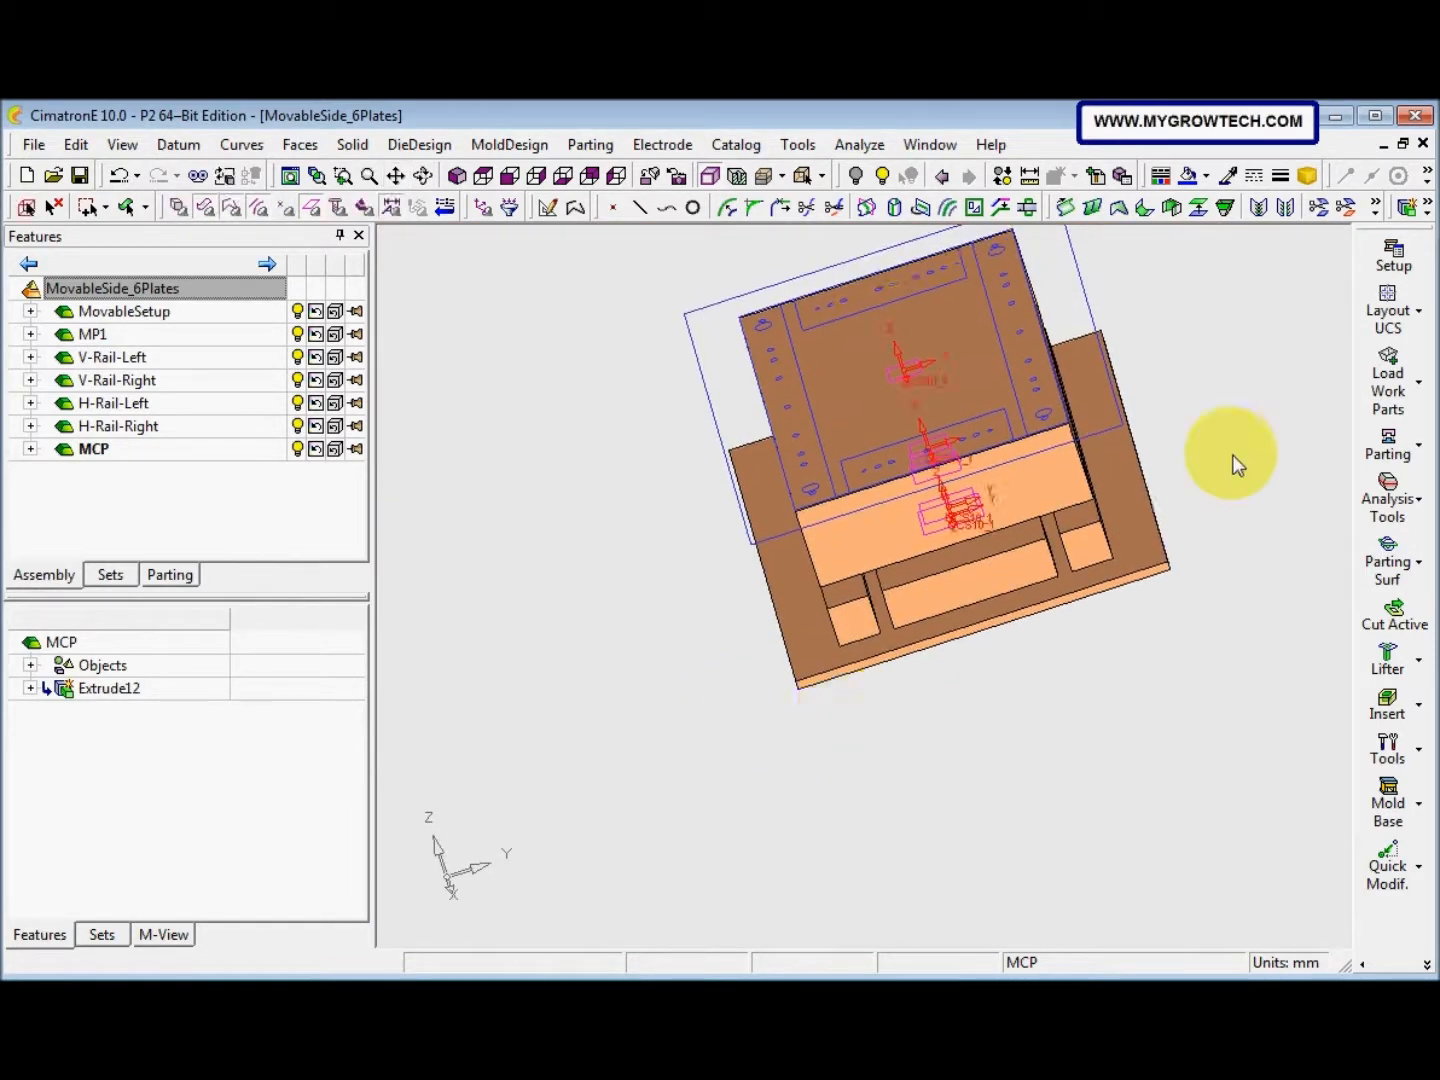
Set the MCPH parameter to 80 in the mold setup and apply it to the clamping plate
{"action": "left_click", "coordinate": [1392, 250]}
{"action": "left_click_drag", "start_coordinate": [82, 125], "coordinate": [708, 117]}
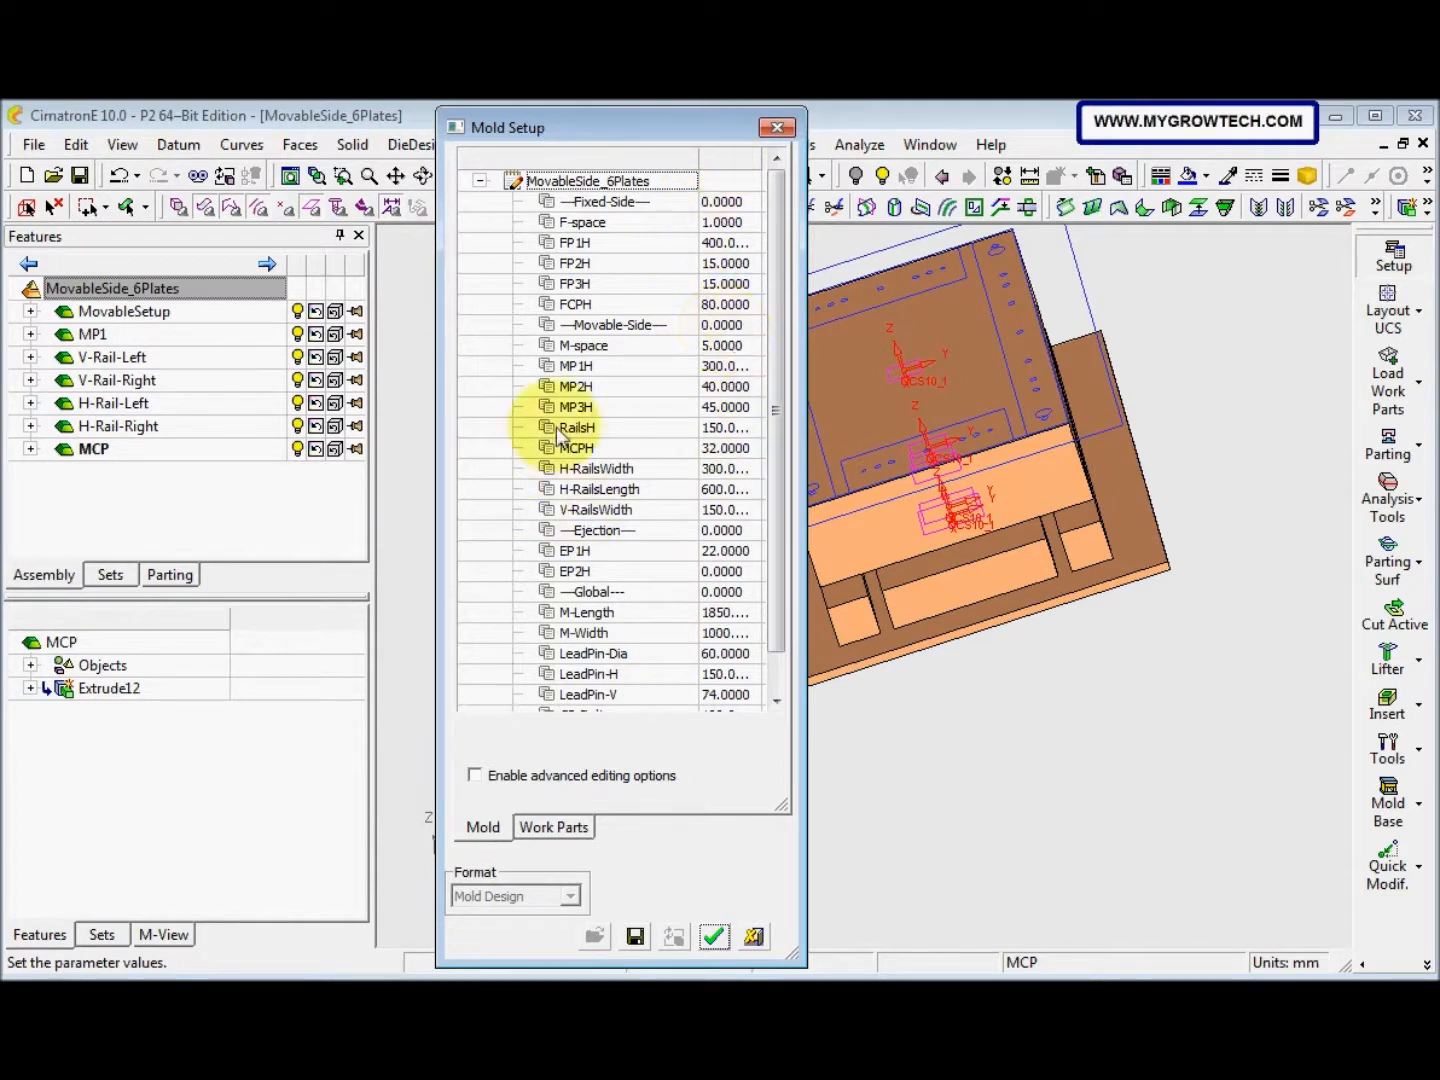
{"action": "double_click", "coordinate": [720, 450]}
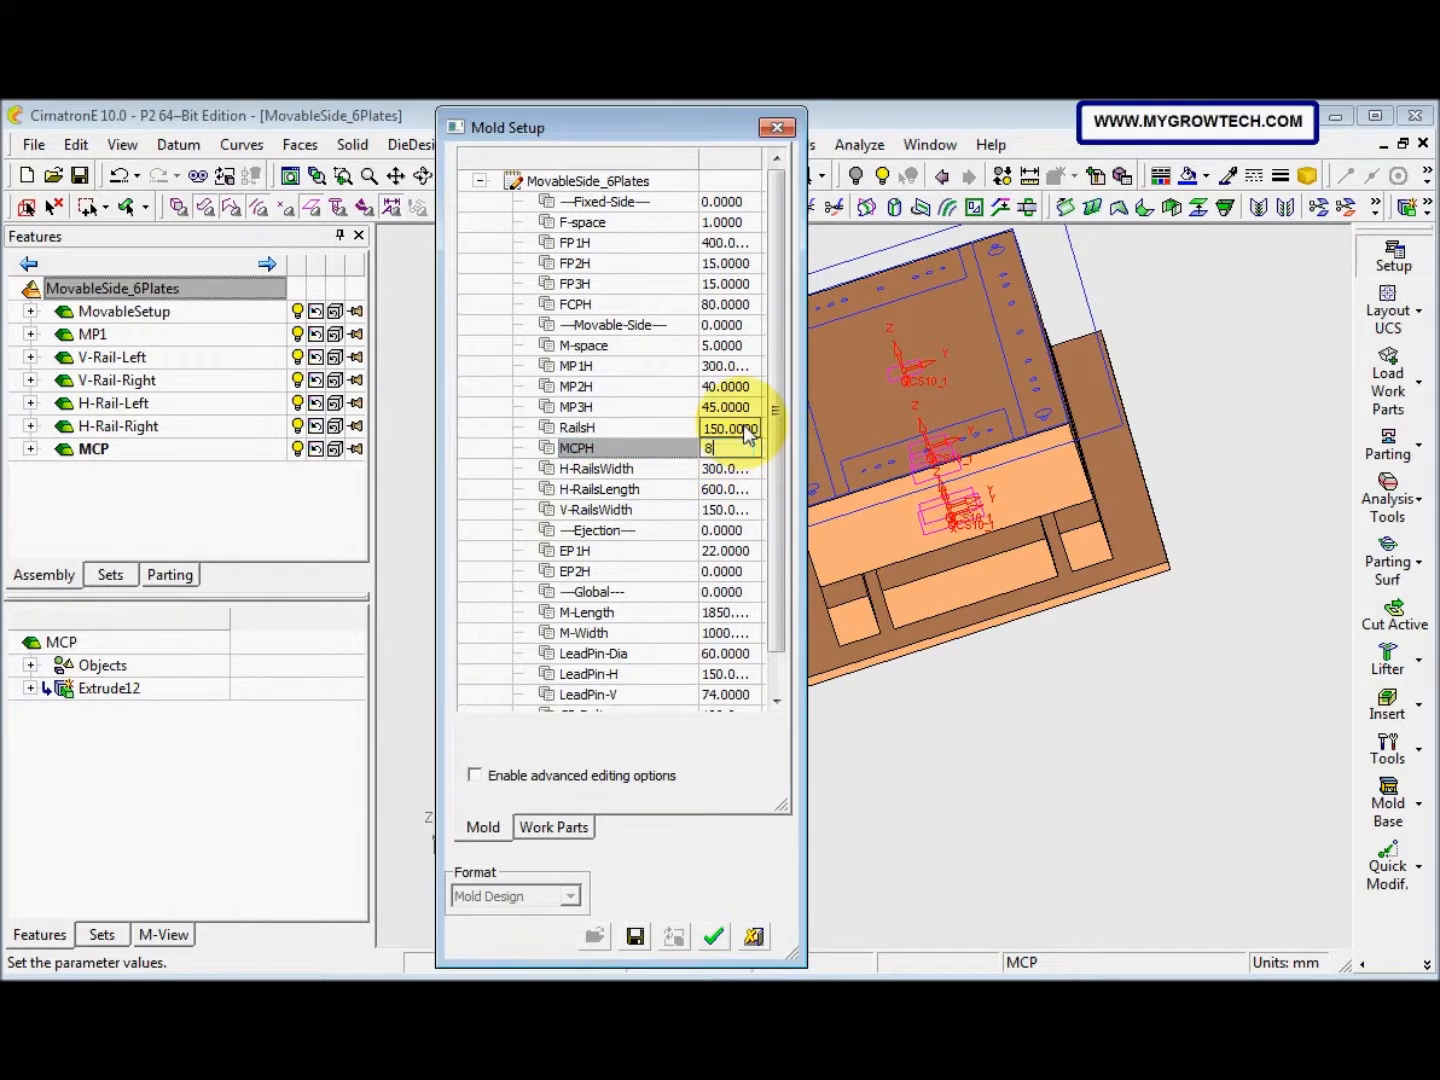
{"action": "key", "text": "Return"}
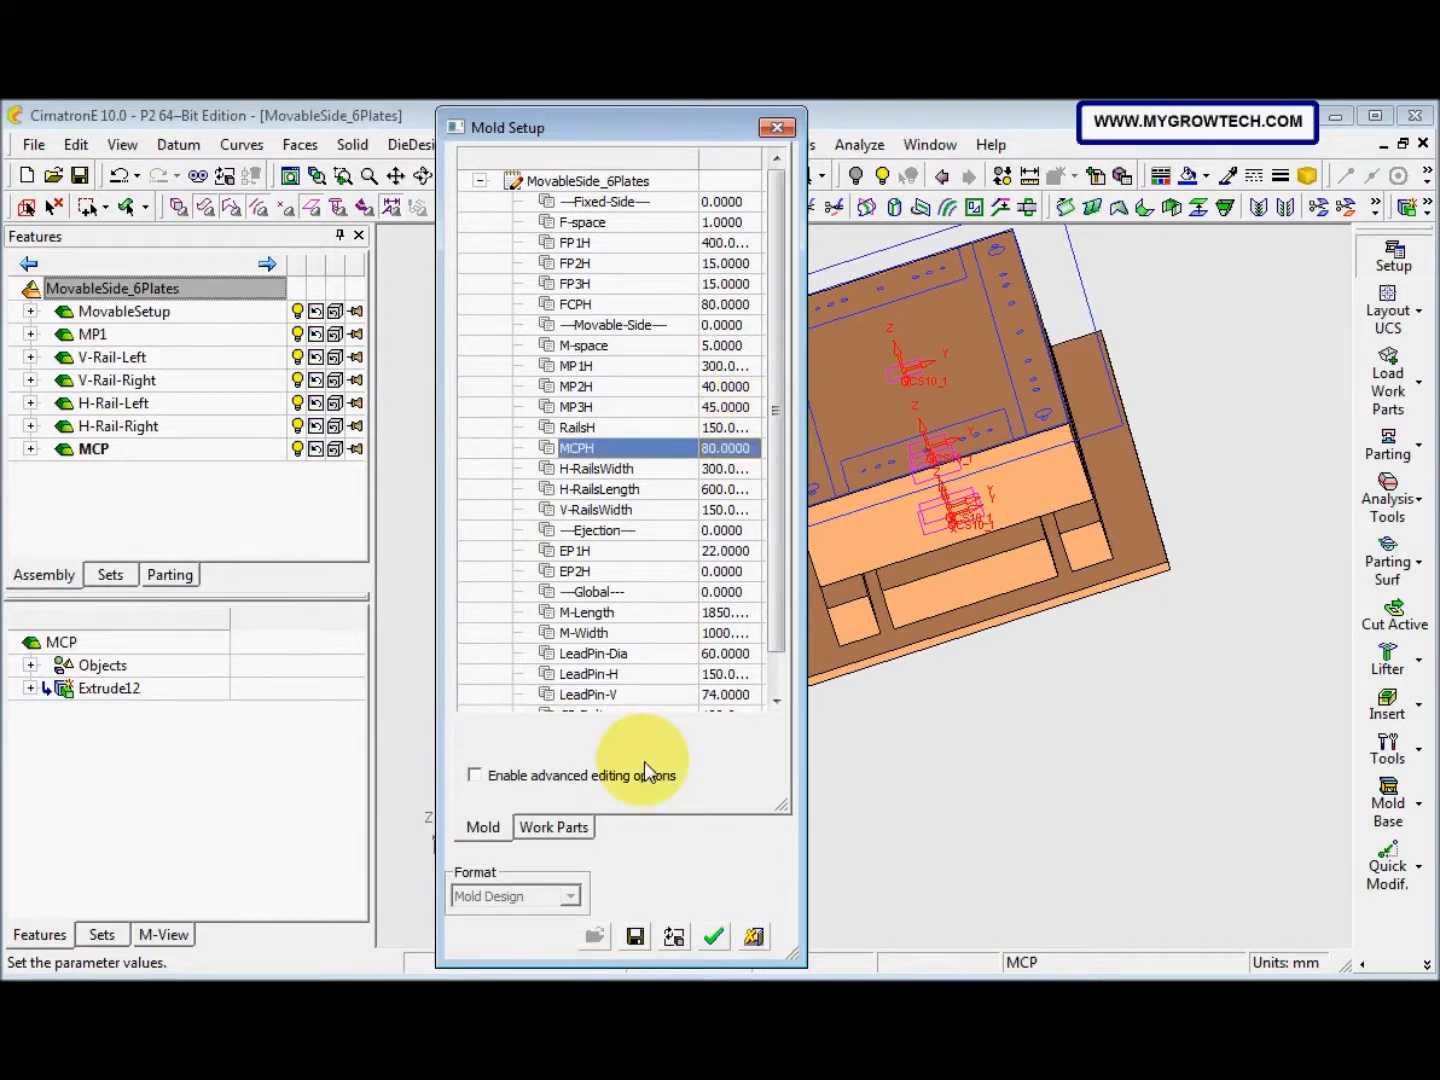
{"action": "left_click", "coordinate": [713, 935]}
{"action": "left_click_drag", "start_coordinate": [902, 753], "coordinate": [794, 749], "text": "ctrl"}
{"action": "scroll", "coordinate": [795, 748], "scroll_direction": "up", "scroll_amount": 2}
{"action": "left_click_drag", "start_coordinate": [824, 656], "coordinate": [741, 690], "text": "ctrl"}
Activate the MovableSide_6Plates main assembly and colour both vertical rails light blue
{"action": "double_click", "coordinate": [192, 288]}
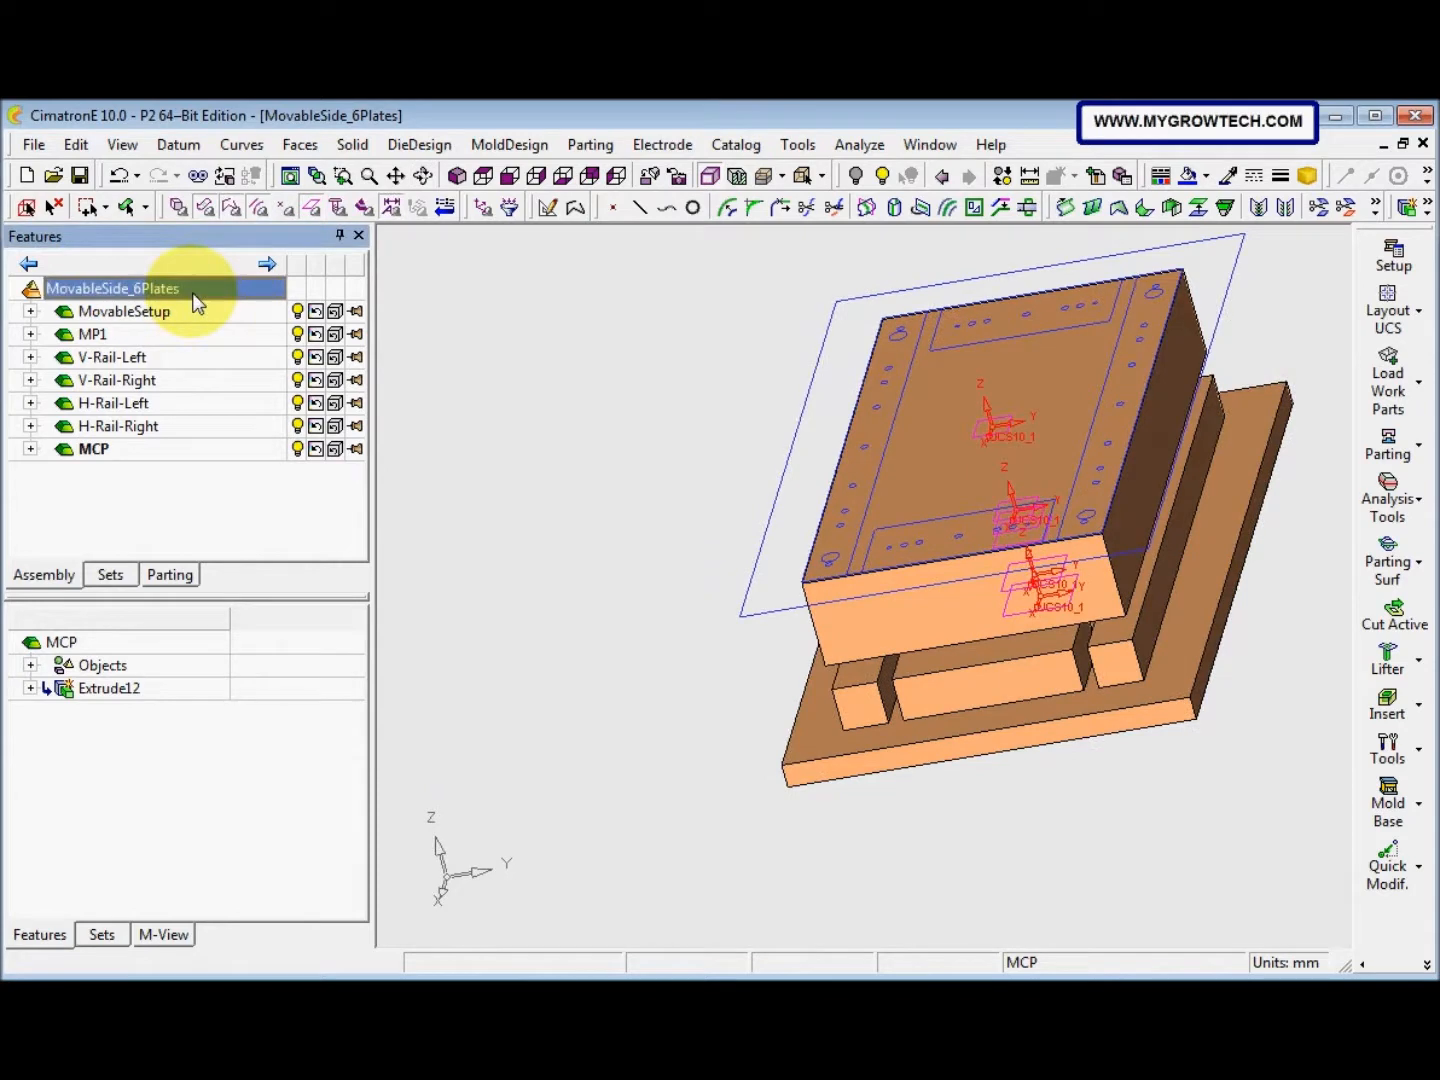
{"action": "left_click", "coordinate": [179, 208]}
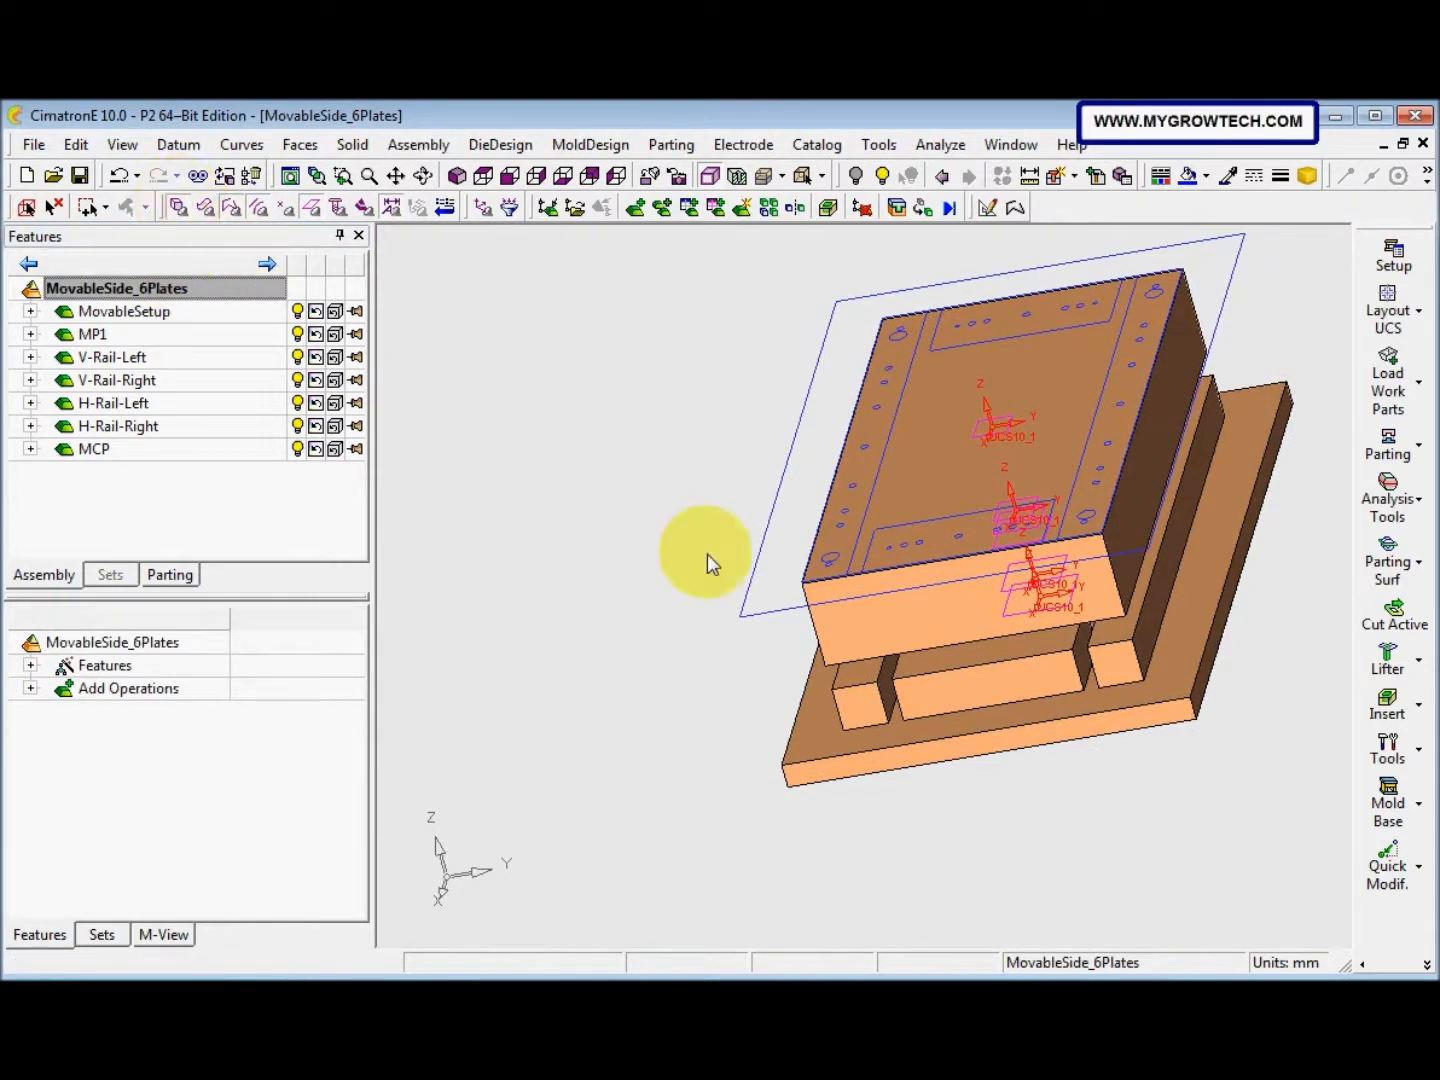
{"action": "left_click", "coordinate": [860, 693]}
{"action": "left_click", "coordinate": [1115, 641]}
{"action": "left_click", "coordinate": [1200, 175]}
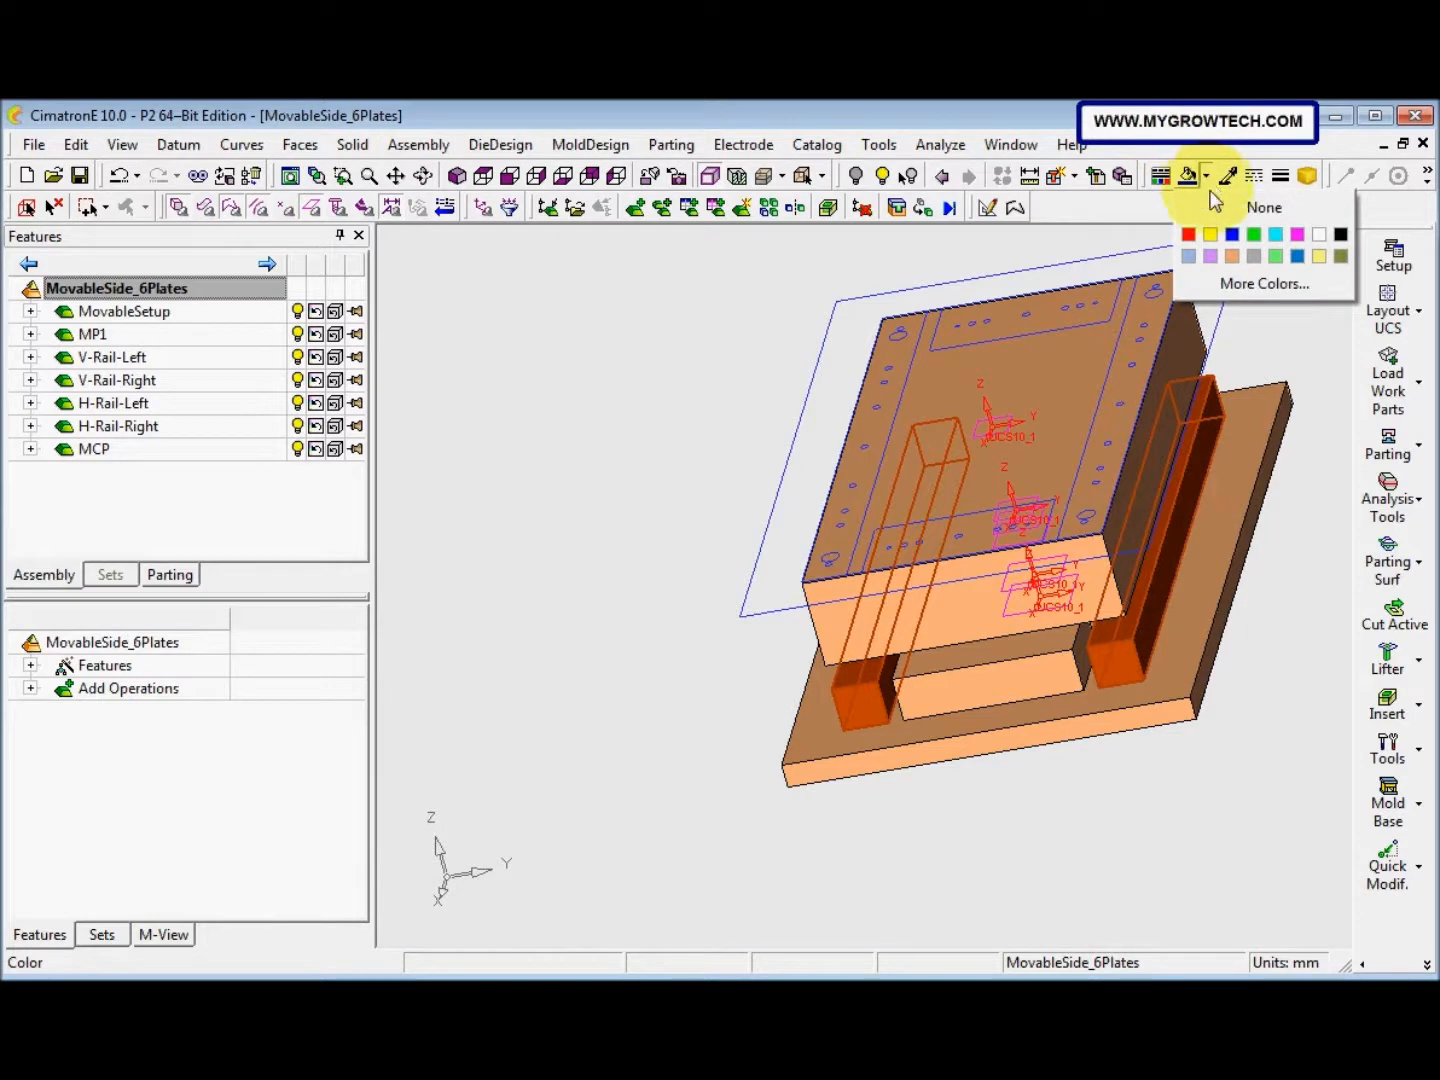
{"action": "left_click", "coordinate": [1188, 257]}
Colour both horizontal rails light blue like the vertical rails
{"action": "left_click", "coordinate": [975, 684]}
{"action": "left_click_drag", "start_coordinate": [993, 681], "coordinate": [841, 758], "text": "ctrl"}
{"action": "middle_click_drag", "start_coordinate": [841, 757], "coordinate": [640, 644], "text": "ctrl"}
{"action": "left_click_drag", "start_coordinate": [640, 644], "coordinate": [784, 671], "text": "ctrl"}
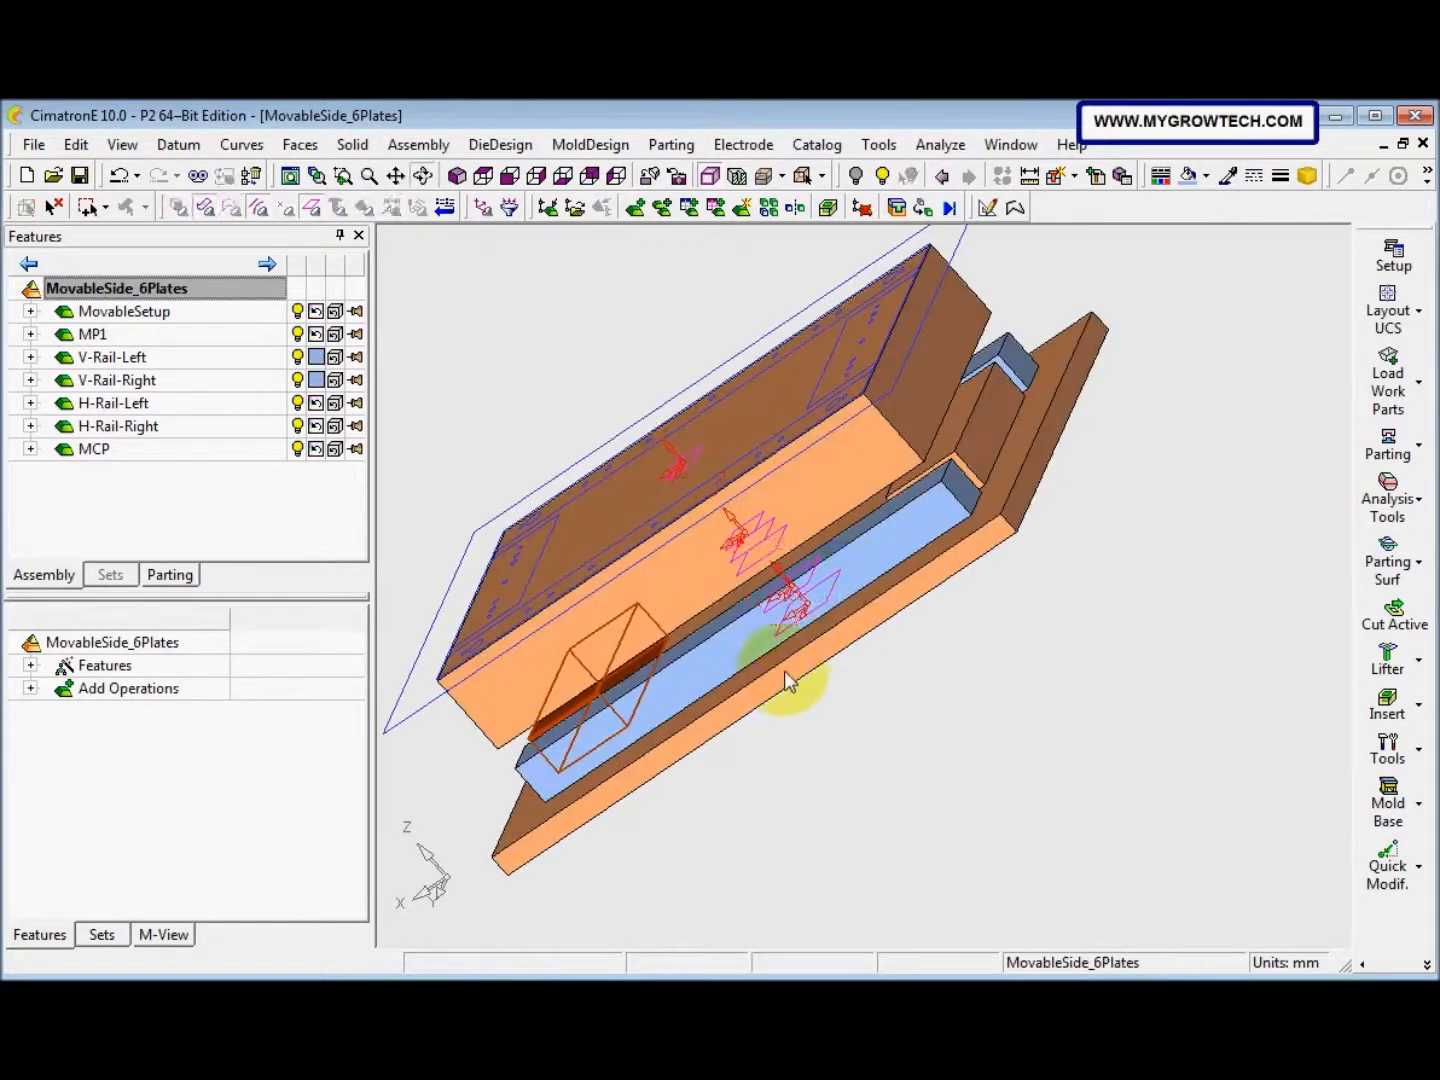
{"action": "left_click", "coordinate": [955, 471]}
{"action": "left_click", "coordinate": [1190, 178]}
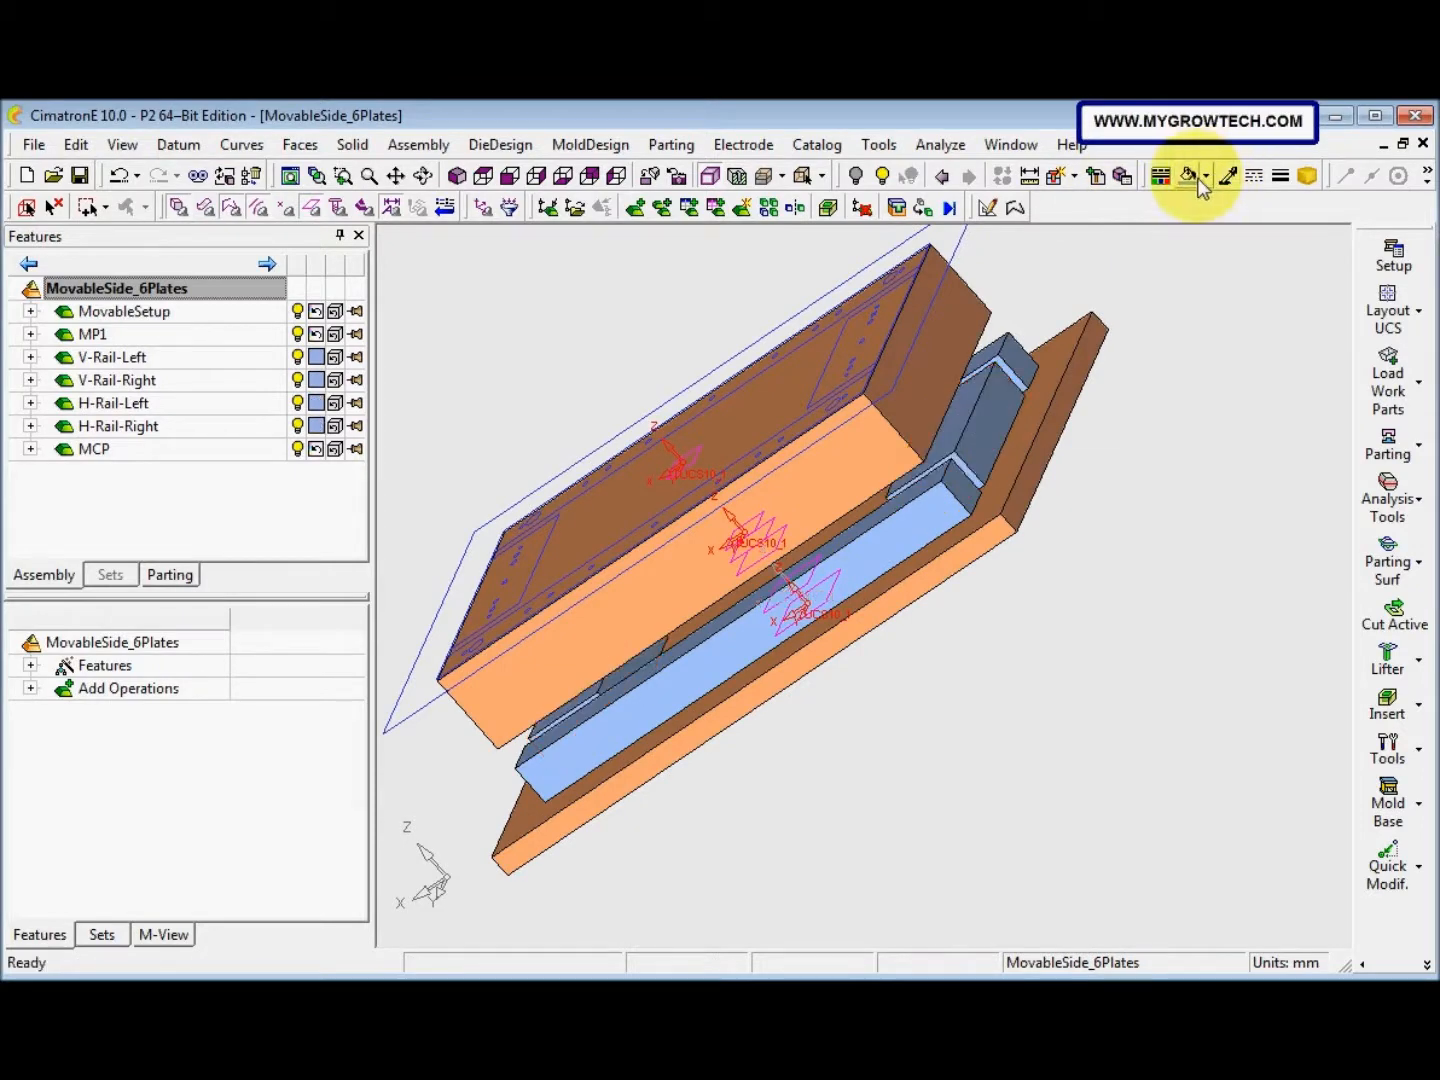
Recolour both horizontal rails, H-Rail-Left and H-Rail-Right, light violet
{"action": "left_click", "coordinate": [1206, 177]}
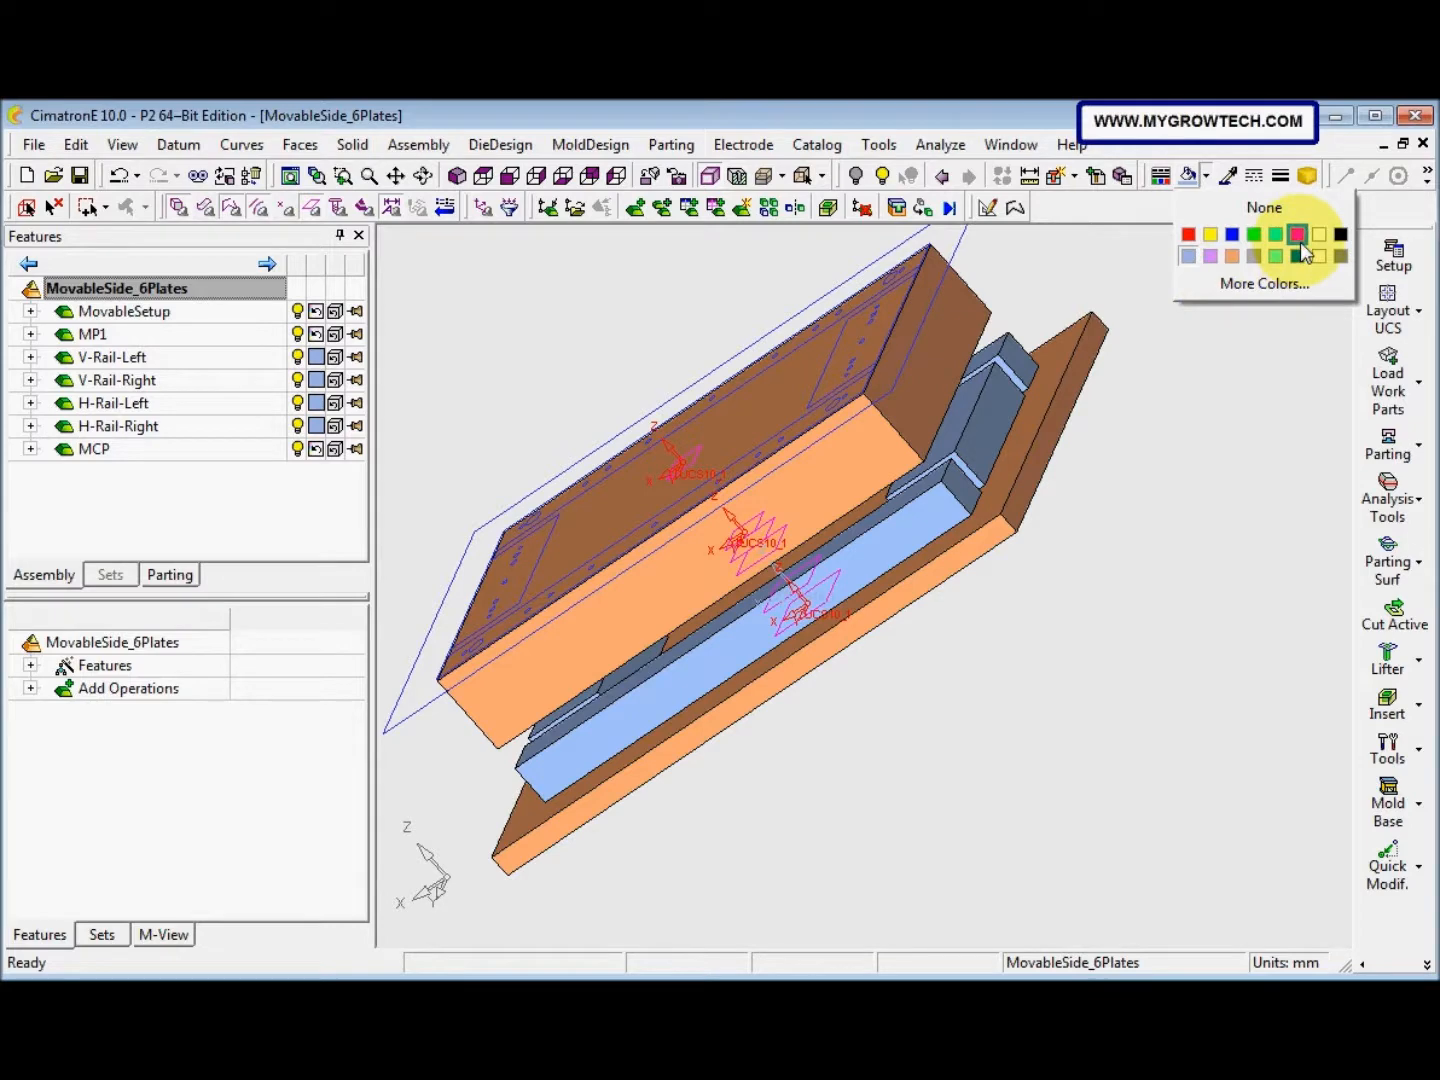
{"action": "left_click", "coordinate": [1211, 258]}
{"action": "left_click", "coordinate": [936, 502]}
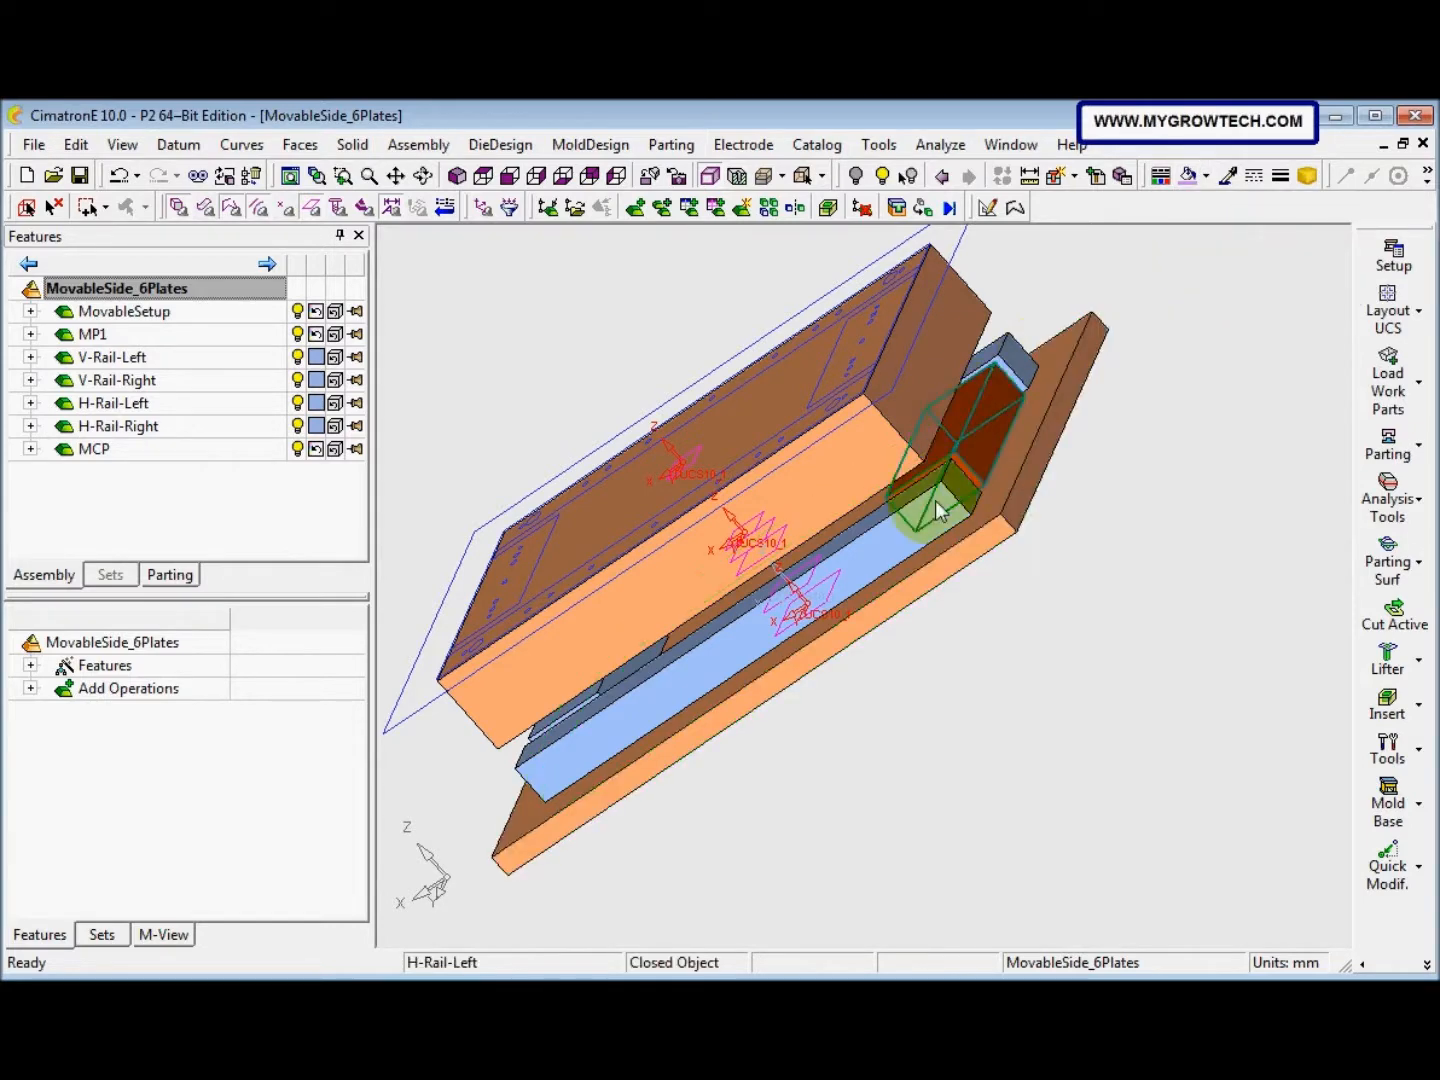
{"action": "middle_click_drag", "start_coordinate": [935, 500], "coordinate": [1080, 458]}
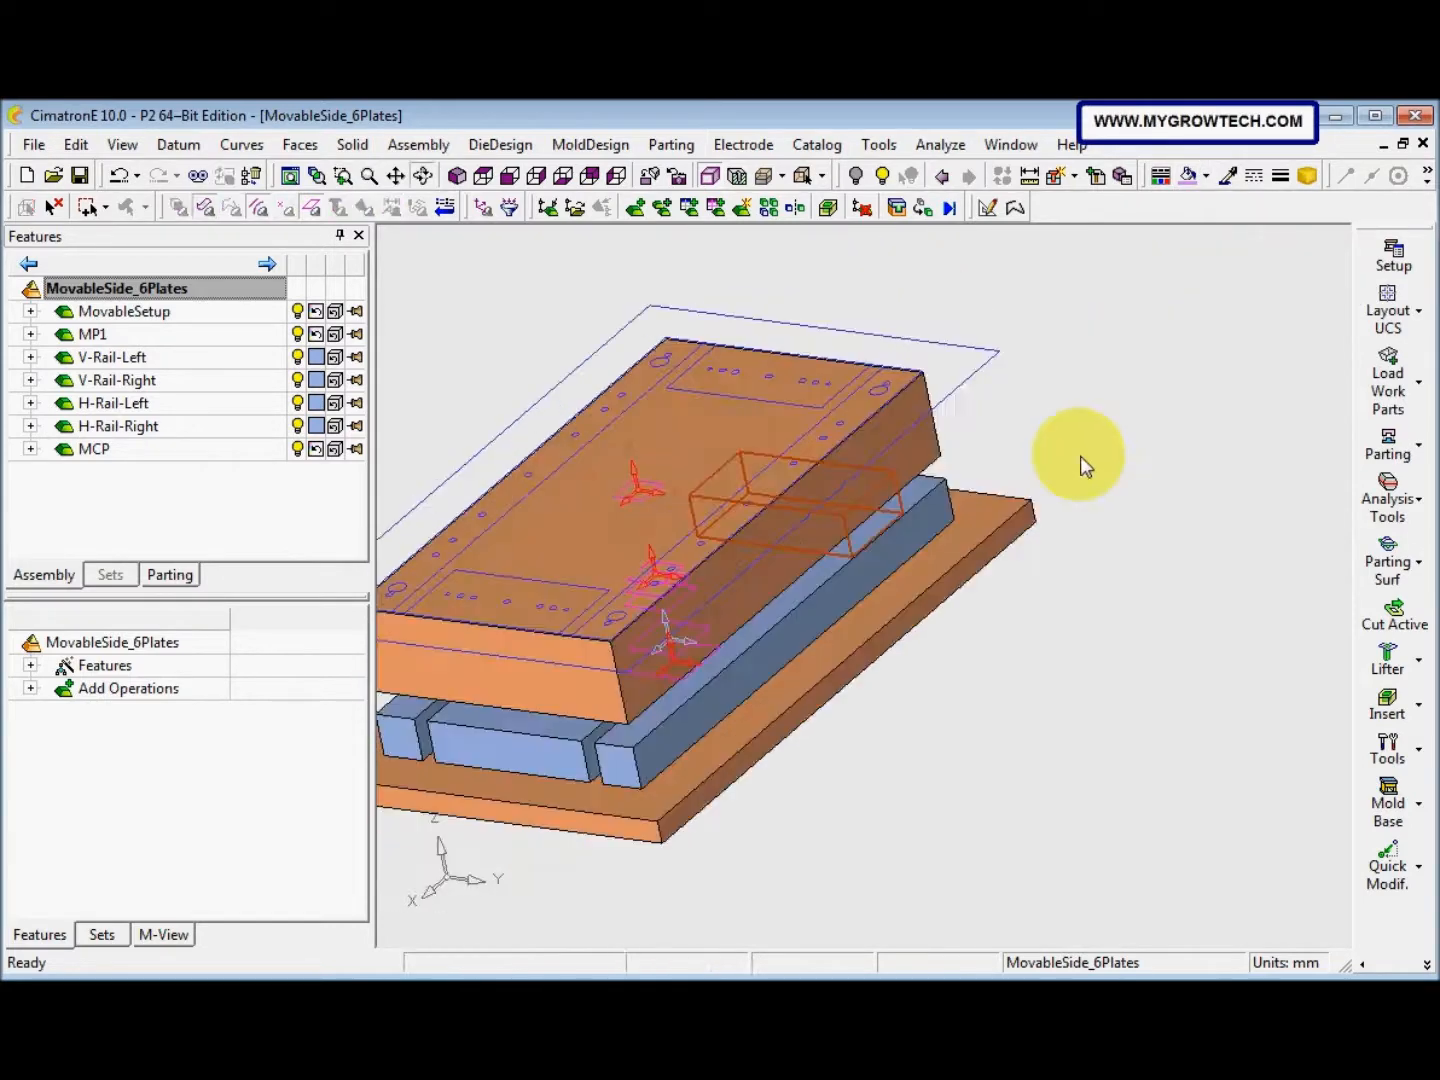
{"action": "left_click", "coordinate": [1191, 180]}
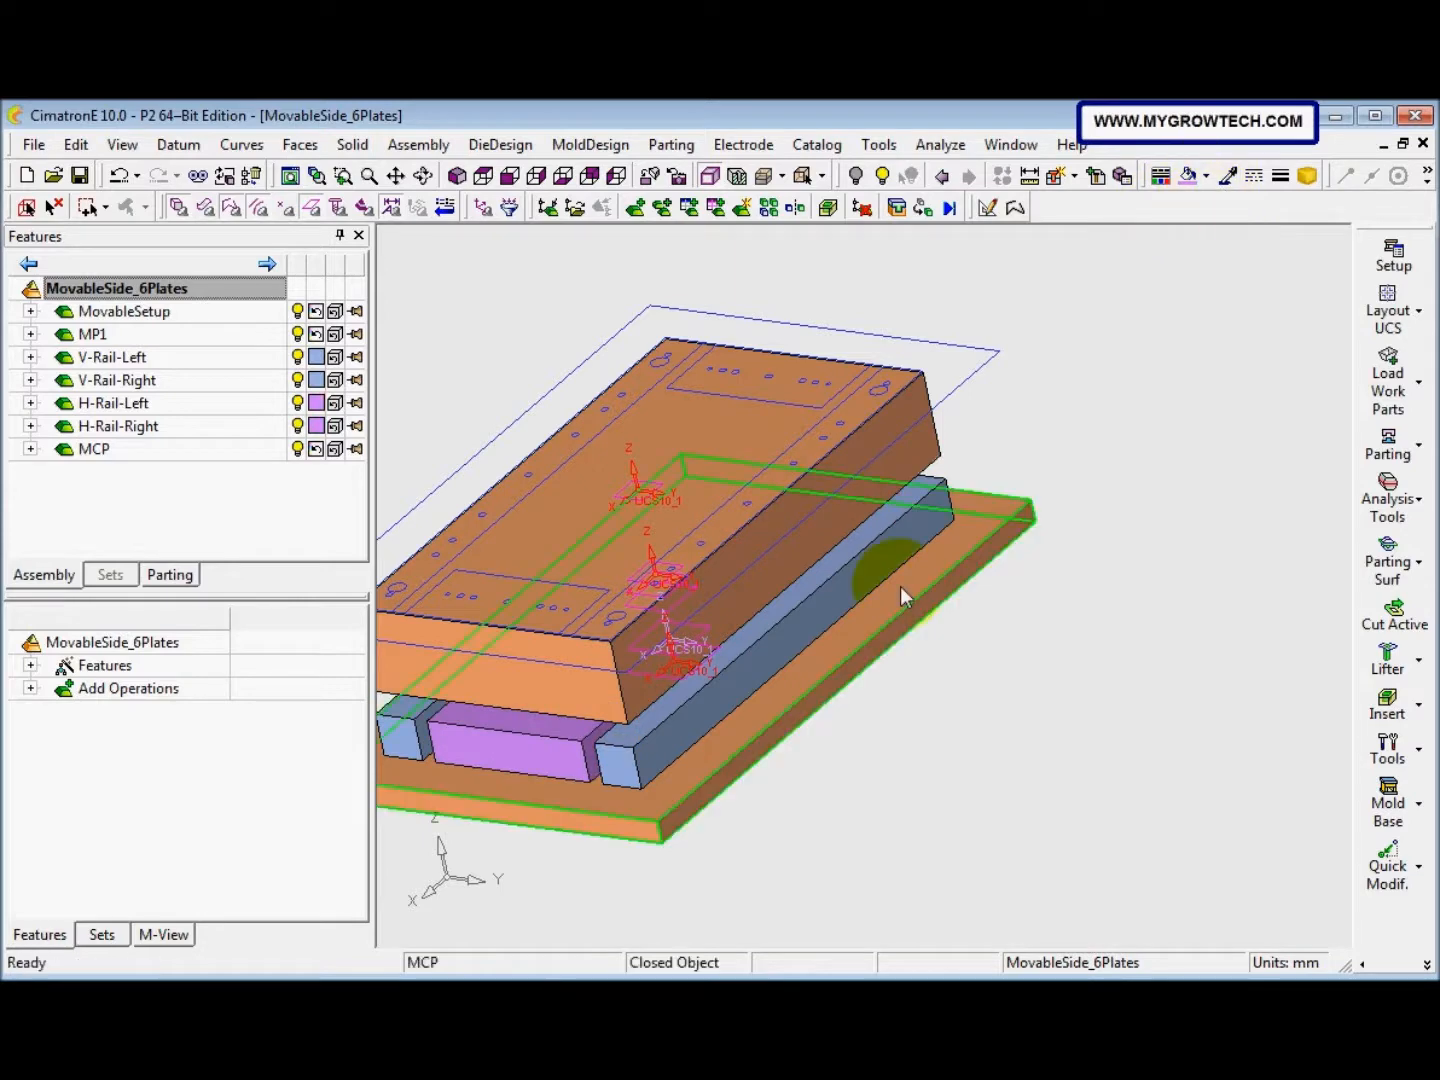
Colour the MCP clamping plate bright green
{"action": "left_click", "coordinate": [820, 662]}
{"action": "left_click", "coordinate": [1206, 177]}
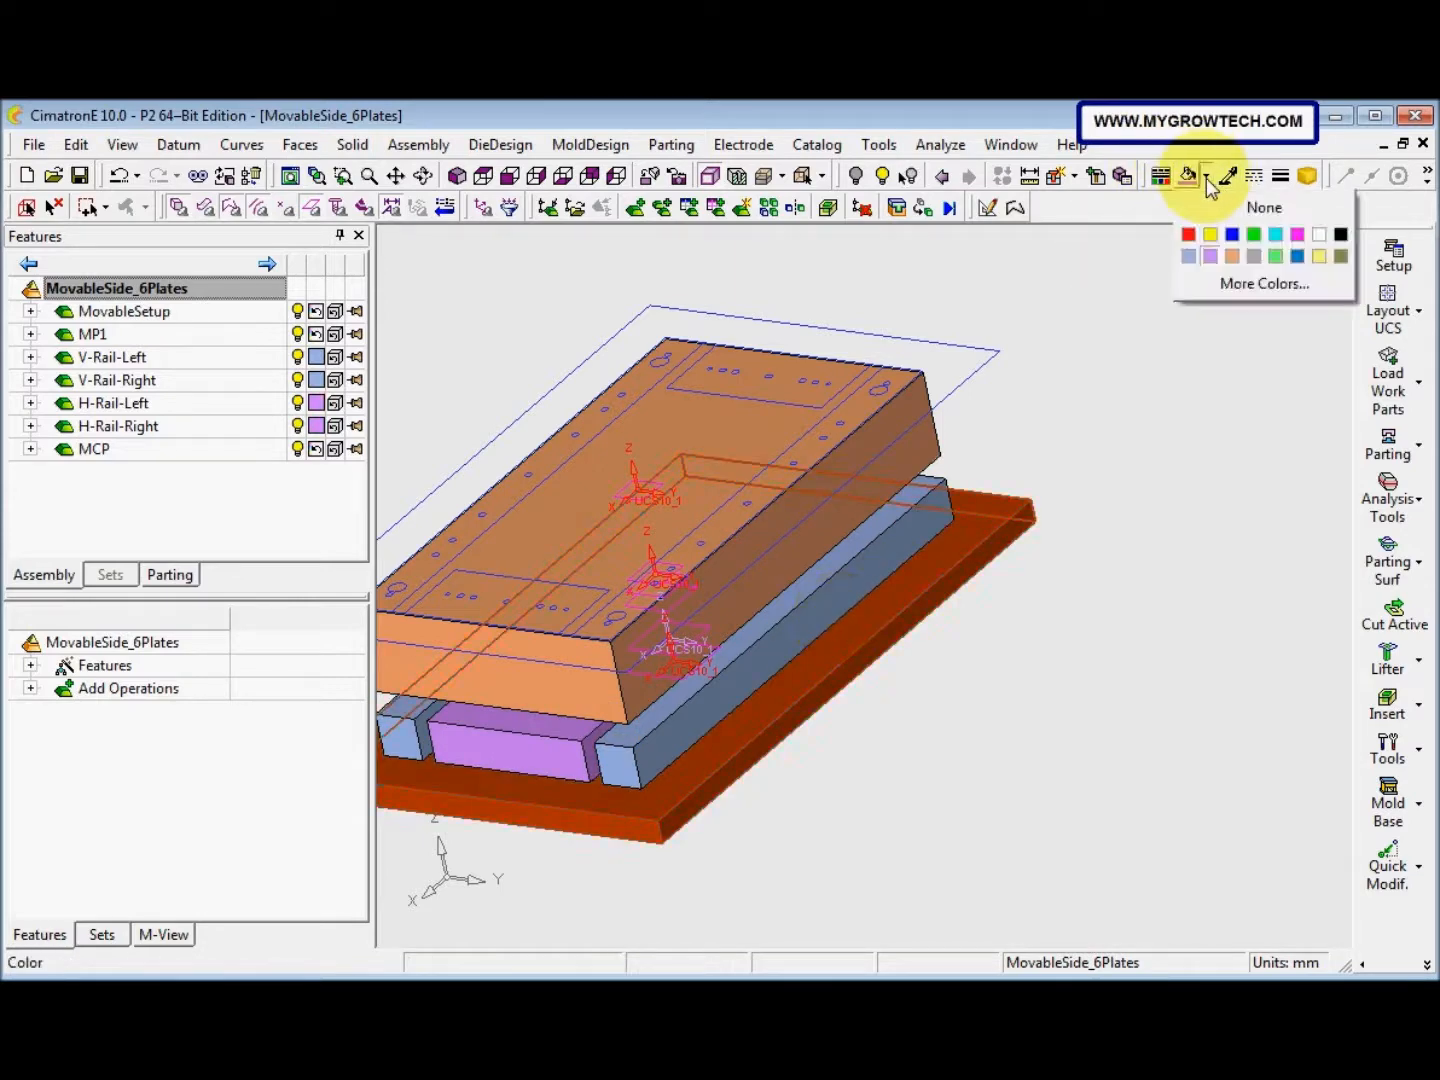
{"action": "left_click", "coordinate": [1256, 237]}
{"action": "scroll", "coordinate": [787, 525], "scroll_direction": "down", "scroll_amount": 3}
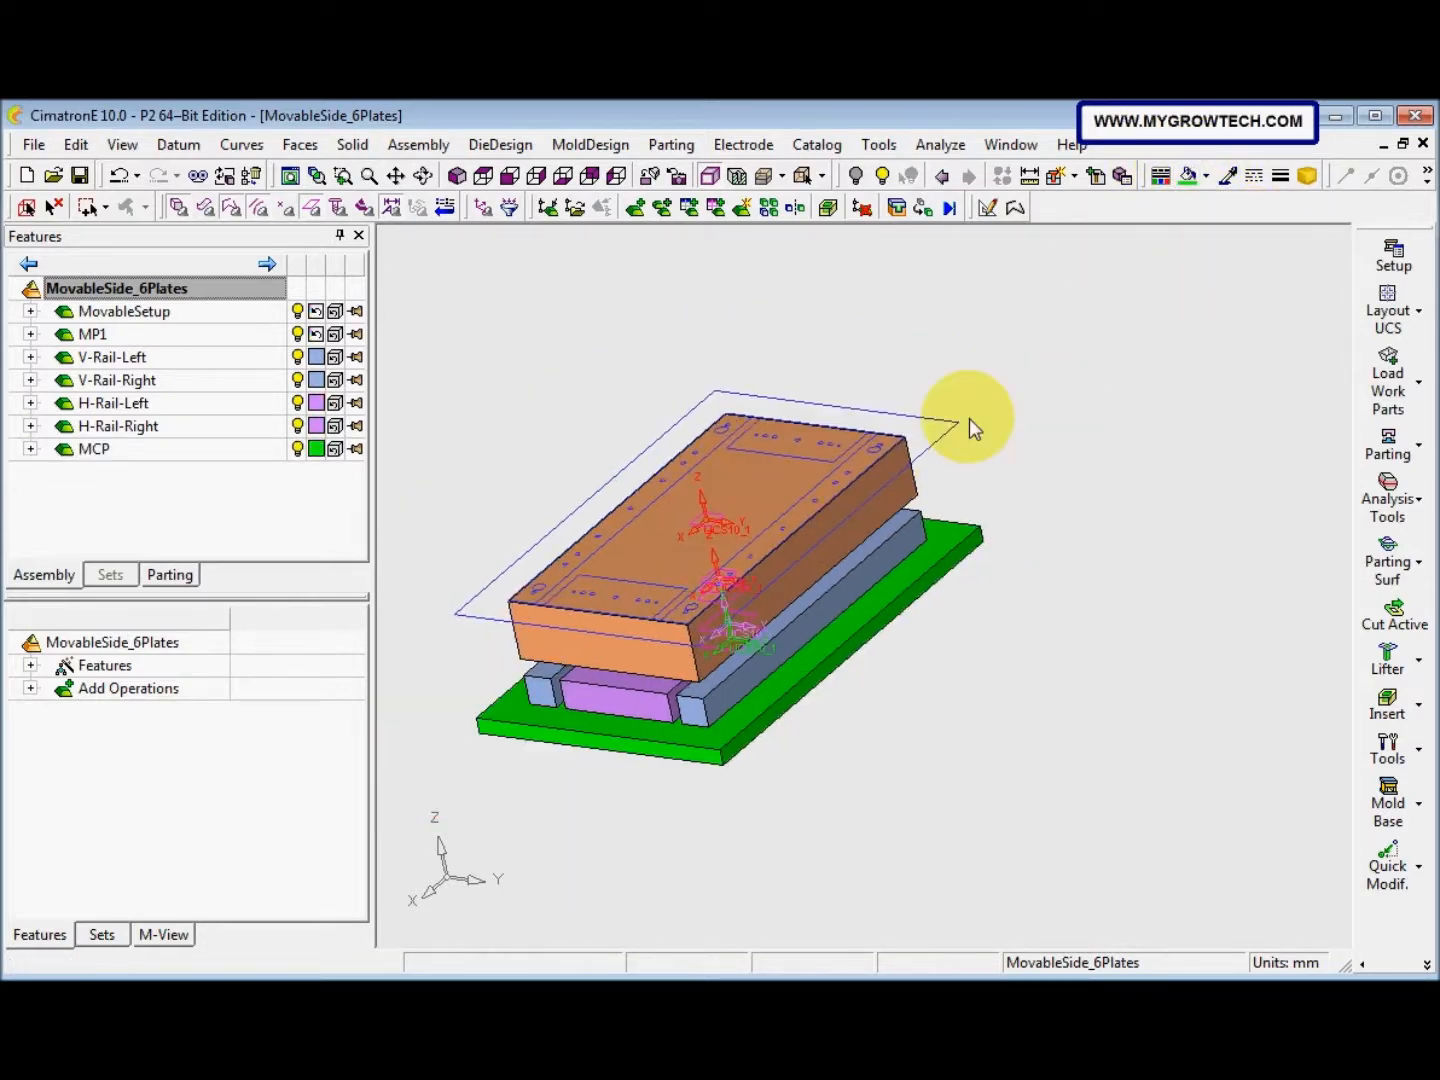
Recolour the MCP clamping plate light green
{"action": "left_click", "coordinate": [1226, 179]}
{"action": "left_click", "coordinate": [1208, 180]}
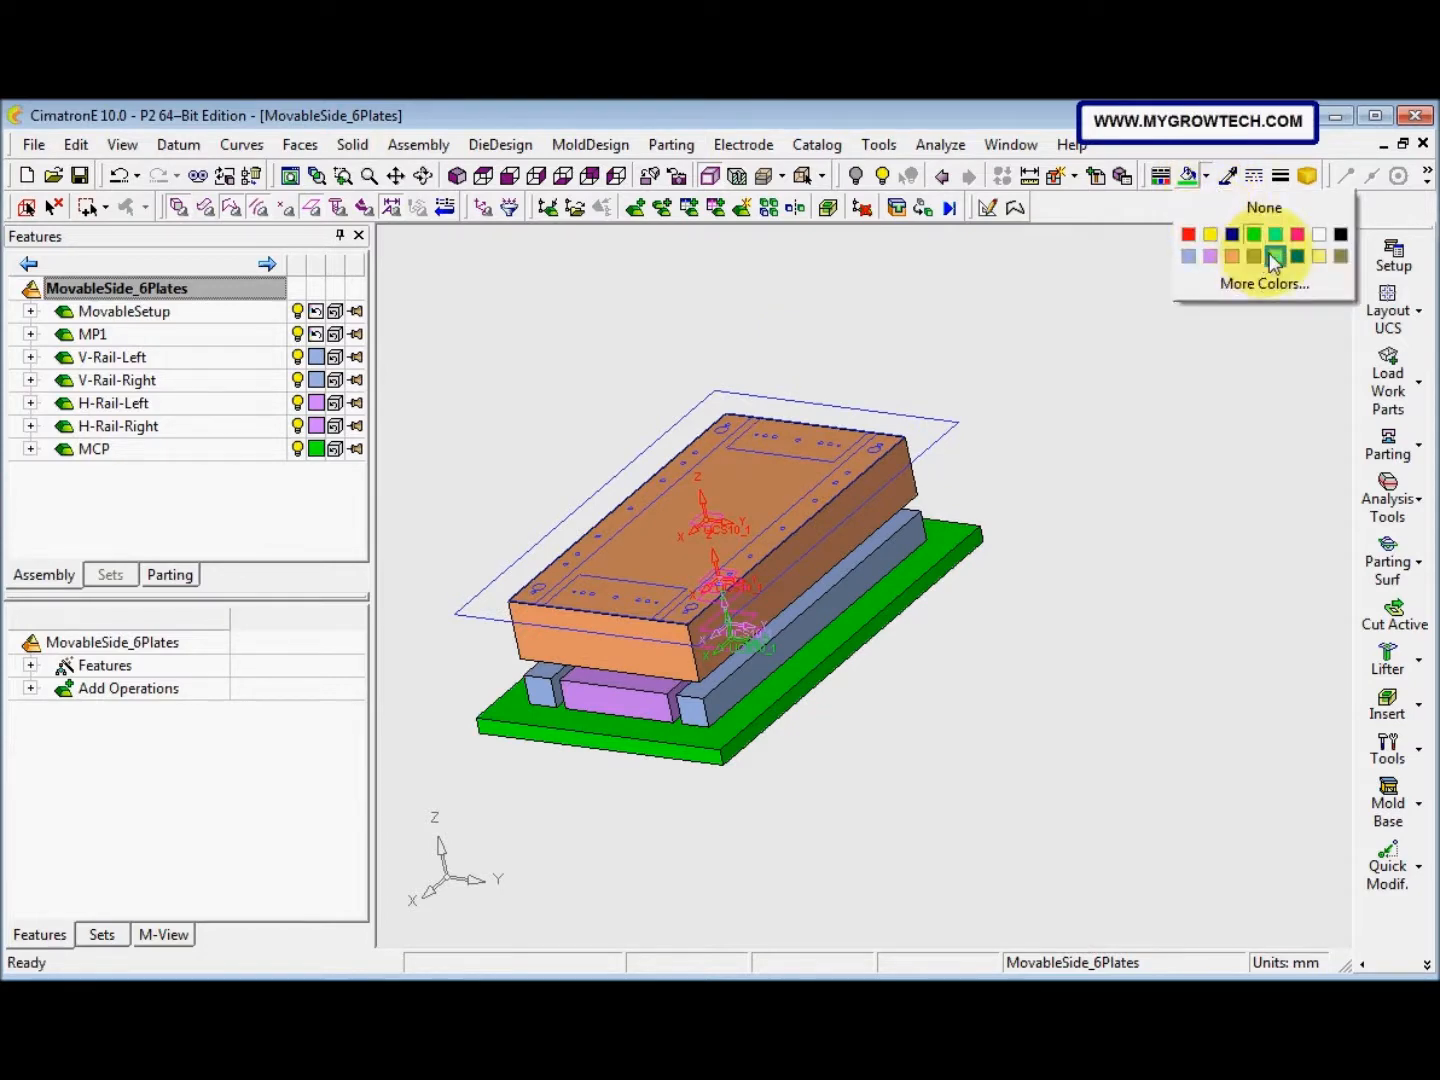
{"action": "left_click", "coordinate": [1262, 256]}
{"action": "left_click", "coordinate": [927, 561]}
{"action": "left_click", "coordinate": [1189, 178]}
{"action": "left_click", "coordinate": [1007, 519]}
{"action": "scroll", "coordinate": [816, 554], "scroll_direction": "down", "scroll_amount": 3}
{"action": "middle_click_drag", "start_coordinate": [816, 555], "coordinate": [868, 463], "text": "ctrl"}
{"action": "mouse_move", "coordinate": [869, 464]}
{"action": "left_mouse_down", "text": "ctrl"}
{"action": "mouse_move", "coordinate": [870, 489]}
{"action": "mouse_move", "coordinate": [921, 441]}
{"action": "mouse_move", "coordinate": [883, 494]}
{"action": "left_mouse_up", "text": "ctrl"}
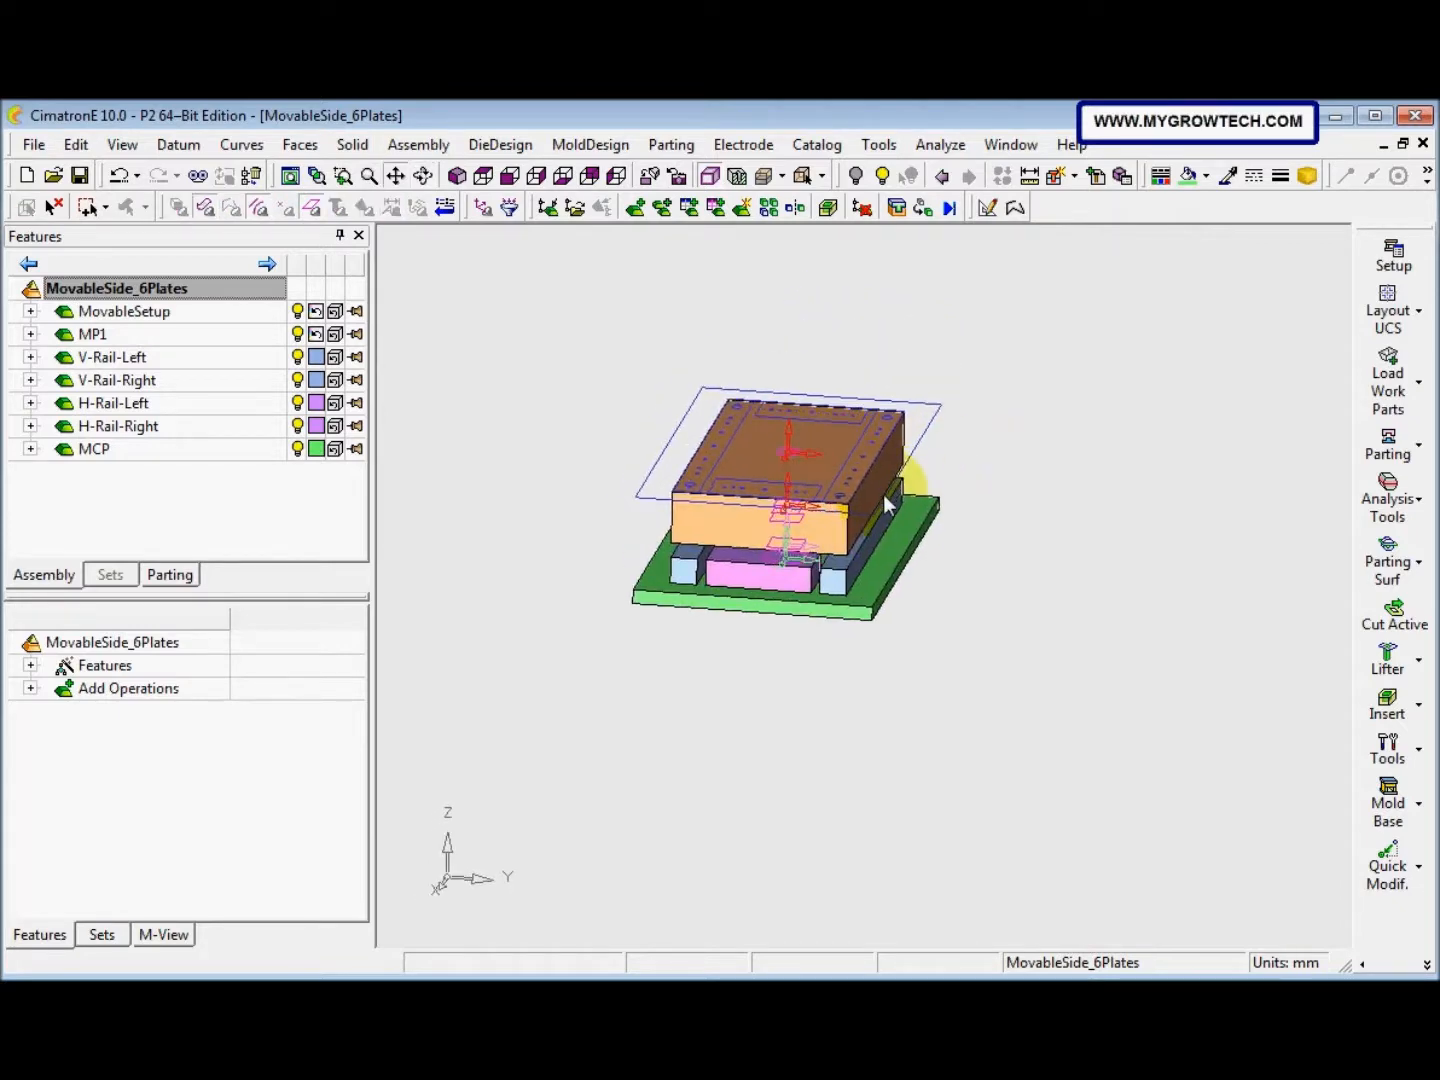
{"action": "left_click_drag", "start_coordinate": [711, 549], "coordinate": [634, 585], "text": "ctrl"}
{"action": "right_click_drag", "start_coordinate": [634, 585], "coordinate": [724, 502], "text": "ctrl"}
{"action": "middle_click_drag", "start_coordinate": [725, 503], "coordinate": [707, 562], "text": "ctrl"}
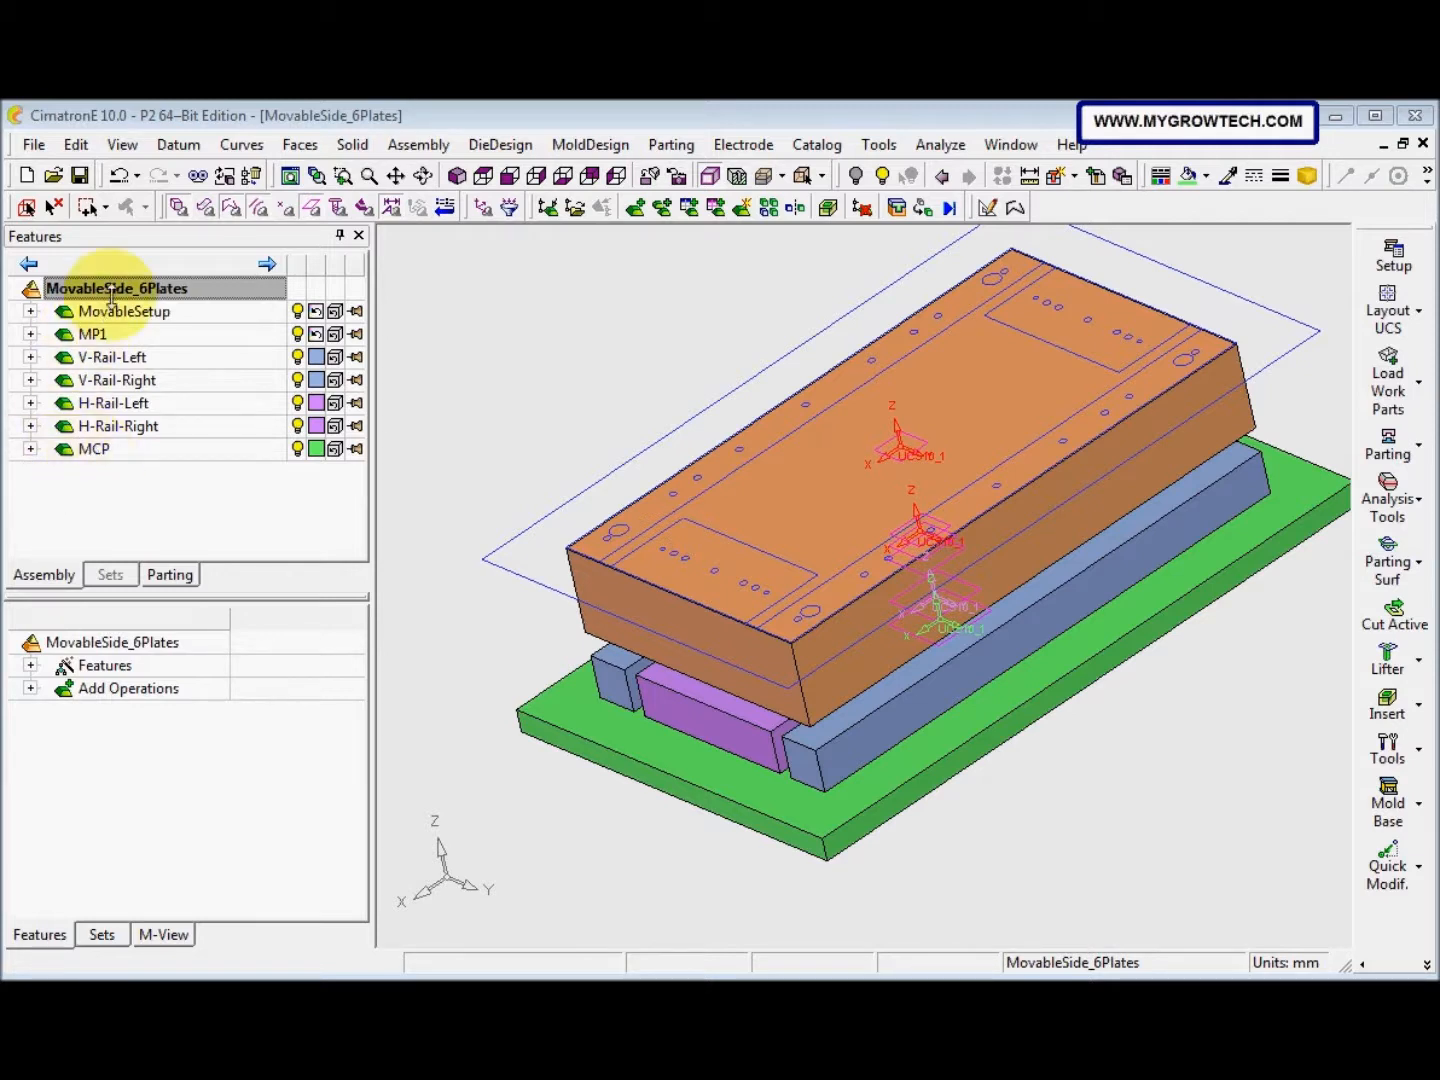
{"action": "mouse_move", "coordinate": [765, 526]}
{"action": "middle_mouse_down"}
{"action": "mouse_move", "coordinate": [771, 562]}
{"action": "mouse_move", "coordinate": [777, 552]}
{"action": "middle_mouse_up"}
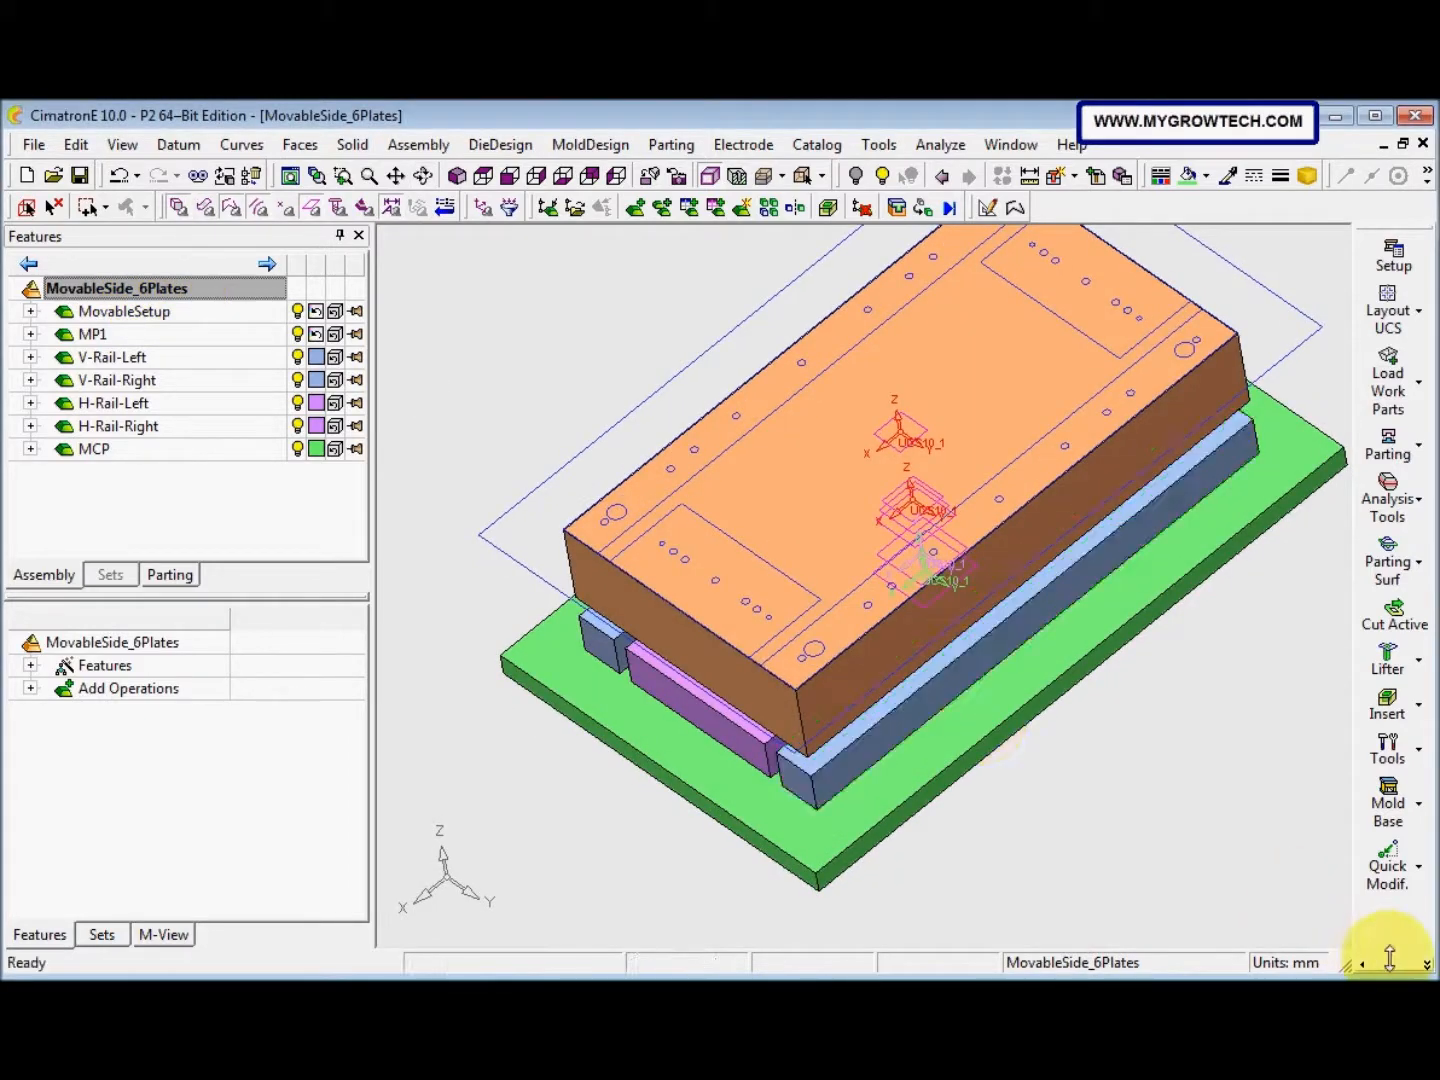
Start adding a CB Socket Head Cap Screw from the Misumi catalog's Screws & Bolts category, Cap Screws sub-category
{"action": "left_click", "coordinate": [1425, 964]}
{"action": "left_click", "coordinate": [1220, 901]}
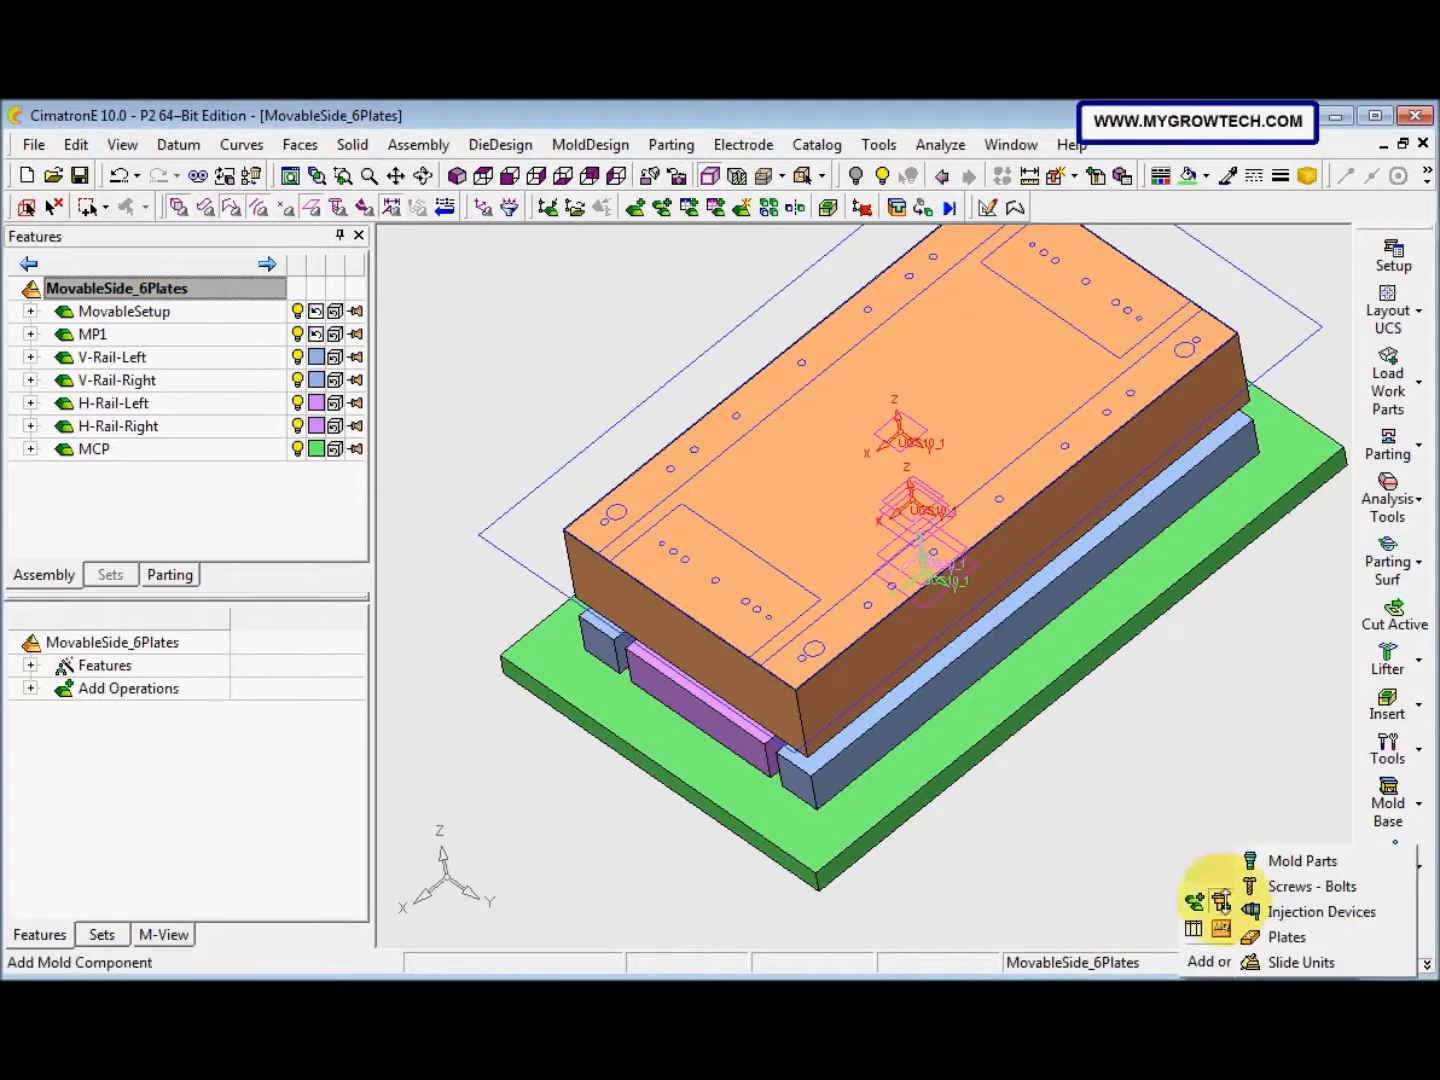
{"action": "left_click", "coordinate": [1297, 887]}
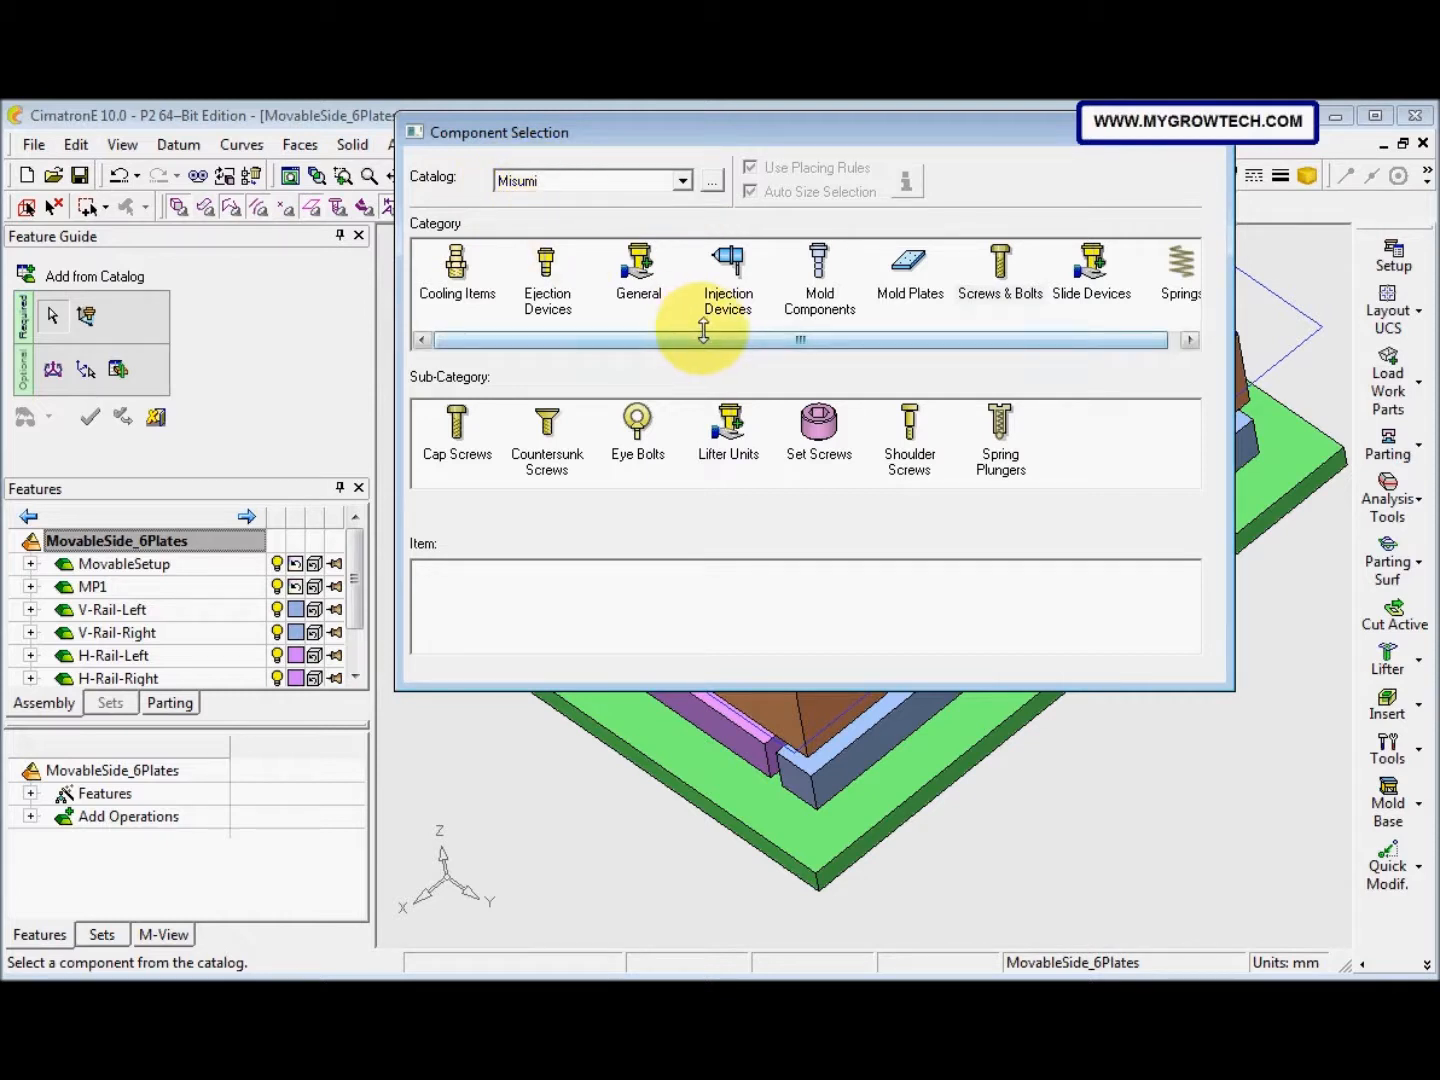
{"action": "left_click", "coordinate": [986, 289]}
{"action": "left_click", "coordinate": [452, 432]}
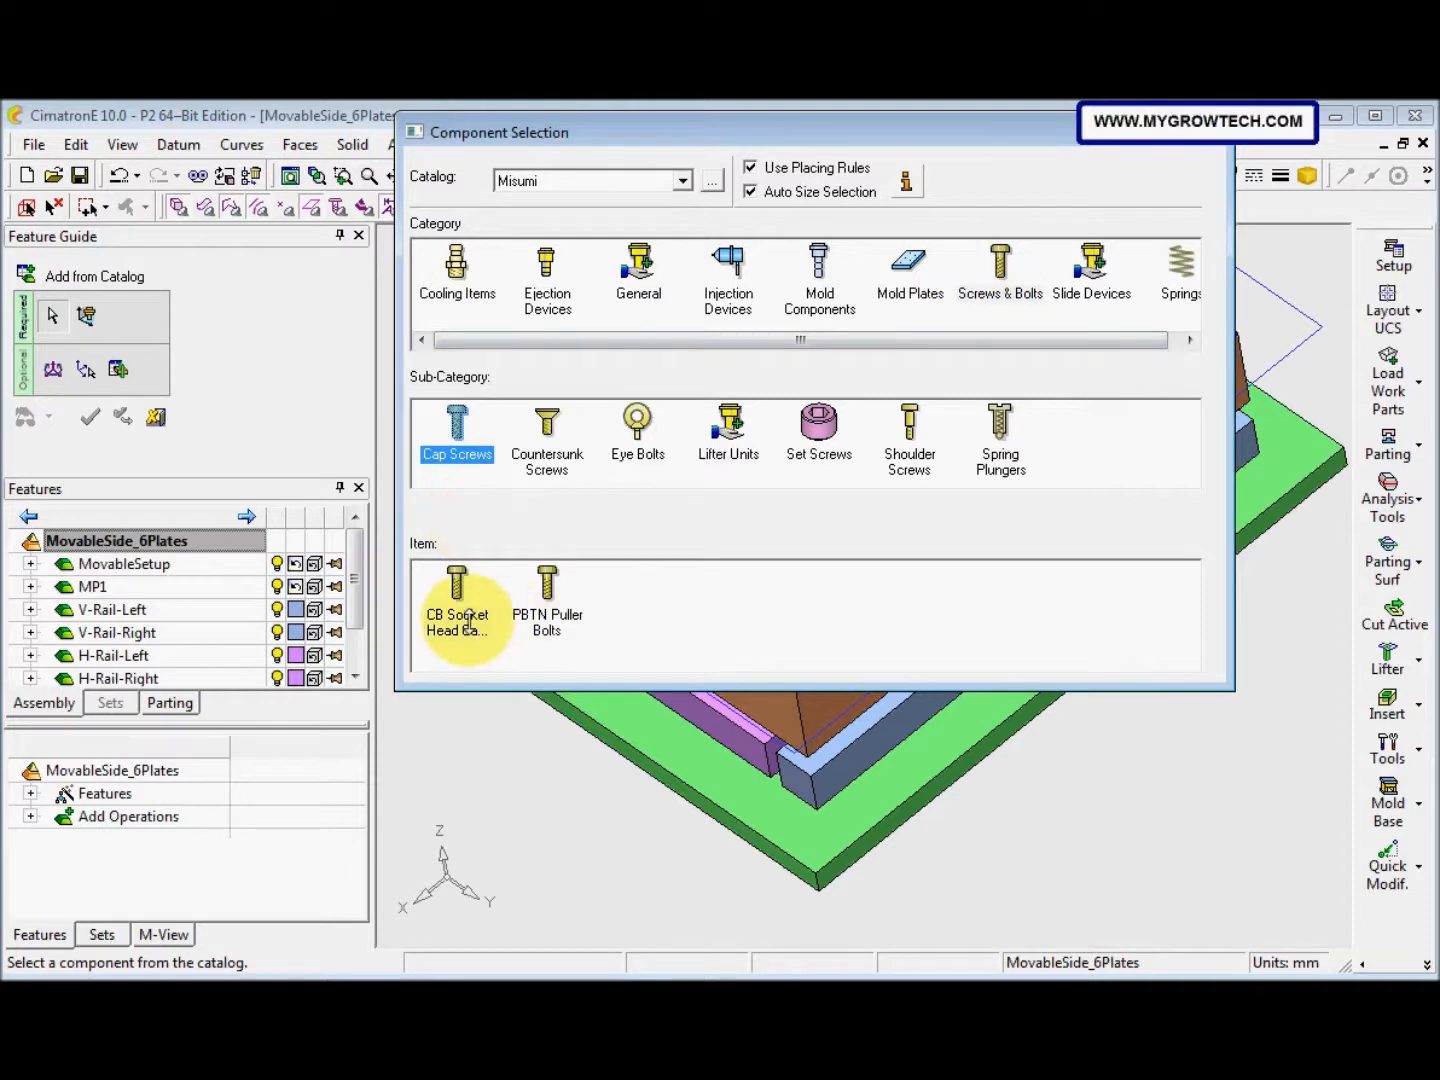
{"action": "left_click", "coordinate": [469, 621]}
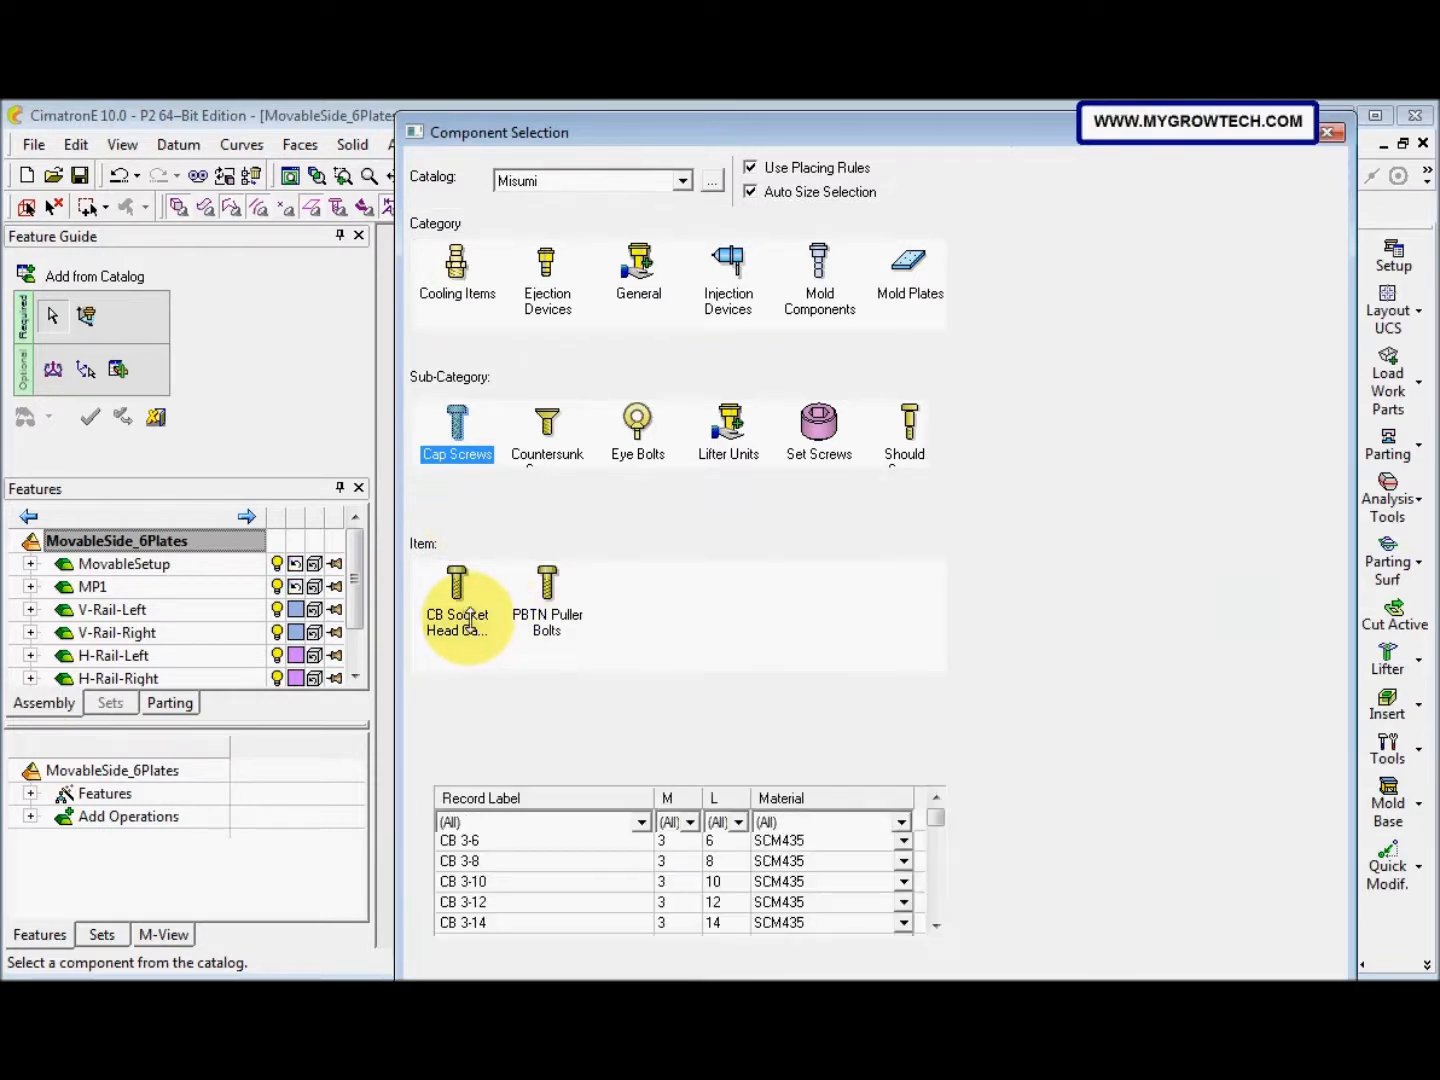
Set the cap screw size to M 24, turn off automatic size selection and enter the screw length
{"action": "left_click", "coordinate": [690, 822]}
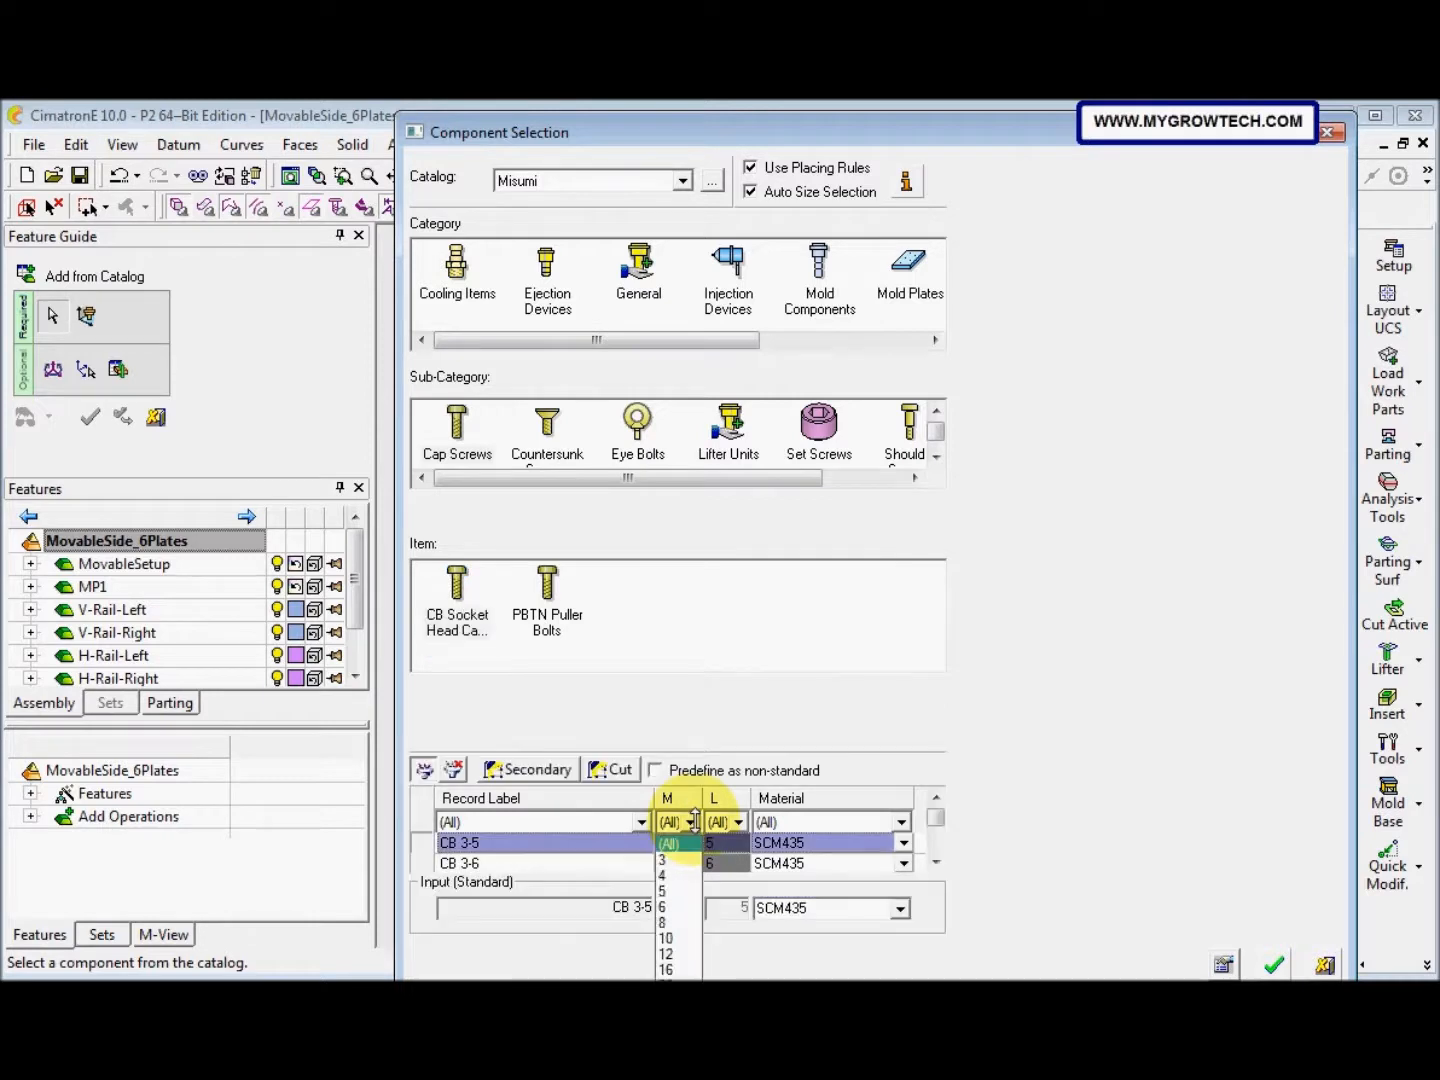
{"action": "left_click", "coordinate": [679, 977]}
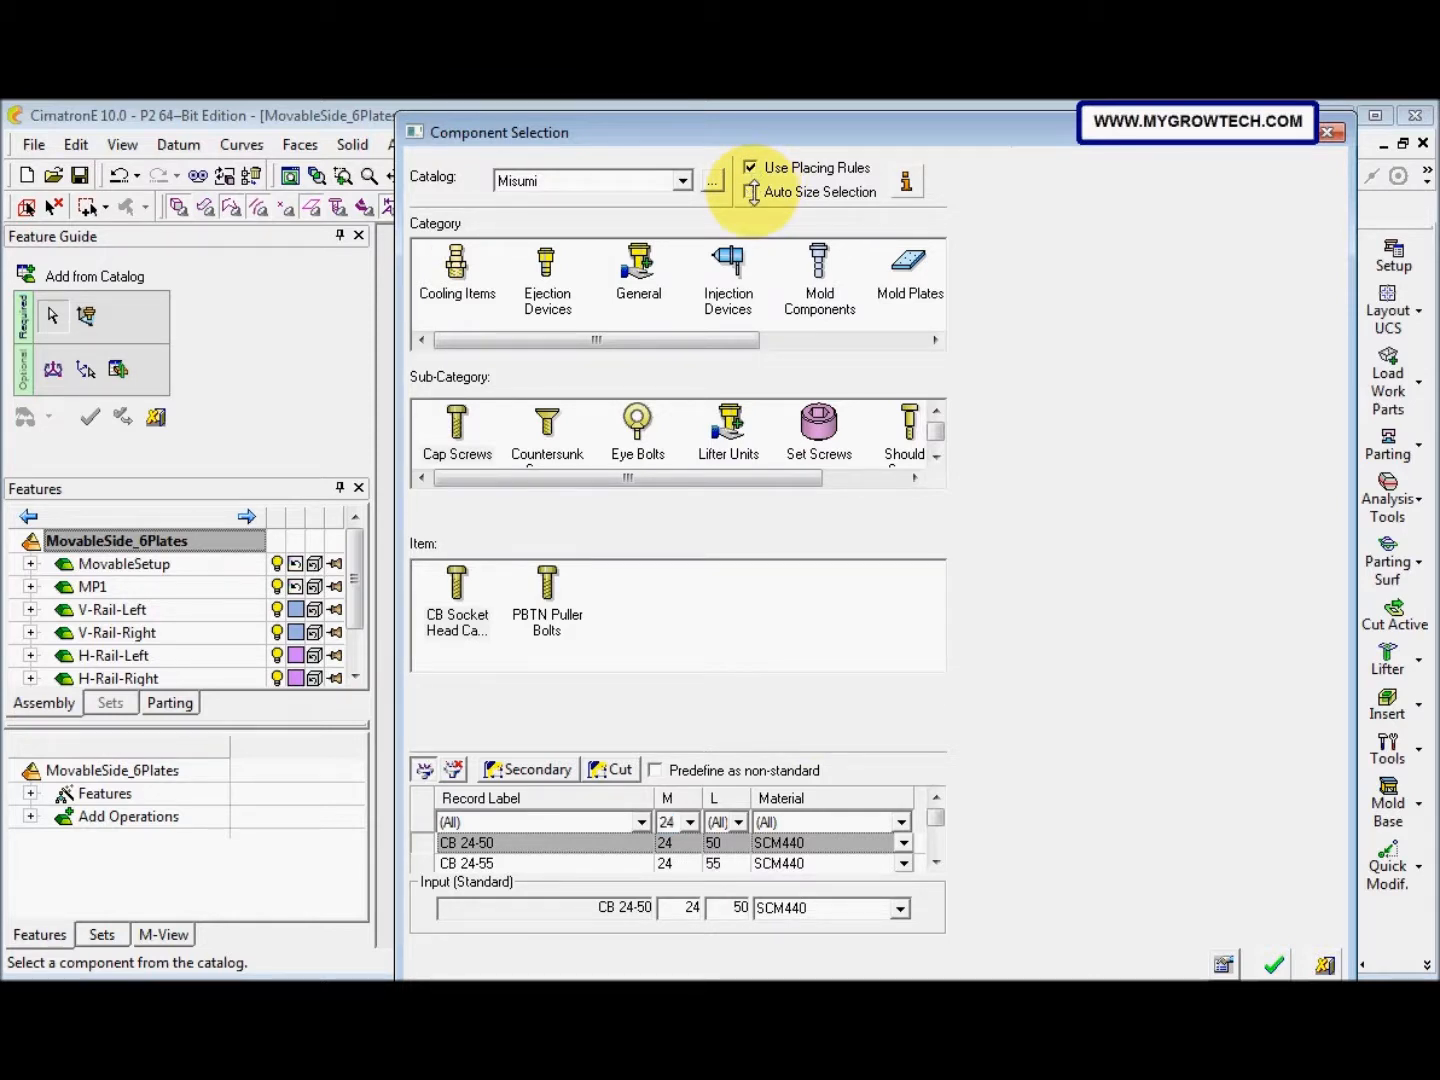
{"action": "left_click", "coordinate": [741, 907]}
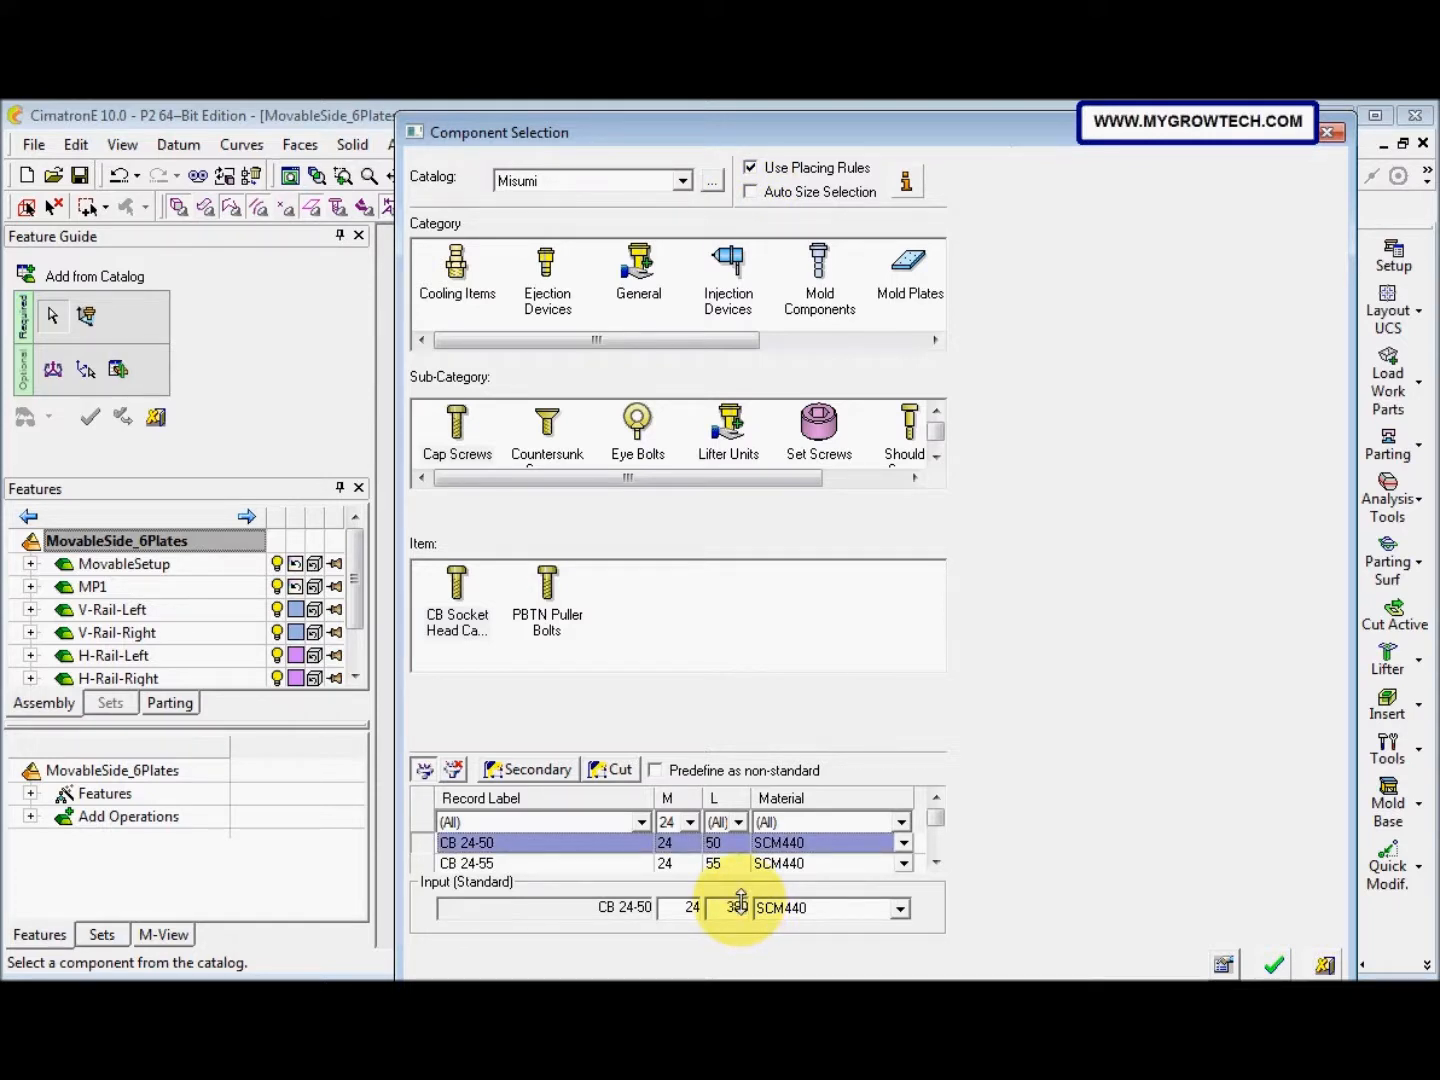
{"action": "key", "text": "Return"}
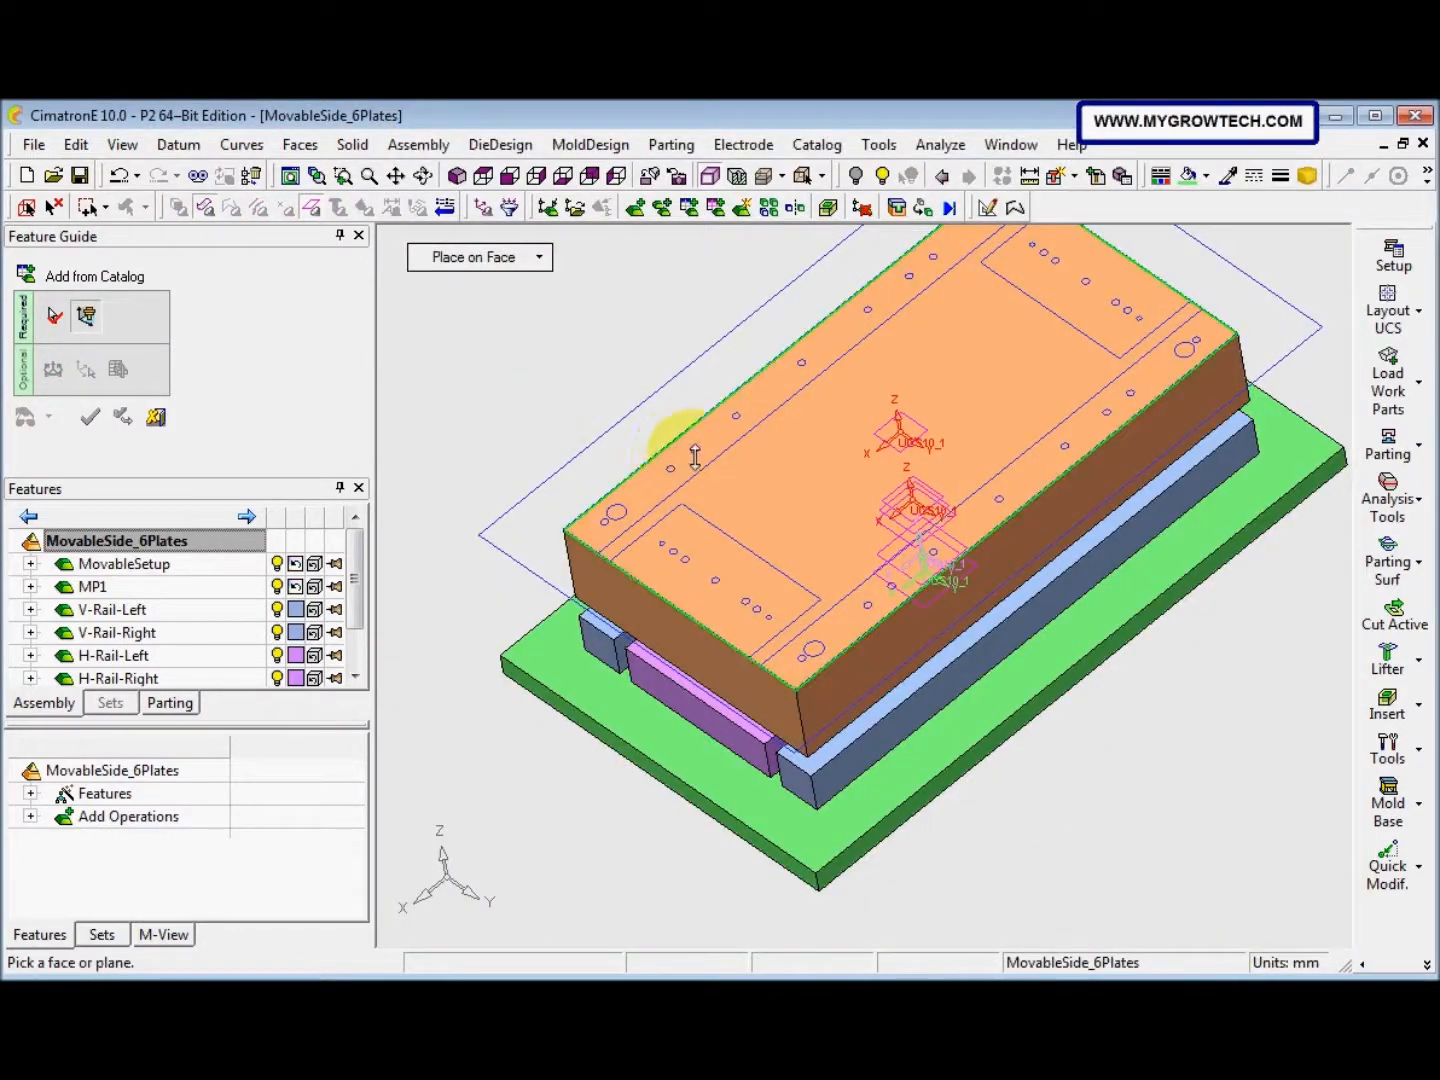
{"action": "left_click", "coordinate": [859, 578]}
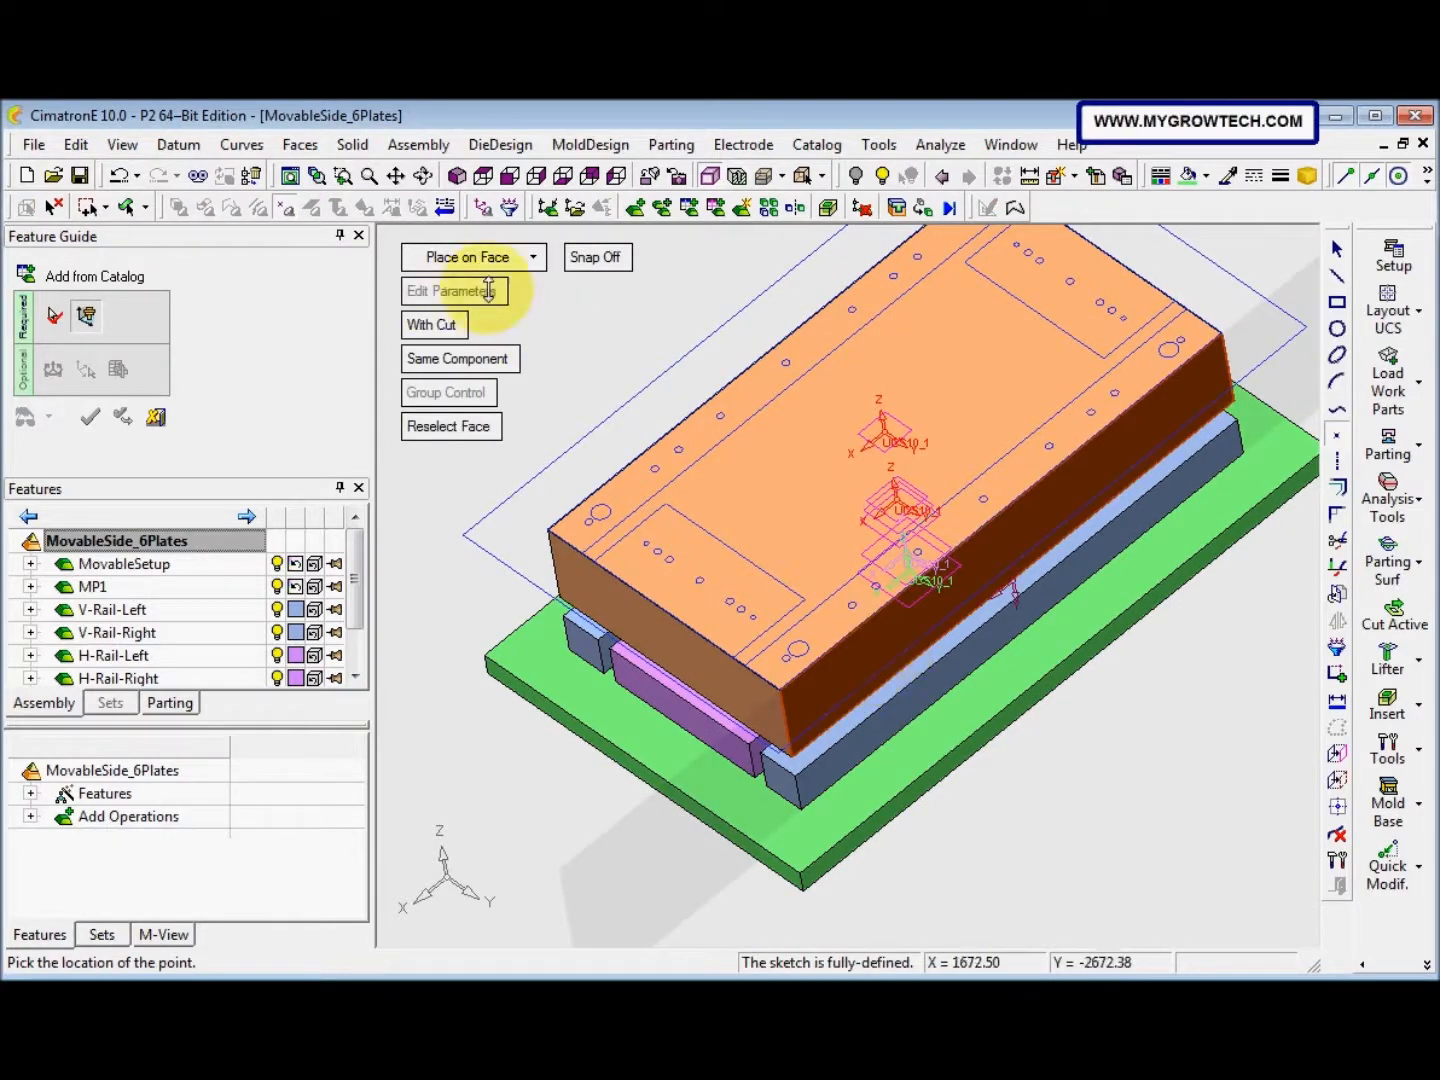
{"action": "left_click", "coordinate": [520, 257]}
{"action": "left_click", "coordinate": [530, 283]}
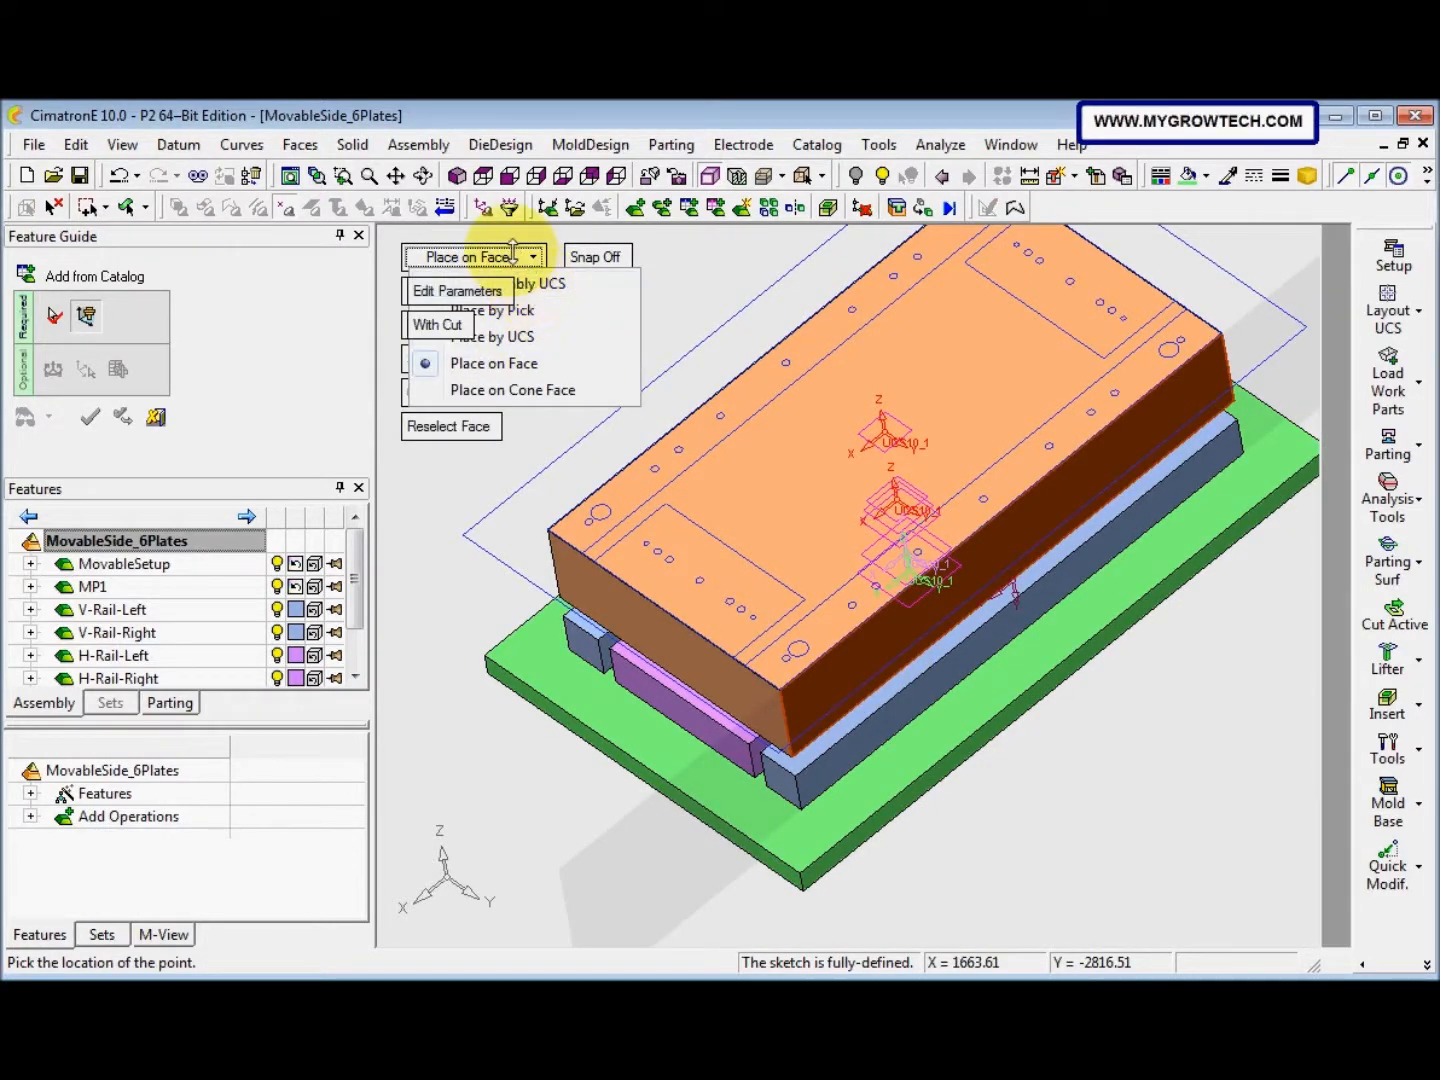
{"action": "left_click", "coordinate": [571, 256]}
{"action": "left_click", "coordinate": [571, 362]}
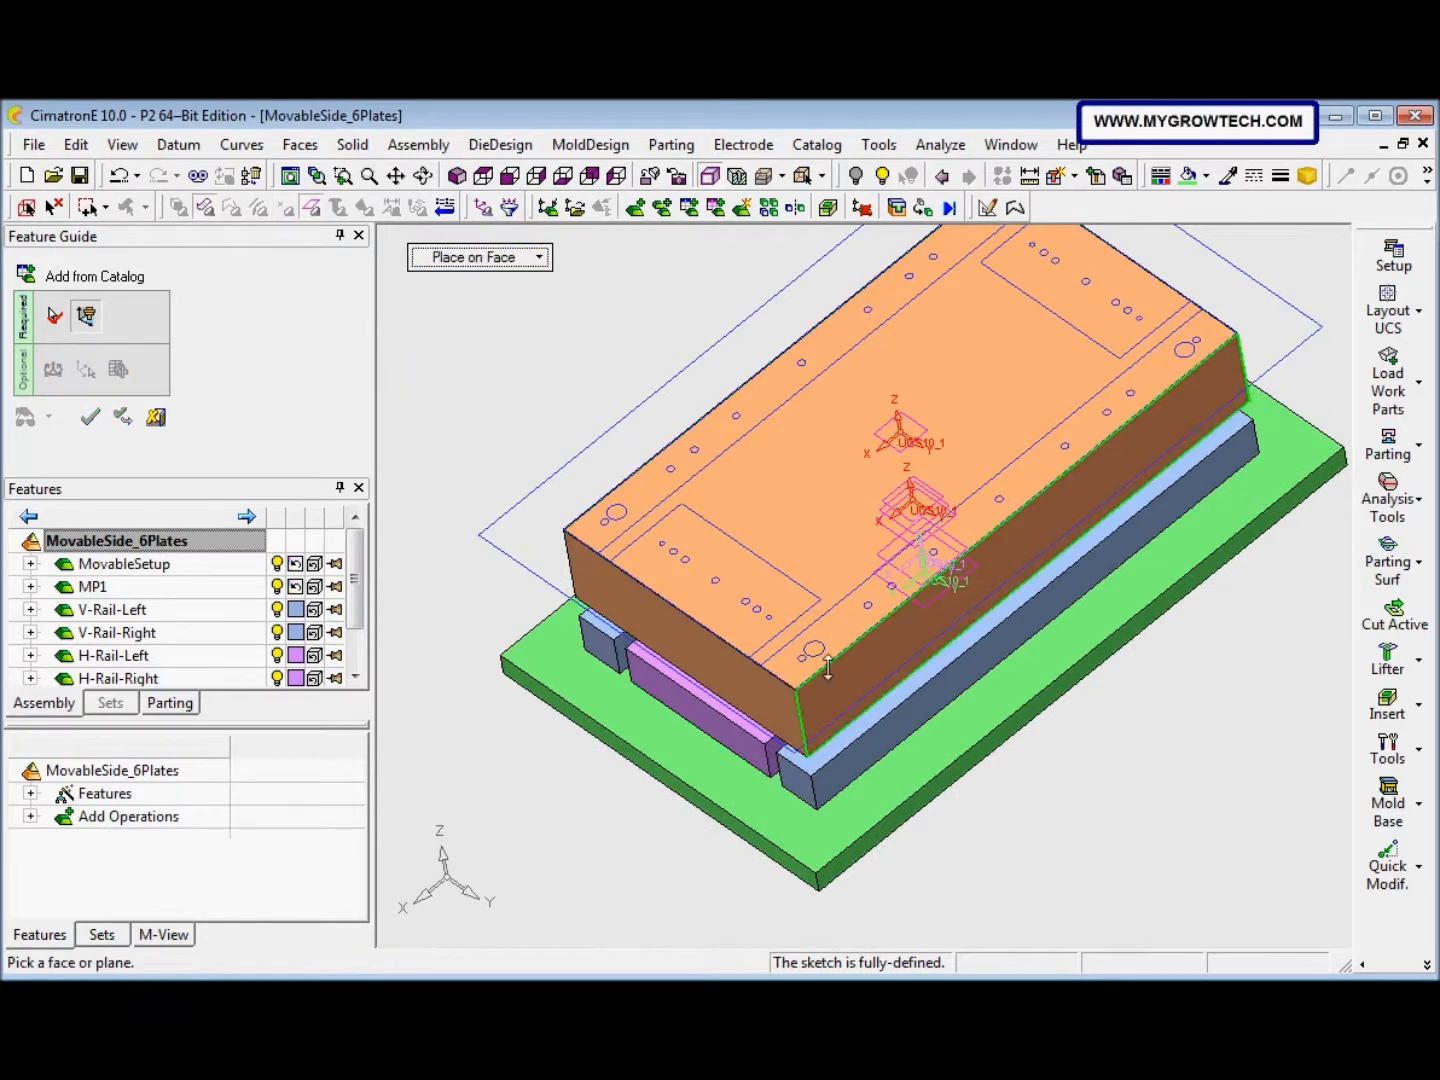
Choose the UCS plane at the underside of the MCP clamping plate as the screws' placement plane
{"action": "middle_click_drag", "start_coordinate": [827, 668], "coordinate": [810, 559]}
{"action": "middle_click_drag", "start_coordinate": [877, 912], "coordinate": [819, 500]}
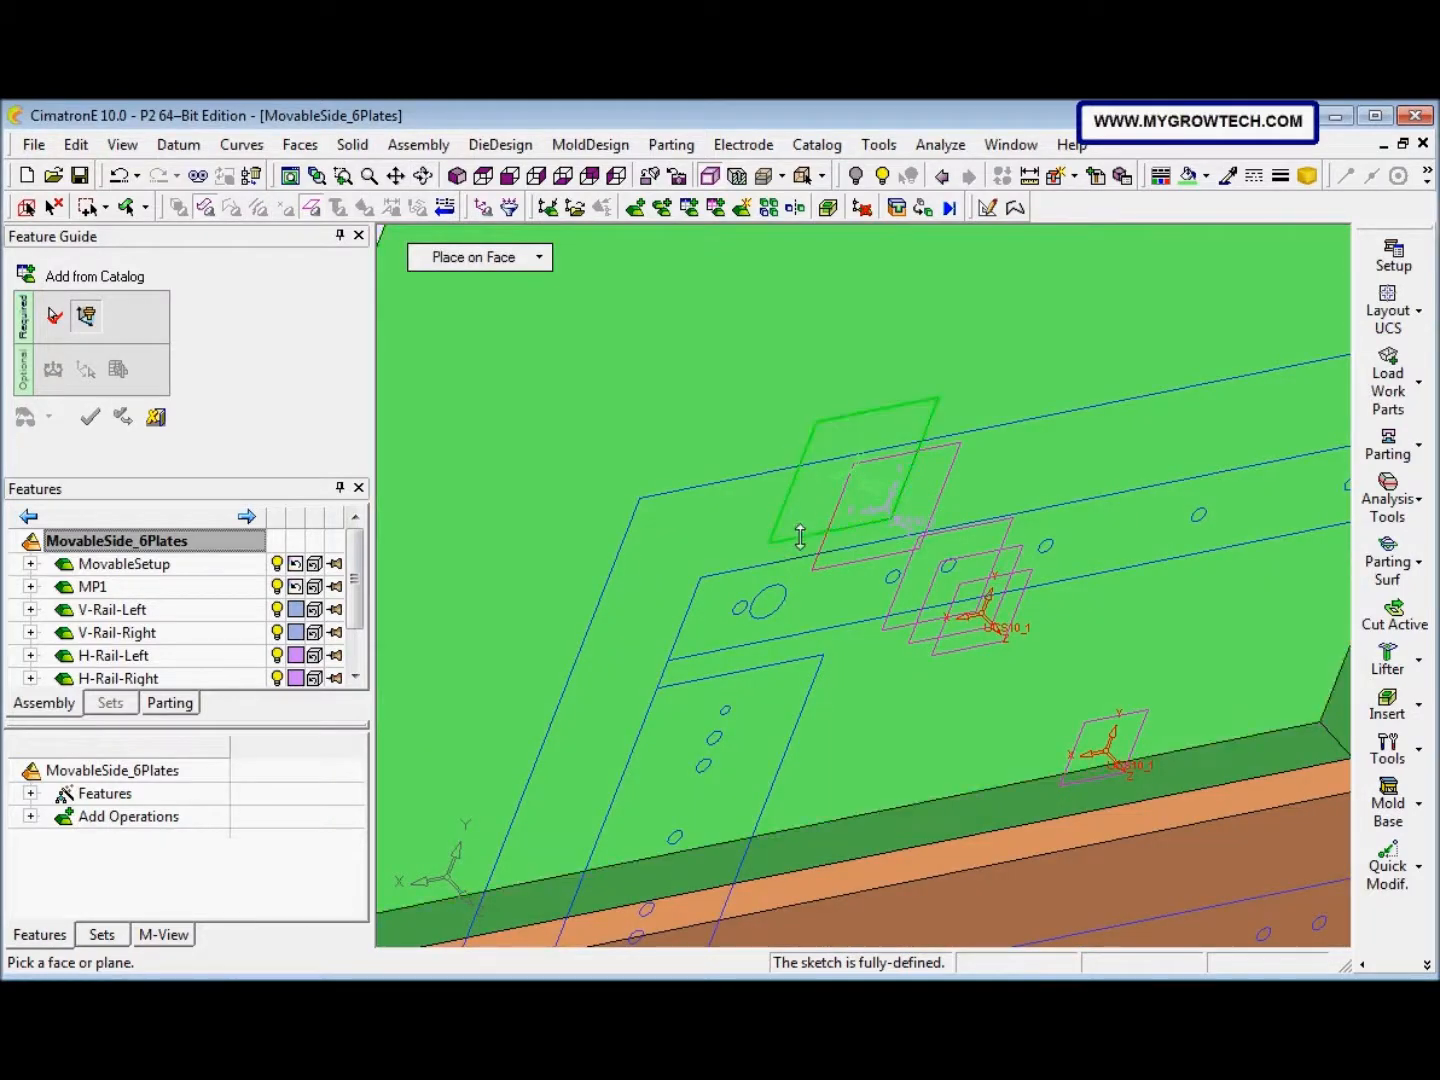
{"action": "left_click", "coordinate": [800, 536]}
{"action": "scroll", "coordinate": [698, 640], "scroll_direction": "down", "scroll_amount": 5}
{"action": "middle_click_drag", "start_coordinate": [698, 641], "coordinate": [732, 597]}
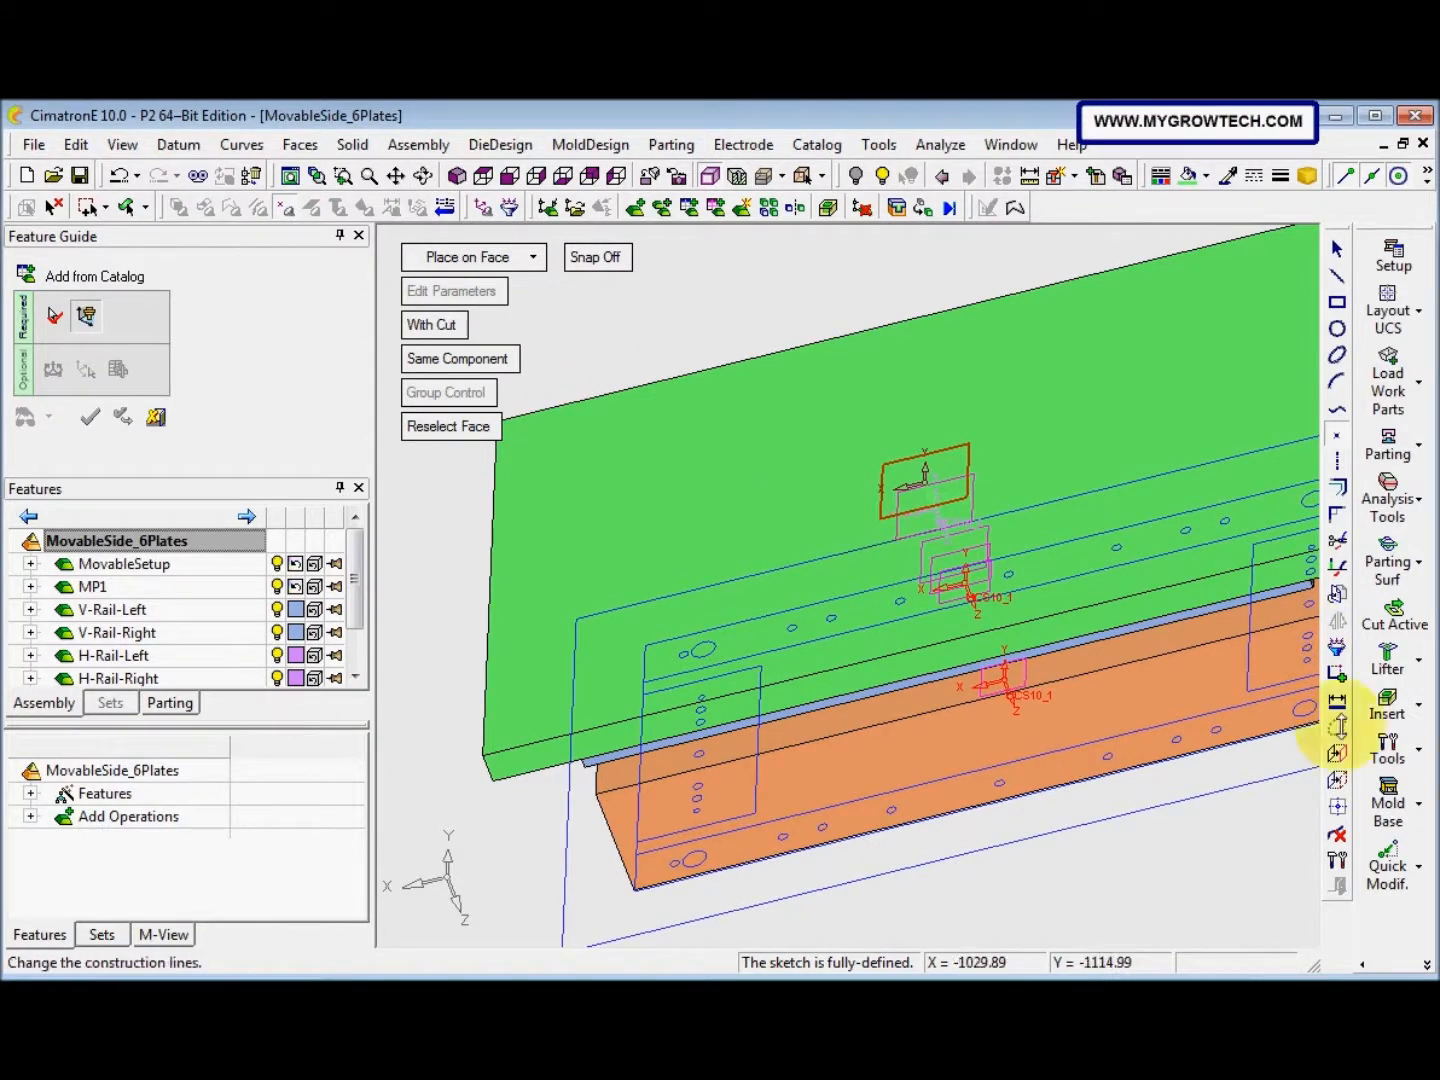
Place the long cap screws by projecting the evenly spaced hole circles around the MP1 plate's perimeter onto the placement plane
{"action": "left_click", "coordinate": [1337, 752]}
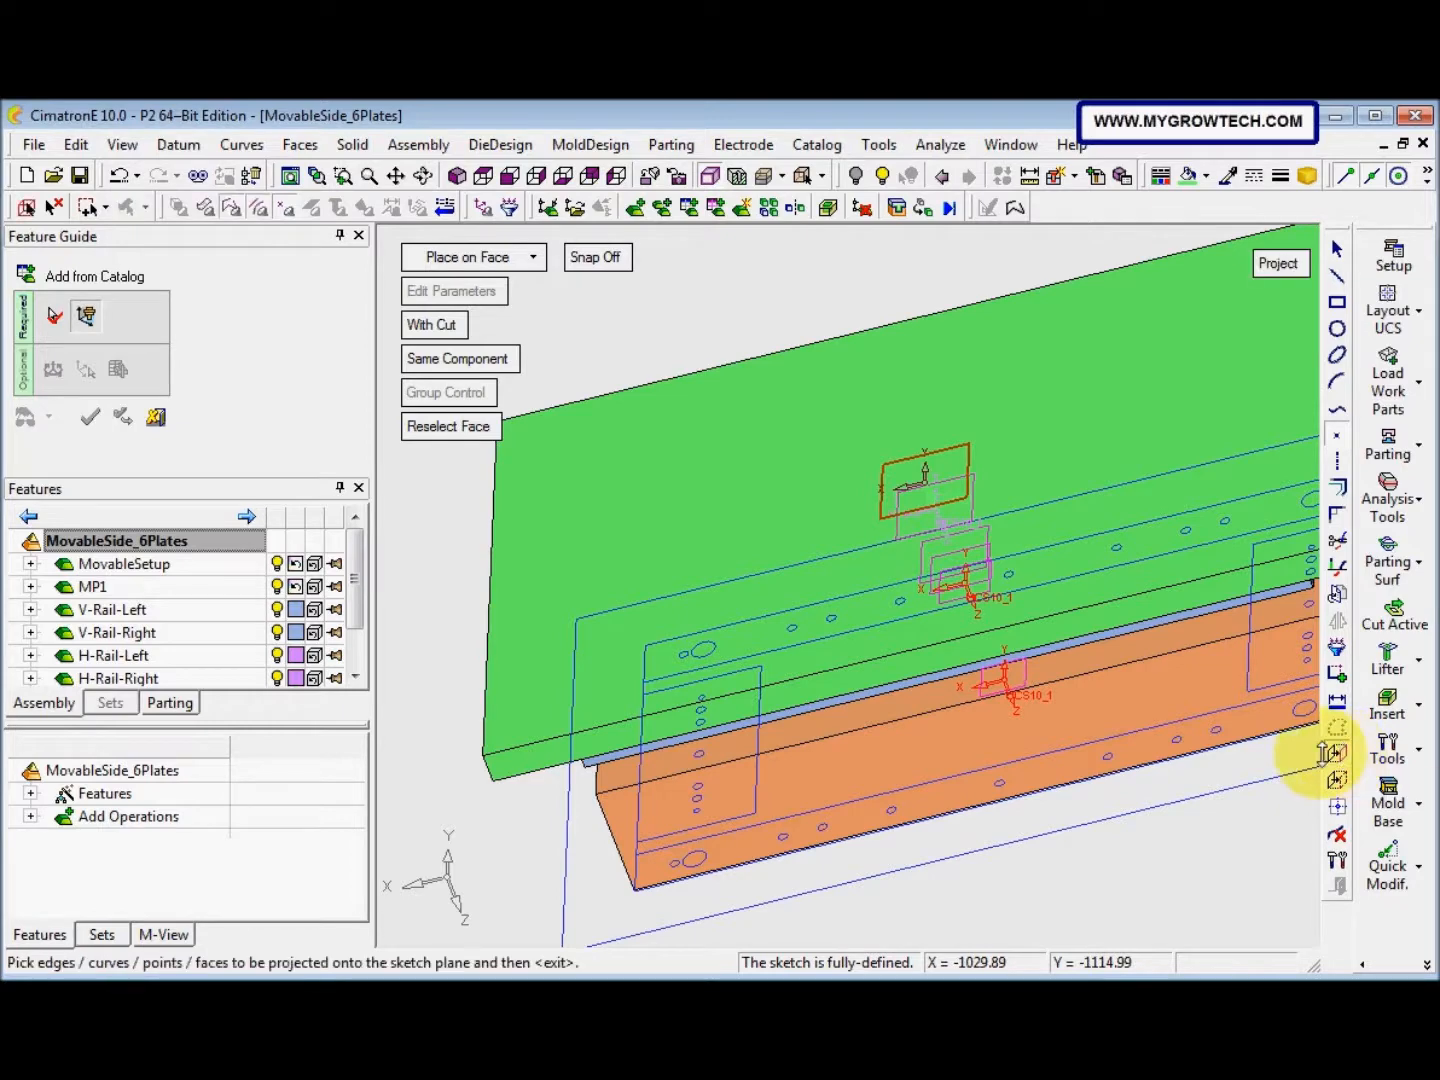
{"action": "middle_click_drag", "start_coordinate": [1051, 765], "coordinate": [734, 450]}
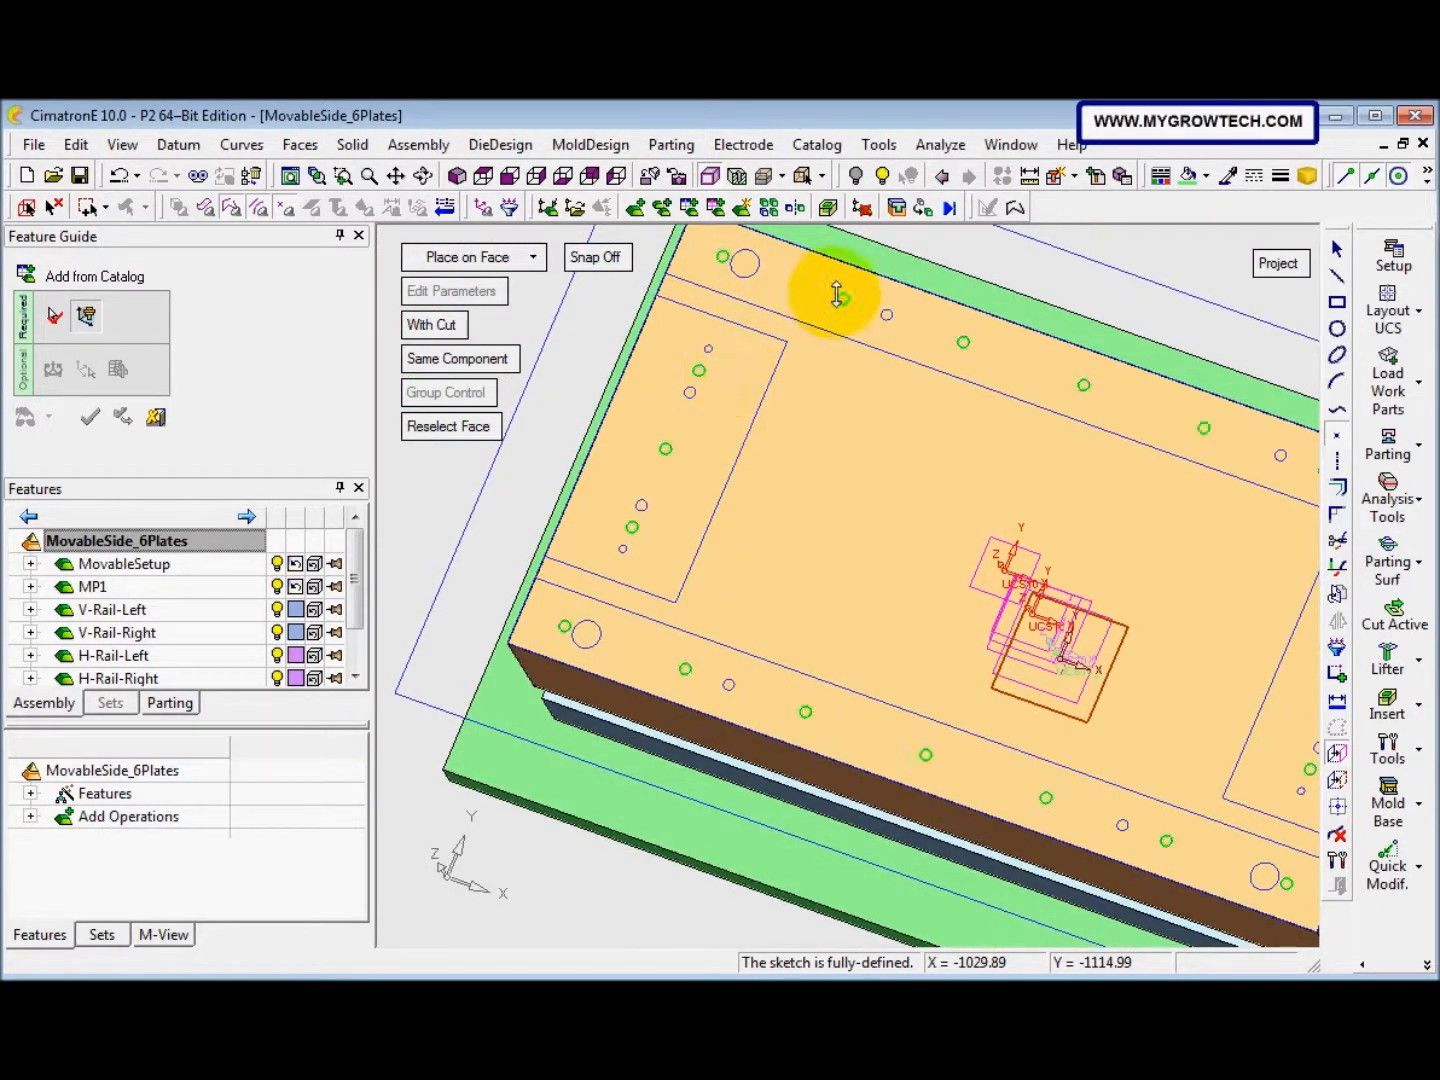
{"action": "middle_click_drag", "start_coordinate": [790, 460], "coordinate": [600, 514]}
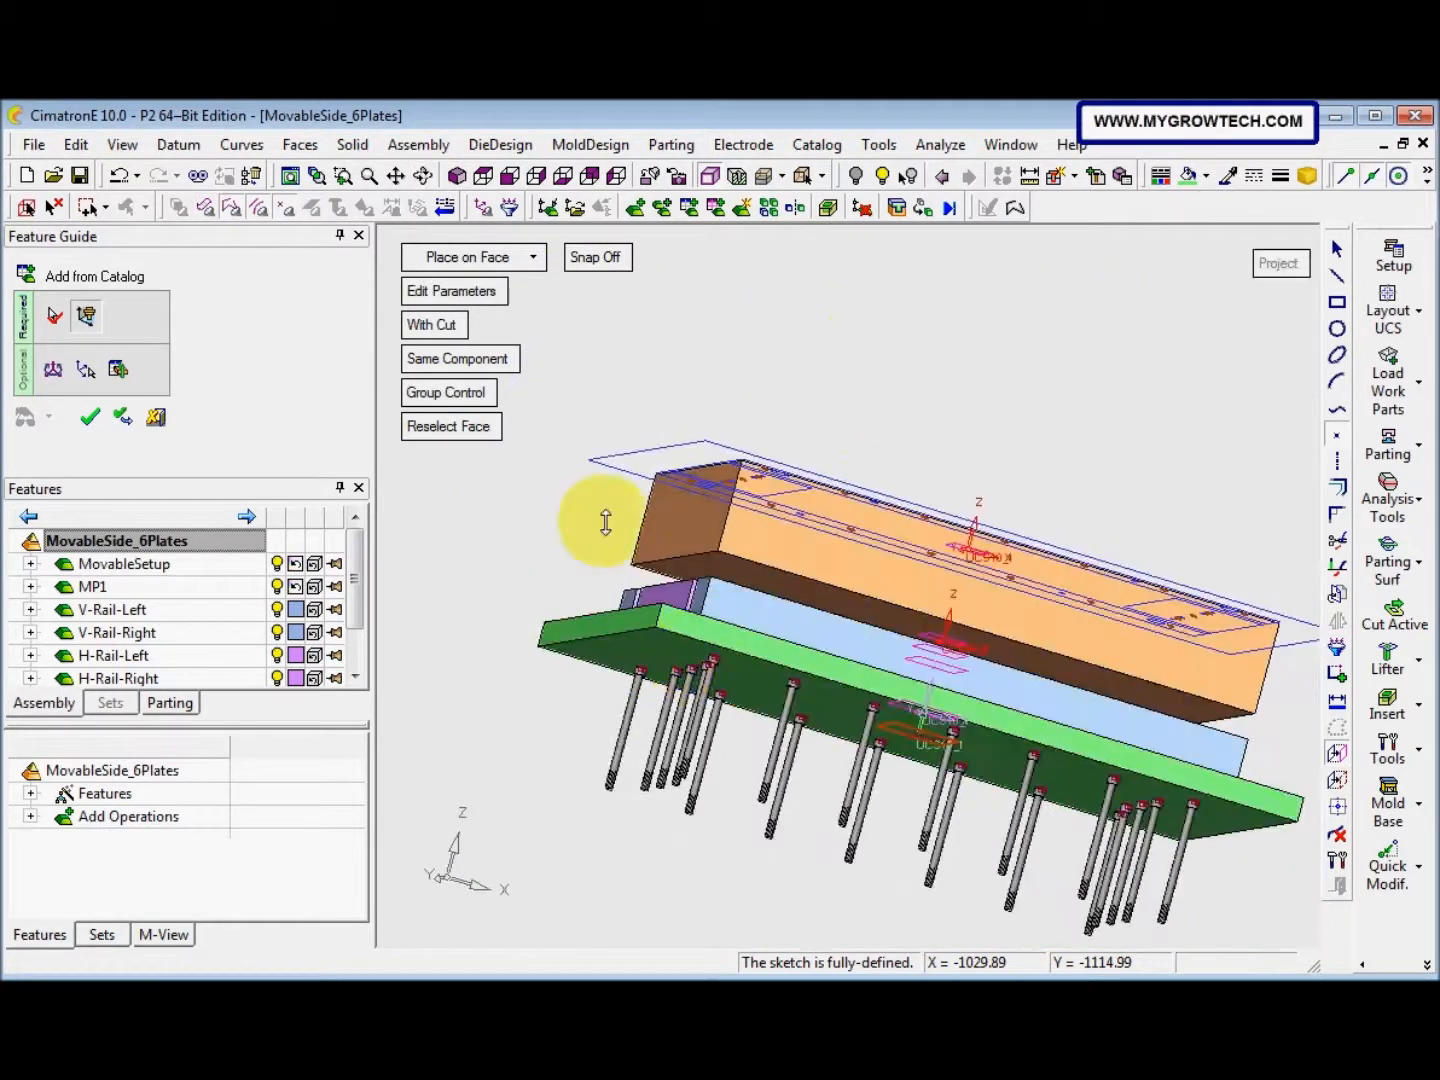
Flip the cap screws so they run up through the MCP plate and rails, and accept the placement
{"action": "left_click", "coordinate": [55, 370]}
{"action": "left_click", "coordinate": [436, 460]}
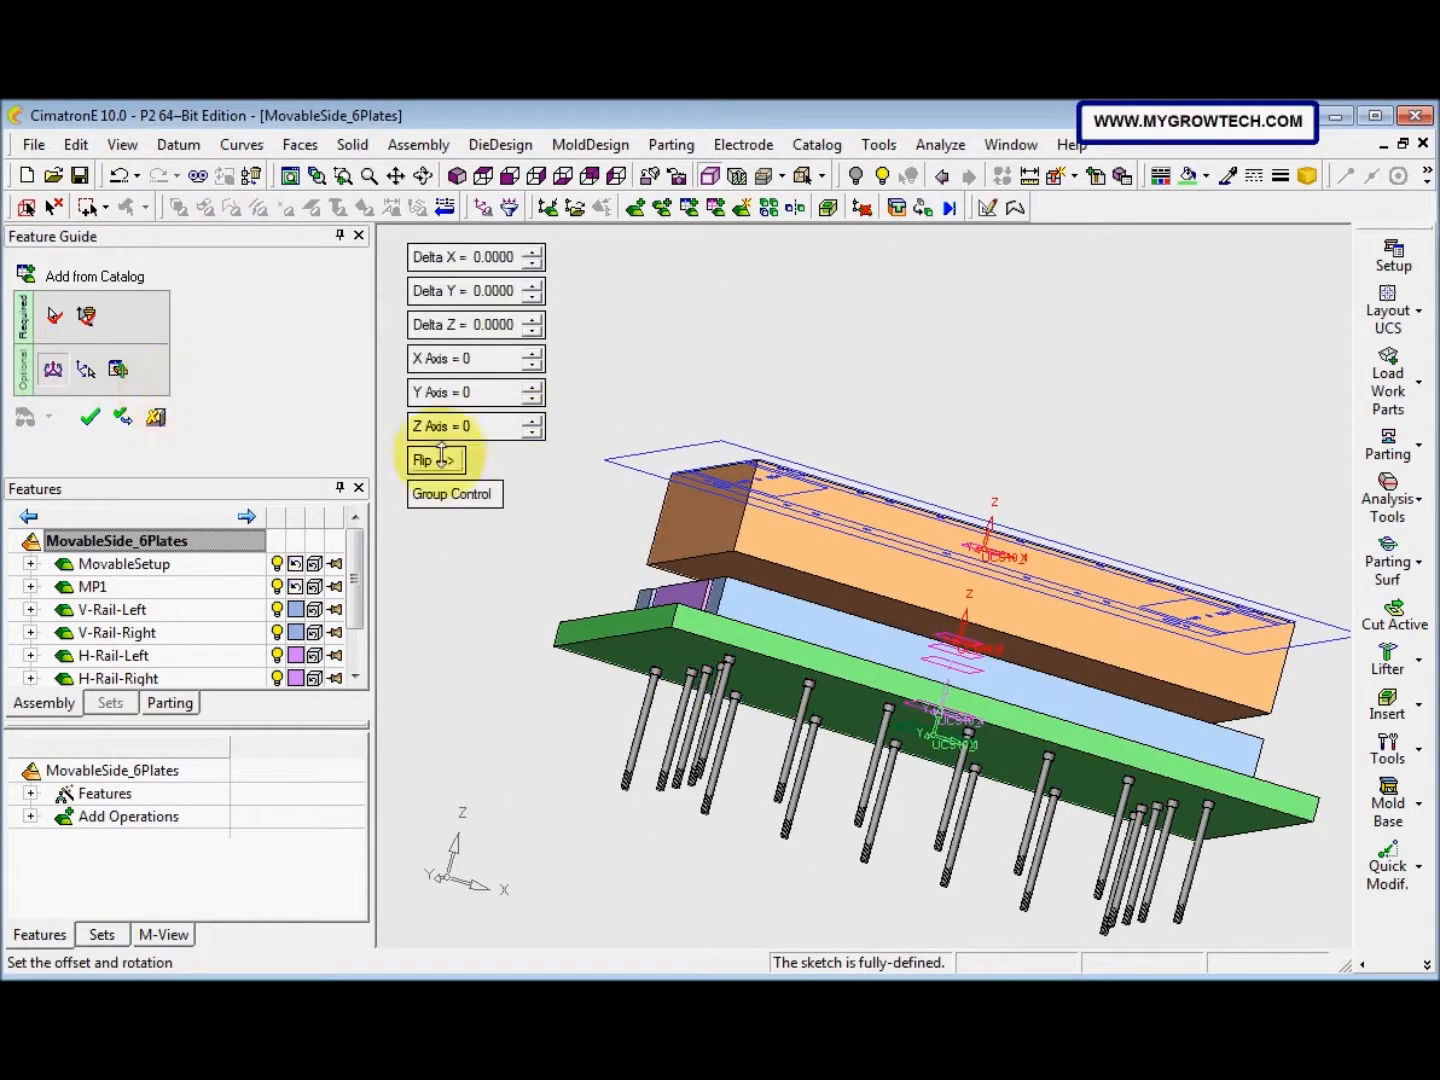
{"action": "middle_click_drag", "start_coordinate": [660, 655], "coordinate": [684, 685]}
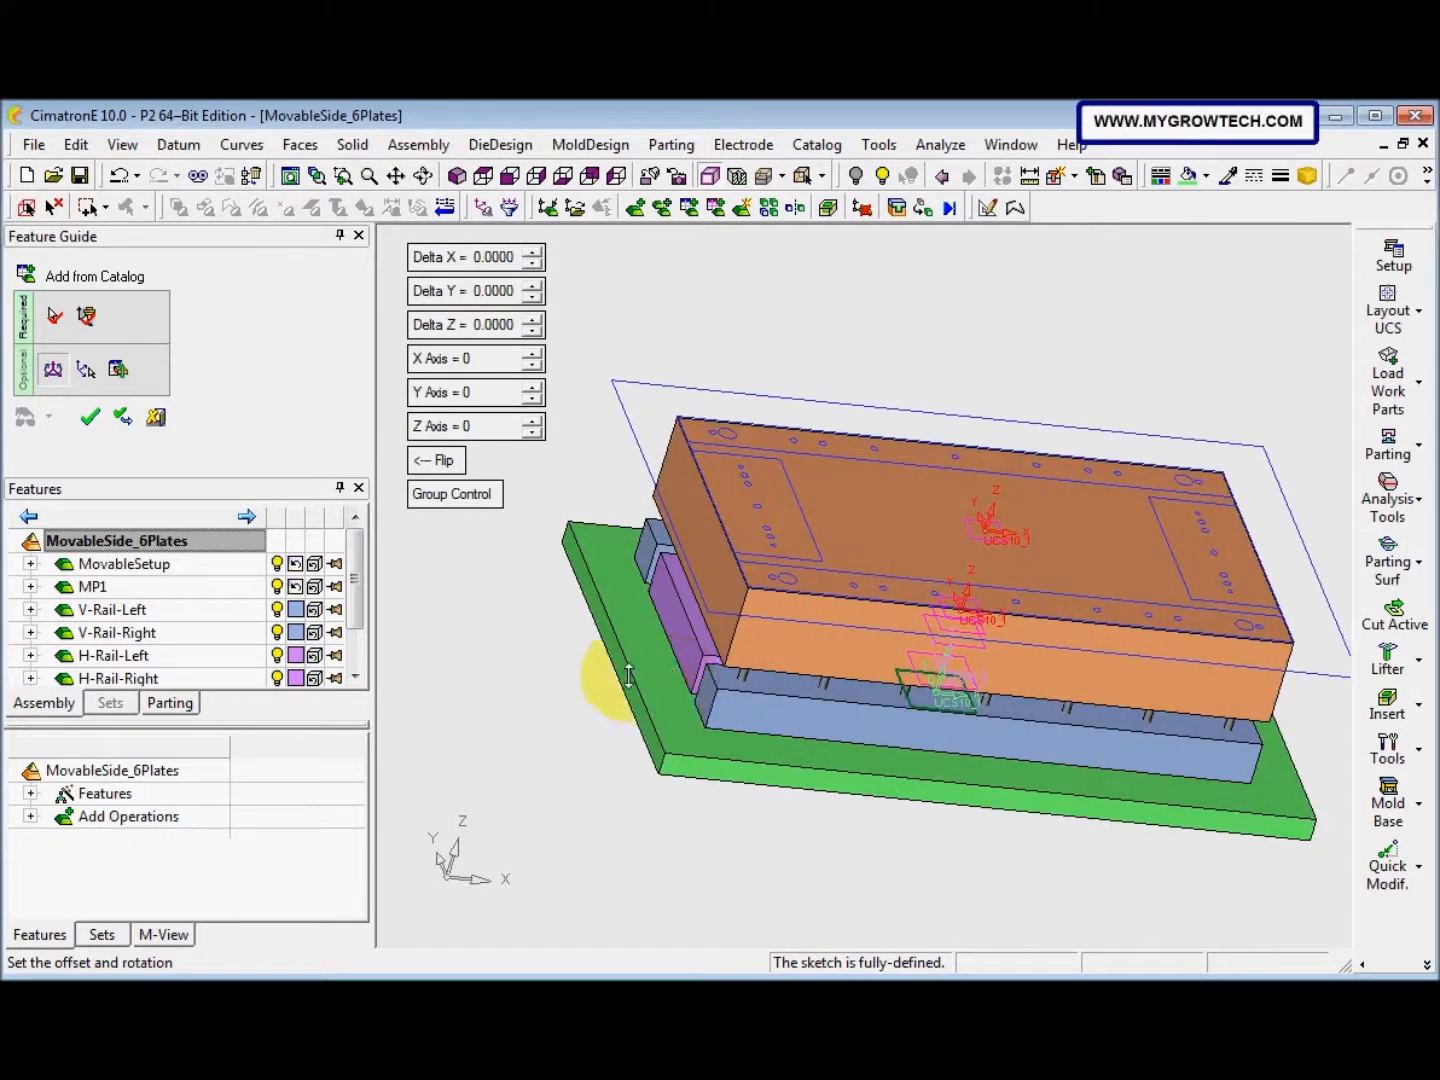
{"action": "right_click", "coordinate": [554, 655]}
{"action": "left_click", "coordinate": [553, 655]}
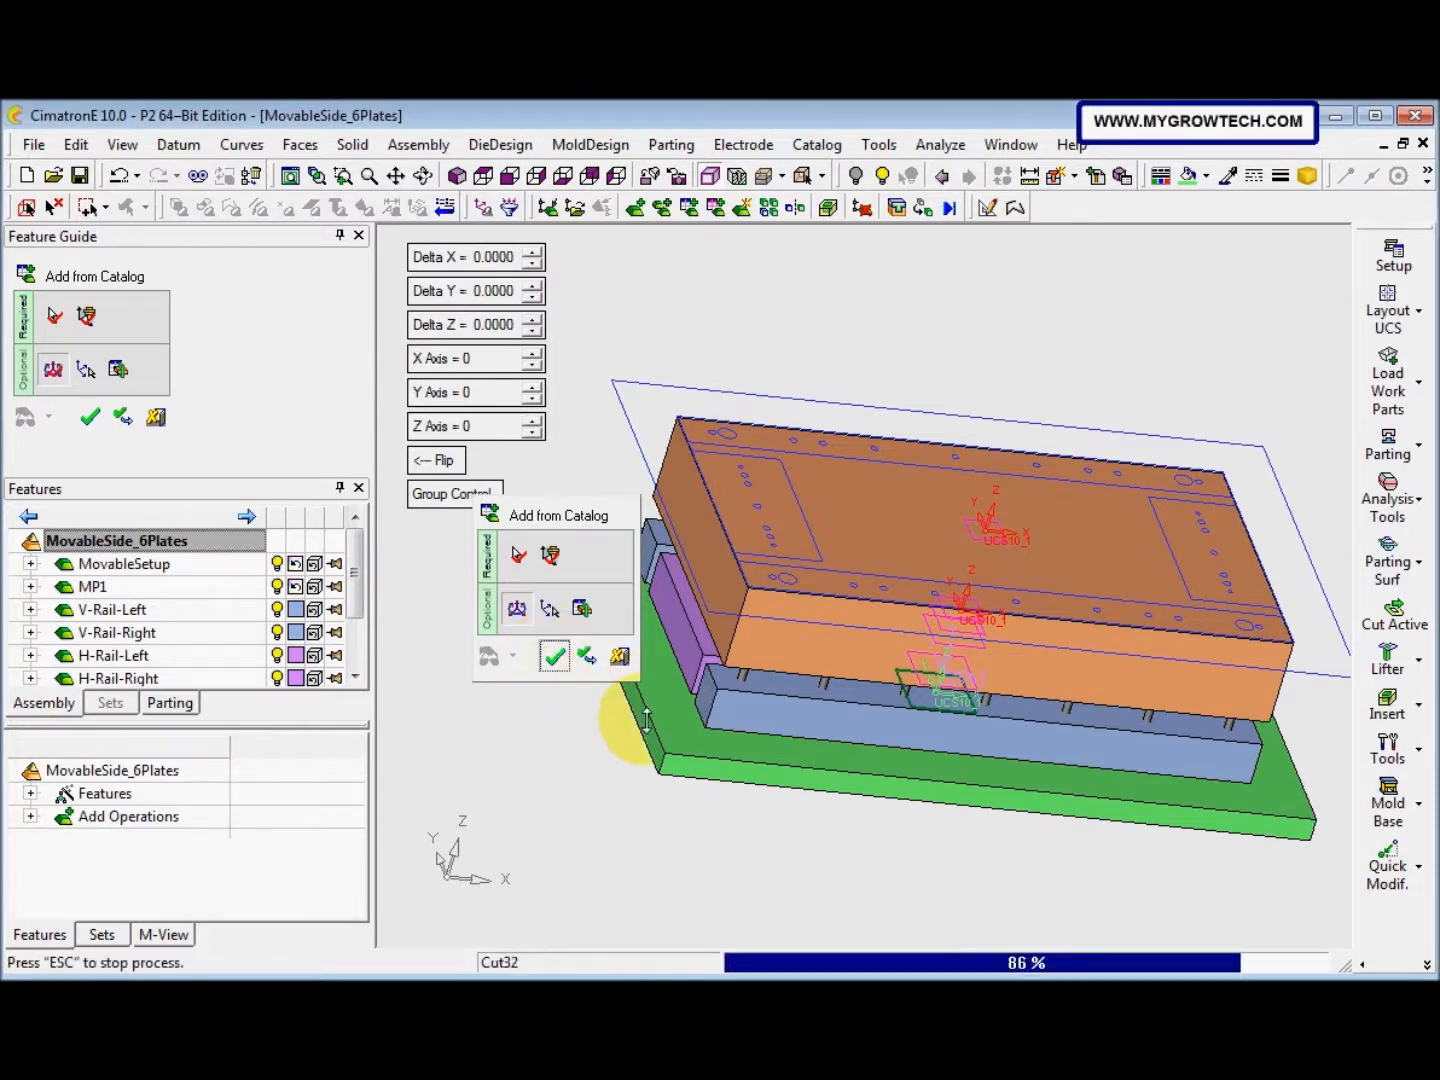
{"action": "middle_click_drag", "start_coordinate": [676, 740], "coordinate": [746, 769]}
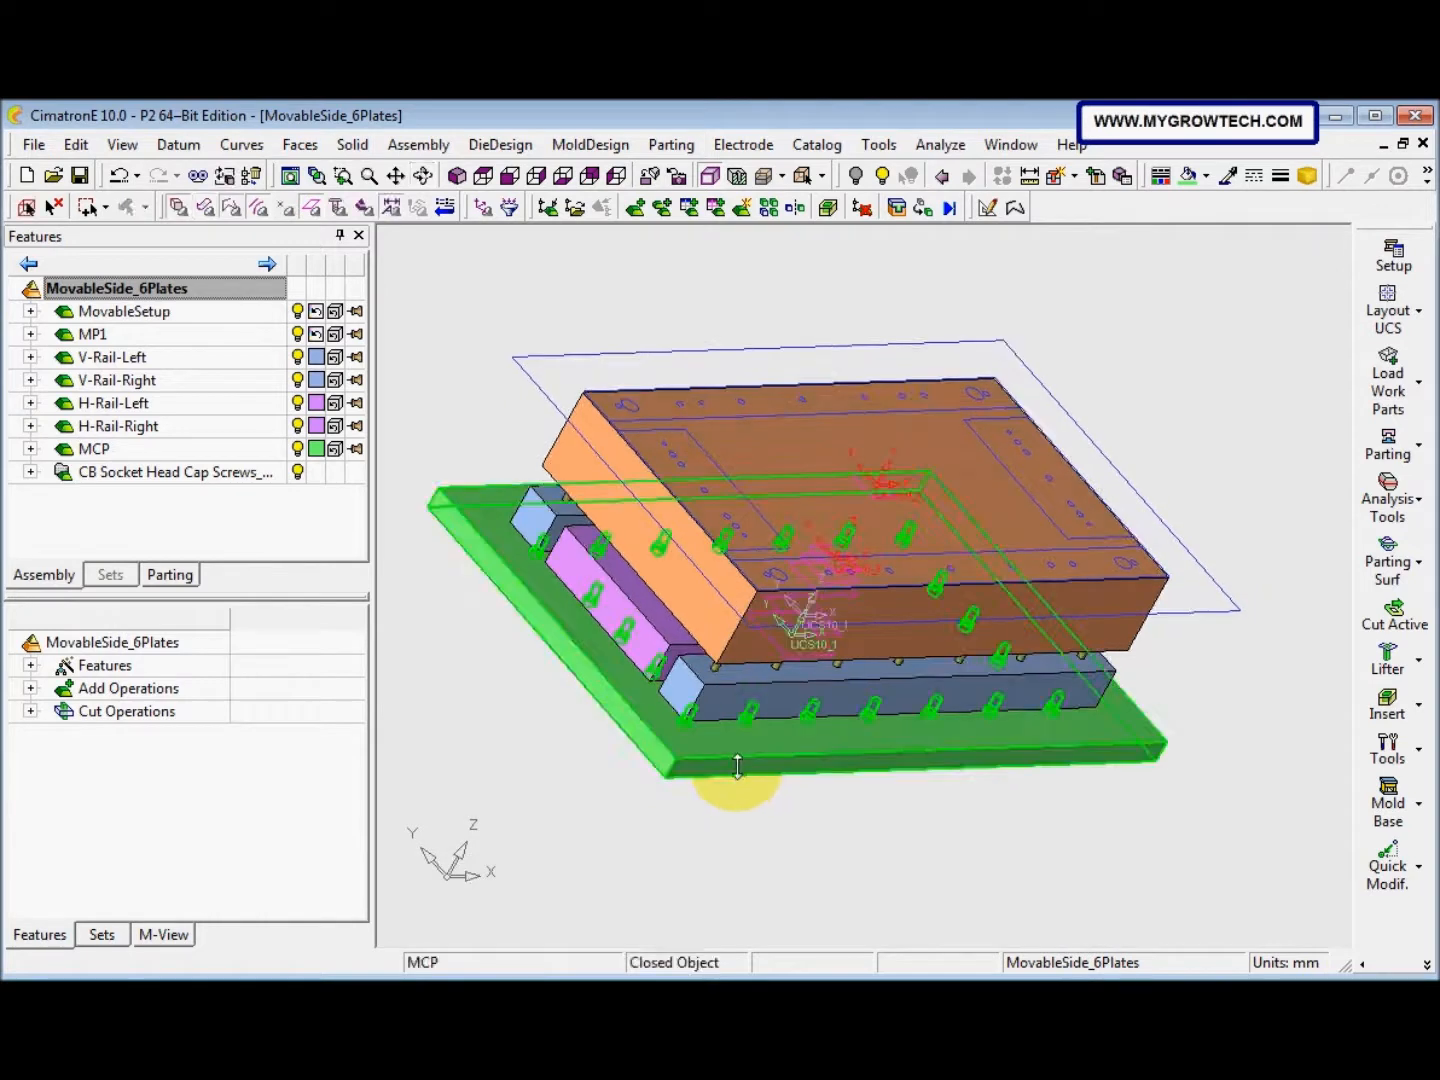
Start adding a second set of Misumi CB Socket Head Cap Screws and limit the sizes to M 24
{"action": "left_click", "coordinate": [1427, 964]}
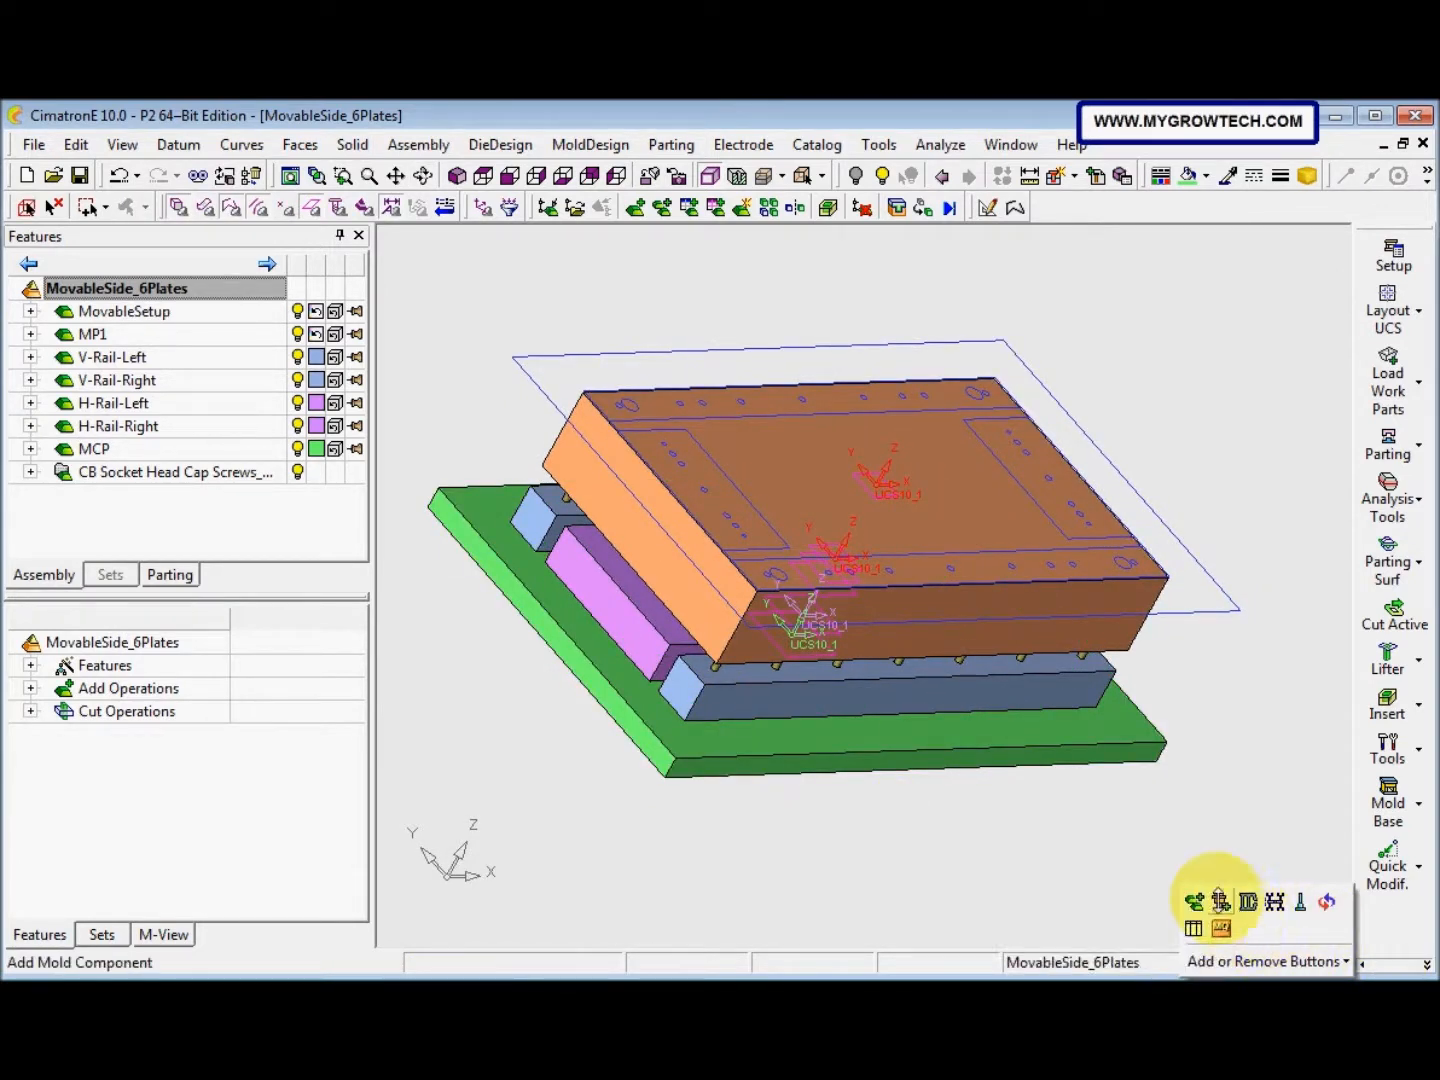
{"action": "mouse_move", "coordinate": [1219, 900]}
{"action": "left_click", "coordinate": [1290, 887]}
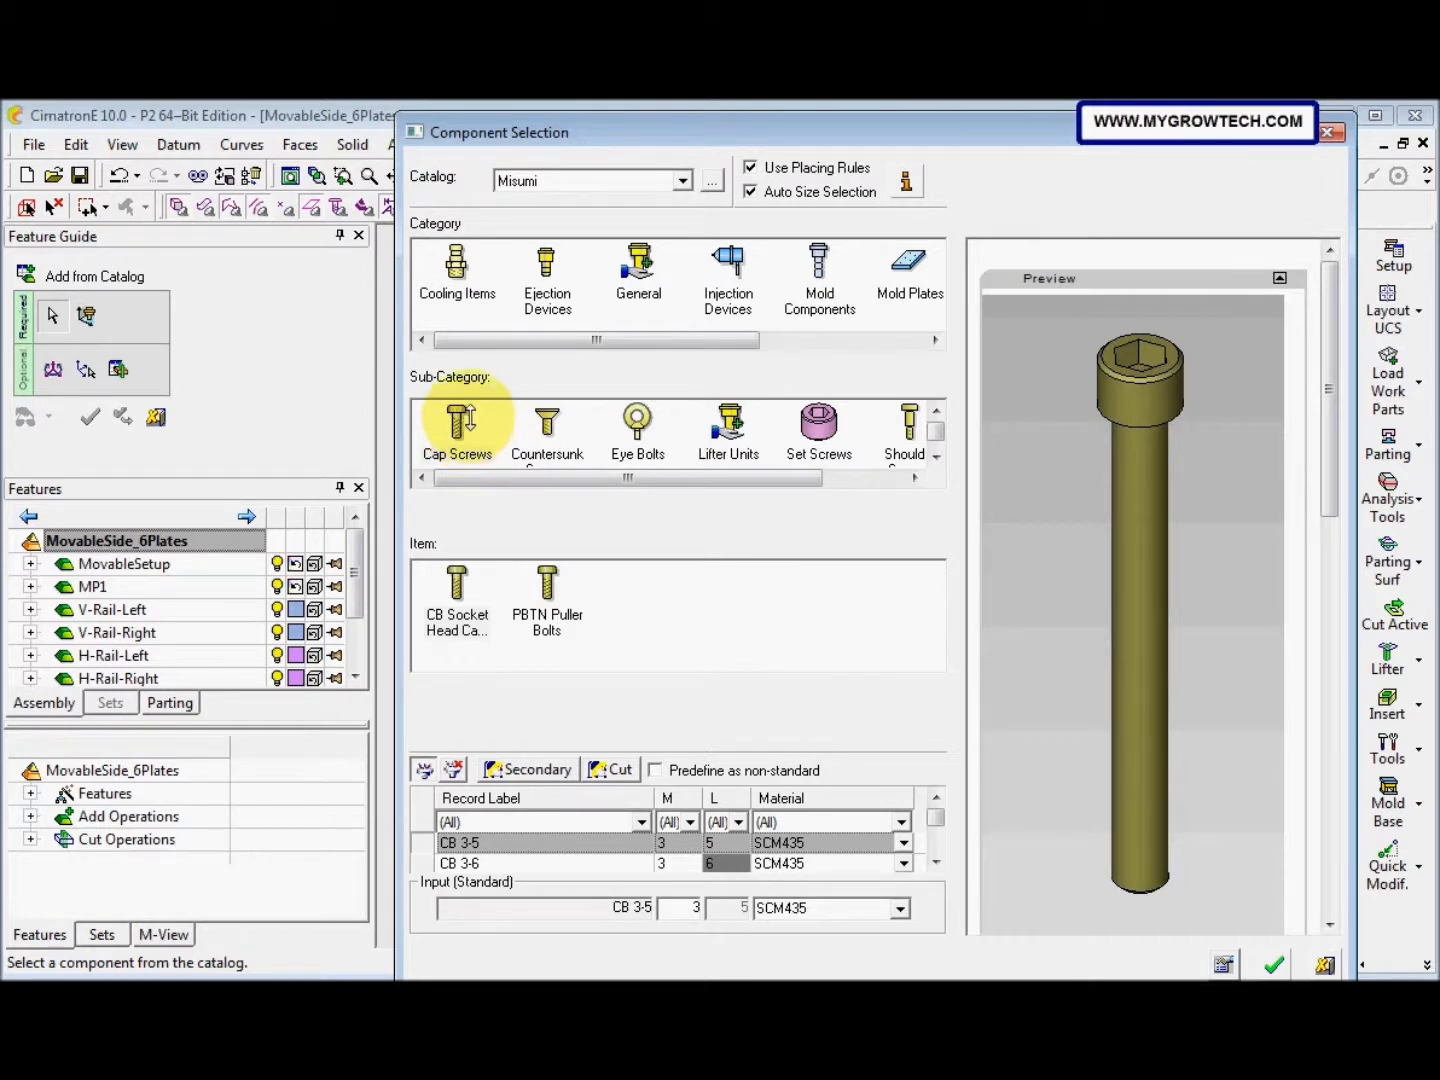
{"action": "left_click", "coordinate": [688, 822]}
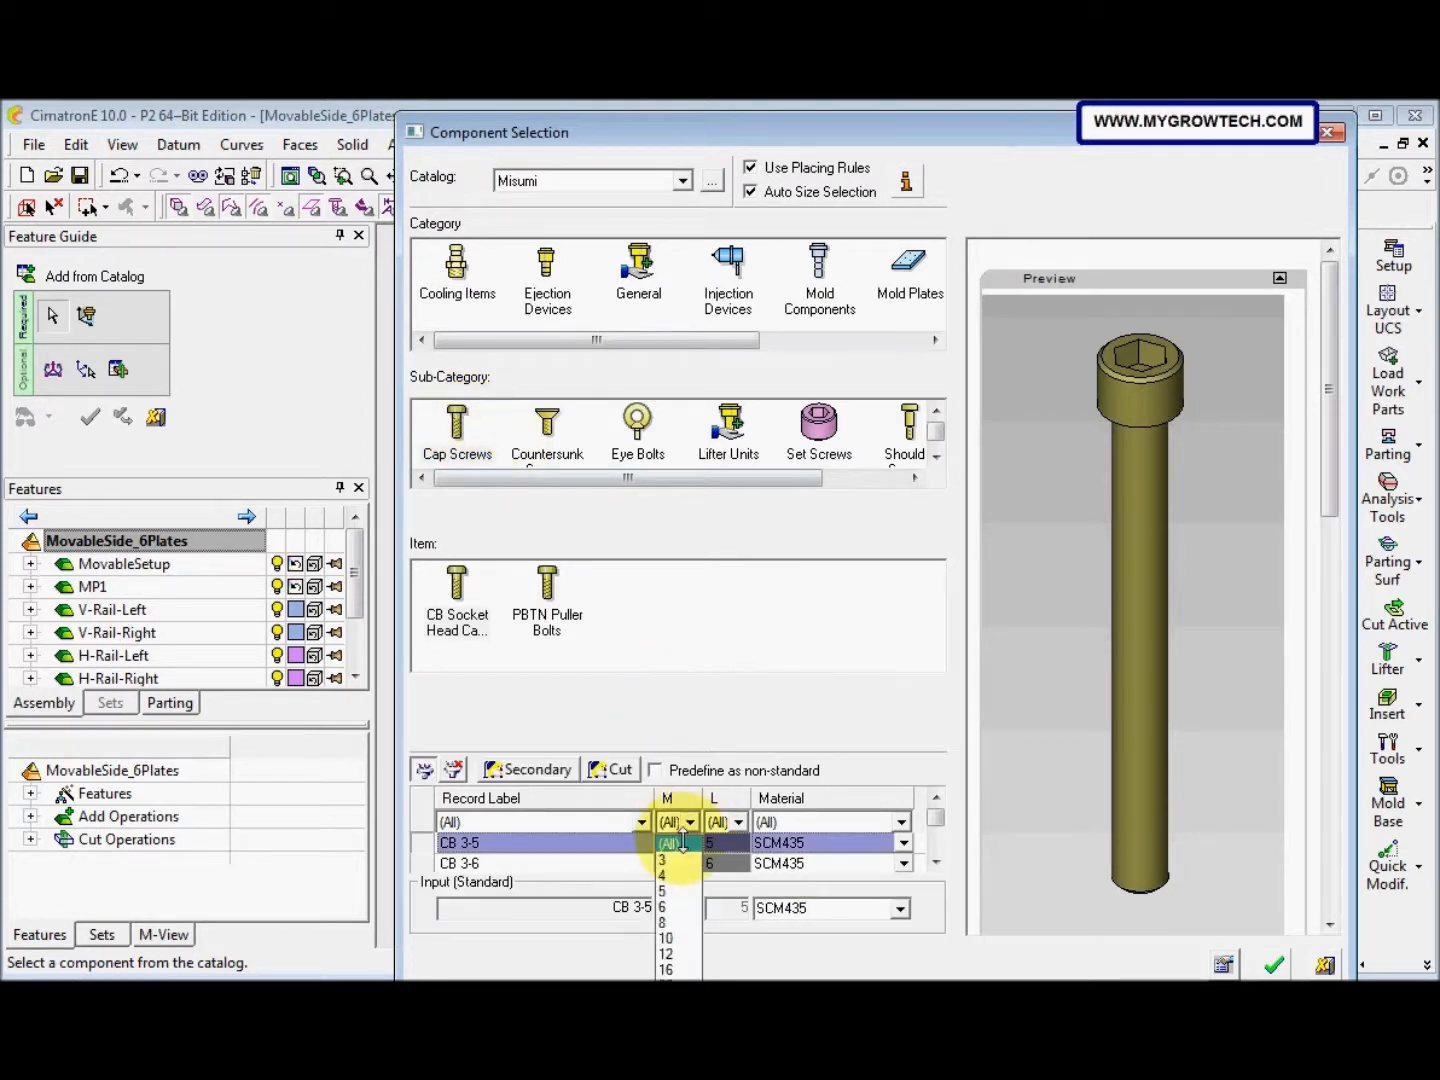
{"action": "left_click", "coordinate": [662, 963]}
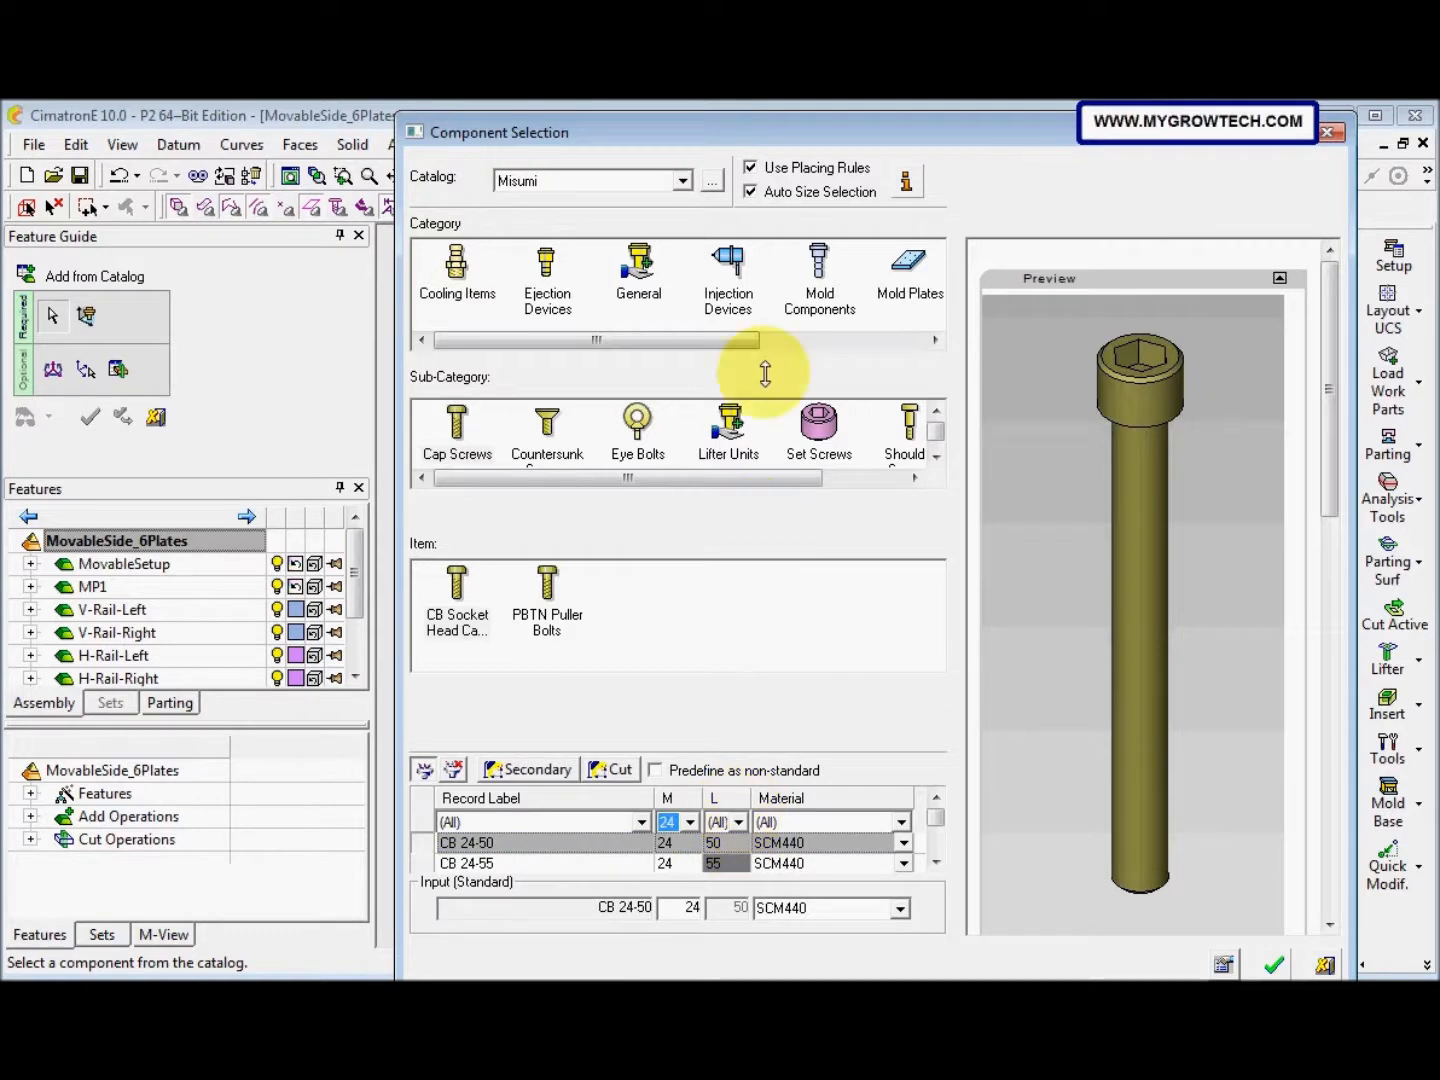
Turn off automatic size selection and use the 130 mm long screw, CB 24-130
{"action": "left_click_drag", "start_coordinate": [836, 131], "coordinate": [836, 117]}
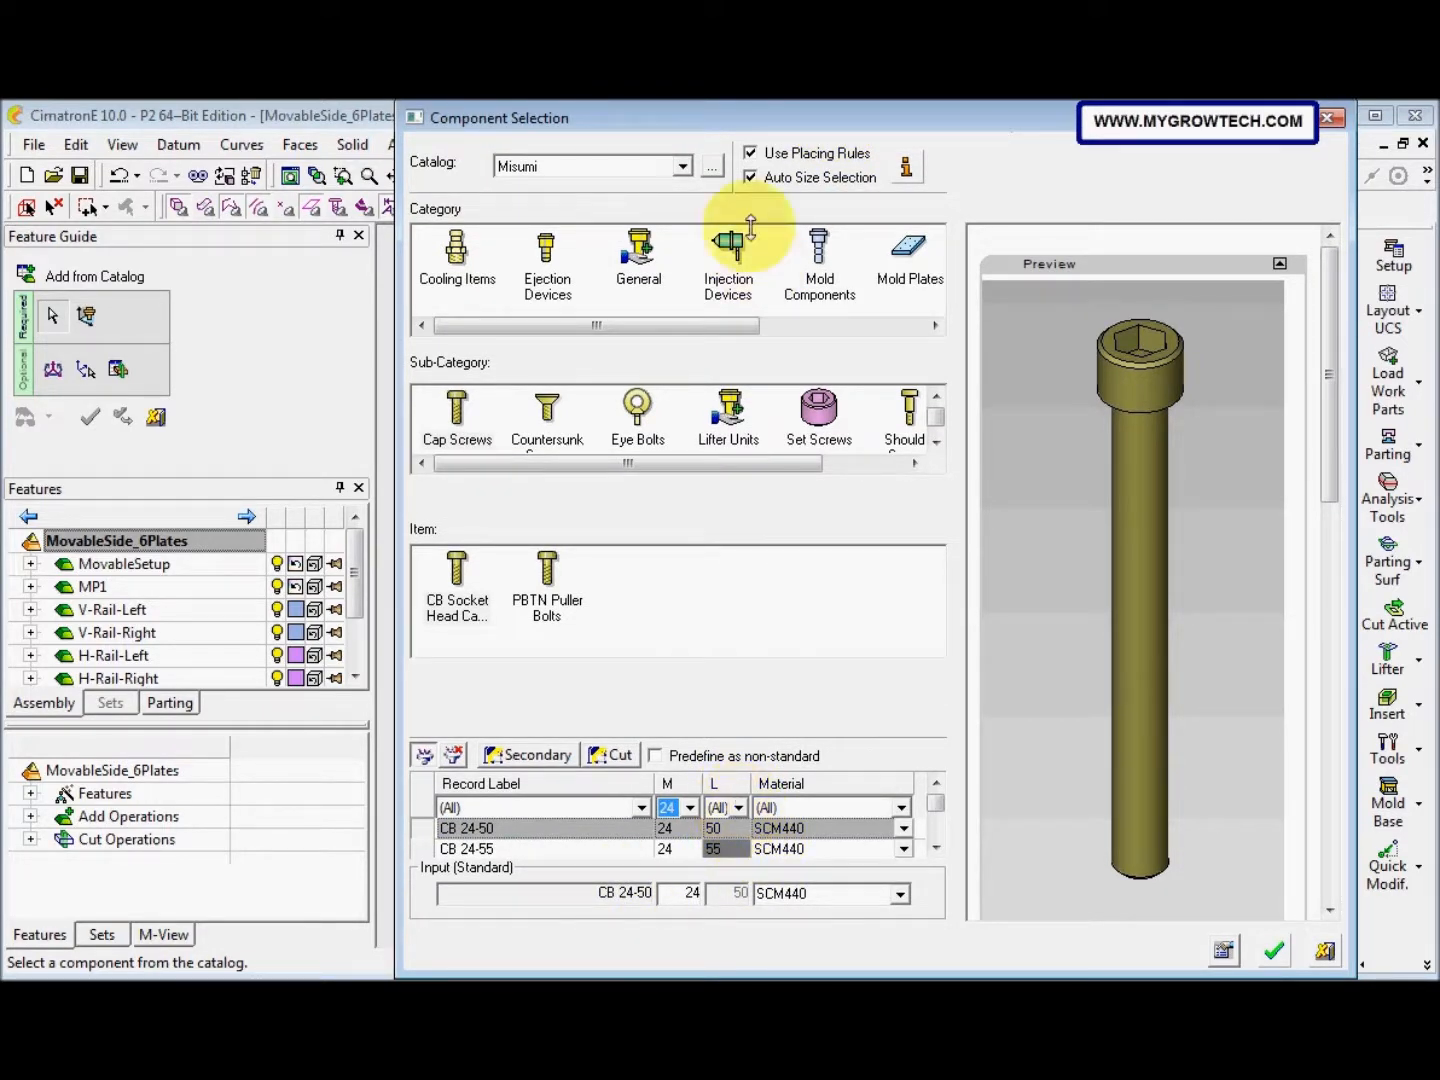
{"action": "left_click", "coordinate": [752, 177]}
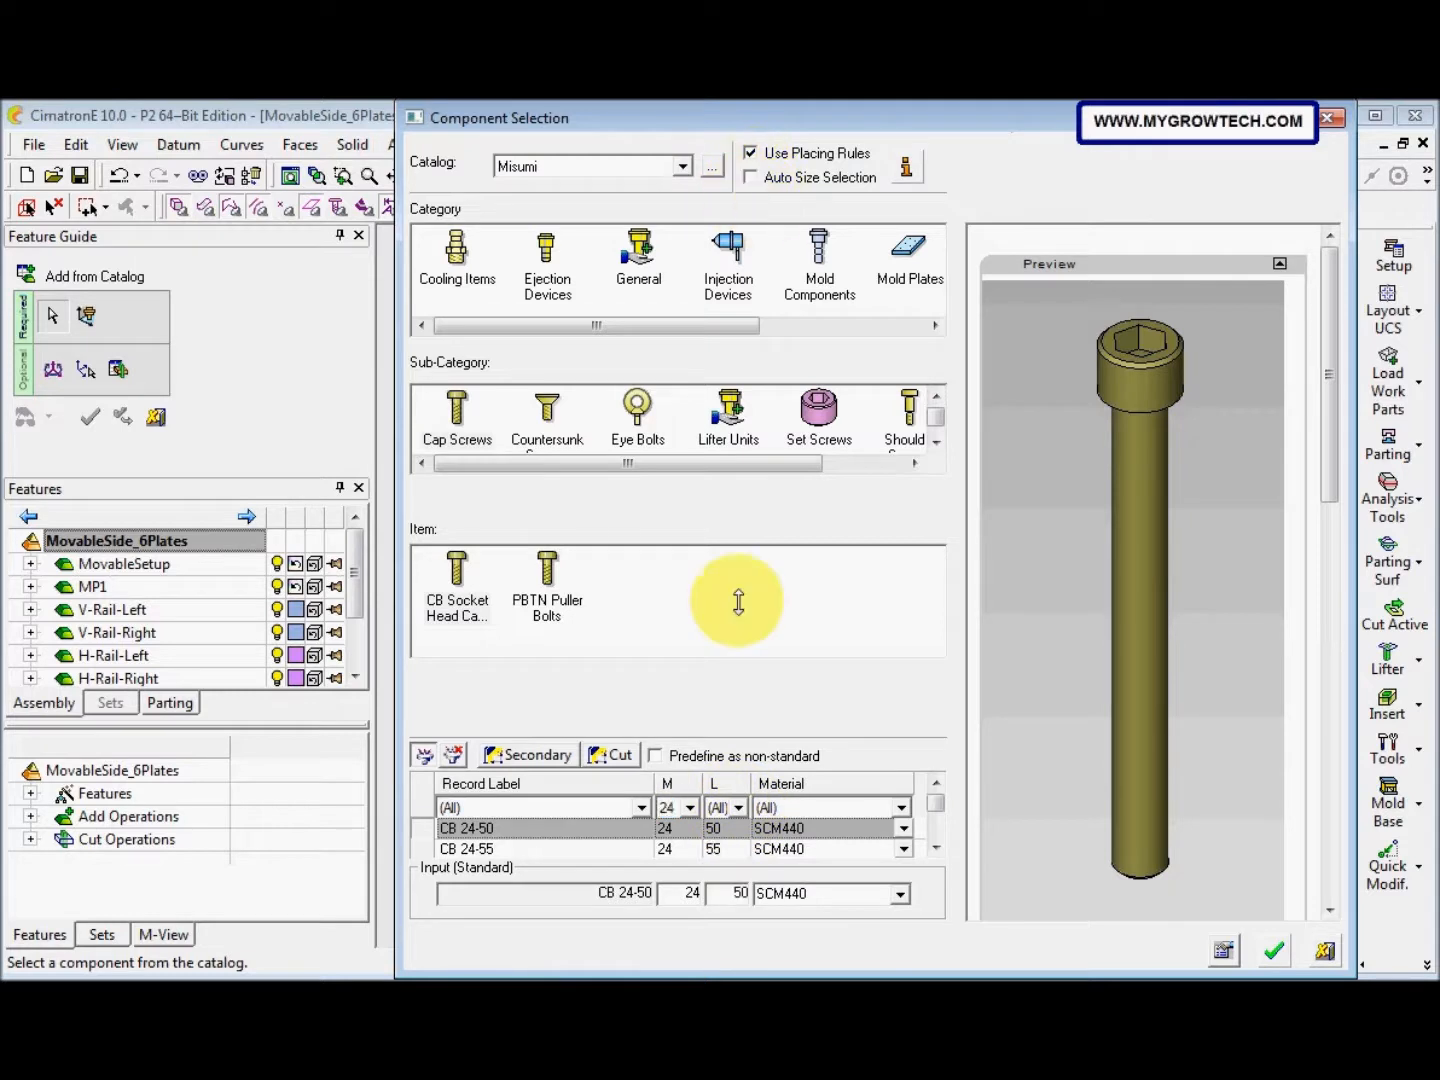
{"action": "left_click", "coordinate": [739, 807]}
{"action": "scroll", "coordinate": [720, 760], "scroll_direction": "down", "scroll_amount": 1}
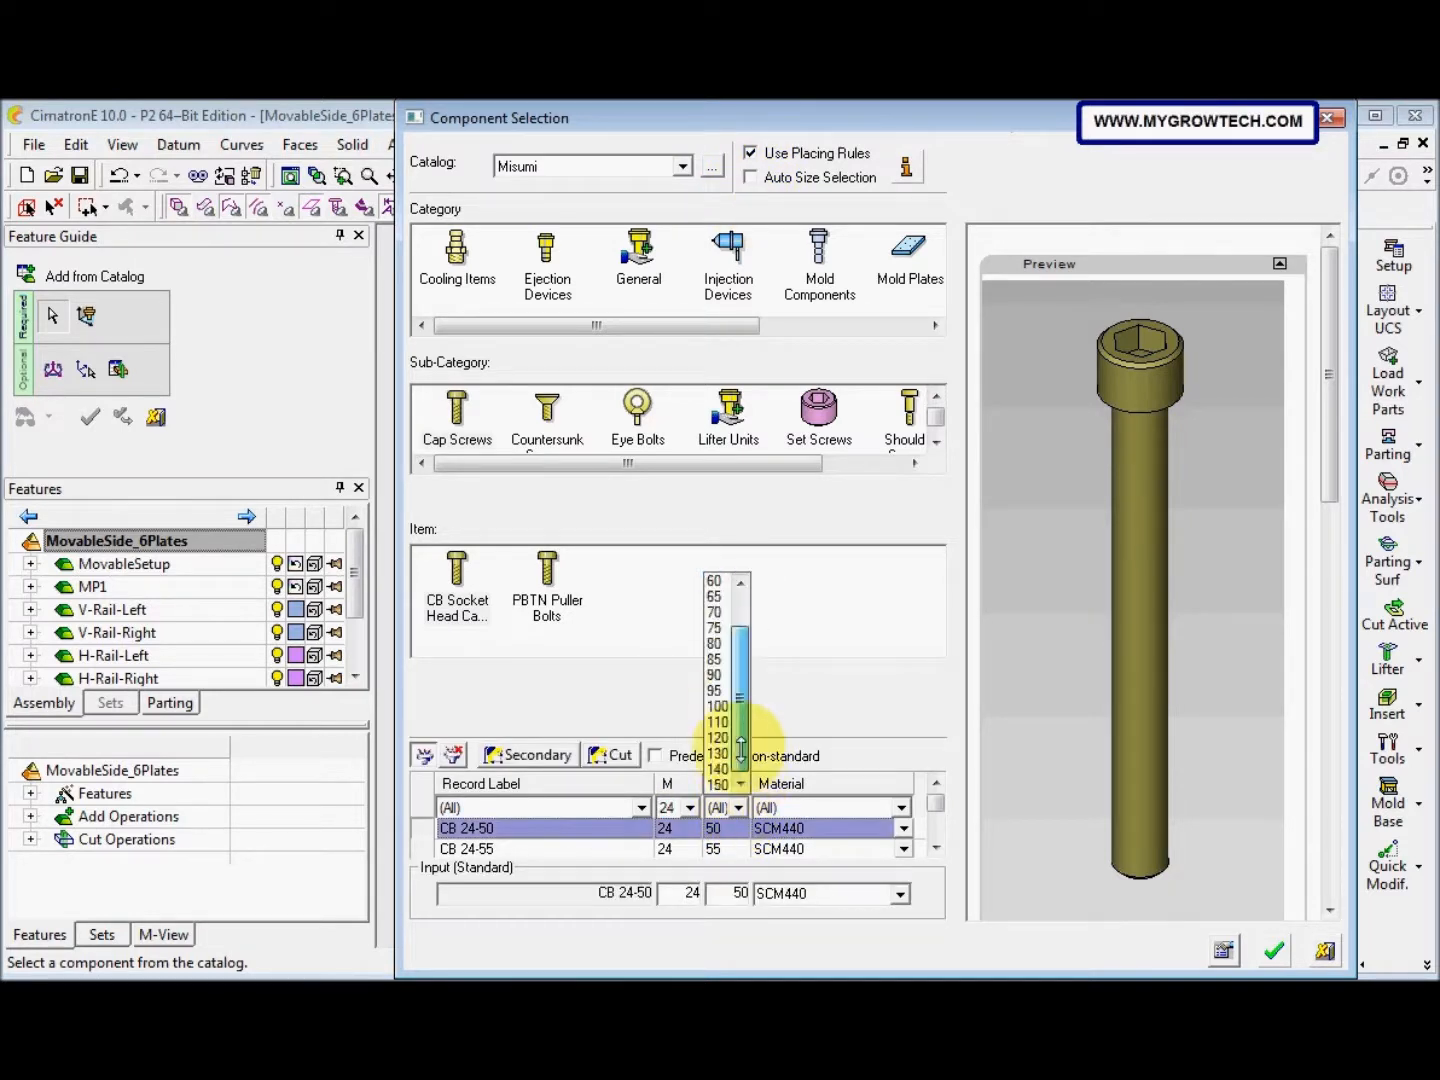
{"action": "left_click", "coordinate": [717, 752]}
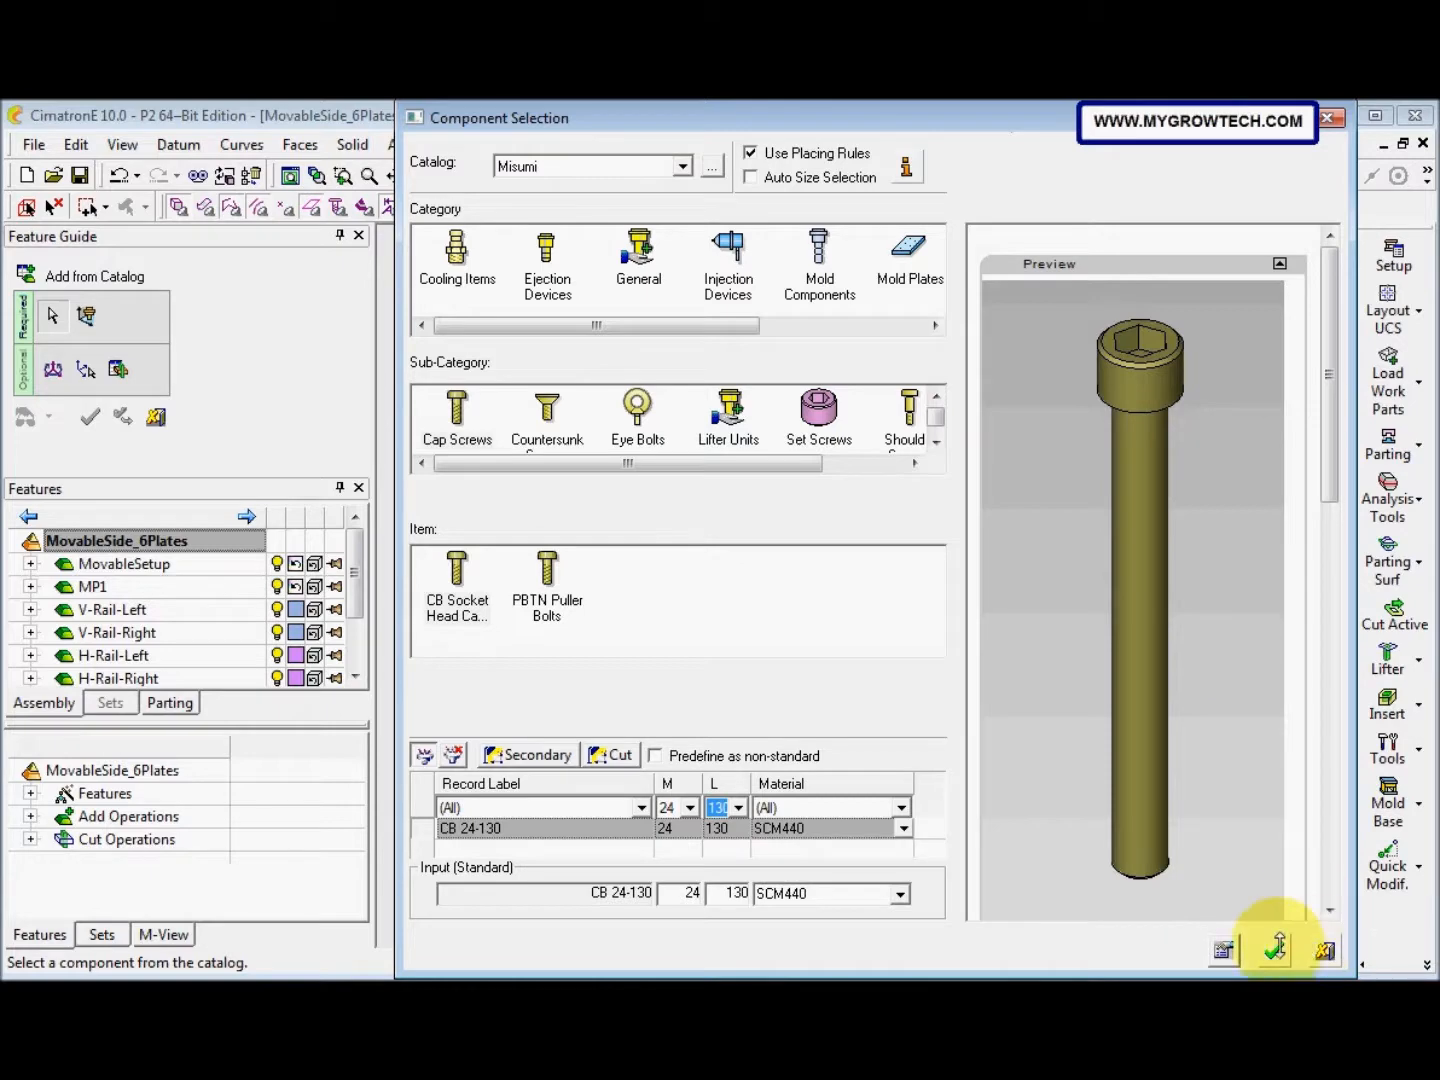
{"action": "left_click", "coordinate": [1274, 947]}
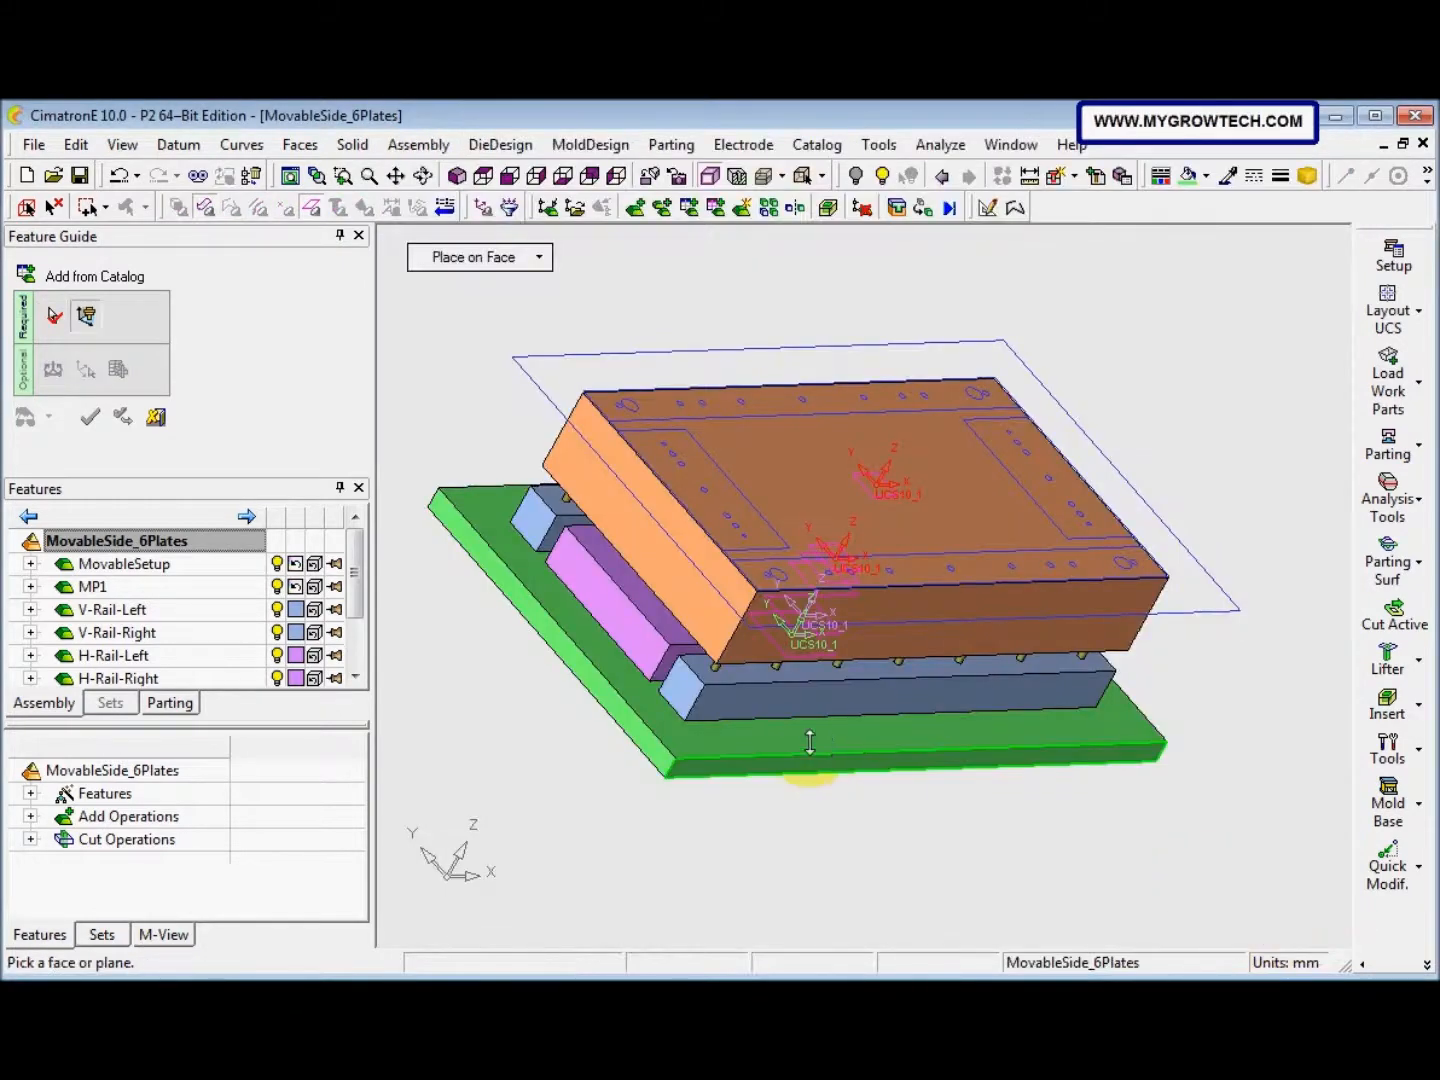
Choose the UCS plane at the MCP plate's underside as the placement plane for the CB 24-130 screws
{"action": "middle_click_drag", "start_coordinate": [824, 762], "coordinate": [881, 660]}
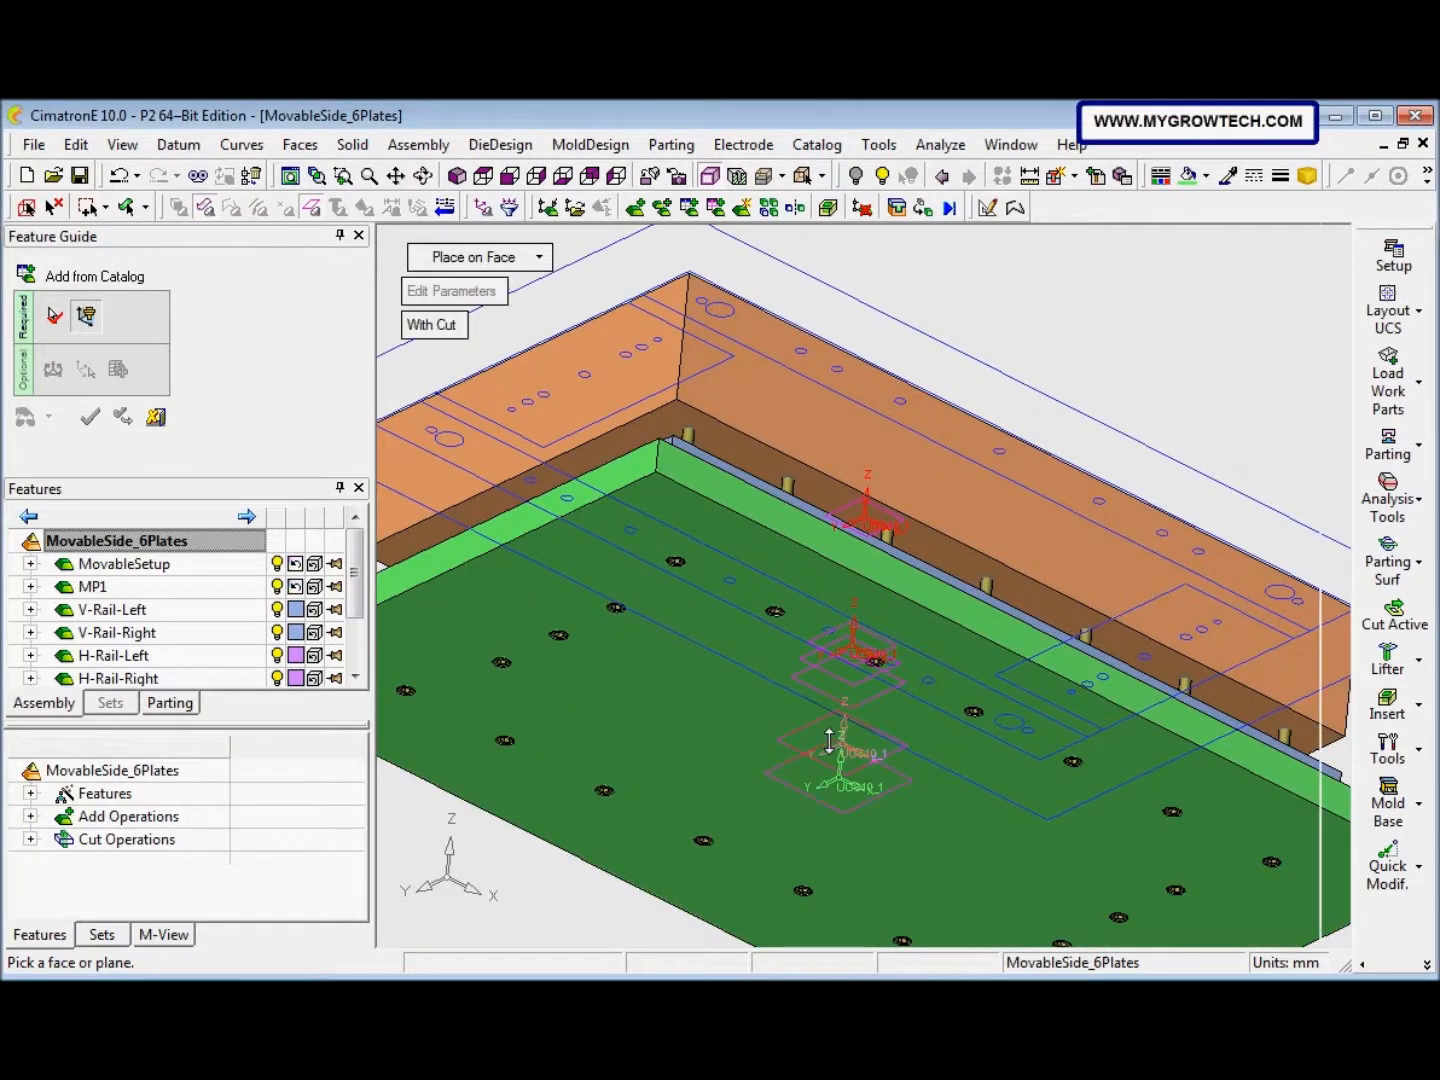
{"action": "left_click", "coordinate": [829, 740]}
{"action": "mouse_move", "coordinate": [830, 740]}
{"action": "middle_mouse_down"}
{"action": "mouse_move", "coordinate": [821, 788]}
{"action": "mouse_move", "coordinate": [720, 715]}
{"action": "mouse_move", "coordinate": [1091, 714]}
{"action": "middle_mouse_up"}
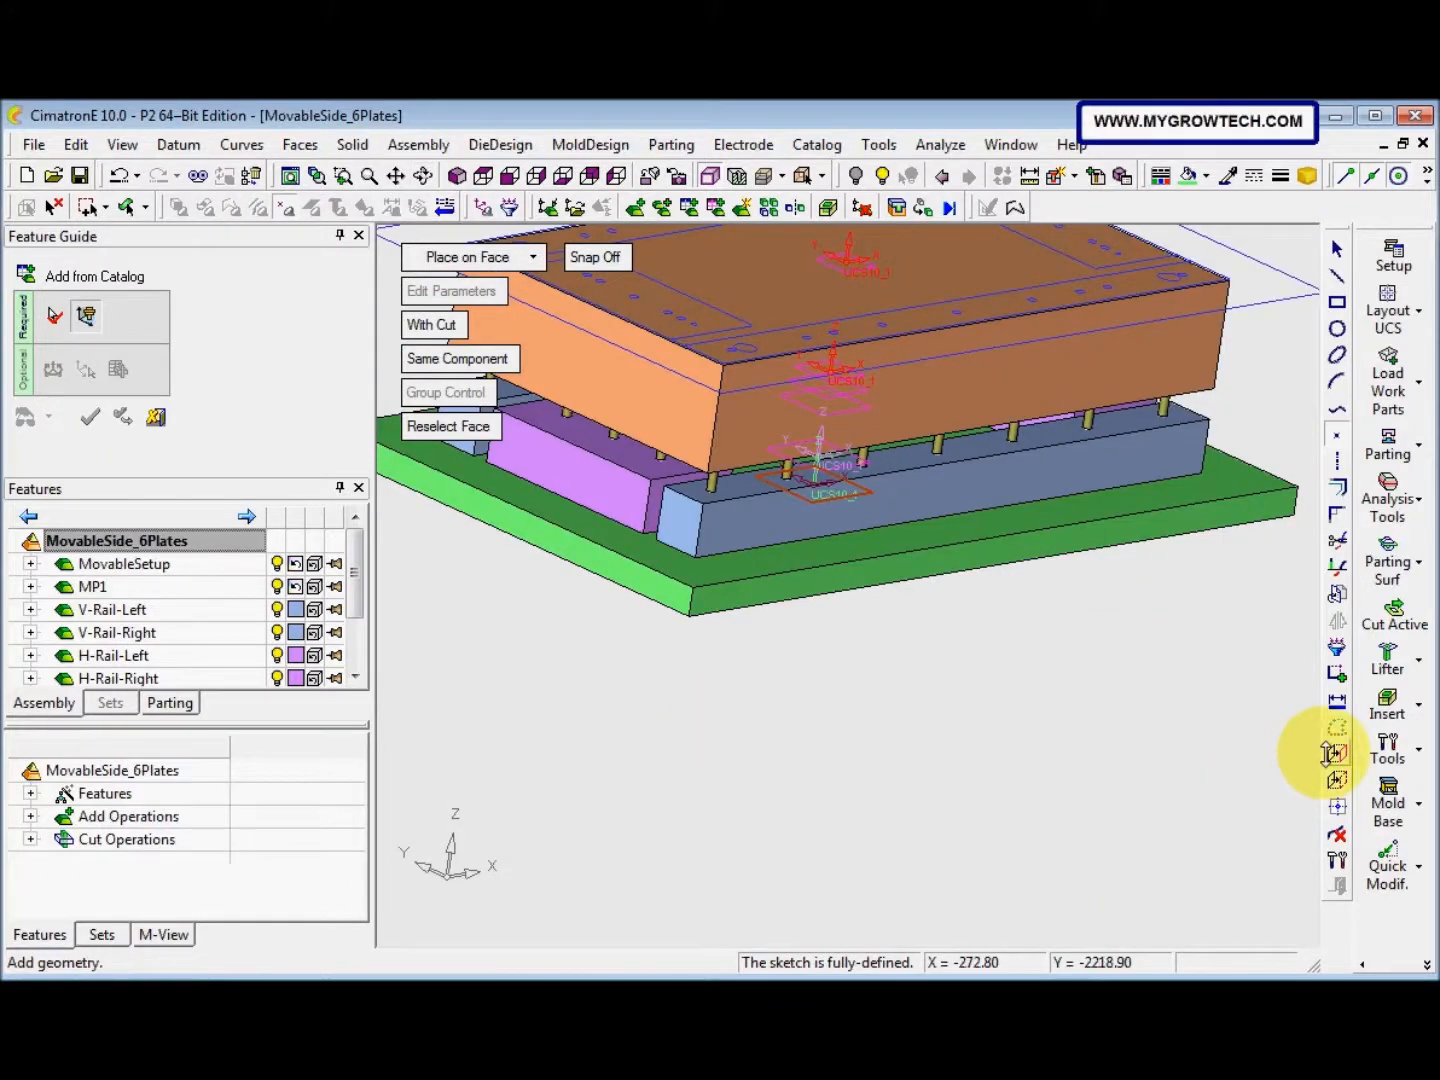
Place four CB 24-130 screws by projecting two hole circles along each long edge of the MP1 plate onto the placement plane
{"action": "middle_click_drag", "start_coordinate": [1045, 633], "coordinate": [755, 656]}
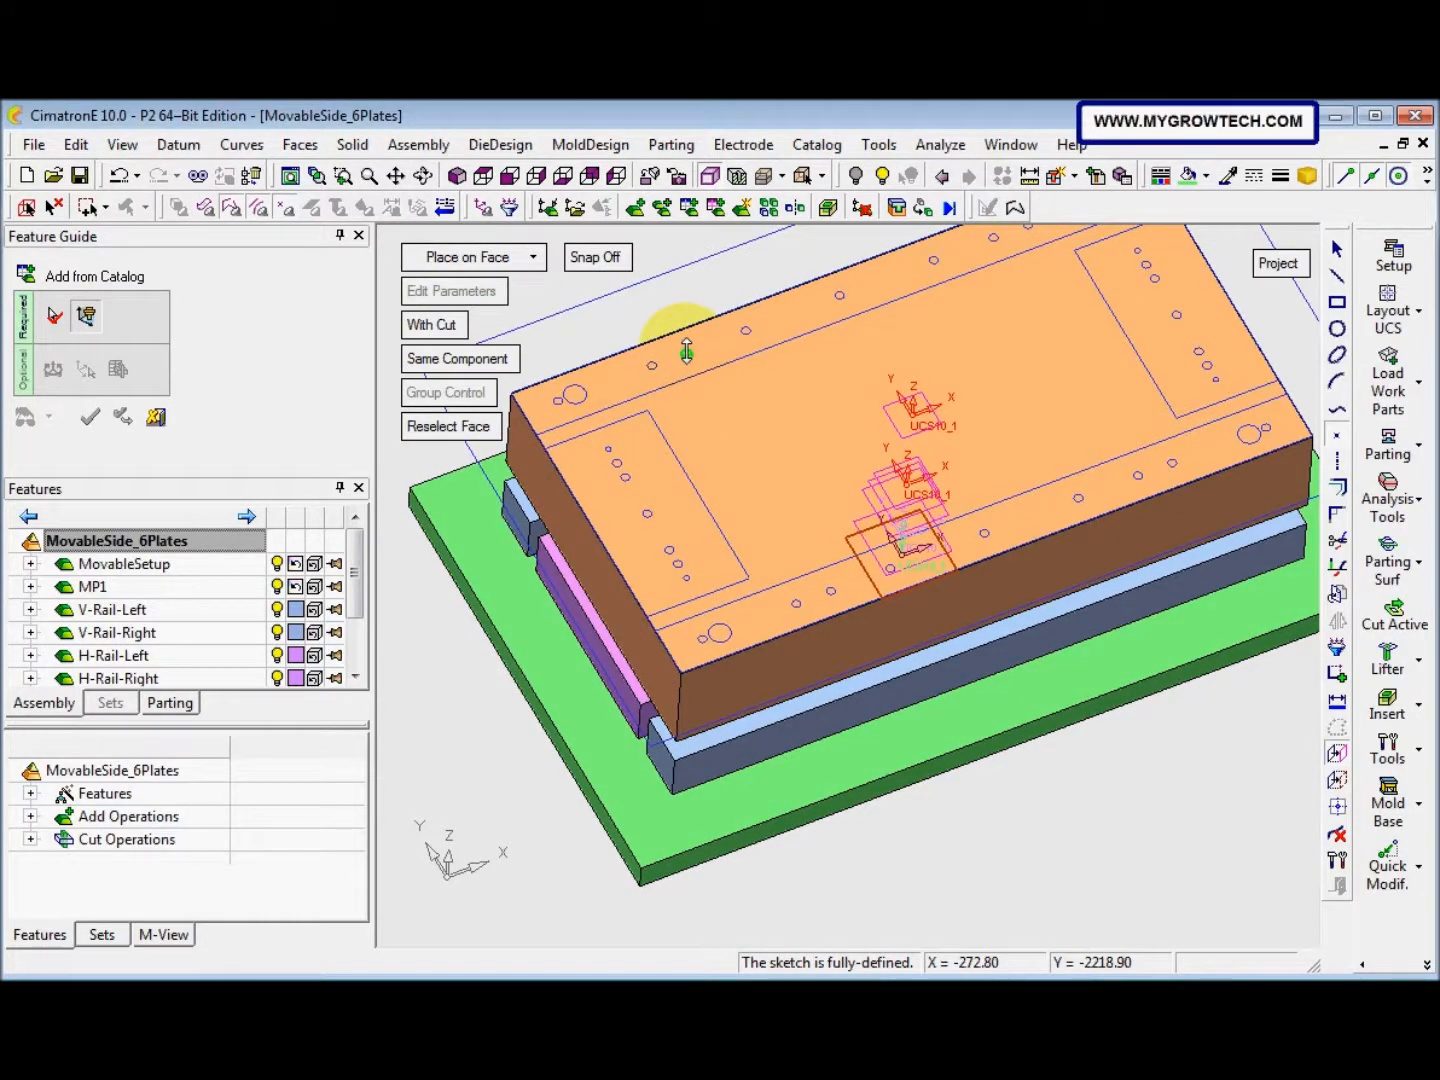
{"action": "middle_click_drag", "start_coordinate": [683, 355], "coordinate": [689, 437]}
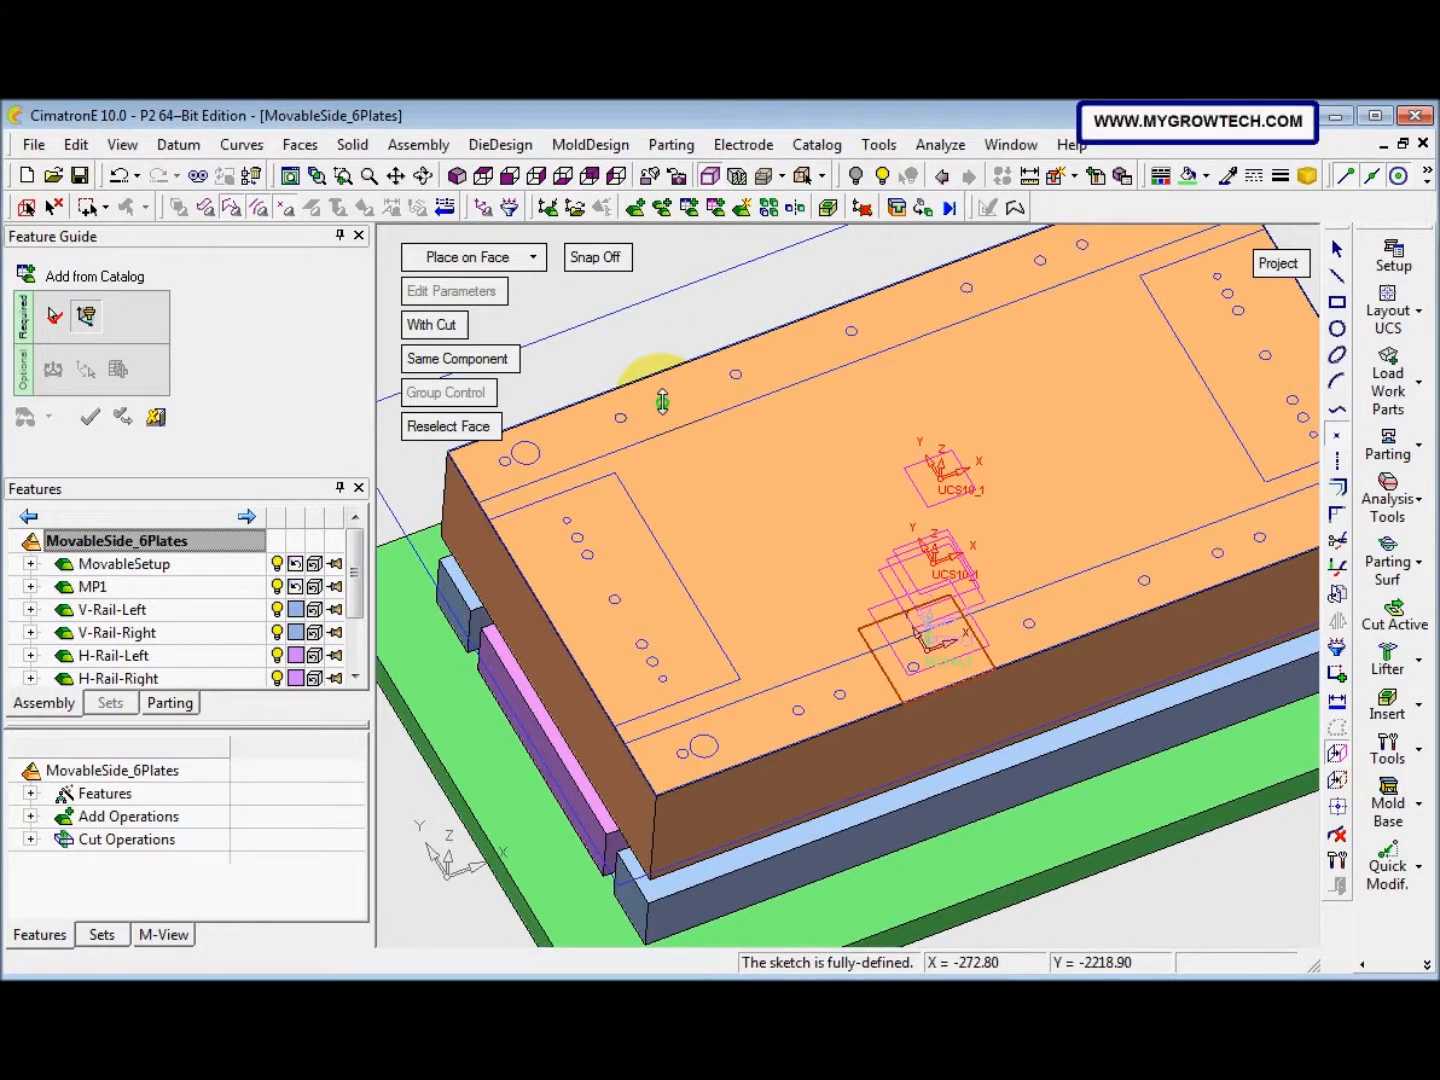
{"action": "middle_click_drag", "start_coordinate": [632, 500], "coordinate": [734, 505]}
{"action": "left_click", "coordinate": [1335, 748]}
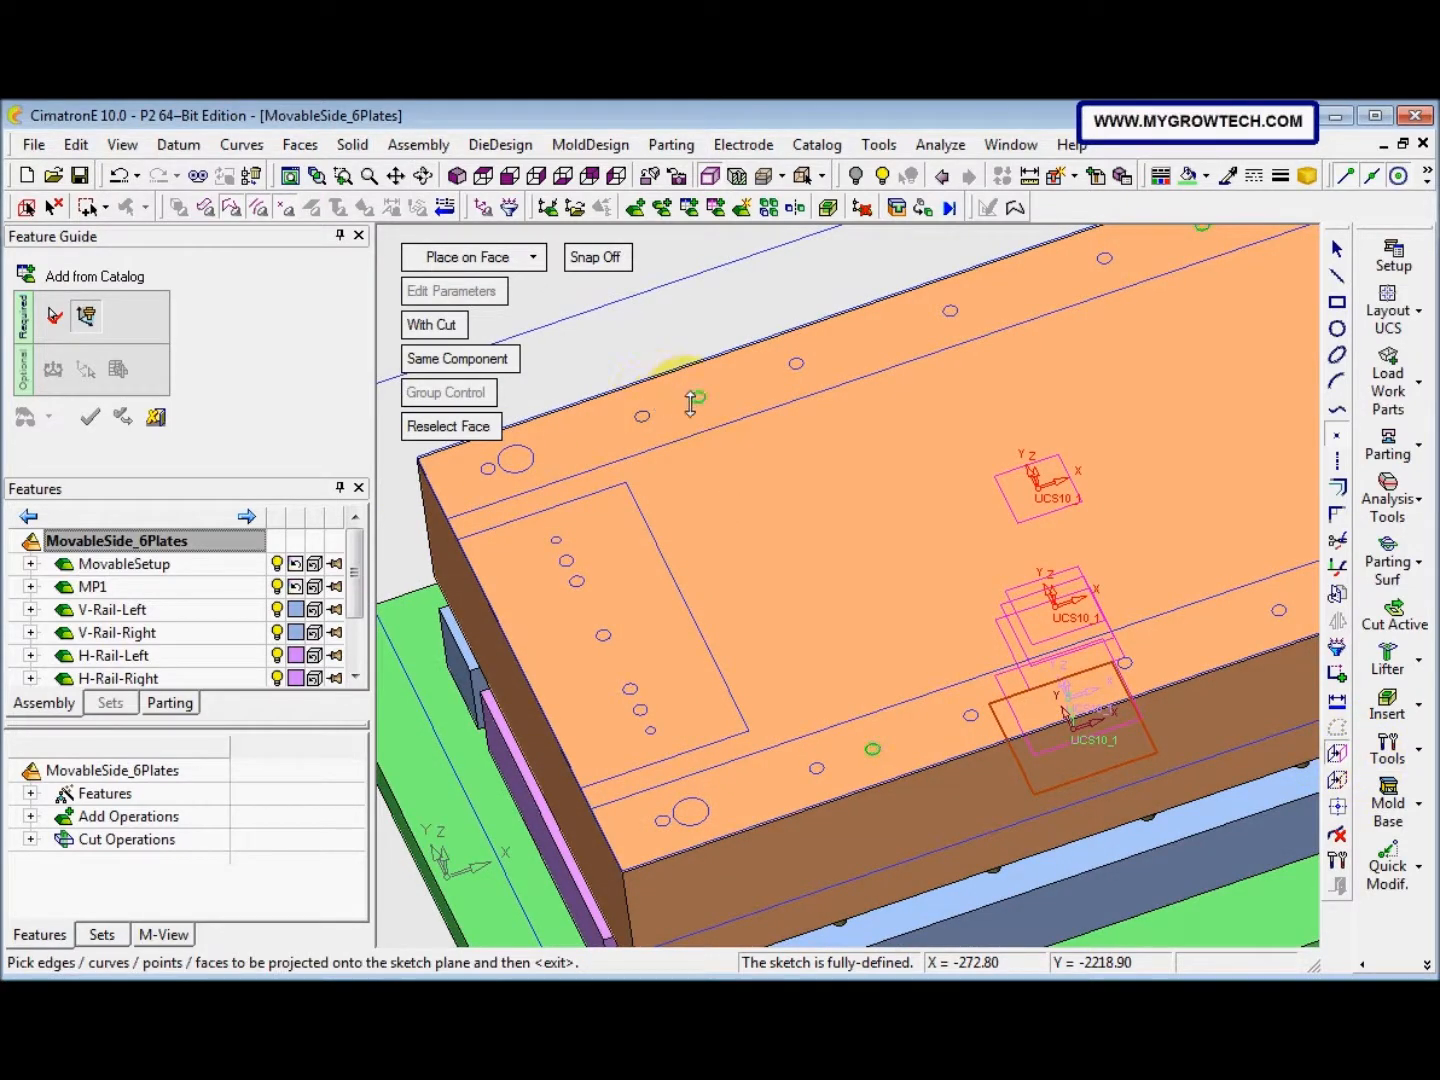
{"action": "right_click_drag", "start_coordinate": [709, 600], "coordinate": [679, 690], "text": "ctrl"}
{"action": "middle_click_drag", "start_coordinate": [680, 689], "coordinate": [724, 585], "text": "ctrl"}
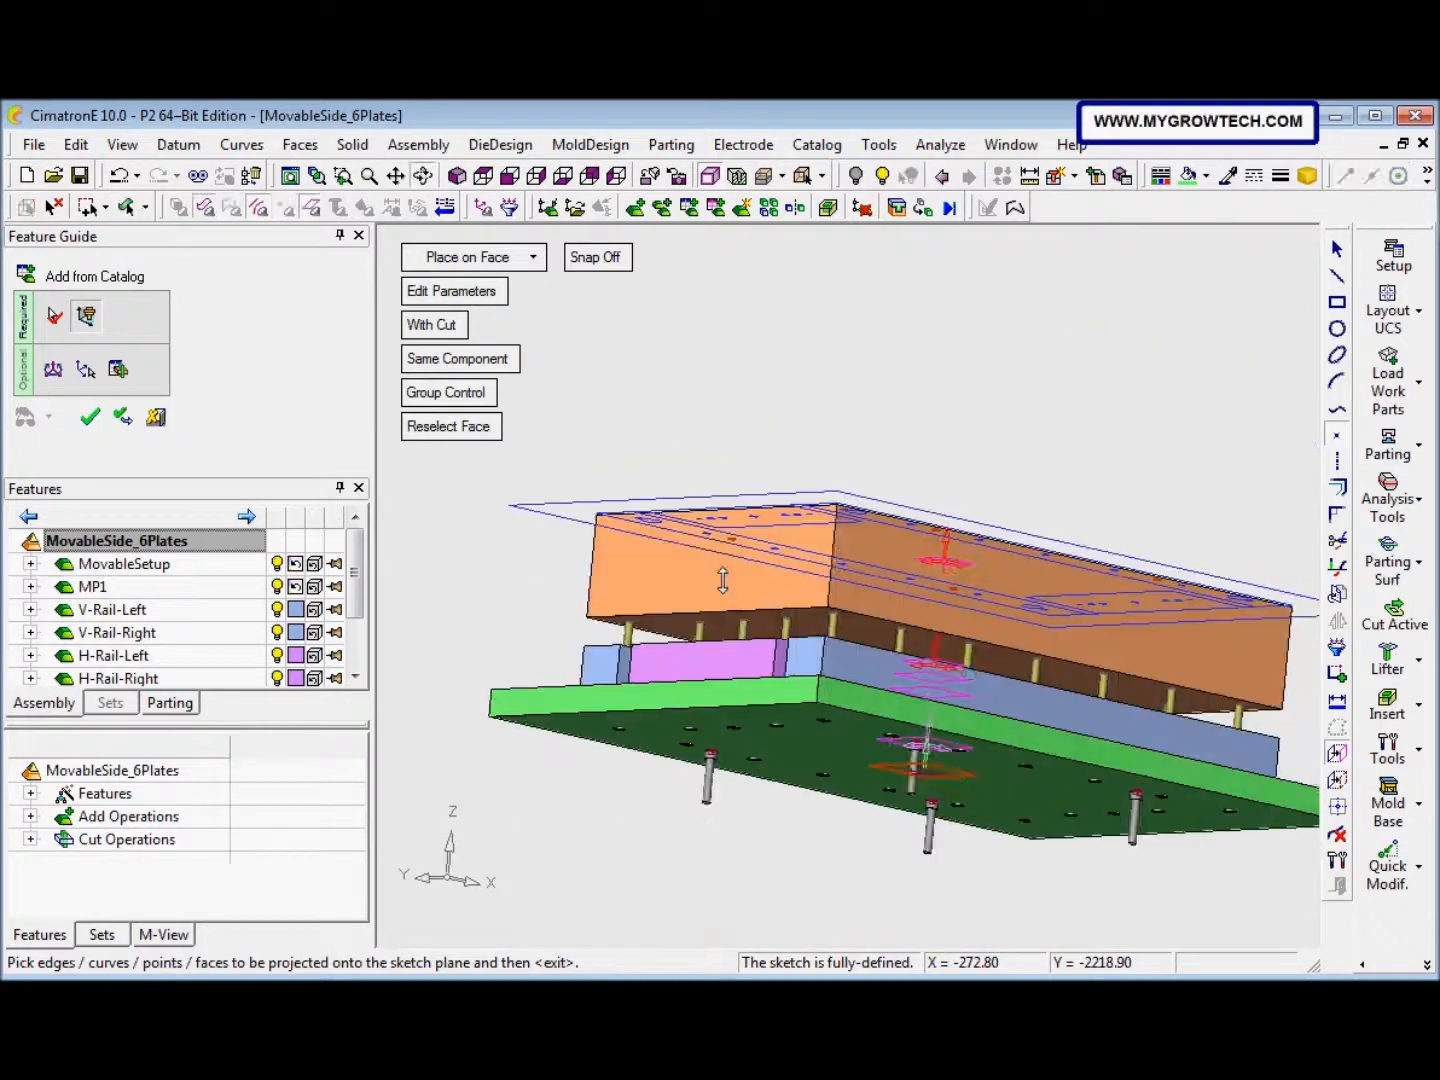
Flip the four CB 24-130 screws so they point up into the plates and apply the placement
{"action": "left_click", "coordinate": [58, 371]}
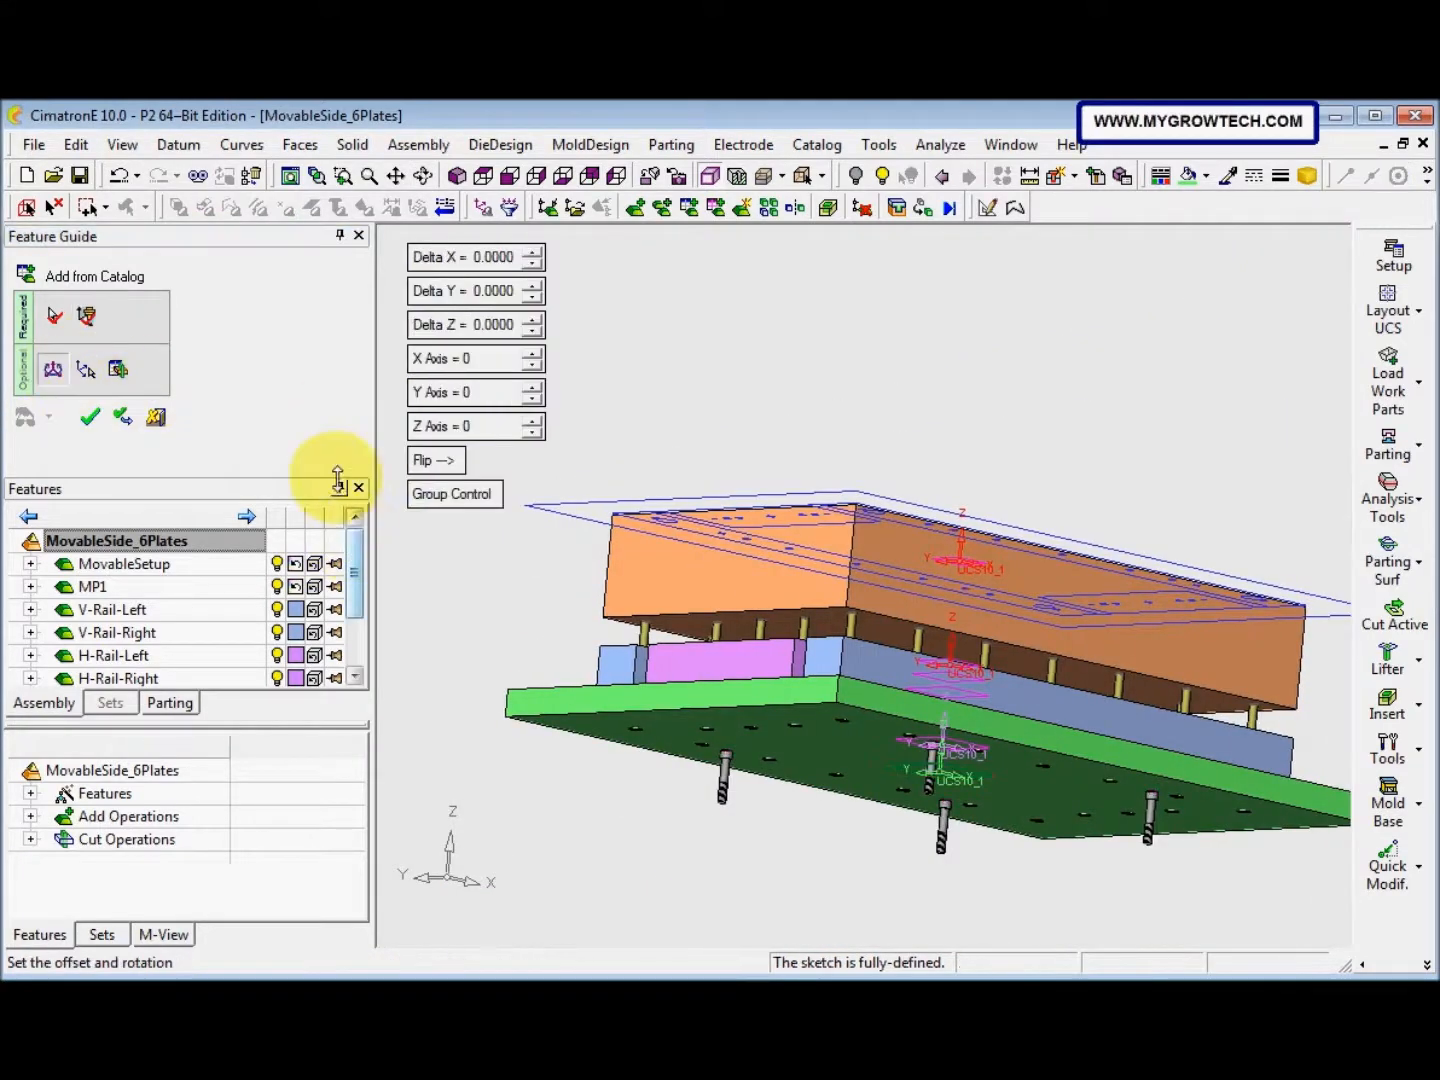
{"action": "left_click", "coordinate": [437, 460]}
{"action": "middle_click_drag", "start_coordinate": [526, 571], "coordinate": [607, 673], "text": "ctrl"}
{"action": "right_click_drag", "start_coordinate": [713, 681], "coordinate": [713, 707], "text": "ctrl"}
{"action": "left_click_drag", "start_coordinate": [712, 707], "coordinate": [725, 664], "text": "ctrl"}
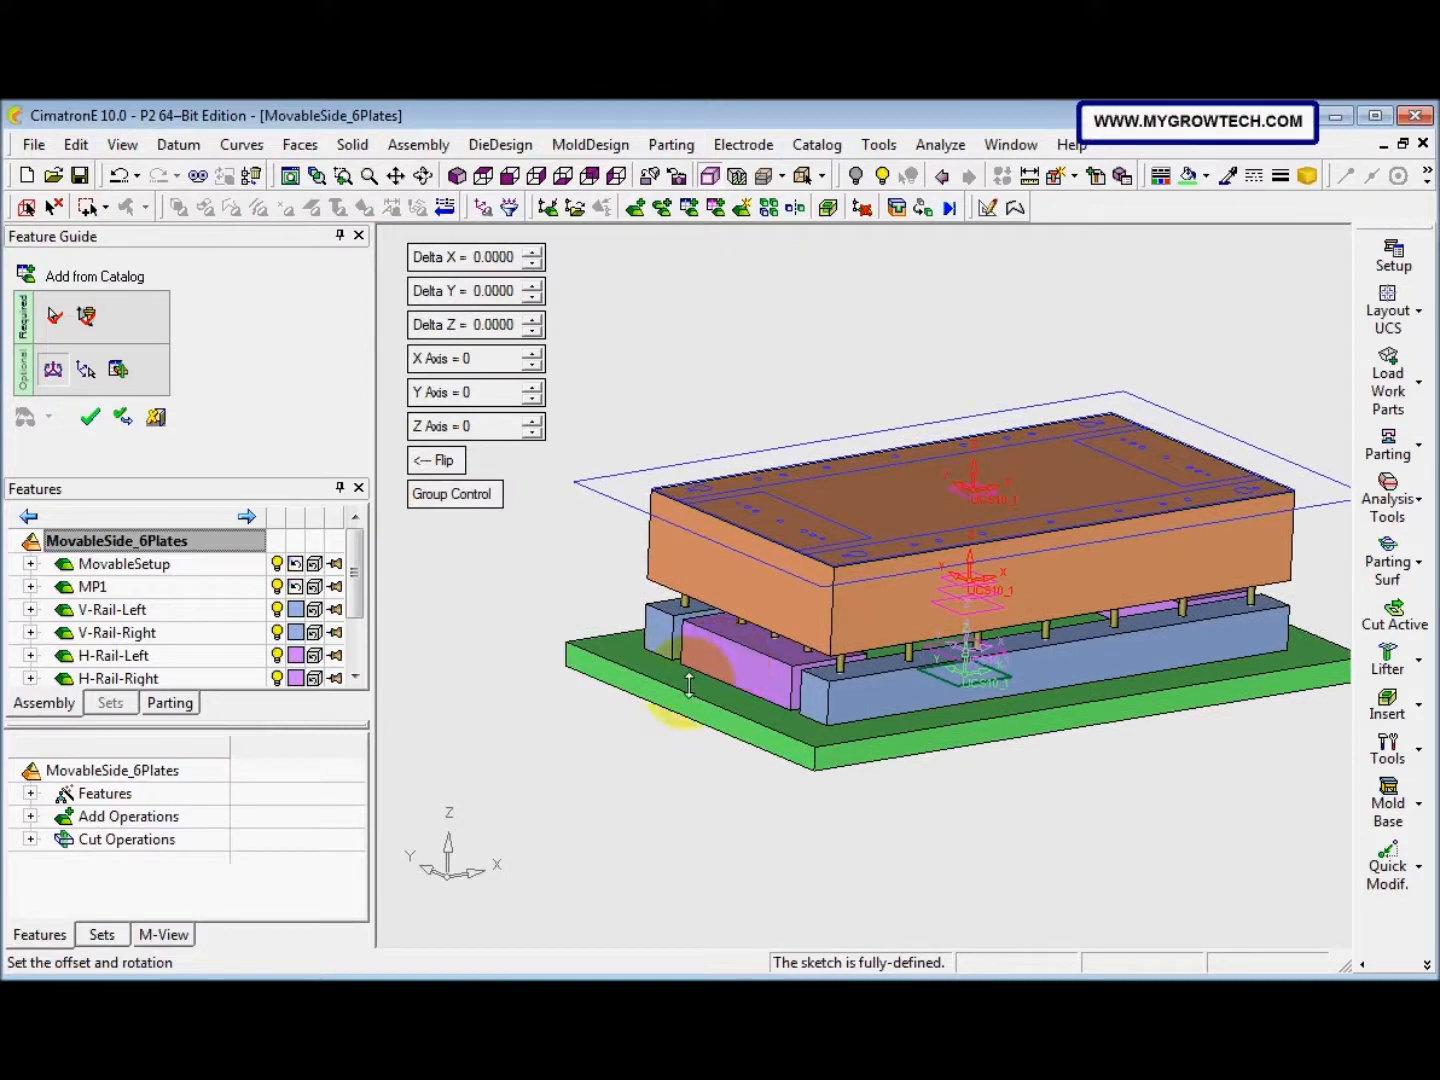
{"action": "right_click", "coordinate": [580, 581]}
{"action": "left_click", "coordinate": [616, 580]}
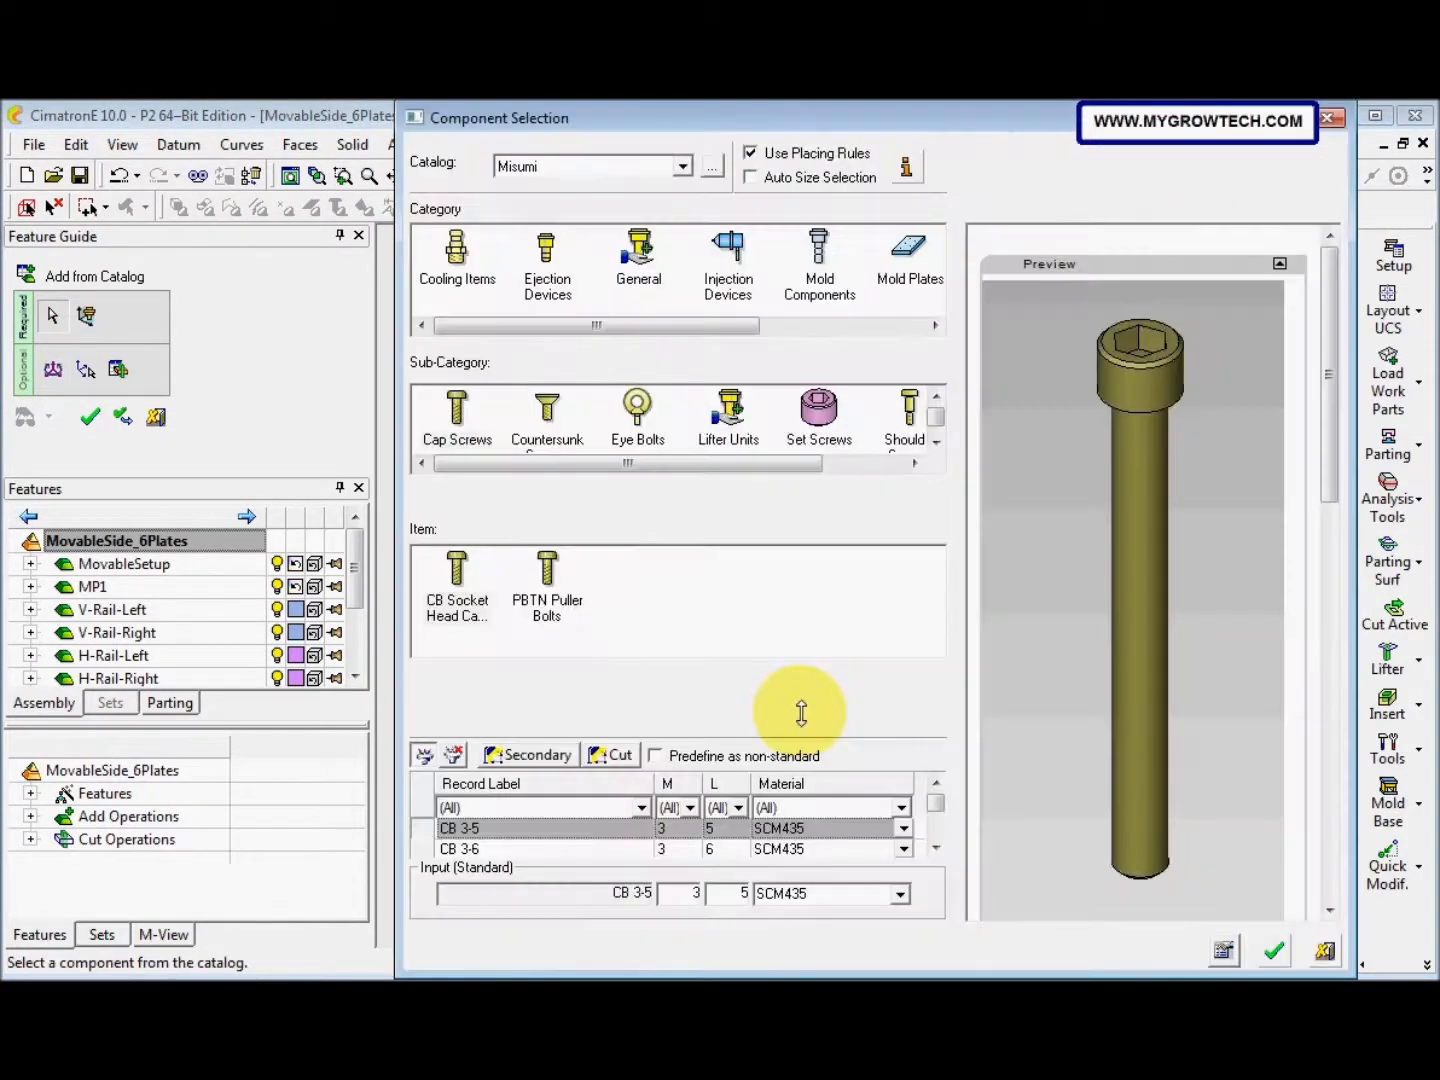
Limit the next CB Socket Head Cap Screws to M 24, pick a single screw length and accept the component
{"action": "left_click", "coordinate": [689, 806]}
{"action": "left_click", "coordinate": [662, 962]}
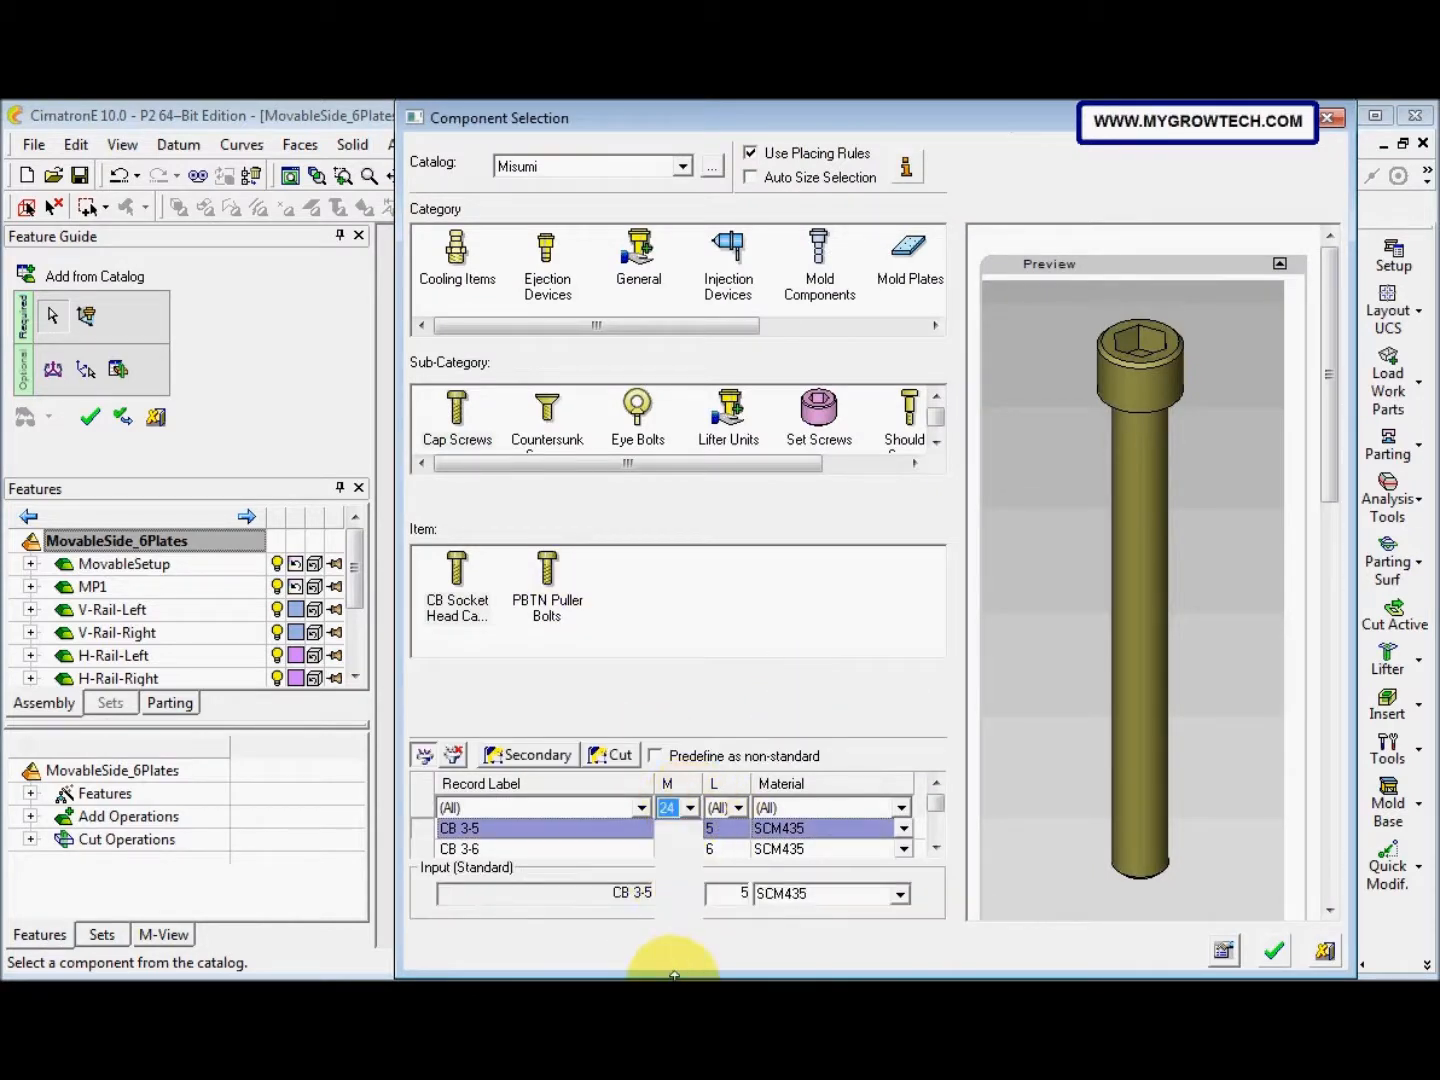
{"action": "left_click", "coordinate": [738, 806]}
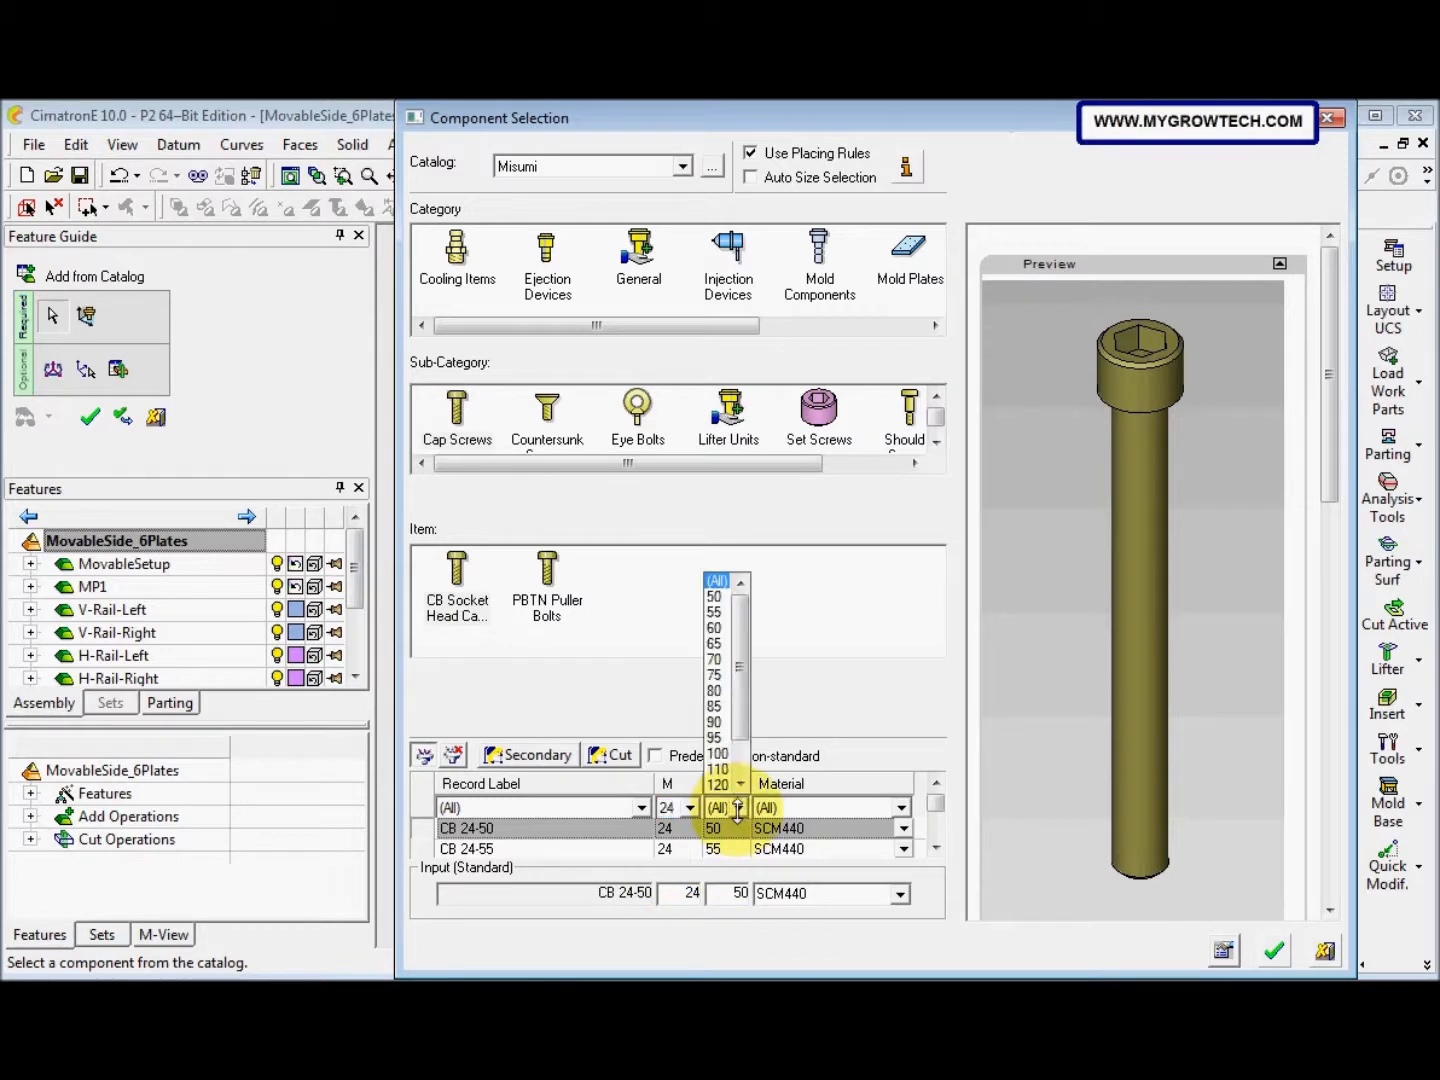
{"action": "scroll", "coordinate": [725, 716], "scroll_direction": "down", "scroll_amount": 3}
{"action": "left_click", "coordinate": [718, 768]}
{"action": "left_click", "coordinate": [1273, 950]}
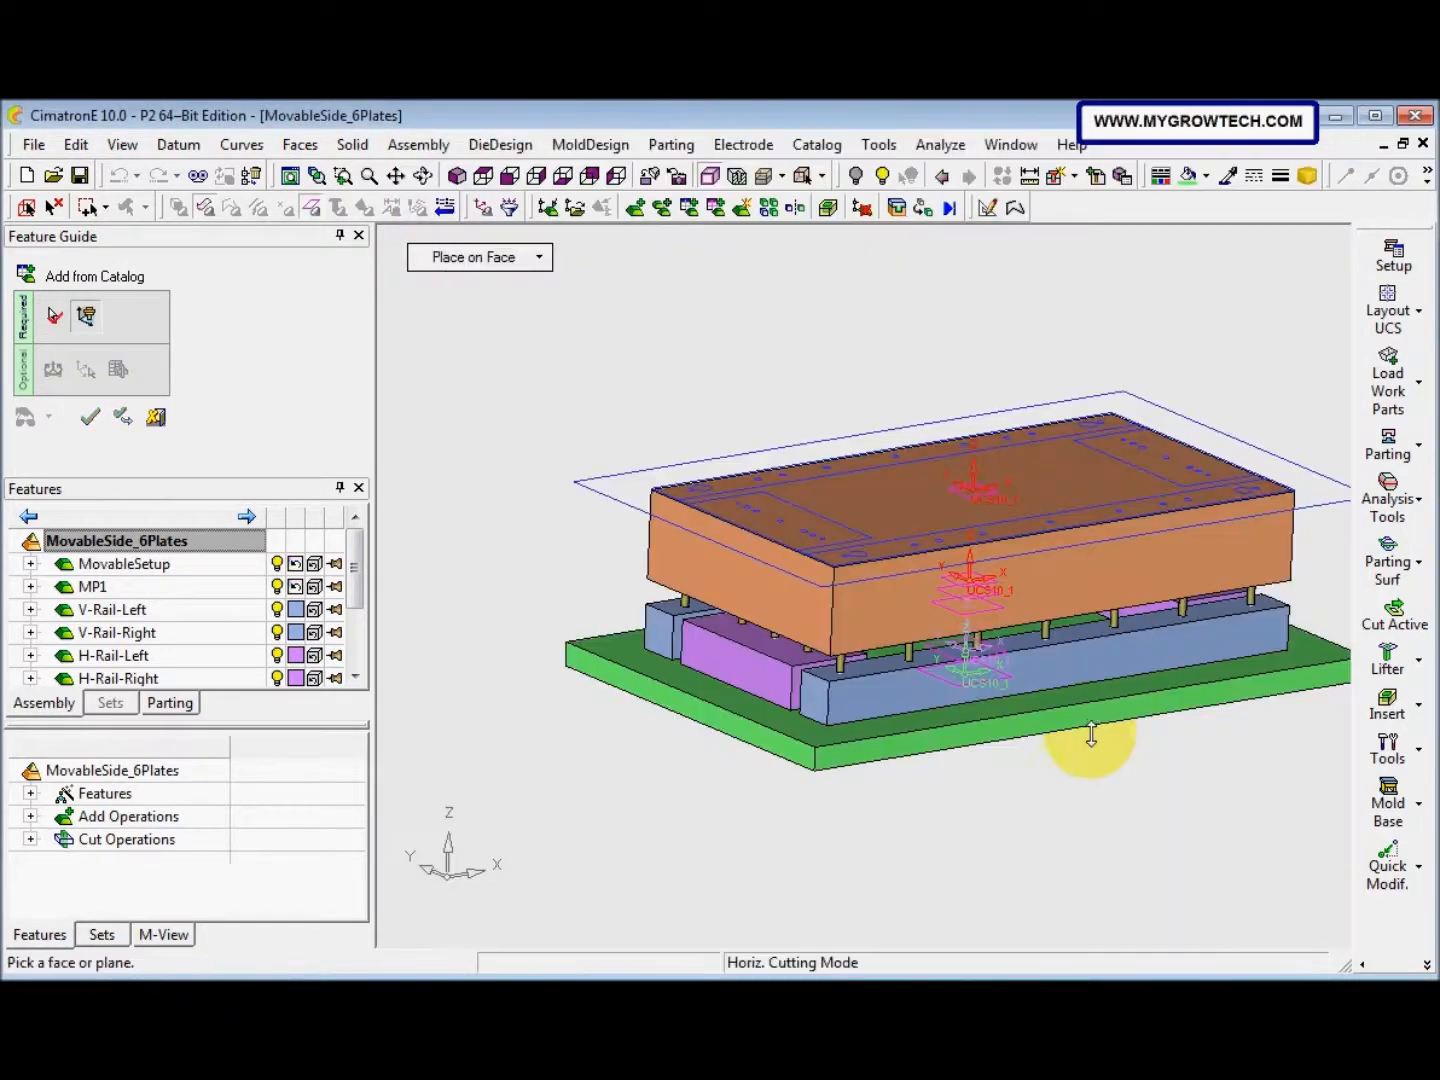
Place M 24 screws on the UCS plane at the MCP plate's underside by projecting hole circles from the MP1 plate's short-edge rows
{"action": "middle_click_drag", "start_coordinate": [784, 694], "coordinate": [766, 598]}
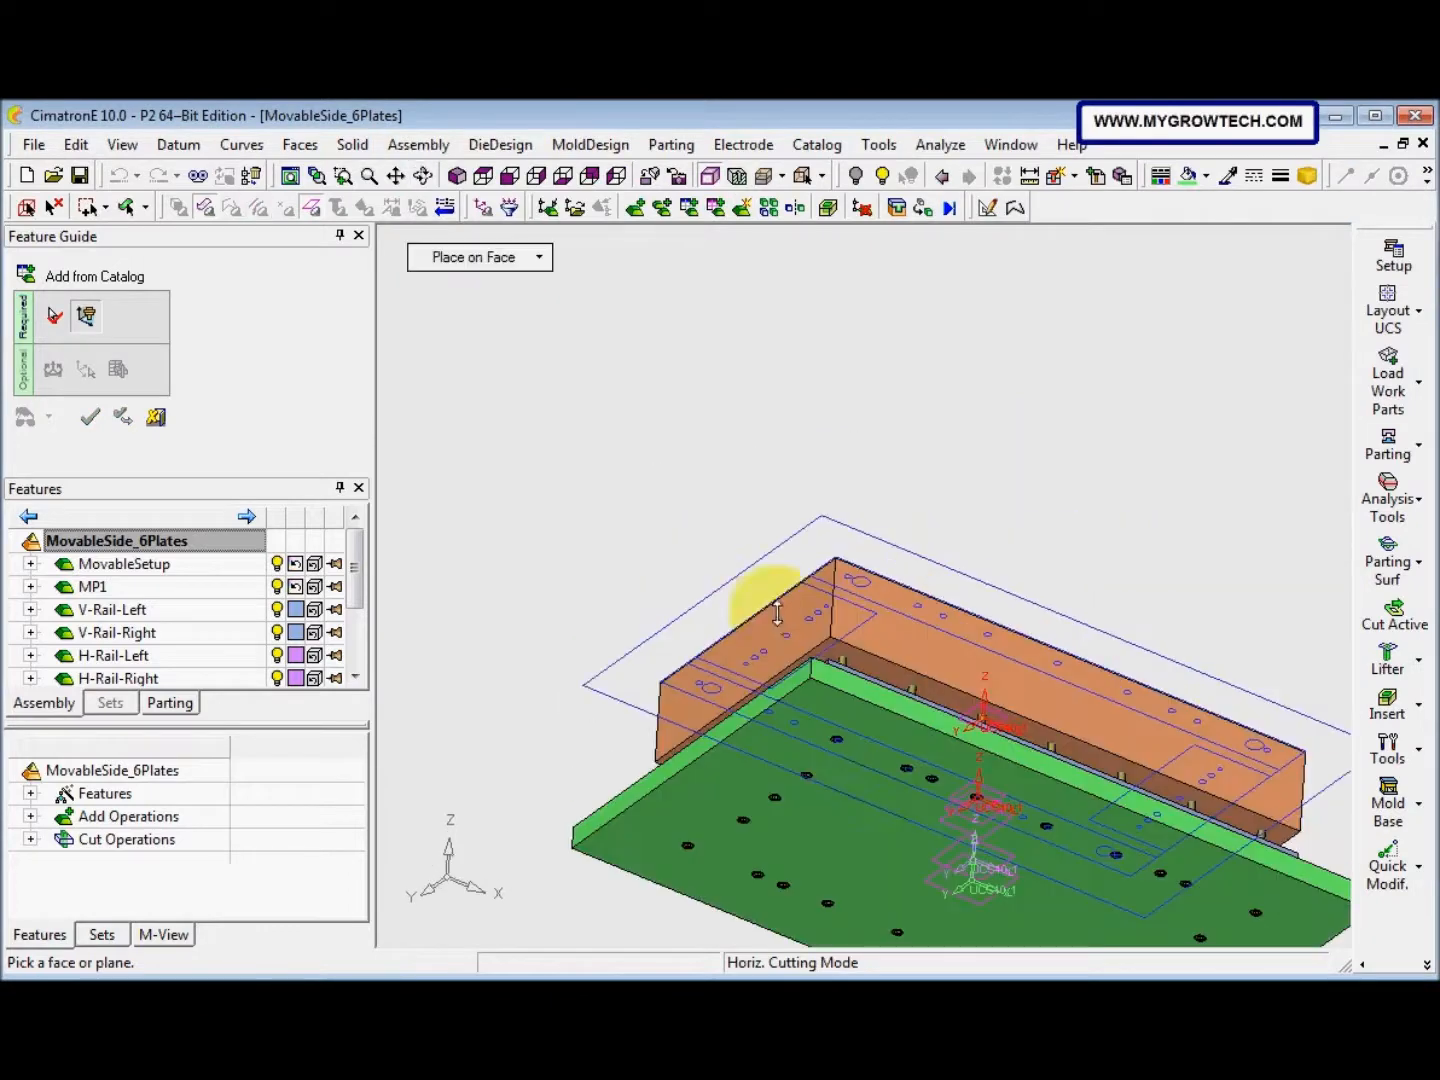
{"action": "left_click", "coordinate": [950, 859]}
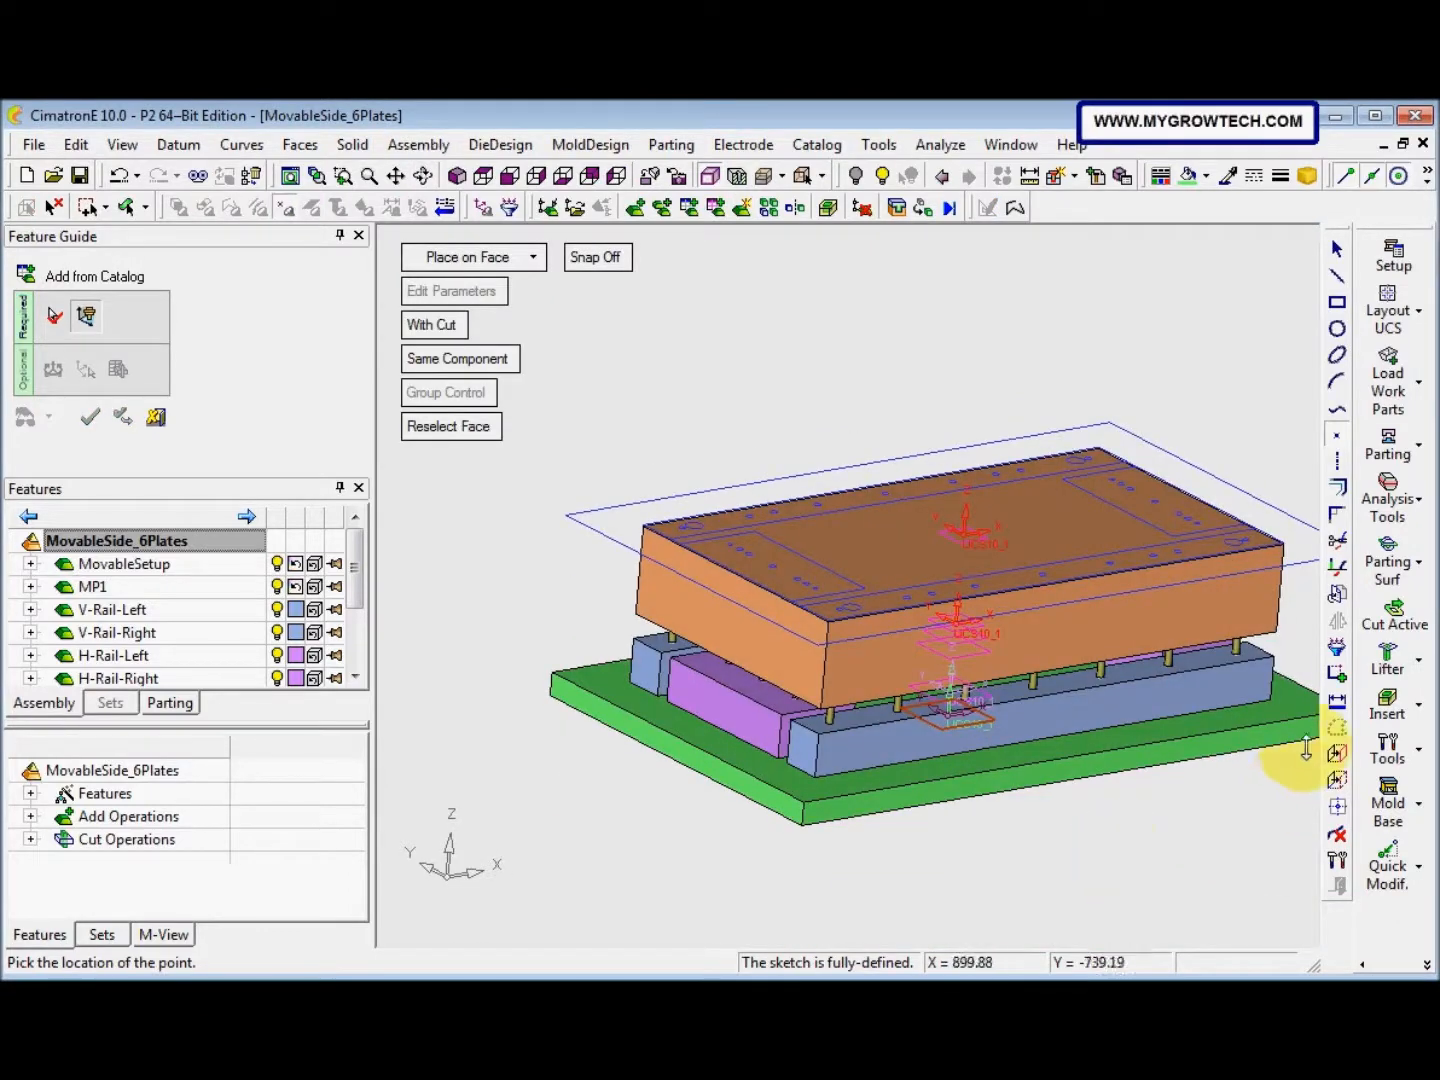
{"action": "left_click", "coordinate": [1337, 755]}
{"action": "mouse_move", "coordinate": [789, 630]}
{"action": "middle_mouse_down"}
{"action": "mouse_move", "coordinate": [760, 714]}
{"action": "mouse_move", "coordinate": [766, 617]}
{"action": "mouse_move", "coordinate": [777, 716]}
{"action": "middle_mouse_up"}
{"action": "middle_click_drag", "start_coordinate": [778, 716], "coordinate": [815, 578]}
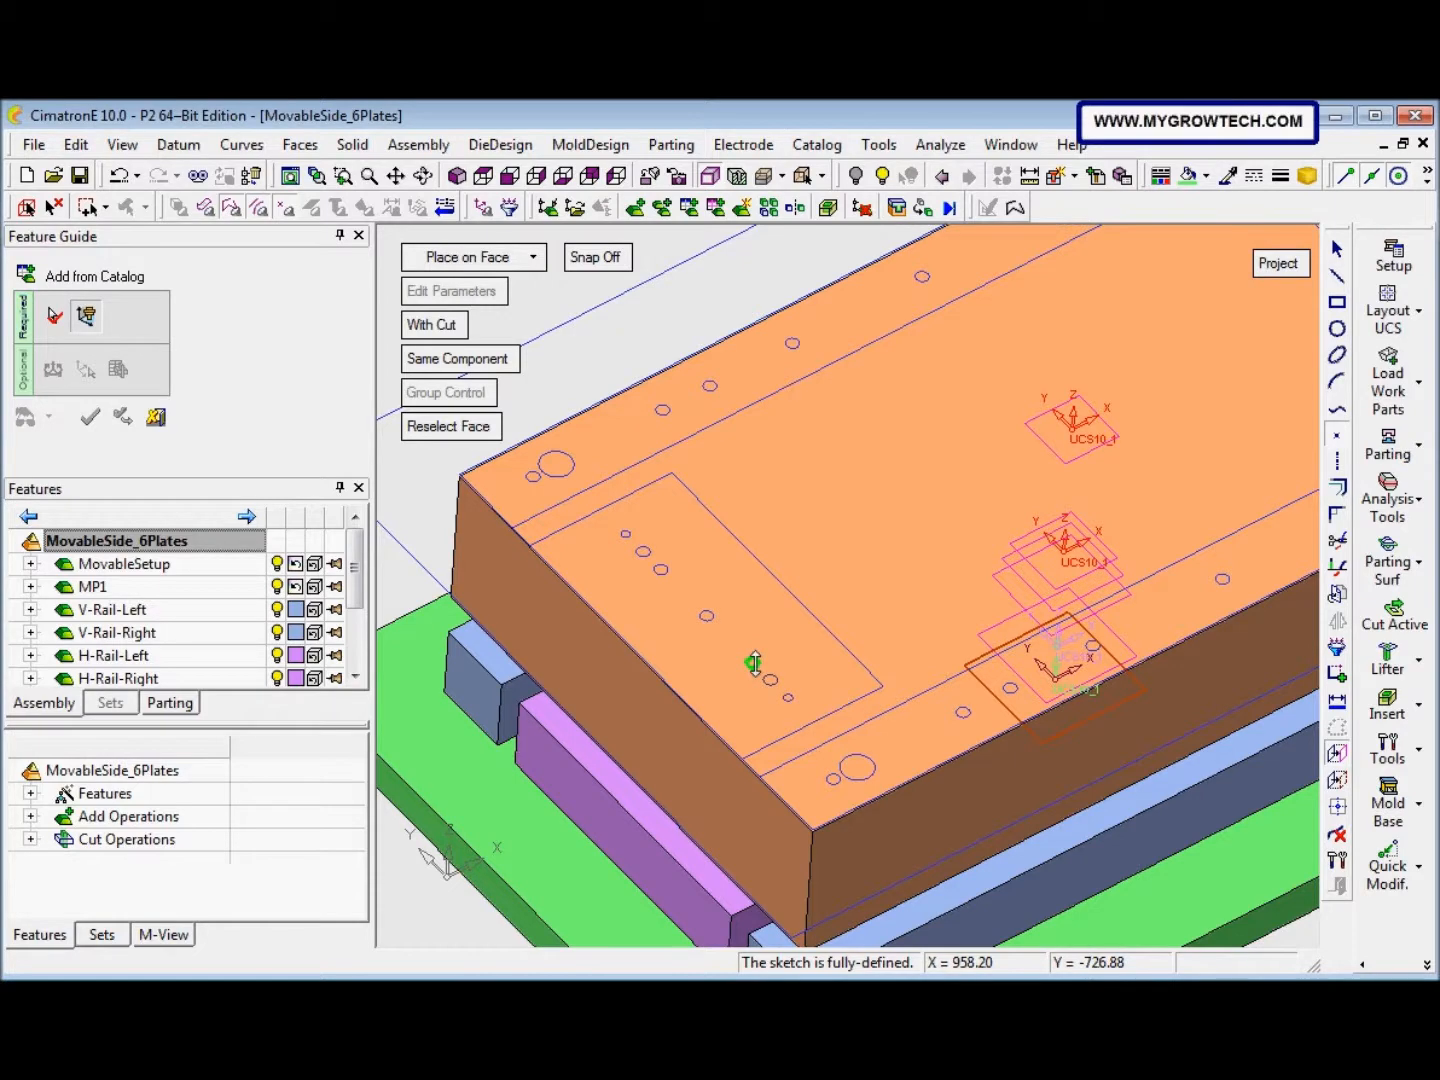
{"action": "mouse_move", "coordinate": [766, 637]}
{"action": "middle_mouse_down"}
{"action": "mouse_move", "coordinate": [713, 752]}
{"action": "mouse_move", "coordinate": [761, 641]}
{"action": "middle_mouse_up"}
Flip the short-edge M 24 screws so they point up into the plates and finish adding the screws
{"action": "left_click", "coordinate": [55, 369]}
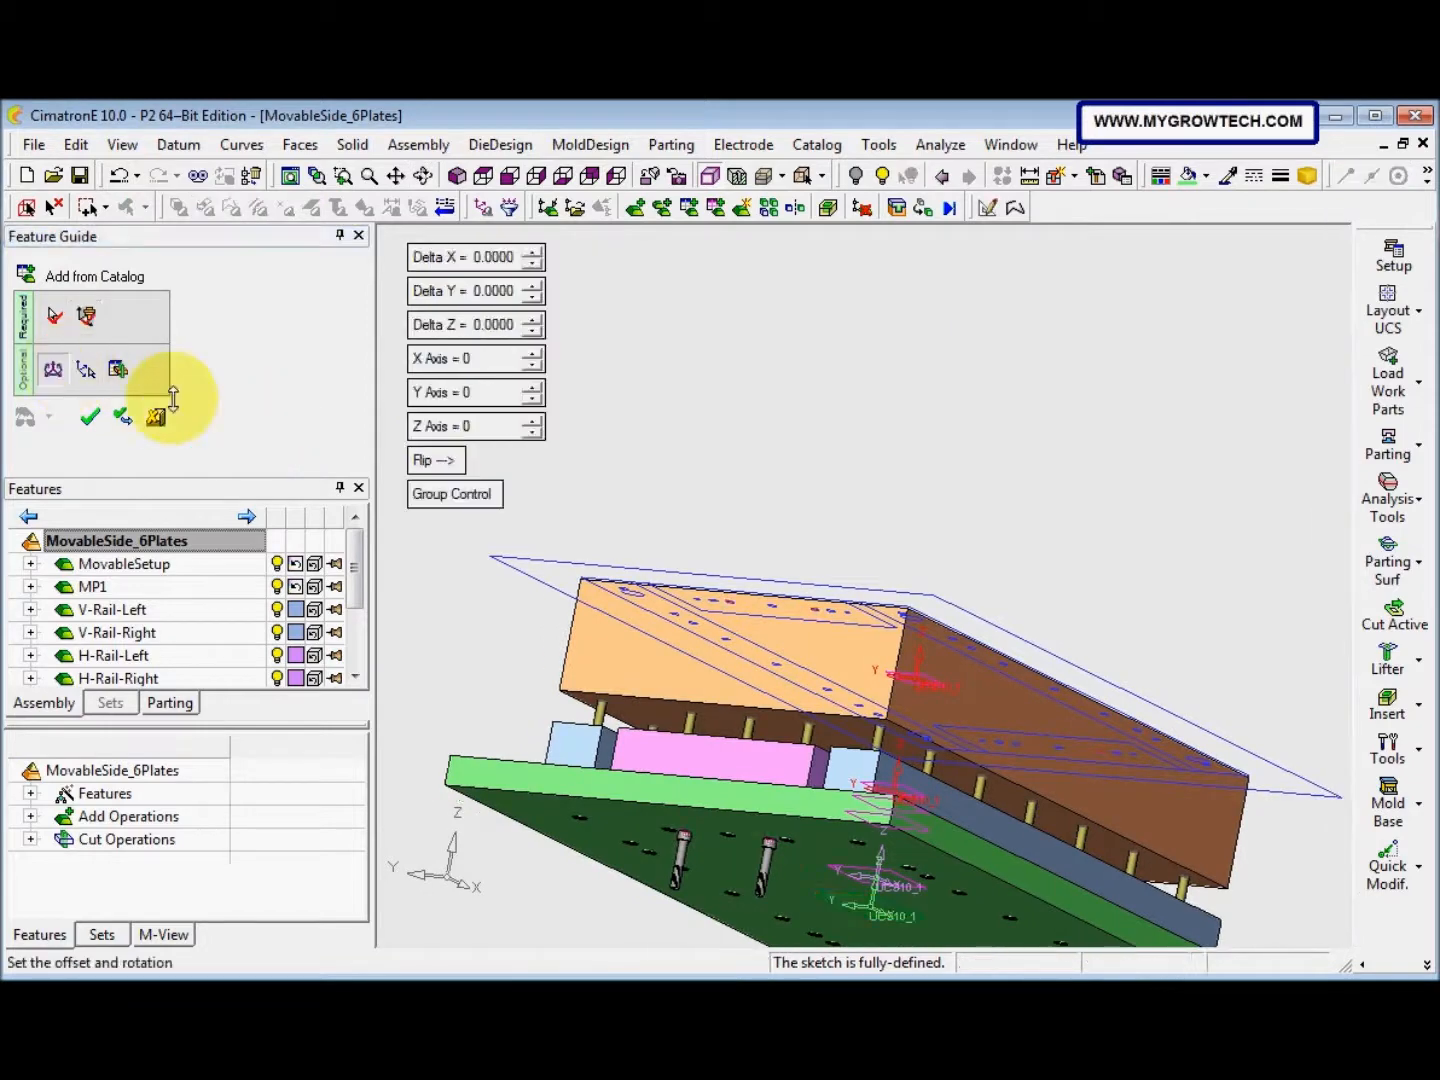
{"action": "left_click", "coordinate": [433, 459]}
{"action": "middle_click_drag", "start_coordinate": [565, 602], "coordinate": [599, 539]}
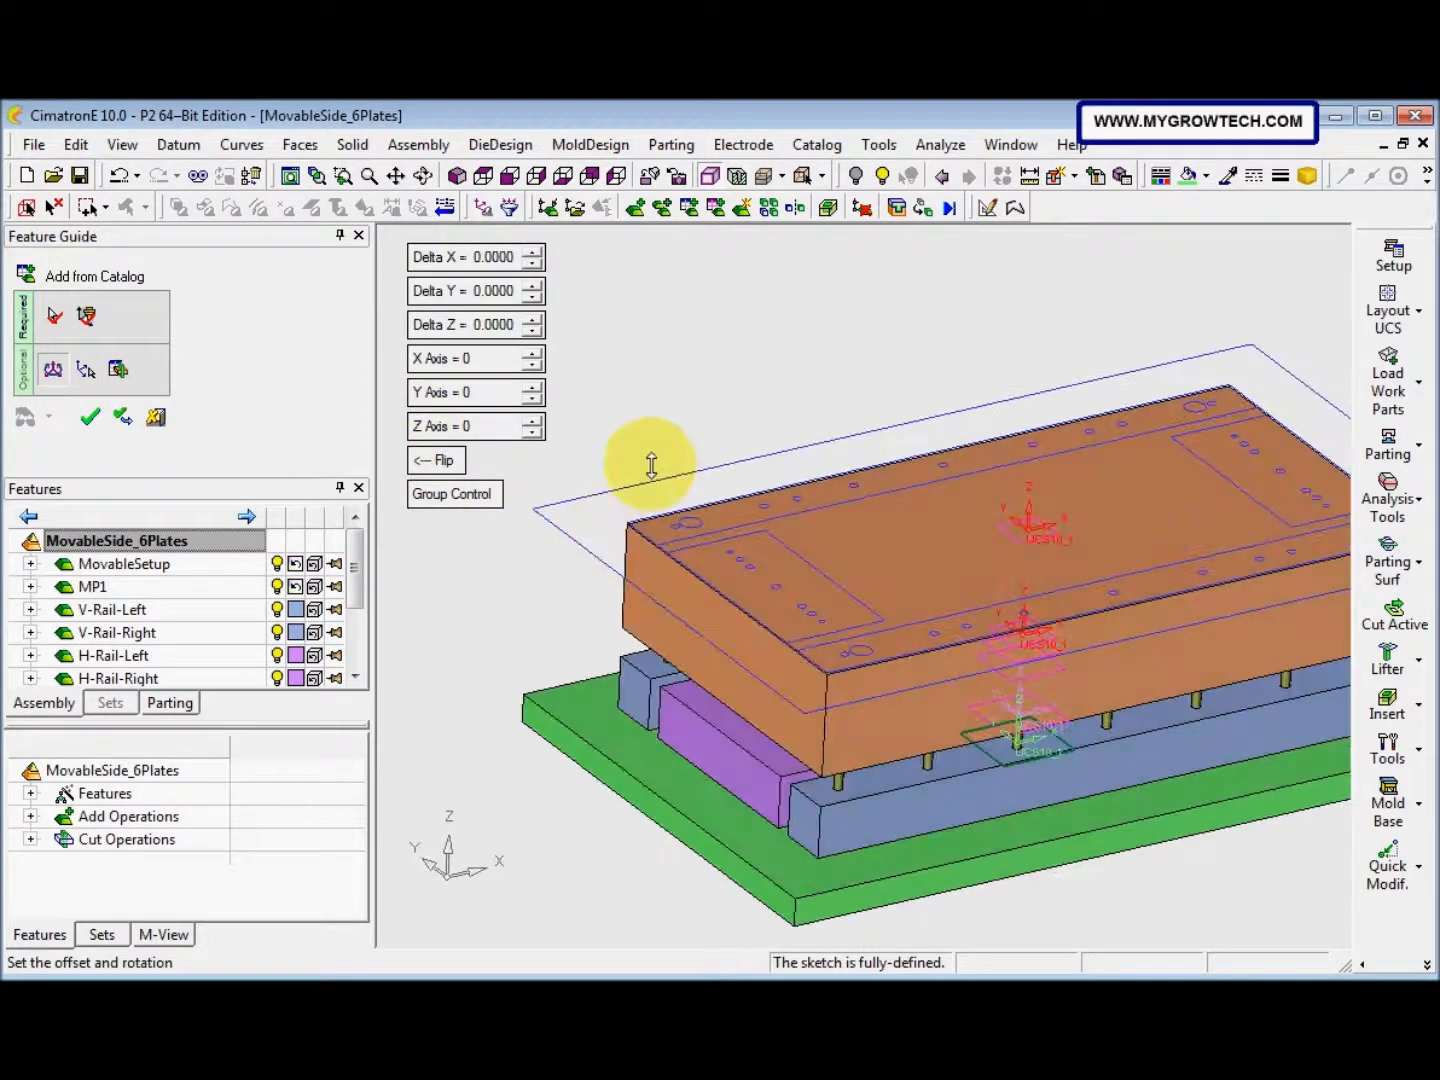
{"action": "right_click", "coordinate": [652, 465]}
{"action": "left_click", "coordinate": [657, 463]}
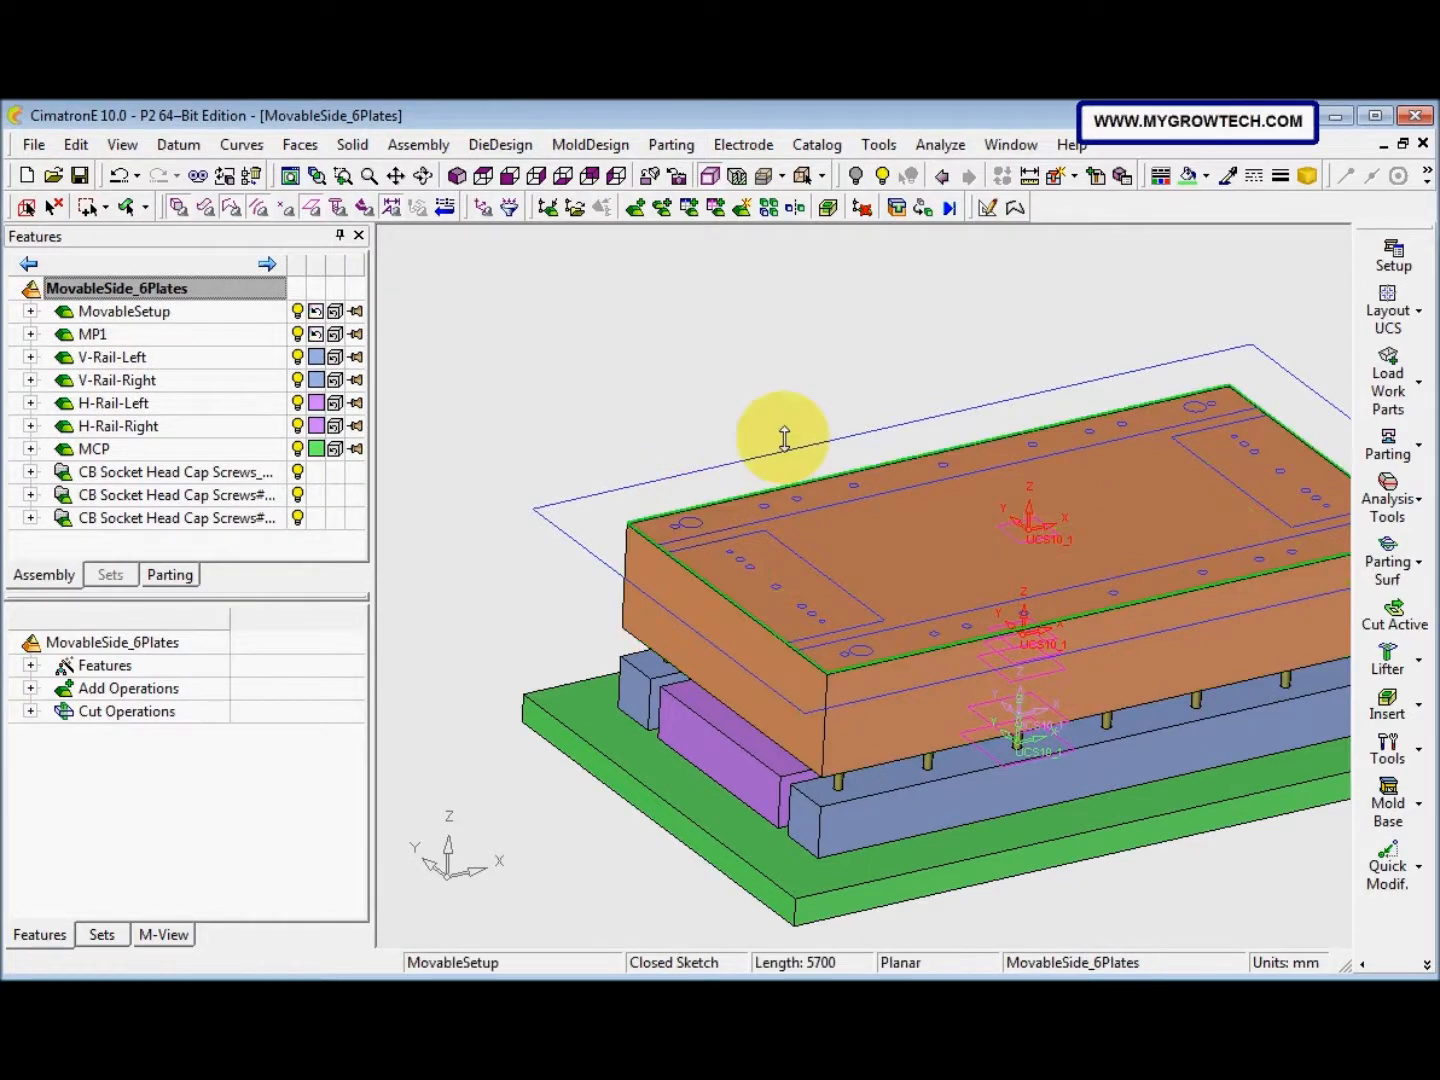
Start adding a mold part from the Misumi catalog and choose MSV Dowel Pins among the Mold Components
{"action": "right_click_drag", "start_coordinate": [784, 437], "coordinate": [700, 628], "text": "ctrl"}
{"action": "middle_click_drag", "start_coordinate": [694, 568], "coordinate": [677, 500], "text": "ctrl"}
{"action": "left_click_drag", "start_coordinate": [806, 590], "coordinate": [743, 706], "text": "ctrl"}
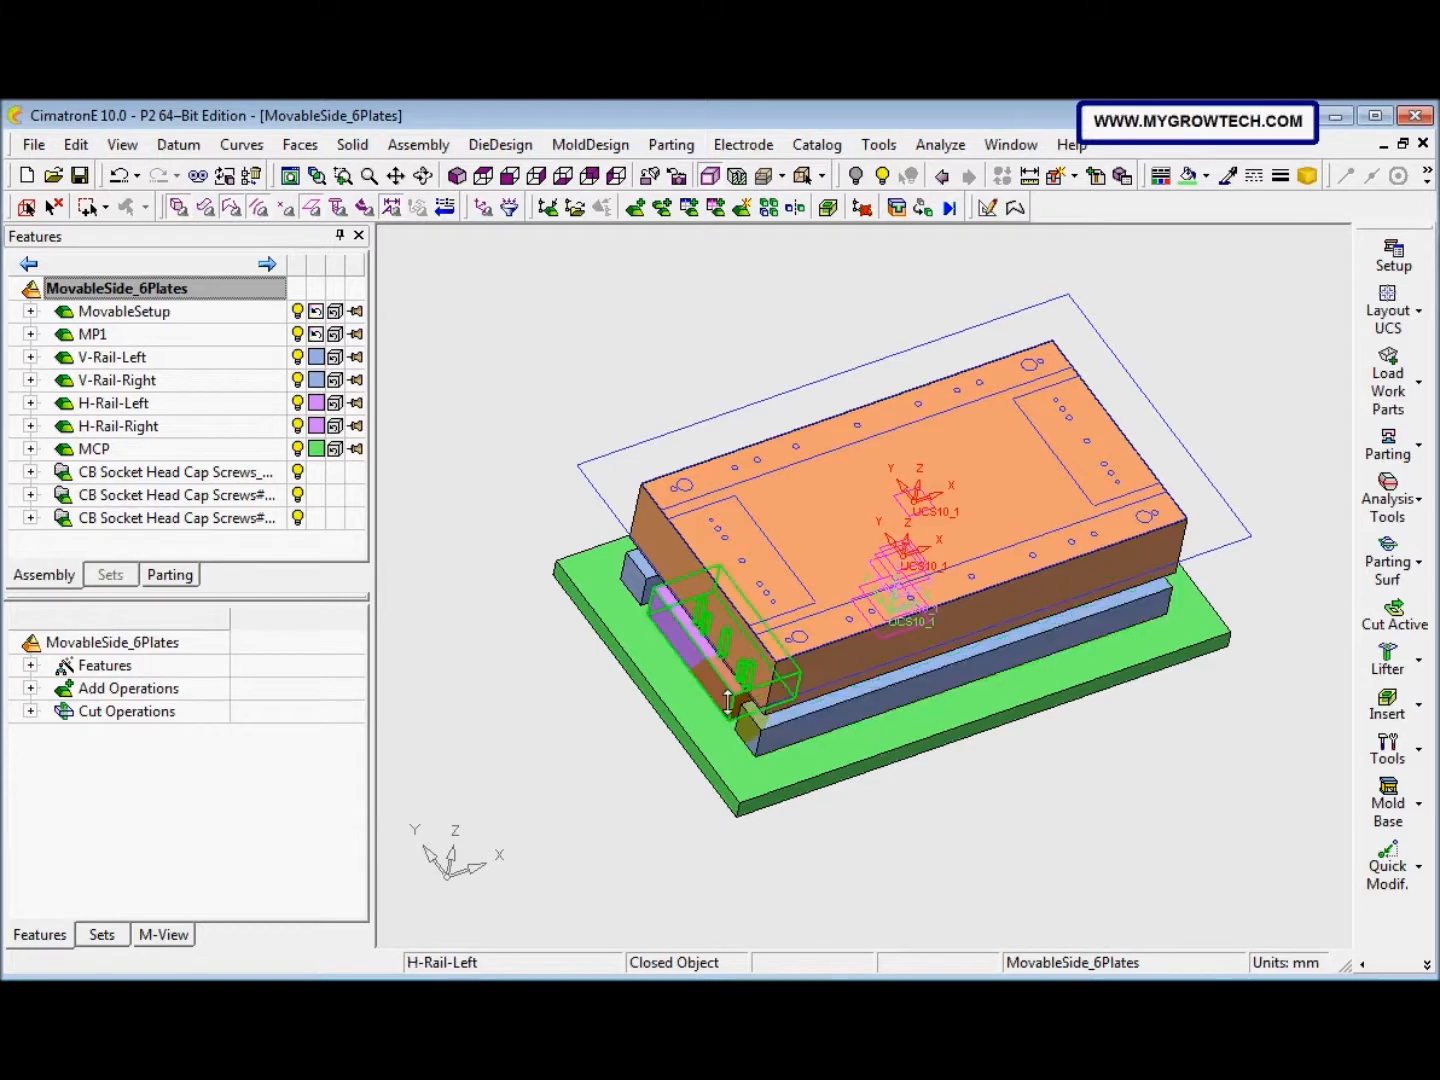
{"action": "left_click", "coordinate": [1377, 963]}
{"action": "left_click", "coordinate": [1221, 901]}
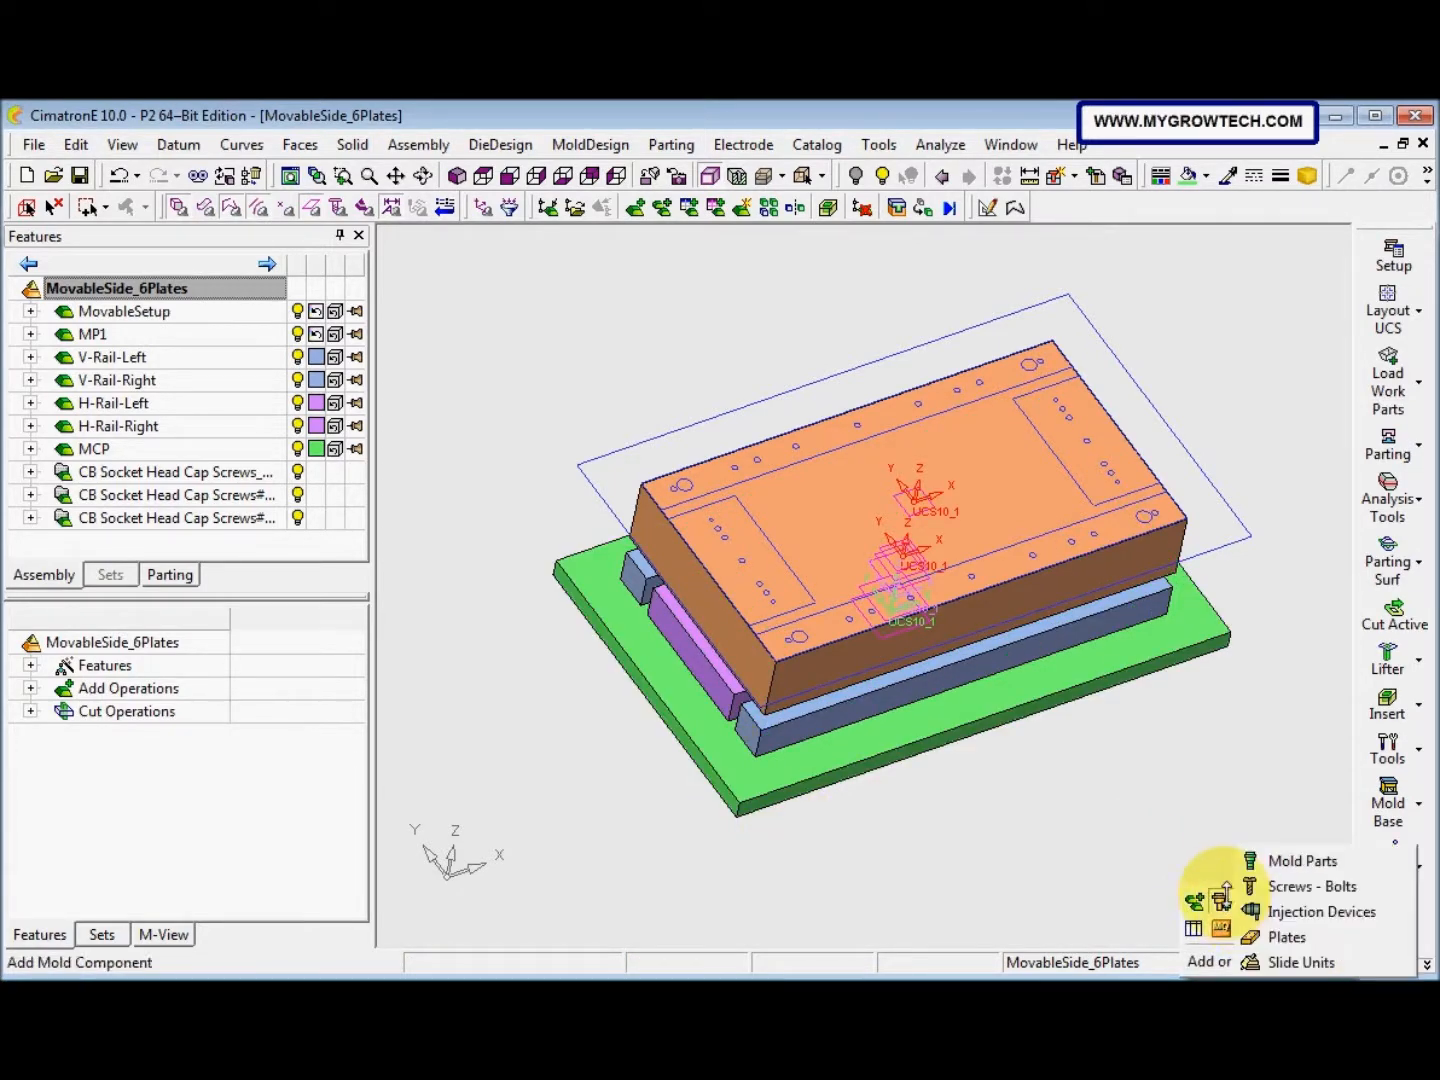
{"action": "left_click", "coordinate": [1289, 863]}
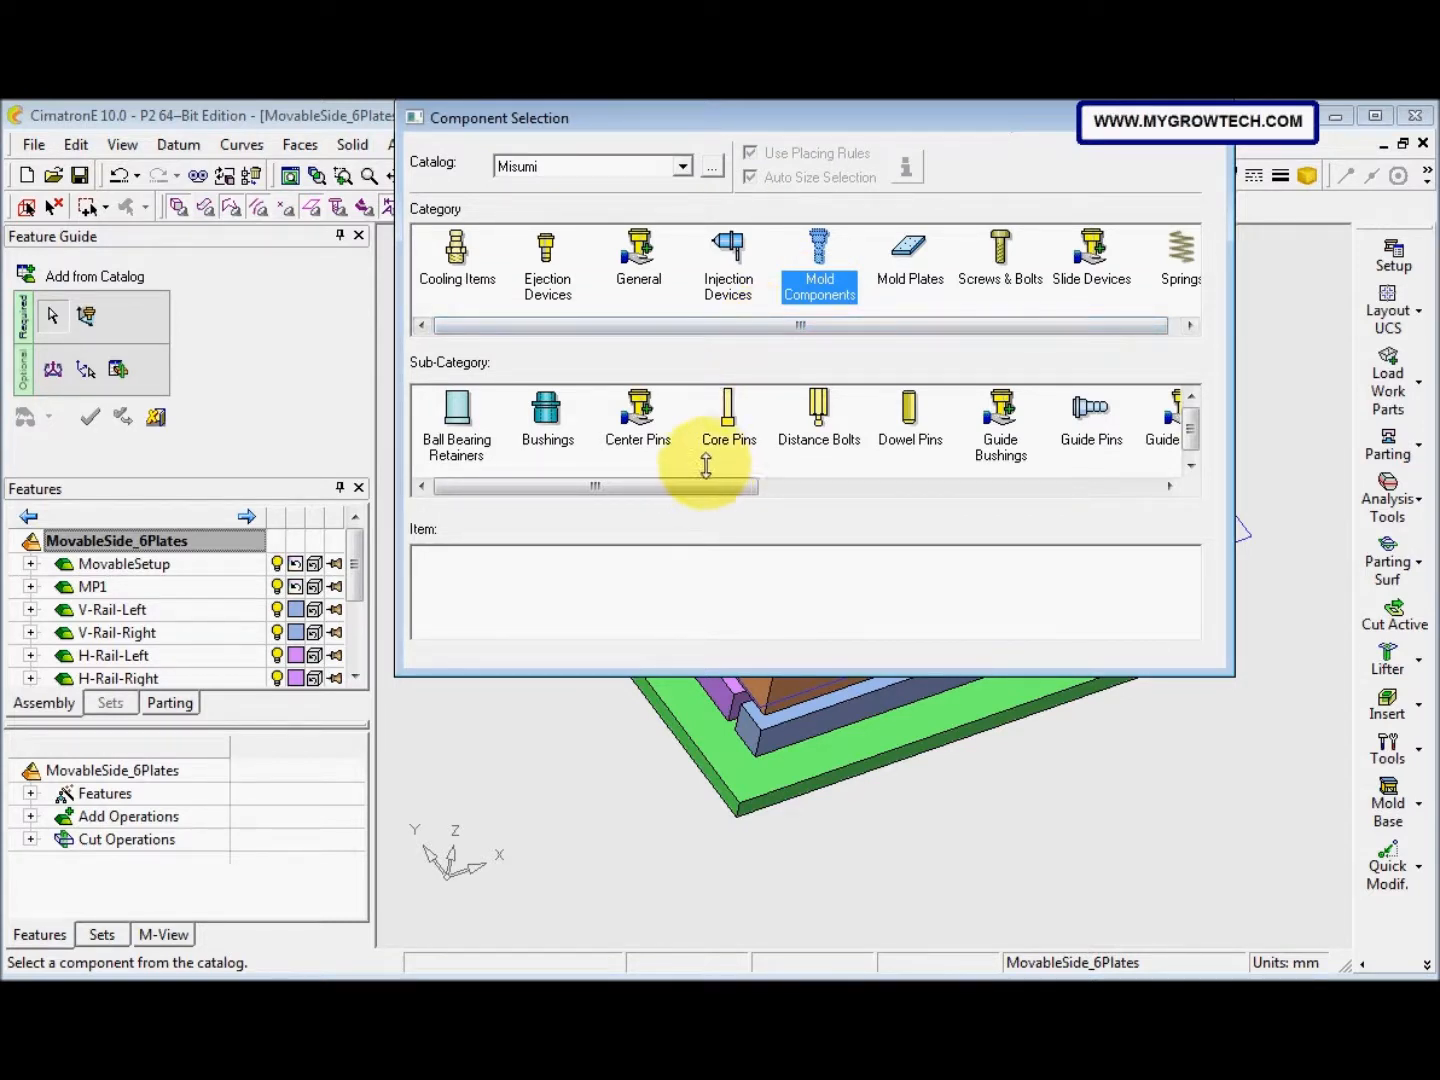
{"action": "left_click_drag", "start_coordinate": [701, 488], "coordinate": [828, 490]}
{"action": "left_click", "coordinate": [609, 433]}
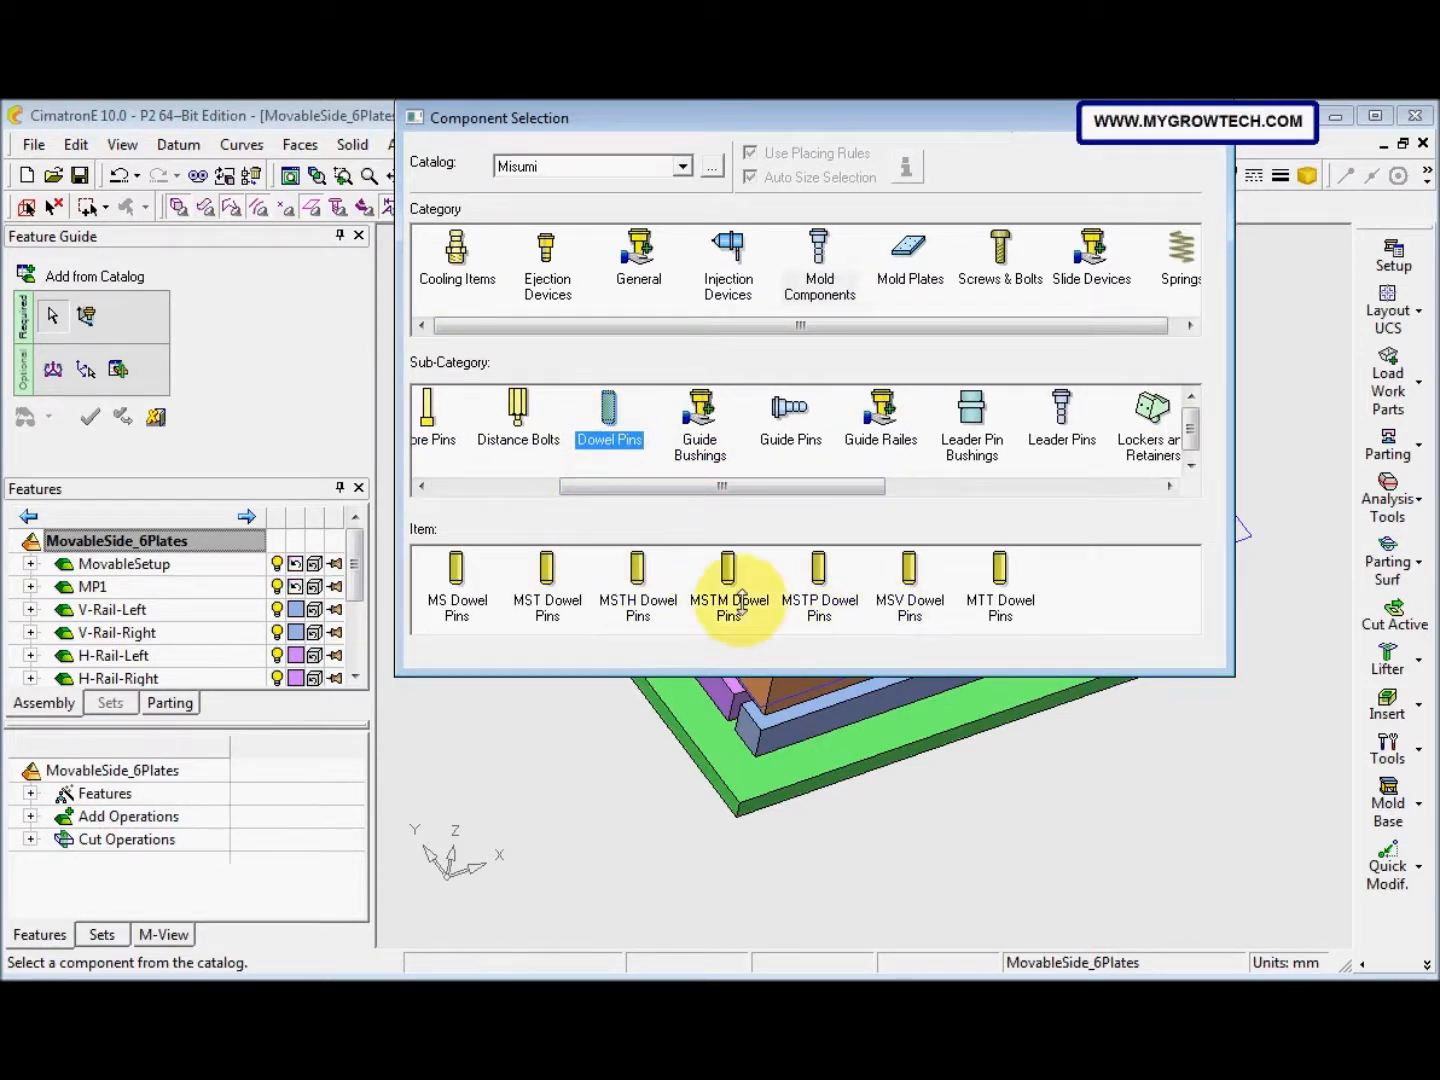
{"action": "left_click", "coordinate": [909, 592]}
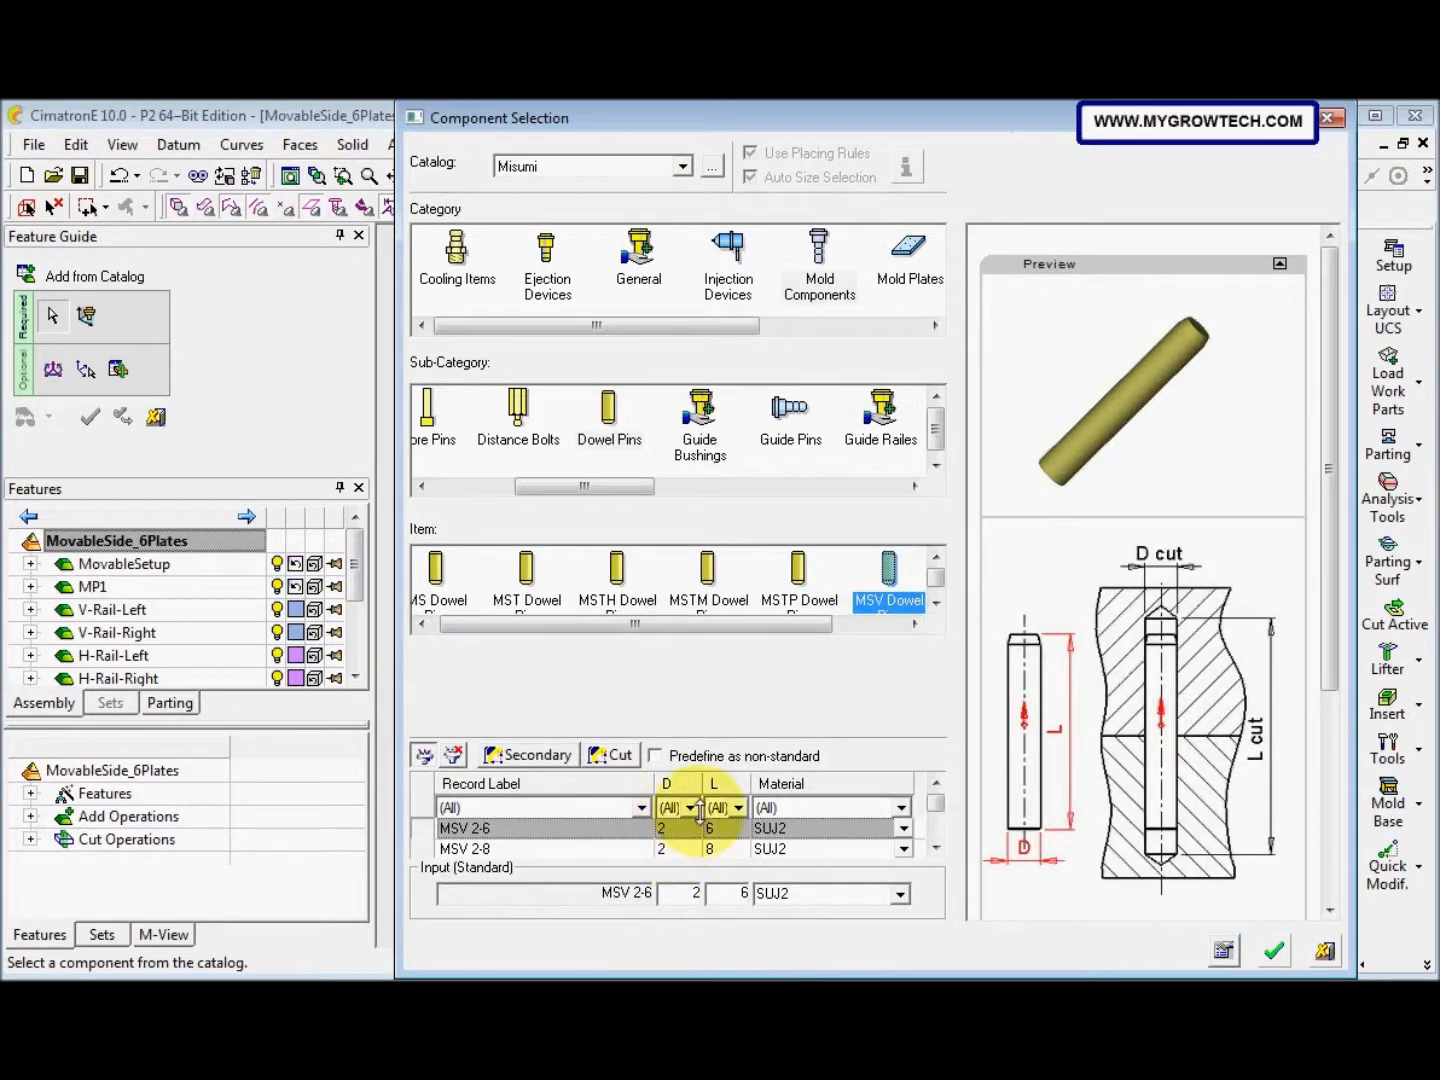
Set a non-standard MSV dowel pin size with diameter 16 and length 120, and accept the component
{"action": "left_click", "coordinate": [691, 808]}
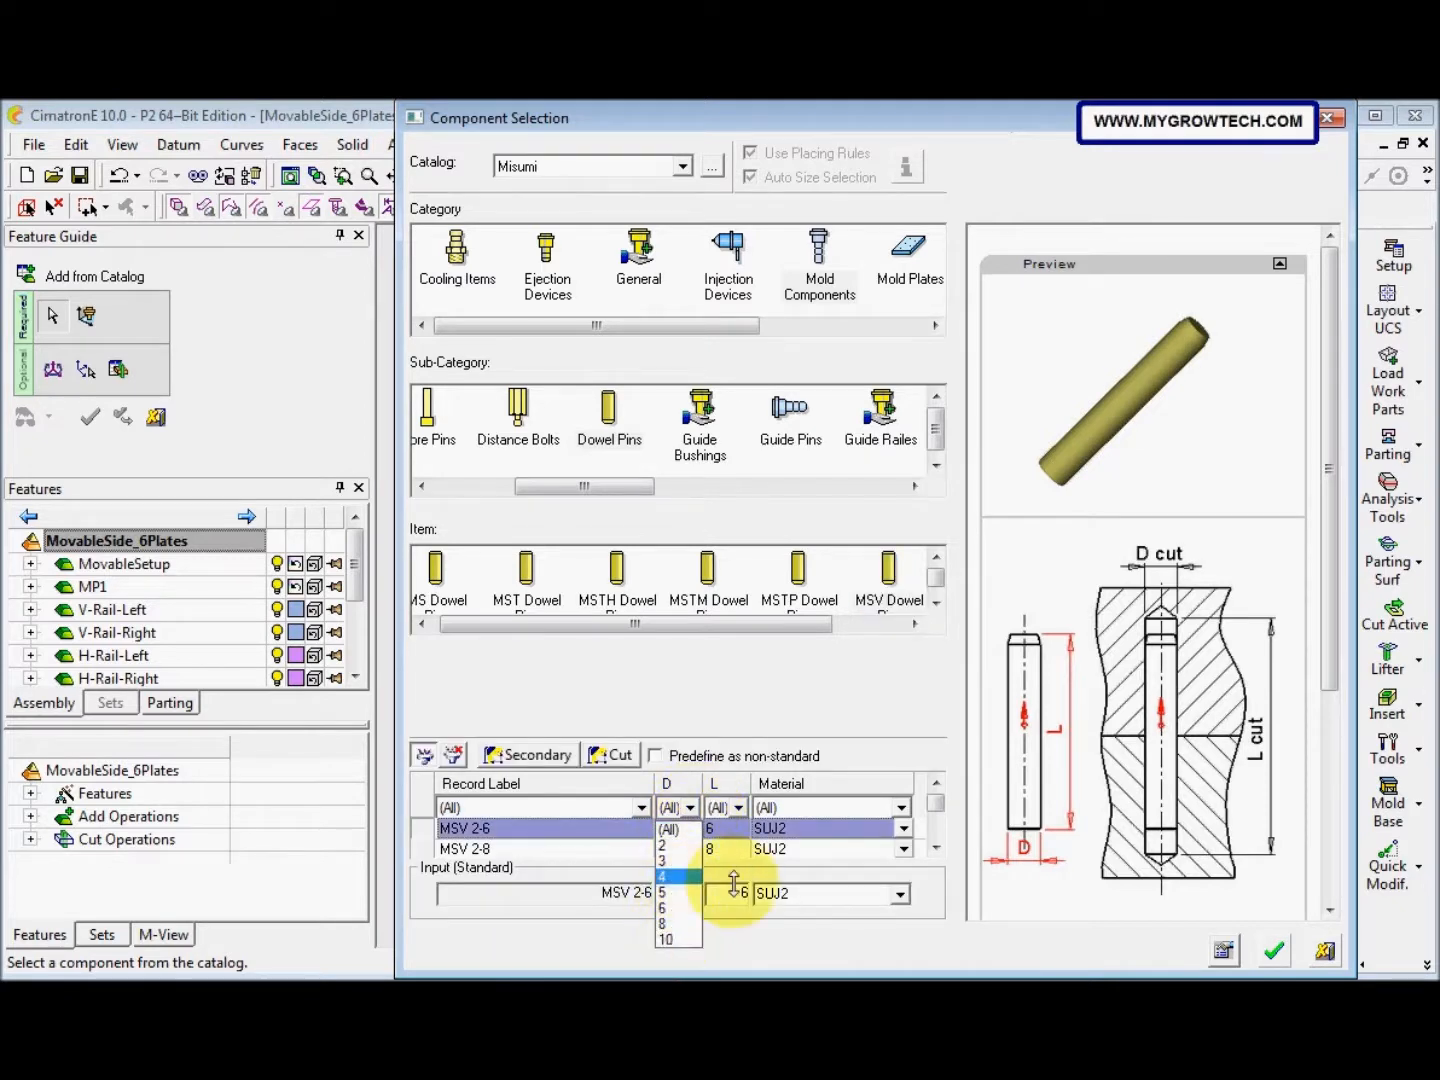
{"action": "left_click", "coordinate": [694, 893]}
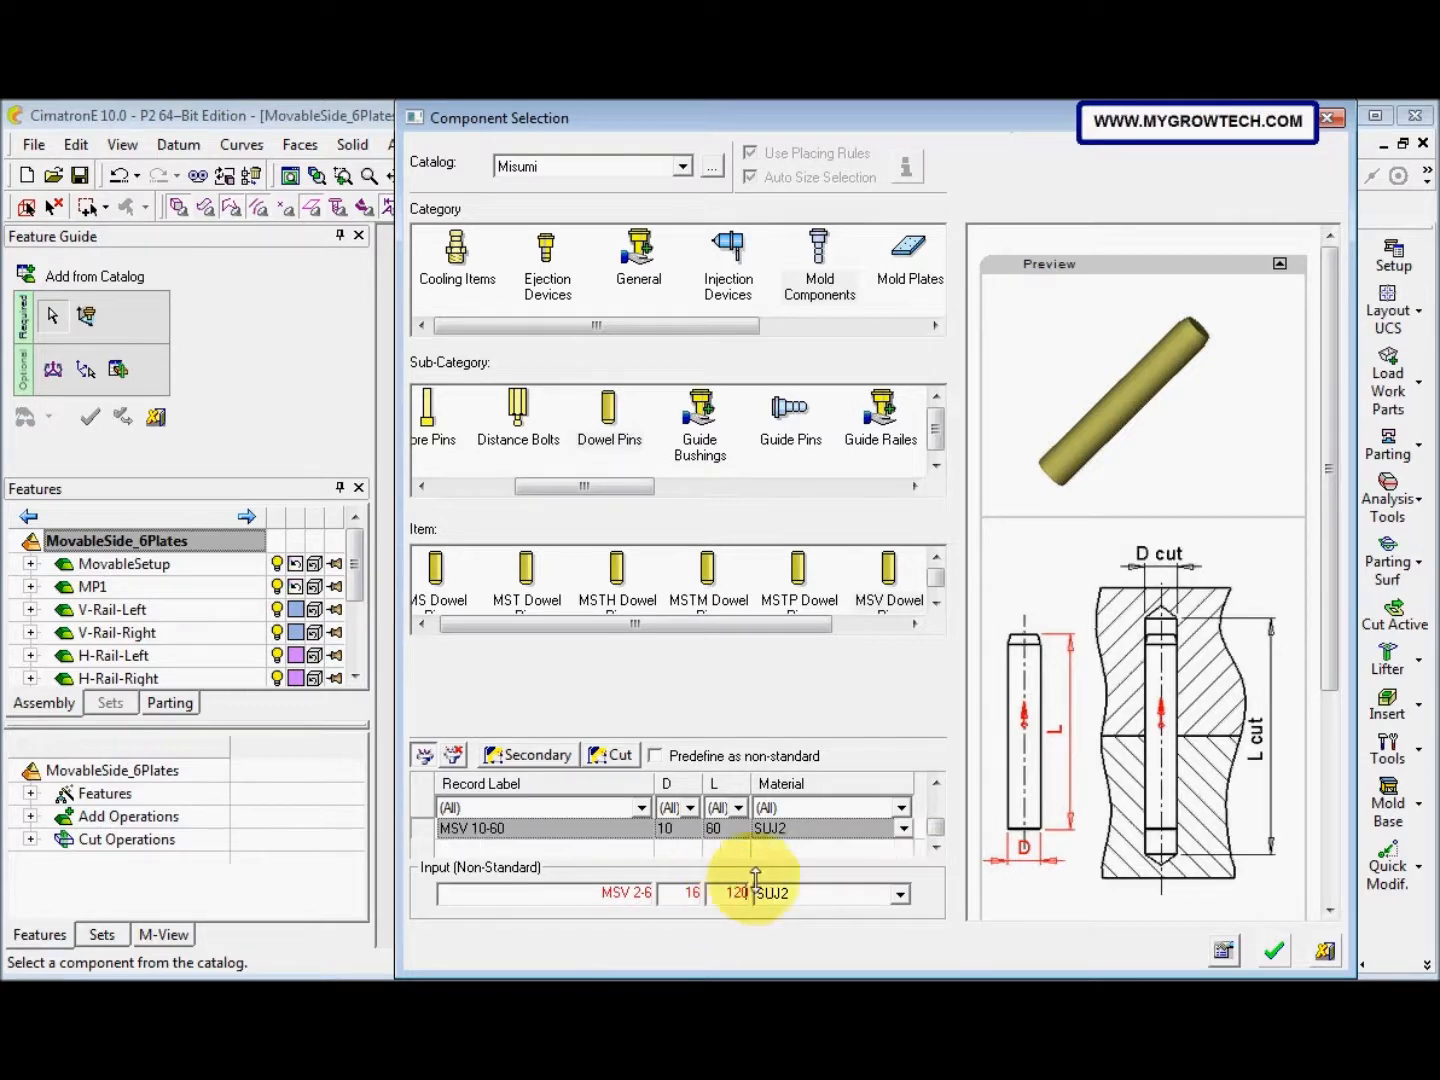
{"action": "left_click", "coordinate": [1274, 949]}
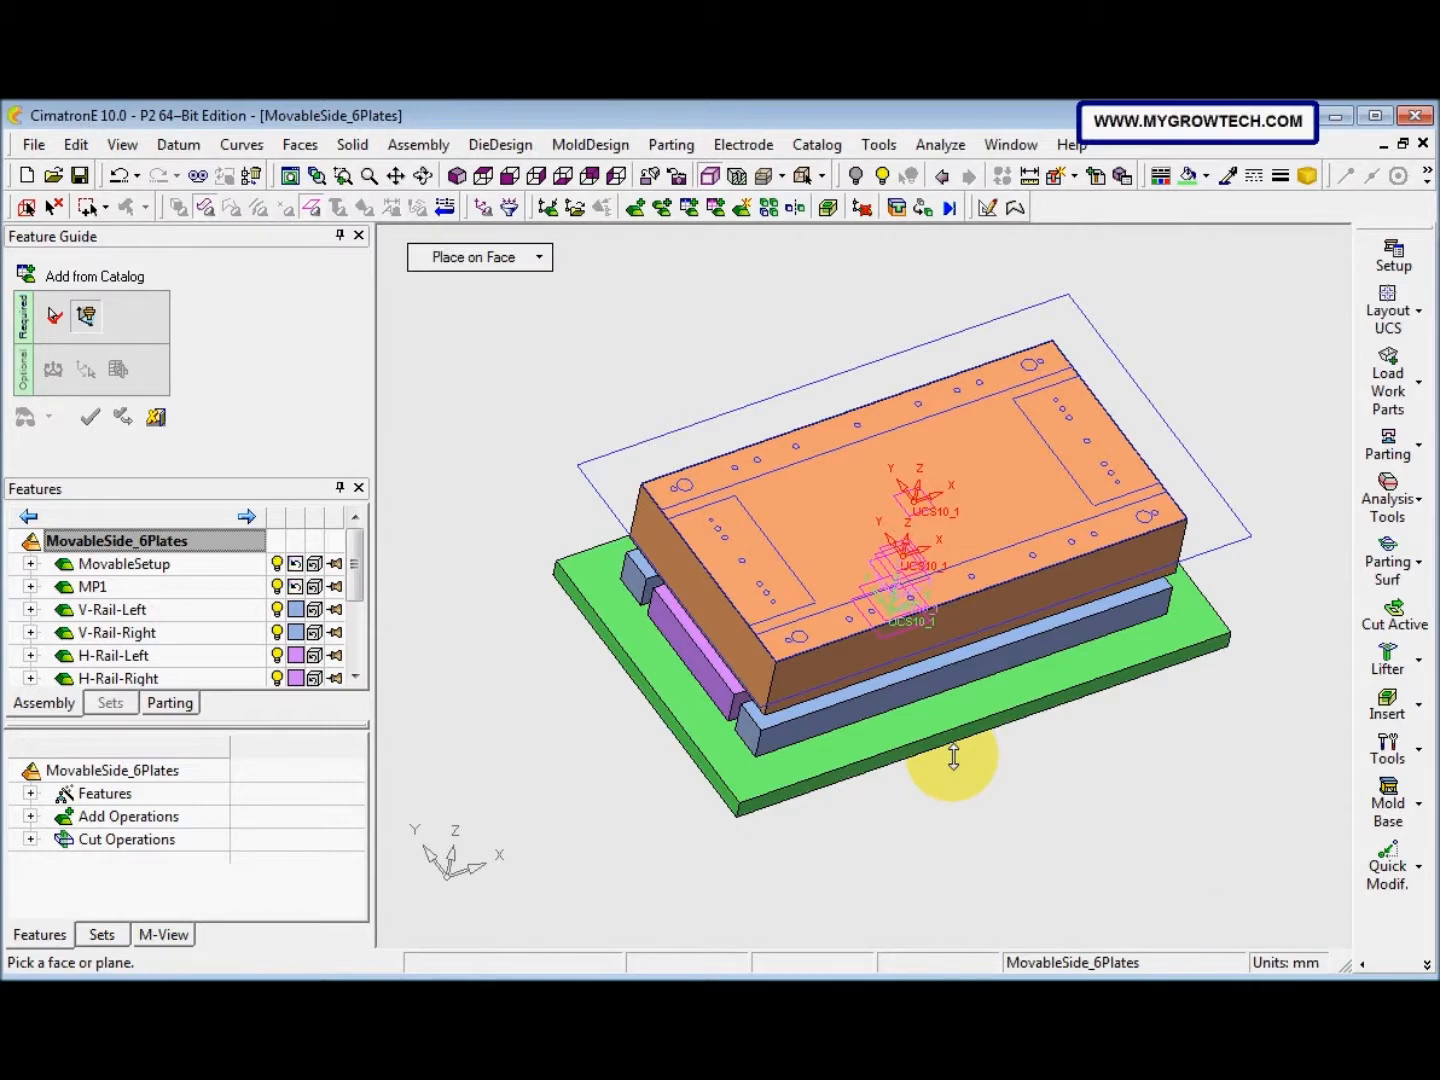
Place four dowel pins on the MCP underside's UCS plane by projecting the outermost hole circles of the MP1 plate's short-edge rows
{"action": "mouse_move", "coordinate": [908, 738]}
{"action": "middle_mouse_down"}
{"action": "mouse_move", "coordinate": [941, 679]}
{"action": "mouse_move", "coordinate": [833, 765]}
{"action": "mouse_move", "coordinate": [777, 835]}
{"action": "mouse_move", "coordinate": [781, 852]}
{"action": "mouse_move", "coordinate": [689, 898]}
{"action": "mouse_move", "coordinate": [681, 887]}
{"action": "mouse_move", "coordinate": [697, 845]}
{"action": "mouse_move", "coordinate": [779, 861]}
{"action": "middle_mouse_up"}
{"action": "left_click", "coordinate": [773, 810]}
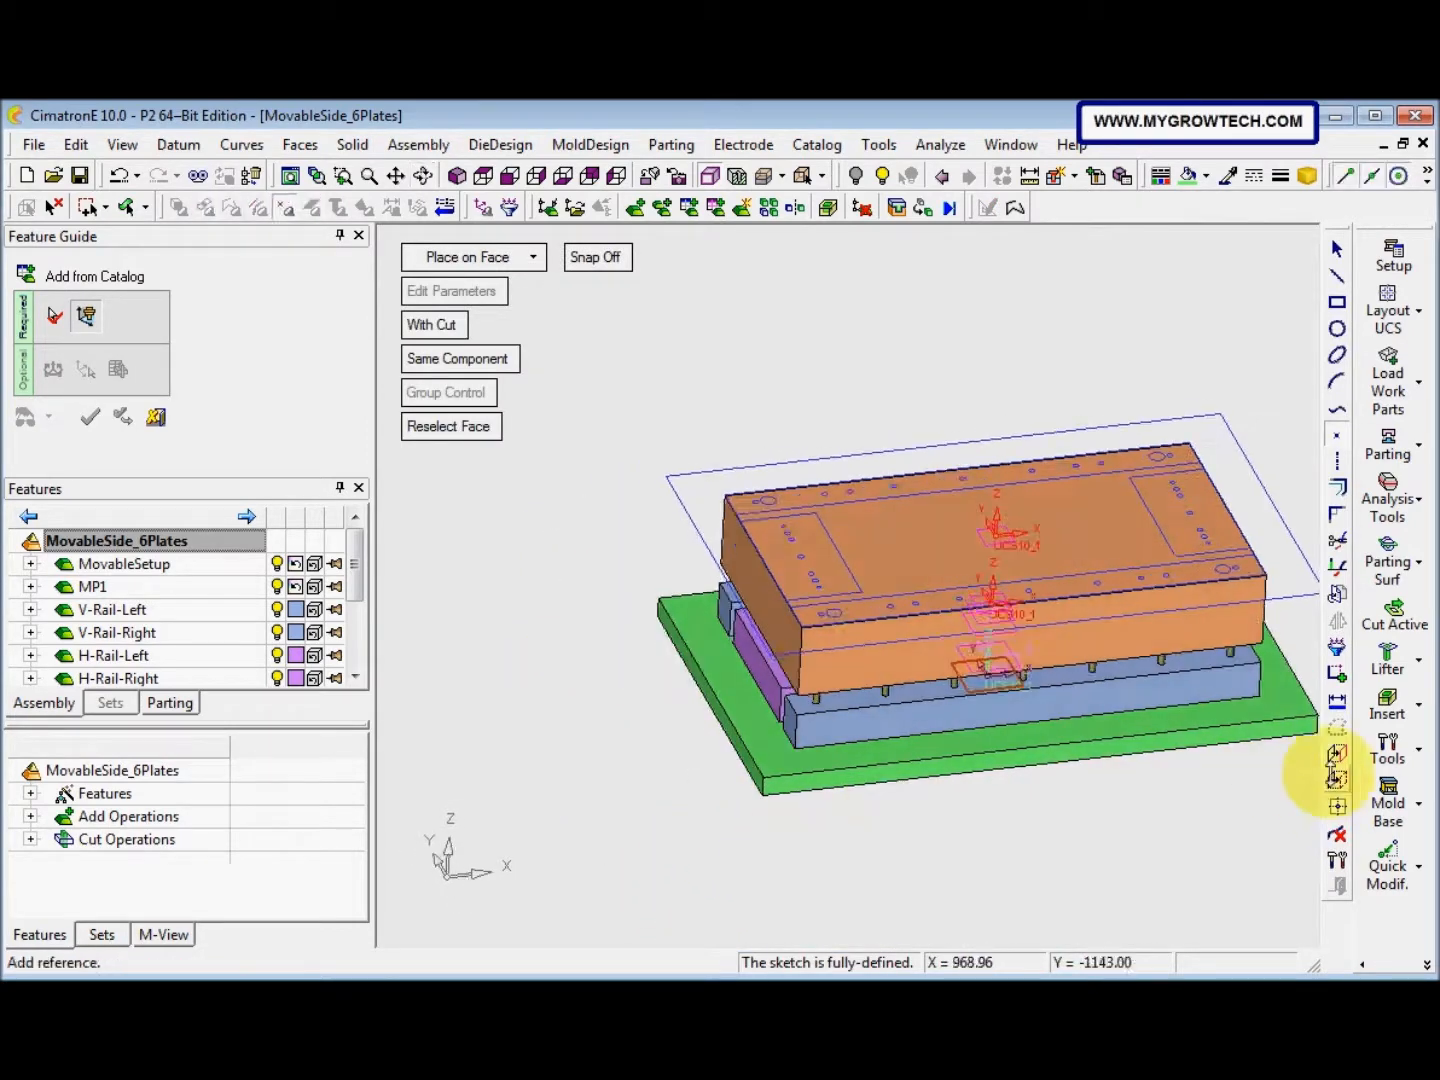
{"action": "left_click", "coordinate": [1336, 756]}
{"action": "middle_click_drag", "start_coordinate": [908, 688], "coordinate": [726, 759]}
{"action": "right_click_drag", "start_coordinate": [726, 760], "coordinate": [927, 509], "text": "ctrl"}
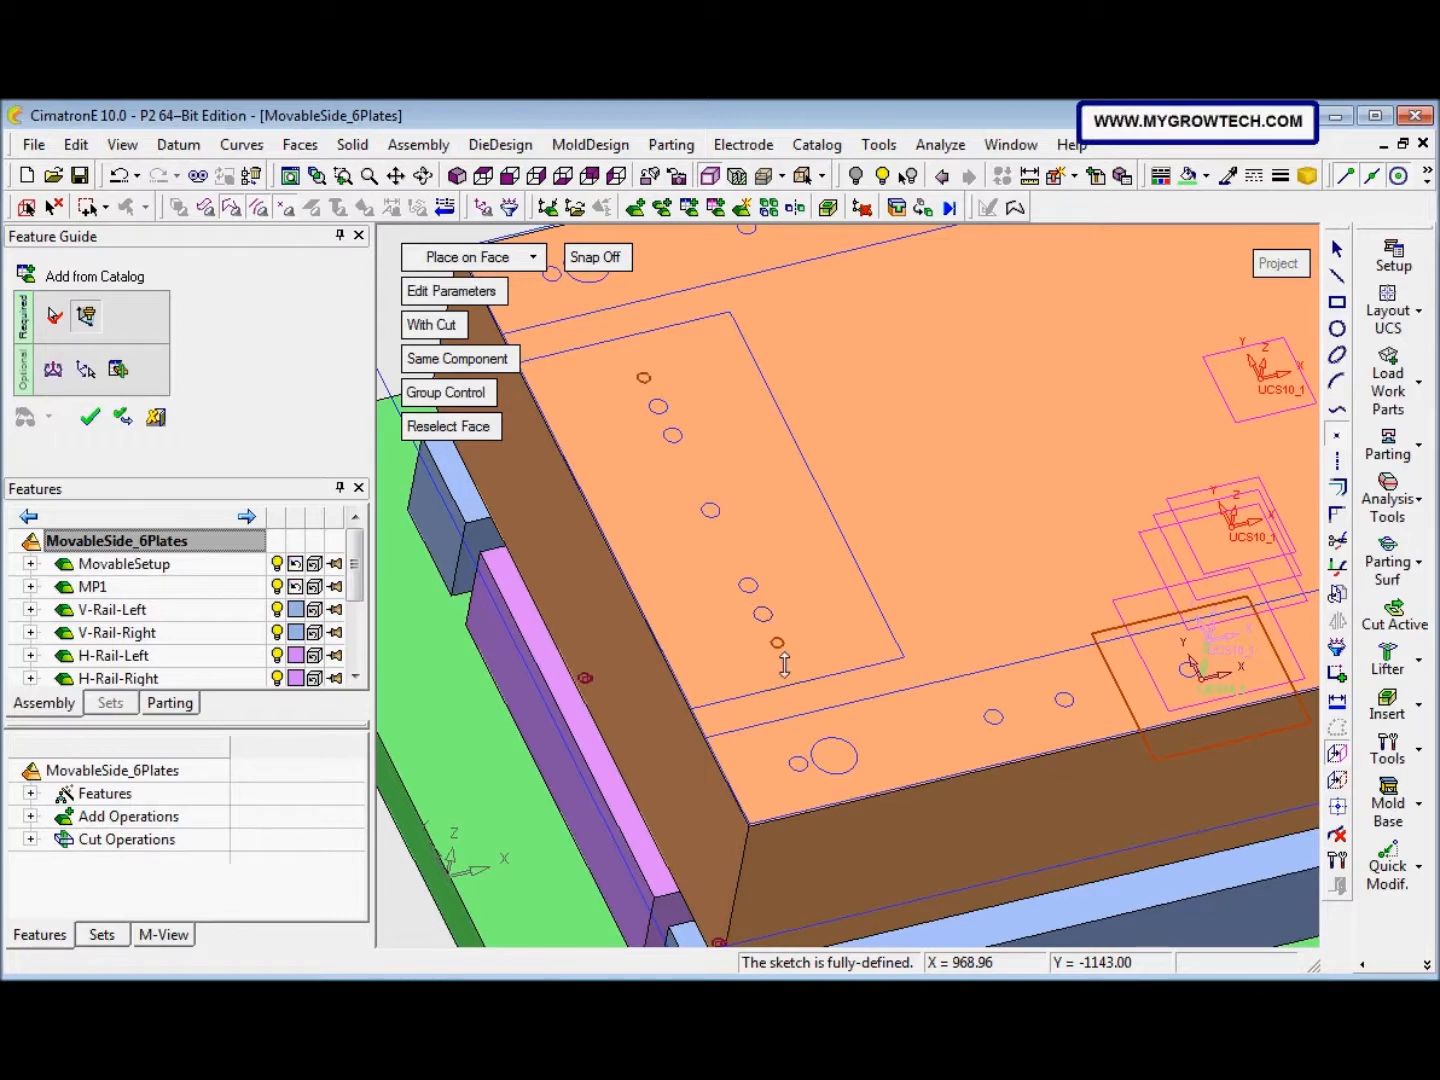
{"action": "right_click_drag", "start_coordinate": [784, 665], "coordinate": [739, 734], "text": "ctrl"}
{"action": "middle_click_drag", "start_coordinate": [739, 734], "coordinate": [765, 714]}
{"action": "right_click_drag", "start_coordinate": [765, 715], "coordinate": [678, 774], "text": "ctrl"}
{"action": "middle_click_drag", "start_coordinate": [679, 774], "coordinate": [651, 661]}
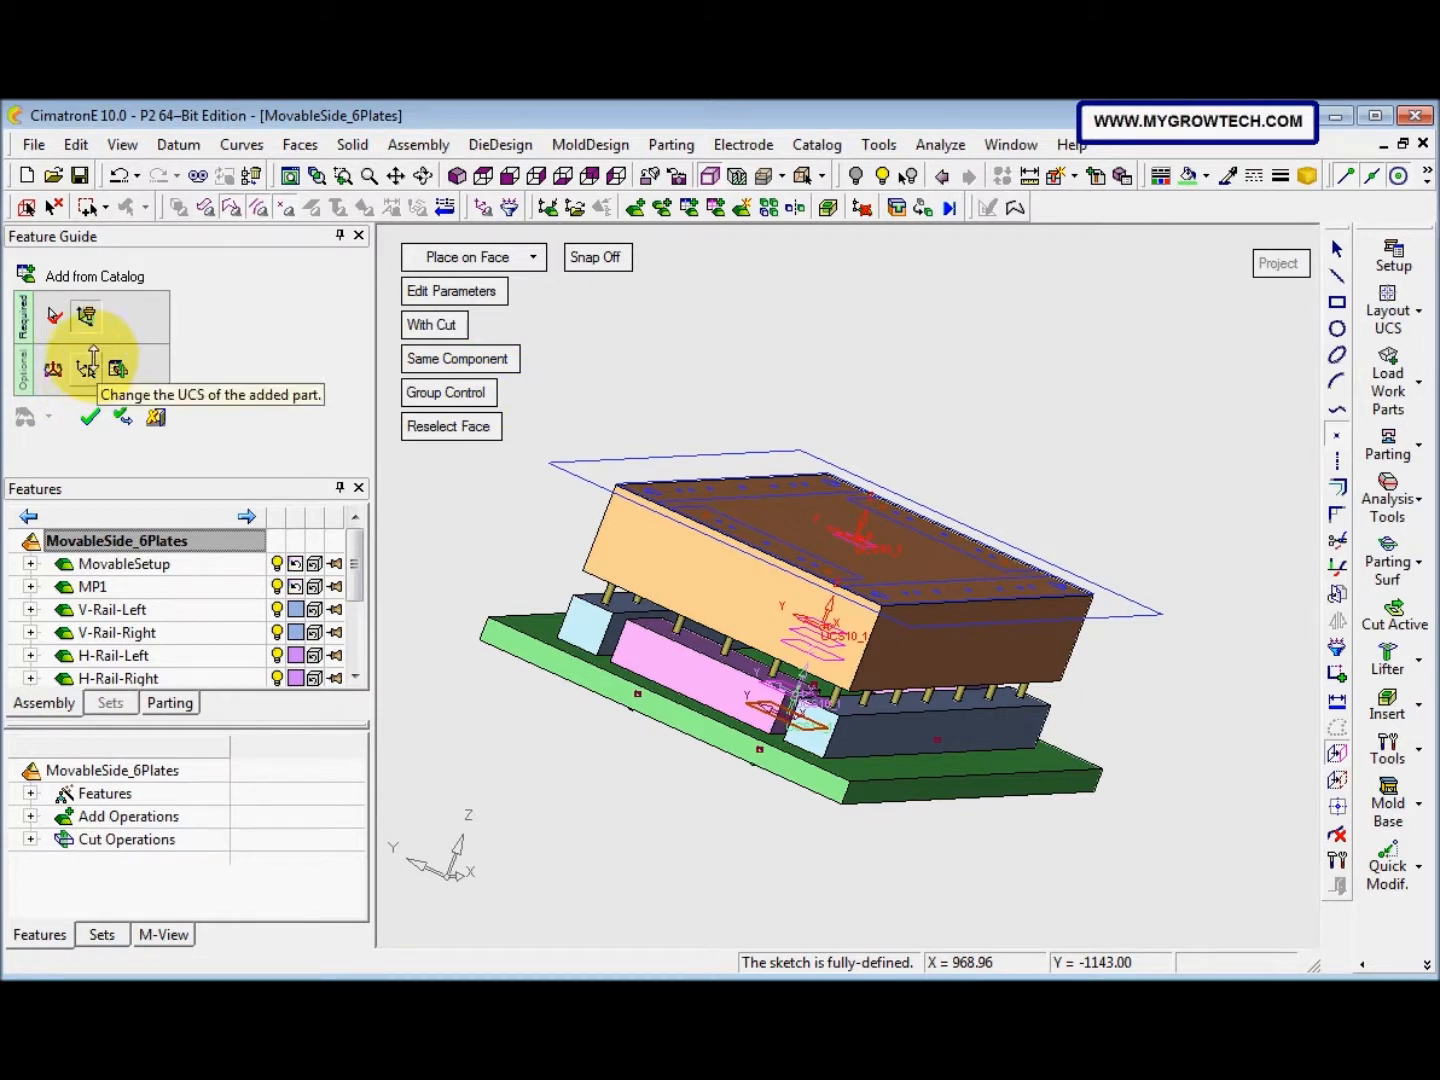
Hide MovableSetup, the MP1 and MCP plates, all four rails and the three socket head cap screw sets to isolate the dowel pins
{"action": "left_click", "coordinate": [276, 562]}
{"action": "left_click", "coordinate": [276, 587]}
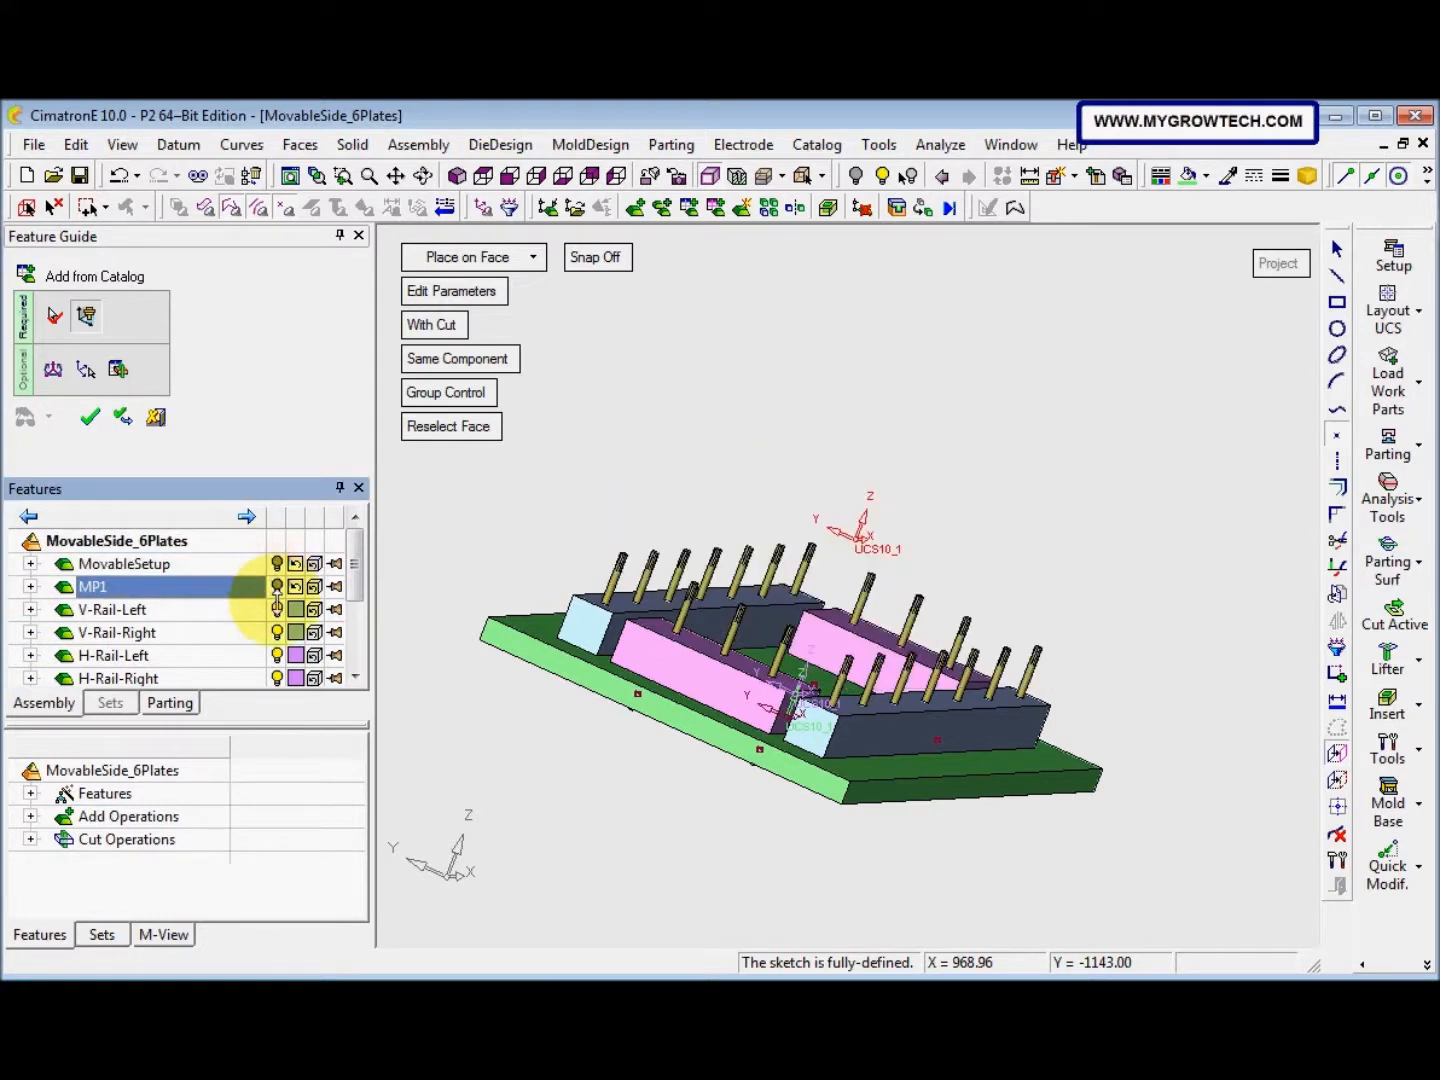
{"action": "left_click", "coordinate": [276, 609]}
{"action": "left_click", "coordinate": [277, 633]}
{"action": "left_click", "coordinate": [277, 655]}
{"action": "left_click", "coordinate": [277, 678]}
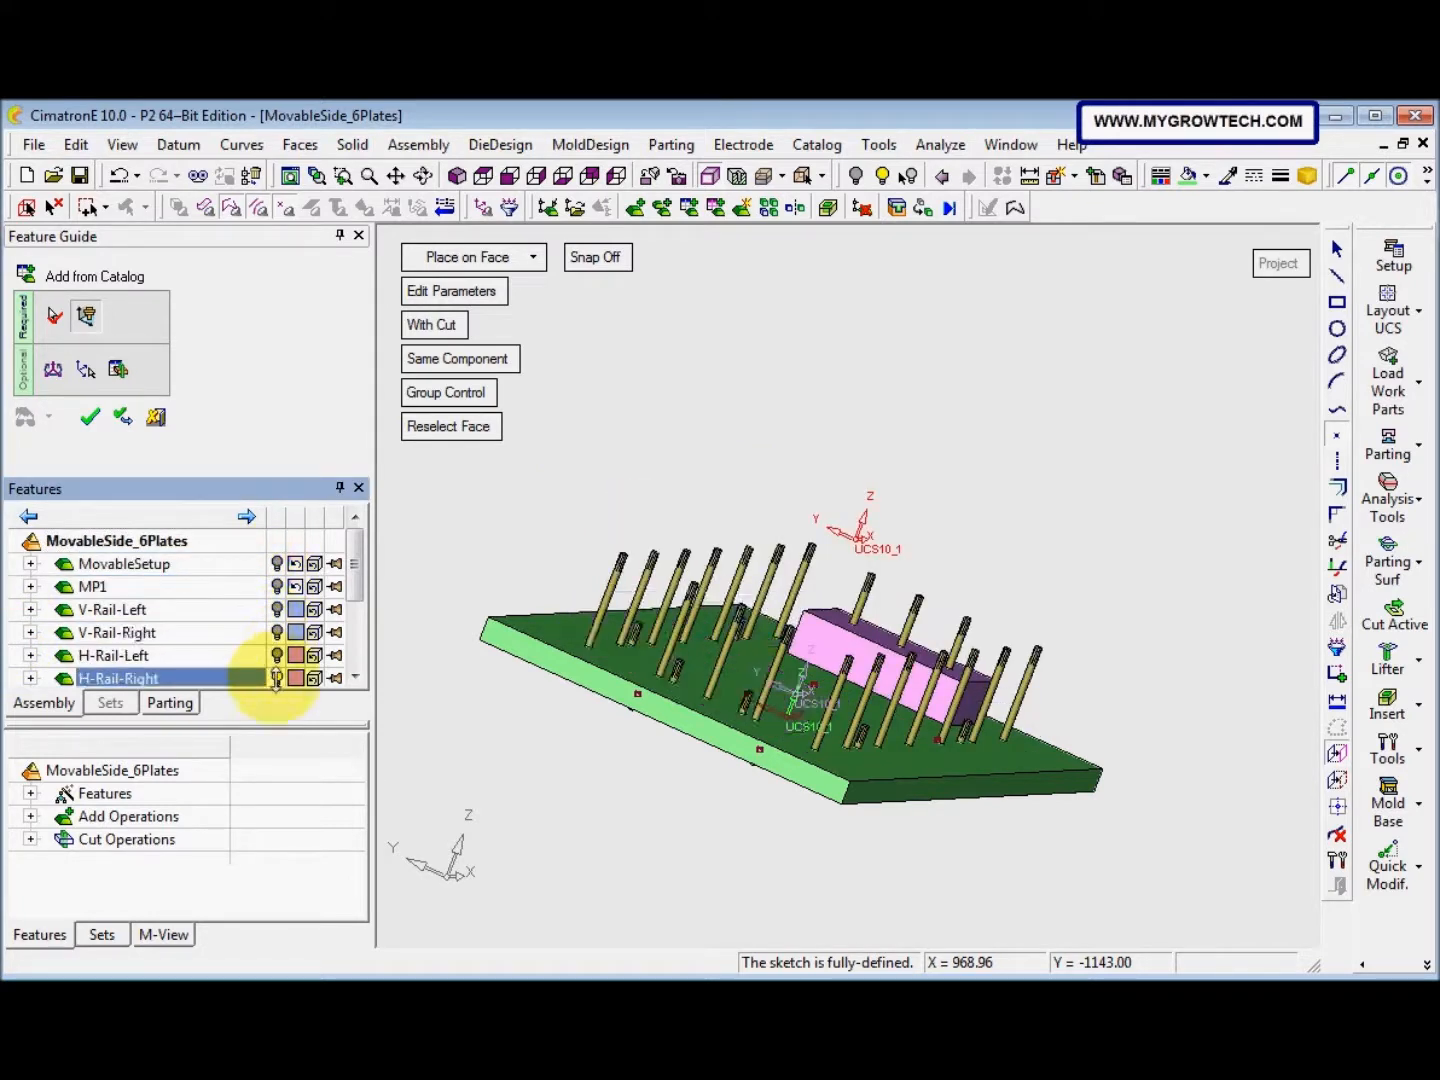
{"action": "scroll", "coordinate": [355, 588], "scroll_direction": "down", "scroll_amount": 1}
{"action": "left_click_drag", "start_coordinate": [355, 589], "coordinate": [355, 628]}
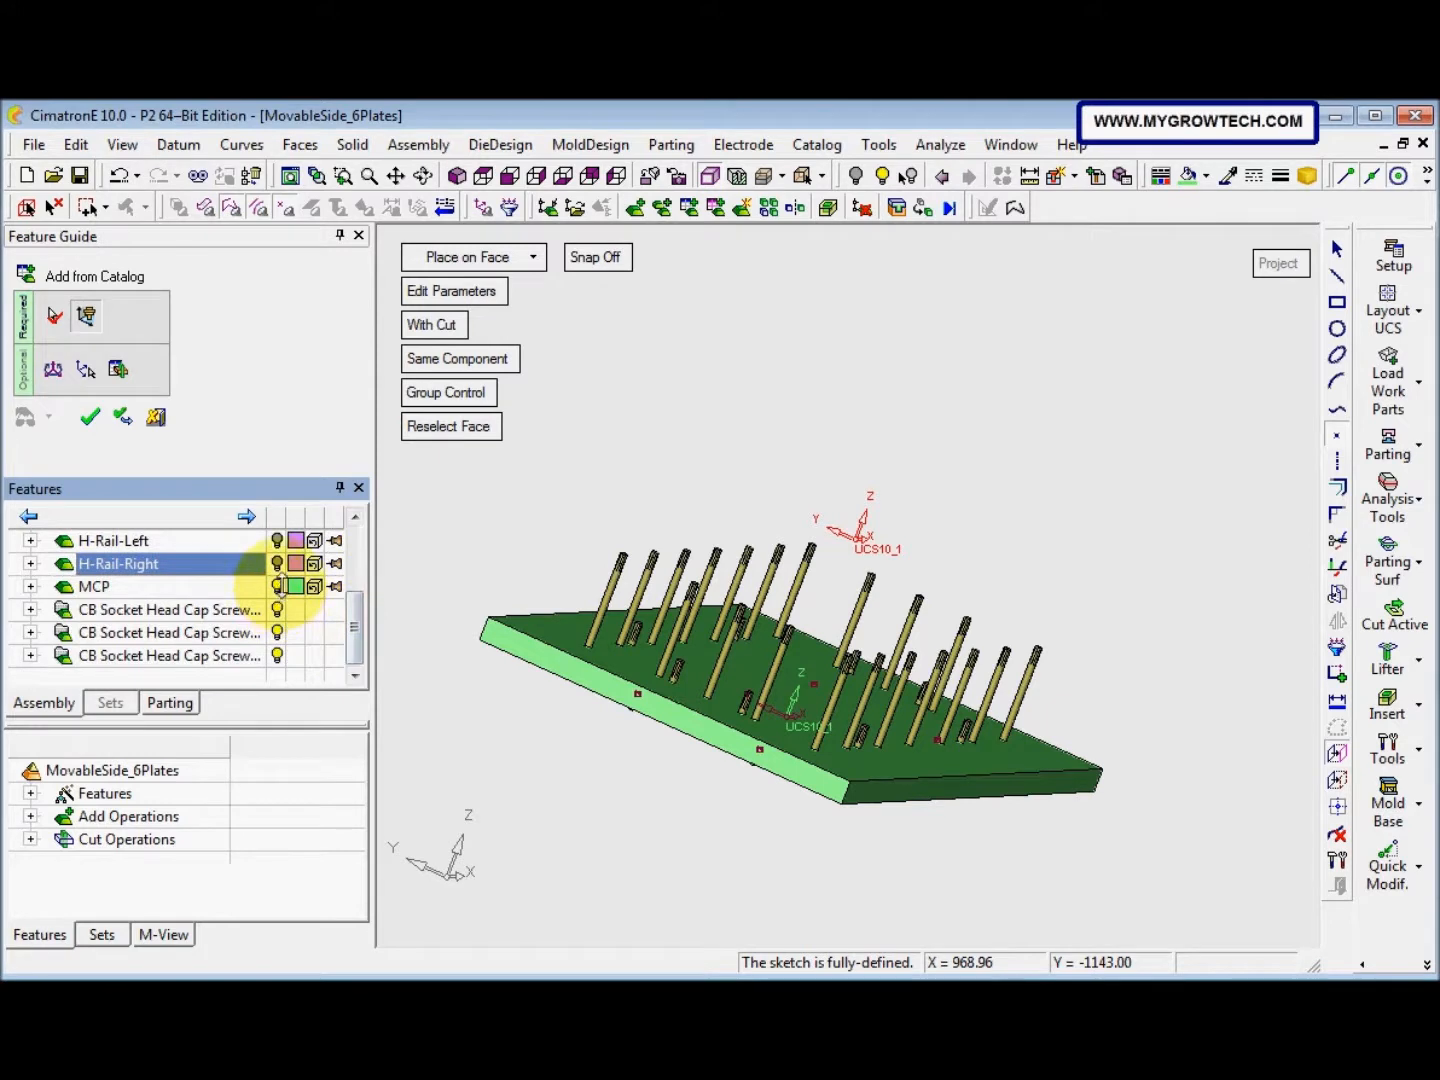
{"action": "left_click", "coordinate": [277, 588]}
{"action": "left_click", "coordinate": [277, 609]}
{"action": "left_click", "coordinate": [277, 632]}
{"action": "left_click", "coordinate": [277, 655]}
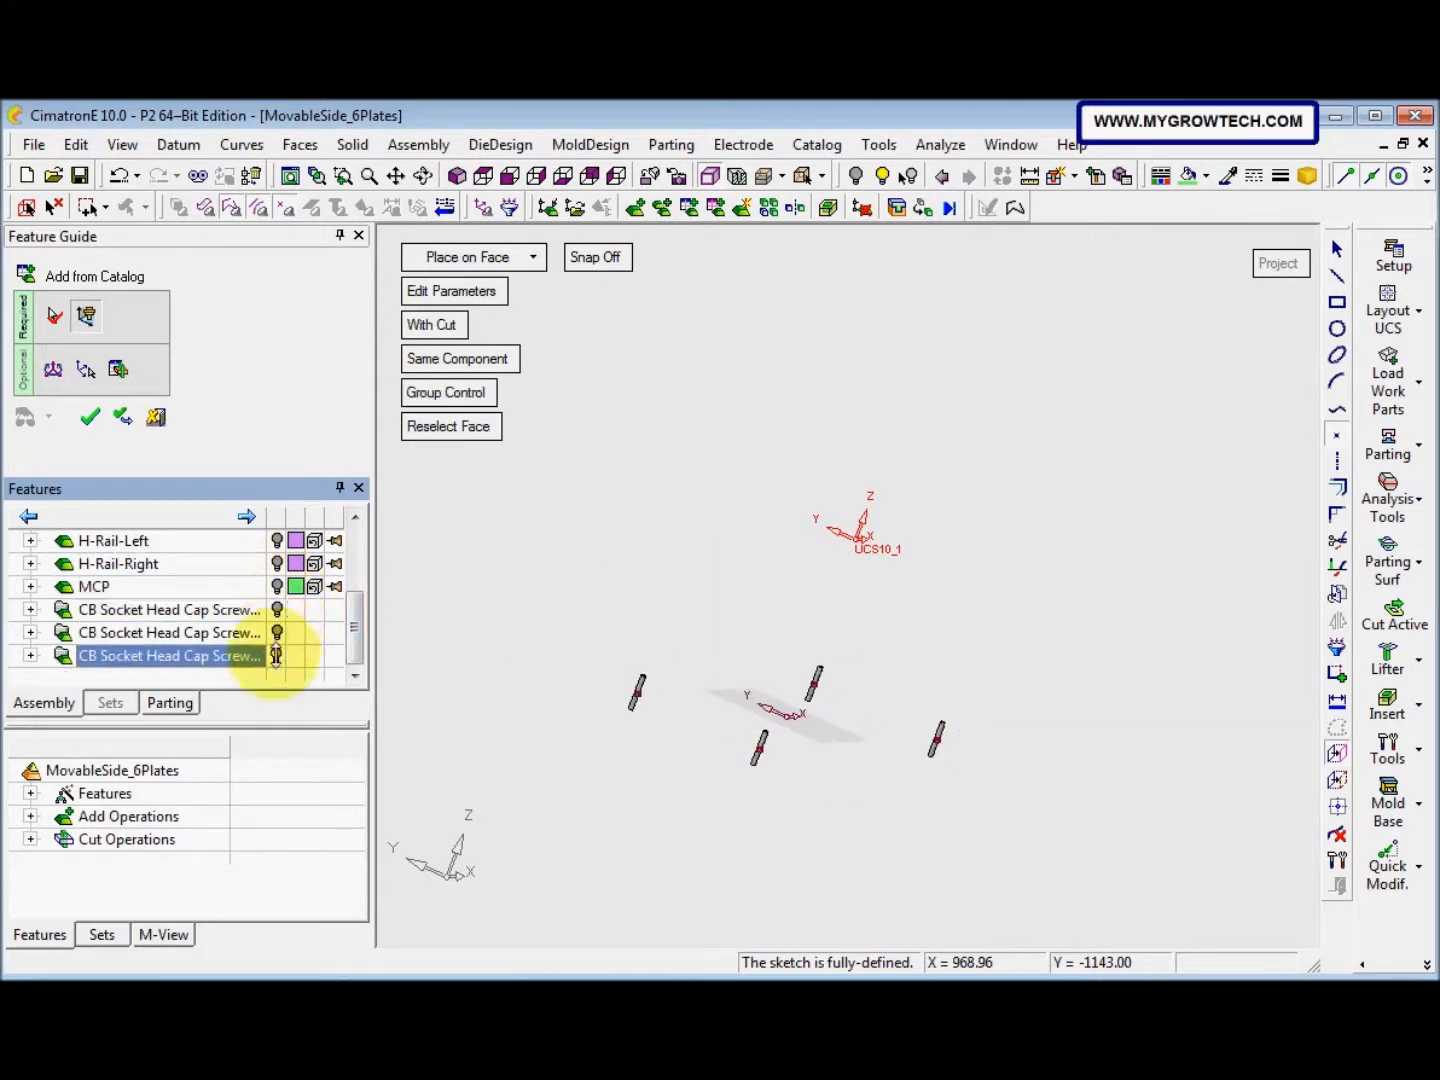
Change the dowel pins' positioning UCS to UCS16_1 at their lower end and confirm adding the pins
{"action": "left_click_drag", "start_coordinate": [599, 738], "coordinate": [595, 815], "text": "ctrl"}
{"action": "right_click_drag", "start_coordinate": [618, 781], "coordinate": [766, 688], "text": "ctrl"}
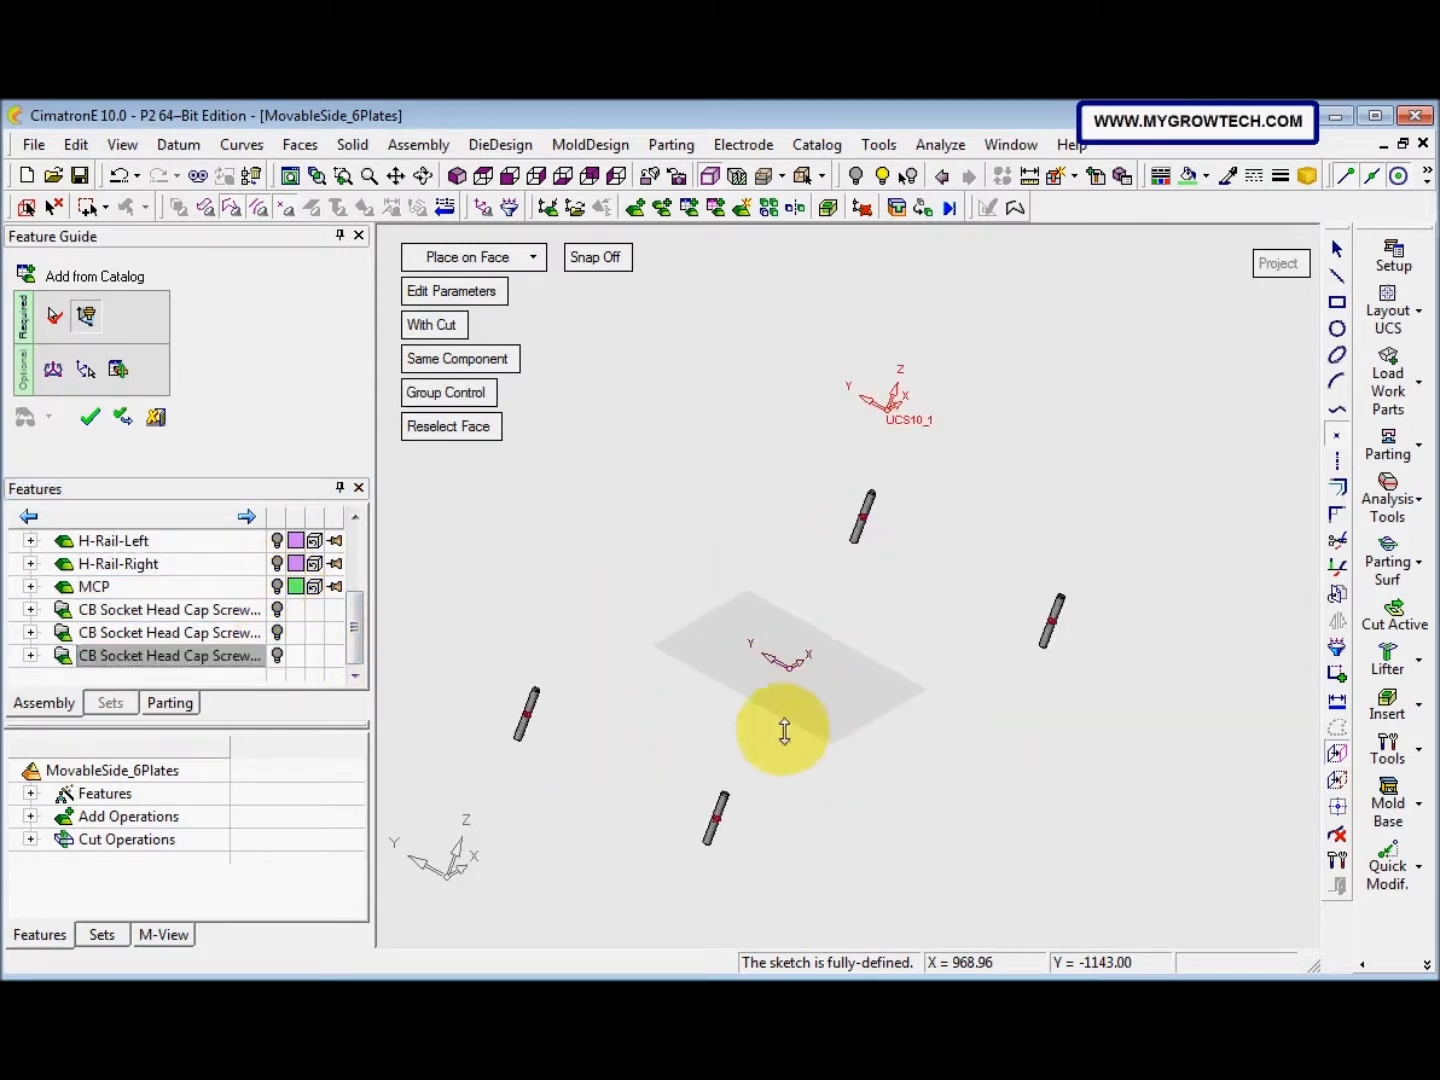
{"action": "left_click_drag", "start_coordinate": [720, 727], "coordinate": [497, 580], "text": "ctrl"}
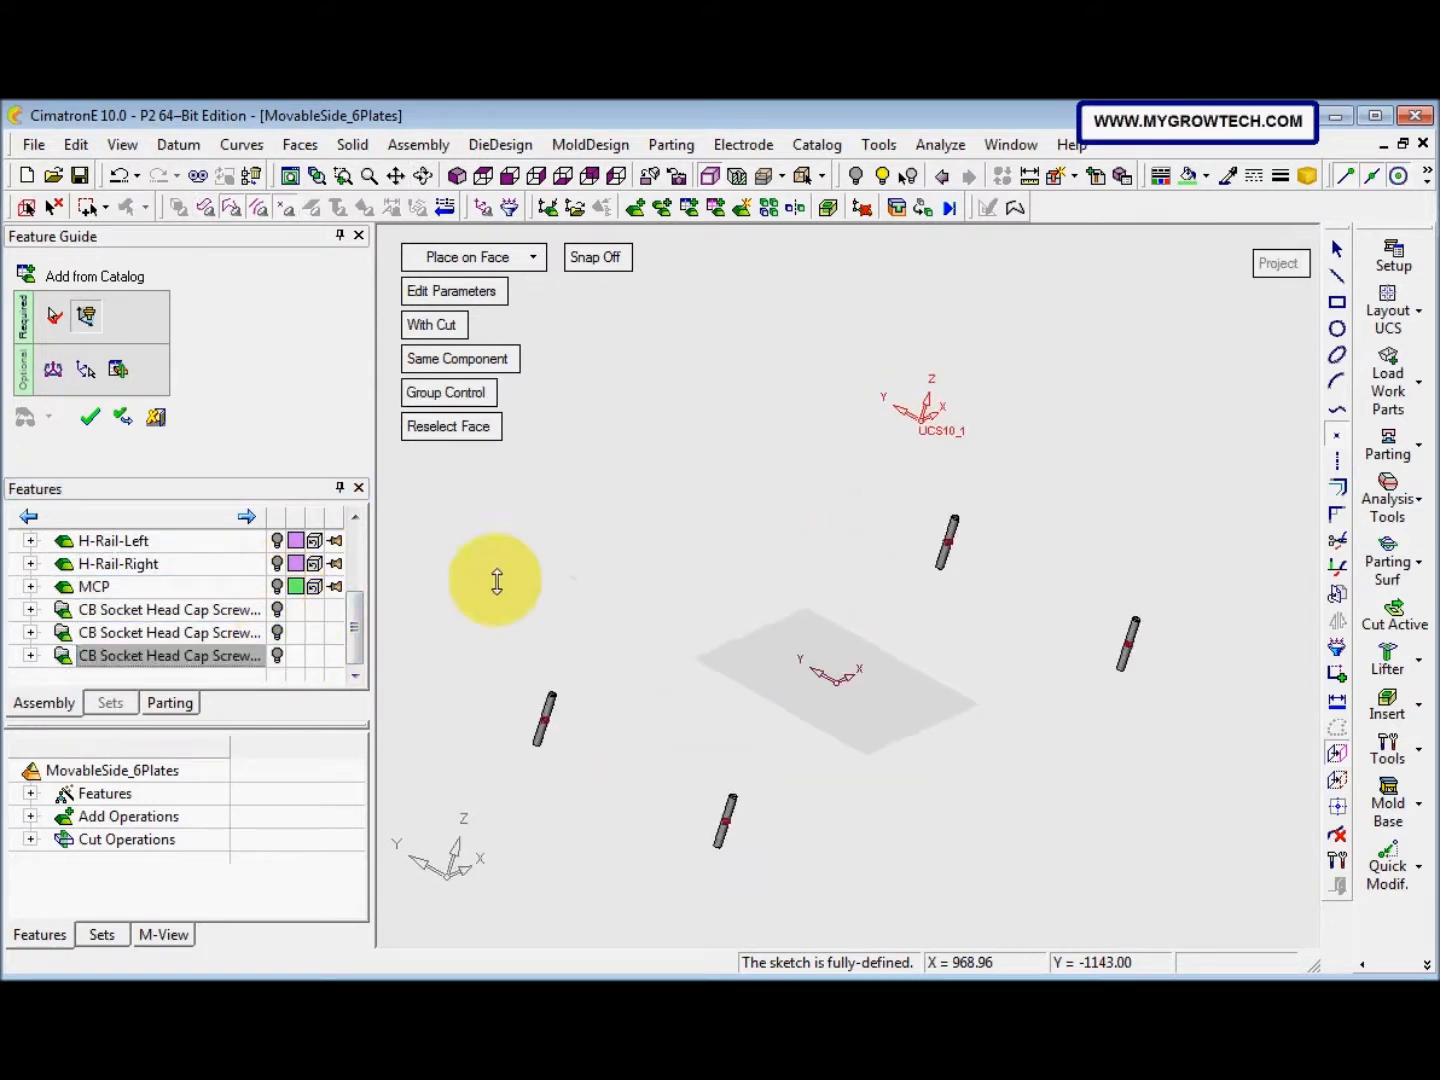
{"action": "left_click", "coordinate": [85, 367]}
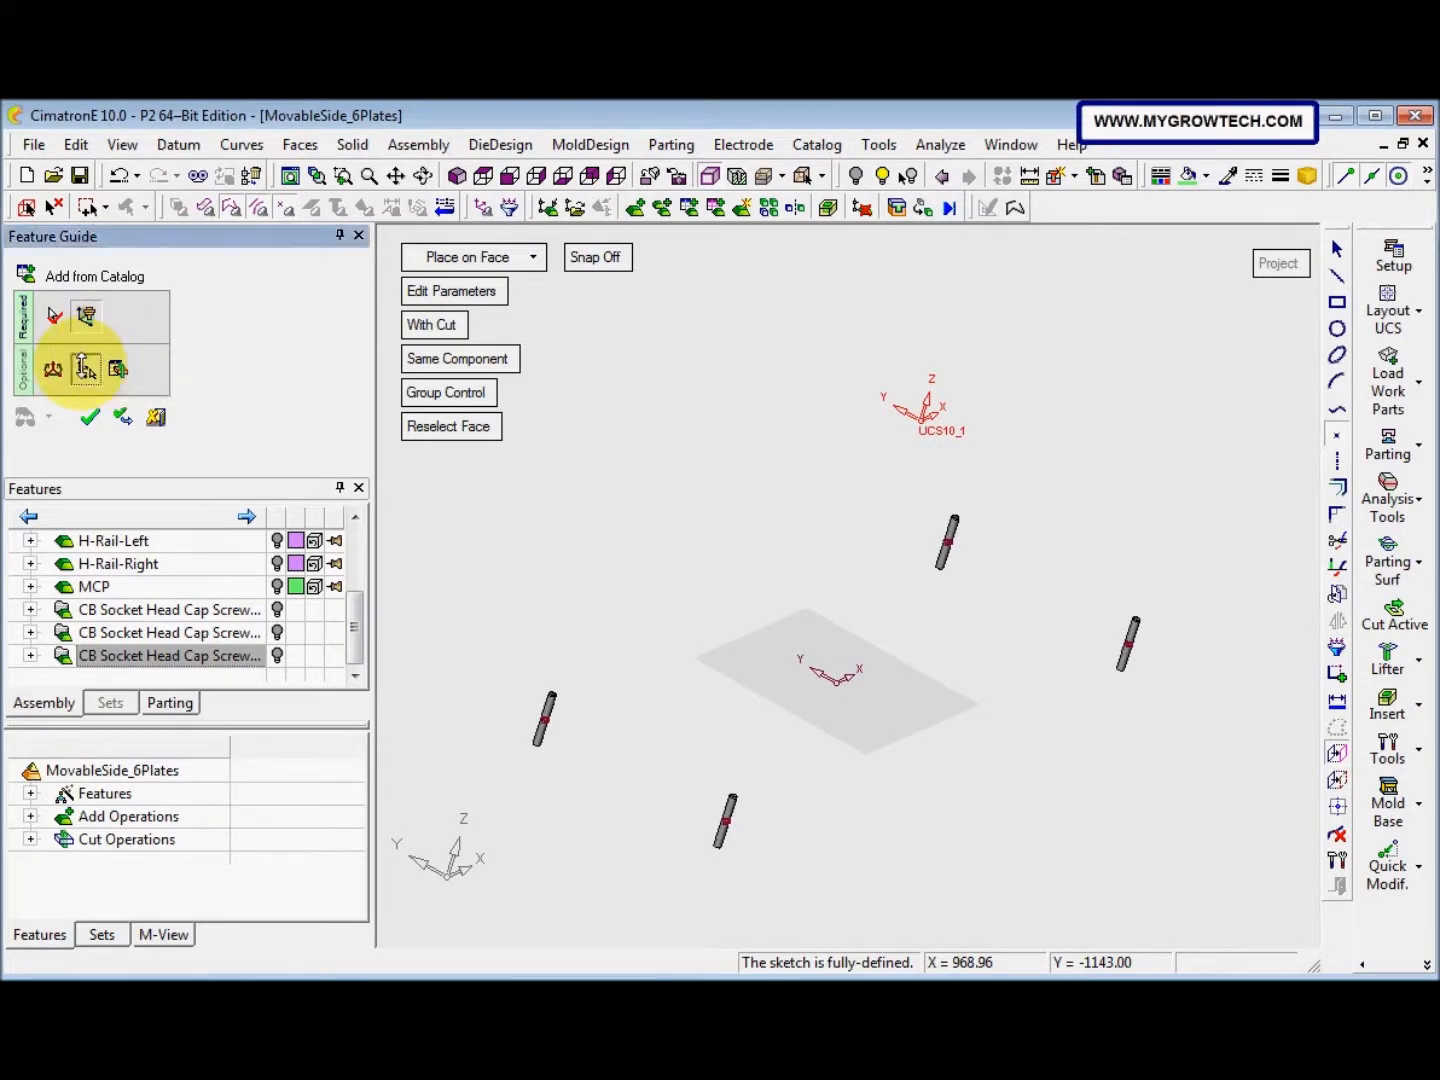
{"action": "scroll", "coordinate": [794, 591], "scroll_direction": "up", "scroll_amount": 5}
{"action": "right_click_drag", "start_coordinate": [895, 596], "coordinate": [887, 748], "text": "ctrl"}
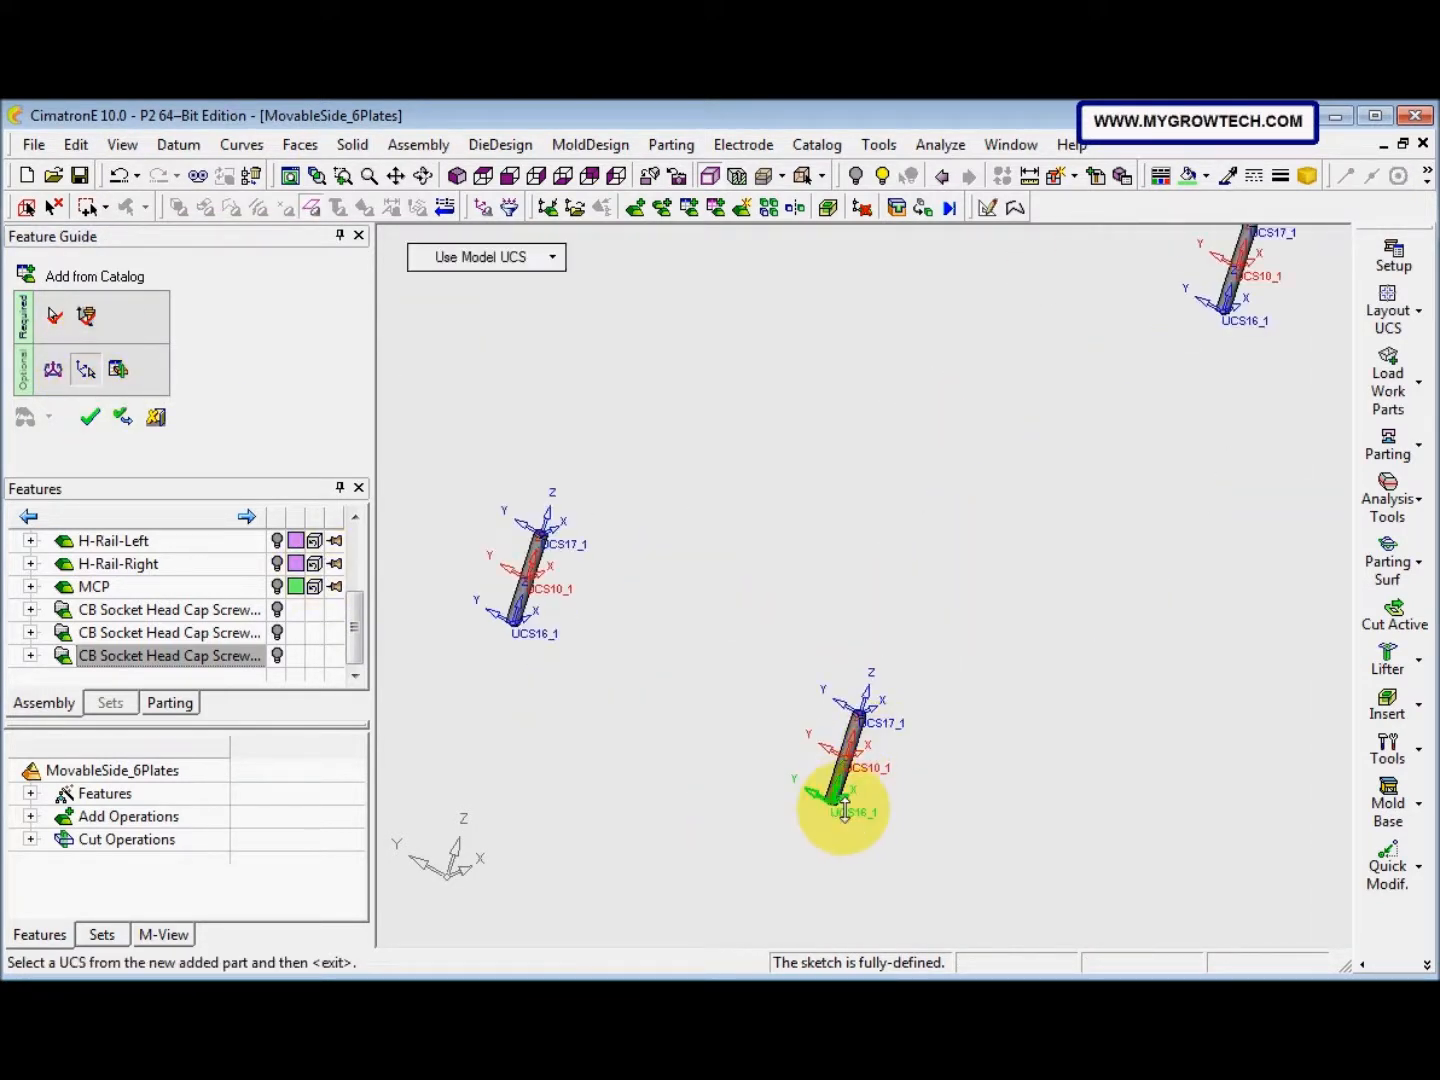
{"action": "left_click", "coordinate": [842, 810]}
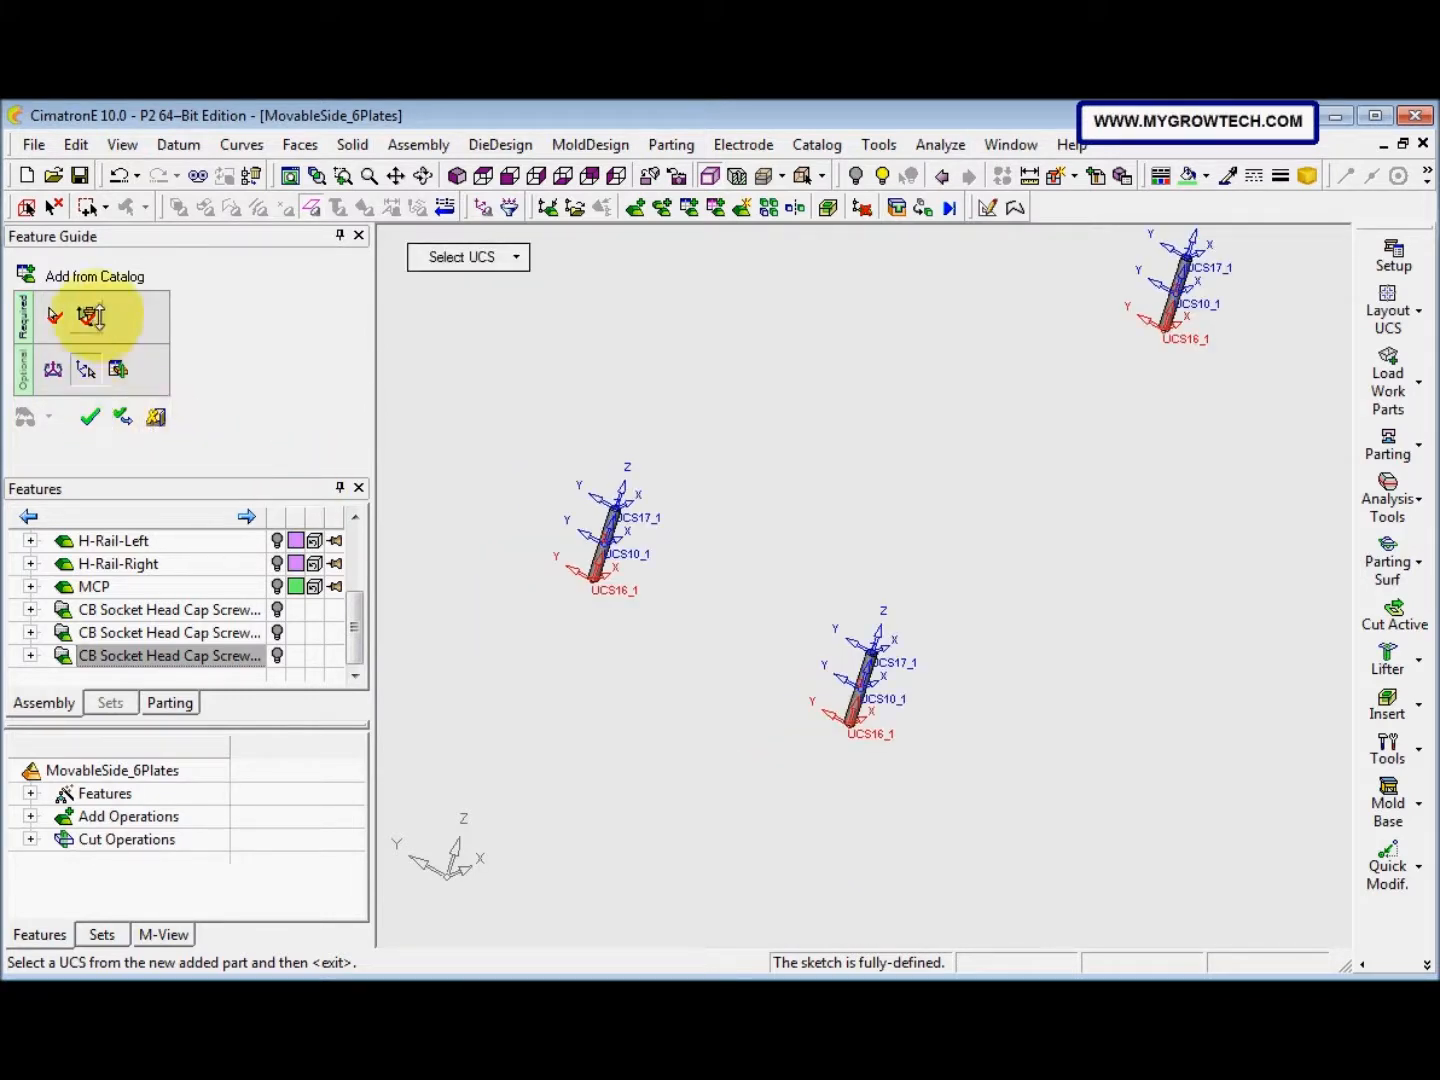
{"action": "left_click", "coordinate": [90, 316]}
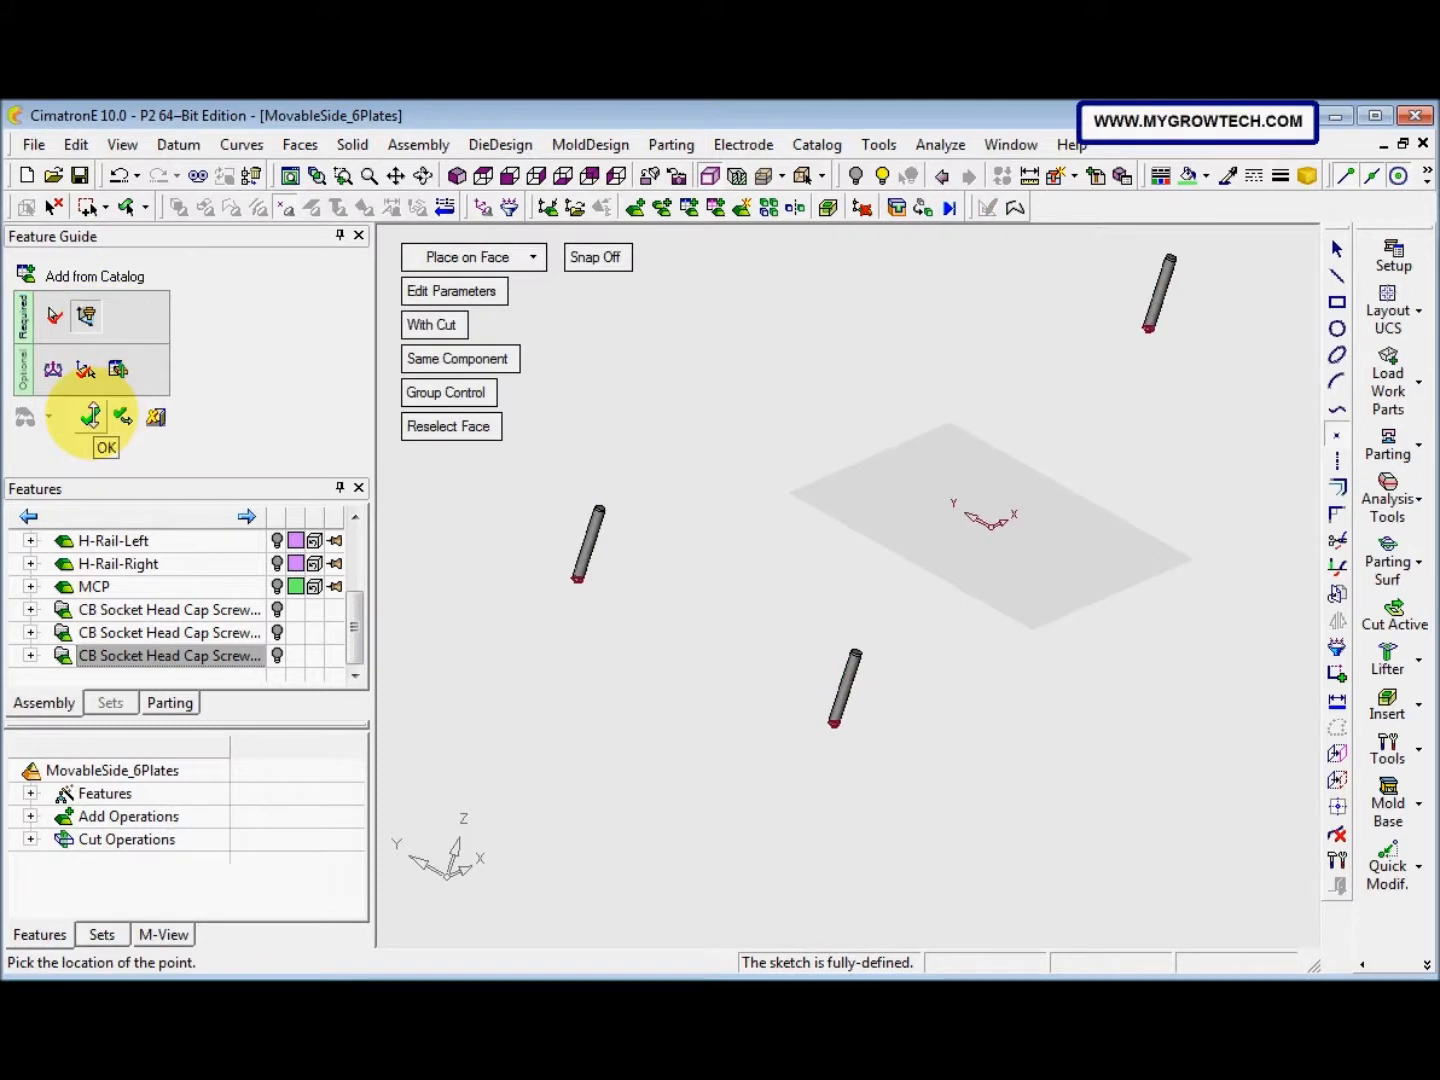
{"action": "left_click", "coordinate": [90, 416]}
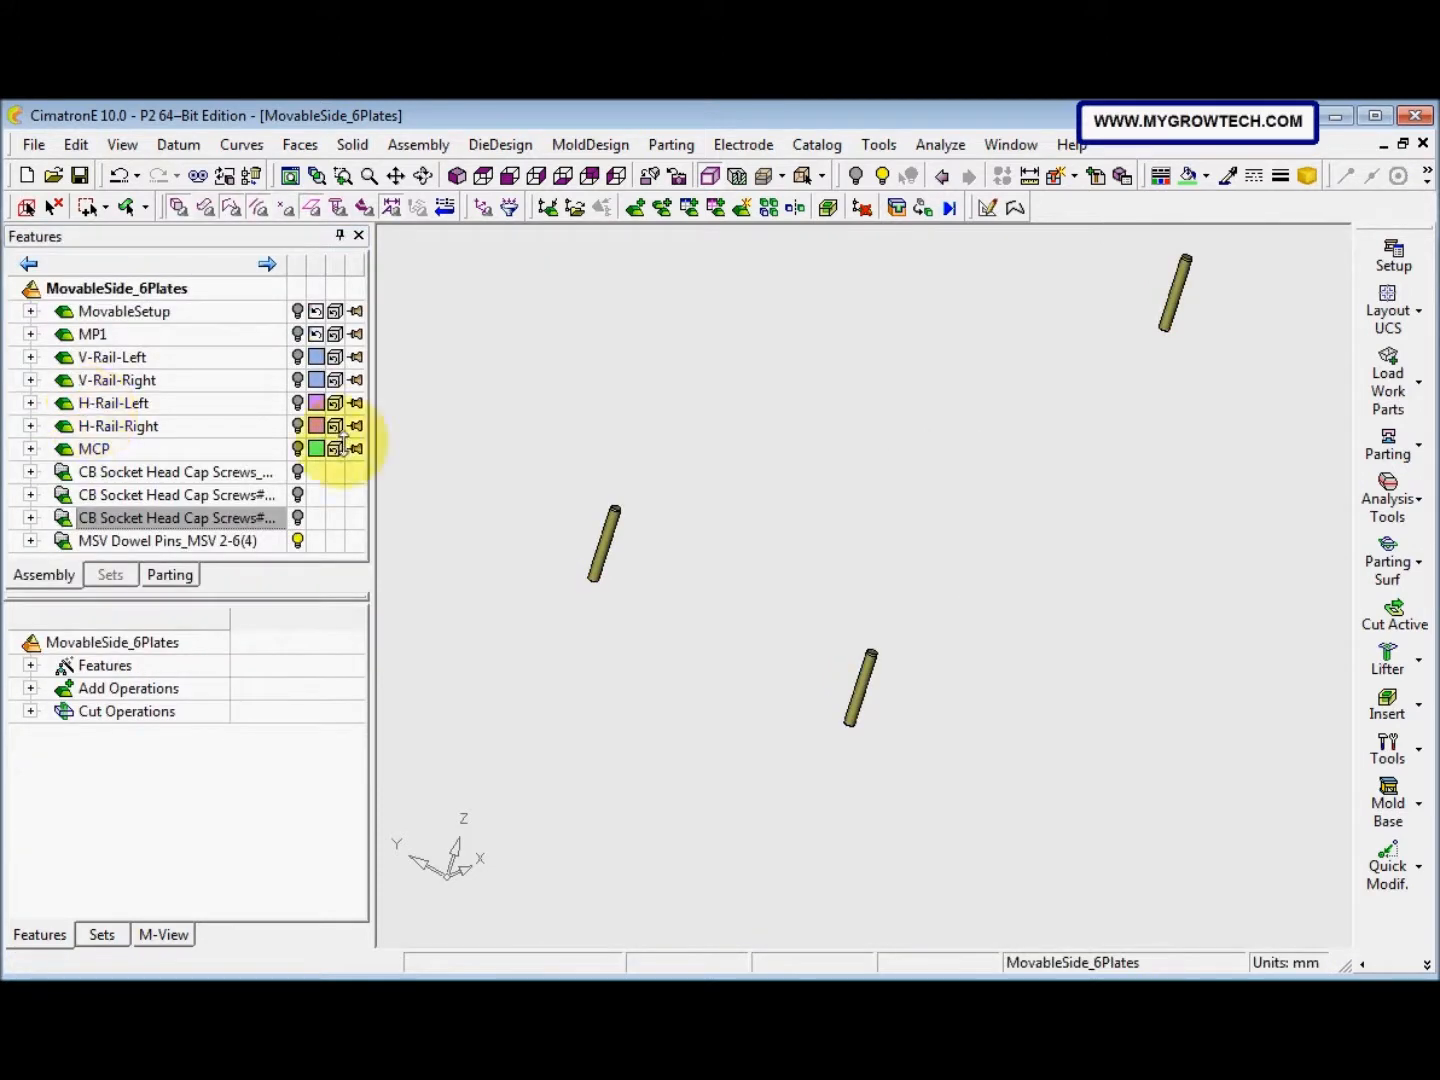
Show MovableSetup, the MP1 and MCP plates, all four rails and the three socket head cap screw sets again
{"action": "left_click", "coordinate": [235, 289]}
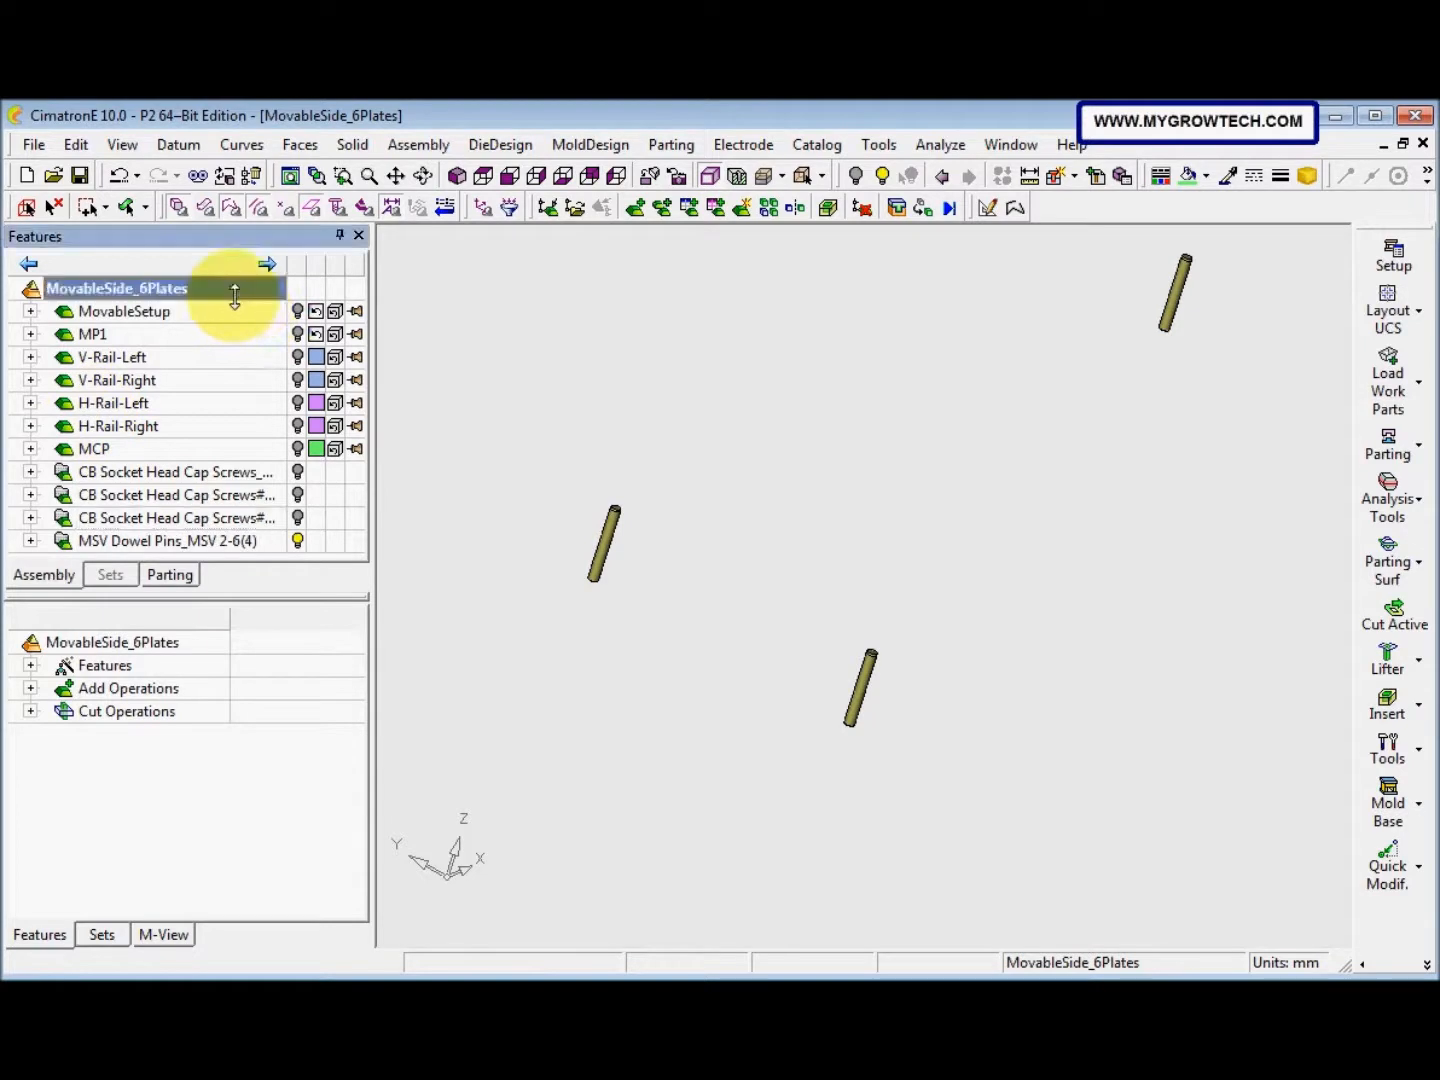
{"action": "right_click", "coordinate": [235, 312]}
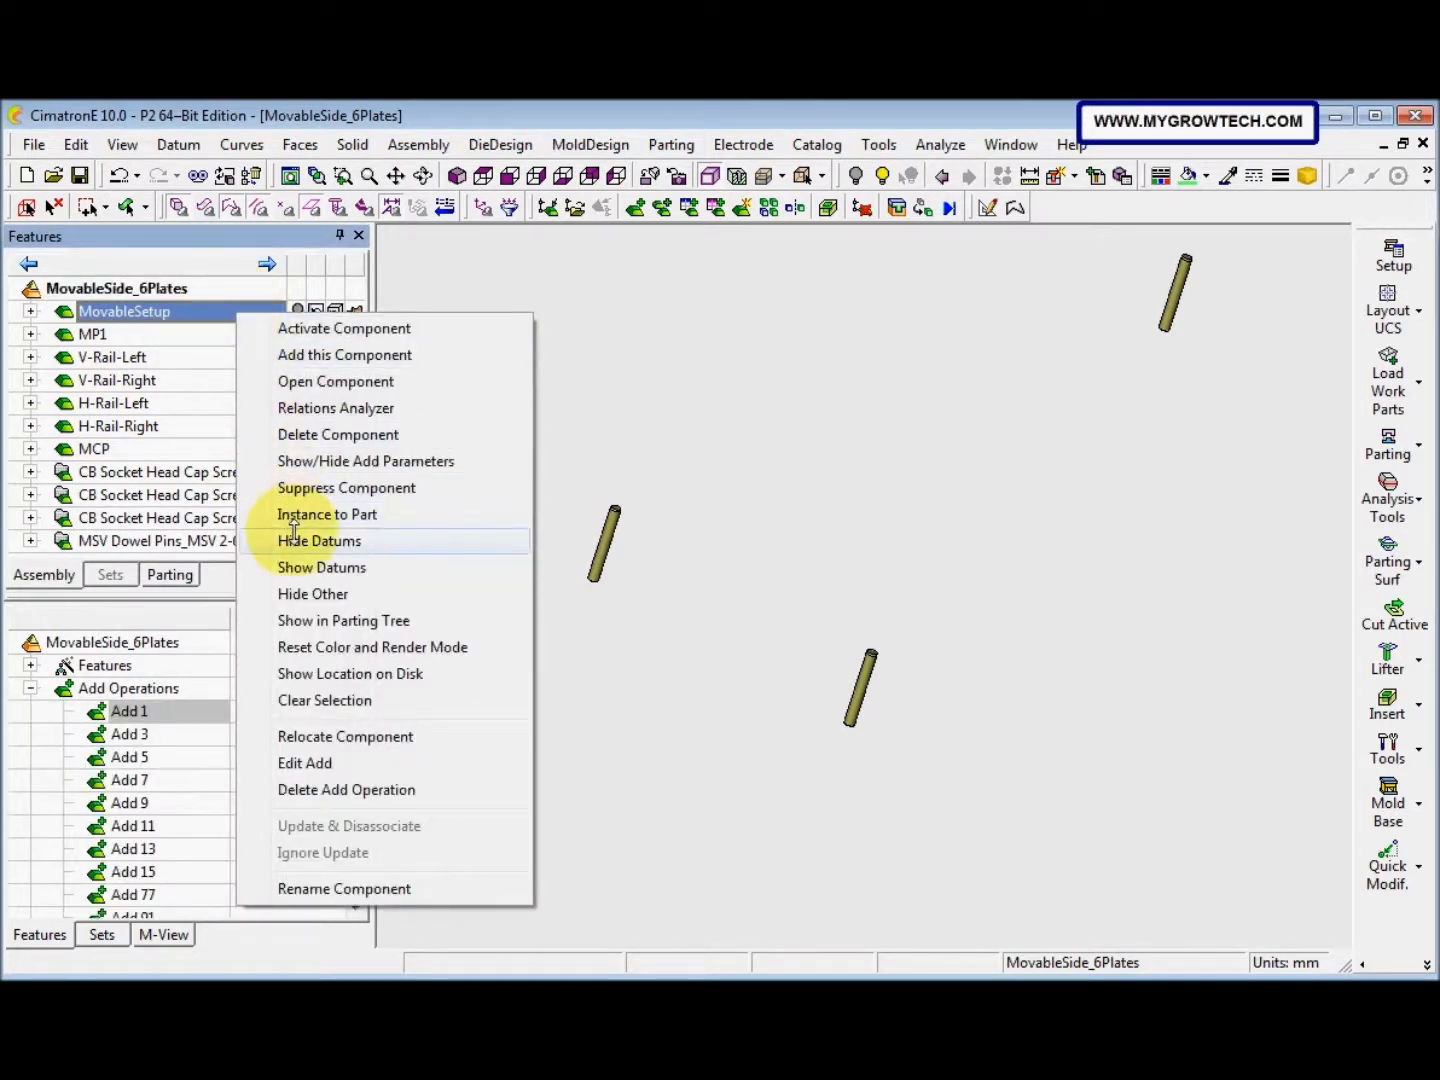
{"action": "left_click", "coordinate": [250, 301]}
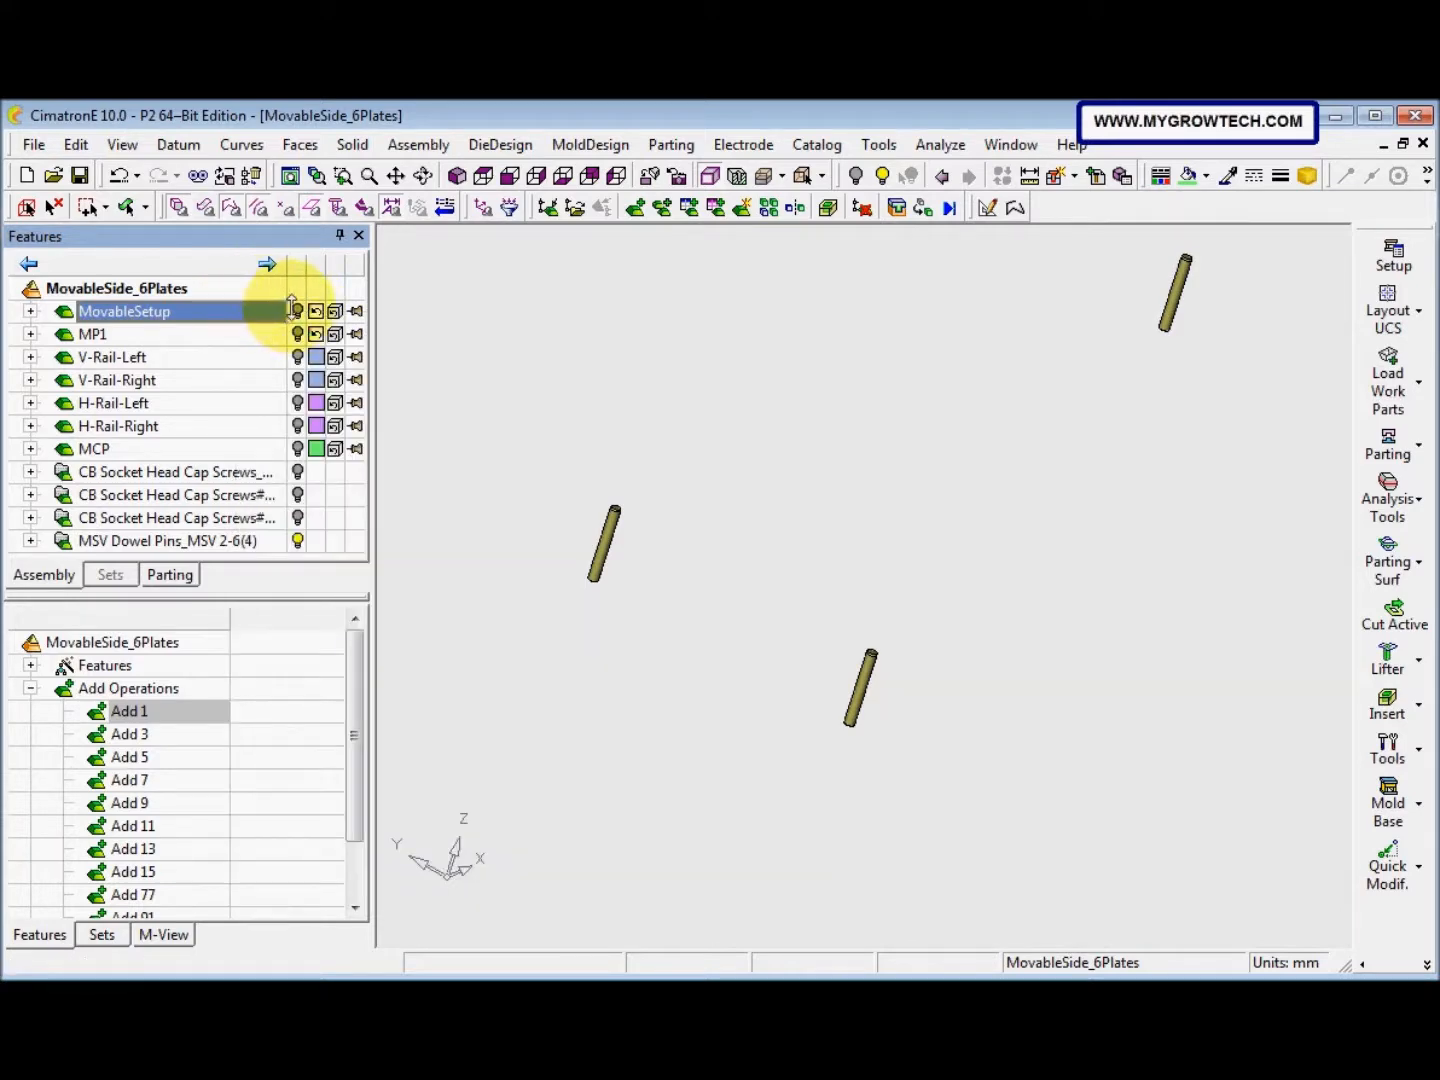
{"action": "left_click", "coordinate": [297, 311]}
{"action": "left_click", "coordinate": [297, 334]}
{"action": "left_click", "coordinate": [297, 357]}
{"action": "left_click", "coordinate": [297, 381]}
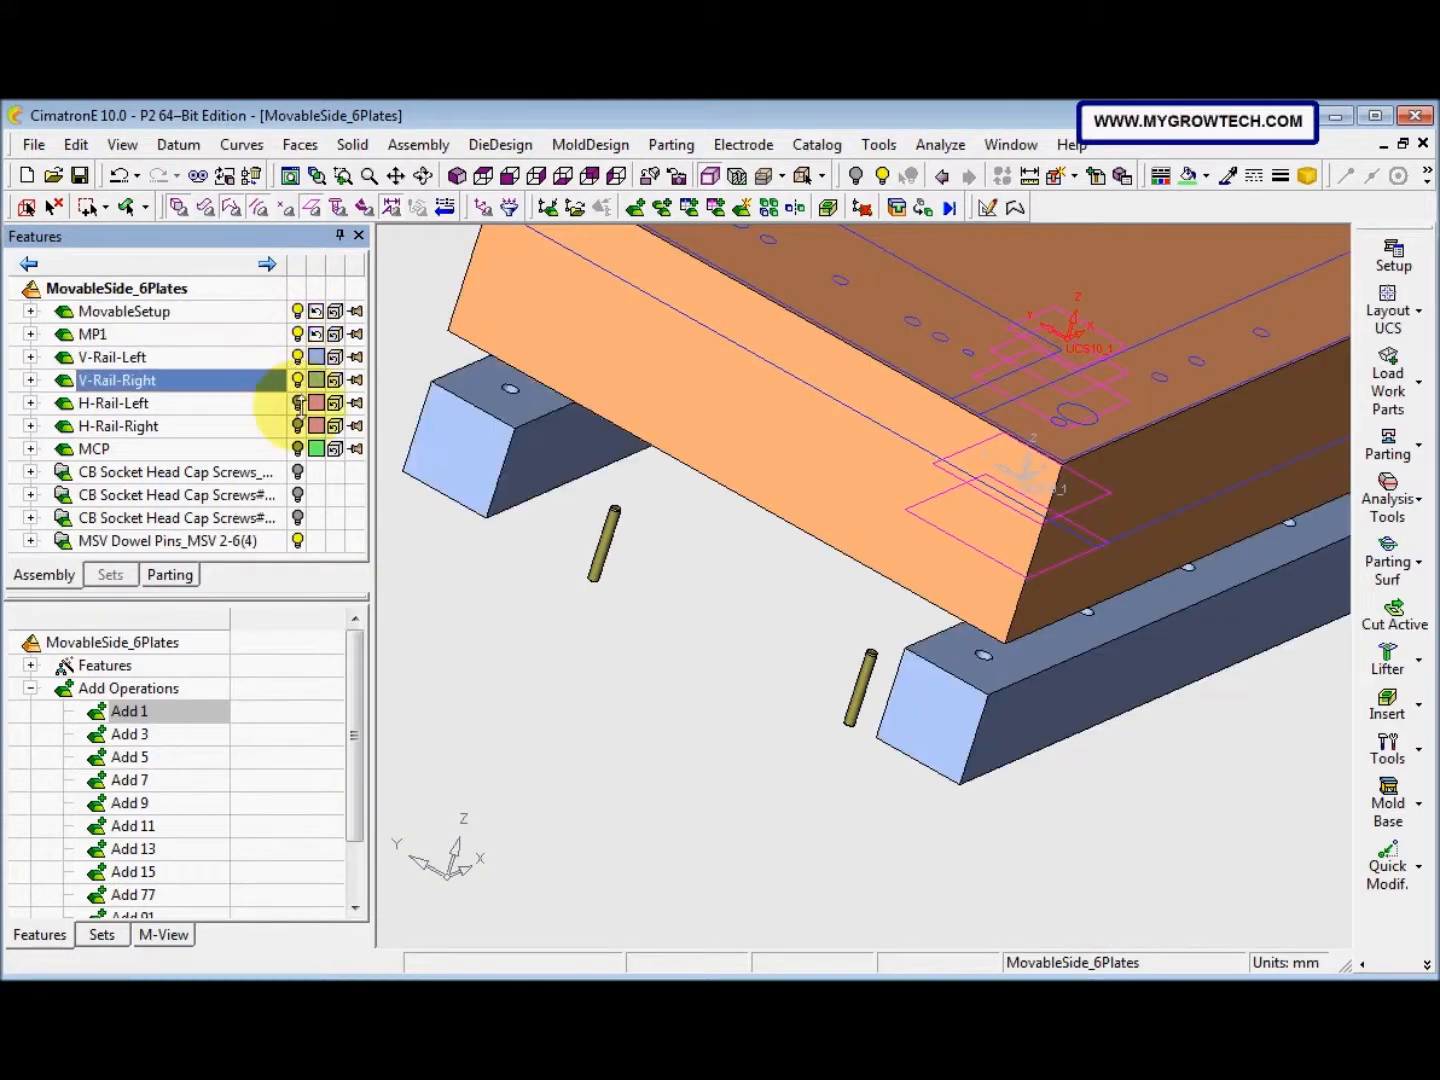
{"action": "left_click", "coordinate": [297, 403]}
{"action": "left_click", "coordinate": [298, 426]}
{"action": "left_click", "coordinate": [298, 449]}
{"action": "left_click", "coordinate": [297, 472]}
{"action": "left_click", "coordinate": [297, 495]}
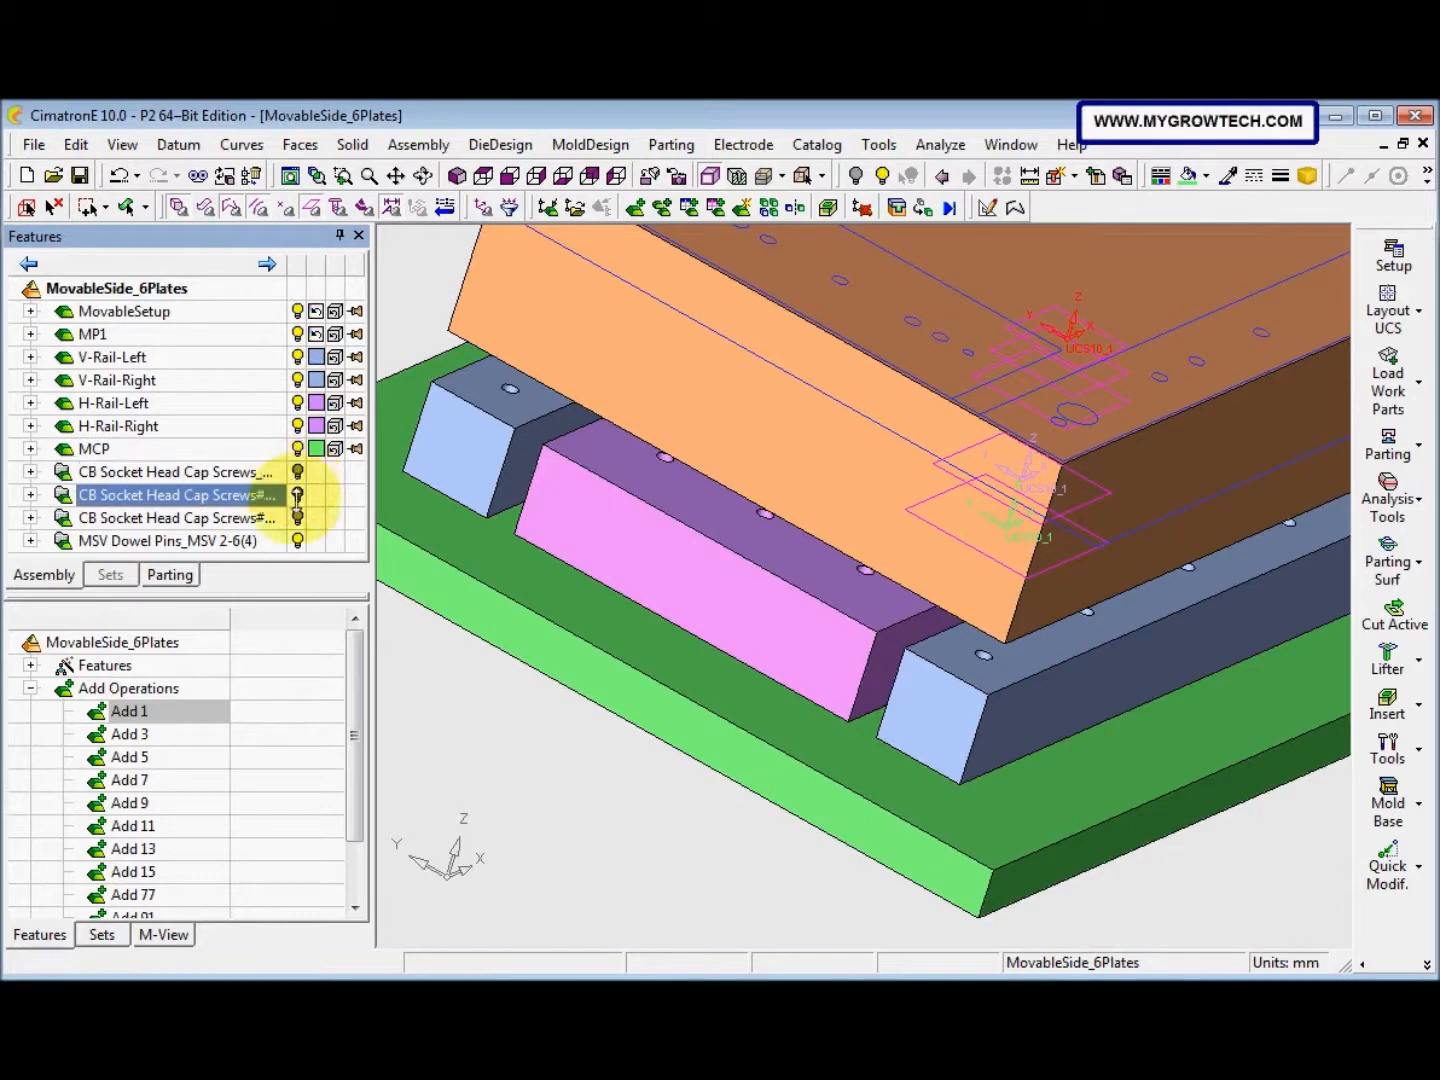
{"action": "left_click", "coordinate": [297, 518]}
{"action": "left_click", "coordinate": [297, 471]}
{"action": "right_click_drag", "start_coordinate": [540, 401], "coordinate": [557, 636], "text": "ctrl"}
{"action": "left_click_drag", "start_coordinate": [556, 636], "coordinate": [781, 491], "text": "ctrl"}
{"action": "middle_click_drag", "start_coordinate": [787, 471], "coordinate": [765, 825]}
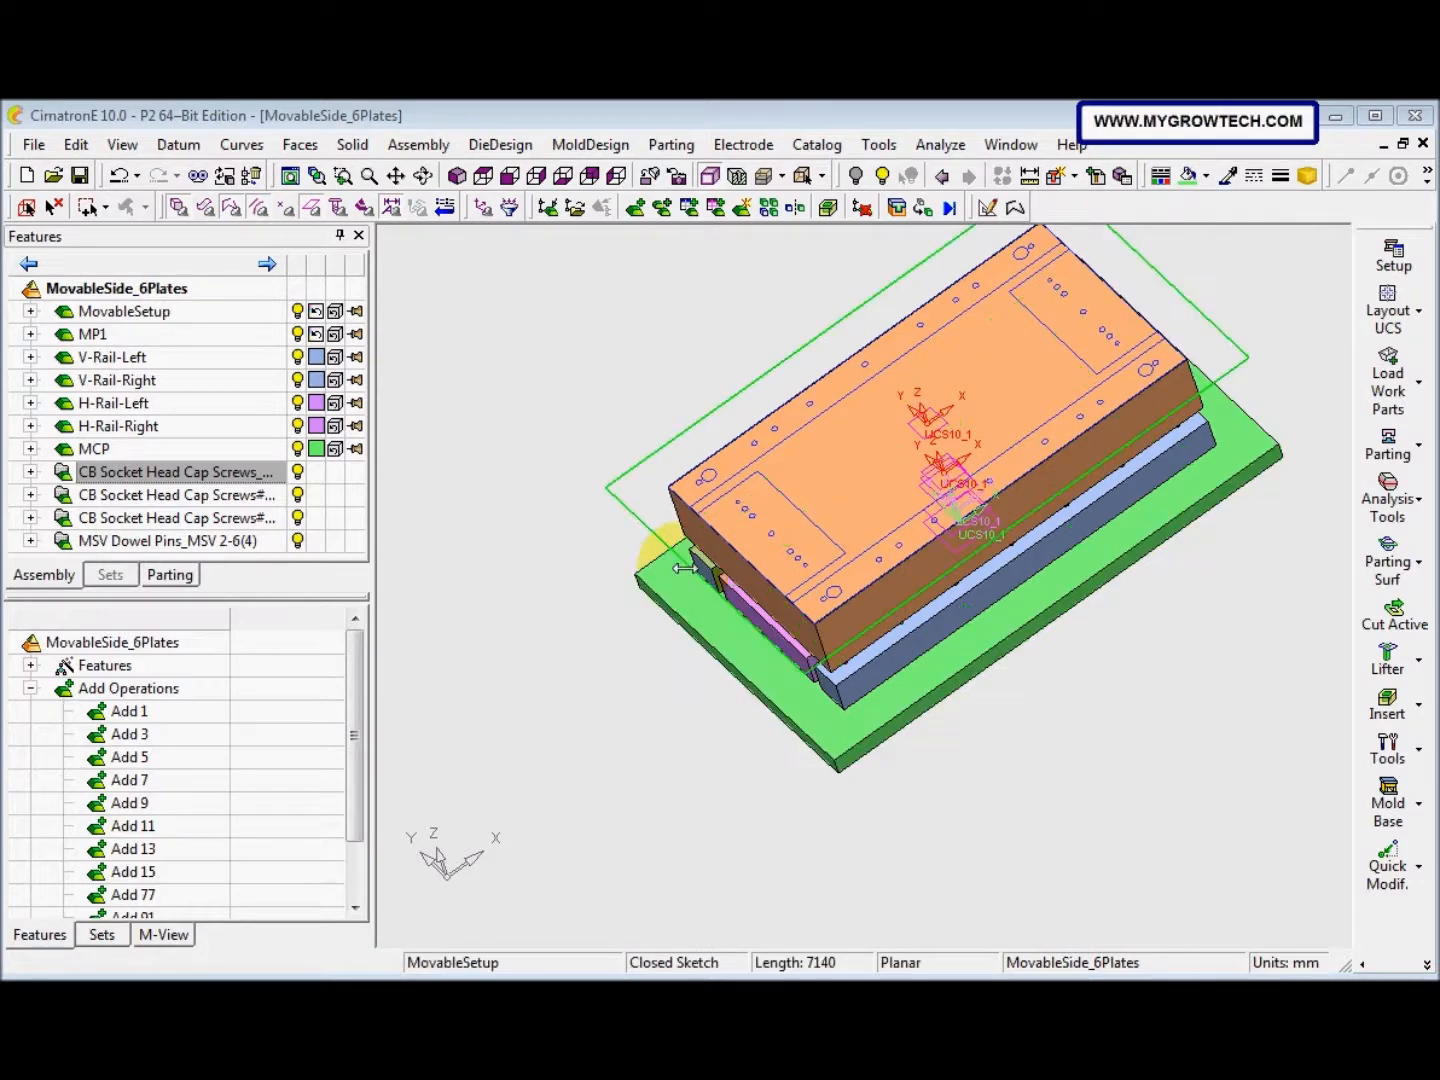
{"action": "middle_click_drag", "start_coordinate": [692, 550], "coordinate": [672, 592]}
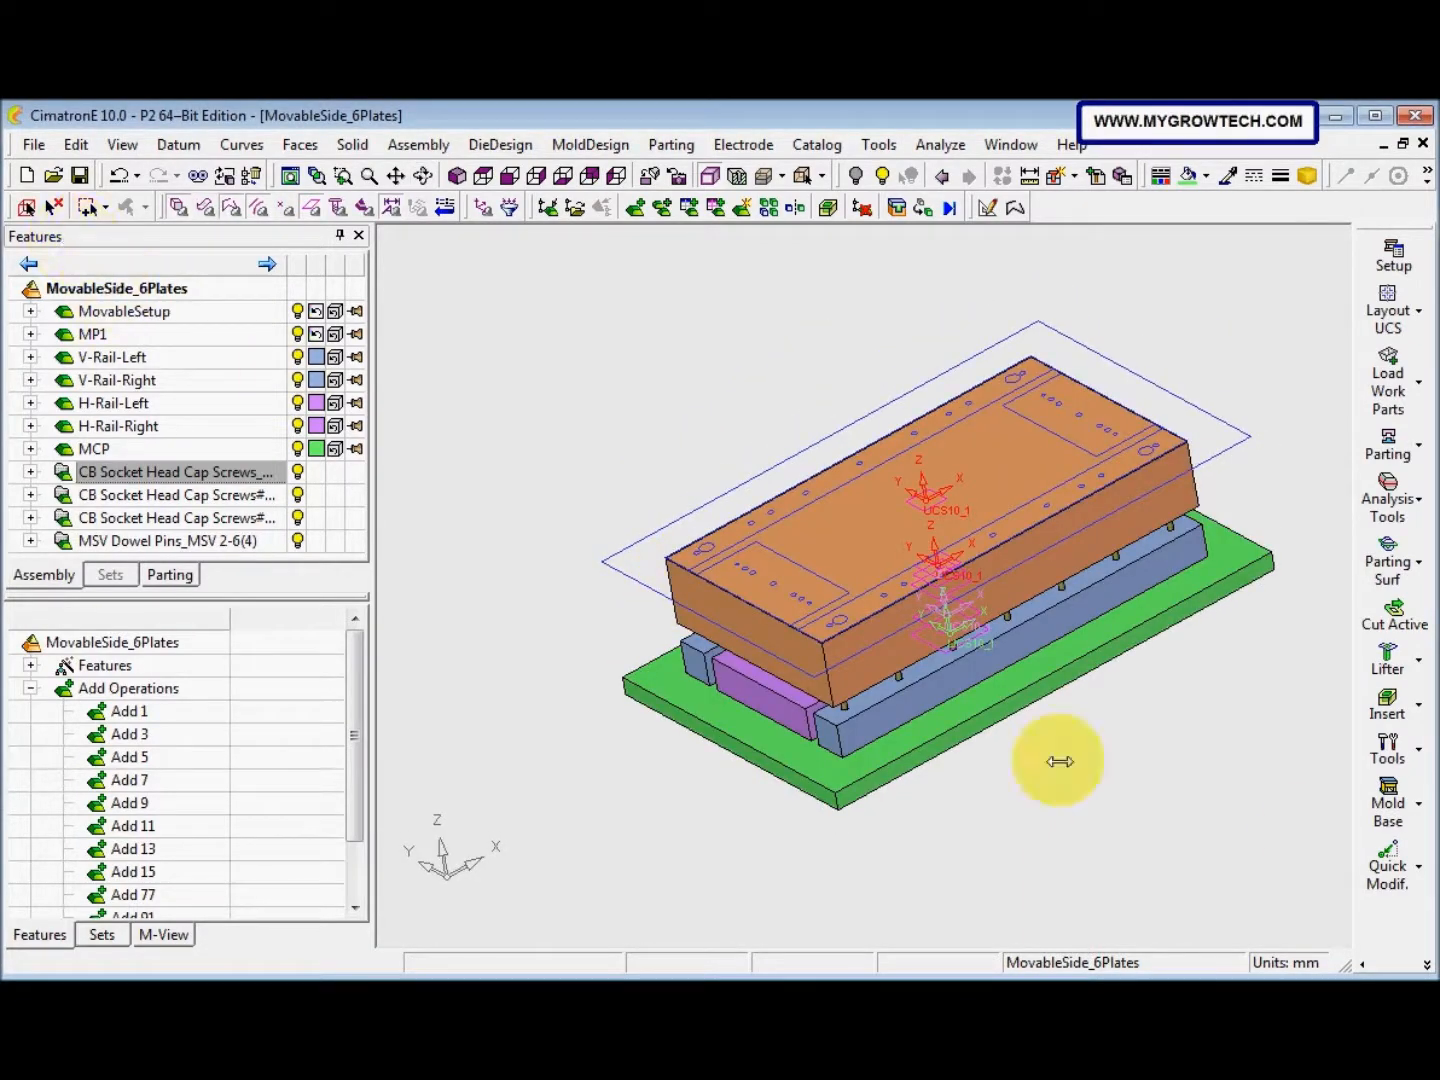
Start adding a mold part from the Misumi catalog and choose the GBAM Leader Bushings Head Type among the leader pin bushings
{"action": "left_click", "coordinate": [1426, 964]}
{"action": "left_click", "coordinate": [1222, 902]}
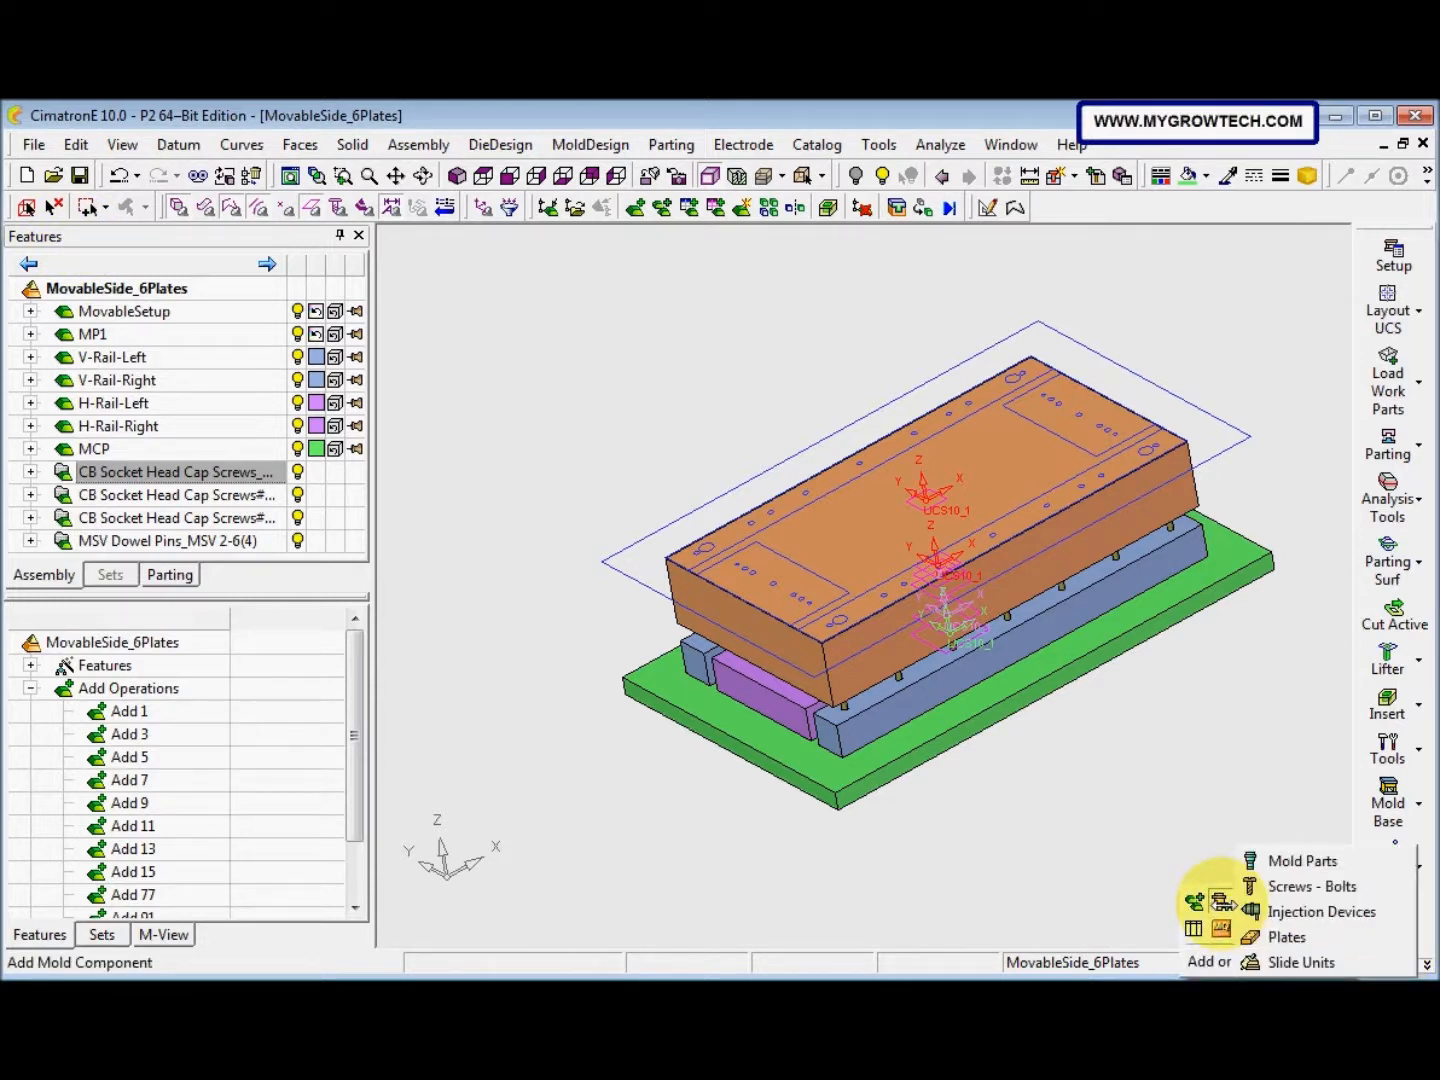
{"action": "left_click", "coordinate": [1290, 860]}
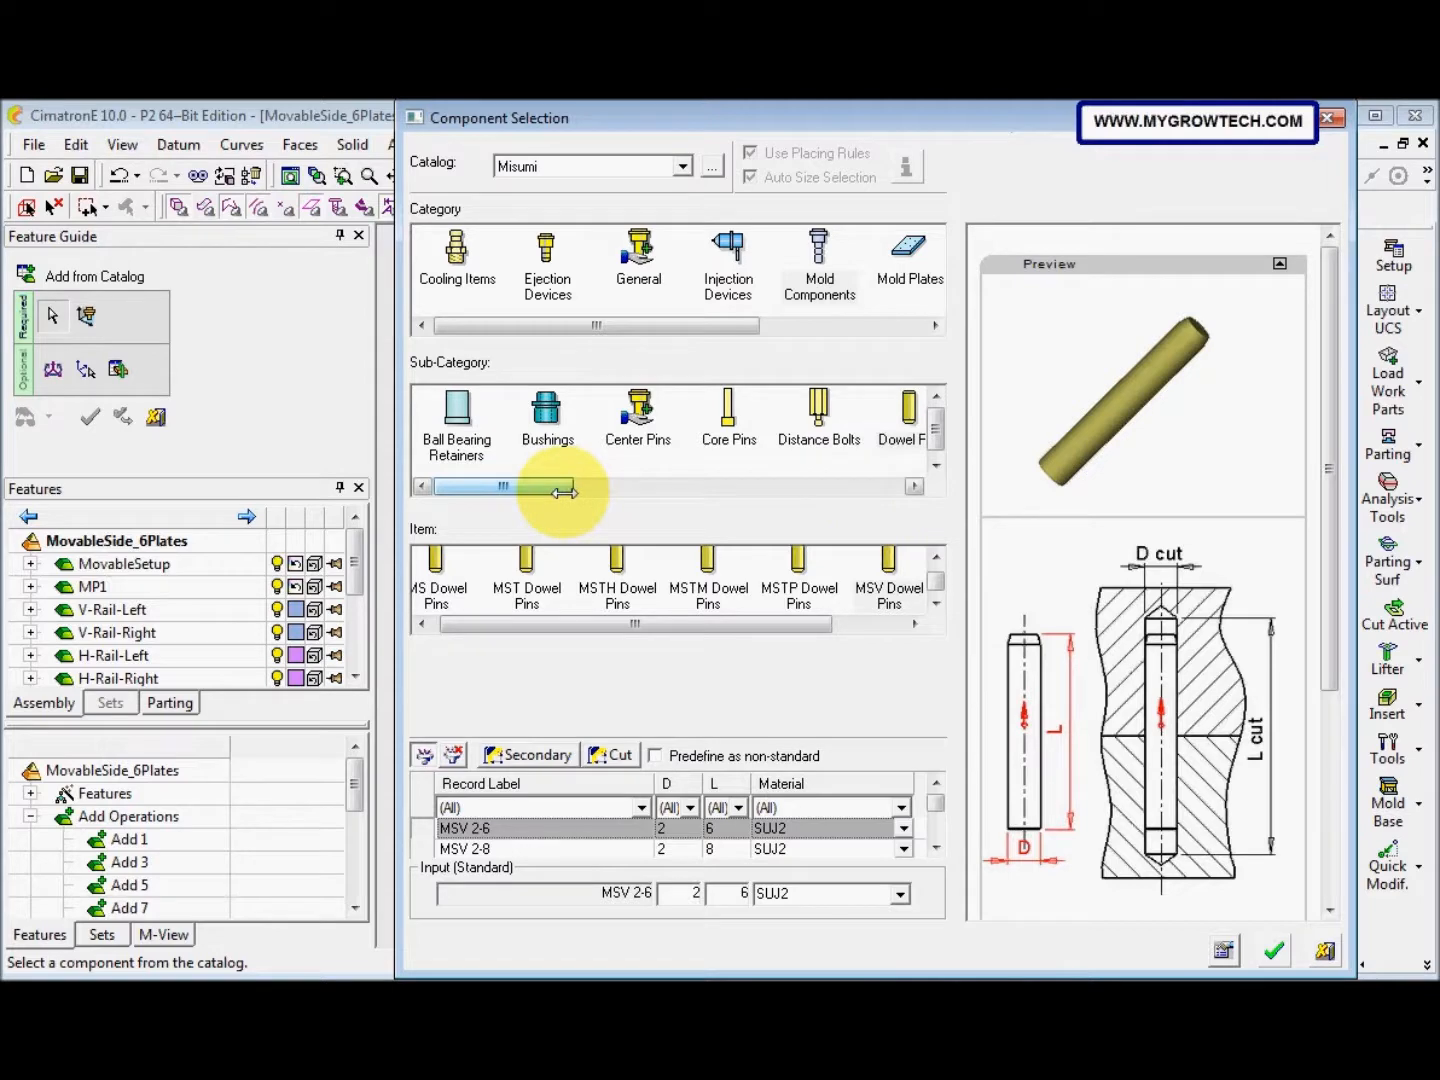
{"action": "left_click_drag", "start_coordinate": [562, 491], "coordinate": [716, 492]}
{"action": "left_click", "coordinate": [706, 447]}
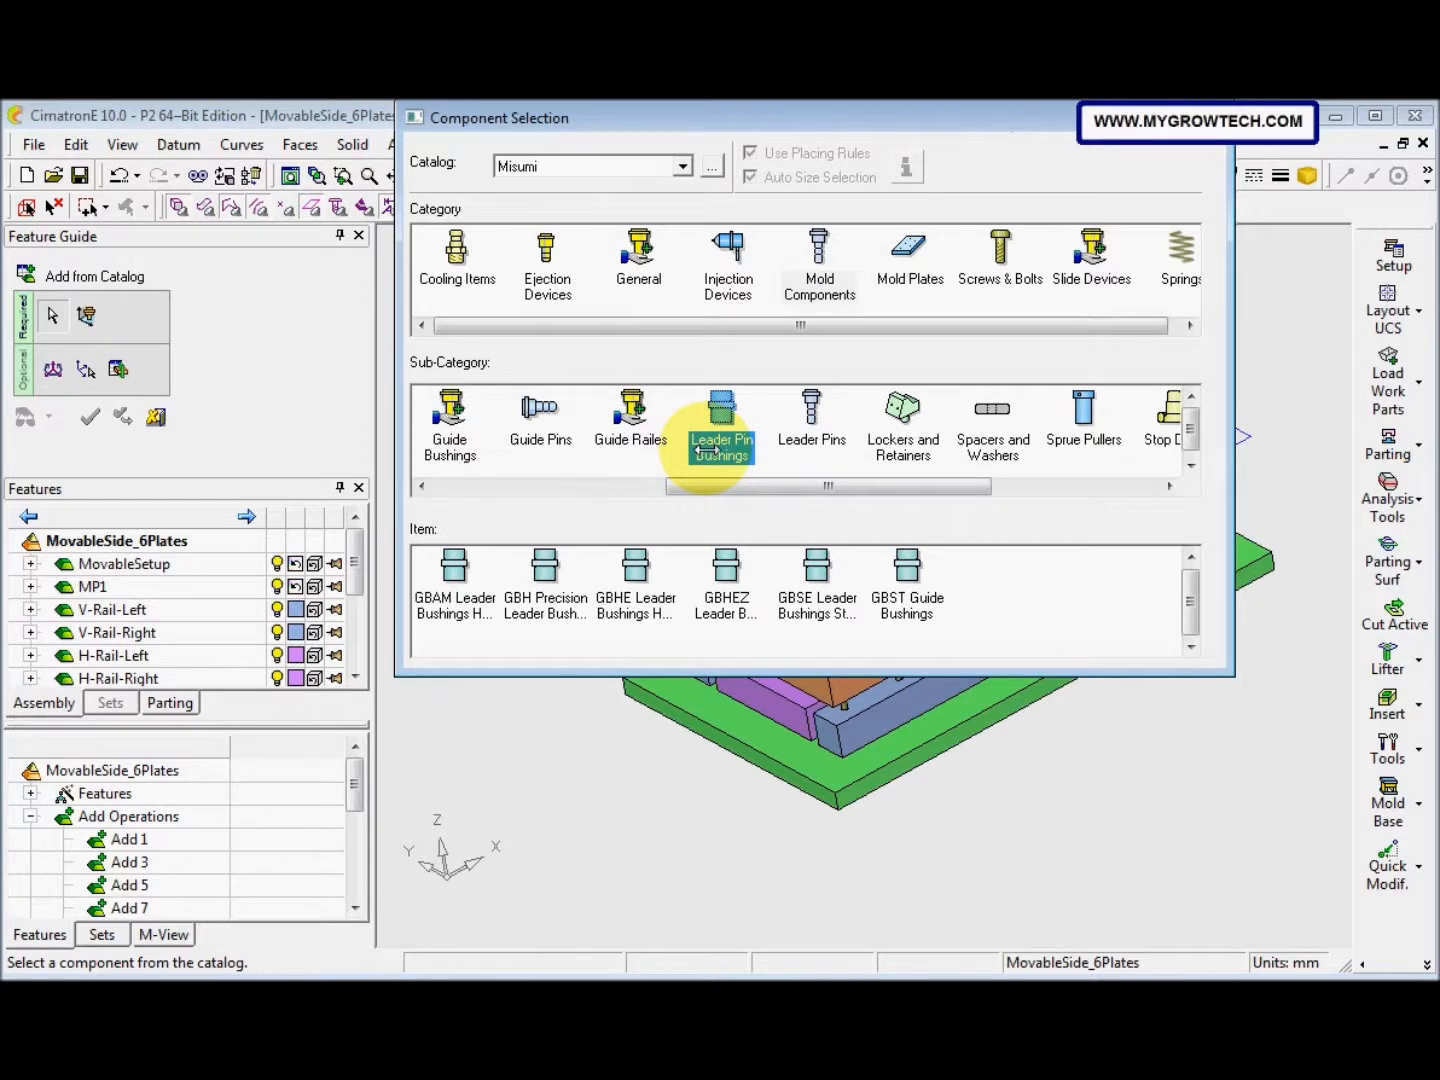
{"action": "left_click", "coordinate": [453, 598]}
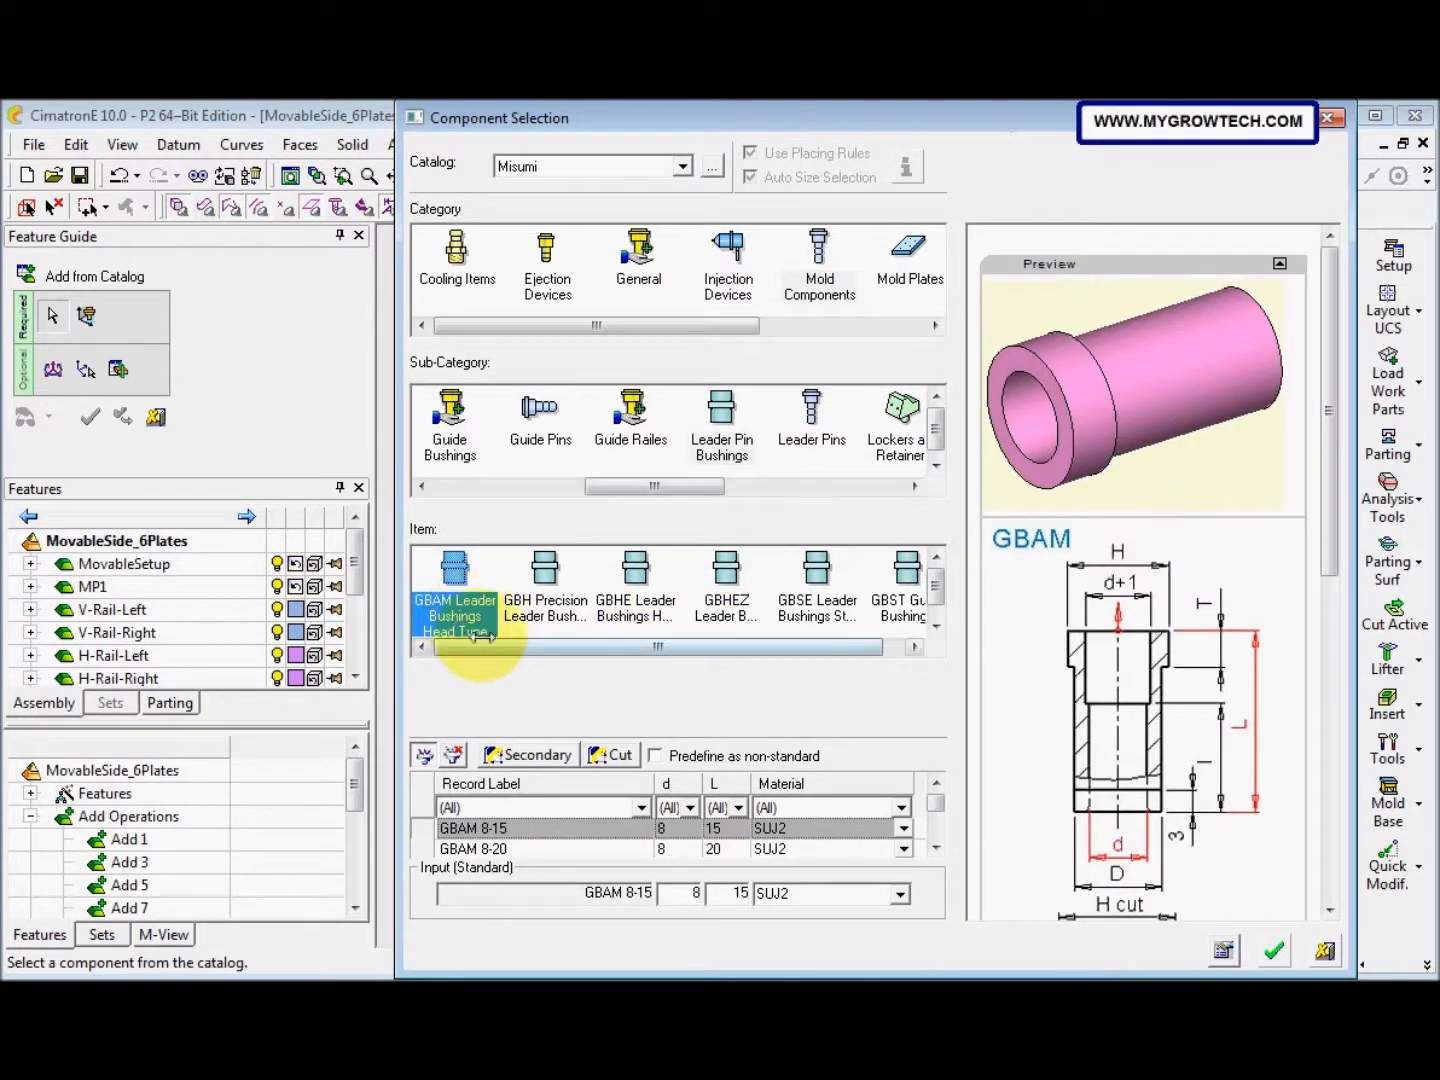
{"action": "left_click_drag", "start_coordinate": [632, 642], "coordinate": [652, 643]}
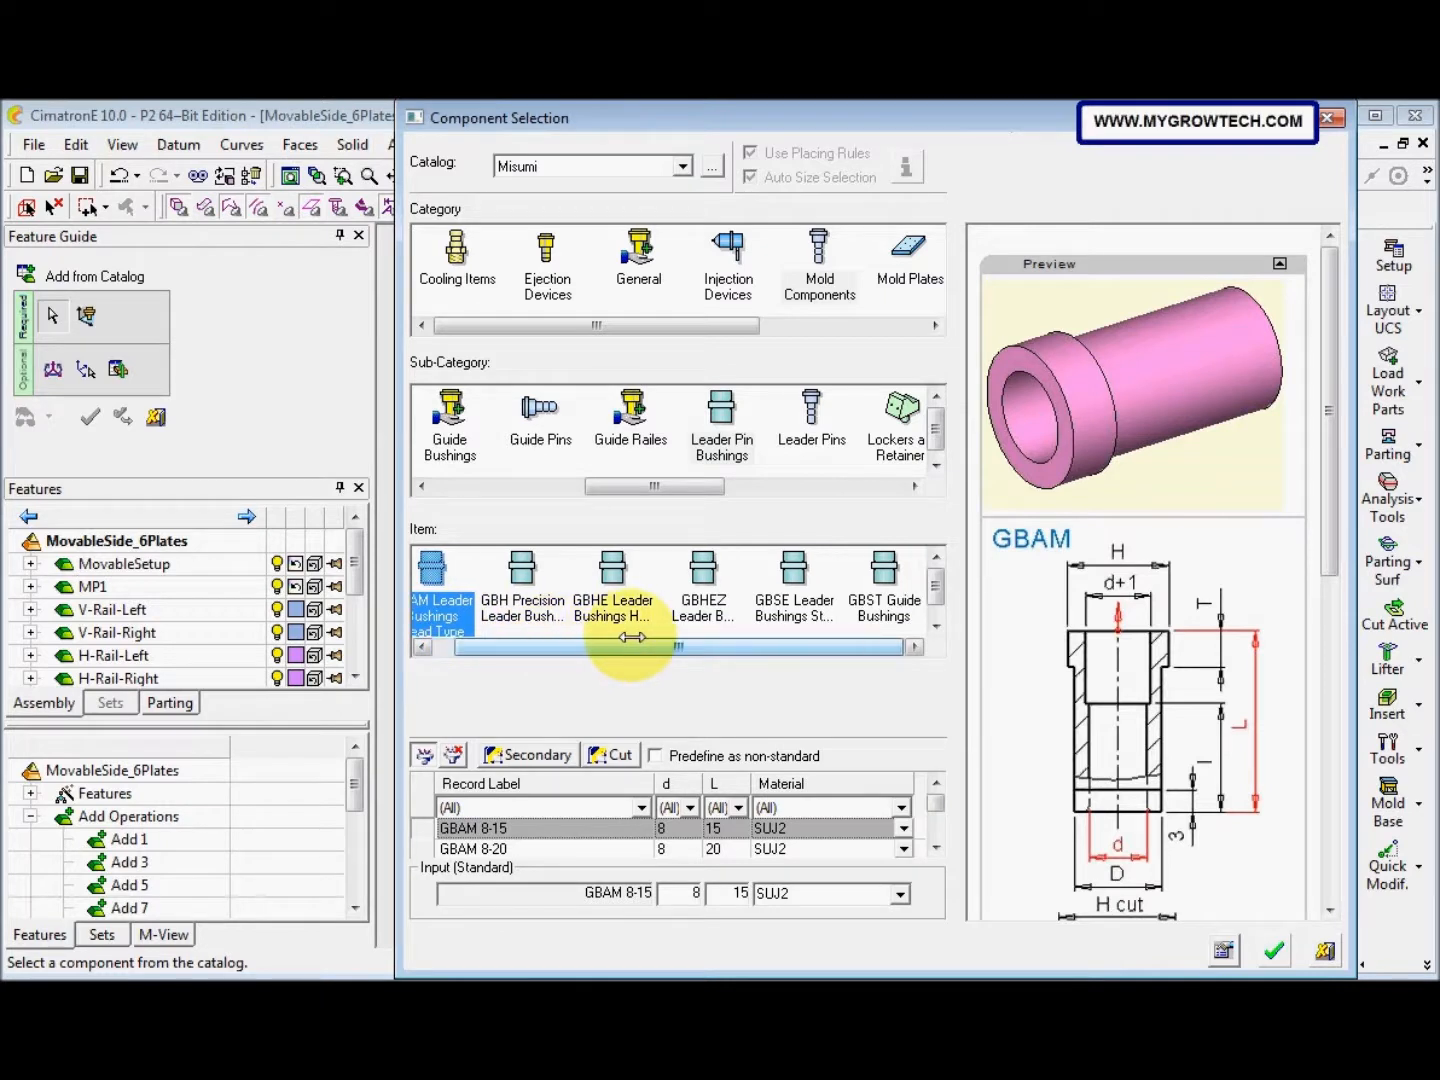
Set the GBAM leader bushing size to d 60 and L 150, and accept the component
{"action": "left_click", "coordinate": [692, 808]}
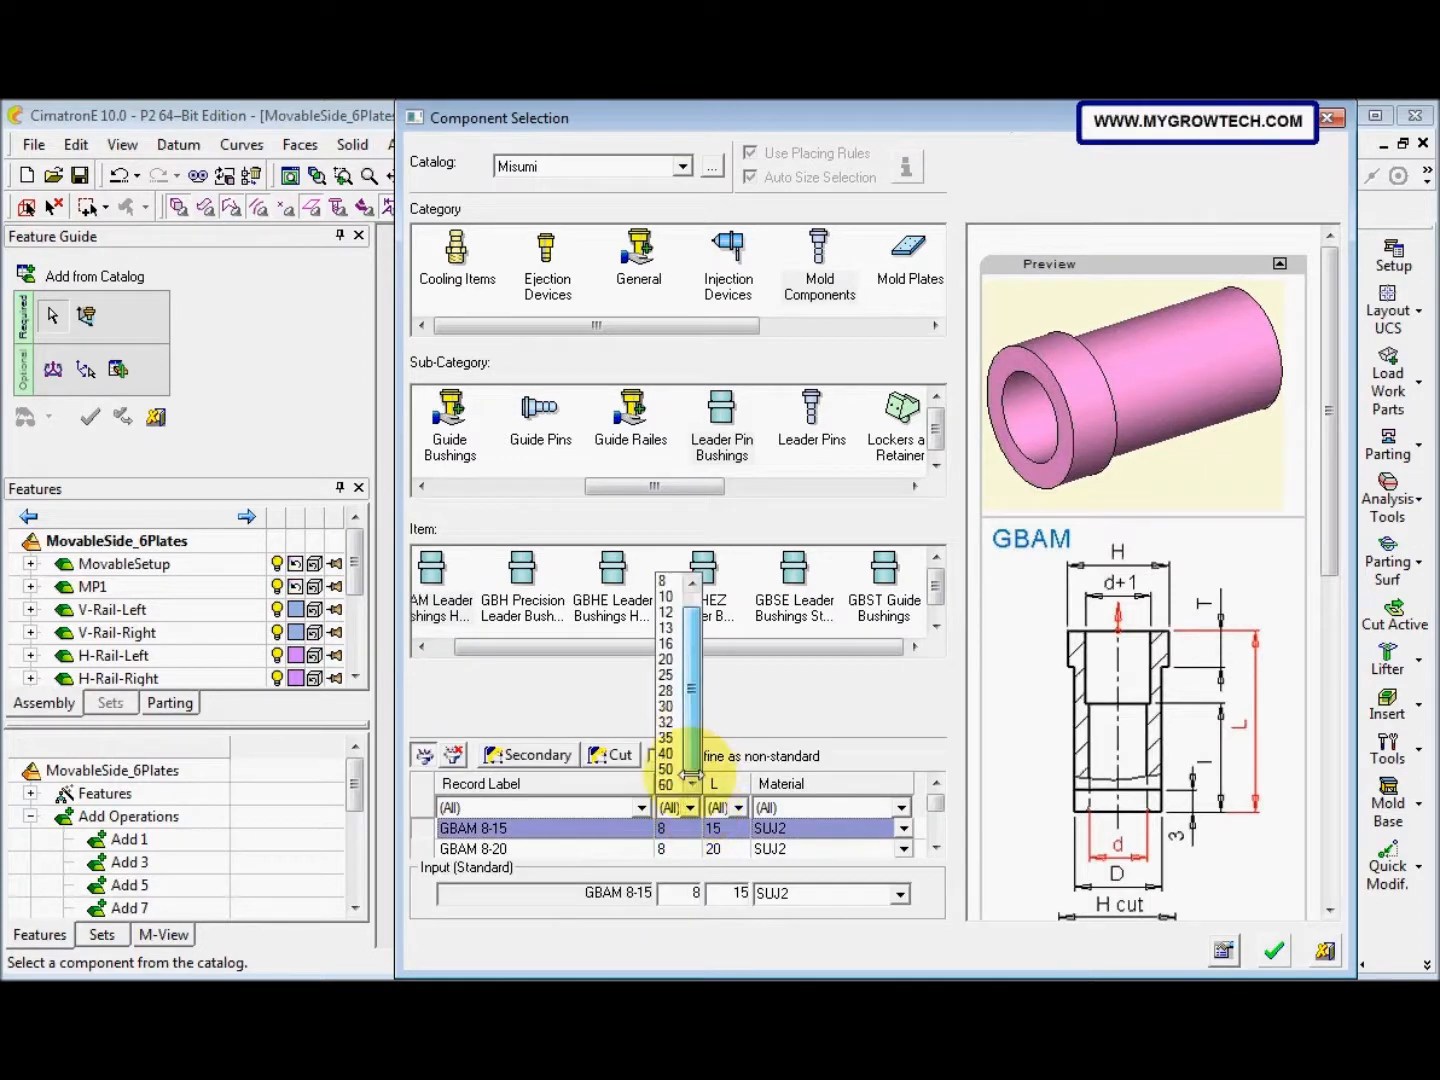
{"action": "left_click", "coordinate": [667, 785]}
{"action": "left_click", "coordinate": [728, 807]}
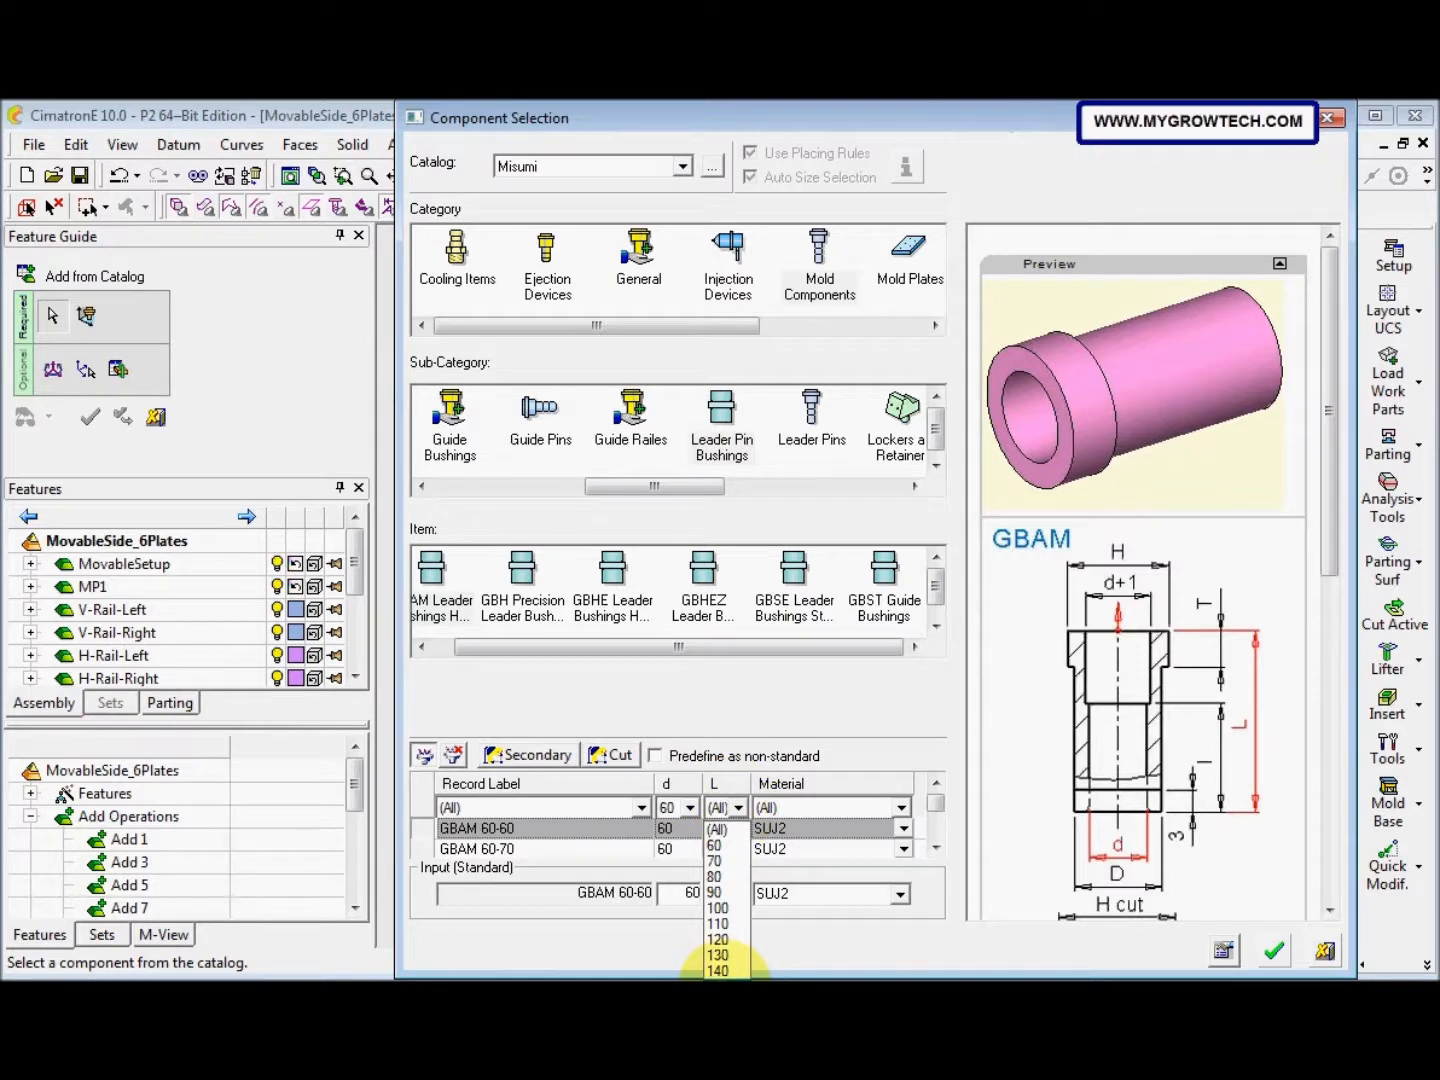
{"action": "left_click", "coordinate": [720, 970]}
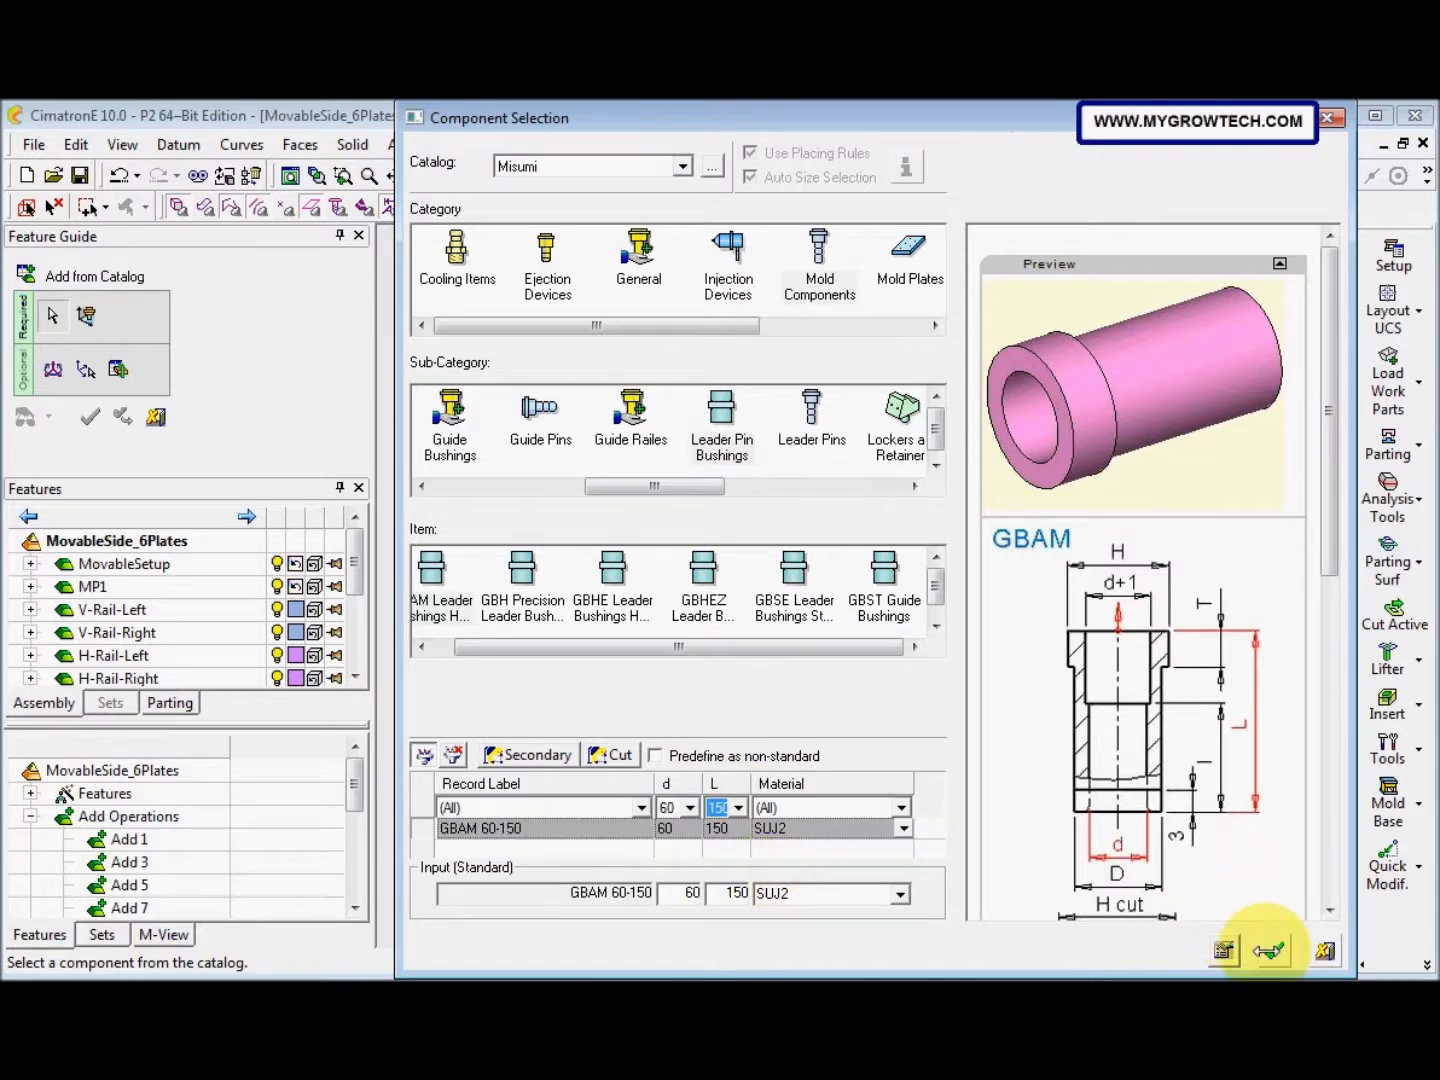
{"action": "left_click", "coordinate": [1273, 949]}
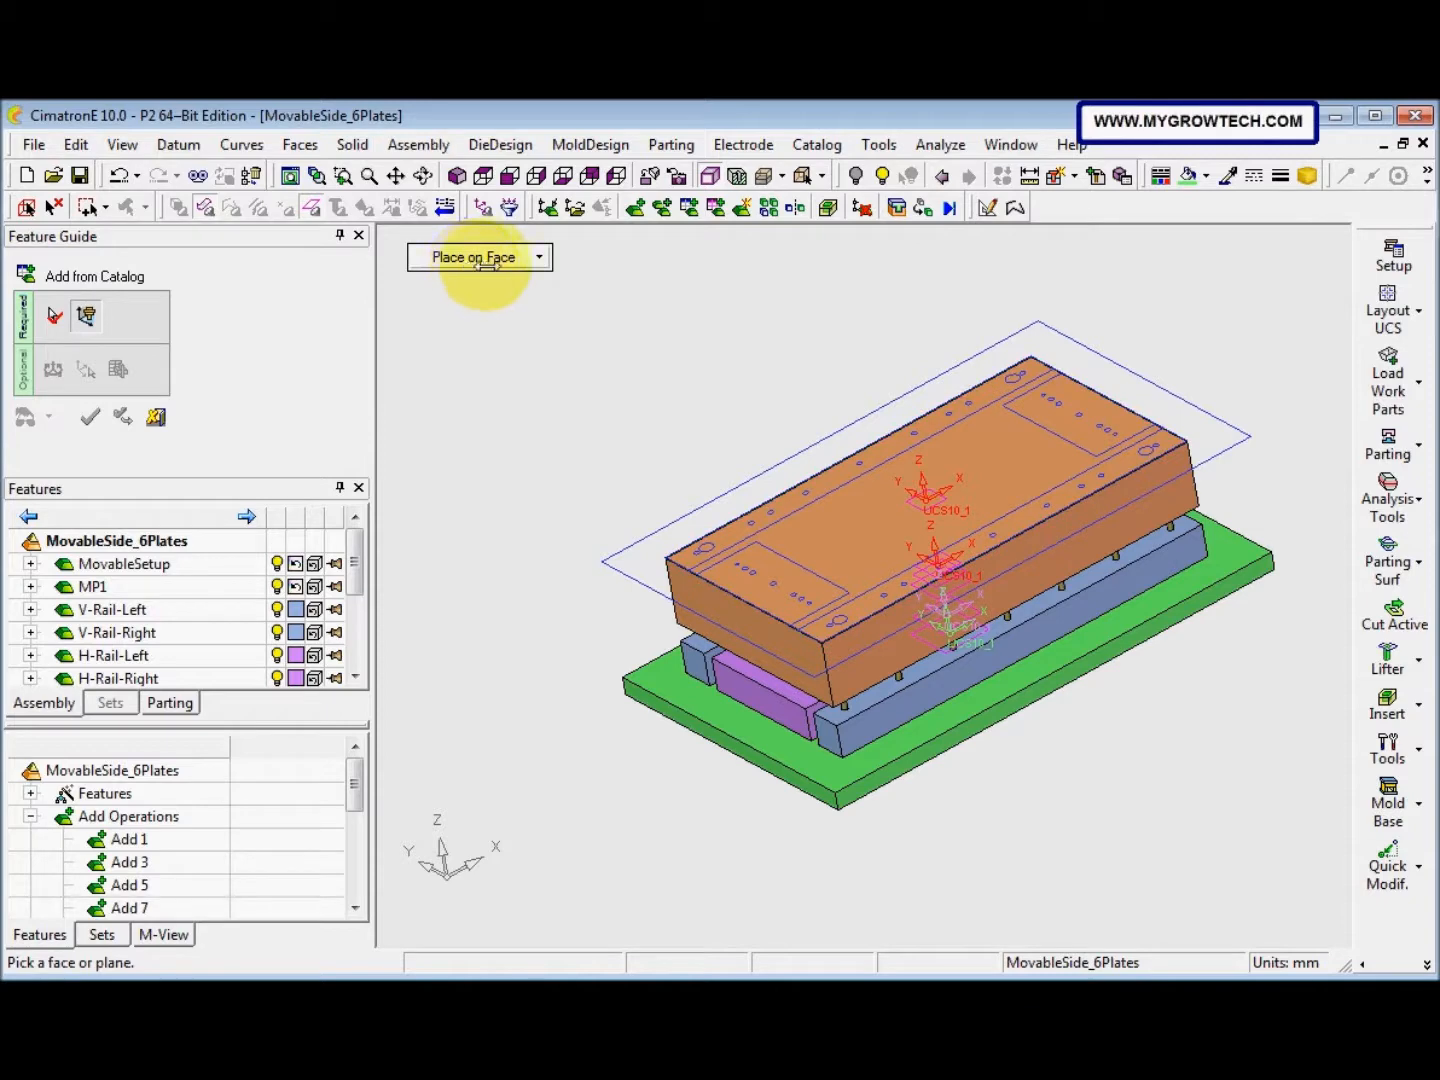
Pick the UCS plane at the centre of the MP1 plate's top face as the bushings' placement plane
{"action": "middle_click_drag", "start_coordinate": [788, 311], "coordinate": [817, 421], "text": "ctrl"}
{"action": "scroll", "coordinate": [880, 542], "scroll_direction": "up", "scroll_amount": 2}
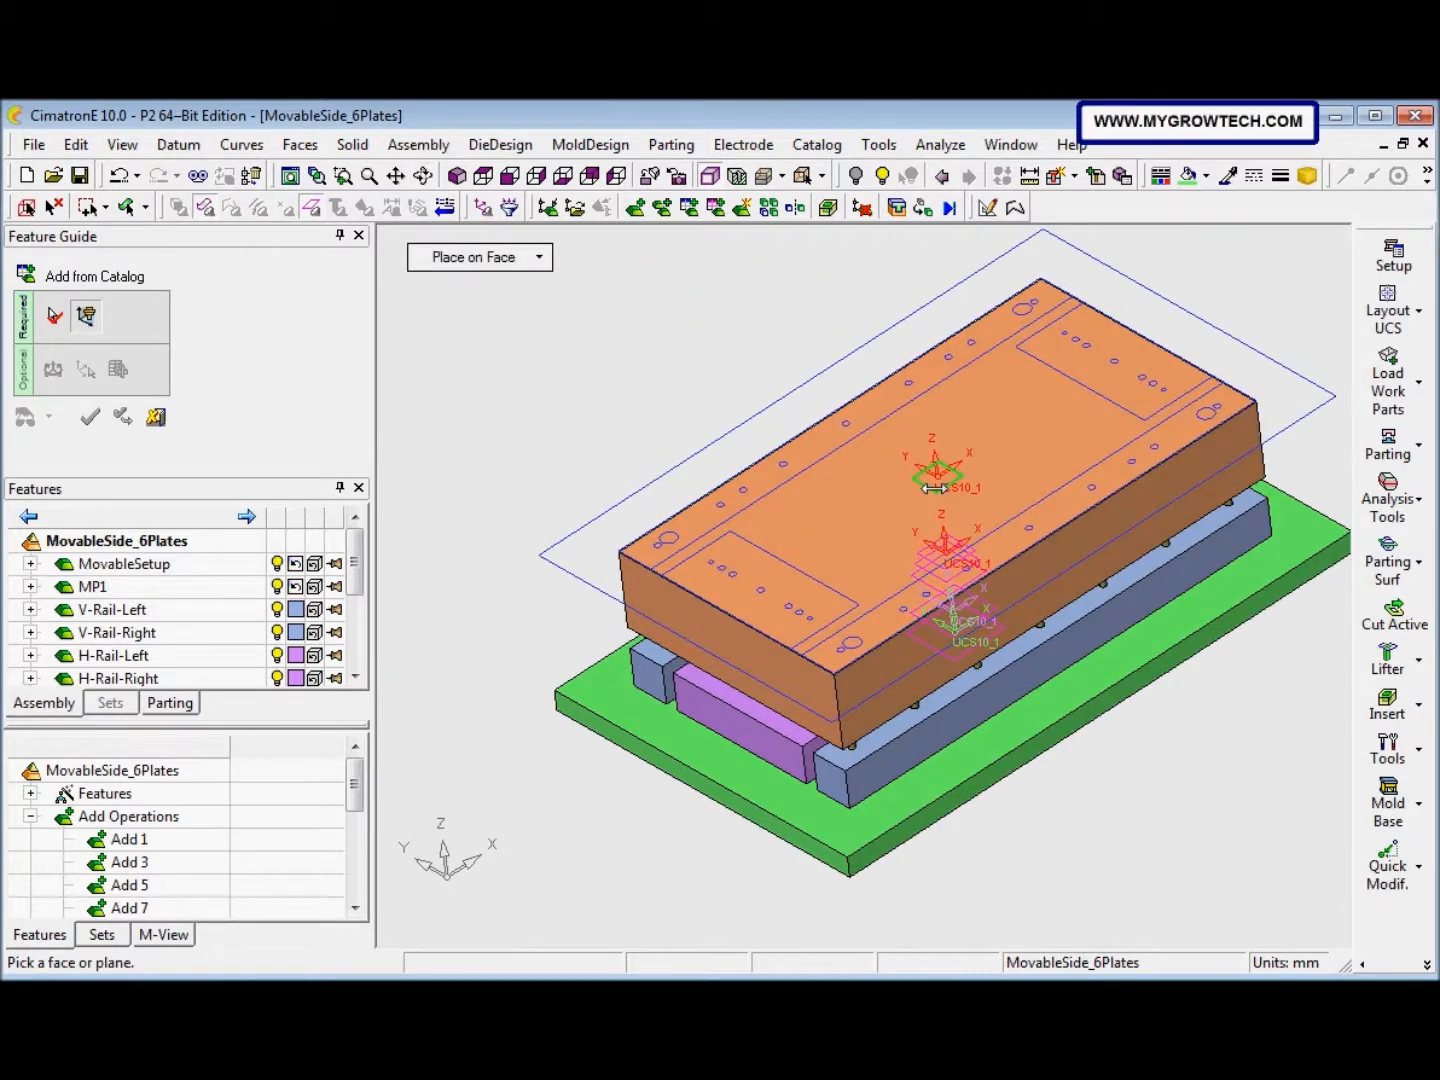
{"action": "left_click", "coordinate": [935, 488]}
{"action": "mouse_move", "coordinate": [880, 508]}
{"action": "middle_mouse_down", "text": "ctrl"}
{"action": "mouse_move", "coordinate": [895, 455]}
{"action": "mouse_move", "coordinate": [897, 498]}
{"action": "middle_mouse_up", "text": "ctrl"}
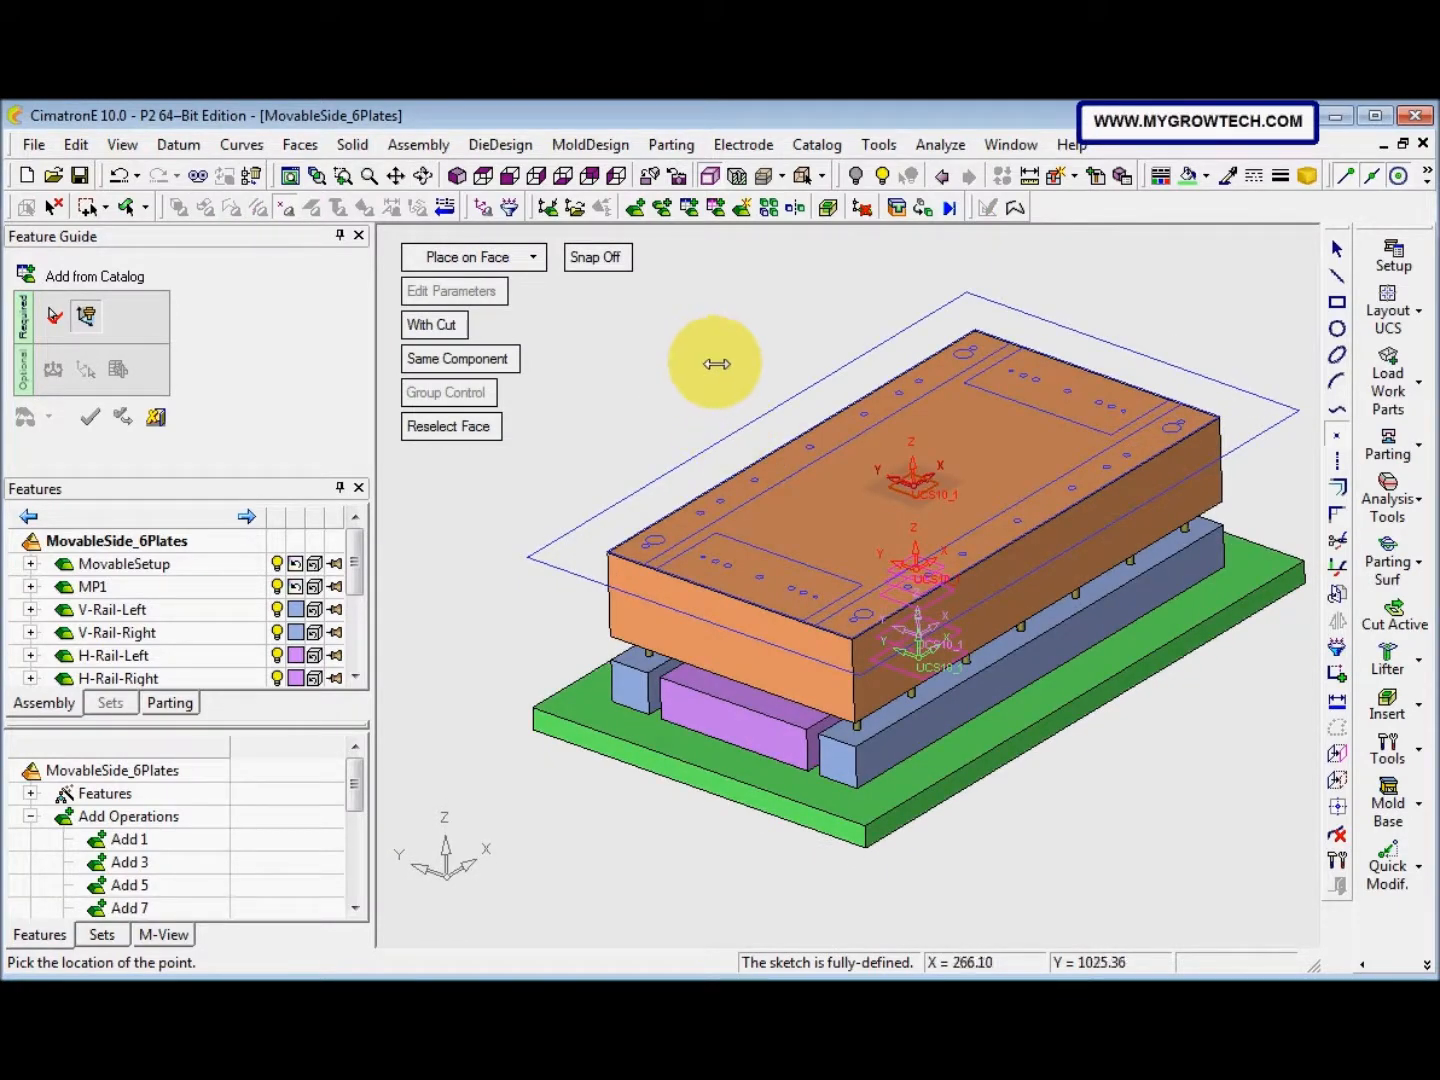
Place four leader bushings by projecting the large corner circles of the MP1 plate, and confirm adding them with their cuts
{"action": "left_click", "coordinate": [1337, 753]}
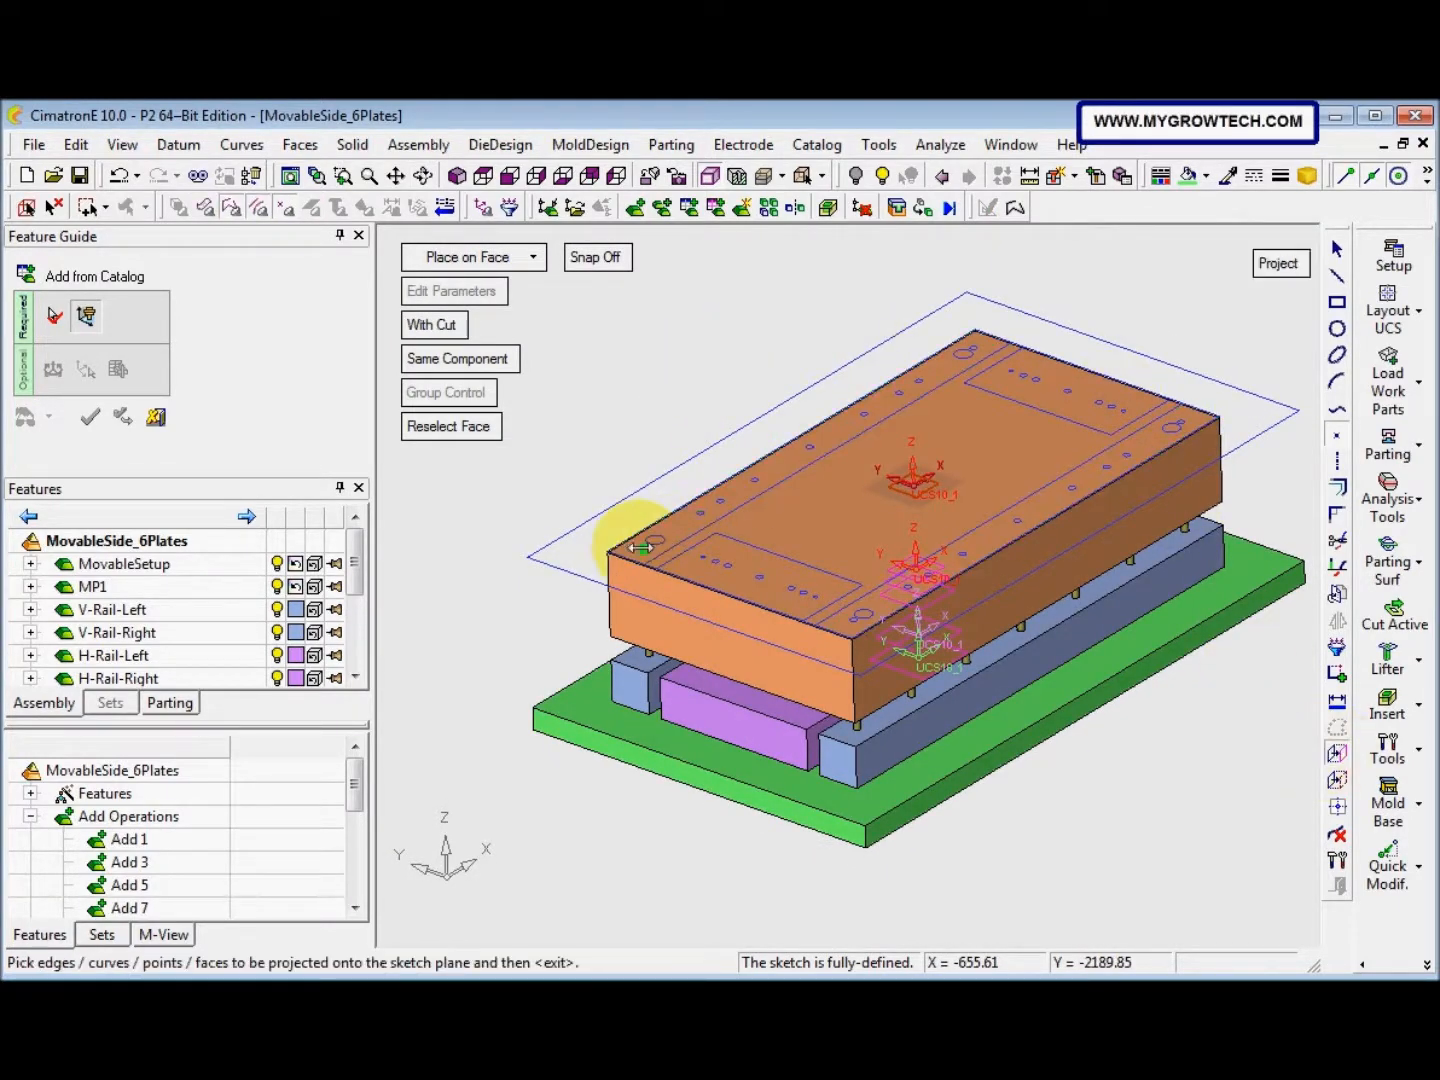
{"action": "scroll", "coordinate": [653, 541], "scroll_direction": "up", "scroll_amount": 5}
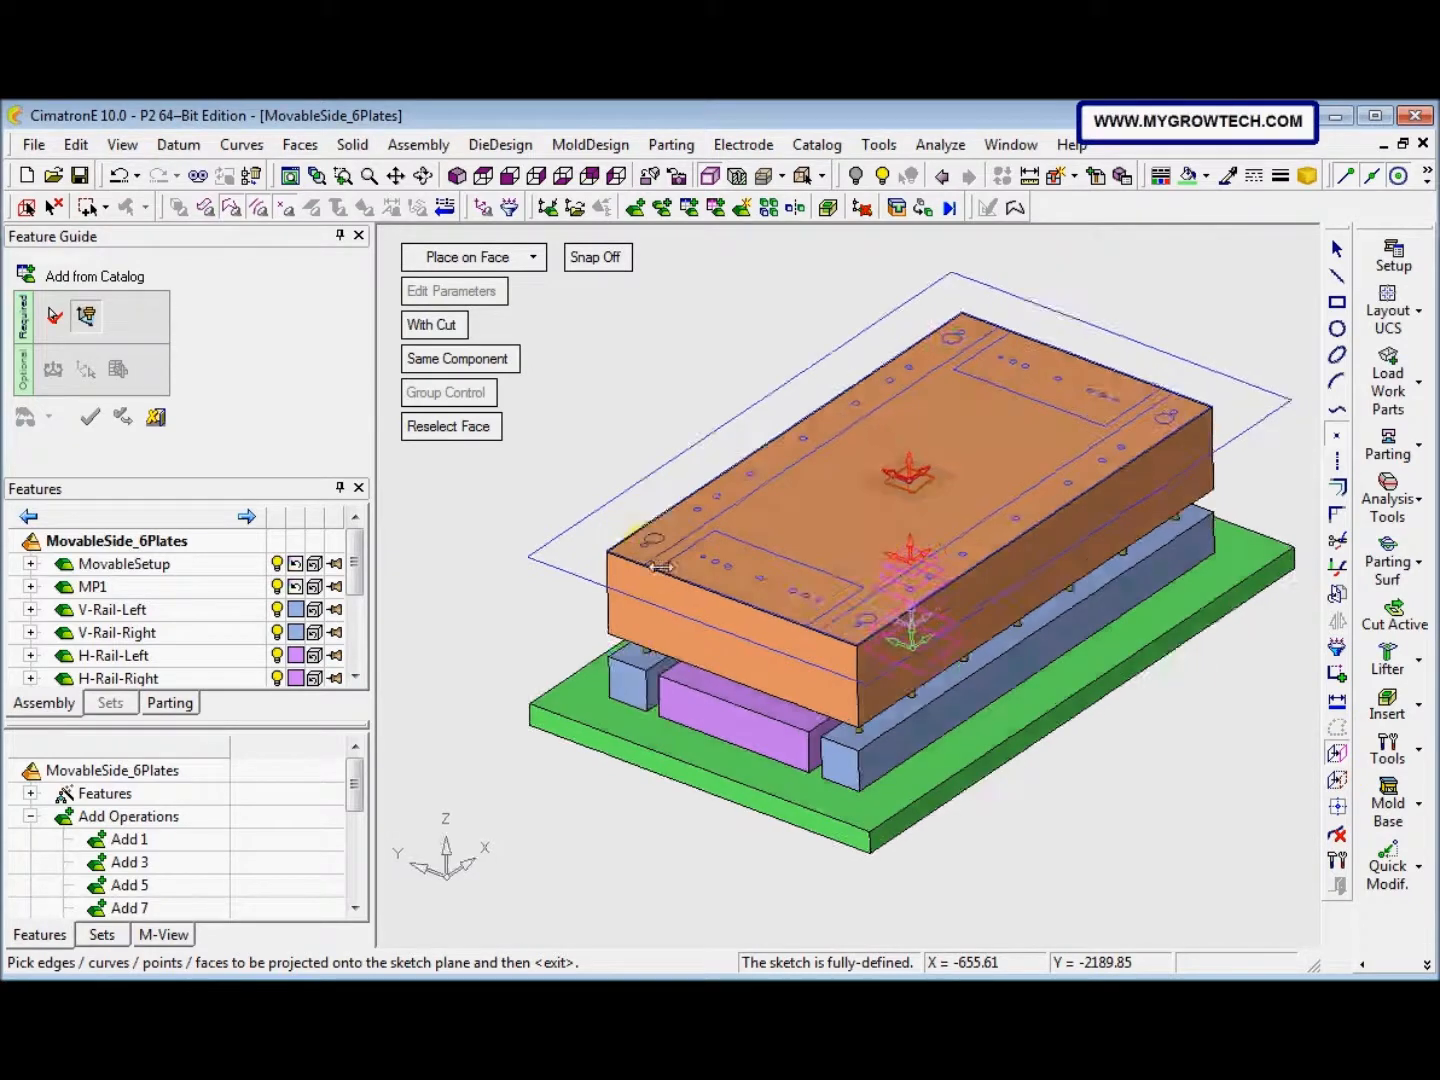
{"action": "scroll", "coordinate": [697, 503], "scroll_direction": "up", "scroll_amount": 2}
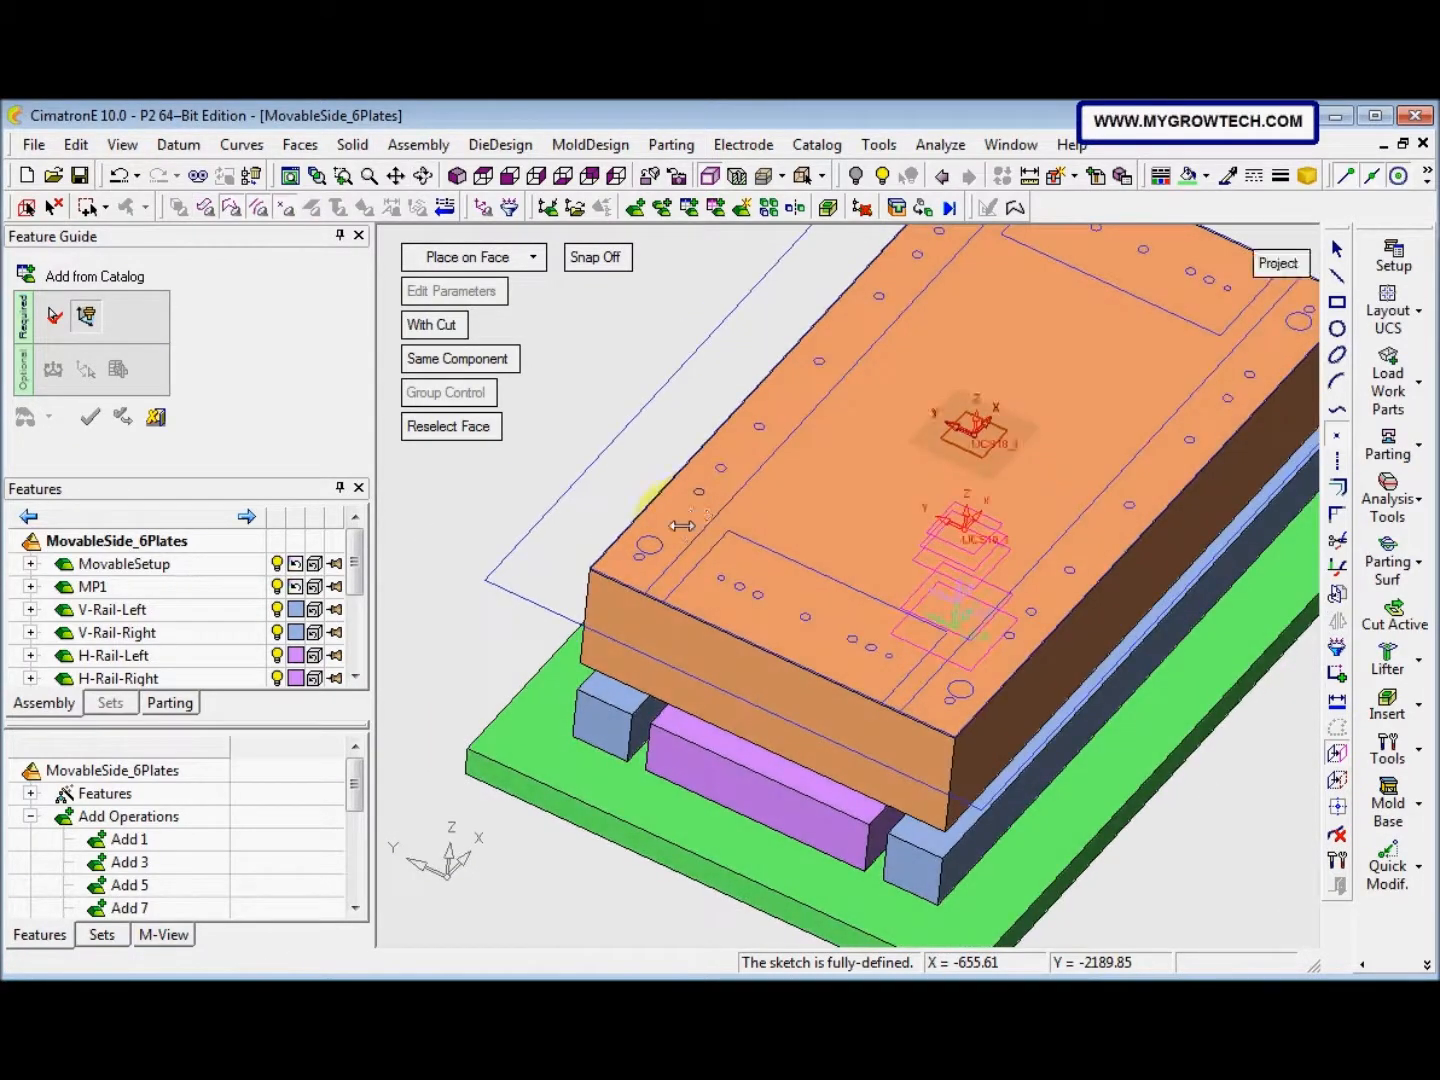
{"action": "left_click", "coordinate": [637, 538]}
{"action": "middle_click_drag", "start_coordinate": [647, 585], "coordinate": [611, 521]}
{"action": "scroll", "coordinate": [661, 520], "scroll_direction": "down", "scroll_amount": 2}
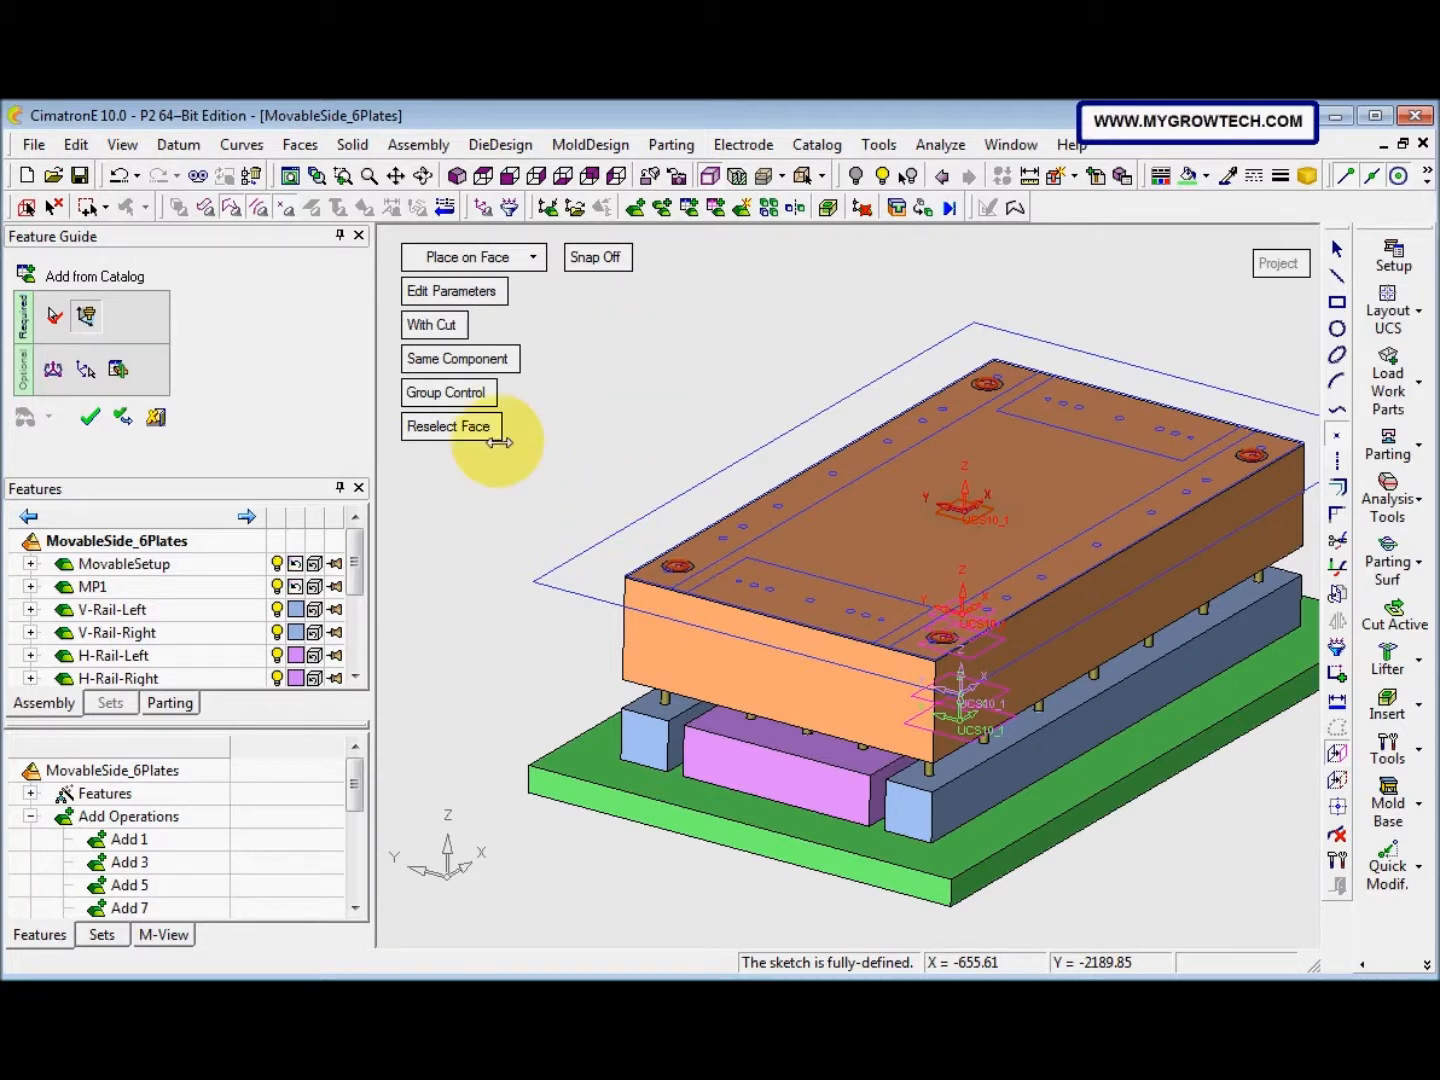
{"action": "right_click", "coordinate": [581, 422]}
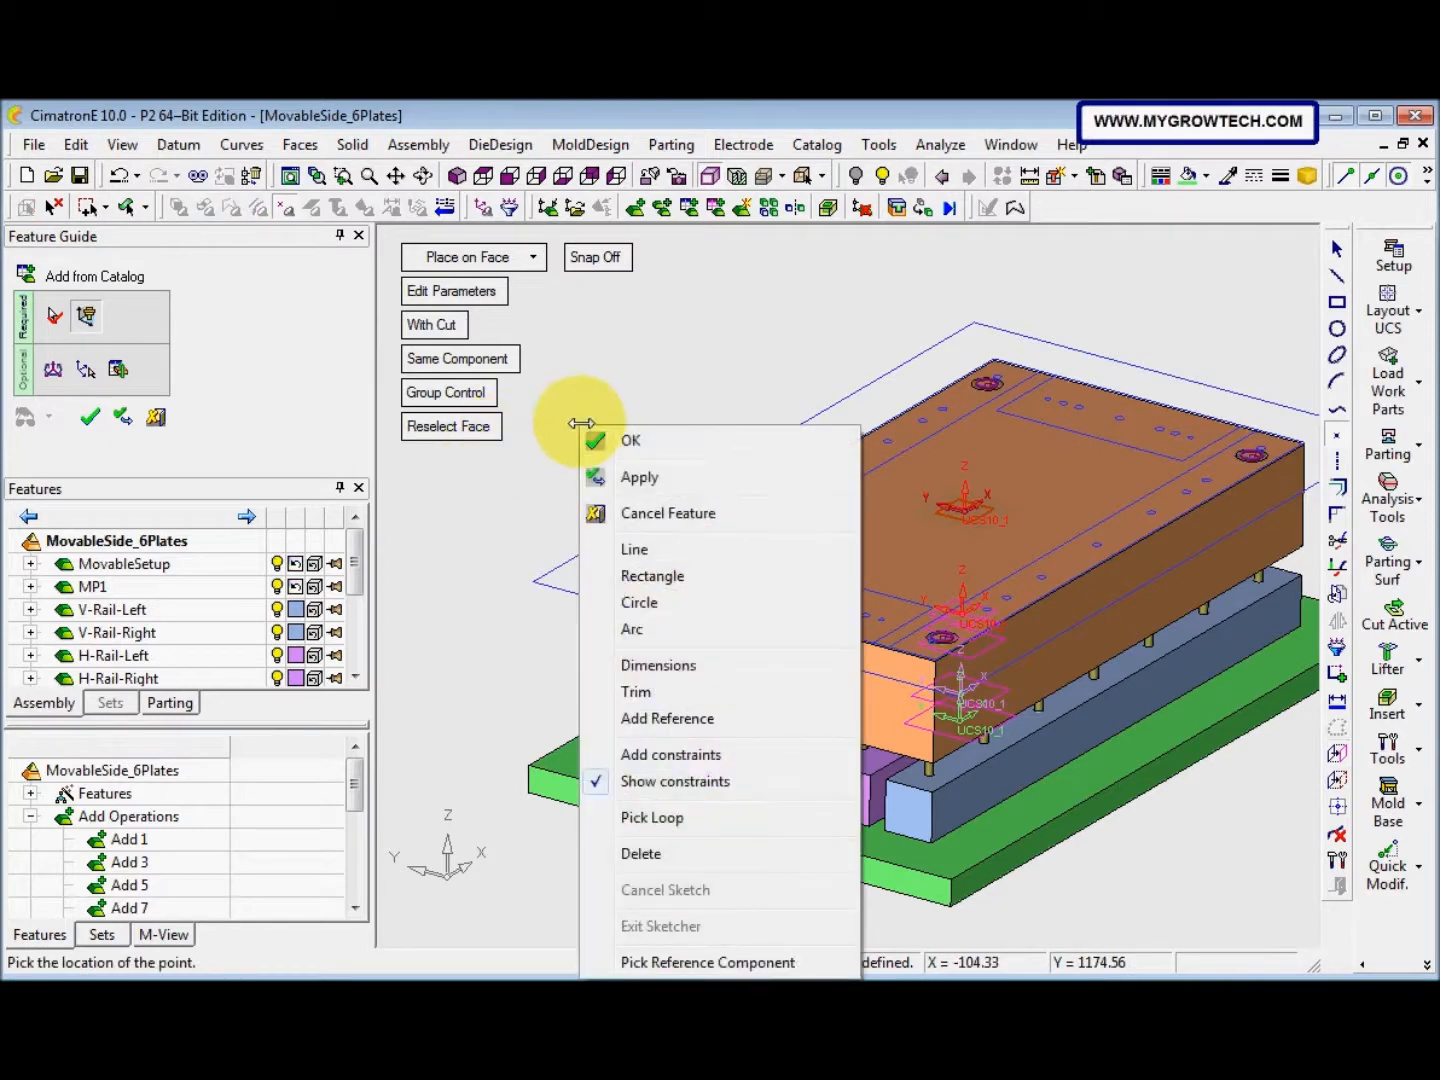
{"action": "left_click", "coordinate": [641, 439]}
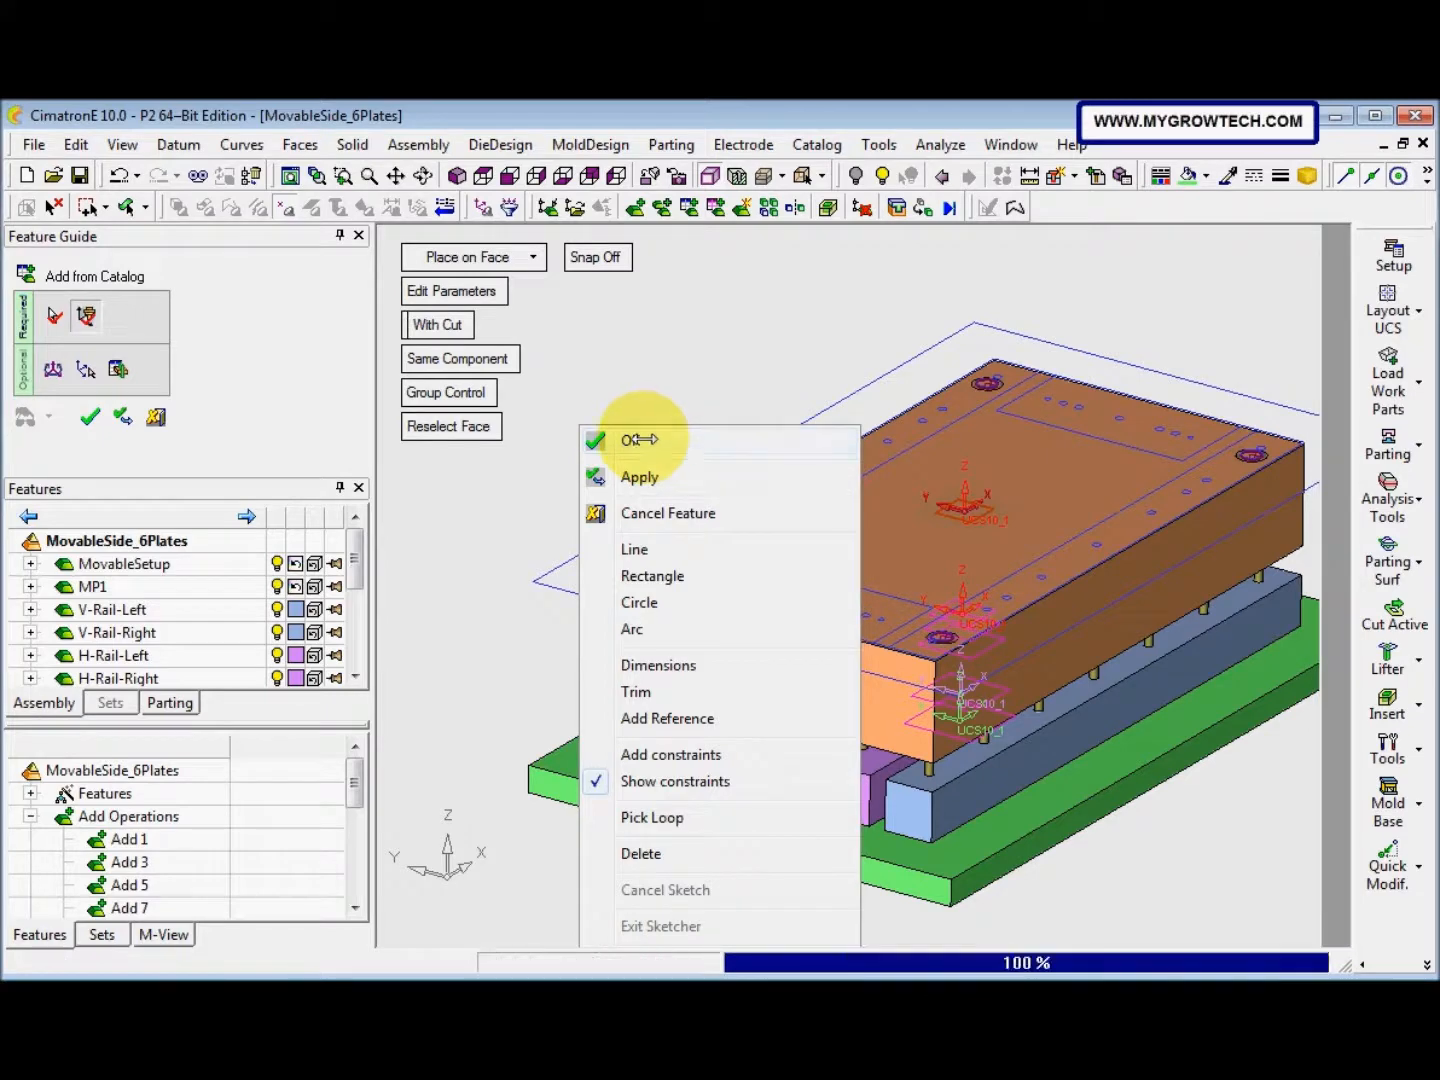
Hide MovableSetup and highlight the MP1 plate to inspect its bushing, screw and pin cuts
{"action": "left_click", "coordinate": [273, 311]}
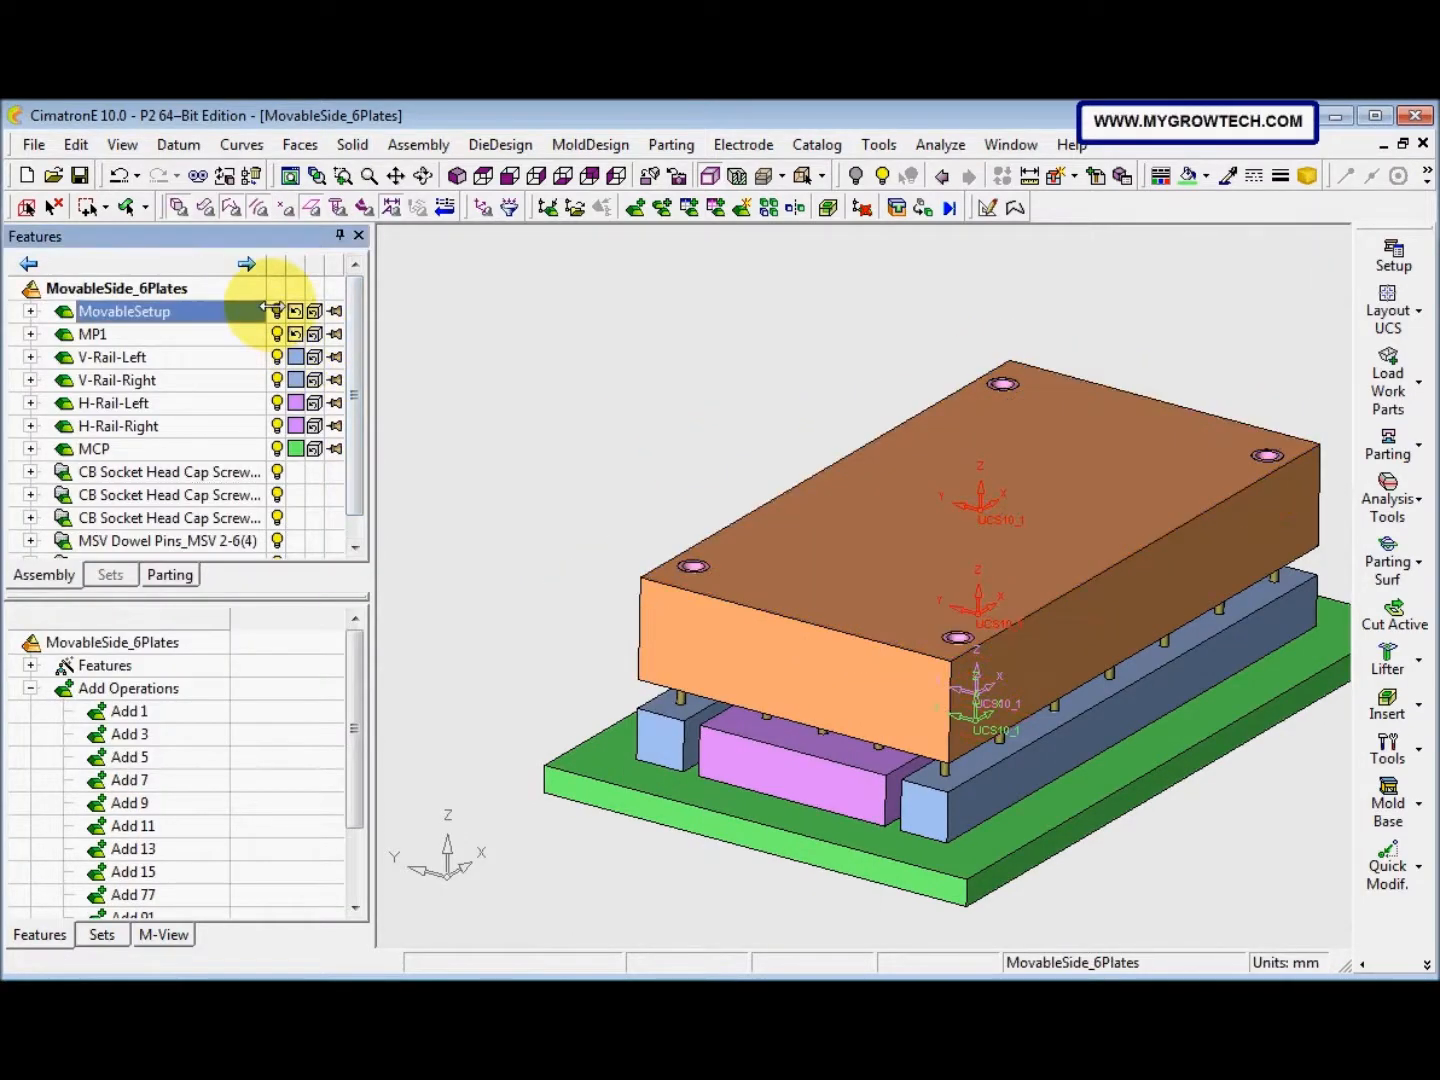
{"action": "left_click_drag", "start_coordinate": [715, 479], "coordinate": [665, 509], "text": "ctrl"}
{"action": "middle_click_drag", "start_coordinate": [878, 472], "coordinate": [766, 459], "text": "ctrl"}
{"action": "right_click", "coordinate": [741, 475]}
{"action": "left_click", "coordinate": [680, 490]}
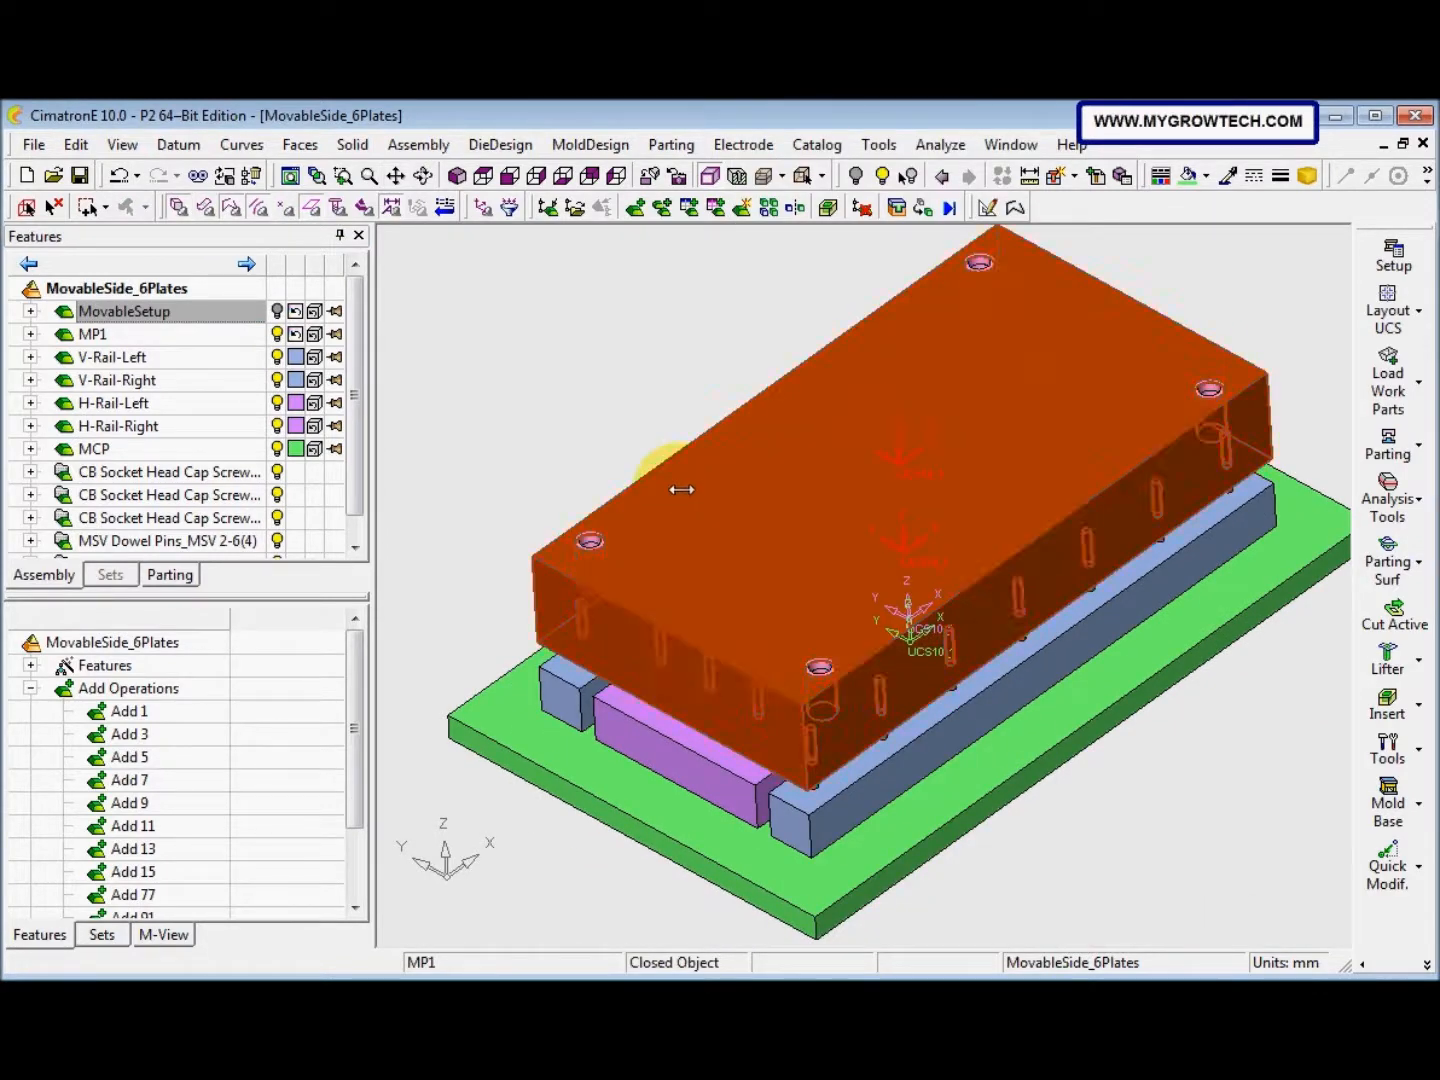
{"action": "left_click_drag", "start_coordinate": [688, 555], "coordinate": [668, 563], "text": "ctrl"}
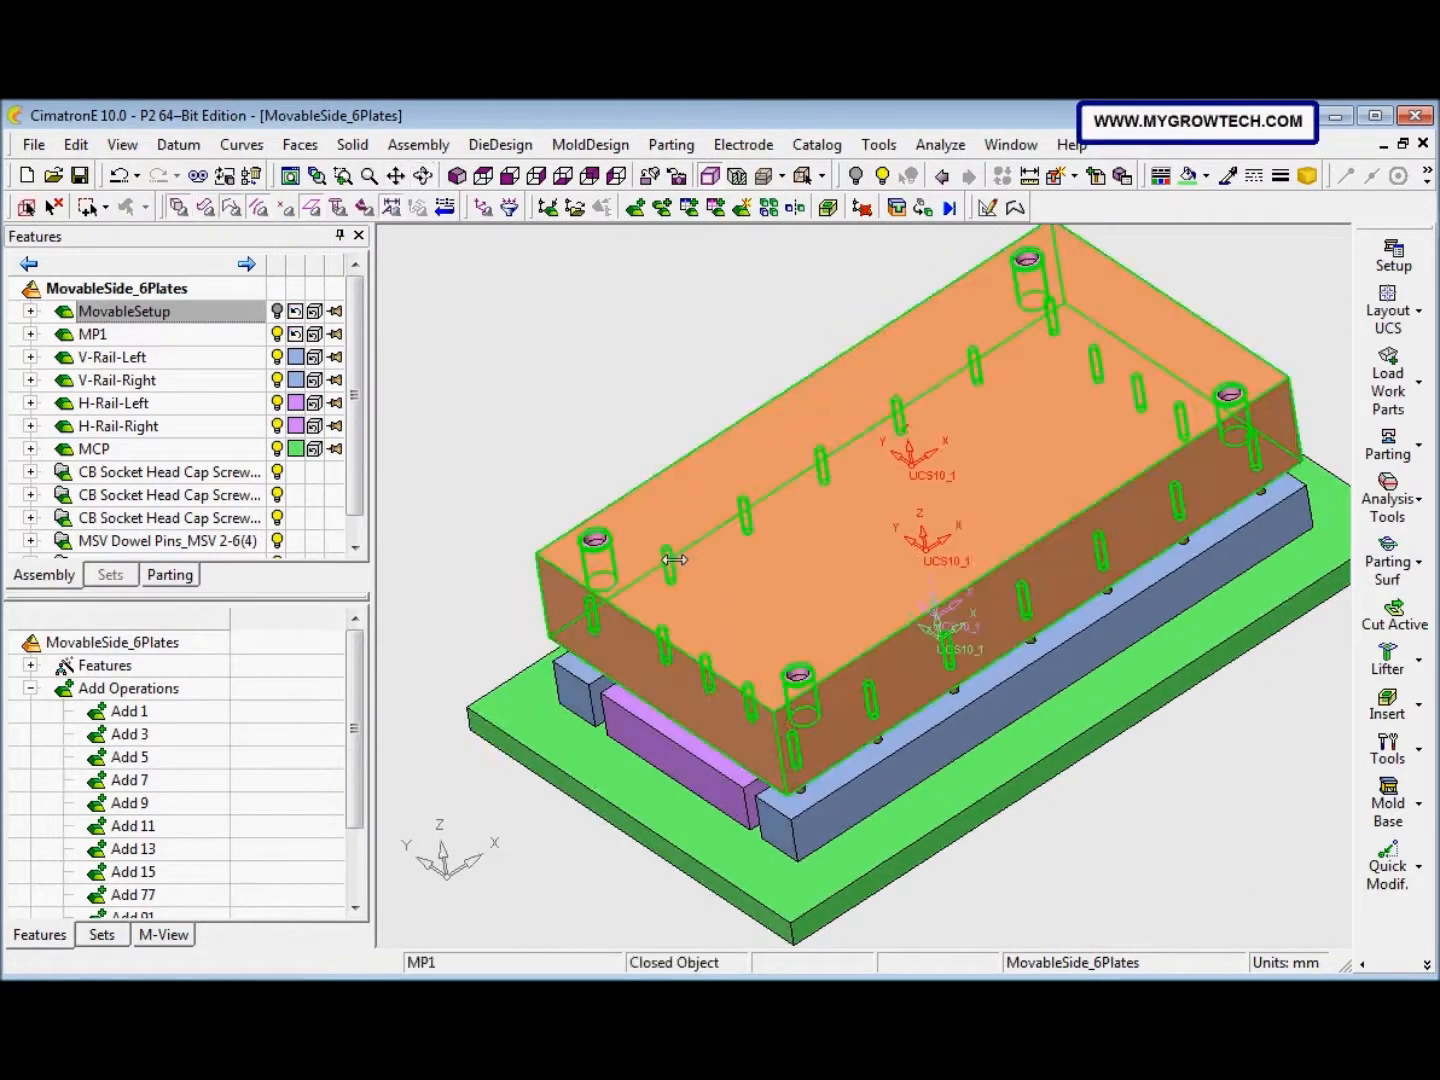
{"action": "left_click_drag", "start_coordinate": [690, 540], "coordinate": [697, 440], "text": "ctrl"}
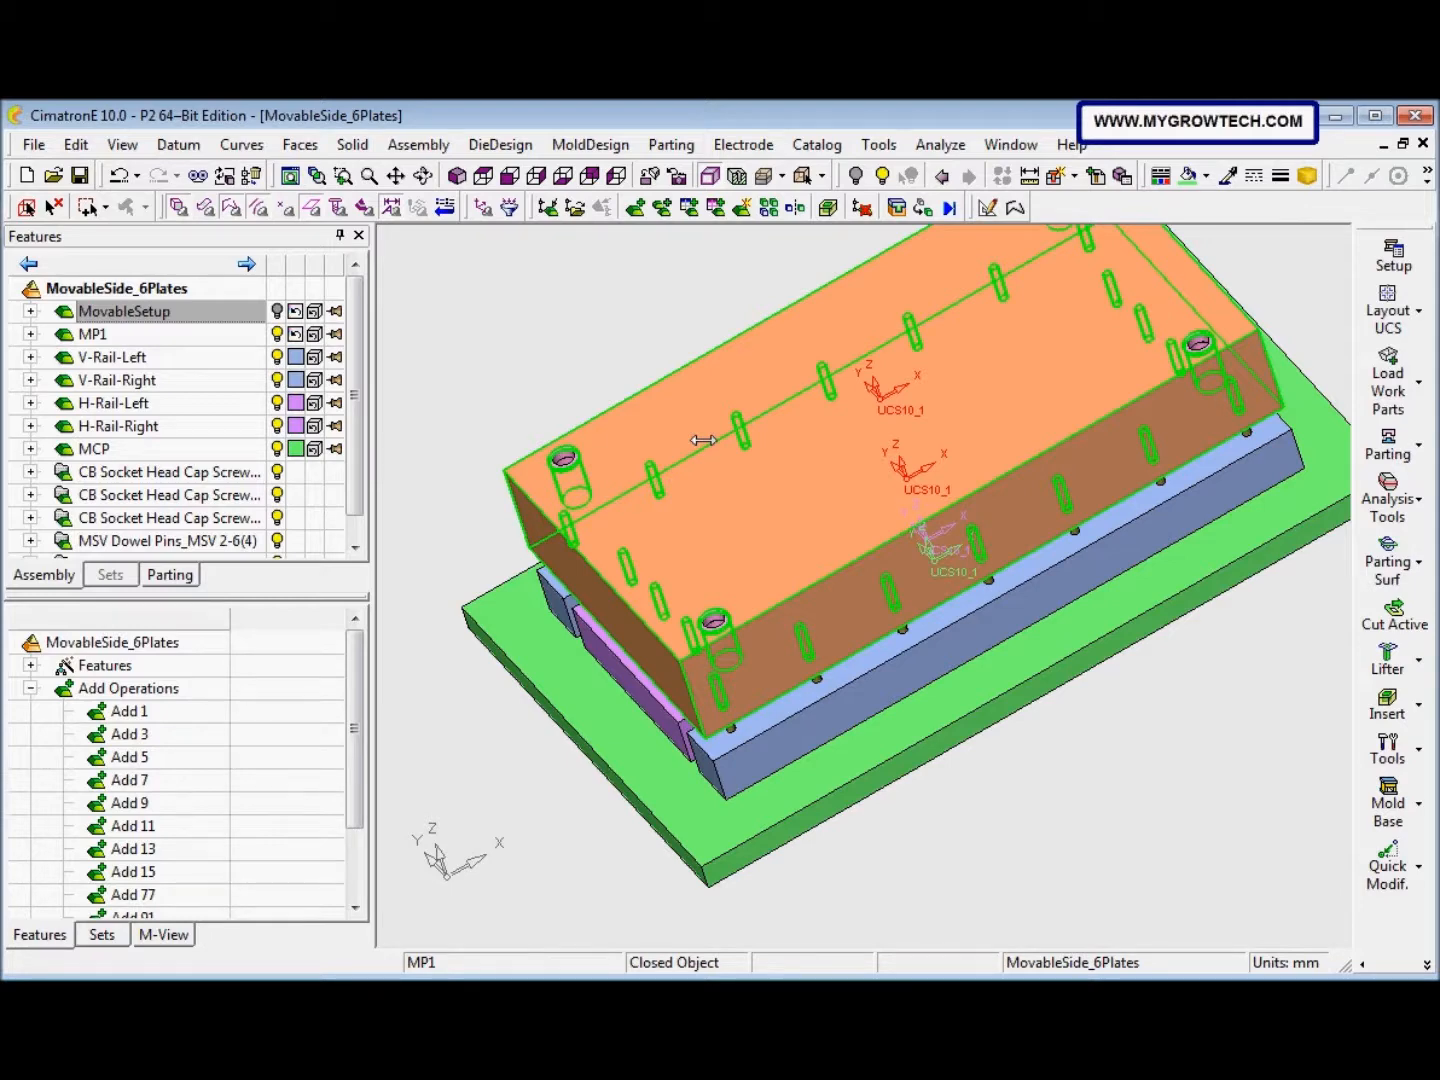
{"action": "left_click", "coordinate": [482, 288]}
{"action": "left_click", "coordinate": [533, 457]}
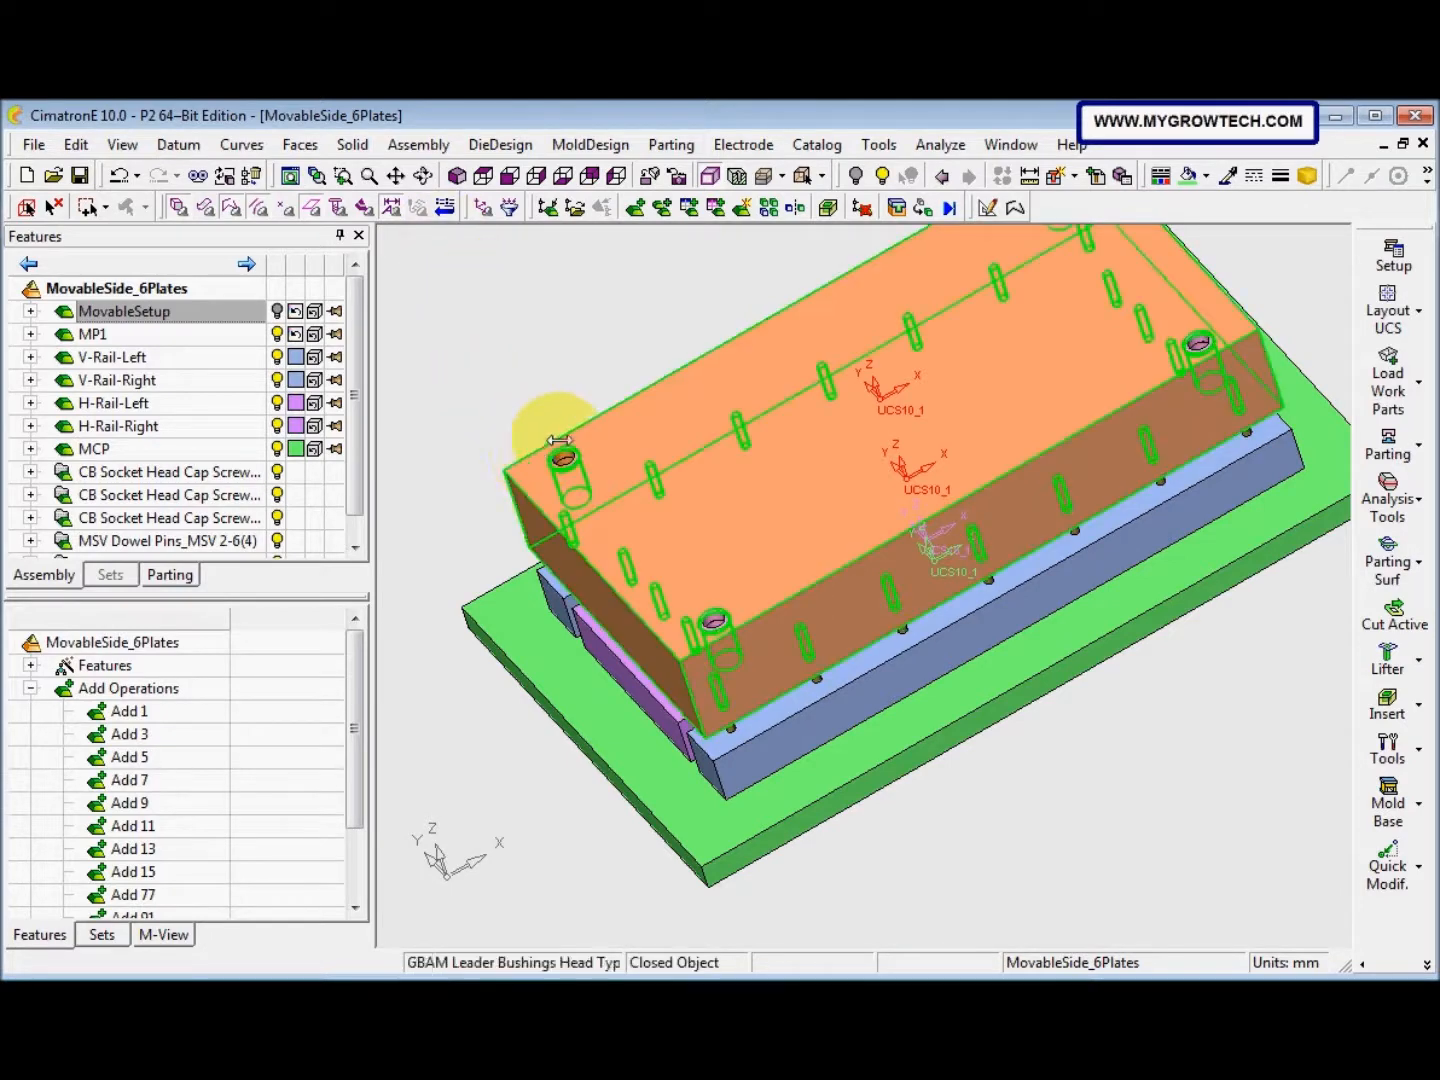
Create a new assembly component in mm named M-Inserts and place it on the main UCS of the active assembly
{"action": "left_click", "coordinate": [741, 210]}
{"action": "left_click", "coordinate": [68, 282]}
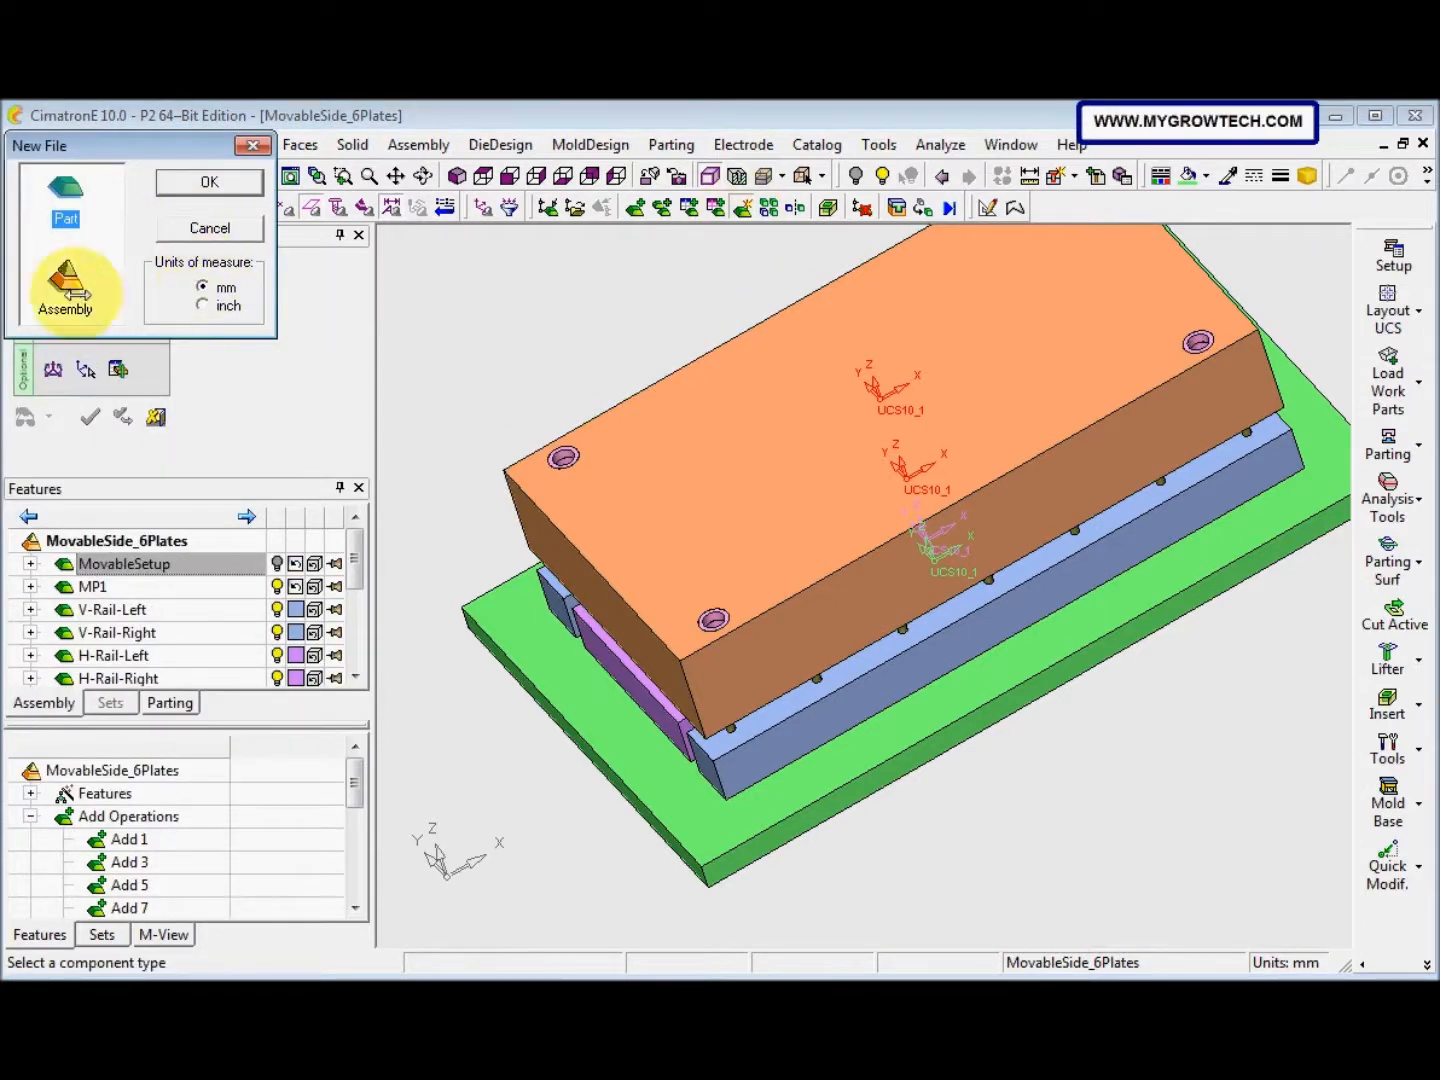
{"action": "left_click", "coordinate": [205, 181]}
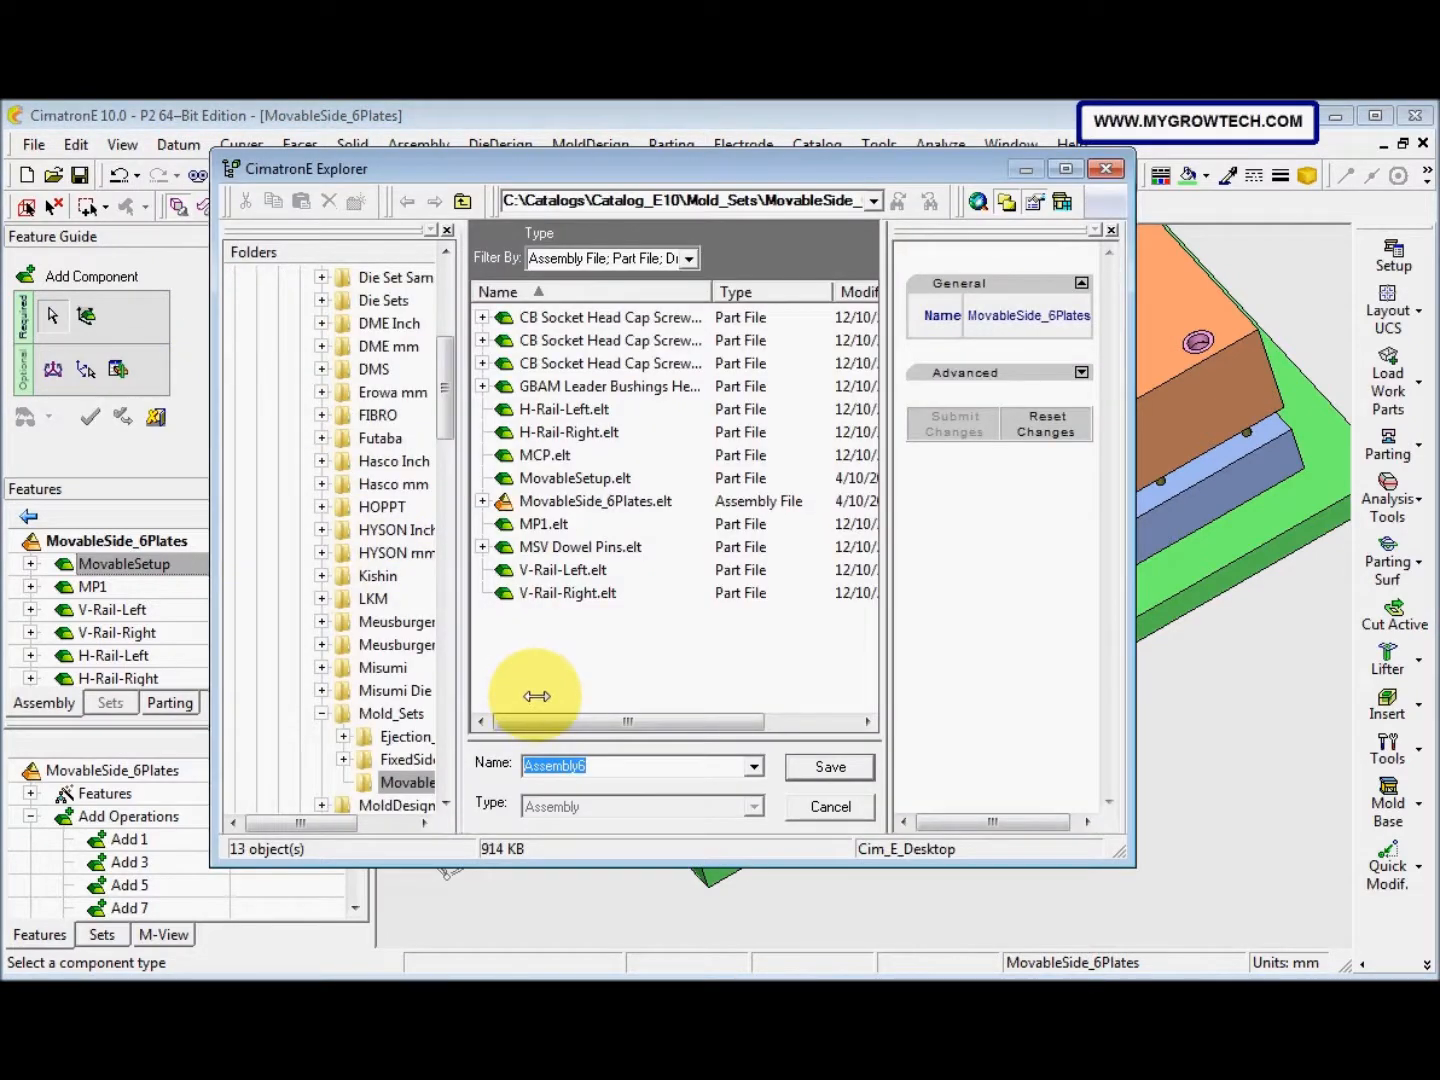
{"action": "type", "text": "M-Inserts"}
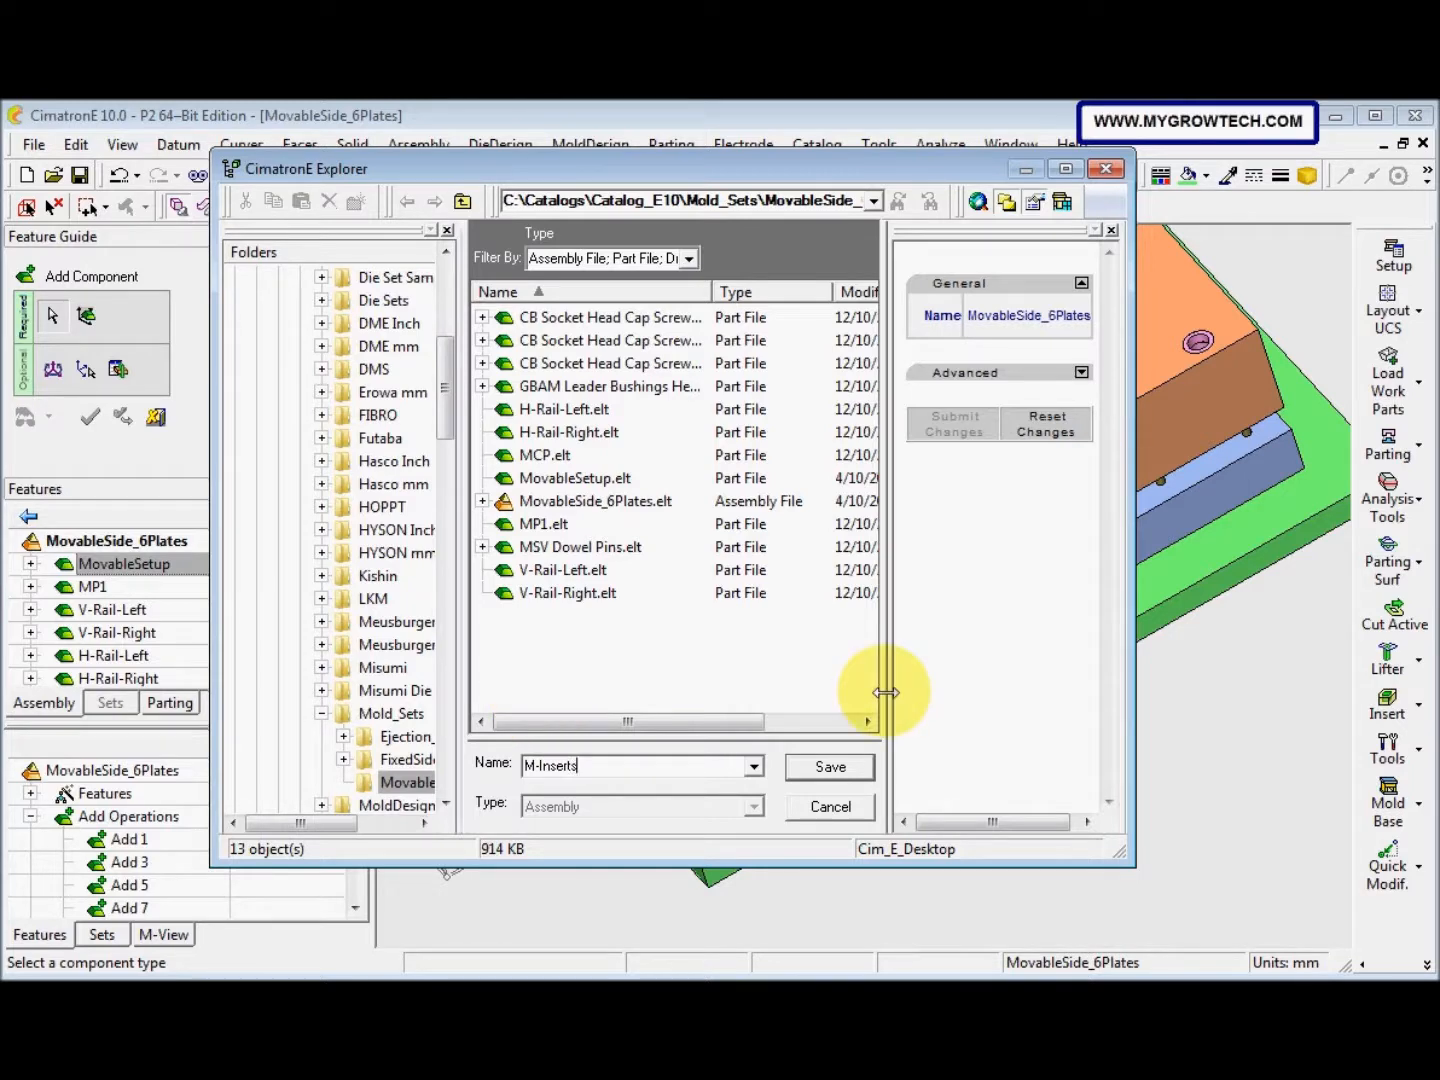
{"action": "left_click", "coordinate": [822, 767]}
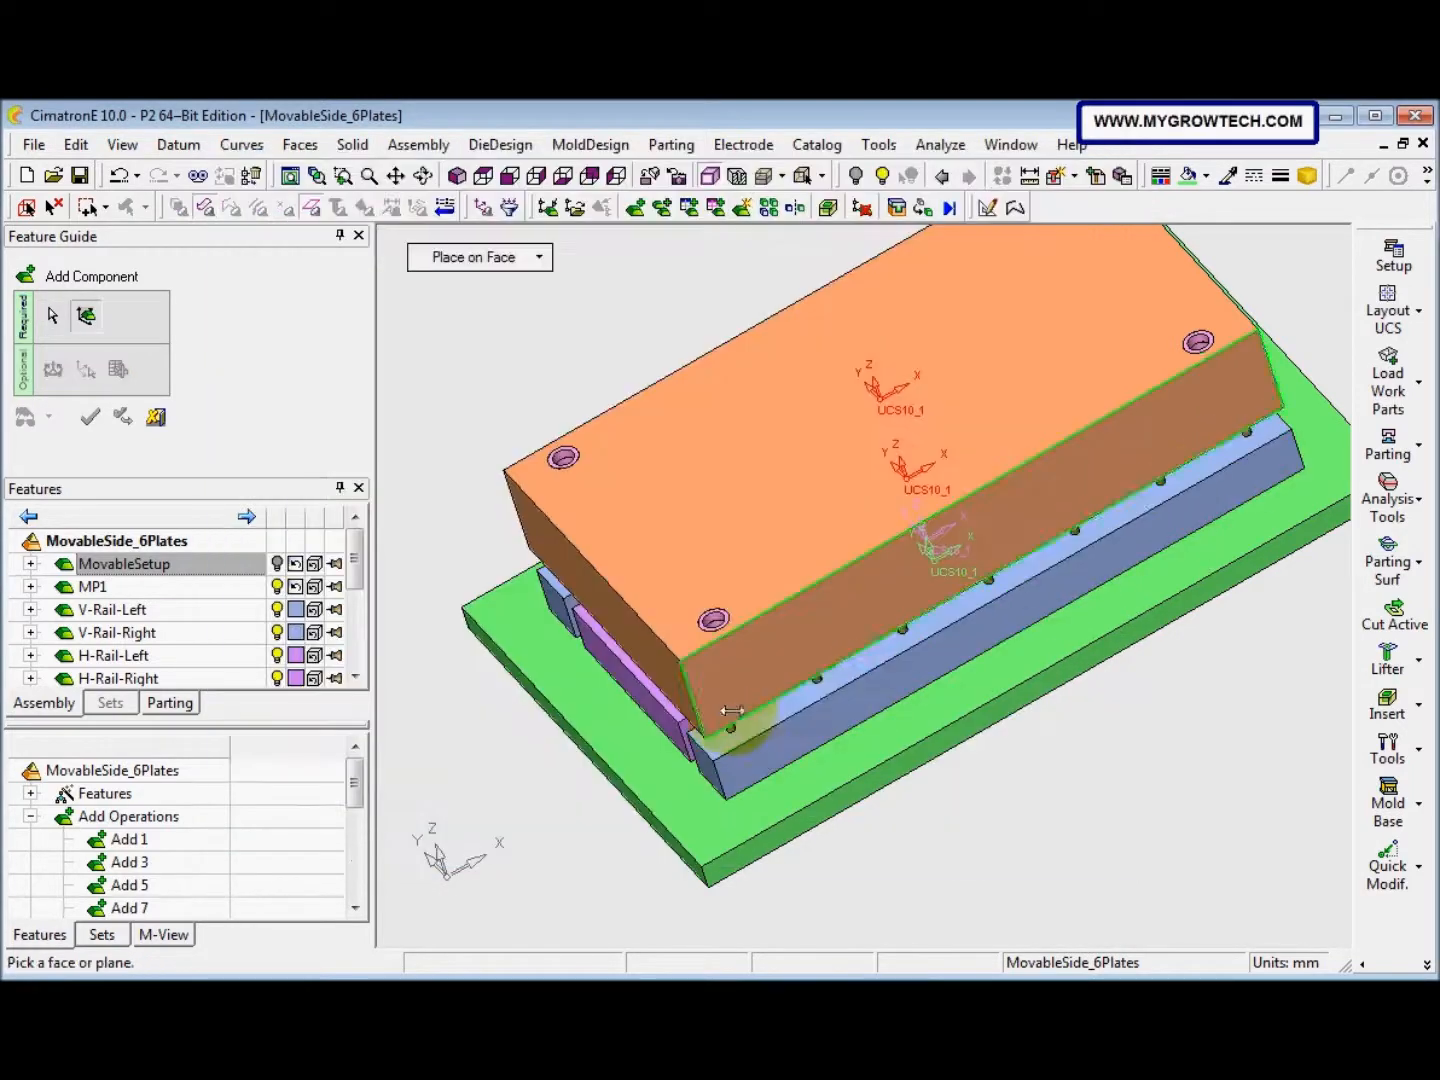
{"action": "left_click", "coordinate": [540, 257]}
{"action": "left_click", "coordinate": [512, 284]}
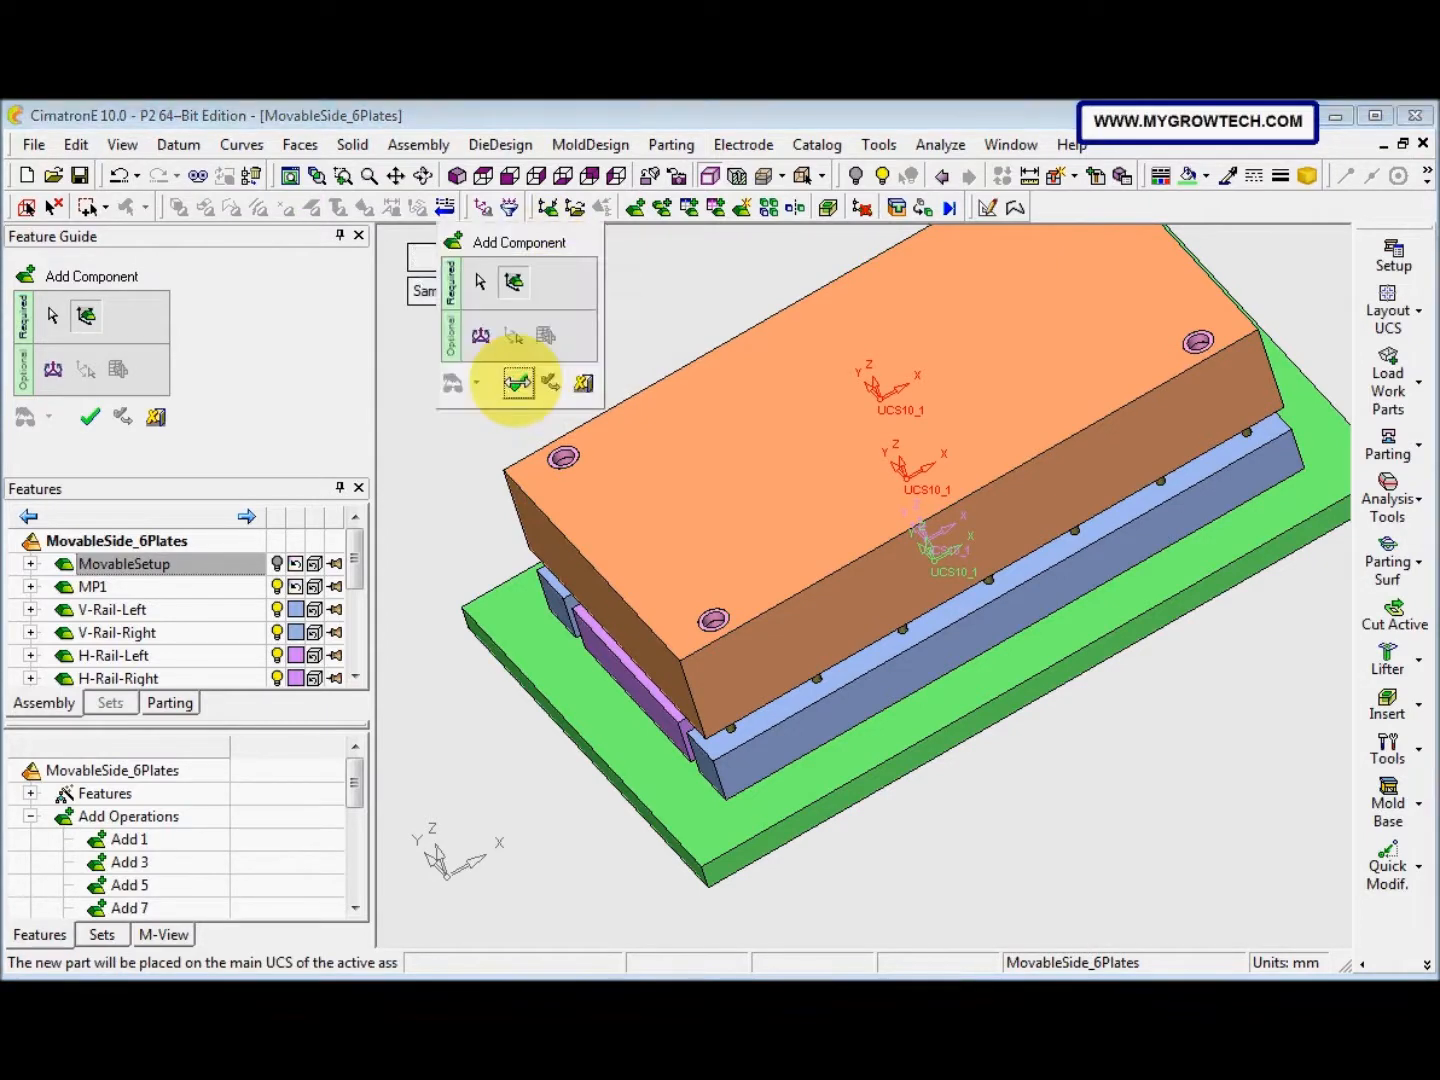
{"action": "left_click", "coordinate": [521, 382]}
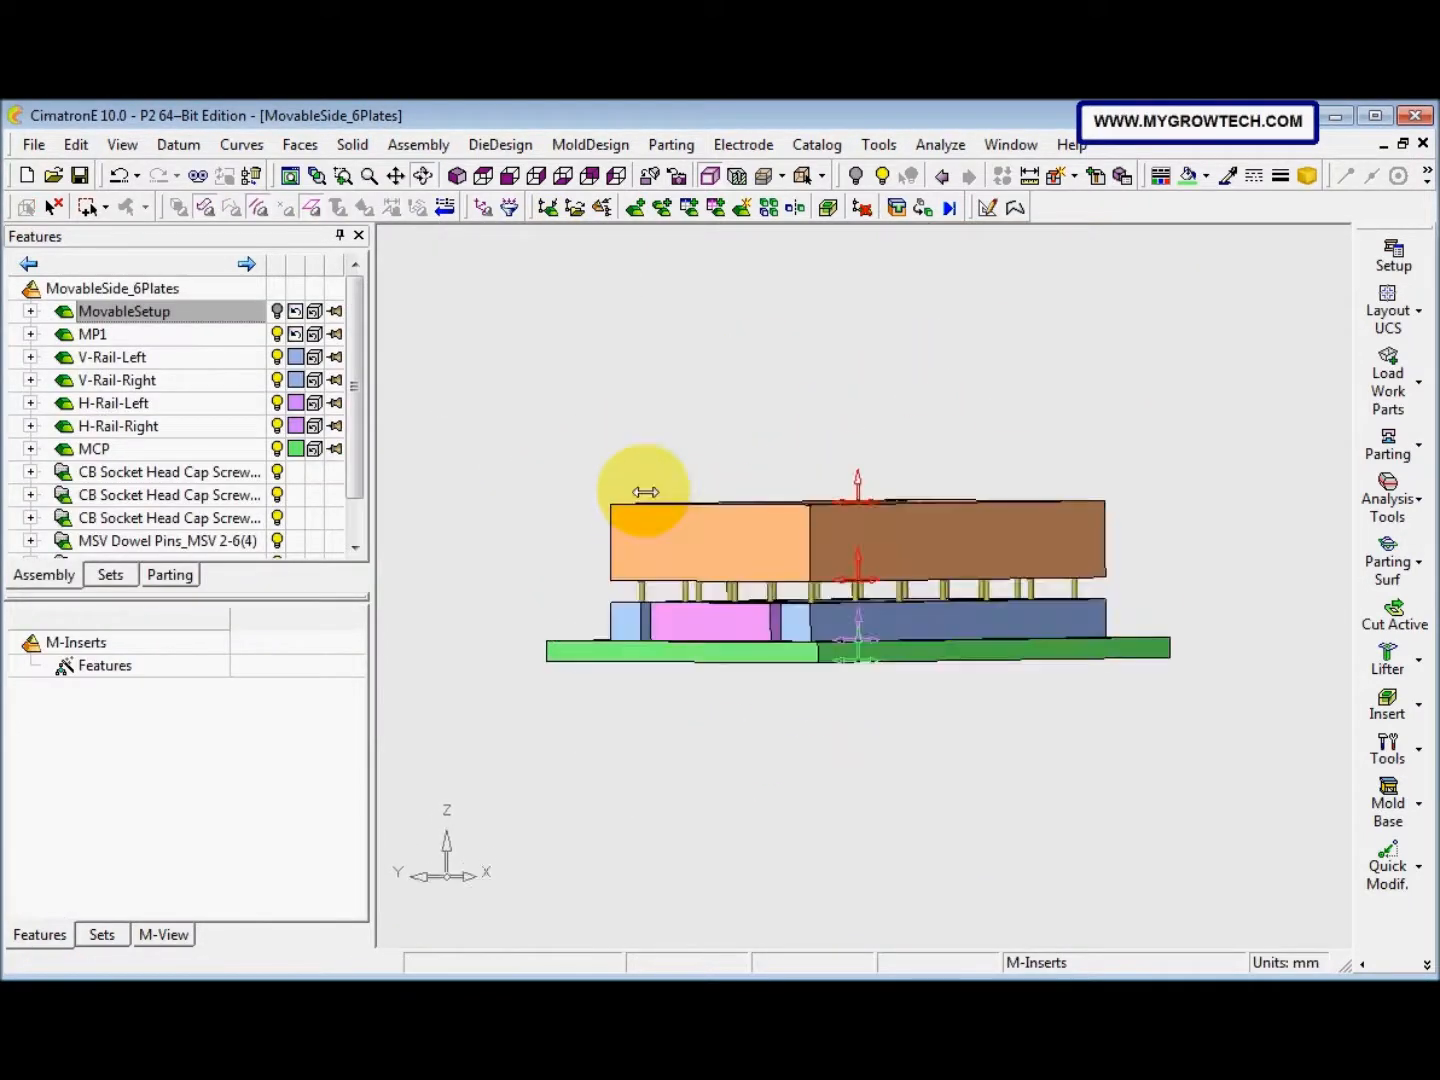
{"action": "middle_click_drag", "start_coordinate": [620, 575], "coordinate": [594, 650], "text": "ctrl"}
{"action": "right_click_drag", "start_coordinate": [594, 650], "coordinate": [646, 530], "text": "ctrl"}
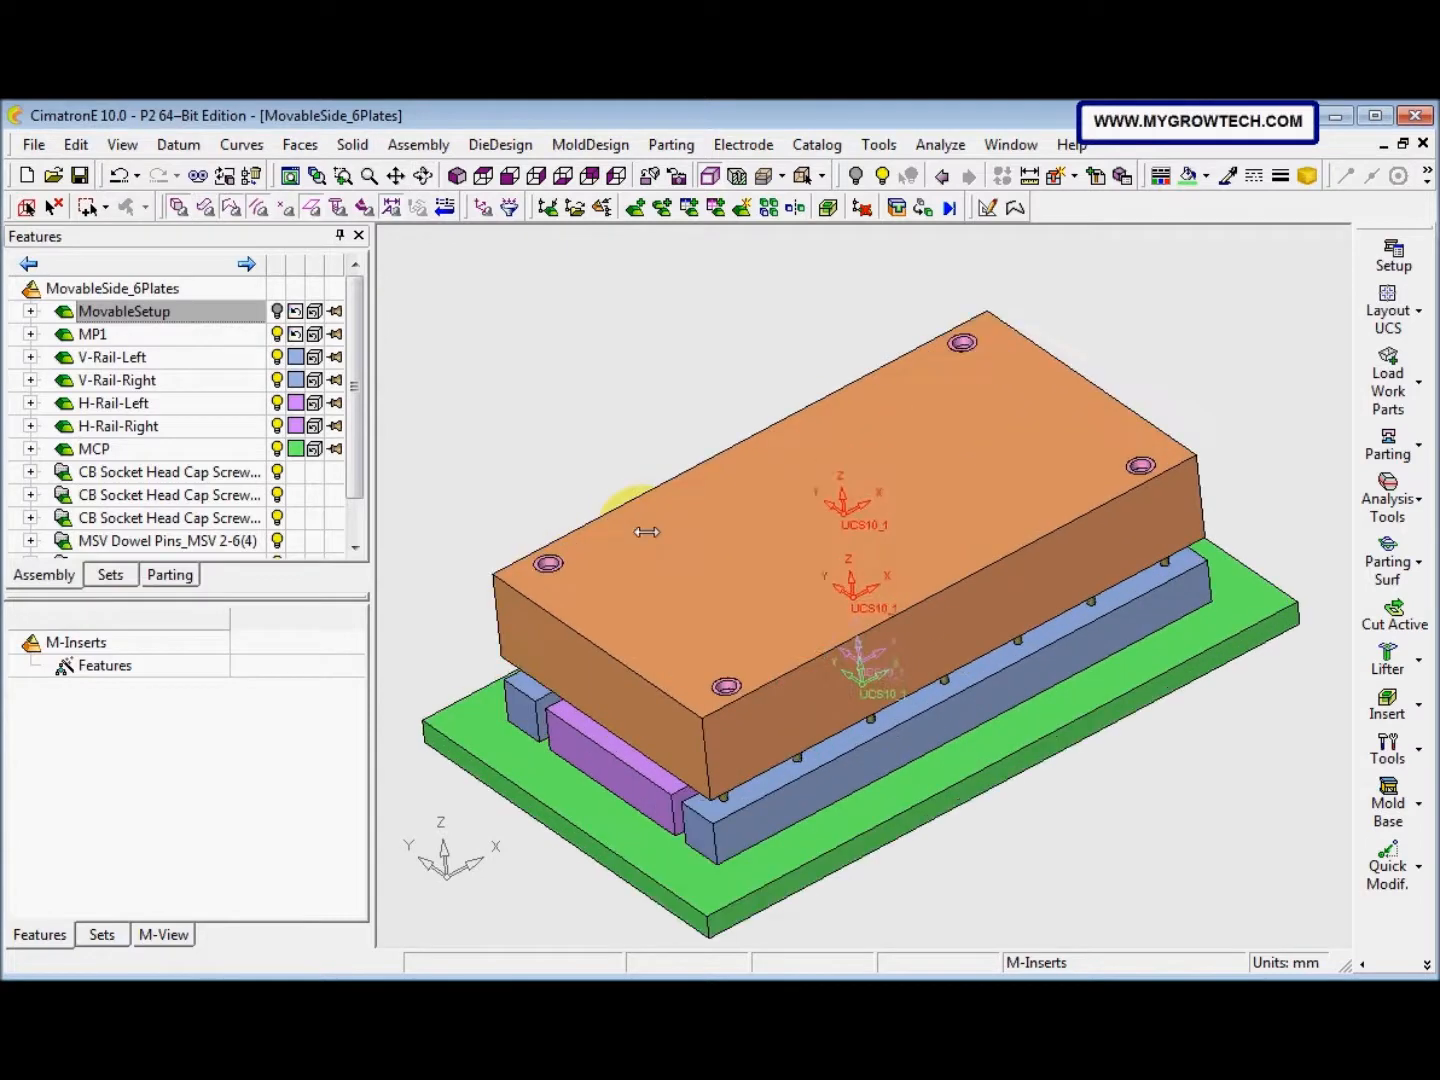
{"action": "middle_click_drag", "start_coordinate": [645, 530], "coordinate": [694, 470], "text": "ctrl"}
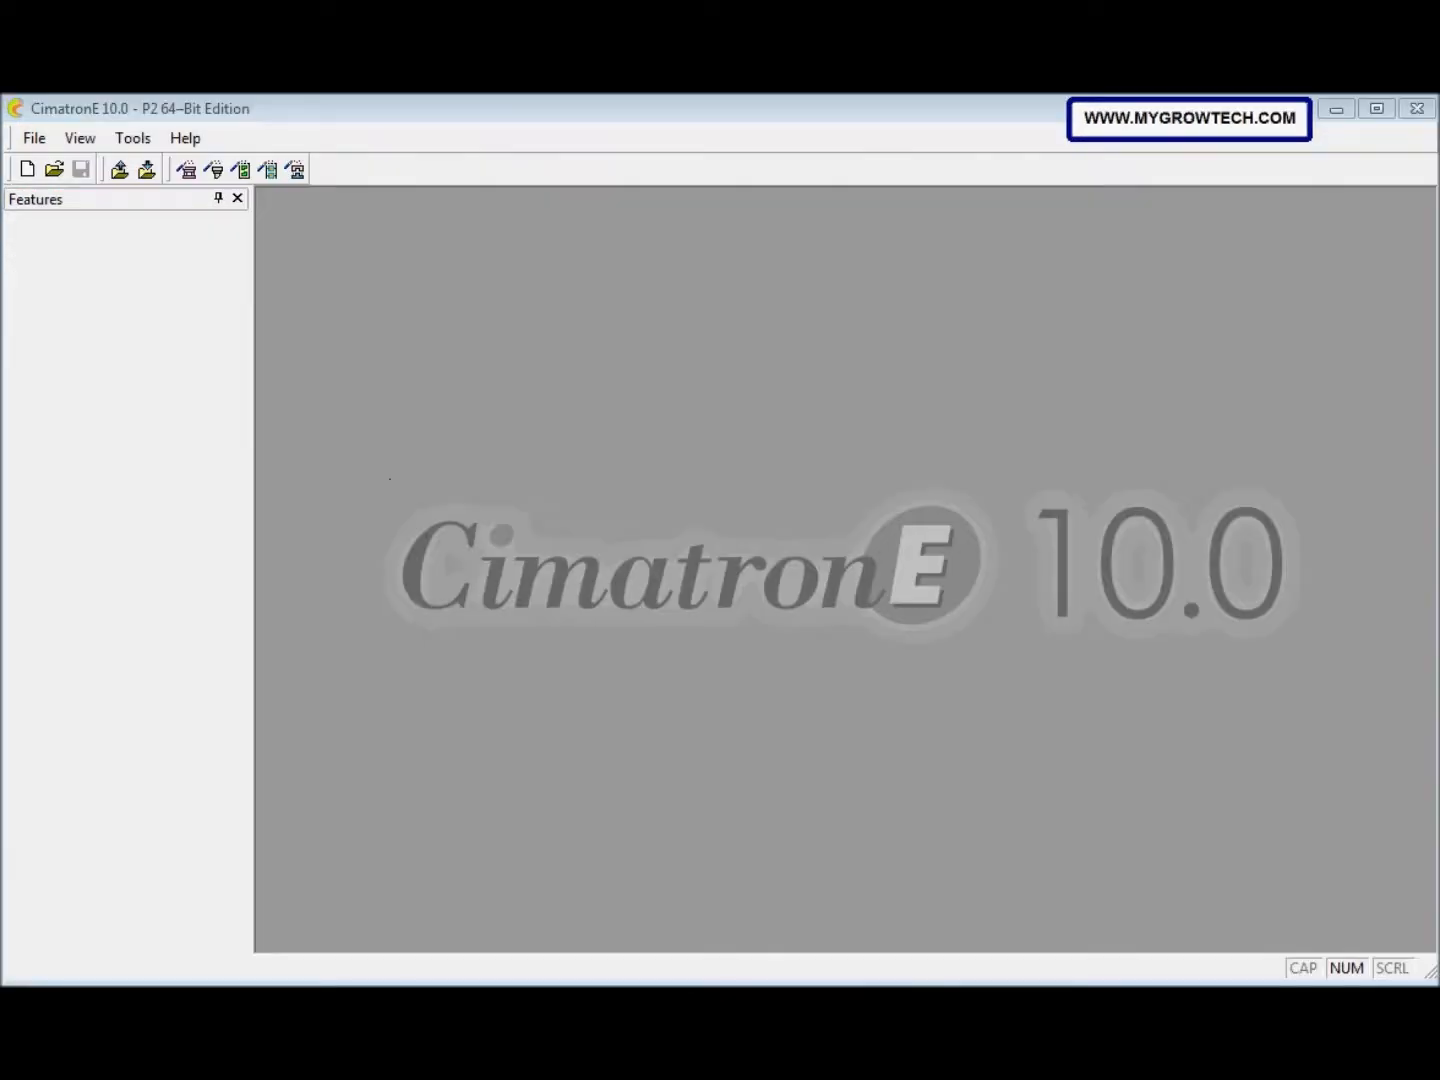
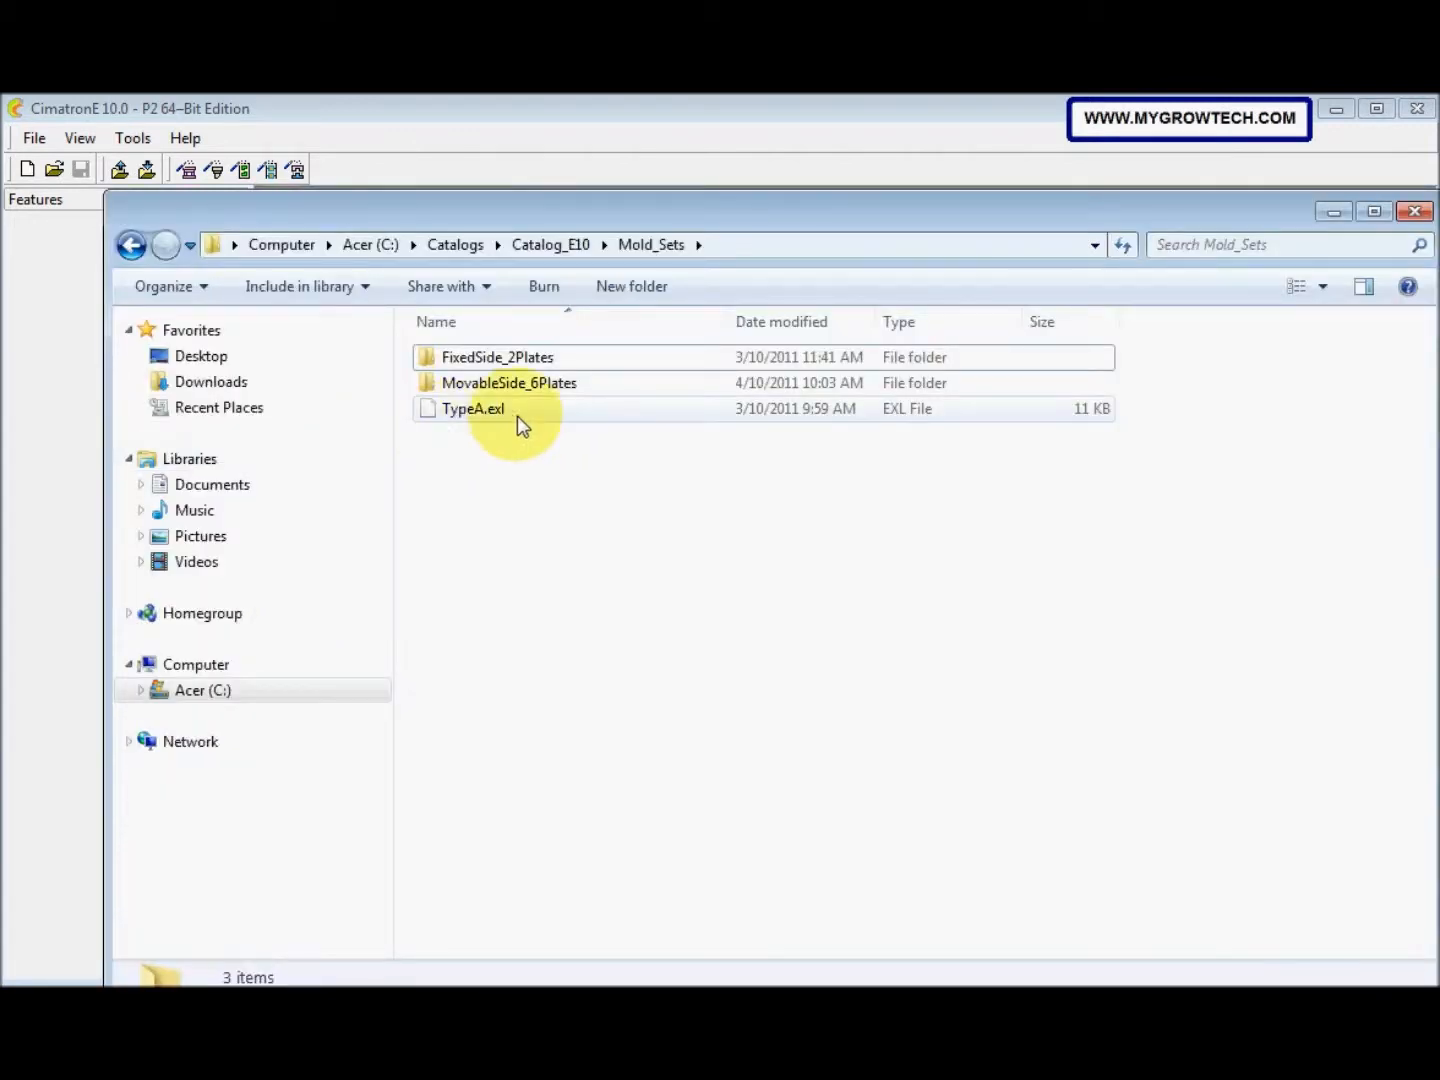
Create a folder named Ejection_2Plates inside the Mold_Sets catalog folder and put the file browser away
{"action": "left_click", "coordinate": [626, 286]}
{"action": "type", "text": "Ejection"}
{"action": "key", "text": "BackSpace"}
{"action": "type", "text": "n_"}
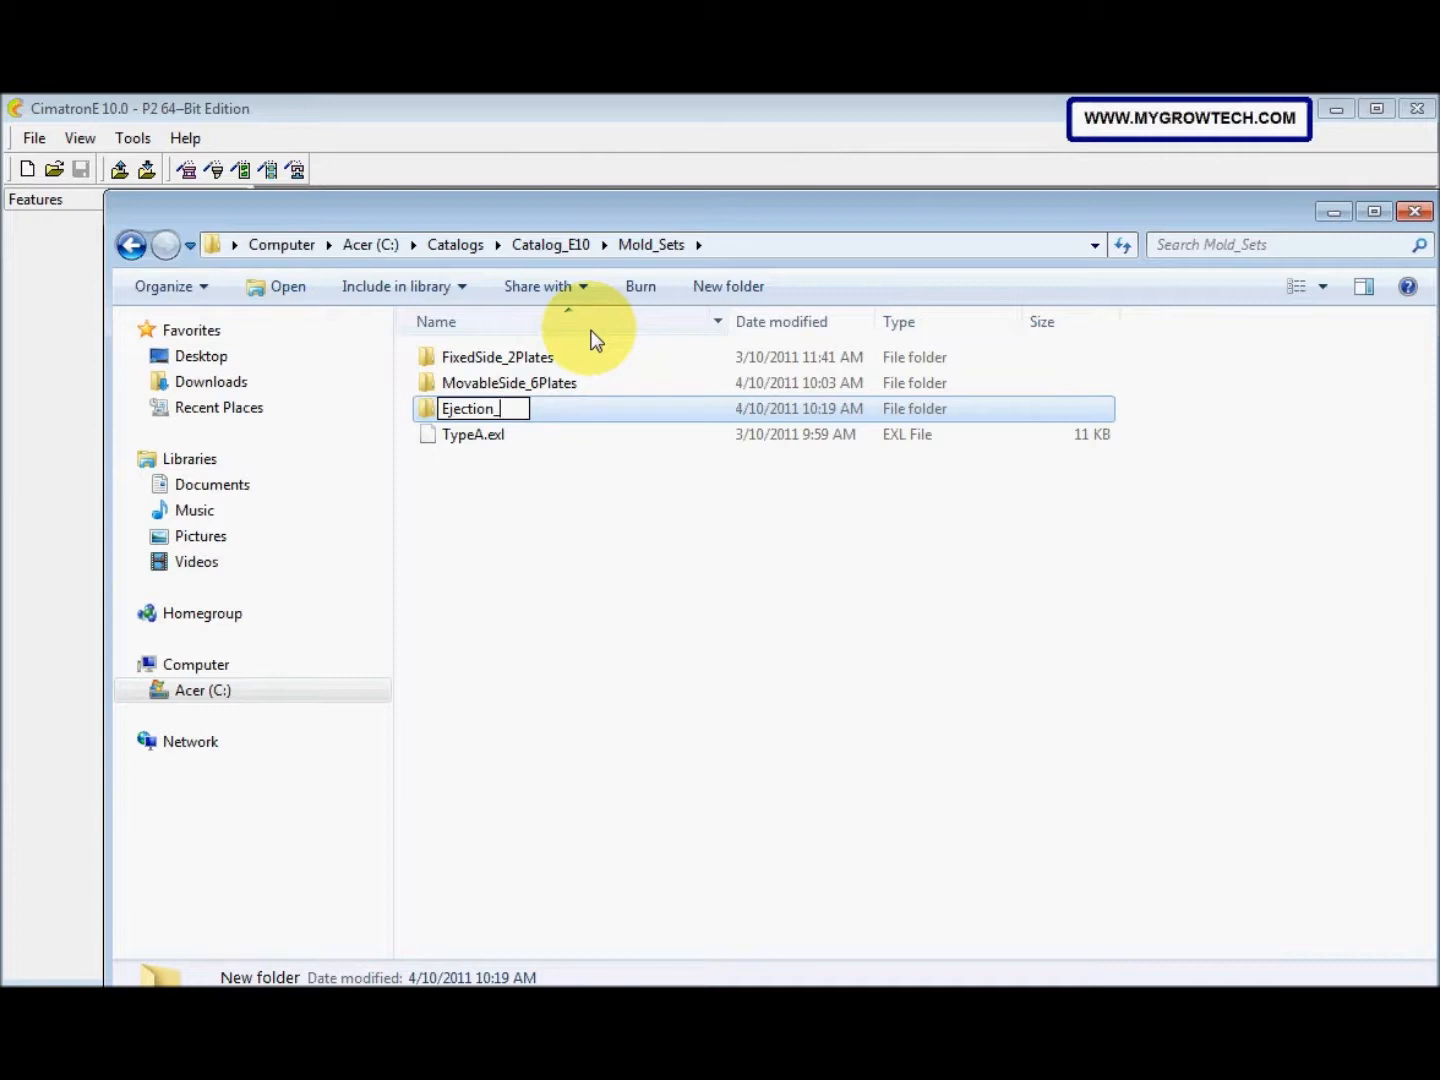
{"action": "type", "text": "2Plates"}
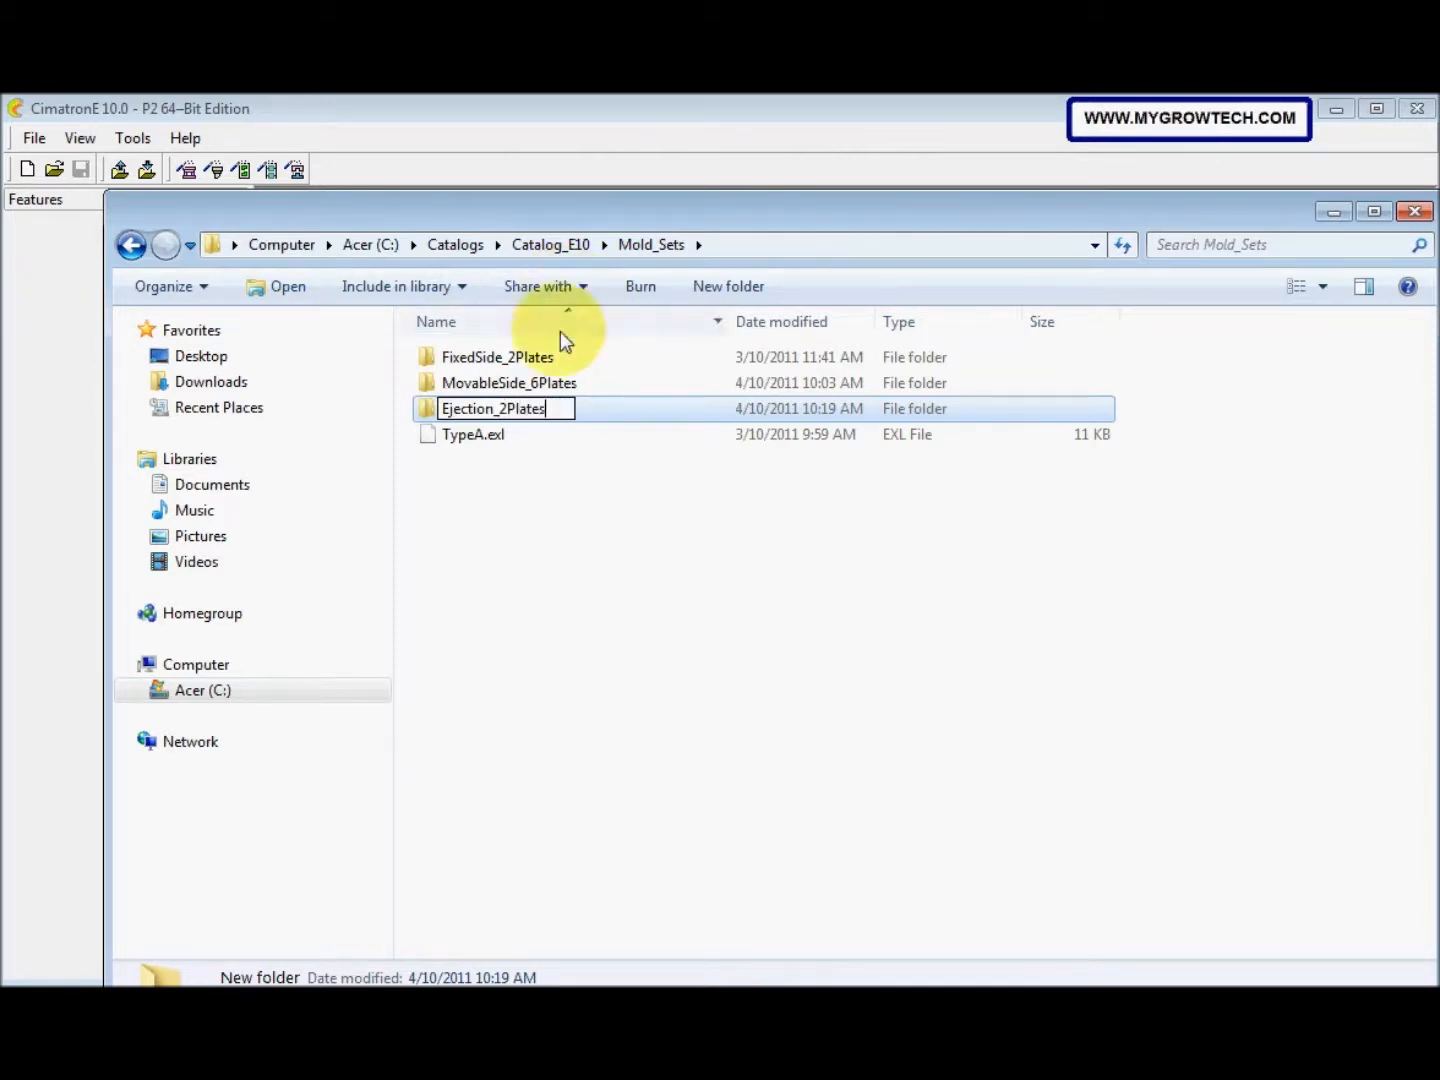
{"action": "left_click", "coordinate": [572, 475]}
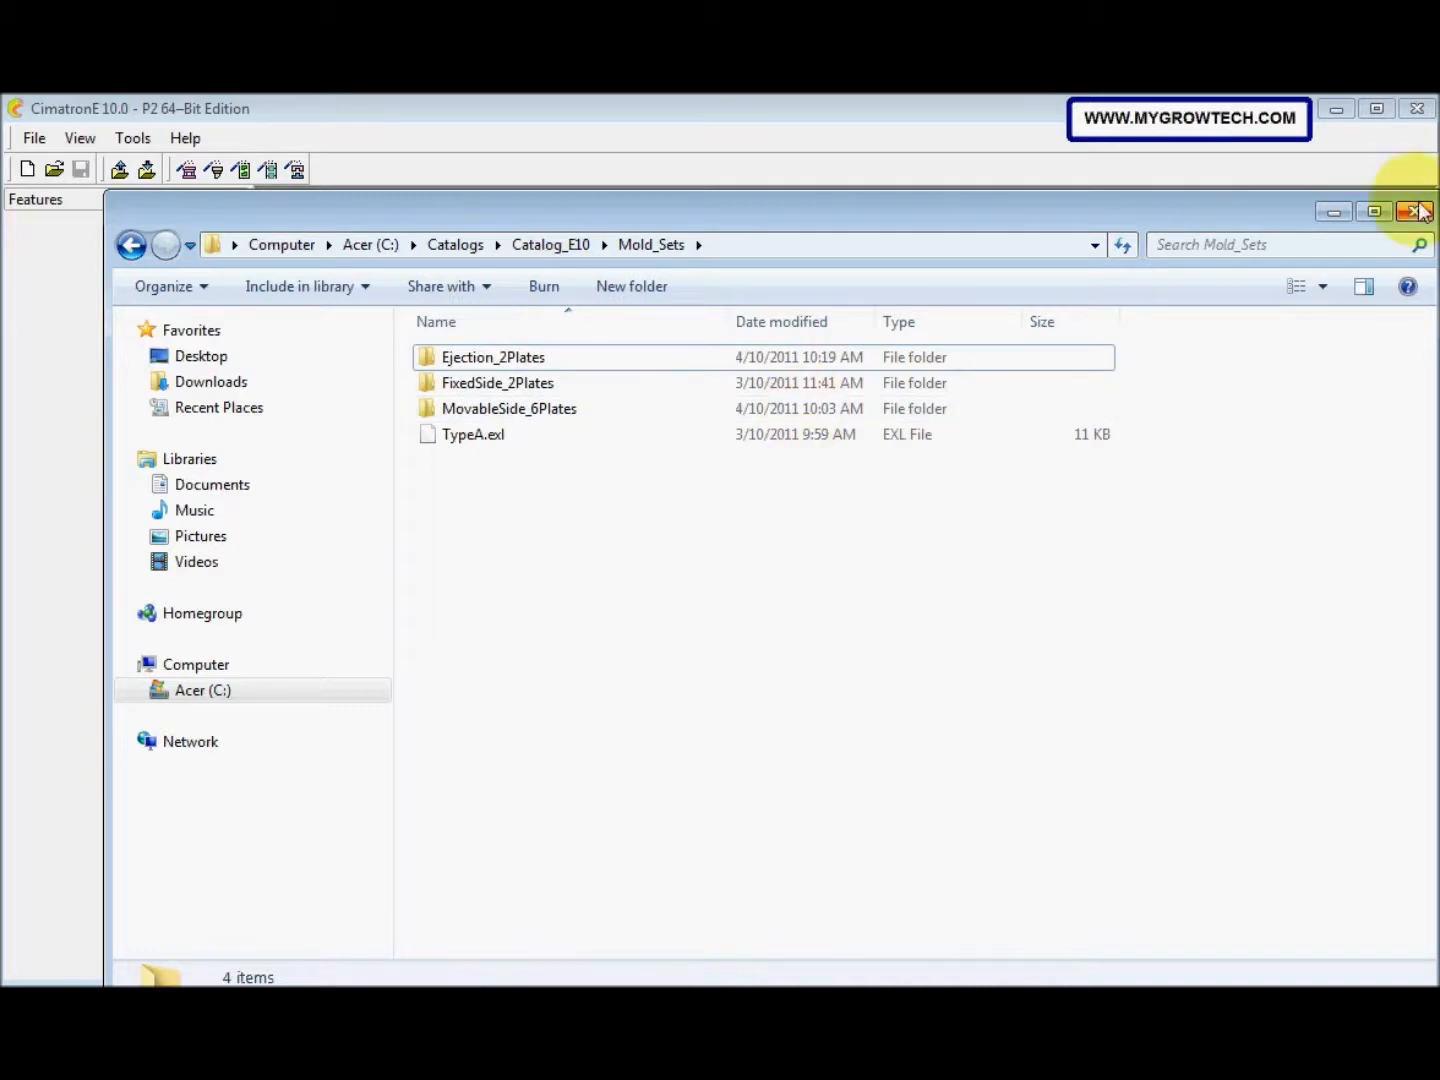
{"action": "left_click", "coordinate": [1335, 212]}
Create a new assembly in mm and save it as Ejection_2Plates in the Ejection_2Plates folder
{"action": "left_click", "coordinate": [28, 170]}
{"action": "left_click", "coordinate": [603, 432]}
{"action": "left_click", "coordinate": [739, 742]}
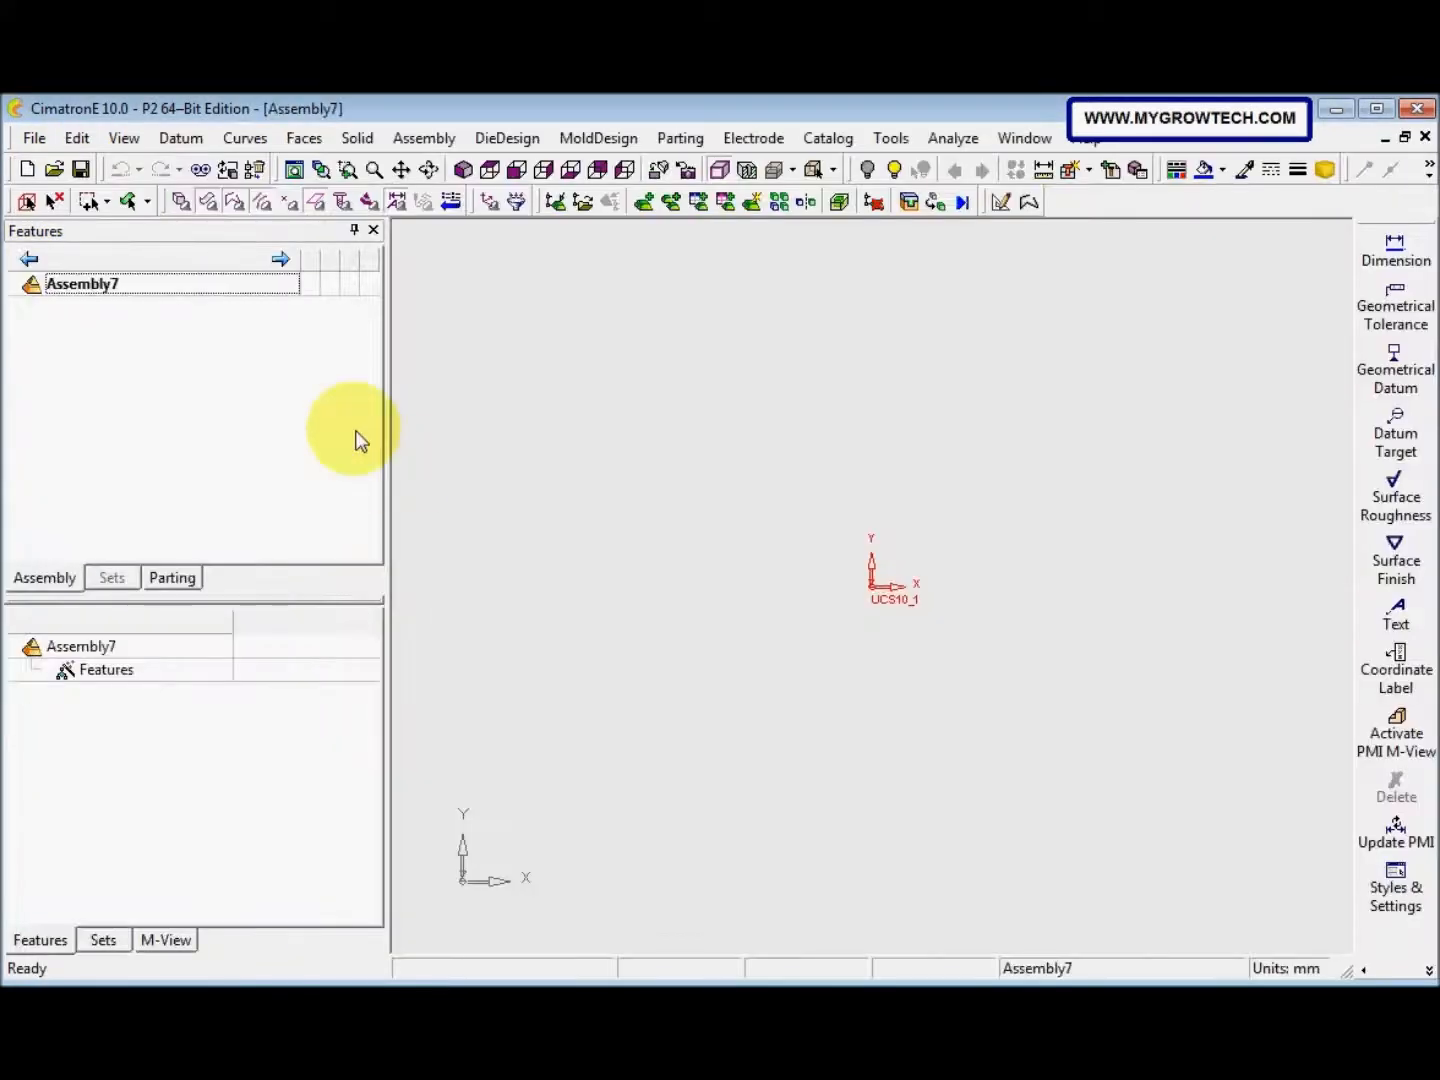
{"action": "left_click", "coordinate": [81, 169]}
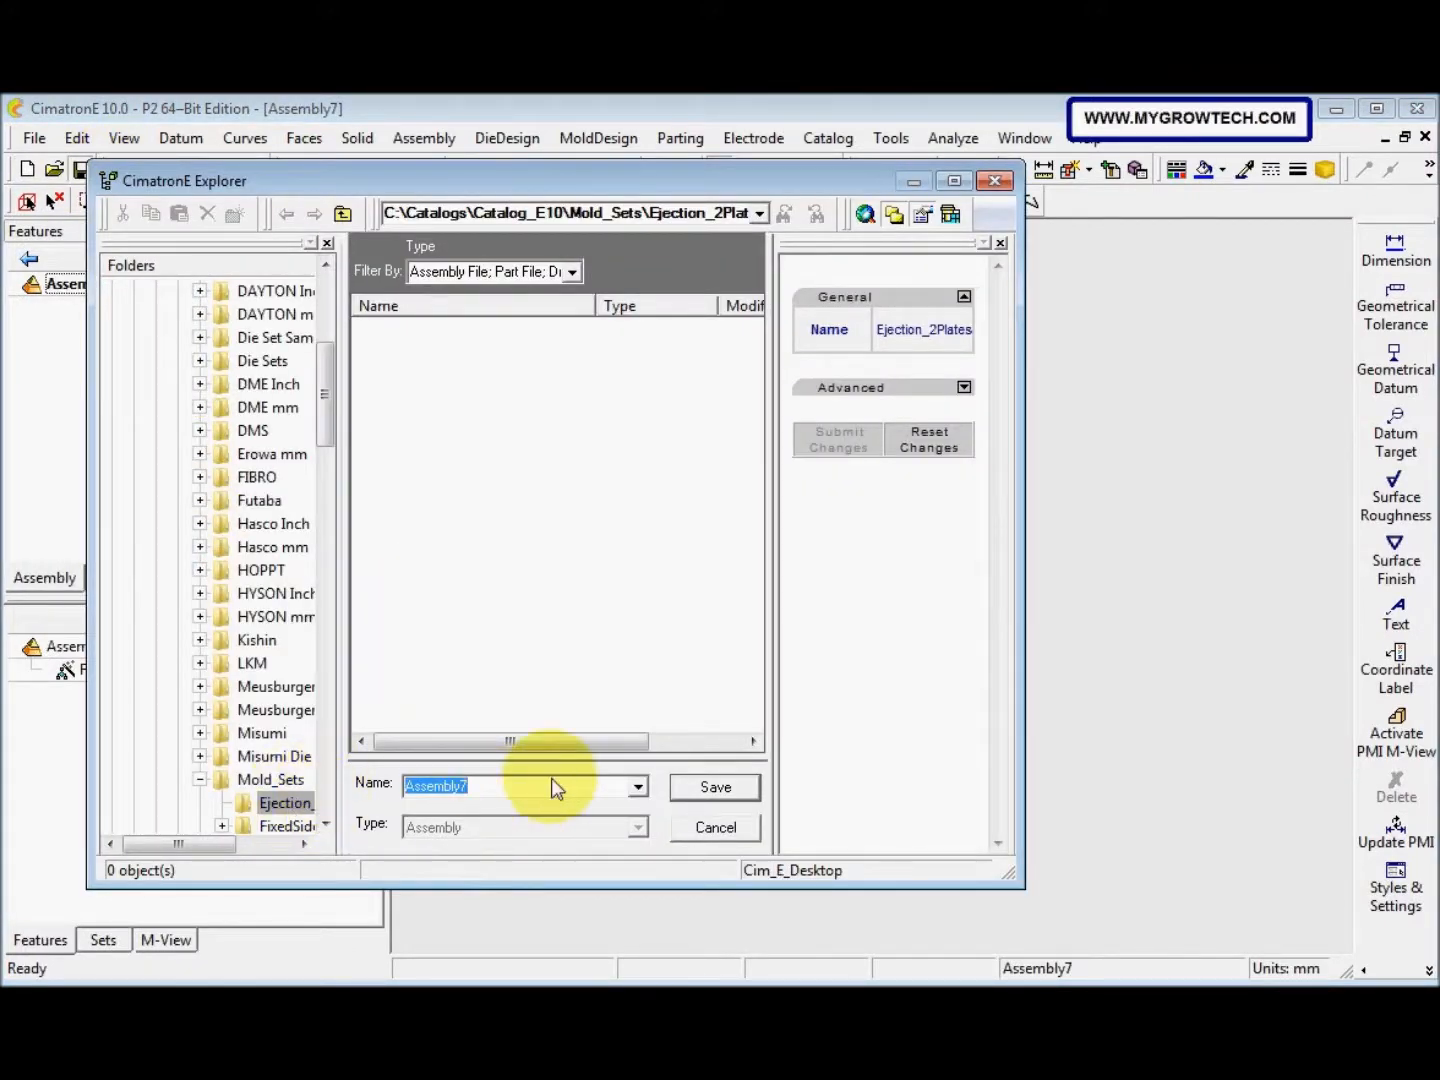
{"action": "type", "text": "Ejection_2Plates"}
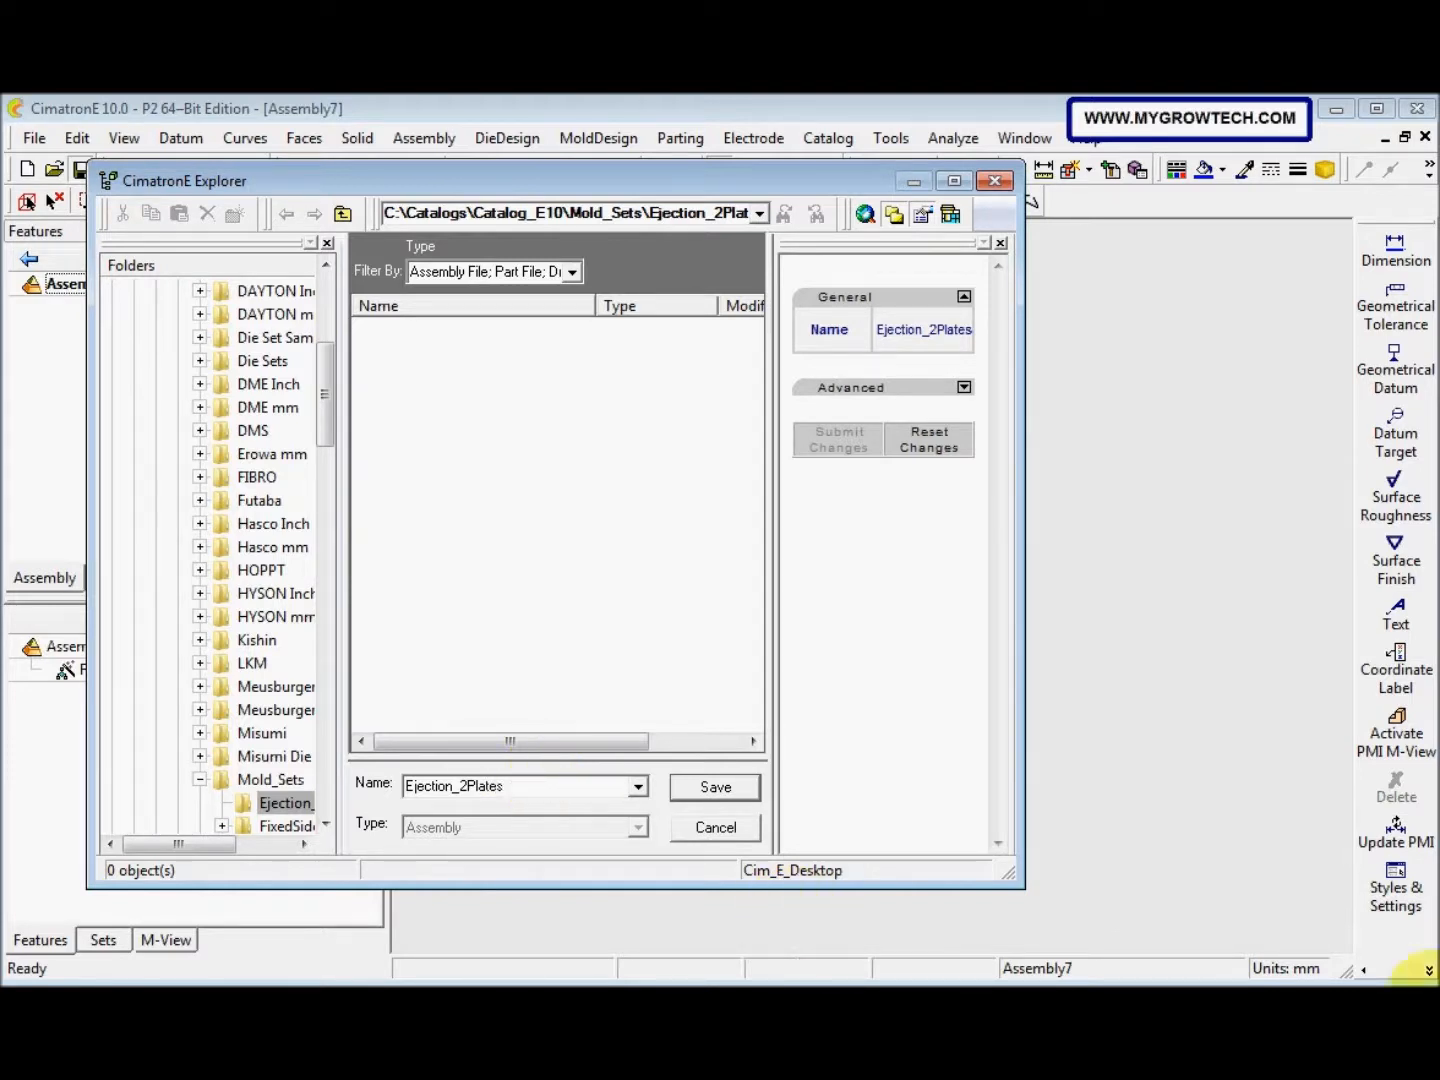
{"action": "left_click", "coordinate": [688, 788]}
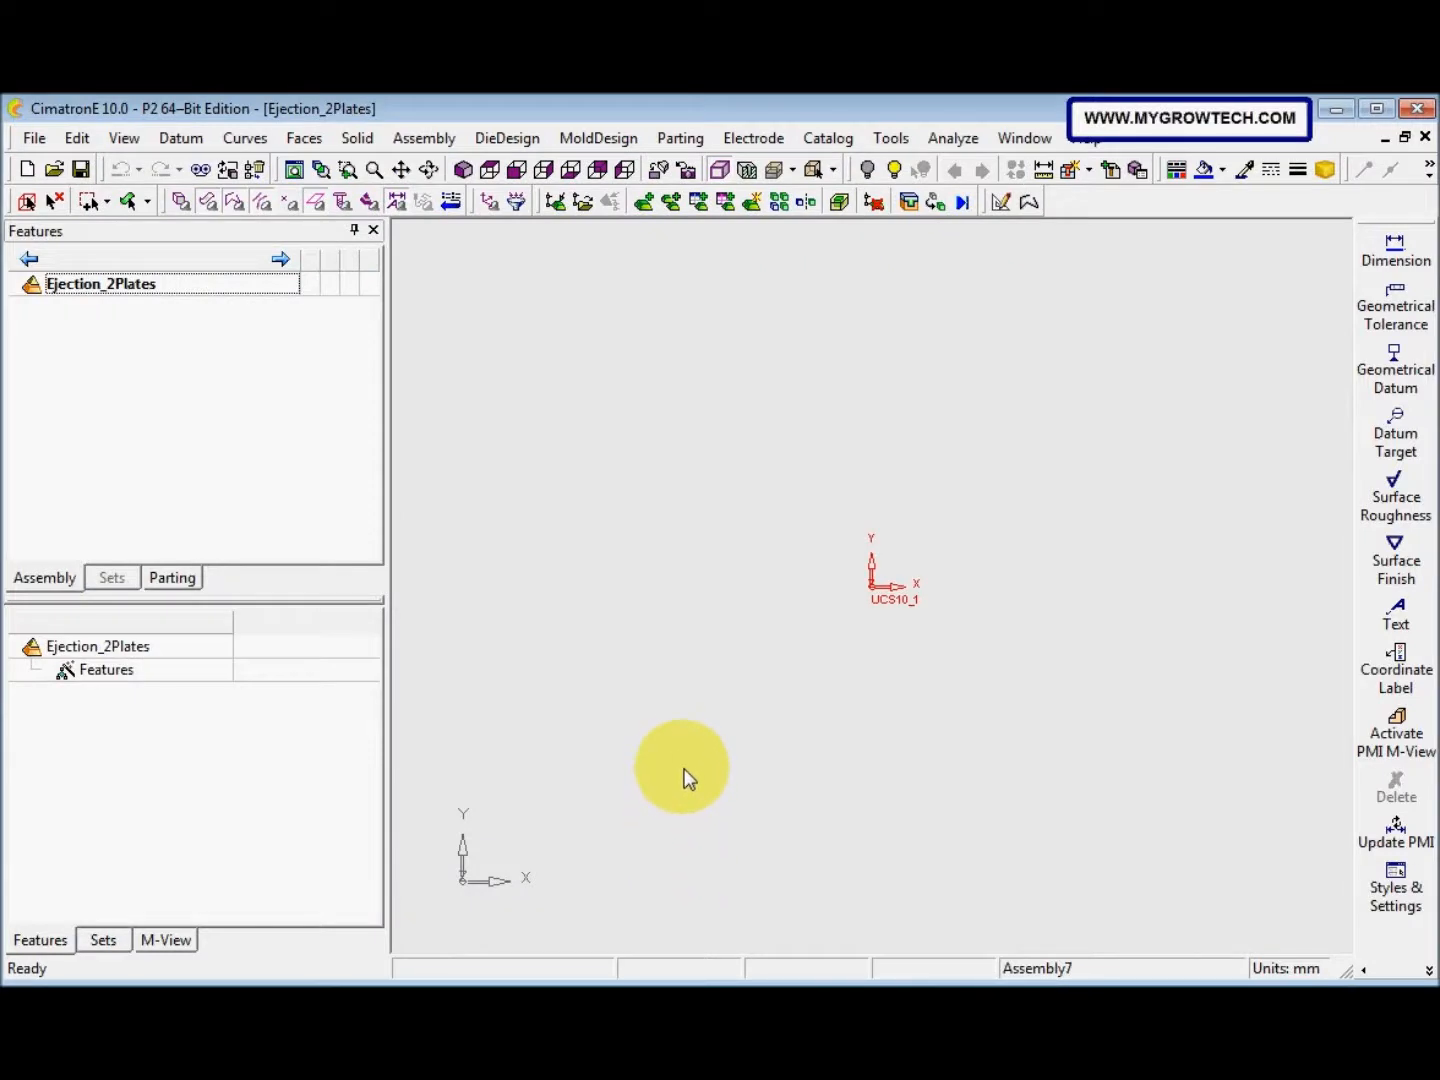
Hide the PMI tools and display the Xelerate MoldDesign Guide instead
{"action": "left_click", "coordinate": [890, 138]}
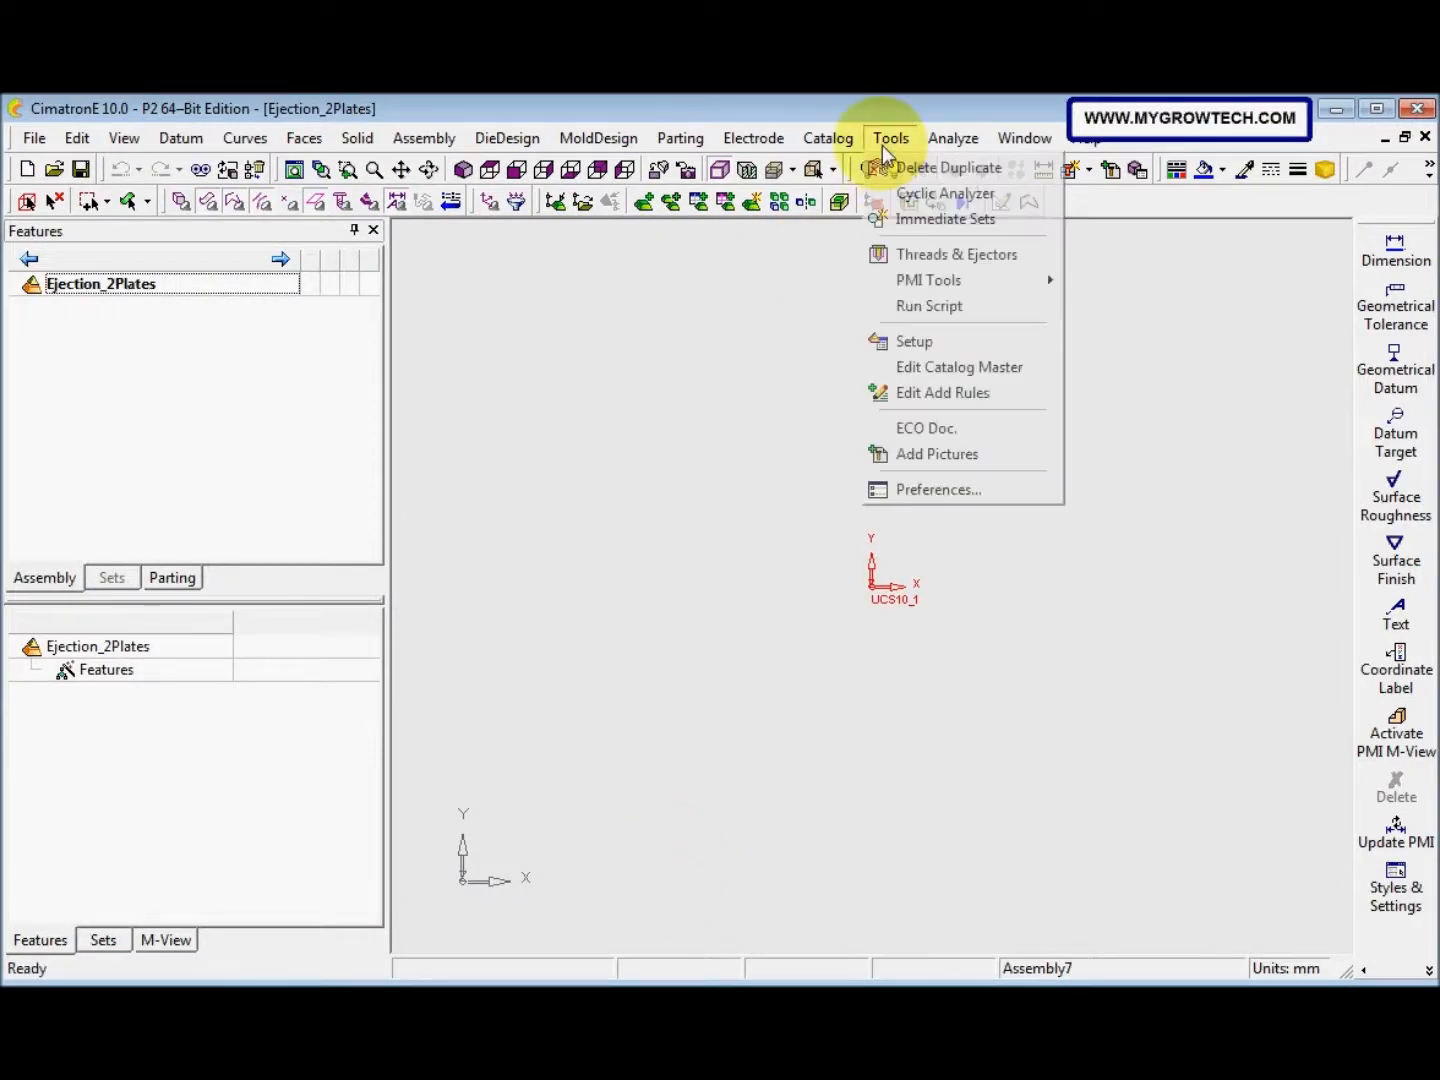
{"action": "mouse_move", "coordinate": [976, 282]}
{"action": "left_click", "coordinate": [1120, 286]}
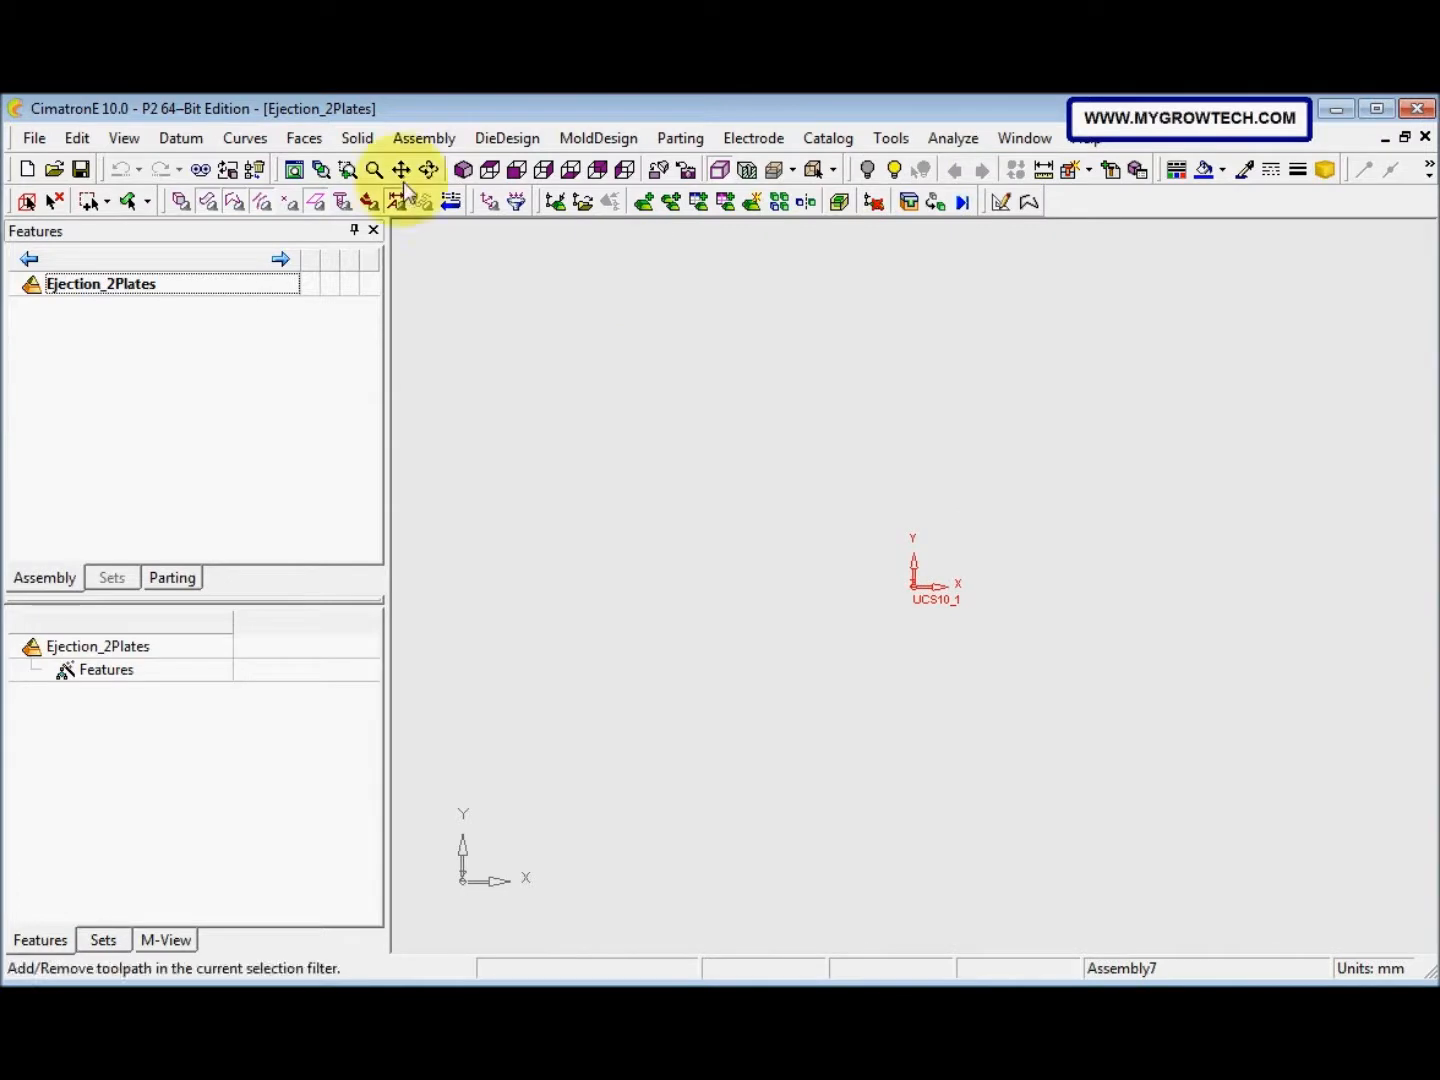
{"action": "left_click", "coordinate": [124, 137]}
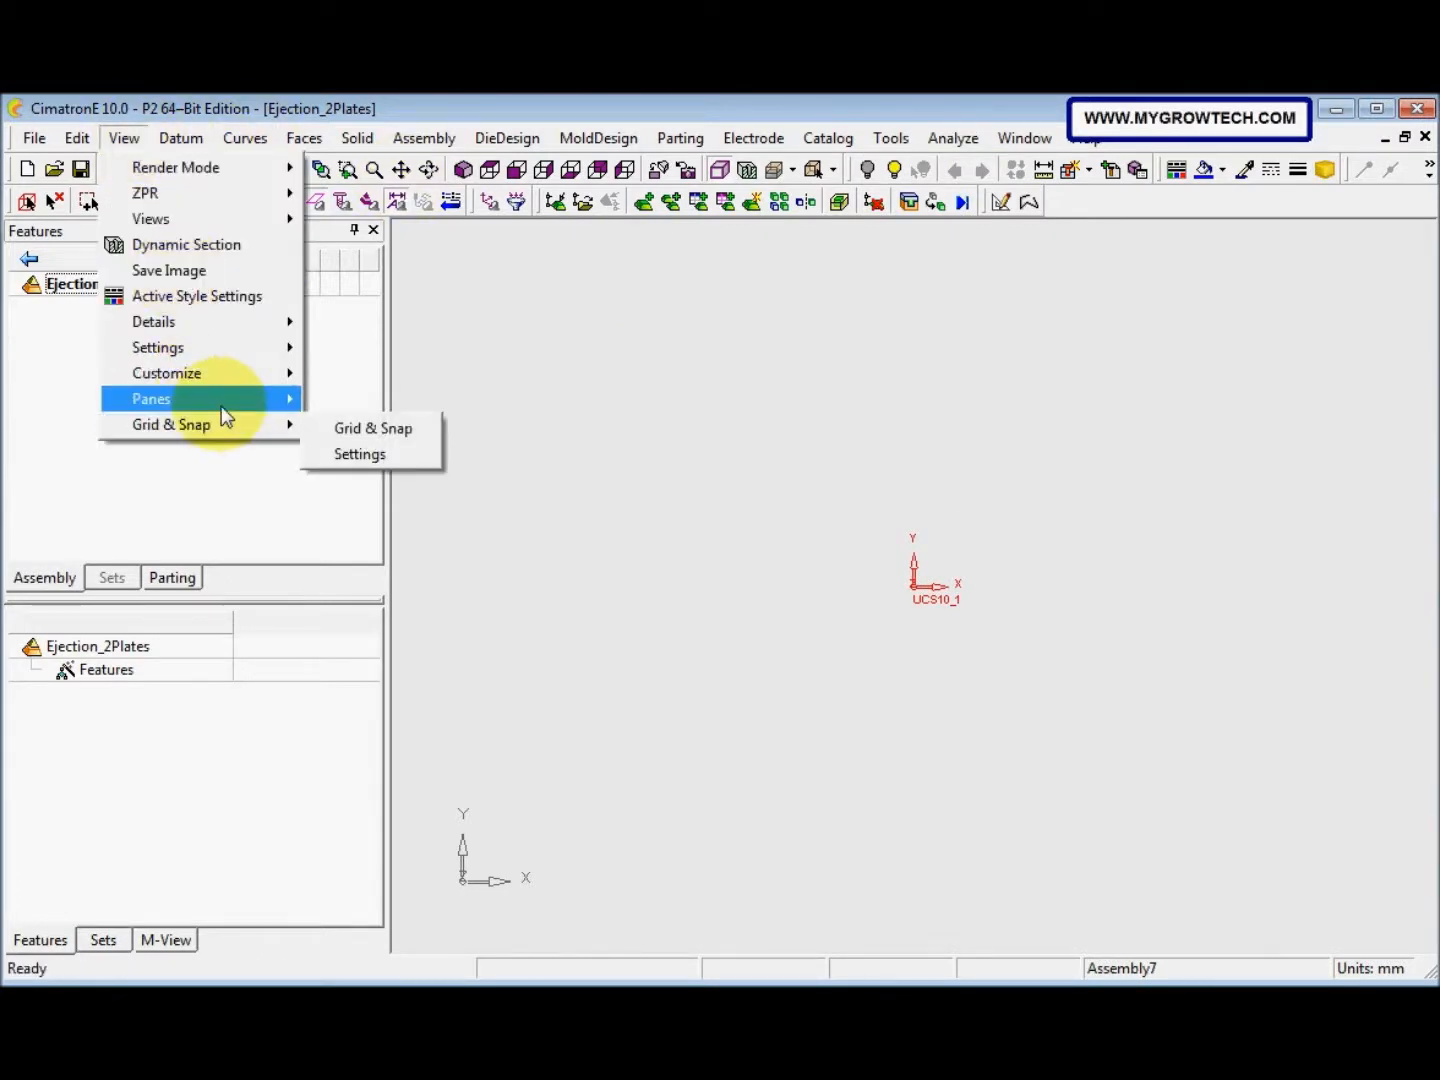
{"action": "mouse_move", "coordinate": [220, 403]}
{"action": "mouse_move", "coordinate": [370, 453]}
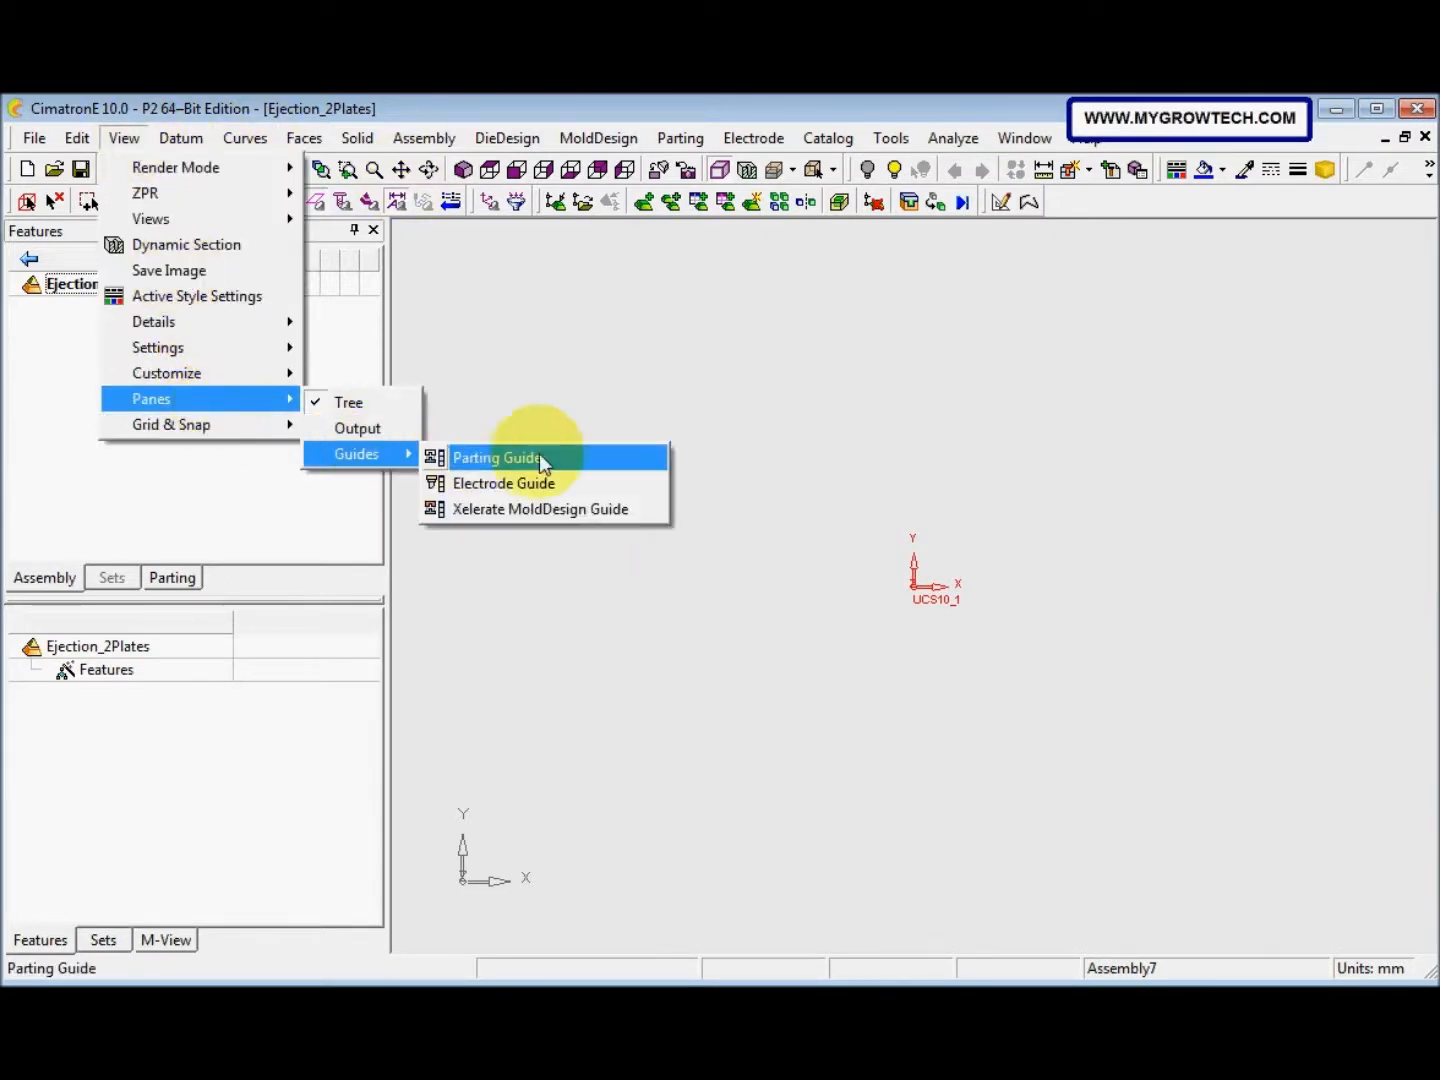
{"action": "left_click", "coordinate": [536, 508]}
Create the assembly's setup data in the Mold Design format and enable the advanced editing options
{"action": "left_click", "coordinate": [1392, 250]}
{"action": "left_click", "coordinate": [511, 553]}
{"action": "left_click", "coordinate": [479, 607]}
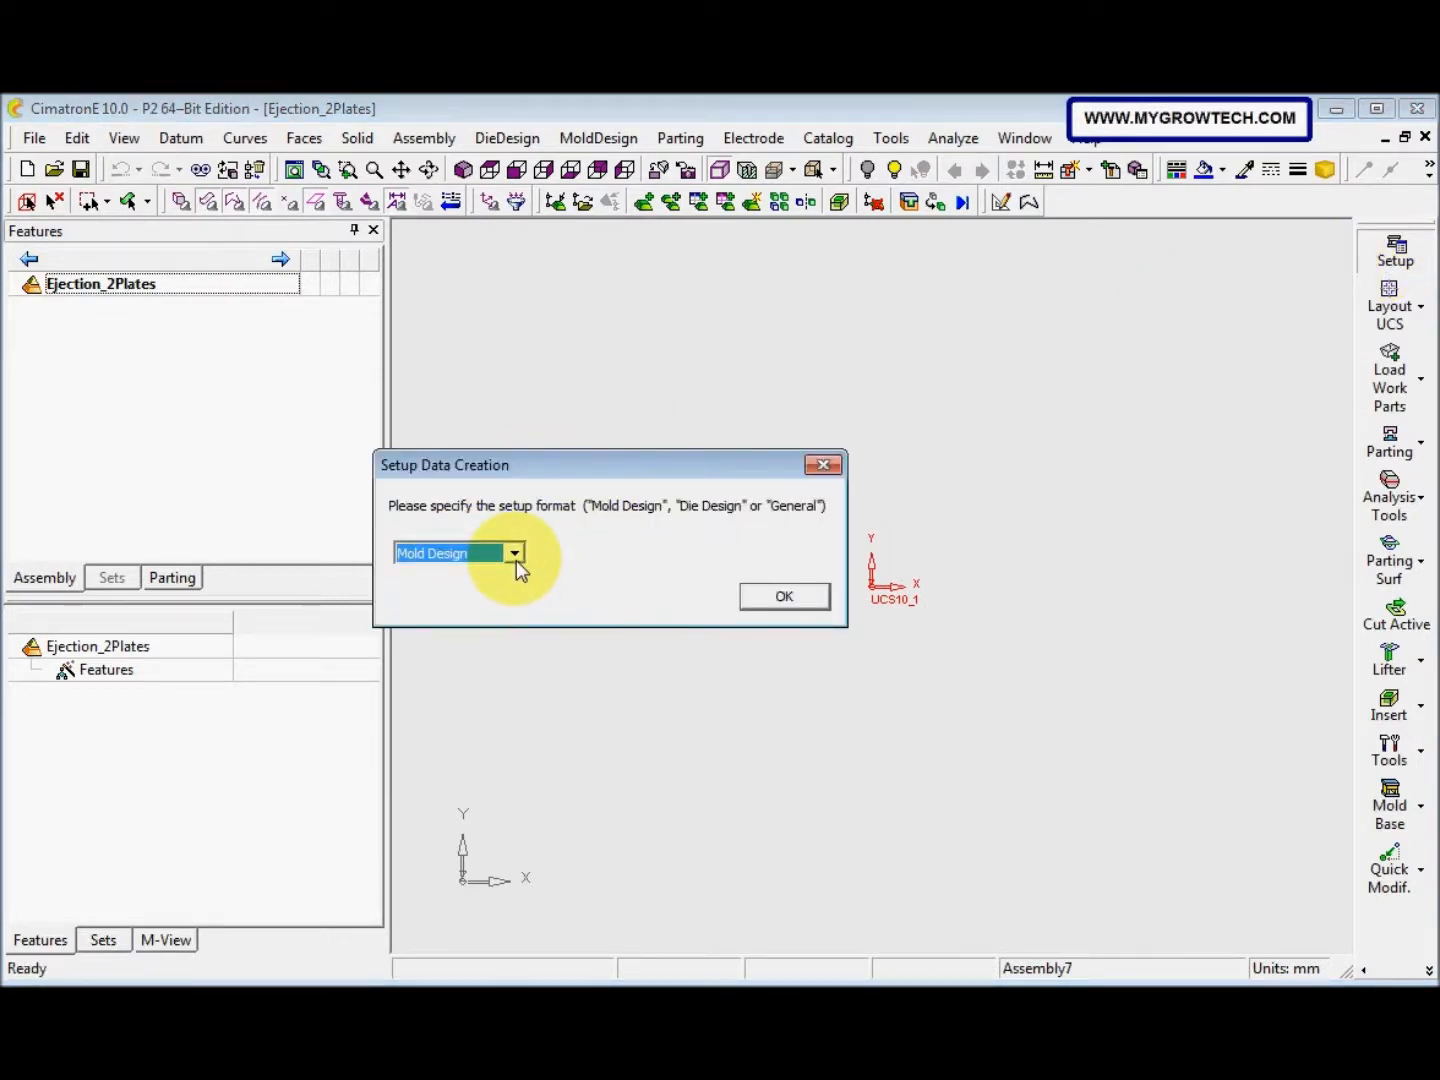
{"action": "left_click", "coordinate": [751, 597]}
{"action": "left_click_drag", "start_coordinate": [59, 129], "coordinate": [613, 130]}
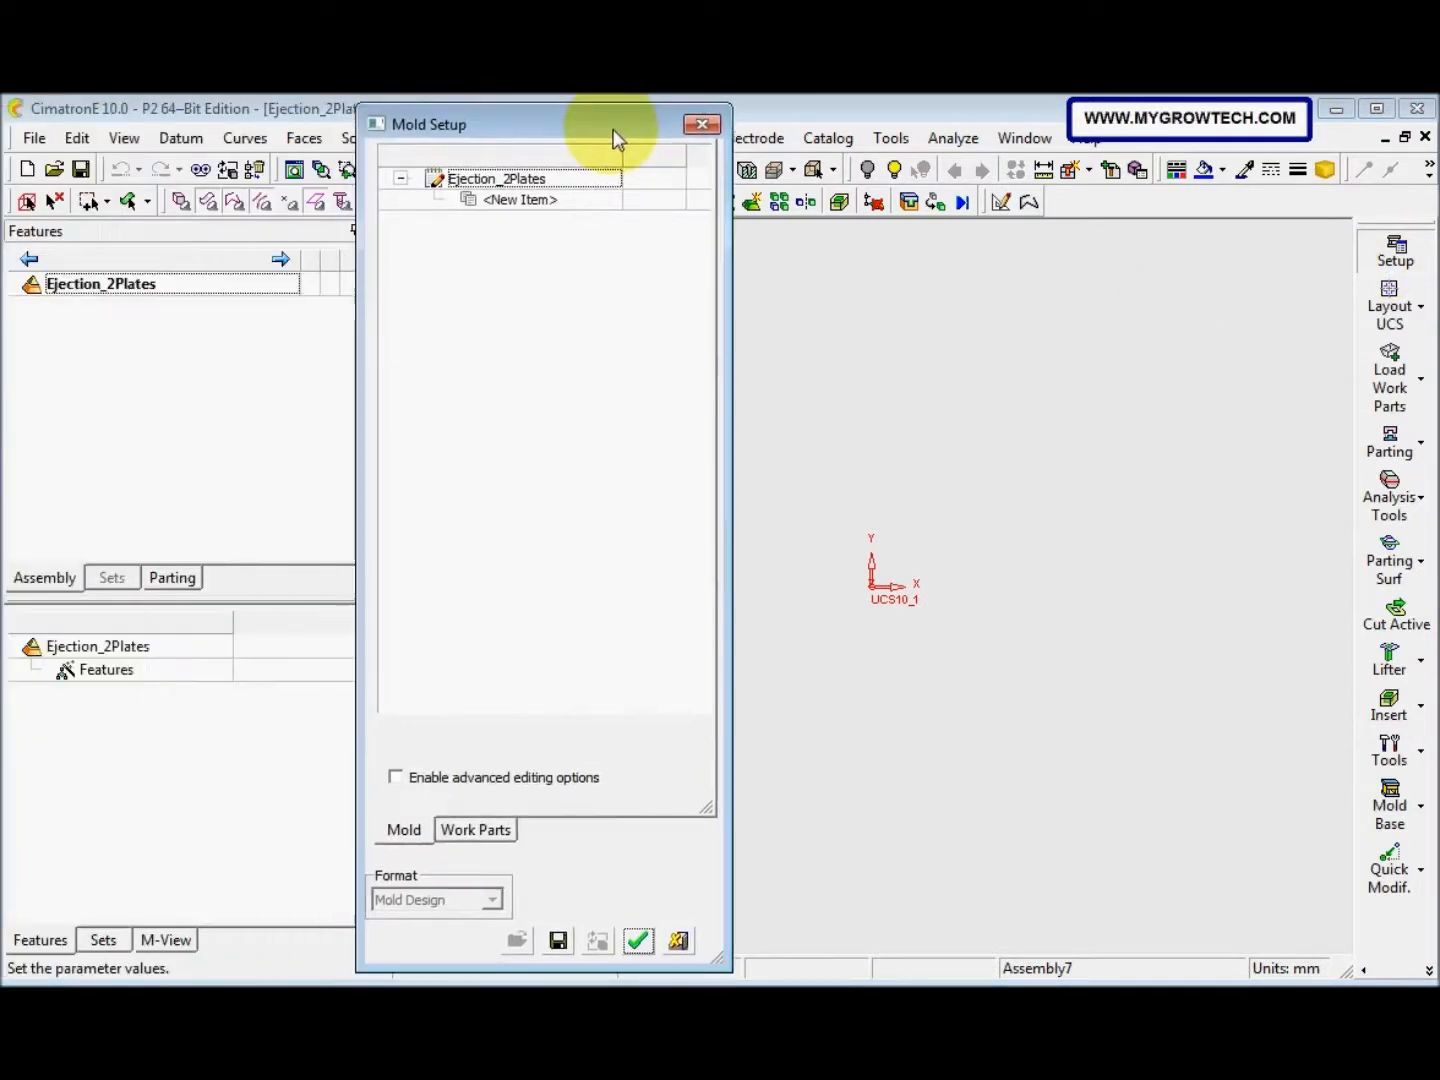
{"action": "left_click", "coordinate": [410, 779]}
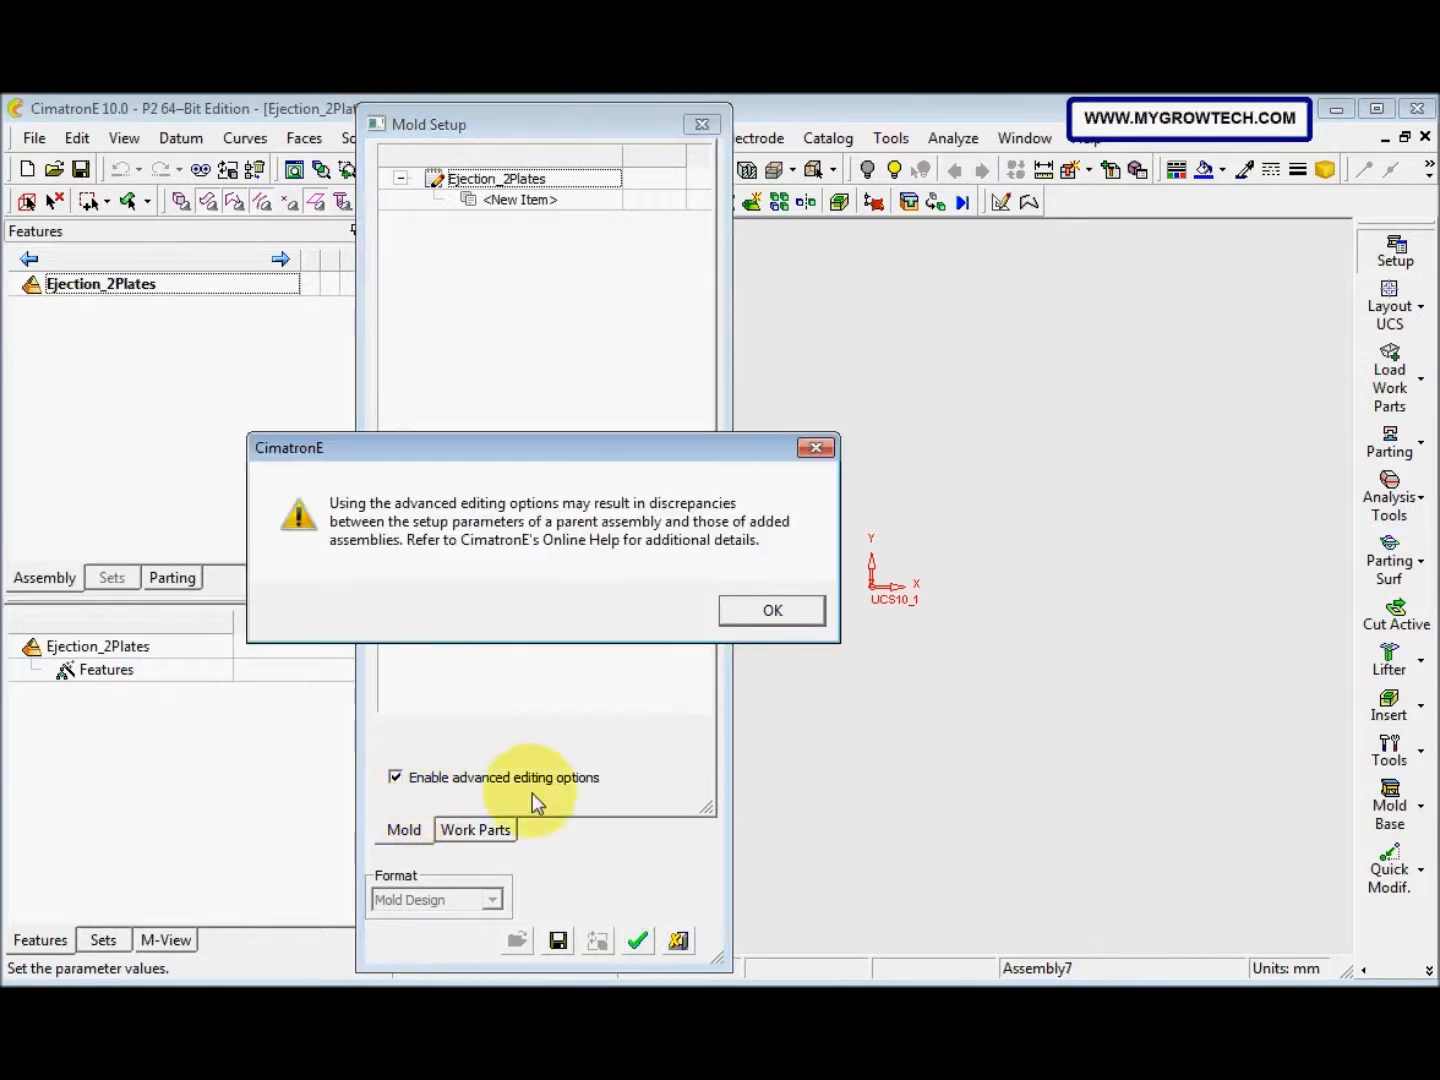
{"action": "left_click", "coordinate": [772, 612]}
Load the mold setup parameters from TypeA.exl in Catalogs\Catalog_E10\Mold_Sets and confirm the mold setup
{"action": "left_click", "coordinate": [516, 941]}
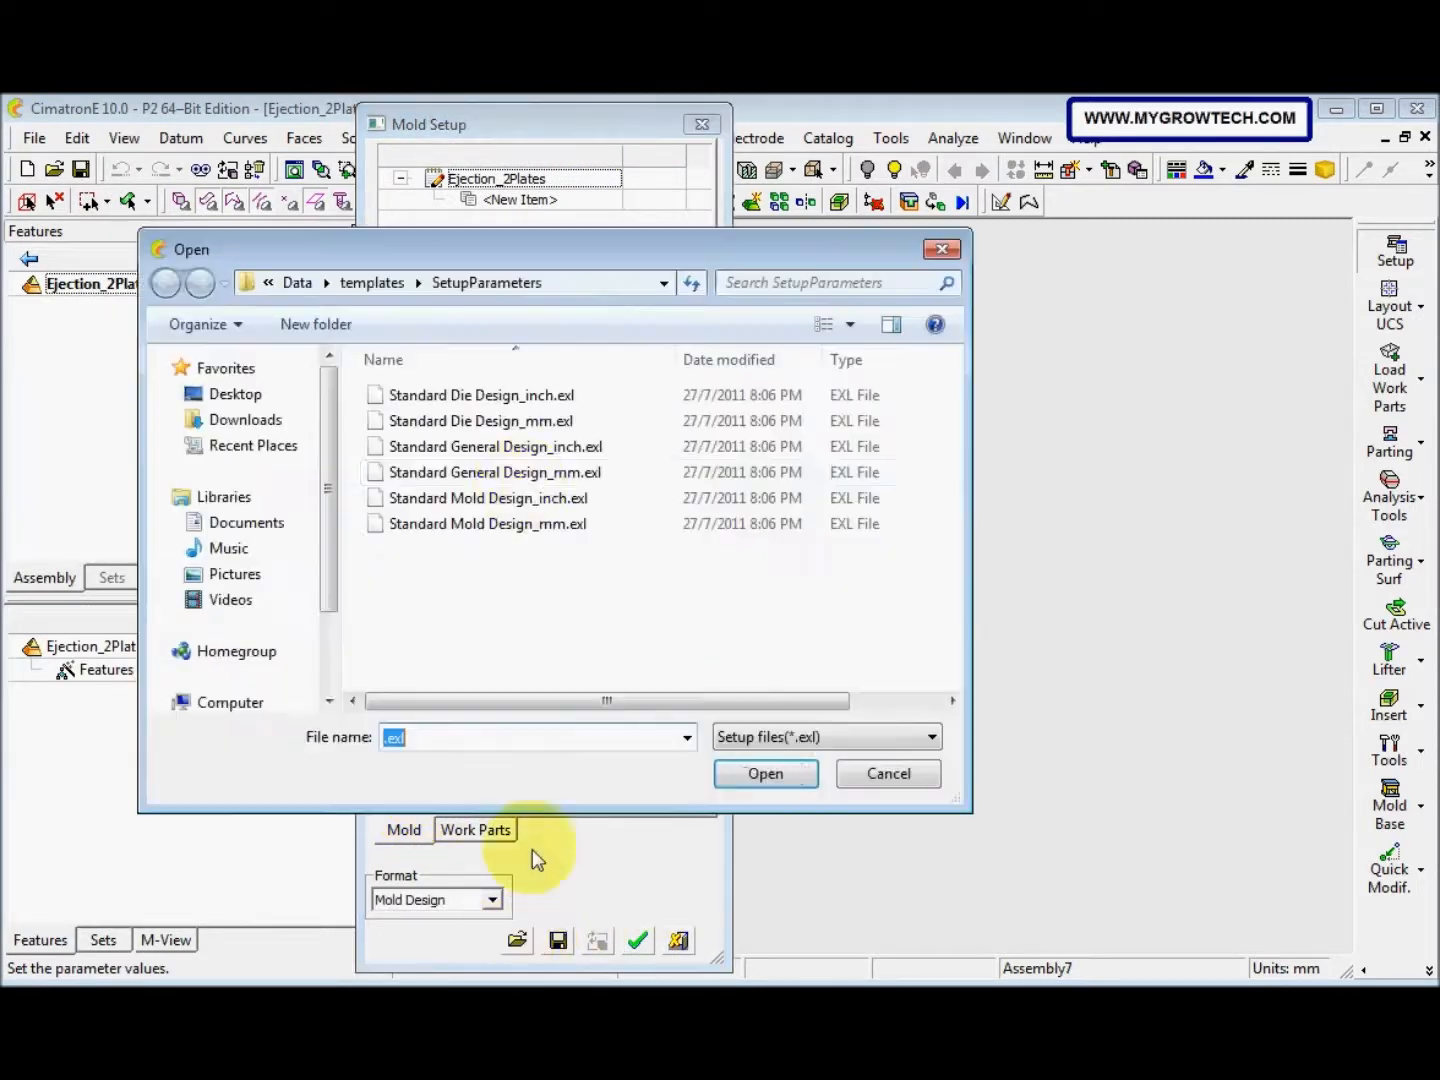
{"action": "scroll", "coordinate": [320, 515], "scroll_direction": "down", "scroll_amount": 3}
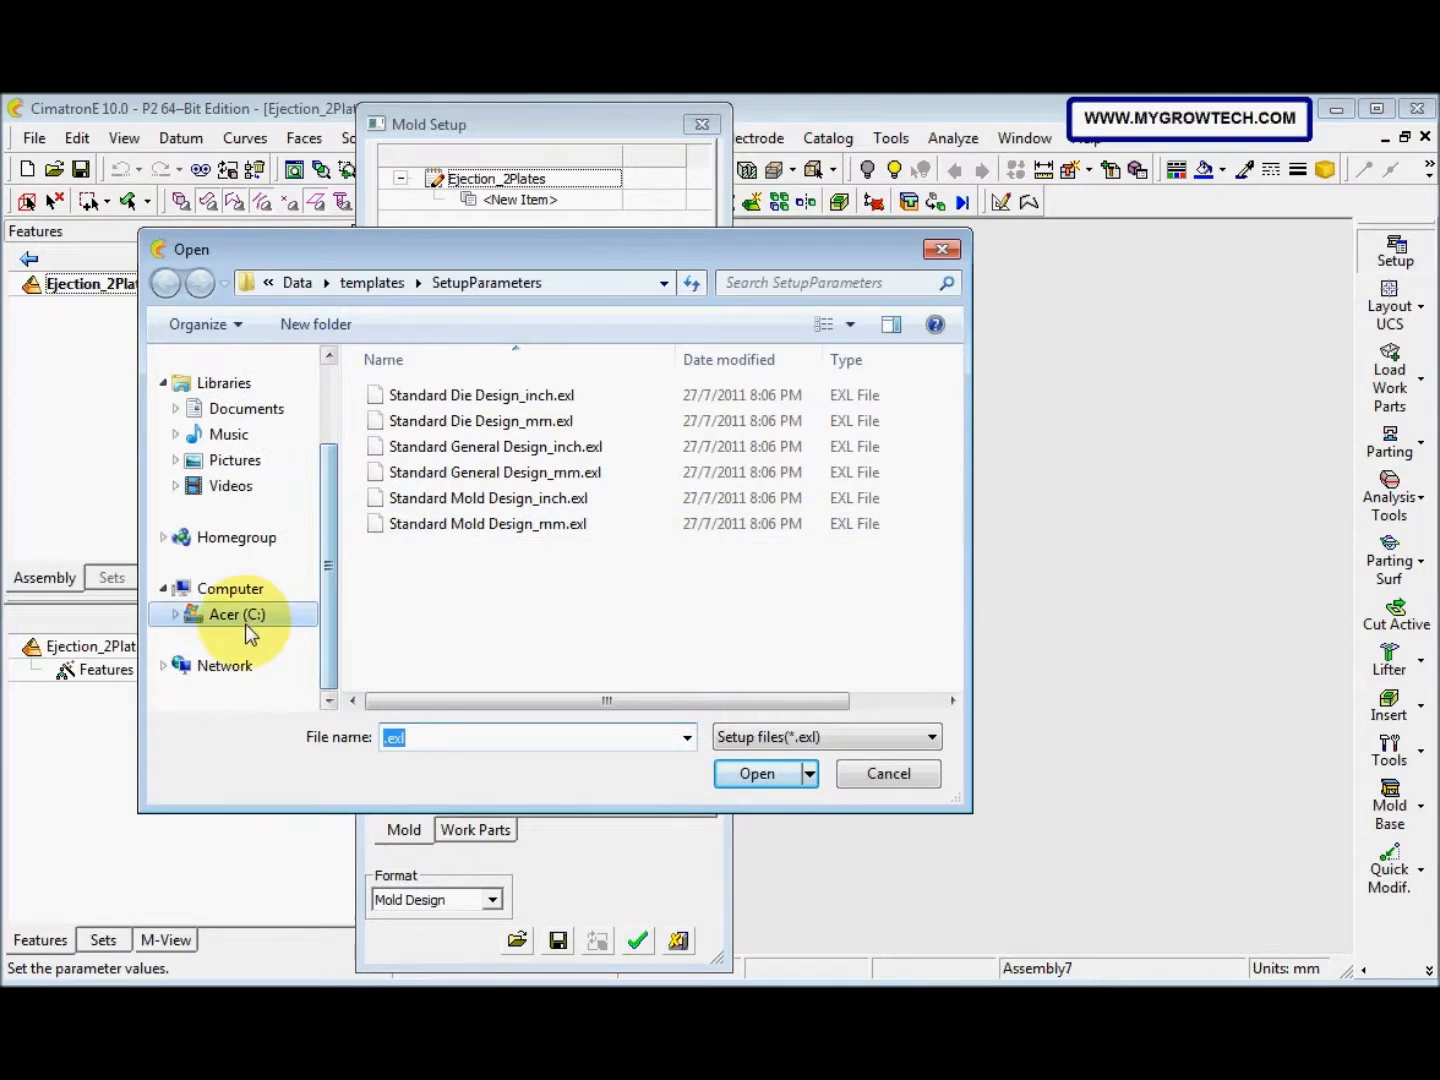
{"action": "left_click", "coordinate": [238, 614]}
{"action": "double_click", "coordinate": [453, 471]}
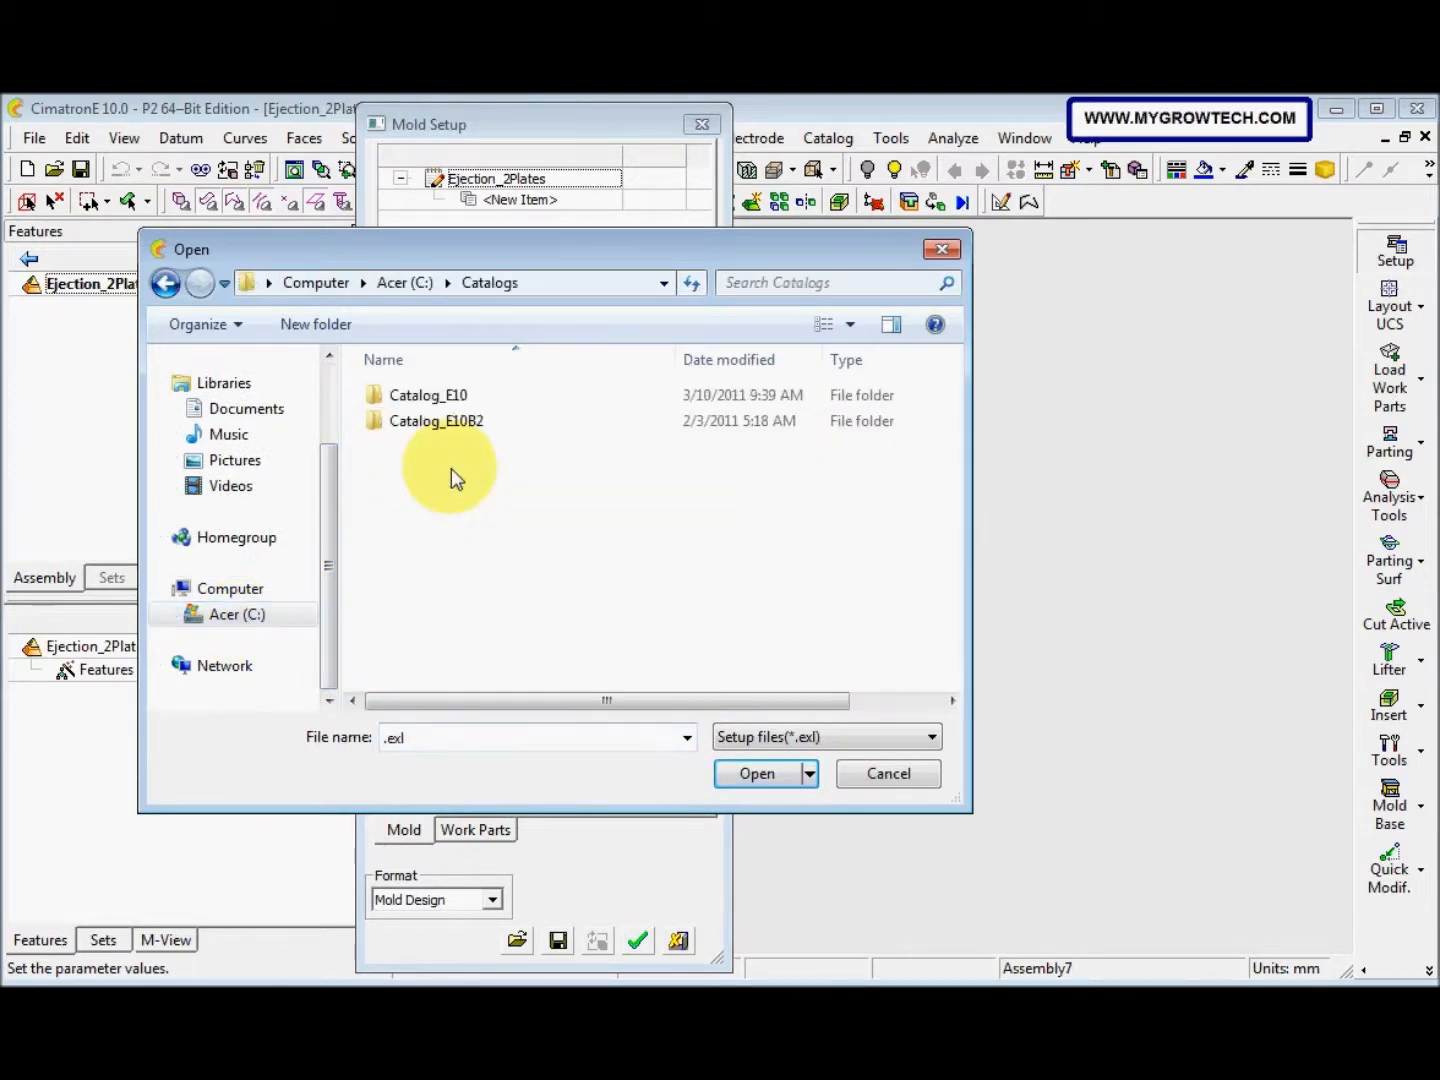
{"action": "double_click", "coordinate": [487, 401]}
{"action": "scroll", "coordinate": [472, 553], "scroll_direction": "down", "scroll_amount": 10}
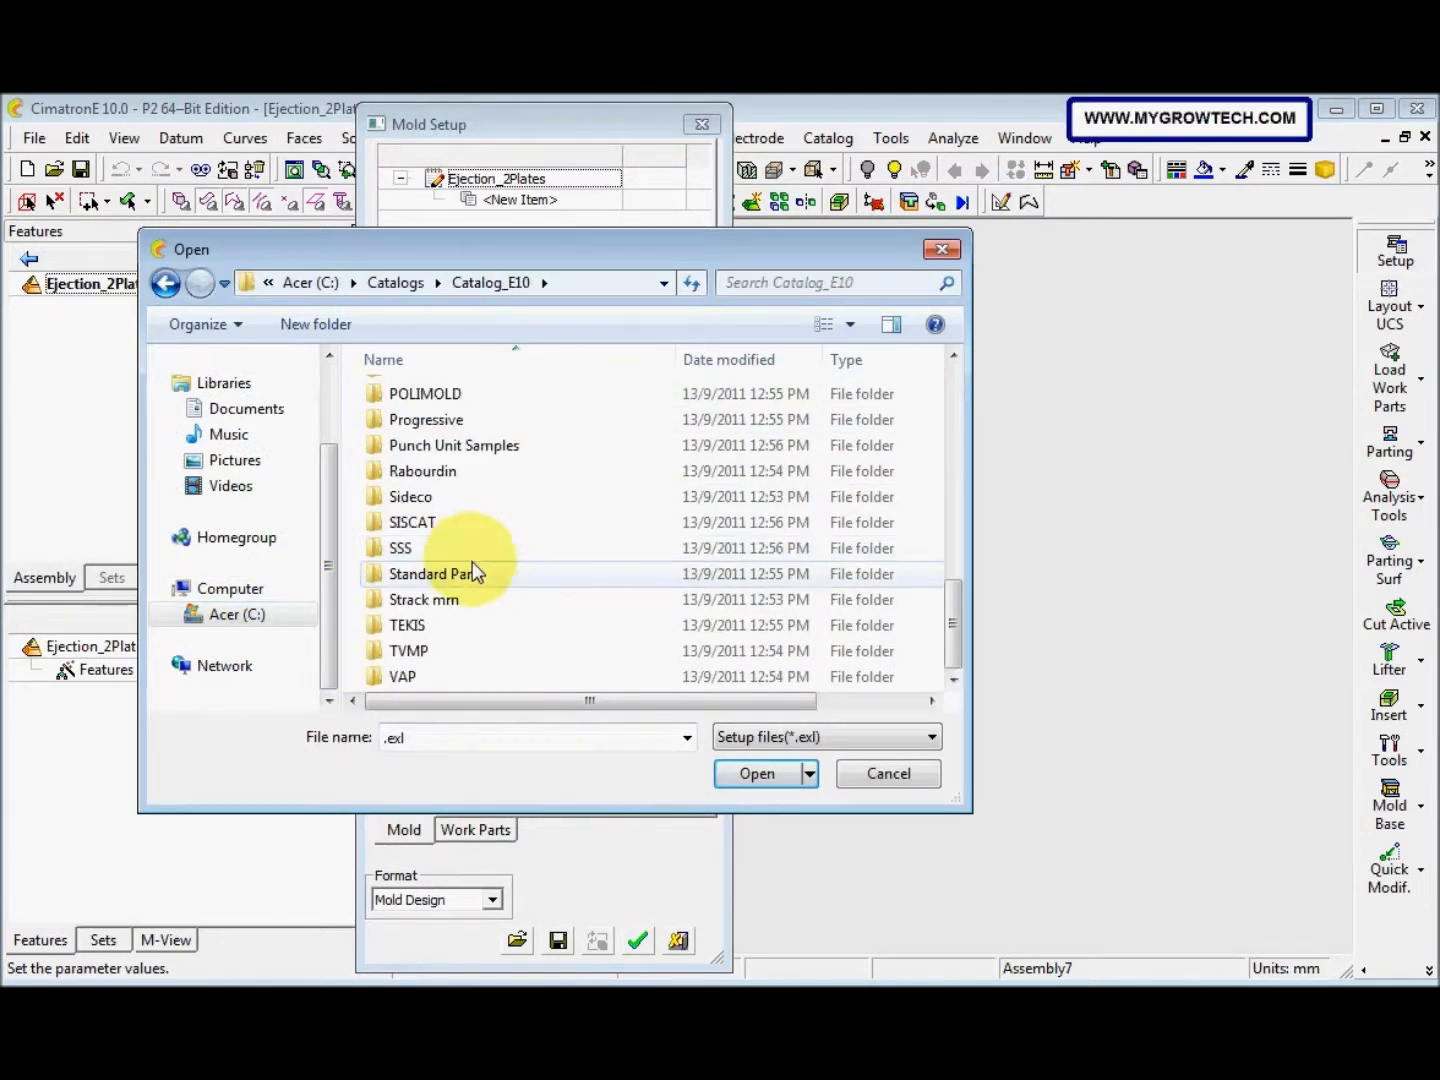
{"action": "scroll", "coordinate": [481, 475], "scroll_direction": "up", "scroll_amount": 6}
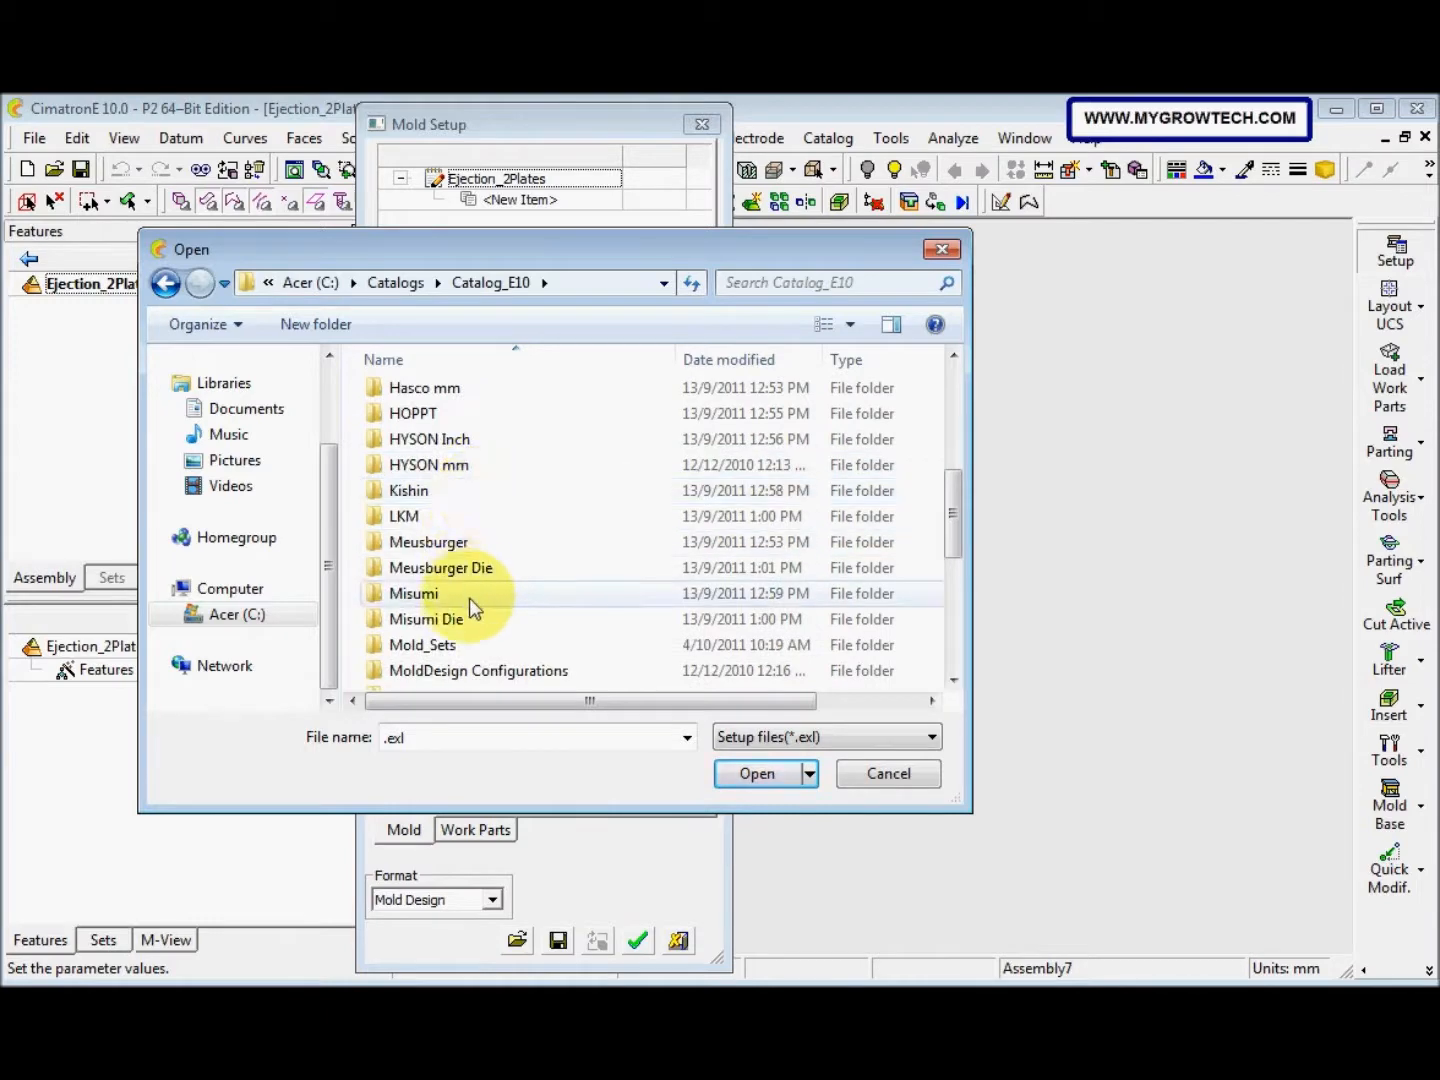
{"action": "double_click", "coordinate": [454, 645]}
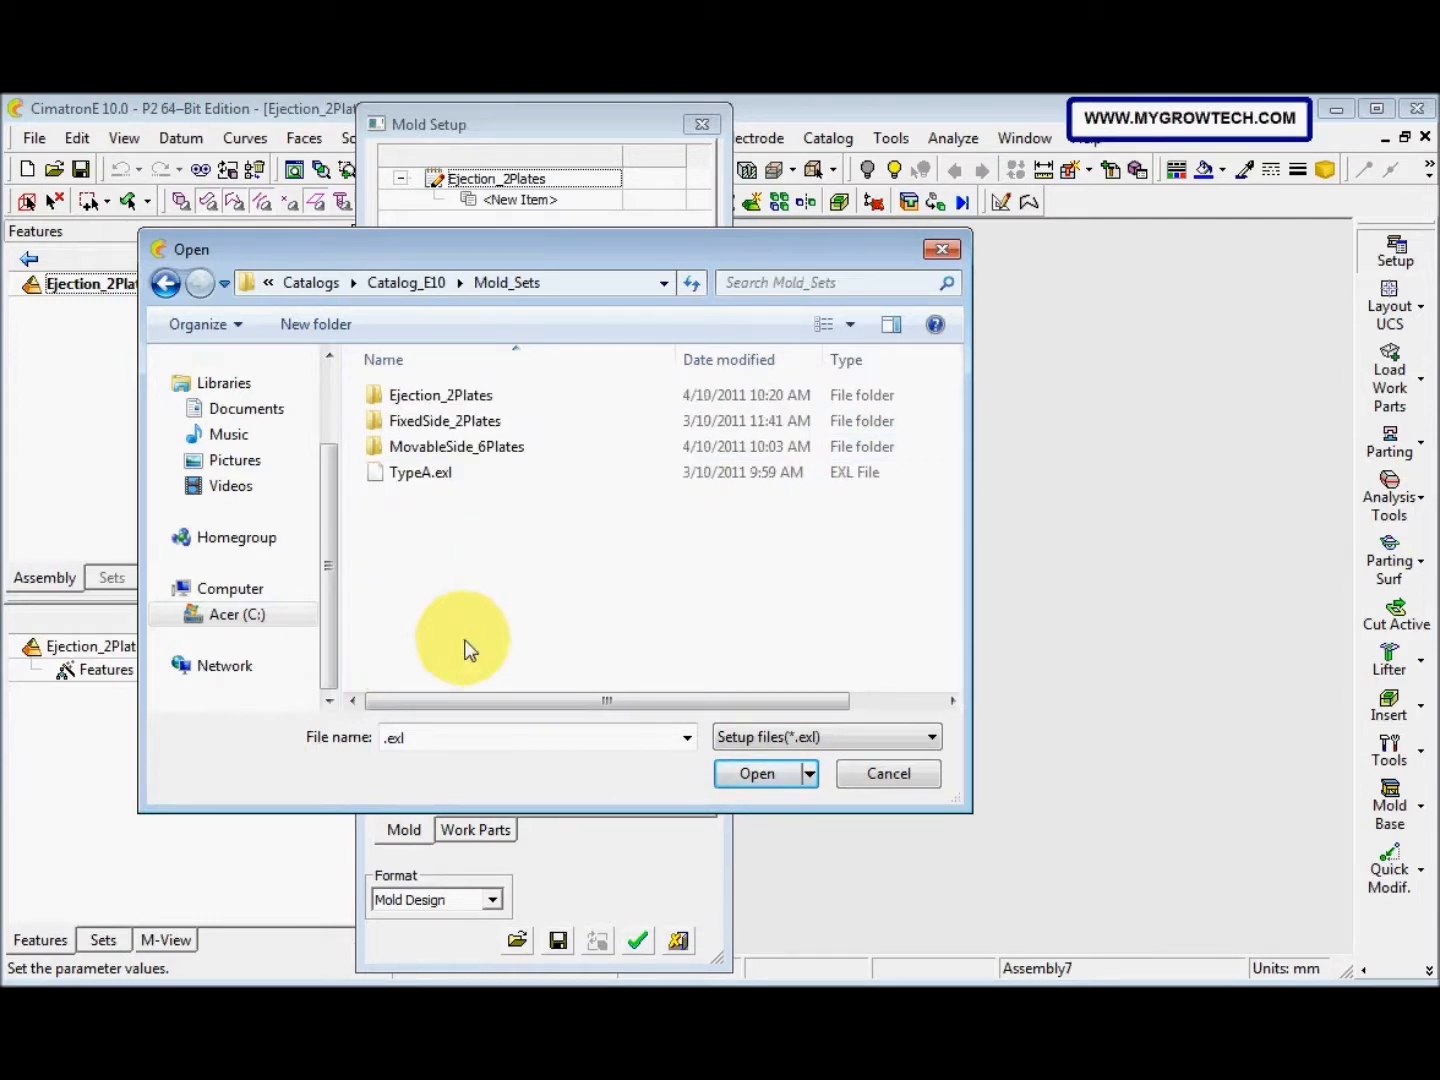
{"action": "left_click", "coordinate": [495, 472]}
{"action": "left_click", "coordinate": [745, 773]}
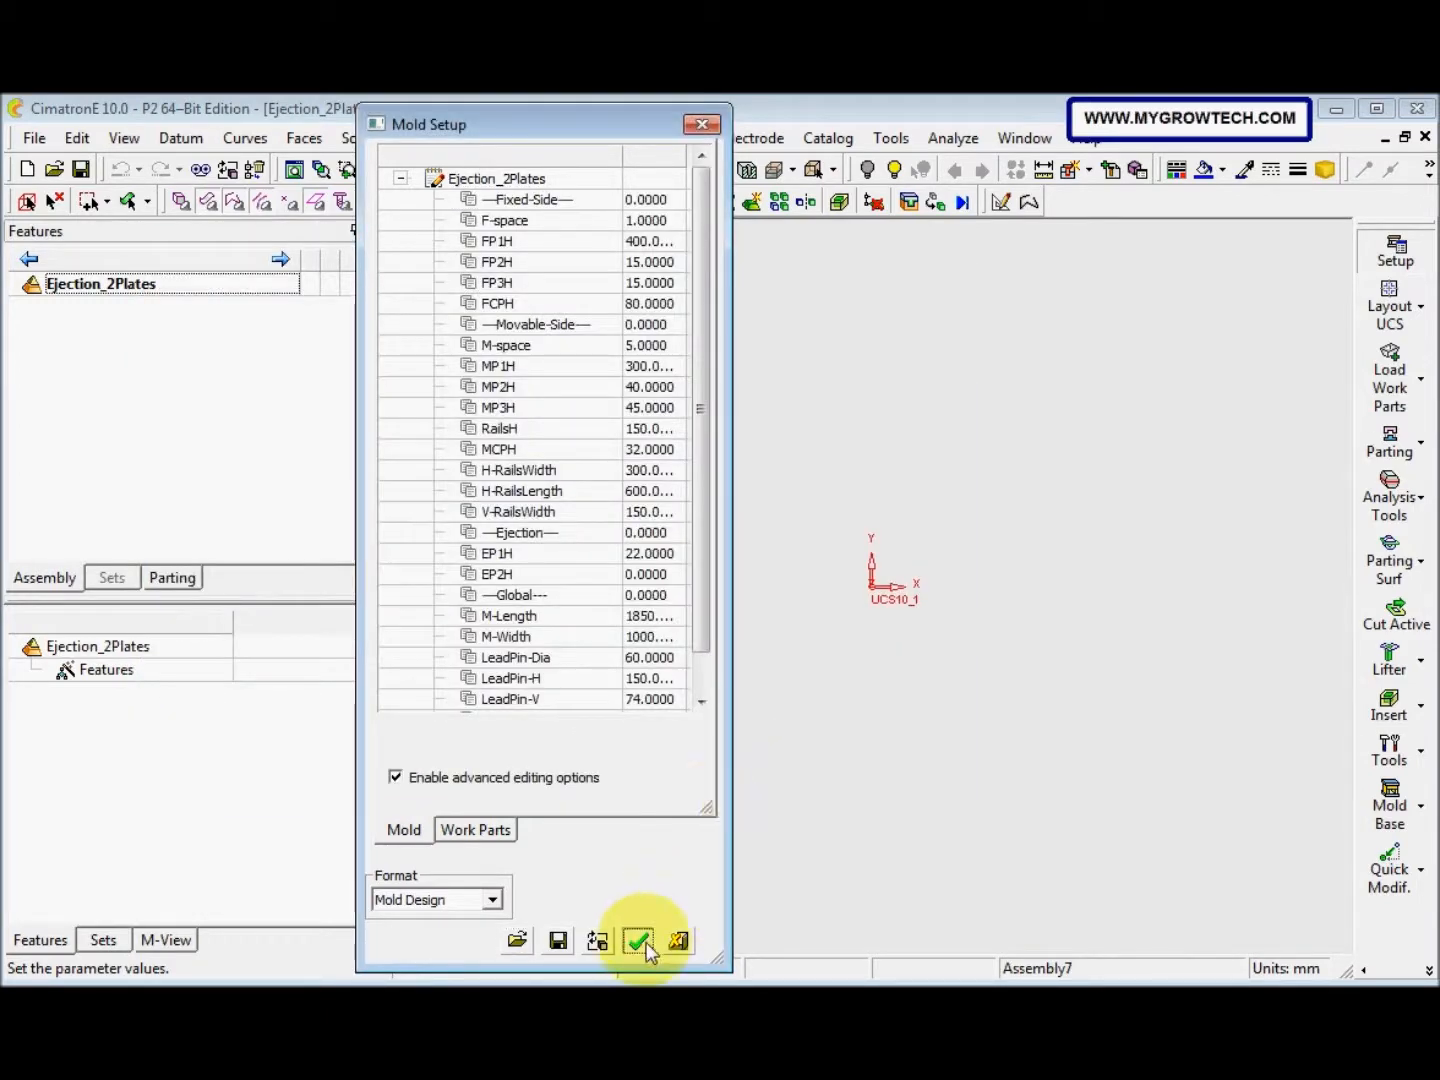
{"action": "left_click", "coordinate": [642, 940]}
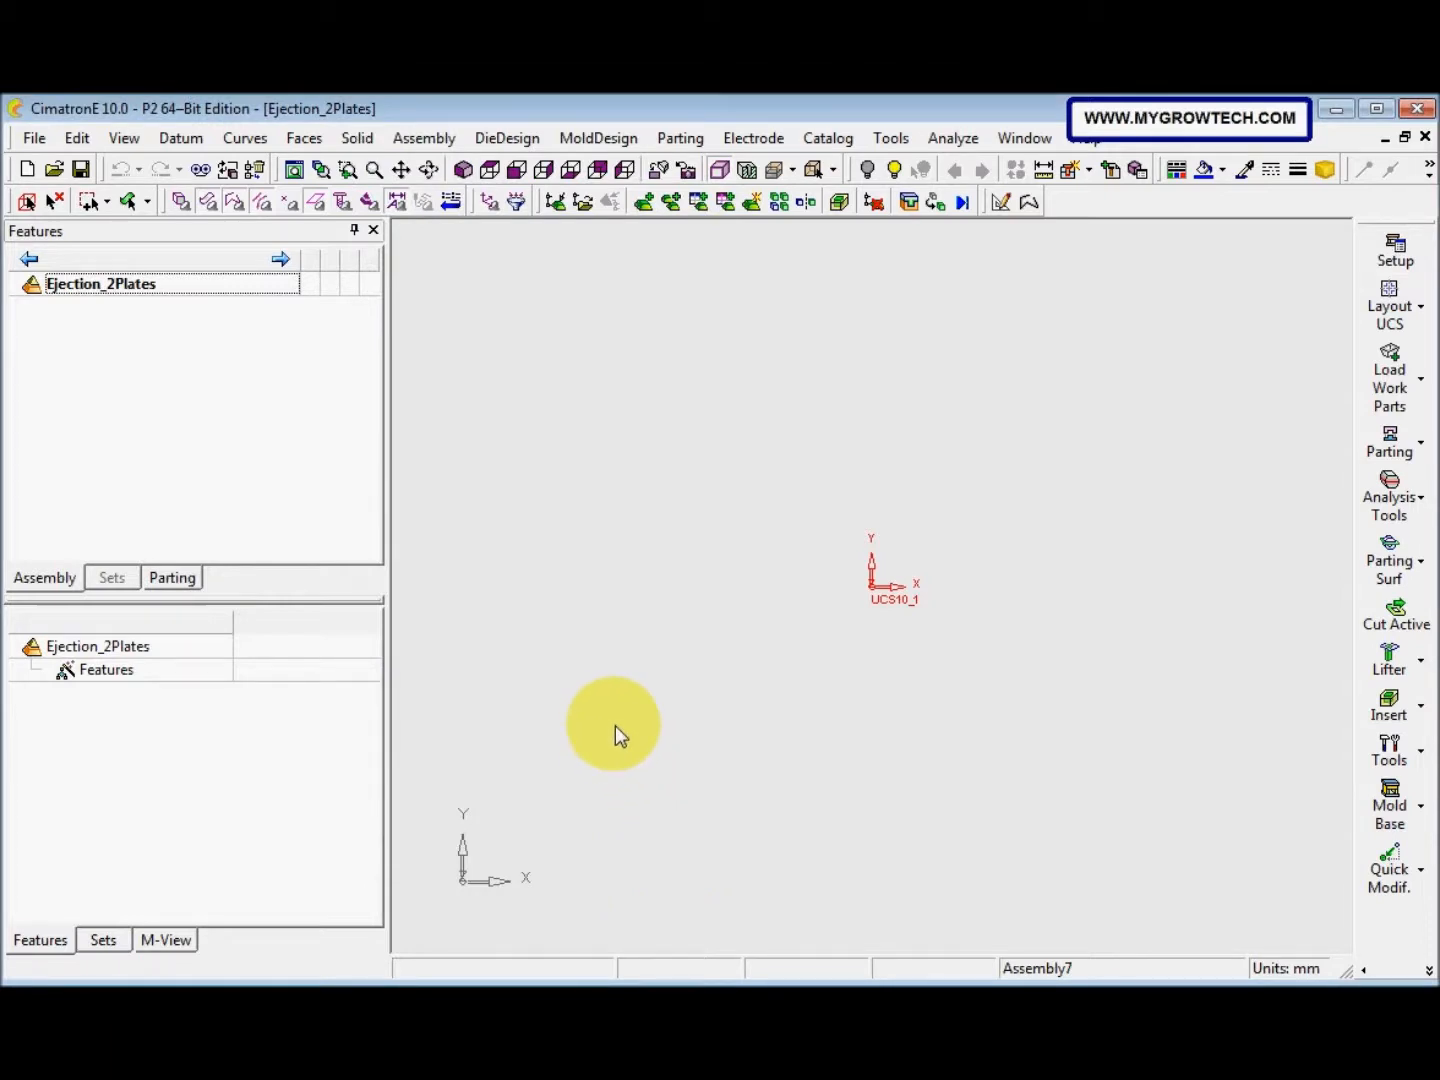
Add a new part component named EjectionSetup, saved in the Ejection_2Plates folder, and place it on the assembly UCS
{"action": "left_click", "coordinate": [761, 201]}
{"action": "left_click", "coordinate": [205, 178]}
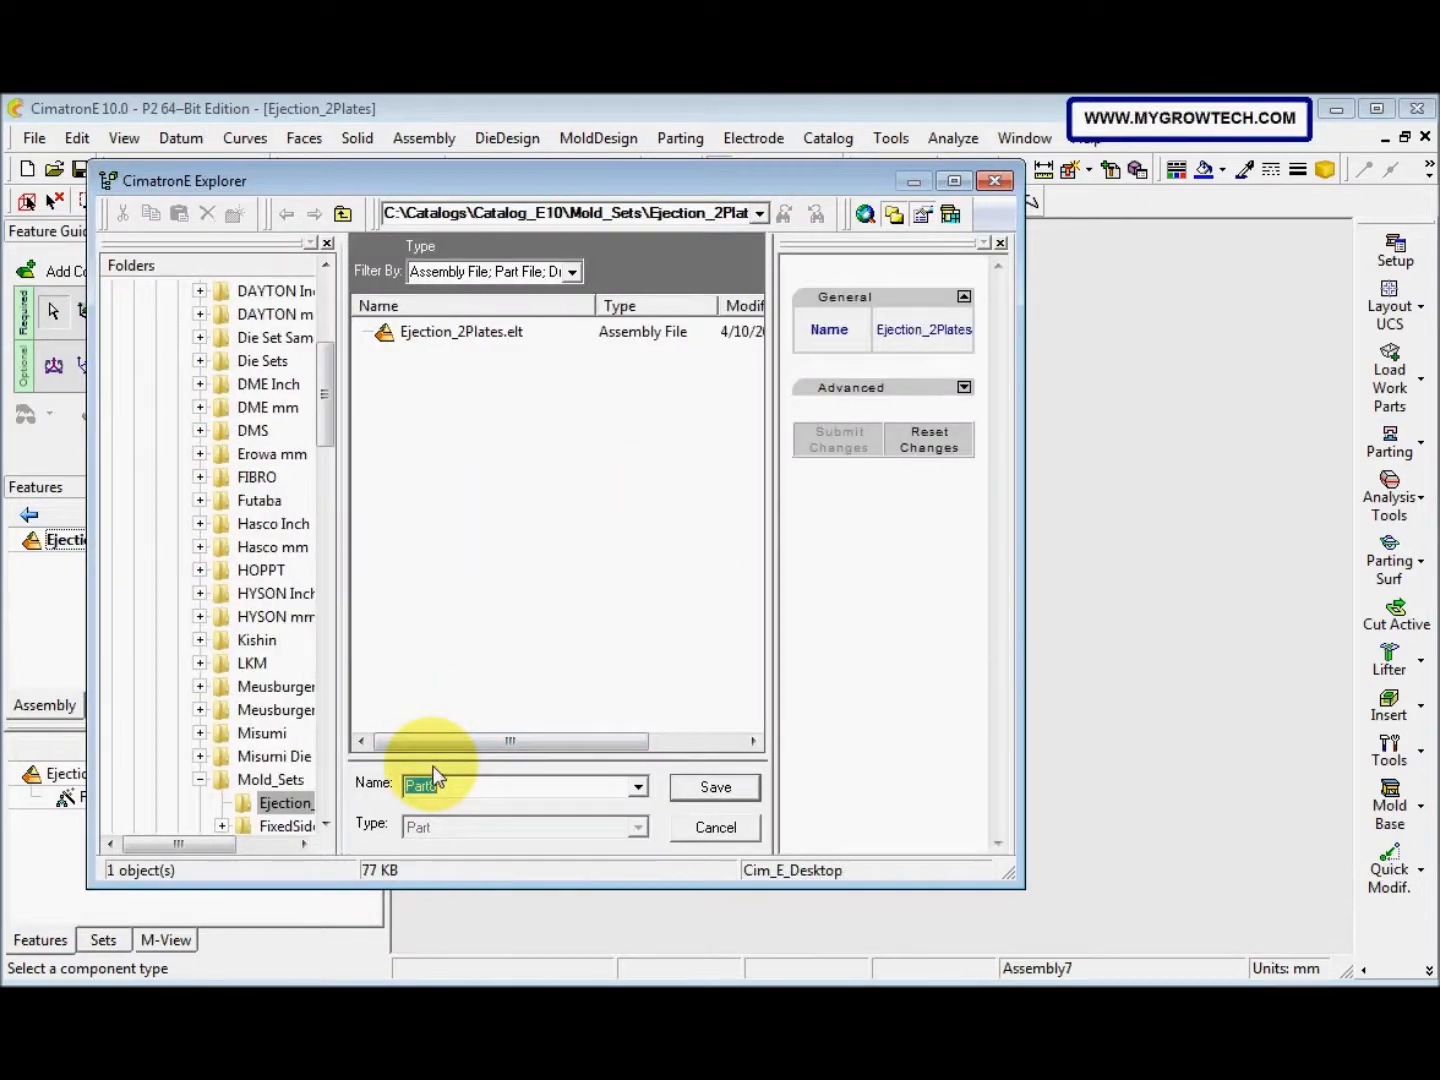
{"action": "type", "text": "EjectionSetup"}
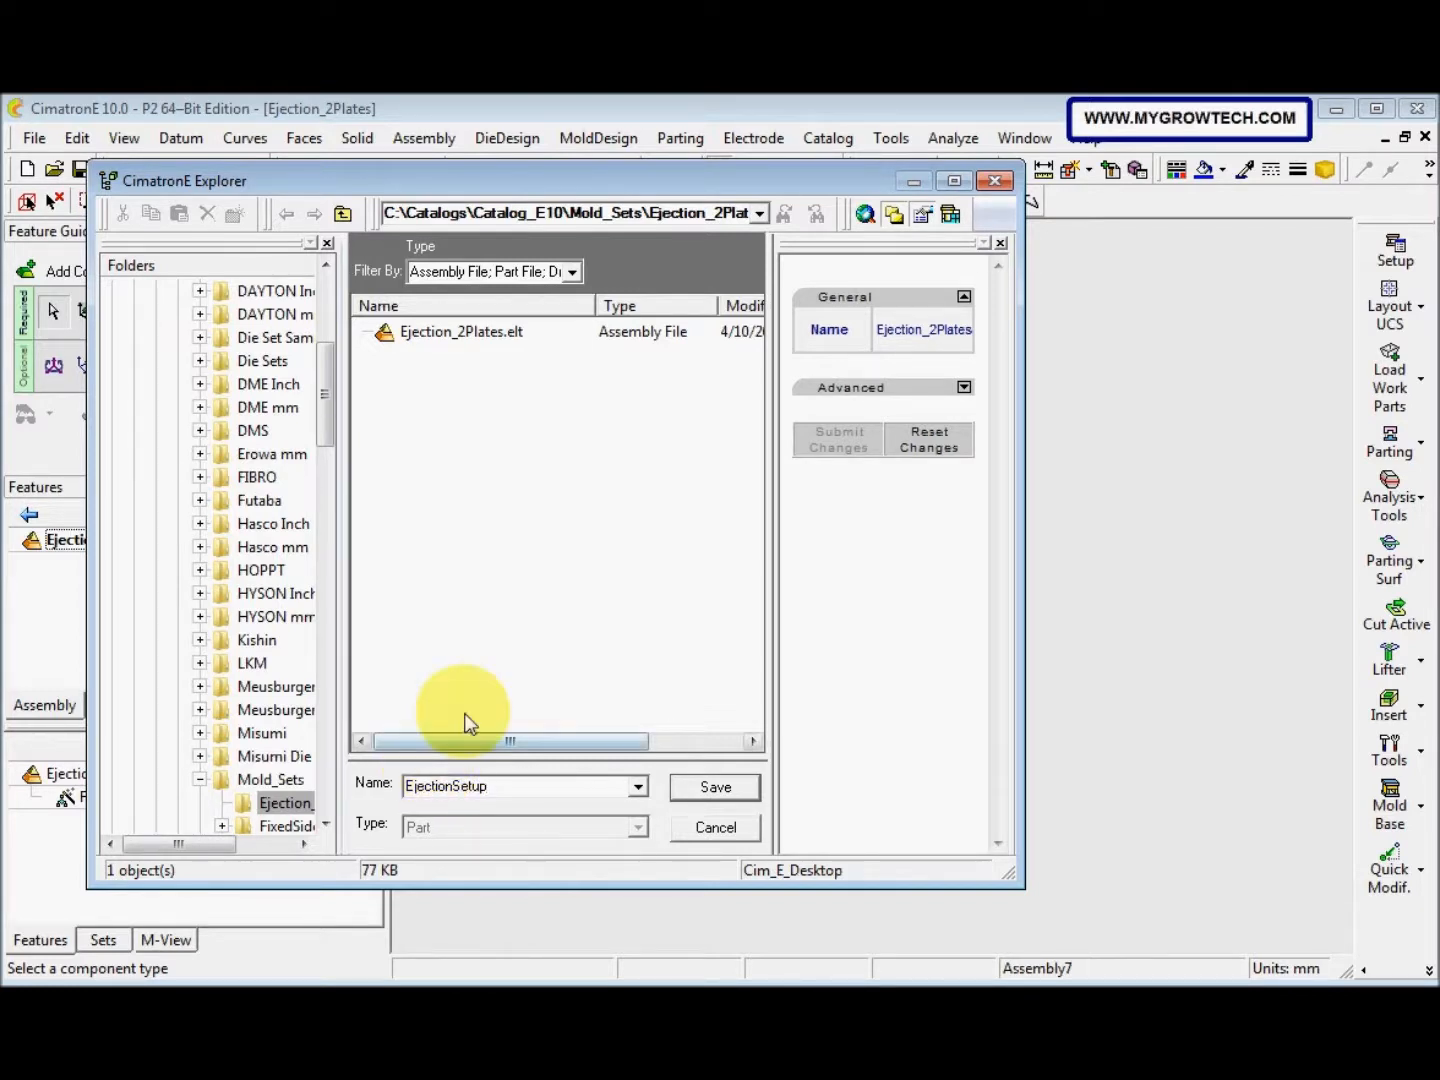
{"action": "left_click", "coordinate": [700, 788]}
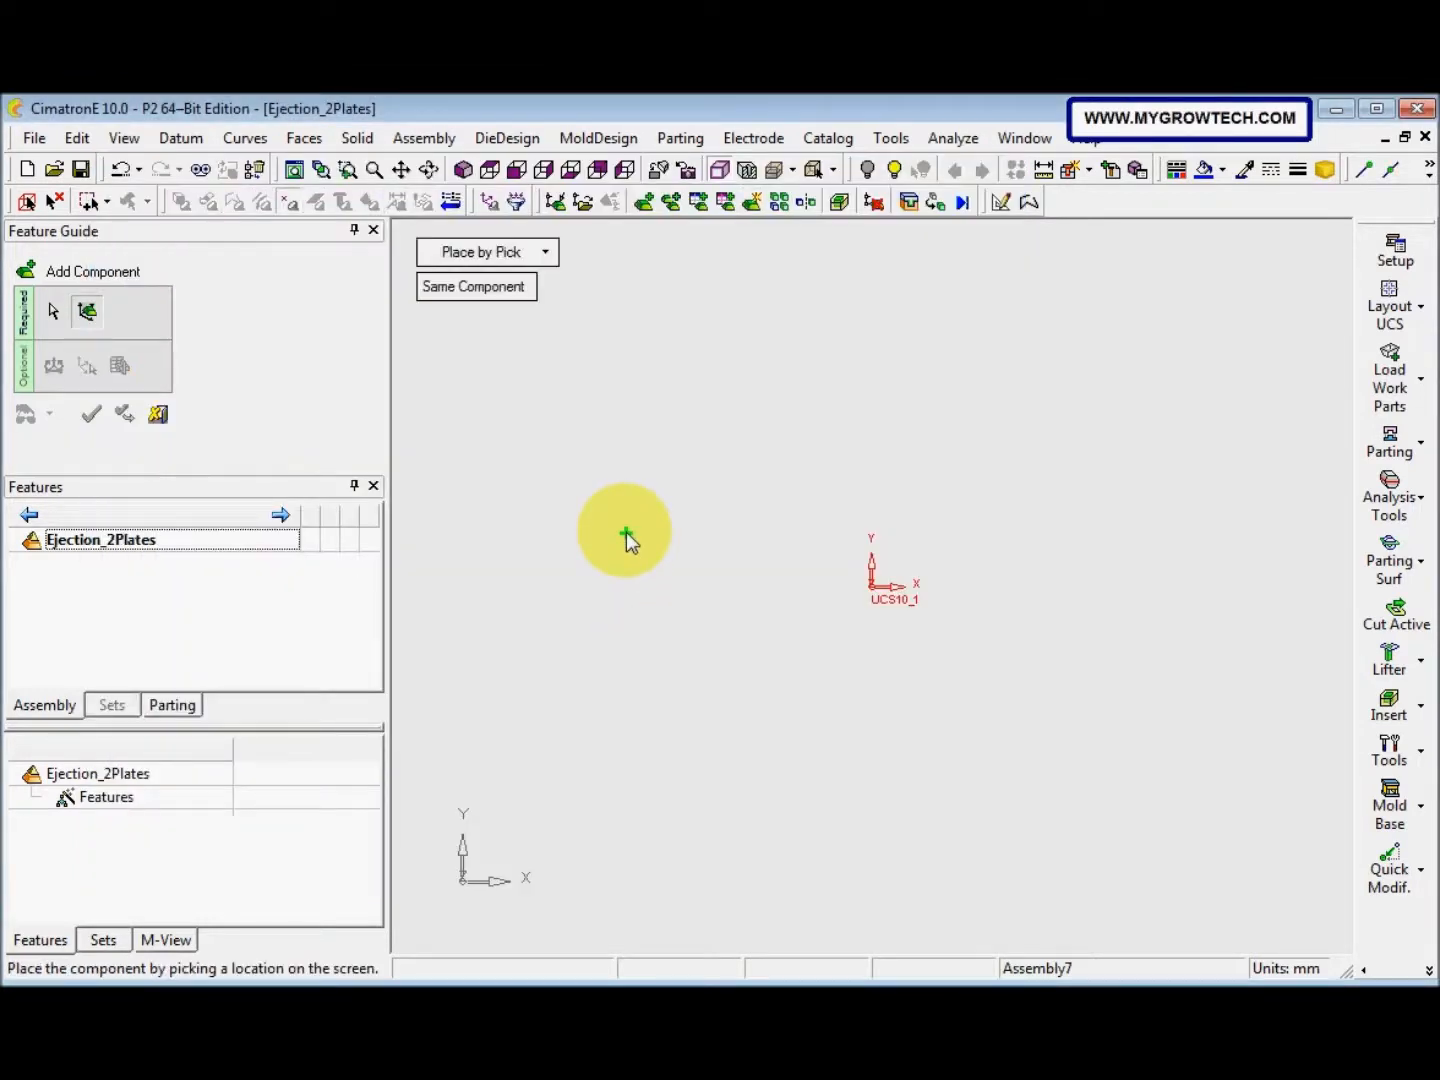
{"action": "left_click", "coordinate": [544, 254]}
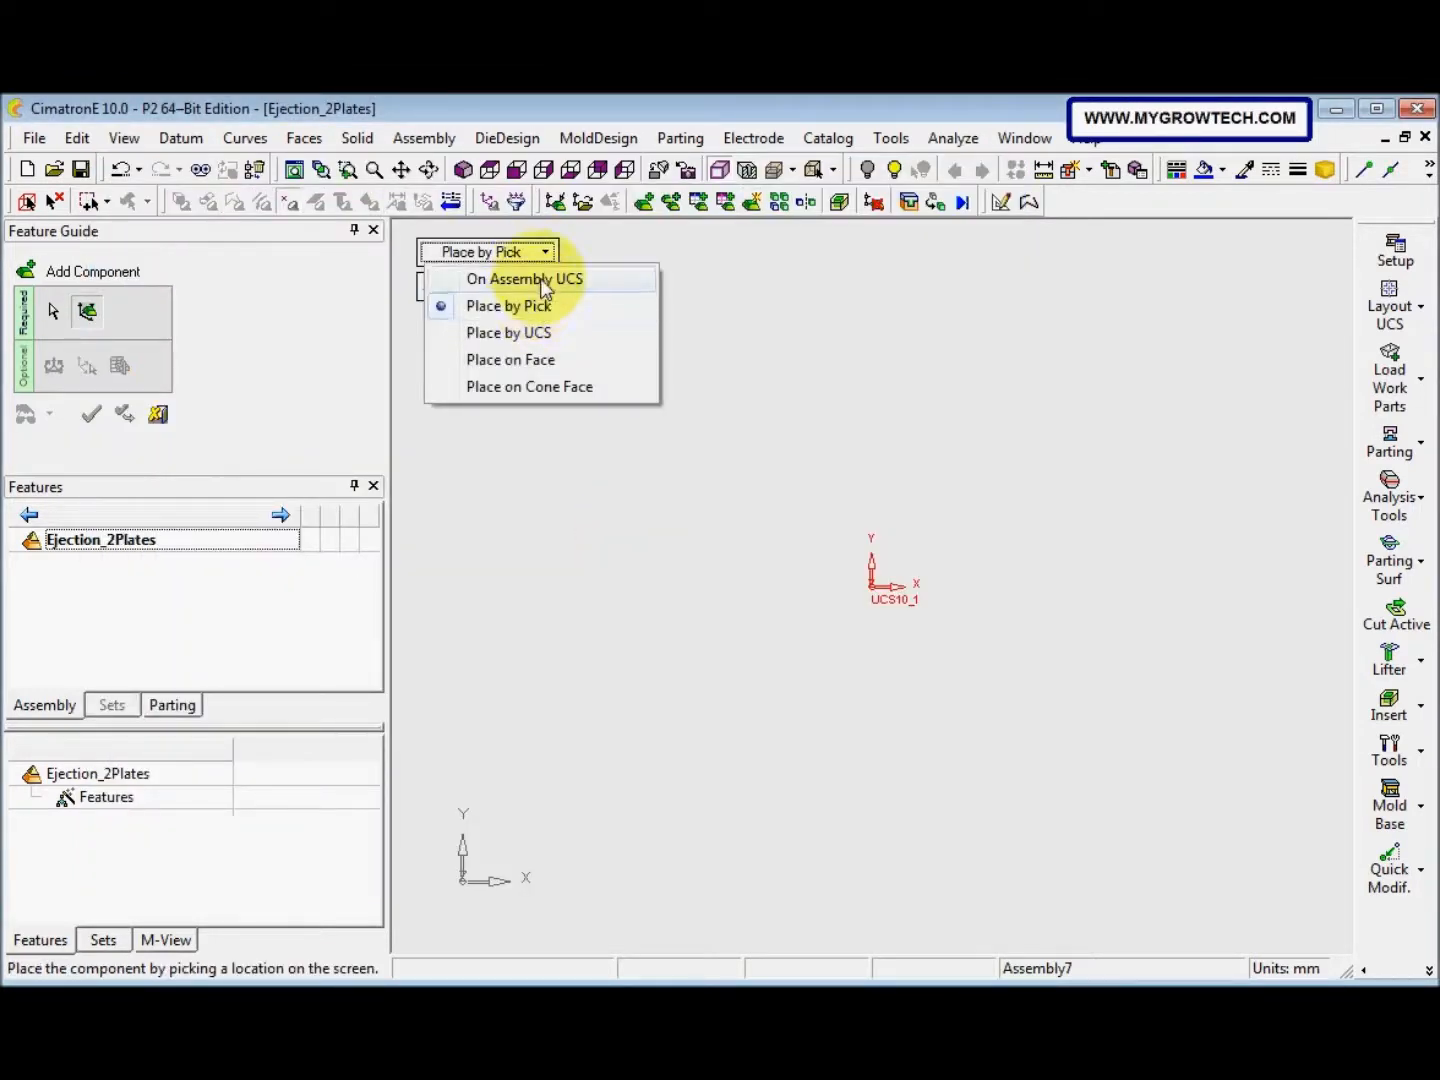
{"action": "left_click", "coordinate": [543, 281]}
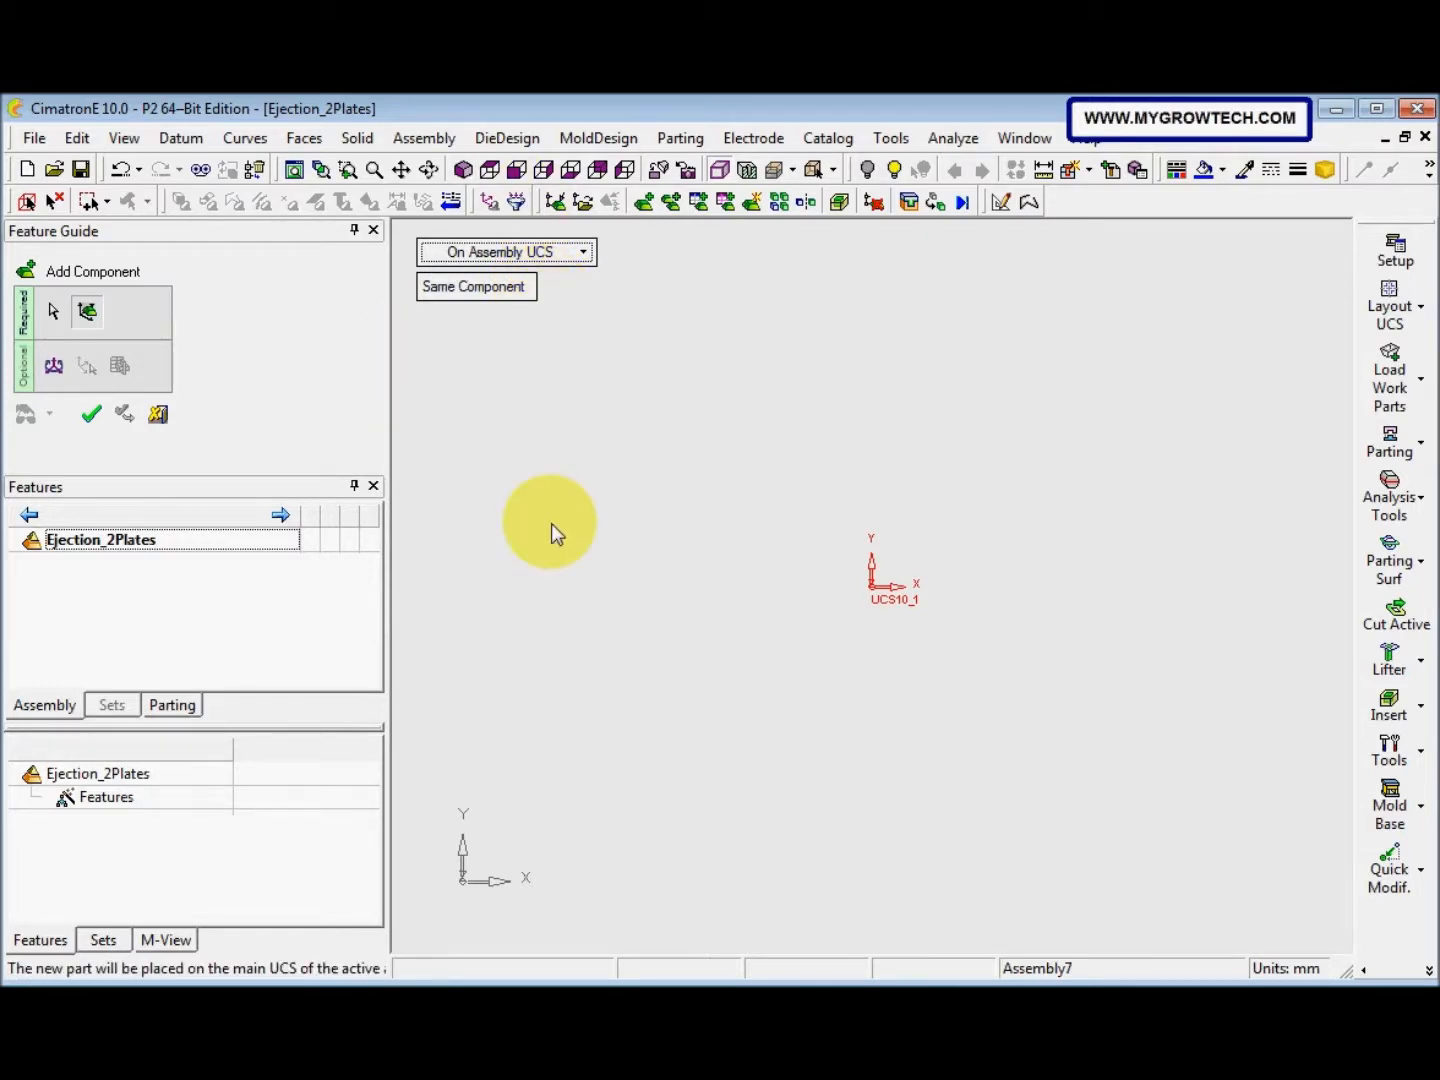
{"action": "right_click", "coordinate": [553, 523]}
{"action": "left_click", "coordinate": [554, 523]}
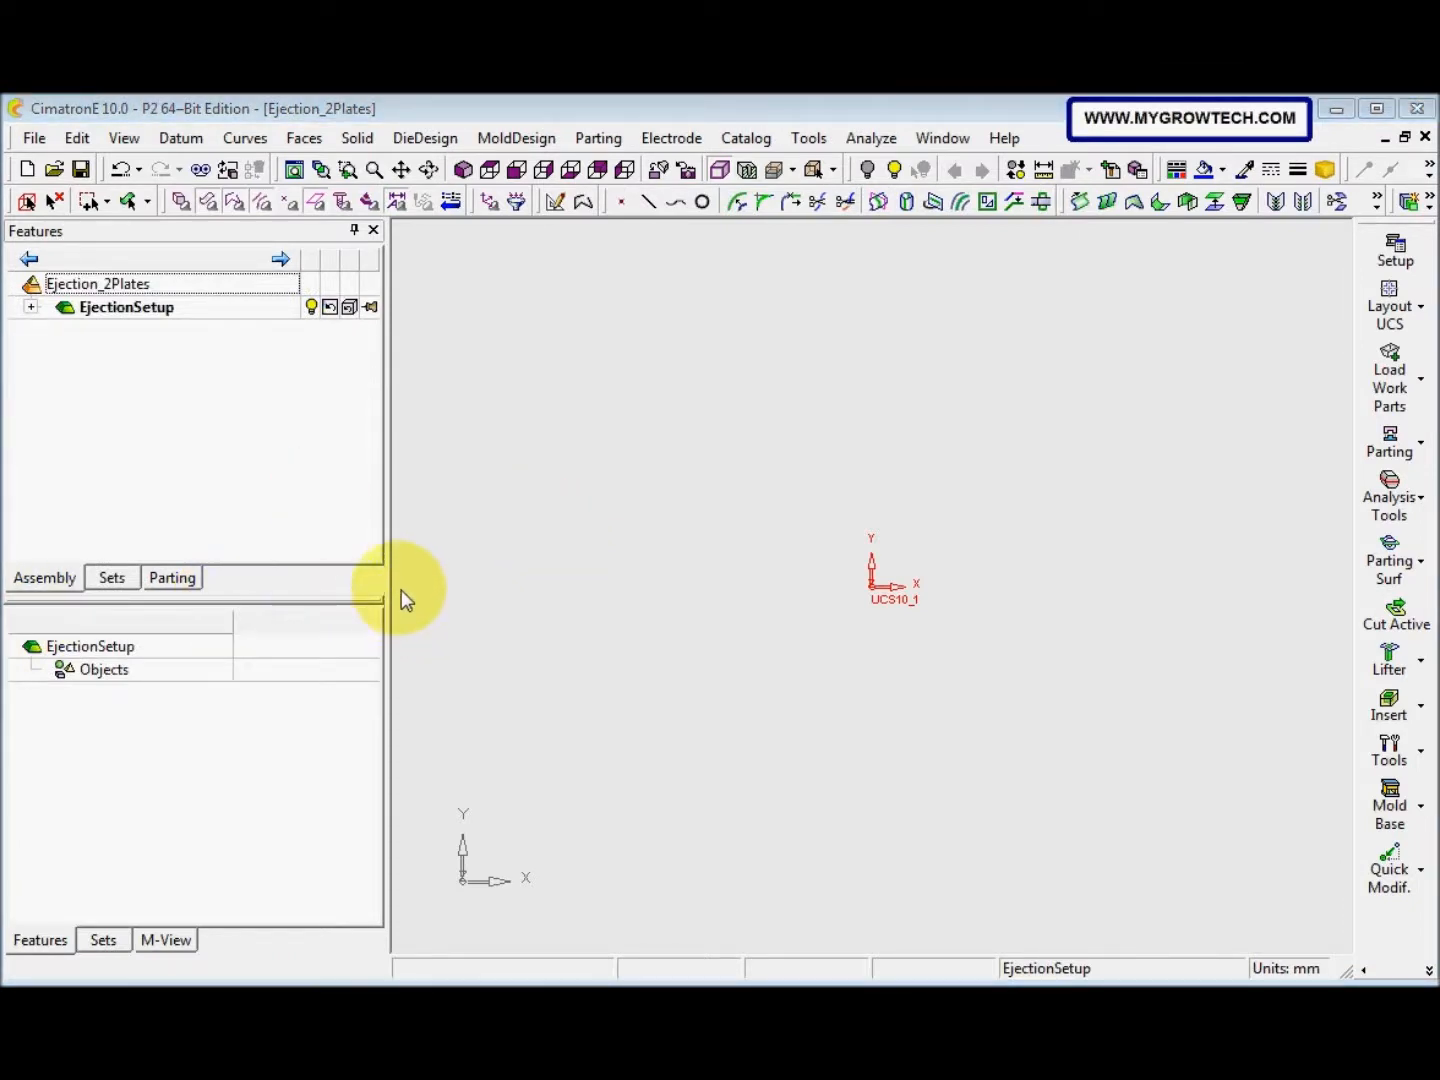
Start a sketch on the default plane of the EjectionSetup part and draw a rectangle enclosing the UCS origin
{"action": "right_click", "coordinate": [447, 544]}
{"action": "left_click", "coordinate": [520, 402]}
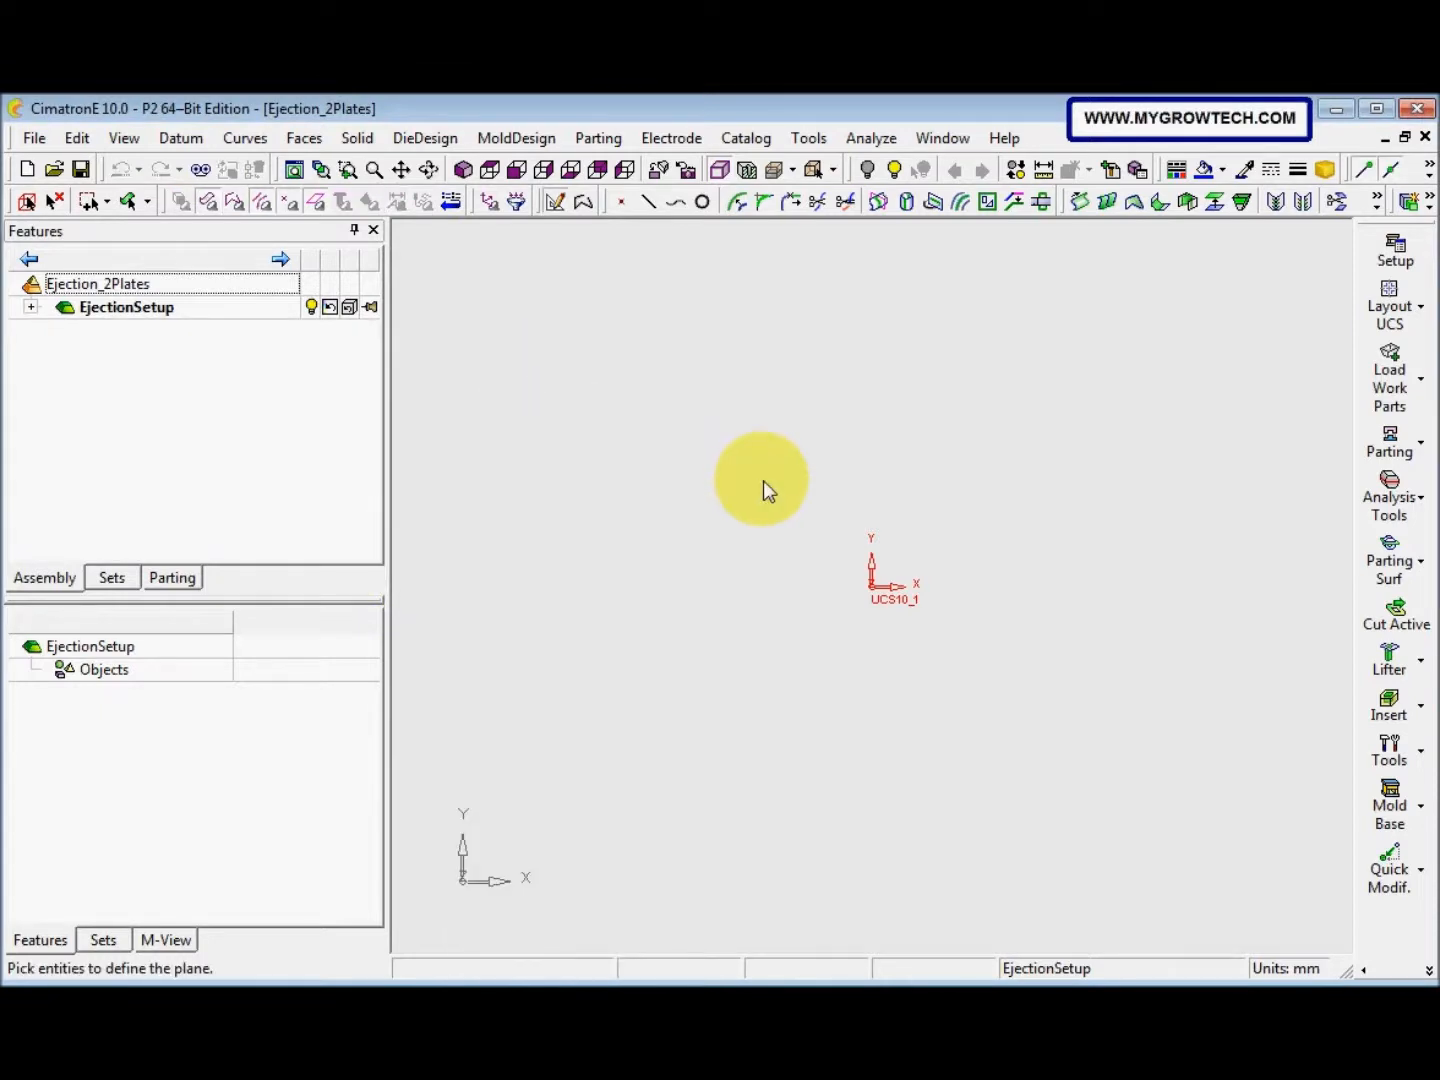
{"action": "middle_click", "coordinate": [766, 477]}
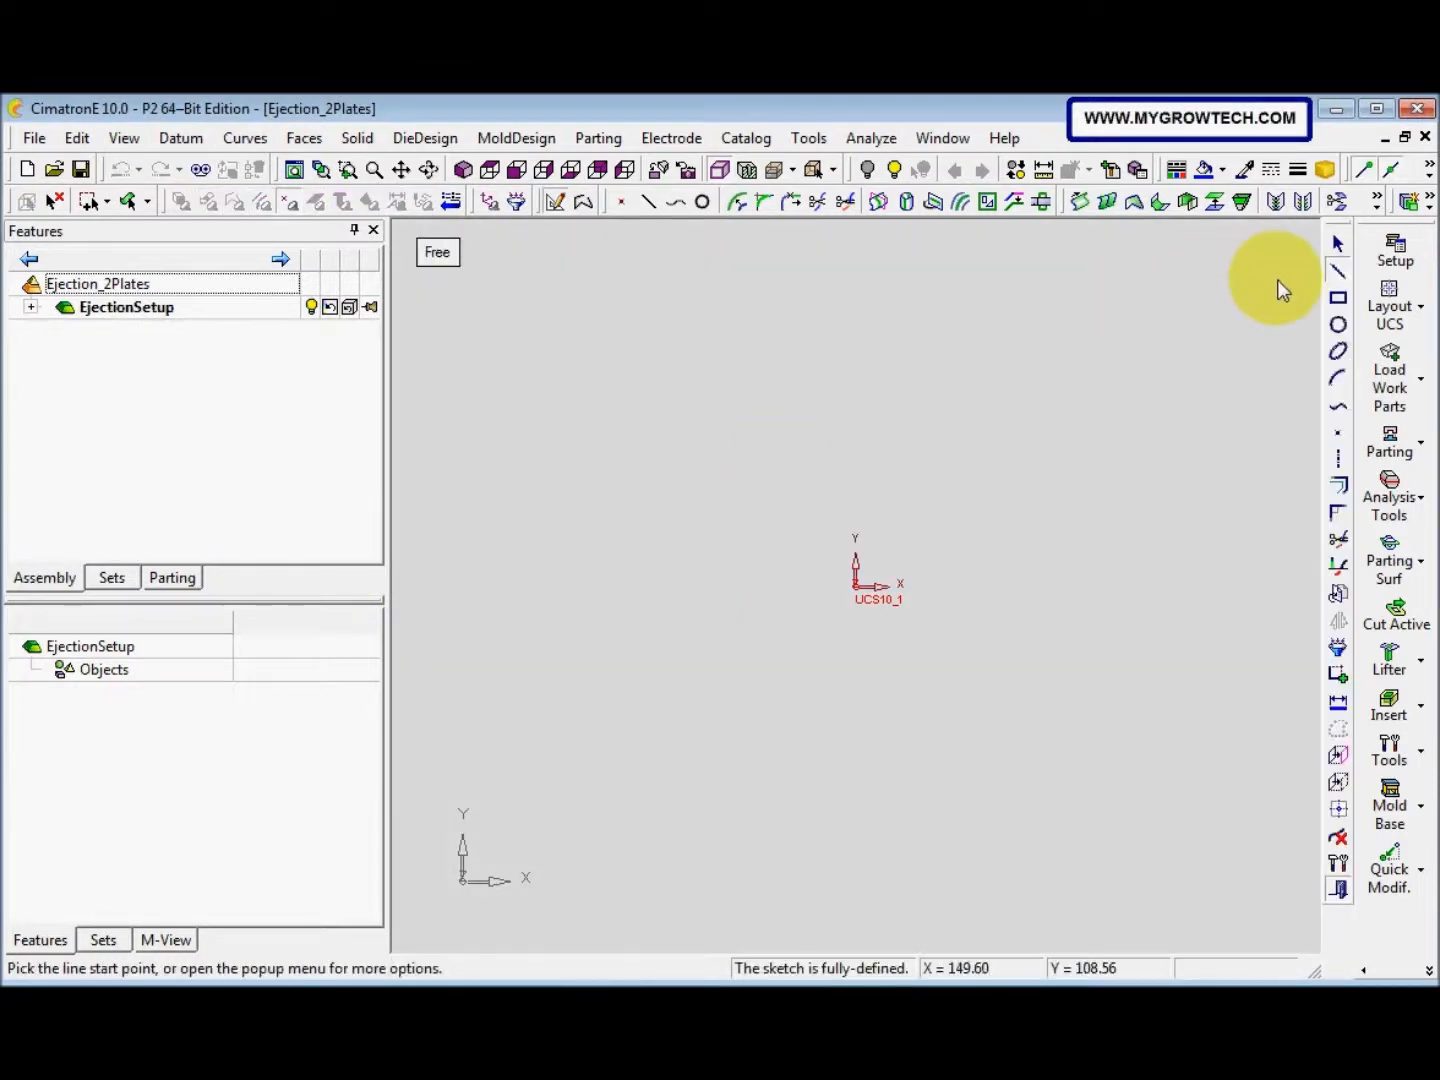
{"action": "left_click", "coordinate": [1338, 297]}
{"action": "left_click", "coordinate": [570, 348]}
{"action": "left_click", "coordinate": [1203, 806]}
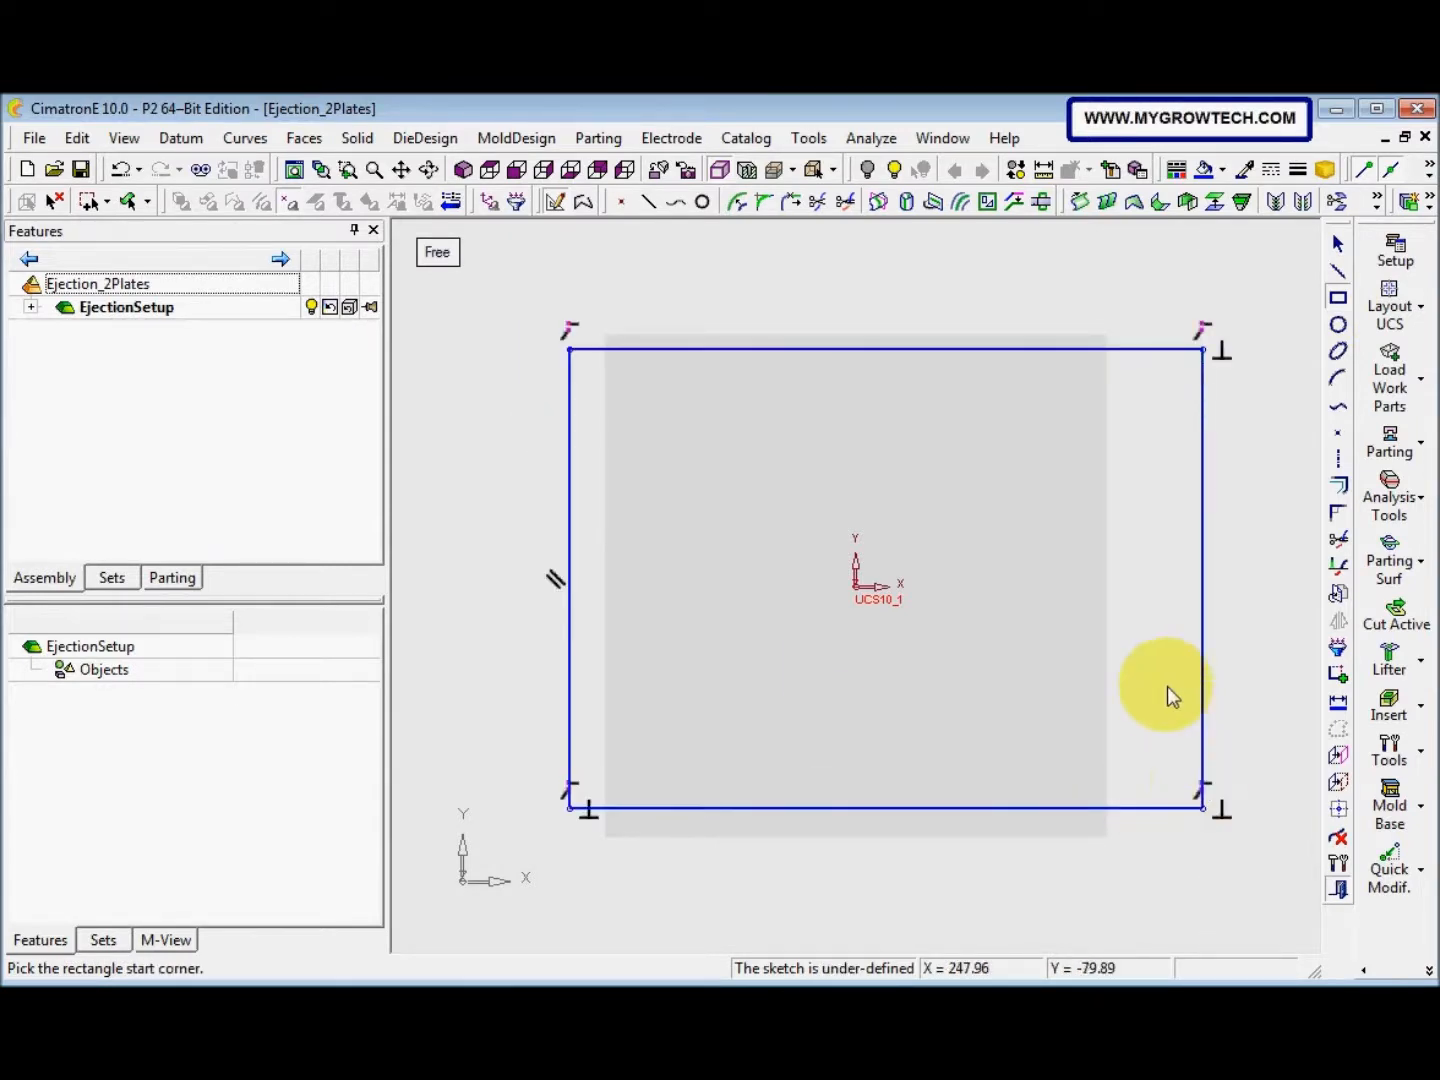
Center the rectangle on the UCS origin by aligning its upper edge midpoint vertically and its left edge midpoint horizontally with the origin
{"action": "left_click", "coordinate": [1338, 674]}
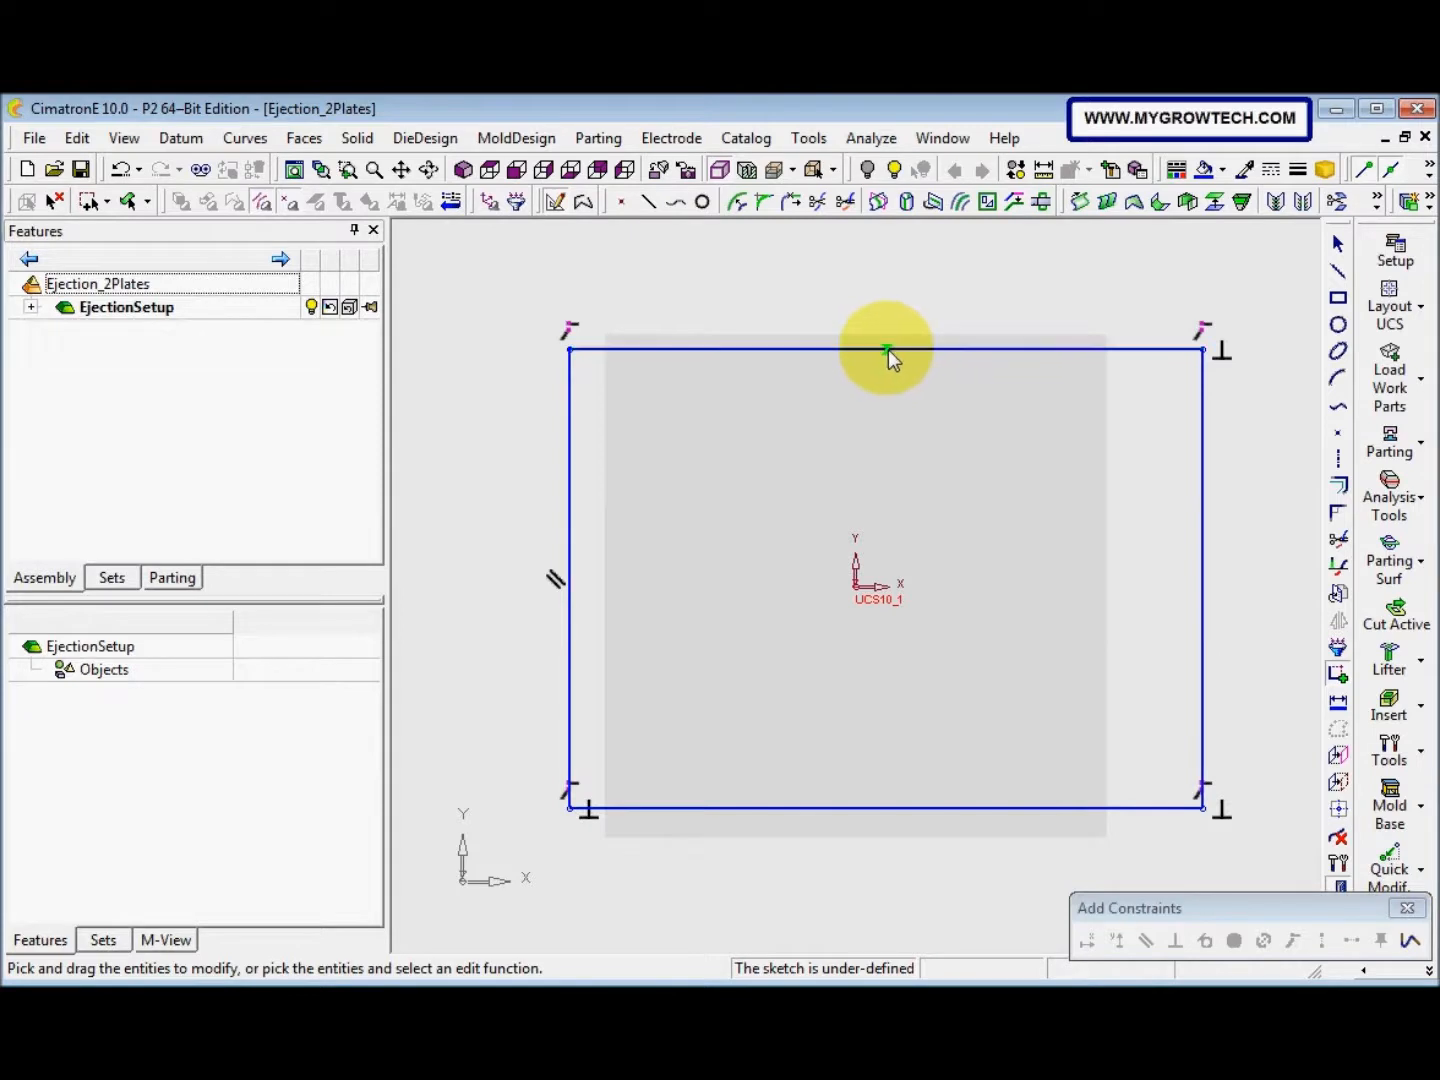
{"action": "left_click", "coordinate": [888, 348]}
{"action": "left_click", "coordinate": [855, 587]}
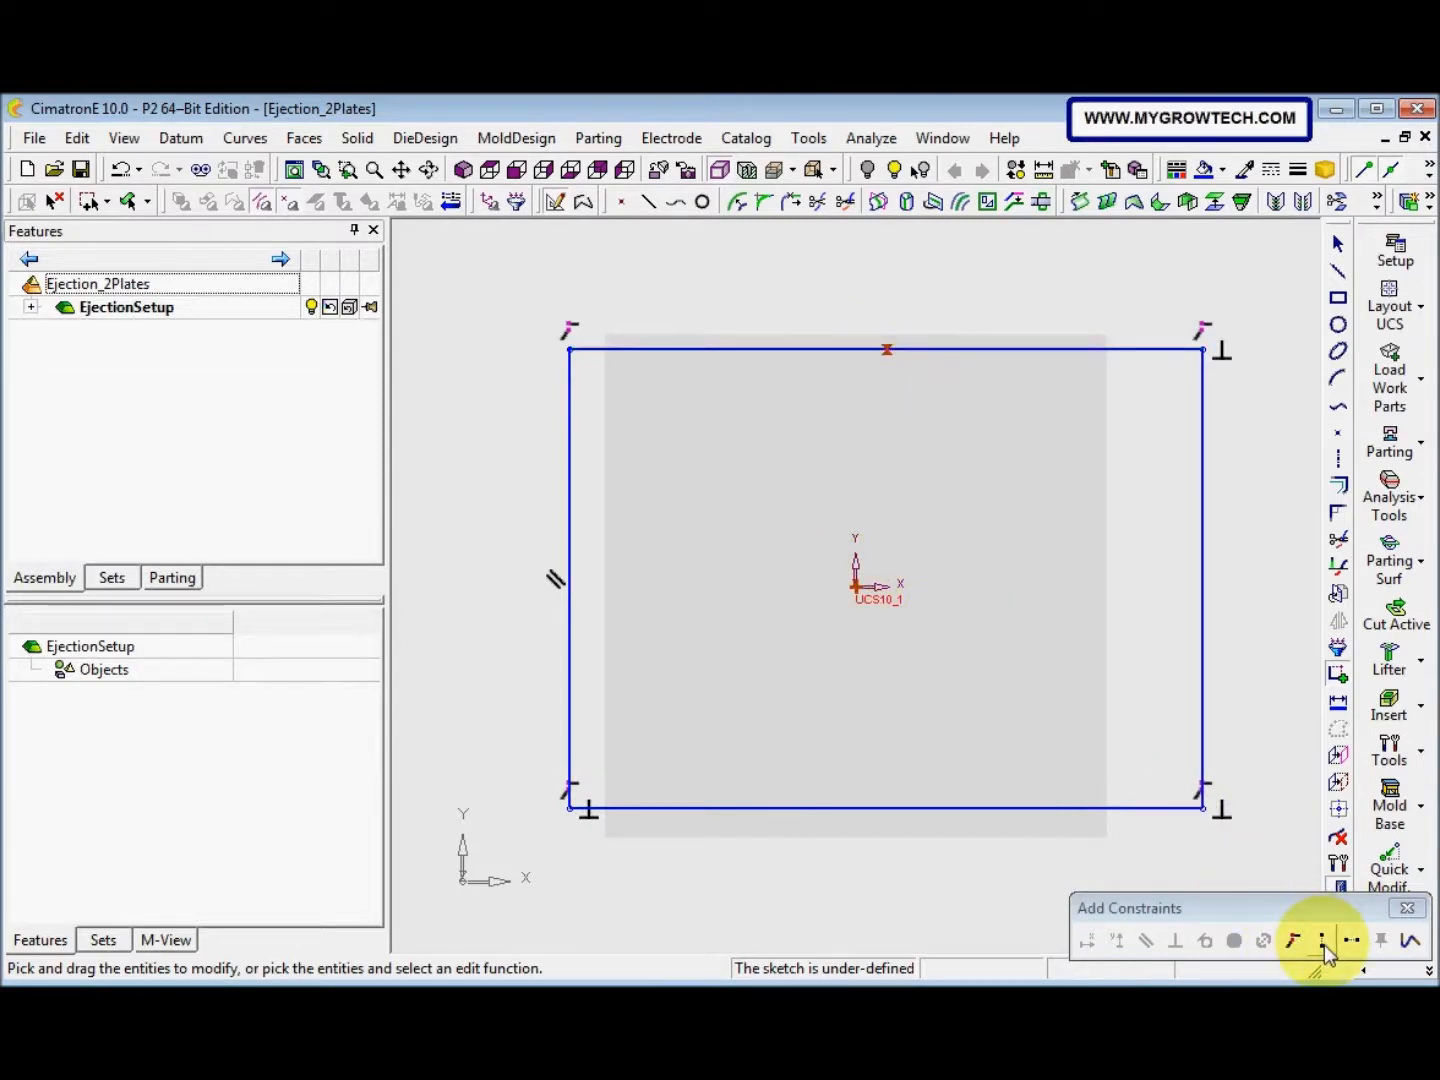
{"action": "left_click", "coordinate": [1322, 941]}
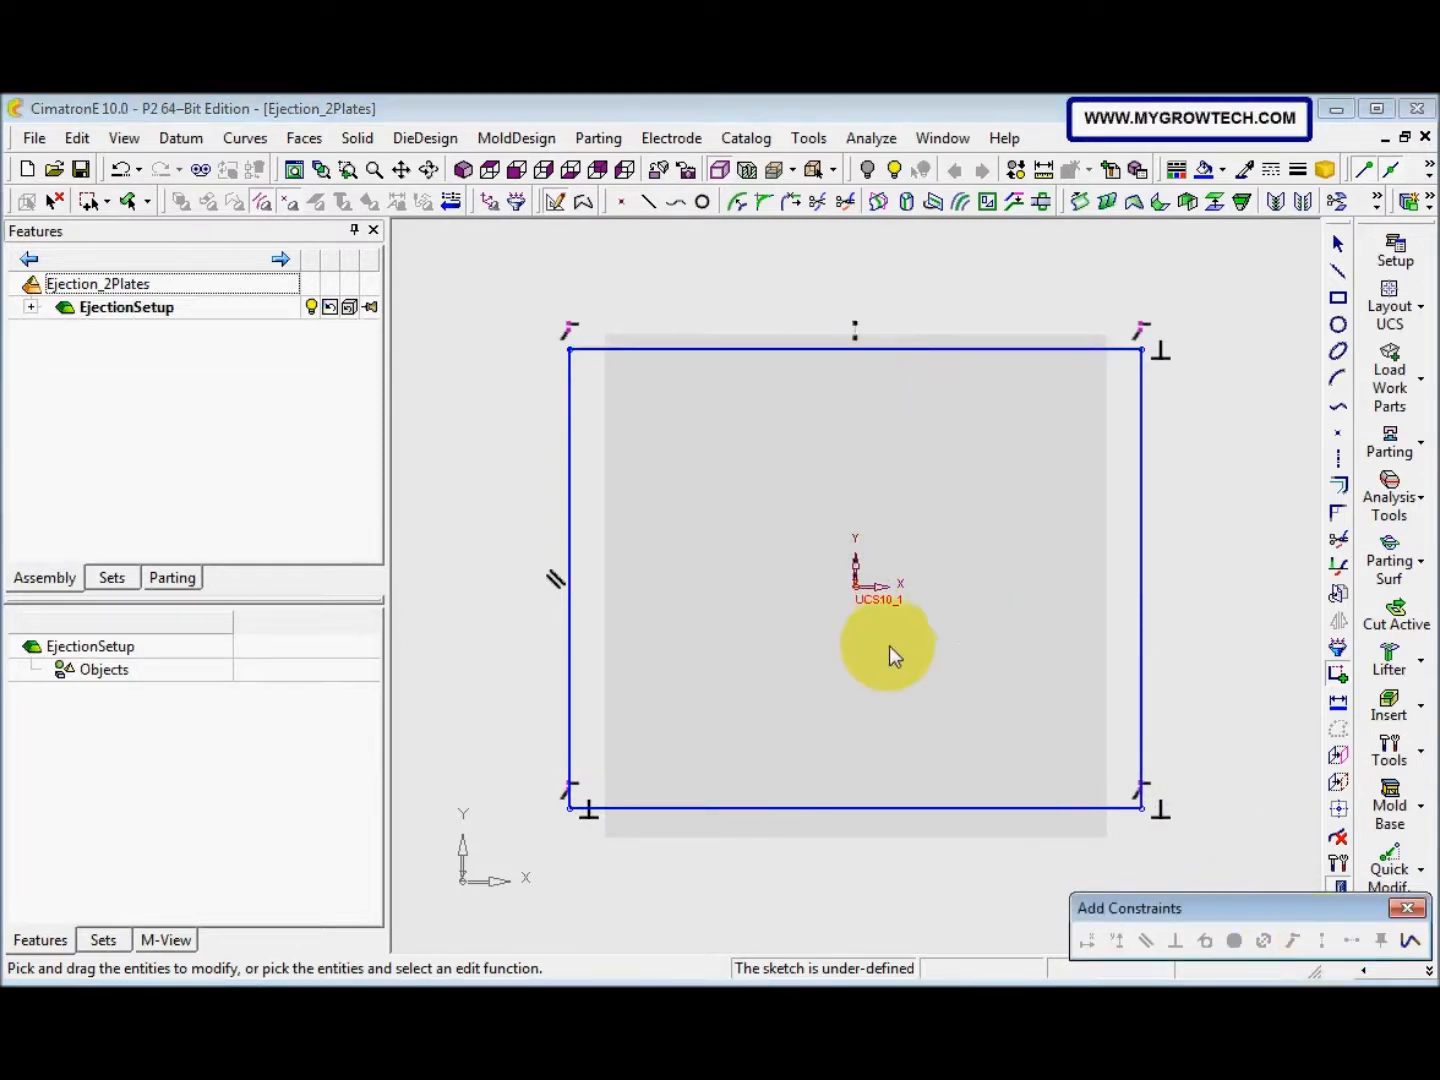
{"action": "left_click", "coordinate": [568, 579]}
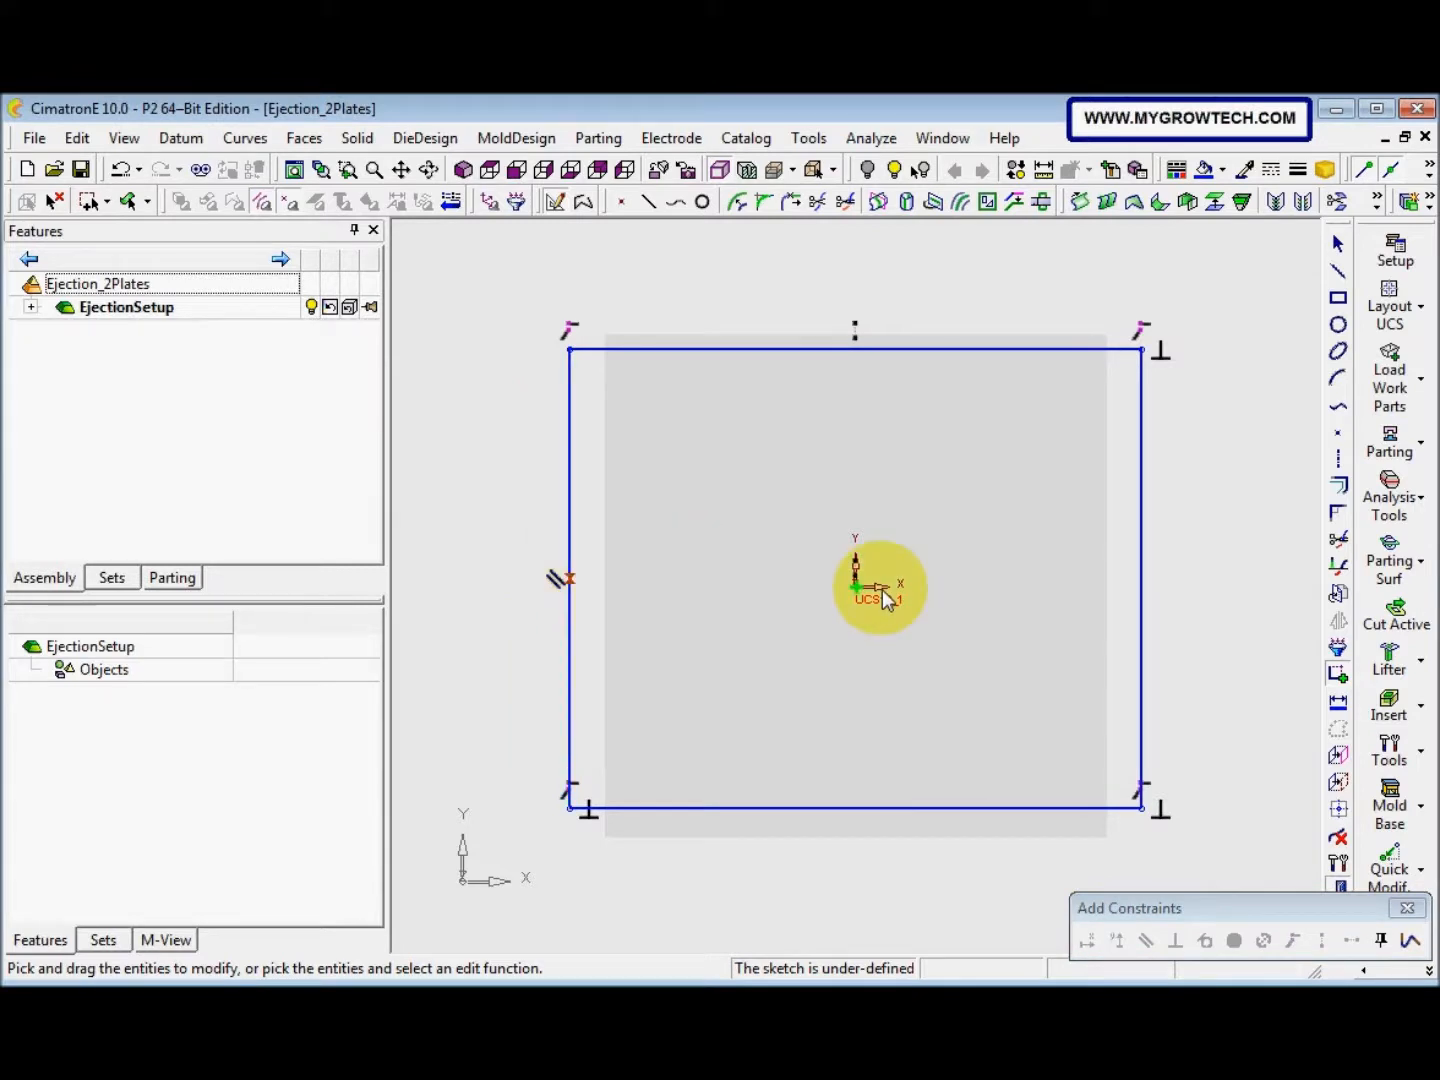
{"action": "left_click", "coordinate": [856, 588]}
{"action": "left_click", "coordinate": [1353, 941]}
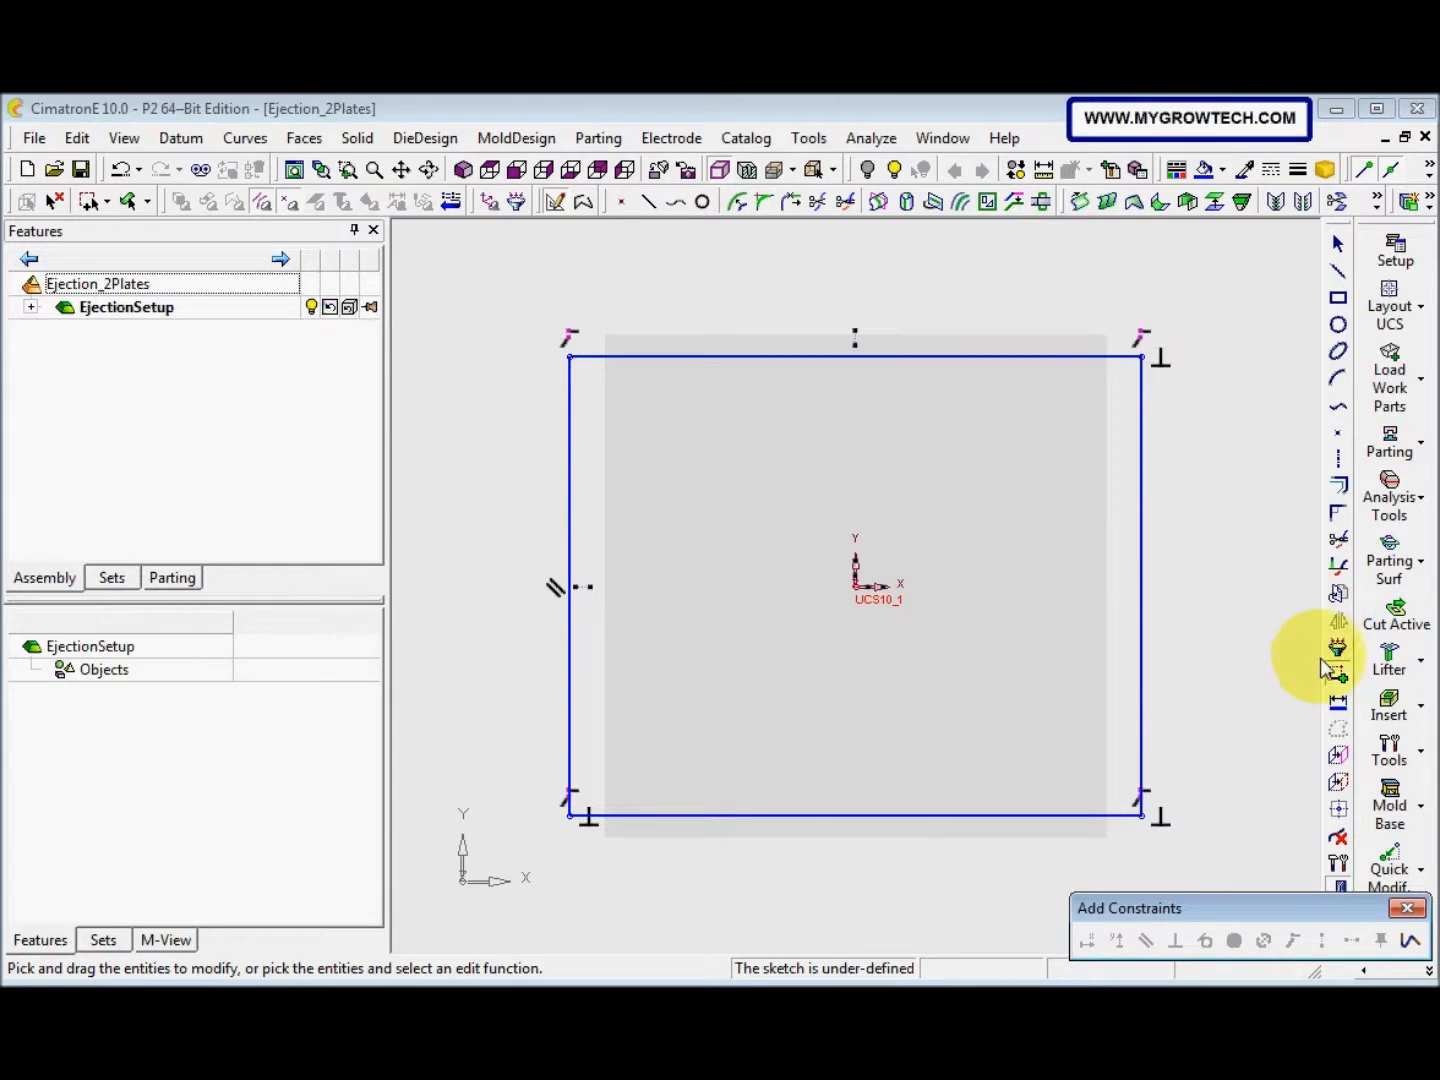
Dimension the rectangle's upper edge with a length of 1000 mm
{"action": "left_click", "coordinate": [1337, 701]}
{"action": "left_click", "coordinate": [901, 362]}
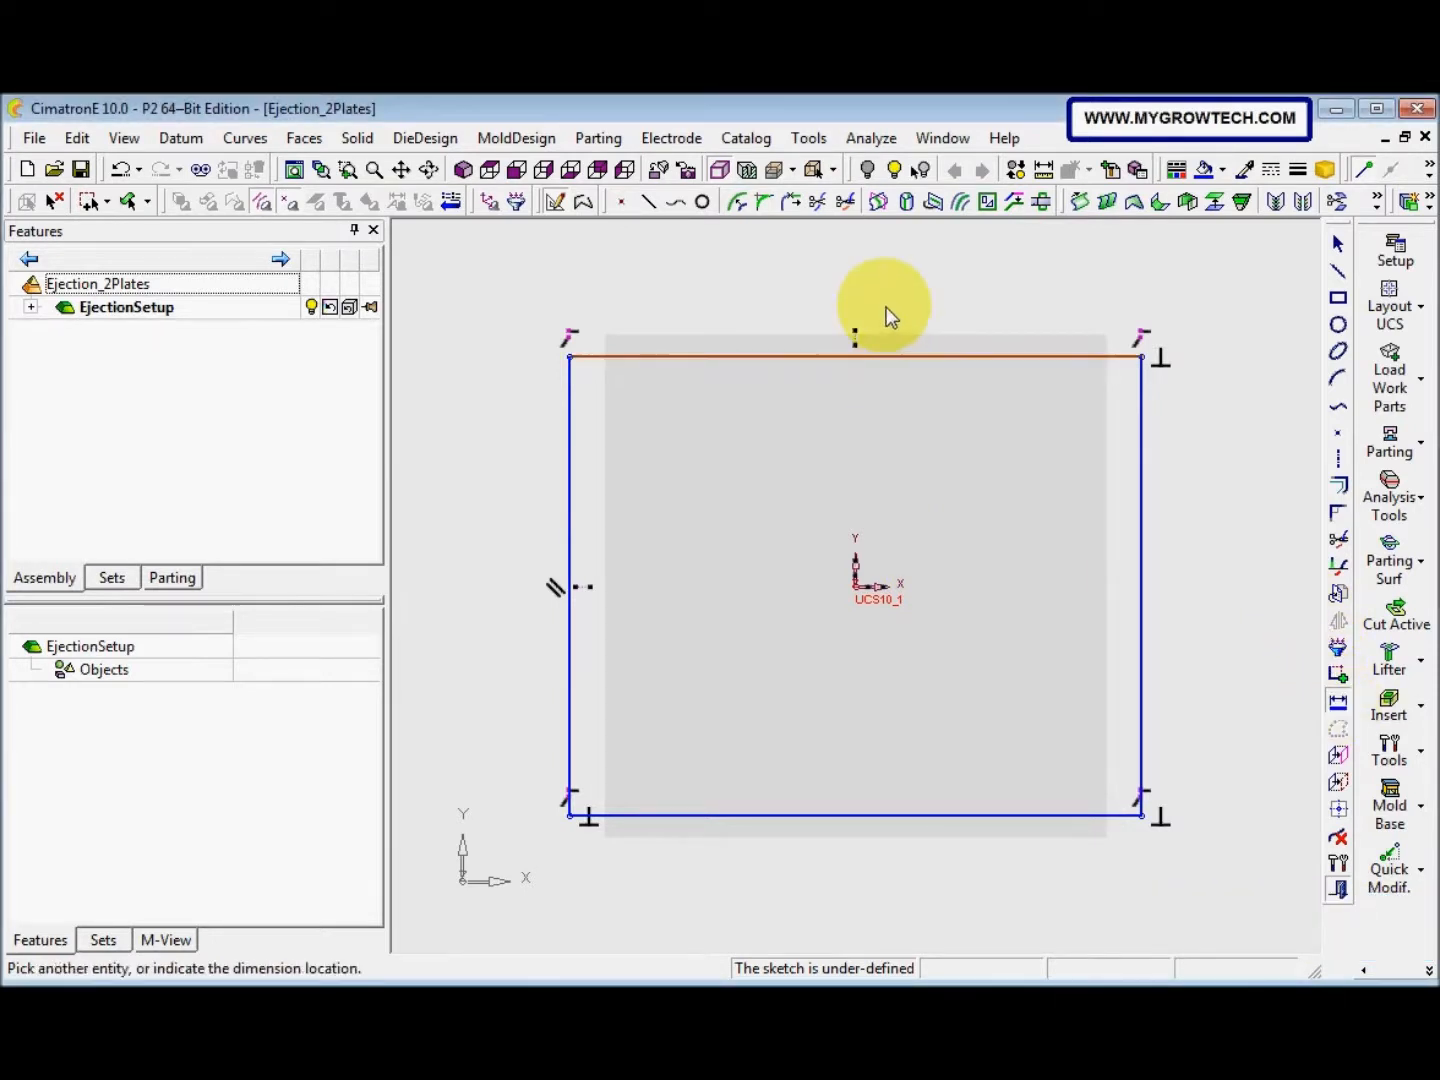
{"action": "left_click", "coordinate": [877, 313]}
{"action": "type", "text": "100"}
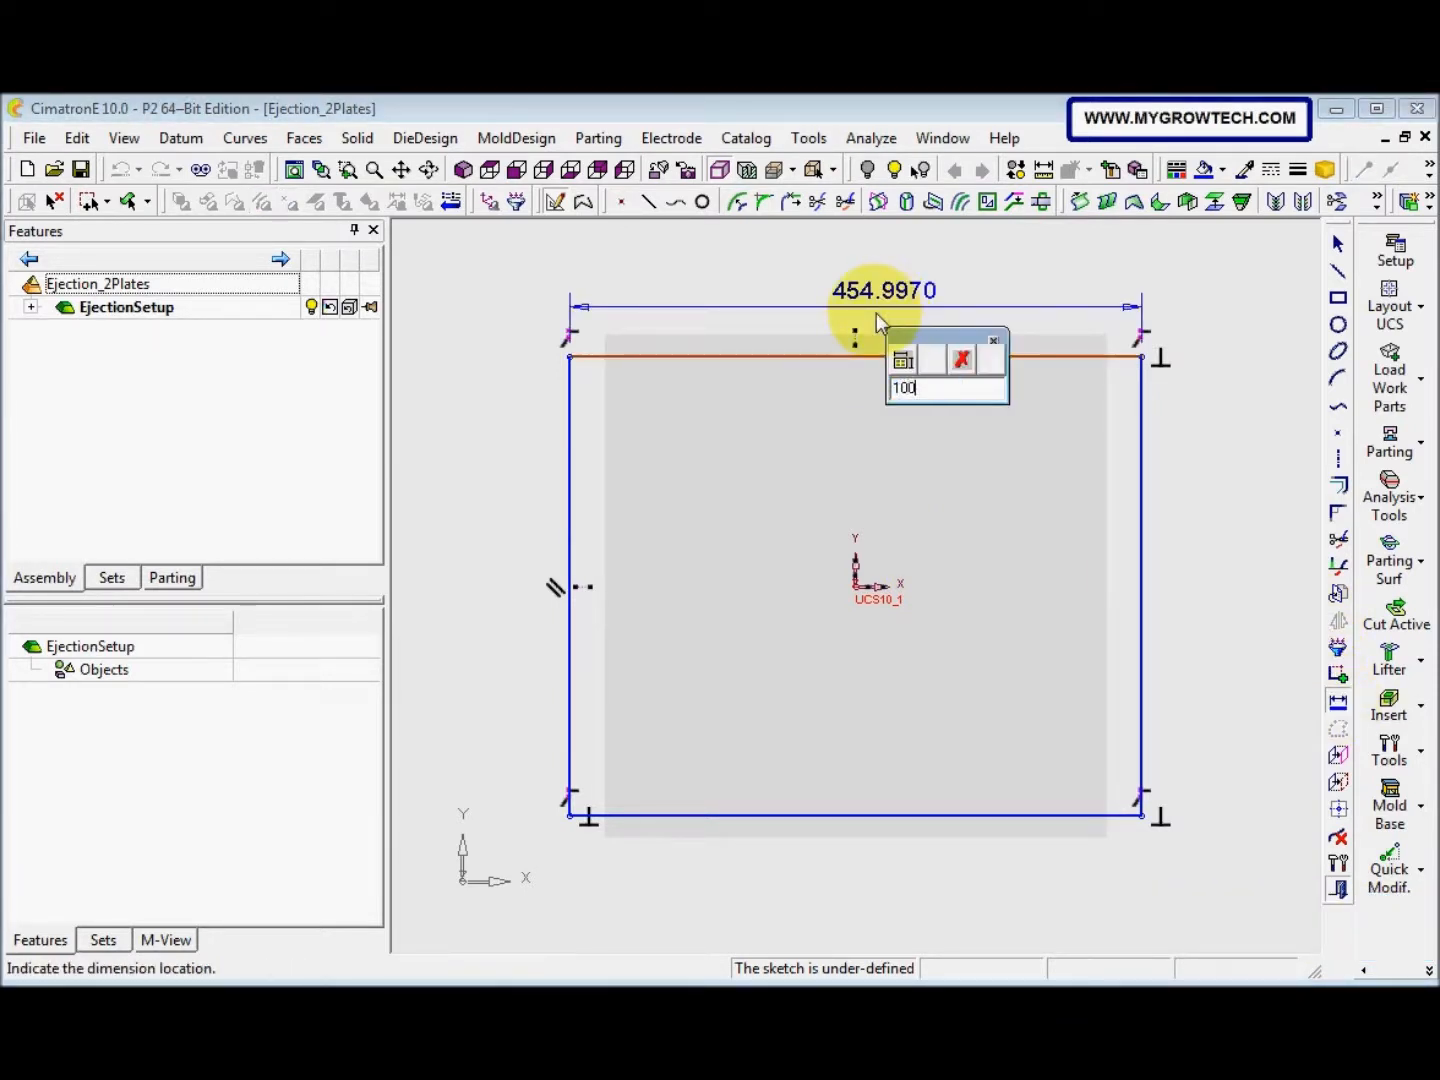
{"action": "type", "text": "0"}
{"action": "key", "text": "Return"}
{"action": "mouse_move", "coordinate": [959, 742]}
{"action": "right_mouse_down", "text": "ctrl"}
{"action": "mouse_move", "coordinate": [802, 857]}
{"action": "mouse_move", "coordinate": [790, 839]}
{"action": "right_mouse_up", "text": "ctrl"}
{"action": "right_click_drag", "start_coordinate": [783, 768], "coordinate": [702, 723], "text": "ctrl"}
Dimension the rectangle's left edge with a height of 500 mm and finish the sketch
{"action": "left_click", "coordinate": [588, 575]}
{"action": "left_click", "coordinate": [541, 574]}
{"action": "type", "text": "500"}
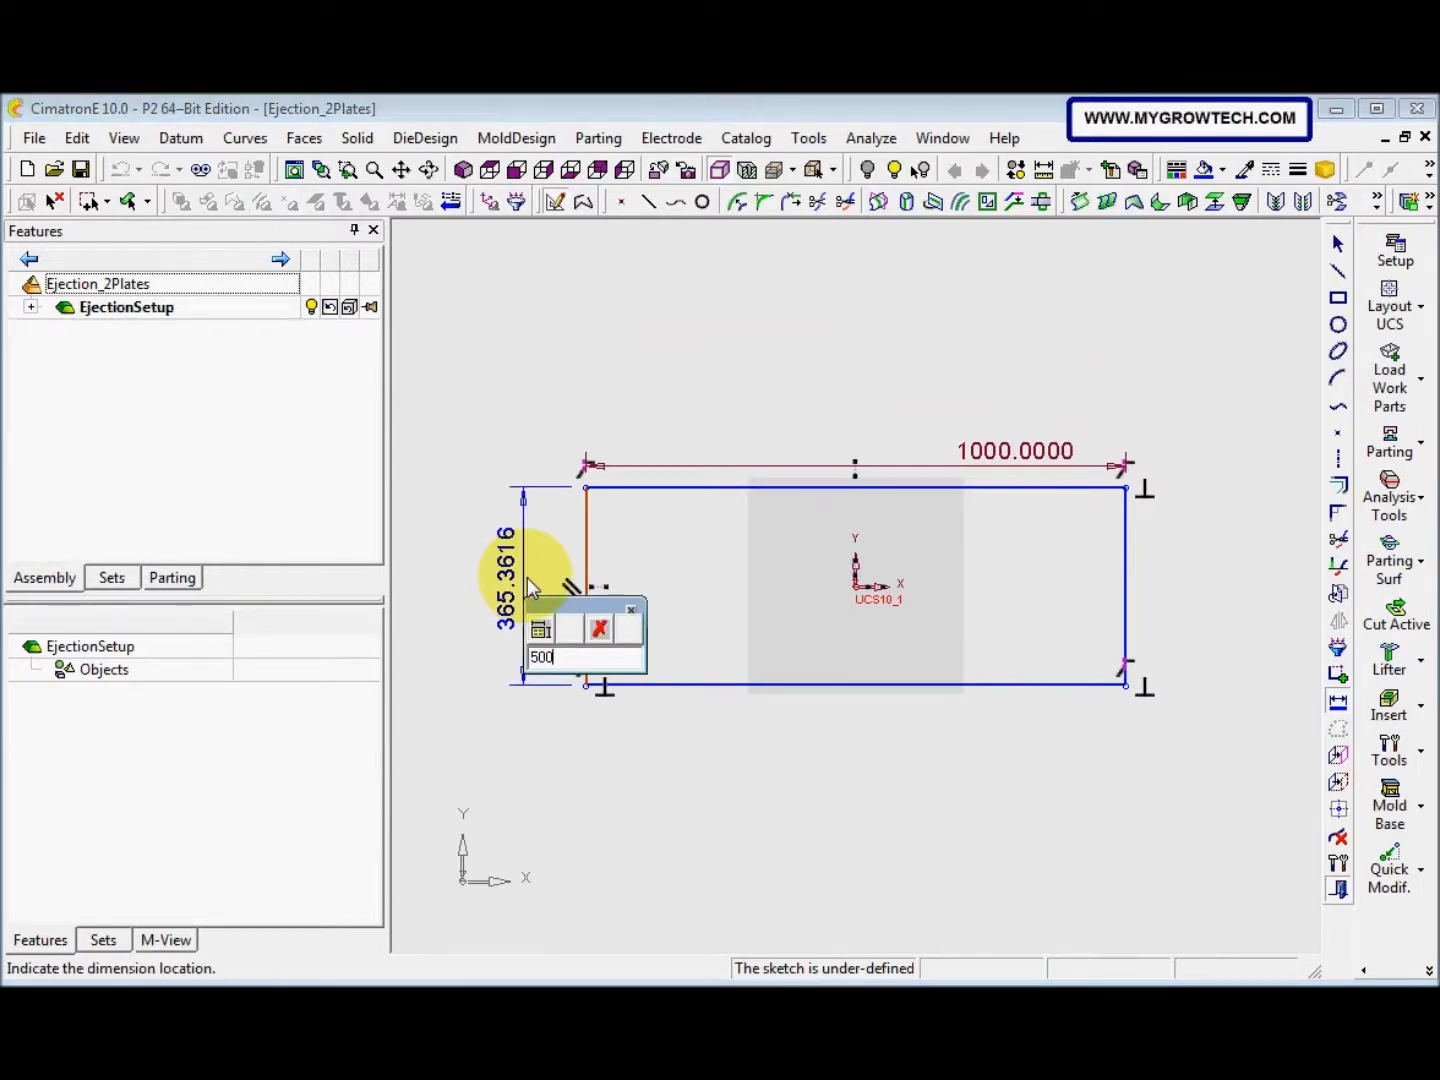
{"action": "key", "text": "Return"}
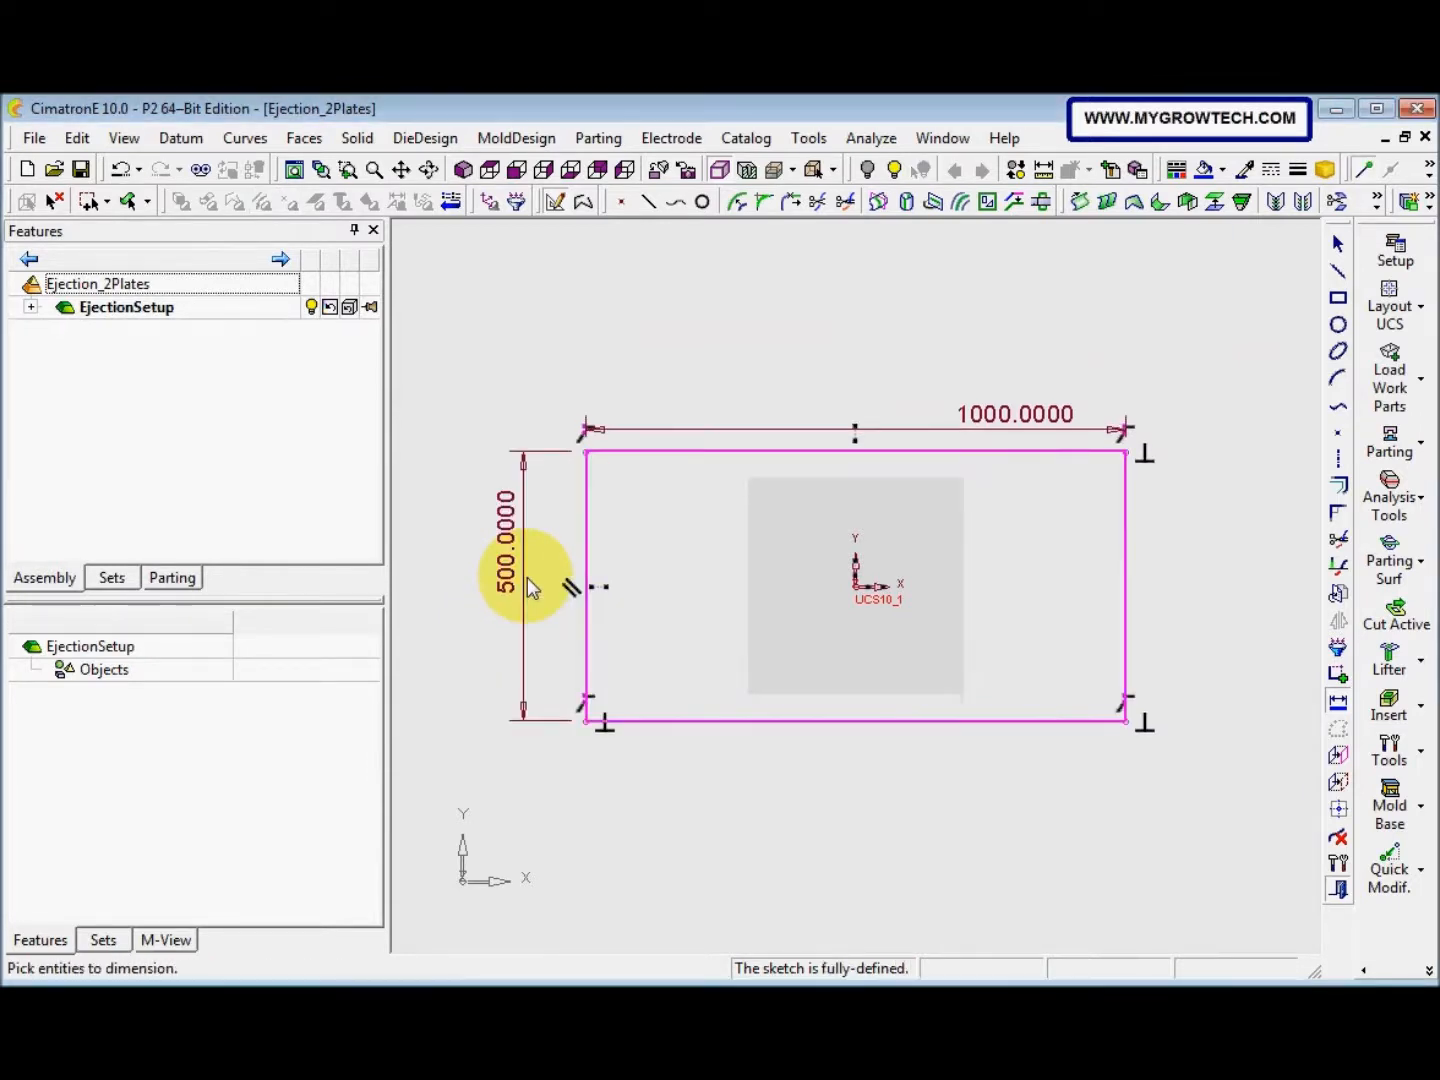
{"action": "right_click", "coordinate": [500, 383]}
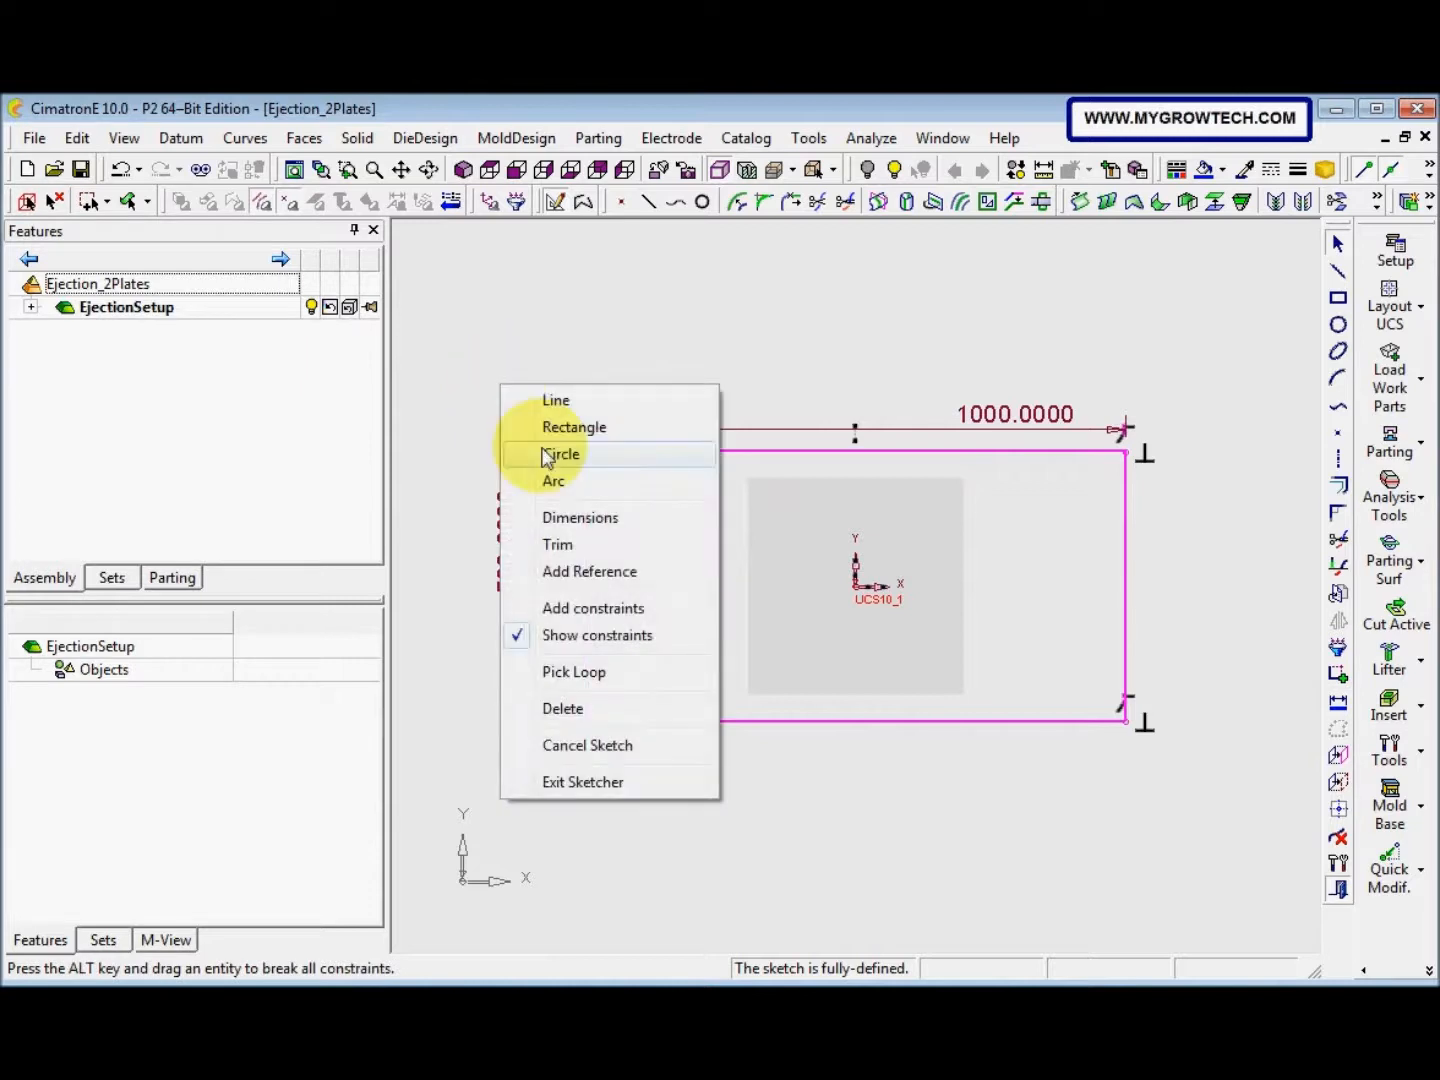
{"action": "left_click", "coordinate": [572, 784]}
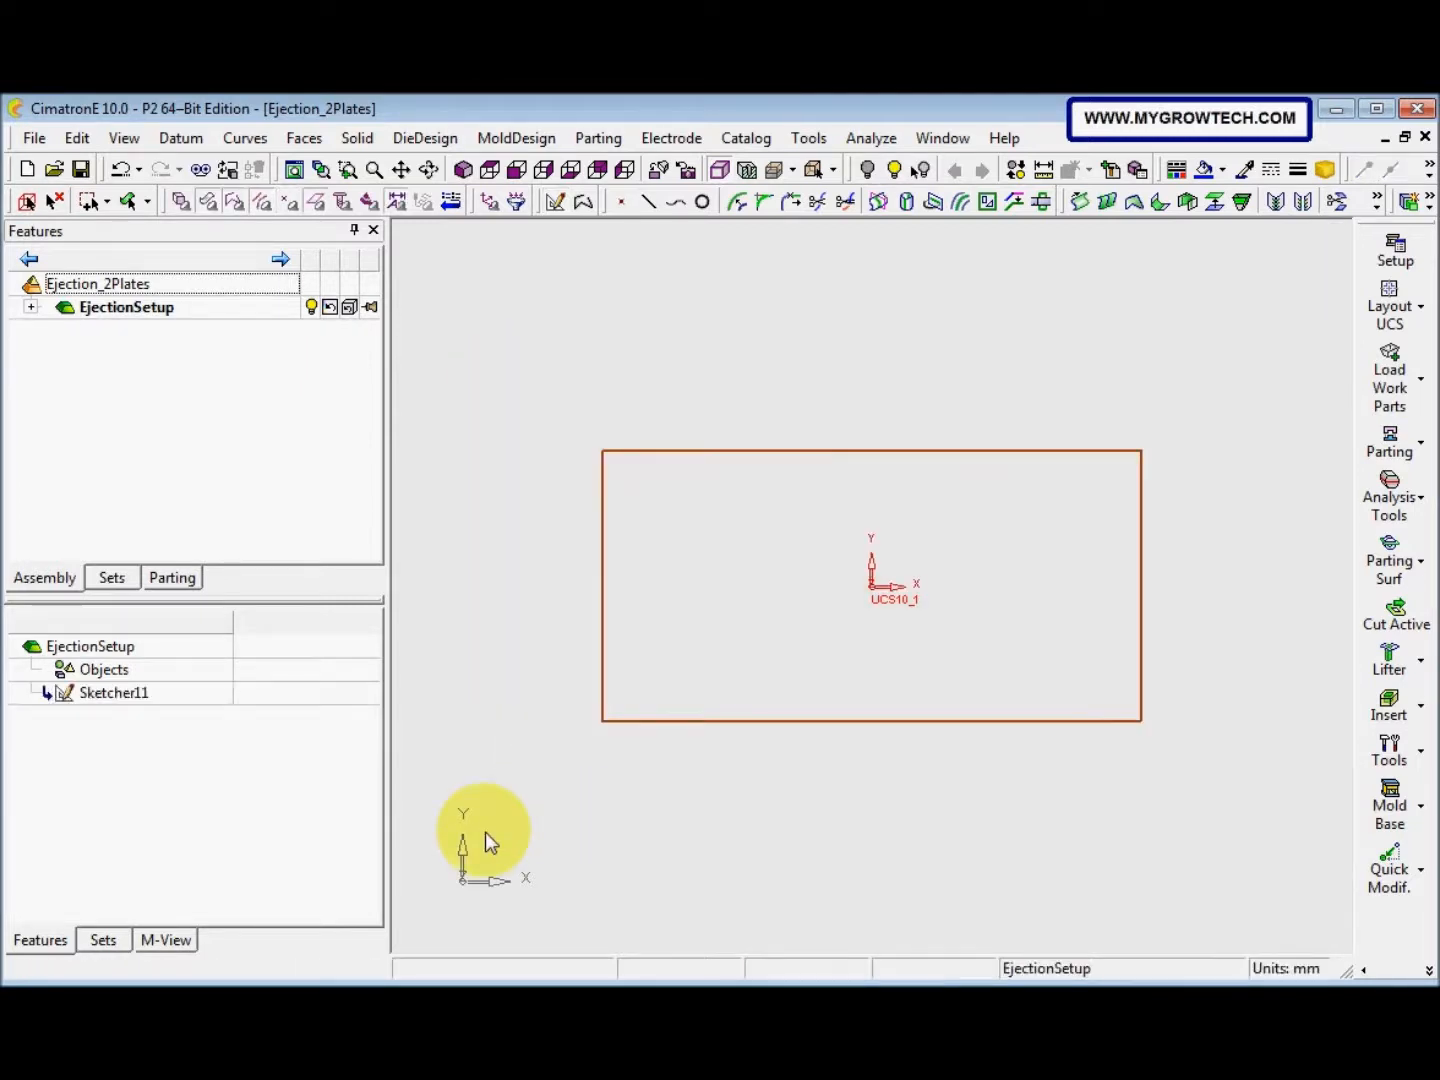
Rename the new rectangle sketch as EP-L-W
{"action": "left_click", "coordinate": [118, 694]}
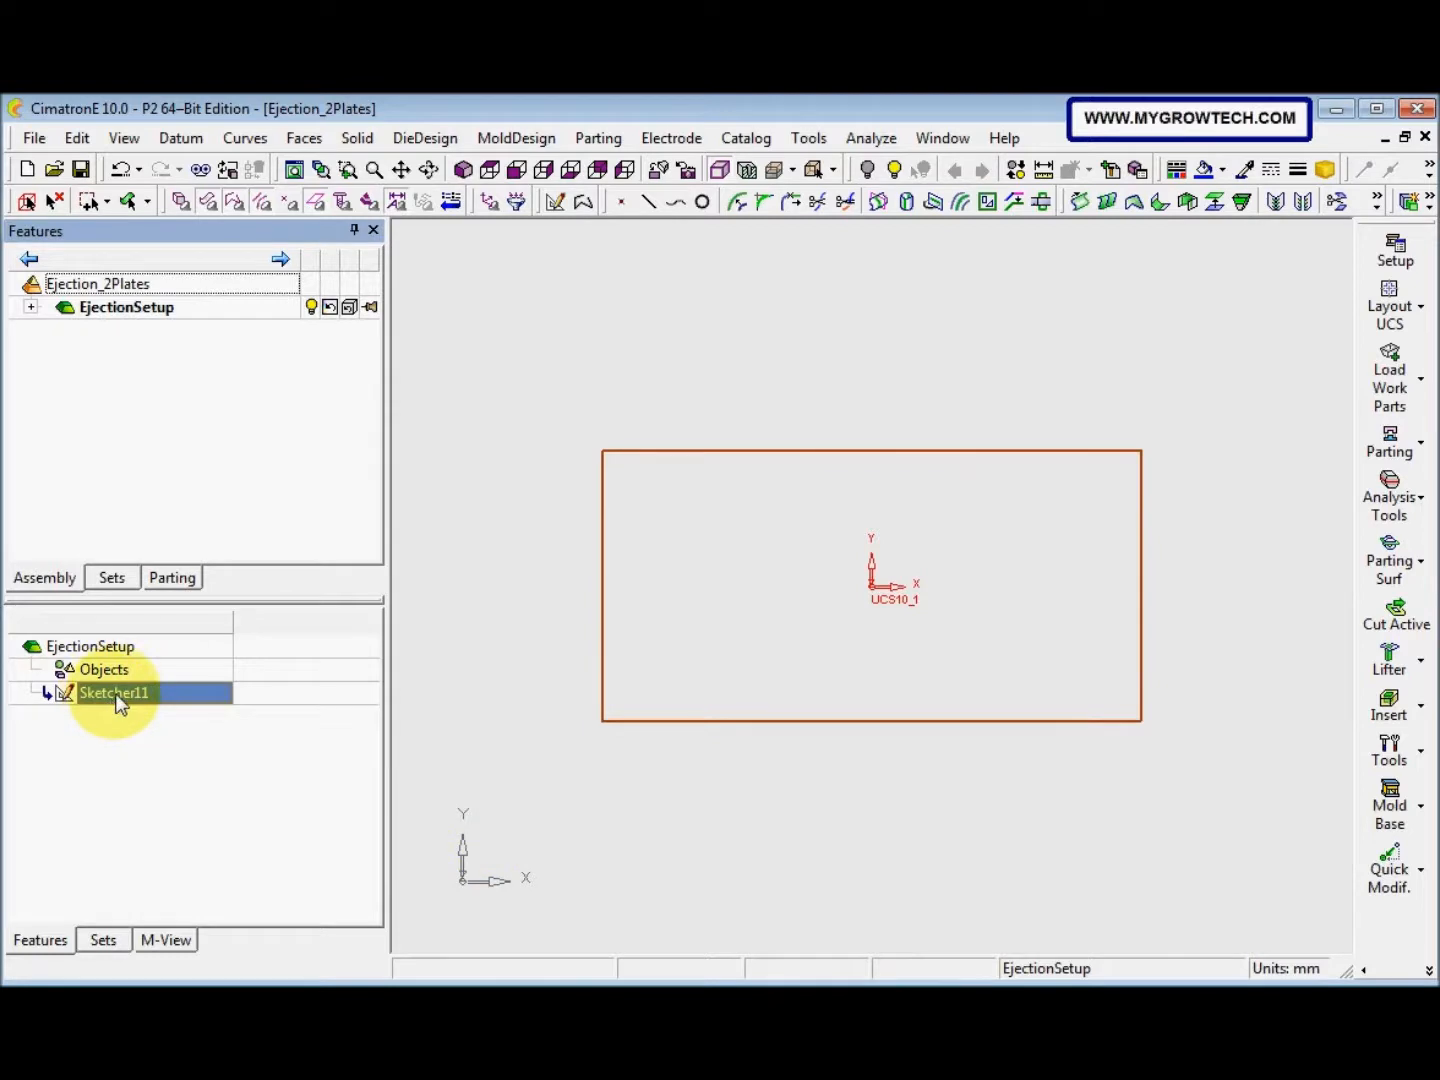
{"action": "left_click", "coordinate": [118, 699]}
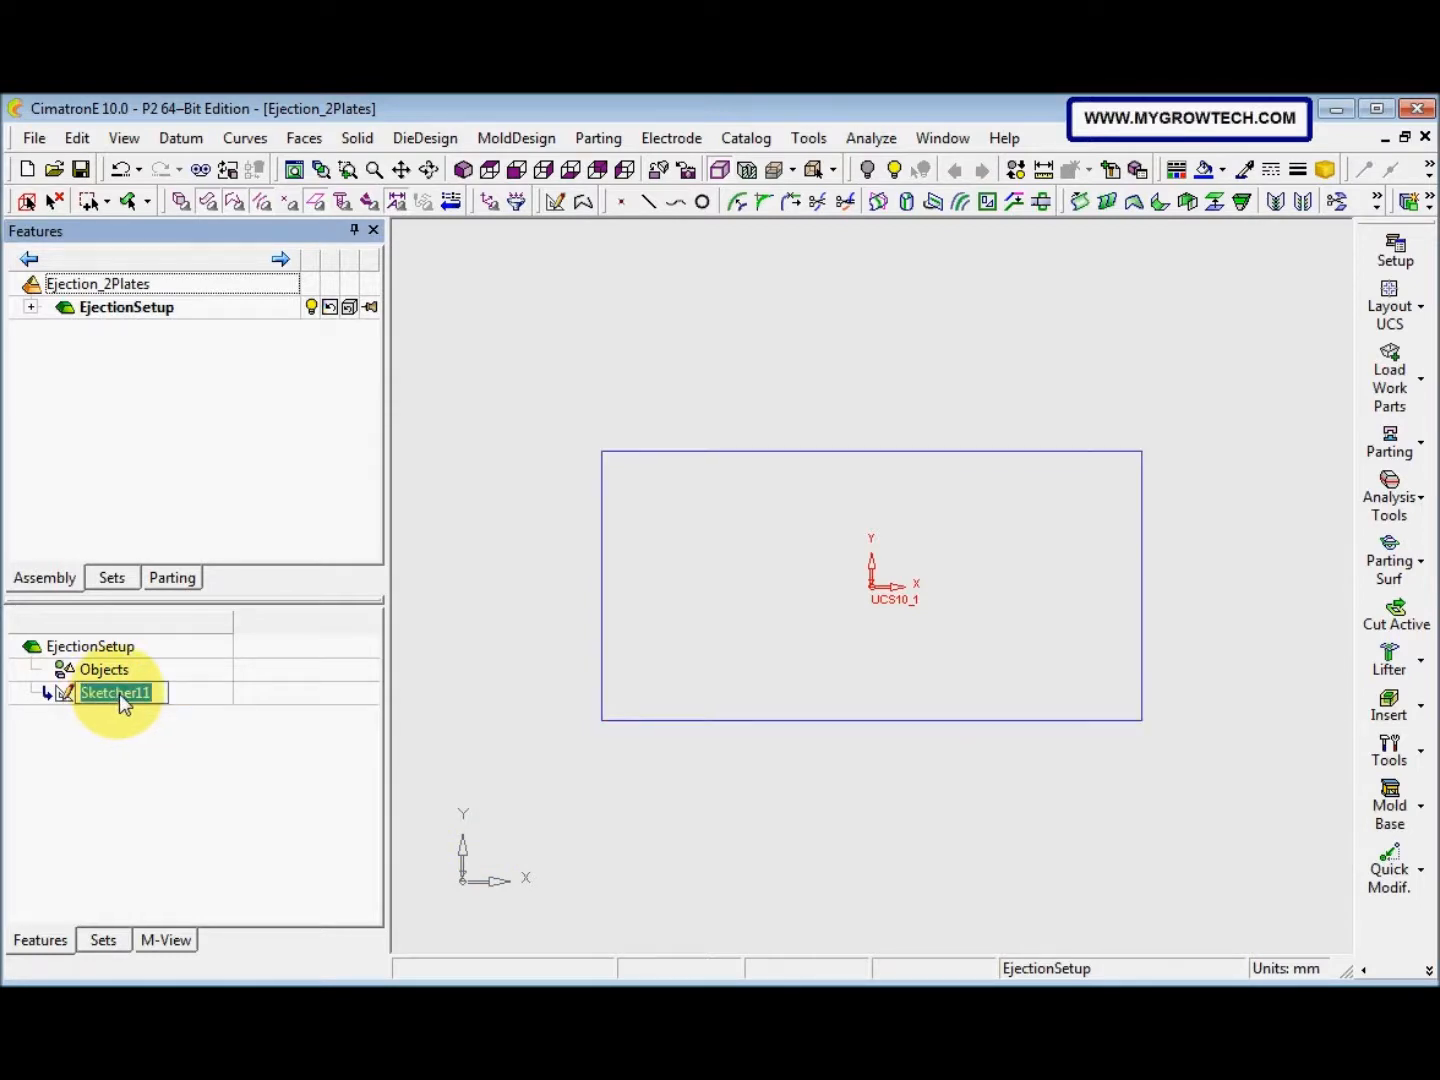
{"action": "type", "text": "EP-L-W"}
{"action": "left_click", "coordinate": [470, 741]}
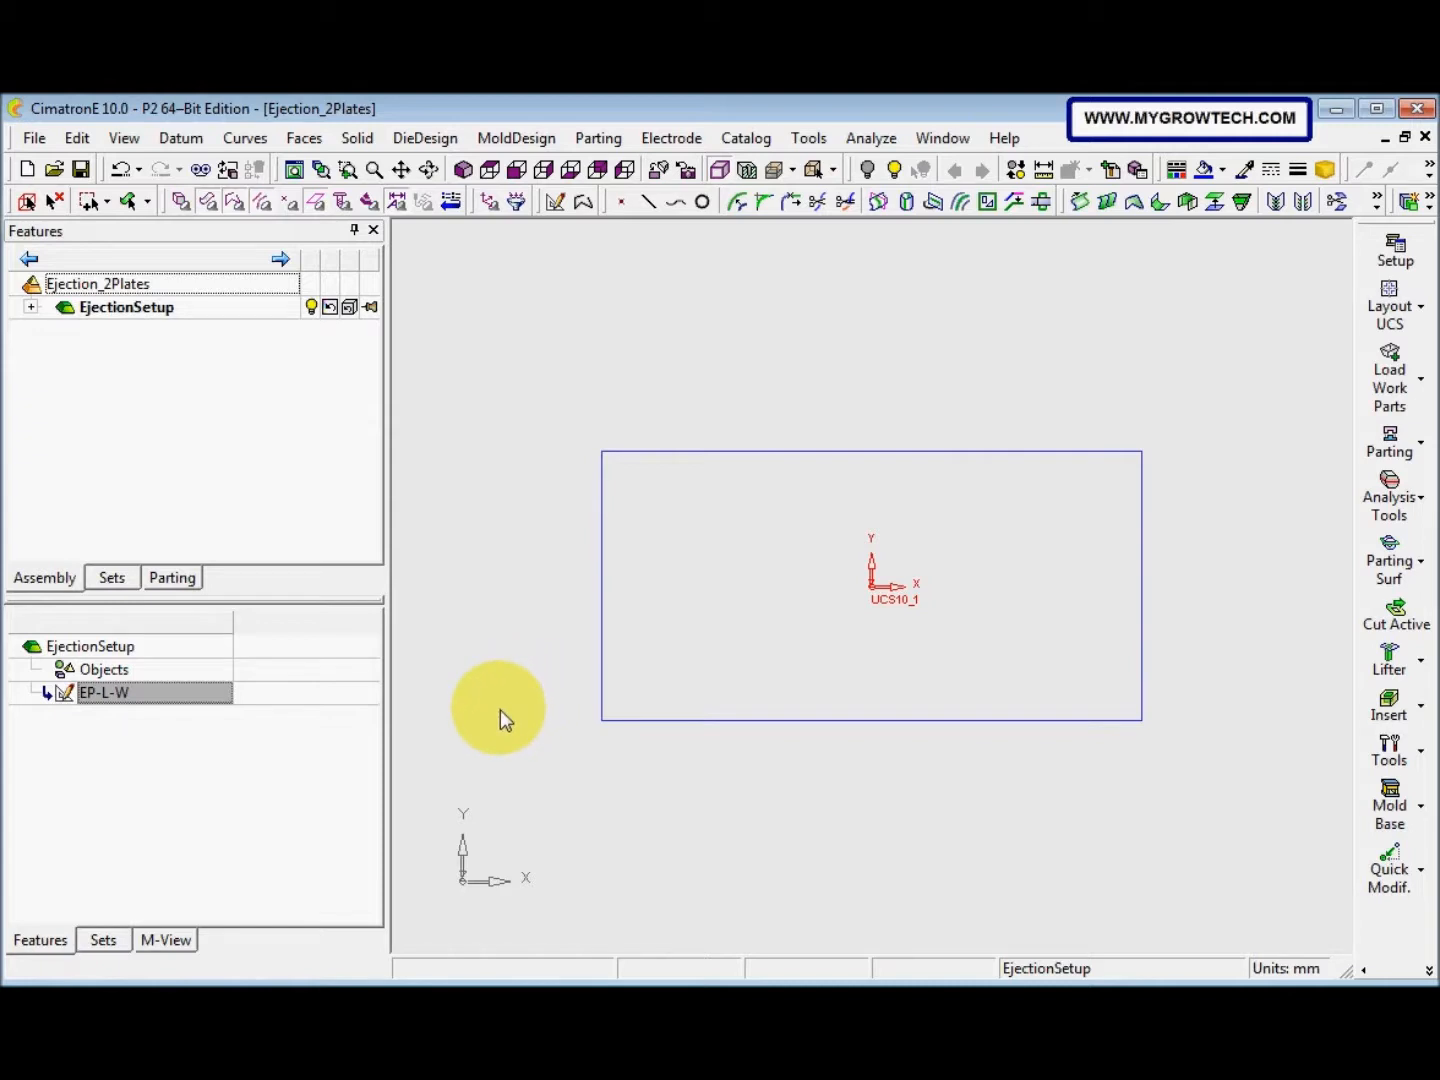
Edit the EP-L-W sketch's horizontal dimension L1 and link its expression to the mold setup parameter M-Length
{"action": "double_click", "coordinate": [603, 544]}
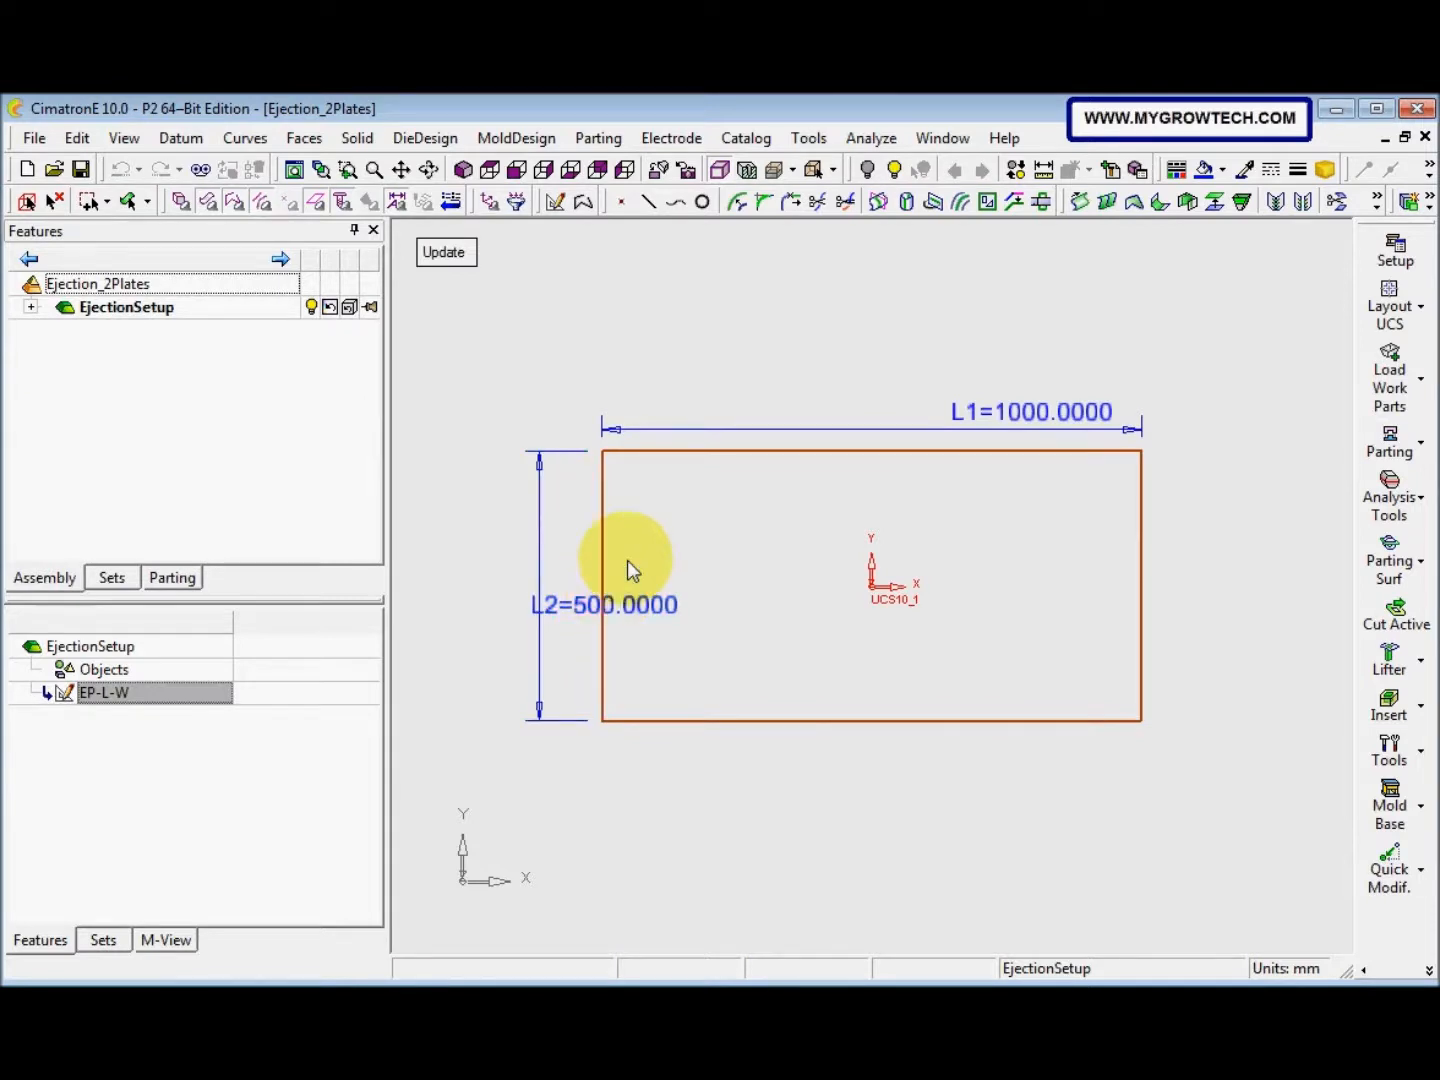
{"action": "left_click", "coordinate": [1029, 410]}
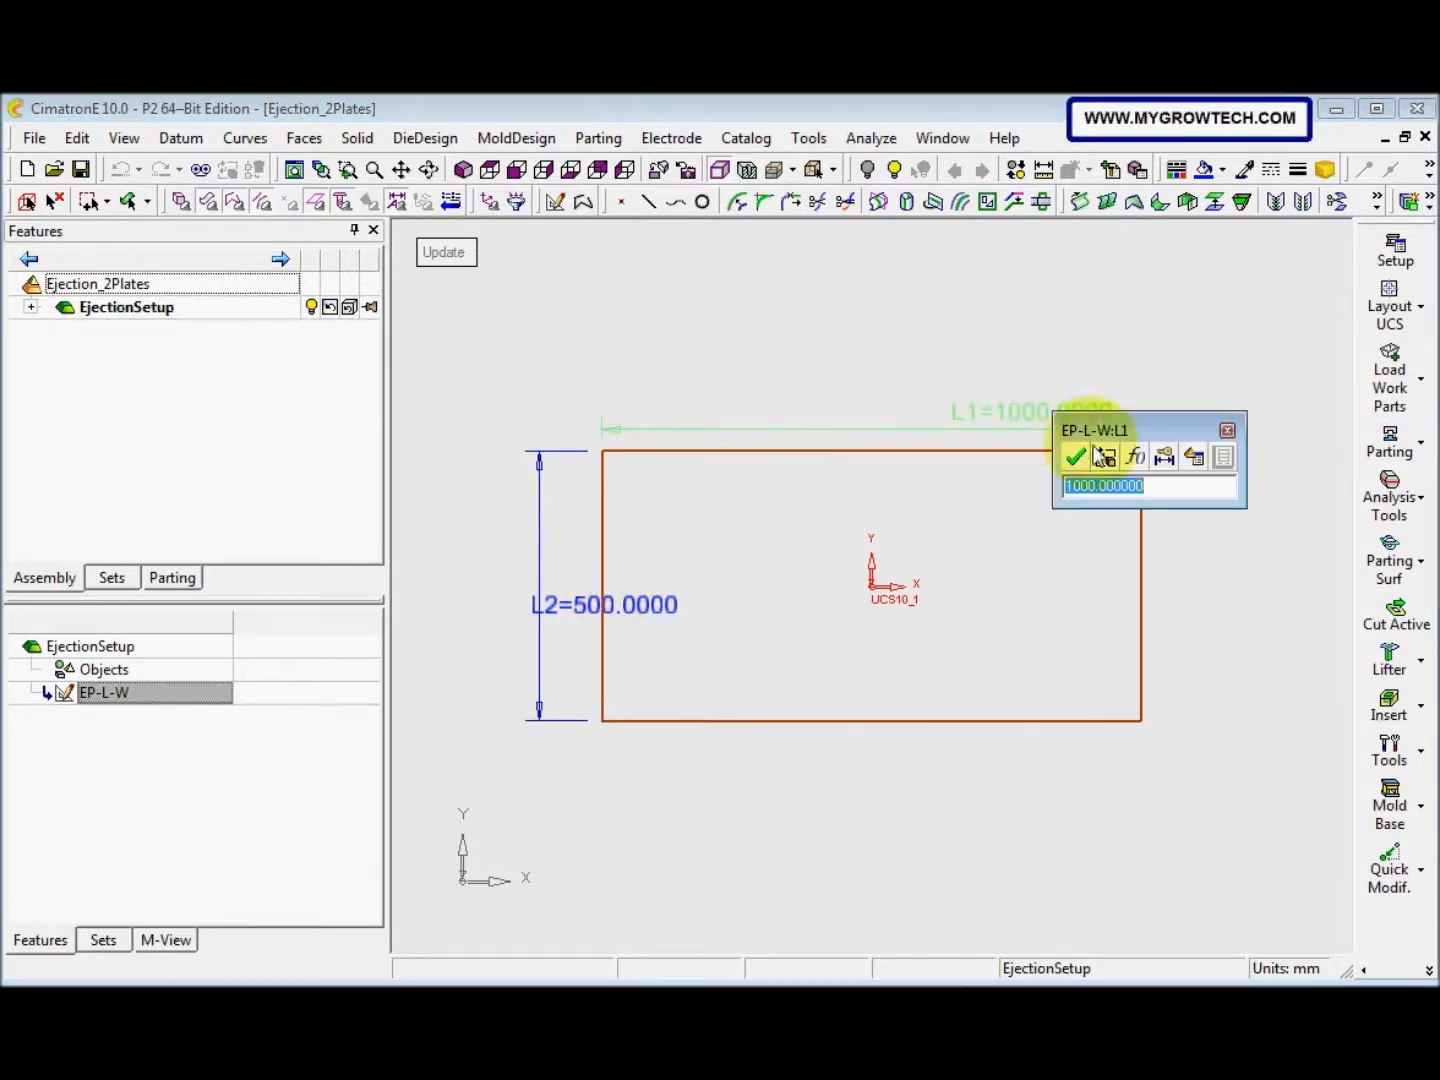
{"action": "left_click", "coordinate": [1194, 457]}
{"action": "left_click_drag", "start_coordinate": [69, 144], "coordinate": [458, 183]}
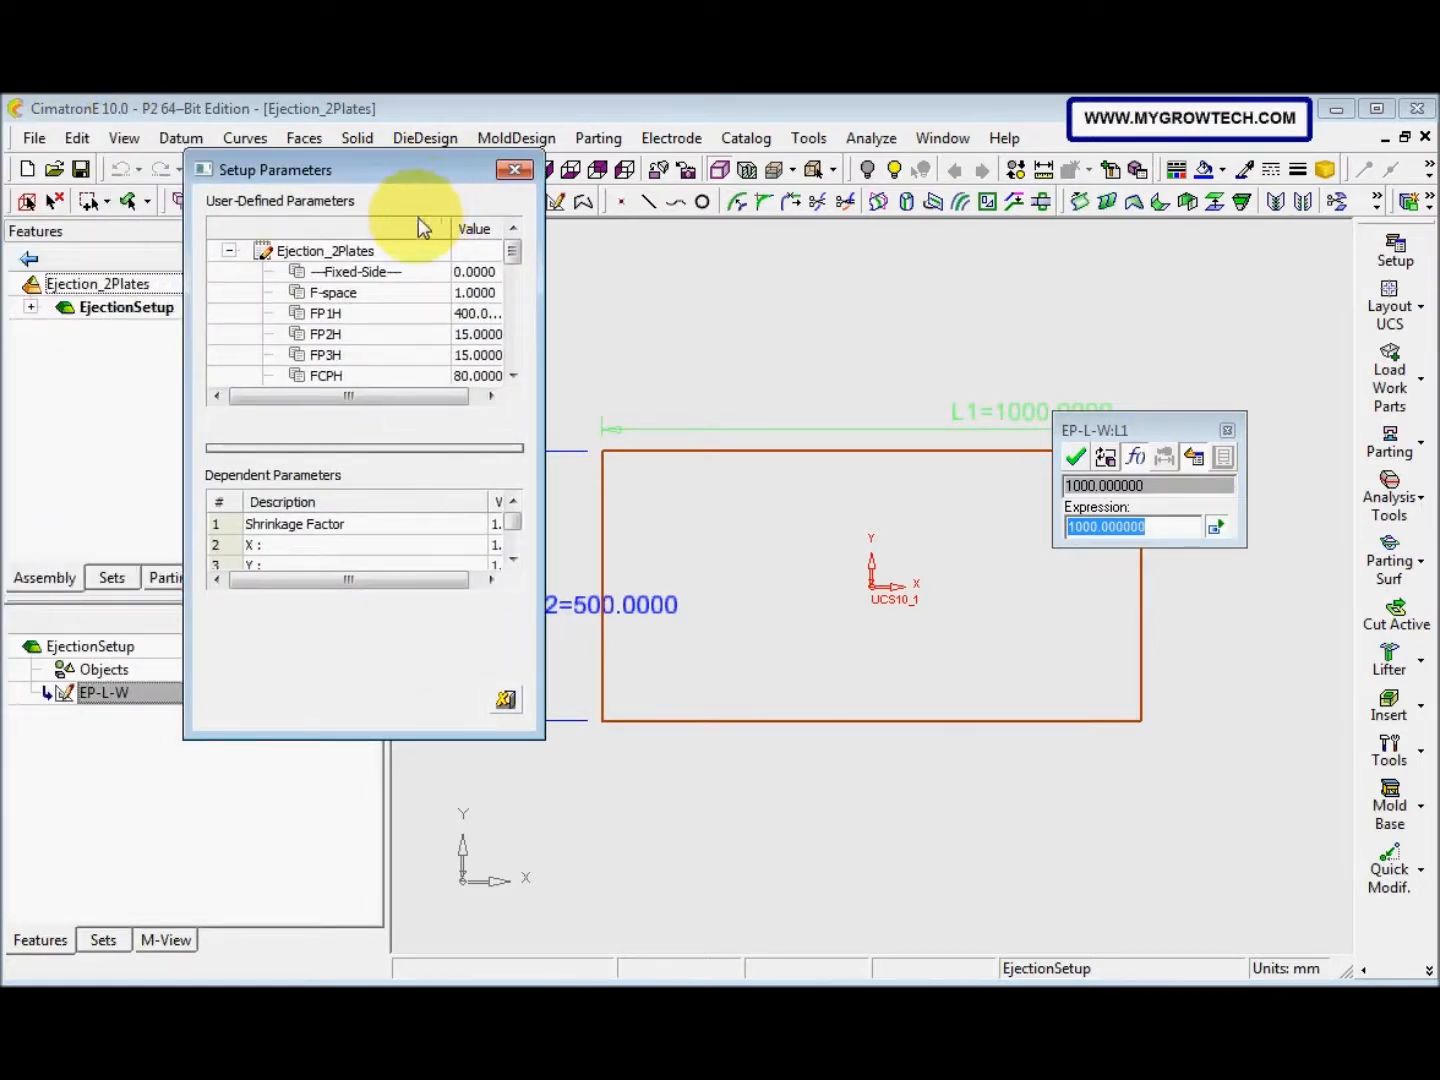
{"action": "left_click_drag", "start_coordinate": [512, 250], "coordinate": [515, 337]}
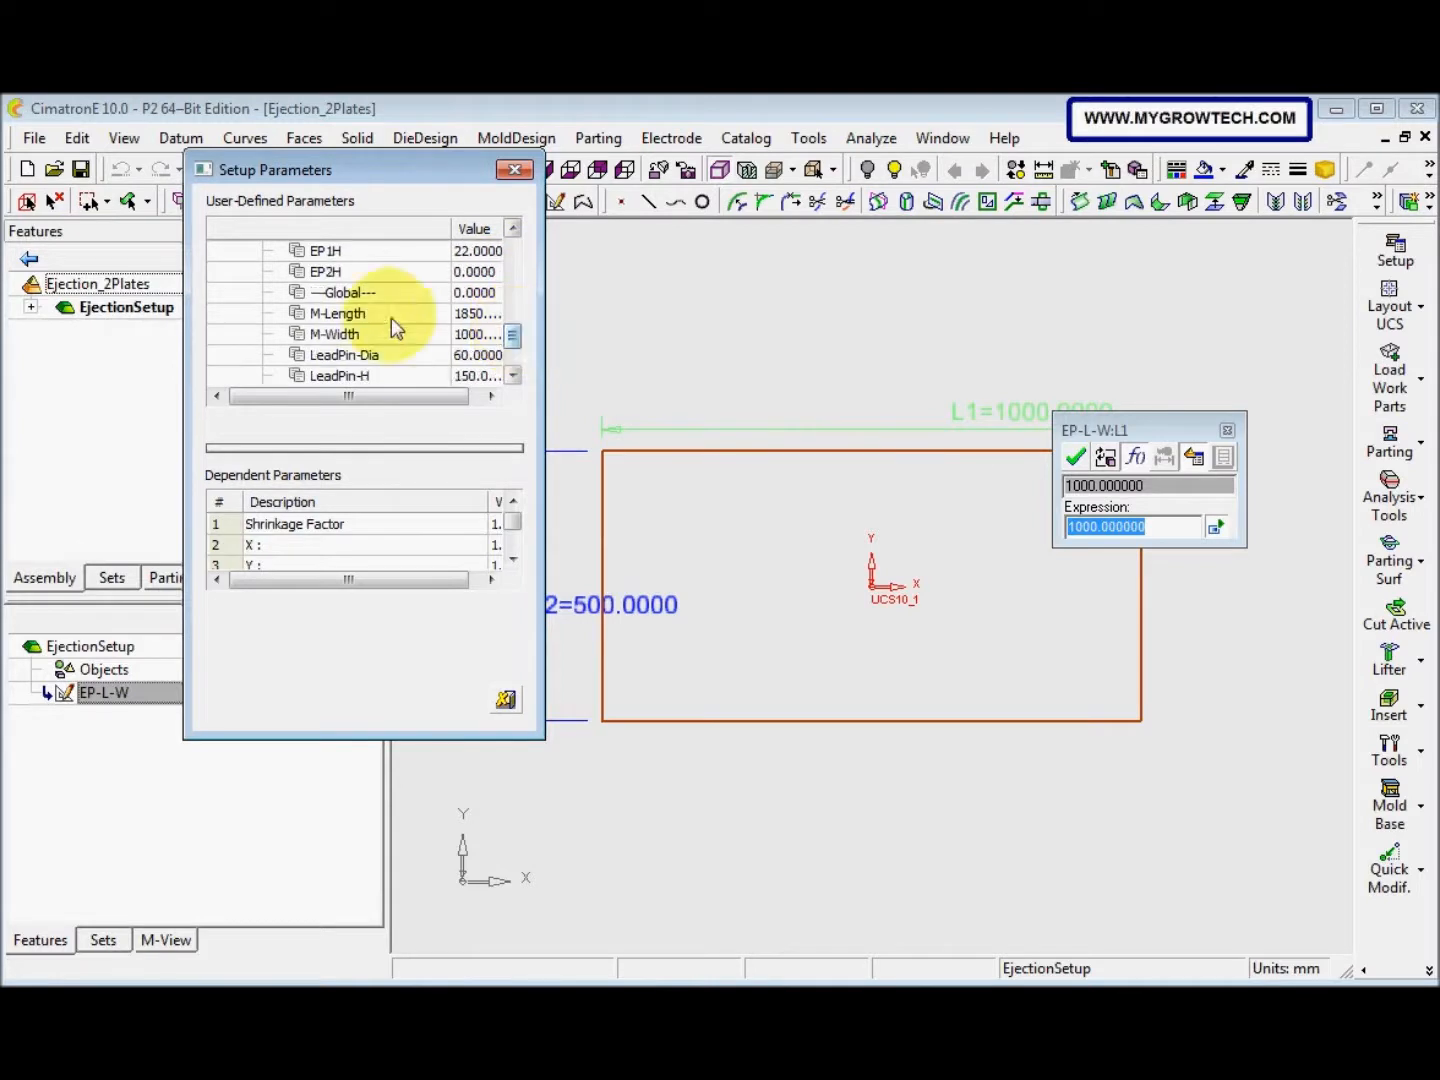
{"action": "left_click", "coordinate": [373, 318]}
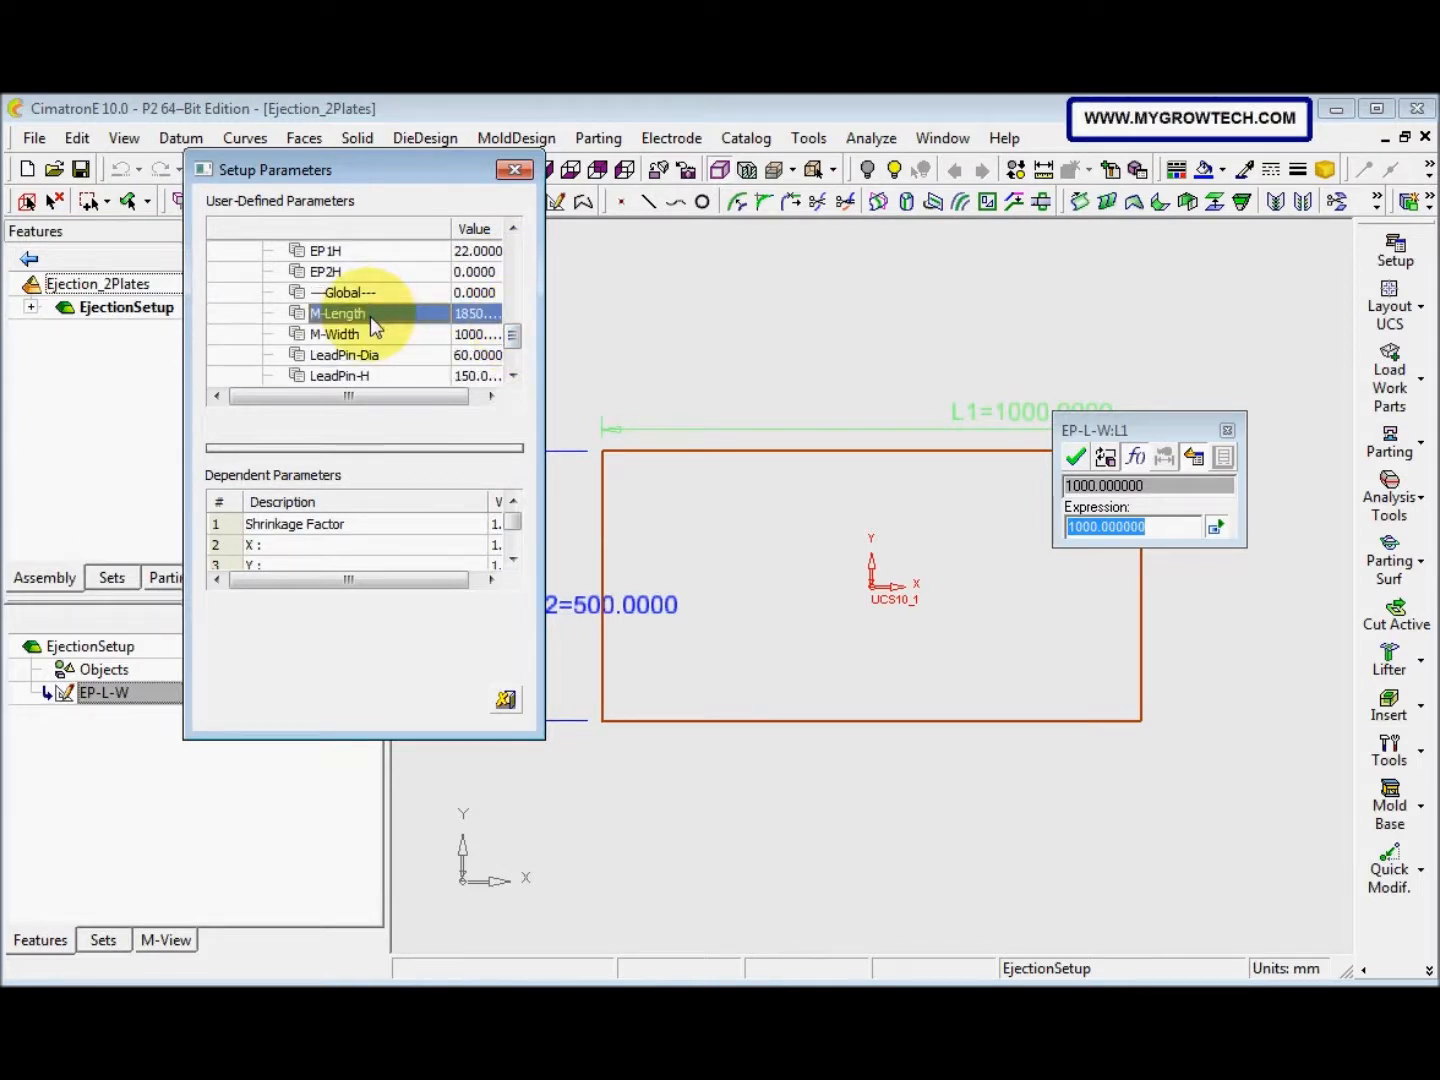
{"action": "double_click", "coordinate": [374, 318]}
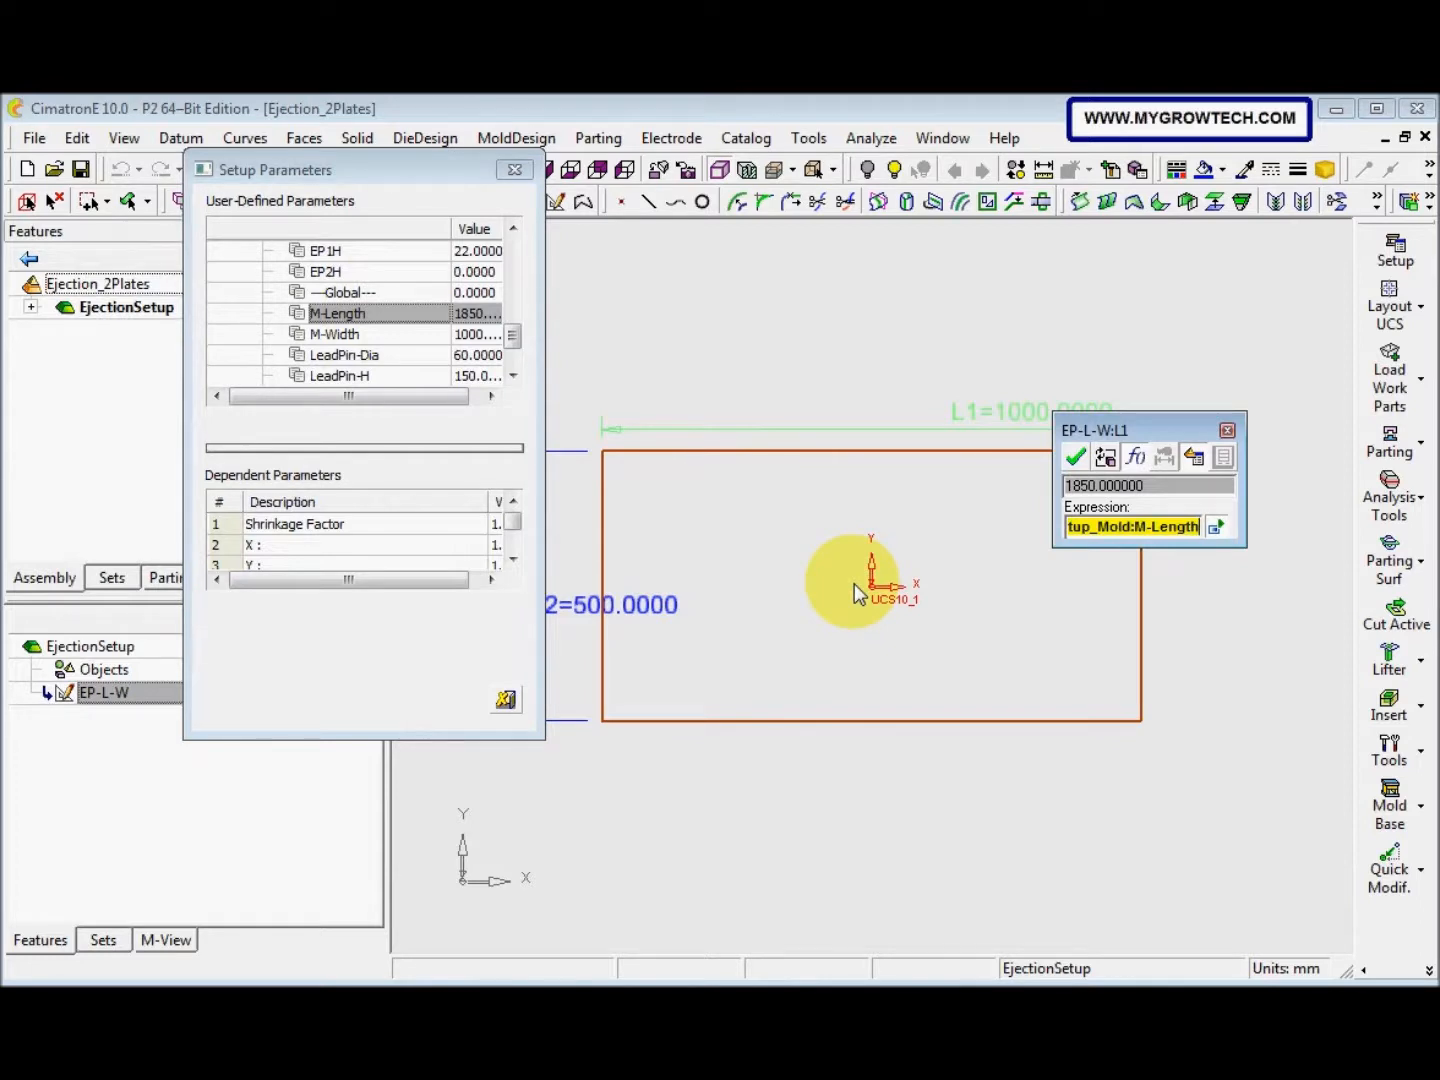
Complete the L1 expression as M-Length-2*H-RailsWidth-80 using the setup parameters, and accept it
{"action": "type", "text": "-"}
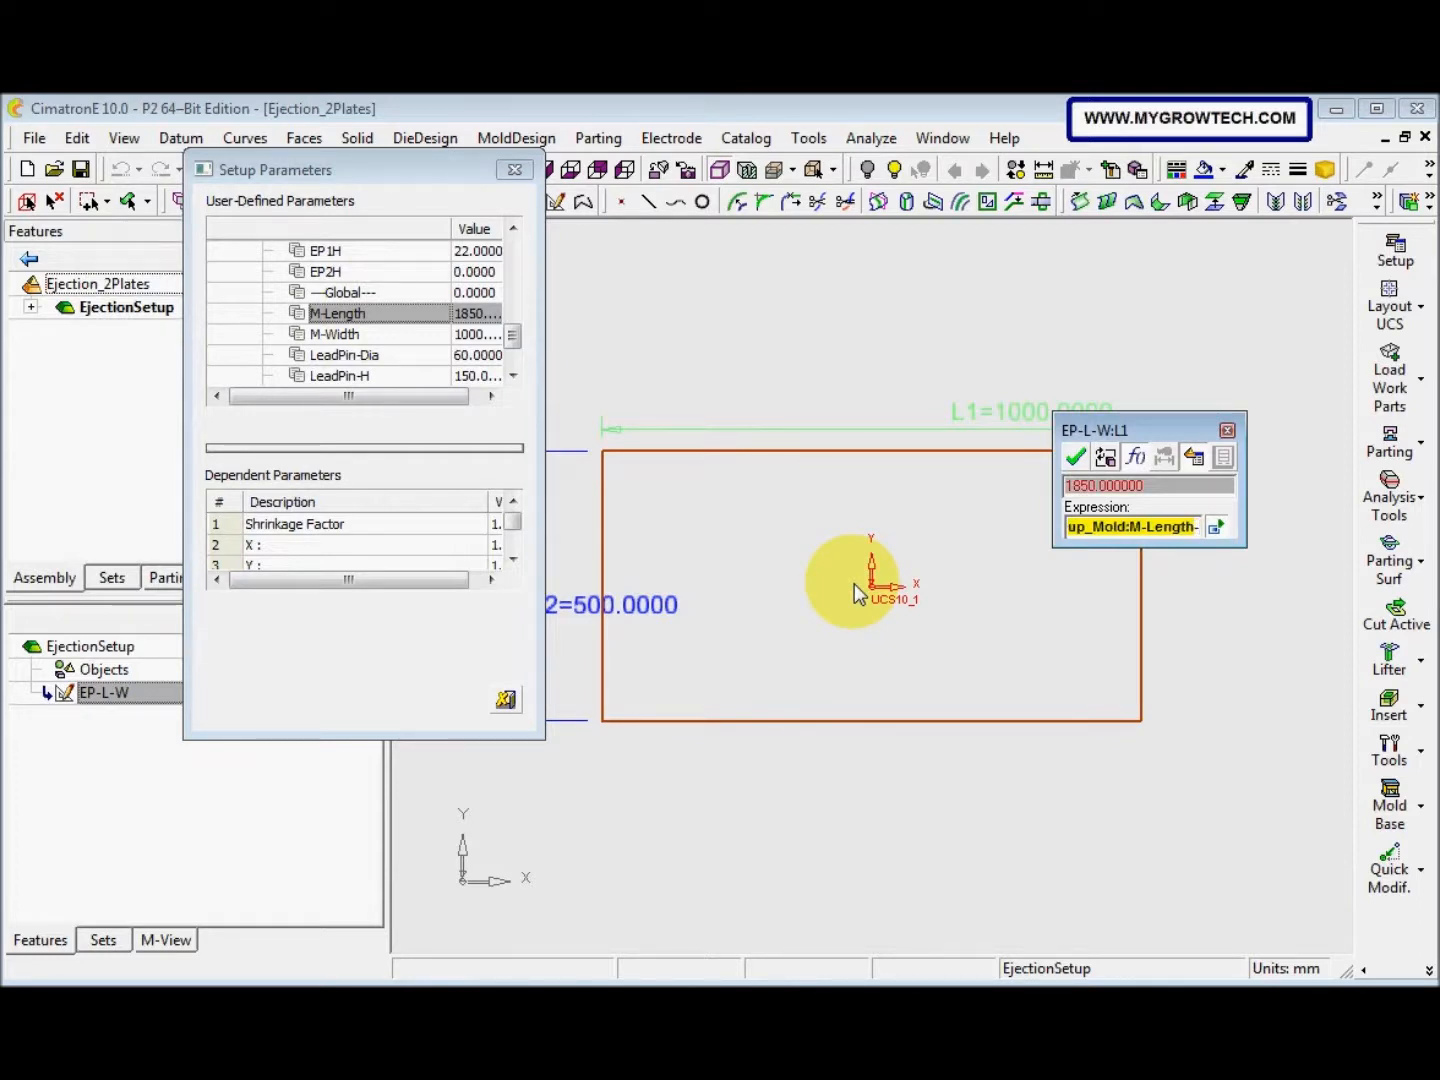
{"action": "type", "text": "2"}
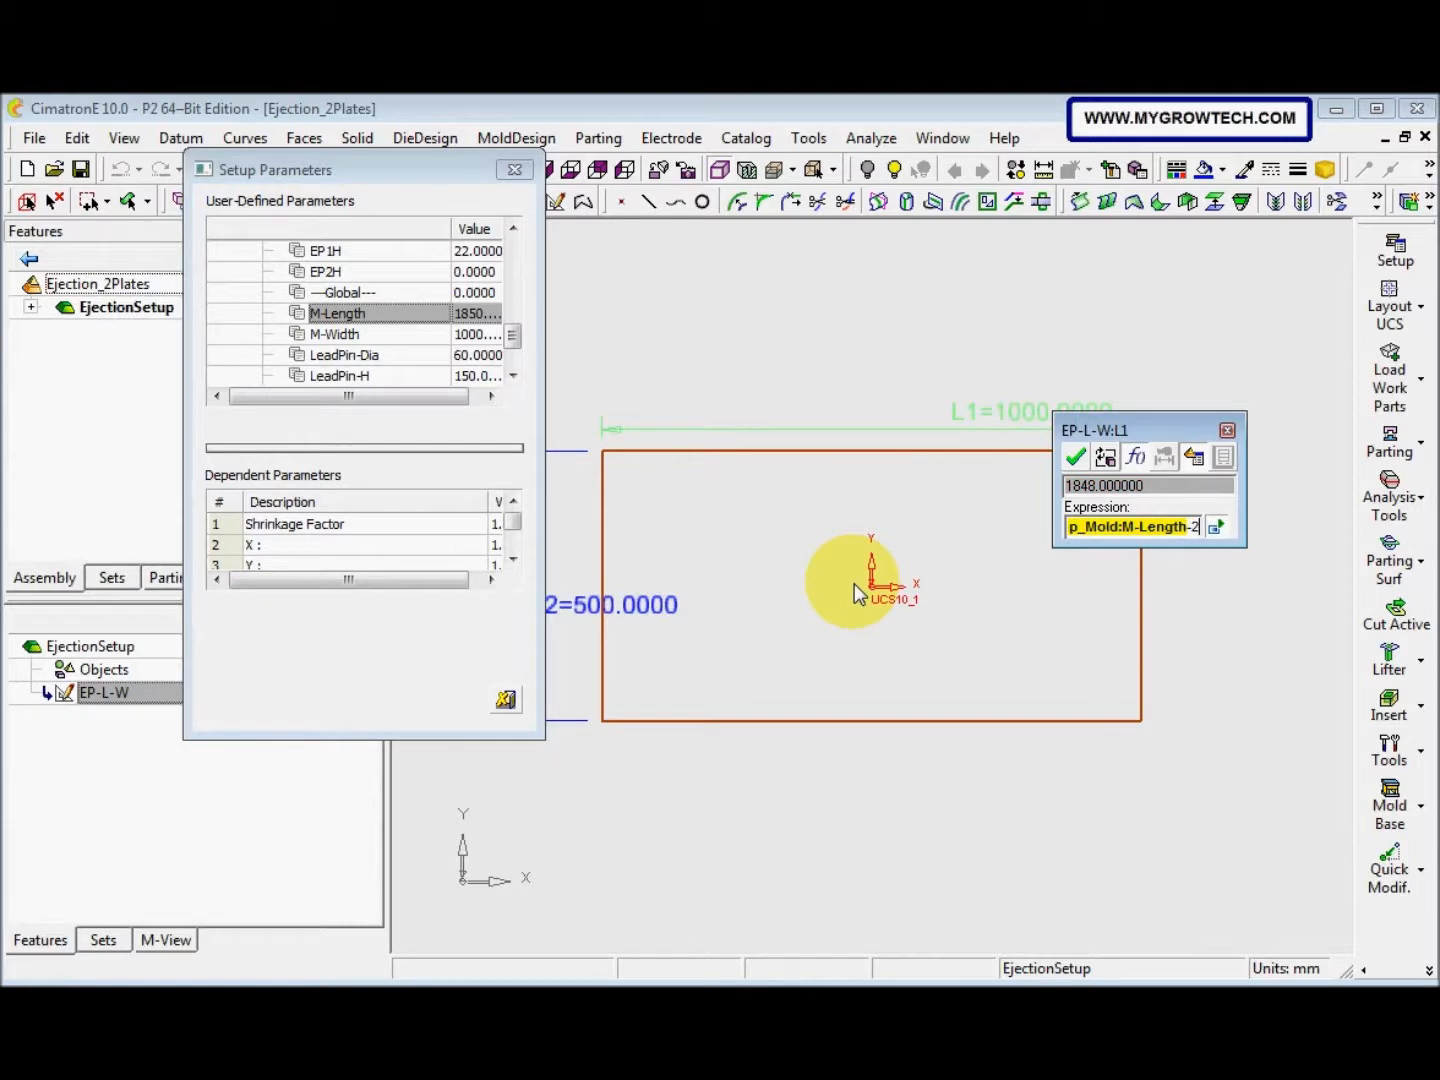
{"action": "type", "text": "*"}
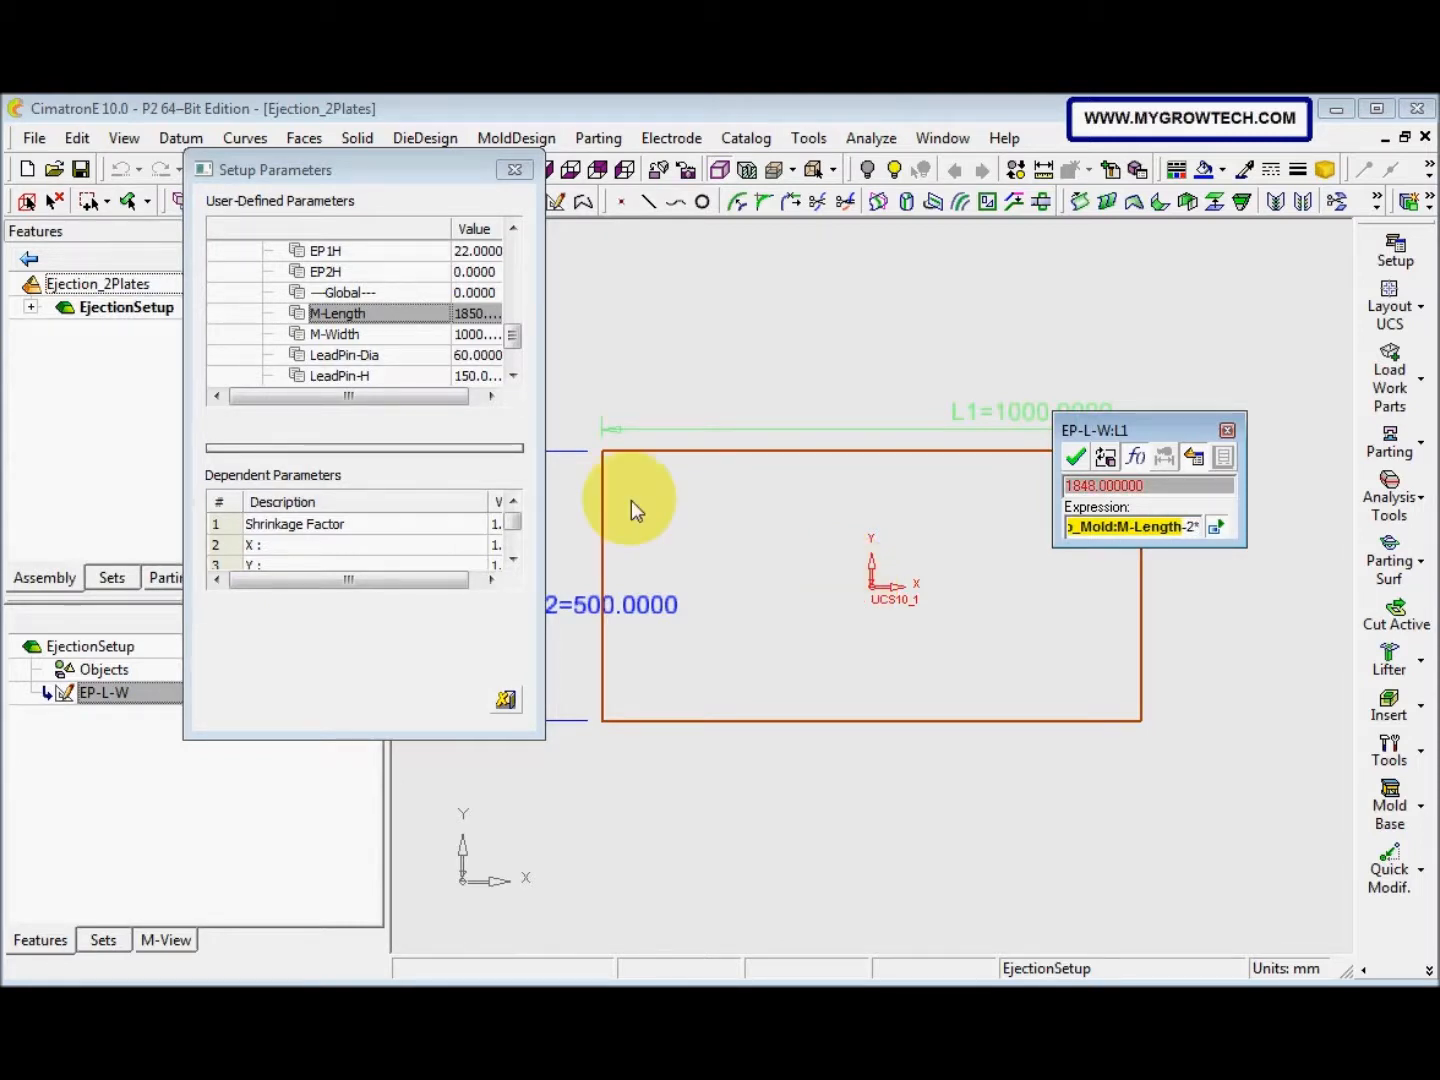
{"action": "left_click_drag", "start_coordinate": [515, 334], "coordinate": [510, 313]}
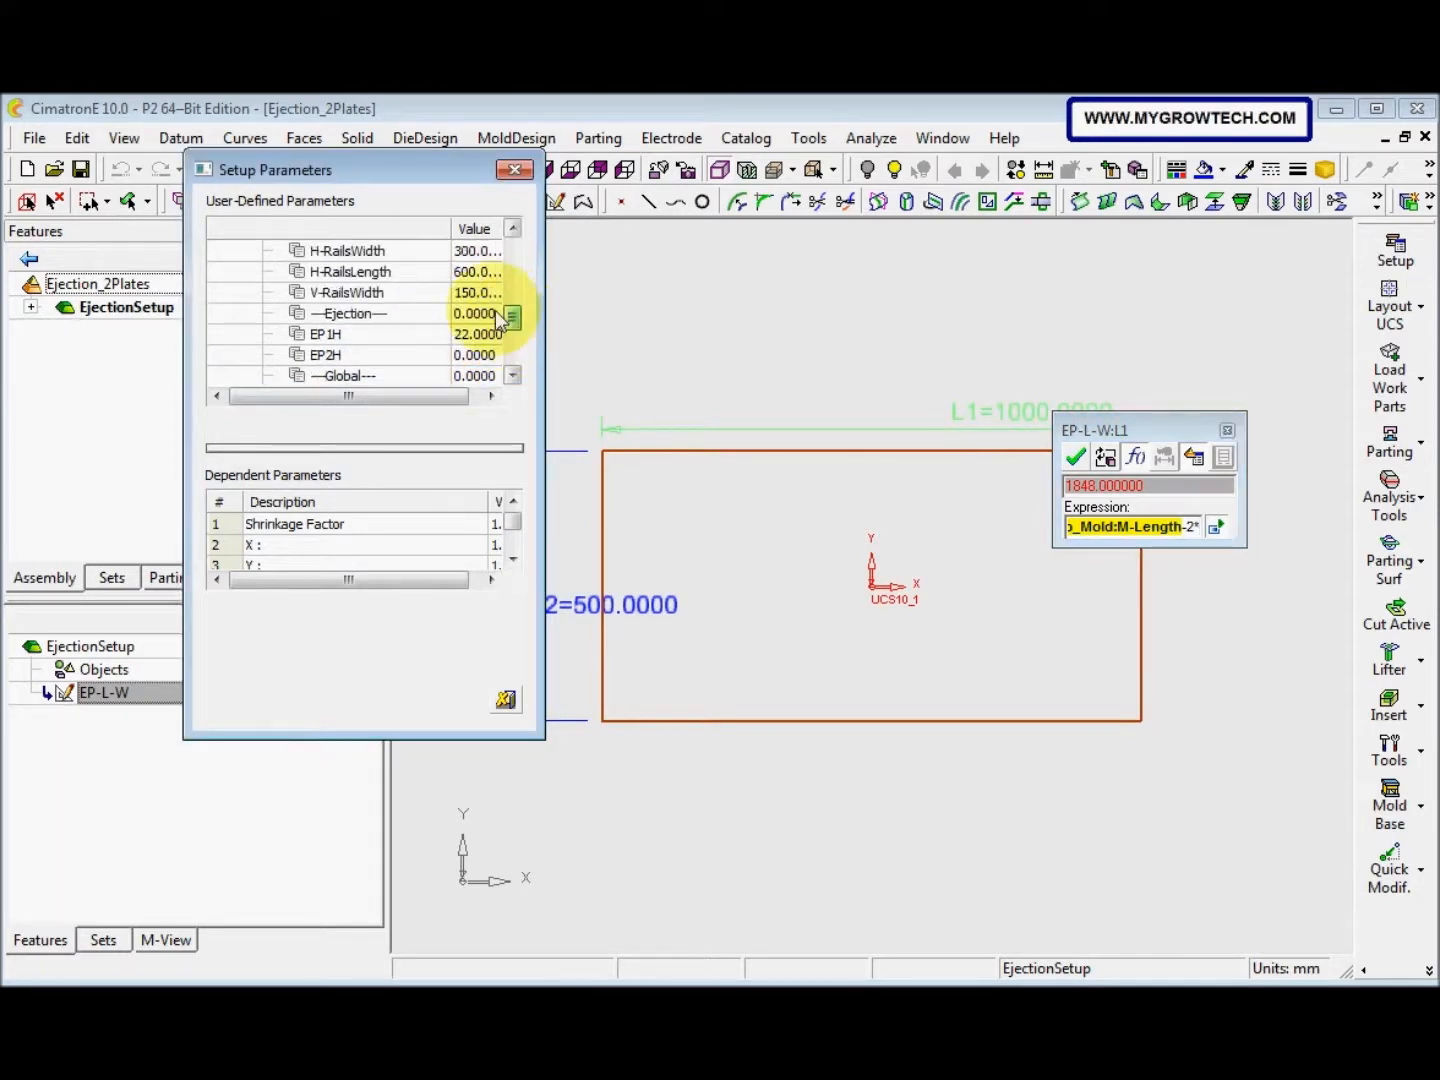
{"action": "double_click", "coordinate": [409, 252]}
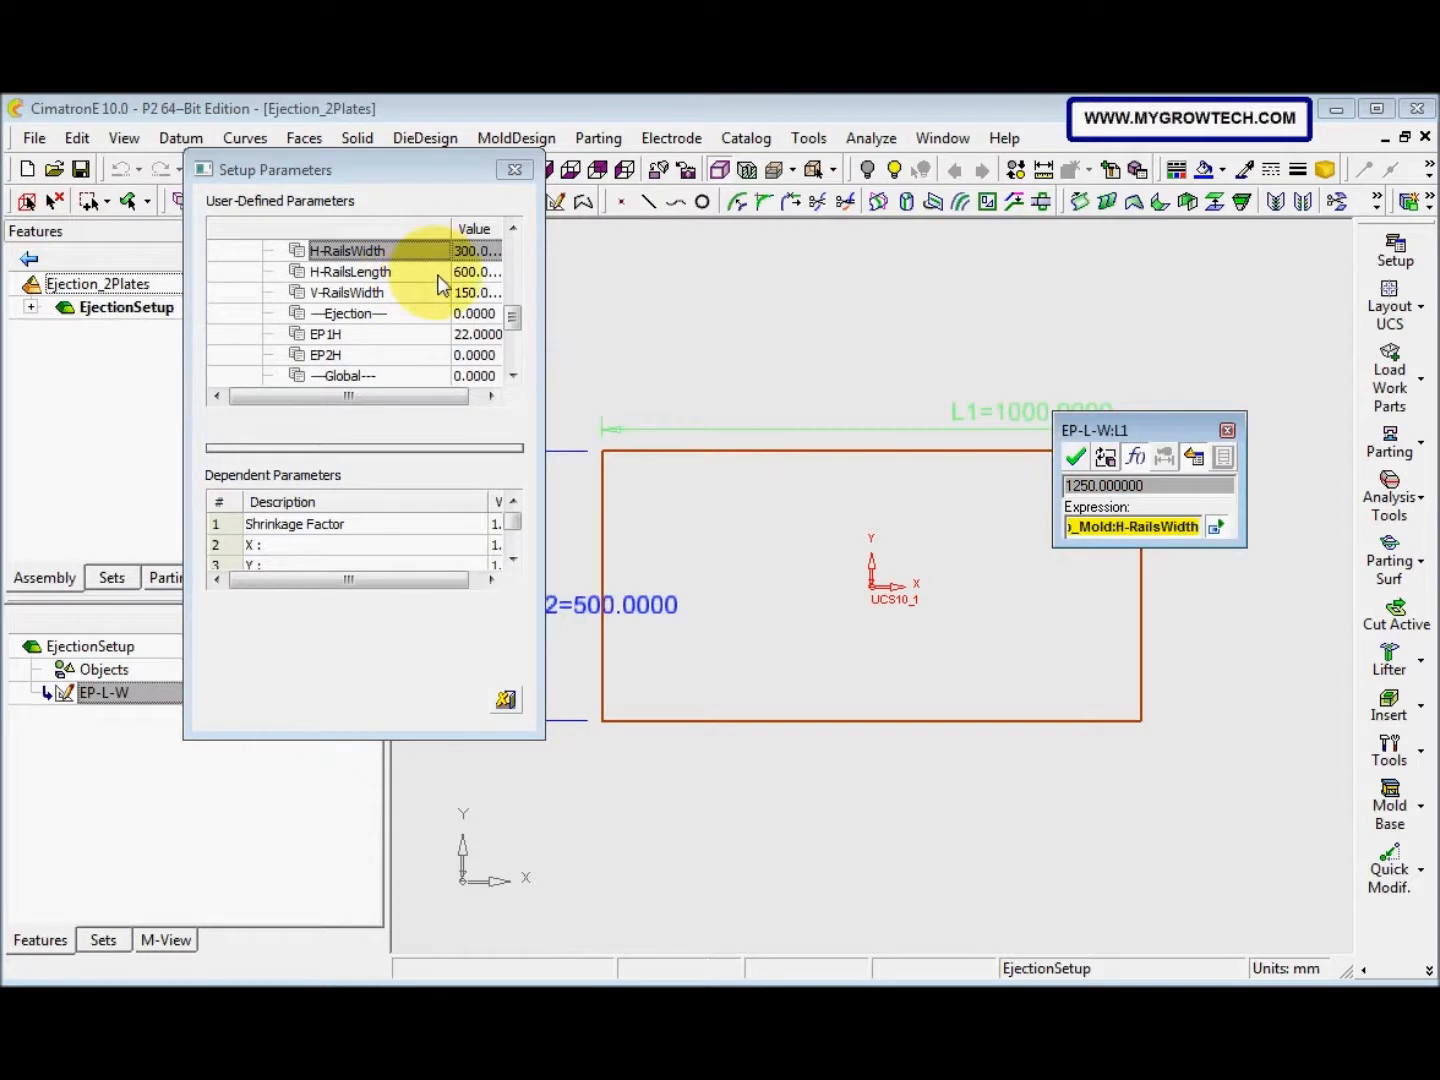
{"action": "type", "text": "-80"}
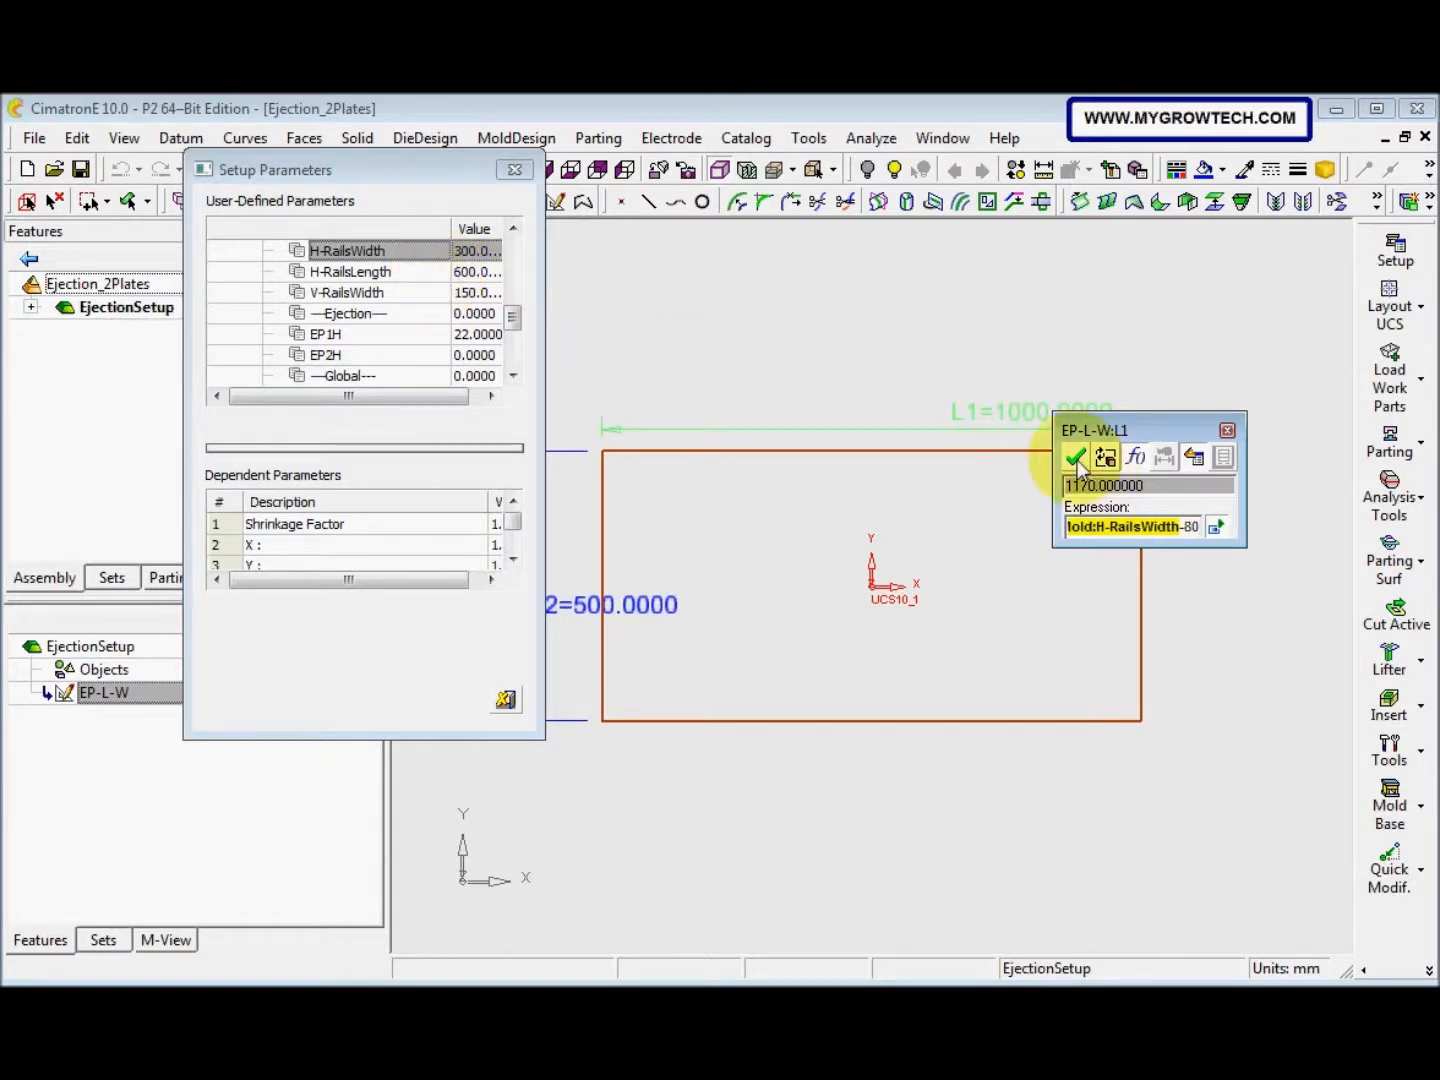
{"action": "left_click", "coordinate": [1076, 457]}
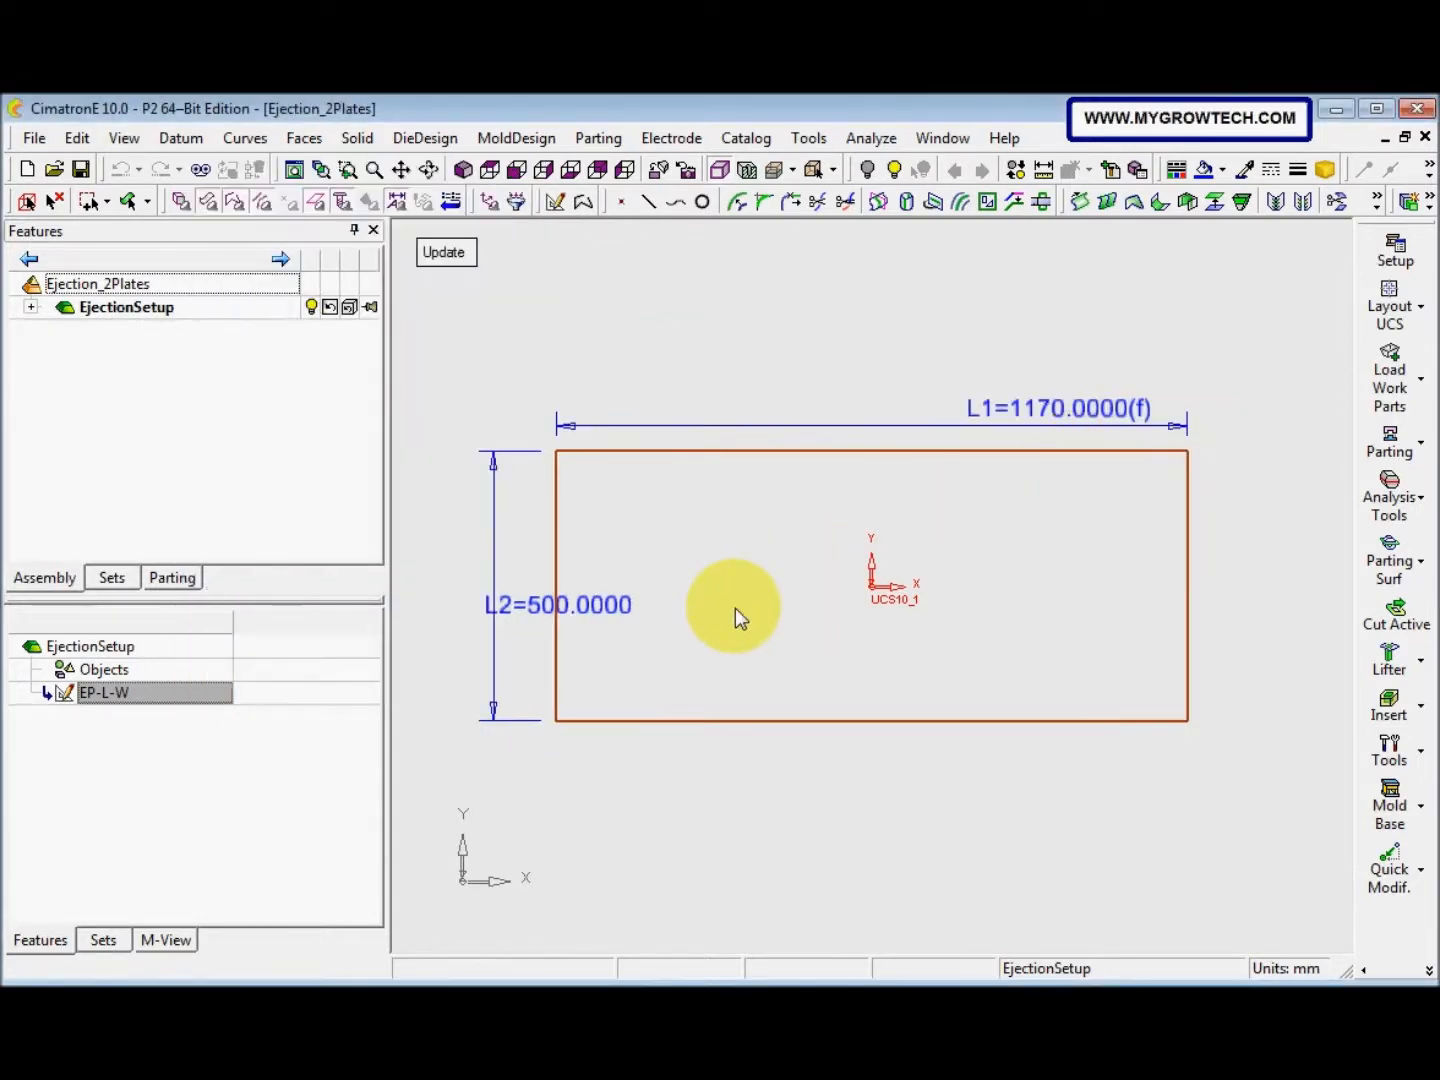
Set the vertical dimension L2 to the expression M-Width-370 using the setup parameters, and apply the sketch's parameter changes
{"action": "left_click", "coordinate": [608, 616]}
{"action": "left_click", "coordinate": [768, 651]}
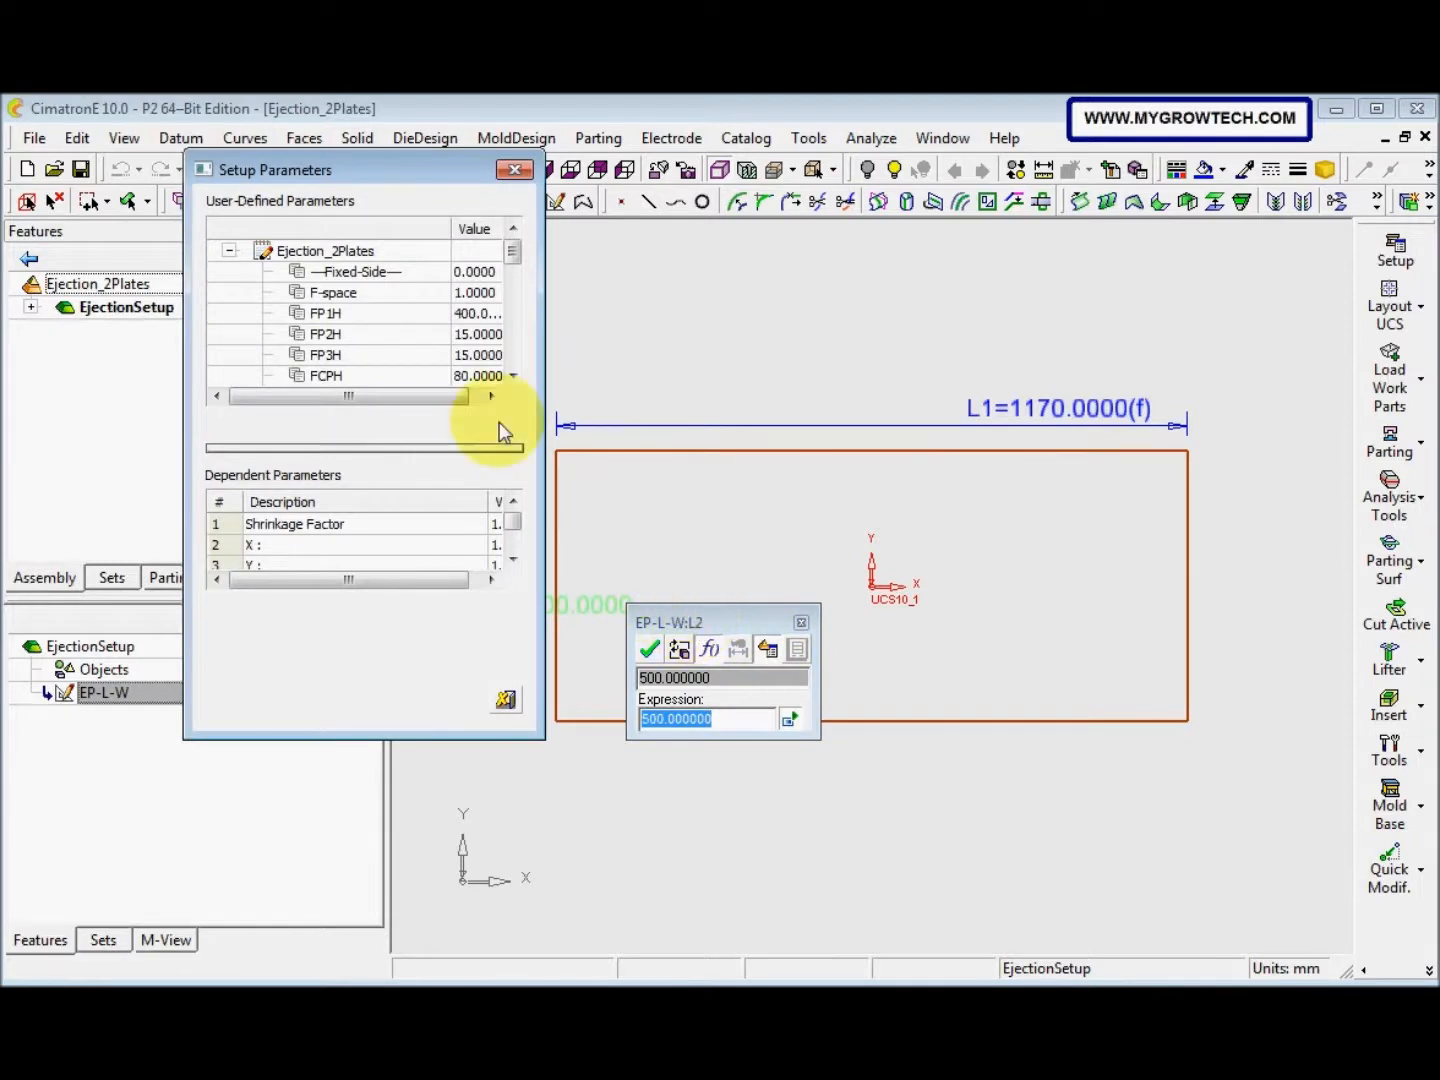
{"action": "left_click_drag", "start_coordinate": [513, 252], "coordinate": [510, 345]}
{"action": "double_click", "coordinate": [337, 334]}
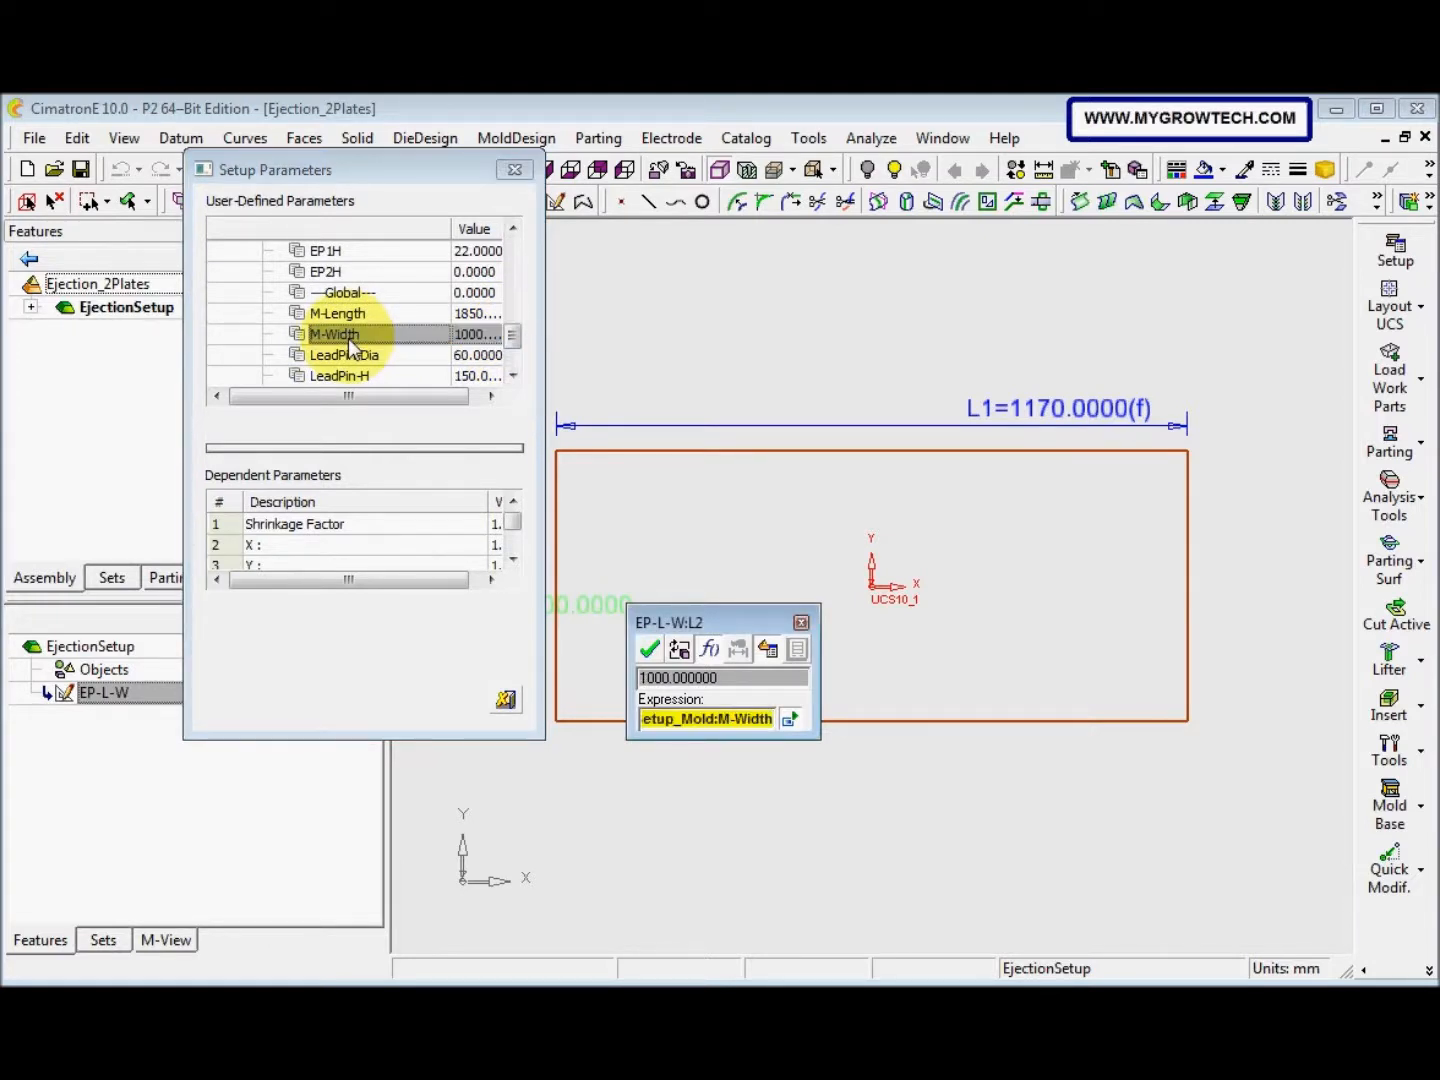
{"action": "type", "text": "-370"}
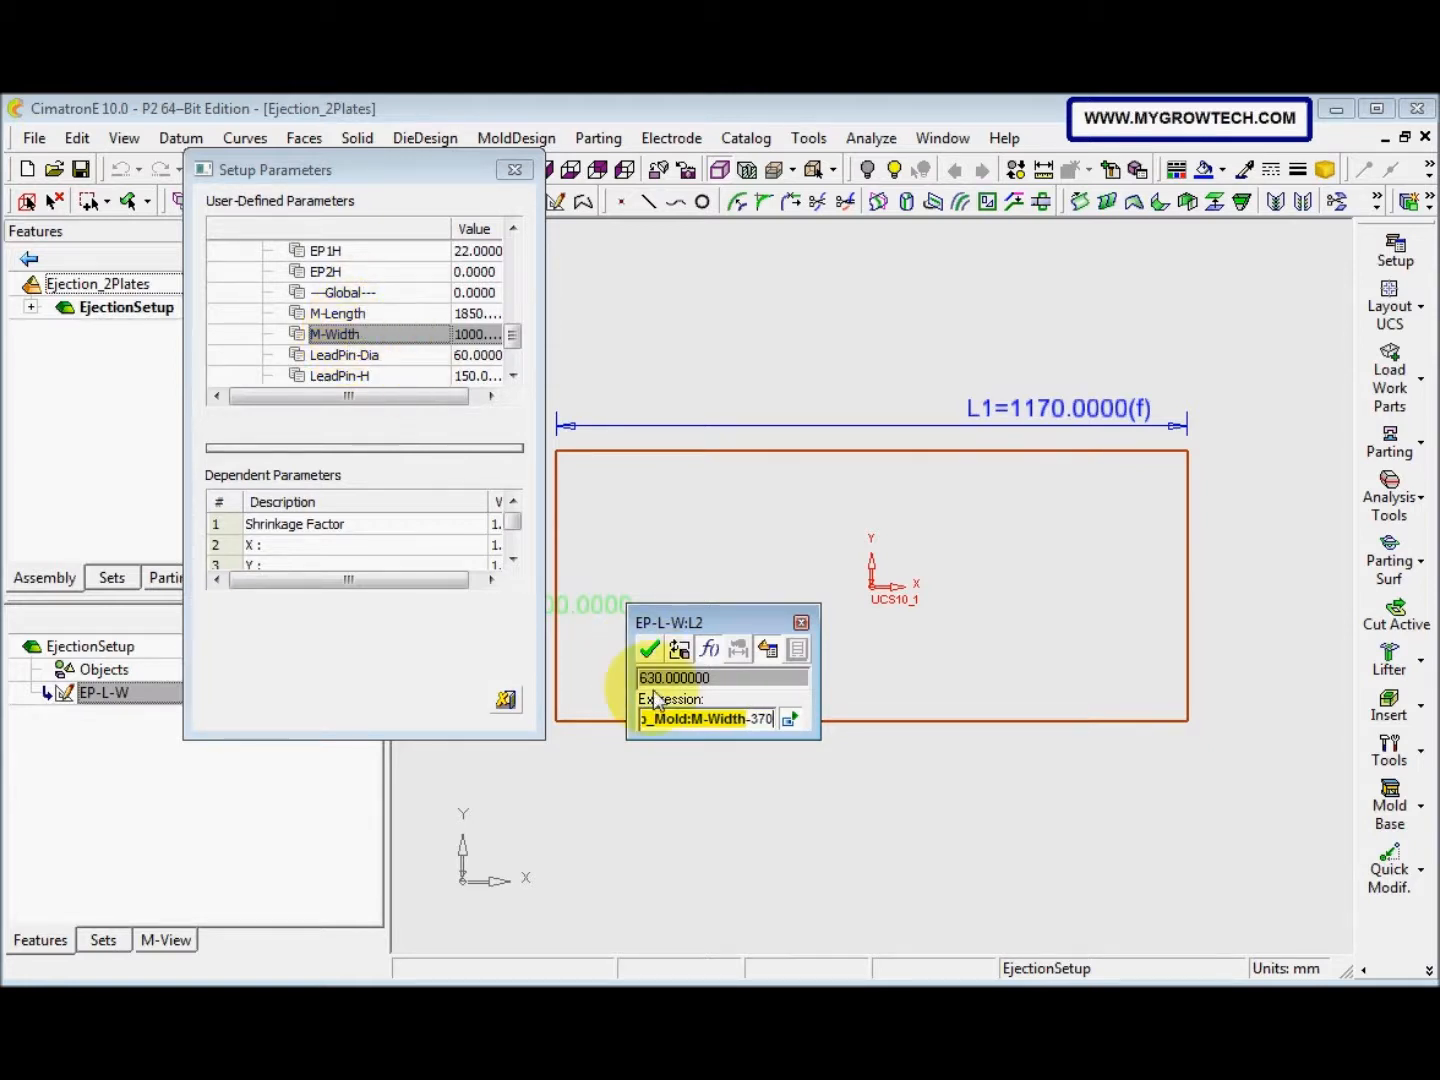
{"action": "left_click", "coordinate": [649, 649]}
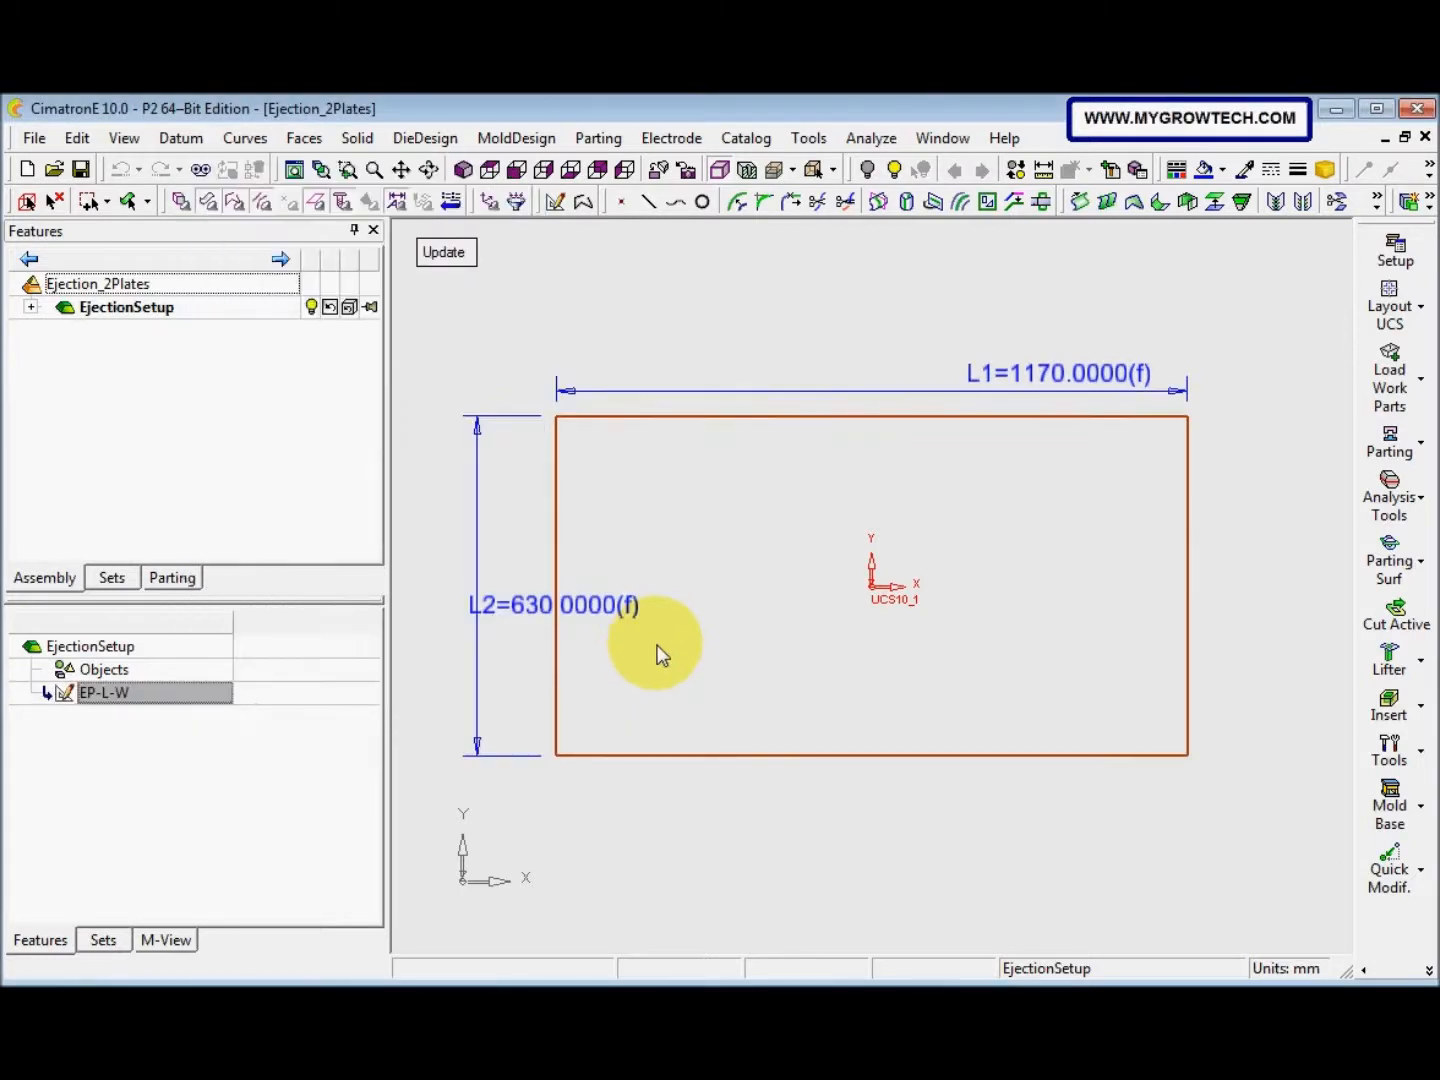
{"action": "middle_click", "coordinate": [657, 657]}
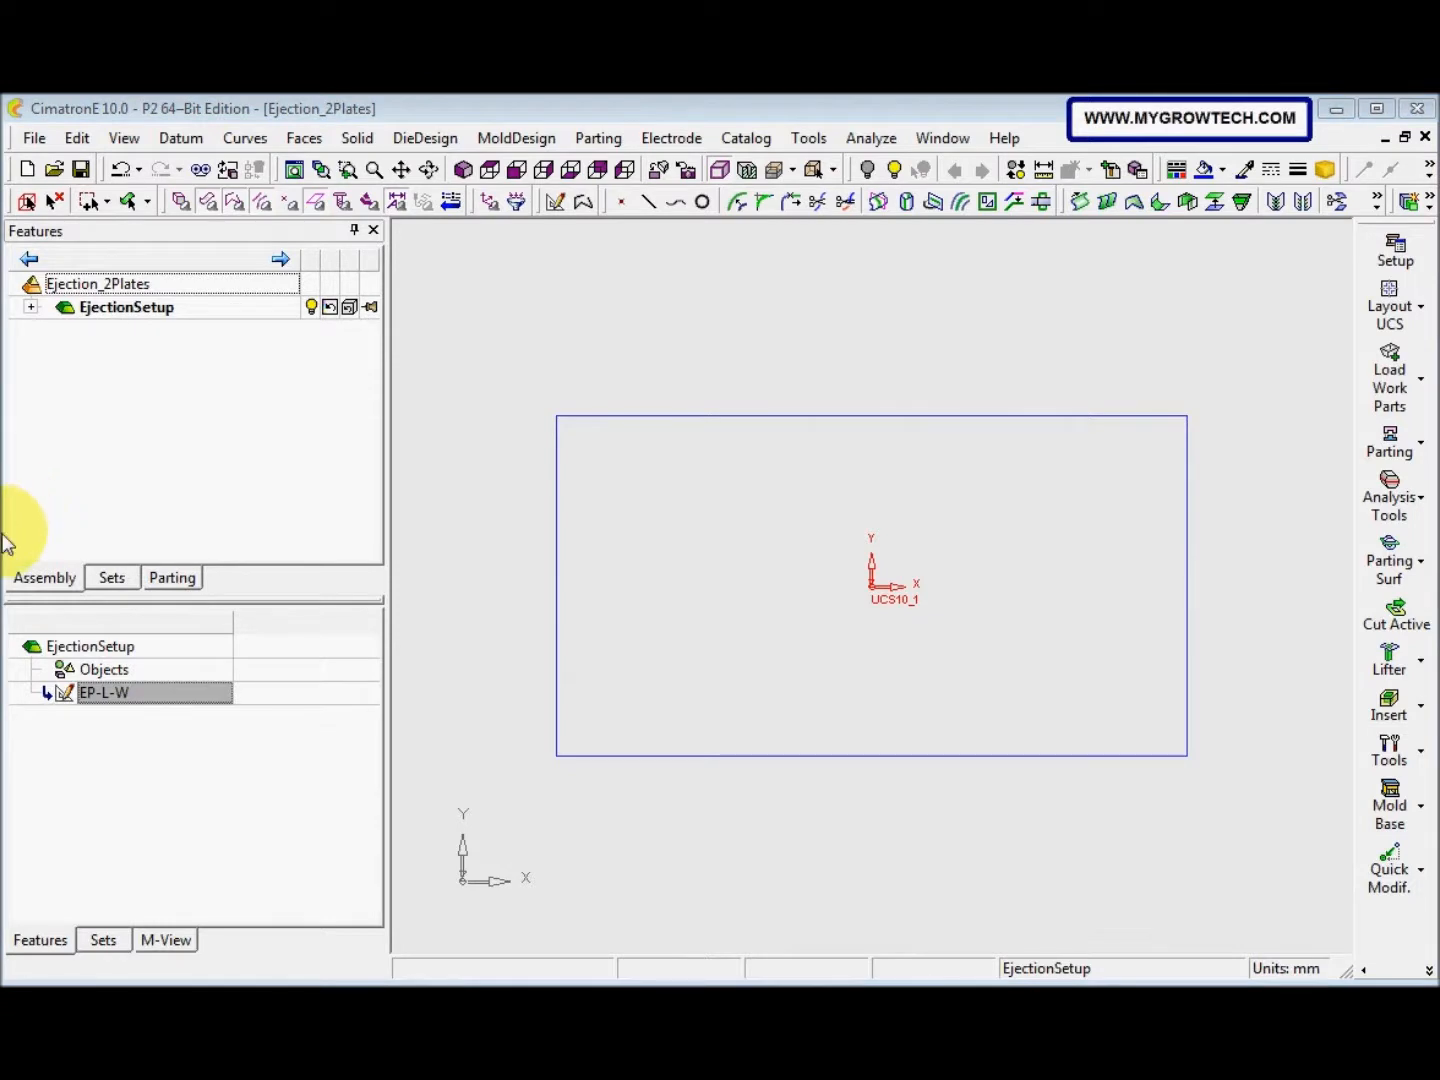
Start a new sketch in EjectionSetup and add the EP-L-W rectangle's upper and lower edges as references
{"action": "right_click", "coordinate": [463, 426]}
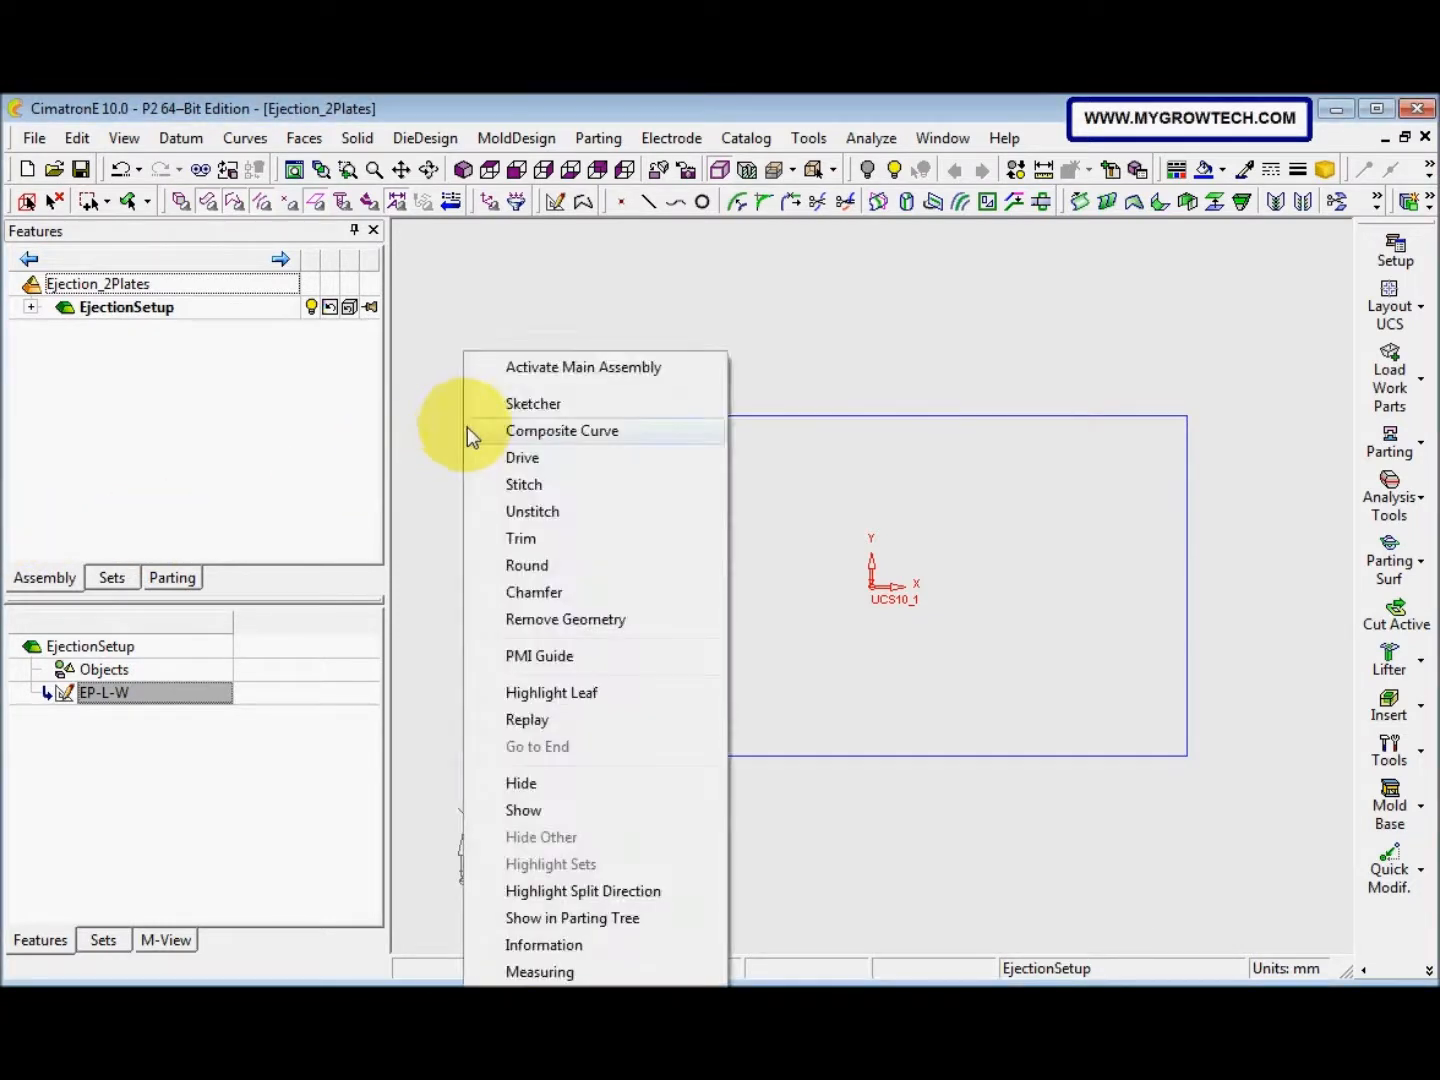
{"action": "left_click", "coordinate": [521, 403]}
{"action": "middle_click", "coordinate": [783, 386]}
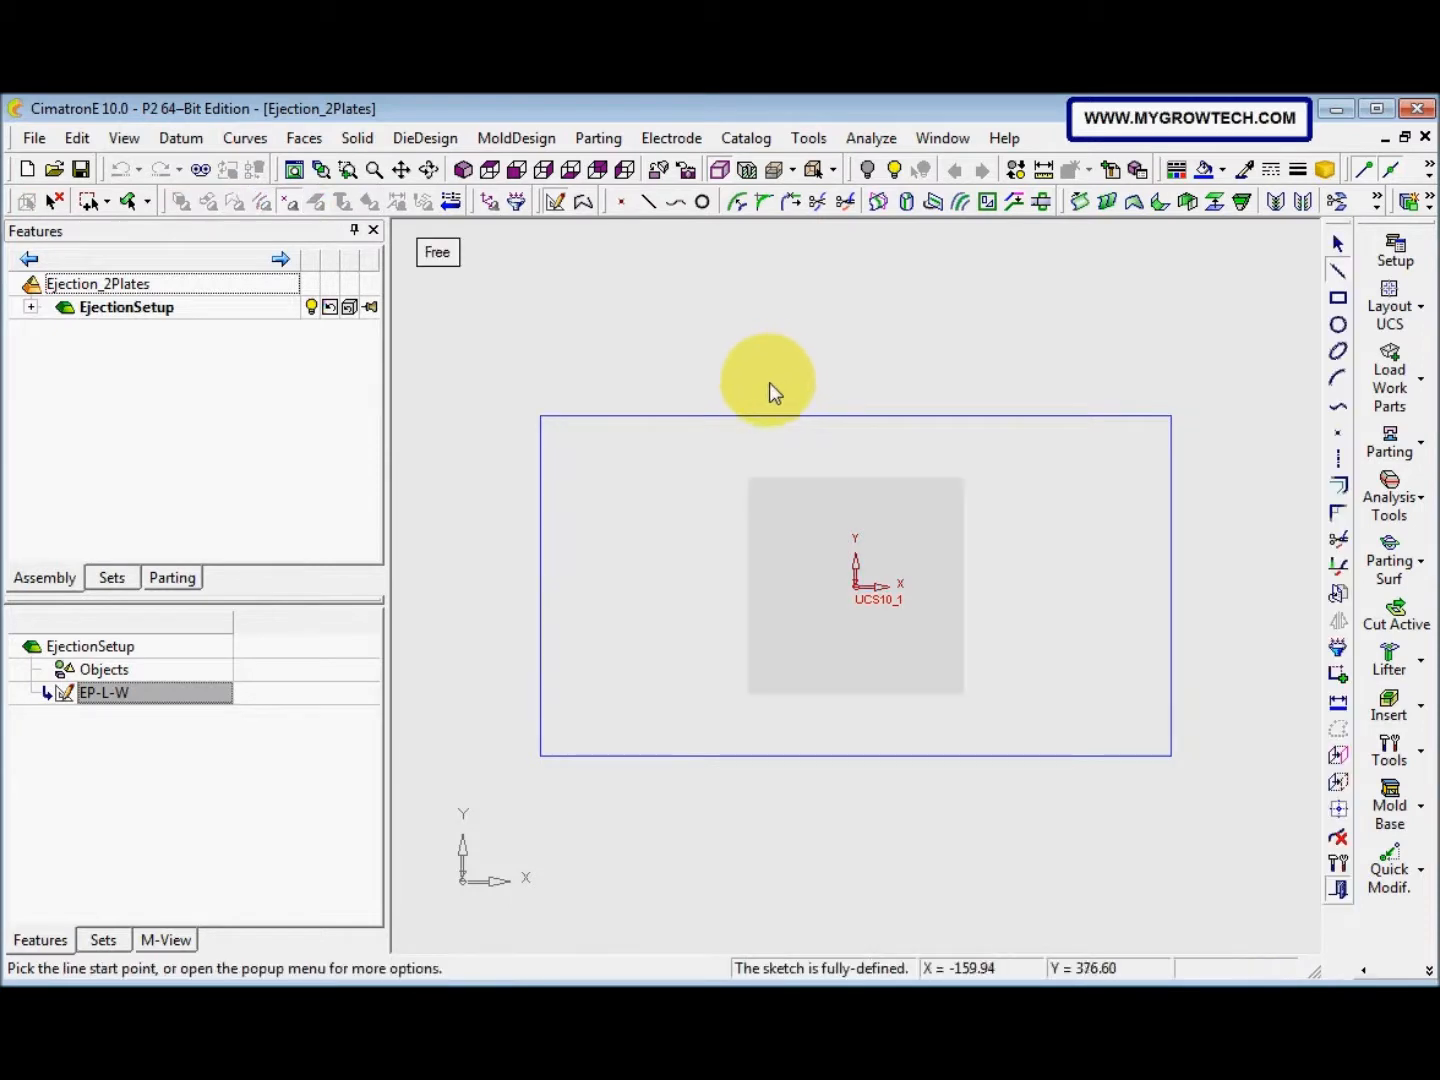
{"action": "left_click", "coordinate": [1338, 782]}
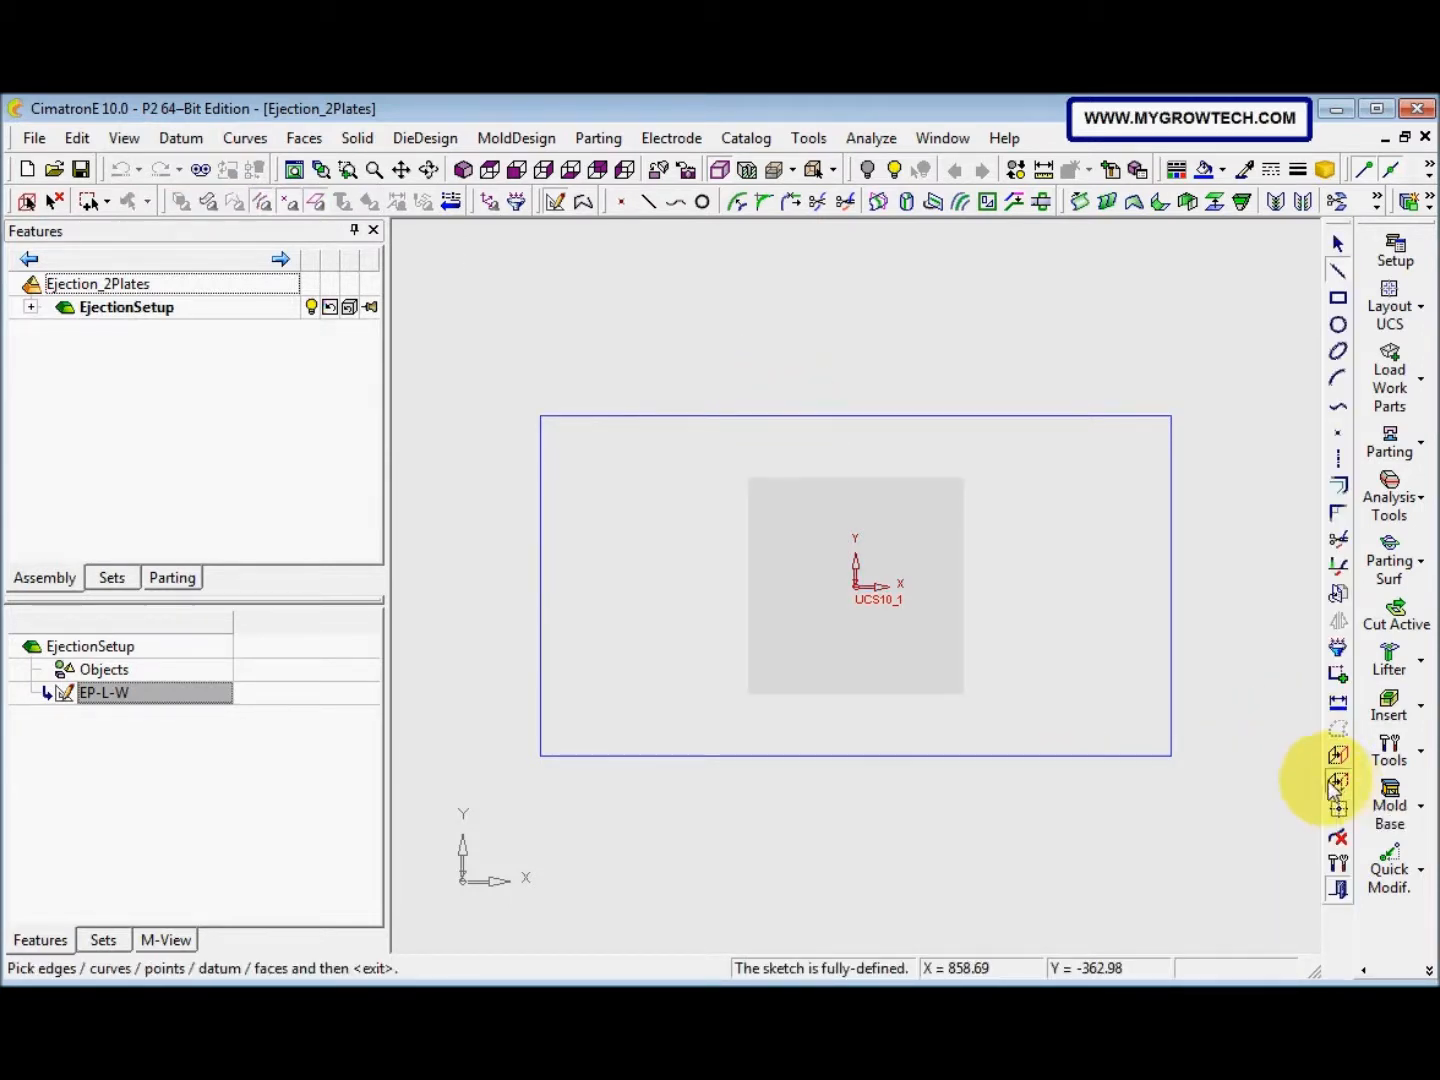
{"action": "left_click", "coordinate": [780, 416]}
{"action": "left_click", "coordinate": [788, 758]}
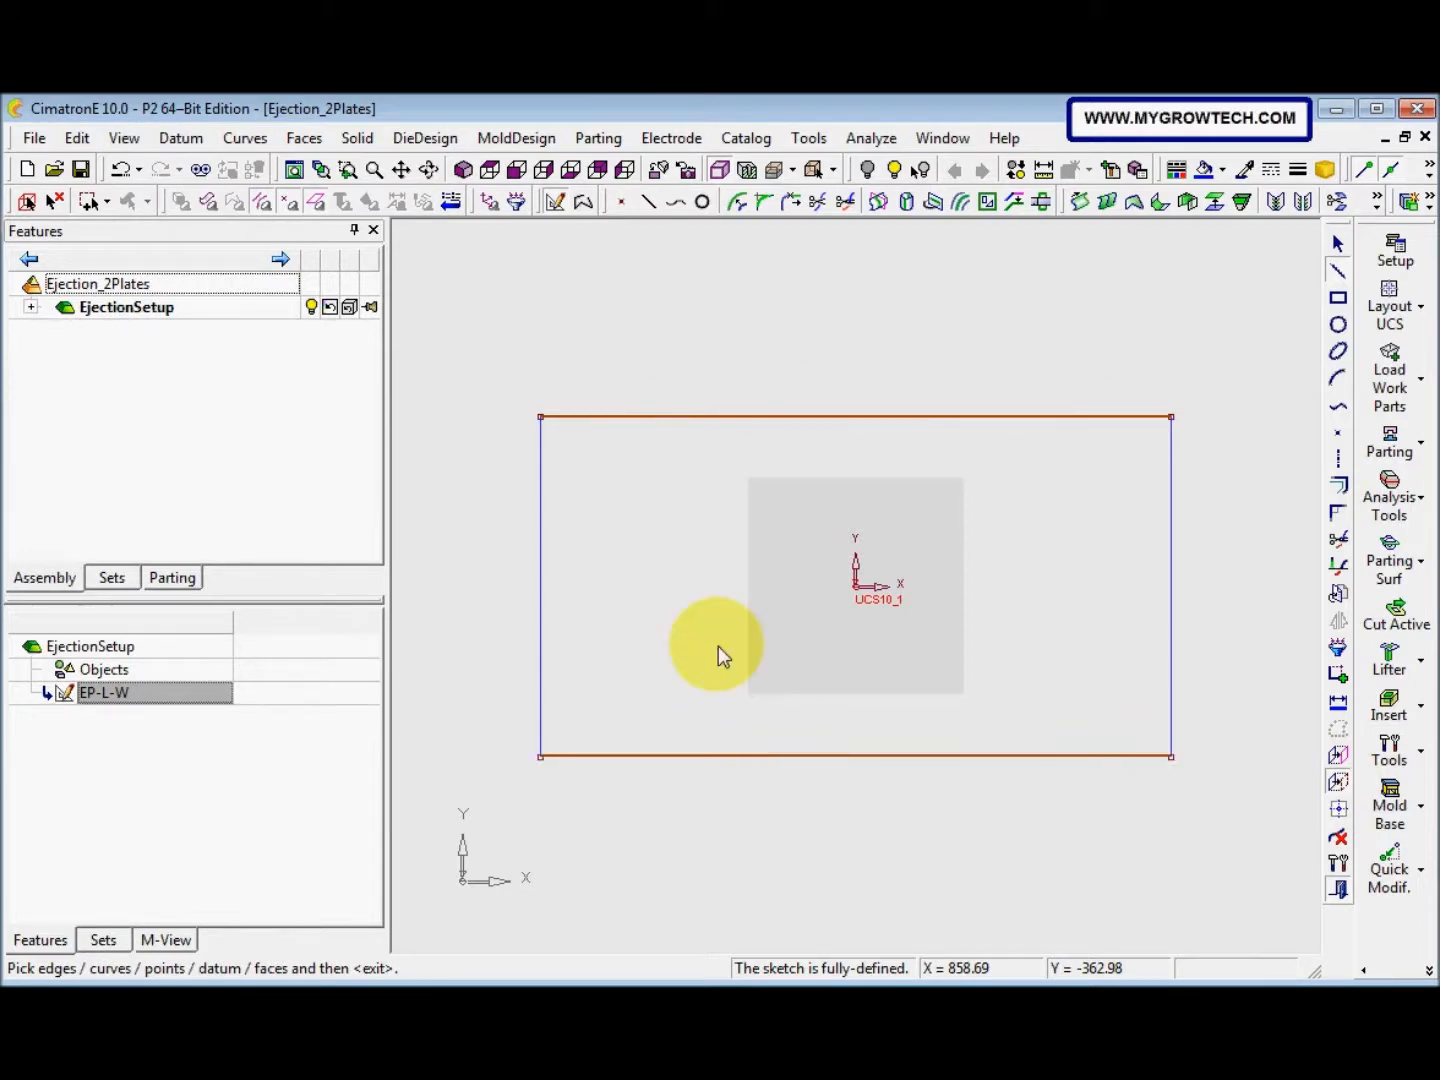
{"action": "middle_click", "coordinate": [665, 588]}
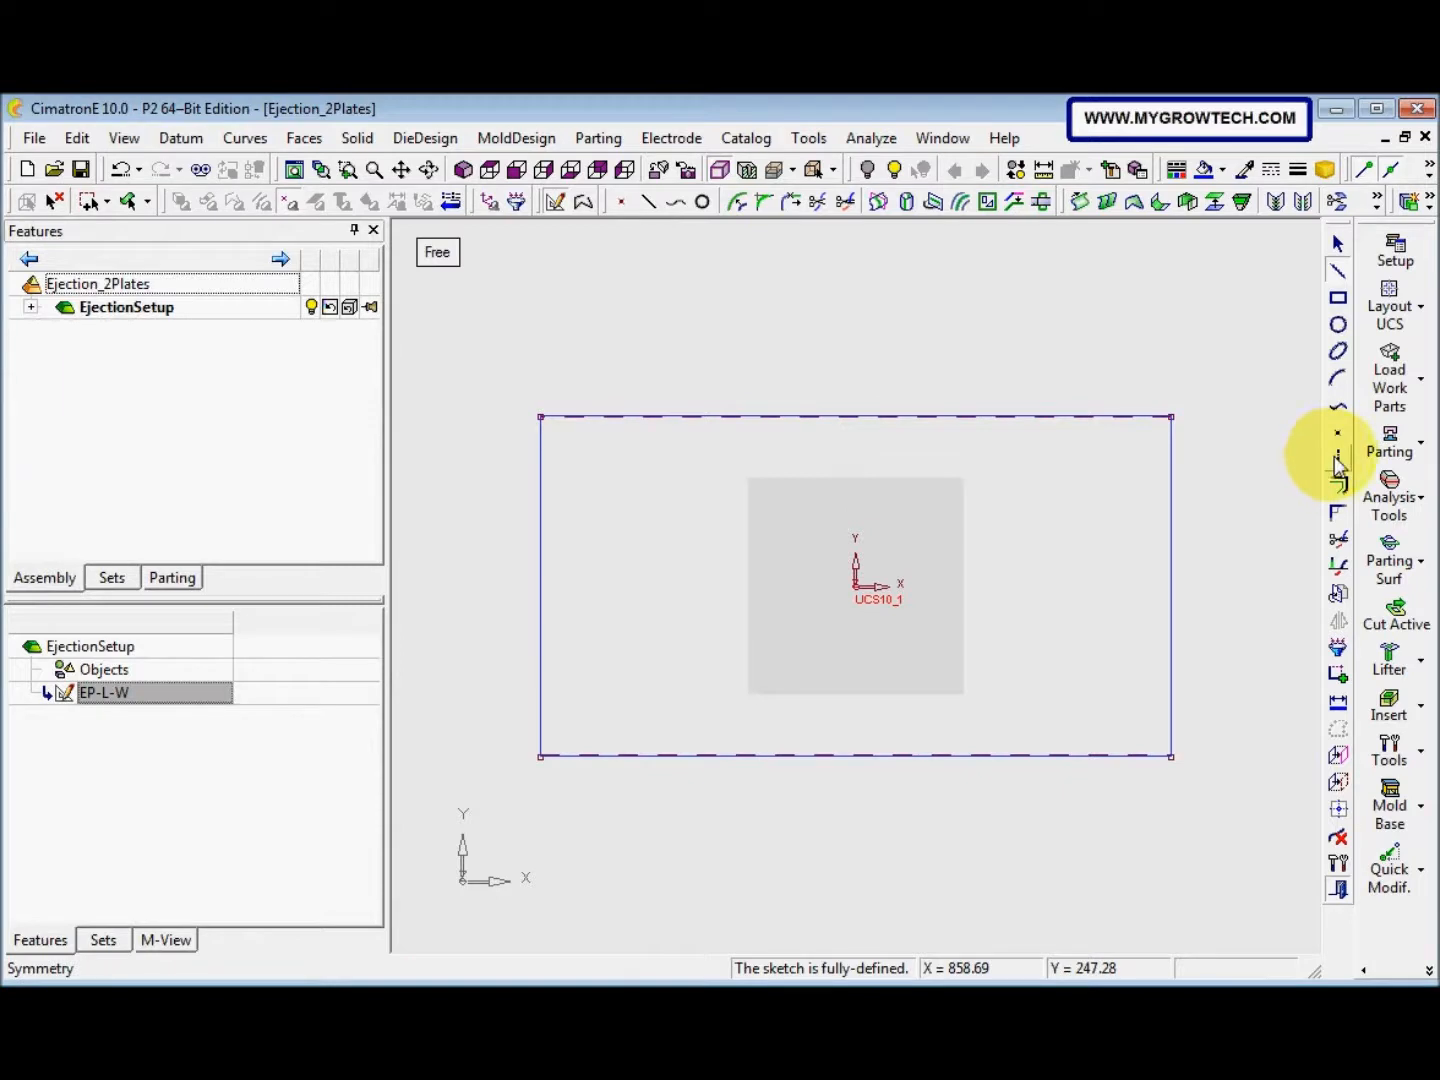
Draw a vertical symmetry line from below the rectangle's upper edge down to the UCS origin
{"action": "left_click", "coordinate": [1338, 324]}
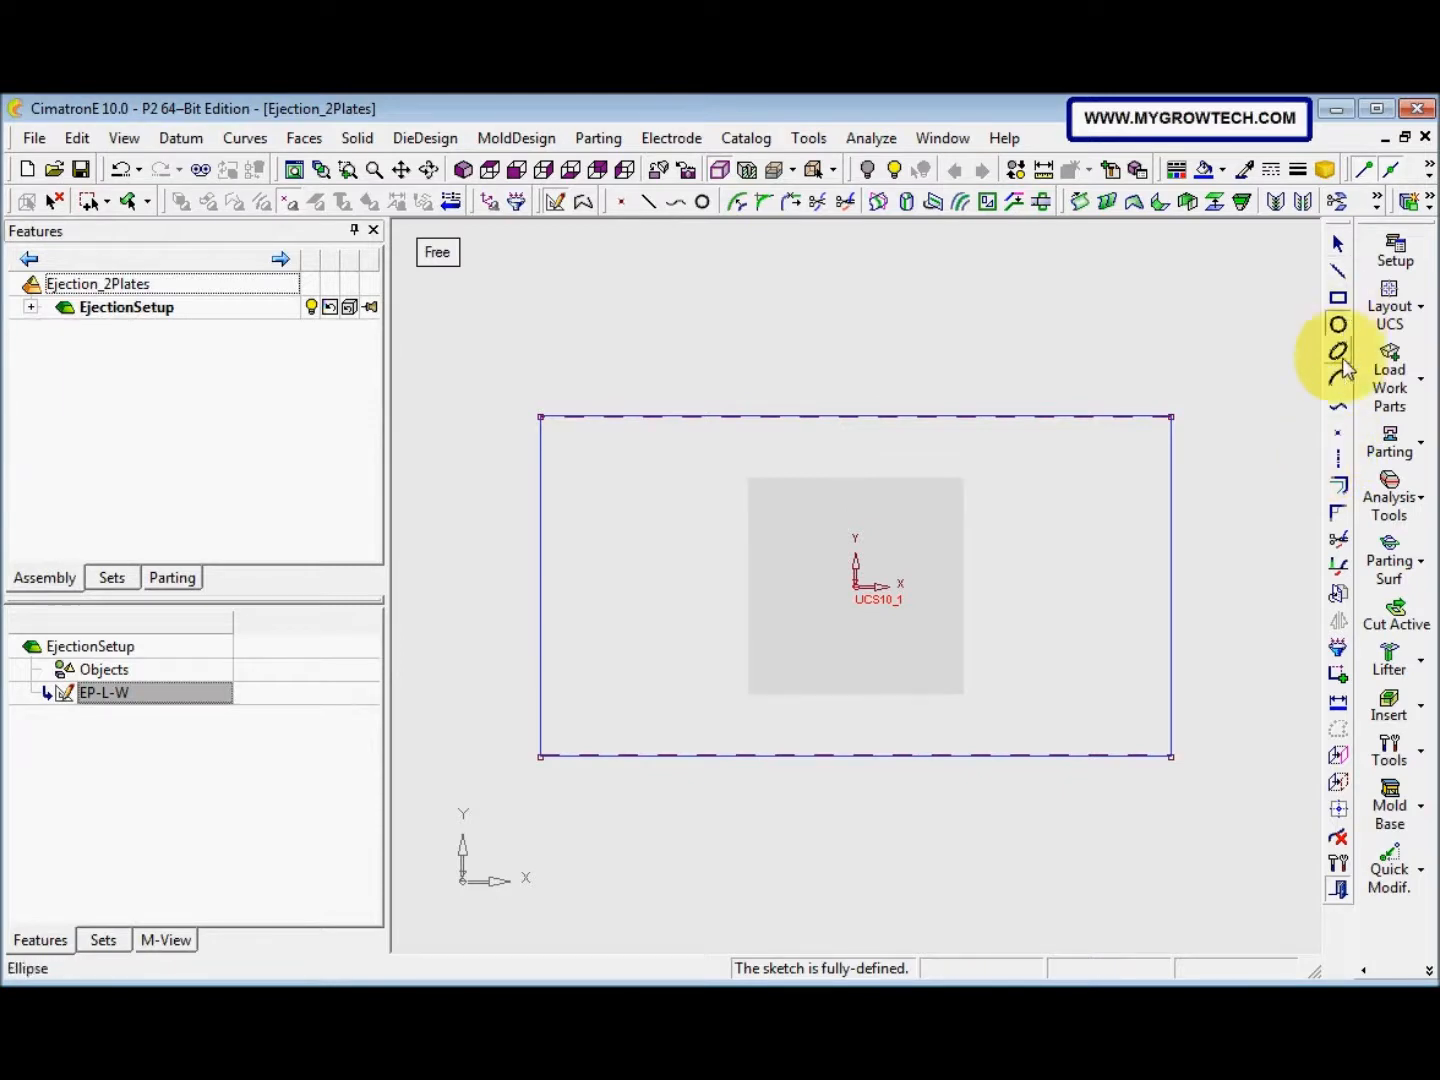
{"action": "left_click", "coordinate": [1338, 460]}
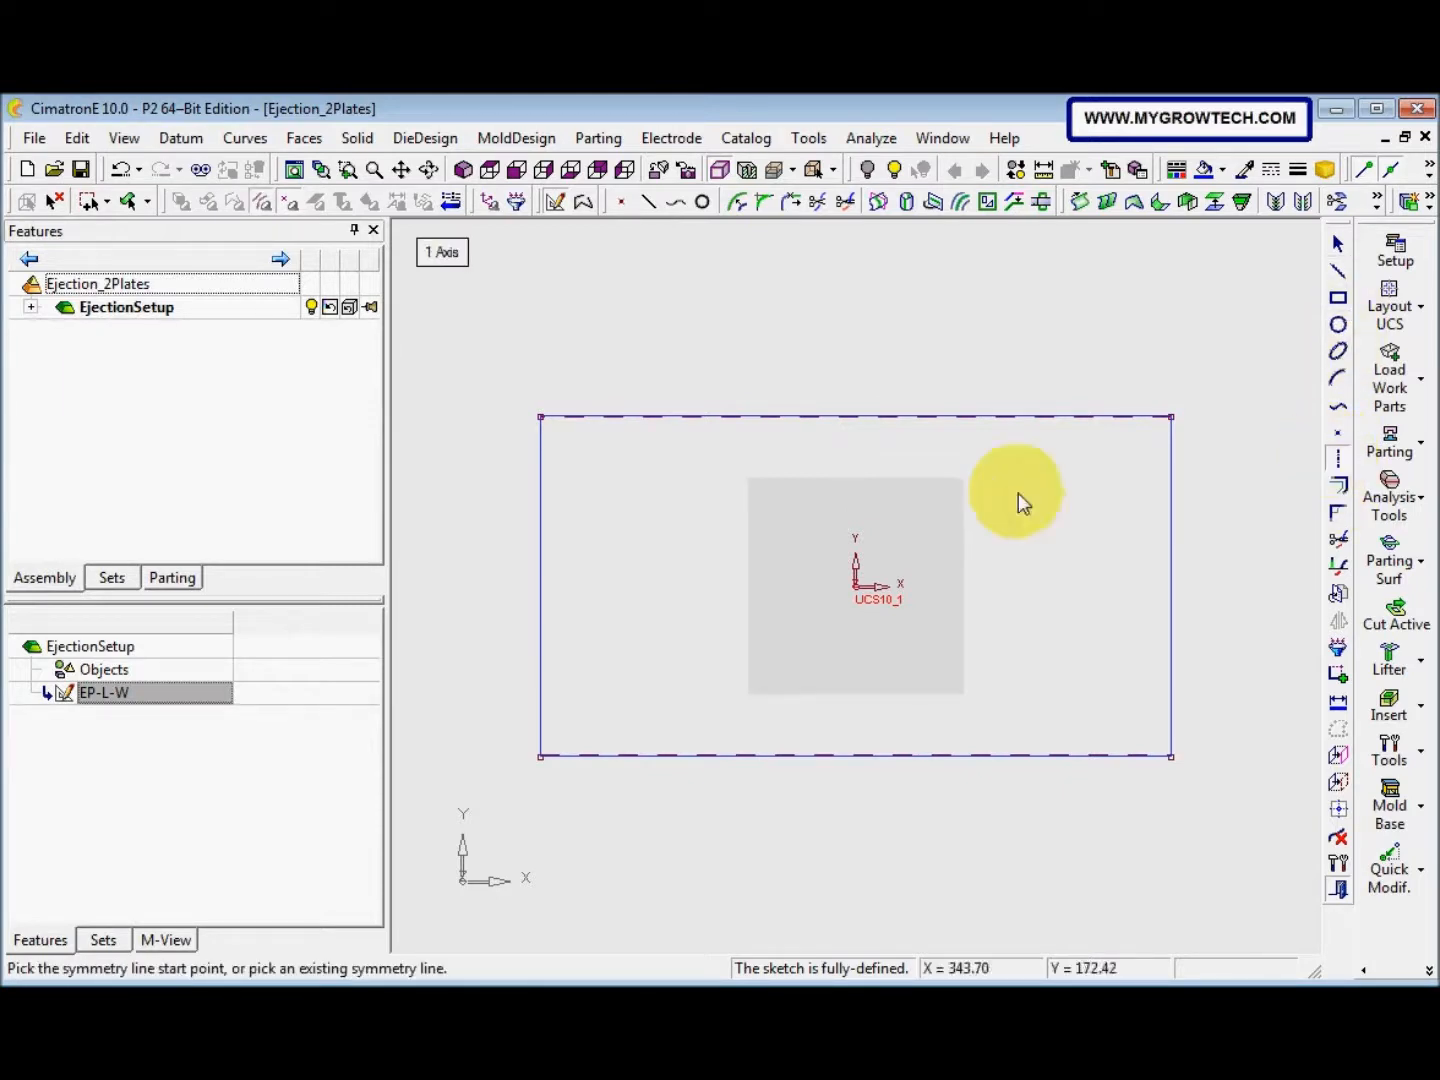
{"action": "left_click", "coordinate": [855, 454]}
{"action": "left_click", "coordinate": [859, 589]}
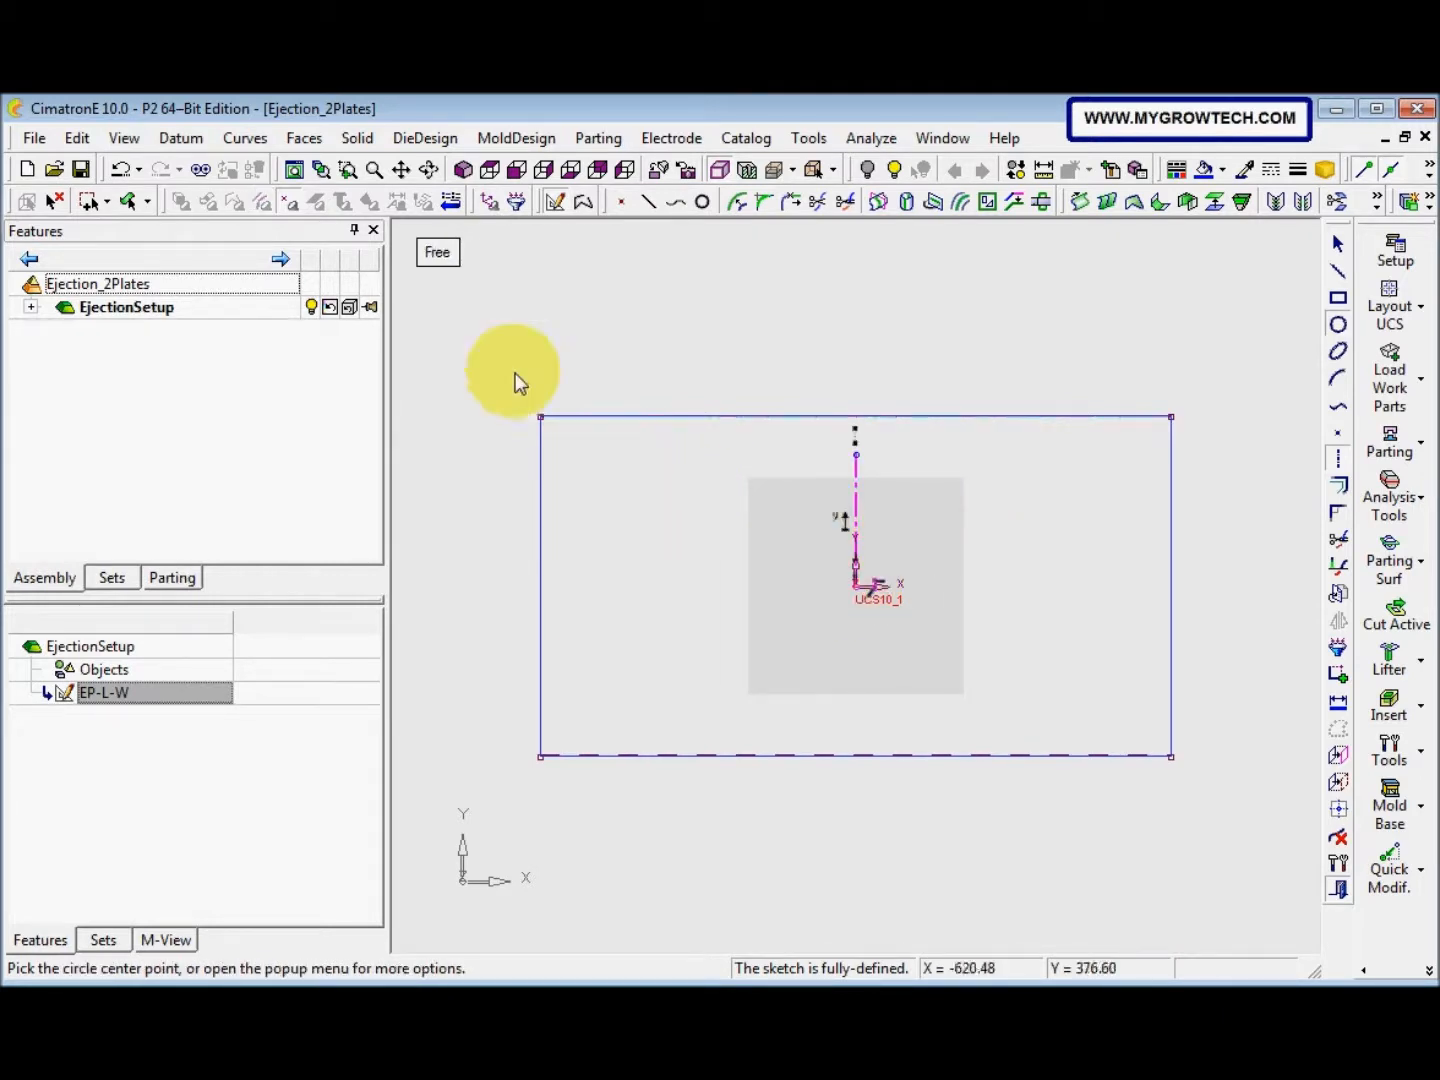
Sketch four circles of fixed 6 mm diameter in the rectangle's left half, two along each long edge, aligned and mirrored about the symmetry line
{"action": "left_click", "coordinate": [423, 256]}
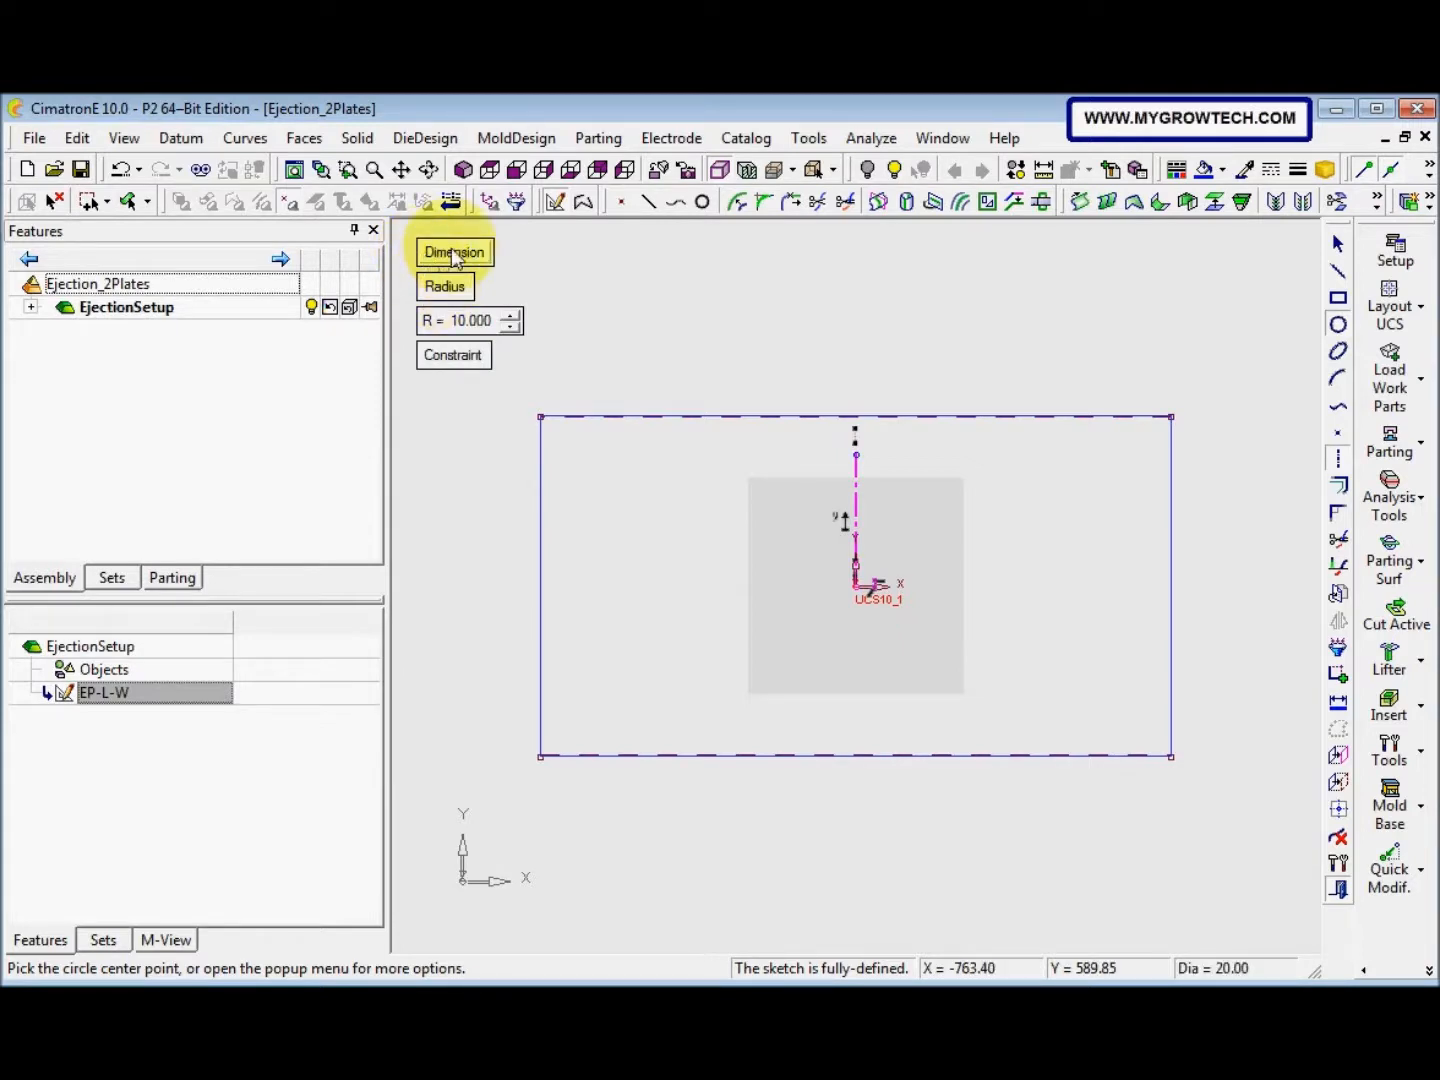
{"action": "left_click", "coordinate": [447, 252]}
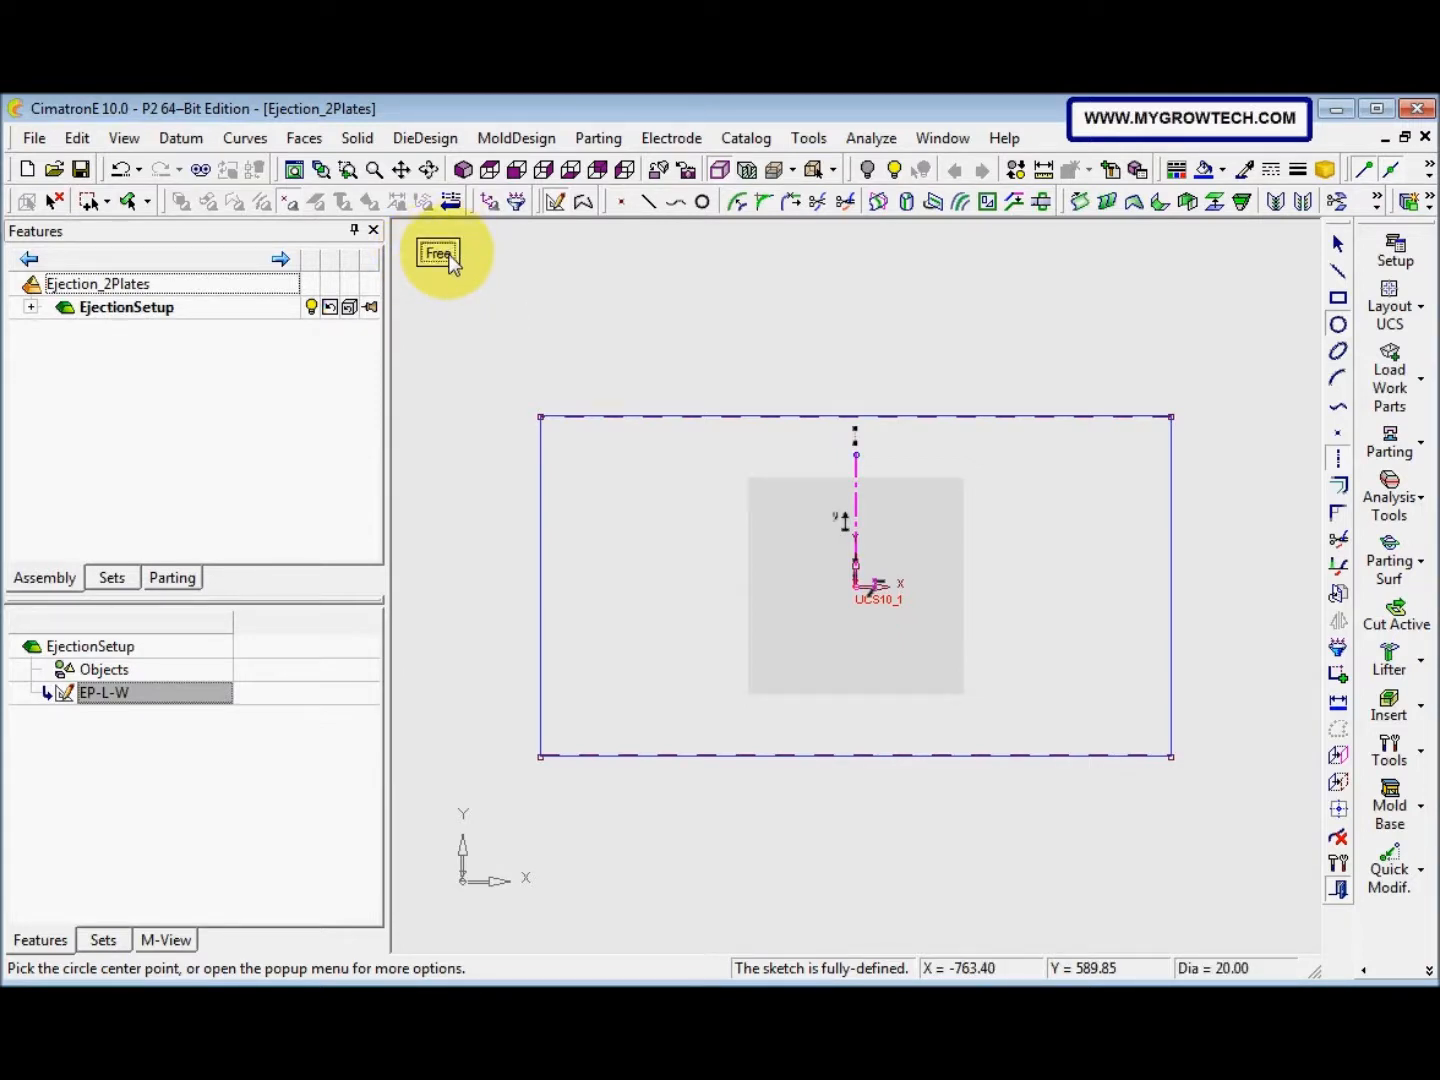
{"action": "left_click", "coordinate": [446, 254]}
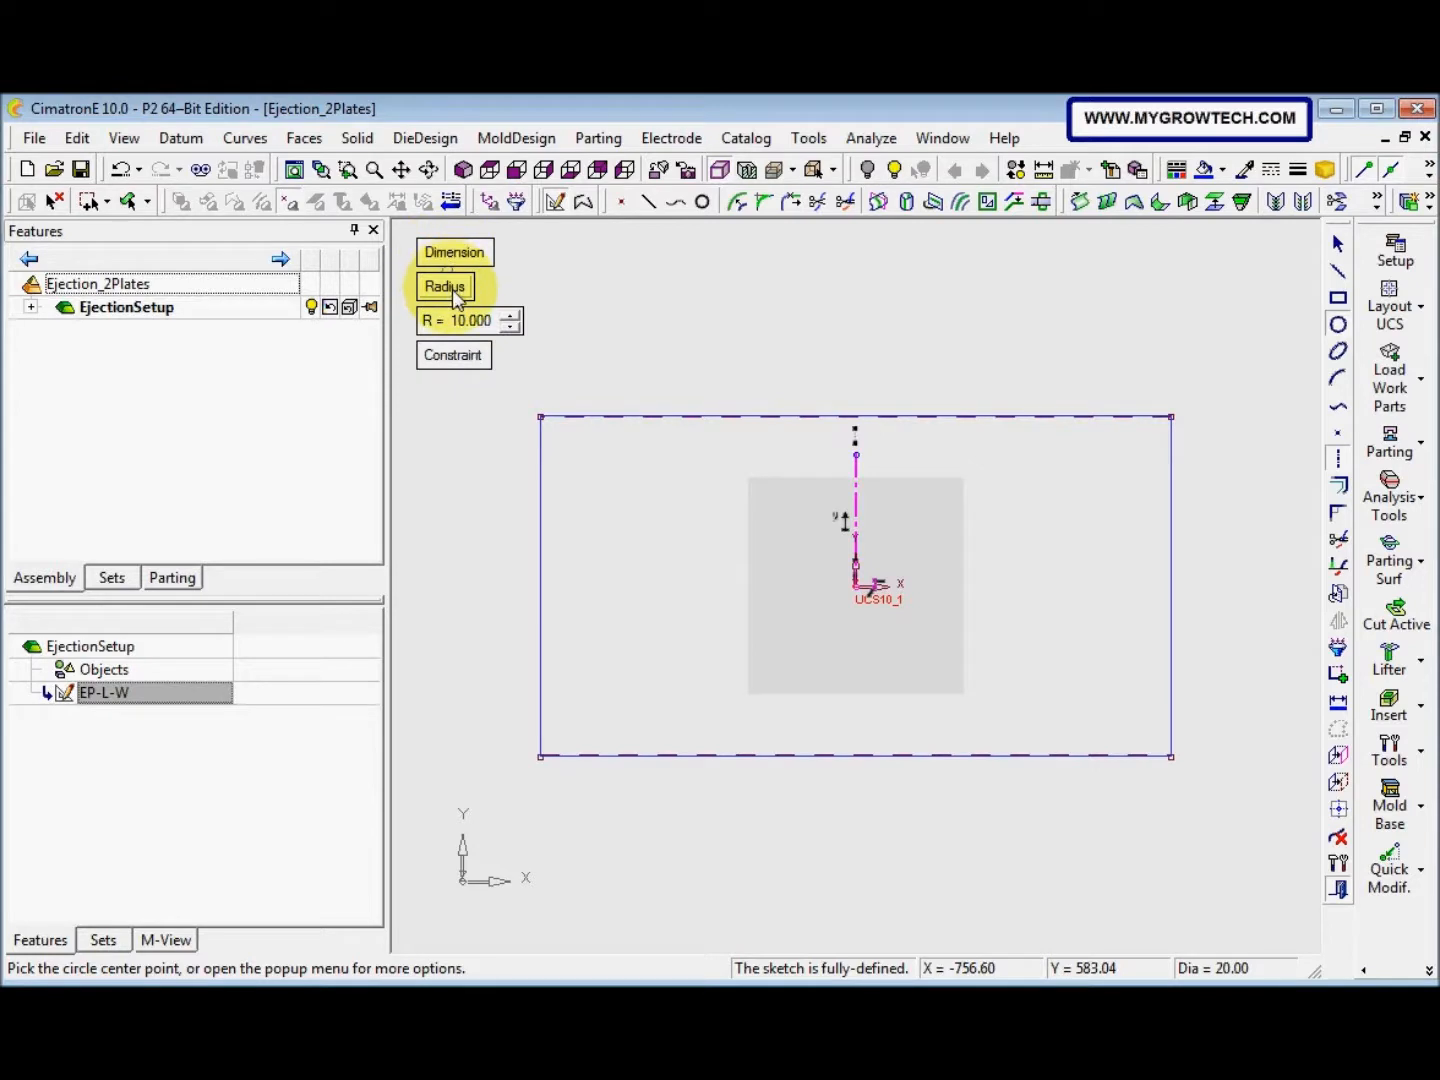
{"action": "left_click", "coordinate": [452, 291]}
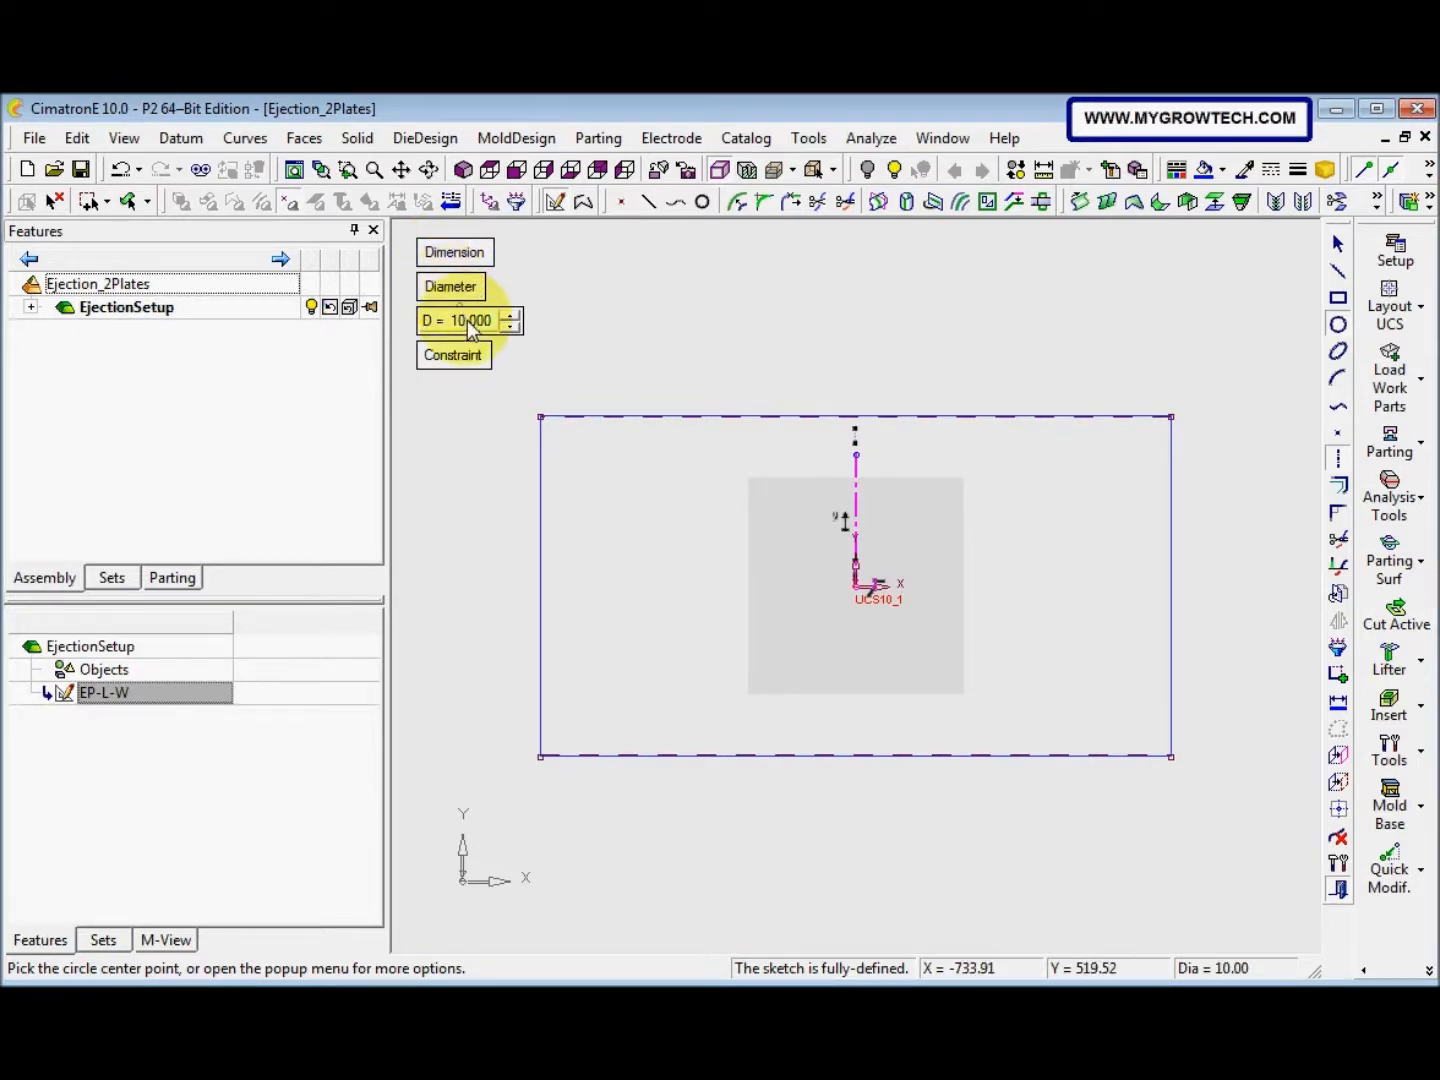
{"action": "left_click", "coordinate": [473, 328]}
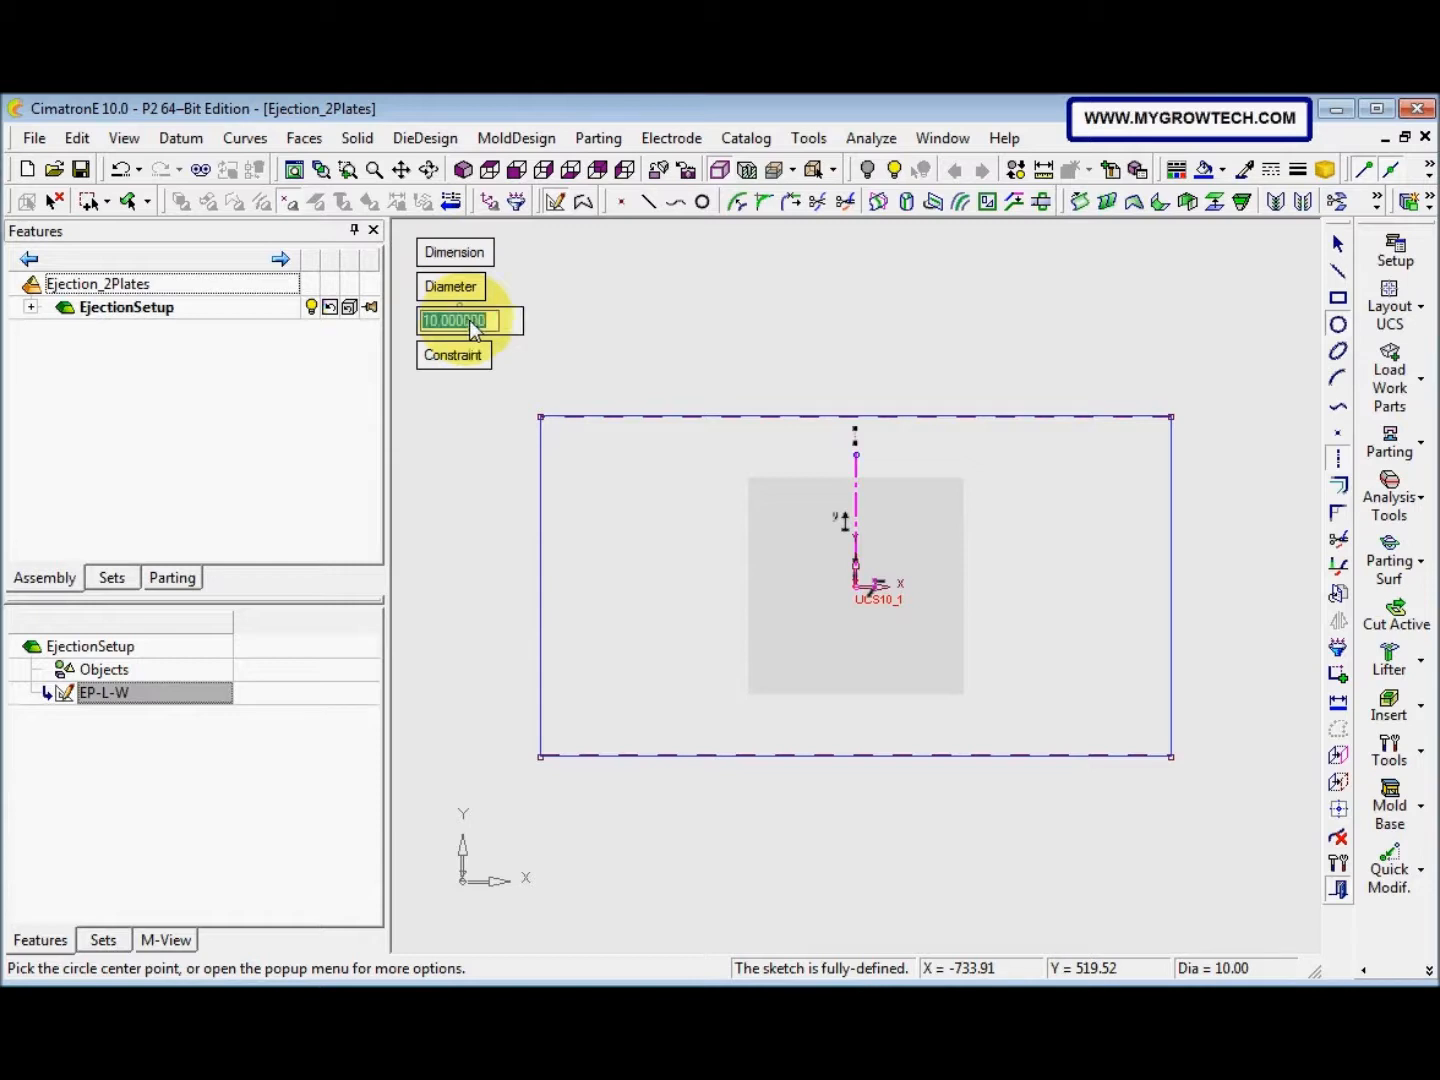
{"action": "type", "text": "6"}
{"action": "key", "text": "Return"}
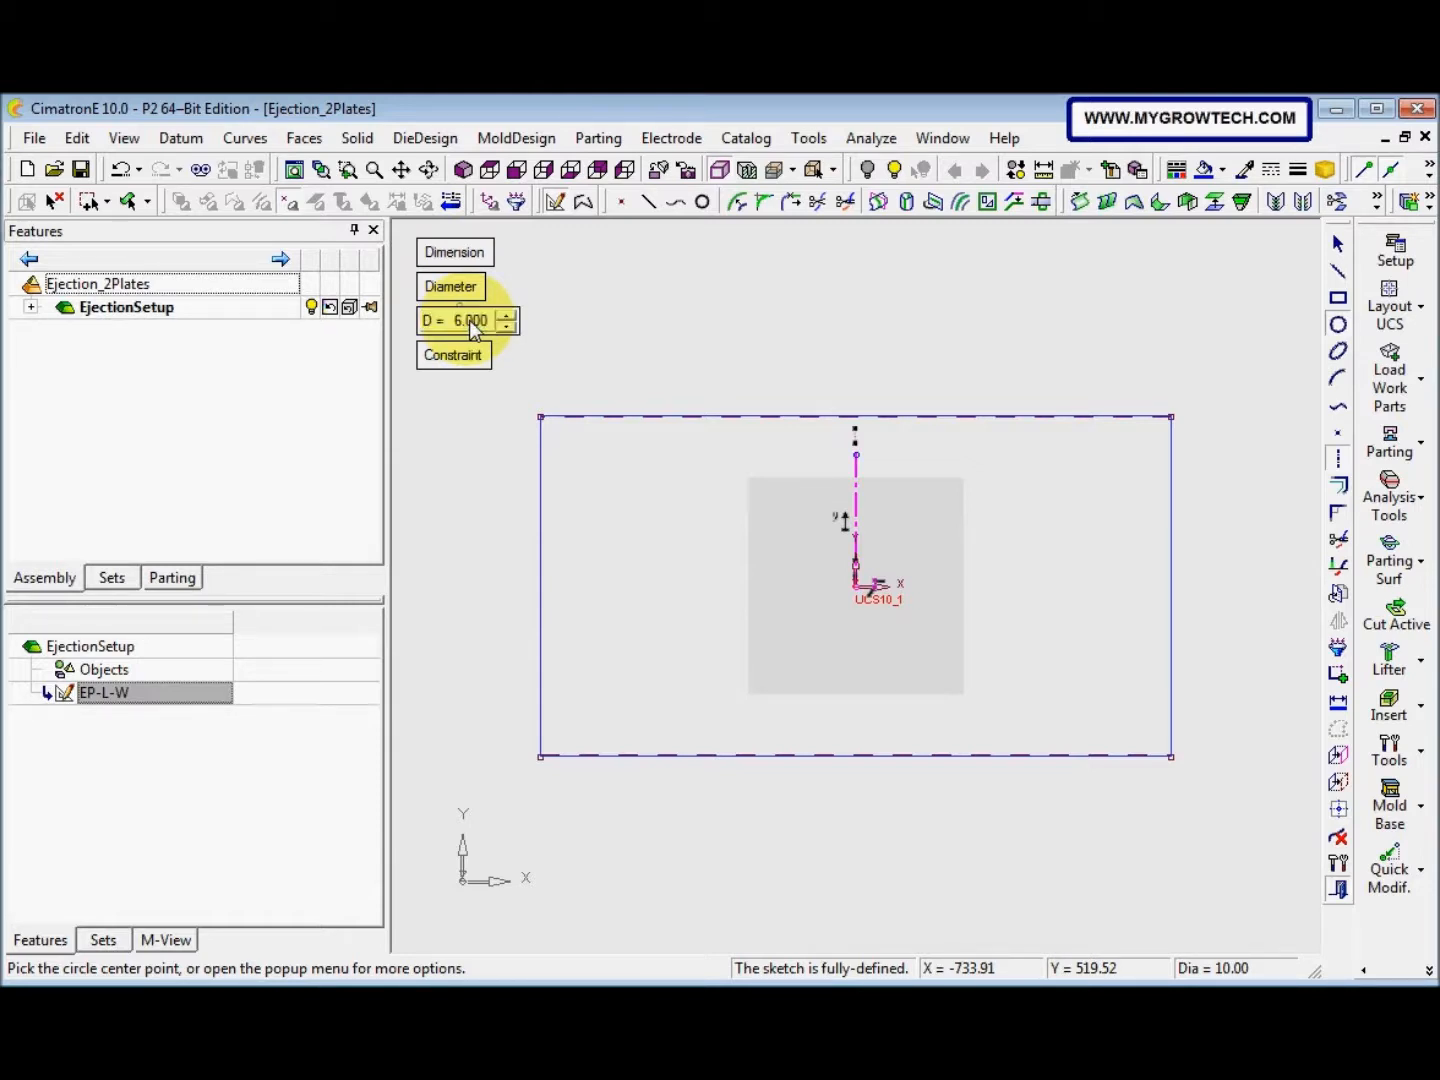
{"action": "left_click", "coordinate": [569, 450]}
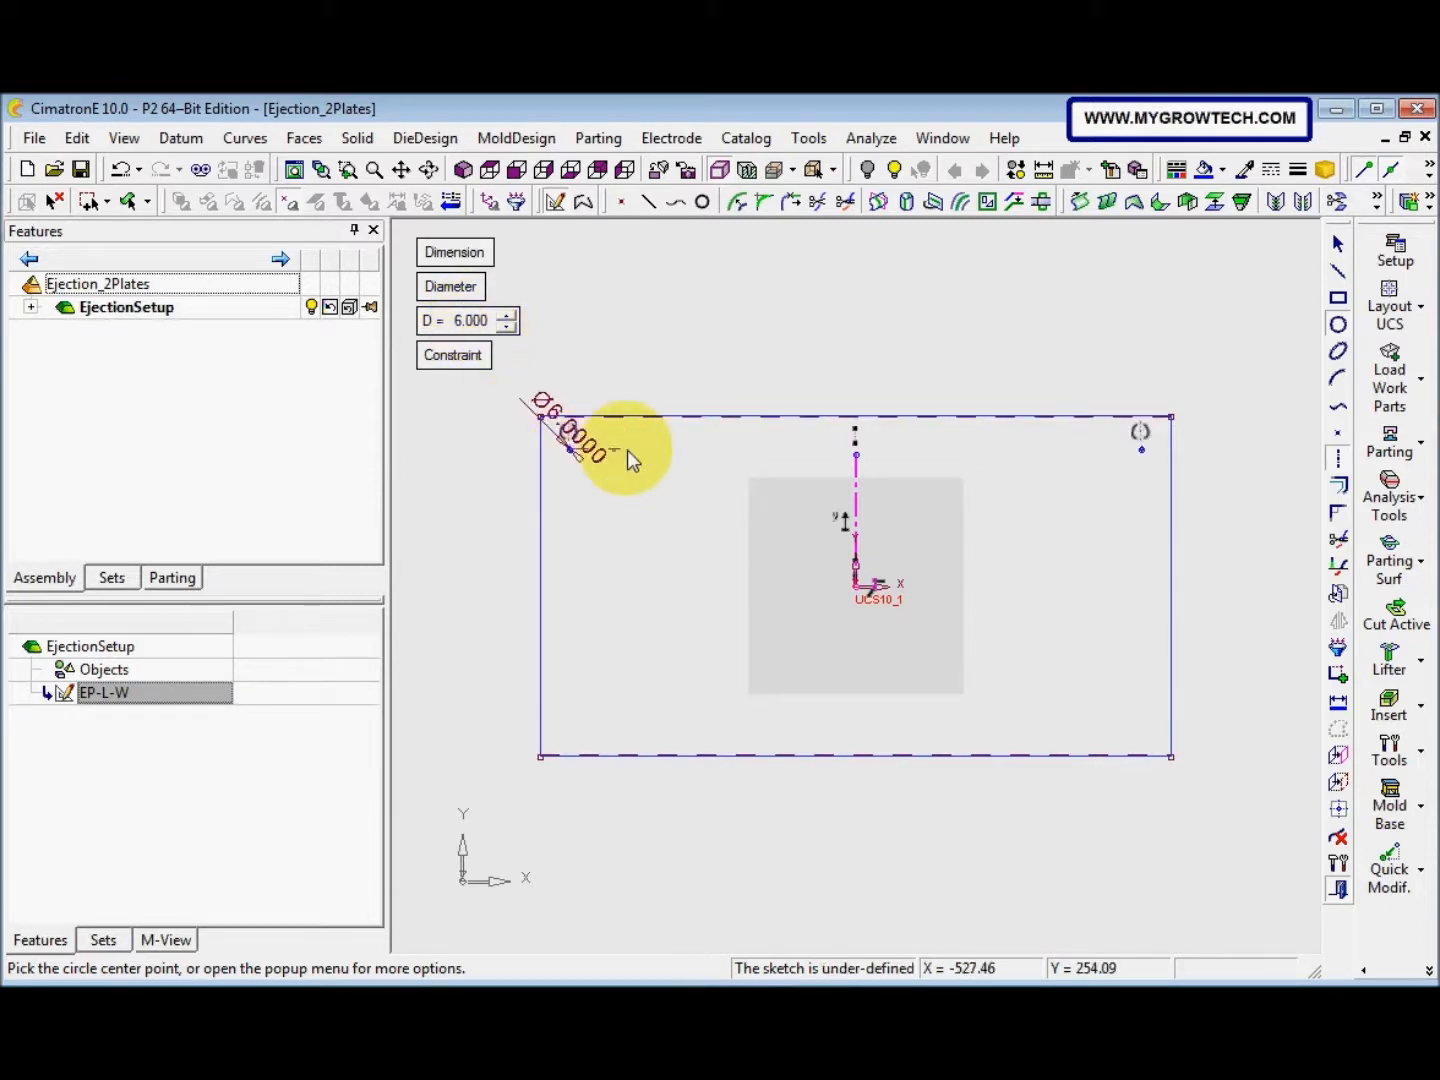
{"action": "left_click", "coordinate": [736, 449]}
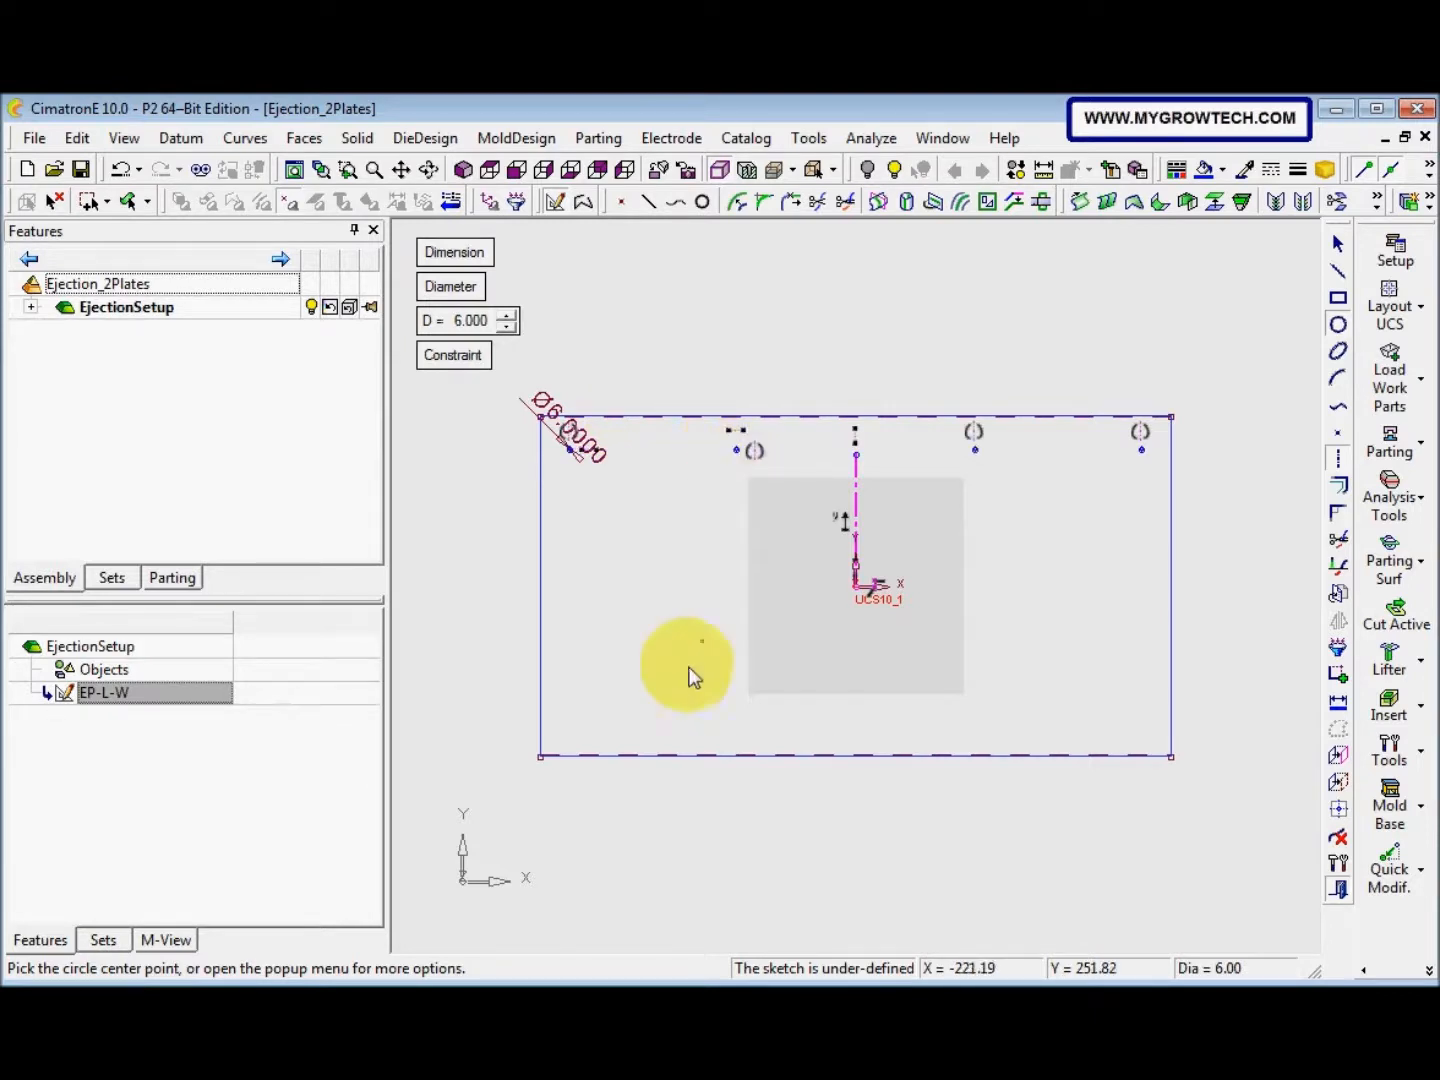
{"action": "left_click", "coordinate": [570, 724]}
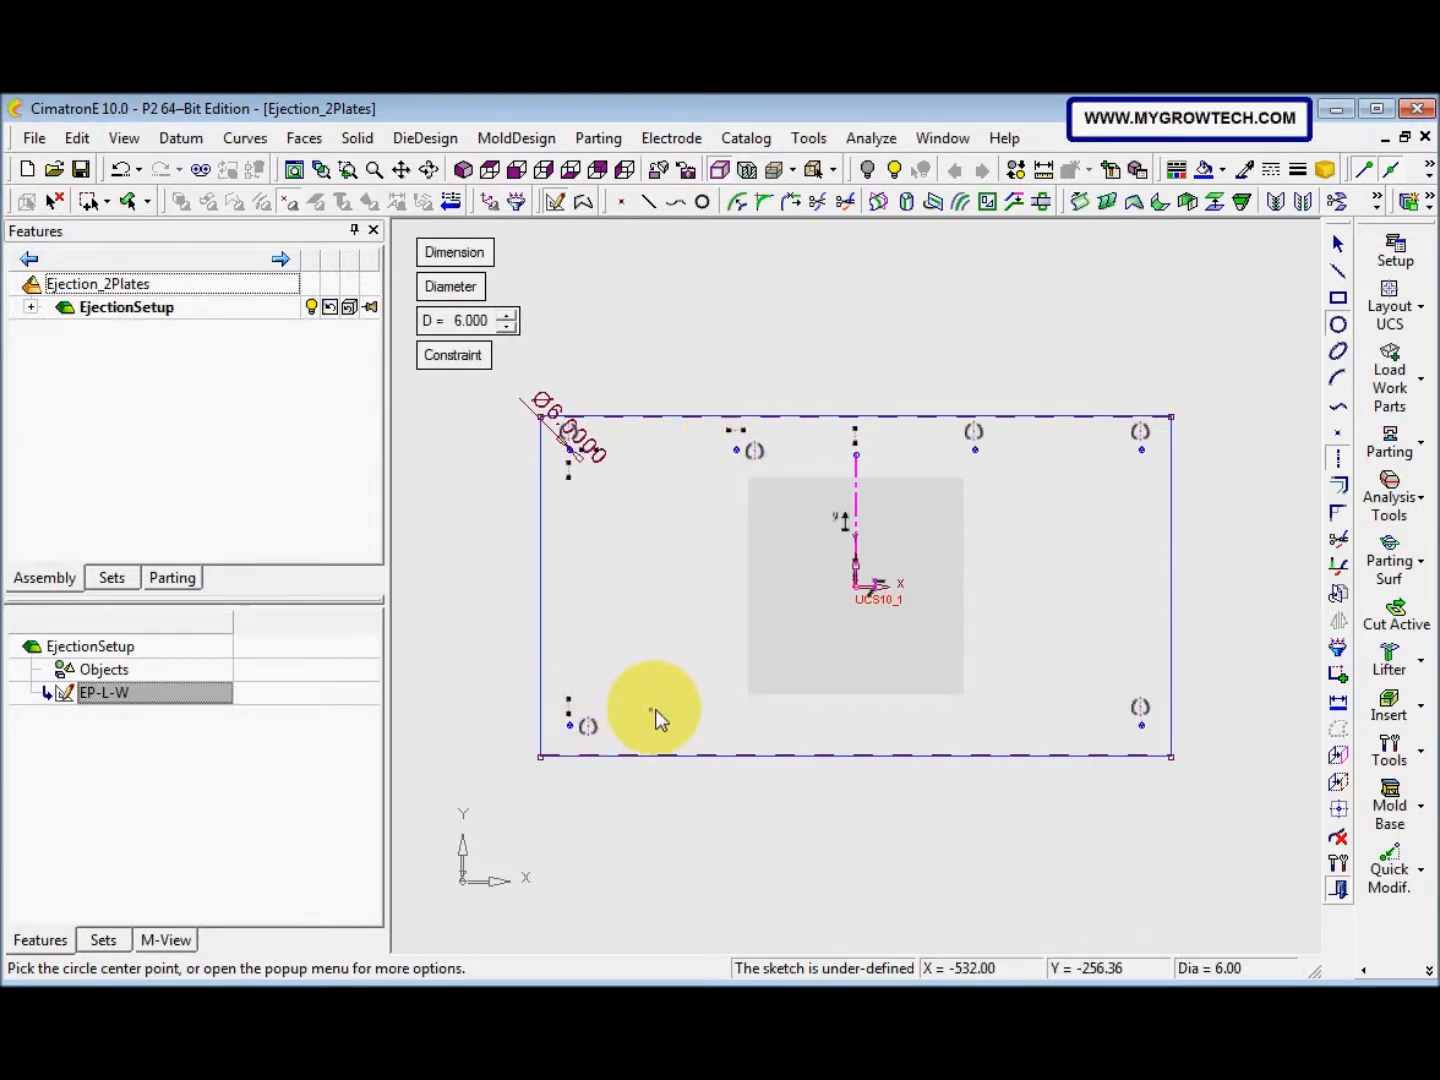
{"action": "left_click", "coordinate": [735, 724]}
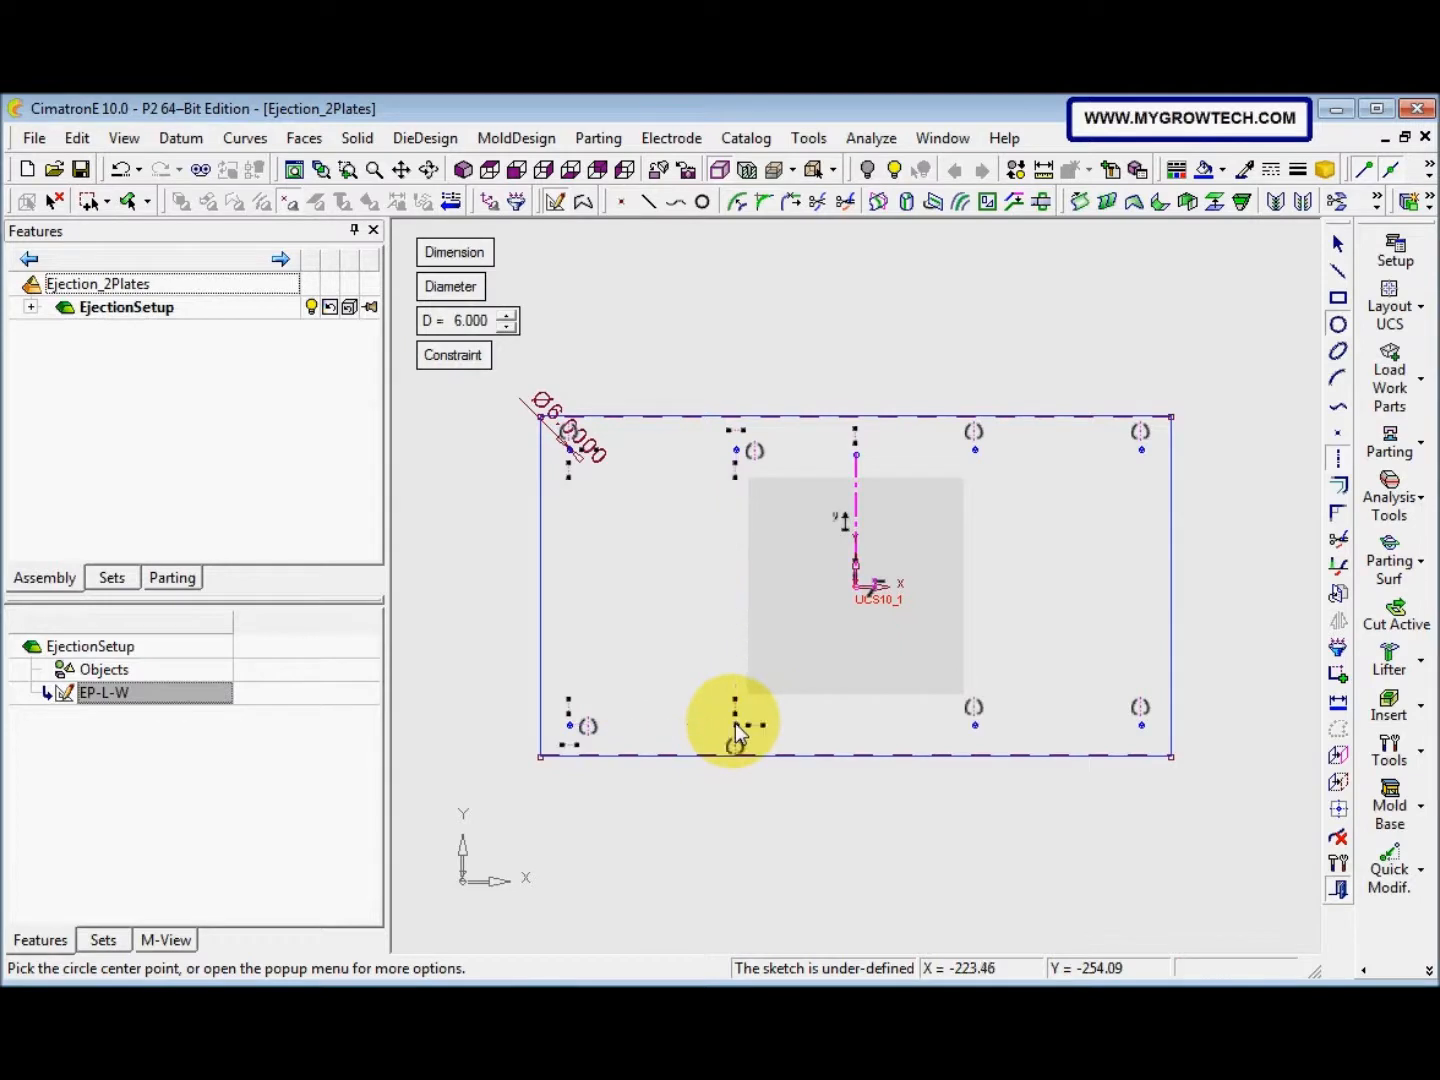
{"action": "middle_click", "coordinate": [867, 682]}
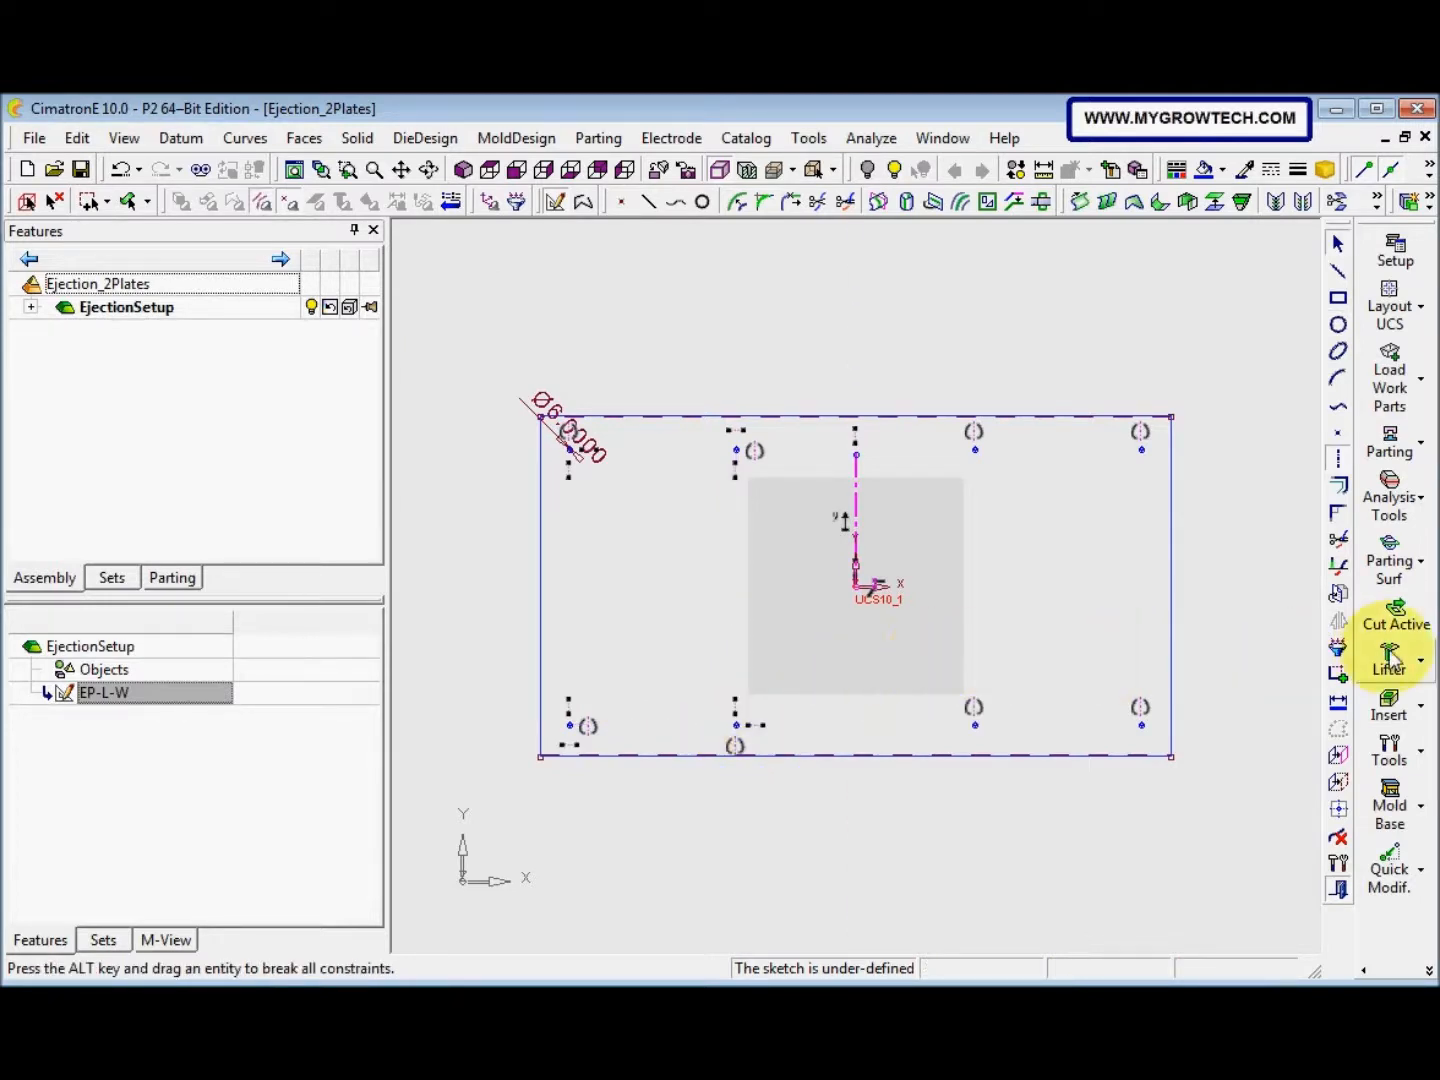
Dimension the vertical distance from the lower-left circle's centre to the rectangle's lower-left corner as 50 mm
{"action": "left_click", "coordinate": [1337, 705]}
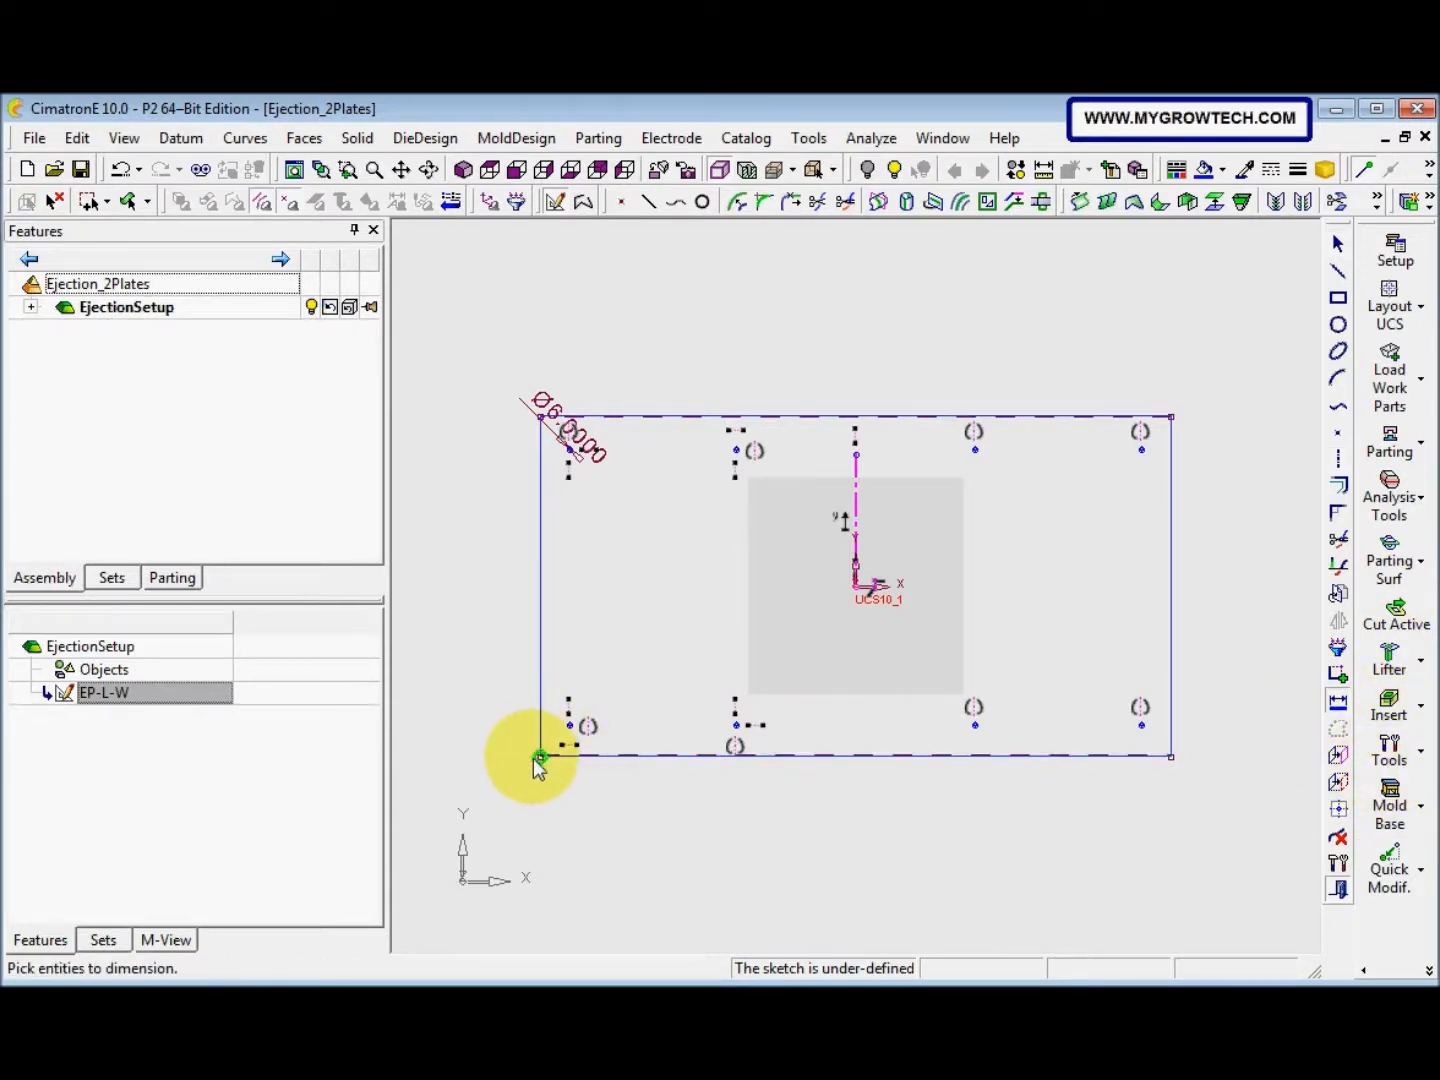
{"action": "left_click", "coordinate": [569, 725]}
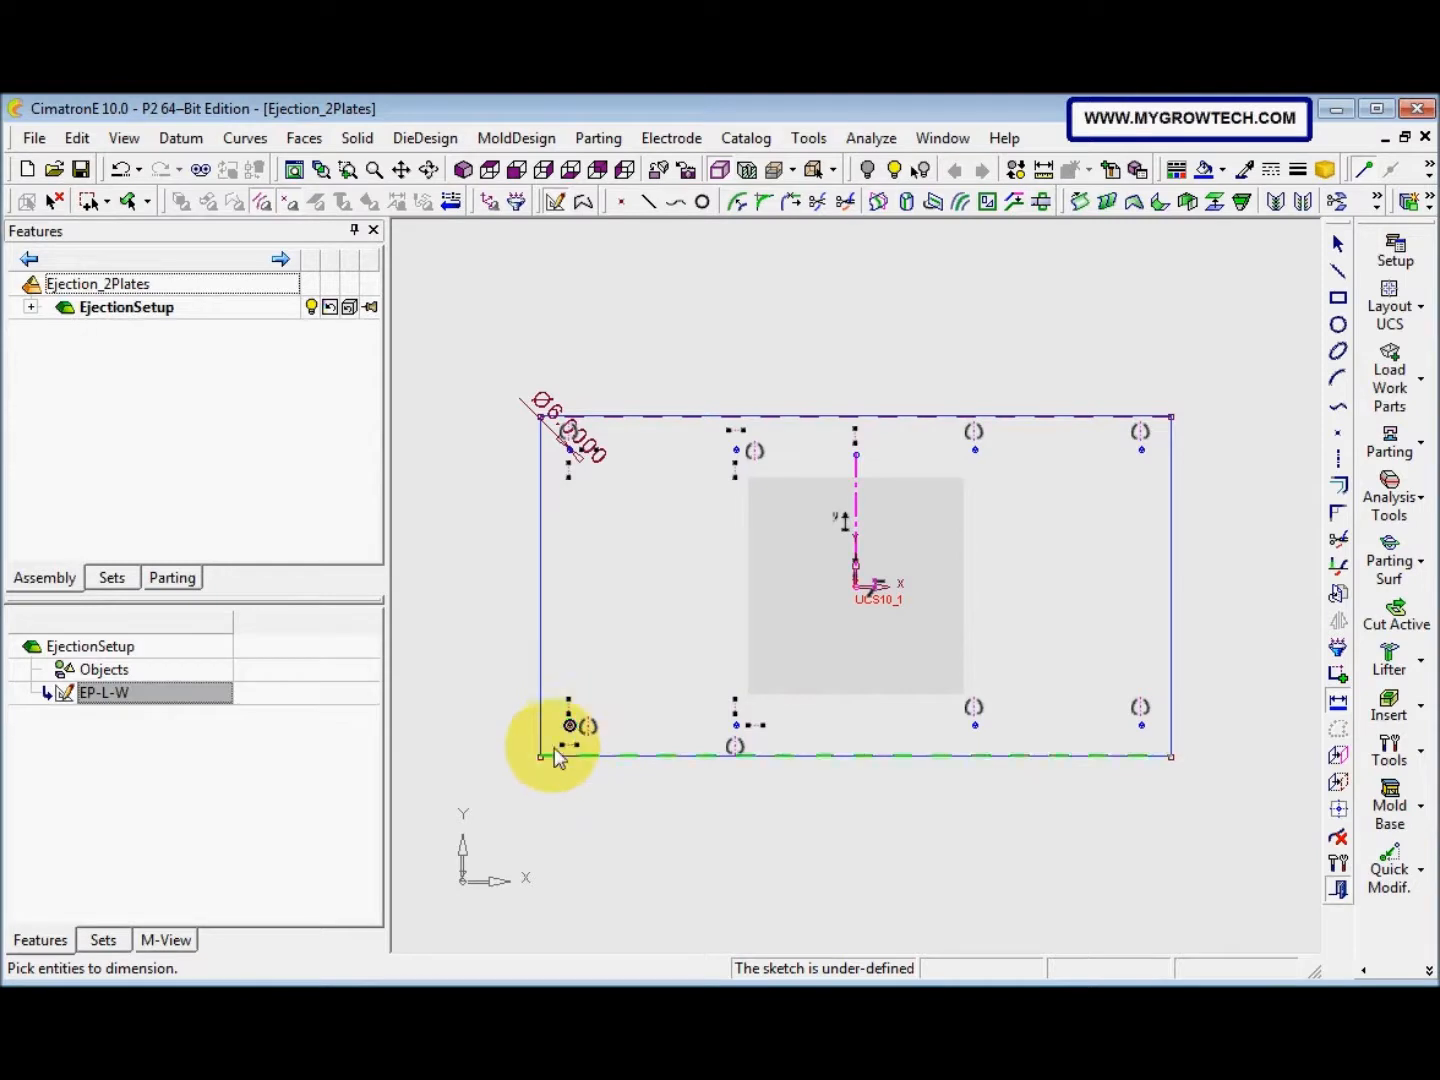
{"action": "left_click", "coordinate": [544, 751]}
{"action": "left_click", "coordinate": [498, 746]}
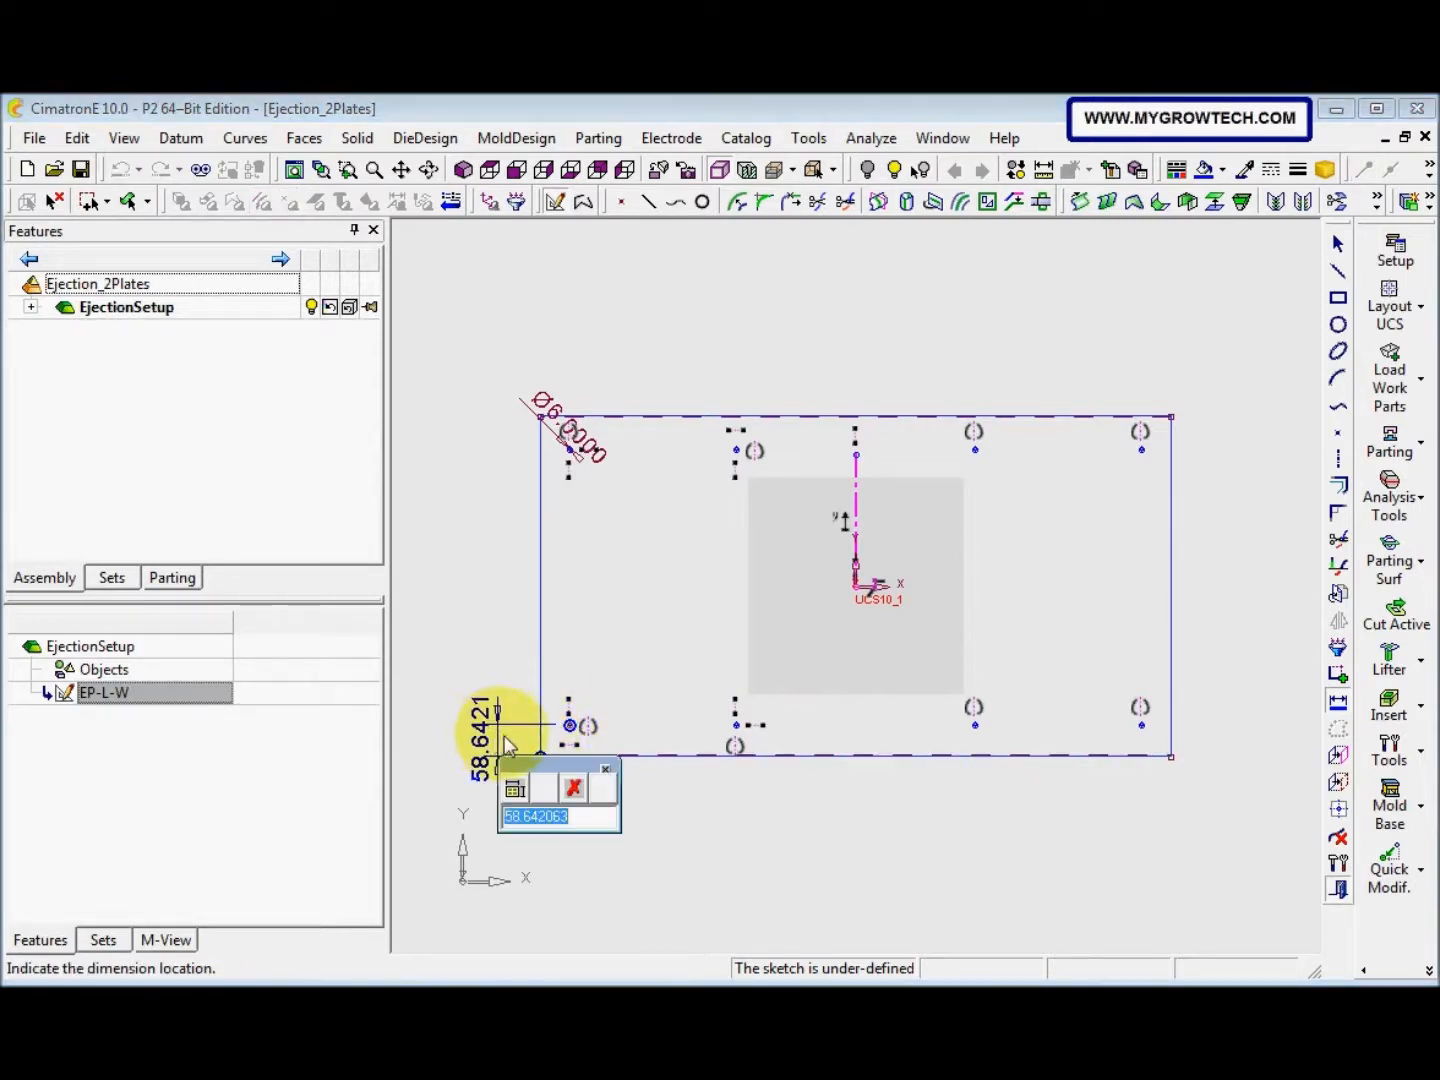
{"action": "type", "text": "50"}
{"action": "key", "text": "Return"}
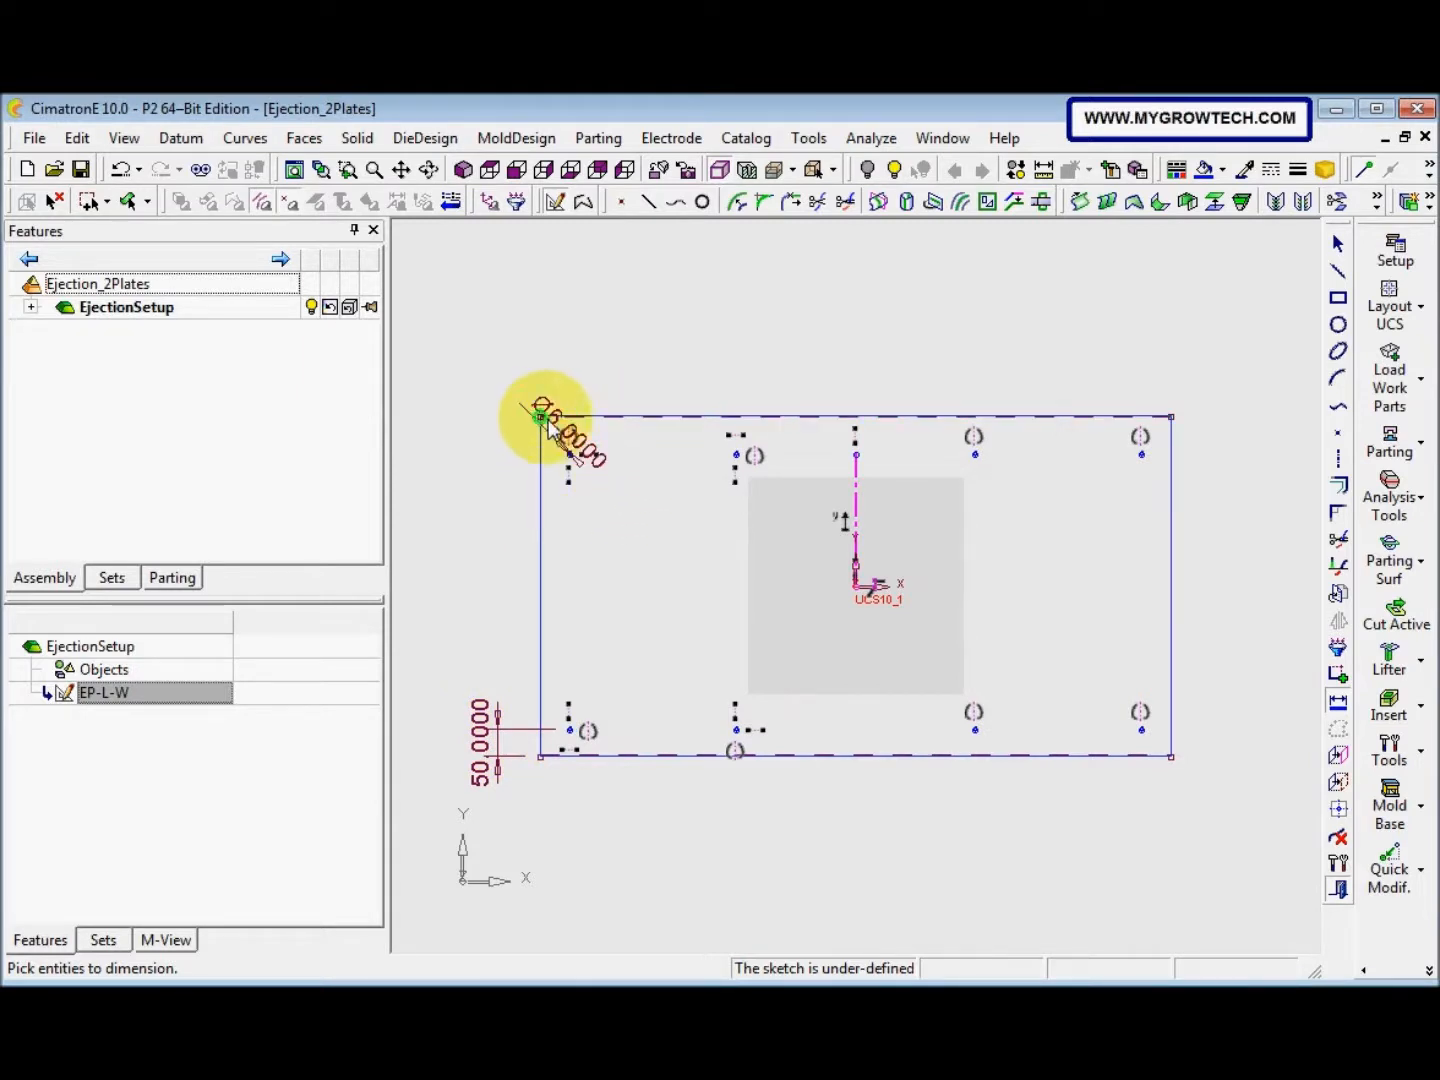
Dimension the vertical distance from the upper-right circle's centre to the rectangle's upper-right corner as 50 mm
{"action": "left_click", "coordinate": [1174, 417]}
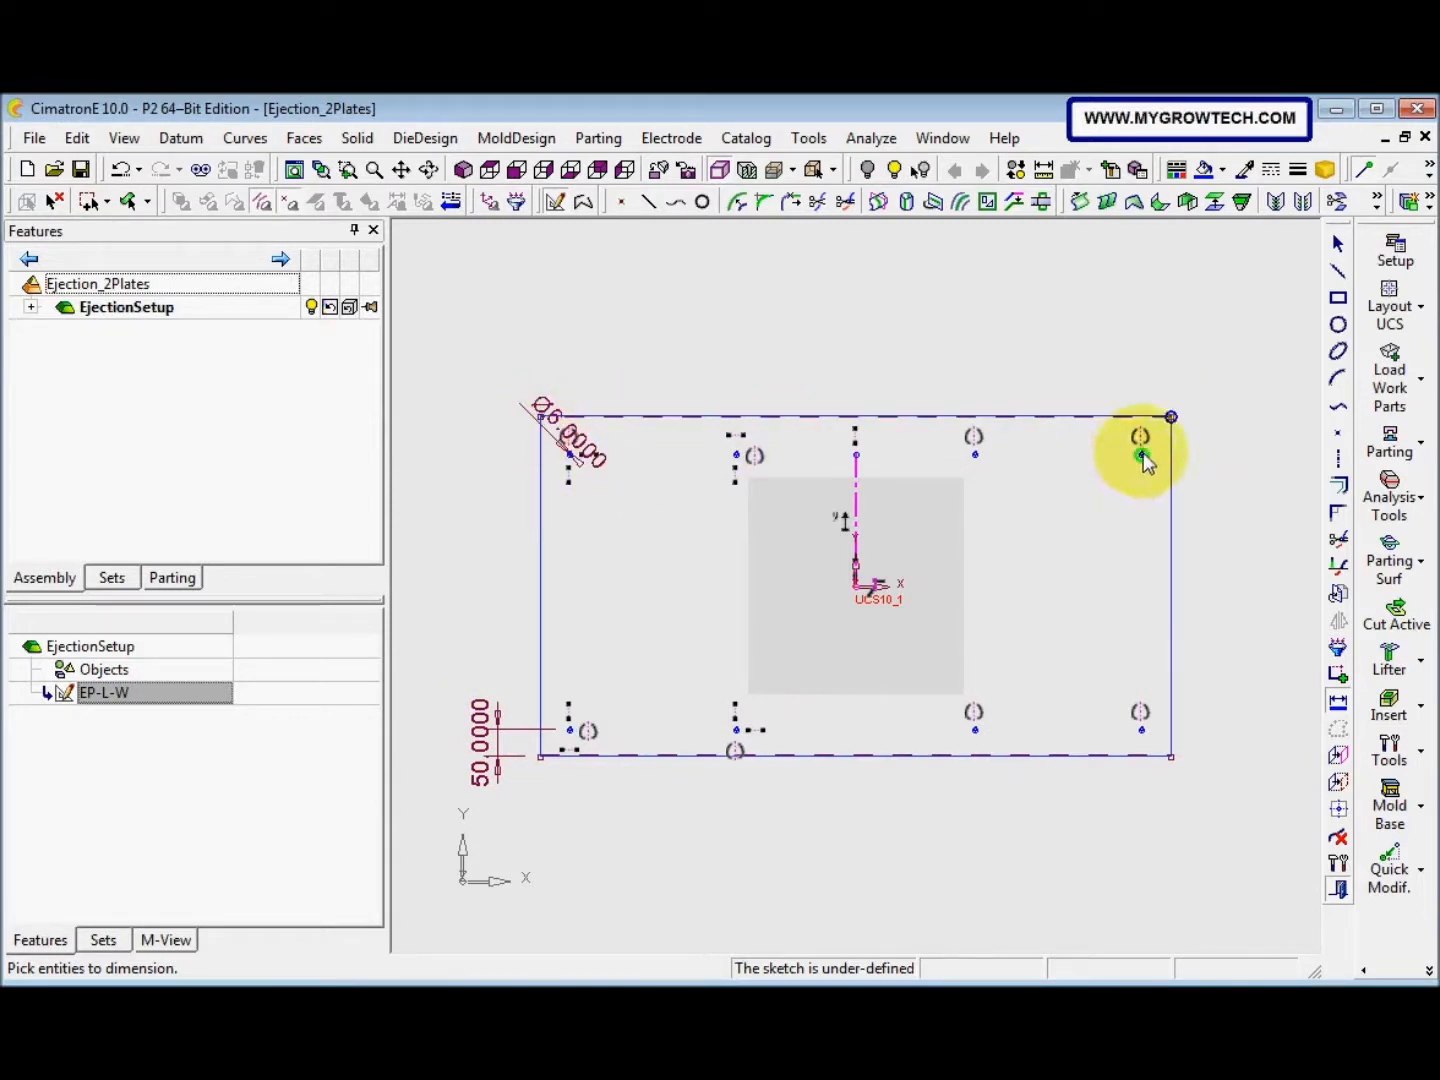
{"action": "left_click", "coordinate": [1142, 455]}
{"action": "left_click", "coordinate": [1211, 440]}
{"action": "type", "text": "5"}
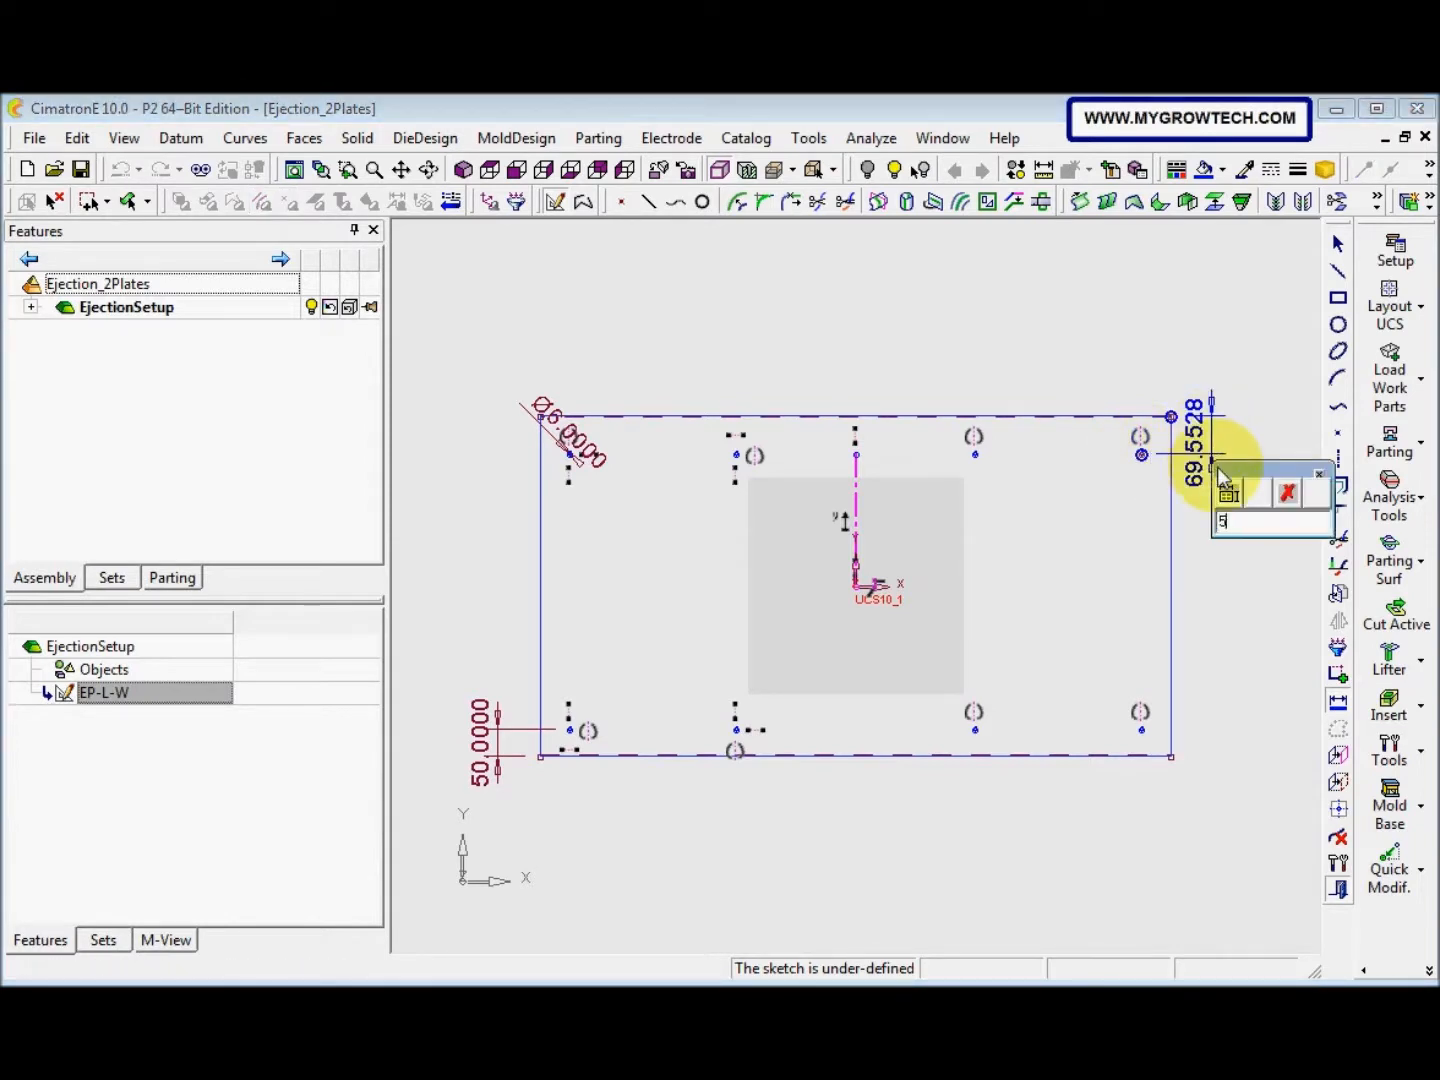
{"action": "type", "text": "0"}
{"action": "key", "text": "Return"}
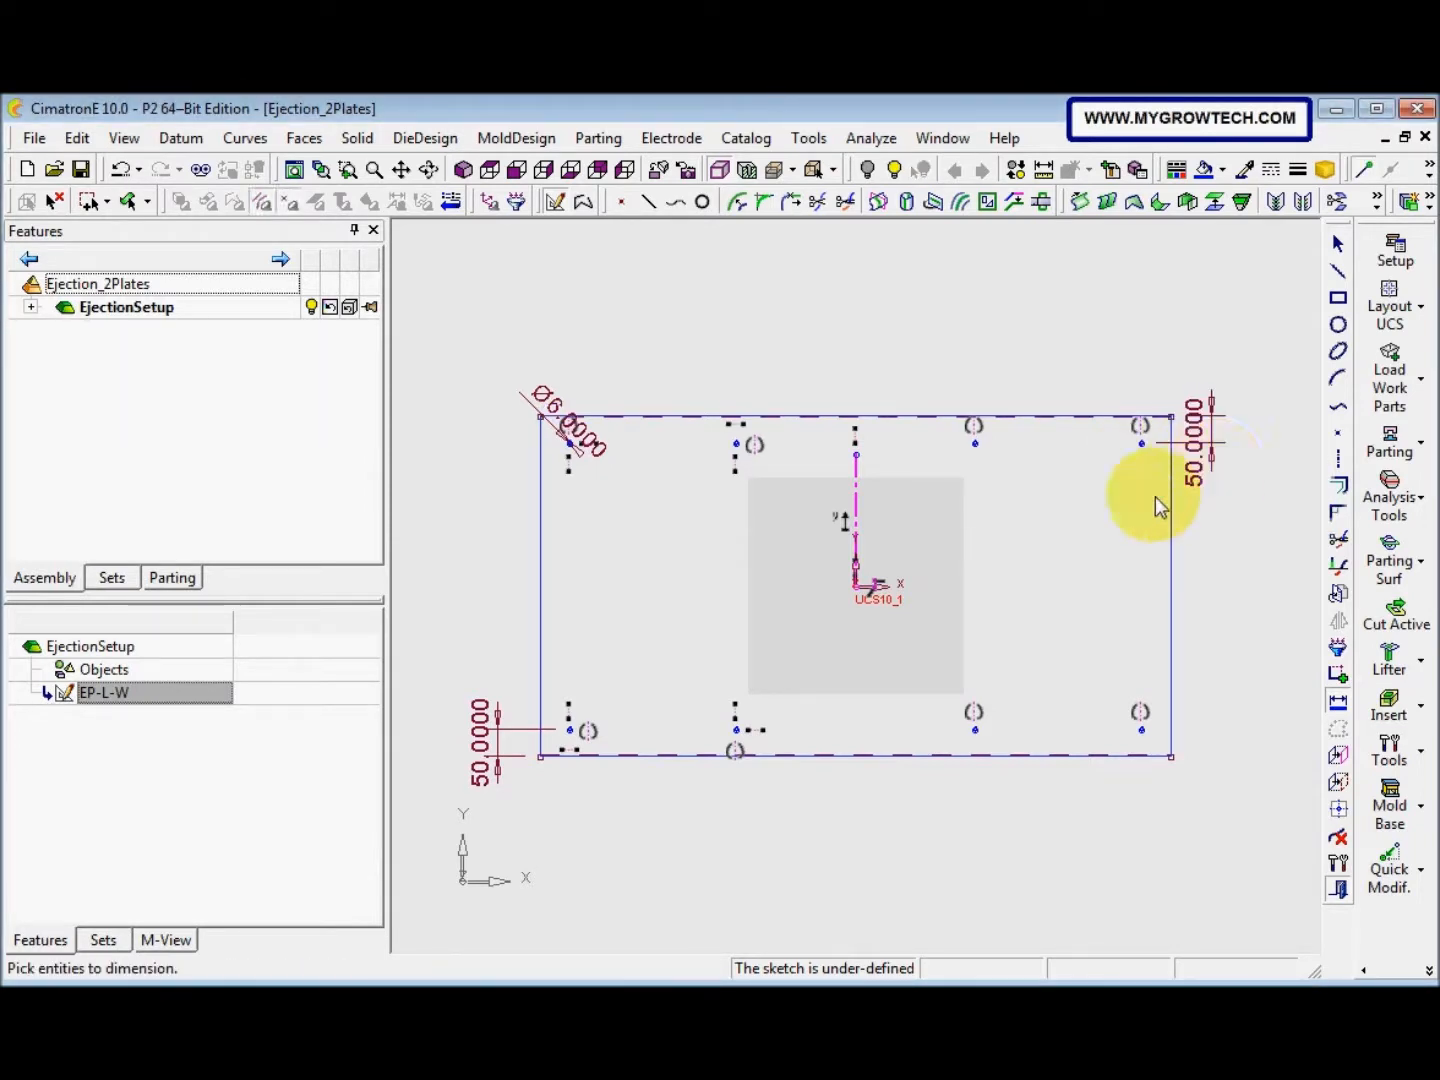
Dimension the horizontal distance from the upper-right circle's centre to the rectangle's upper-right corner as 35 mm
{"action": "left_click", "coordinate": [1141, 445]}
{"action": "left_click", "coordinate": [1171, 416]}
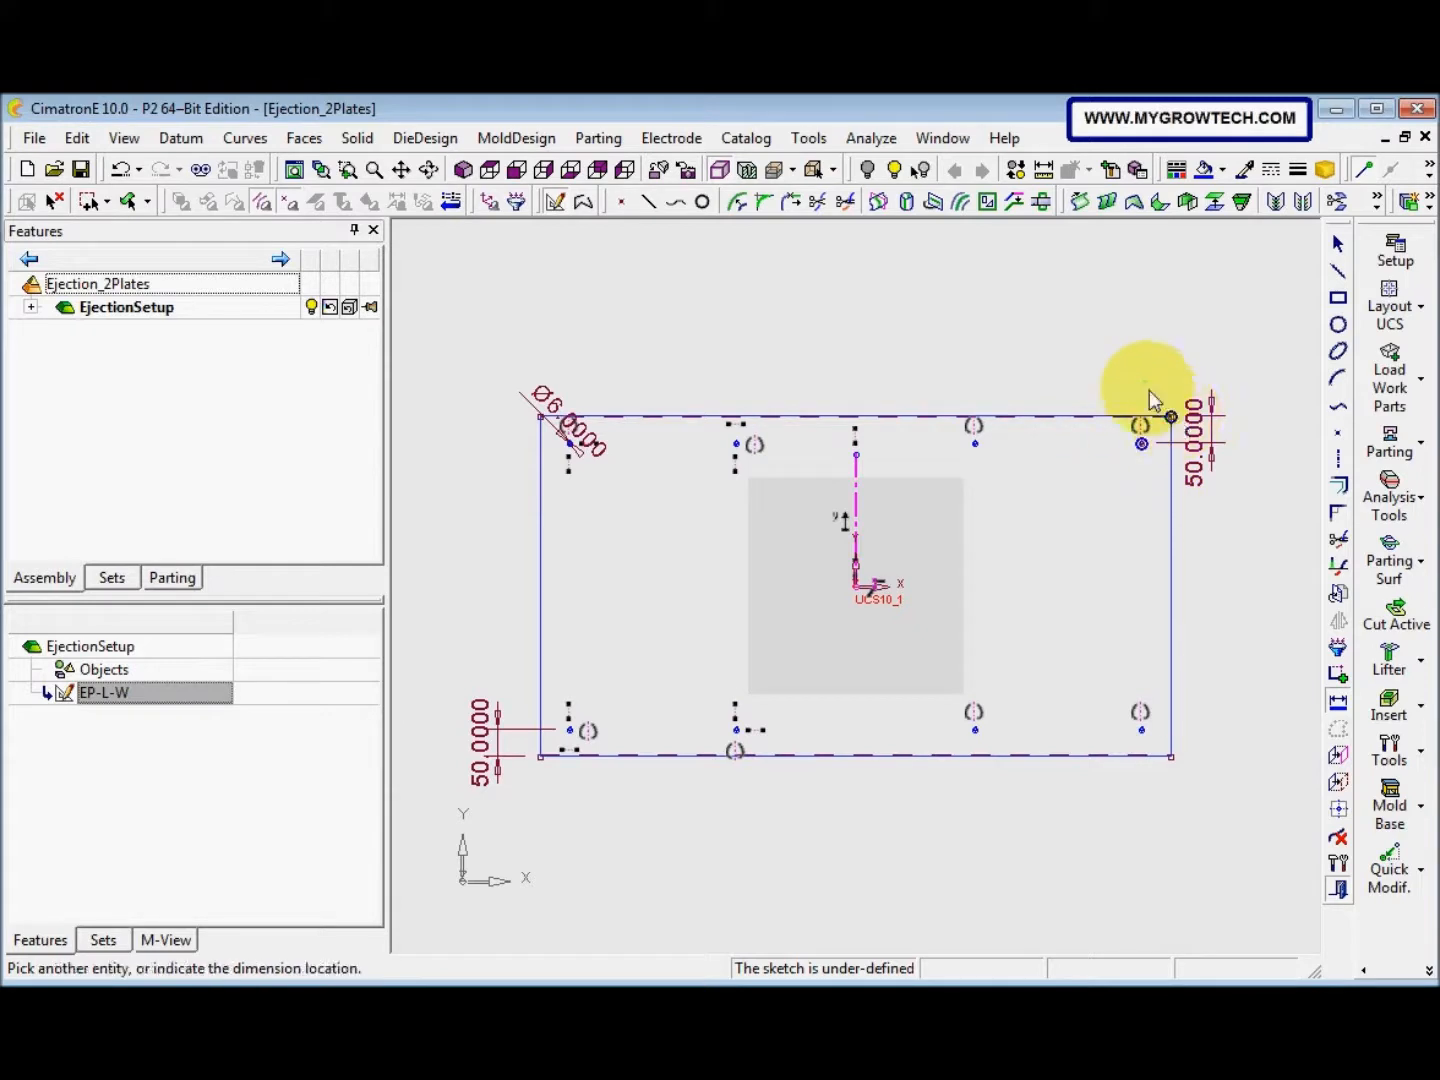
{"action": "left_click", "coordinate": [1153, 315]}
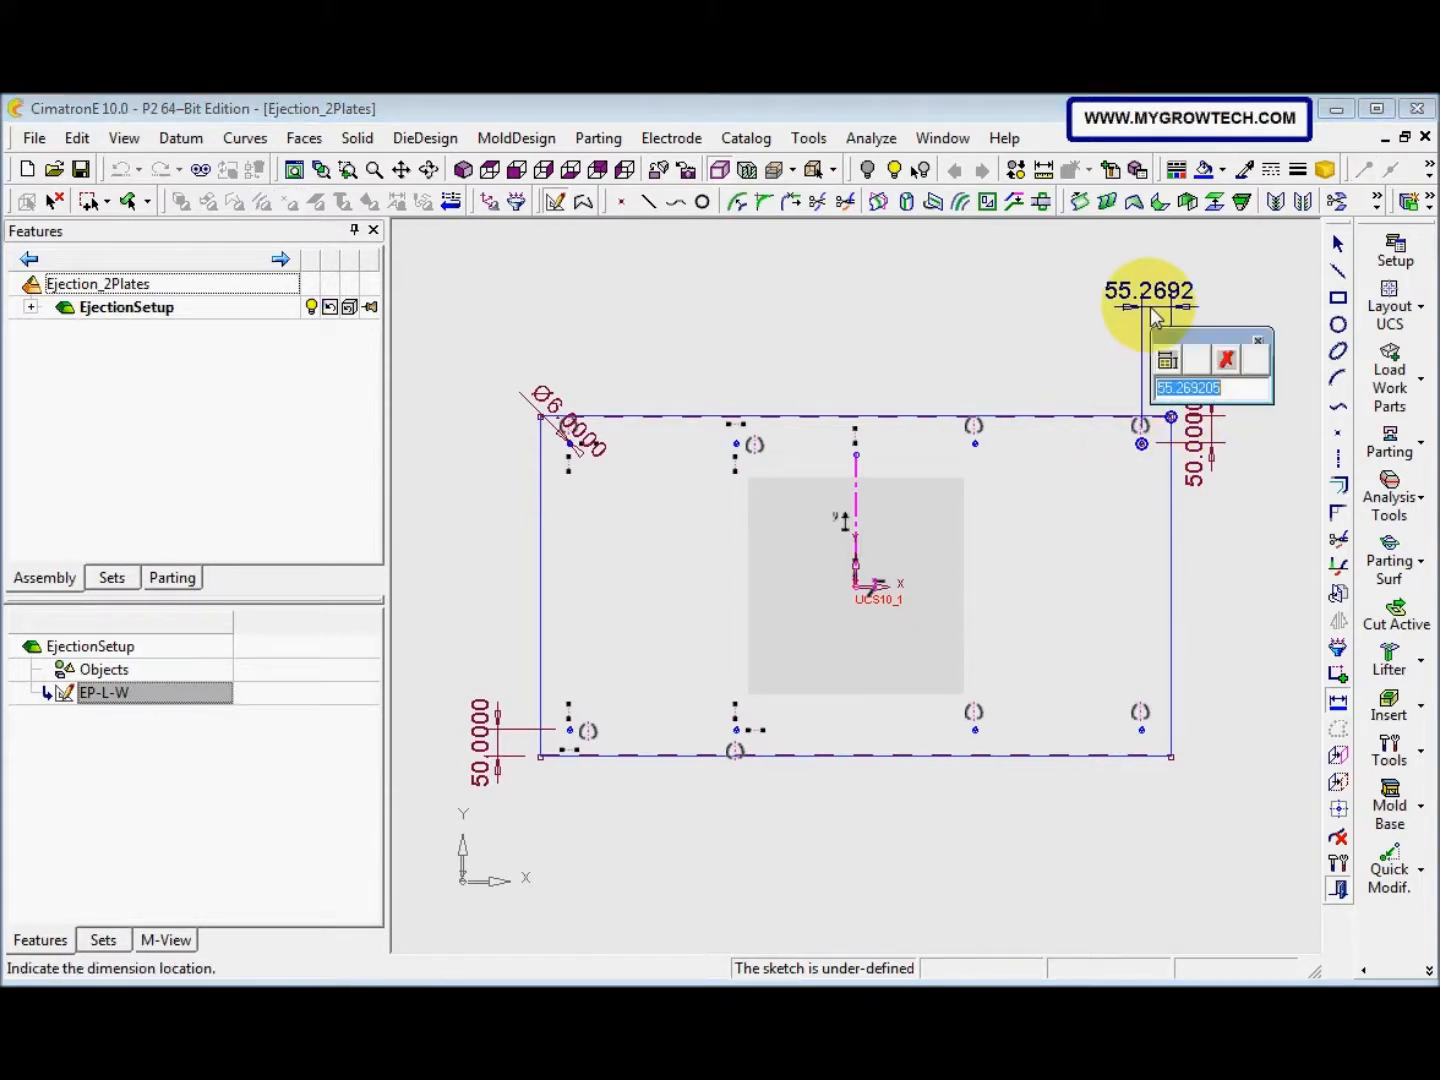
{"action": "type", "text": "35"}
{"action": "key", "text": "Return"}
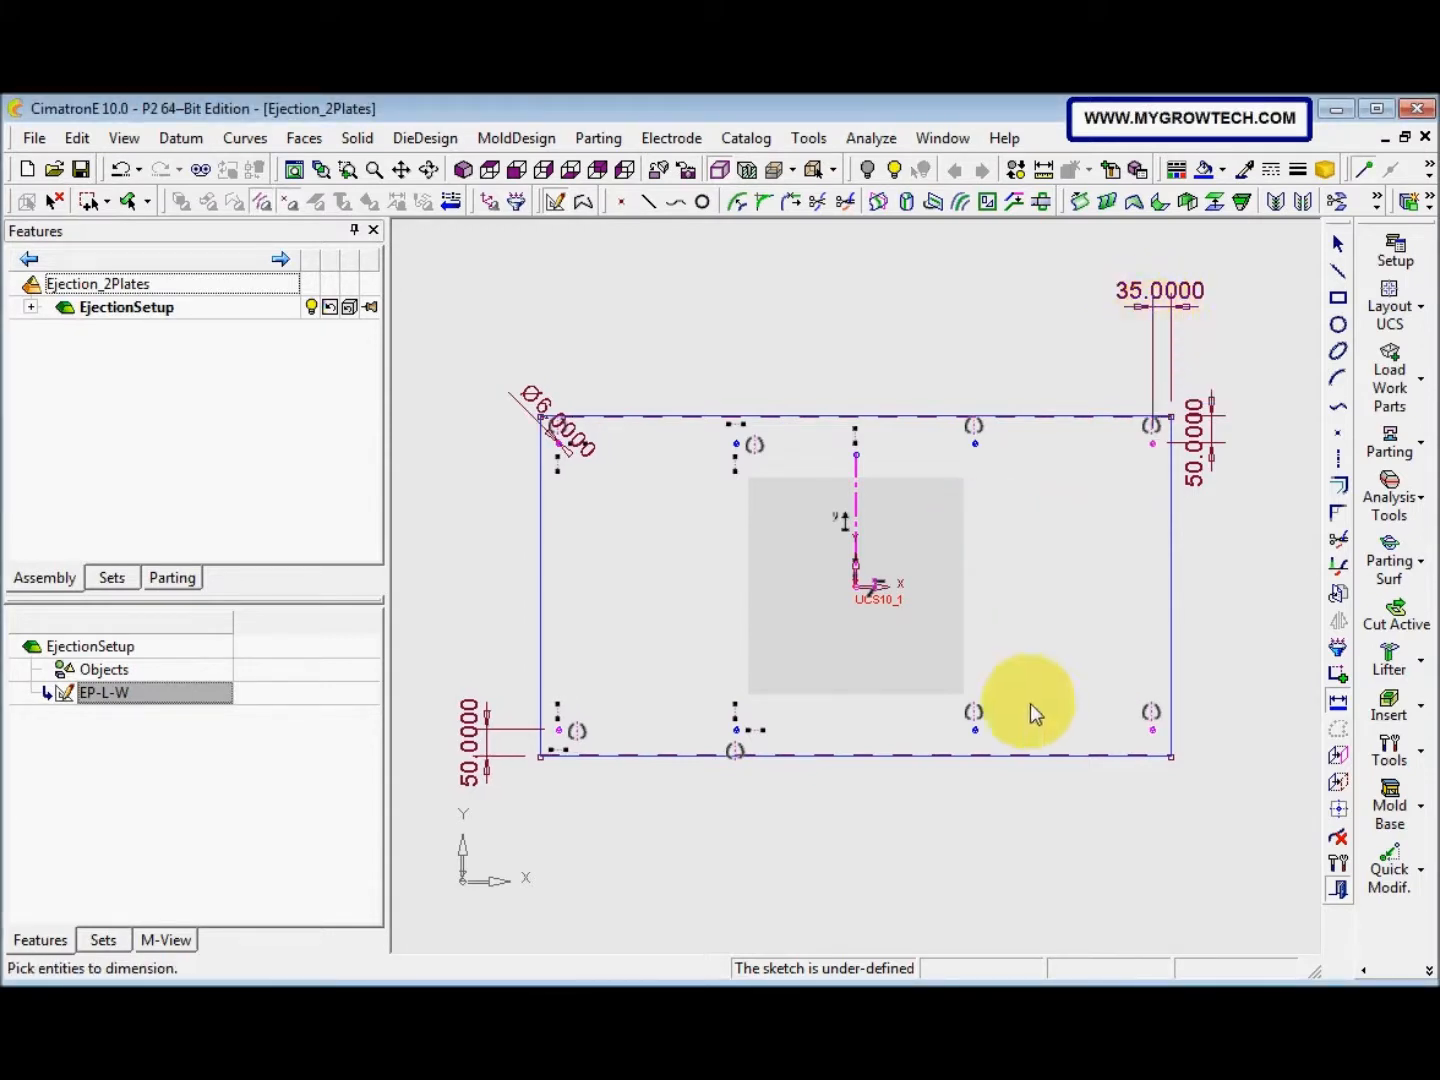
Dimension the horizontal spacing between the two lower-right circles as 300 mm, and finish the sketch
{"action": "left_click", "coordinate": [975, 731]}
{"action": "left_click", "coordinate": [1152, 730]}
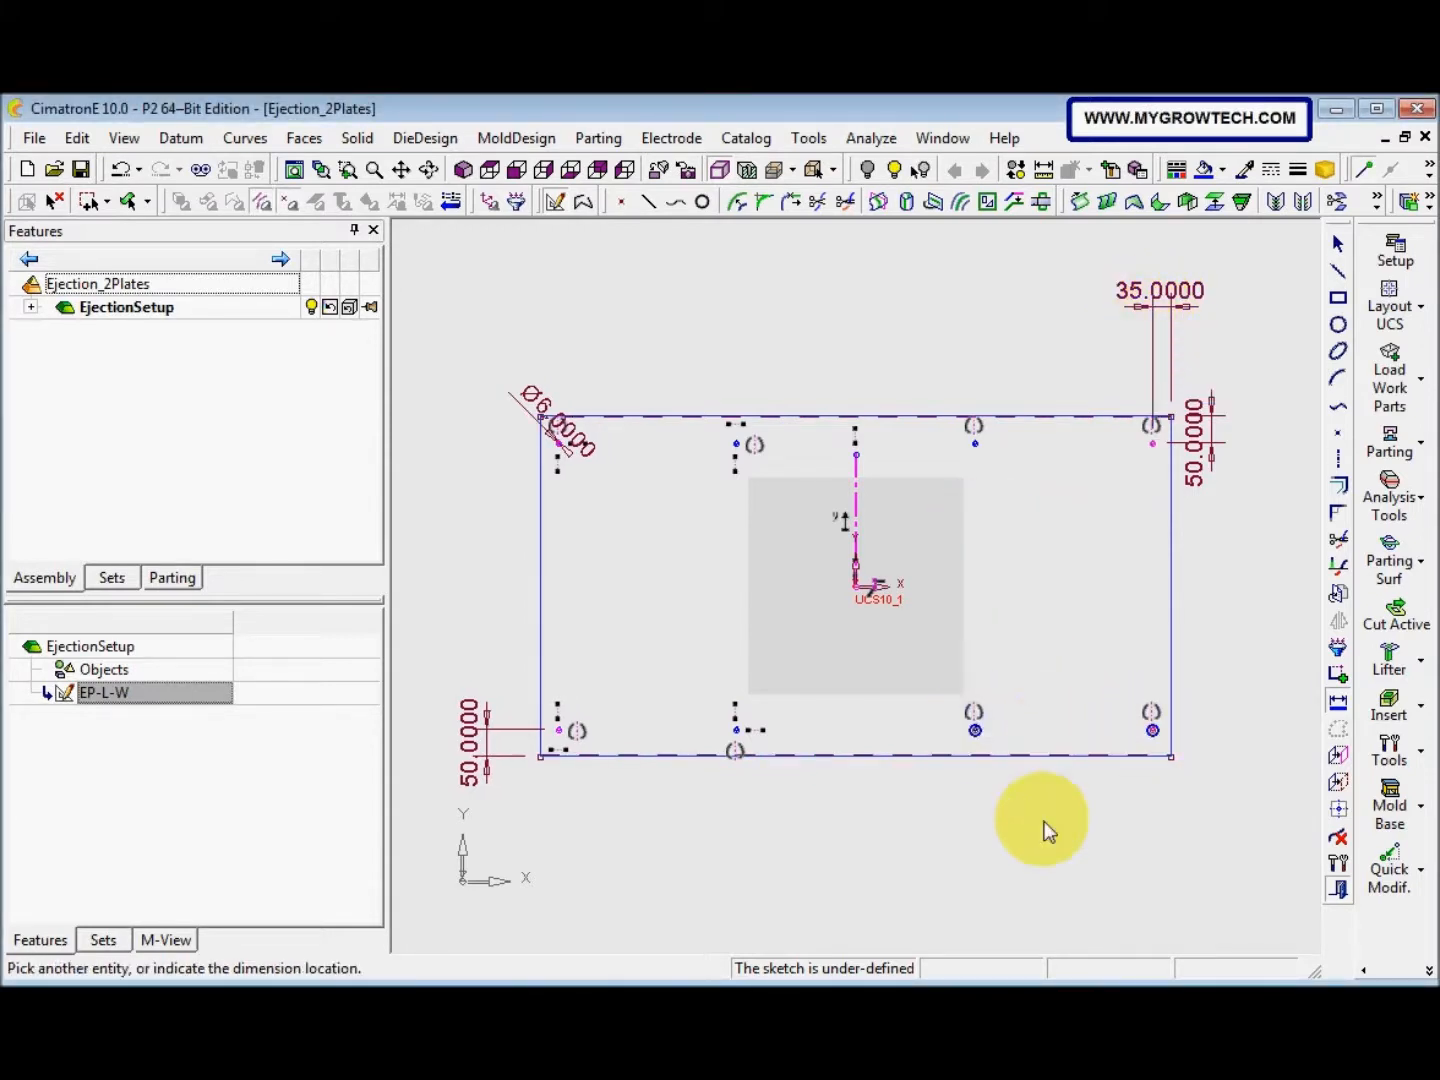
{"action": "left_click", "coordinate": [1046, 823]}
{"action": "type", "text": "300"}
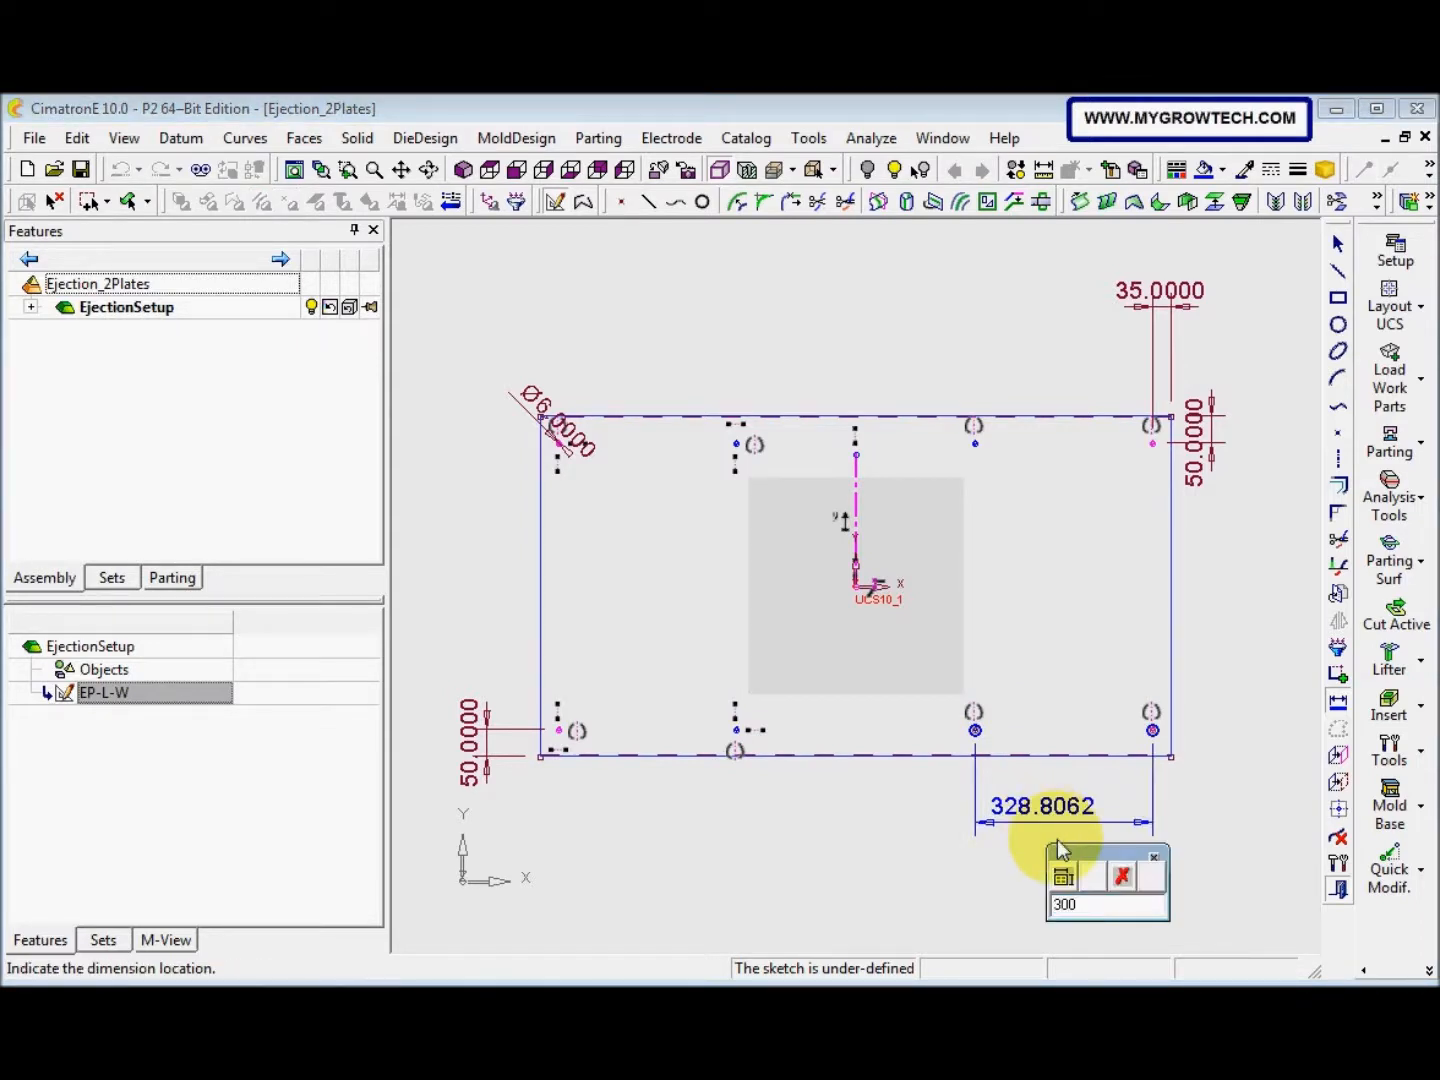
{"action": "key", "text": "Return"}
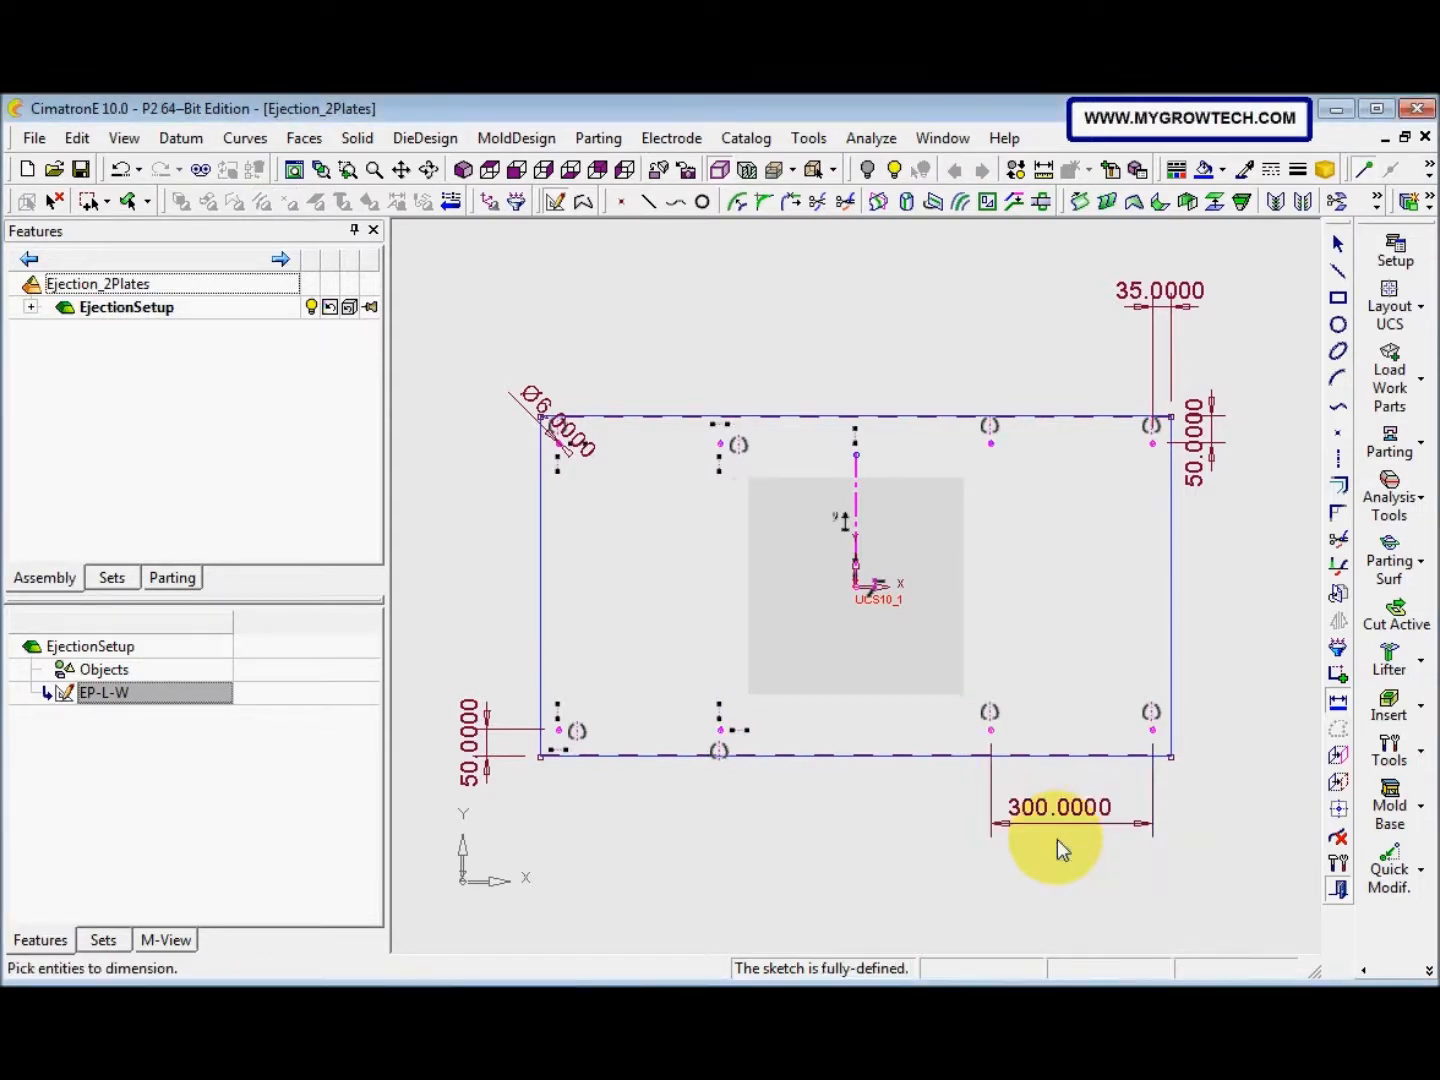
{"action": "middle_click", "coordinate": [804, 300]}
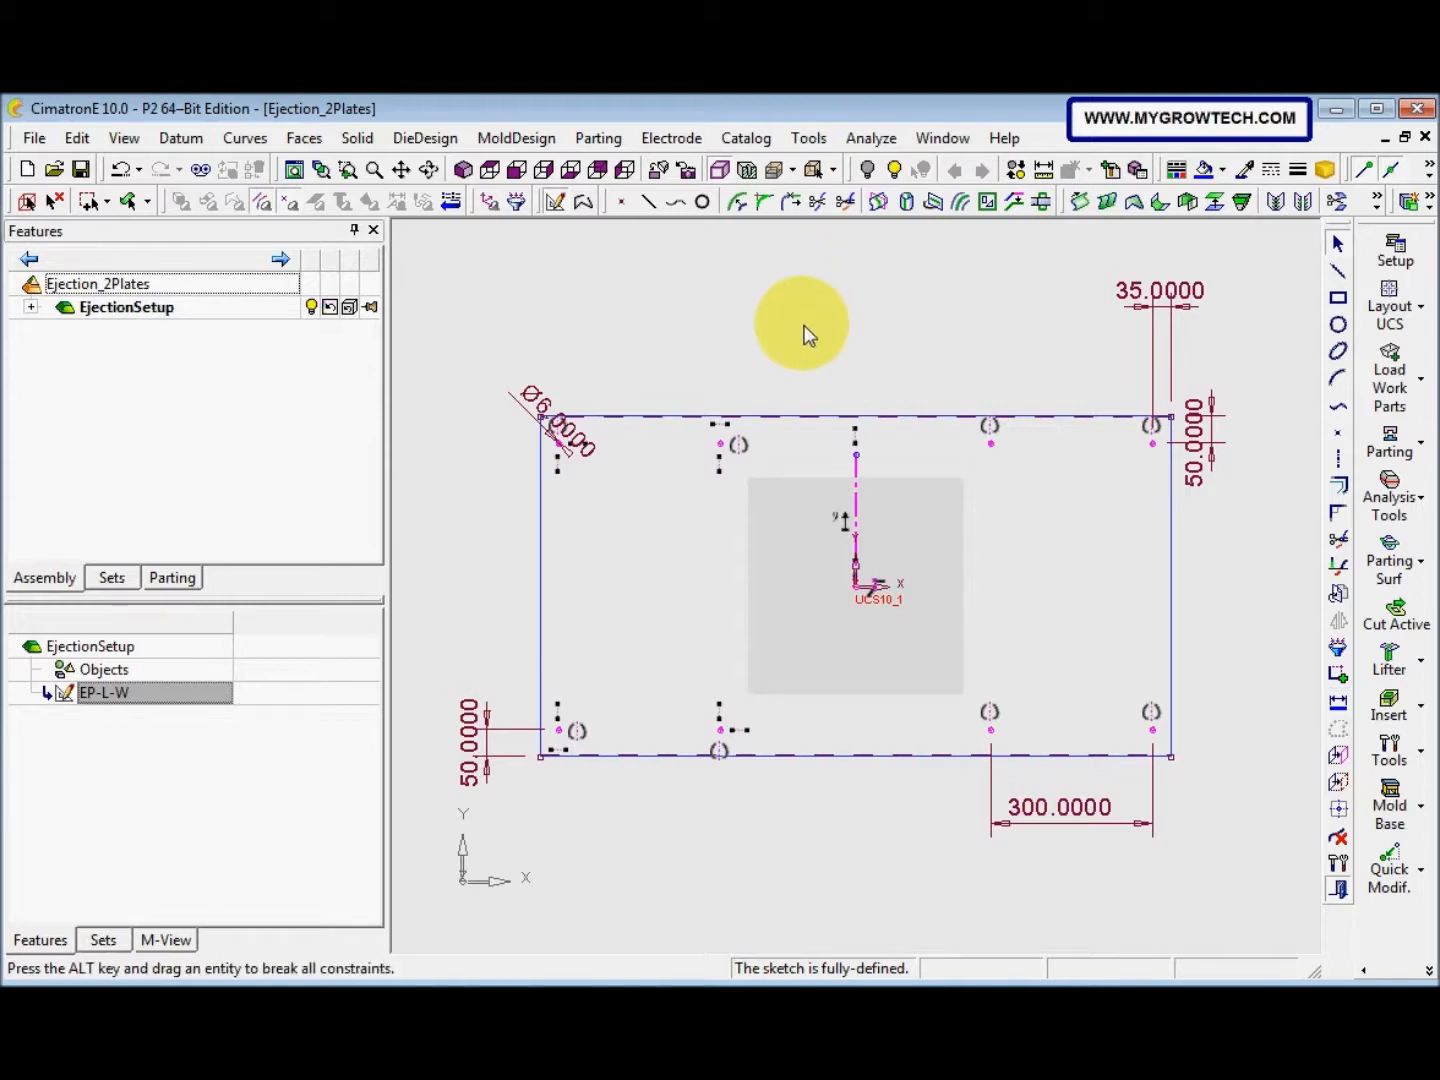
{"action": "right_click", "coordinate": [805, 334]}
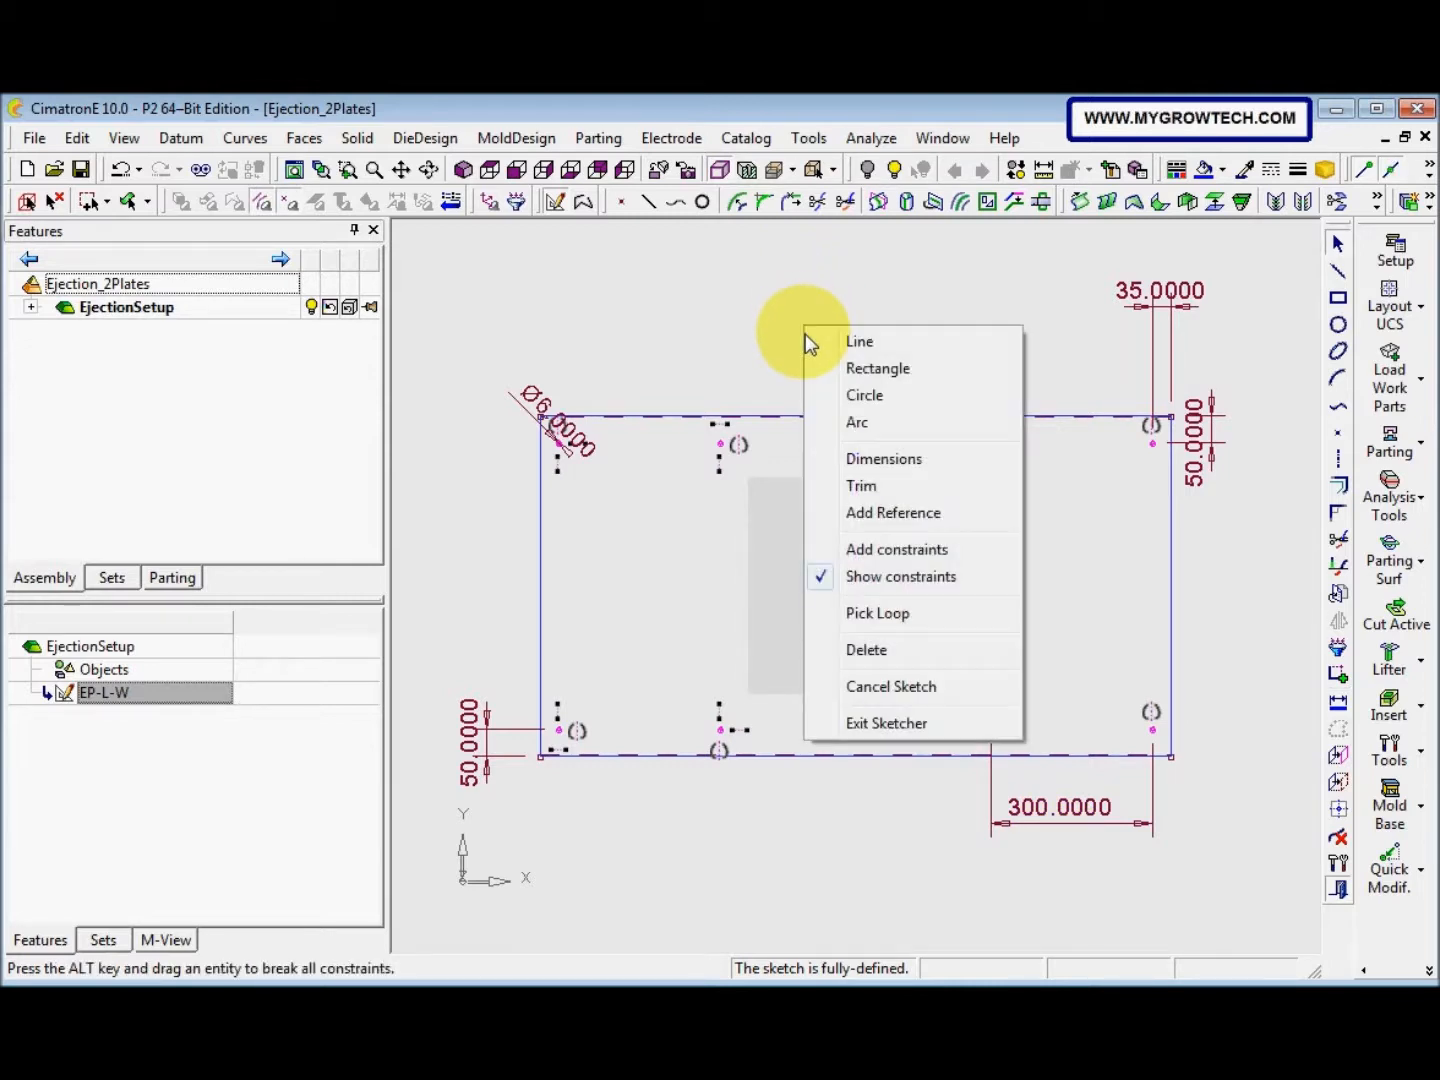
{"action": "left_click", "coordinate": [909, 729]}
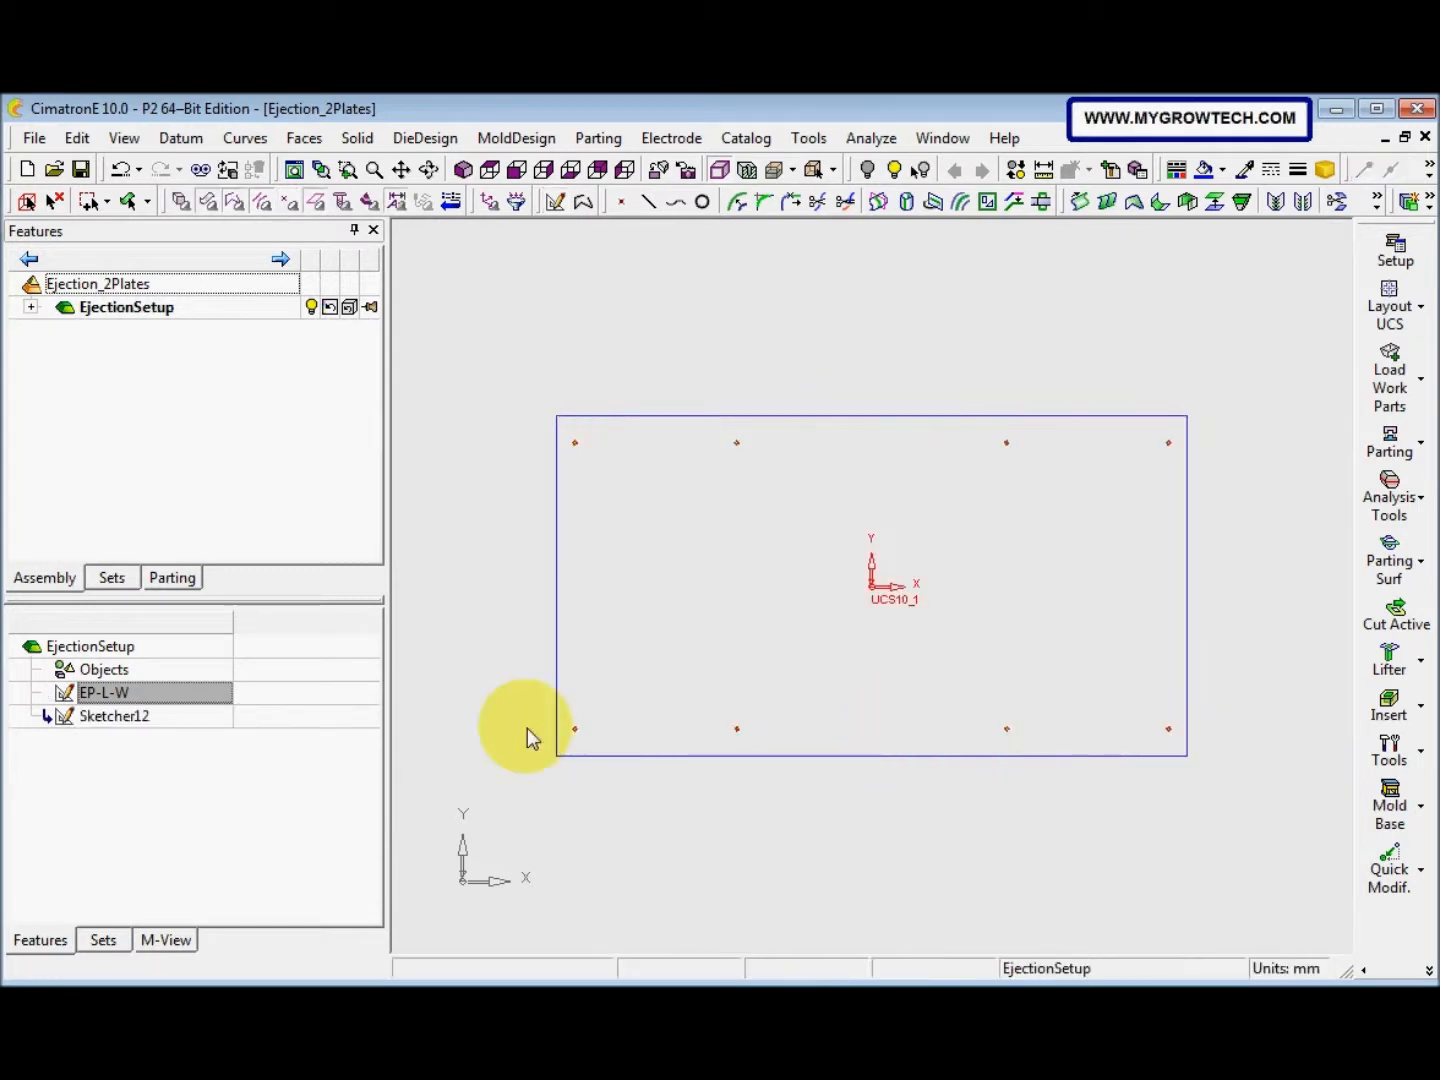
Rename the Sketcher12 feature holding the eight hole-position circles as Screws
{"action": "left_click", "coordinate": [207, 716]}
{"action": "right_click", "coordinate": [172, 717]}
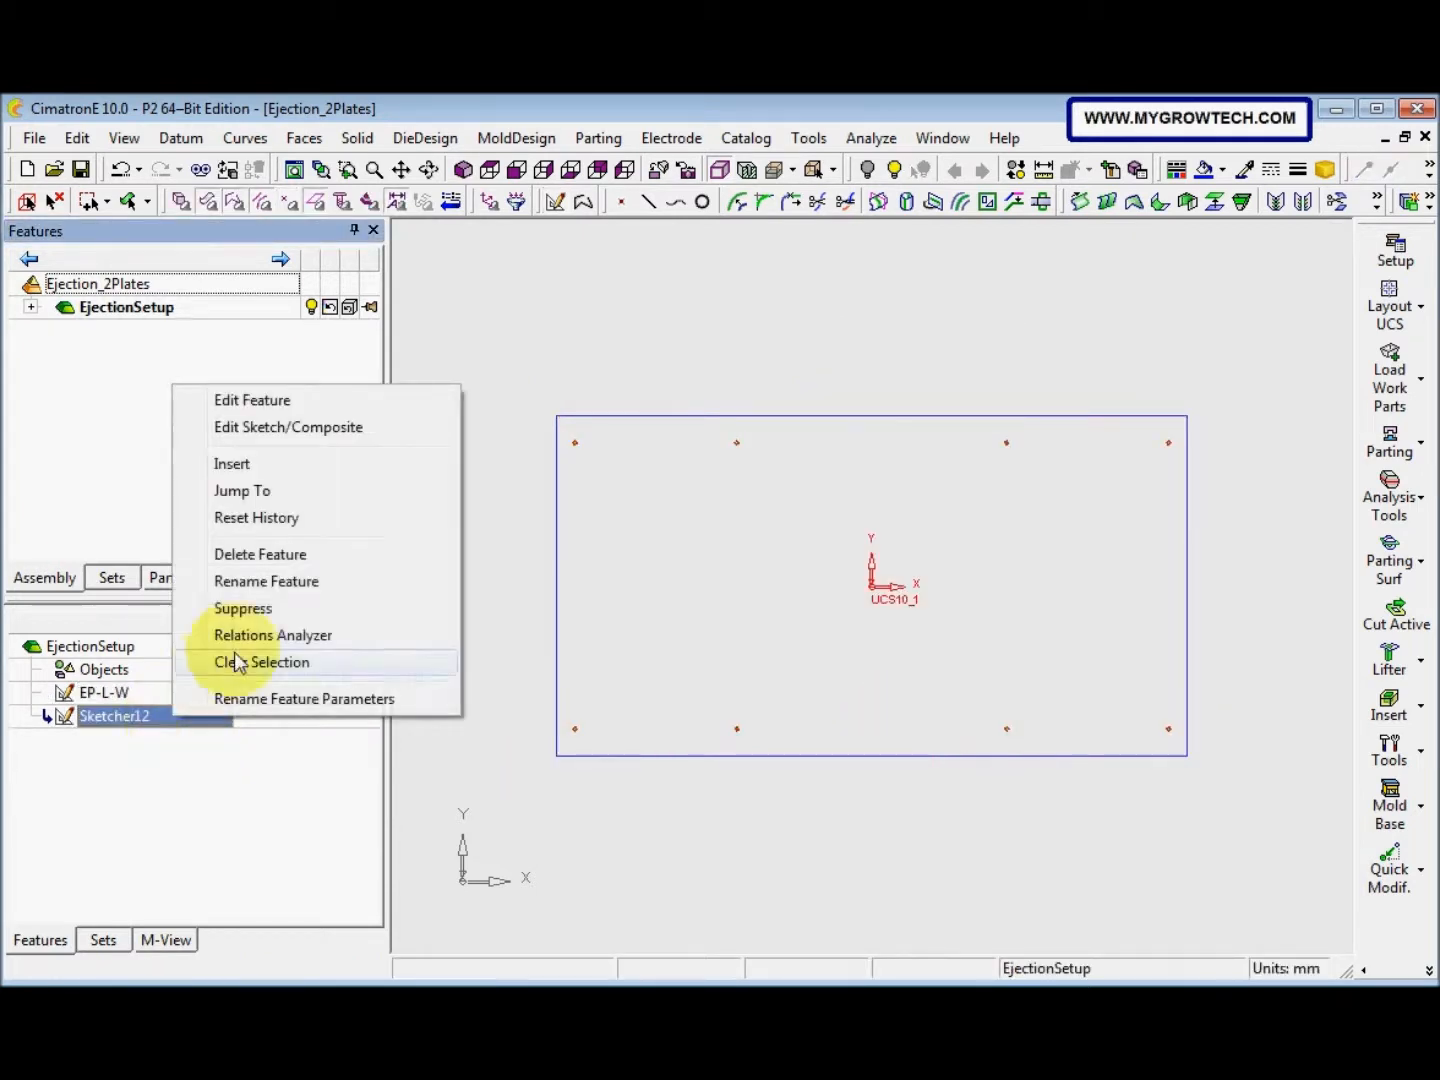
{"action": "left_click", "coordinate": [265, 584]}
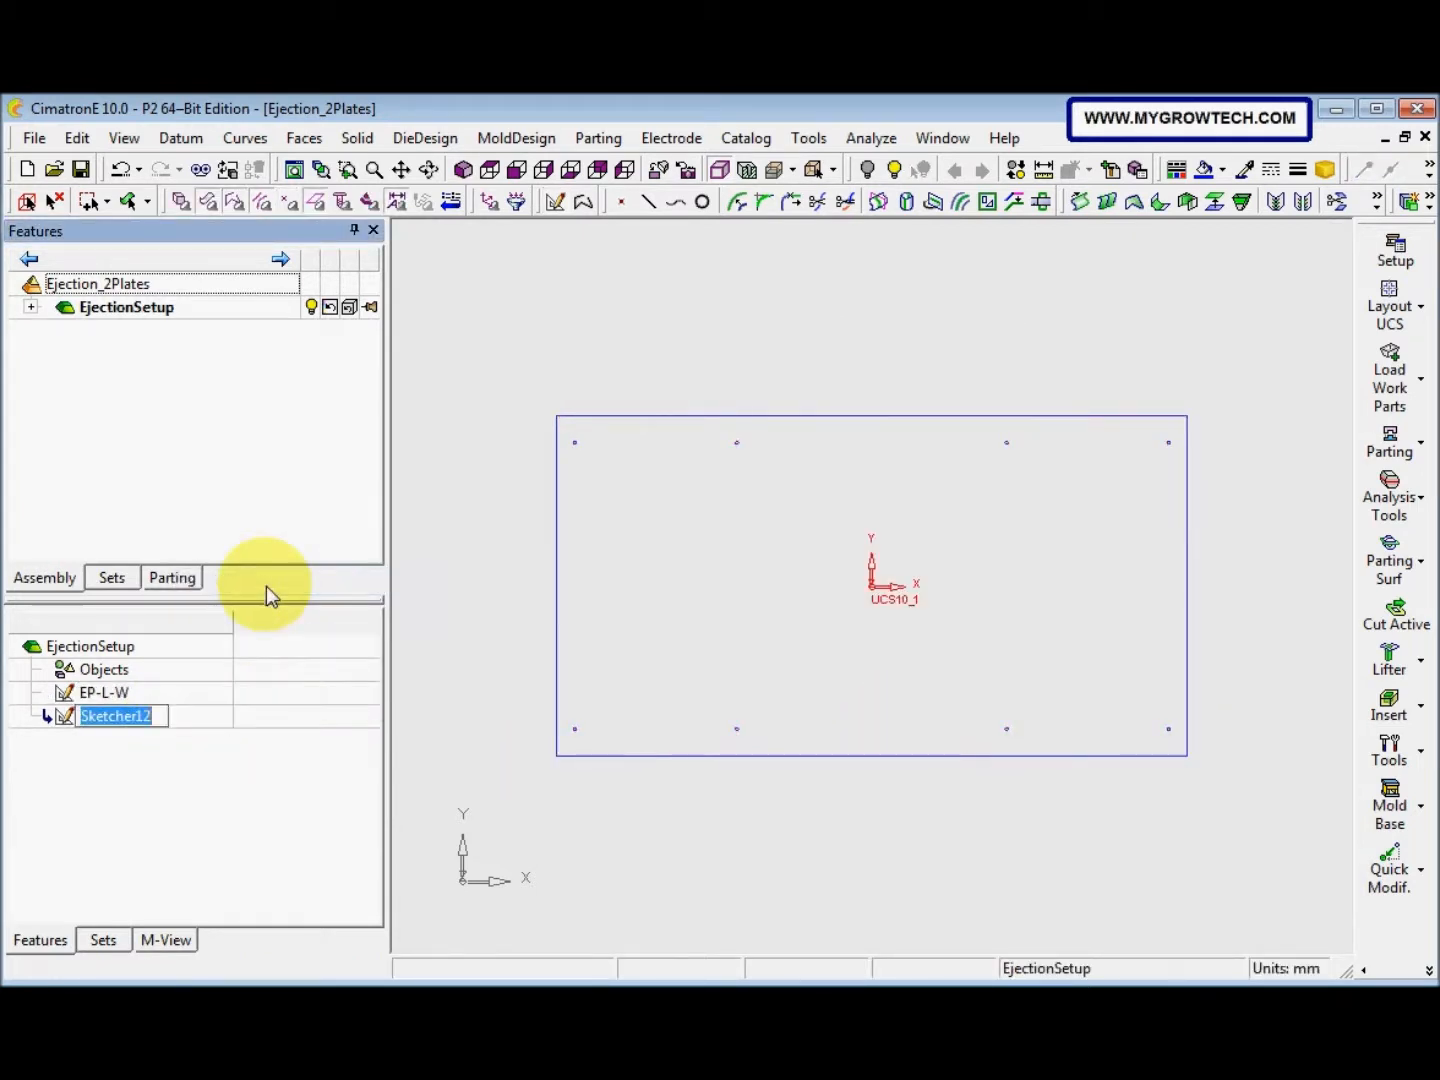
{"action": "type", "text": "Scre"}
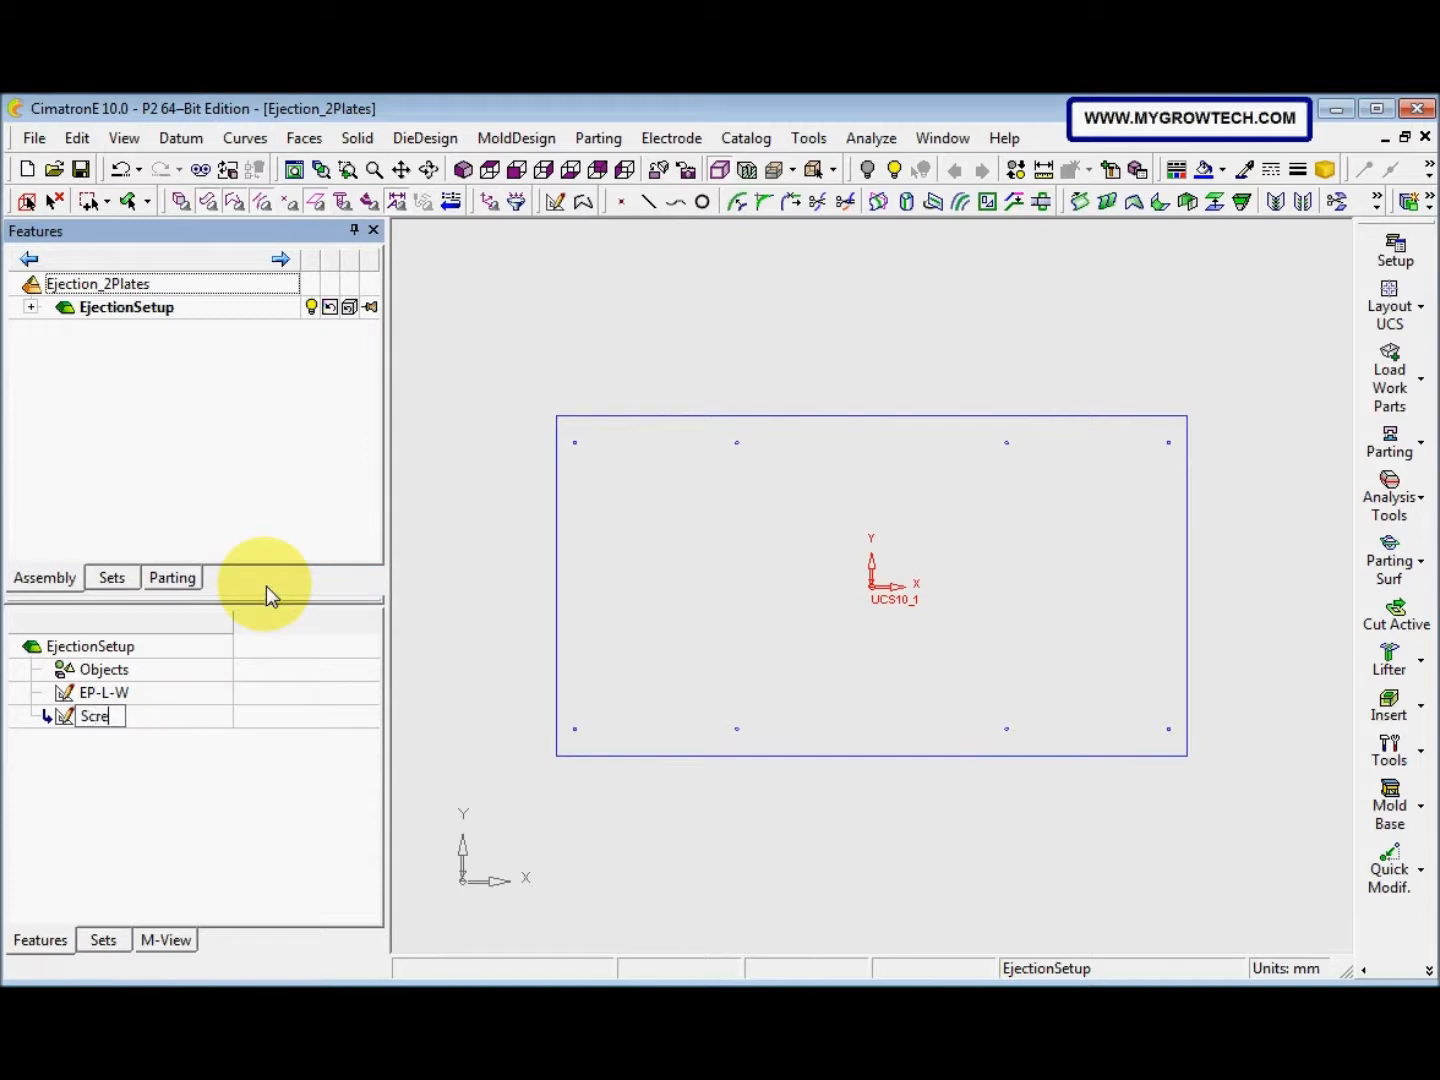
{"action": "type", "text": "ws"}
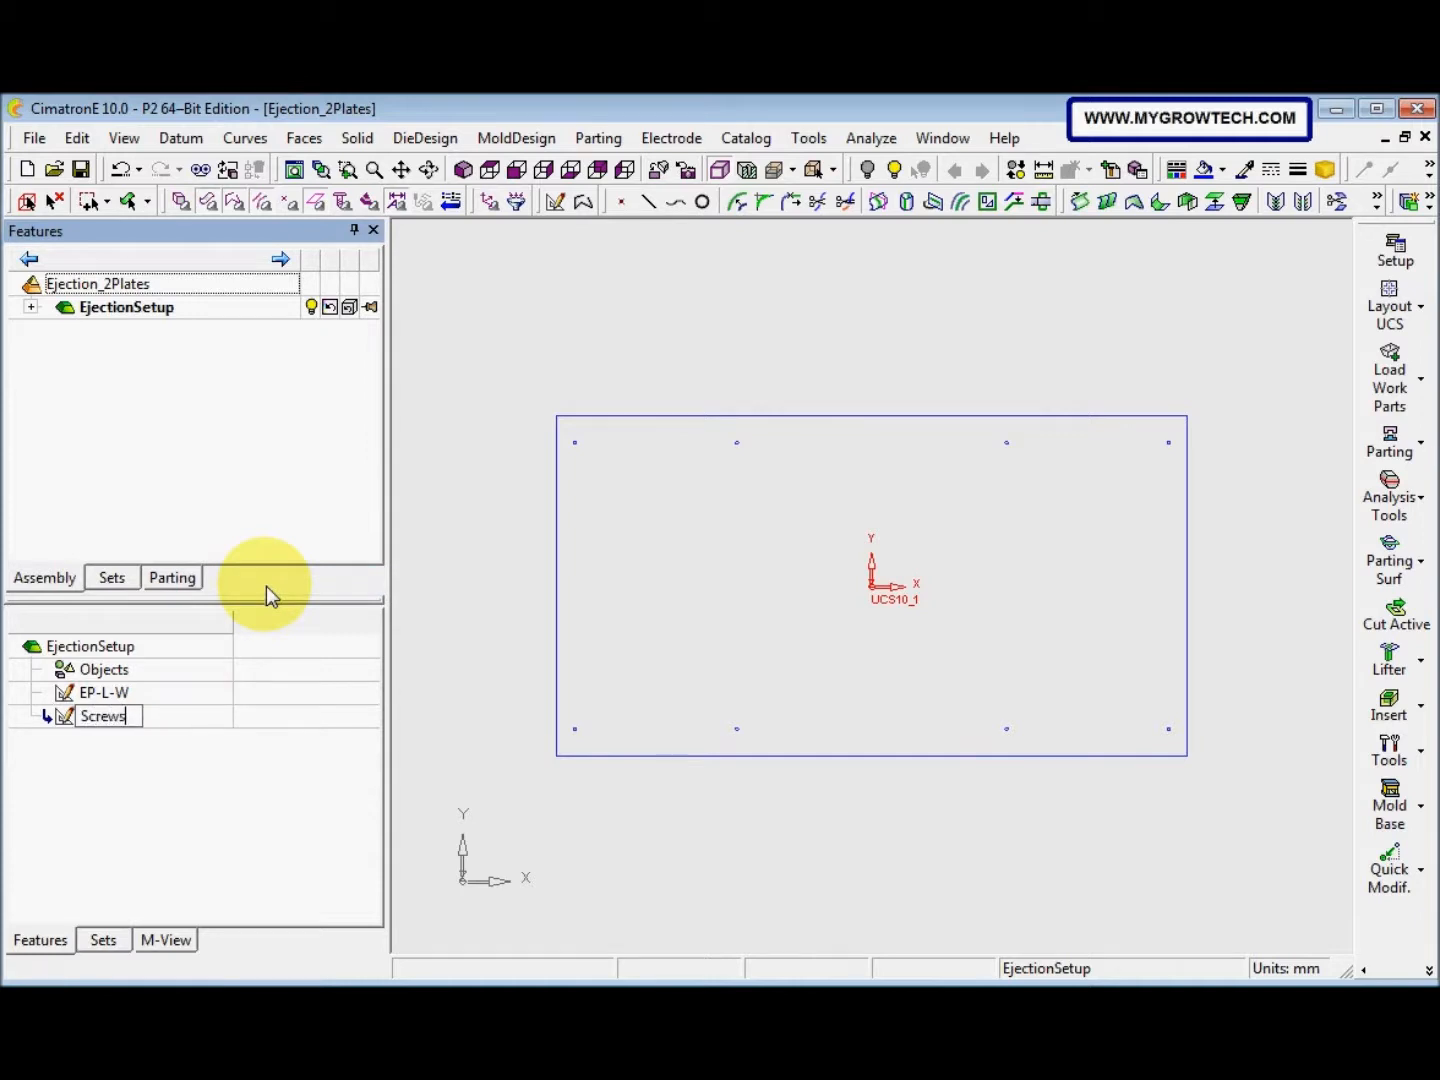
{"action": "left_click", "coordinate": [480, 707]}
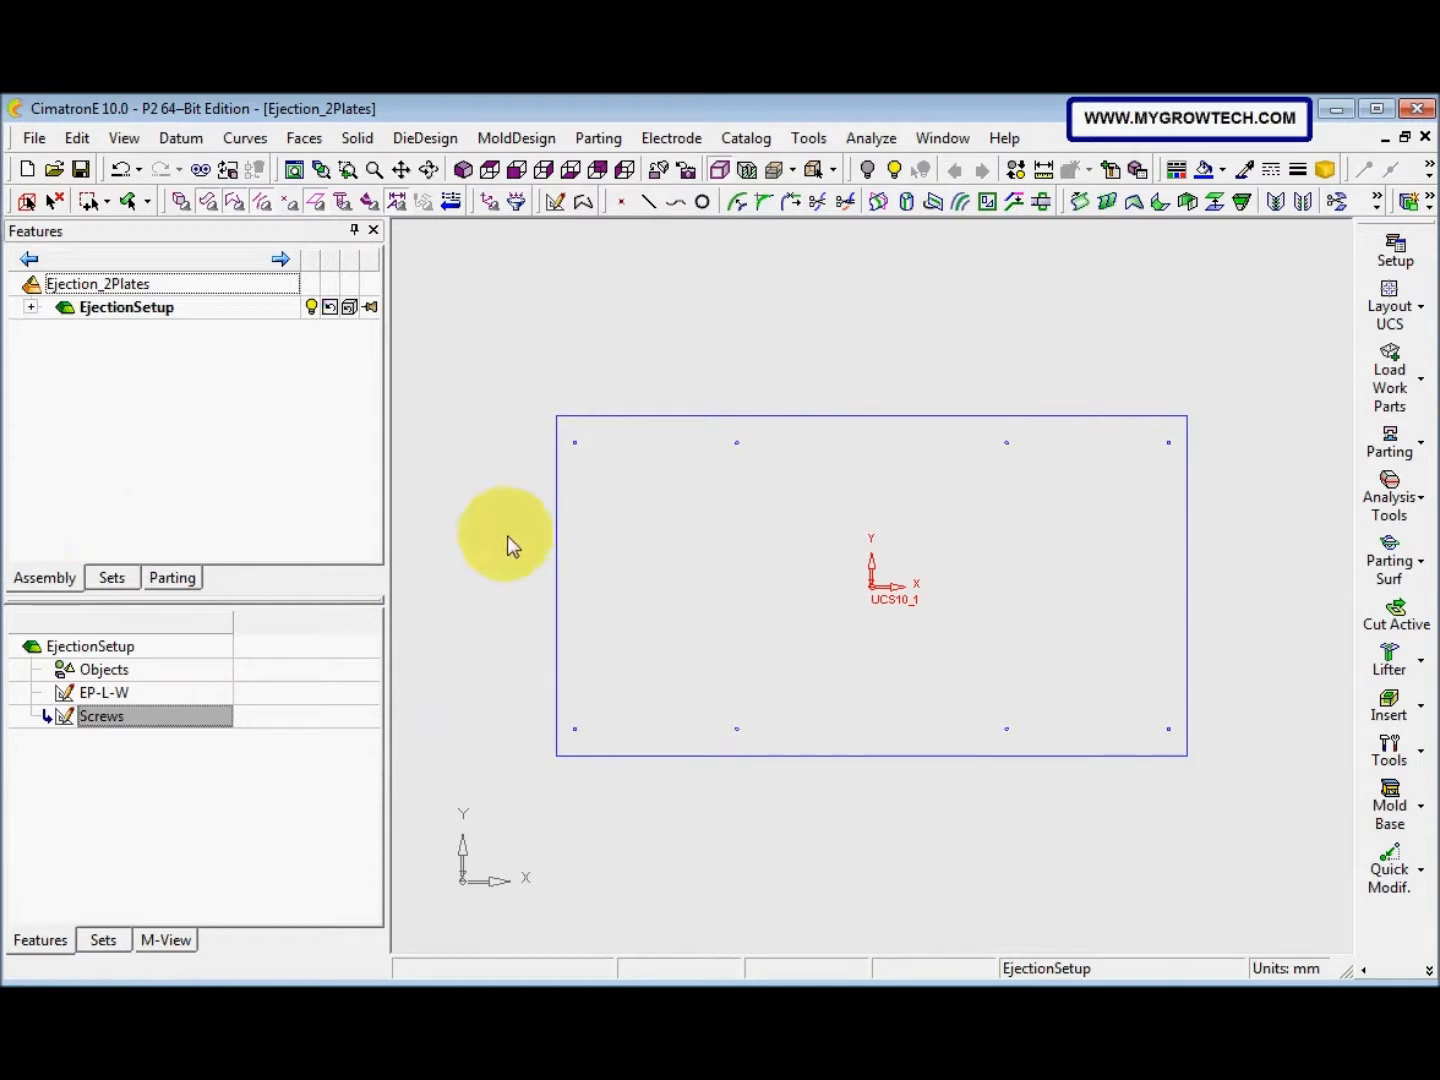
Show the Archive set of the EjectionSetup part so that its archived datum plane can be picked
{"action": "left_click", "coordinate": [104, 941]}
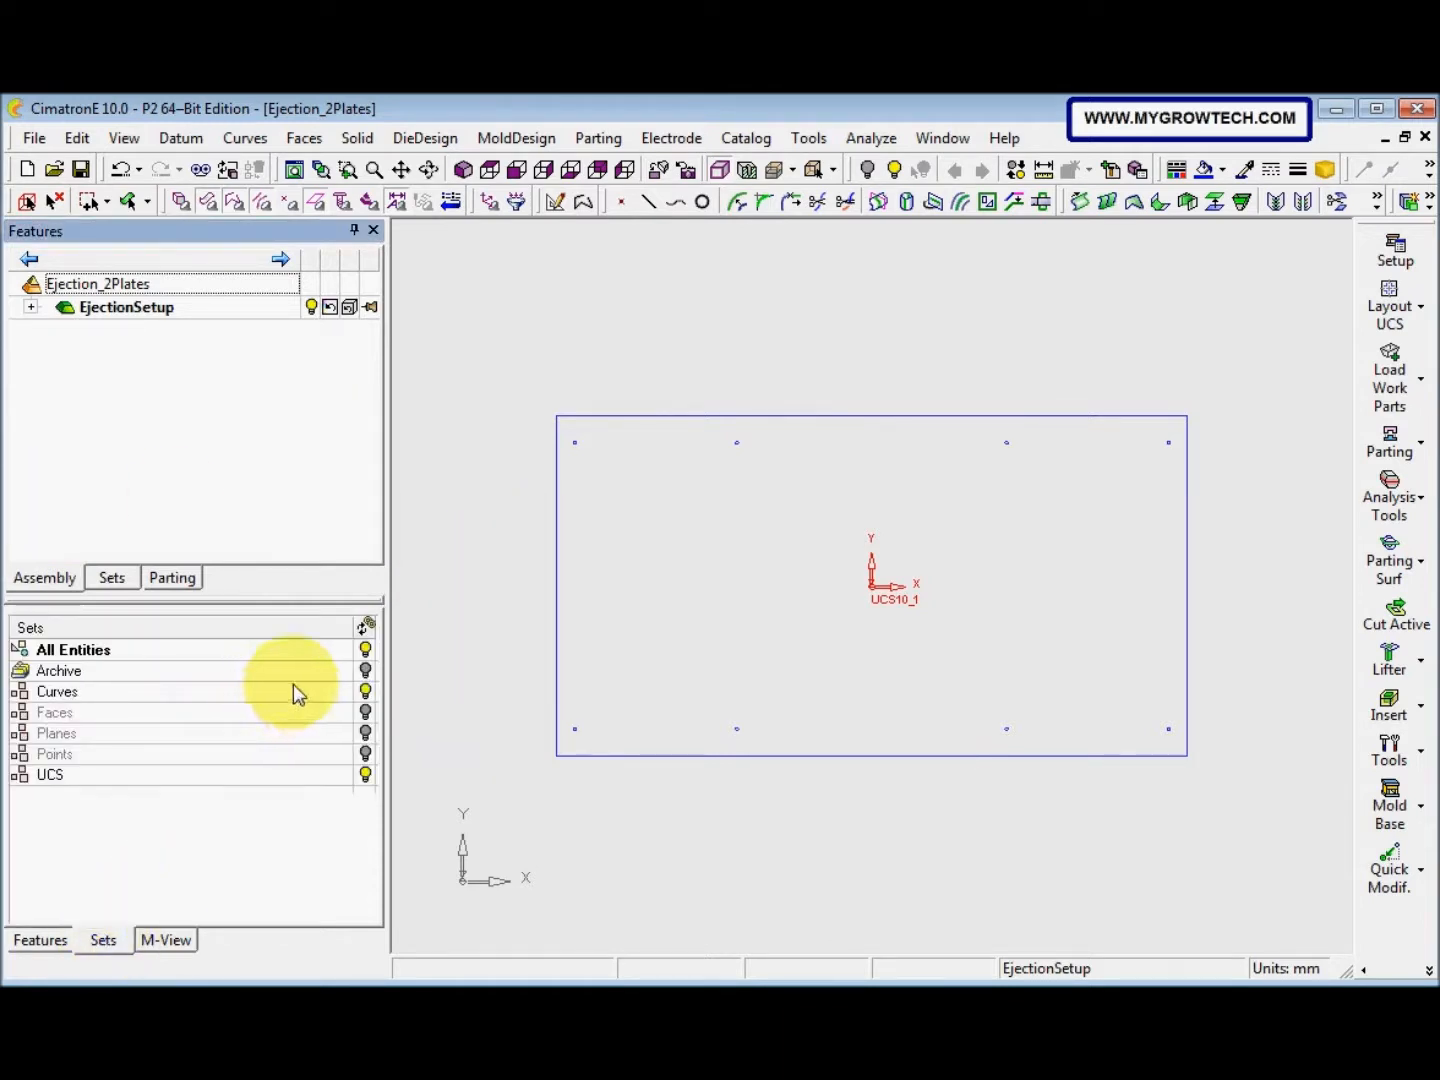
{"action": "left_click", "coordinate": [367, 671]}
{"action": "middle_click_drag", "start_coordinate": [787, 759], "coordinate": [668, 680]}
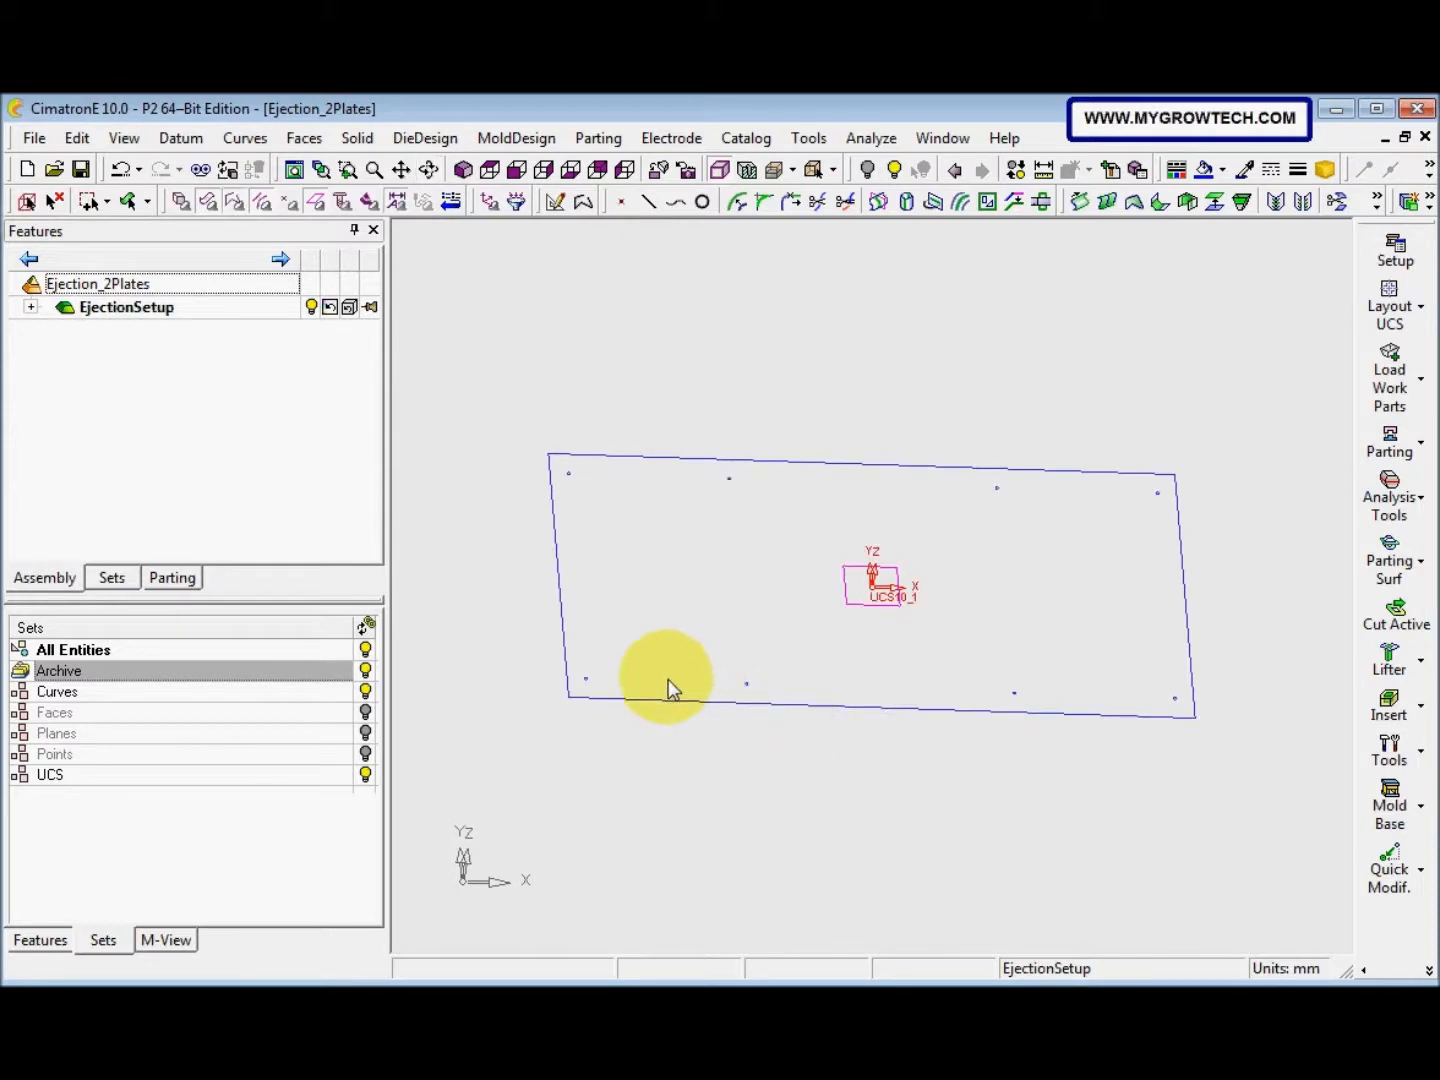
Create a parallel datum plane offset 500 mm below the archived plane at UCS10_1
{"action": "left_click", "coordinate": [200, 141]}
{"action": "mouse_move", "coordinate": [200, 166]}
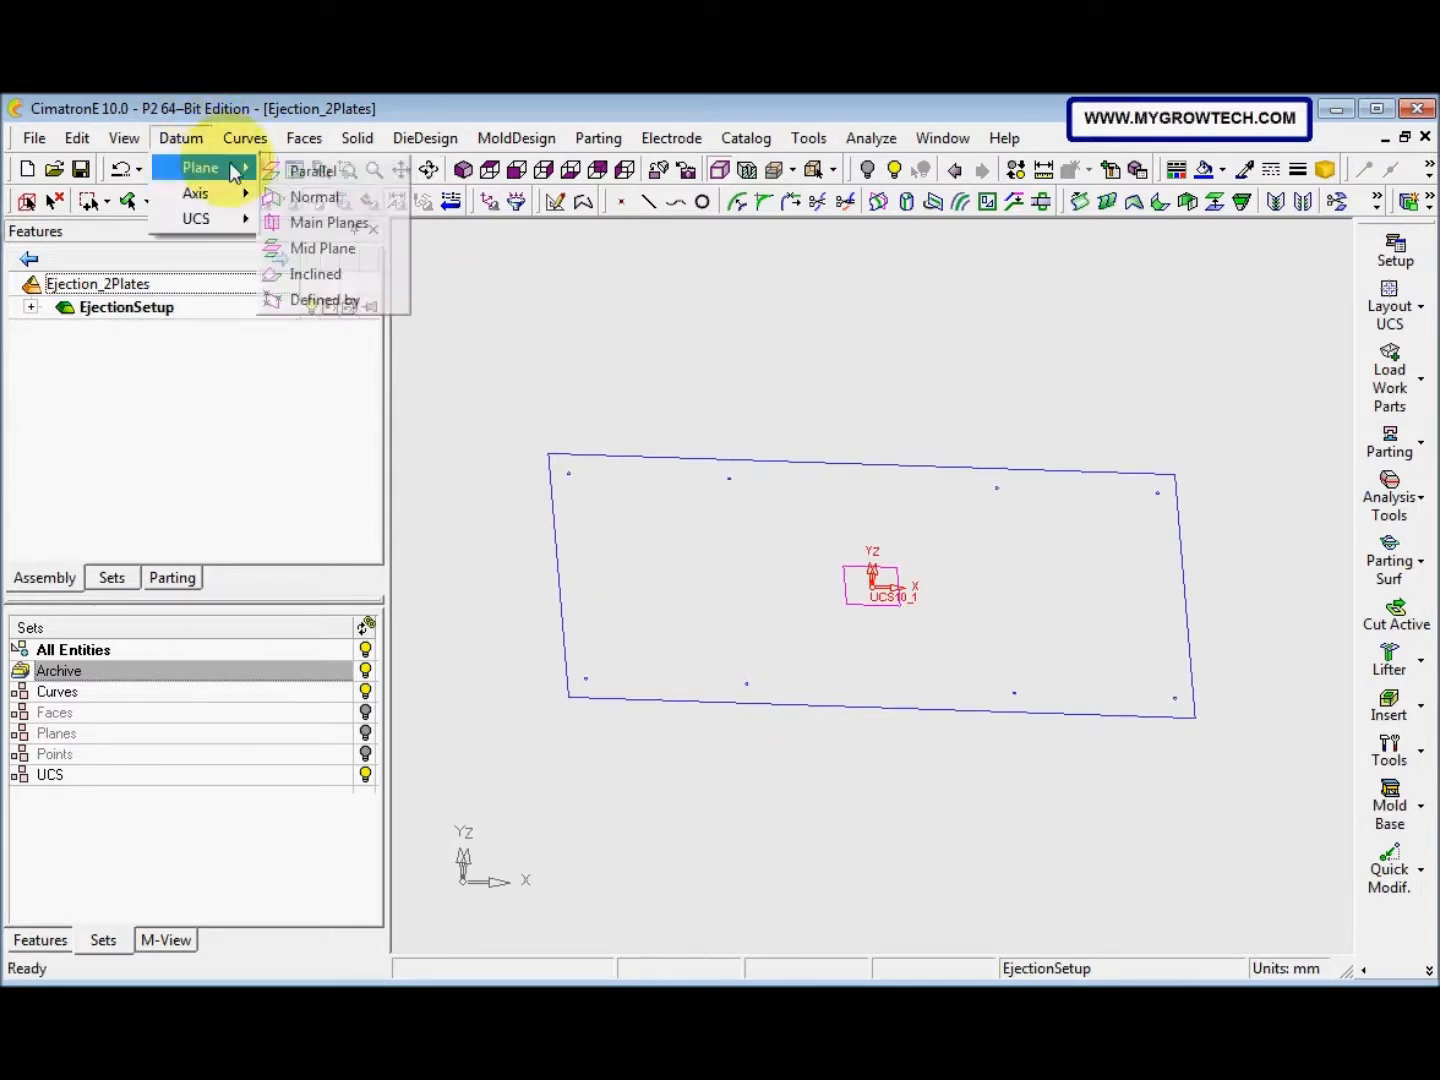
{"action": "left_click", "coordinate": [314, 172]}
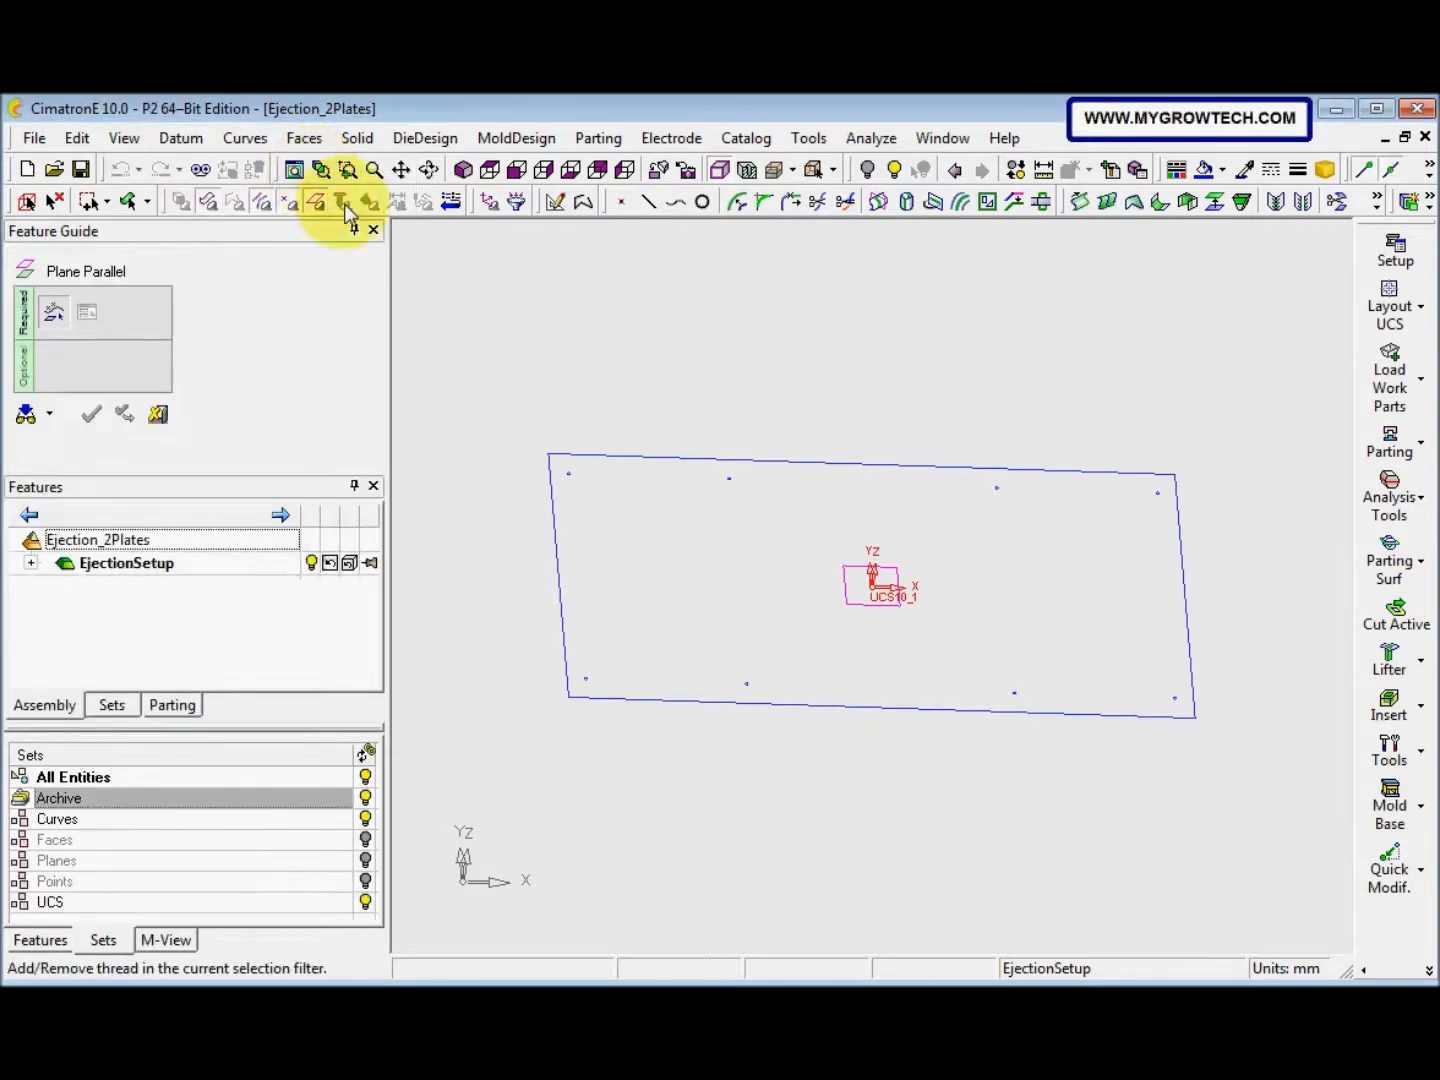
{"action": "middle_click_drag", "start_coordinate": [680, 395], "coordinate": [688, 495]}
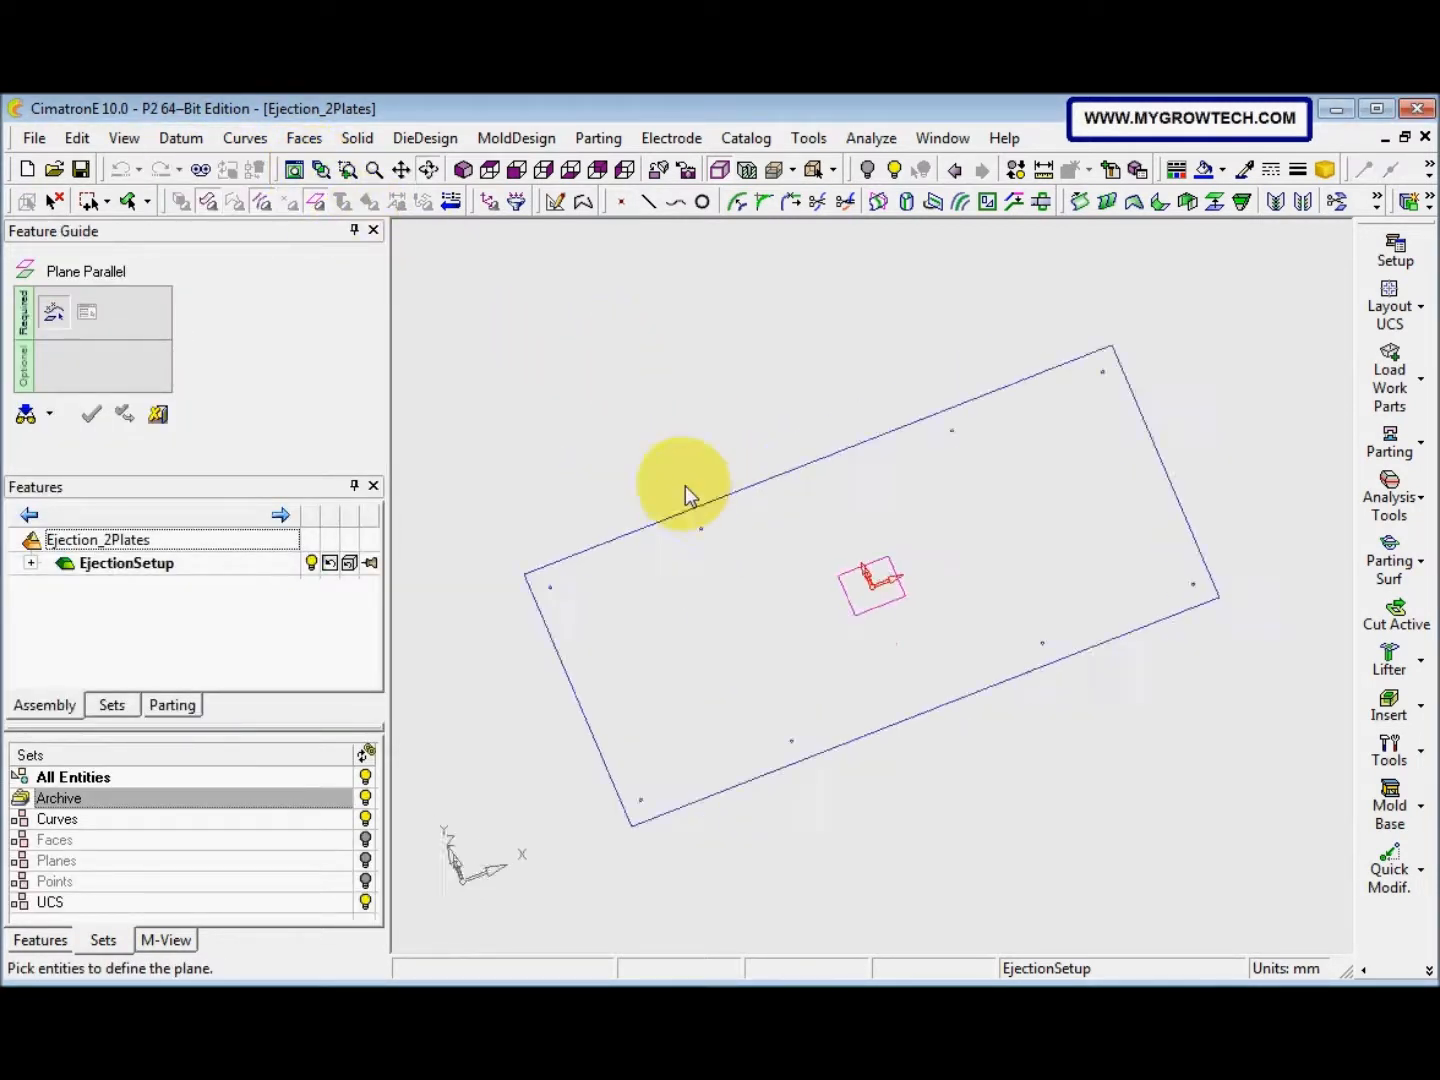
{"action": "left_click", "coordinate": [862, 603]}
{"action": "middle_click_drag", "start_coordinate": [822, 649], "coordinate": [820, 434]}
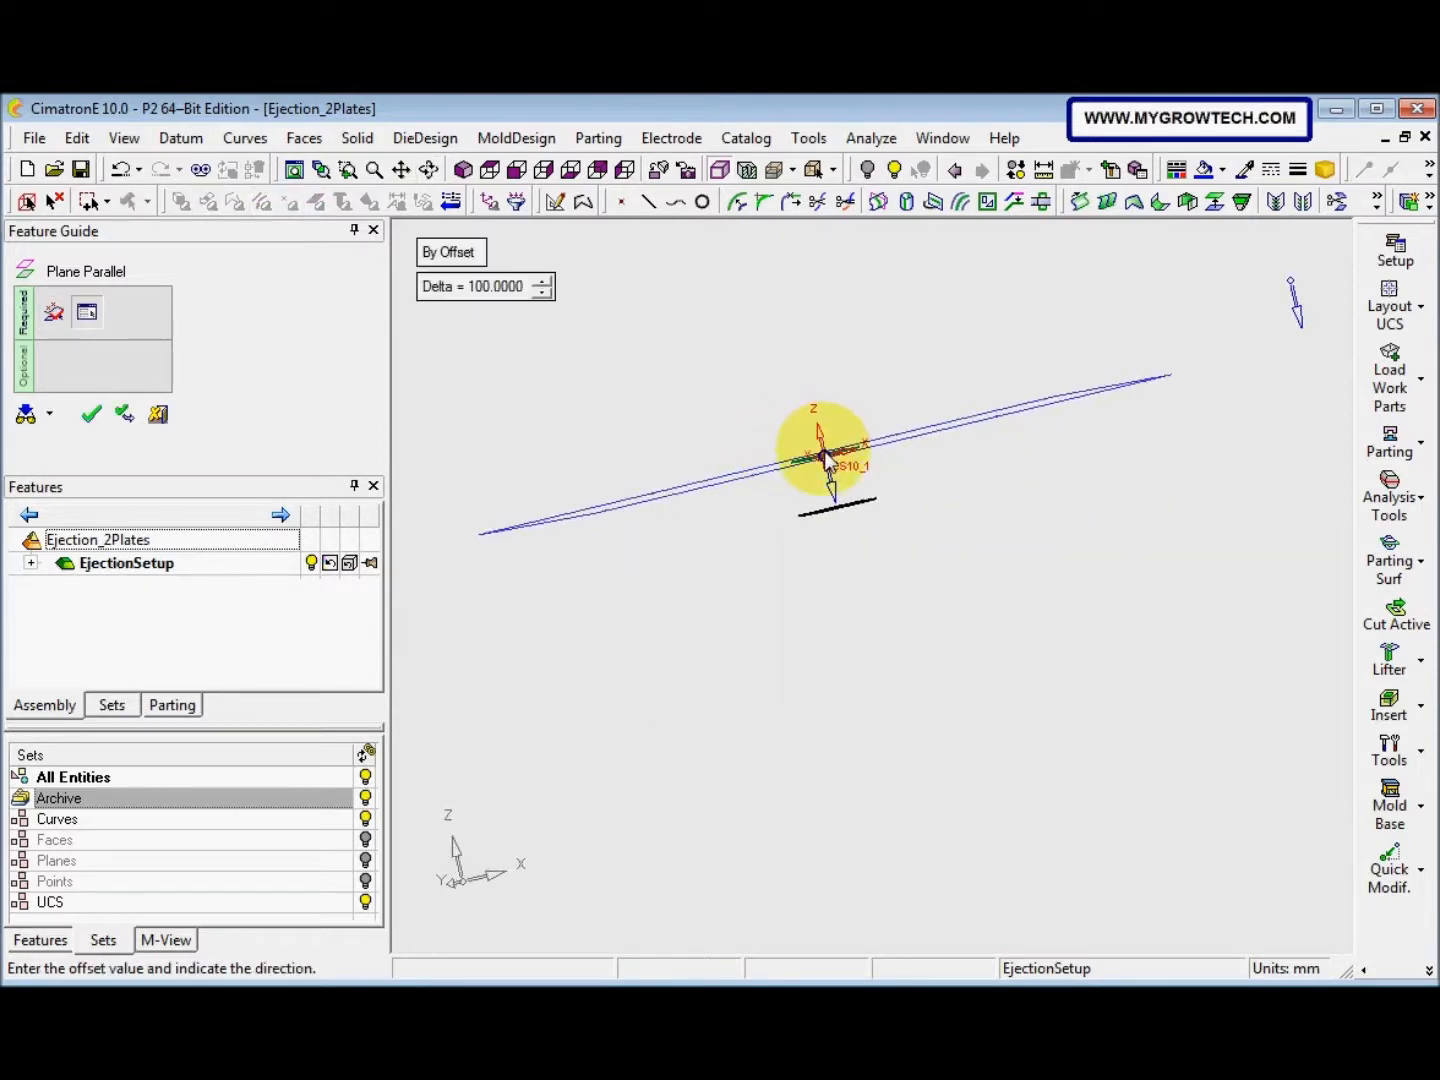
{"action": "middle_click_drag", "start_coordinate": [829, 509], "coordinate": [829, 514]}
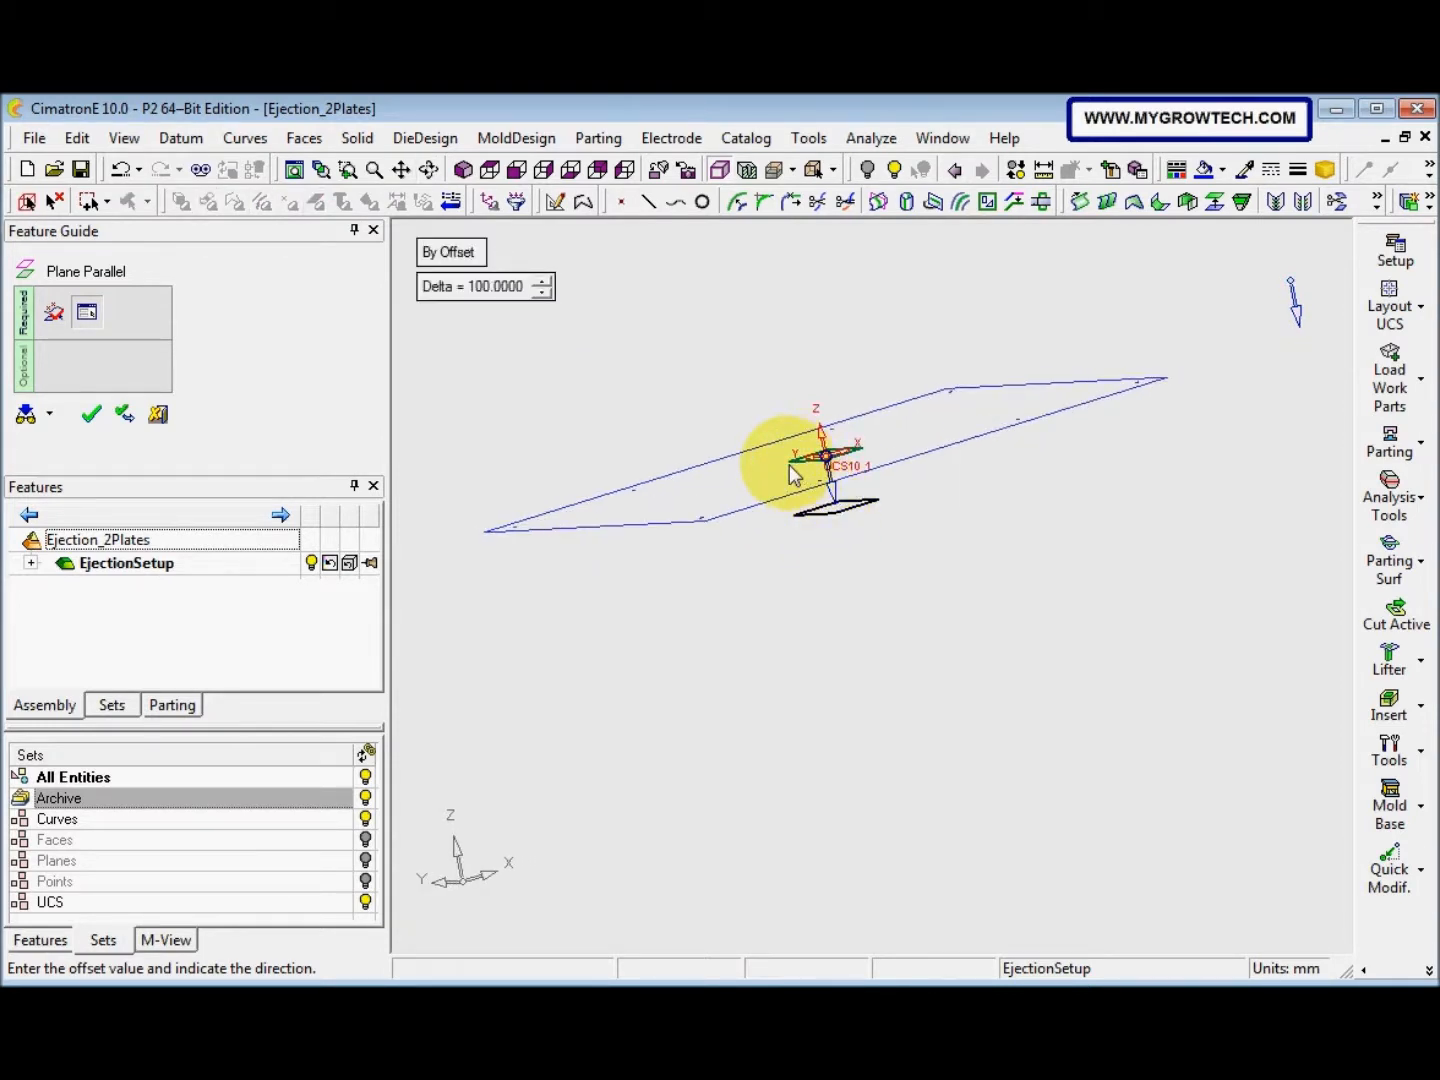
{"action": "left_click", "coordinate": [495, 289]}
{"action": "type", "text": "500"}
{"action": "key", "text": "Return"}
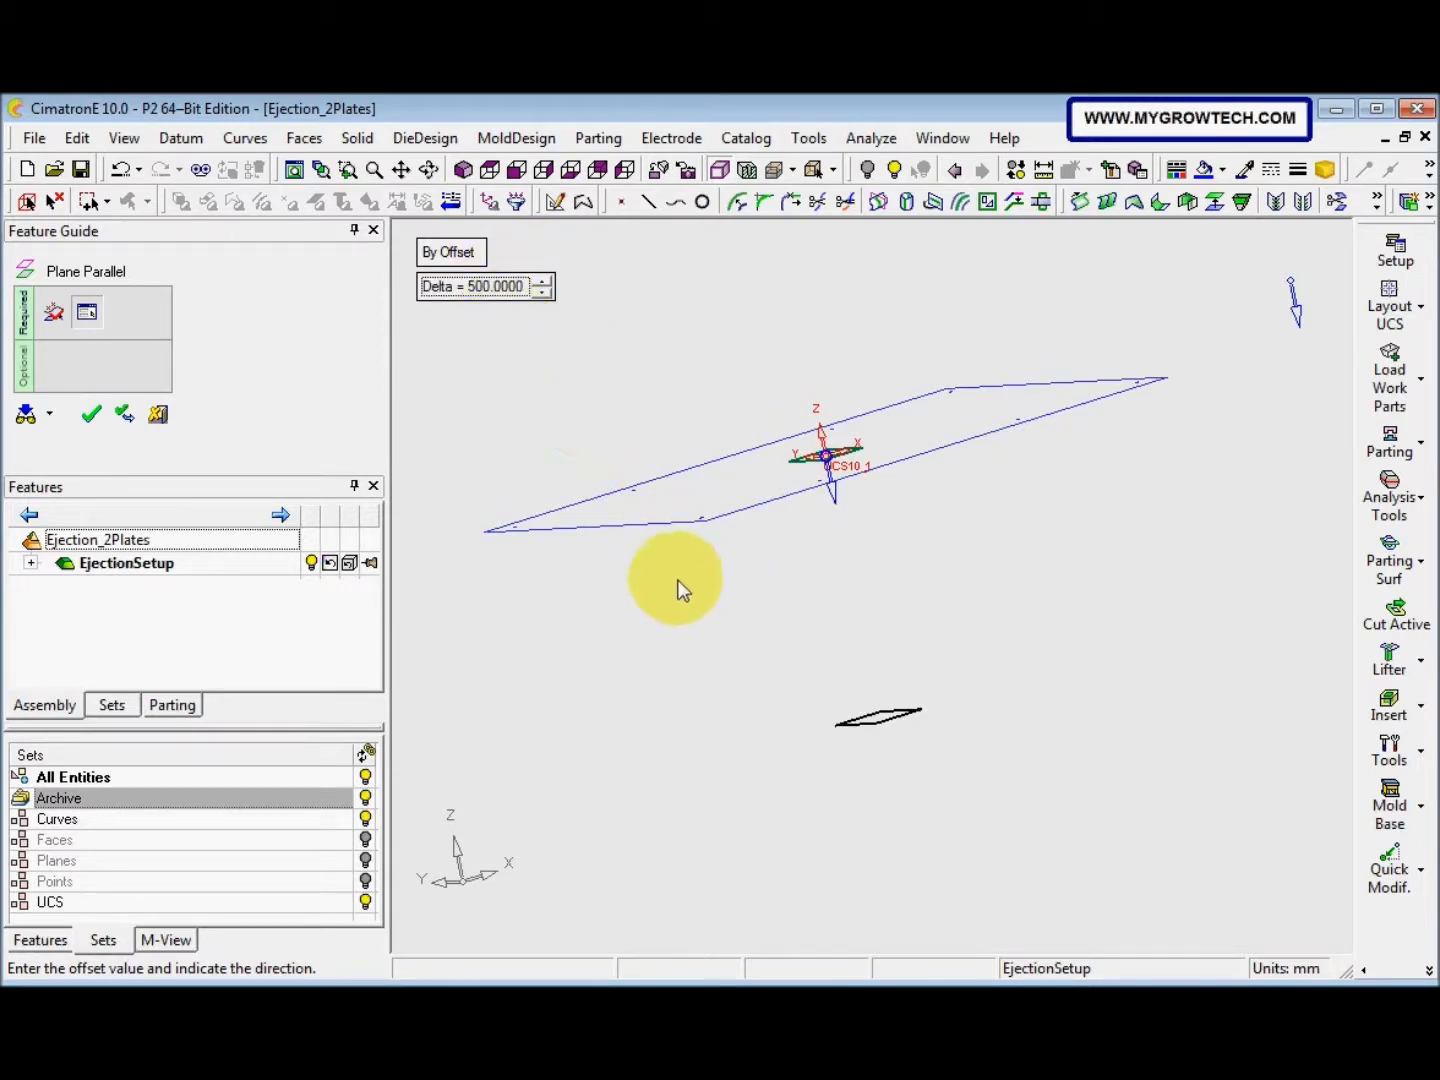
{"action": "right_click", "coordinate": [949, 637]}
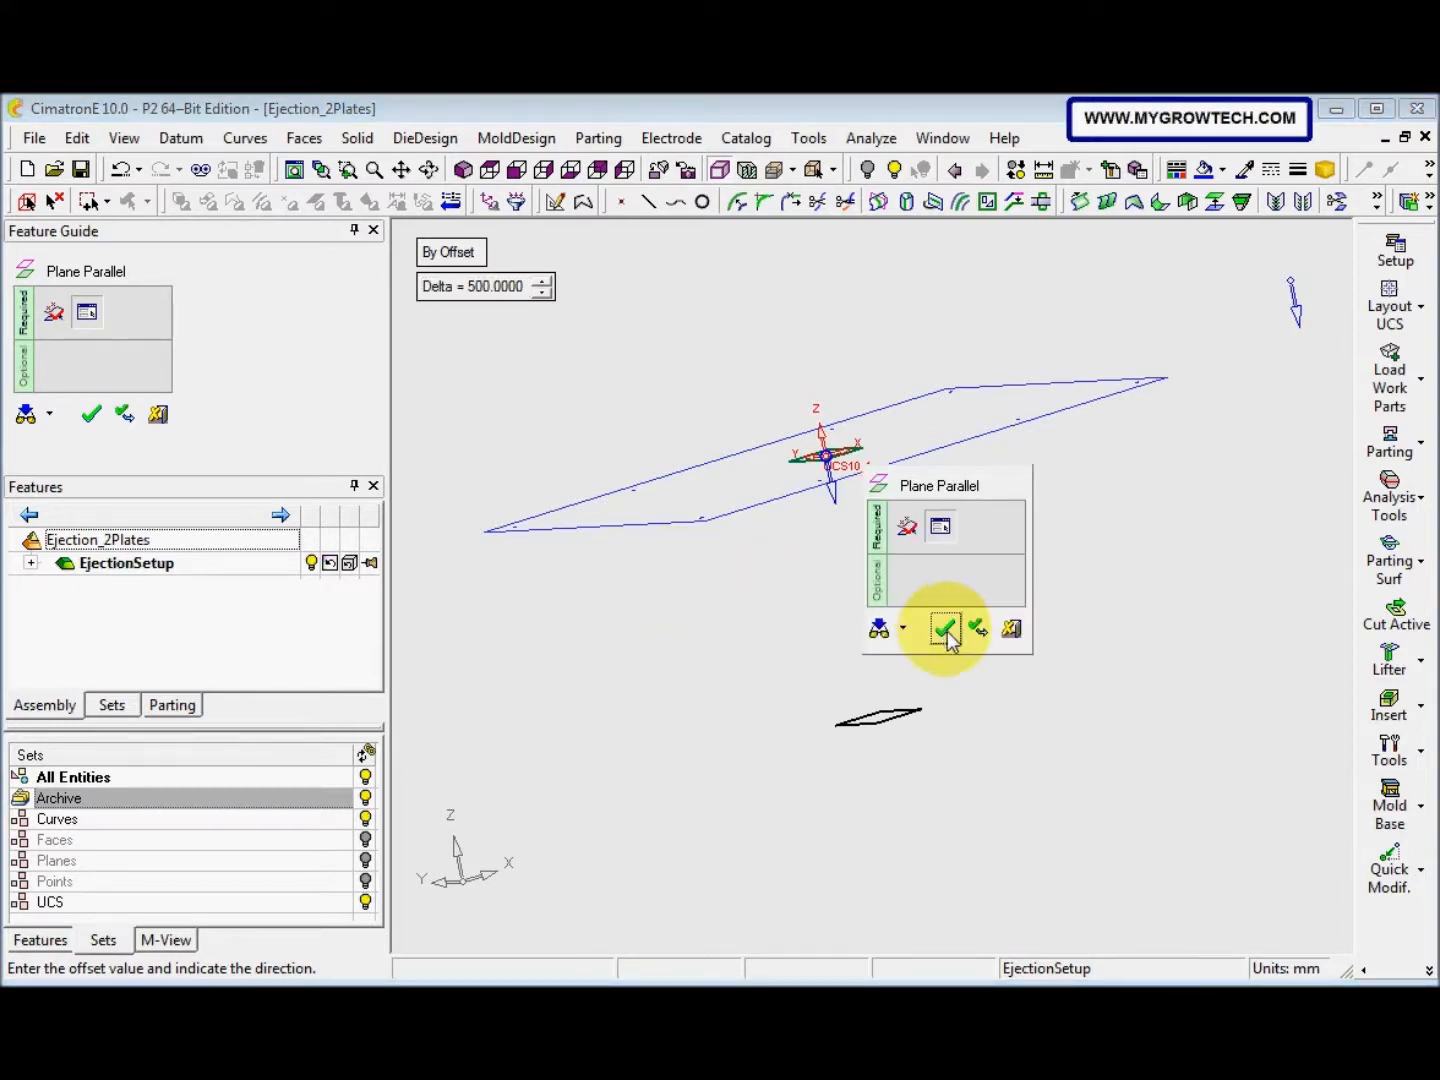
{"action": "left_click", "coordinate": [945, 631]}
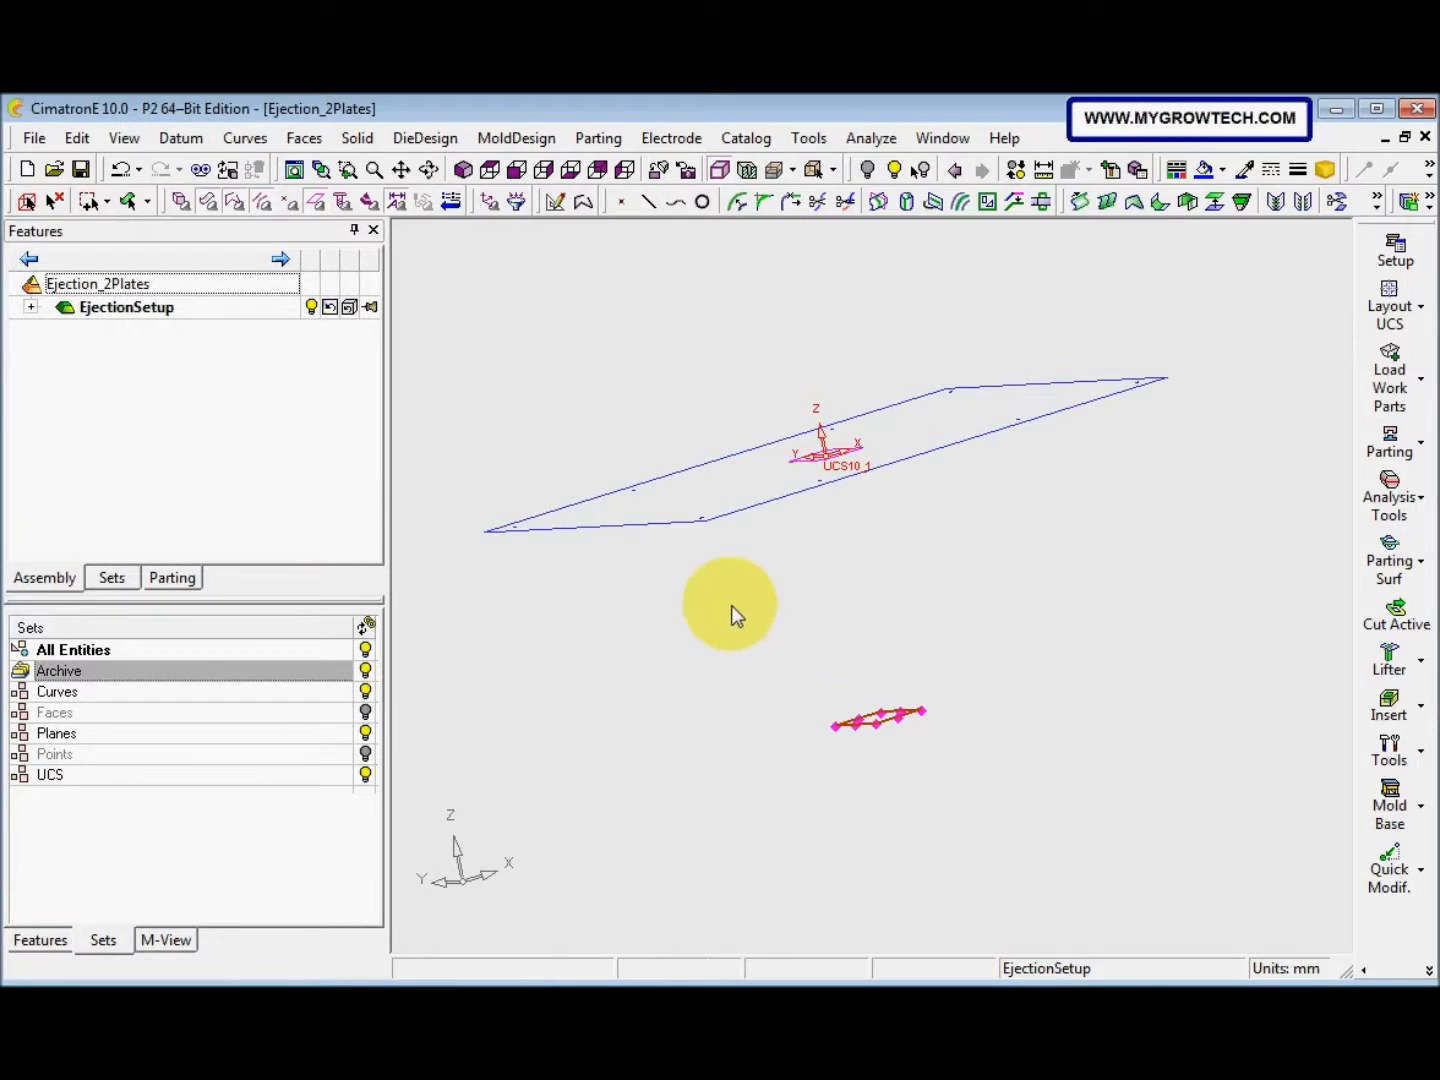
Hide the Archive set and display the new parallel plane's offset parameter for checking
{"action": "left_click", "coordinate": [365, 670]}
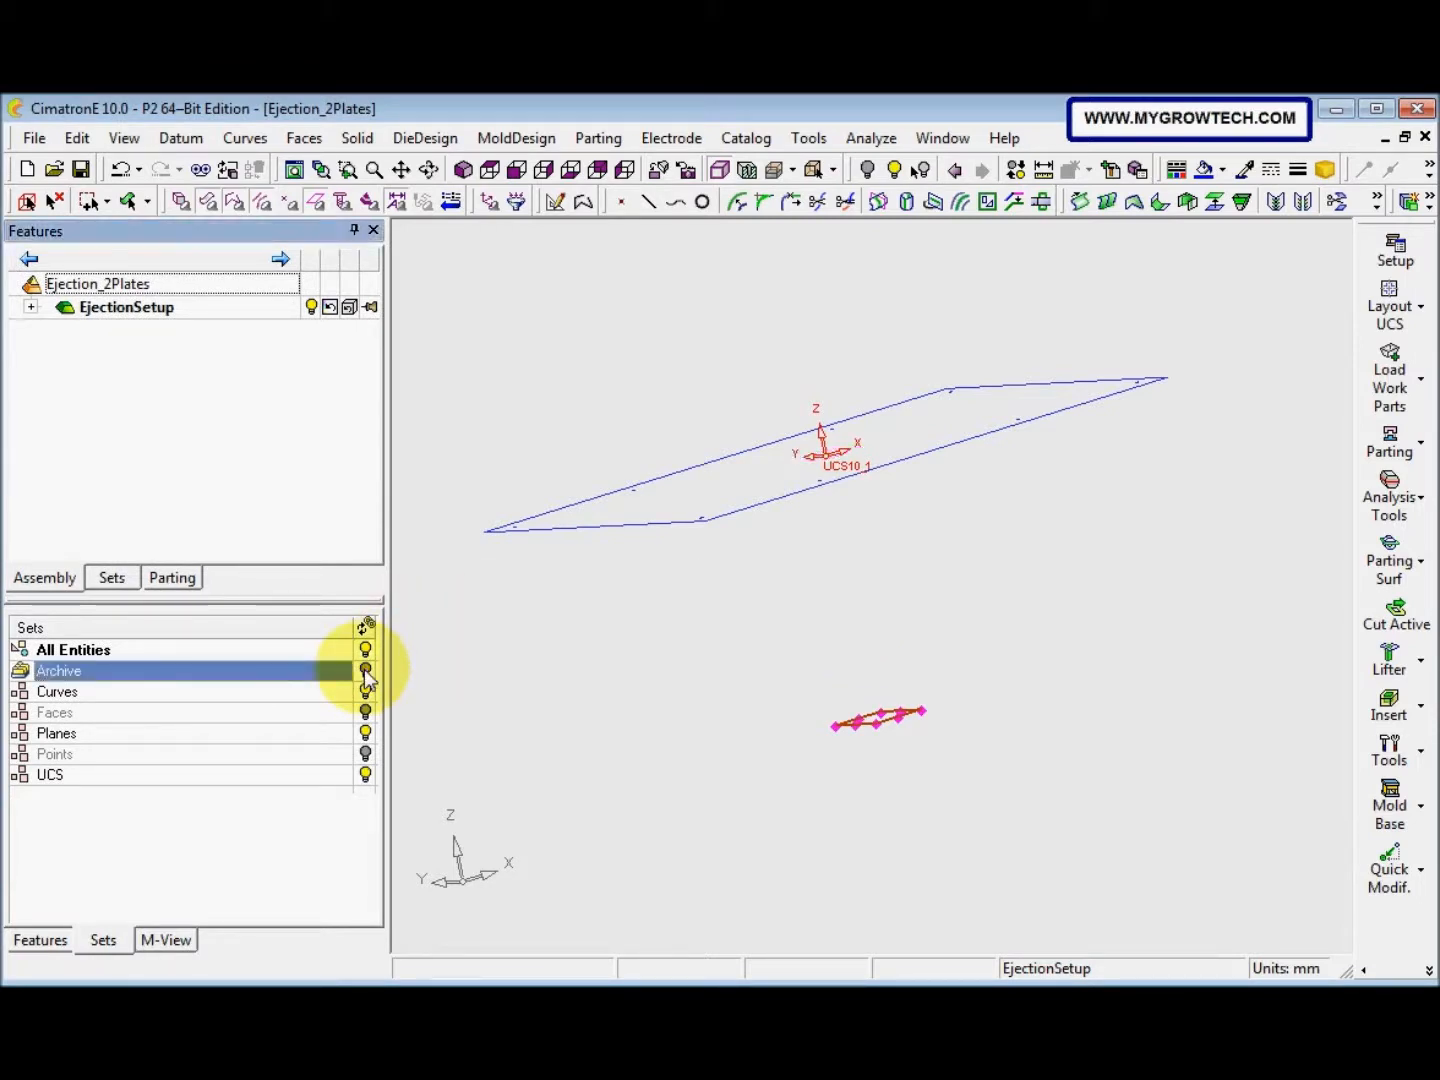
{"action": "left_click_drag", "start_coordinate": [801, 721], "coordinate": [770, 747], "text": "ctrl"}
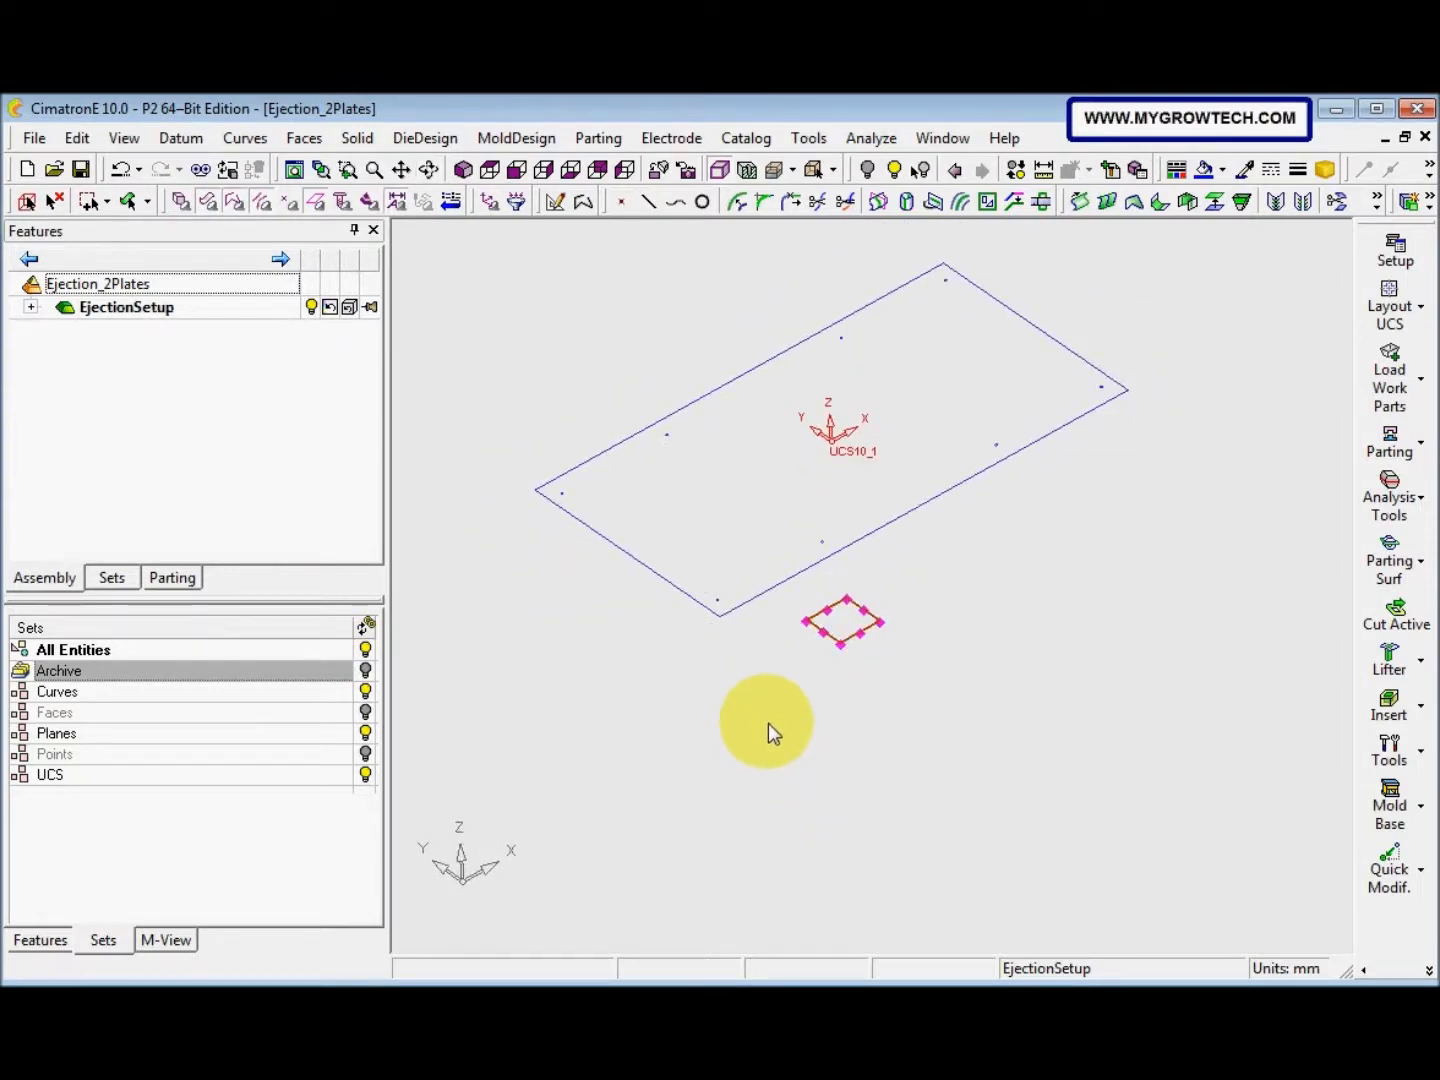
{"action": "left_click", "coordinate": [62, 941]}
{"action": "double_click", "coordinate": [139, 742]}
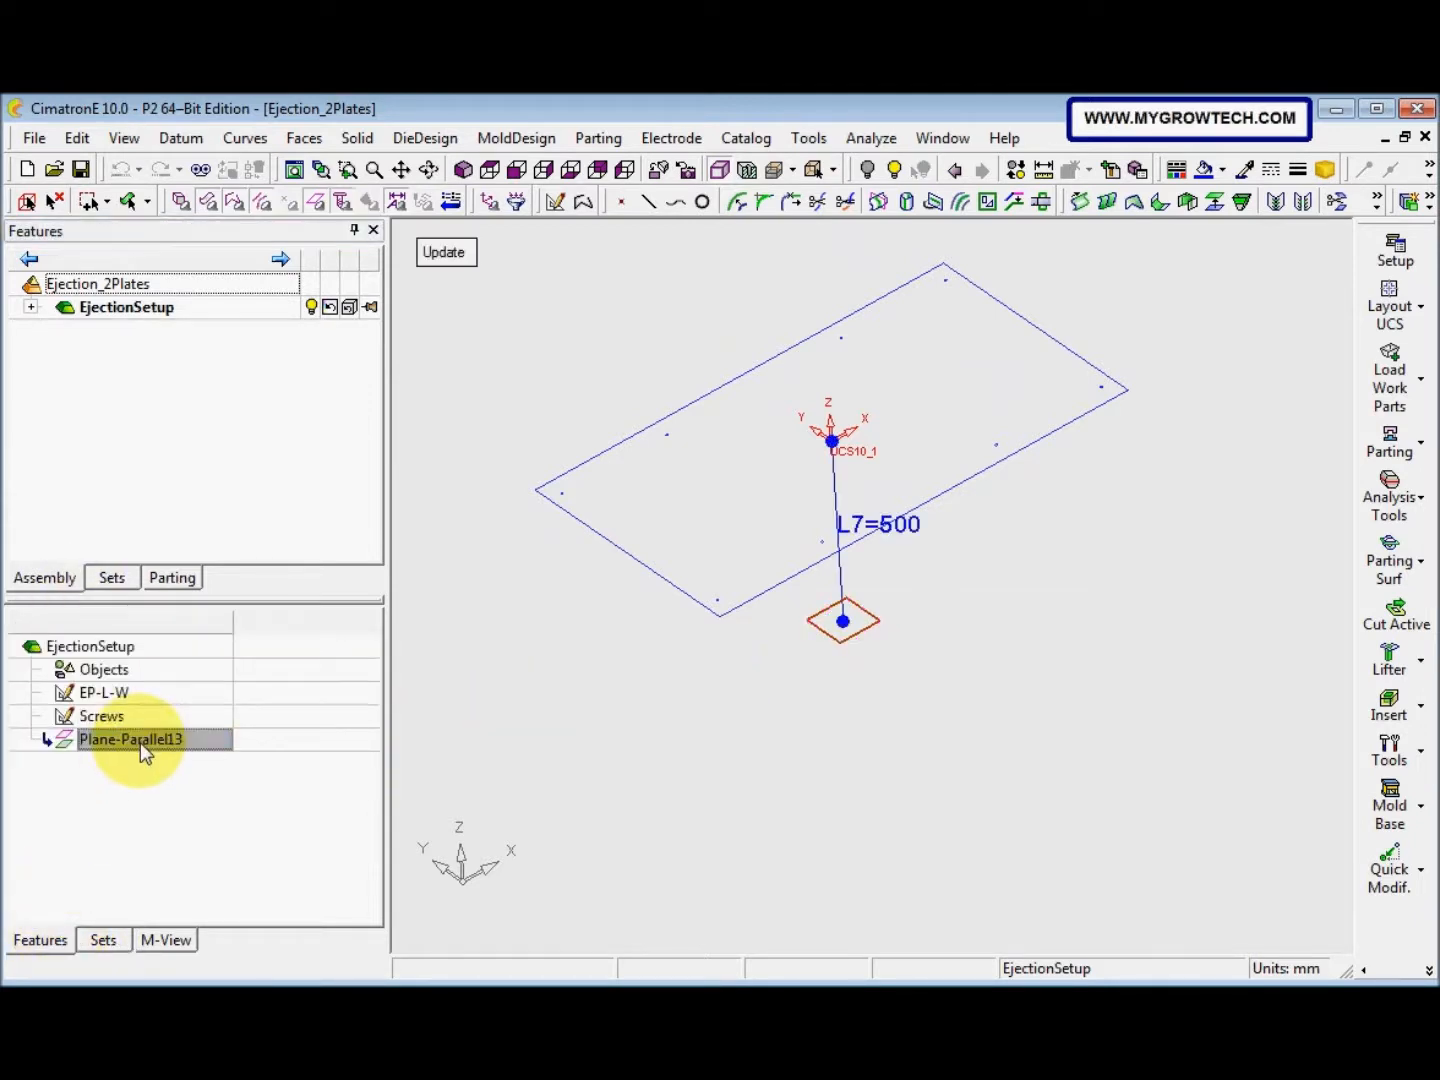
{"action": "middle_click", "coordinate": [499, 746]}
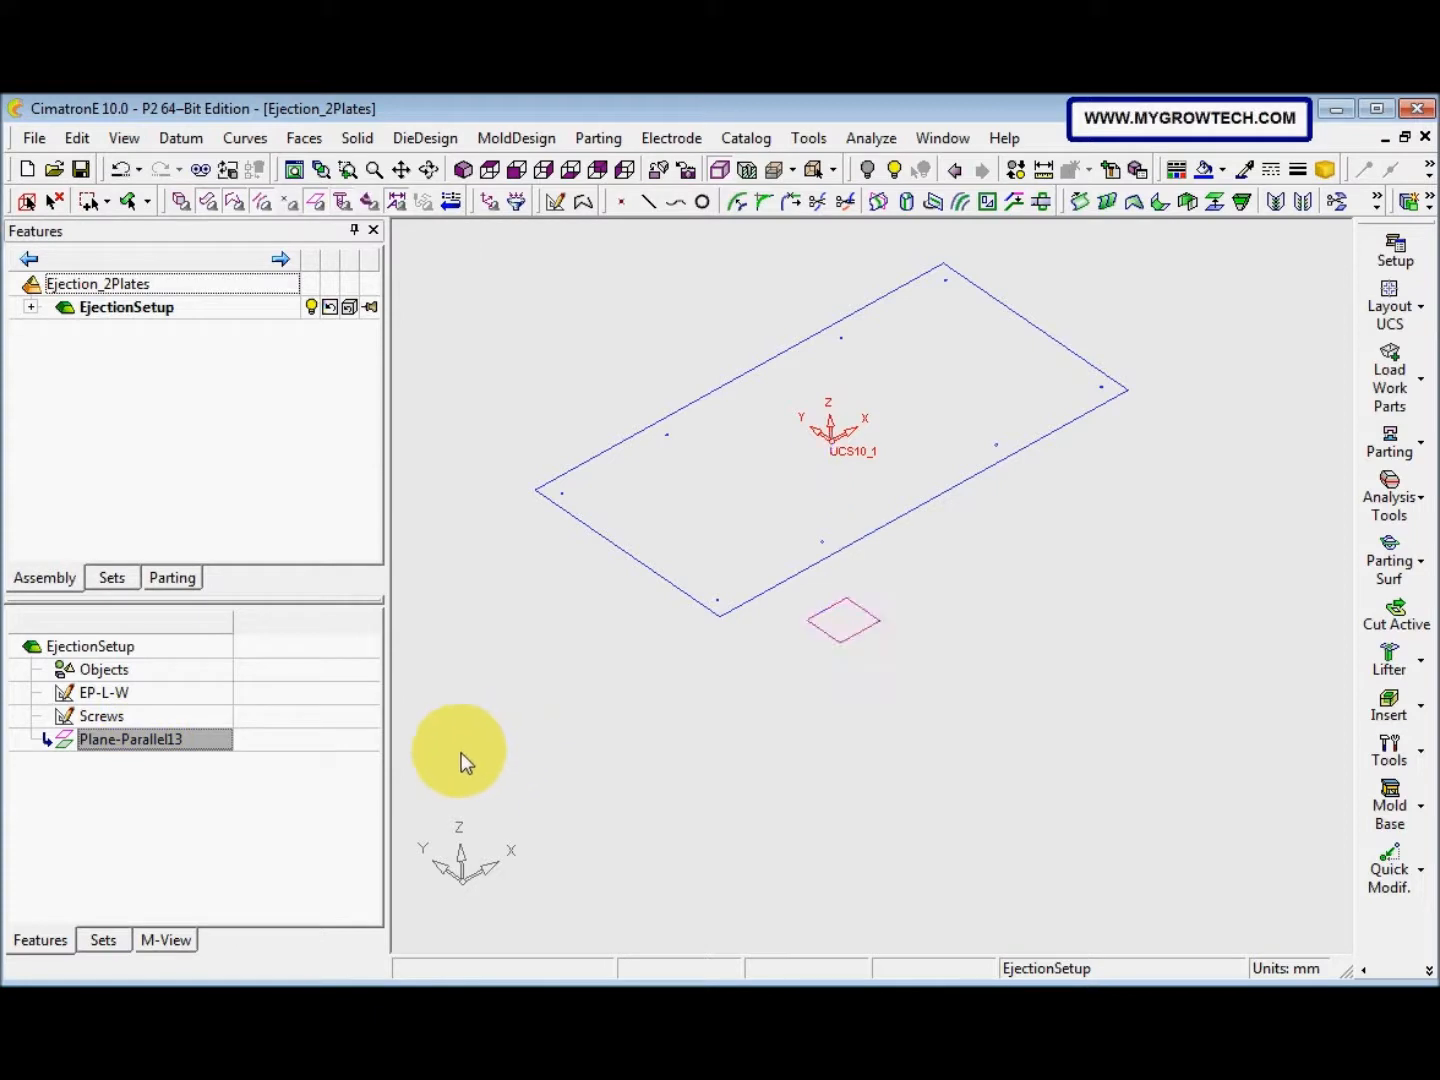
Rename the new Plane-Parallel13 feature as EjectionStart
{"action": "right_click", "coordinate": [200, 745]}
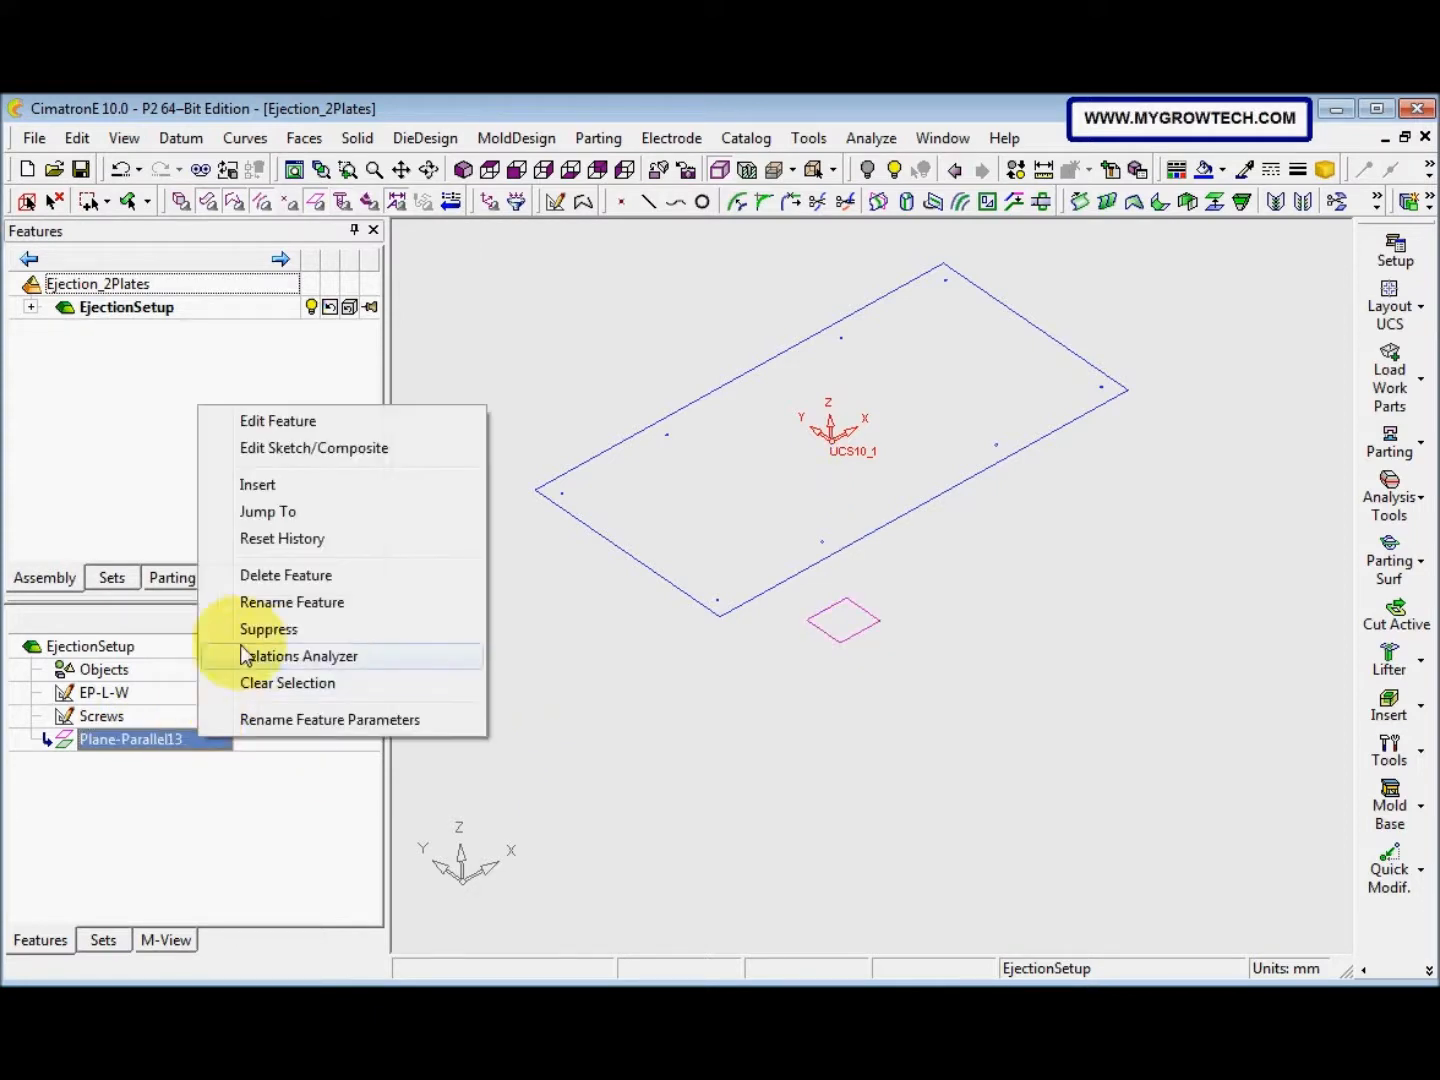
{"action": "left_click", "coordinate": [298, 600]}
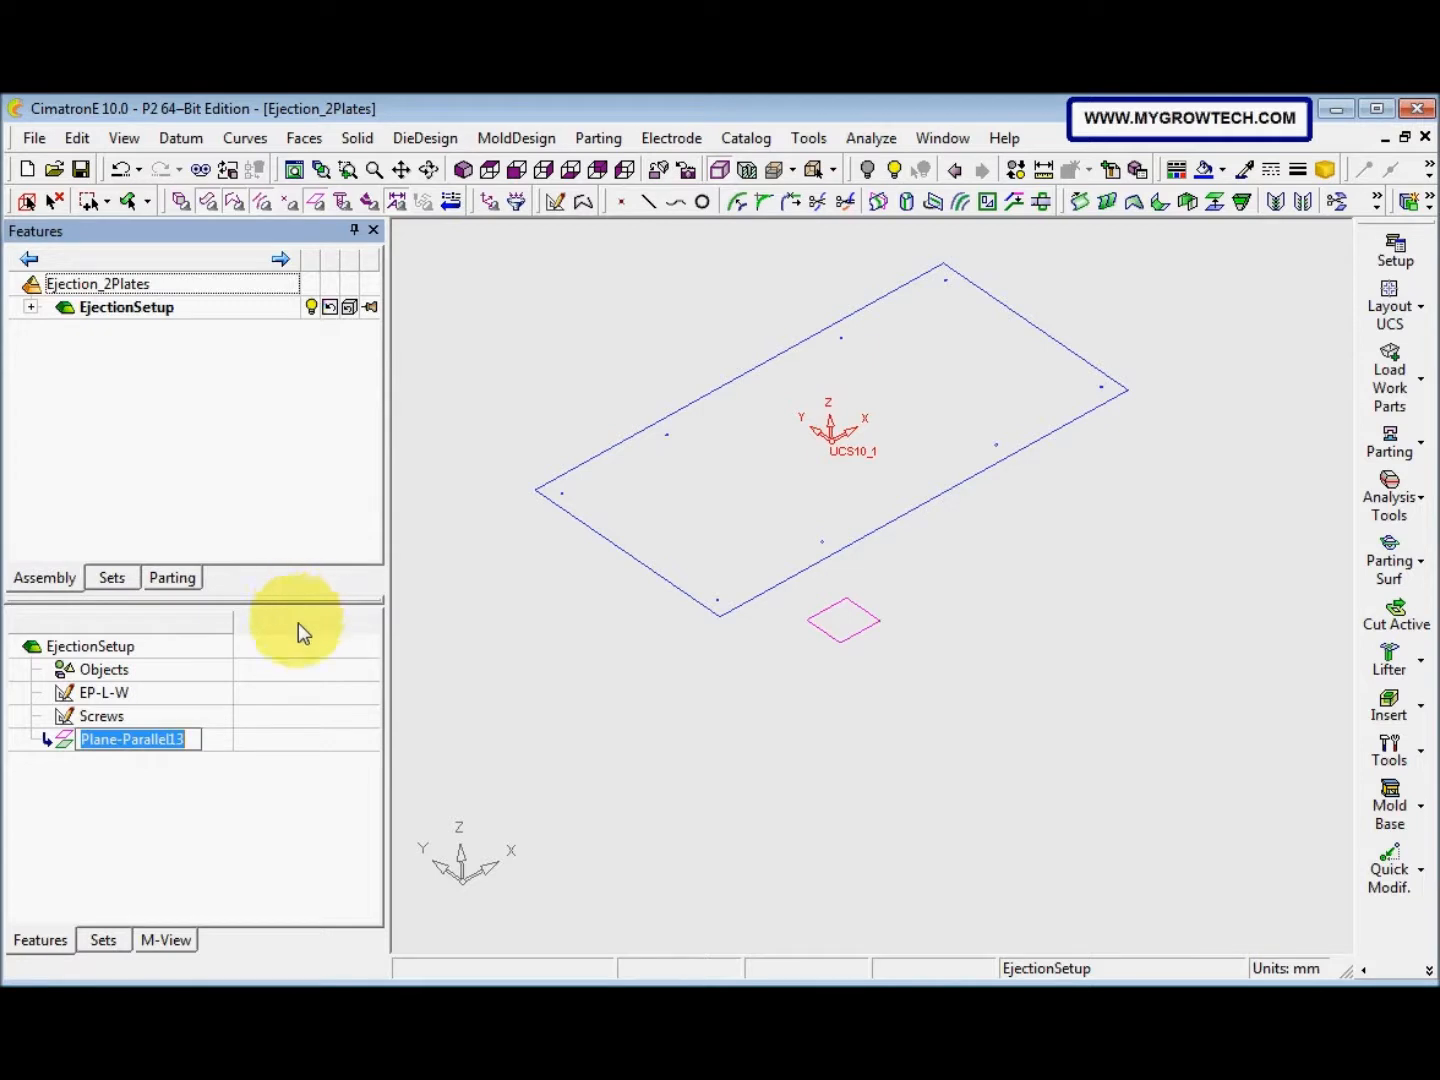
{"action": "type", "text": "E"}
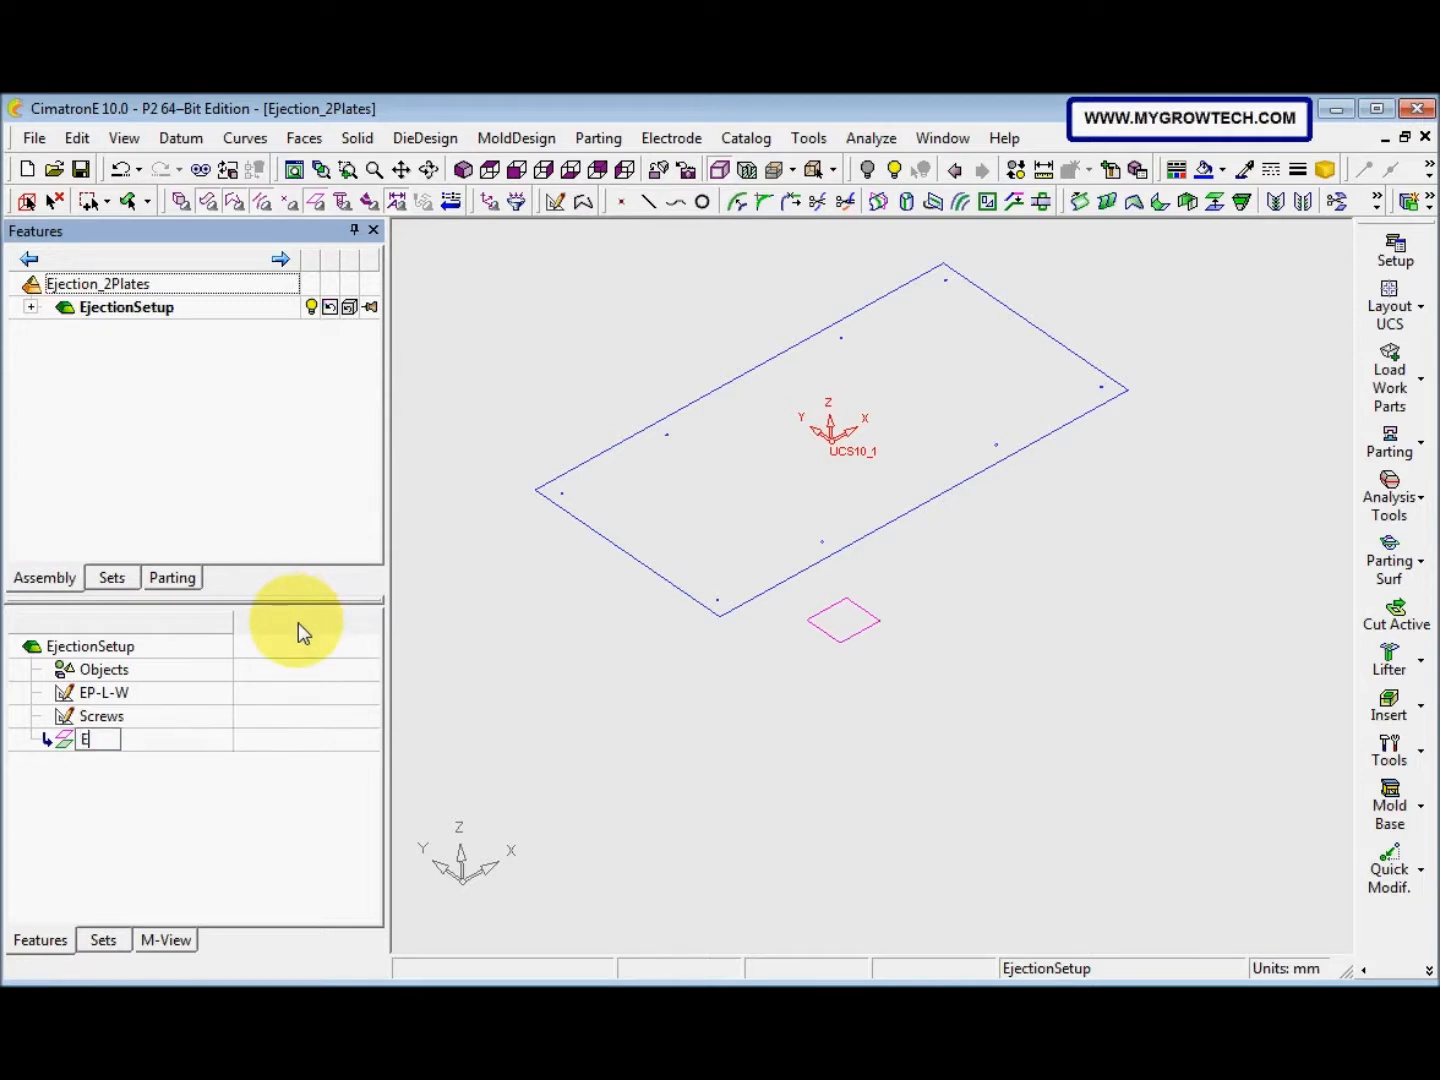
{"action": "type", "text": "jectionStart"}
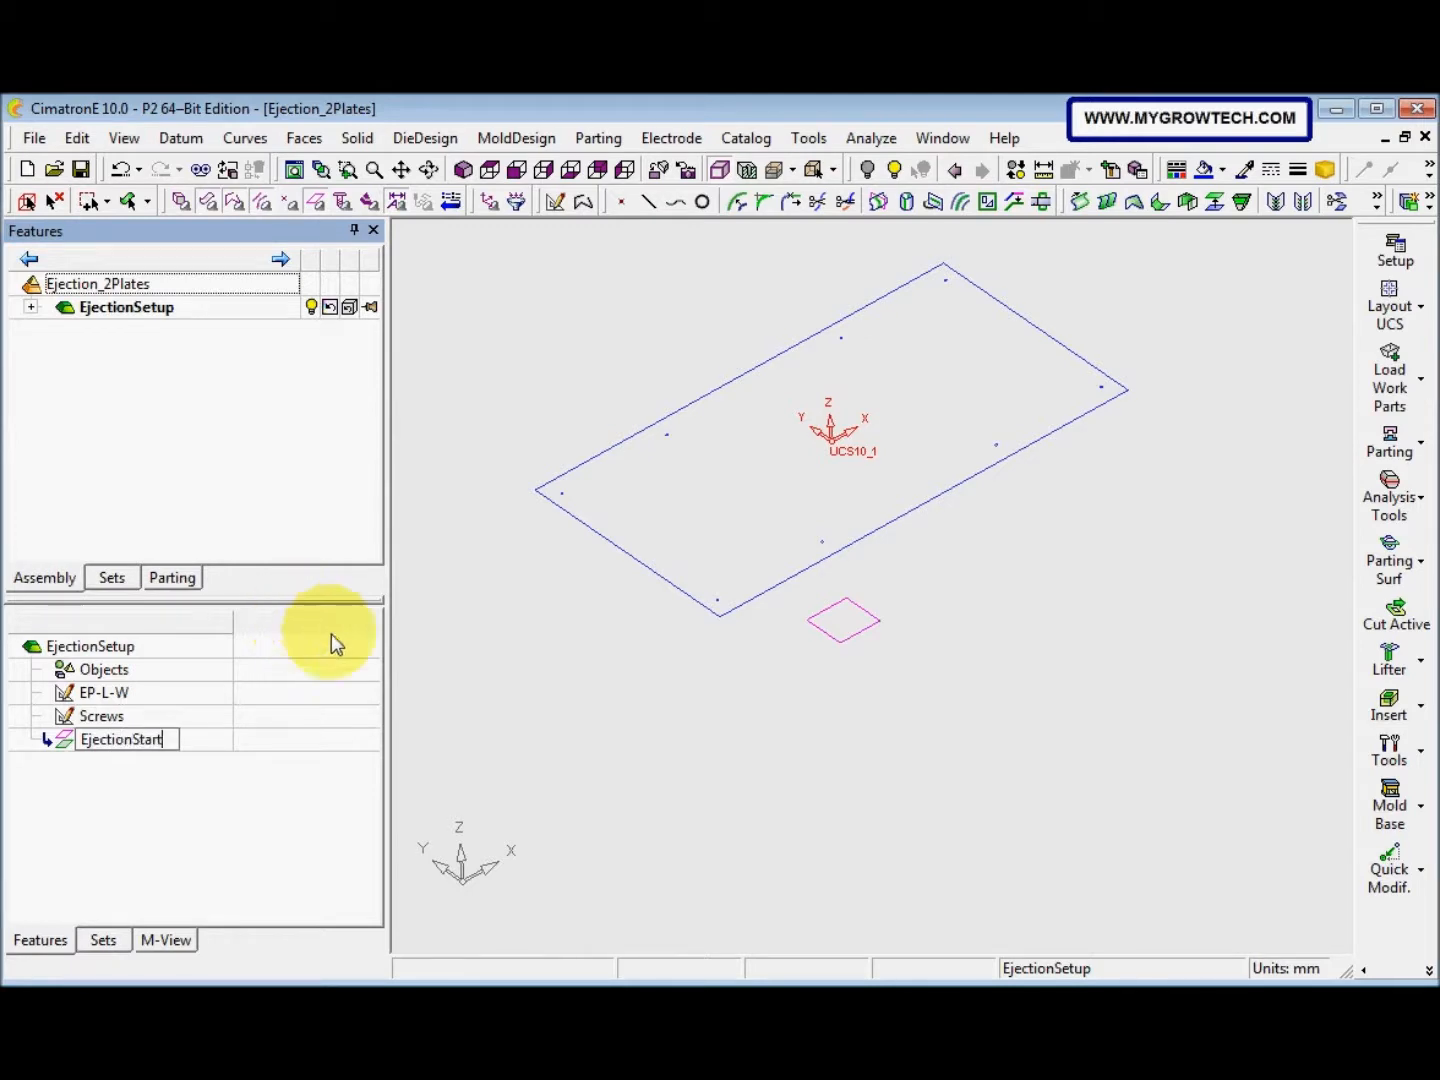
{"action": "left_click", "coordinate": [628, 775]}
Create a second parallel datum plane offset 50 mm upward from the EjectionStart plane
{"action": "middle_click_drag", "start_coordinate": [631, 728], "coordinate": [612, 690]}
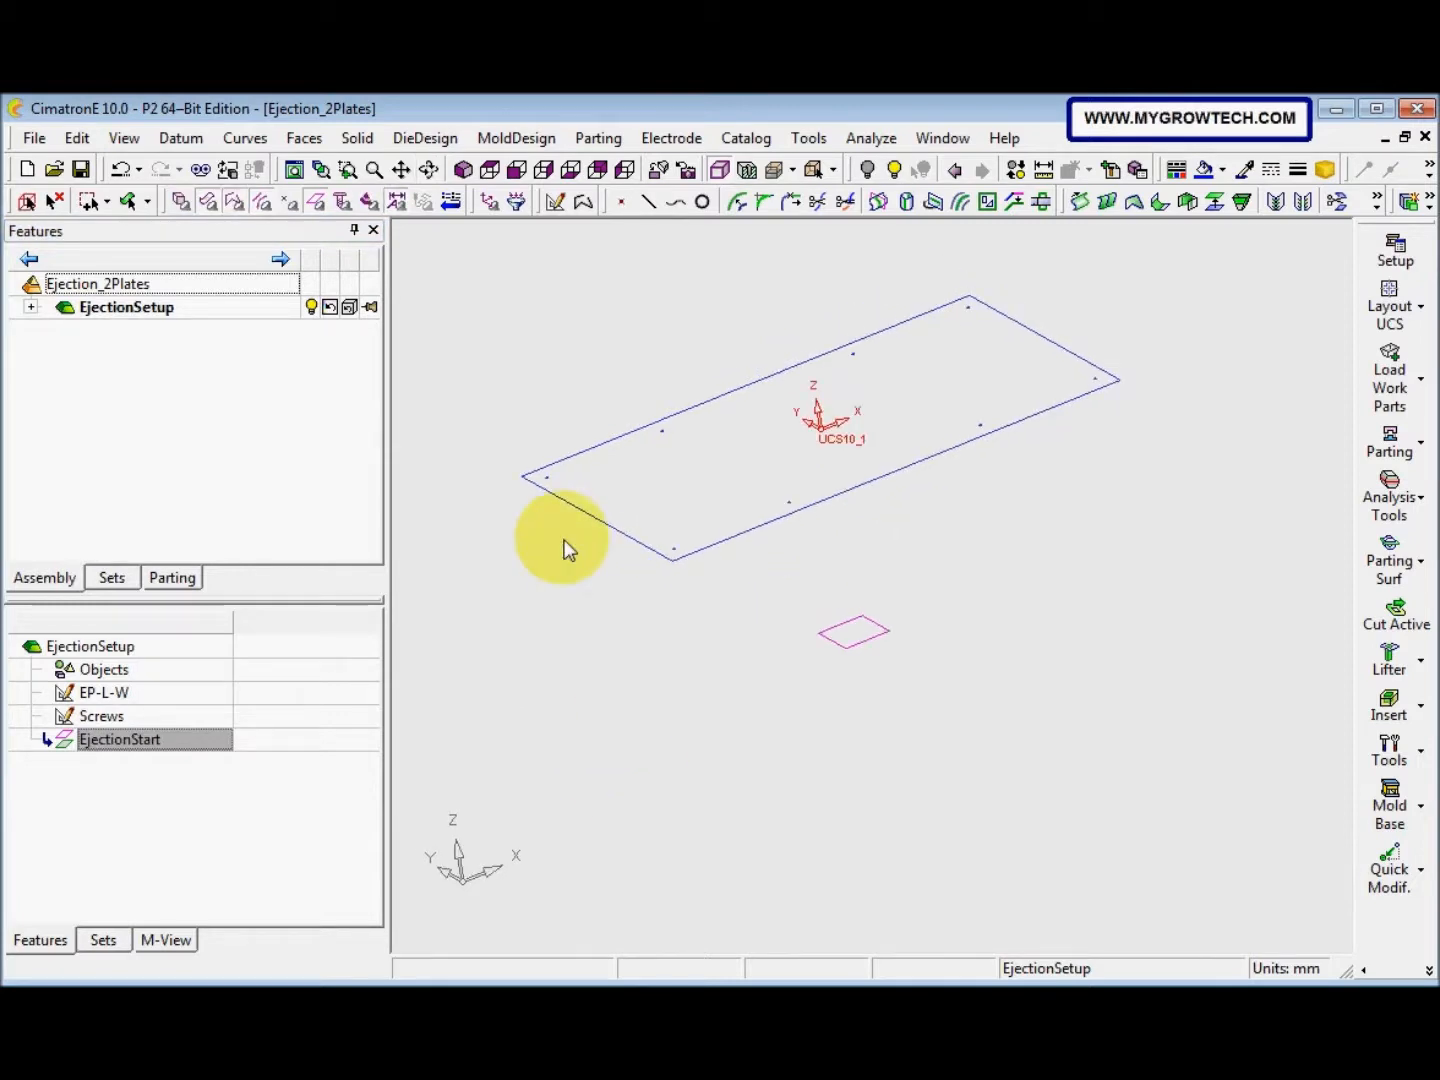
{"action": "left_click", "coordinate": [181, 138]}
{"action": "mouse_move", "coordinate": [232, 166]}
{"action": "left_click", "coordinate": [312, 168]}
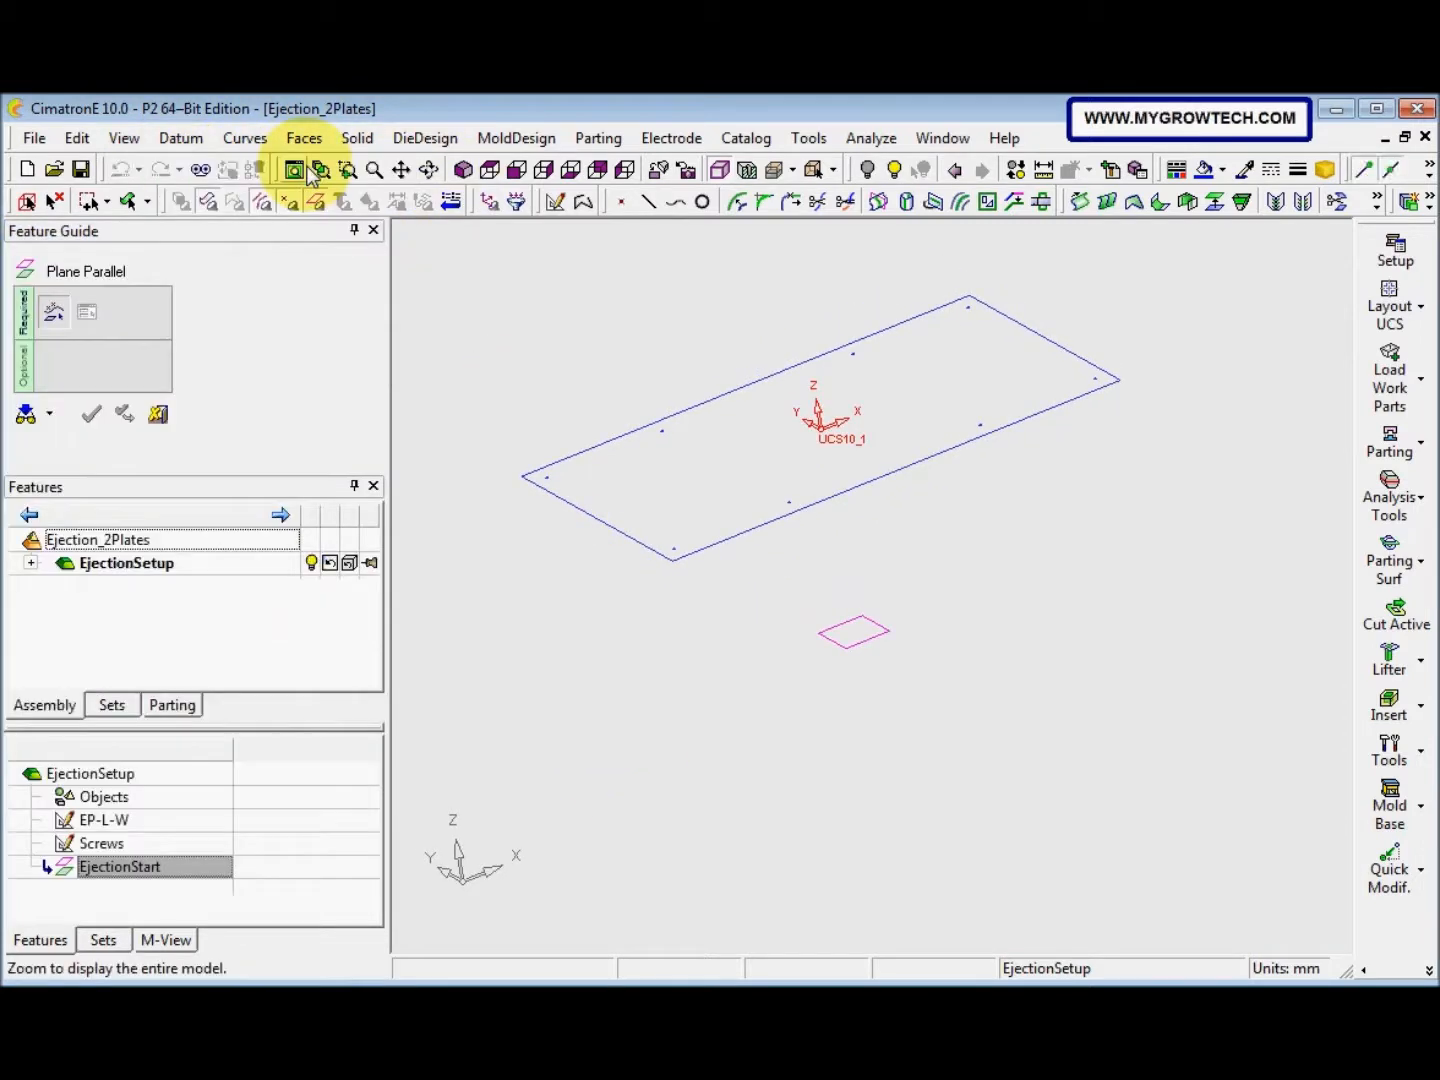
{"action": "left_click", "coordinate": [832, 651]}
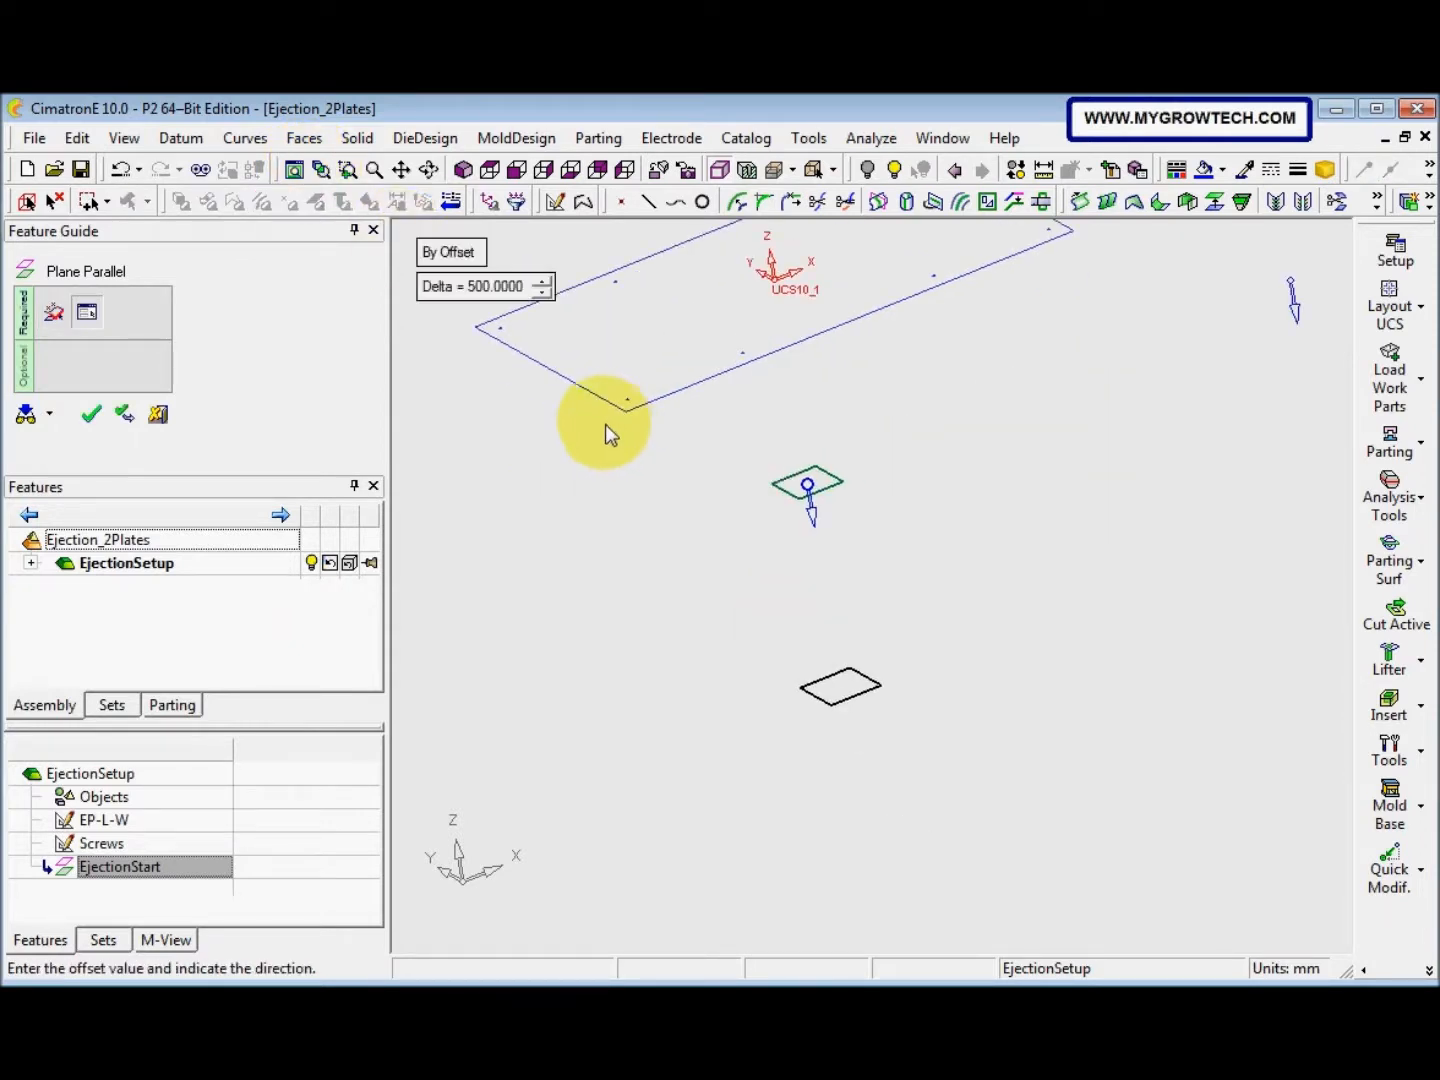
{"action": "left_click", "coordinate": [810, 520]}
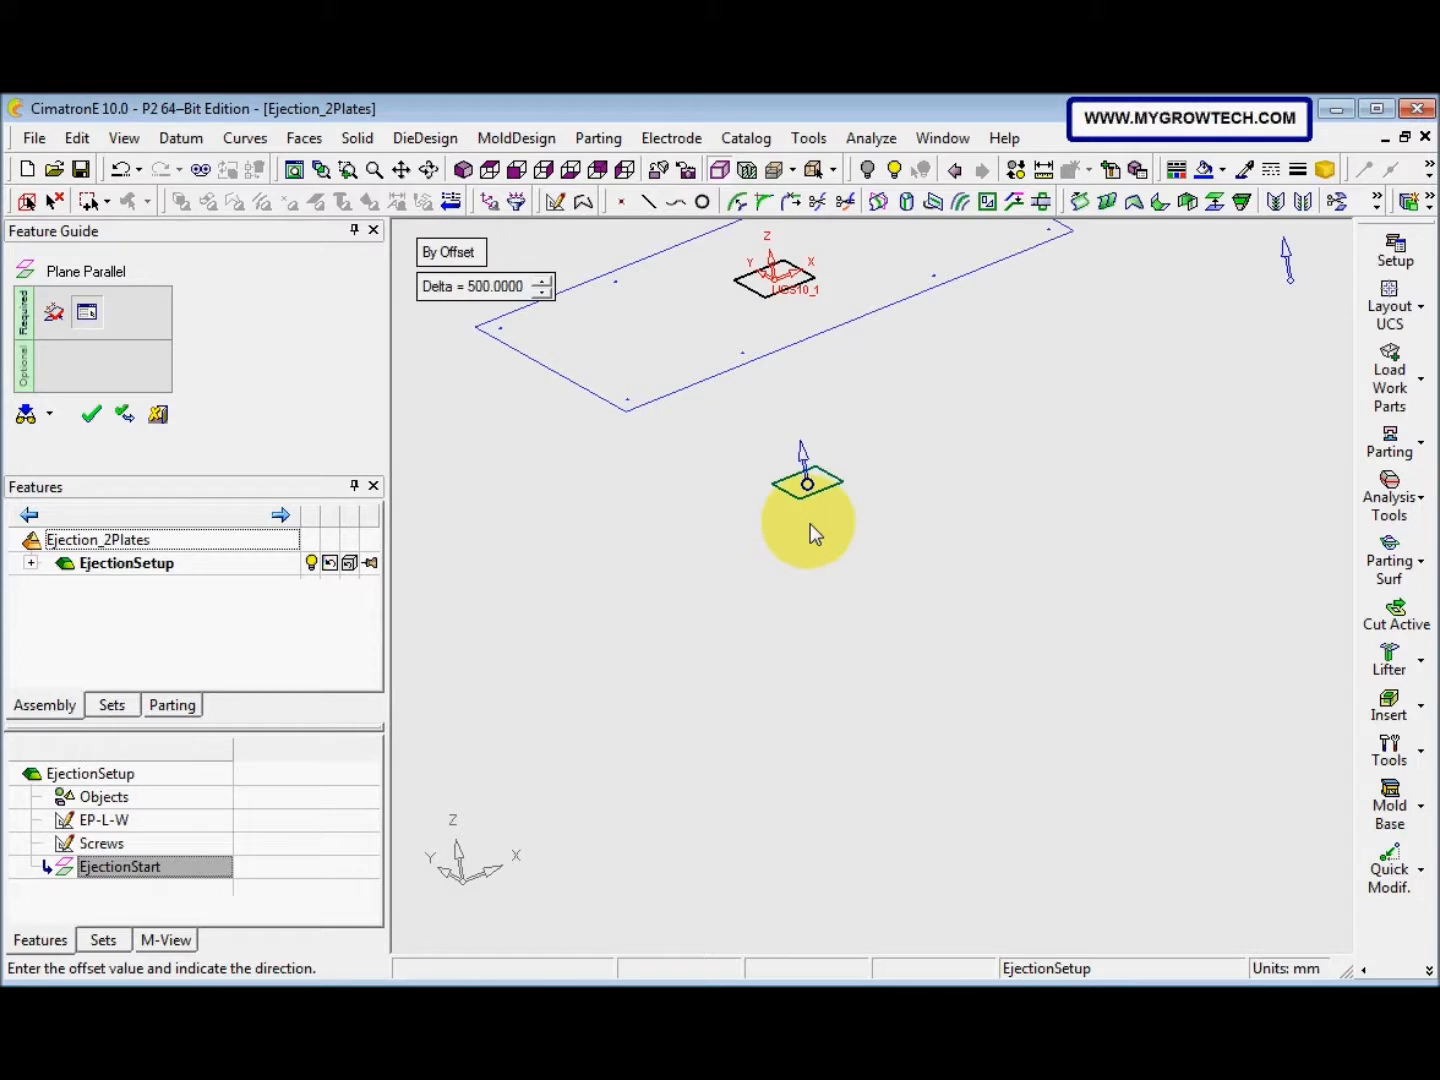
{"action": "left_click", "coordinate": [506, 293]}
{"action": "type", "text": "50"}
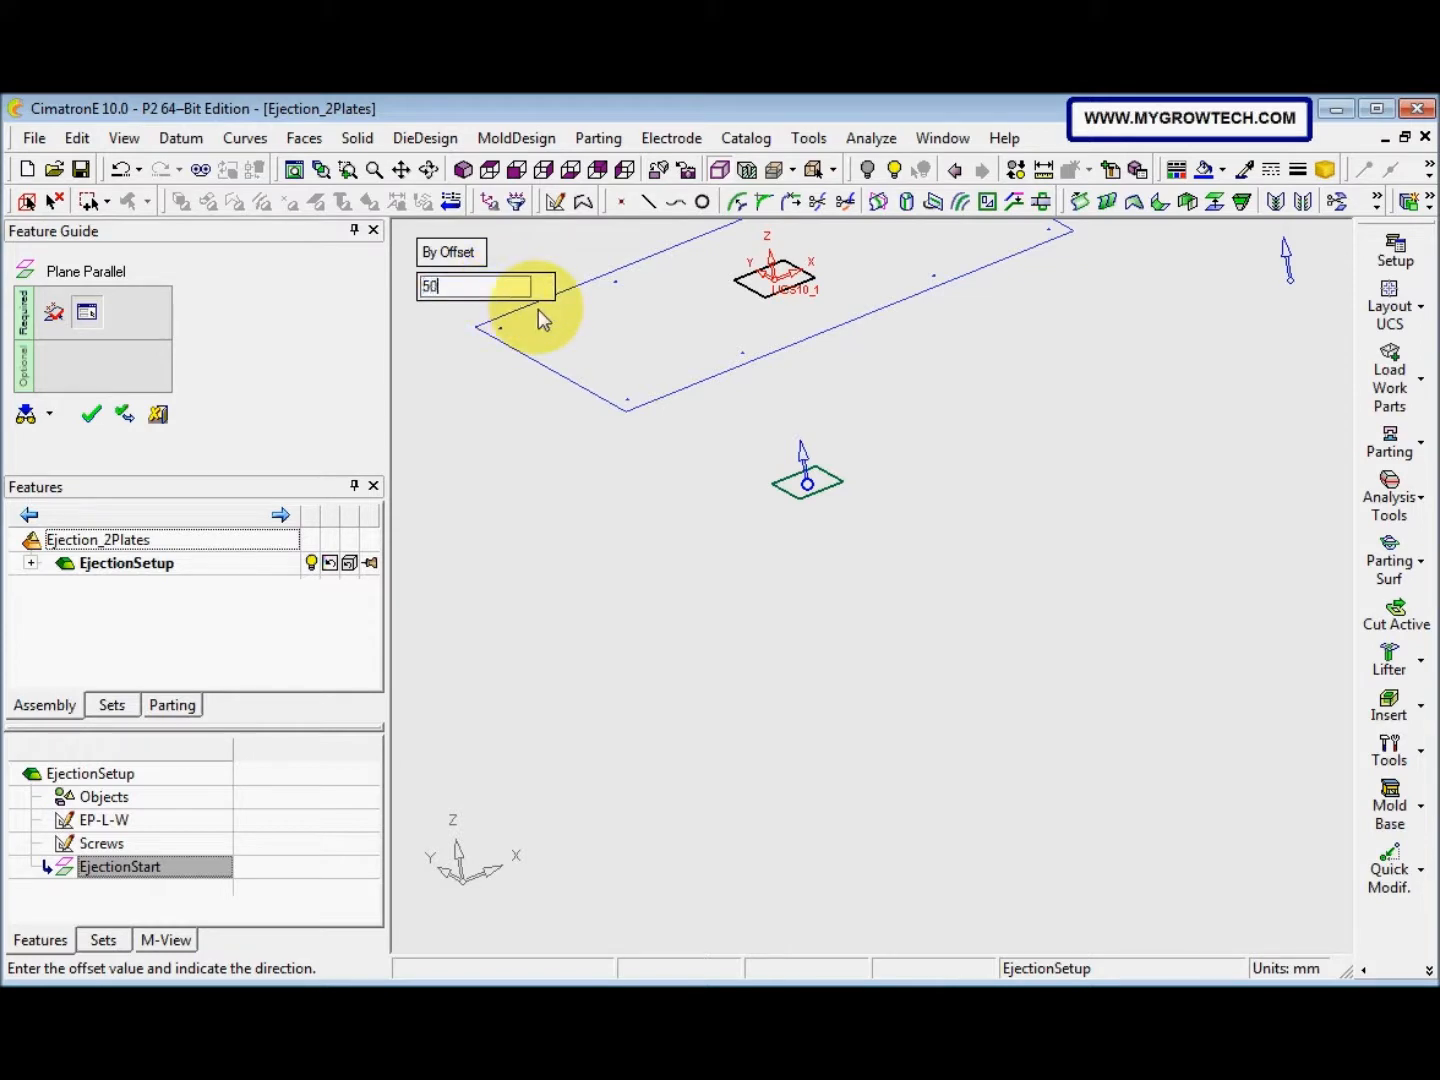
{"action": "key", "text": "Return"}
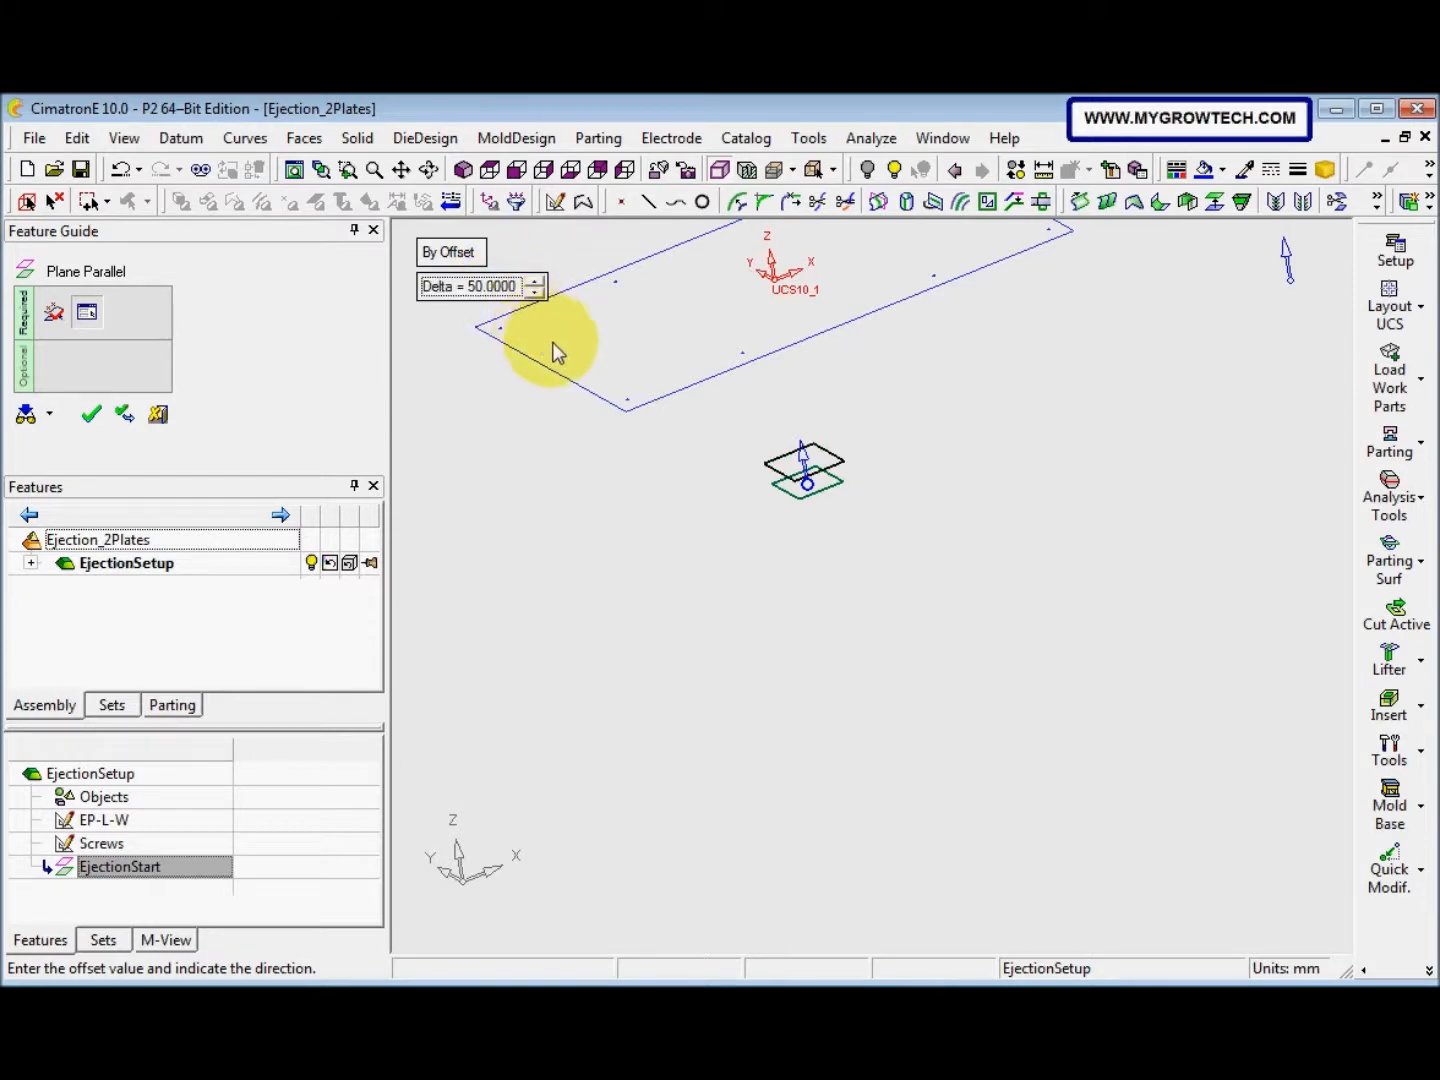
{"action": "right_click", "coordinate": [674, 463]}
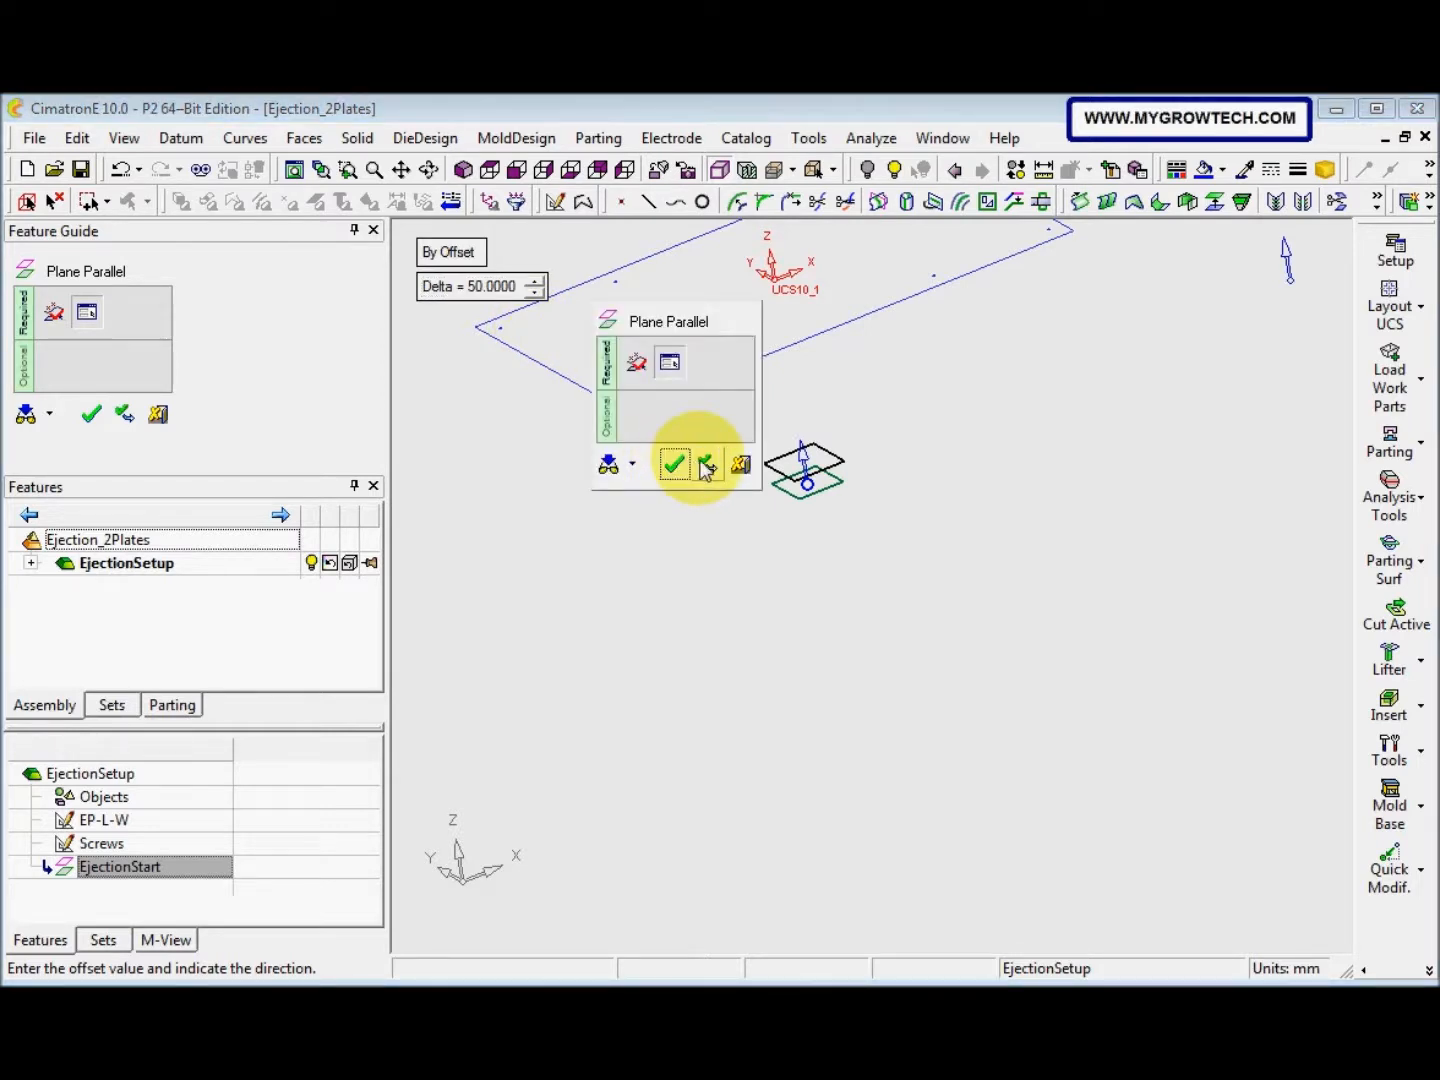
{"action": "left_click", "coordinate": [673, 465]}
Rename the Plane-Parallel14 feature above EjectionStart as EP2-H
{"action": "left_click", "coordinate": [131, 763]}
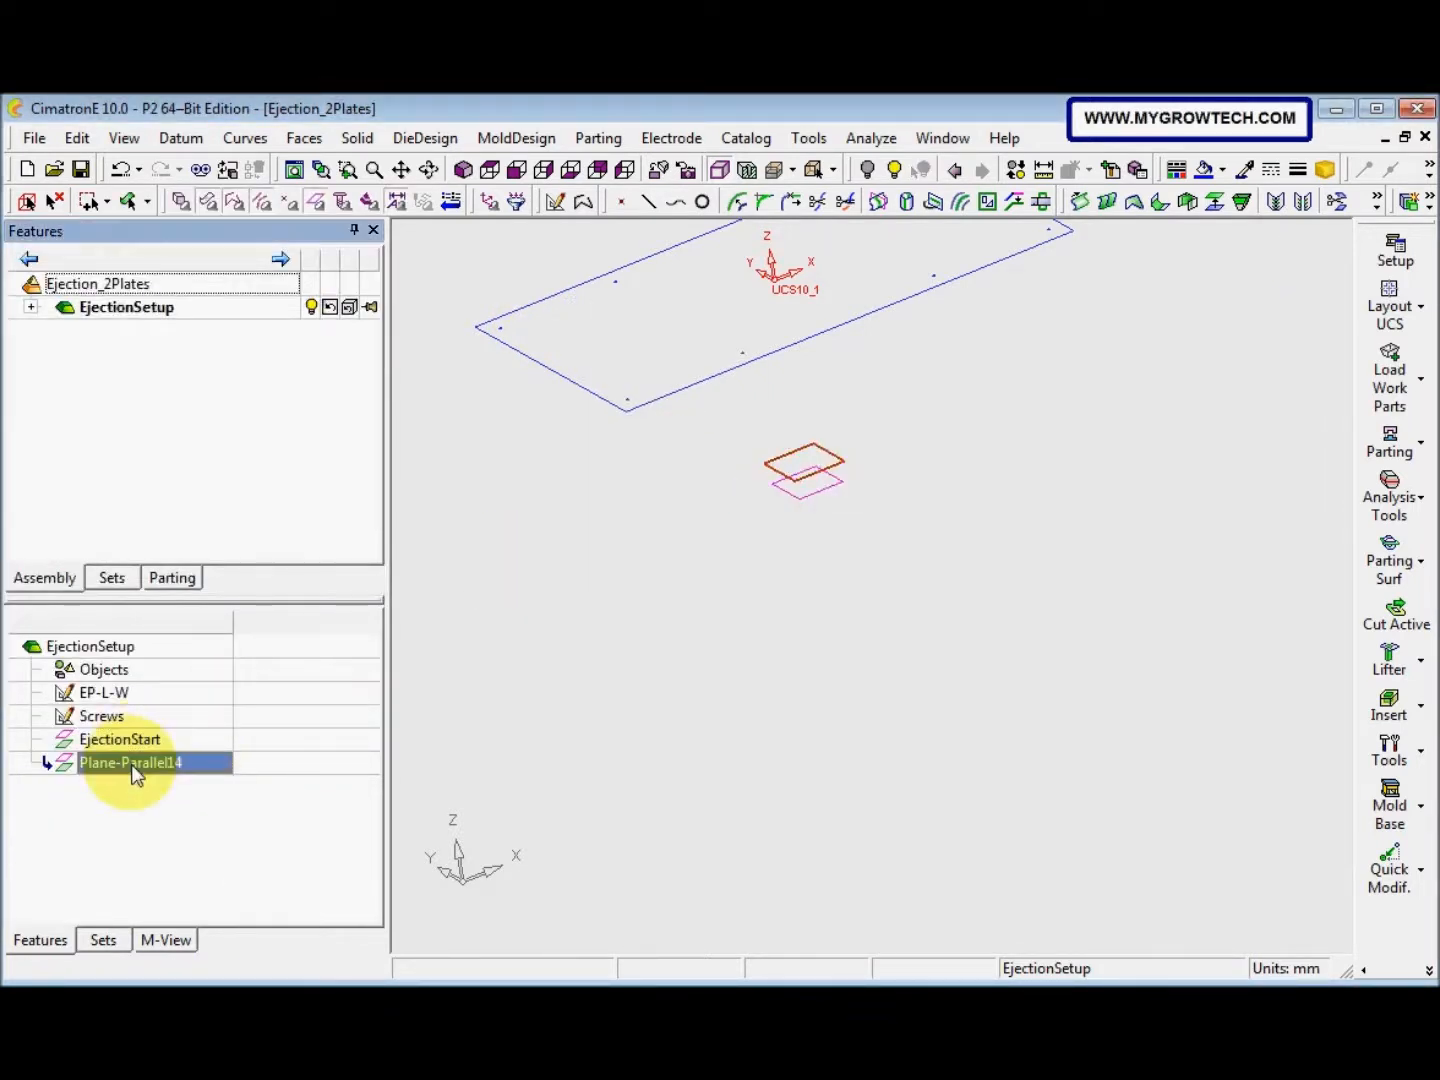
{"action": "right_click", "coordinate": [130, 764]}
{"action": "left_click", "coordinate": [240, 628]}
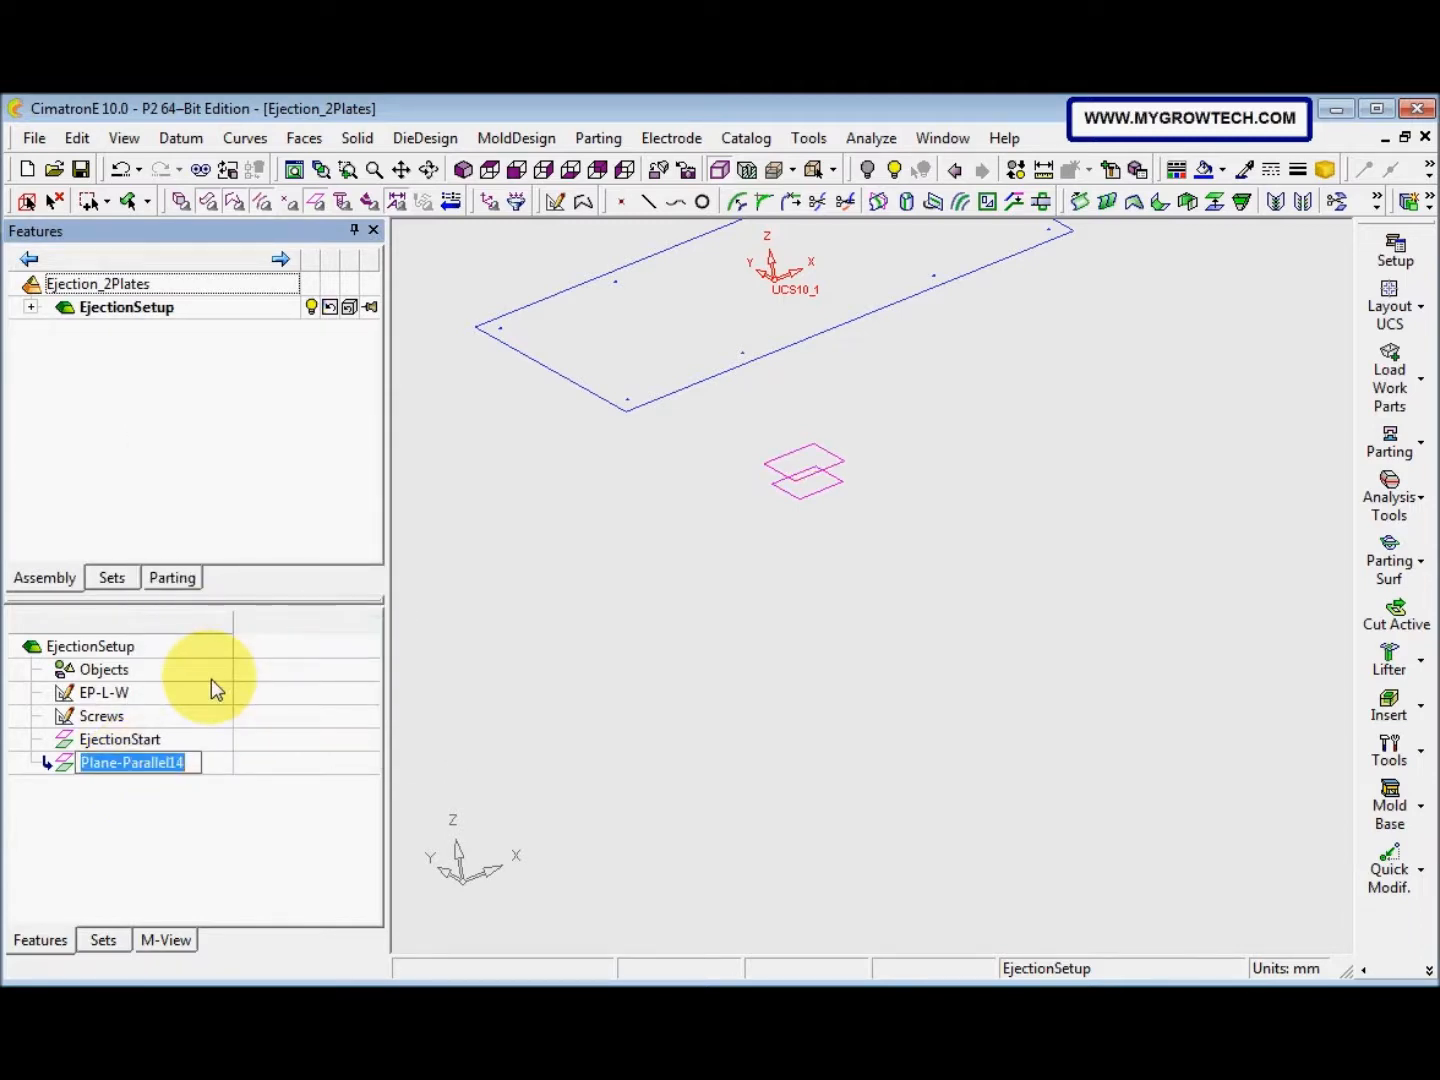
{"action": "type", "text": "EP"}
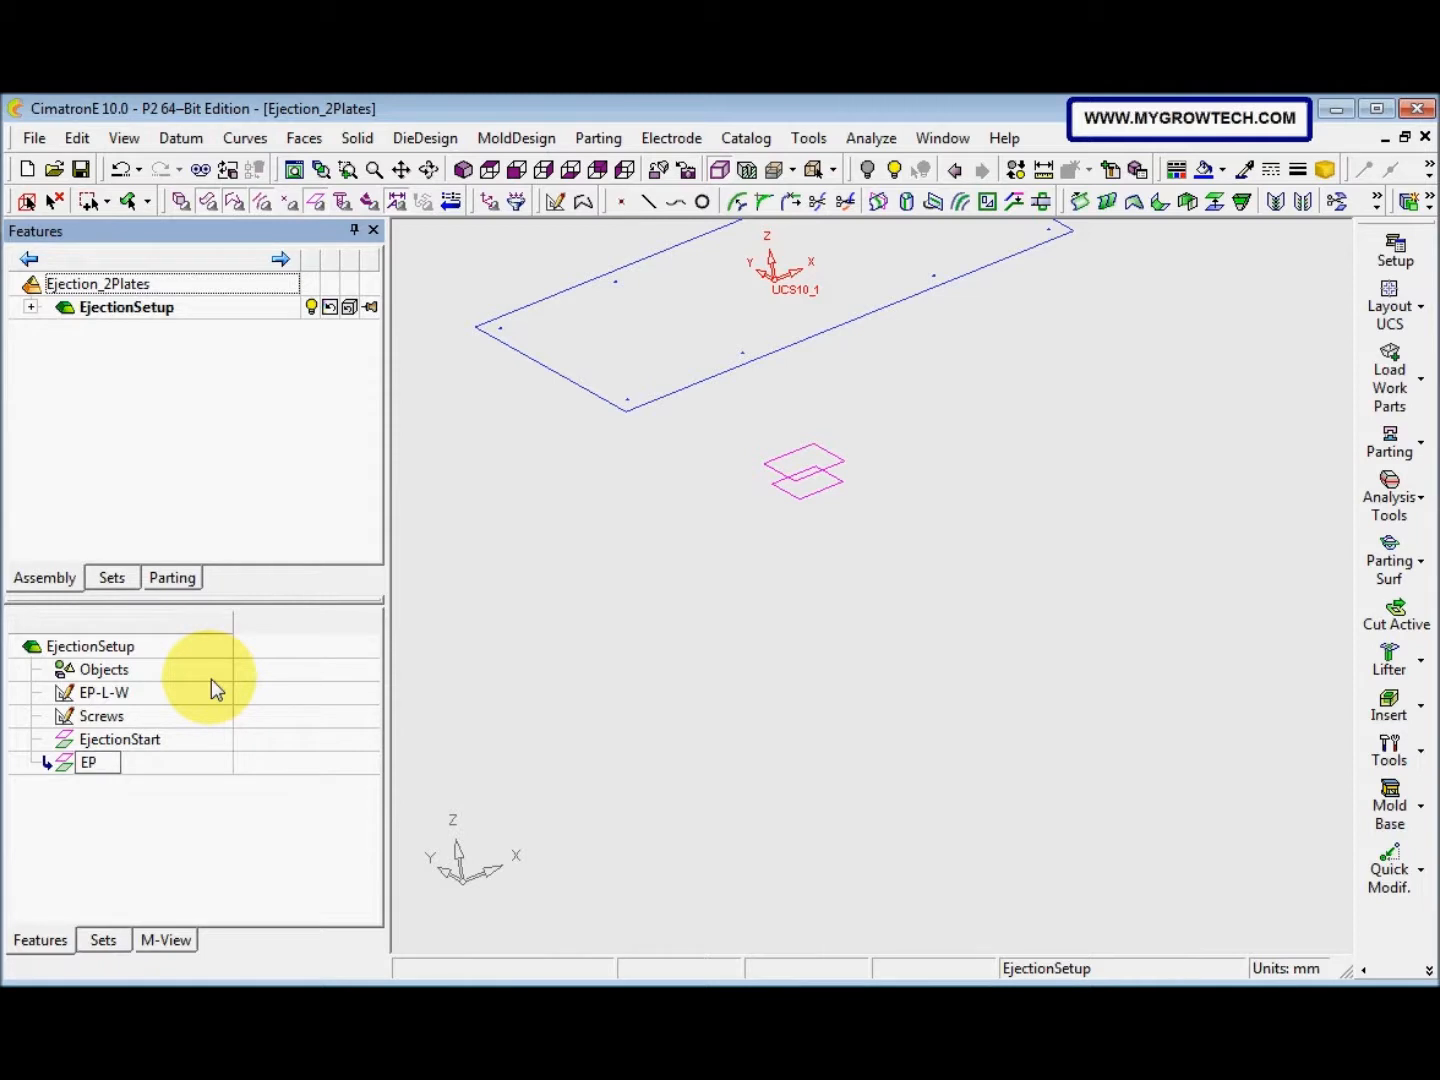
{"action": "type", "text": "2-H"}
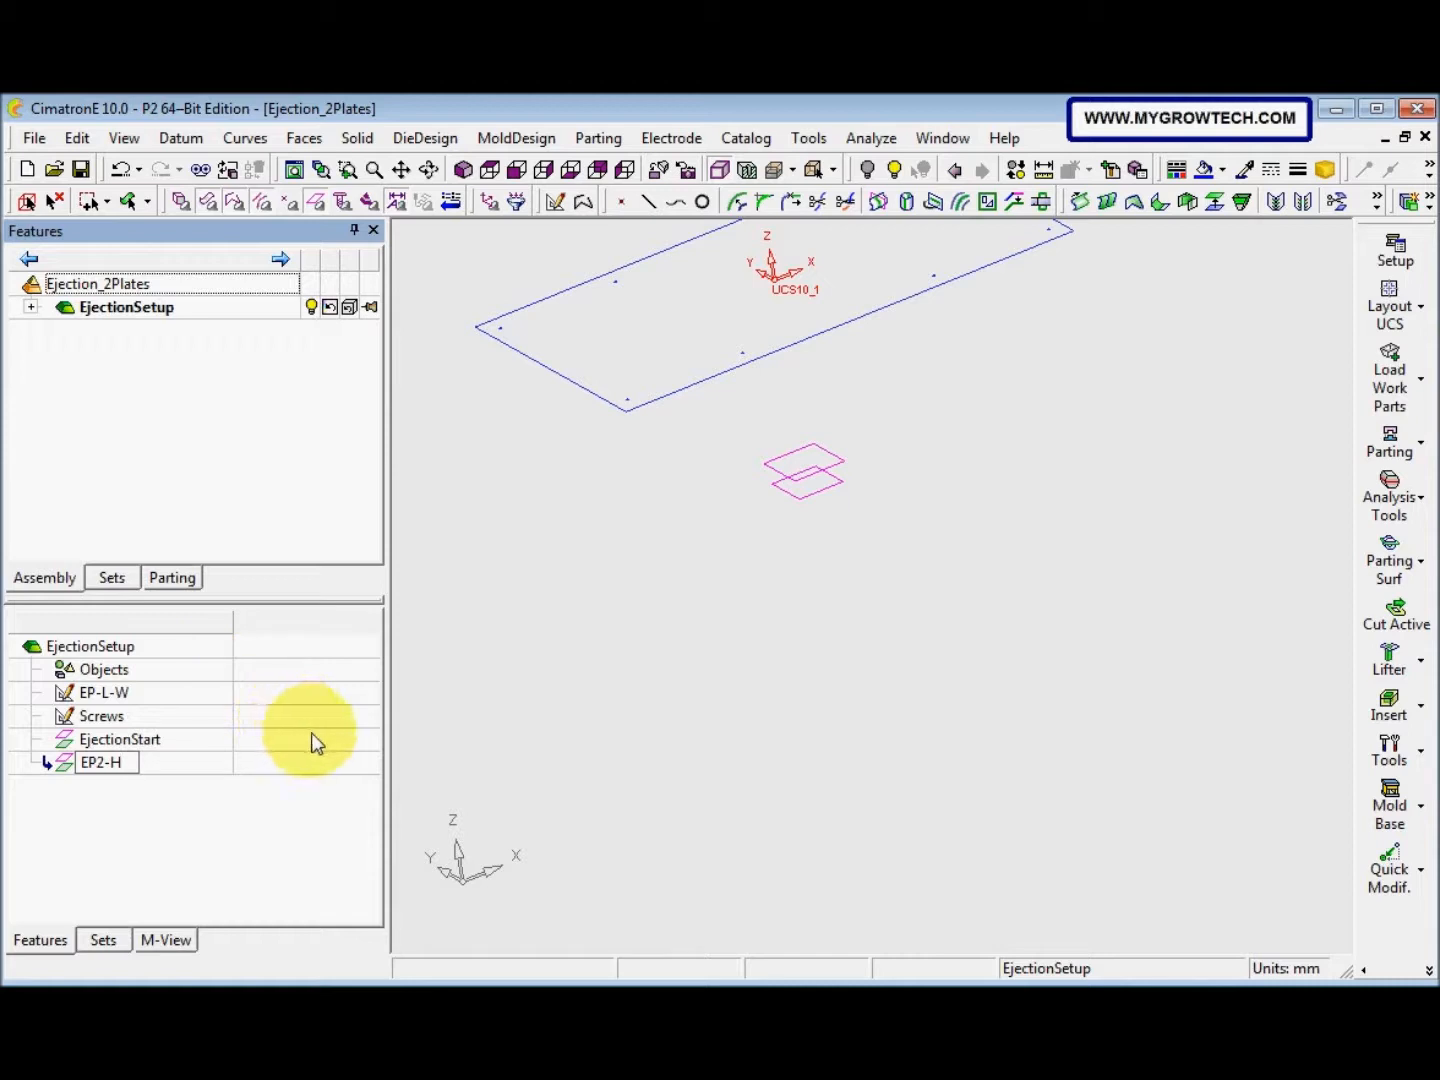
{"action": "left_click", "coordinate": [502, 726]}
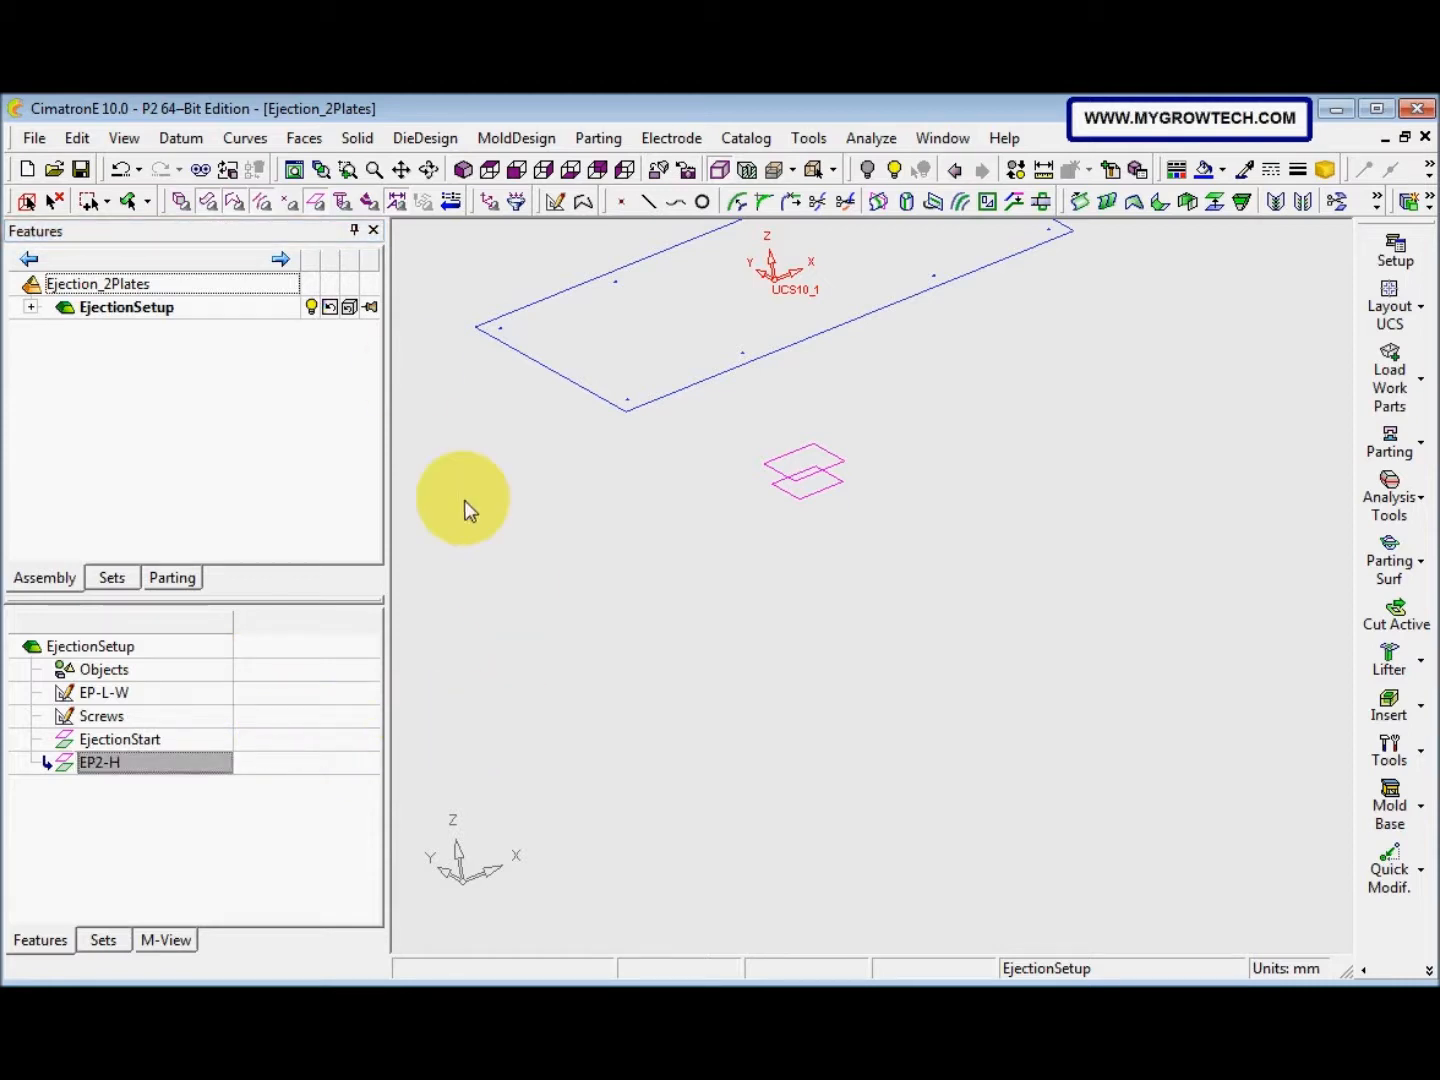
Create a parallel datum plane offset 40 mm upward from the EP2-H plane
{"action": "left_click", "coordinate": [181, 138]}
{"action": "mouse_move", "coordinate": [205, 178]}
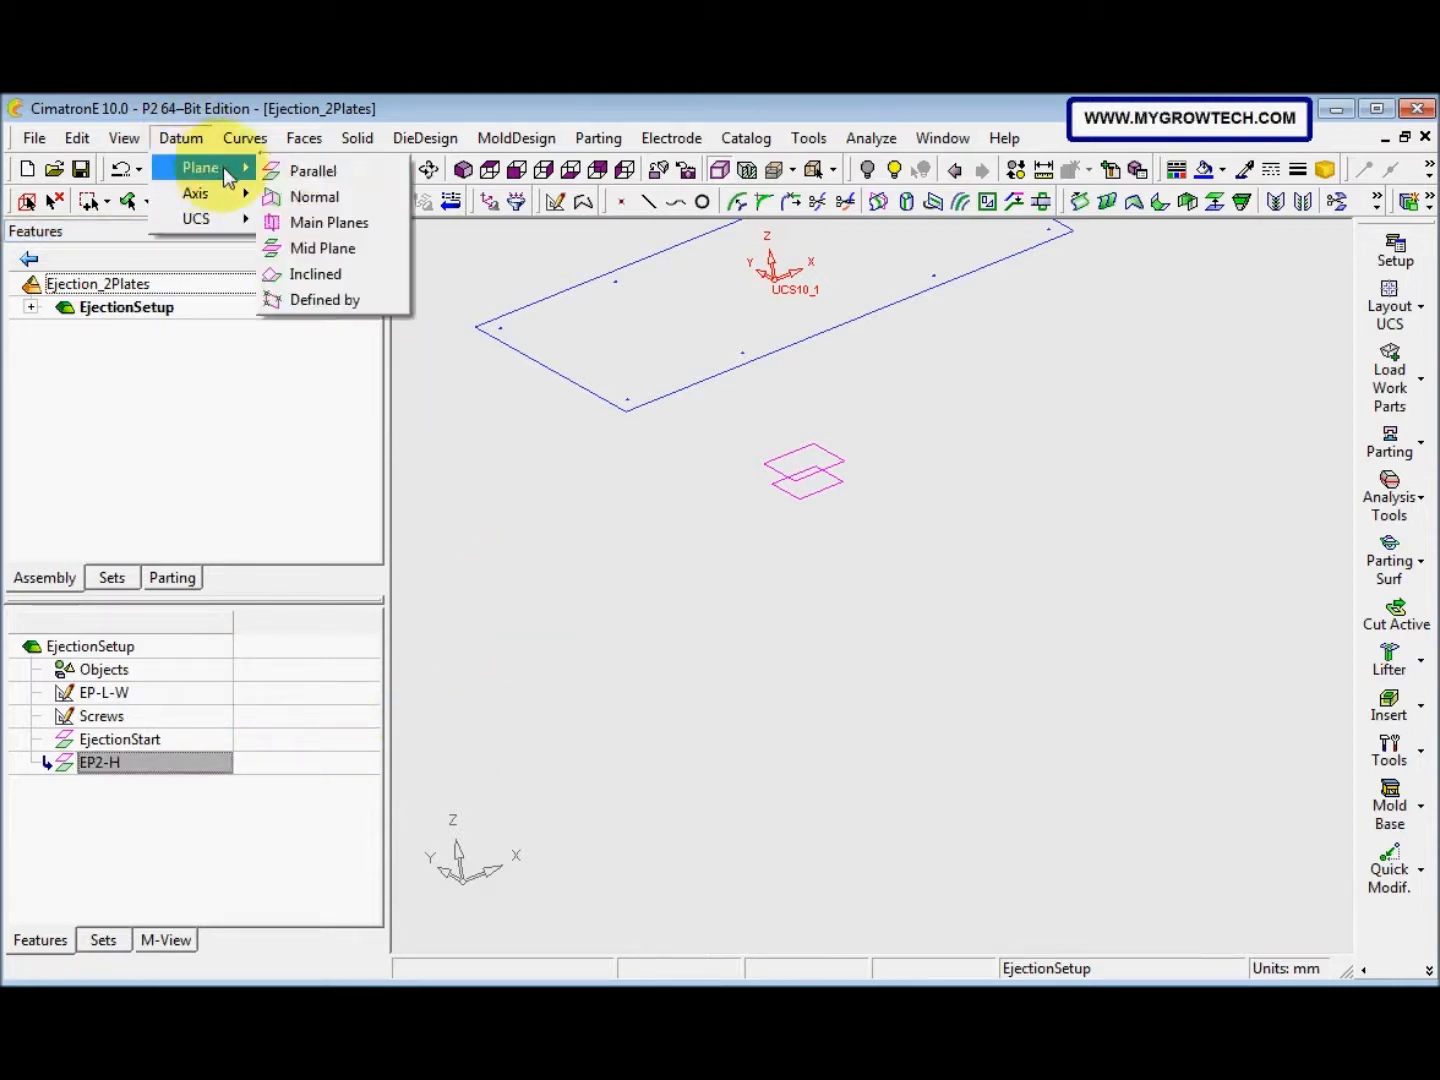
{"action": "left_click", "coordinate": [305, 168]}
{"action": "left_click", "coordinate": [783, 472]}
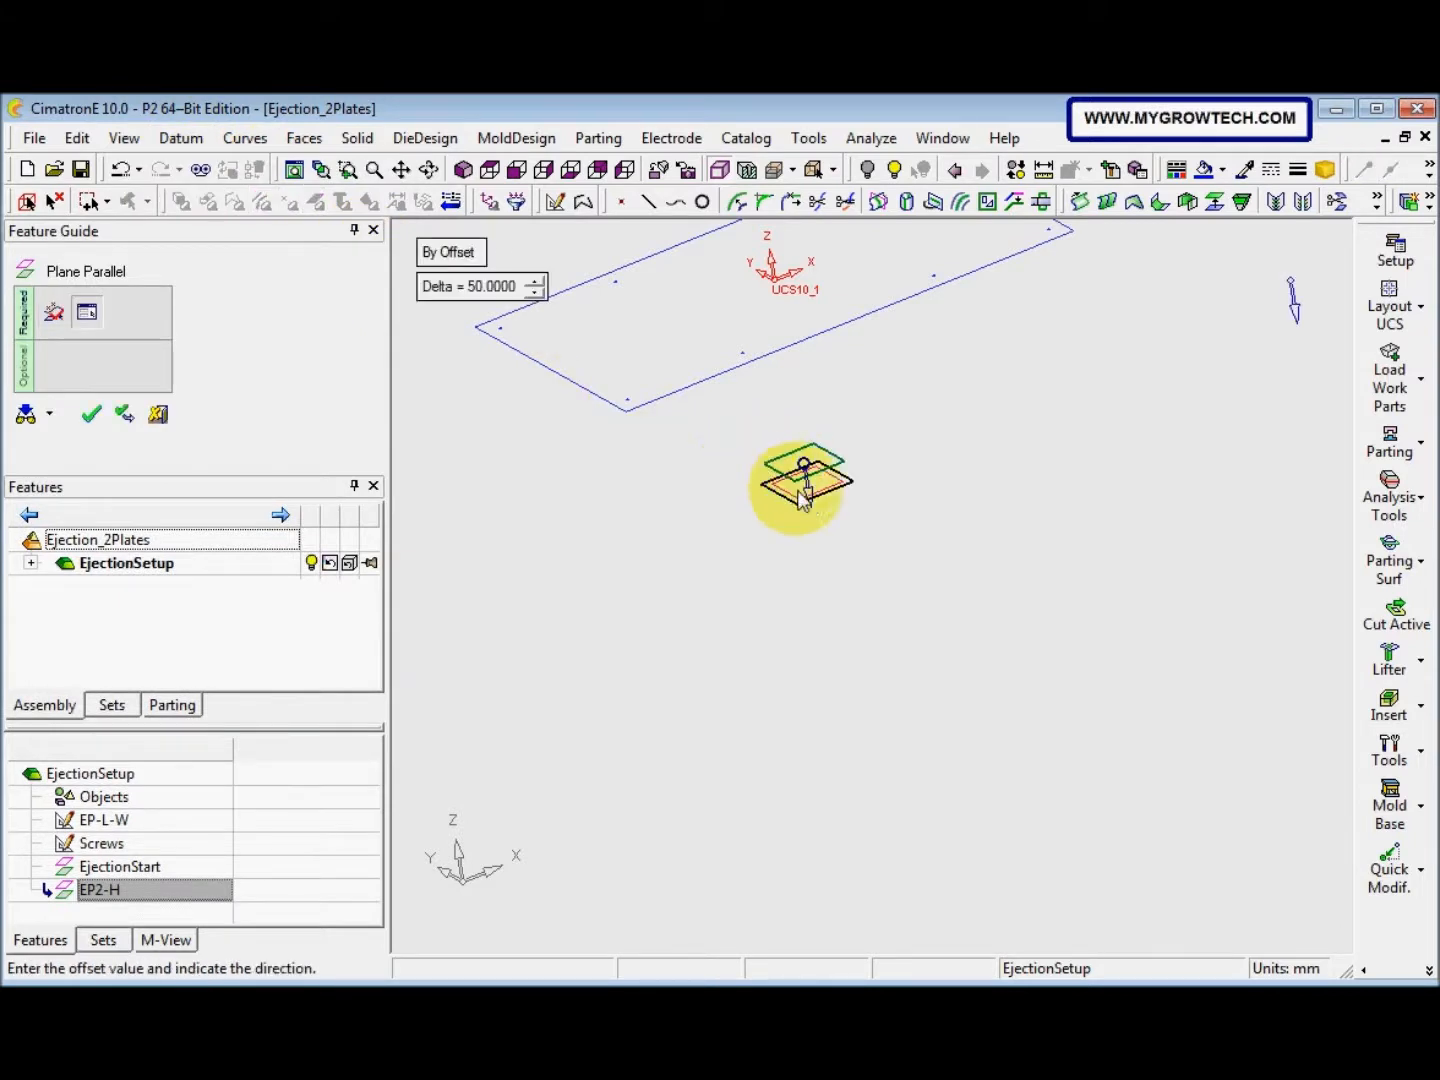
{"action": "left_click", "coordinate": [510, 288]}
{"action": "type", "text": "40"}
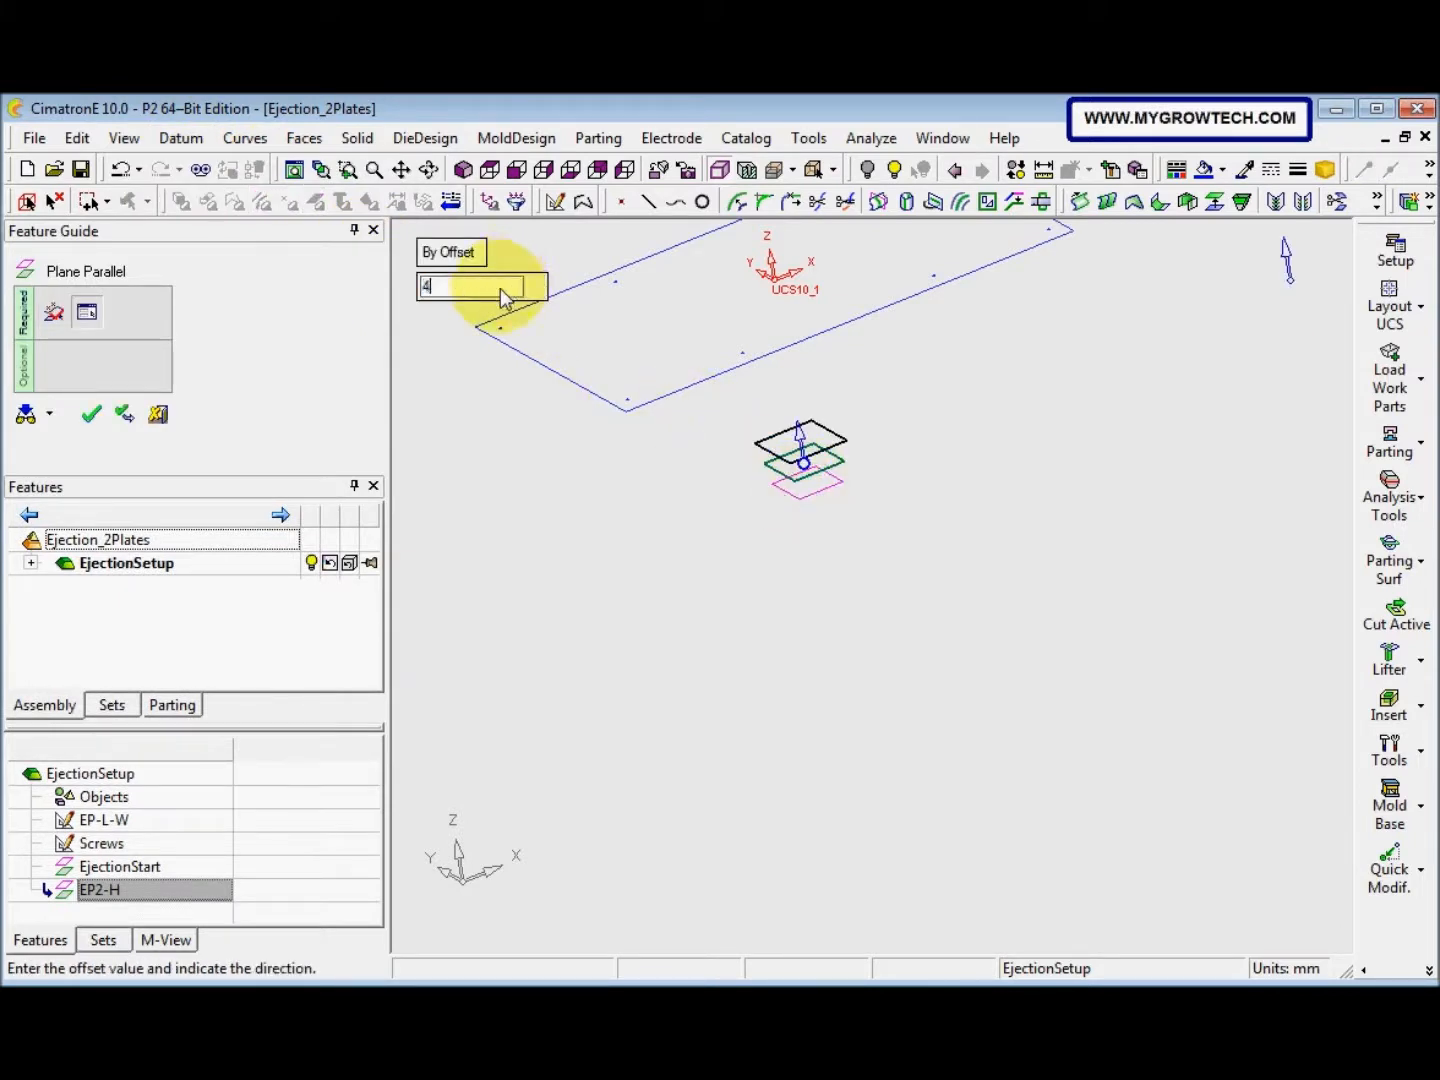
{"action": "key", "text": "Return"}
{"action": "right_click", "coordinate": [528, 452]}
{"action": "left_click", "coordinate": [527, 454]}
Rename the Plane-Parallel15 feature above EP2-H as EP1-H
{"action": "left_click", "coordinate": [118, 790]}
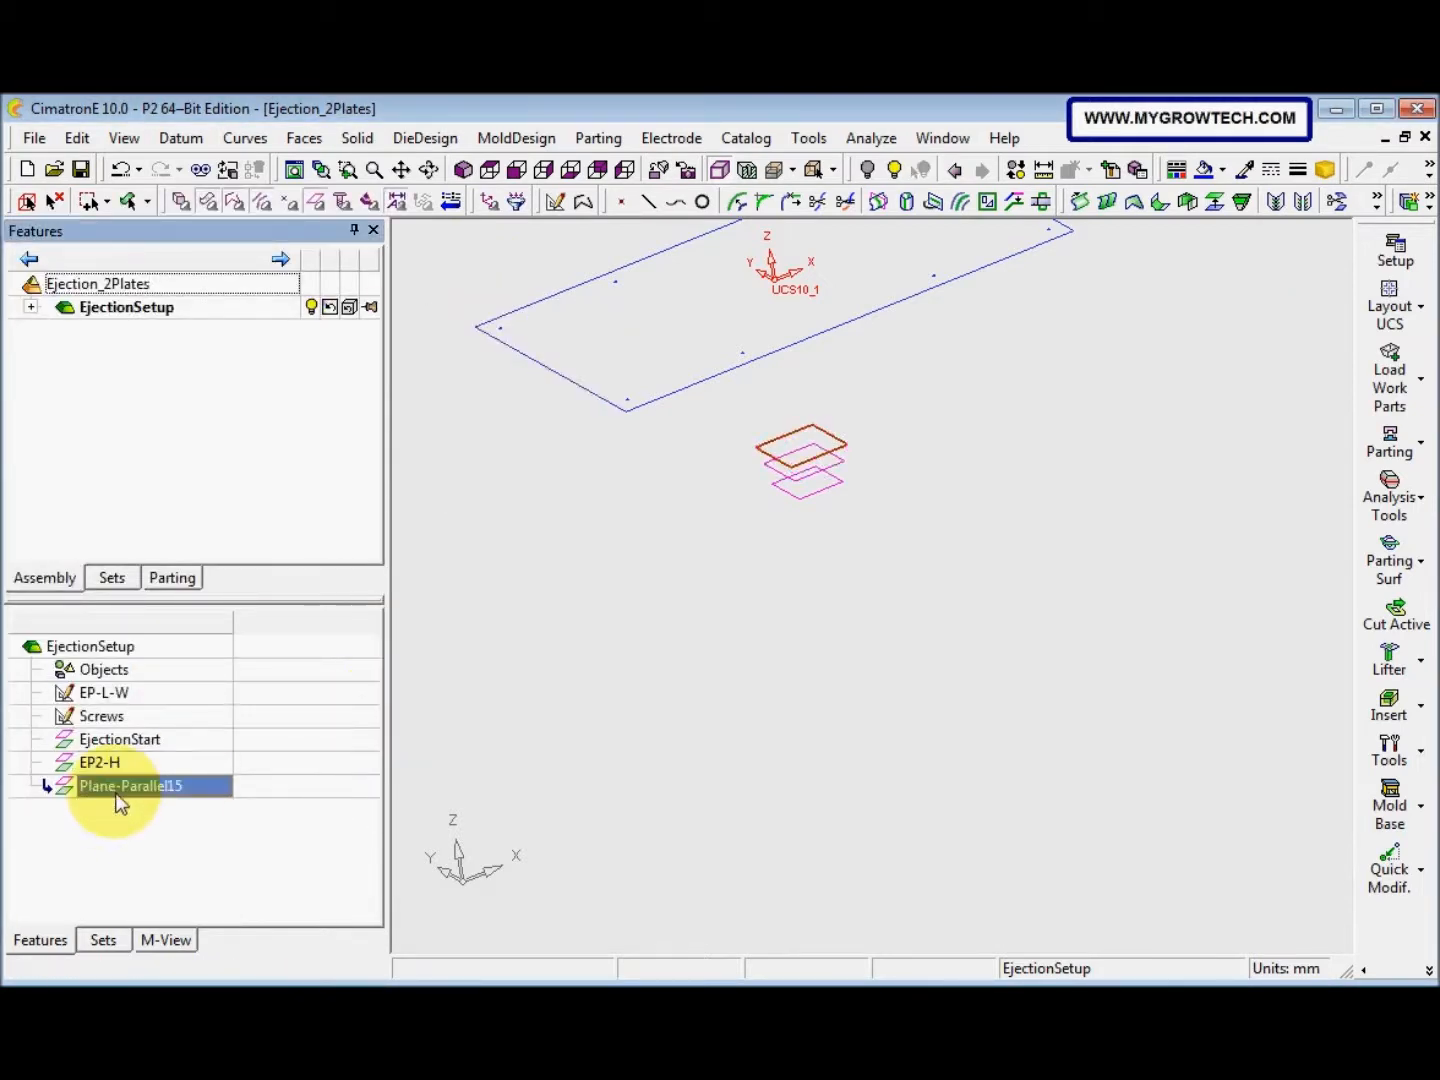
{"action": "right_click", "coordinate": [118, 790]}
{"action": "left_click", "coordinate": [229, 661]}
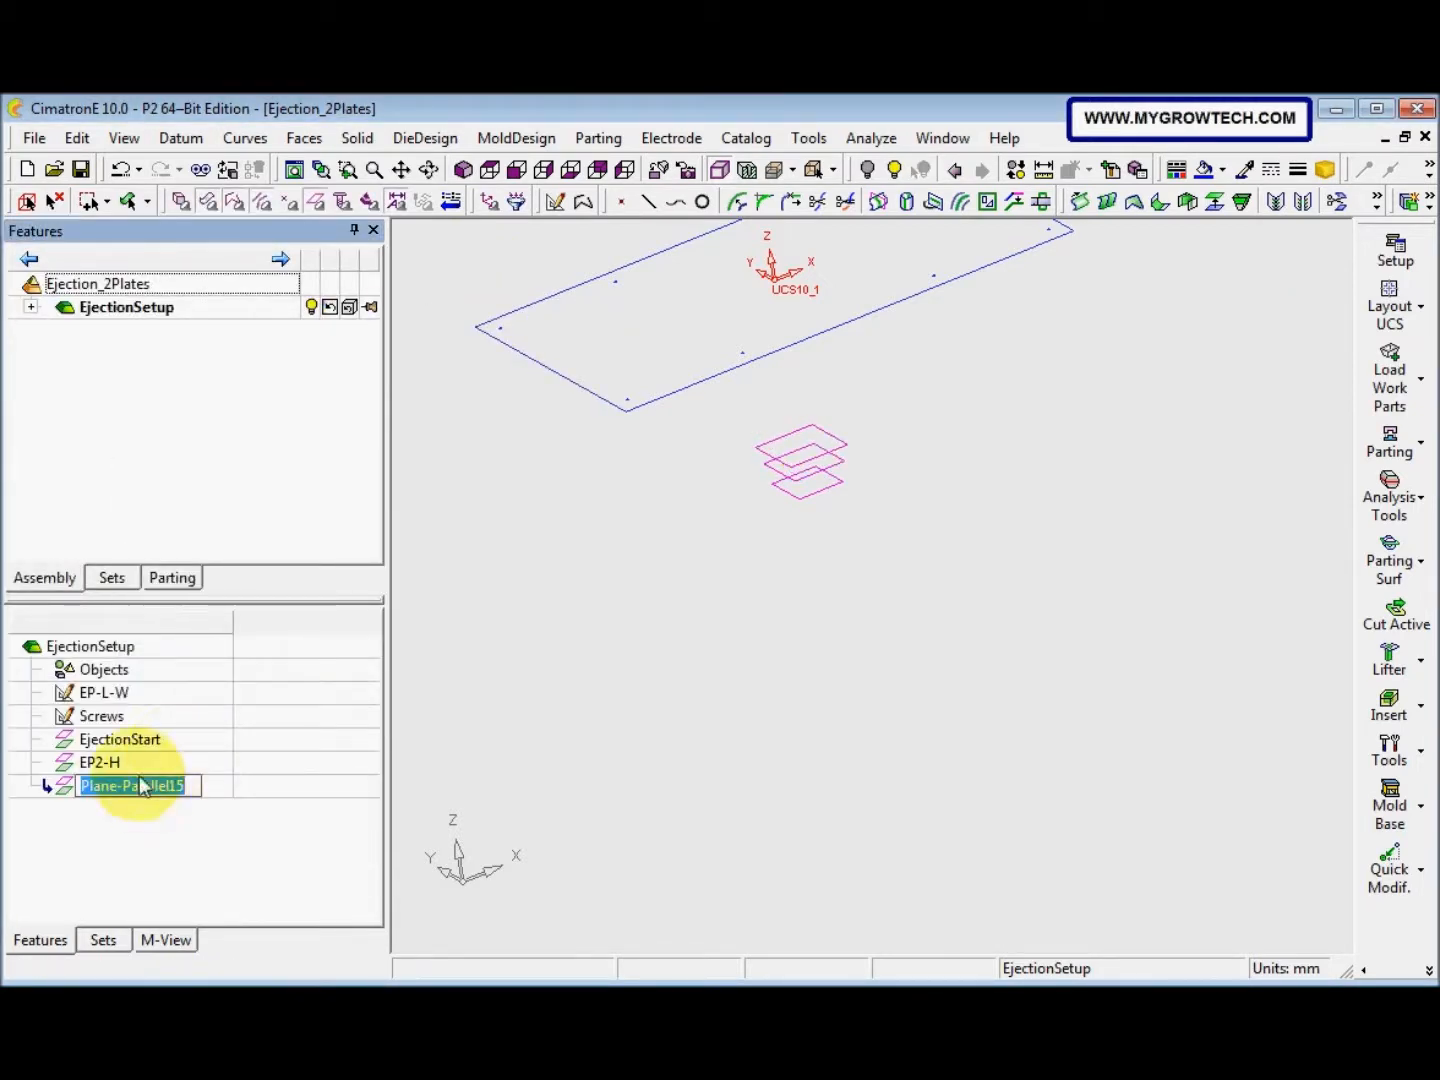
{"action": "type", "text": "EP1-H"}
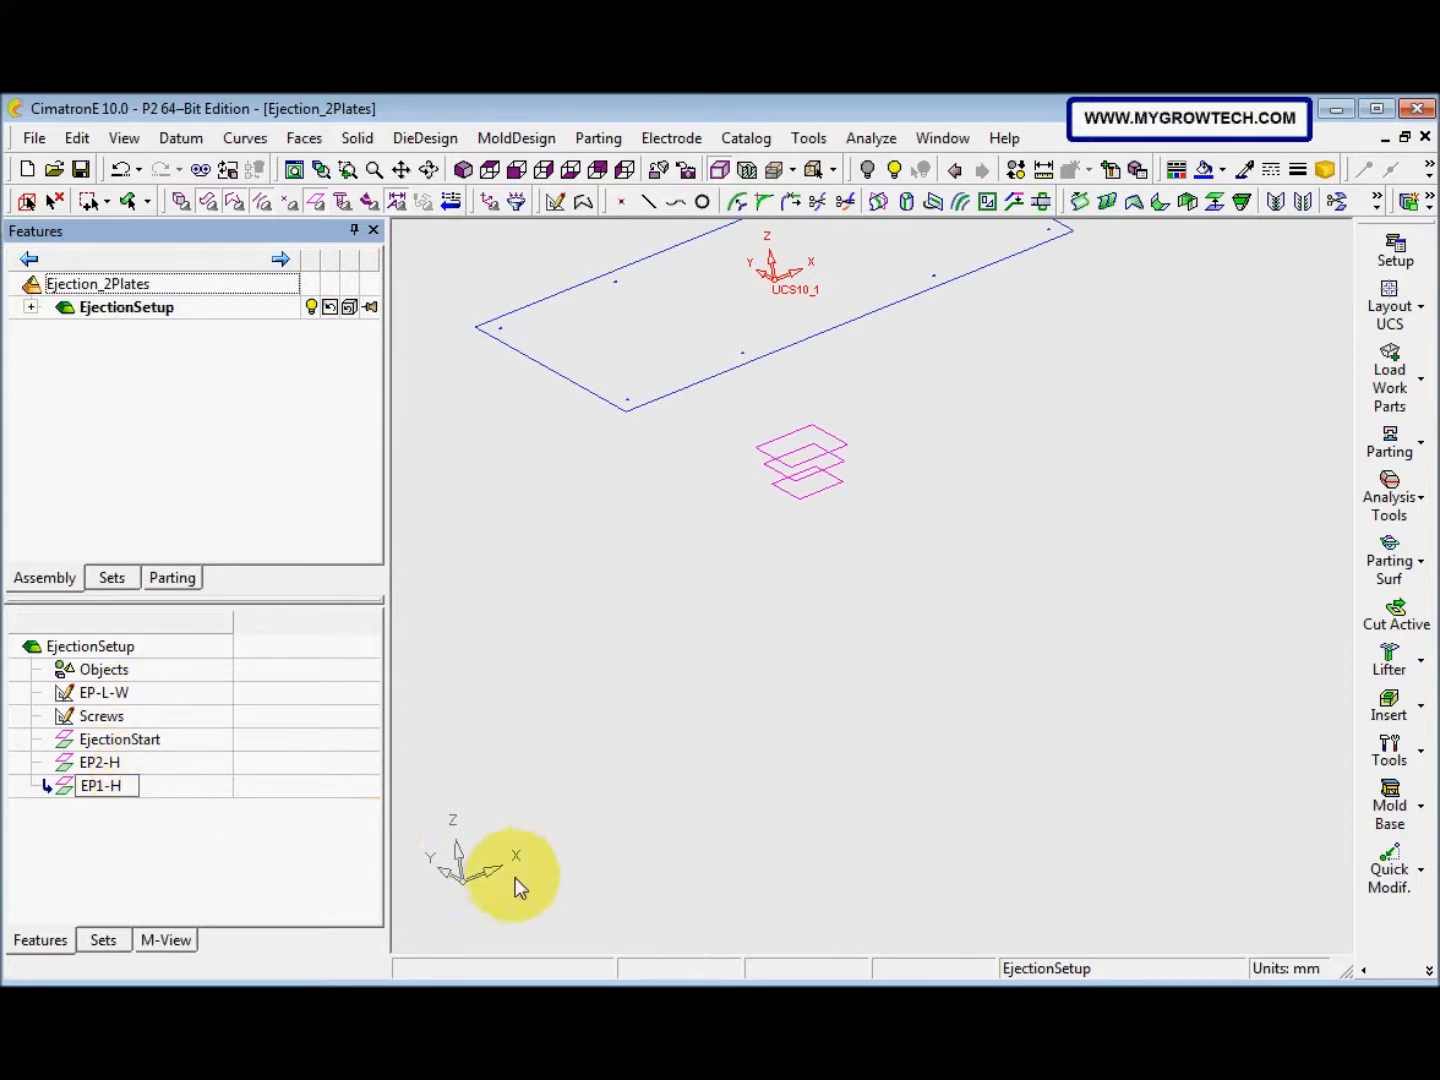
{"action": "left_click", "coordinate": [529, 758]}
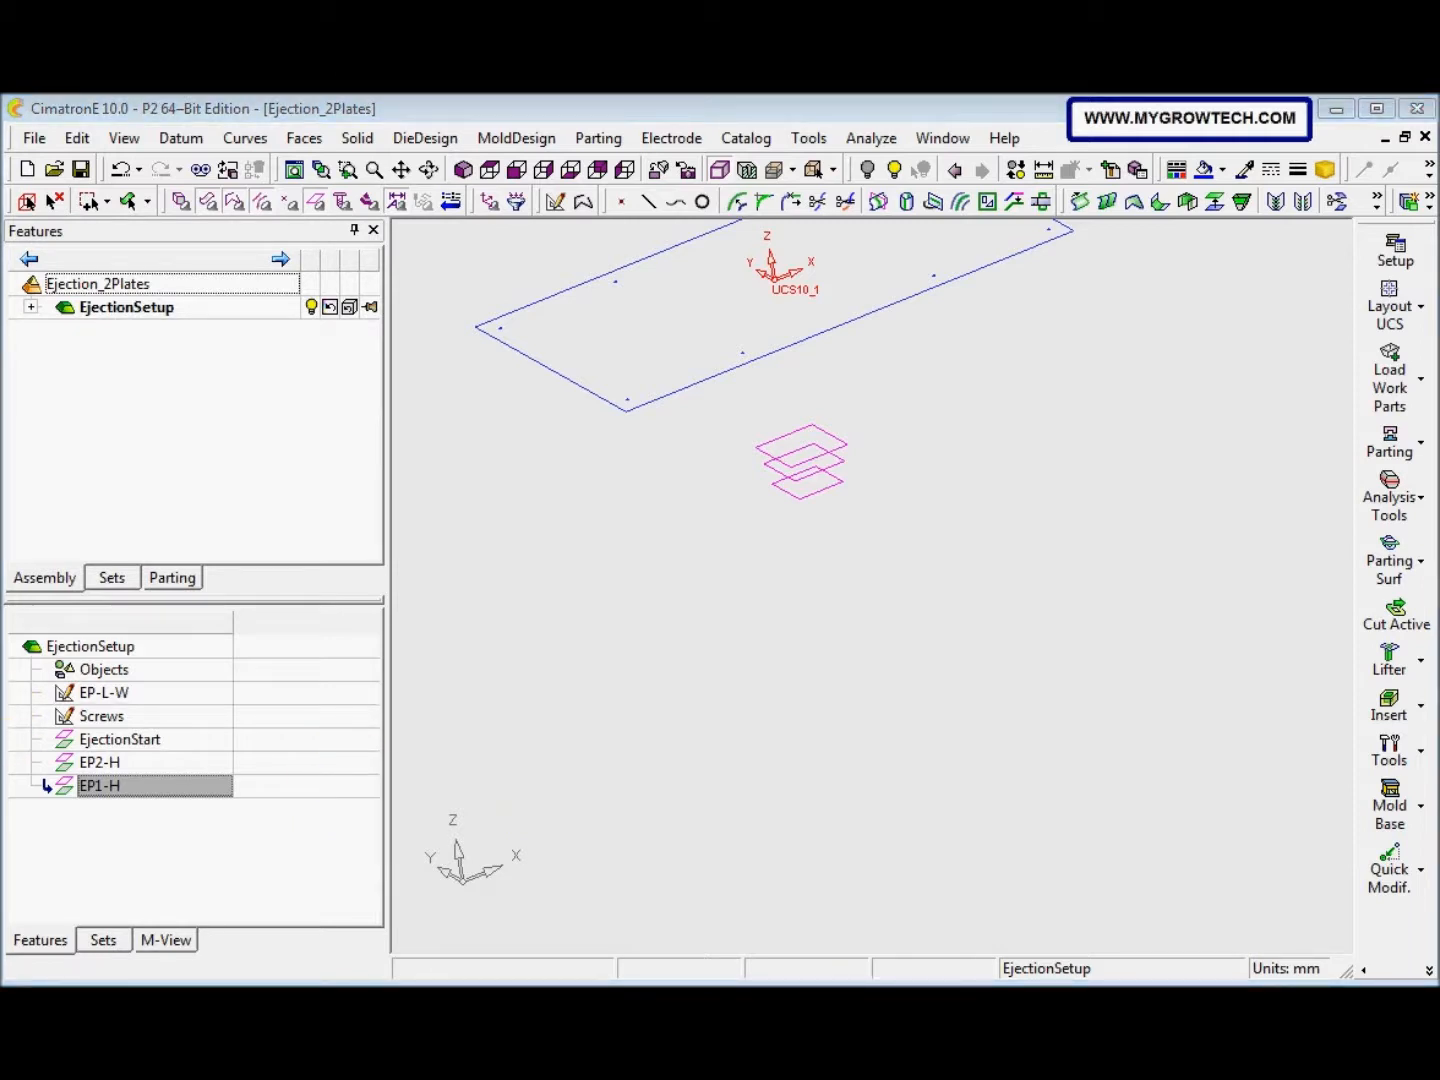
Start an expression for the EjectionStart plane's L7 offset by adding the mold setup parameters M-space and MP1H
{"action": "left_click", "coordinate": [724, 505]}
{"action": "scroll", "coordinate": [709, 582], "scroll_direction": "down", "scroll_amount": 1}
{"action": "middle_click_drag", "start_coordinate": [709, 582], "coordinate": [704, 530], "text": "ctrl"}
{"action": "left_click", "coordinate": [760, 536]}
{"action": "left_click", "coordinate": [765, 533]}
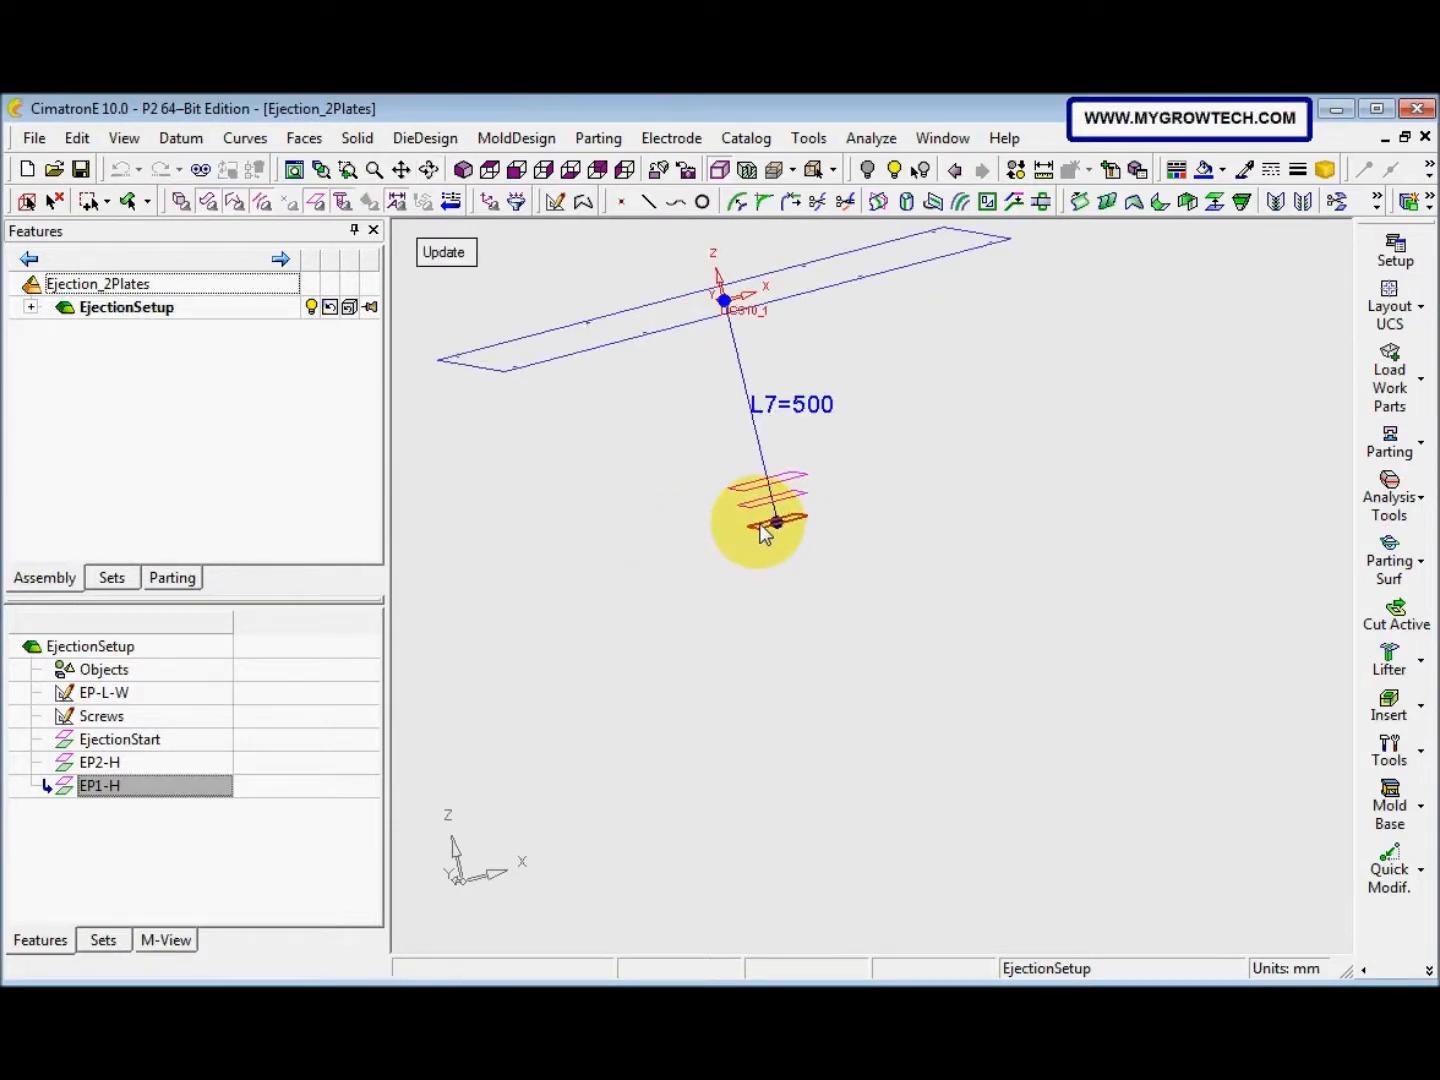
{"action": "left_click_drag", "start_coordinate": [747, 549], "coordinate": [775, 581], "text": "ctrl"}
{"action": "middle_click_drag", "start_coordinate": [770, 542], "coordinate": [744, 677], "text": "ctrl"}
{"action": "left_click_drag", "start_coordinate": [745, 676], "coordinate": [762, 681], "text": "ctrl"}
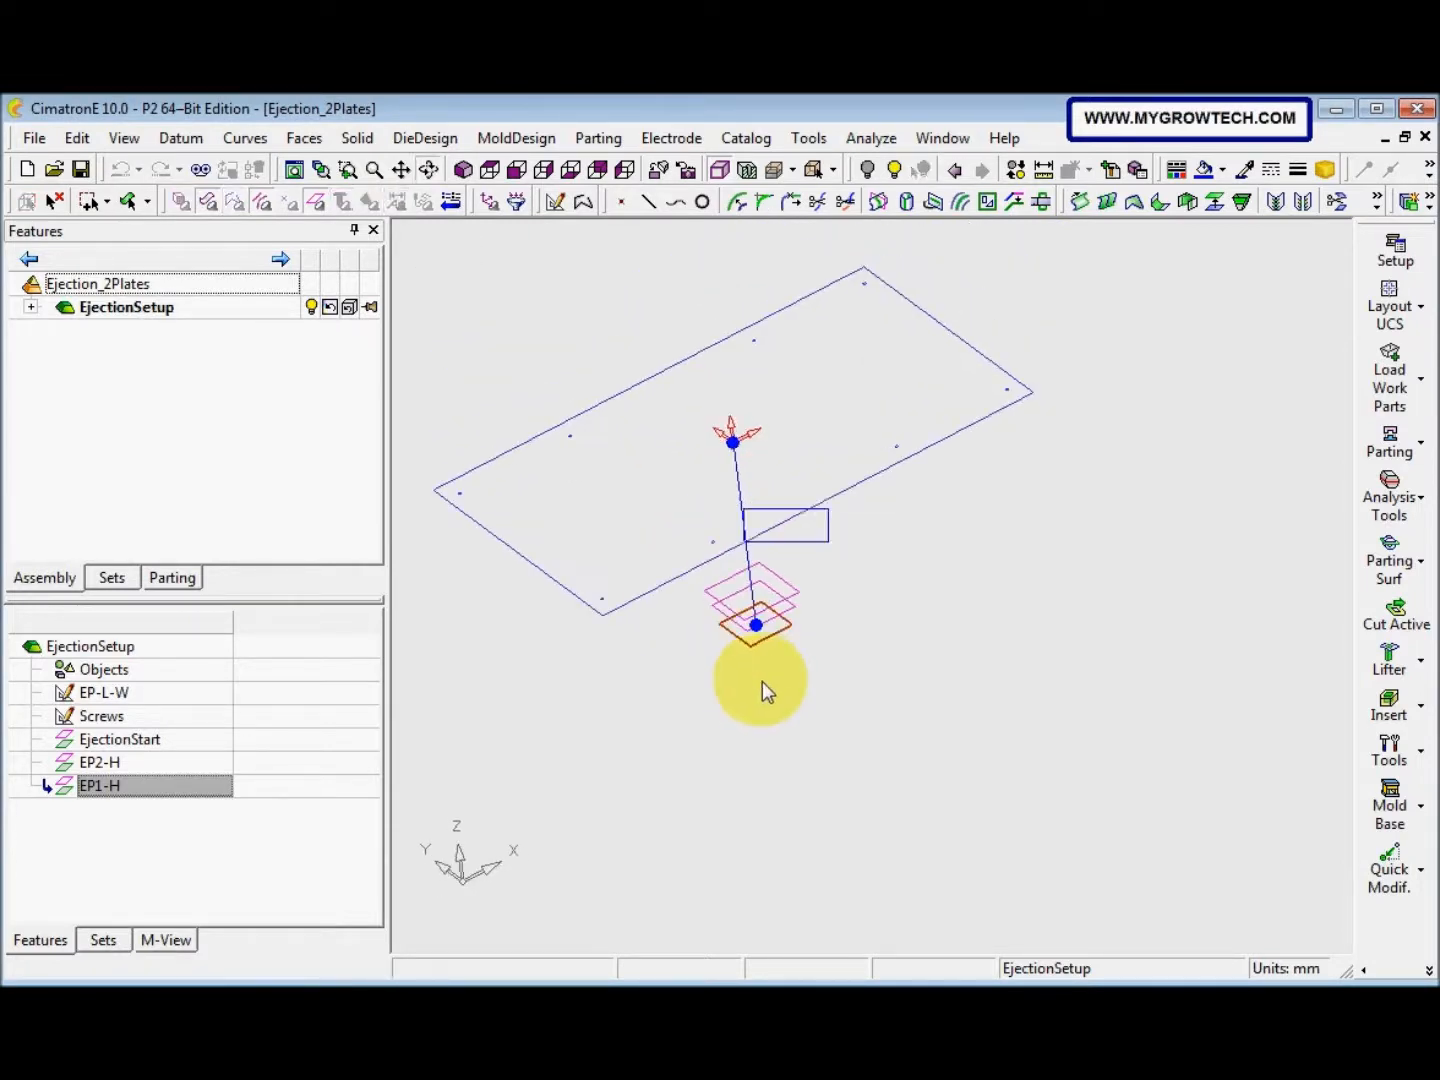
{"action": "right_click_drag", "start_coordinate": [762, 681], "coordinate": [769, 604], "text": "ctrl"}
{"action": "middle_click_drag", "start_coordinate": [769, 604], "coordinate": [844, 635], "text": "ctrl"}
{"action": "left_click", "coordinate": [850, 570]}
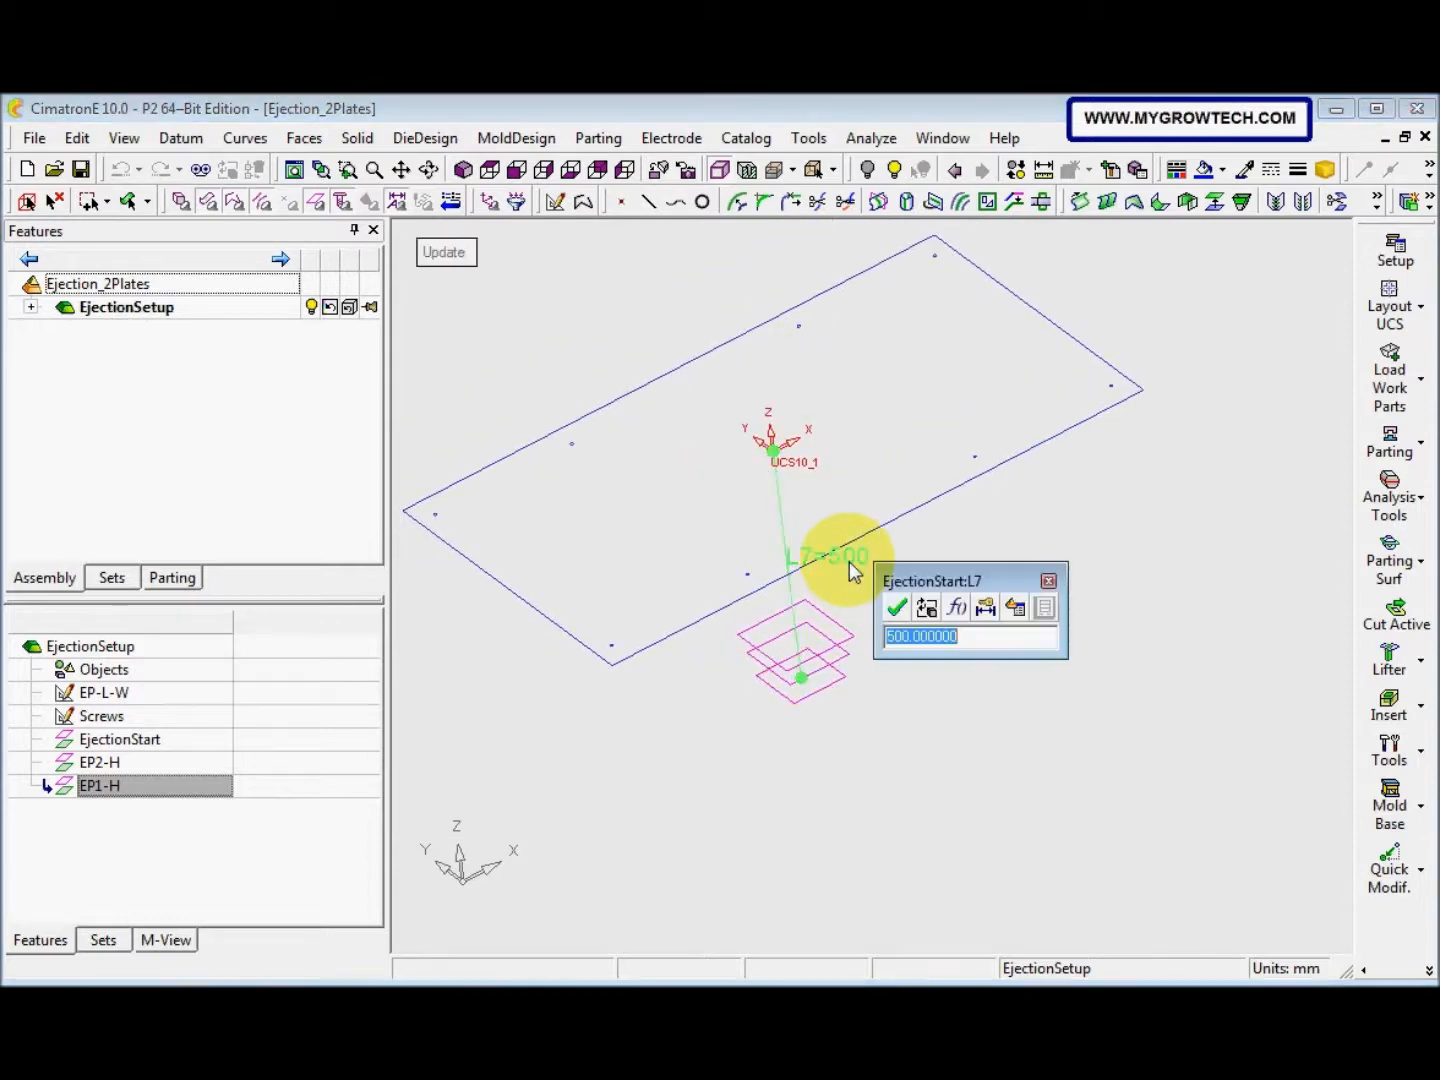
{"action": "left_click", "coordinate": [1020, 606]}
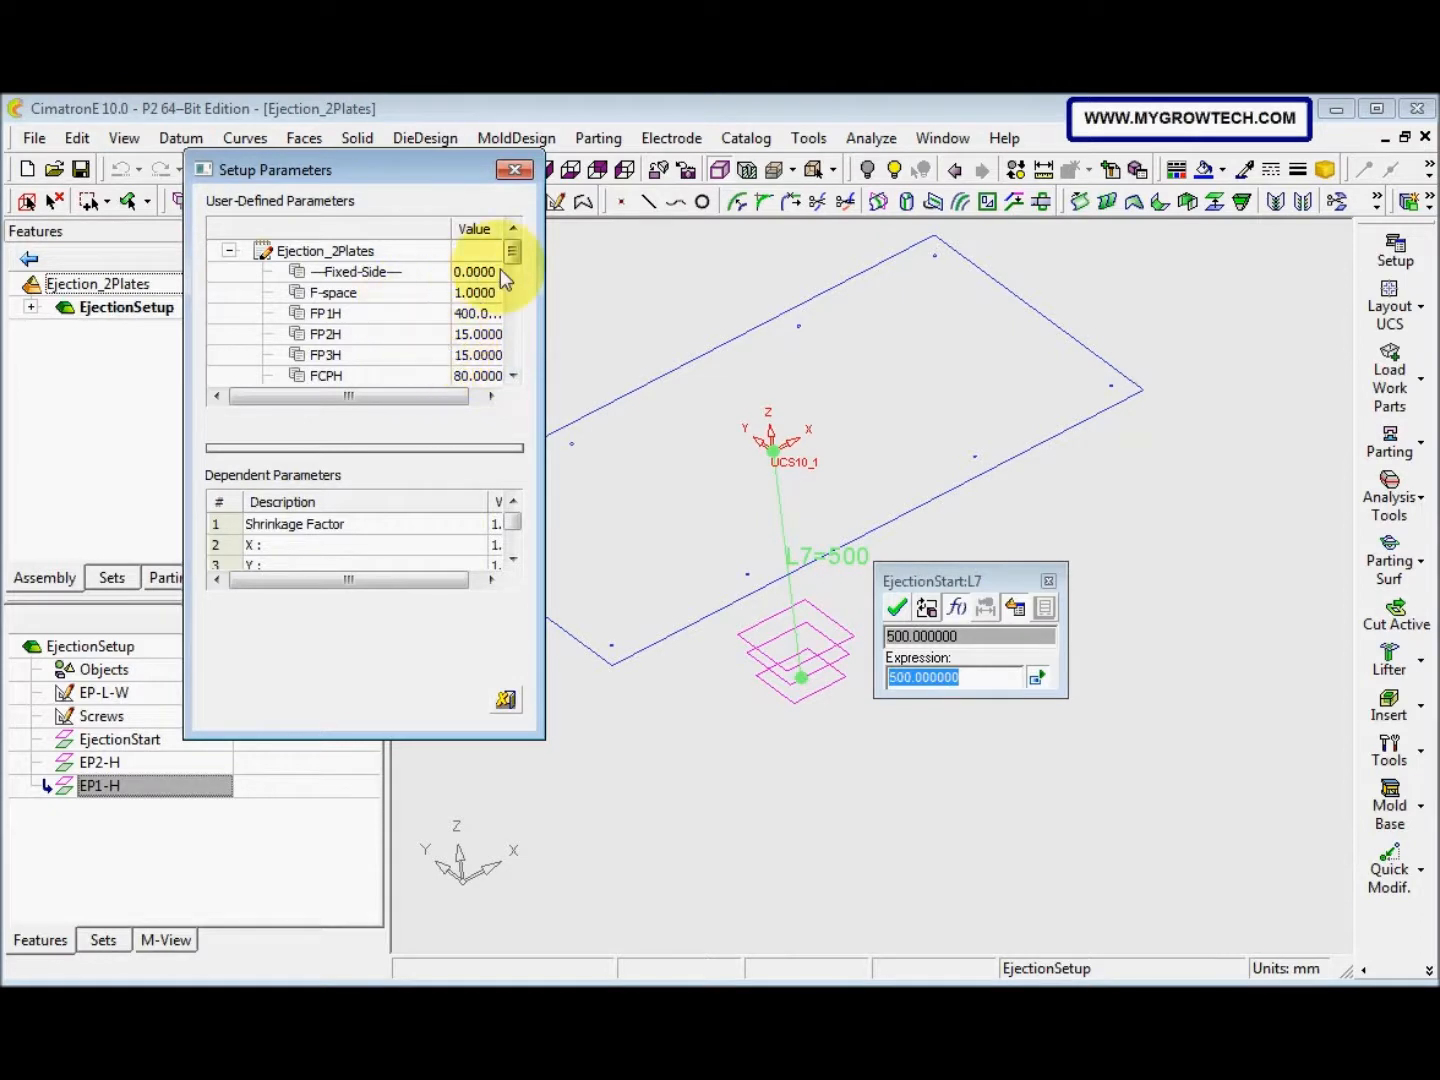
{"action": "left_click_drag", "start_coordinate": [512, 262], "coordinate": [517, 303]}
{"action": "double_click", "coordinate": [371, 278]}
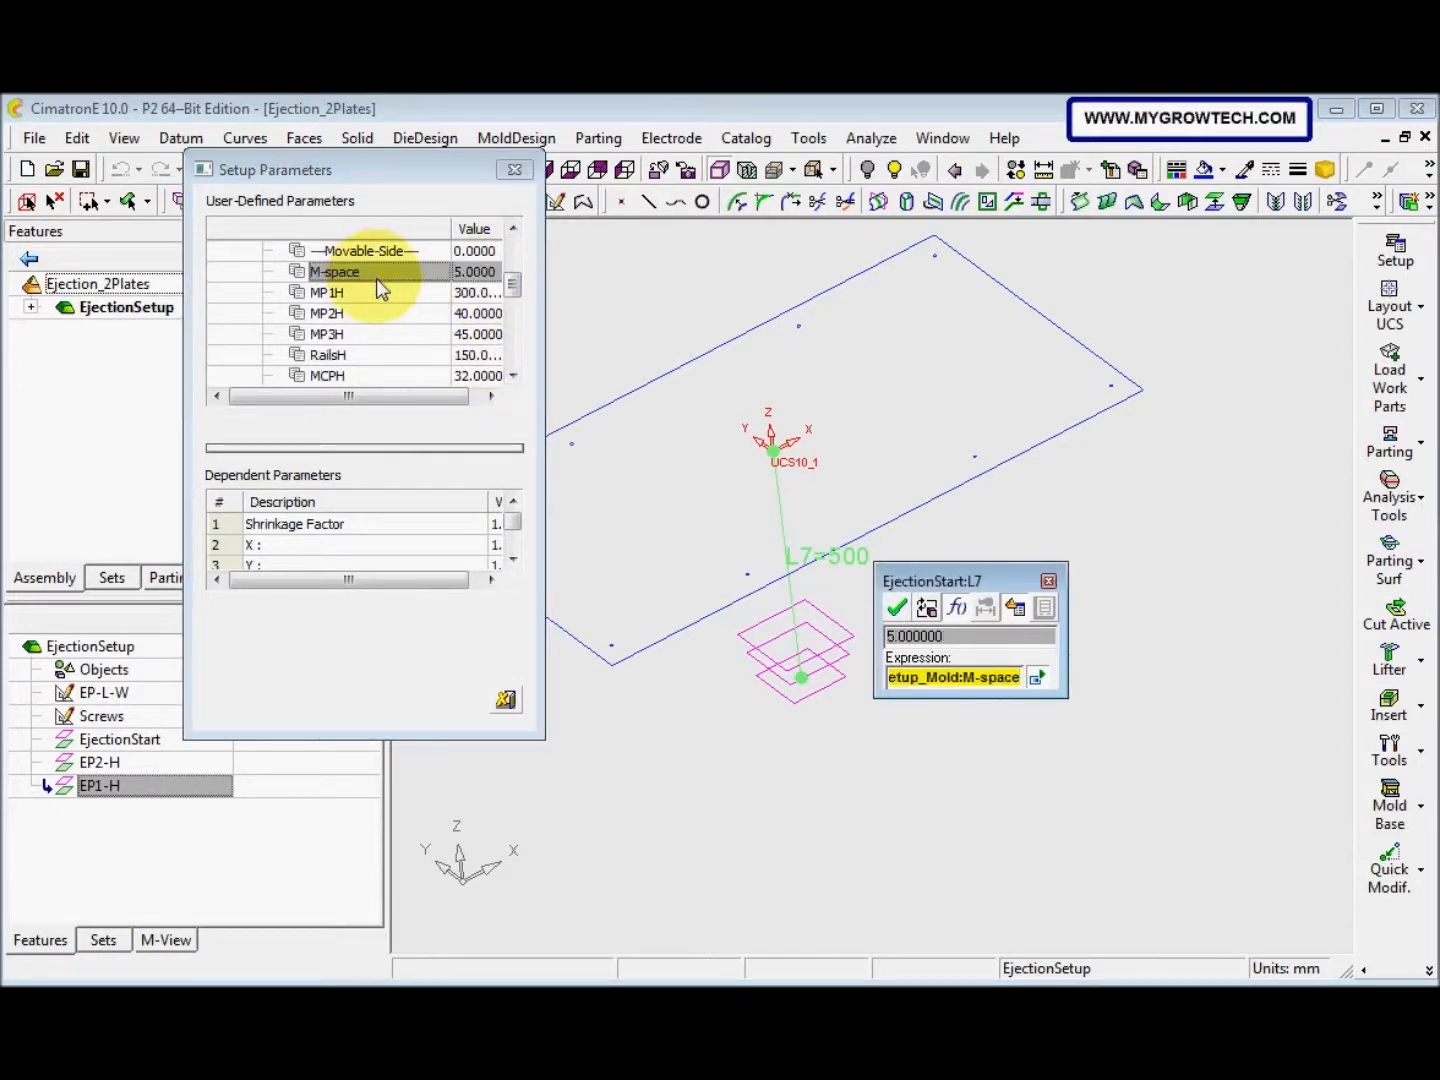
{"action": "type", "text": "+"}
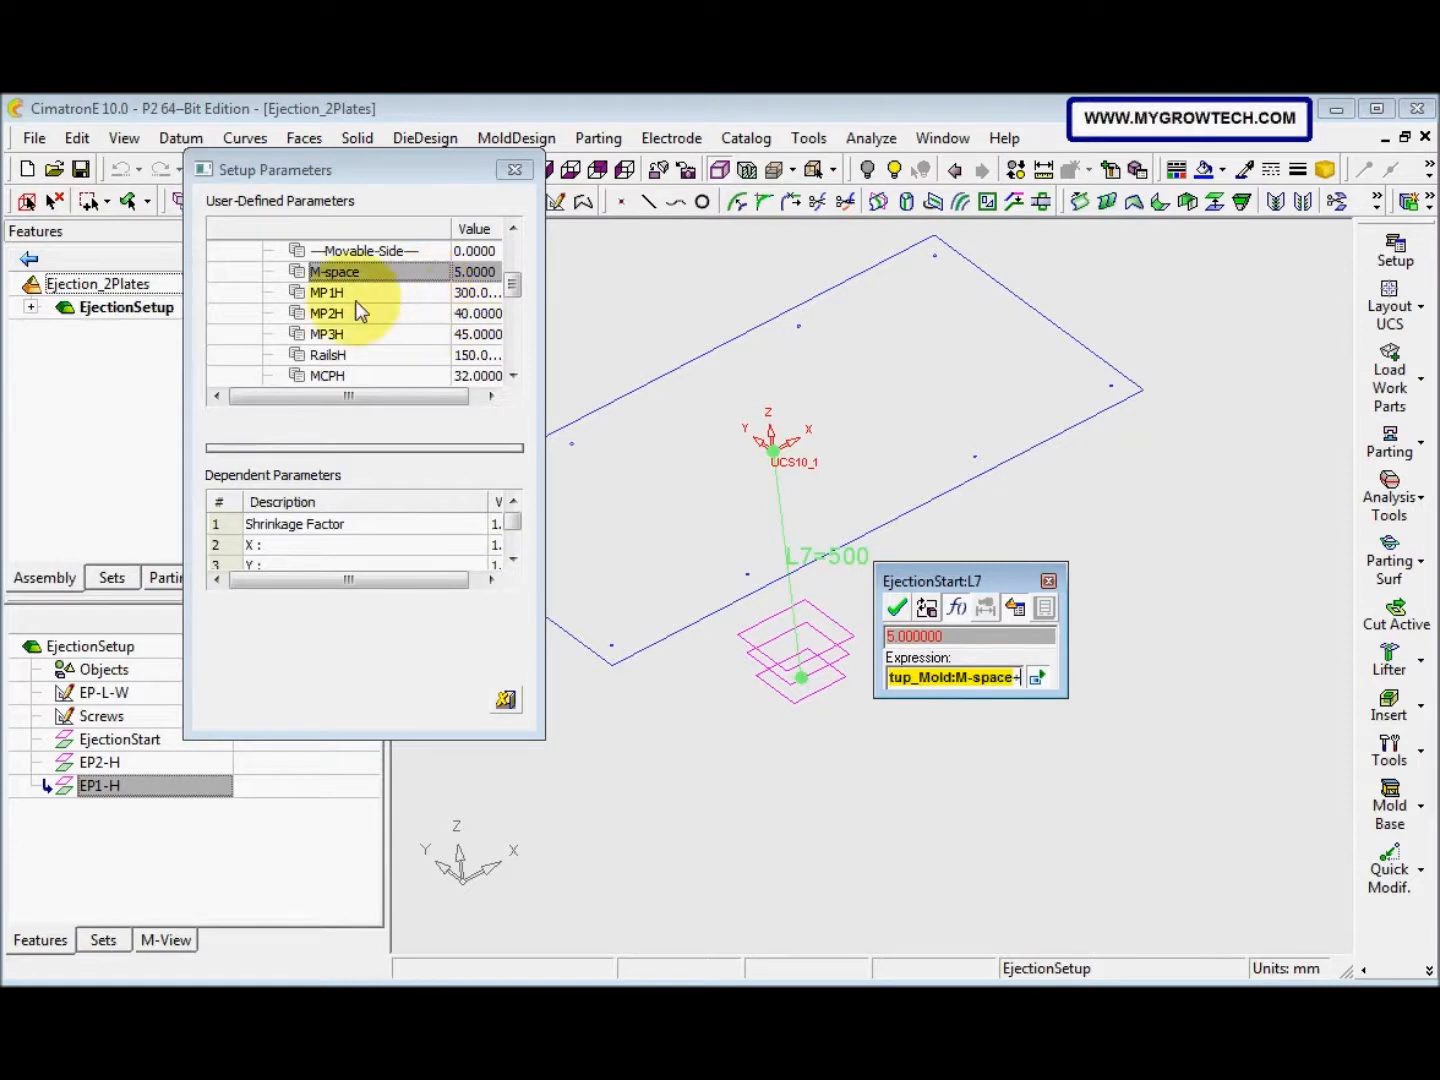
{"action": "left_click", "coordinate": [356, 295]}
{"action": "double_click", "coordinate": [355, 295]}
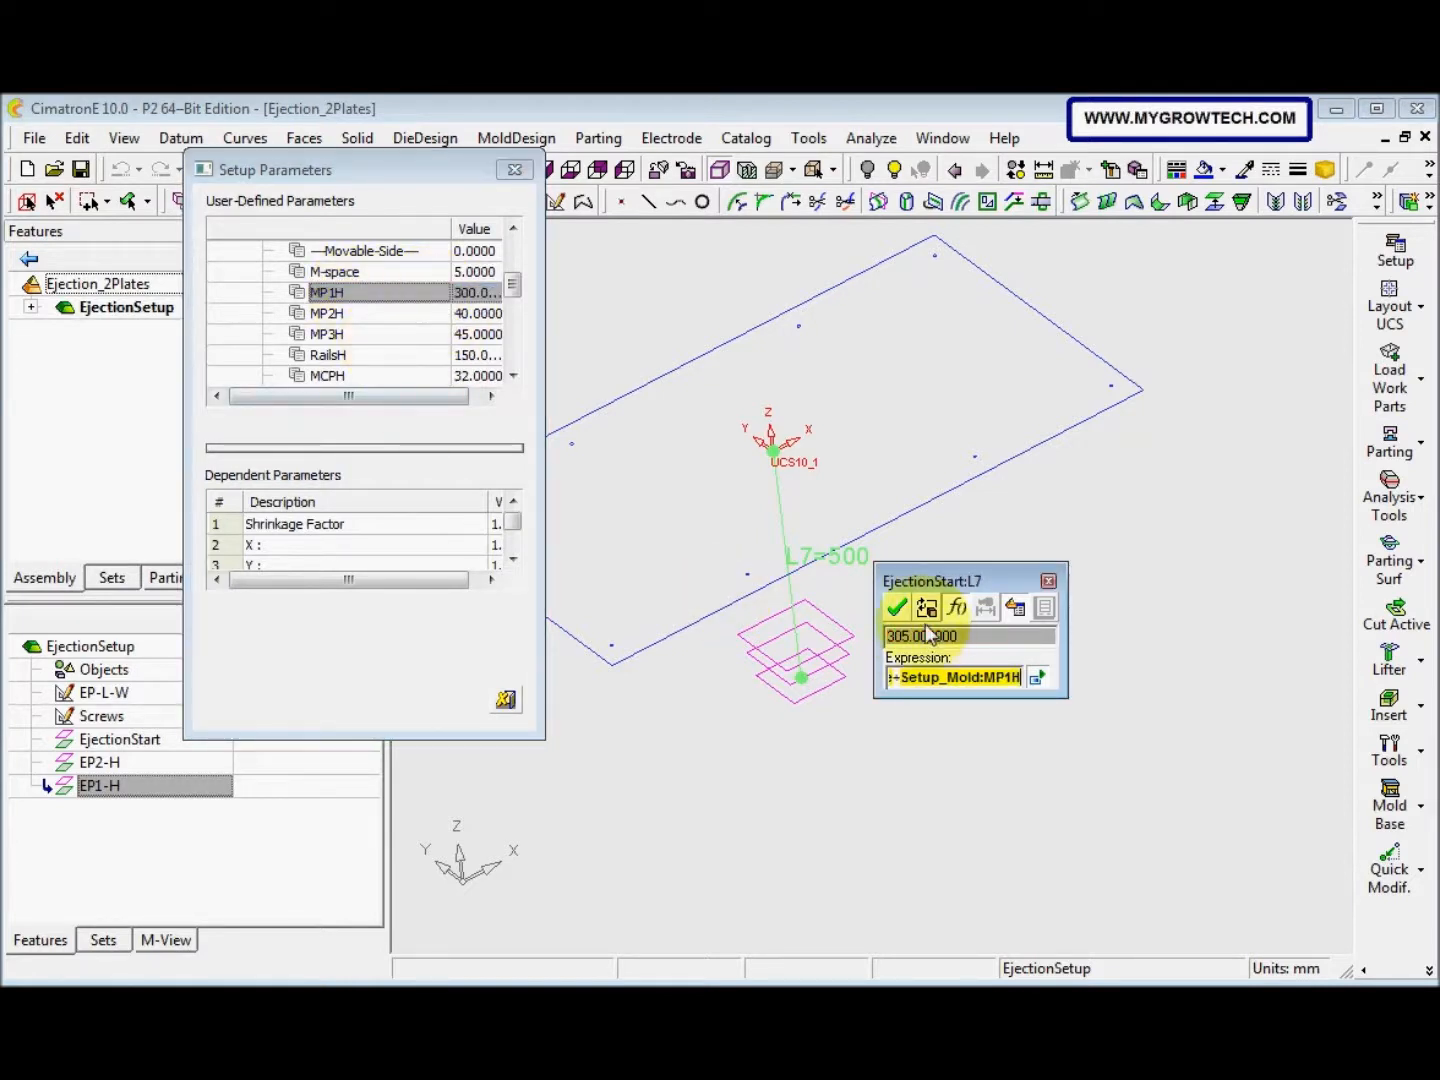
Extend the EjectionStart offset expression with + MP2H + MP3H + RailsH - 5 and apply it
{"action": "type", "text": "+"}
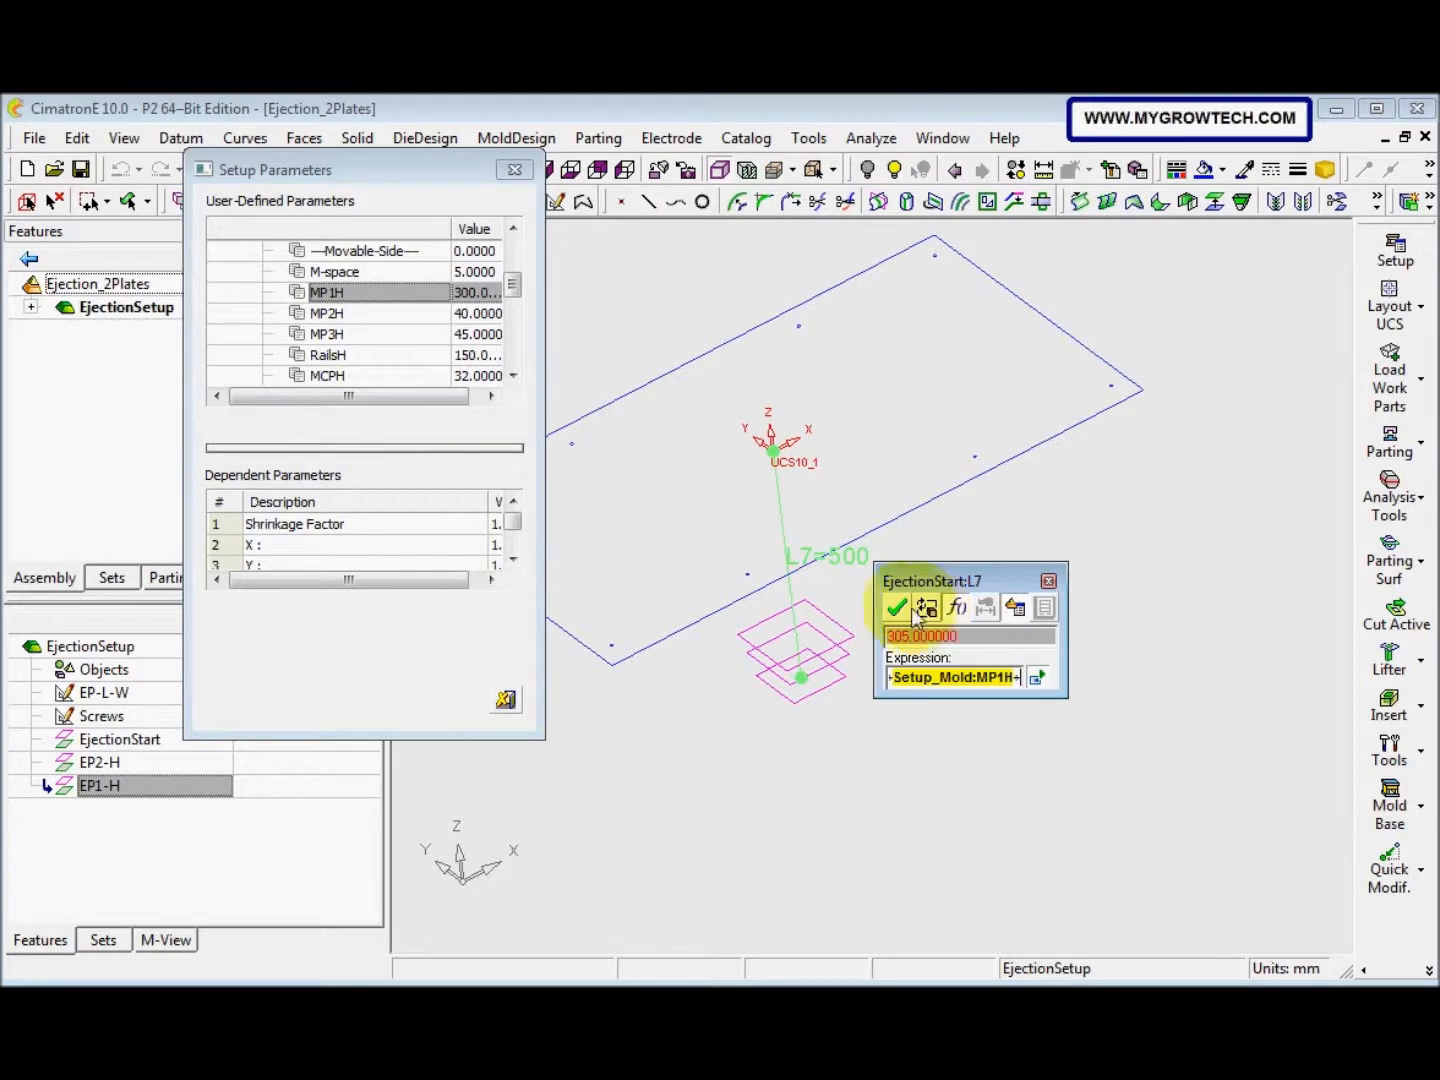
{"action": "double_click", "coordinate": [414, 312]}
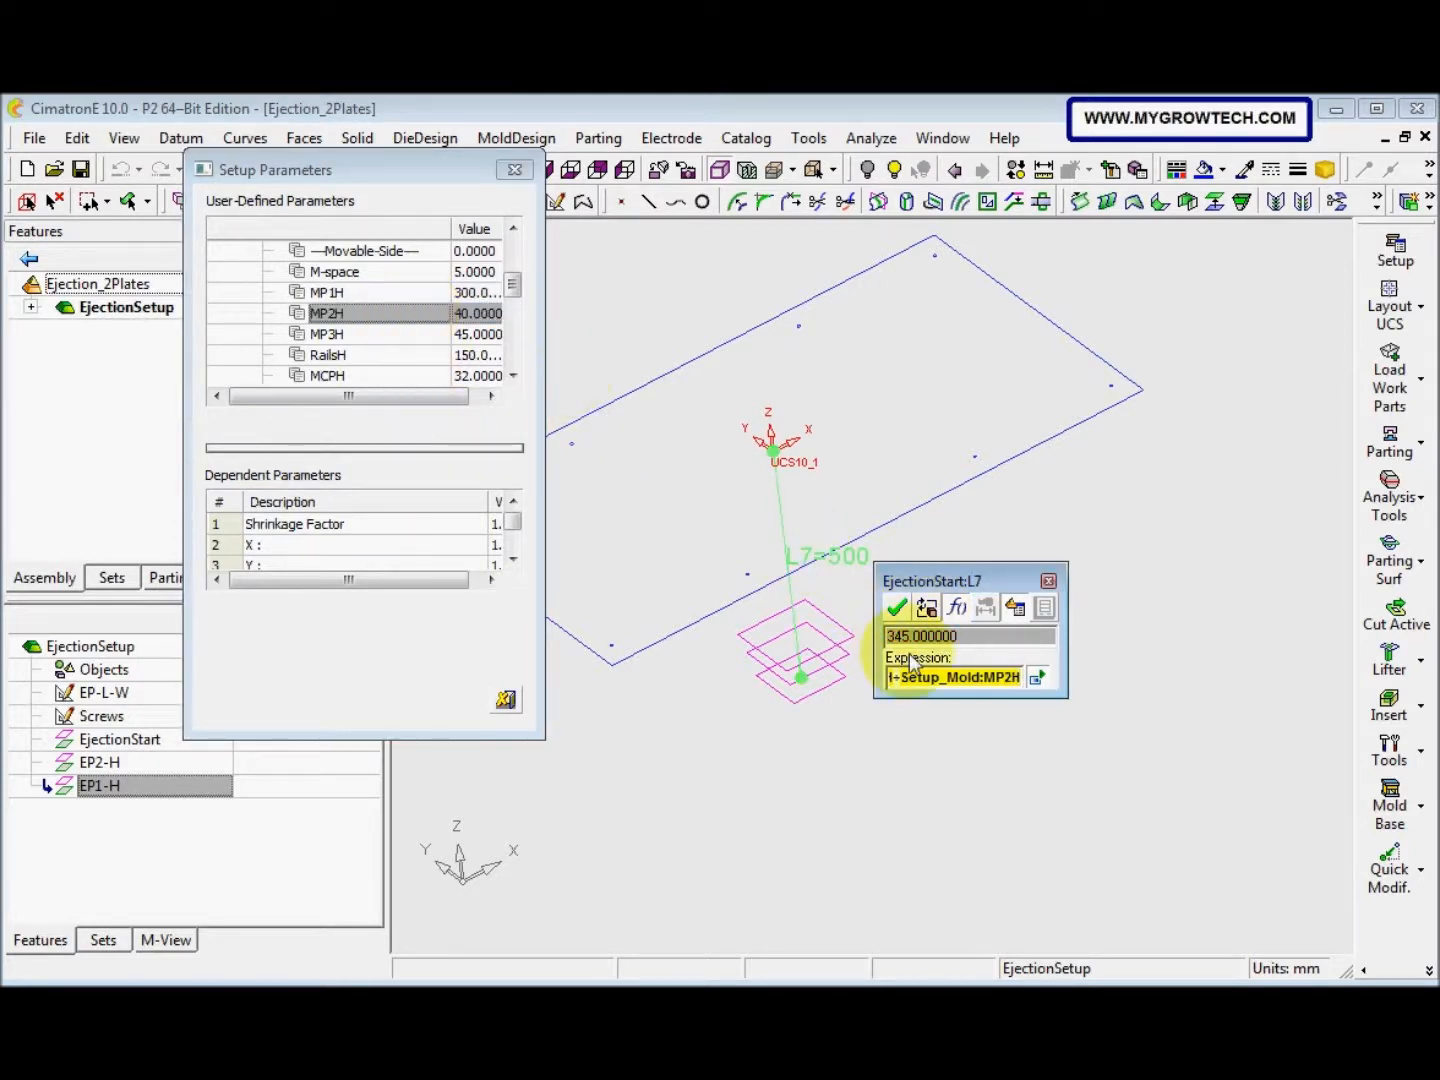
{"action": "type", "text": "+"}
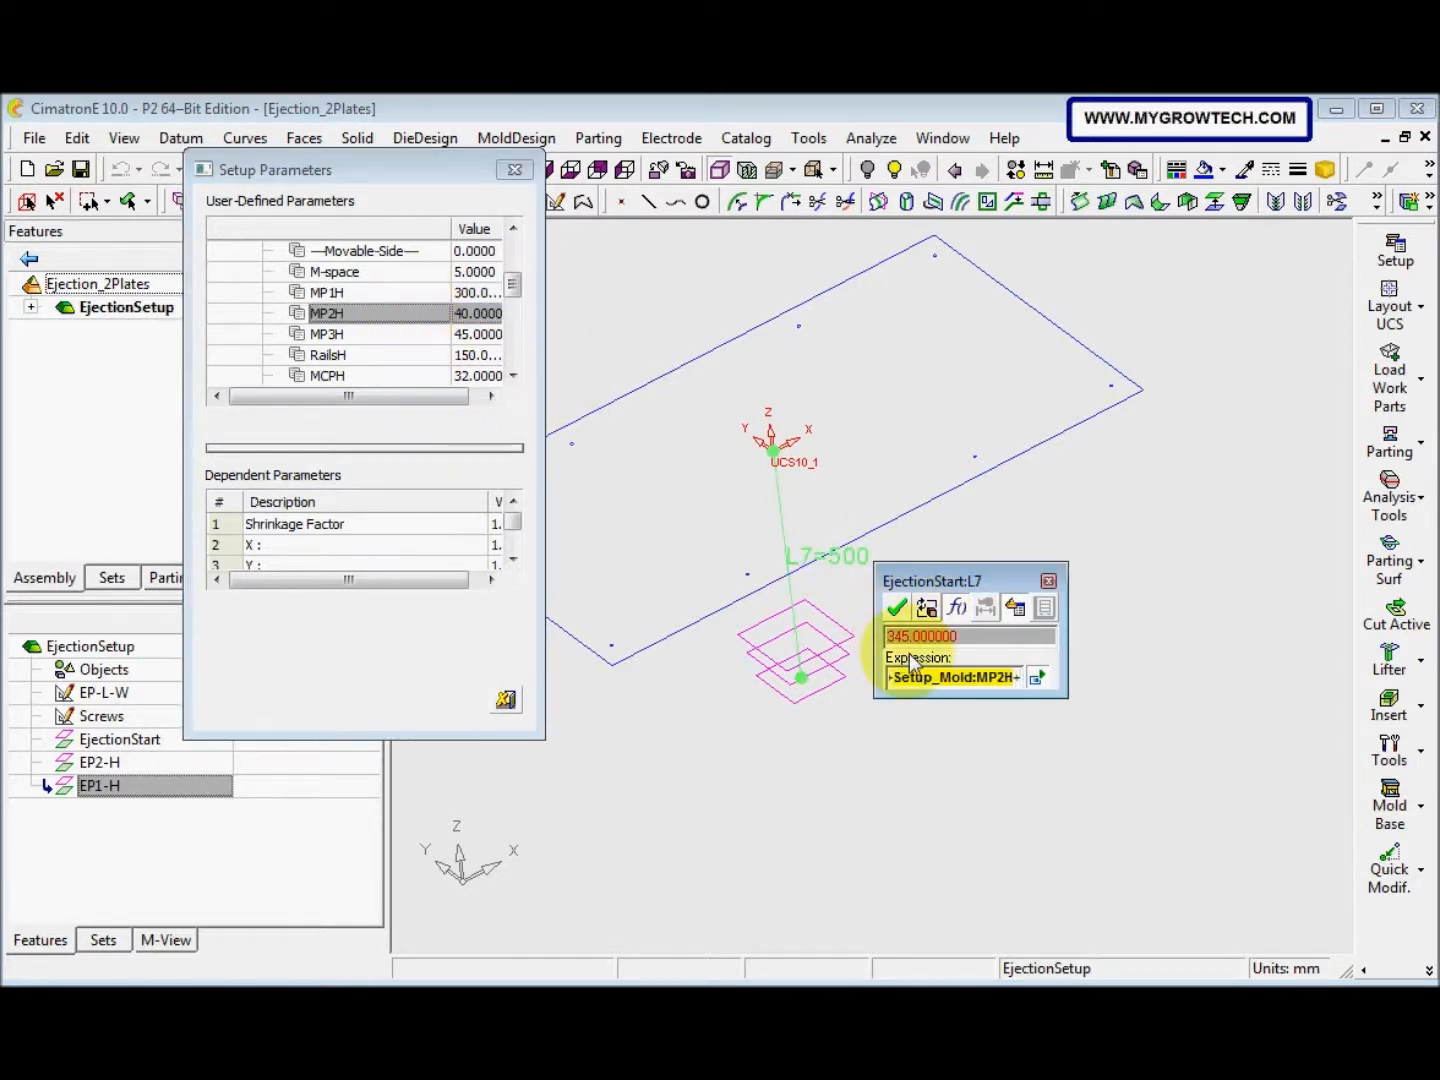
{"action": "double_click", "coordinate": [362, 334]}
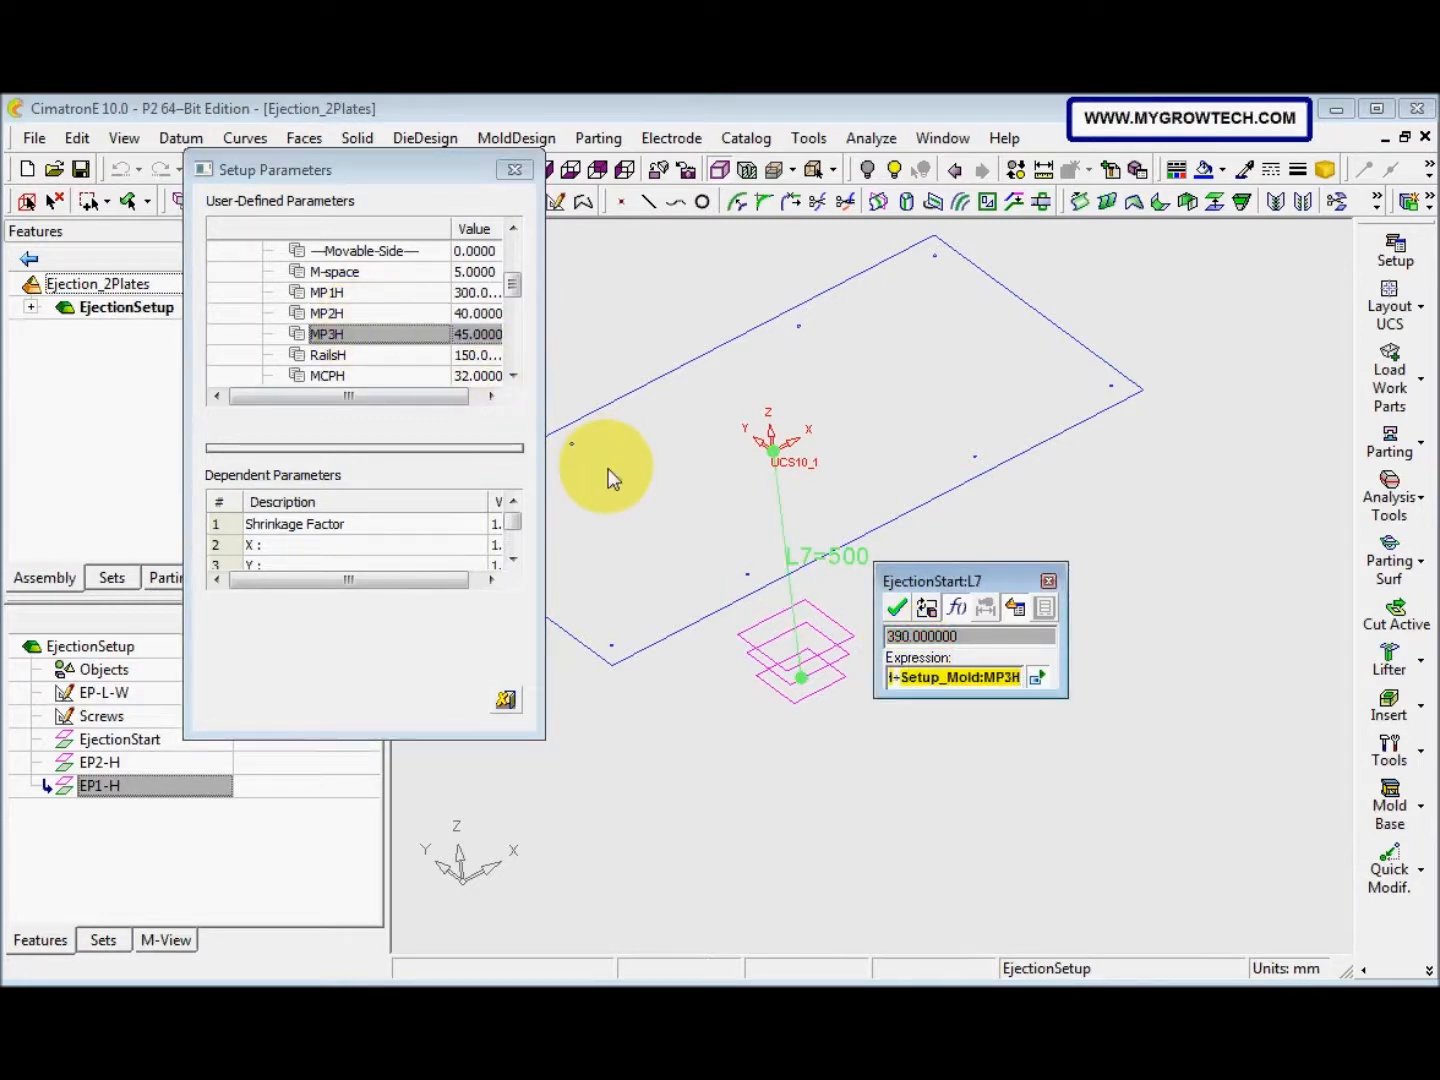
{"action": "type", "text": "+"}
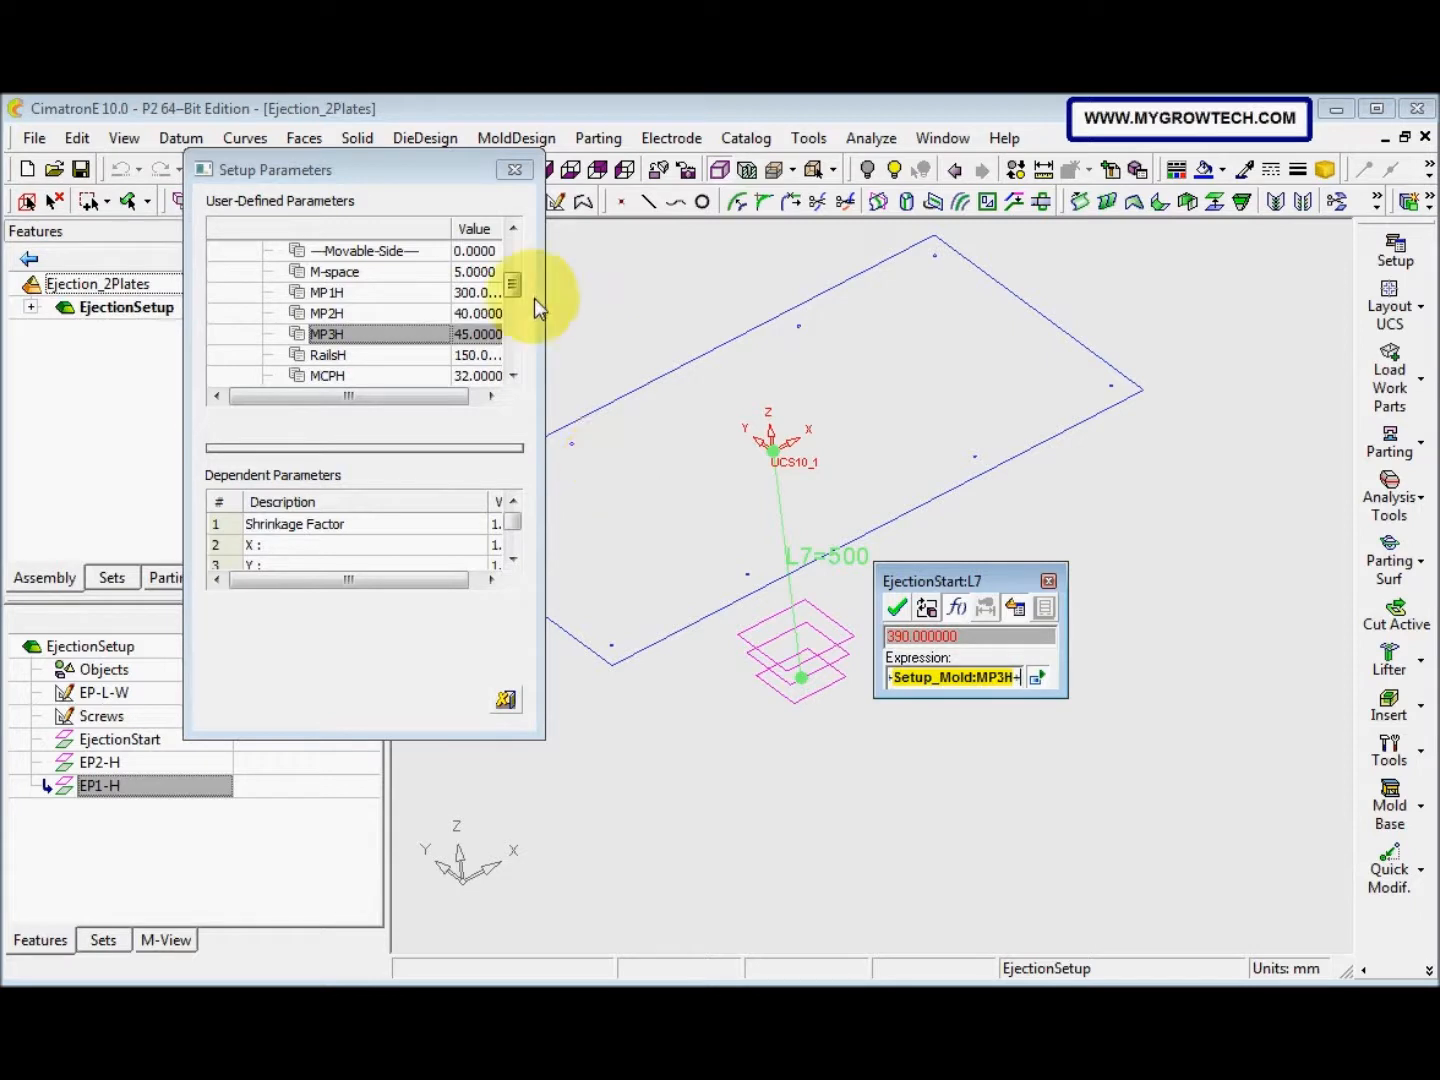
{"action": "left_click", "coordinate": [380, 362]}
{"action": "double_click", "coordinate": [380, 360]}
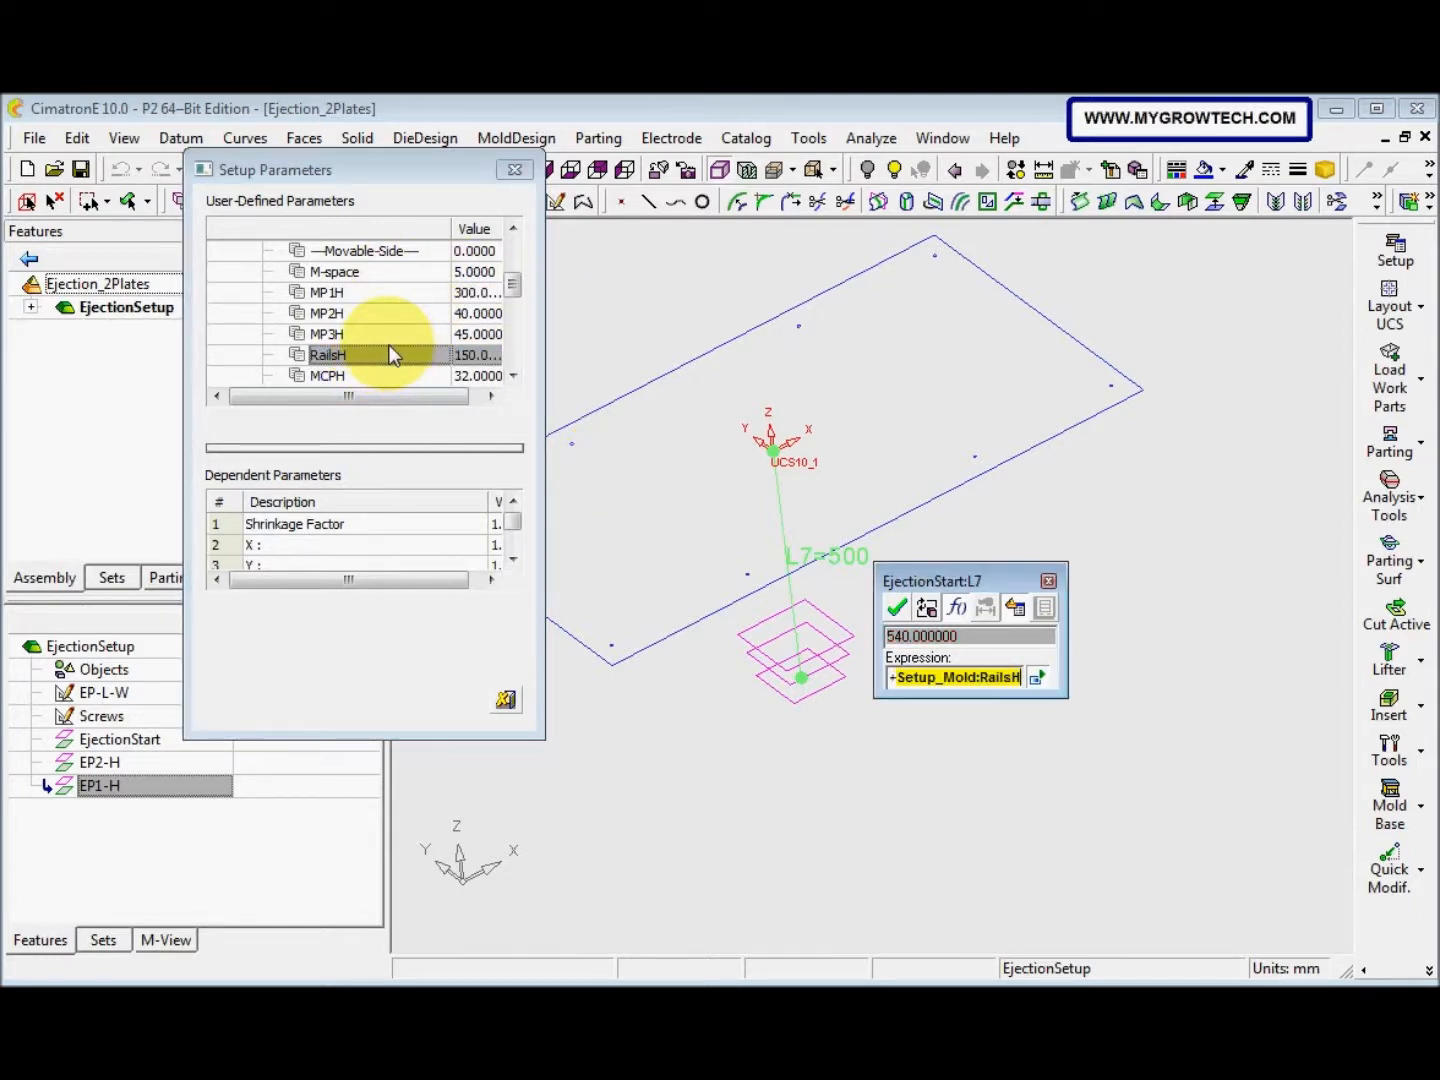
{"action": "type", "text": "-5"}
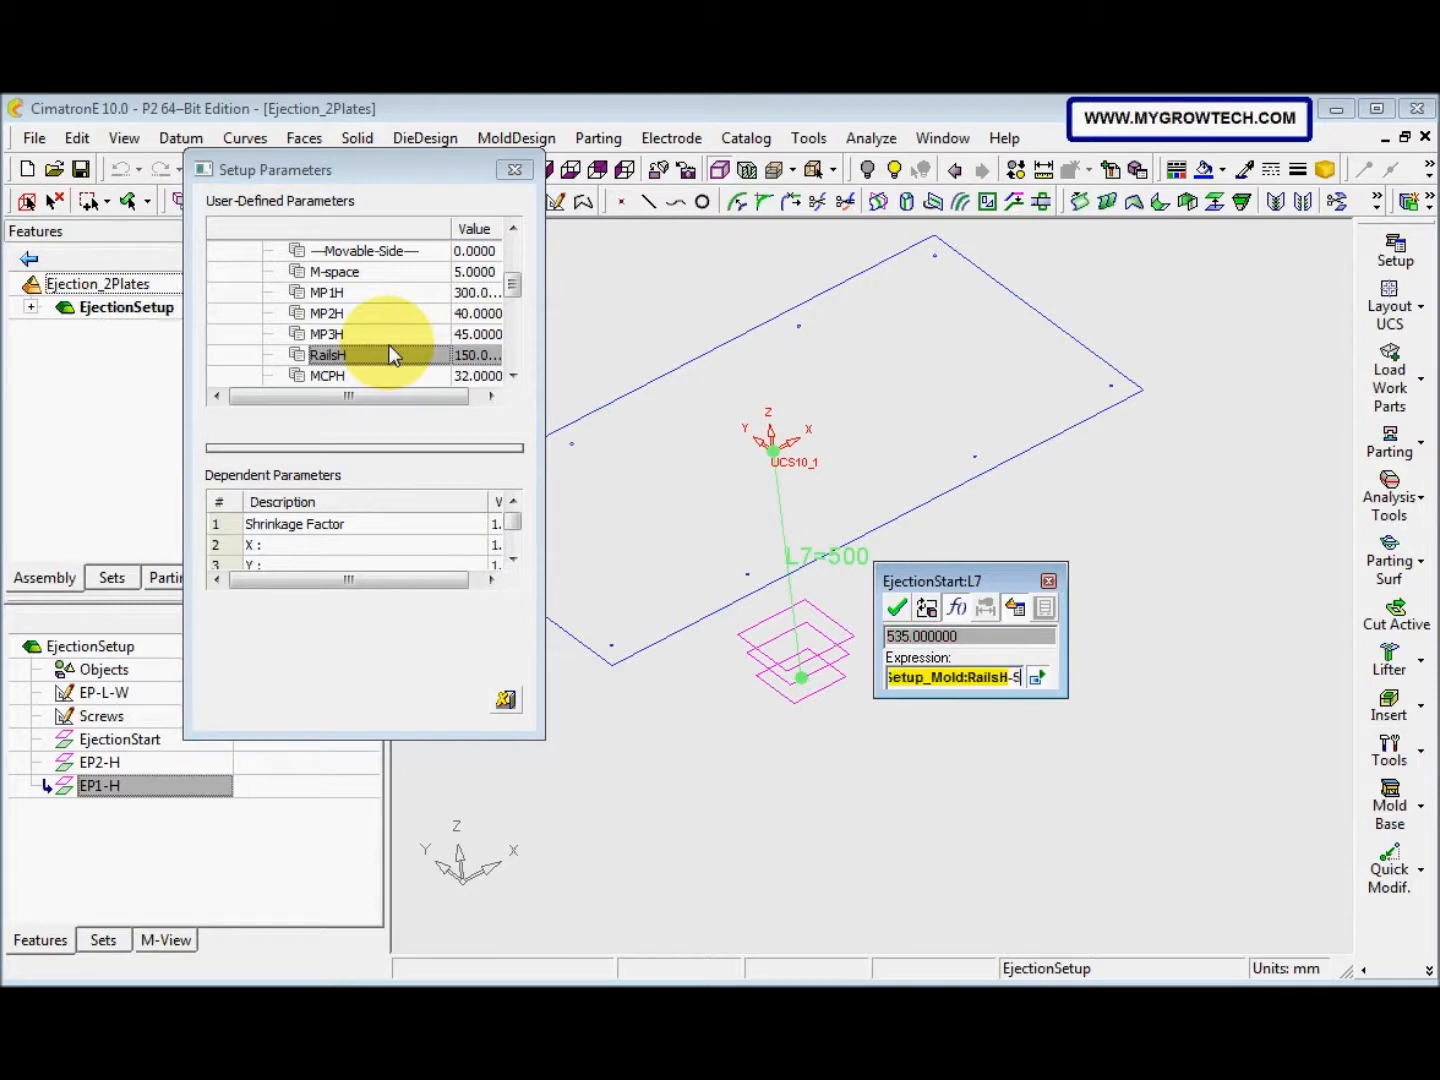
{"action": "left_click", "coordinate": [898, 608]}
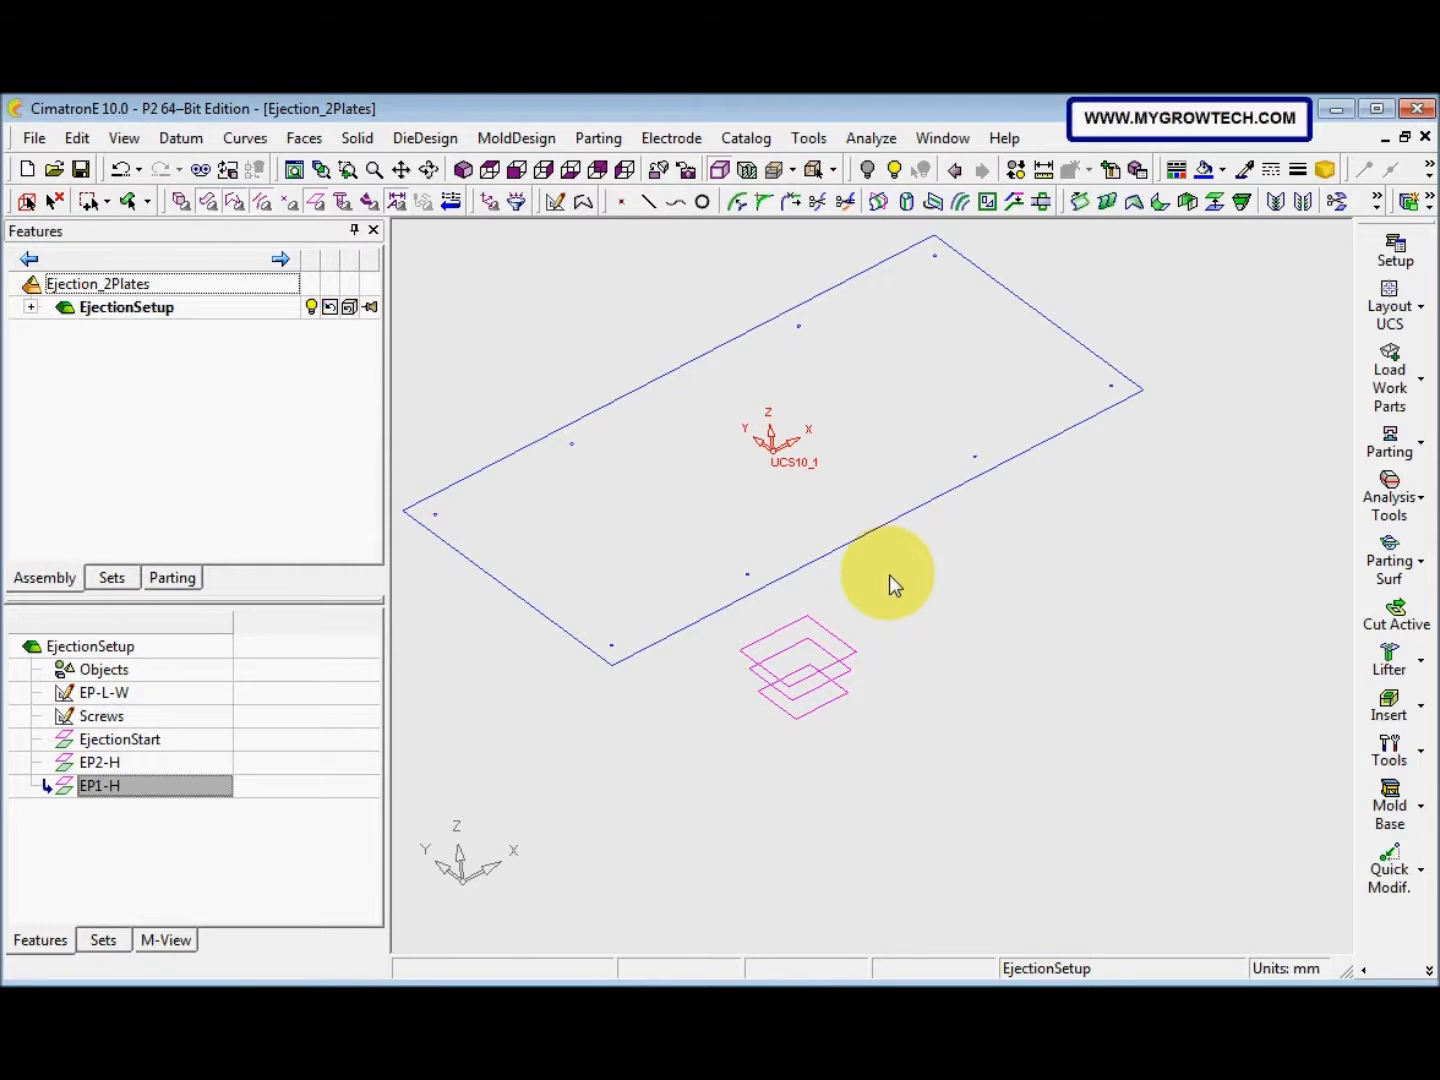
Enable advanced editing options in the mold setup and set the EP2H parameter to 35
{"action": "left_click", "coordinate": [1406, 268]}
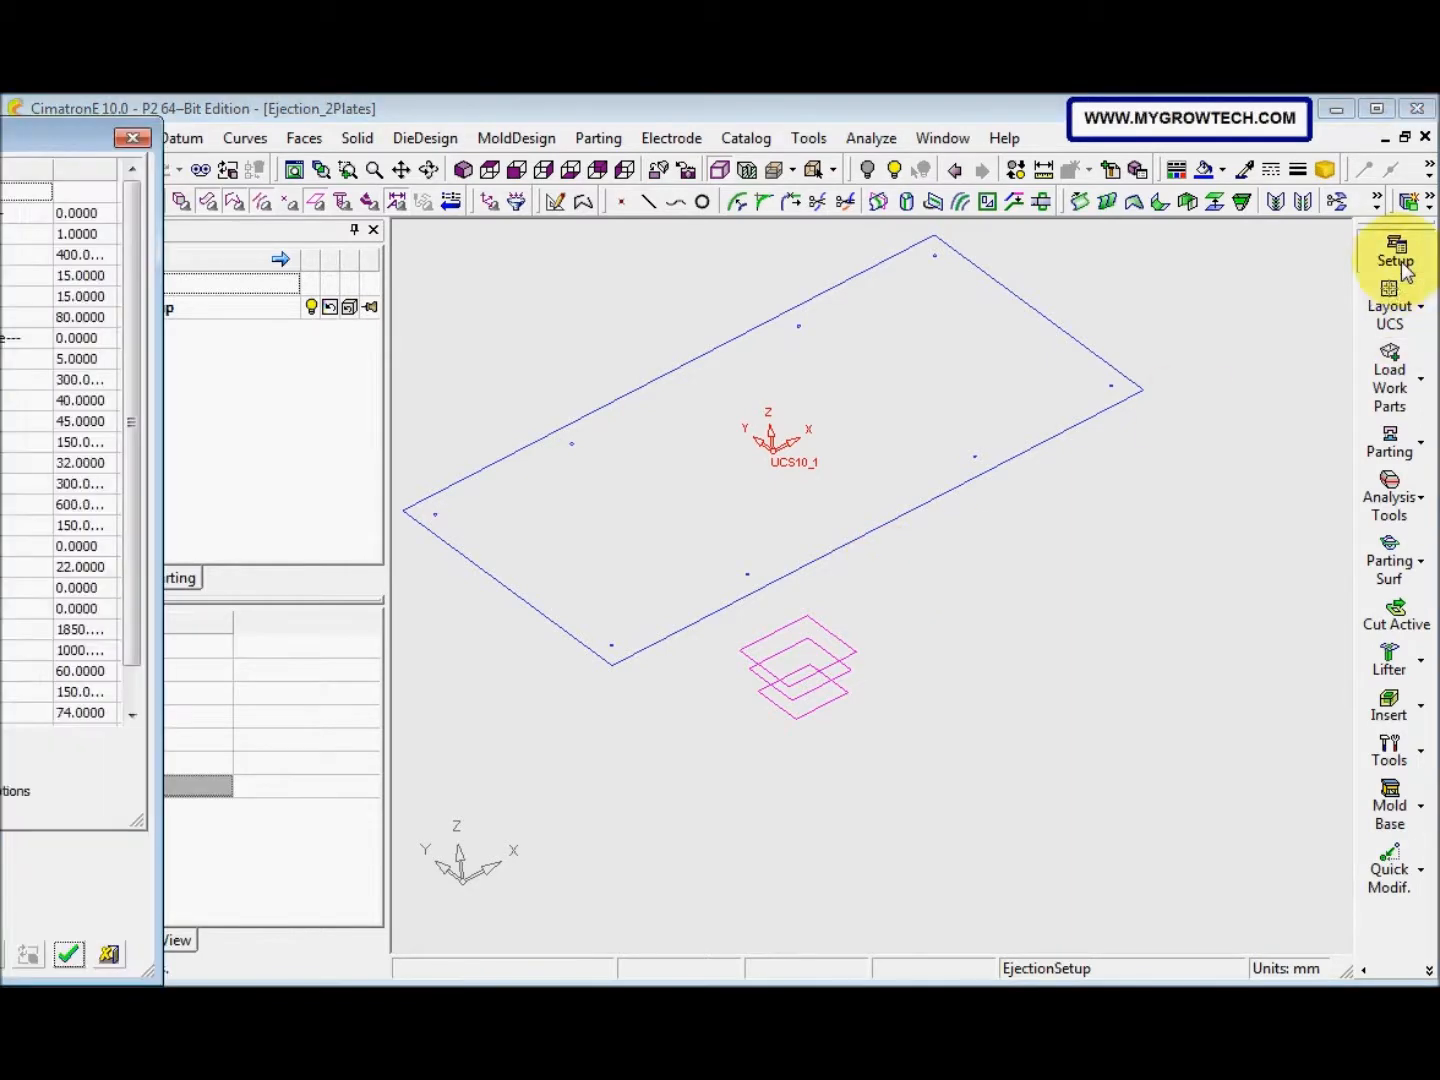
{"action": "left_click_drag", "start_coordinate": [105, 140], "coordinate": [821, 113]}
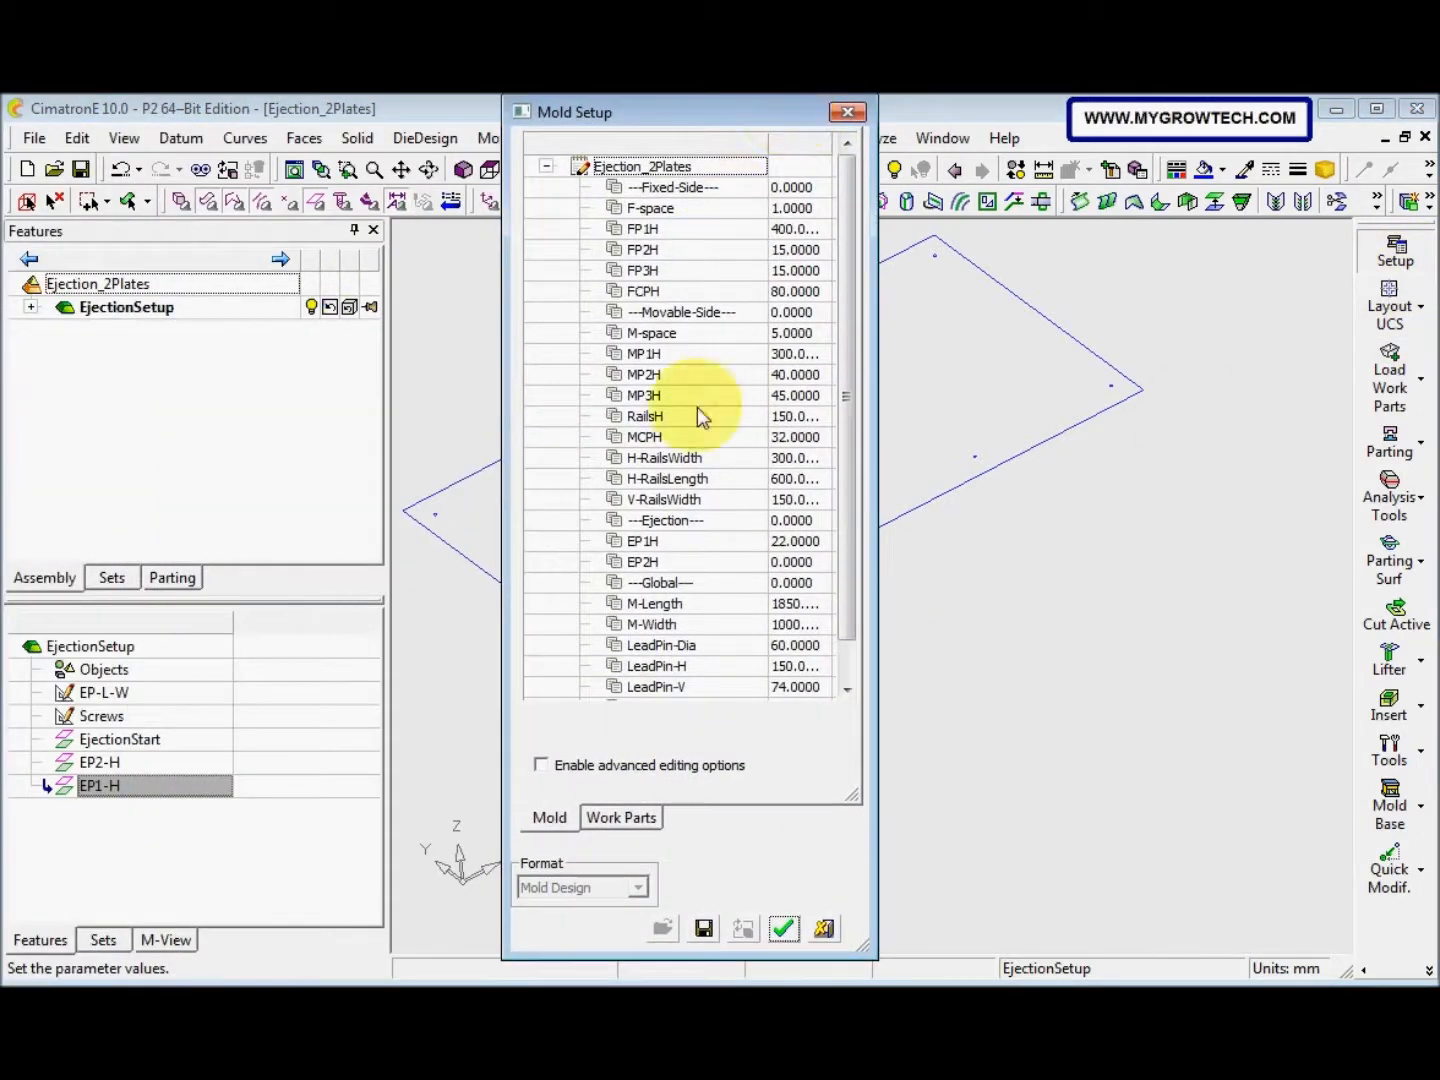
{"action": "left_click", "coordinate": [542, 765]}
{"action": "left_click", "coordinate": [900, 602]}
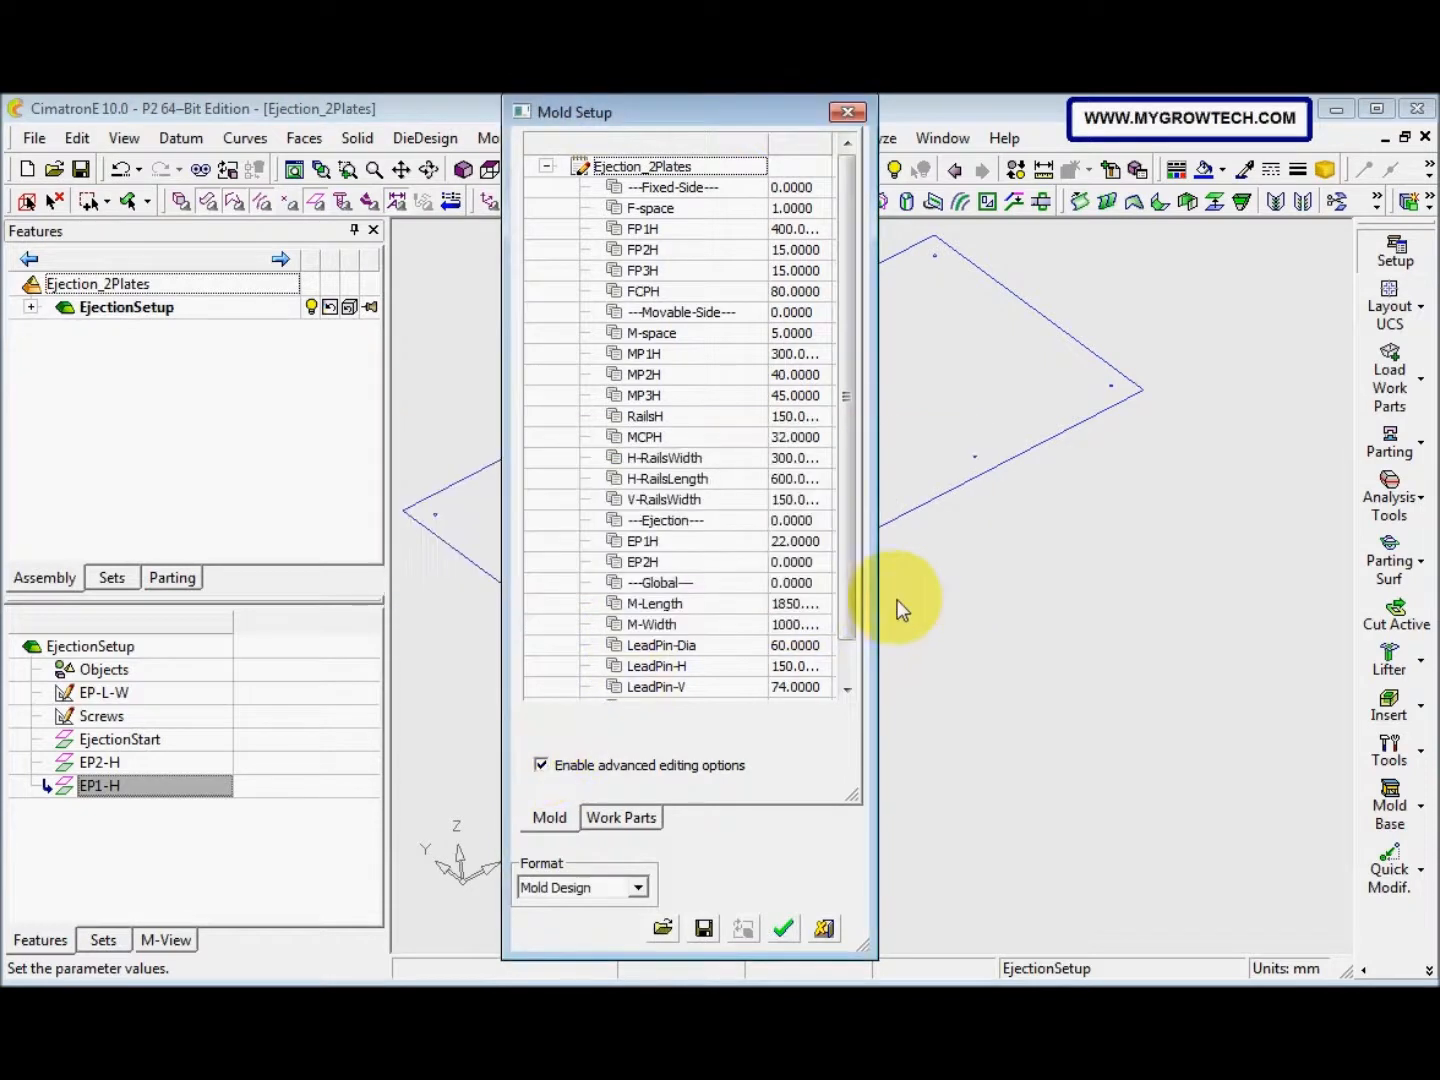
{"action": "scroll", "coordinate": [855, 594], "scroll_direction": "down", "scroll_amount": 2}
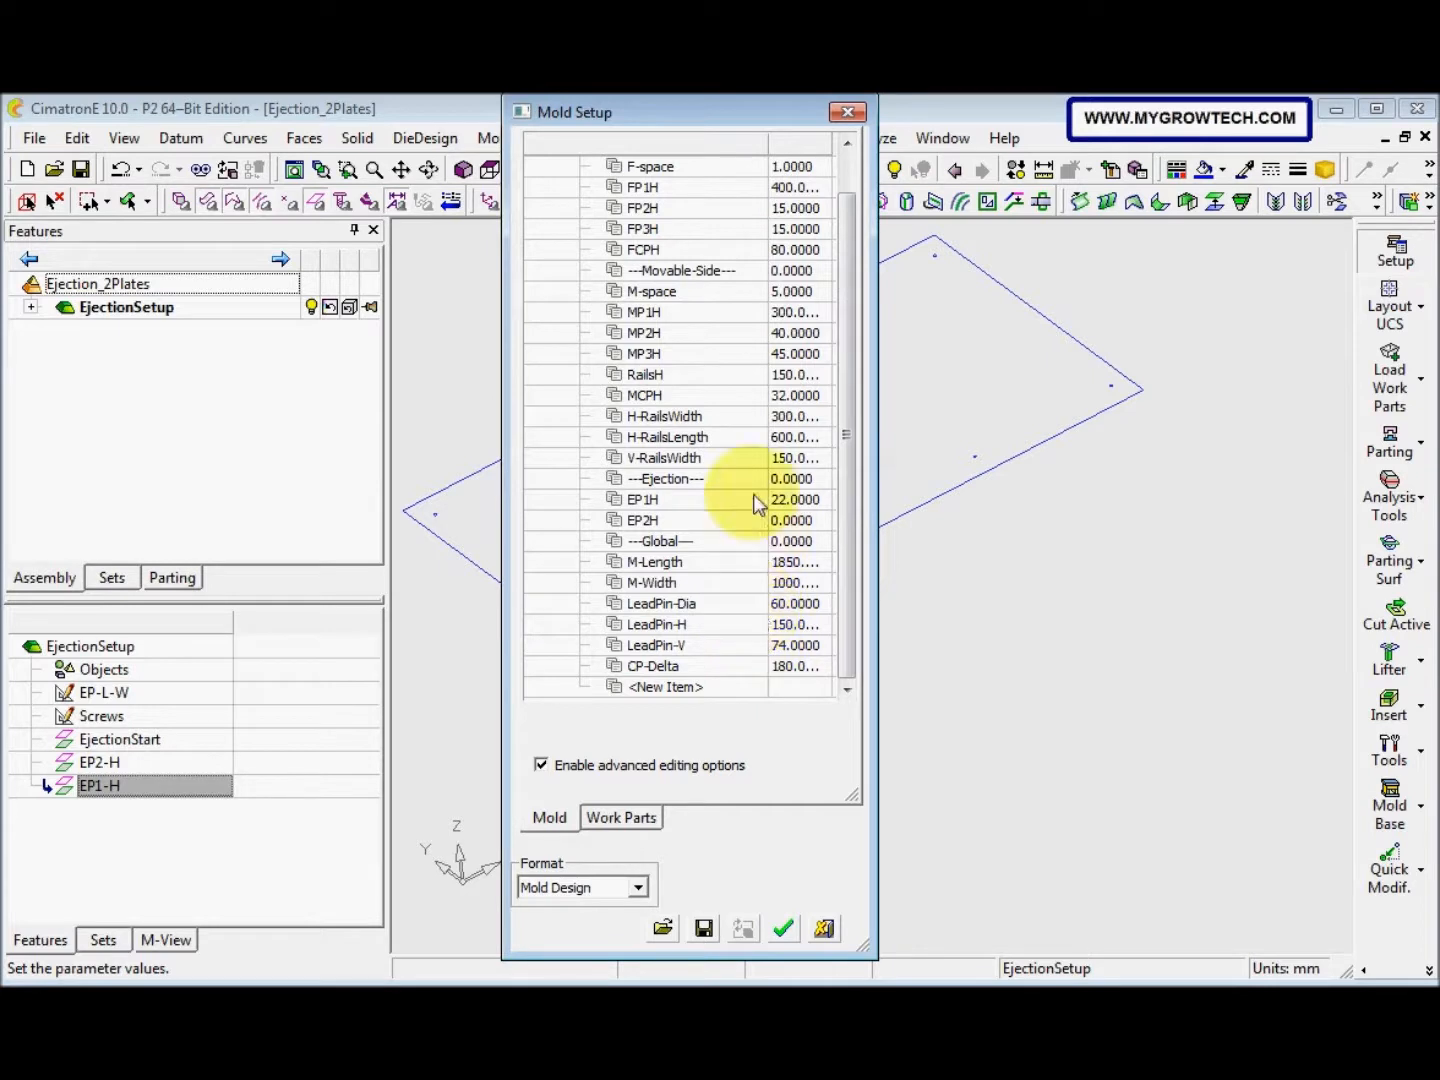
{"action": "left_click", "coordinate": [688, 522]}
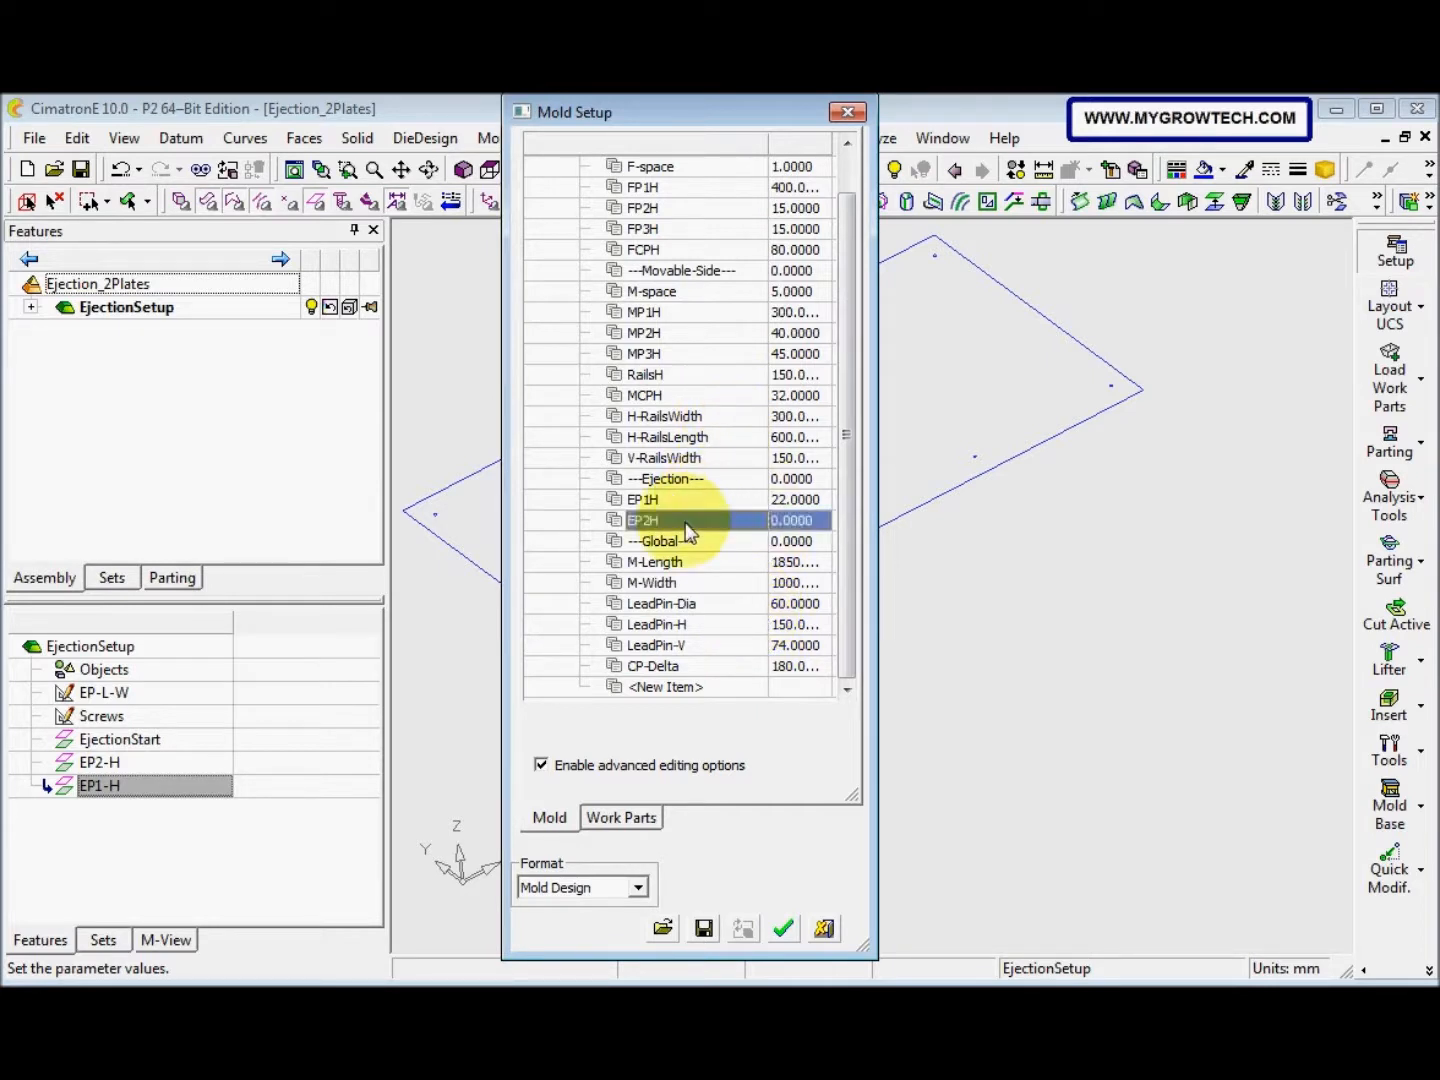
{"action": "left_click", "coordinate": [772, 522]}
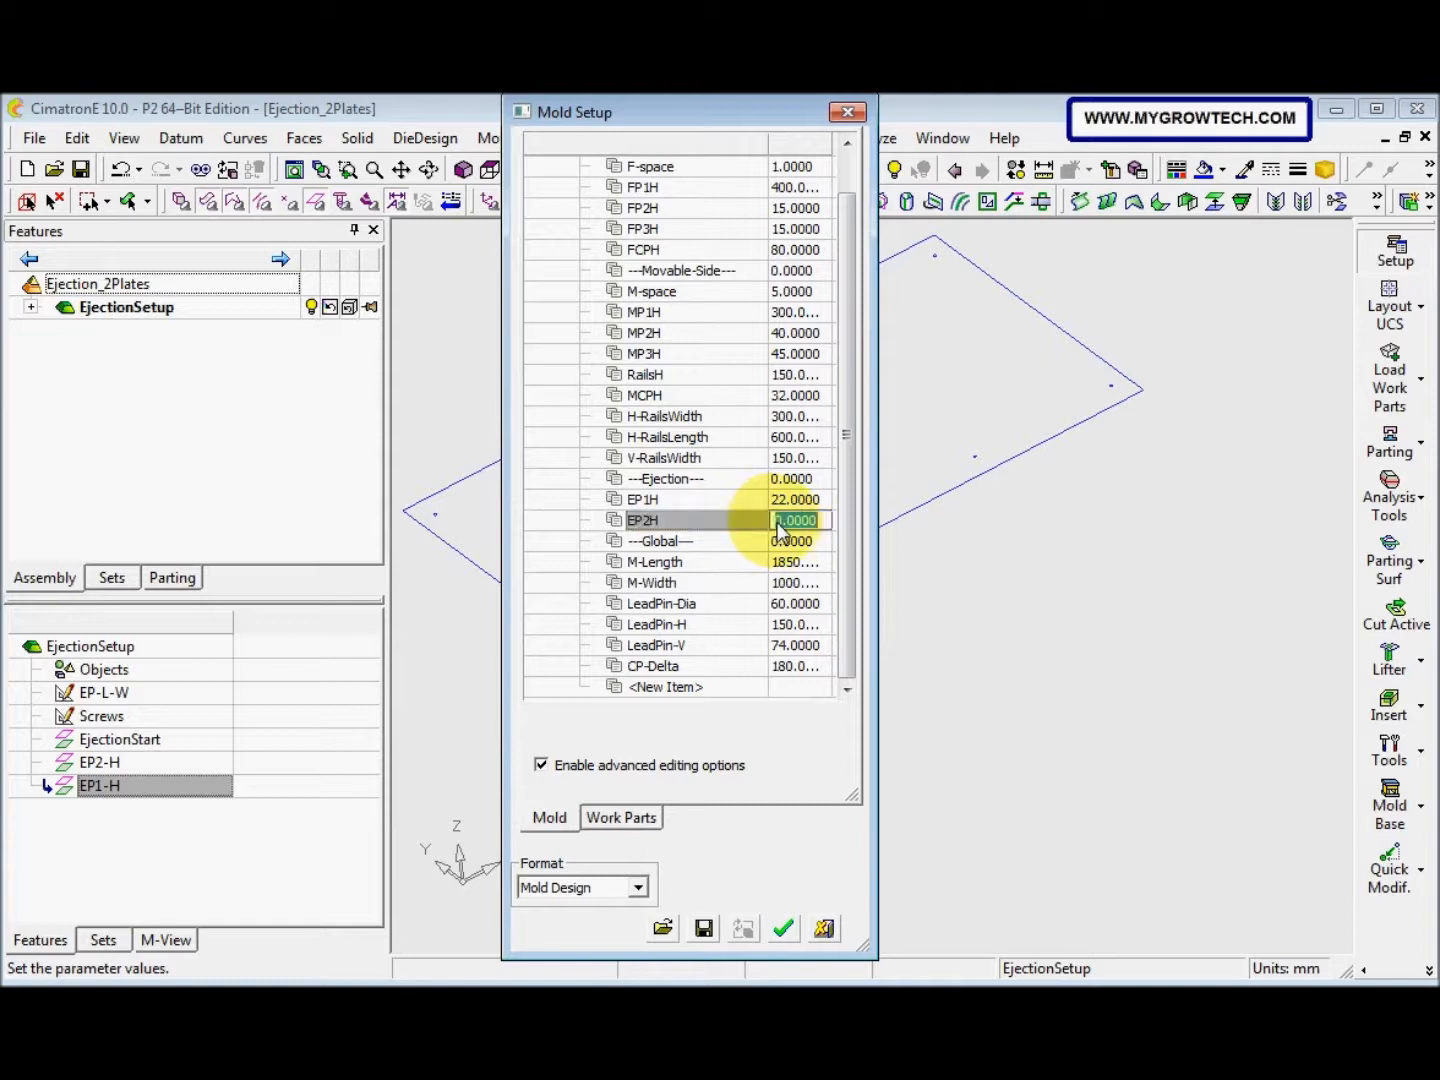
{"action": "type", "text": "35"}
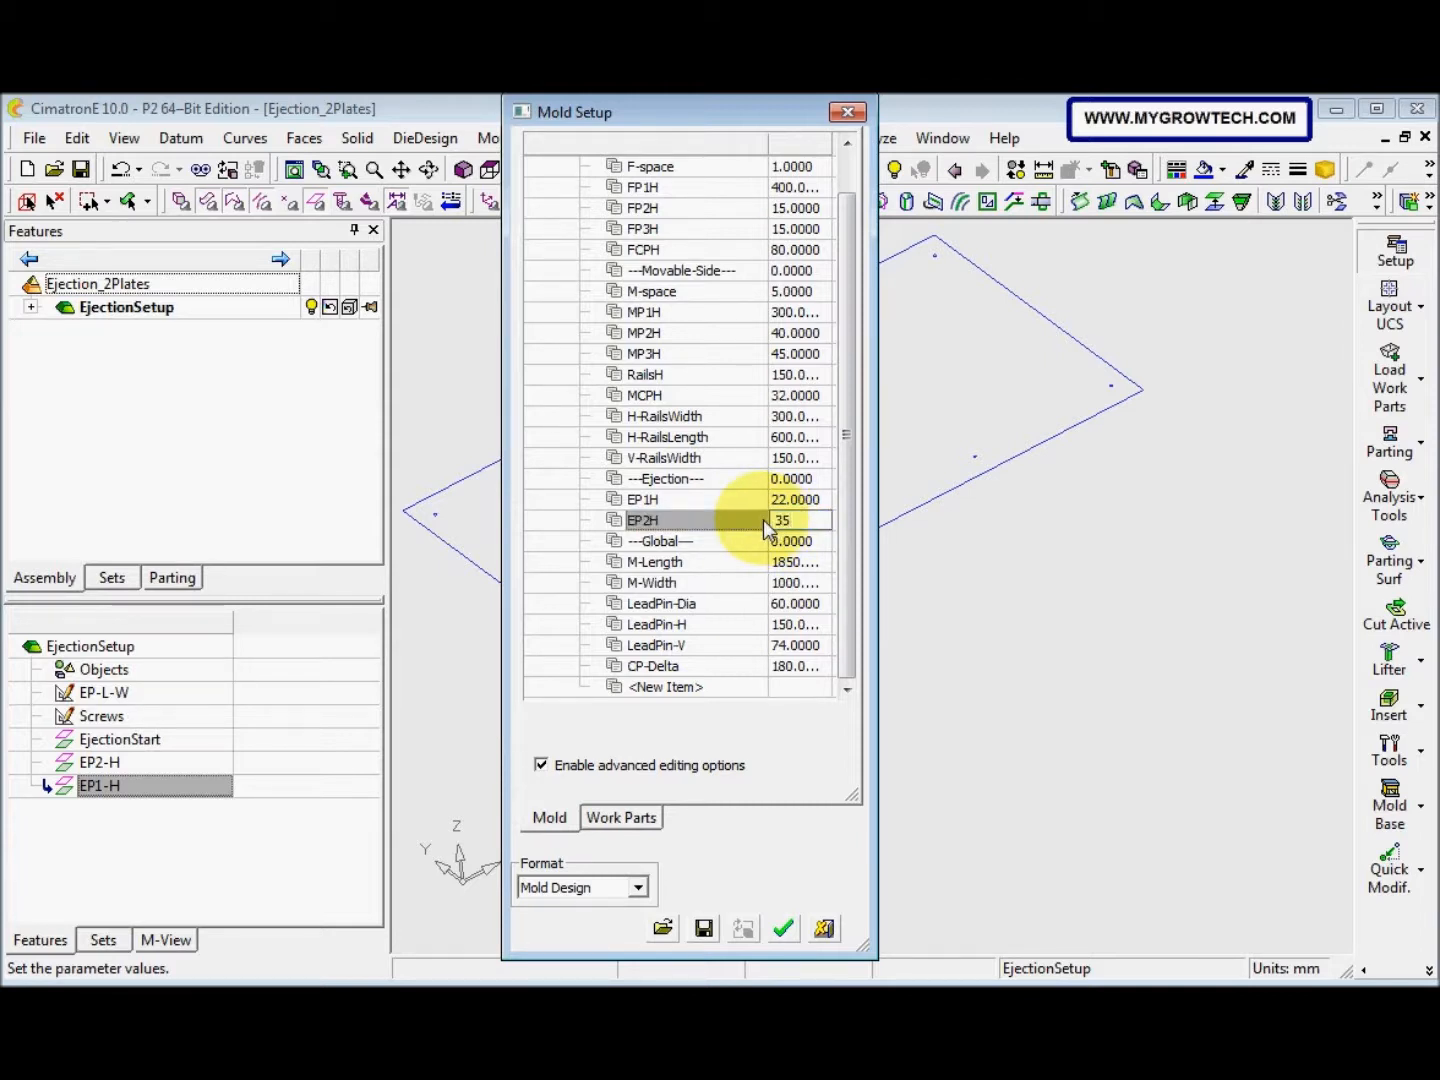
{"action": "key", "text": "Return"}
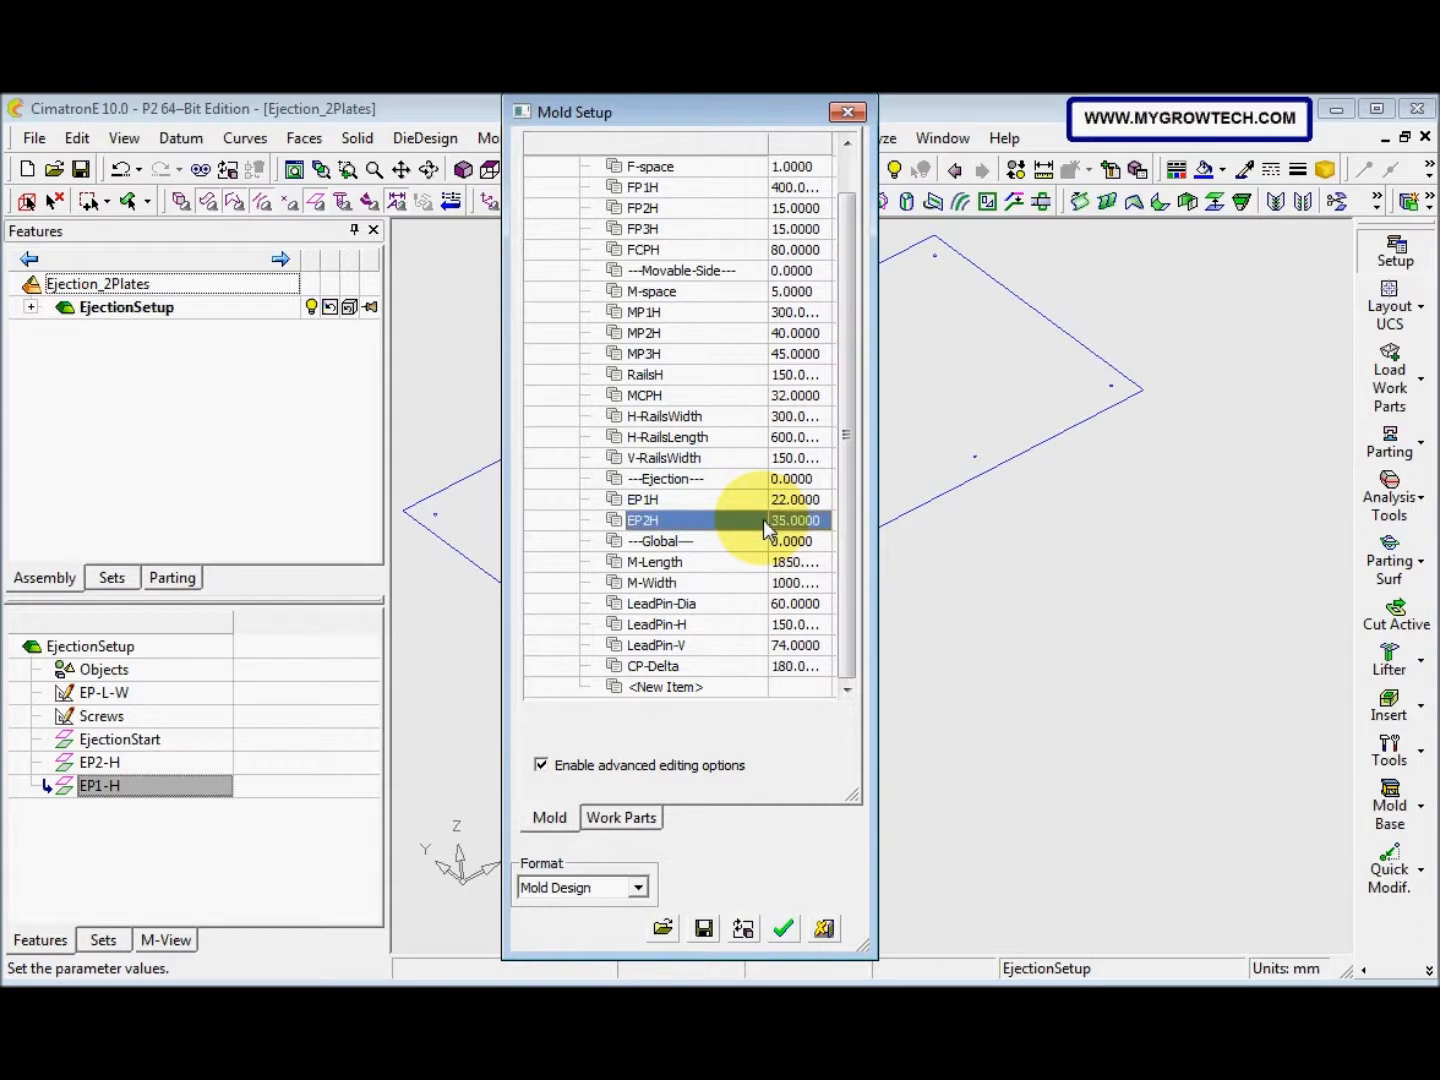
{"action": "left_click", "coordinate": [784, 930]}
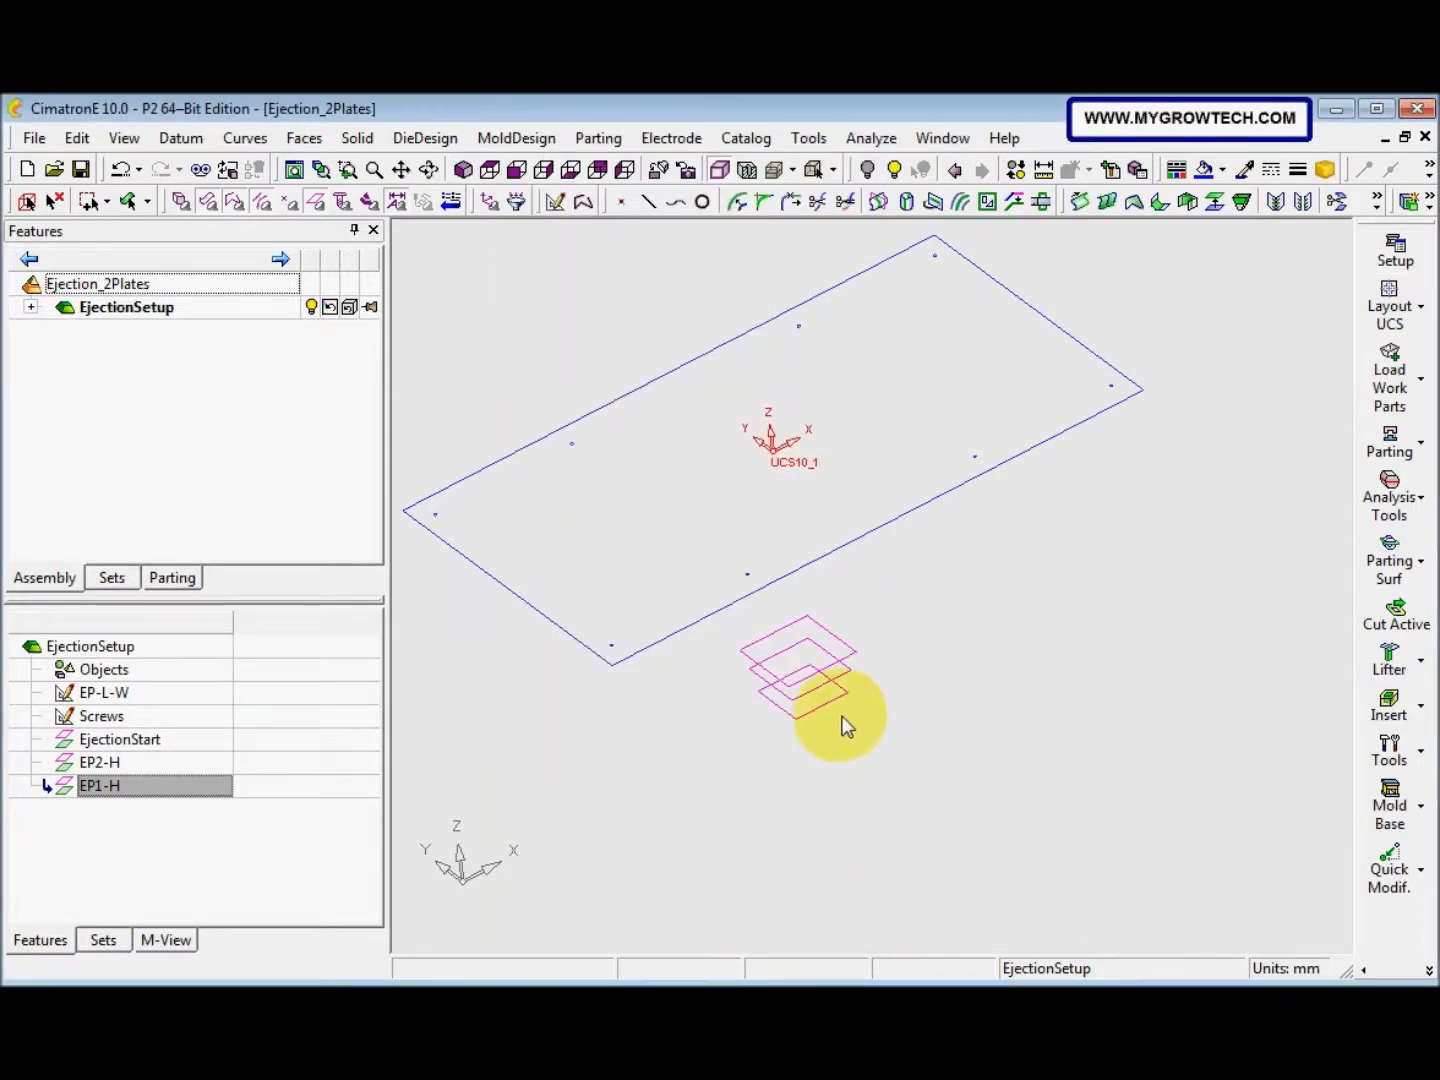
Link the EP2-H plane's L8 offset to the mold setup parameter EP1H and apply it
{"action": "left_click_drag", "start_coordinate": [737, 745], "coordinate": [719, 690], "text": "ctrl"}
{"action": "middle_click_drag", "start_coordinate": [719, 691], "coordinate": [772, 610], "text": "ctrl"}
{"action": "left_click", "coordinate": [828, 634]}
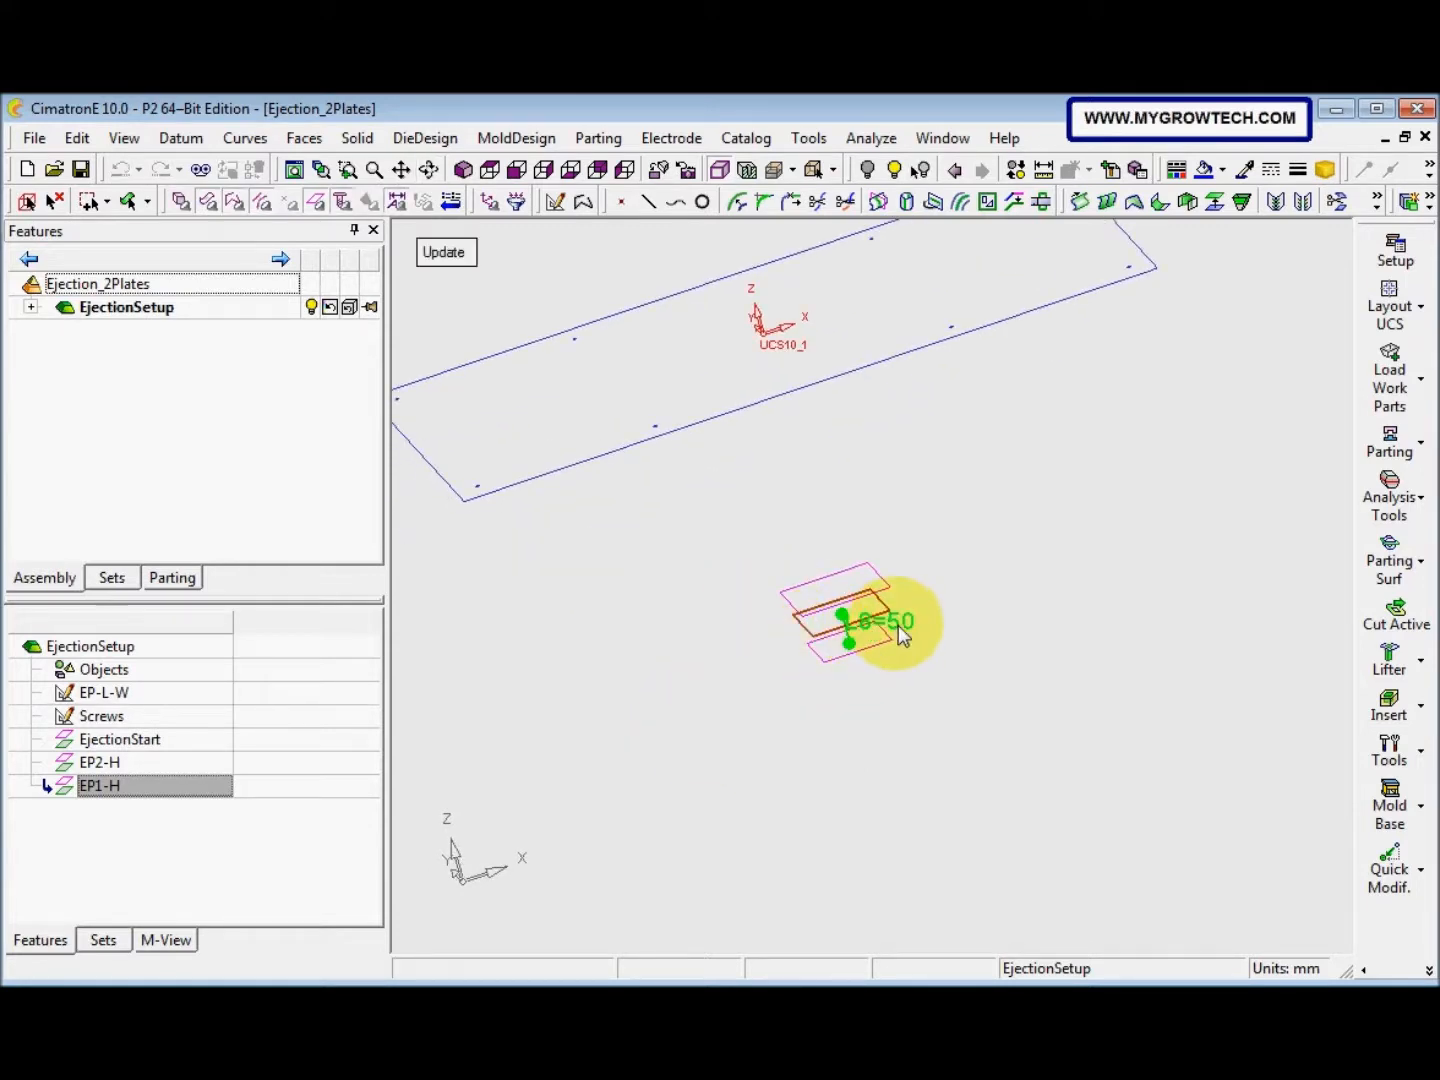
{"action": "left_click", "coordinate": [904, 634]}
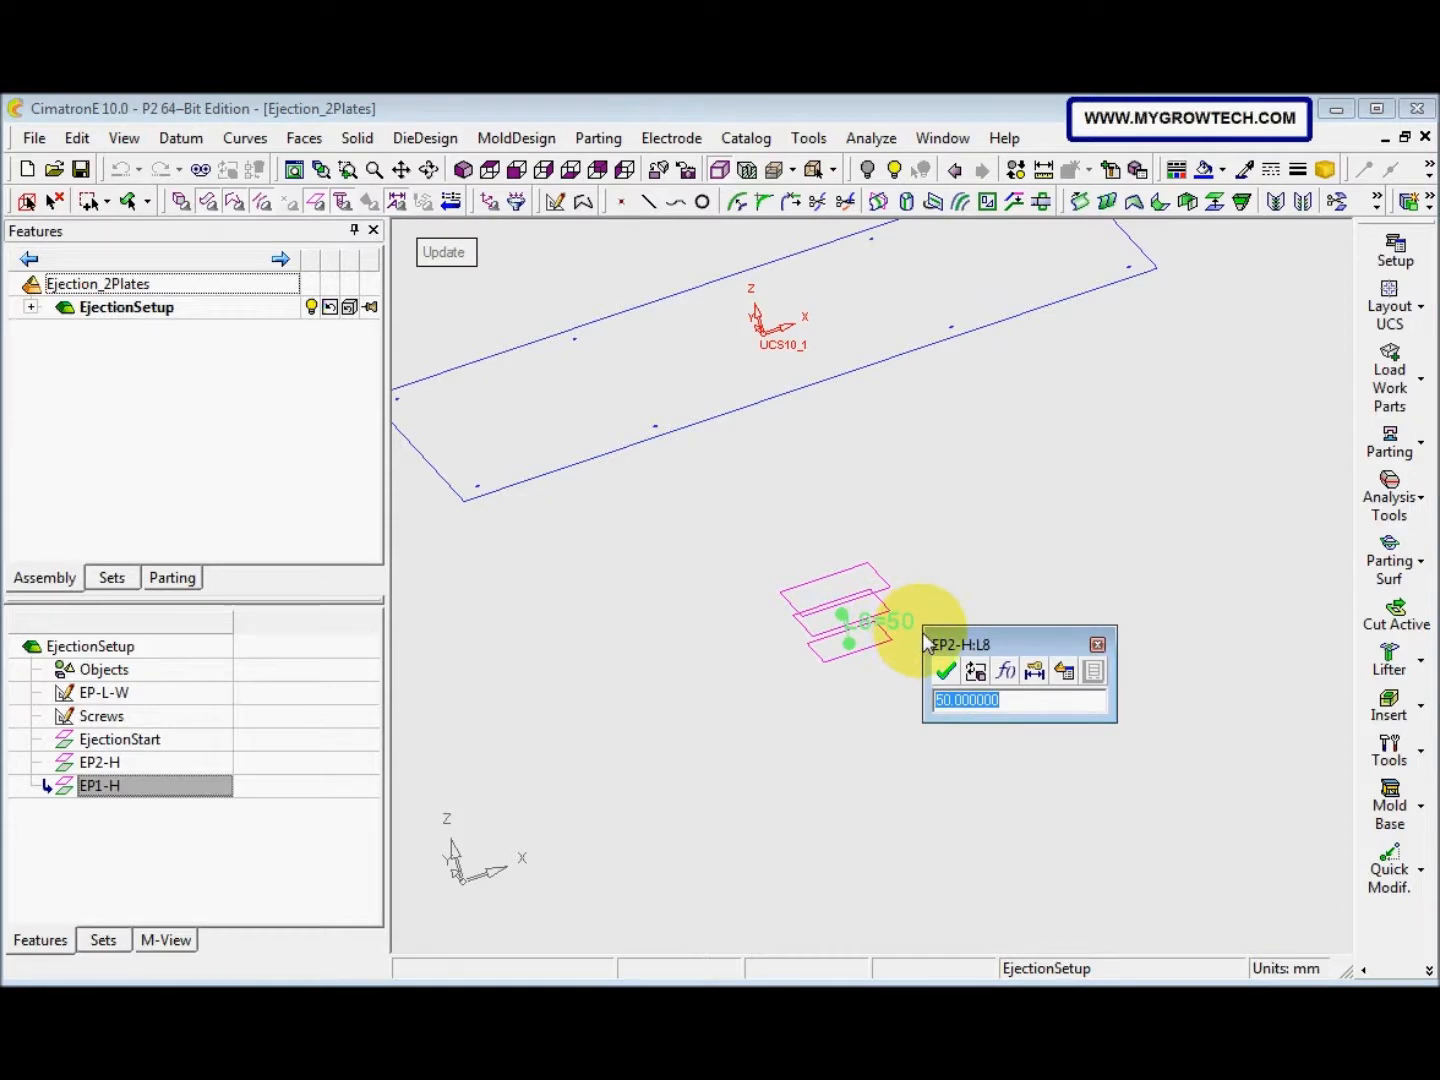
{"action": "left_click", "coordinate": [1030, 677]}
{"action": "left_click", "coordinate": [1066, 670]}
{"action": "left_click_drag", "start_coordinate": [513, 256], "coordinate": [528, 319]}
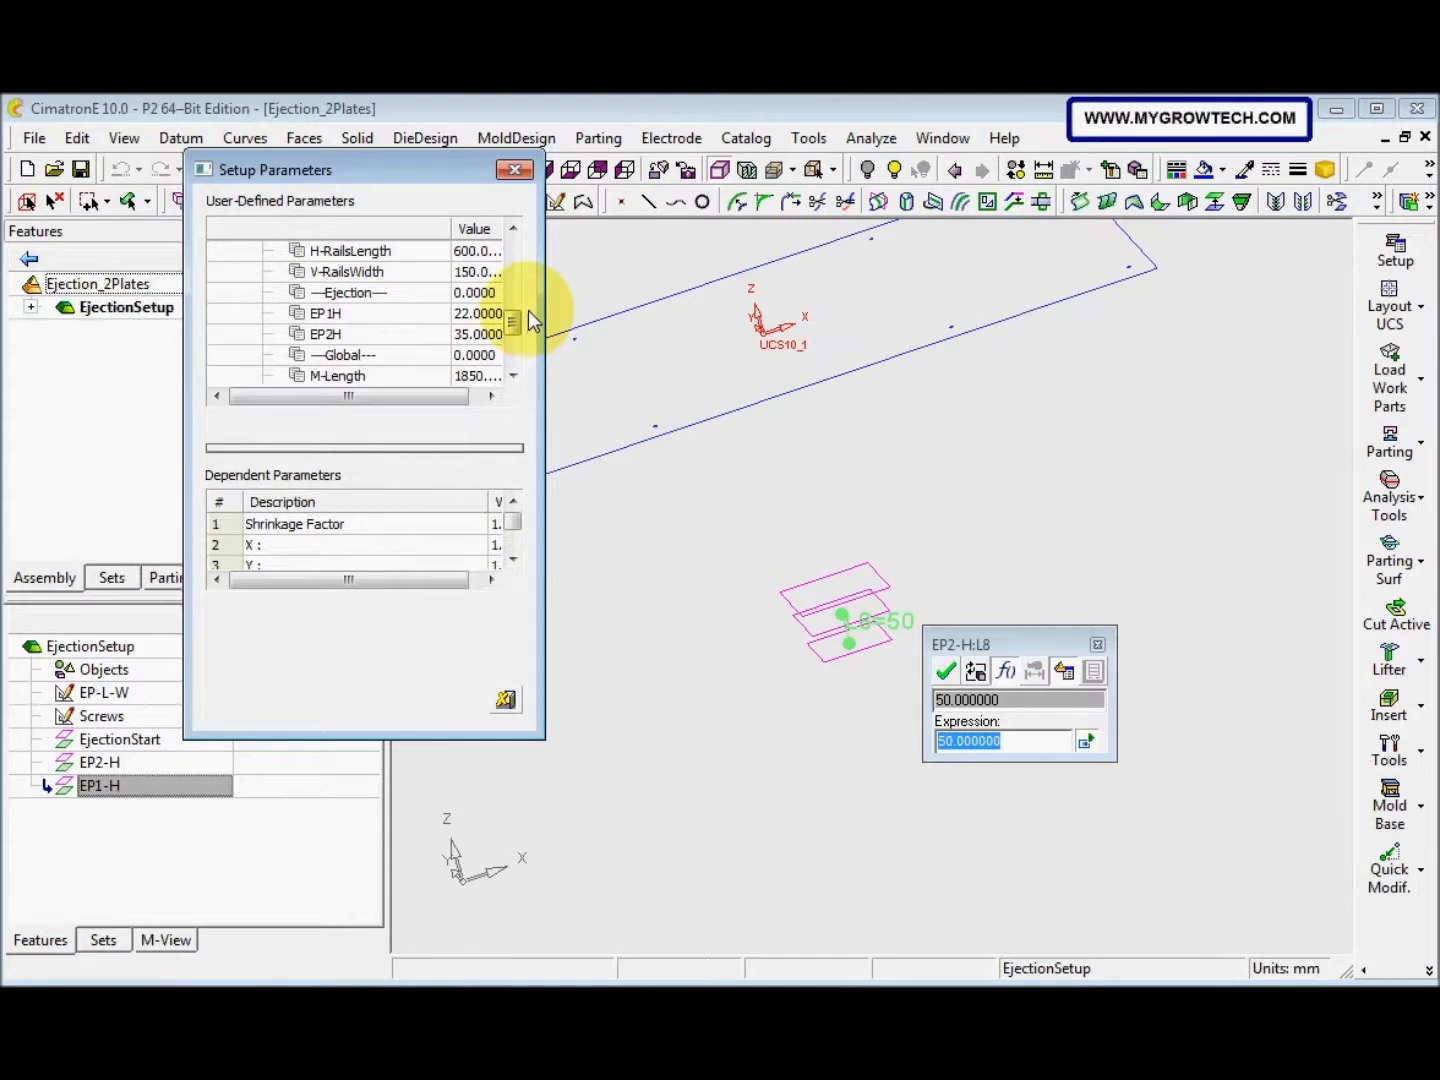
{"action": "double_click", "coordinate": [365, 317]}
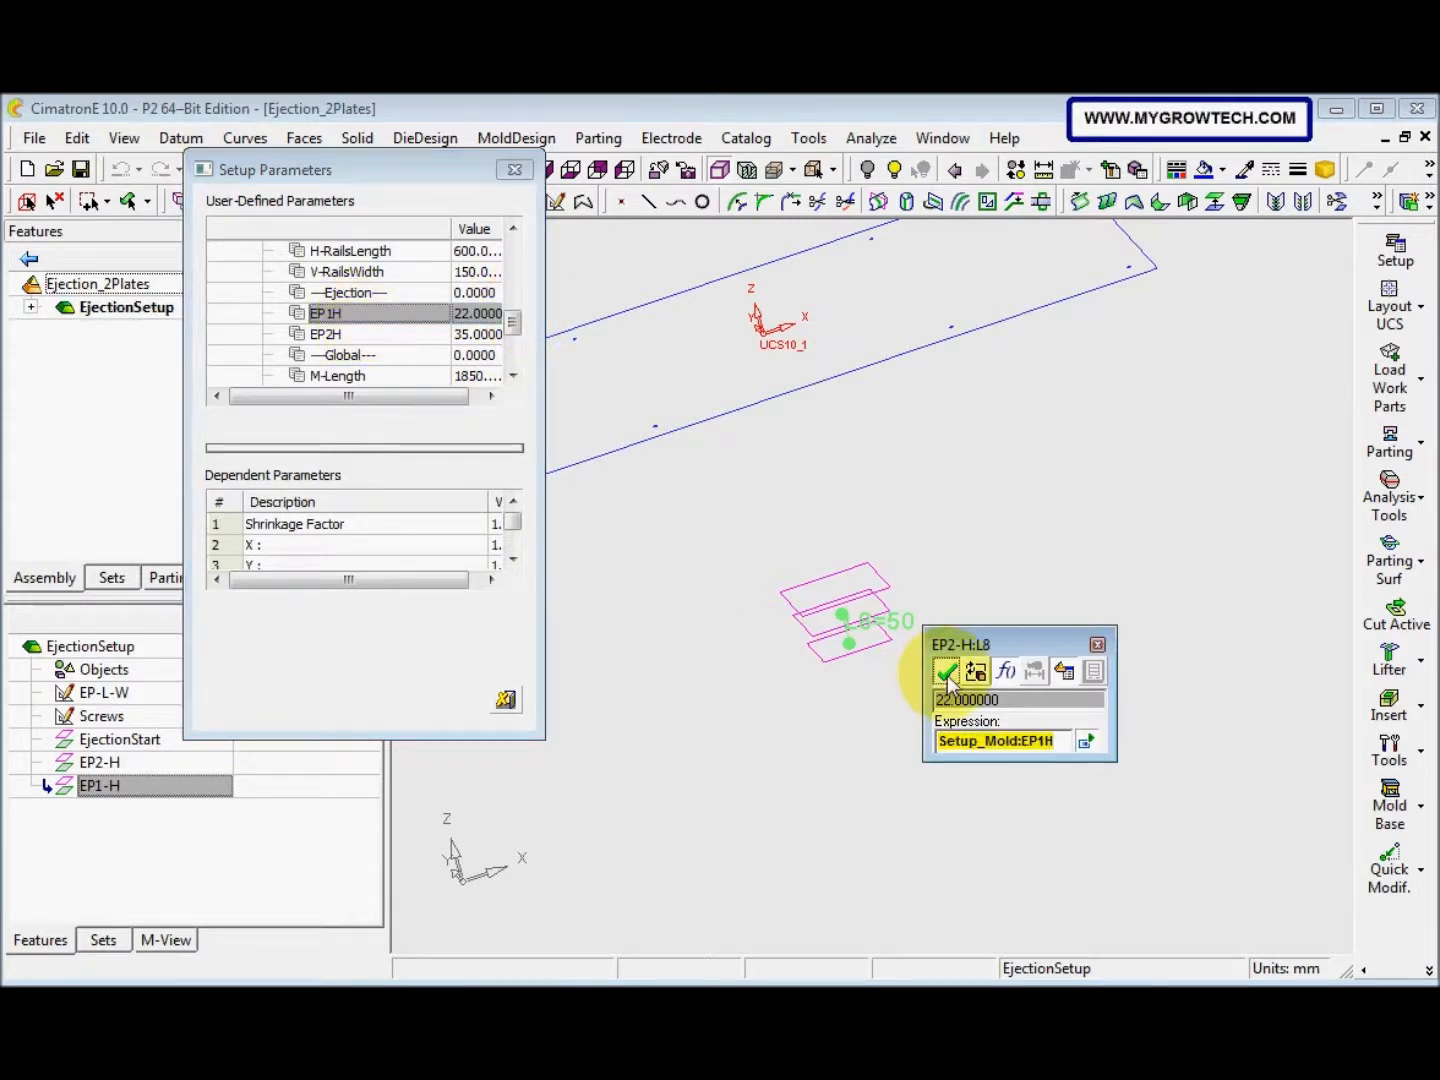
{"action": "left_click", "coordinate": [945, 671]}
Link the EP1-H plane's L9 offset to the mold setup parameter EP2H, apply it and finish editing the planes
{"action": "left_click", "coordinate": [885, 599]}
{"action": "left_click", "coordinate": [902, 606]}
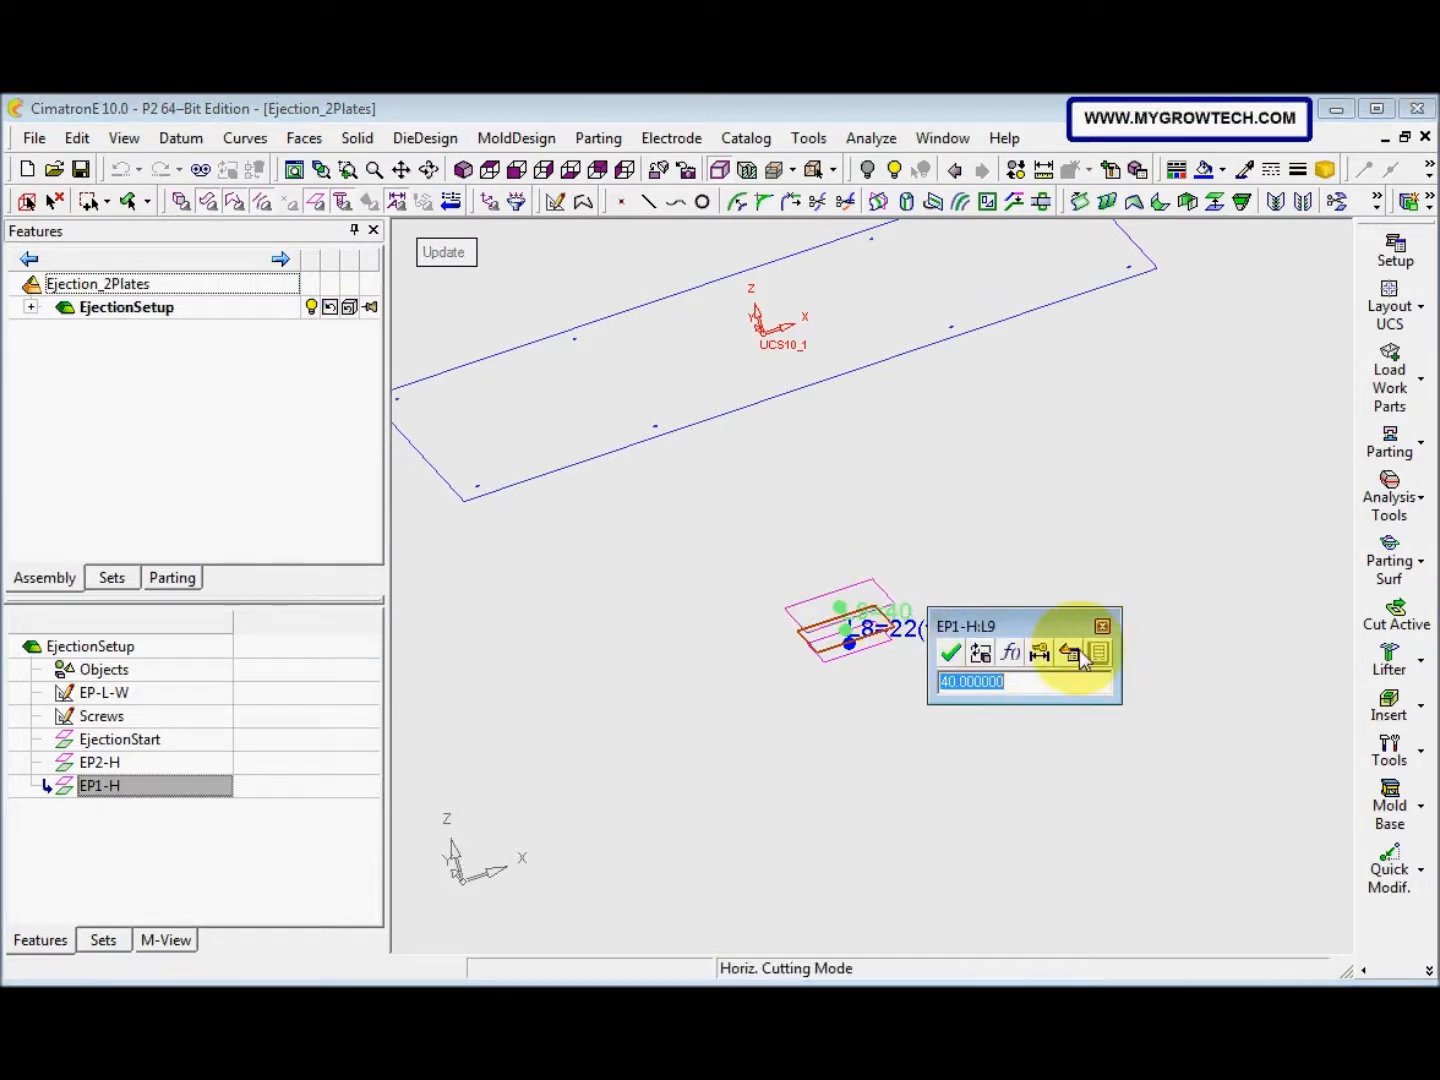
{"action": "left_click", "coordinate": [1072, 655]}
{"action": "scroll", "coordinate": [425, 378], "scroll_direction": "down", "scroll_amount": 3}
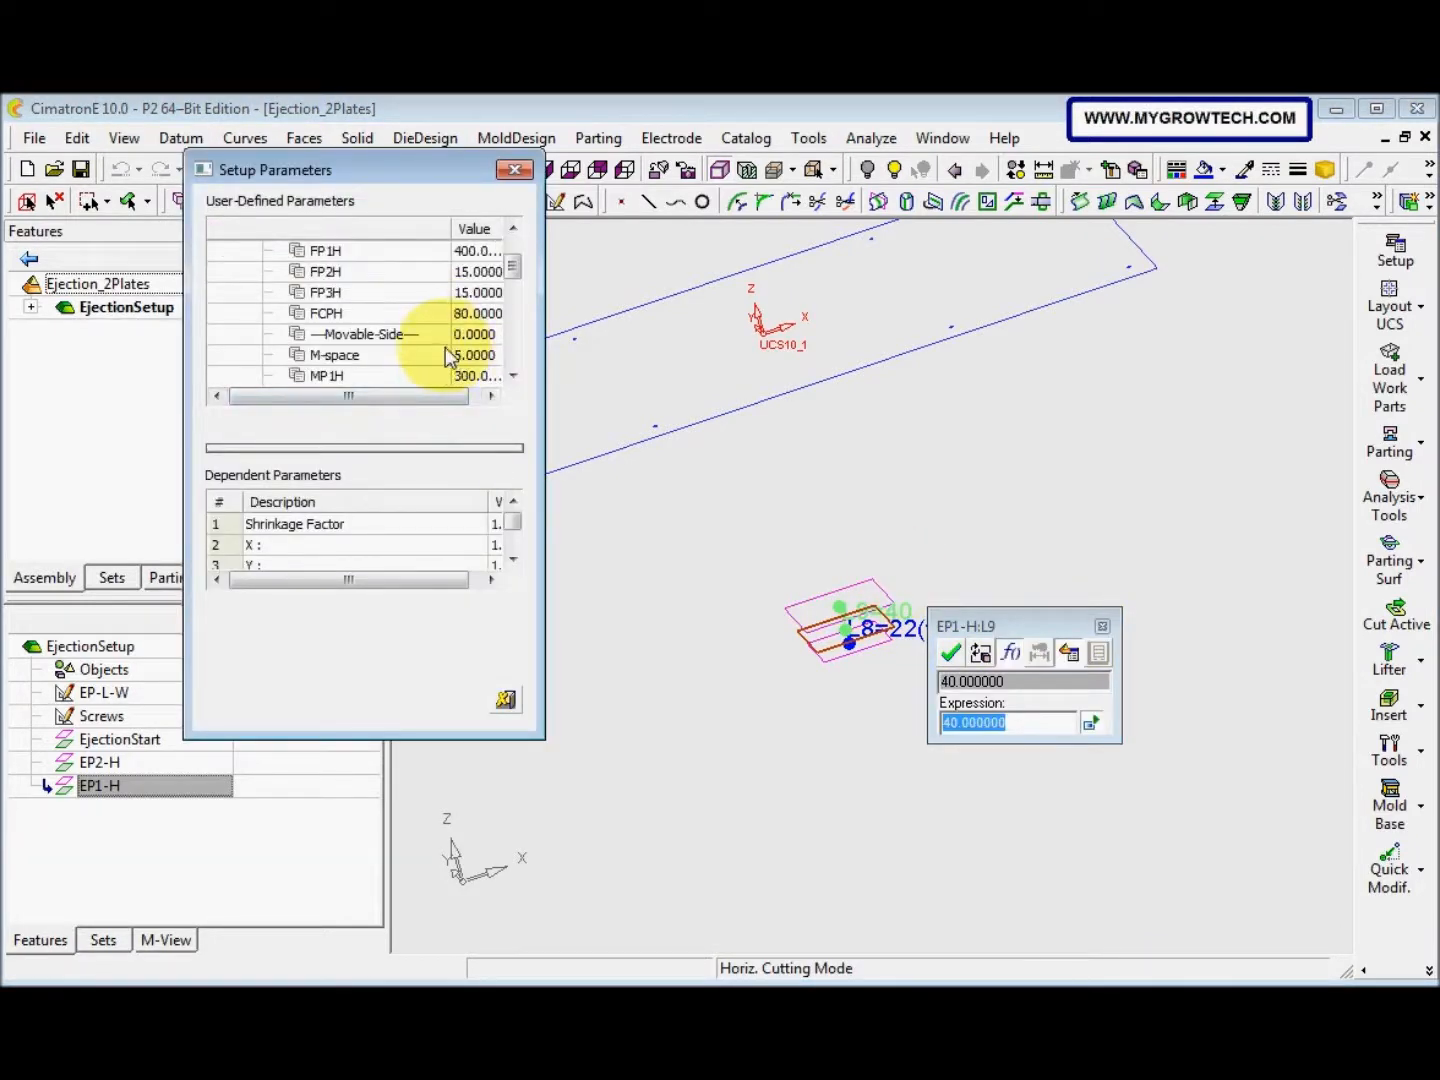
{"action": "scroll", "coordinate": [424, 378], "scroll_direction": "down", "scroll_amount": 2}
{"action": "left_click", "coordinate": [432, 314]}
{"action": "left_click", "coordinate": [437, 335]}
{"action": "double_click", "coordinate": [437, 335]}
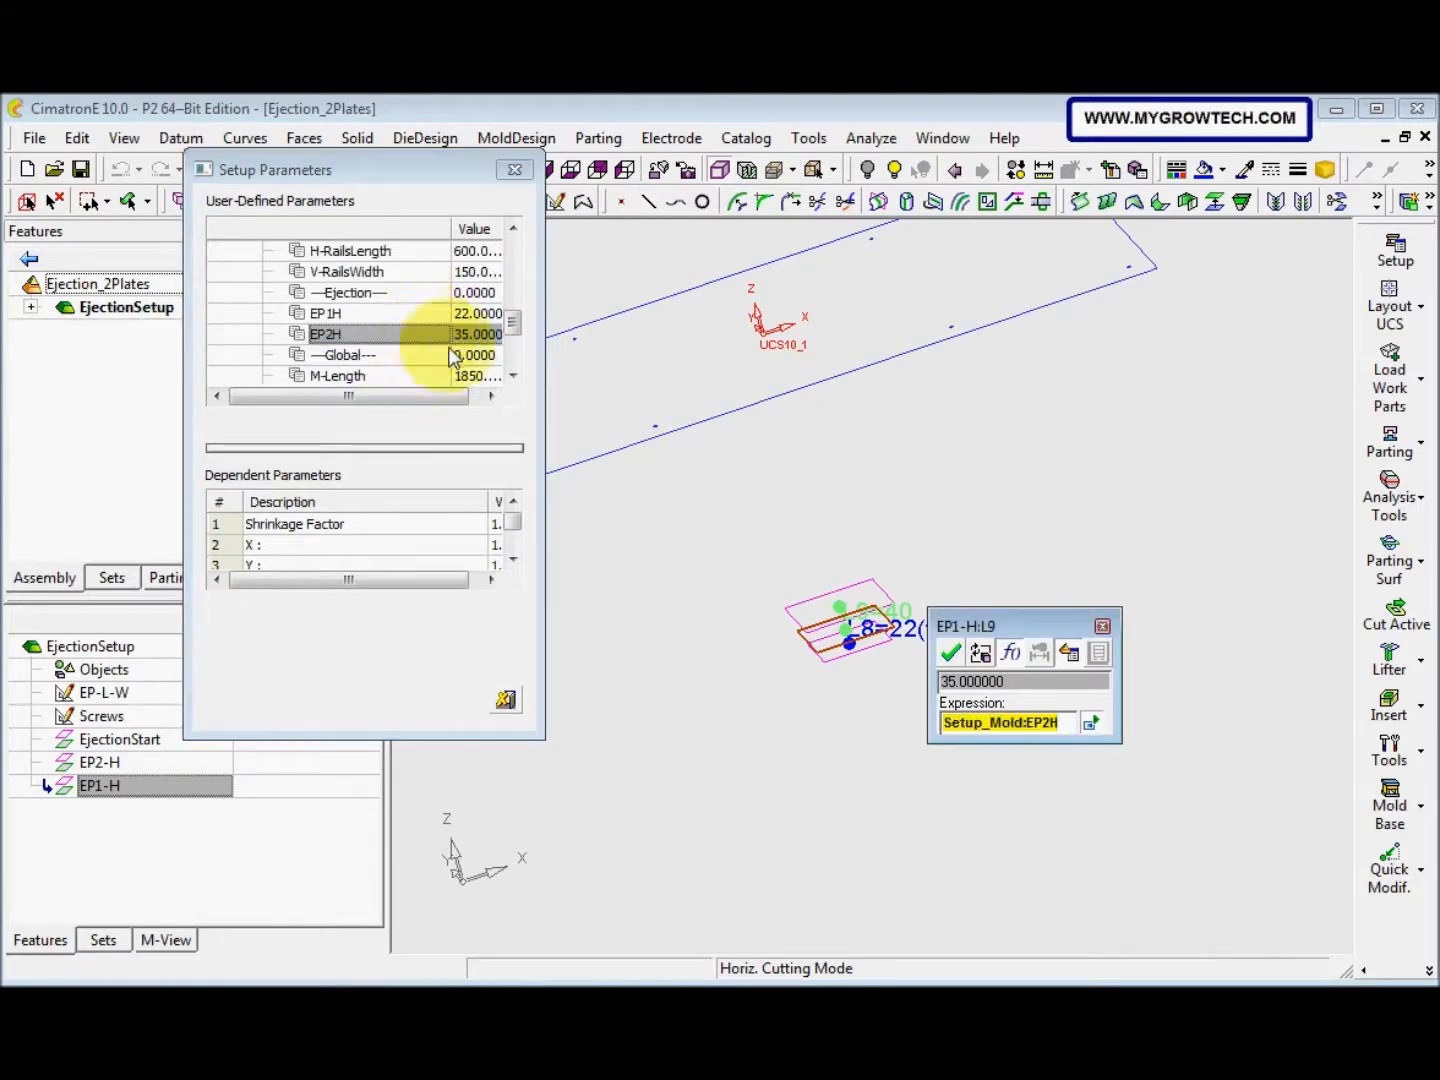
{"action": "left_click", "coordinate": [951, 655]}
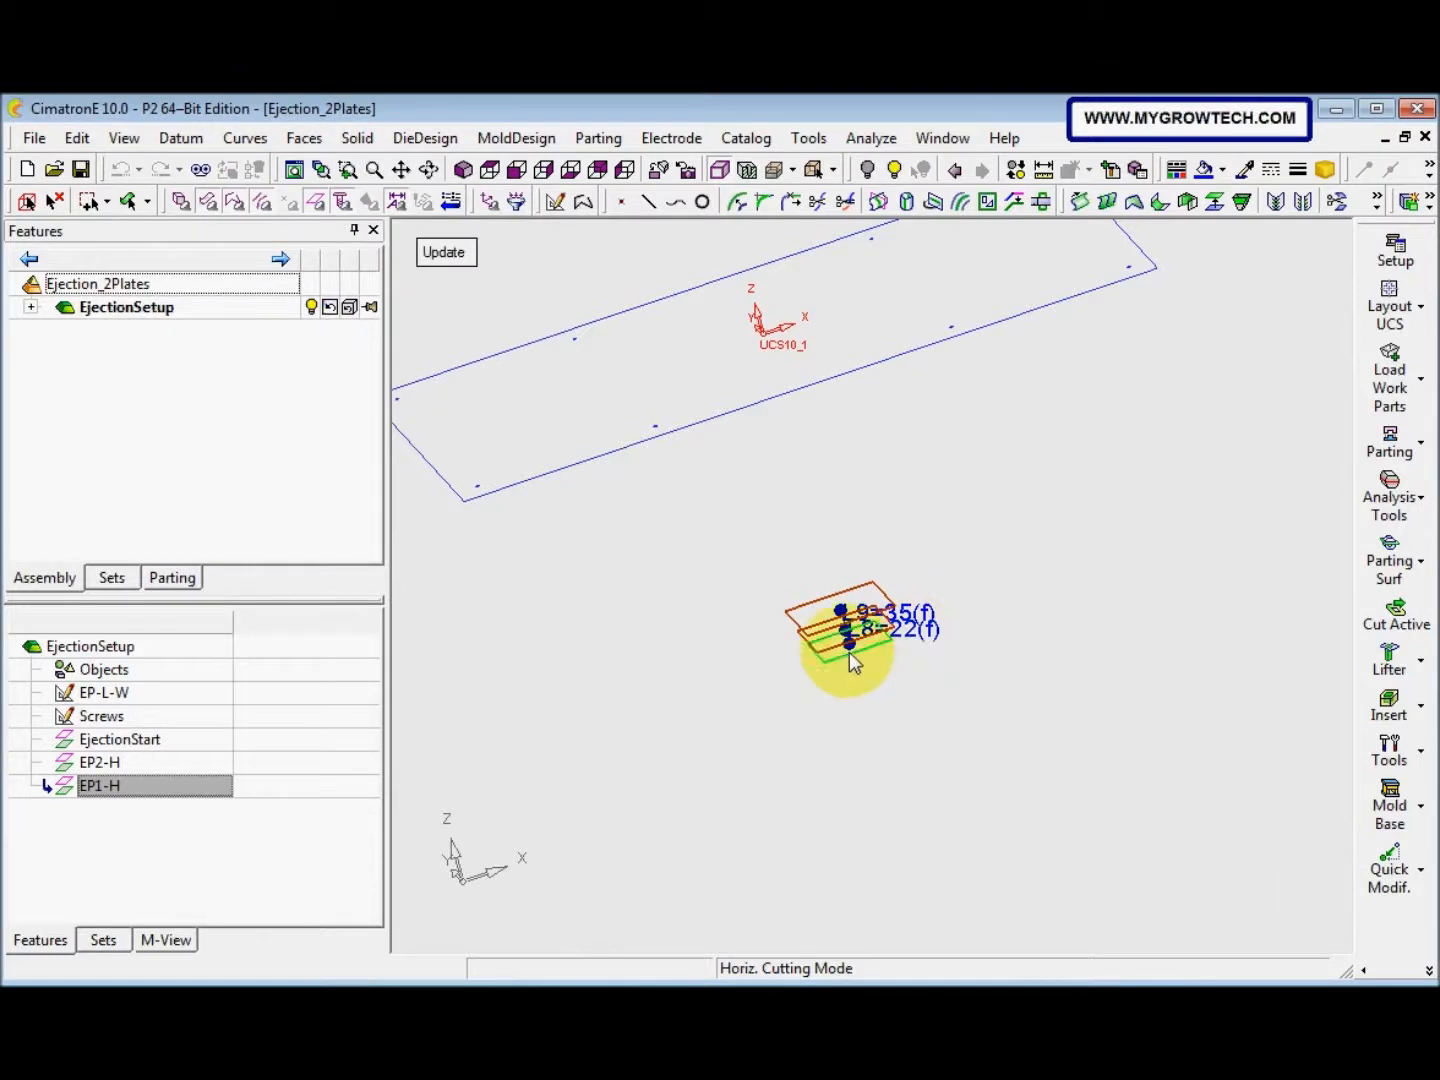
{"action": "mouse_move", "coordinate": [768, 633]}
{"action": "middle_mouse_down"}
{"action": "mouse_move", "coordinate": [814, 610]}
{"action": "mouse_move", "coordinate": [851, 489]}
{"action": "mouse_move", "coordinate": [865, 558]}
{"action": "middle_mouse_up"}
{"action": "right_click_drag", "start_coordinate": [865, 558], "coordinate": [758, 721], "text": "ctrl"}
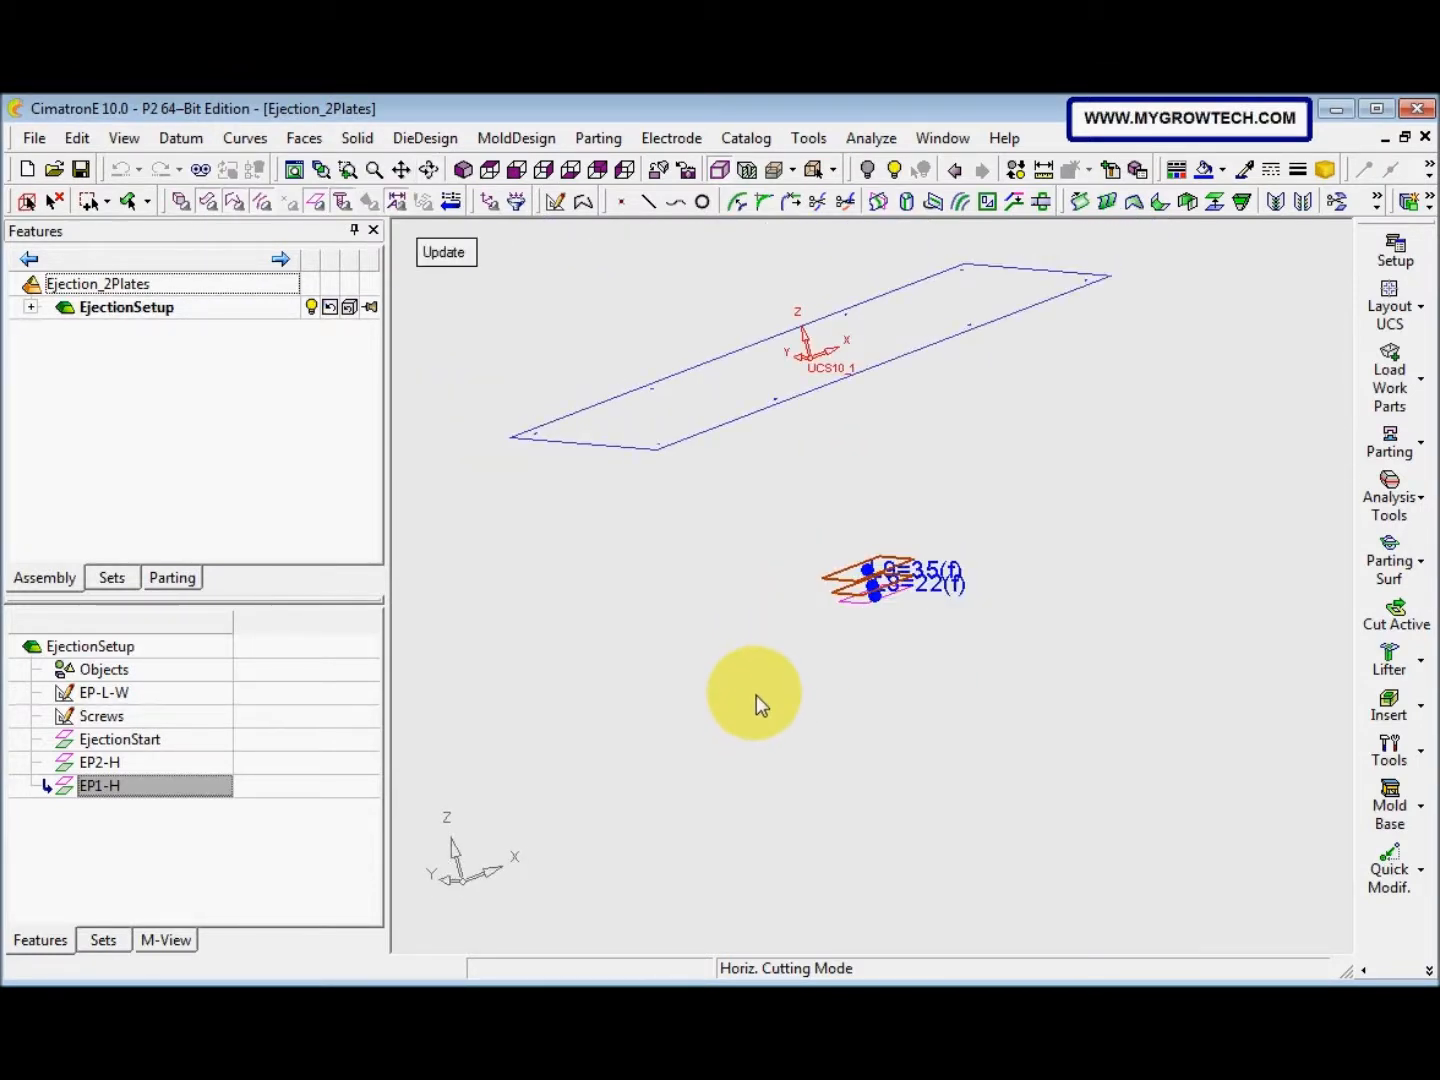
{"action": "middle_click", "coordinate": [754, 683]}
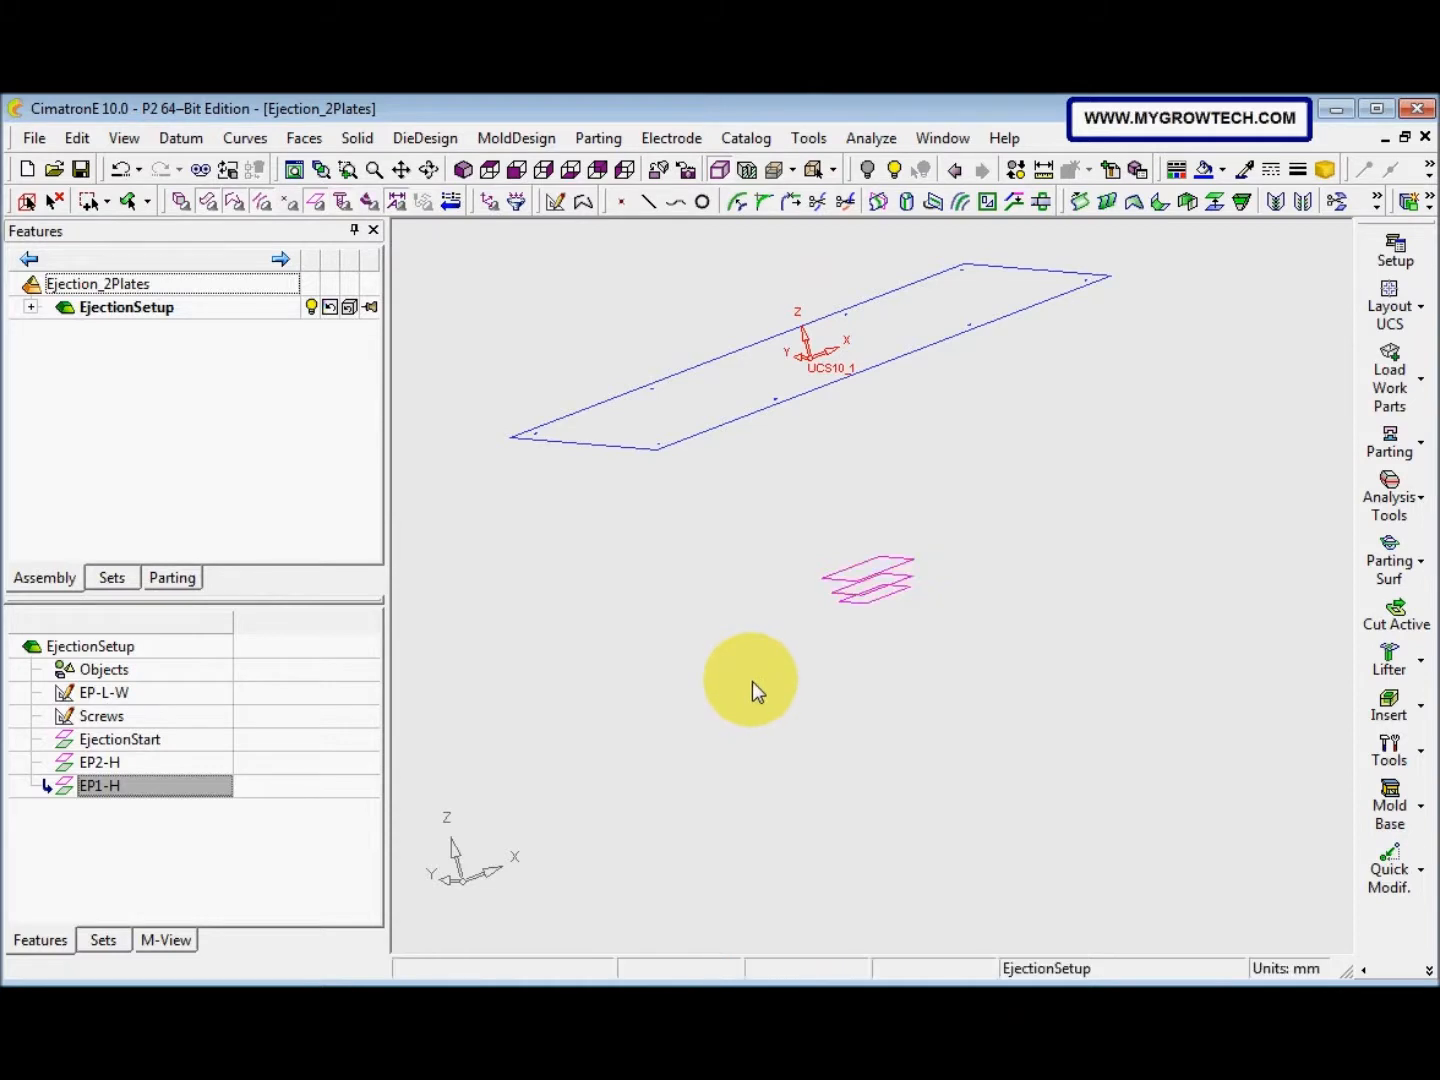
{"action": "mouse_move", "coordinate": [775, 665]}
{"action": "middle_mouse_down"}
{"action": "mouse_move", "coordinate": [720, 717]}
{"action": "mouse_move", "coordinate": [823, 582]}
{"action": "mouse_move", "coordinate": [746, 711]}
{"action": "mouse_move", "coordinate": [786, 768]}
{"action": "mouse_move", "coordinate": [774, 653]}
{"action": "mouse_move", "coordinate": [736, 649]}
{"action": "mouse_move", "coordinate": [759, 721]}
{"action": "mouse_move", "coordinate": [506, 670]}
{"action": "middle_mouse_up"}
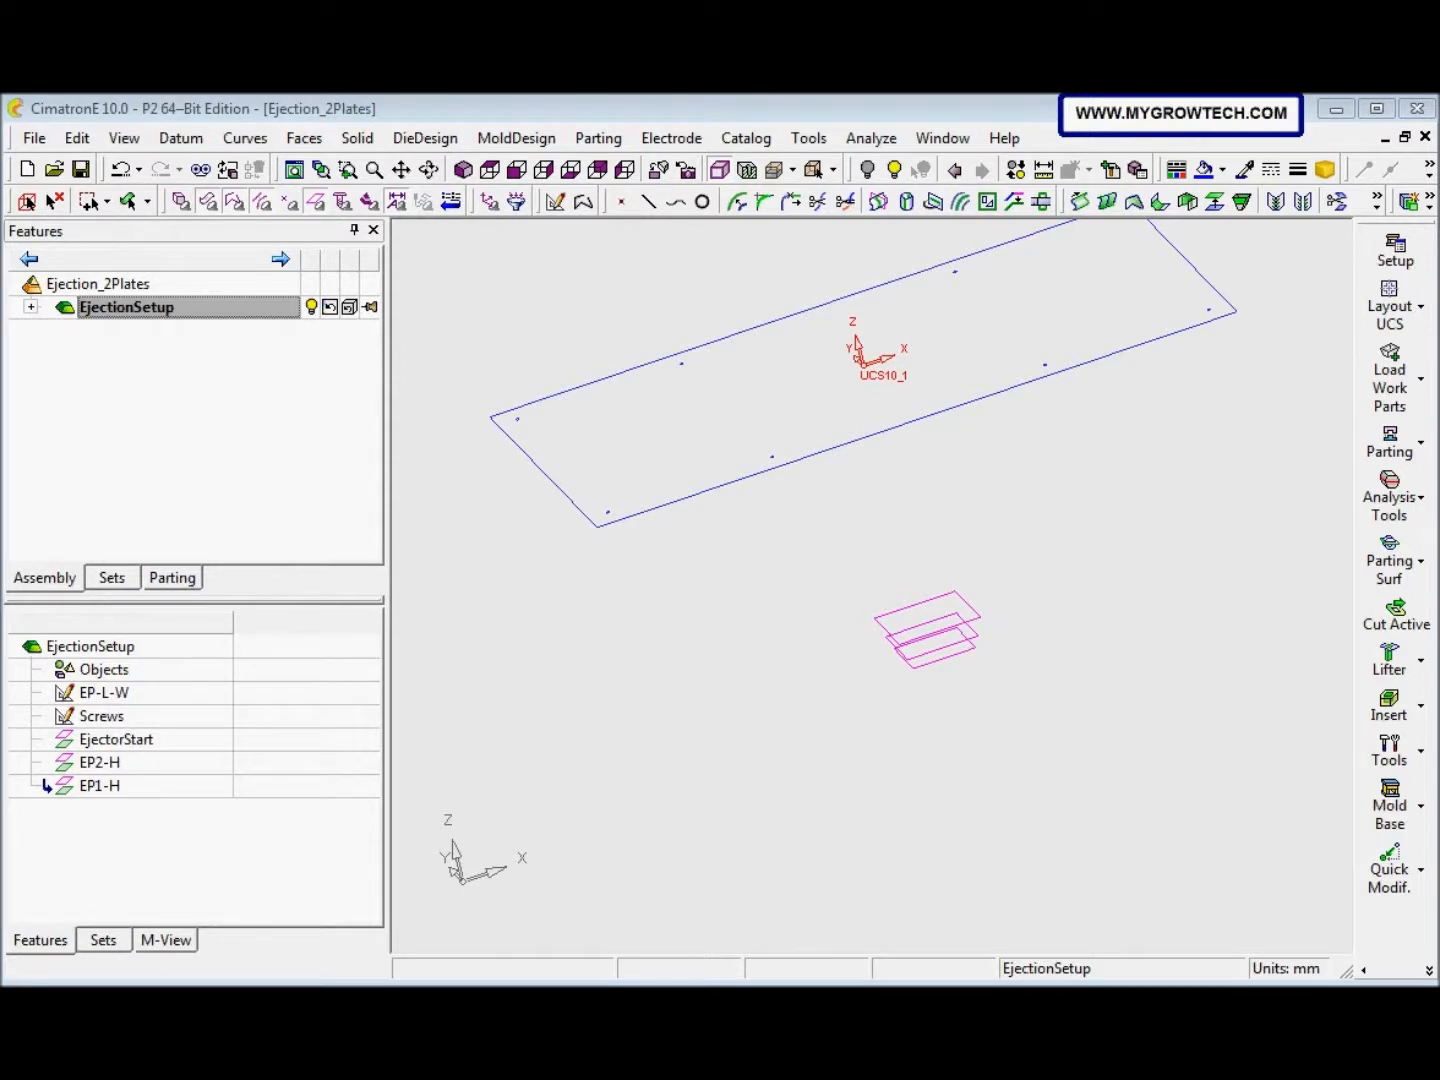
Activate the Ejection_2Plates assembly and add a new part component saved as EjectorPlate in its catalog folder
{"action": "double_click", "coordinate": [106, 283]}
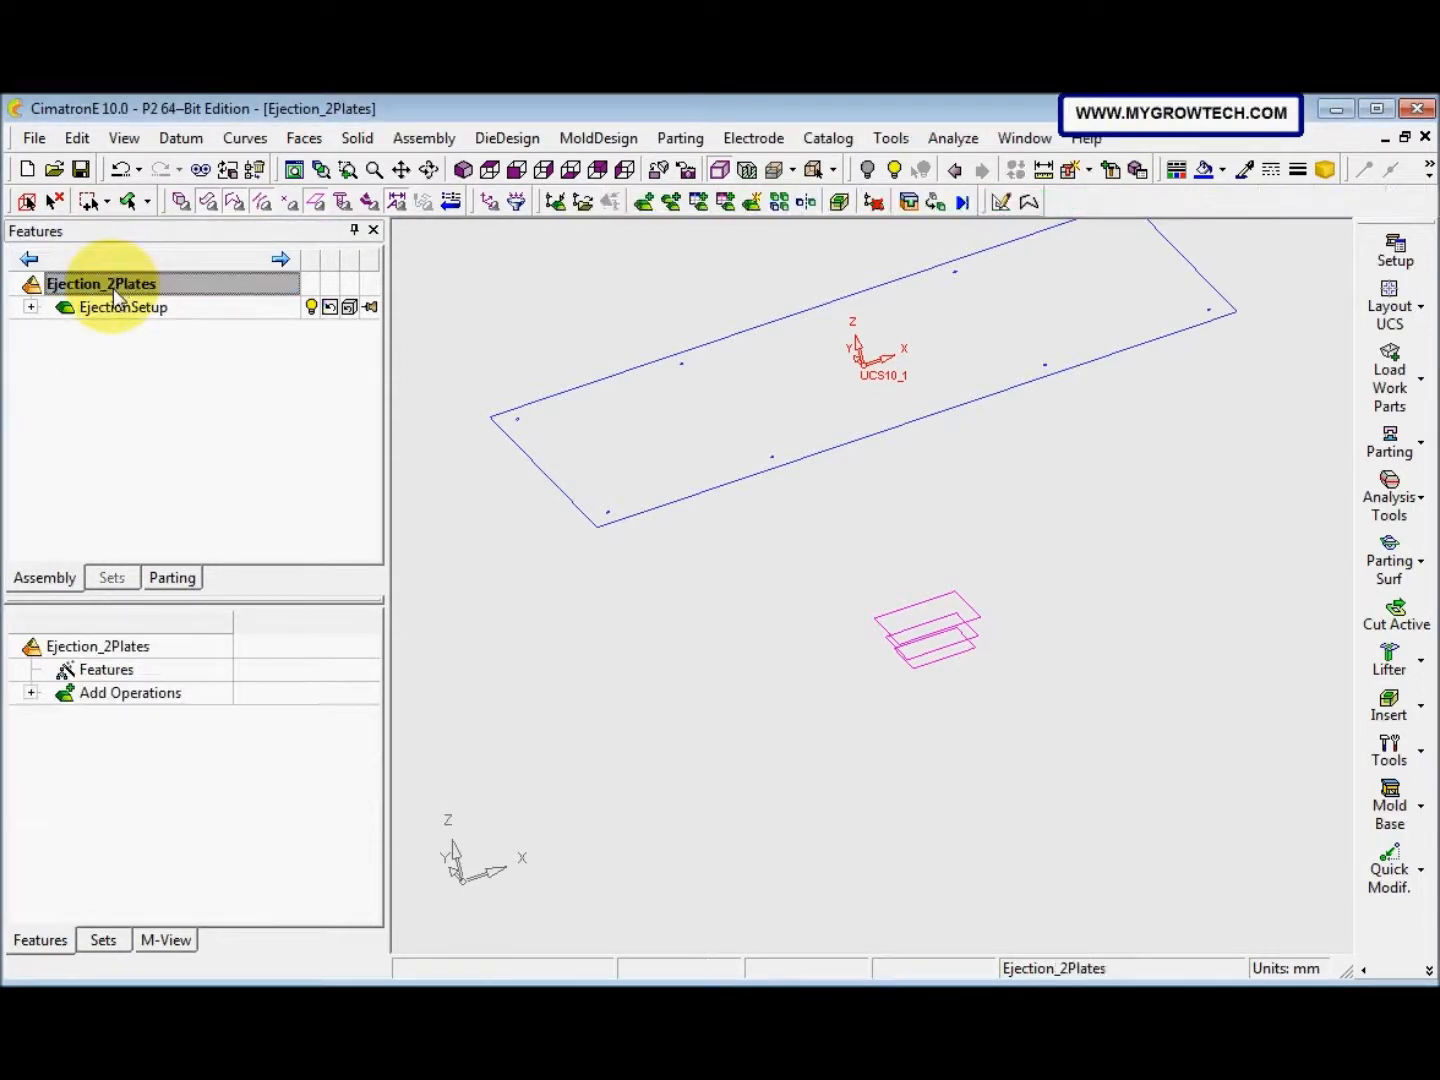
{"action": "left_click", "coordinate": [751, 203]}
{"action": "left_click", "coordinate": [205, 170]}
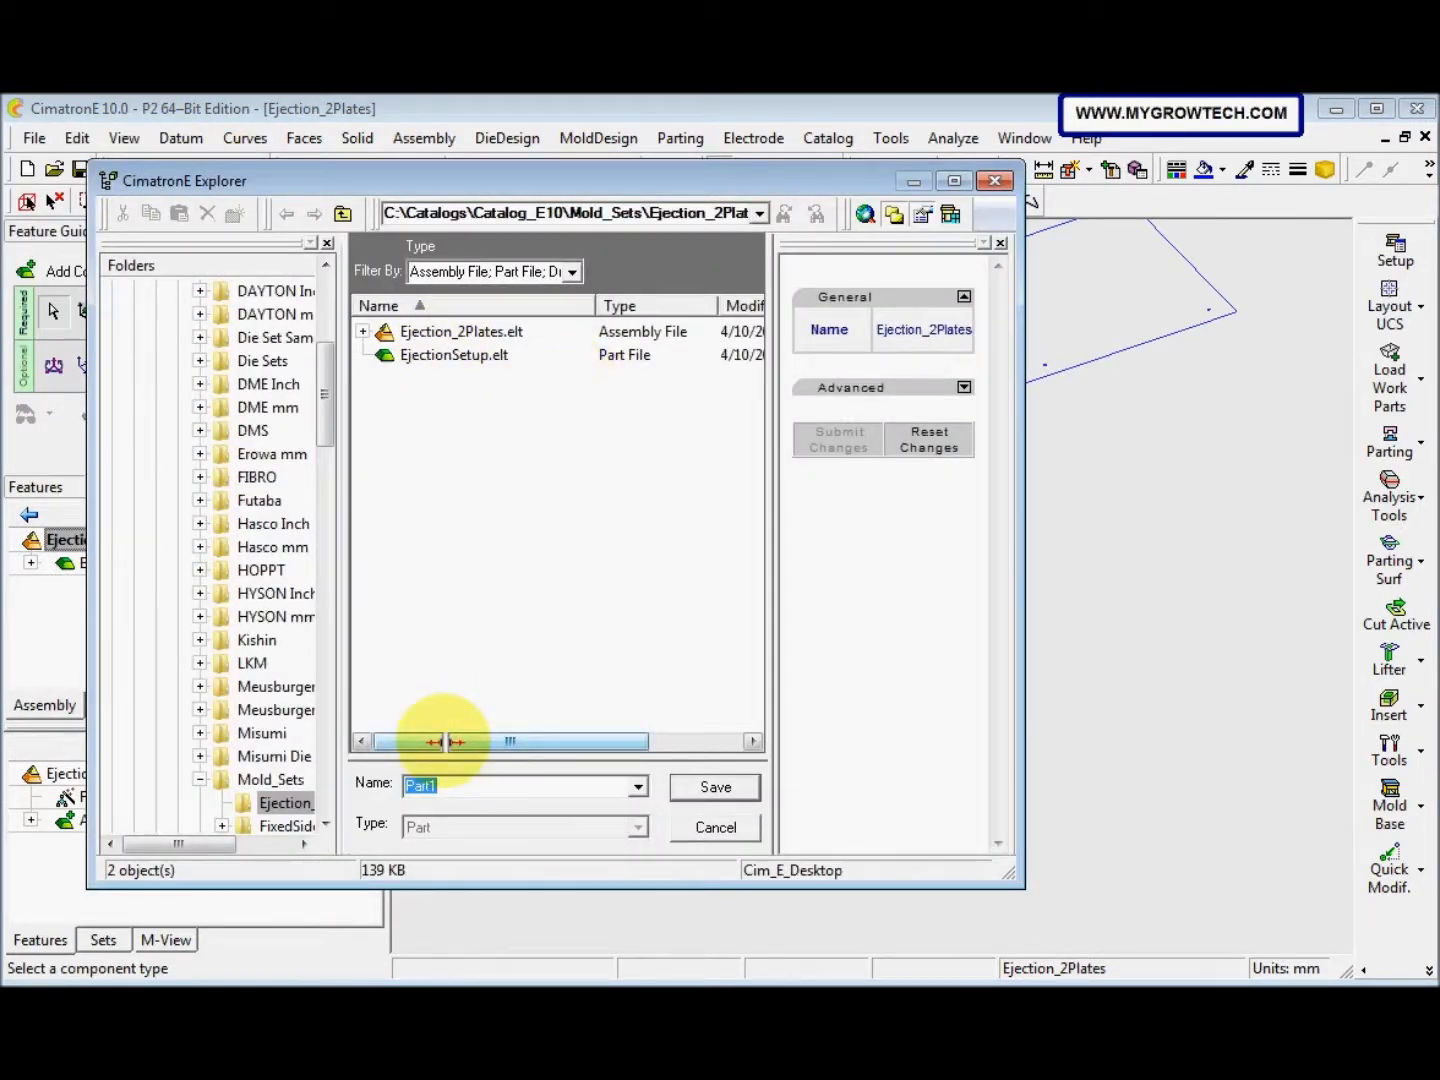
{"action": "type", "text": "EjectorPlate"}
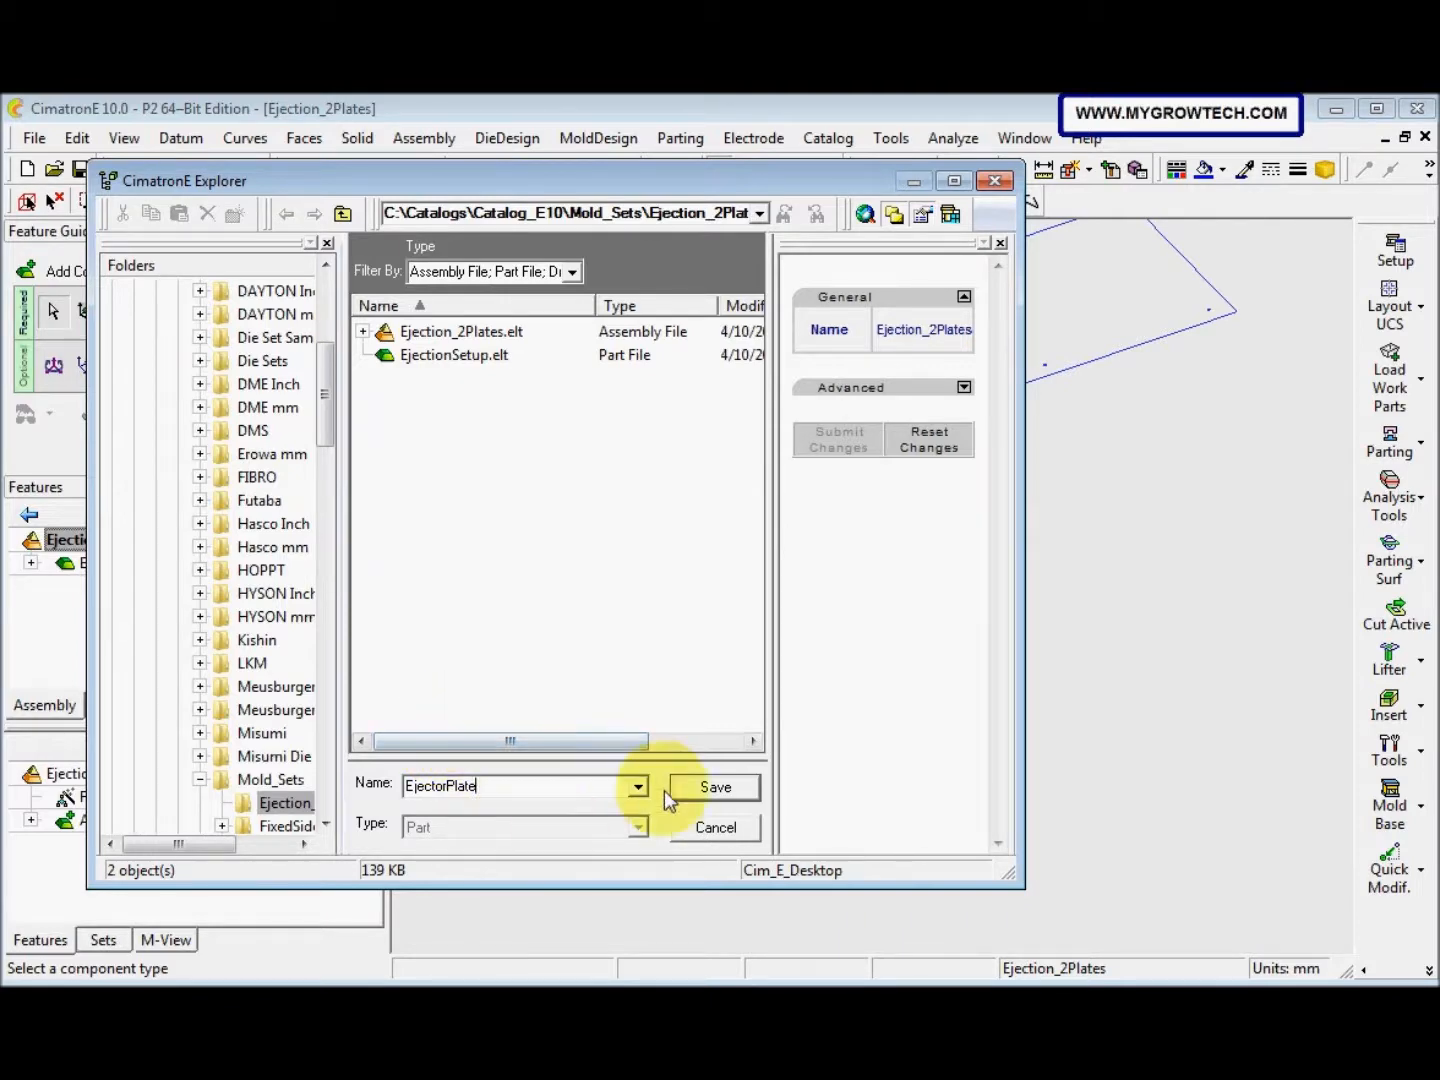
{"action": "left_click", "coordinate": [690, 790]}
Place the EjectorPlate component with Place on Face on the middle of the three parallel planes, at the plane's origin
{"action": "left_click", "coordinate": [574, 254]}
{"action": "left_click", "coordinate": [546, 361]}
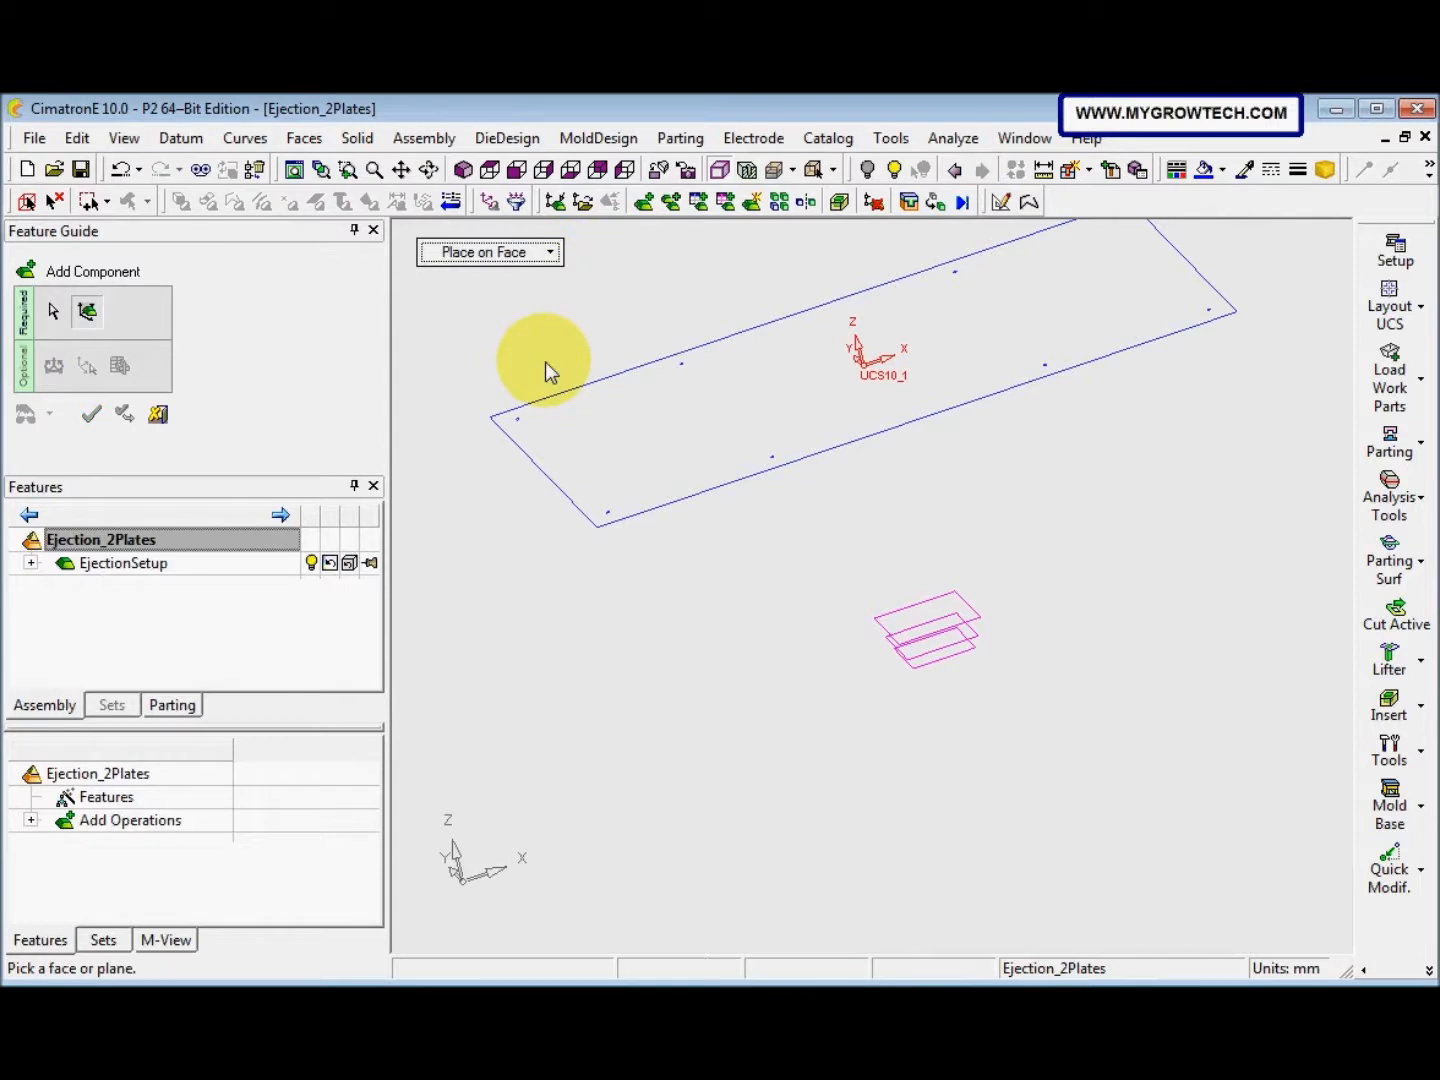
{"action": "middle_click_drag", "start_coordinate": [755, 644], "coordinate": [869, 615]}
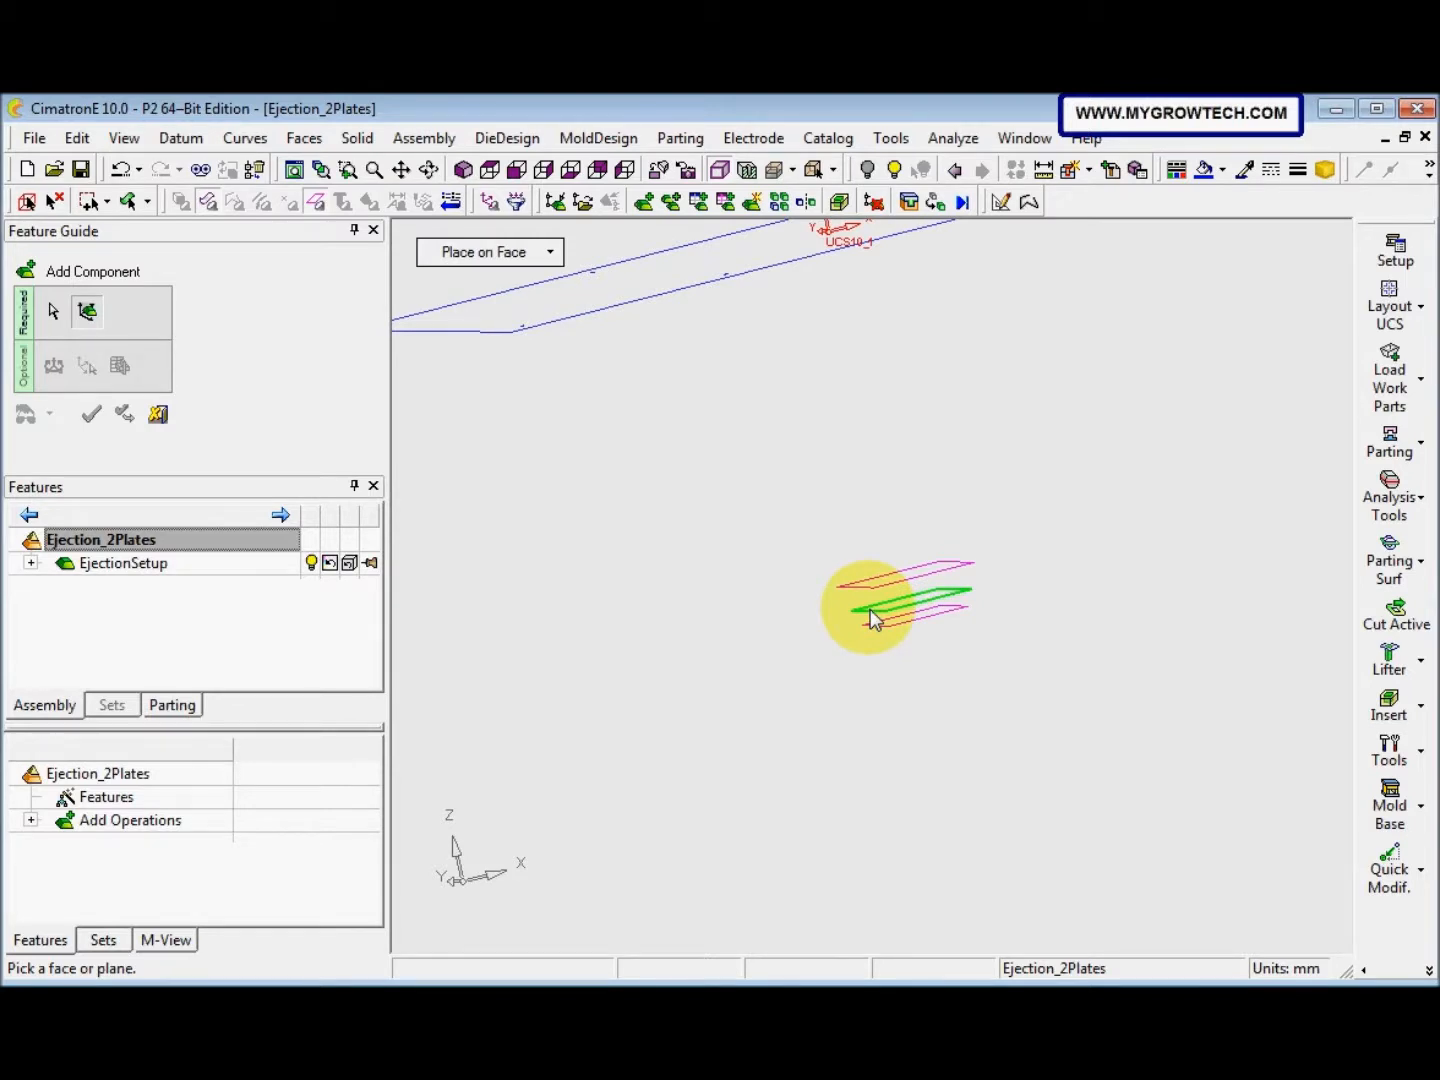
{"action": "left_click", "coordinate": [870, 609]}
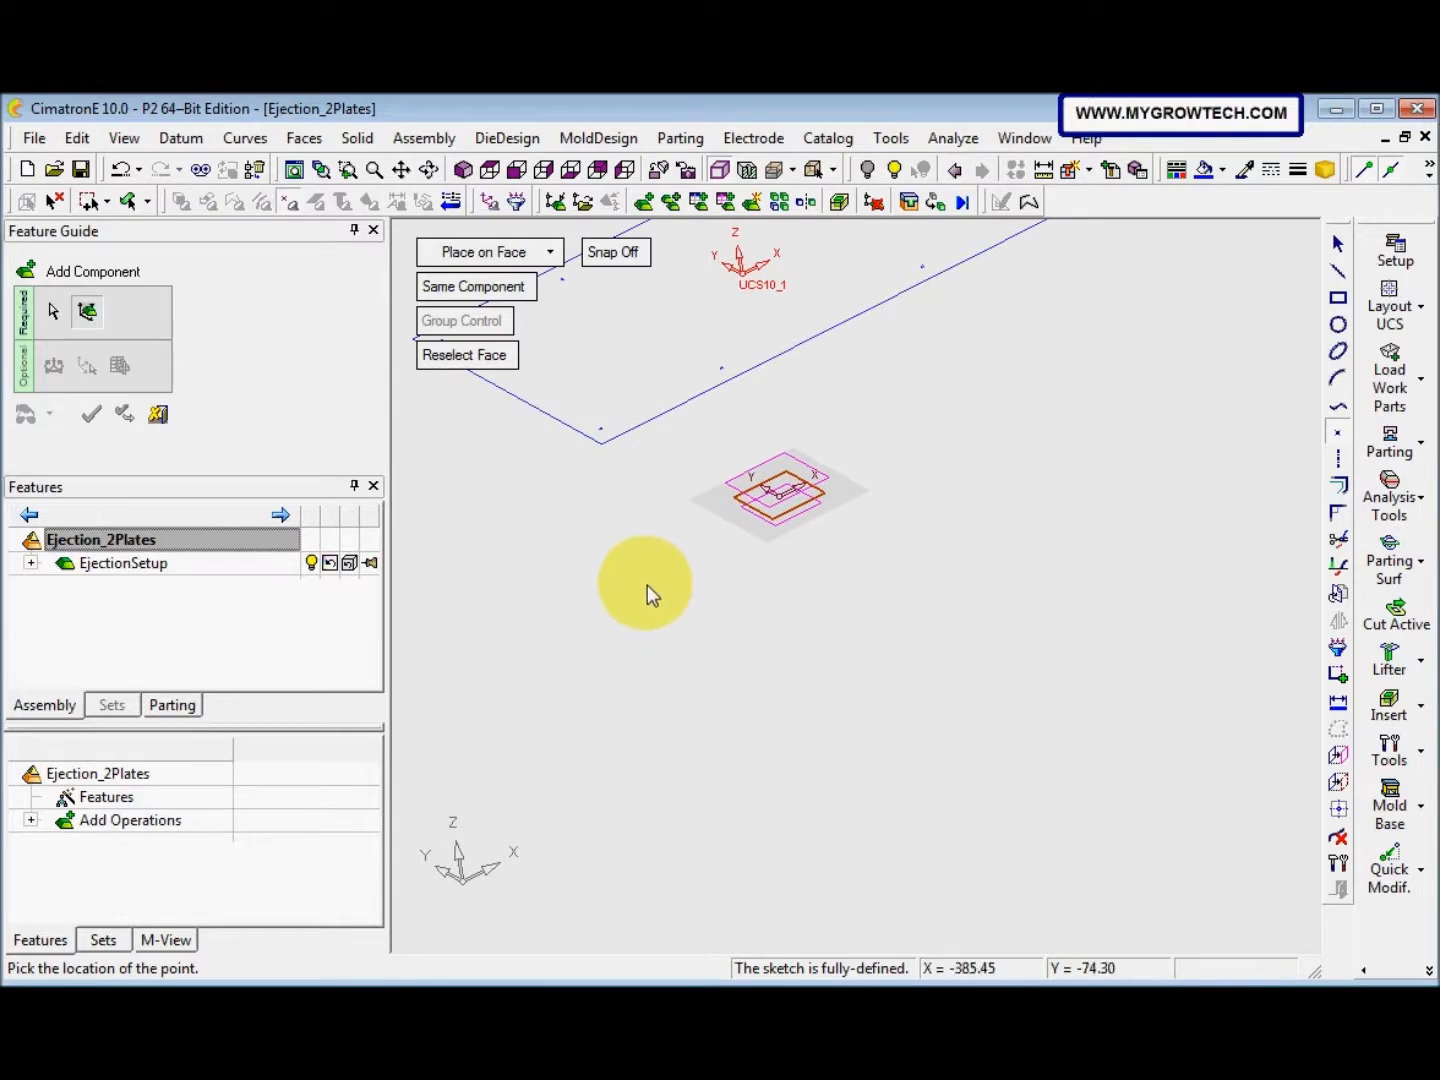
{"action": "left_click_drag", "start_coordinate": [663, 572], "coordinate": [663, 622], "text": "ctrl"}
{"action": "right_click_drag", "start_coordinate": [664, 622], "coordinate": [717, 616], "text": "ctrl"}
{"action": "left_click_drag", "start_coordinate": [716, 615], "coordinate": [645, 580], "text": "ctrl"}
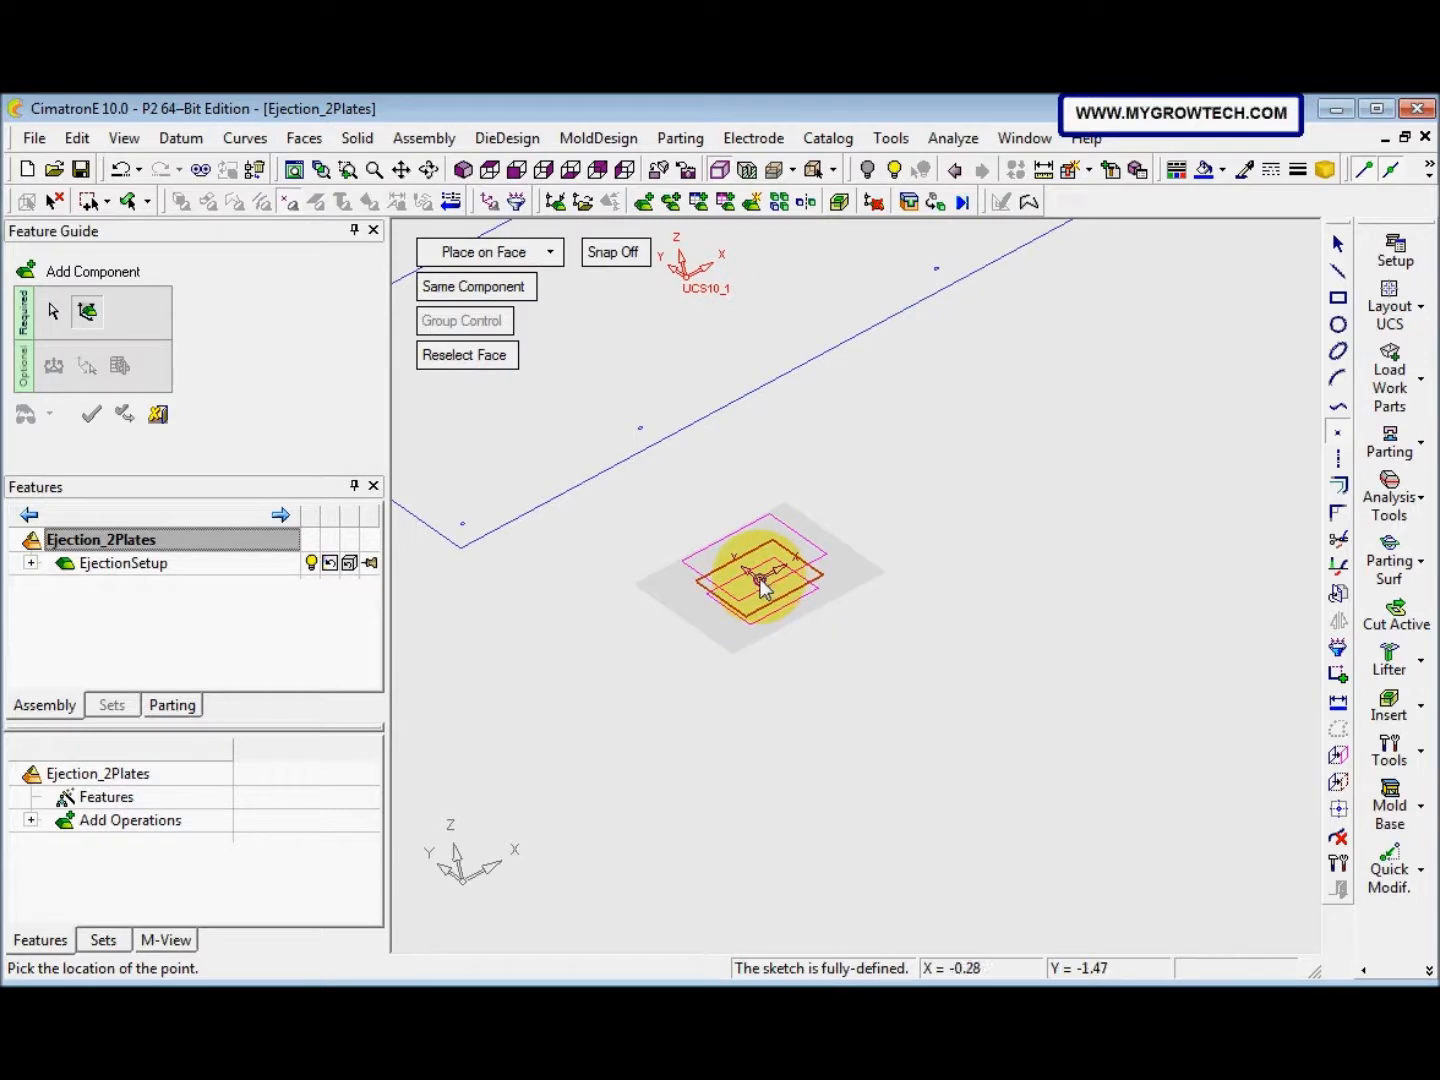
{"action": "left_click", "coordinate": [761, 580]}
{"action": "left_click_drag", "start_coordinate": [754, 600], "coordinate": [740, 599], "text": "ctrl"}
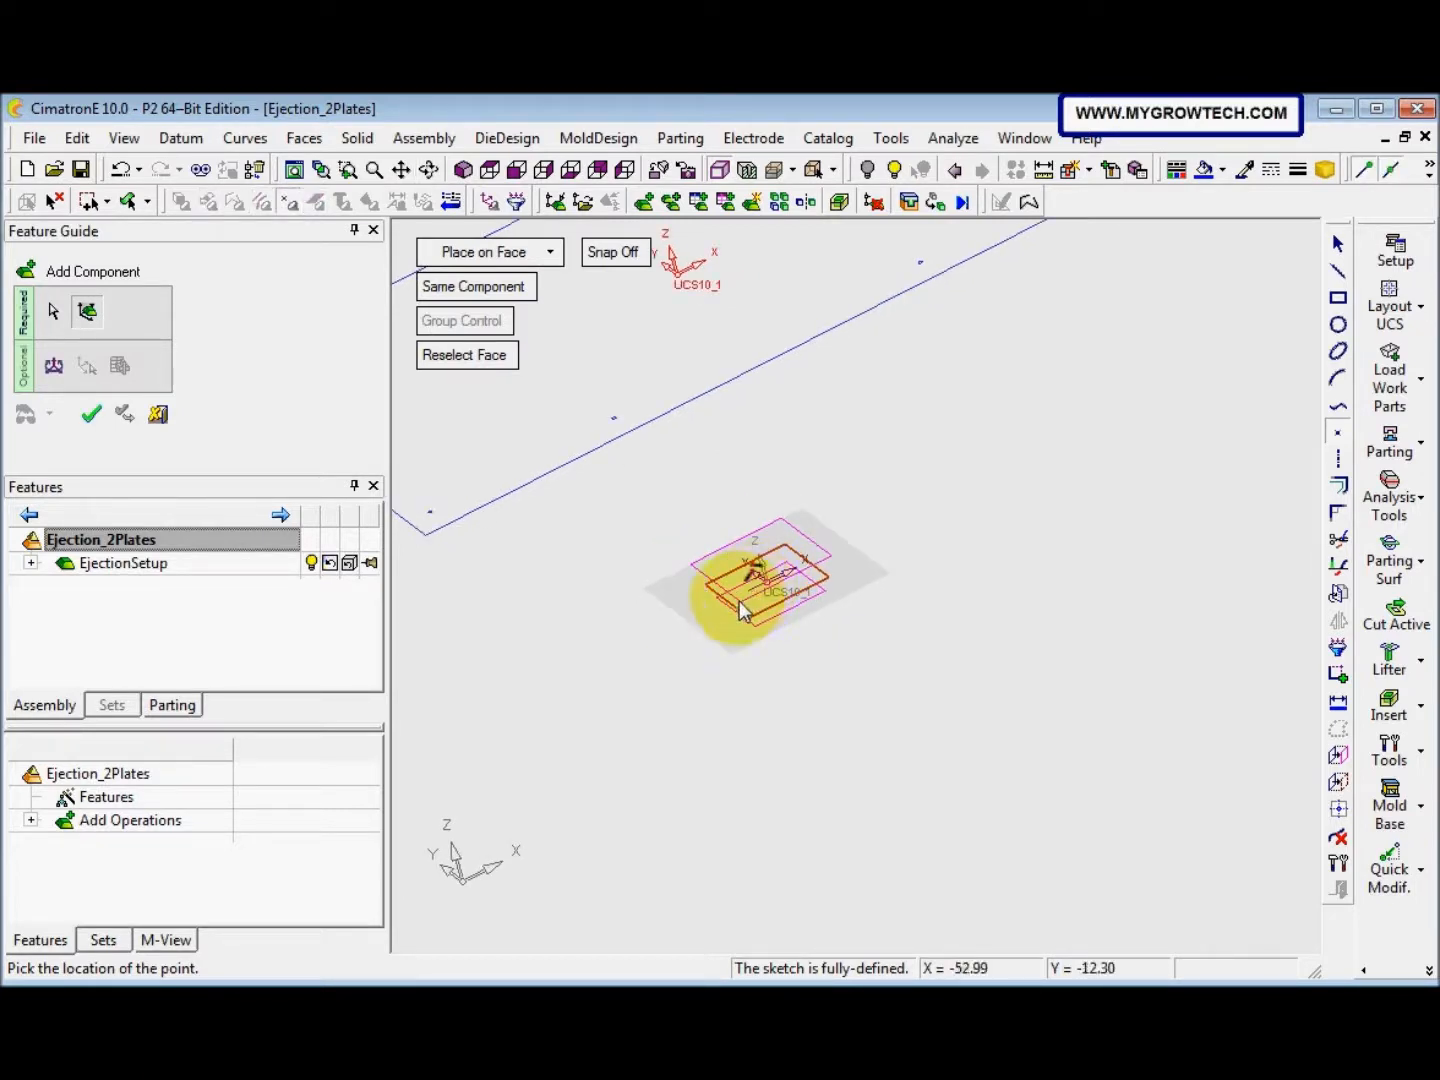
{"action": "right_click", "coordinate": [713, 665]}
{"action": "left_click", "coordinate": [812, 121]}
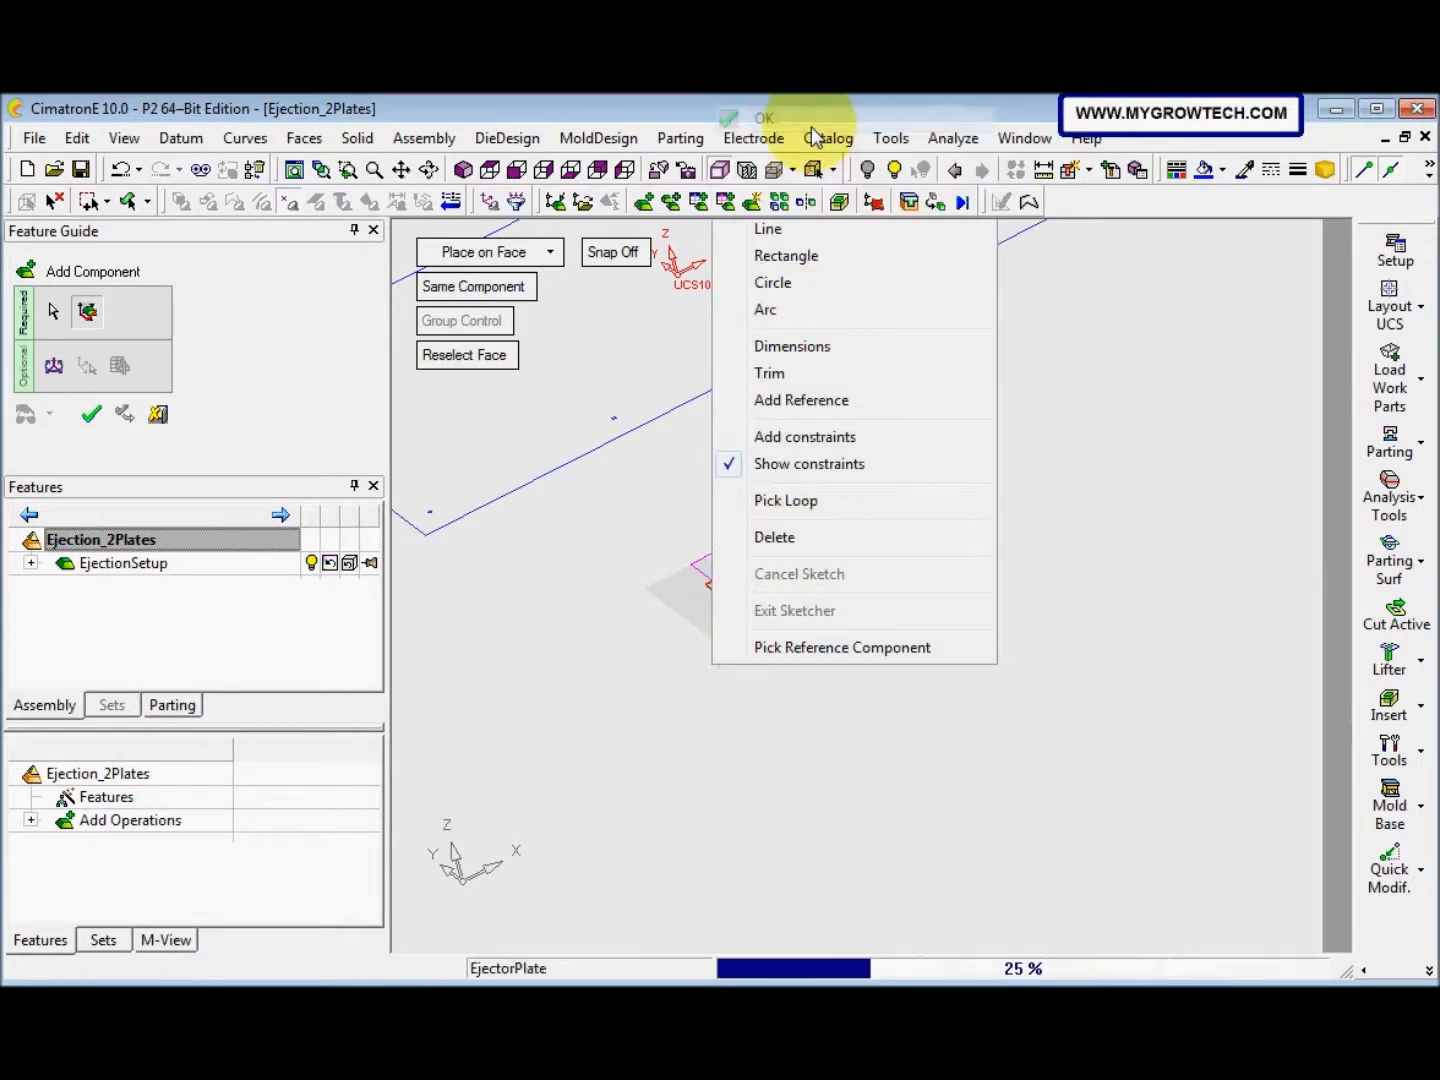
Sketch the EjectorPlate outline on its base plane by projecting the large rectangle from EjectionSetup, and exit the sketch
{"action": "right_click", "coordinate": [806, 707]}
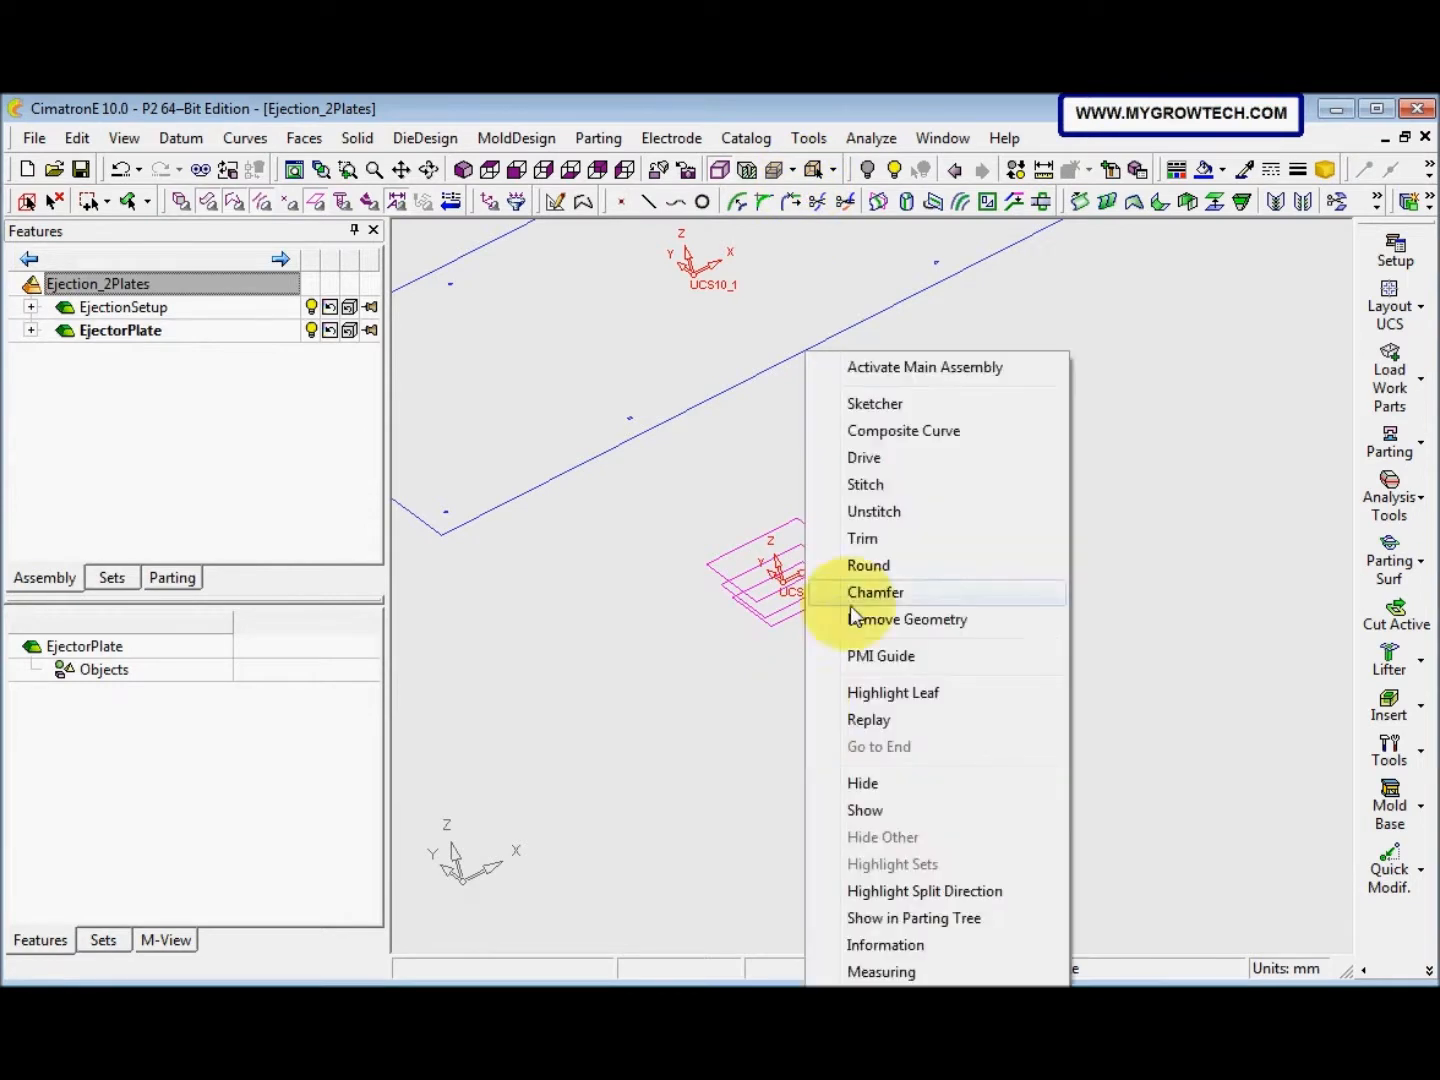
{"action": "left_click", "coordinate": [877, 406]}
{"action": "middle_click", "coordinate": [876, 402]}
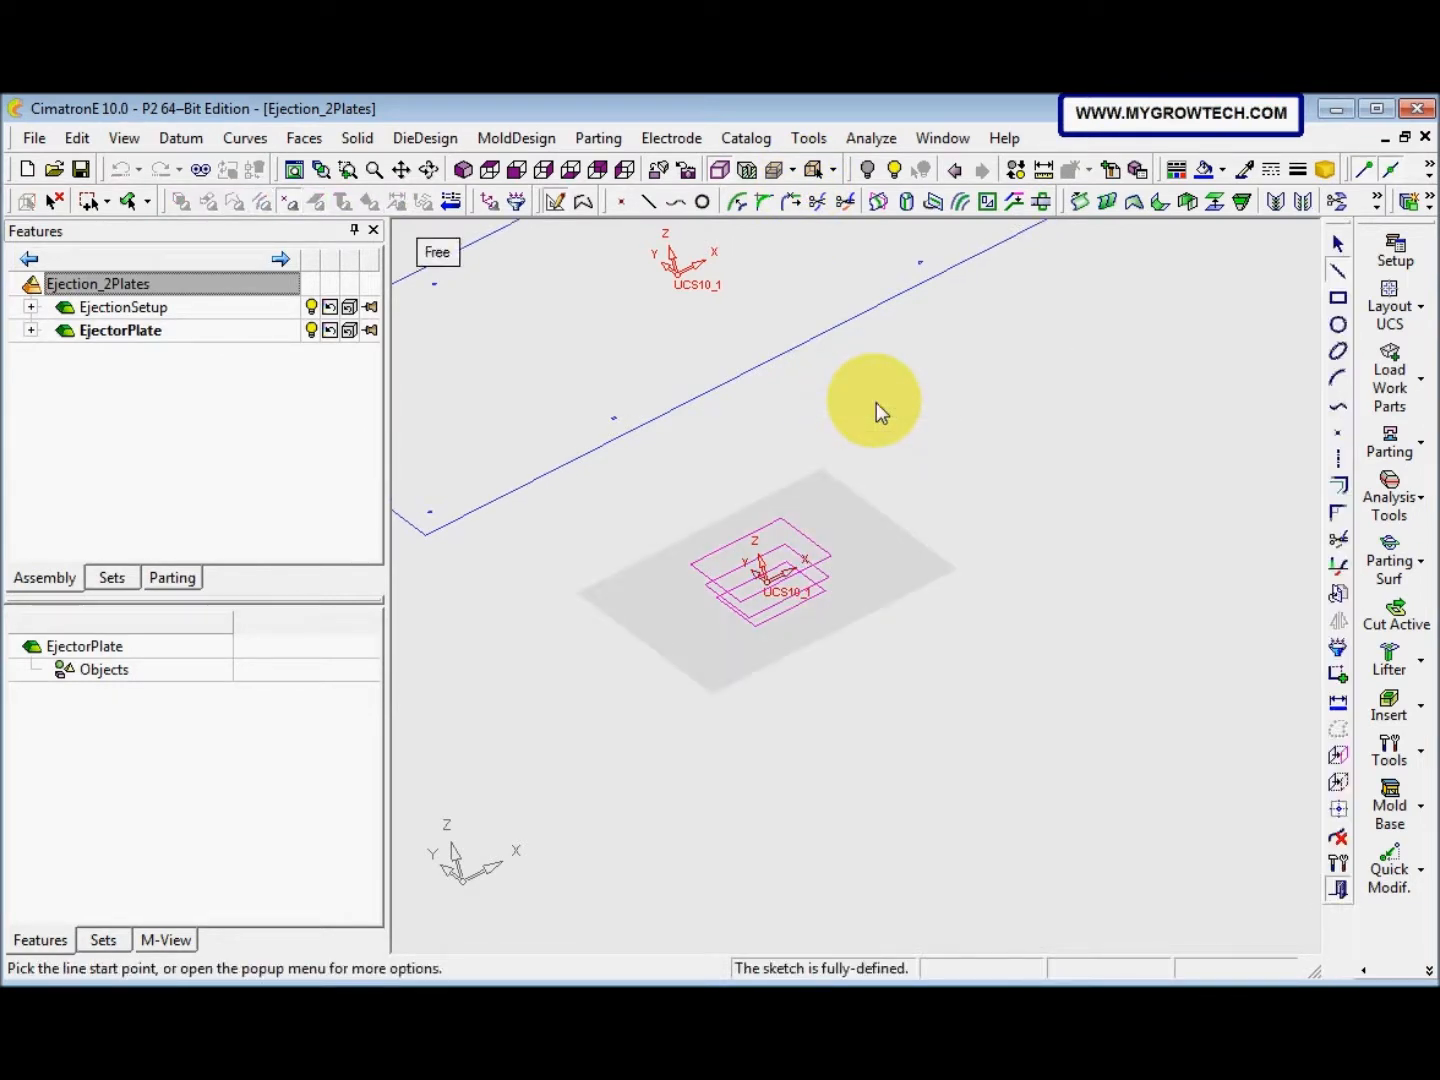
{"action": "left_click", "coordinate": [491, 169]}
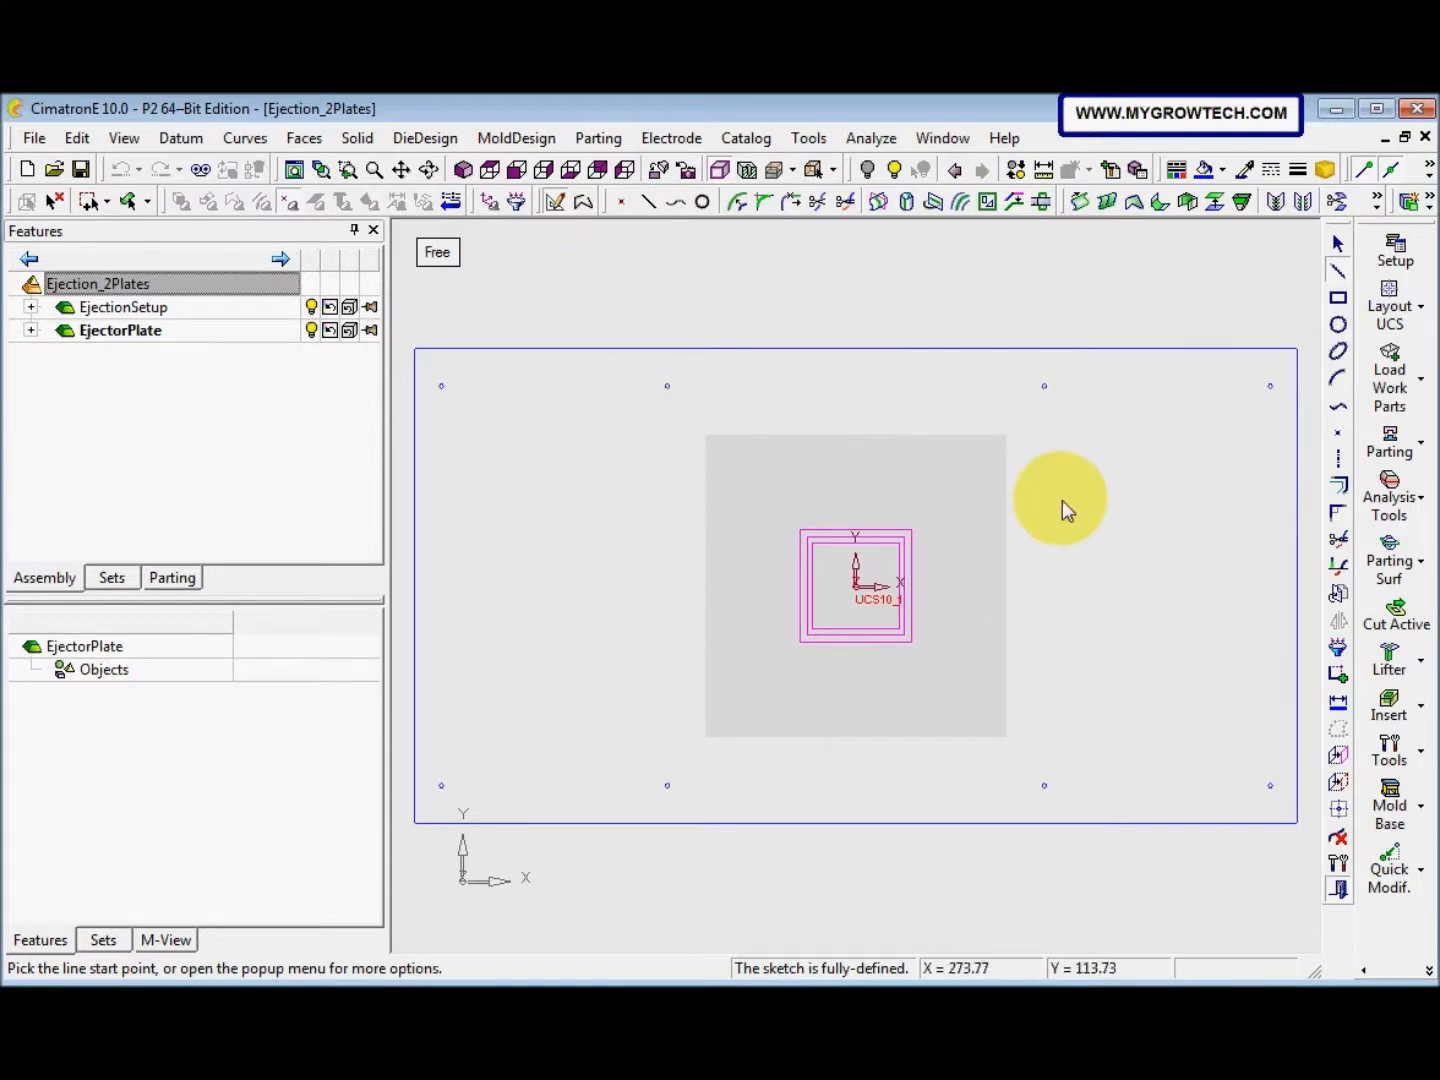
{"action": "left_click", "coordinate": [857, 731]}
{"action": "mouse_move", "coordinate": [872, 689]}
{"action": "middle_mouse_down"}
{"action": "mouse_move", "coordinate": [836, 810]}
{"action": "mouse_move", "coordinate": [996, 707]}
{"action": "mouse_move", "coordinate": [923, 618]}
{"action": "mouse_move", "coordinate": [725, 605]}
{"action": "middle_mouse_up"}
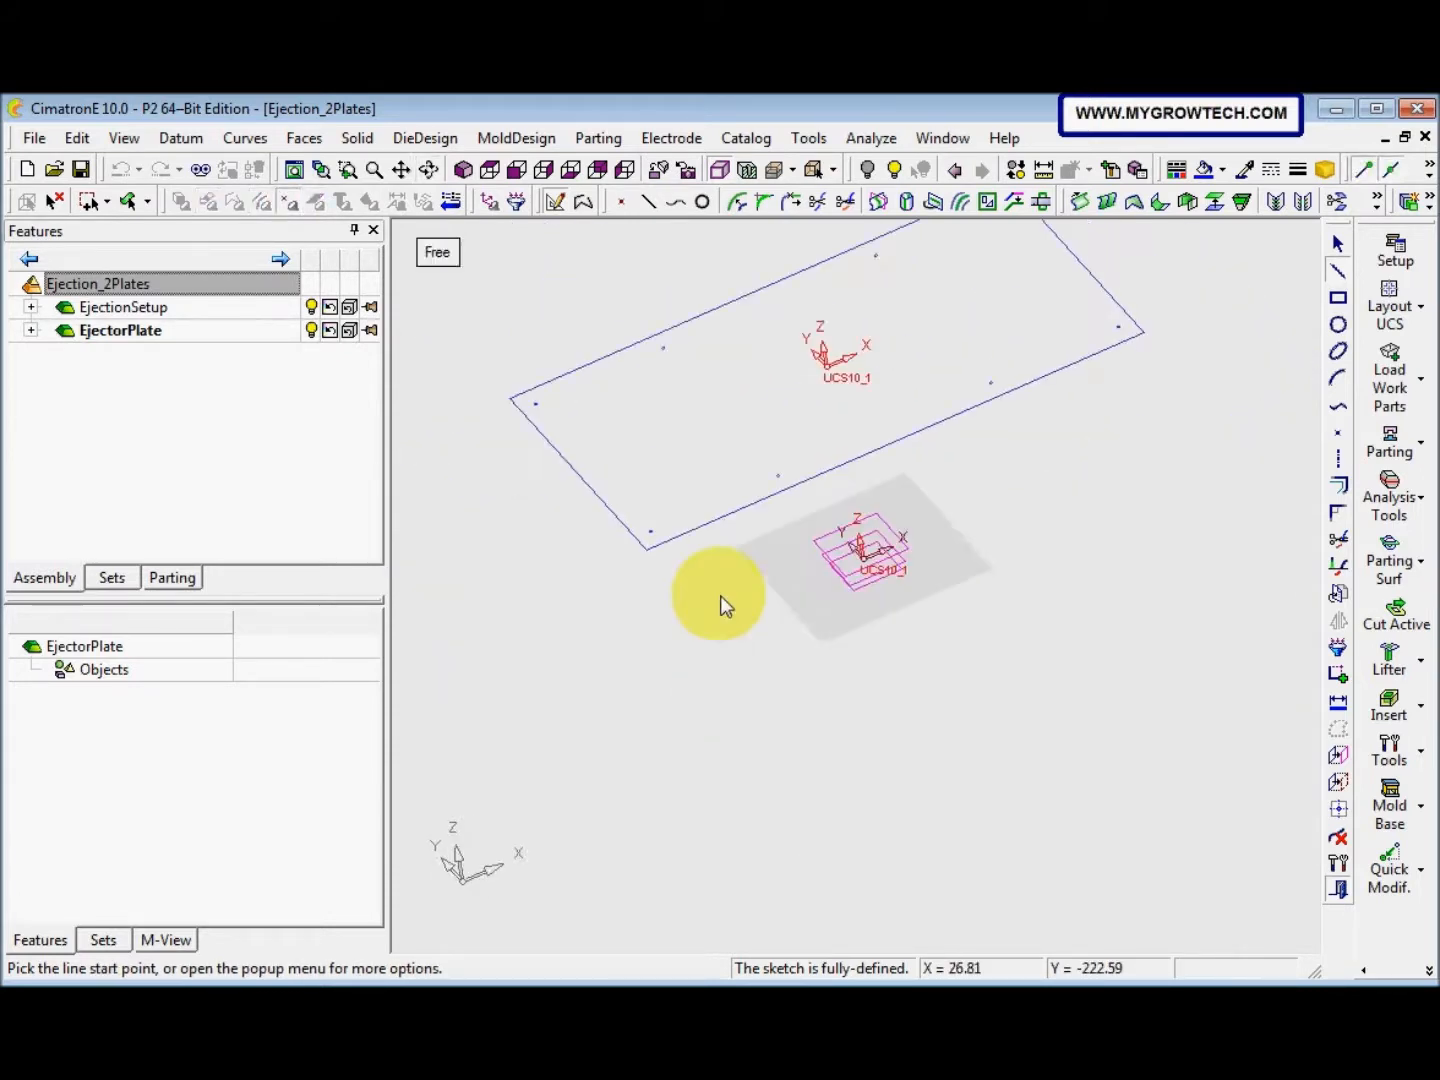
{"action": "left_click", "coordinate": [1338, 755]}
{"action": "left_click", "coordinate": [642, 544]}
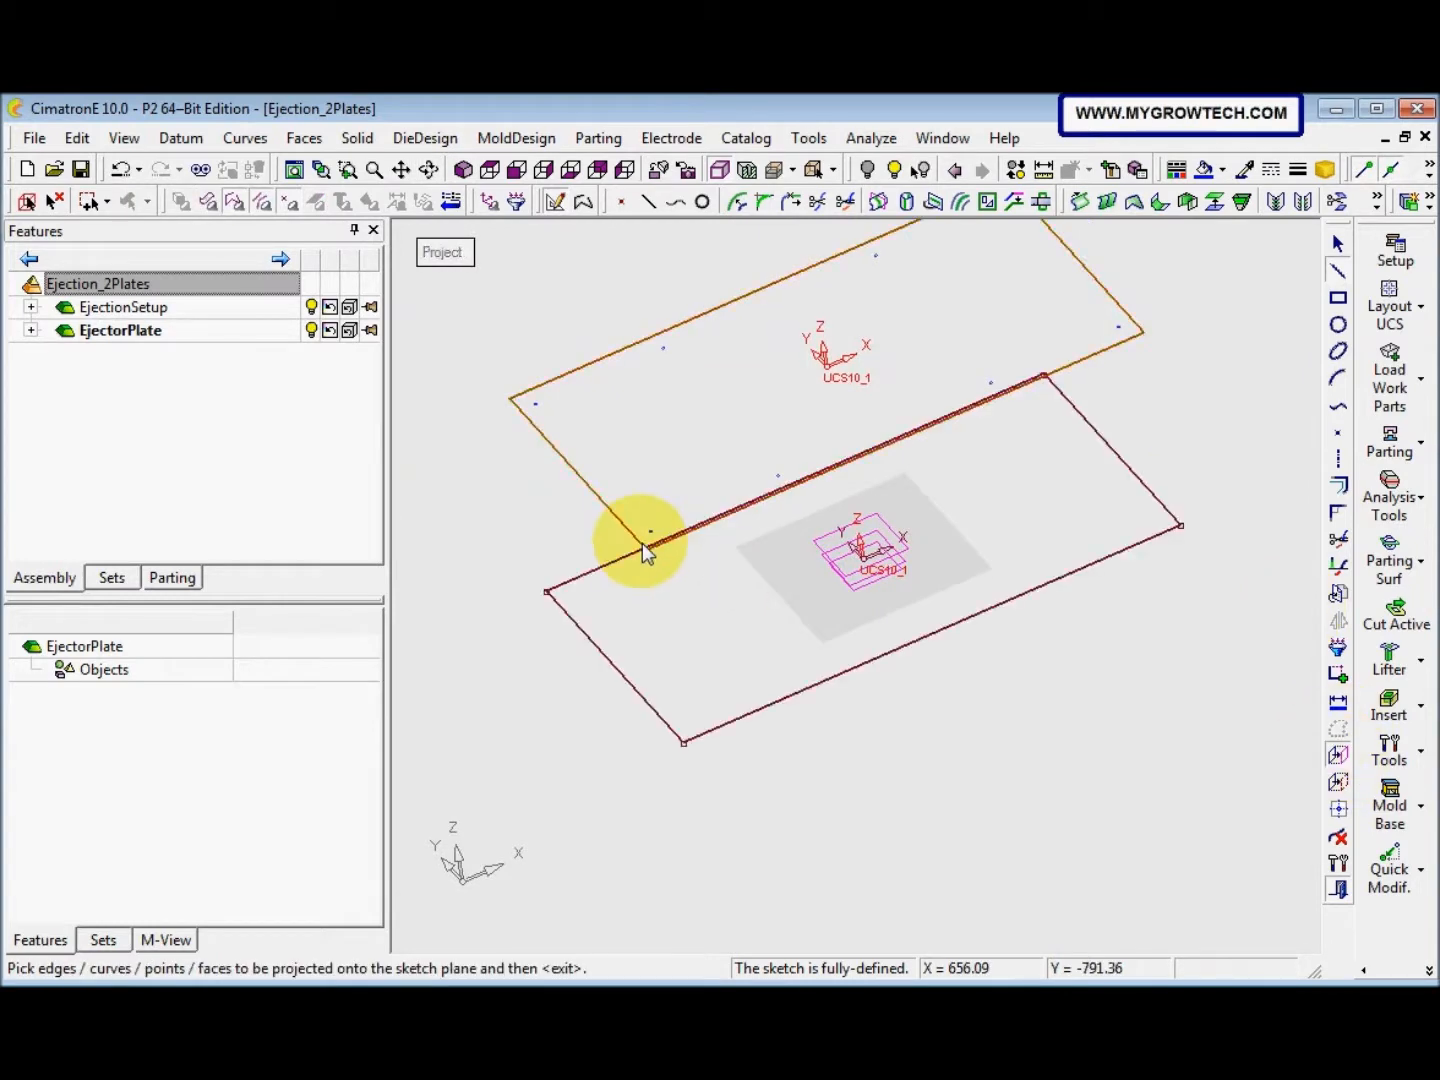
{"action": "middle_click_drag", "start_coordinate": [654, 619], "coordinate": [636, 545]}
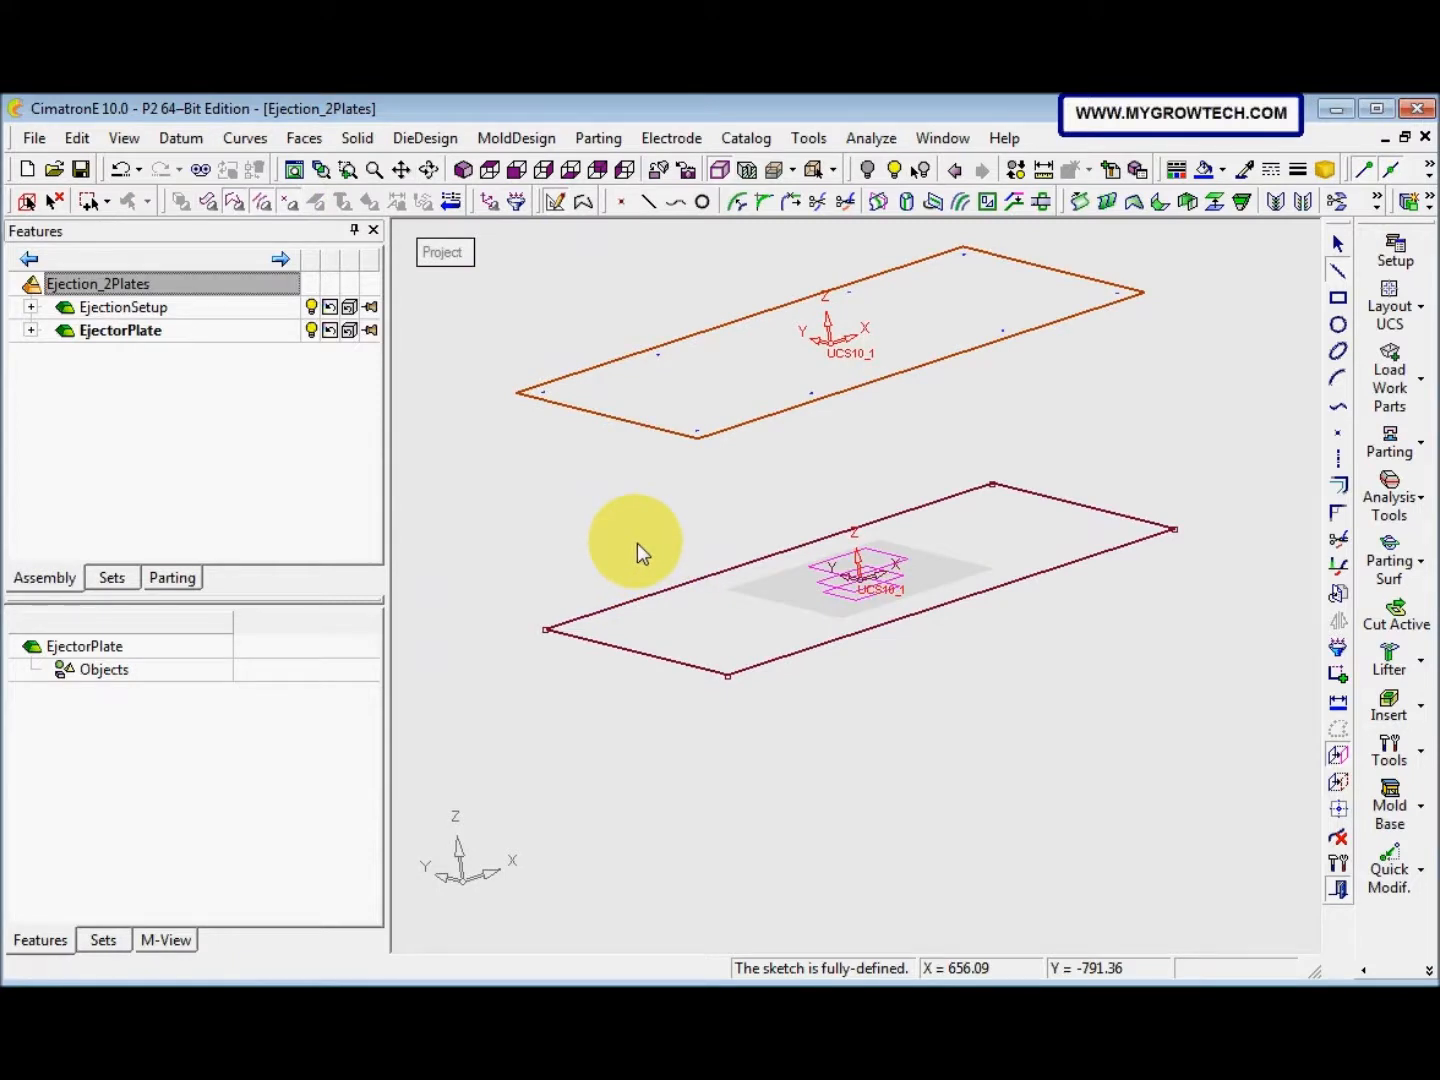
{"action": "middle_click", "coordinate": [636, 543]}
{"action": "right_click", "coordinate": [637, 544]}
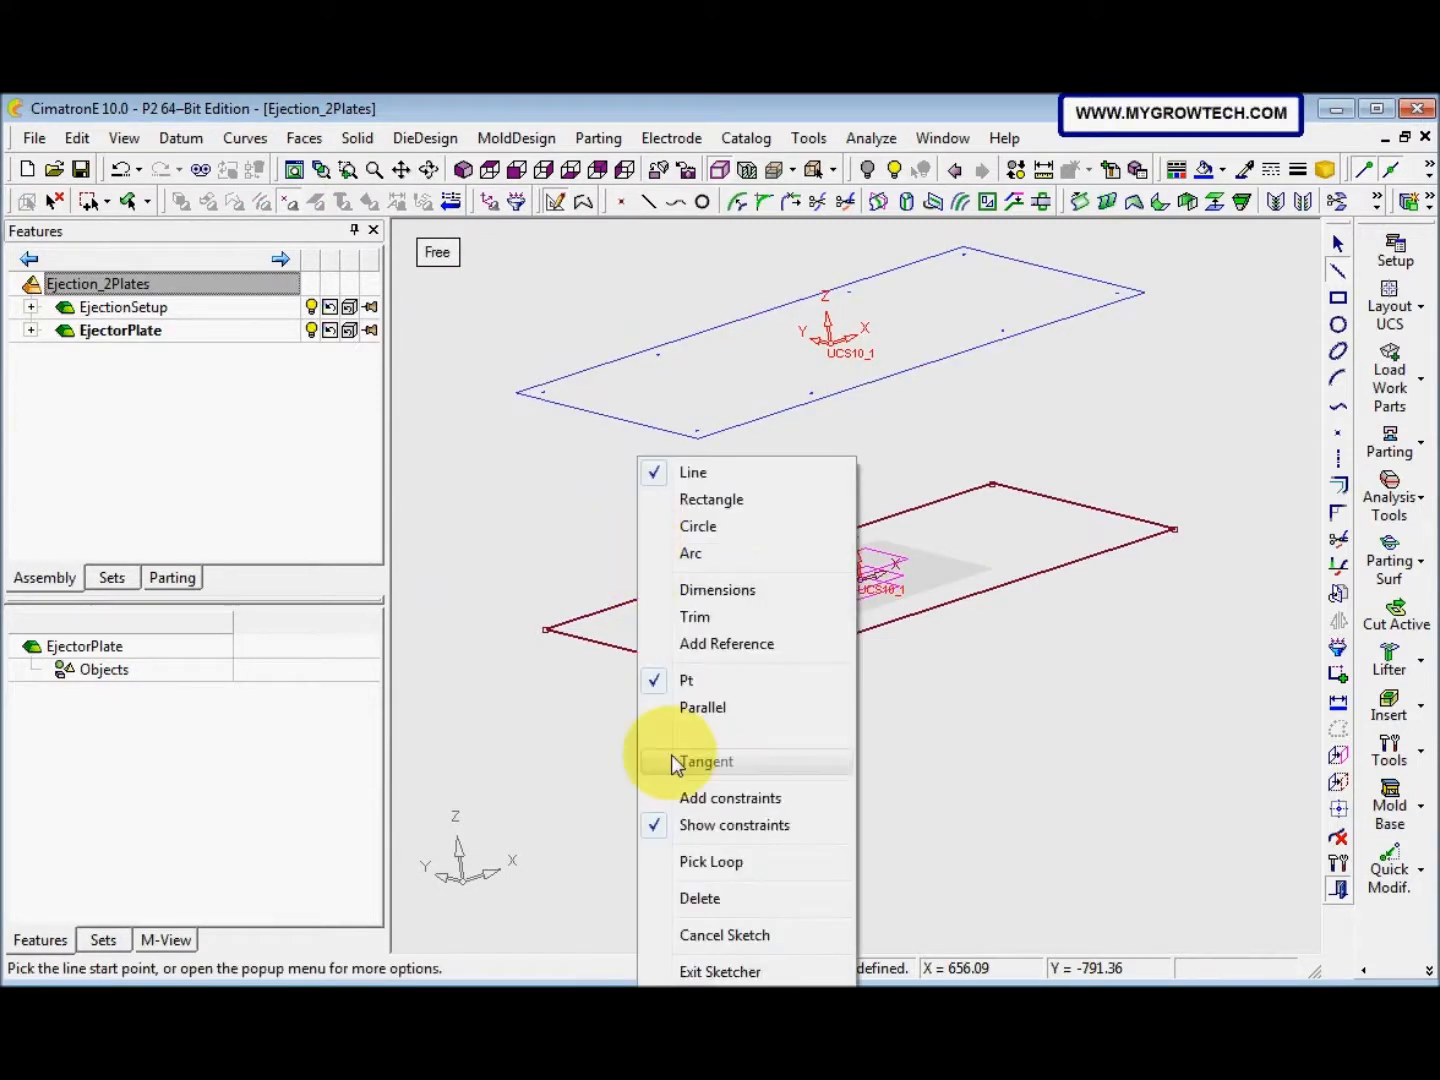
{"action": "left_click", "coordinate": [712, 970]}
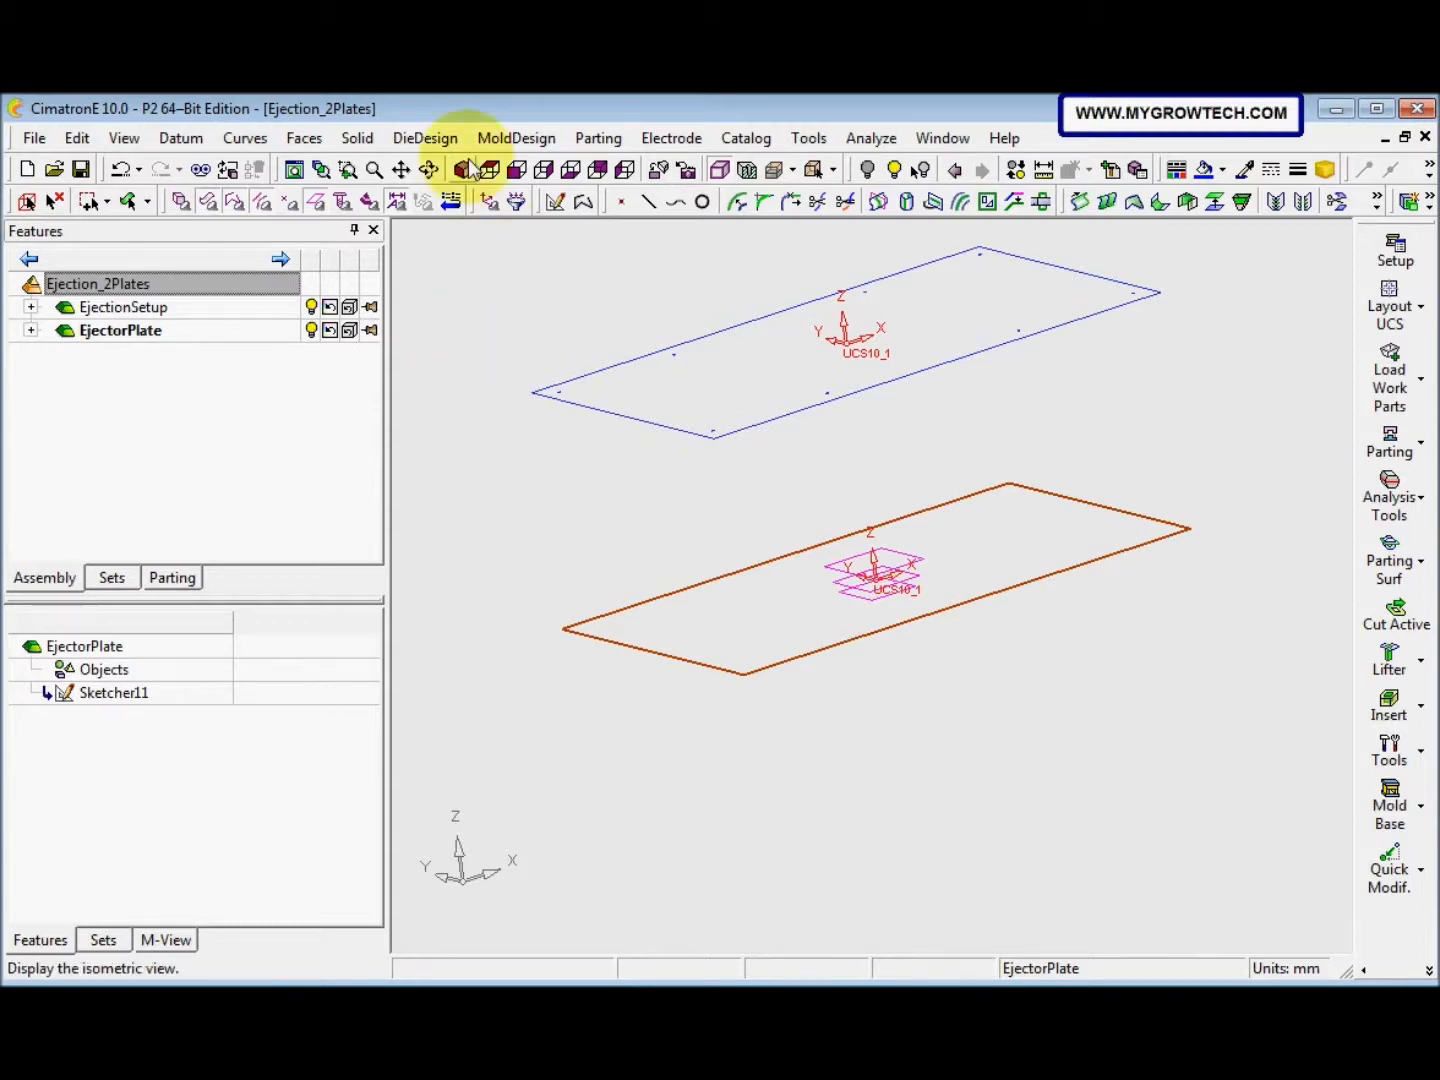
Extrude the projected rectangle in EjectorPlate on one side by reference, up to the uppermost of the three small planes
{"action": "right_click", "coordinate": [520, 318]}
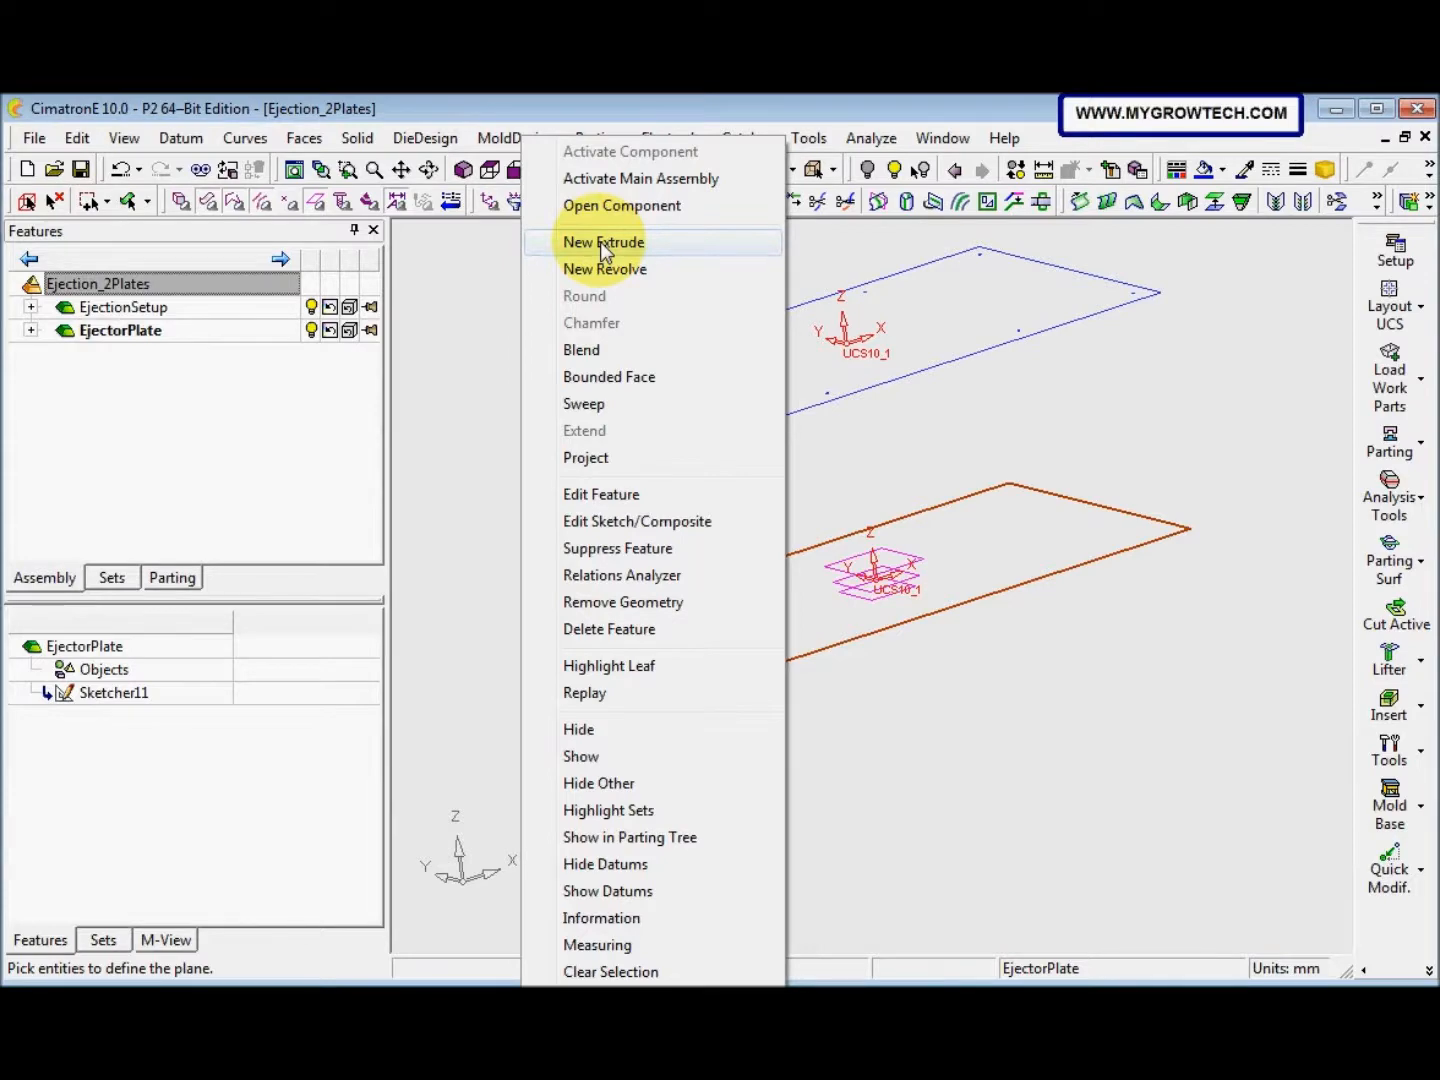
{"action": "left_click", "coordinate": [603, 246]}
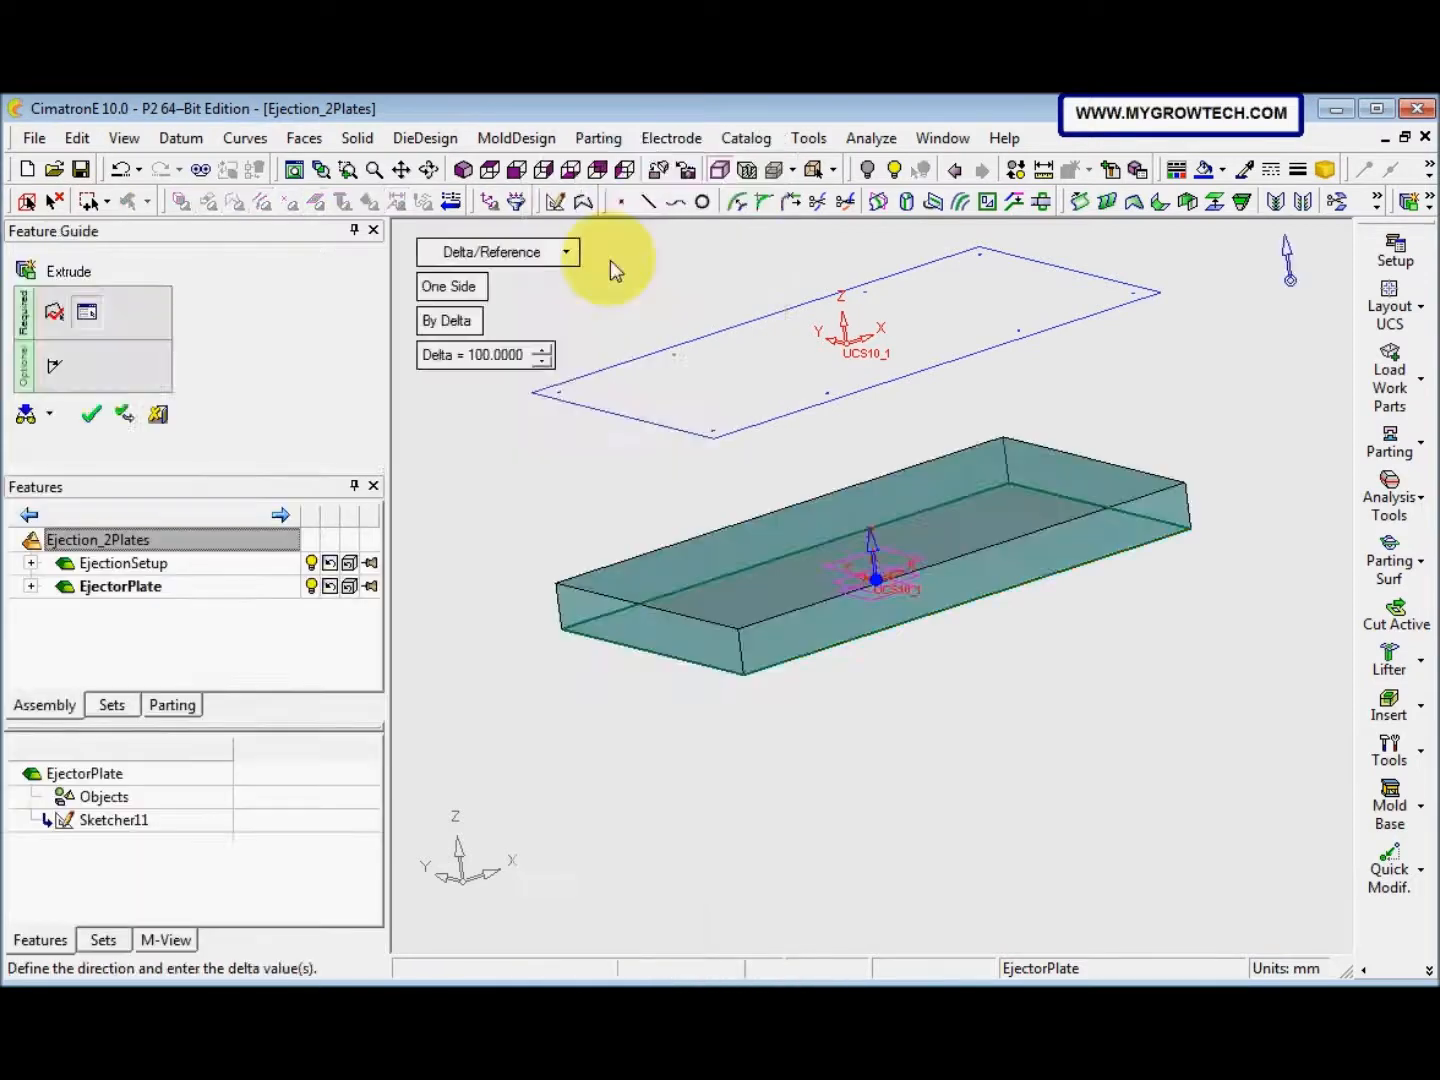
{"action": "left_click", "coordinate": [464, 322]}
{"action": "middle_click_drag", "start_coordinate": [787, 615], "coordinate": [834, 497]}
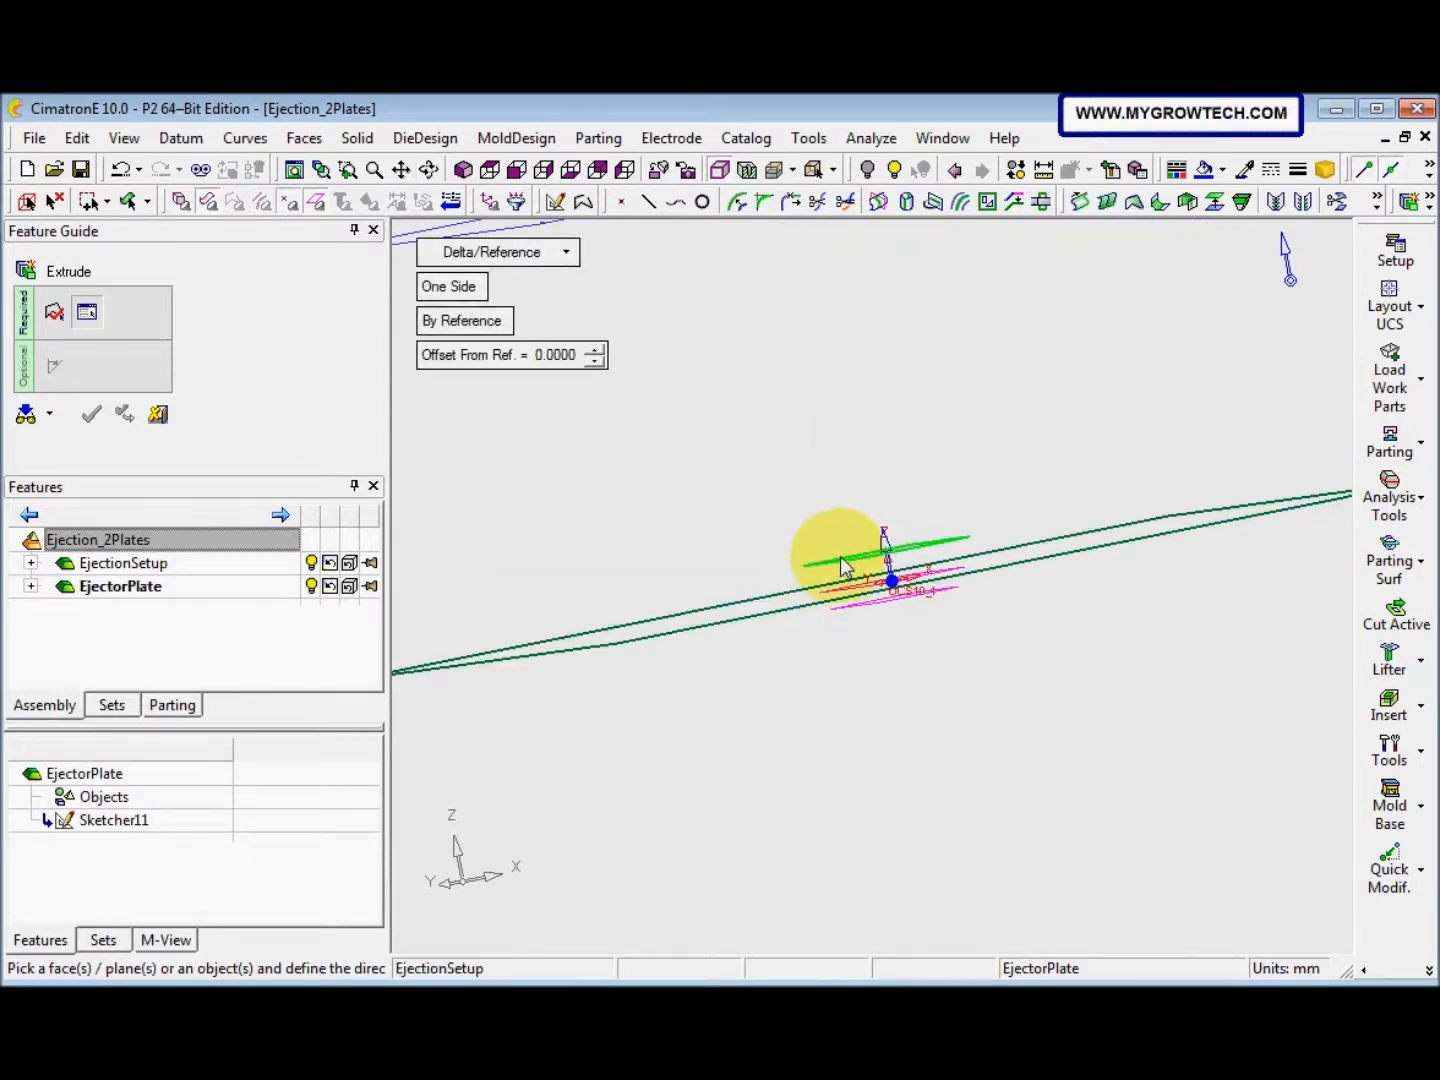
{"action": "middle_click_drag", "start_coordinate": [843, 560], "coordinate": [844, 569]}
{"action": "middle_click_drag", "start_coordinate": [804, 506], "coordinate": [721, 579]}
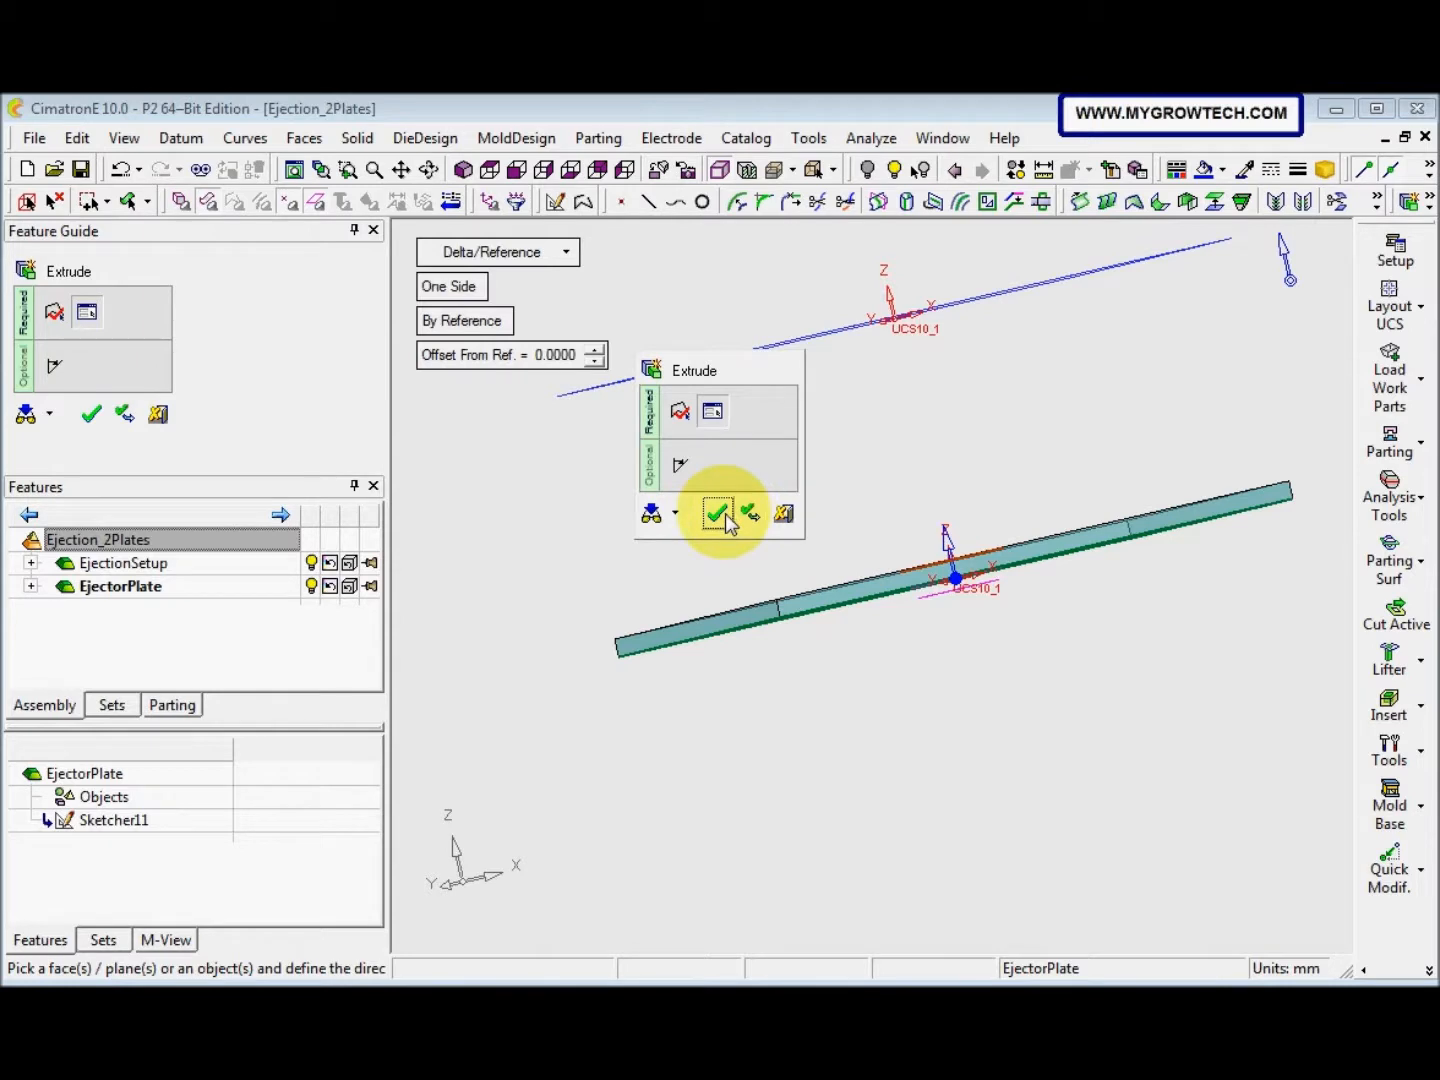
{"action": "left_click", "coordinate": [725, 515]}
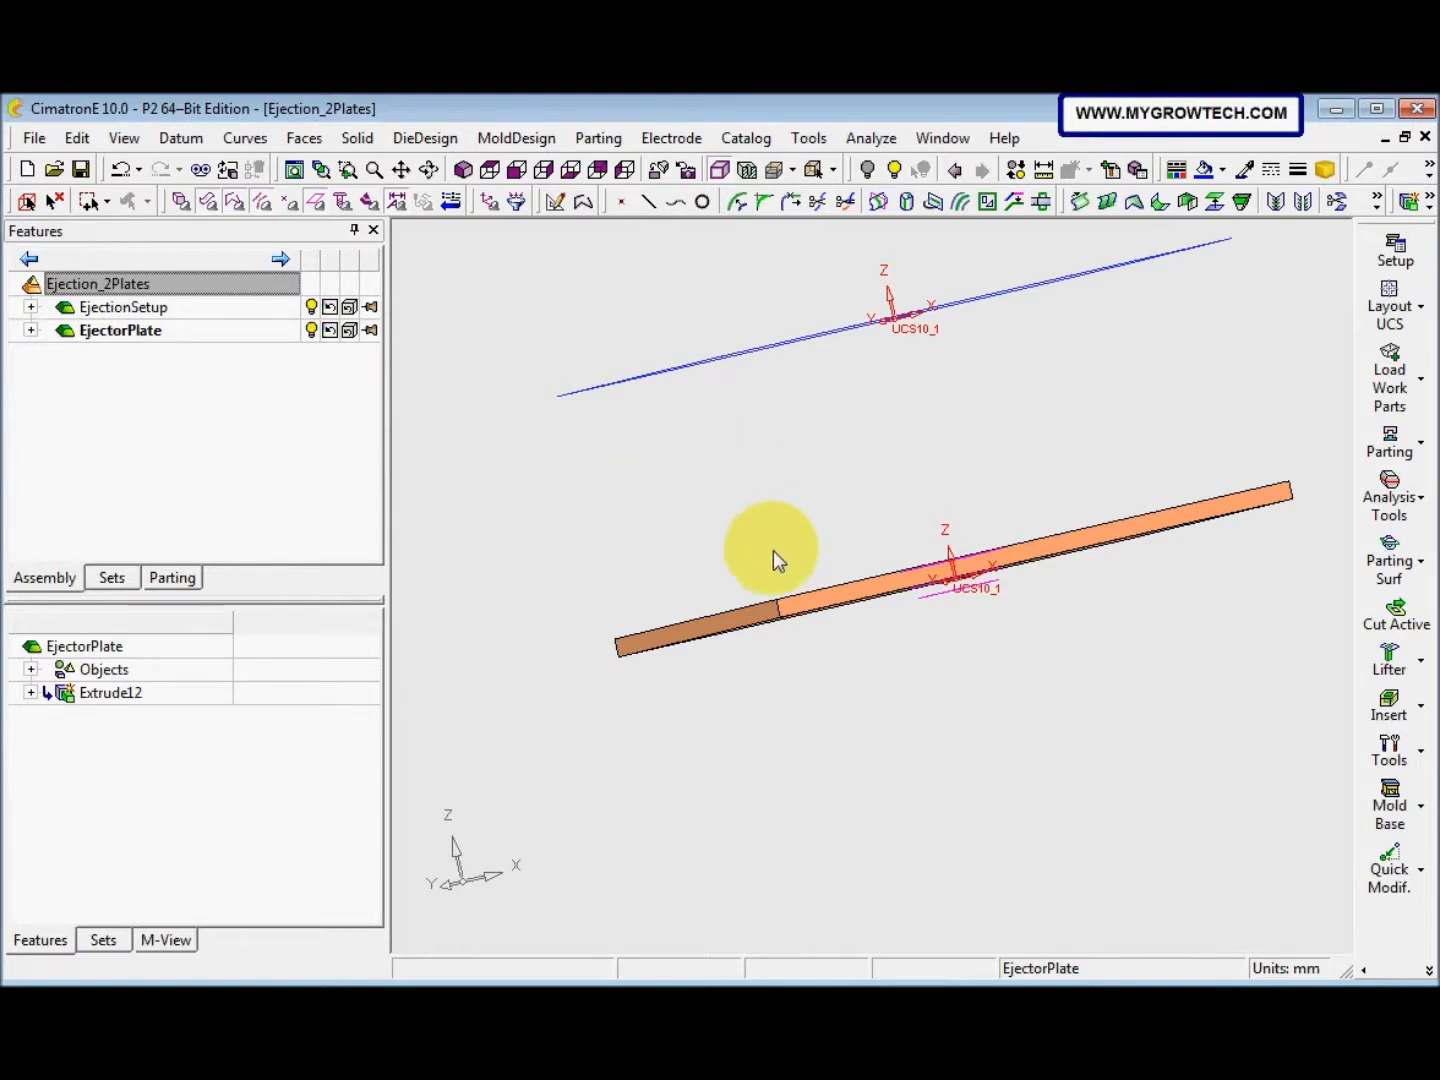
Activate the main assembly Ejection_2Plates and hide the EjectorPlate component
{"action": "right_click", "coordinate": [158, 286]}
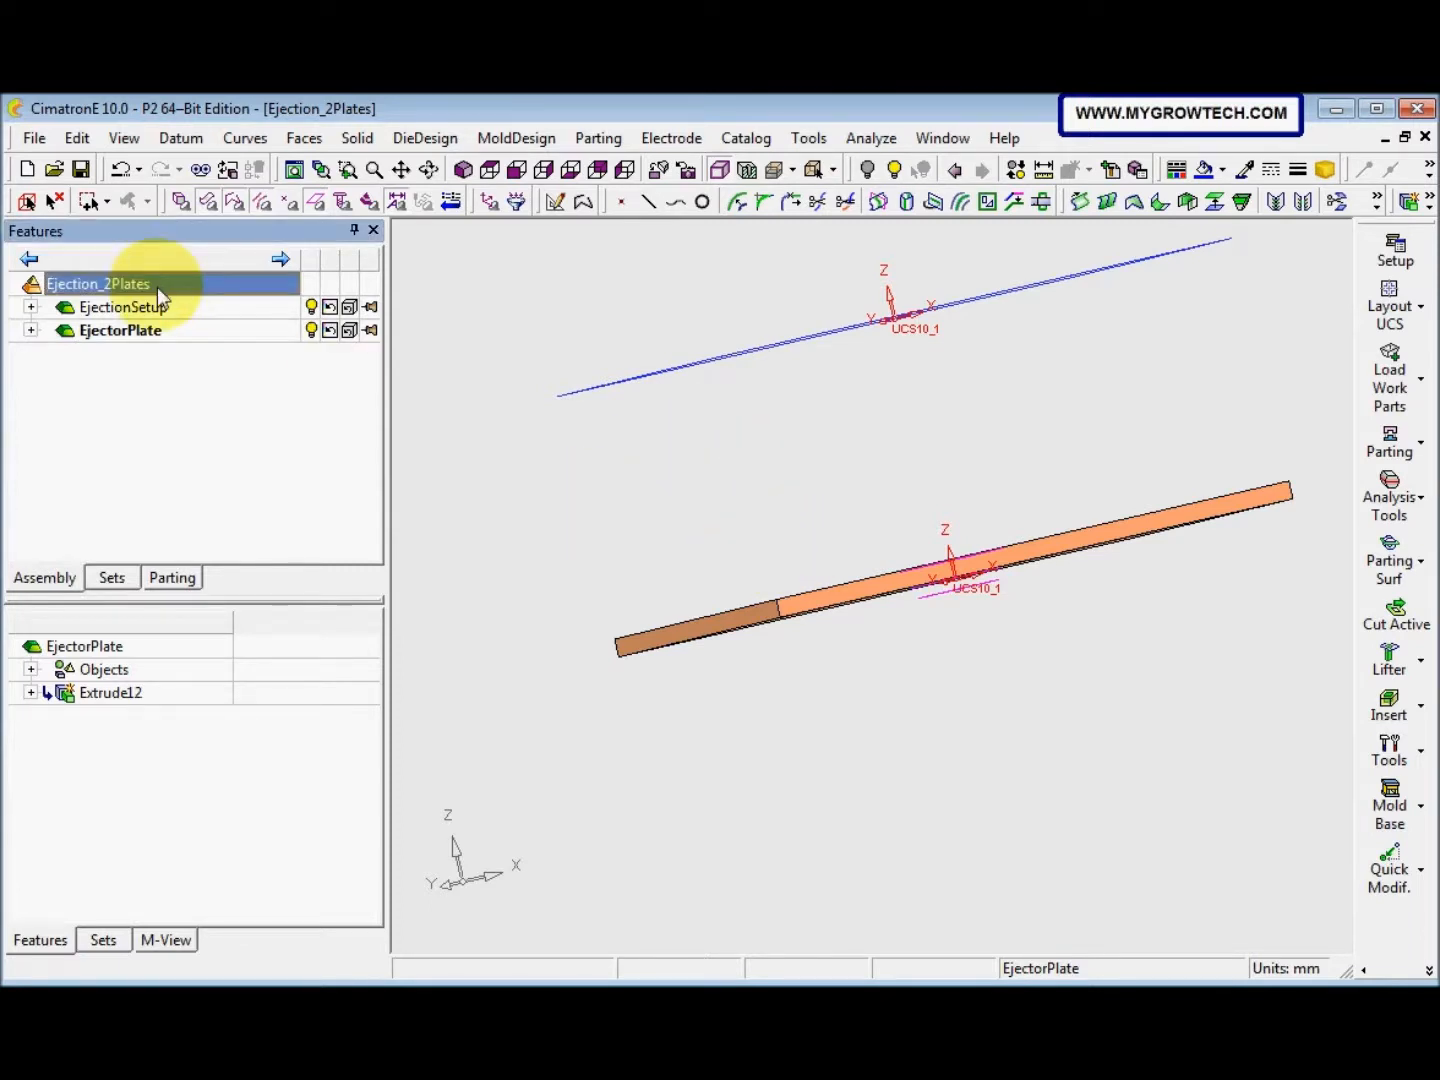
{"action": "left_click", "coordinate": [240, 303]}
{"action": "middle_click_drag", "start_coordinate": [418, 419], "coordinate": [599, 632]}
{"action": "left_click", "coordinate": [311, 329]}
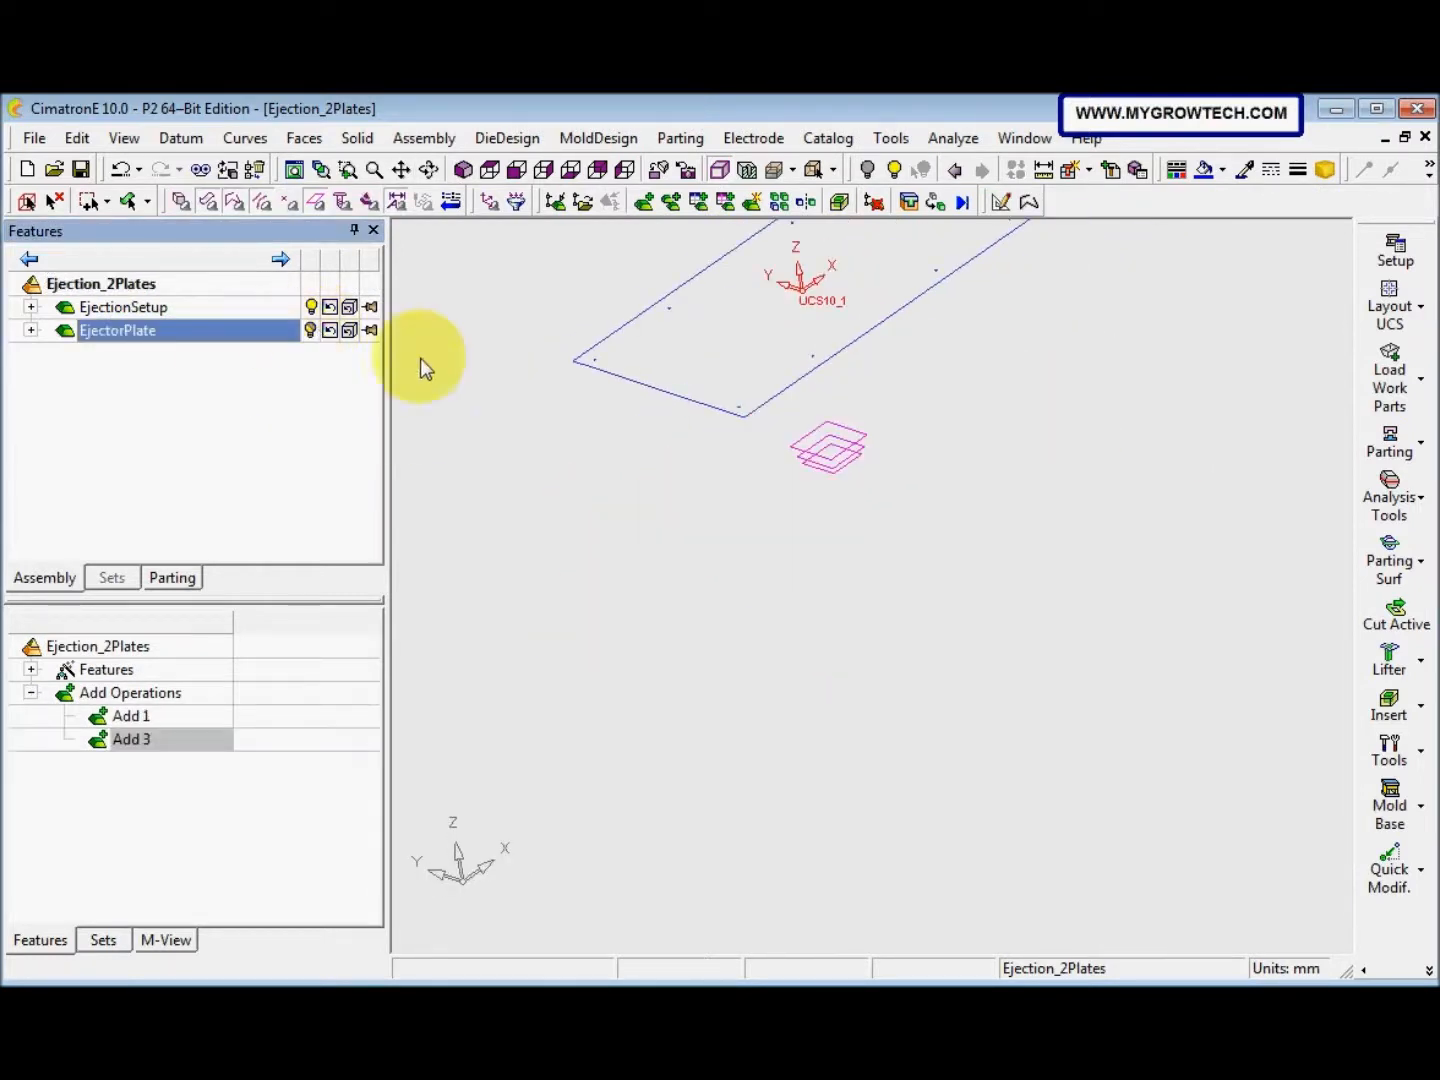
{"action": "middle_click_drag", "start_coordinate": [708, 498], "coordinate": [656, 605]}
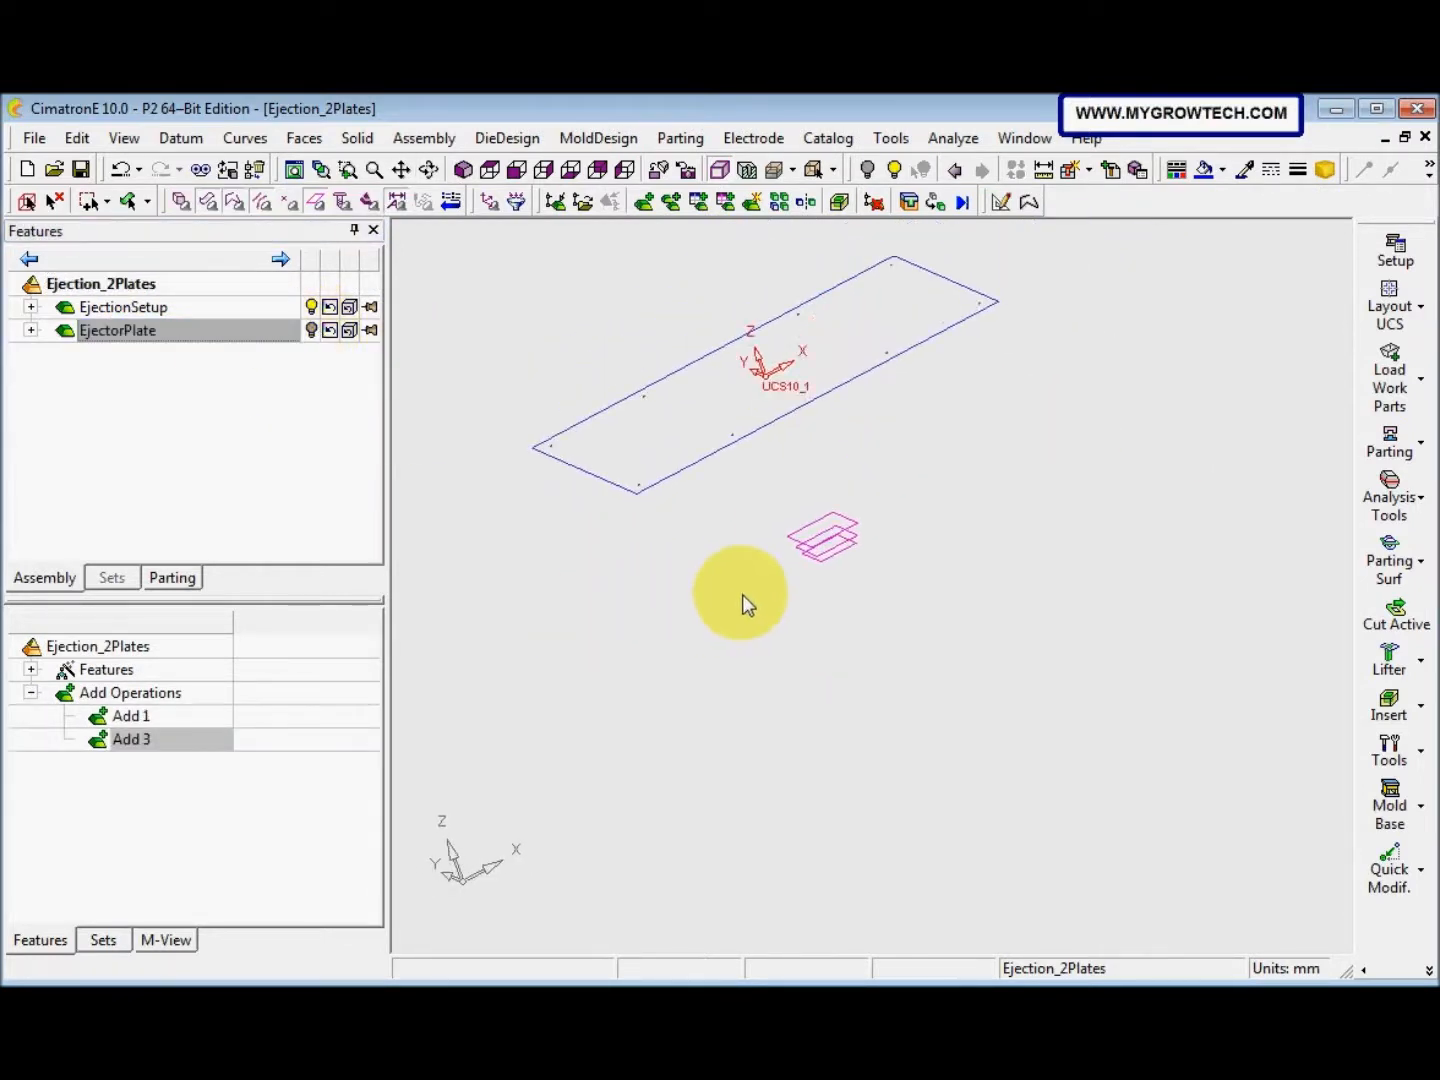
Create a new part component in mm named EjectorRetainer in the assembly
{"action": "left_click", "coordinate": [752, 202]}
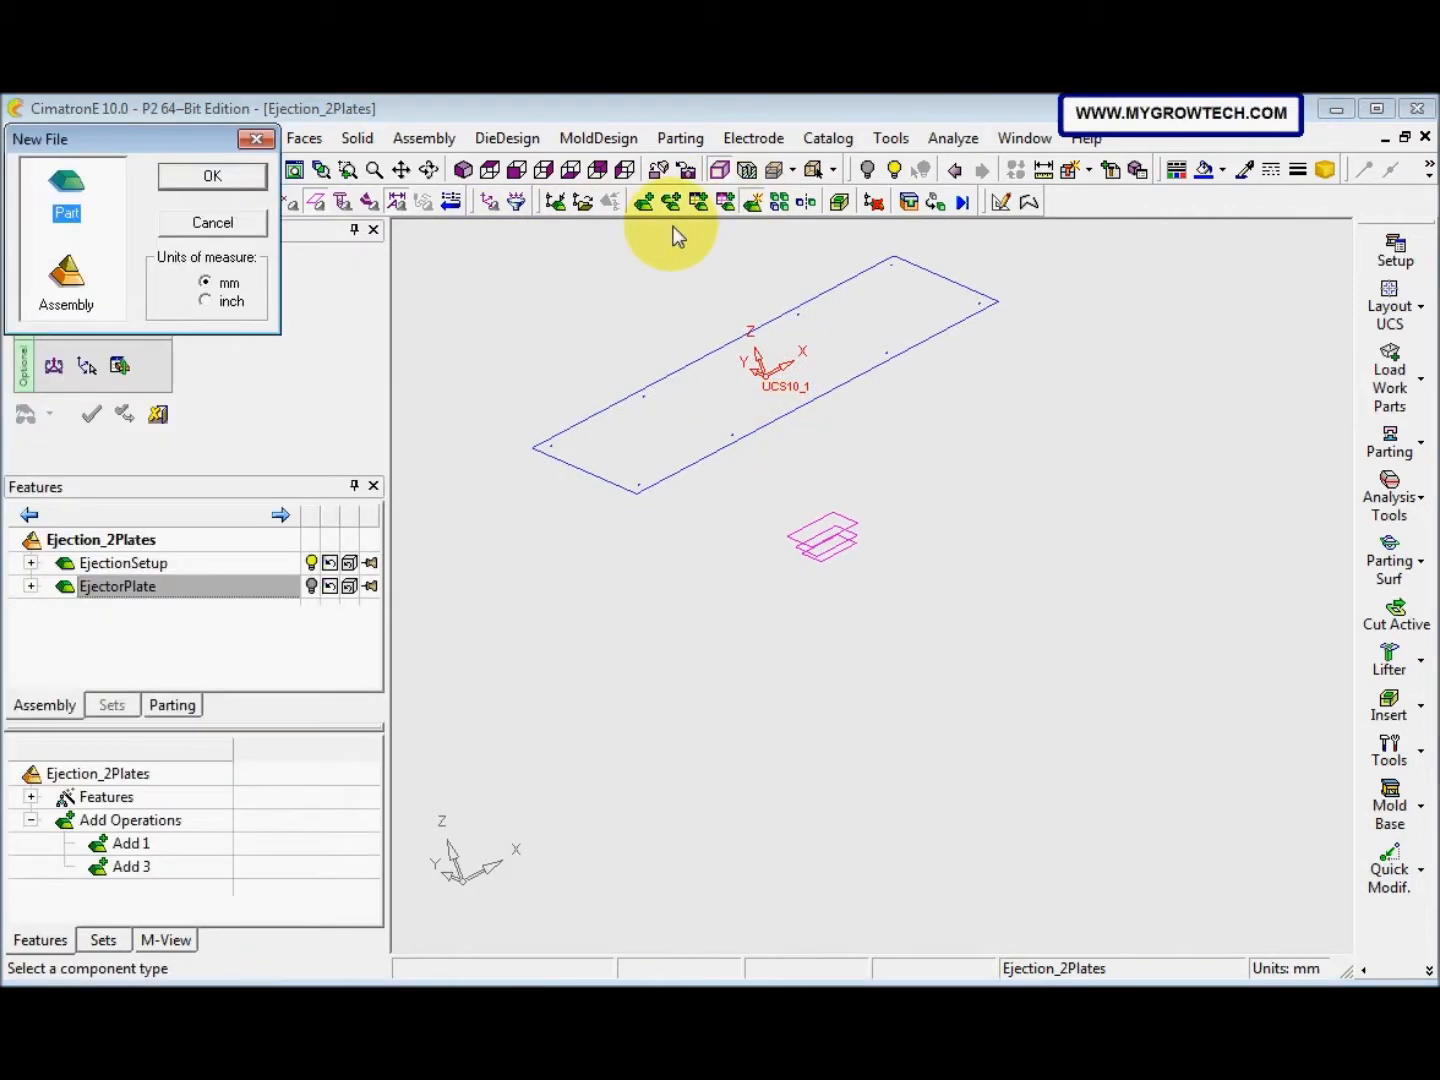
{"action": "left_click", "coordinate": [250, 175]}
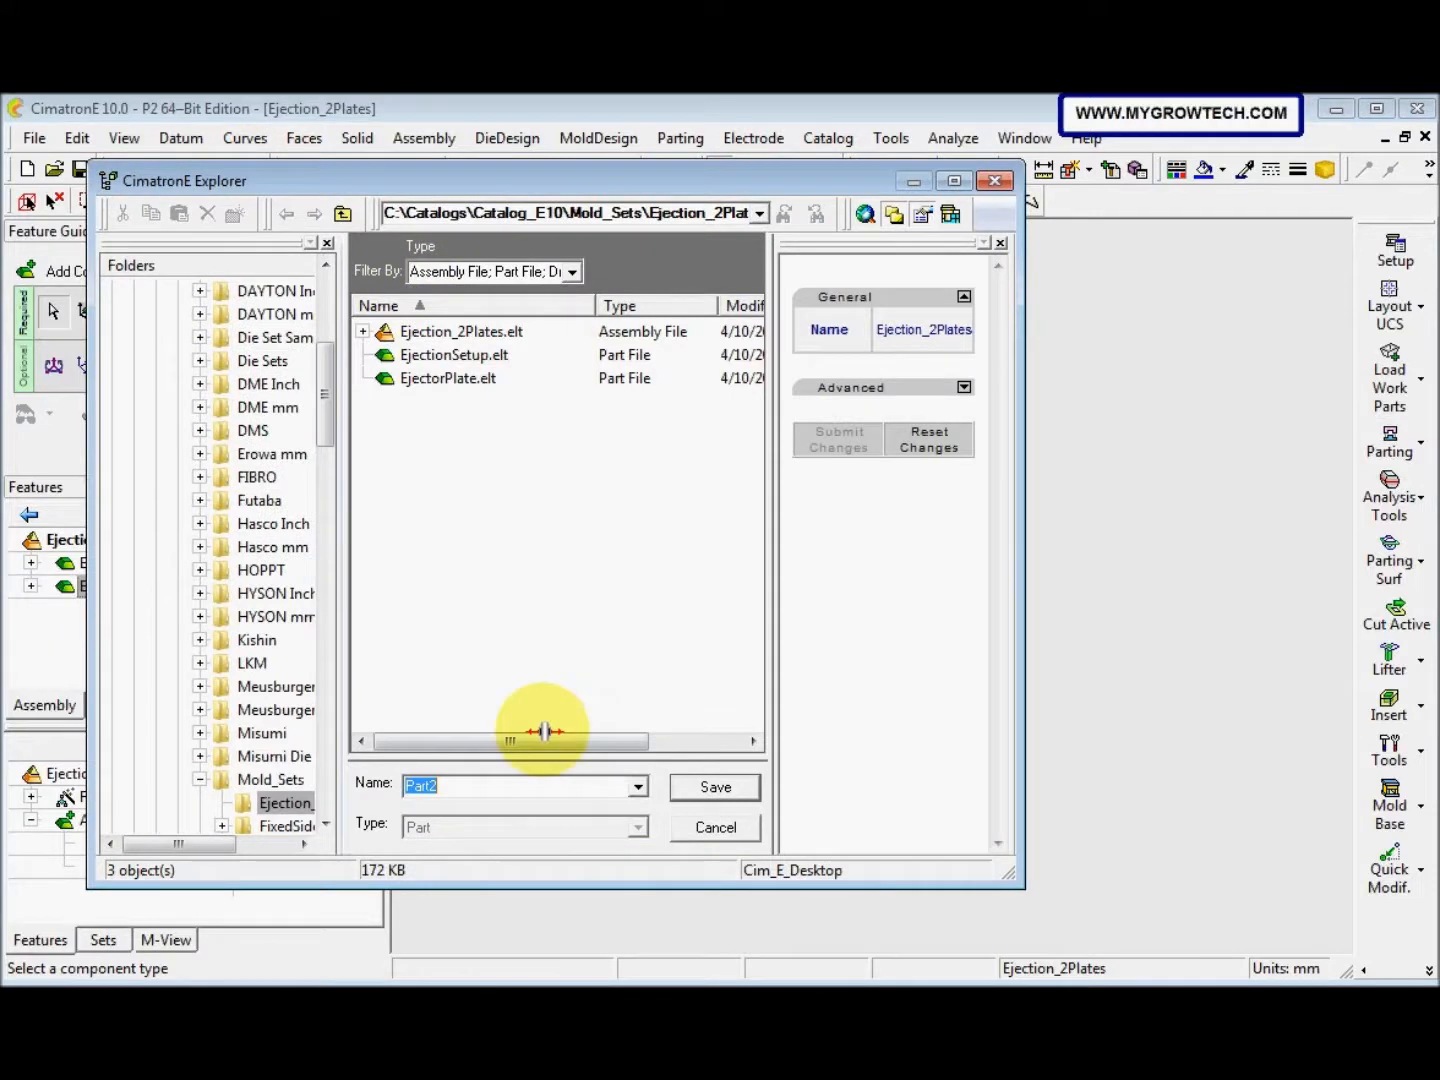
{"action": "type", "text": "EjectorRetainer"}
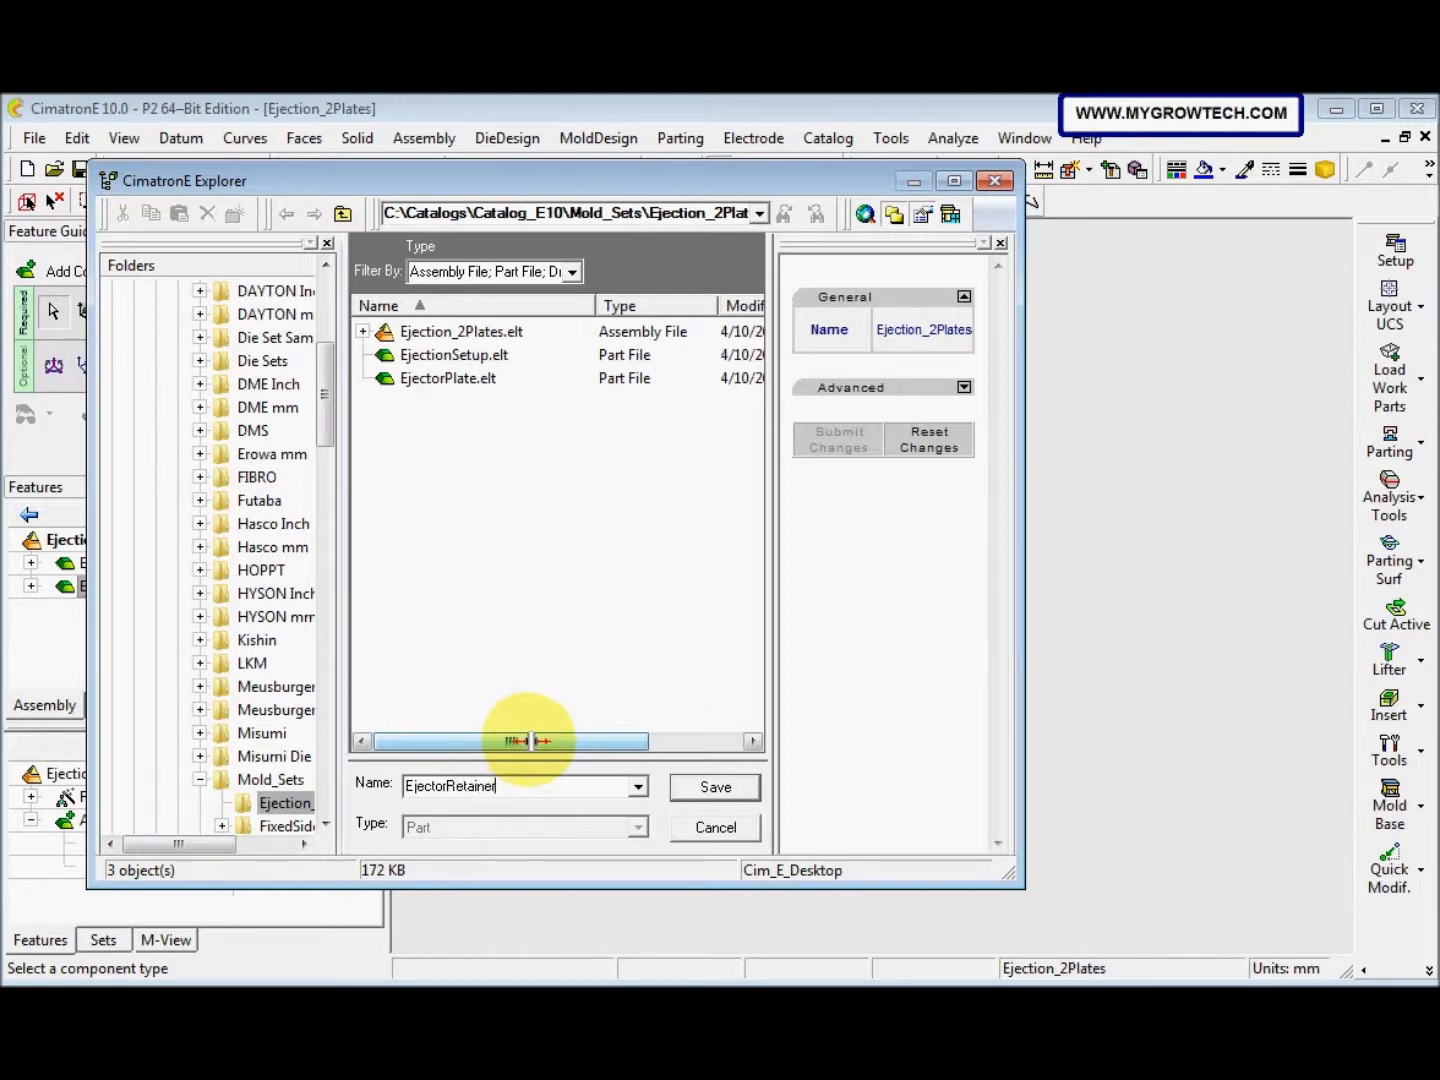
{"action": "left_click", "coordinate": [715, 787]}
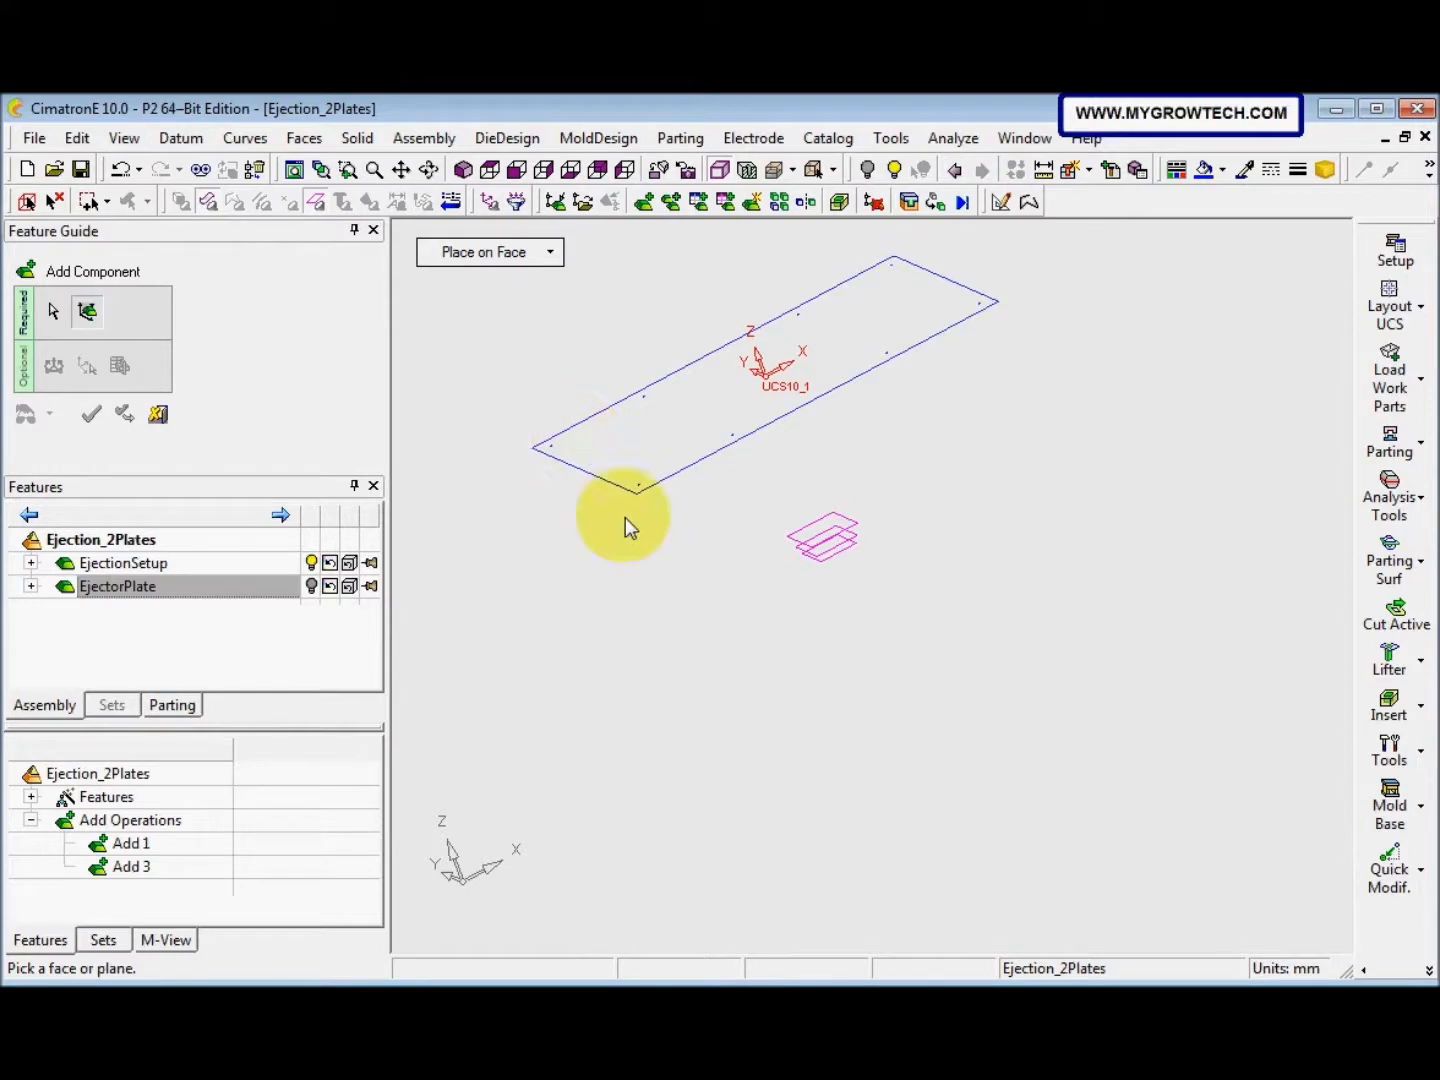
Place the EjectorRetainer component on the lowest of the three small planes and finish adding it
{"action": "right_click_drag", "start_coordinate": [635, 586], "coordinate": [699, 364], "text": "ctrl"}
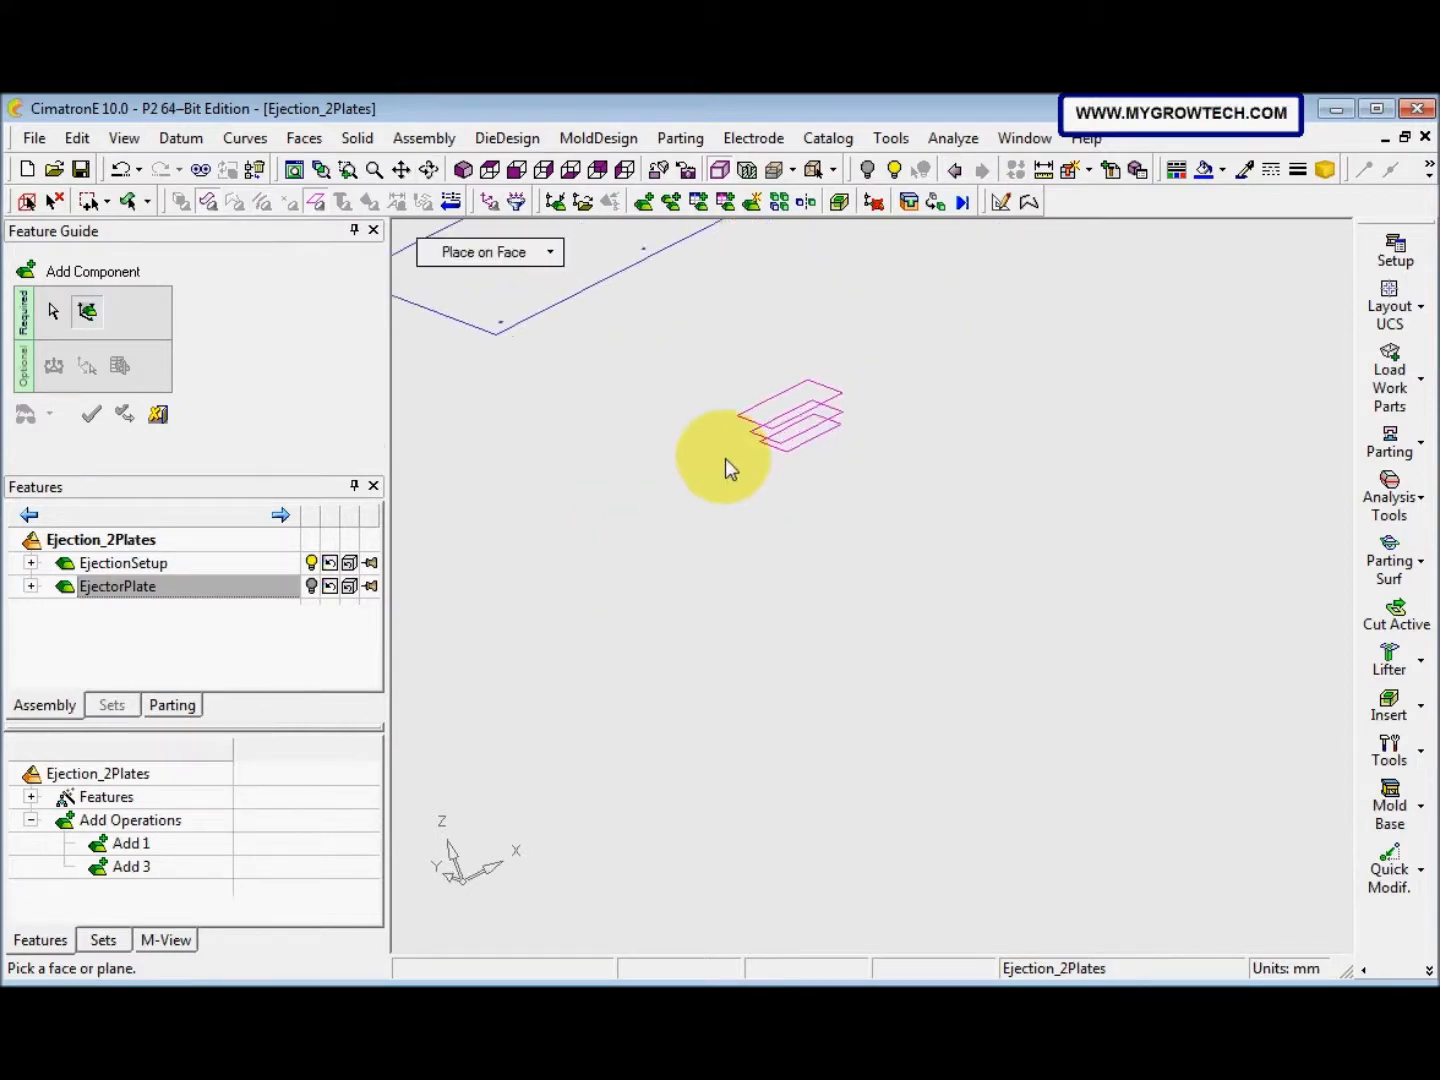
{"action": "middle_click_drag", "start_coordinate": [725, 460], "coordinate": [709, 534], "text": "ctrl"}
{"action": "left_click_drag", "start_coordinate": [709, 534], "coordinate": [679, 517], "text": "ctrl"}
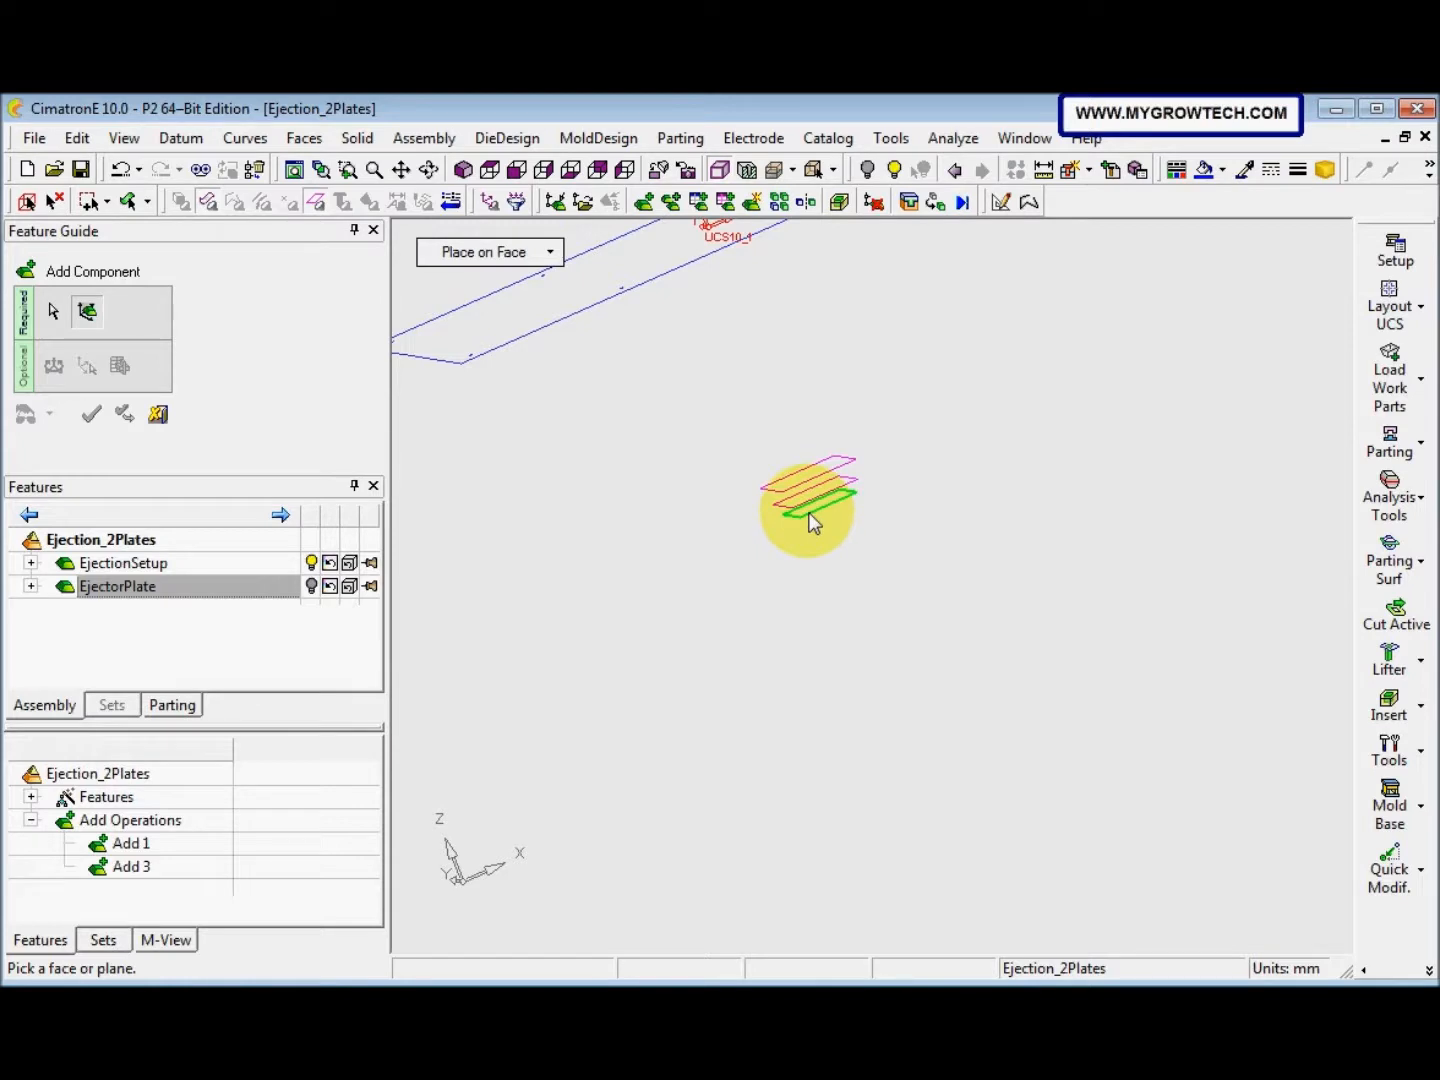
{"action": "left_click", "coordinate": [811, 517]}
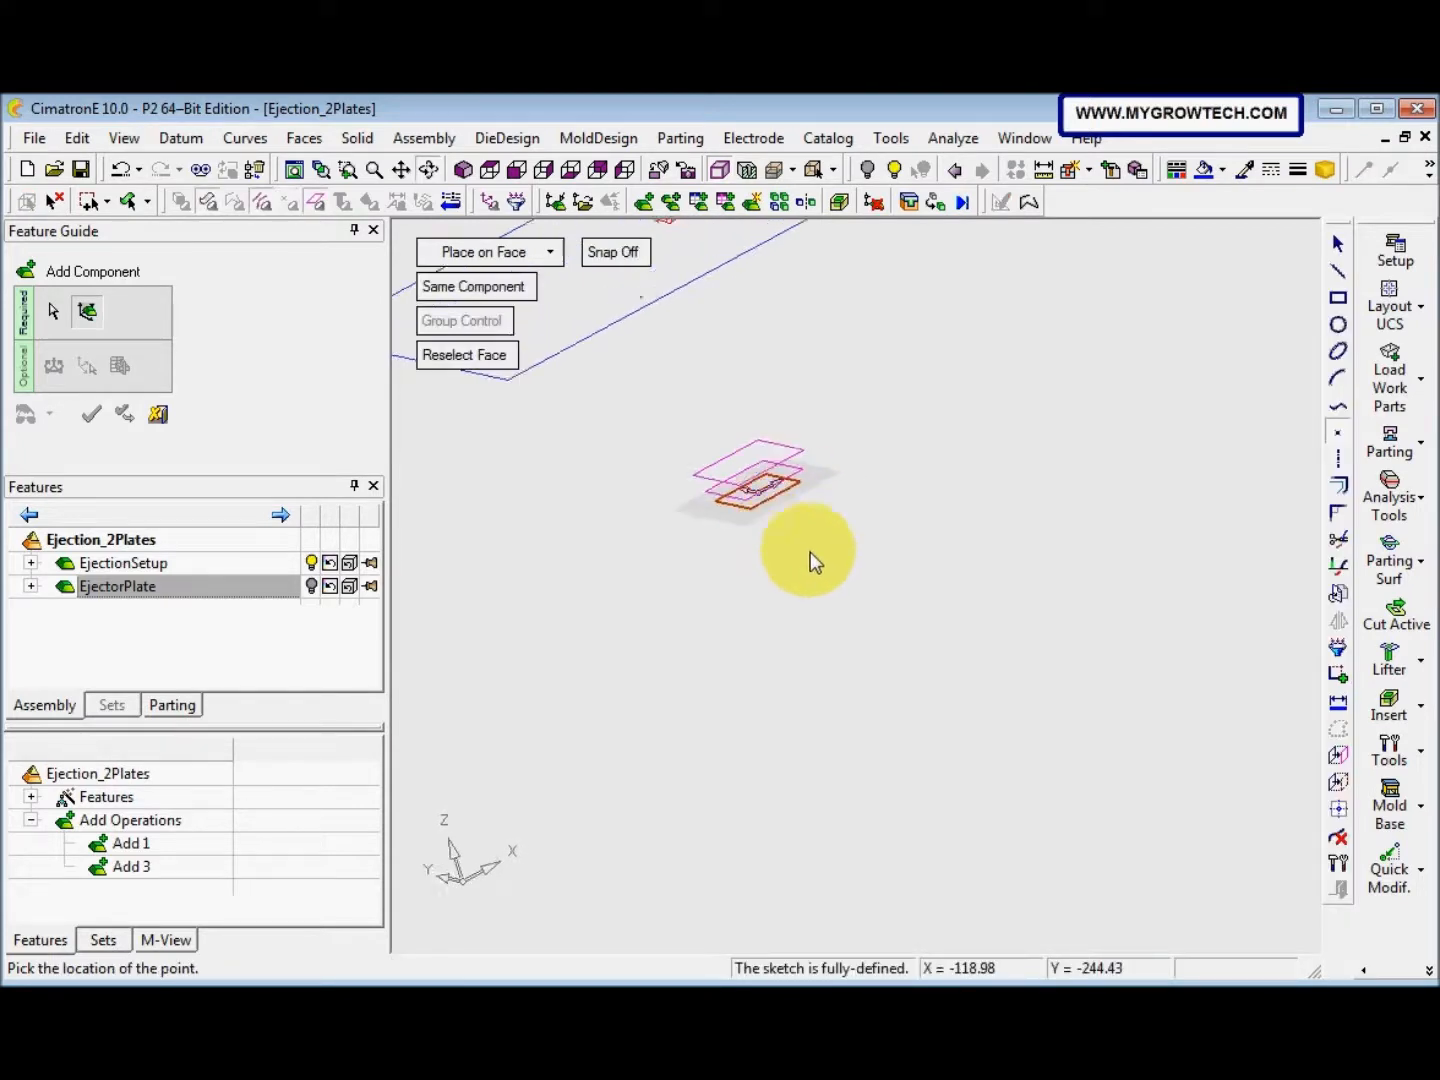
{"action": "left_click_drag", "start_coordinate": [818, 534], "coordinate": [789, 641], "text": "ctrl"}
{"action": "right_click_drag", "start_coordinate": [789, 641], "coordinate": [781, 490], "text": "ctrl"}
{"action": "left_click_drag", "start_coordinate": [780, 491], "coordinate": [751, 543], "text": "ctrl"}
{"action": "left_click", "coordinate": [682, 499]}
{"action": "right_click_drag", "start_coordinate": [750, 543], "coordinate": [675, 675], "text": "ctrl"}
{"action": "middle_click_drag", "start_coordinate": [687, 657], "coordinate": [701, 663], "text": "ctrl"}
{"action": "mouse_move", "coordinate": [701, 663]}
{"action": "left_mouse_down", "text": "ctrl"}
{"action": "mouse_move", "coordinate": [675, 694]}
{"action": "mouse_move", "coordinate": [686, 681]}
{"action": "left_mouse_up", "text": "ctrl"}
{"action": "right_click", "coordinate": [687, 679]}
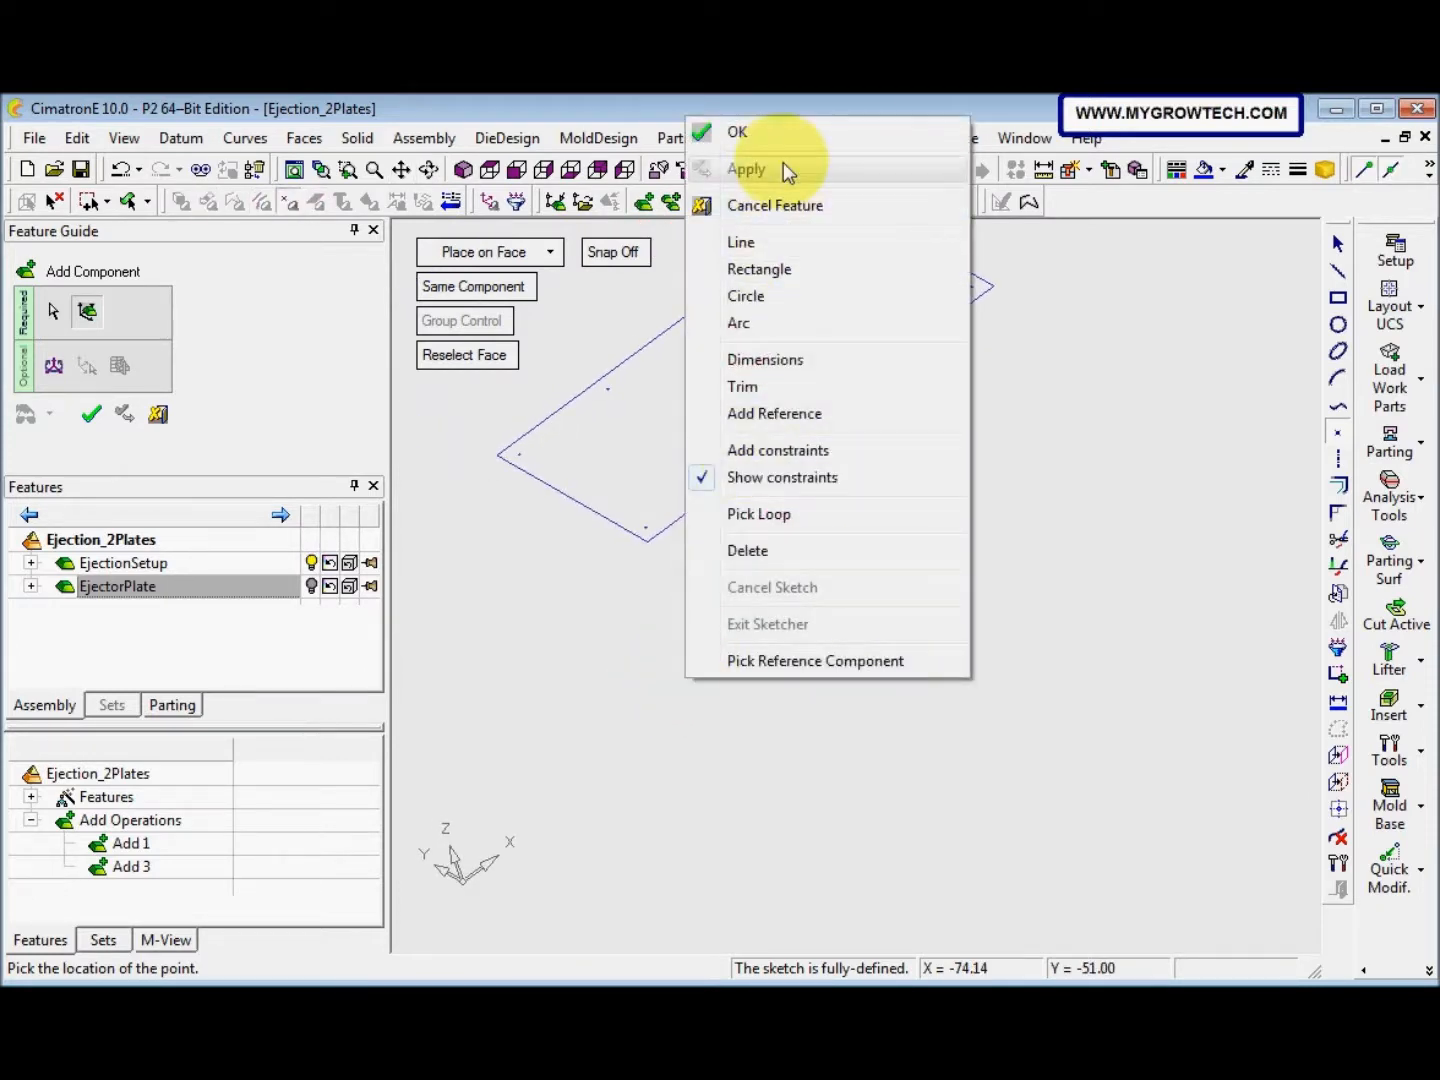
{"action": "left_click", "coordinate": [783, 136]}
{"action": "left_click_drag", "start_coordinate": [777, 515], "coordinate": [783, 511], "text": "ctrl"}
Sketch the EjectorRetainer outline on its base plane by projecting the large setup rectangle, and exit the sketch
{"action": "right_click", "coordinate": [714, 618]}
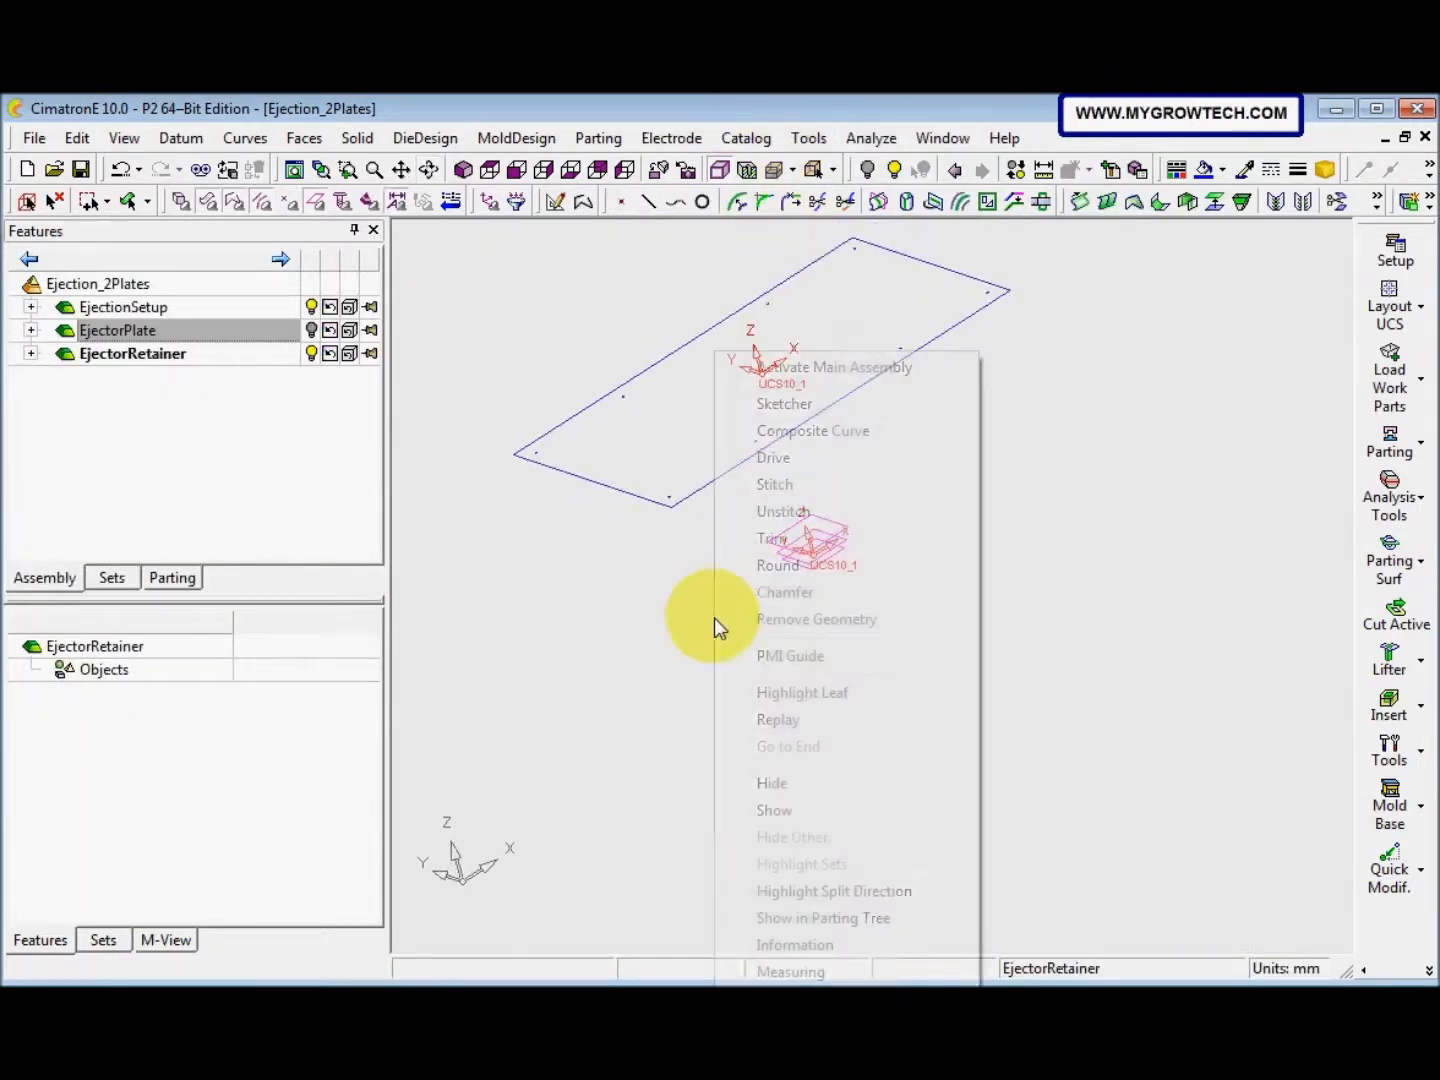
{"action": "left_click", "coordinate": [790, 403]}
{"action": "left_click", "coordinate": [750, 545]}
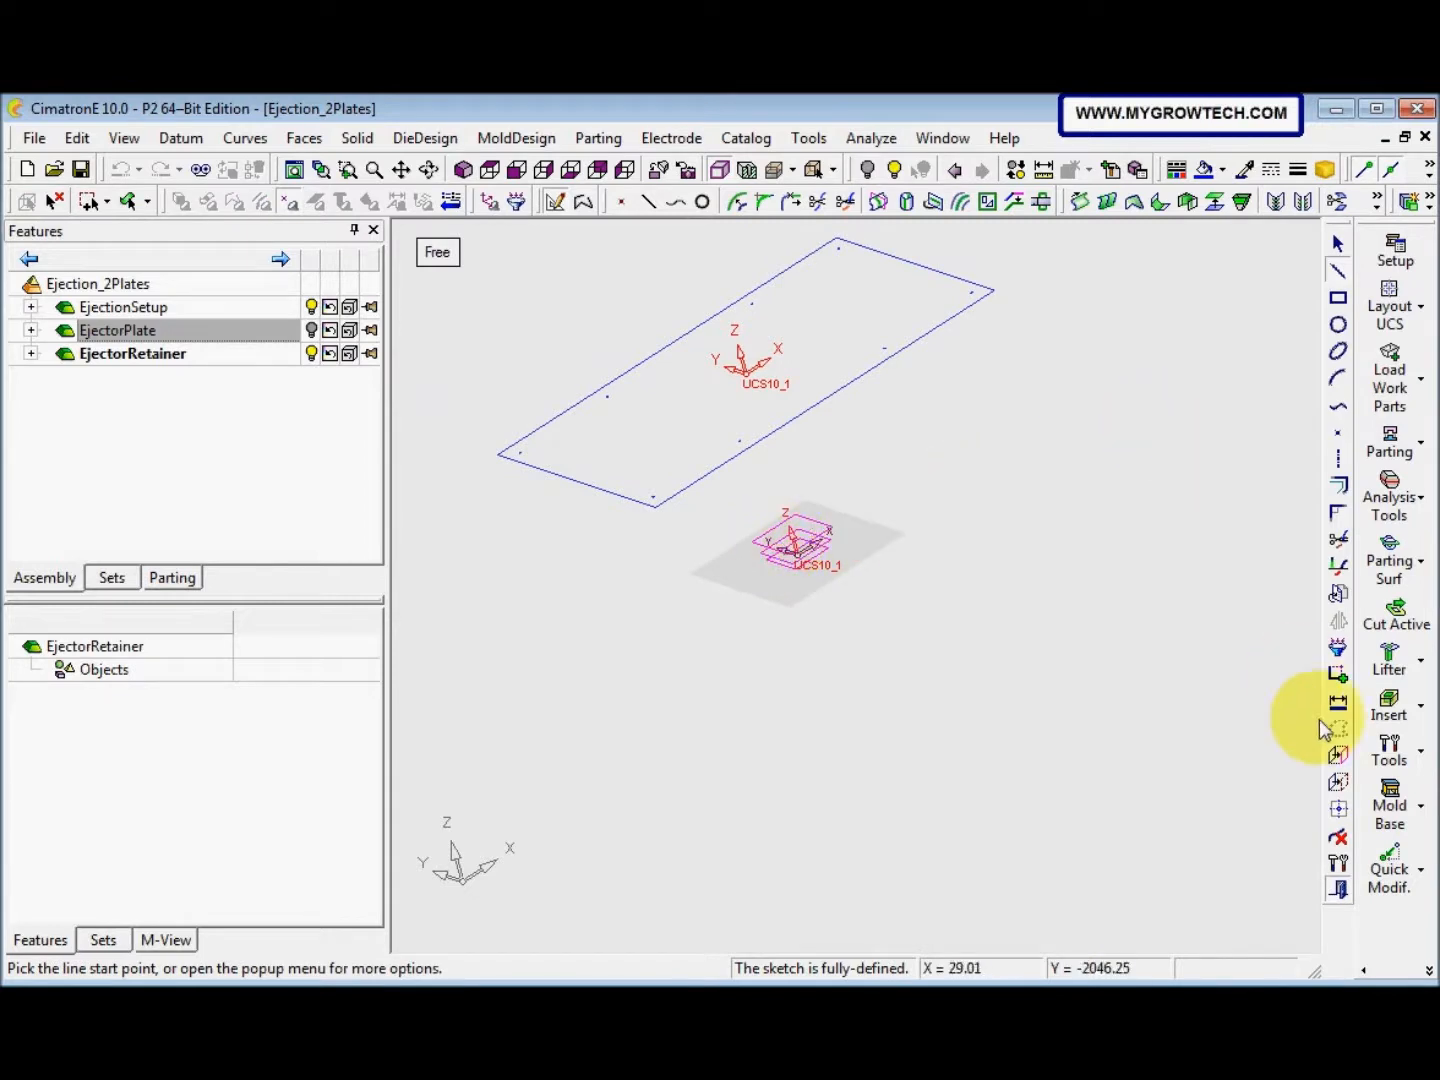
{"action": "left_click", "coordinate": [1338, 755]}
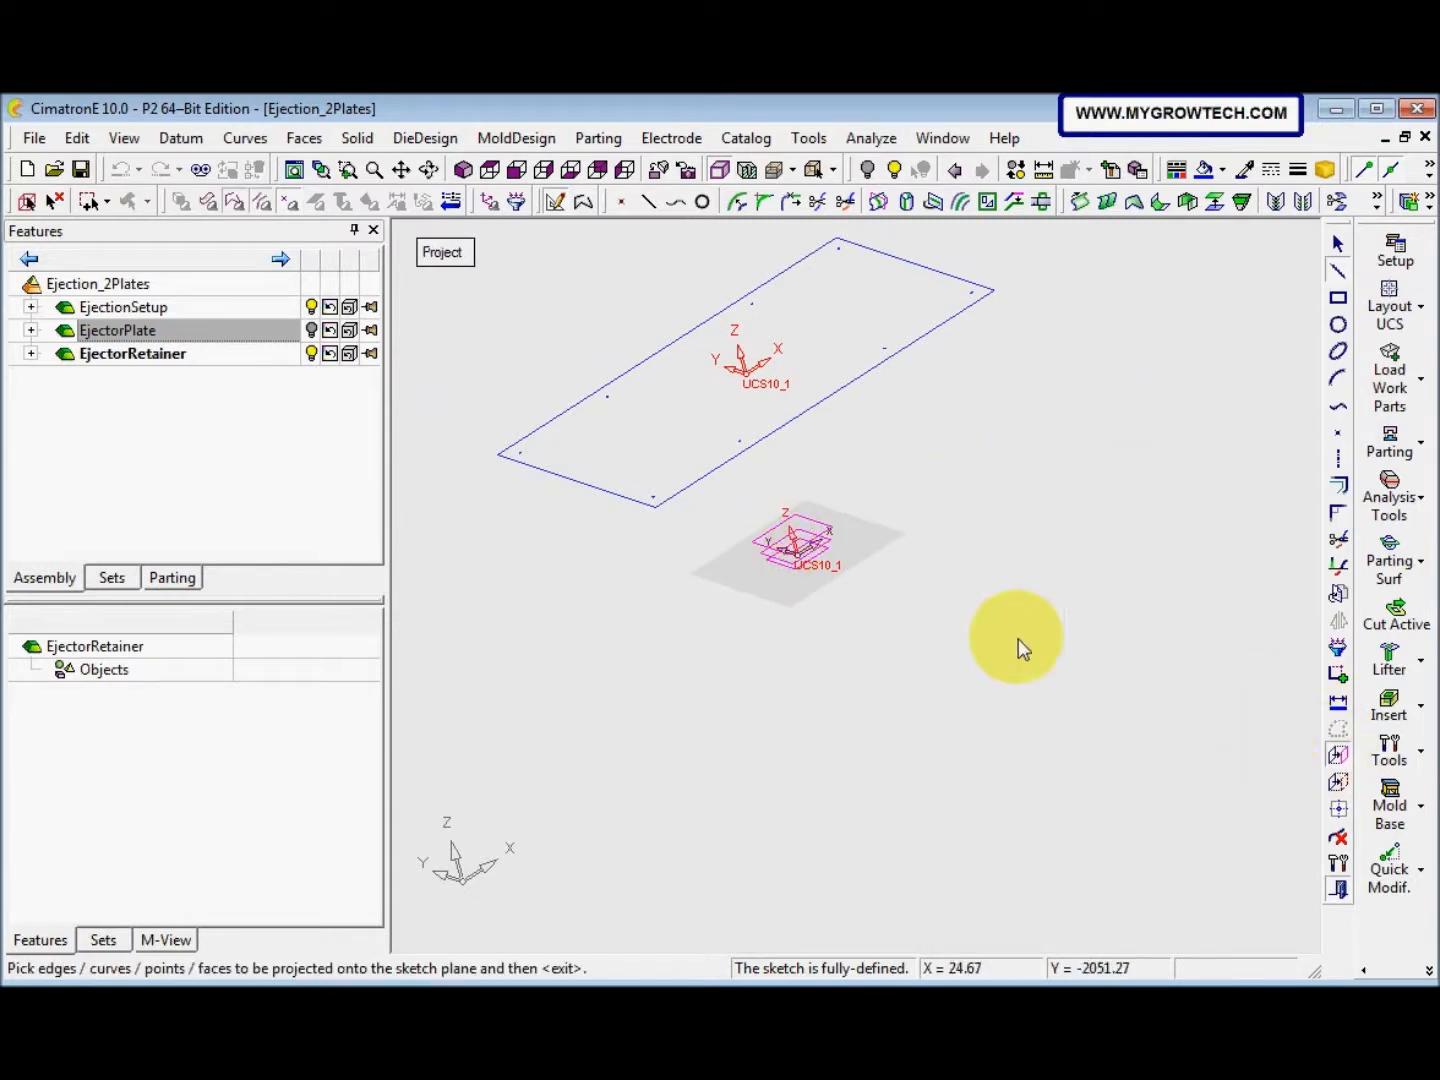
{"action": "left_click", "coordinate": [642, 503]}
{"action": "middle_click_drag", "start_coordinate": [635, 615], "coordinate": [638, 601]}
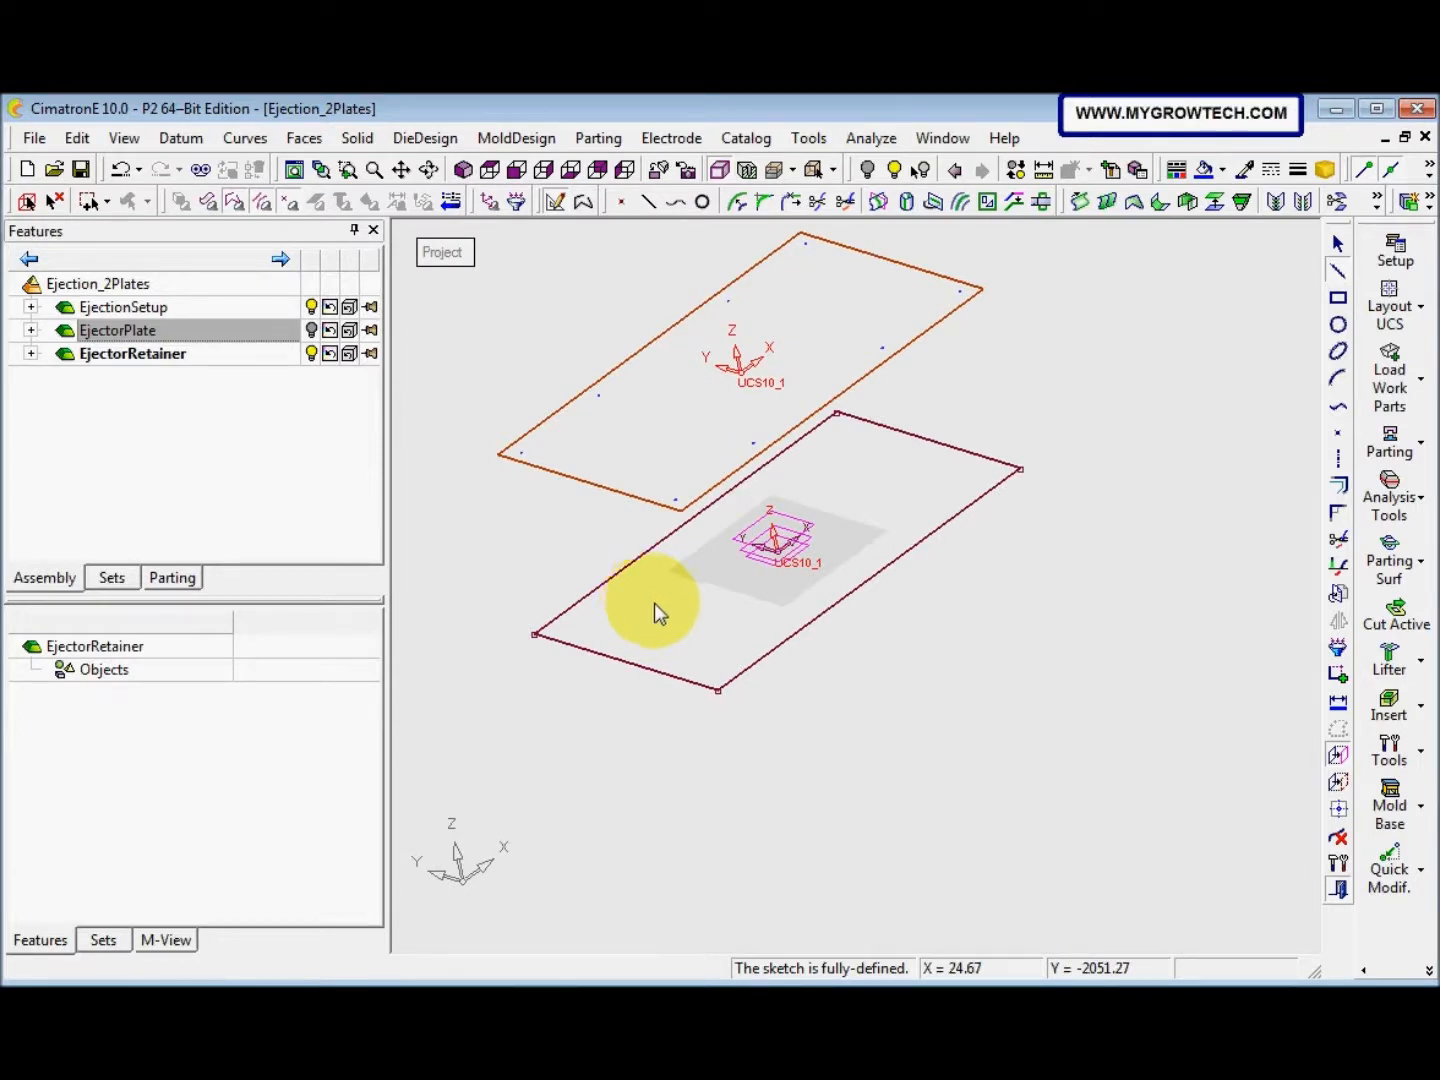
{"action": "middle_click", "coordinate": [655, 604]}
{"action": "right_click", "coordinate": [832, 642]}
{"action": "left_click", "coordinate": [913, 624]}
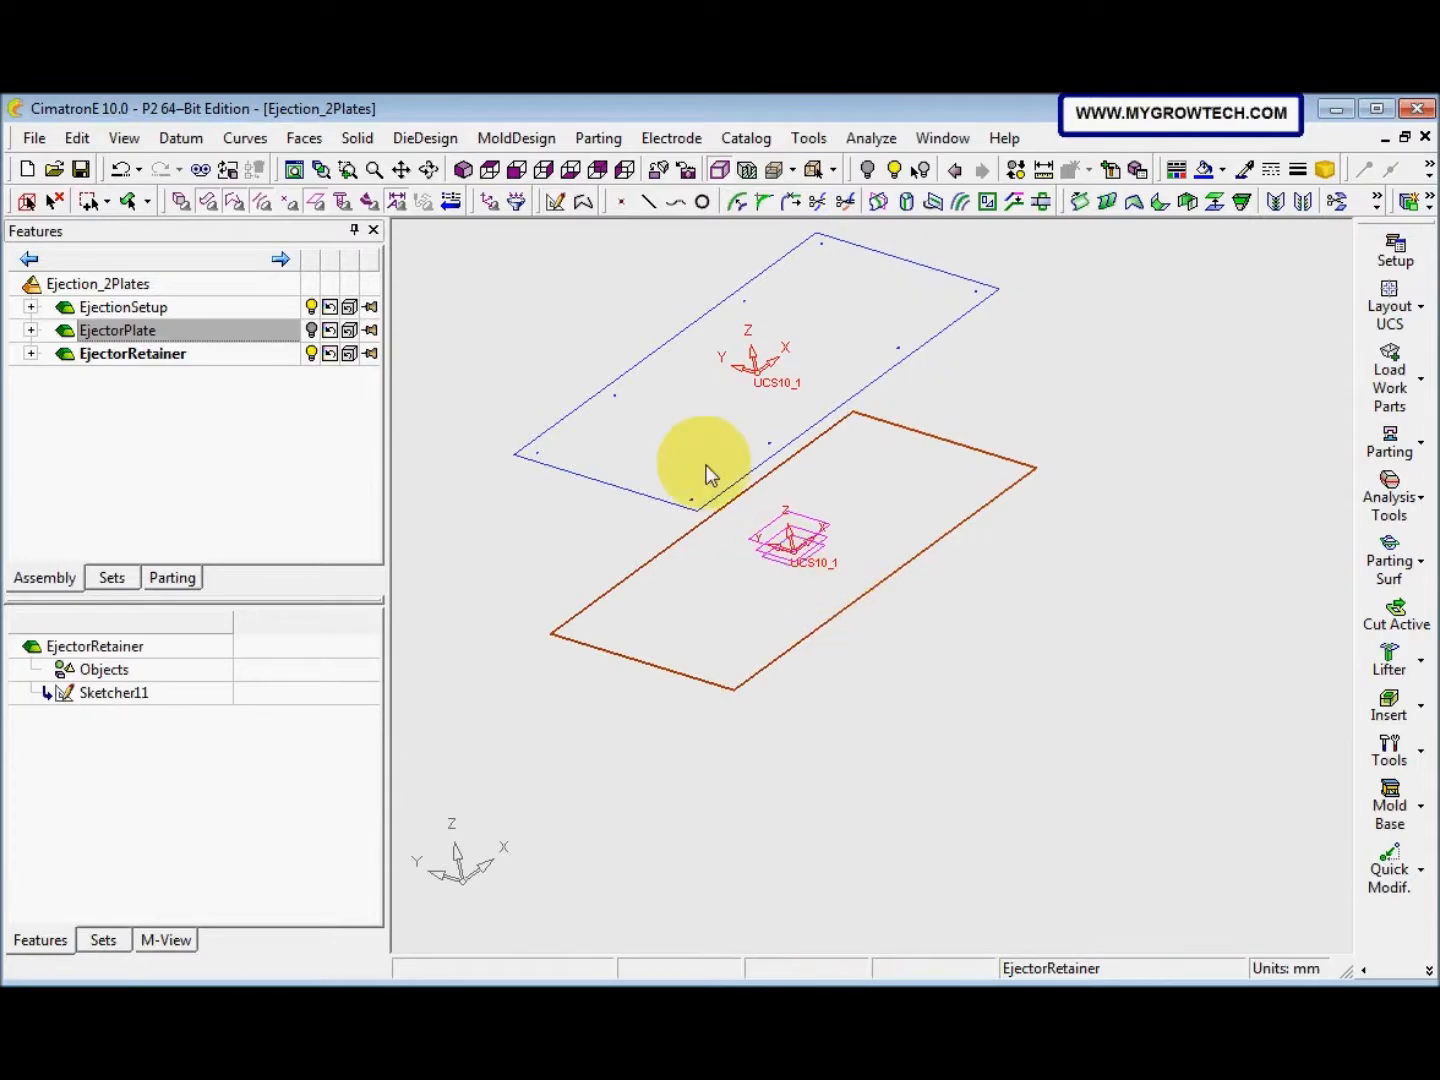
Extrude the EjectorRetainer outline on one side by reference, up to the middle of the three small planes
{"action": "right_click", "coordinate": [473, 299]}
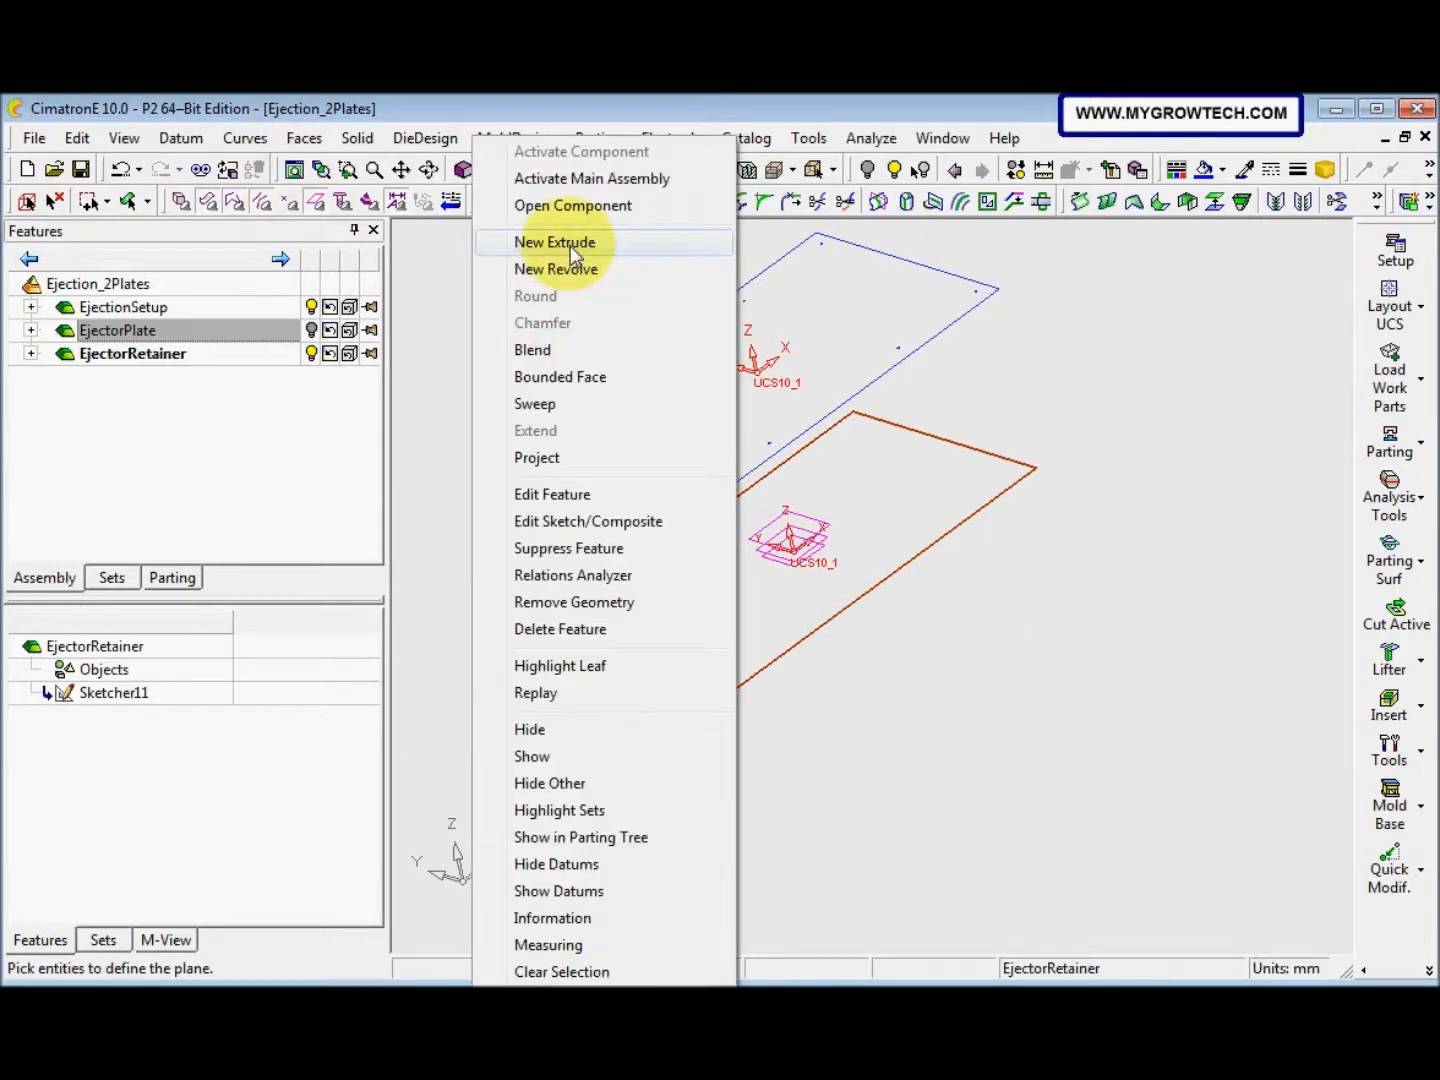
{"action": "left_click", "coordinate": [577, 250]}
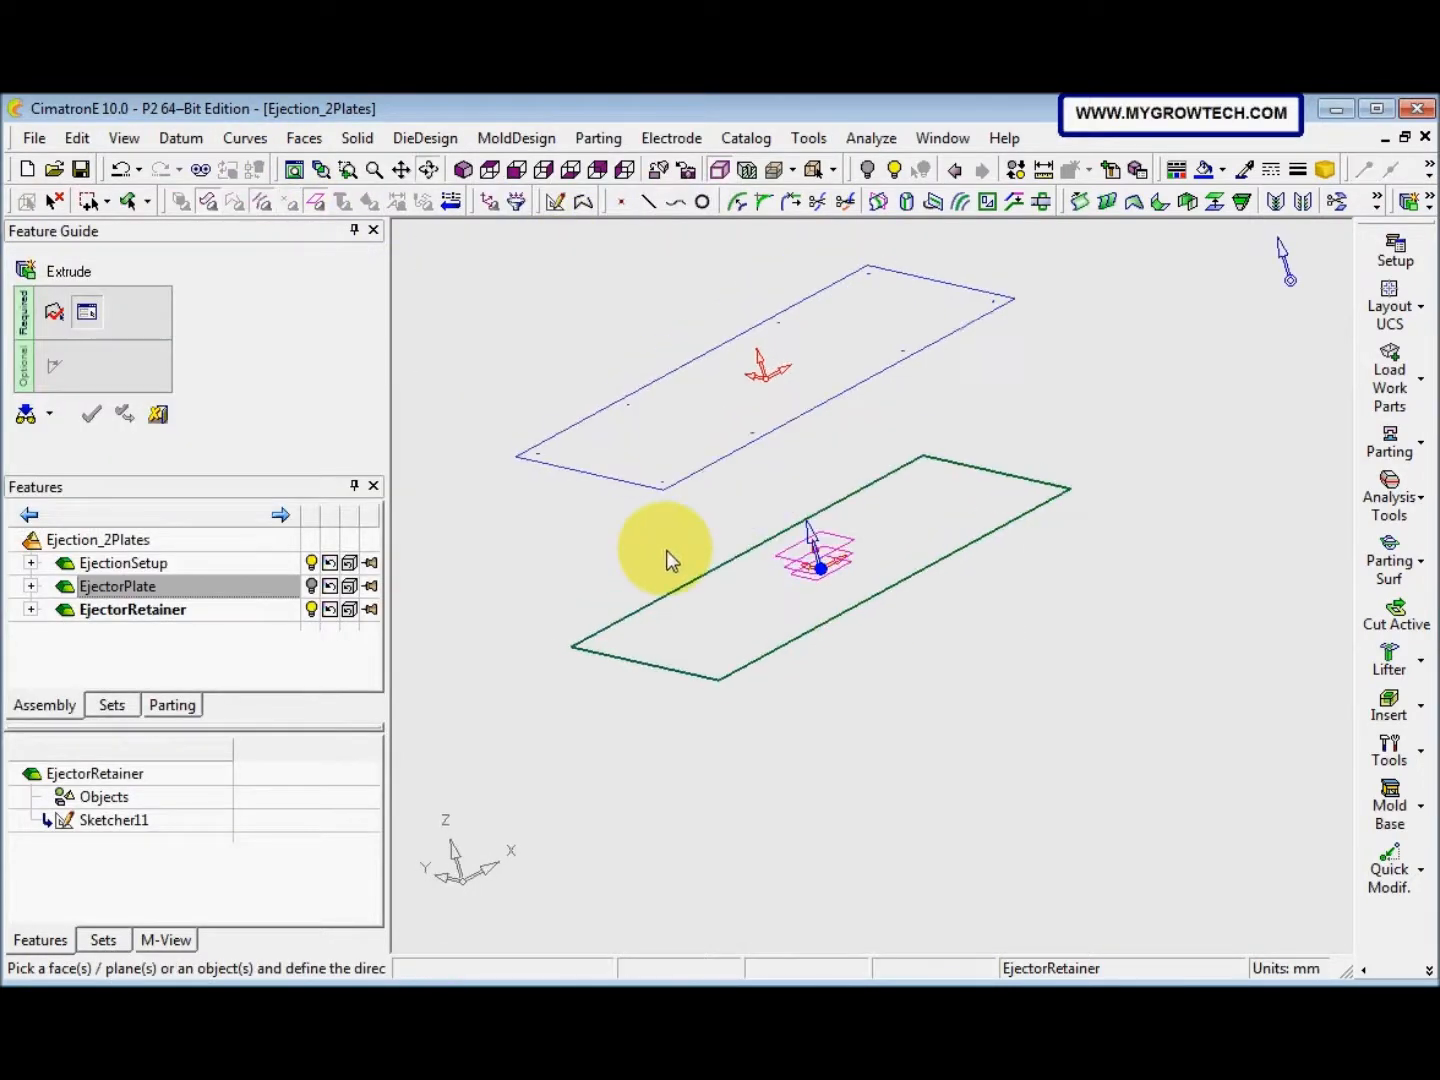
{"action": "scroll", "coordinate": [781, 561], "scroll_direction": "up", "scroll_amount": 2}
{"action": "middle_click_drag", "start_coordinate": [795, 546], "coordinate": [668, 573]}
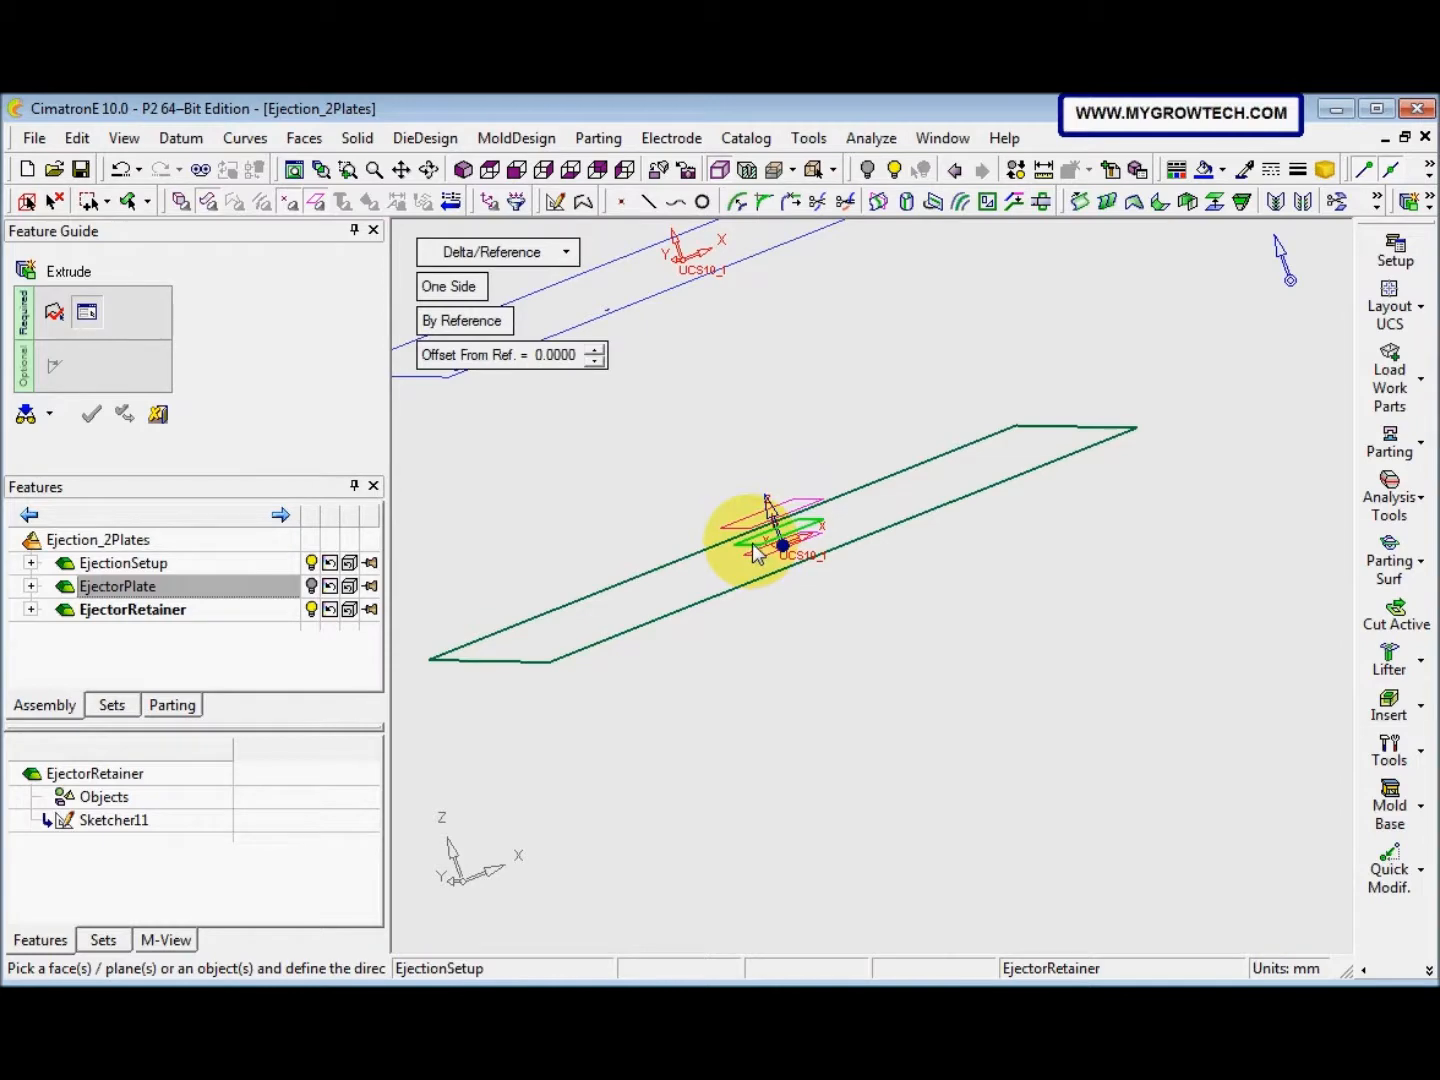
{"action": "left_click", "coordinate": [753, 545]}
{"action": "mouse_move", "coordinate": [743, 561]}
{"action": "middle_mouse_down"}
{"action": "mouse_move", "coordinate": [739, 549]}
{"action": "mouse_move", "coordinate": [752, 570]}
{"action": "middle_mouse_up"}
{"action": "middle_click", "coordinate": [635, 462]}
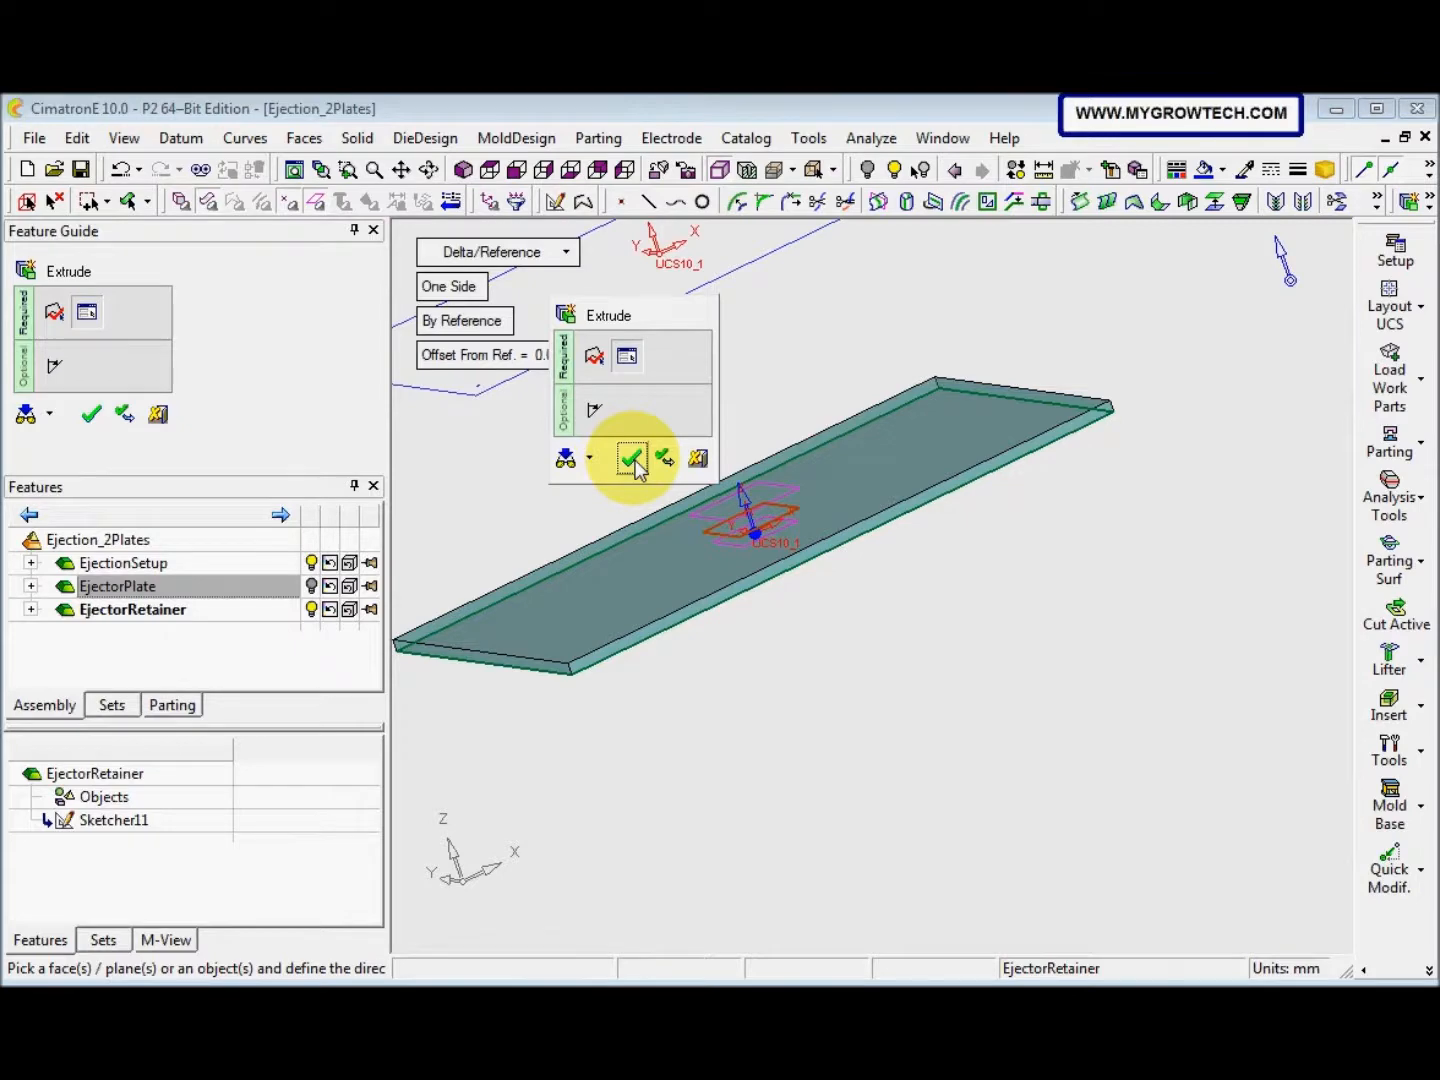
{"action": "left_click", "coordinate": [632, 461]}
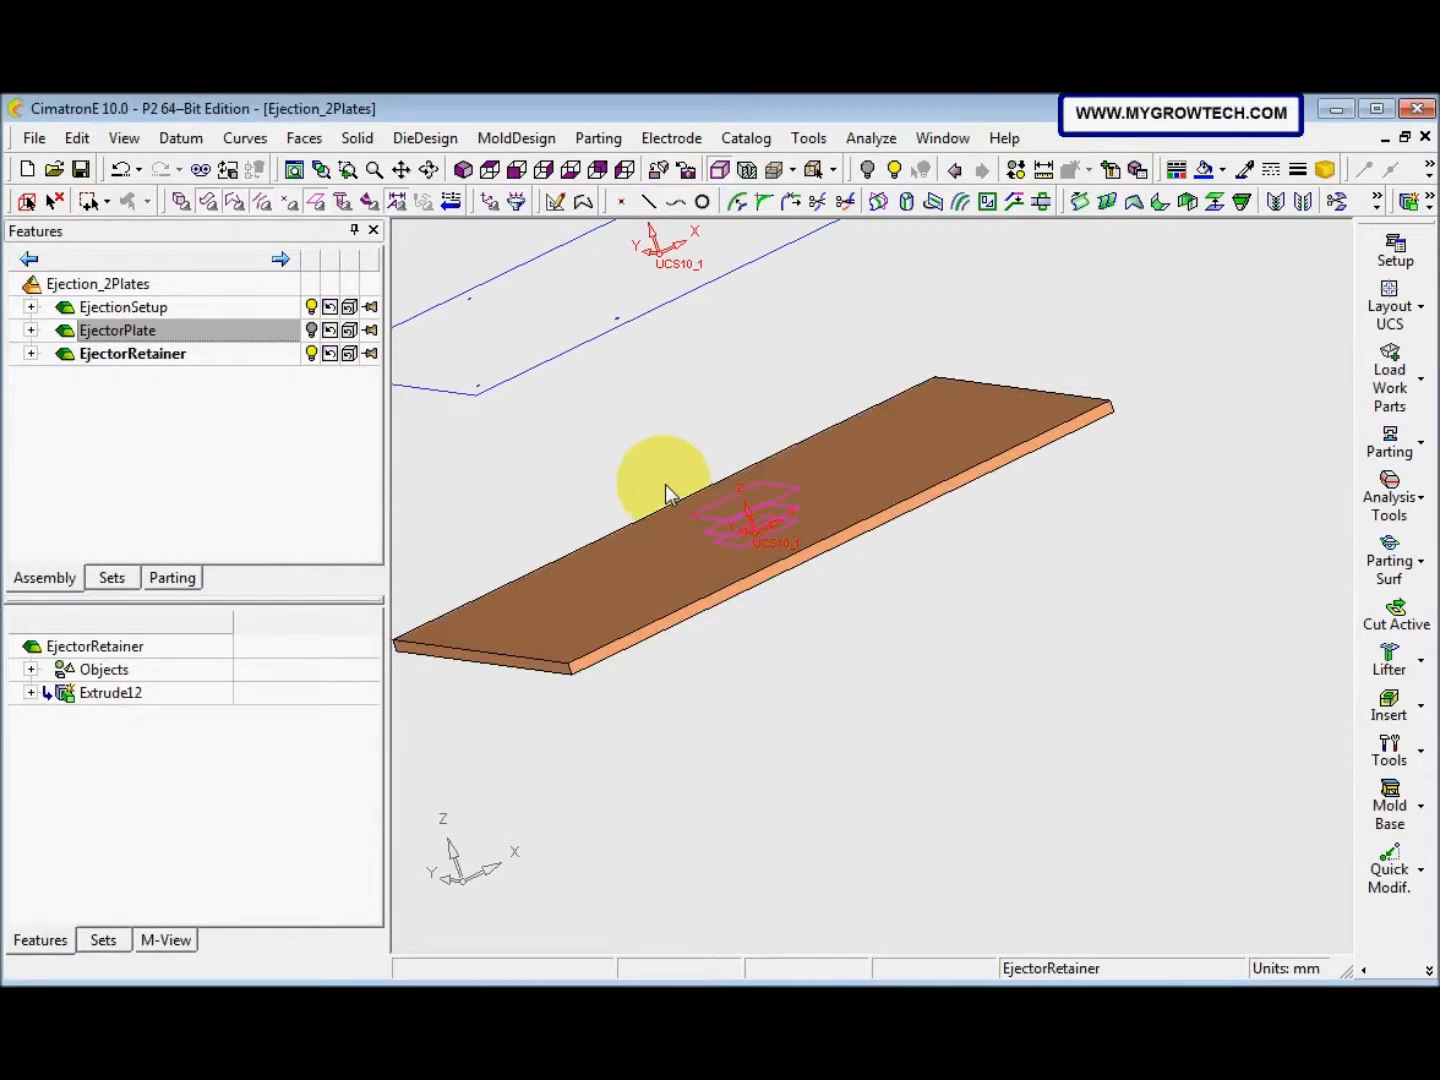
Show the EjectorPlate component again and view it stacked with the EjectorRetainer plate
{"action": "scroll", "coordinate": [719, 477], "scroll_direction": "down", "scroll_amount": 3}
{"action": "left_click", "coordinate": [310, 330]}
{"action": "middle_click_drag", "start_coordinate": [640, 561], "coordinate": [646, 652]}
{"action": "middle_click_drag", "start_coordinate": [730, 569], "coordinate": [751, 510]}
{"action": "right_click_drag", "start_coordinate": [746, 503], "coordinate": [704, 635], "text": "ctrl"}
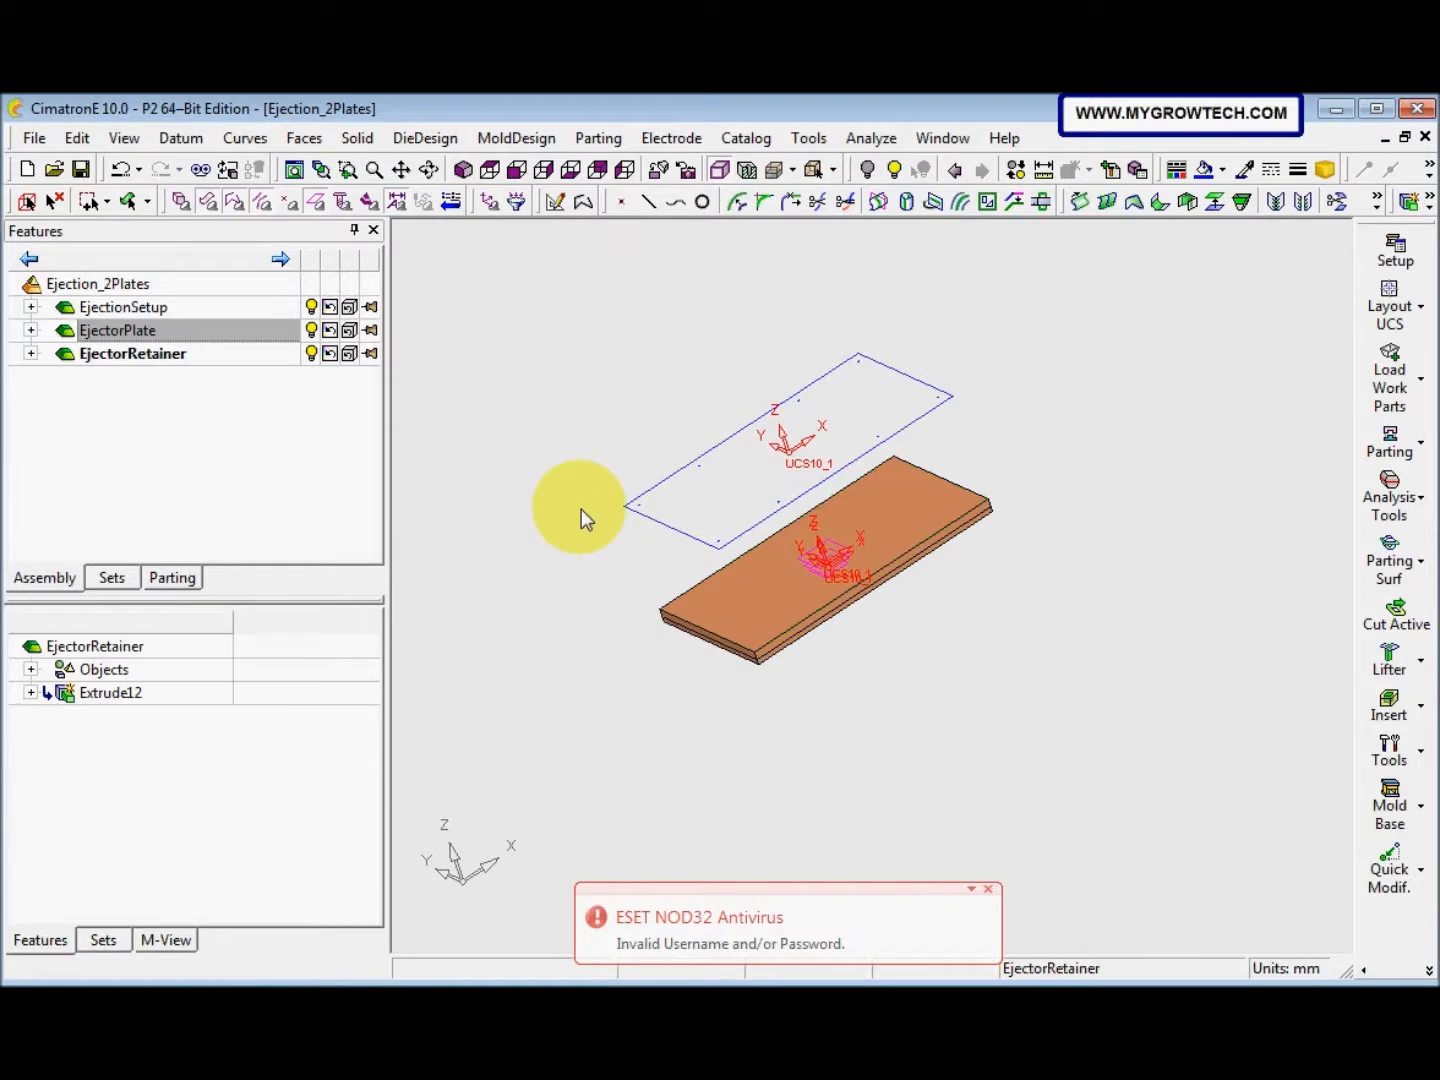
Activate the top-level Ejection_2Plates assembly and choose the Misumi CB Socket Head Cap Screw from the Cap Screws catalog
{"action": "double_click", "coordinate": [130, 287]}
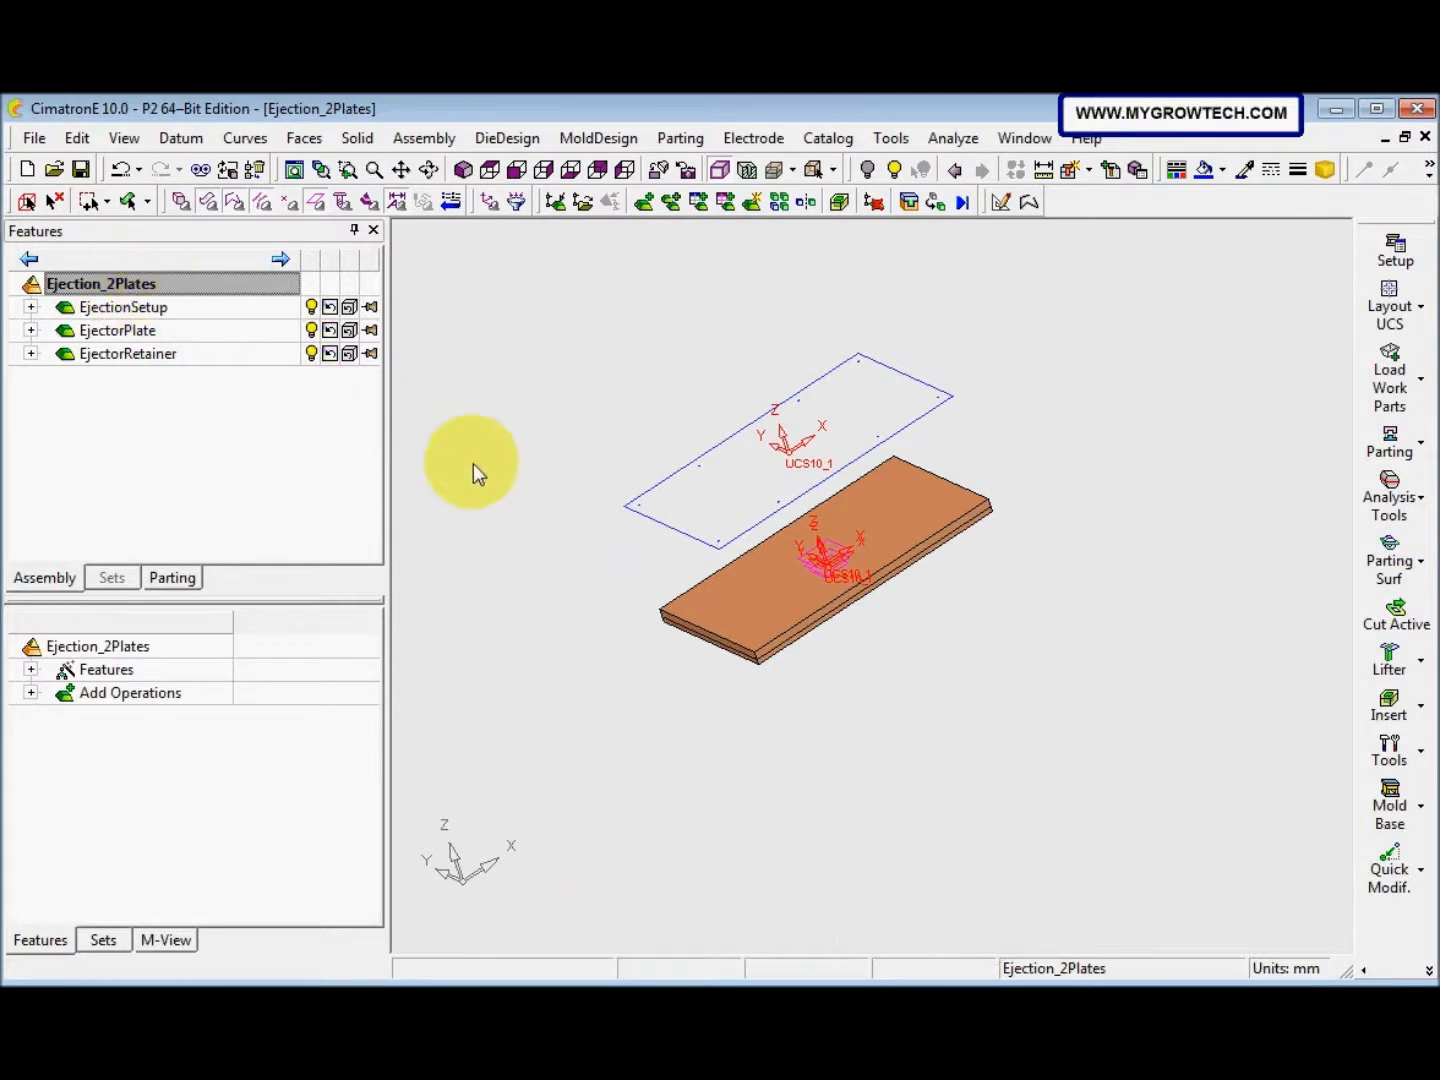
{"action": "left_click", "coordinate": [1427, 968]}
{"action": "left_click", "coordinate": [1219, 905]}
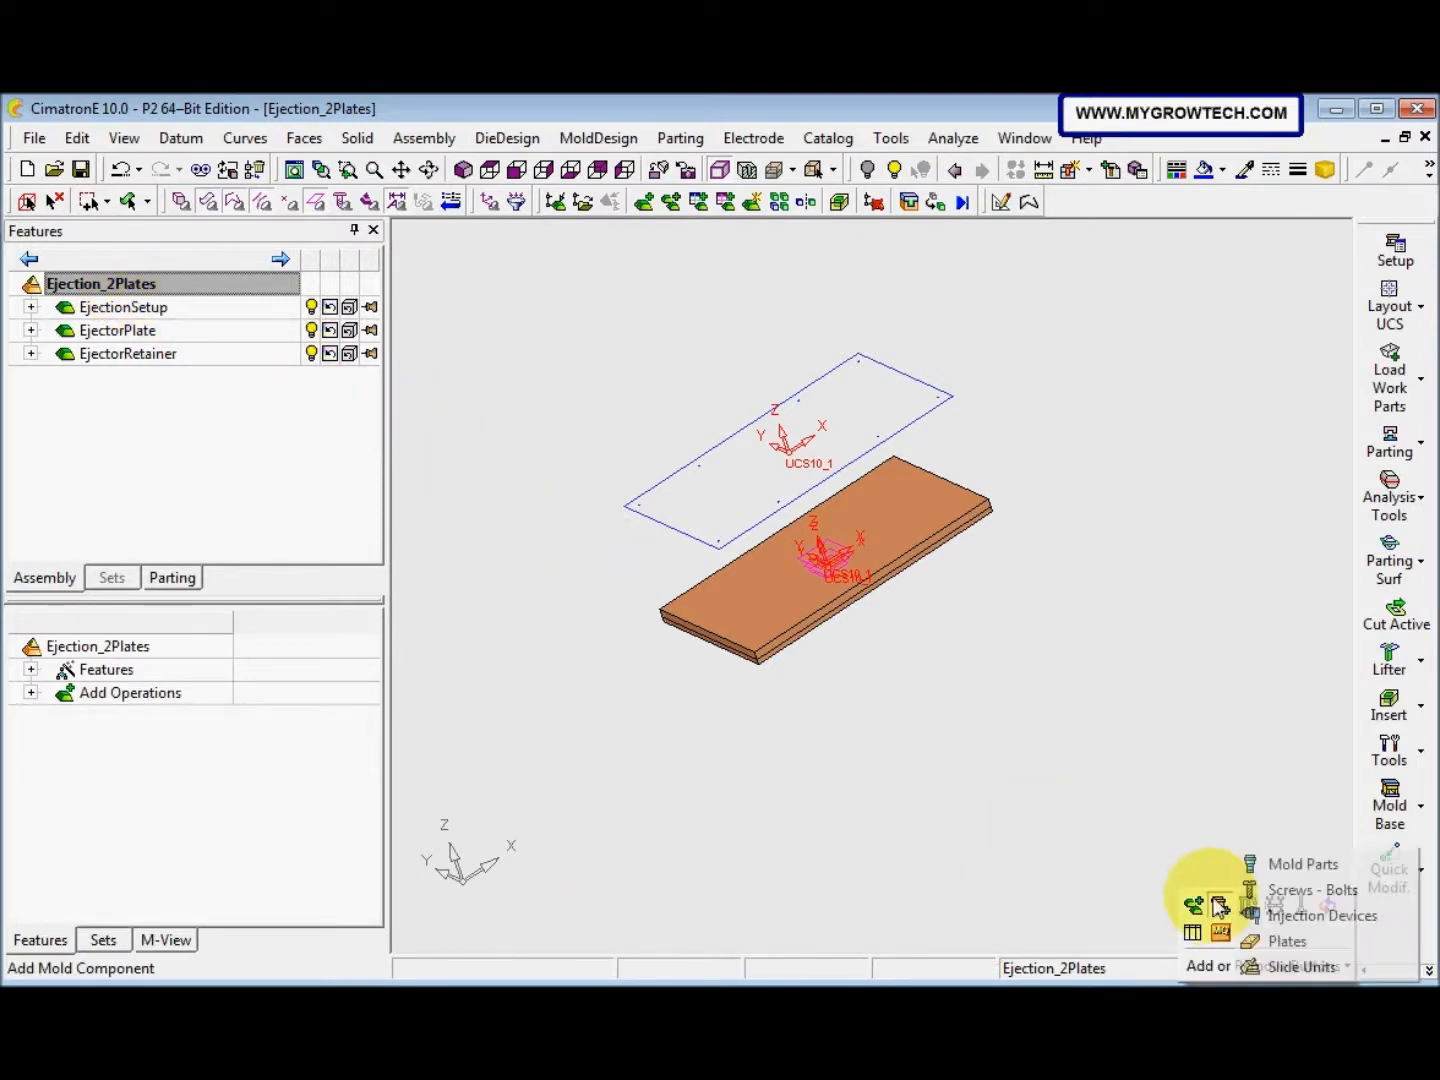
{"action": "left_click", "coordinate": [1283, 898]}
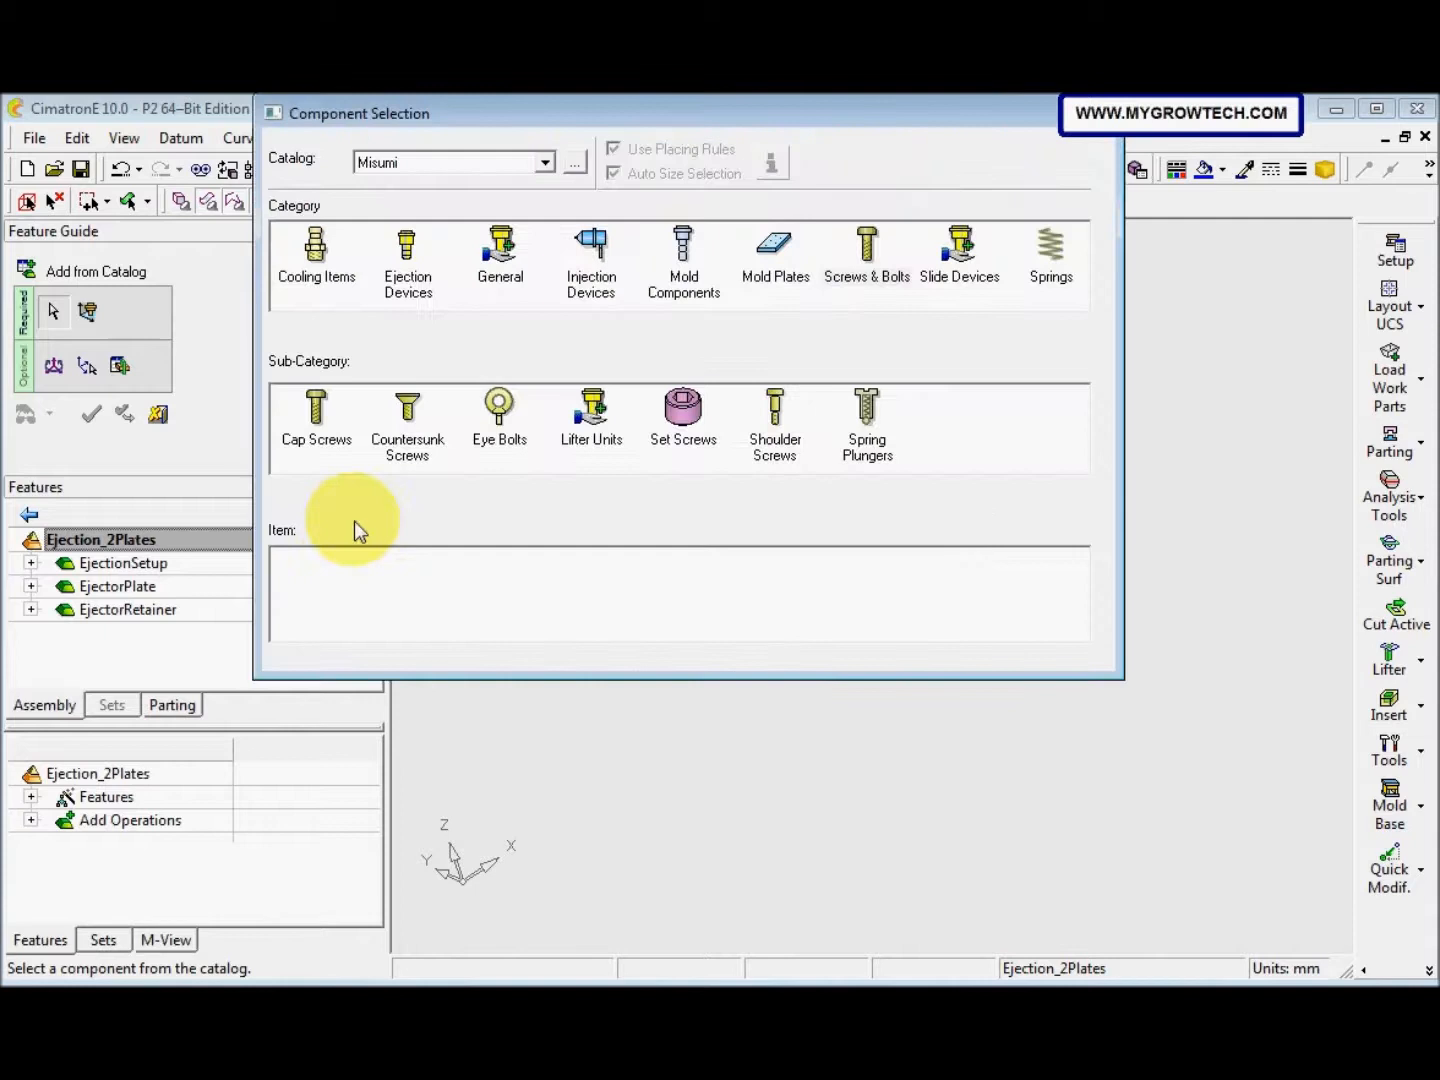
{"action": "left_click", "coordinate": [318, 419]}
{"action": "left_click", "coordinate": [346, 618]}
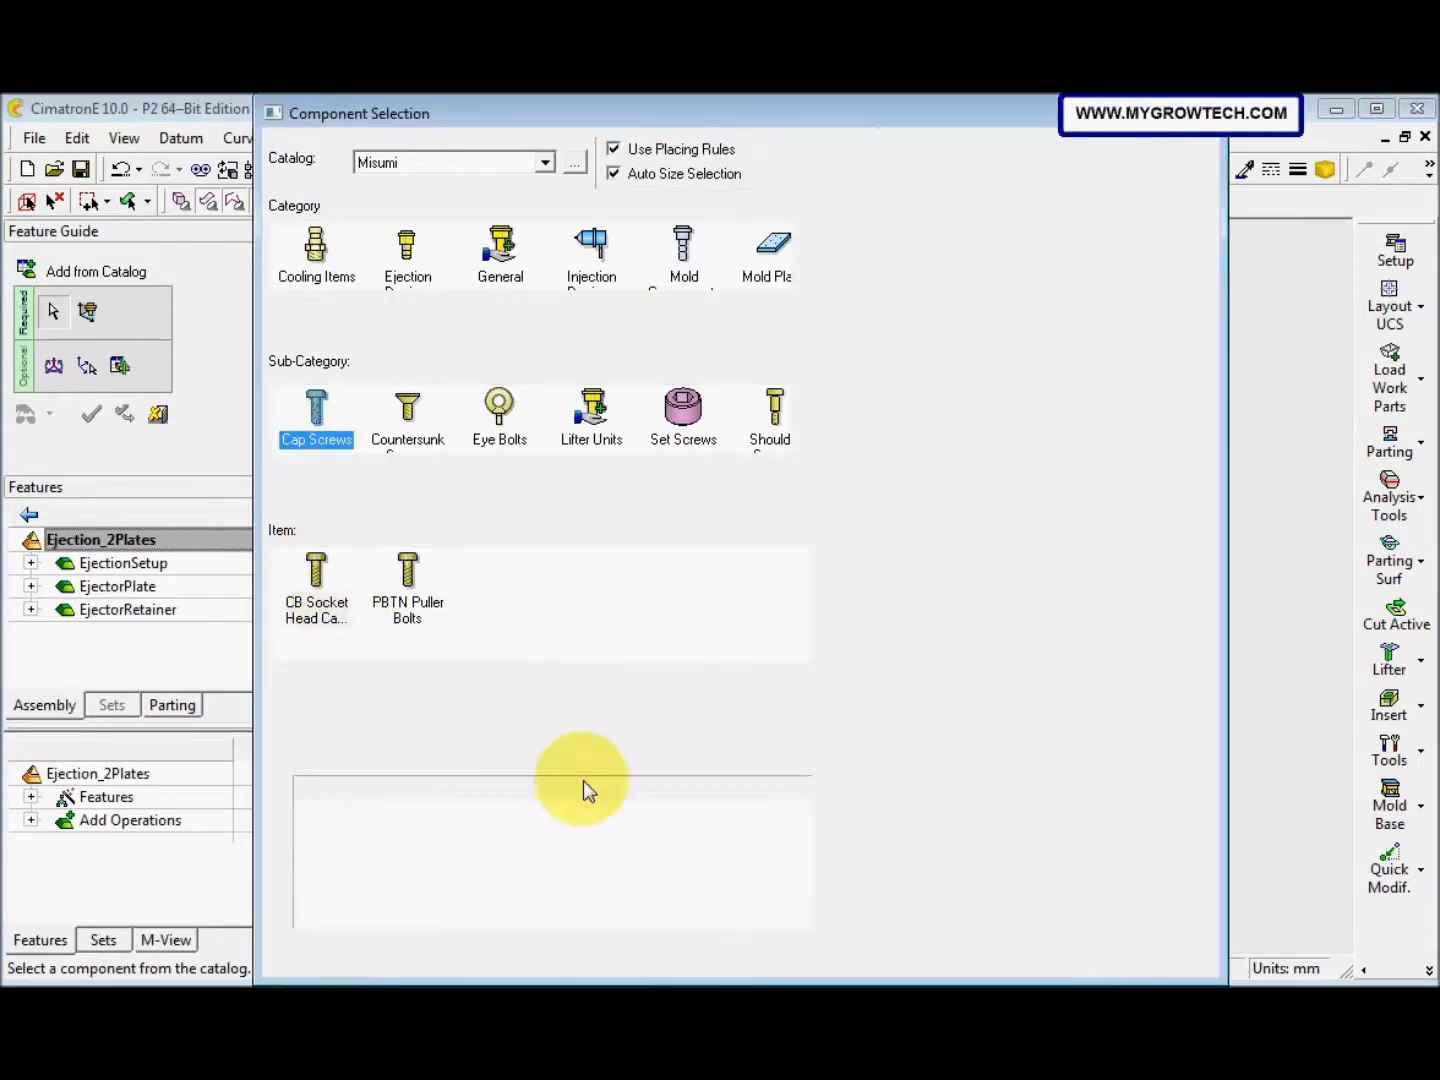
Select the cap screw size with M 6 and L 50, and accept it for placement
{"action": "left_click", "coordinate": [554, 813]}
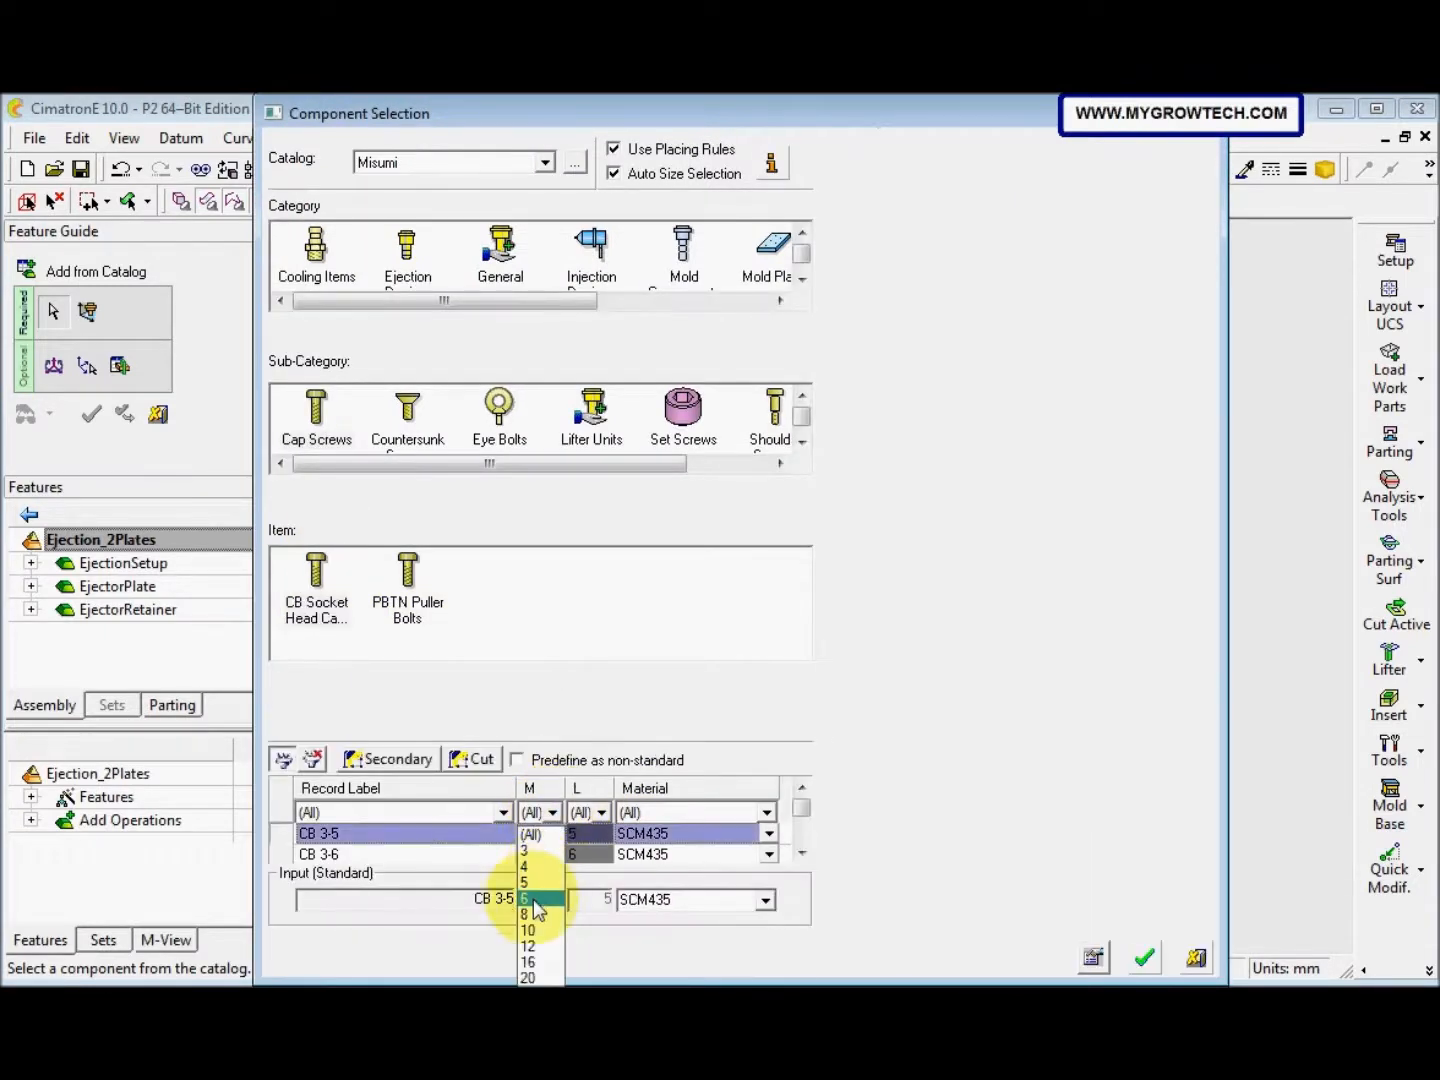
{"action": "left_click", "coordinate": [528, 898]}
{"action": "left_click", "coordinate": [600, 812]}
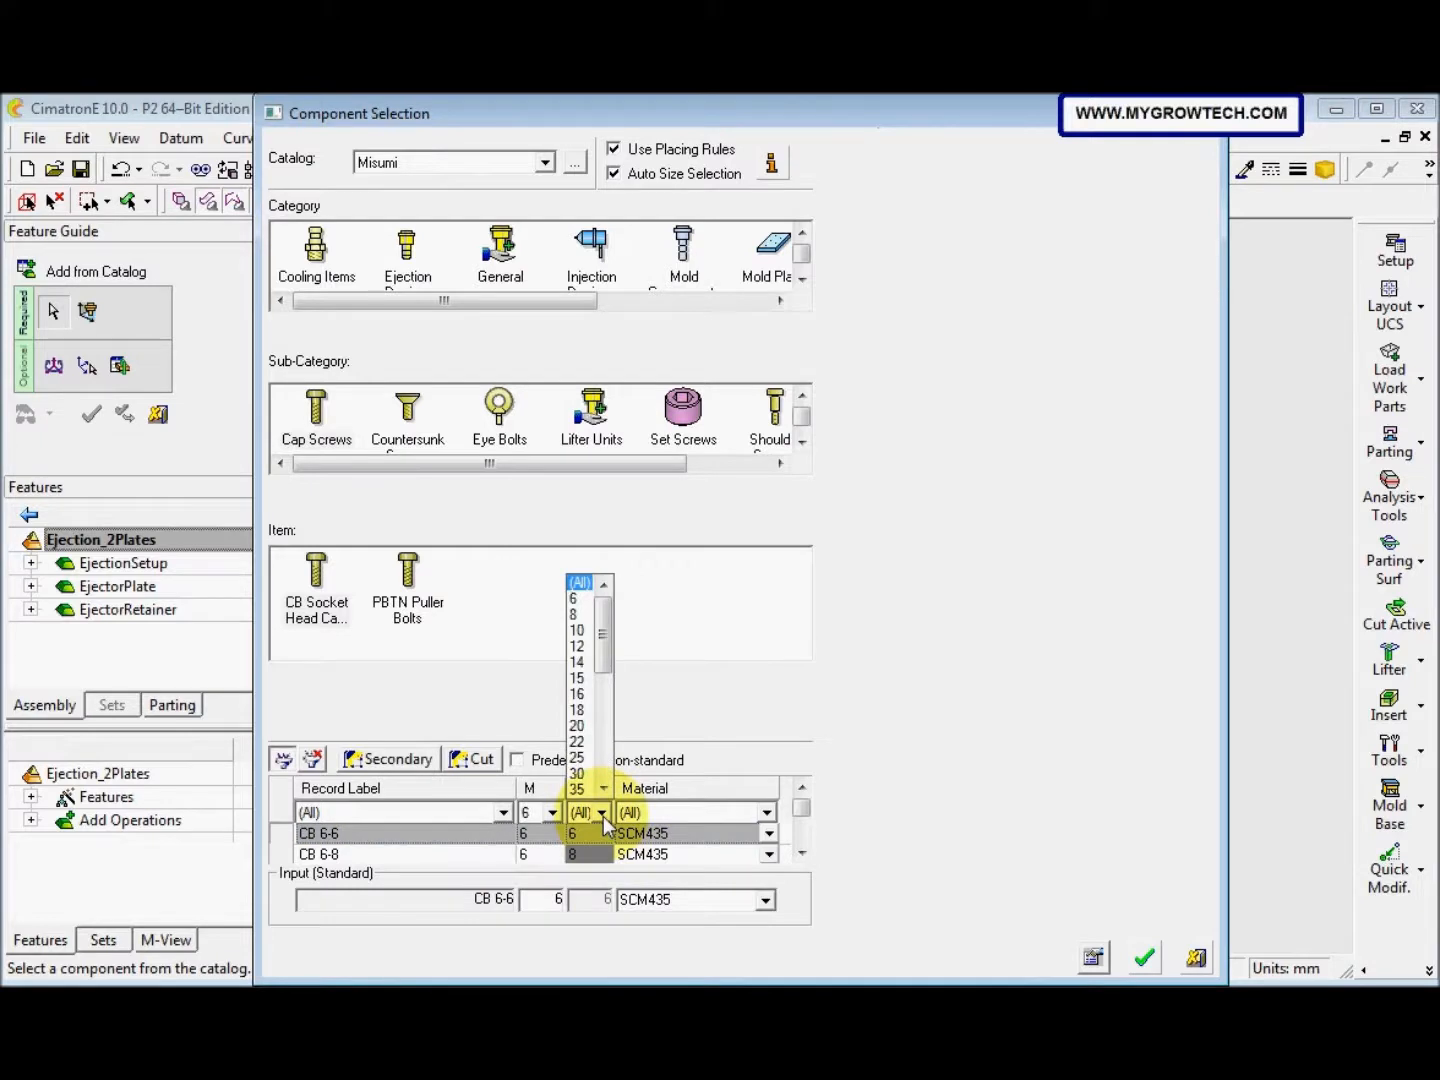
{"action": "scroll", "coordinate": [592, 789], "scroll_direction": "down", "scroll_amount": 2}
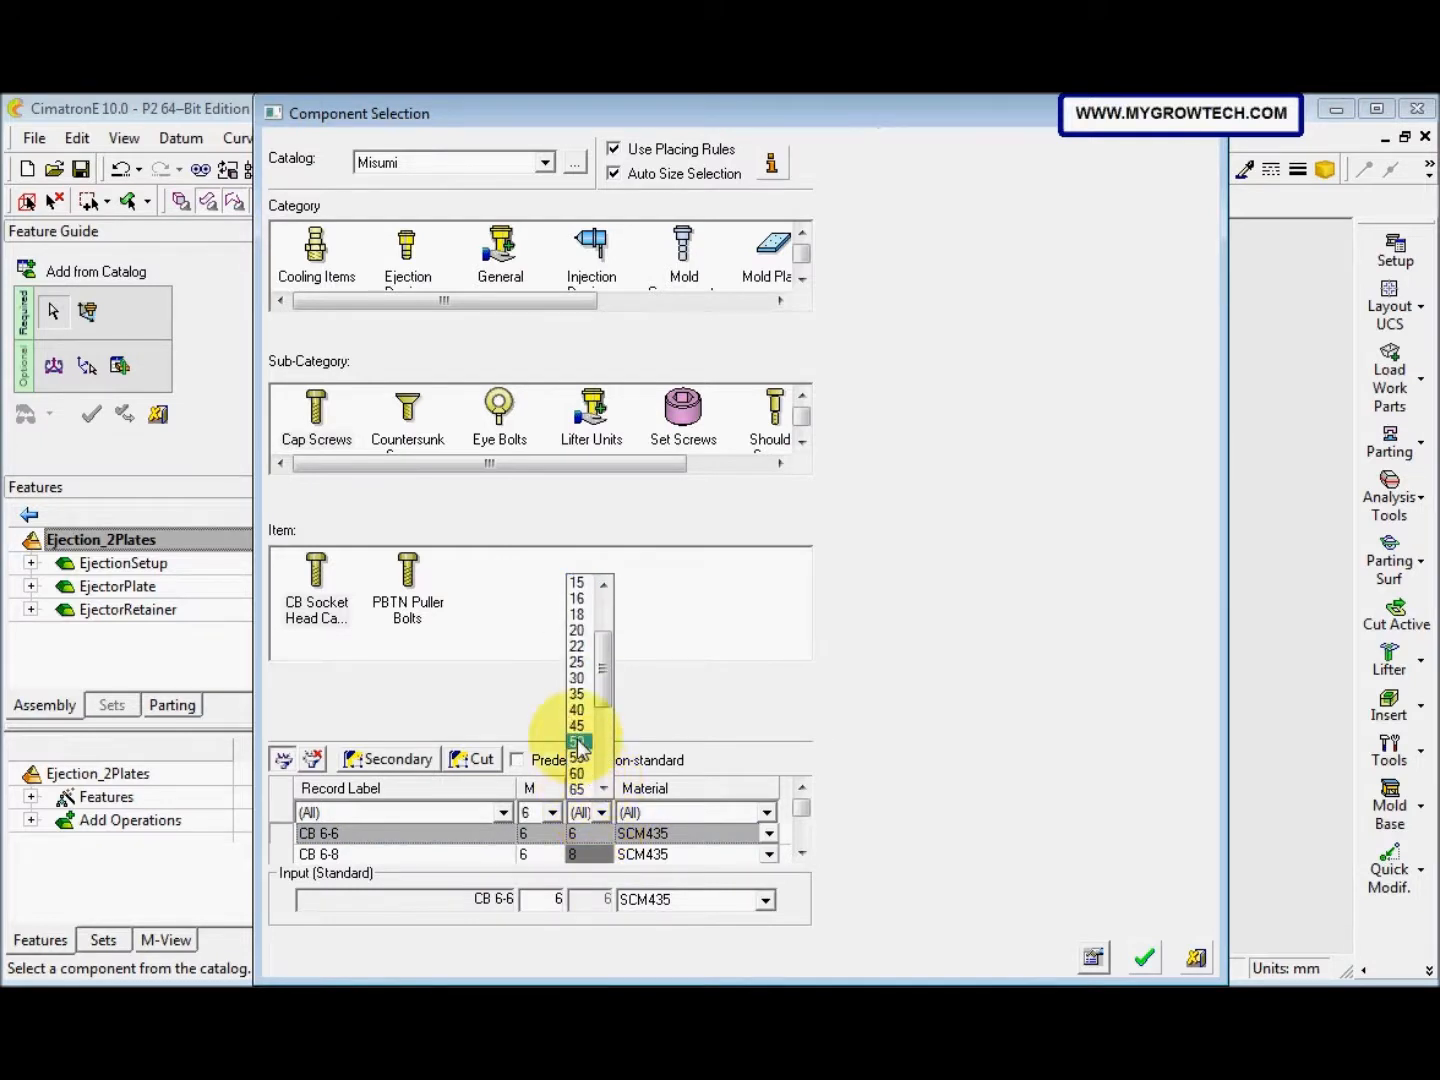
{"action": "left_click", "coordinate": [579, 742]}
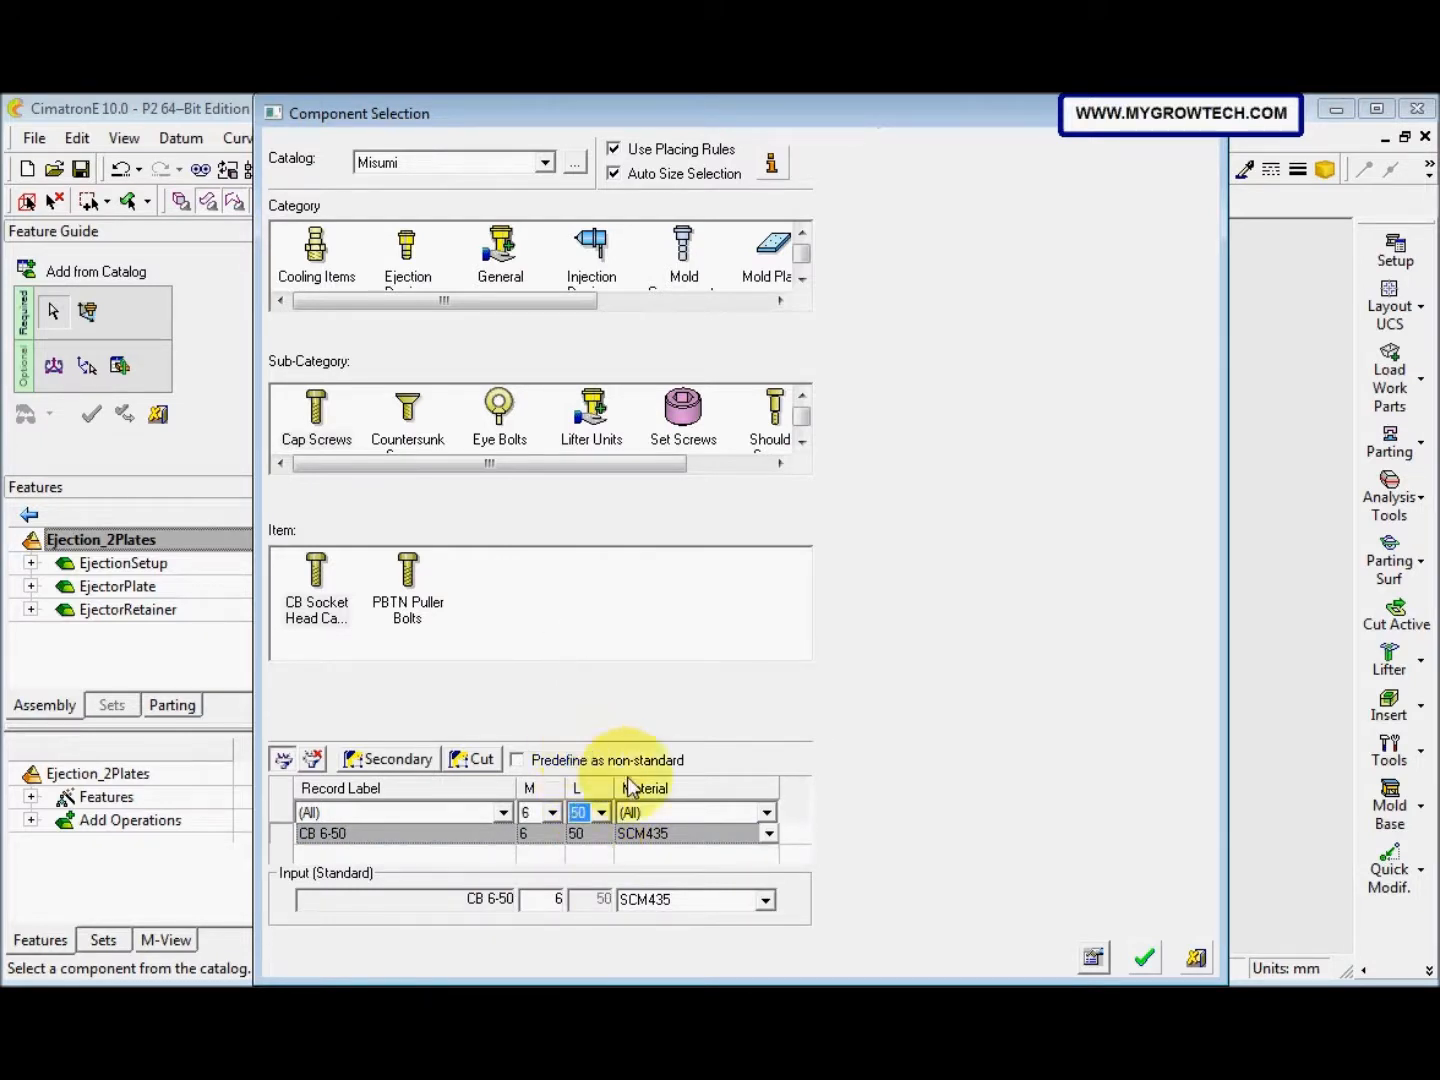
{"action": "left_click", "coordinate": [1145, 959]}
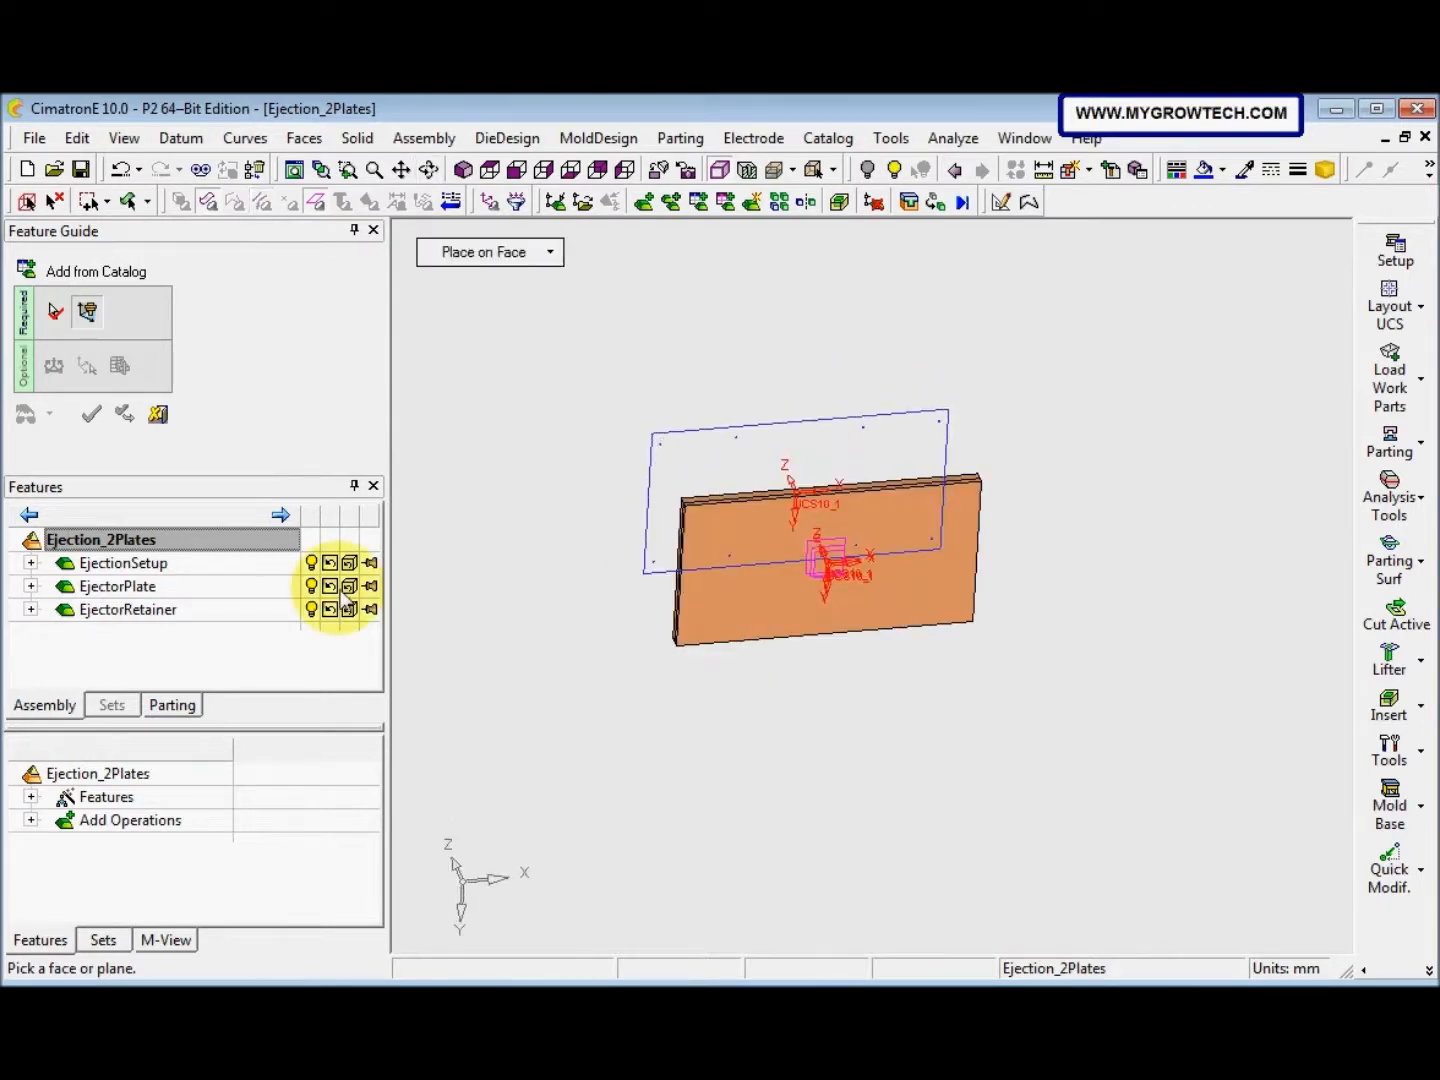
Hide the EjectorPlate and EjectorRetainer components and set the lowest of the three small planes as the screws' placement face
{"action": "left_click", "coordinate": [311, 586]}
{"action": "left_click", "coordinate": [311, 608]}
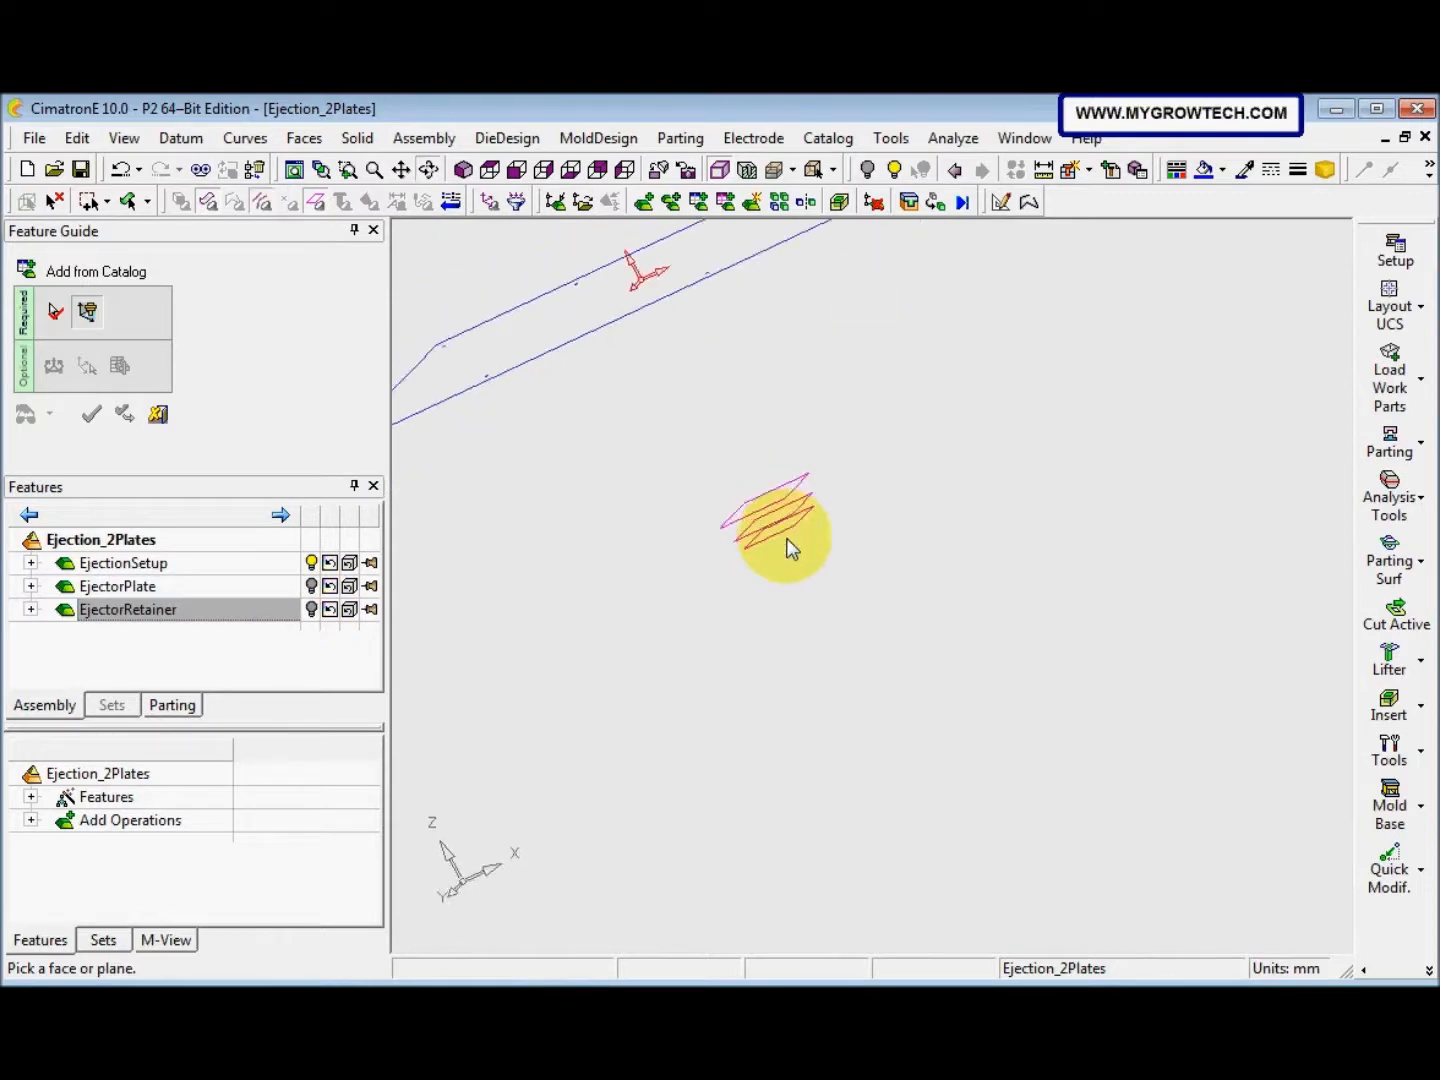
{"action": "left_click", "coordinate": [777, 534]}
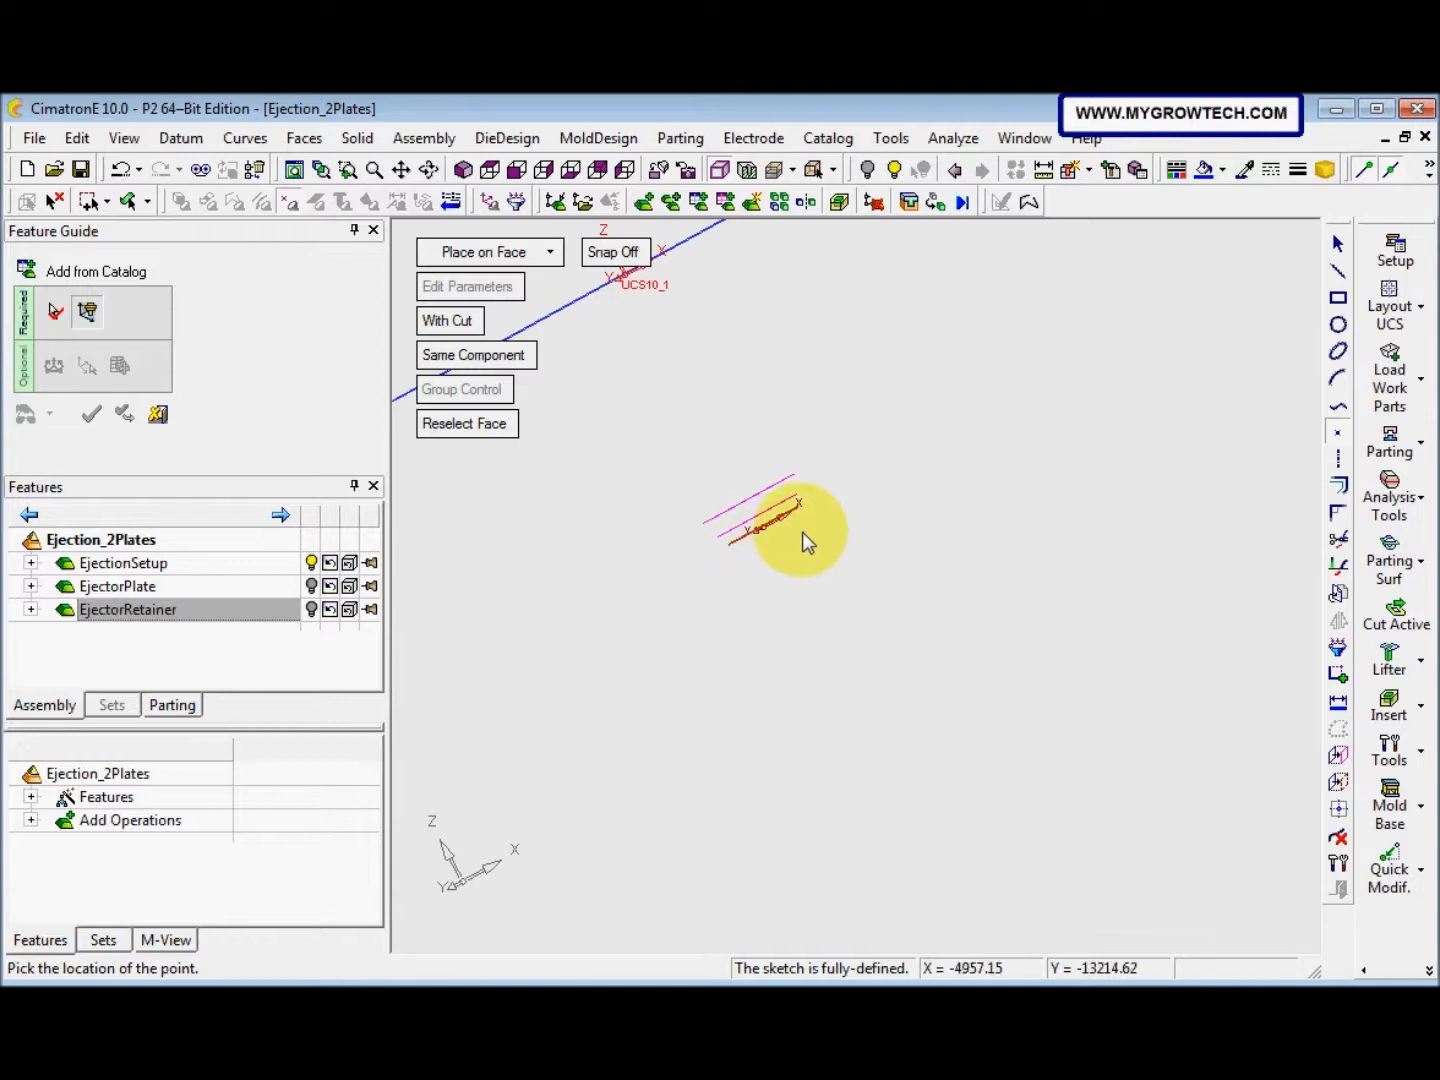
{"action": "middle_click_drag", "start_coordinate": [806, 540], "coordinate": [821, 636]}
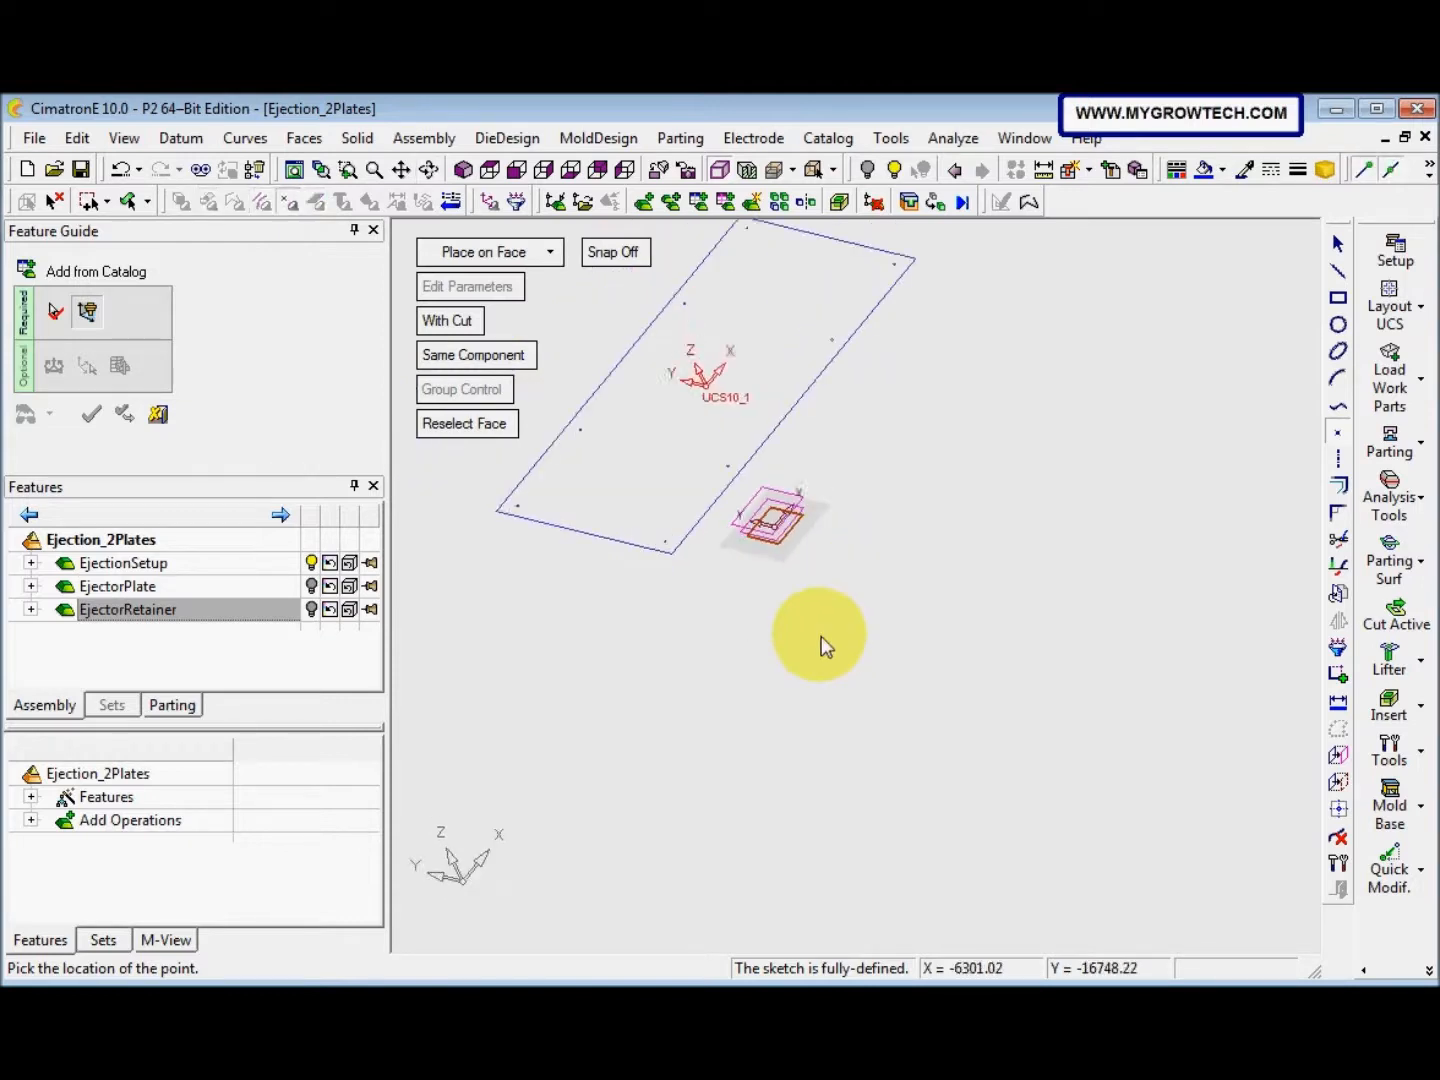
Project the screw location points inside the EjectionSetup rectangle onto the placement plane to position the cap screws
{"action": "left_click", "coordinate": [1336, 759]}
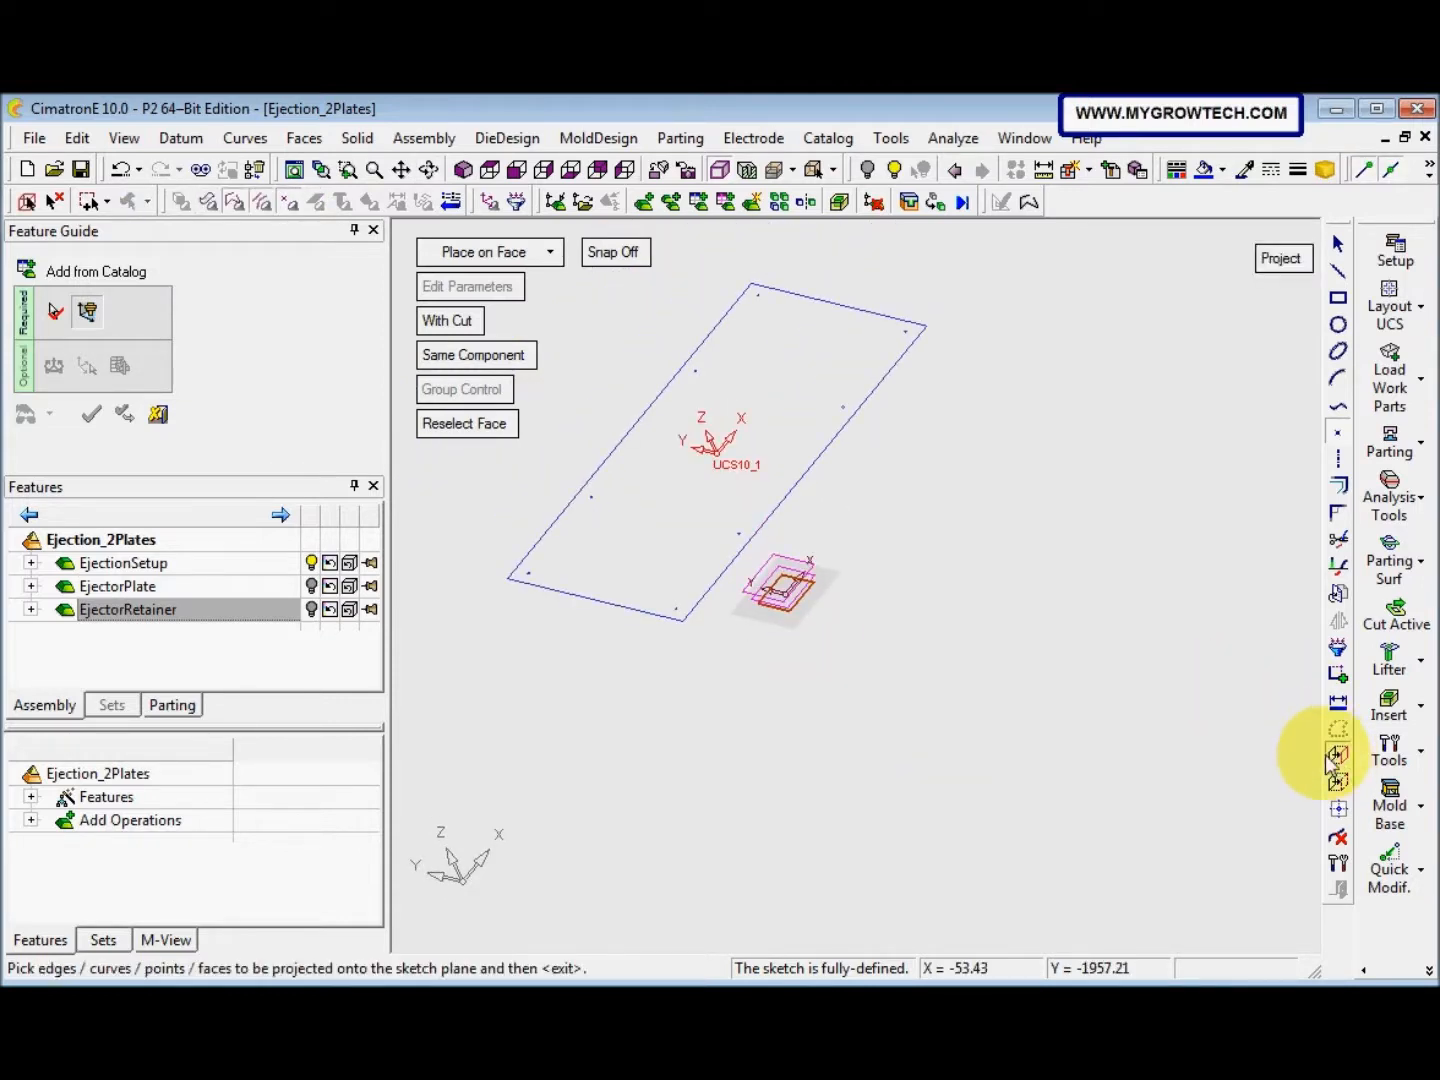
{"action": "scroll", "coordinate": [855, 587], "scroll_direction": "up", "scroll_amount": 2}
{"action": "middle_click_drag", "start_coordinate": [757, 520], "coordinate": [933, 598], "text": "ctrl"}
{"action": "right_click_drag", "start_coordinate": [813, 723], "coordinate": [831, 492], "text": "ctrl"}
{"action": "middle_click_drag", "start_coordinate": [832, 491], "coordinate": [868, 509], "text": "ctrl"}
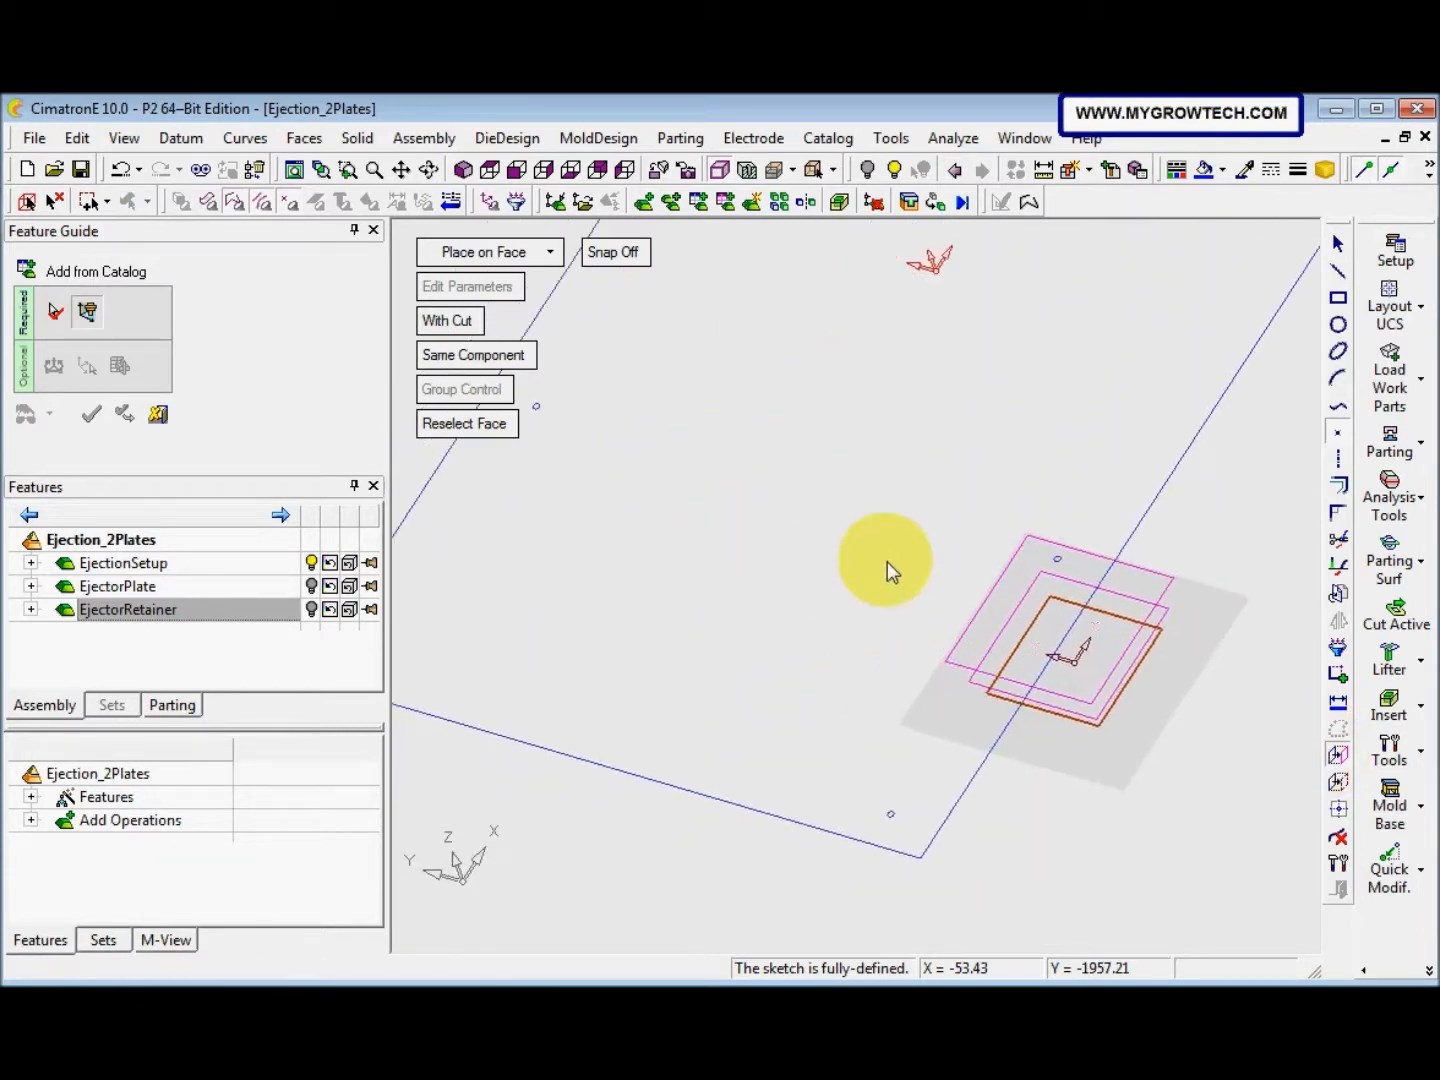
{"action": "right_click_drag", "start_coordinate": [836, 591], "coordinate": [873, 553], "text": "ctrl"}
{"action": "middle_click_drag", "start_coordinate": [934, 540], "coordinate": [798, 446], "text": "ctrl"}
{"action": "right_click_drag", "start_coordinate": [746, 775], "coordinate": [783, 527], "text": "ctrl"}
{"action": "left_click", "coordinate": [704, 628]}
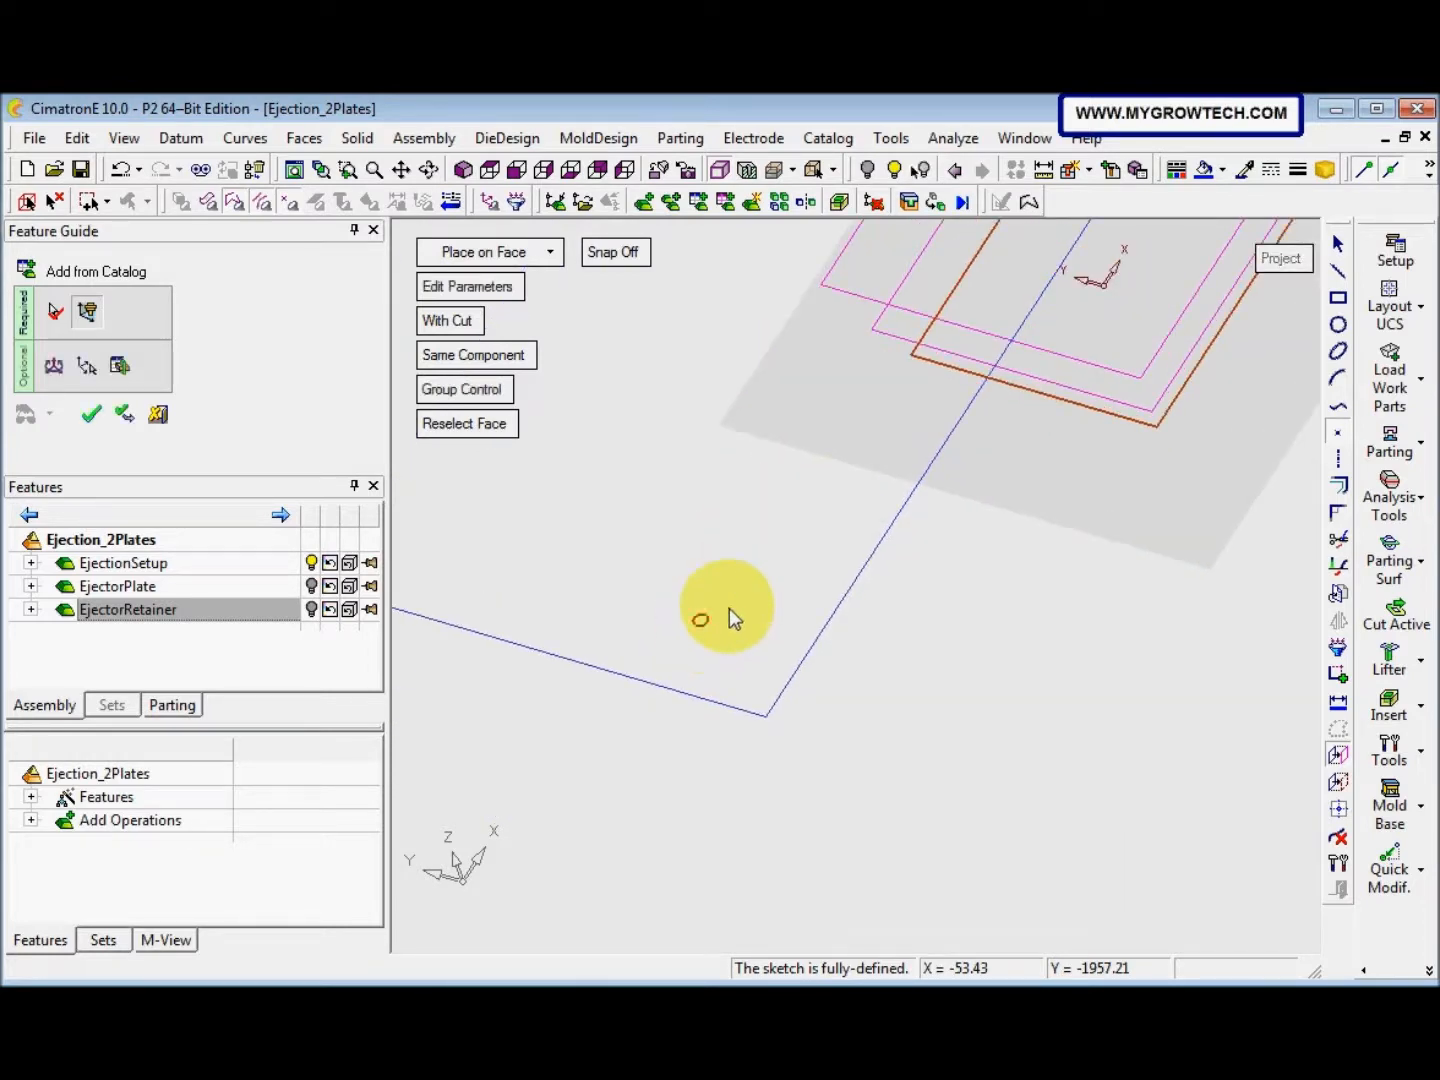
{"action": "right_click_drag", "start_coordinate": [693, 613], "coordinate": [671, 736], "text": "ctrl"}
{"action": "mouse_move", "coordinate": [637, 679]}
{"action": "left_mouse_down", "text": "ctrl"}
{"action": "mouse_move", "coordinate": [634, 656]}
{"action": "mouse_move", "coordinate": [611, 643]}
{"action": "mouse_move", "coordinate": [607, 655]}
{"action": "left_mouse_up", "text": "ctrl"}
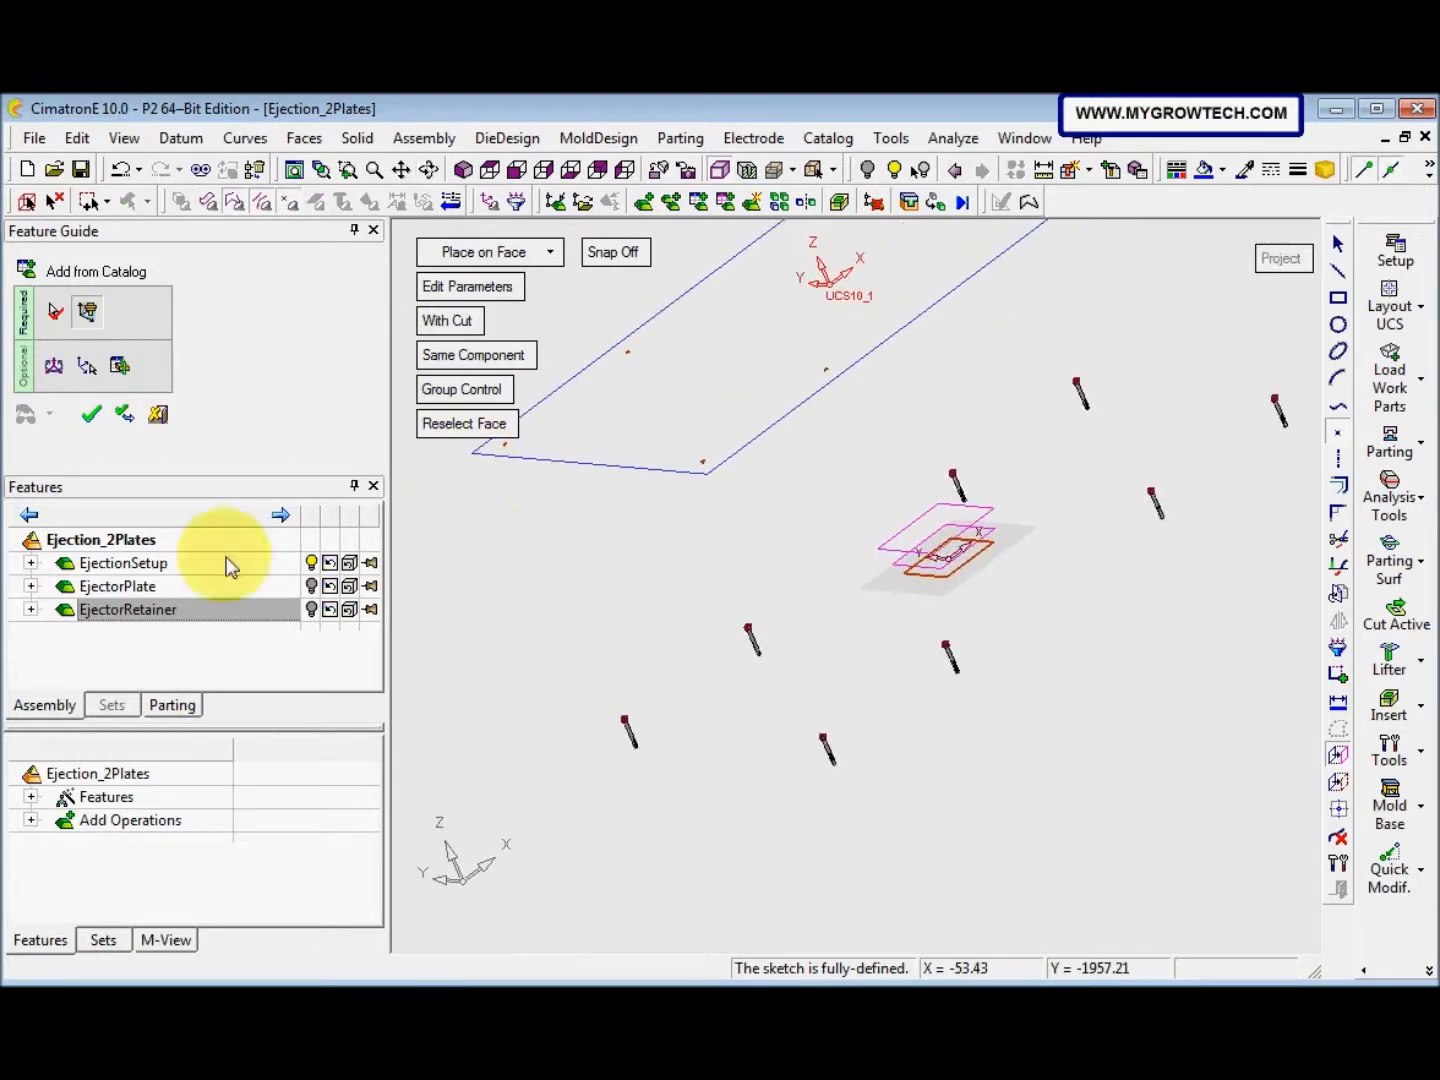
Show both ejector plates again, flip the cap screws' direction so they point into the plates, and finish adding them
{"action": "left_click", "coordinate": [311, 586]}
{"action": "left_click", "coordinate": [310, 609]}
{"action": "mouse_move", "coordinate": [753, 682]}
{"action": "left_mouse_down", "text": "ctrl"}
{"action": "mouse_move", "coordinate": [773, 678]}
{"action": "mouse_move", "coordinate": [767, 692]}
{"action": "left_mouse_up", "text": "ctrl"}
{"action": "left_click", "coordinate": [59, 366]}
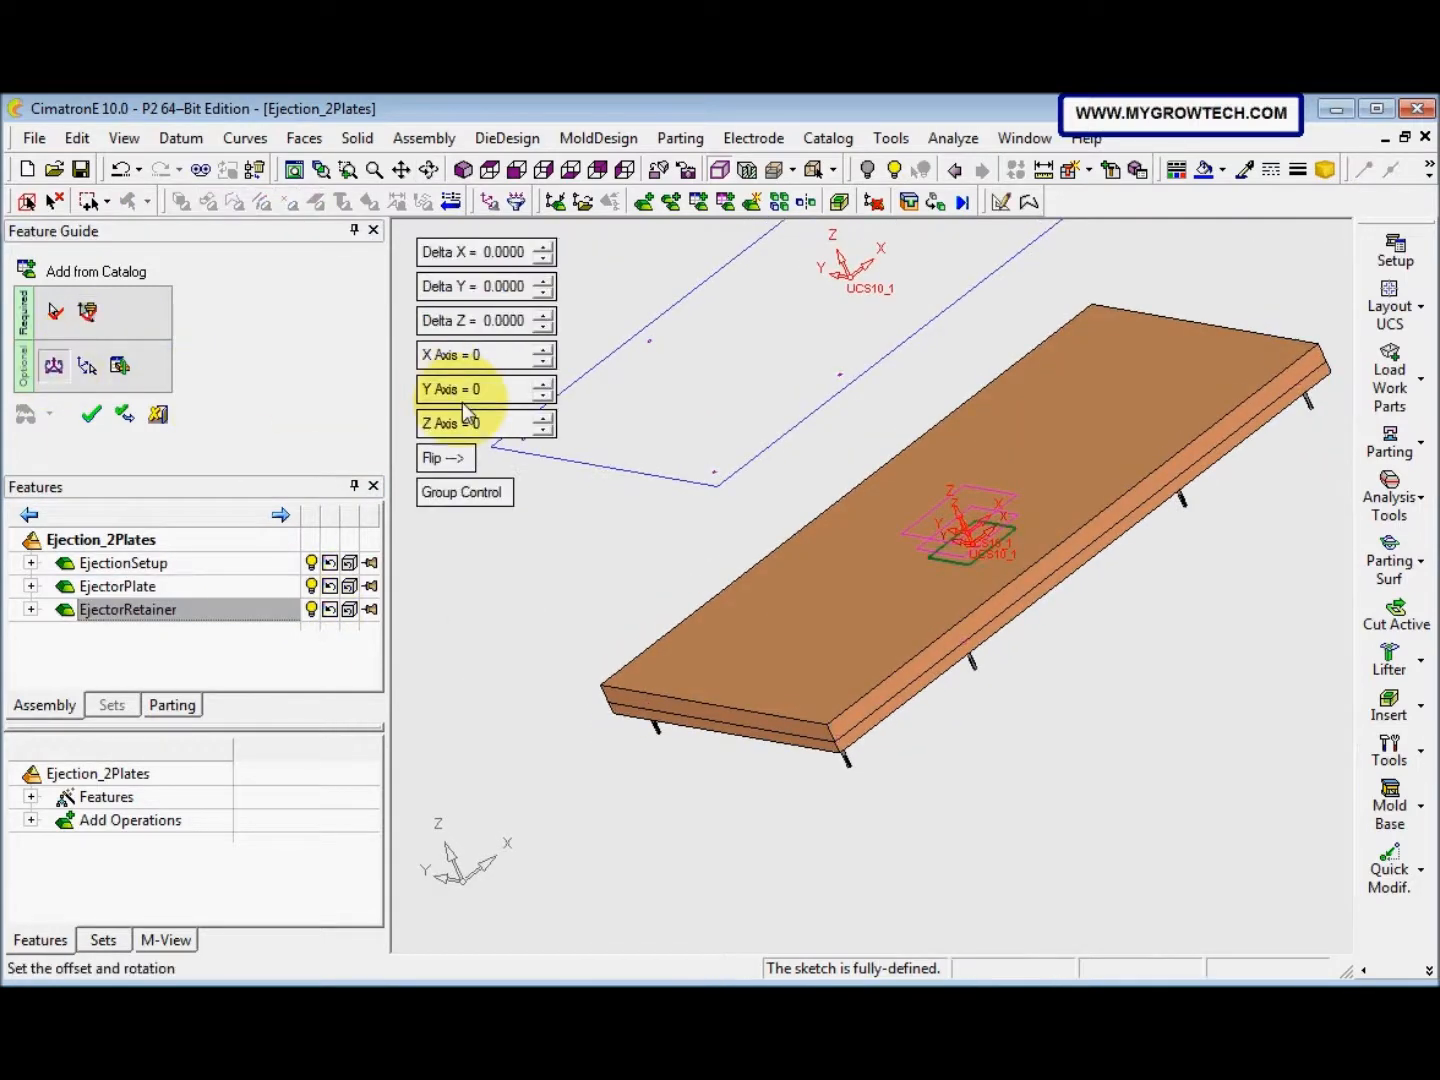
{"action": "left_click", "coordinate": [445, 457]}
{"action": "mouse_move", "coordinate": [651, 625]}
{"action": "left_mouse_down", "text": "ctrl"}
{"action": "mouse_move", "coordinate": [616, 571]}
{"action": "mouse_move", "coordinate": [698, 675]}
{"action": "mouse_move", "coordinate": [642, 605]}
{"action": "left_mouse_up", "text": "ctrl"}
{"action": "right_click", "coordinate": [603, 598]}
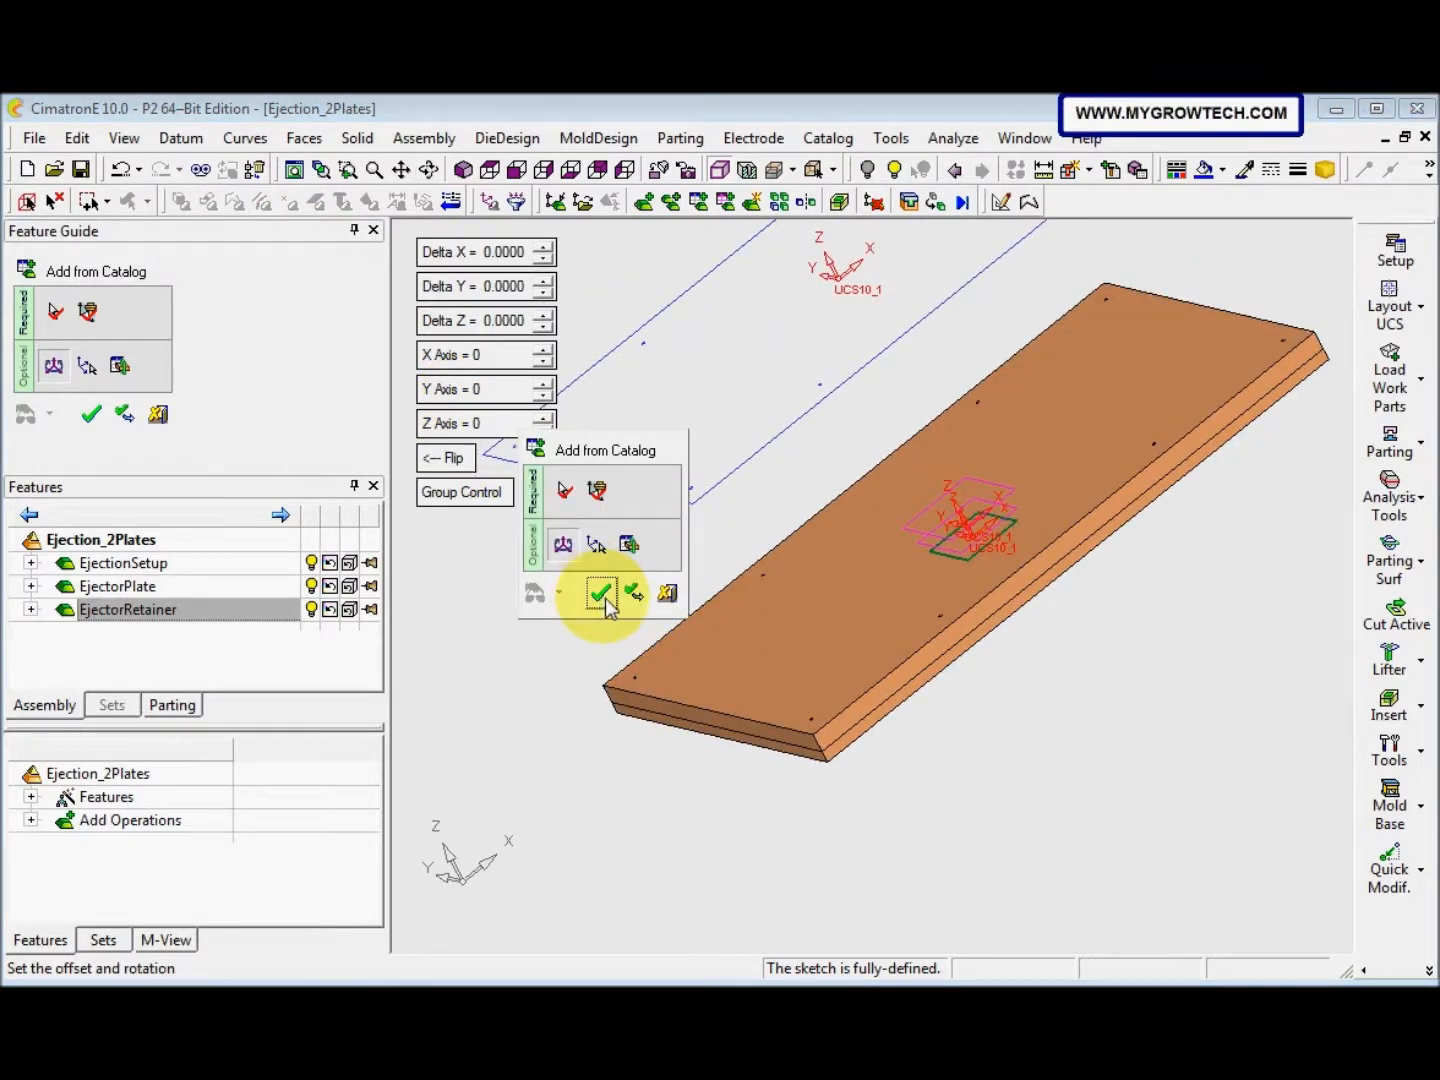
{"action": "left_click", "coordinate": [603, 597]}
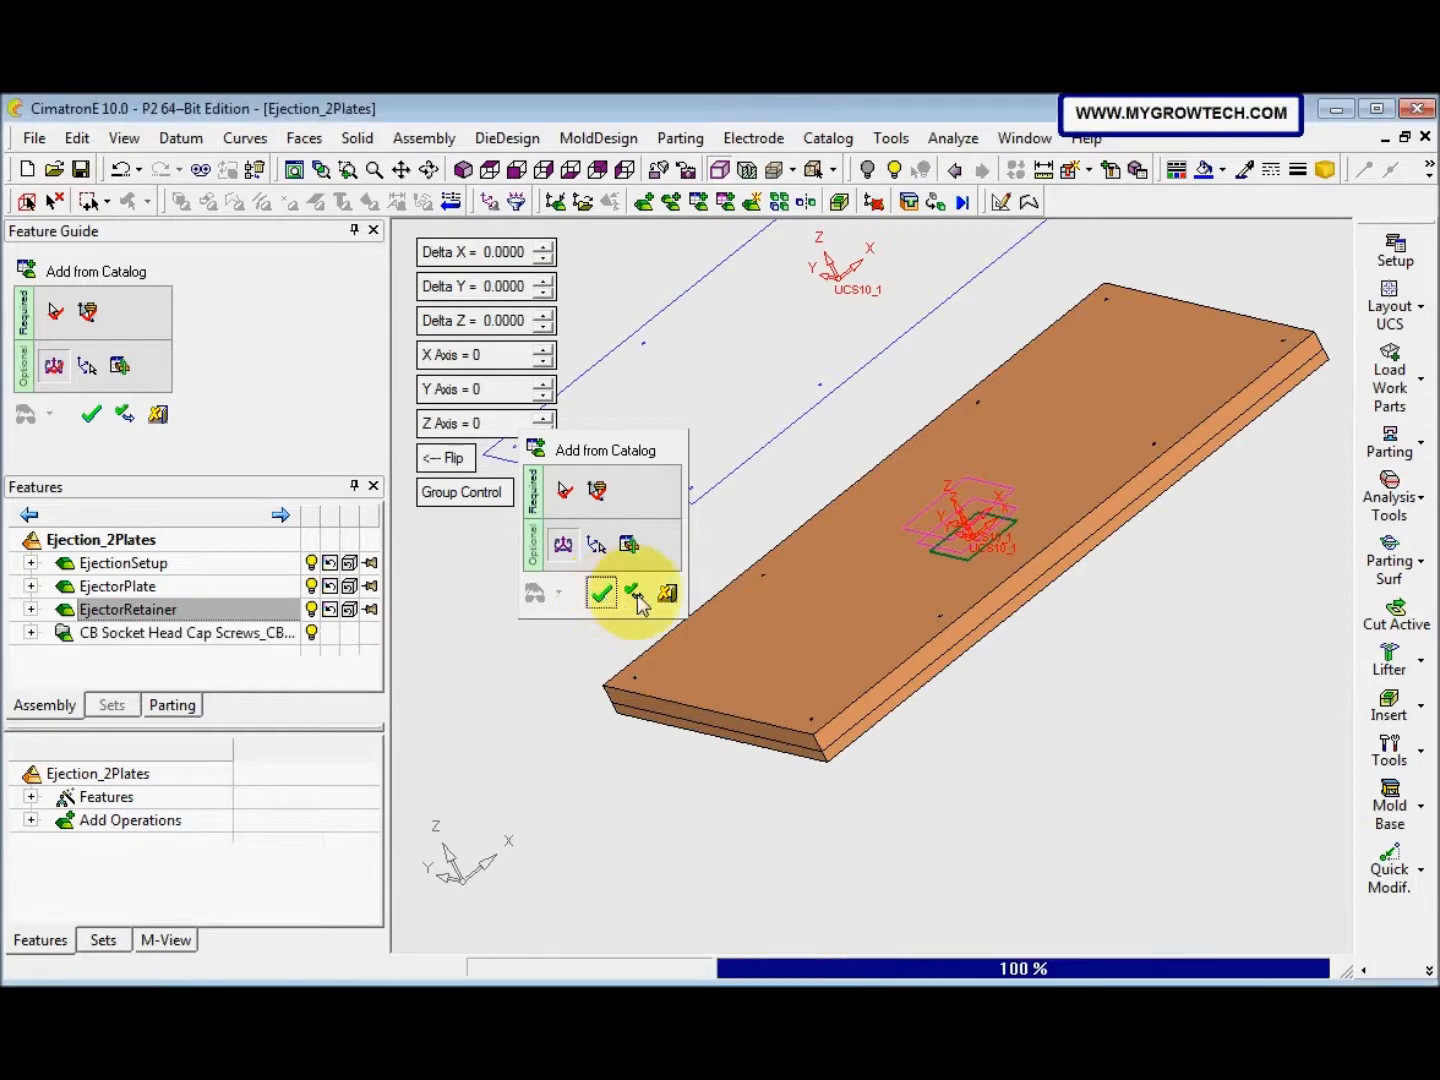
Restrict selection to whole bodies, and color the EjectorPlate light purple and the EjectorRetainer yellow
{"action": "left_click_drag", "start_coordinate": [646, 604], "coordinate": [664, 648], "text": "ctrl"}
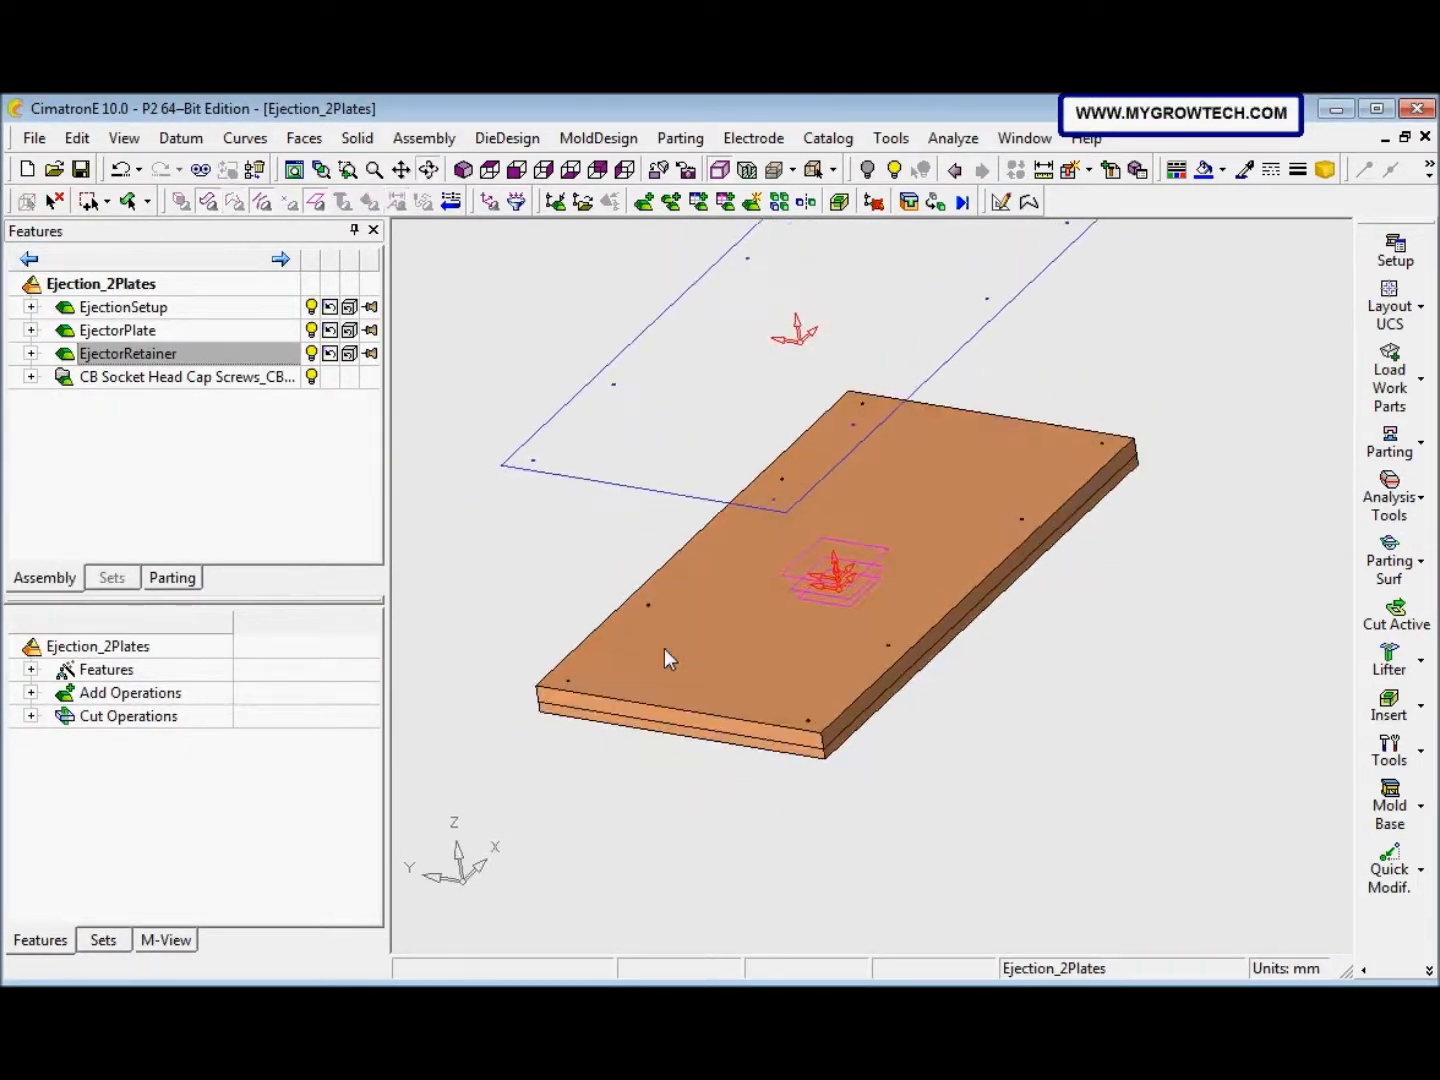
{"action": "left_click", "coordinate": [172, 201]}
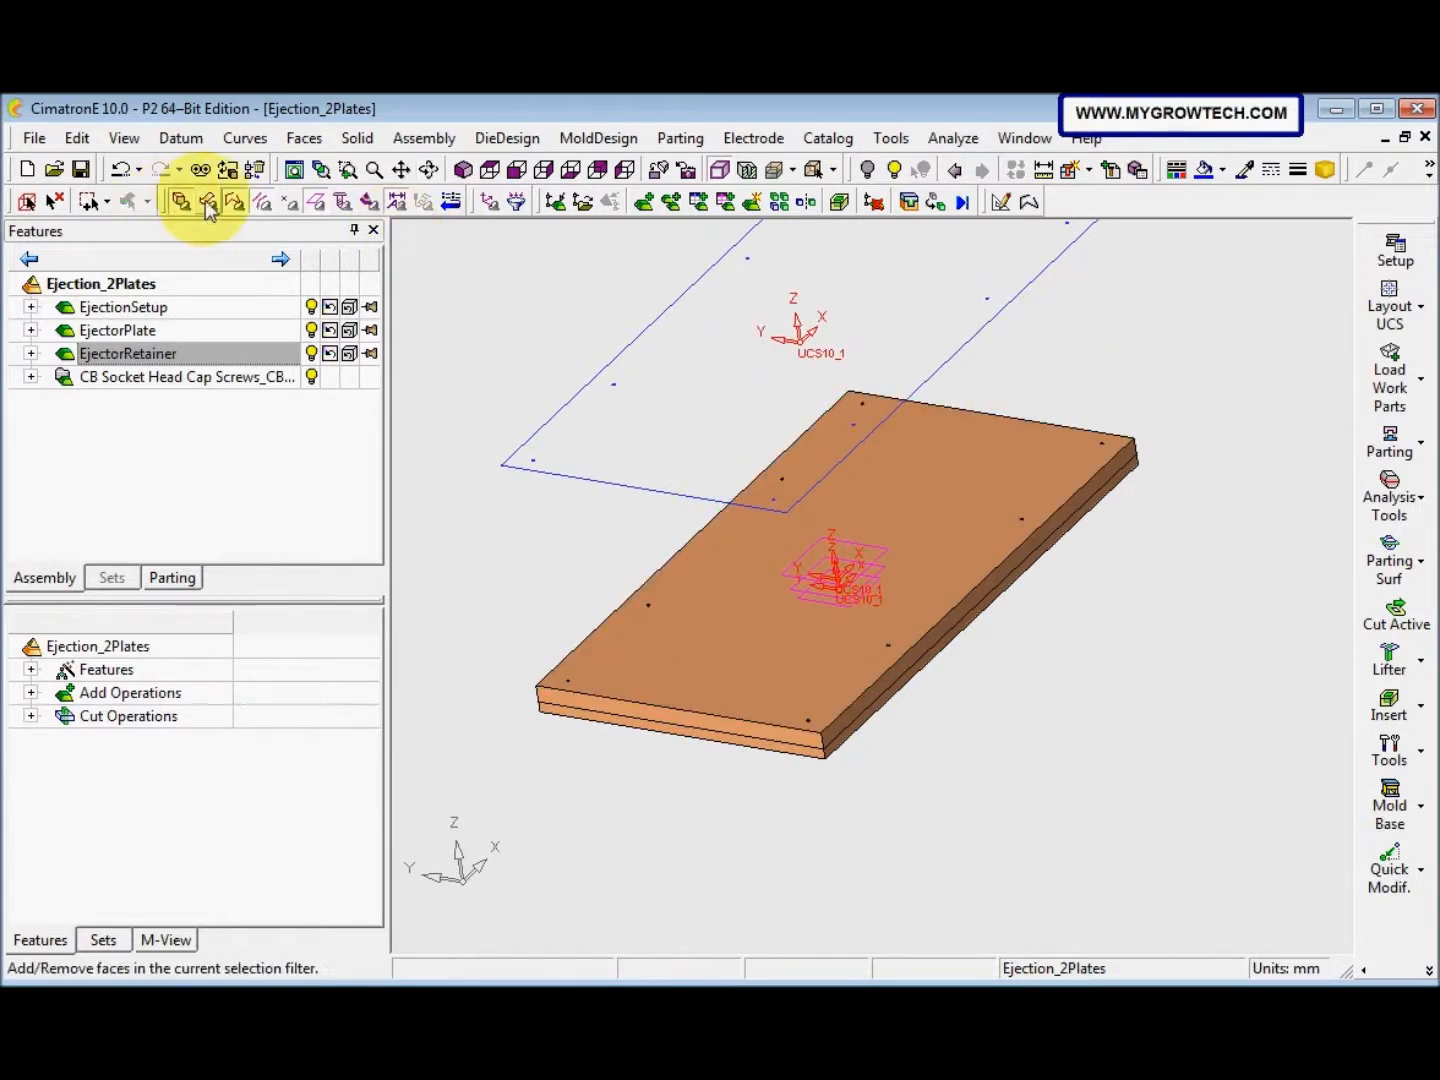
{"action": "left_click", "coordinate": [1099, 455]}
{"action": "left_click", "coordinate": [1222, 170]}
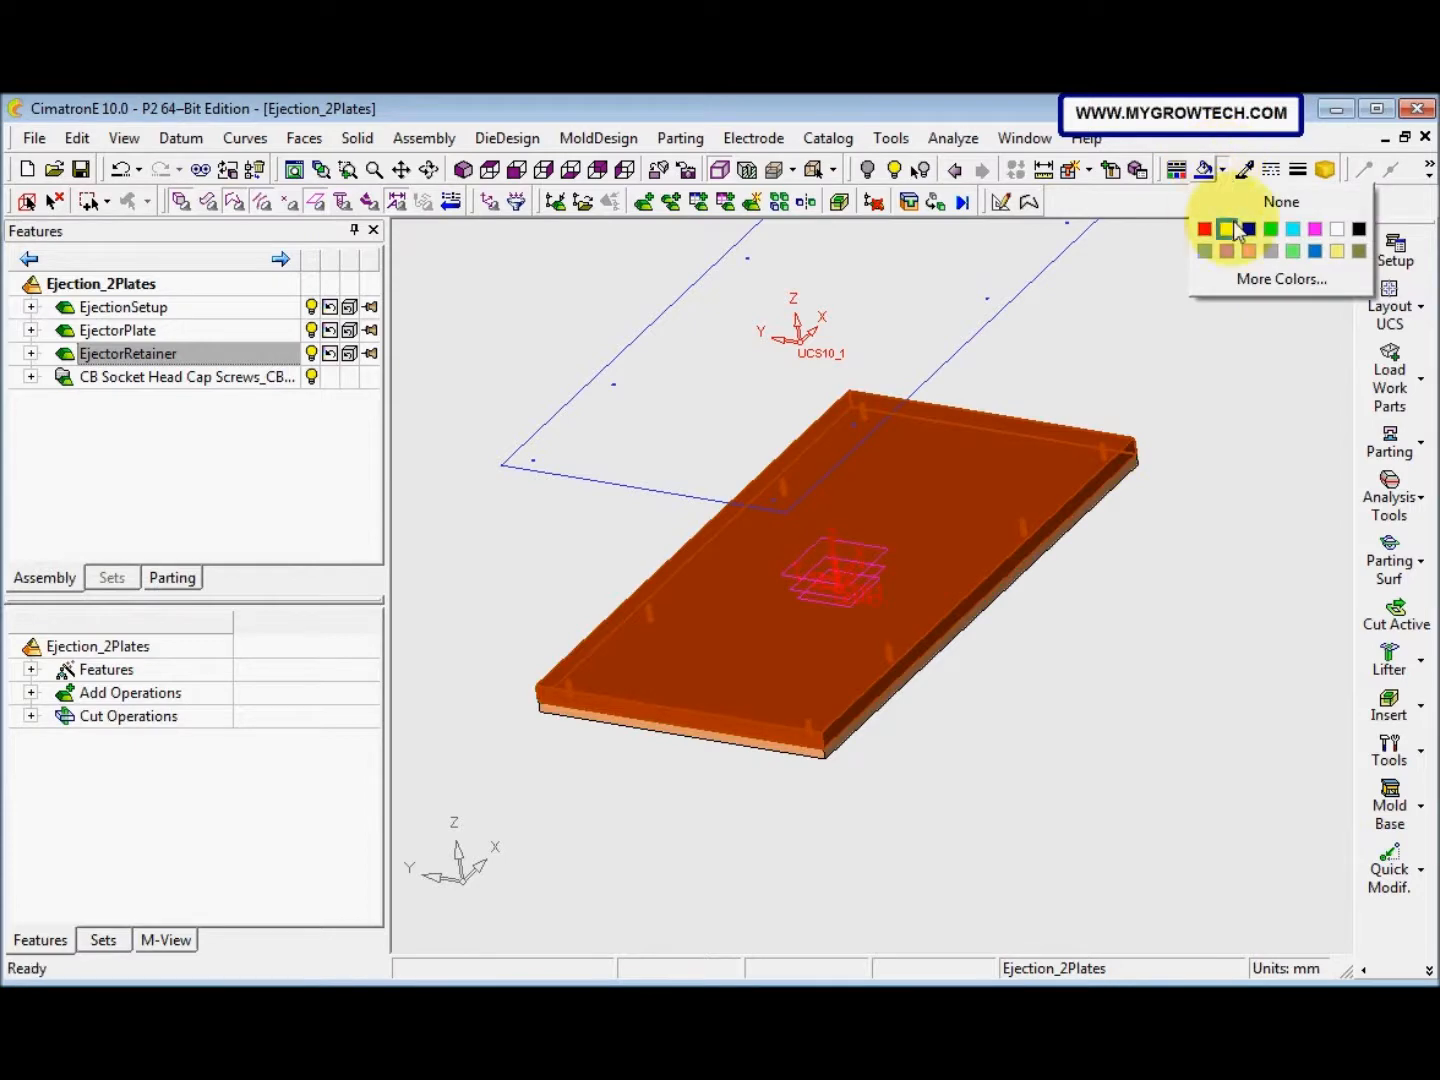
{"action": "left_click", "coordinate": [1230, 250]}
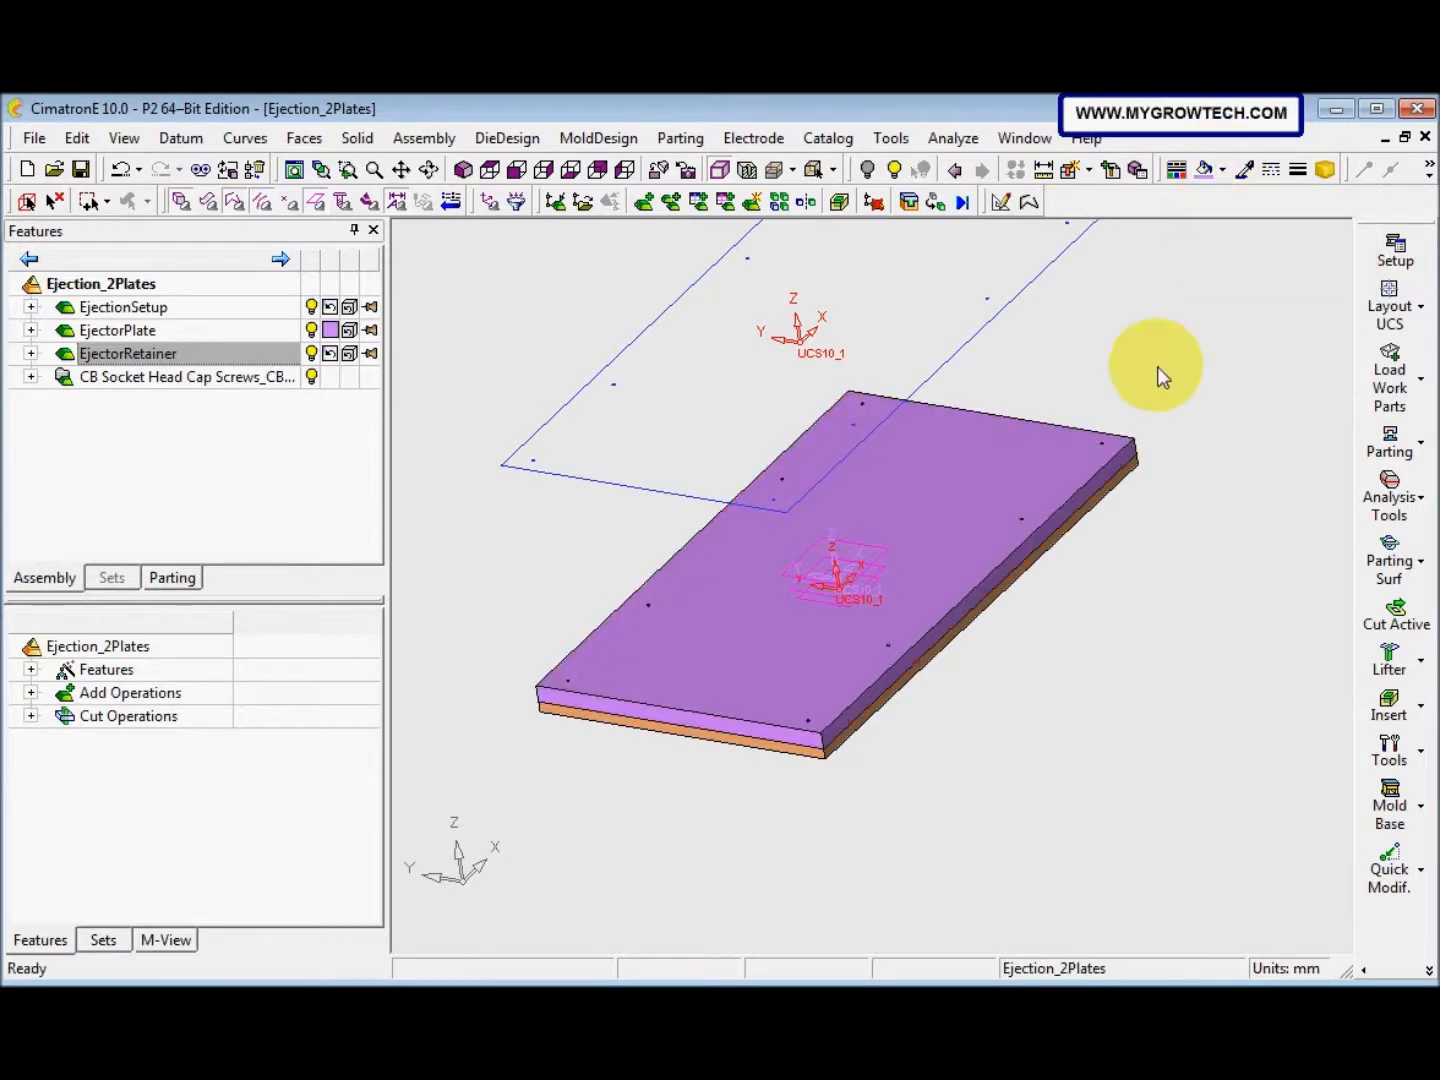
{"action": "left_click", "coordinate": [1075, 532]}
{"action": "left_click", "coordinate": [1222, 169]}
{"action": "left_click", "coordinate": [1228, 233]}
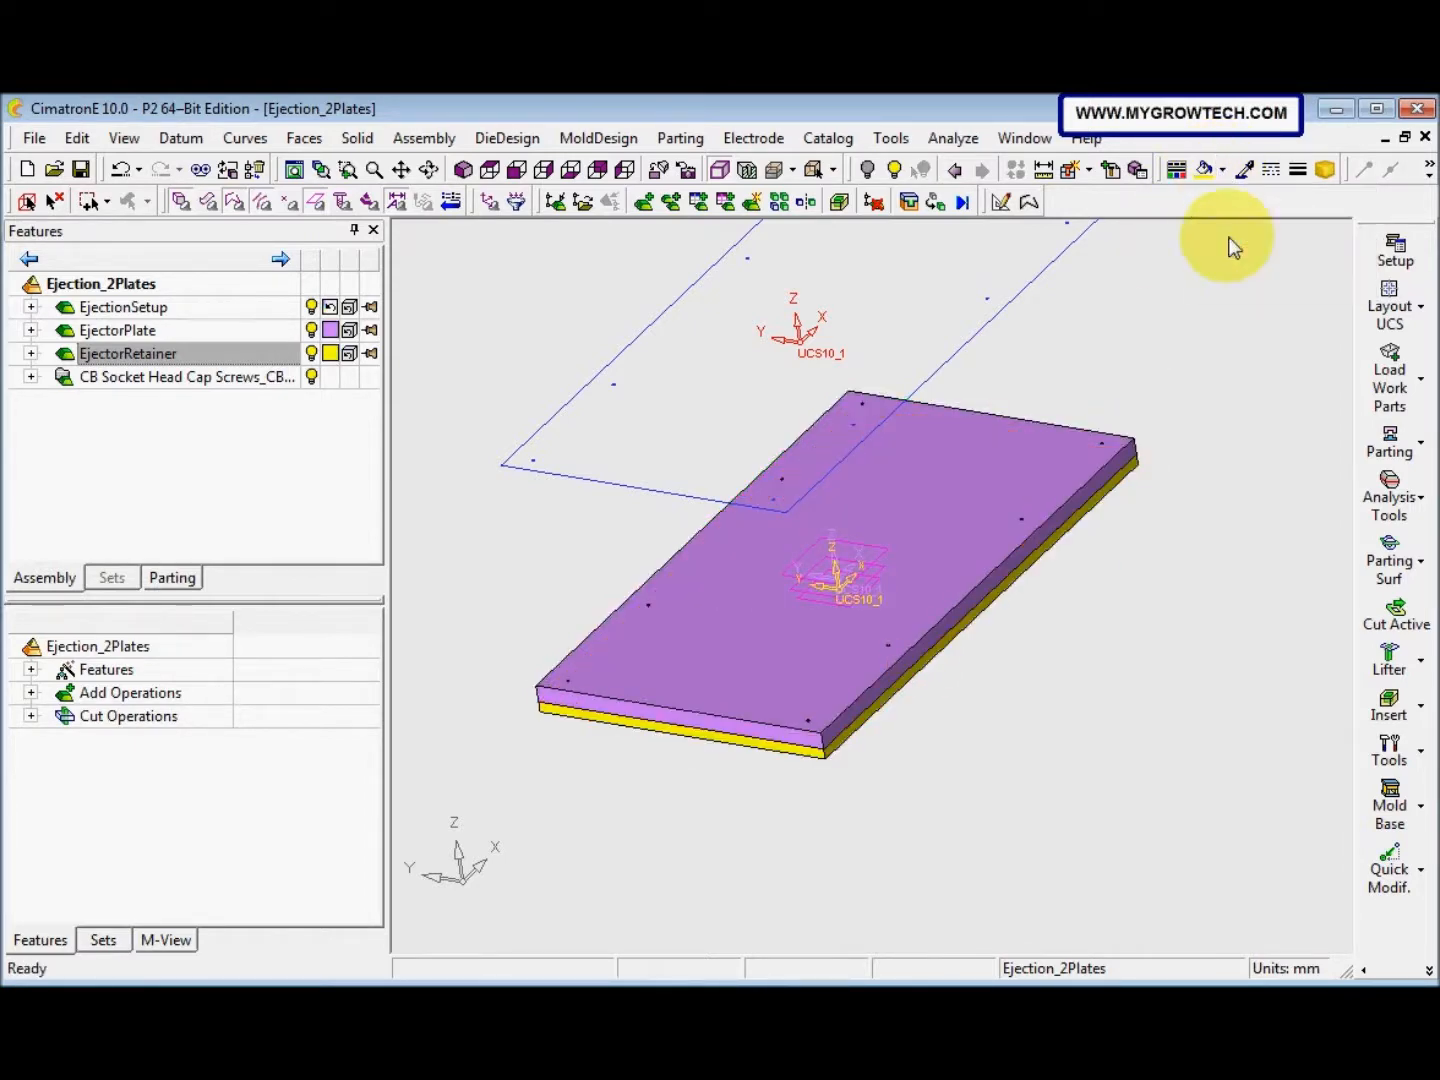
Apply the current yellow color to the EjectorPlate
{"action": "middle_click_drag", "start_coordinate": [971, 650], "coordinate": [800, 720]}
{"action": "left_click", "coordinate": [810, 659]}
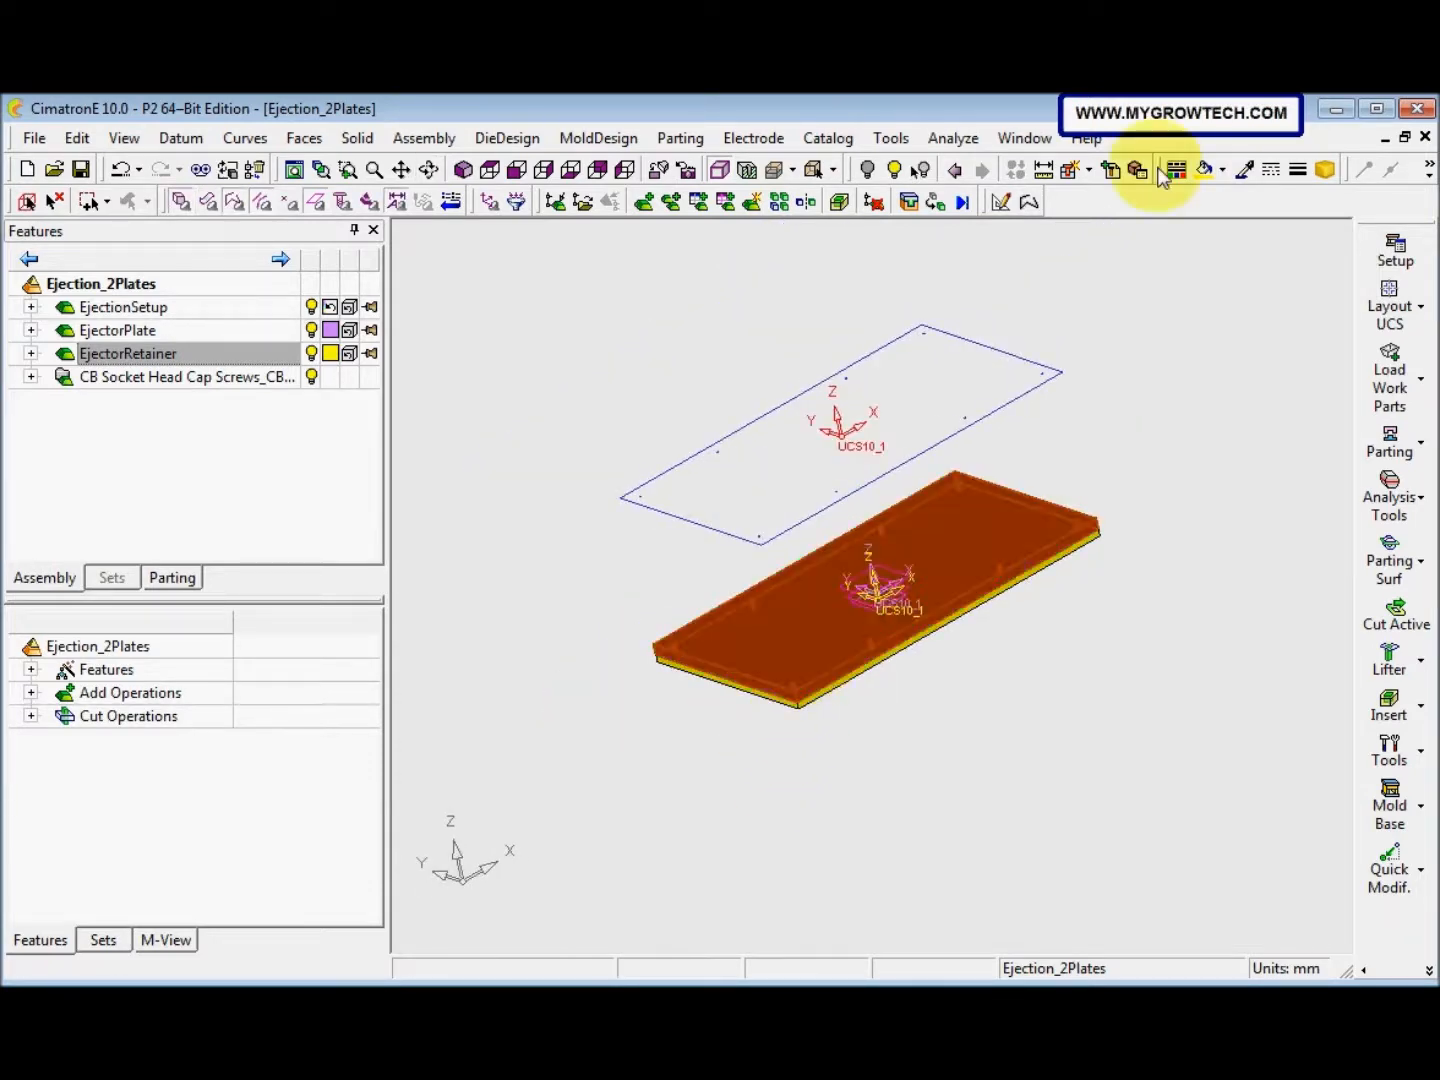
{"action": "left_click", "coordinate": [1205, 169]}
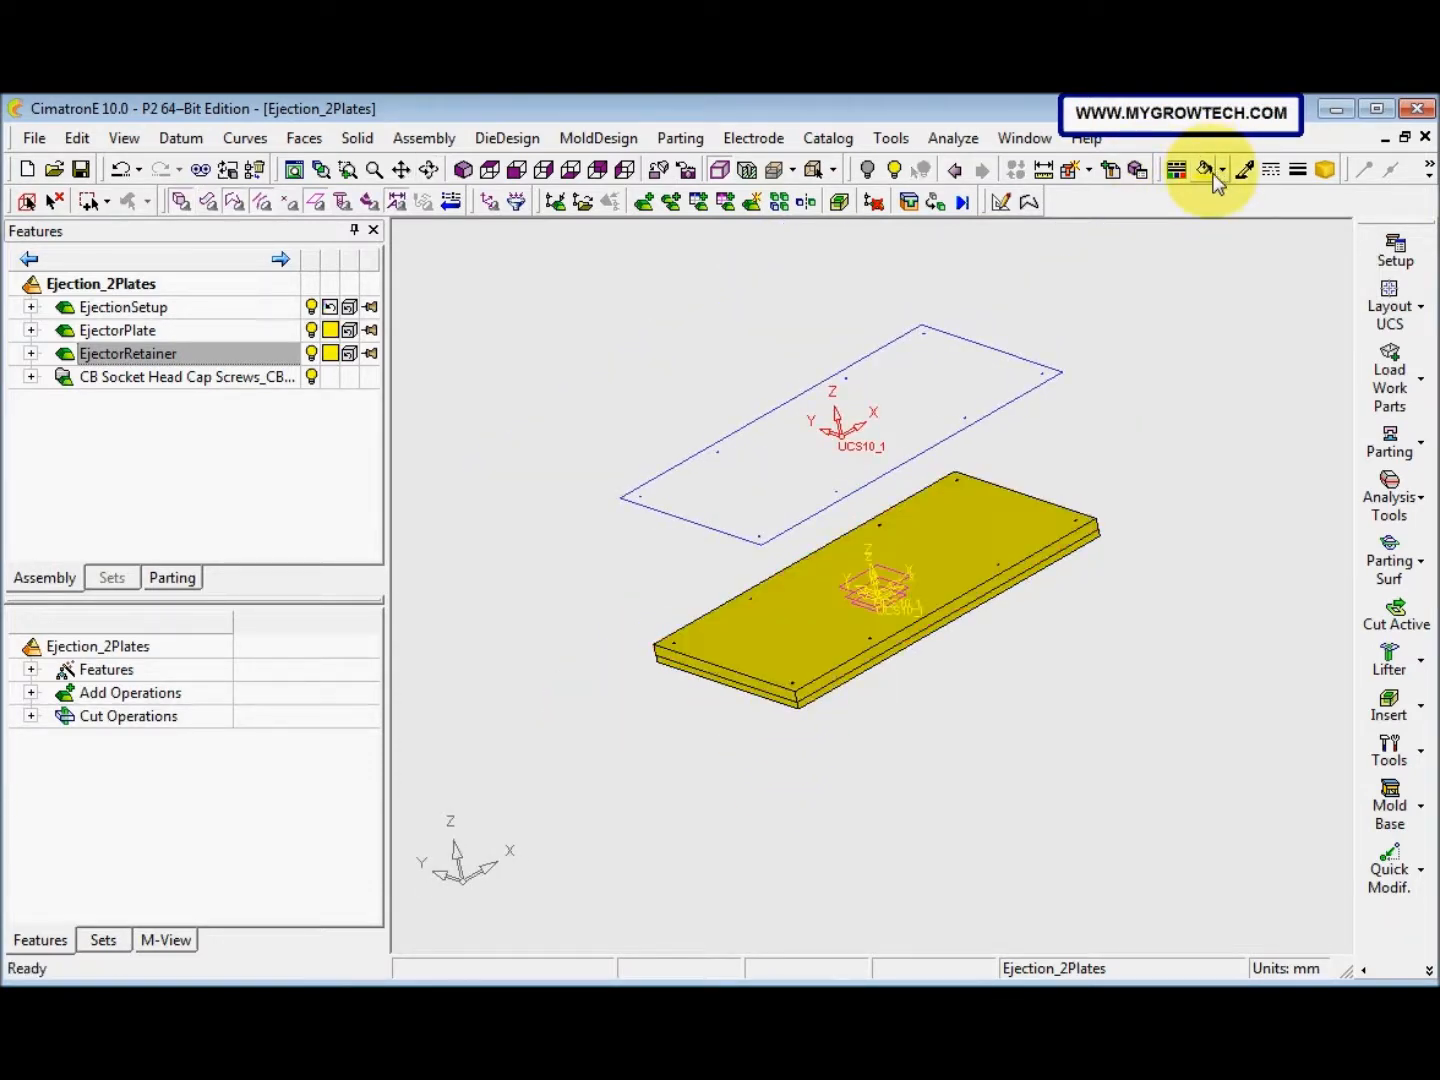
Recolor the EjectorPlate magenta
{"action": "left_click", "coordinate": [1017, 510]}
{"action": "left_click", "coordinate": [1223, 170]}
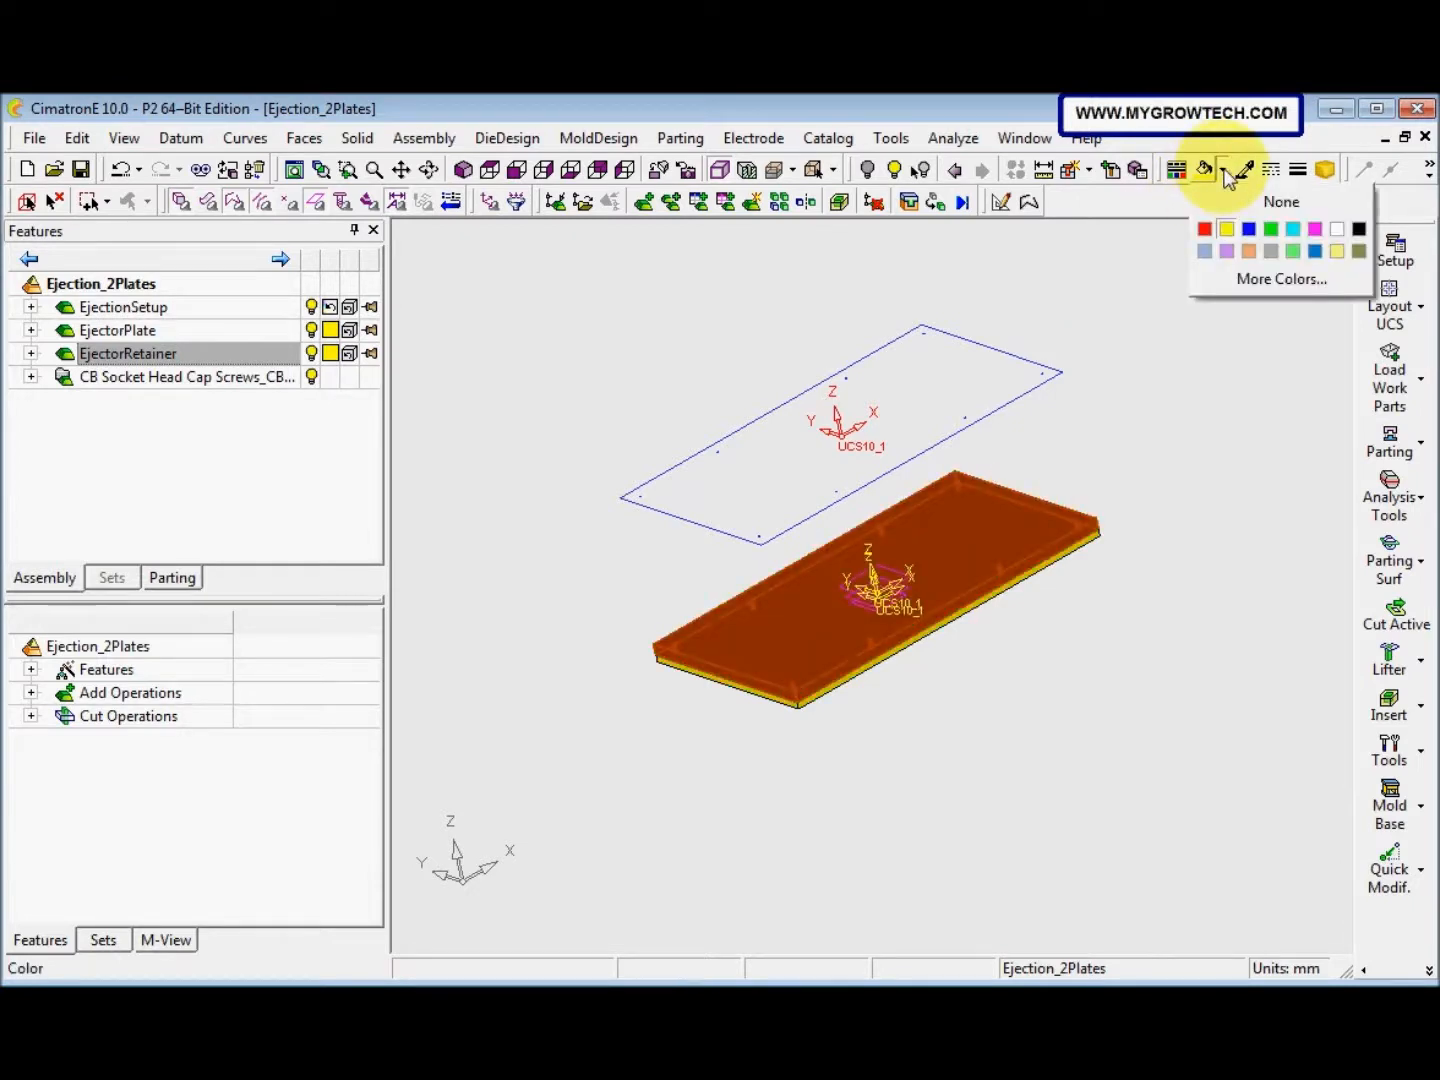
{"action": "left_click", "coordinate": [1315, 230]}
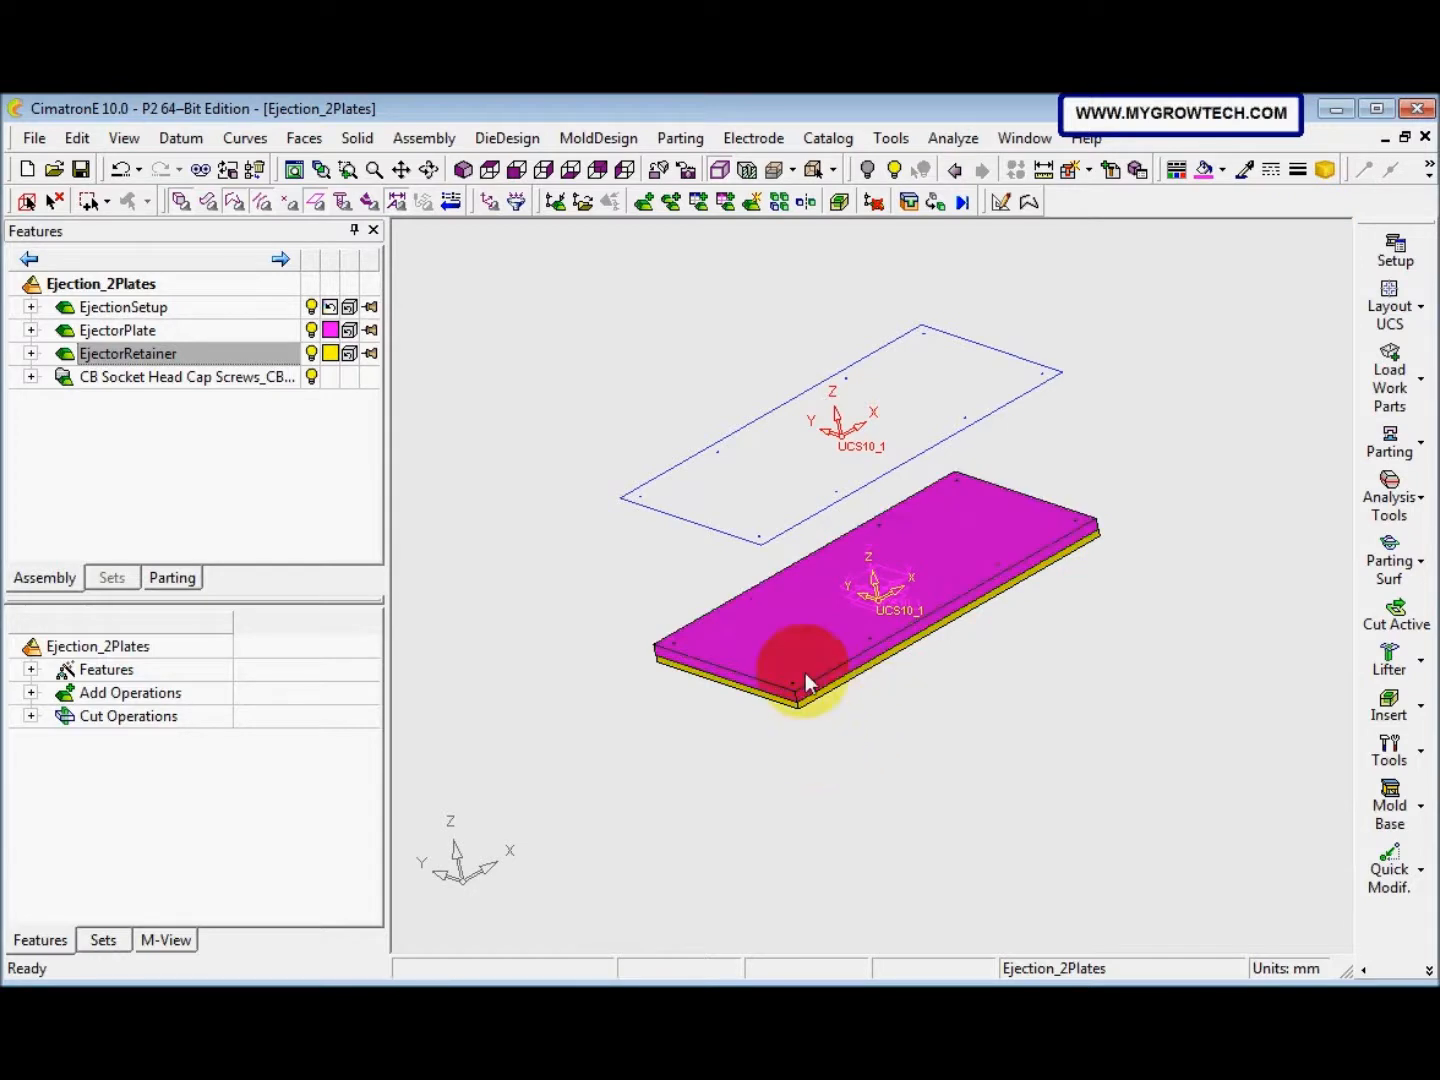
Hide the EjectionSetup component so that only the two plates are displayed
{"action": "scroll", "coordinate": [743, 712], "scroll_direction": "down", "scroll_amount": 4}
{"action": "scroll", "coordinate": [823, 428], "scroll_direction": "up", "scroll_amount": 4}
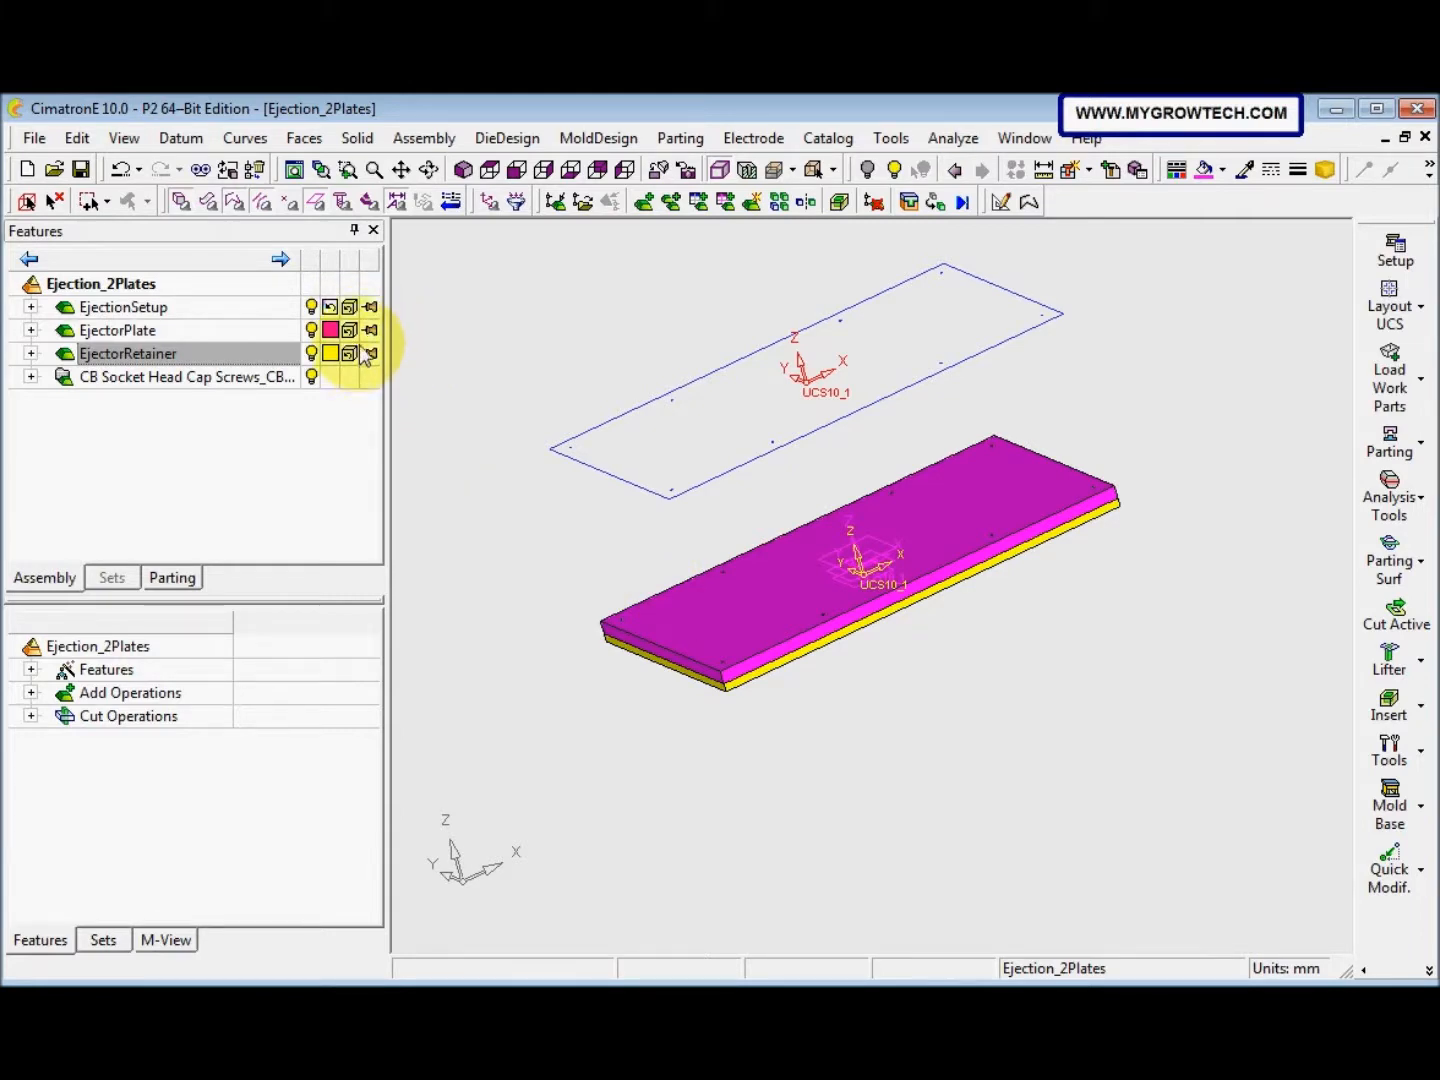
{"action": "left_click", "coordinate": [313, 308]}
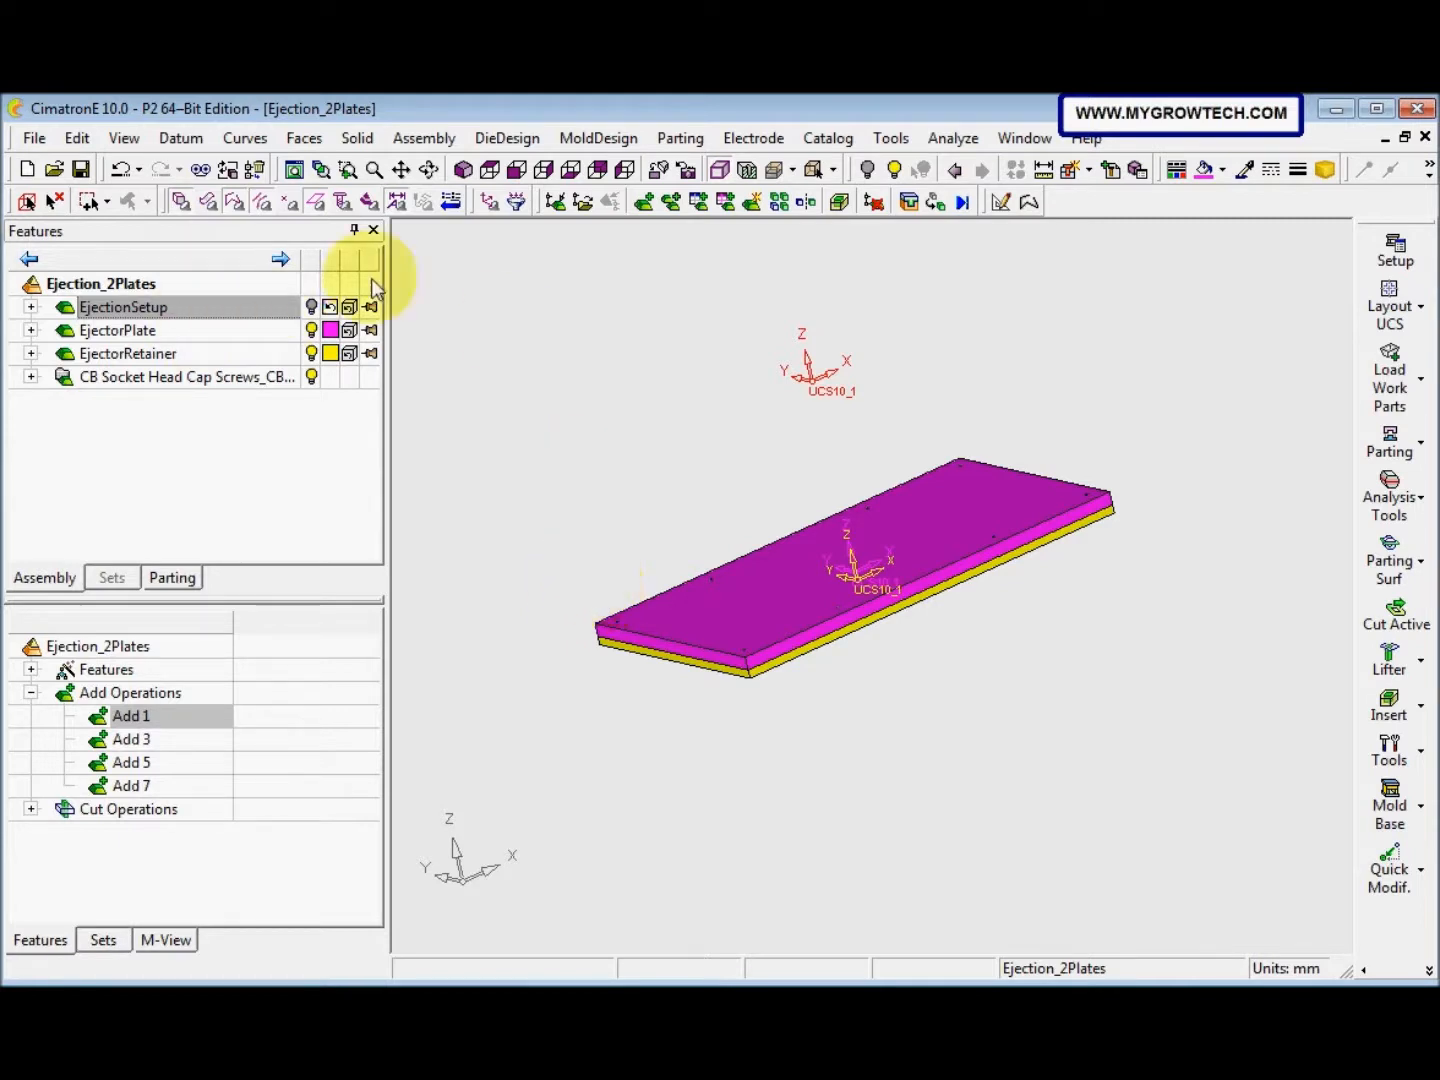
Create a new assembly component in millimetres named Lifters in the Ejection_2Plates mold set folder
{"action": "left_click", "coordinate": [759, 202]}
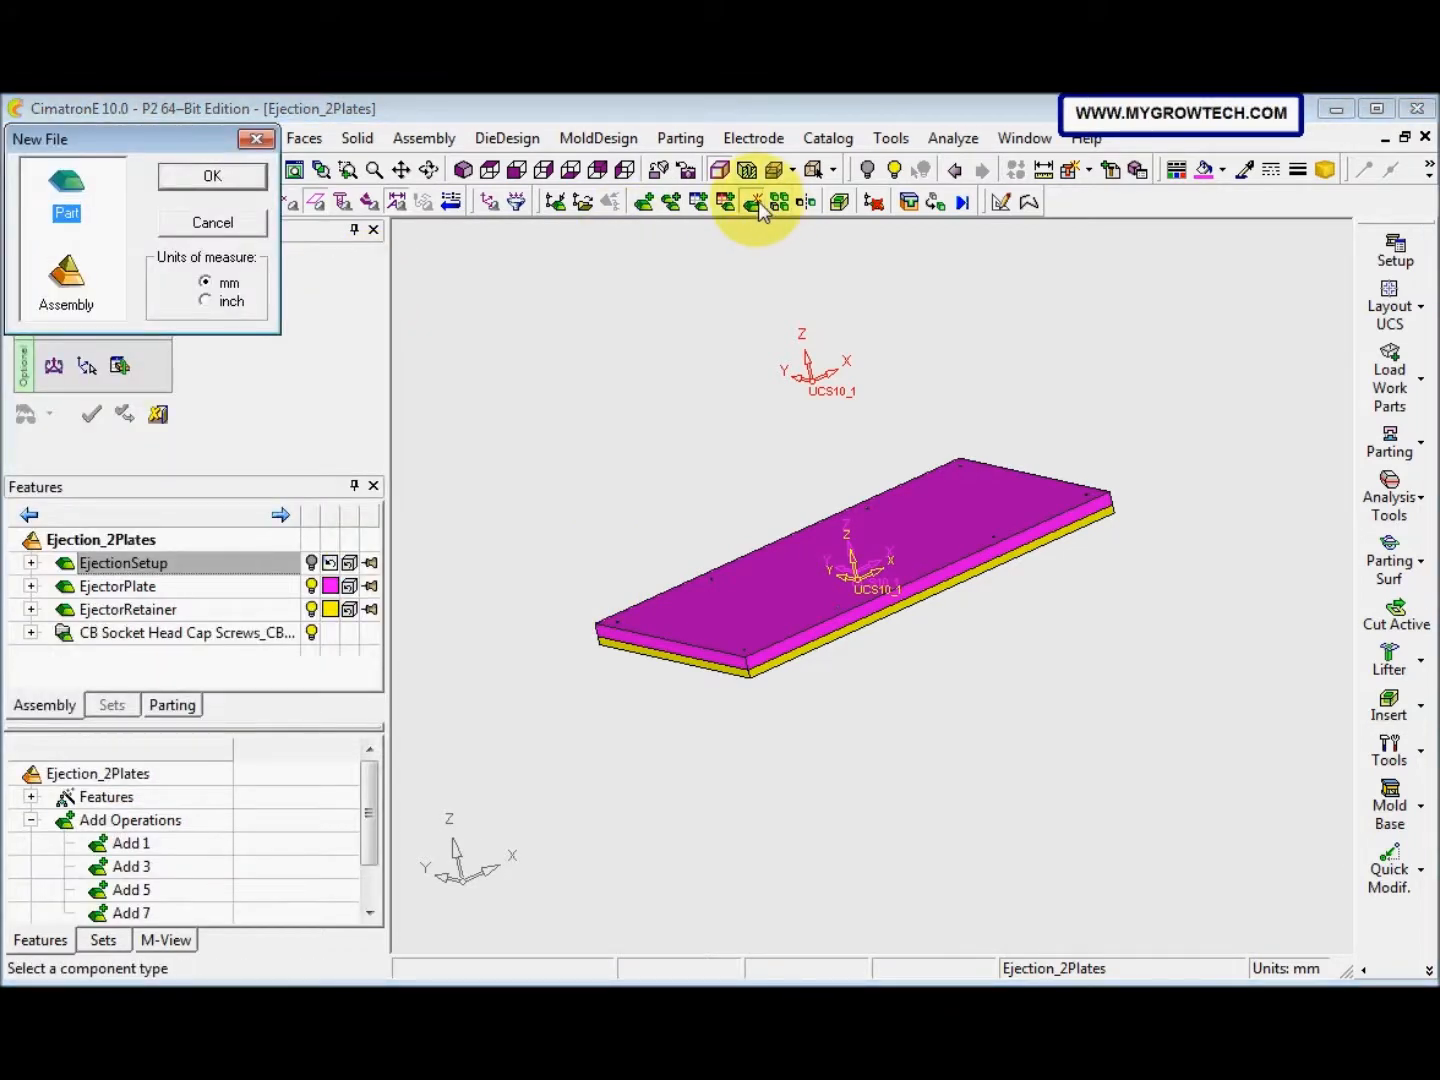
{"action": "left_click_drag", "start_coordinate": [135, 142], "coordinate": [240, 148]}
{"action": "left_click", "coordinate": [150, 275]}
{"action": "left_click", "coordinate": [291, 177]}
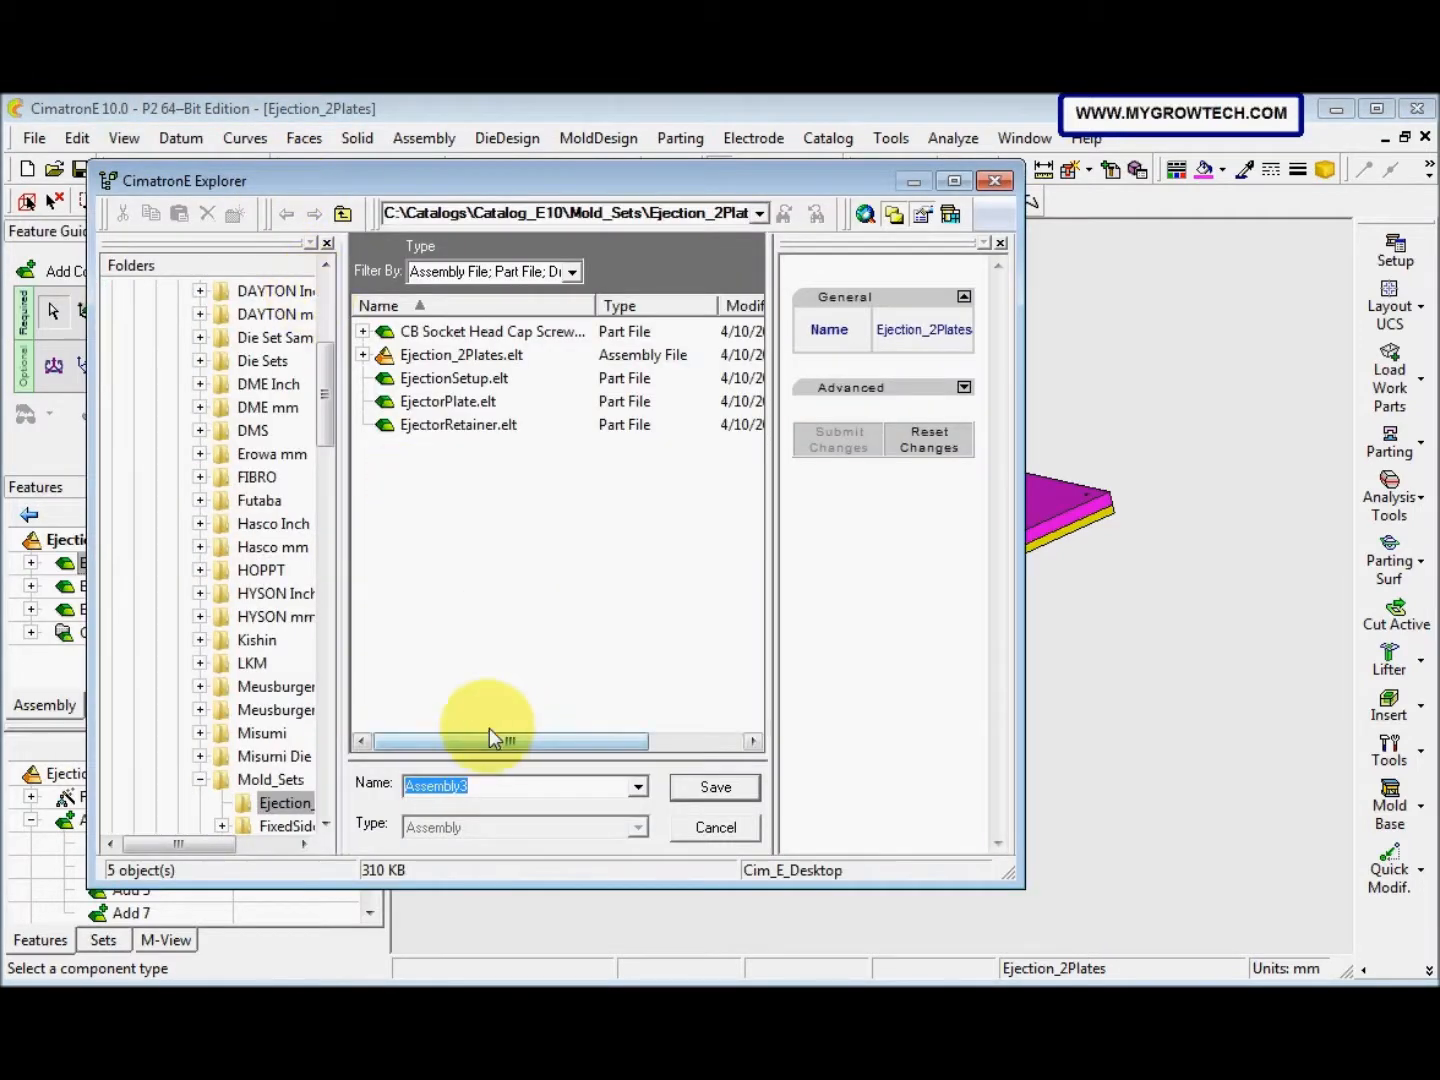
{"action": "type", "text": "Lifter"}
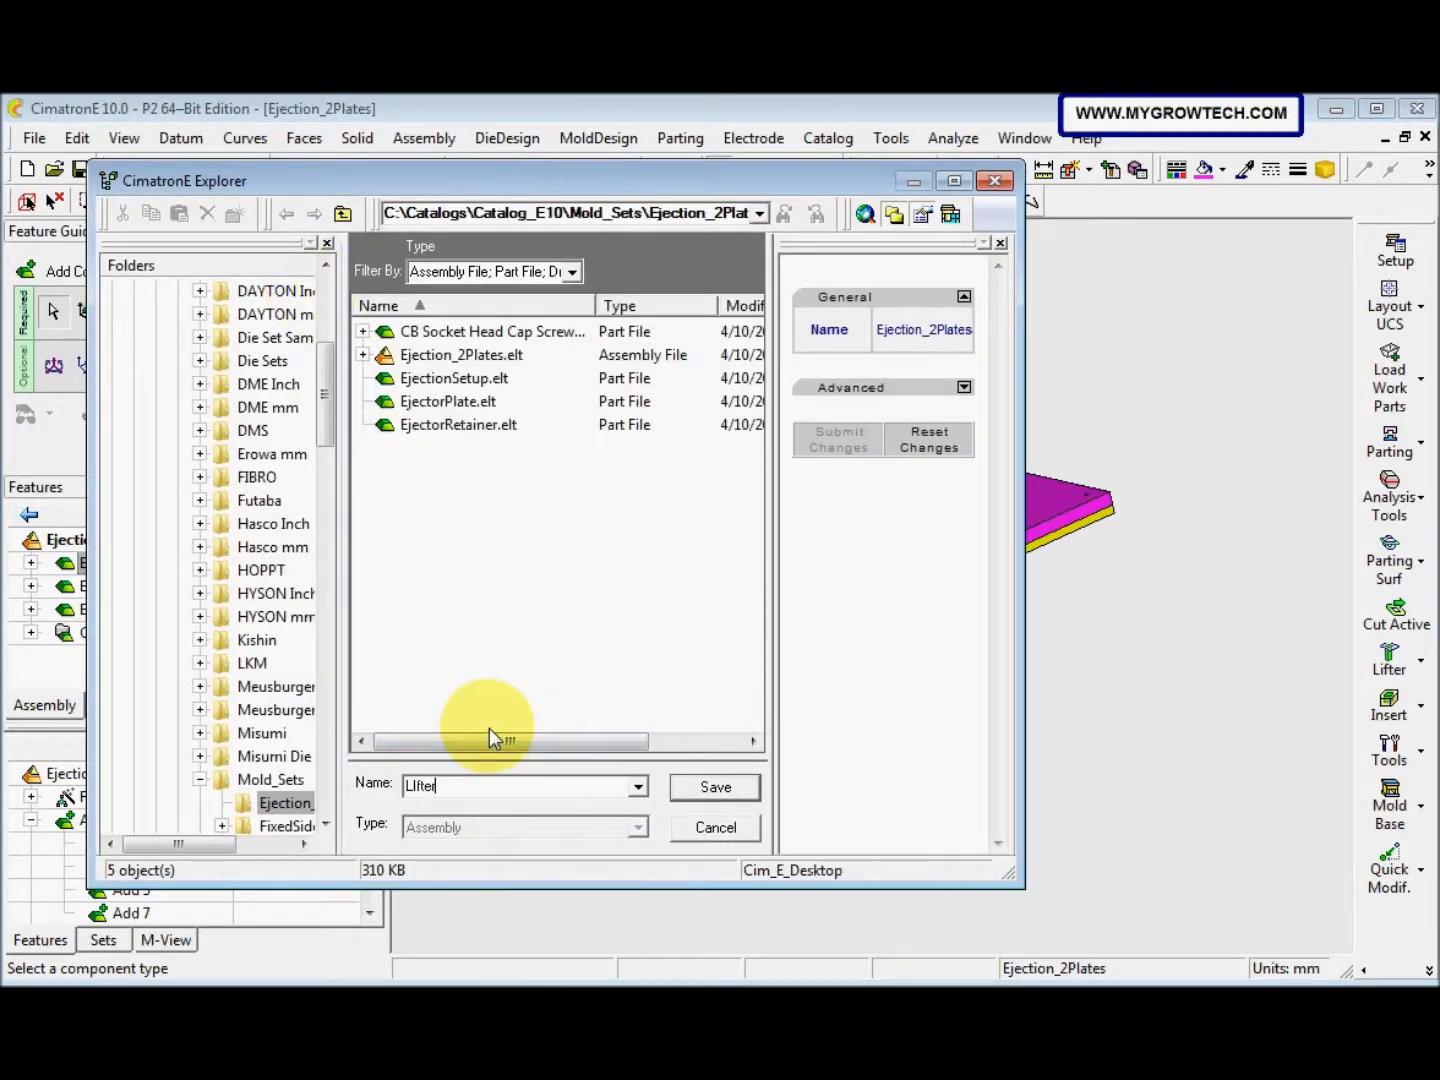
{"action": "key", "text": "BackSpace"}
{"action": "key", "text": "BackSpace"}
{"action": "key", "text": "BackSpace"}
{"action": "key", "text": "BackSpace"}
{"action": "key", "text": "BackSpace"}
{"action": "type", "text": "ifters"}
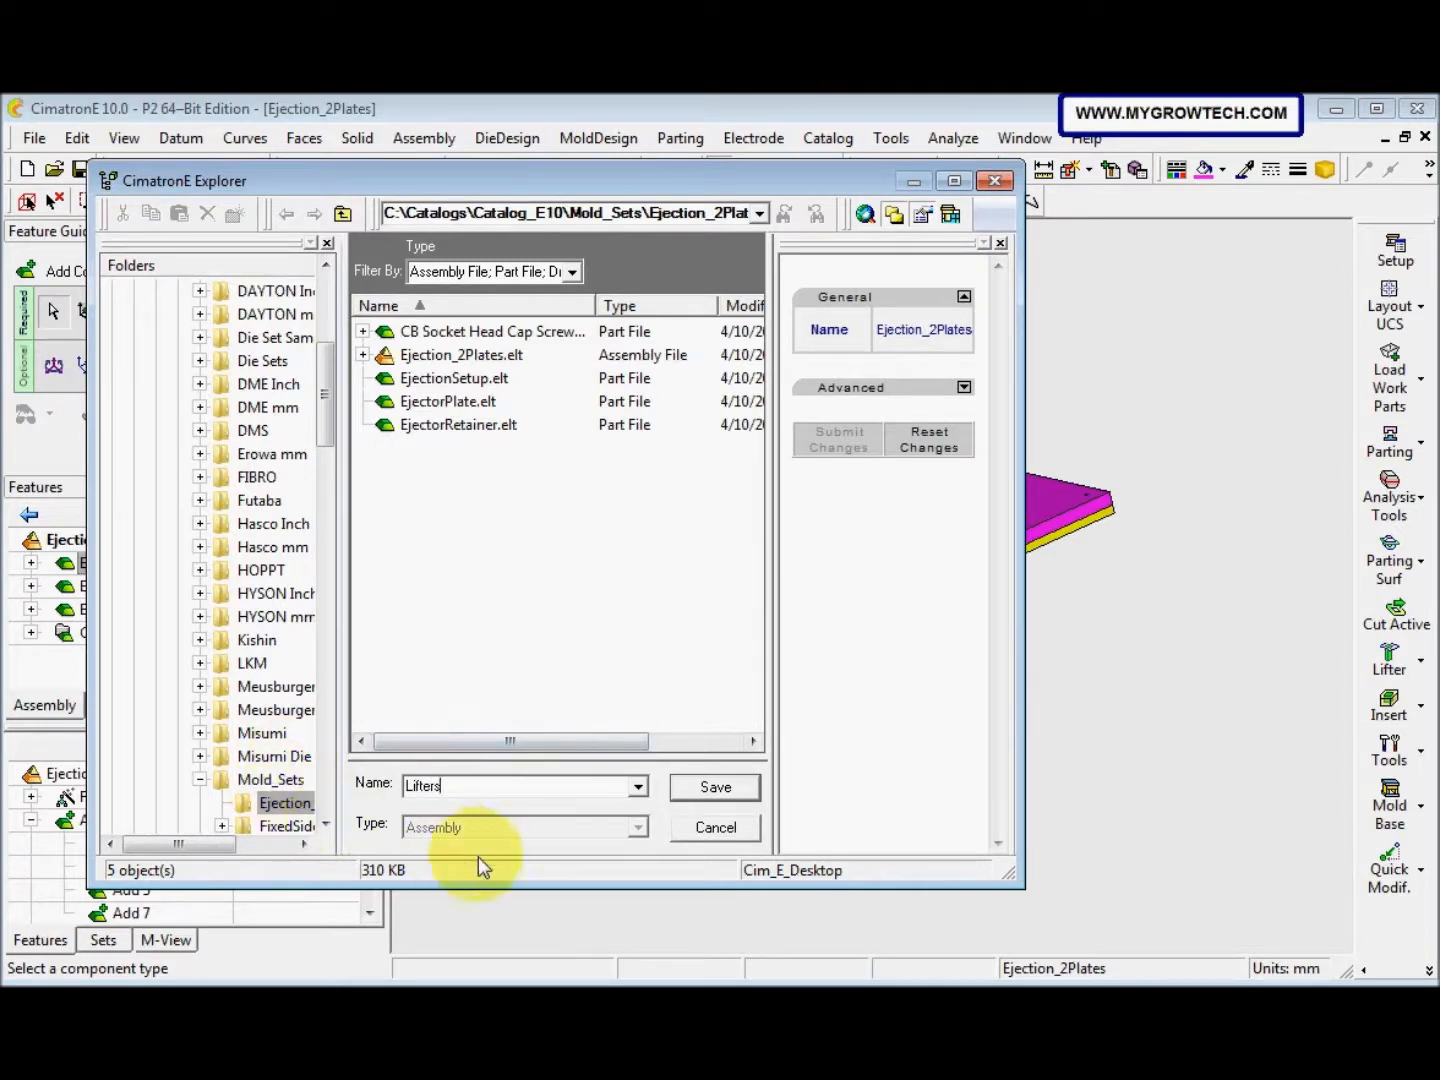
{"action": "left_click", "coordinate": [722, 789]}
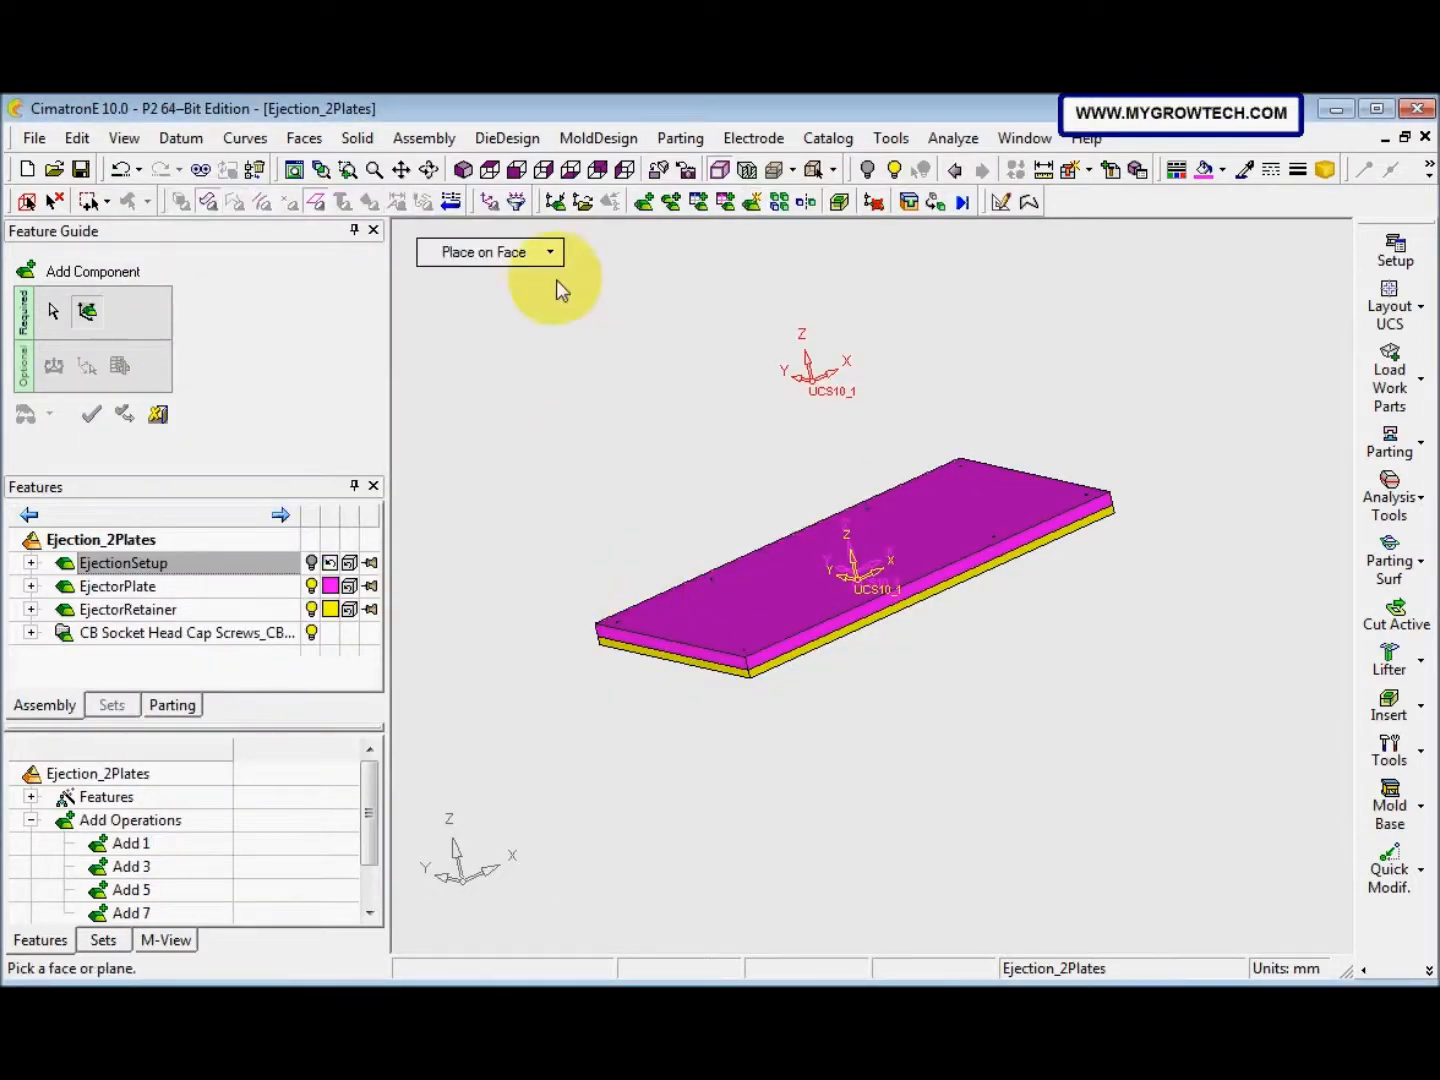
Place the new Lifters assembly on the assembly UCS of Ejection_2Plates and complete the component addition
{"action": "left_click", "coordinate": [548, 250]}
{"action": "left_click", "coordinate": [548, 280]}
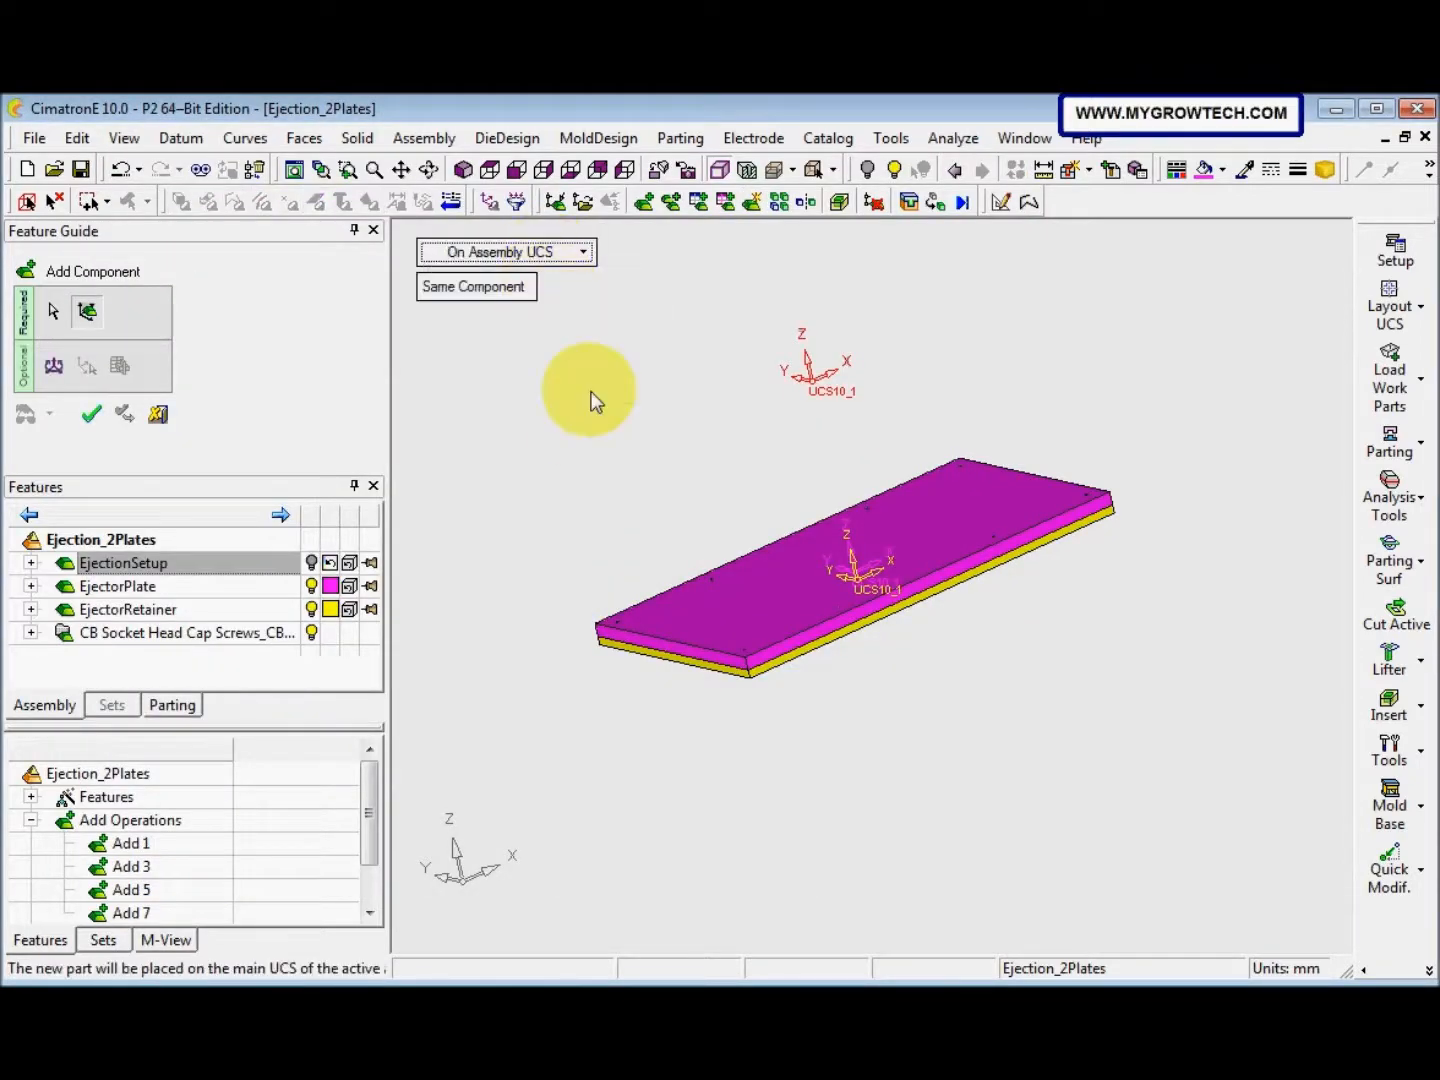
{"action": "right_click", "coordinate": [630, 456]}
{"action": "left_click", "coordinate": [630, 456]}
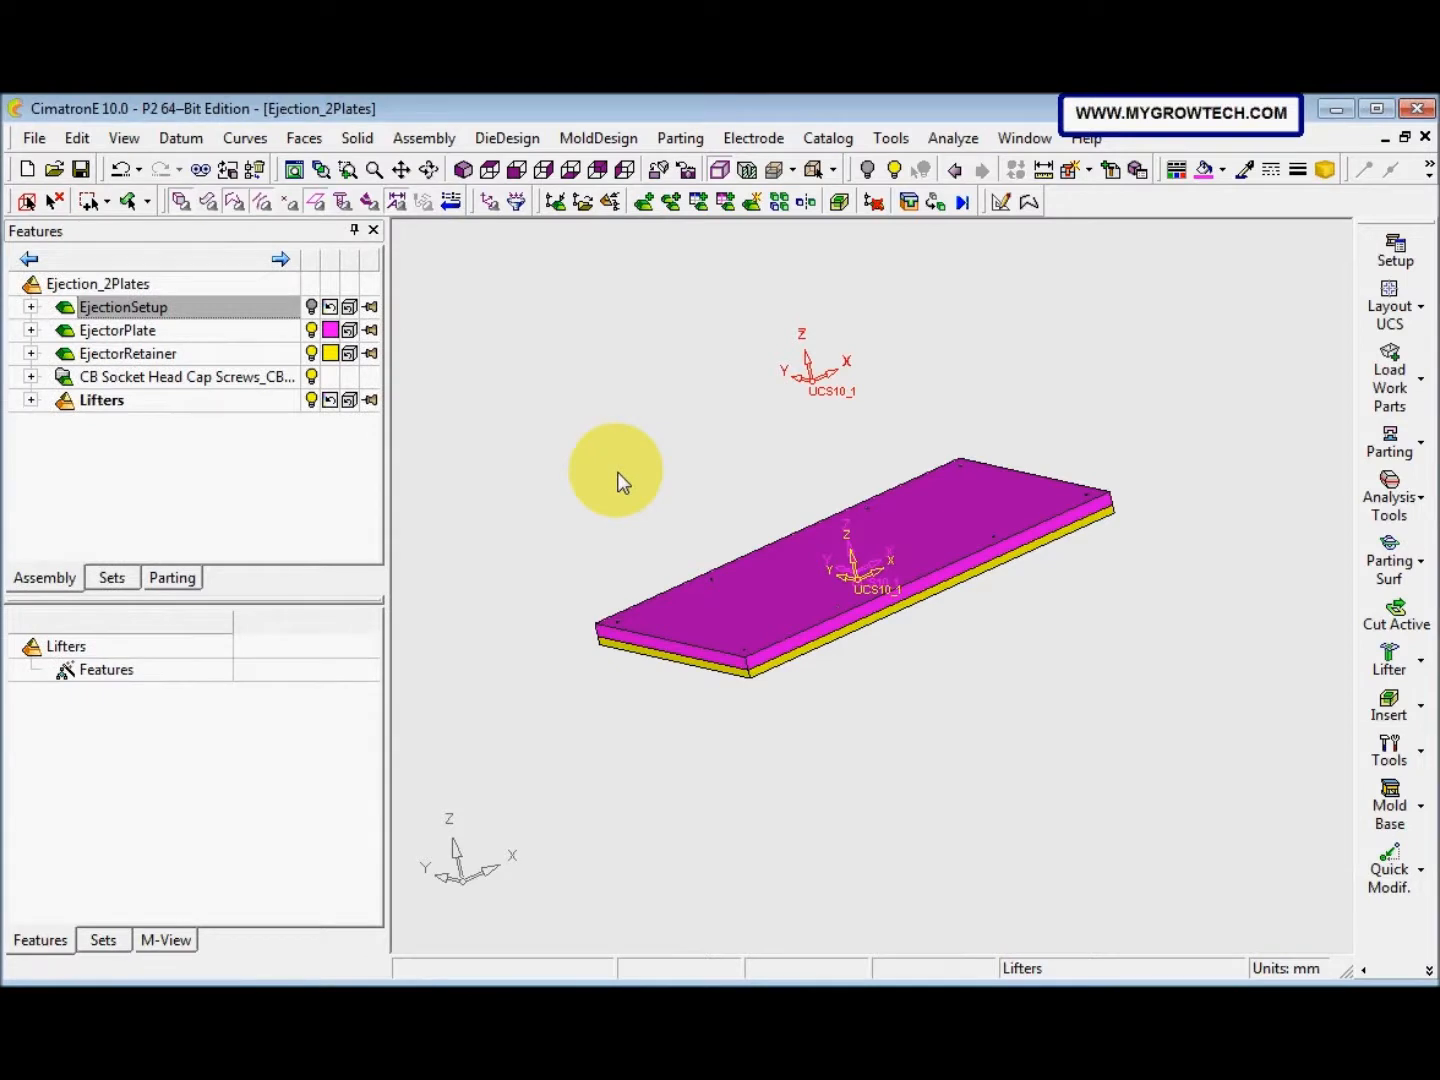
{"action": "left_click_drag", "start_coordinate": [718, 453], "coordinate": [712, 618], "text": "ctrl"}
{"action": "right_click_drag", "start_coordinate": [712, 617], "coordinate": [707, 576], "text": "ctrl"}
{"action": "middle_click_drag", "start_coordinate": [707, 576], "coordinate": [680, 646], "text": "ctrl"}
{"action": "left_click_drag", "start_coordinate": [680, 646], "coordinate": [644, 653], "text": "ctrl"}
{"action": "right_click_drag", "start_coordinate": [643, 652], "coordinate": [662, 536], "text": "ctrl"}
{"action": "middle_click_drag", "start_coordinate": [661, 536], "coordinate": [675, 458], "text": "ctrl"}
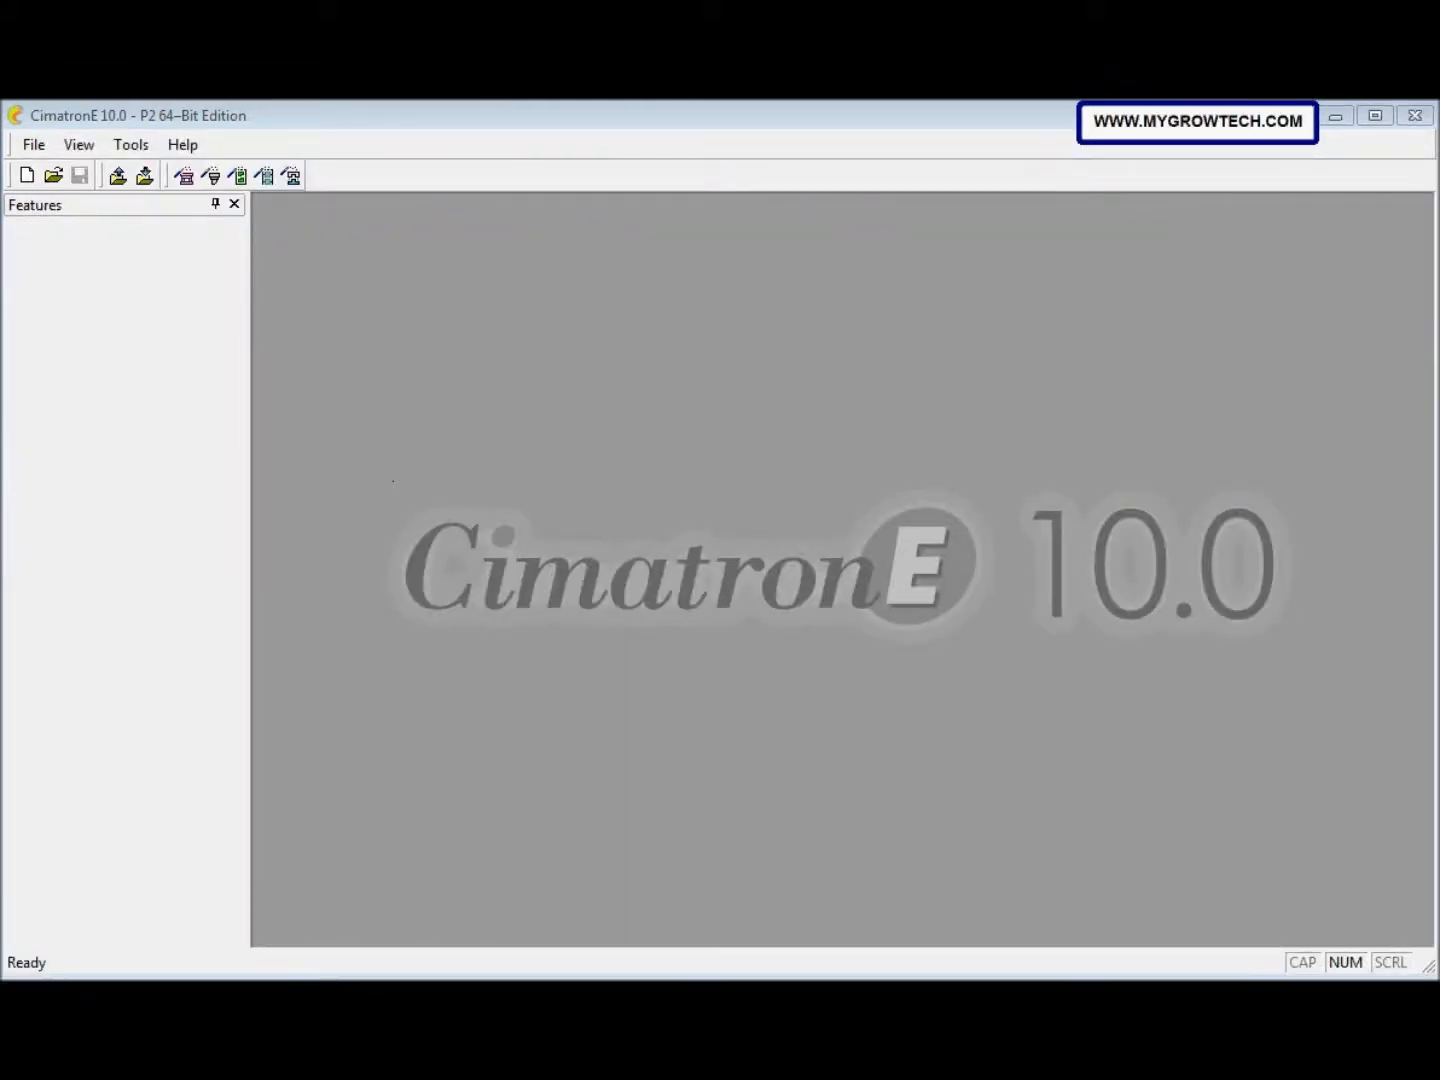
Open the Mold_Sets folder of Catalog_E10 in the file explorer
{"action": "left_click", "coordinate": [27, 175]}
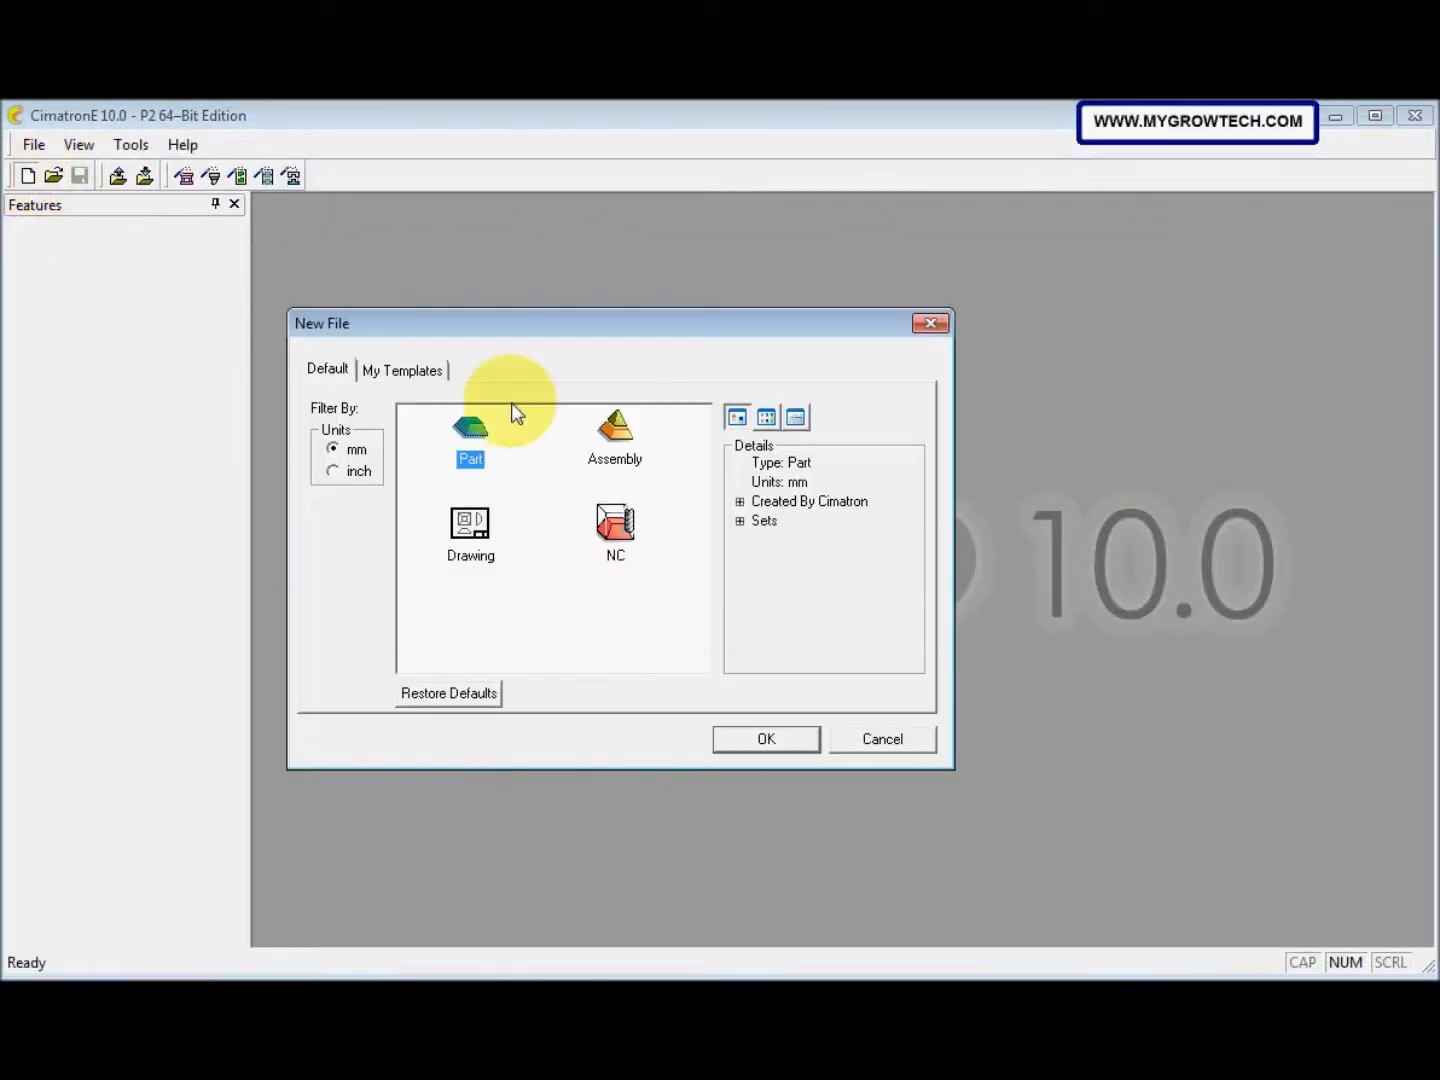
{"action": "left_click", "coordinate": [881, 737]}
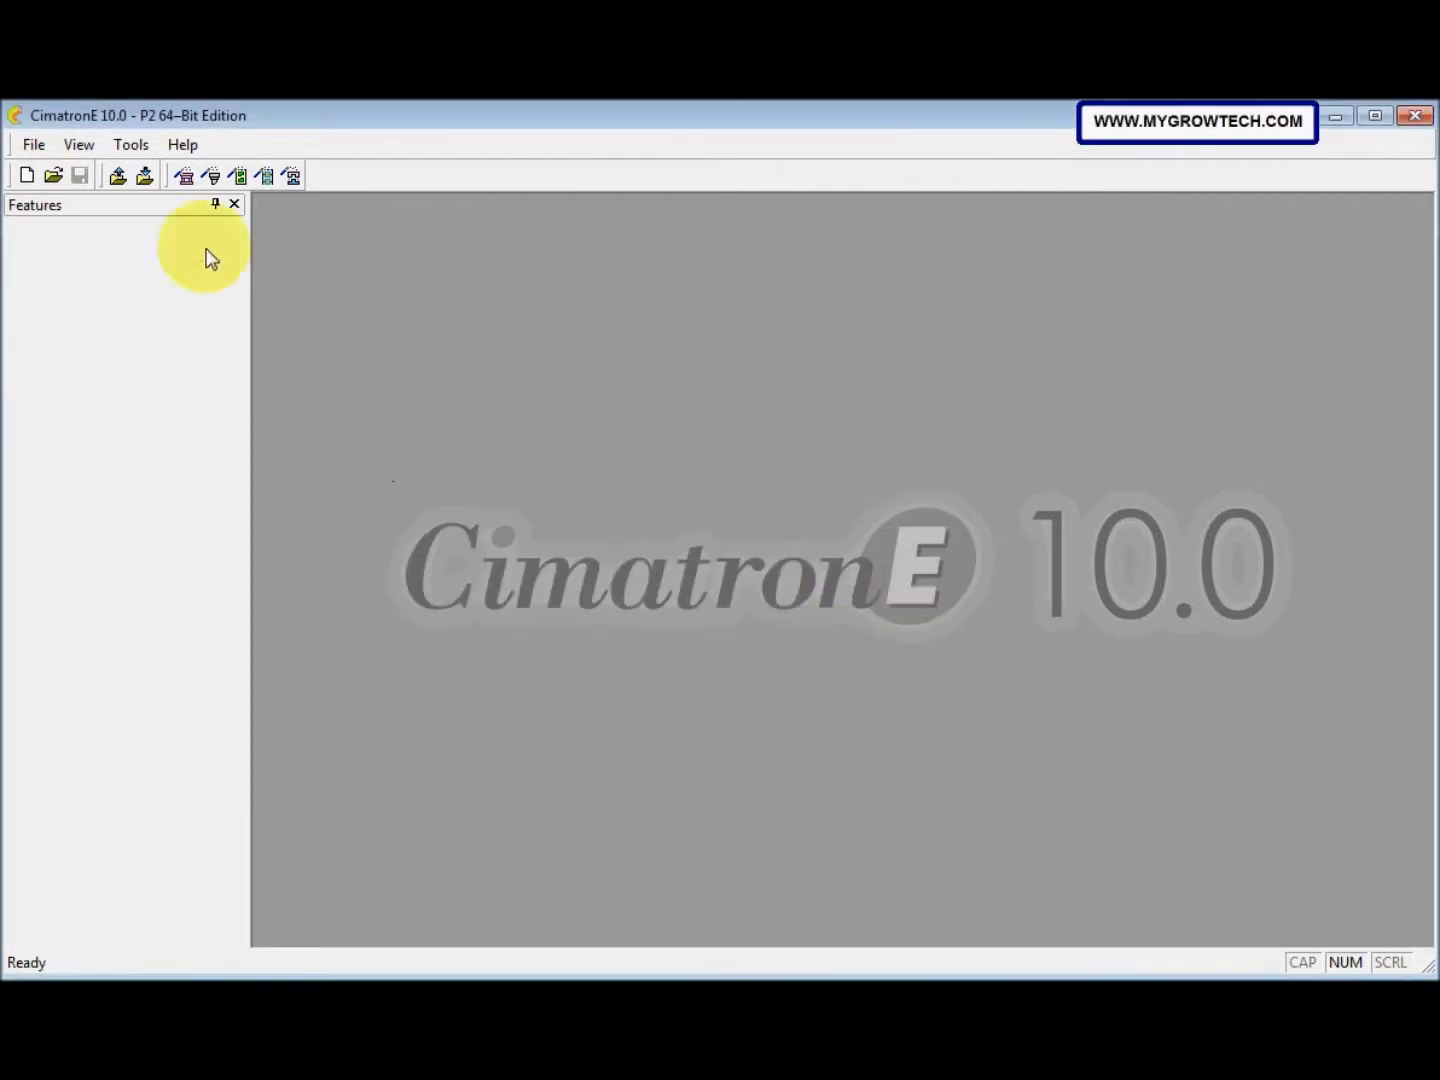
{"action": "left_click", "coordinate": [54, 176]}
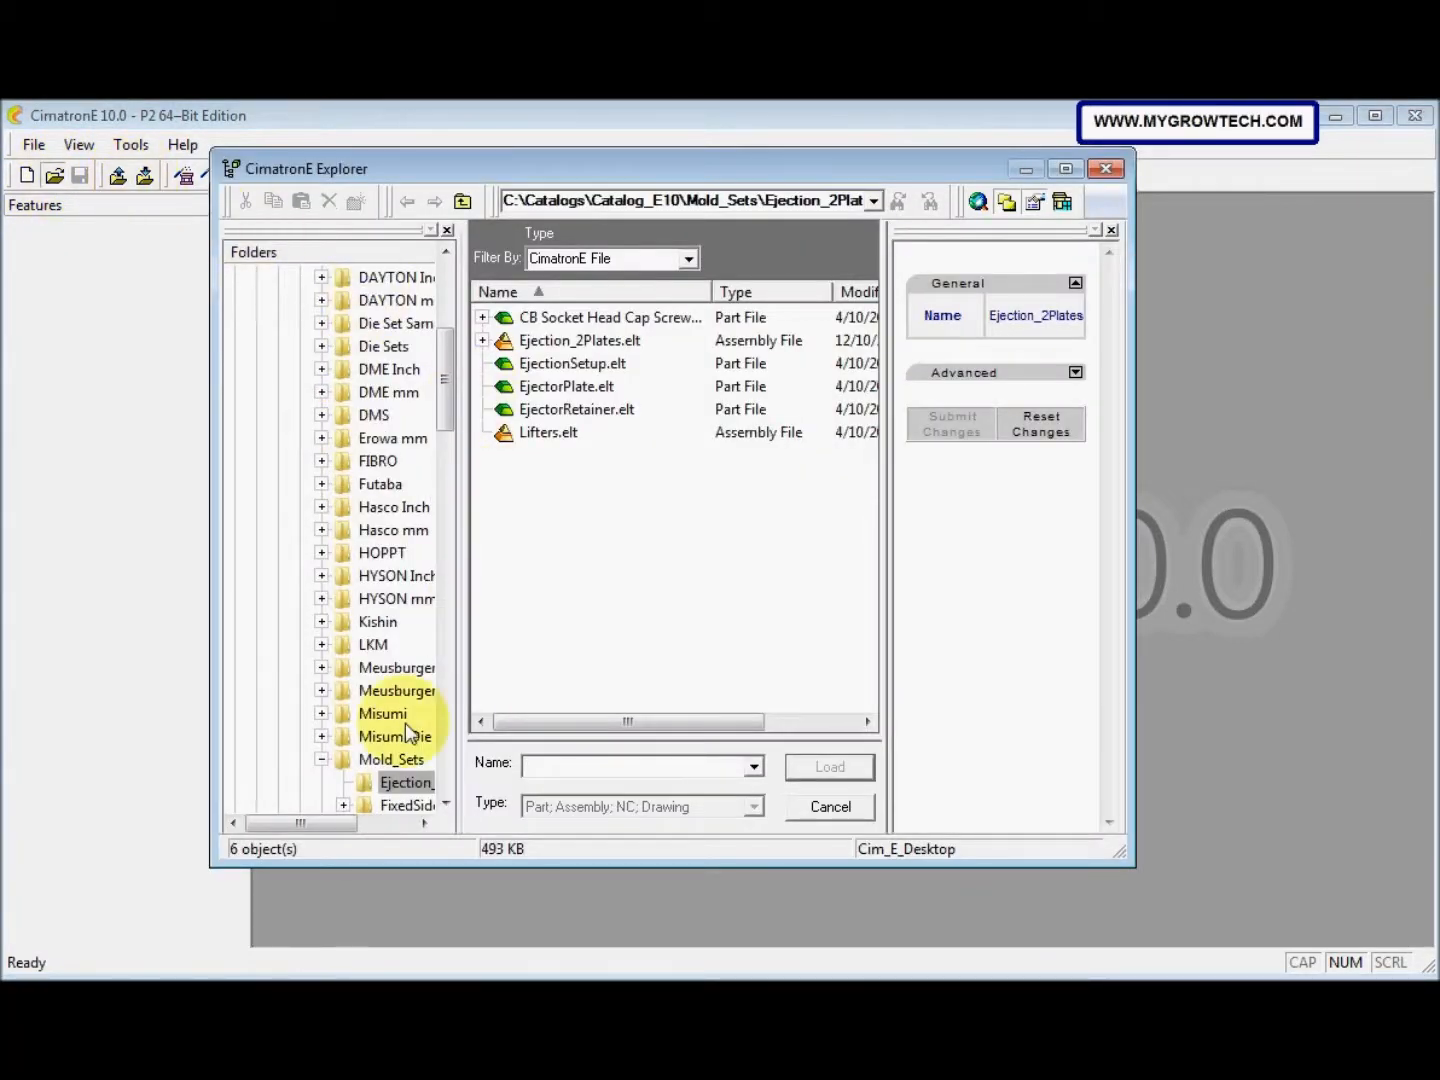
{"action": "left_click", "coordinate": [391, 759]}
{"action": "left_click_drag", "start_coordinate": [448, 402], "coordinate": [444, 441]}
{"action": "left_click_drag", "start_coordinate": [295, 823], "coordinate": [313, 824]}
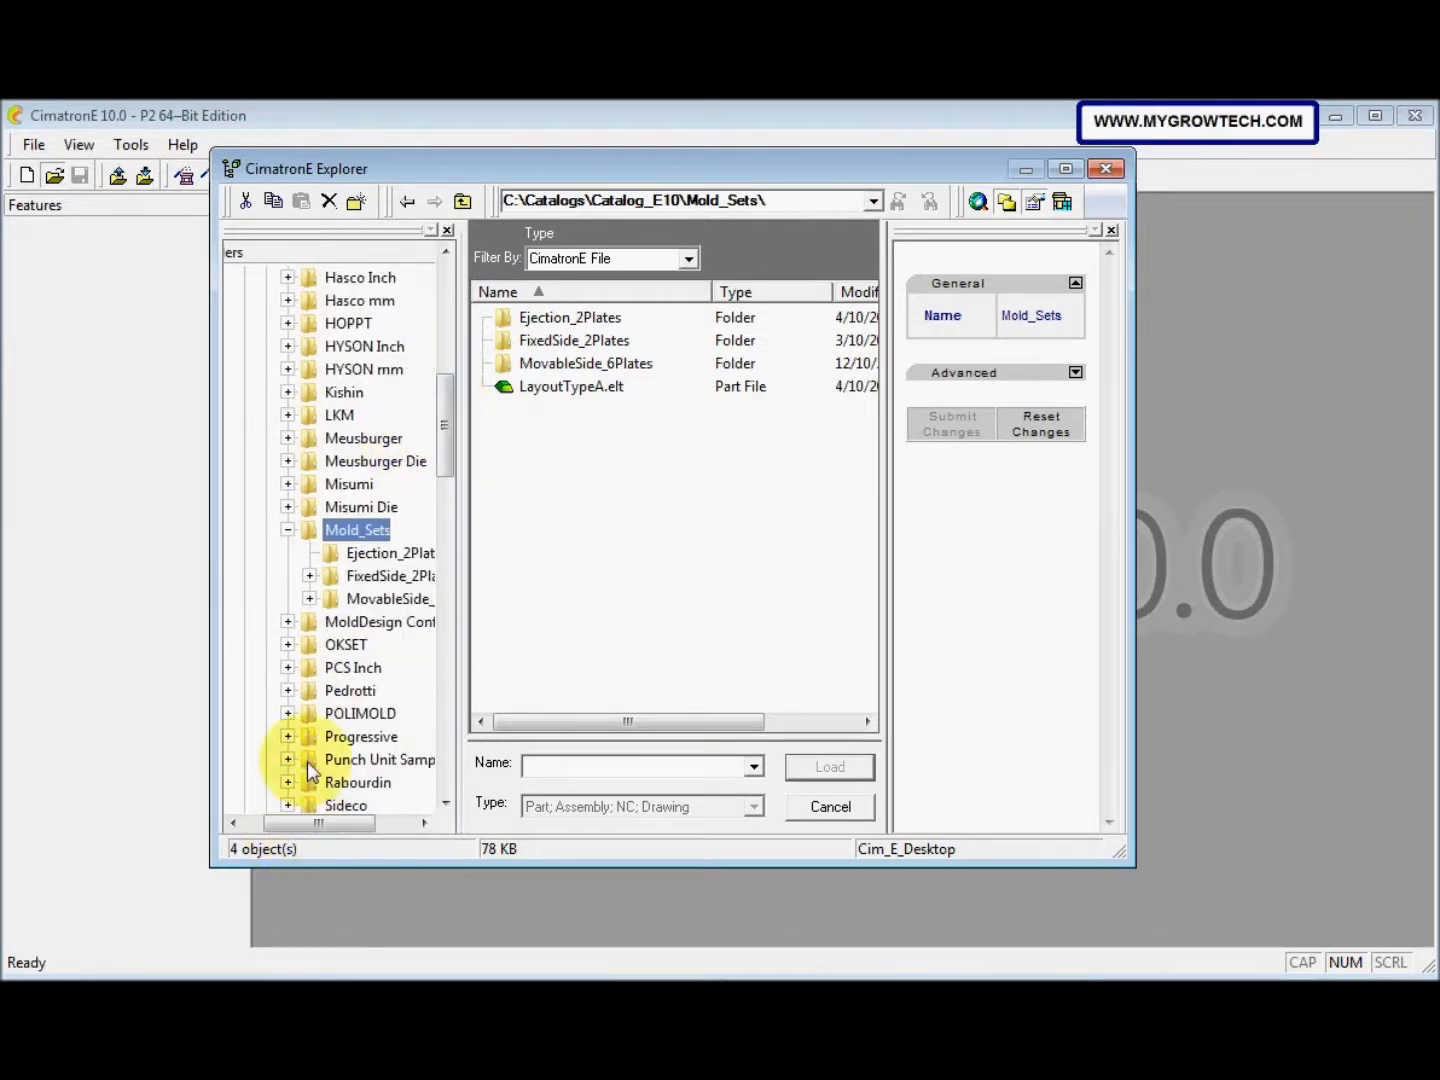
{"action": "mouse_move", "coordinate": [450, 468]}
{"action": "left_mouse_down"}
{"action": "mouse_move", "coordinate": [454, 350]}
{"action": "mouse_move", "coordinate": [470, 471]}
{"action": "left_mouse_up"}
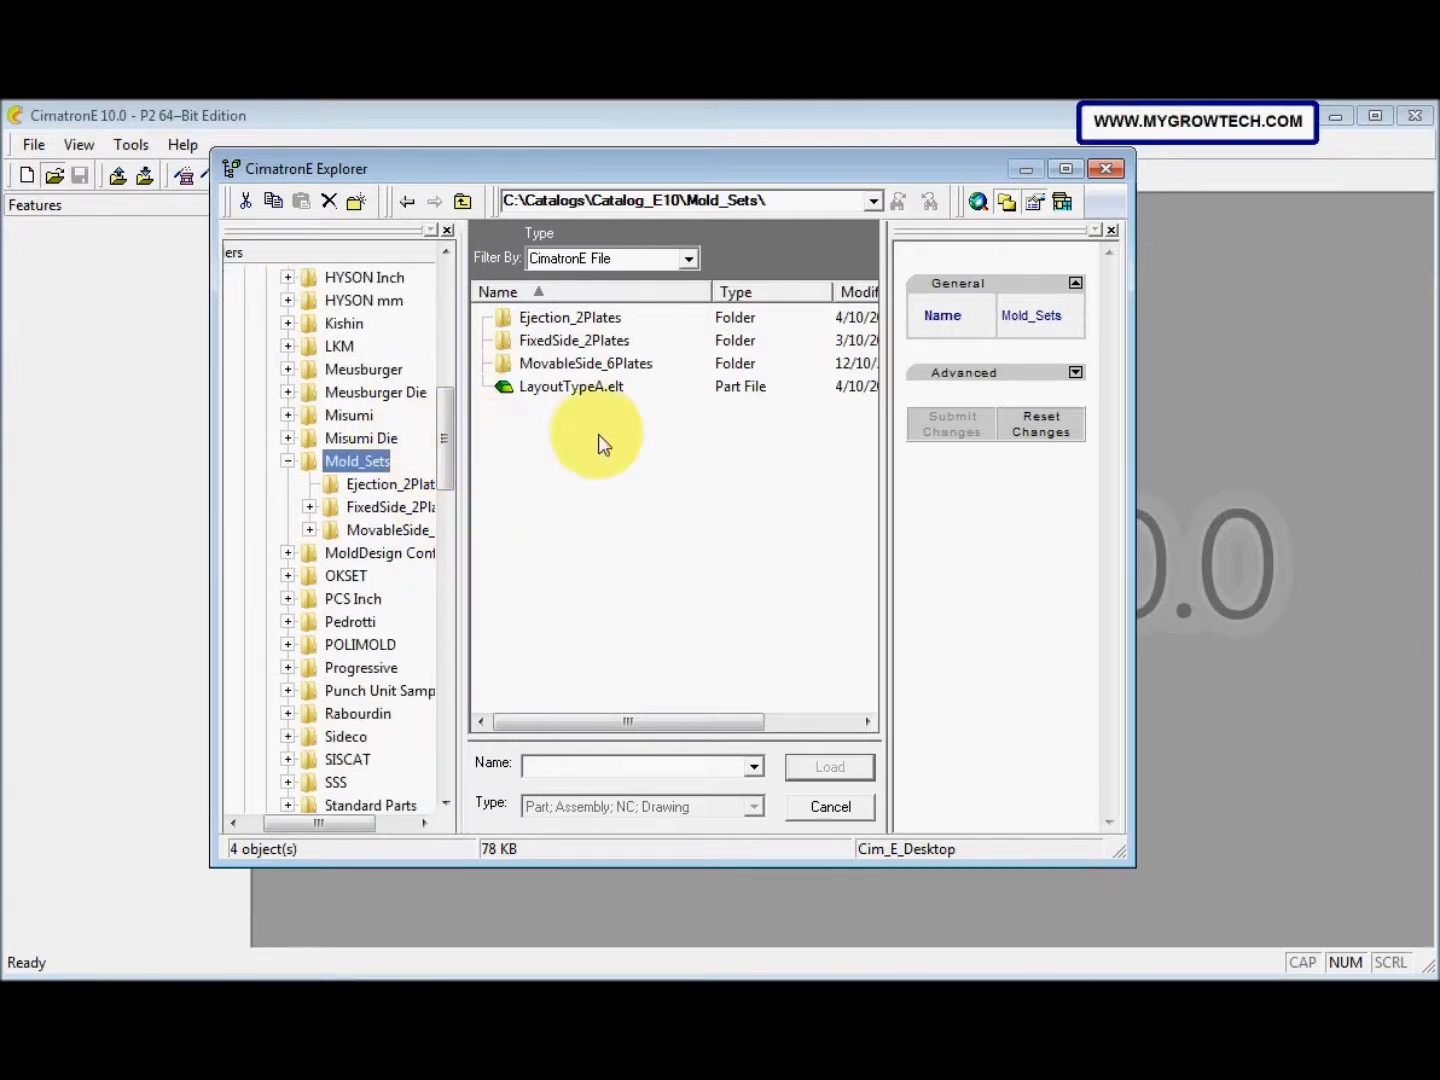
Move Ejection_2Plates.elt out of the Ejection_2Plates folder into the parent Mold_Sets folder
{"action": "double_click", "coordinate": [589, 318]}
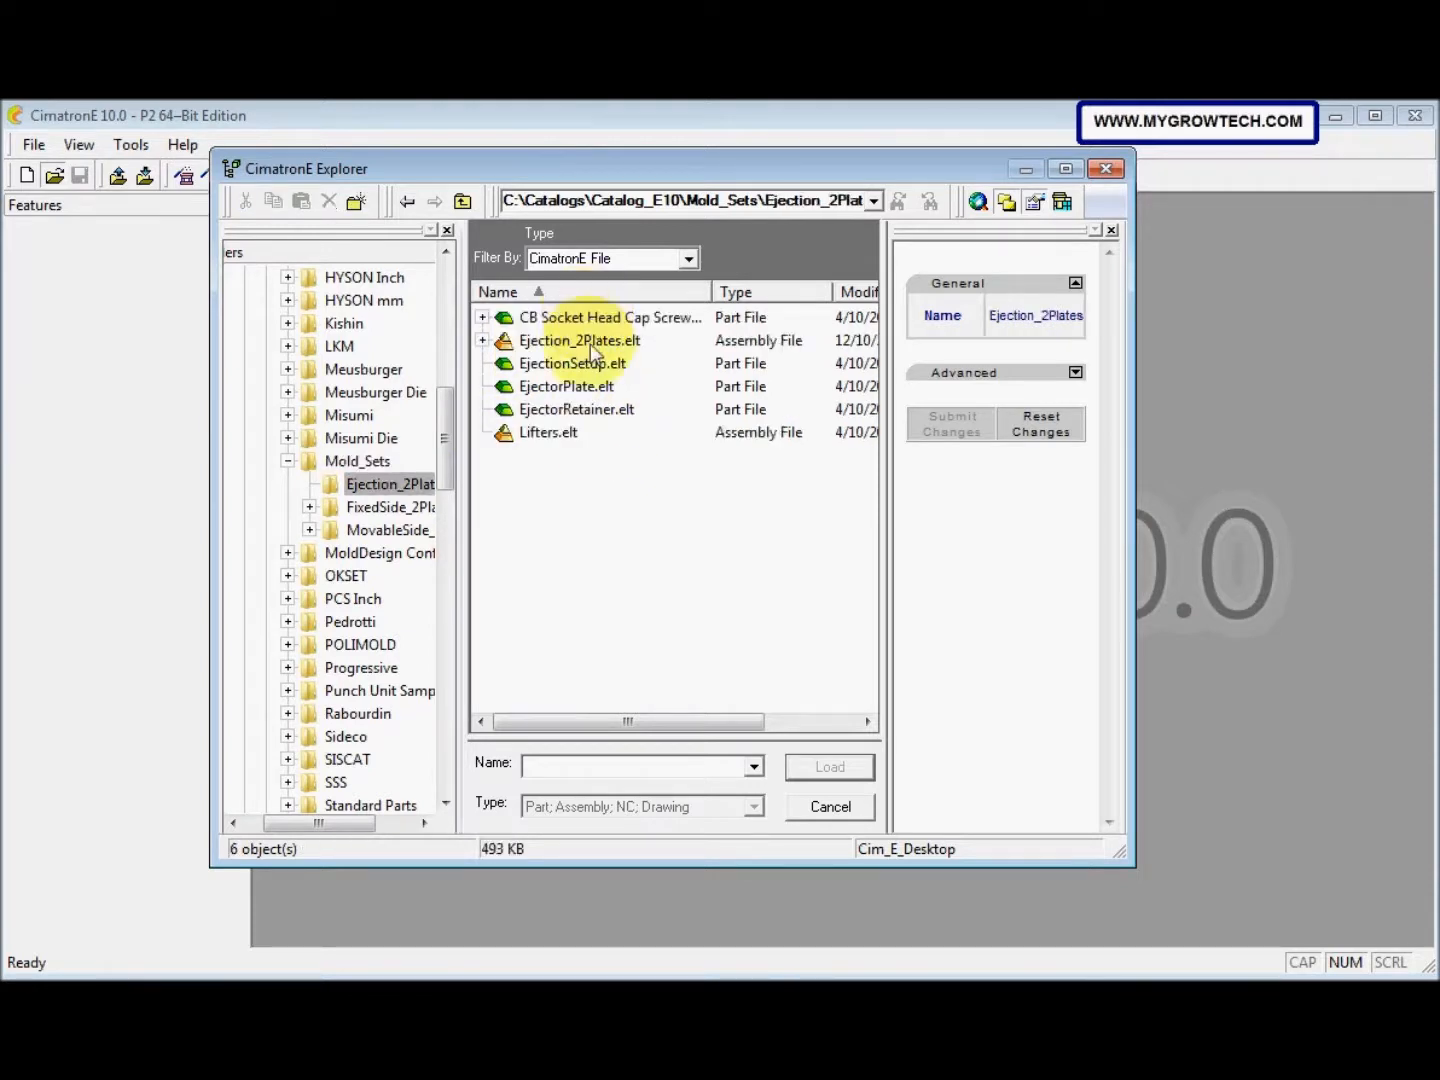
{"action": "right_click", "coordinate": [597, 343]}
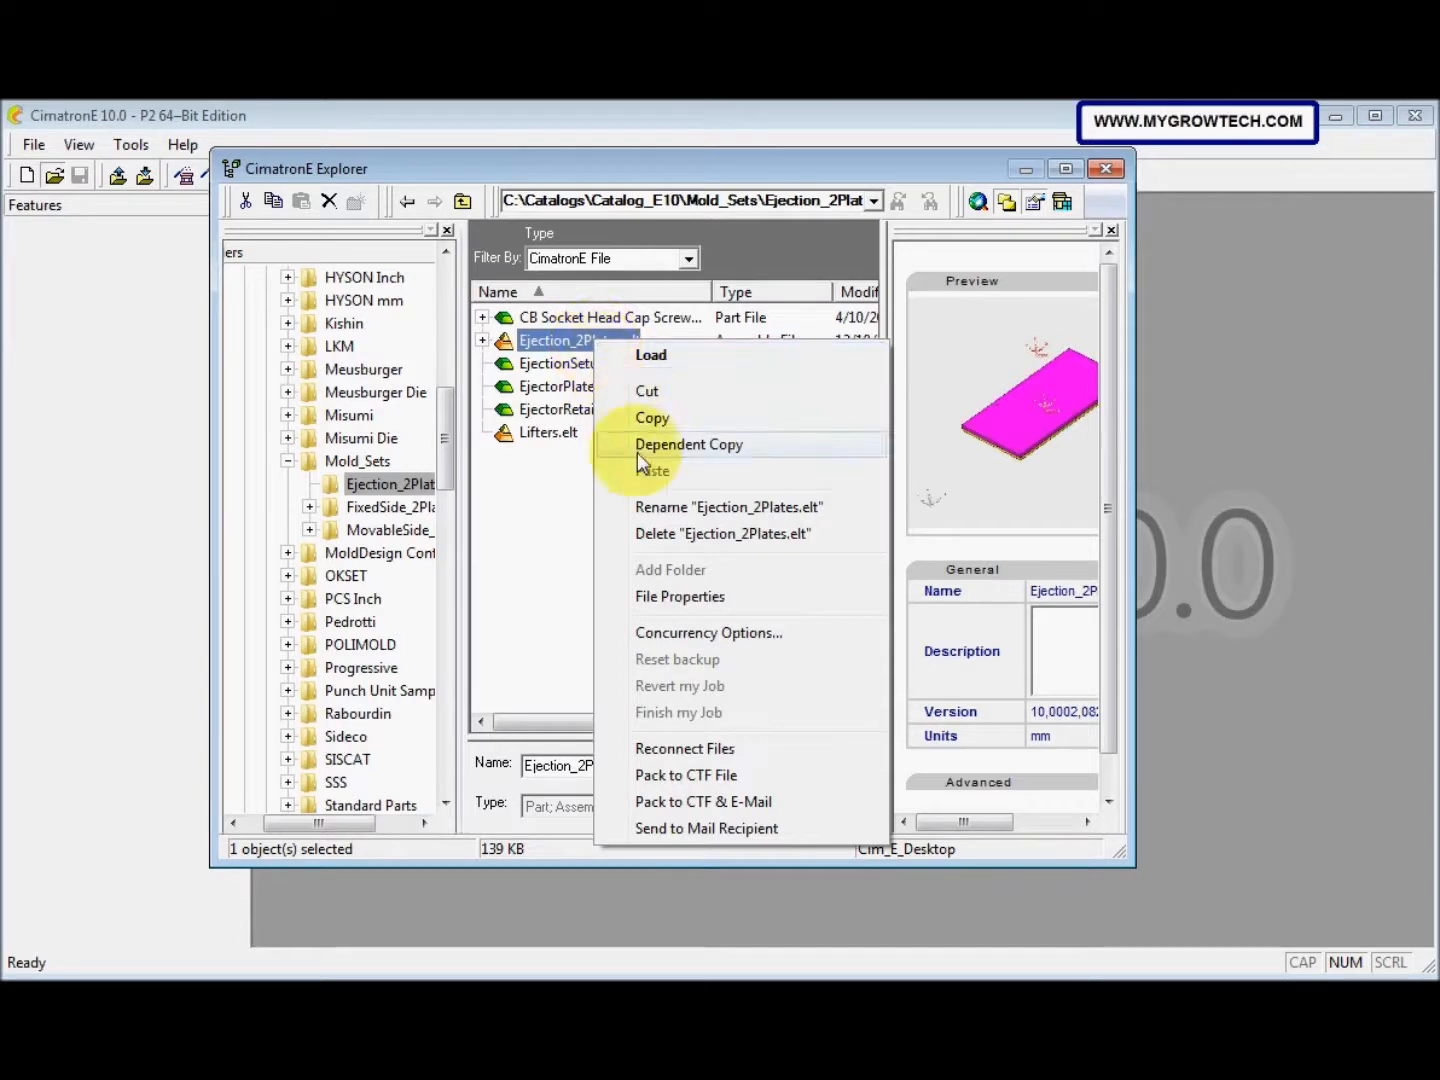
{"action": "left_click", "coordinate": [653, 398]}
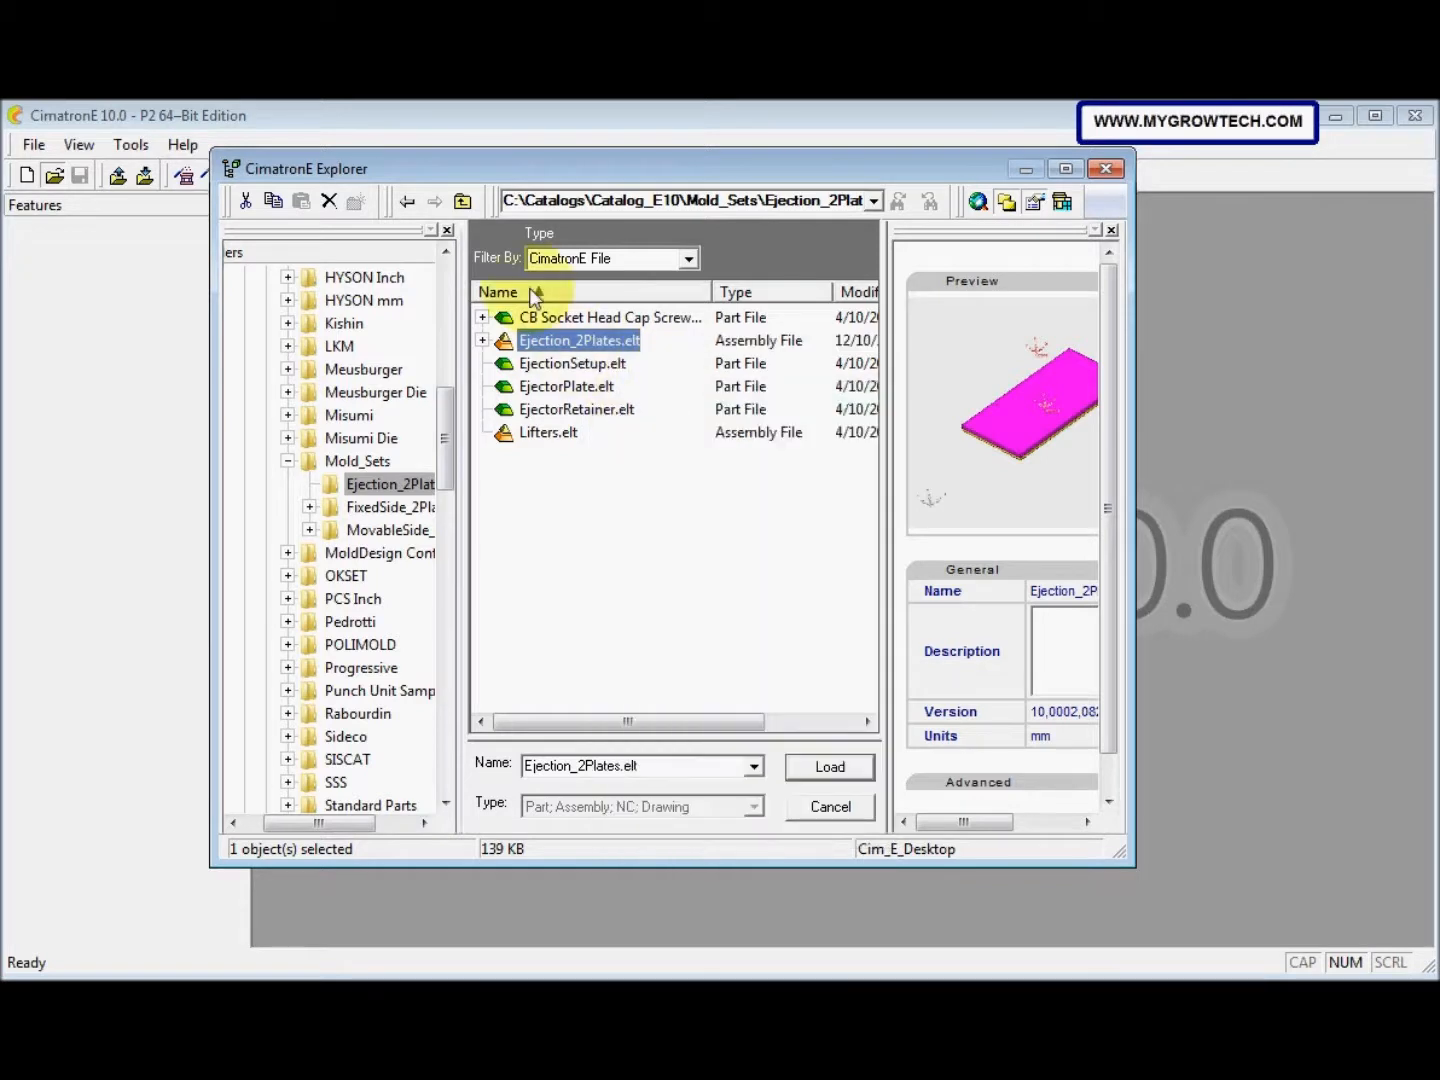
{"action": "left_click", "coordinate": [462, 201]}
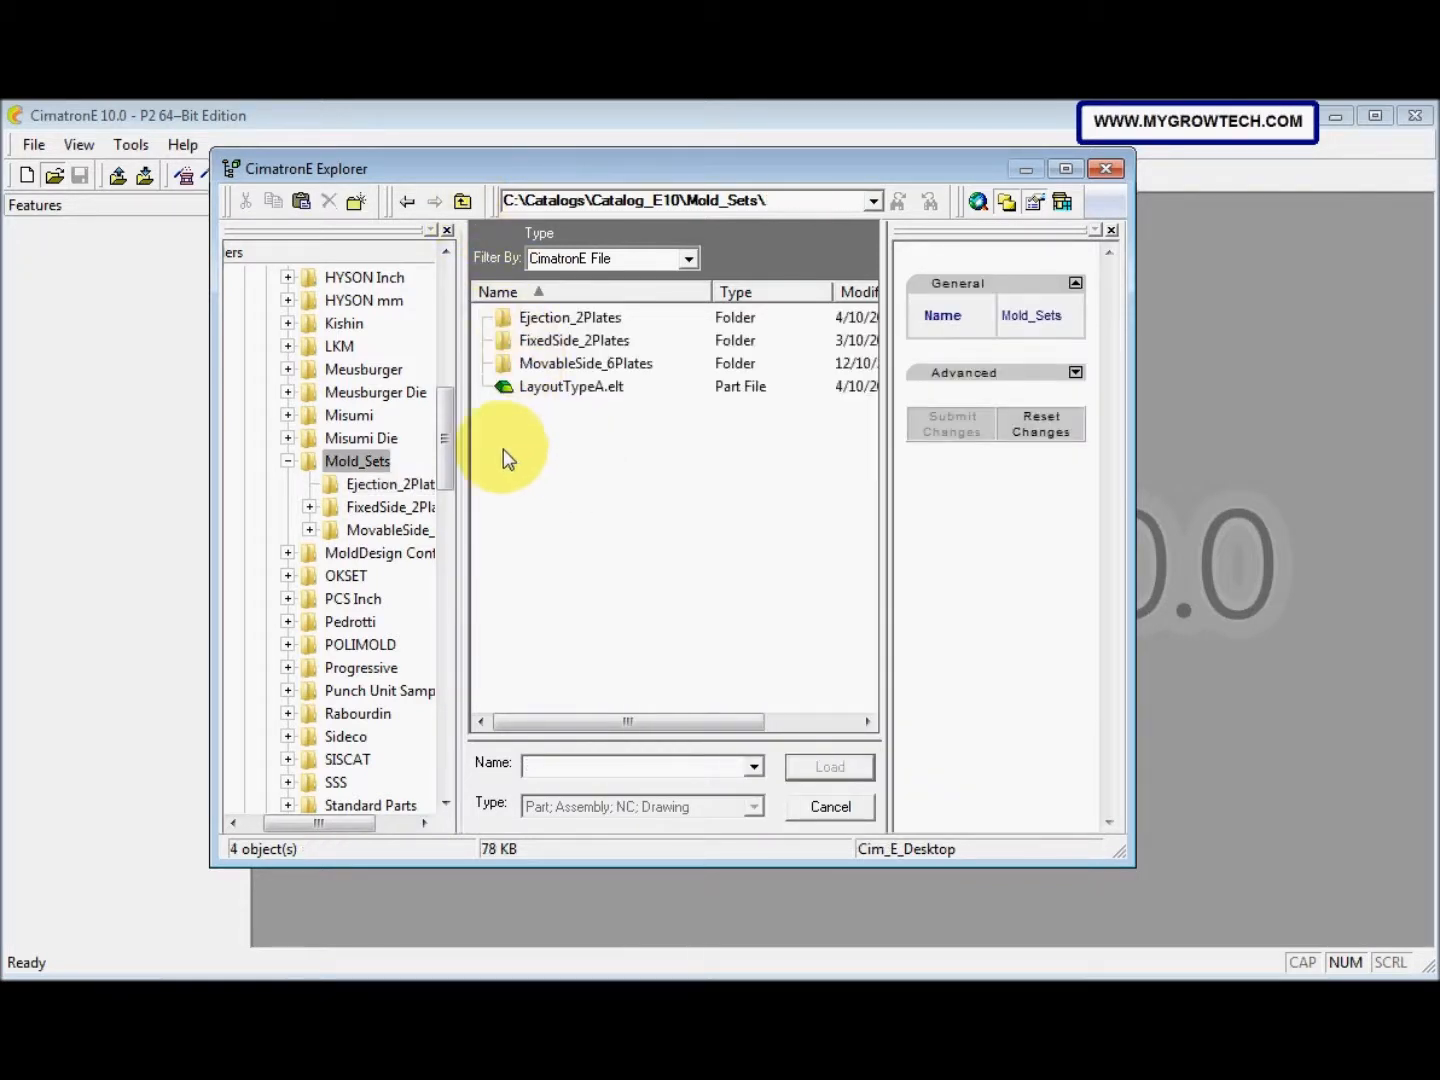
{"action": "right_click", "coordinate": [529, 453]}
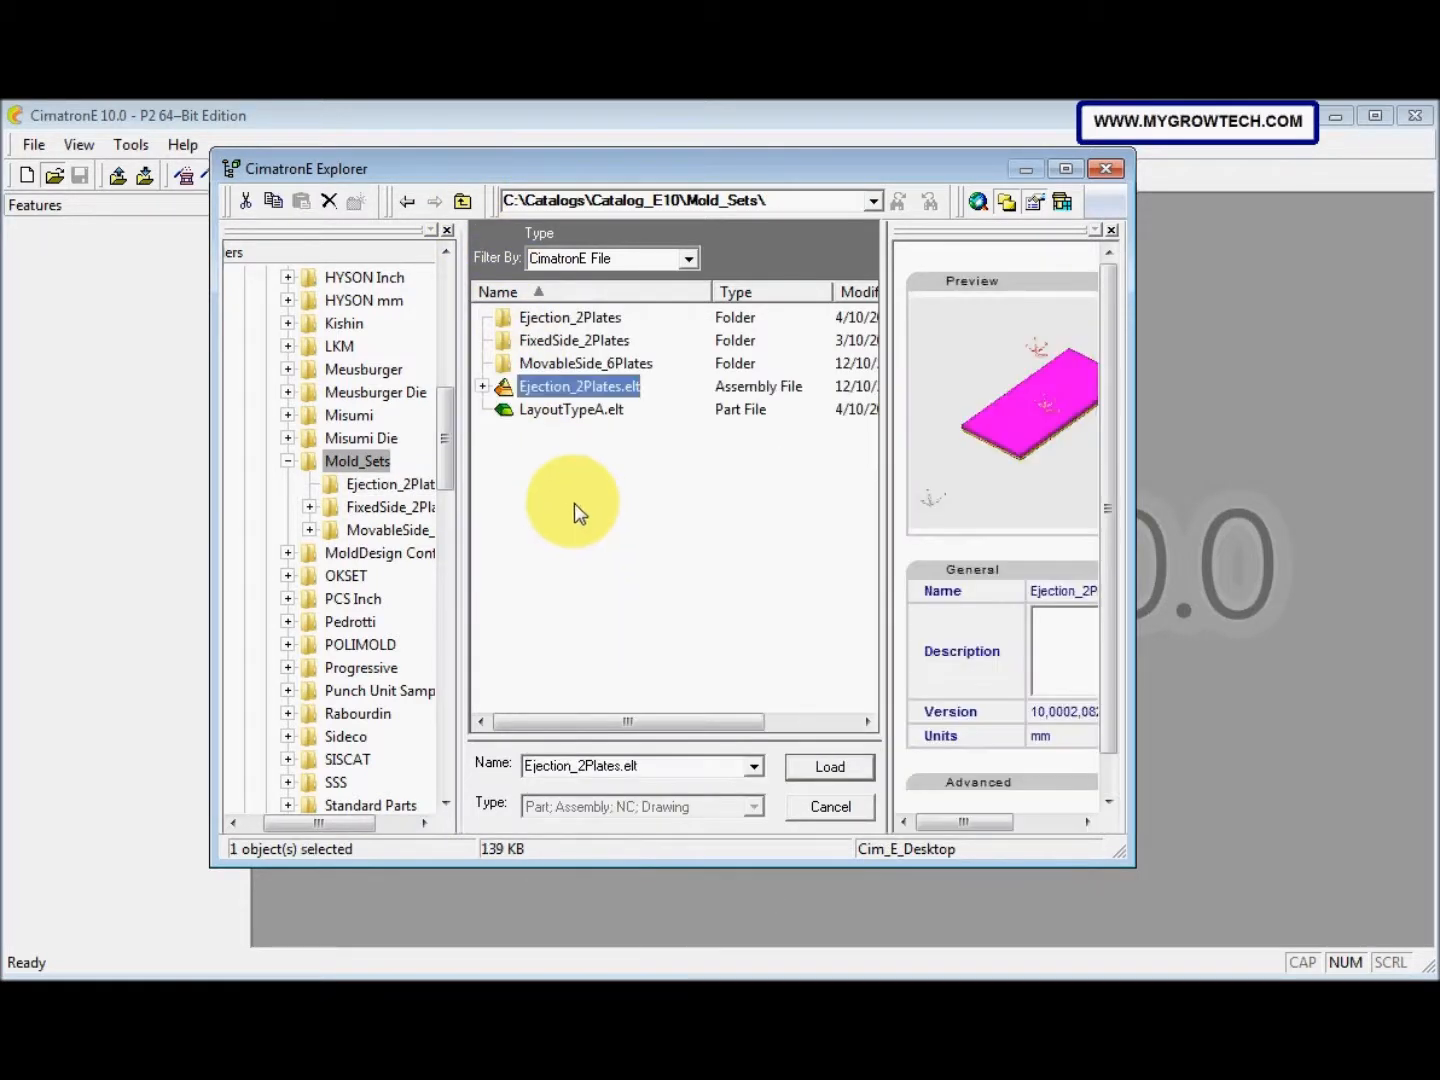
Move FixedSide_2Plates.elt out of the FixedSide_2Plates folder into the parent Mold_Sets folder
{"action": "double_click", "coordinate": [574, 341]}
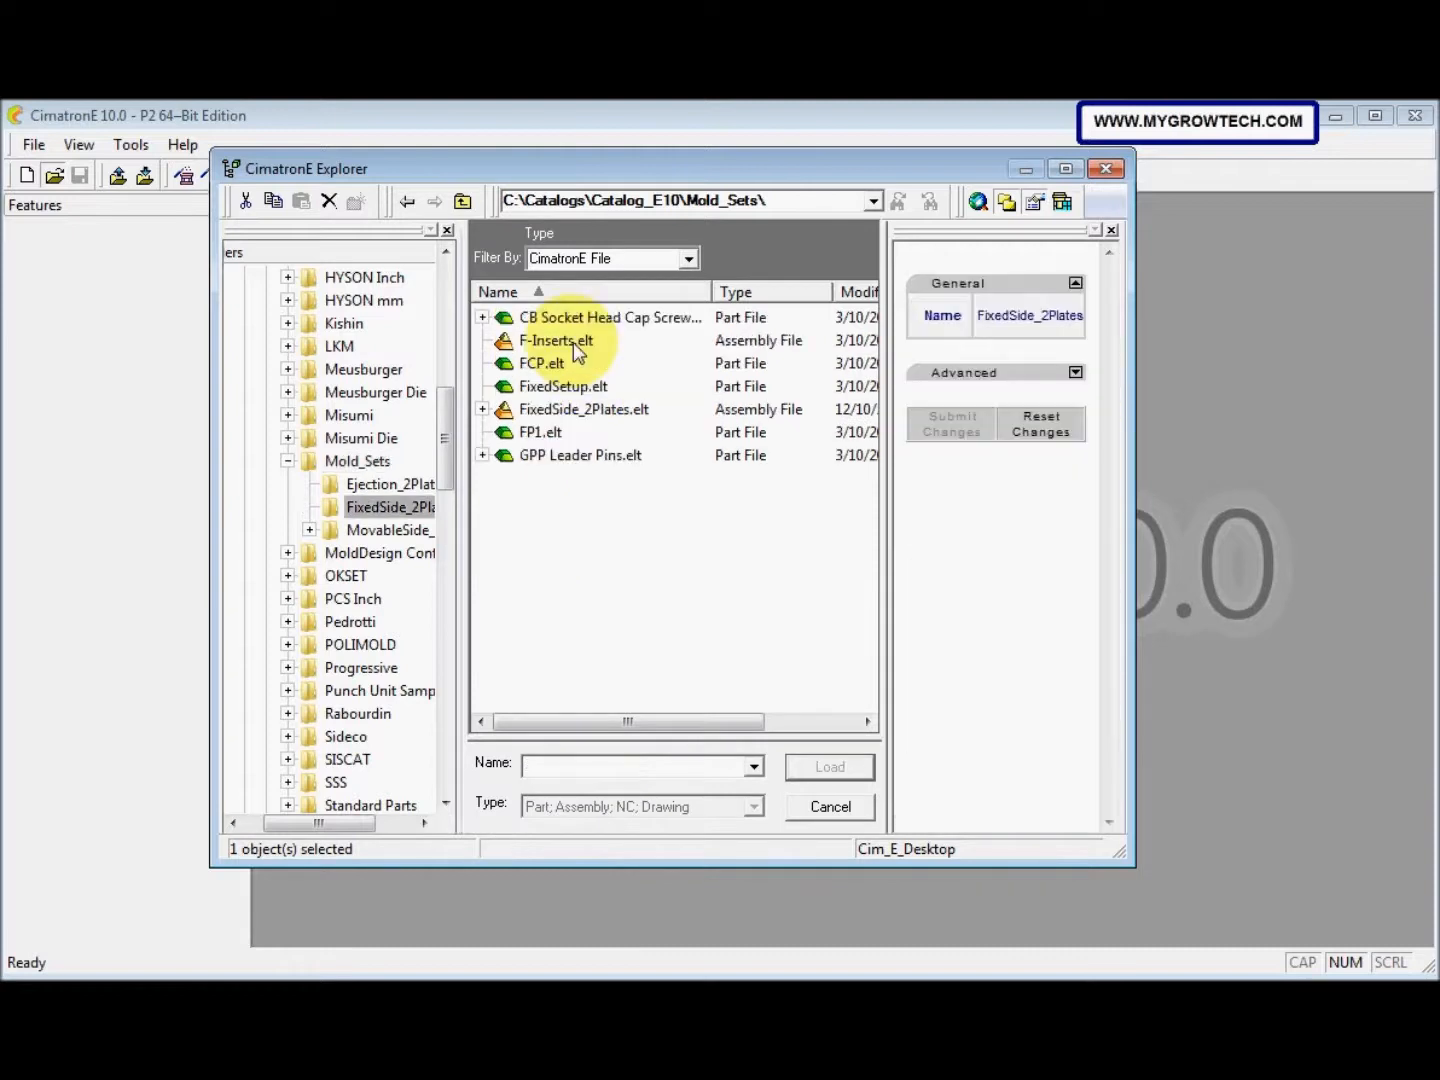
{"action": "left_click", "coordinate": [584, 410]}
{"action": "right_click", "coordinate": [582, 412]}
{"action": "left_click", "coordinate": [645, 484]}
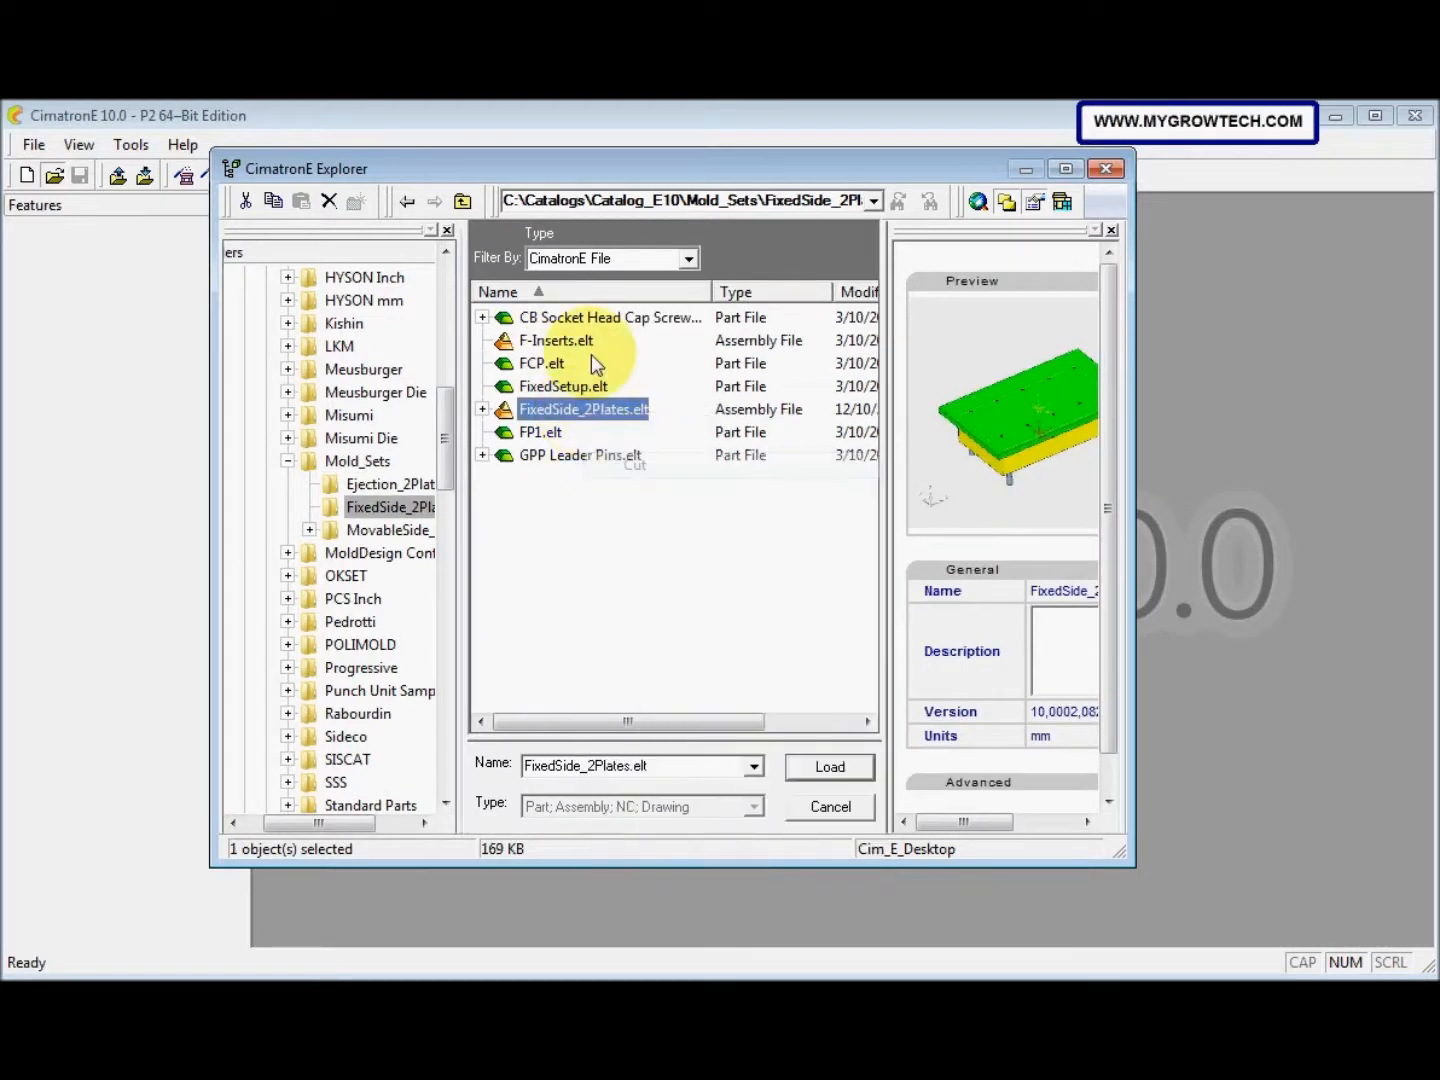
{"action": "left_click", "coordinate": [463, 201]}
{"action": "right_click", "coordinate": [554, 471]}
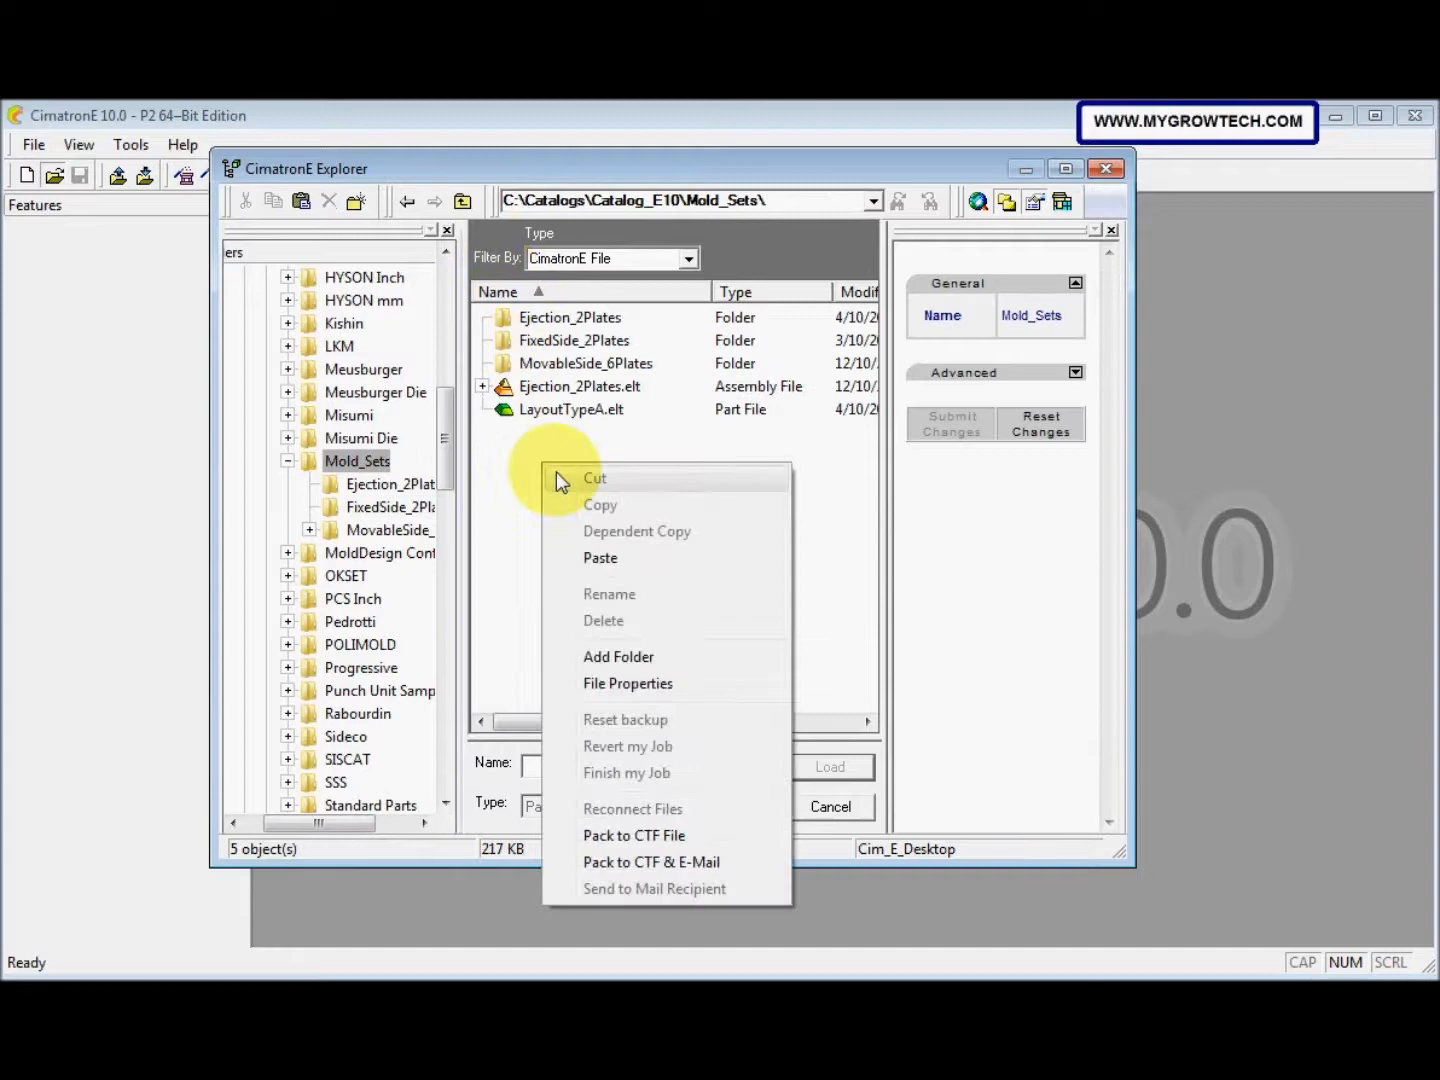
{"action": "left_click", "coordinate": [614, 560]}
Move MovableSide_6Plates.elt out of the MovableSide_6Plates folder into the parent Mold_Sets folder
{"action": "double_click", "coordinate": [585, 364]}
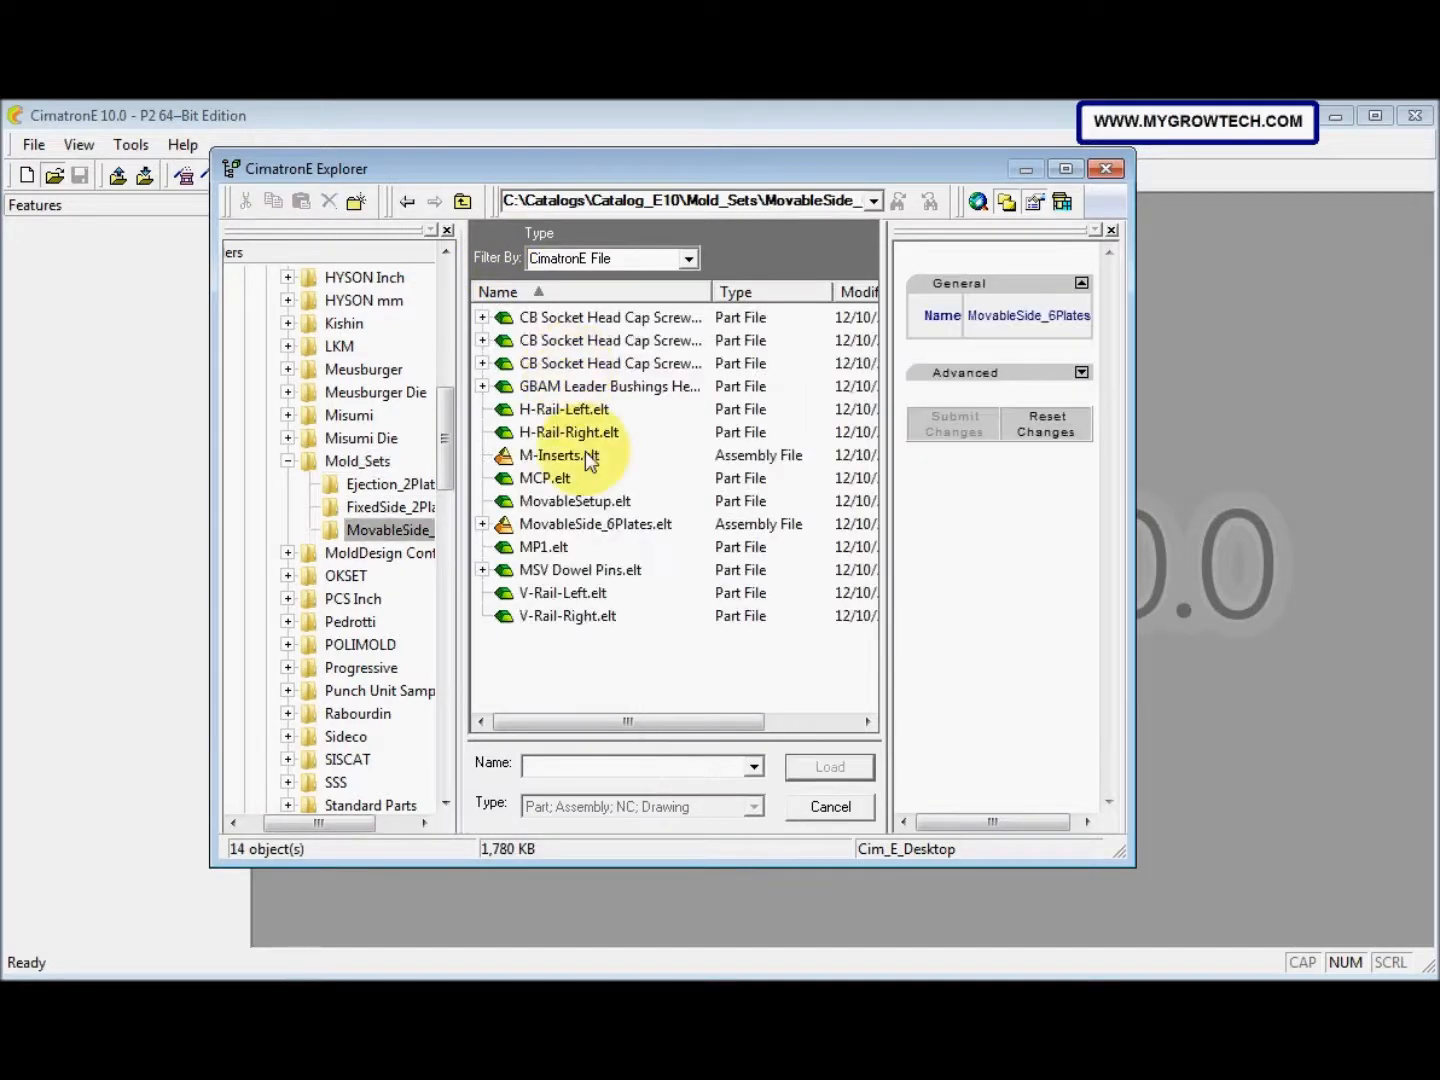
{"action": "left_click", "coordinate": [585, 524]}
{"action": "right_click", "coordinate": [580, 522]}
{"action": "left_click", "coordinate": [630, 561]}
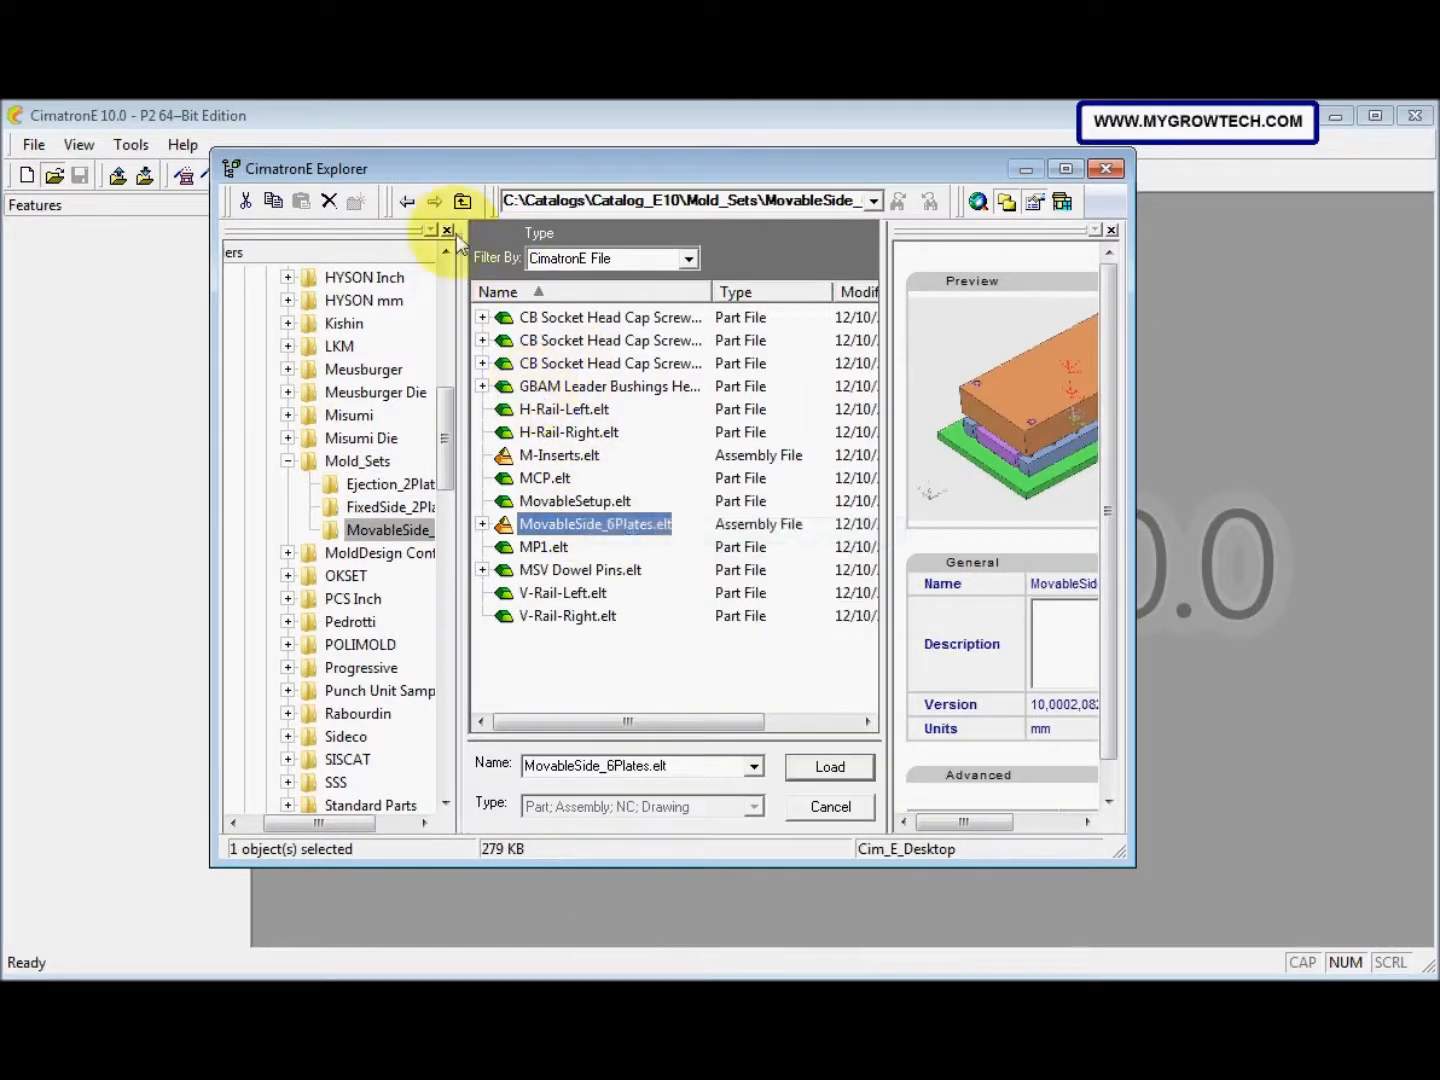
{"action": "left_click", "coordinate": [463, 201]}
{"action": "right_click", "coordinate": [535, 463]}
{"action": "left_click", "coordinate": [599, 544]}
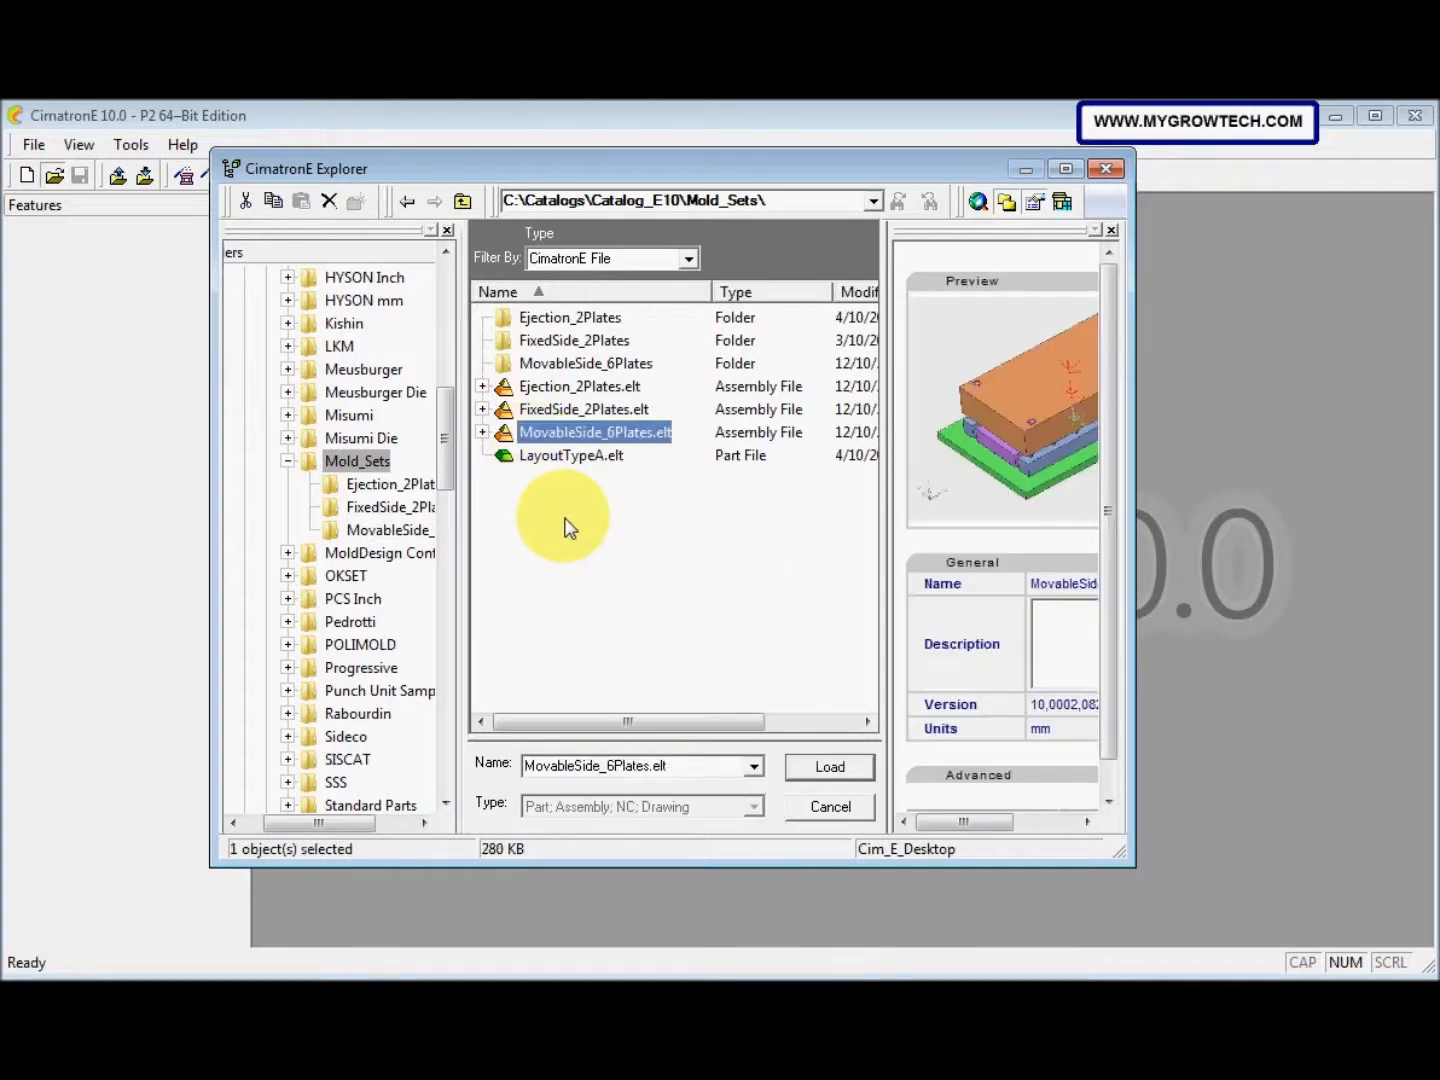
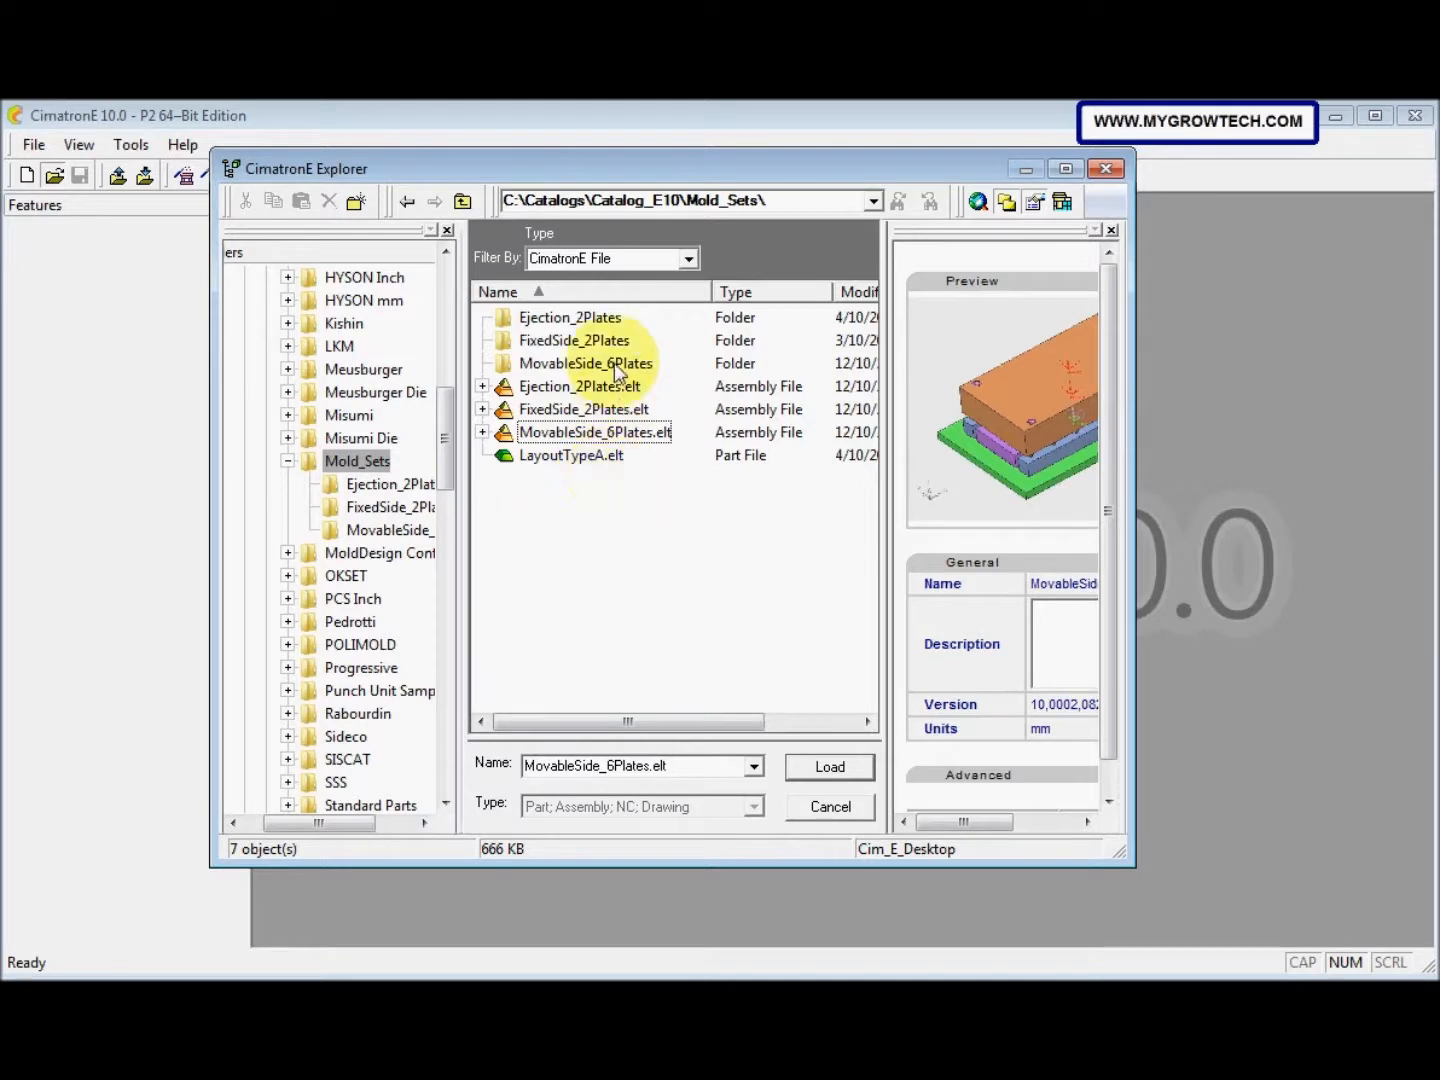
Select FixedSide_2Plates.elt in the Mold_Sets folder and expand its advanced file properties
{"action": "left_click", "coordinate": [561, 411]}
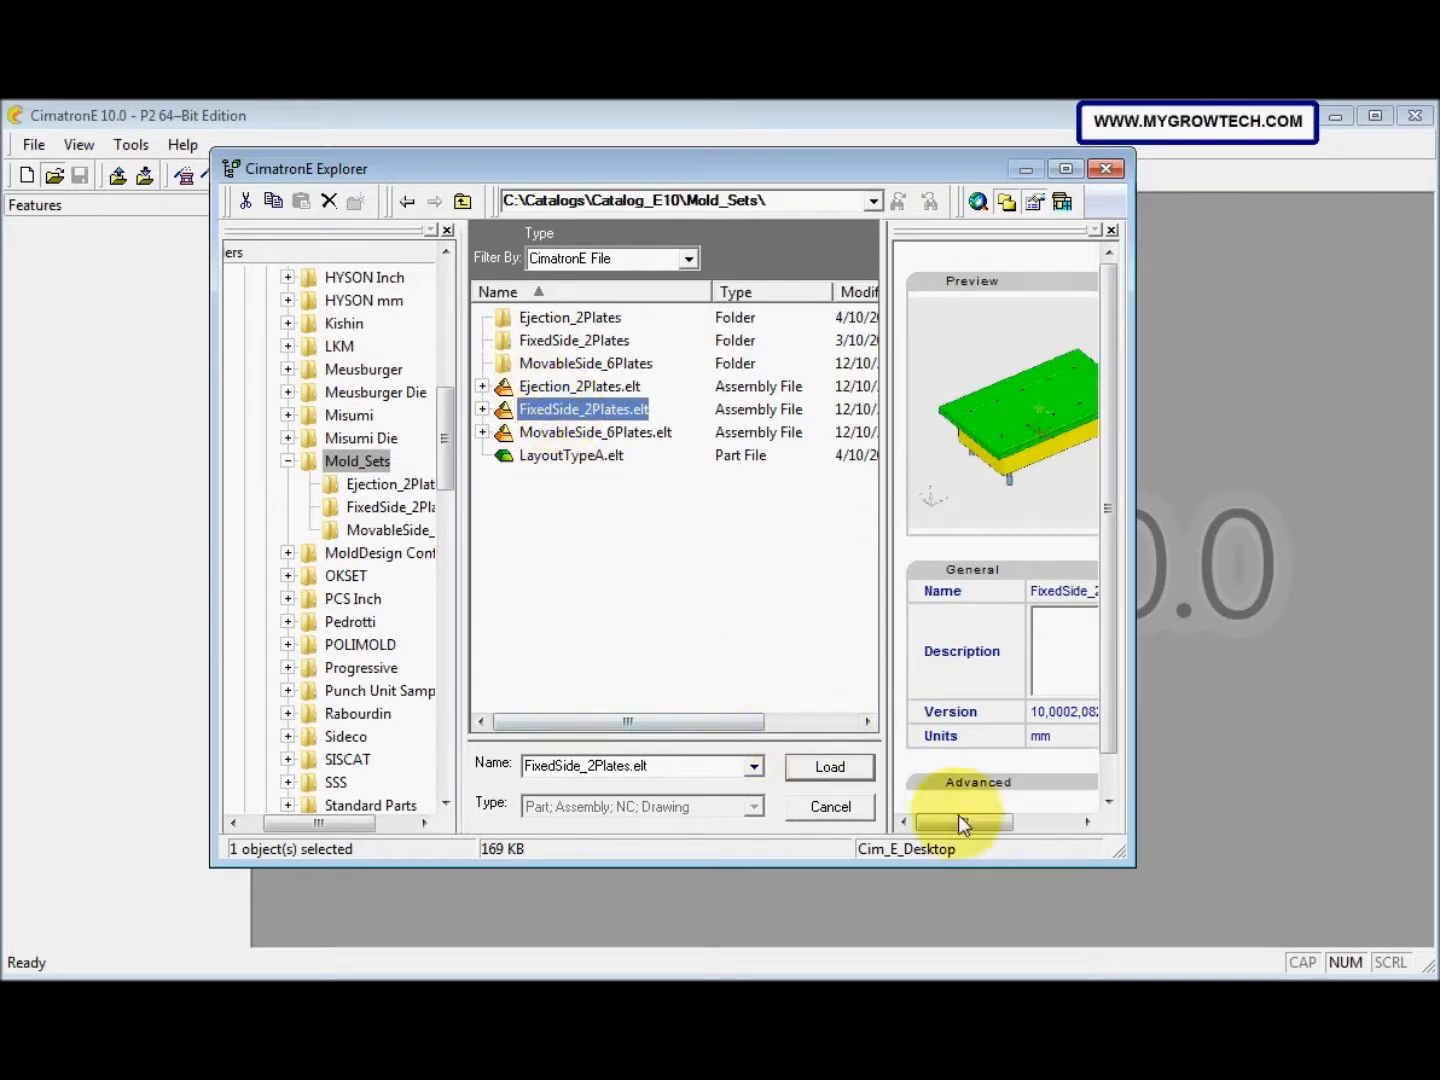
{"action": "left_click_drag", "start_coordinate": [958, 815], "coordinate": [978, 813]}
{"action": "scroll", "coordinate": [1100, 679], "scroll_direction": "down", "scroll_amount": 2}
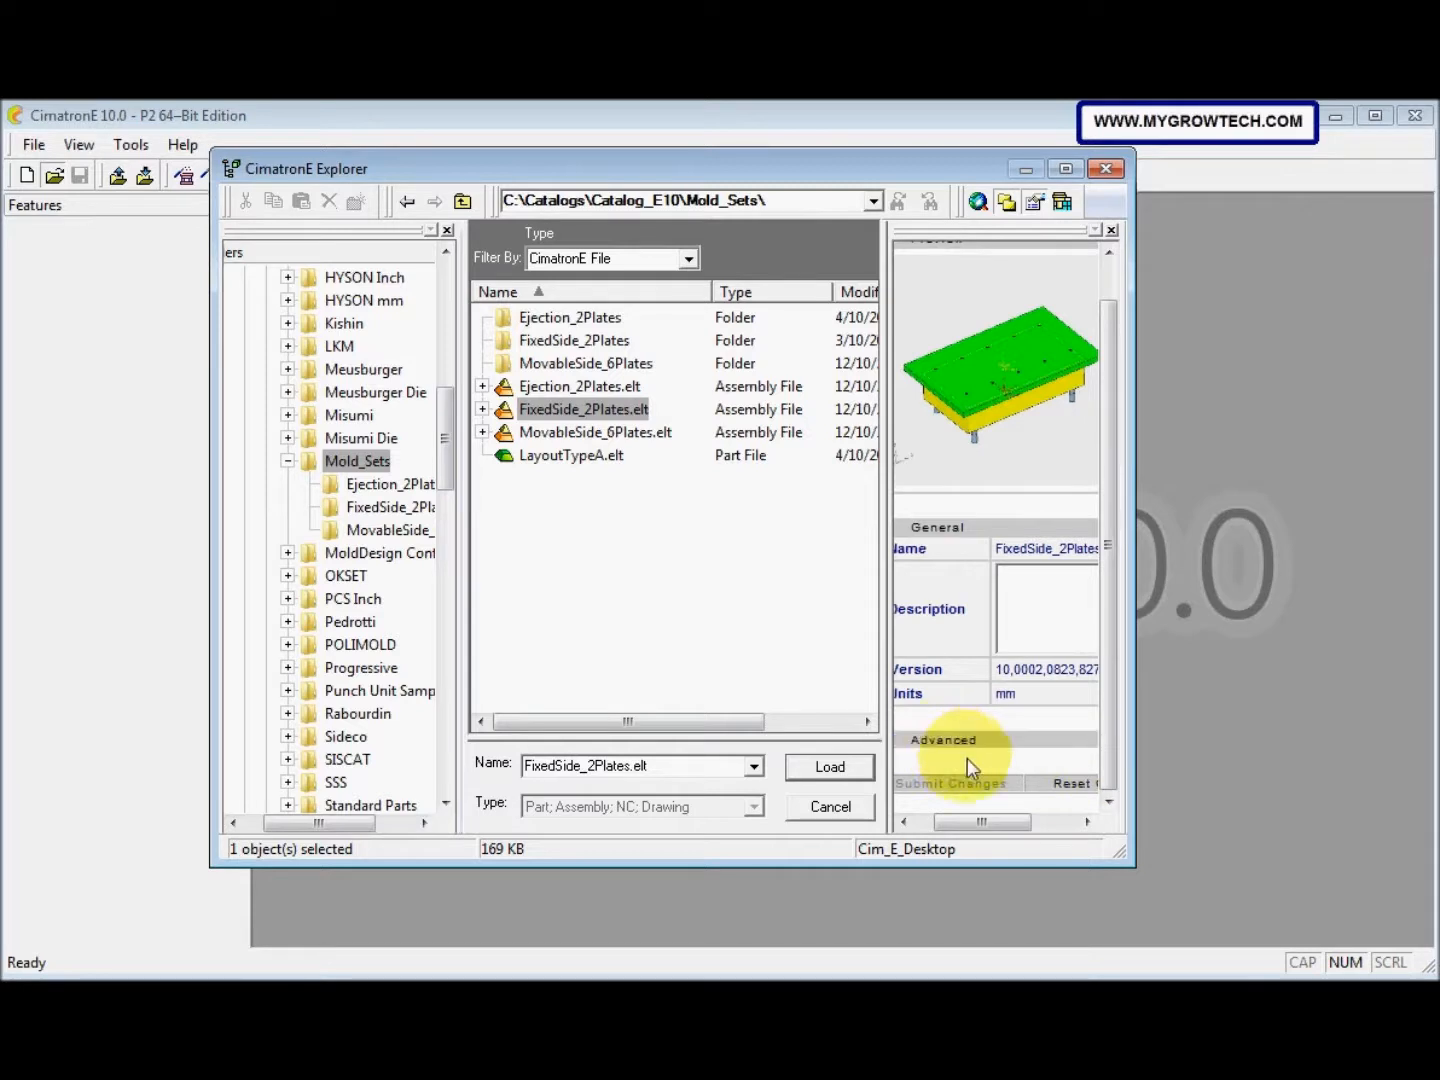
{"action": "left_click_drag", "start_coordinate": [979, 820], "coordinate": [953, 823]}
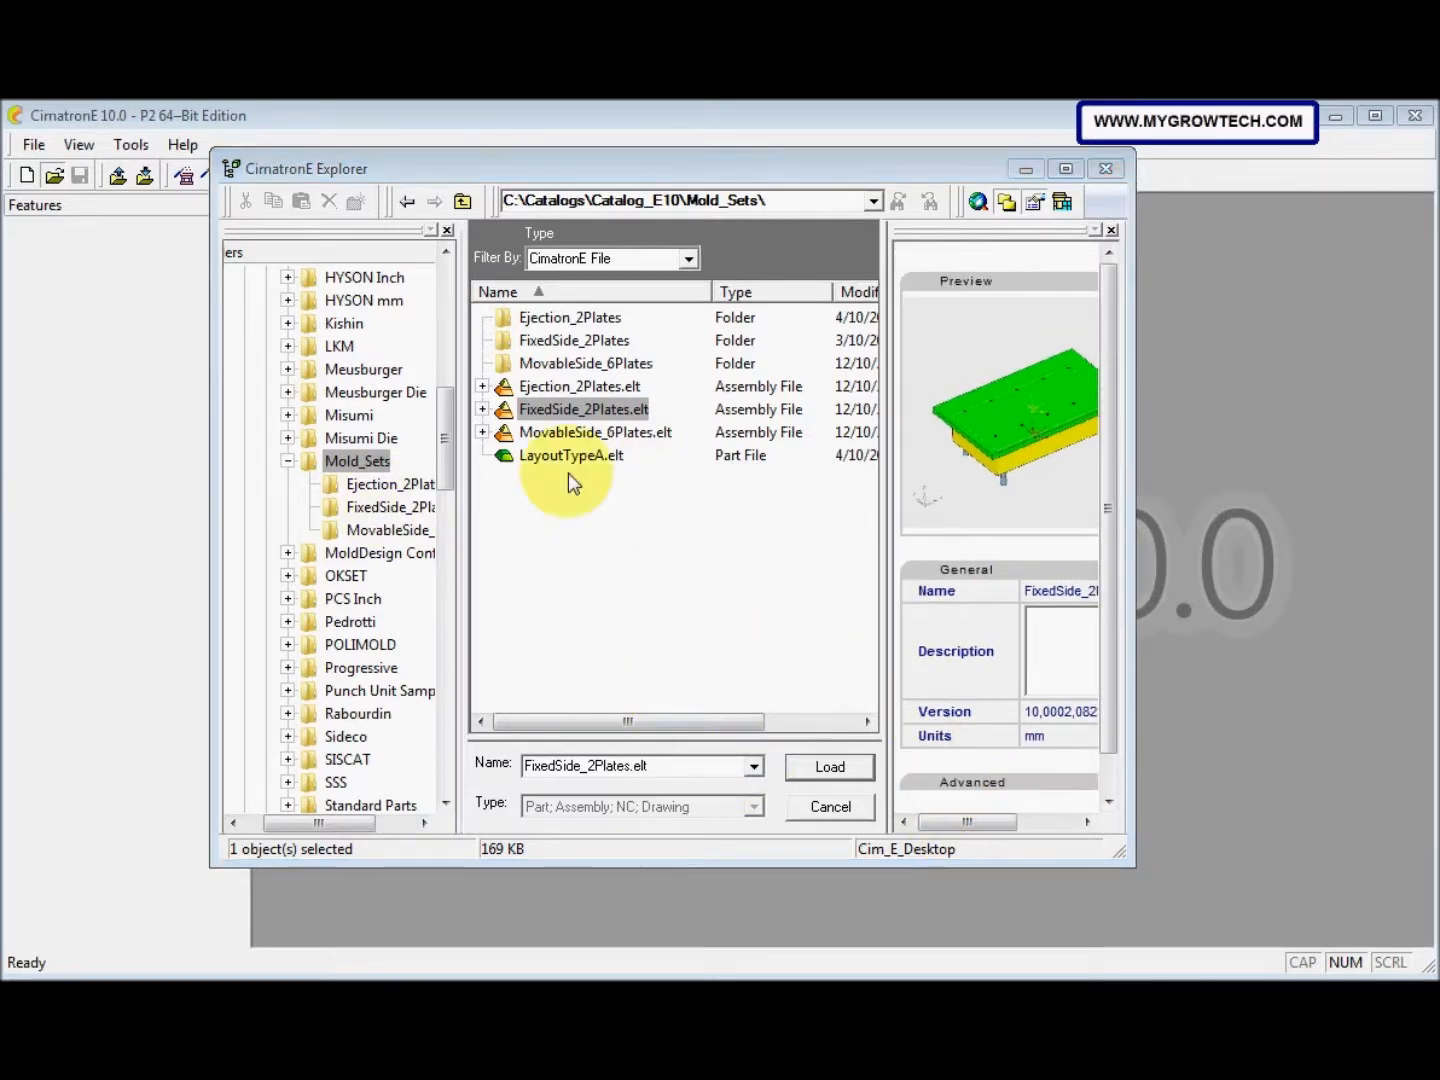
{"action": "left_click", "coordinate": [579, 416]}
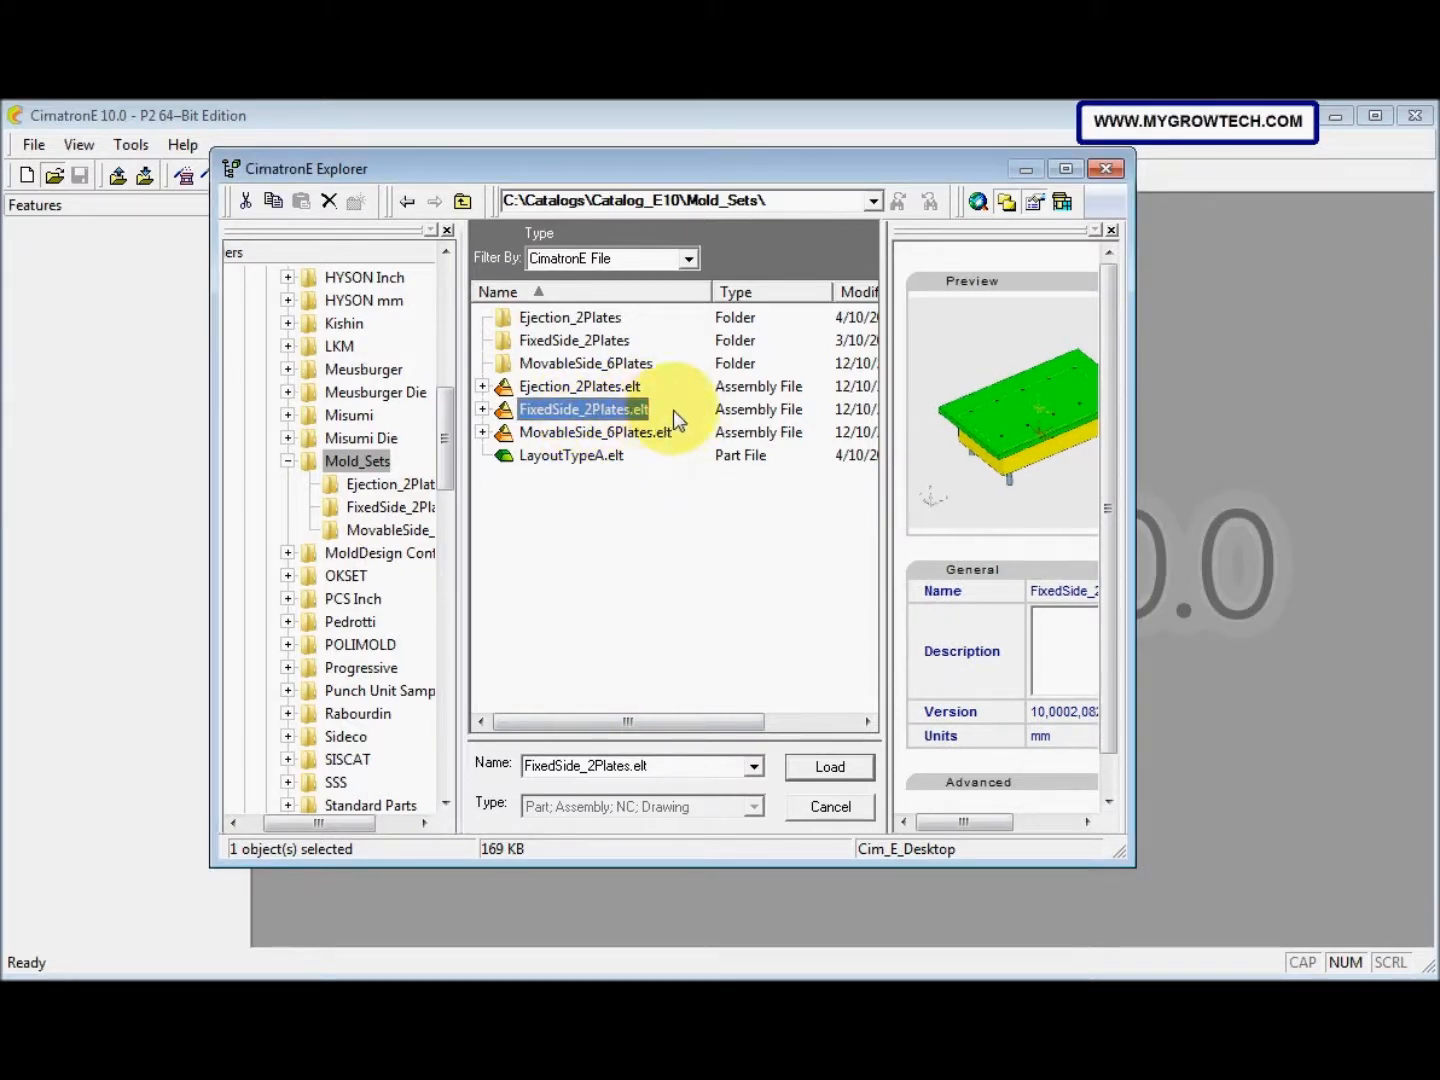
{"action": "left_click", "coordinate": [541, 471]}
{"action": "left_click", "coordinate": [557, 412]}
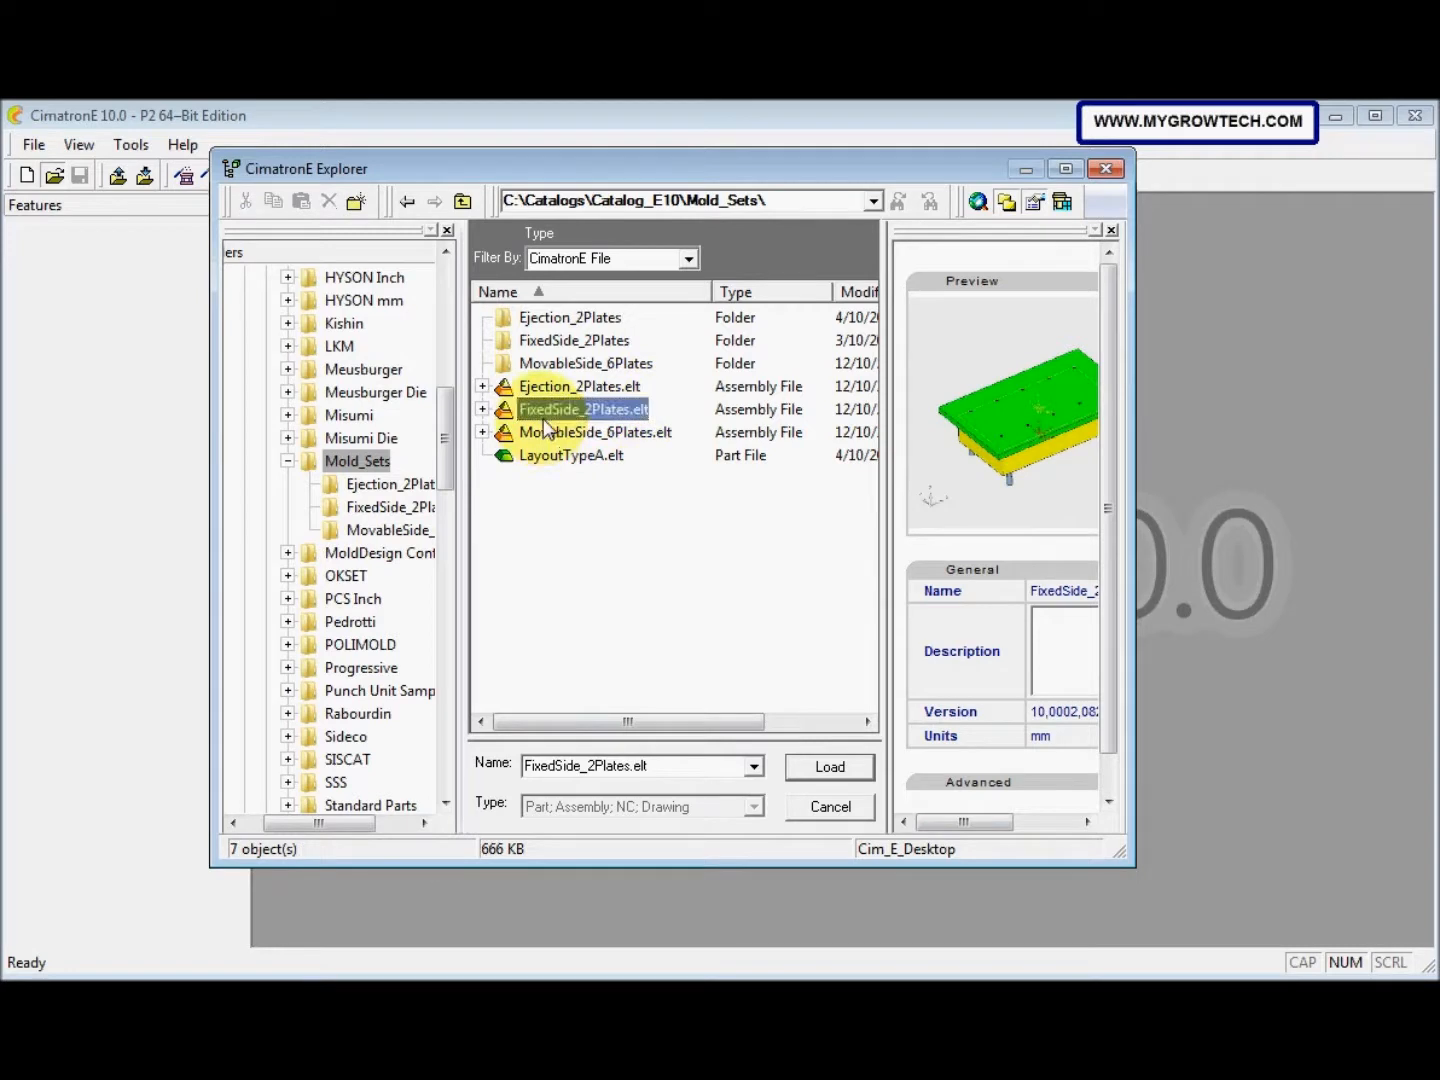
{"action": "left_click_drag", "start_coordinate": [933, 818], "coordinate": [1012, 823]}
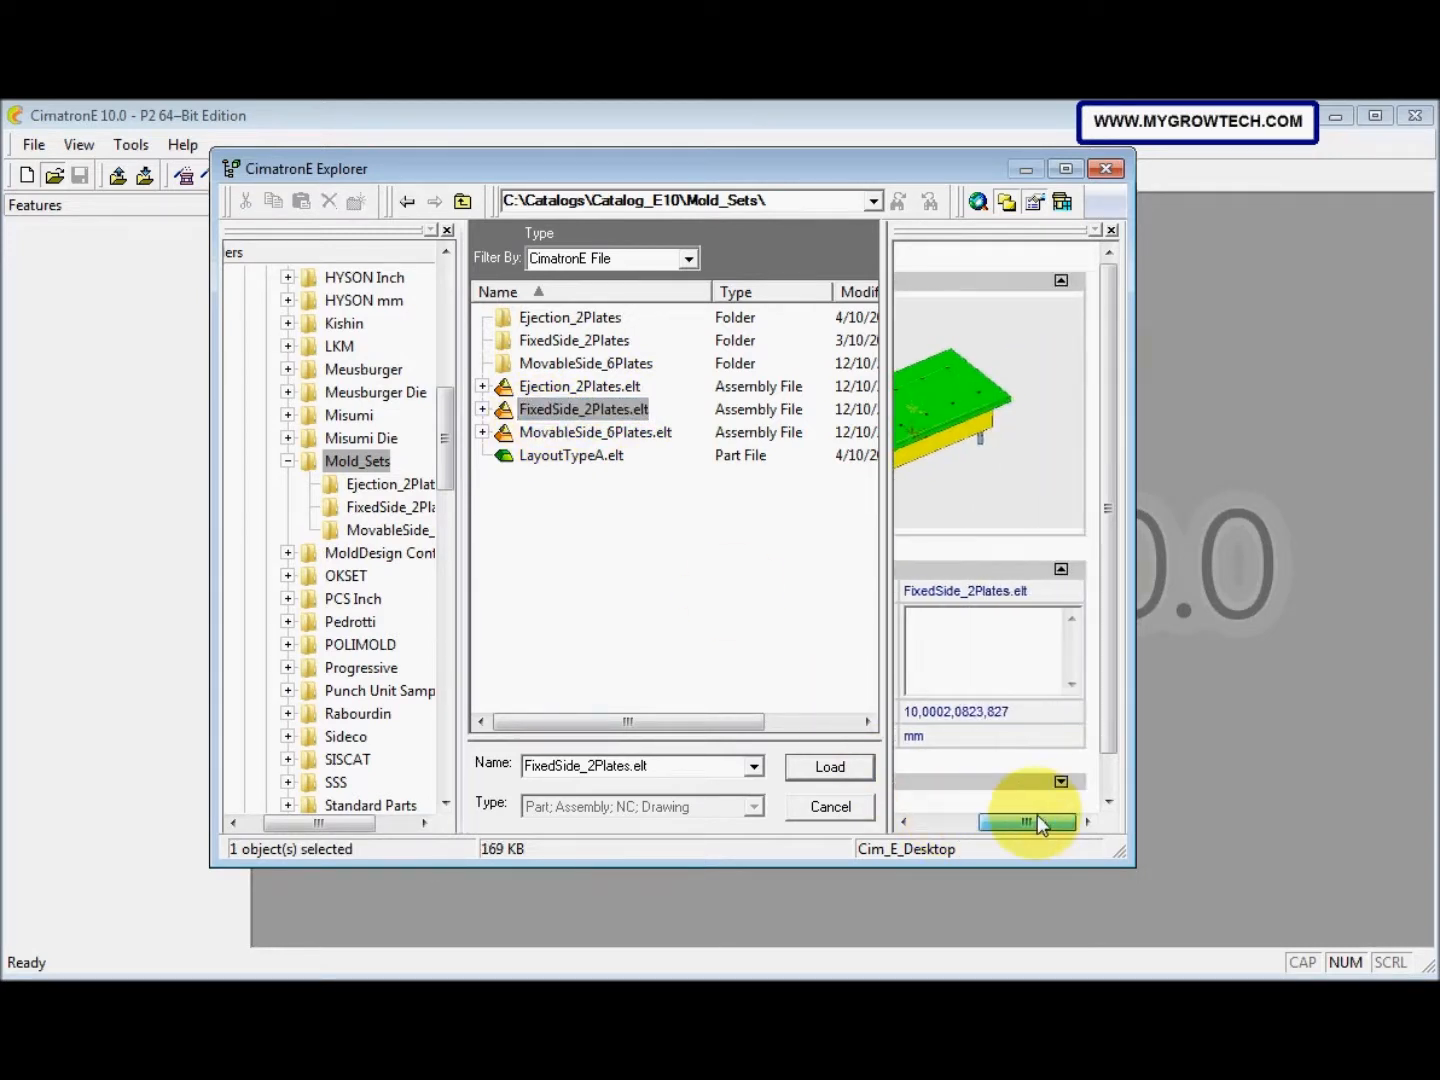
{"action": "left_click", "coordinate": [1061, 783]}
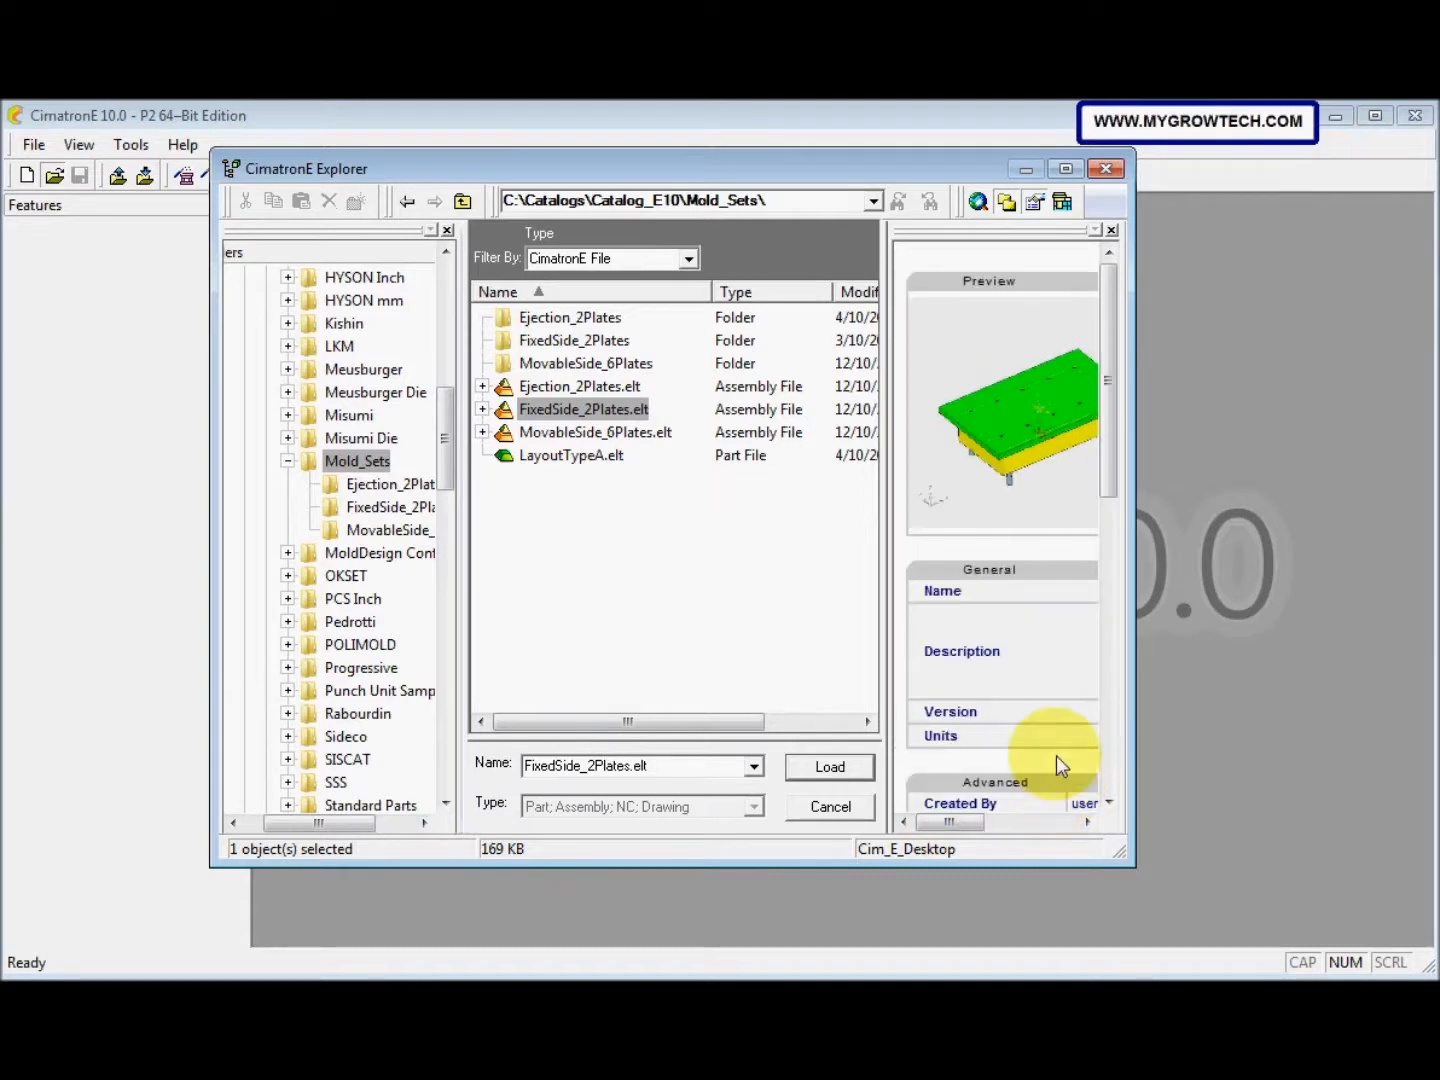
Set the Mold SA Type attribute of FixedSide_2Plates.elt to Fixed SA
{"action": "scroll", "coordinate": [1111, 520], "scroll_direction": "down", "scroll_amount": 1}
{"action": "left_click_drag", "start_coordinate": [1113, 503], "coordinate": [1093, 758]}
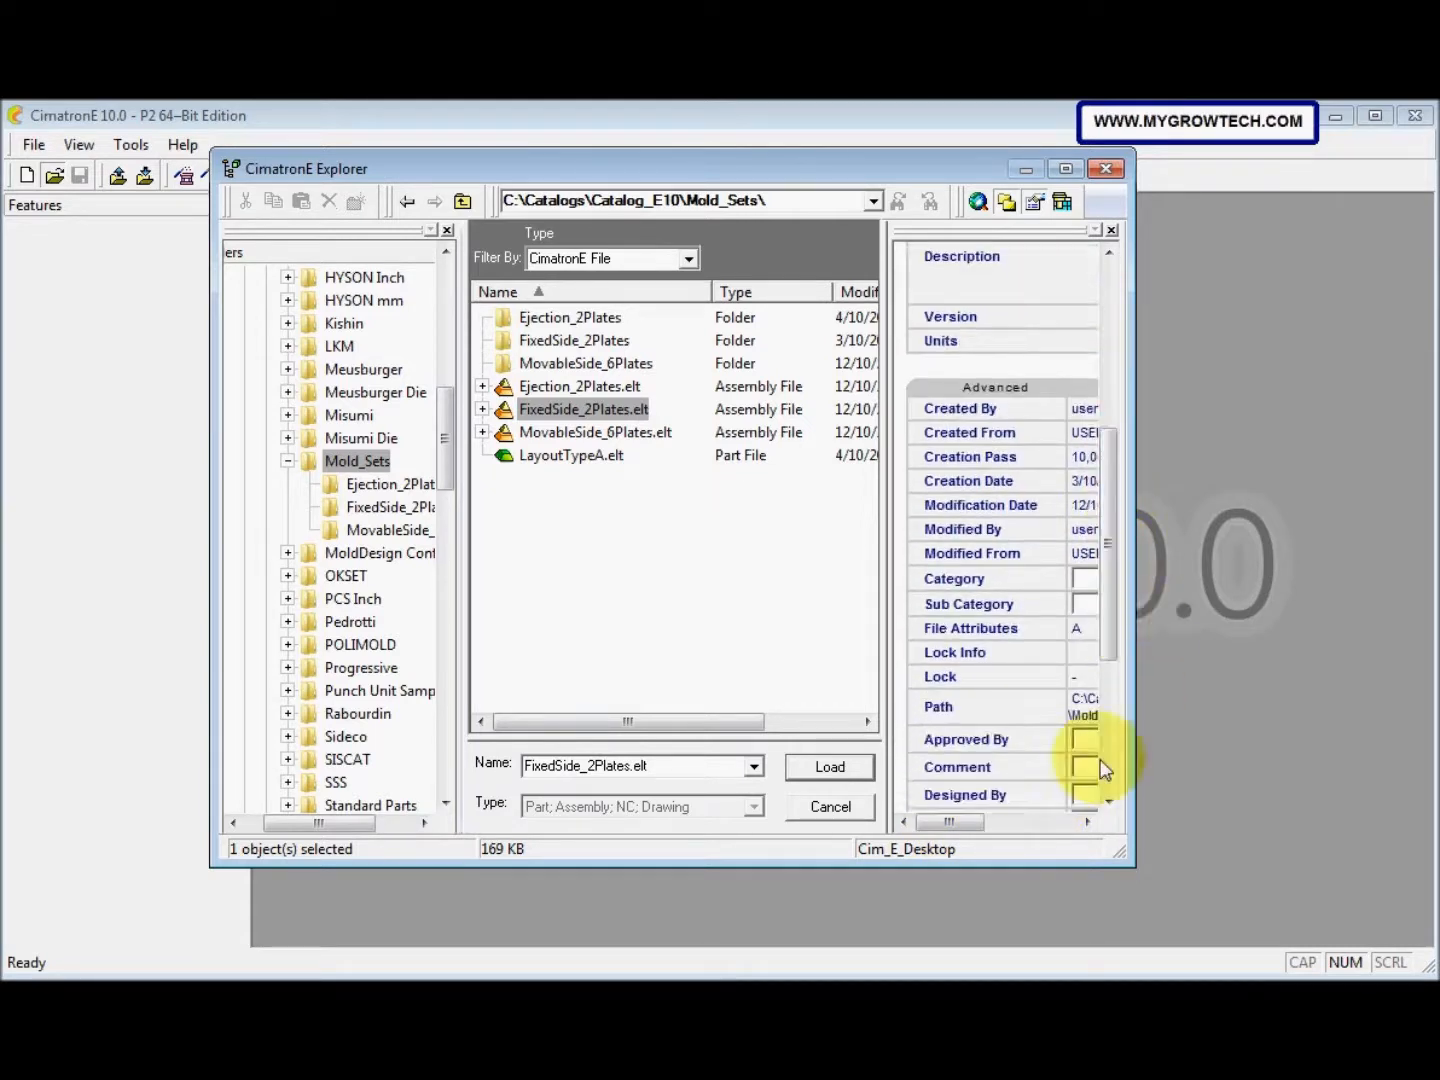
{"action": "mouse_move", "coordinate": [965, 822]}
{"action": "left_mouse_down"}
{"action": "mouse_move", "coordinate": [994, 843]}
{"action": "mouse_move", "coordinate": [968, 838]}
{"action": "left_mouse_up"}
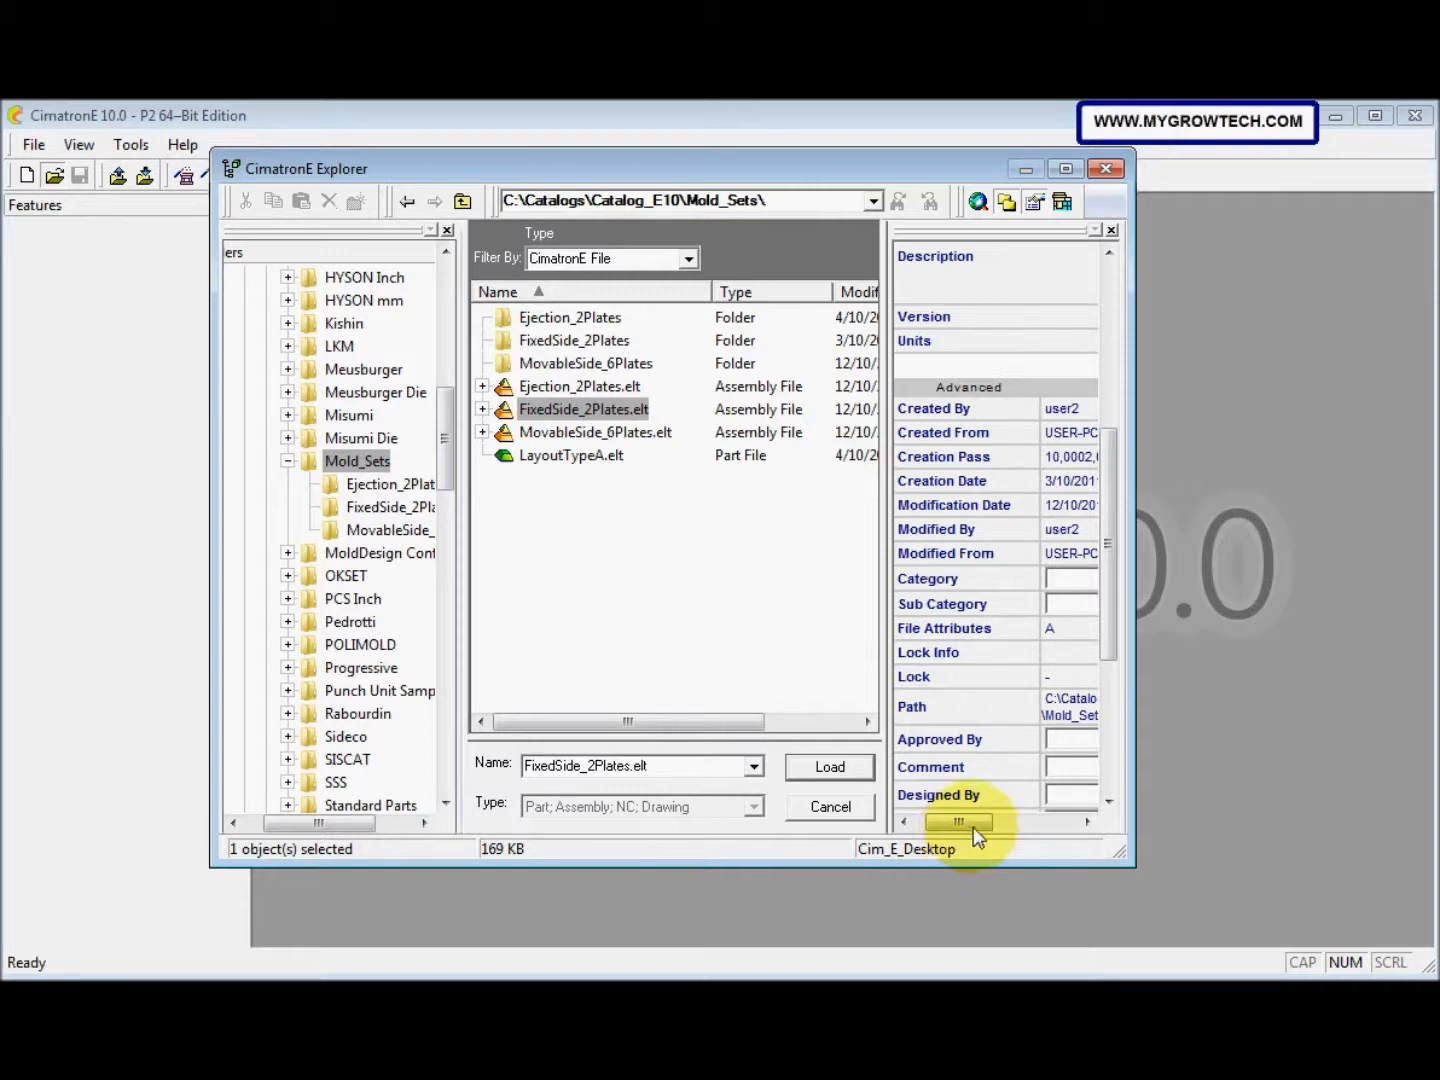
{"action": "left_click_drag", "start_coordinate": [963, 830], "coordinate": [959, 831]}
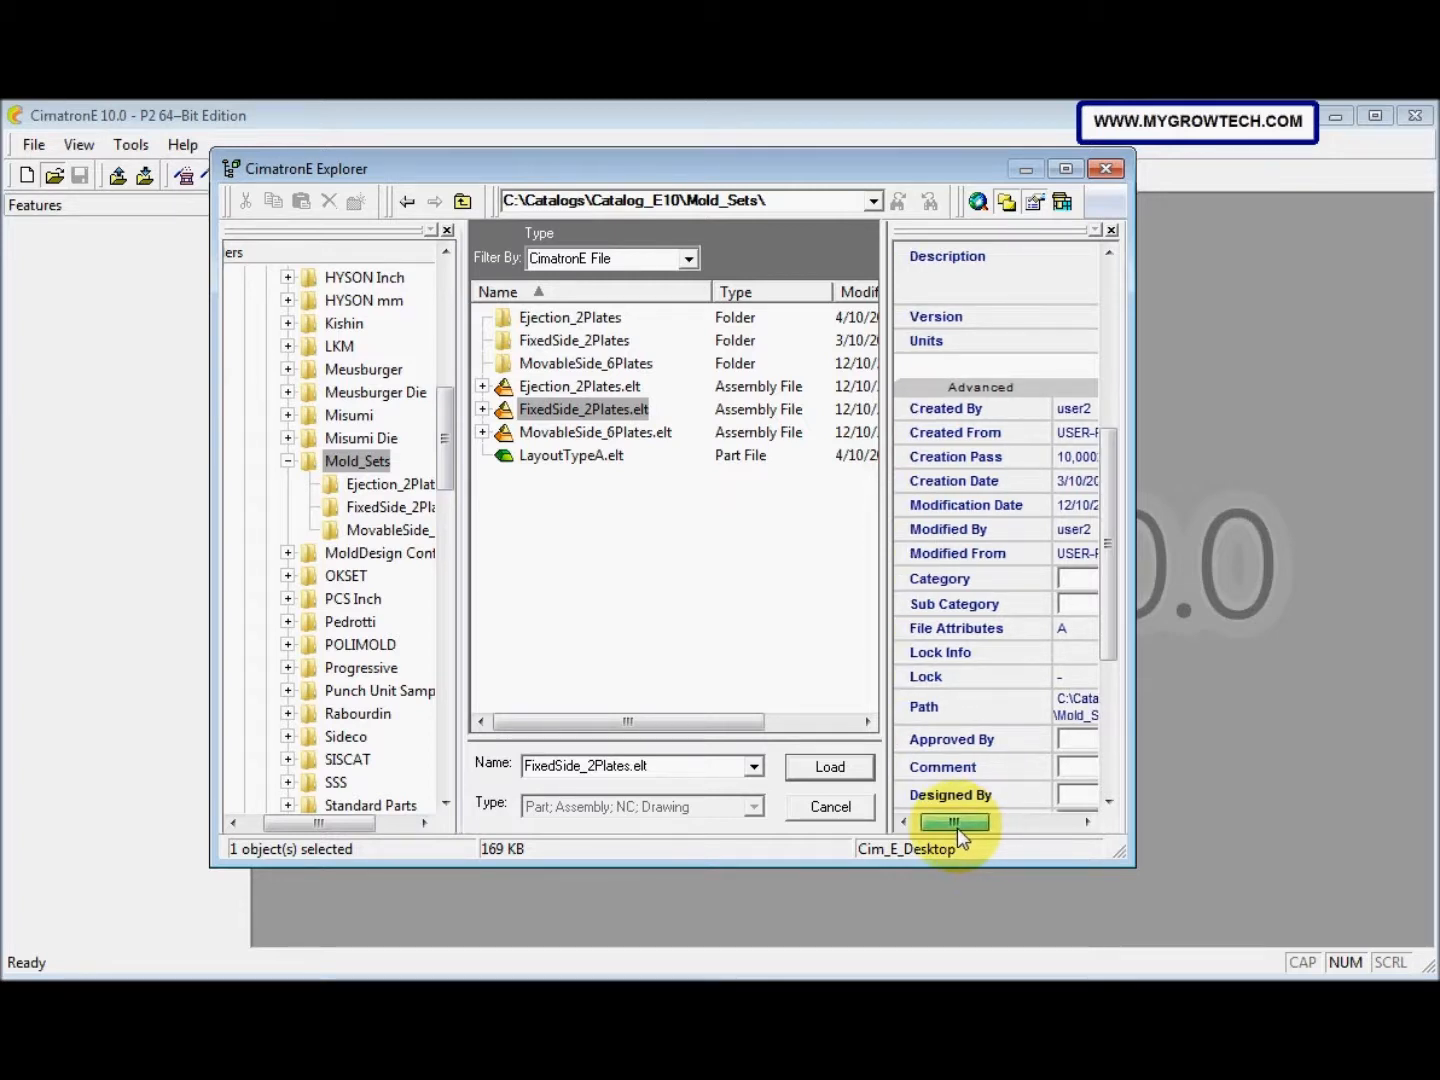
{"action": "scroll", "coordinate": [978, 756], "scroll_direction": "down", "scroll_amount": 1}
{"action": "scroll", "coordinate": [979, 762], "scroll_direction": "down", "scroll_amount": 1}
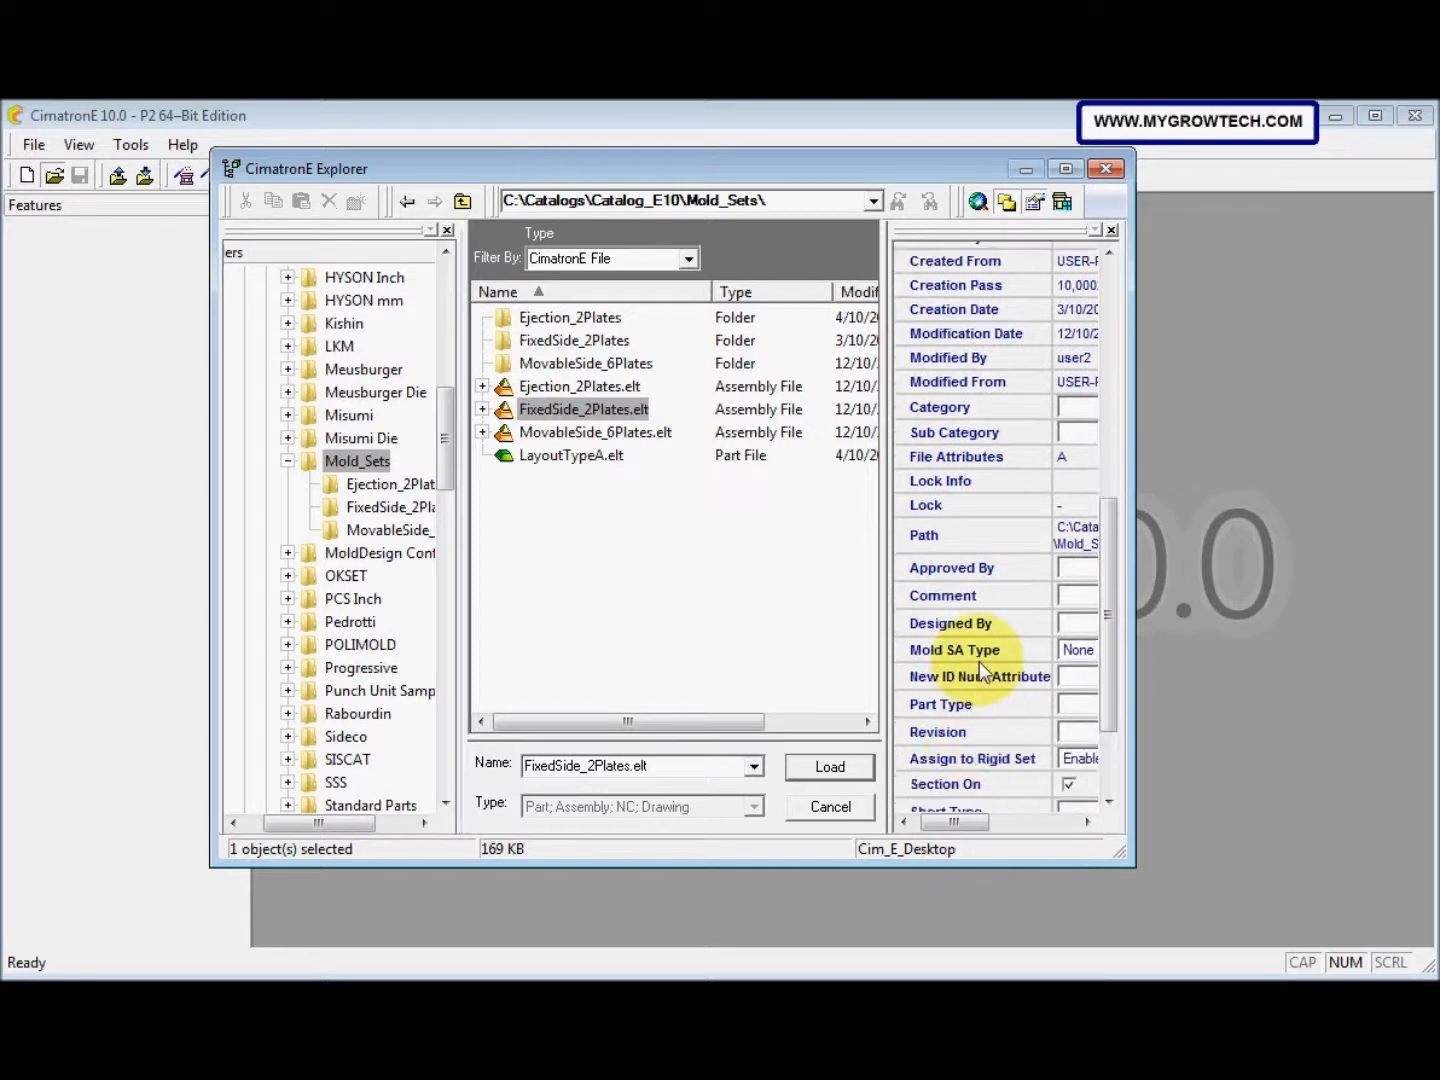
{"action": "left_click", "coordinate": [1062, 653]}
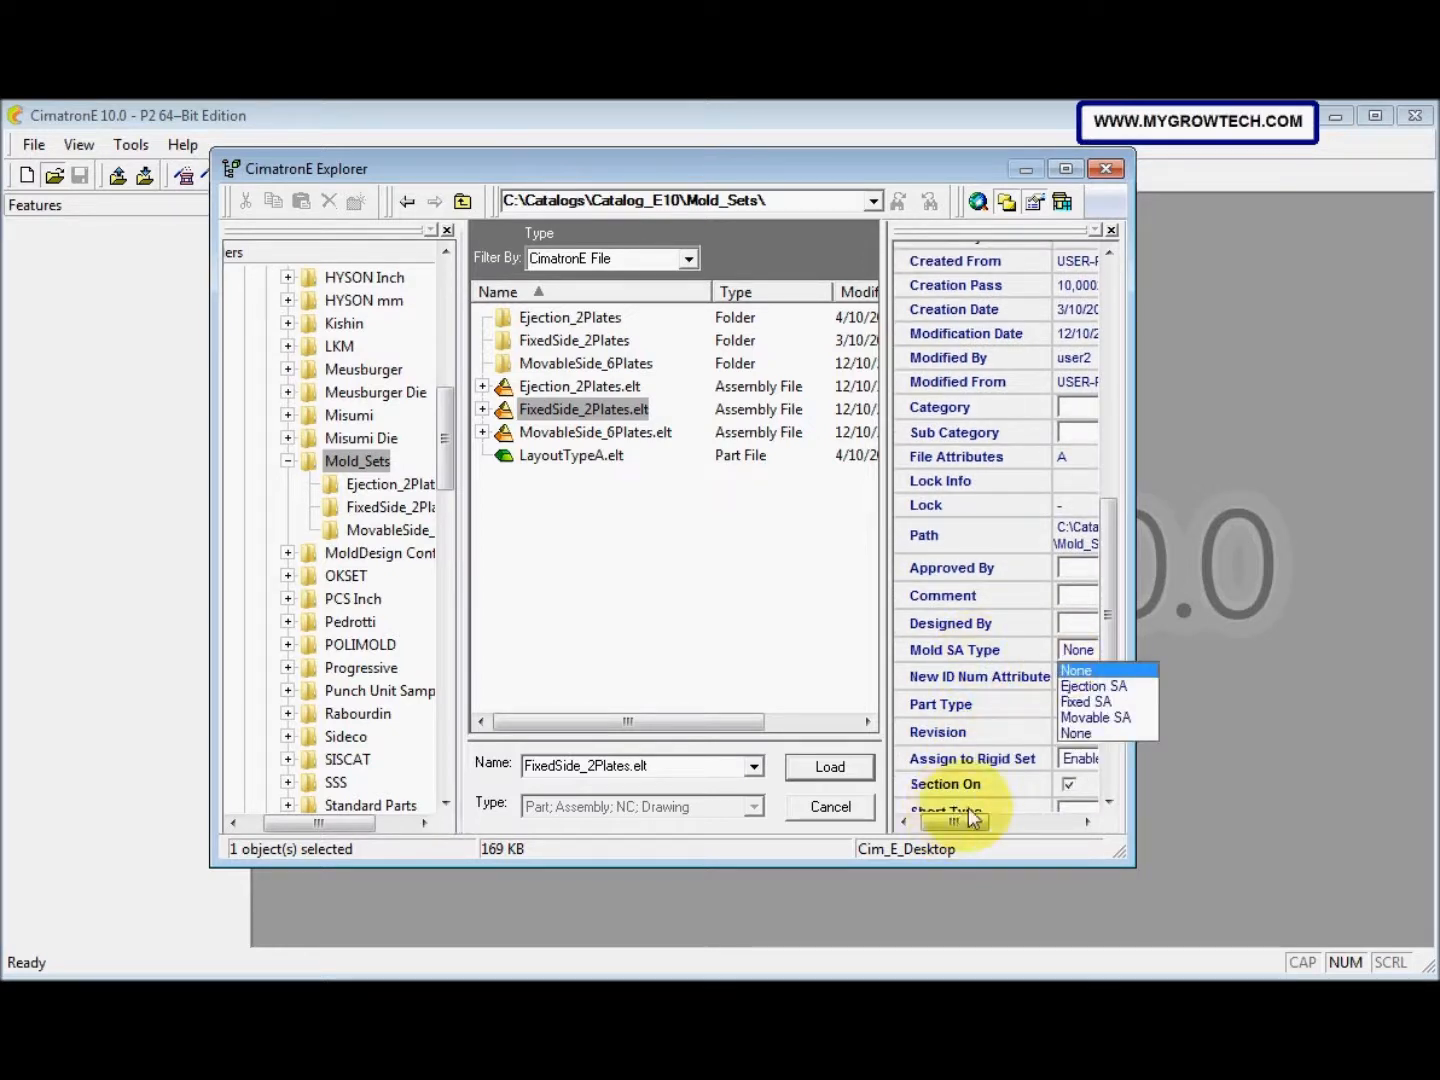
{"action": "left_click", "coordinate": [1079, 704]}
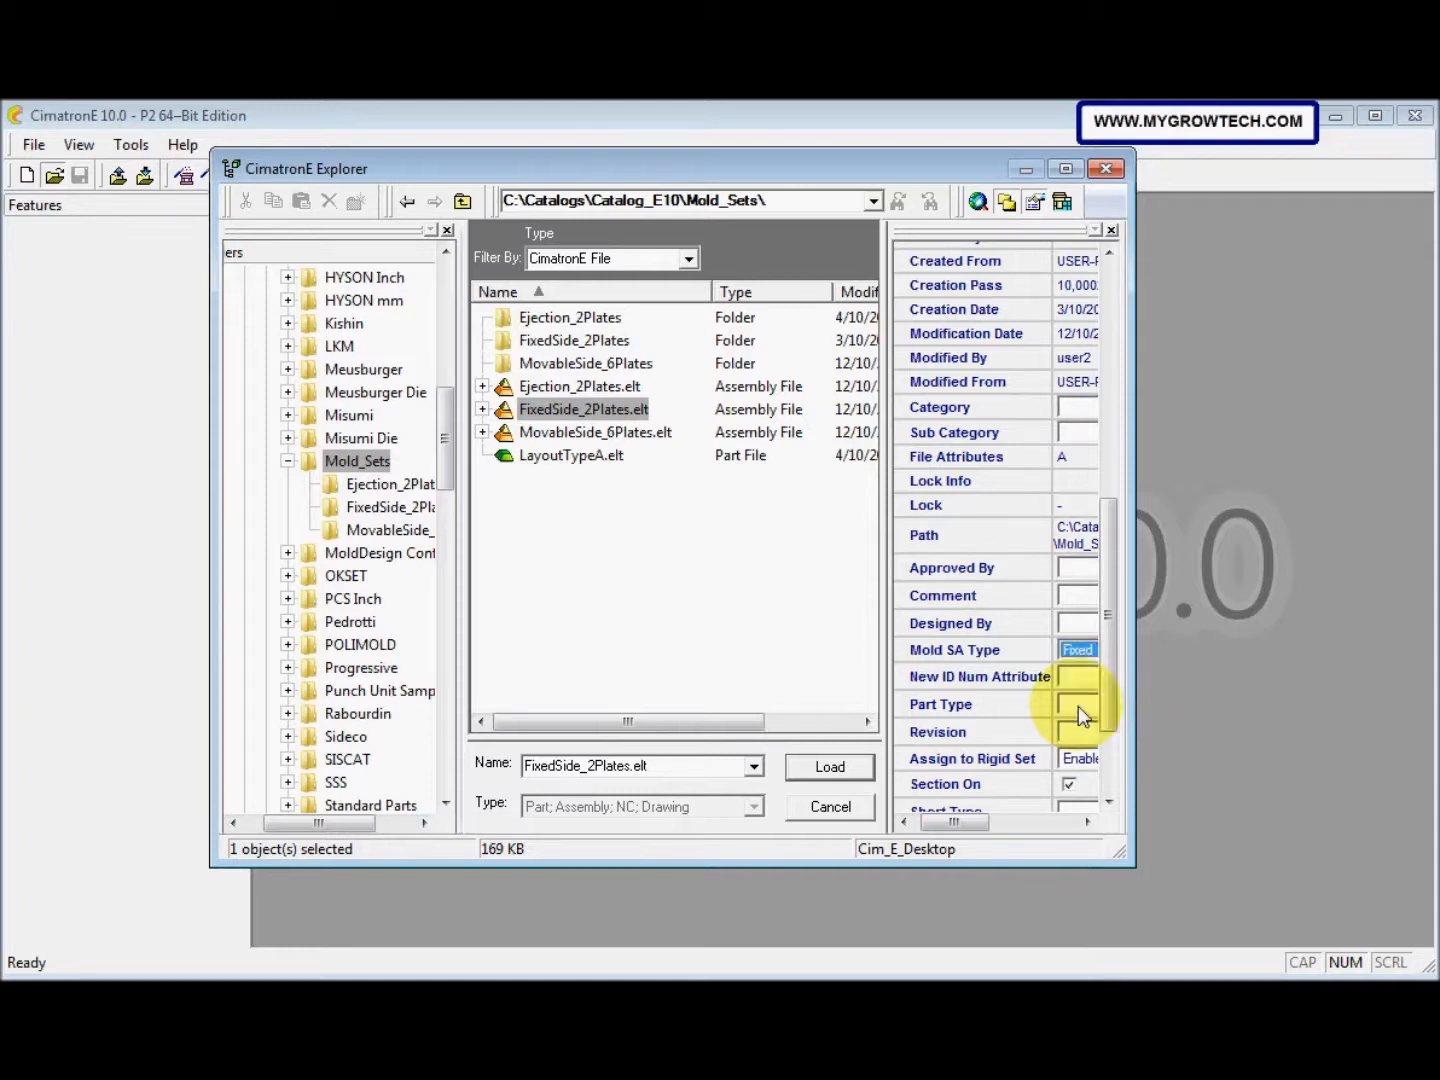
Set the Category attribute of FixedSide_2Plates.elt to Mold Sets
{"action": "left_click", "coordinate": [1044, 416]}
{"action": "left_click_drag", "start_coordinate": [976, 824], "coordinate": [1017, 824]}
{"action": "left_click", "coordinate": [1084, 409]}
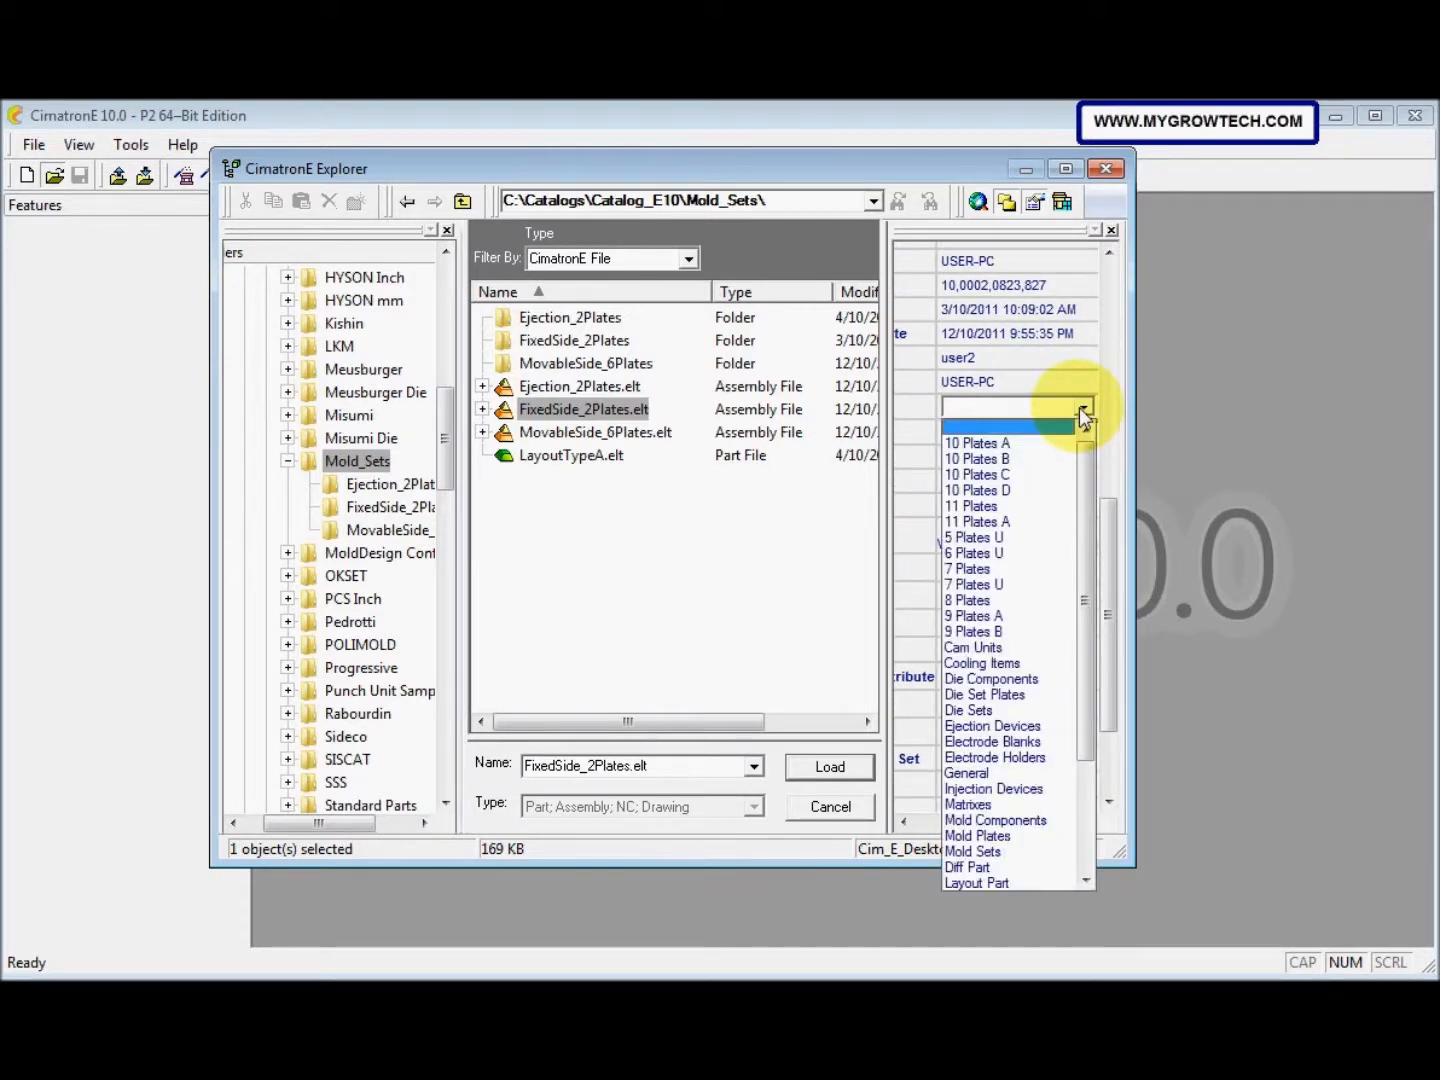
{"action": "left_click", "coordinate": [975, 852]}
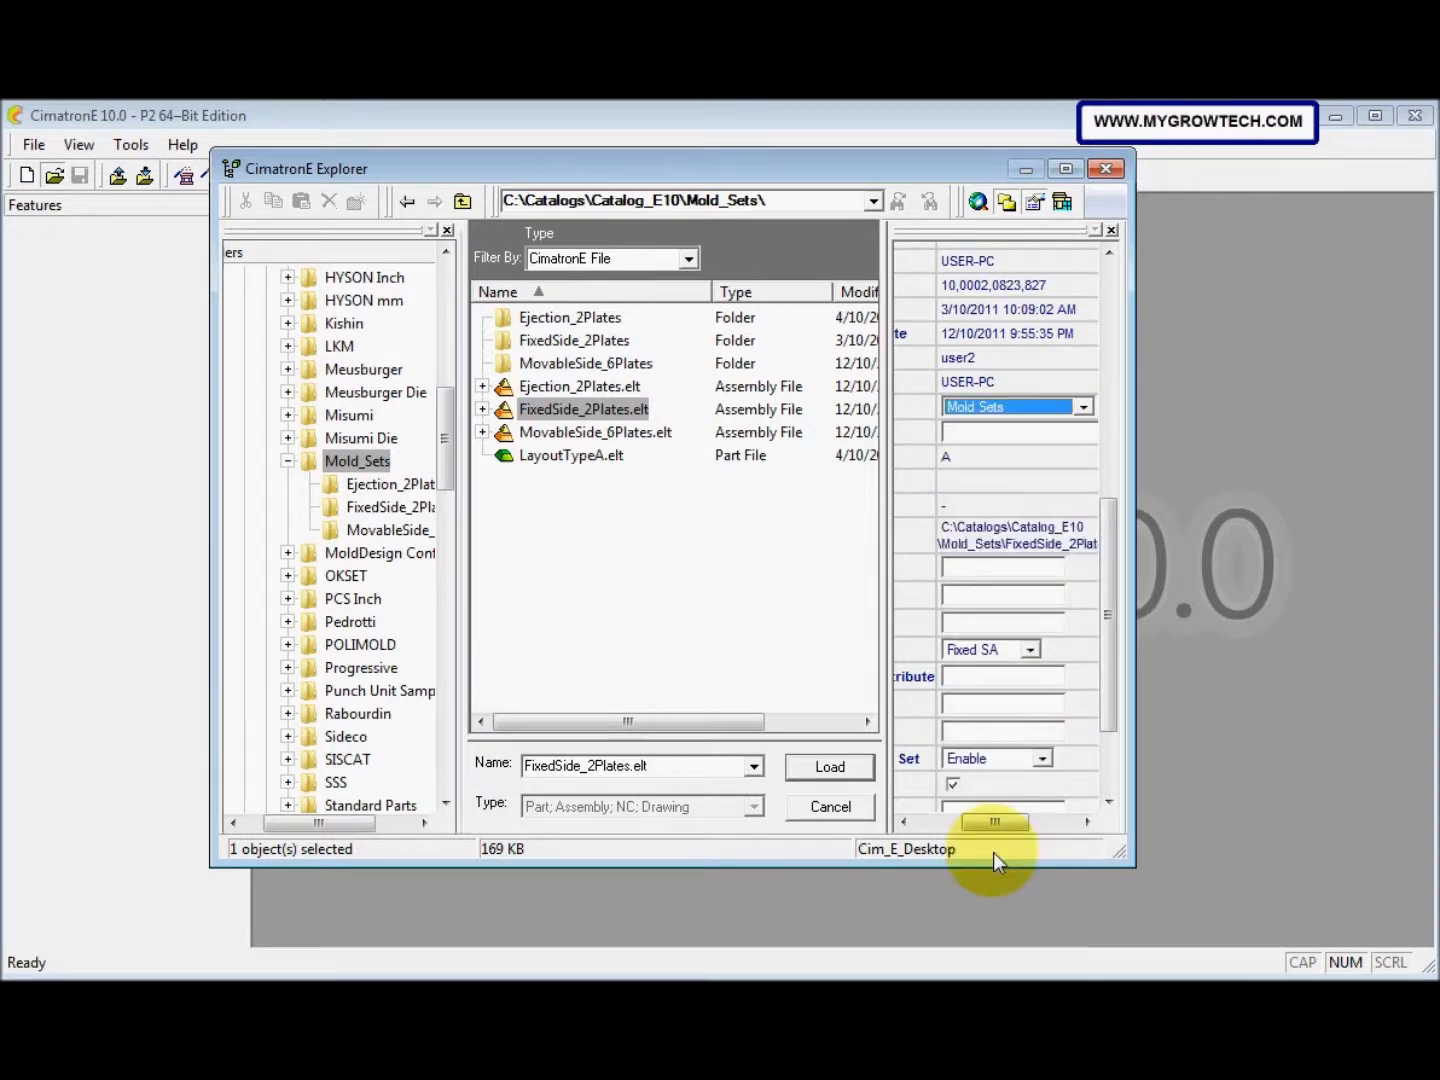
Set the Sub Category attribute of FixedSide_2Plates.elt to Fixed Side and submit the attribute changes
{"action": "left_click_drag", "start_coordinate": [994, 823], "coordinate": [1033, 818]}
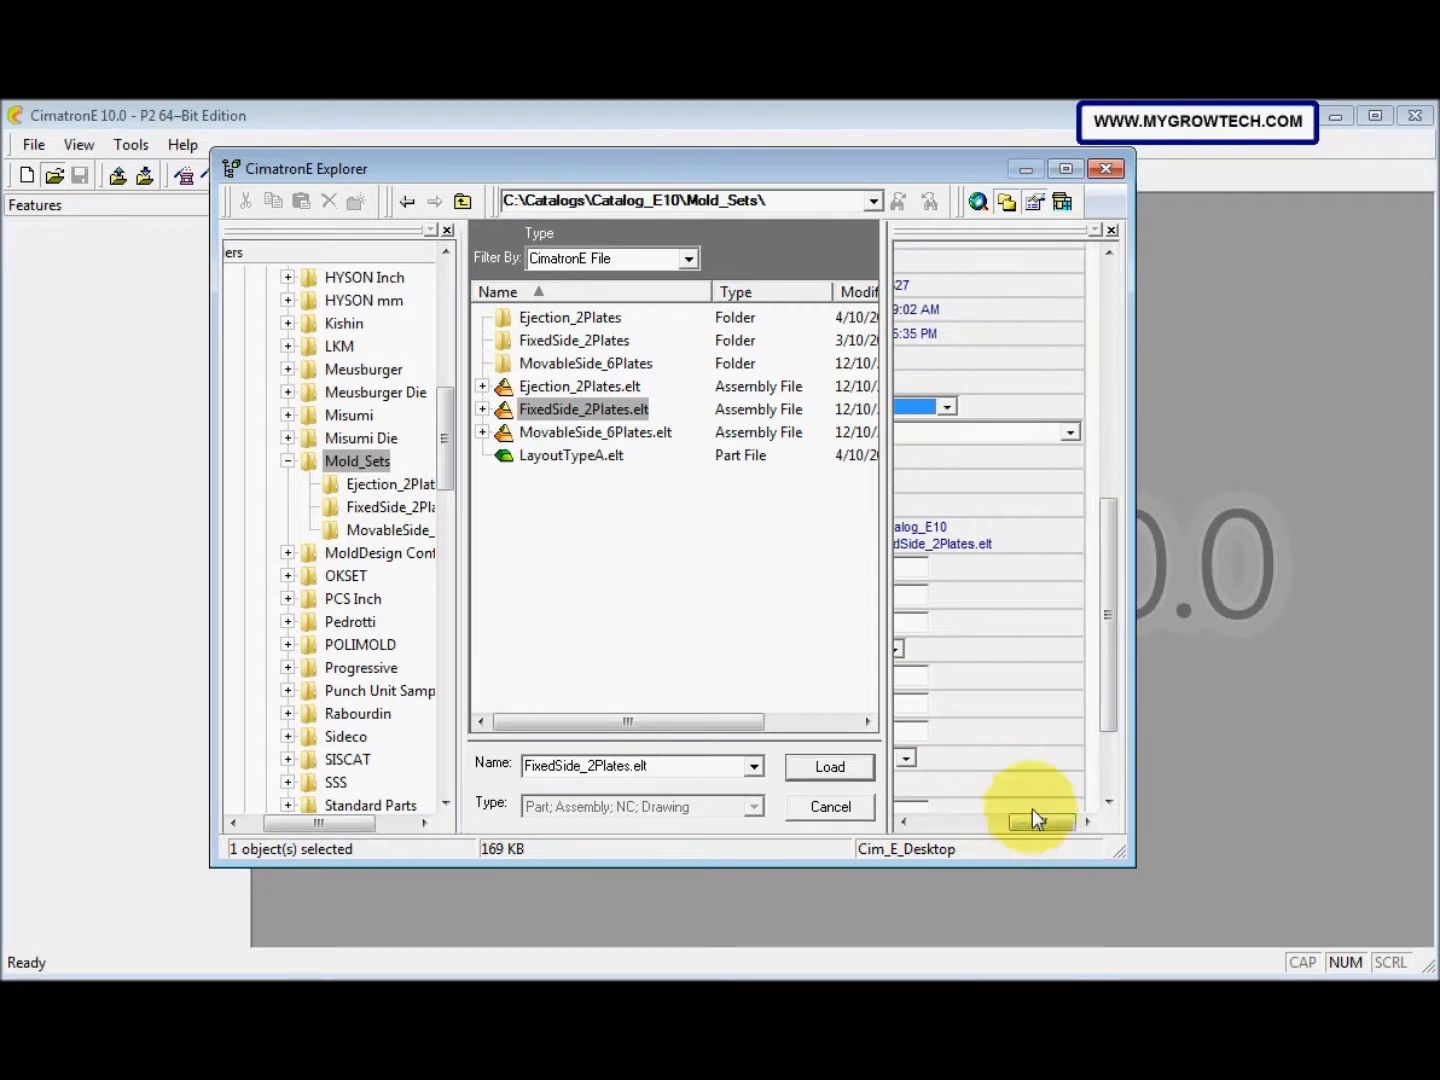
{"action": "left_click", "coordinate": [1068, 434]}
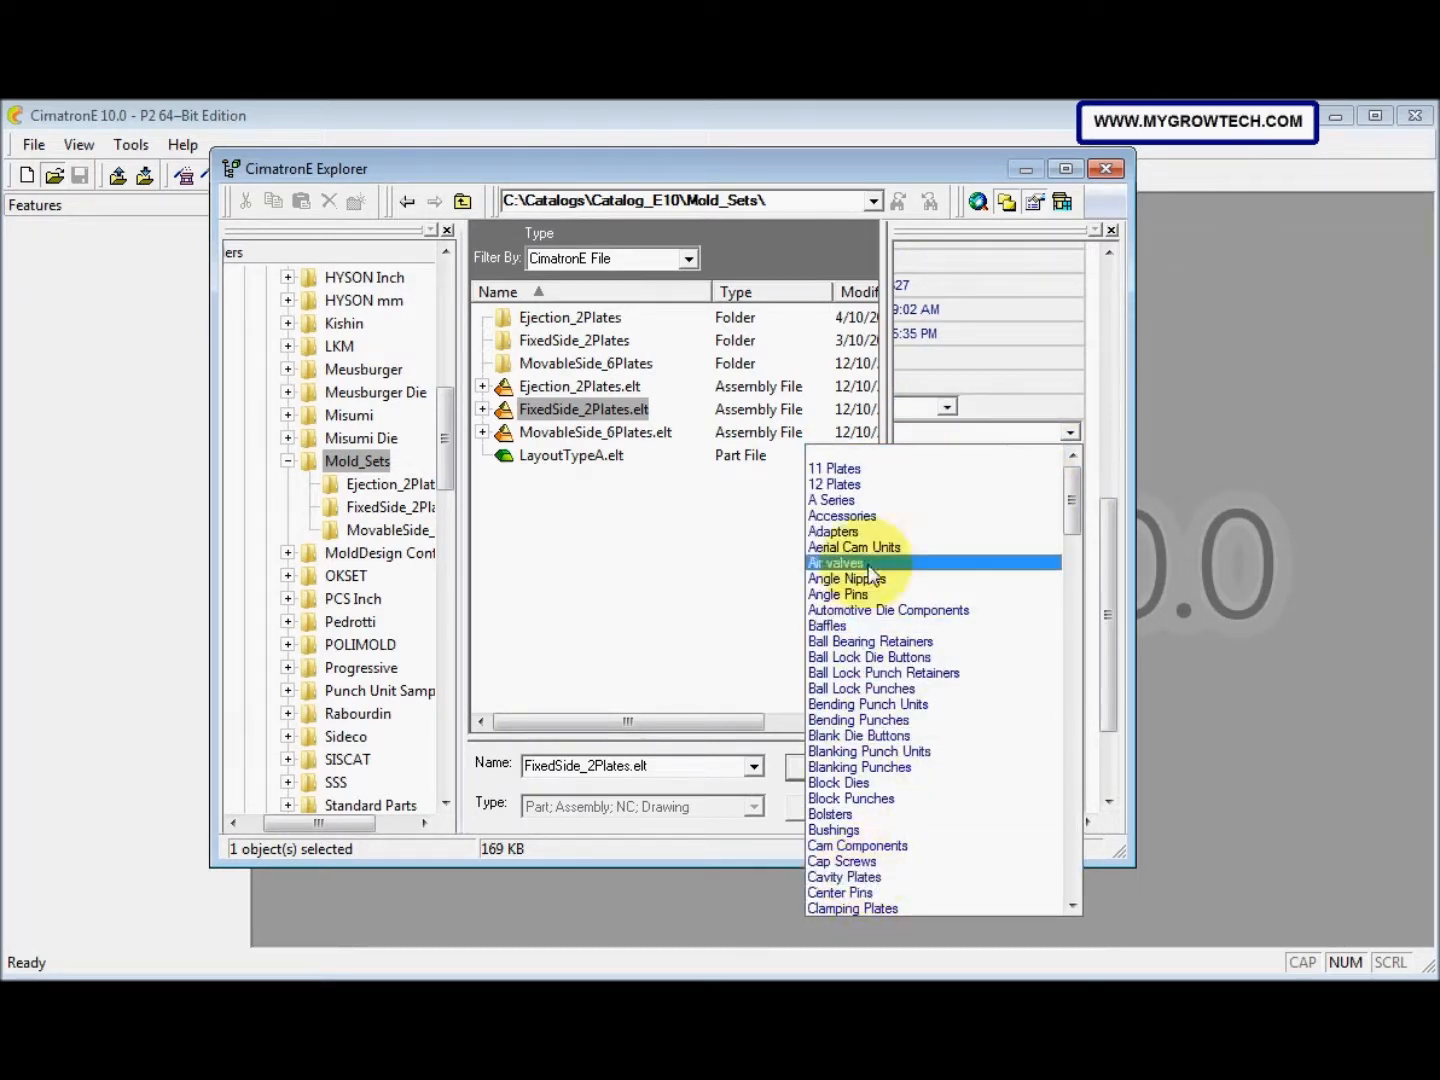
{"action": "scroll", "coordinate": [975, 720], "scroll_direction": "down", "scroll_amount": 5}
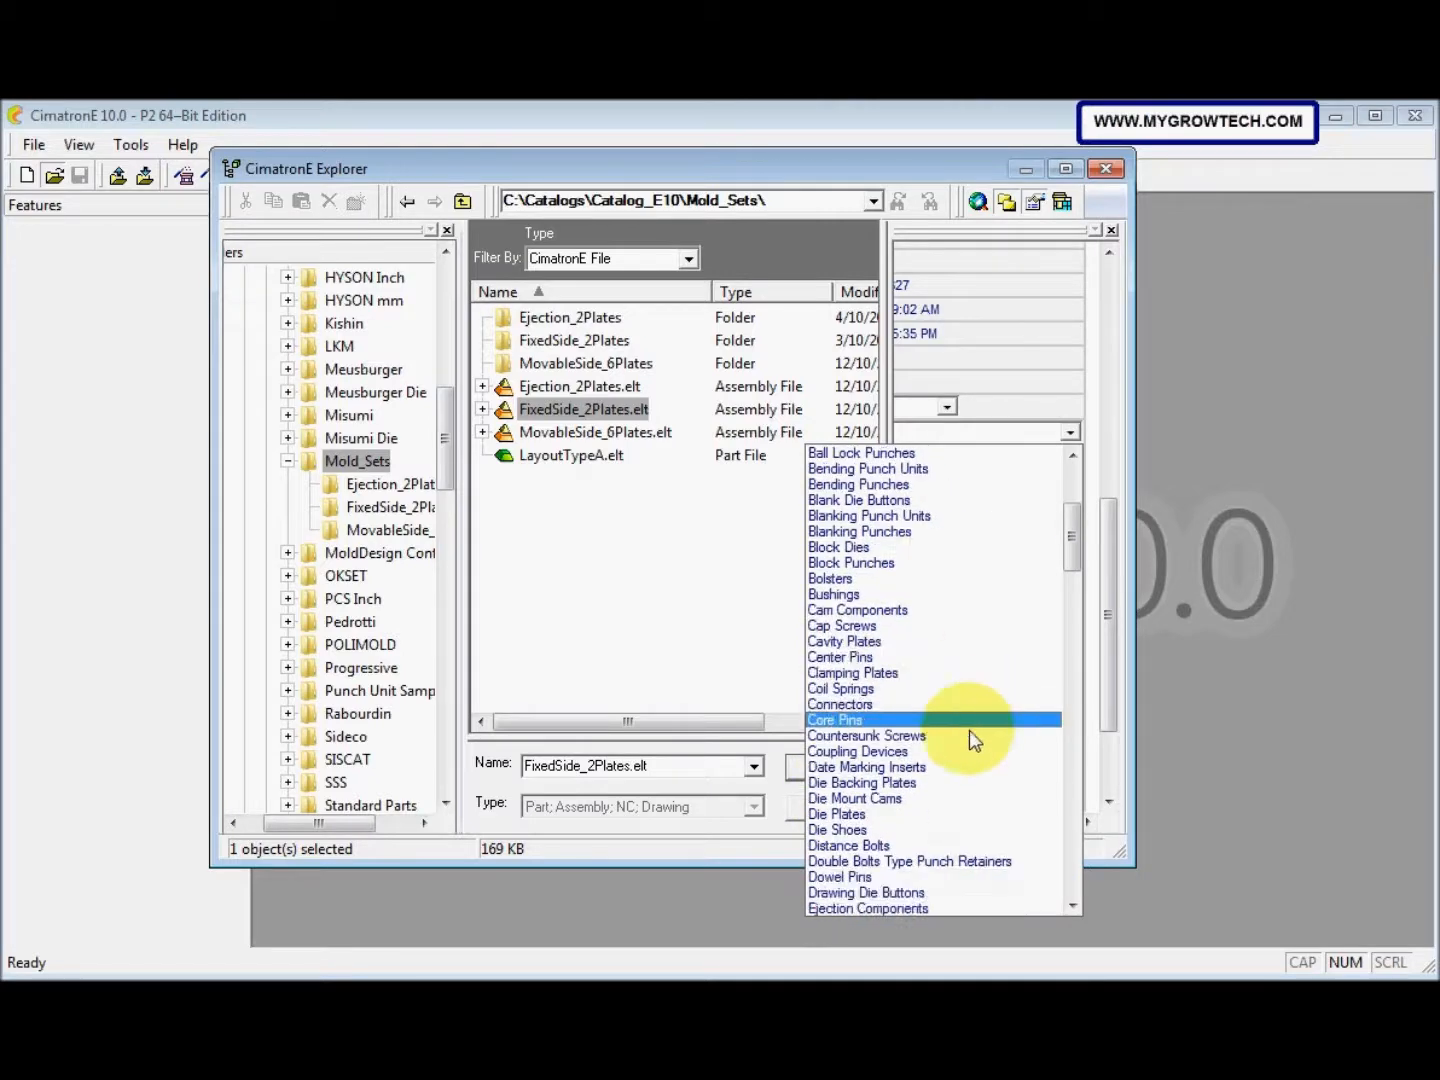
{"action": "scroll", "coordinate": [968, 734], "scroll_direction": "down", "scroll_amount": 8}
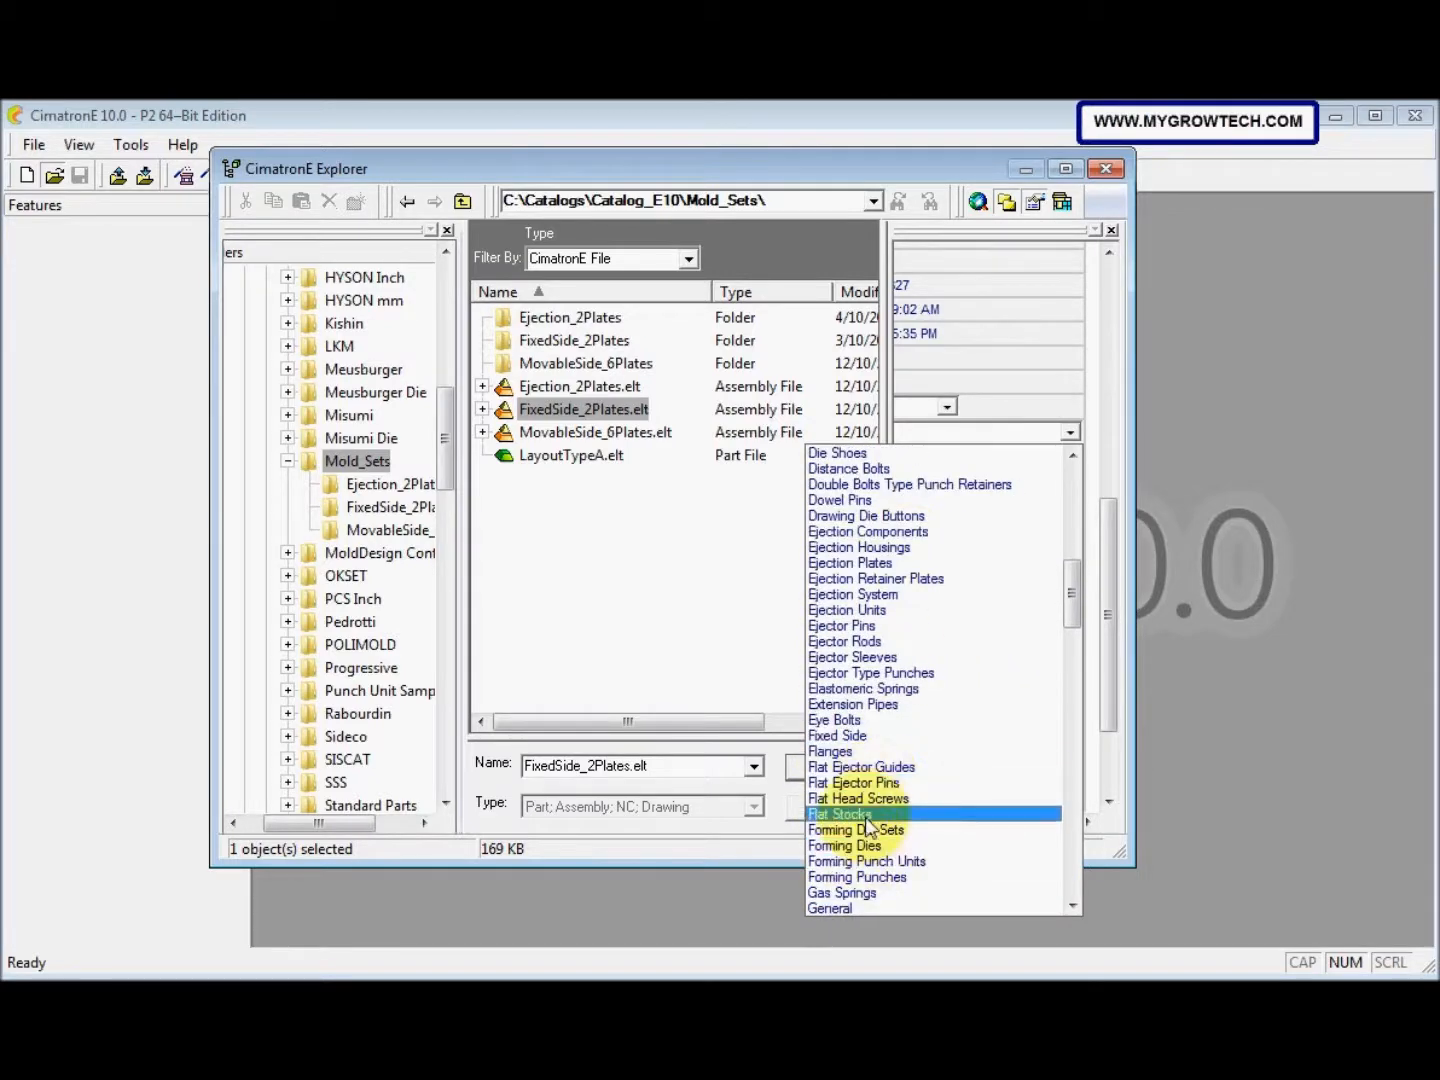
{"action": "left_click", "coordinate": [865, 734]}
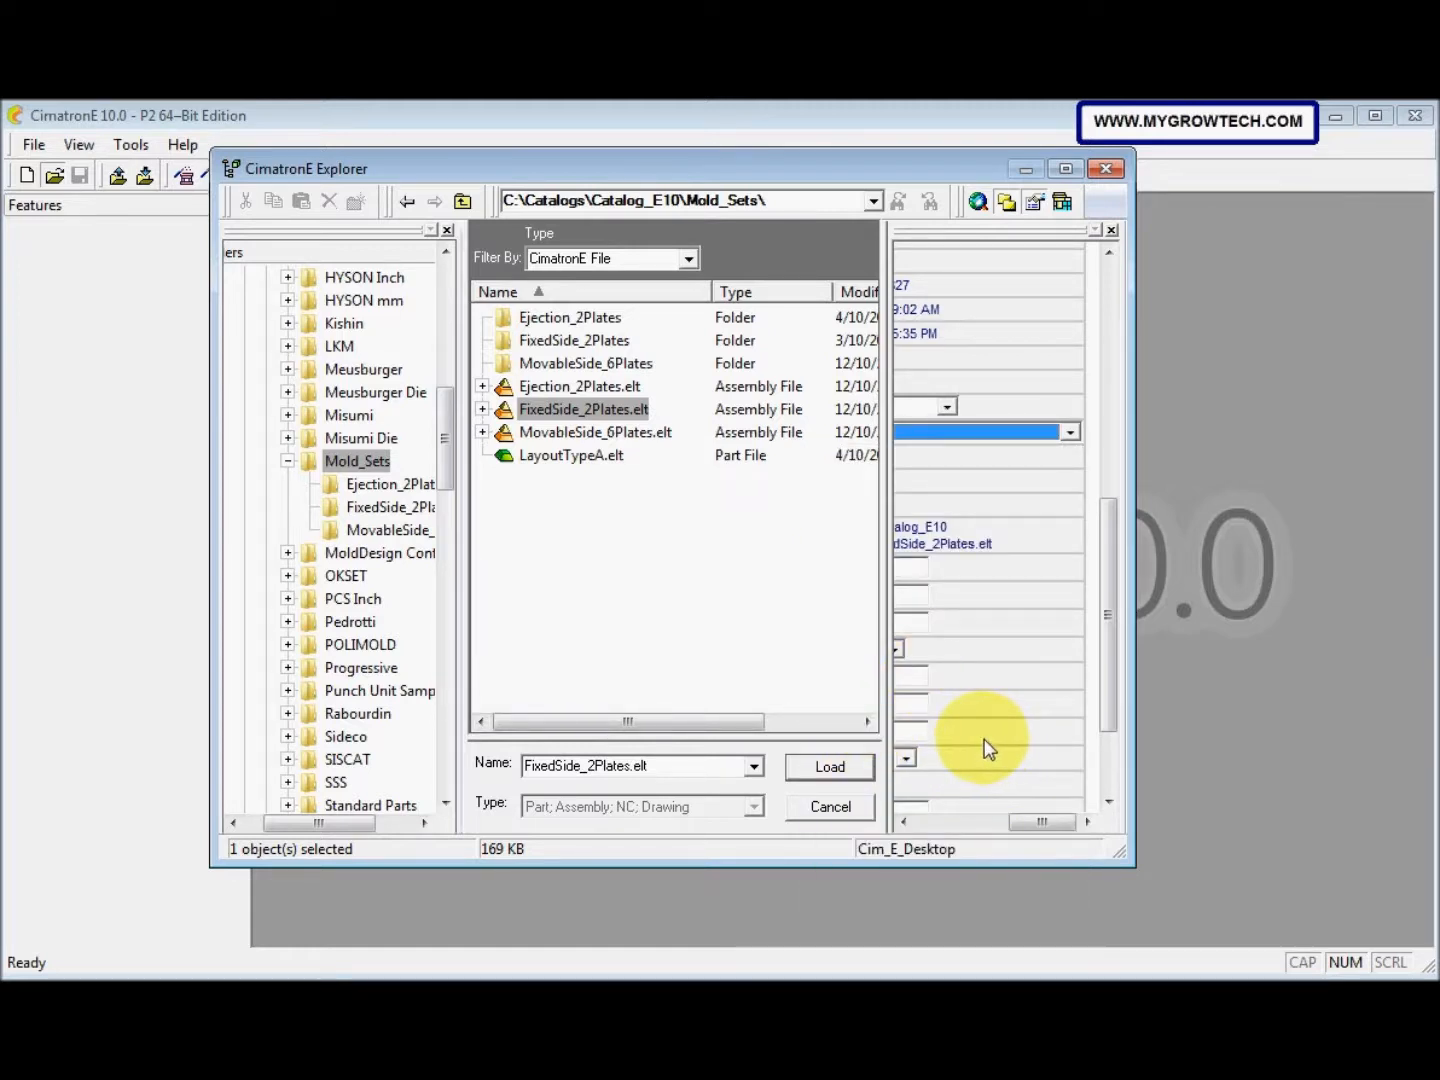
{"action": "left_click_drag", "start_coordinate": [1031, 823], "coordinate": [941, 823]}
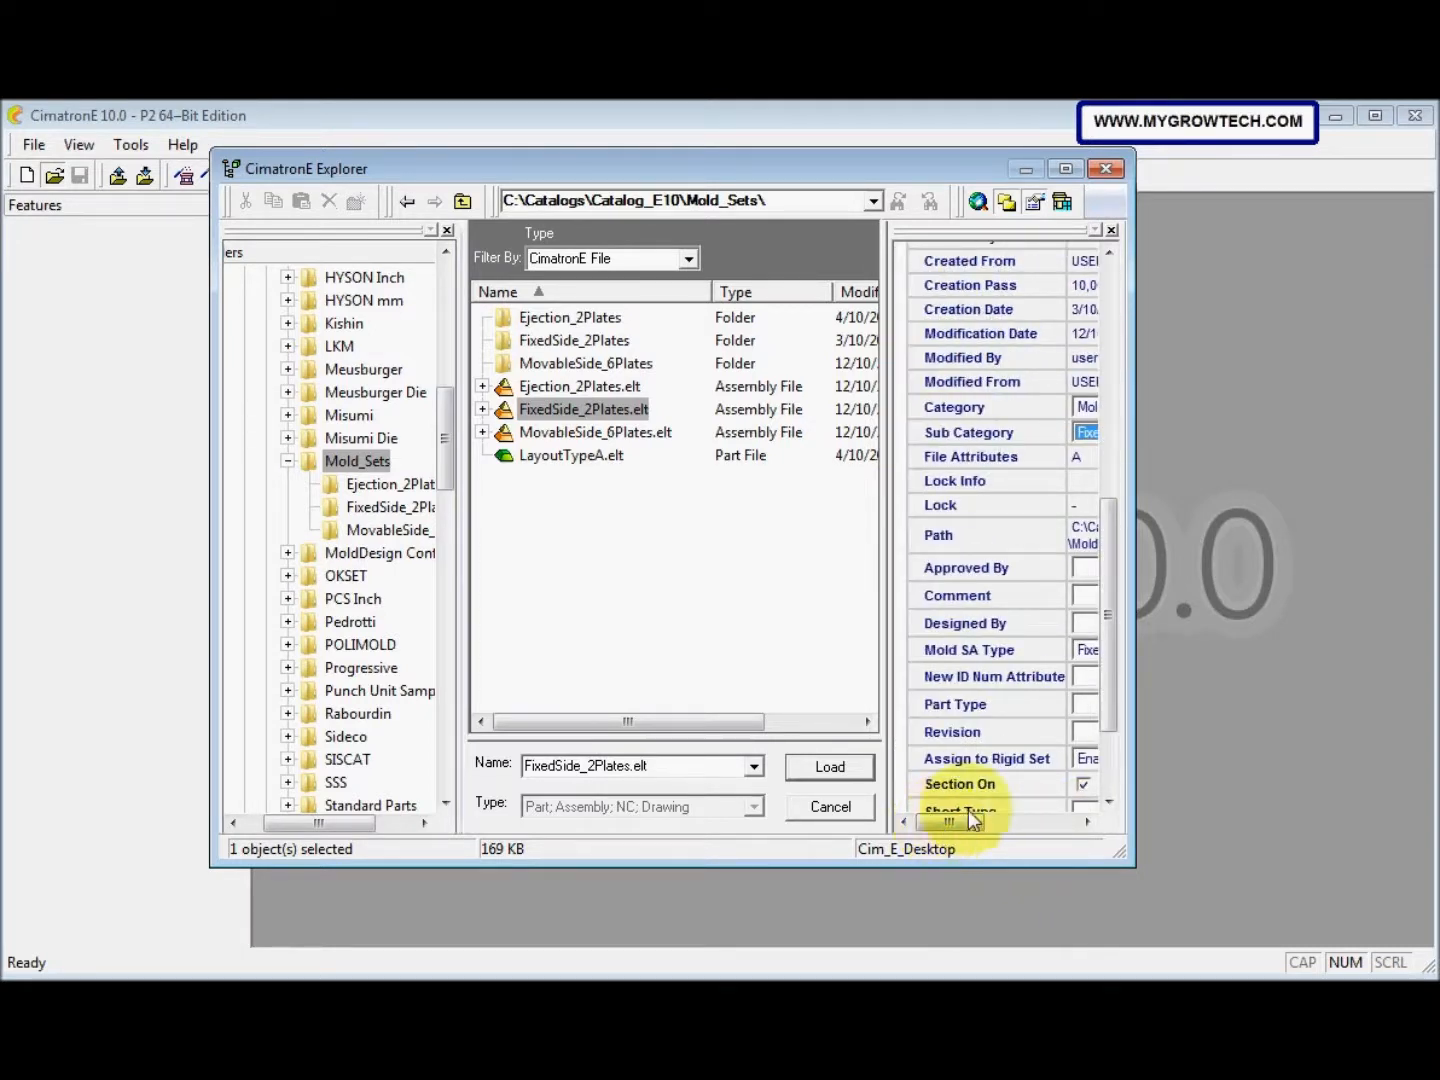
{"action": "left_click_drag", "start_coordinate": [1112, 697], "coordinate": [1109, 756]}
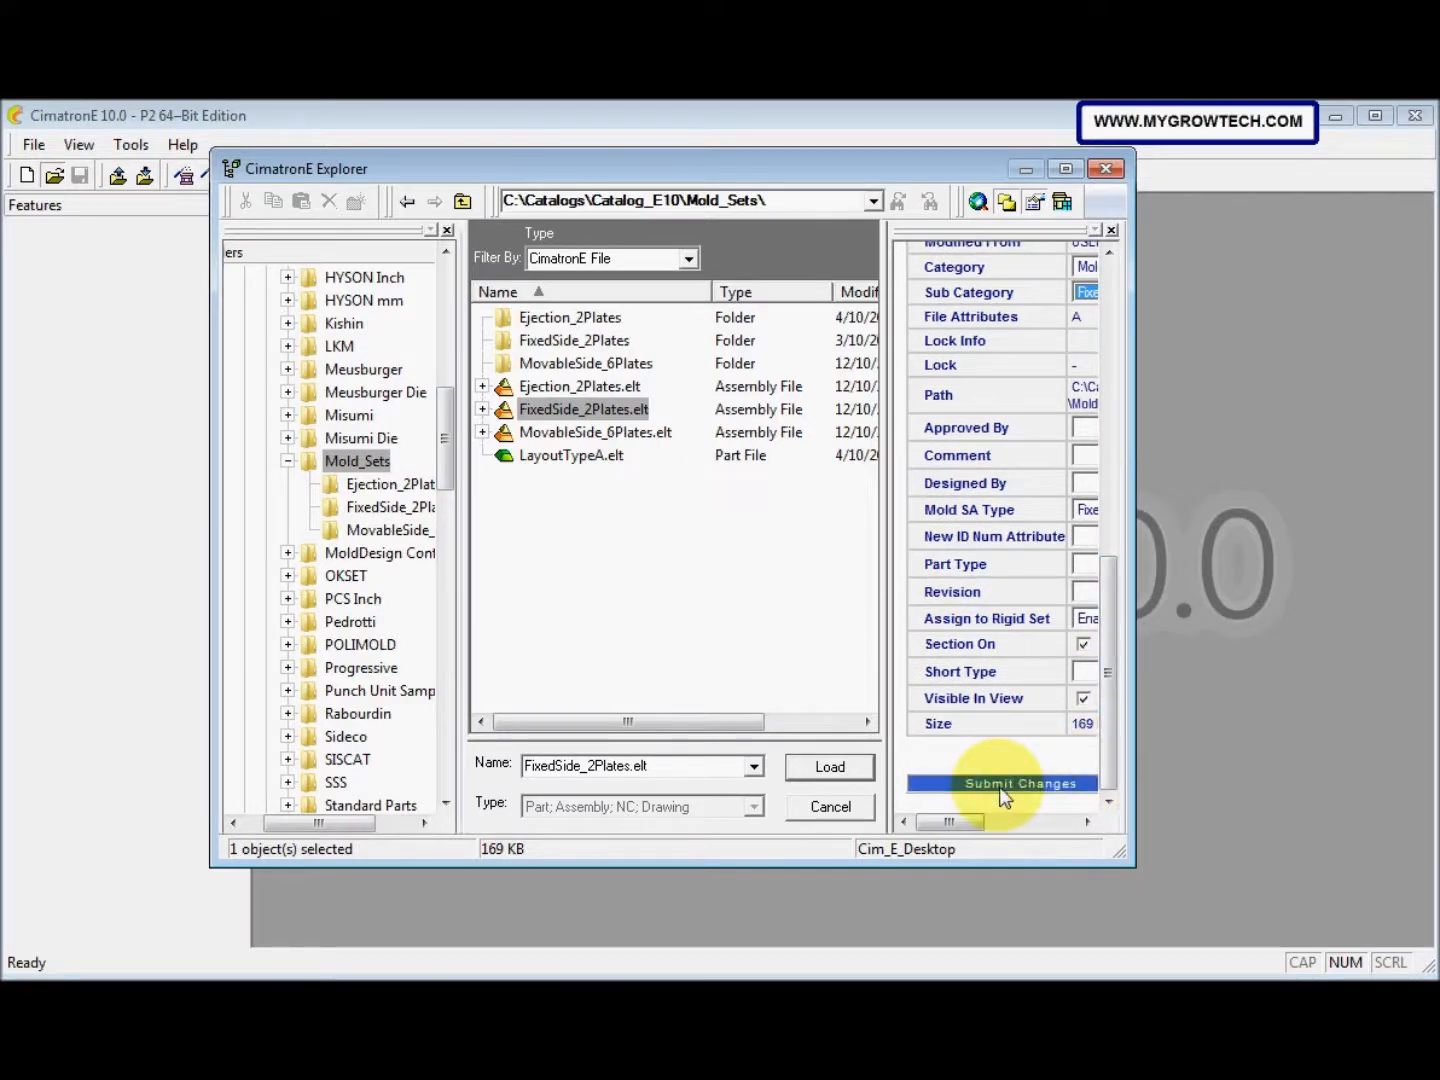
{"action": "mouse_move", "coordinate": [957, 824]}
{"action": "left_mouse_down"}
{"action": "mouse_move", "coordinate": [1021, 824]}
{"action": "mouse_move", "coordinate": [953, 823]}
{"action": "left_mouse_up"}
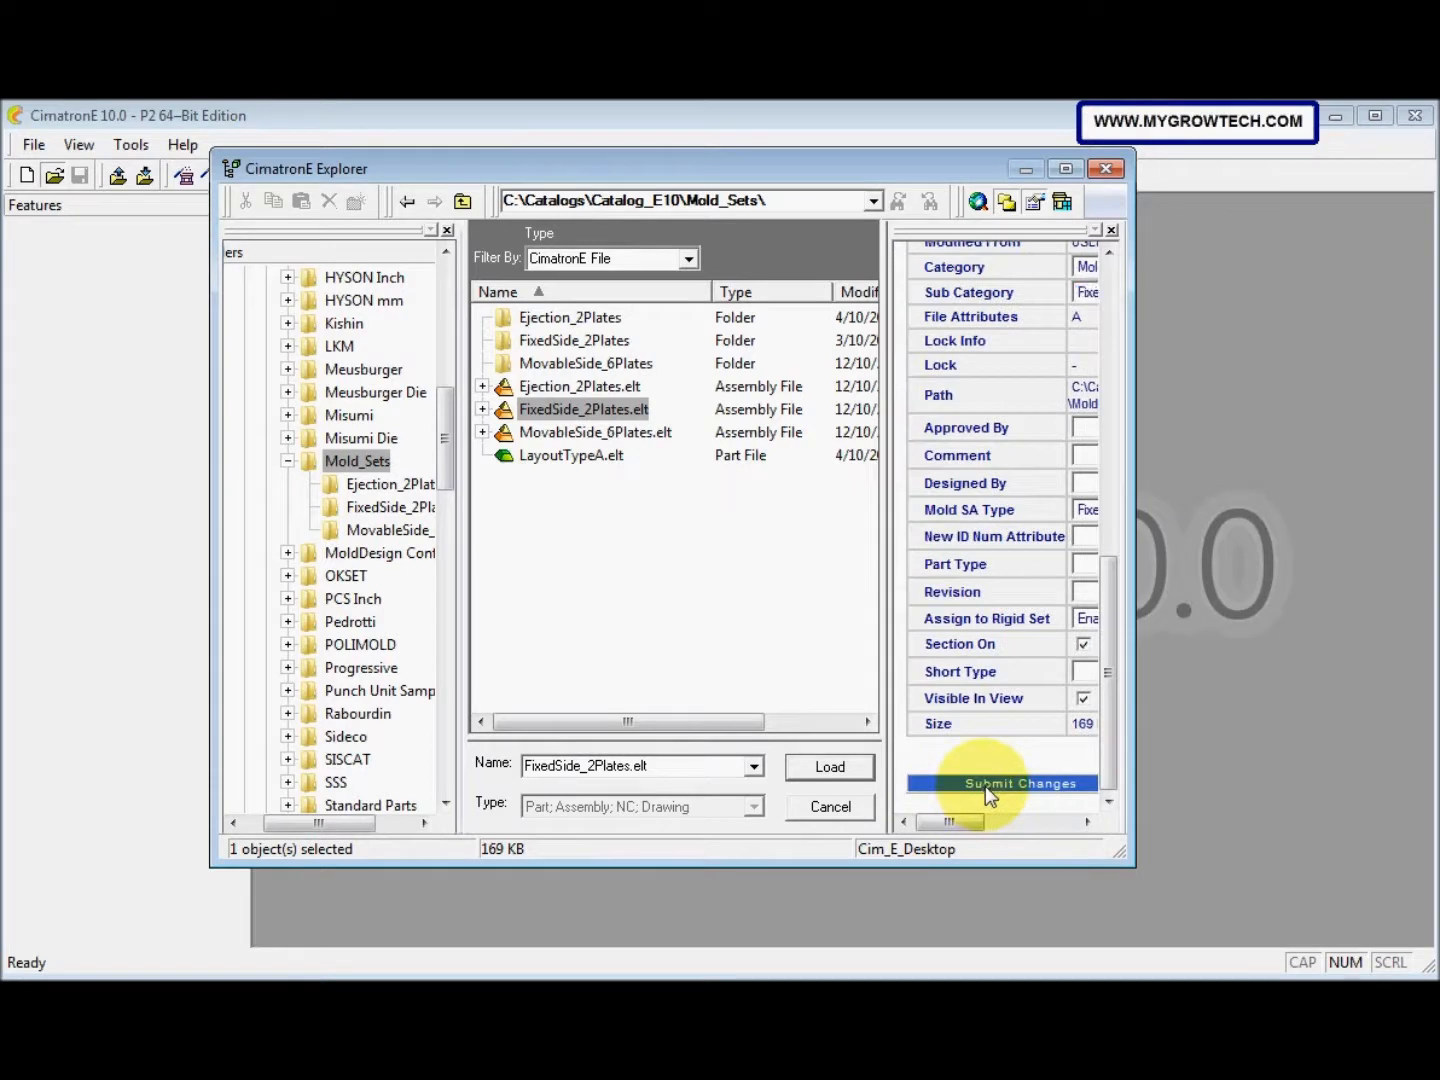
{"action": "left_click", "coordinate": [985, 786]}
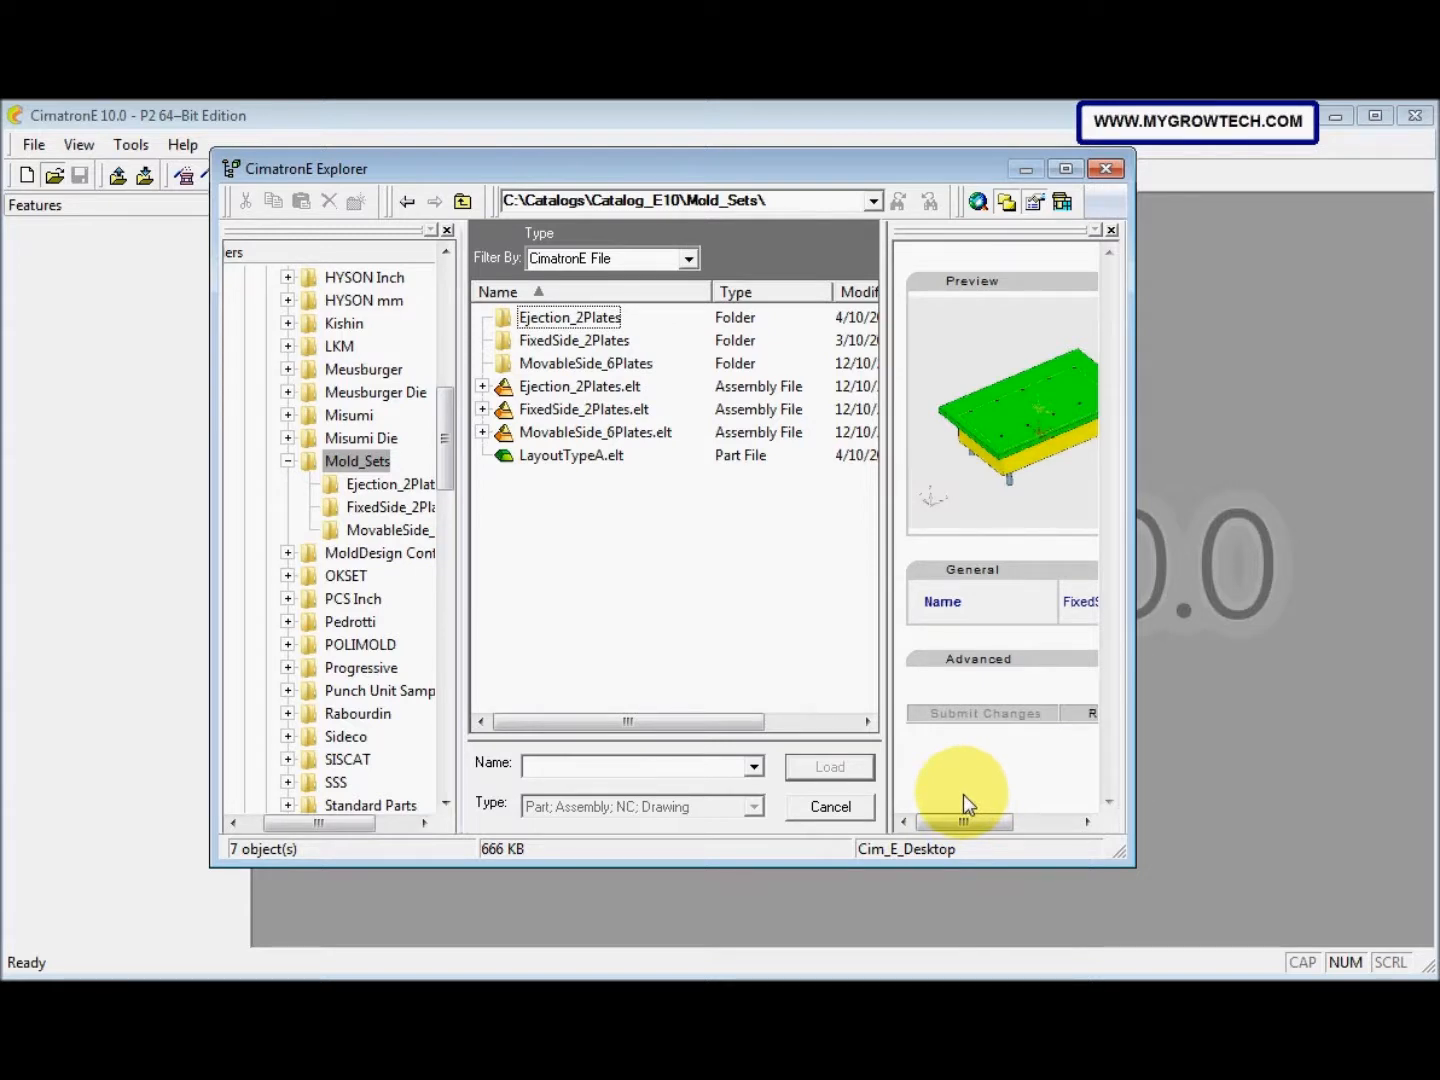
Select Ejection_2Plates.elt in the Mold_Sets folder and set its Category attribute to Mold Sets
{"action": "left_click", "coordinate": [578, 389]}
{"action": "left_click_drag", "start_coordinate": [940, 826], "coordinate": [1049, 789]}
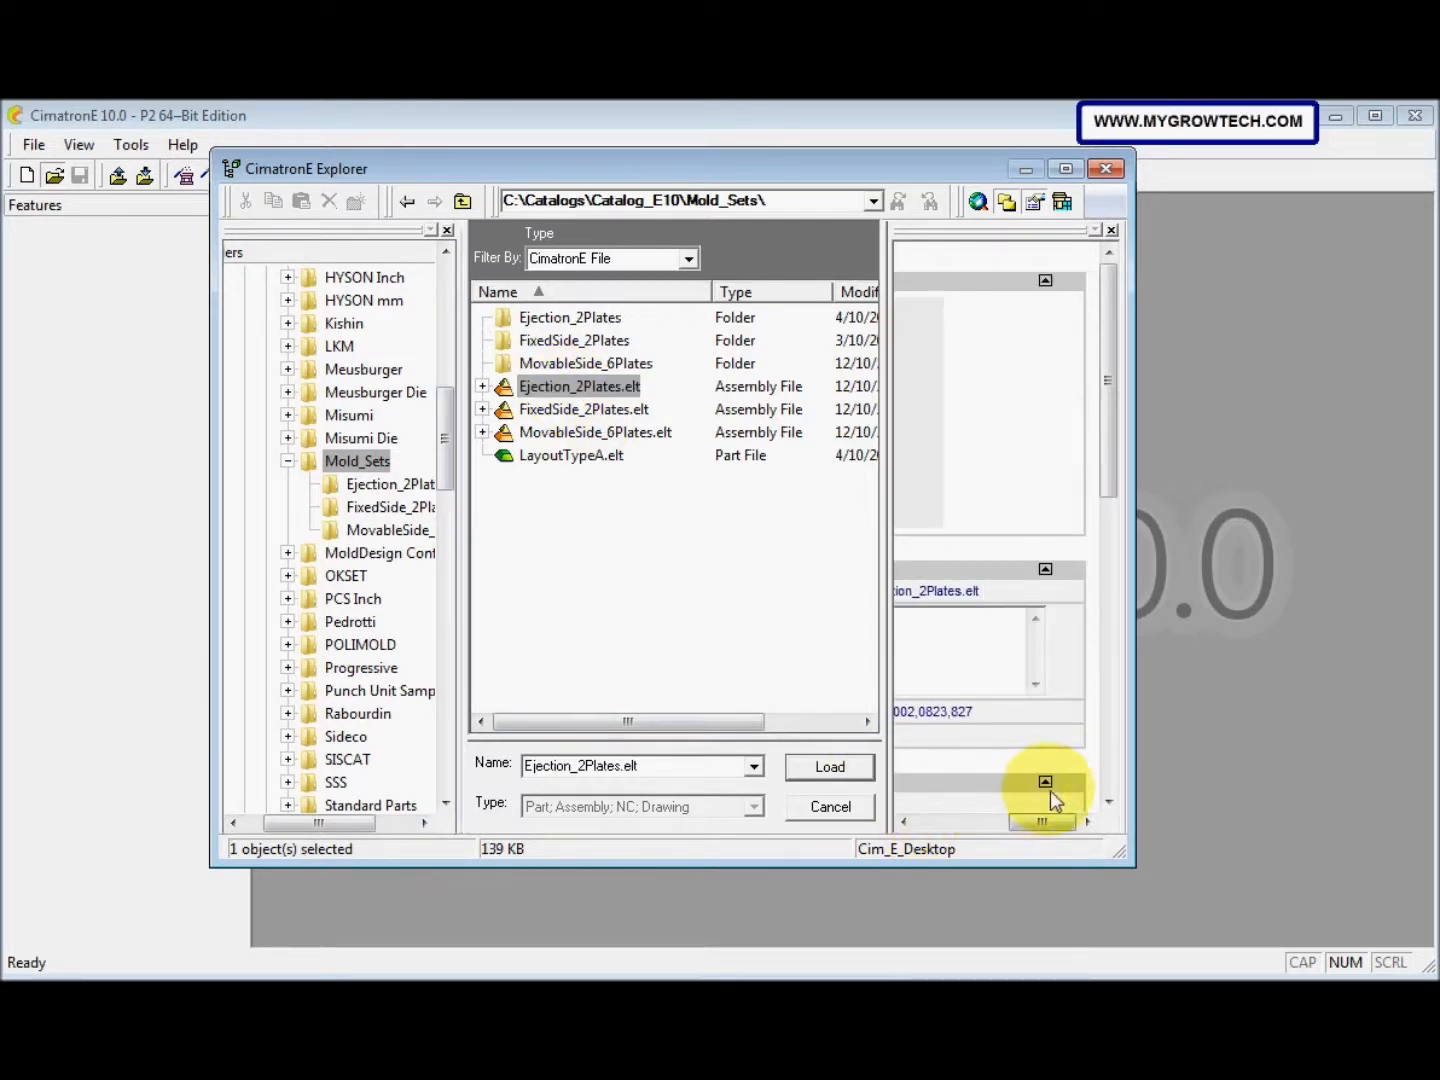
{"action": "left_click_drag", "start_coordinate": [1112, 489], "coordinate": [1113, 595]}
{"action": "left_click_drag", "start_coordinate": [1065, 822], "coordinate": [1028, 822]}
{"action": "left_click", "coordinate": [987, 727]}
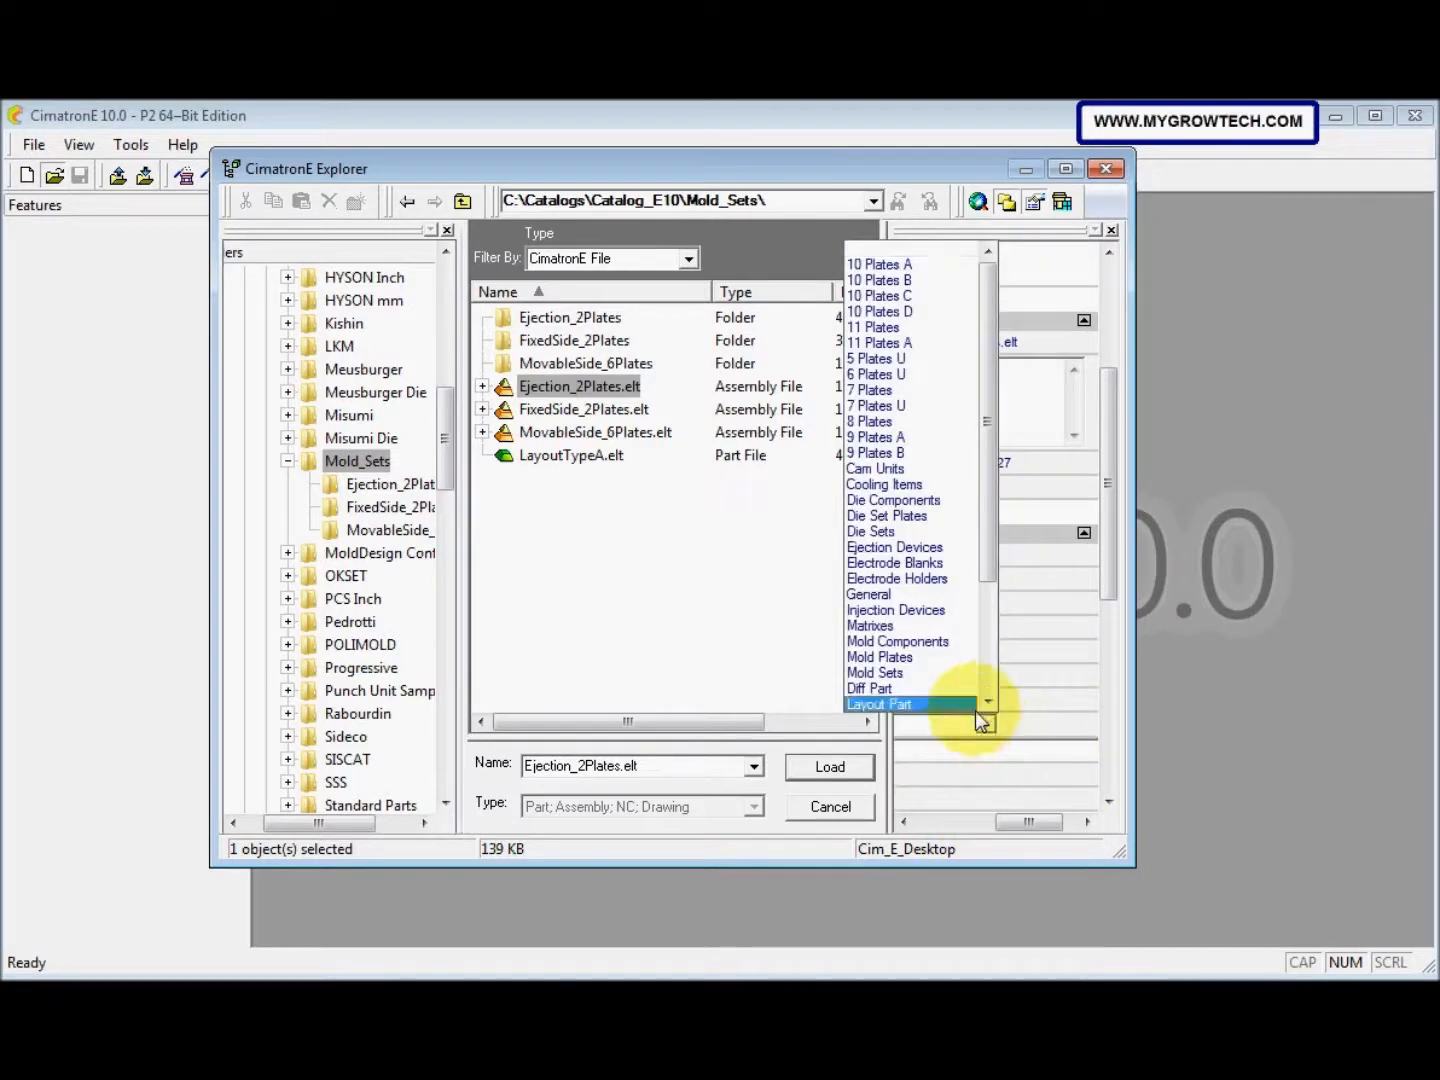
{"action": "left_click", "coordinate": [936, 673]}
Set the Sub Category attribute of Ejection_2Plates.elt to Ejection System
{"action": "left_click_drag", "start_coordinate": [1028, 823], "coordinate": [1063, 822]}
{"action": "left_click", "coordinate": [1070, 750]}
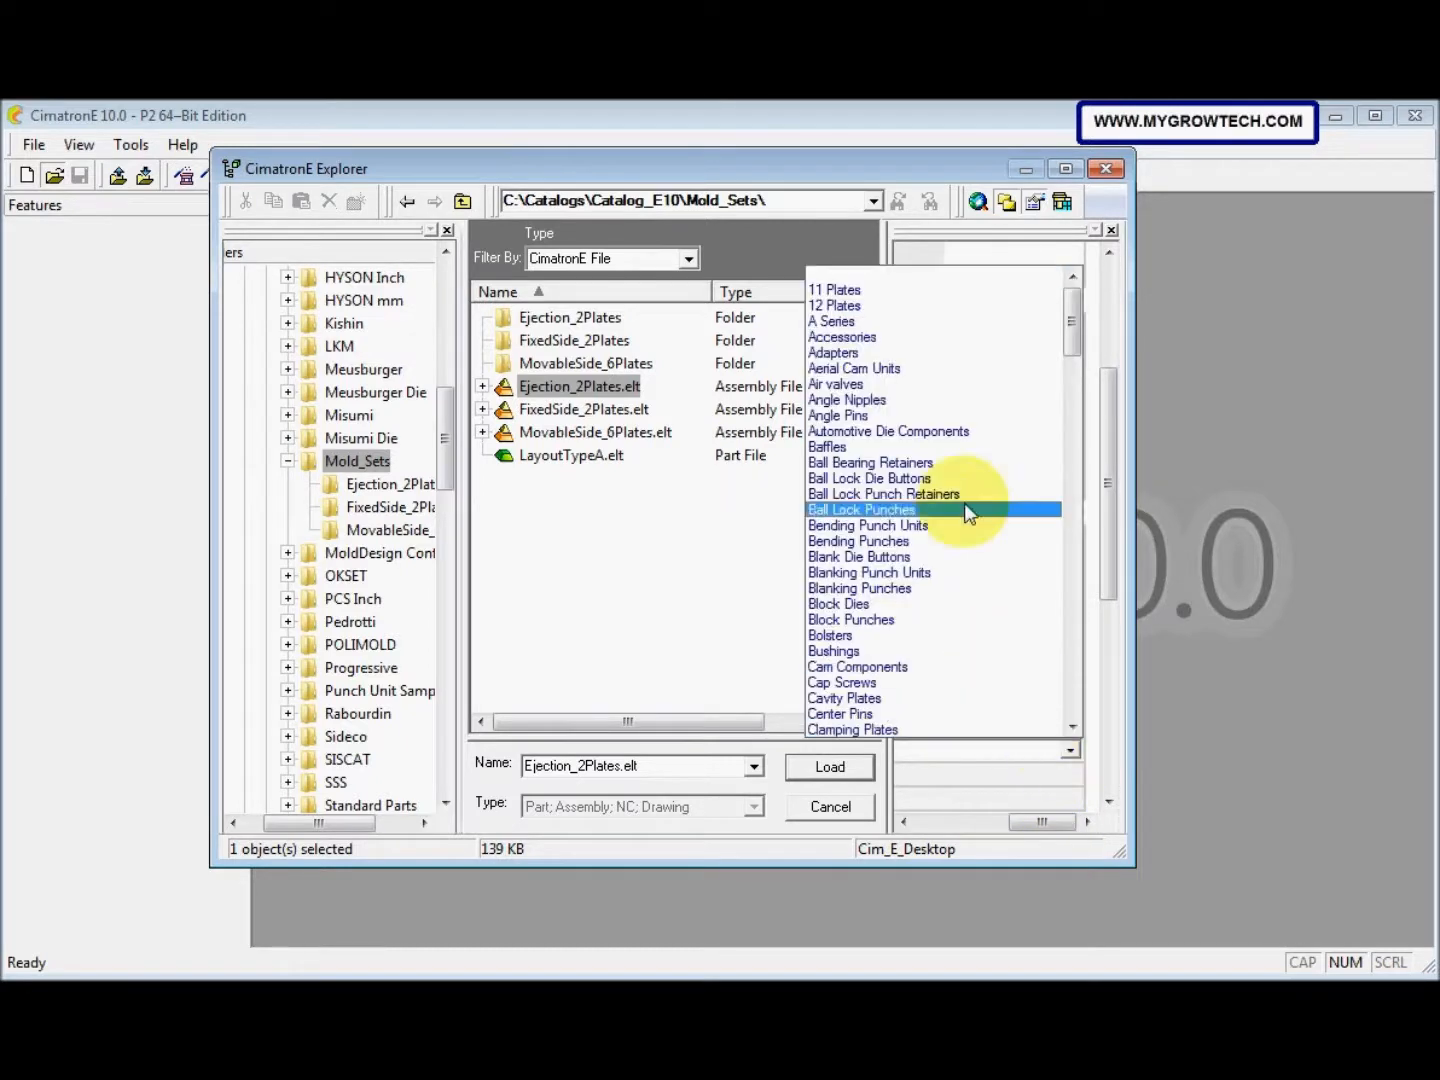
{"action": "scroll", "coordinate": [985, 572], "scroll_direction": "down", "scroll_amount": 3}
{"action": "scroll", "coordinate": [986, 572], "scroll_direction": "down", "scroll_amount": 7}
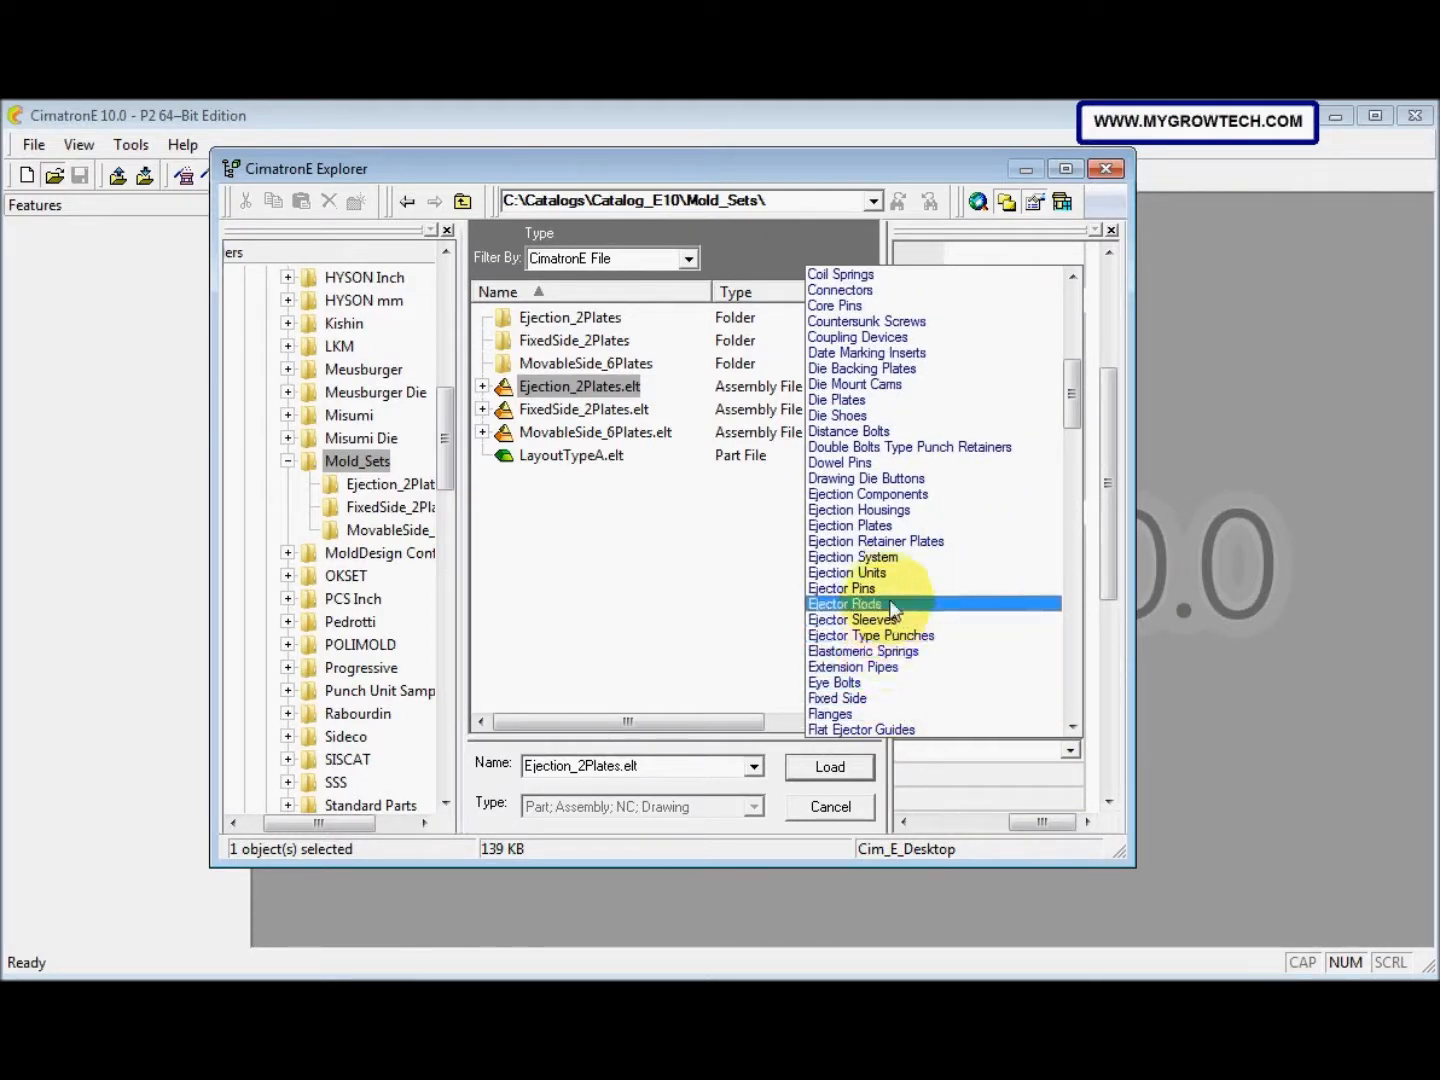
{"action": "left_click", "coordinate": [896, 558]}
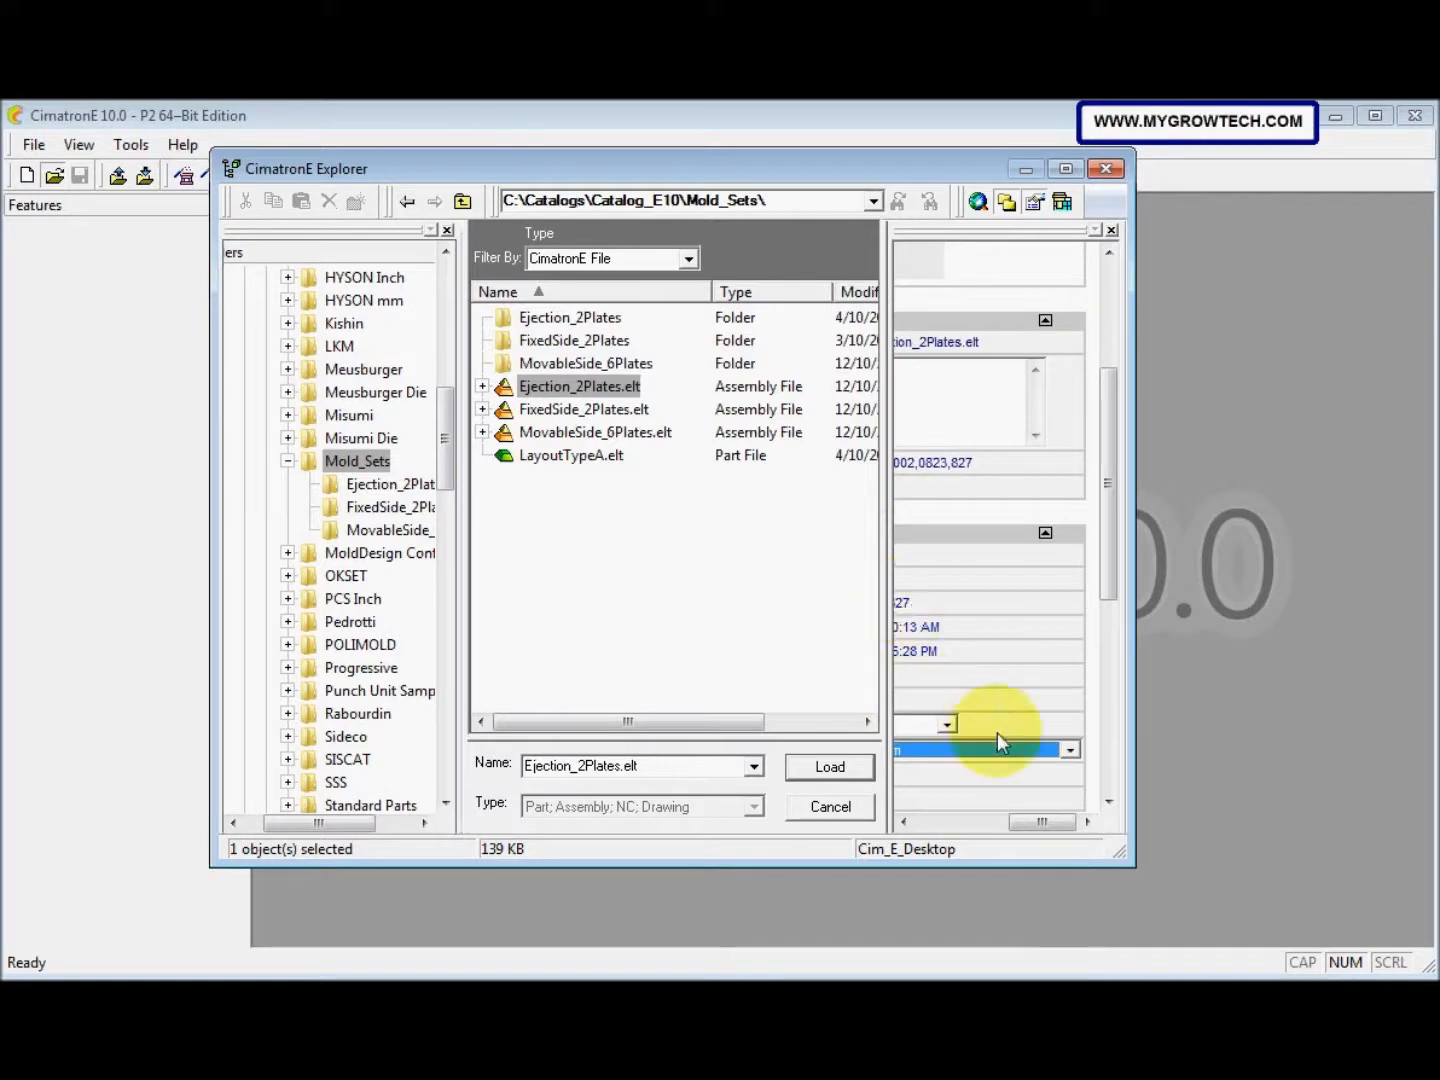
Set the Mold SA Type attribute of Ejection_2Plates.elt to Ejection SA and submit the attribute changes
{"action": "left_click_drag", "start_coordinate": [1039, 822], "coordinate": [993, 822]}
{"action": "scroll", "coordinate": [949, 794], "scroll_direction": "down", "scroll_amount": 3}
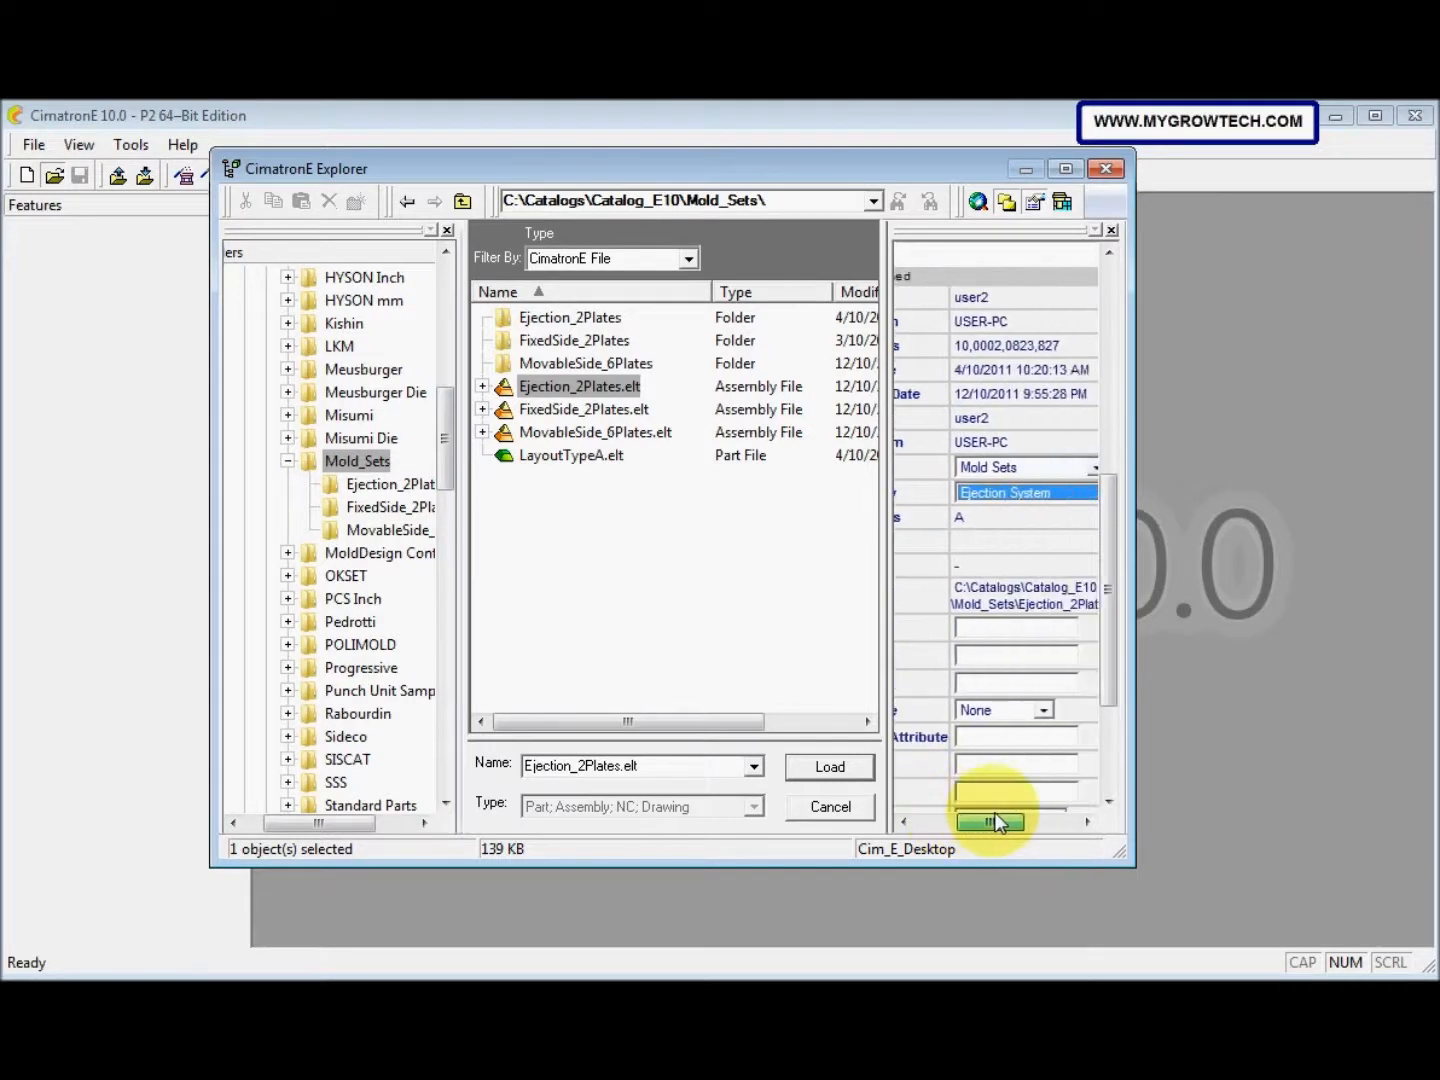
{"action": "left_click", "coordinate": [1043, 710]}
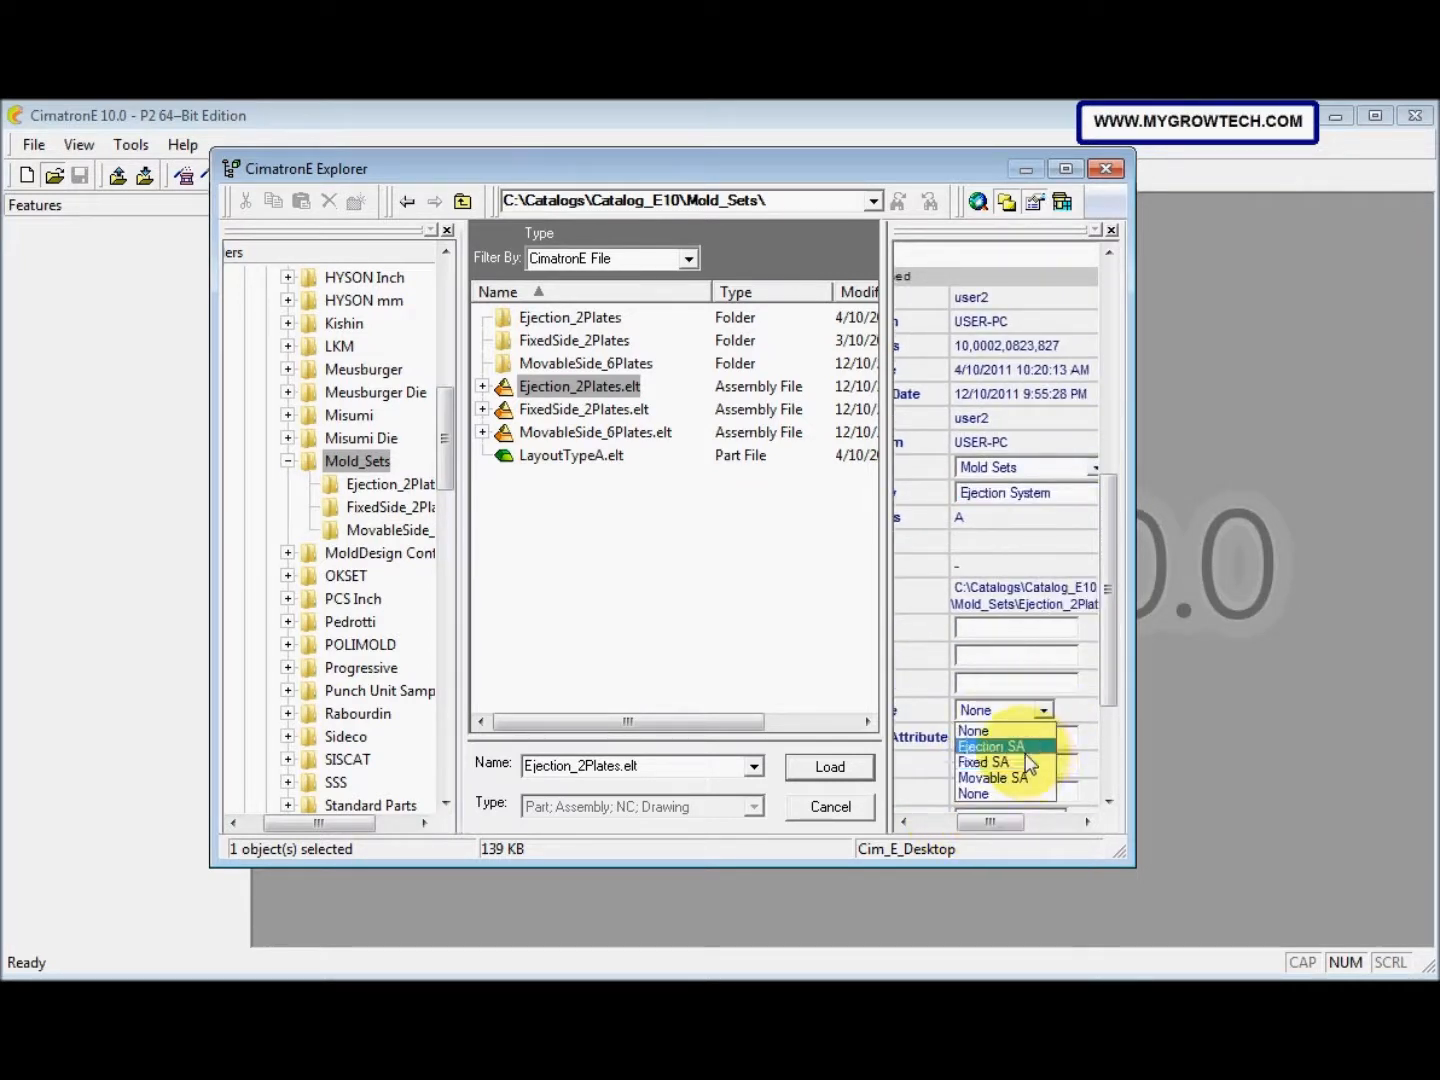
{"action": "left_click", "coordinate": [1025, 748]}
{"action": "left_click_drag", "start_coordinate": [1006, 820], "coordinate": [956, 824]}
{"action": "scroll", "coordinate": [960, 810], "scroll_direction": "down", "scroll_amount": 5}
{"action": "left_click", "coordinate": [976, 784]}
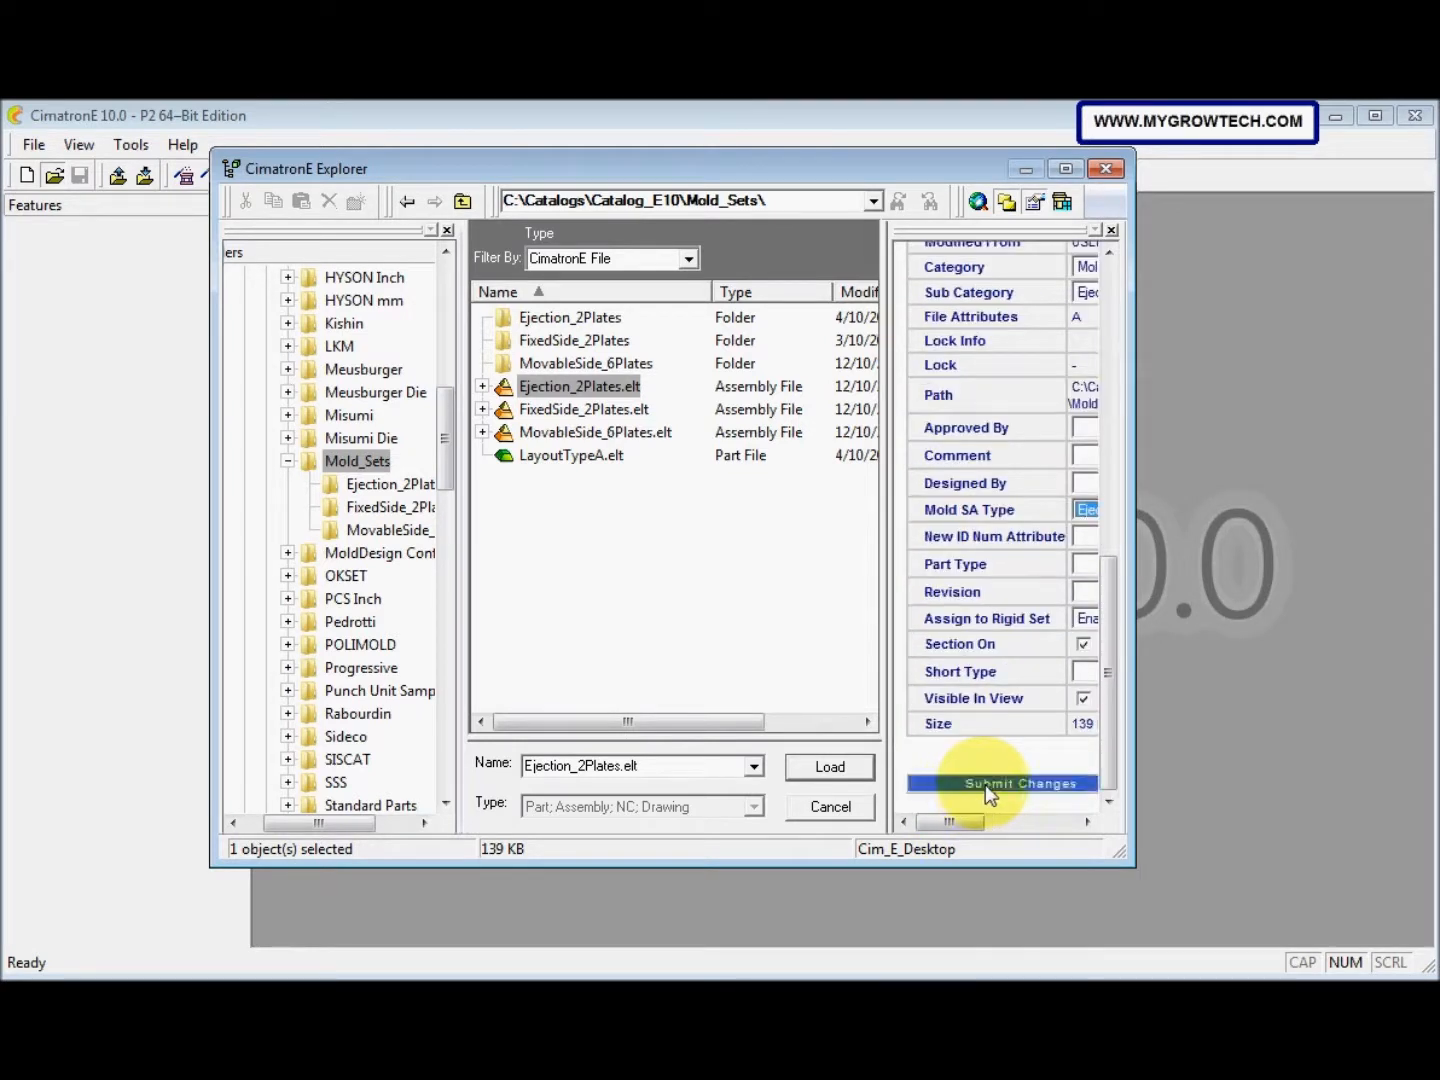
Select MovableSide_6Plates.elt in the Mold_Sets folder and set its Category attribute to Mold Sets
{"action": "left_click", "coordinate": [595, 432]}
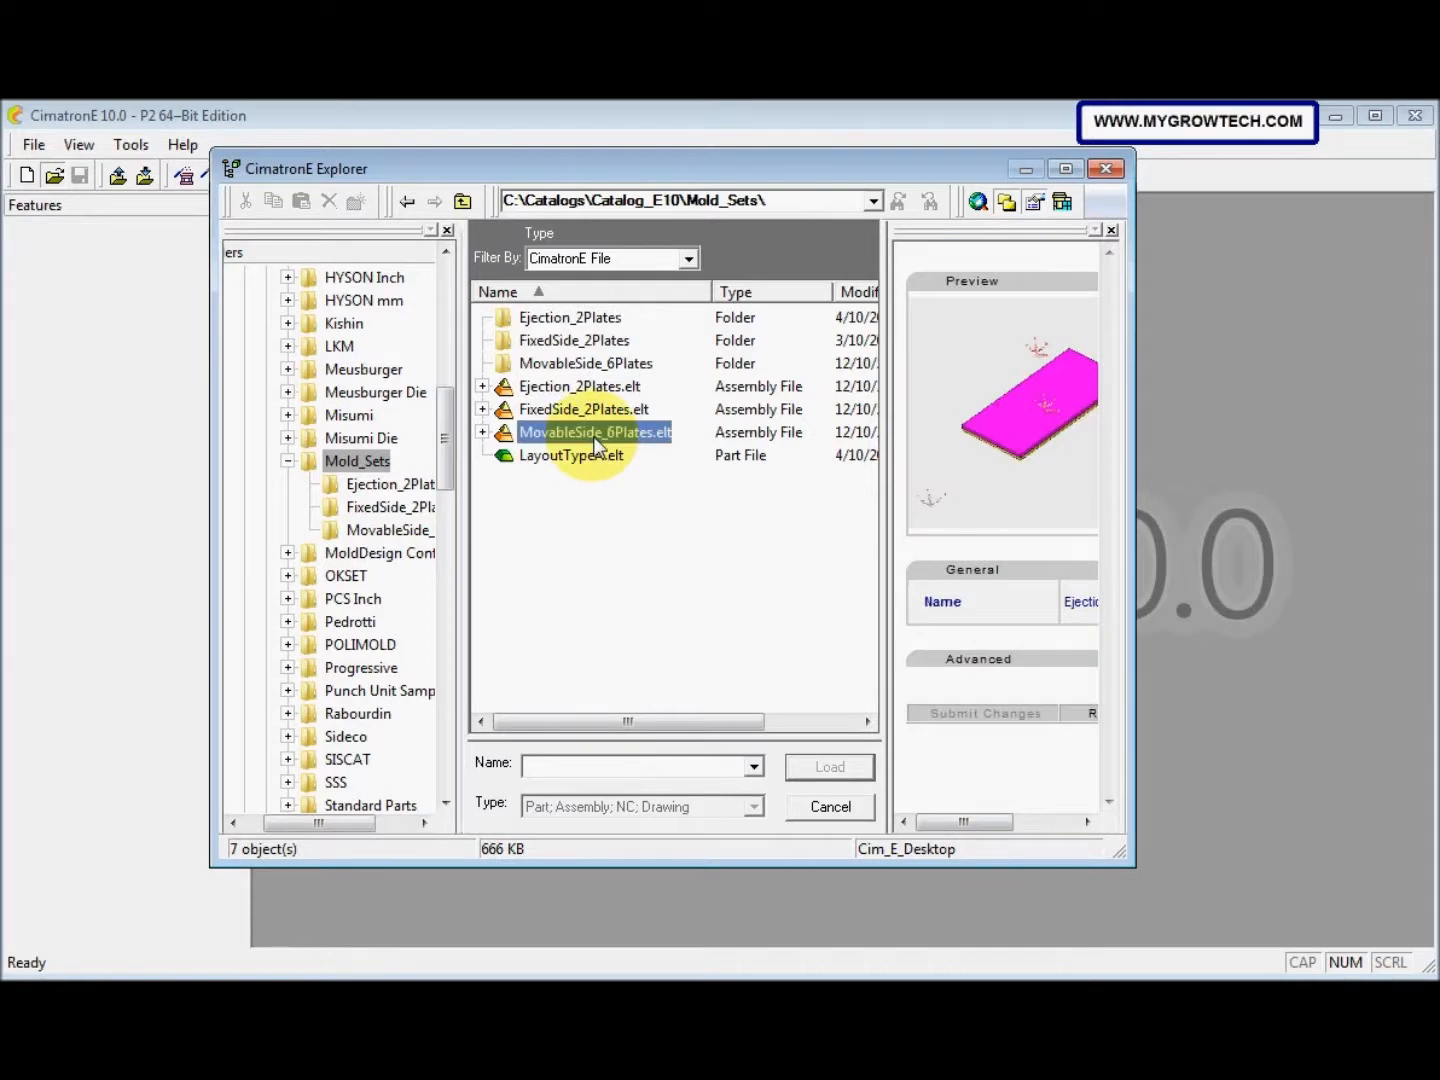
{"action": "left_click_drag", "start_coordinate": [1113, 480], "coordinate": [1130, 639]}
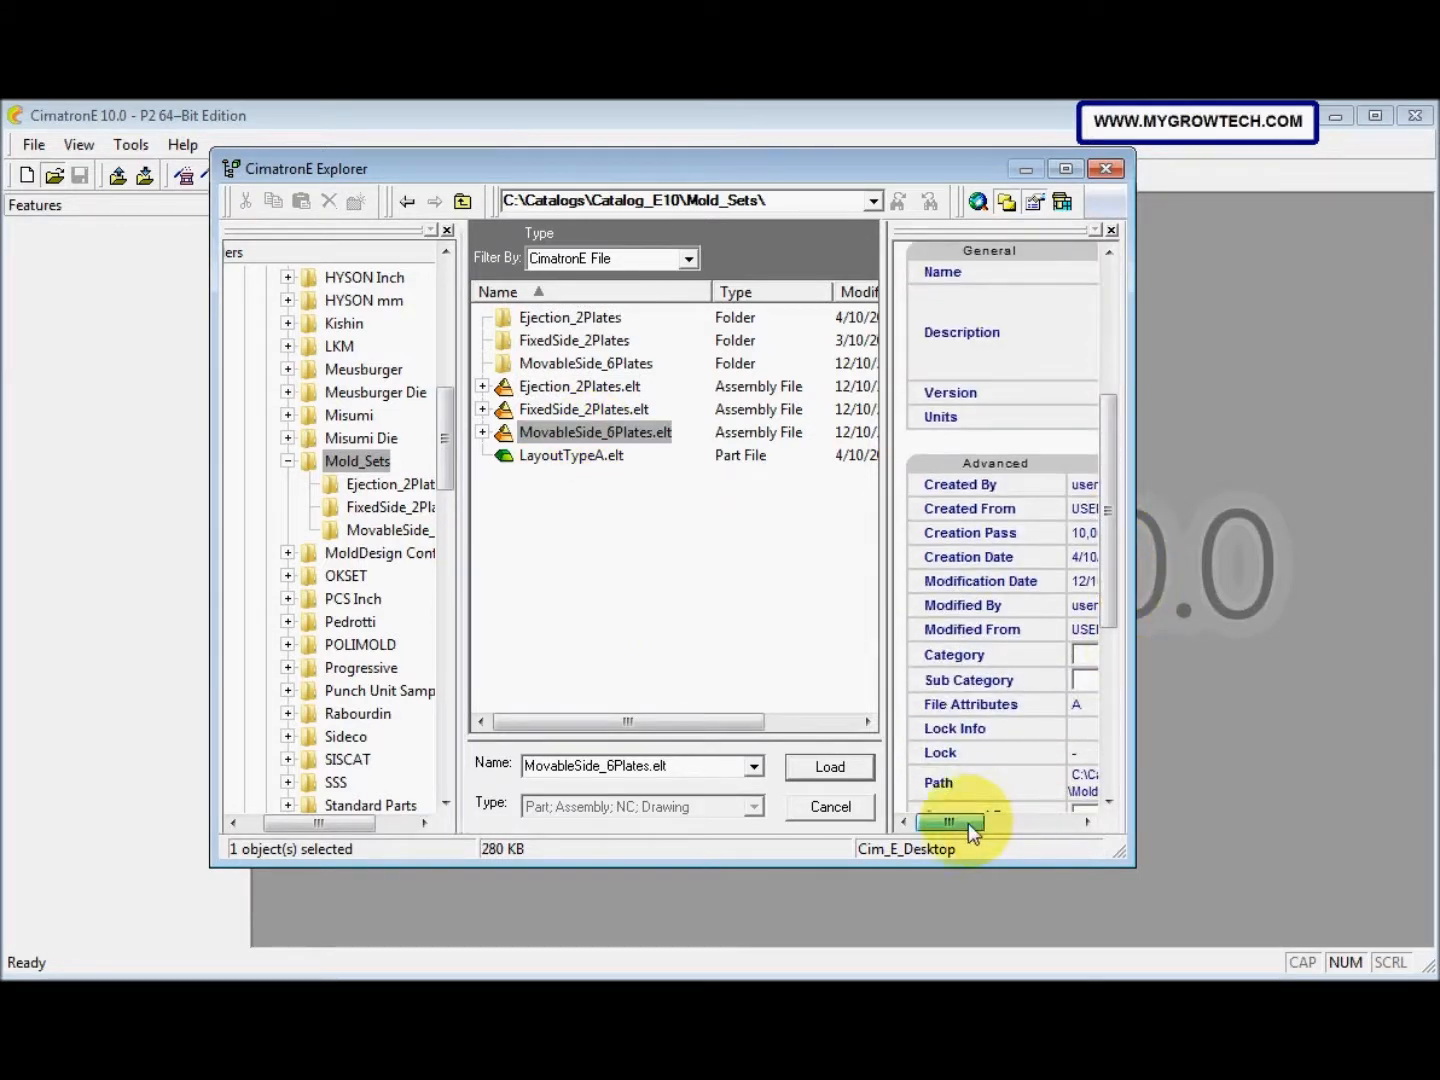
{"action": "left_click_drag", "start_coordinate": [968, 823], "coordinate": [1008, 824]}
{"action": "left_click", "coordinate": [1038, 653]}
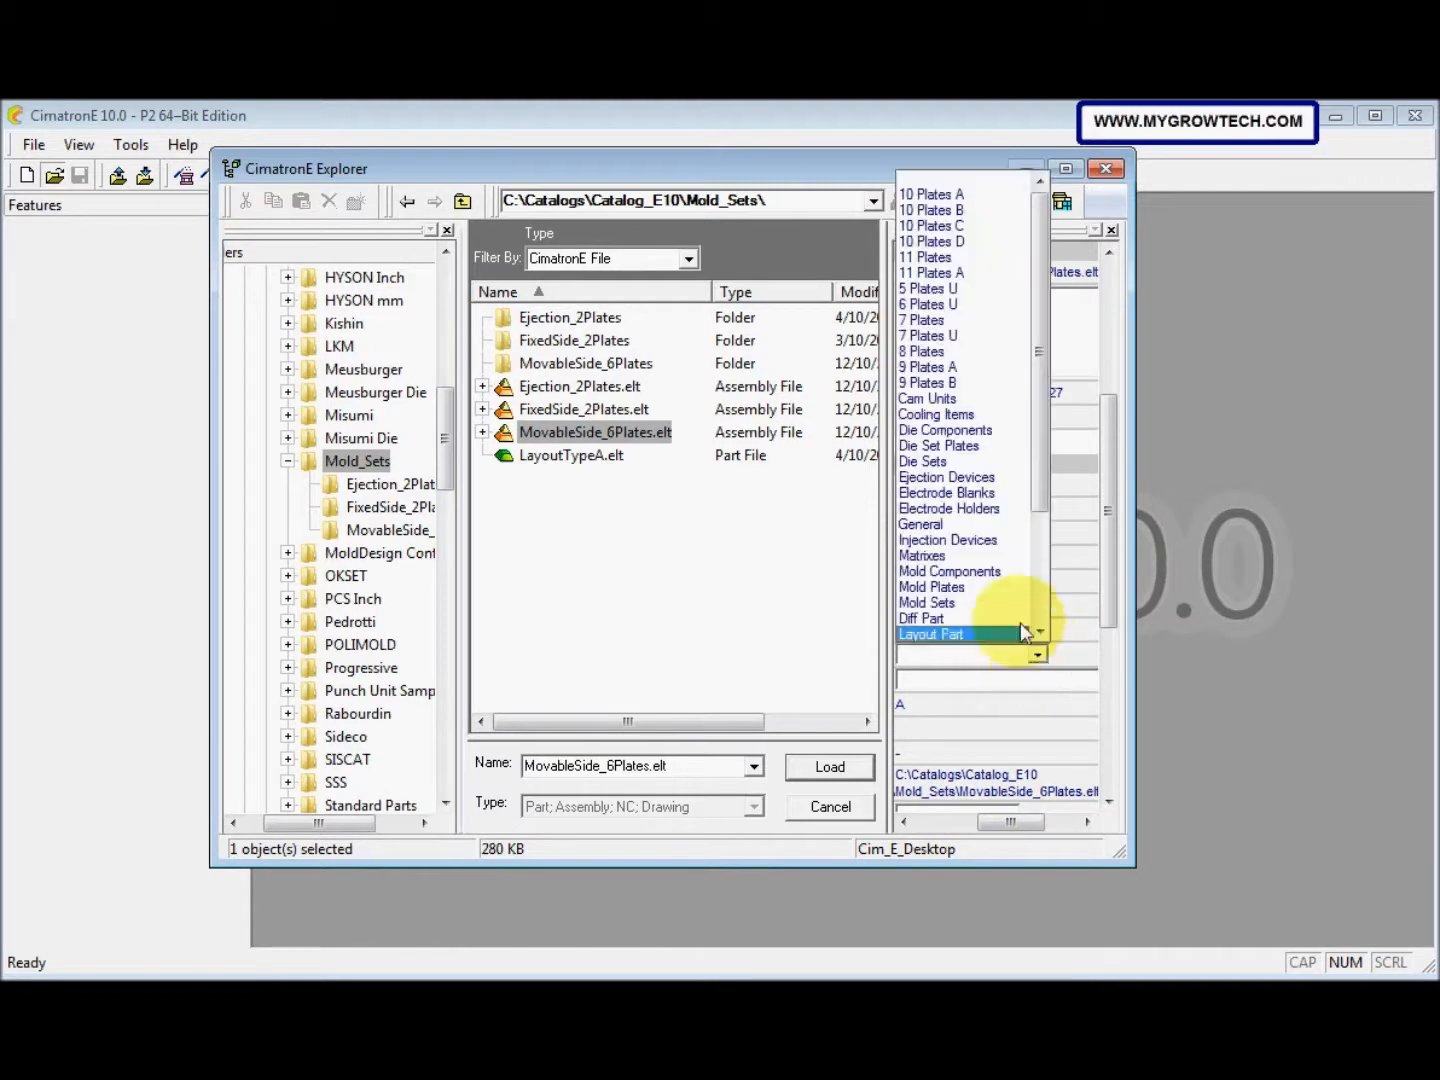
{"action": "left_click", "coordinate": [966, 604]}
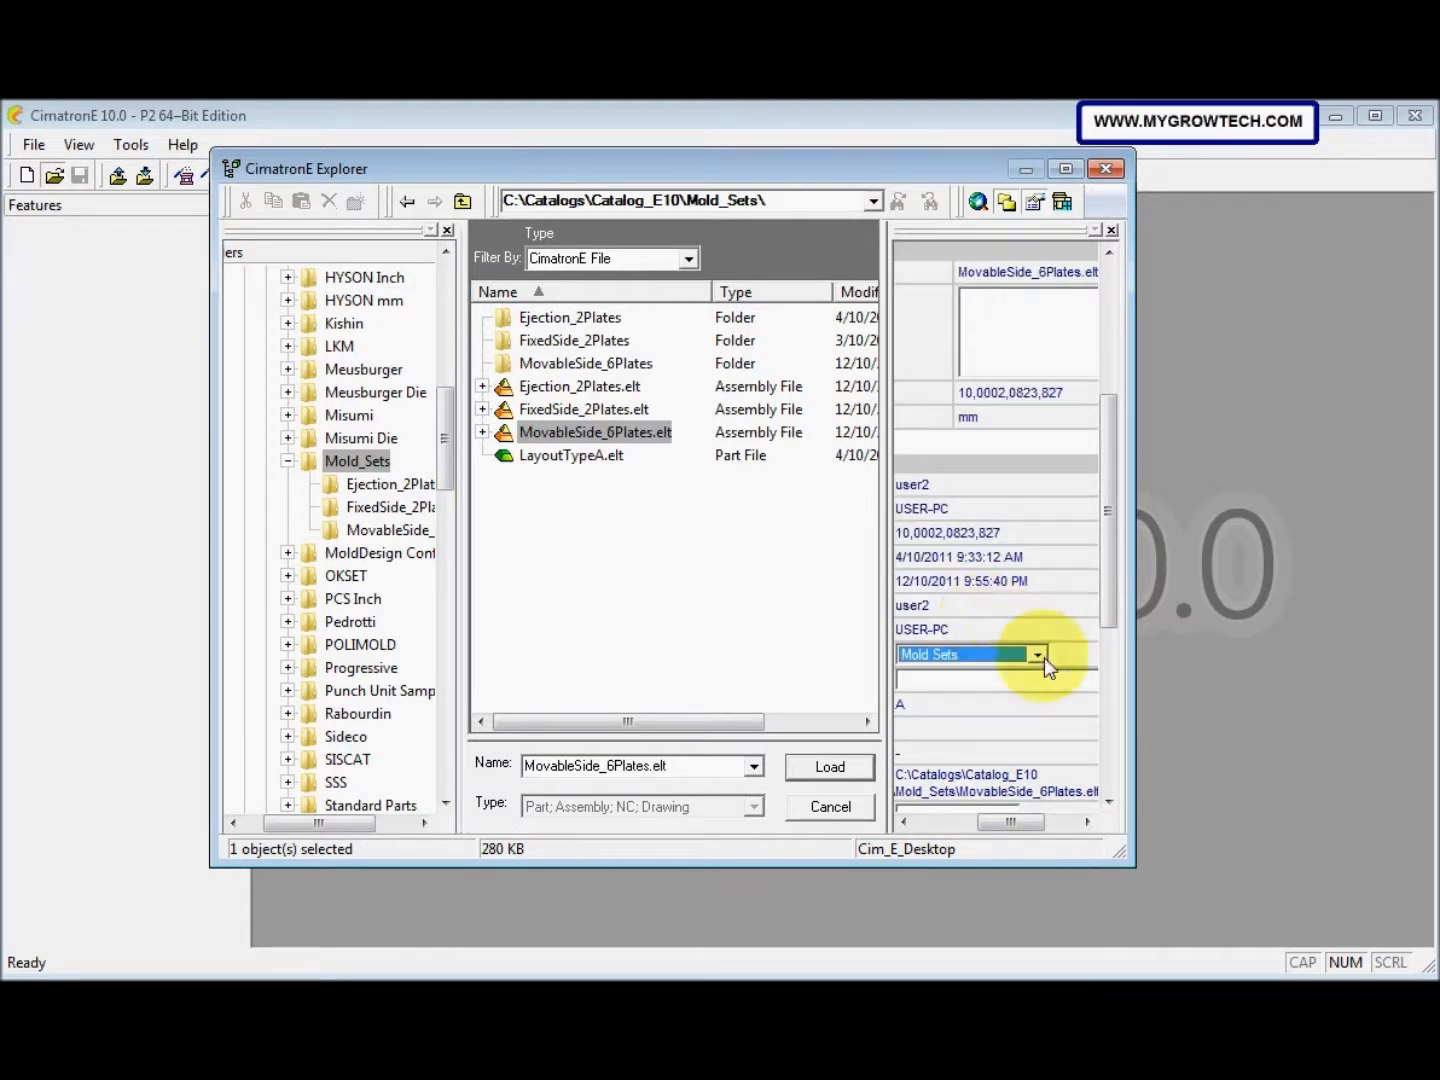
Set the Sub Category attribute of MovableSide_6Plates.elt to Movable Side
{"action": "left_click_drag", "start_coordinate": [1014, 821], "coordinate": [1031, 822]}
{"action": "left_click", "coordinate": [1084, 684]}
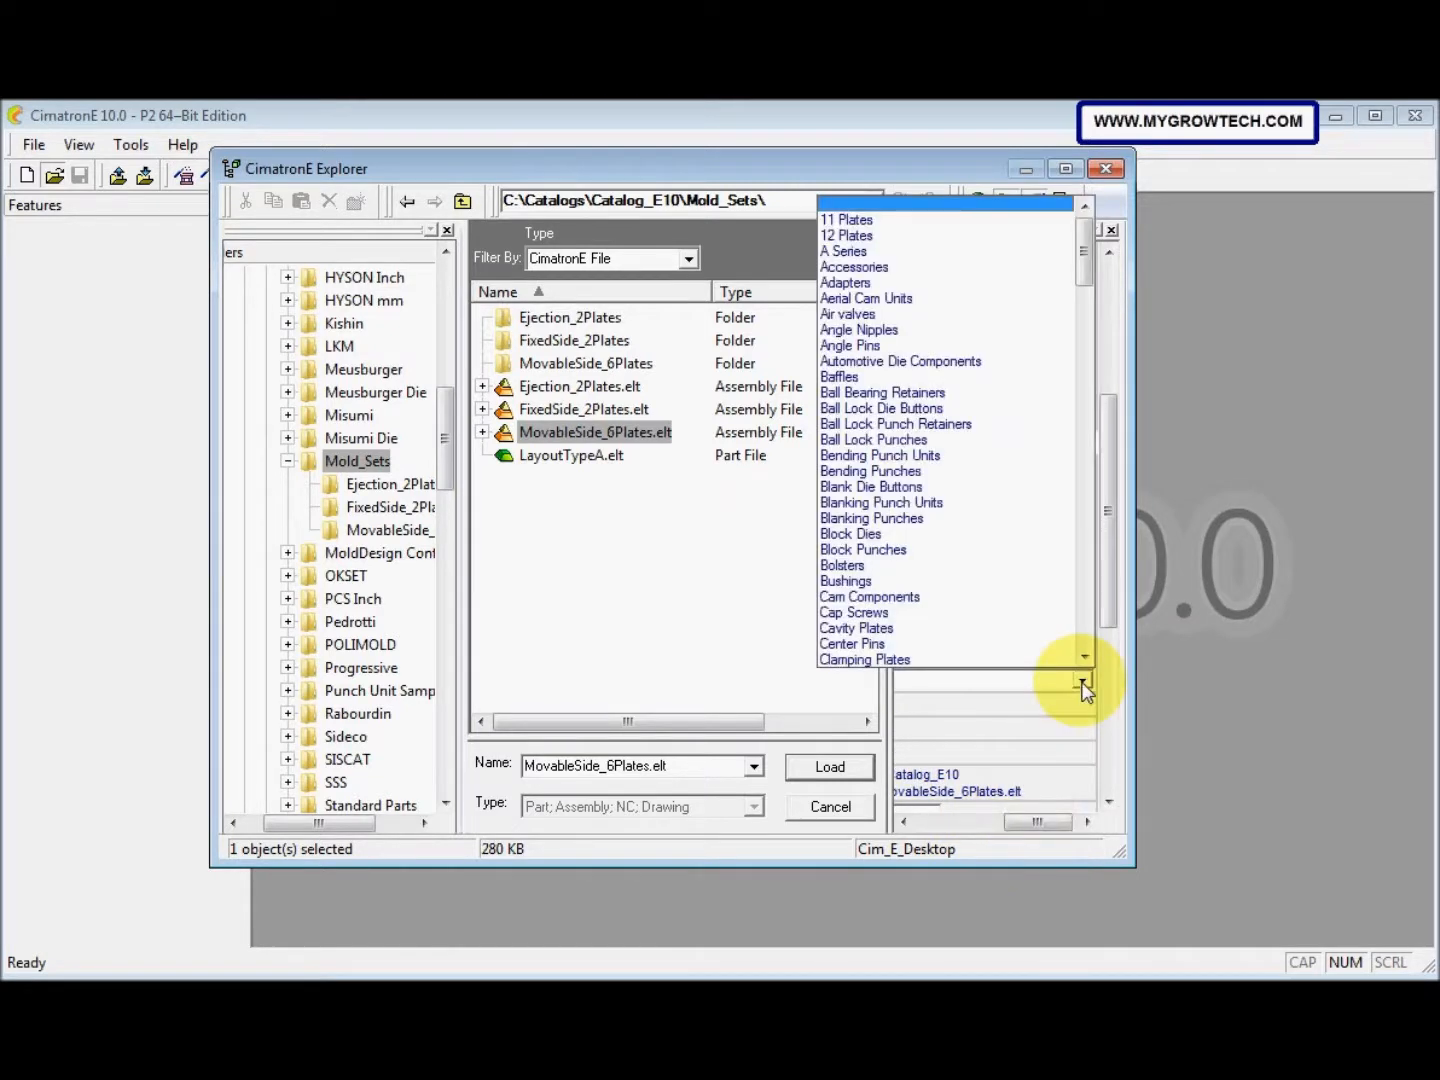
{"action": "scroll", "coordinate": [1022, 546], "scroll_direction": "down", "scroll_amount": 20}
{"action": "scroll", "coordinate": [1010, 582], "scroll_direction": "down", "scroll_amount": 10}
{"action": "scroll", "coordinate": [991, 589], "scroll_direction": "down", "scroll_amount": 3}
{"action": "scroll", "coordinate": [990, 588], "scroll_direction": "up", "scroll_amount": 5}
{"action": "left_click", "coordinate": [884, 410]}
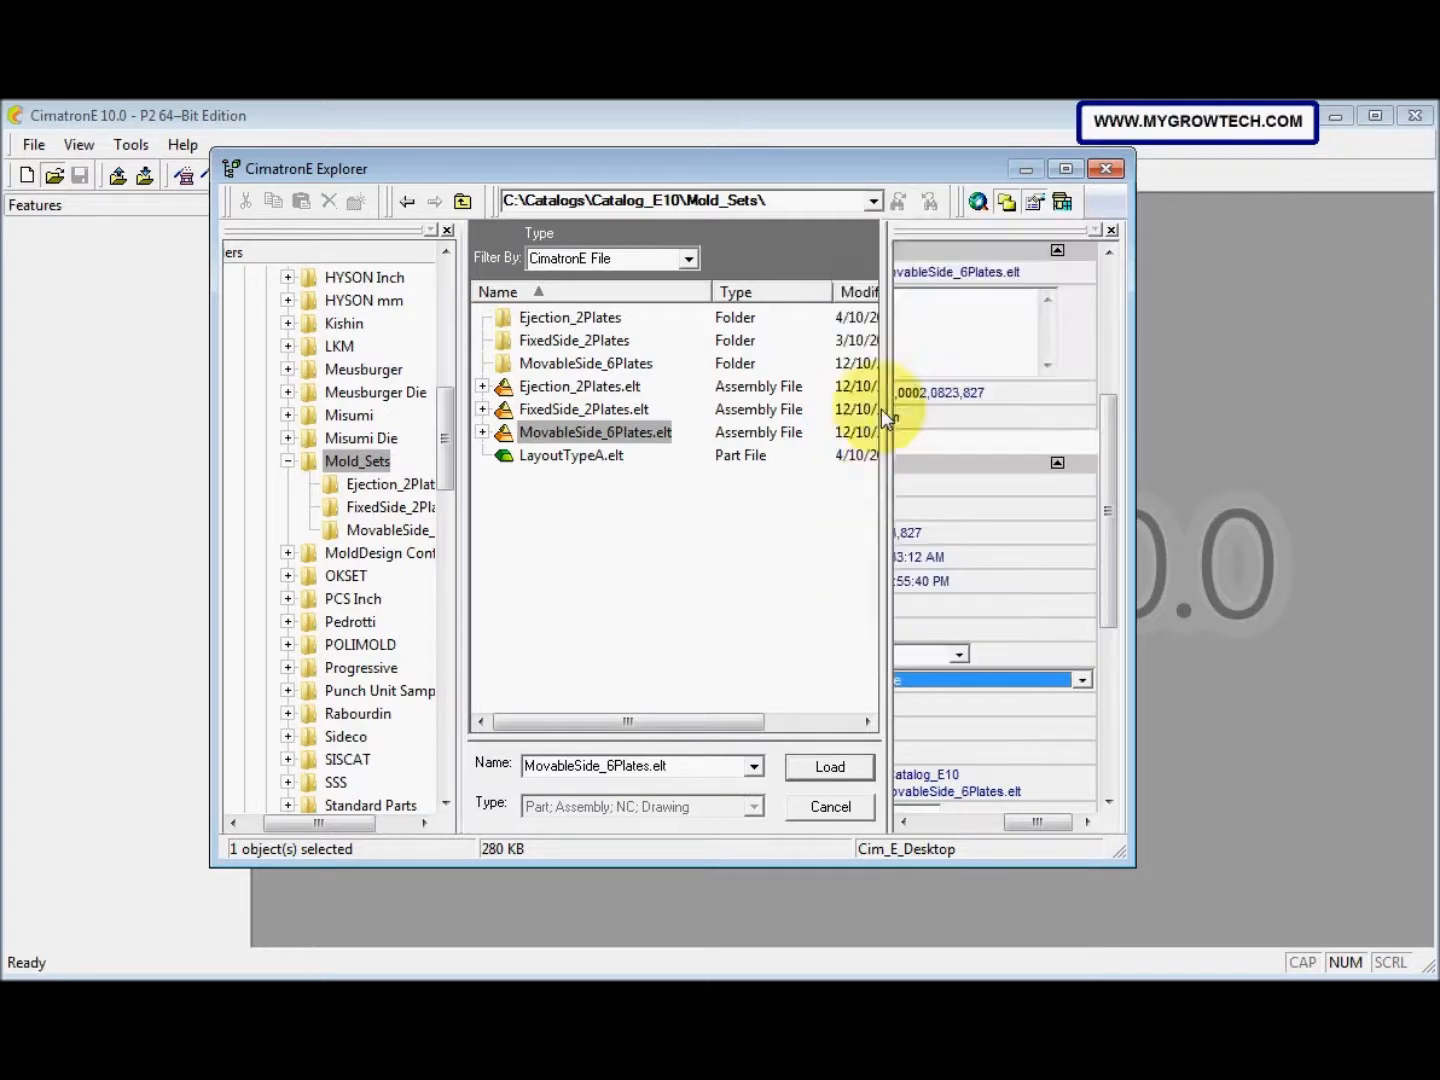
Set the Mold SA Type of MovableSide_6Plates.elt to Movable SA, submit the attribute changes and close the file explorer
{"action": "left_click_drag", "start_coordinate": [986, 820], "coordinate": [948, 822]}
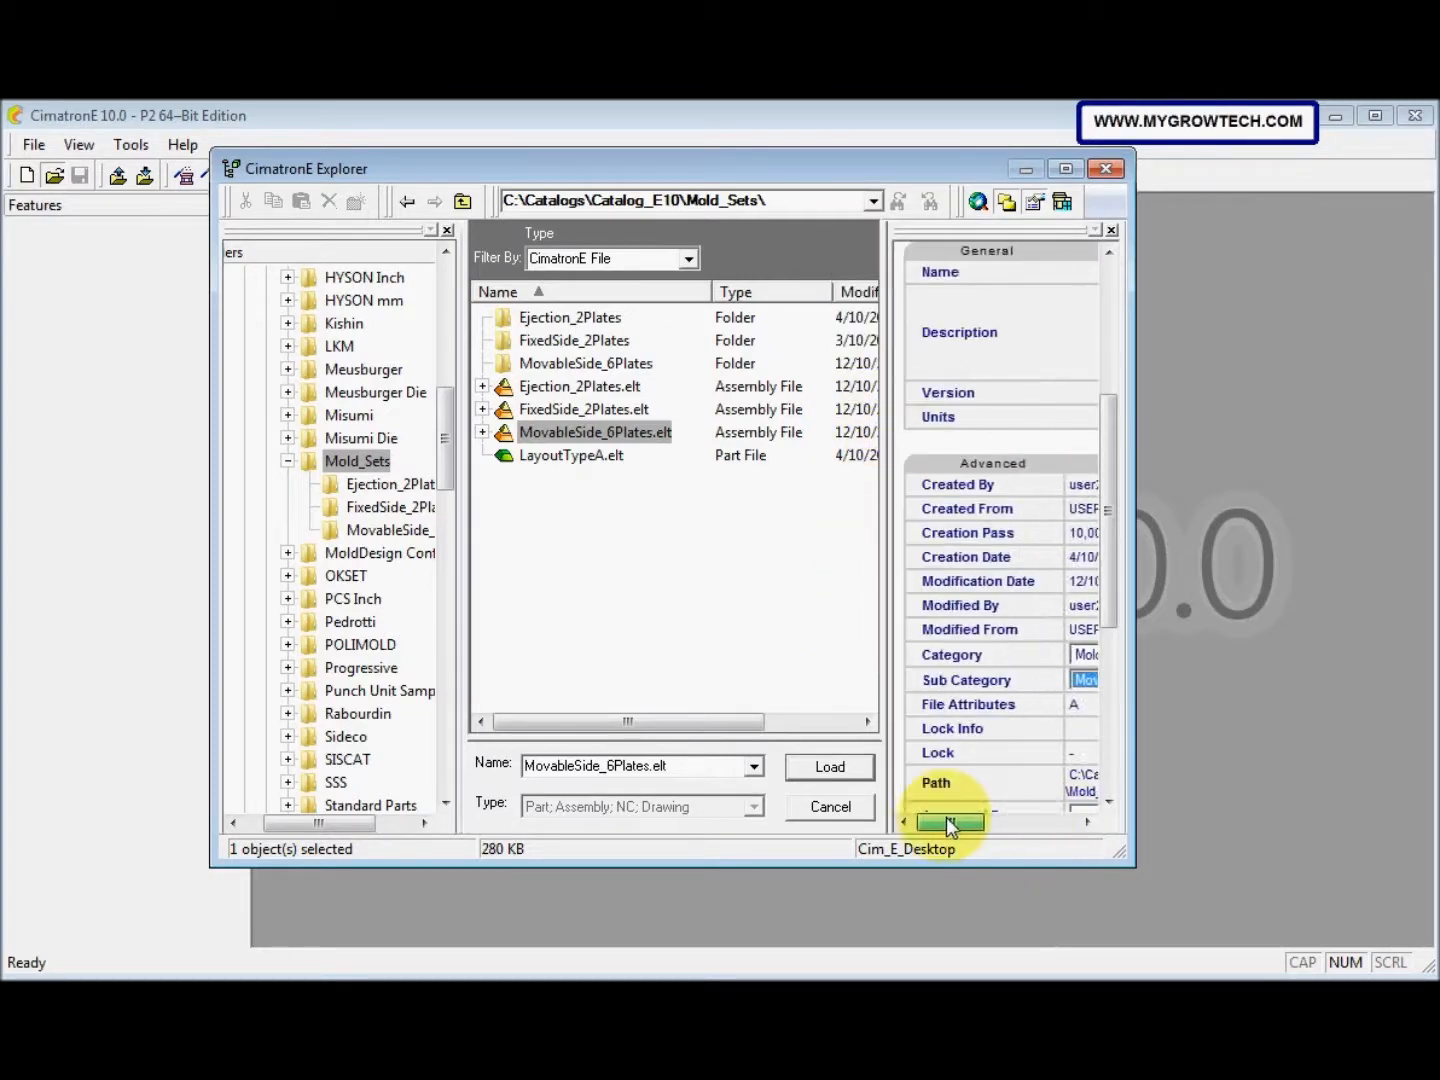
{"action": "scroll", "coordinate": [951, 669], "scroll_direction": "down", "scroll_amount": 10}
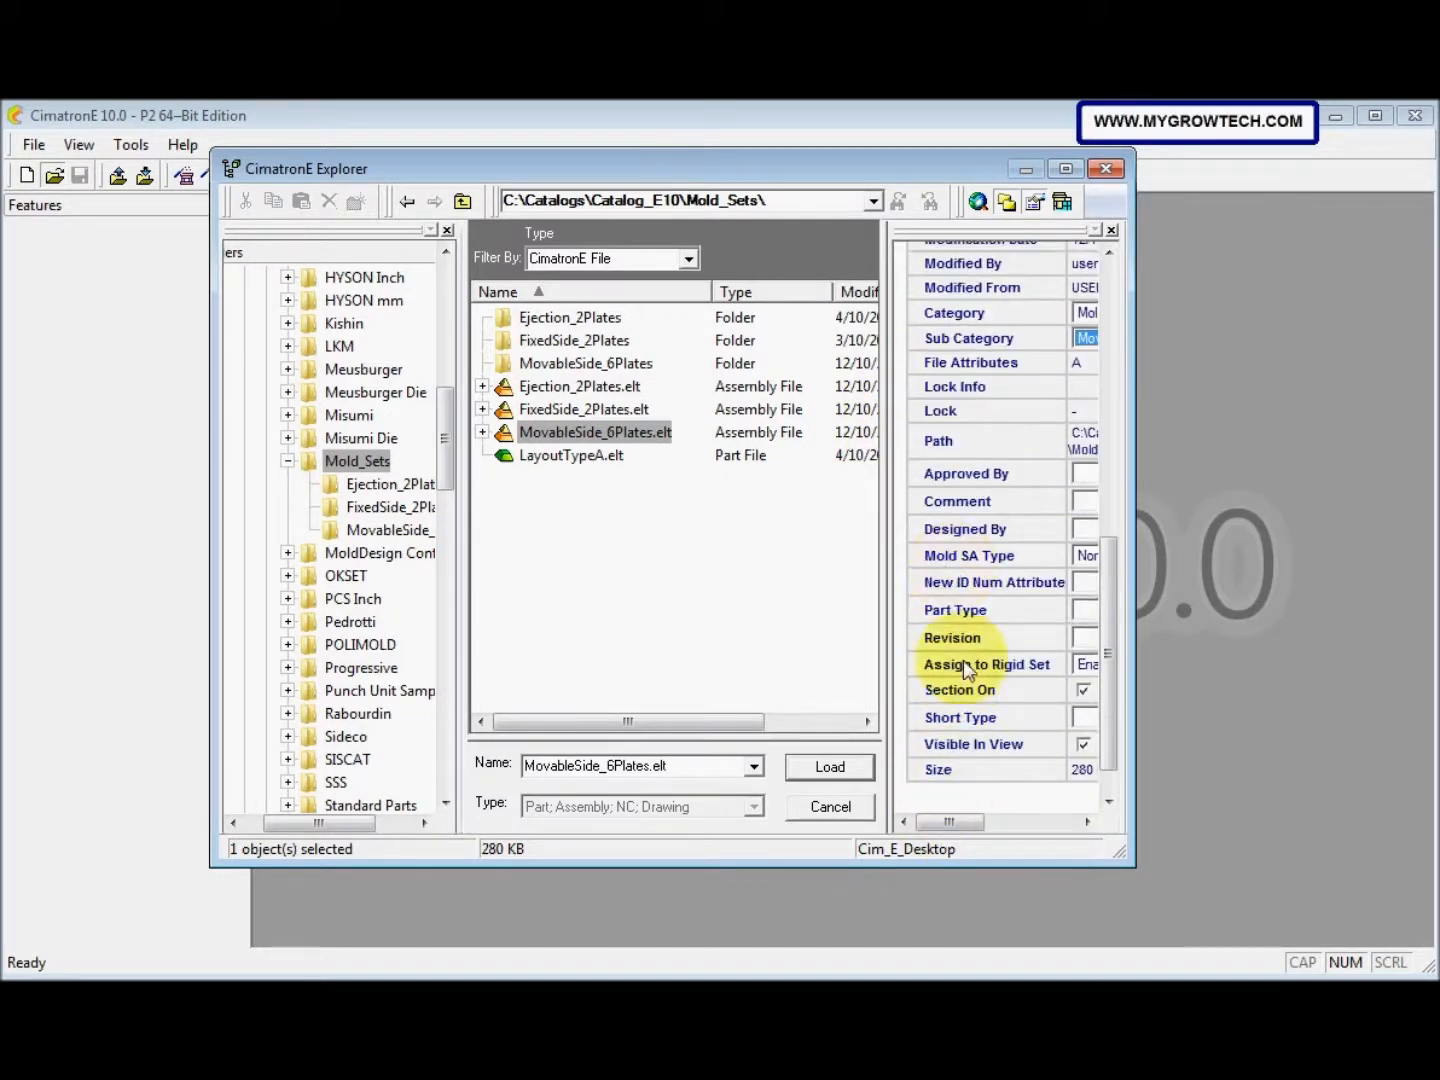
{"action": "left_click_drag", "start_coordinate": [949, 822], "coordinate": [988, 822]}
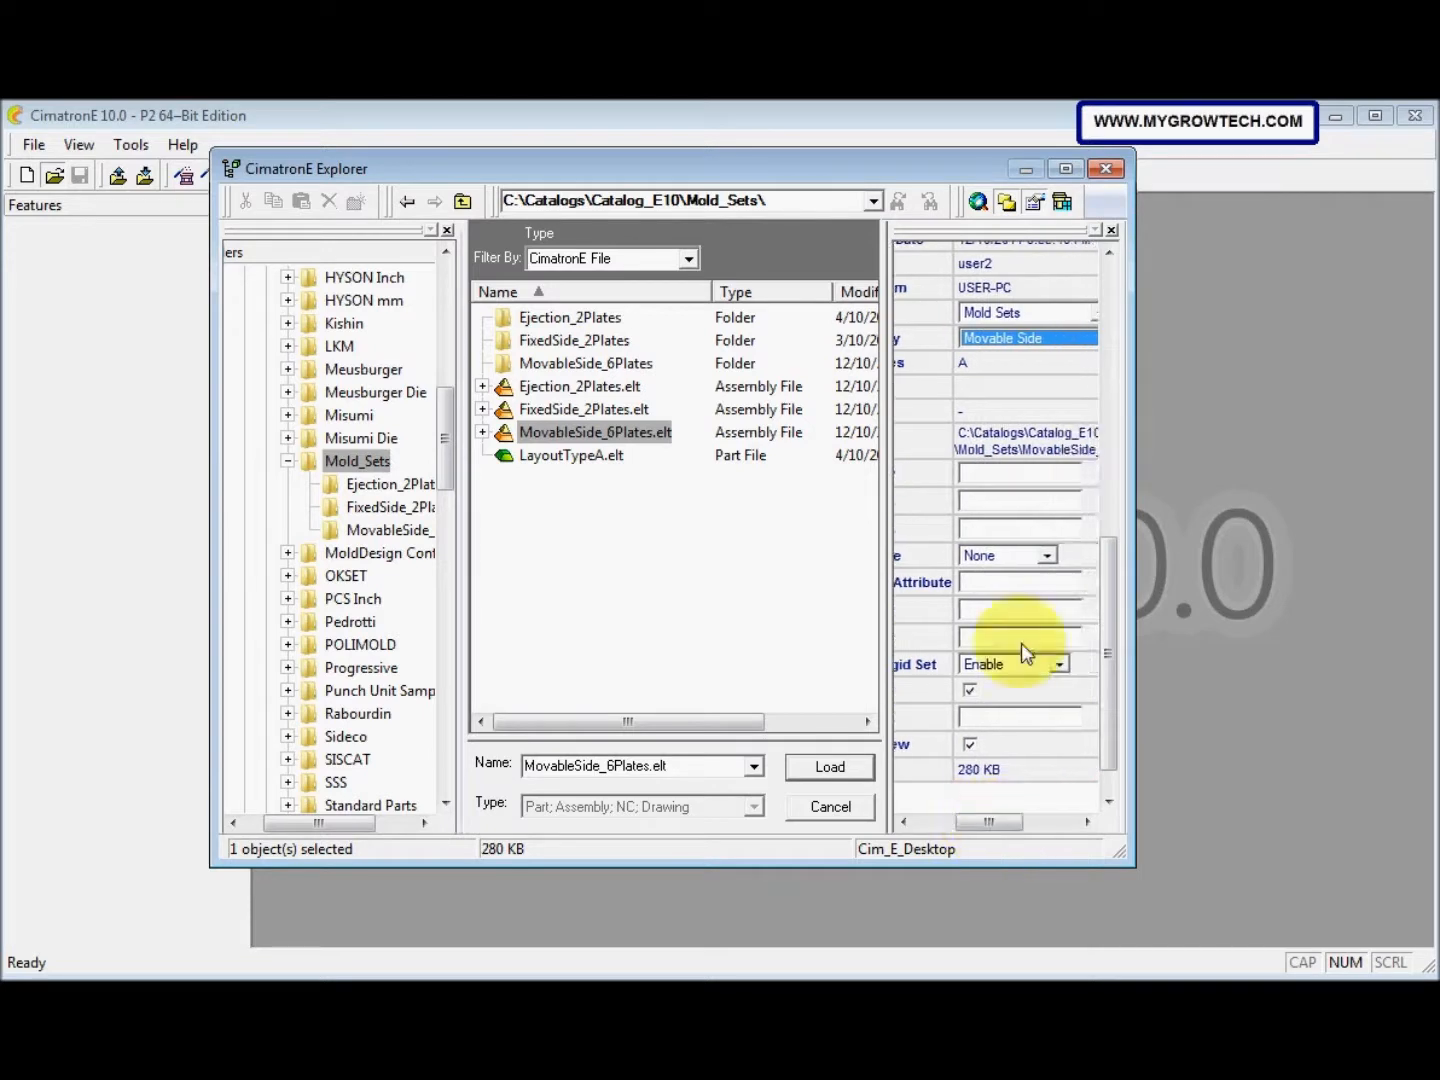
{"action": "left_click", "coordinate": [1048, 555]}
{"action": "left_click", "coordinate": [1011, 623]}
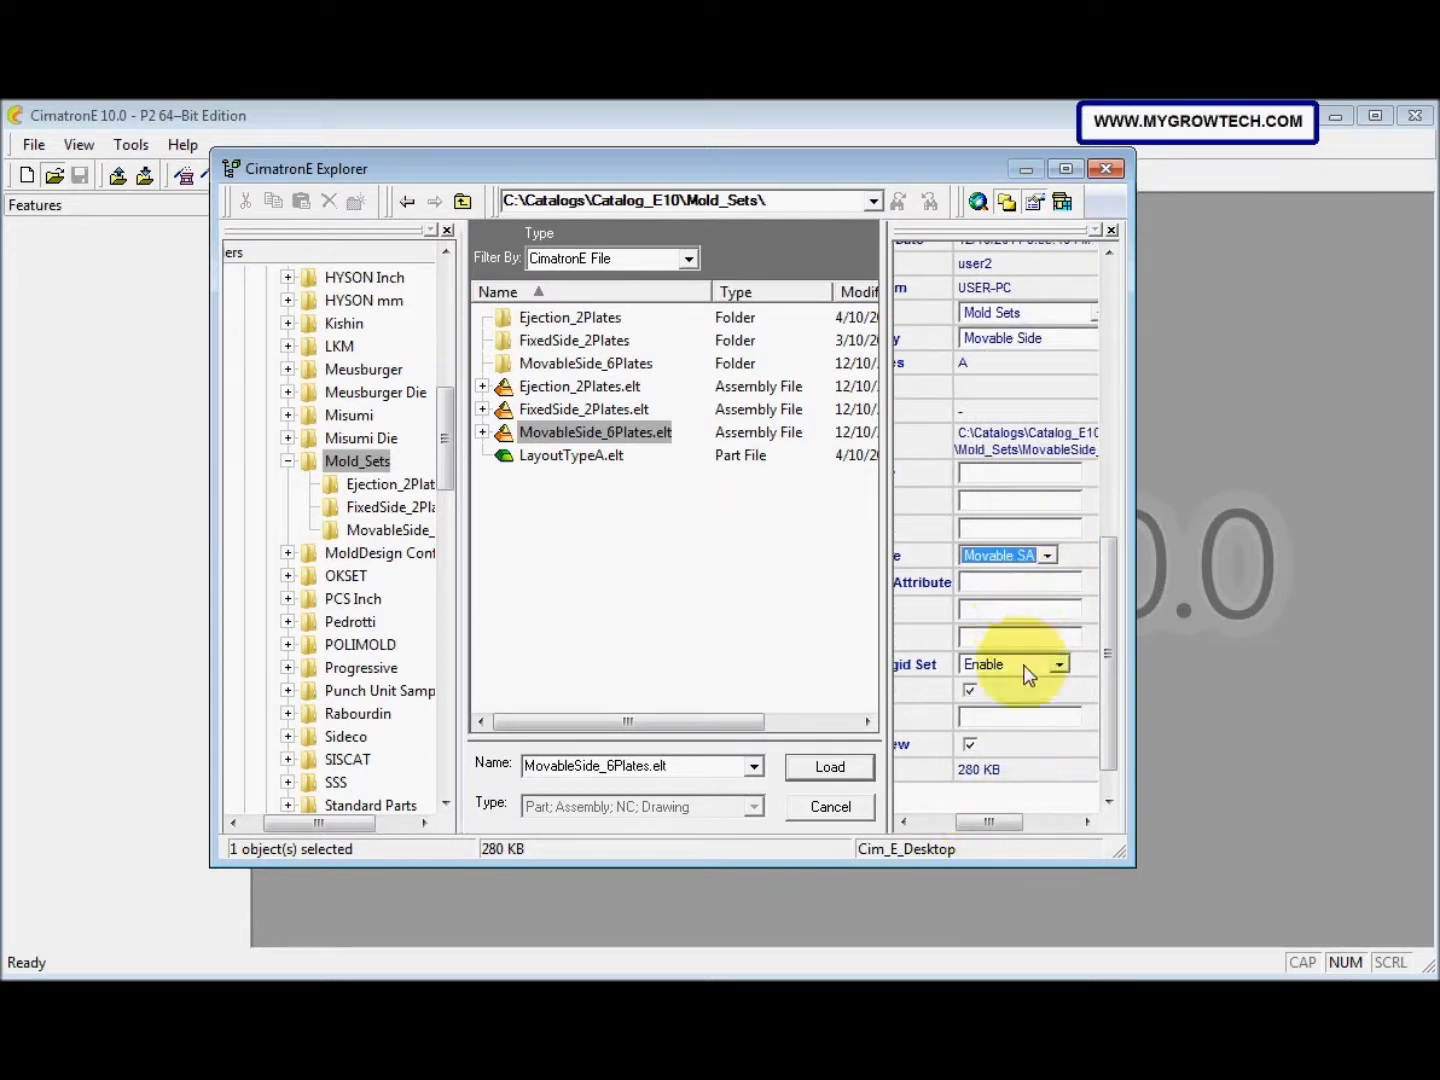
{"action": "left_click_drag", "start_coordinate": [996, 824], "coordinate": [968, 826]}
{"action": "scroll", "coordinate": [964, 785], "scroll_direction": "down", "scroll_amount": 1}
{"action": "left_click", "coordinate": [964, 782]}
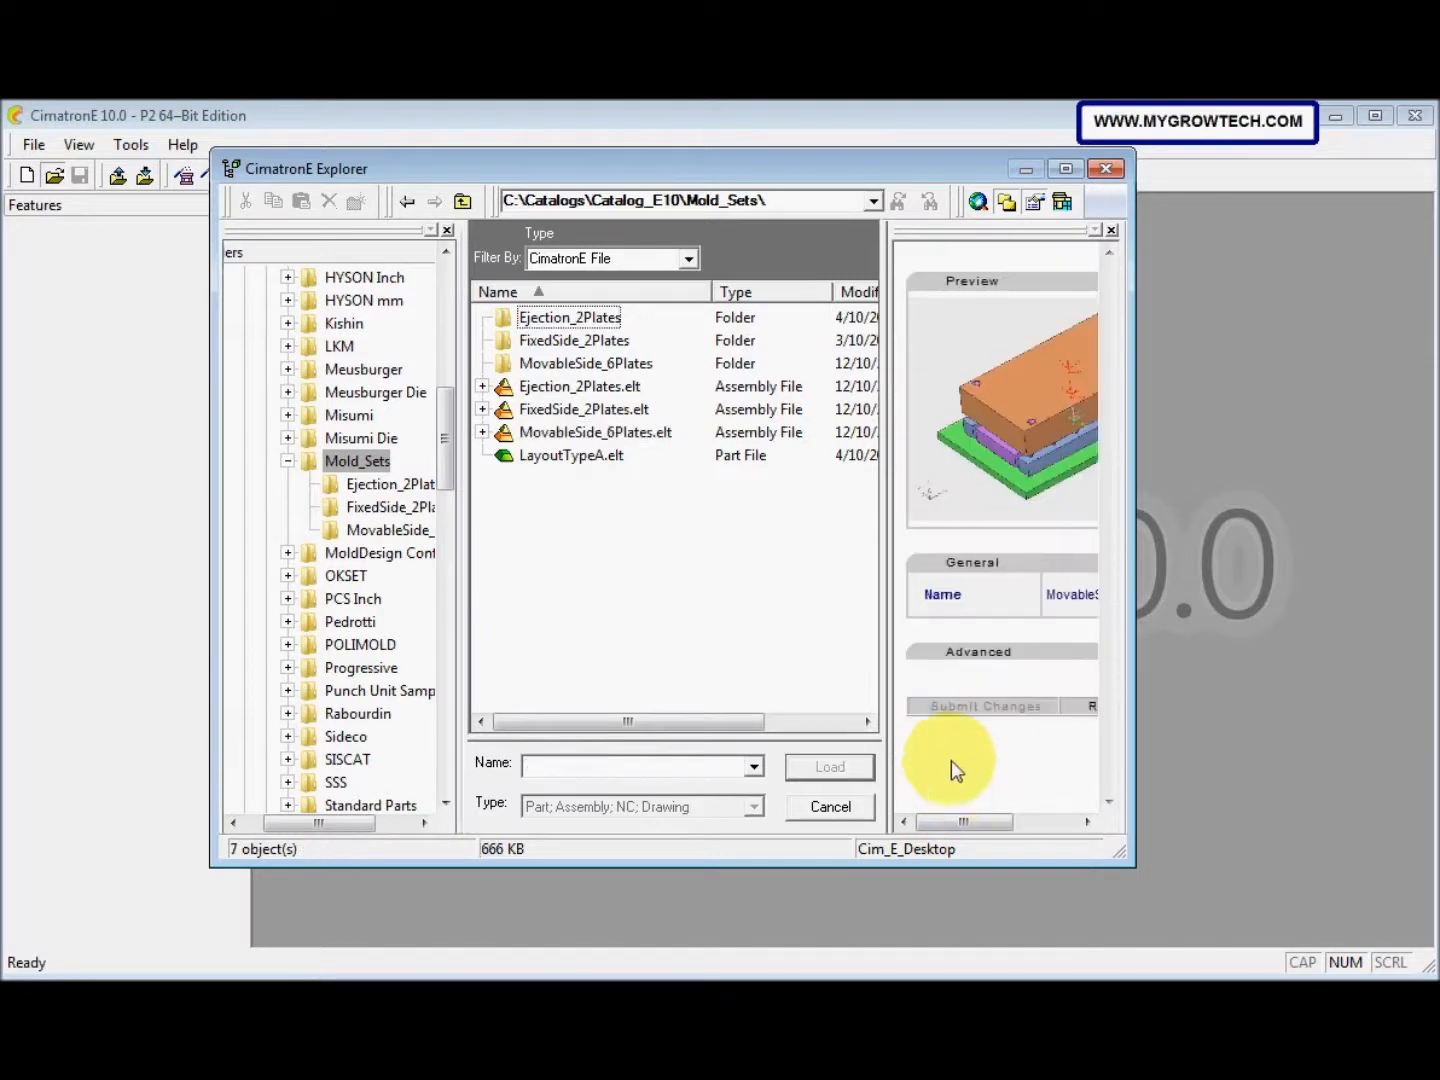
{"action": "left_click", "coordinate": [845, 806]}
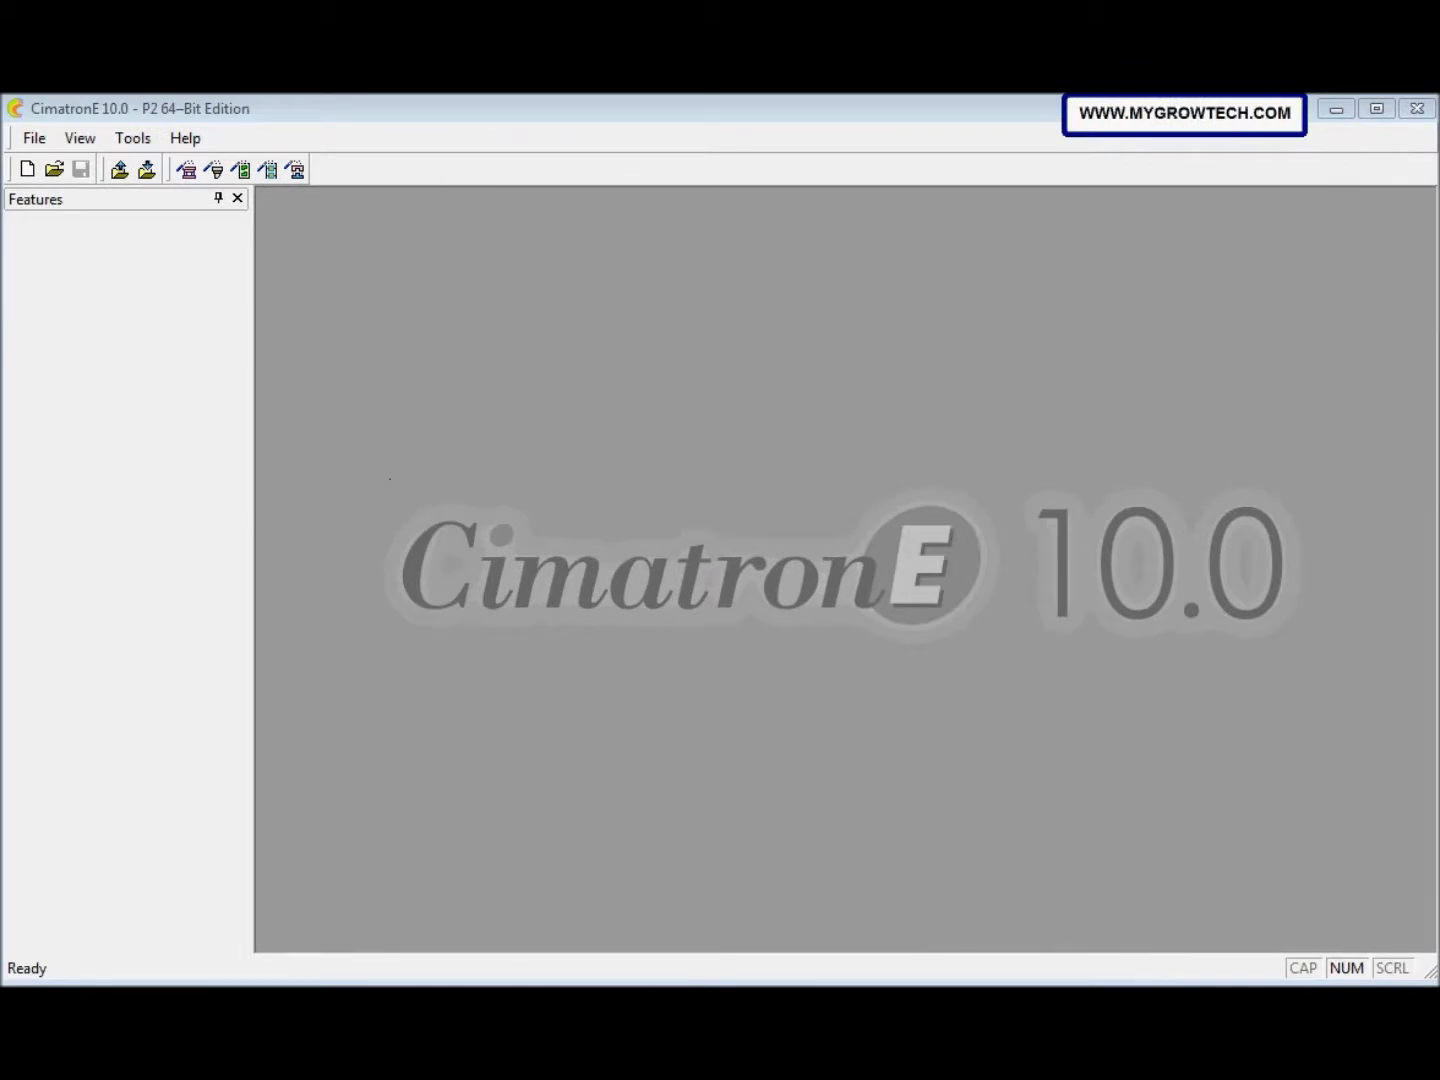
Create a new assembly file in mm and save it as Assembly0 in the Mold_Sets catalog folder
{"action": "left_click", "coordinate": [27, 170]}
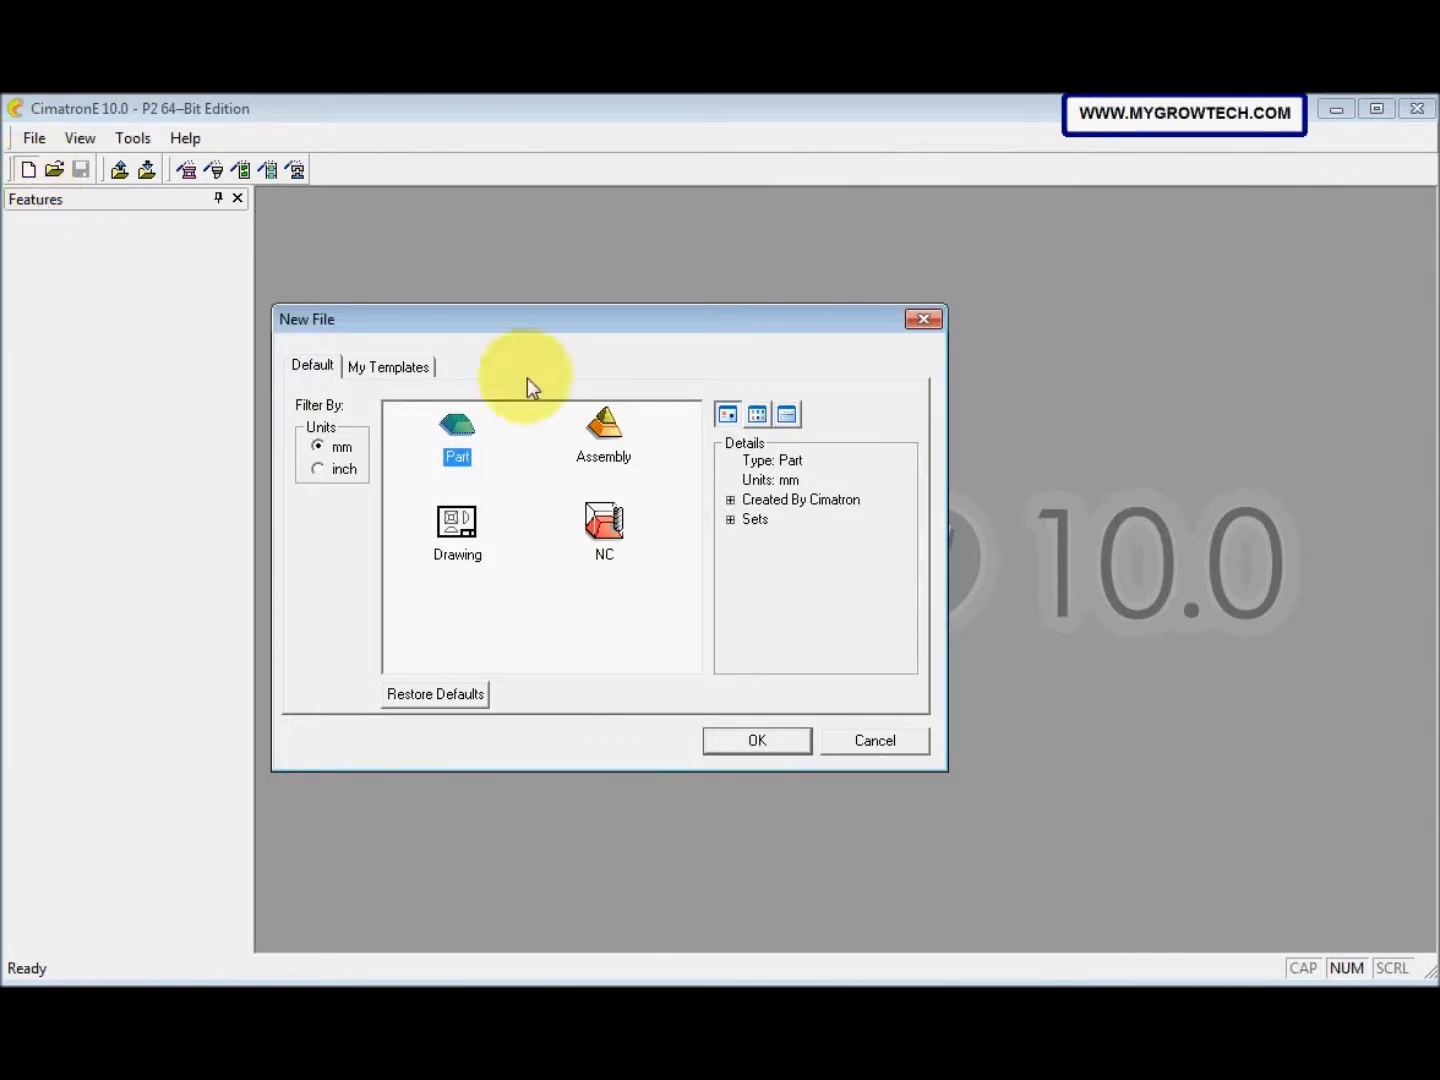
{"action": "left_click", "coordinate": [600, 440]}
{"action": "left_click", "coordinate": [751, 740]}
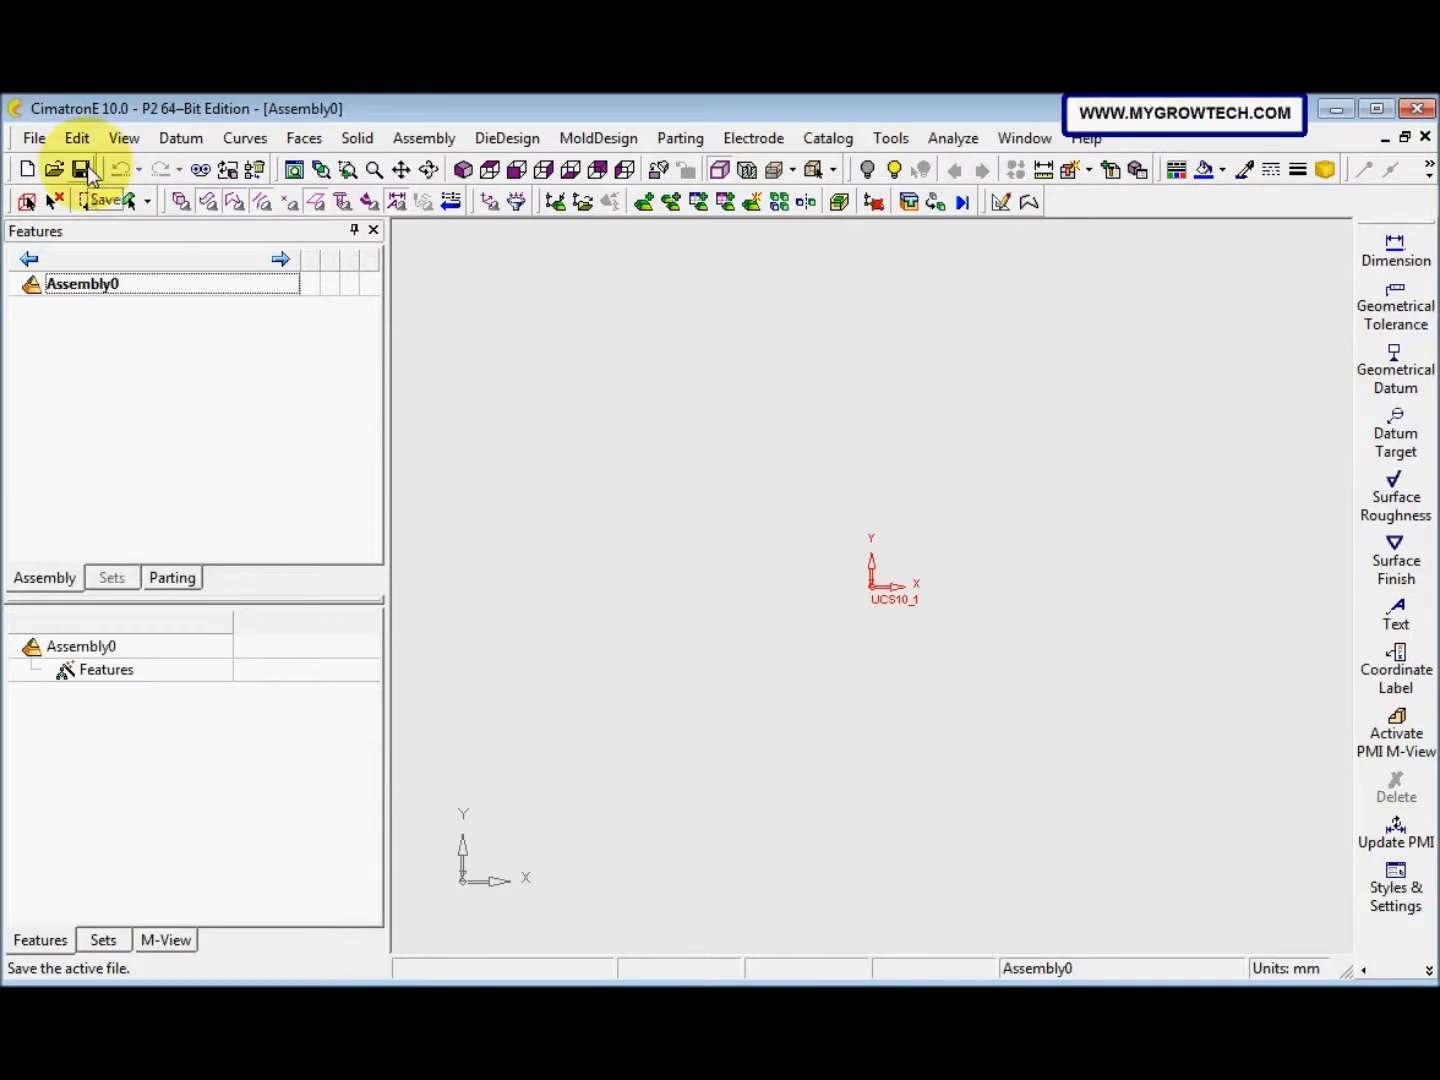
{"action": "left_click", "coordinate": [82, 170]}
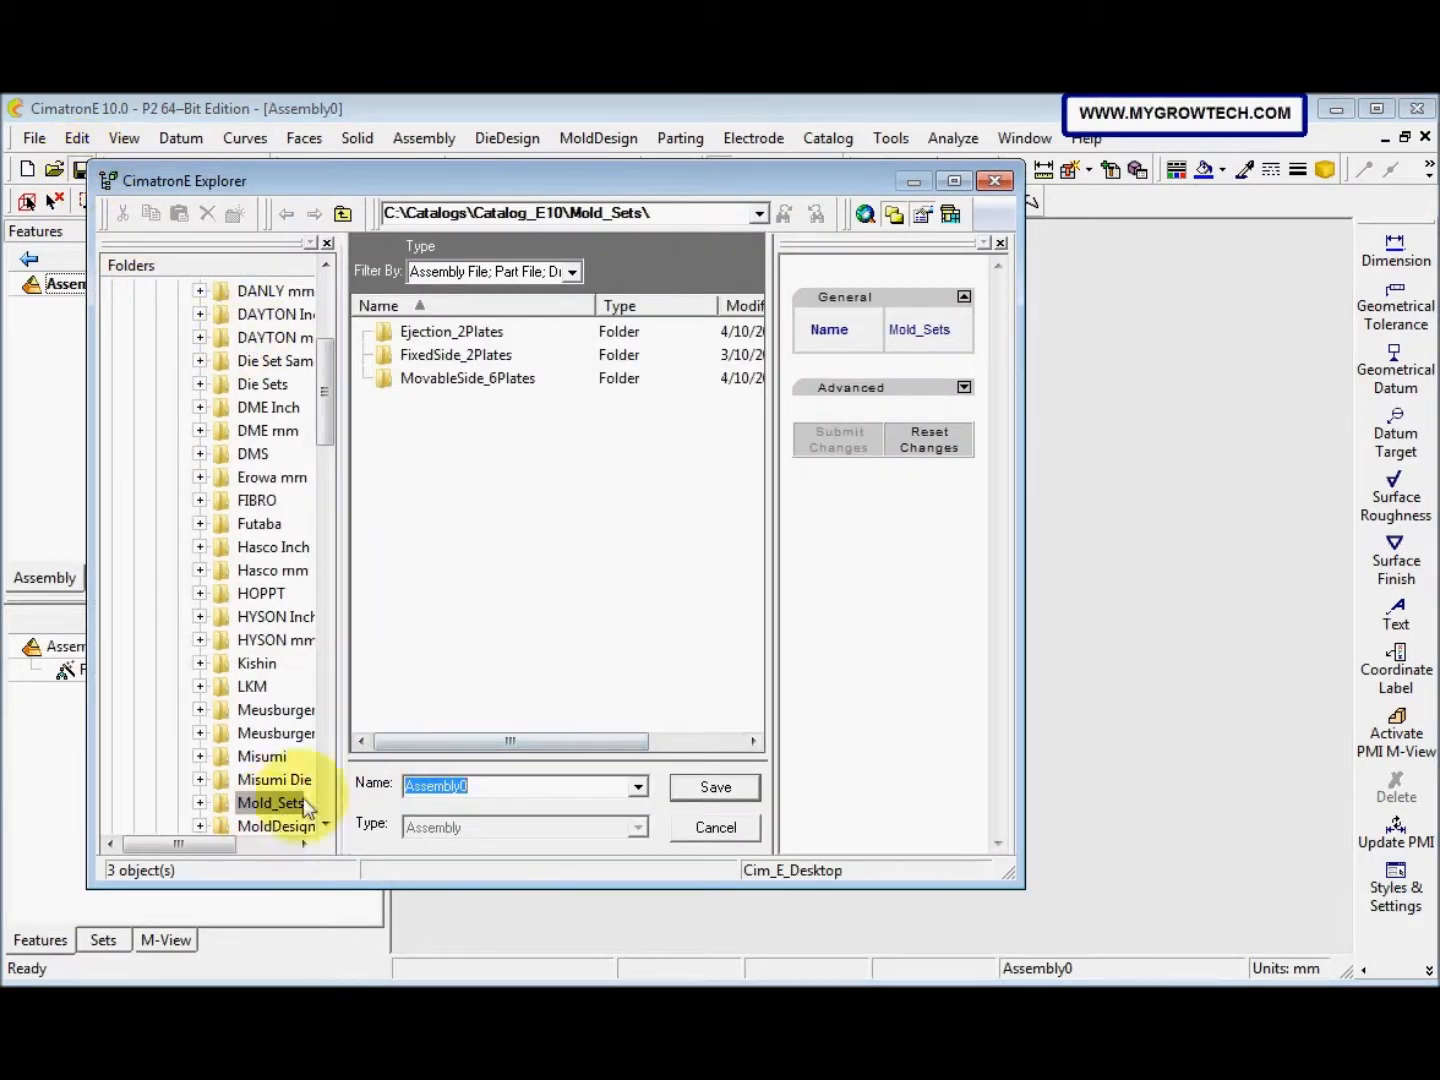
{"action": "left_click", "coordinate": [687, 786]}
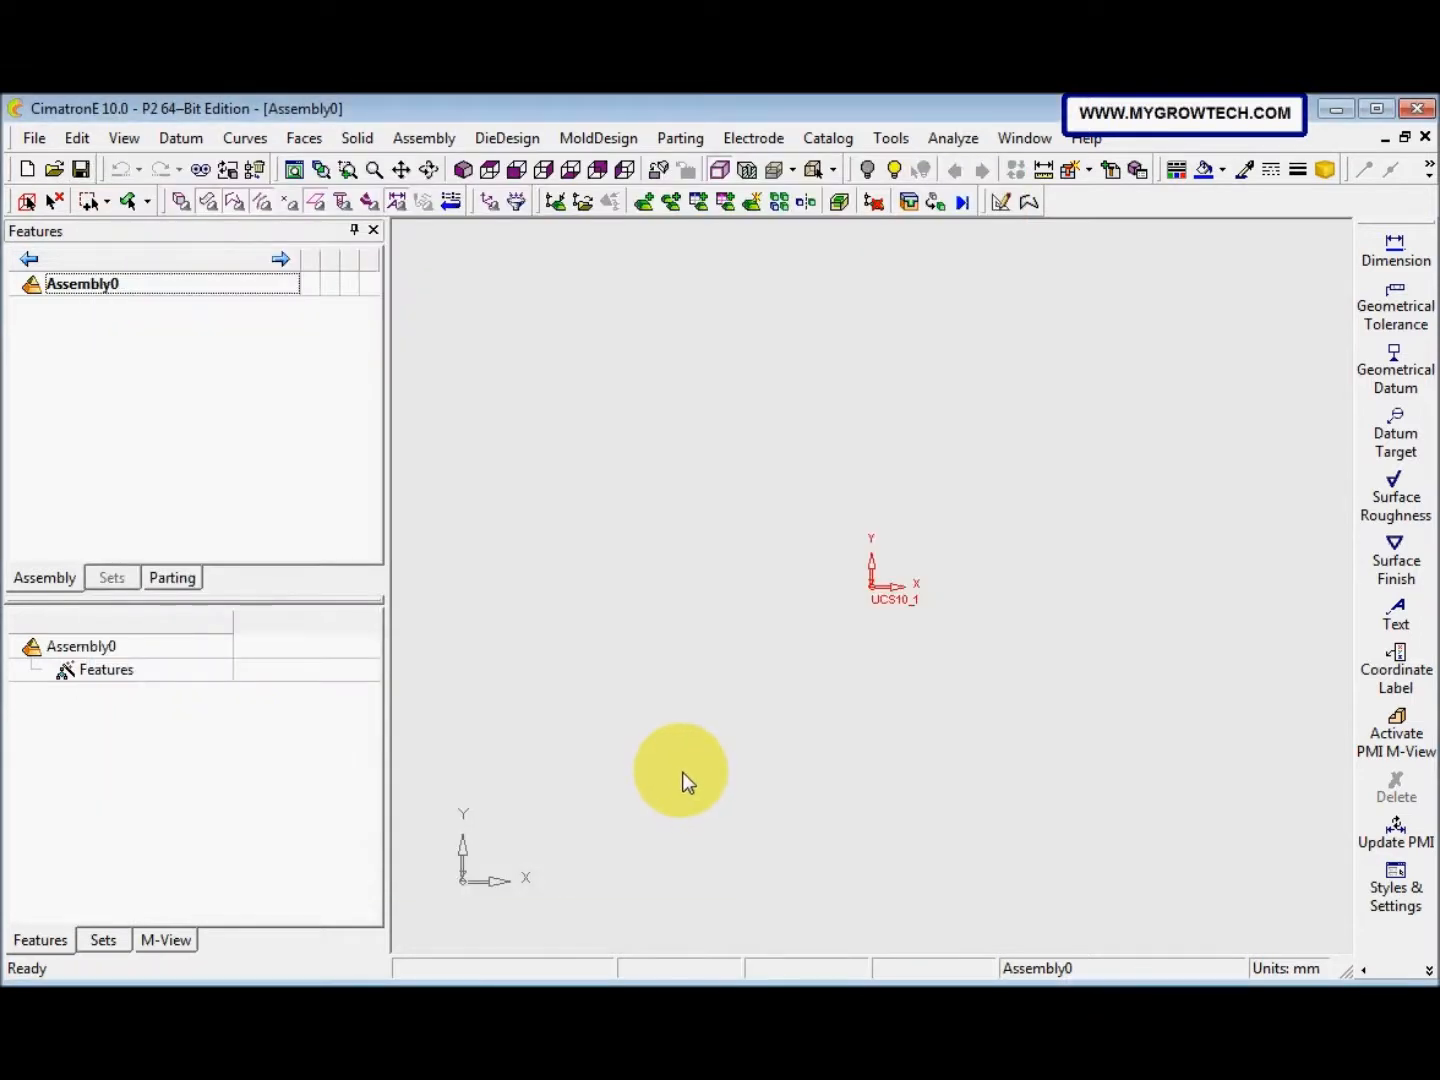
Create a new part component in mm for Assembly0 and save it as LayoutTypeA in the Mold_Sets folder
{"action": "left_click", "coordinate": [752, 210]}
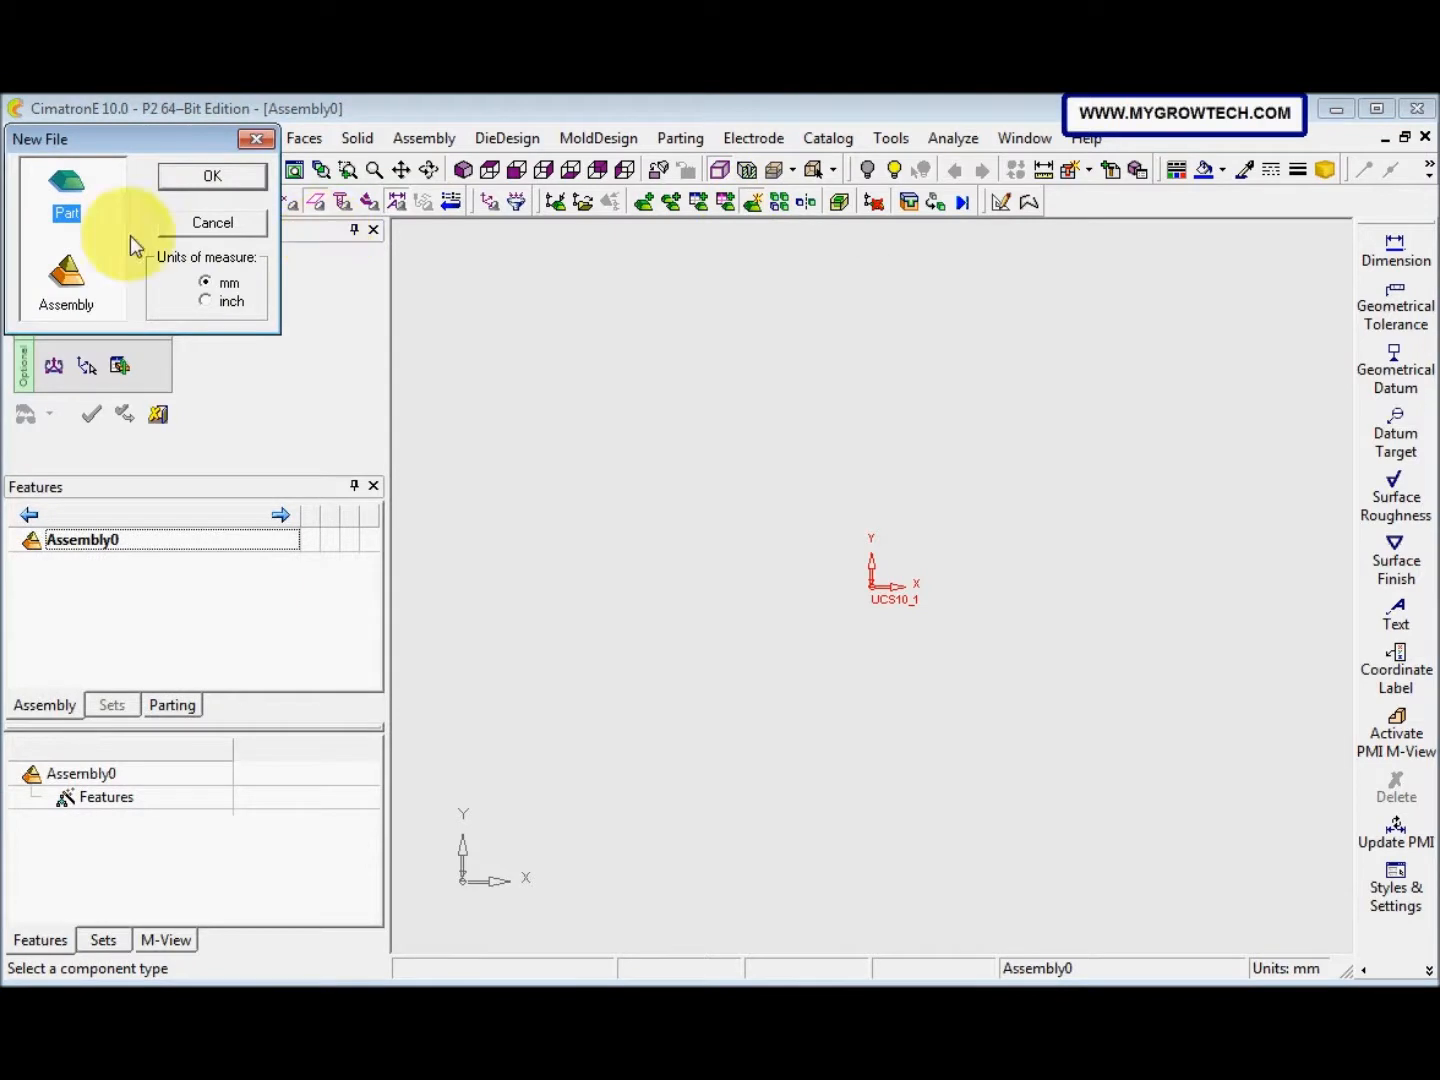
{"action": "left_click", "coordinate": [212, 175]}
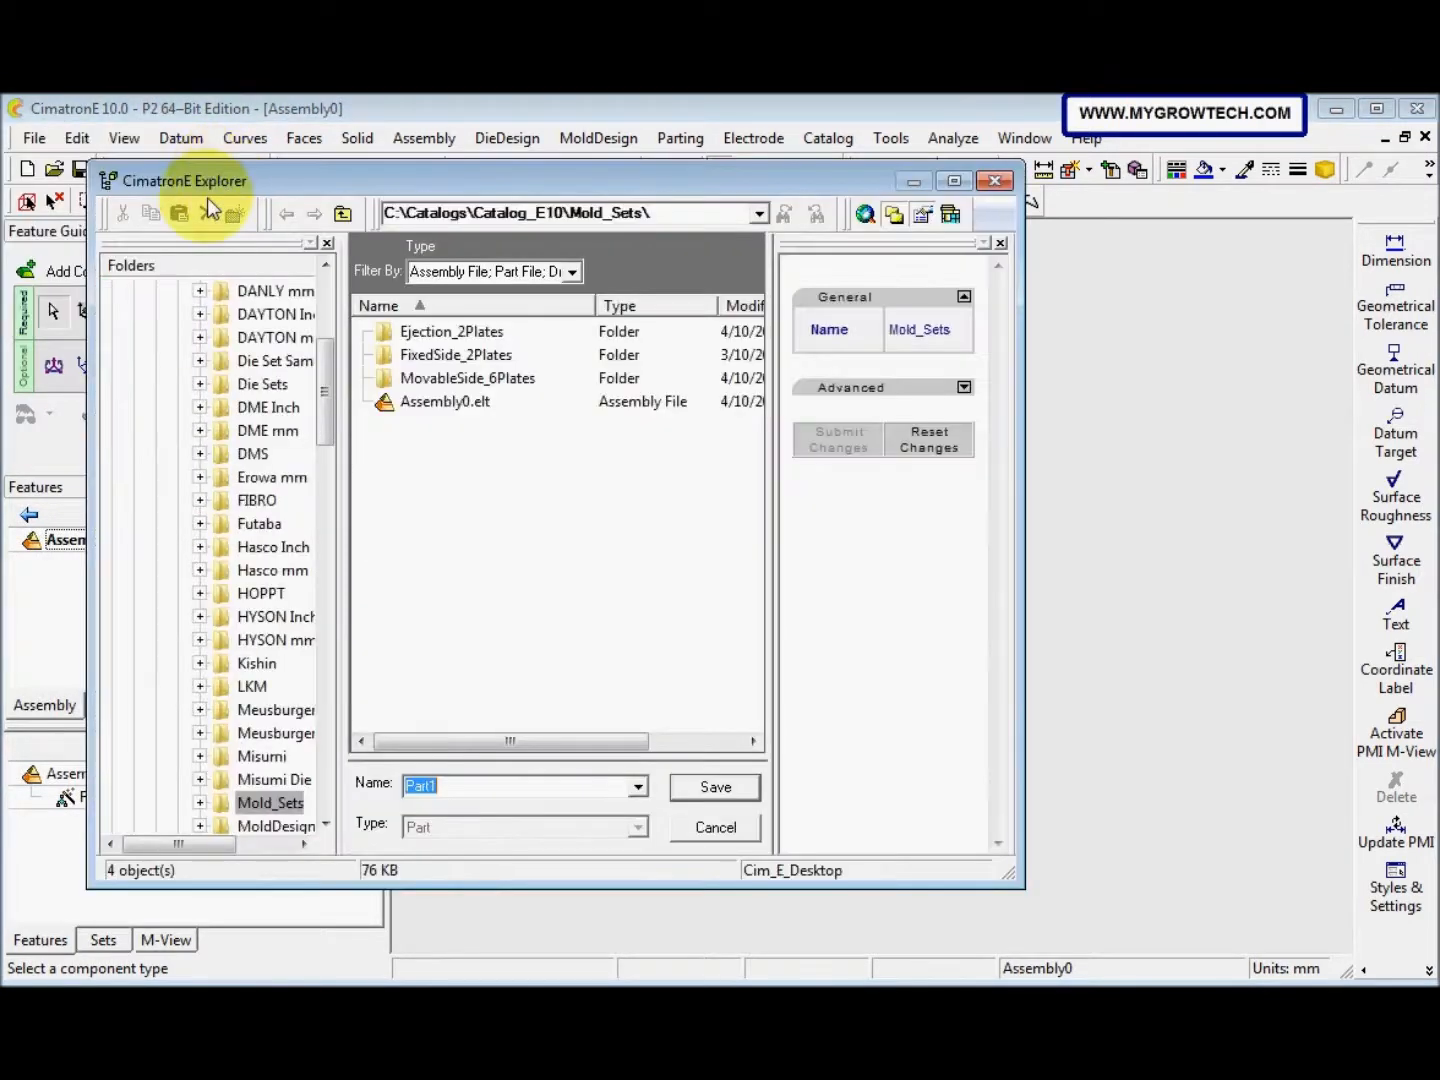
{"action": "type", "text": "L"}
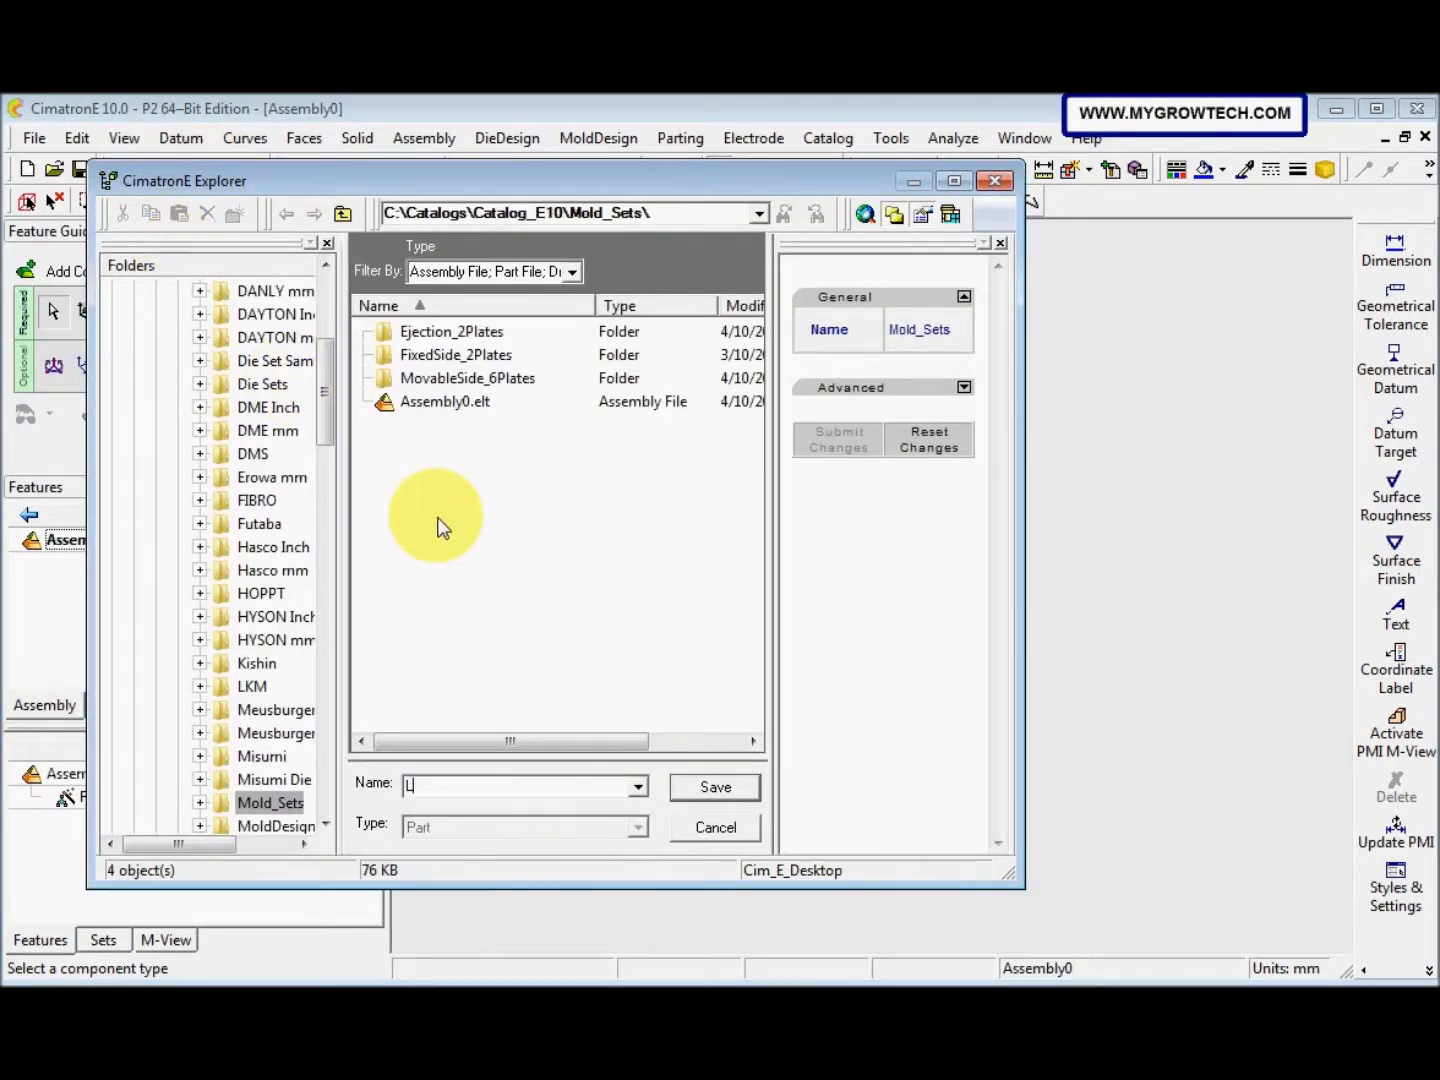
{"action": "type", "text": "ayoutTypeA"}
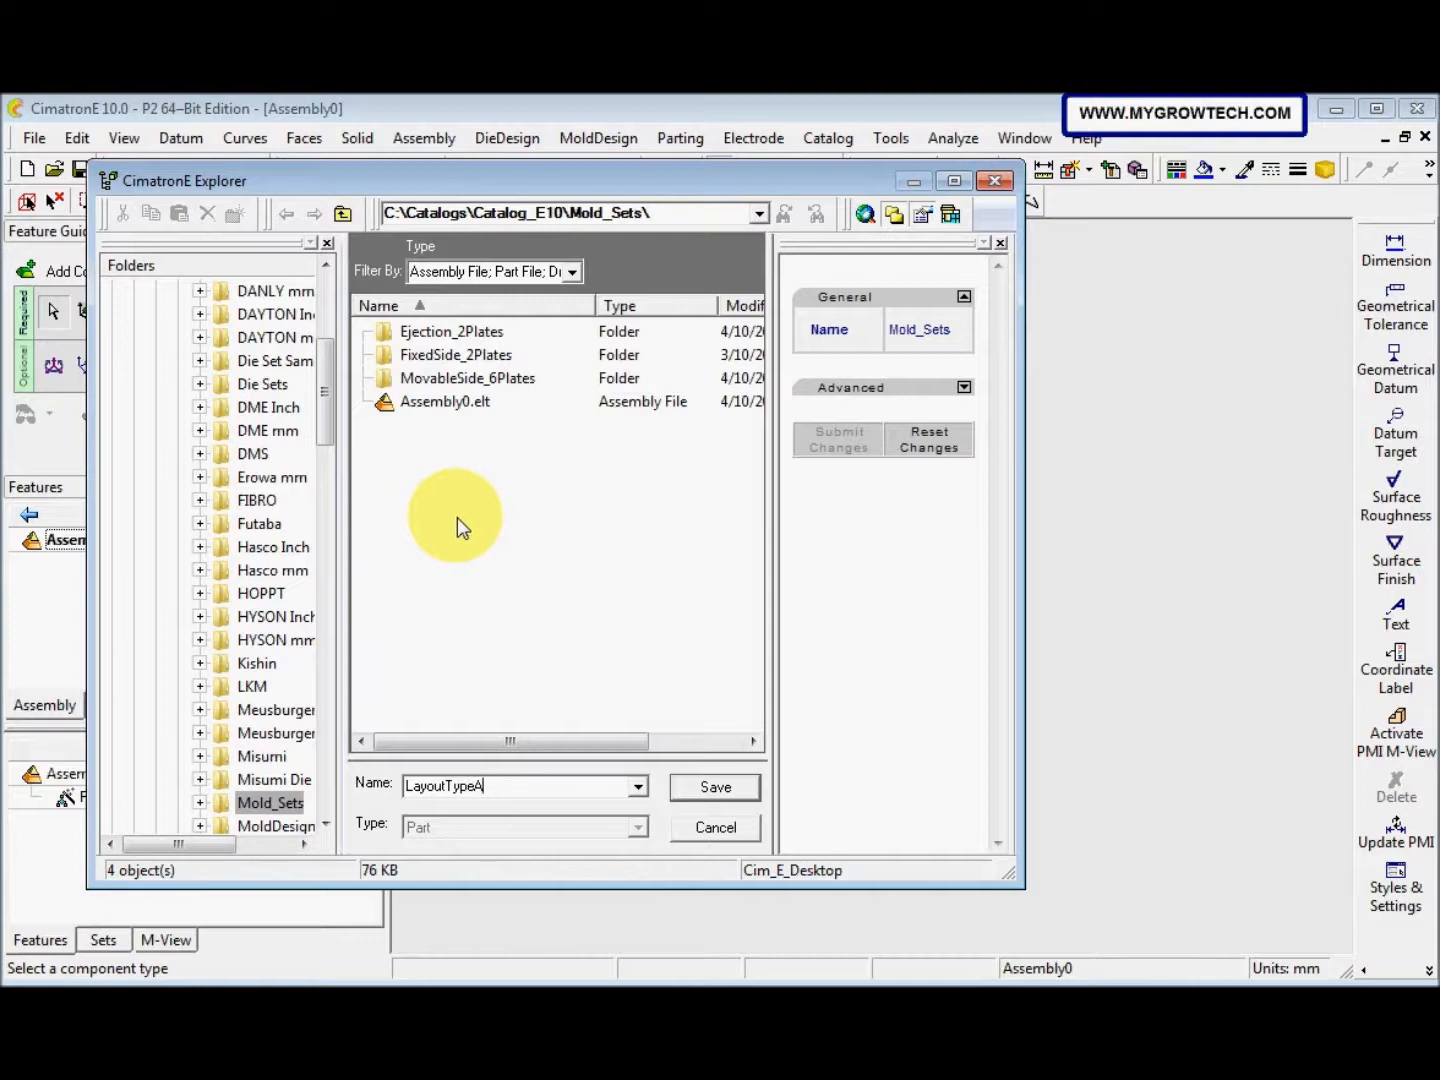
{"action": "left_click", "coordinate": [716, 788]}
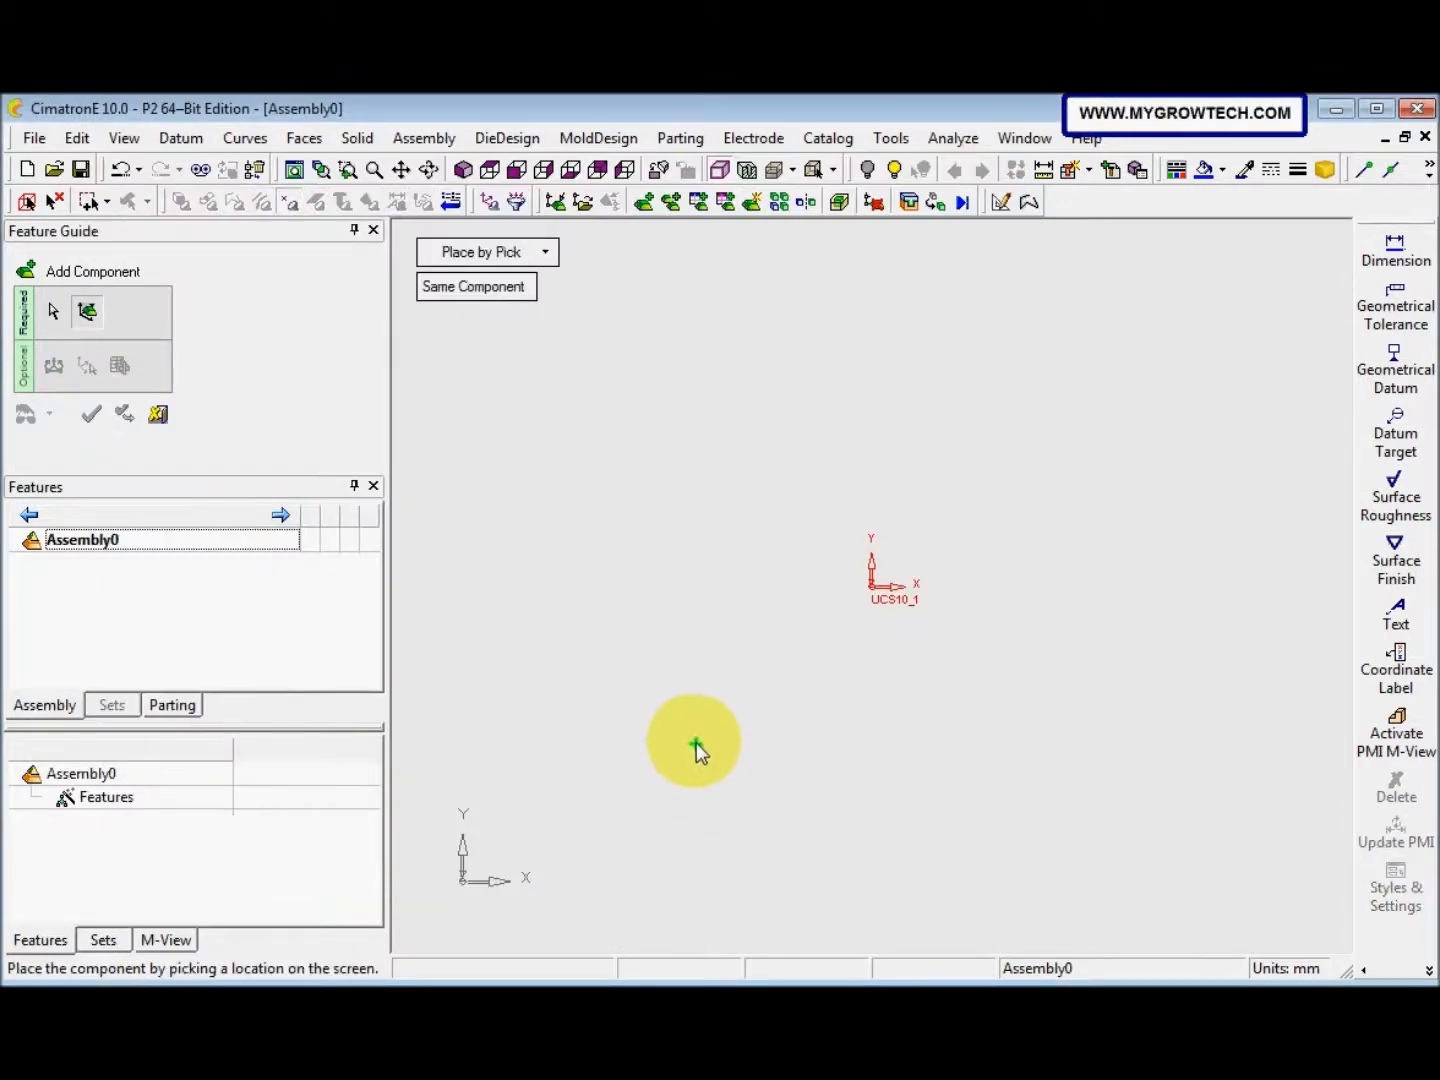
Place the LayoutTypeA component on the assembly UCS and complete its insertion
{"action": "left_click", "coordinate": [529, 256]}
{"action": "left_click", "coordinate": [536, 304]}
{"action": "left_click", "coordinate": [545, 255]}
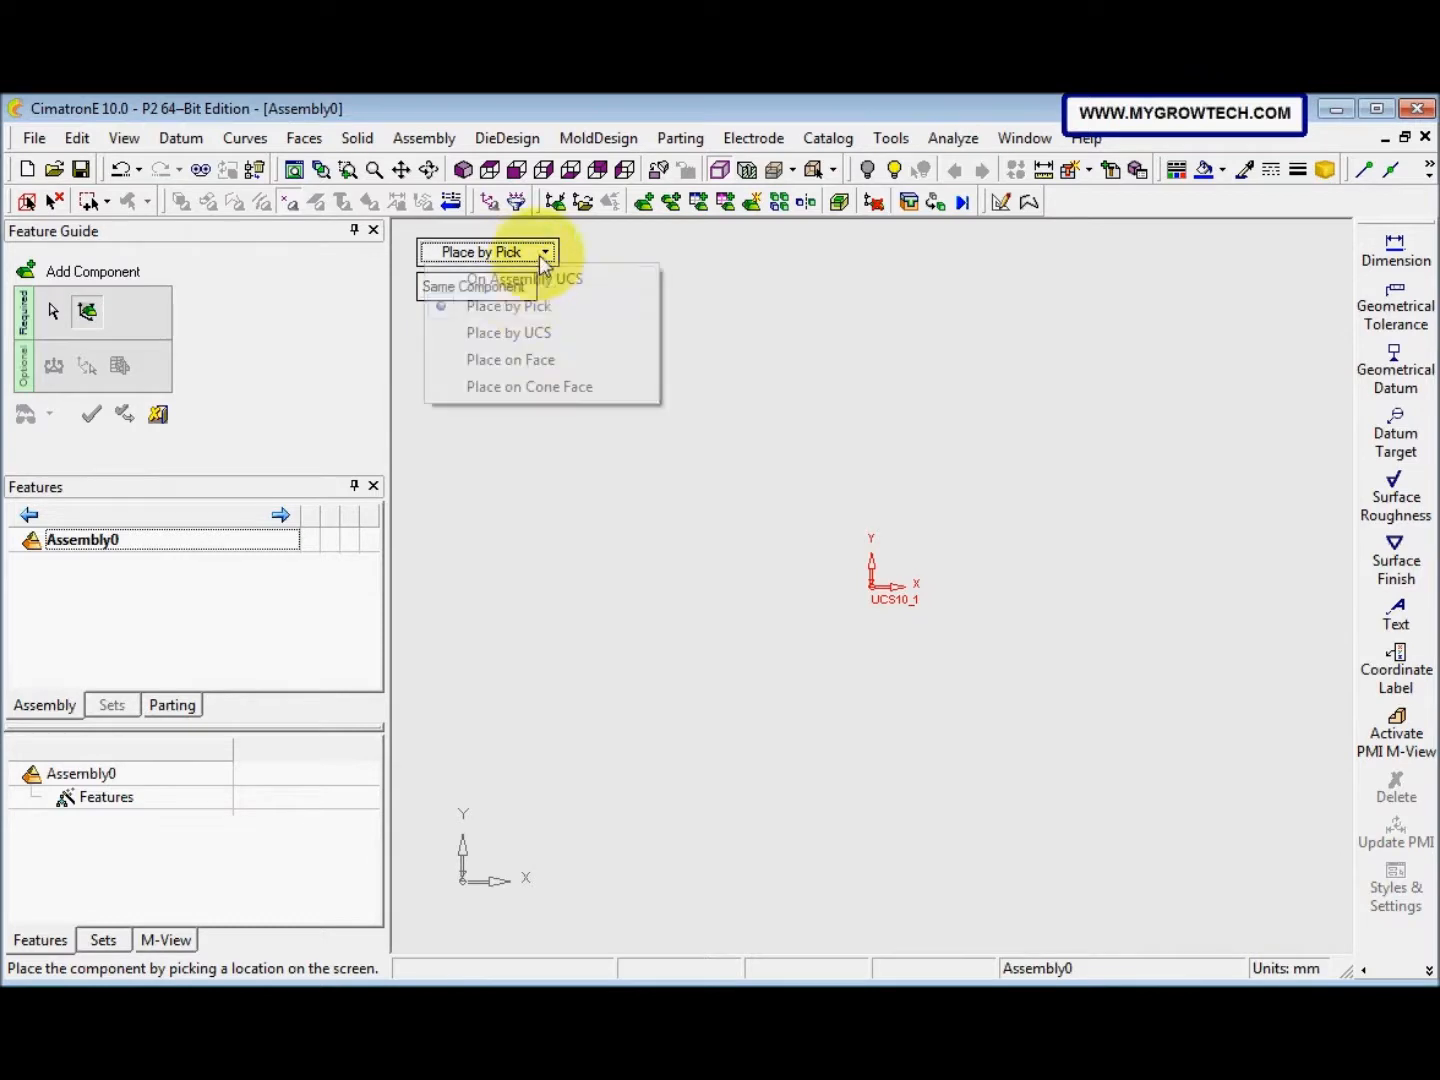
{"action": "left_click", "coordinate": [540, 279]}
{"action": "middle_click", "coordinate": [572, 417]}
{"action": "left_click", "coordinate": [580, 418]}
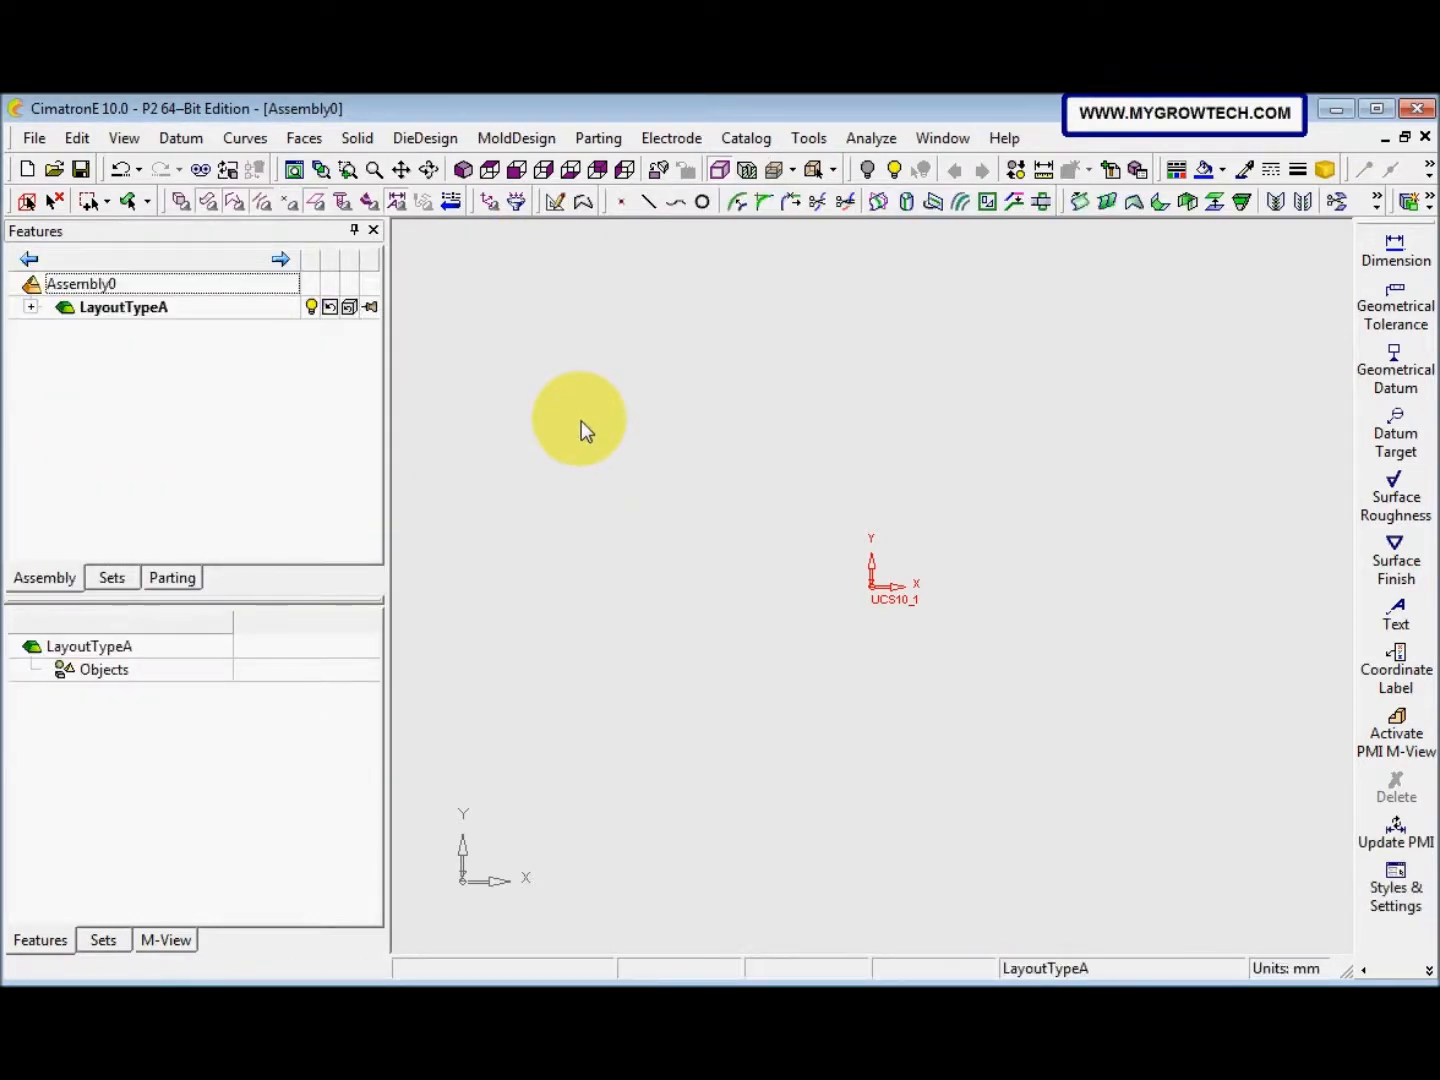
Hide the PMI guide and display the mold design guide in its place
{"action": "left_click", "coordinate": [810, 140]}
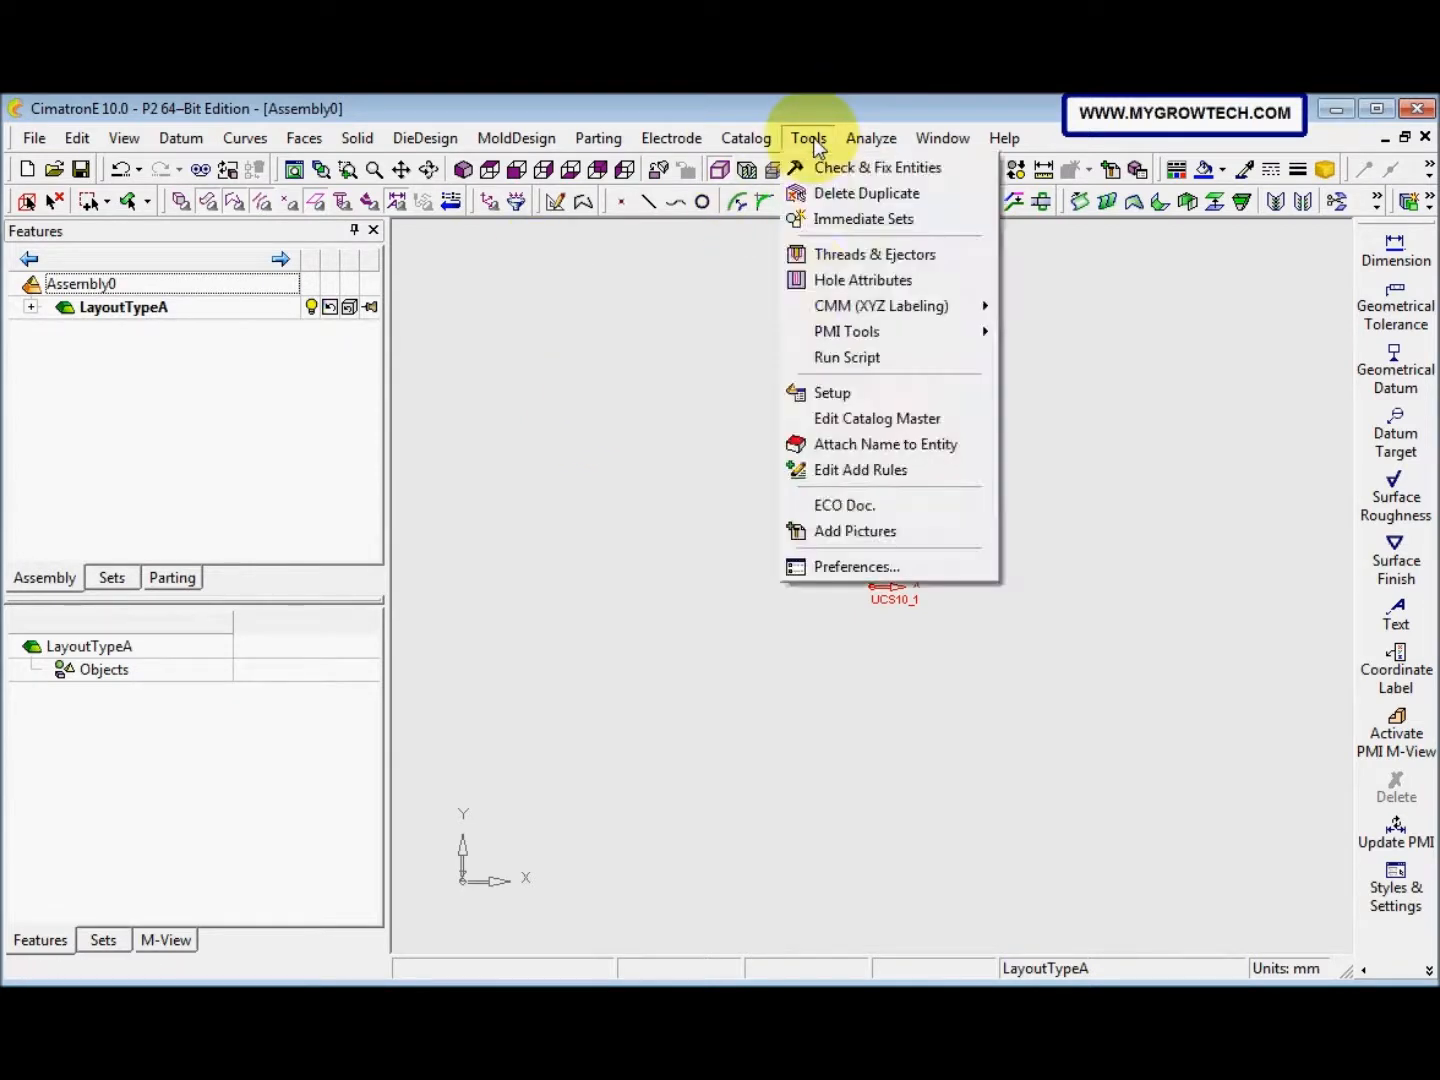
{"action": "mouse_move", "coordinate": [851, 331]}
{"action": "left_click", "coordinate": [1061, 334]}
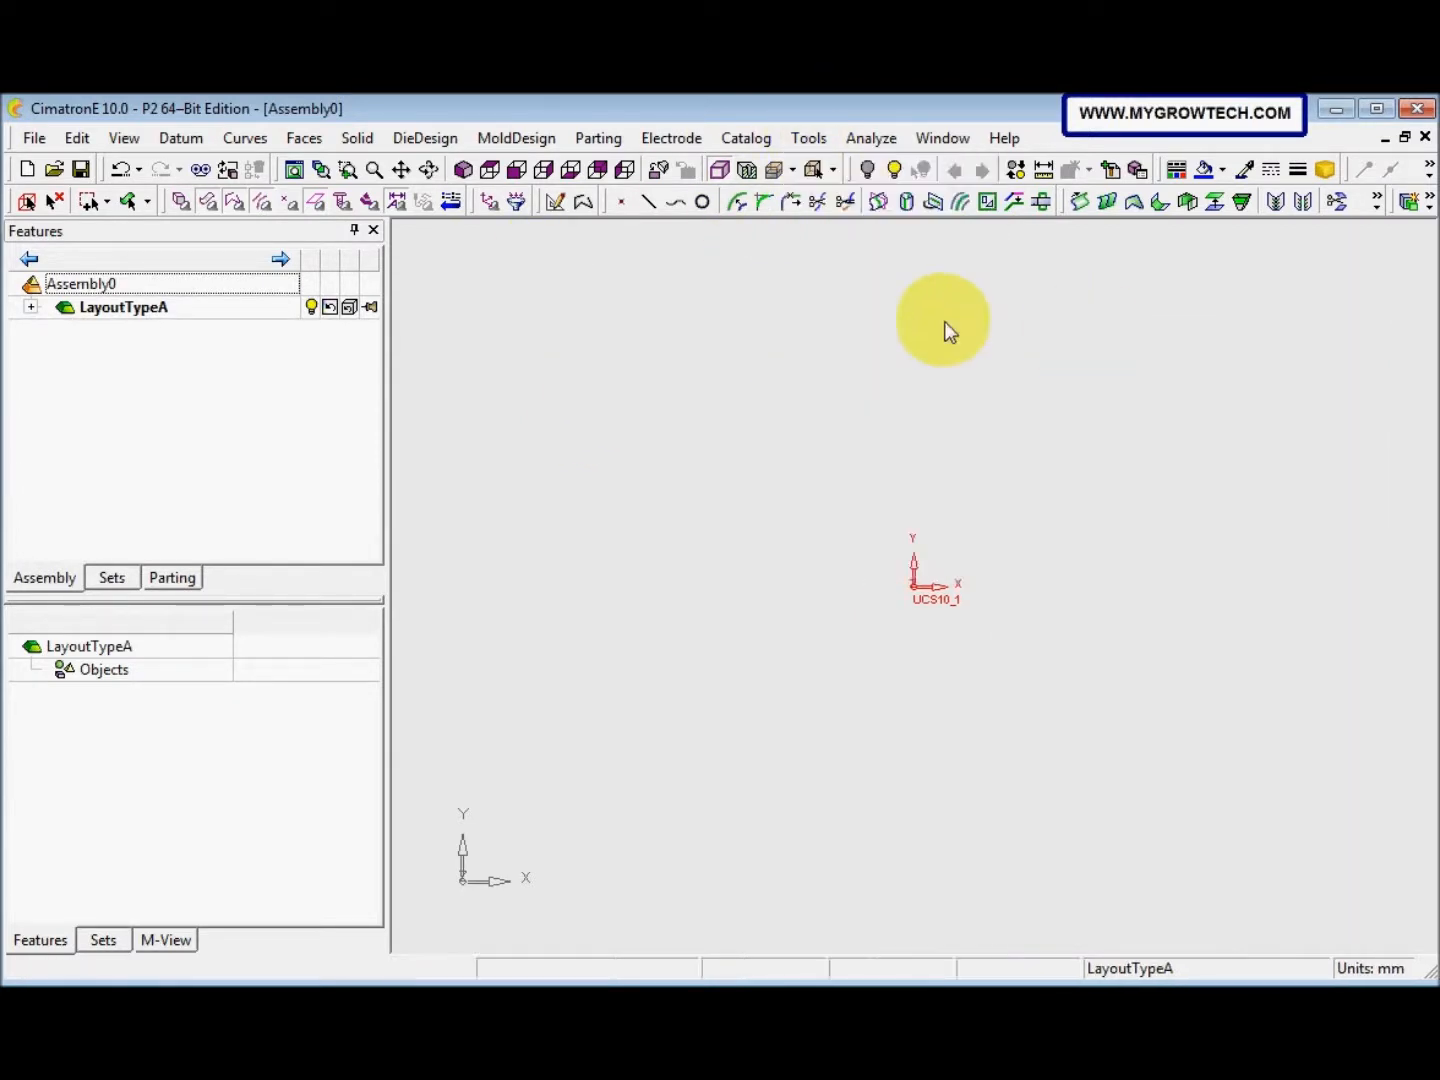
{"action": "left_click", "coordinate": [124, 138]}
{"action": "mouse_move", "coordinate": [188, 399]}
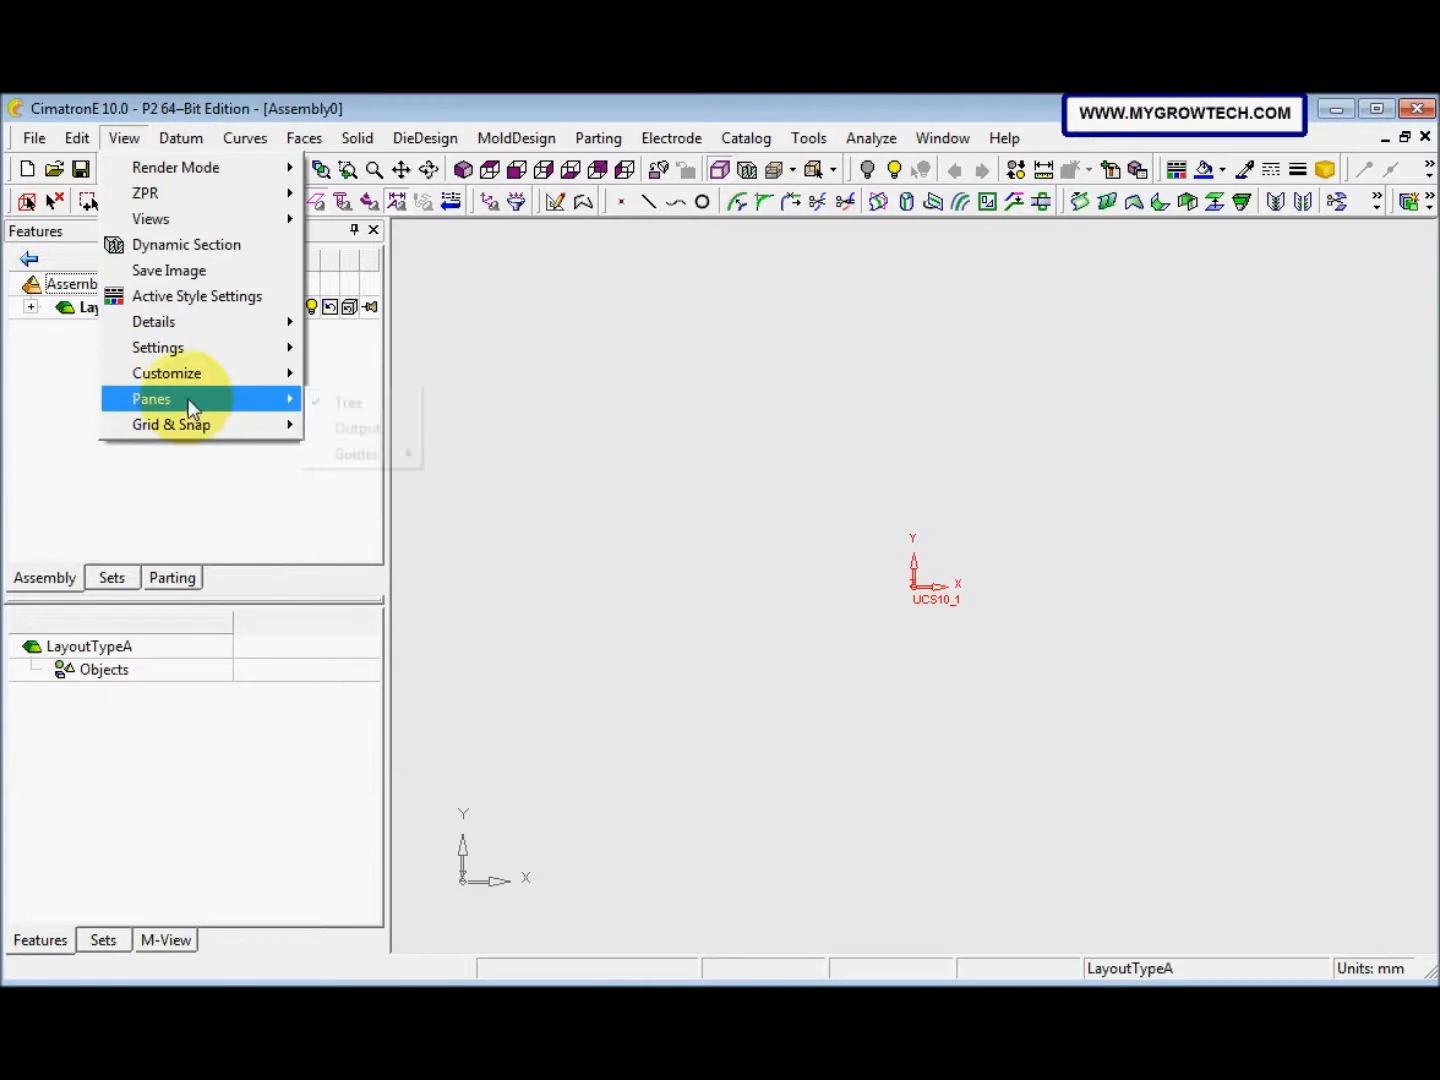
{"action": "mouse_move", "coordinate": [356, 453]}
{"action": "left_click", "coordinate": [508, 499]}
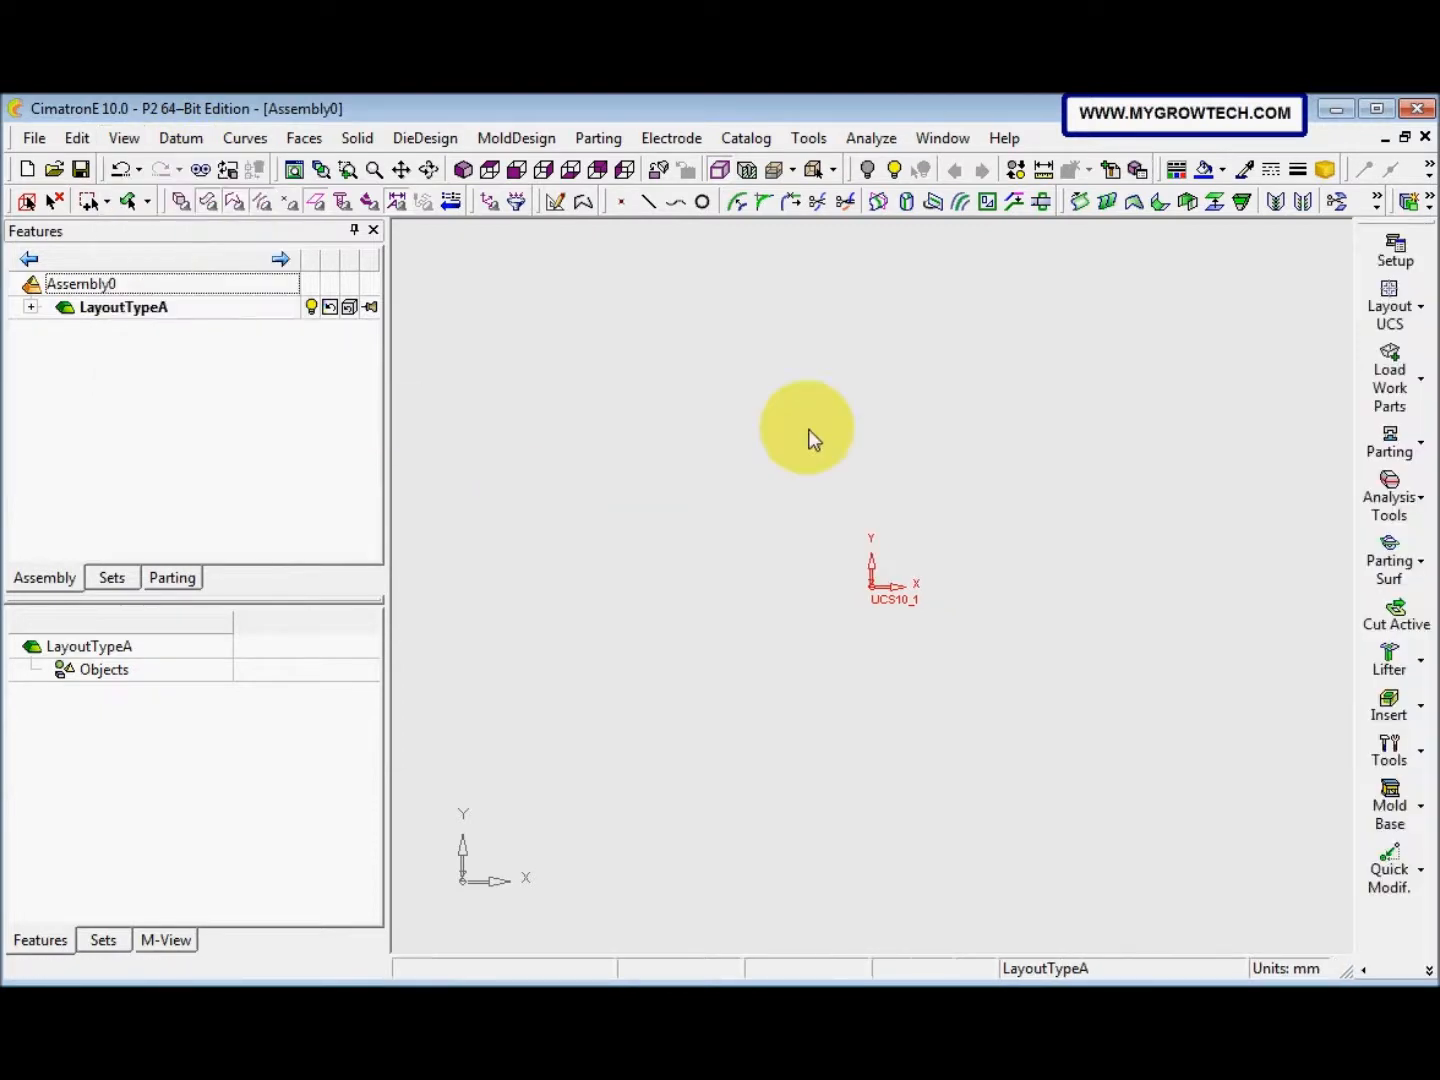
Create the setup data in the Mold Design format and enable advanced editing options in the mold setup
{"action": "left_click", "coordinate": [1393, 249]}
{"action": "left_click", "coordinate": [514, 554]}
{"action": "left_click", "coordinate": [481, 604]}
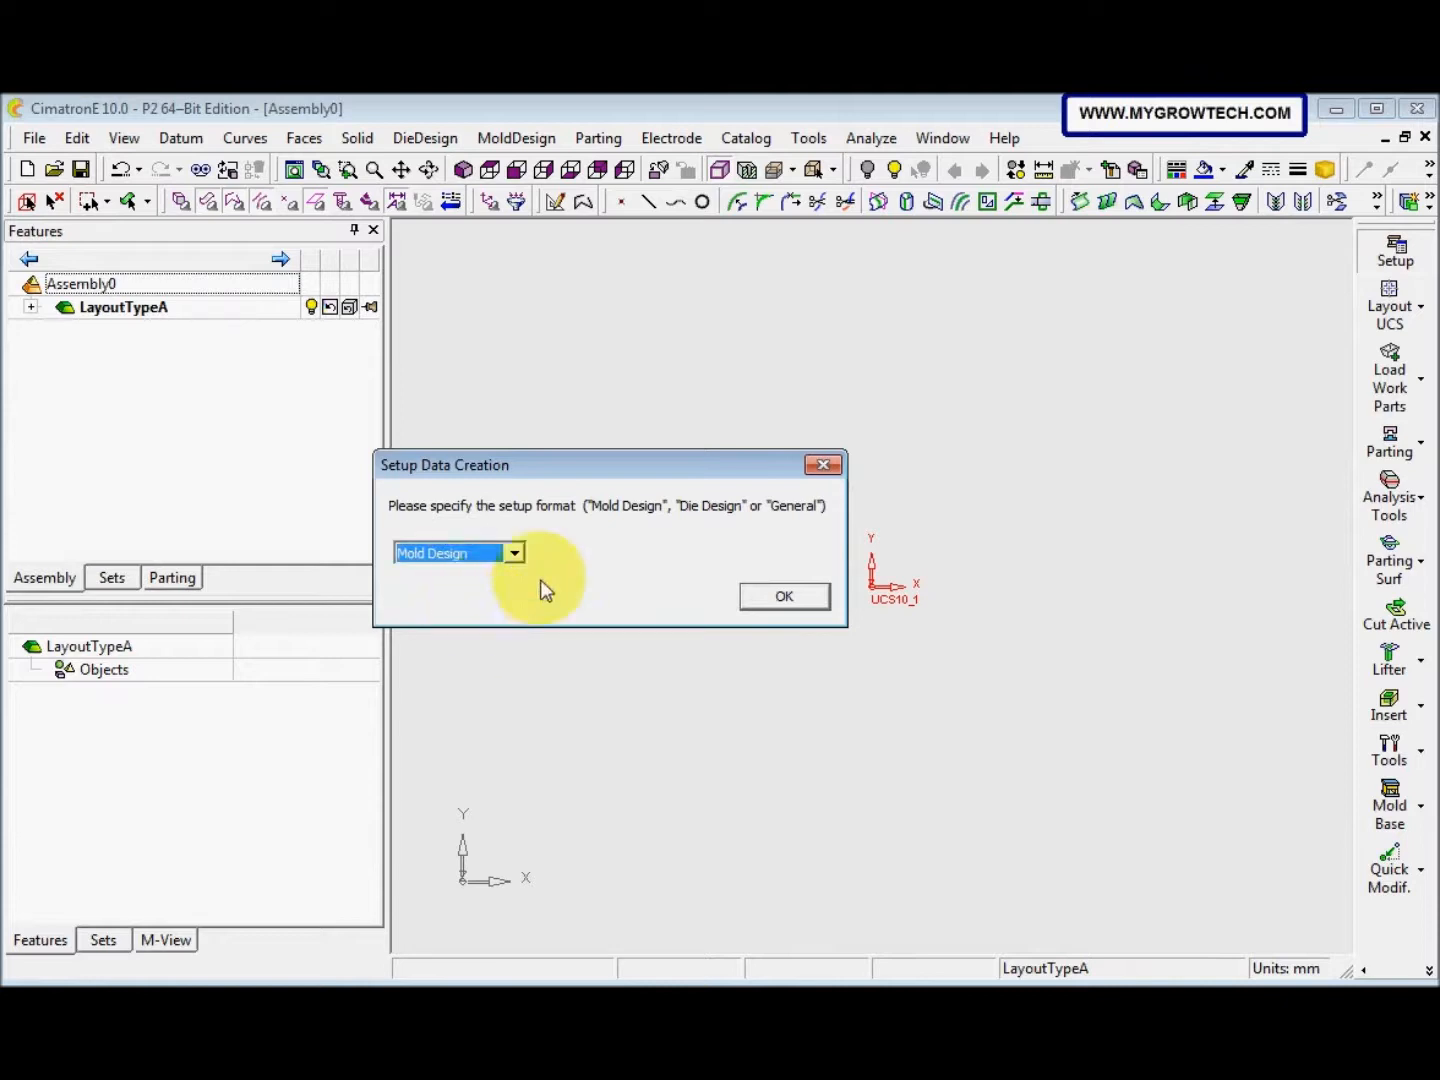
{"action": "left_click", "coordinate": [783, 596]}
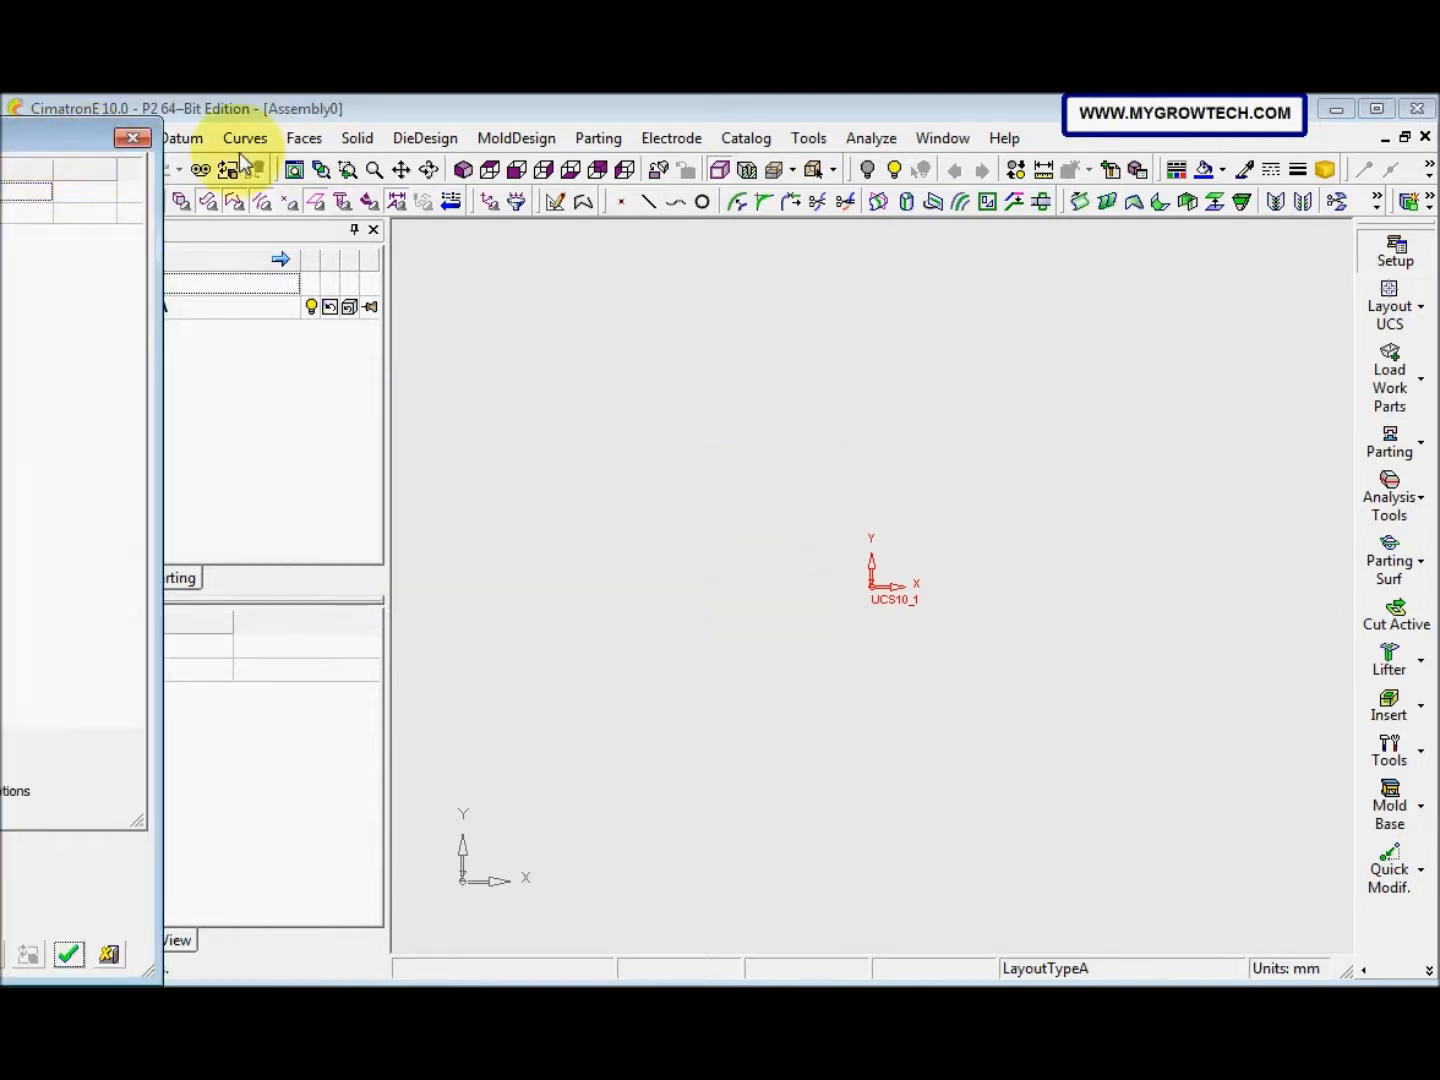
{"action": "left_click_drag", "start_coordinate": [52, 138], "coordinate": [603, 114]}
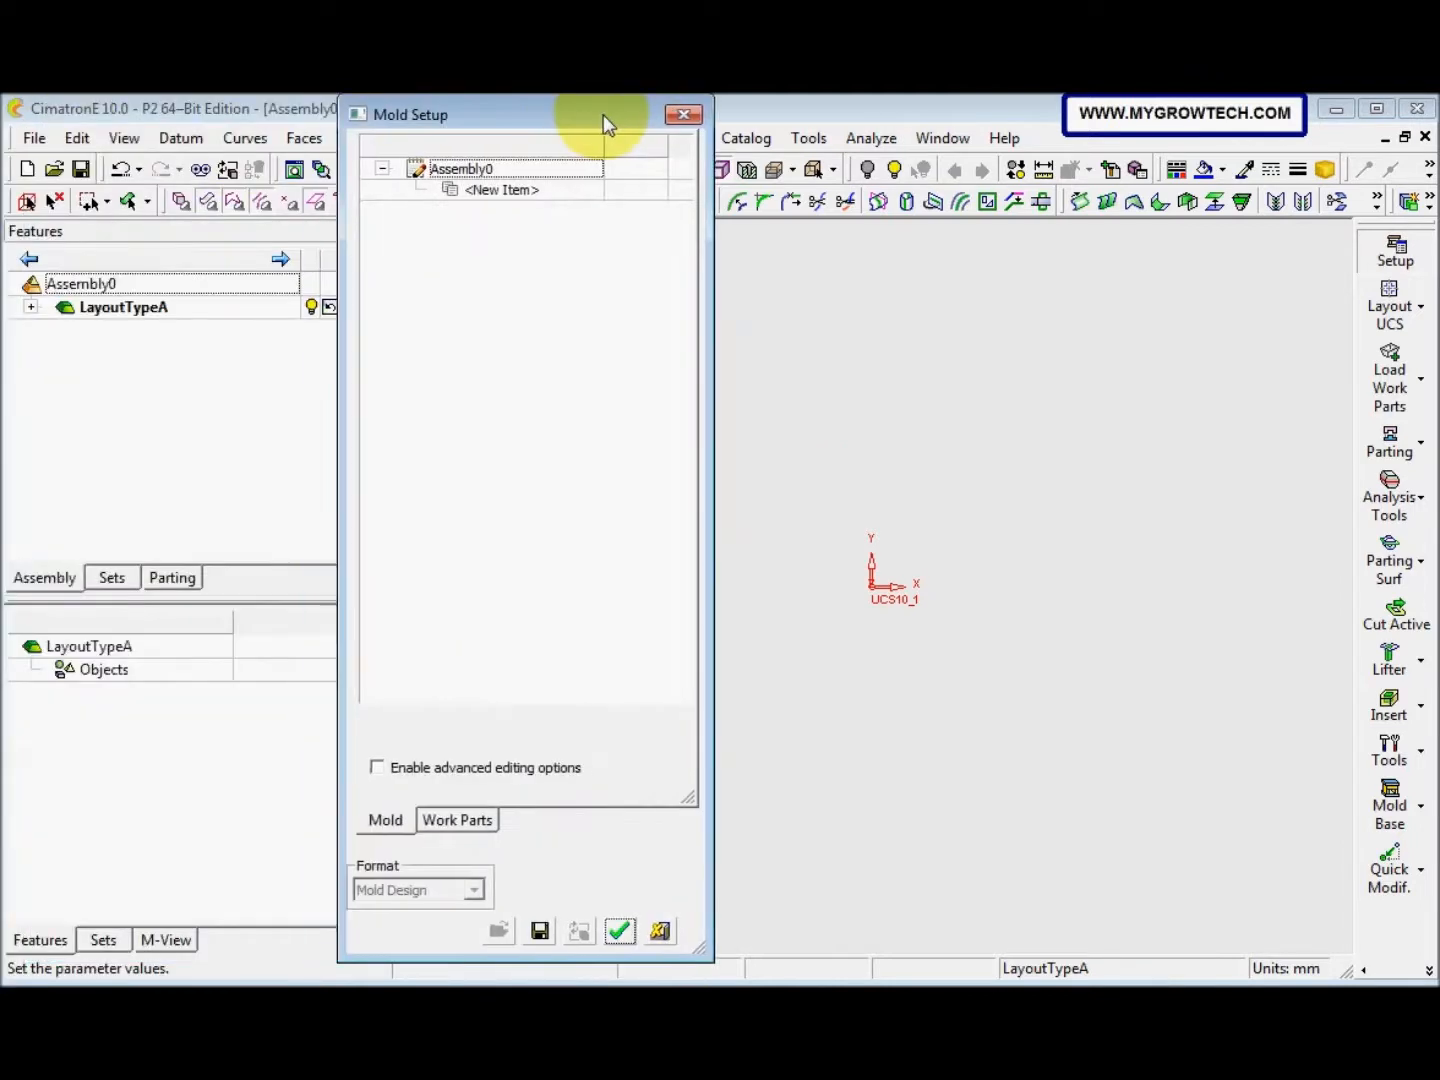
{"action": "left_click", "coordinate": [408, 769]}
{"action": "left_click", "coordinate": [752, 600]}
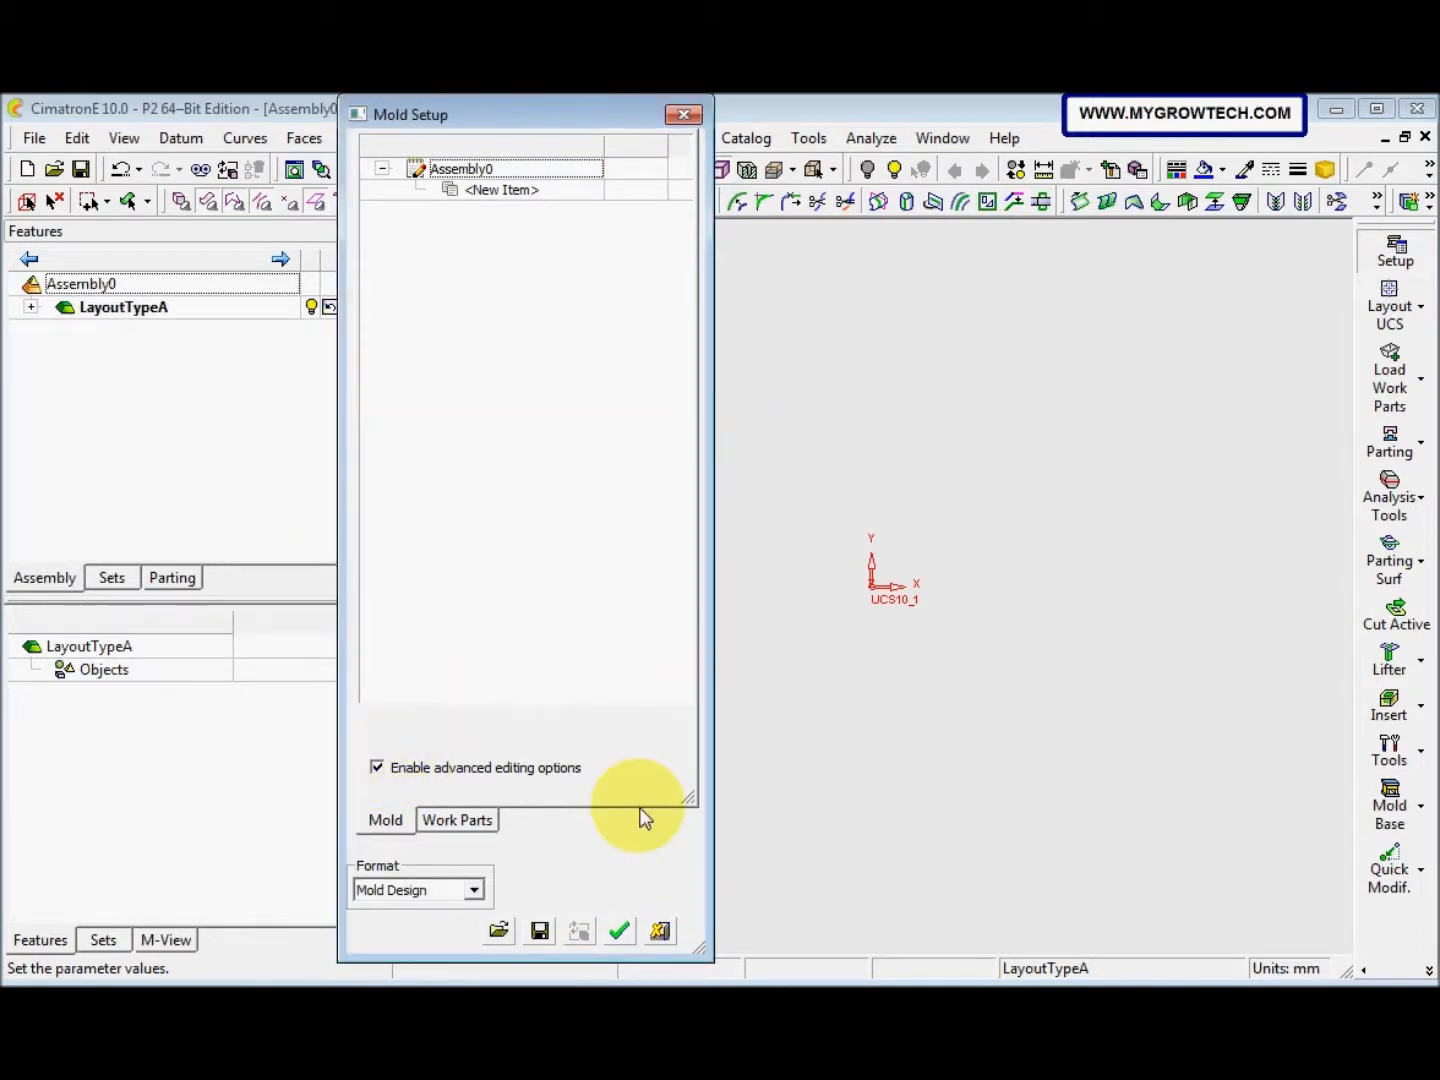
Load TypeA.exl from C:\Catalogs\Catalog_E10\Mold_Sets as the mold setup parameters and apply the setup
{"action": "left_click", "coordinate": [499, 931]}
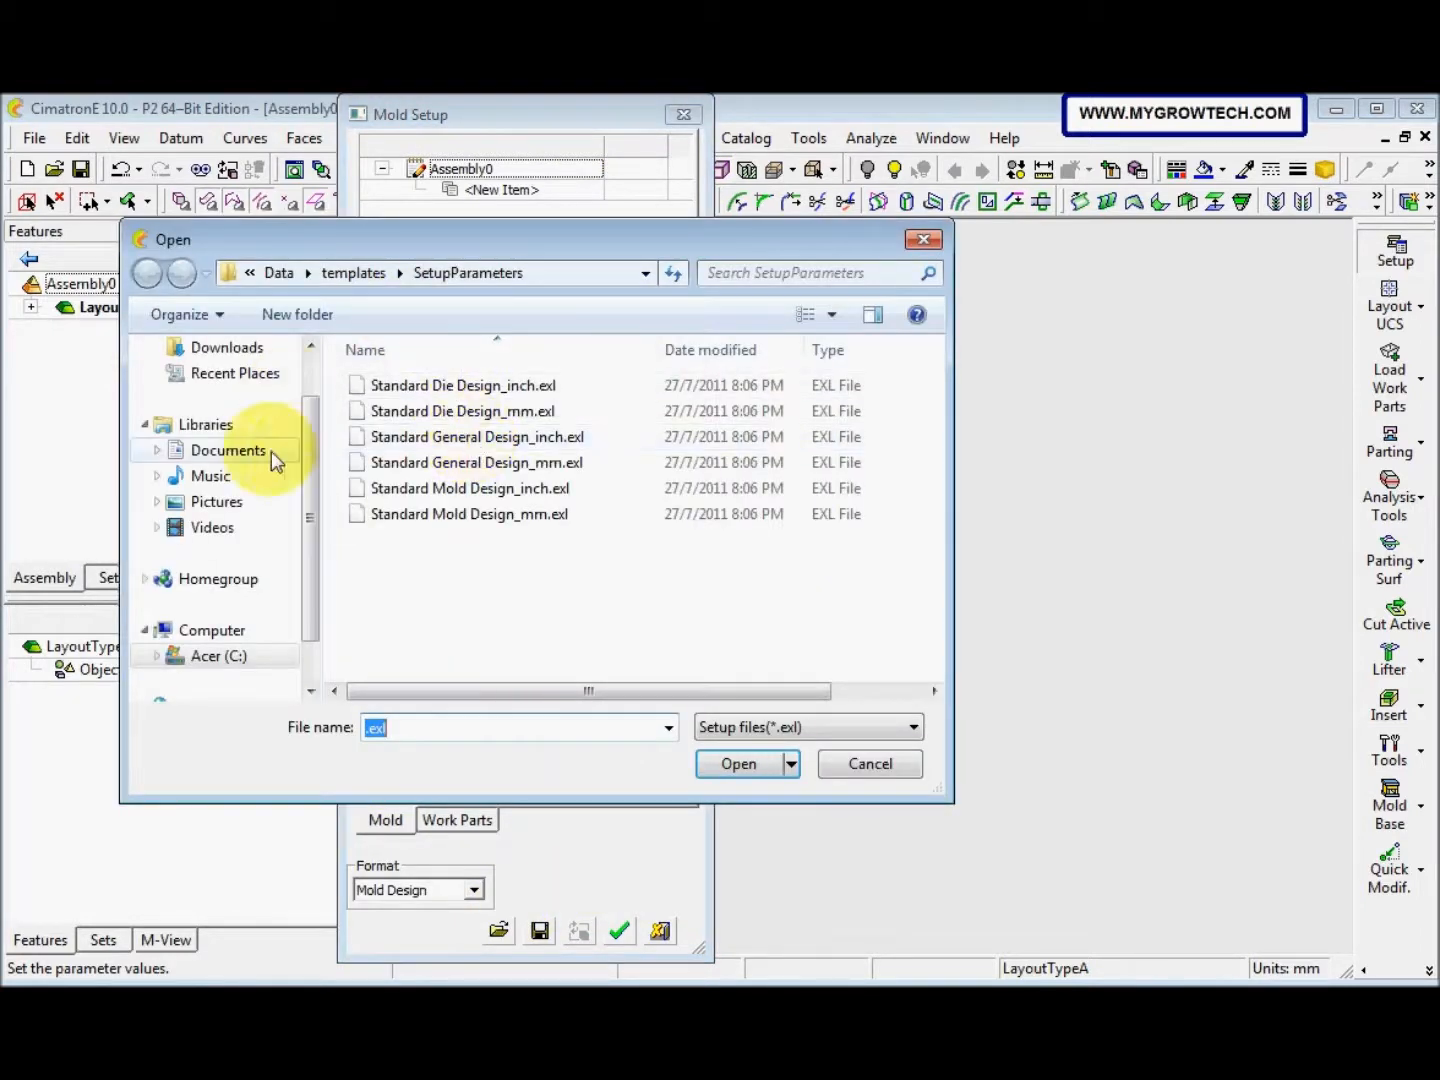
{"action": "scroll", "coordinate": [312, 450], "scroll_direction": "down", "scroll_amount": 1}
{"action": "left_click", "coordinate": [225, 603]}
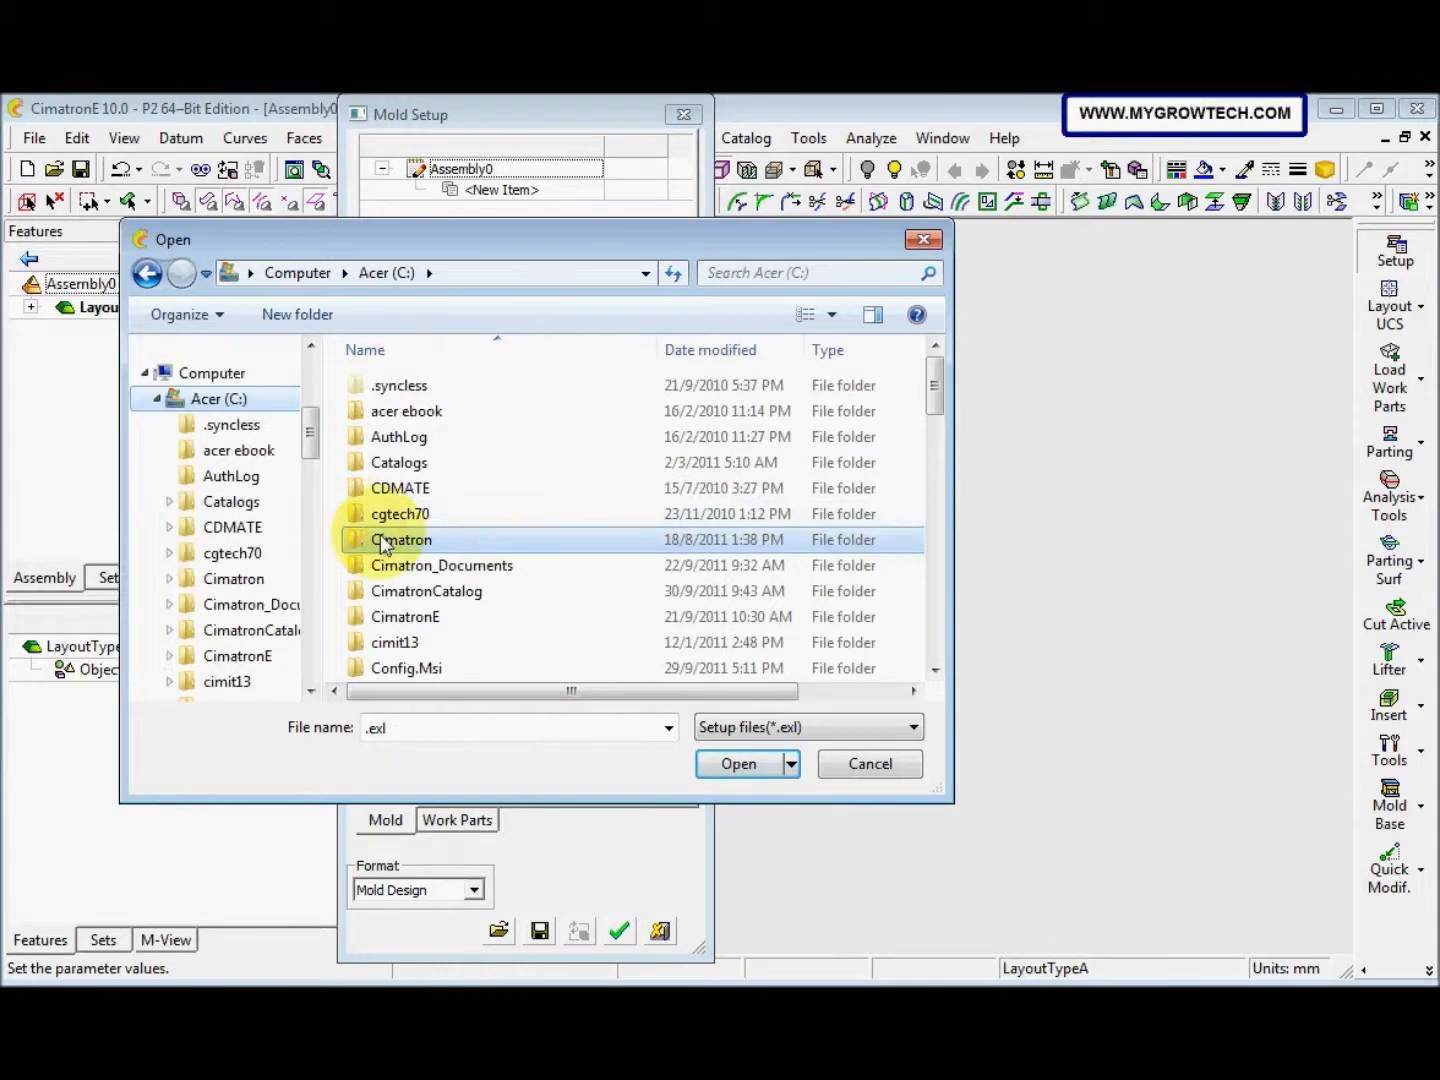
{"action": "double_click", "coordinate": [424, 481]}
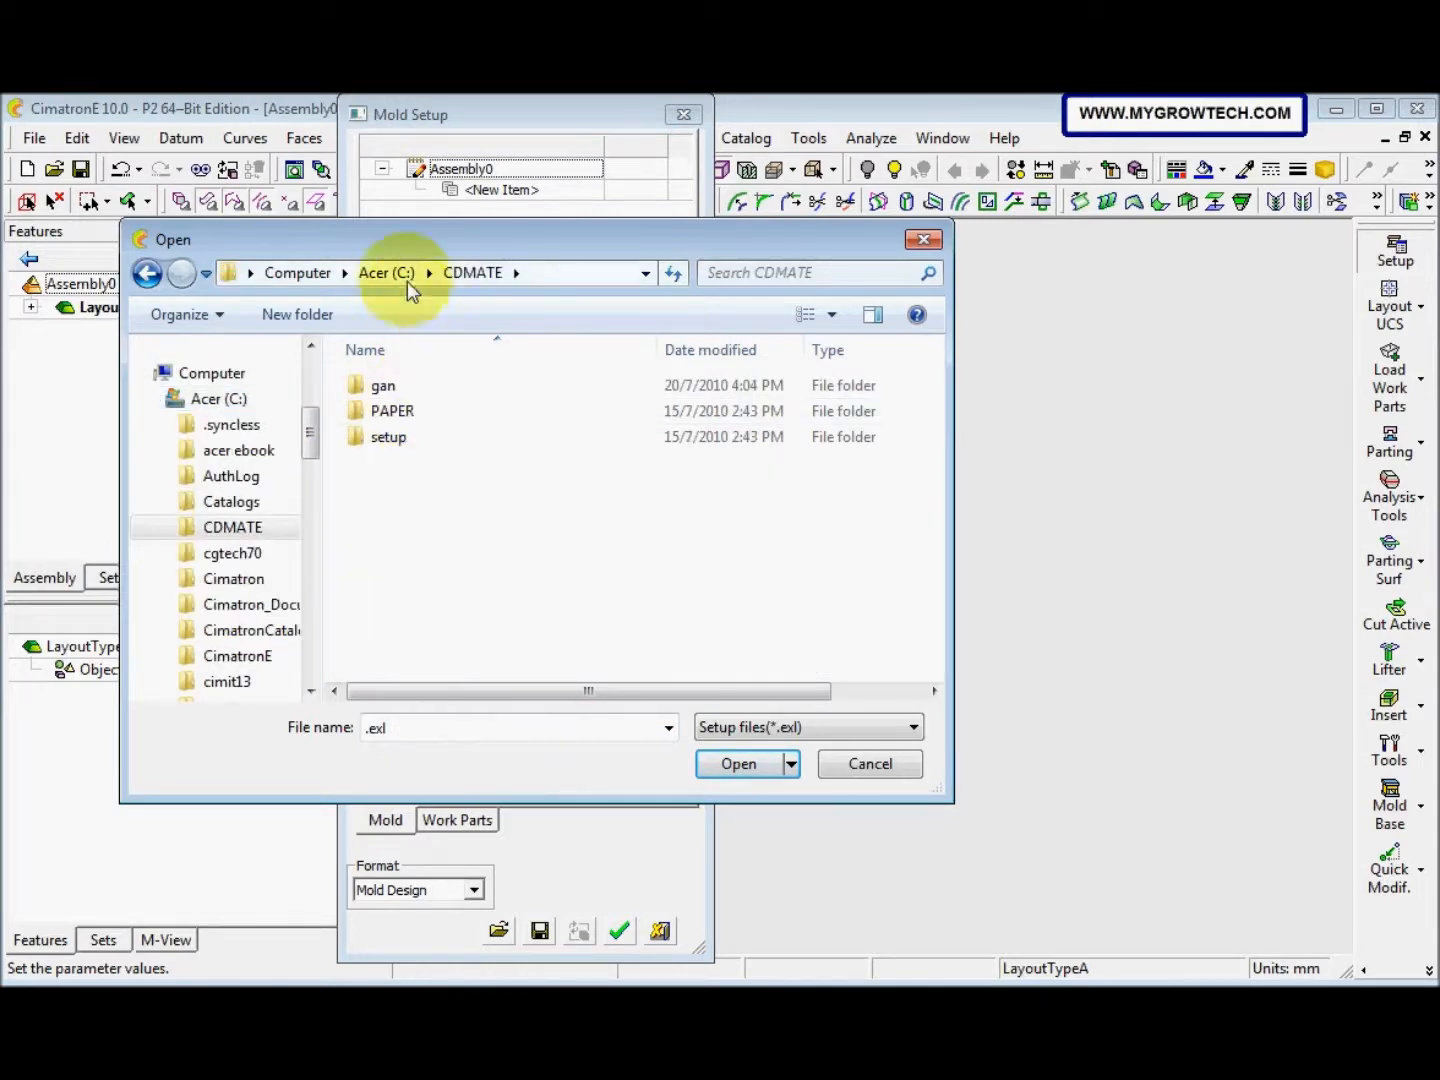
{"action": "left_click", "coordinate": [408, 283]}
{"action": "double_click", "coordinate": [440, 469]}
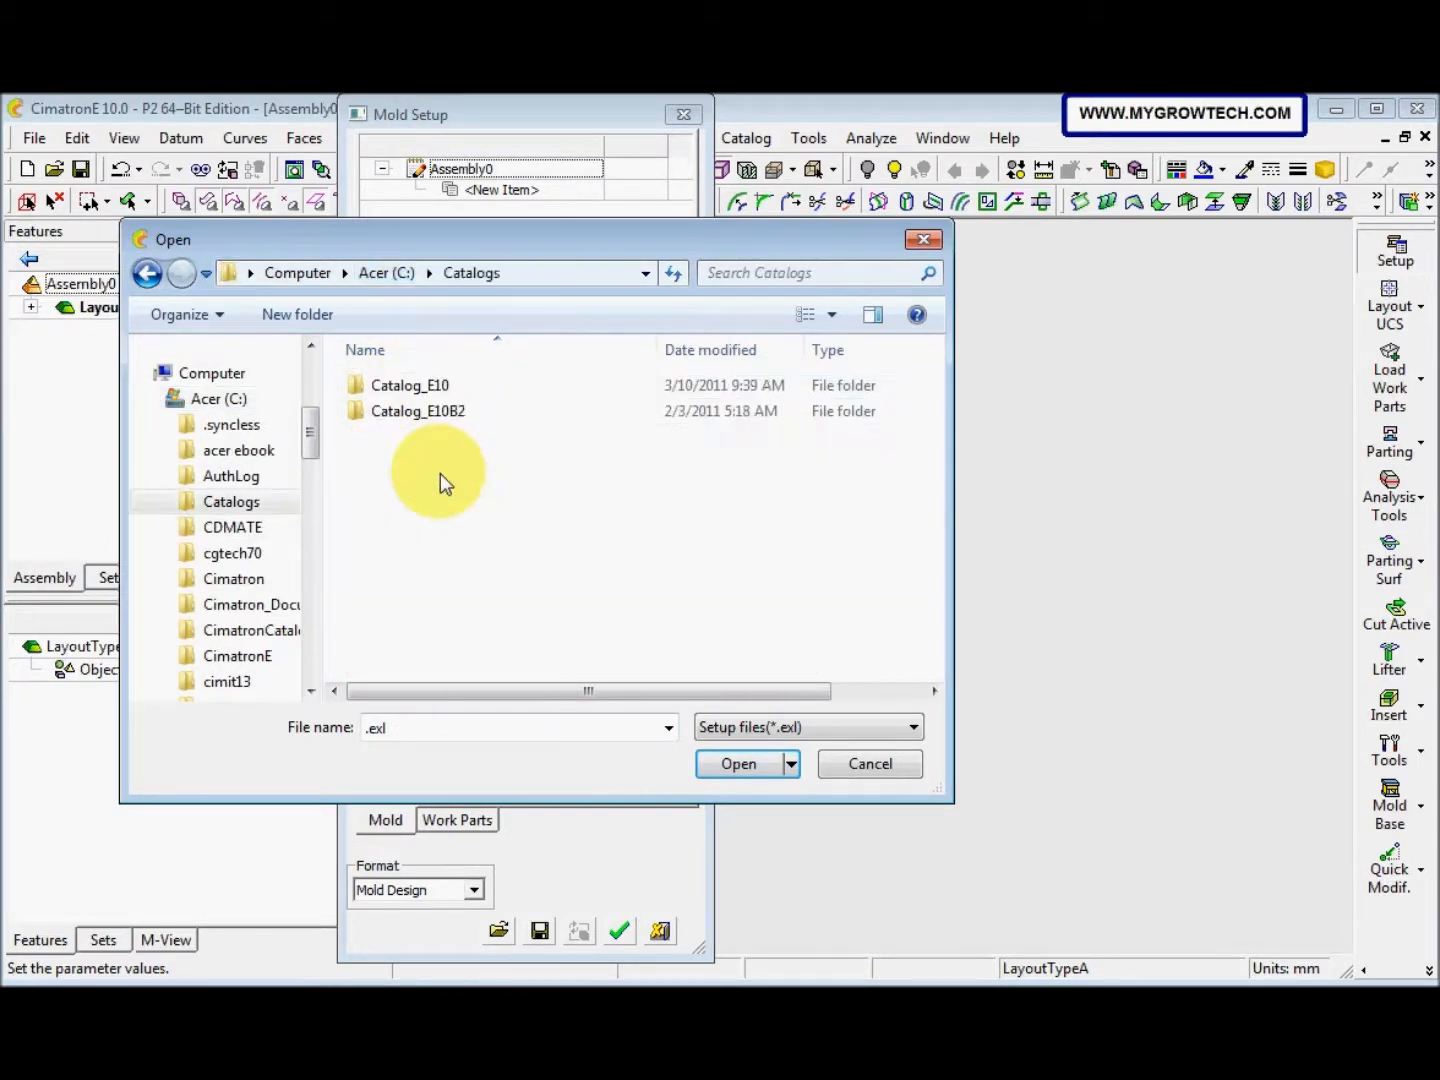
{"action": "double_click", "coordinate": [449, 396]}
{"action": "scroll", "coordinate": [476, 622], "scroll_direction": "down", "scroll_amount": 5}
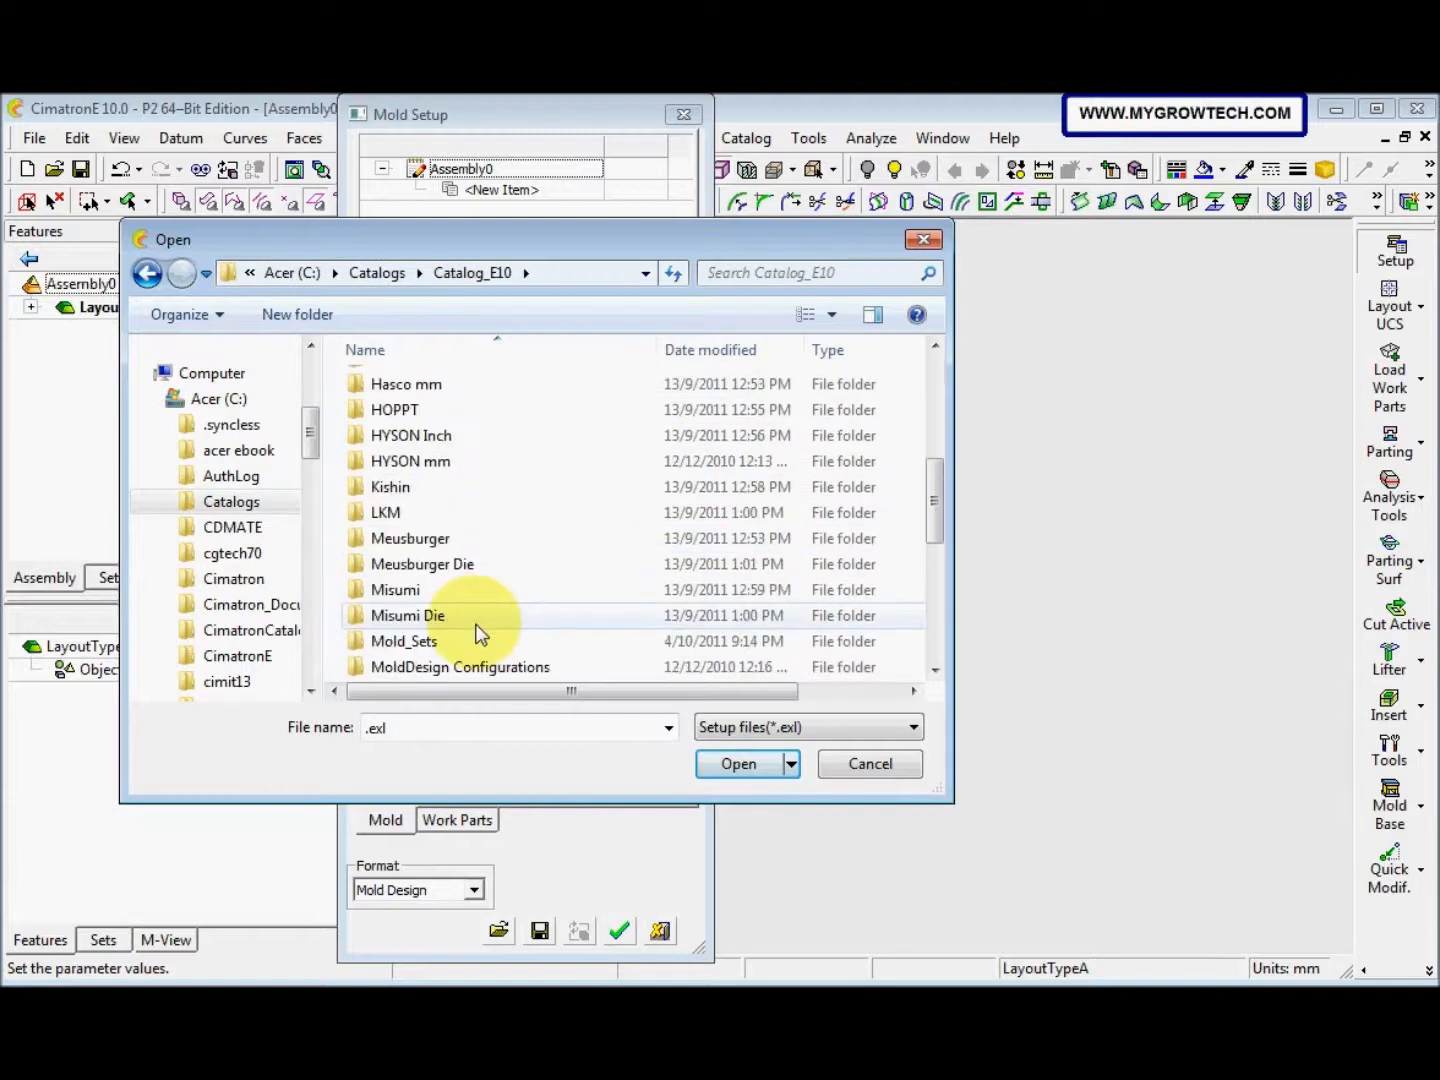
{"action": "scroll", "coordinate": [476, 631], "scroll_direction": "down", "scroll_amount": 2}
{"action": "double_click", "coordinate": [446, 486]}
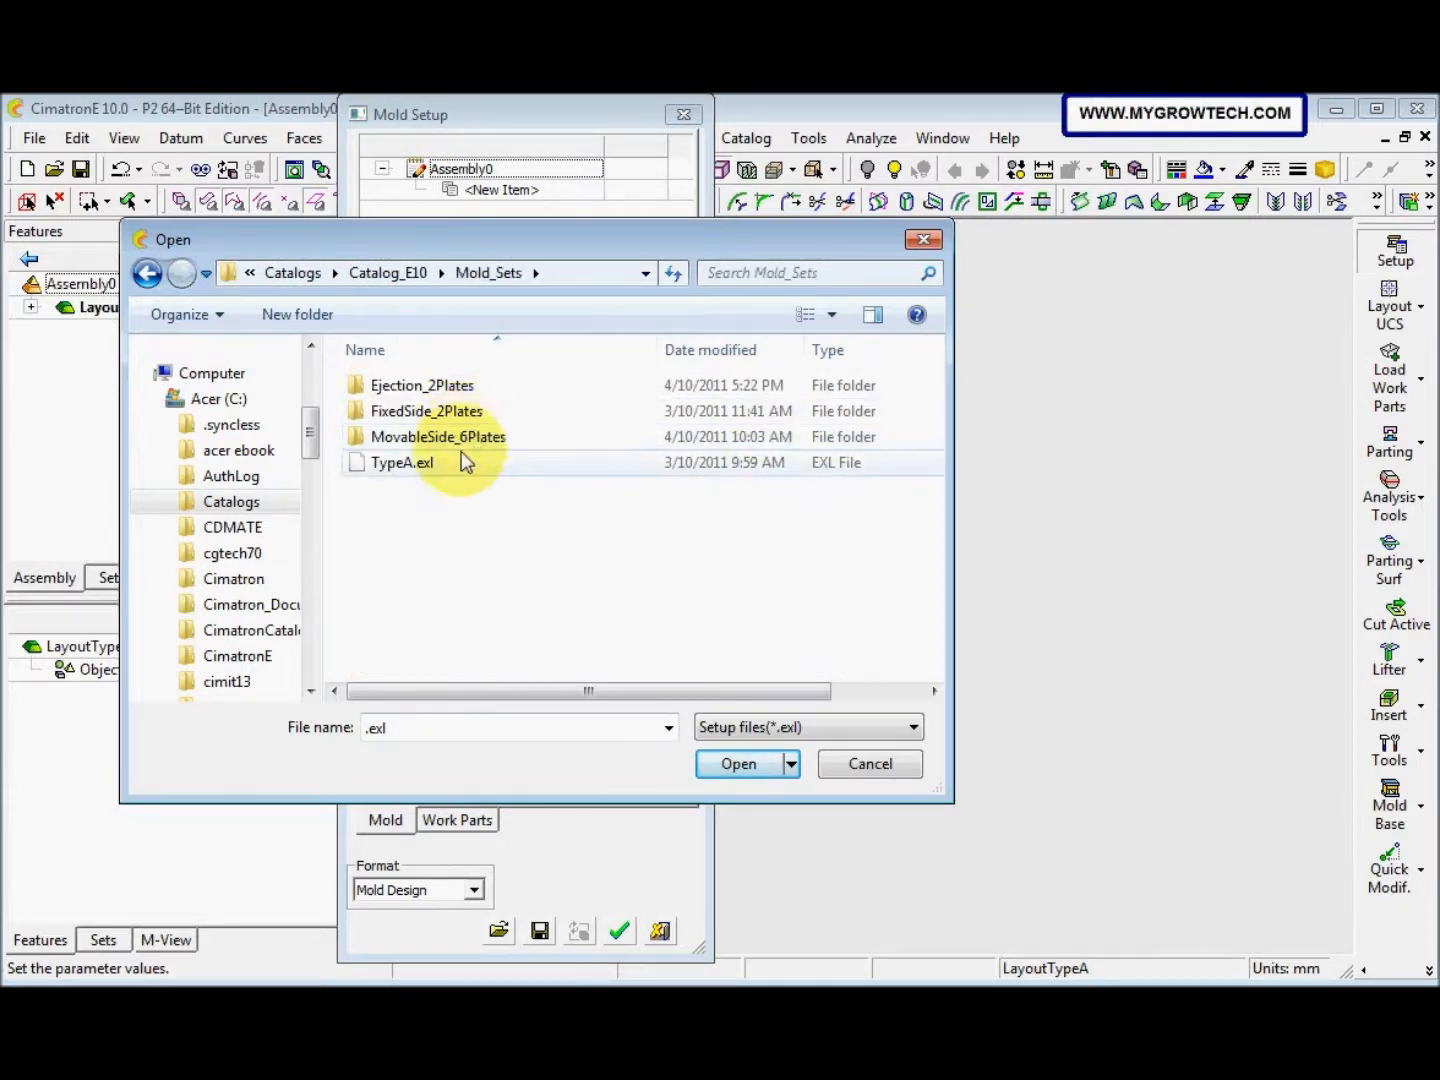
{"action": "left_click", "coordinate": [463, 463]}
{"action": "left_click", "coordinate": [740, 763]}
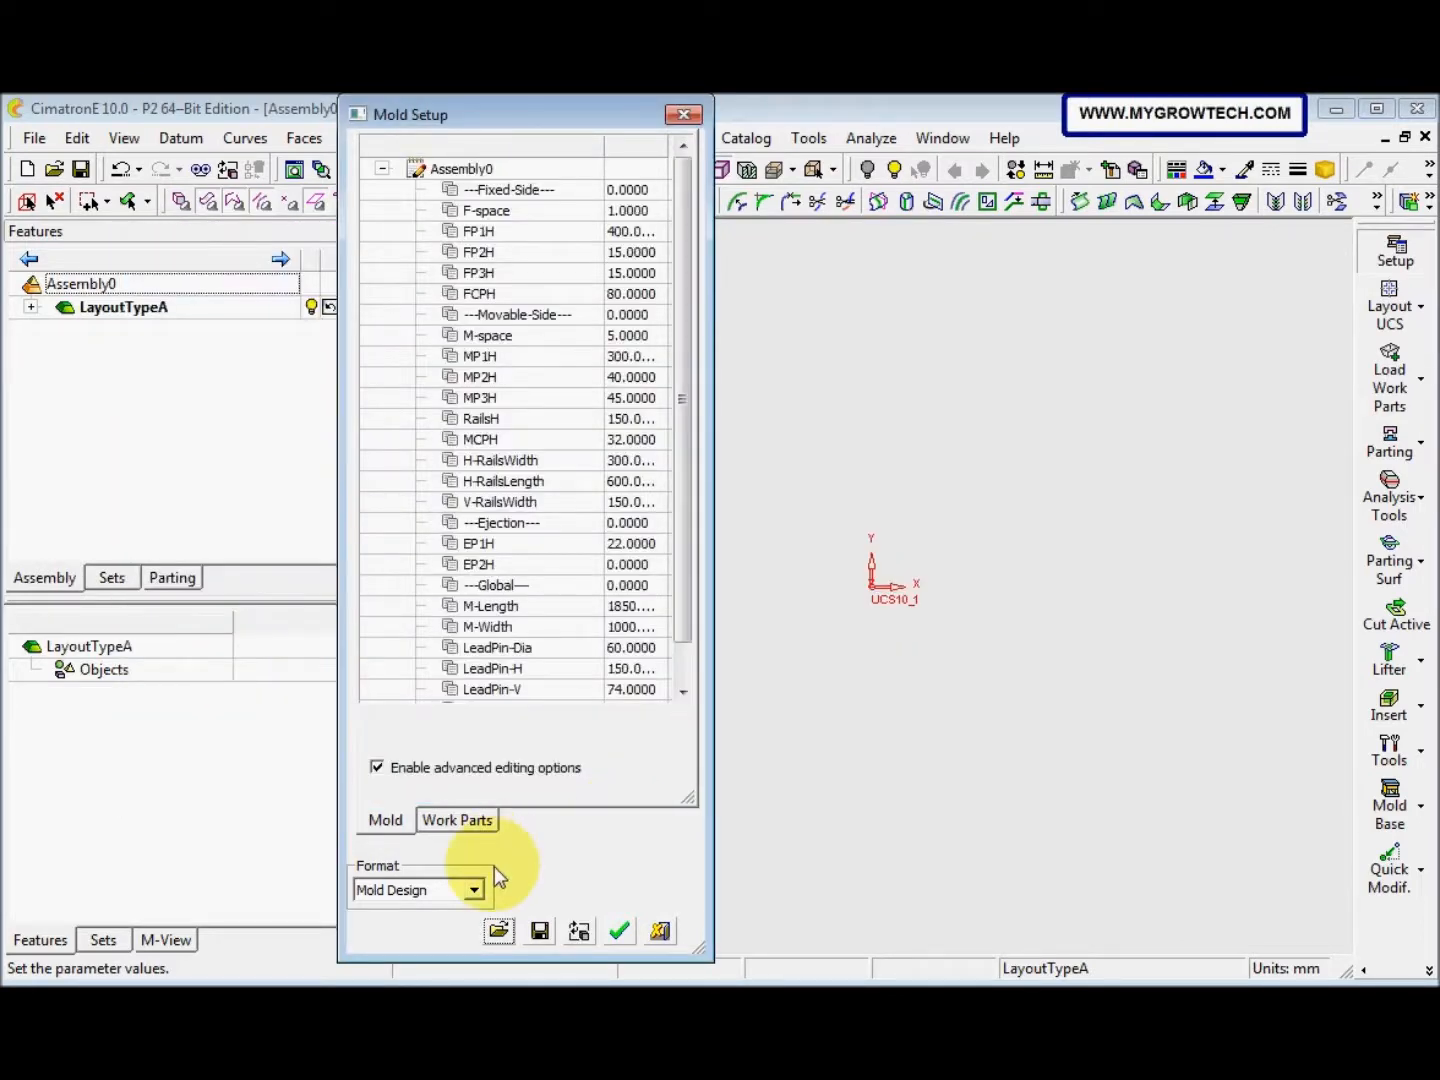
{"action": "left_click", "coordinate": [619, 932]}
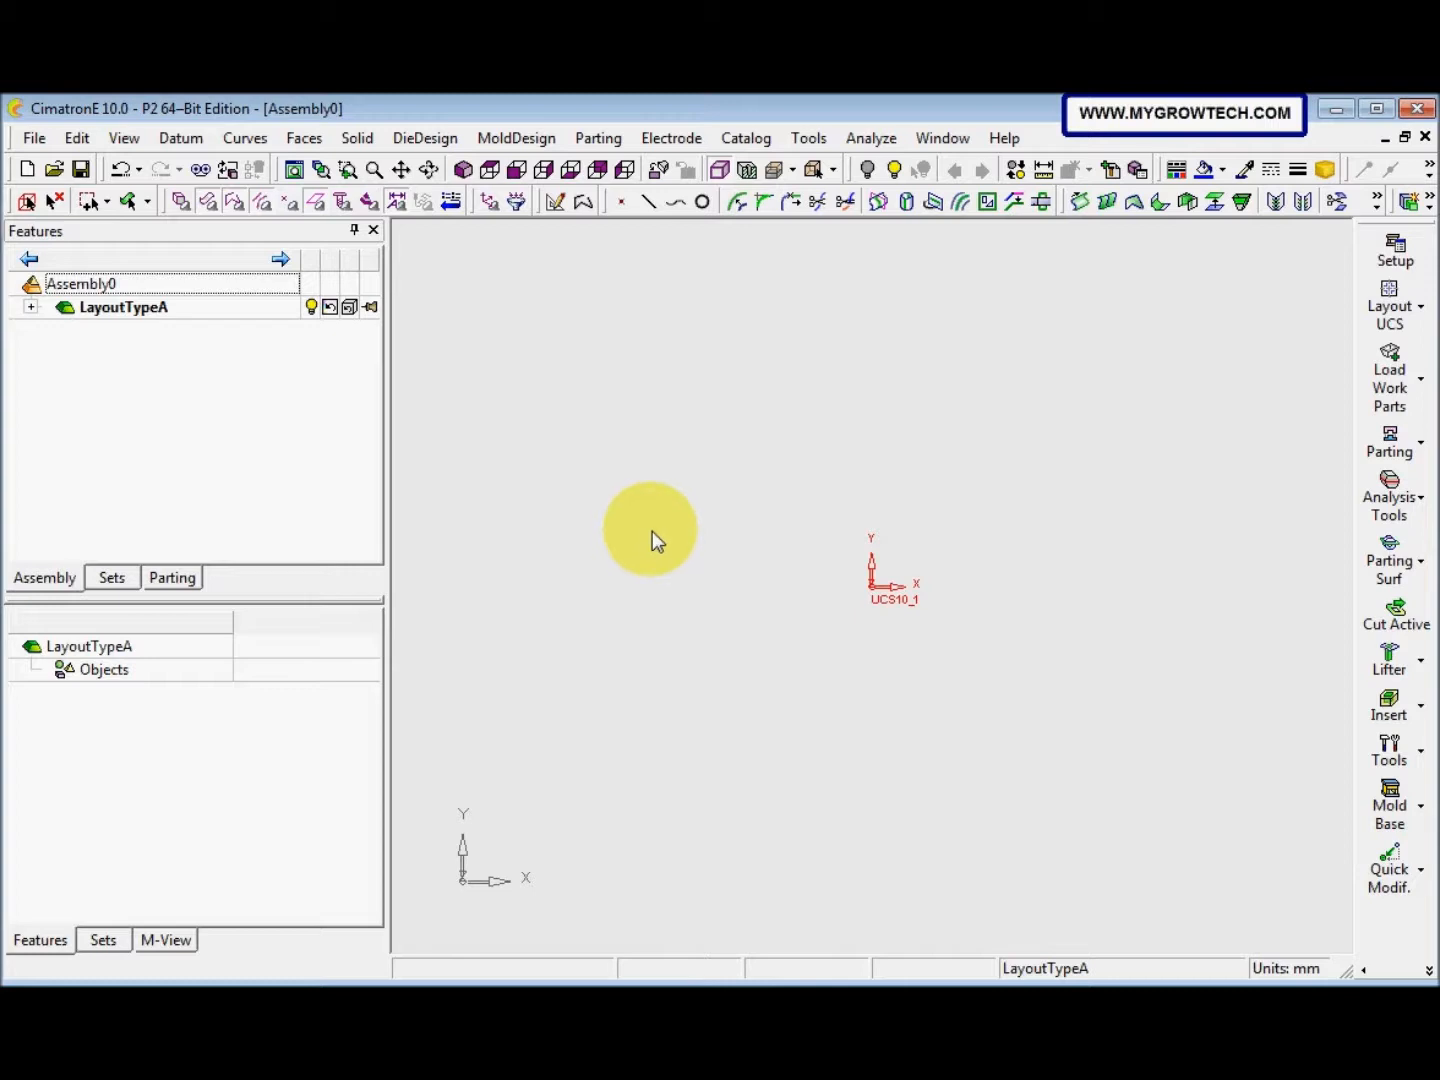
Sketch a dimensioned rectangle 100 mm wide and 50 mm high centred on the UCS origin in LayoutTypeA, and exit the sketcher
{"action": "right_click", "coordinate": [650, 528]}
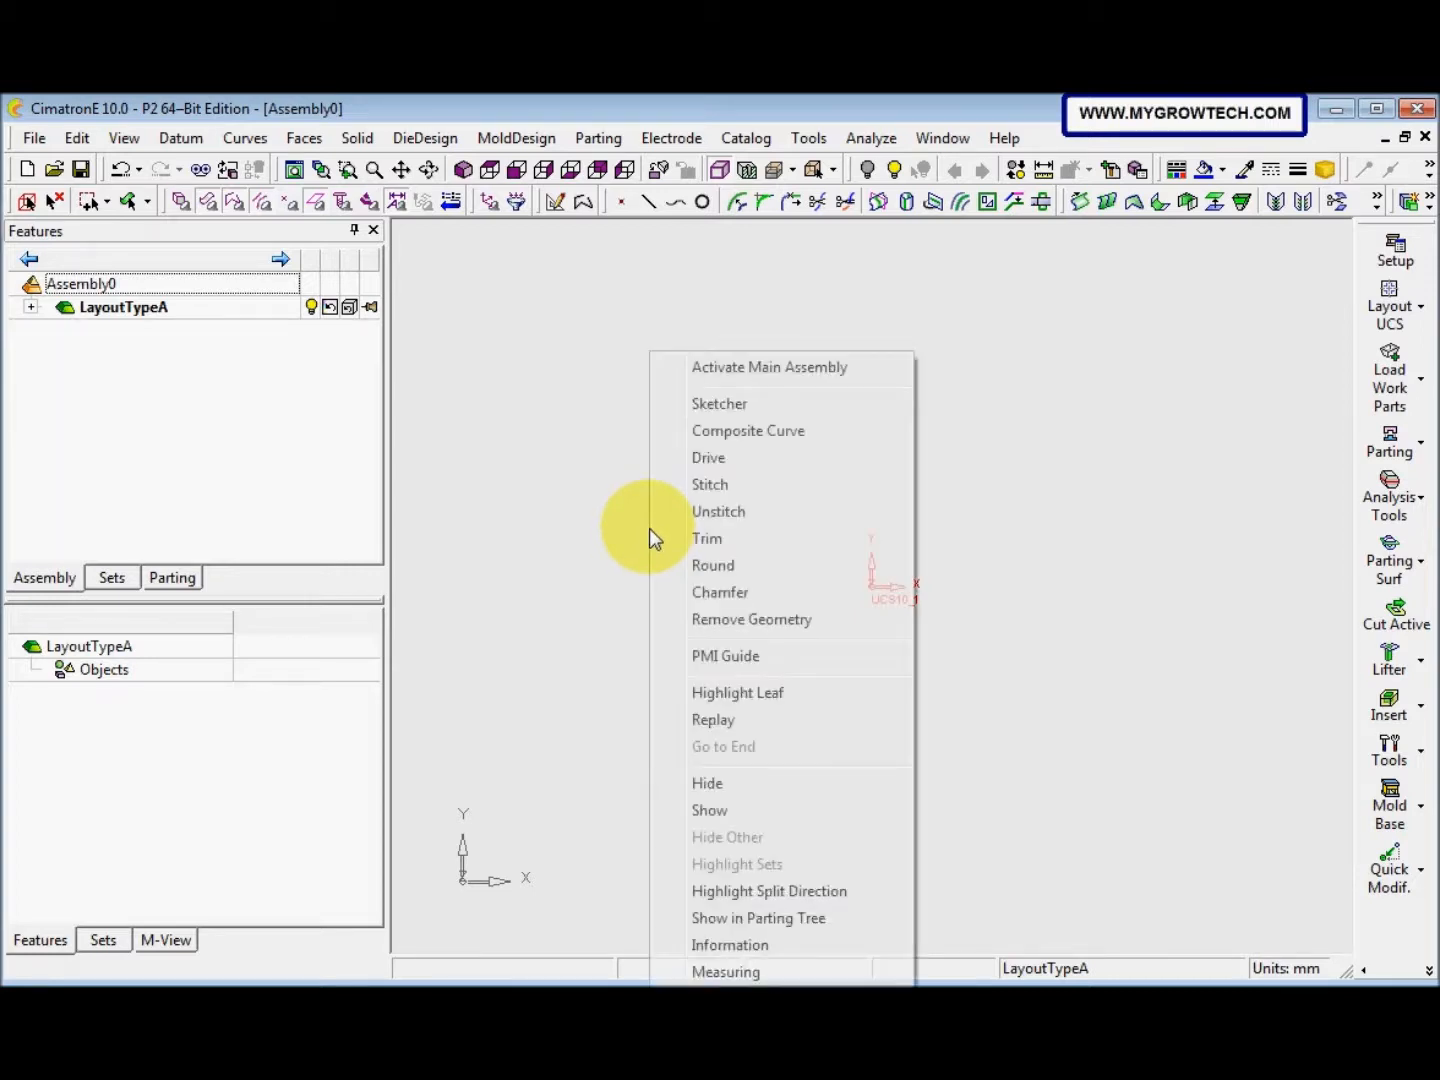
{"action": "left_click", "coordinate": [736, 405]}
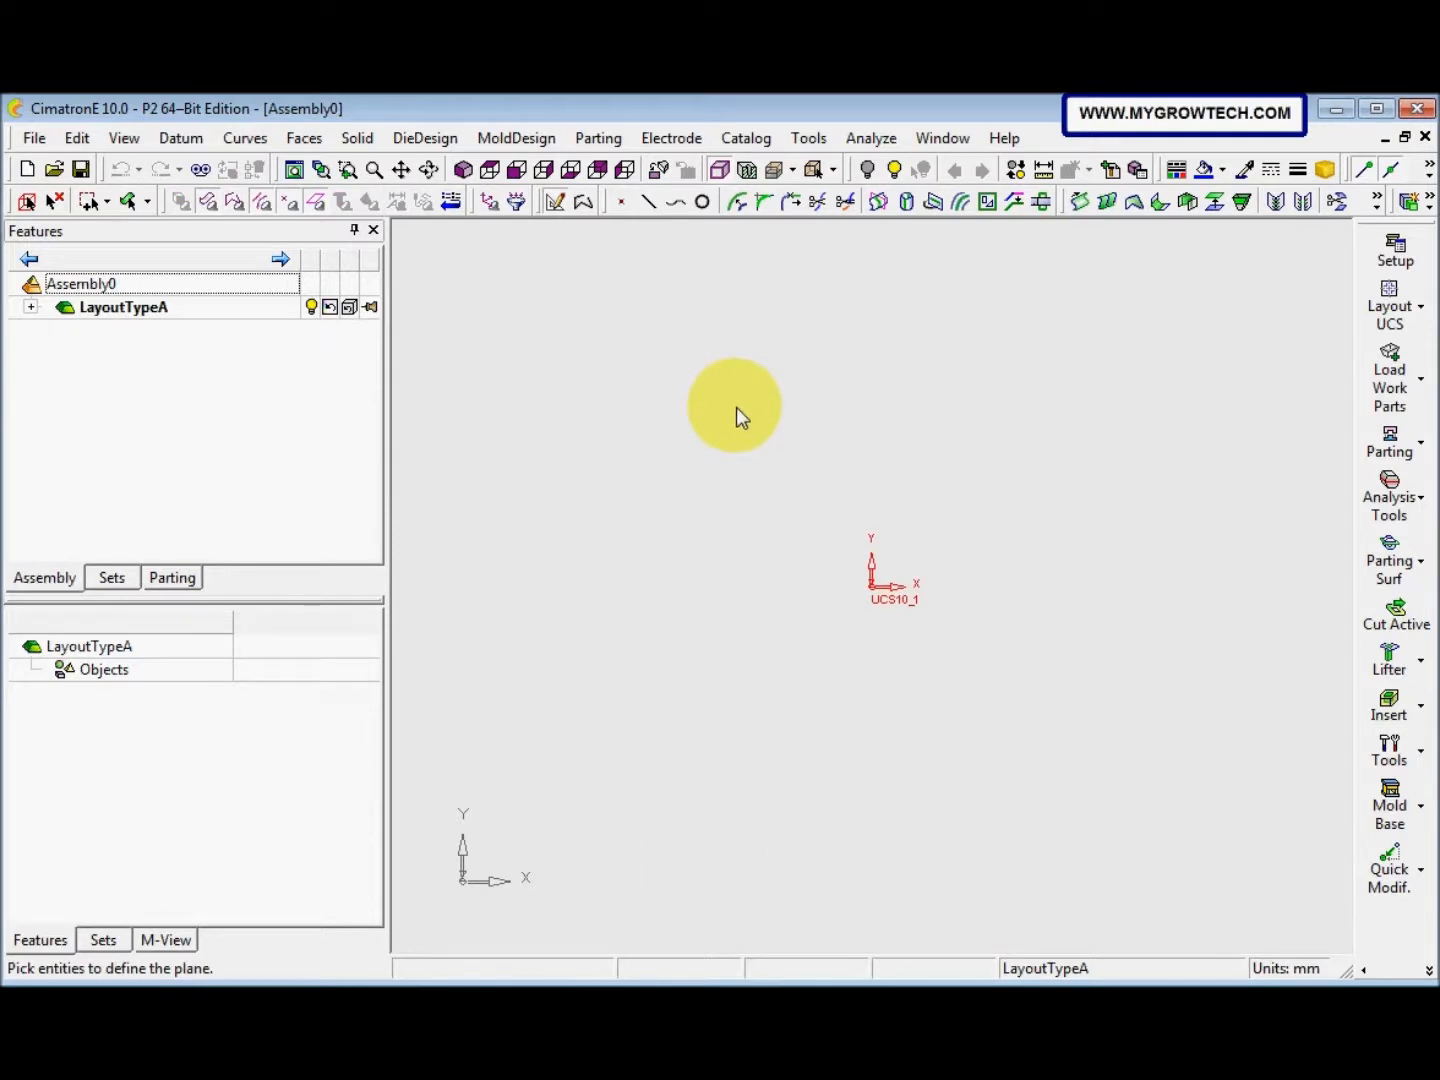
{"action": "middle_click", "coordinate": [736, 408]}
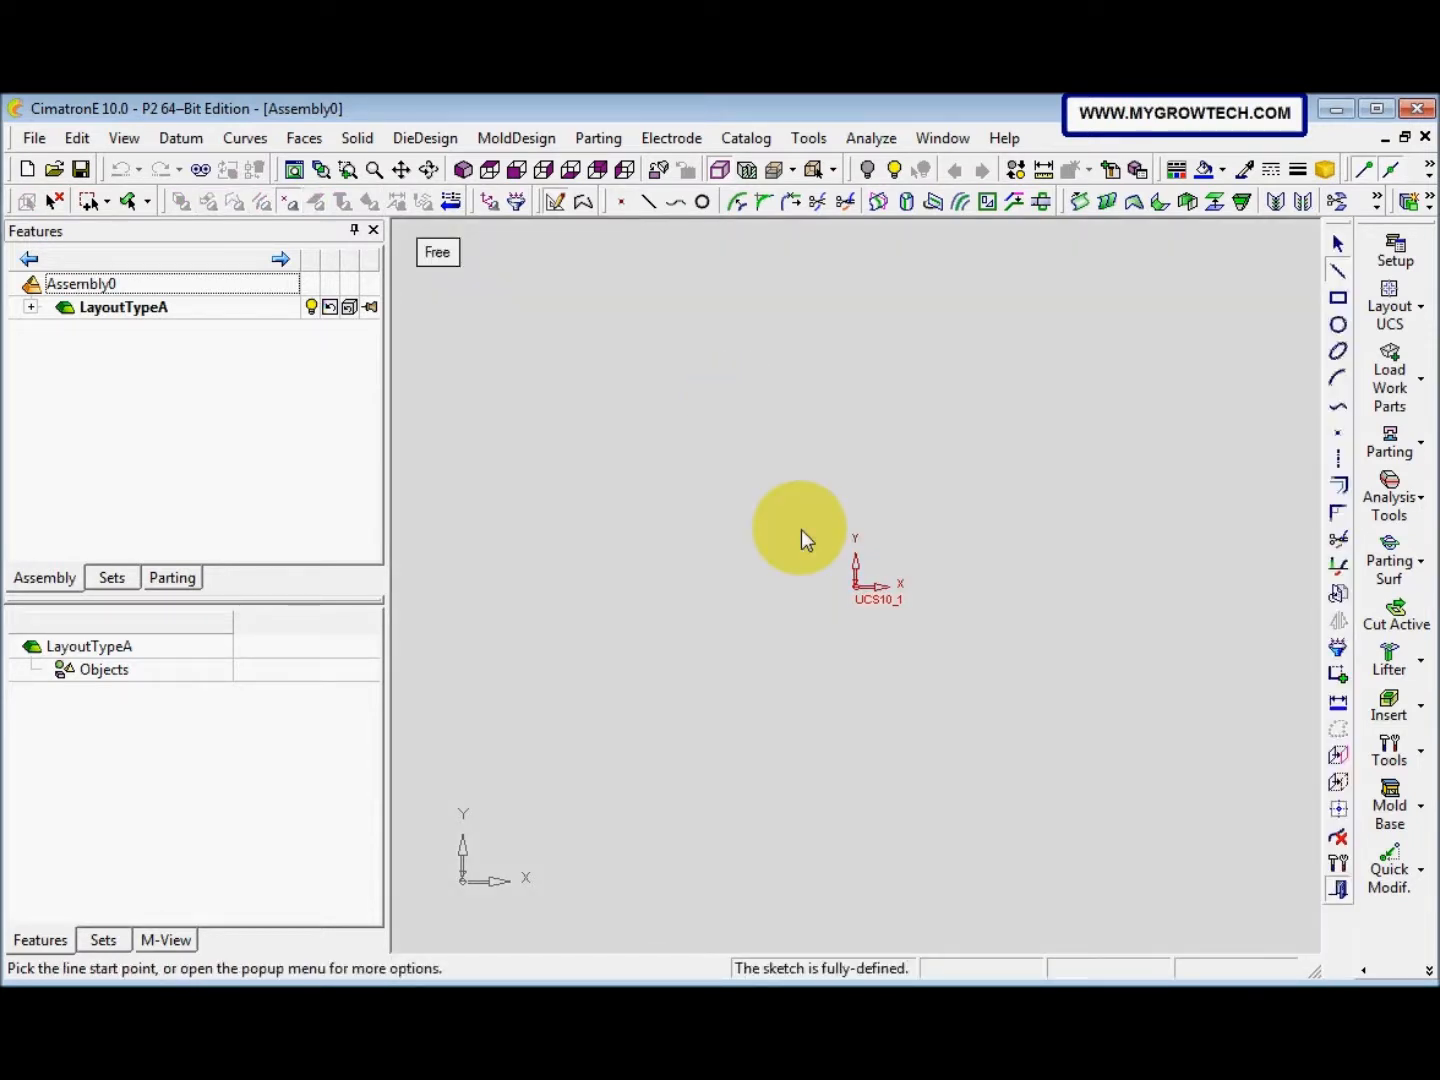
{"action": "left_click", "coordinate": [1338, 298]}
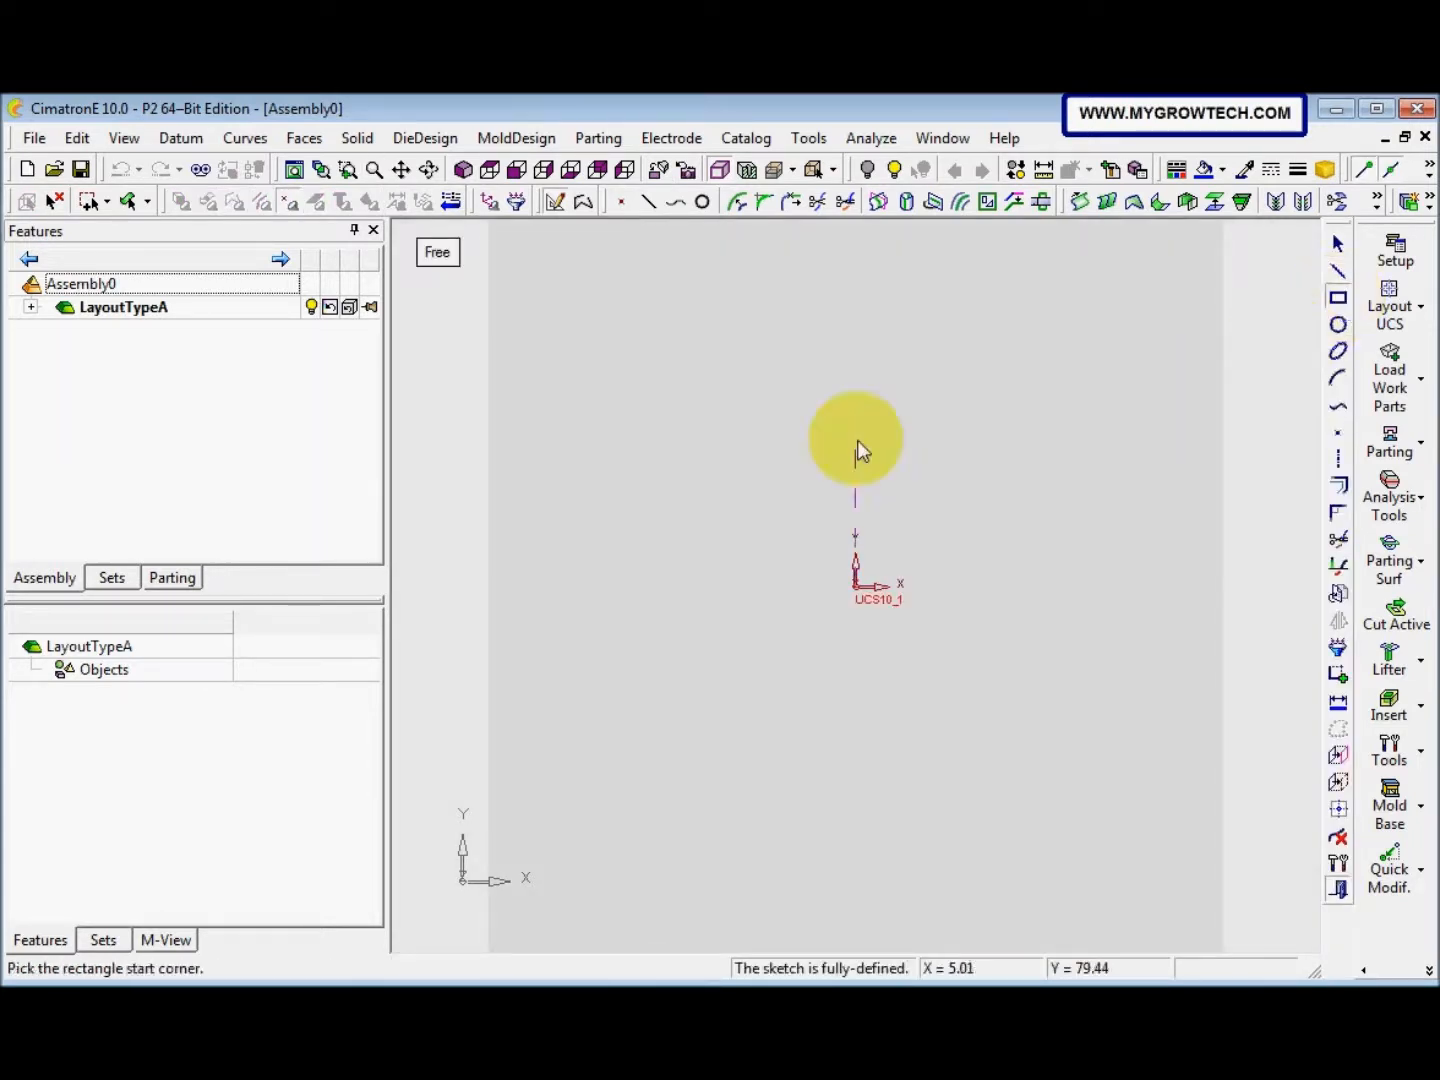
{"action": "left_click", "coordinate": [432, 252]}
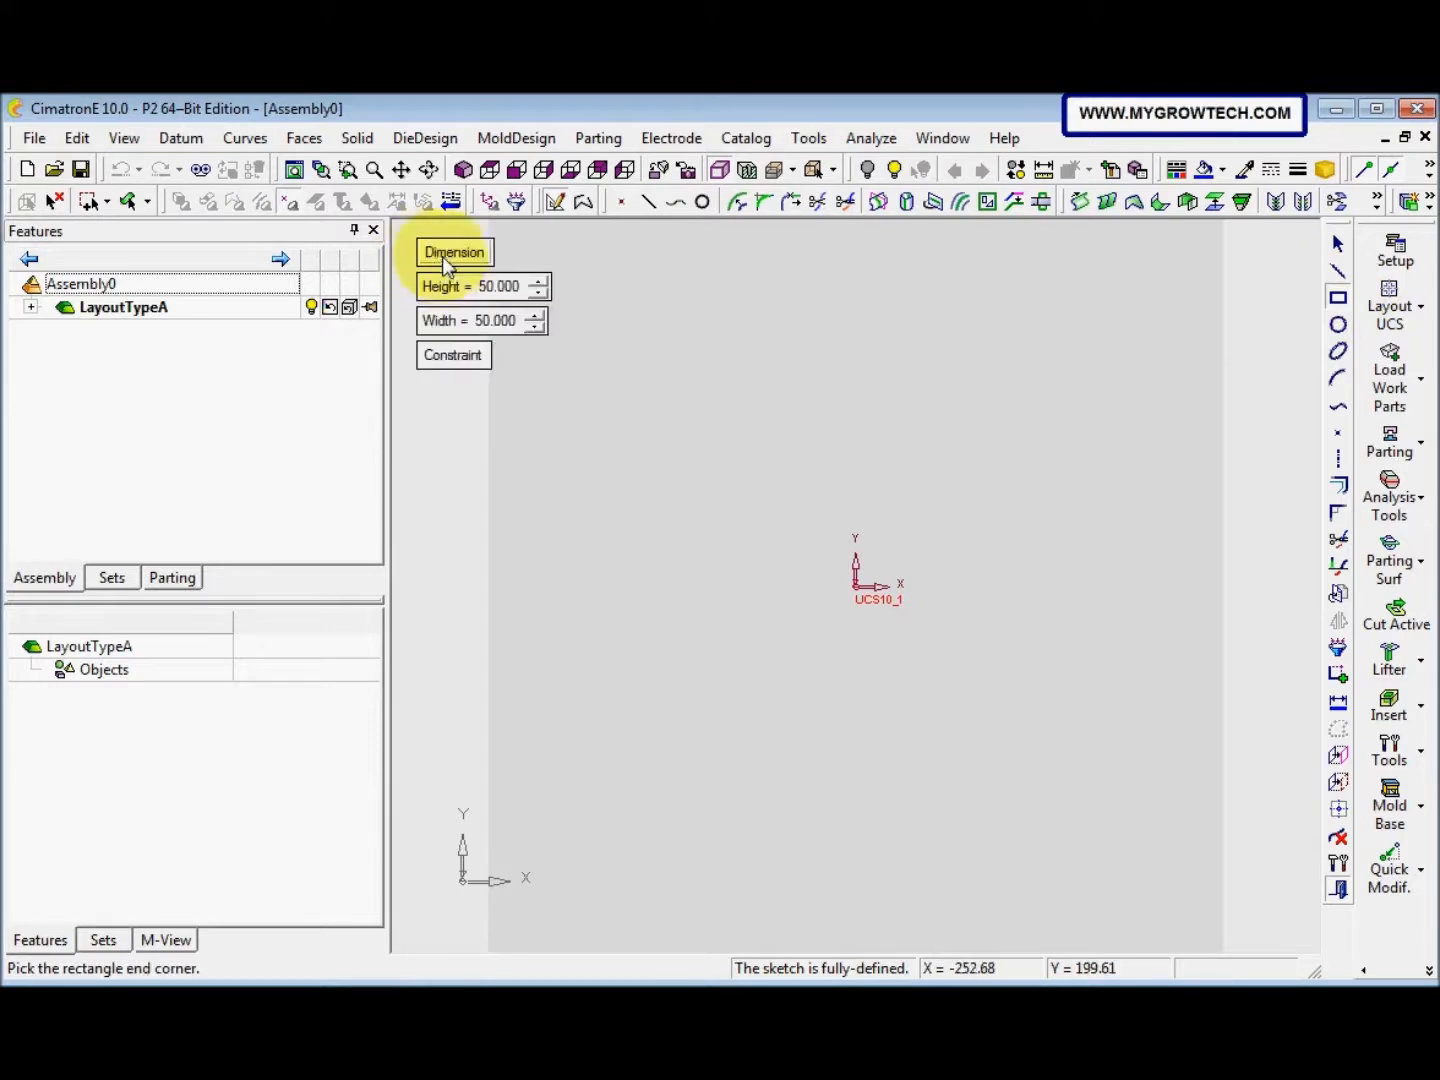
{"action": "left_click", "coordinate": [469, 320]}
{"action": "type", "text": "100"}
{"action": "key", "text": "Return"}
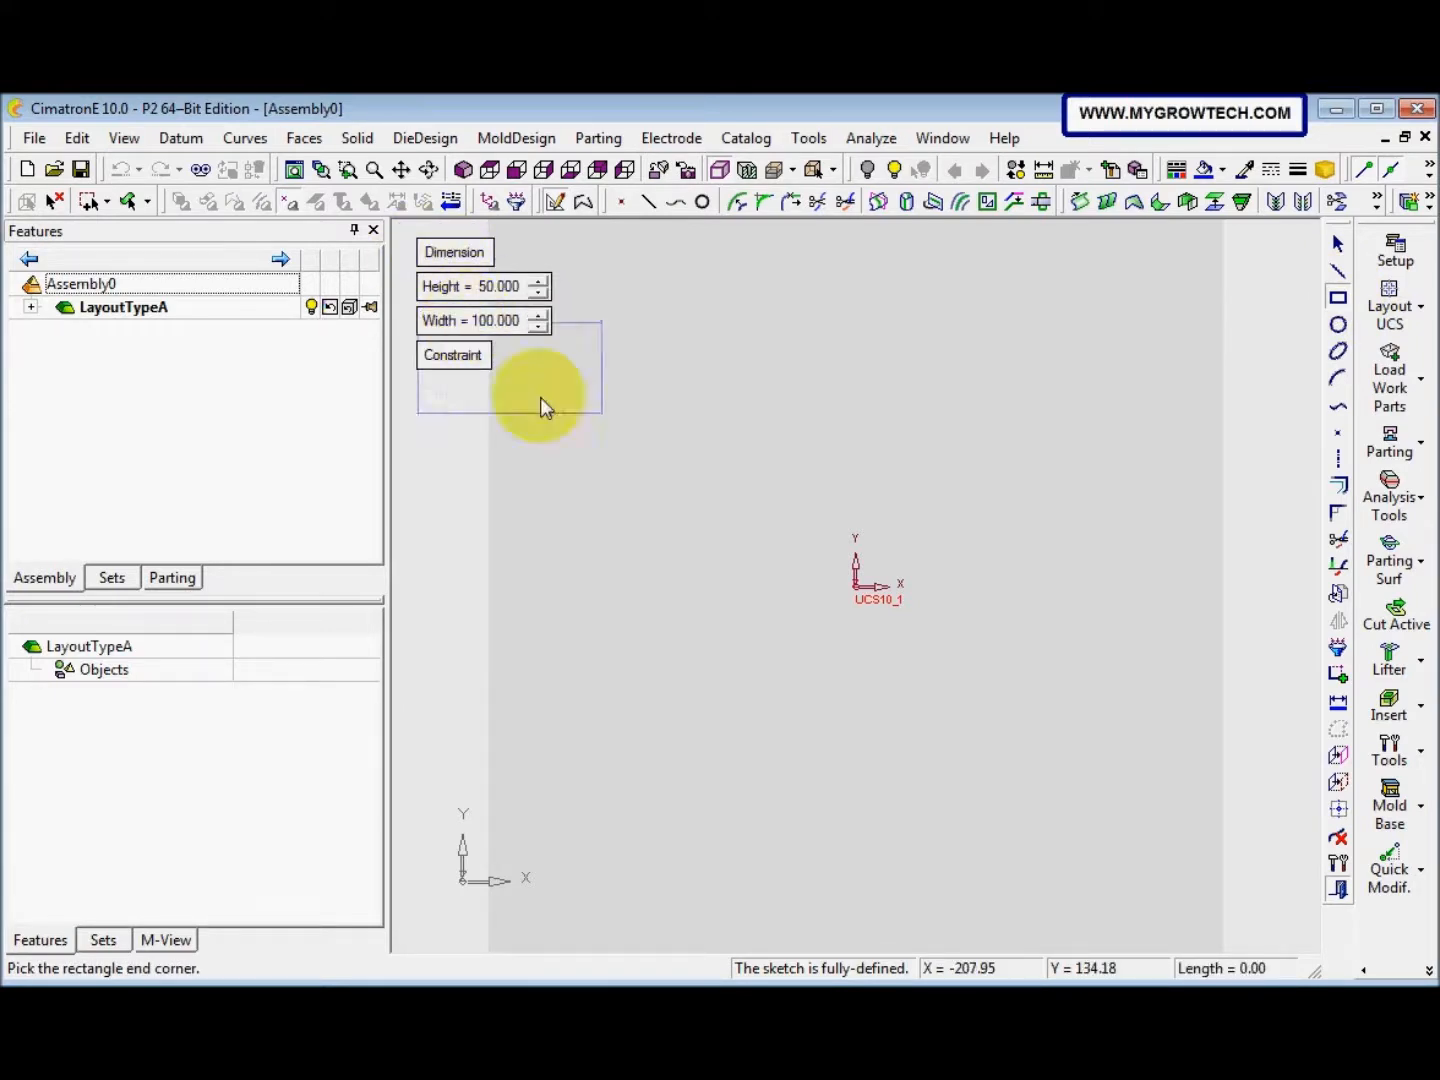
{"action": "left_click", "coordinate": [858, 589]}
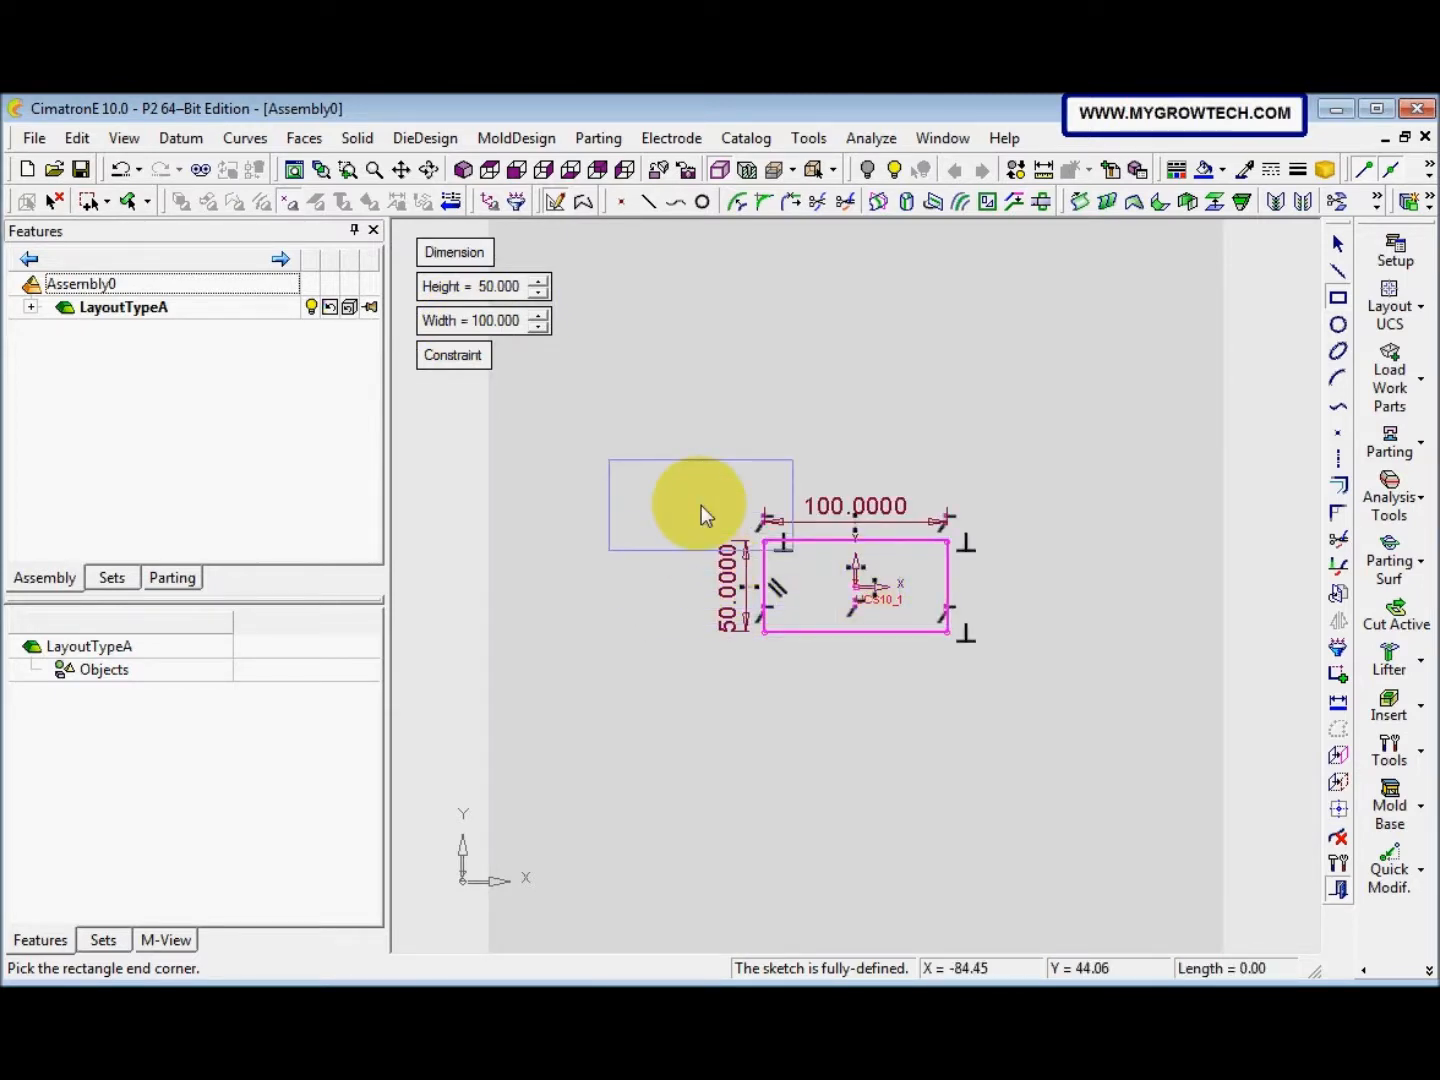
{"action": "key", "text": "Escape"}
{"action": "right_click", "coordinate": [665, 499]}
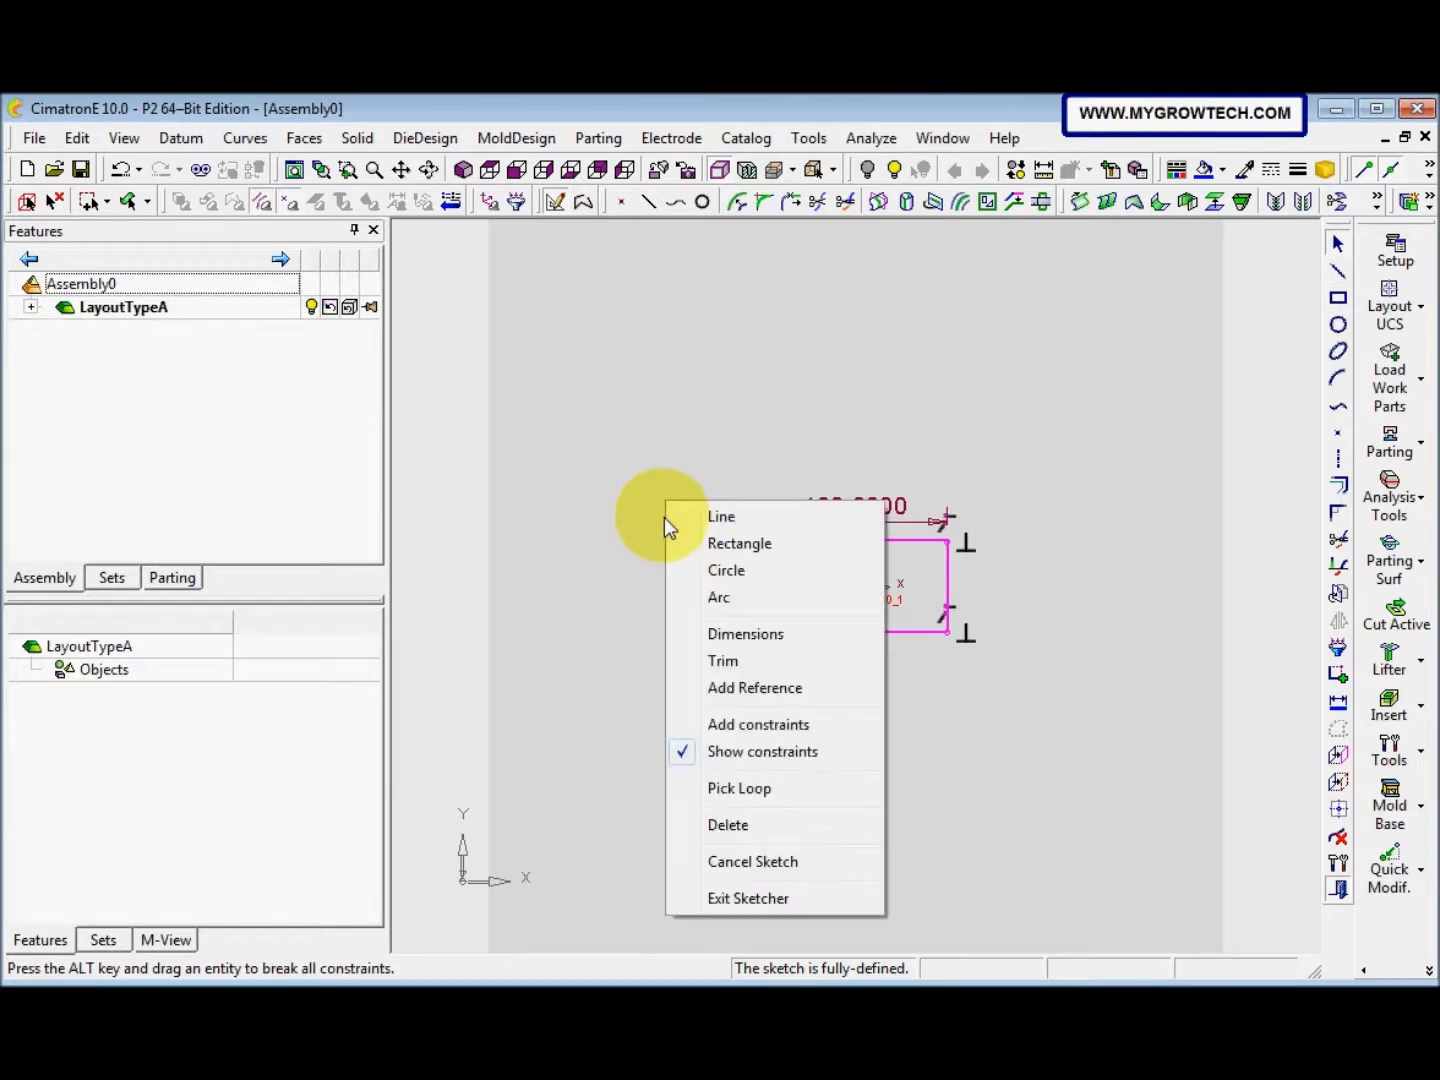
{"action": "left_click", "coordinate": [753, 898]}
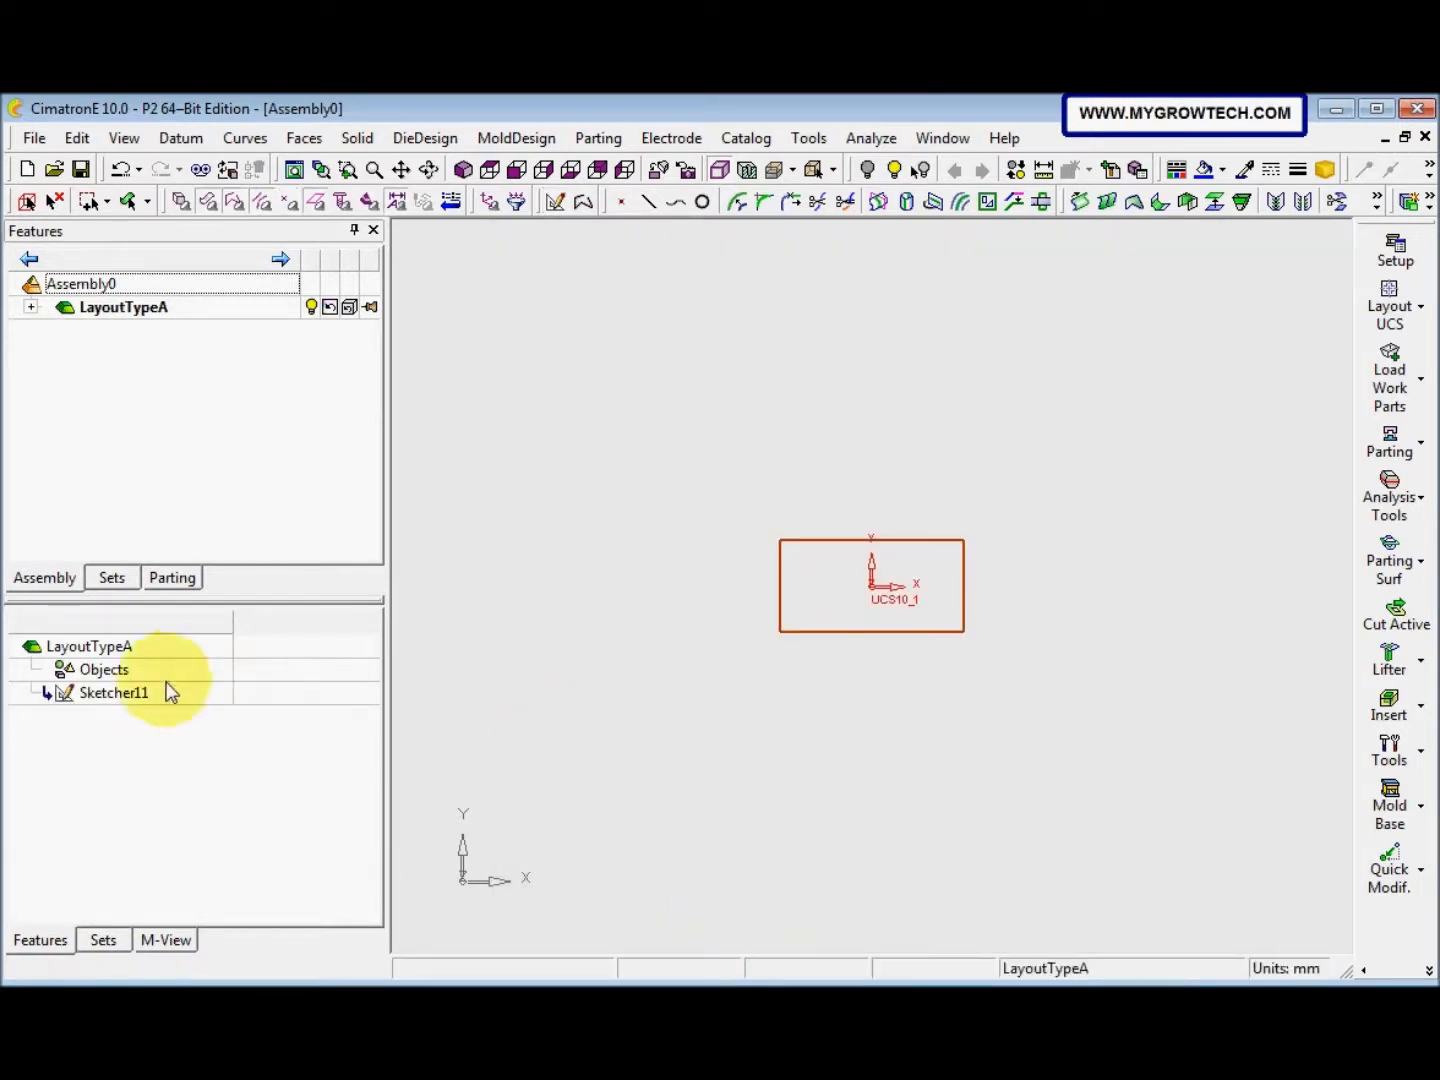
Rename the rectangle sketch Sketcher11 in LayoutTypeA's feature tree as P1-L-W
{"action": "left_click", "coordinate": [141, 694]}
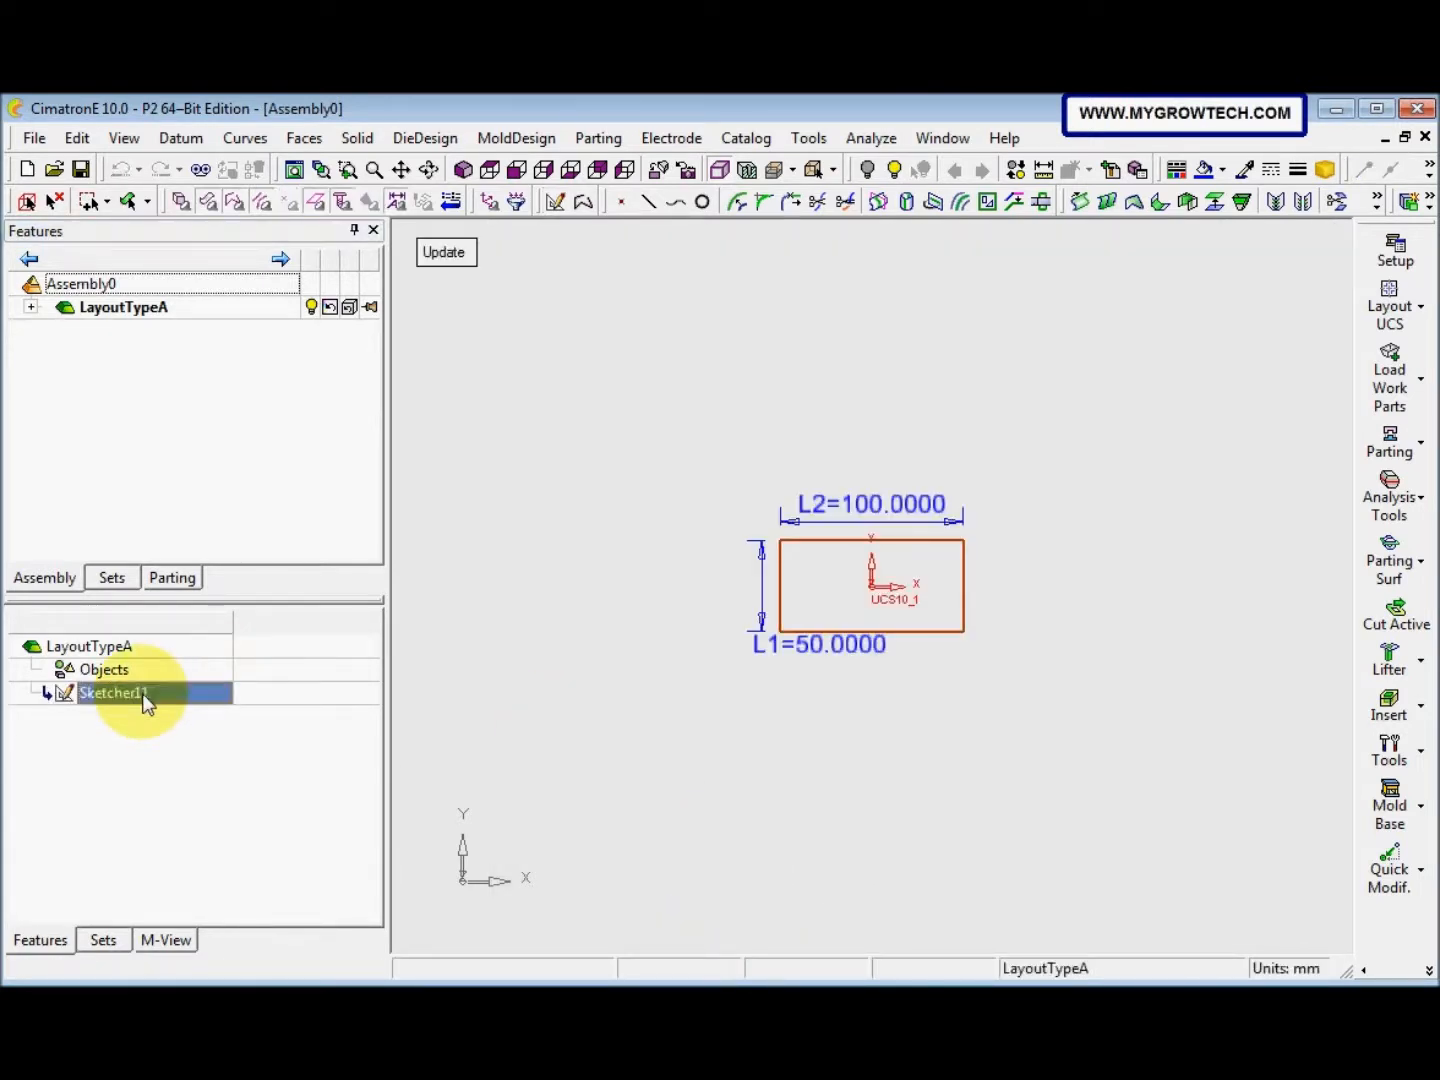
{"action": "left_click", "coordinate": [142, 694]}
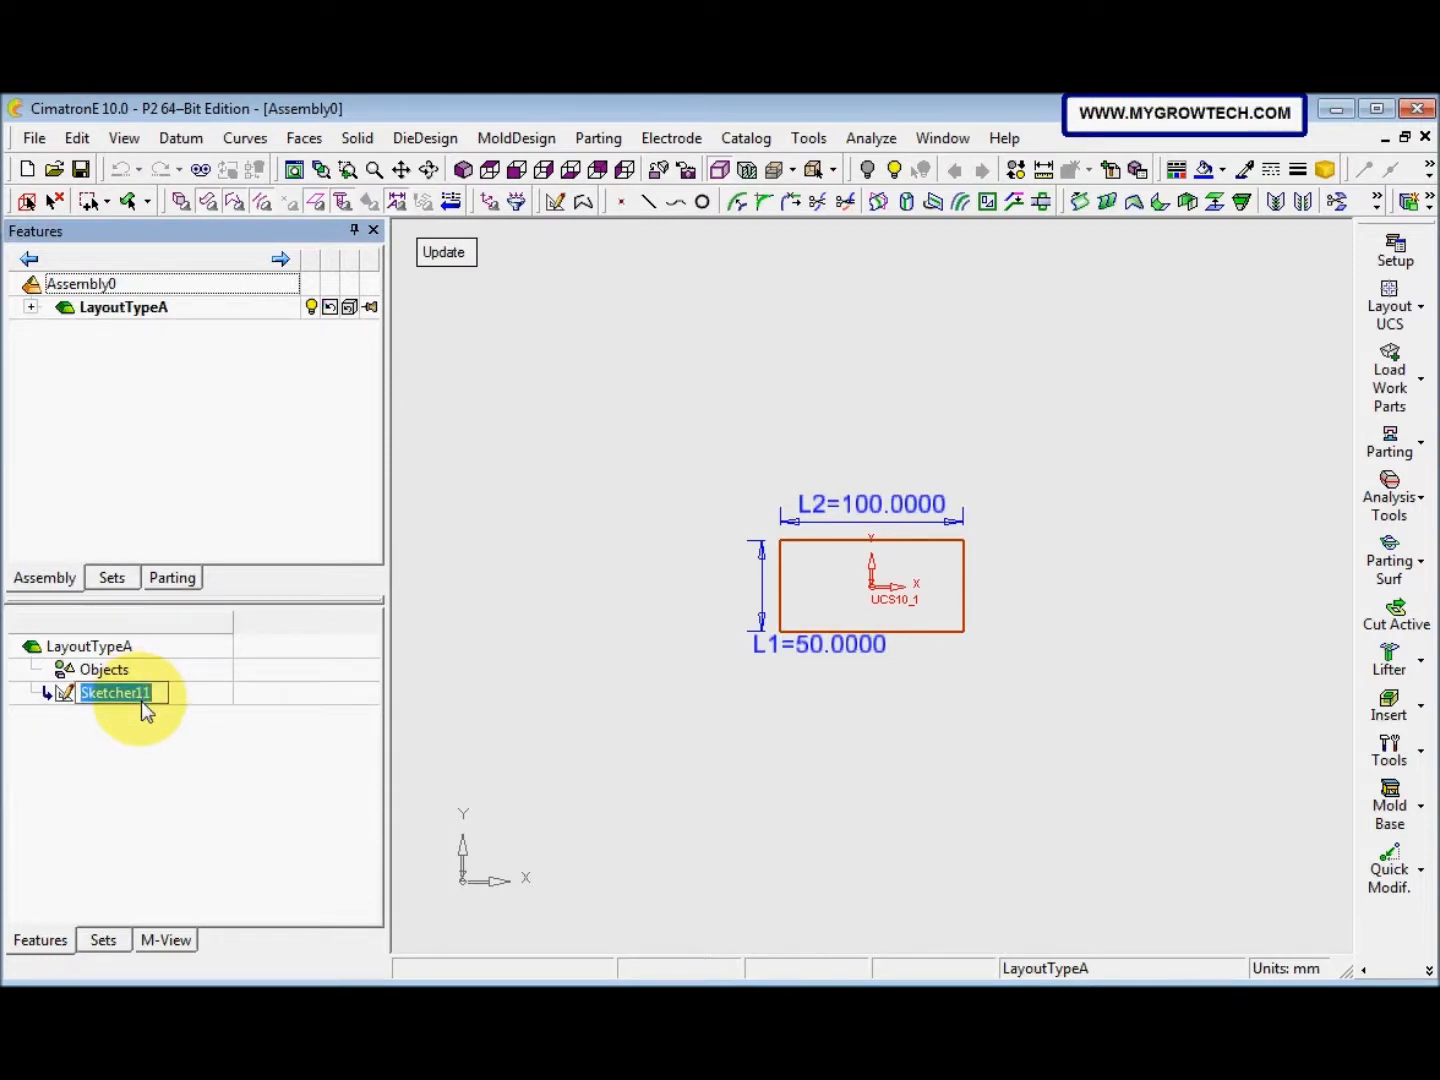
{"action": "key", "text": "Caps_Lock"}
{"action": "type", "text": "P"}
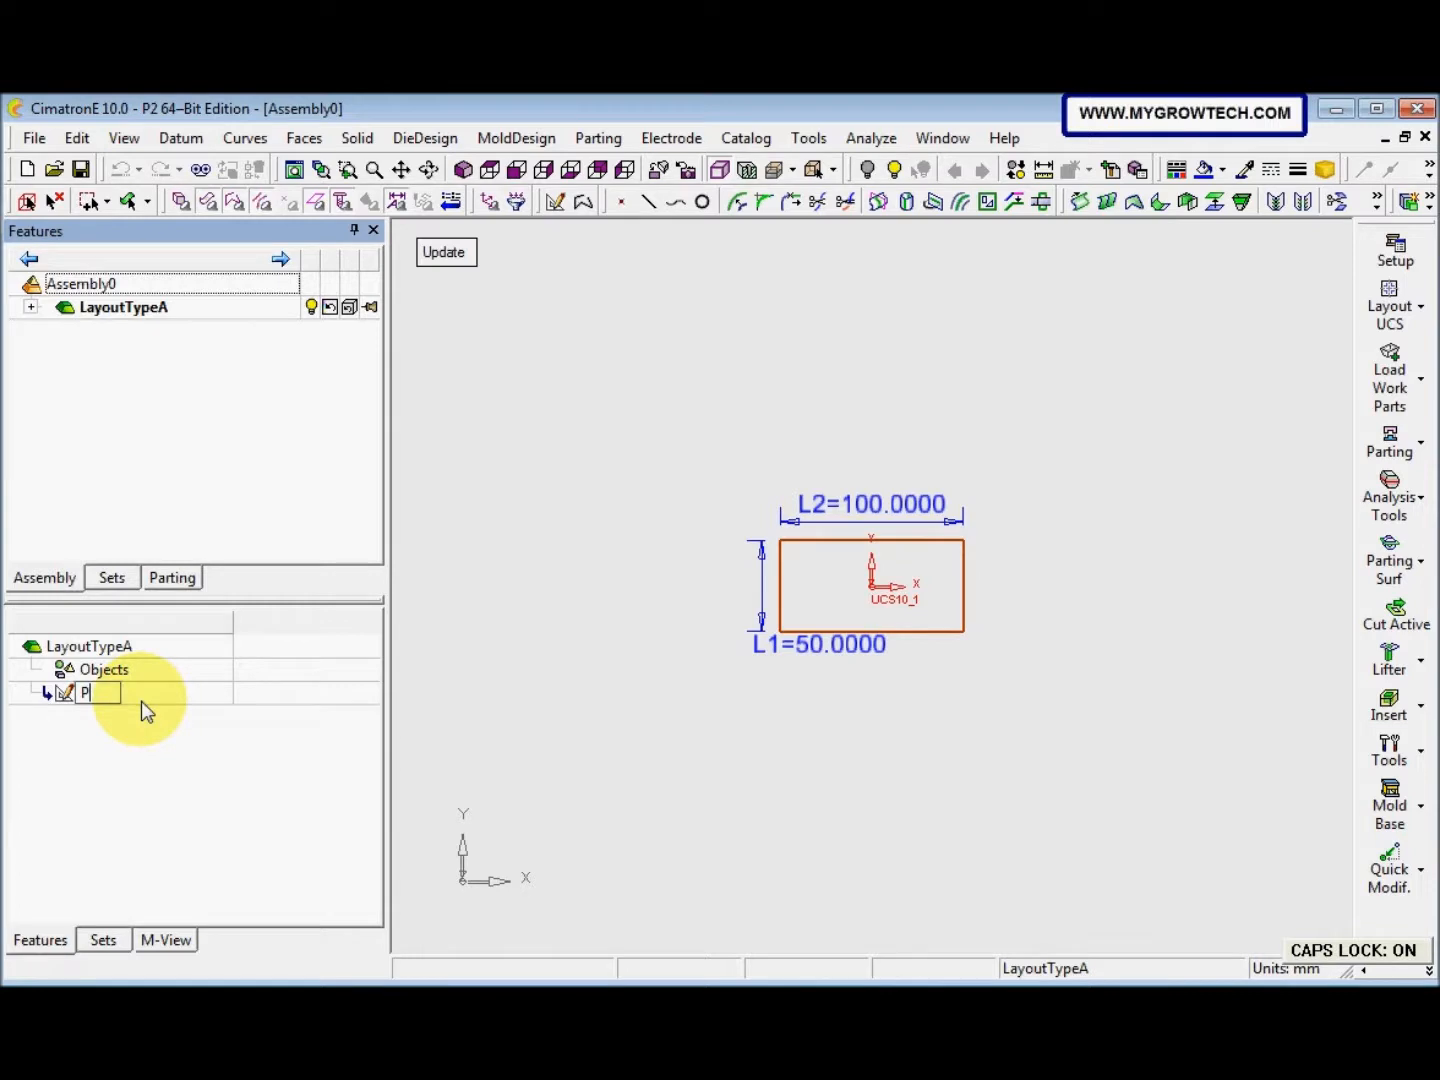
{"action": "key", "text": "Caps_Lock"}
{"action": "type", "text": "1-L-W"}
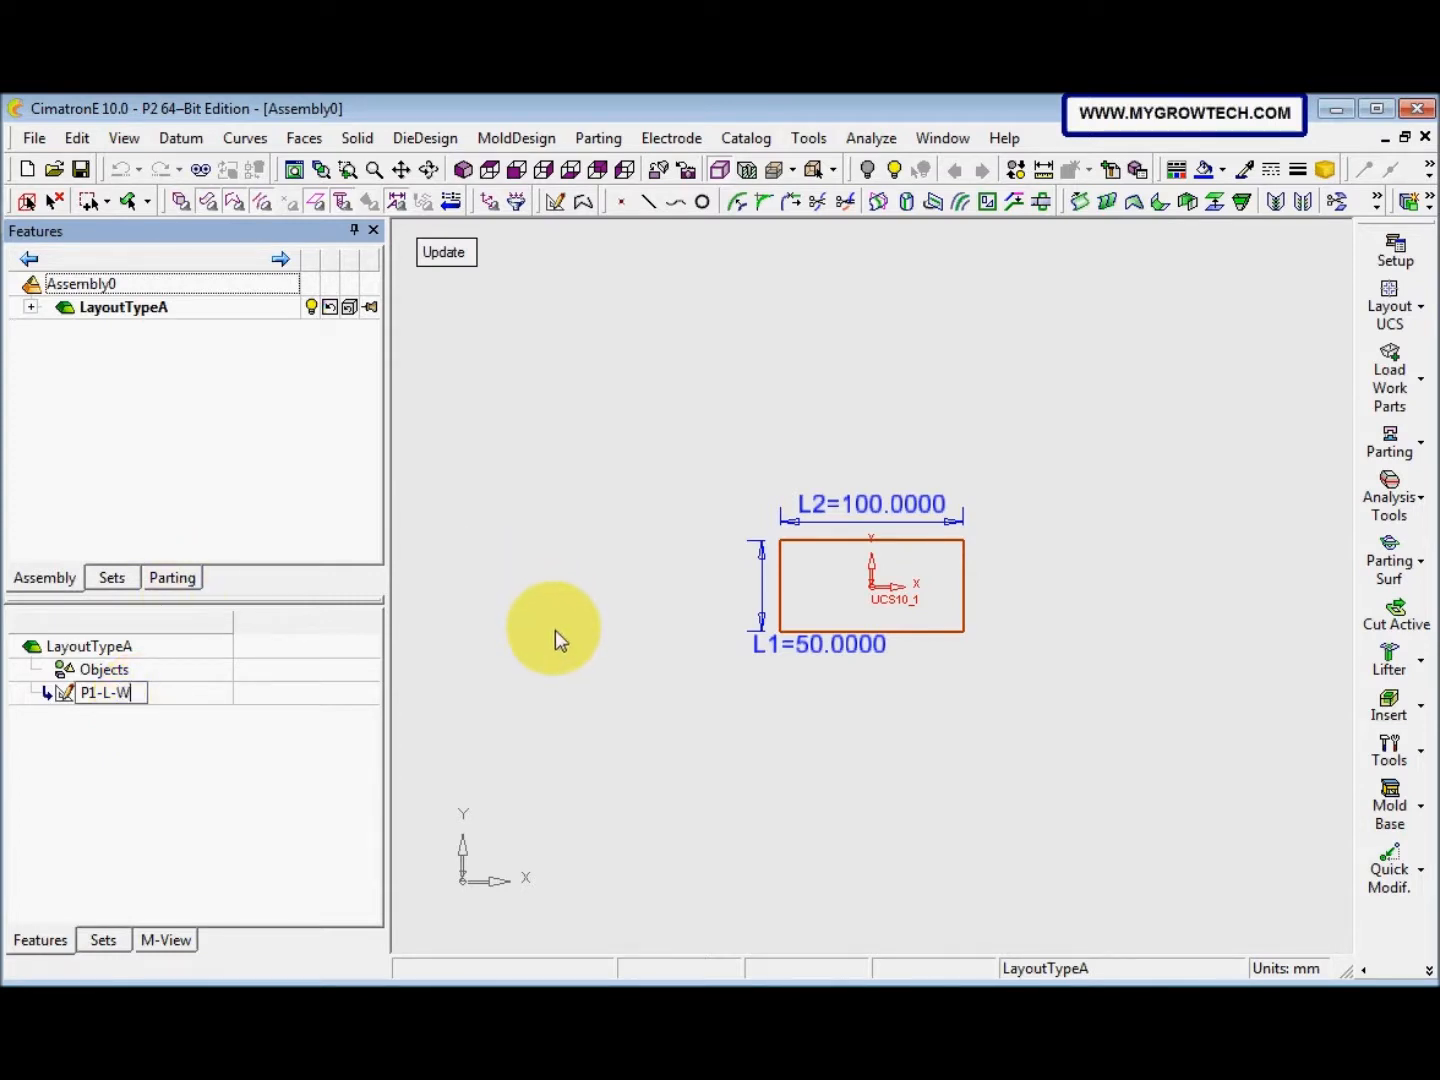
{"action": "left_click", "coordinate": [554, 630]}
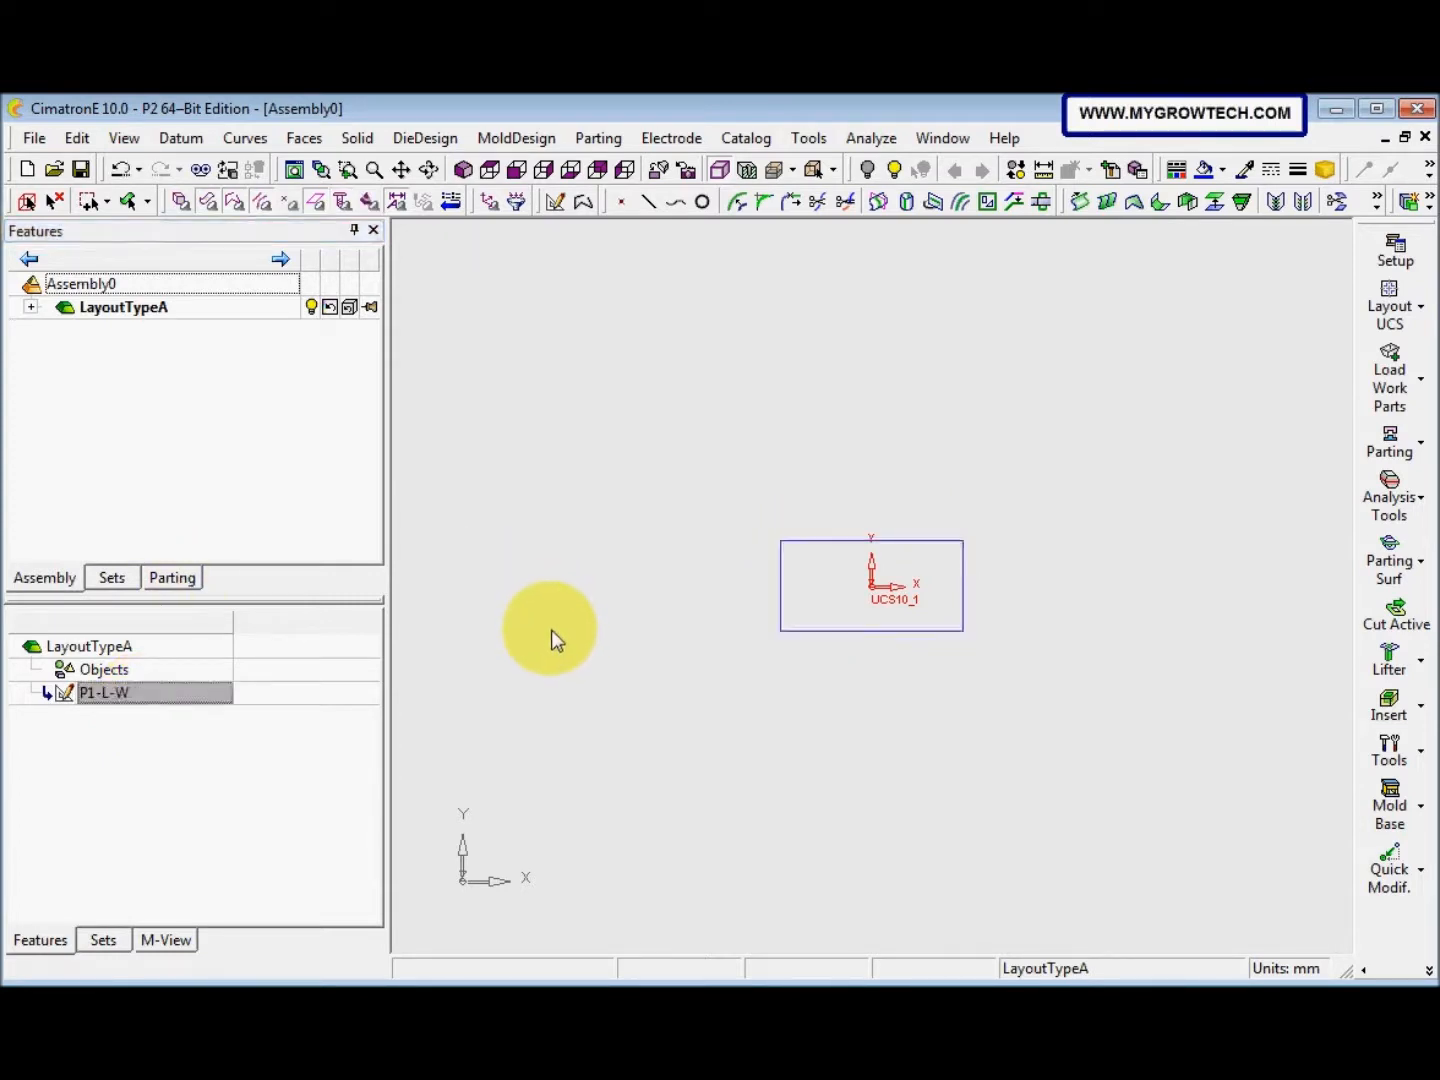
Link the P1-L-W rectangle's height L1 to the mold setup parameter M-Width
{"action": "left_click", "coordinate": [779, 585]}
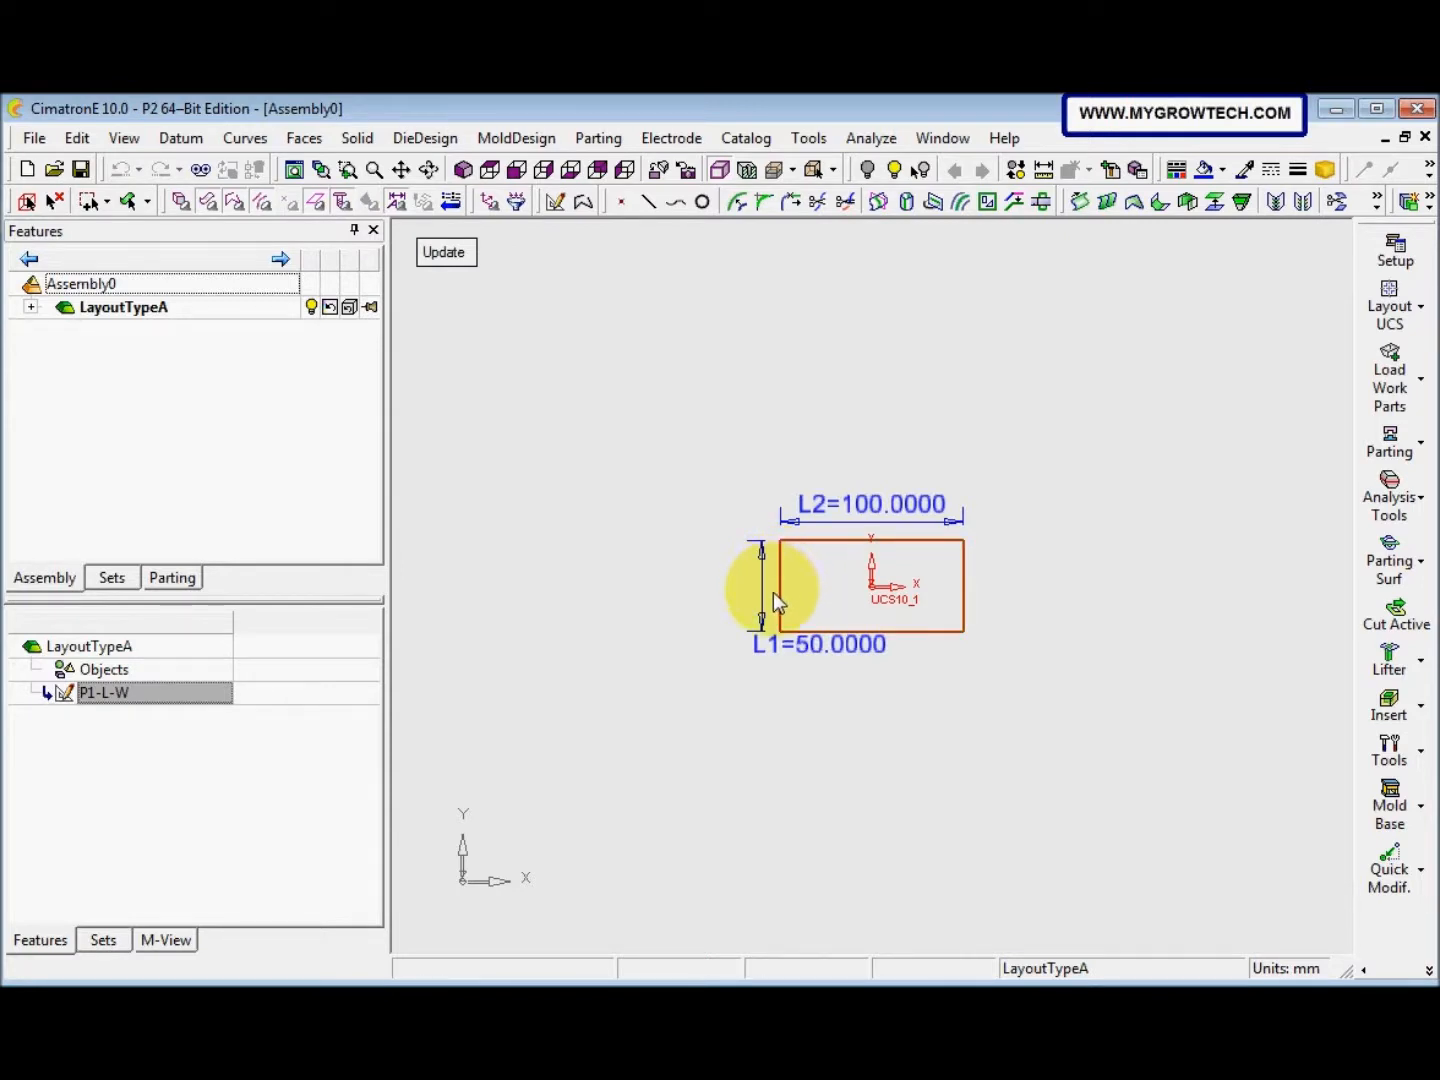
{"action": "double_click", "coordinate": [826, 645]}
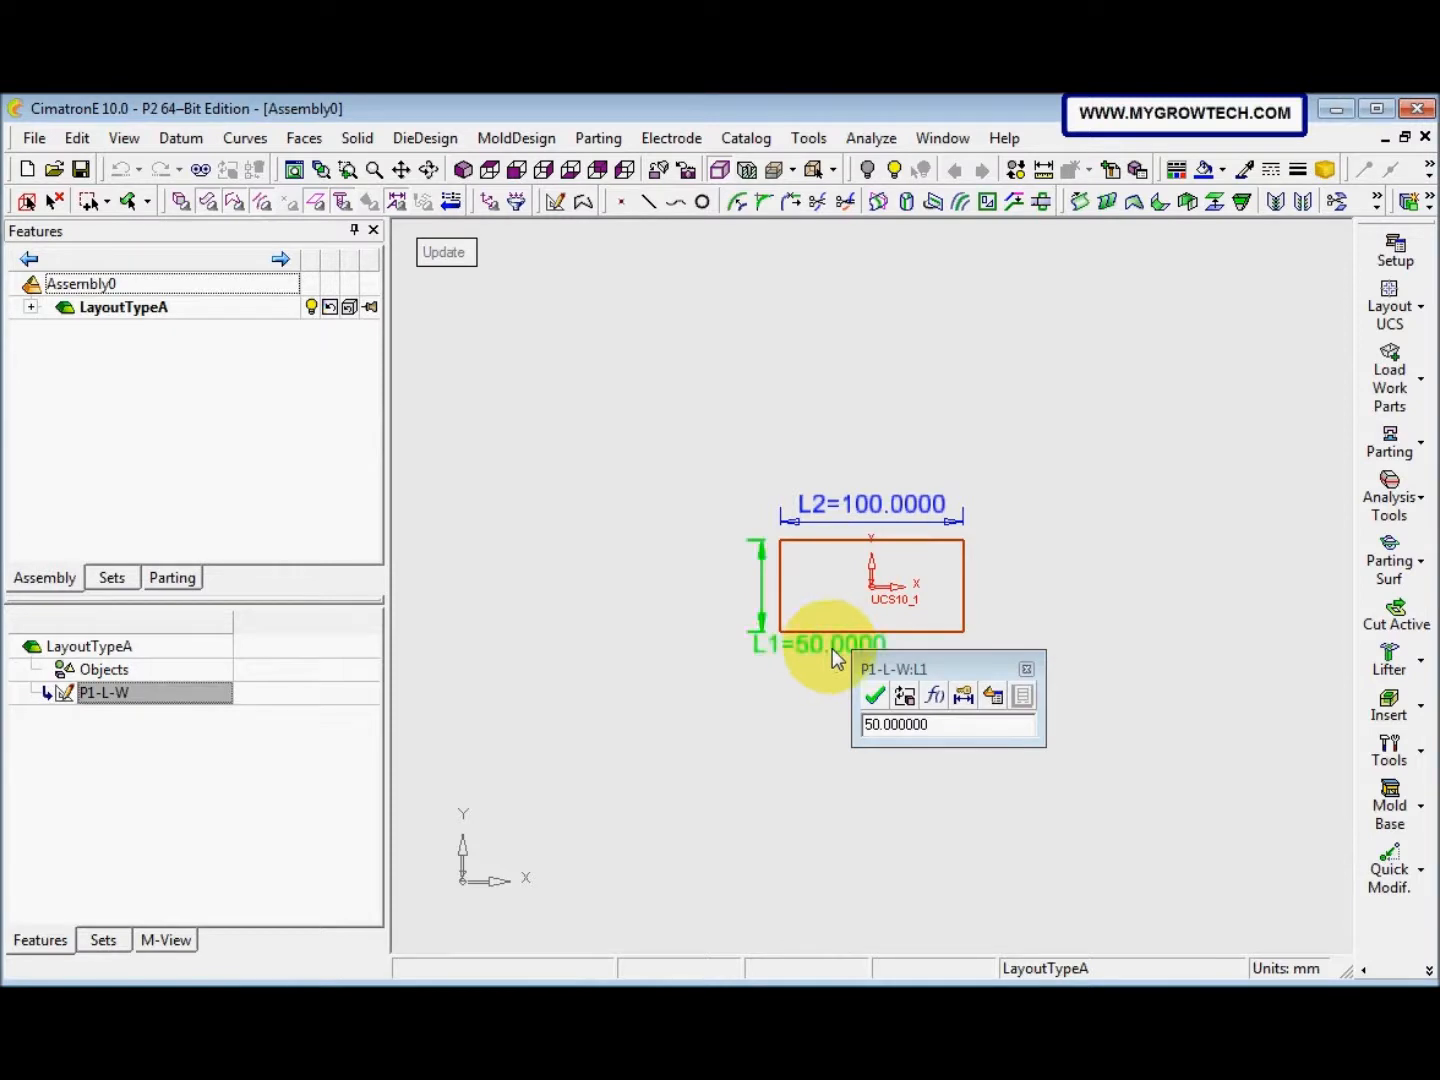
{"action": "left_click", "coordinate": [993, 695]}
{"action": "left_click_drag", "start_coordinate": [41, 142], "coordinate": [478, 291]}
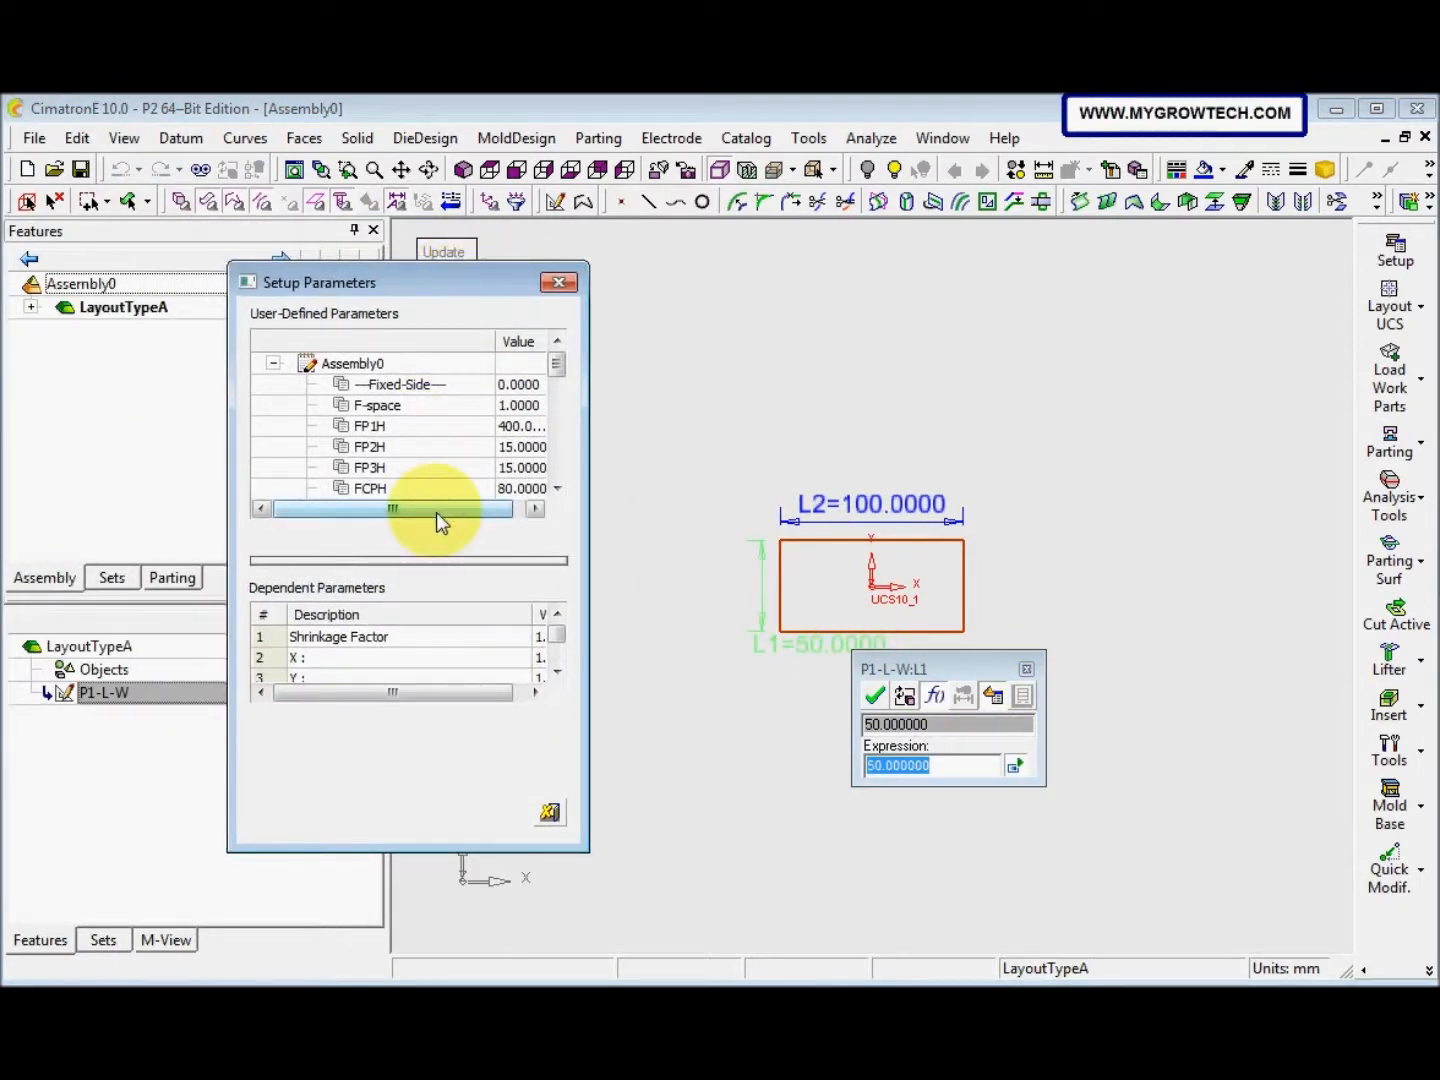
{"action": "left_click_drag", "start_coordinate": [554, 363], "coordinate": [573, 454]}
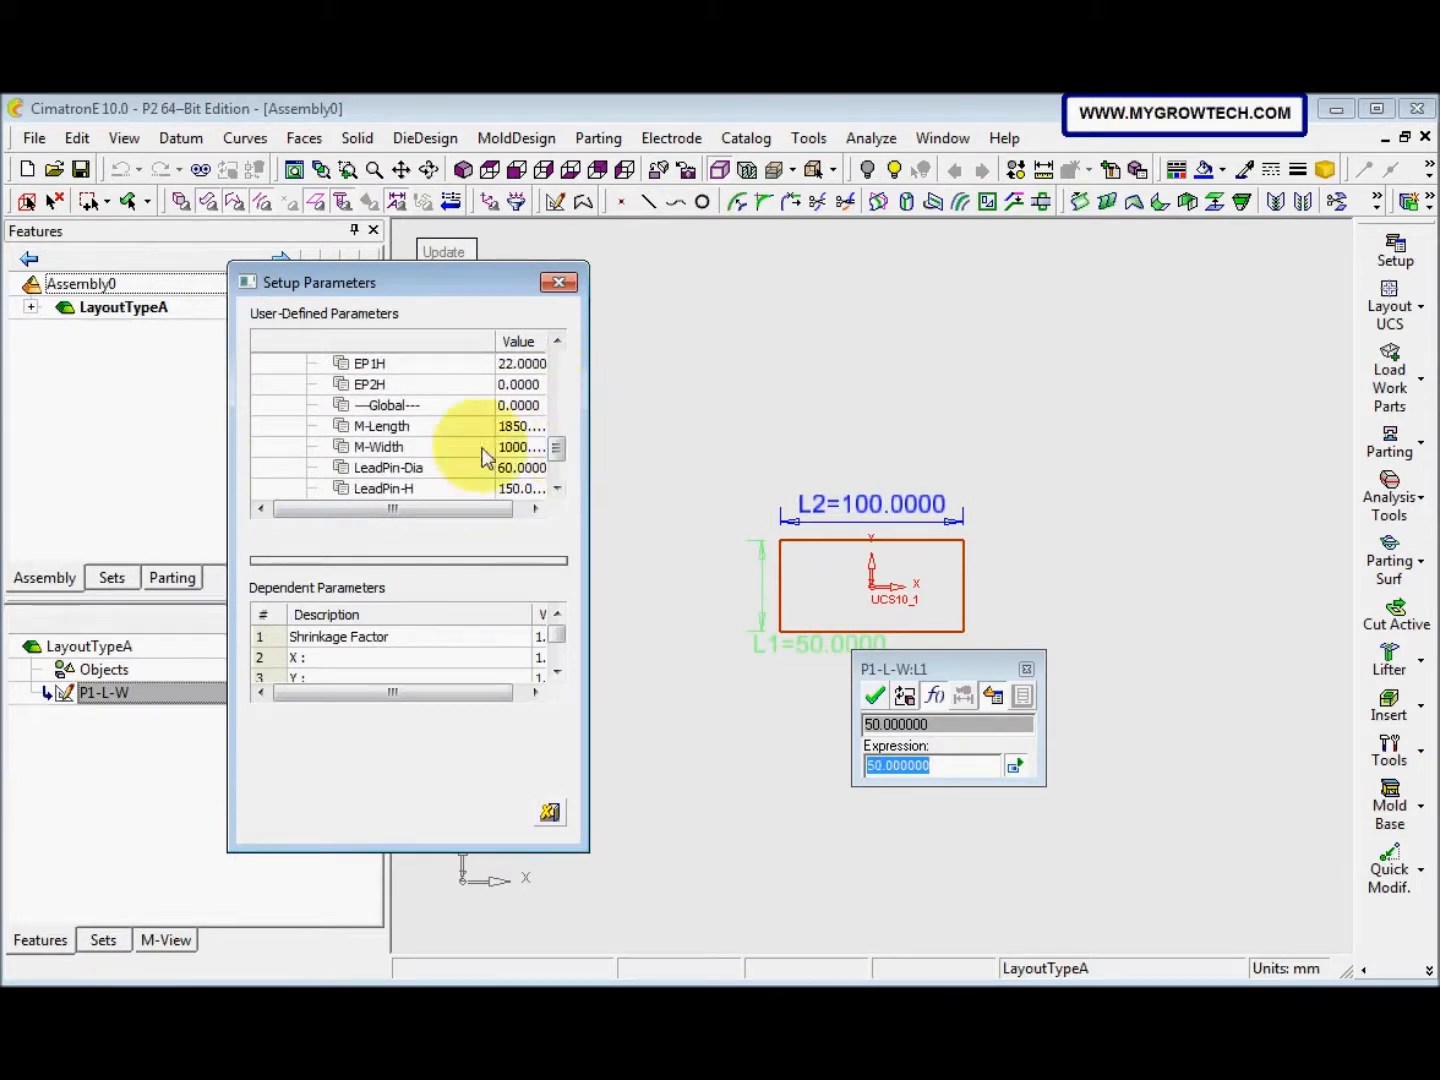
{"action": "left_click", "coordinate": [427, 446]}
{"action": "double_click", "coordinate": [428, 445]}
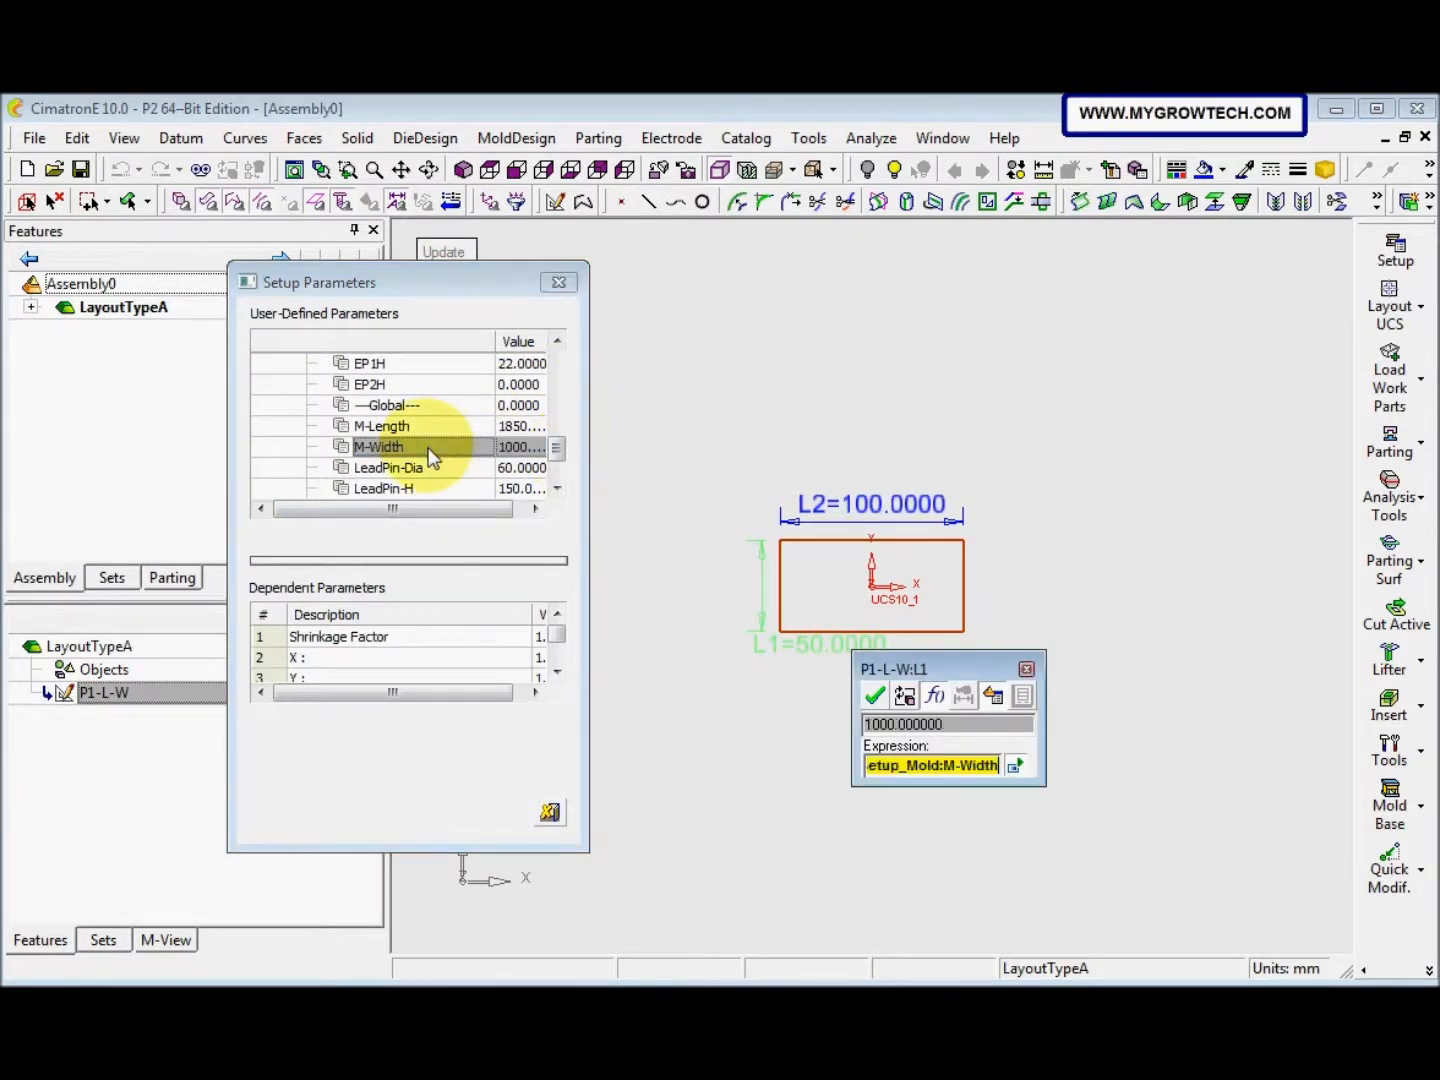
{"action": "left_click", "coordinate": [875, 697]}
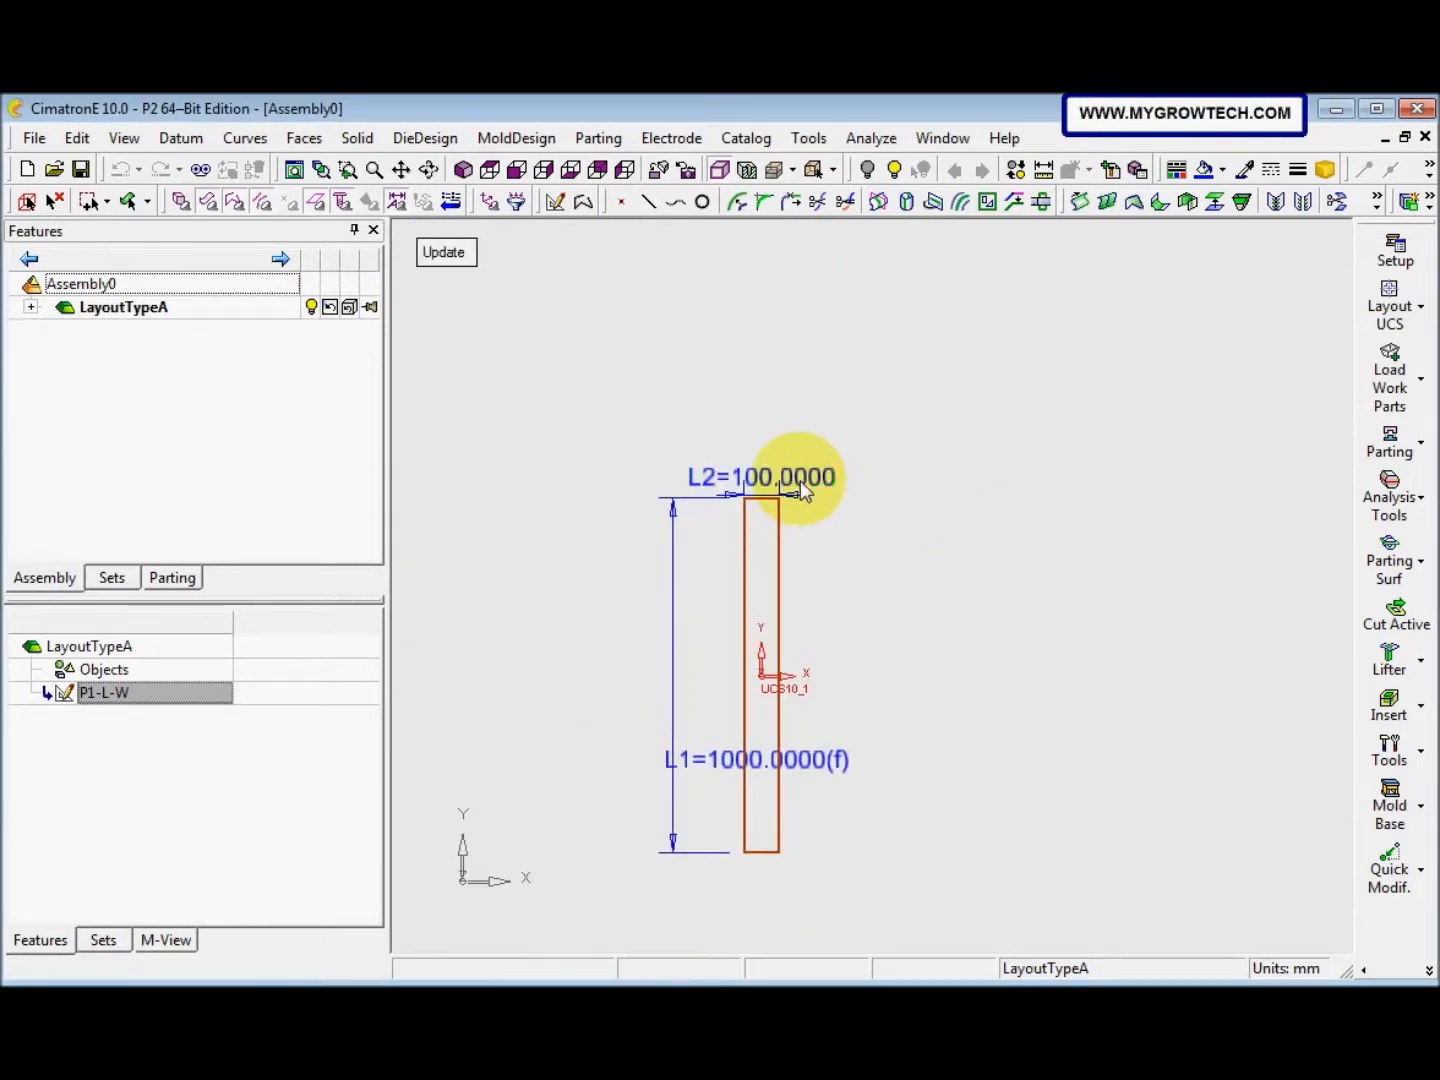
Link the P1-L-W rectangle's width L2 to the mold setup parameter M-Length and update the sketch
{"action": "double_click", "coordinate": [806, 484]}
{"action": "left_click", "coordinate": [966, 527]}
{"action": "left_click_drag", "start_coordinate": [556, 365], "coordinate": [563, 453]}
{"action": "double_click", "coordinate": [425, 428]}
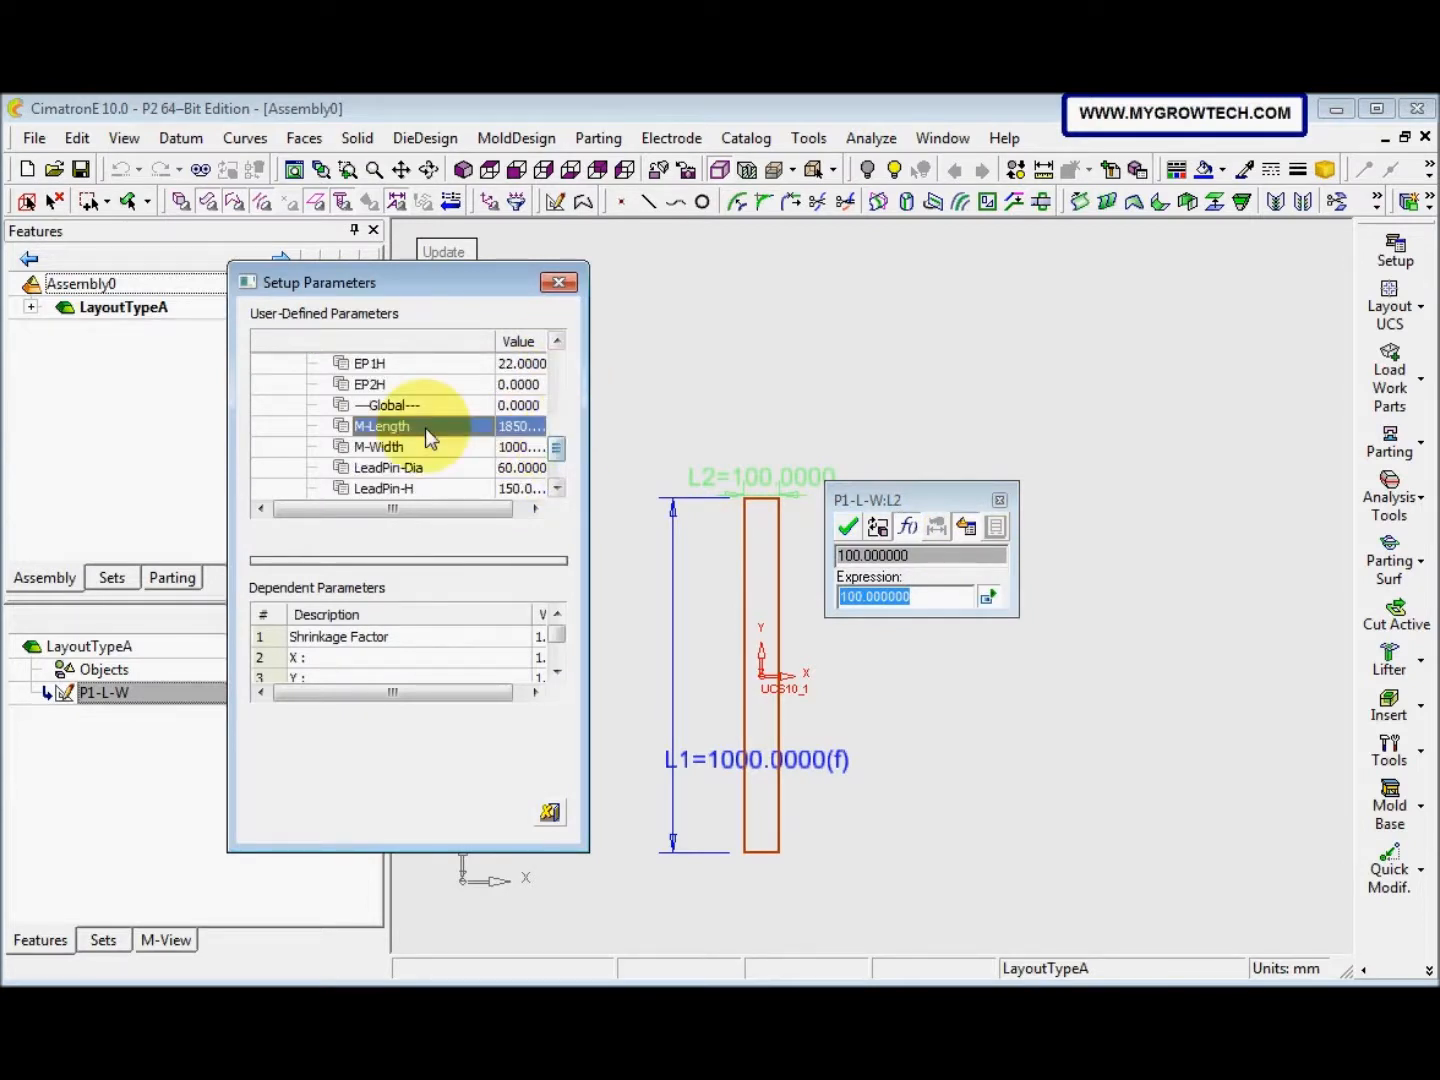
{"action": "left_click", "coordinate": [848, 532]}
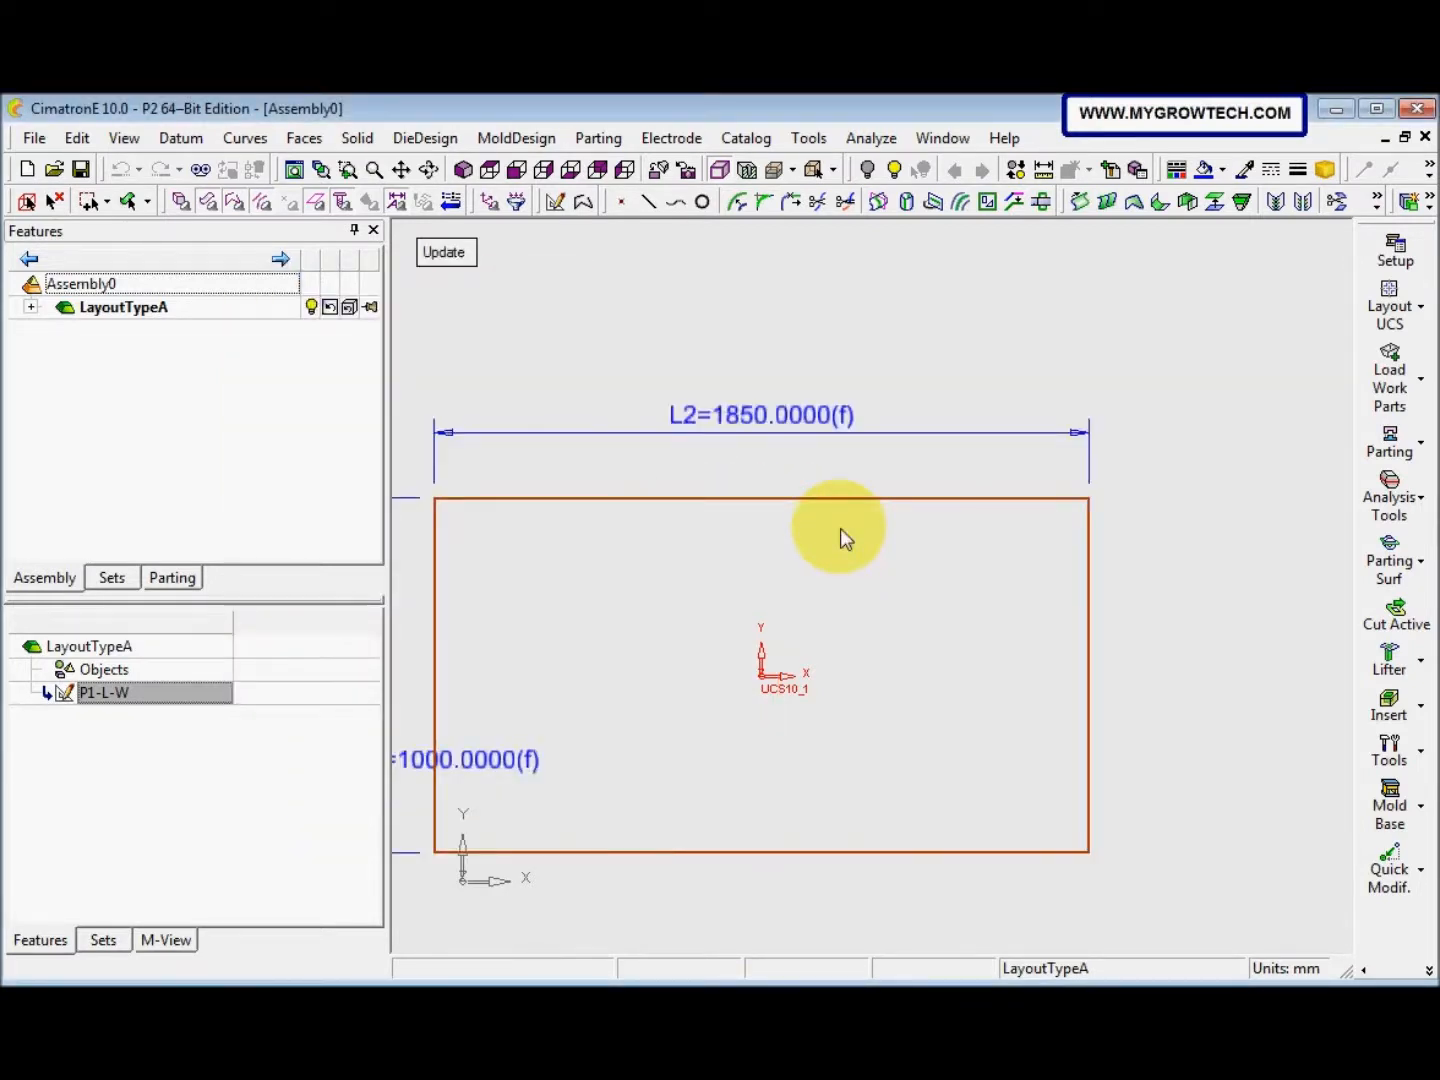
{"action": "right_click_drag", "start_coordinate": [850, 532], "coordinate": [789, 693], "text": "ctrl"}
{"action": "middle_click_drag", "start_coordinate": [789, 693], "coordinate": [837, 661], "text": "ctrl"}
{"action": "middle_click", "coordinate": [823, 627]}
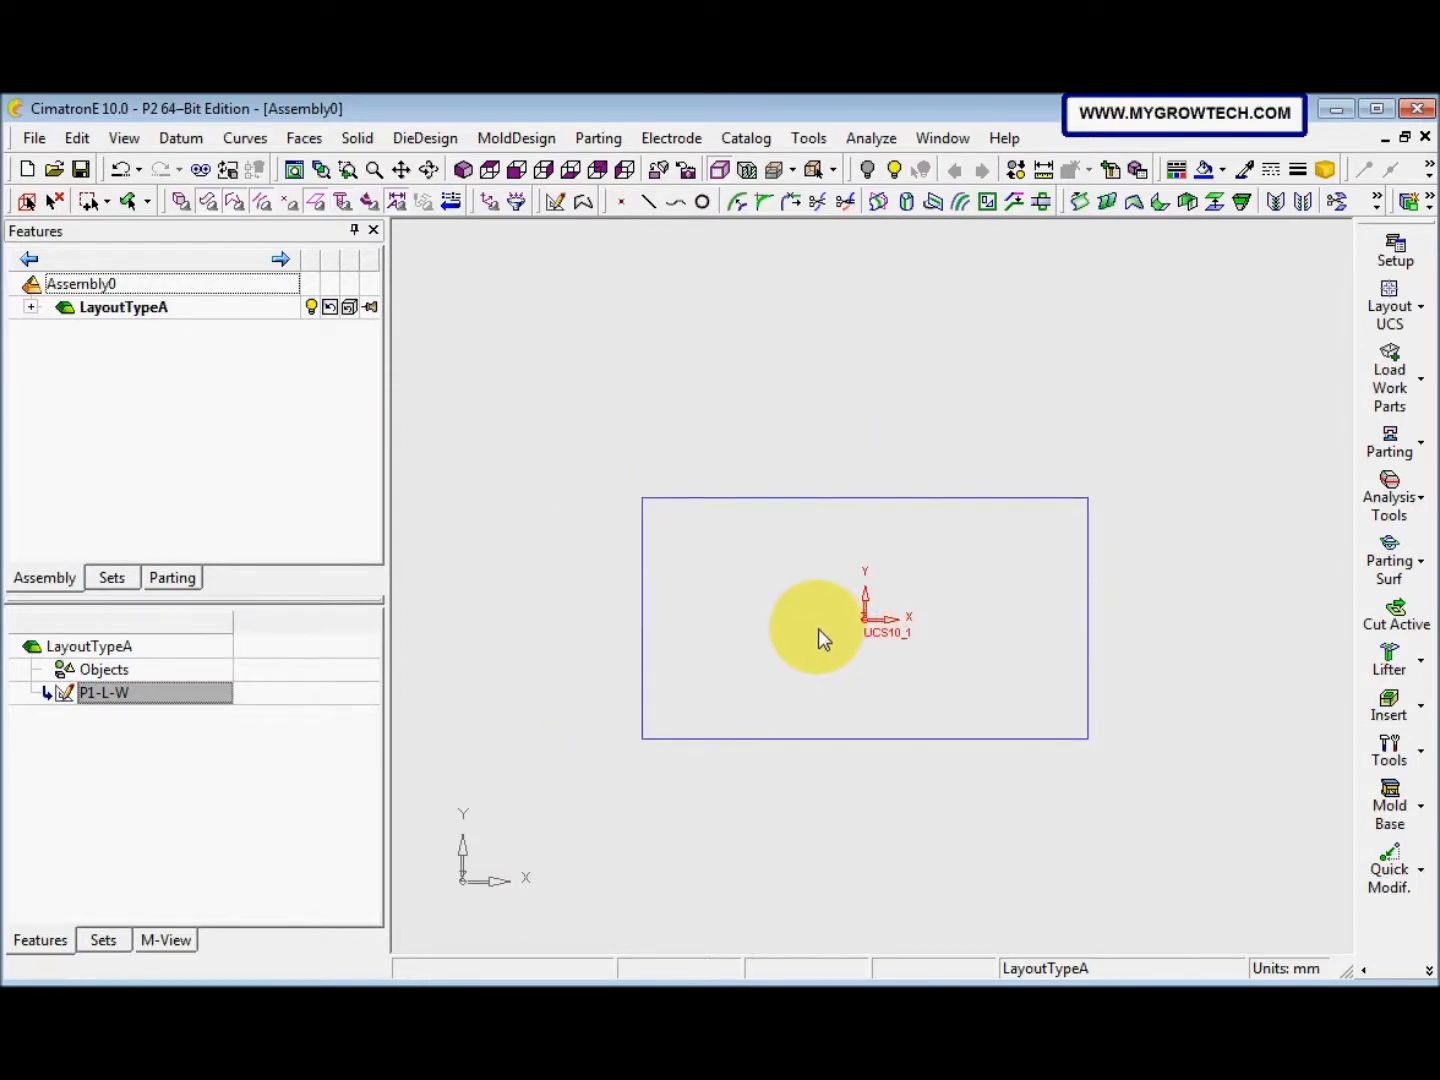
Start a new sketch and draw a free rectangle around the P1-L-W rectangle, about 170 mm outside it
{"action": "right_click", "coordinate": [756, 560]}
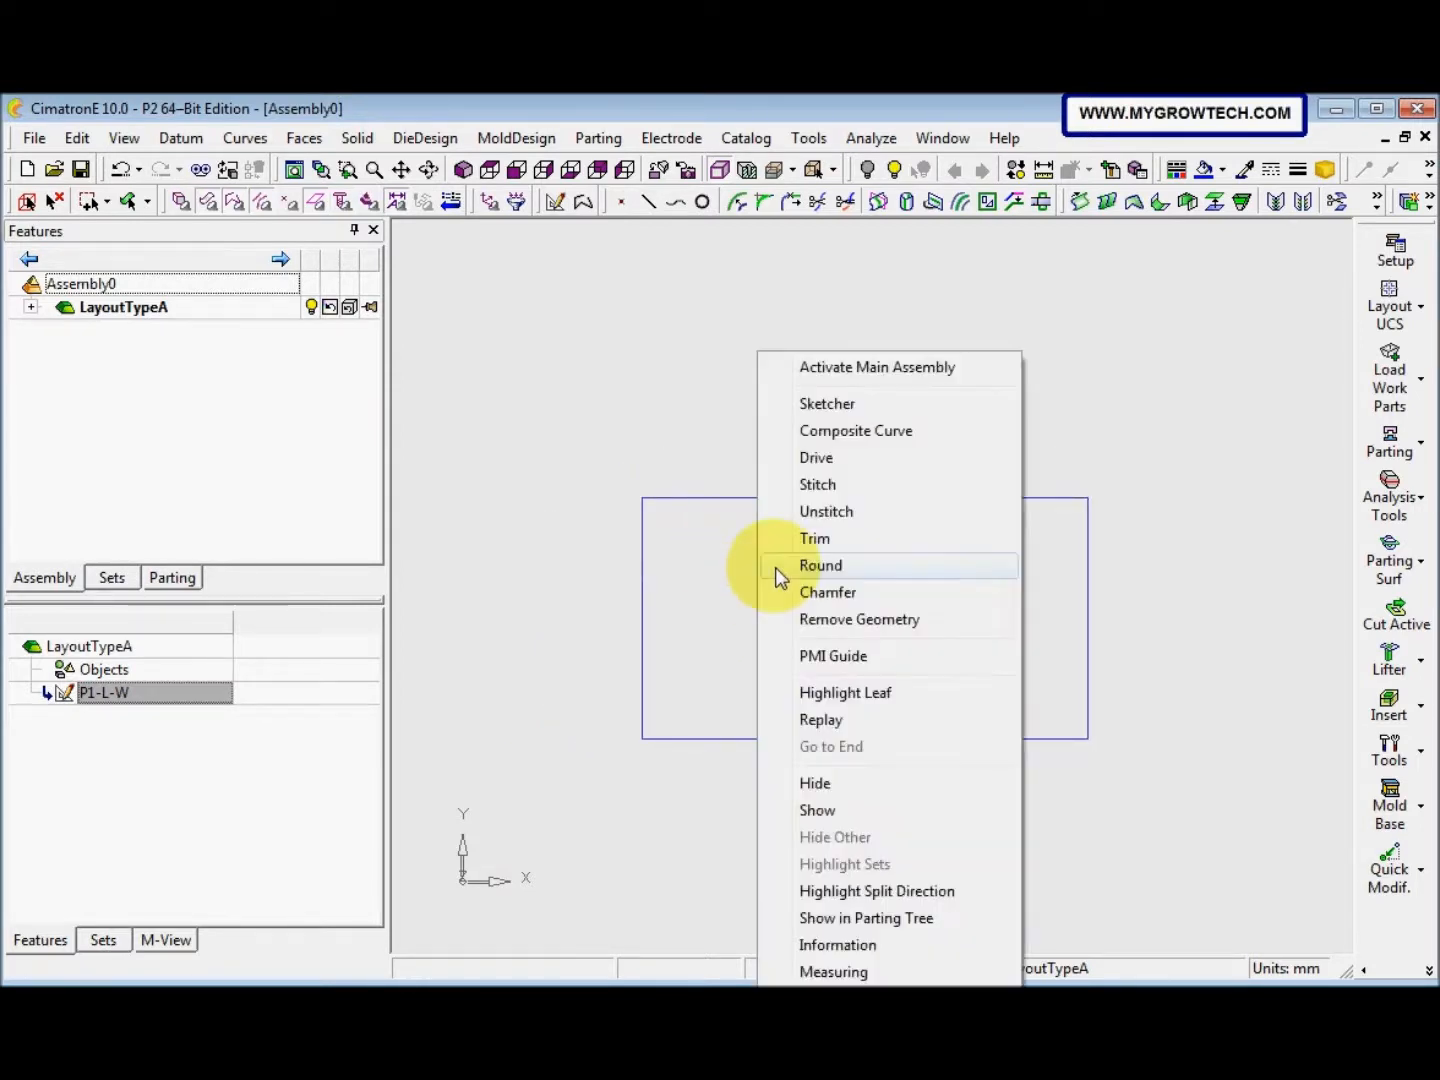
{"action": "left_click", "coordinate": [868, 409]}
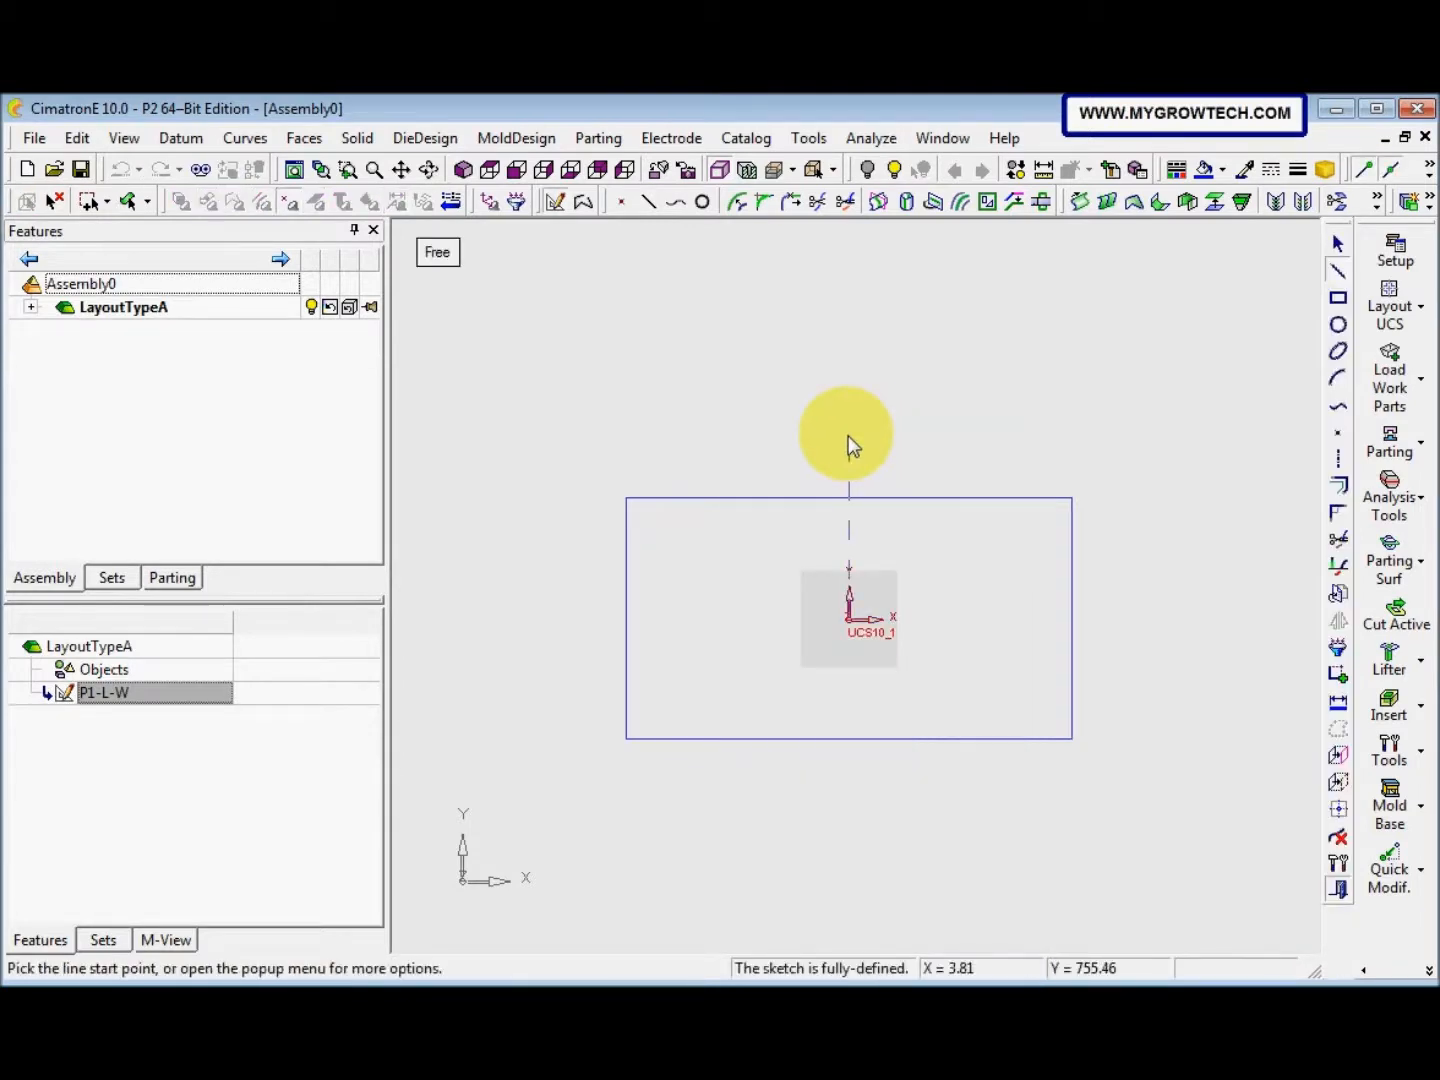
{"action": "left_click", "coordinate": [1338, 297]}
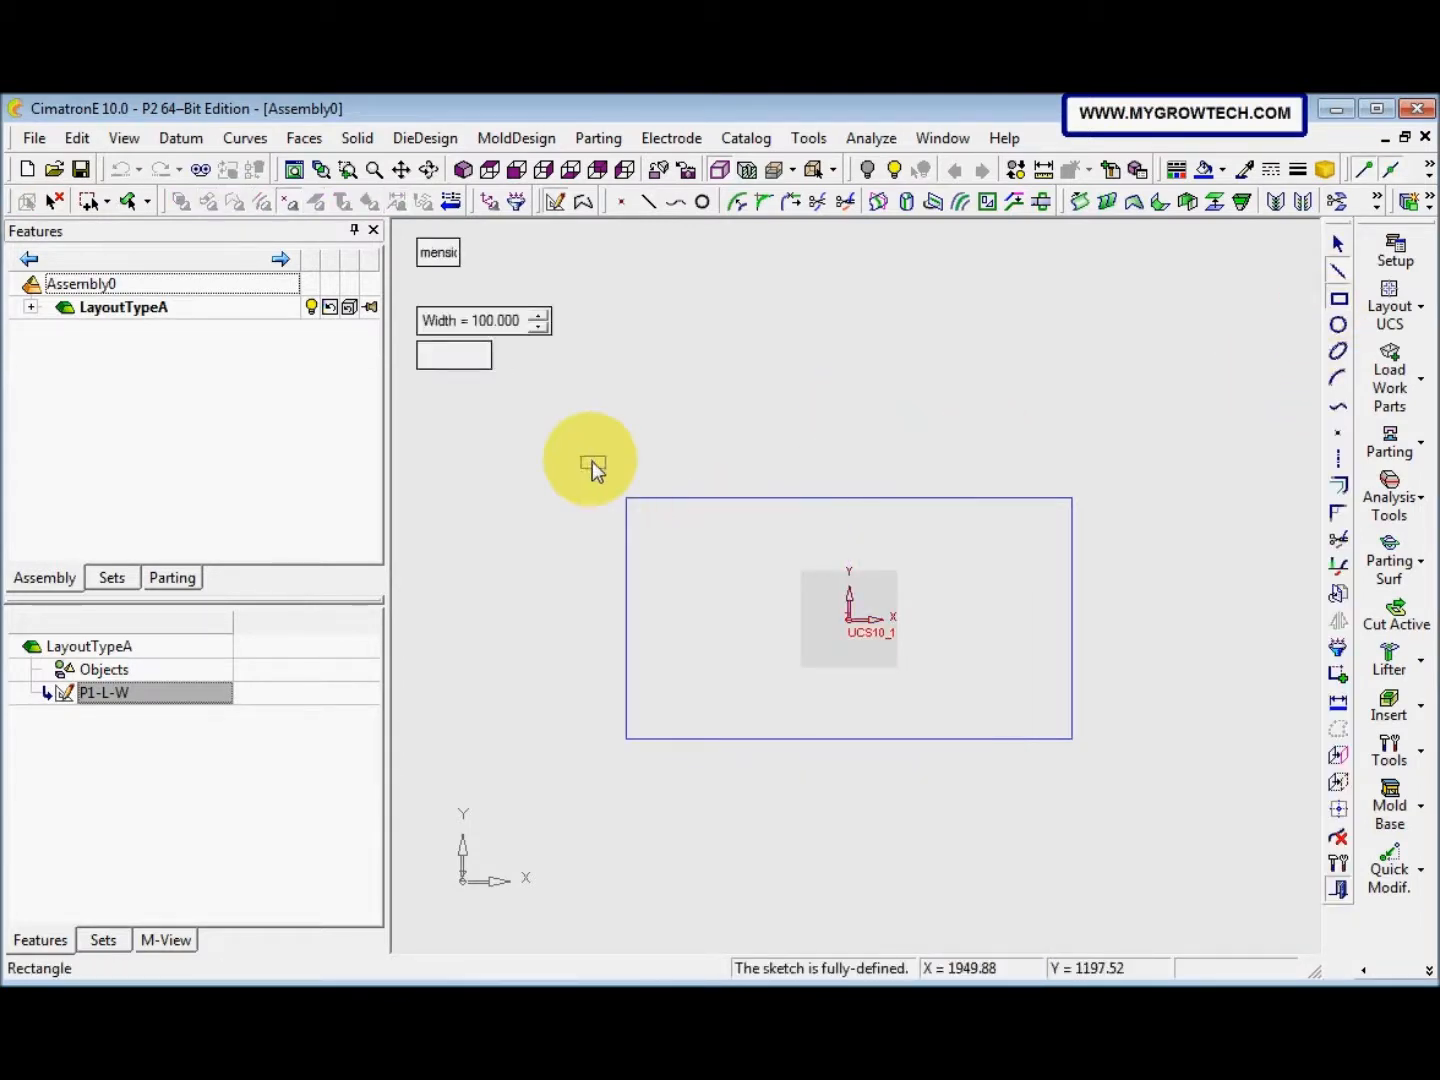
{"action": "left_click", "coordinate": [590, 459]}
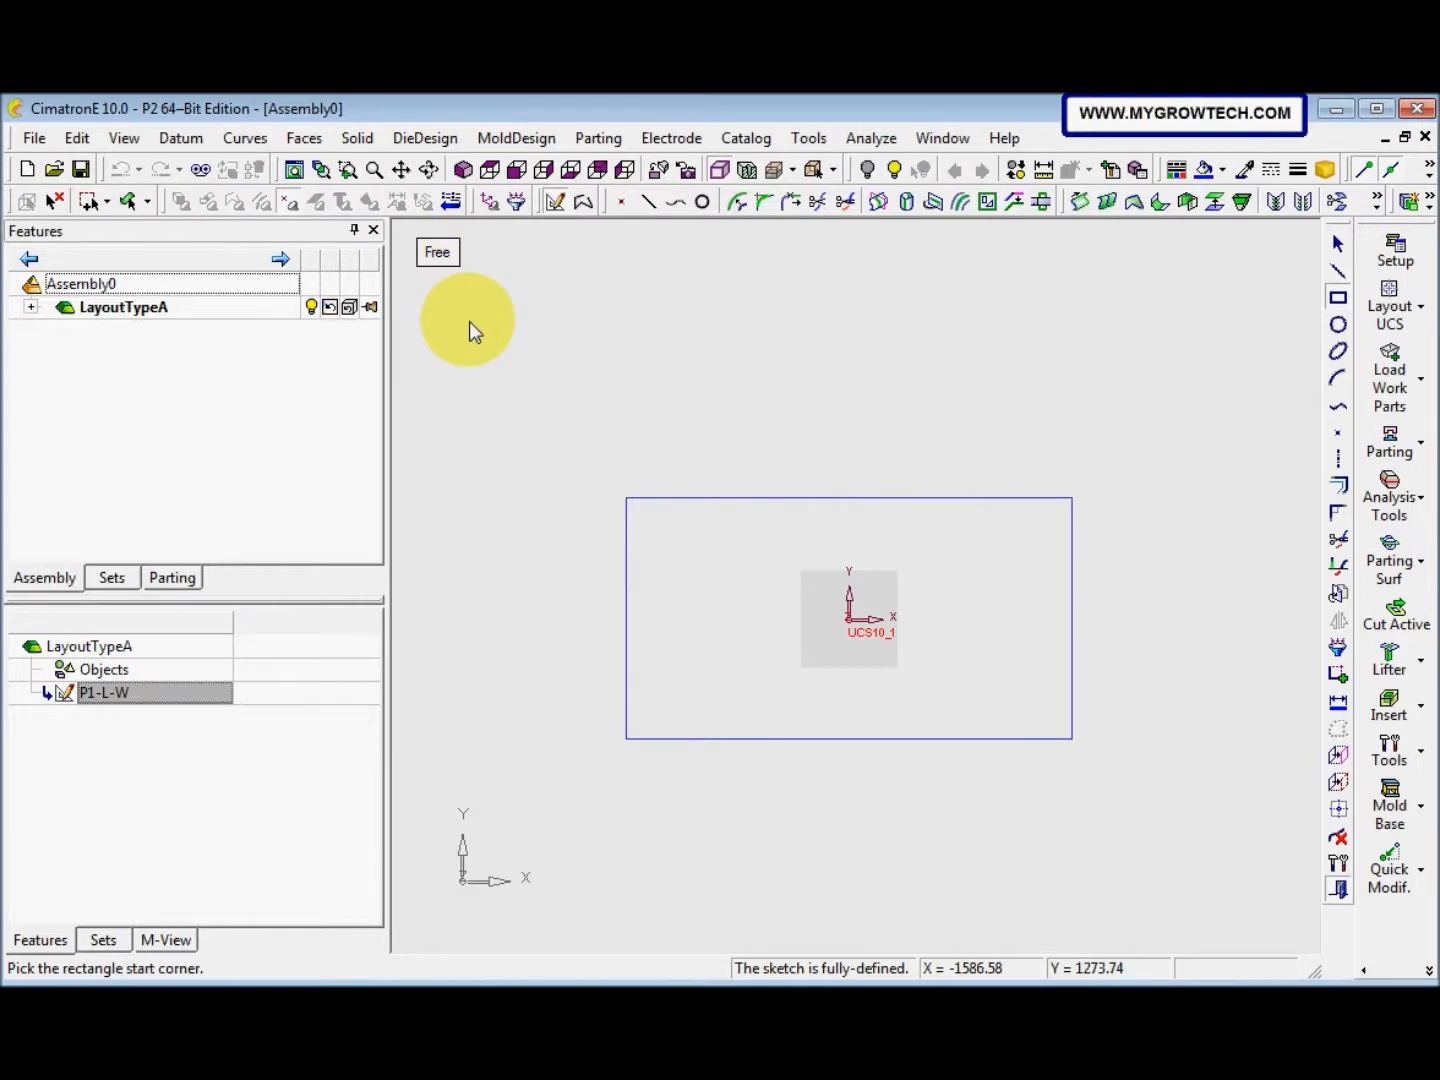
{"action": "left_click", "coordinate": [585, 455]}
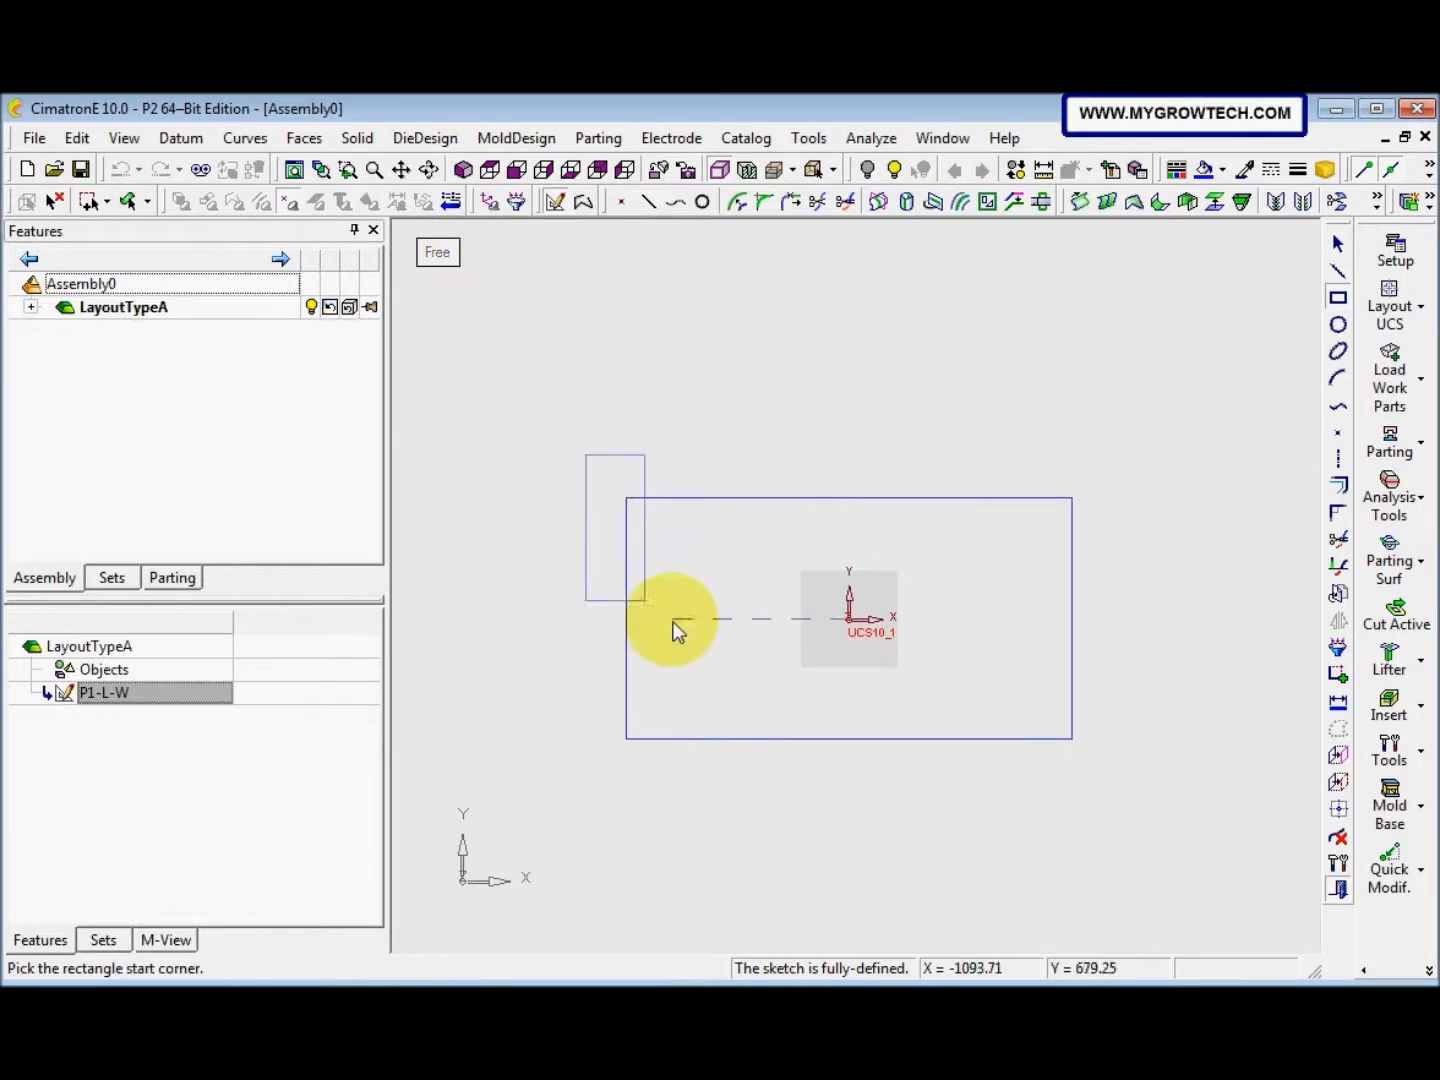
{"action": "left_click", "coordinate": [1108, 781]}
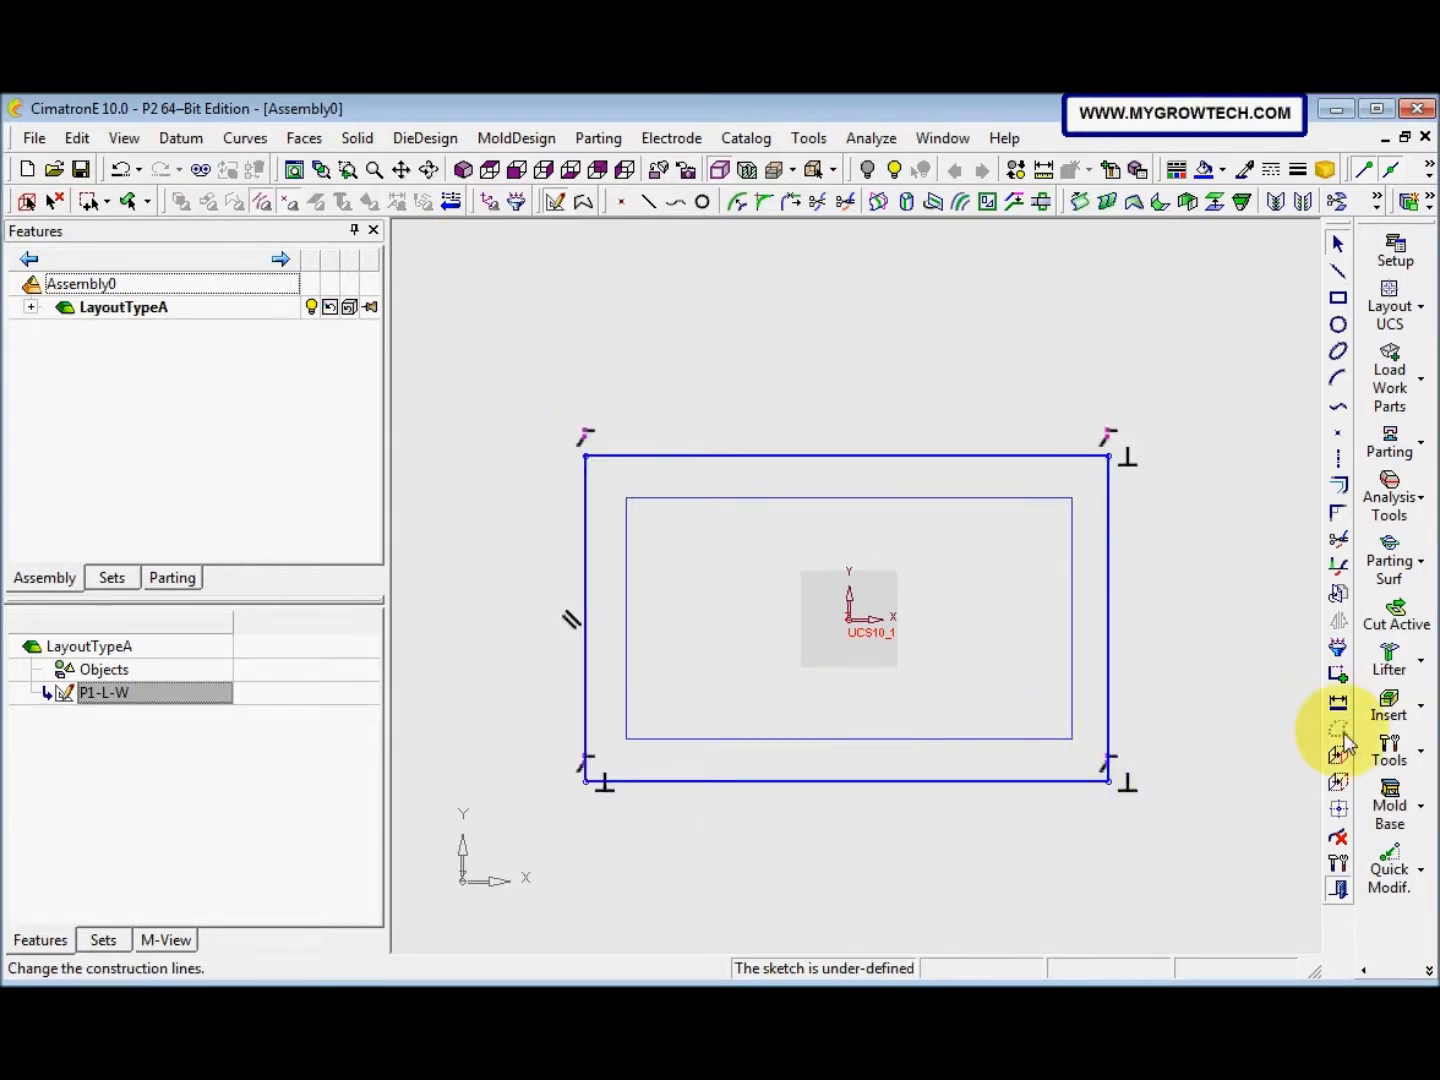
Add the inner rectangle's upper edge as a reference and constrain the outer rectangle's right and upper edge midpoints in line with the UCS origin
{"action": "left_click", "coordinate": [1337, 782]}
{"action": "left_click", "coordinate": [859, 499]}
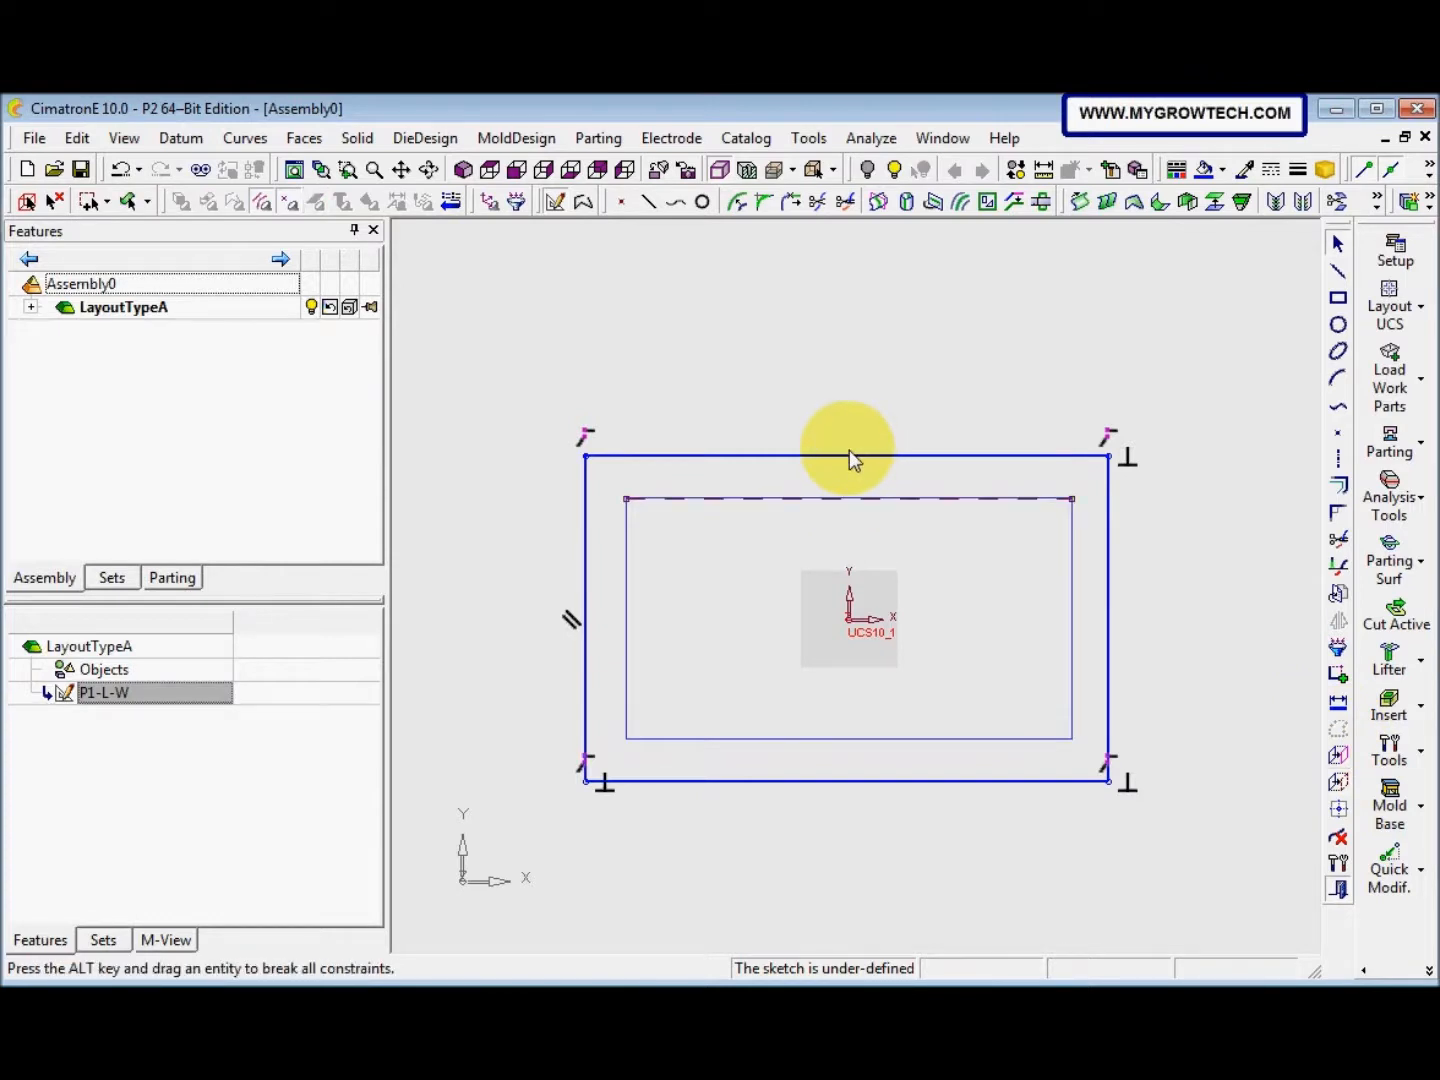
{"action": "left_click", "coordinate": [1336, 668]}
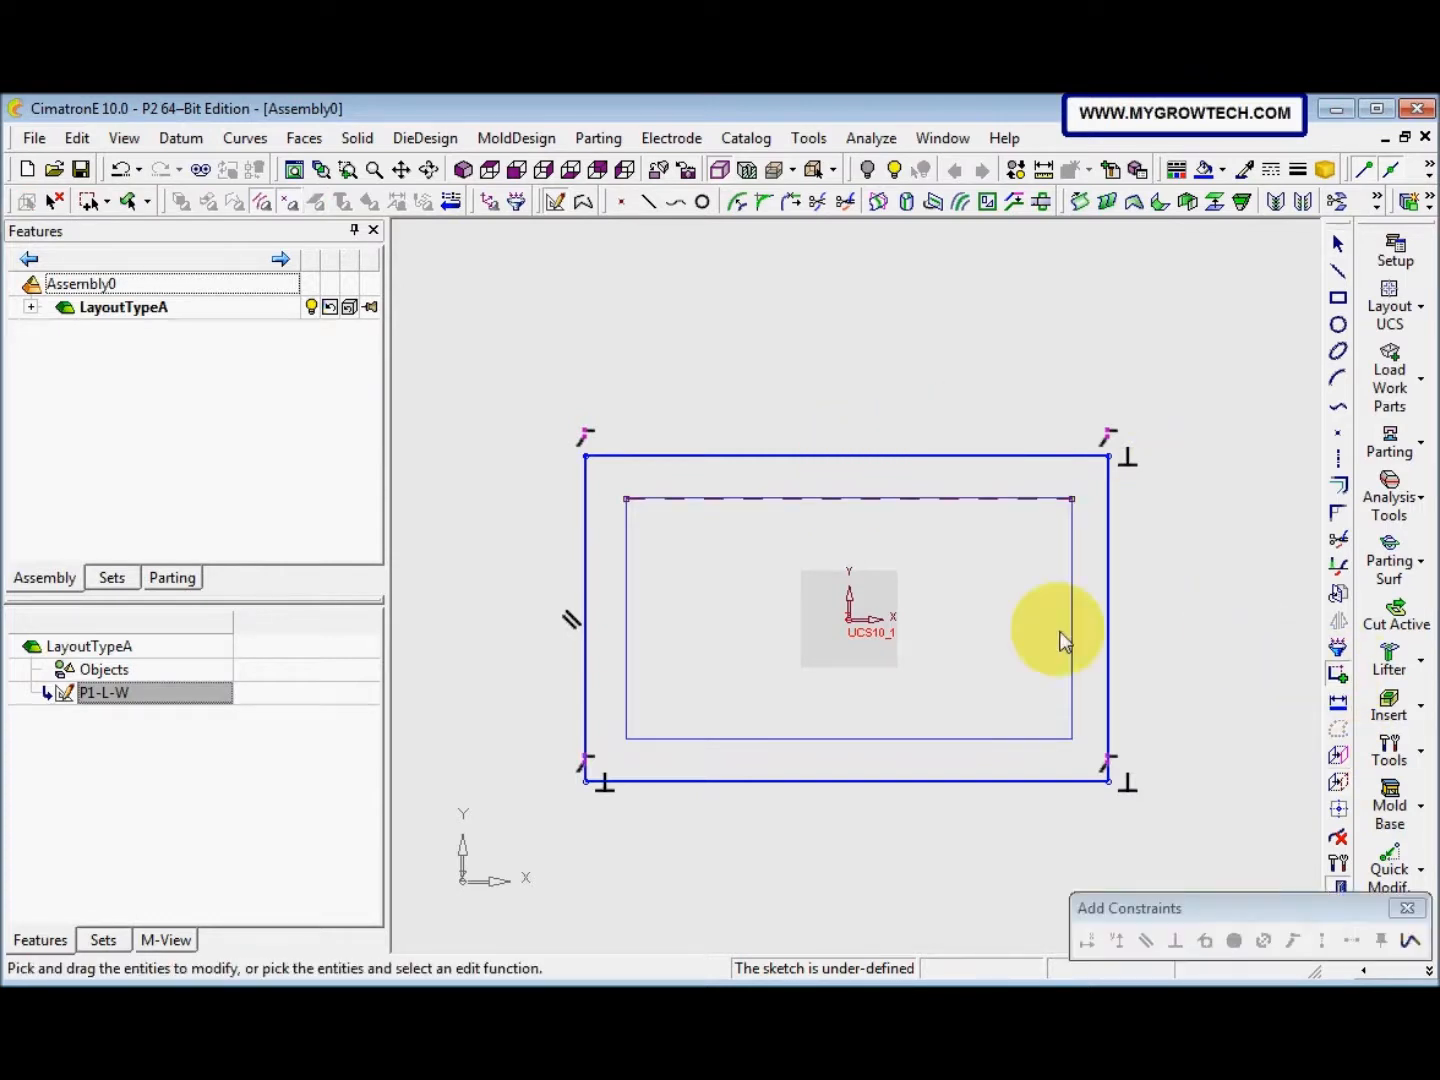
{"action": "left_click", "coordinate": [849, 618]}
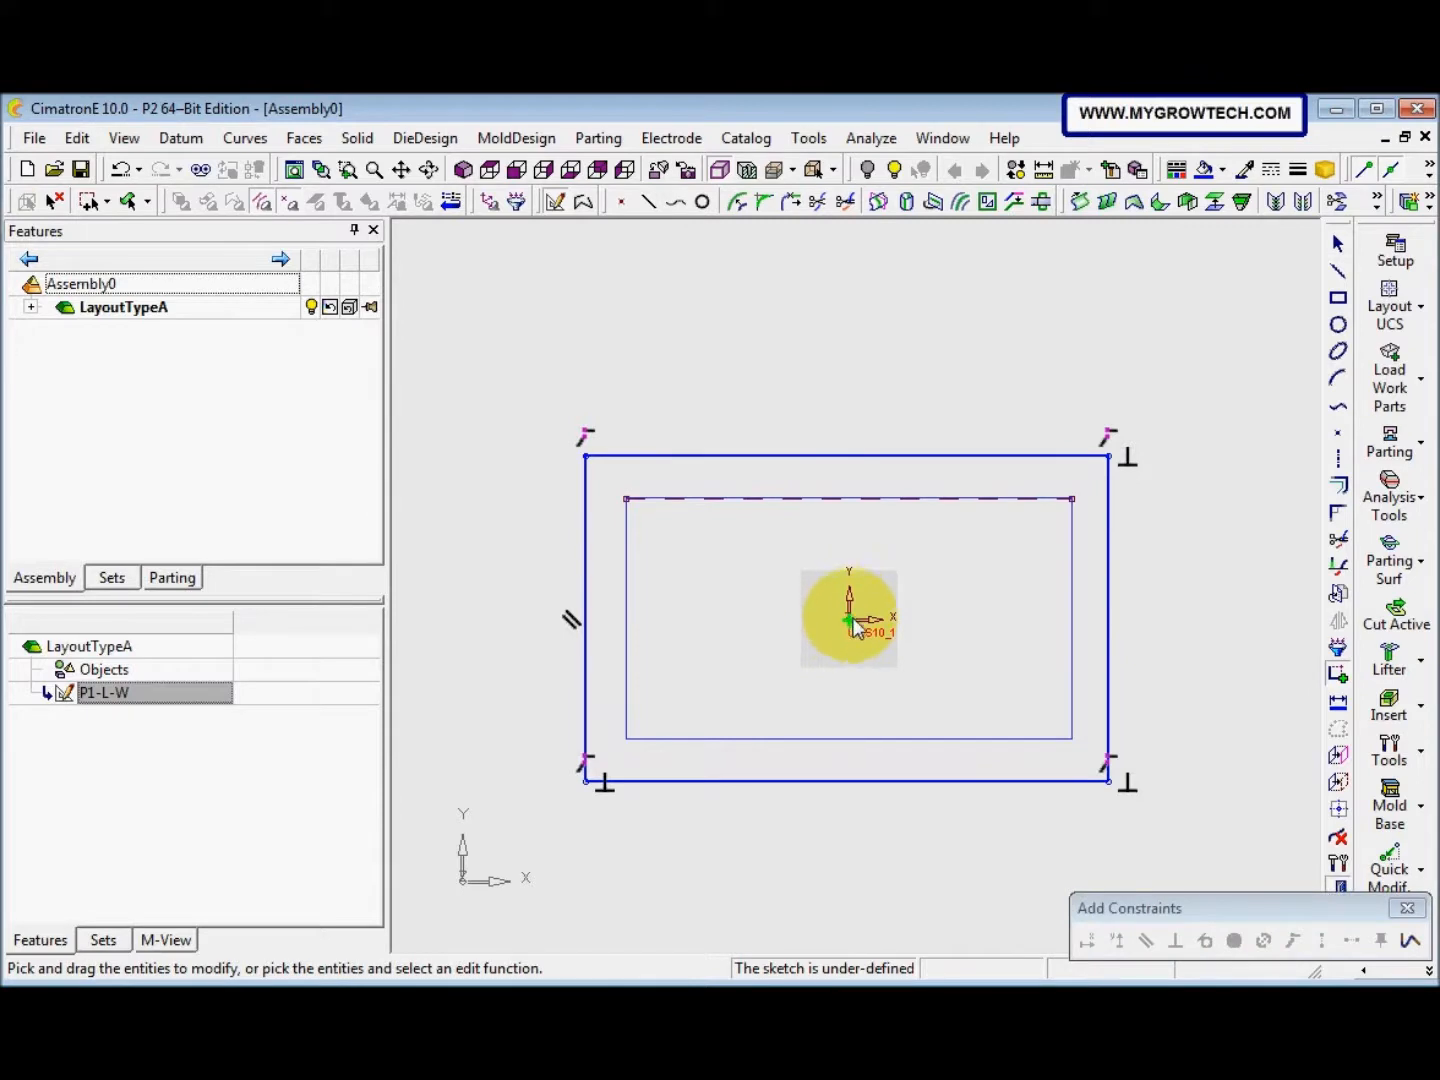
{"action": "left_click", "coordinate": [1107, 620]}
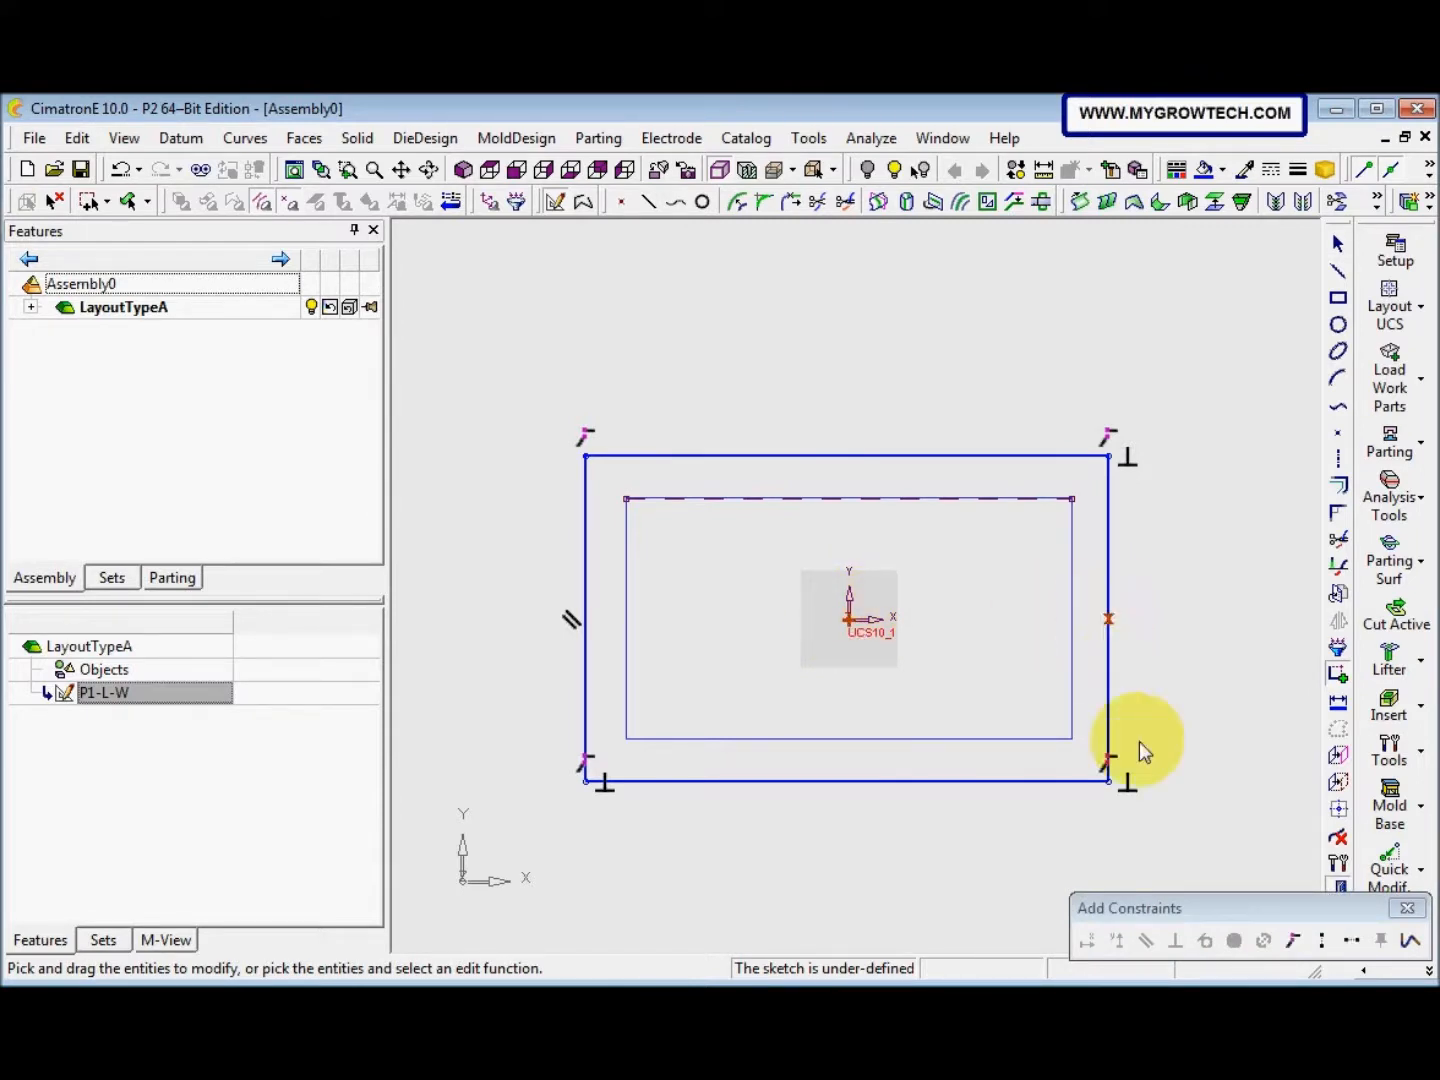
{"action": "left_click", "coordinate": [1352, 942]}
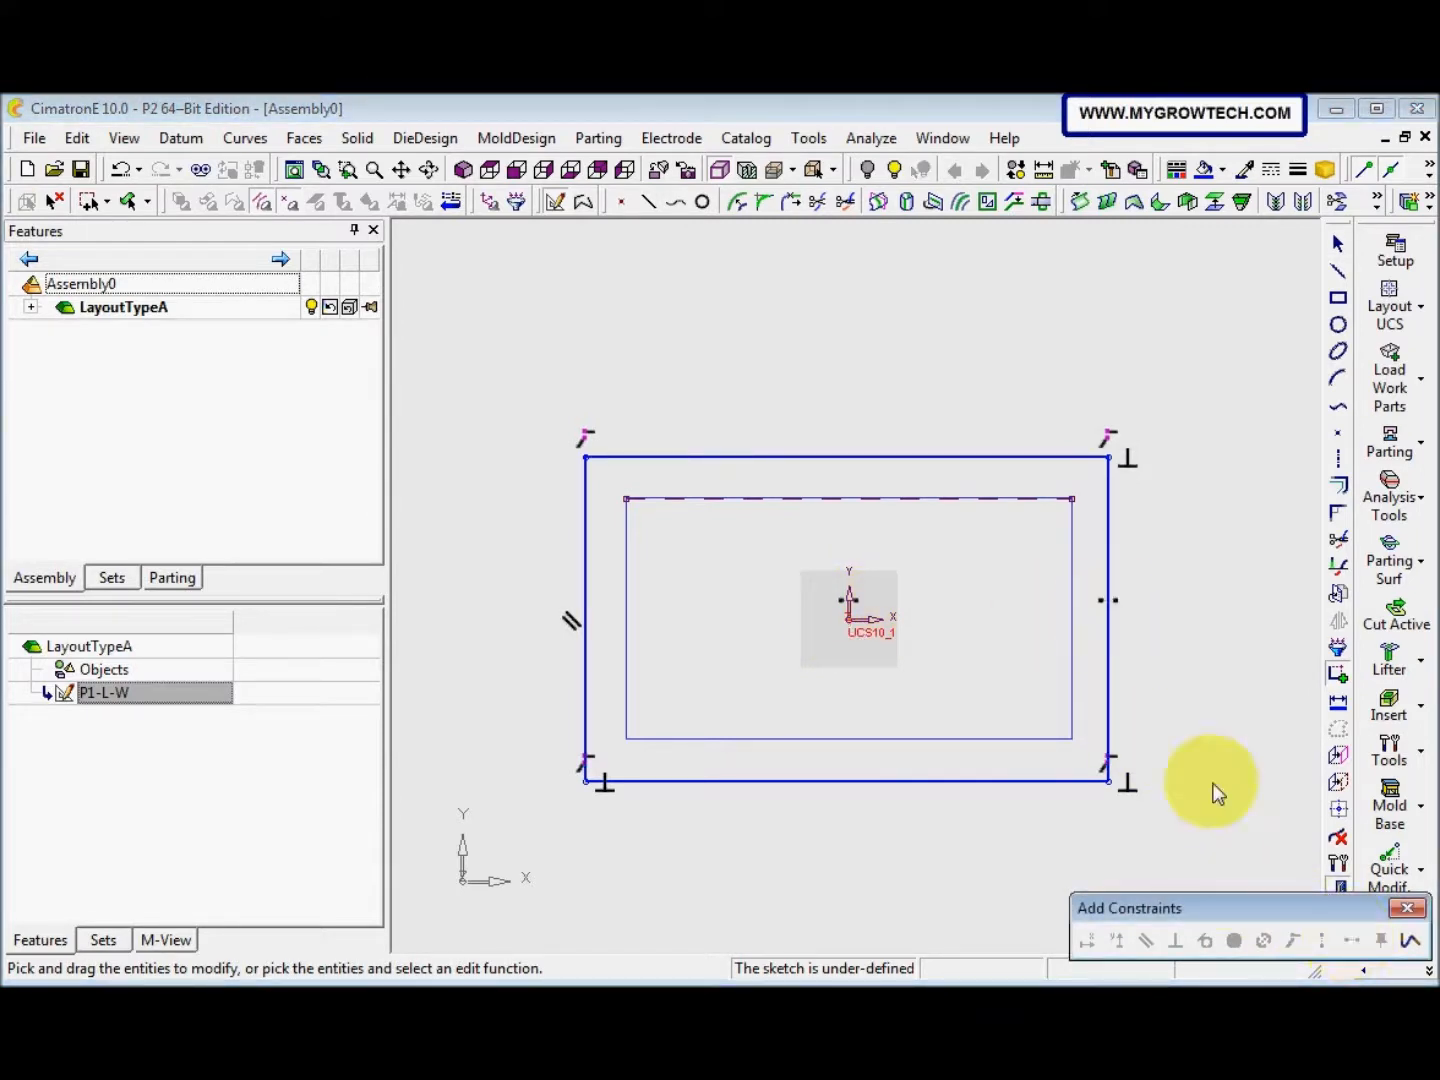
{"action": "left_click", "coordinate": [848, 457]}
{"action": "left_click", "coordinate": [849, 618]}
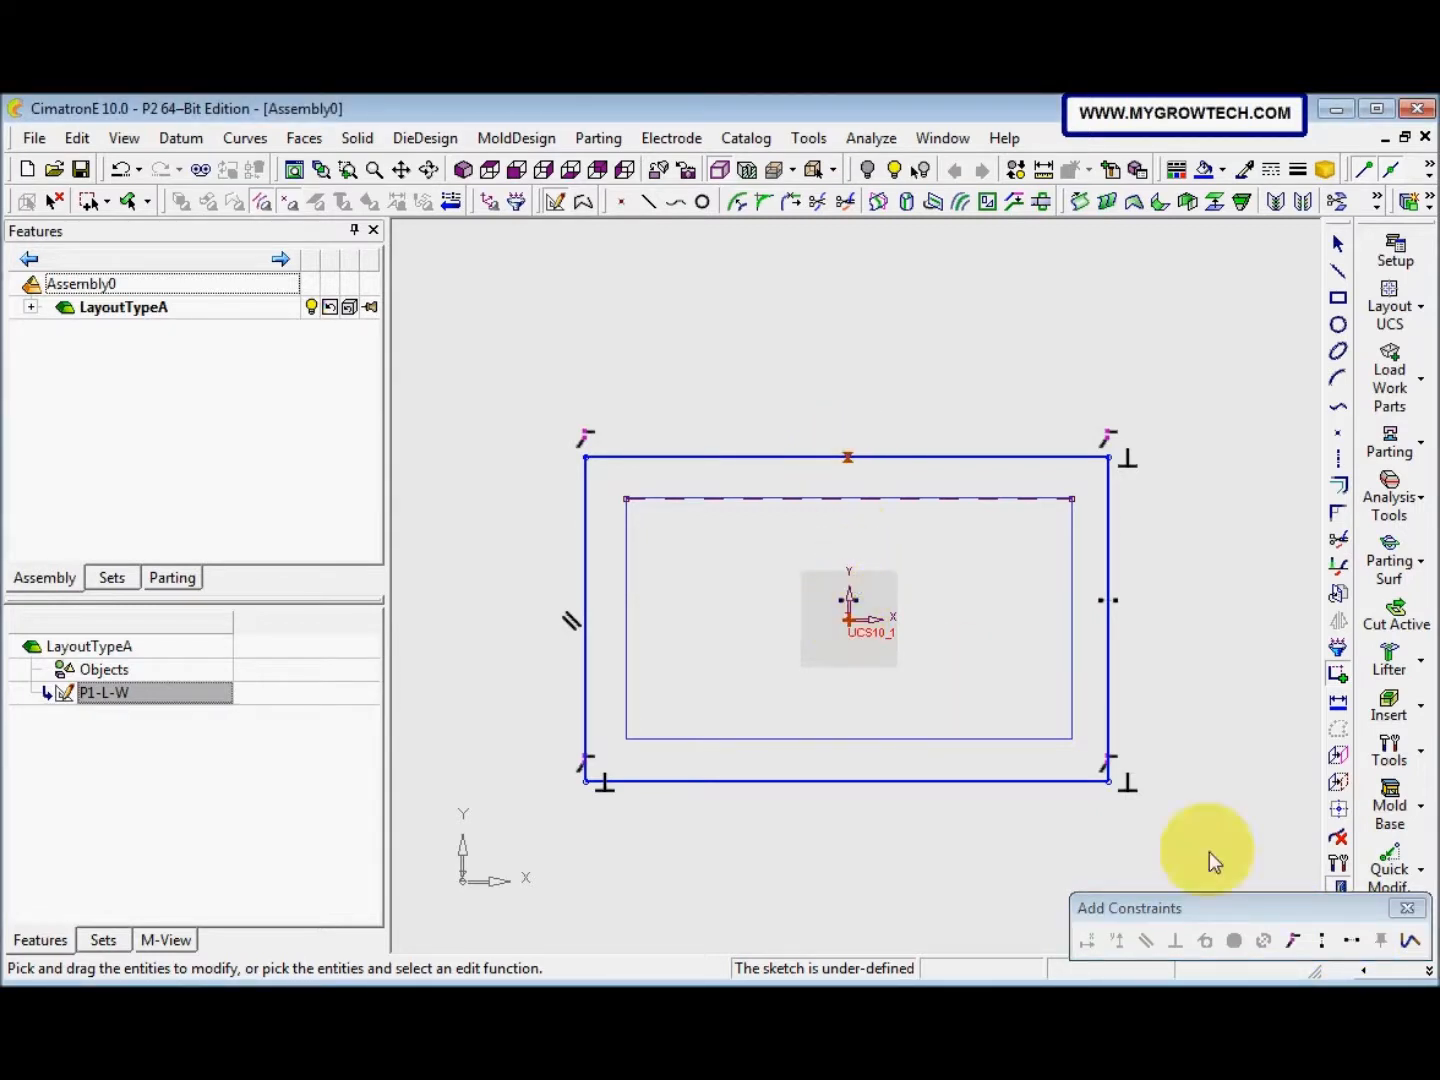
{"action": "left_click", "coordinate": [1323, 942]}
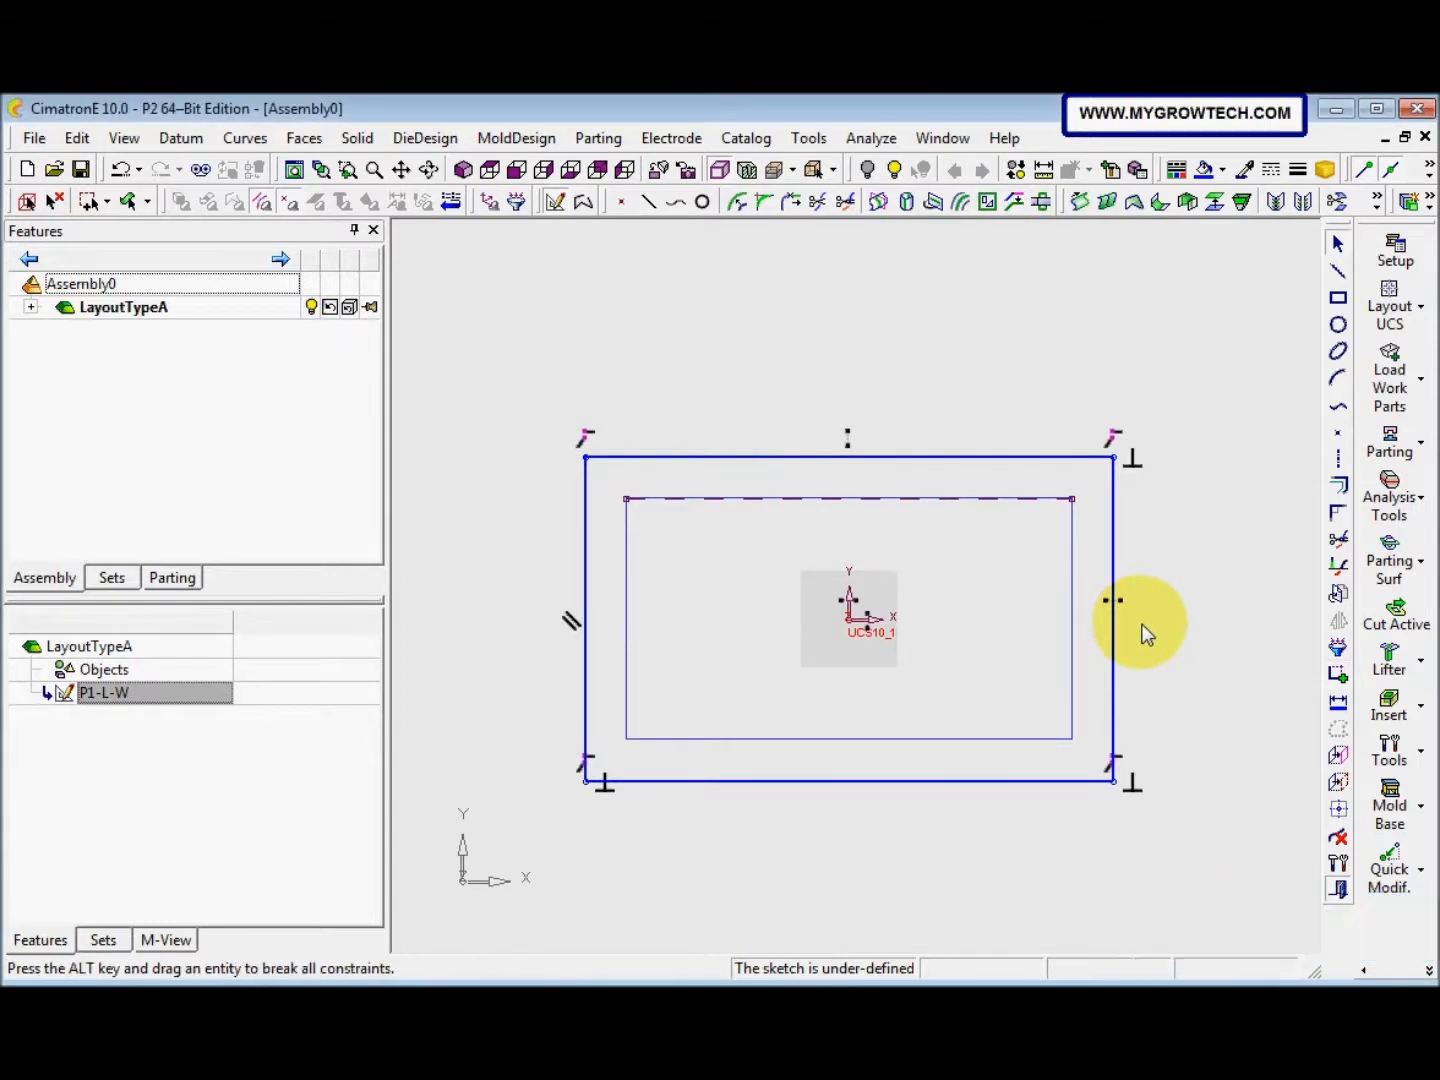
Dimension the vertical gap between the upper-left corners of the outer and inner rectangles as 180 mm
{"action": "left_click", "coordinate": [1337, 700]}
{"action": "left_click", "coordinate": [586, 457]}
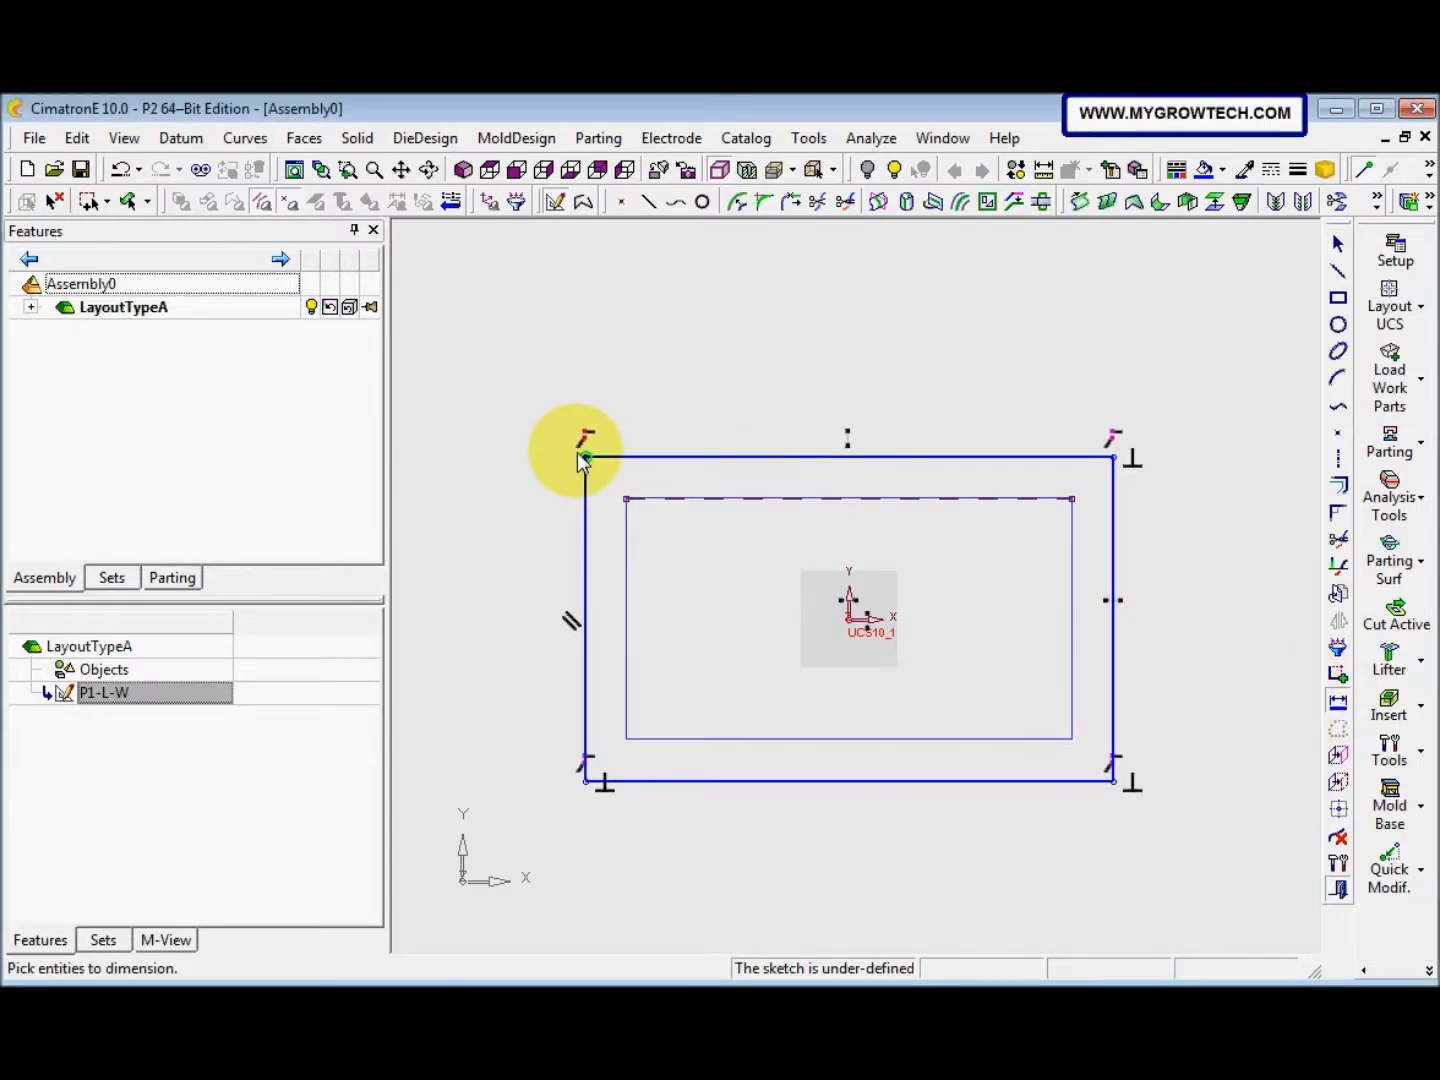
{"action": "left_click", "coordinate": [625, 498]}
{"action": "left_click", "coordinate": [538, 492]}
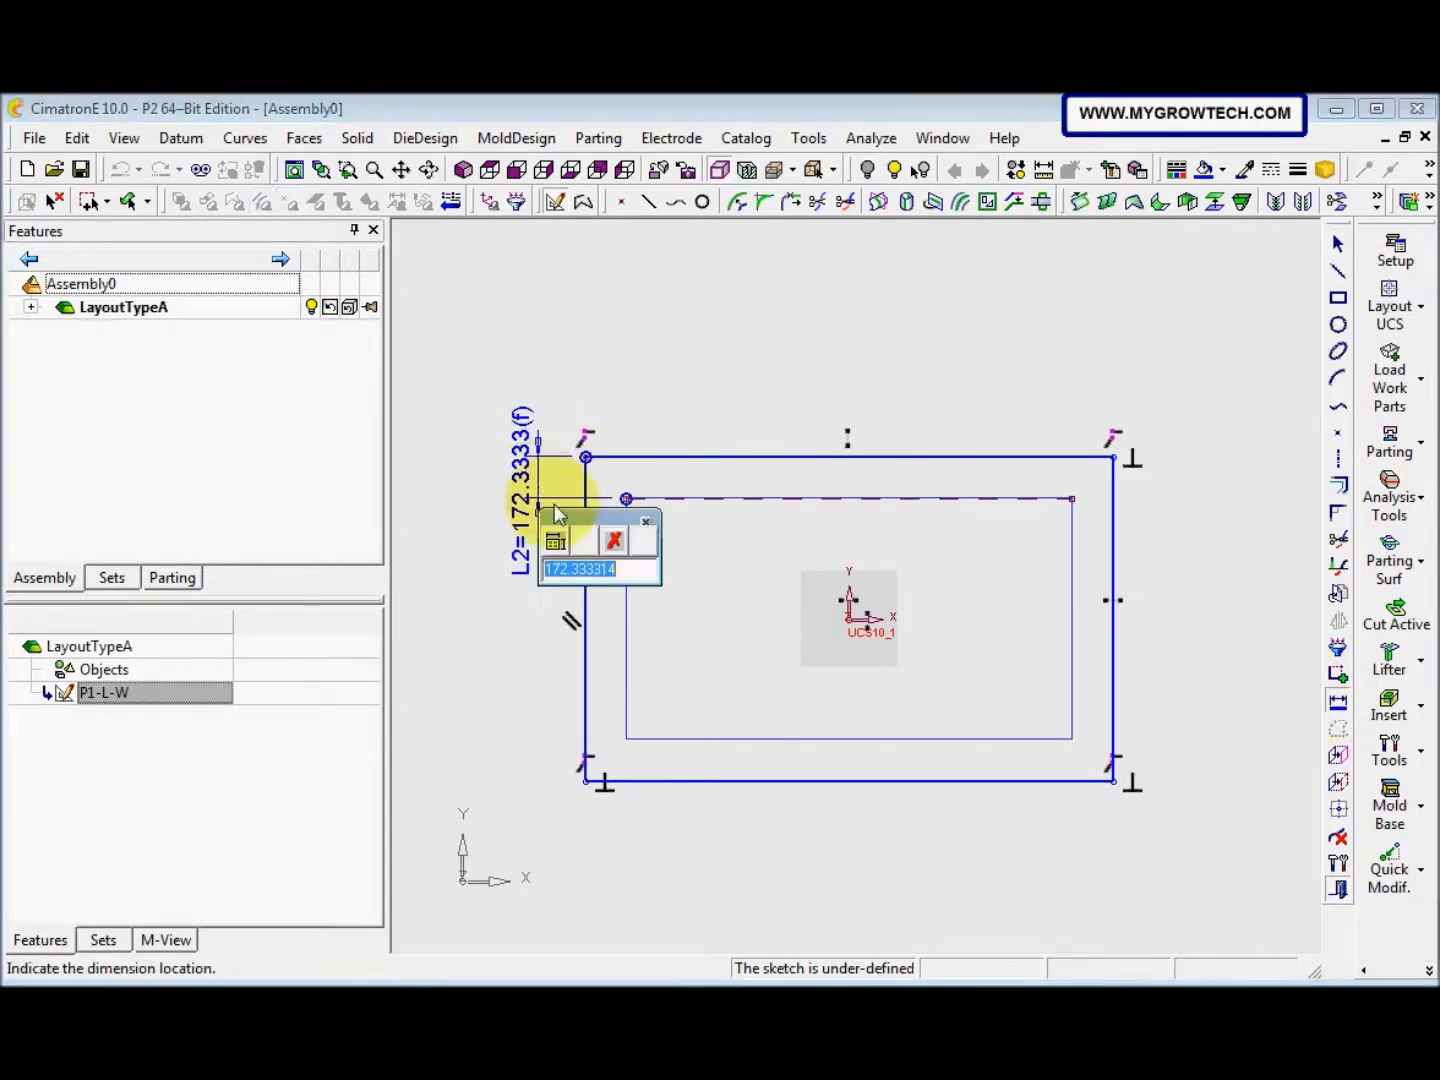
{"action": "type", "text": "180"}
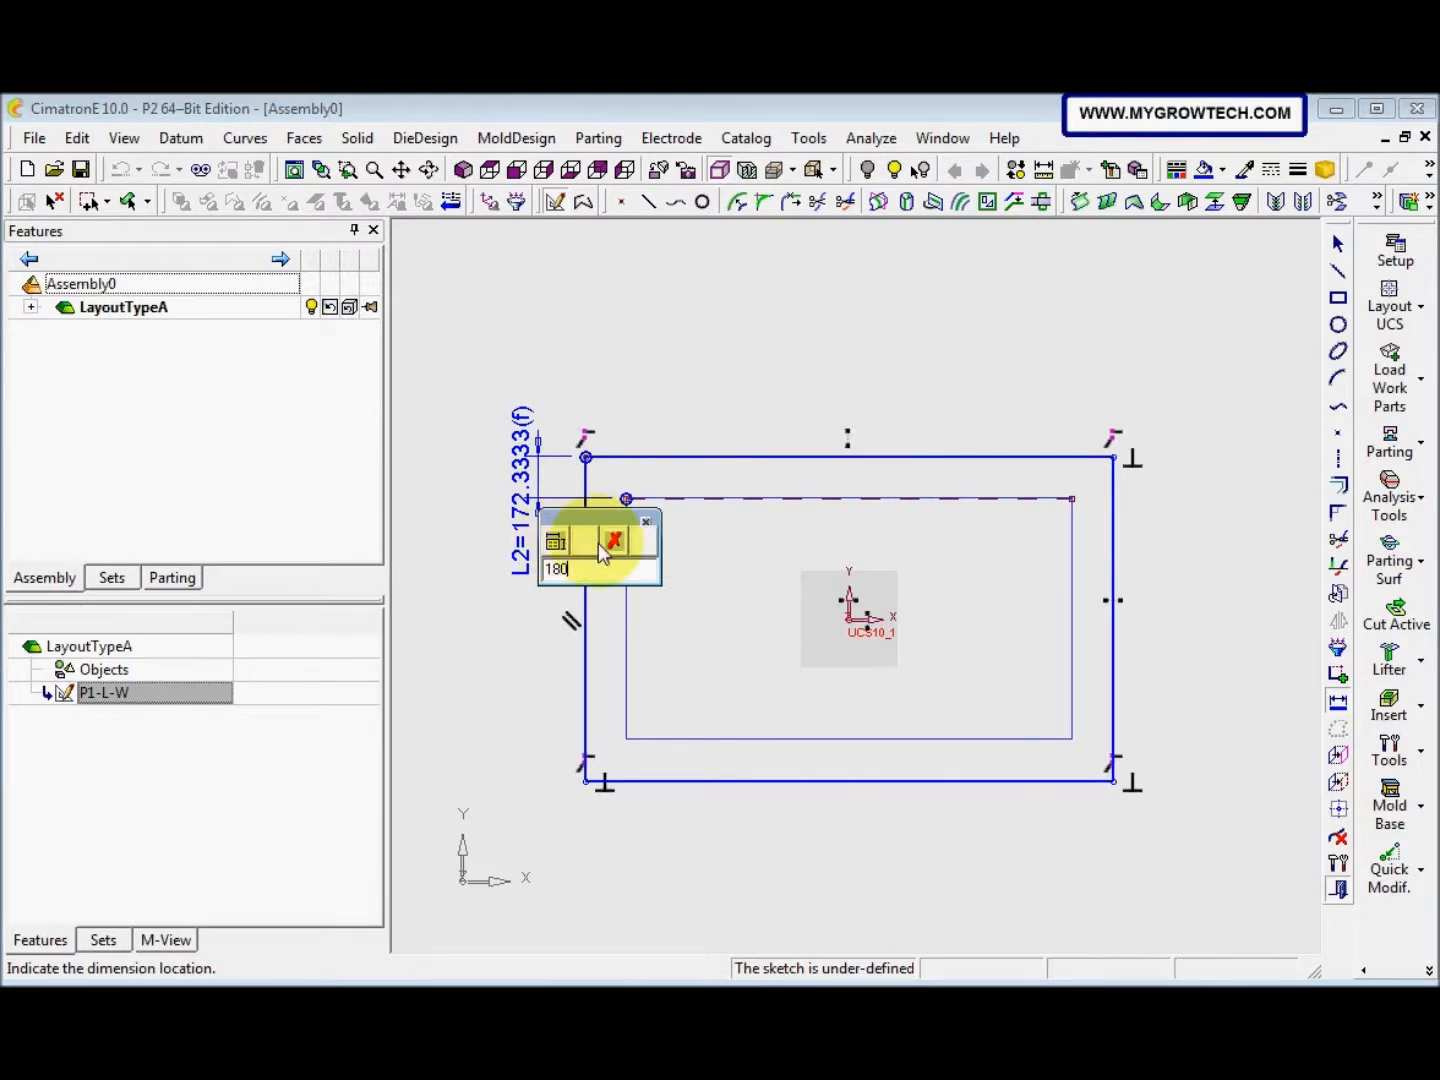
{"action": "key", "text": "Return"}
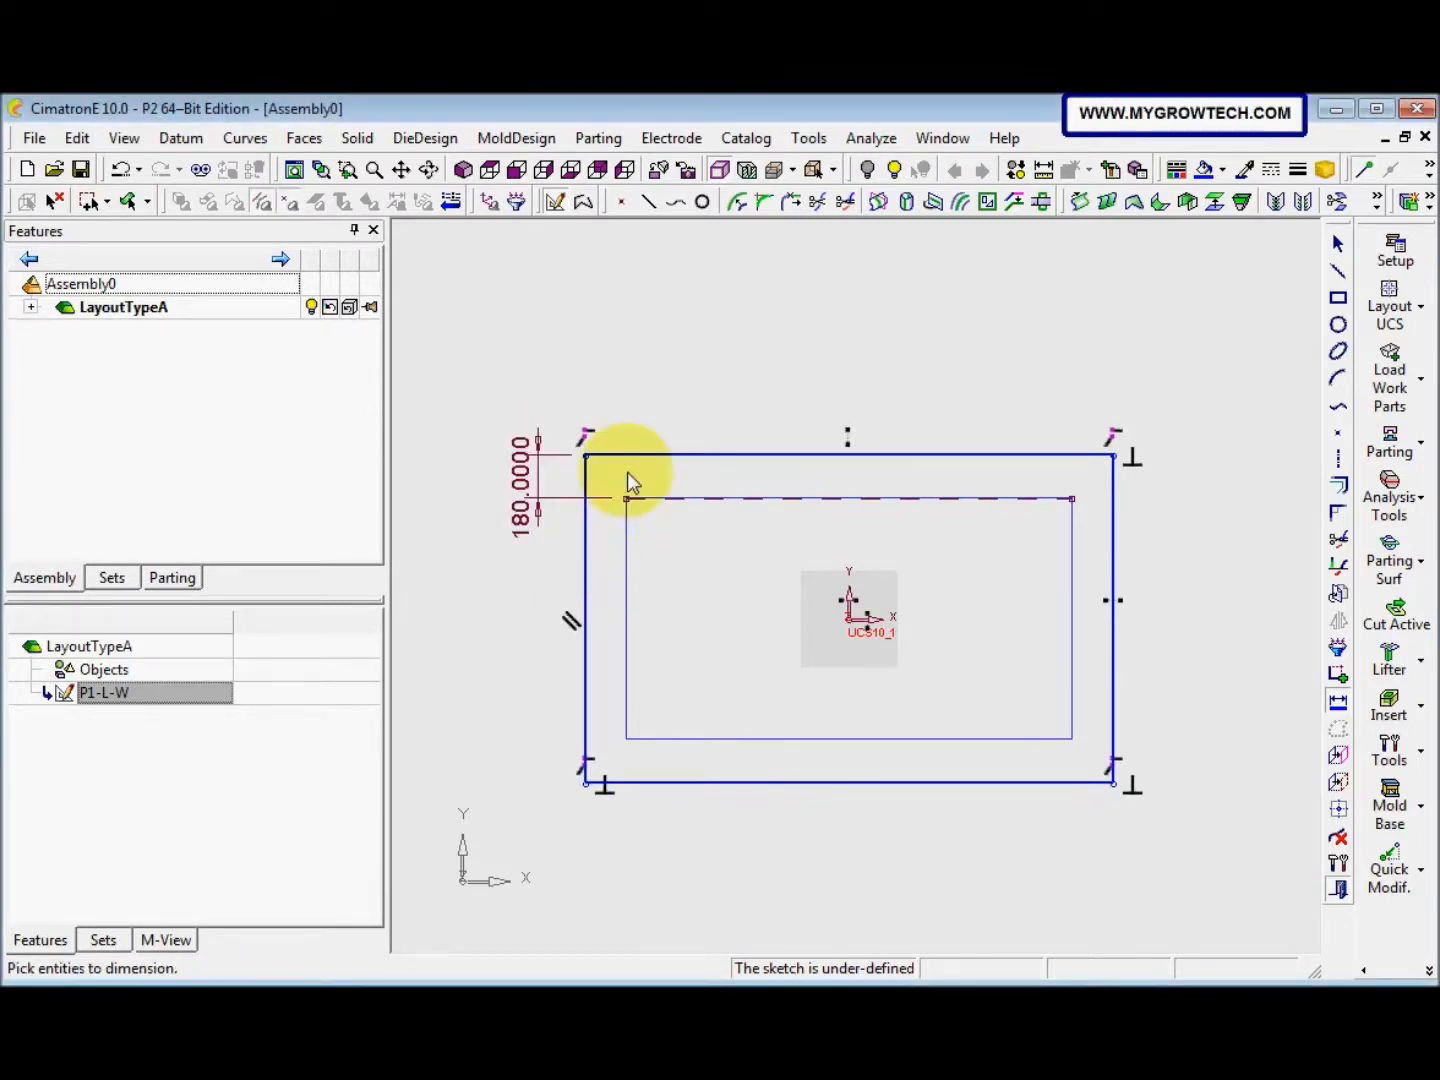
Dimension the horizontal gap between the upper-left corners of the outer and inner rectangles as 180 mm
{"action": "left_click", "coordinate": [625, 499]}
{"action": "left_click", "coordinate": [595, 425]}
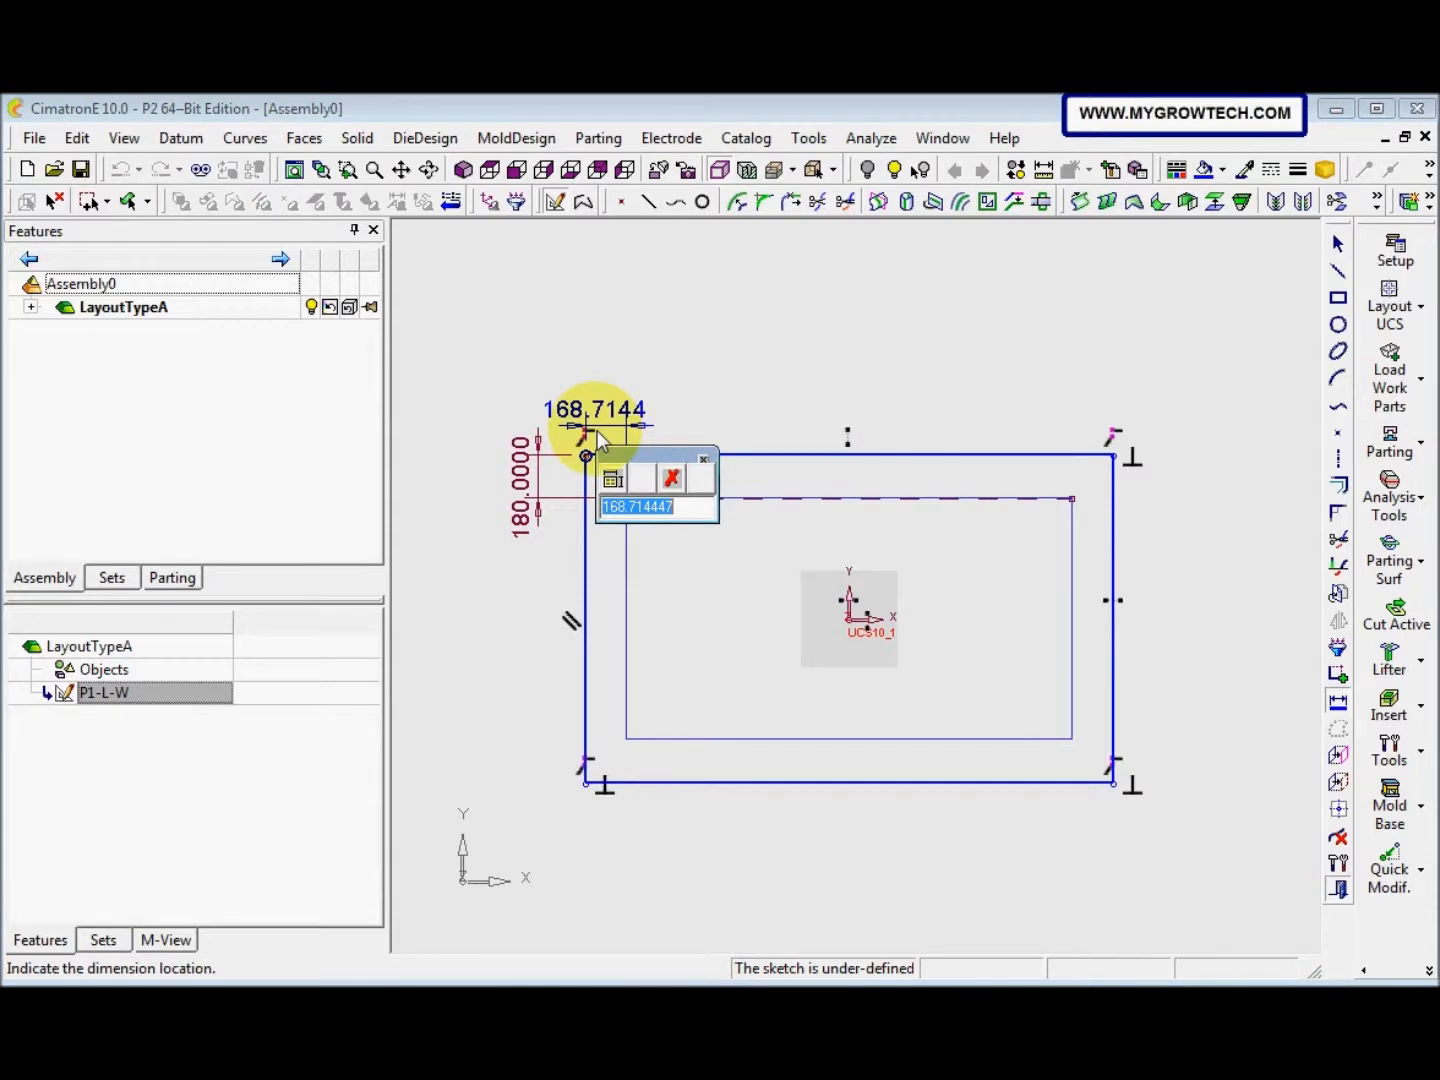
{"action": "type", "text": "1"}
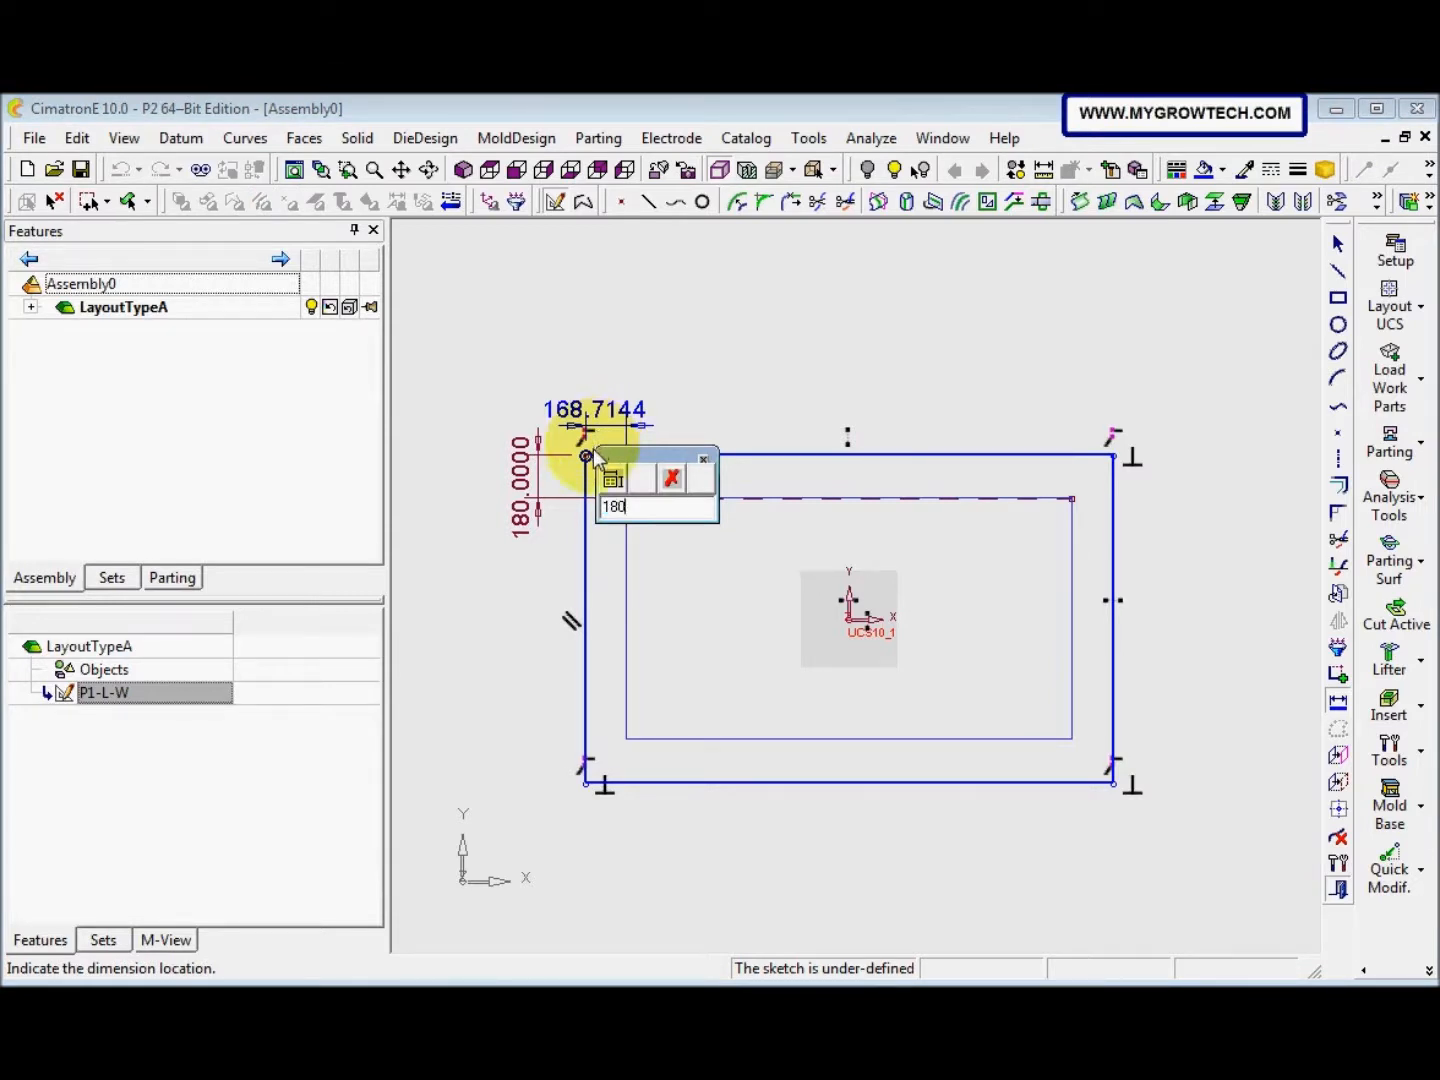
{"action": "type", "text": "80"}
{"action": "key", "text": "Return"}
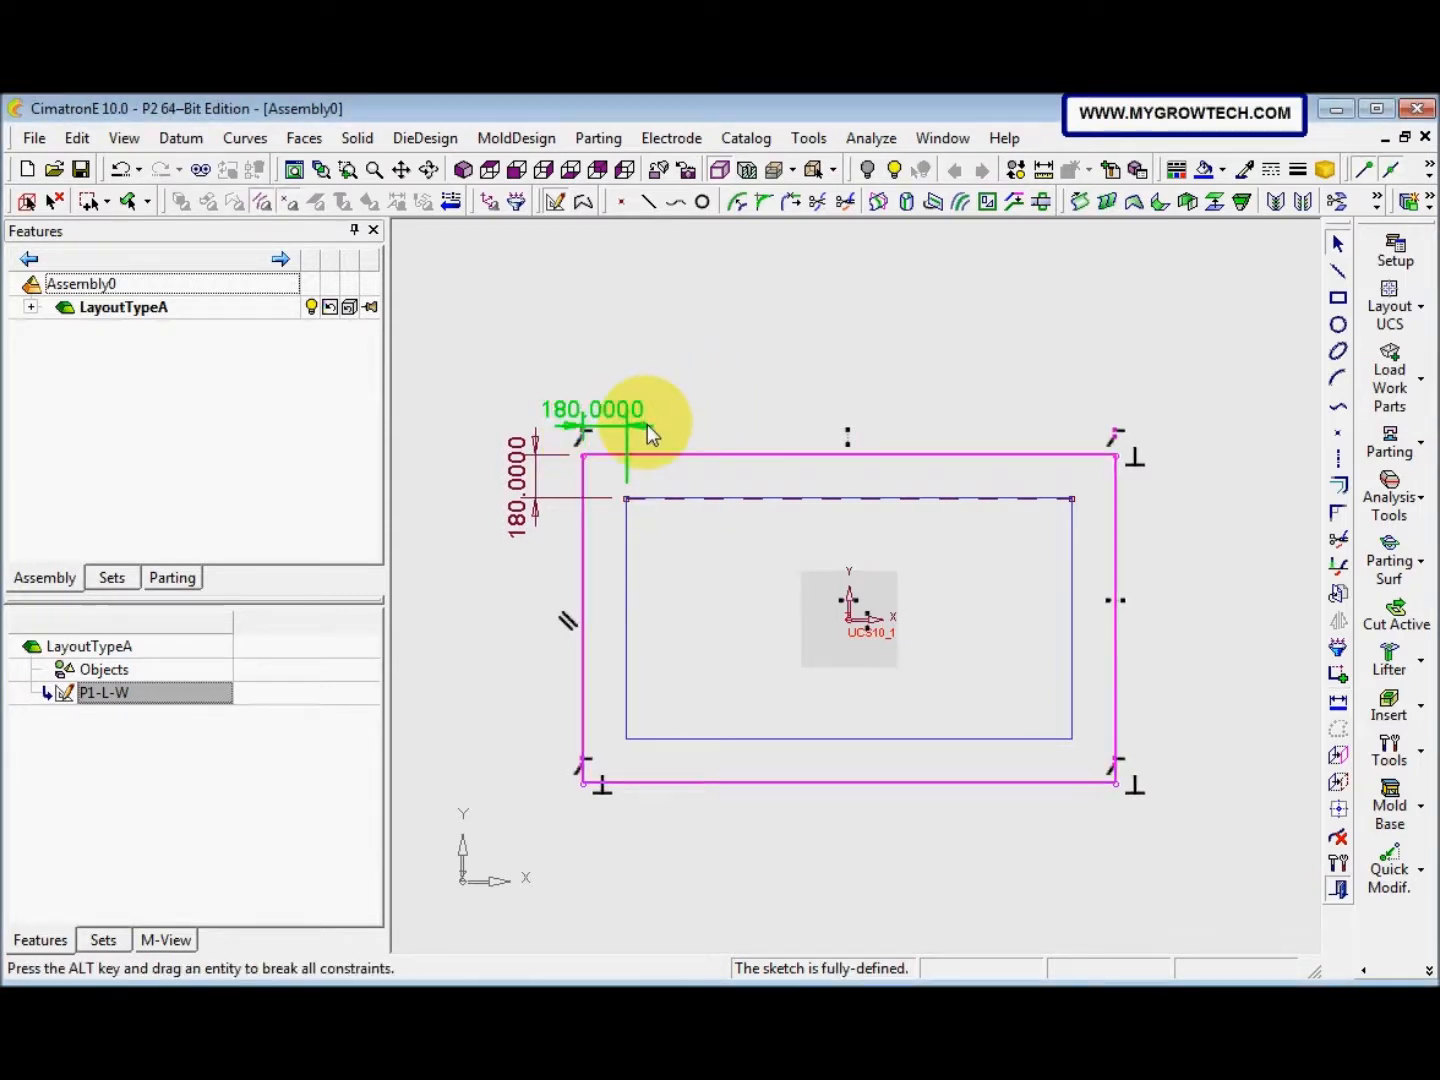
{"action": "right_click", "coordinate": [651, 424]}
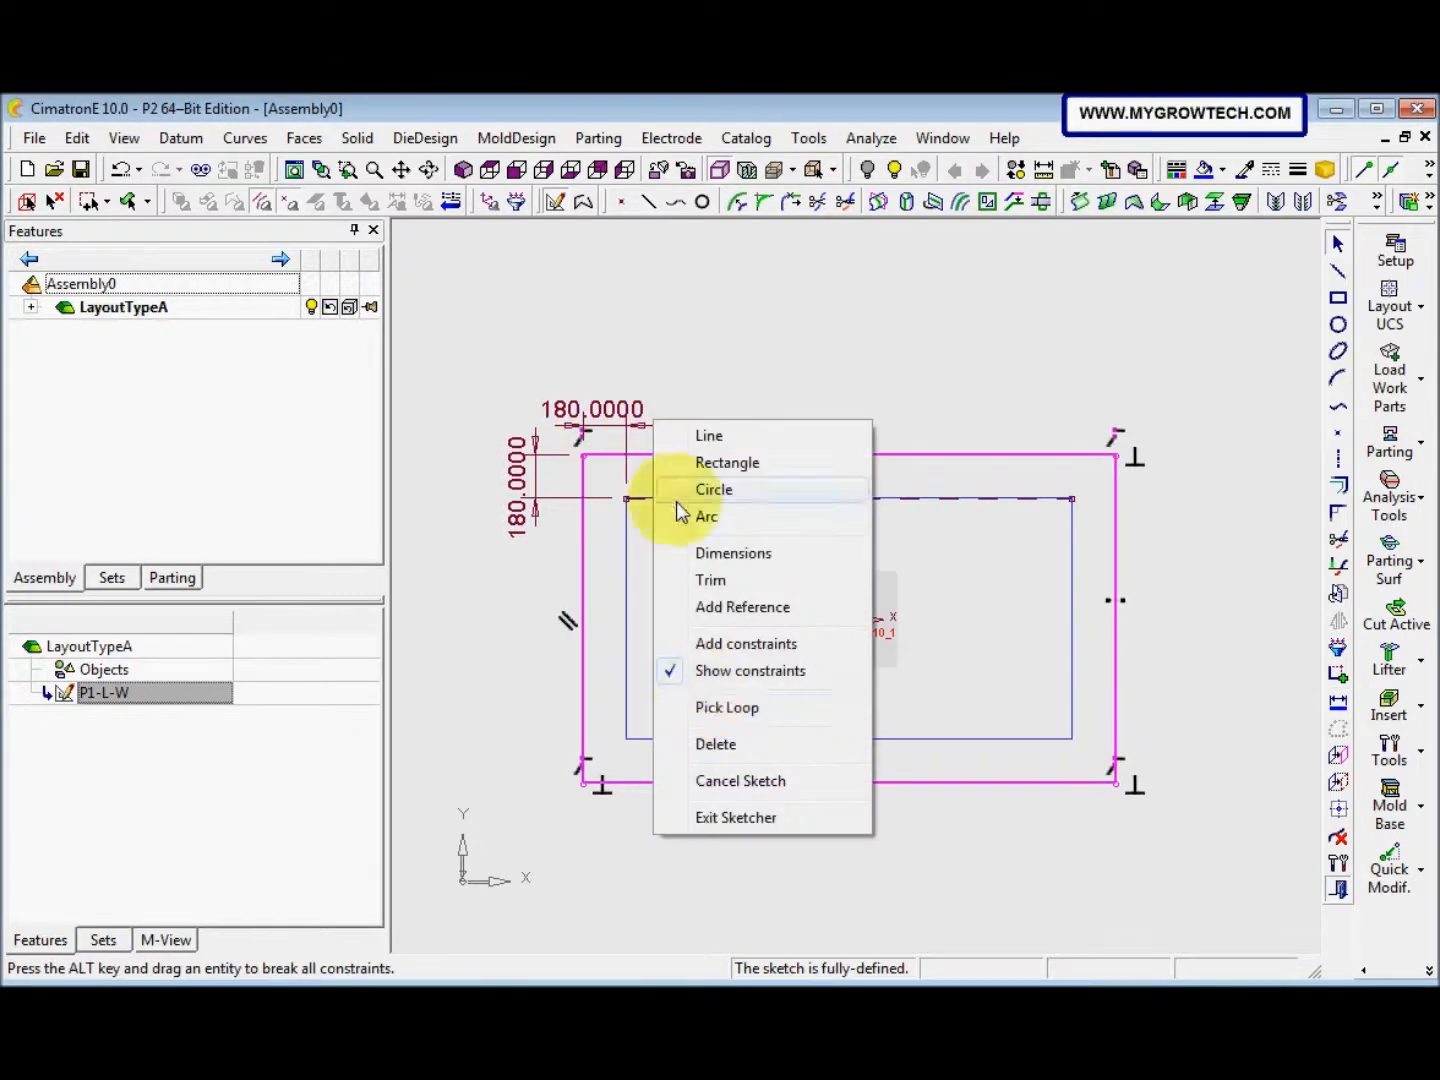
Finish the outer rectangle sketch and rename it CP-L-W
{"action": "left_click", "coordinate": [735, 817]}
{"action": "left_click", "coordinate": [149, 715]}
{"action": "double_click", "coordinate": [149, 716]}
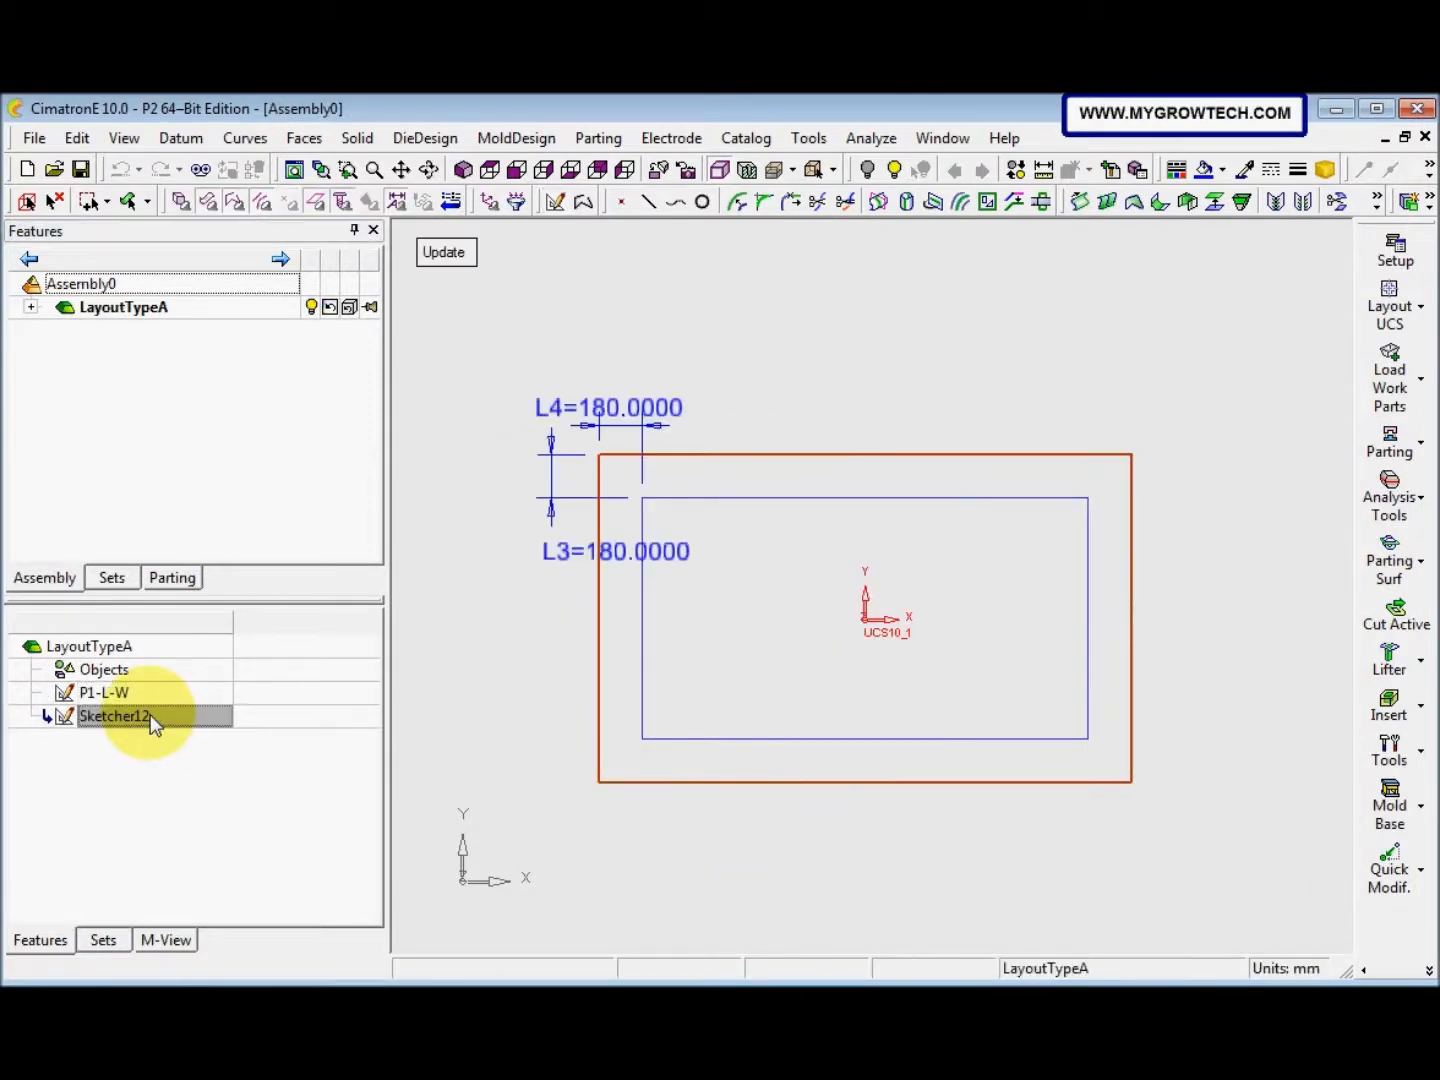
{"action": "left_click", "coordinate": [150, 716]}
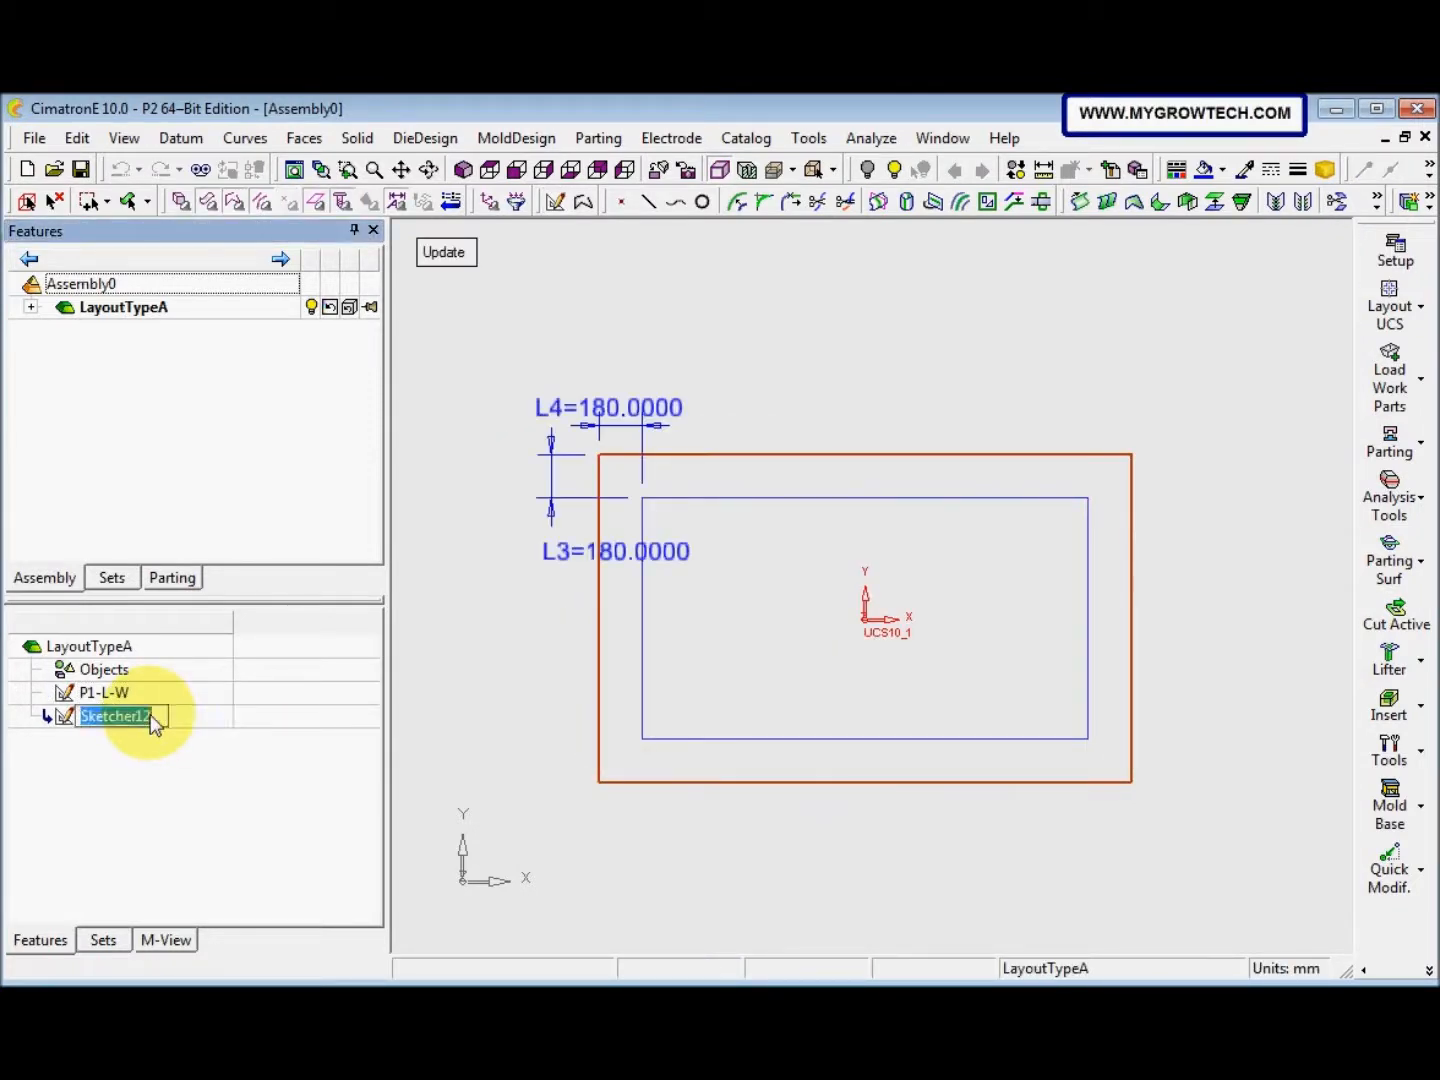
{"action": "type", "text": "CO"}
{"action": "key", "text": "BackSpace"}
{"action": "type", "text": "P-"}
{"action": "key", "text": "Return"}
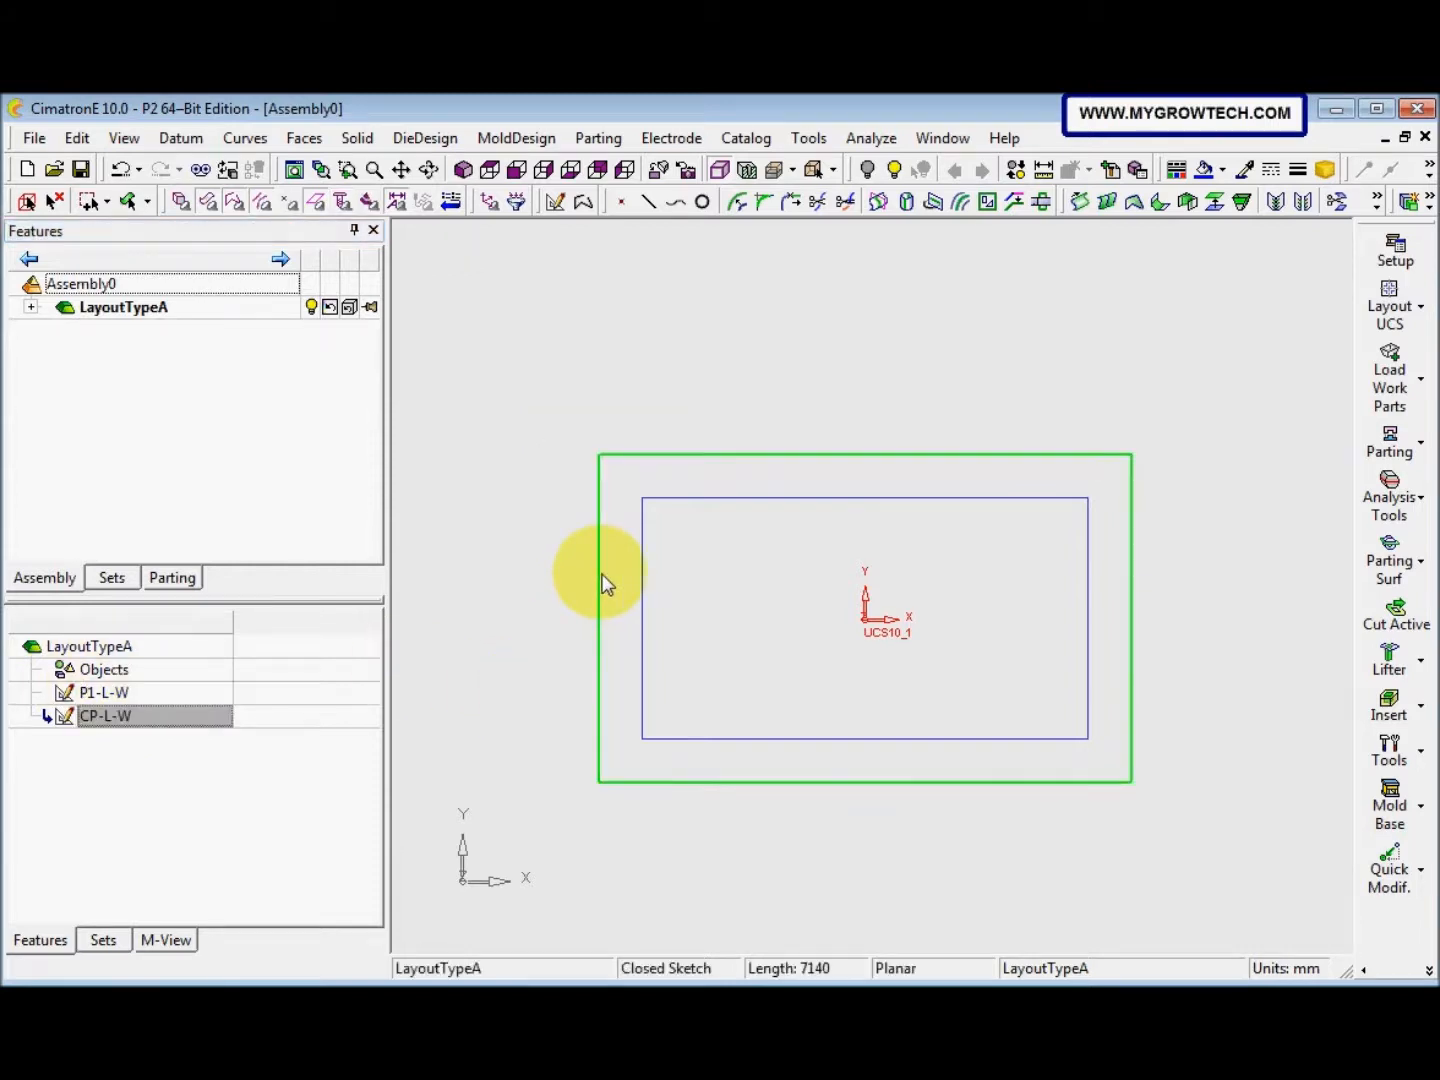
Link the CP-L-W sketch's horizontal gap dimension L4 to the mold setup parameter CP-Delta
{"action": "double_click", "coordinate": [599, 582]}
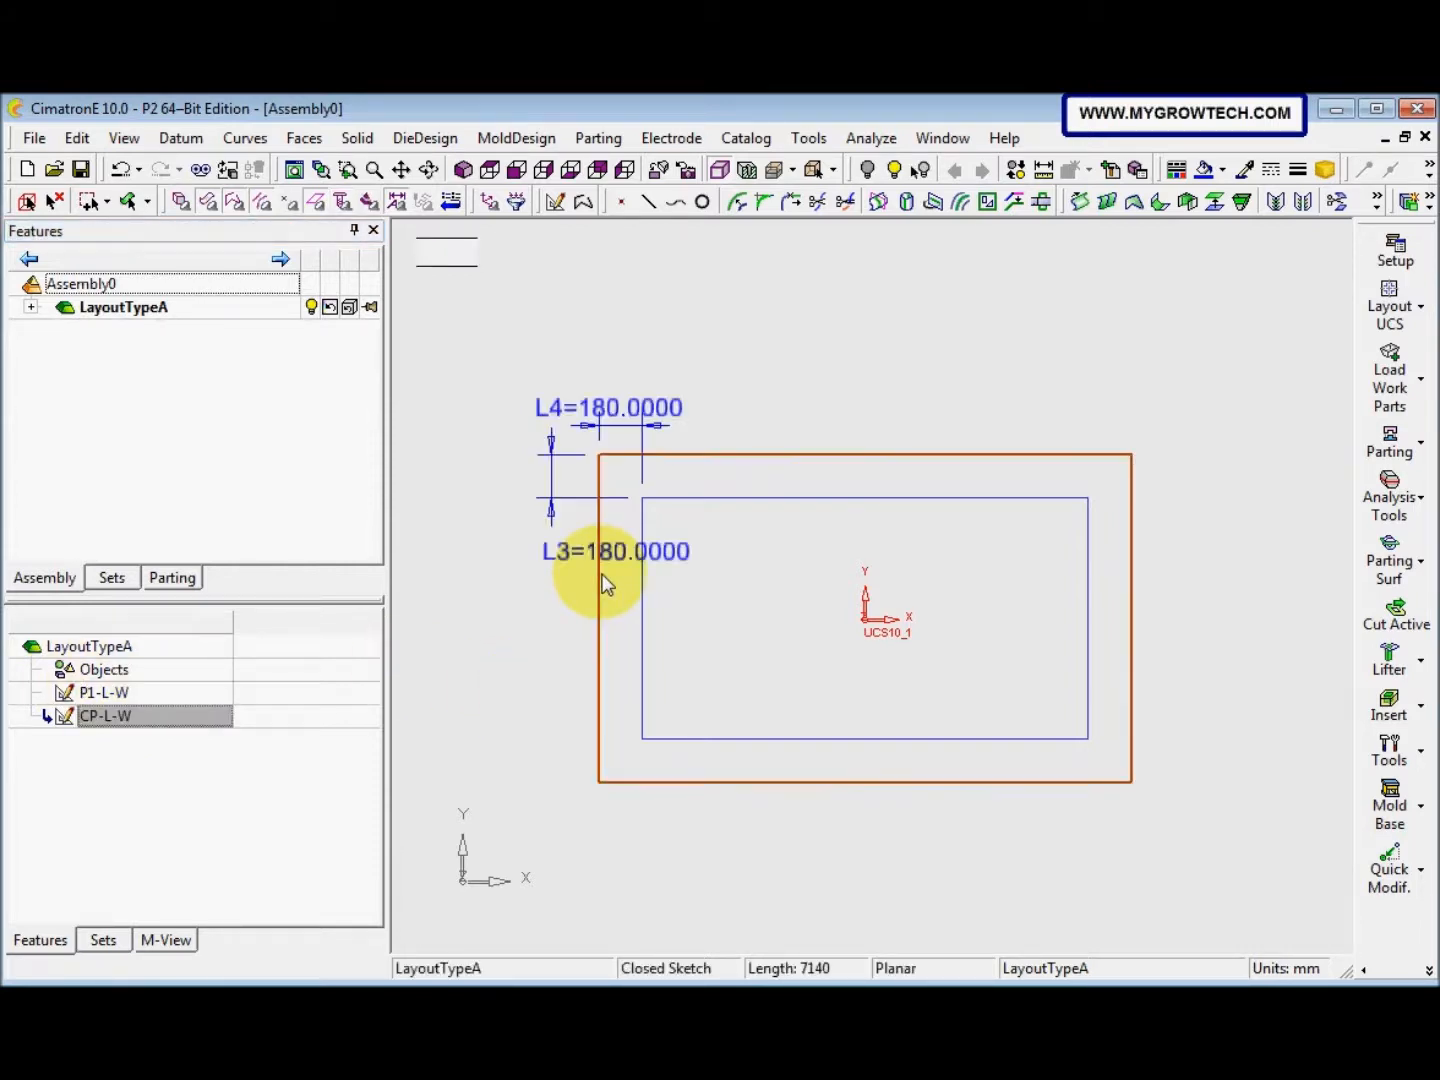
{"action": "double_click", "coordinate": [614, 409]}
{"action": "left_click", "coordinate": [782, 457]}
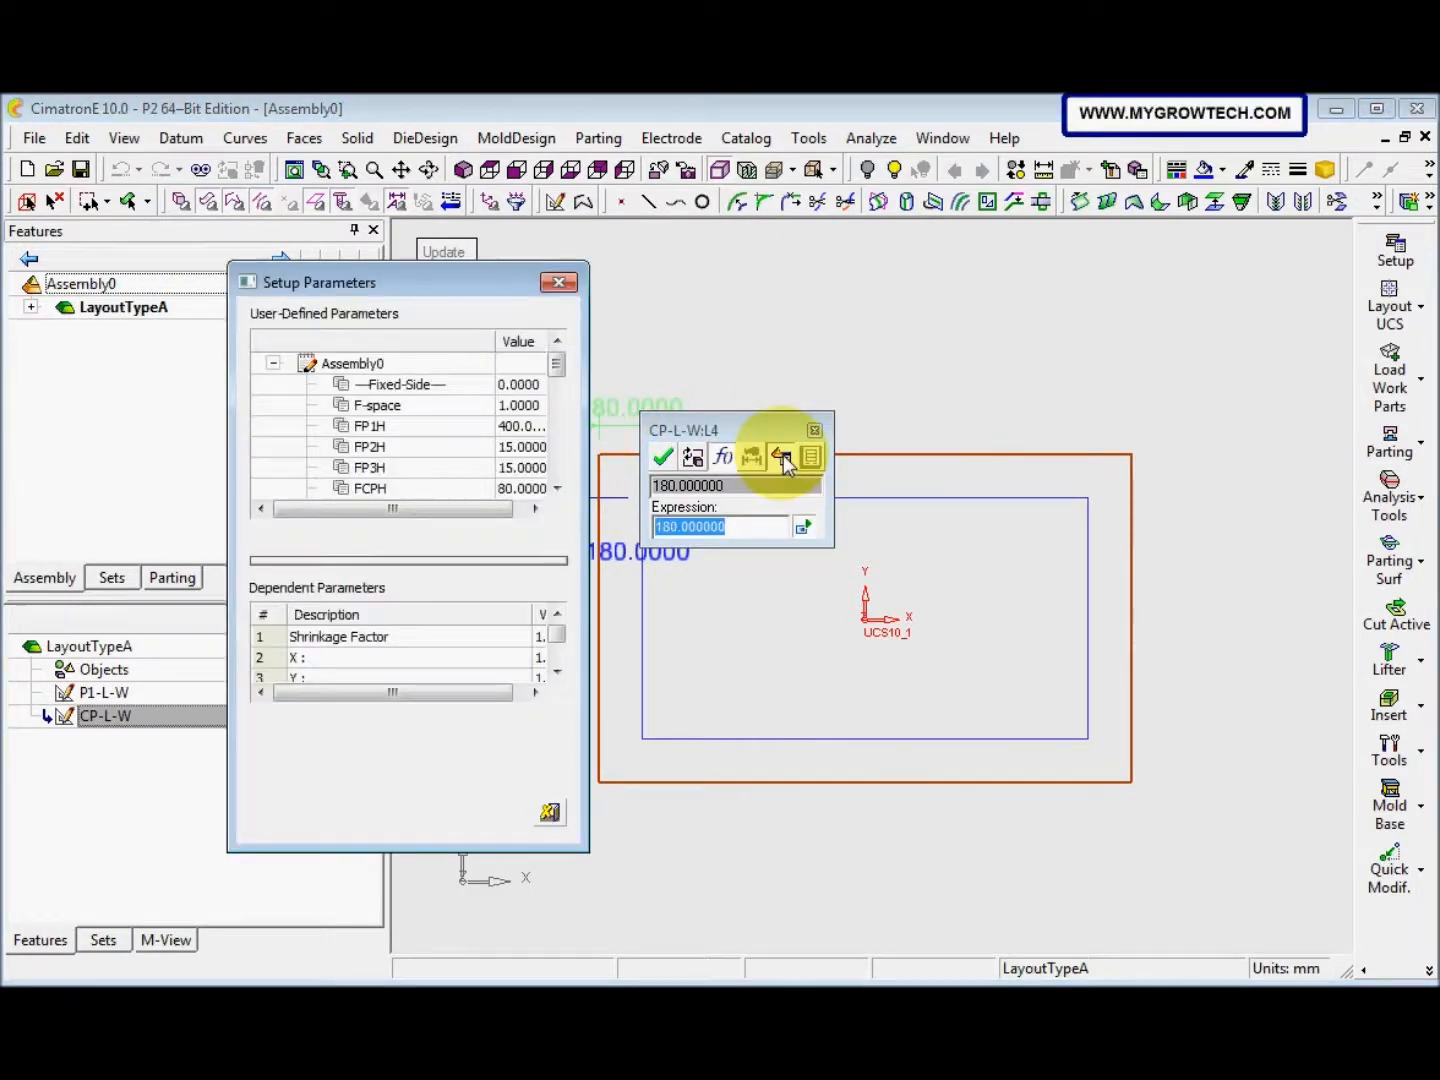
{"action": "left_click_drag", "start_coordinate": [556, 365], "coordinate": [555, 470]}
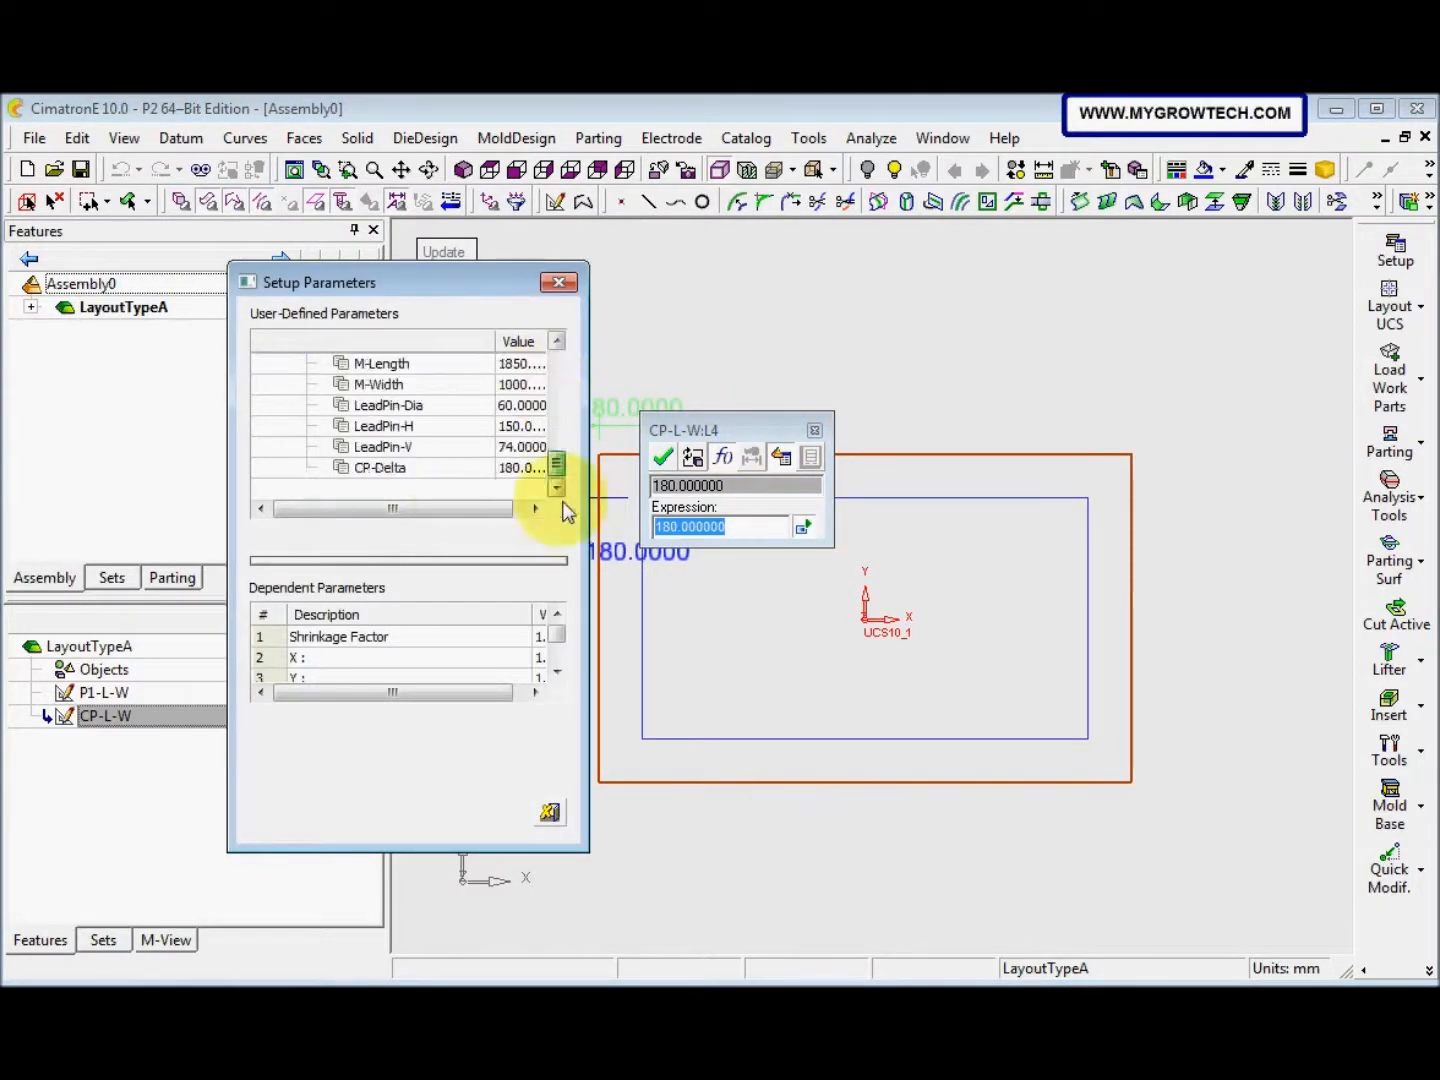
{"action": "left_click", "coordinate": [394, 470]}
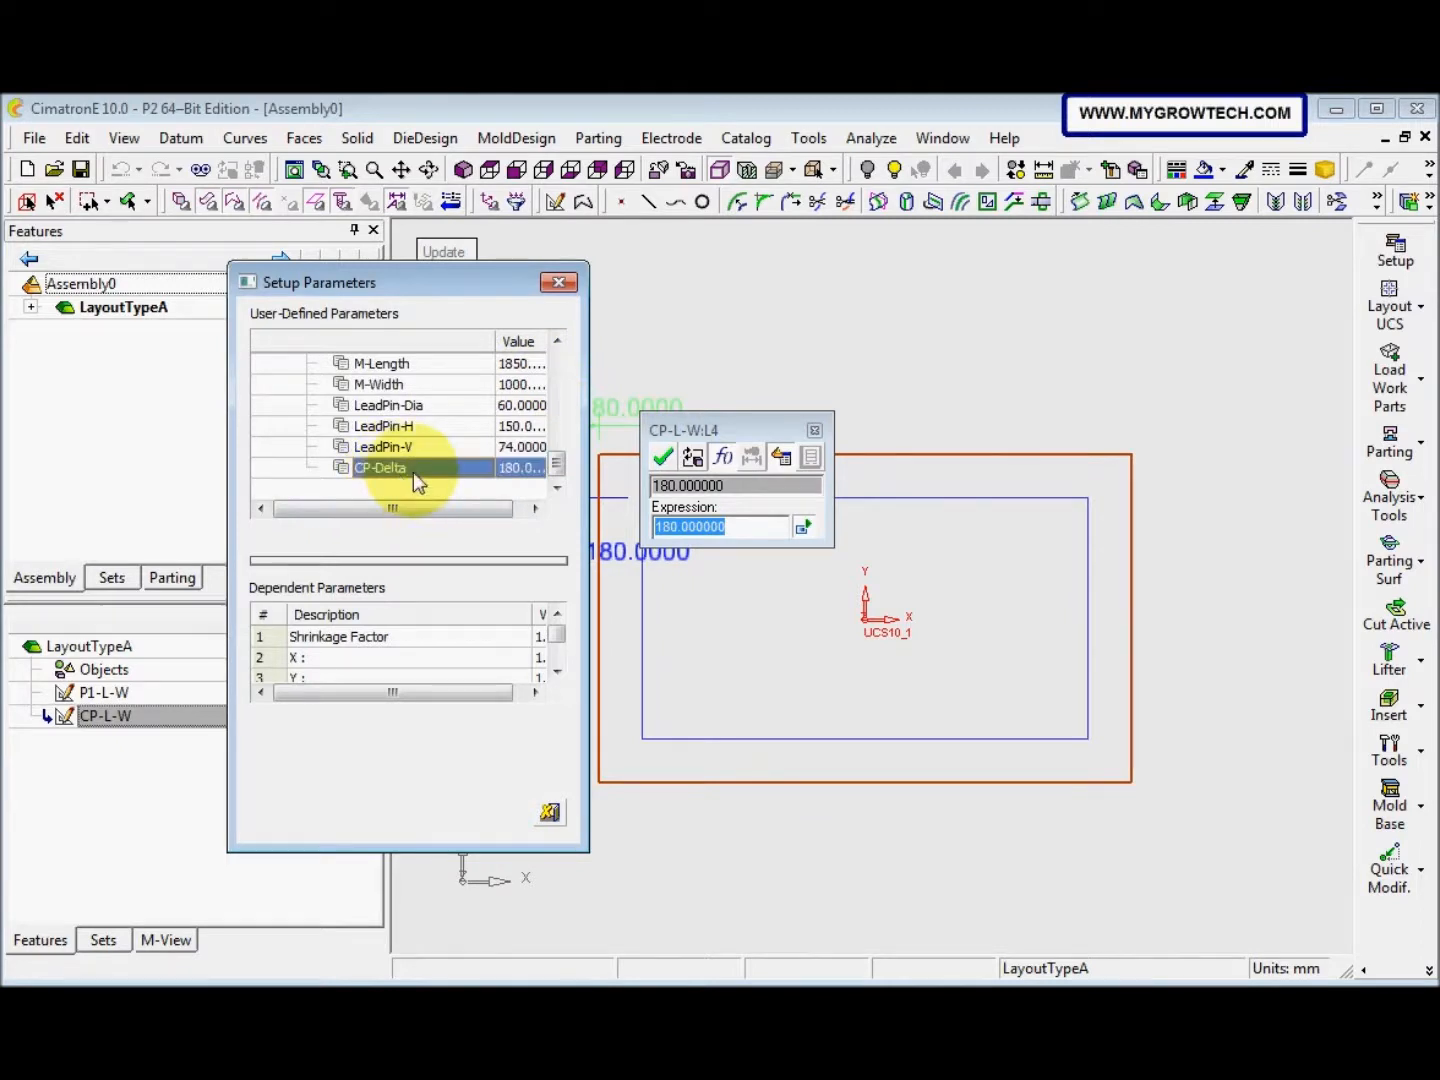
{"action": "double_click", "coordinate": [413, 470]}
{"action": "left_click", "coordinate": [662, 458]}
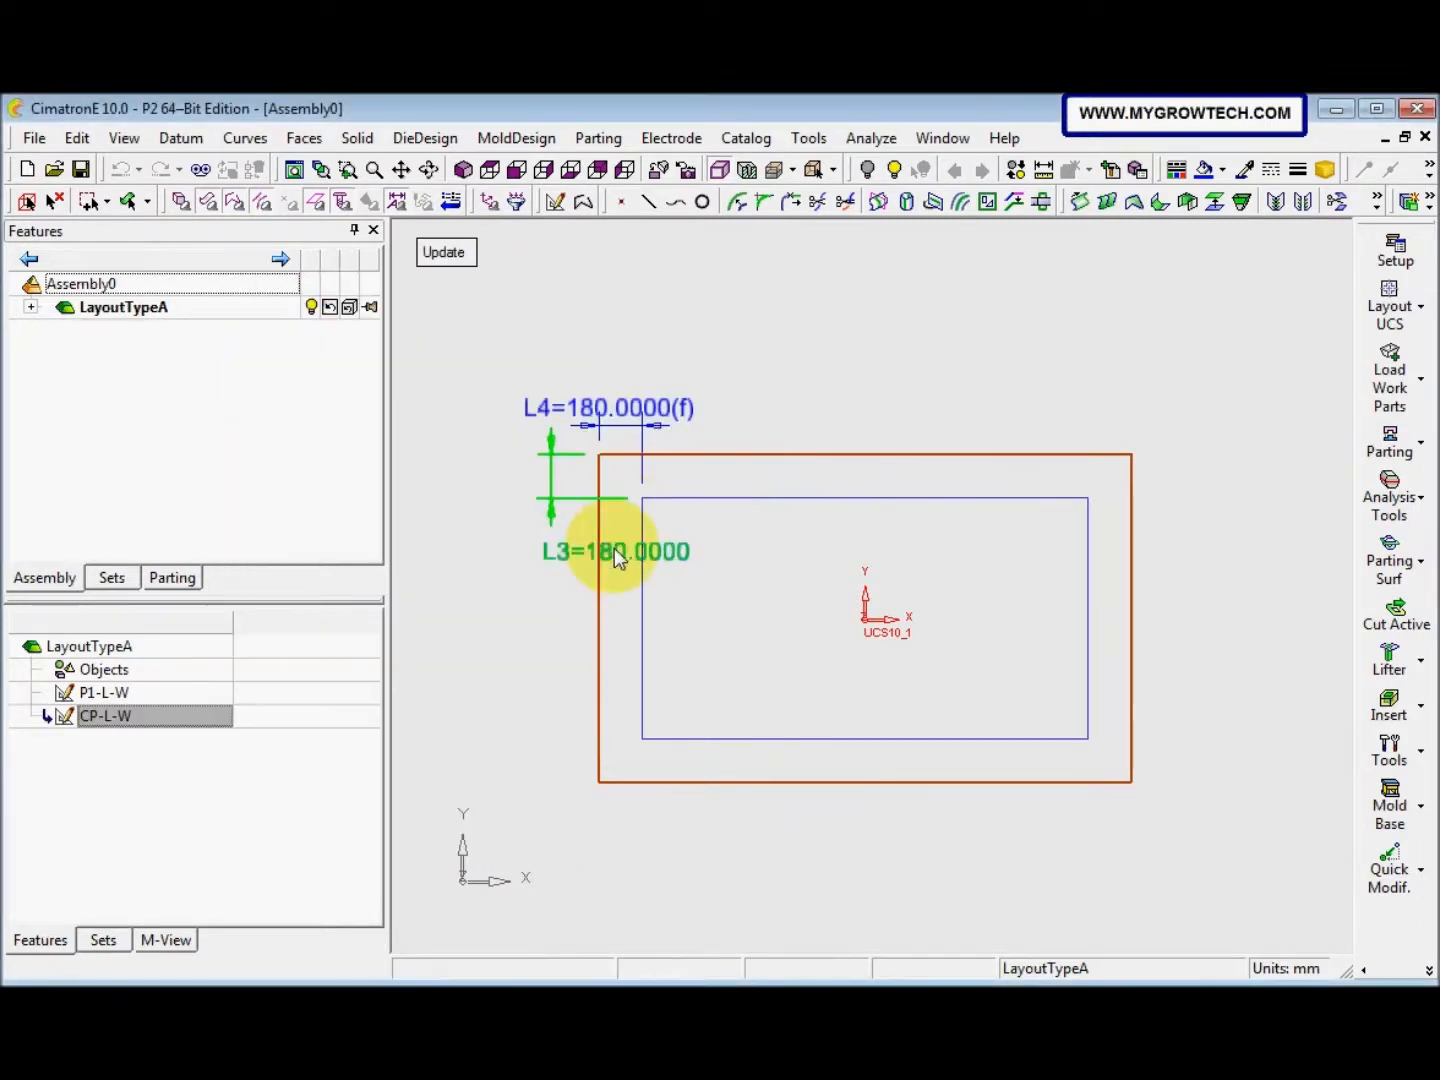
Link the CP-L-W sketch's vertical gap dimension L3 to the mold setup parameter CP-Delta
{"action": "double_click", "coordinate": [614, 548]}
{"action": "left_click", "coordinate": [780, 595]}
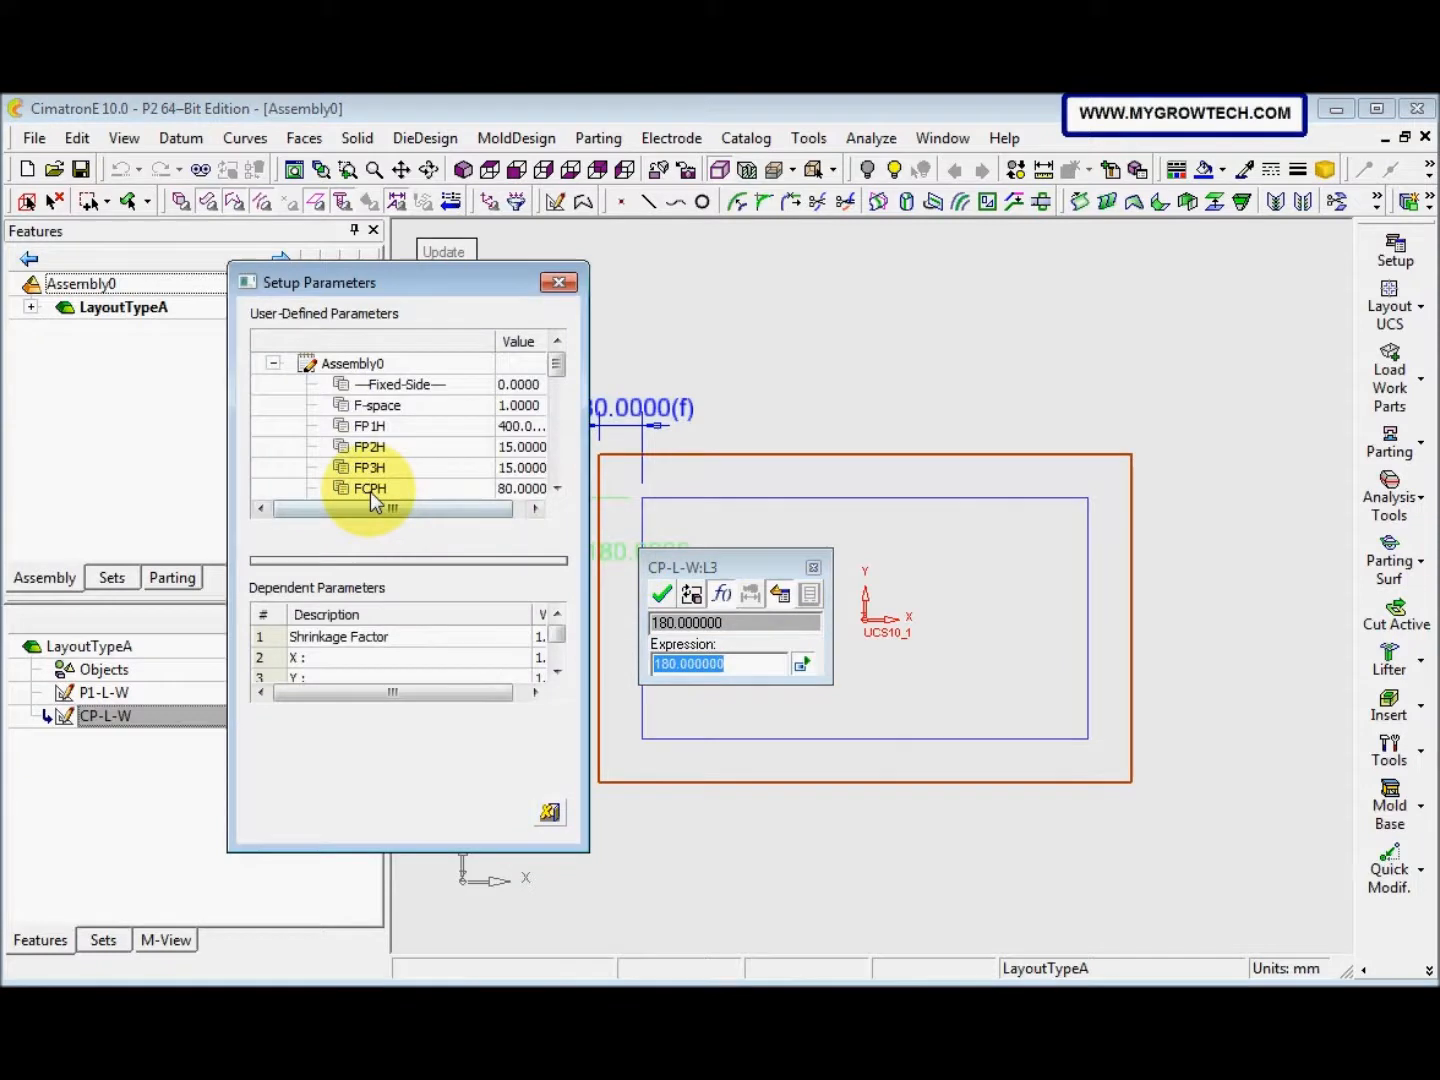
{"action": "left_click_drag", "start_coordinate": [556, 369], "coordinate": [555, 464]}
{"action": "double_click", "coordinate": [422, 468]}
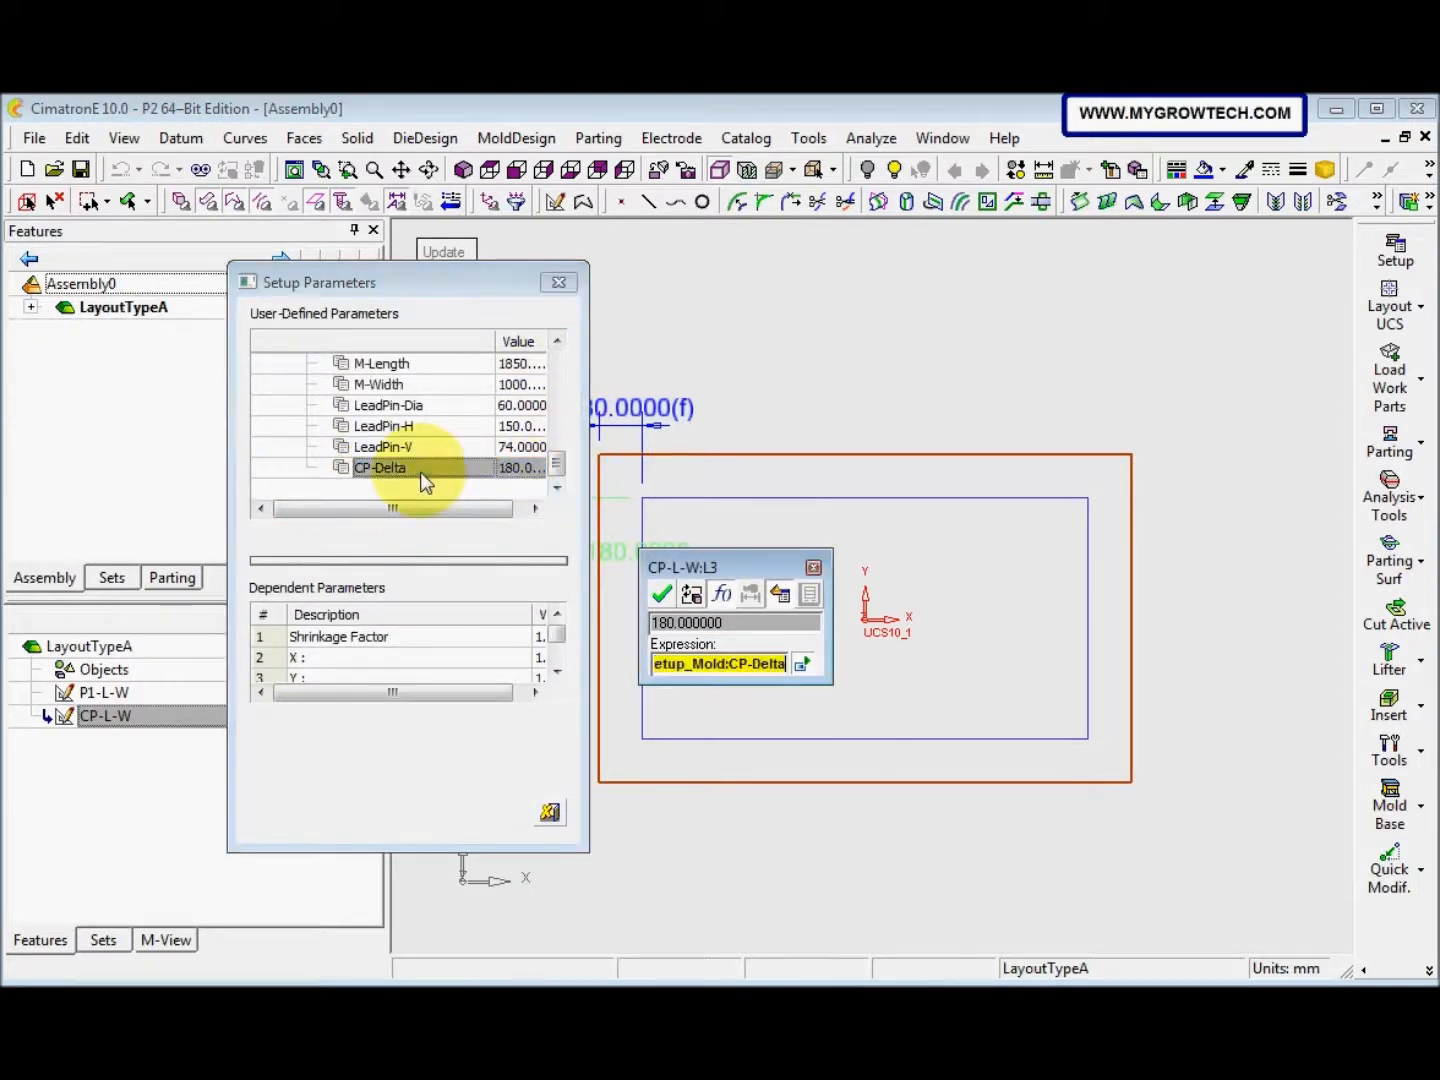
{"action": "left_click", "coordinate": [663, 592]}
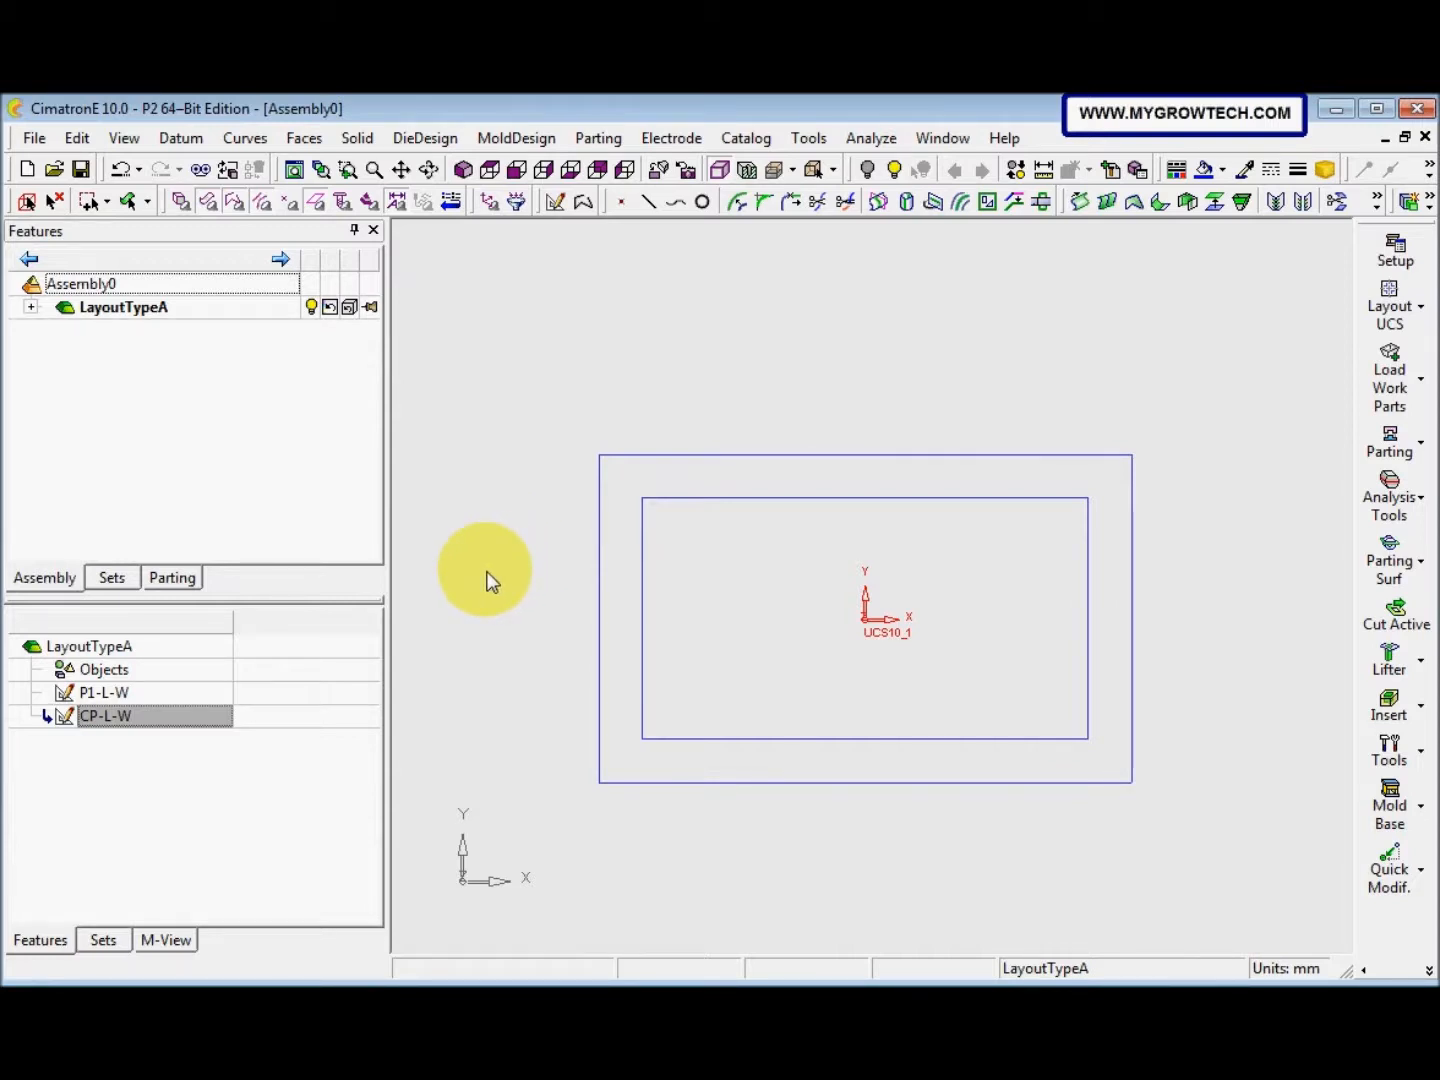
Start a new sketch and add the P1-L-W rectangle's upper and lower edges as references
{"action": "right_click", "coordinate": [565, 542]}
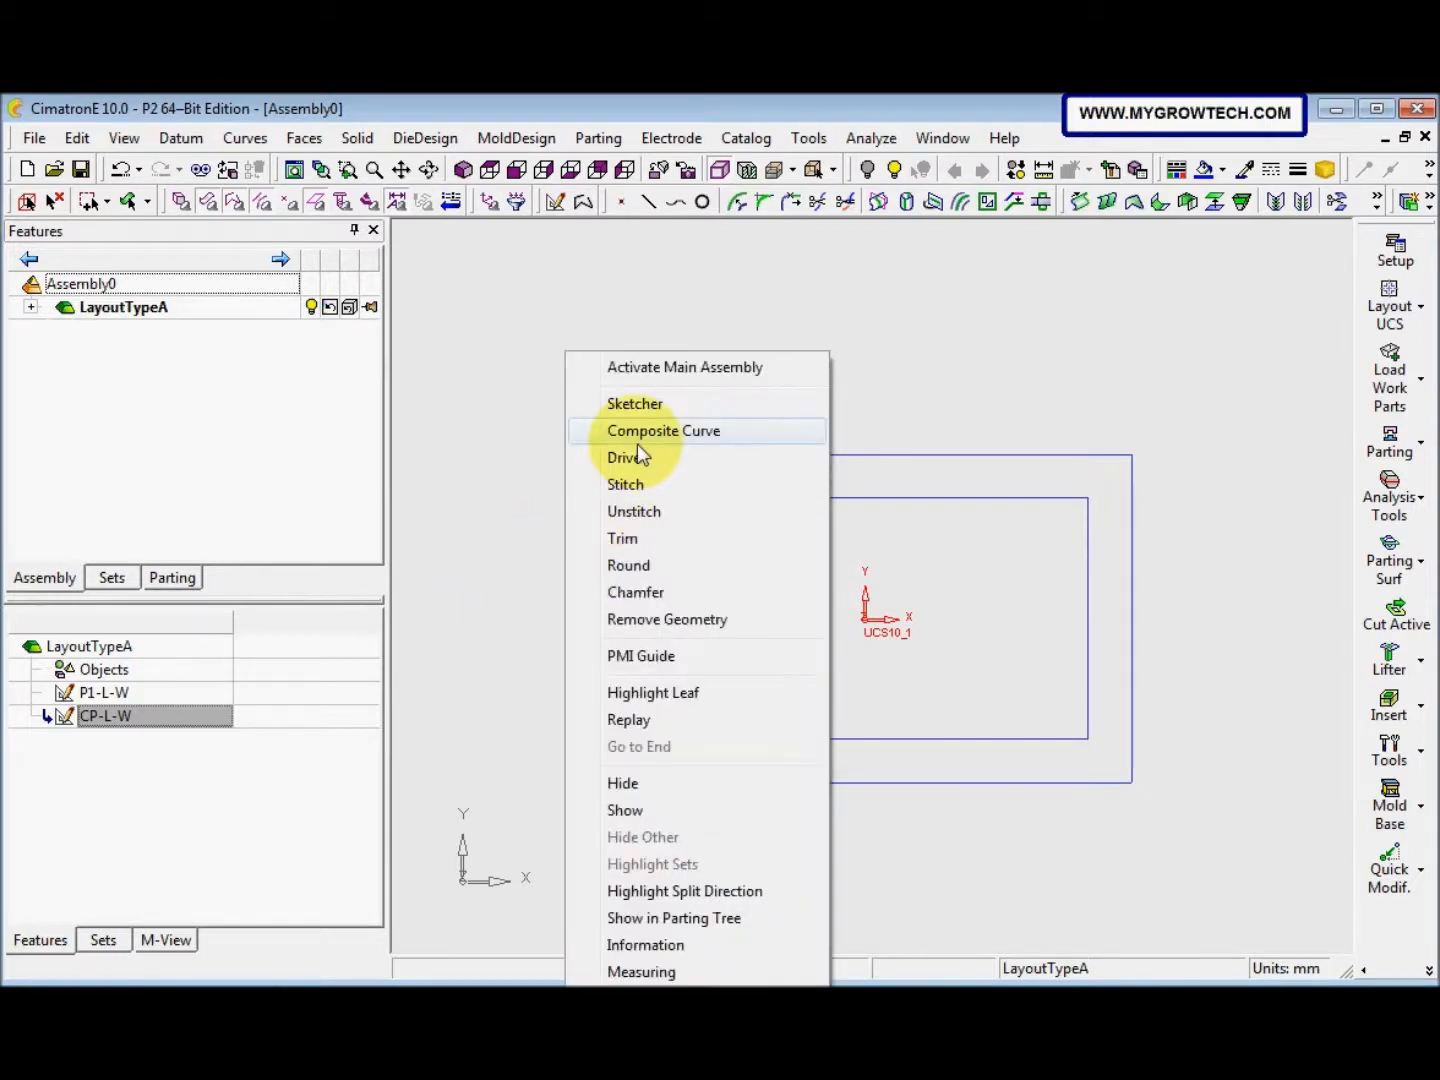
{"action": "left_click", "coordinate": [646, 407]}
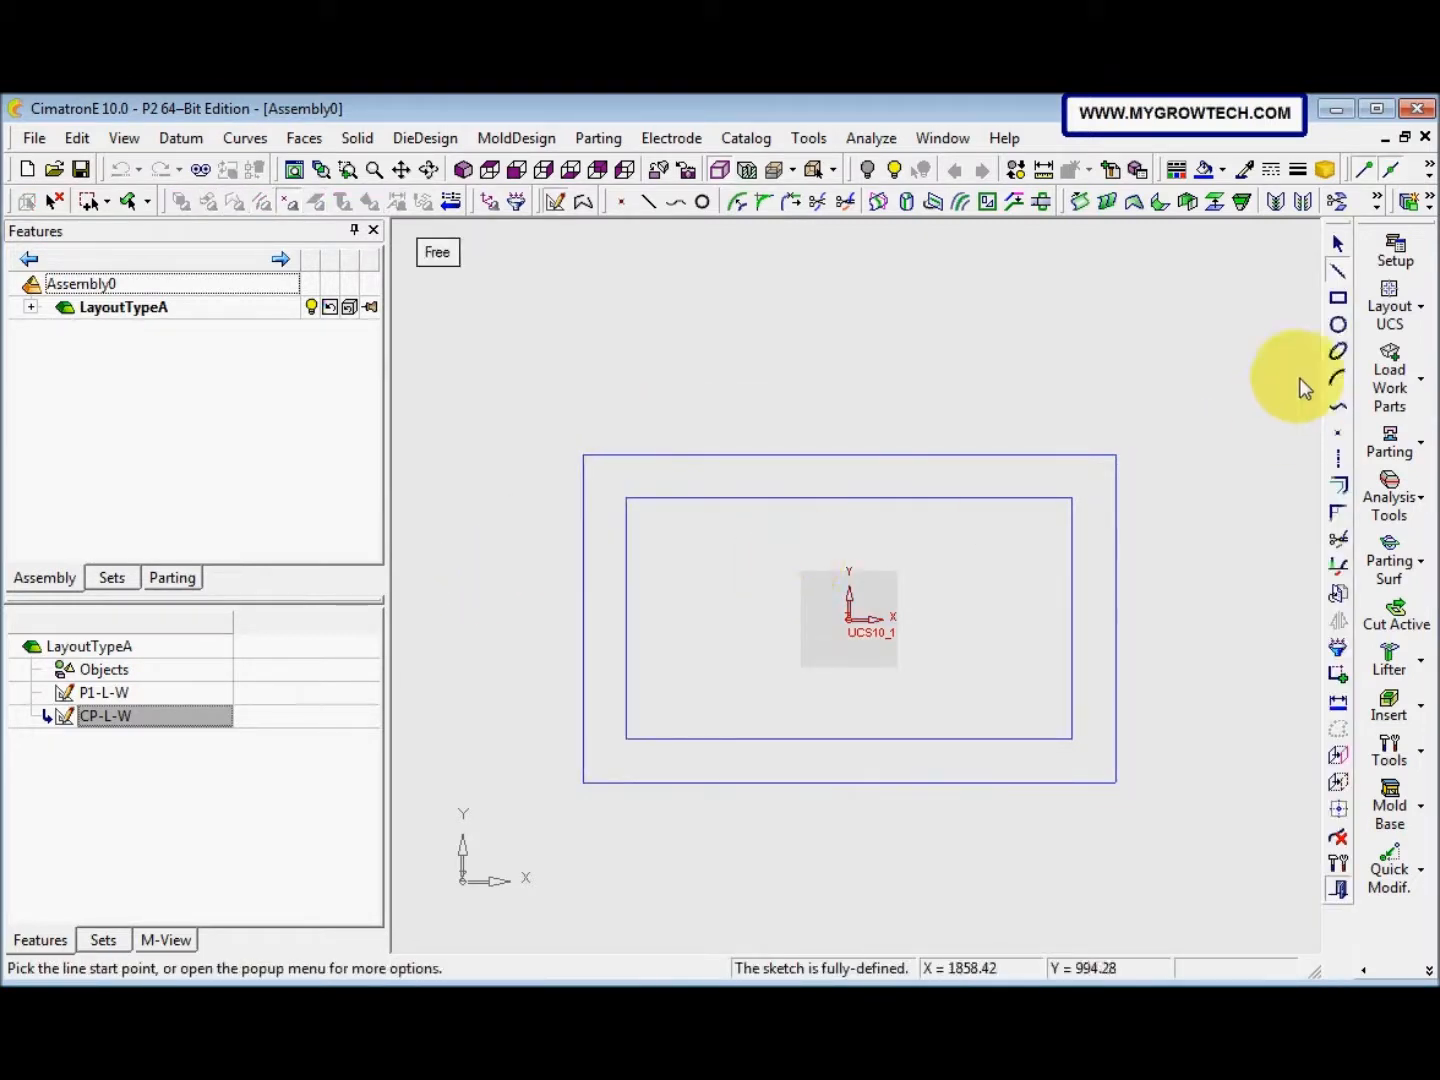
{"action": "left_click", "coordinate": [1338, 780]}
{"action": "left_click", "coordinate": [821, 499]}
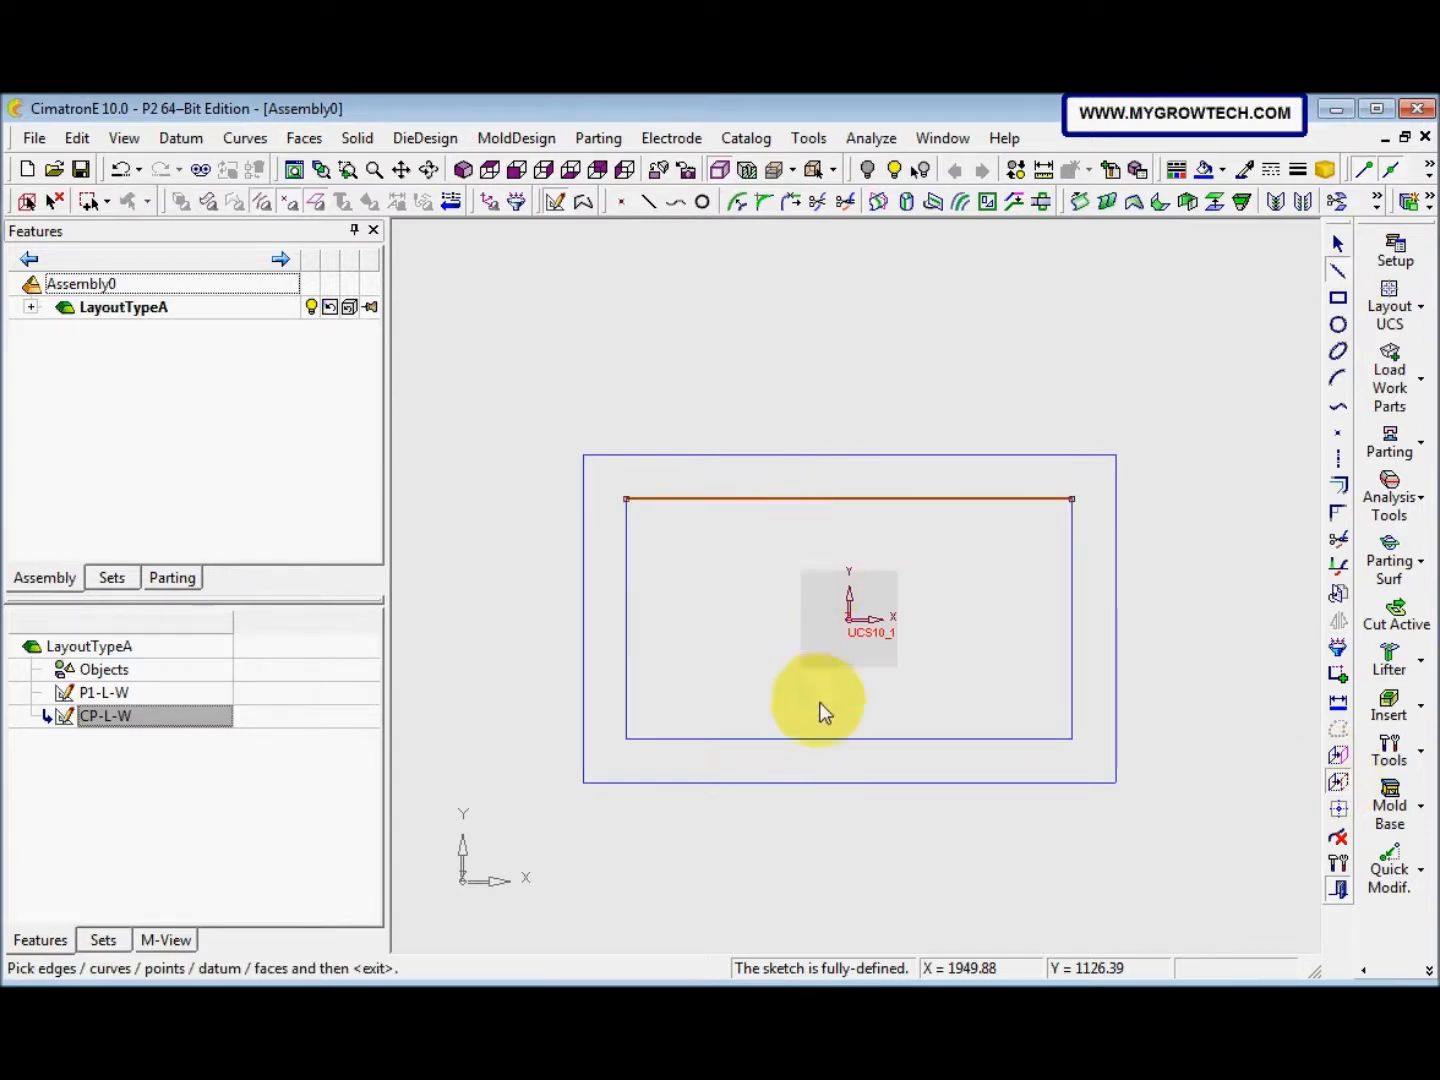
{"action": "left_click", "coordinate": [823, 742]}
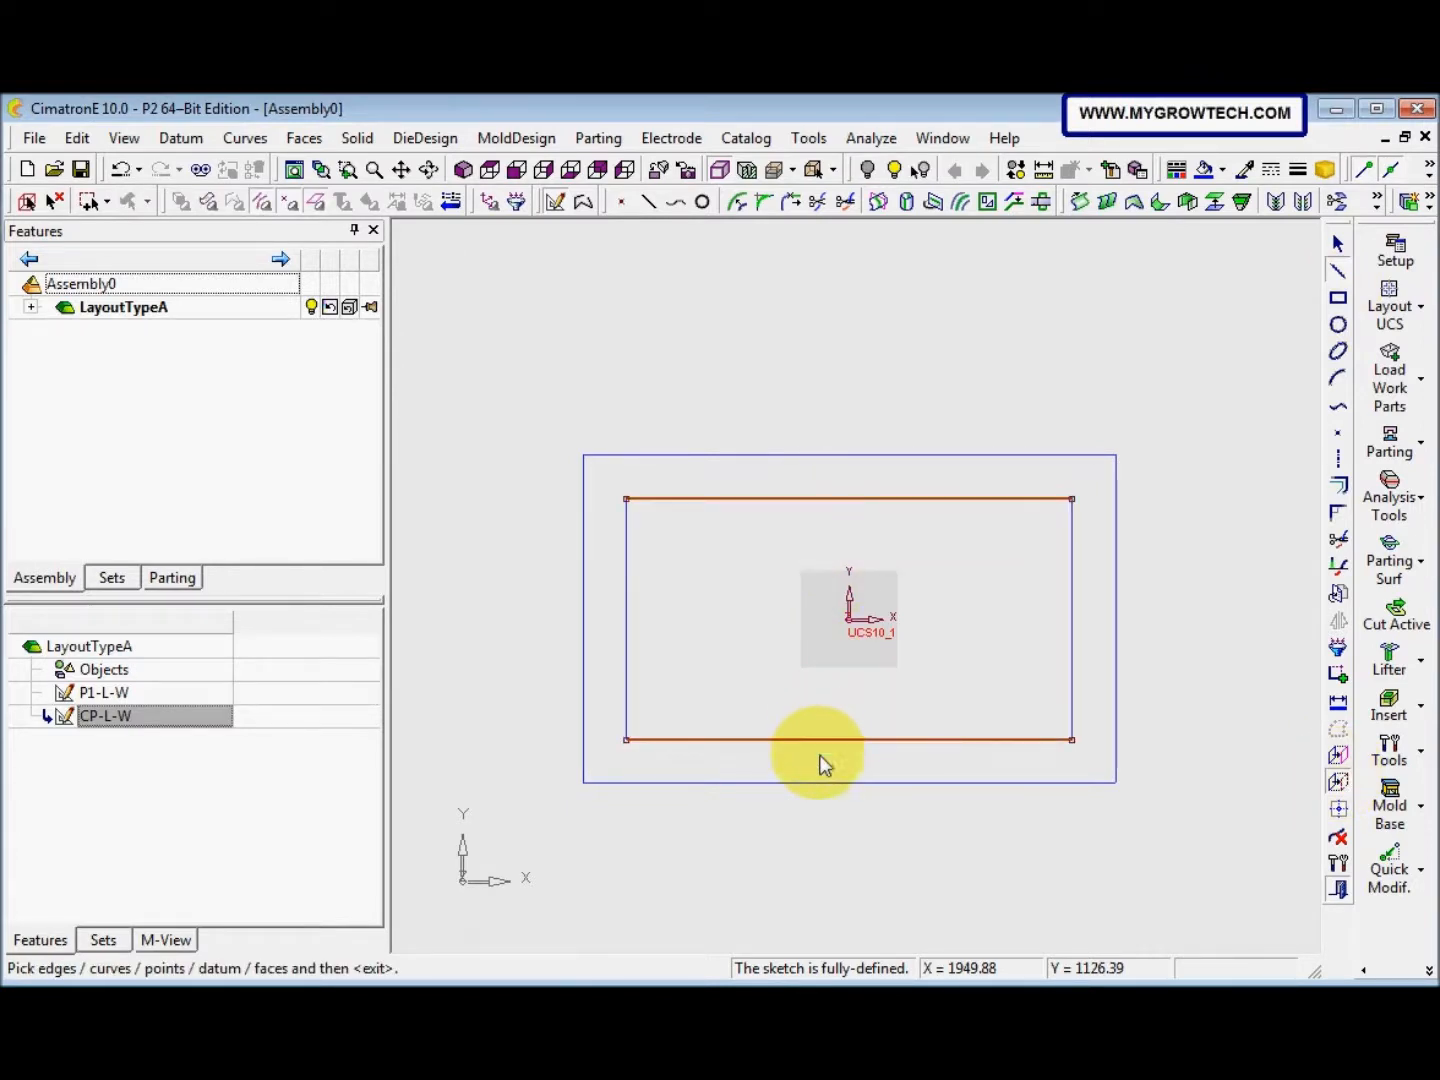
{"action": "middle_click", "coordinate": [821, 765]}
Draw two full-width rectangles inside P1-L-W, about 161 mm high along its upper edge and about 183 mm high along its lower edge
{"action": "left_click", "coordinate": [1339, 300]}
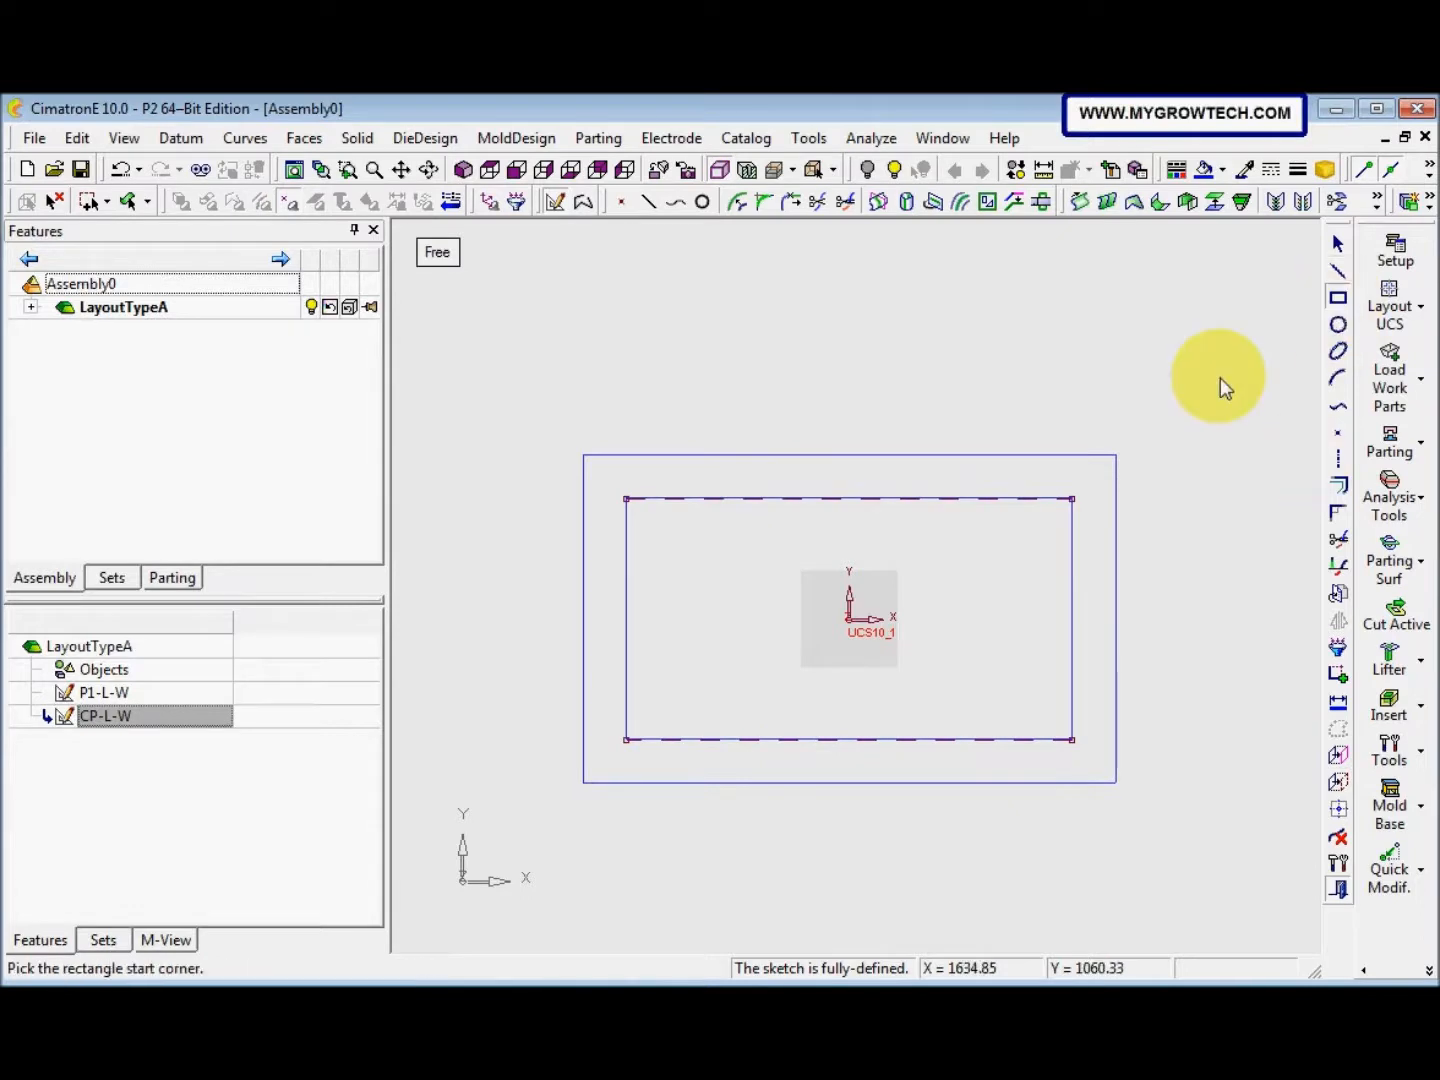
{"action": "left_click", "coordinate": [625, 500]}
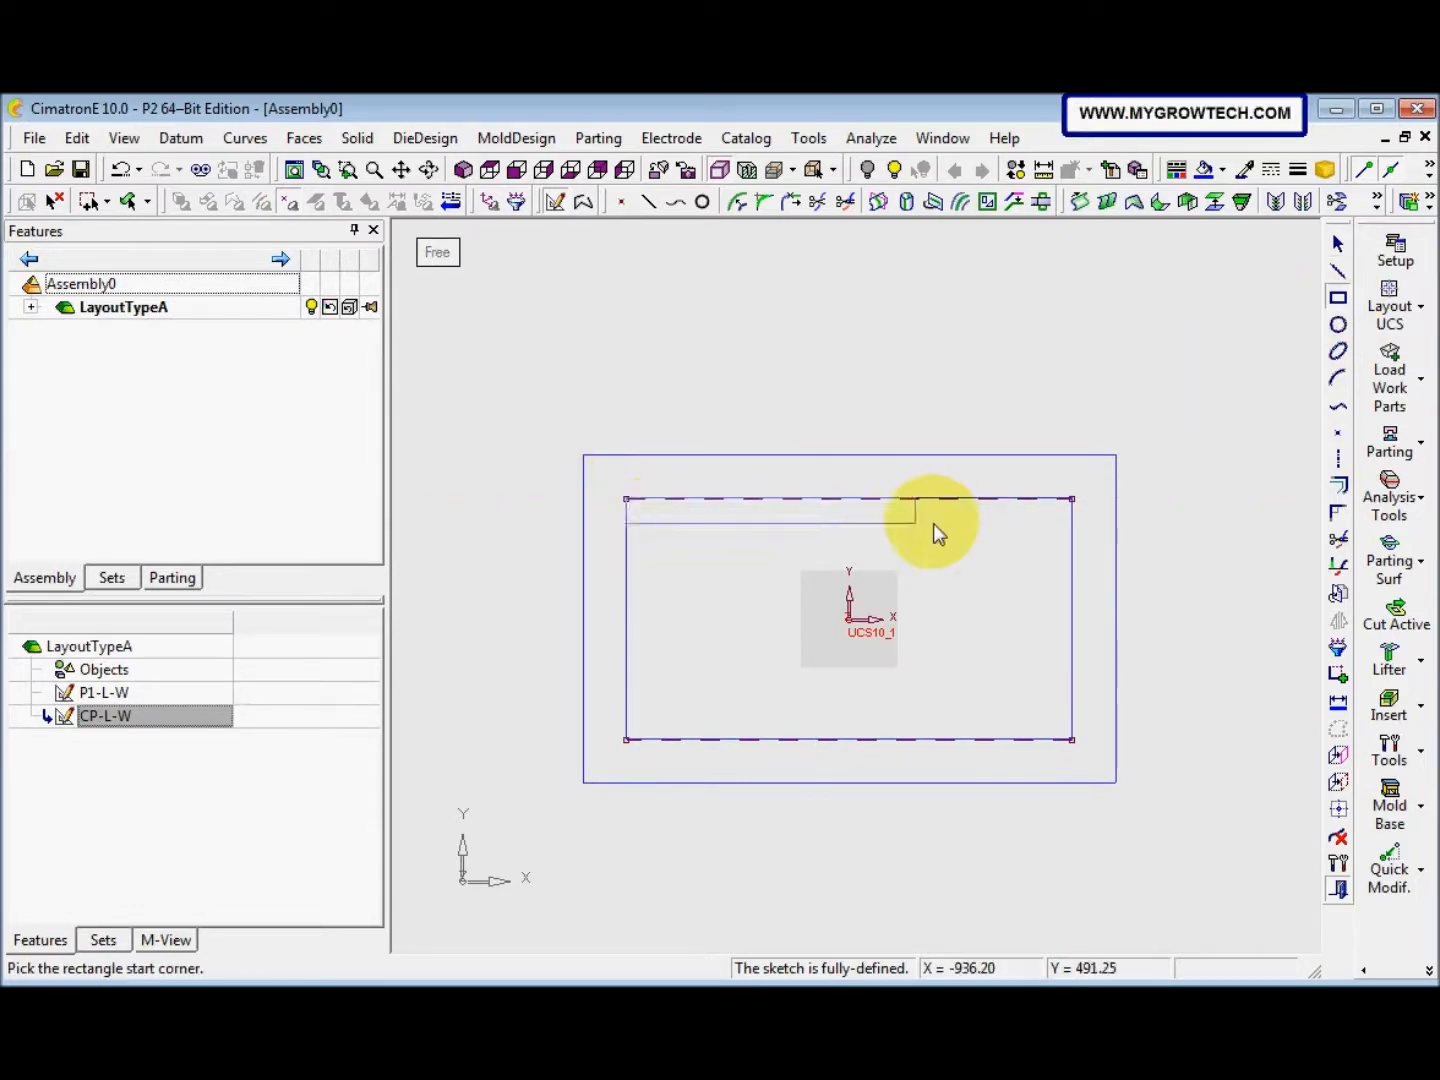
{"action": "left_click", "coordinate": [1072, 537]}
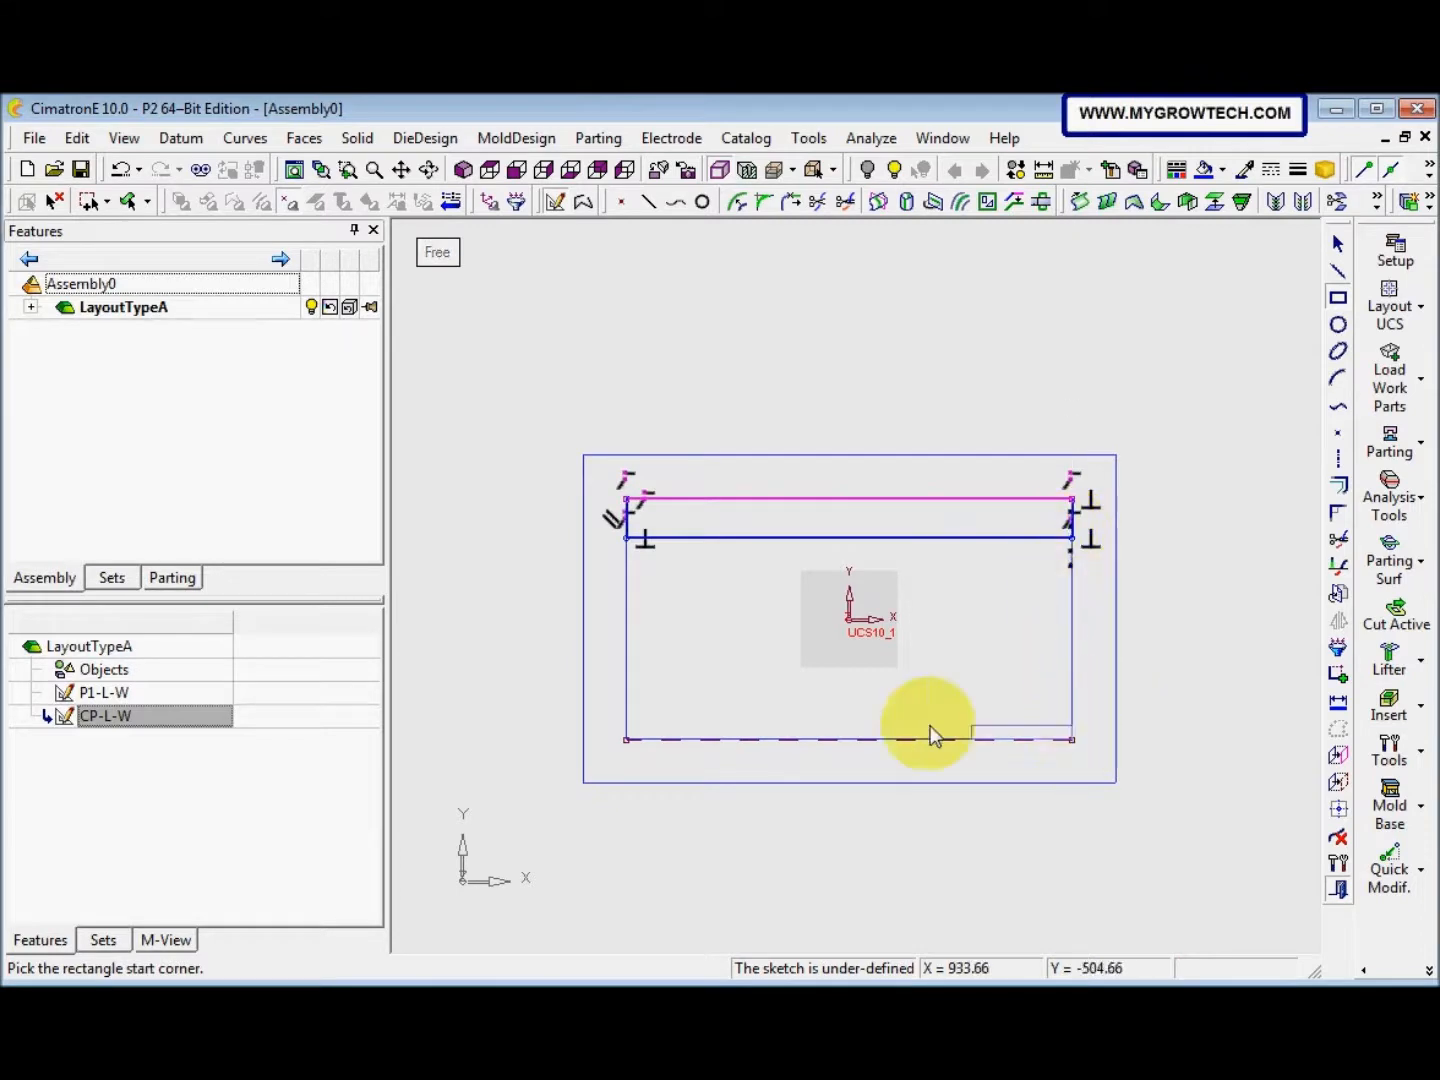
{"action": "left_click", "coordinate": [626, 695]}
Dimension the upper rail rectangle's height as 150 mm
{"action": "right_click", "coordinate": [796, 682]}
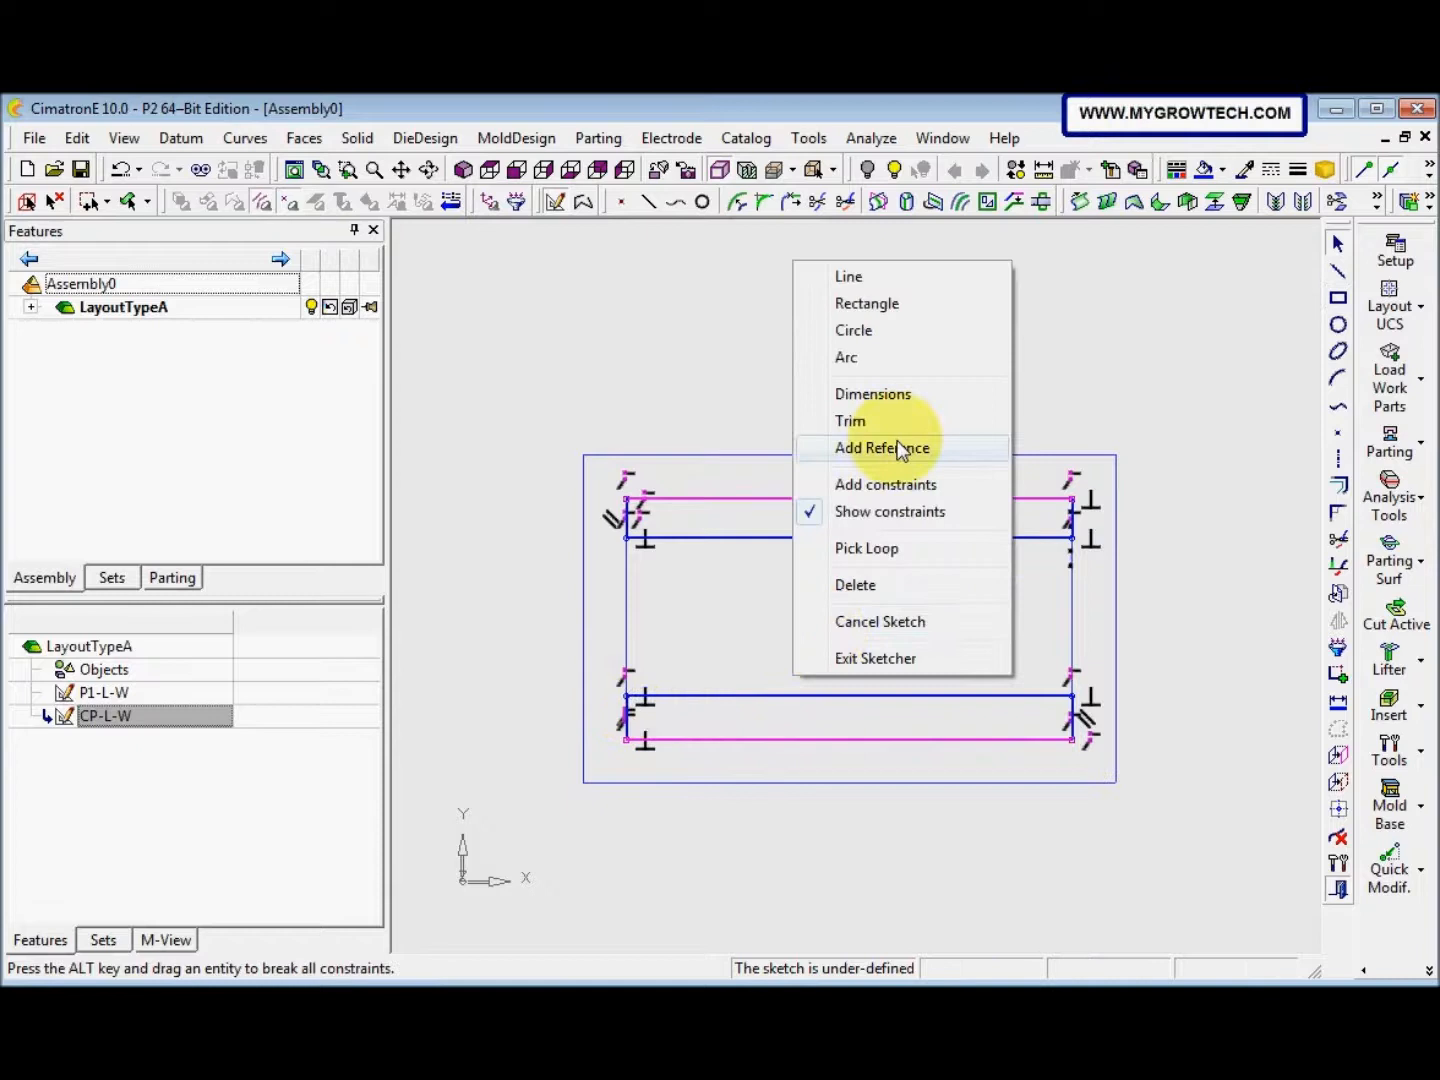
{"action": "left_click", "coordinate": [900, 392]}
{"action": "left_click", "coordinate": [1070, 514]}
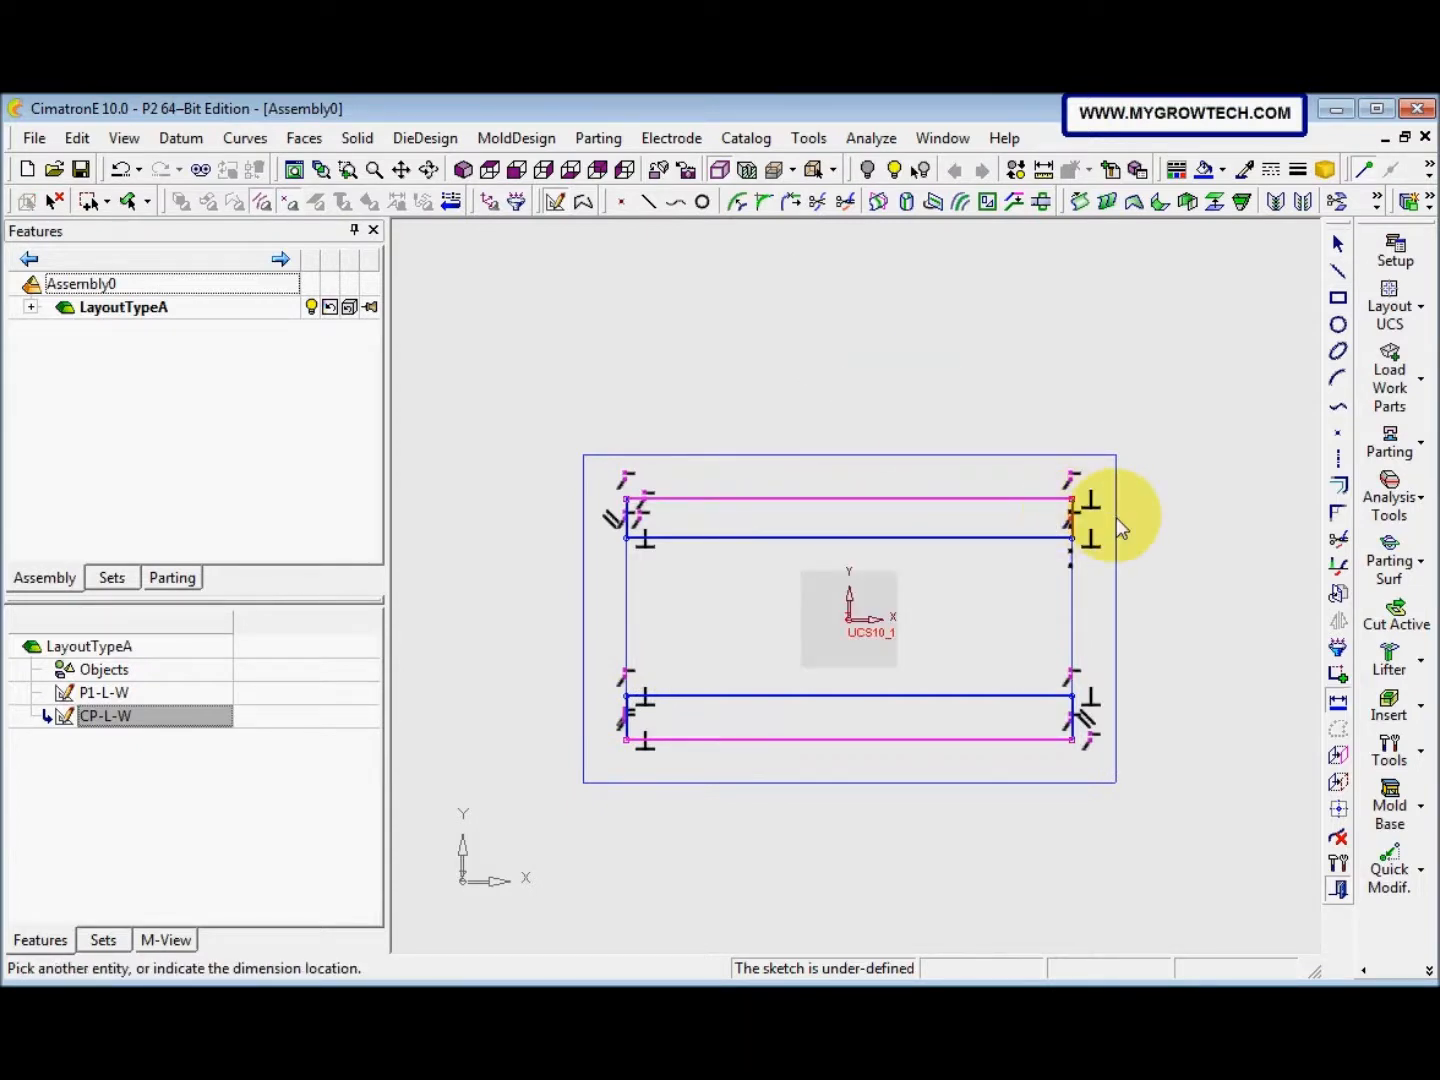
{"action": "type", "text": "150"}
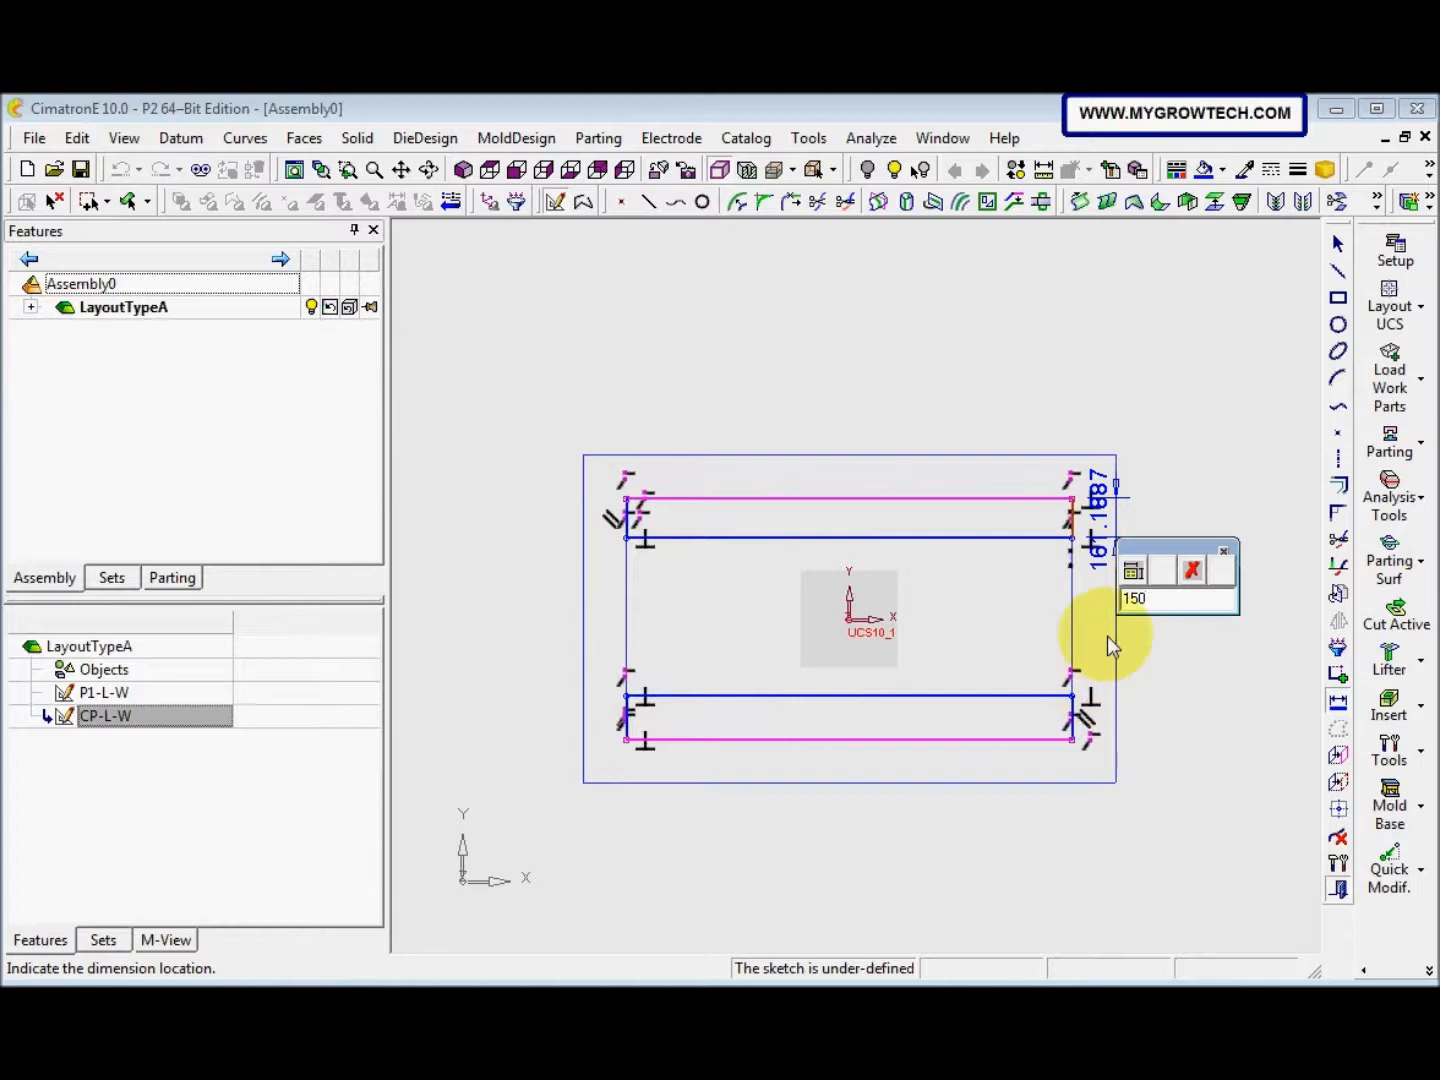
{"action": "key", "text": "Return"}
Dimension the lower rail rectangle's height as 150 mm
{"action": "left_click", "coordinate": [1082, 718]}
{"action": "left_click", "coordinate": [1124, 713]}
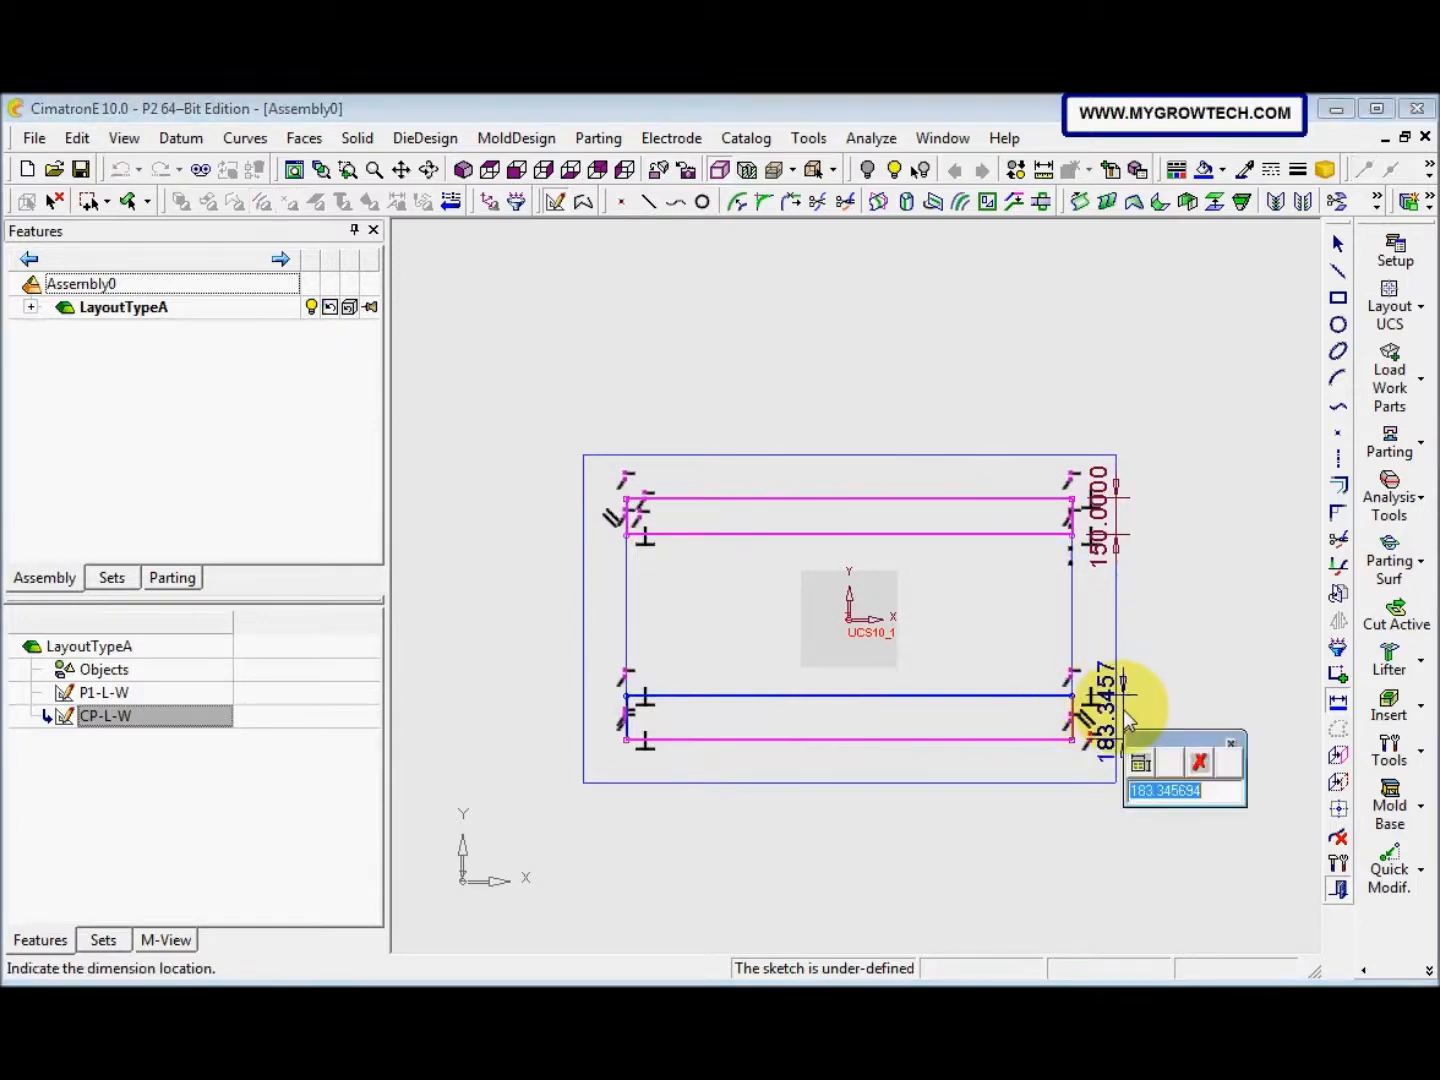
{"action": "type", "text": "150"}
{"action": "key", "text": "Return"}
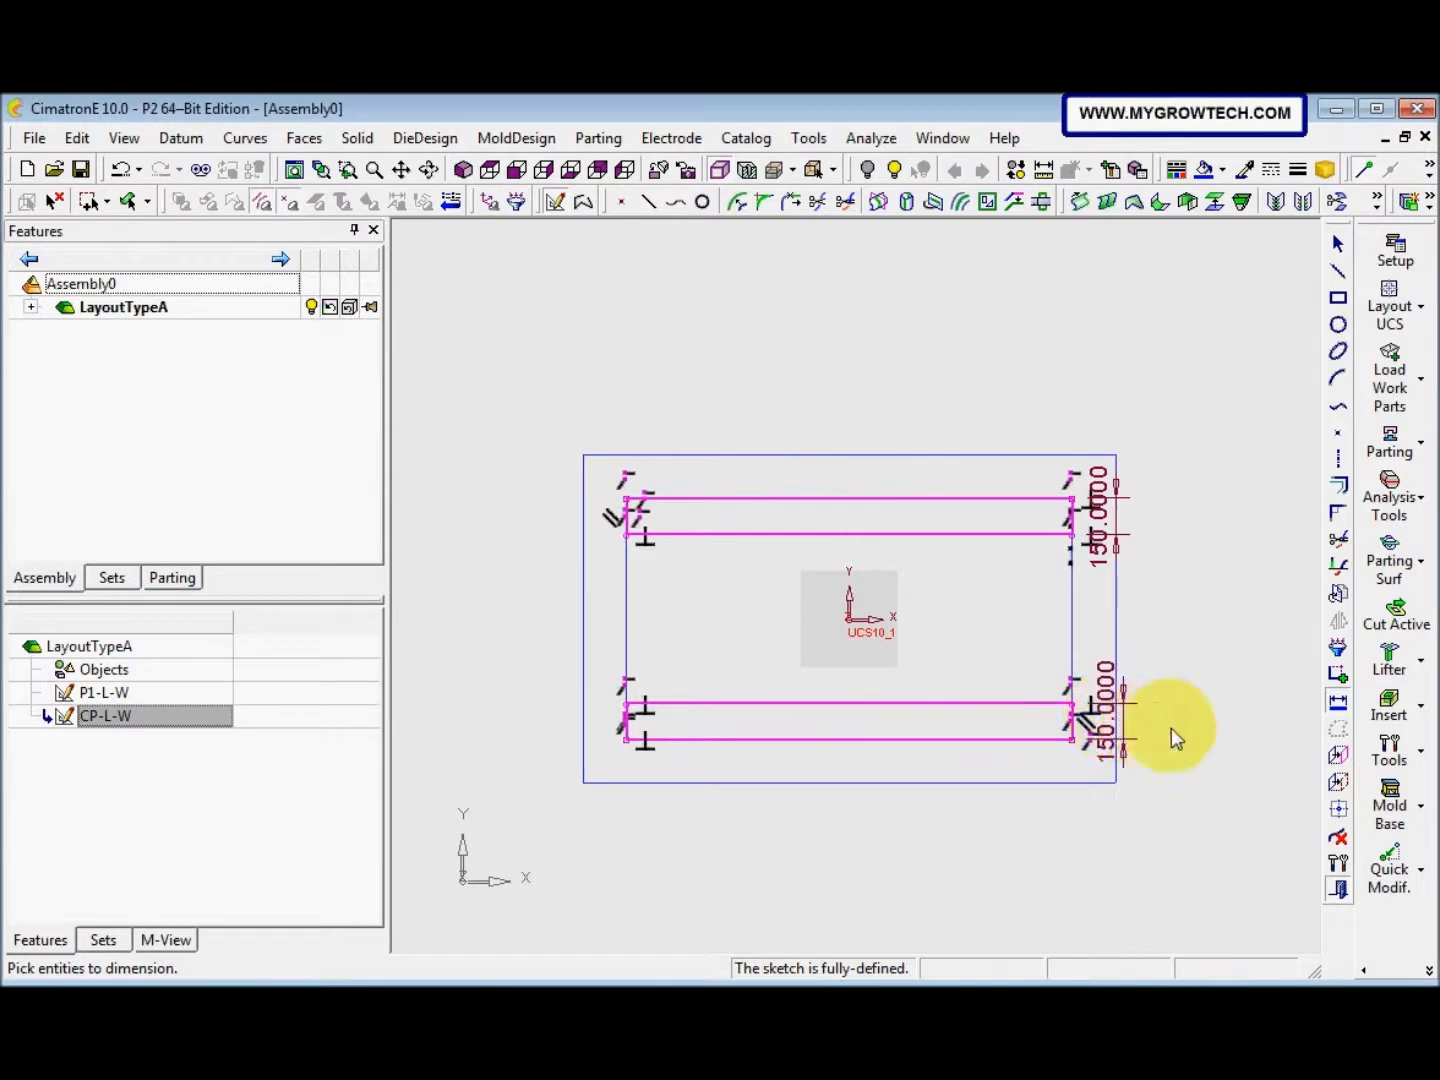
Finish the sketch of the two rail rectangles and rename it V-Rails
{"action": "right_click", "coordinate": [1018, 852]}
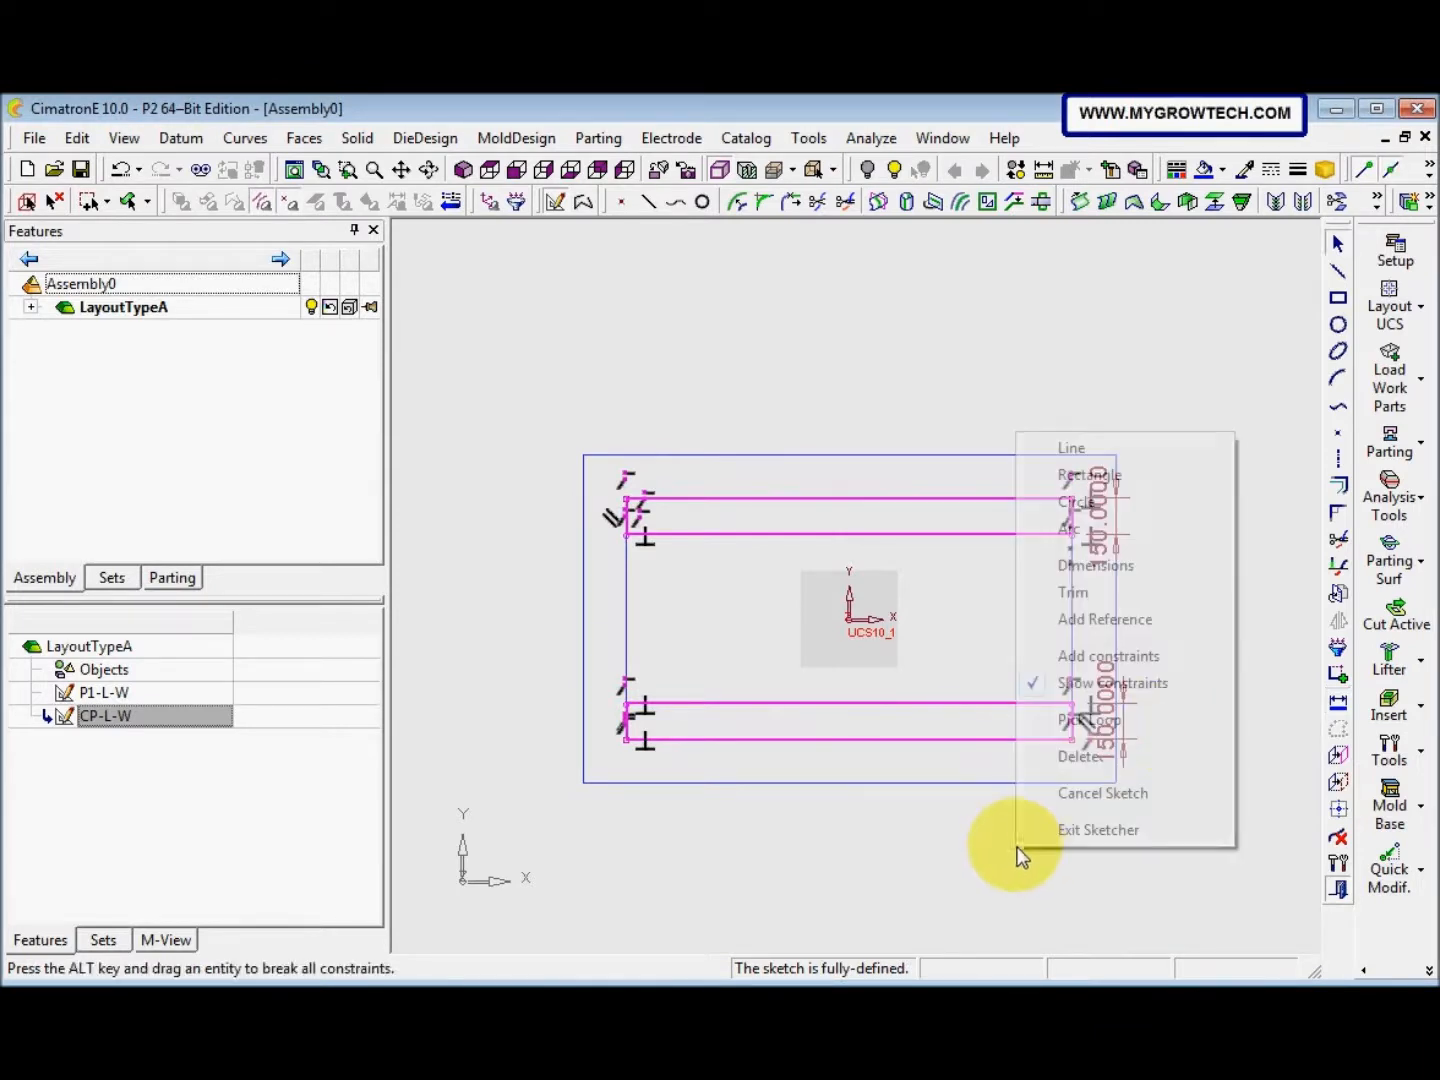
{"action": "left_click", "coordinate": [1086, 833]}
{"action": "left_click", "coordinate": [108, 740]}
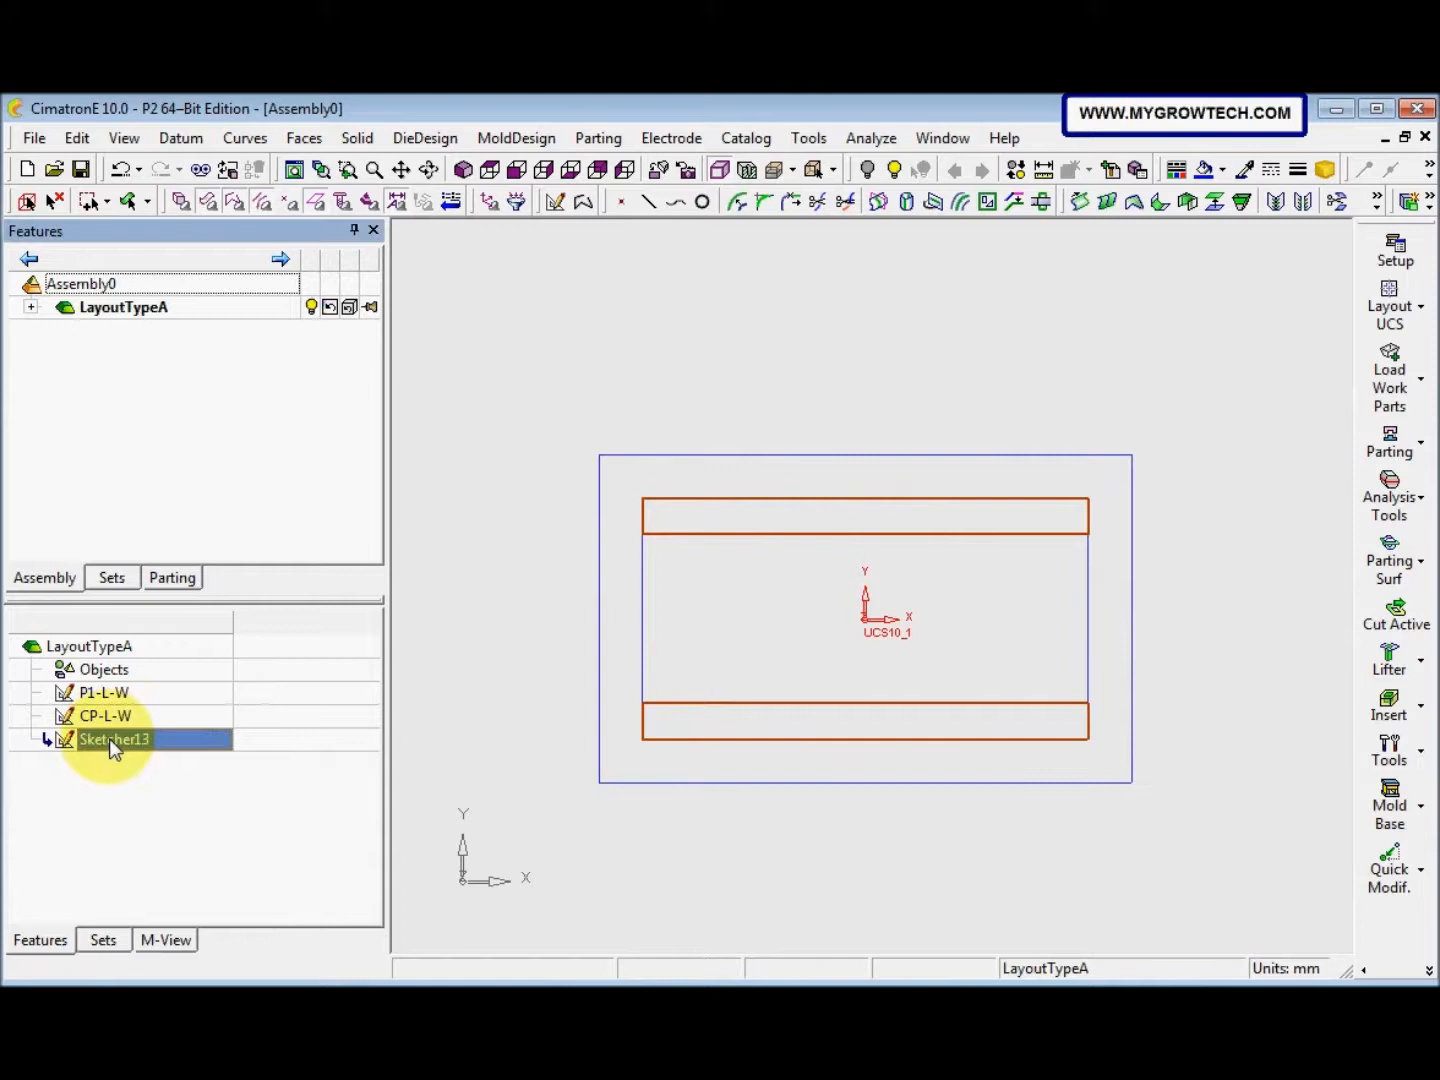
{"action": "left_click", "coordinate": [113, 740]}
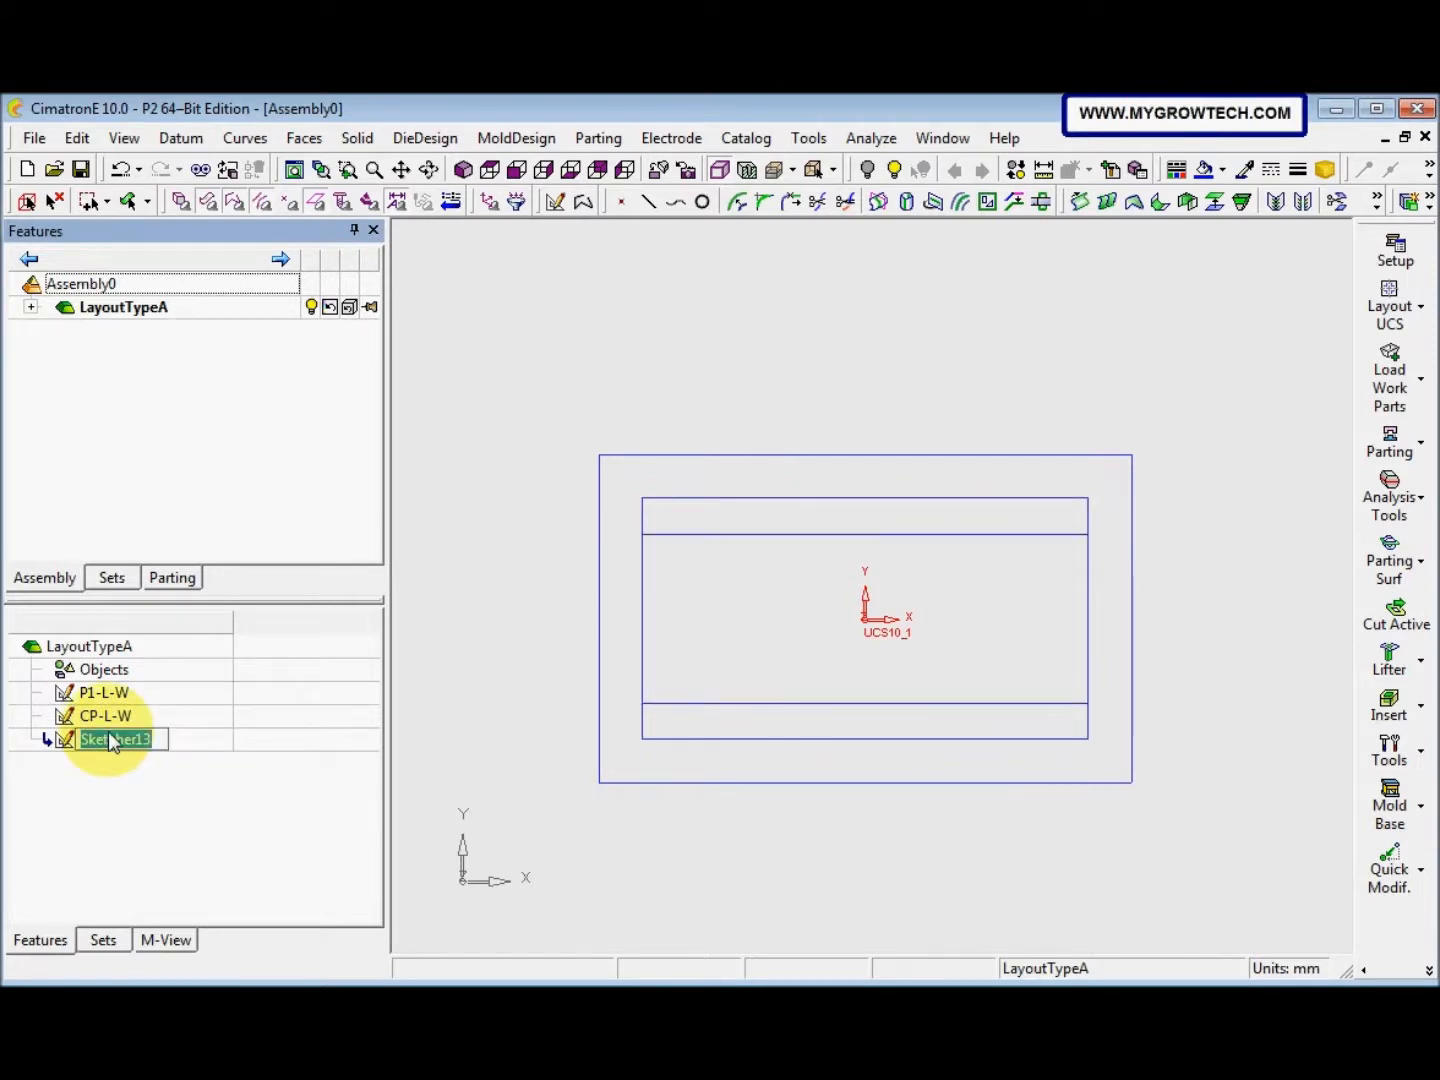
{"action": "type", "text": "V"}
{"action": "type", "text": "-R"}
{"action": "key", "text": "Caps_Lock"}
{"action": "type", "text": "ail"}
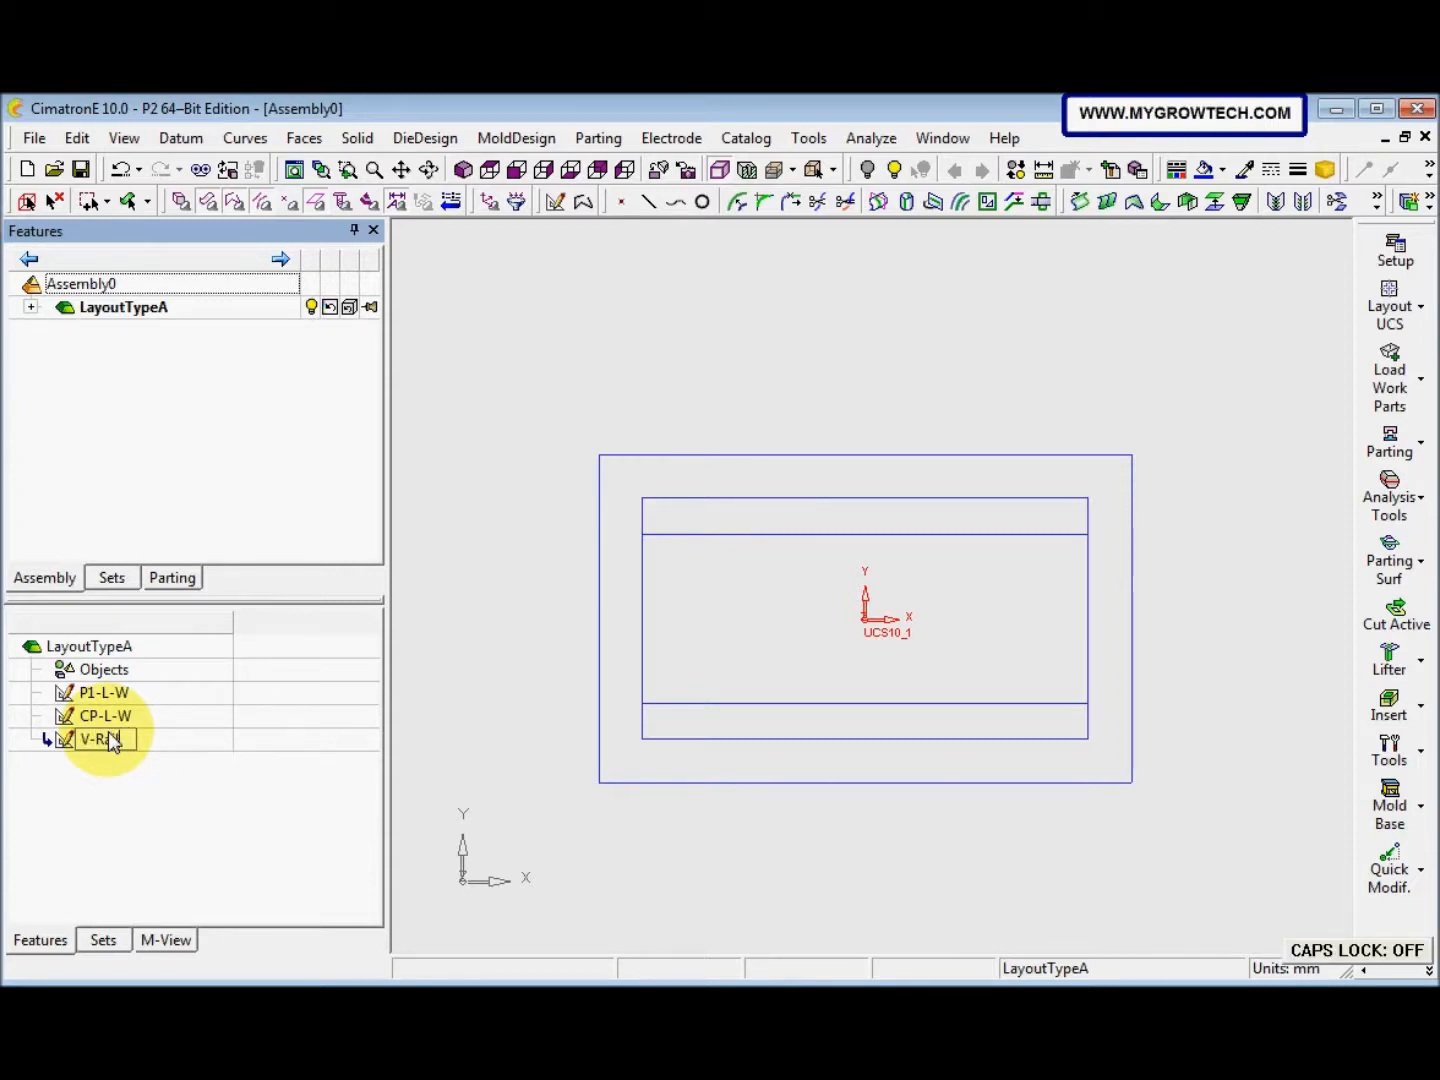
{"action": "type", "text": "s"}
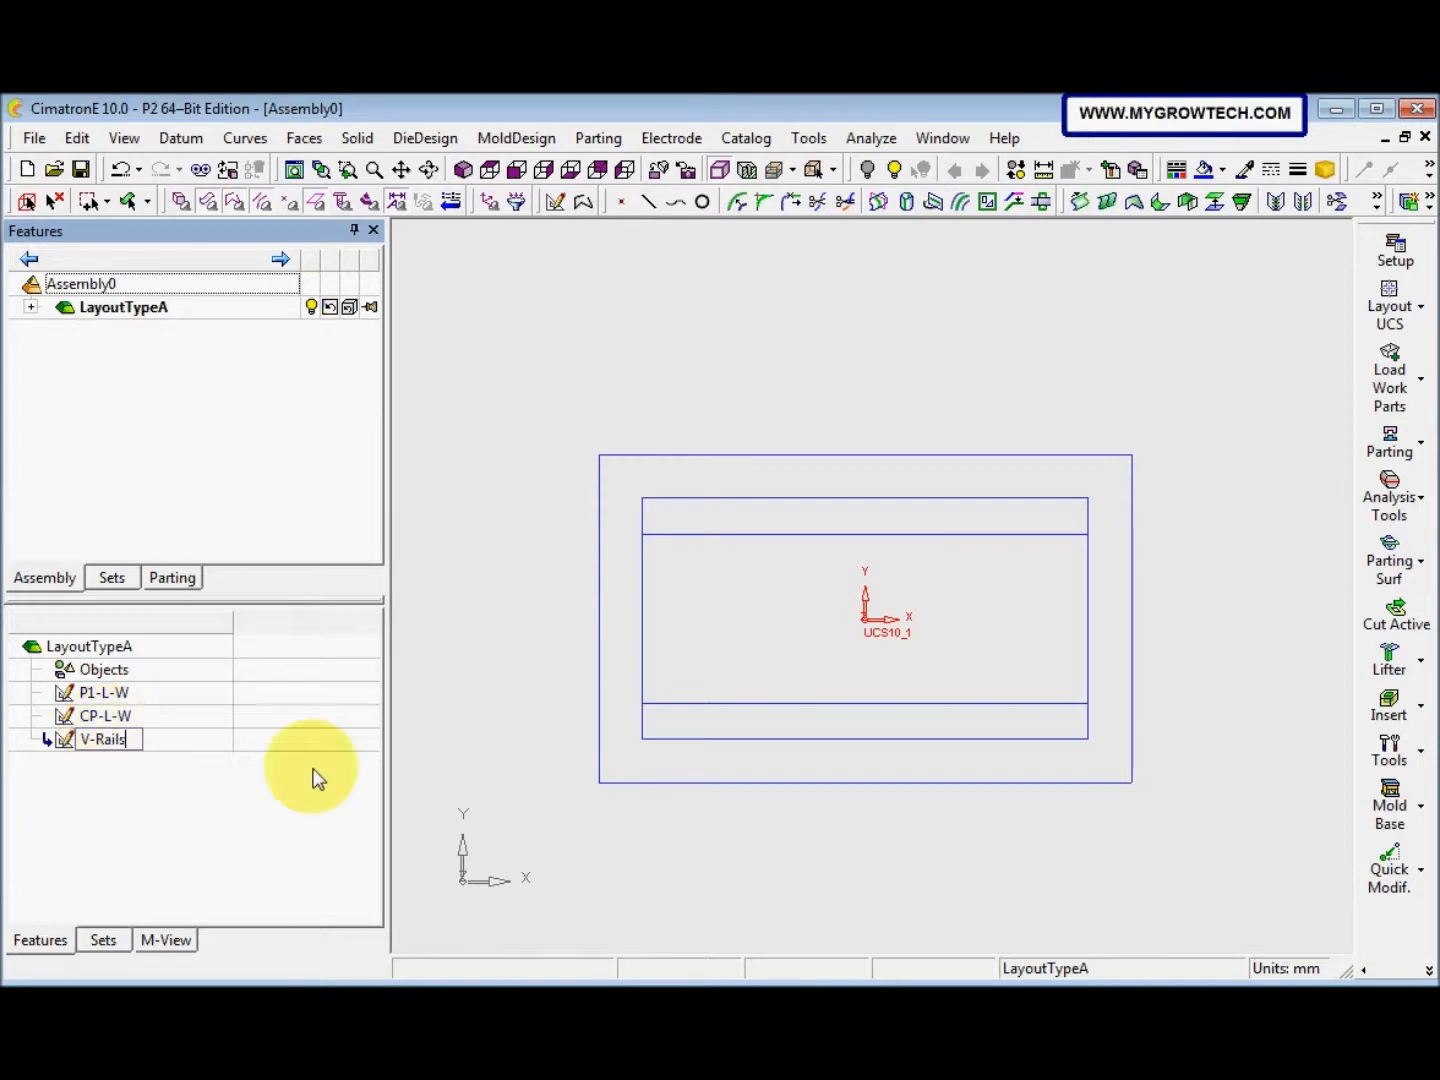
{"action": "left_click", "coordinate": [535, 740]}
Link the lower rail's height dimension L6 in the V-Rails sketch to the mold setup parameter V-RailsWidth
{"action": "left_click", "coordinate": [661, 706]}
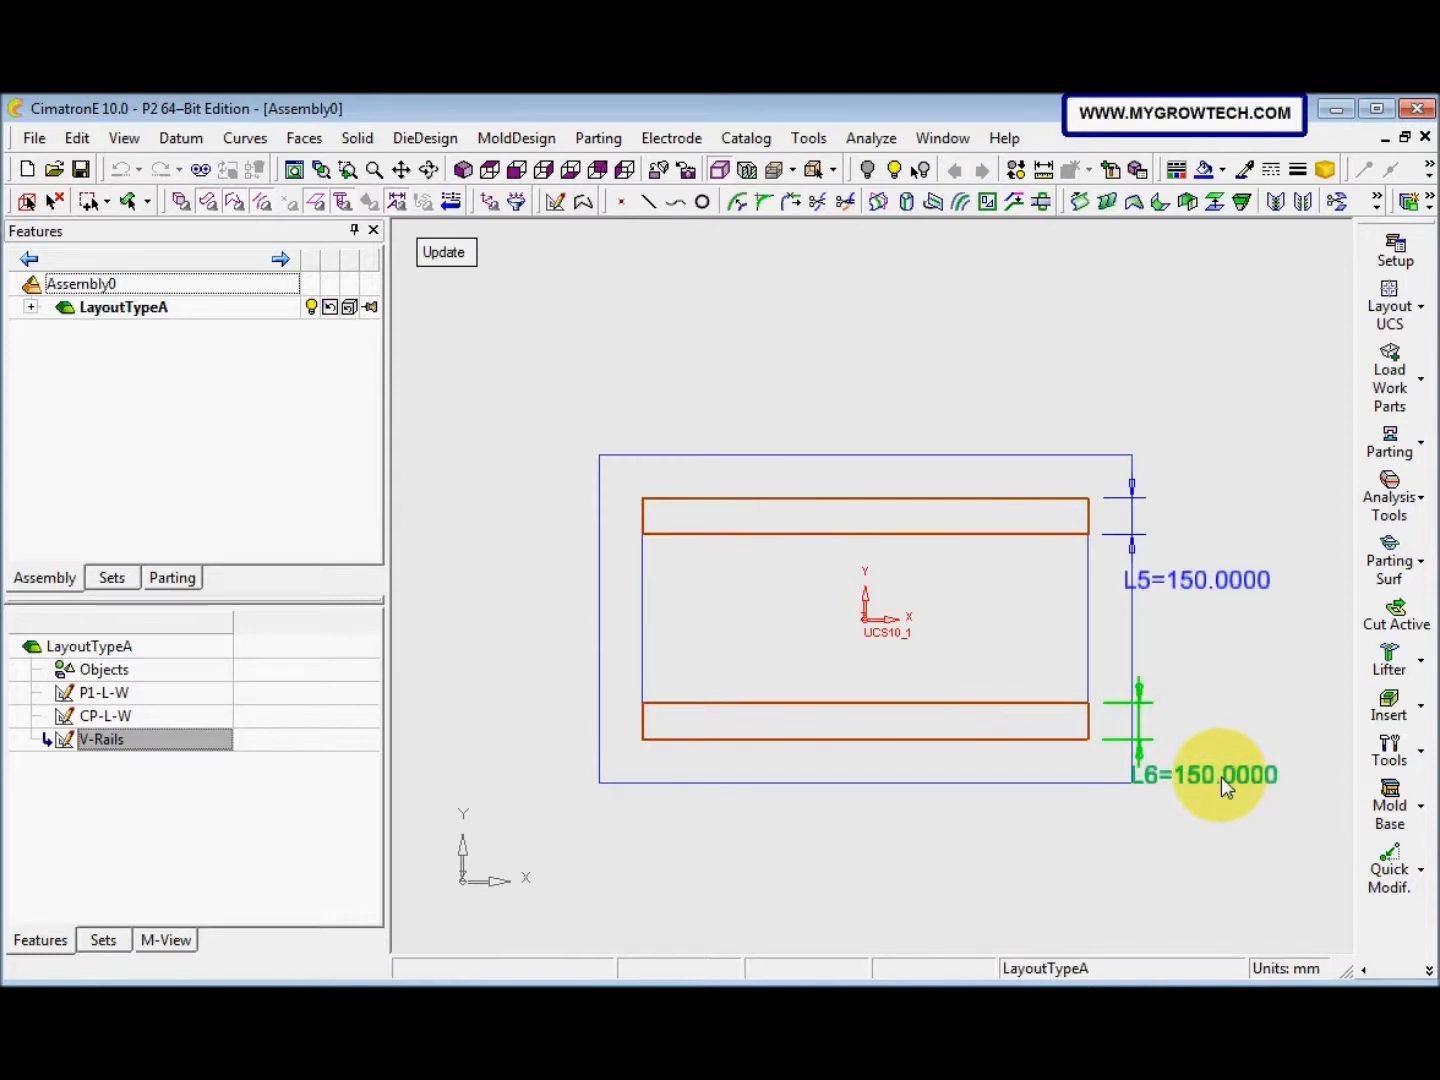
{"action": "double_click", "coordinate": [1220, 777]}
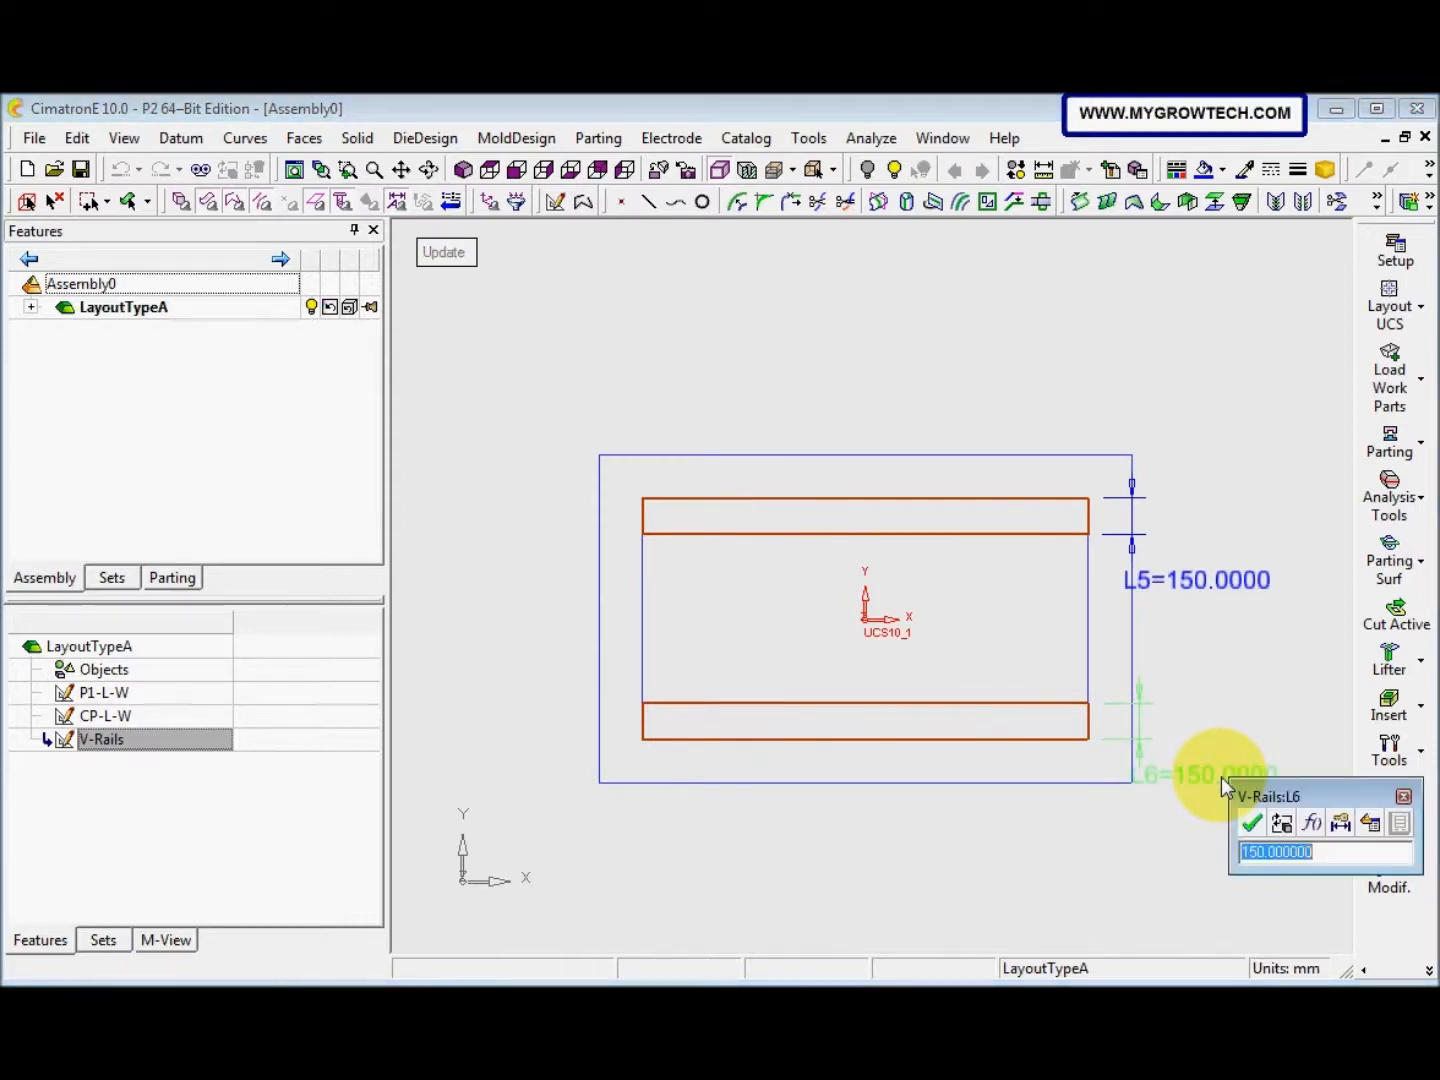
{"action": "left_click", "coordinate": [1373, 826]}
{"action": "left_click_drag", "start_coordinate": [558, 365], "coordinate": [560, 419]}
{"action": "left_click", "coordinate": [418, 489]}
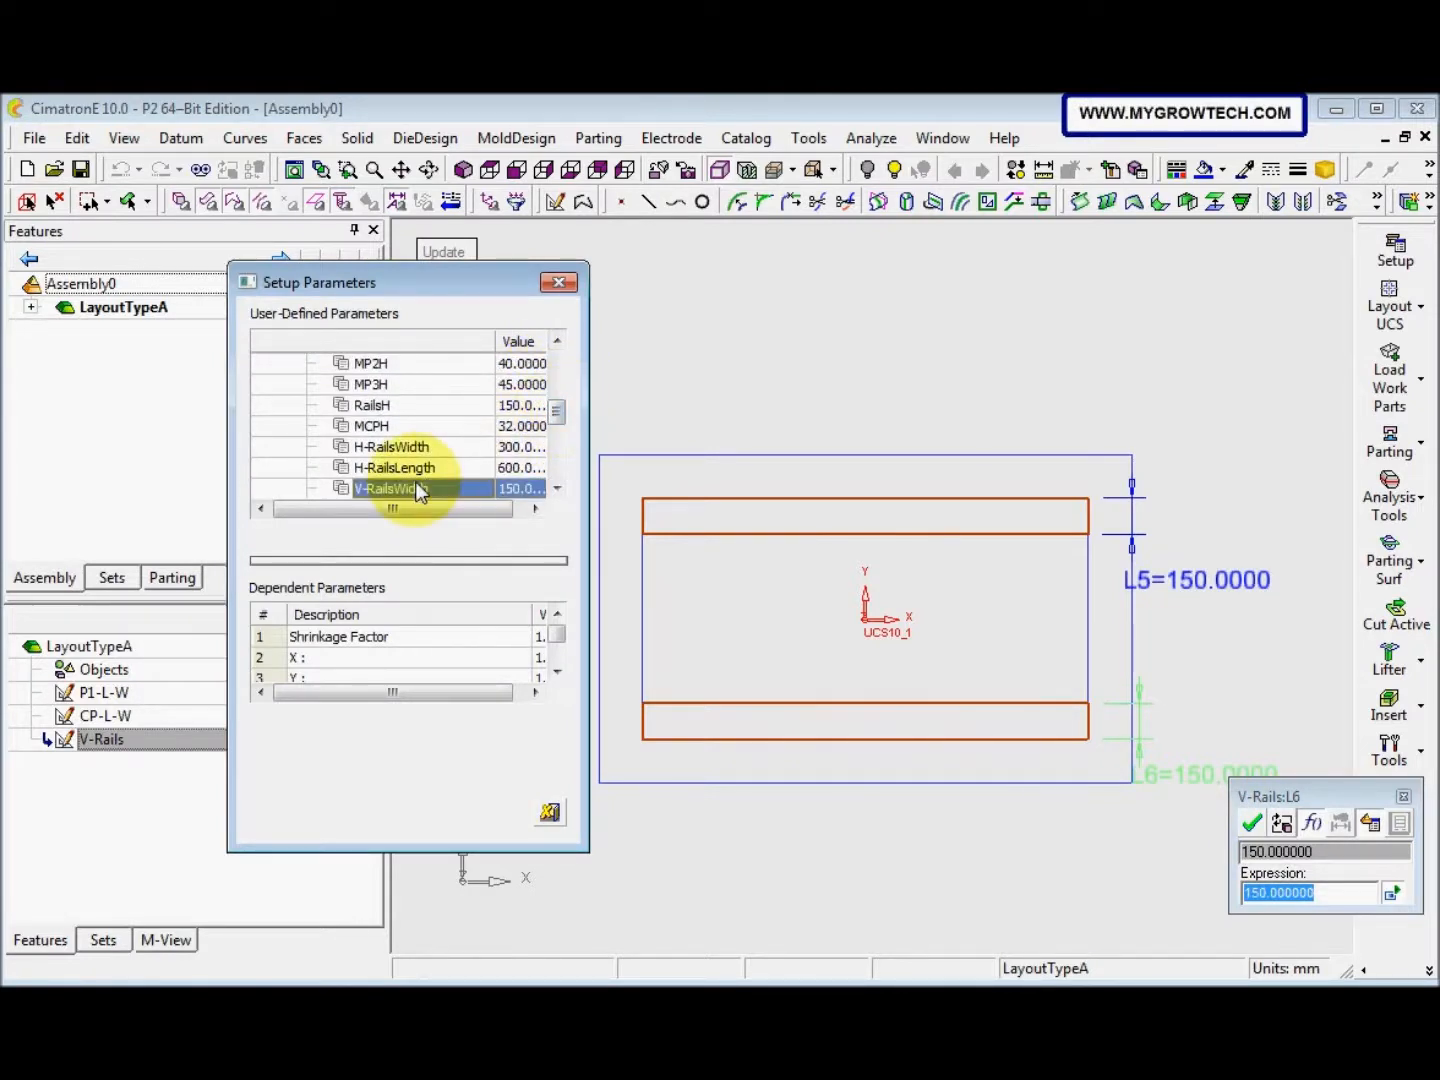
{"action": "double_click", "coordinate": [419, 490]}
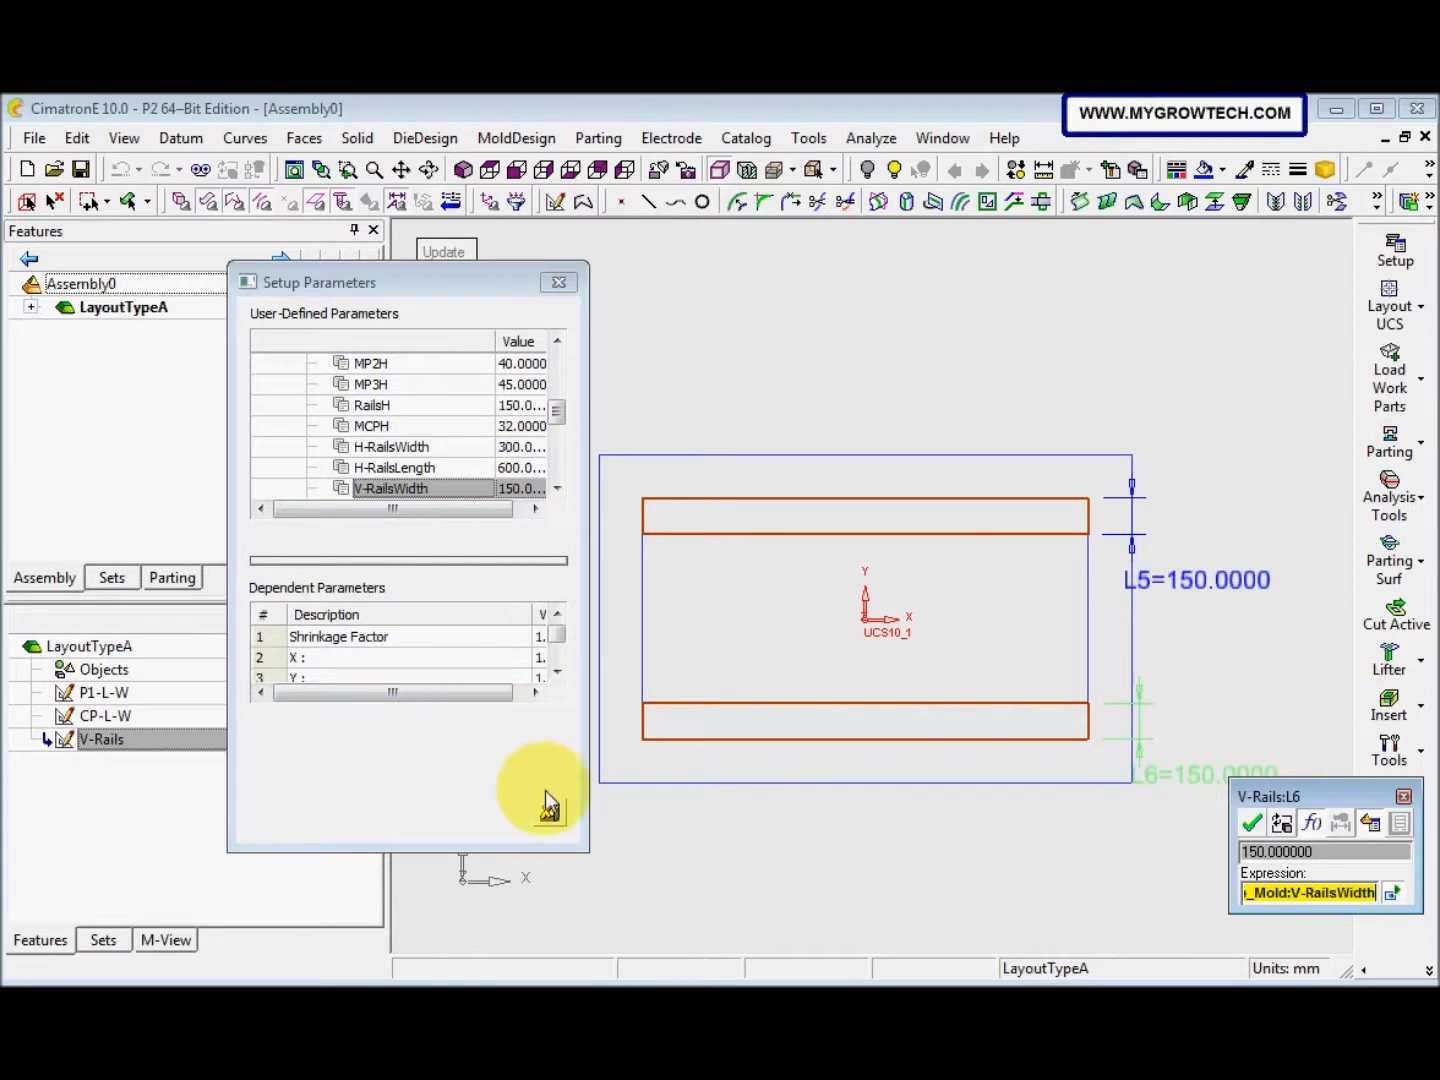
{"action": "left_click", "coordinate": [1250, 823]}
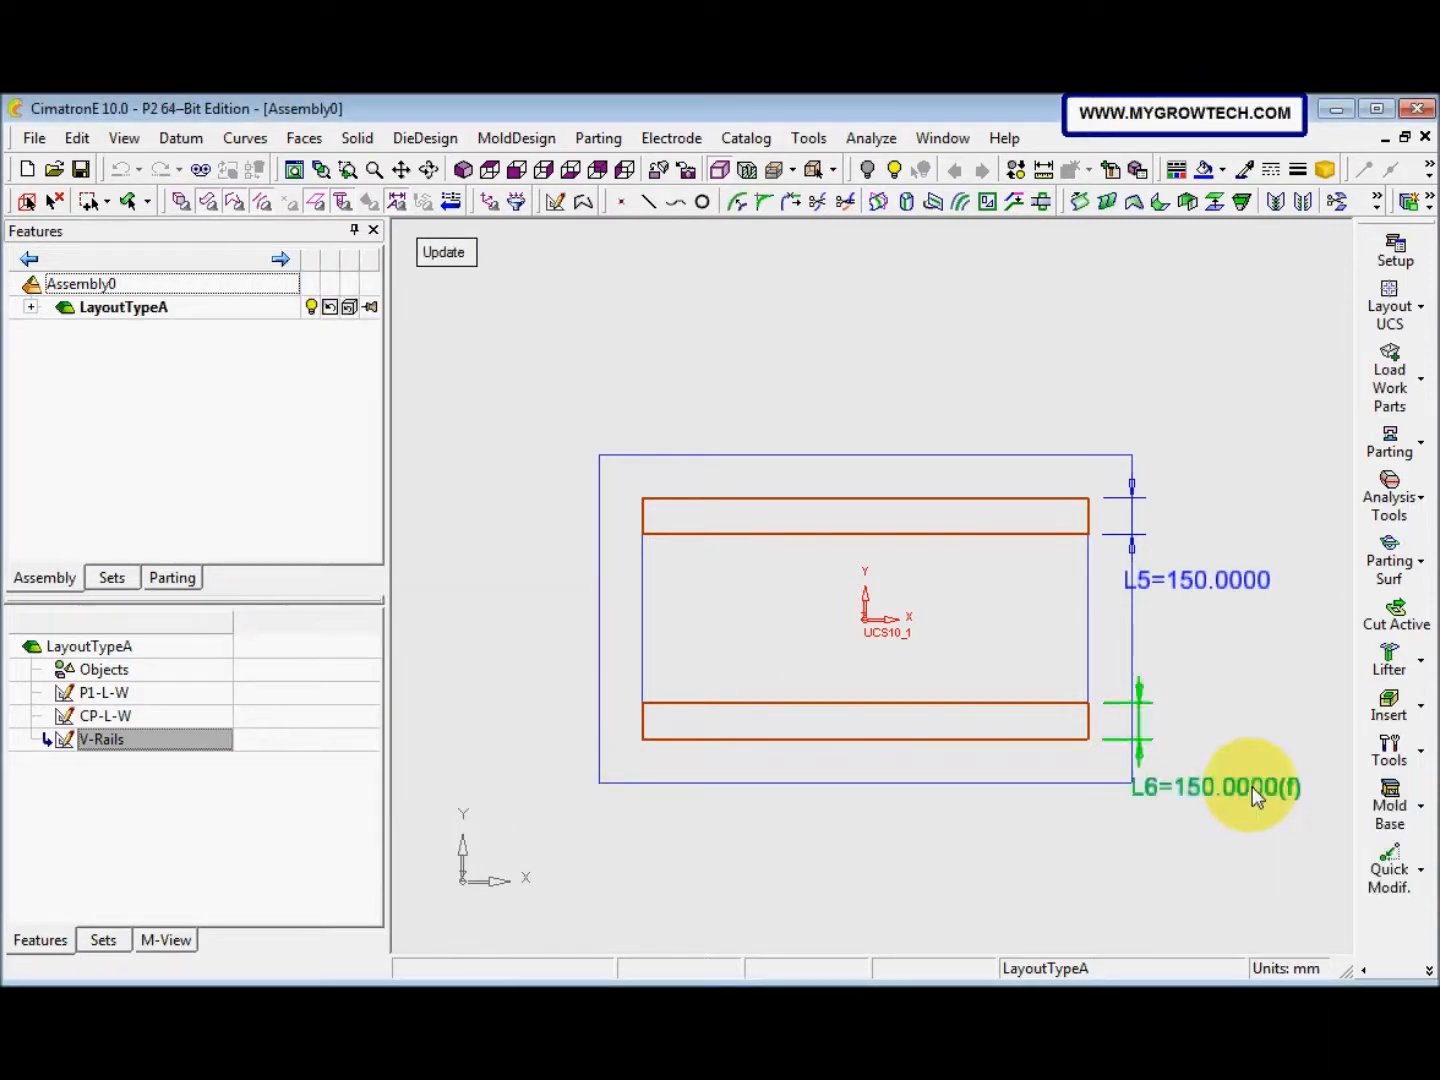
Link the upper rail's height dimension L5 in the V-Rails sketch to the mold setup parameter V-RailsWidth
{"action": "left_click", "coordinate": [1220, 575]}
{"action": "left_click_drag", "start_coordinate": [1336, 594], "coordinate": [1065, 549]}
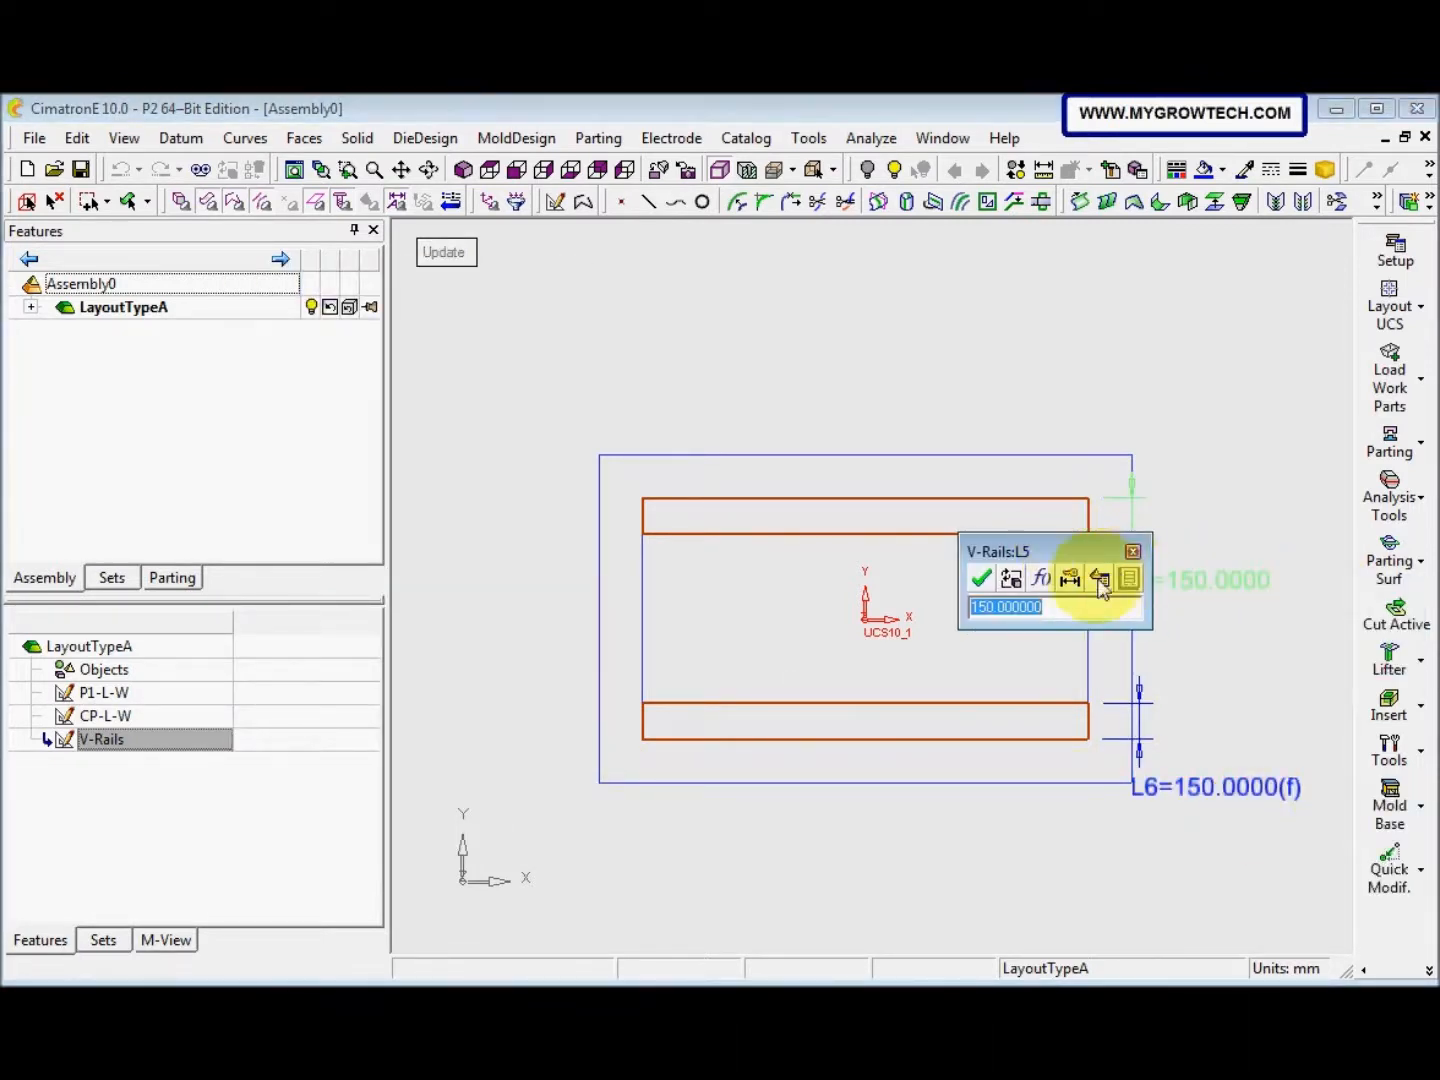
{"action": "left_click", "coordinate": [1099, 581]}
{"action": "left_click_drag", "start_coordinate": [555, 370], "coordinate": [556, 424]}
{"action": "double_click", "coordinate": [401, 446]}
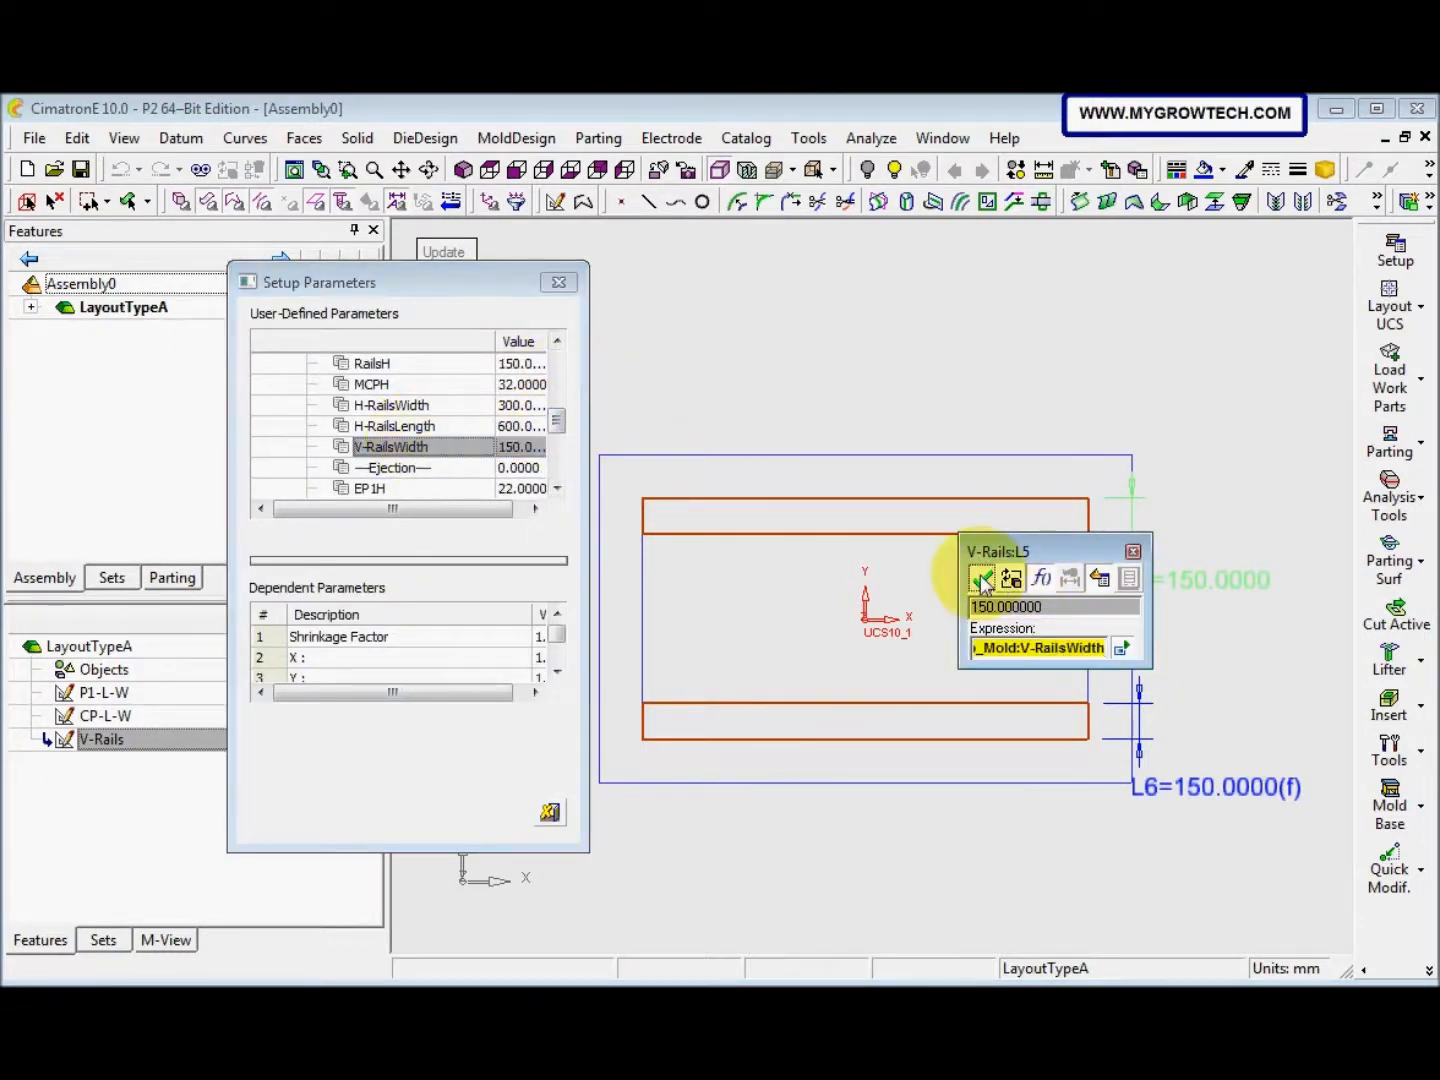
{"action": "left_click", "coordinate": [981, 578]}
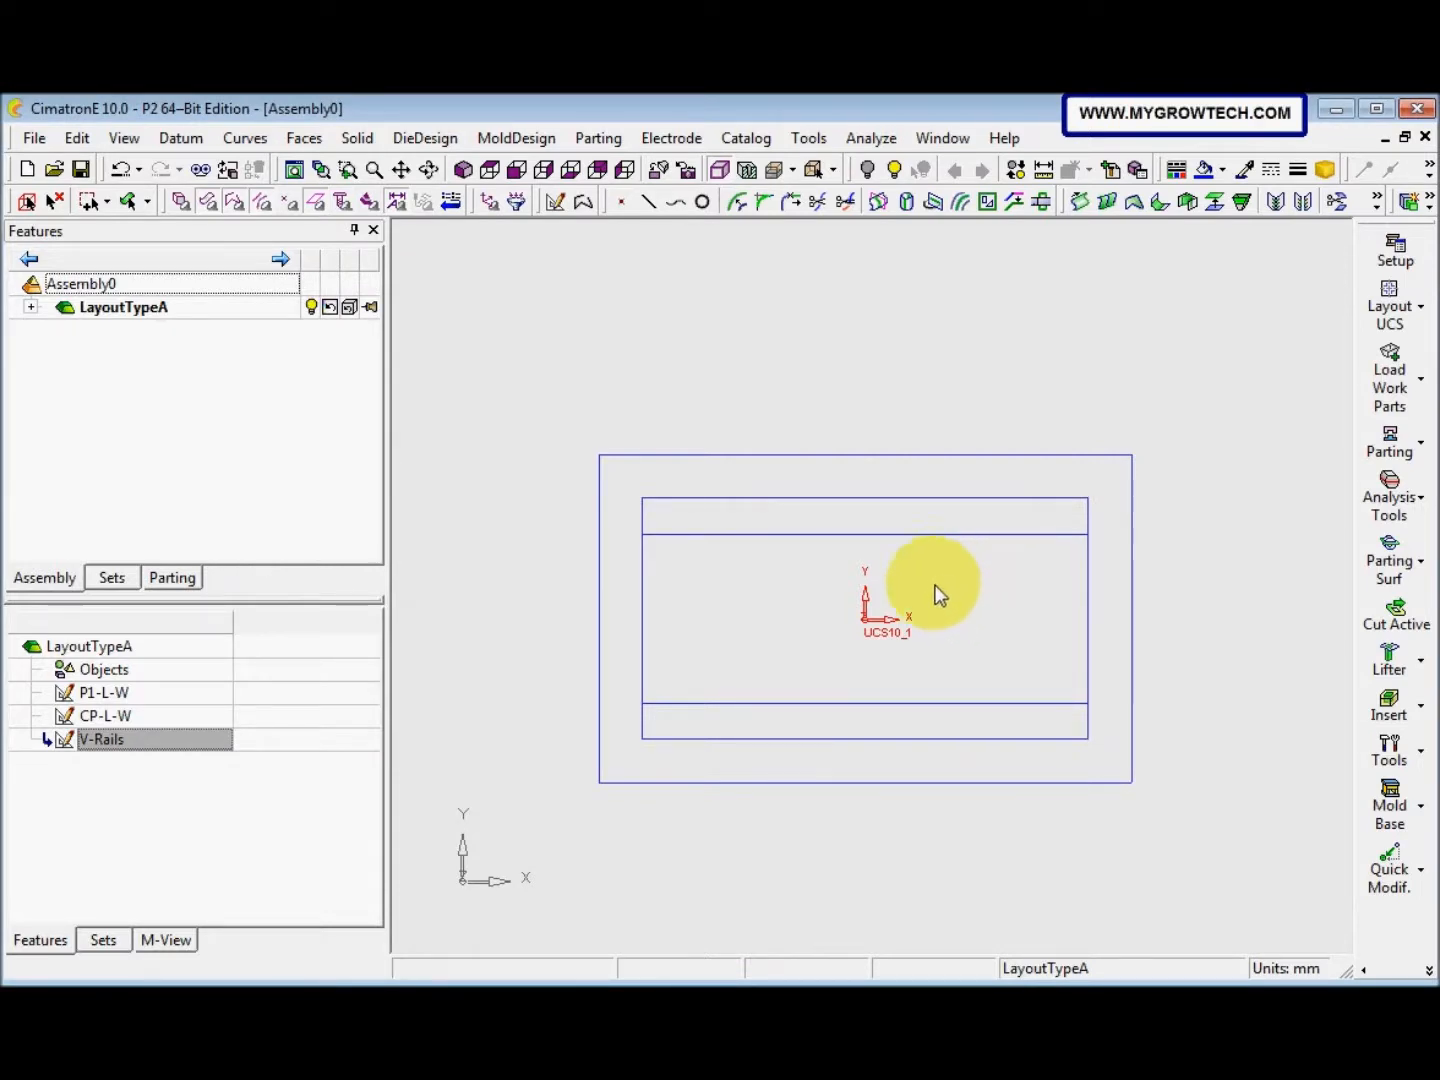
Start a new sketch and add the left and right edges of the inner plate rectangle as references
{"action": "right_click", "coordinate": [843, 557]}
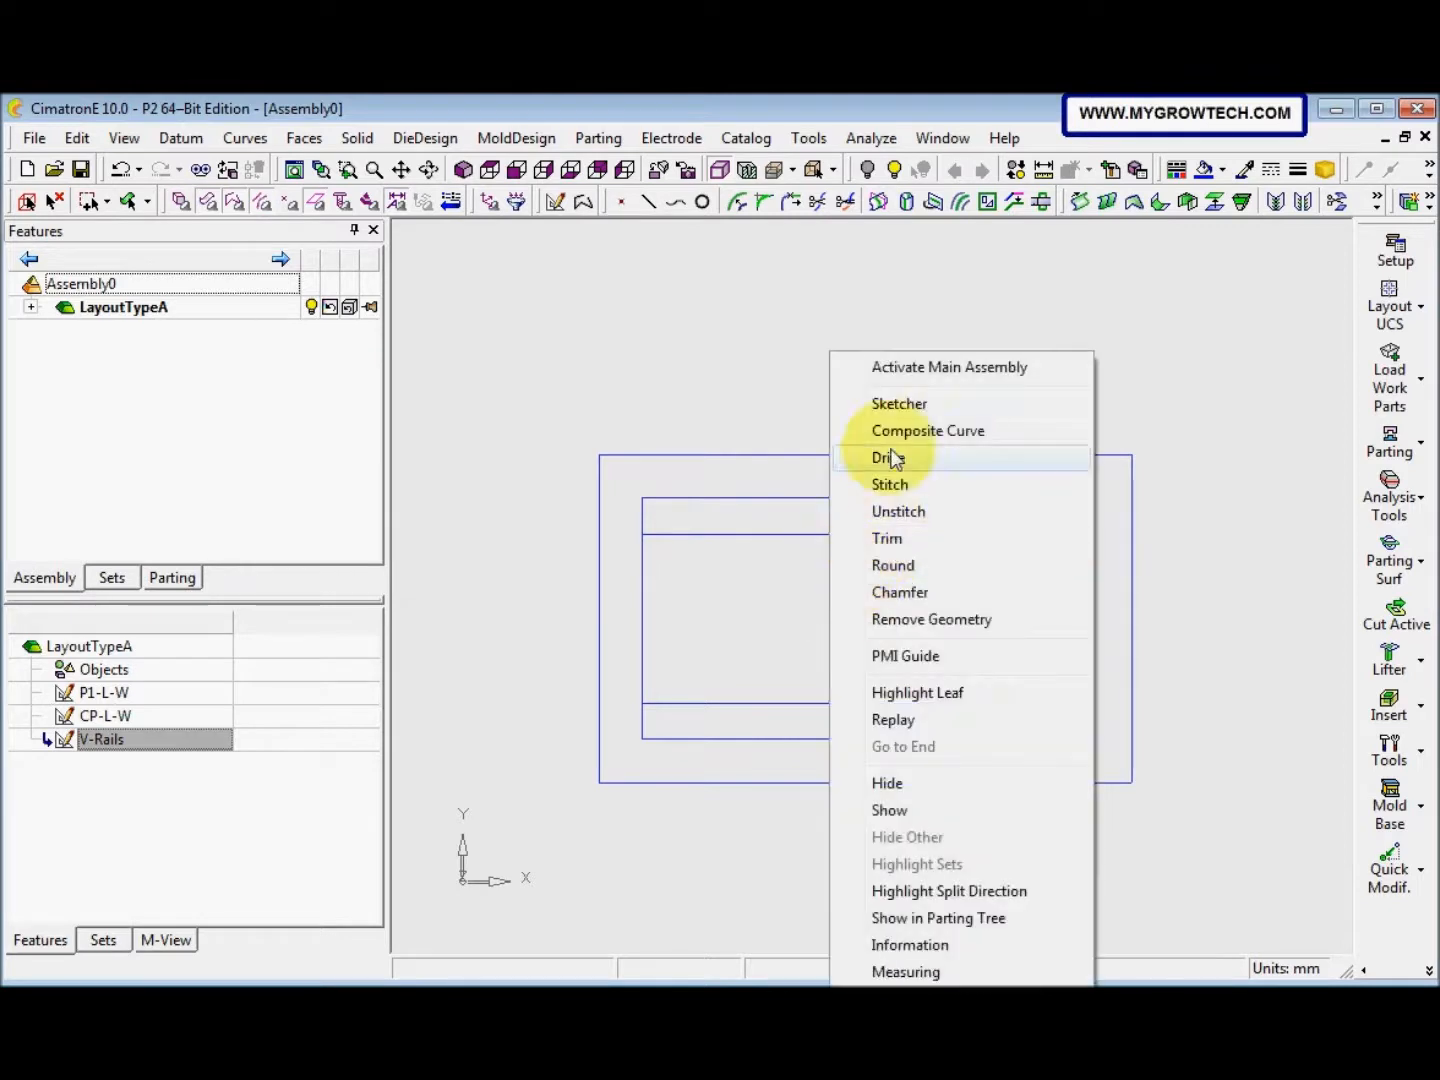
{"action": "left_click", "coordinate": [899, 411]}
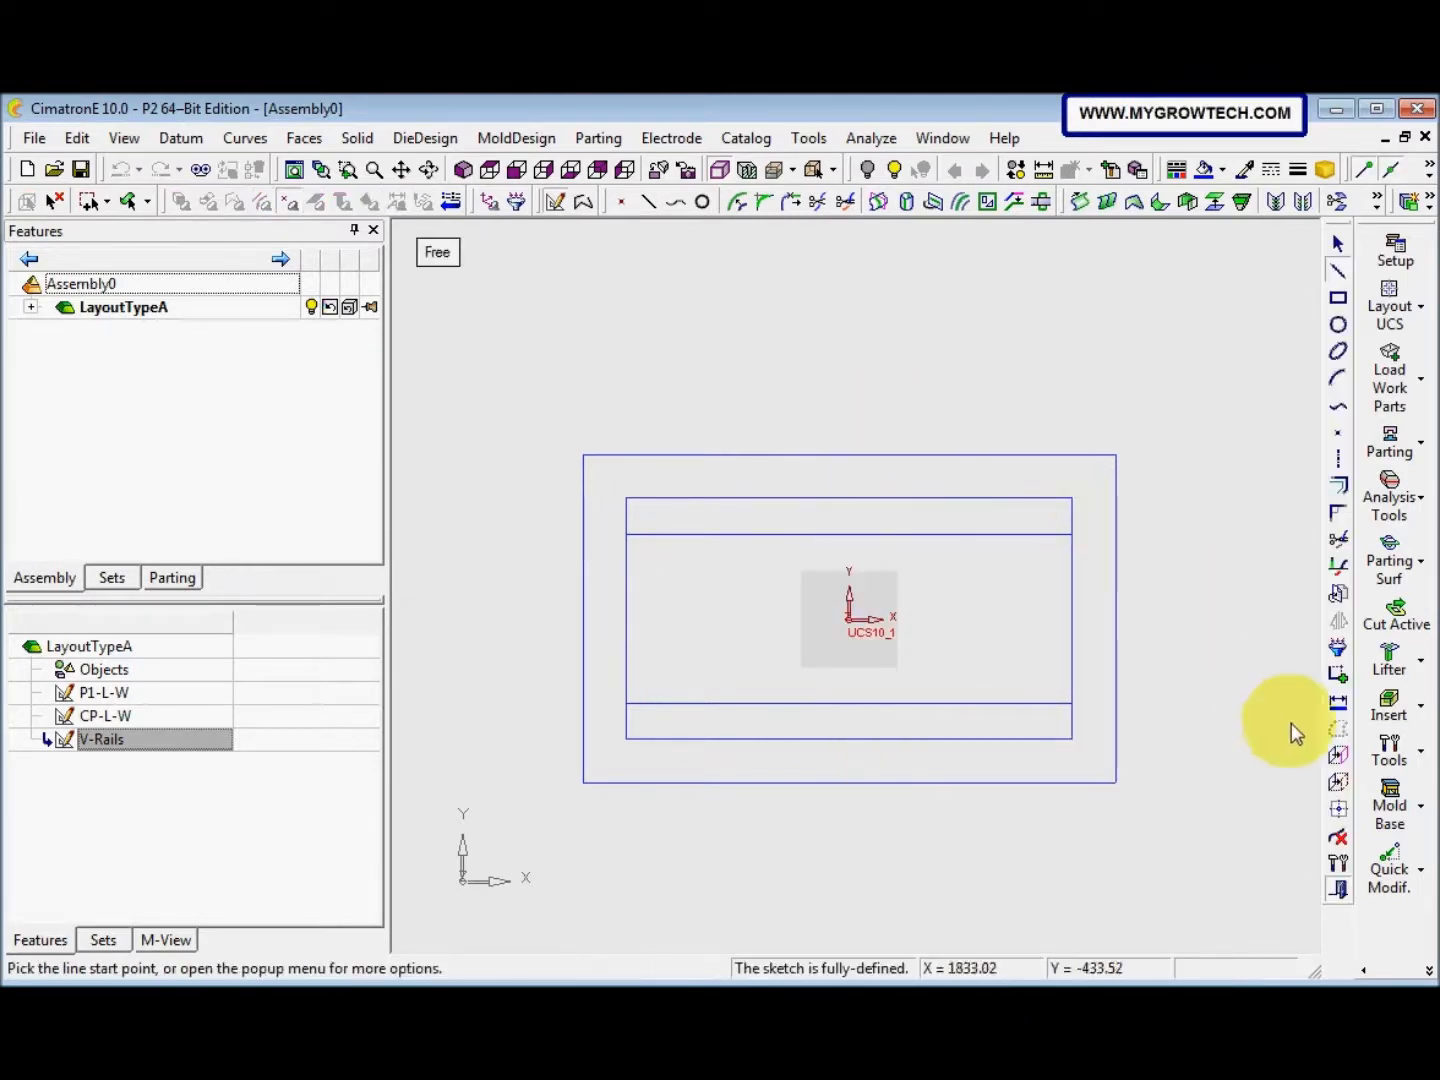
{"action": "left_click", "coordinate": [1340, 782]}
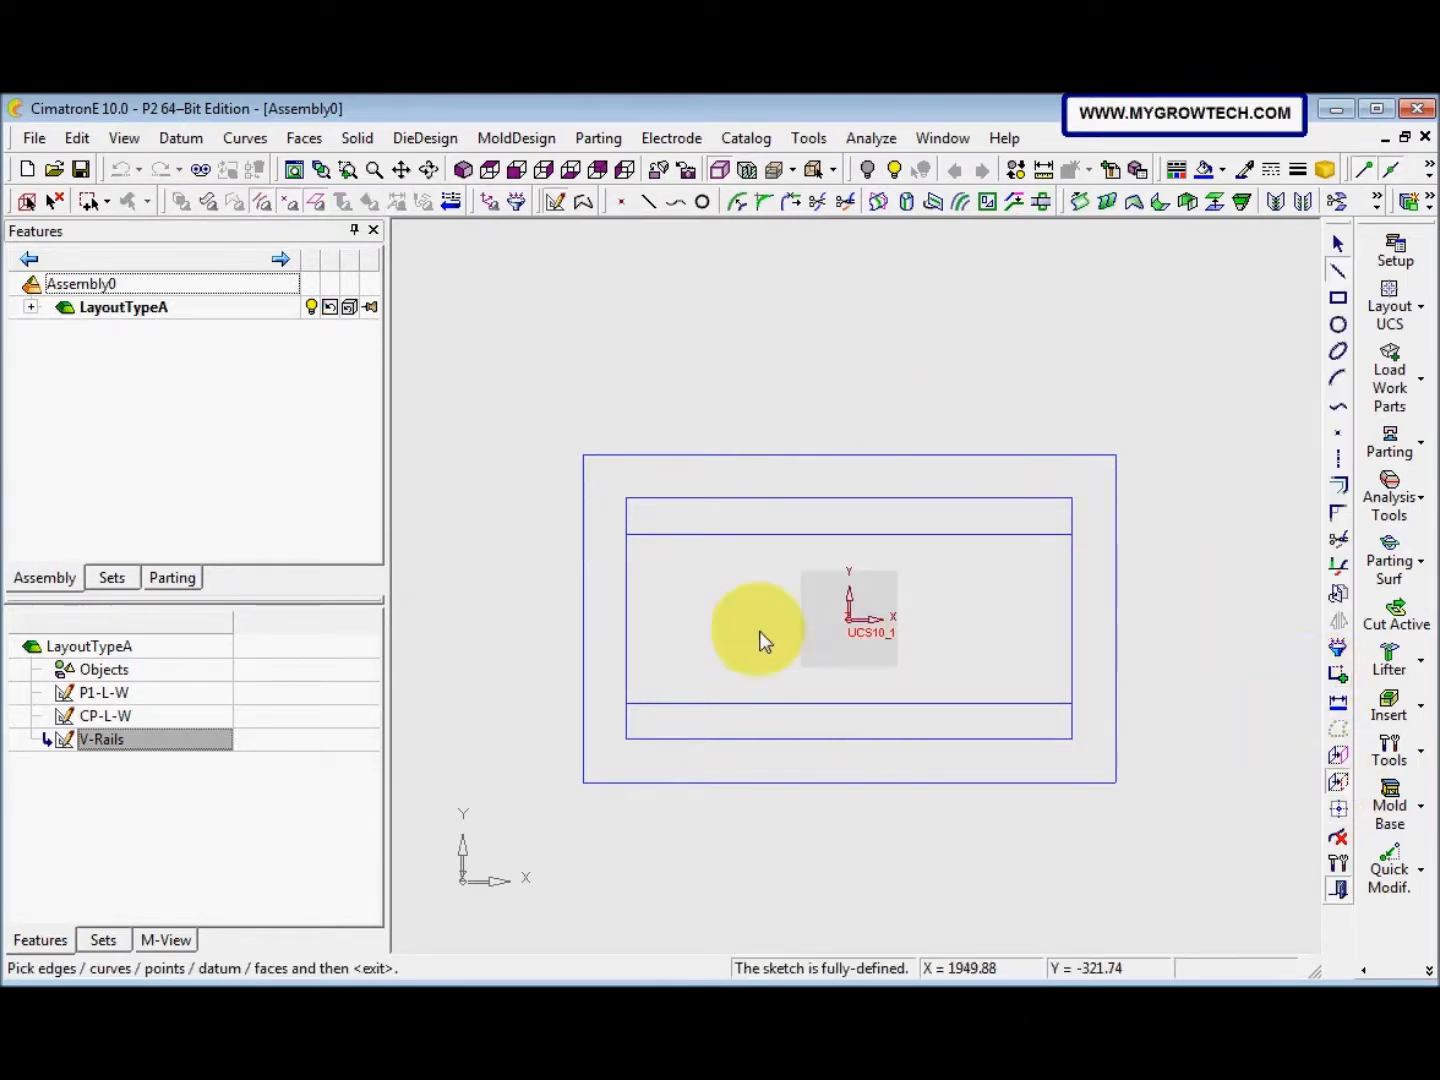
{"action": "left_click", "coordinate": [631, 646]}
{"action": "left_click", "coordinate": [1074, 631]}
{"action": "middle_click", "coordinate": [1110, 628]}
Draw a horizontal symmetry line crossing the plate's left reference edge, level with the UCS origin
{"action": "left_click", "coordinate": [1338, 458]}
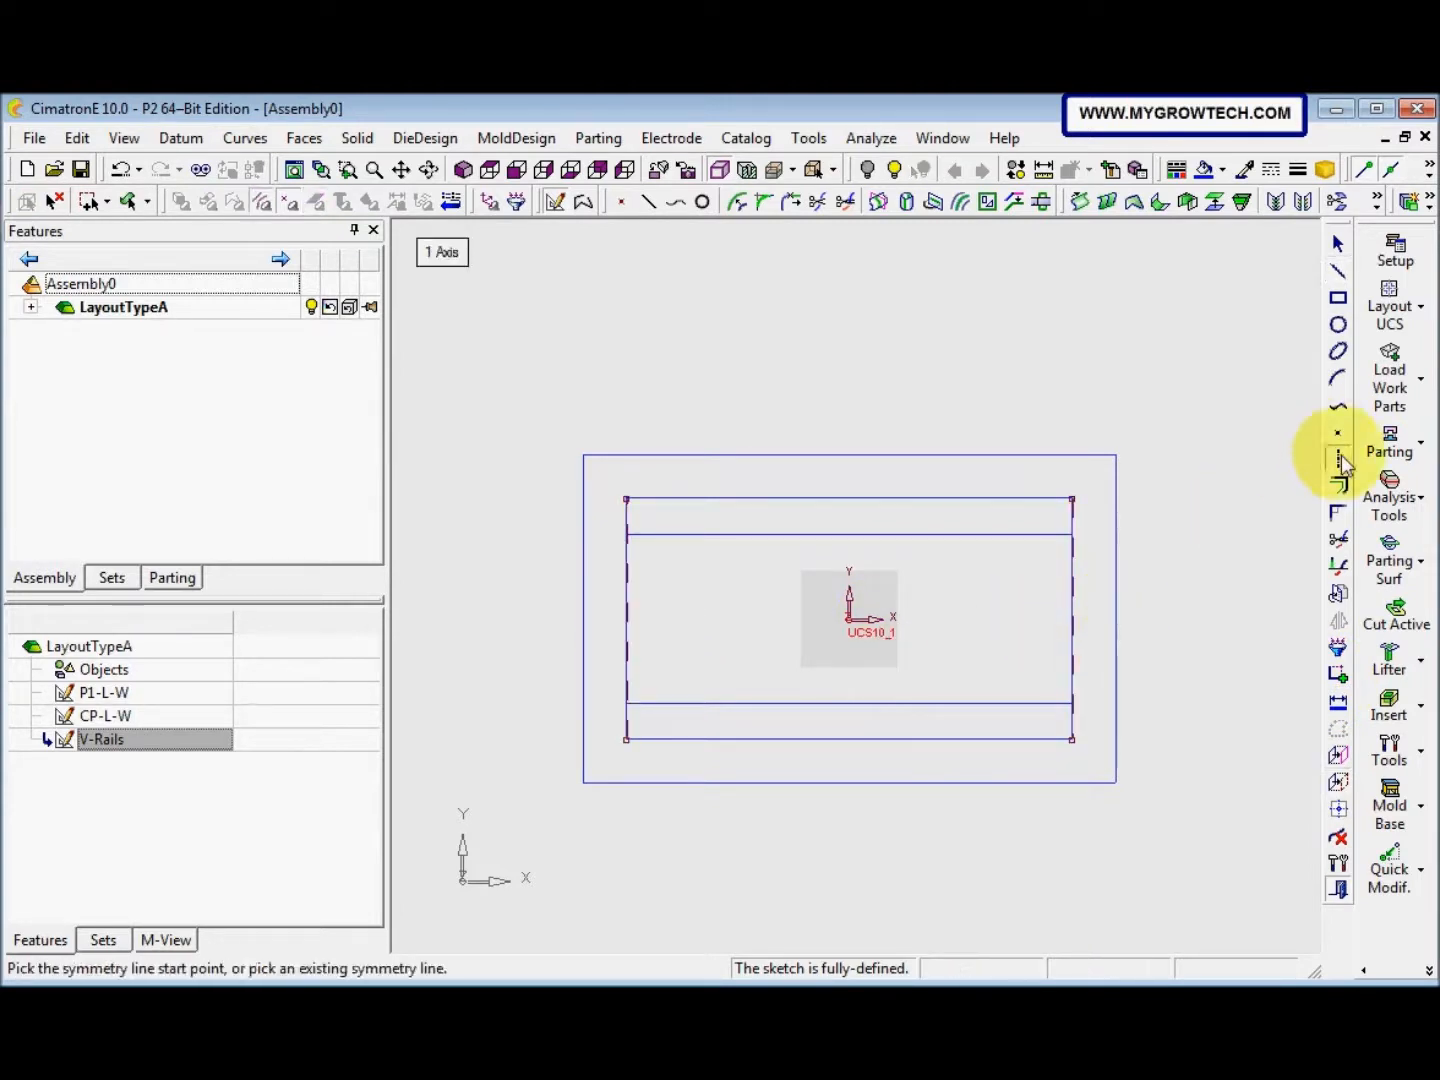
{"action": "left_click", "coordinate": [613, 619]}
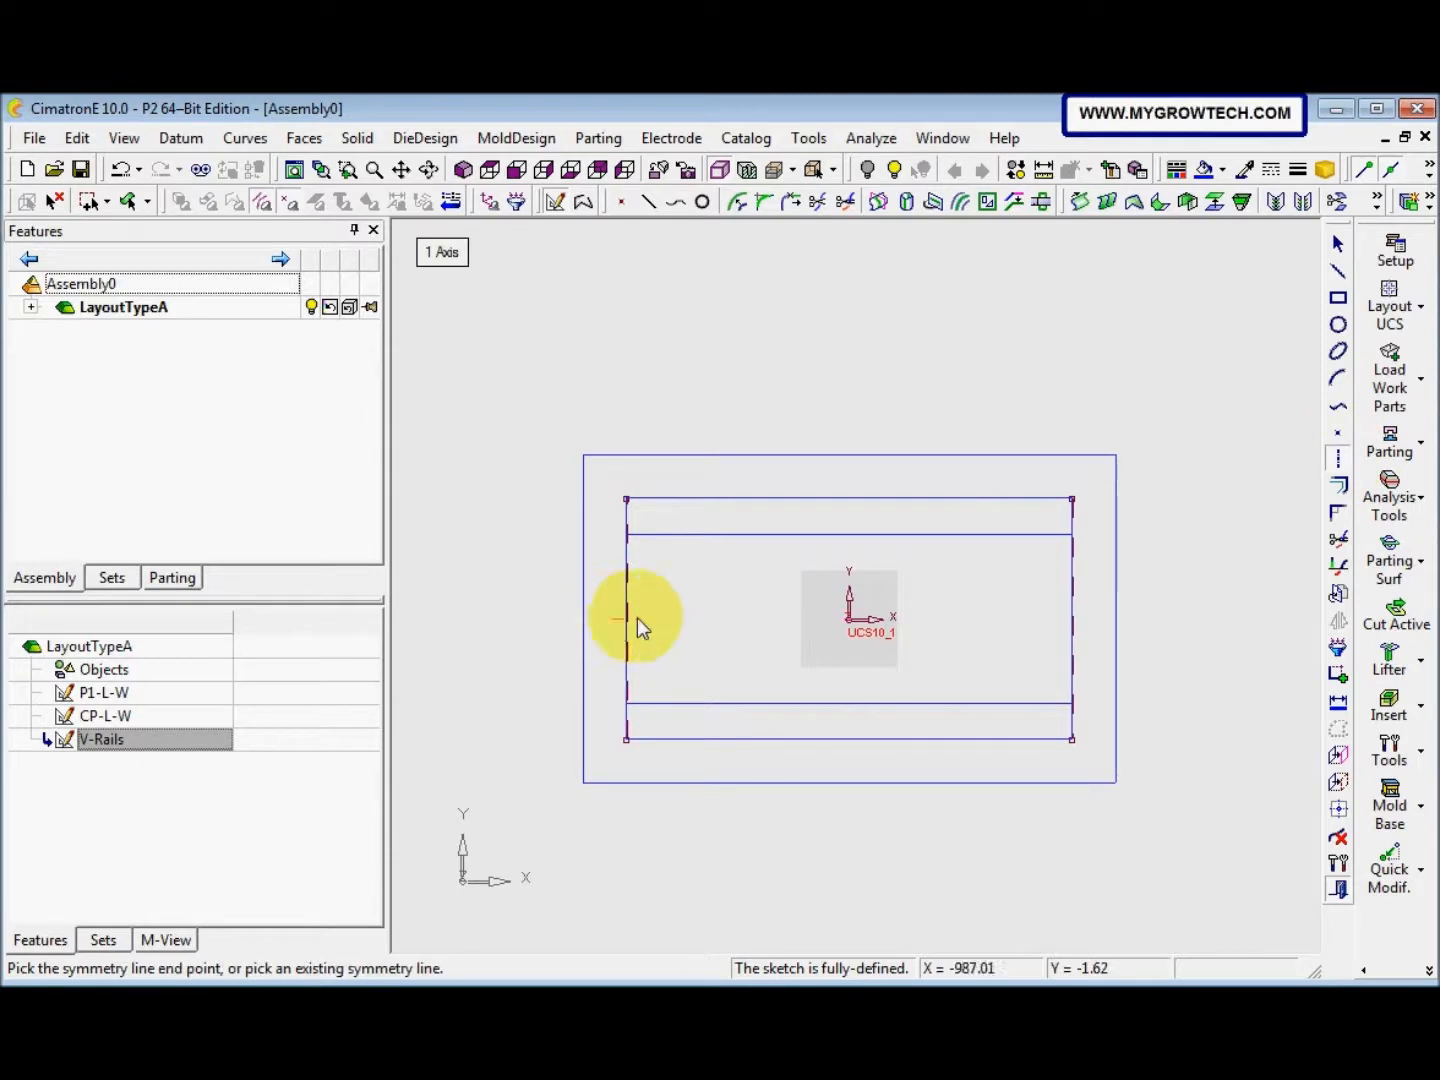
{"action": "left_click", "coordinate": [757, 619]}
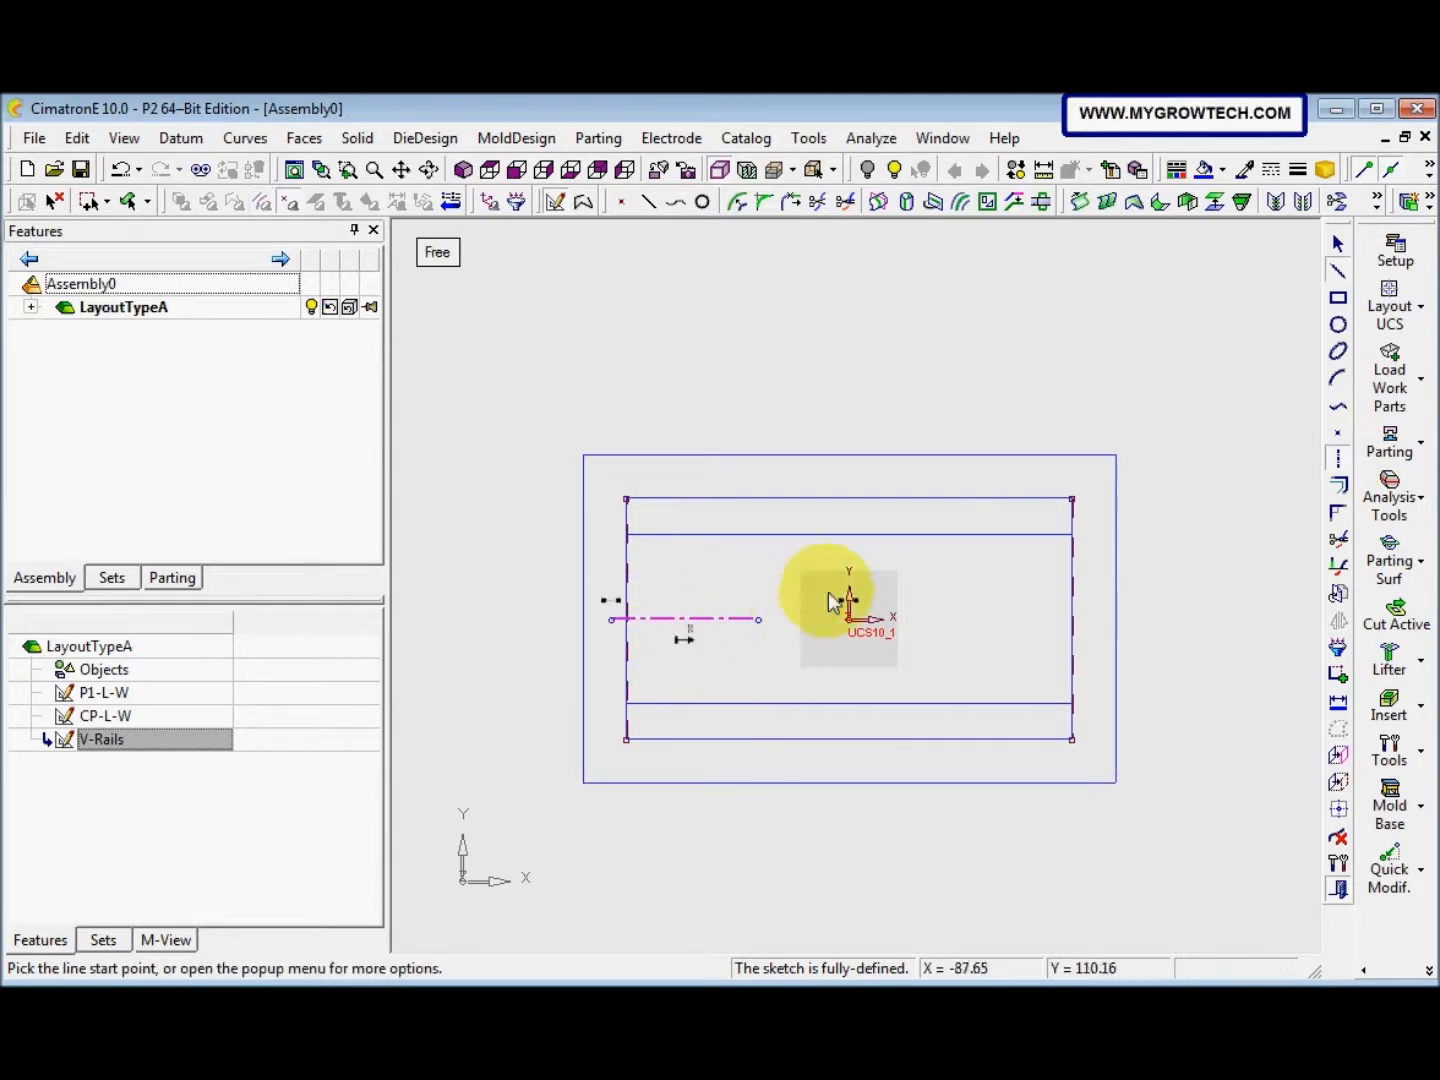
Sketch a rectangle about 294 mm wide and 556 mm high on the left reference edge, mirrored about the symmetry line
{"action": "left_click", "coordinate": [626, 551]}
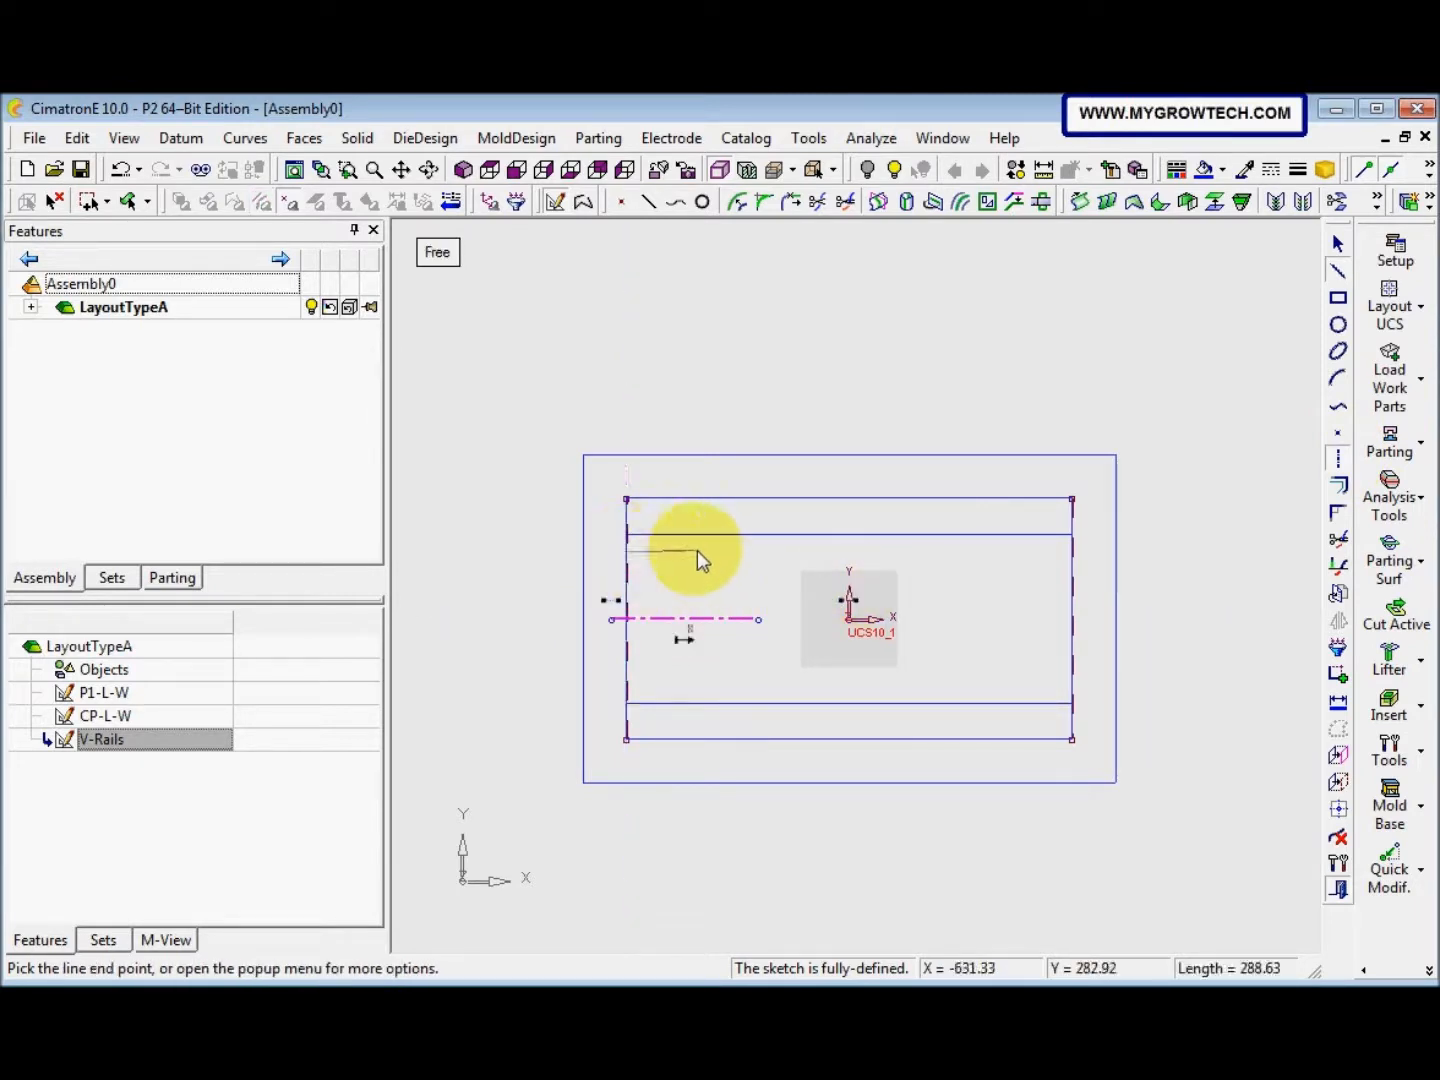
{"action": "left_click", "coordinate": [697, 550]}
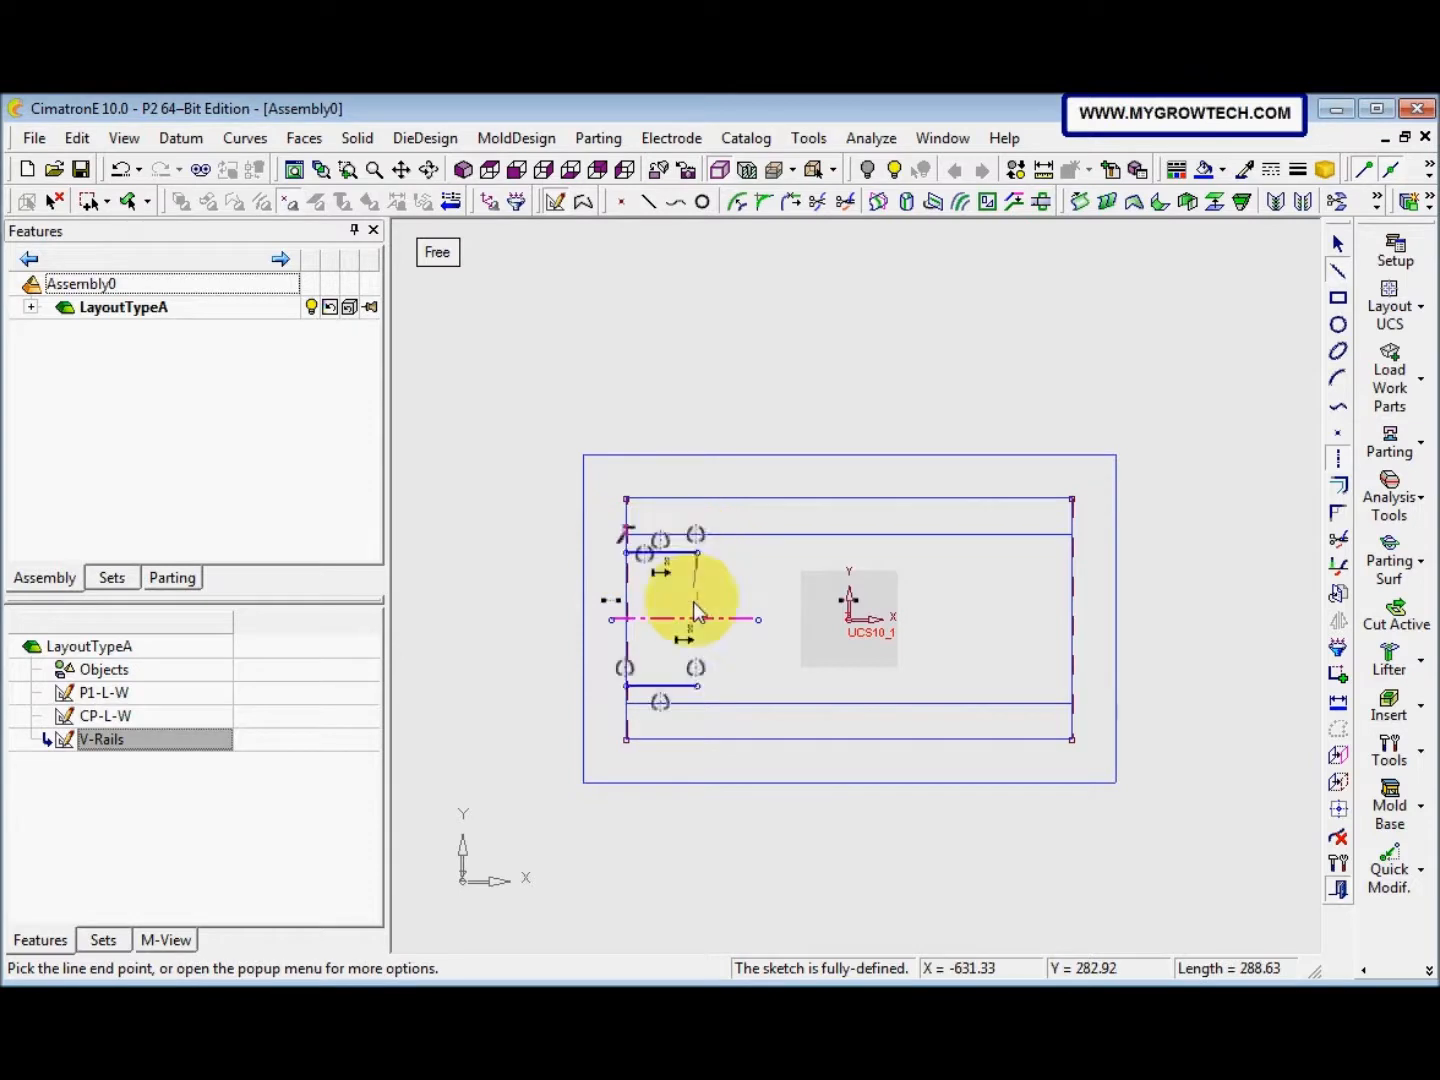
{"action": "left_click", "coordinate": [698, 686]}
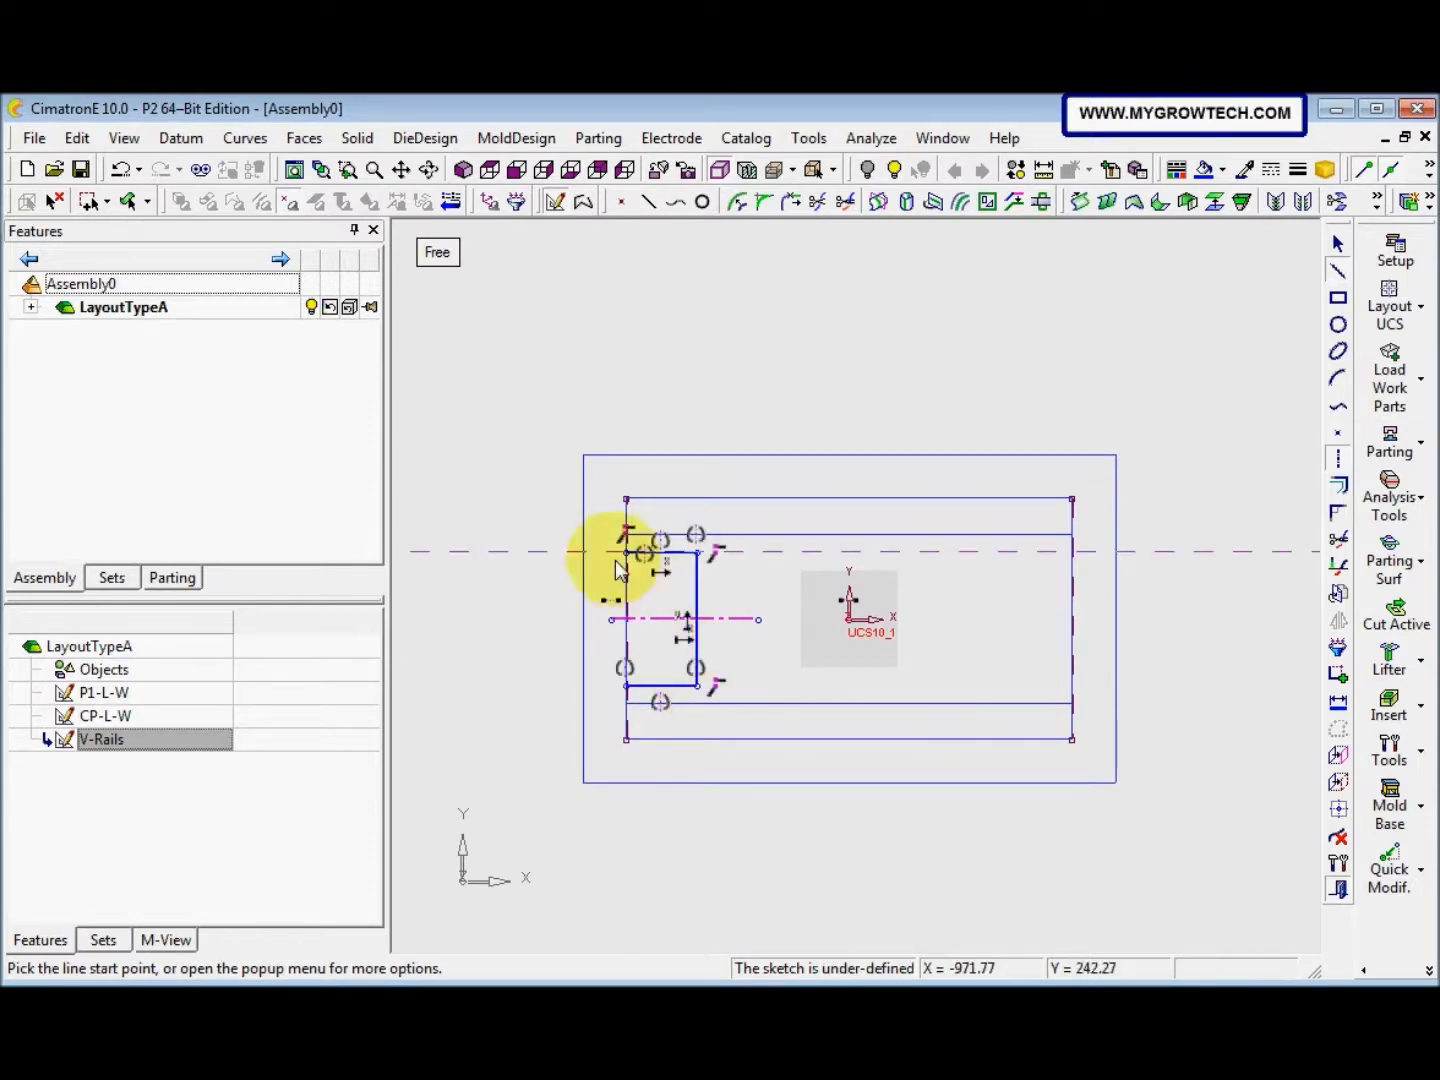
{"action": "left_click", "coordinate": [627, 687]}
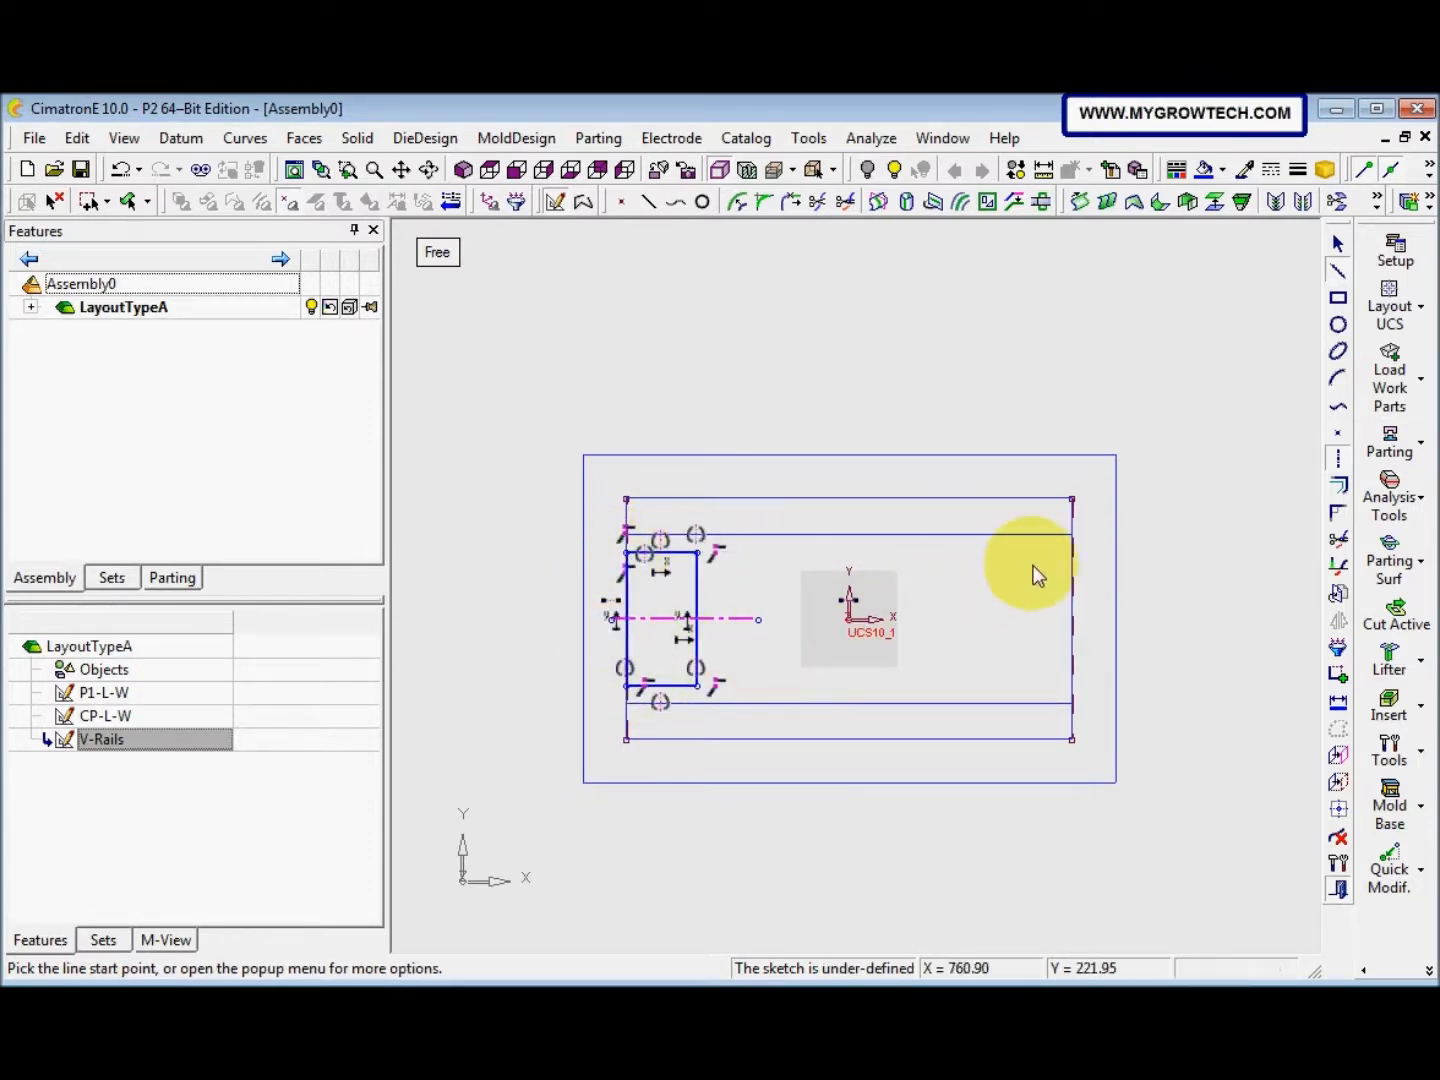
Sketch a matching mirrored rectangle about 337 mm wide and 556 mm high against the right reference edge
{"action": "left_click", "coordinate": [1072, 552]}
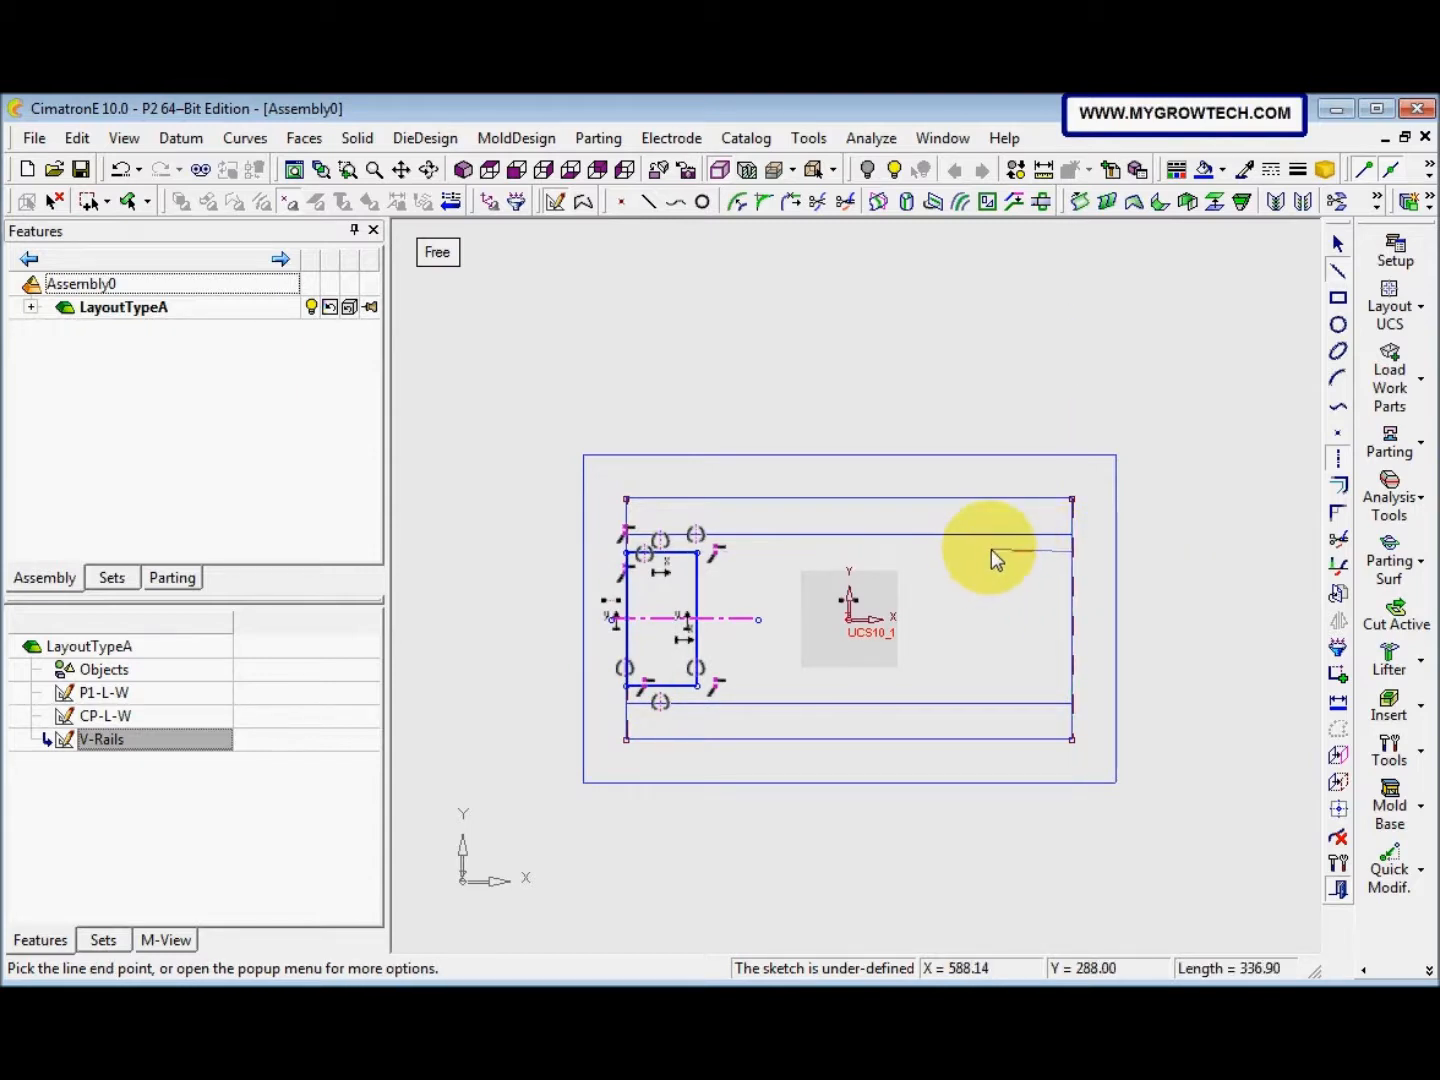
{"action": "left_click", "coordinate": [990, 551]}
{"action": "left_click", "coordinate": [991, 686]}
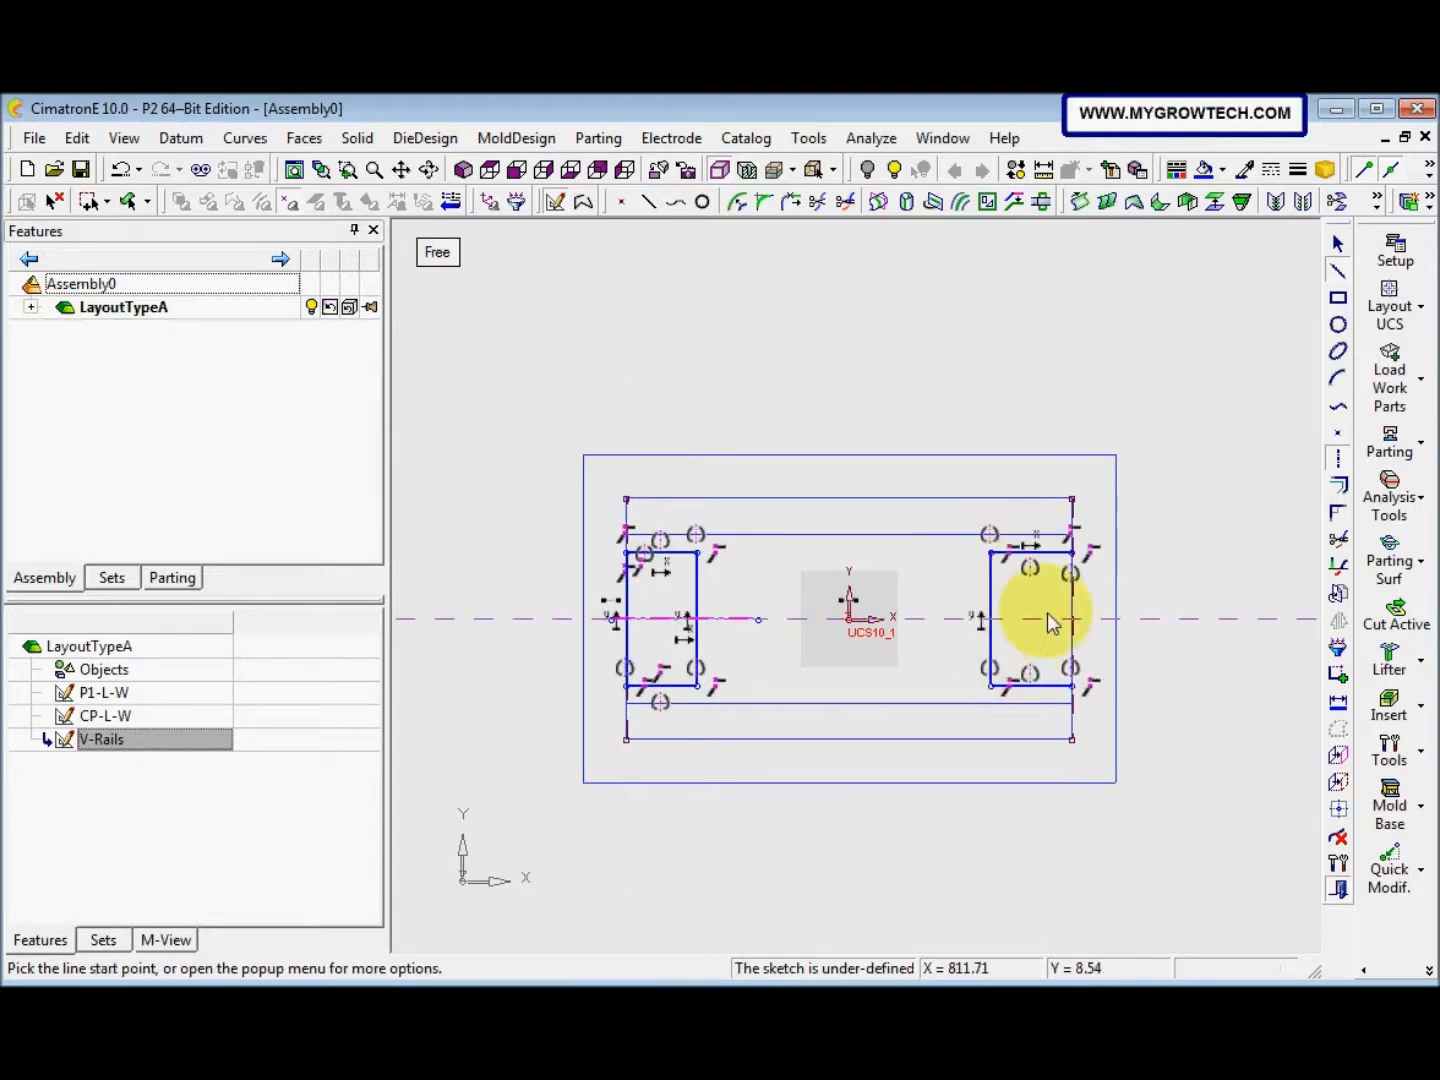
{"action": "left_click", "coordinate": [1072, 552]}
{"action": "left_click", "coordinate": [1072, 687]}
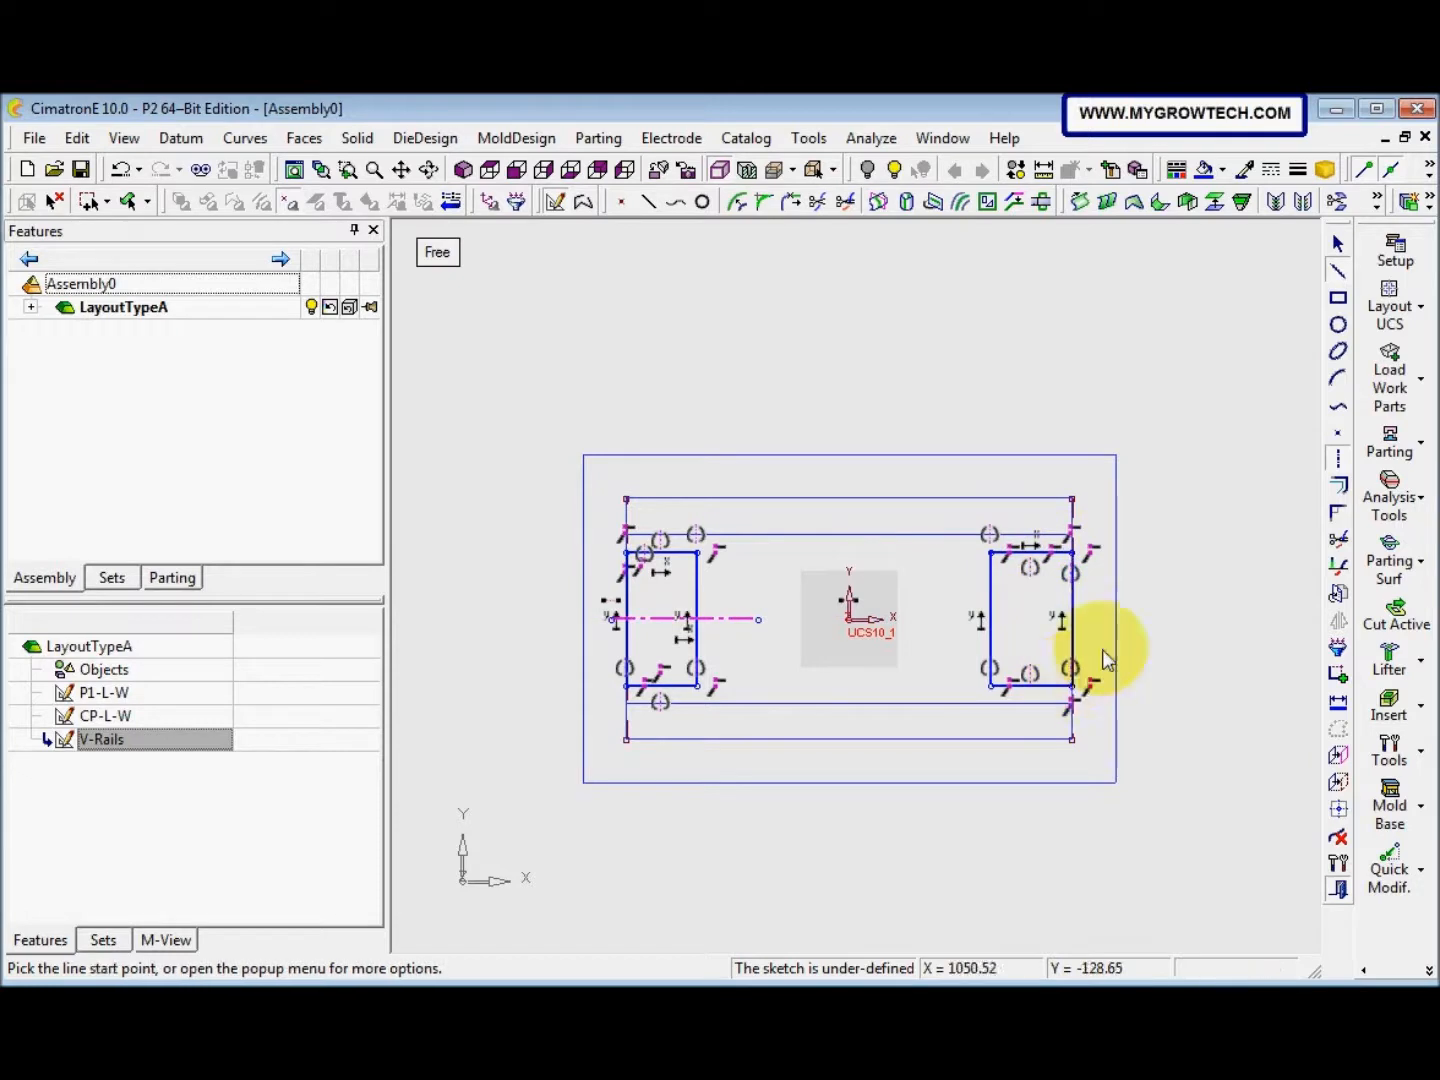
Constrain the midpoint of the left rectangle's inner side to align horizontally with the UCS origin
{"action": "left_click", "coordinate": [1337, 674]}
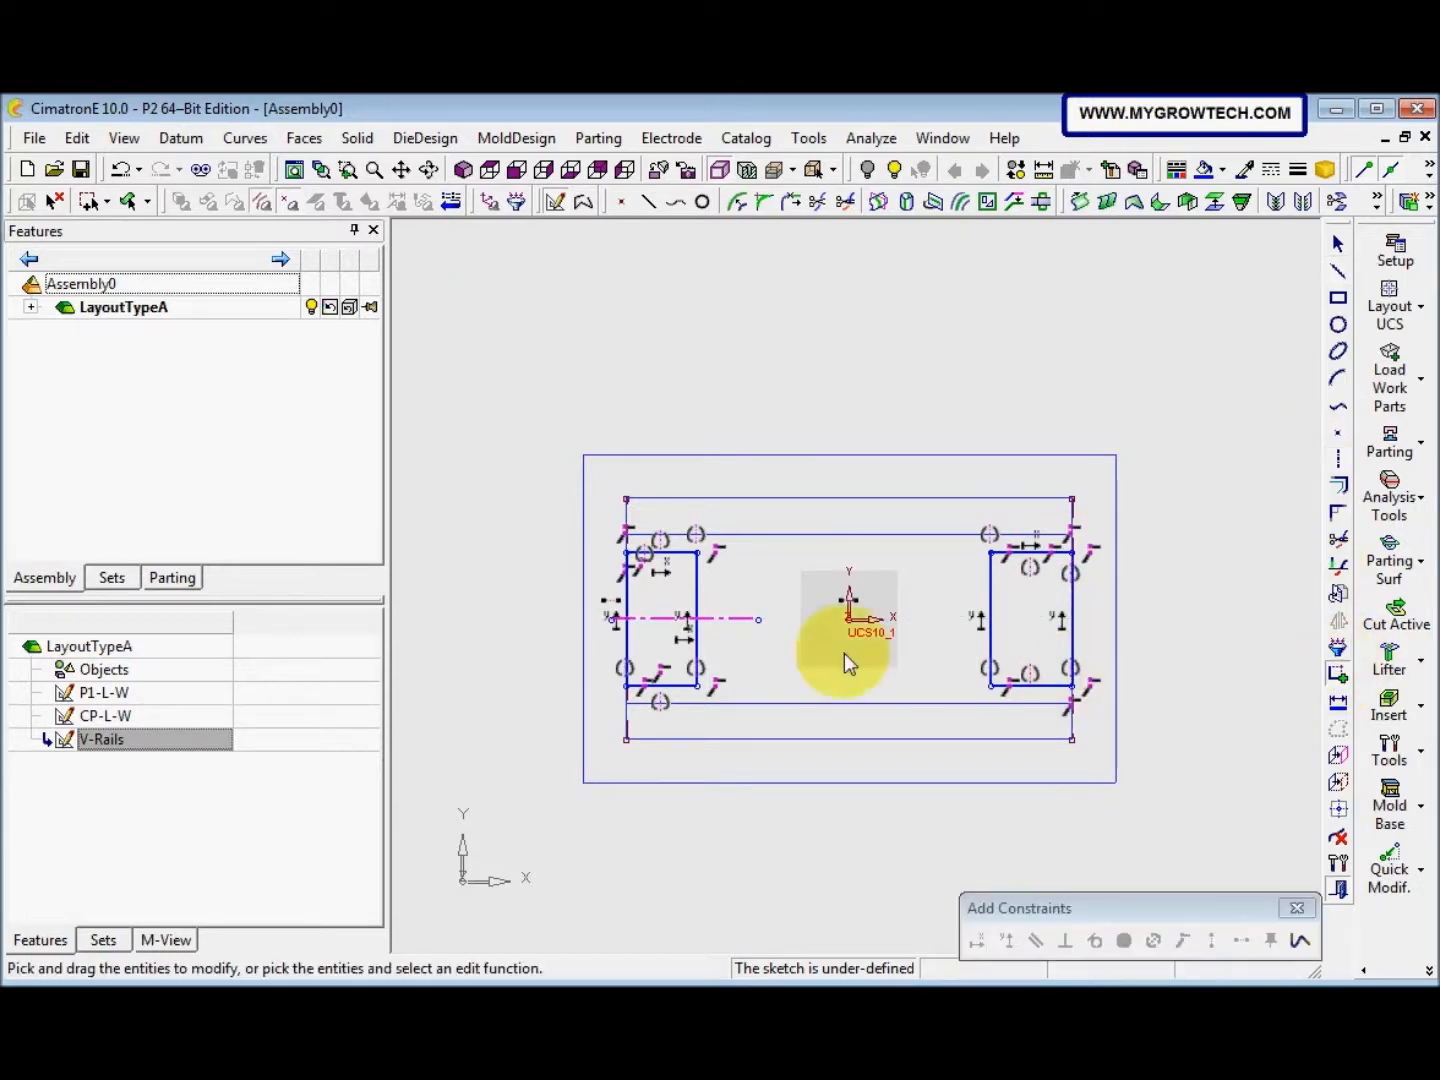
{"action": "left_click", "coordinate": [698, 620]}
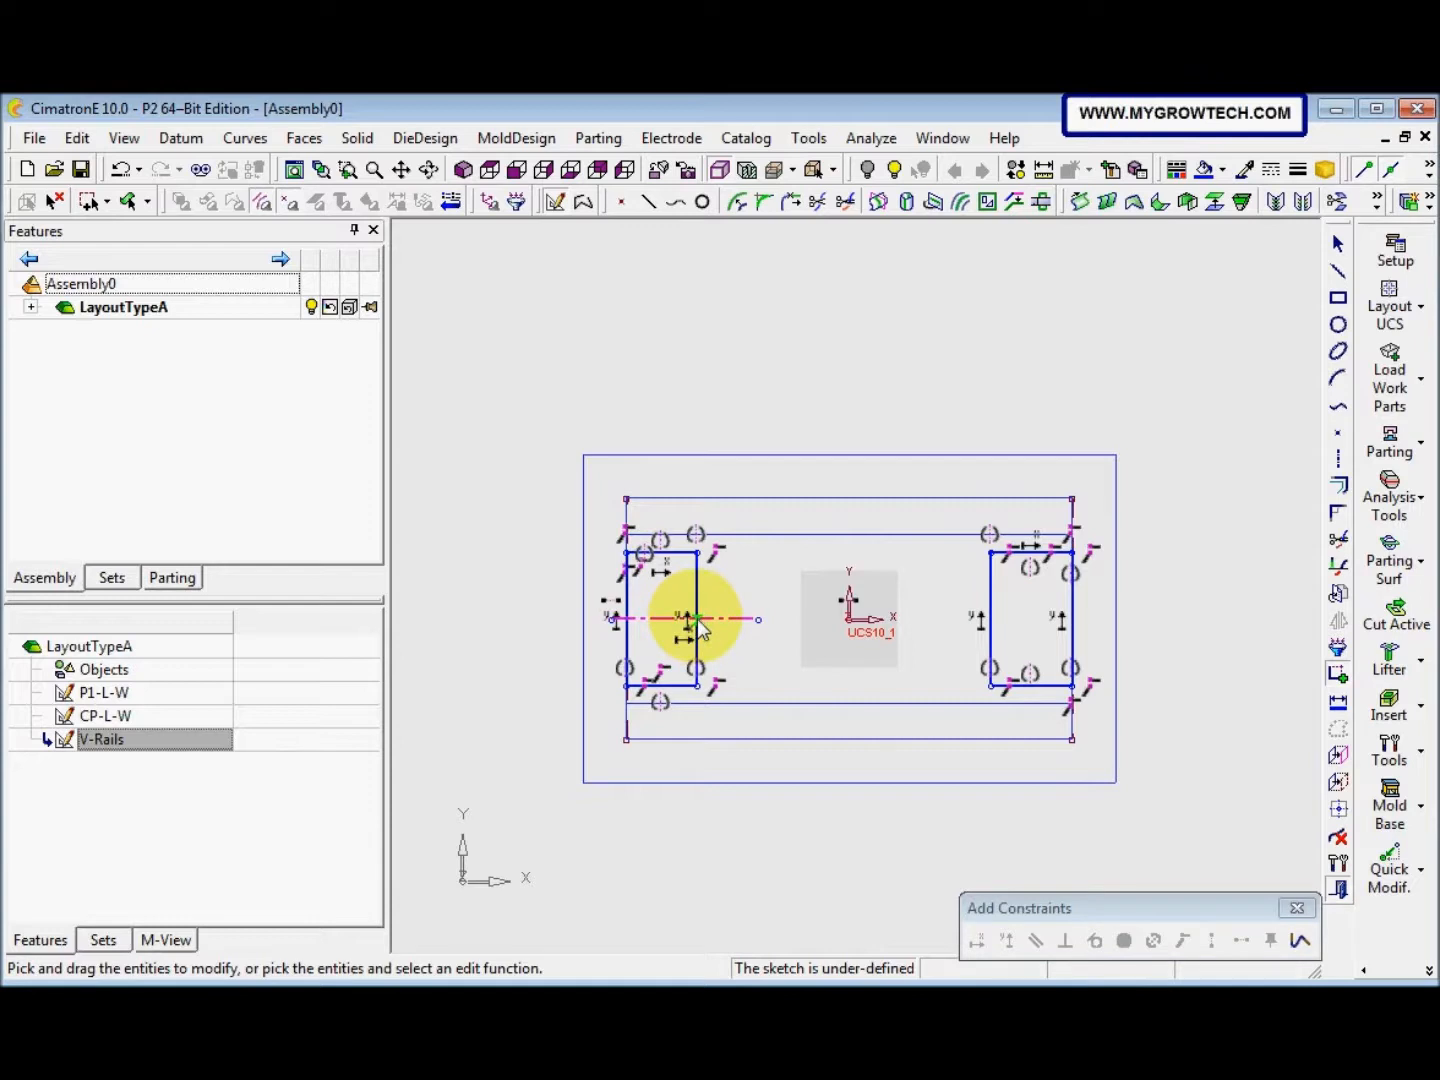
{"action": "left_click", "coordinate": [849, 621]}
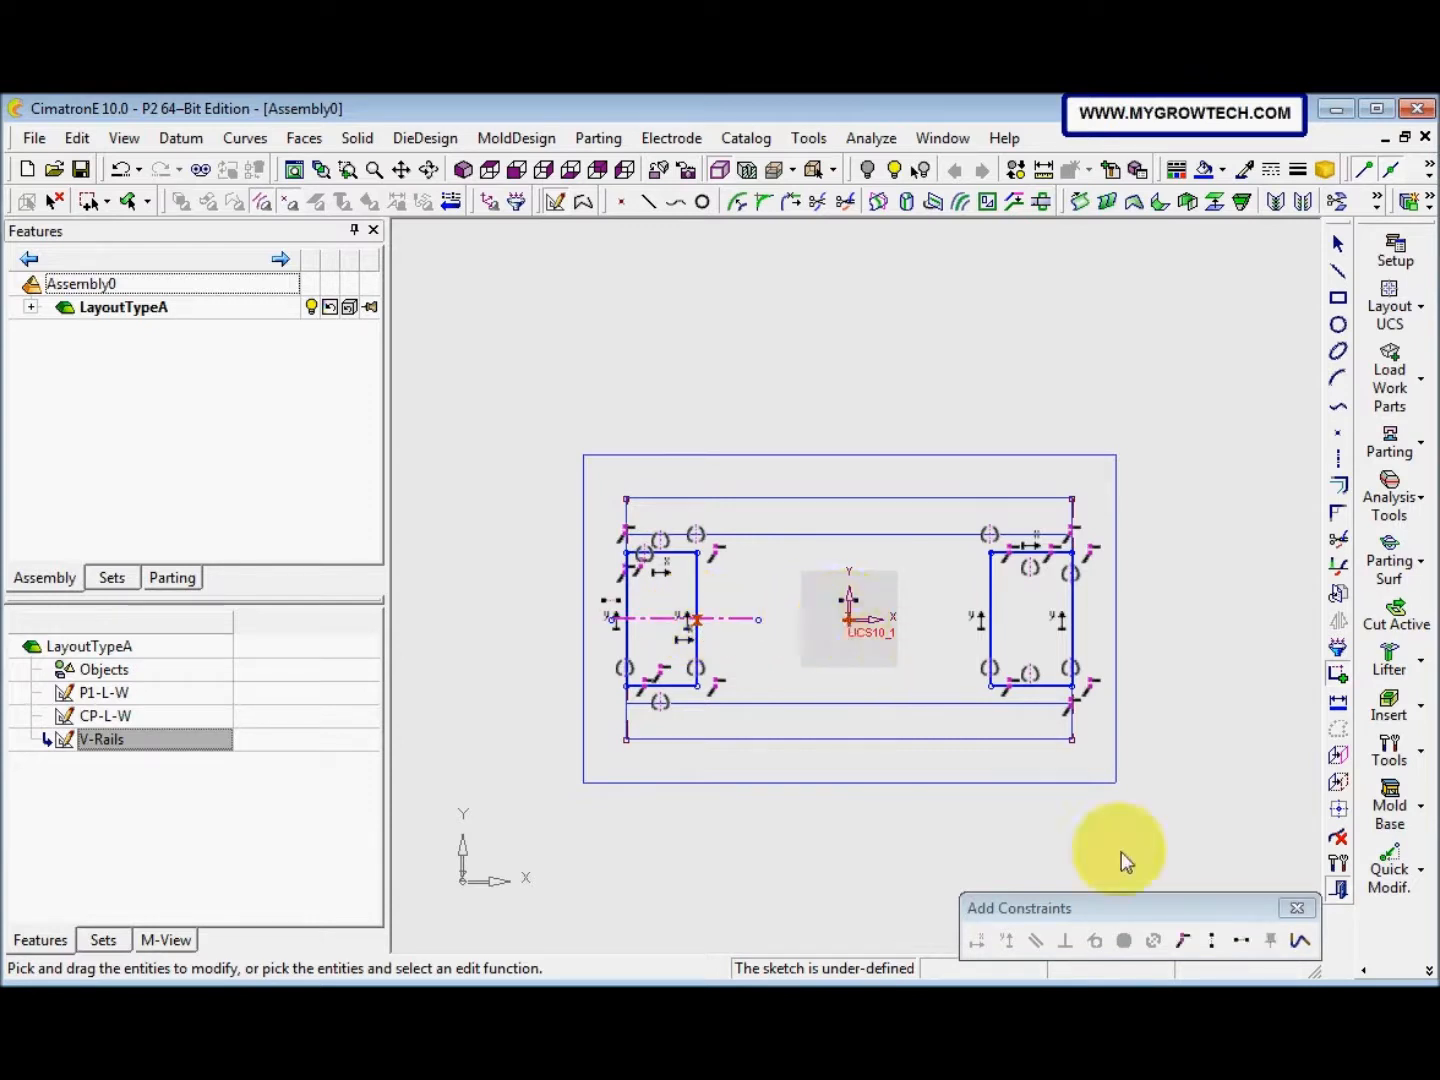
{"action": "left_click", "coordinate": [1242, 940]}
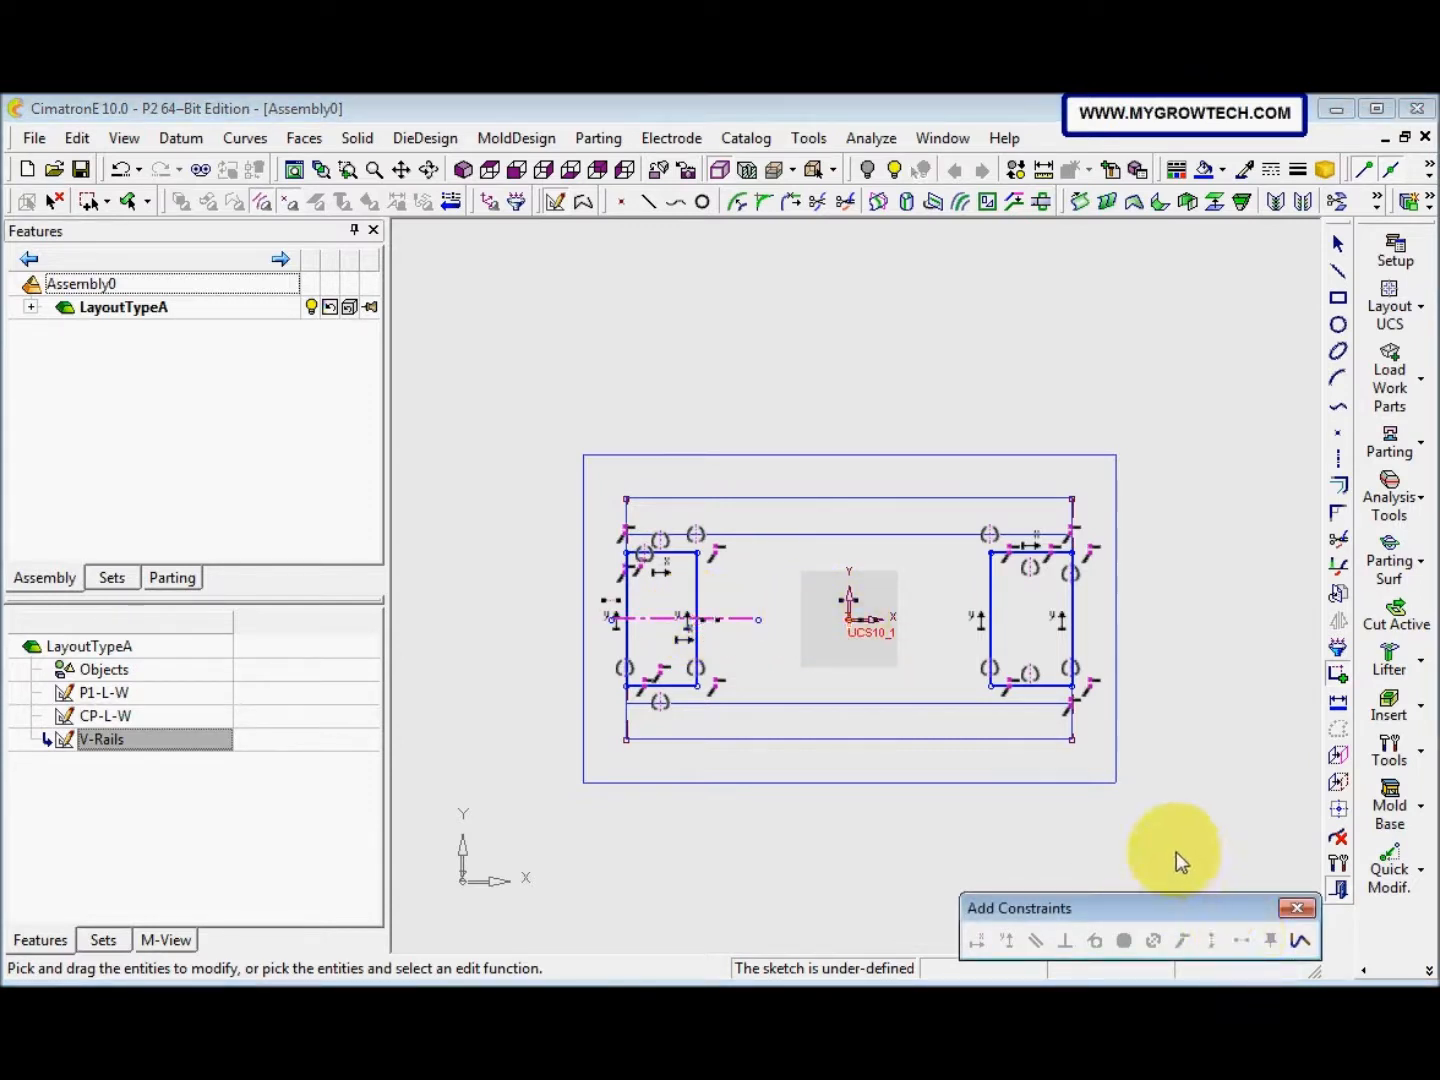
Dimension the right rectangle's height as 500 mm
{"action": "left_click", "coordinate": [1337, 705]}
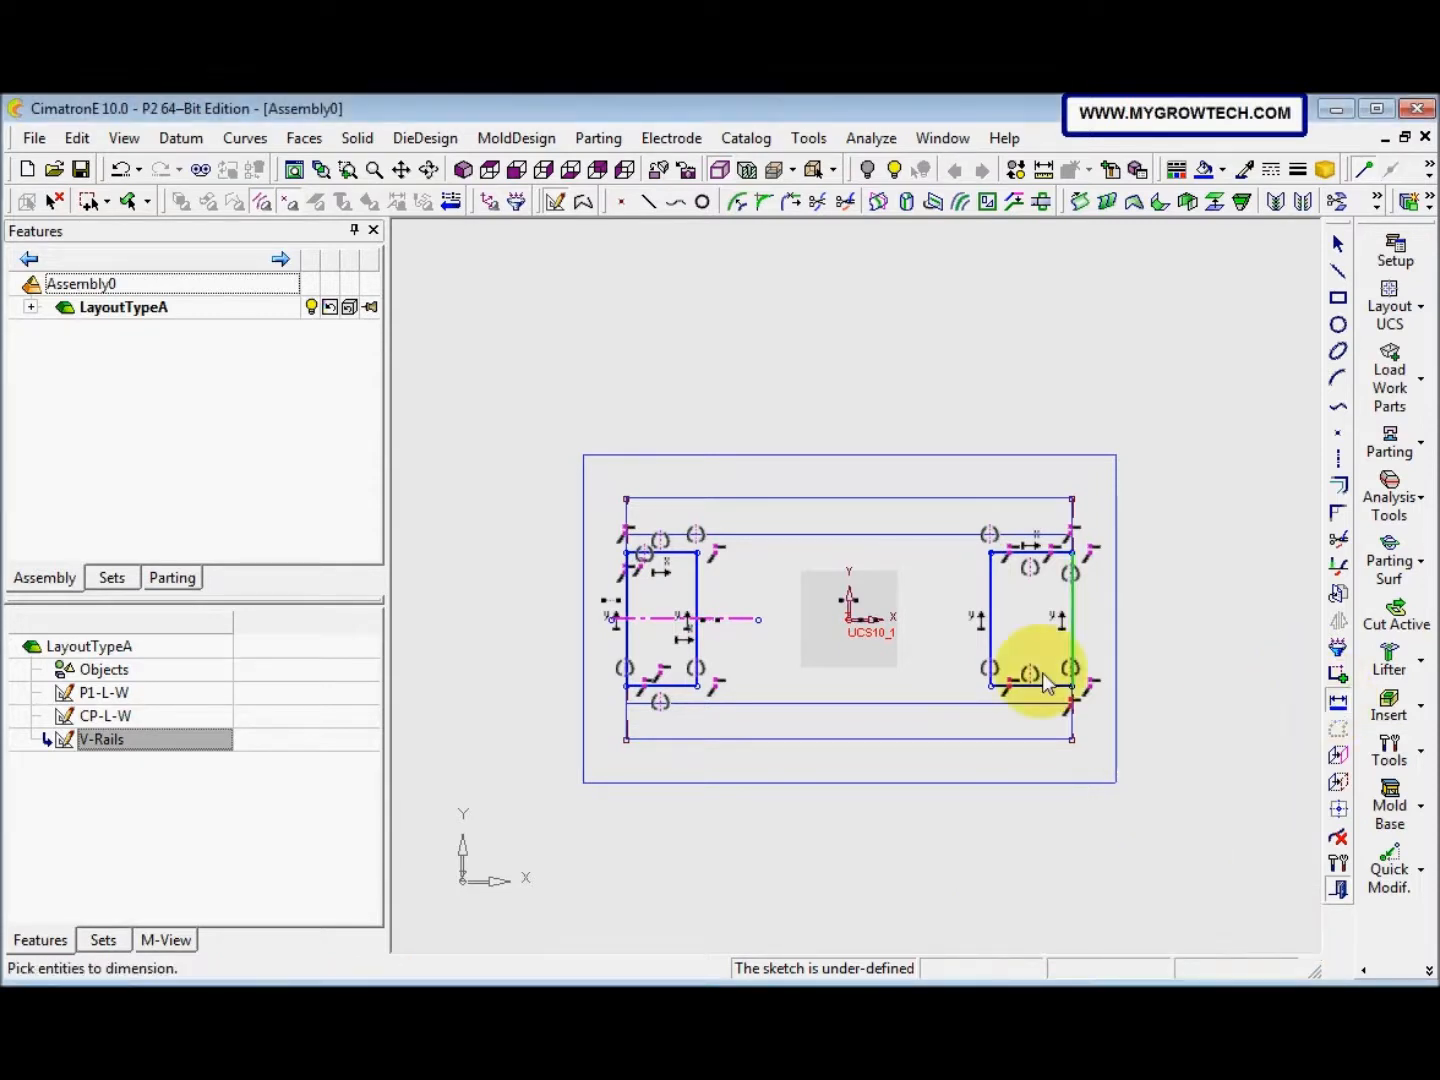
{"action": "left_click", "coordinate": [987, 626]}
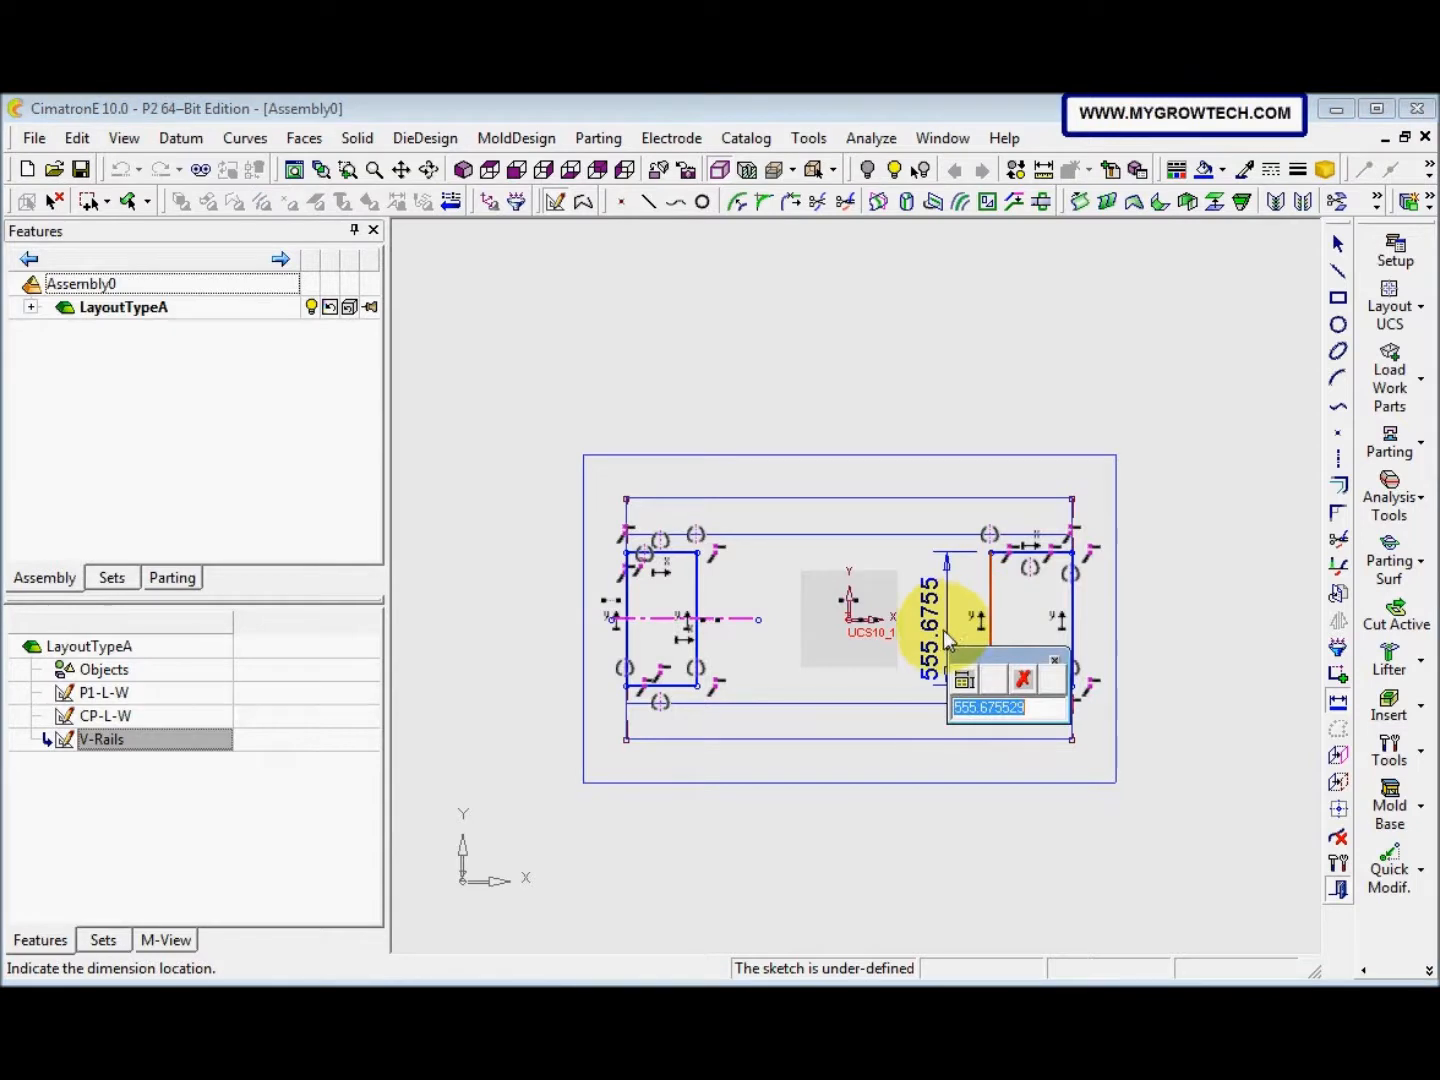
{"action": "type", "text": "500"}
{"action": "key", "text": "Return"}
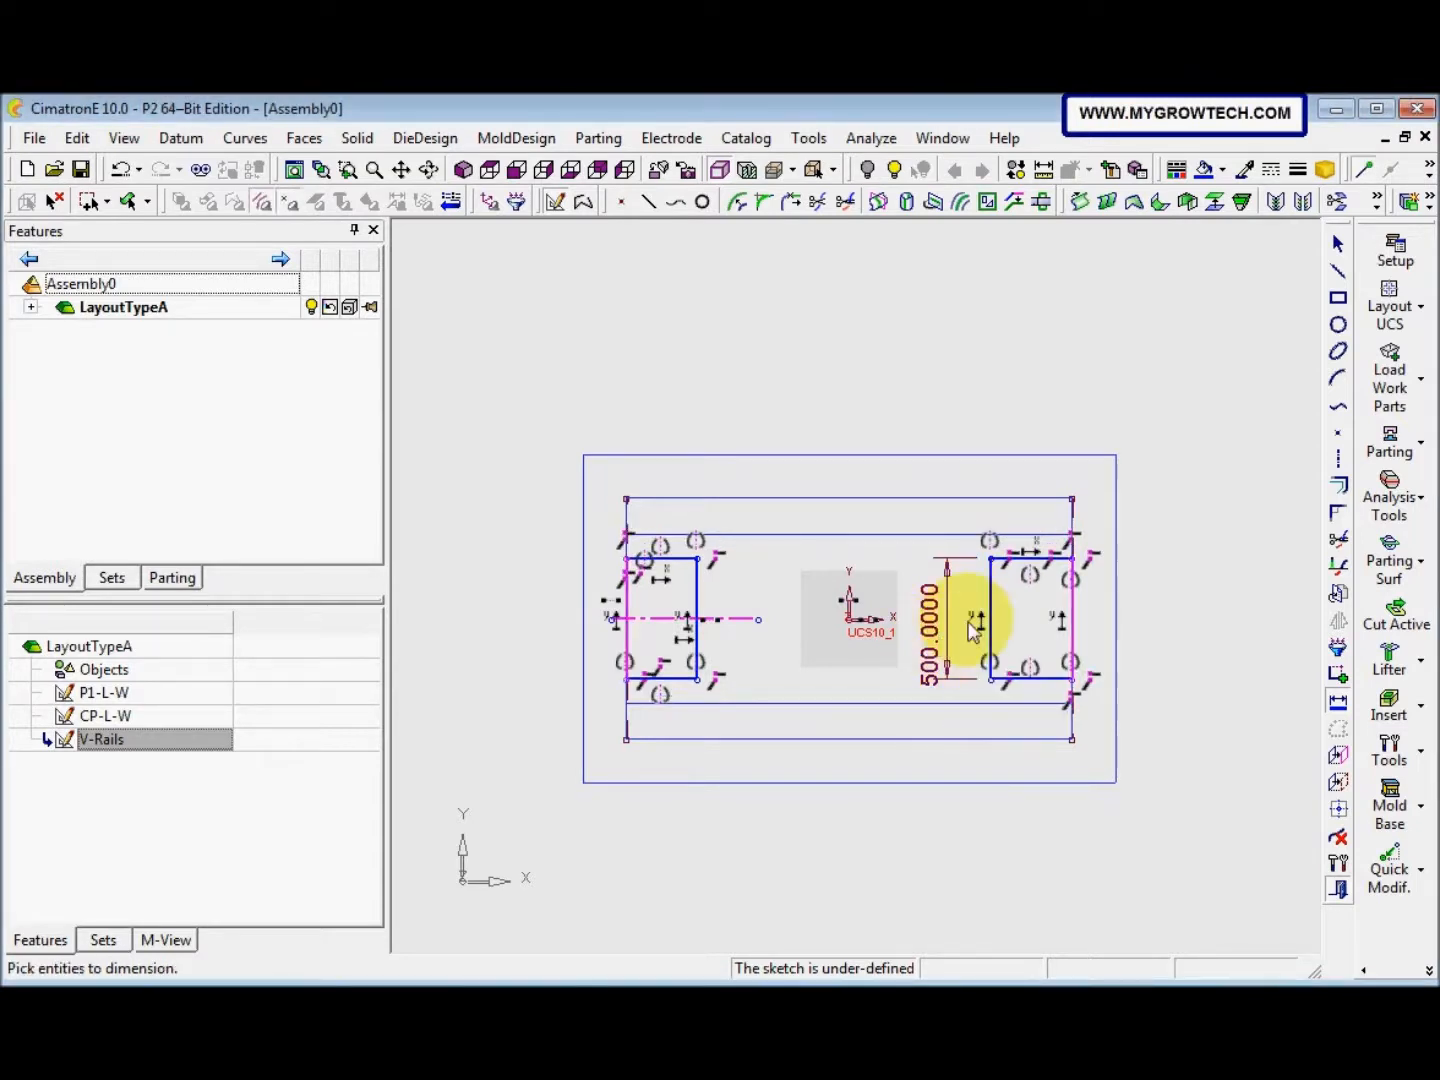
Dimension the widths of the right and left rectangles as 200 mm each
{"action": "left_click", "coordinate": [1021, 569]}
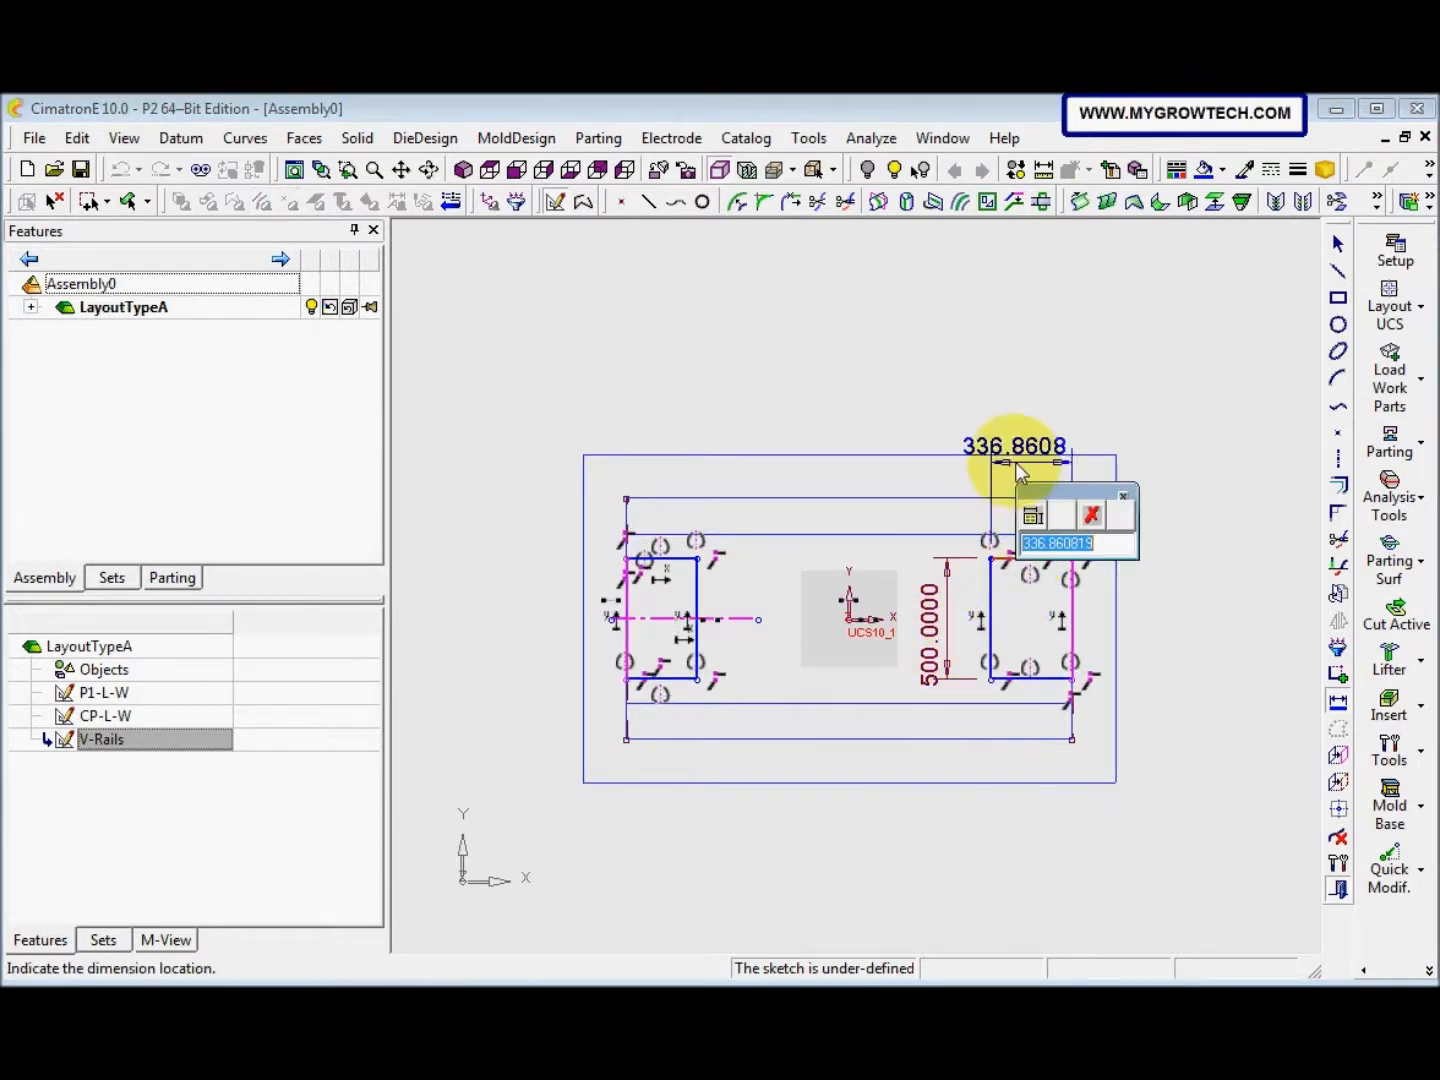
{"action": "type", "text": "200"}
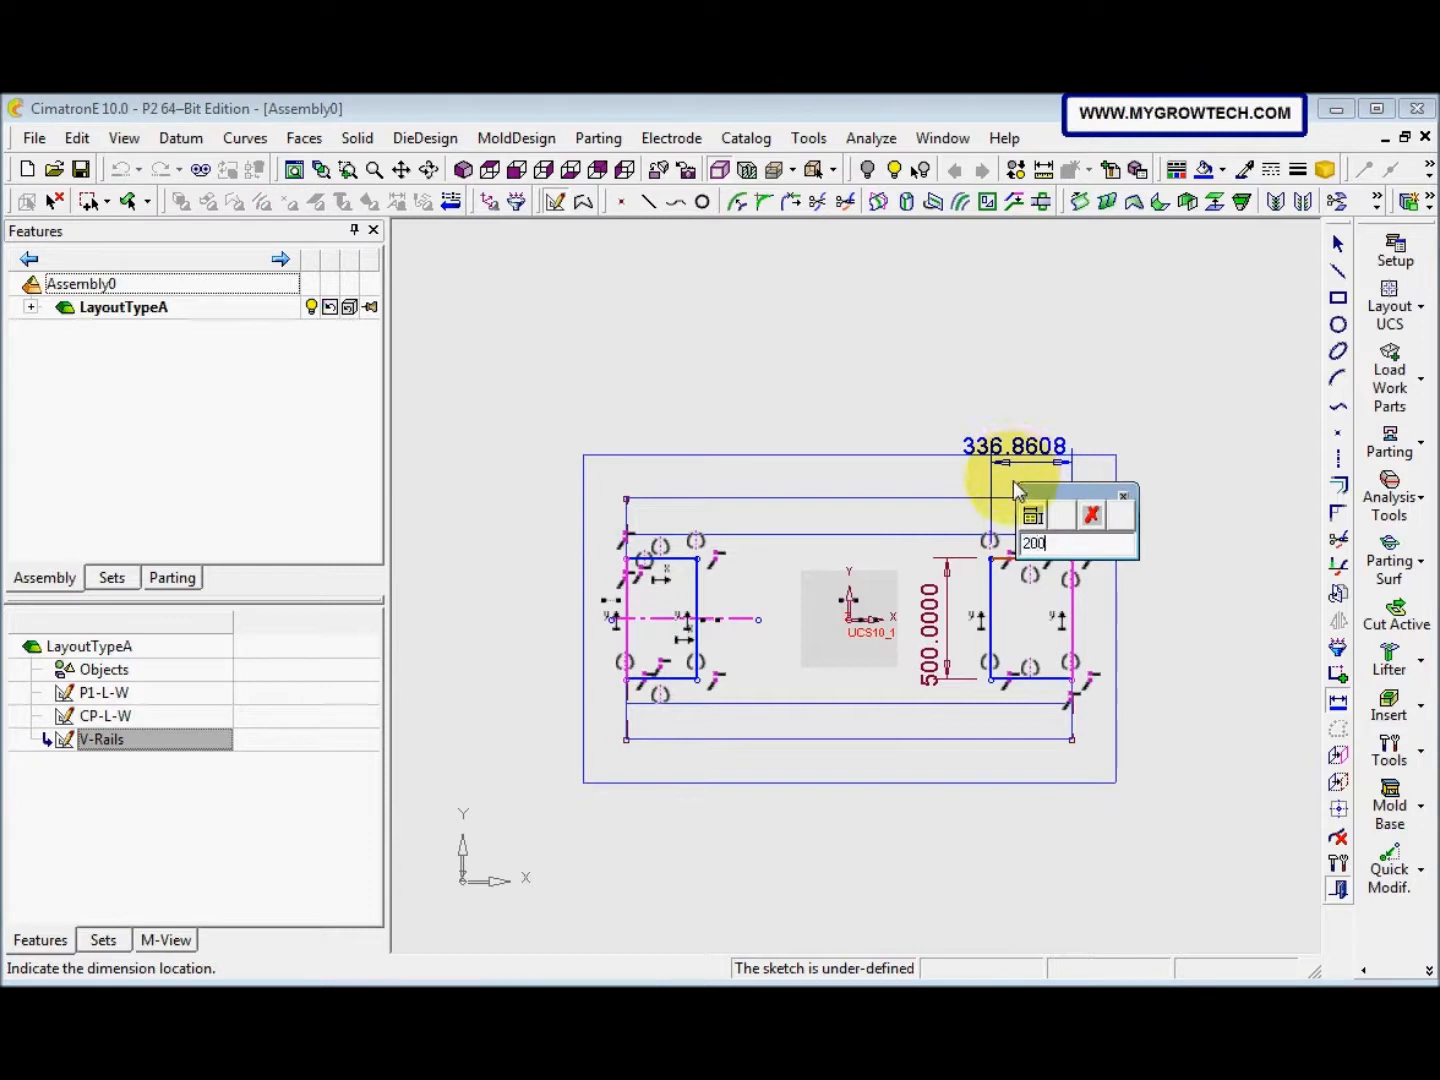
{"action": "key", "text": "Return"}
{"action": "left_click", "coordinate": [660, 558]}
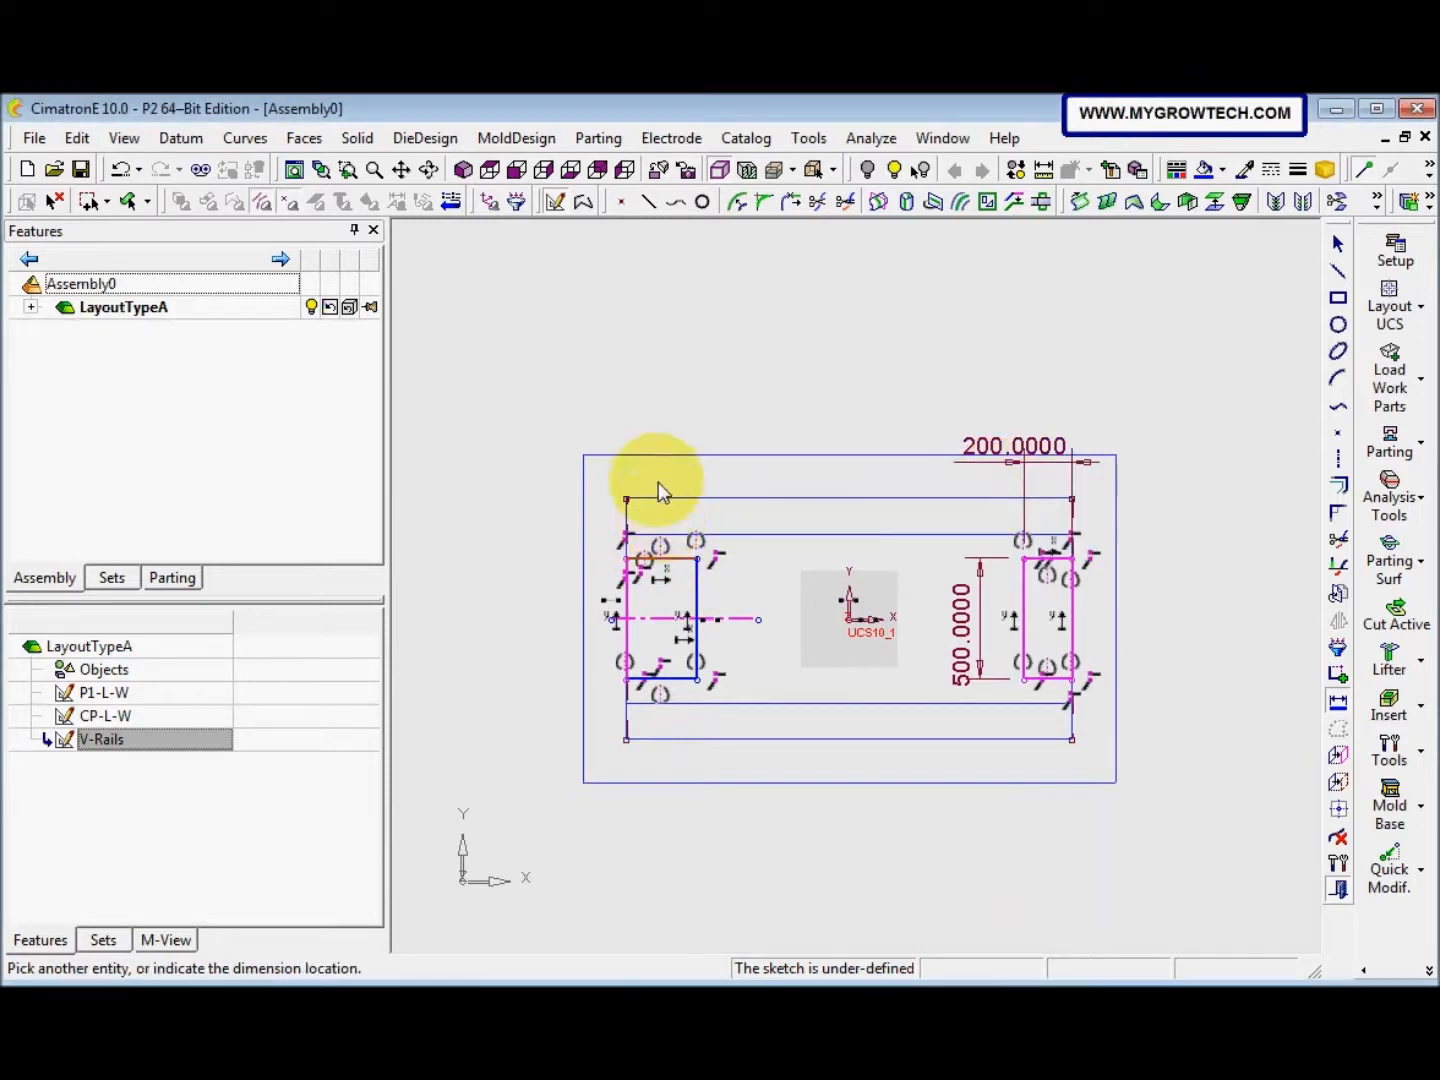
{"action": "type", "text": "200"}
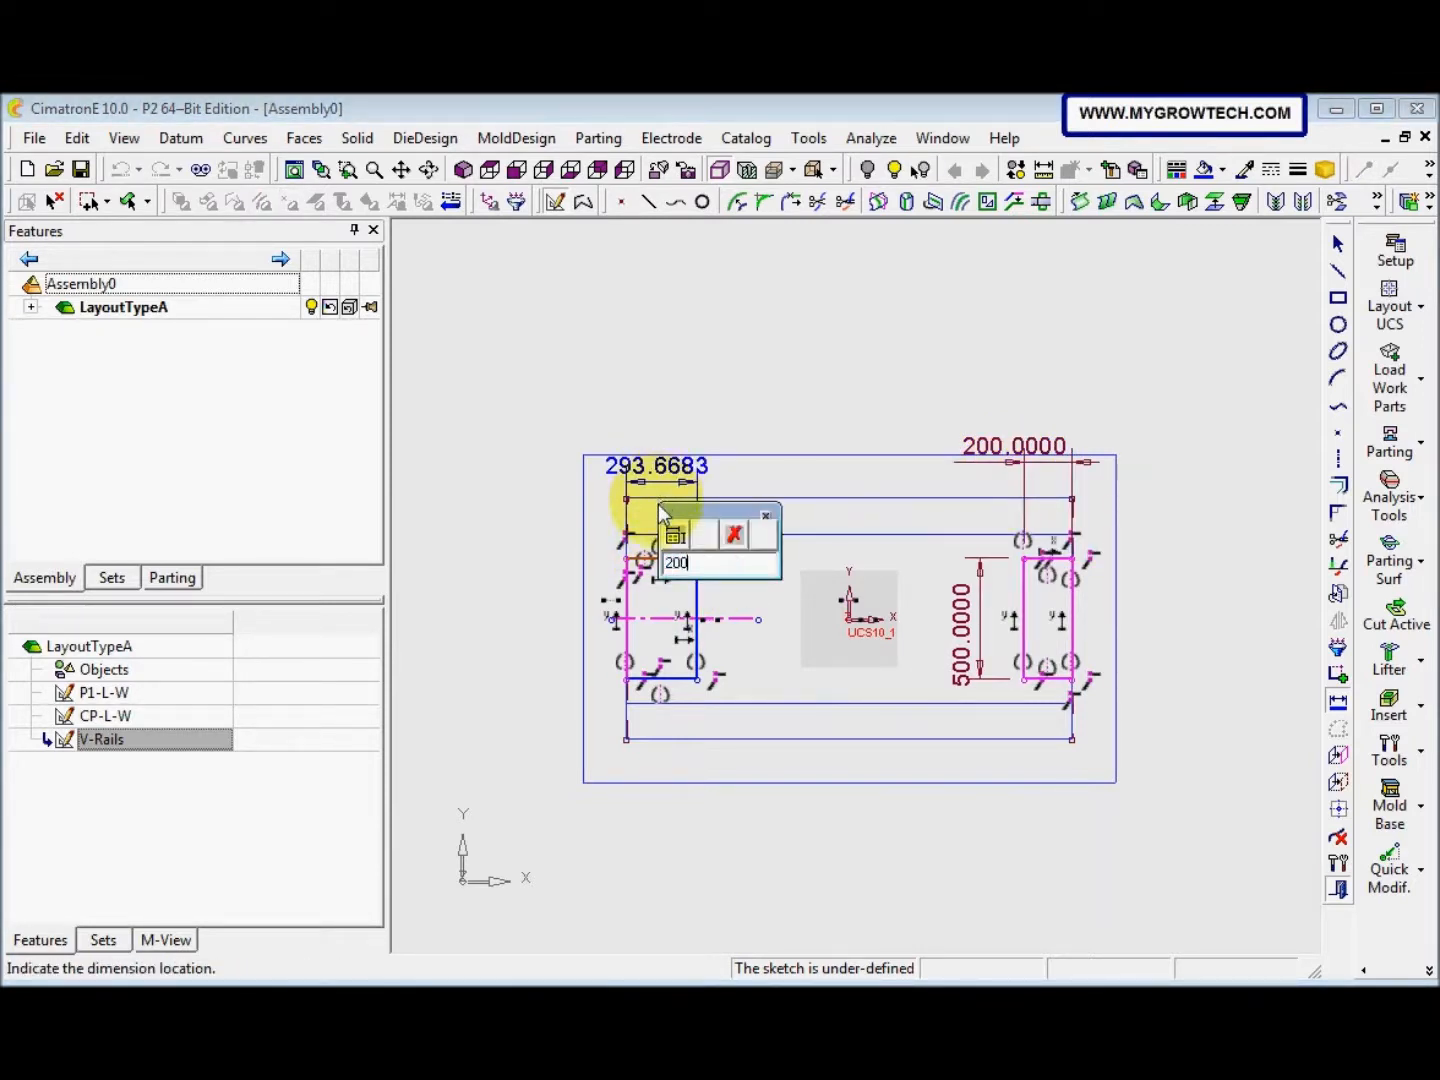
{"action": "key", "text": "Return"}
Finish the sketch of the two side rectangles and rename it H-Rails
{"action": "right_click", "coordinate": [731, 570]}
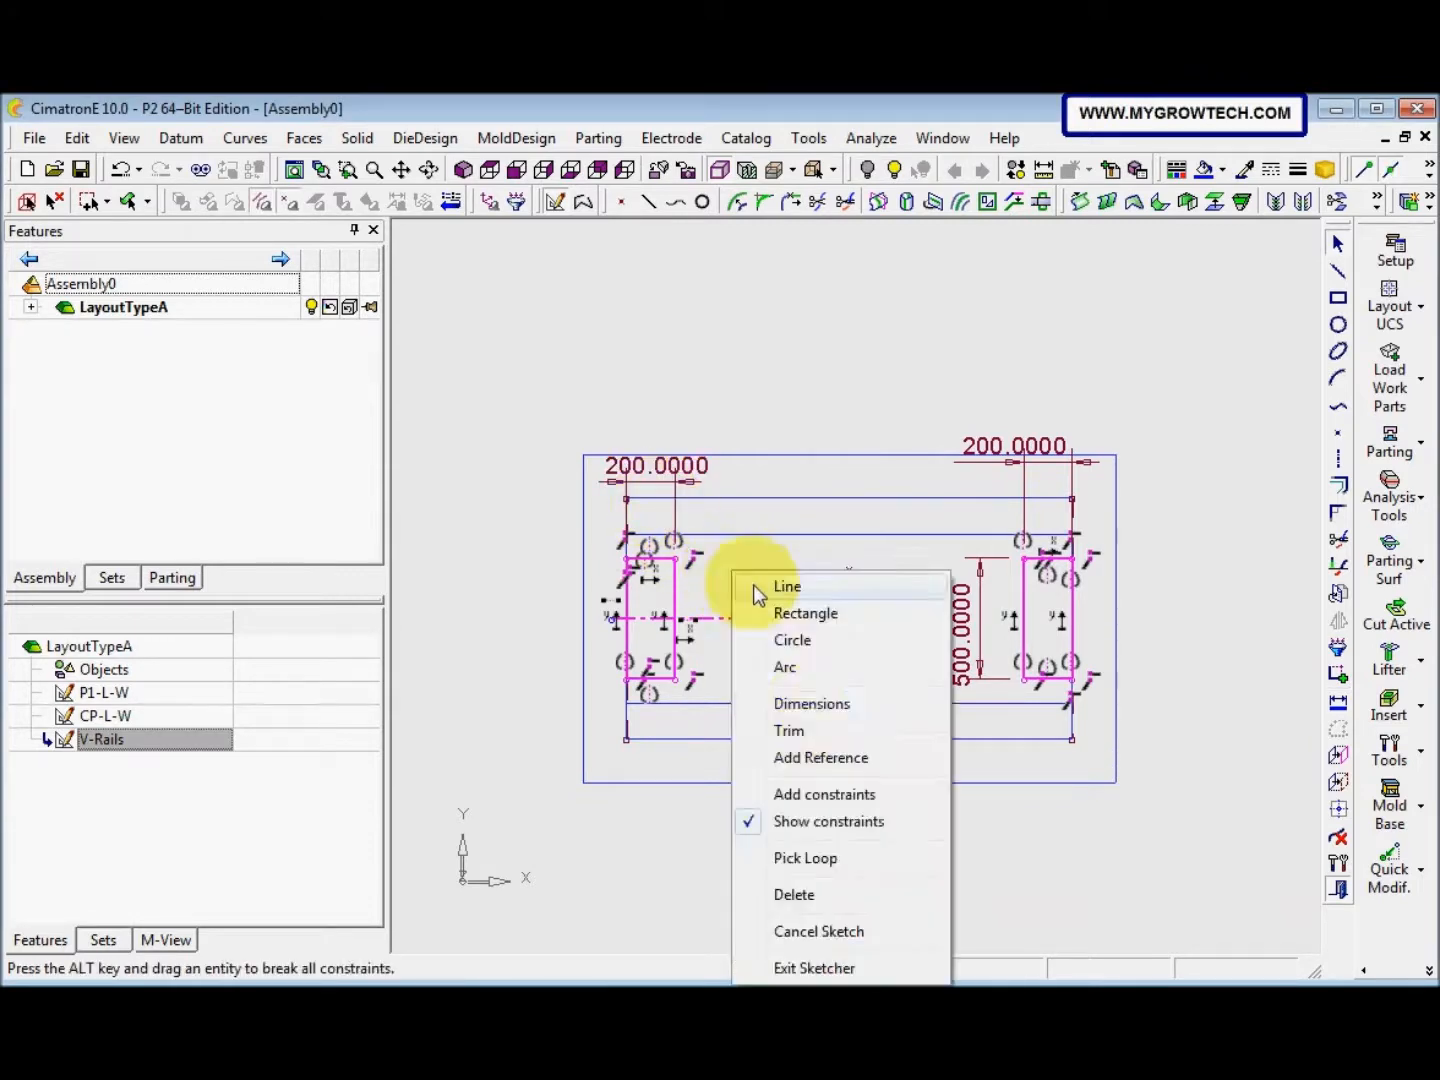
{"action": "left_click", "coordinate": [814, 968]}
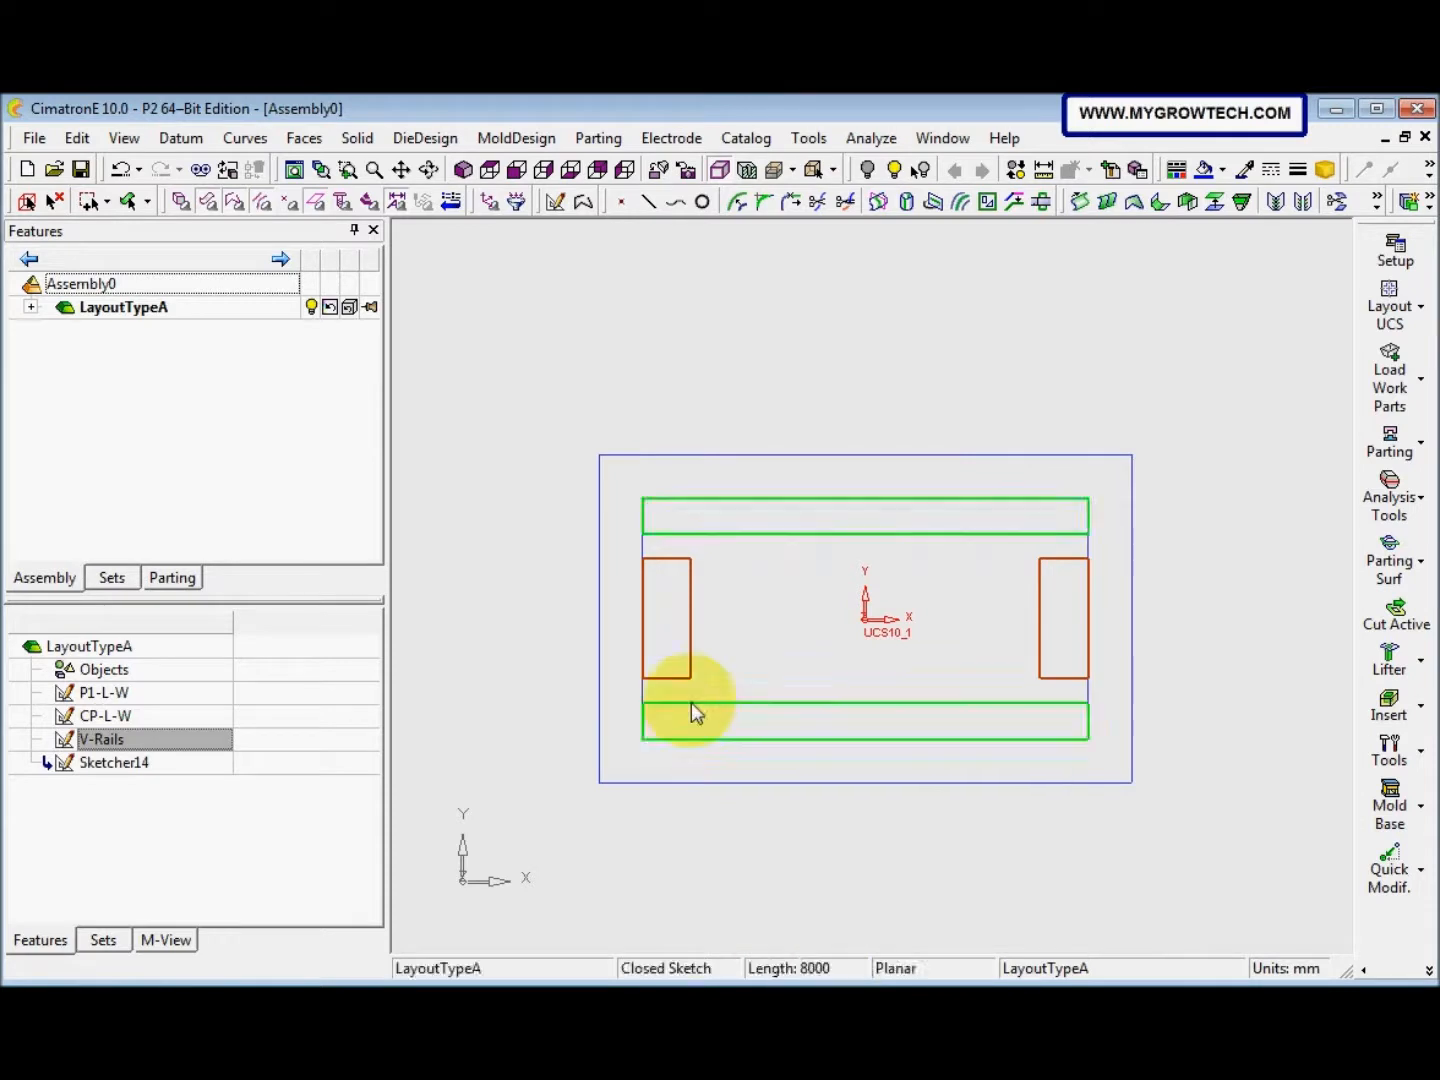
{"action": "left_click", "coordinate": [116, 762]}
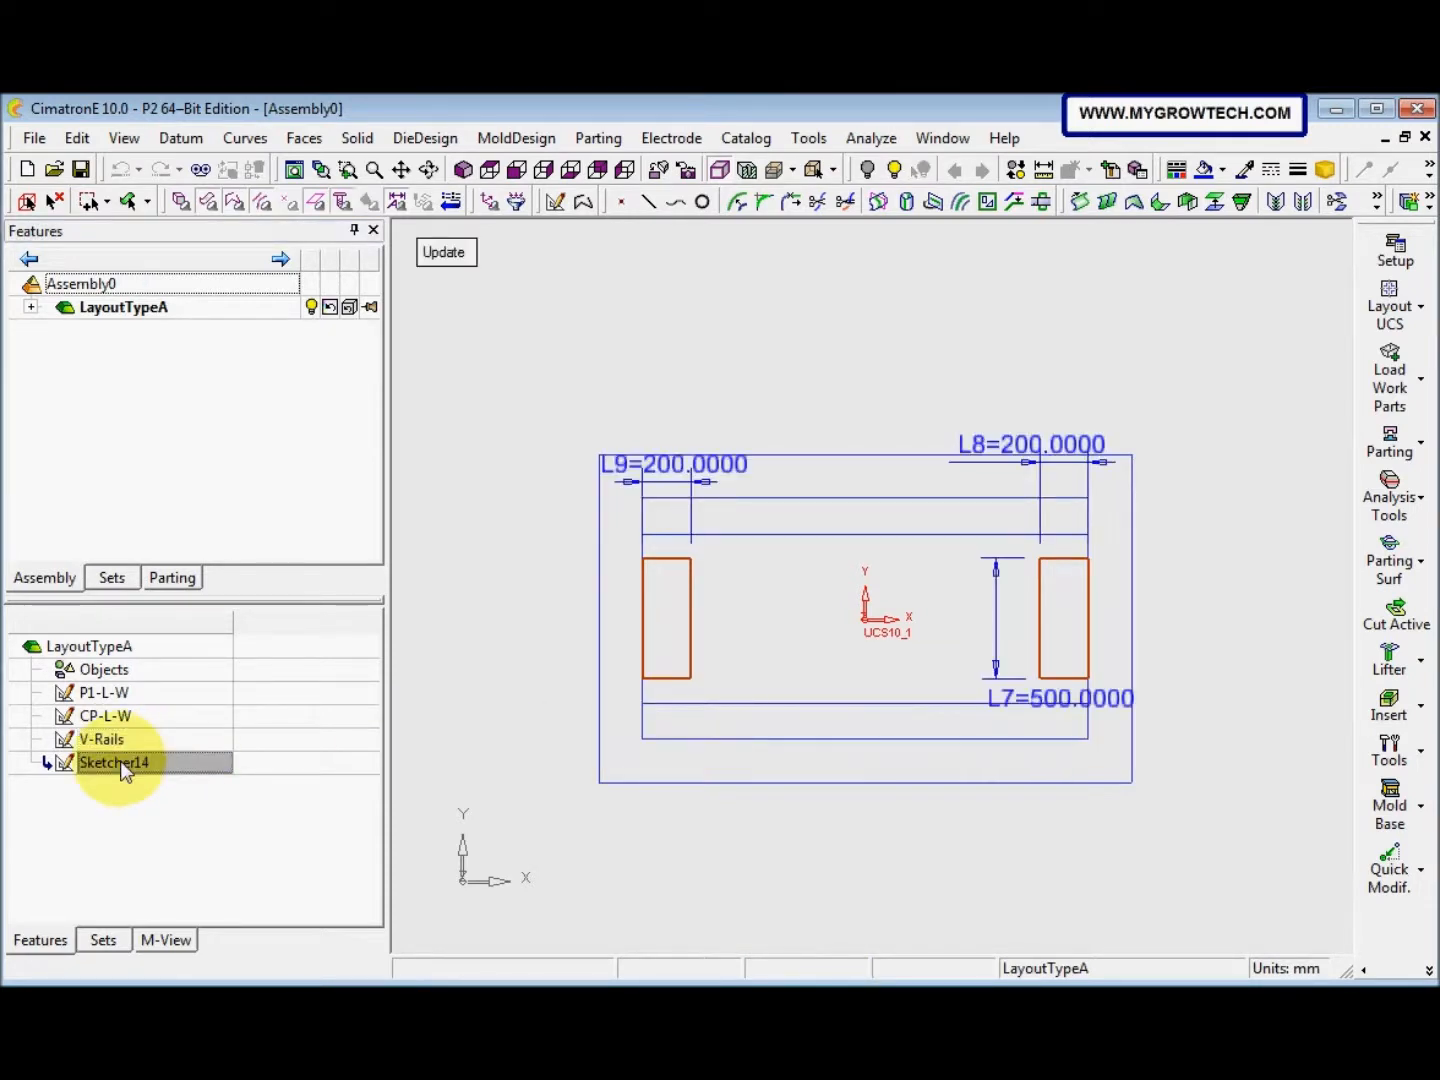
{"action": "left_click", "coordinate": [115, 762]}
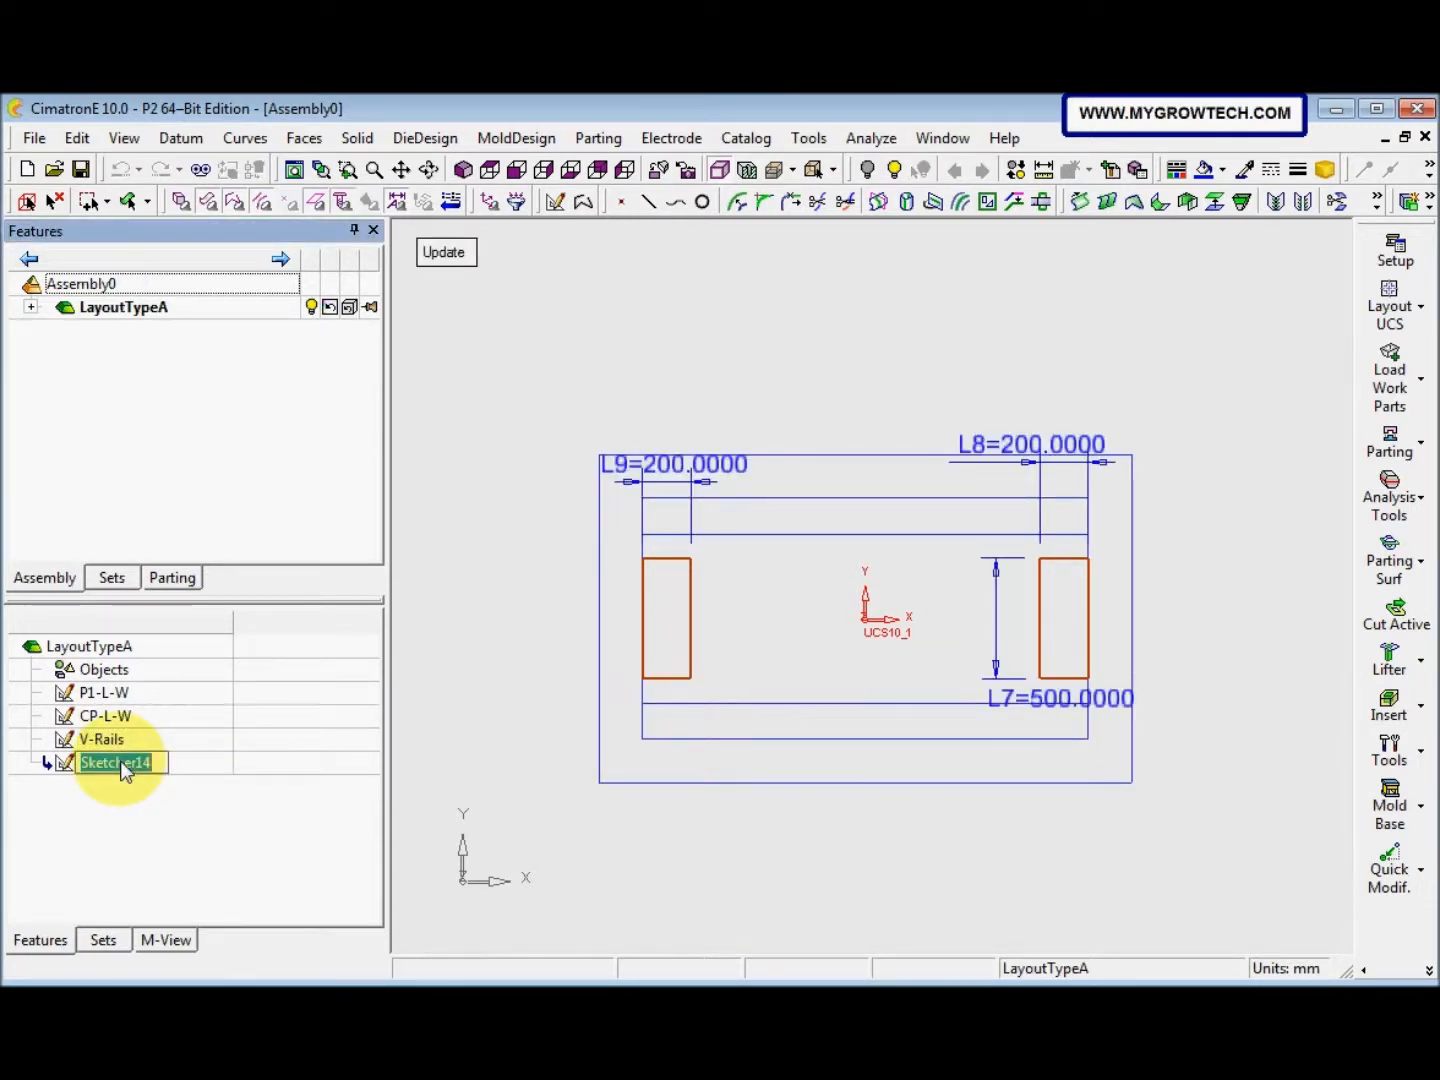
{"action": "type", "text": "H-Rails"}
{"action": "left_click", "coordinate": [464, 739]}
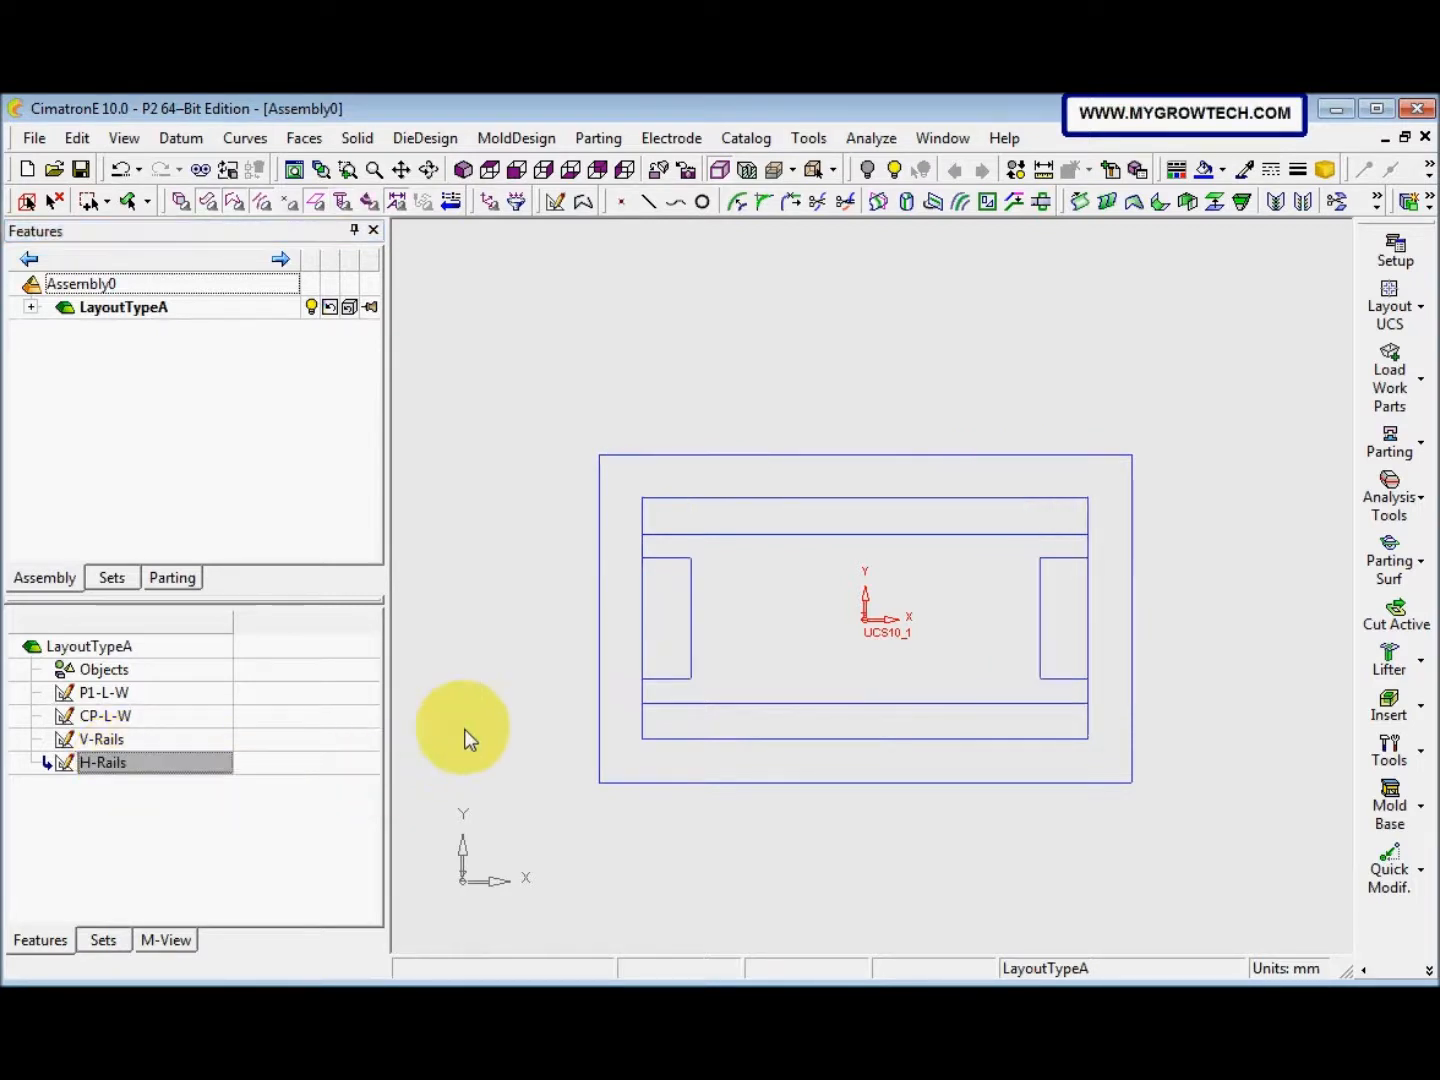
Drive the left H-Rails rectangle's width with the H-RailsWidth setup parameter
{"action": "double_click", "coordinate": [671, 676]}
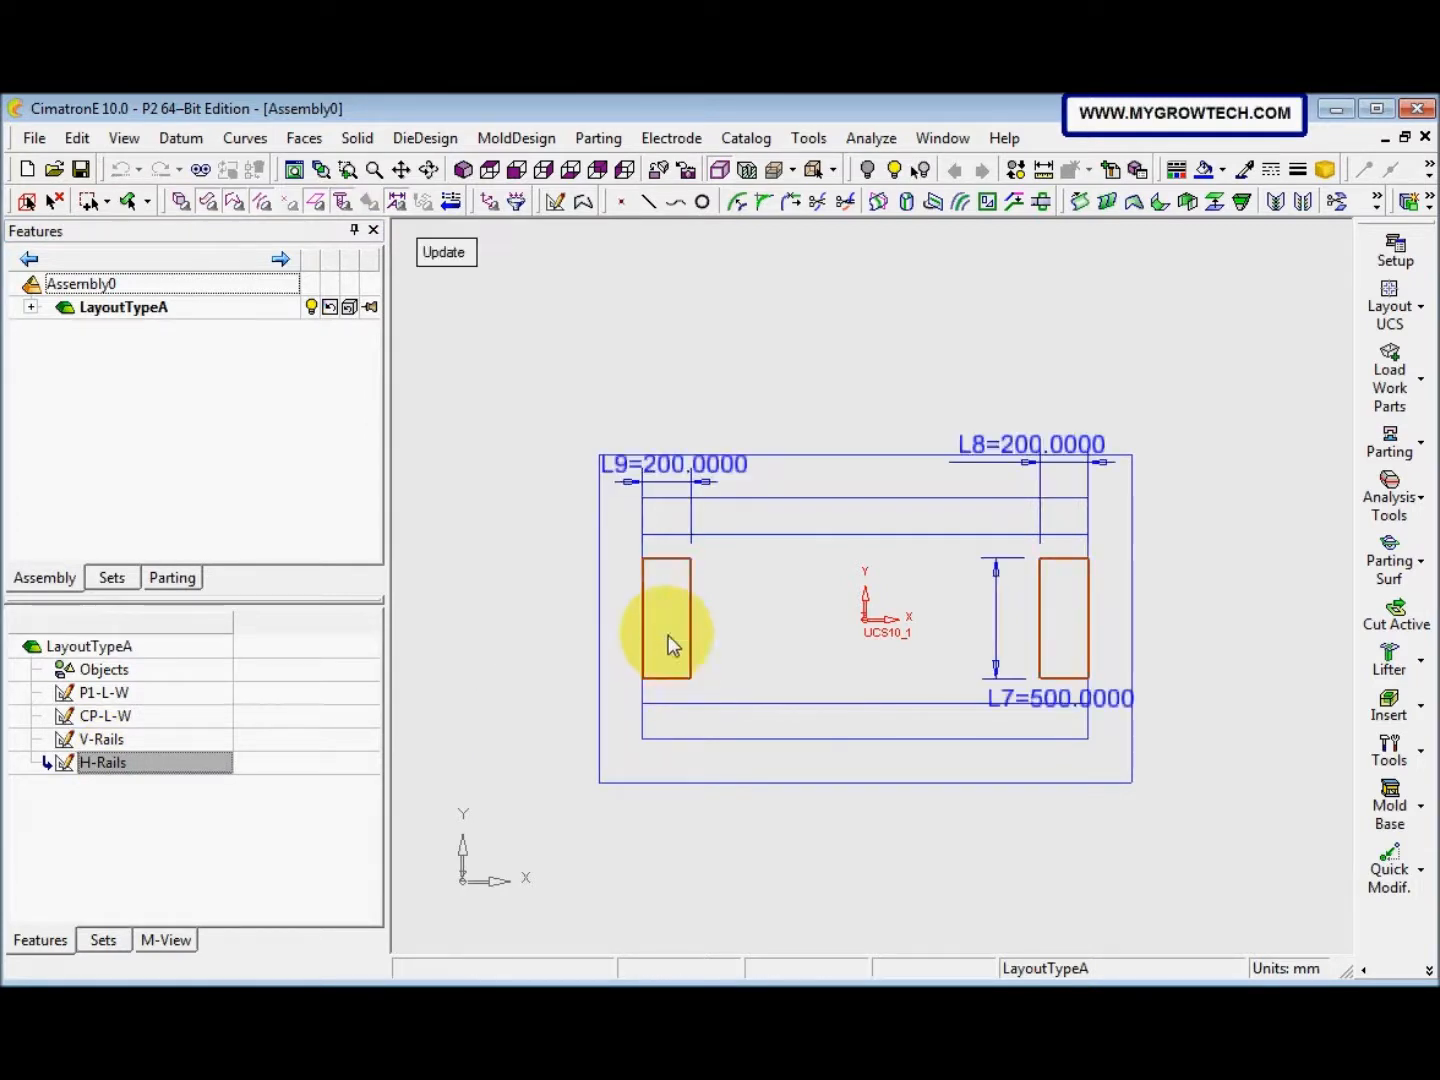
{"action": "double_click", "coordinate": [682, 473]}
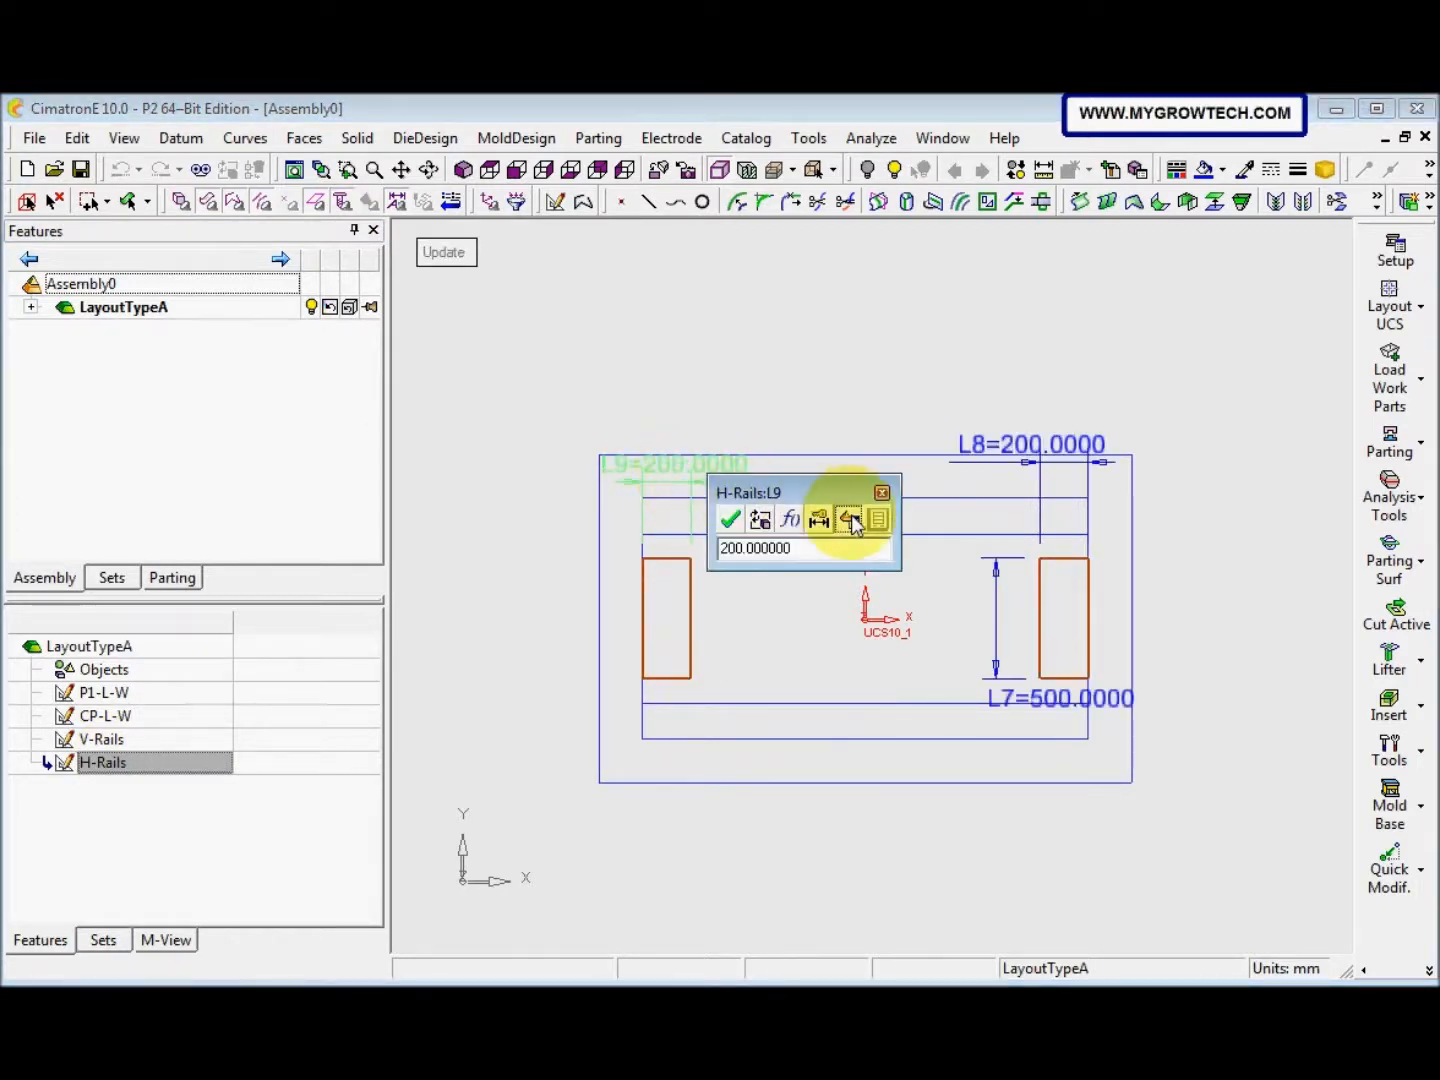
{"action": "left_click", "coordinate": [850, 521]}
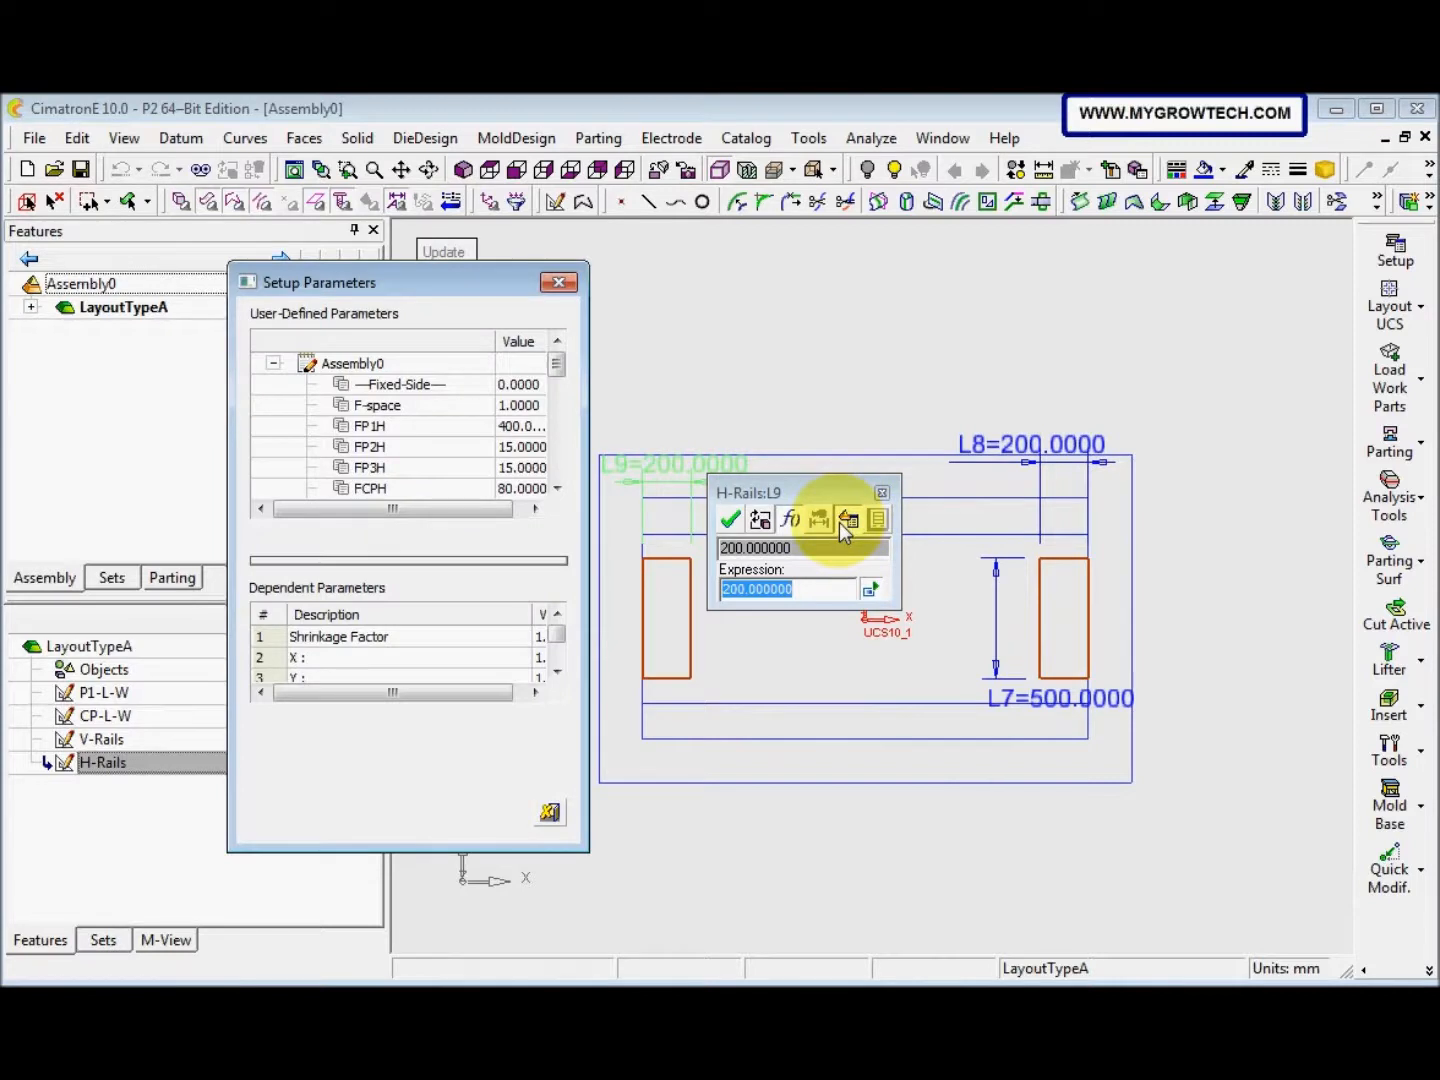
{"action": "left_click_drag", "start_coordinate": [556, 365], "coordinate": [561, 410]}
{"action": "double_click", "coordinate": [473, 469]}
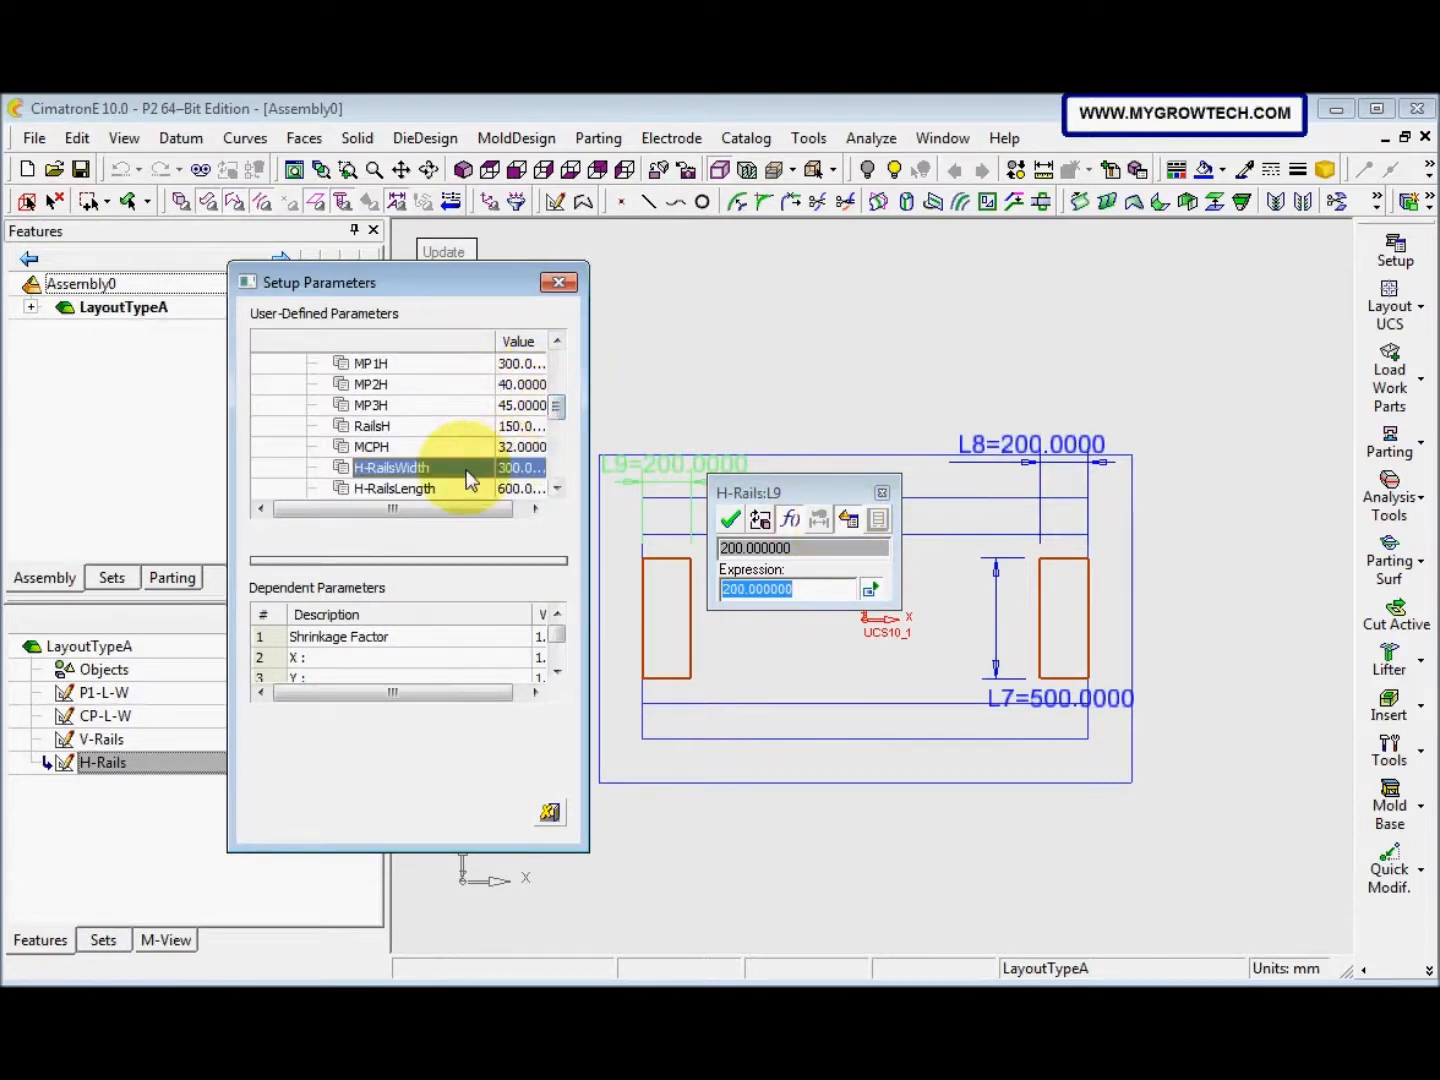
{"action": "left_click", "coordinate": [730, 519]}
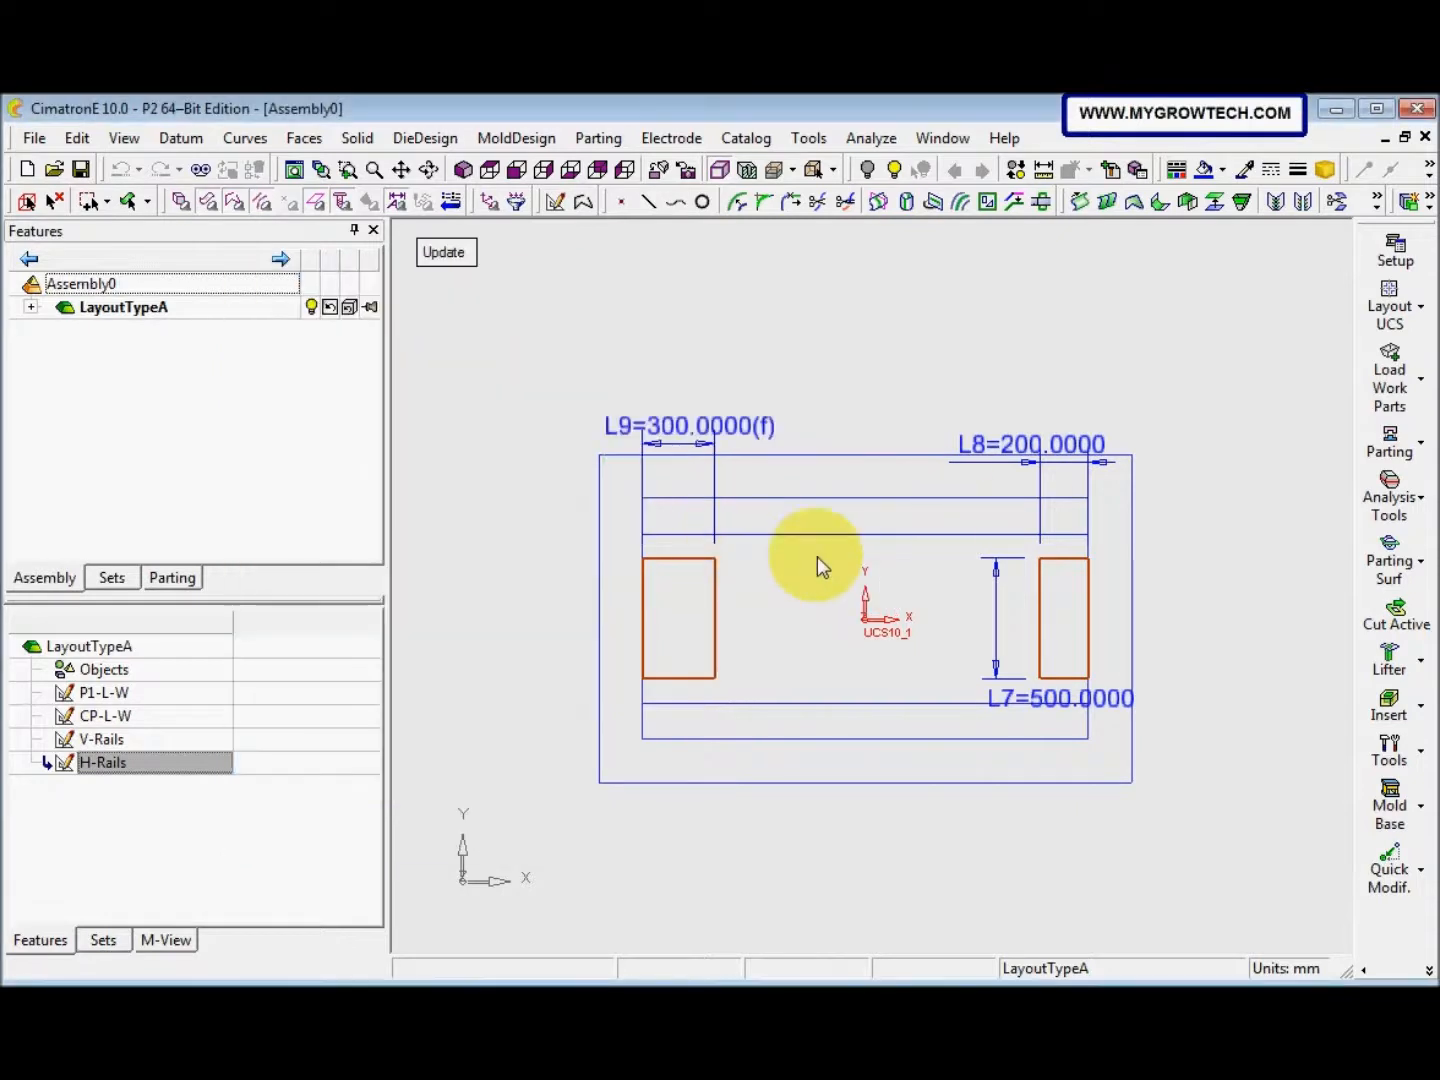
Drive the right H-Rails rectangle's width with the H-RailsWidth setup parameter
{"action": "double_click", "coordinate": [1053, 448]}
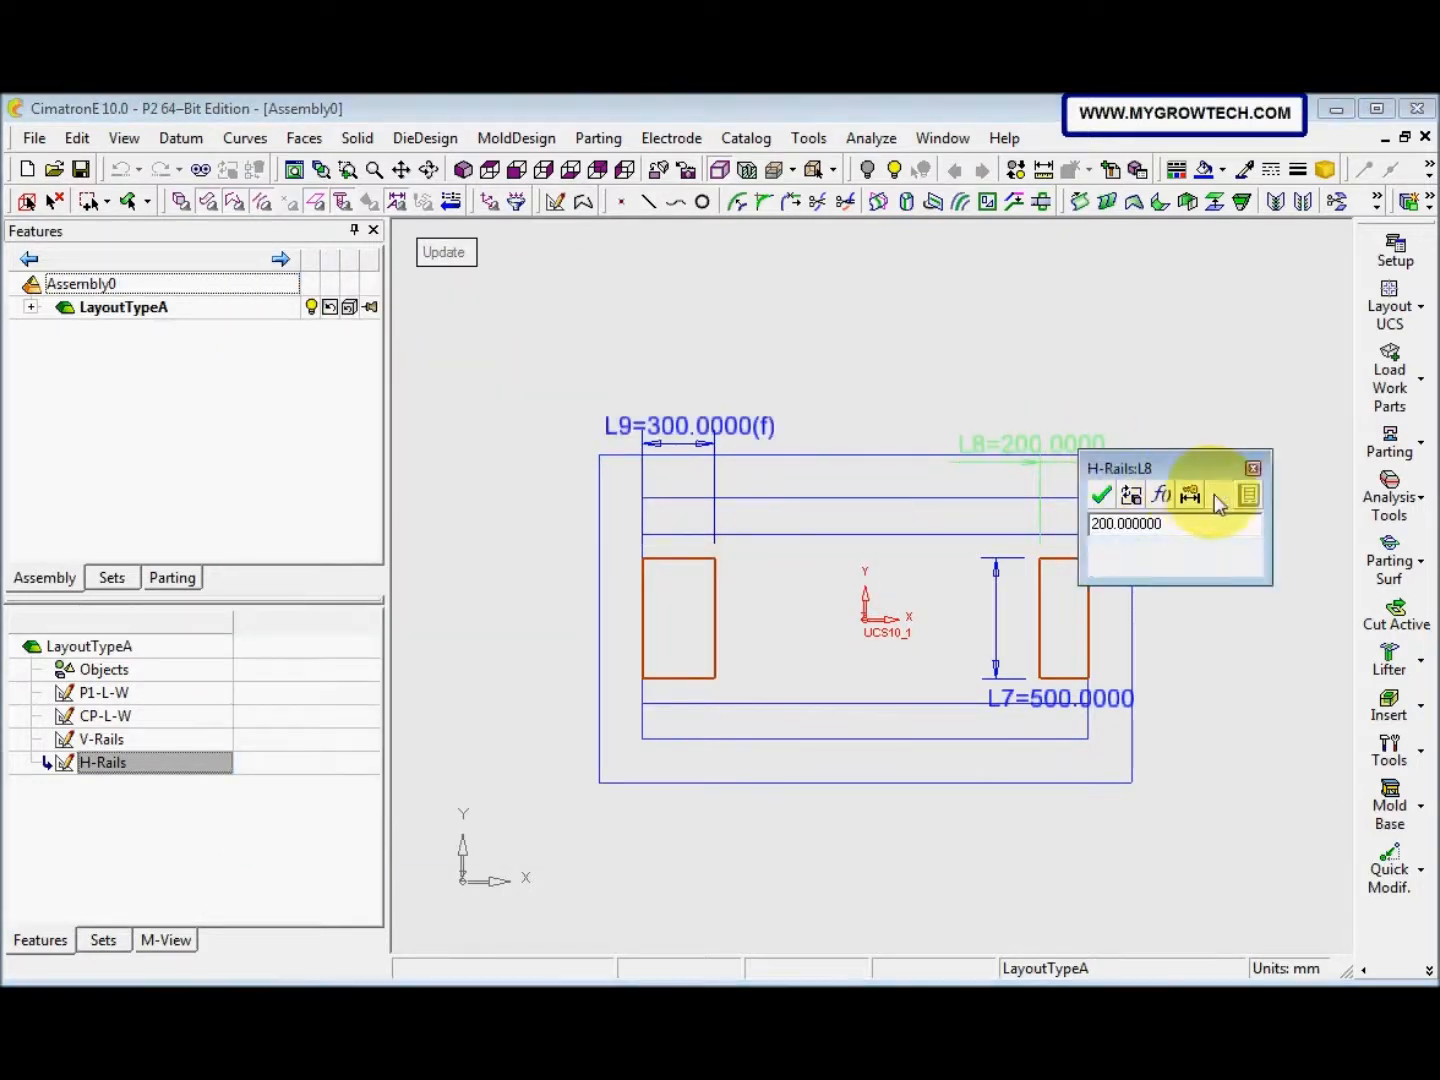
{"action": "left_click", "coordinate": [1220, 494]}
{"action": "left_click_drag", "start_coordinate": [556, 365], "coordinate": [557, 405]}
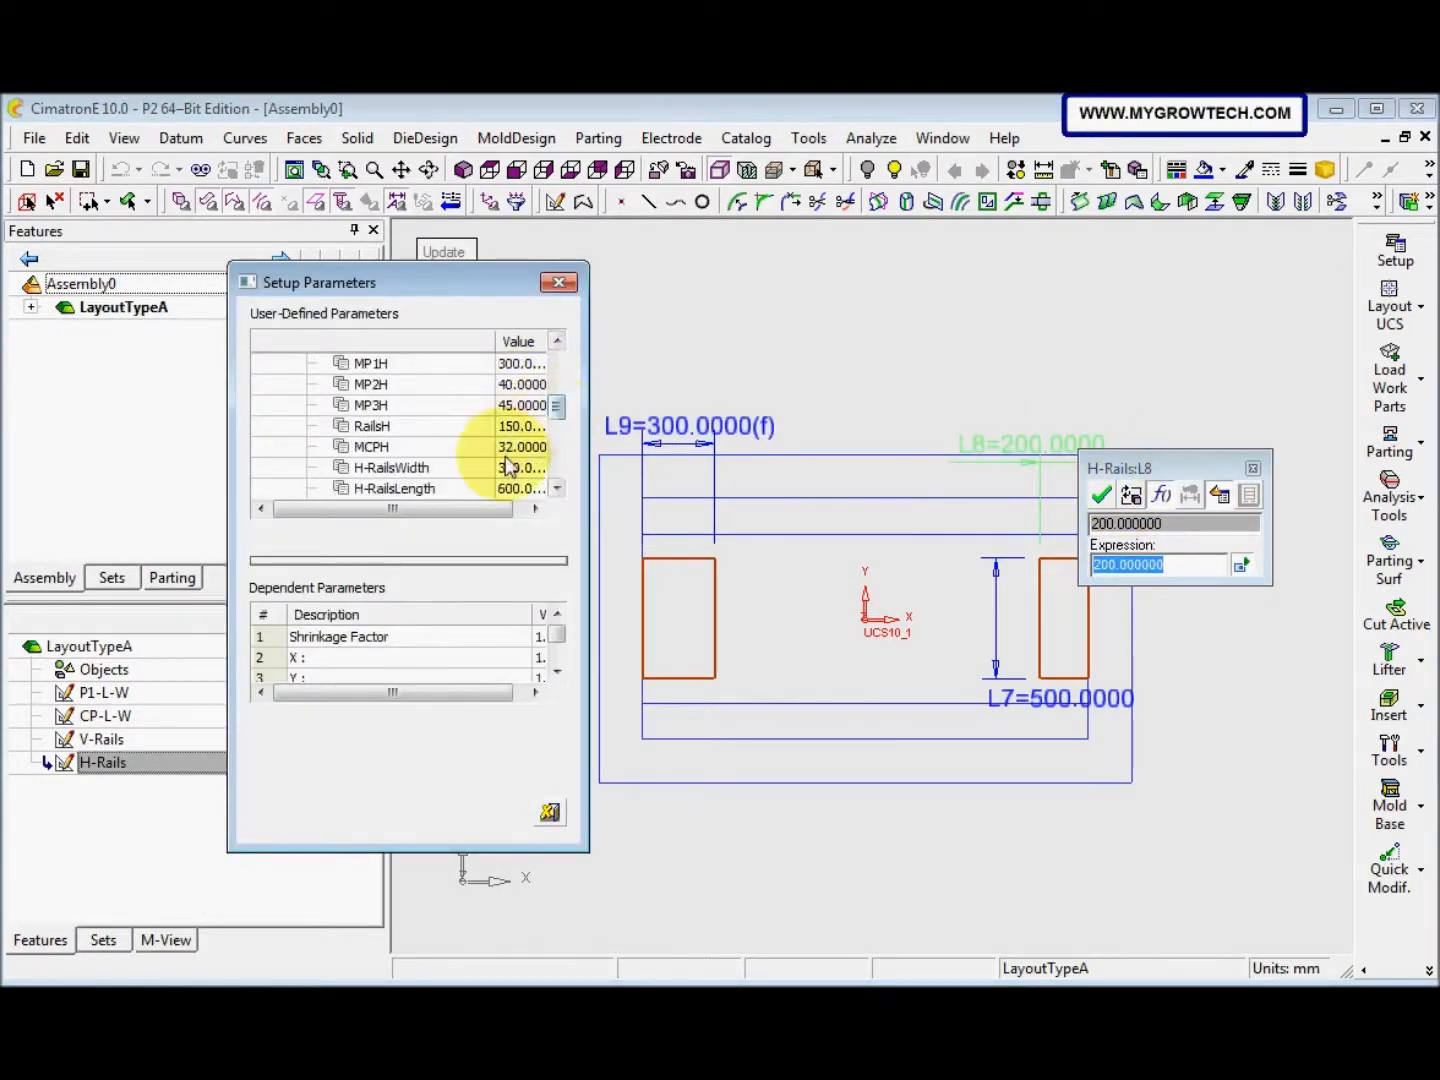
{"action": "left_click", "coordinate": [465, 469]}
{"action": "double_click", "coordinate": [462, 470]}
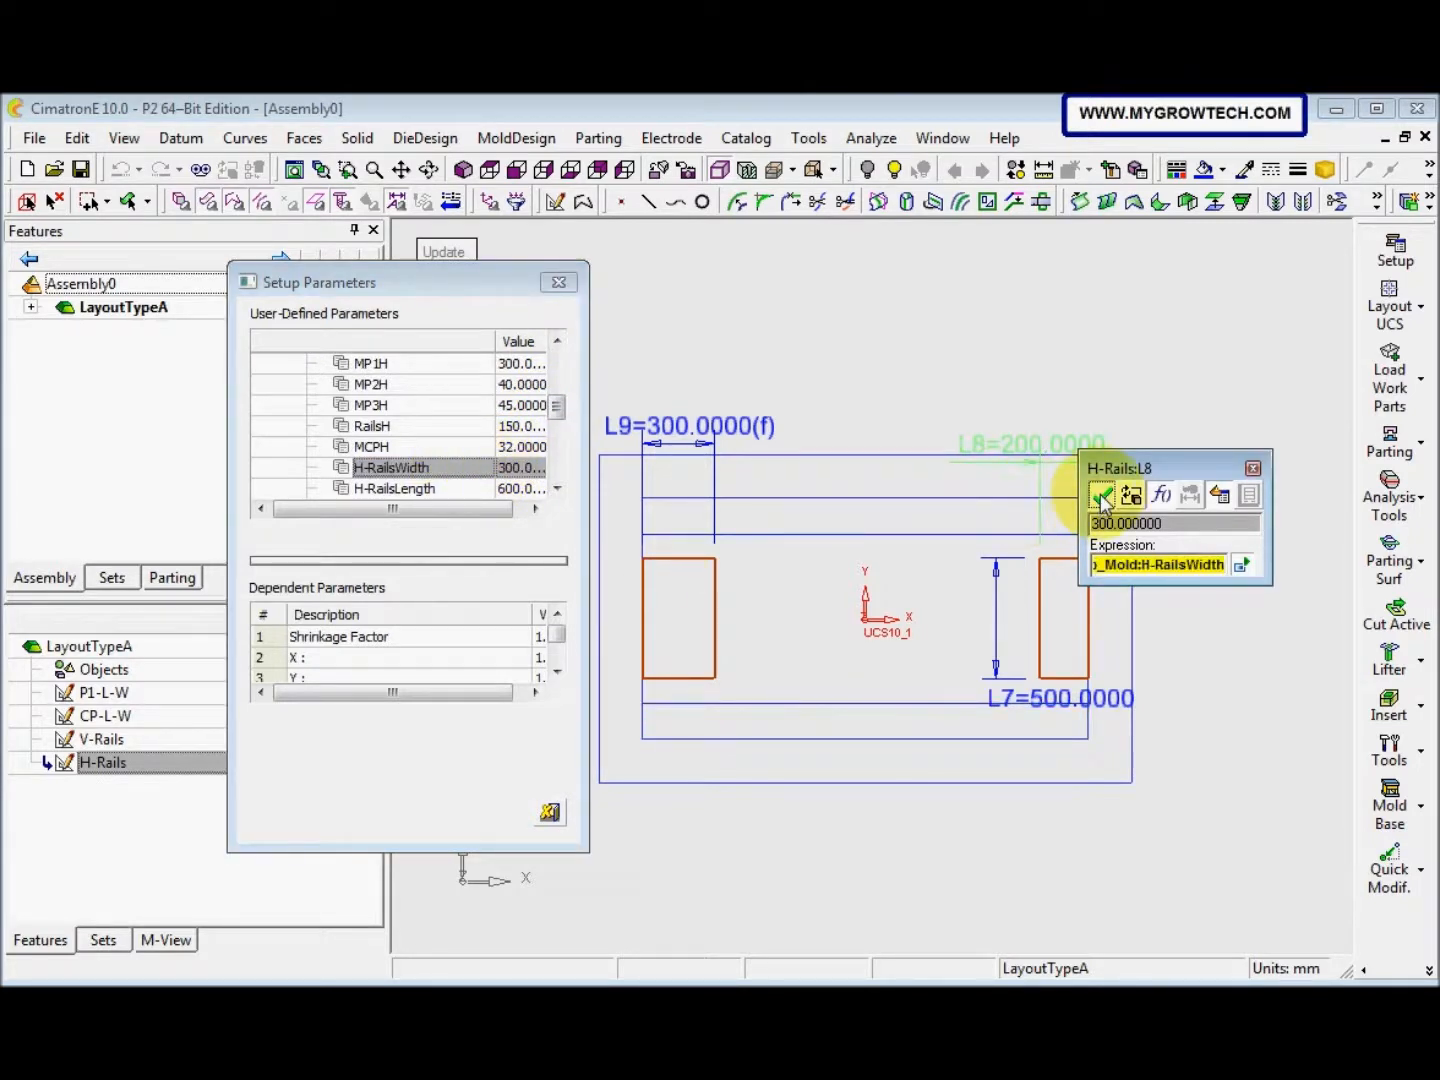
{"action": "left_click", "coordinate": [1102, 500]}
Drive the H-Rails rectangles' height with the H-RailsLength setup parameter and finish editing the sketch dimensions
{"action": "double_click", "coordinate": [1060, 700]}
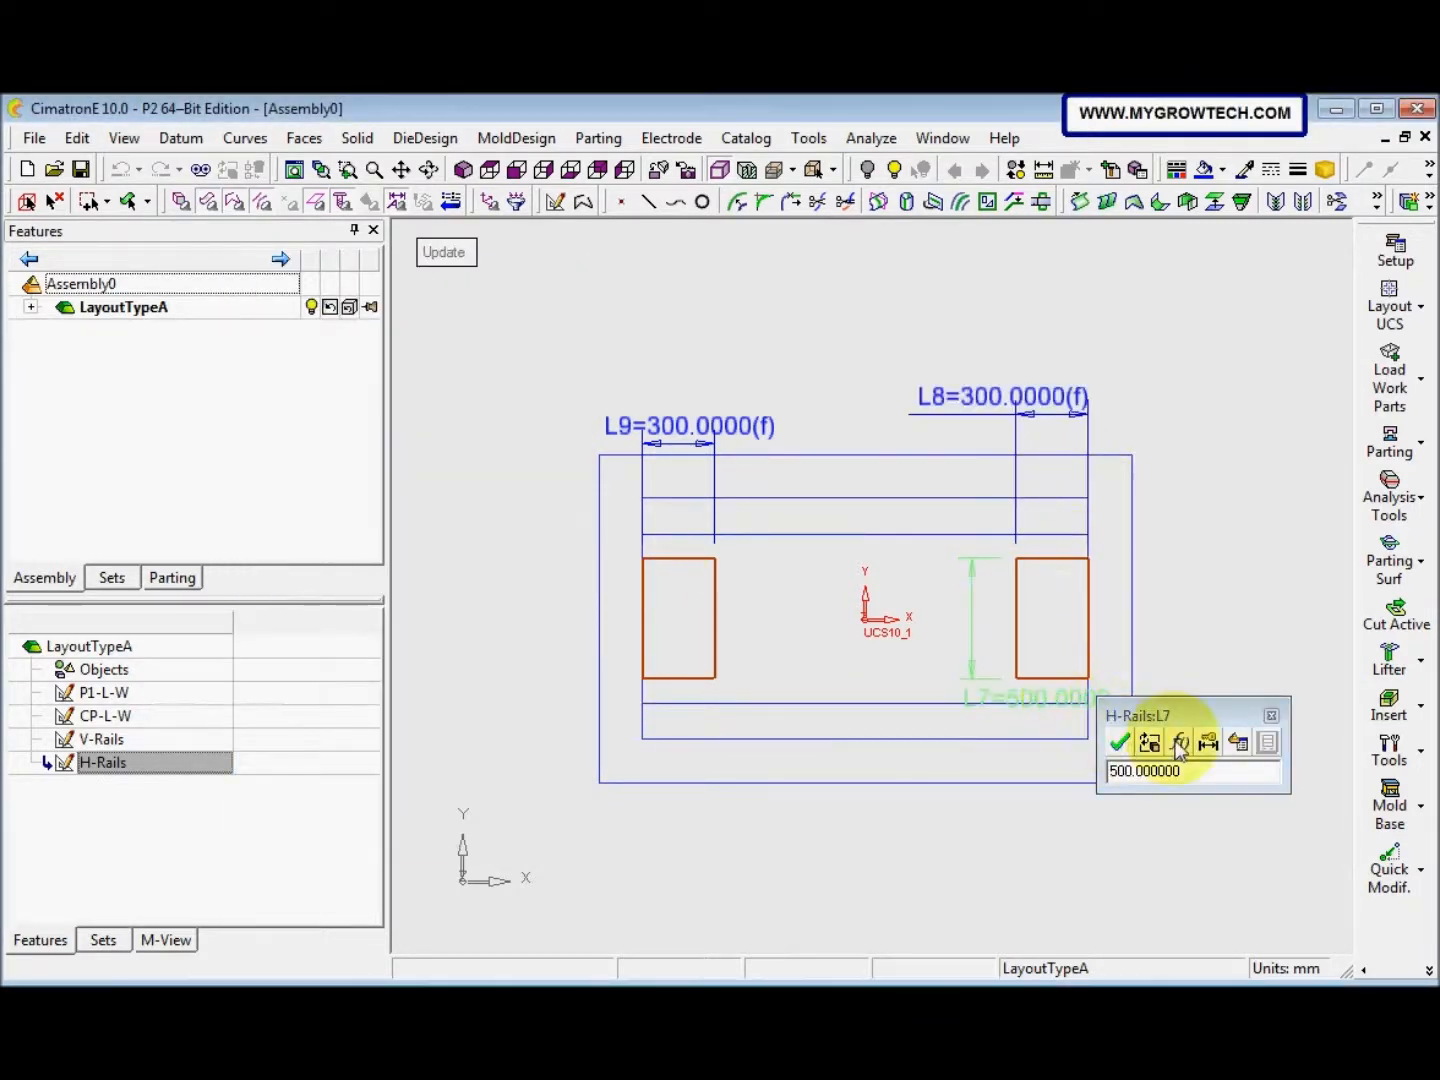
{"action": "left_click", "coordinate": [1179, 743]}
{"action": "left_click_drag", "start_coordinate": [557, 356], "coordinate": [559, 421]}
{"action": "double_click", "coordinate": [415, 430]}
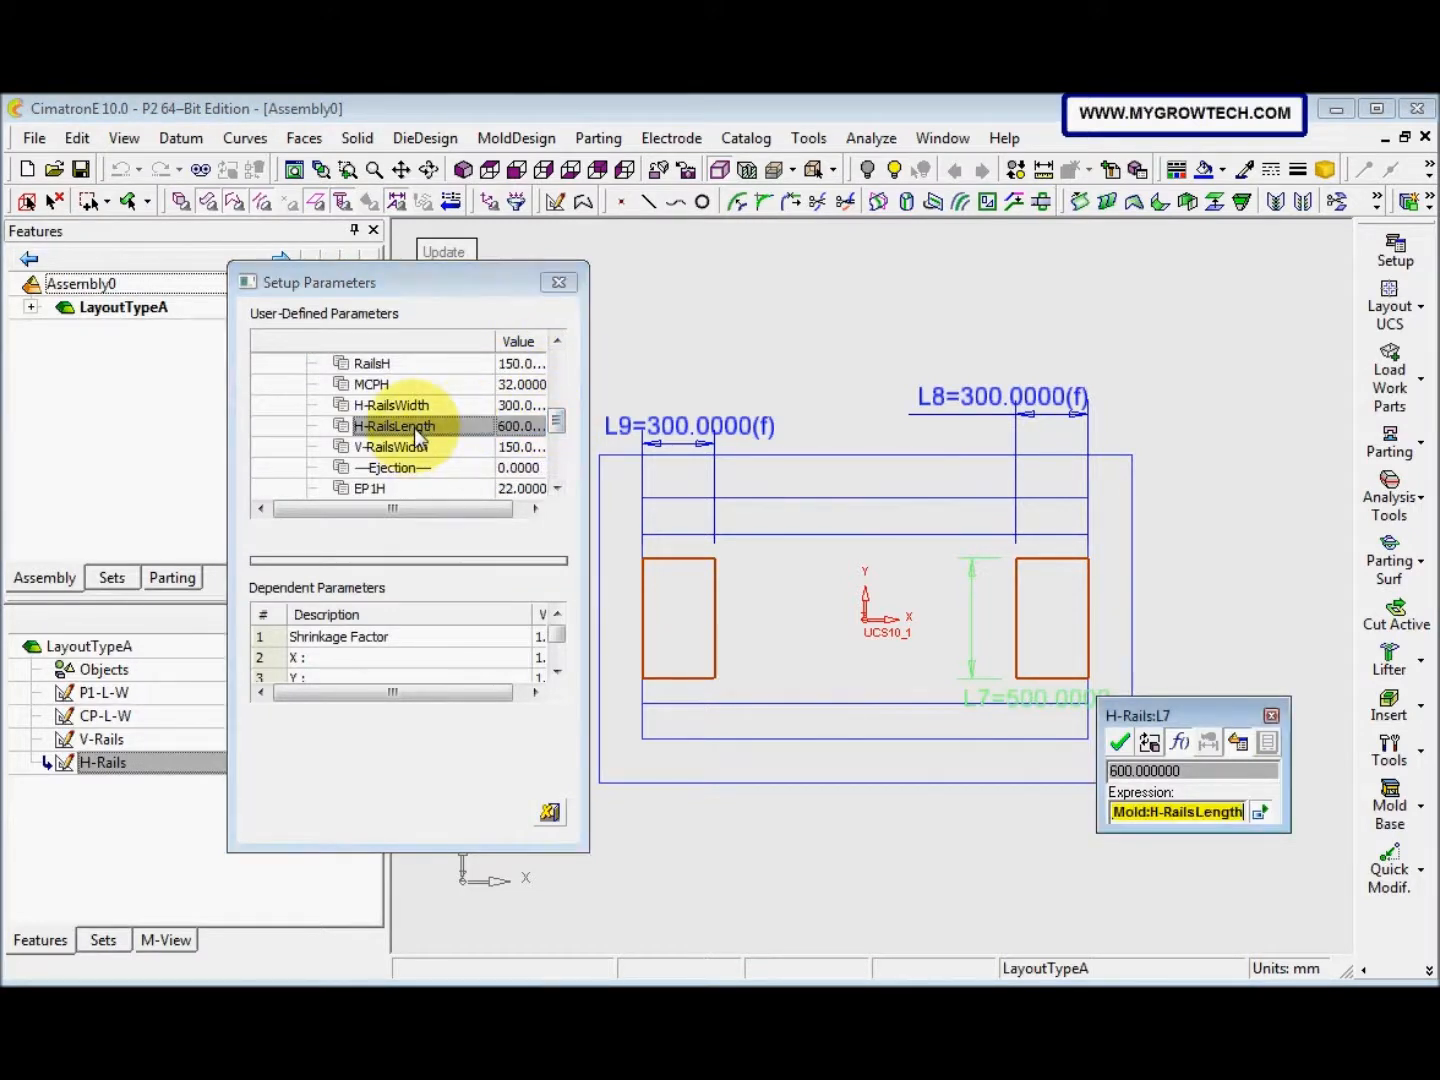
{"action": "left_click", "coordinate": [1120, 742]}
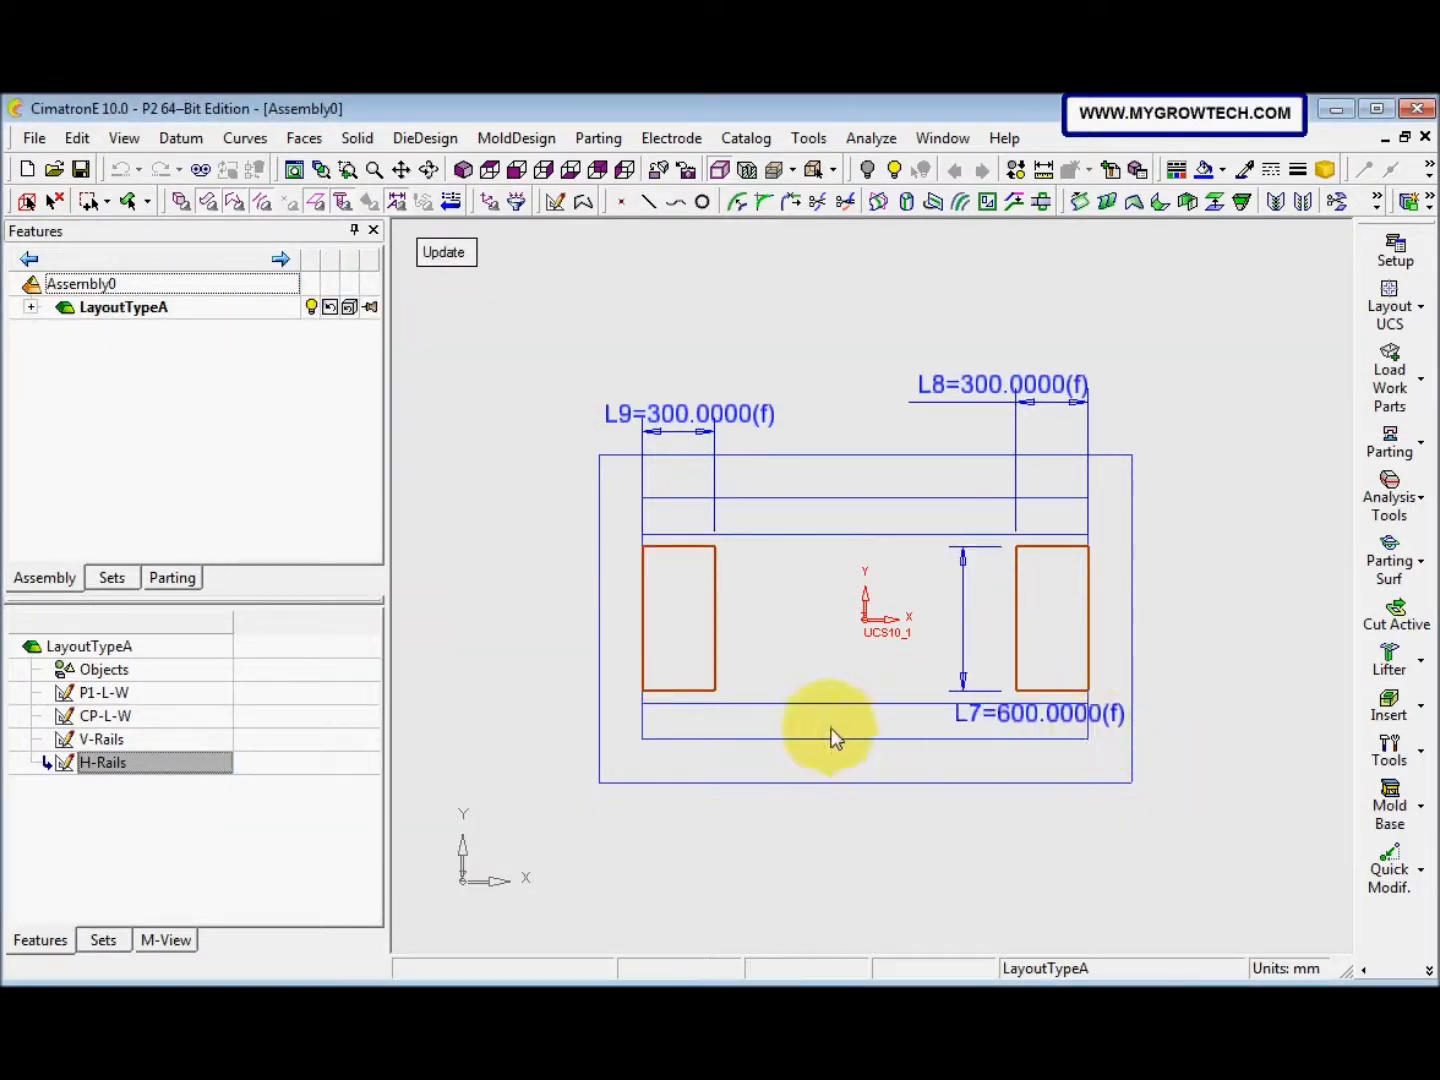
{"action": "middle_click", "coordinate": [803, 665]}
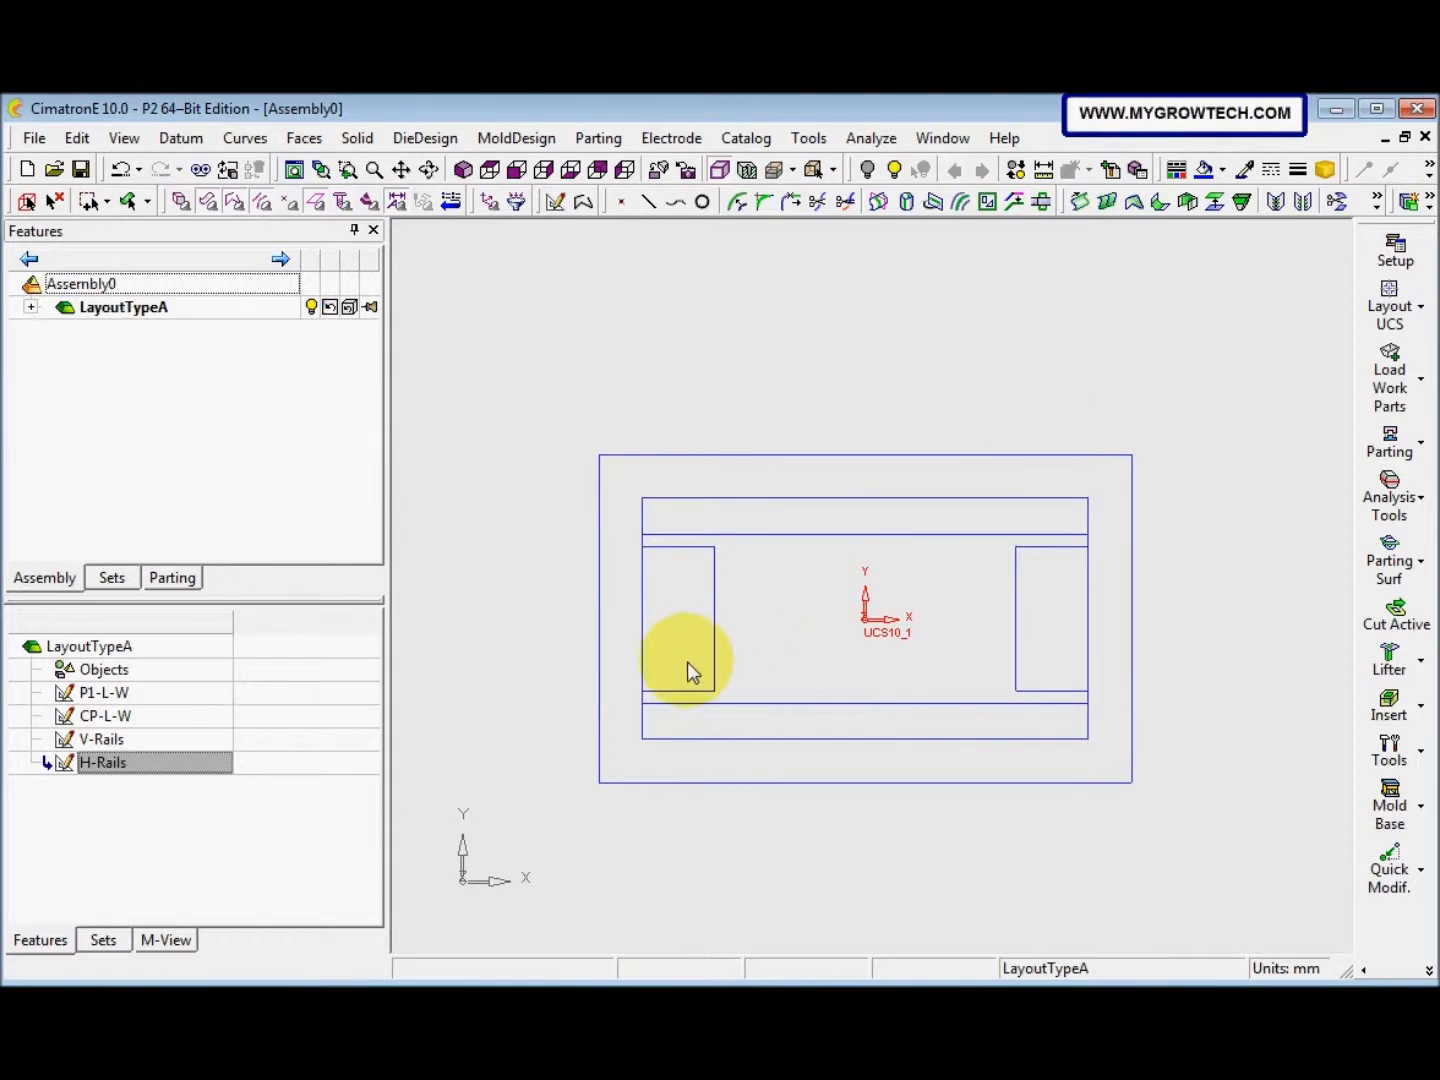
Start a new sketch on the UCS XY plane and add the upper and lower outer edges of the V-Rails as reference geometry
{"action": "right_click", "coordinate": [466, 603]}
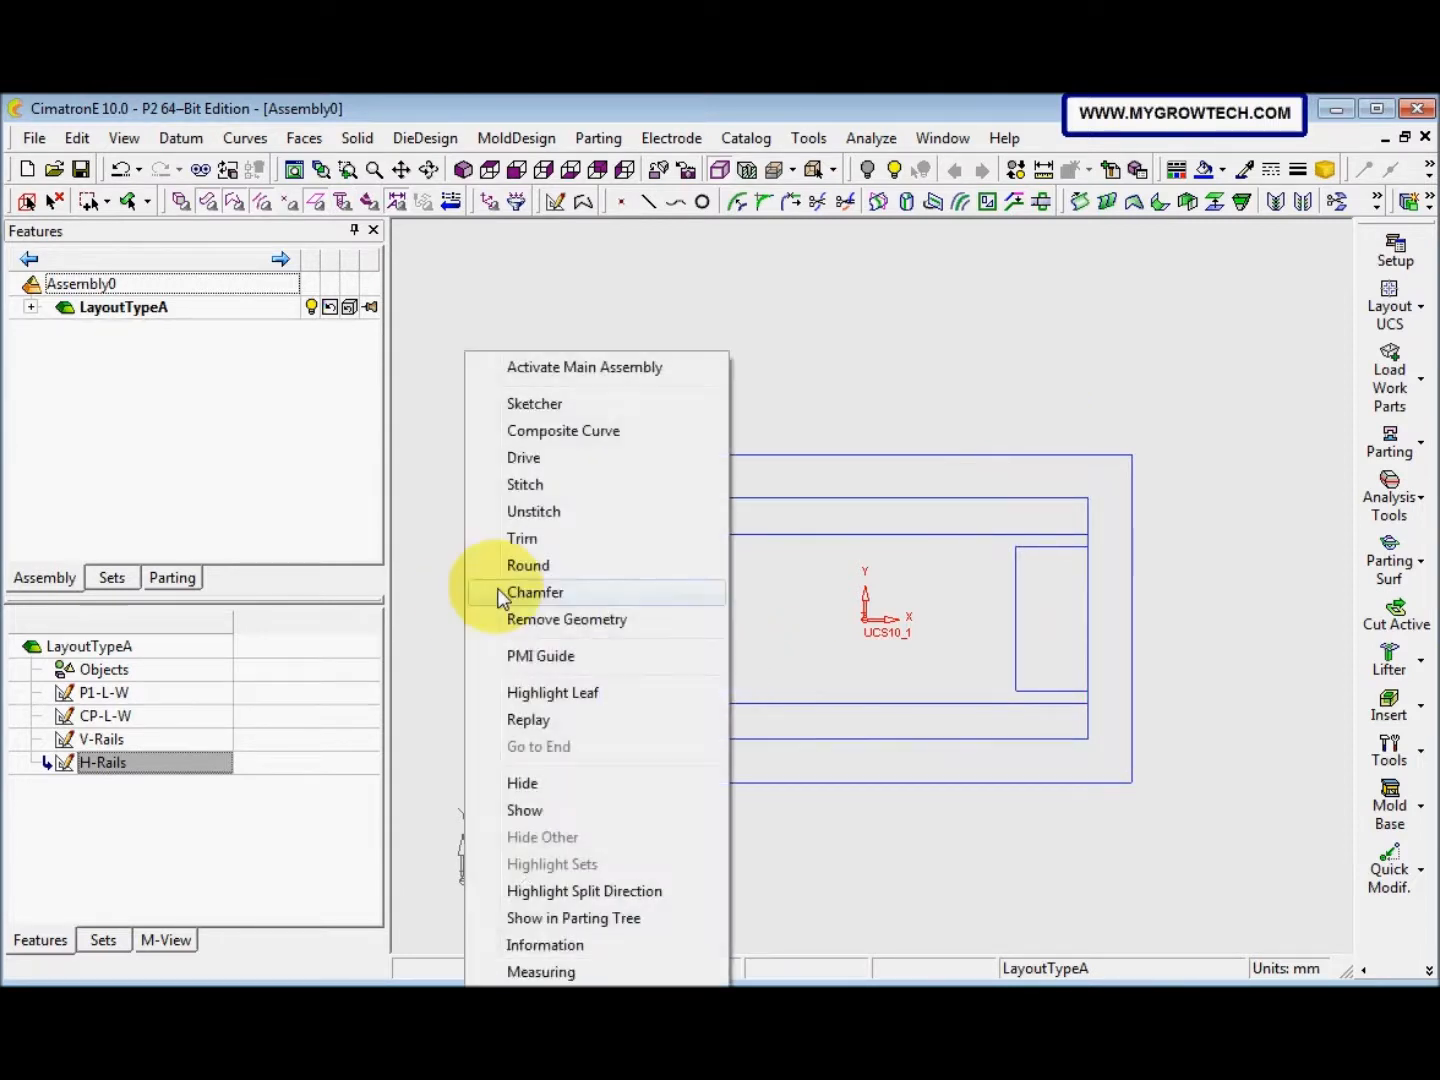
{"action": "left_click", "coordinate": [537, 403]}
{"action": "left_click", "coordinate": [866, 589]}
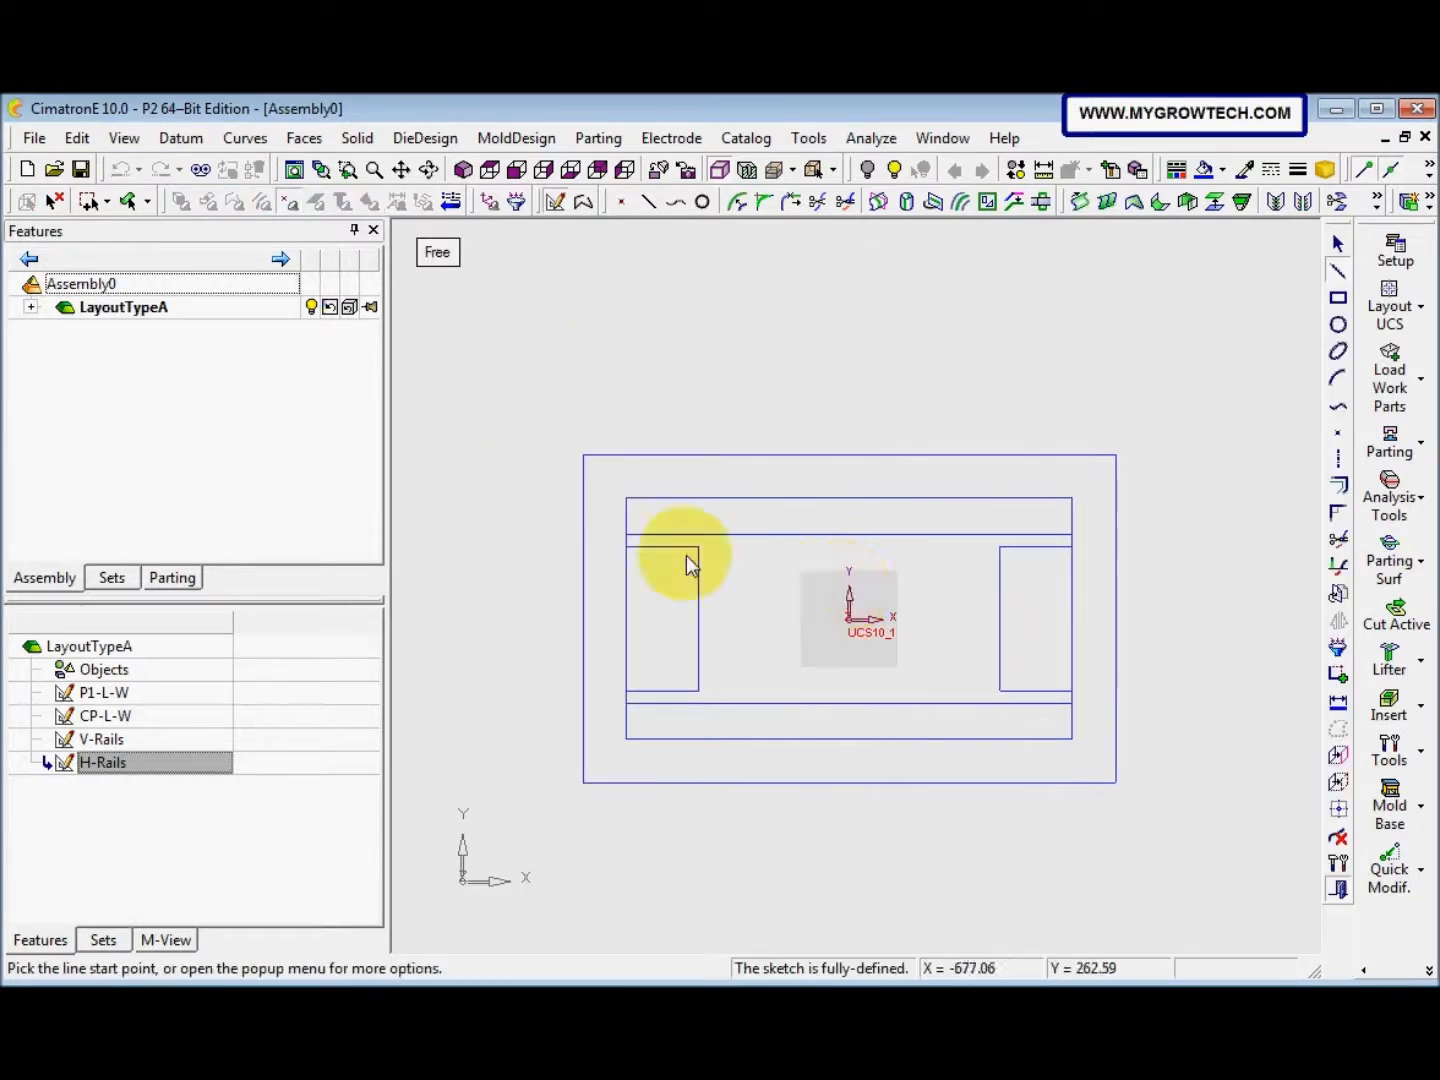
{"action": "left_click", "coordinate": [1338, 780]}
{"action": "left_click", "coordinate": [930, 499]}
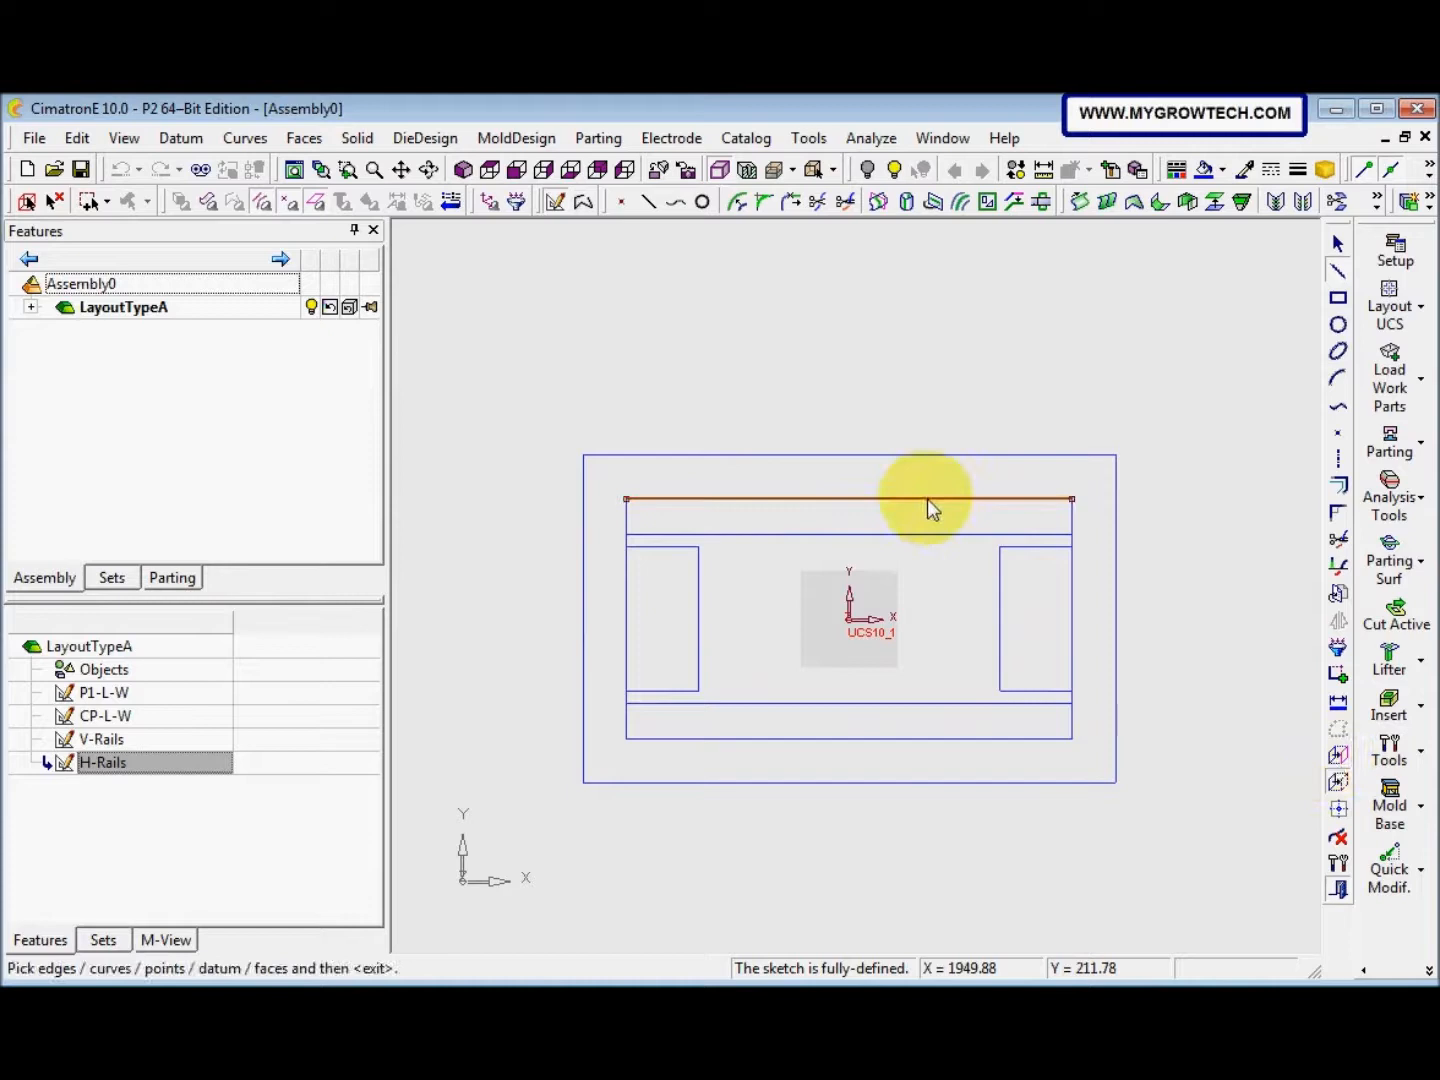
{"action": "left_click", "coordinate": [883, 741]}
{"action": "middle_click", "coordinate": [976, 763]}
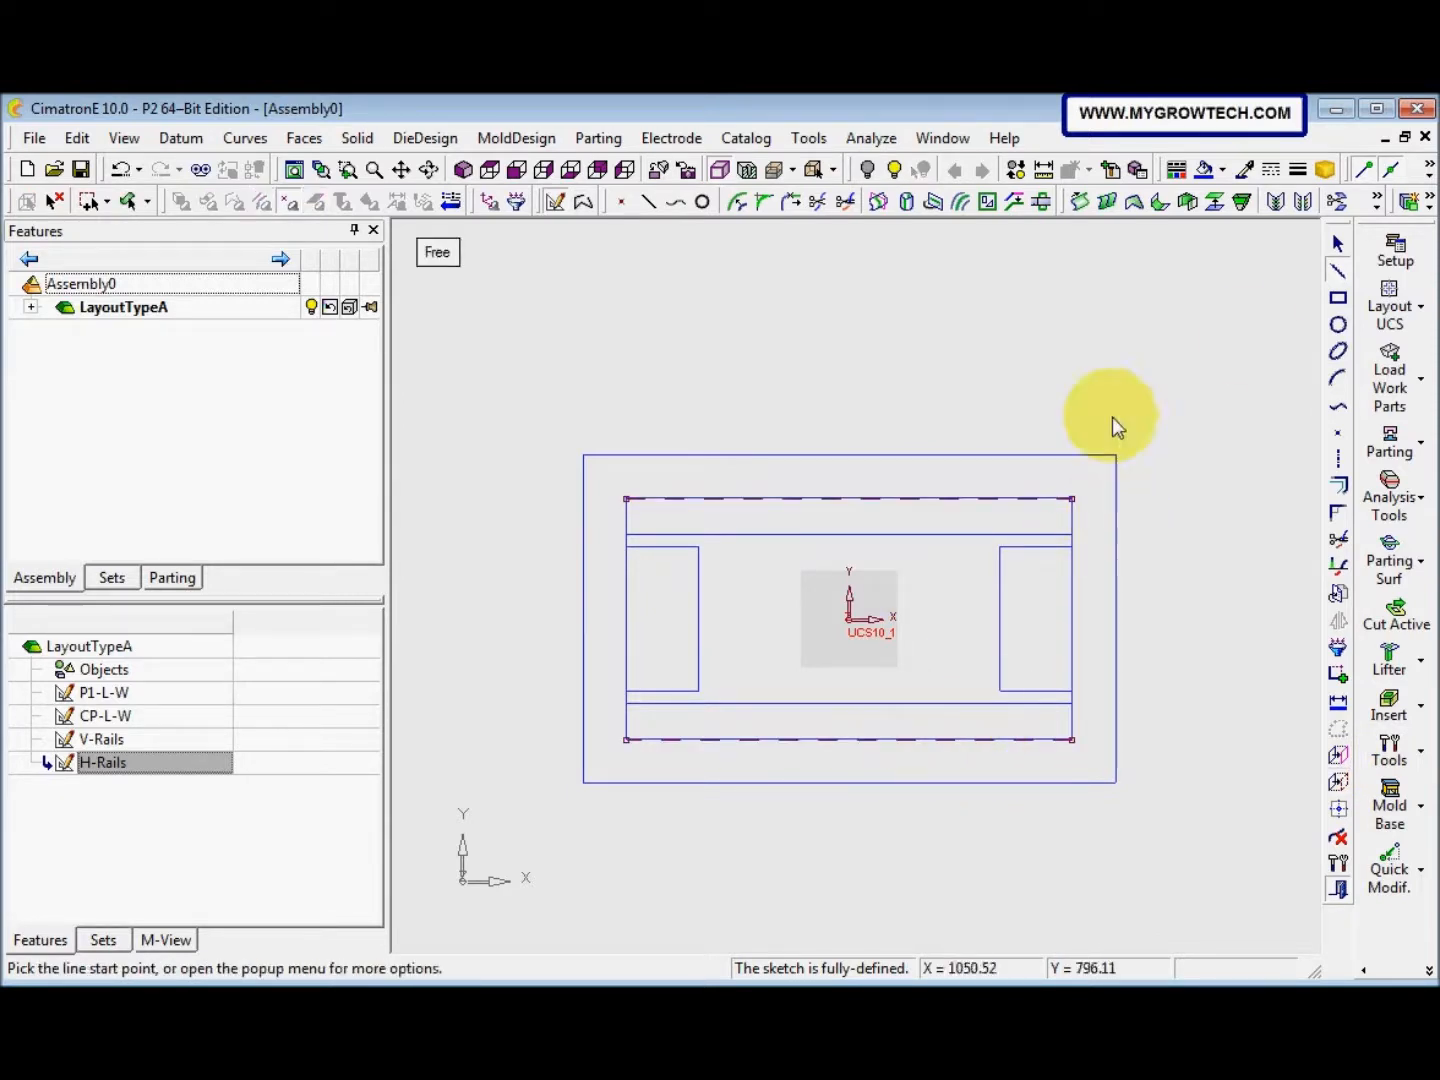
Sketch a rectangle around the UCS origin, slightly inside the outer edges of the rails, with its corners in the V-Rails
{"action": "left_click", "coordinate": [1338, 299]}
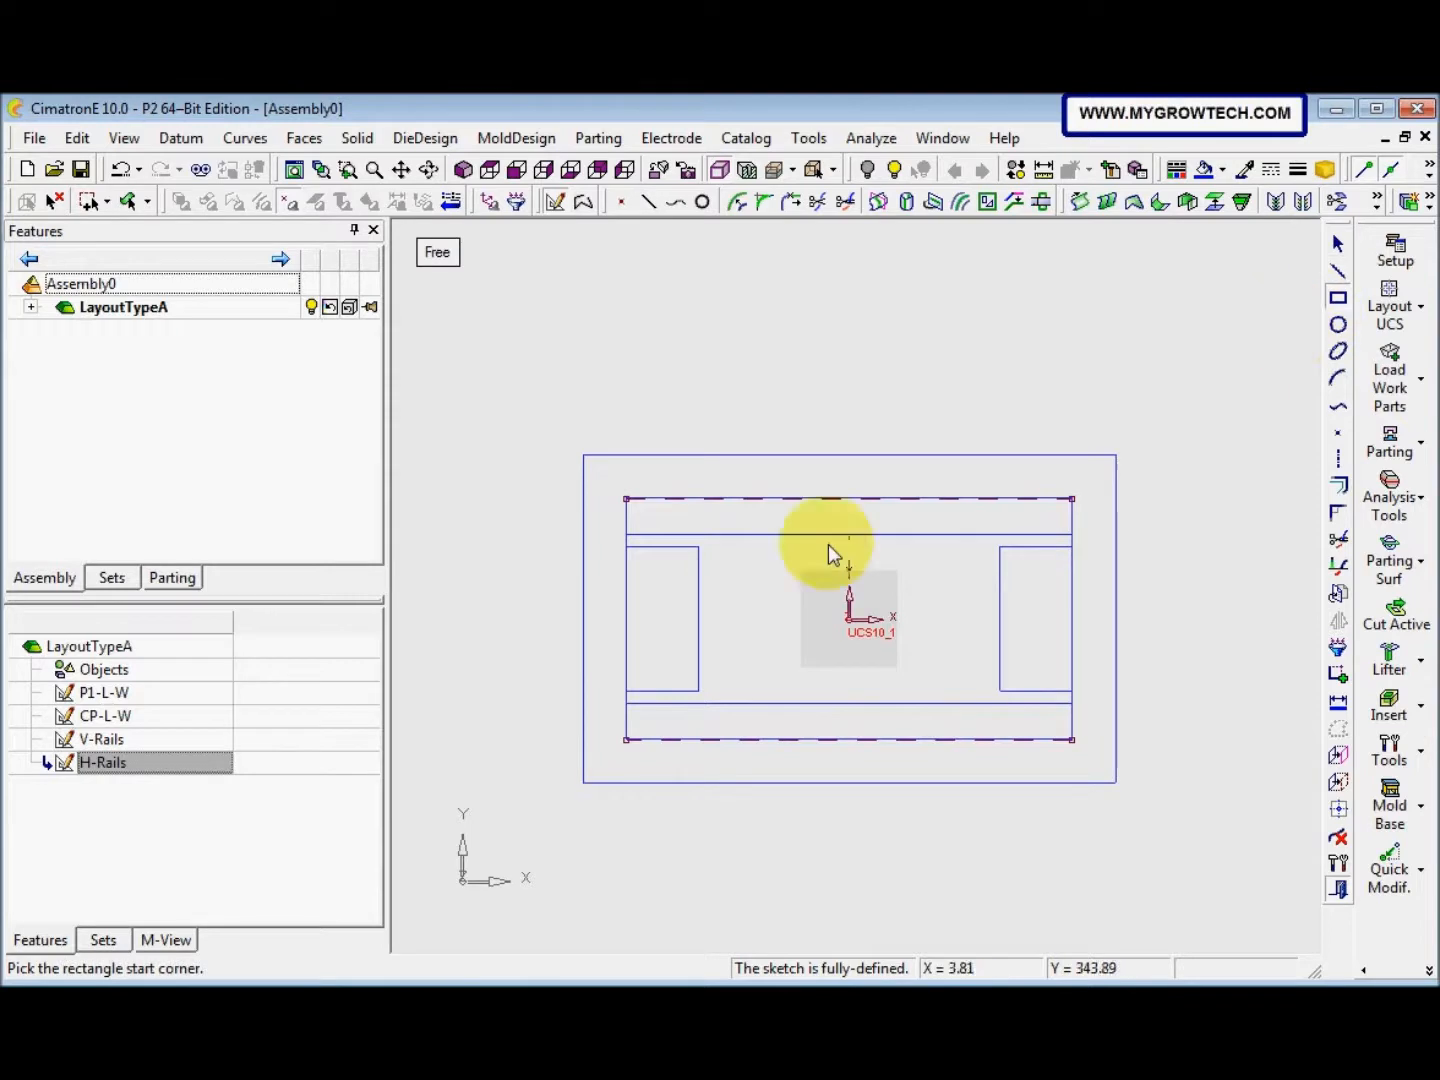
{"action": "left_click", "coordinate": [656, 516]}
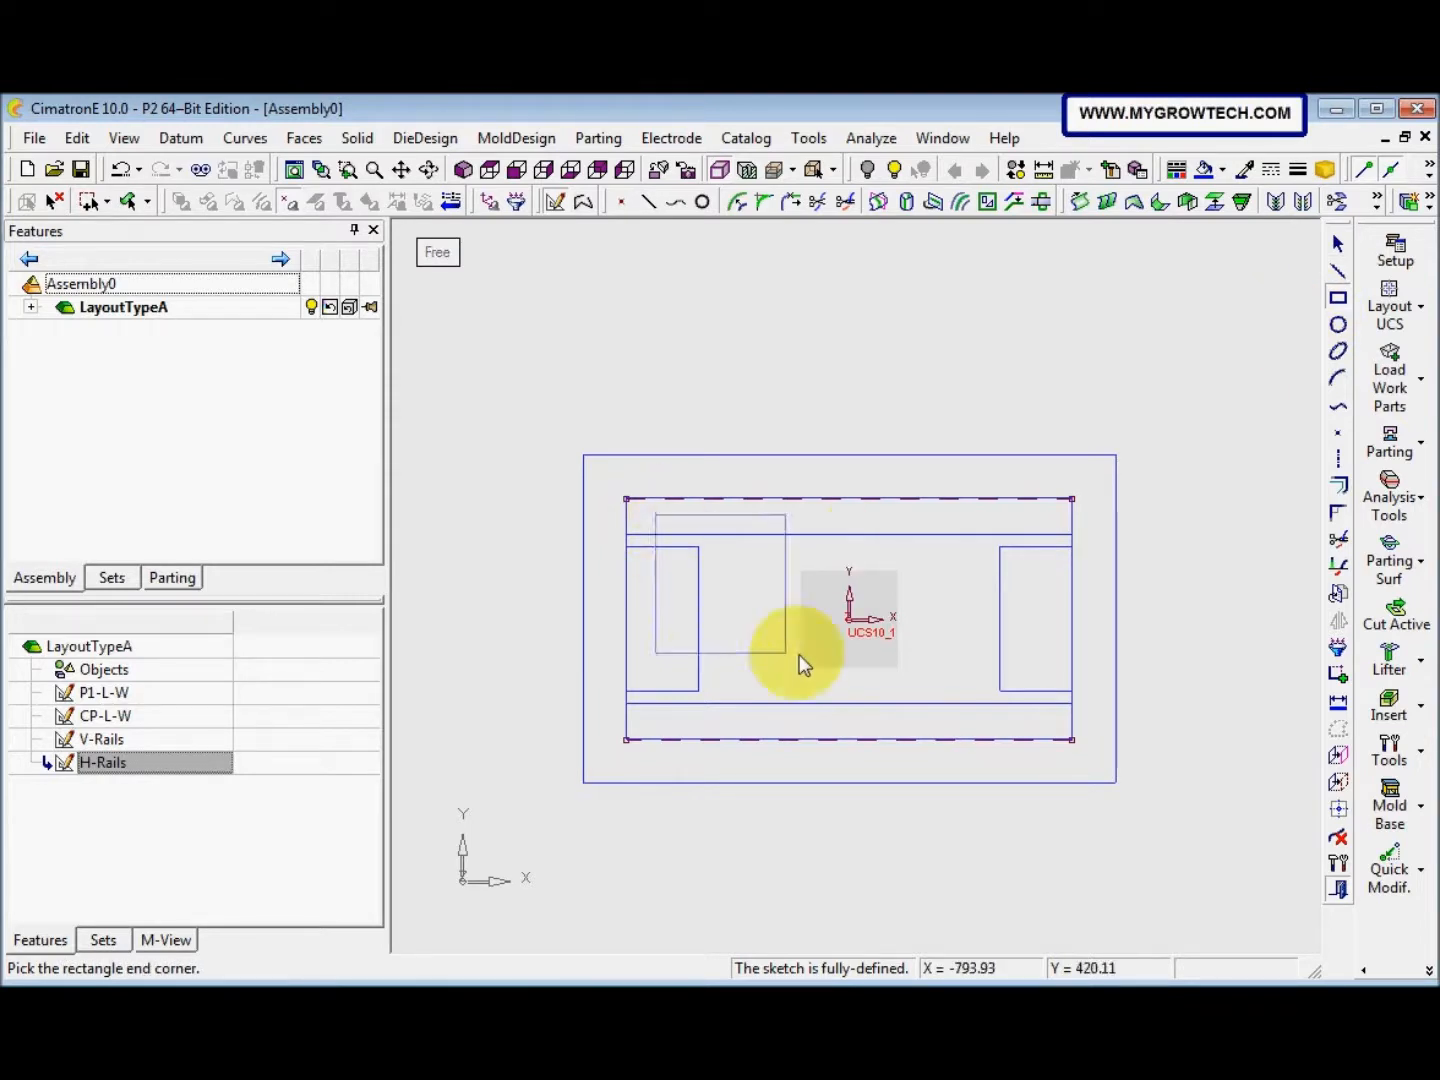
{"action": "left_click", "coordinate": [1041, 723]}
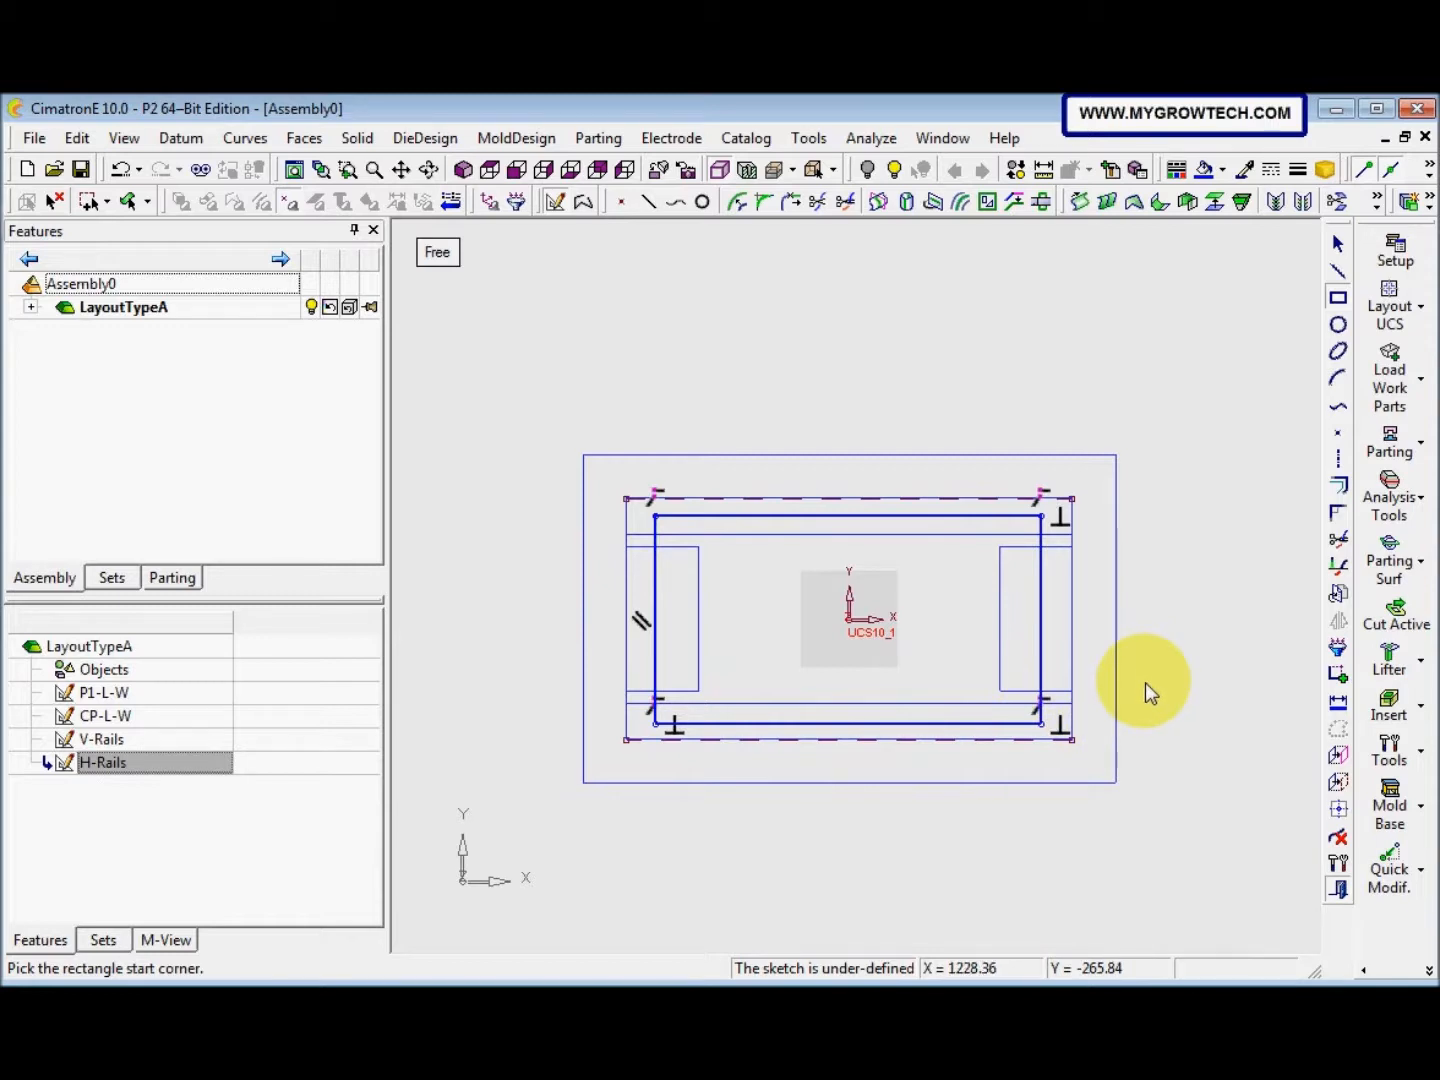
{"action": "key", "text": "Escape"}
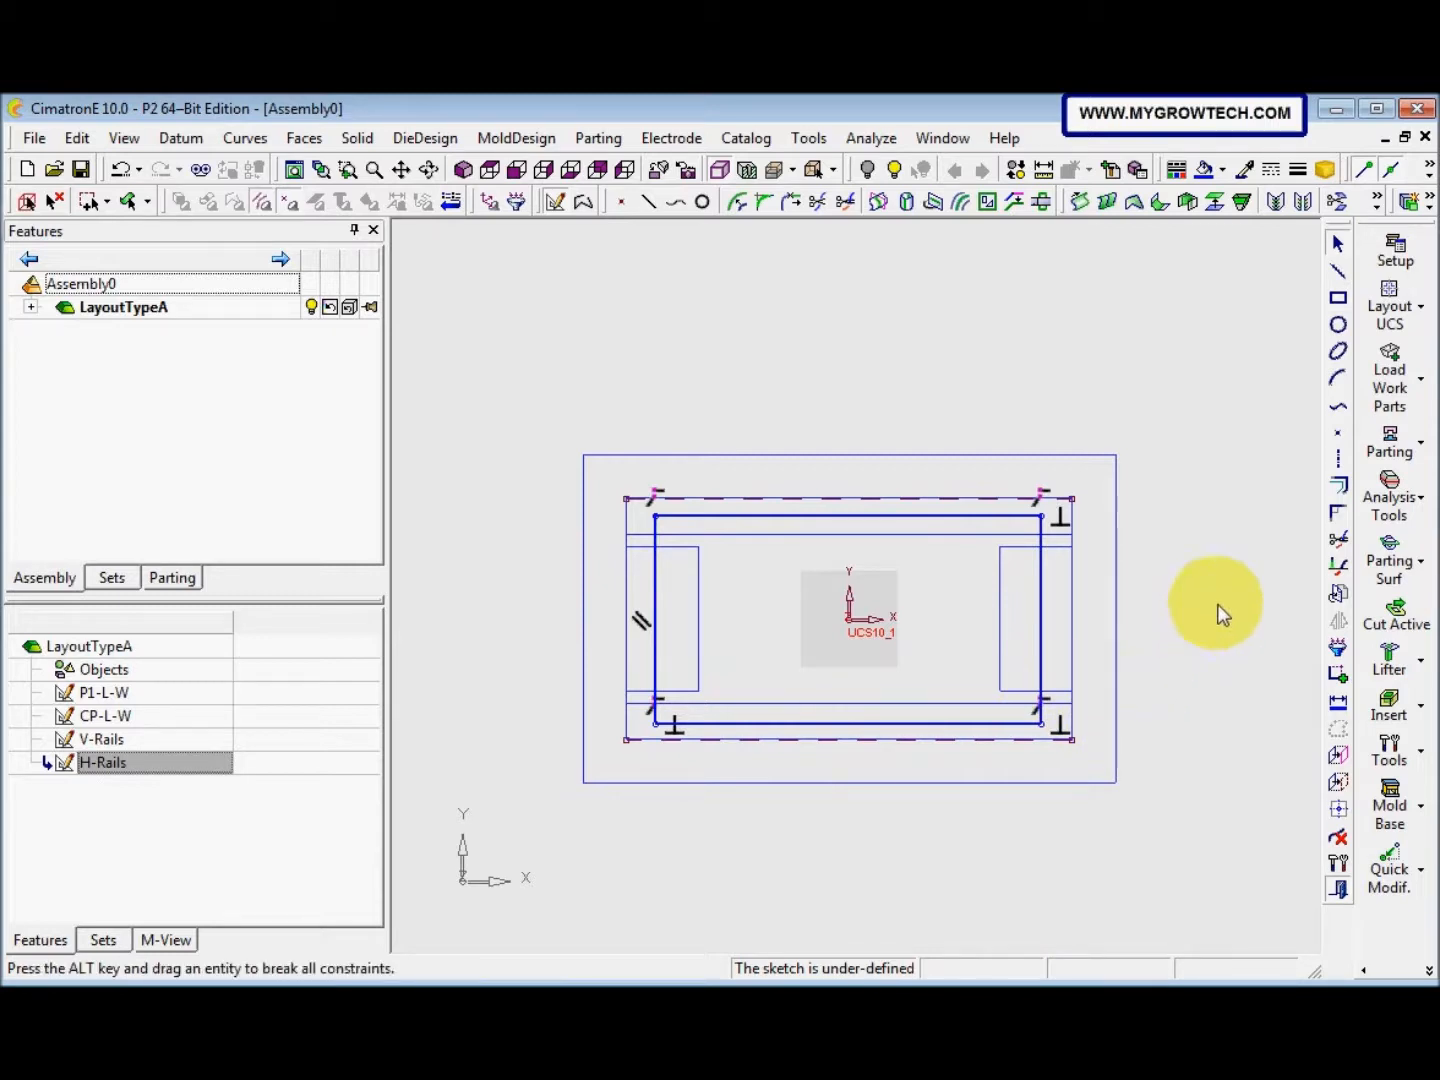
Center the rectangle on the UCS origin by aligning its left side's midpoint horizontally and its upper side's midpoint vertically
{"action": "left_click", "coordinate": [1337, 673]}
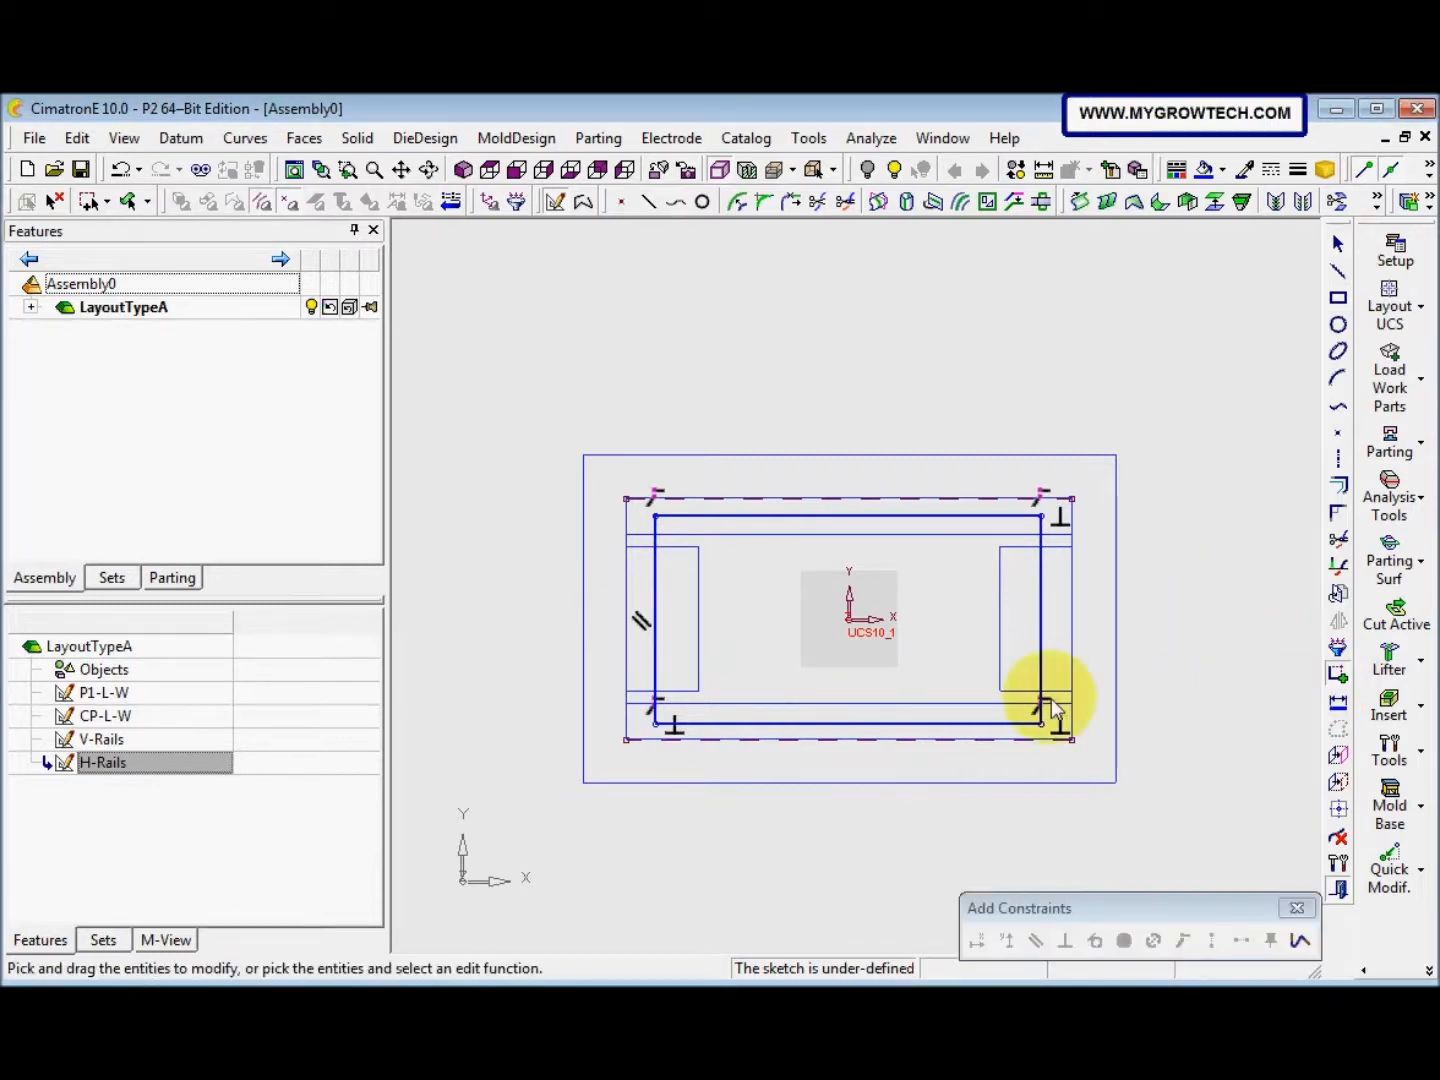
{"action": "left_click", "coordinate": [655, 620]}
{"action": "left_click", "coordinate": [849, 618]}
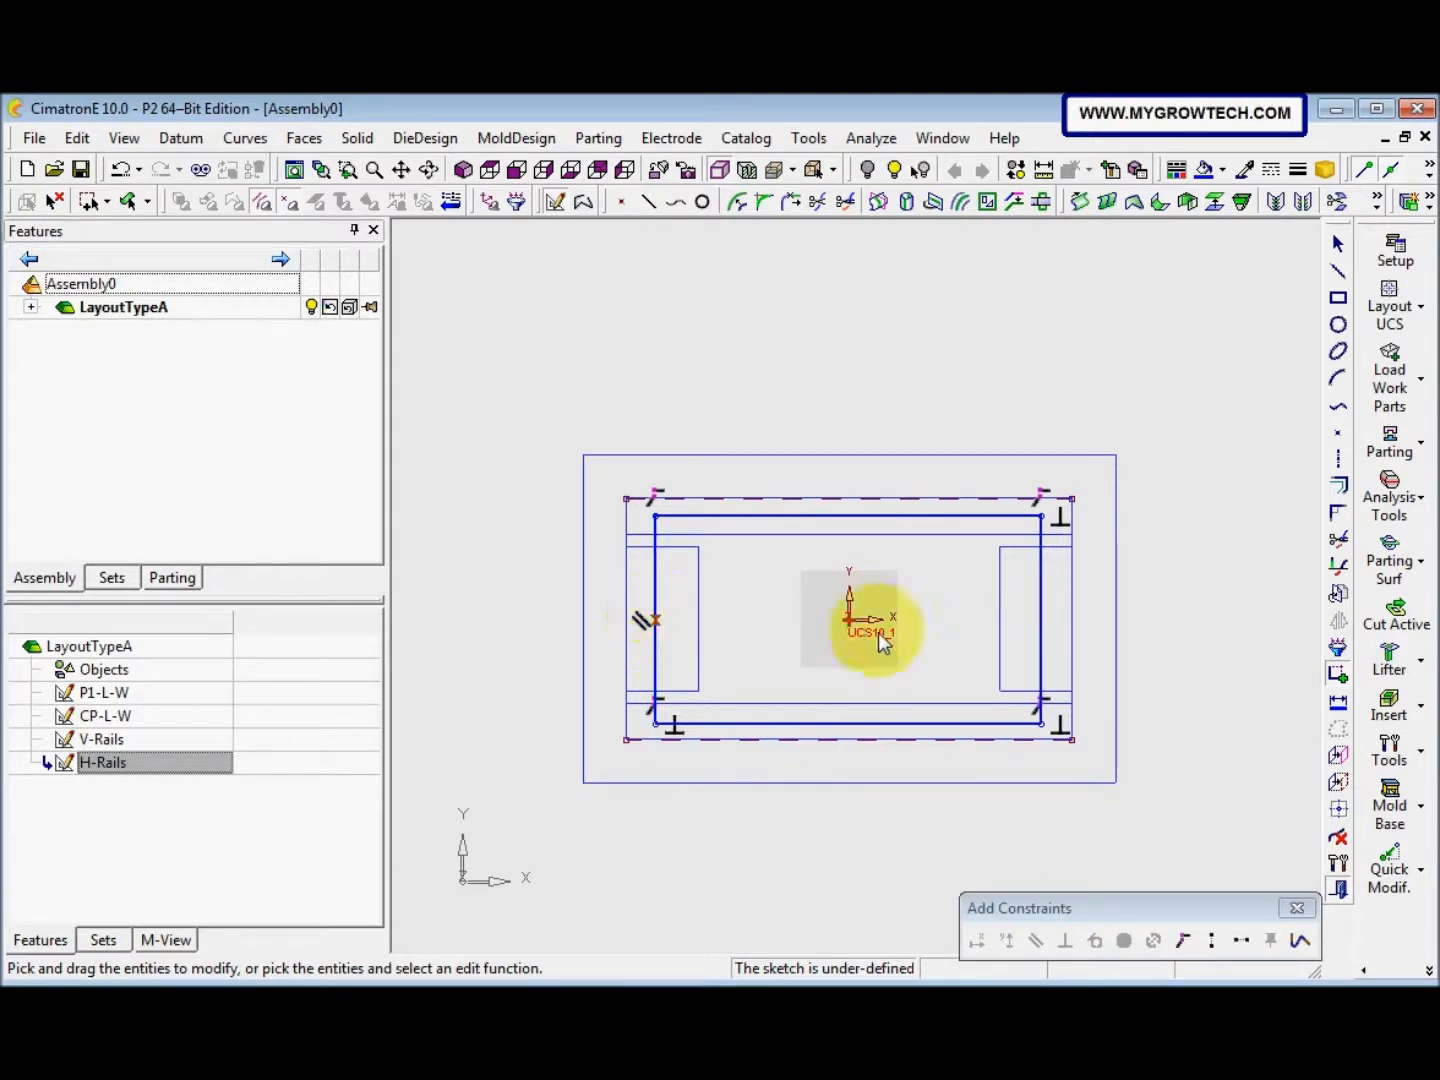
{"action": "left_click", "coordinate": [1242, 941]}
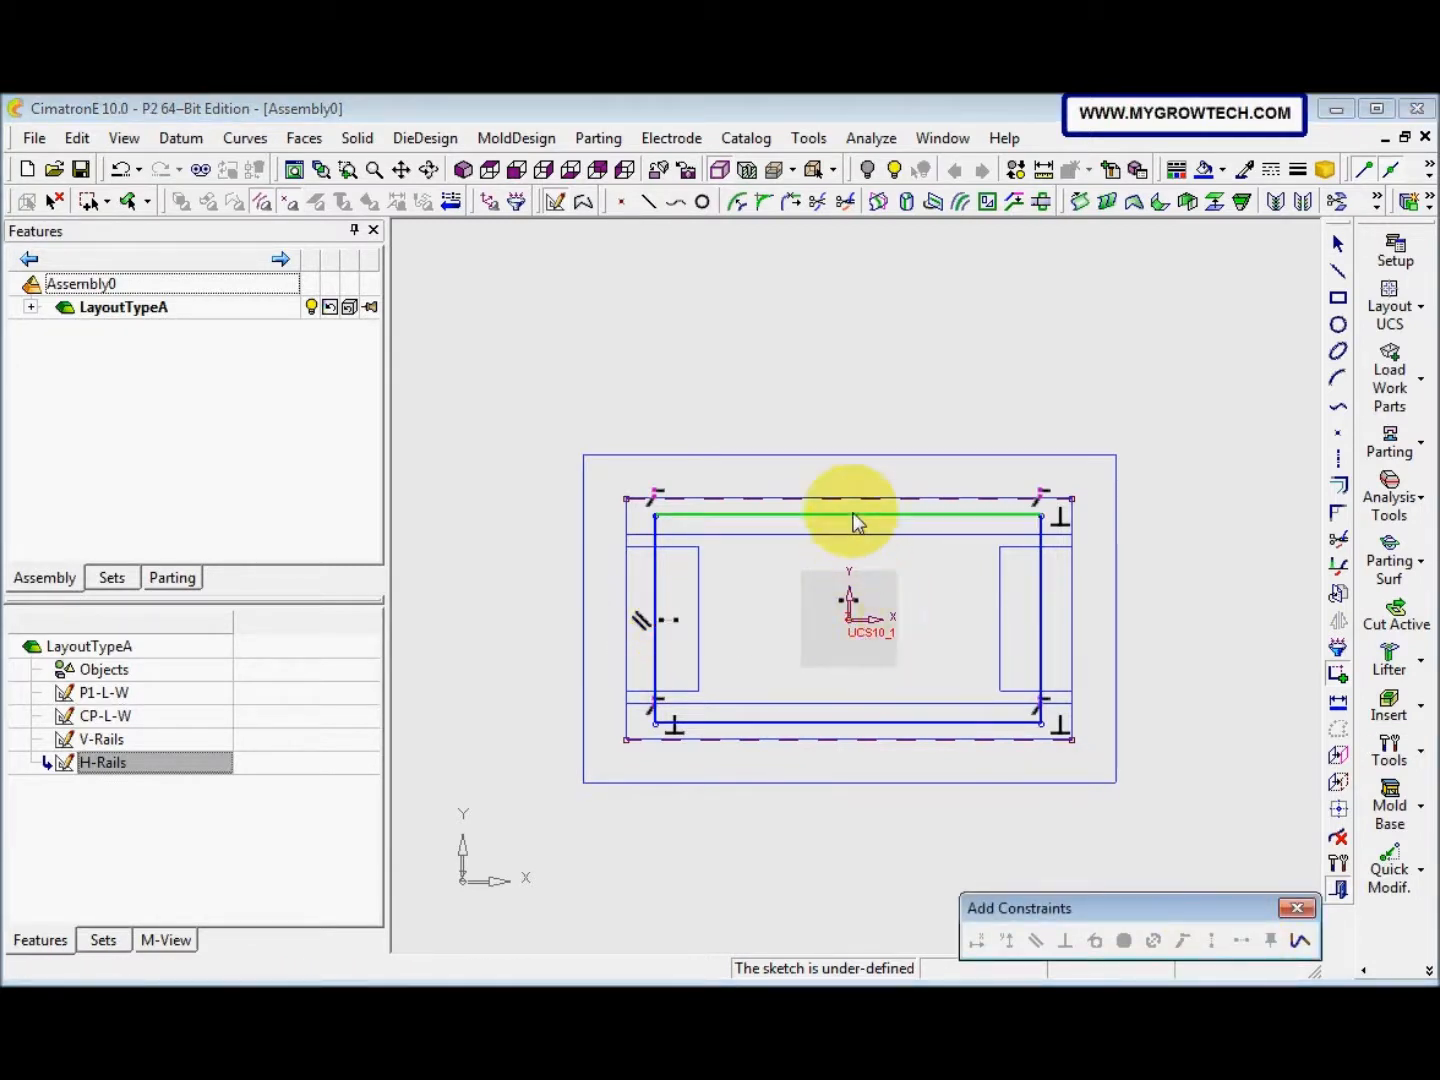
{"action": "left_click", "coordinate": [850, 516]}
{"action": "left_click", "coordinate": [850, 618]}
{"action": "left_click", "coordinate": [1211, 941]}
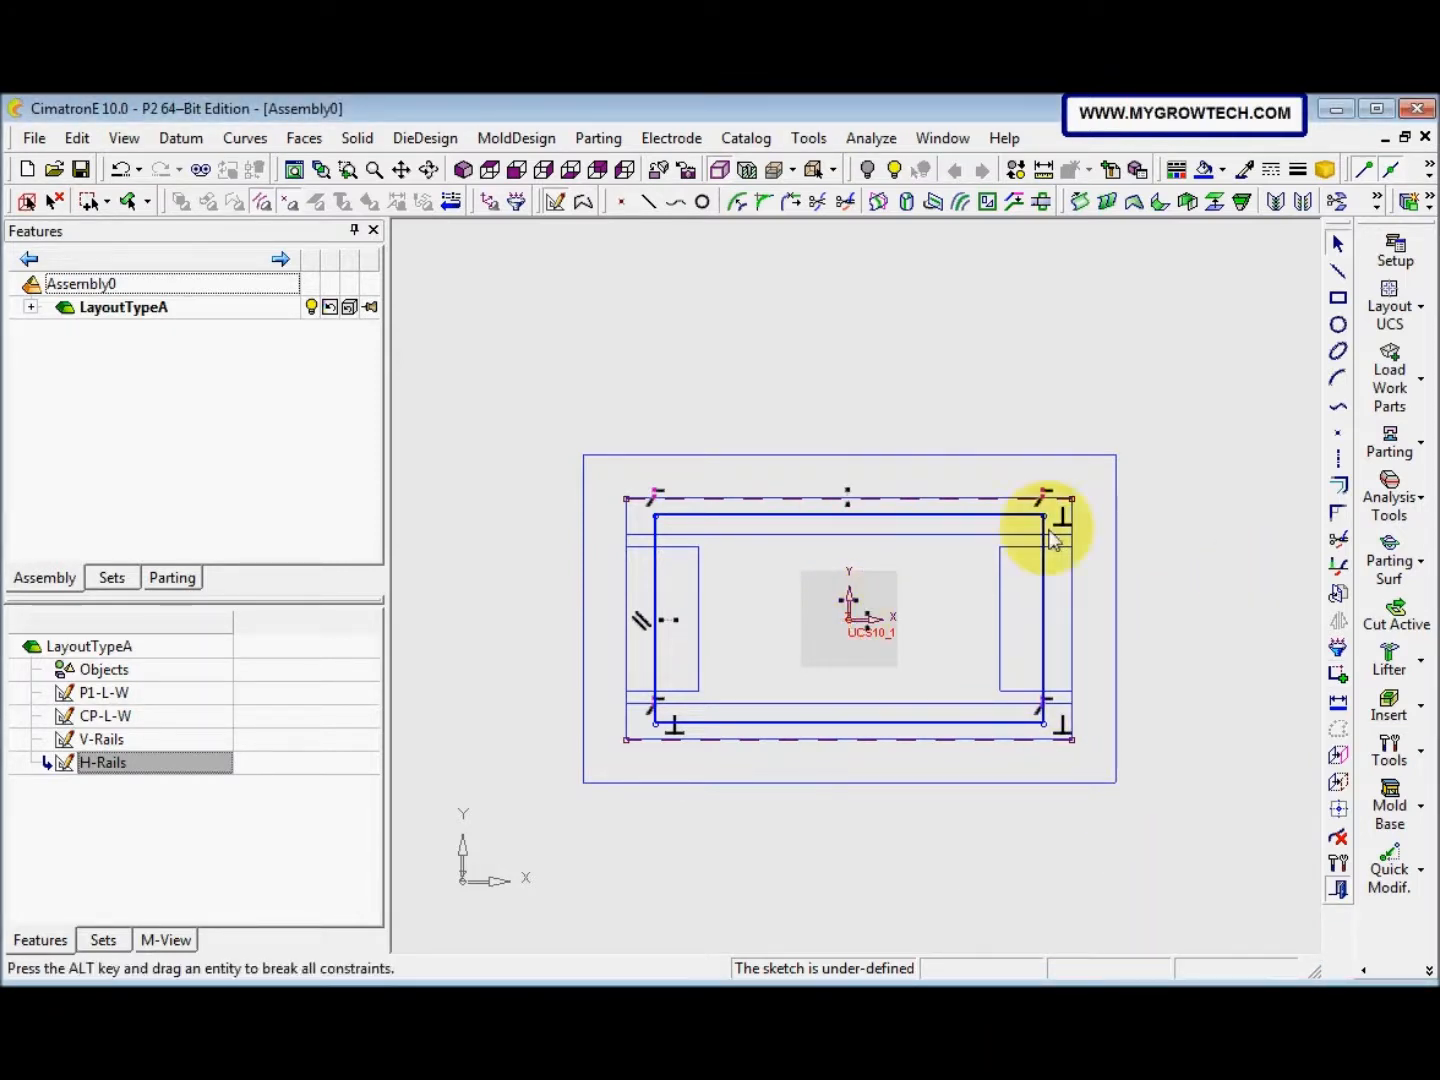
Convert all four sides of the new rectangle into construction lines
{"action": "left_click", "coordinate": [997, 514]}
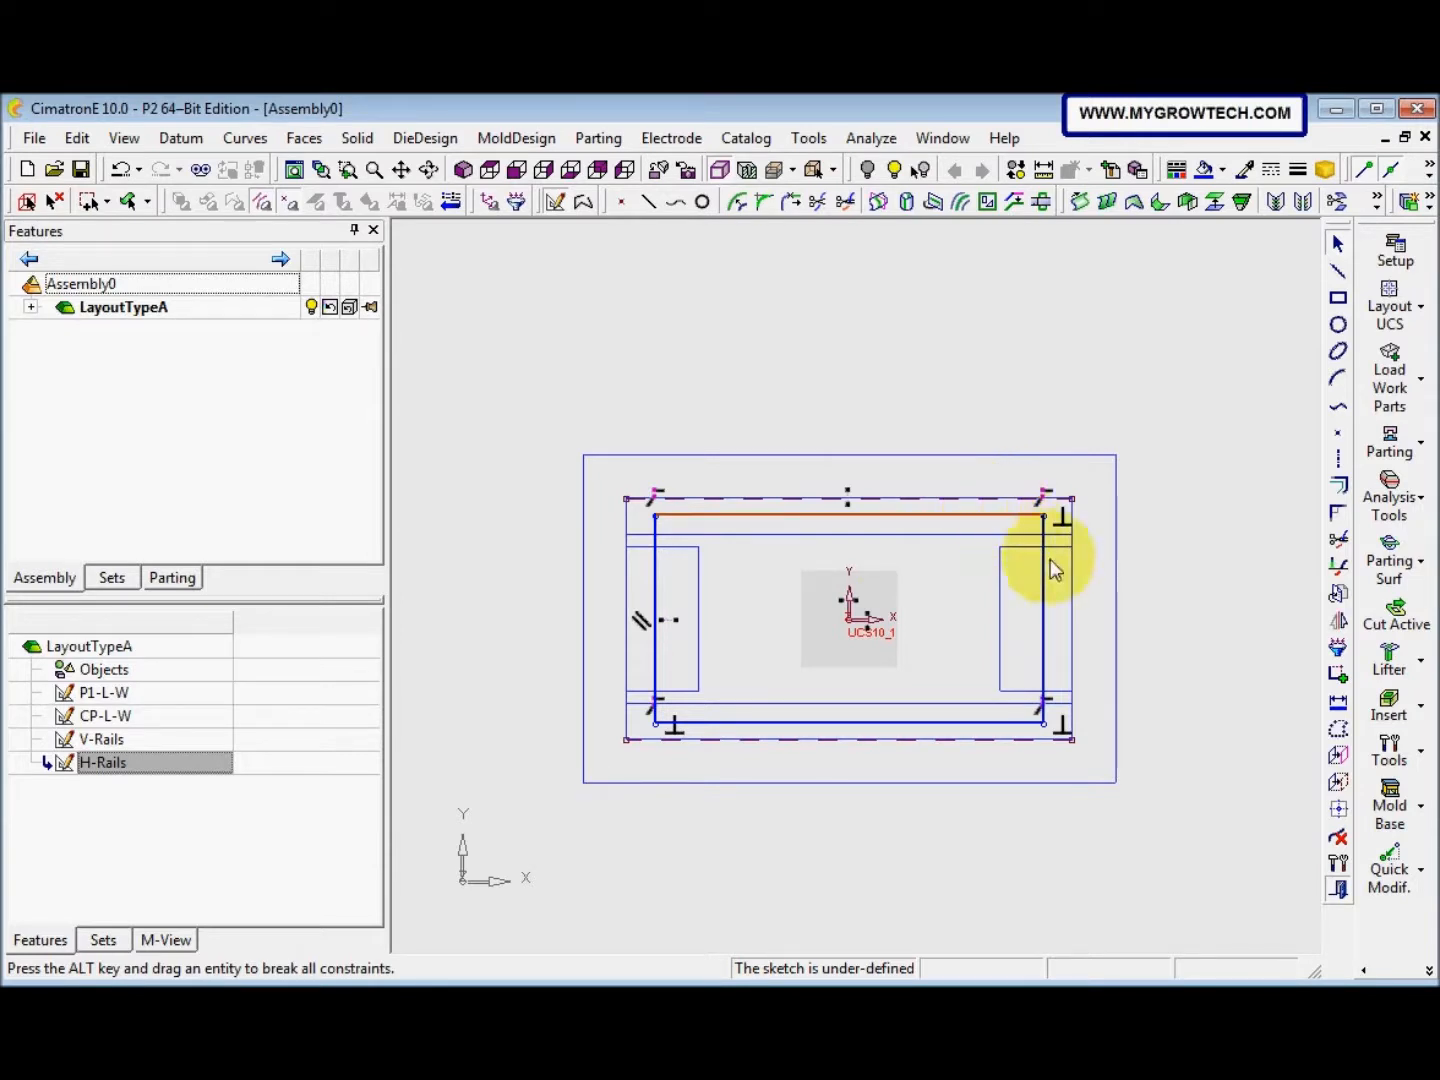
{"action": "left_click", "coordinate": [1045, 559]}
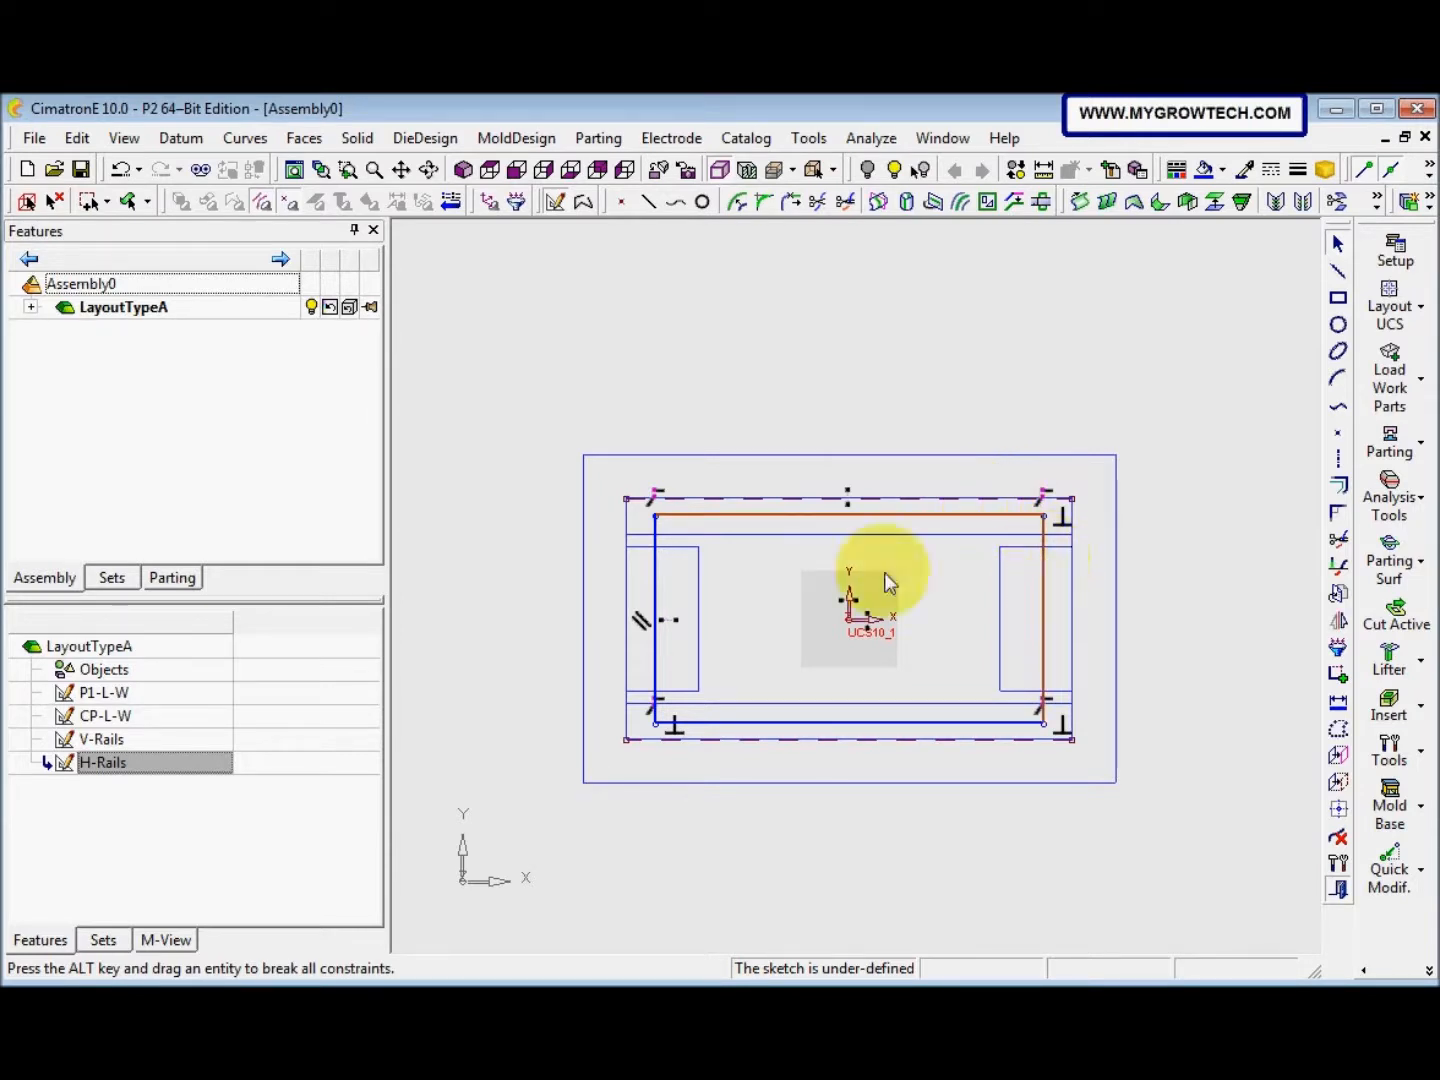
{"action": "left_click", "coordinate": [653, 582]}
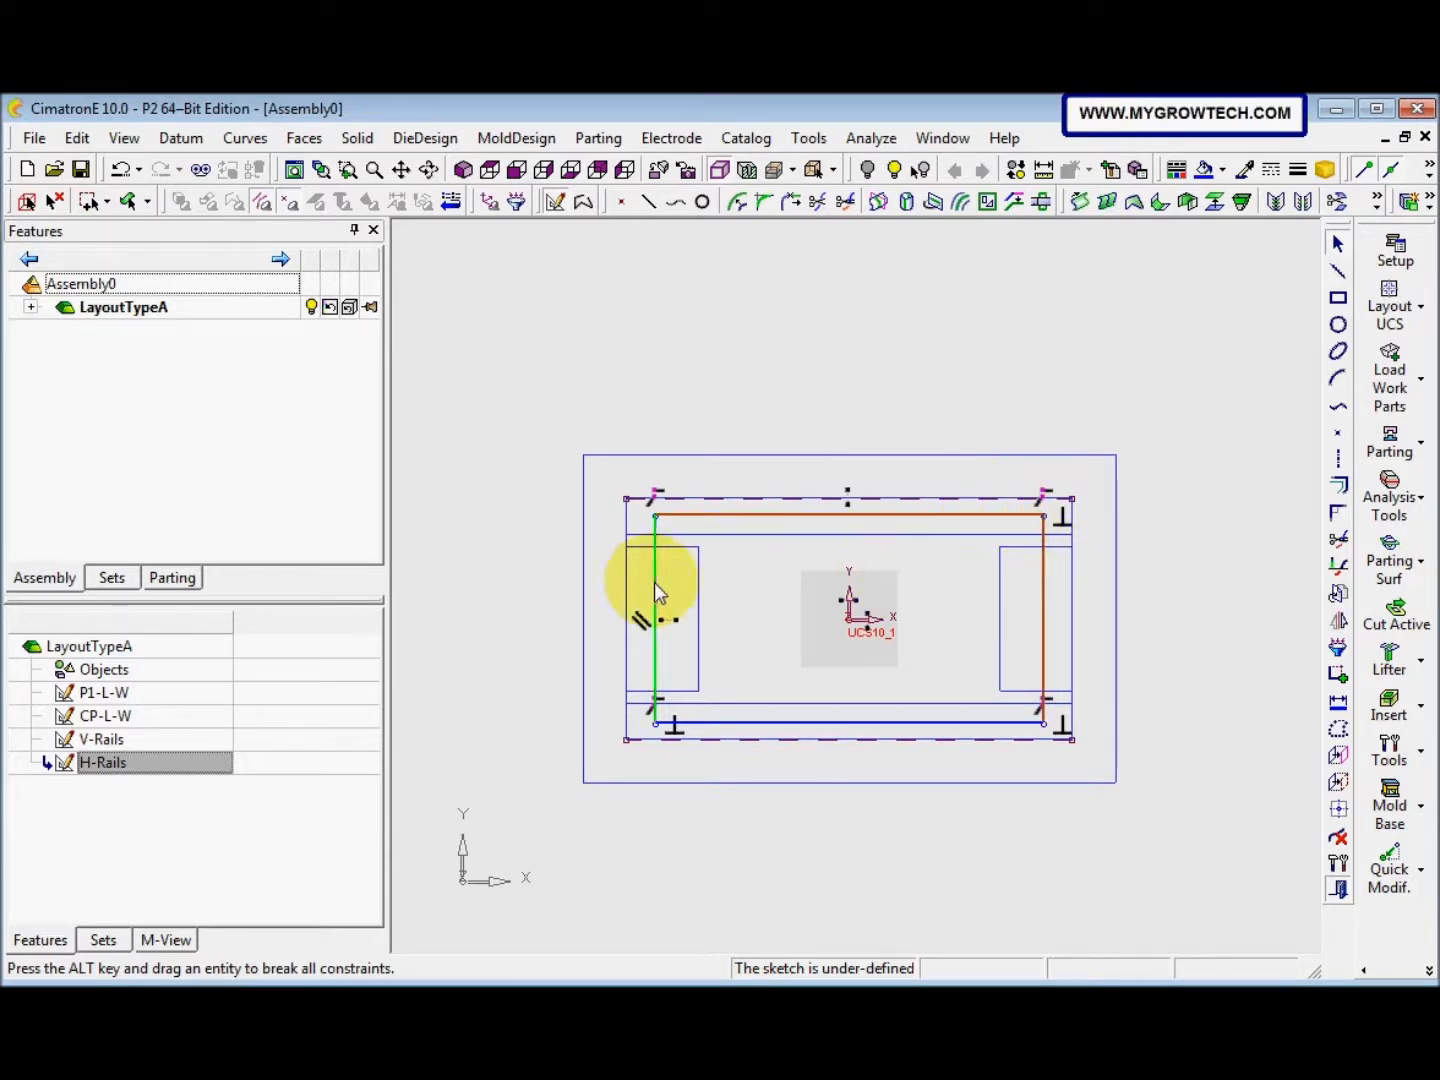
{"action": "left_click", "coordinate": [773, 720]}
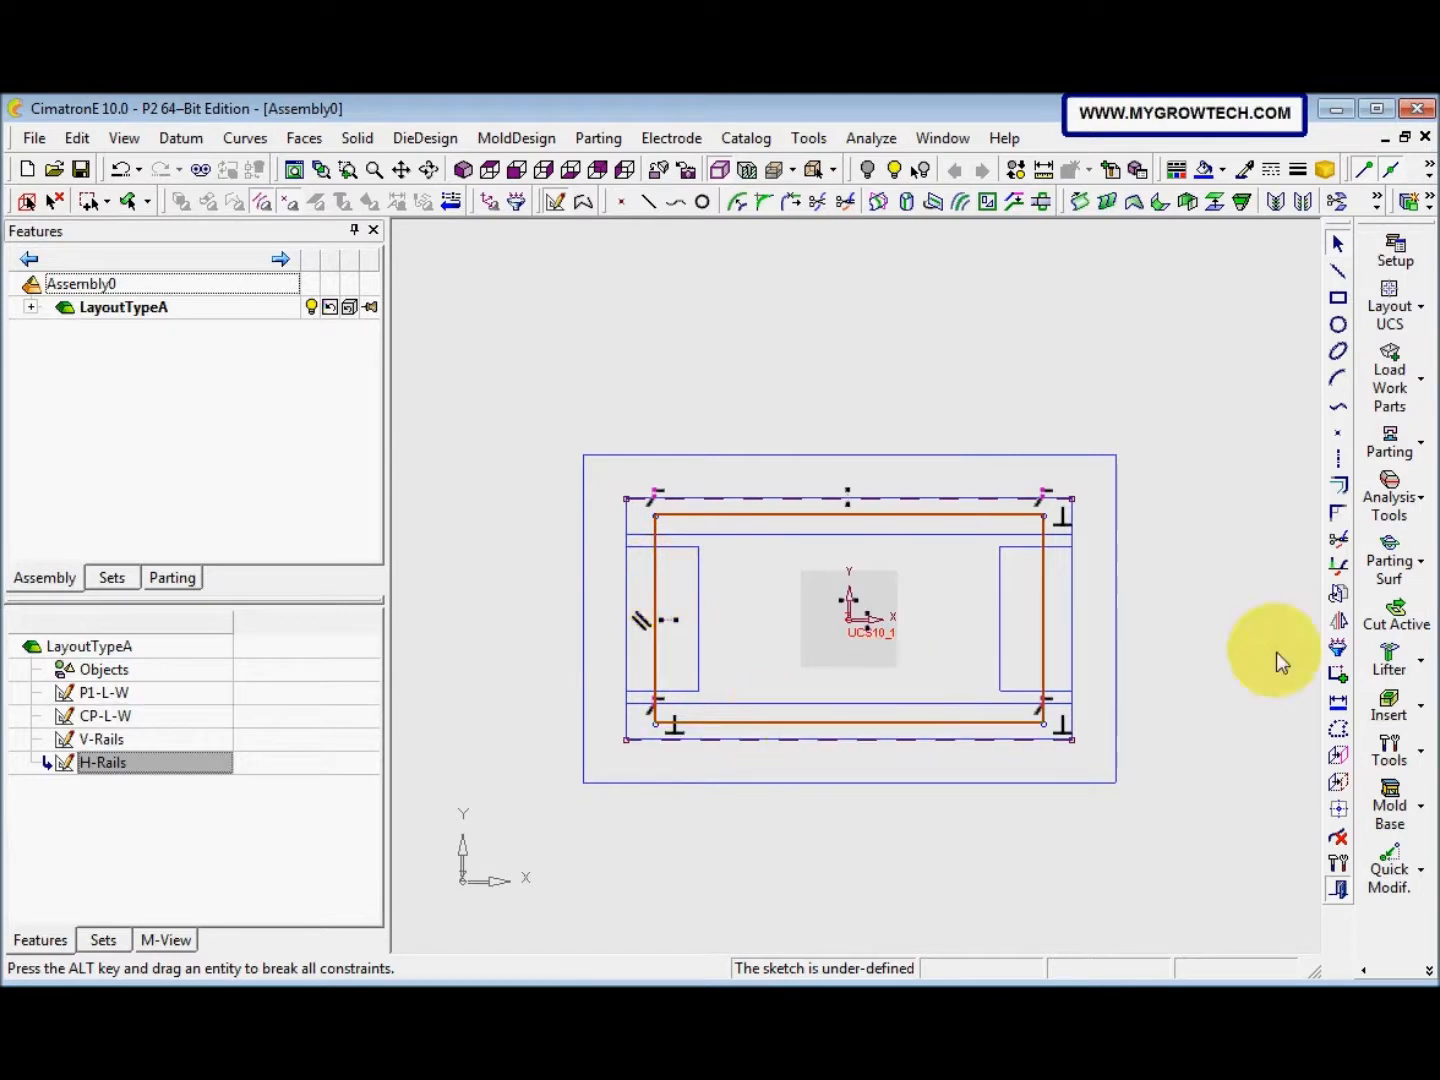
{"action": "left_click", "coordinate": [1337, 729]}
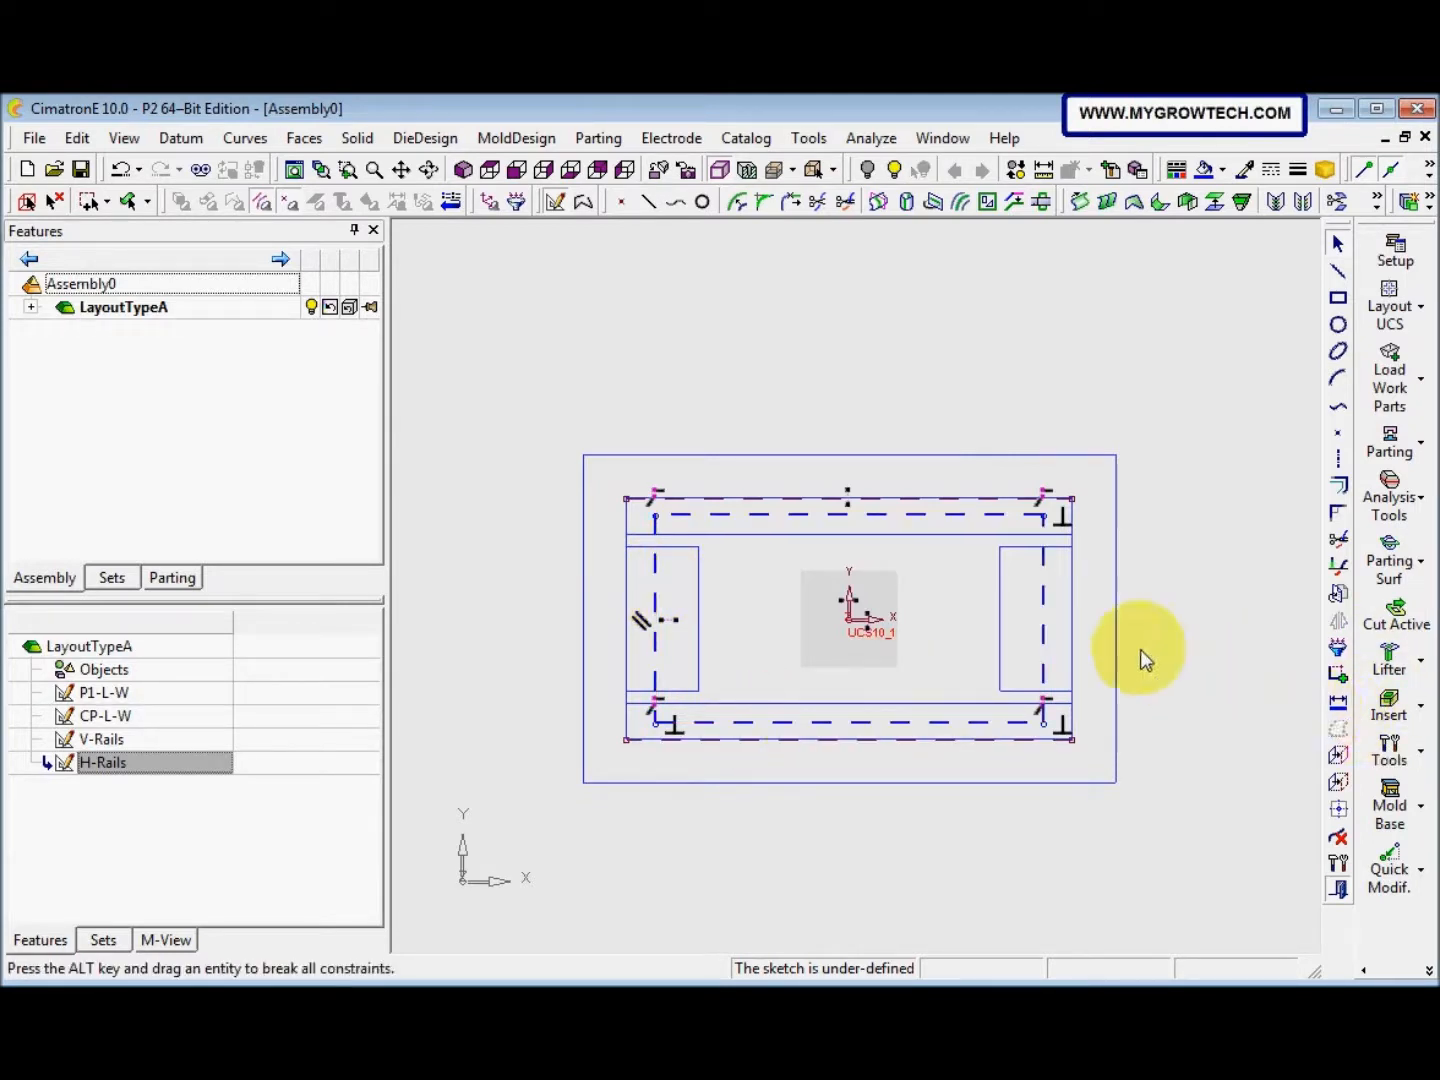
Draw four circles with a 60 mm diameter, centered on the four corners of the construction rectangle
{"action": "left_click", "coordinate": [1338, 326]}
{"action": "left_click", "coordinate": [444, 256]}
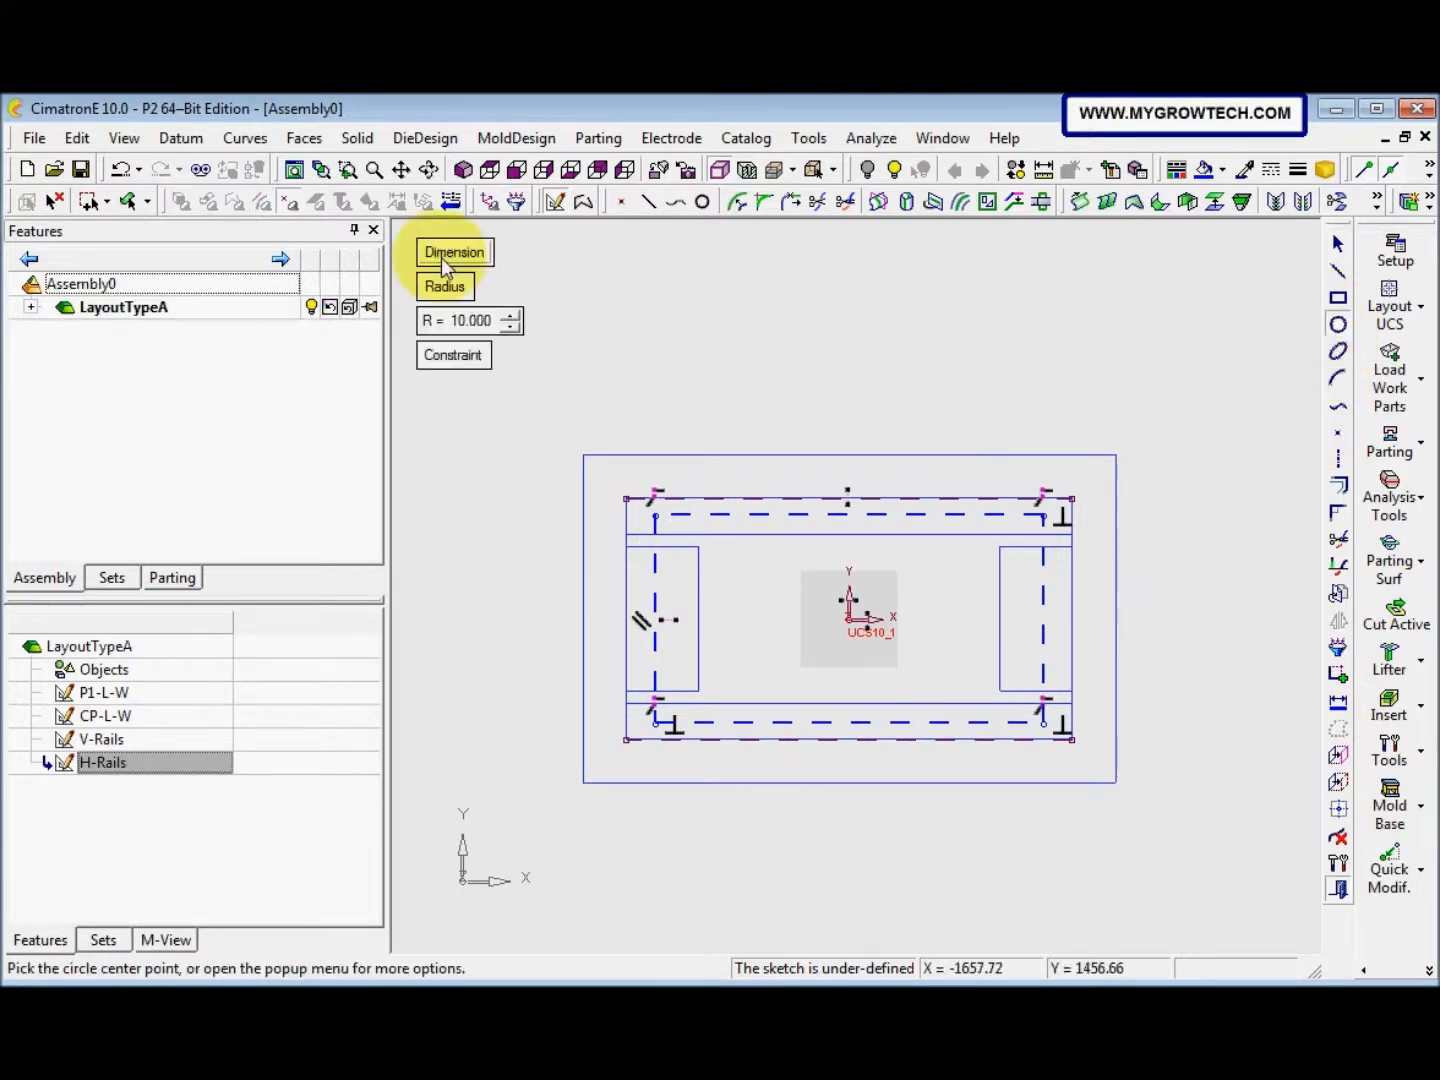
{"action": "left_click", "coordinate": [452, 289]}
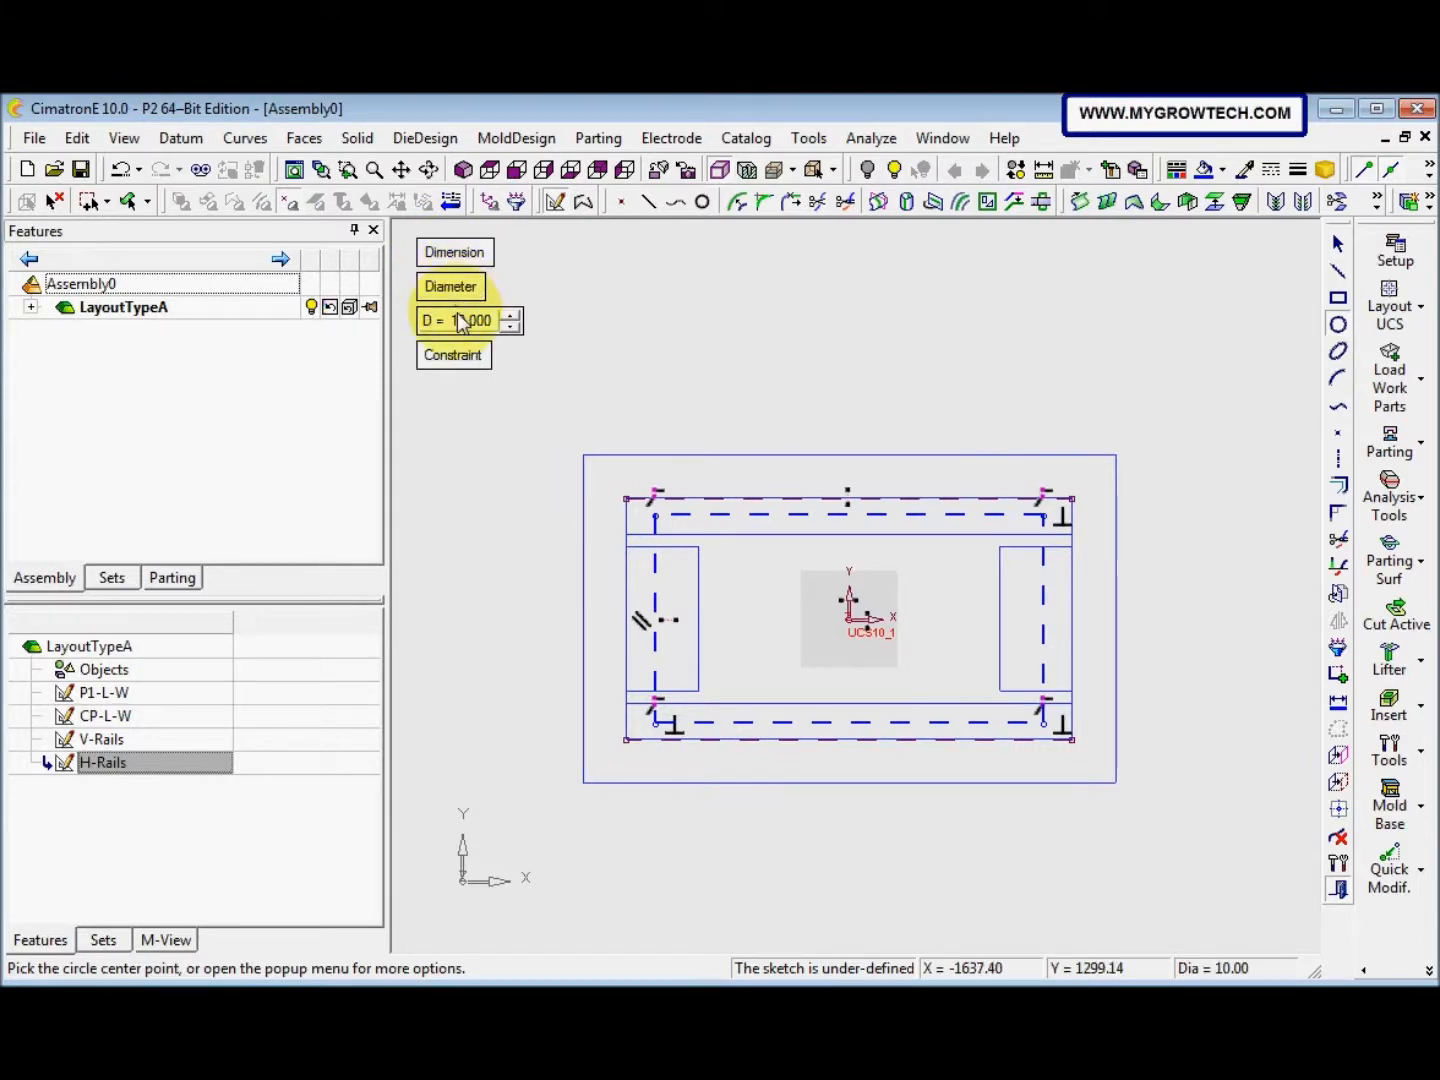
{"action": "left_click", "coordinate": [463, 328]}
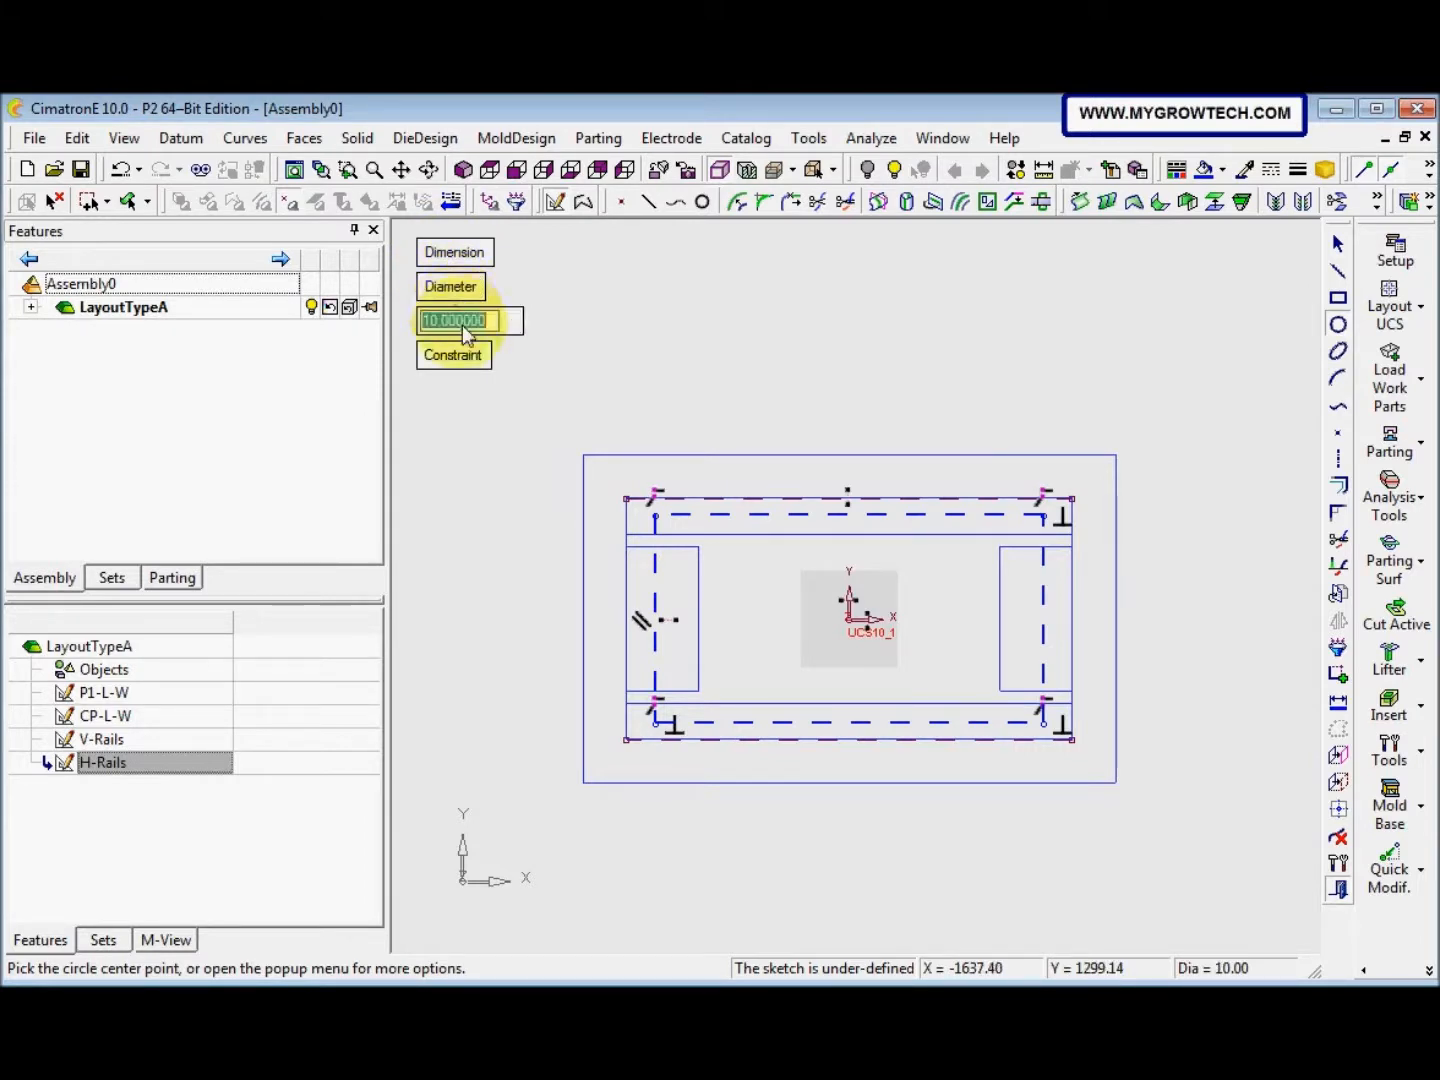
{"action": "type", "text": "60"}
{"action": "key", "text": "Return"}
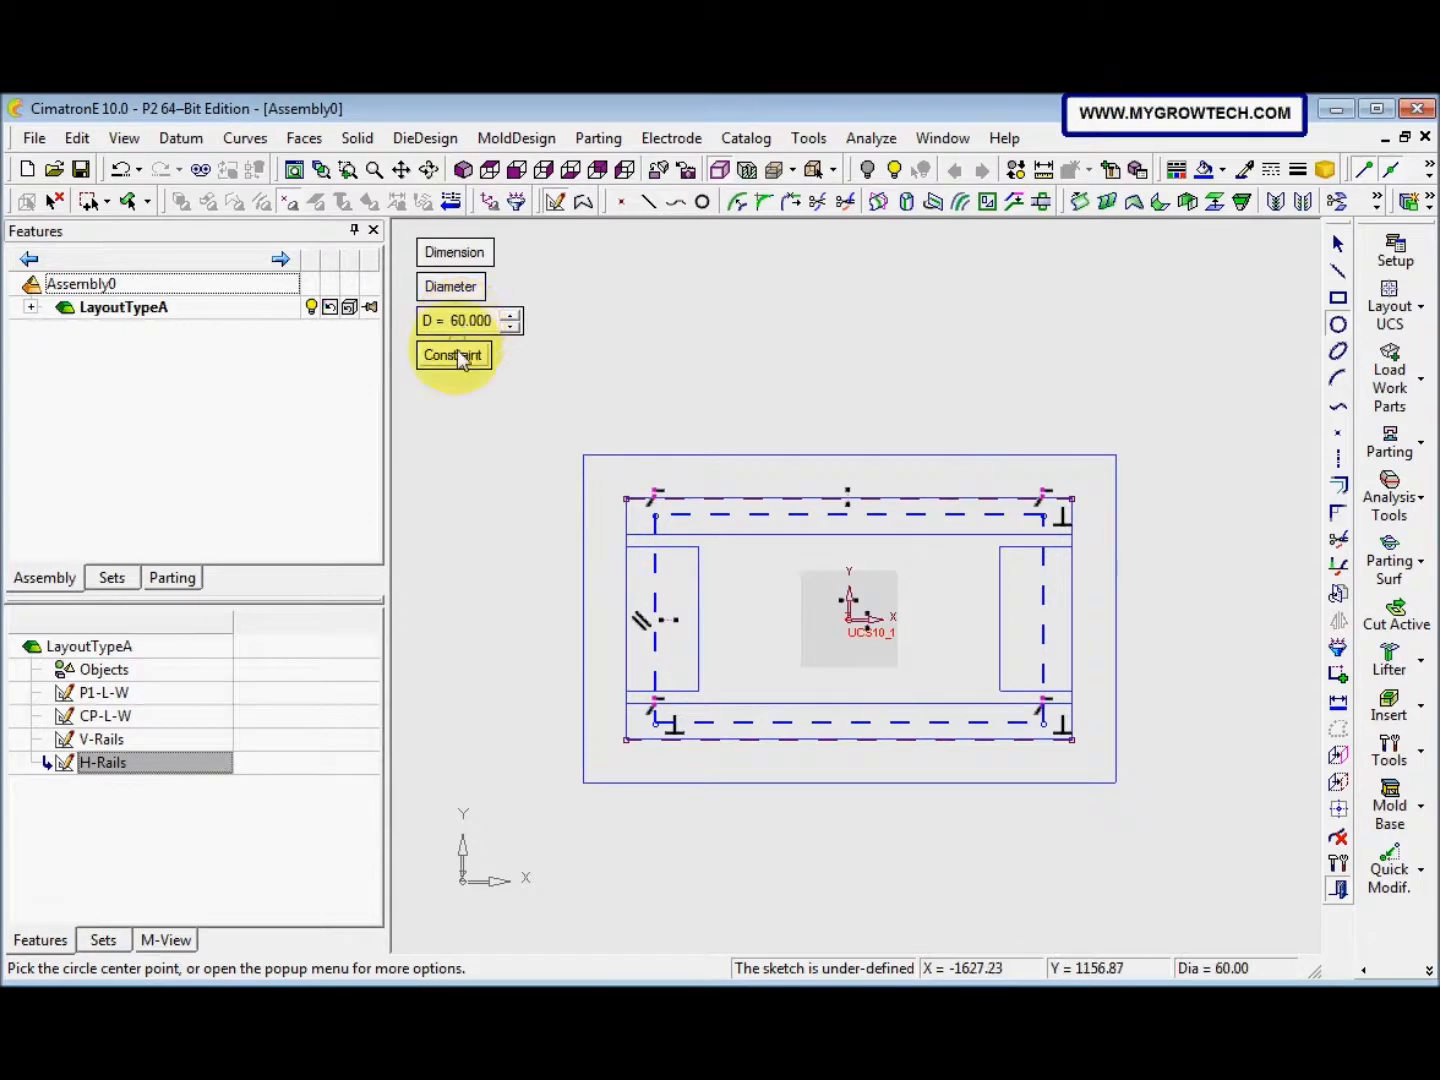
{"action": "left_click", "coordinate": [655, 514]}
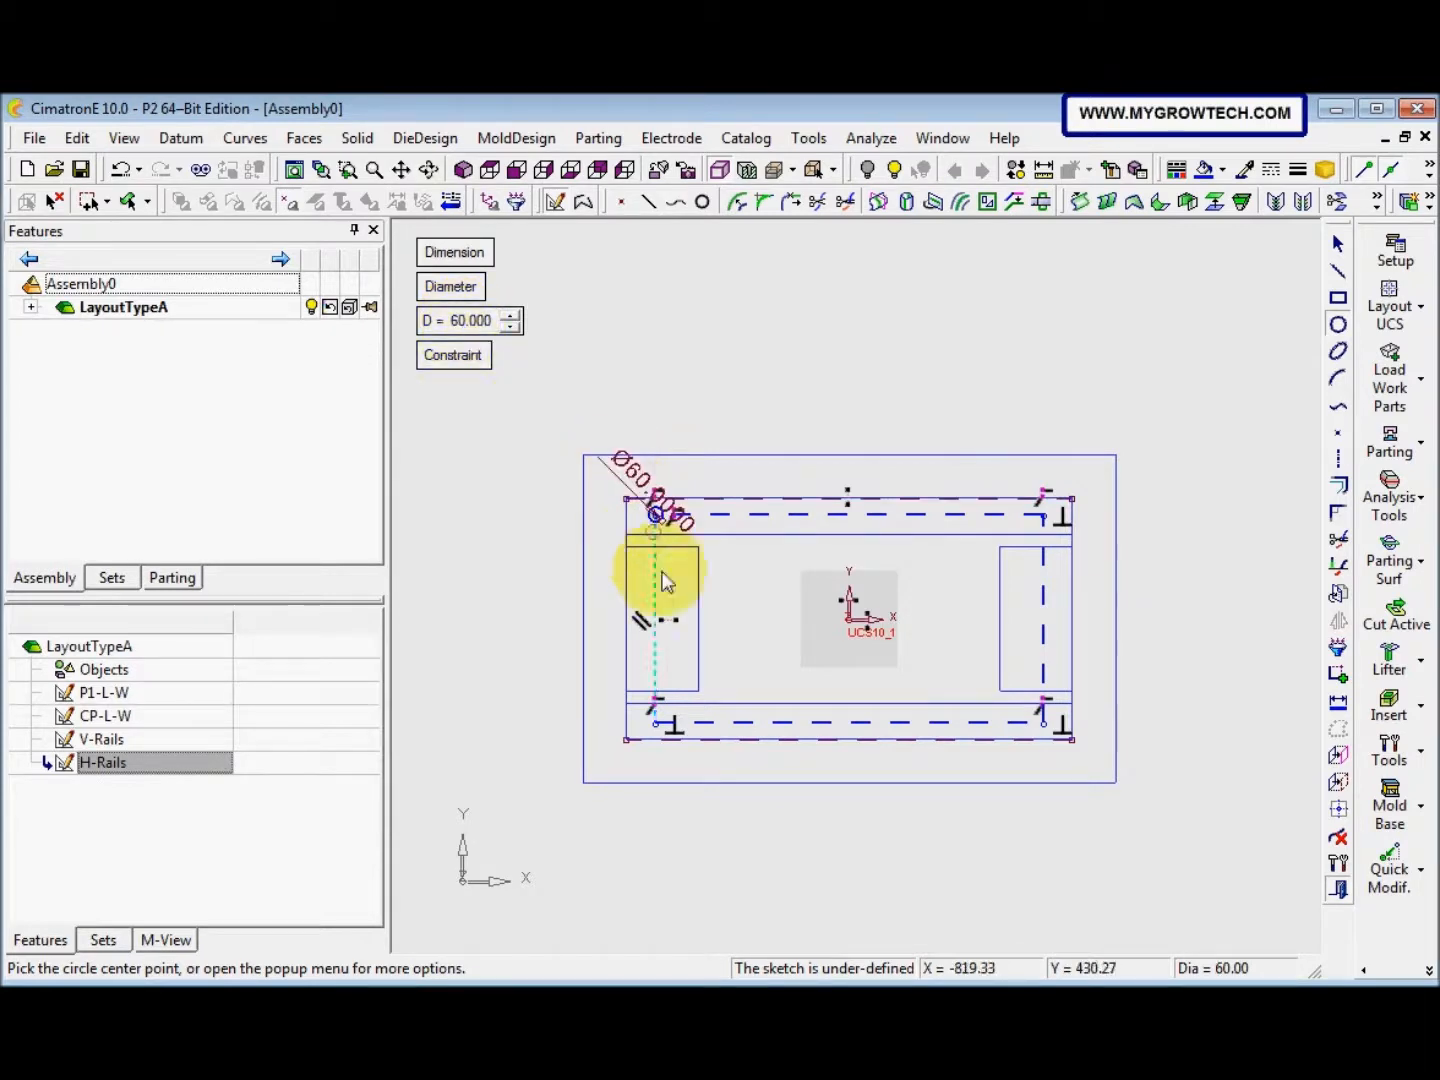
{"action": "left_click", "coordinate": [655, 723]}
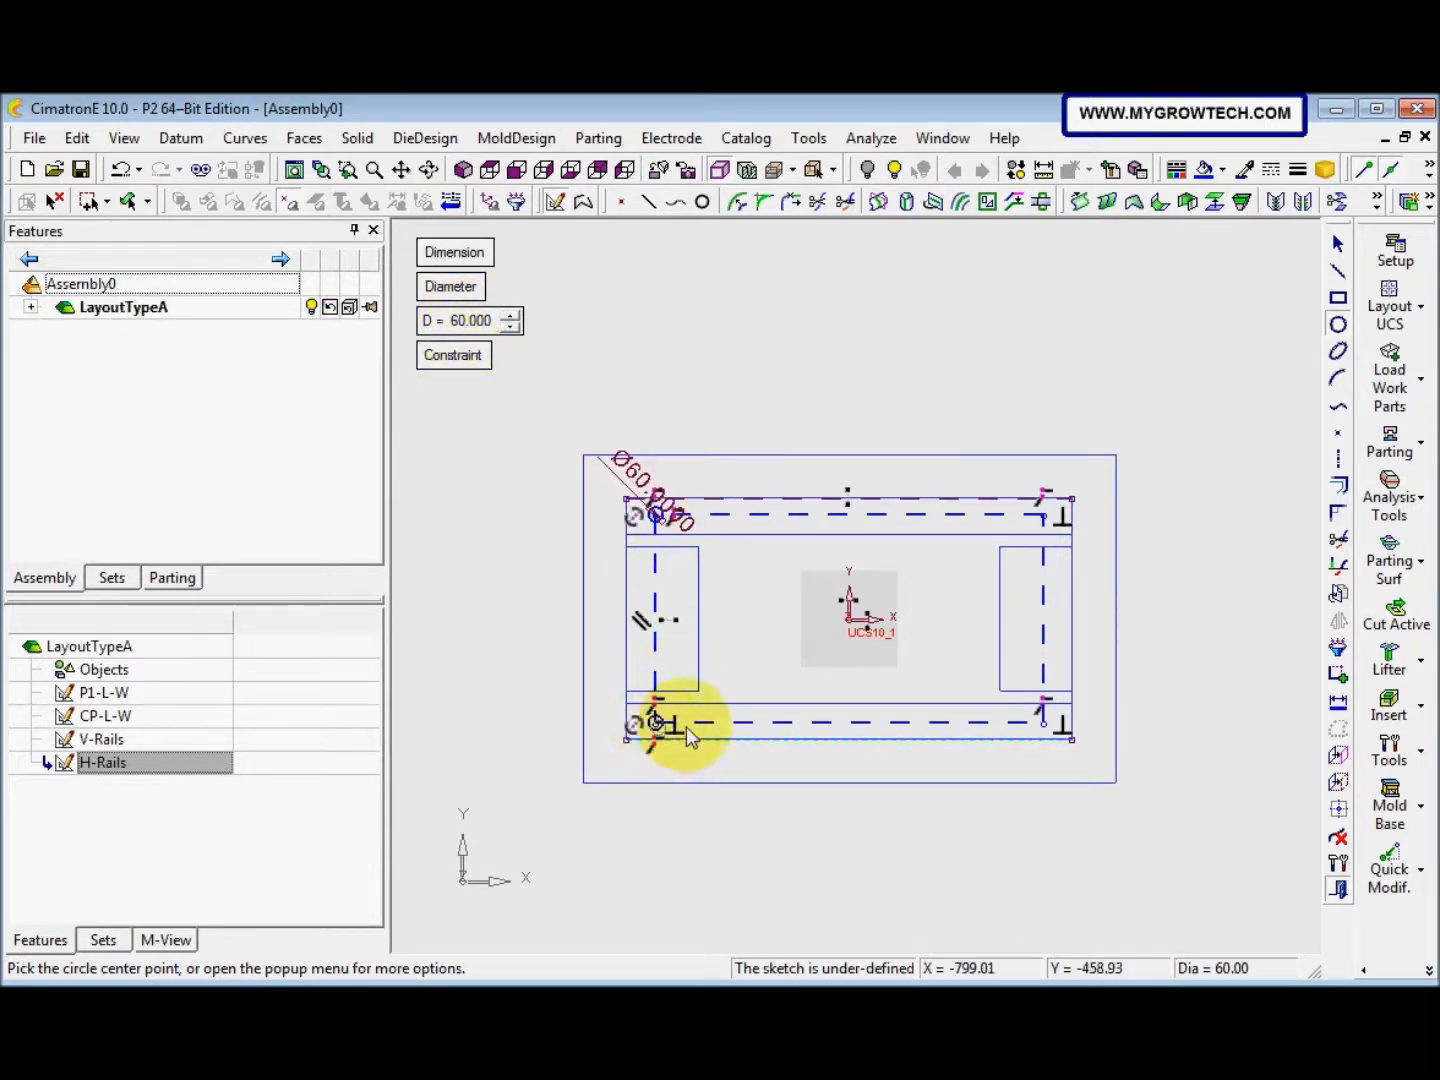
{"action": "left_click", "coordinate": [1043, 722]}
{"action": "left_click", "coordinate": [1043, 514]}
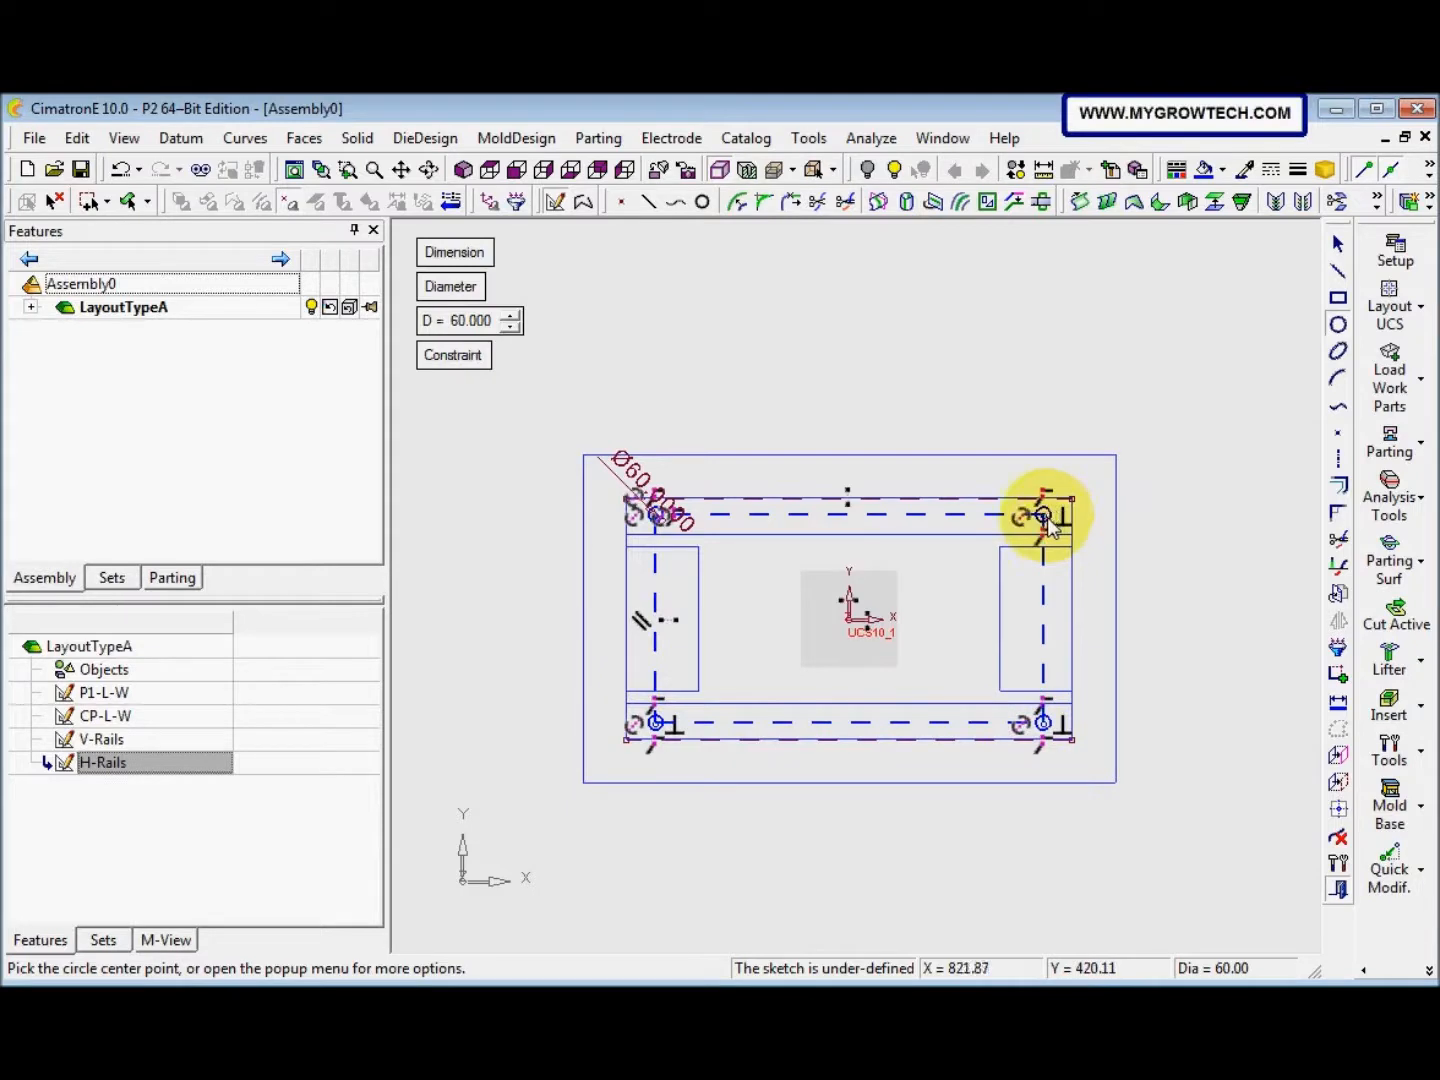
{"action": "key", "text": "Escape"}
Dimension the vertical distance between the upper-right circle's center and the rail's outer corner as 74 mm
{"action": "right_click", "coordinate": [1128, 547]}
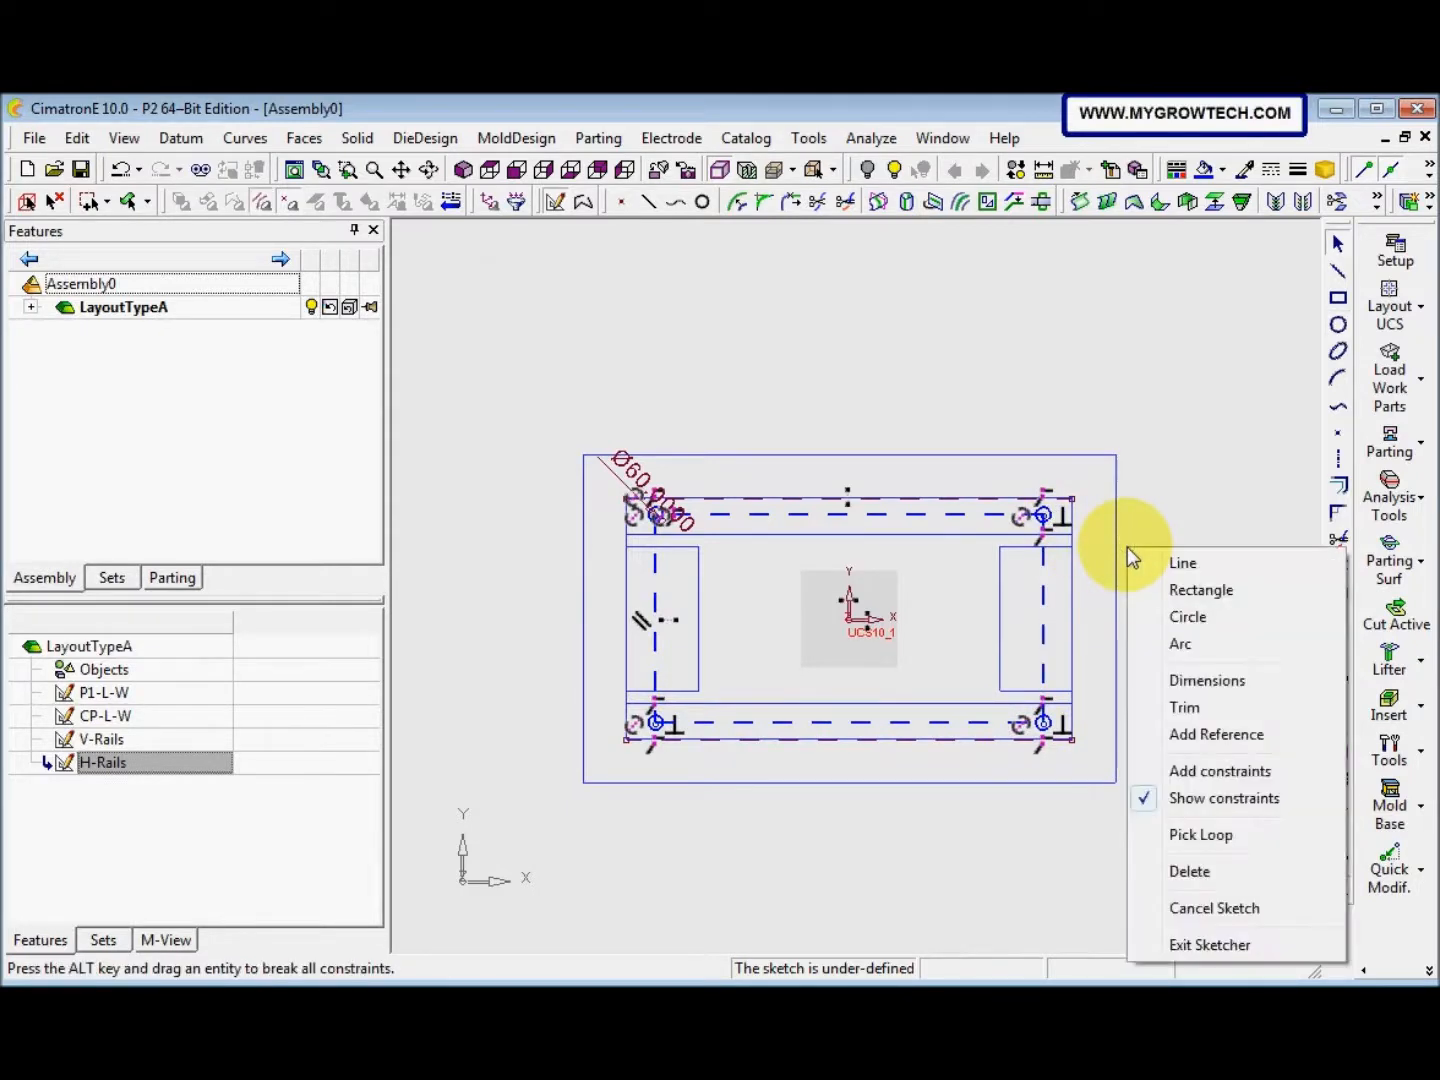
{"action": "left_click", "coordinate": [1198, 679]}
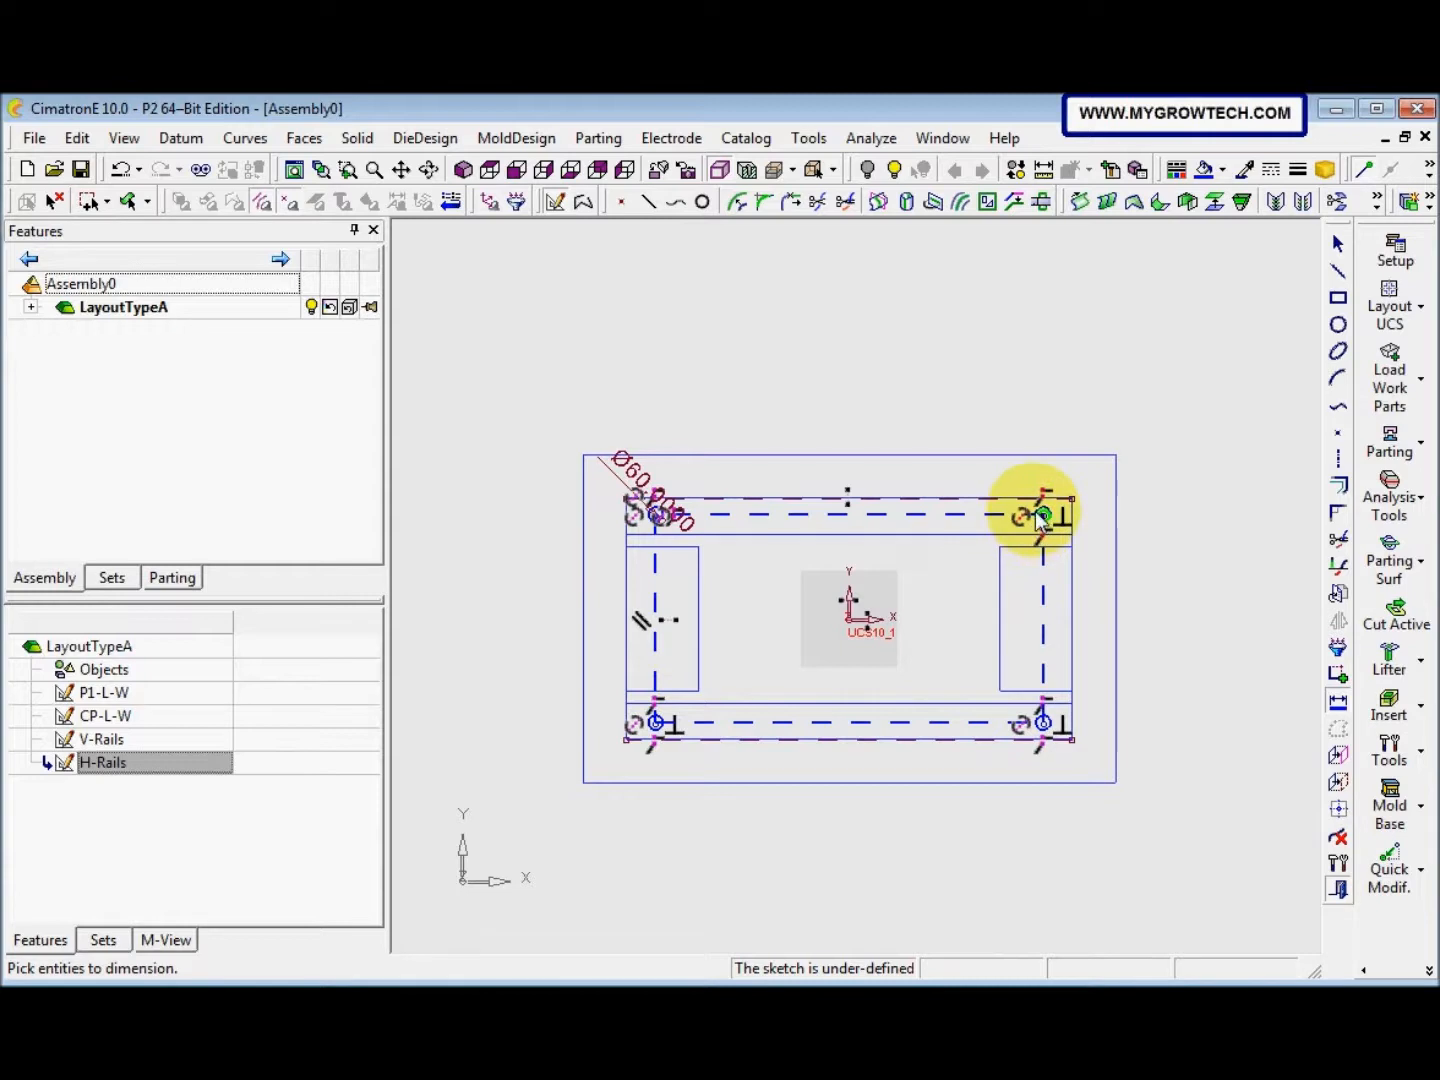
{"action": "left_click", "coordinate": [1073, 499]}
{"action": "left_click", "coordinate": [1105, 518]}
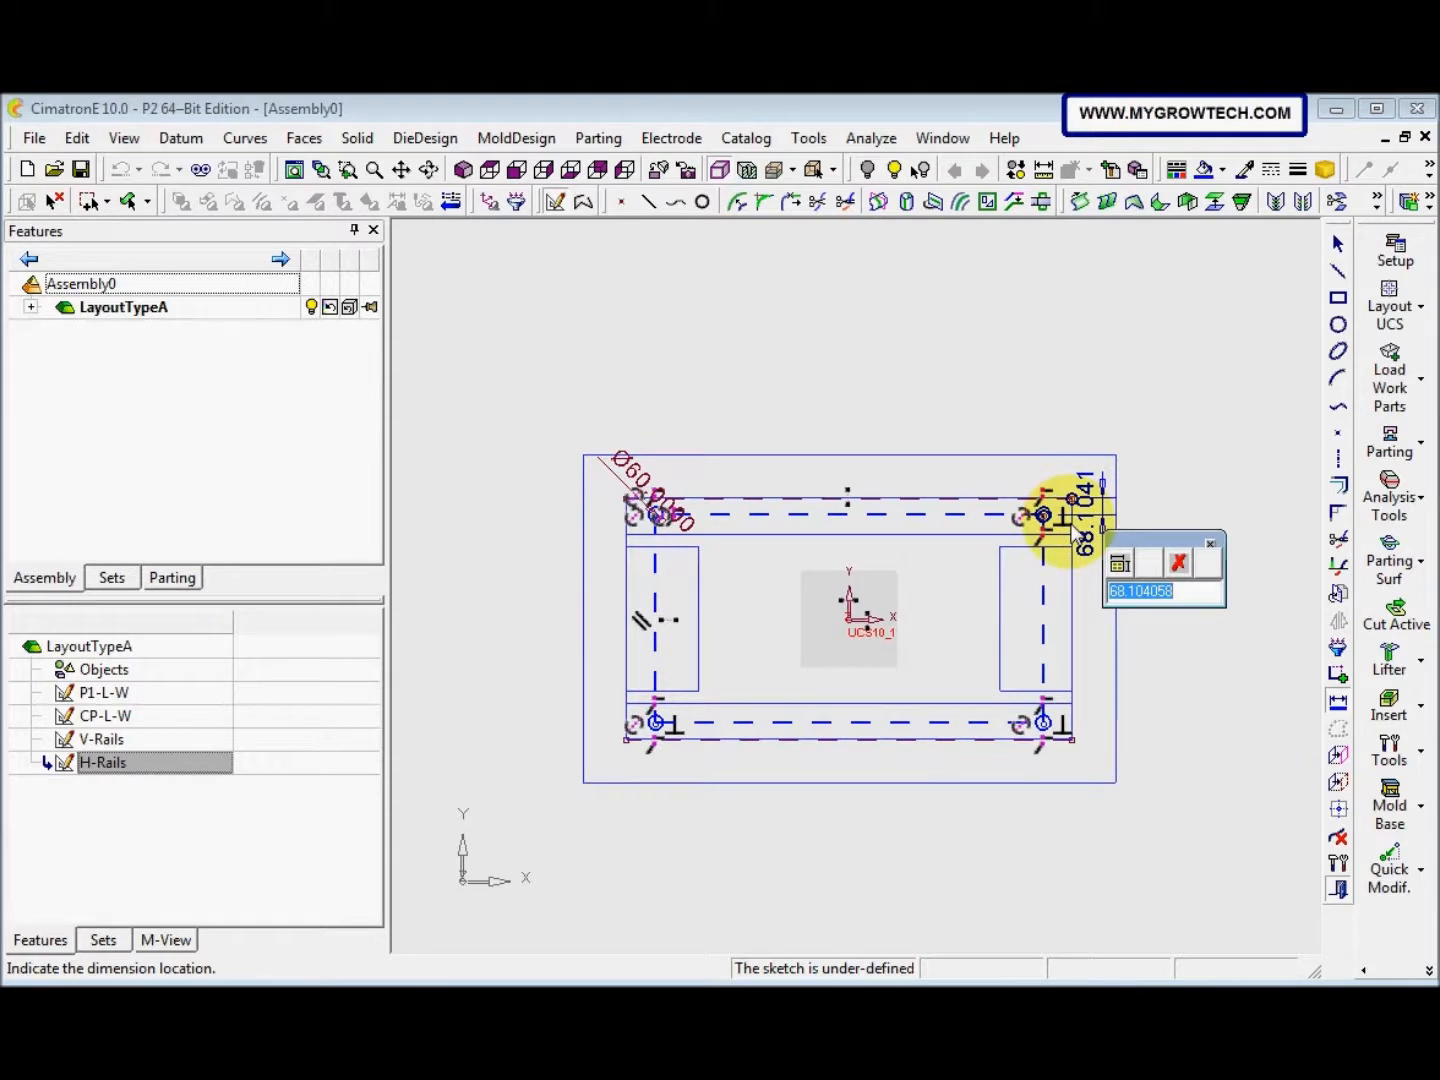
{"action": "type", "text": "74"}
{"action": "key", "text": "Return"}
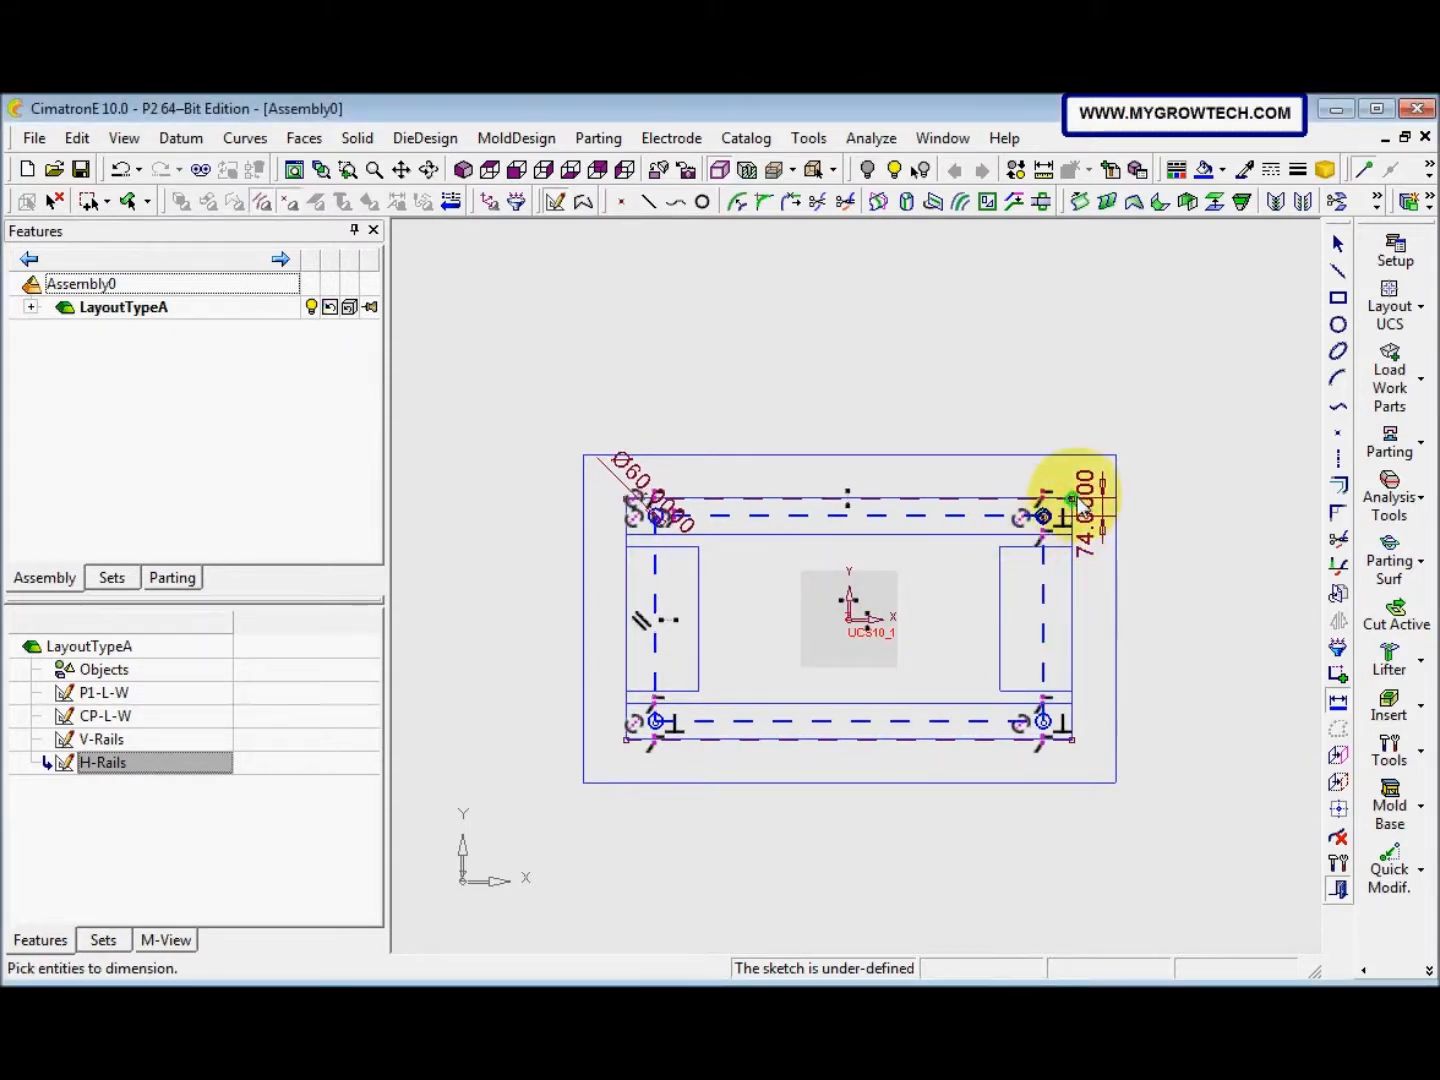
Set the horizontal distance from the upper-right circle's center to the rail's outer corner to 150 mm and exit the sketch
{"action": "left_click", "coordinate": [1068, 505]}
{"action": "left_click", "coordinate": [1027, 403]}
{"action": "type", "text": "1"}
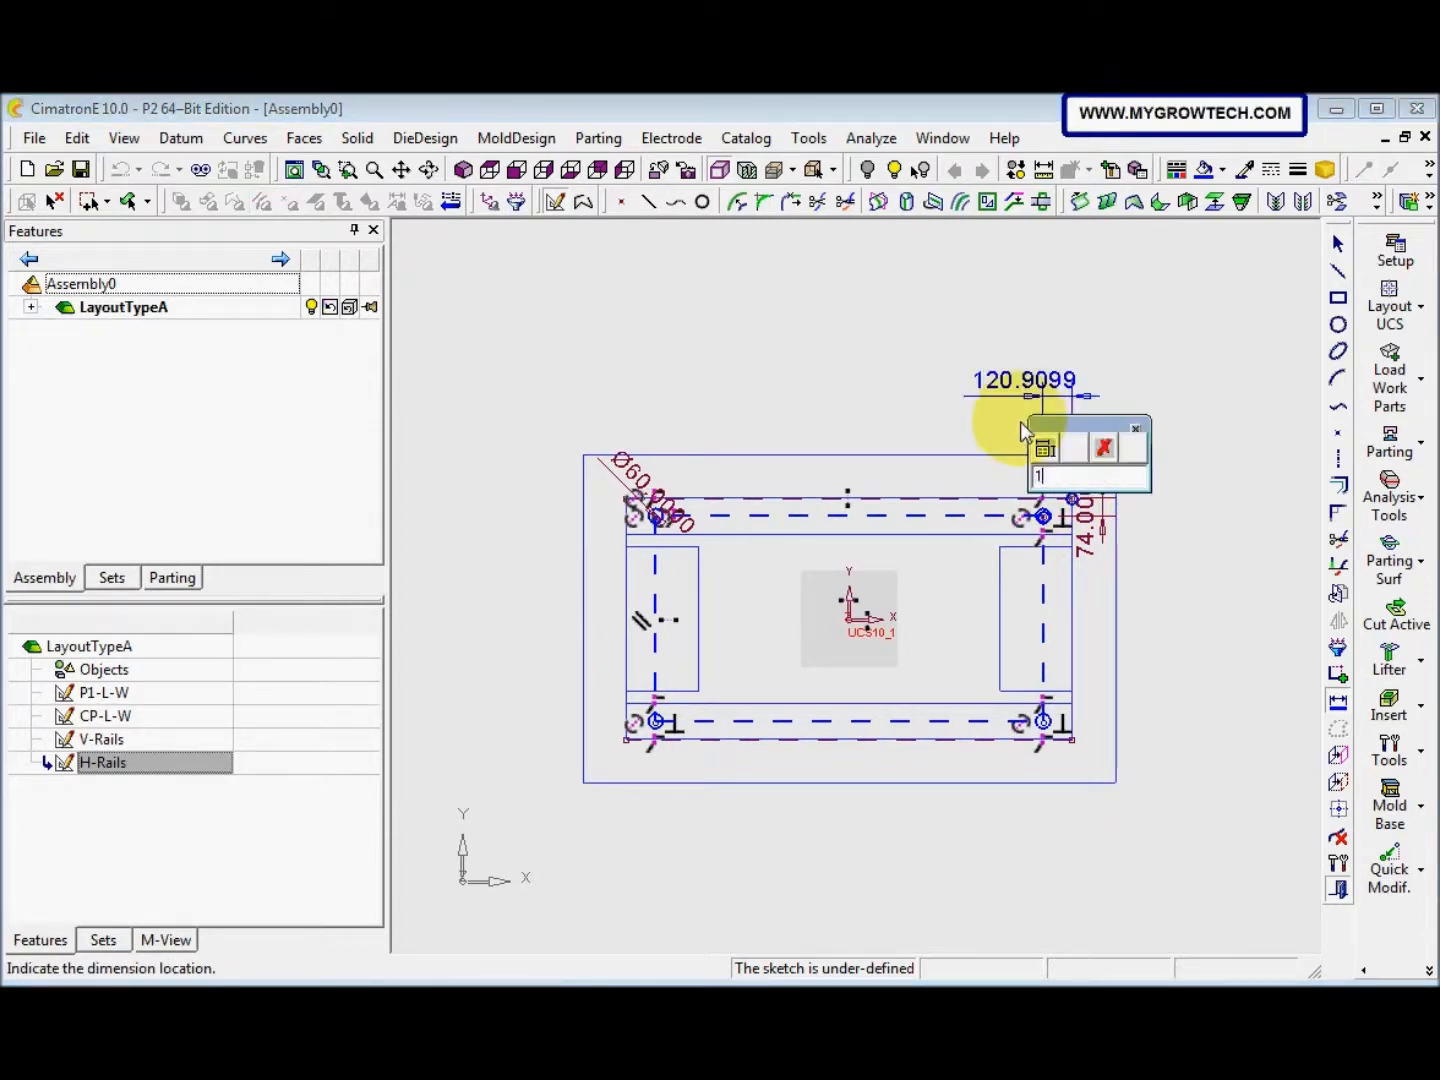
{"action": "type", "text": "50"}
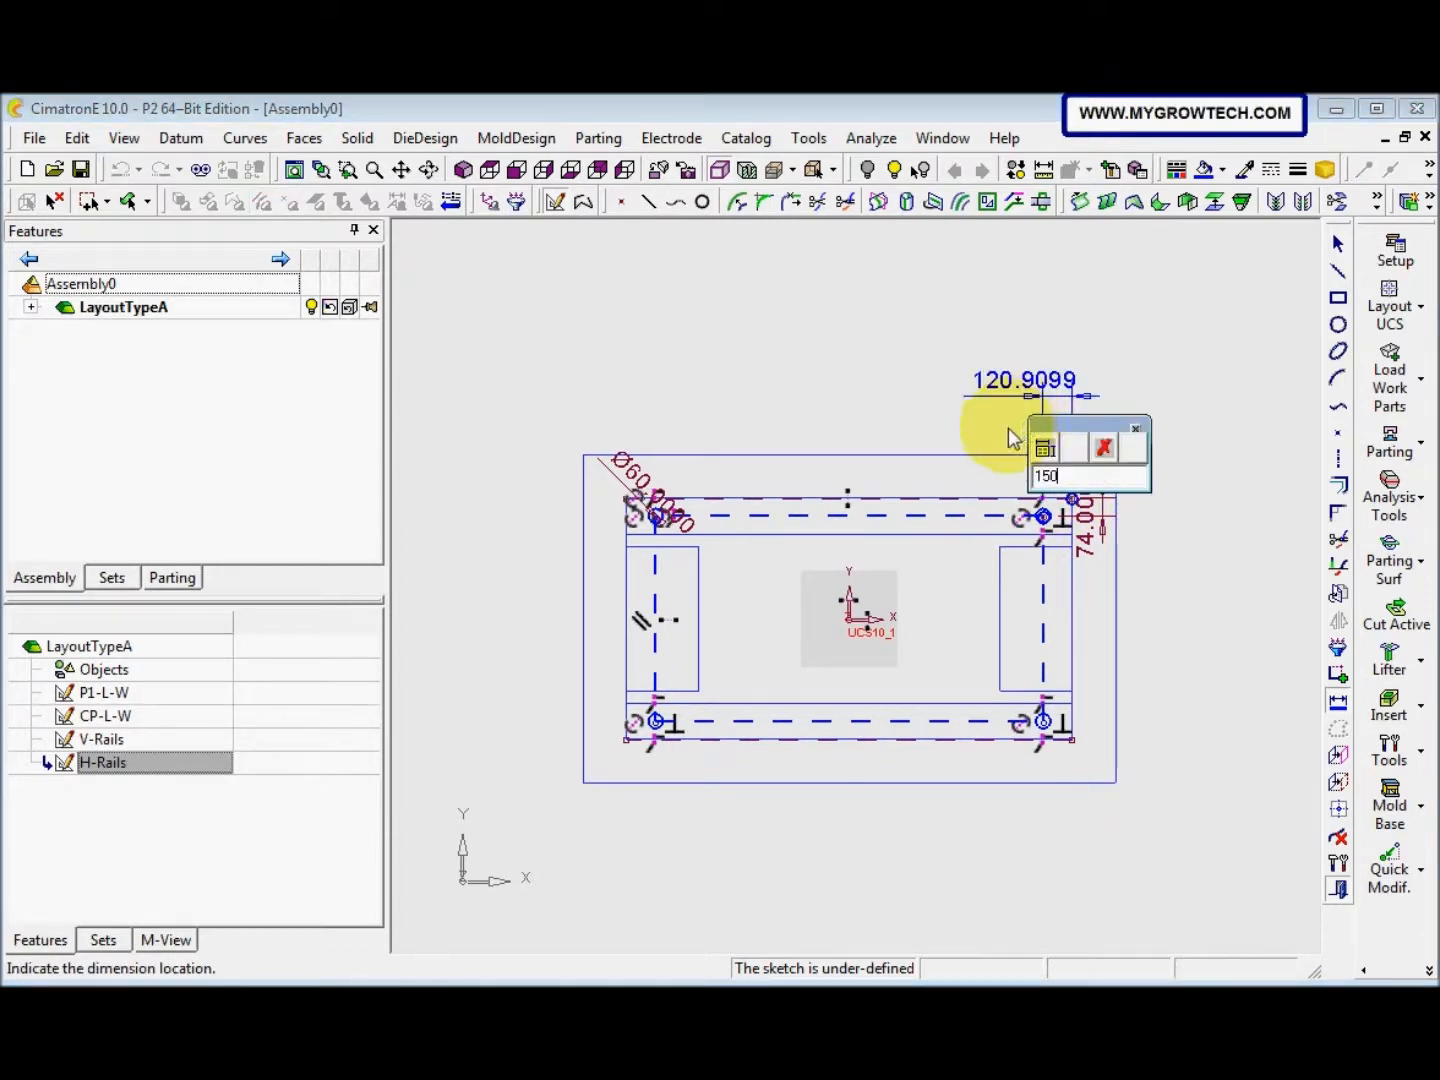
{"action": "key", "text": "Return"}
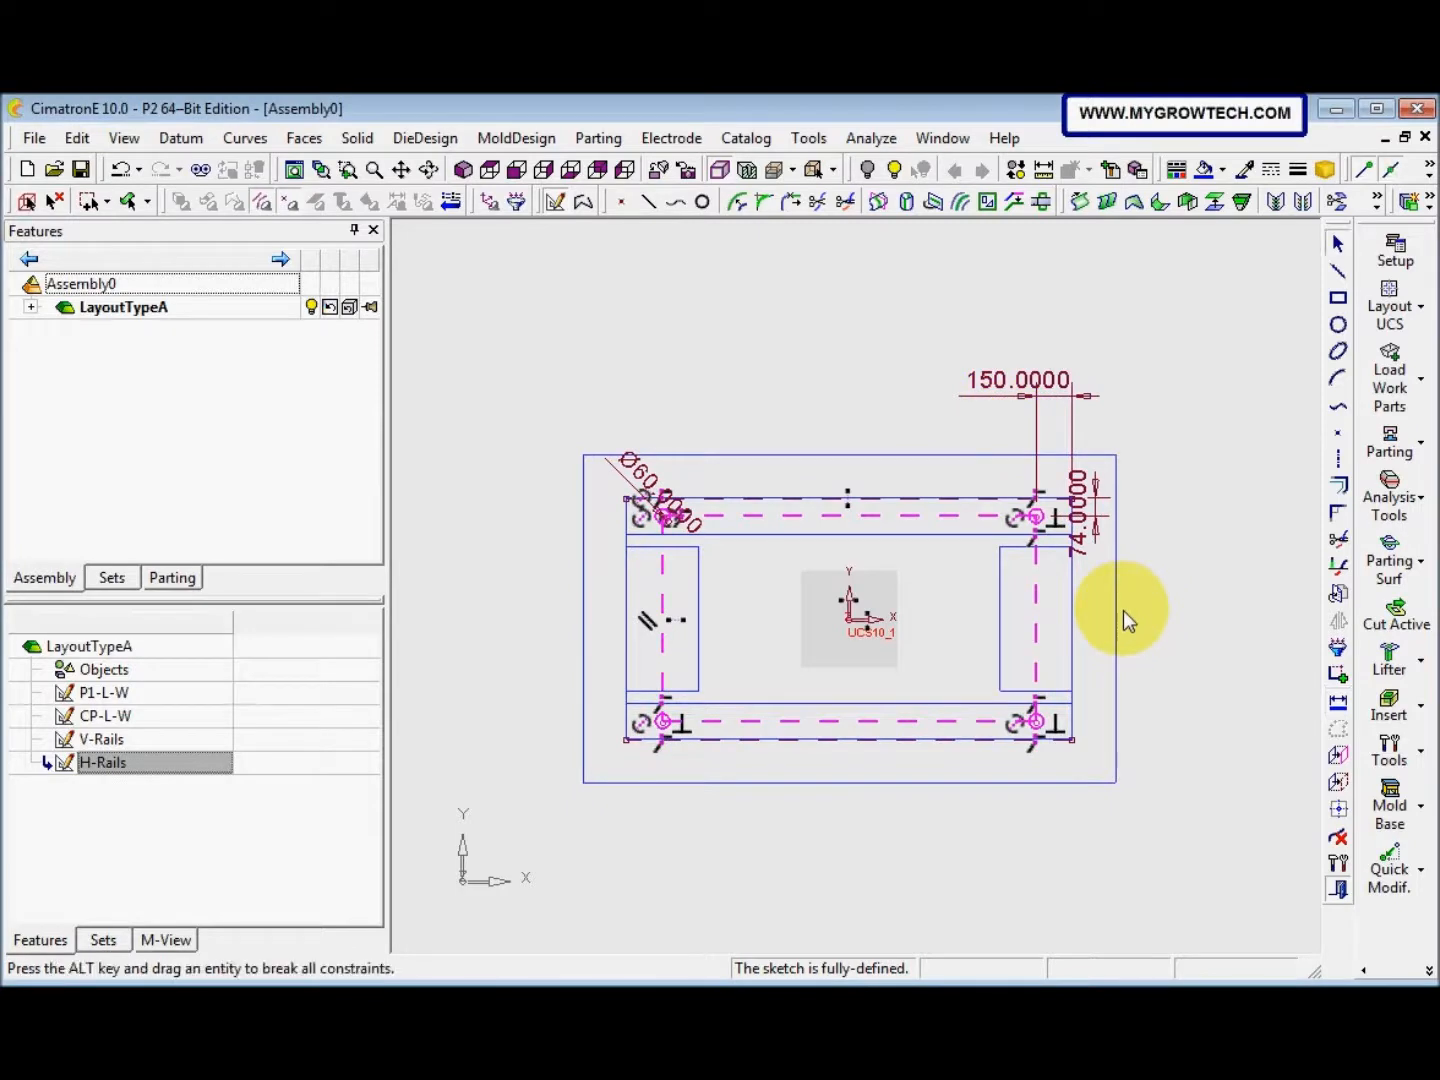
{"action": "right_click", "coordinate": [1123, 609]}
{"action": "left_click", "coordinate": [1206, 596]}
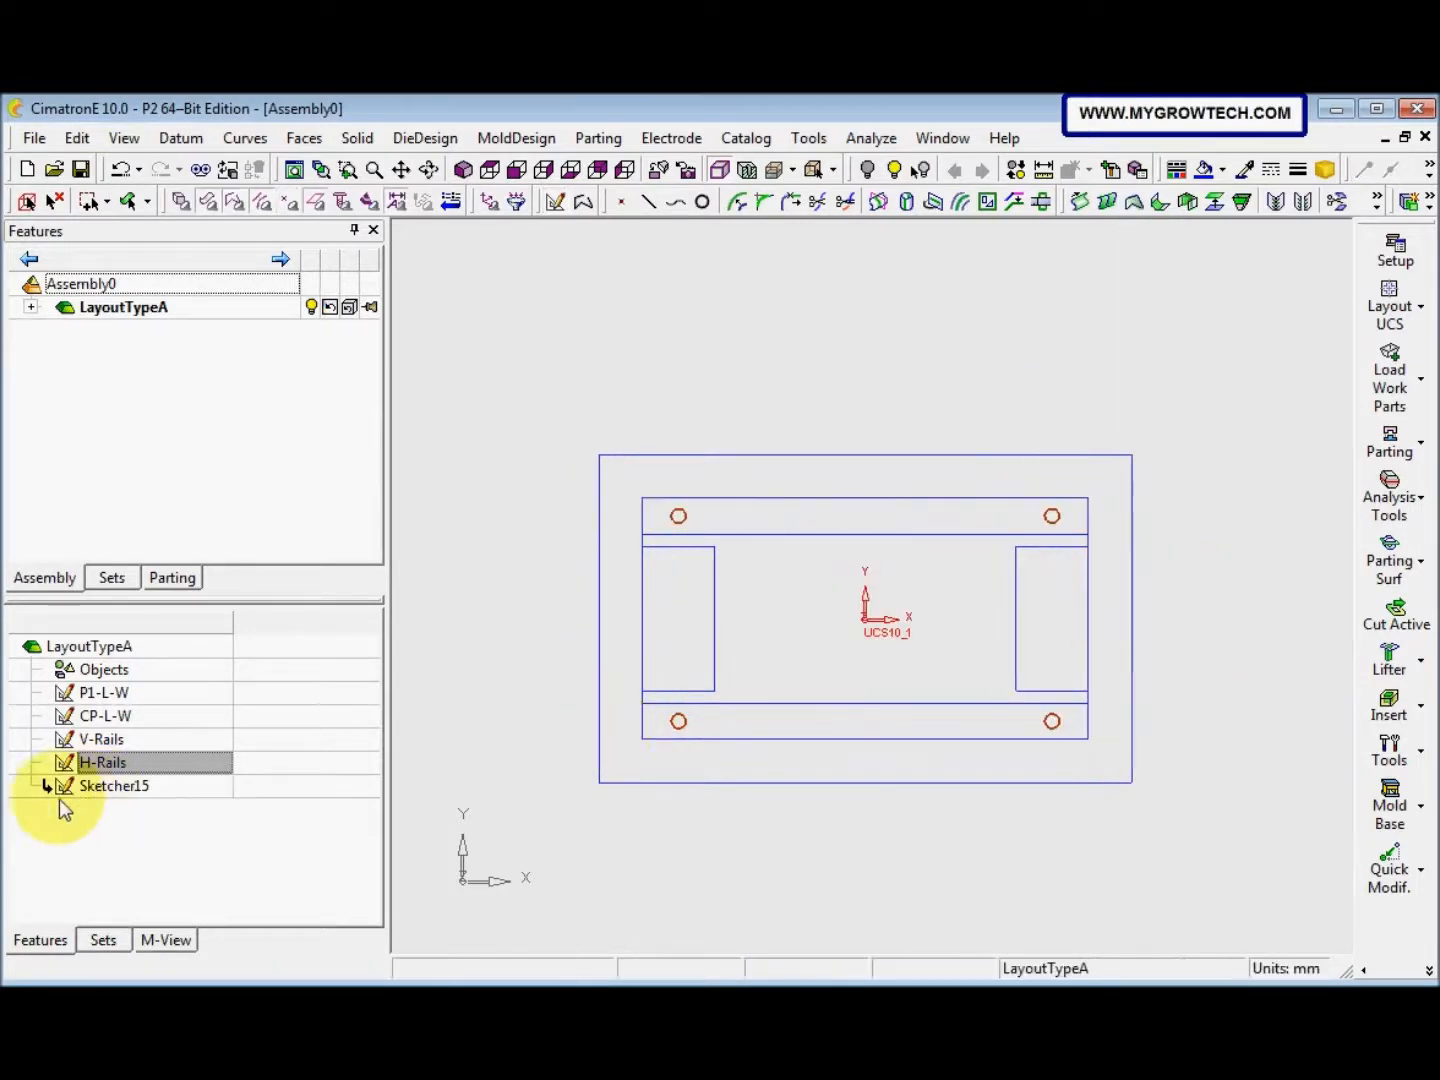
Rename the new four-circle sketch as LeadingPin
{"action": "left_click", "coordinate": [108, 790]}
{"action": "left_click", "coordinate": [107, 790]}
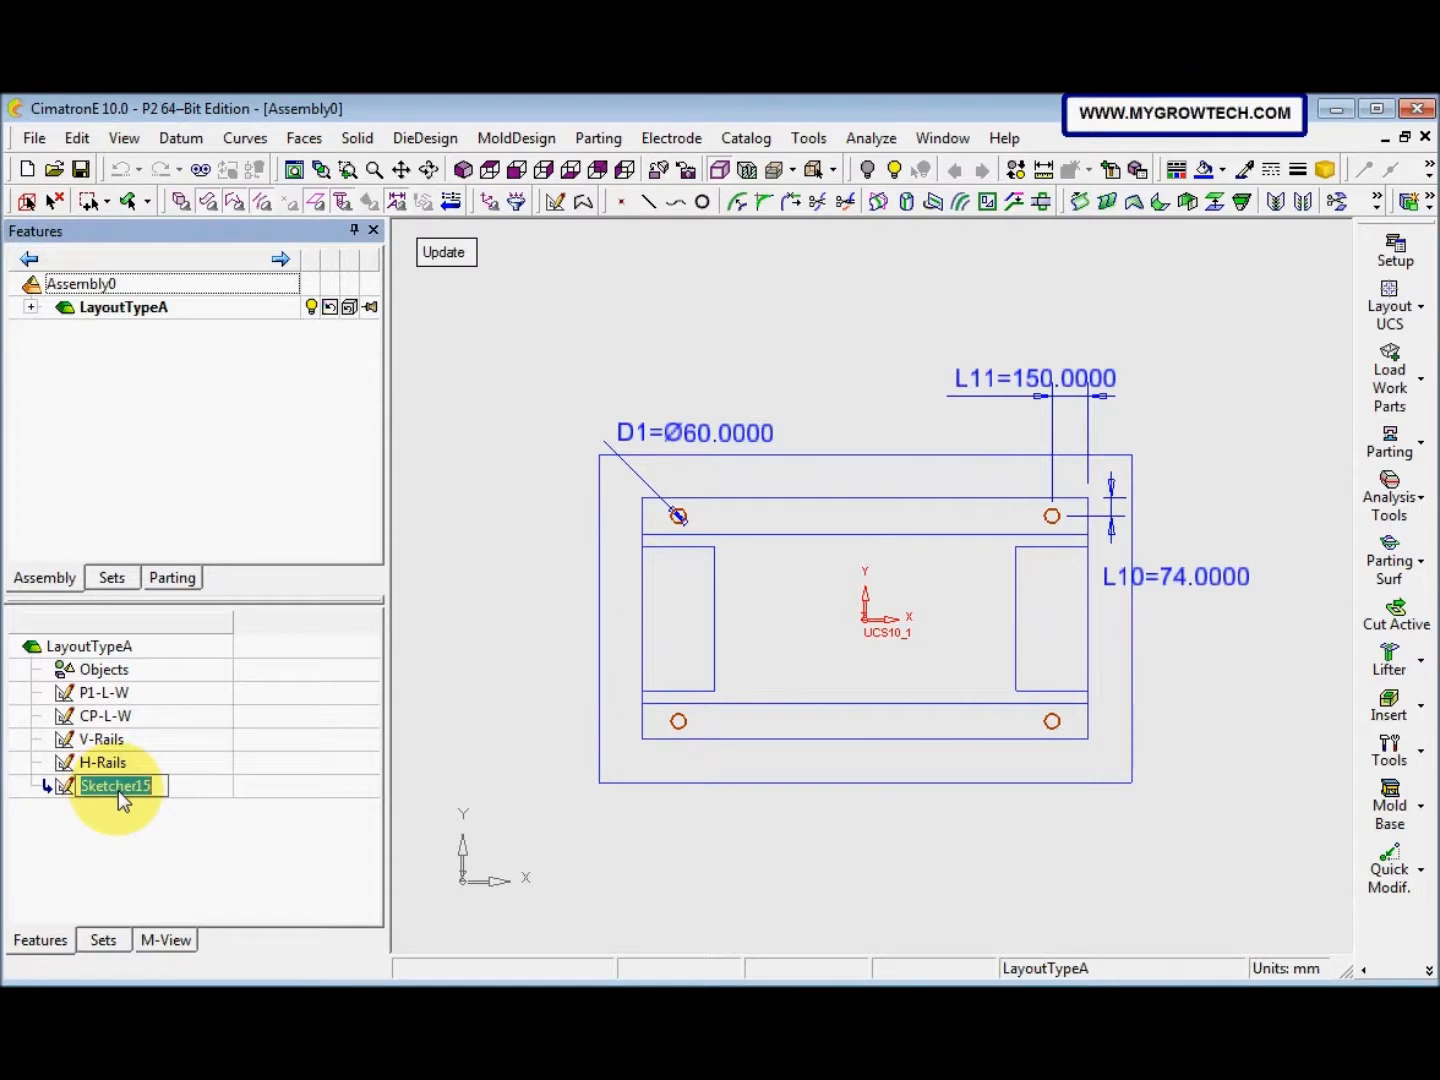
{"action": "type", "text": "LeadingPin"}
{"action": "left_click", "coordinate": [439, 758]}
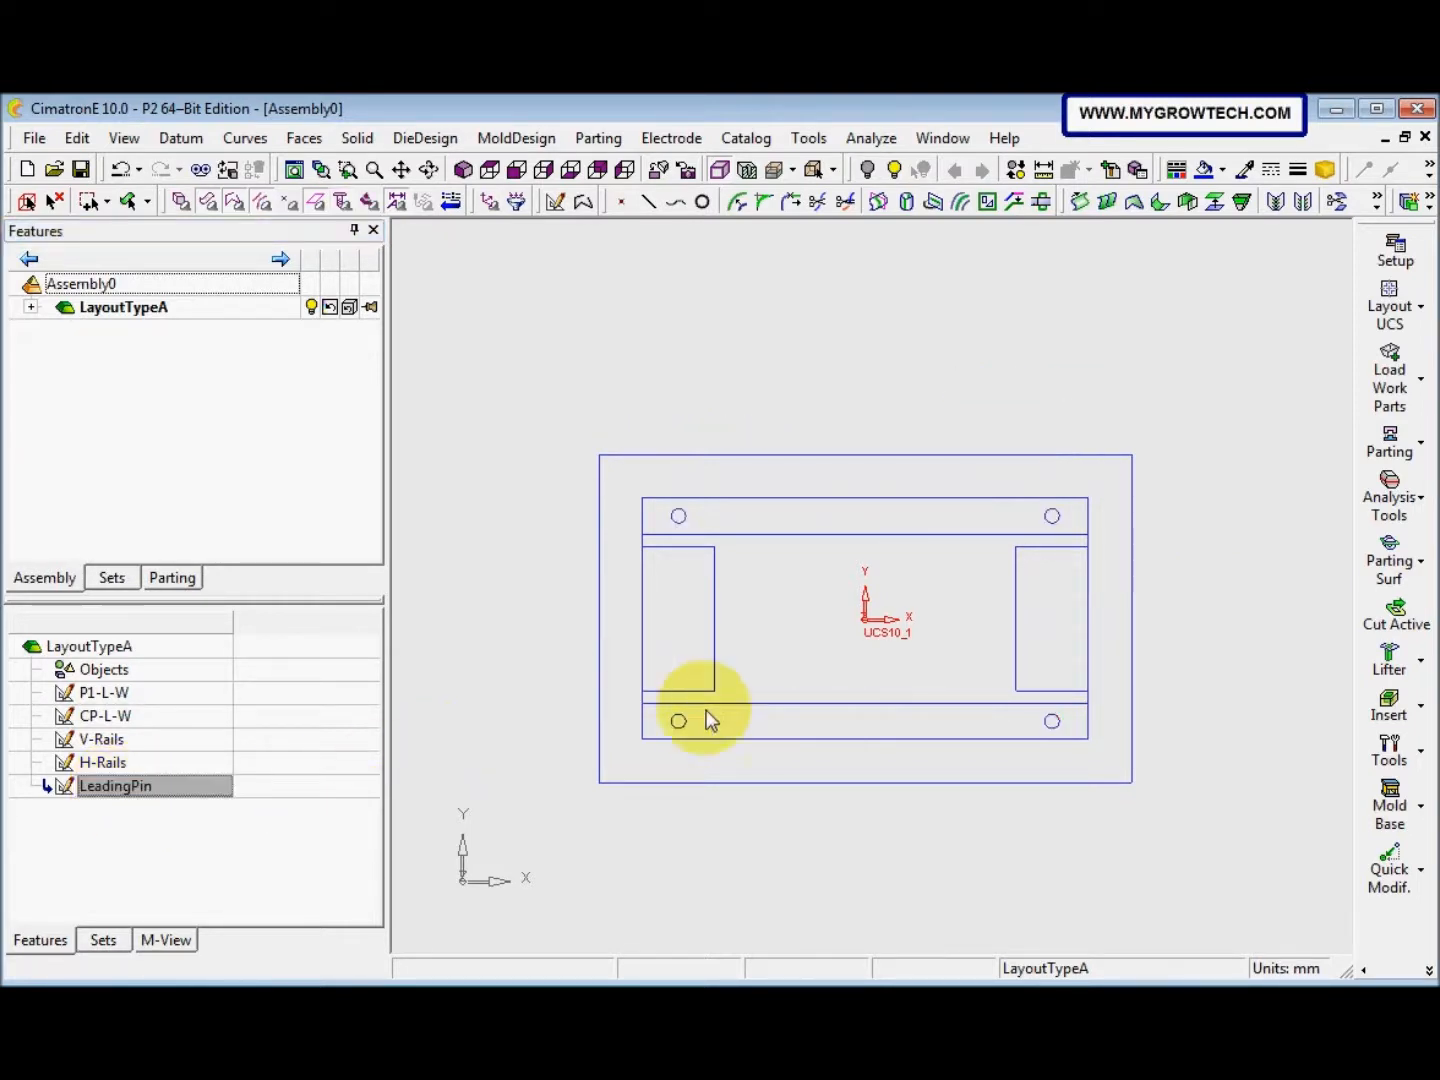
Link the circle diameter of the LeadingPin sketch to the setup parameter LeadPin-Dia
{"action": "double_click", "coordinate": [682, 721]}
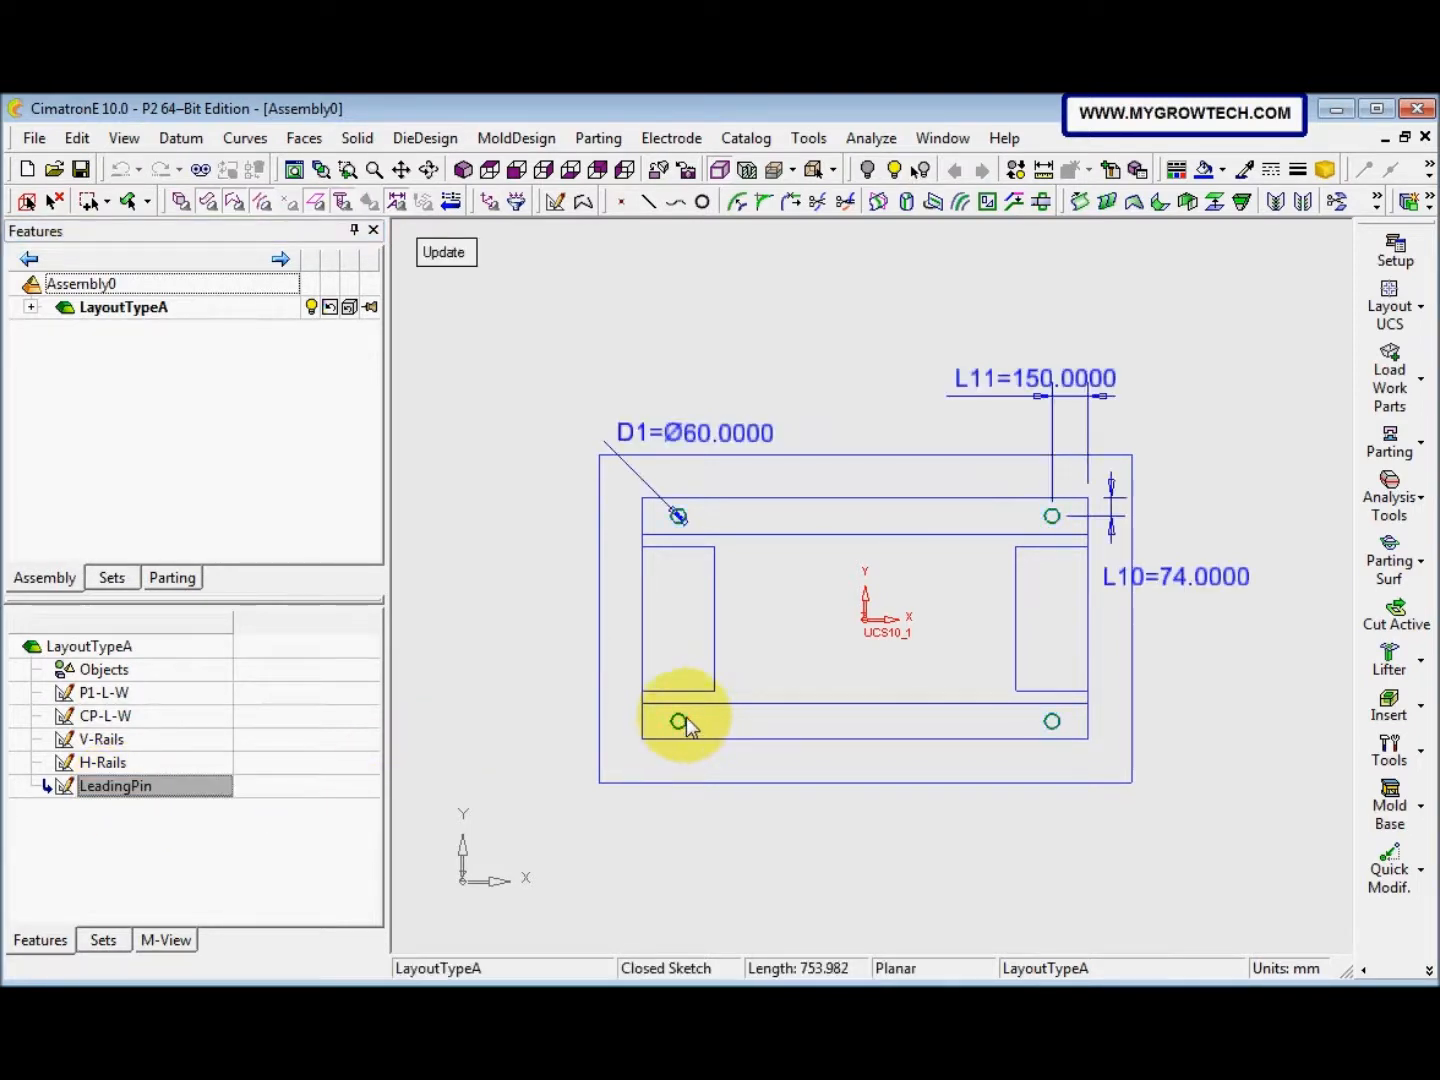
{"action": "double_click", "coordinate": [708, 442]}
{"action": "left_click", "coordinate": [874, 488]}
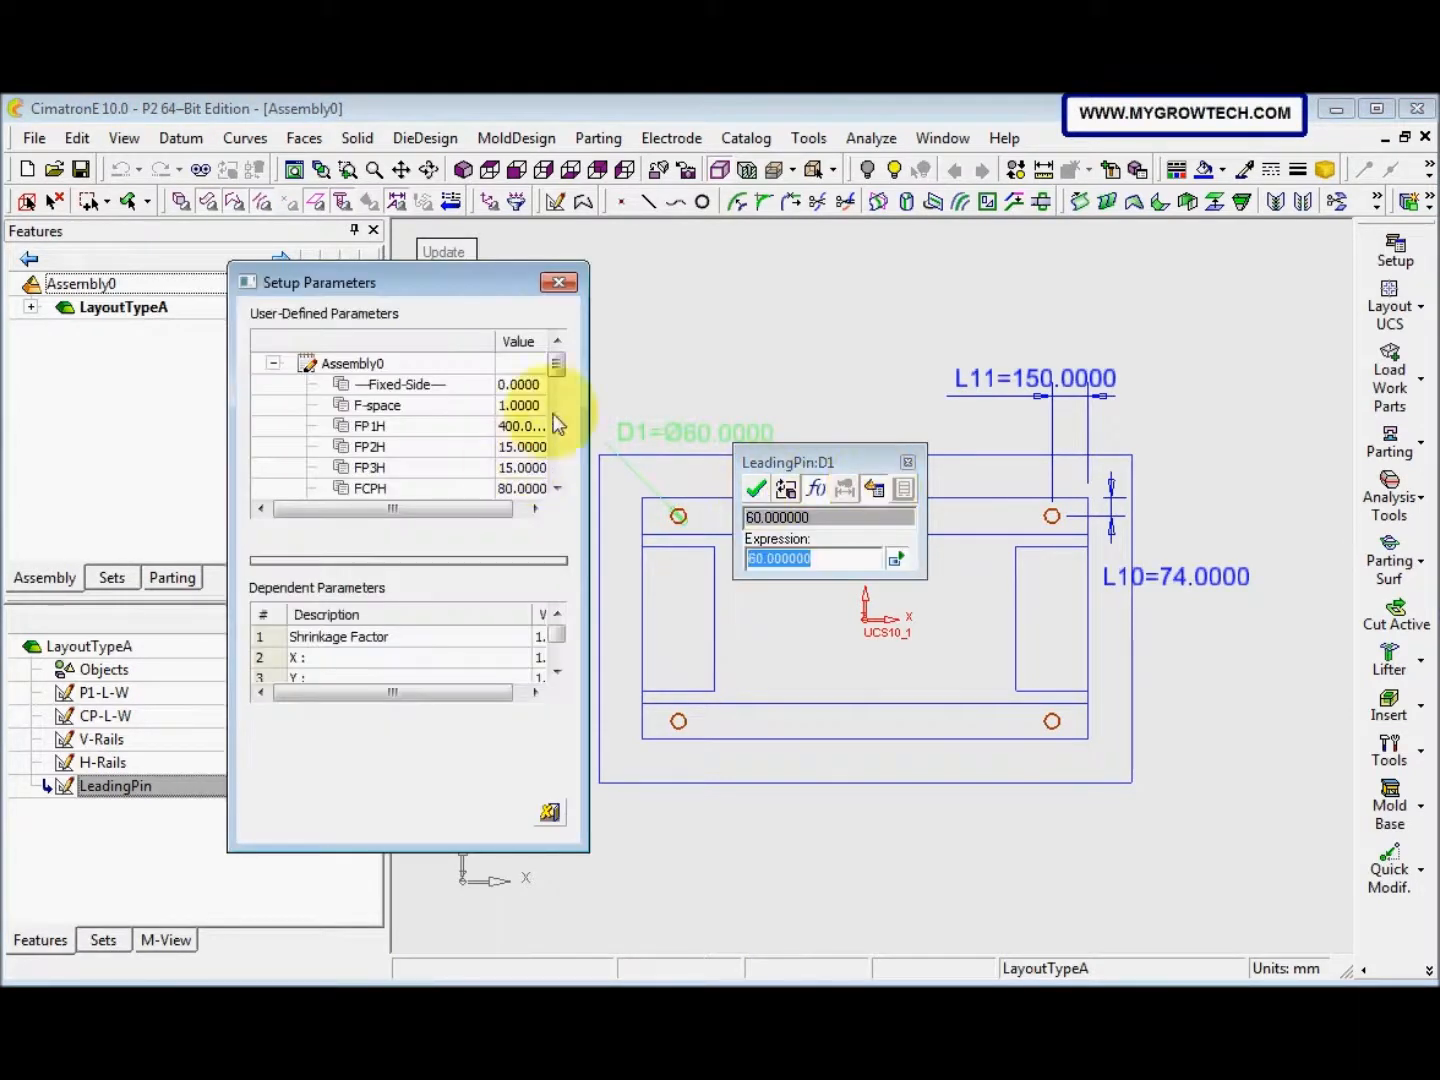
{"action": "left_click_drag", "start_coordinate": [562, 377], "coordinate": [492, 445]}
{"action": "double_click", "coordinate": [460, 405]}
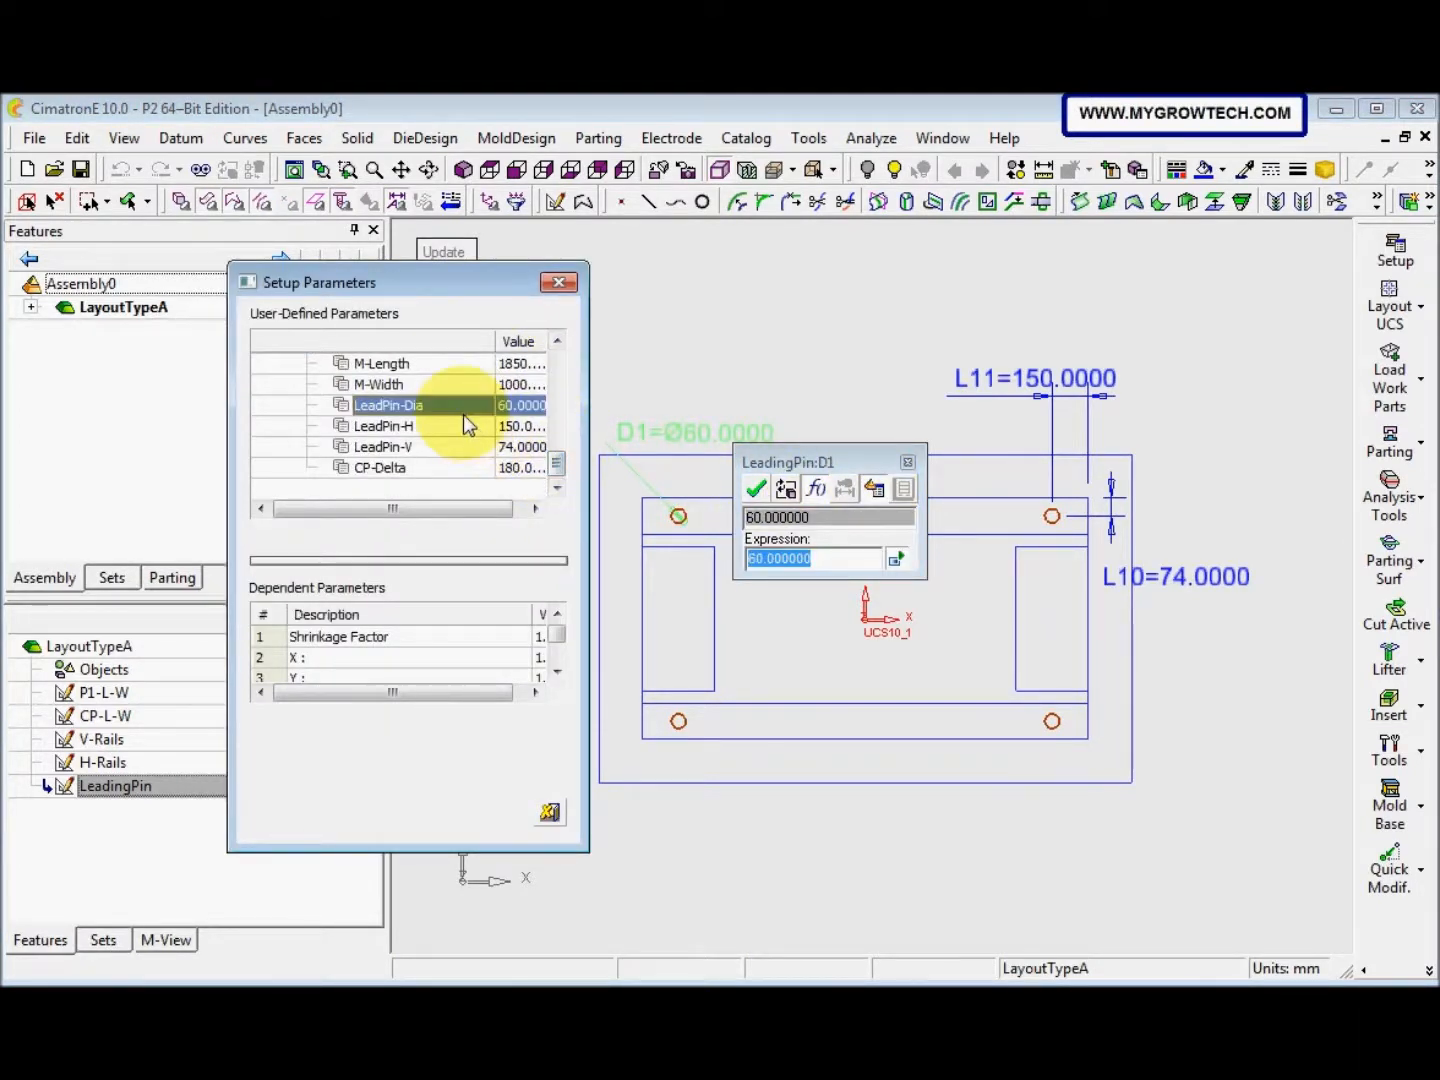
{"action": "left_click", "coordinate": [754, 488]}
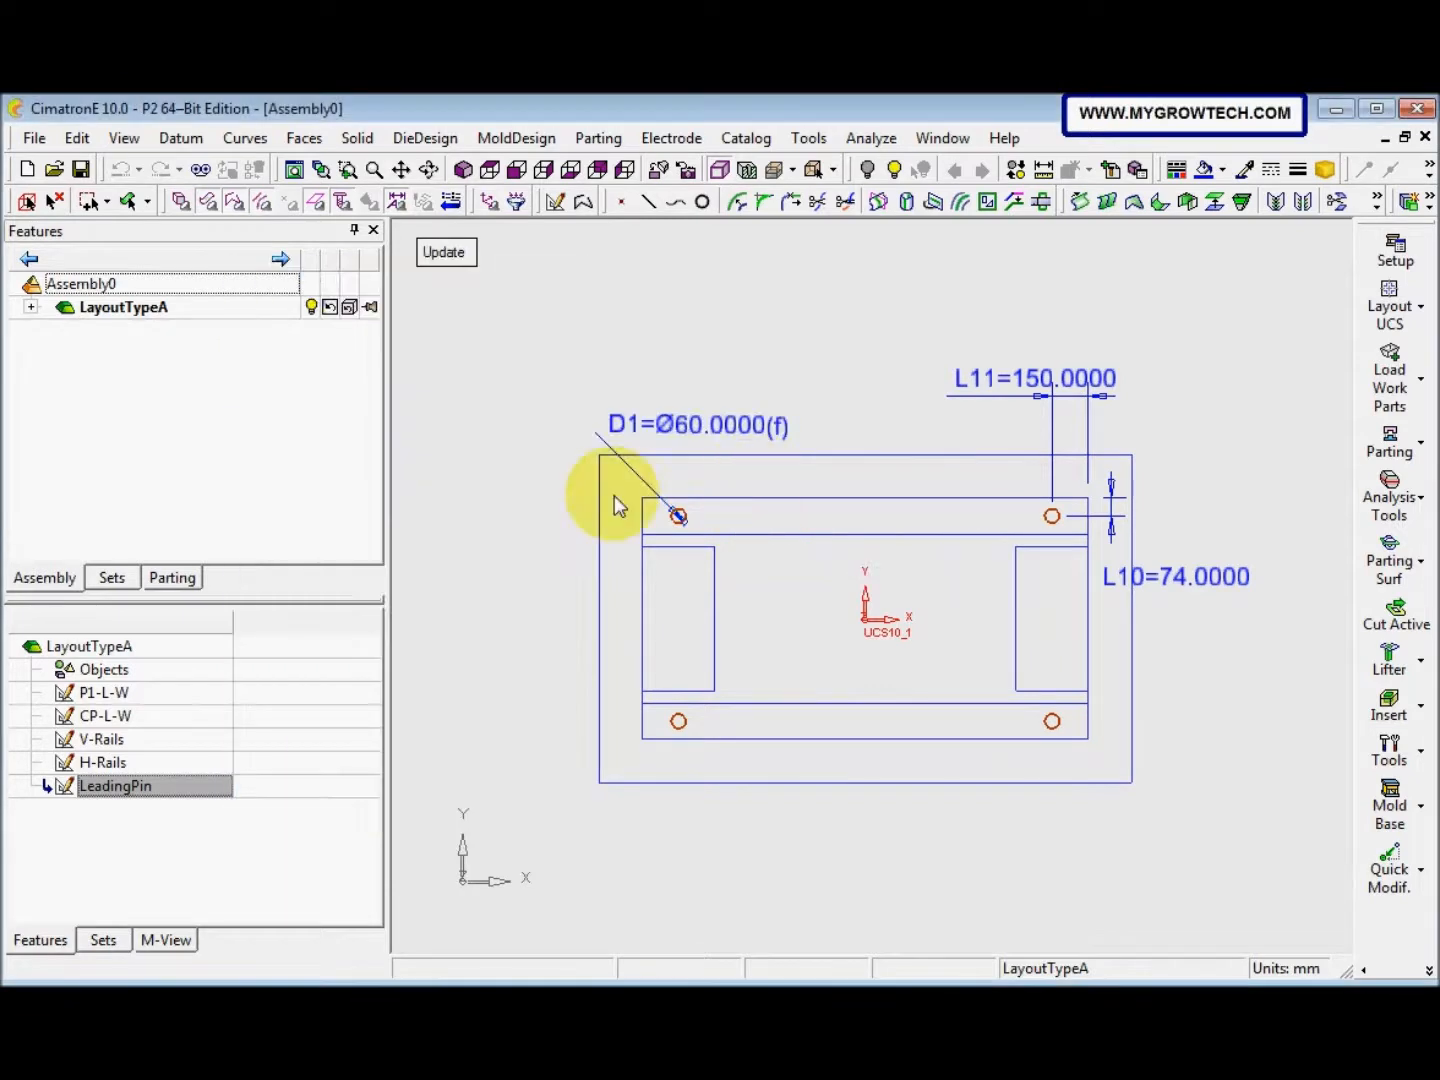
Link the horizontal 150 mm distance of the LeadingPin sketch to the setup parameter LeadPin-H
{"action": "double_click", "coordinate": [1099, 384]}
{"action": "left_click", "coordinate": [1266, 430]}
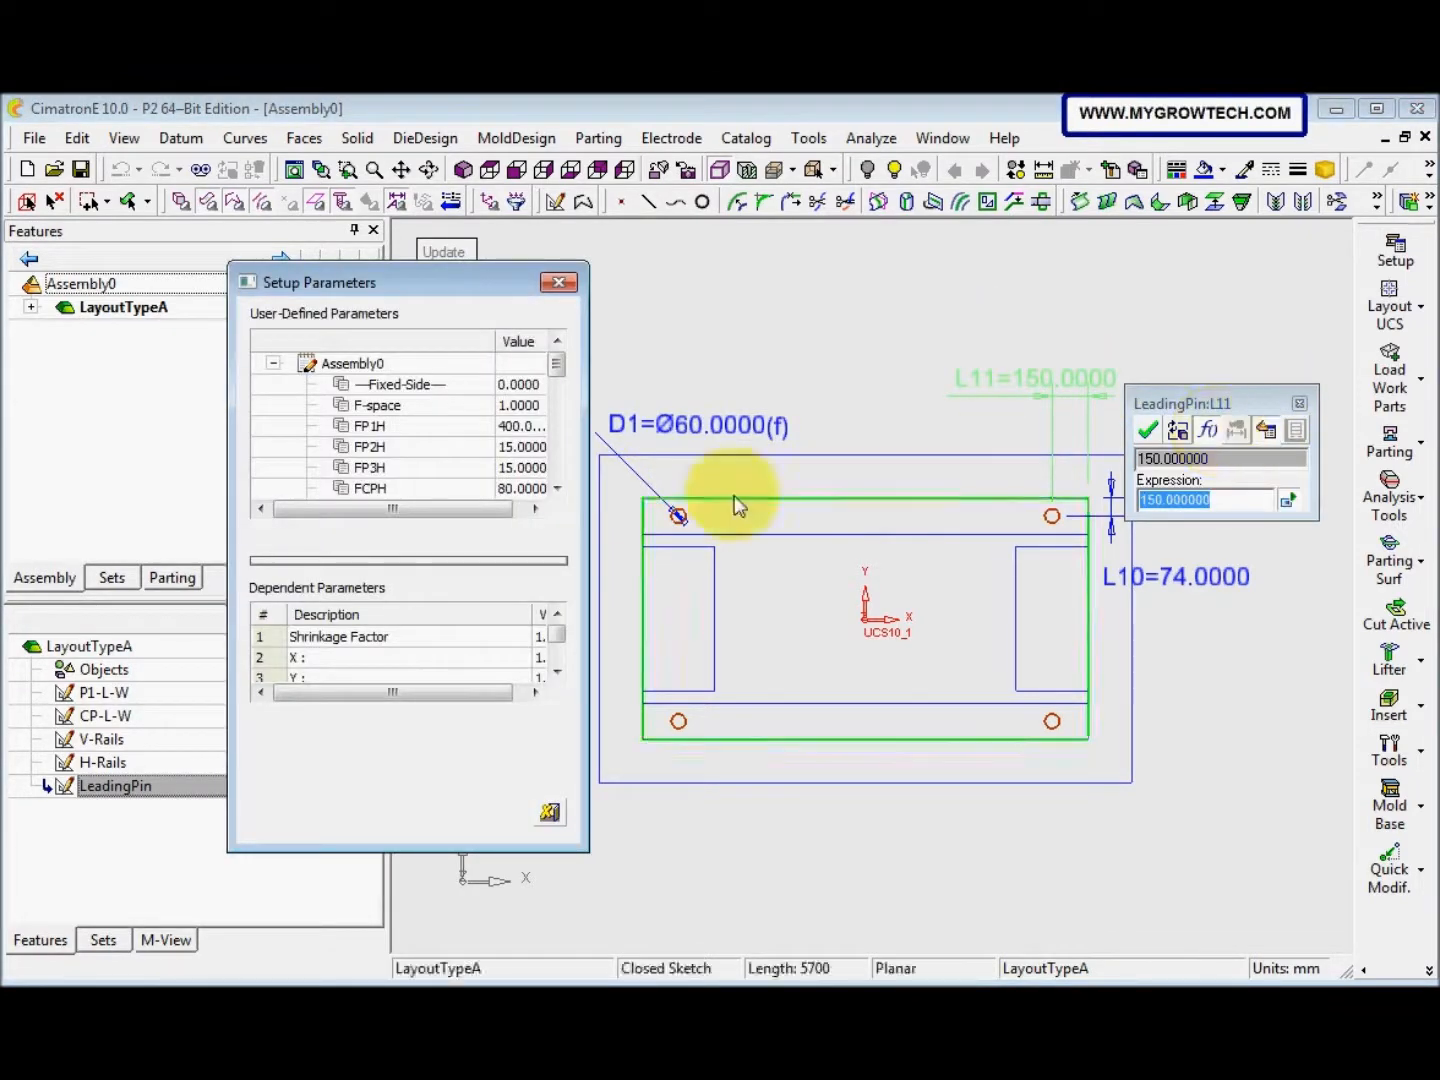
{"action": "left_click_drag", "start_coordinate": [557, 364], "coordinate": [565, 480]}
{"action": "double_click", "coordinate": [456, 447]}
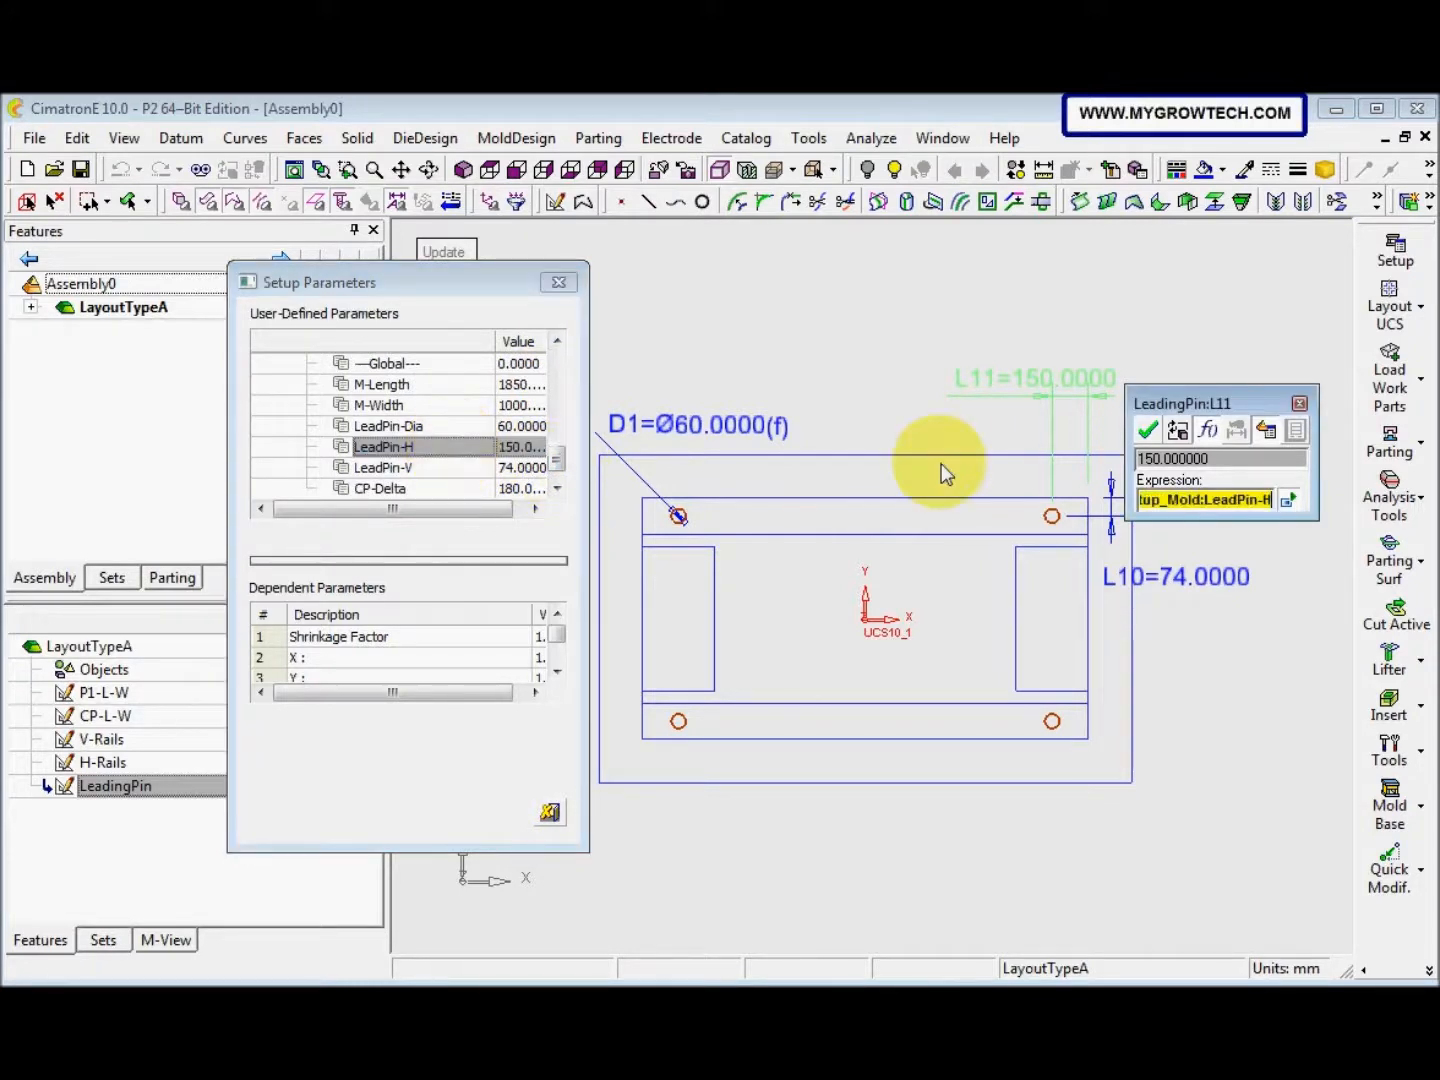
{"action": "key", "text": "Return"}
Link the vertical 74 mm distance of the LeadingPin sketch to the setup parameter LeadPin-V
{"action": "left_click", "coordinate": [1175, 575]}
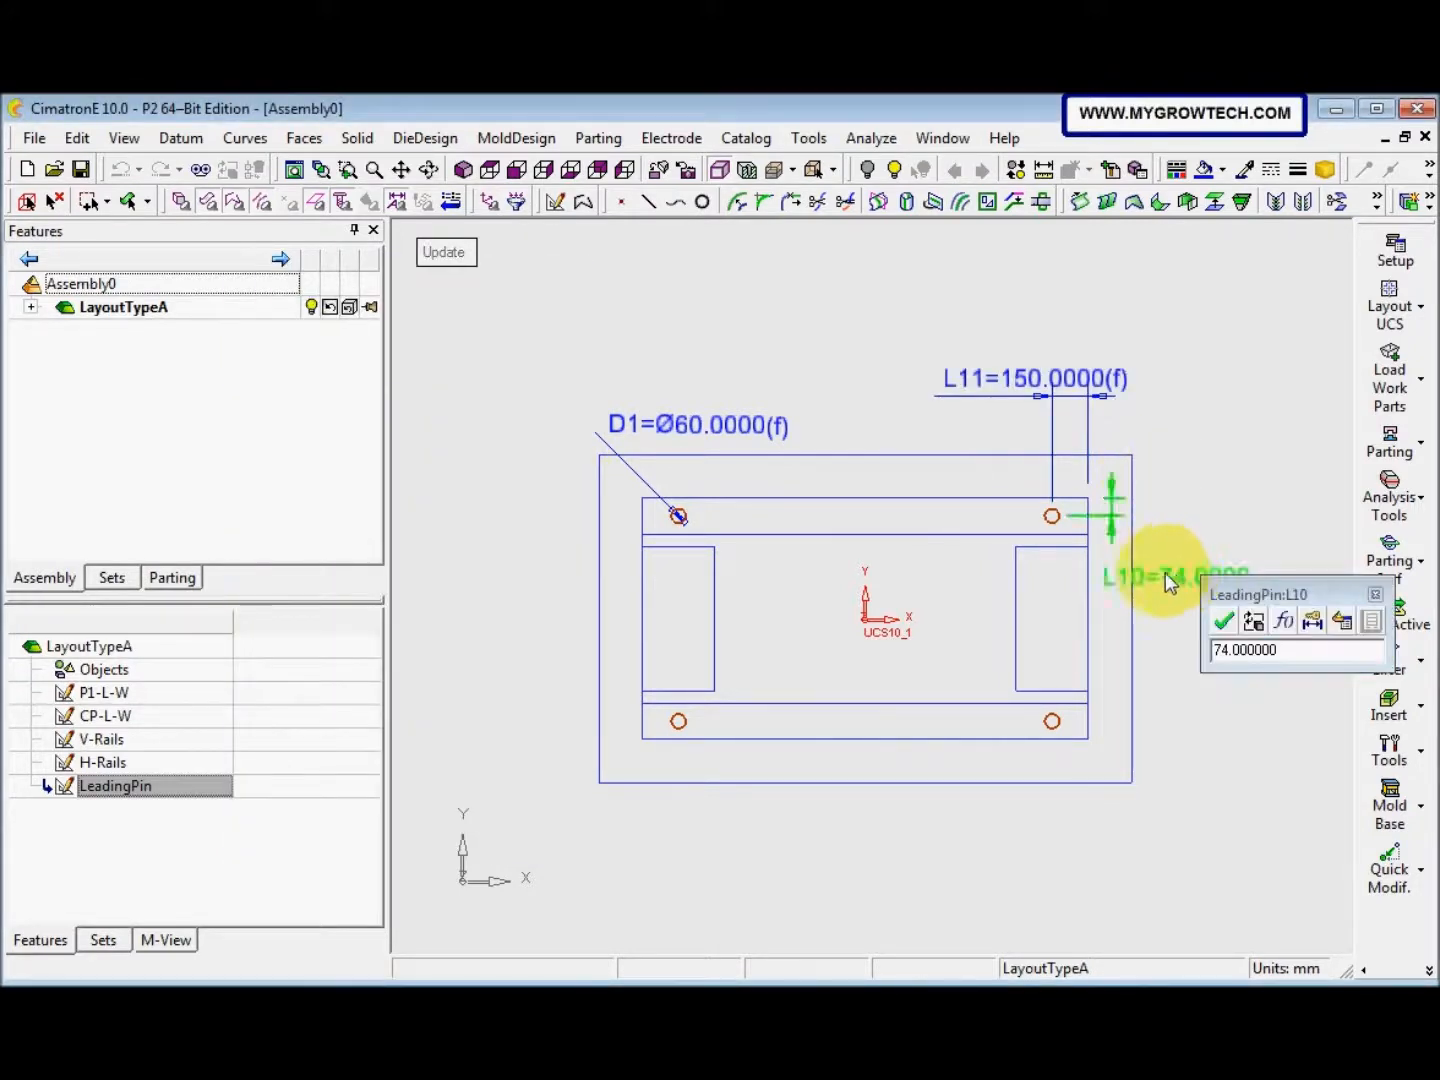
{"action": "left_click", "coordinate": [1341, 621]}
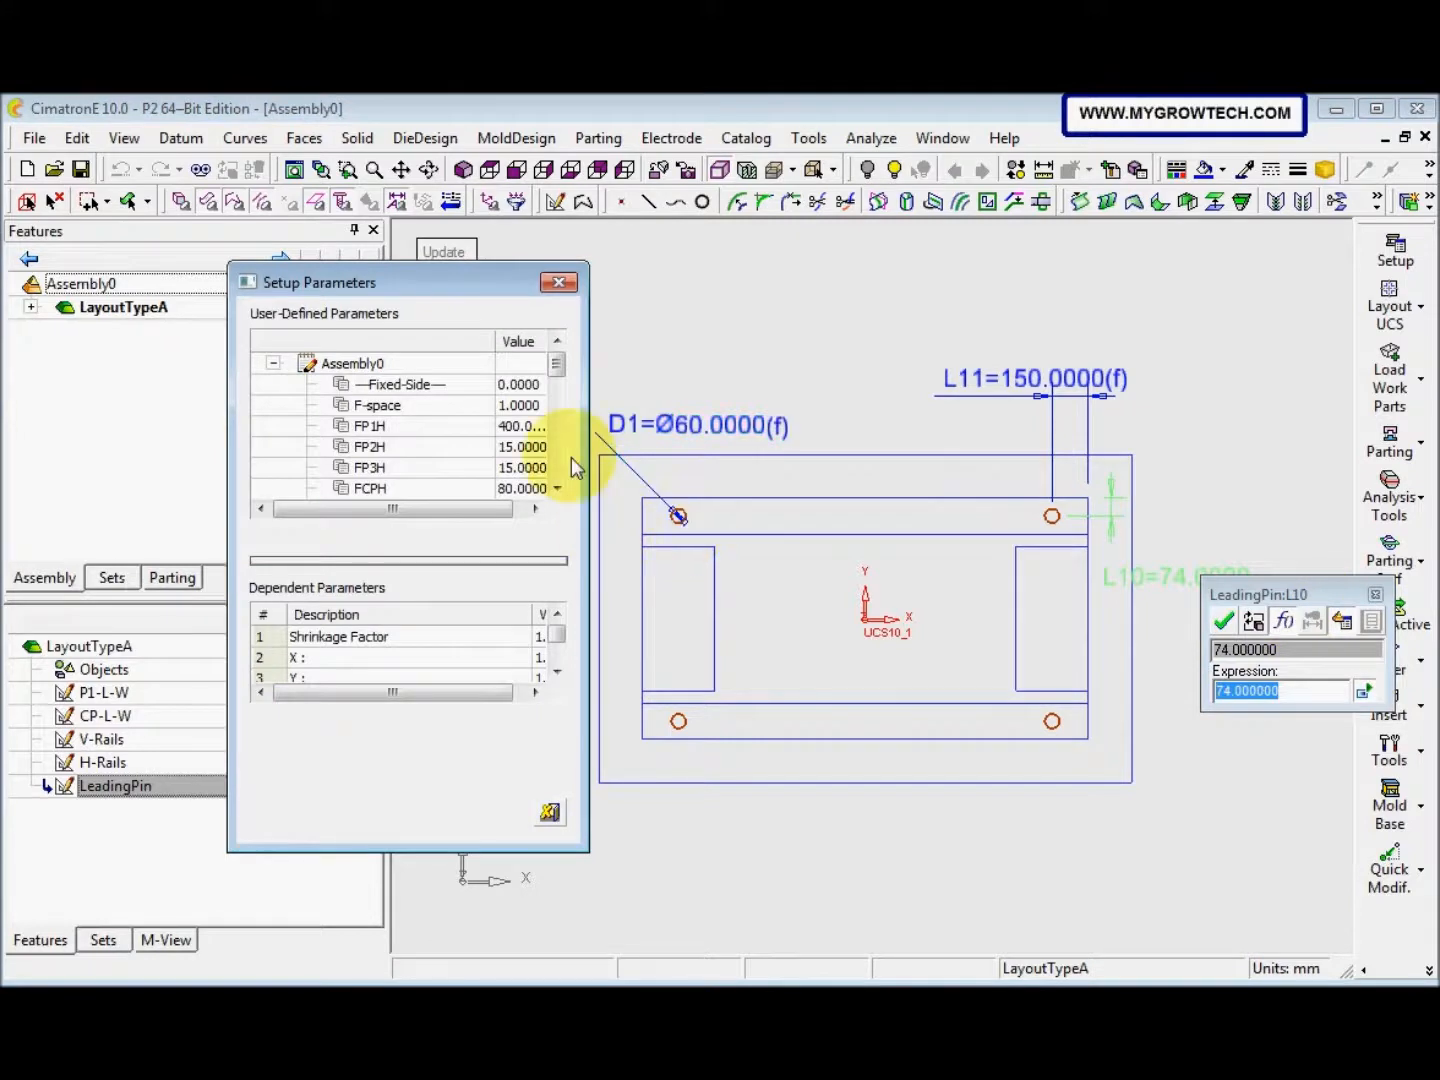
{"action": "left_click_drag", "start_coordinate": [557, 373], "coordinate": [549, 471]}
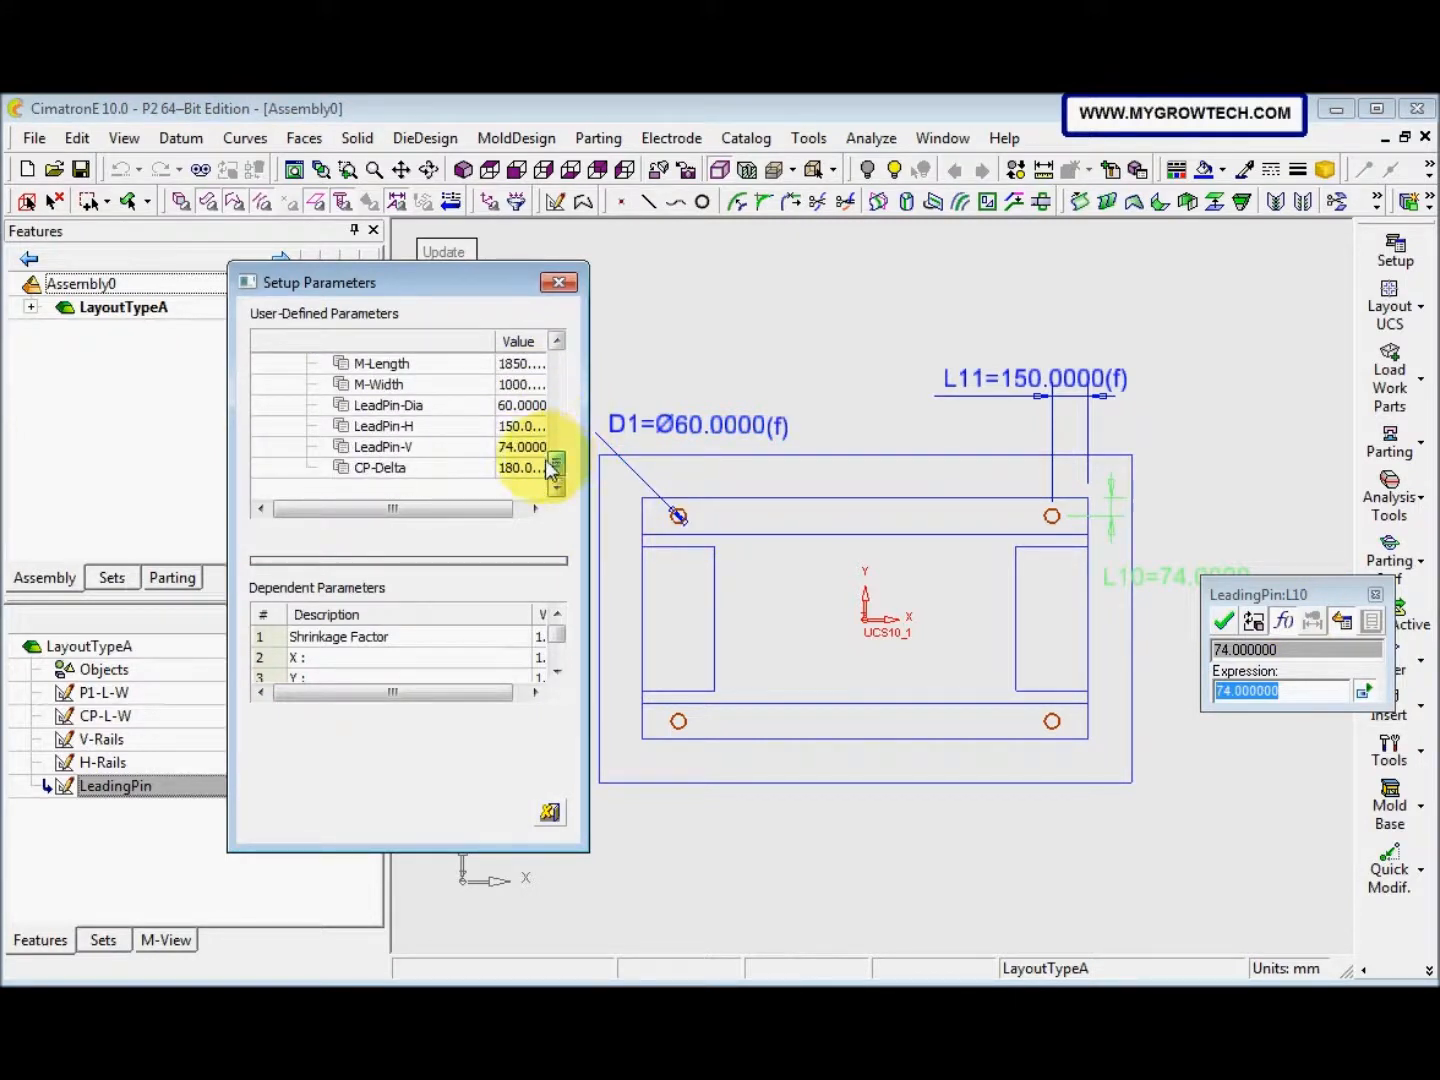
{"action": "double_click", "coordinate": [449, 446]}
{"action": "left_click", "coordinate": [1222, 622]}
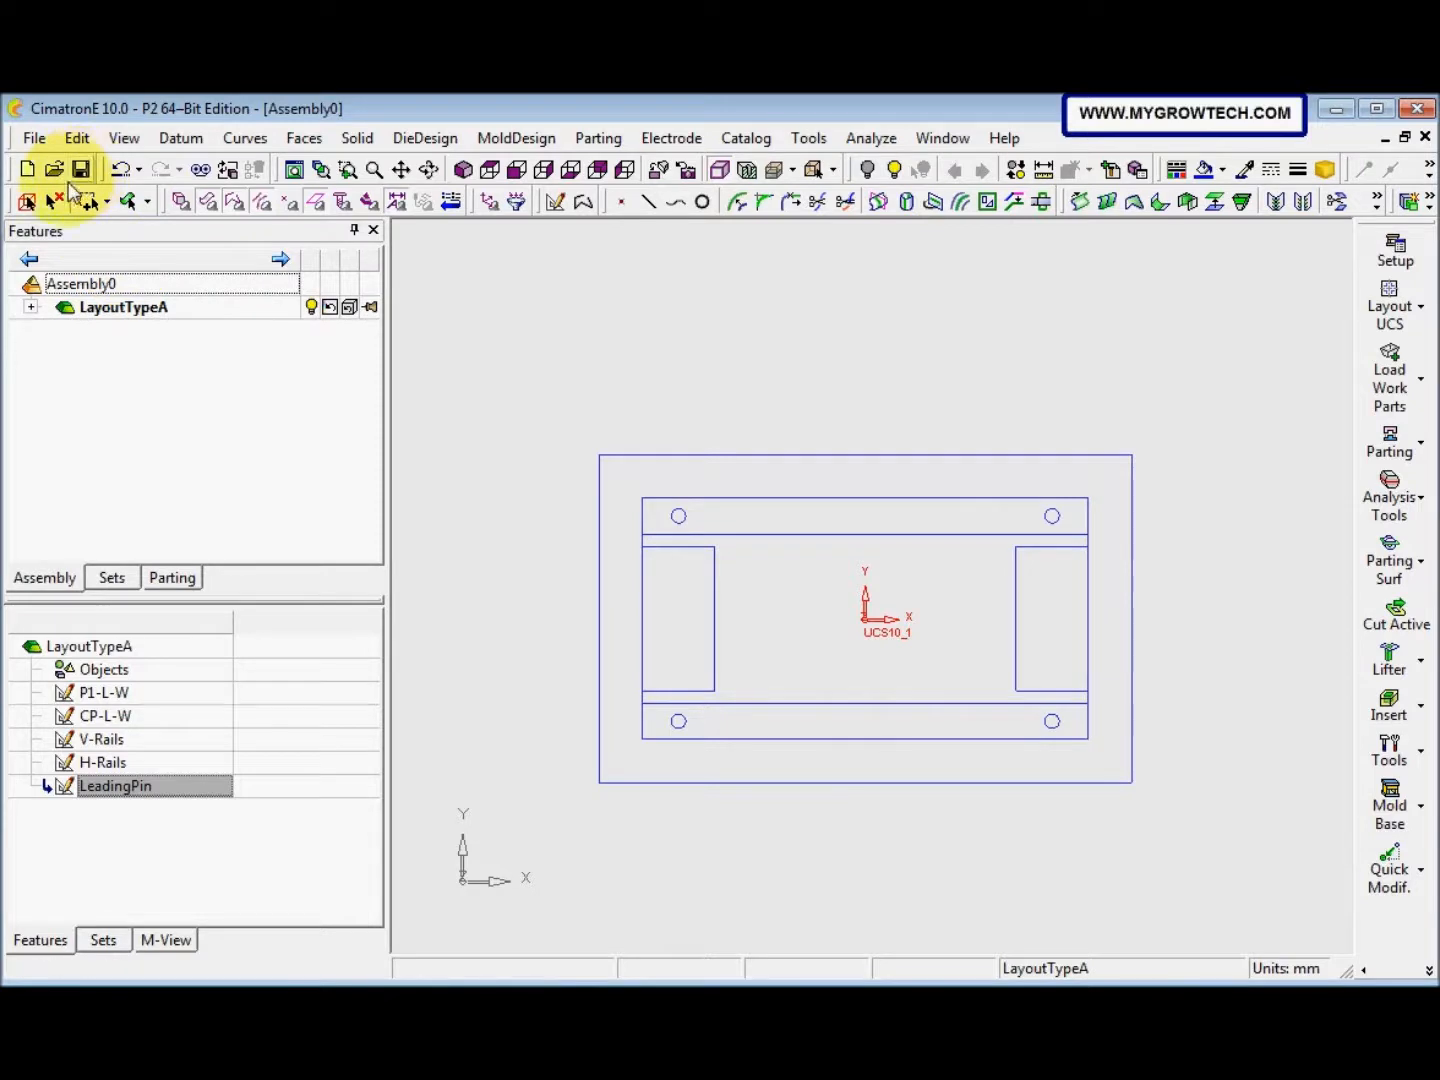
Save the assembly and open the part file LayoutTypeA.elt separately from the Mold_Sets folder
{"action": "left_click", "coordinate": [27, 203]}
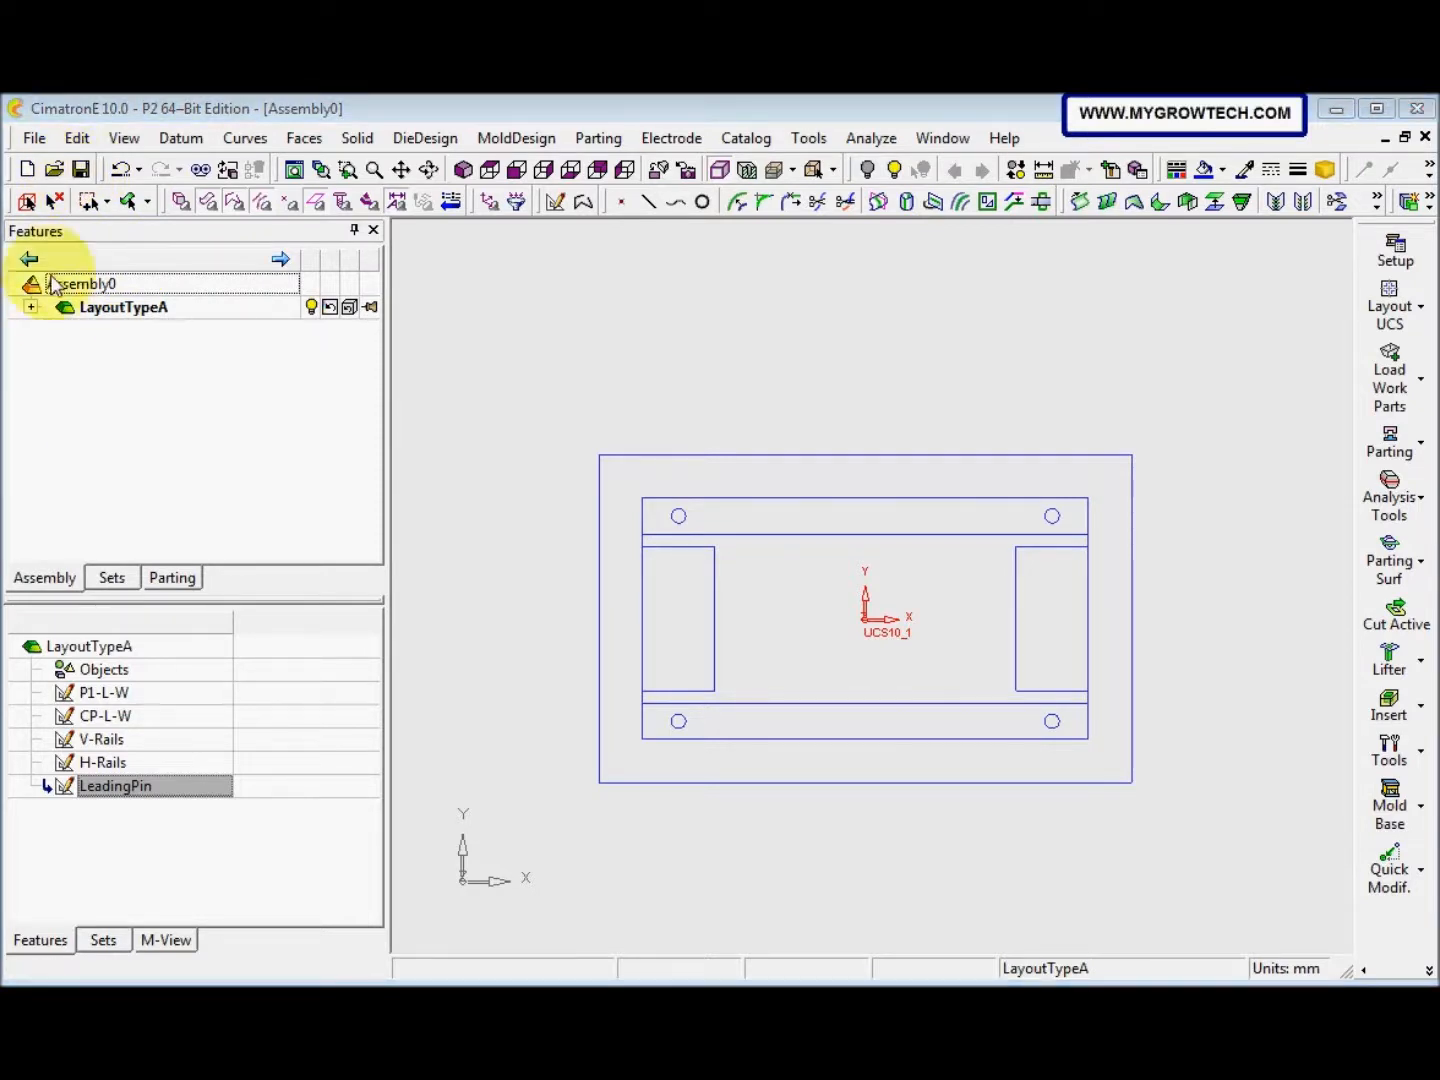
{"action": "left_click", "coordinate": [83, 174]}
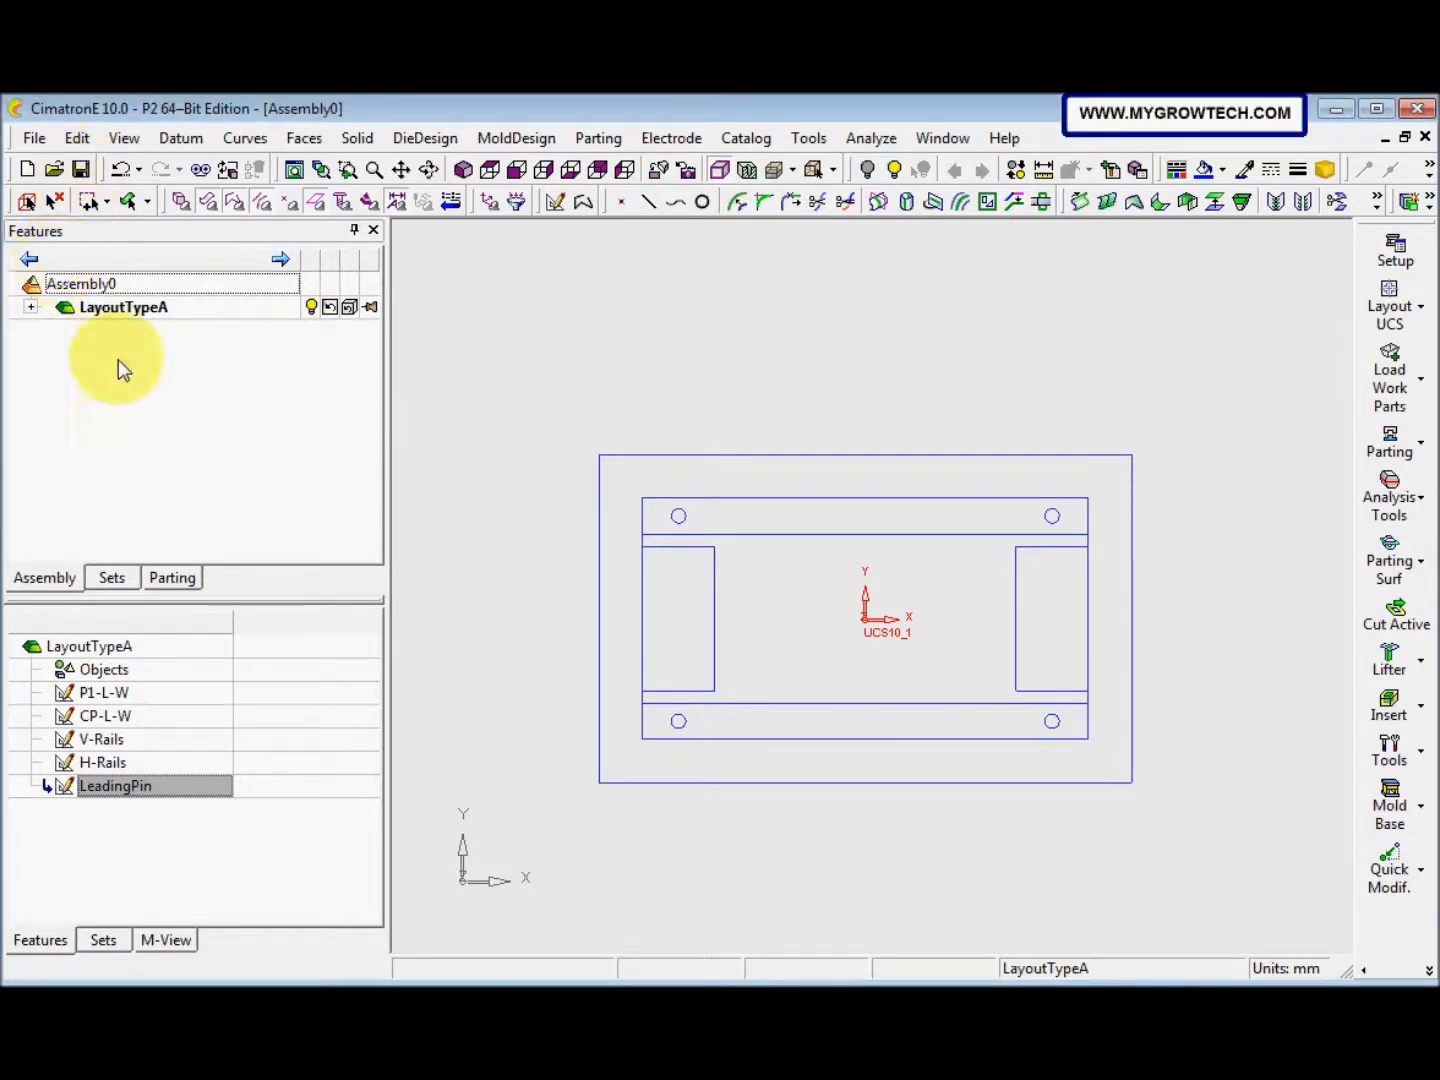
{"action": "left_click", "coordinate": [2, 947]}
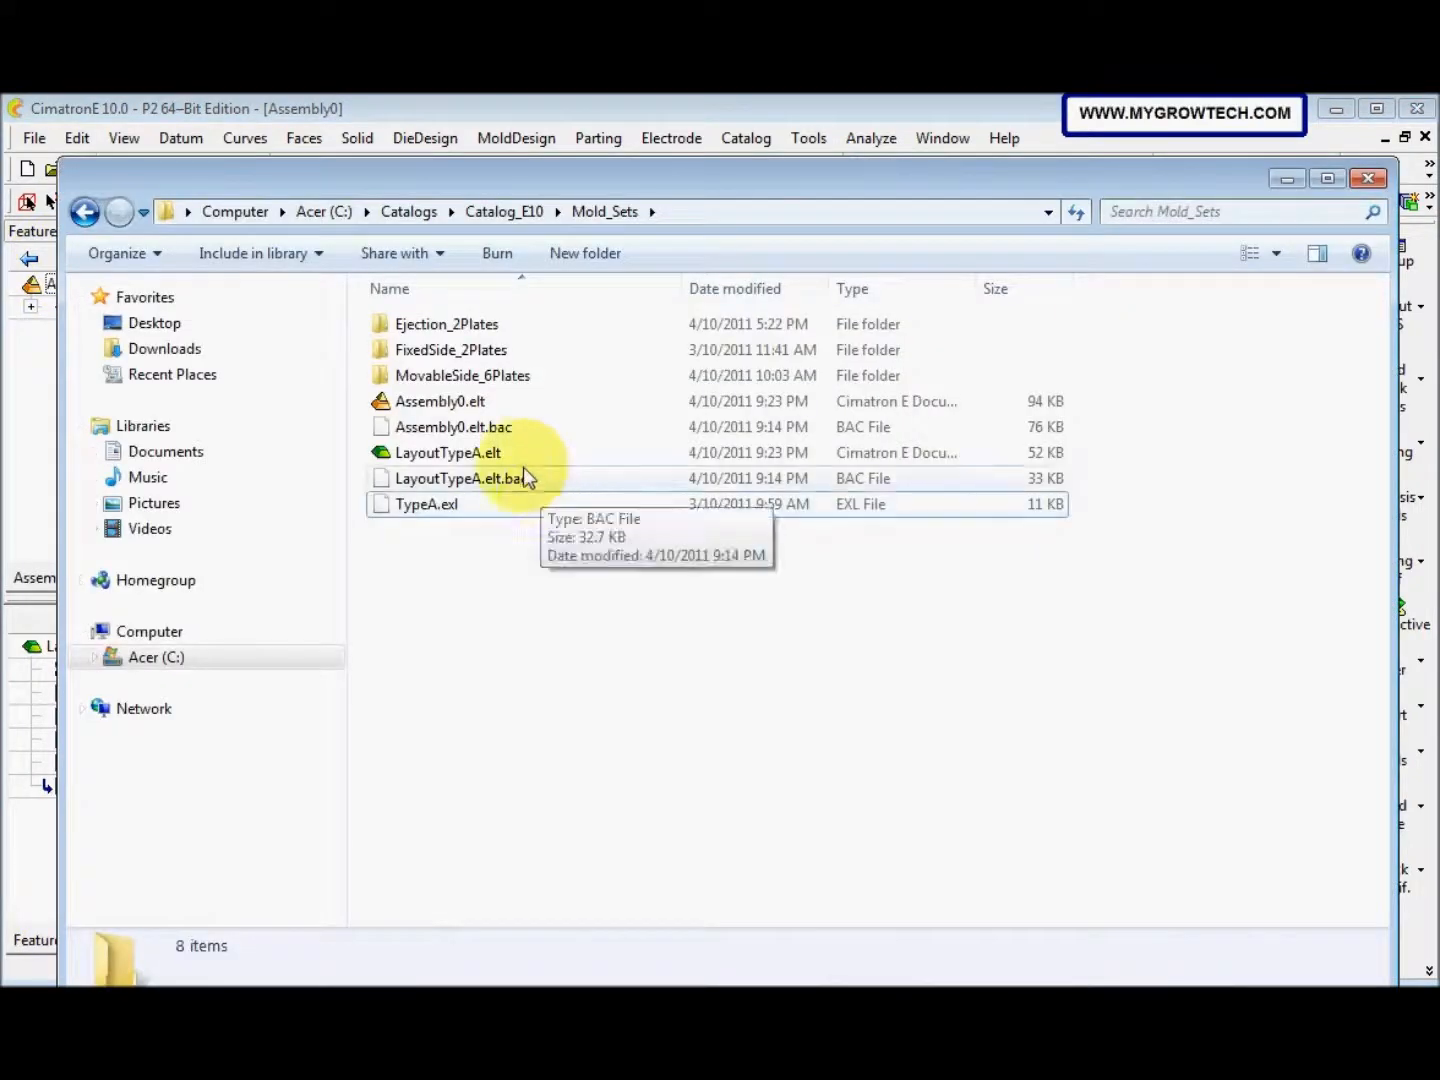
{"action": "right_click", "coordinate": [514, 455]}
{"action": "left_click", "coordinate": [576, 452]}
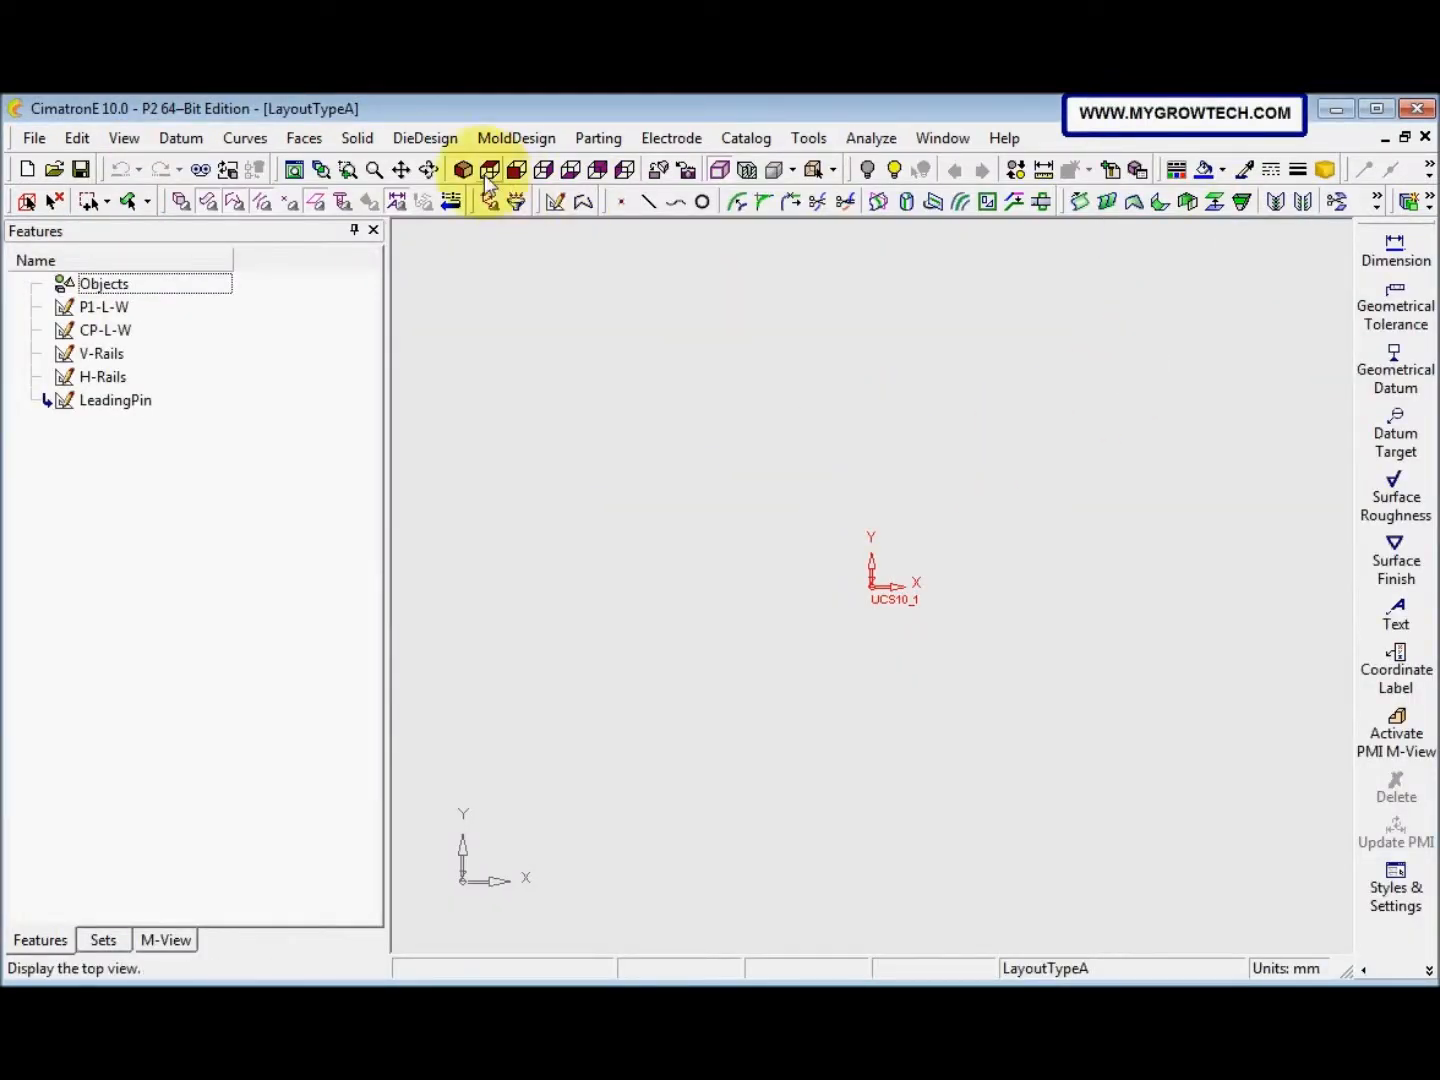
Start a new sketch on the UCS XY plane in LayoutTypeA and place a sketch point at the UCS origin
{"action": "left_click", "coordinate": [517, 172]}
{"action": "left_click", "coordinate": [545, 172]}
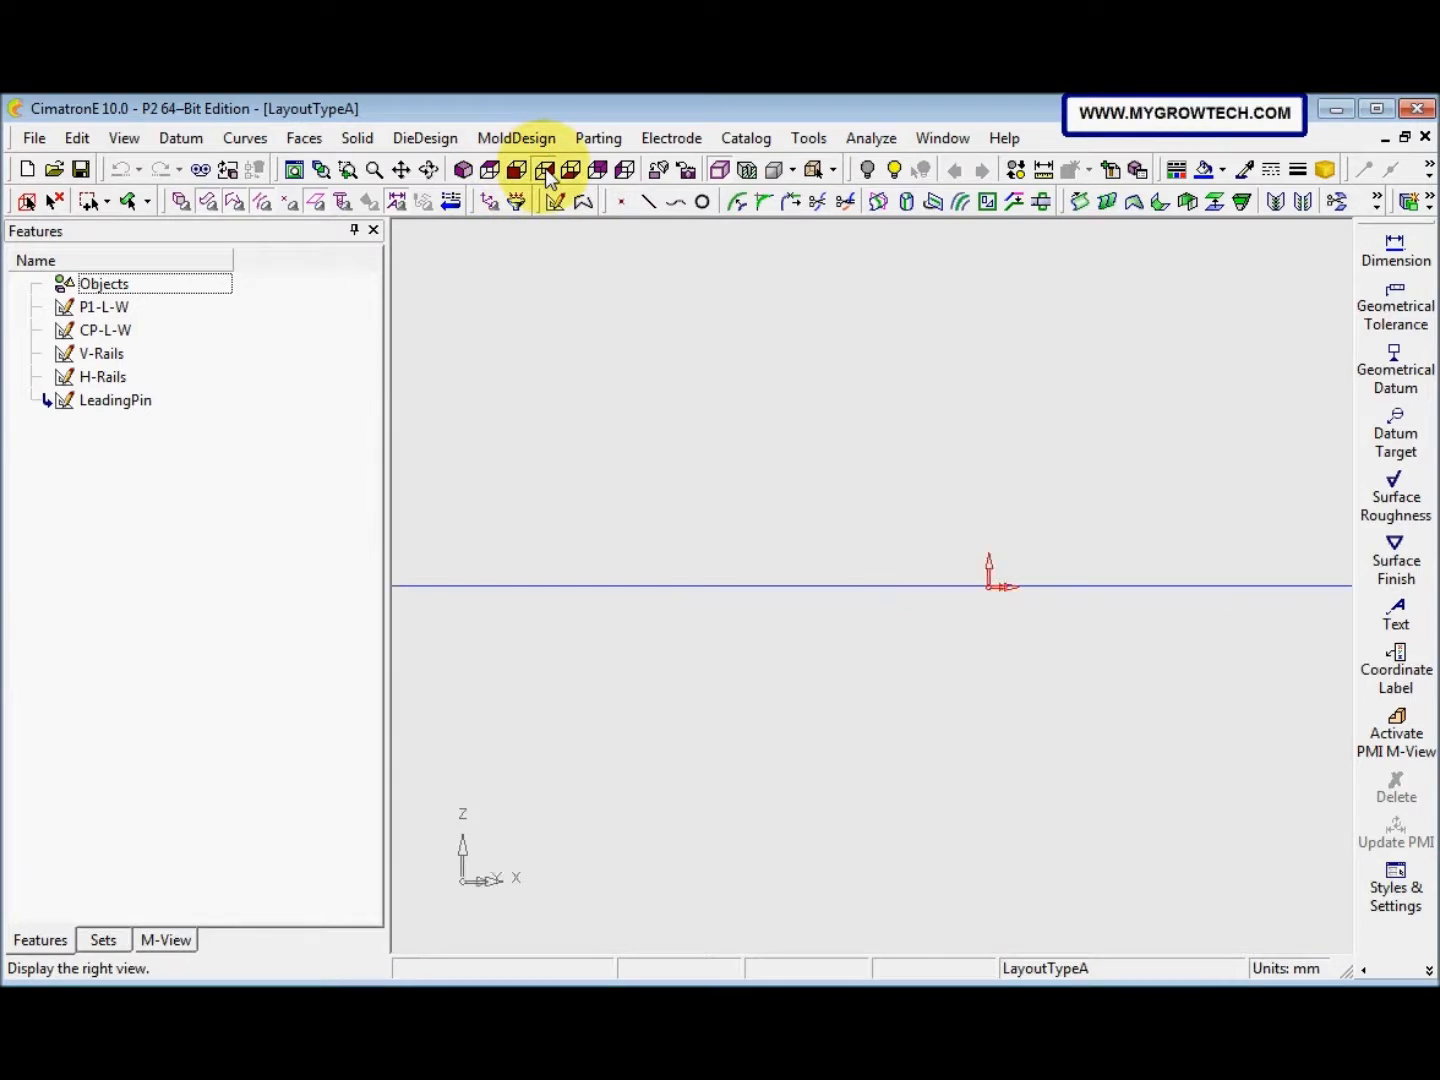
{"action": "left_click", "coordinate": [491, 170]}
{"action": "right_click_drag", "start_coordinate": [679, 554], "coordinate": [697, 608], "text": "ctrl"}
{"action": "middle_click_drag", "start_coordinate": [689, 607], "coordinate": [695, 562], "text": "ctrl"}
{"action": "right_click_drag", "start_coordinate": [695, 563], "coordinate": [668, 554], "text": "ctrl"}
{"action": "middle_click_drag", "start_coordinate": [667, 554], "coordinate": [667, 622], "text": "ctrl"}
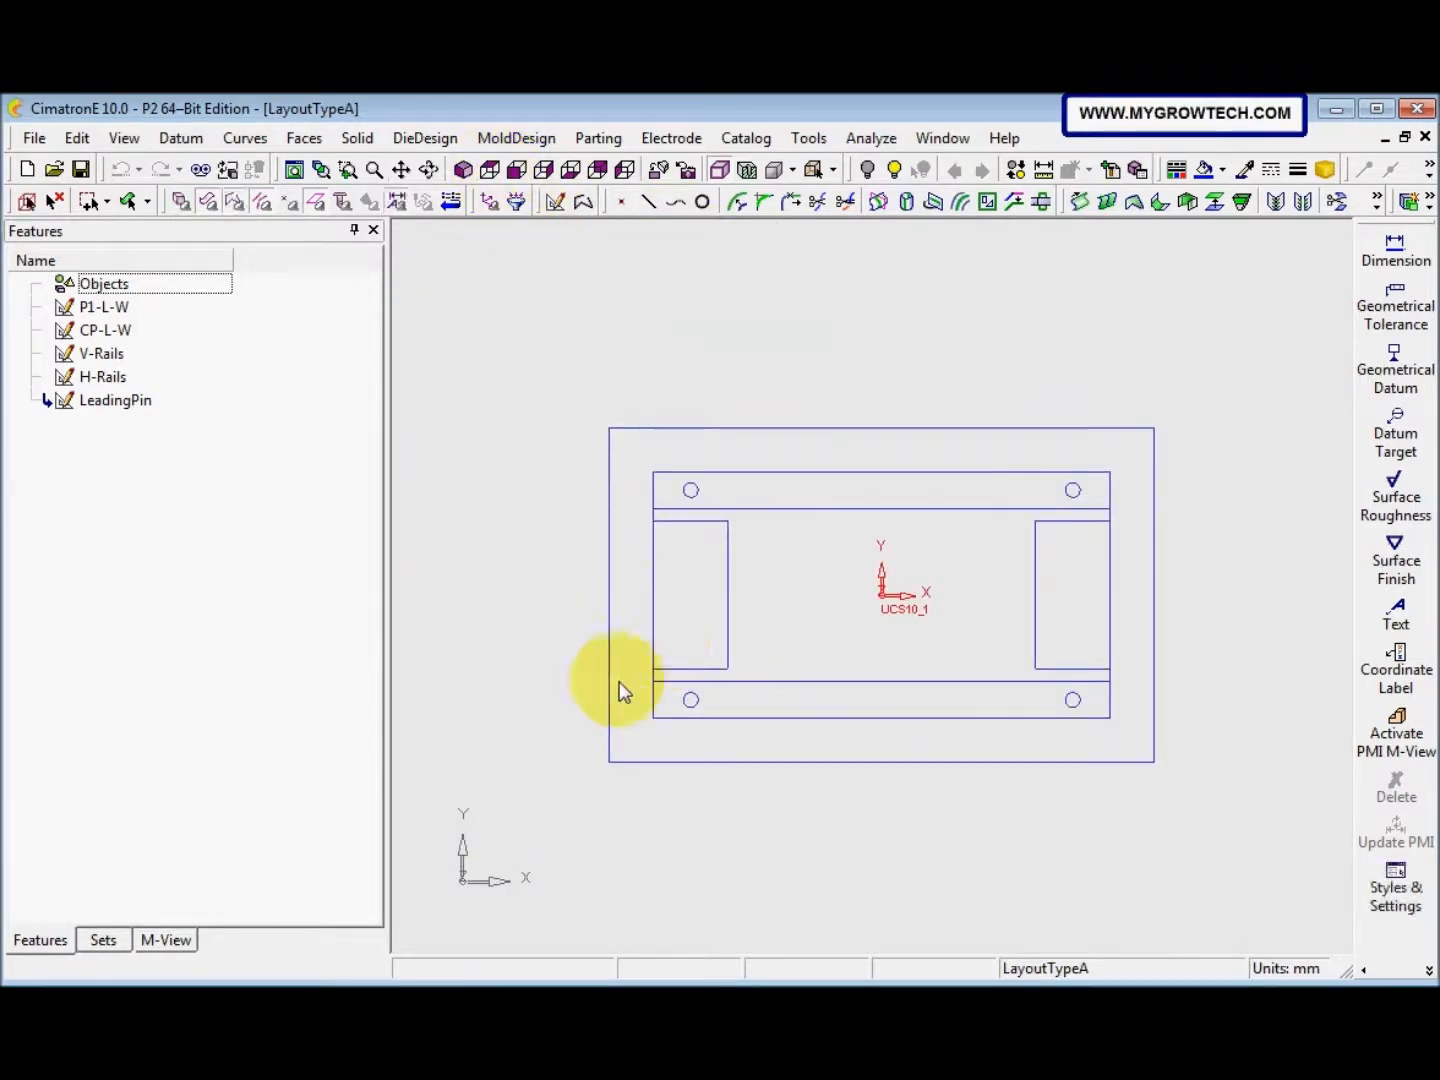
{"action": "right_click_drag", "start_coordinate": [618, 681], "coordinate": [665, 563], "text": "ctrl"}
{"action": "right_click", "coordinate": [725, 337]}
{"action": "left_click", "coordinate": [784, 346]}
{"action": "left_click", "coordinate": [855, 515]}
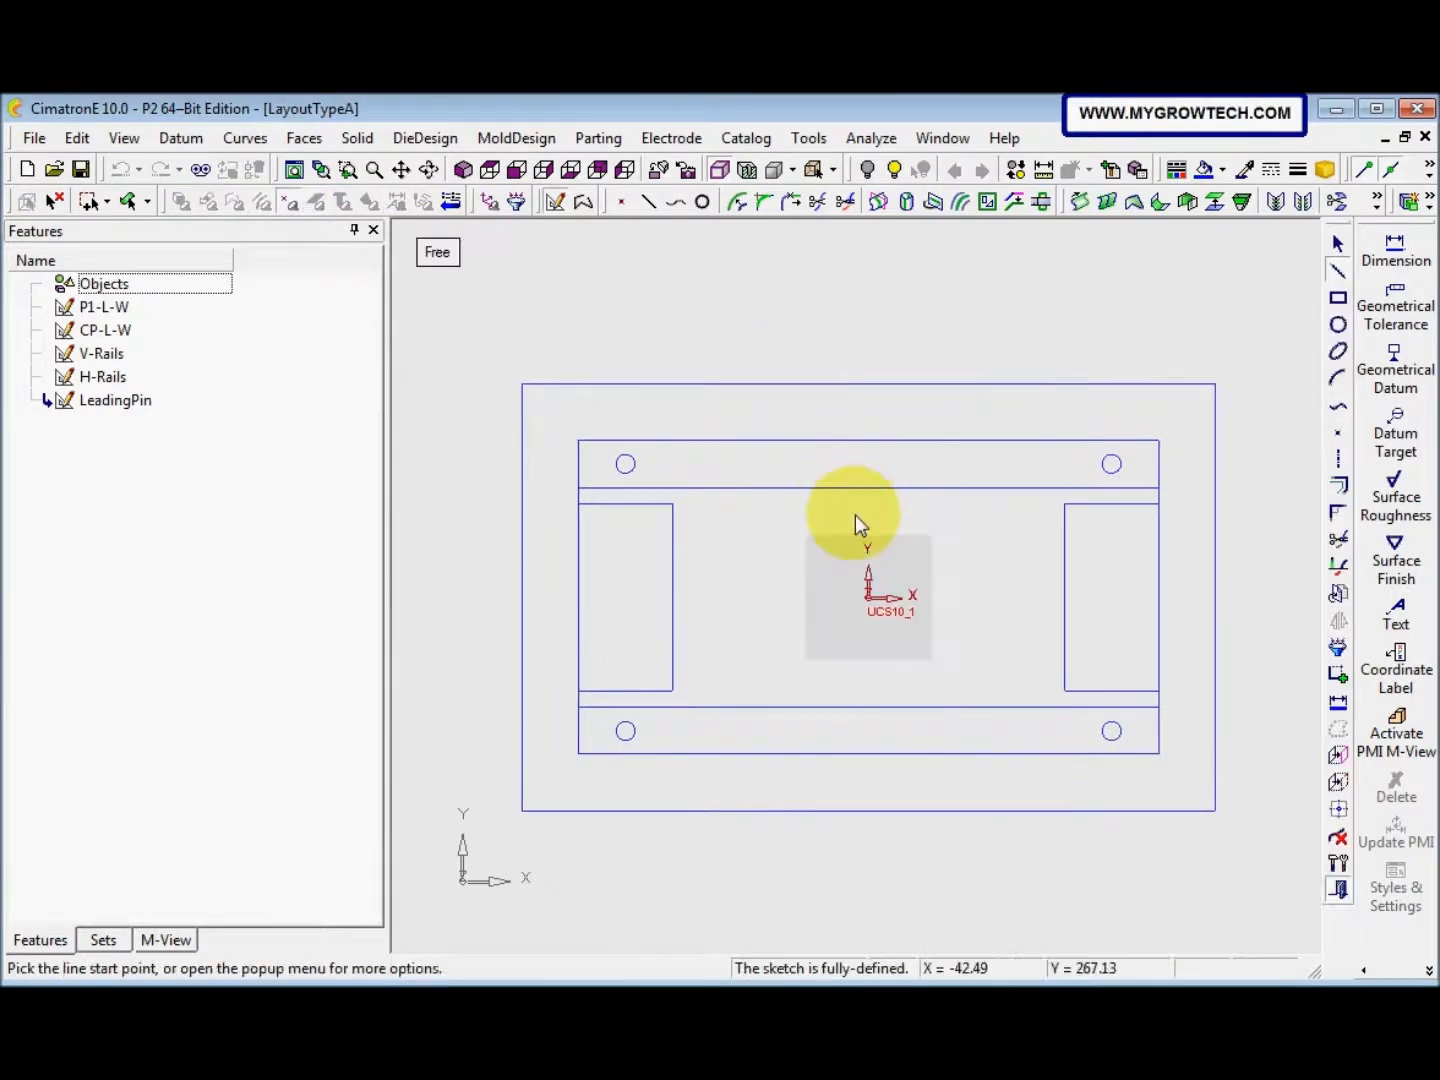
{"action": "left_click", "coordinate": [1338, 432]}
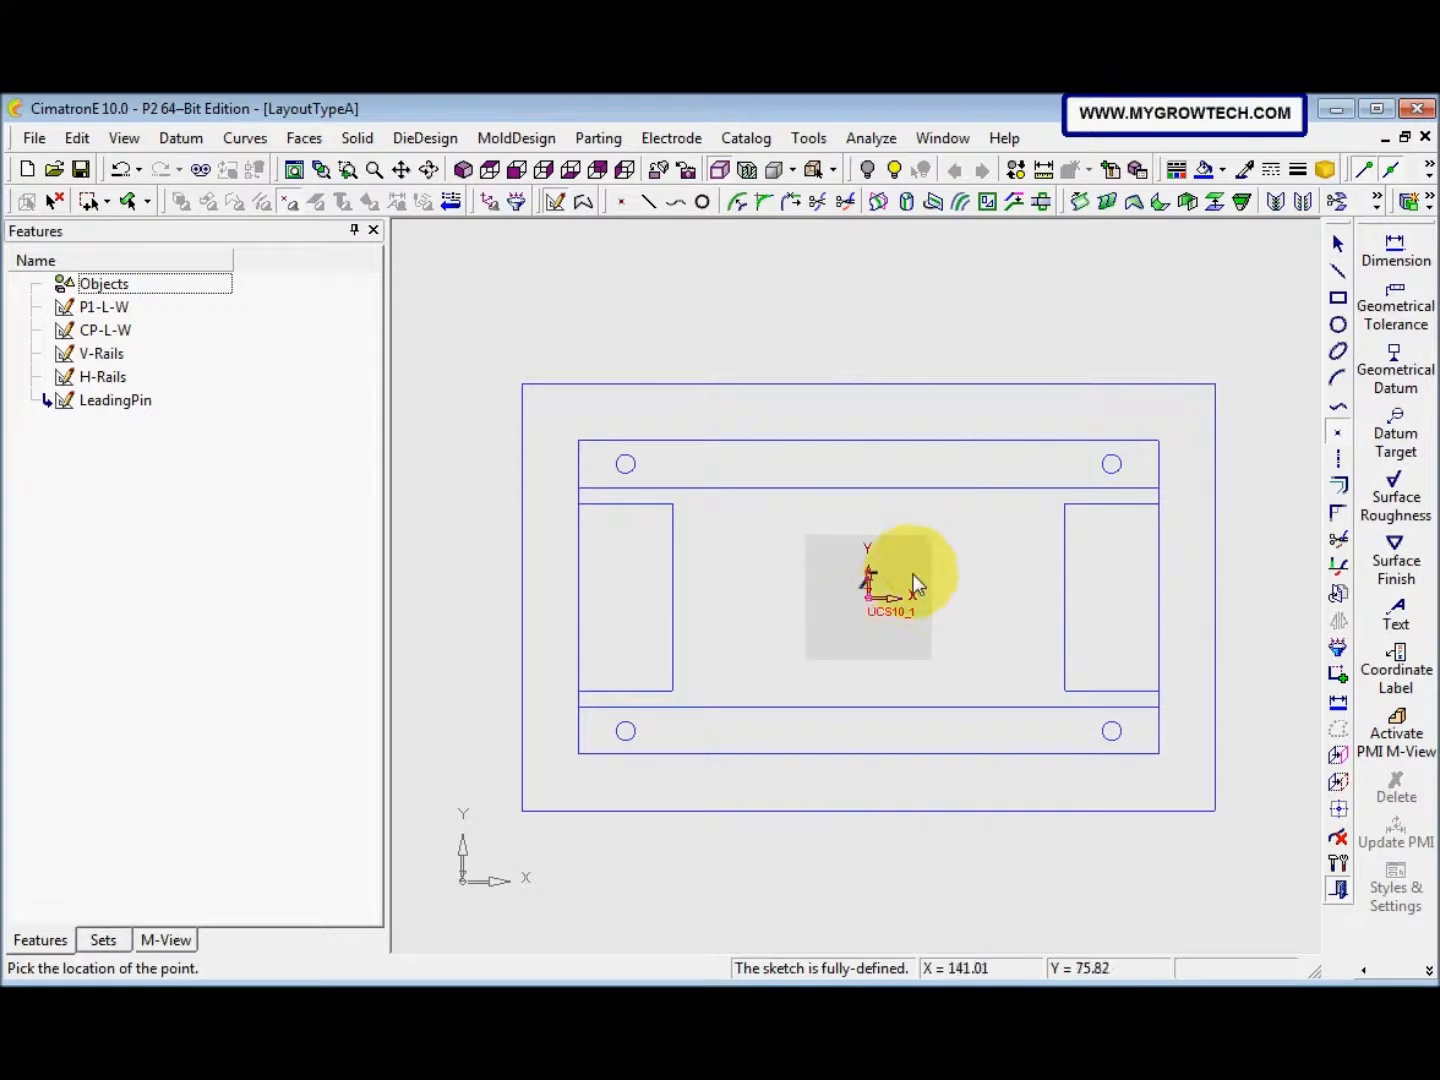
Exit the sketcher and delete the newly created point sketch that follows LeadingPin in the feature tree
{"action": "mouse_move", "coordinate": [876, 605]}
{"action": "middle_mouse_down", "text": "ctrl"}
{"action": "mouse_move", "coordinate": [849, 549]}
{"action": "mouse_move", "coordinate": [865, 435]}
{"action": "middle_mouse_up", "text": "ctrl"}
{"action": "right_click_drag", "start_coordinate": [845, 464], "coordinate": [853, 497], "text": "ctrl"}
{"action": "right_click", "coordinate": [860, 474]}
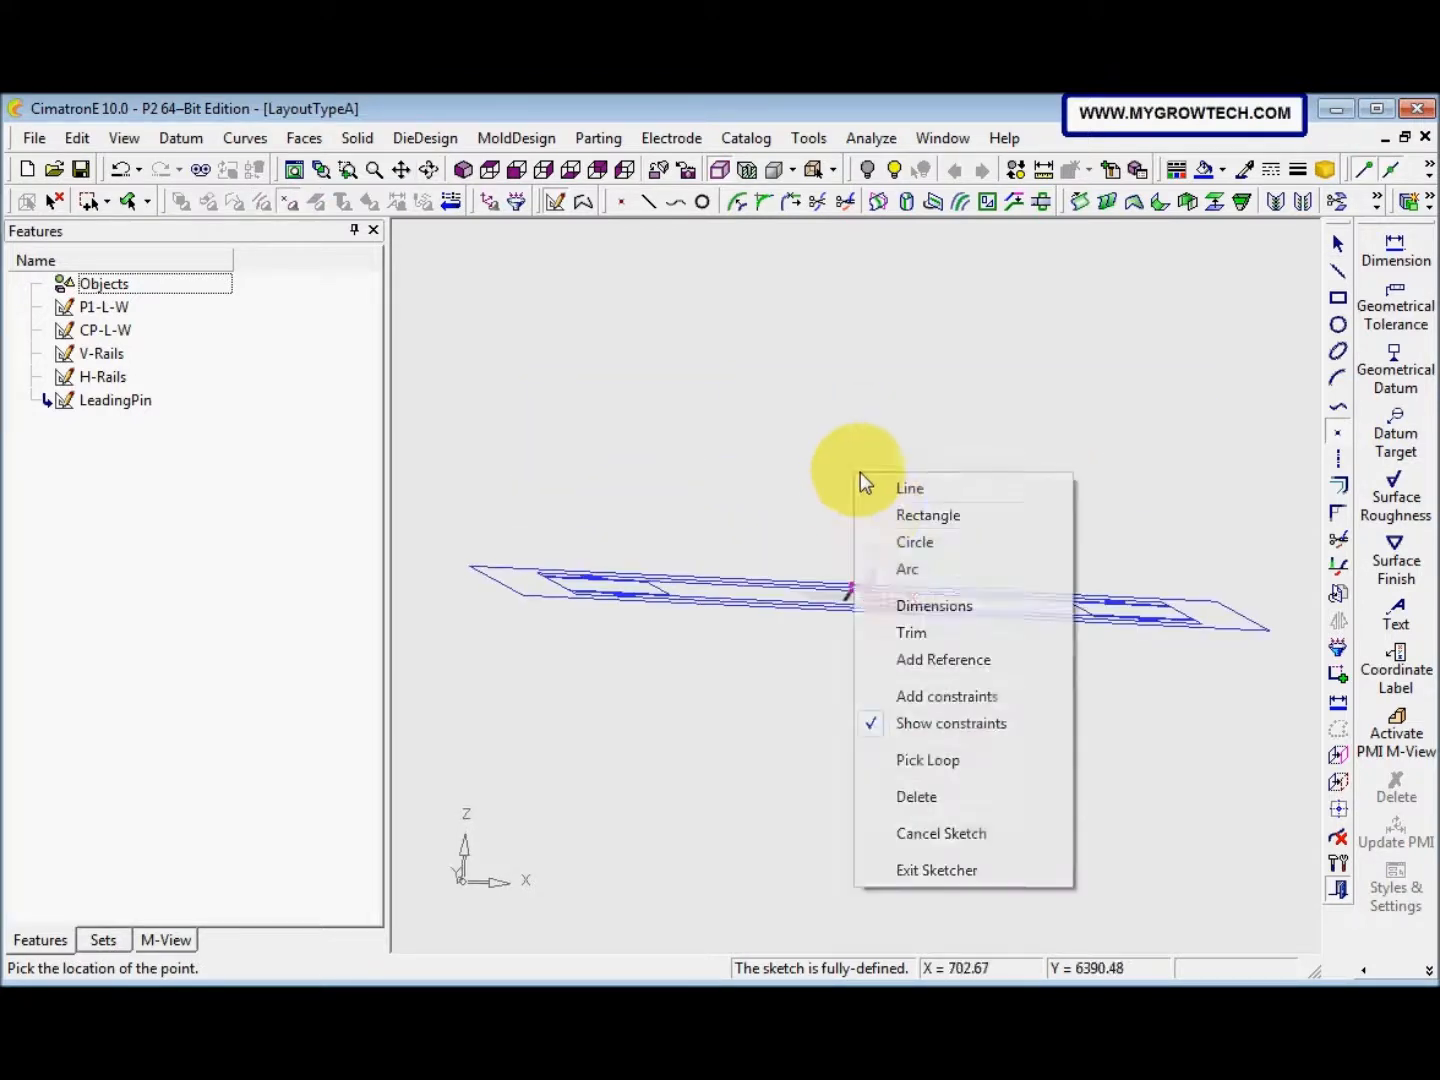
{"action": "left_click", "coordinate": [930, 868]}
{"action": "right_click", "coordinate": [110, 425]}
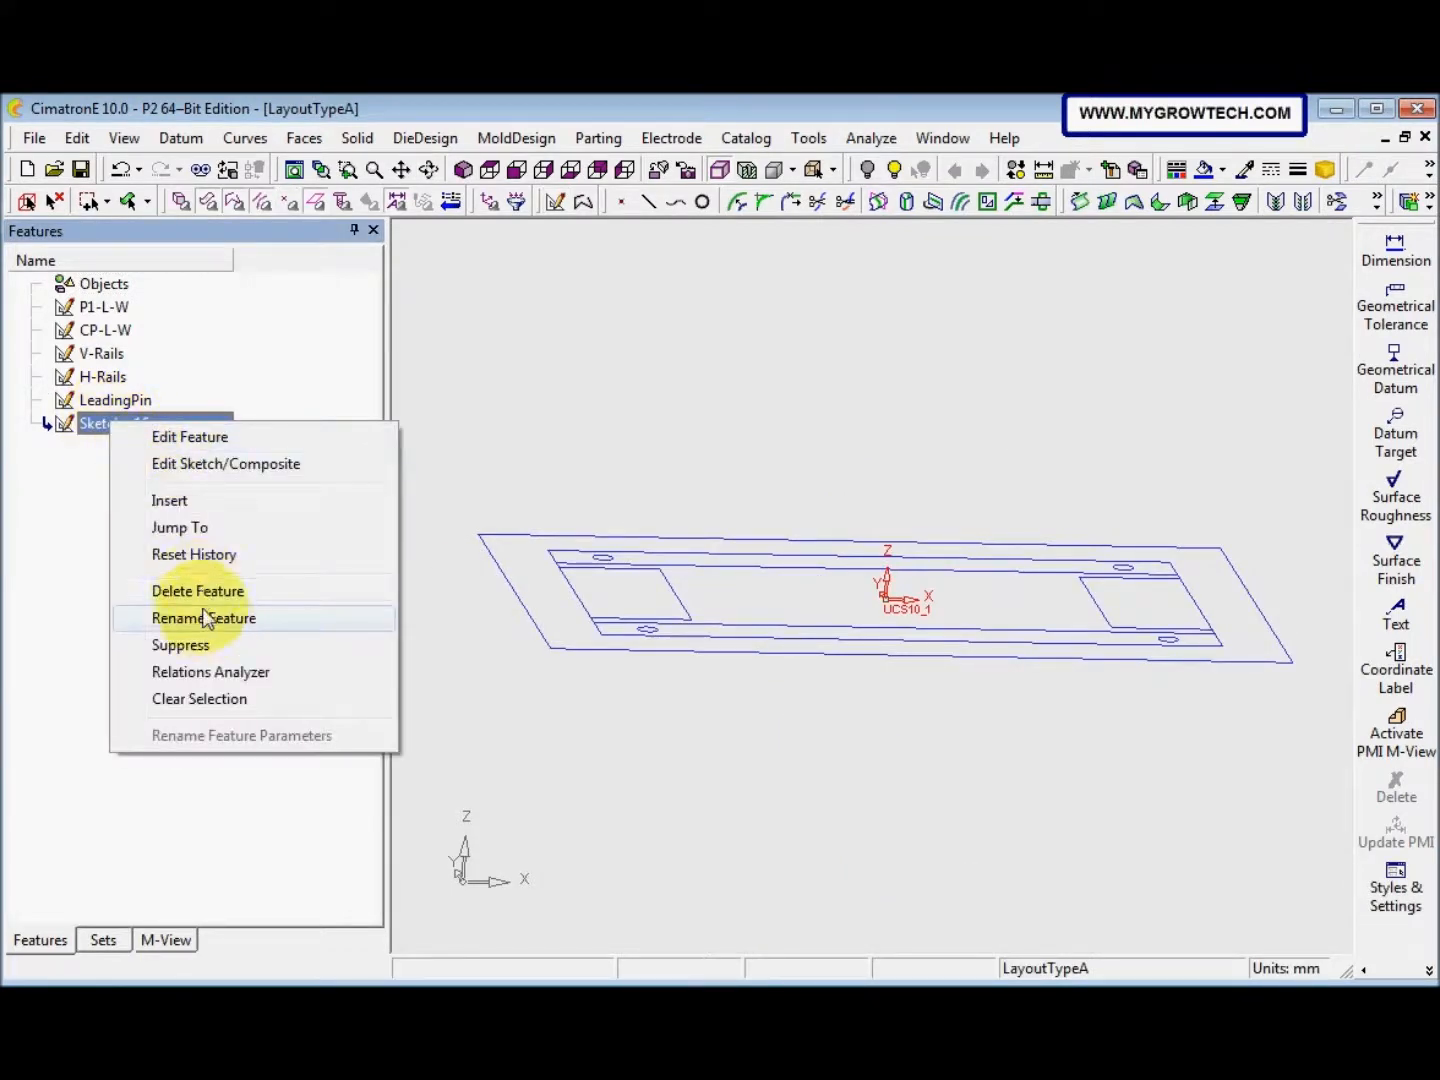
{"action": "left_click", "coordinate": [212, 592]}
{"action": "left_click", "coordinate": [652, 601]}
{"action": "middle_click_drag", "start_coordinate": [641, 617], "coordinate": [592, 661]}
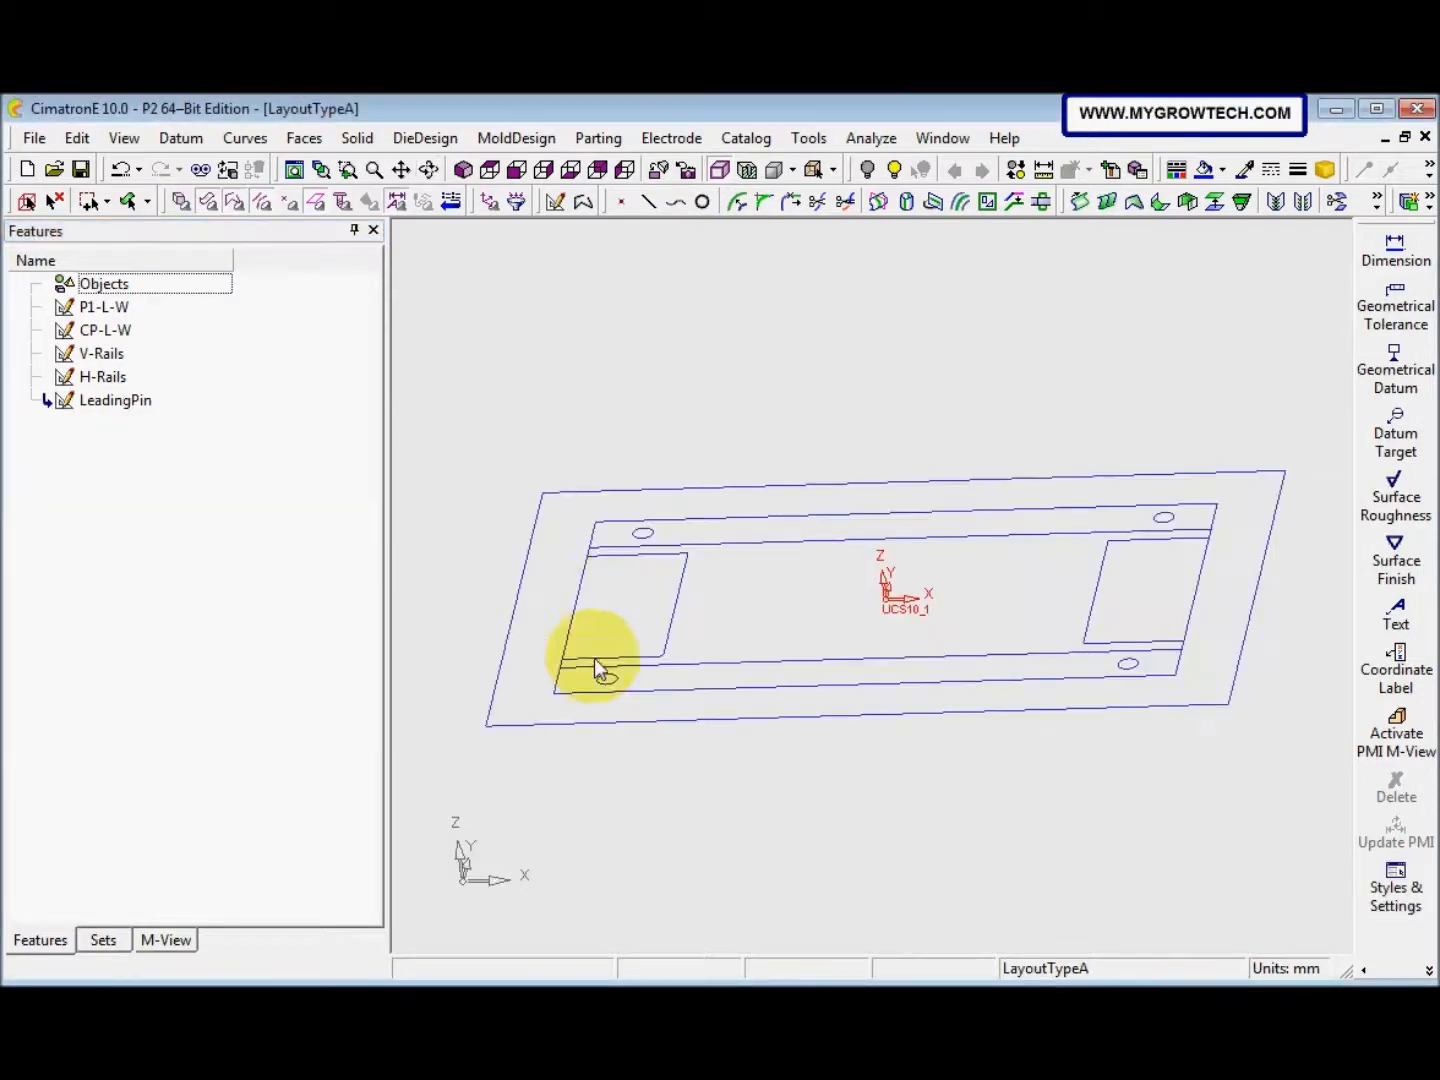
Create a single point feature at the origin of the UCS in the middle of the layout sketches
{"action": "left_click", "coordinate": [621, 206]}
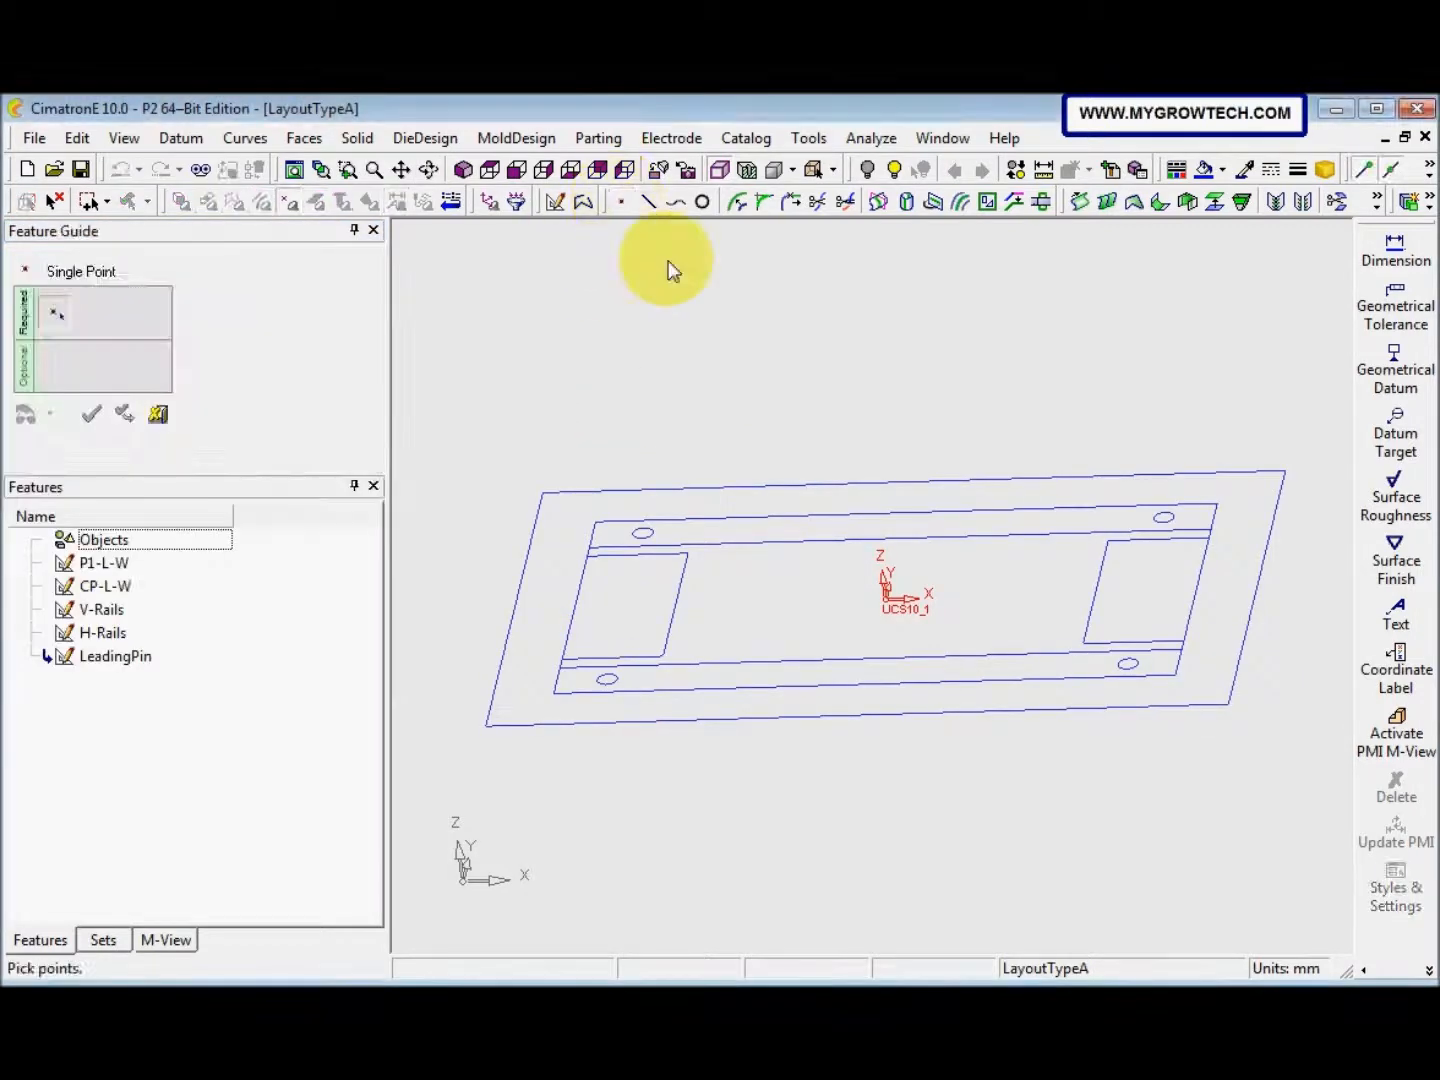
{"action": "left_click", "coordinate": [892, 596]}
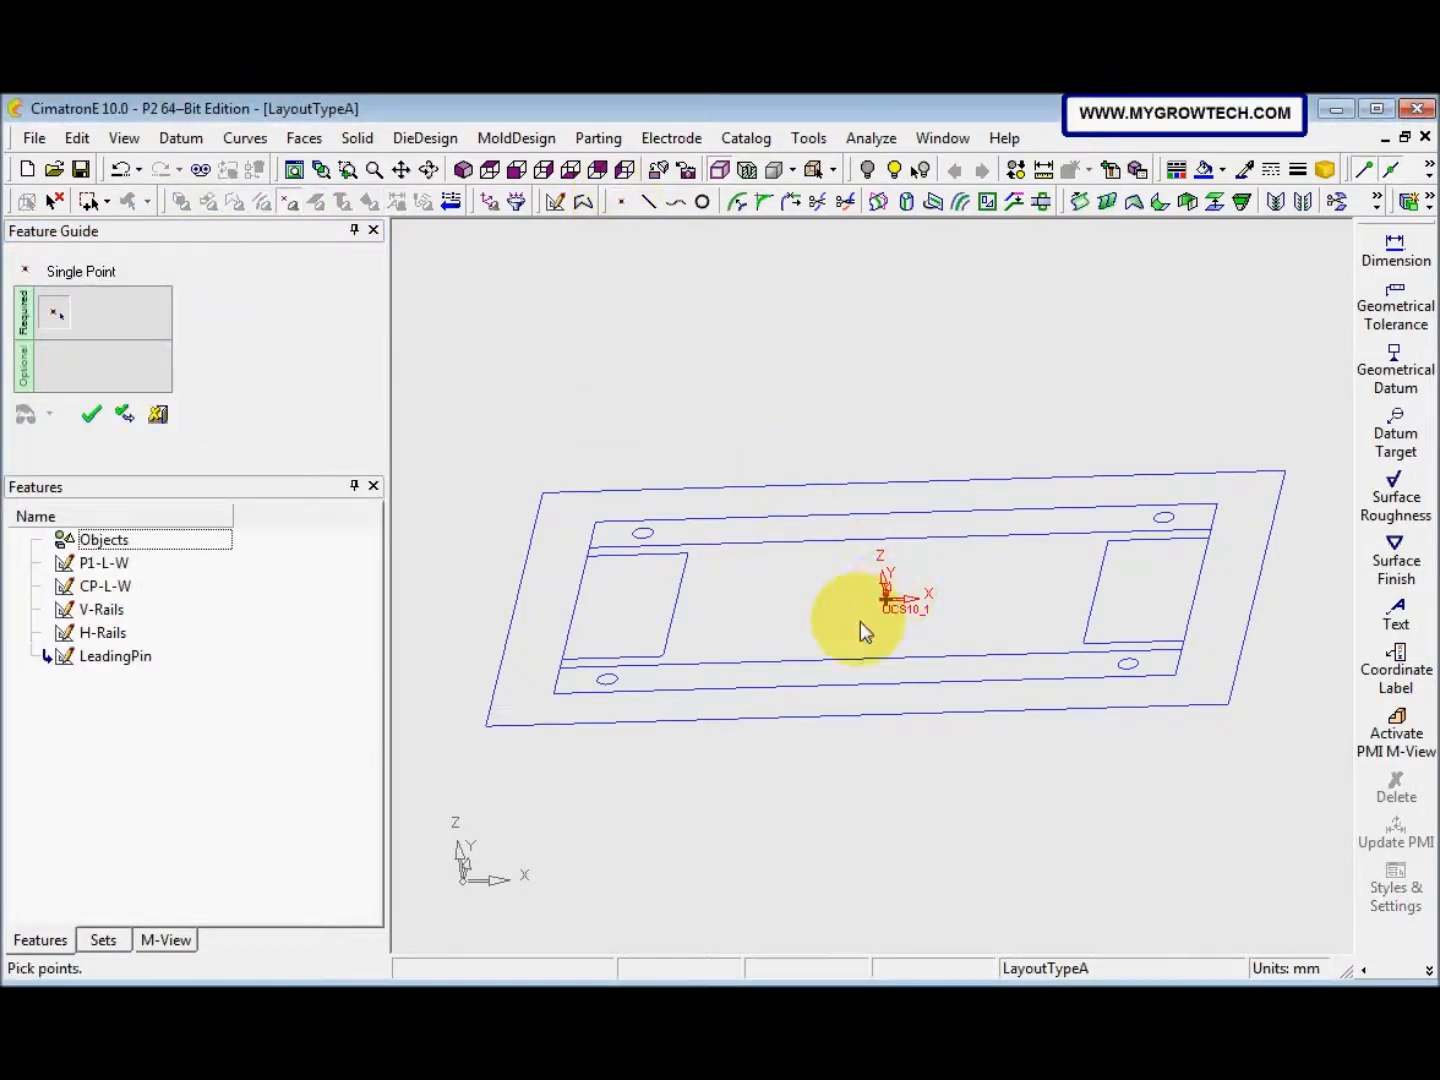
{"action": "left_click", "coordinate": [860, 604]}
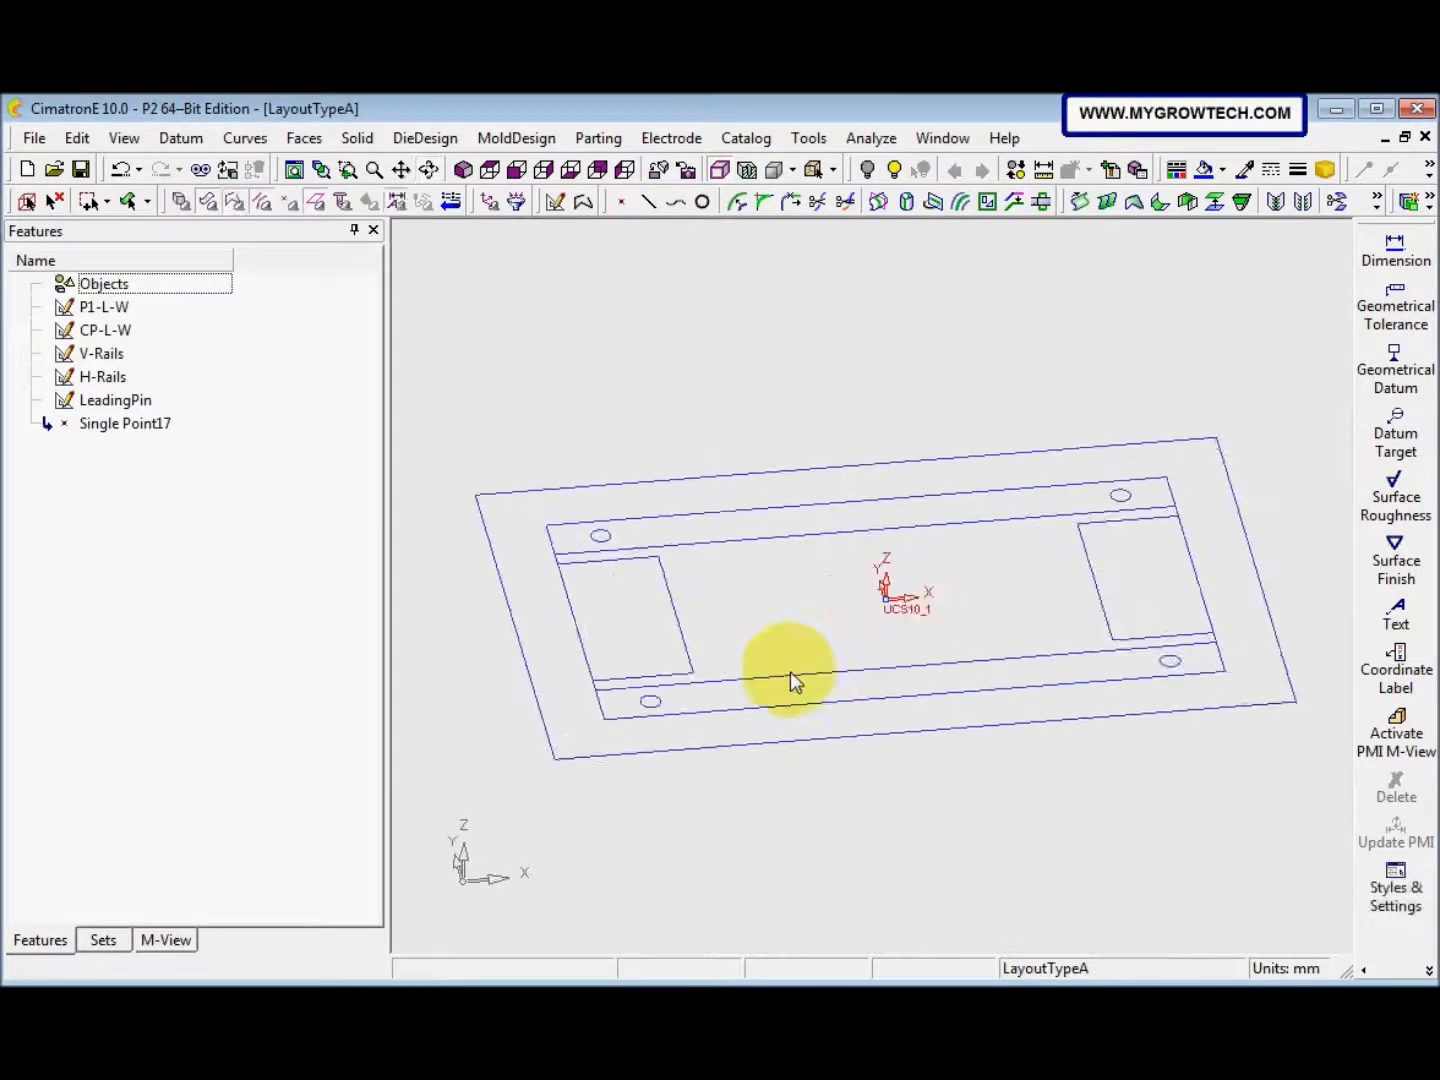
Create a Layout UCS on the new point at the origin, keeping Delta Z and the X, Y and Z axis values at 0
{"action": "left_click", "coordinate": [181, 139]}
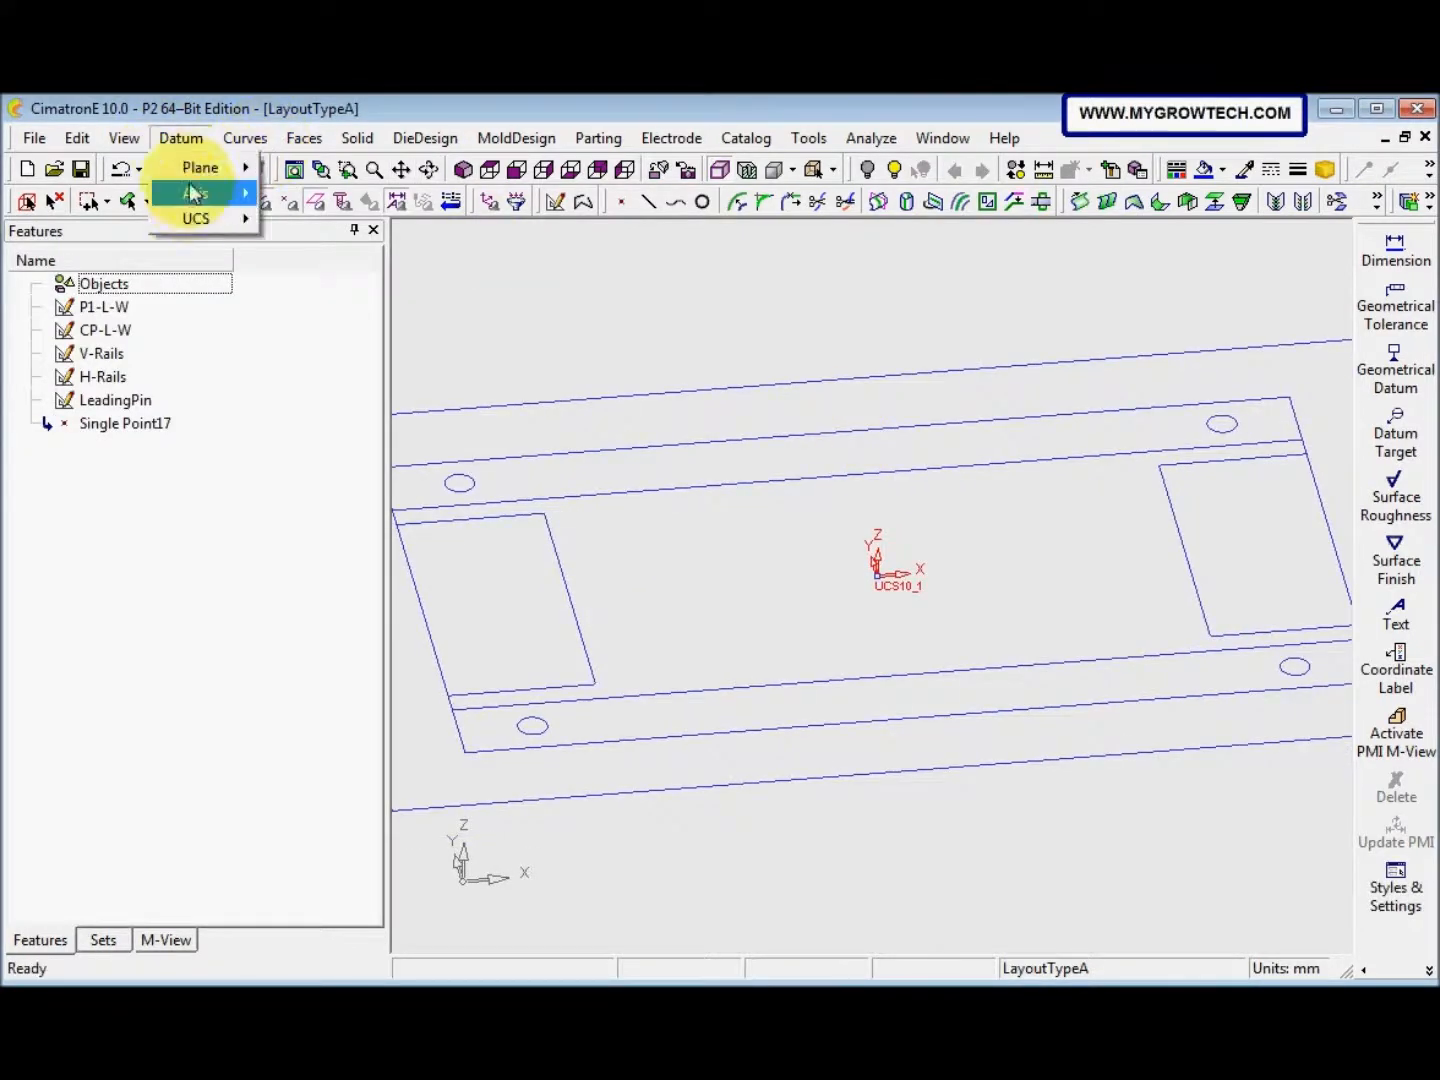
{"action": "mouse_move", "coordinate": [201, 225]}
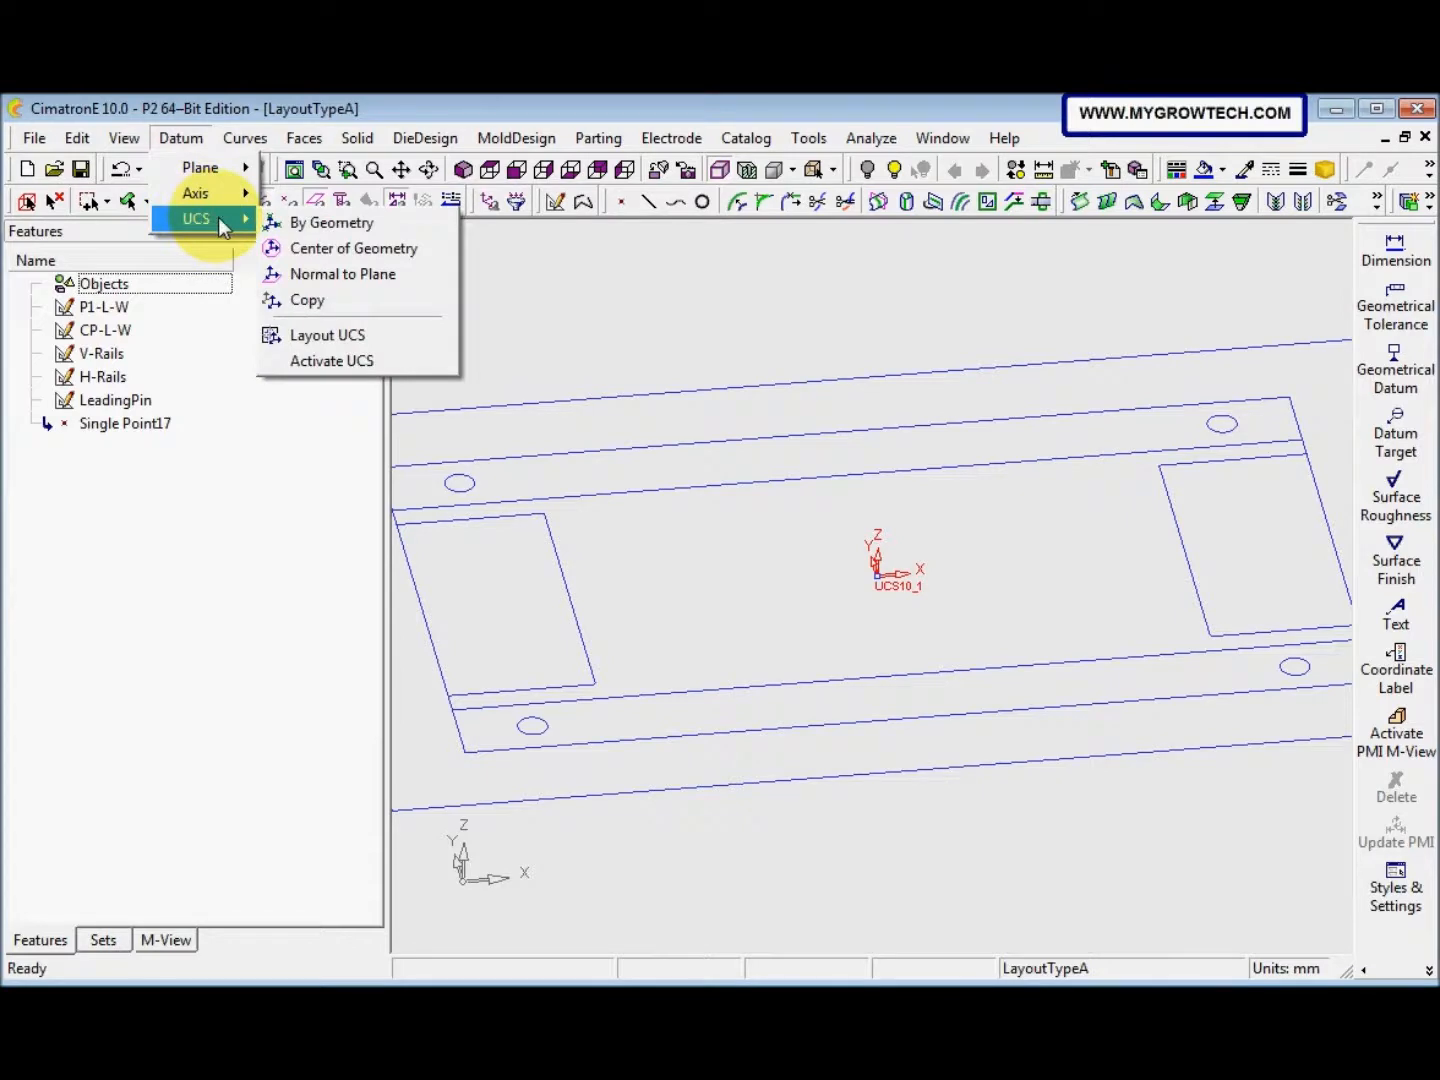
{"action": "left_click", "coordinate": [321, 336]}
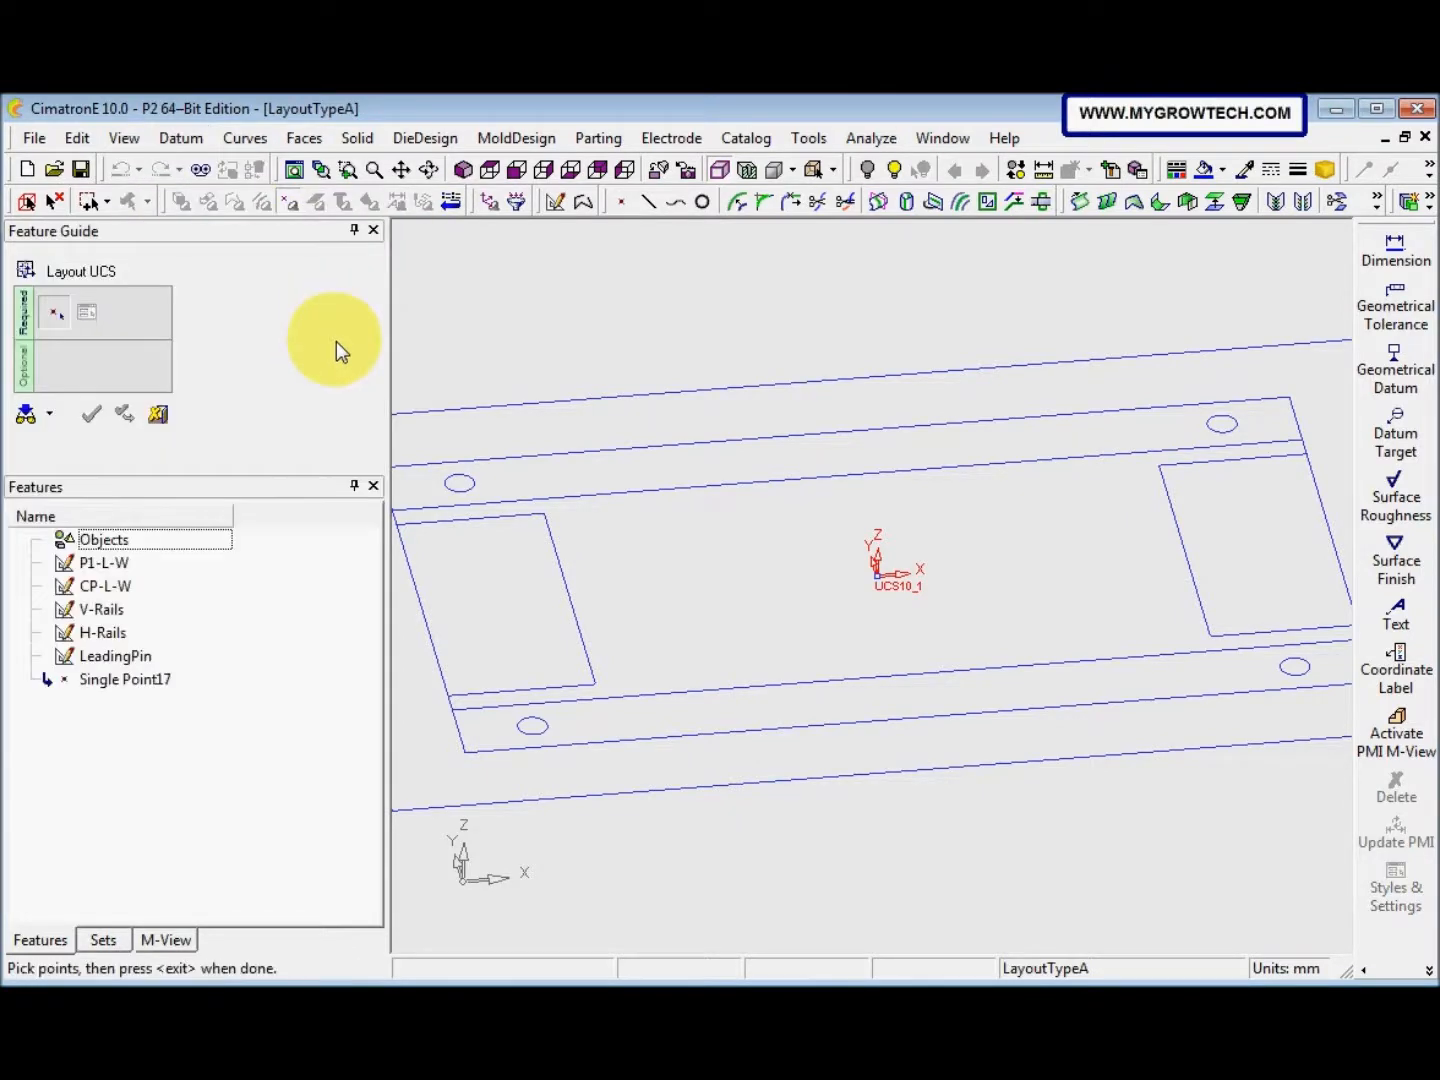
{"action": "left_click", "coordinate": [878, 572]}
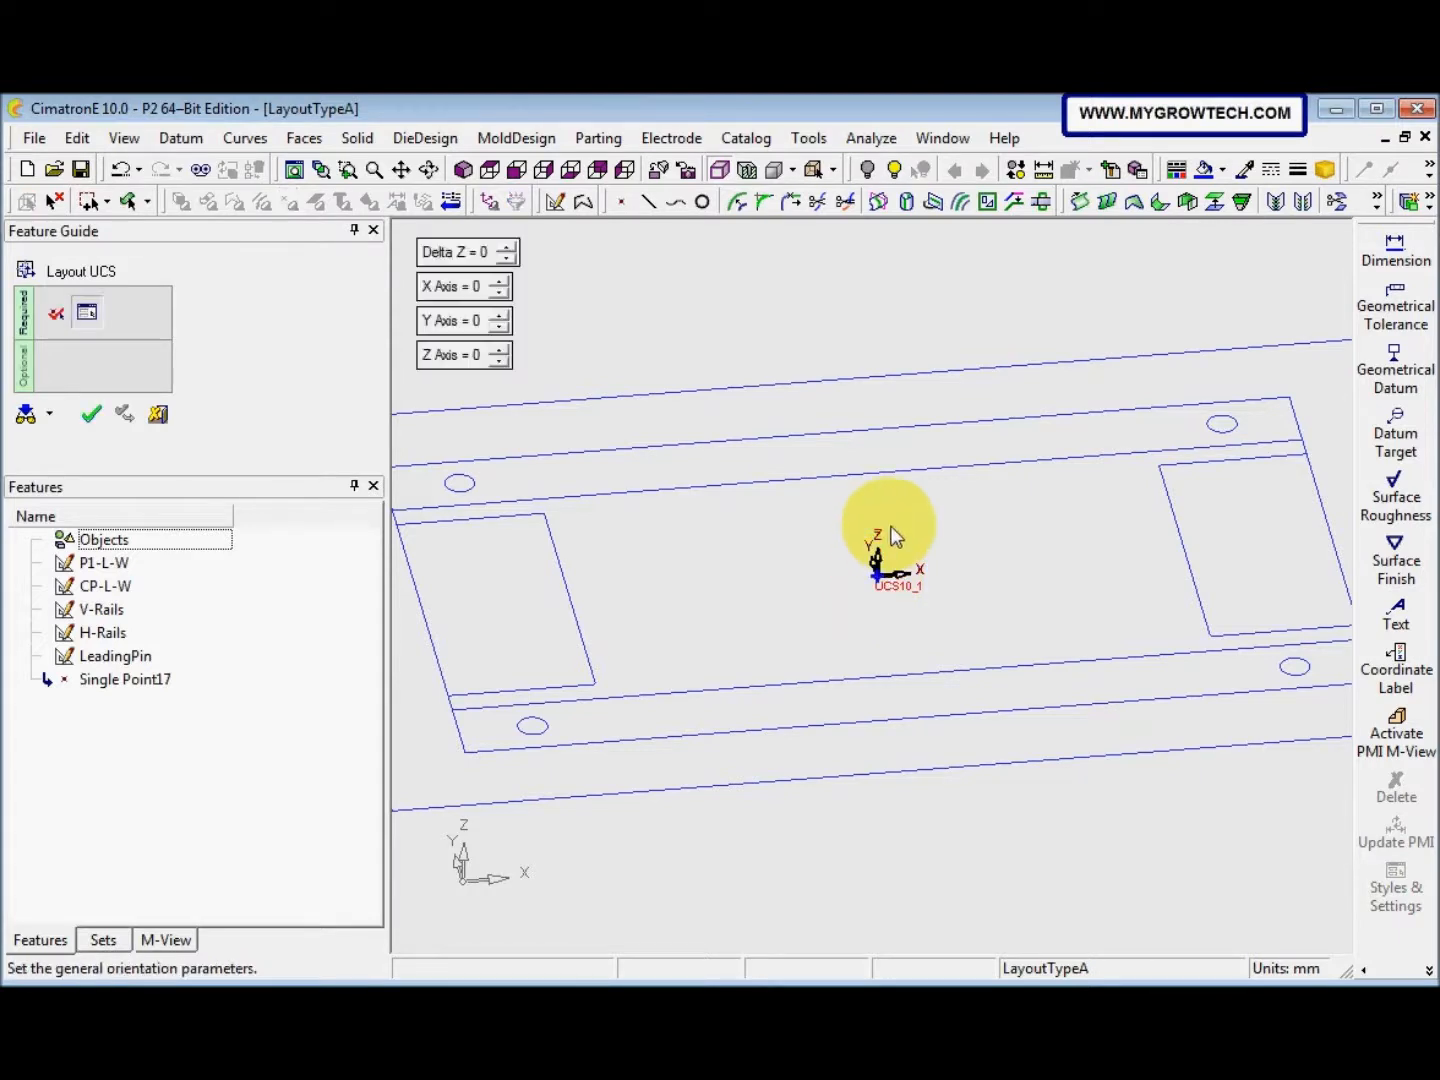
{"action": "right_click", "coordinate": [698, 584]}
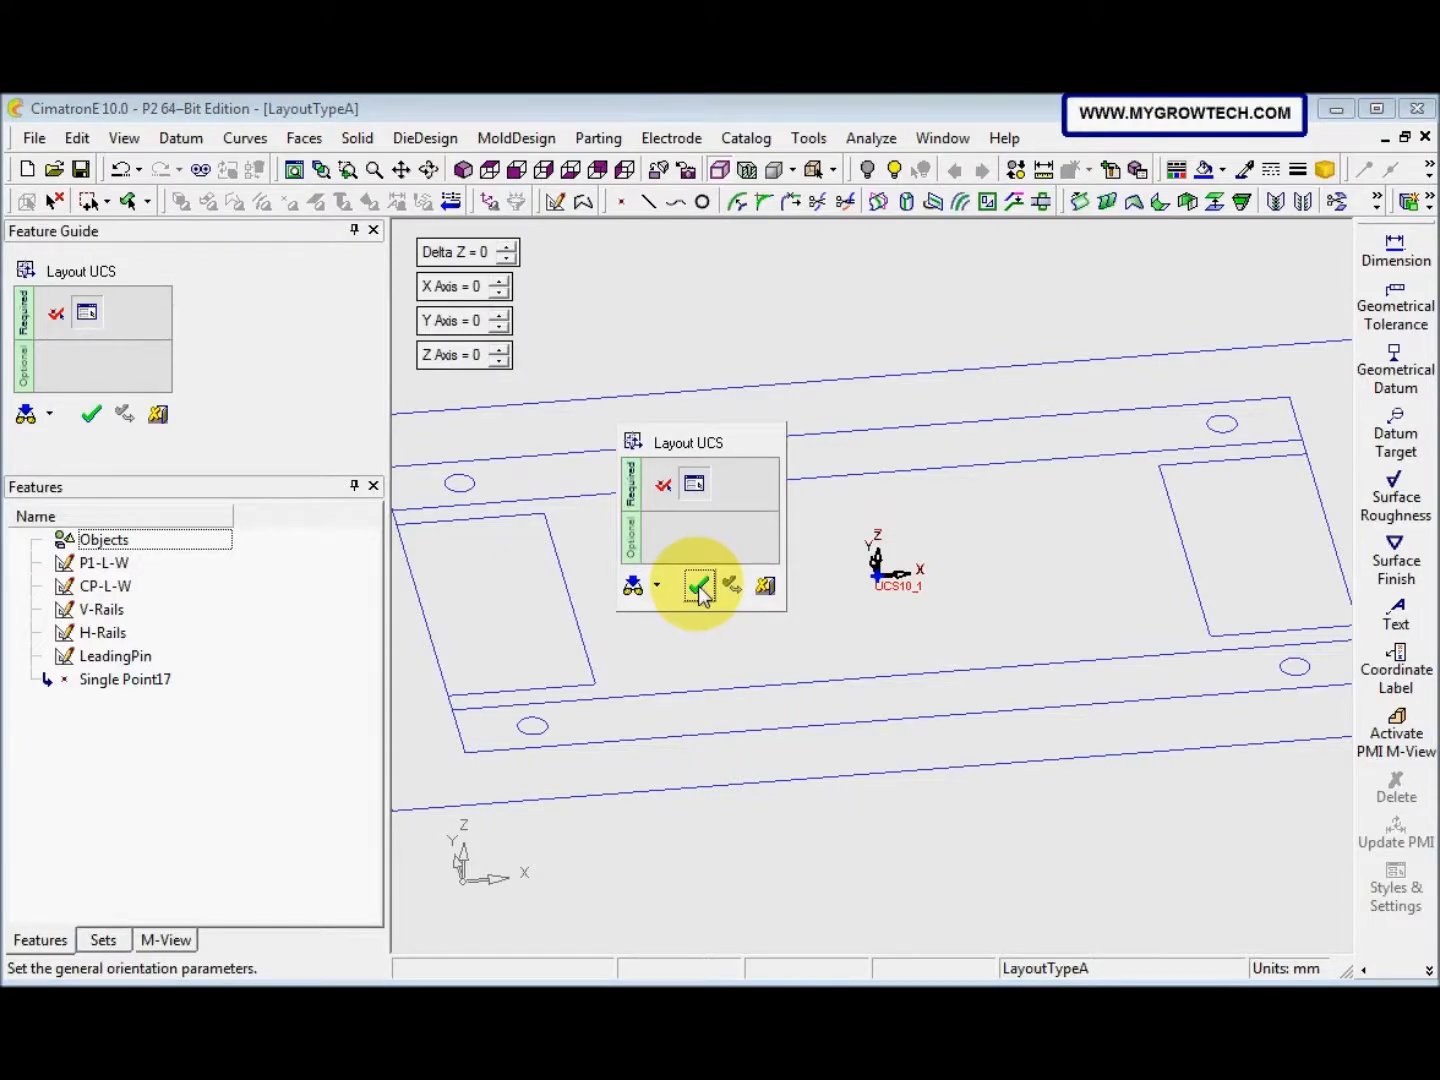
{"action": "left_click", "coordinate": [699, 586]}
{"action": "middle_click_drag", "start_coordinate": [827, 619], "coordinate": [759, 742]}
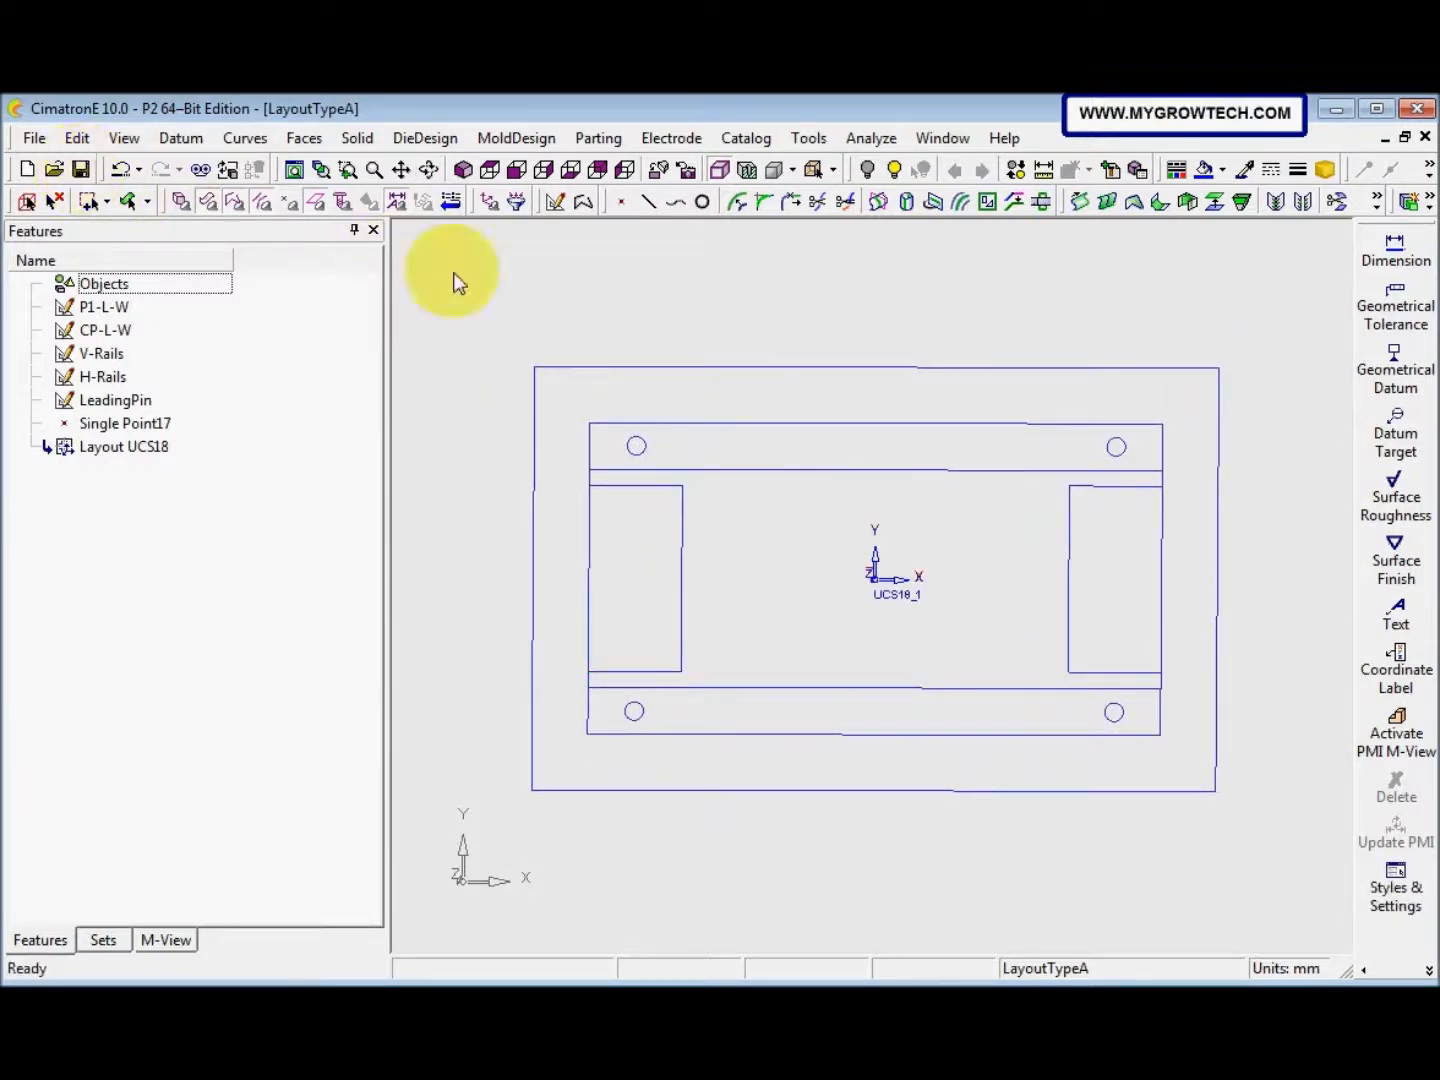
Close the LayoutTypeA part, and close Assembly0 without saving its changes
{"action": "left_click", "coordinate": [1425, 138]}
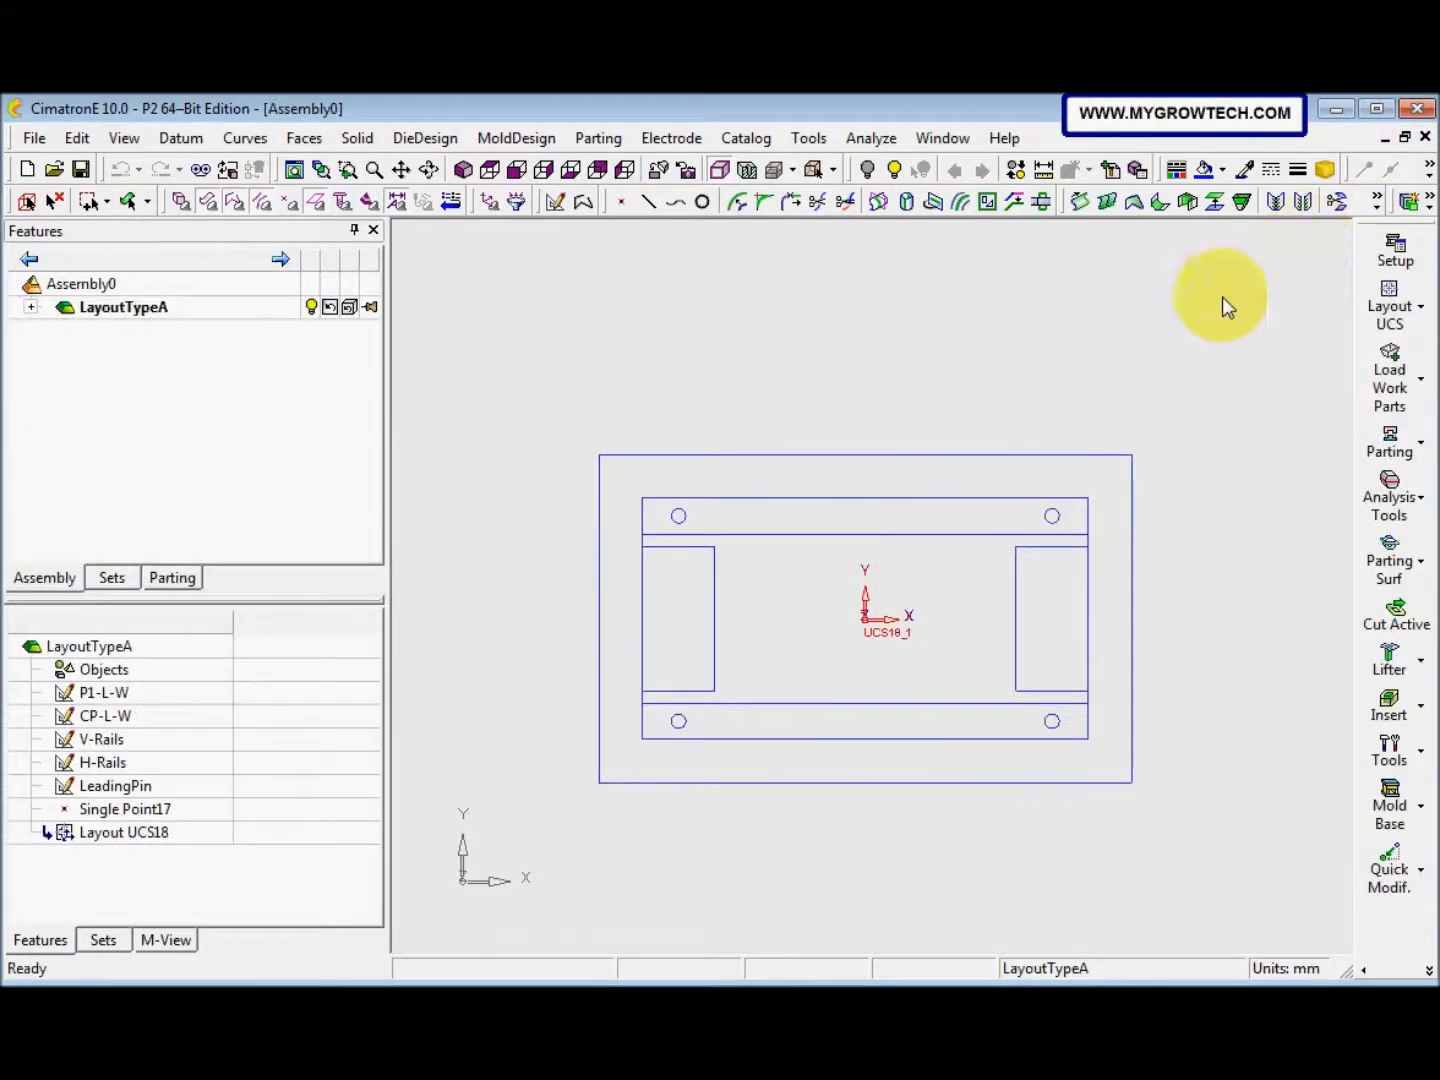
{"action": "left_click", "coordinate": [1425, 138]}
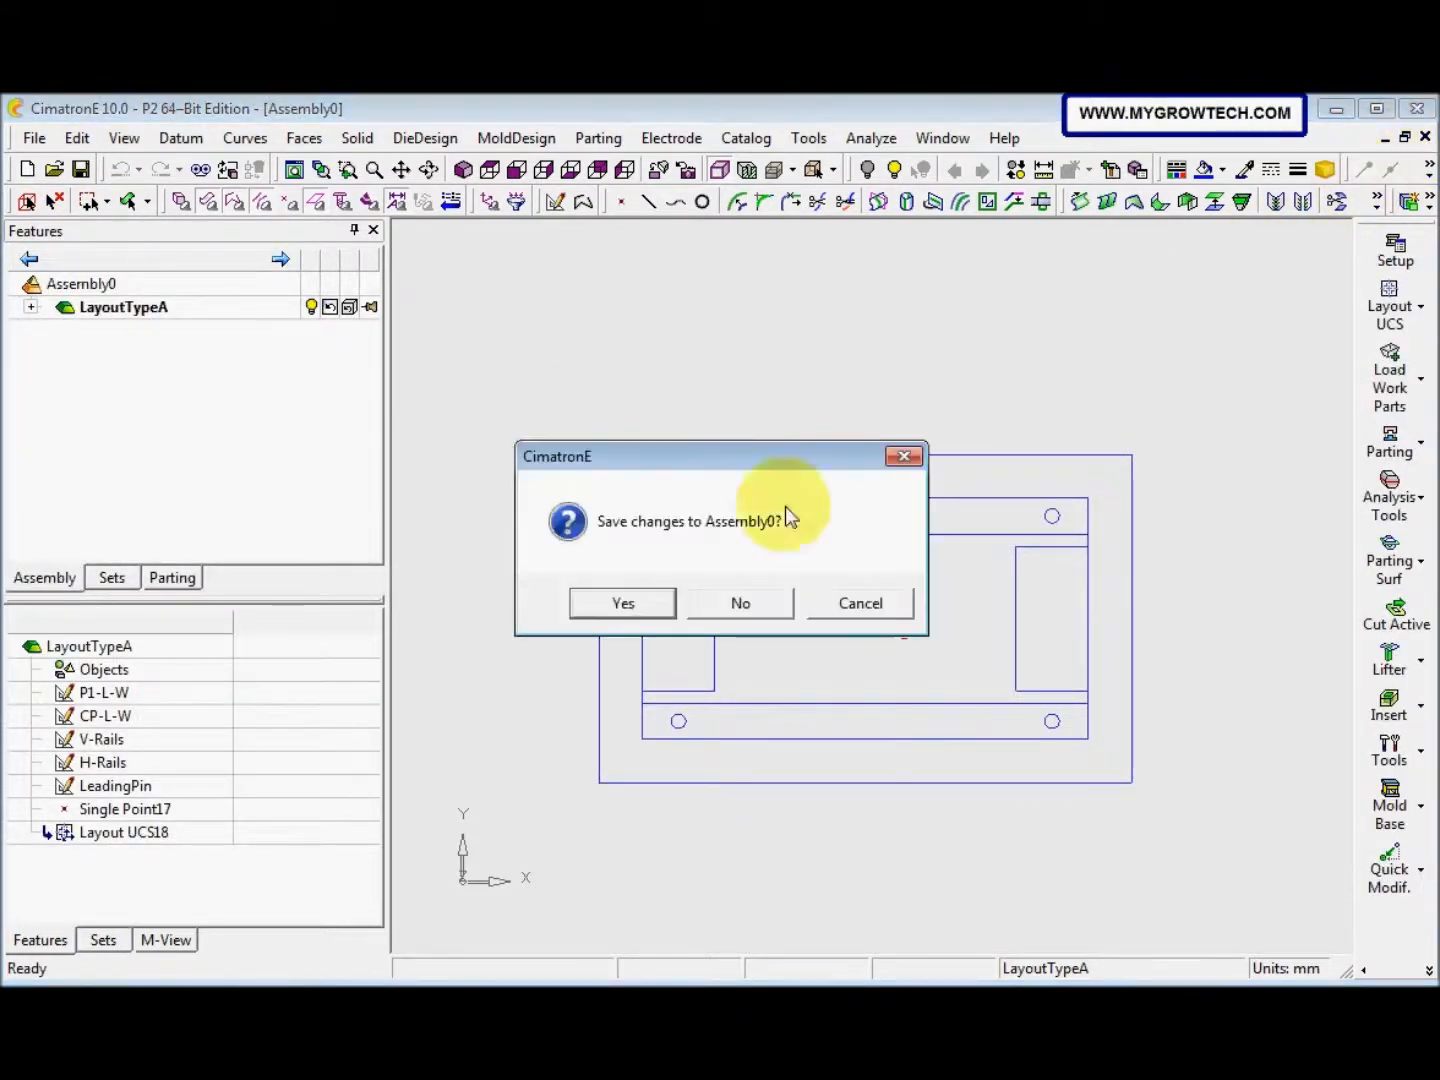
{"action": "left_click", "coordinate": [742, 604]}
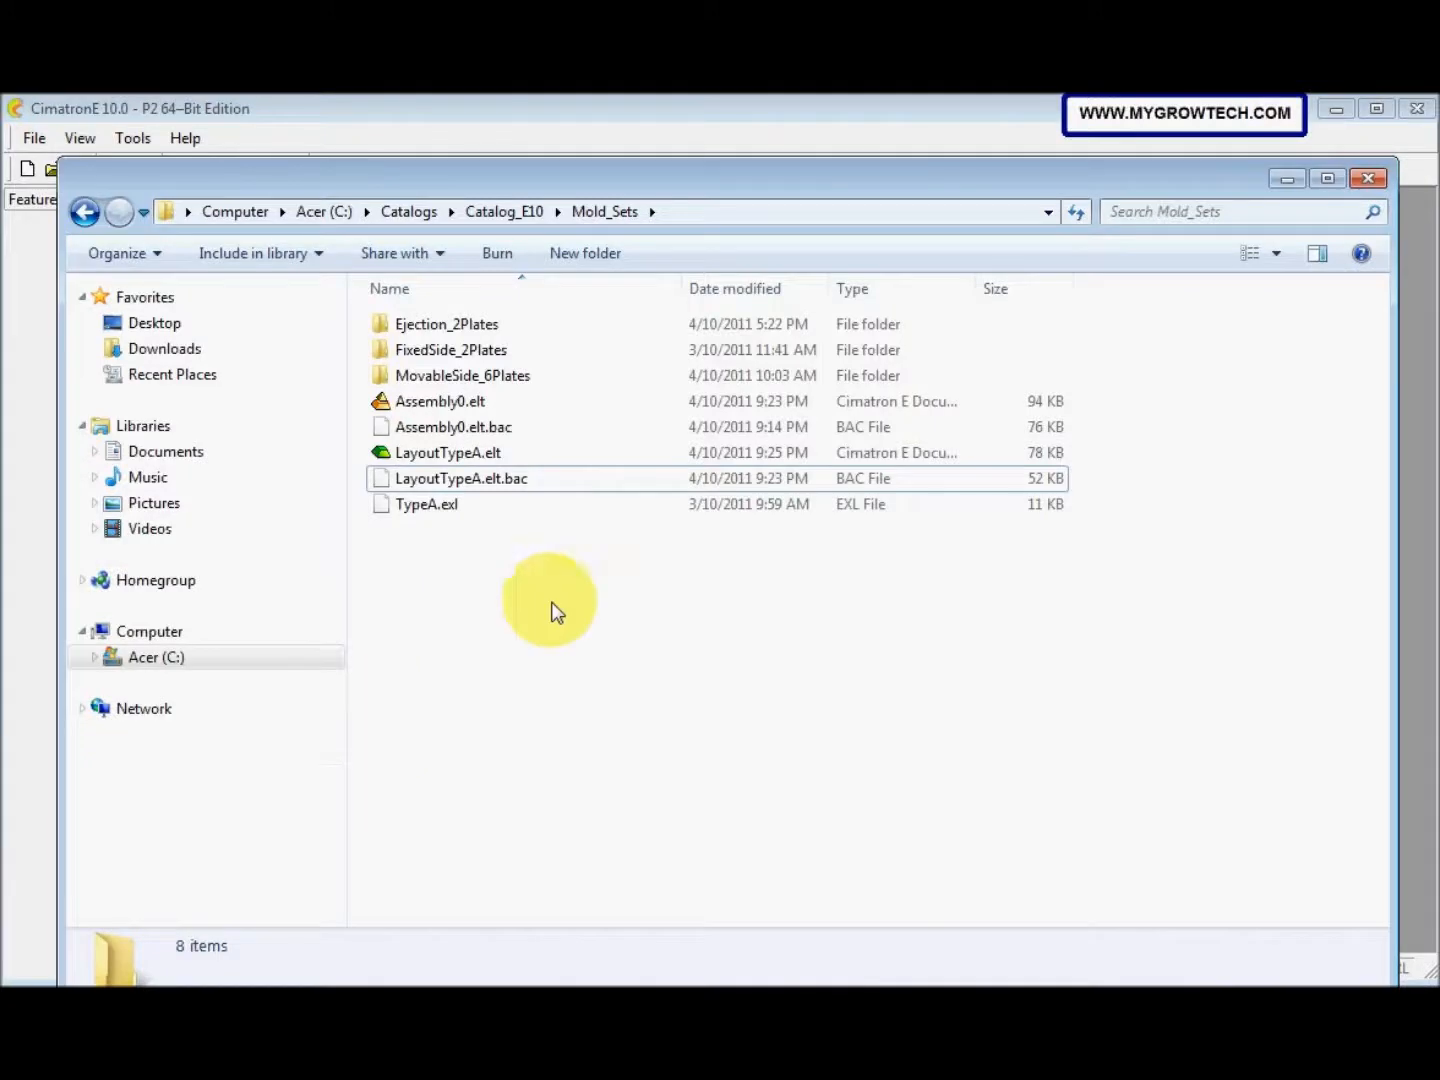
Delete Assembly0.elt and its backup Assembly0.elt.bac from the Mold_Sets folder, and return to CimatronE
{"action": "left_click", "coordinate": [493, 406]}
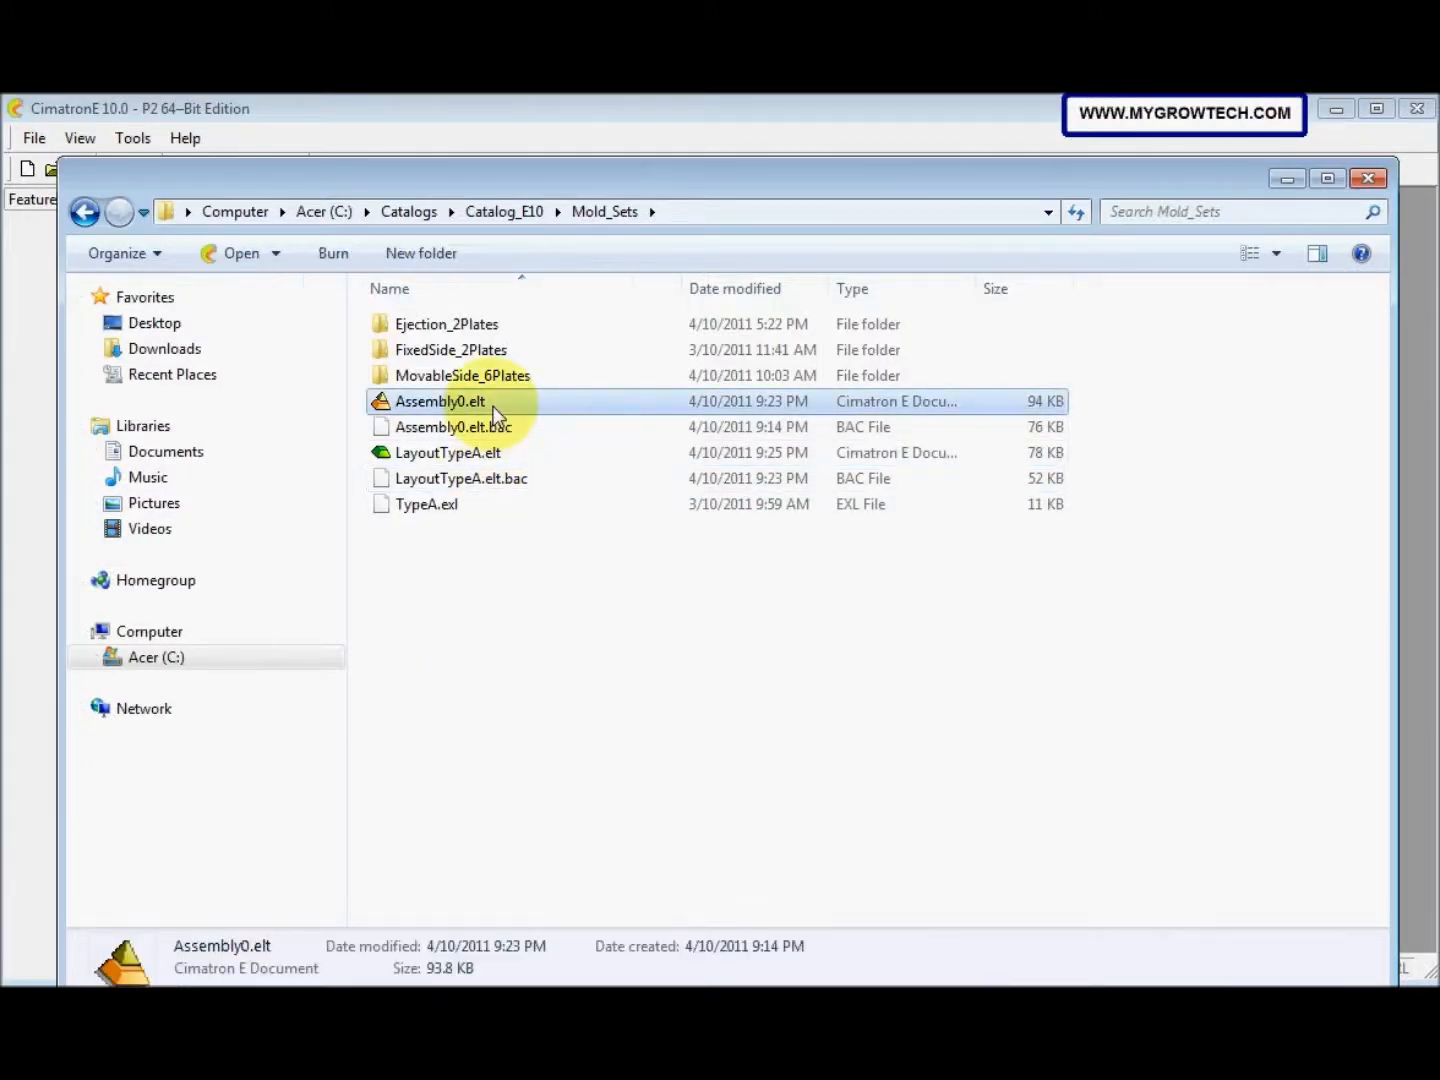
{"action": "right_click", "coordinate": [493, 406]}
{"action": "left_click", "coordinate": [562, 882]}
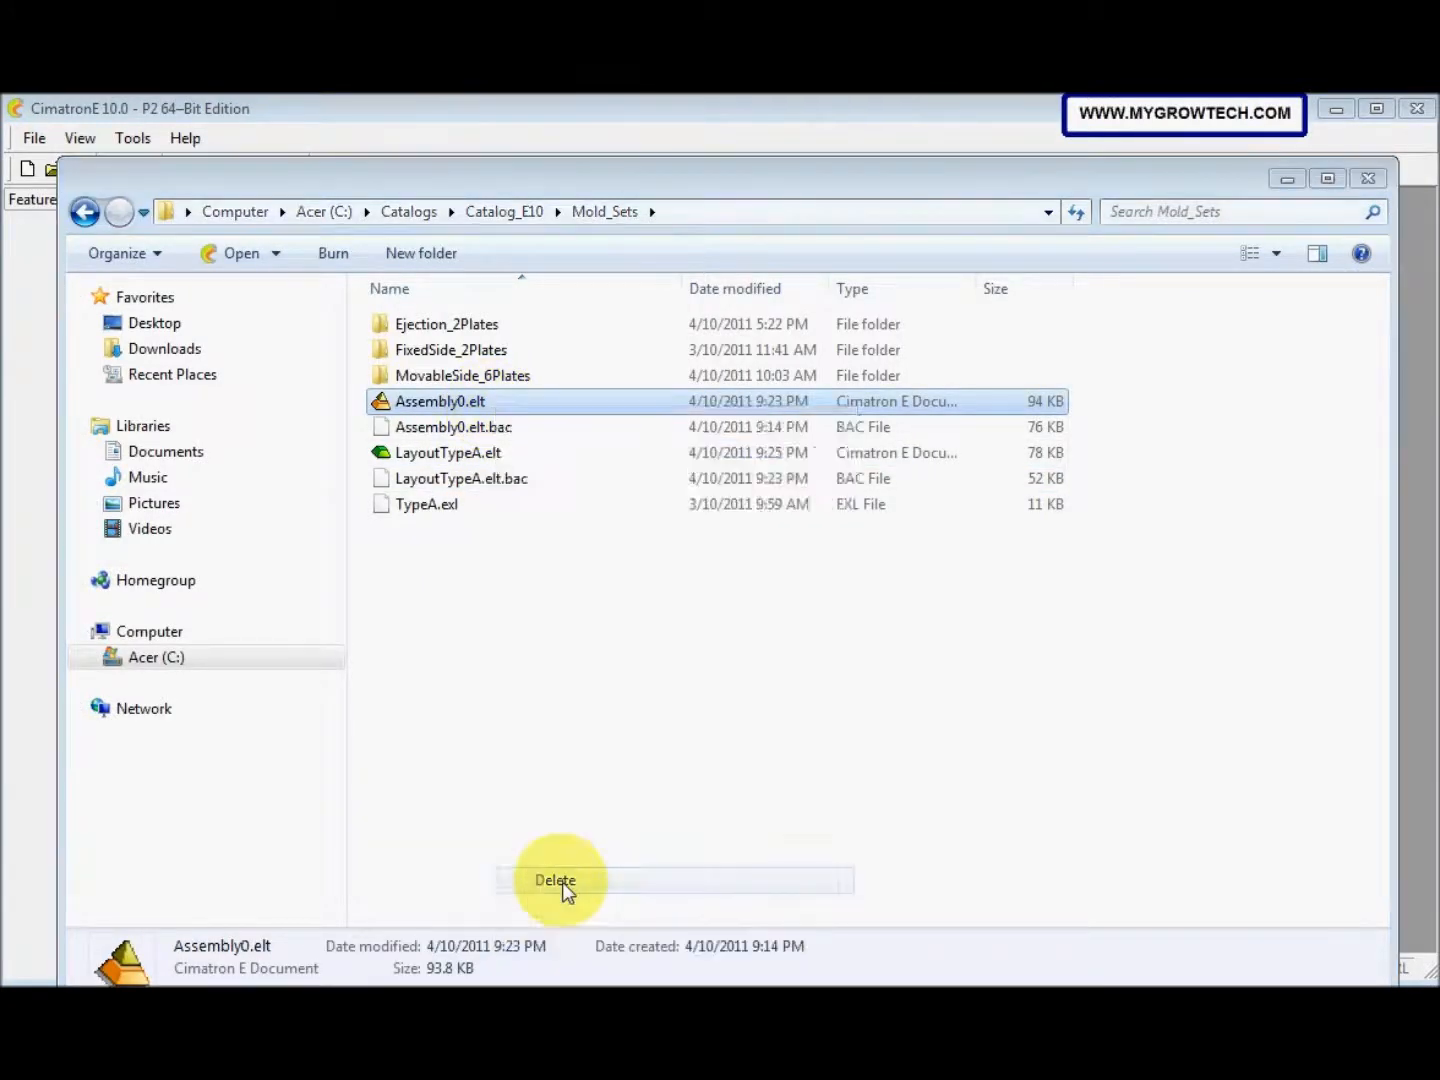
{"action": "left_click", "coordinate": [676, 650]}
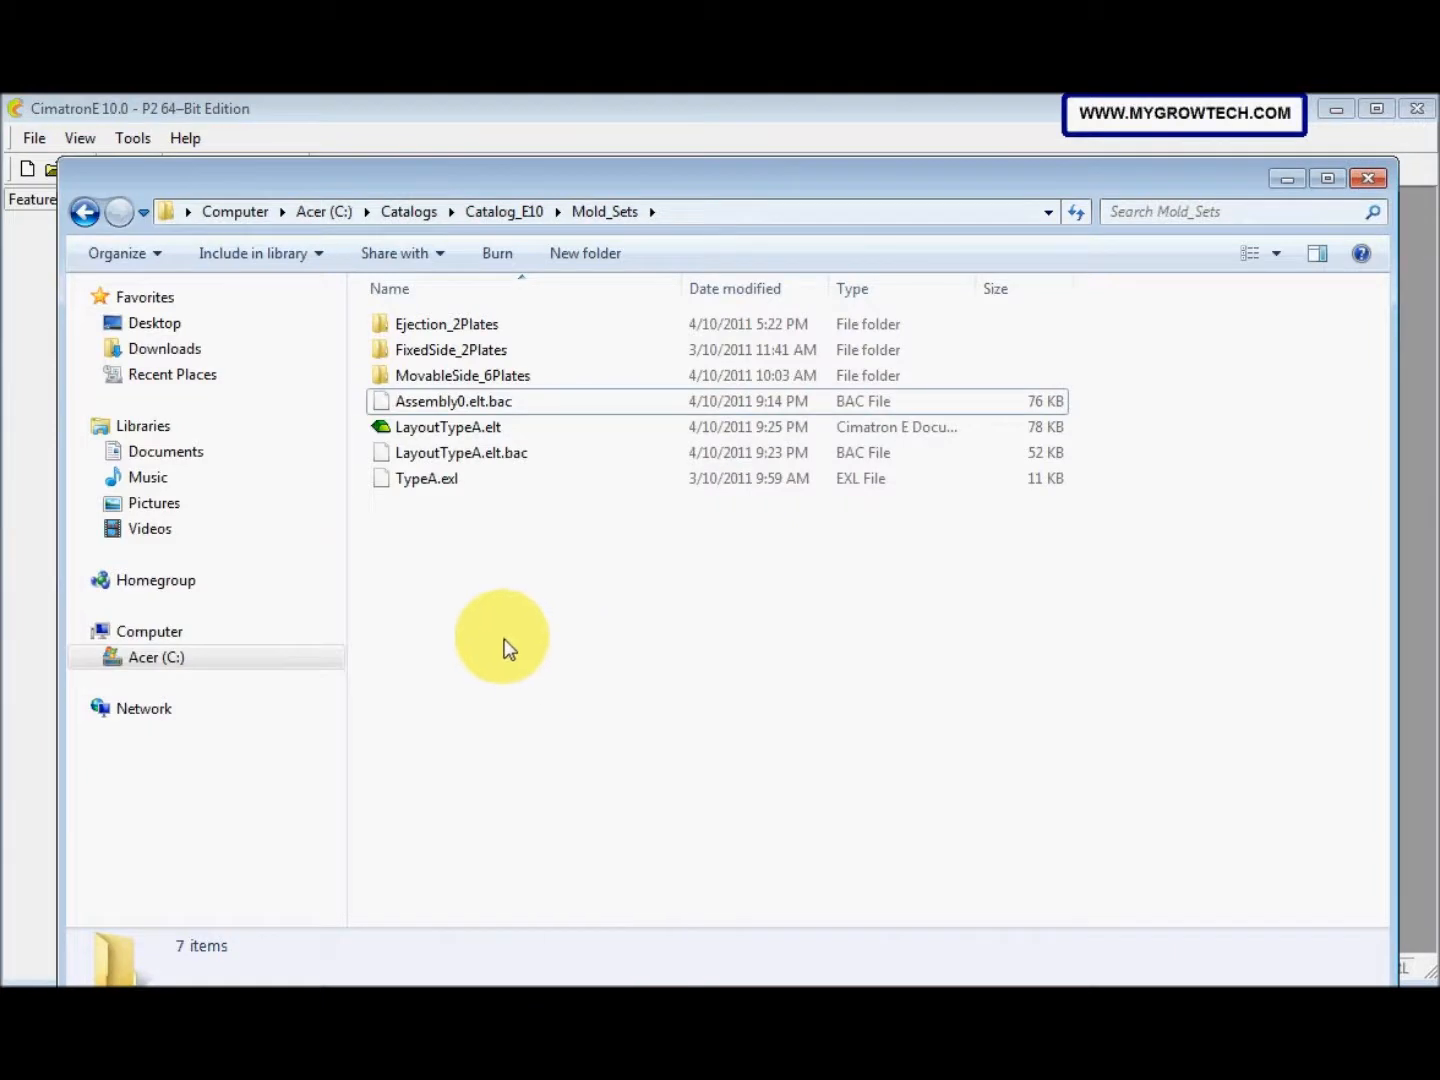
{"action": "left_click", "coordinate": [502, 403]}
{"action": "right_click", "coordinate": [498, 404]}
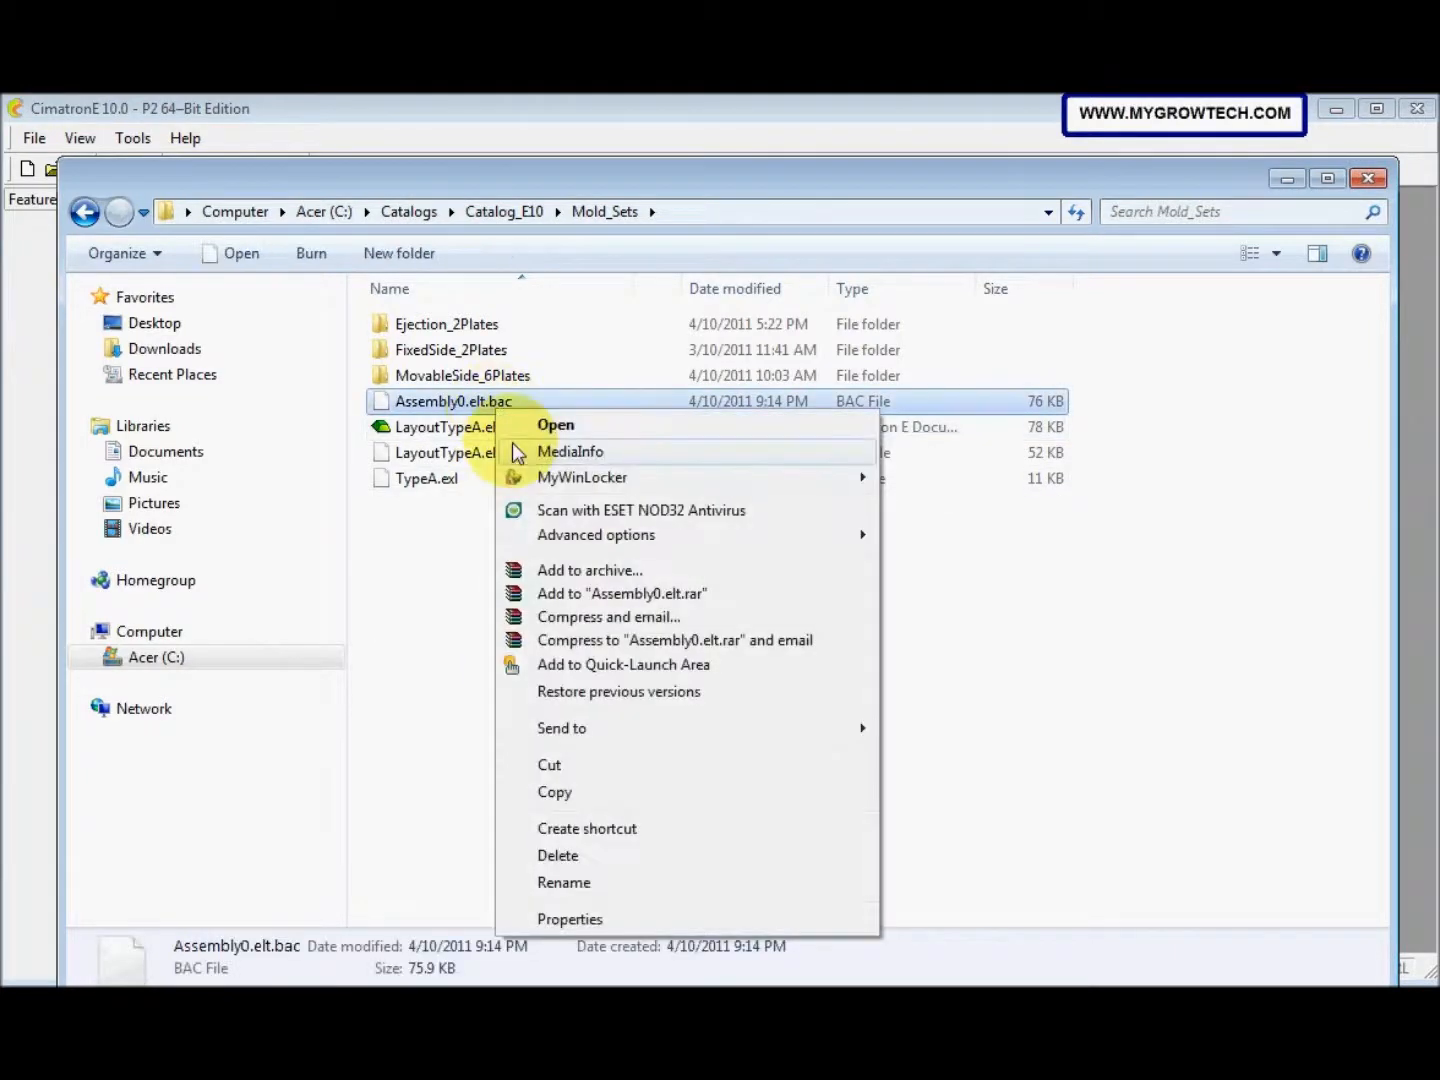
{"action": "left_click", "coordinate": [595, 856]}
{"action": "left_click", "coordinate": [706, 650]}
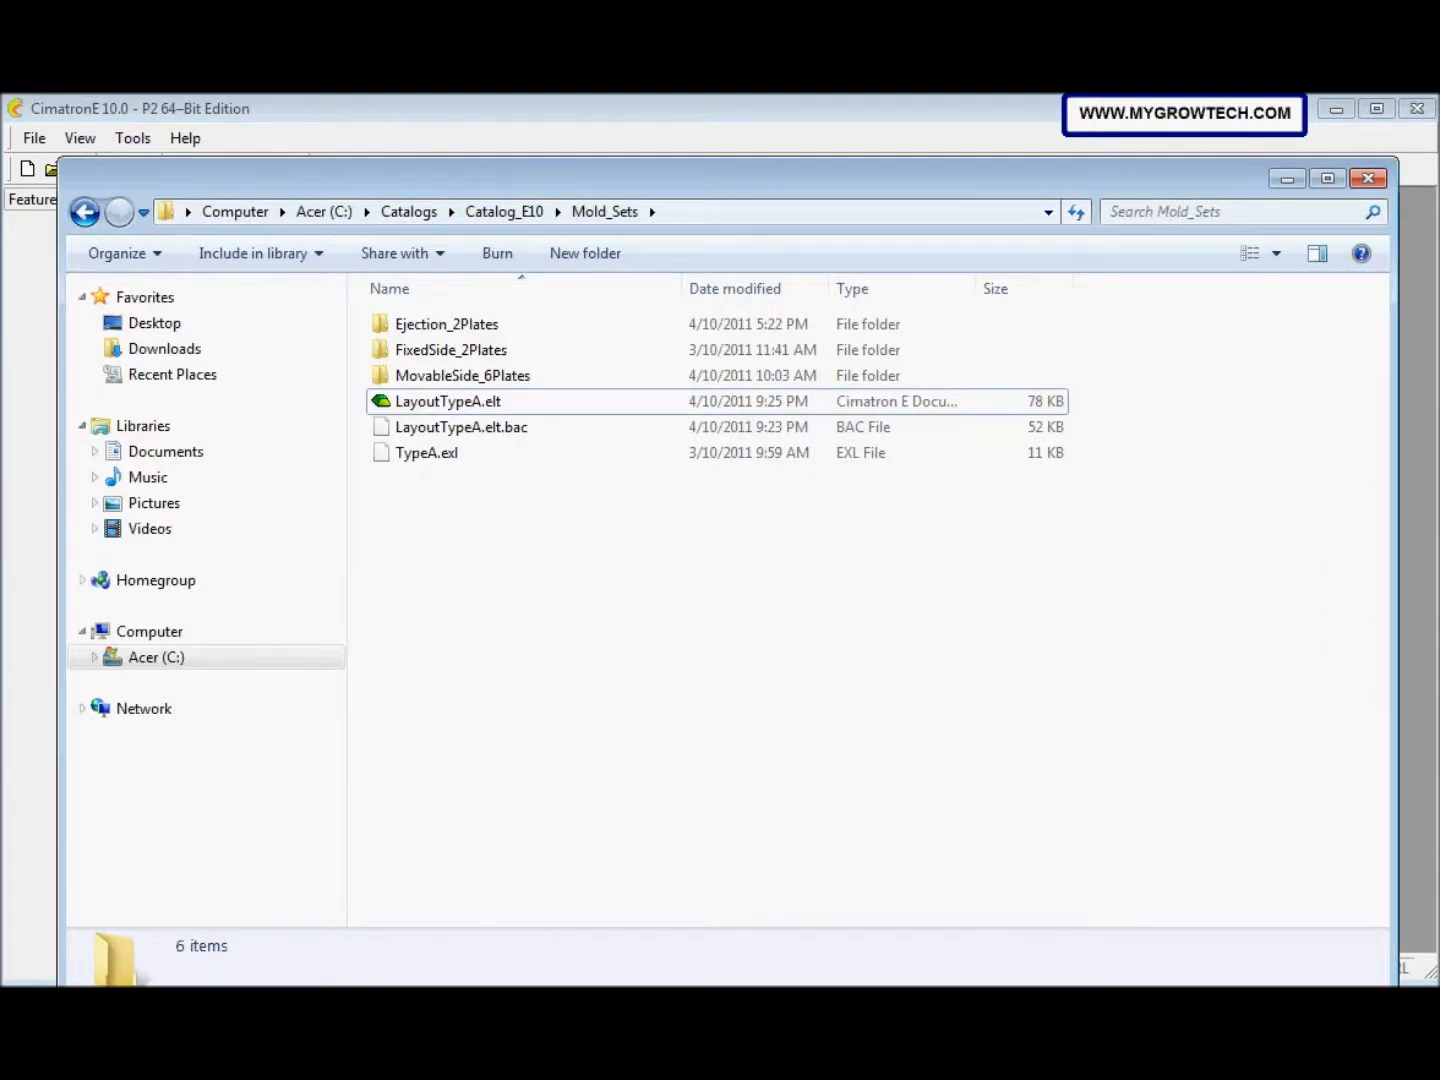
{"action": "left_click", "coordinate": [1290, 182]}
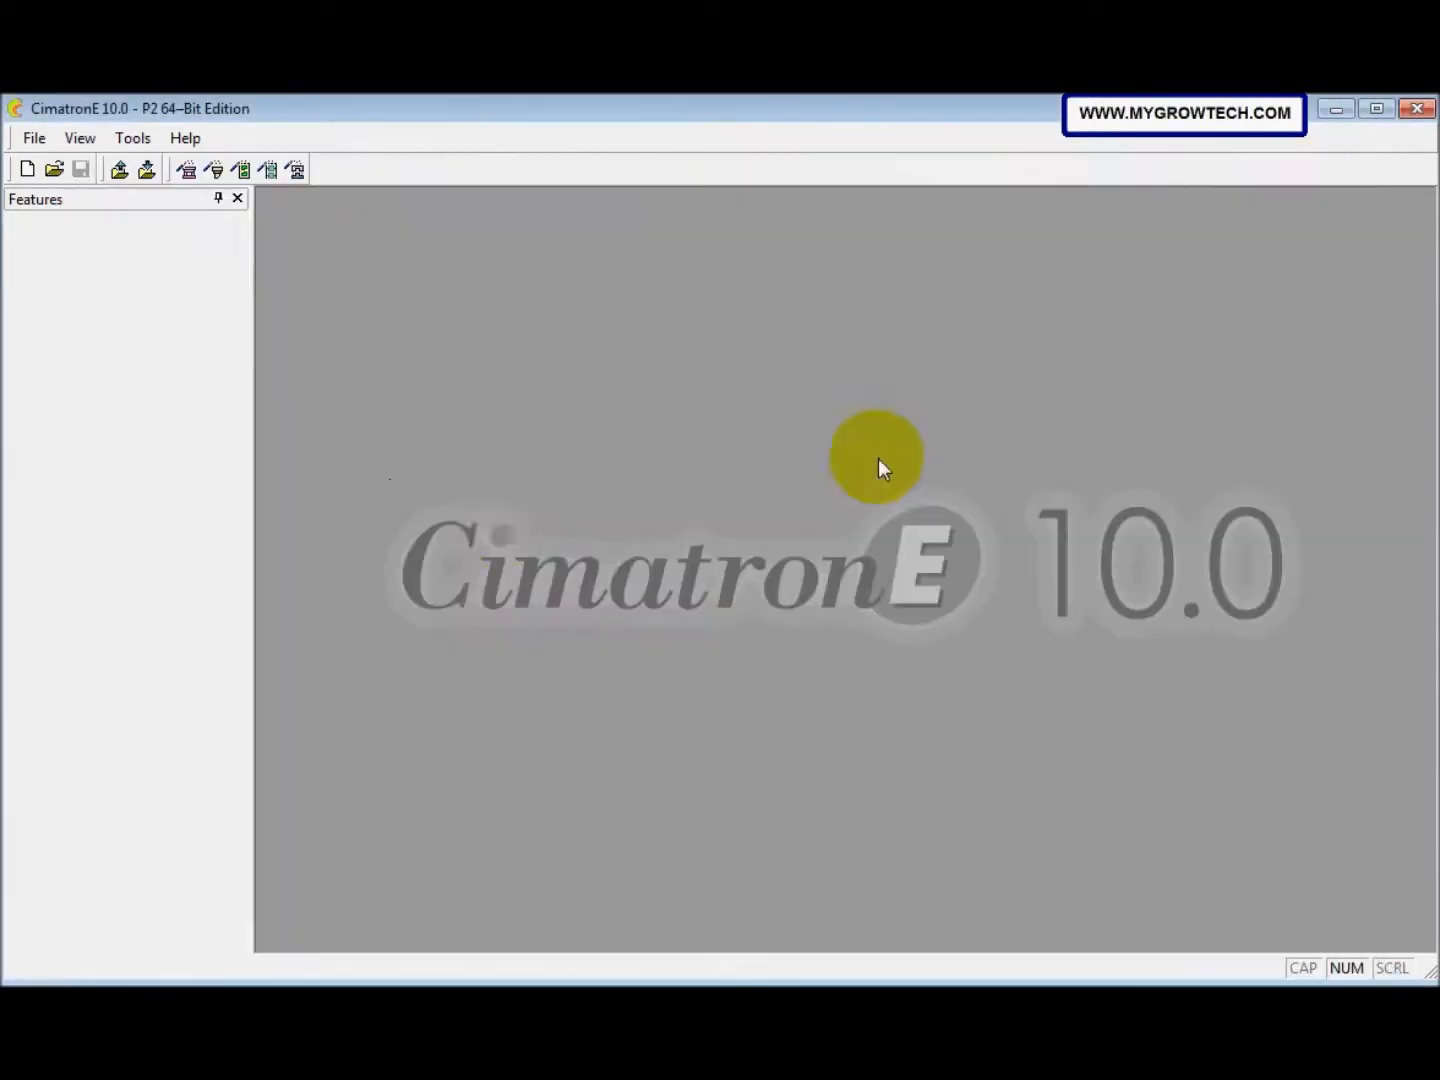